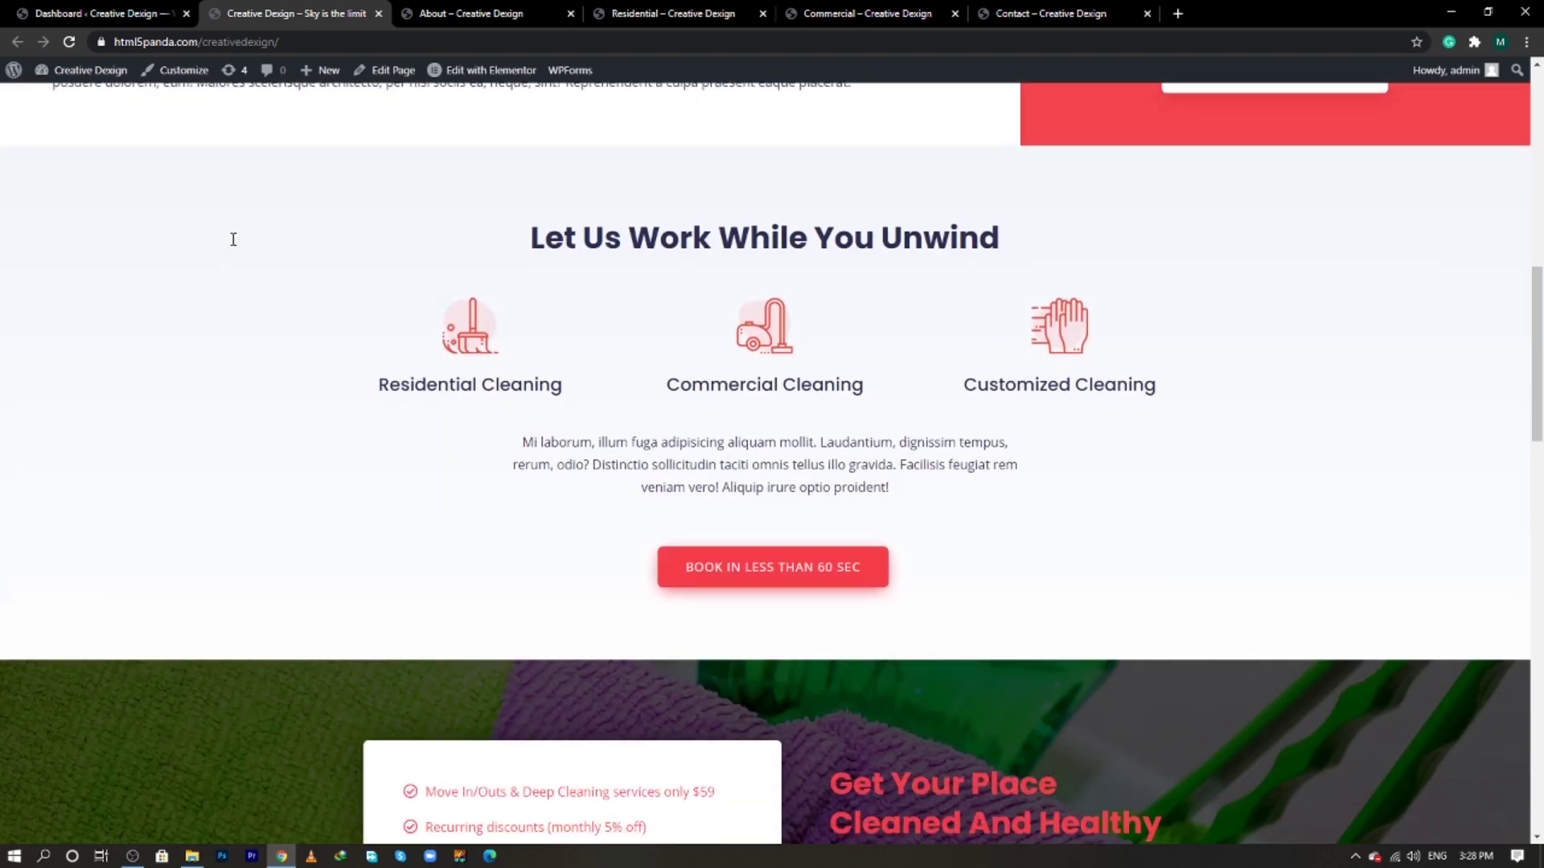
- Look through the finished cleaning-service home page, from the services section down to the client reviews and review links
{"action": "scroll", "coordinate": [233, 239], "scroll_direction": "down", "scroll_amount": 4}
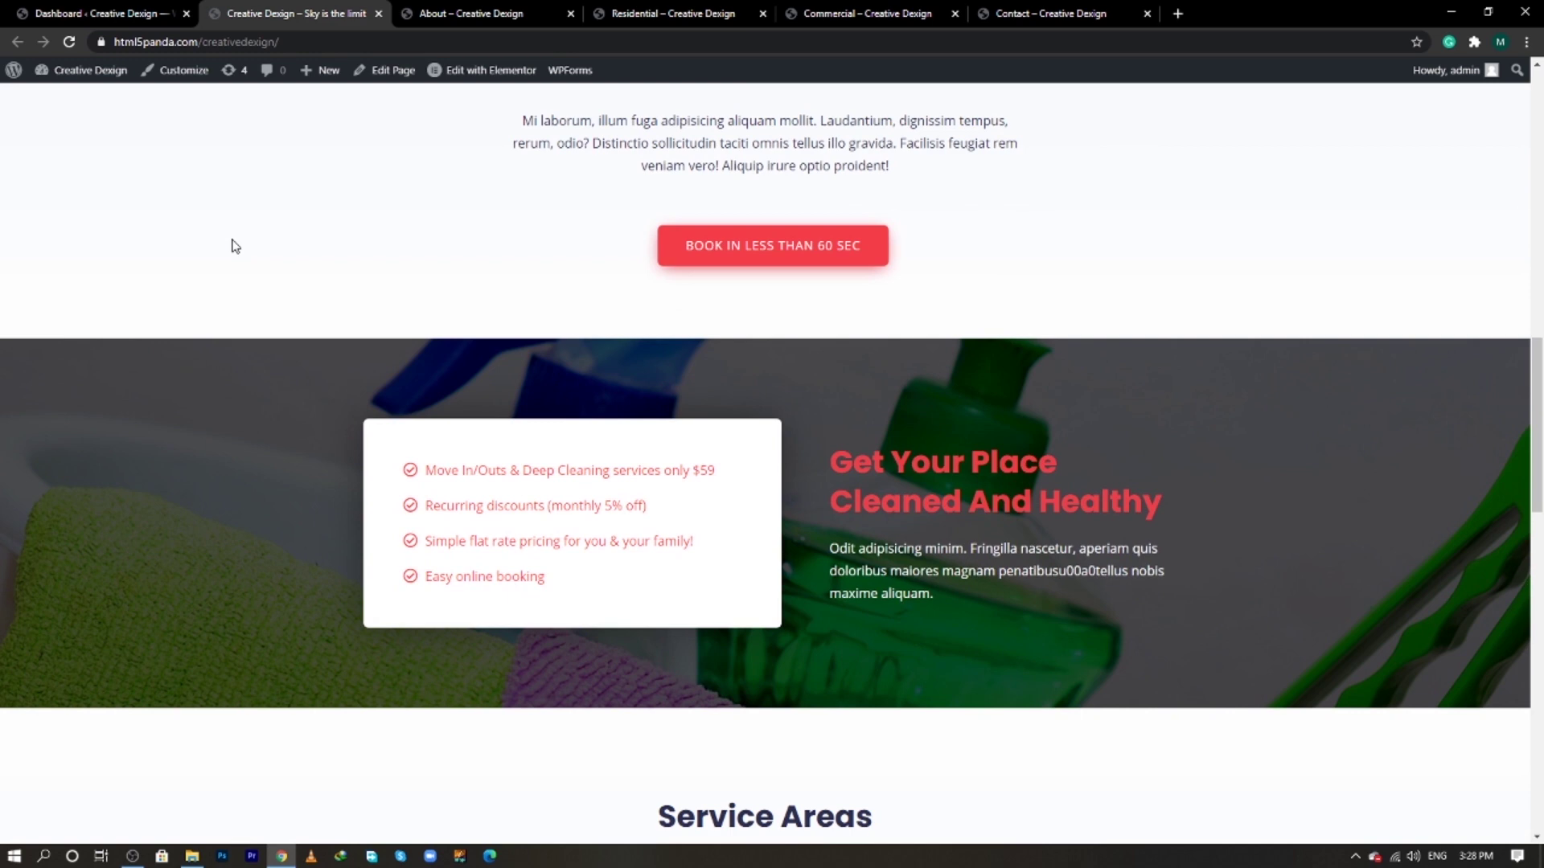
{"action": "scroll", "coordinate": [234, 245], "scroll_direction": "up", "scroll_amount": 7}
{"action": "scroll", "coordinate": [233, 246], "scroll_direction": "down", "scroll_amount": 4}
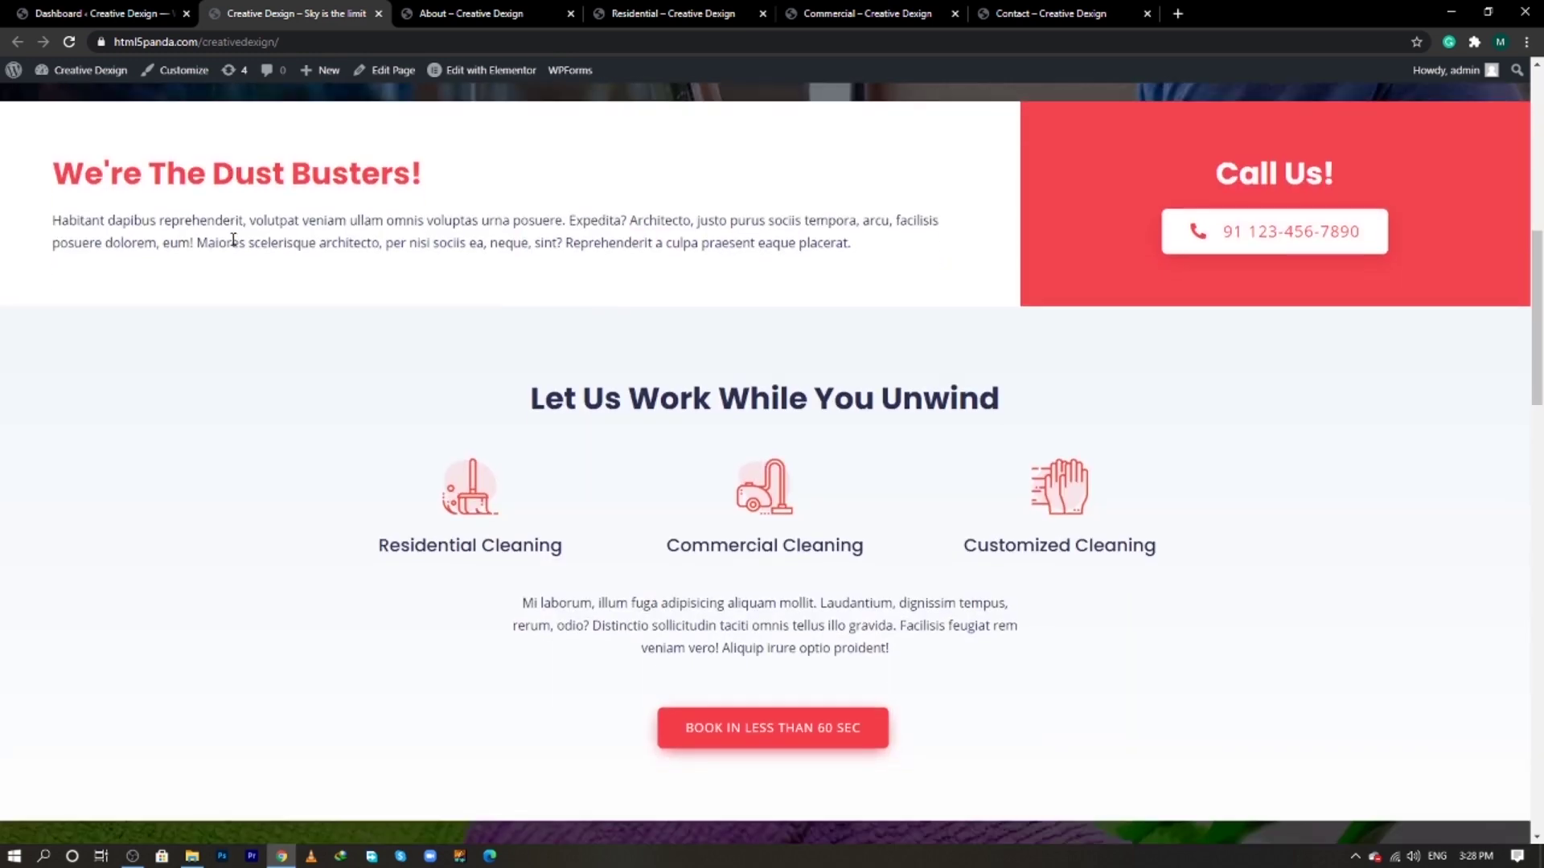
{"action": "scroll", "coordinate": [234, 245], "scroll_direction": "down", "scroll_amount": 3}
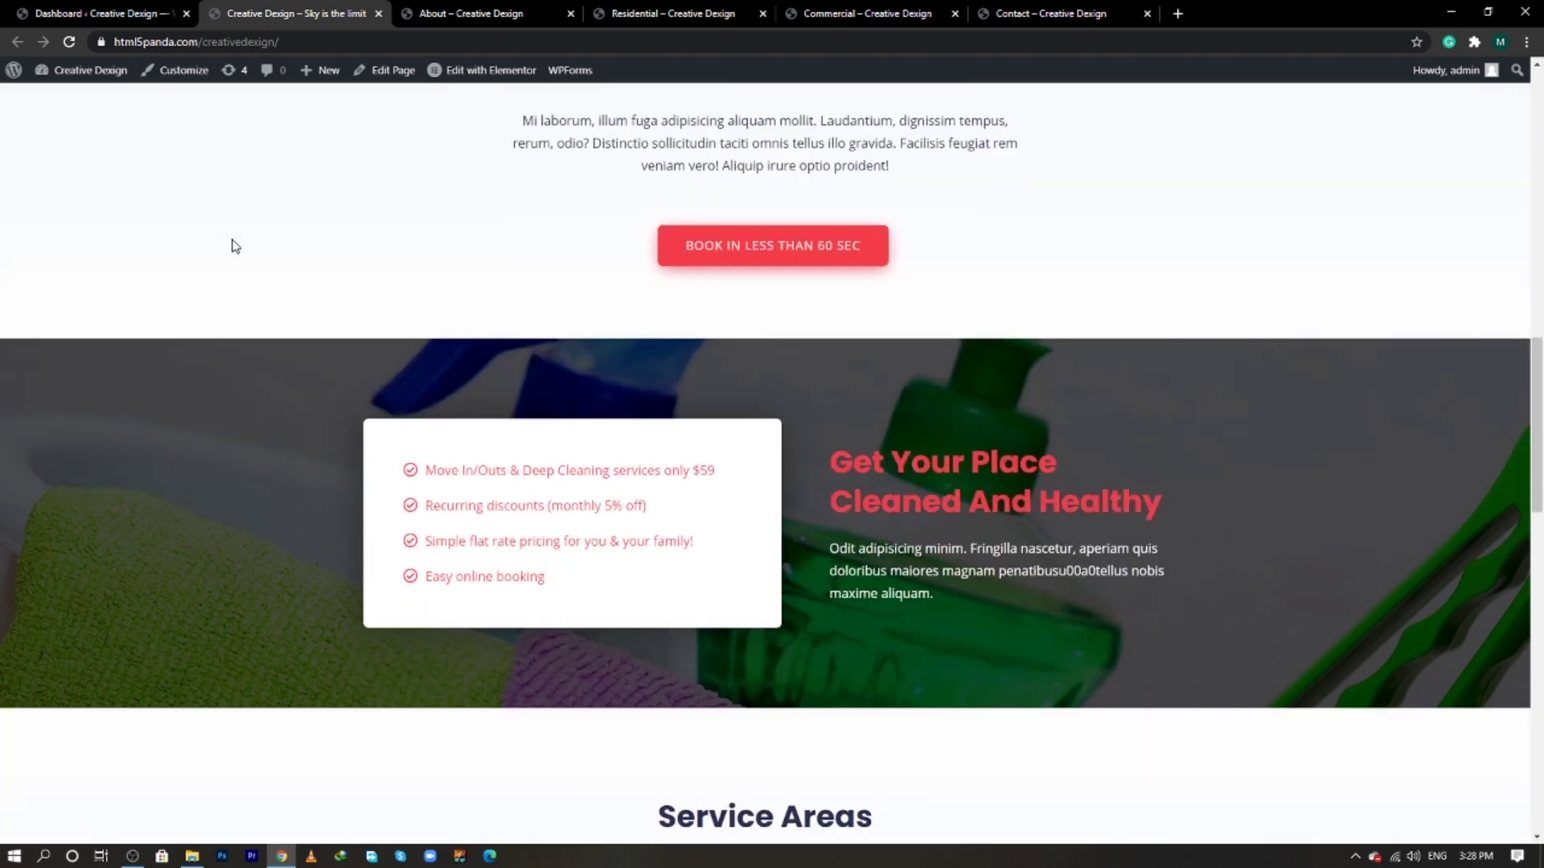
{"action": "scroll", "coordinate": [234, 246], "scroll_direction": "down", "scroll_amount": 9}
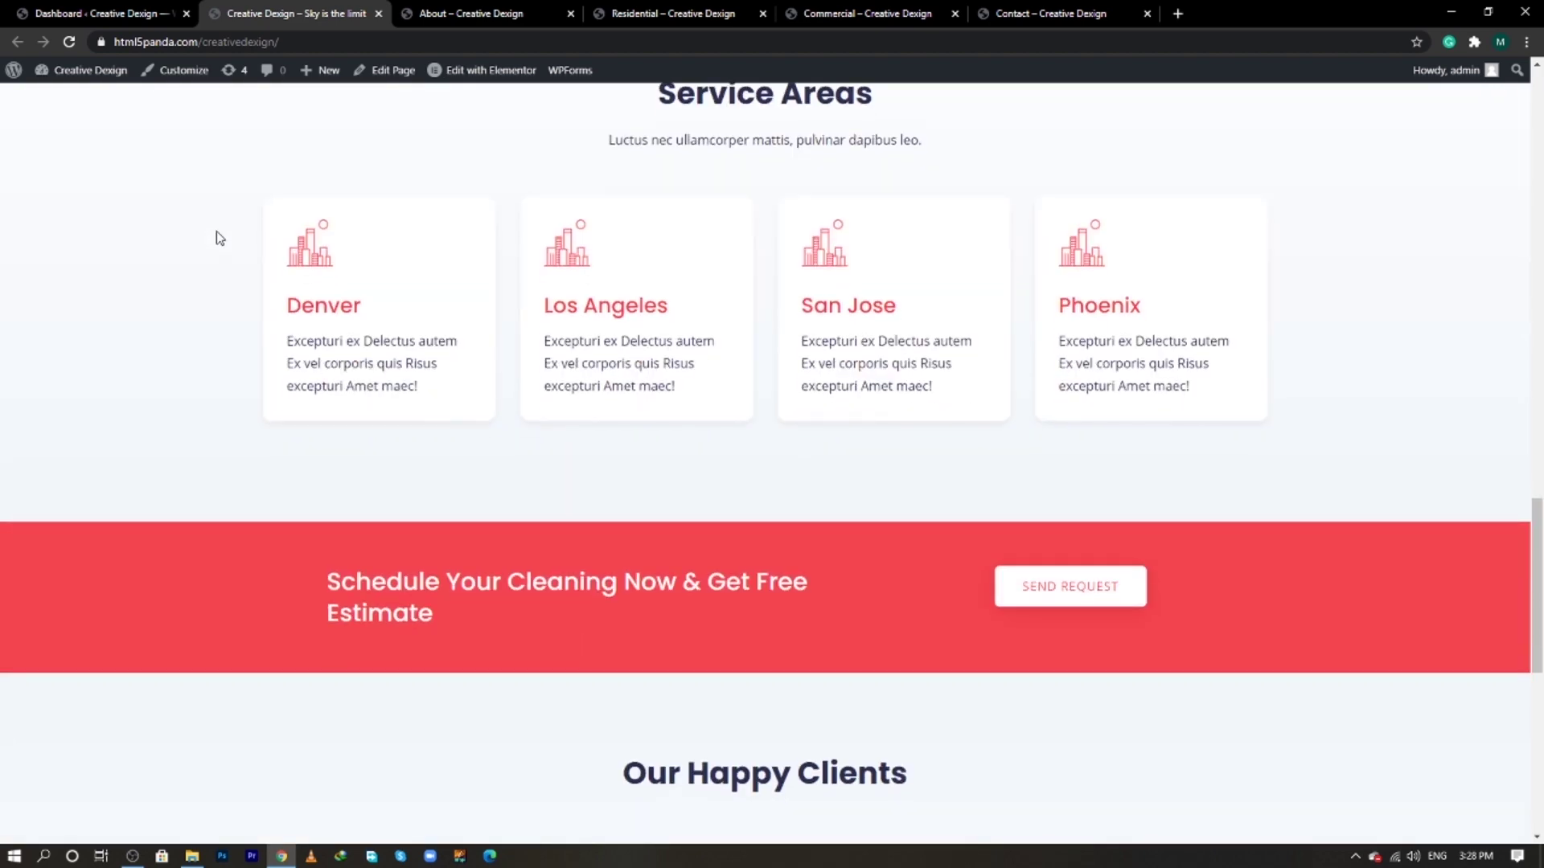
{"action": "scroll", "coordinate": [217, 237], "scroll_direction": "down", "scroll_amount": 1}
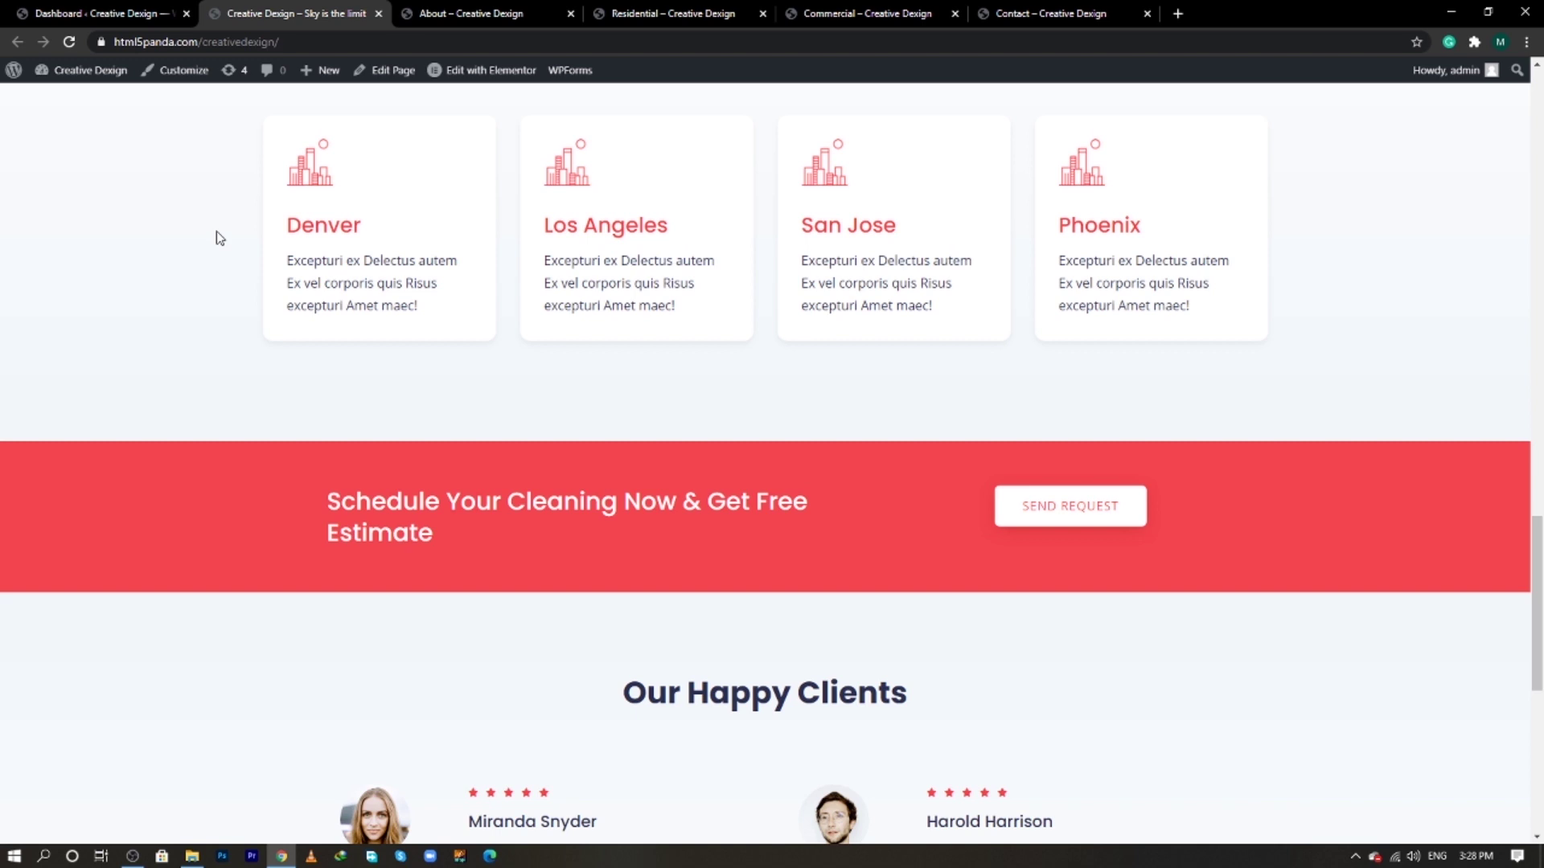
{"action": "scroll", "coordinate": [217, 236], "scroll_direction": "down", "scroll_amount": 3}
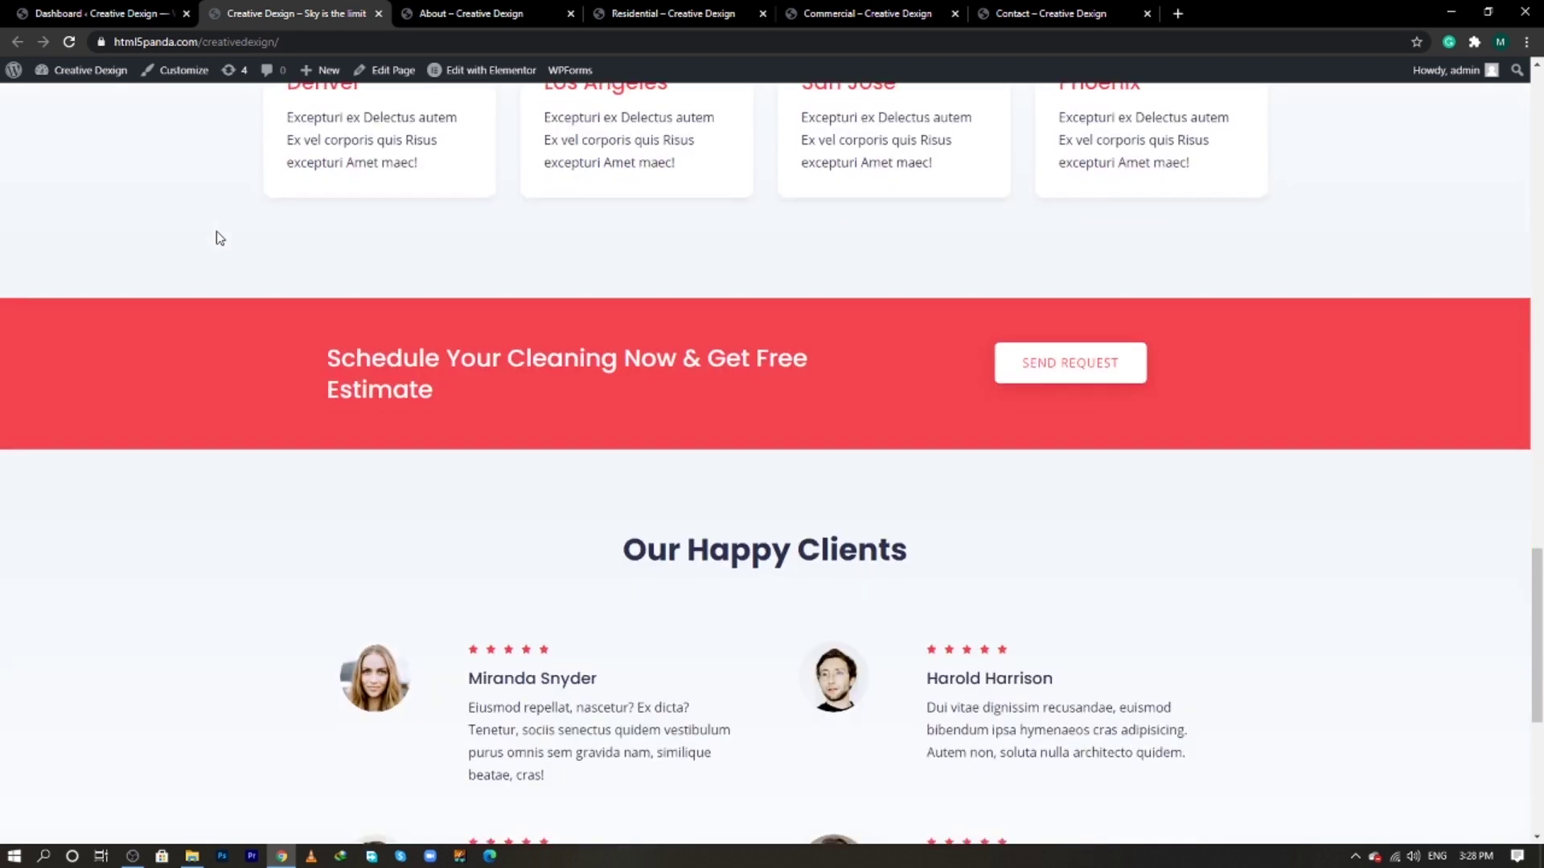
{"action": "scroll", "coordinate": [217, 235], "scroll_direction": "down", "scroll_amount": 2}
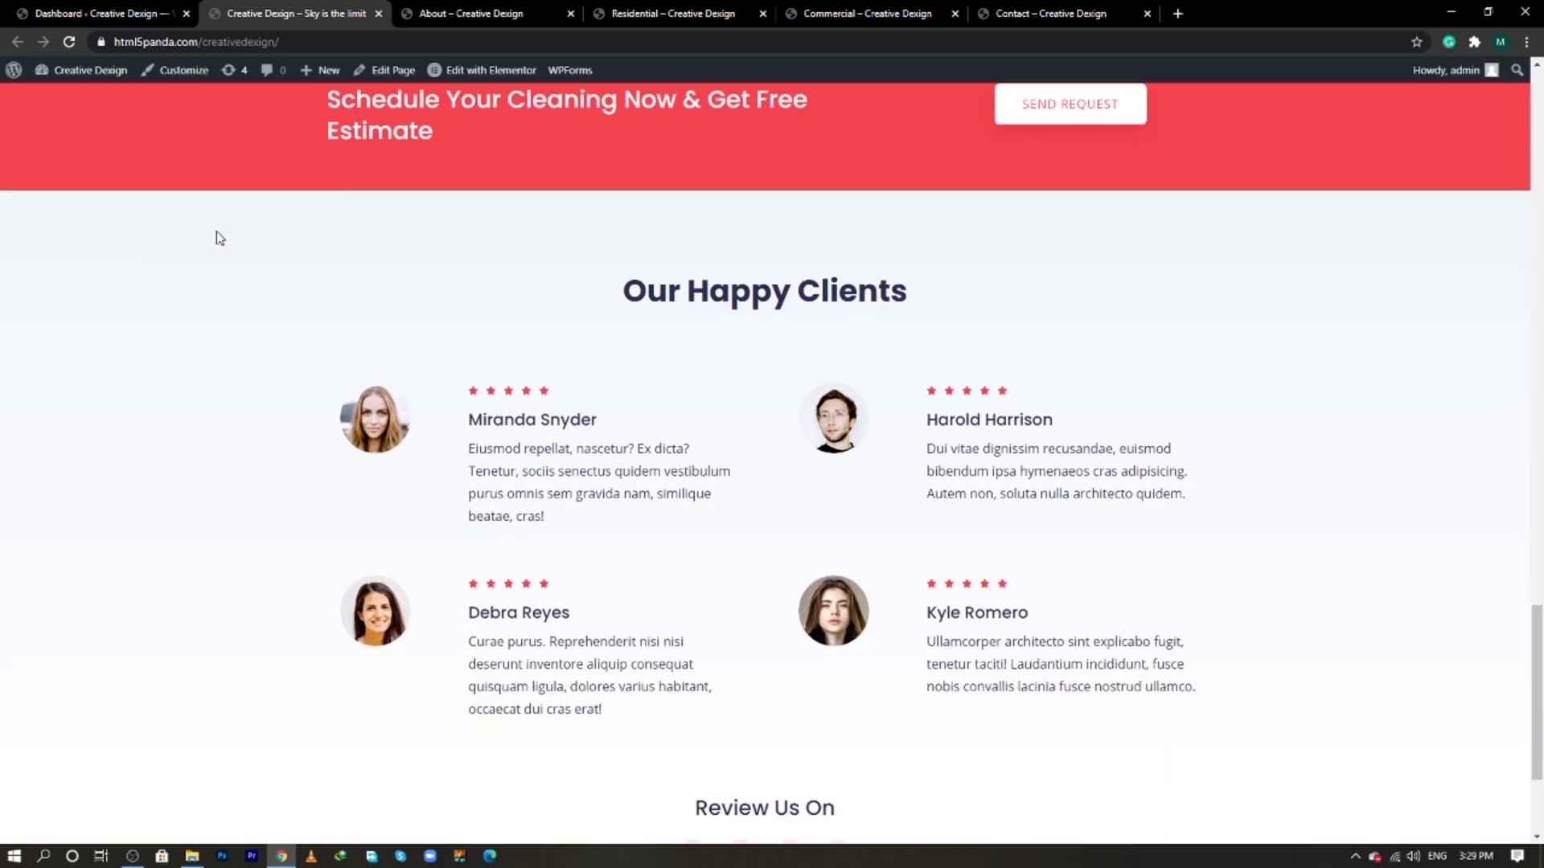
{"action": "scroll", "coordinate": [217, 236], "scroll_direction": "down", "scroll_amount": 2}
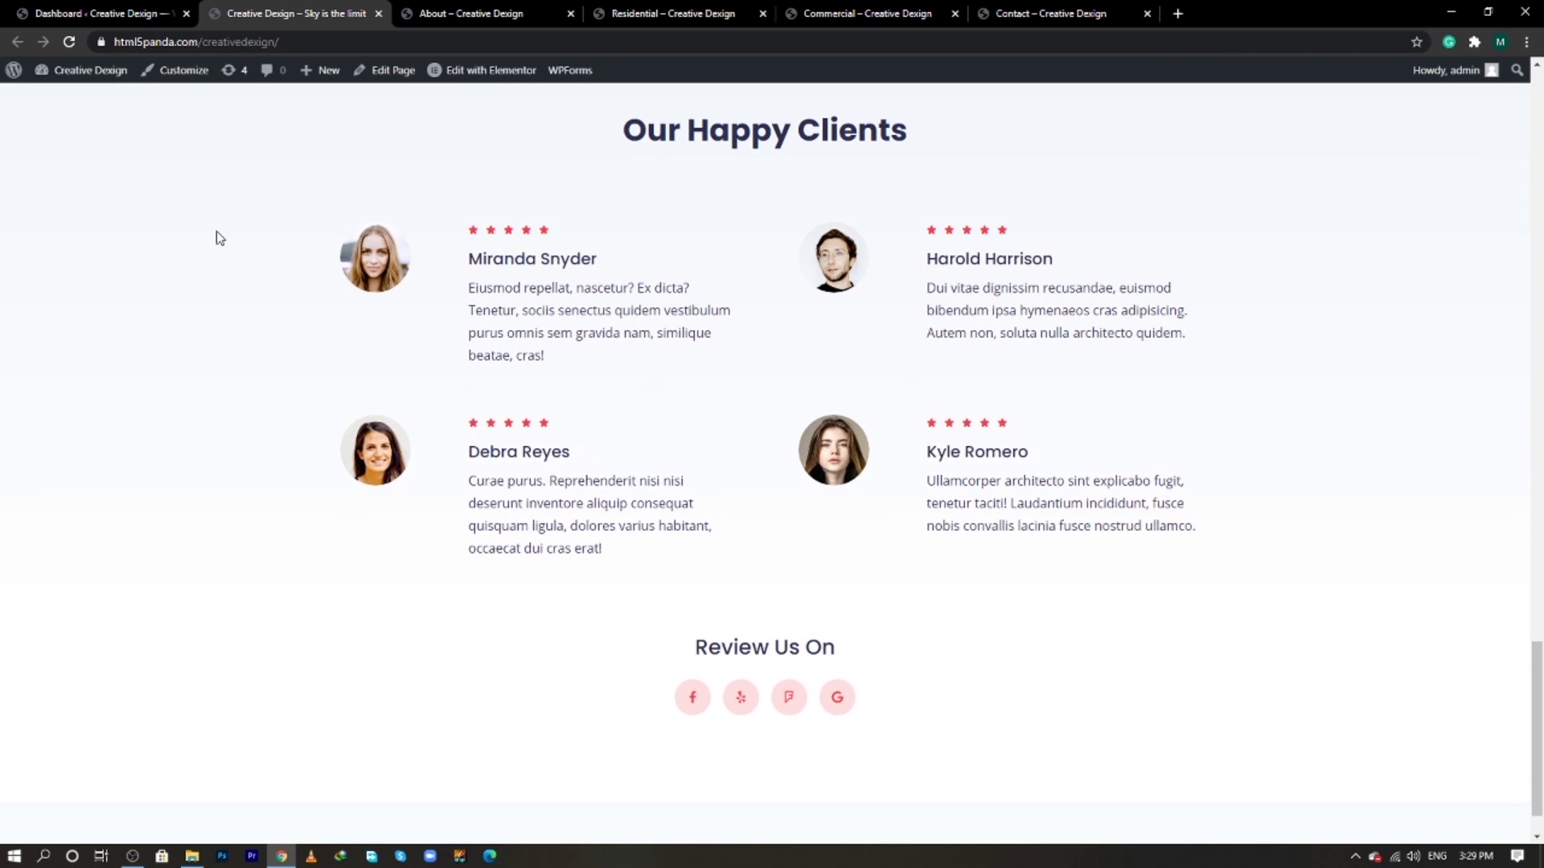
{"action": "scroll", "coordinate": [217, 236], "scroll_direction": "down", "scroll_amount": 1}
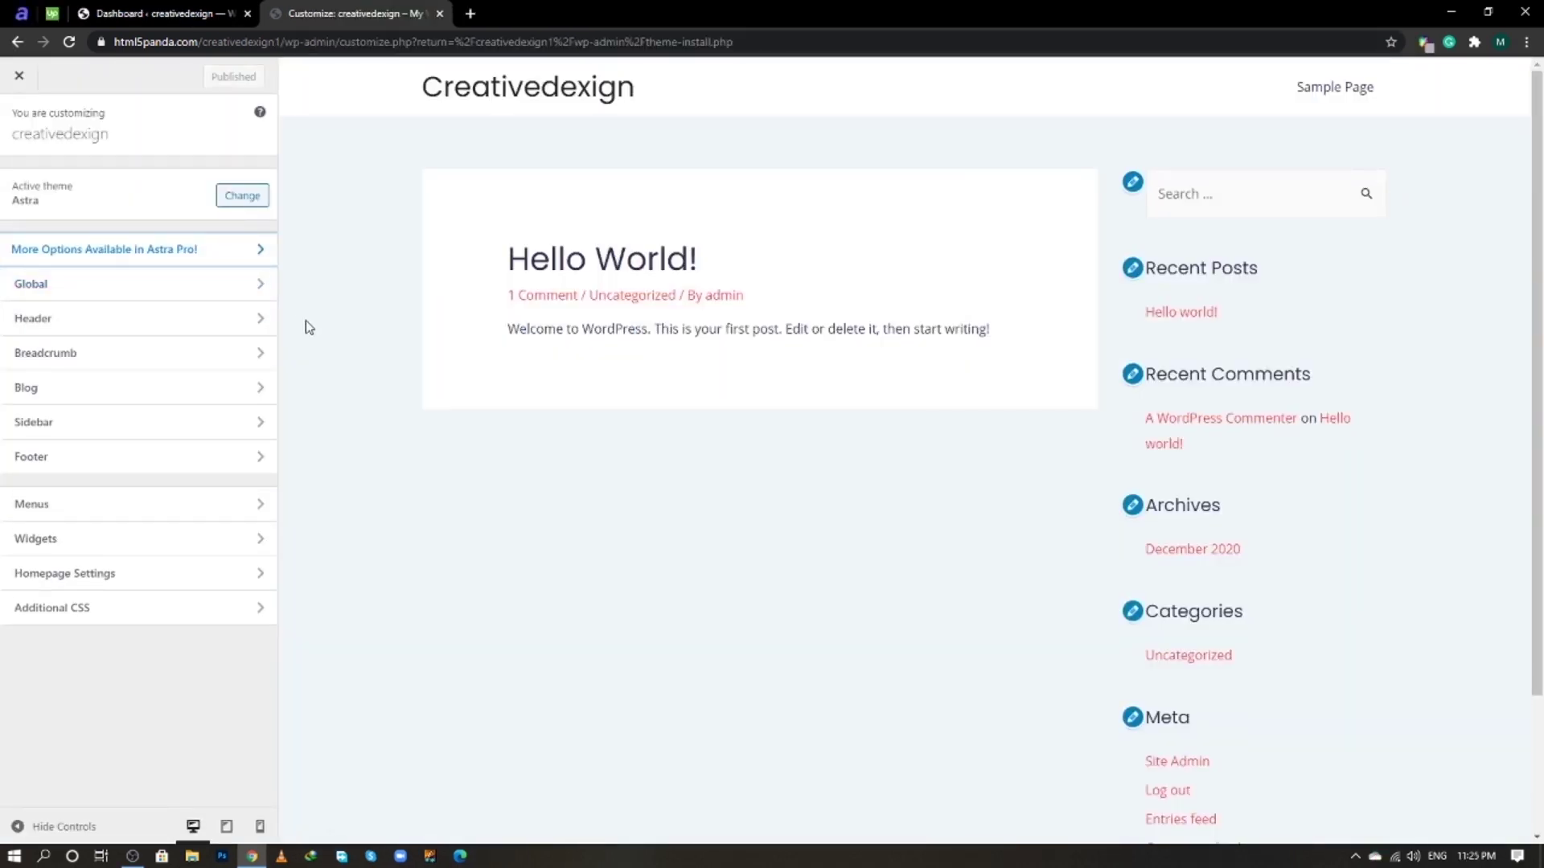
- Review the global base typography settings for body text: font family, size, weight and text transform options
{"action": "left_click", "coordinate": [167, 287]}
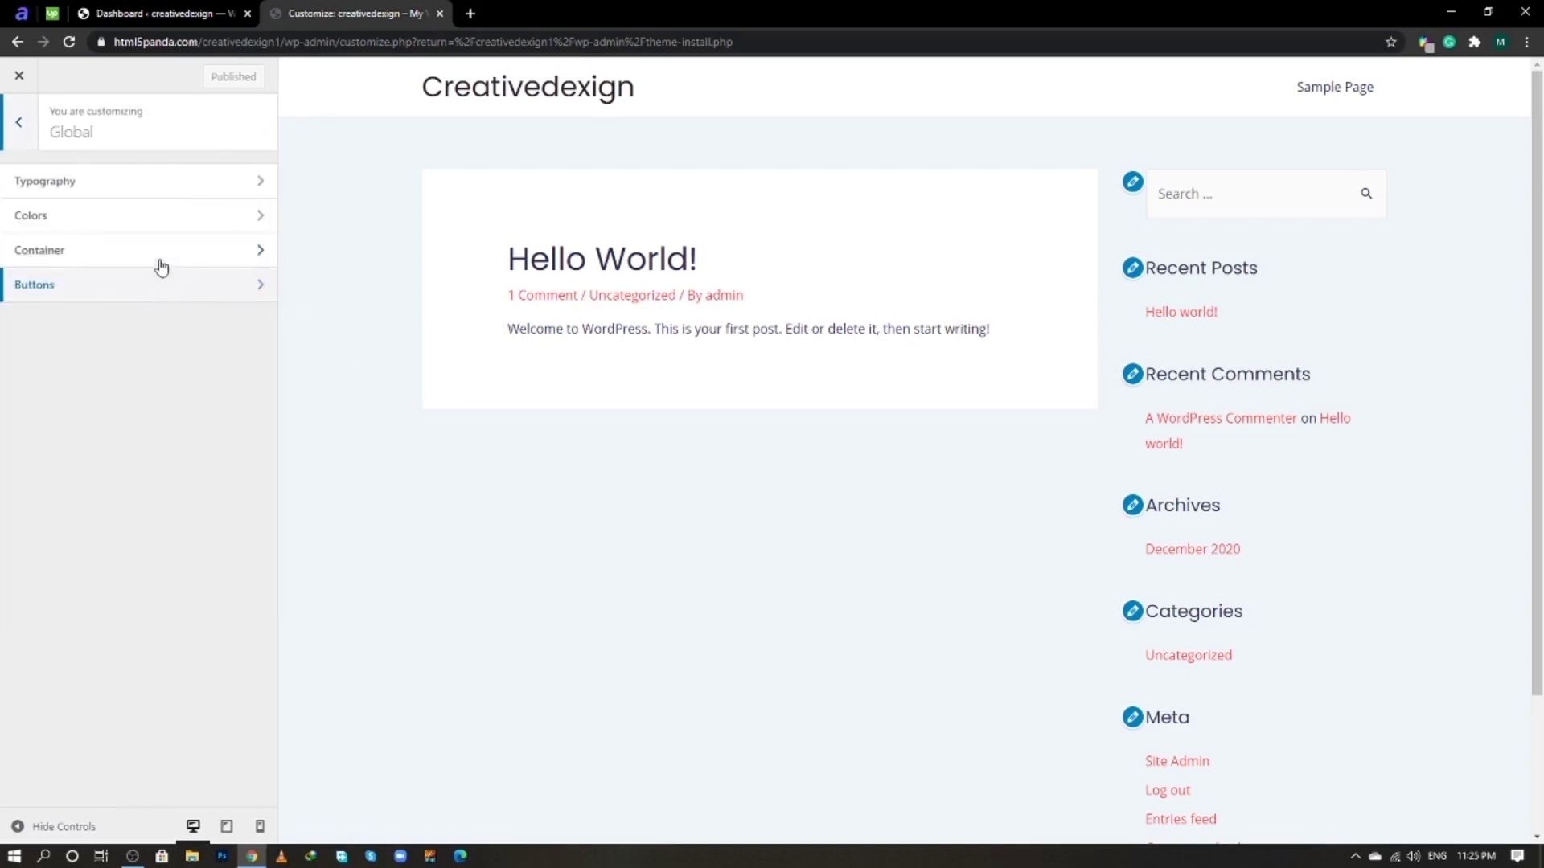
{"action": "left_click", "coordinate": [154, 191]}
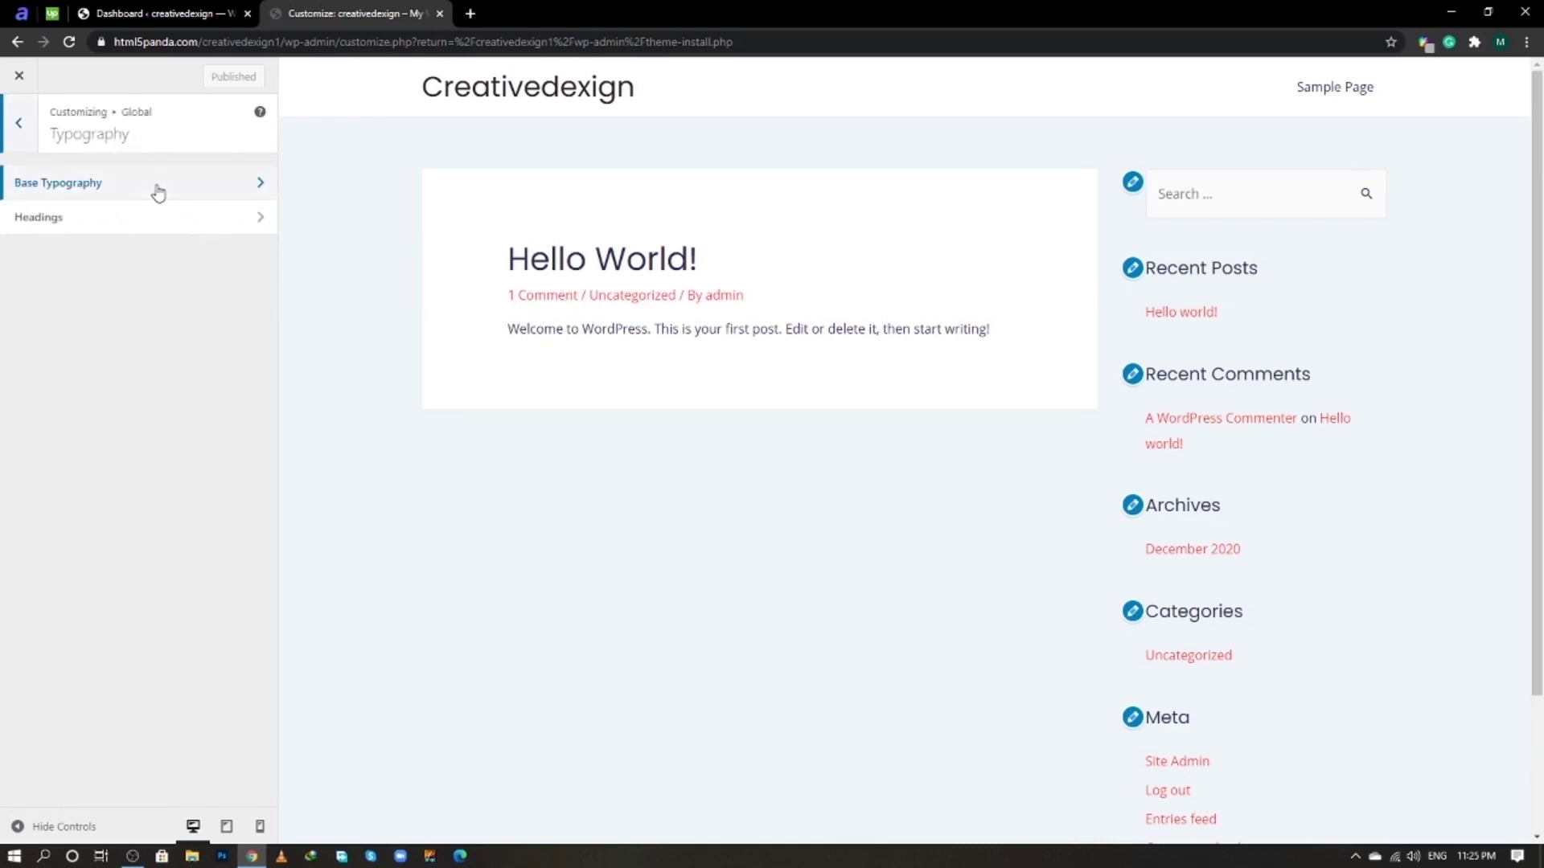
{"action": "left_click", "coordinate": [157, 192]}
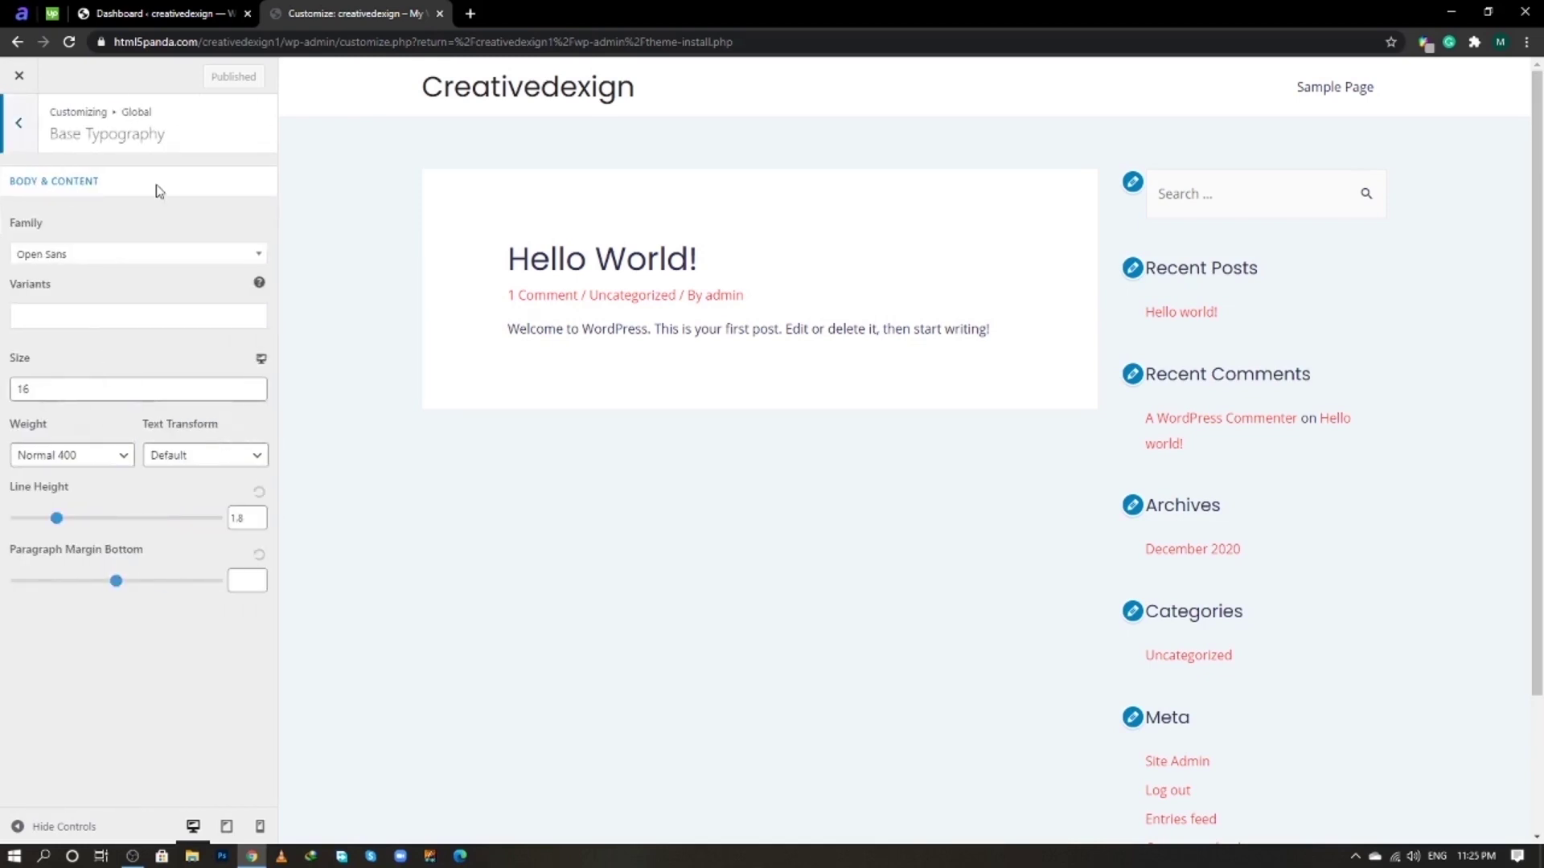
{"action": "left_click", "coordinate": [155, 260]}
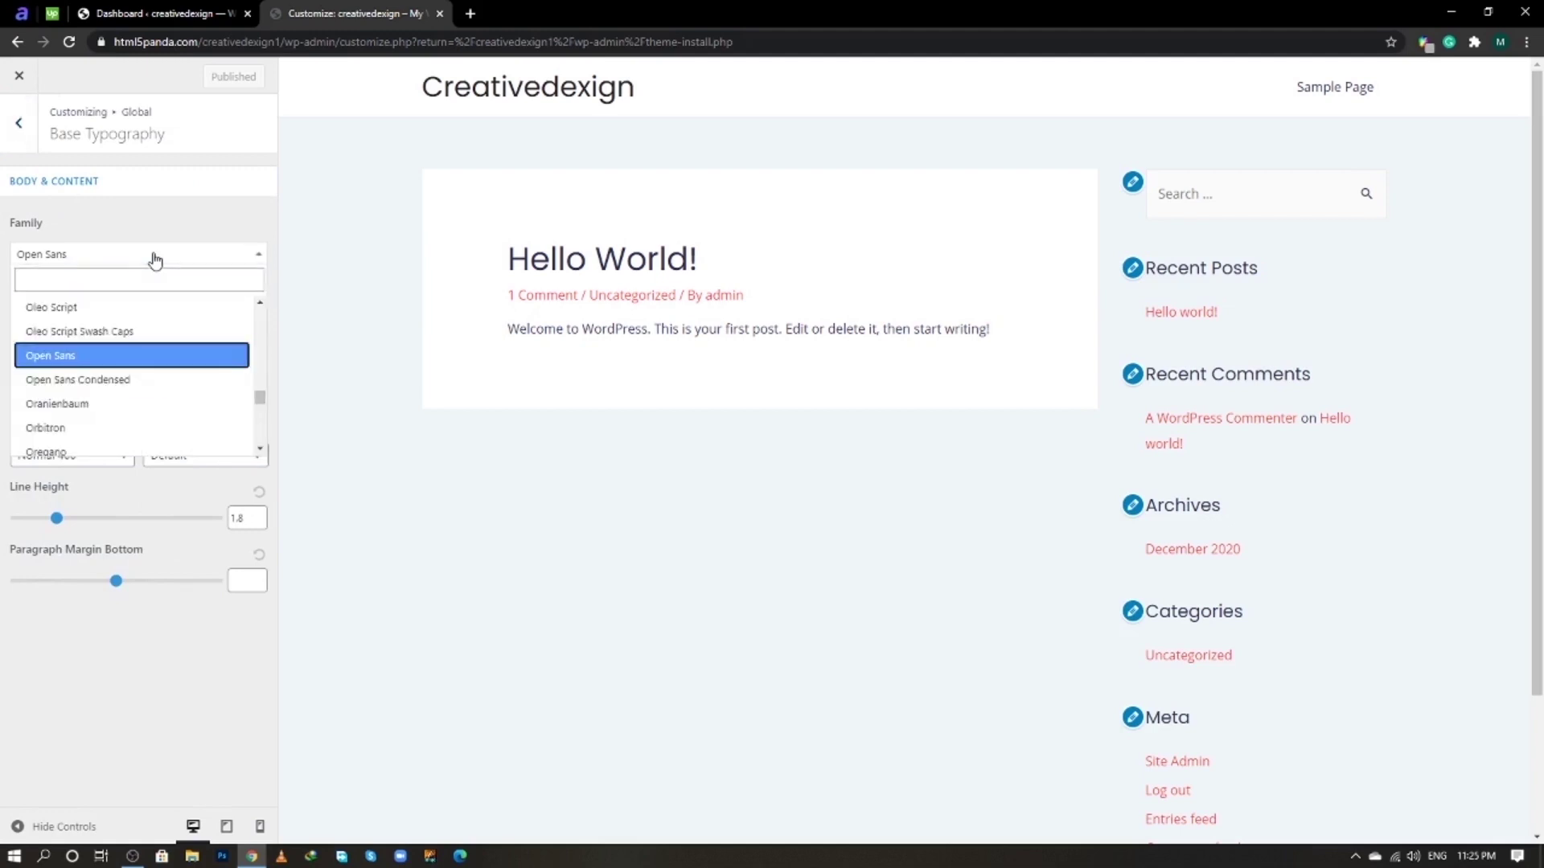
{"action": "left_click", "coordinate": [155, 261]}
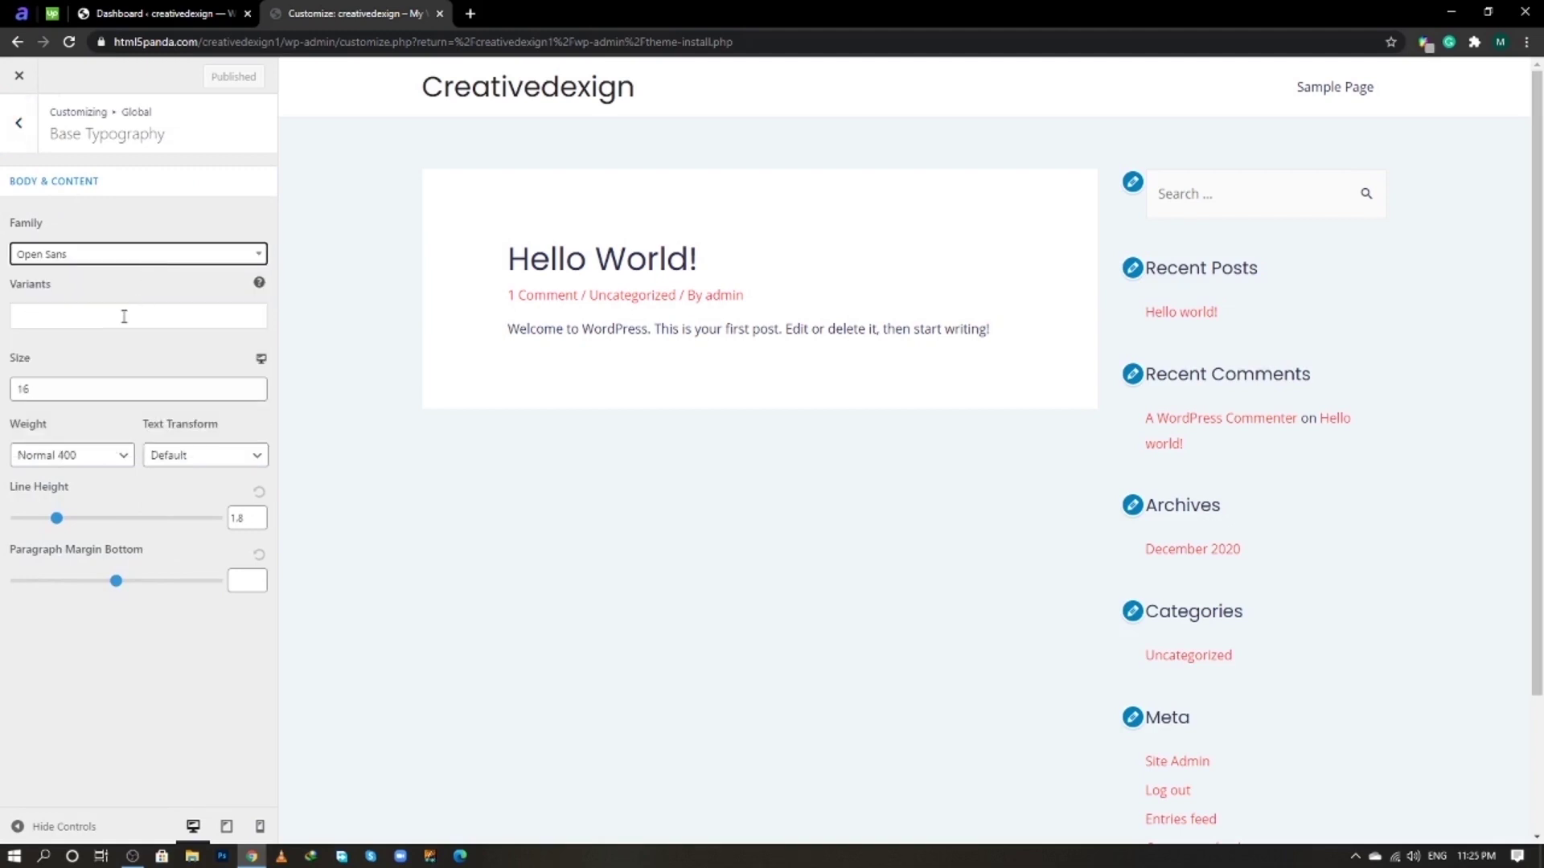
{"action": "left_click", "coordinate": [74, 394]}
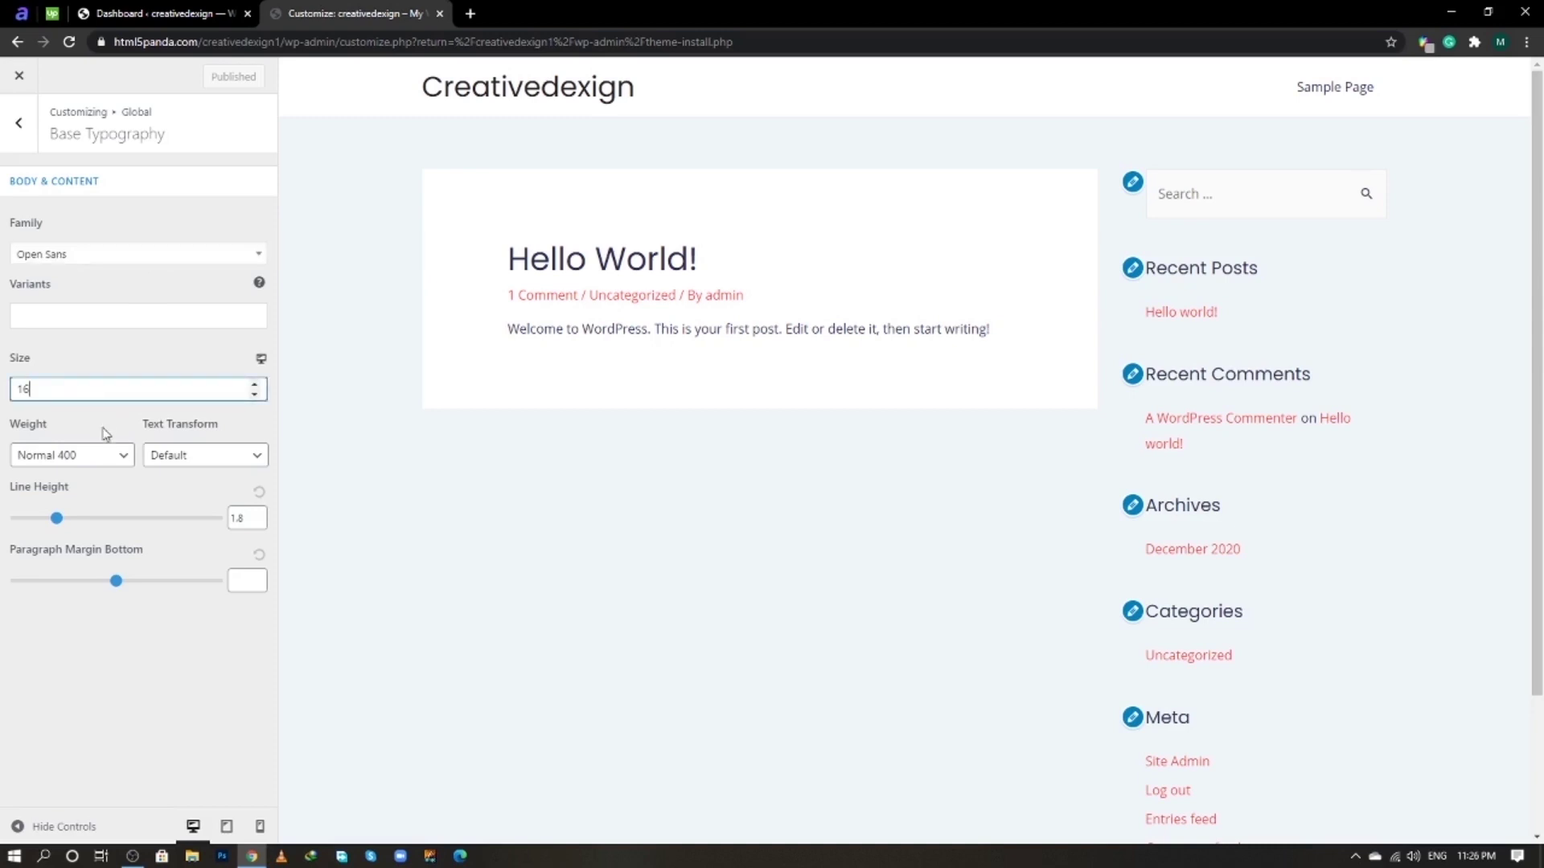
{"action": "left_click", "coordinate": [110, 458]}
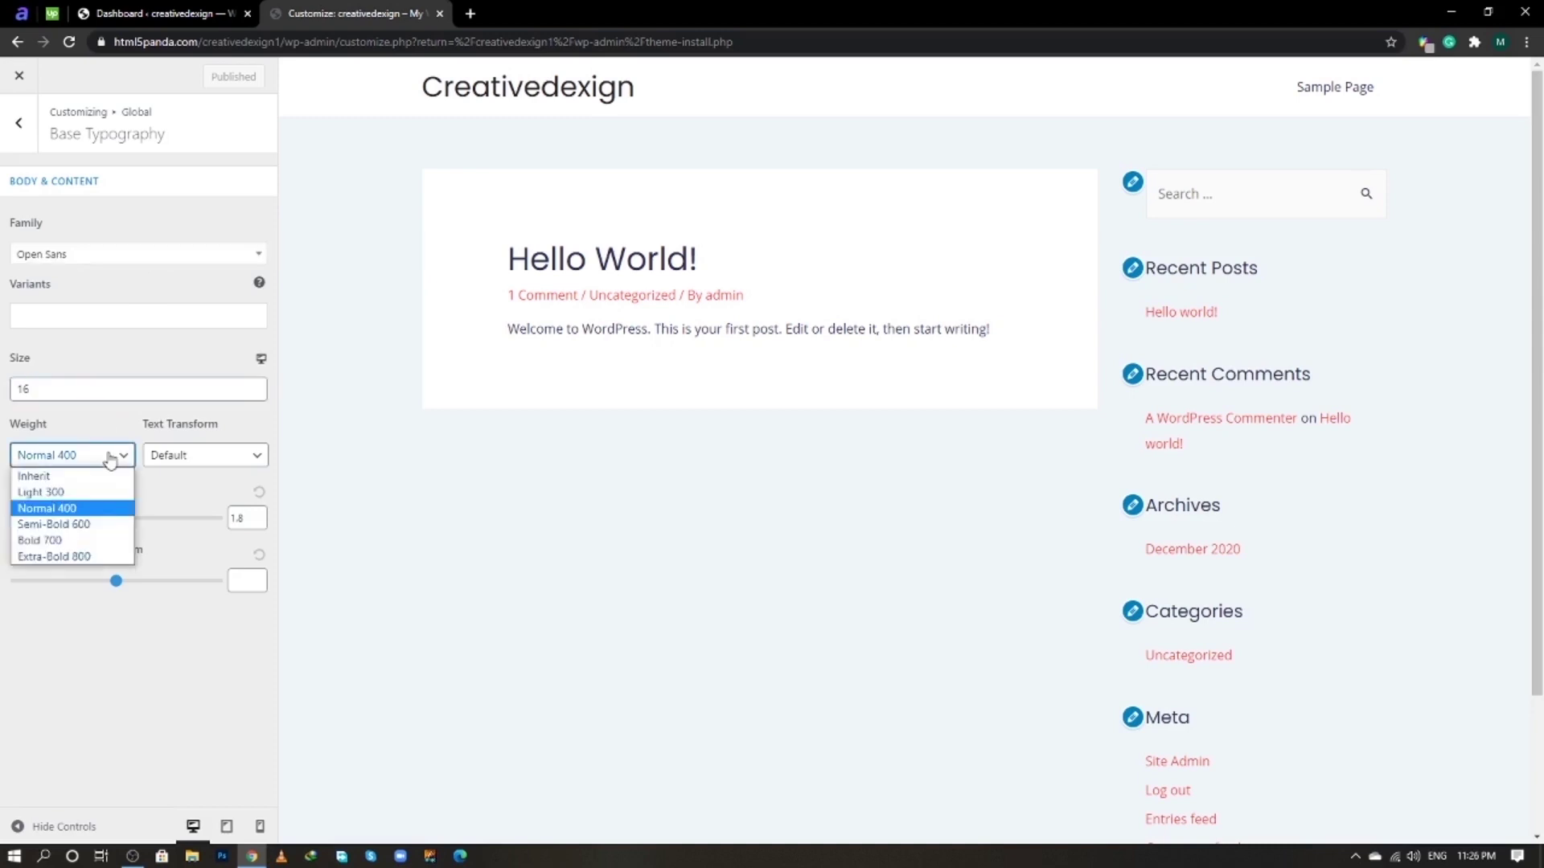
{"action": "left_click", "coordinate": [110, 458]}
{"action": "left_click", "coordinate": [191, 459]}
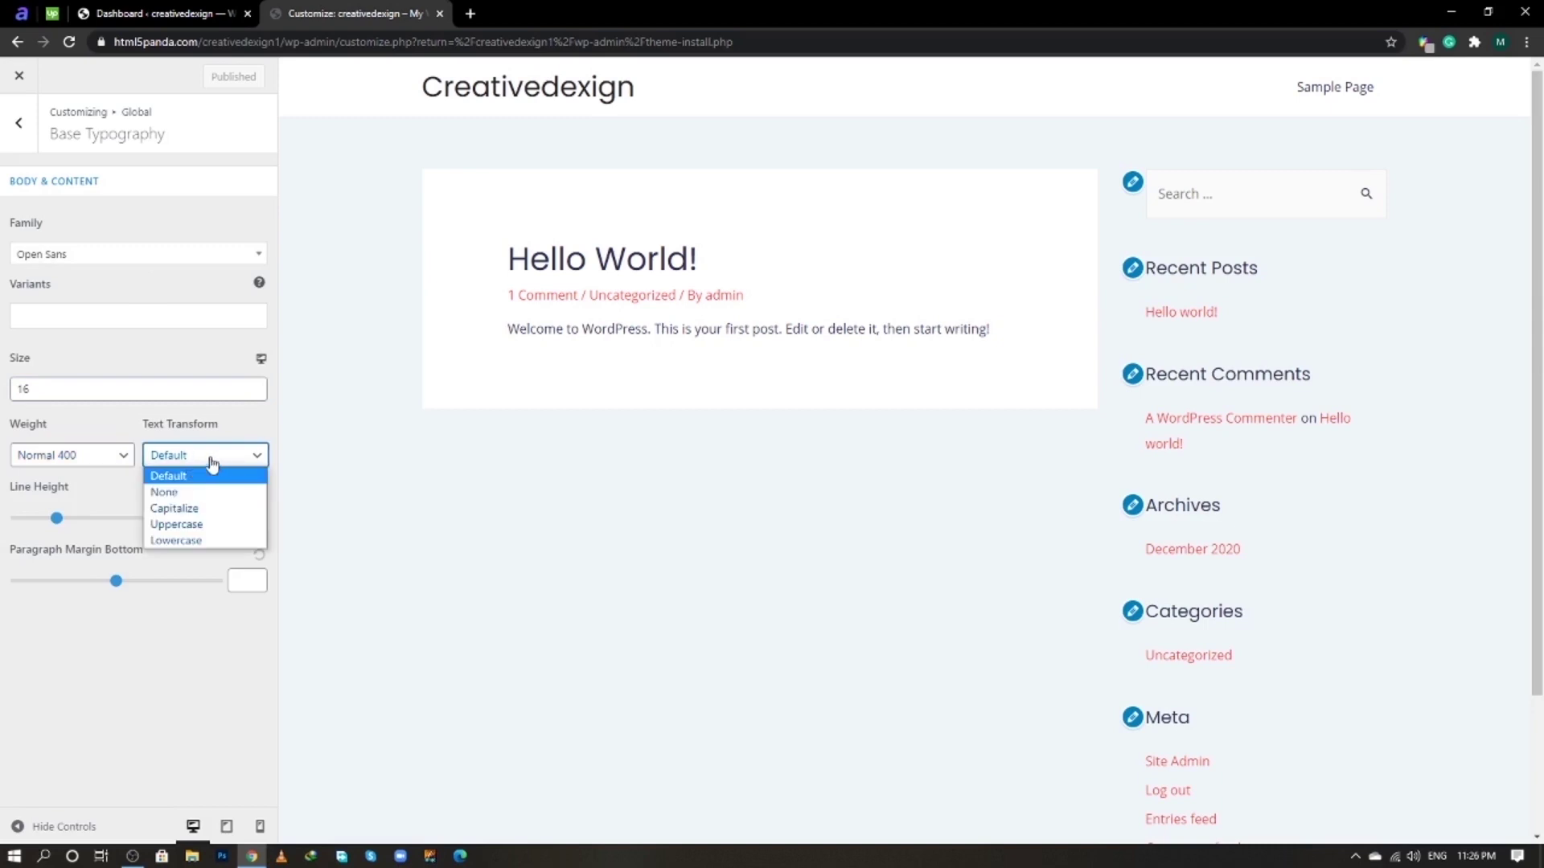
{"action": "left_click", "coordinate": [216, 464]}
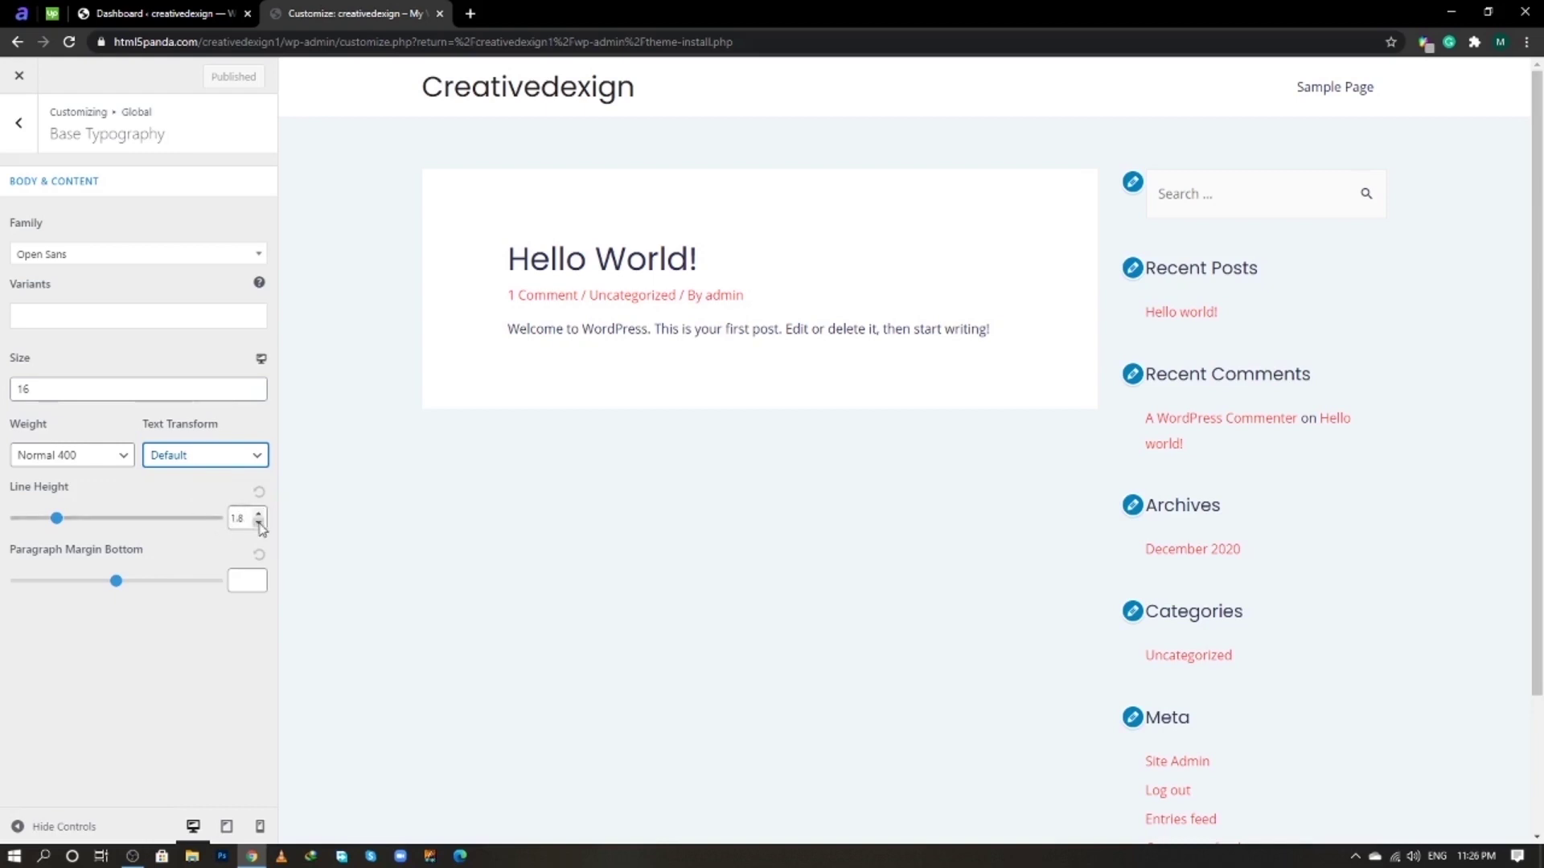
- In the global typography for headings H1 to H6, set the weight to Medium 500 and keep the text transform on Capitalize
{"action": "left_click", "coordinate": [18, 122]}
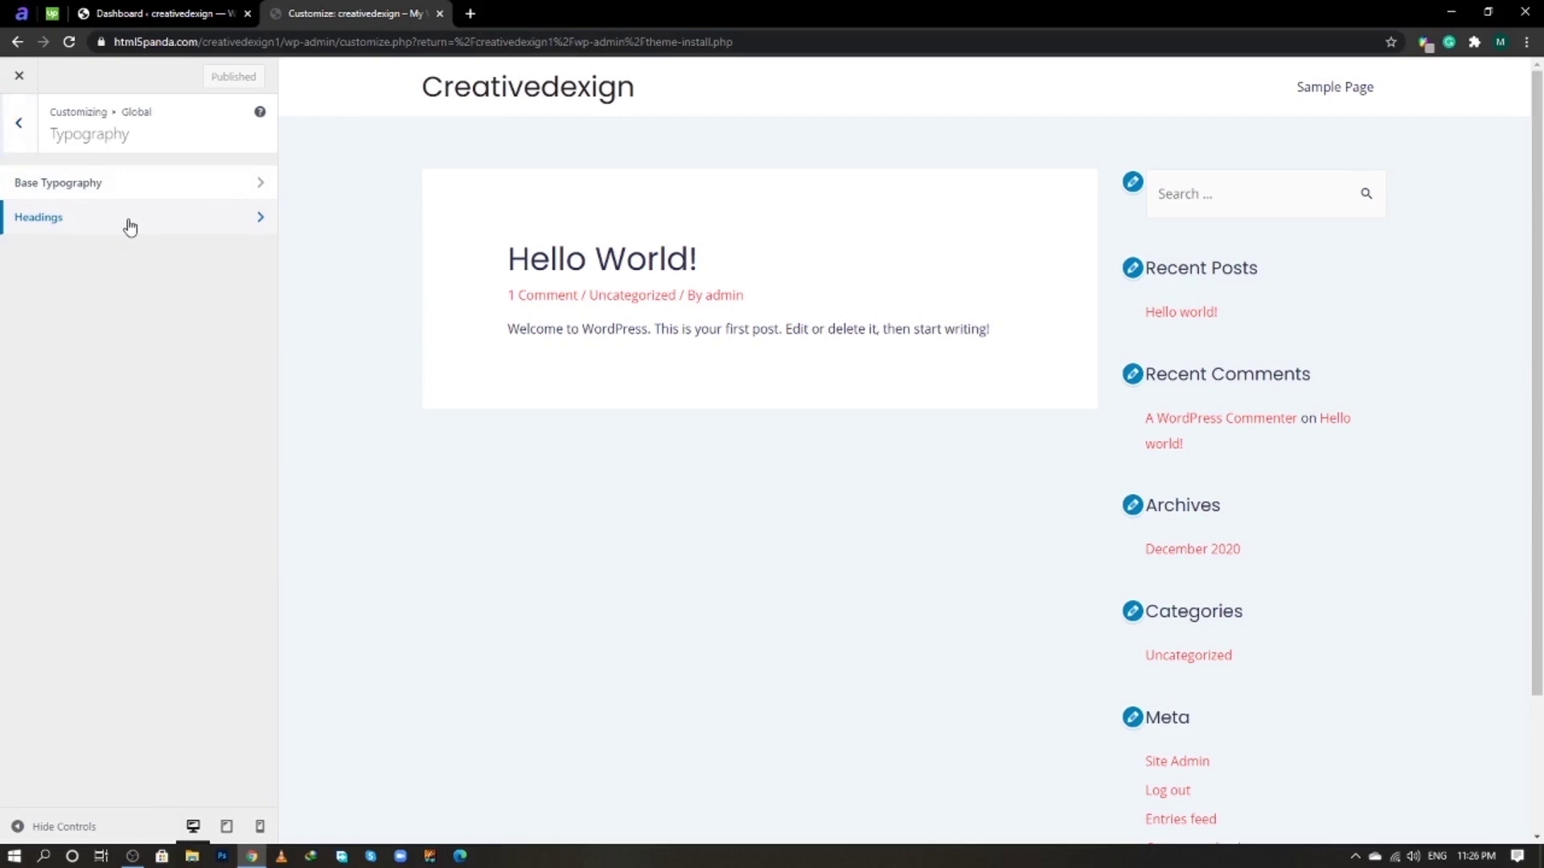
{"action": "left_click", "coordinate": [119, 229]}
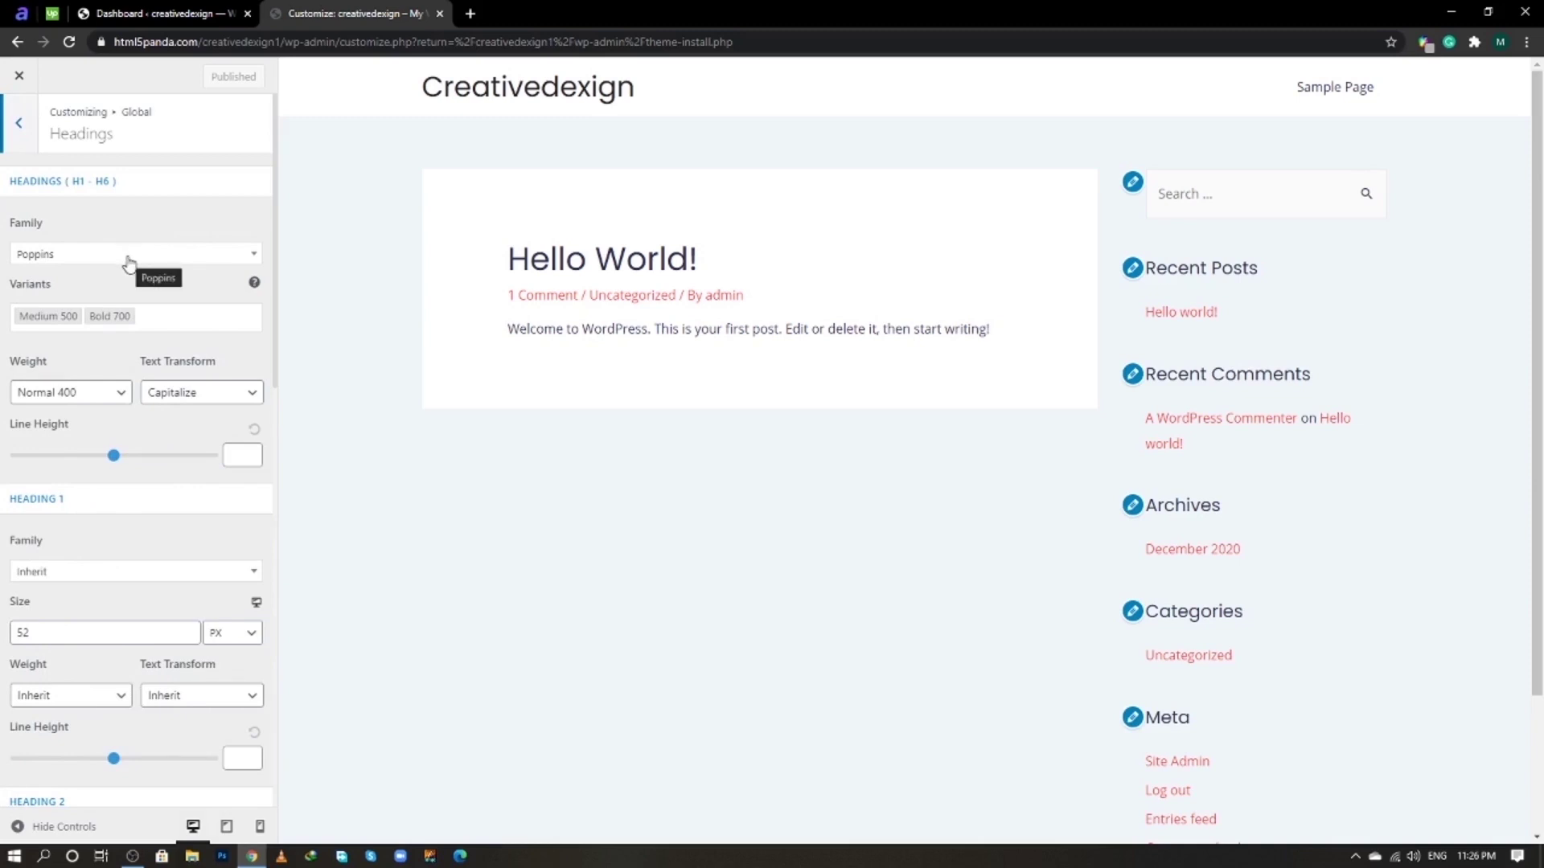
{"action": "left_click", "coordinate": [189, 402]}
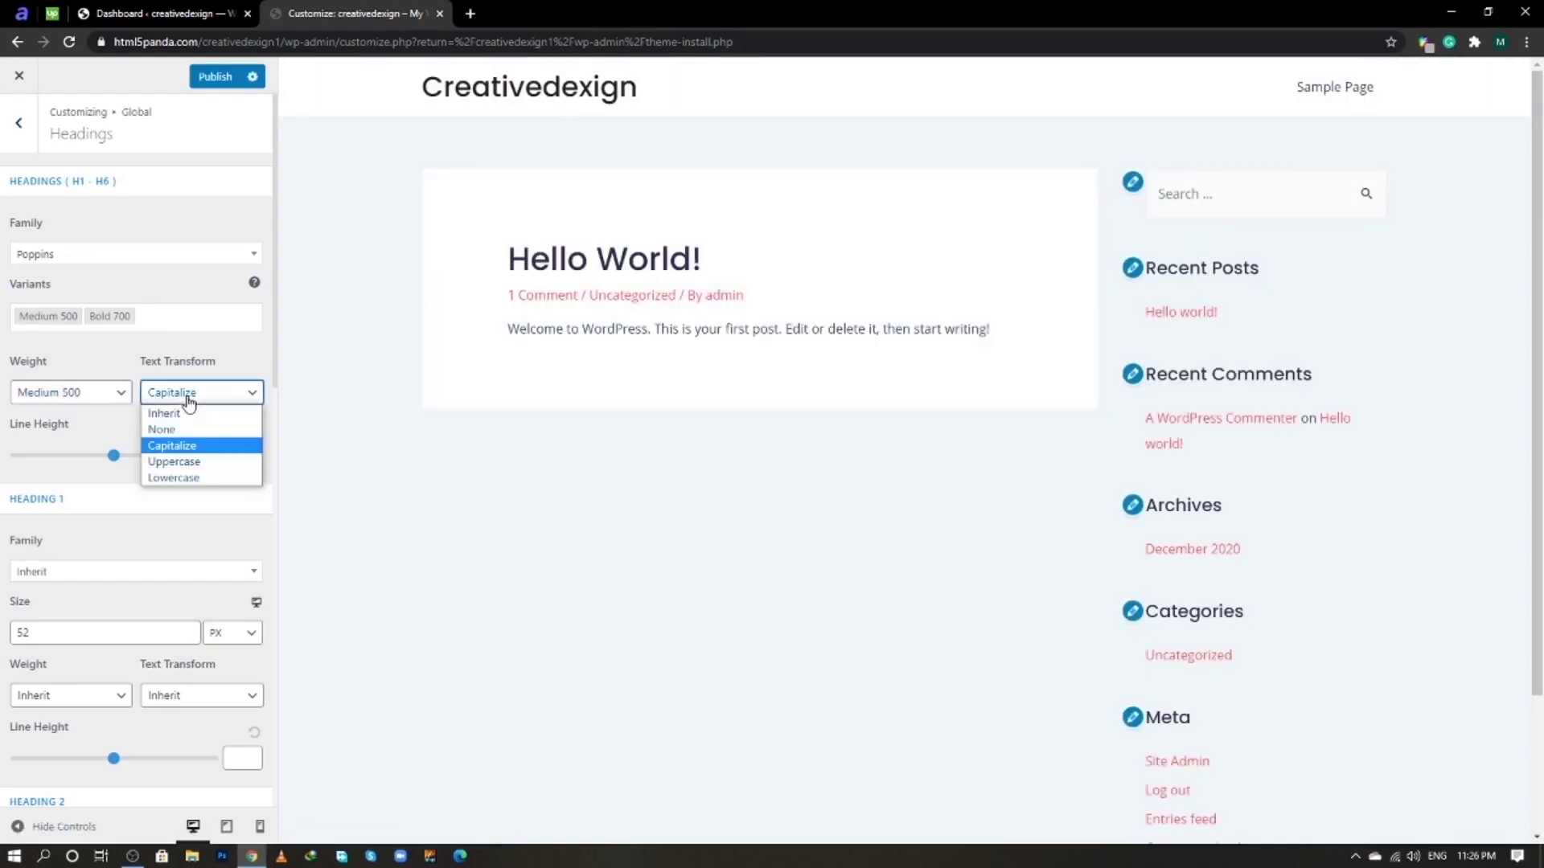
{"action": "left_click", "coordinate": [189, 403]}
- Set the Heading 2 weight to Bold 700 and keep its text transform on Inherit
{"action": "scroll", "coordinate": [181, 354], "scroll_direction": "down", "scroll_amount": 3}
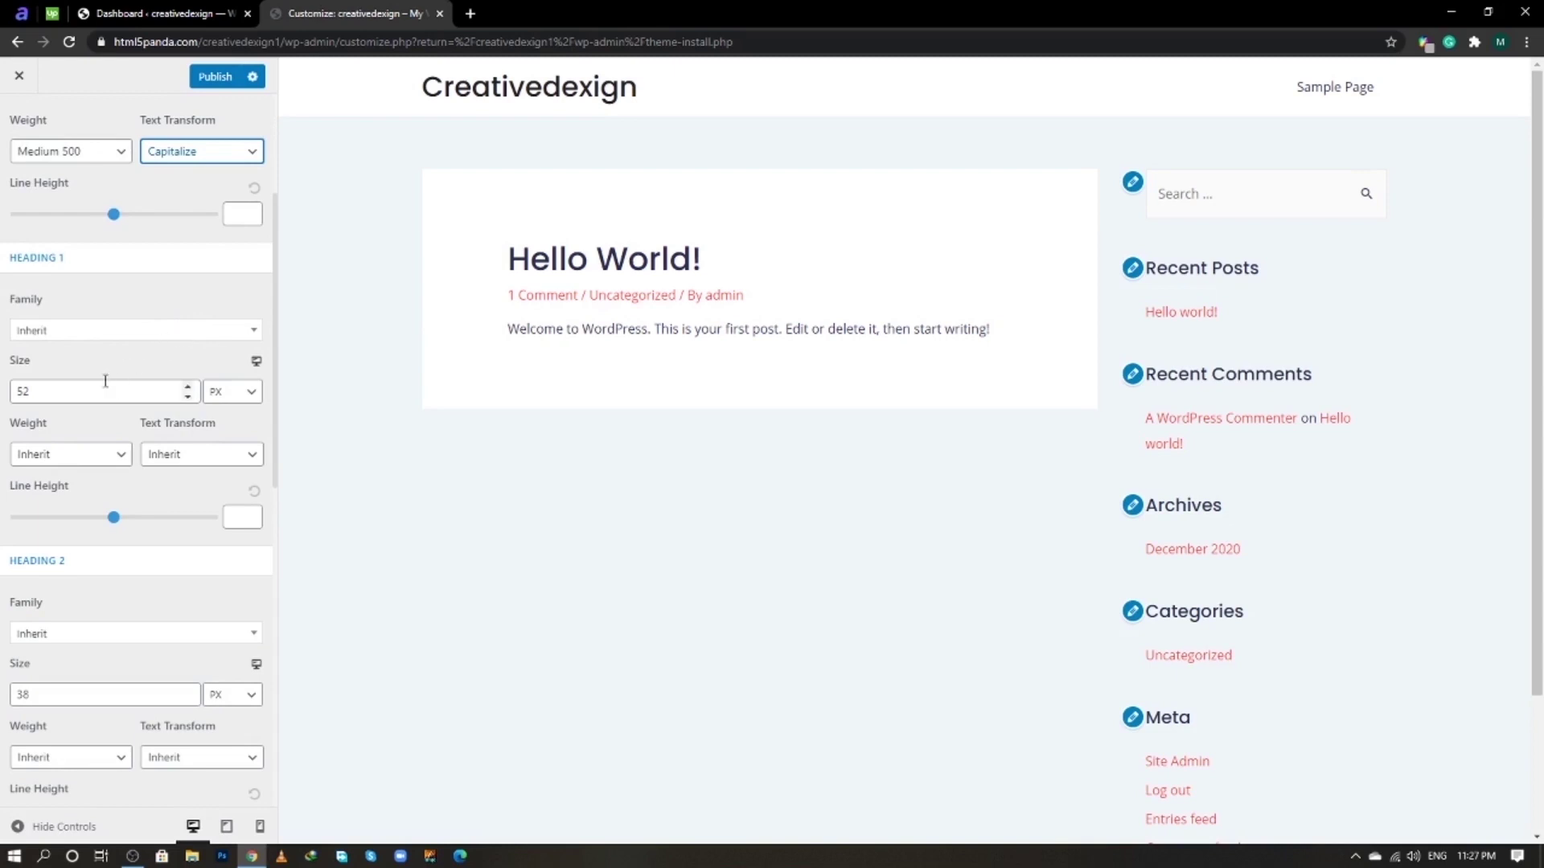
{"action": "scroll", "coordinate": [143, 433], "scroll_direction": "down", "scroll_amount": 1}
{"action": "scroll", "coordinate": [143, 432], "scroll_direction": "down", "scroll_amount": 2}
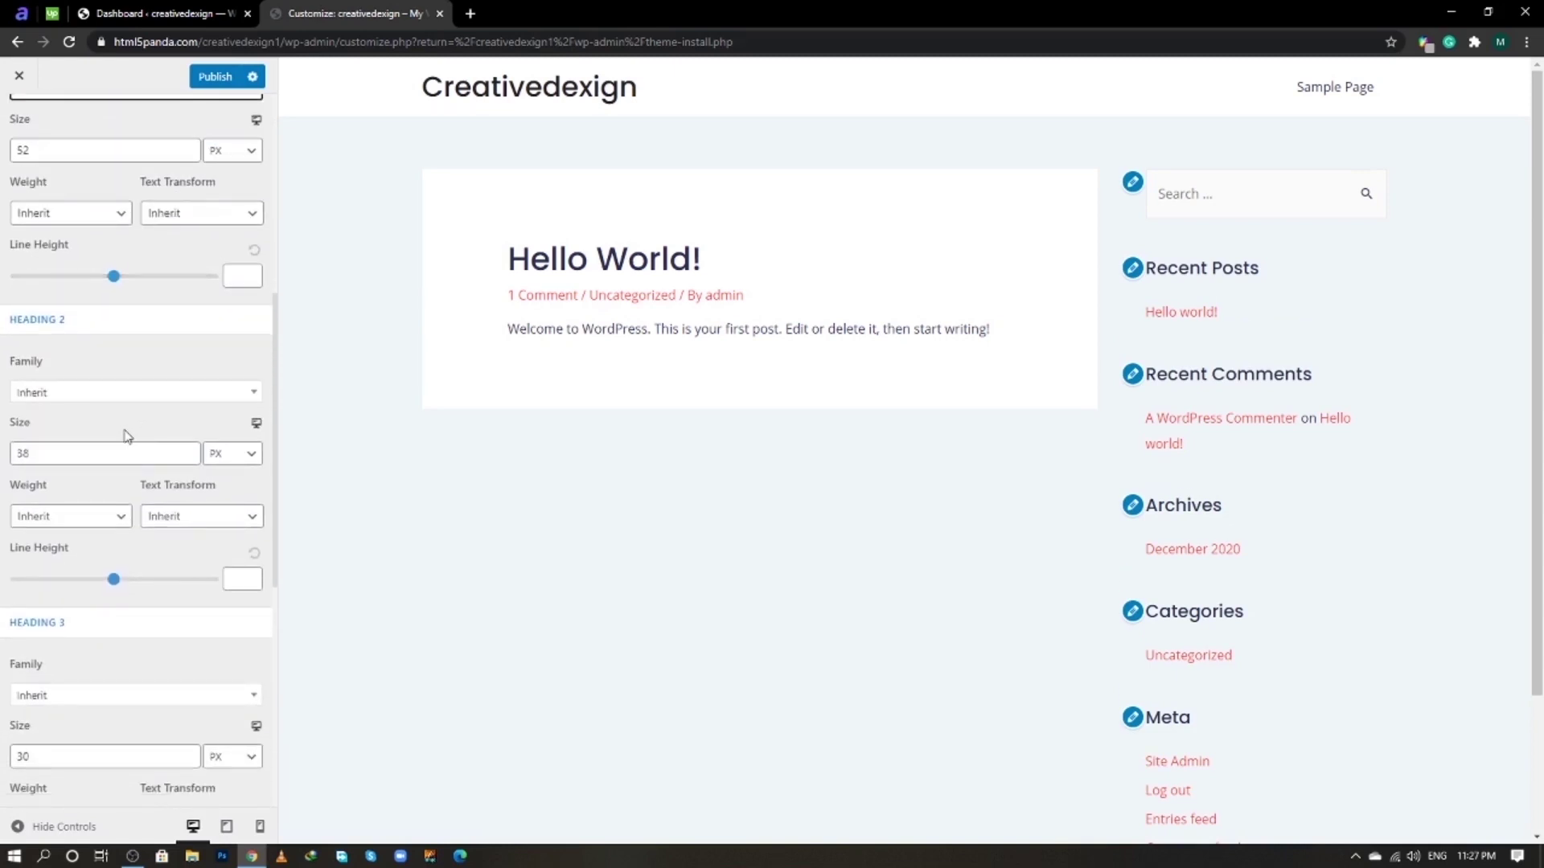
{"action": "left_click", "coordinate": [105, 524]}
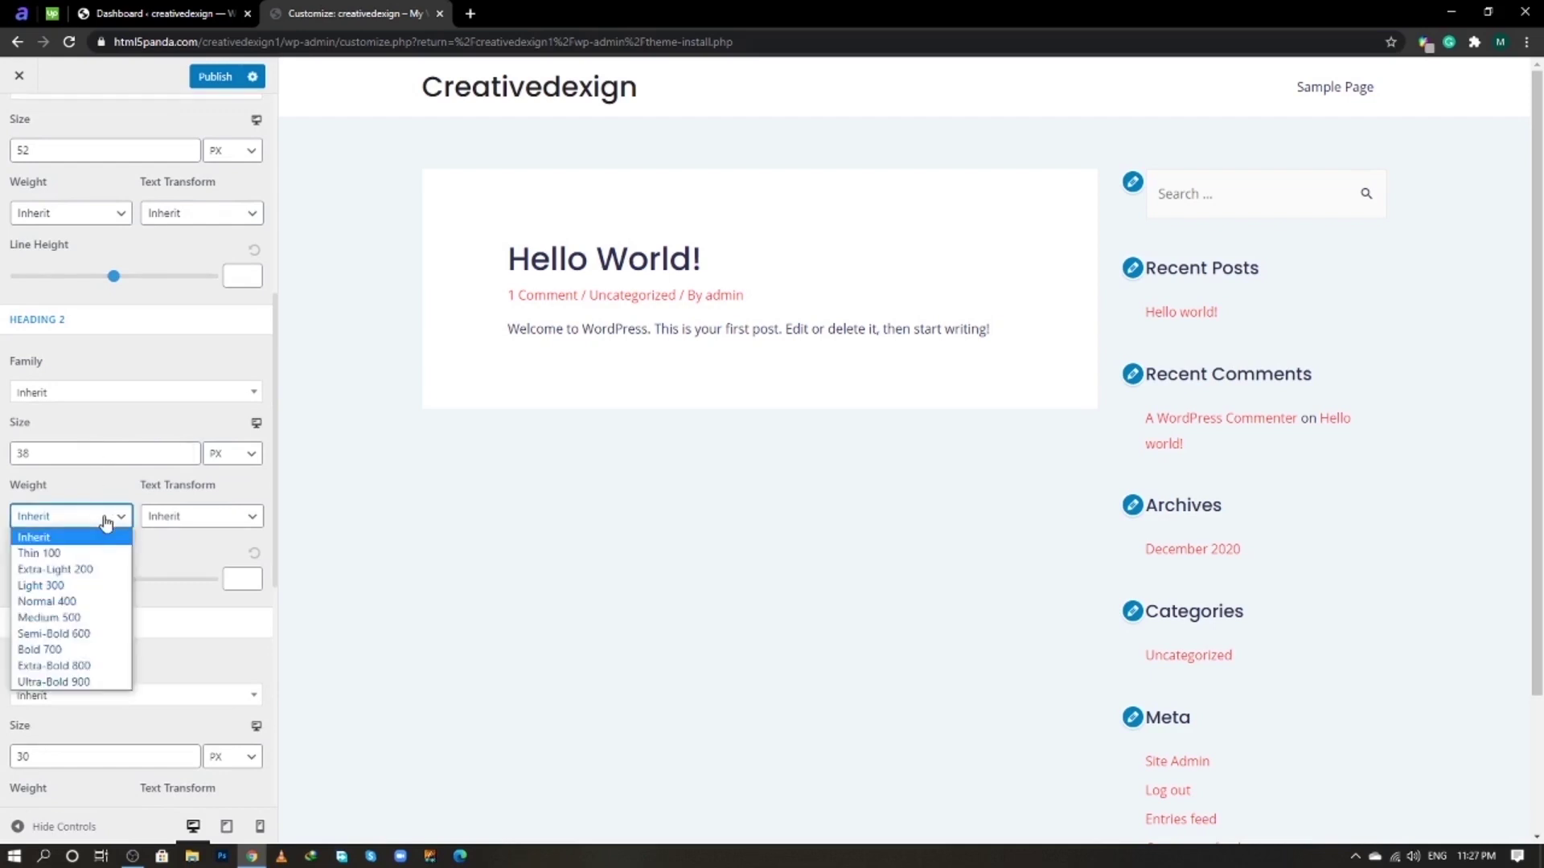
{"action": "left_click", "coordinate": [39, 649]}
{"action": "left_click", "coordinate": [201, 515]}
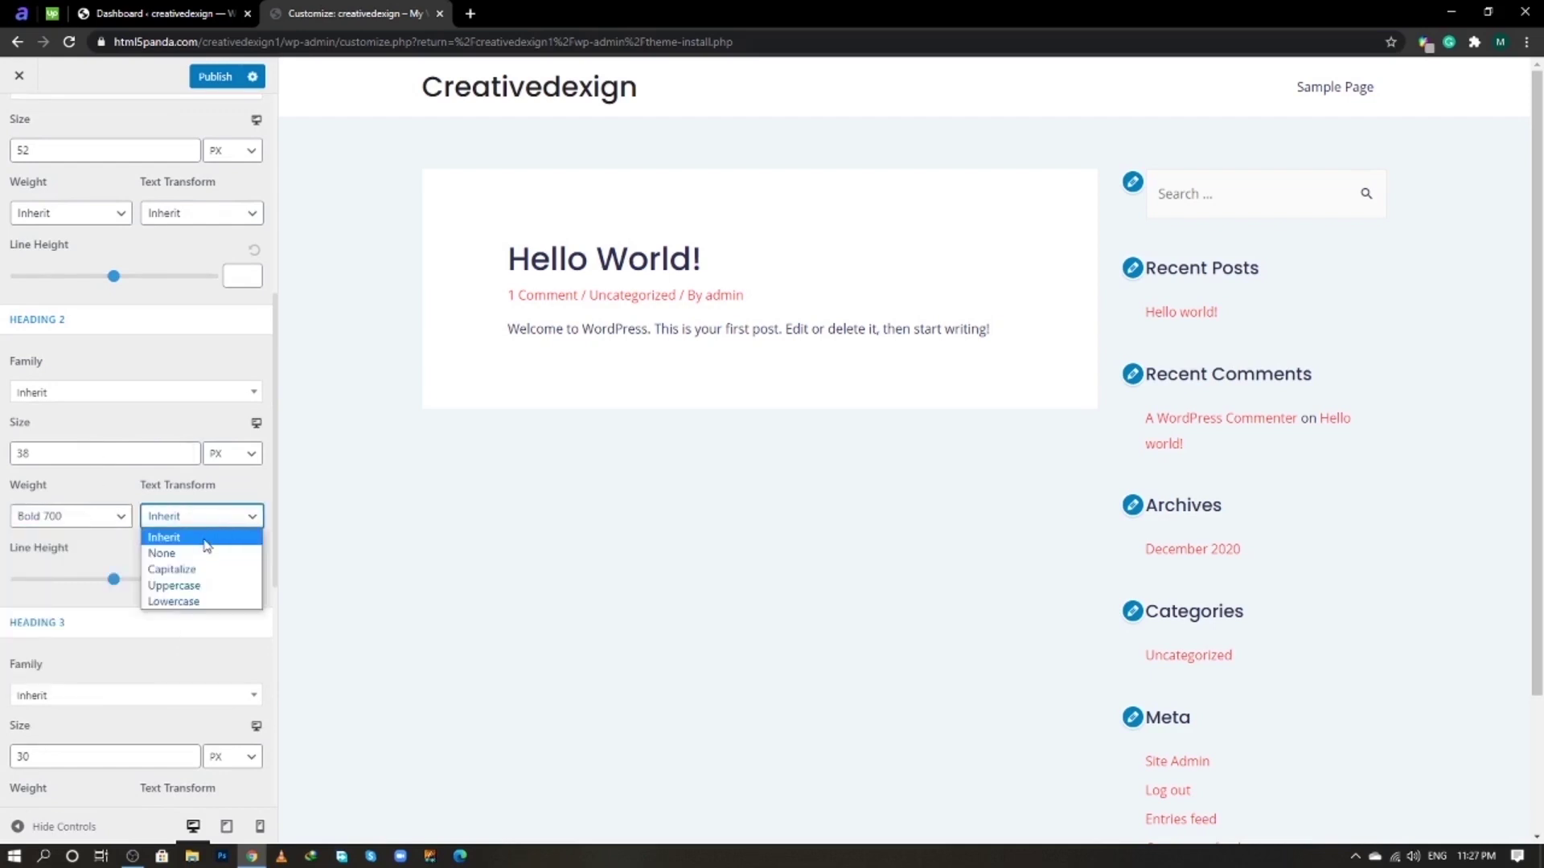
{"action": "left_click", "coordinate": [205, 536]}
- Set the Heading 3 weight to Medium 500 with text transform Inherit, and its line height to 1.27
{"action": "scroll", "coordinate": [176, 555], "scroll_direction": "down", "scroll_amount": 2}
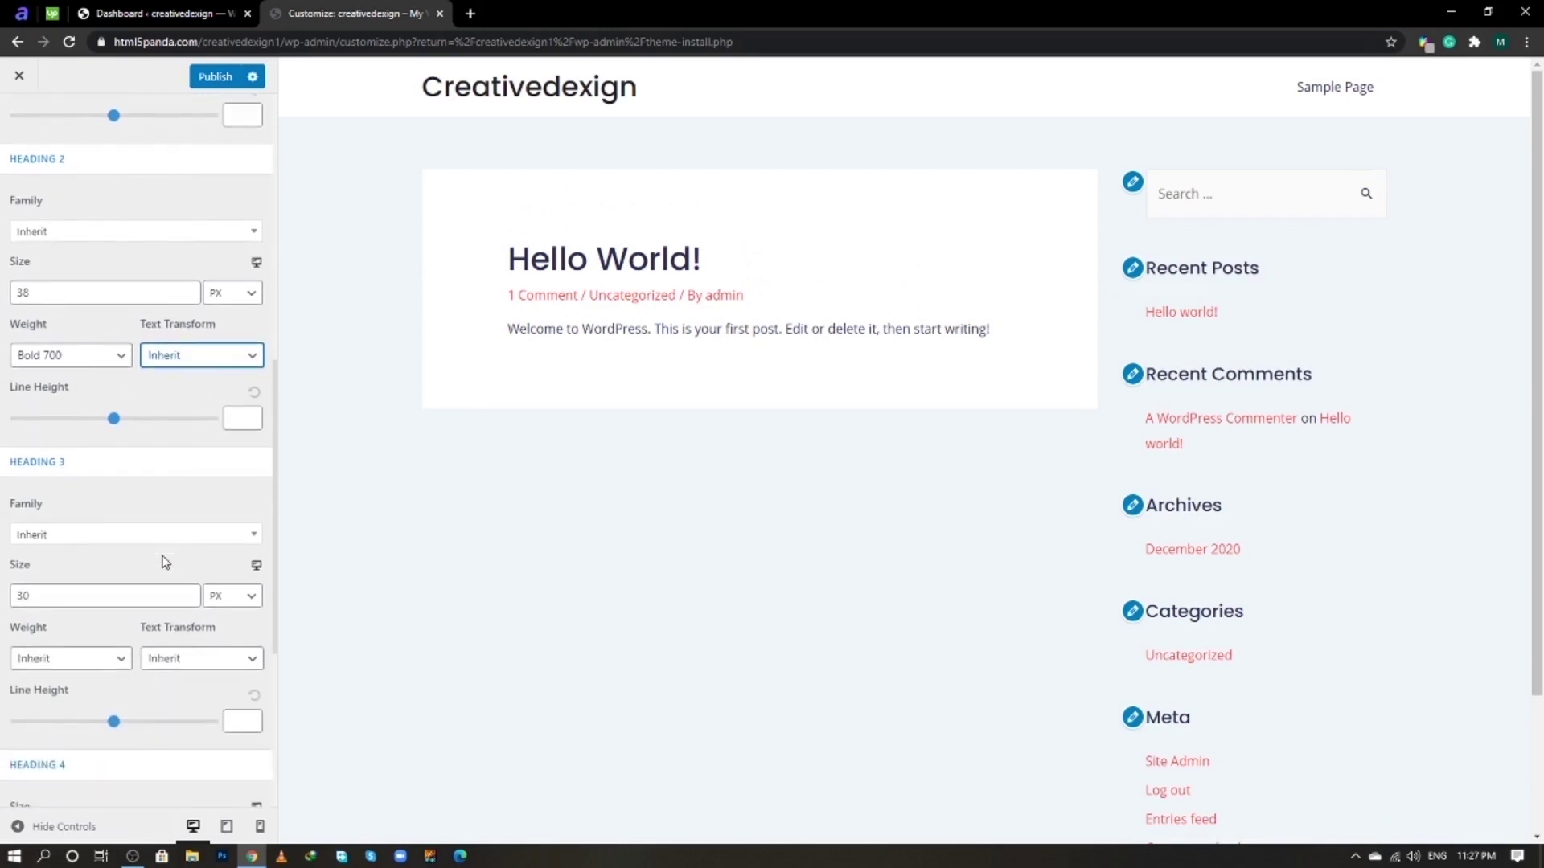
{"action": "scroll", "coordinate": [175, 548], "scroll_direction": "down", "scroll_amount": 1}
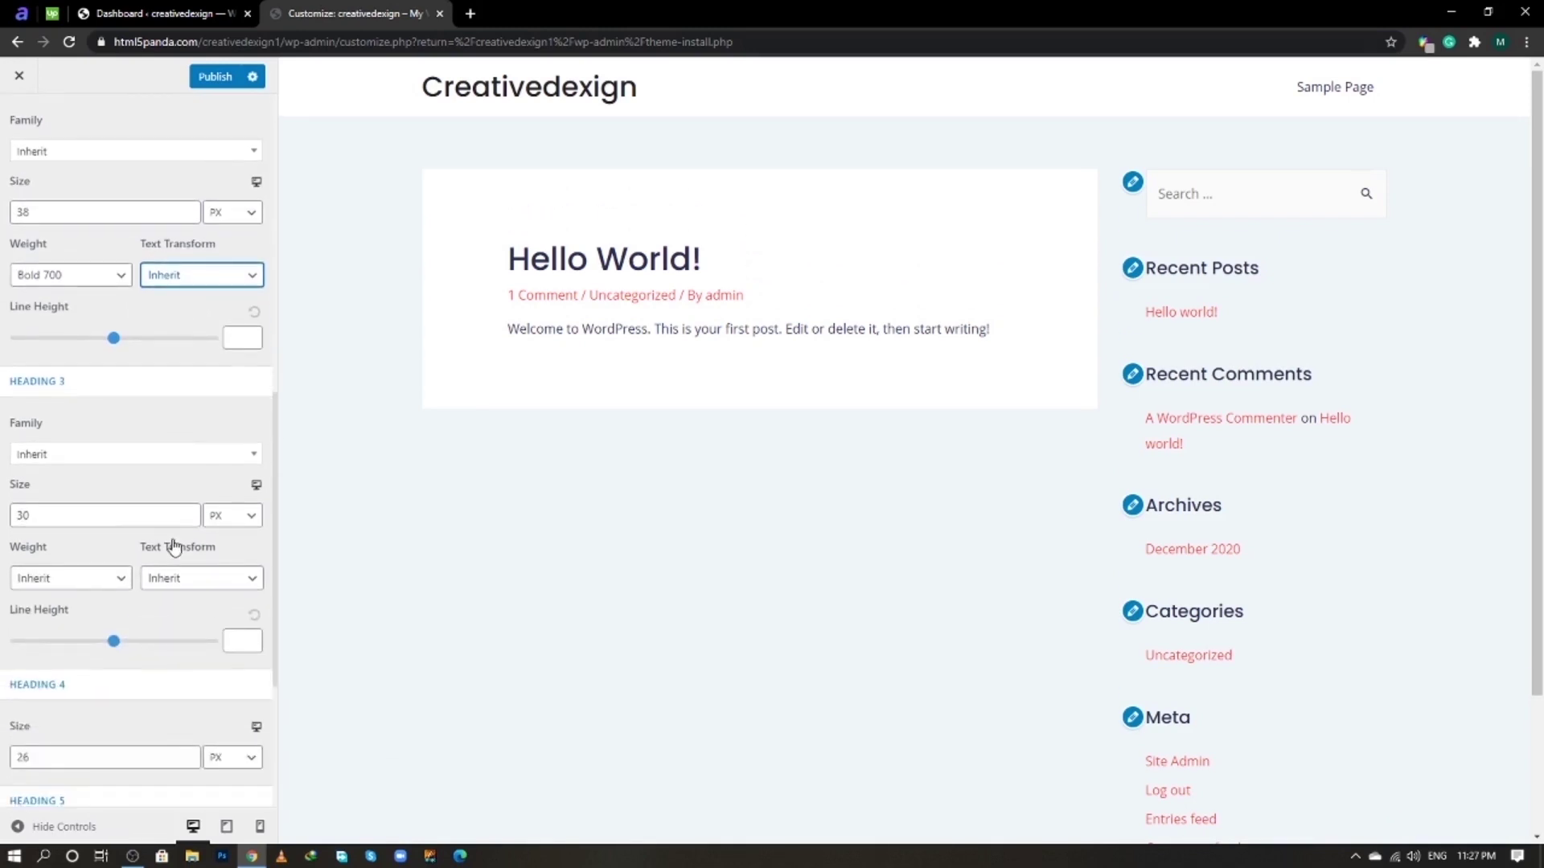
{"action": "left_click", "coordinate": [173, 516]}
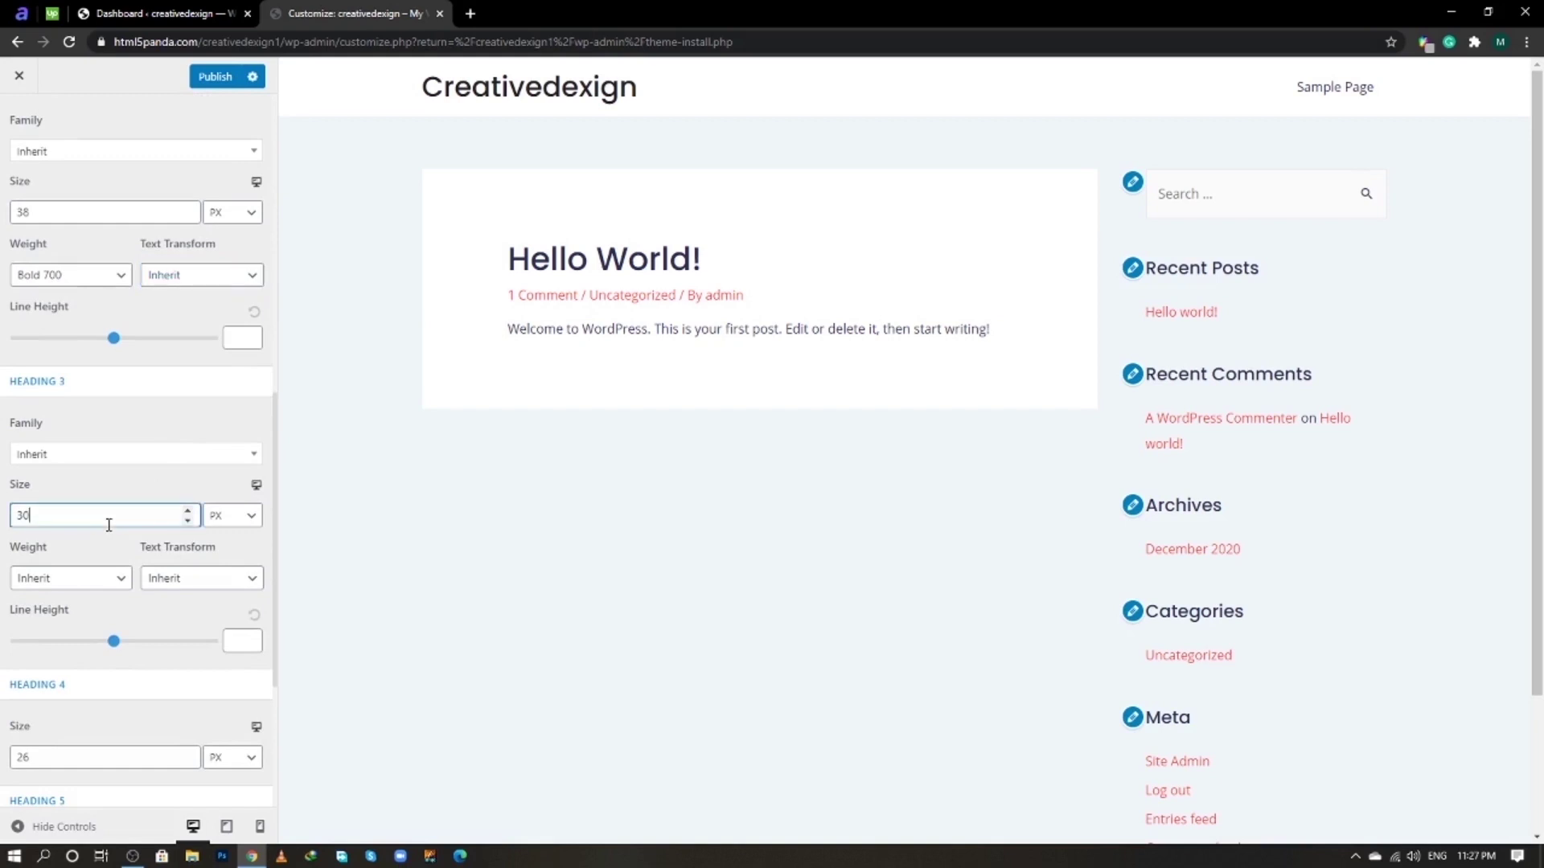
{"action": "left_click", "coordinate": [106, 578]}
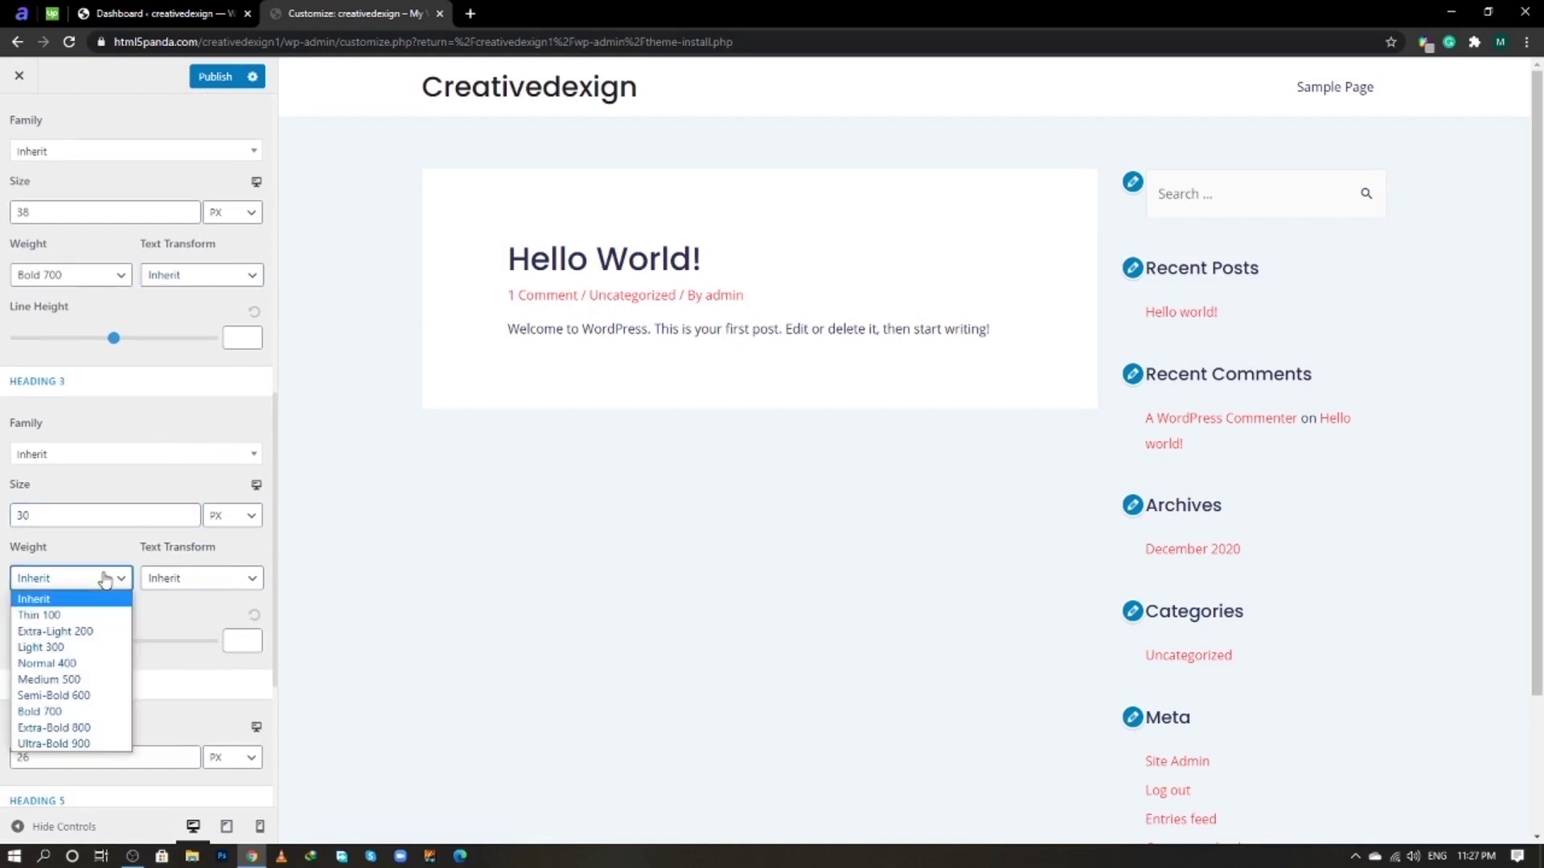
{"action": "left_click", "coordinate": [93, 679]}
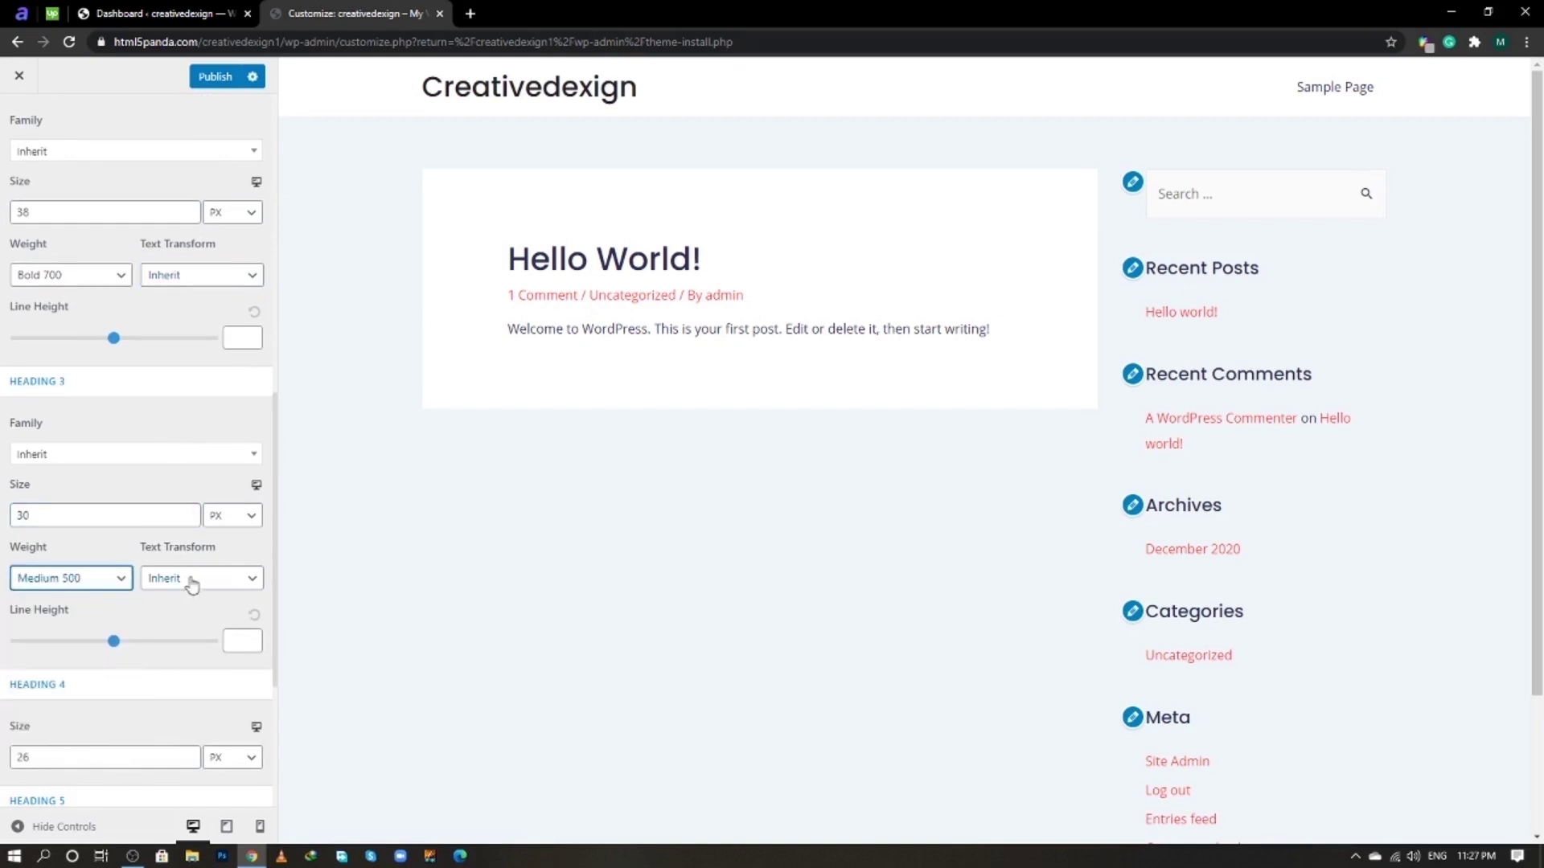
{"action": "left_click", "coordinate": [203, 581]}
{"action": "left_click", "coordinate": [206, 597]}
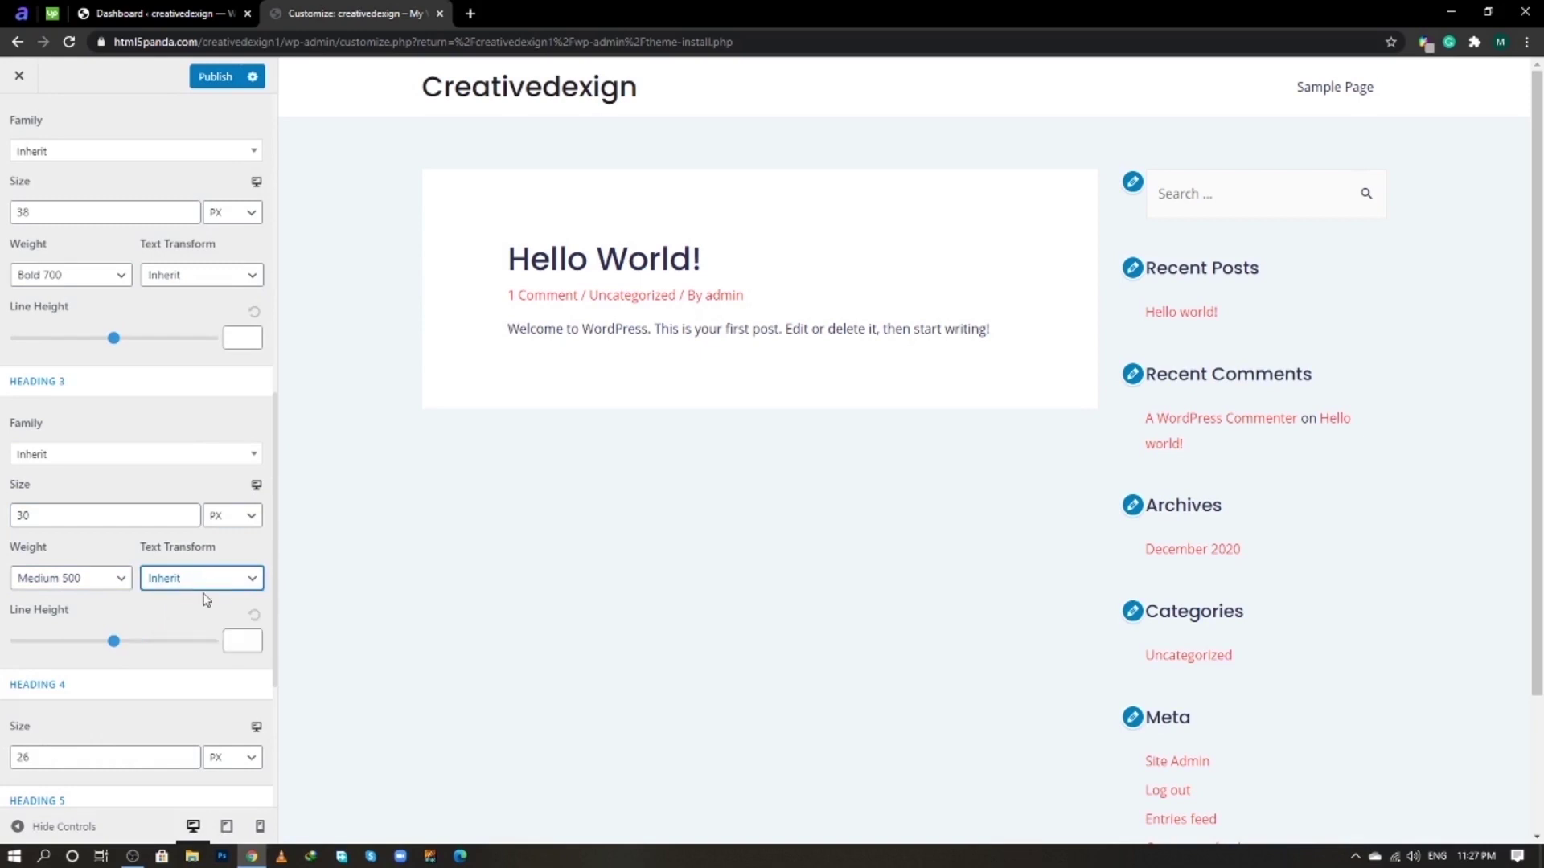
{"action": "left_click", "coordinate": [239, 643]}
{"action": "type", "text": "1.27"}
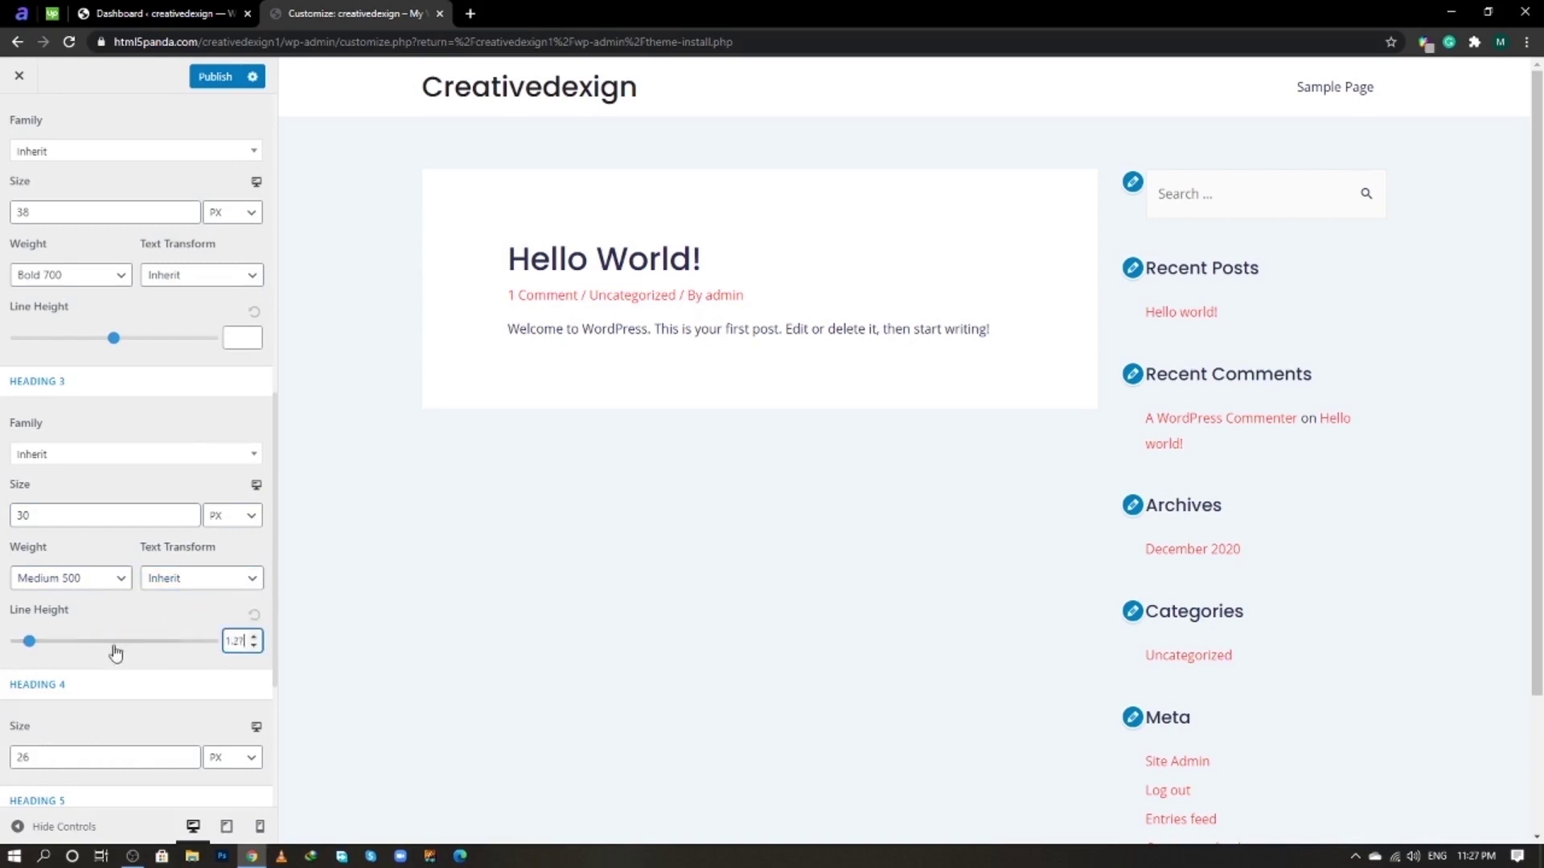
- Check the font sizes of Heading 4, Heading 5 and Heading 6
{"action": "scroll", "coordinate": [121, 684], "scroll_direction": "down", "scroll_amount": 1}
{"action": "scroll", "coordinate": [193, 692], "scroll_direction": "down", "scroll_amount": 2}
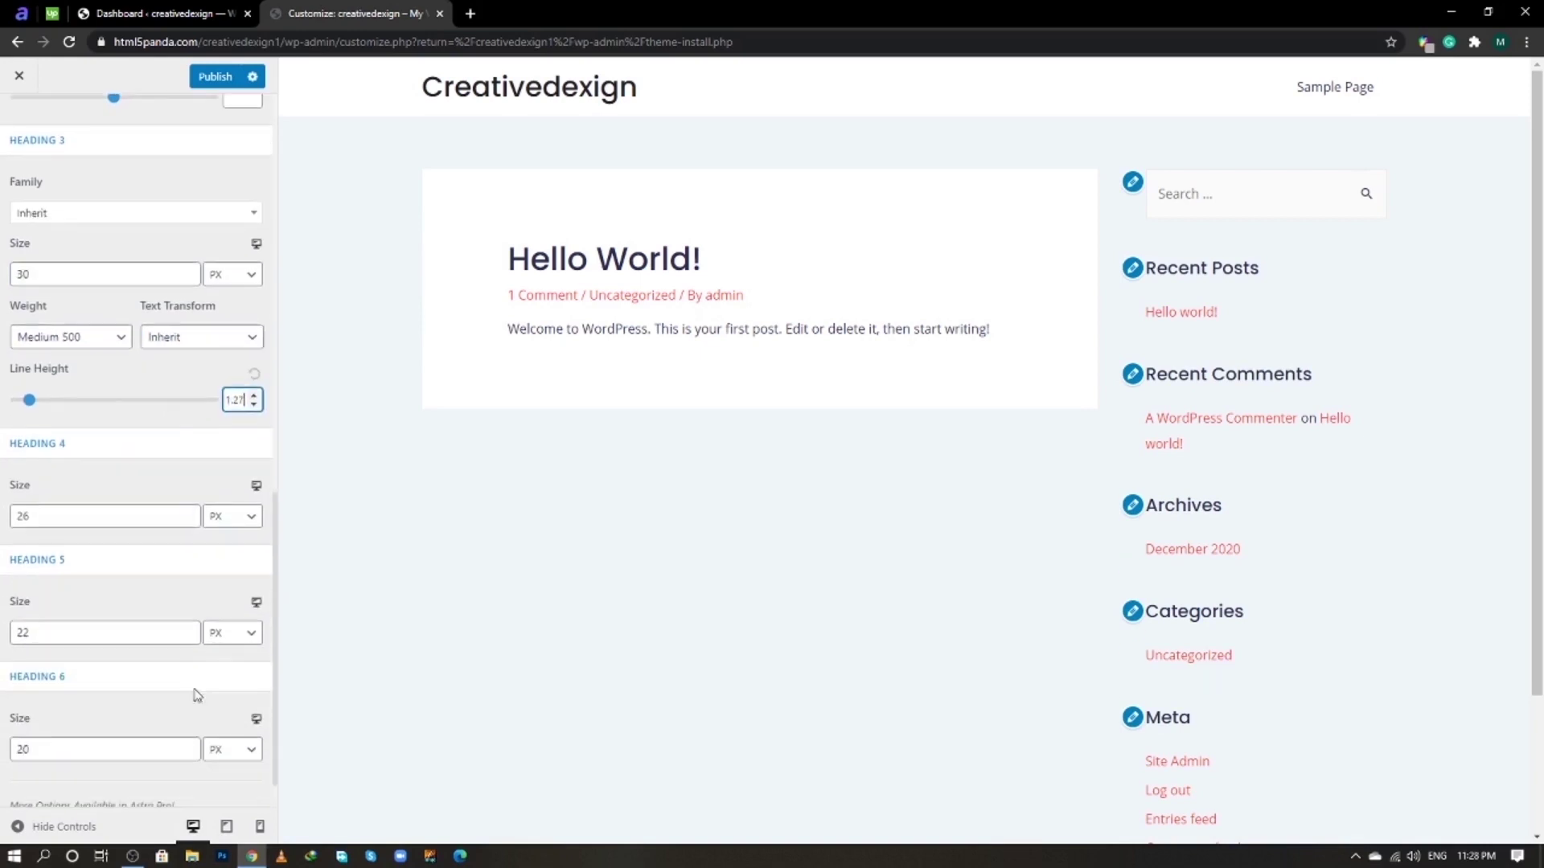
{"action": "scroll", "coordinate": [113, 673], "scroll_direction": "down", "scroll_amount": 1}
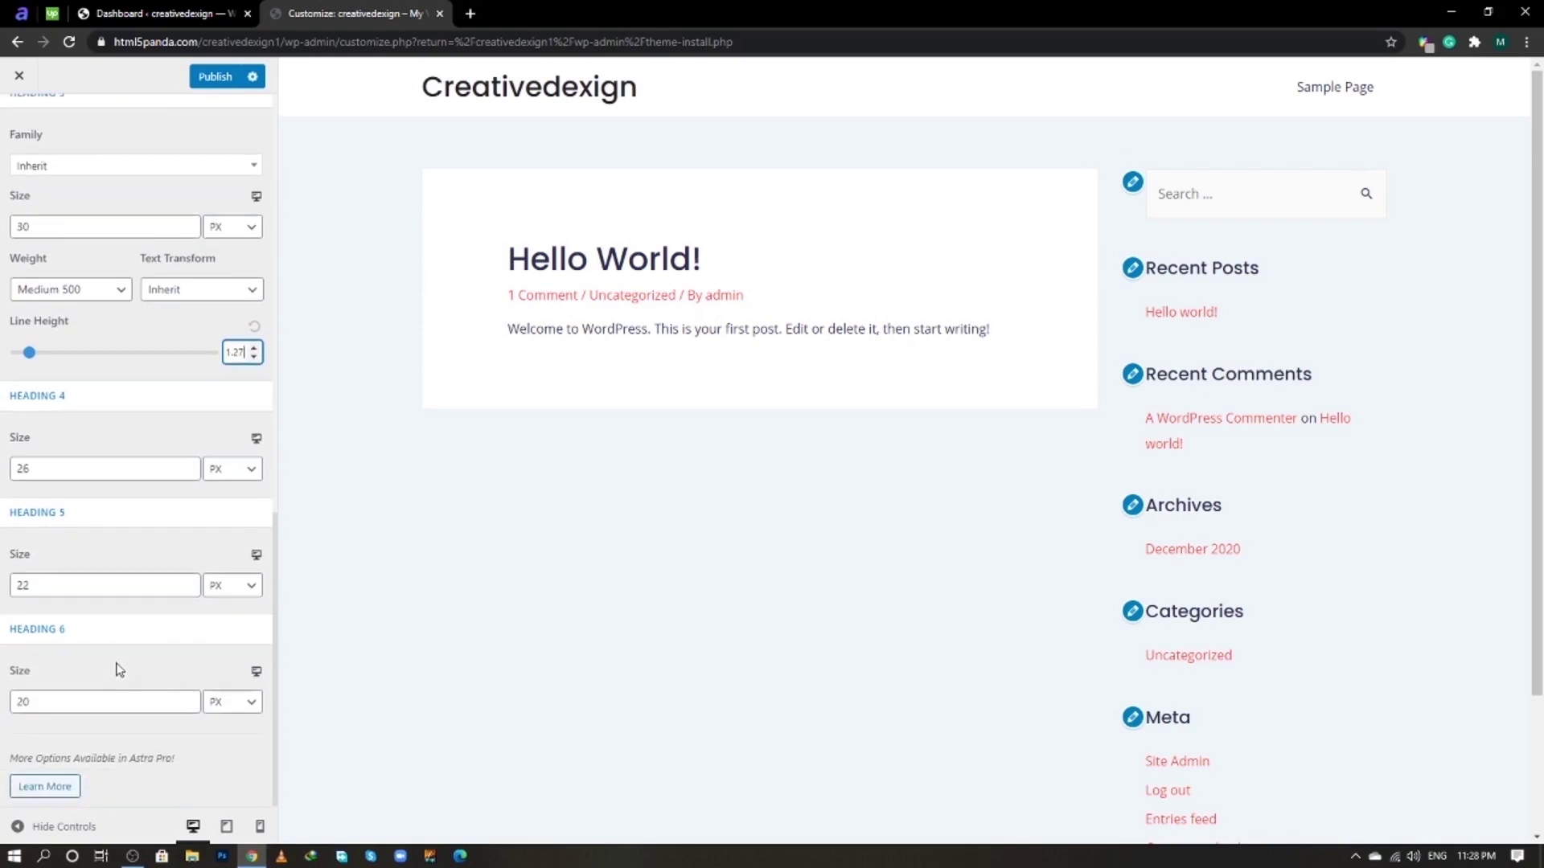
{"action": "left_click", "coordinate": [78, 702]}
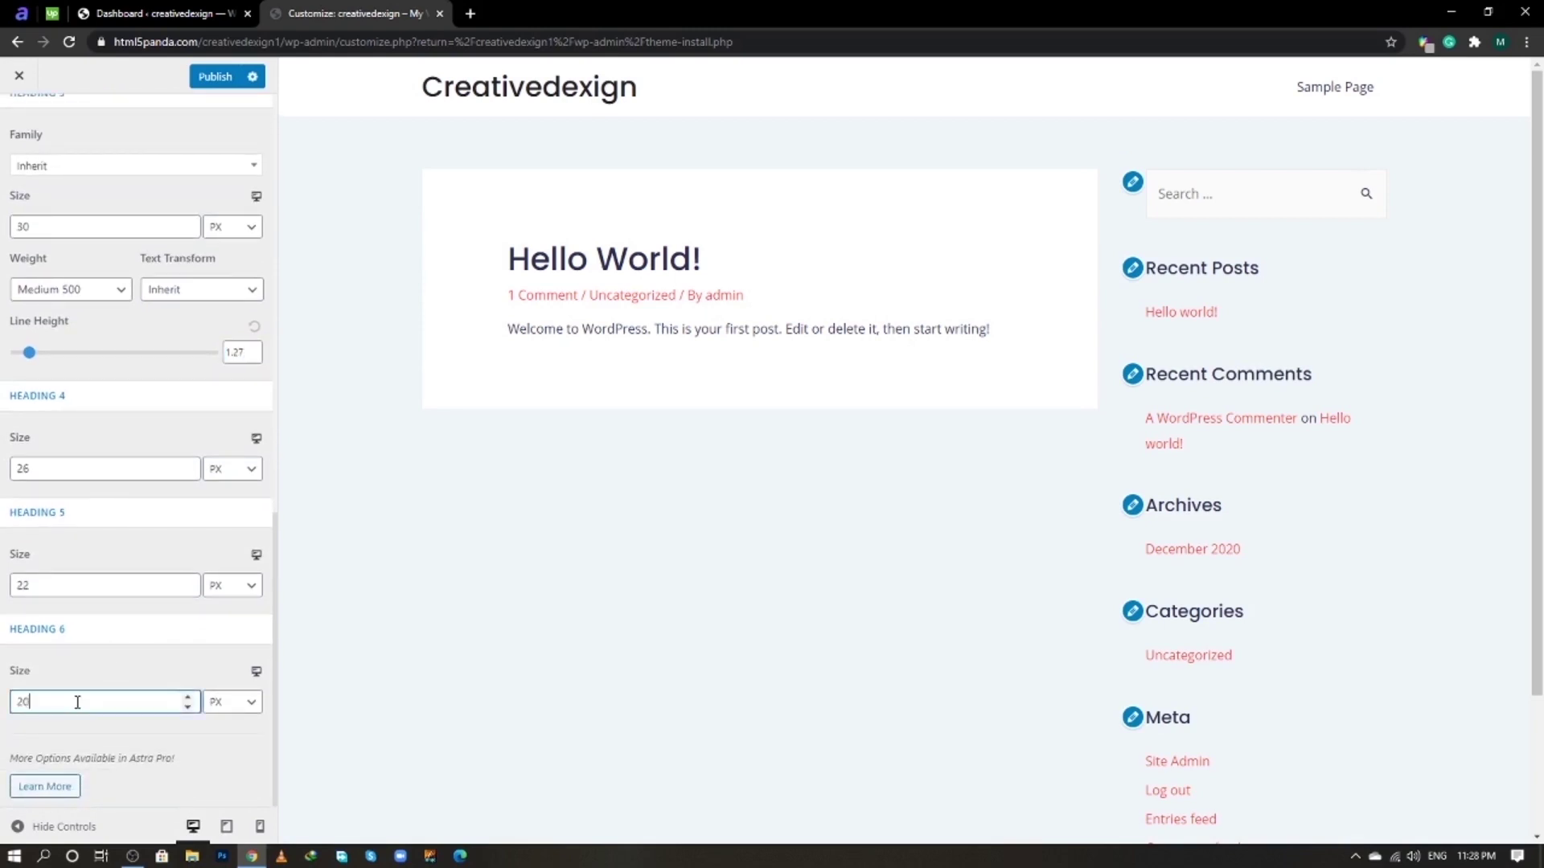
- Publish the headings typography changes and return to the Global settings
{"action": "scroll", "coordinate": [142, 467], "scroll_direction": "up", "scroll_amount": 15}
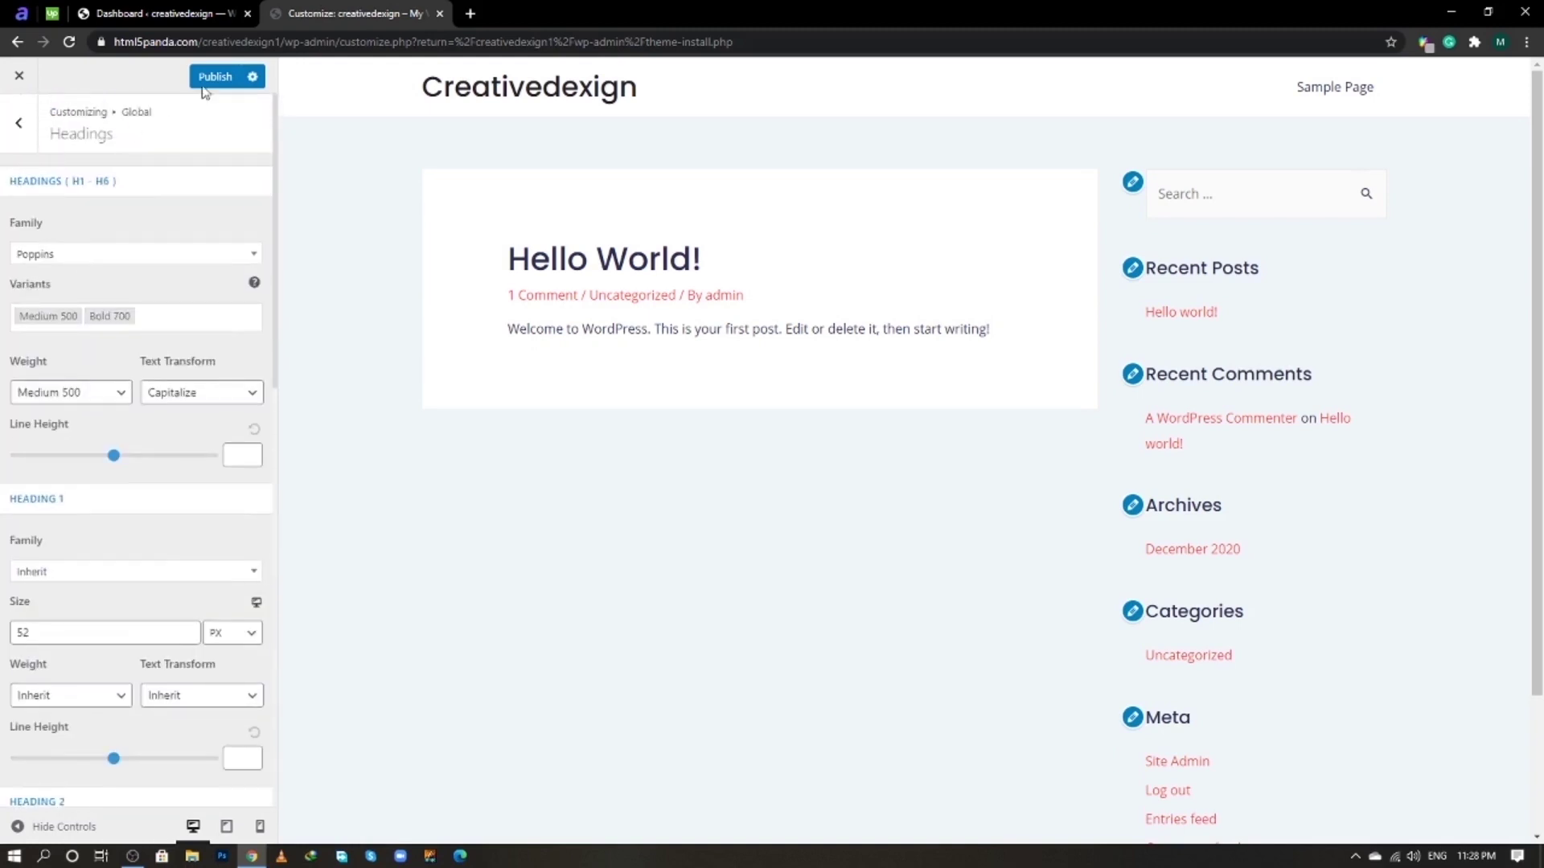
{"action": "left_click", "coordinate": [215, 76]}
{"action": "left_click", "coordinate": [21, 128]}
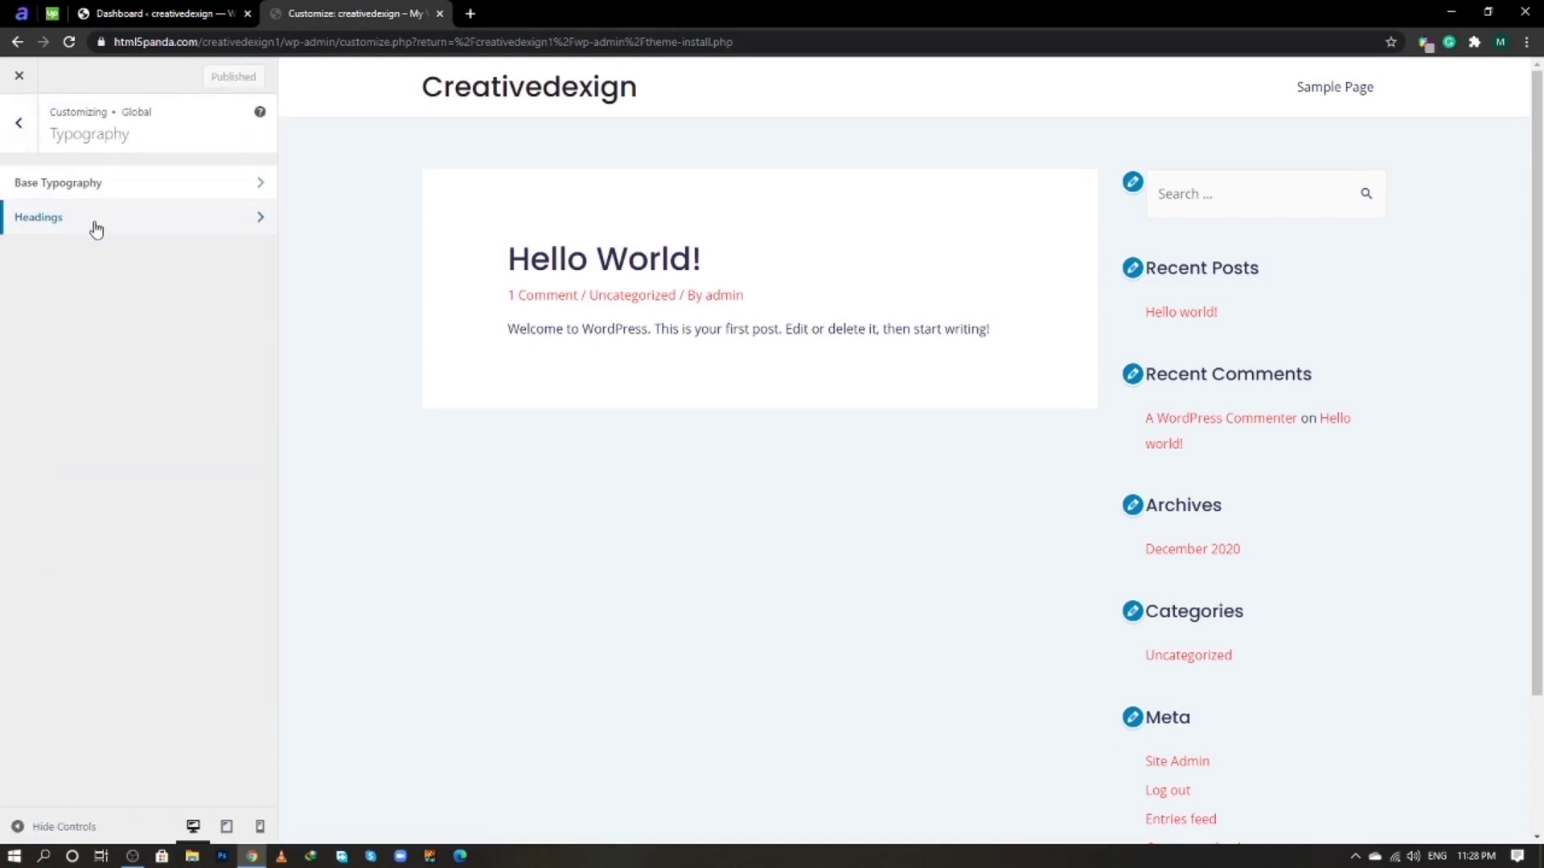
{"action": "left_click", "coordinate": [18, 123]}
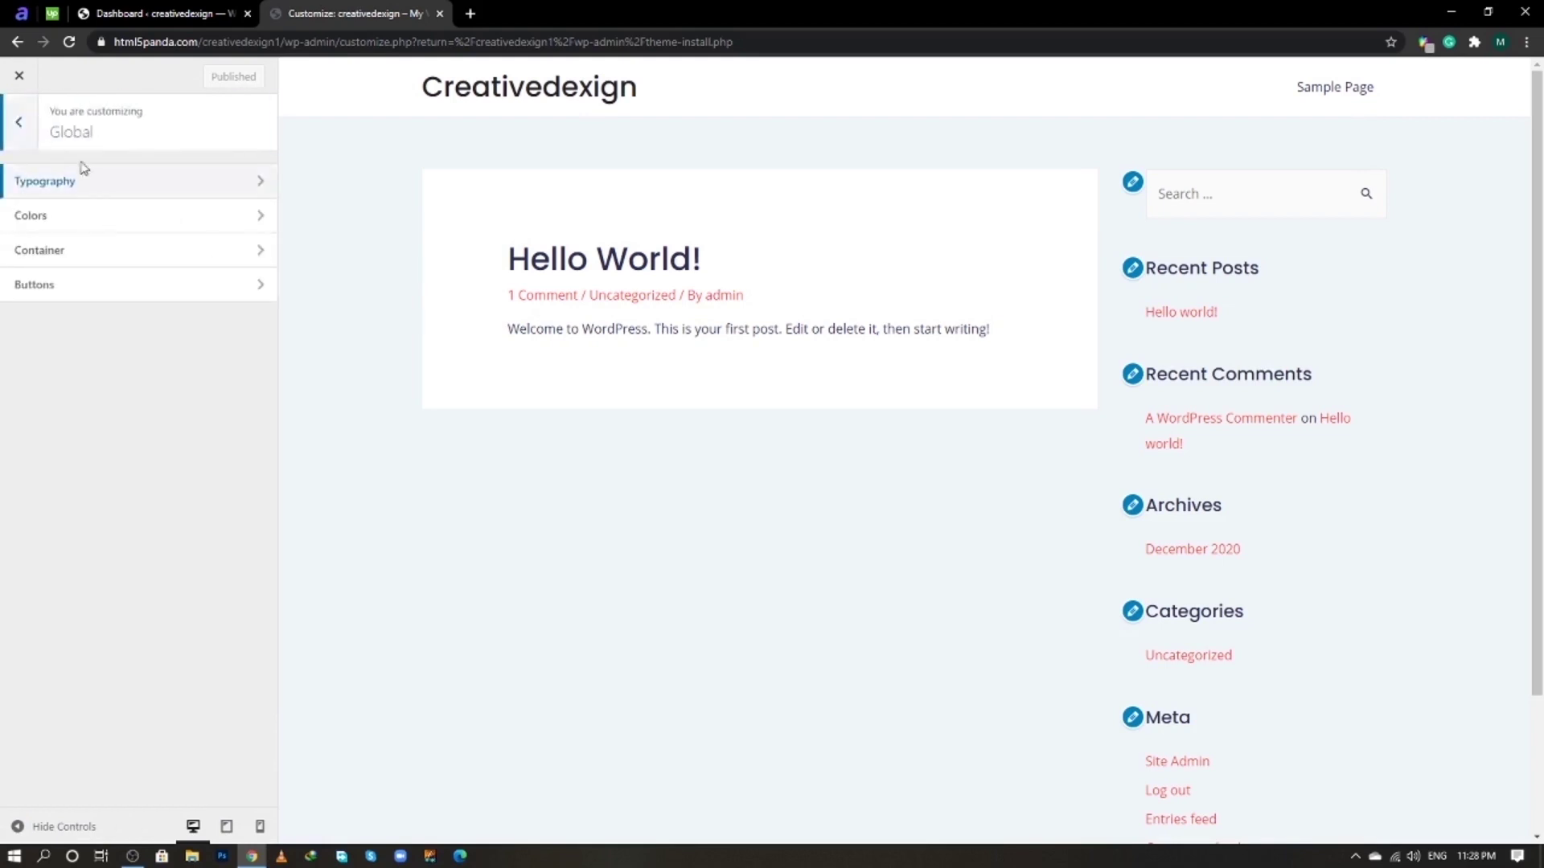
- Check the base color values for text, theme, links, link hover, headings H1 to H6 and the background
{"action": "left_click", "coordinate": [98, 216]}
{"action": "left_click", "coordinate": [118, 199]}
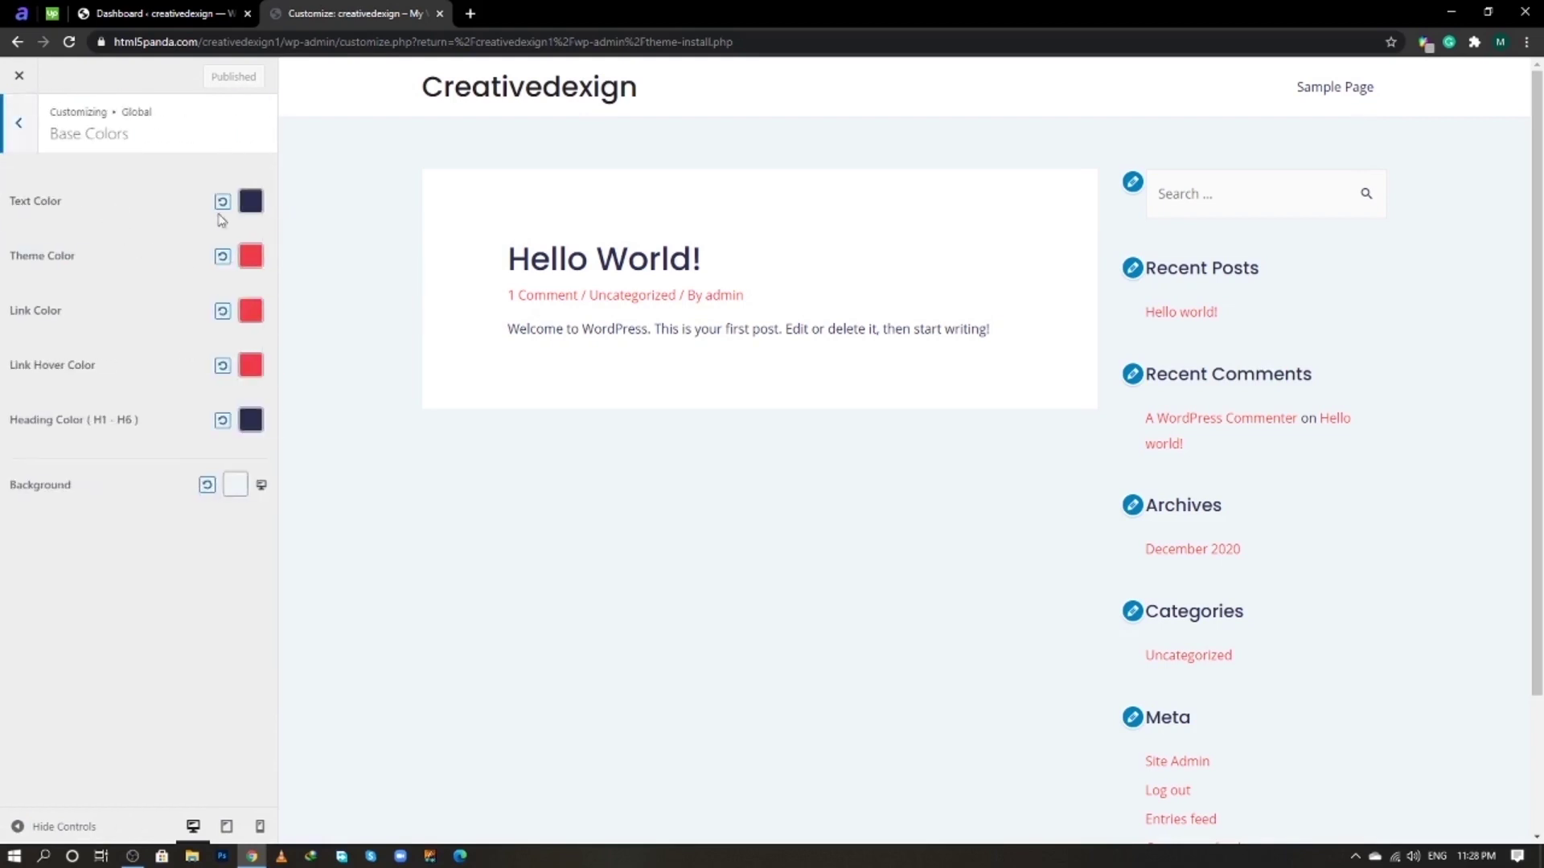
{"action": "left_click", "coordinate": [249, 205]}
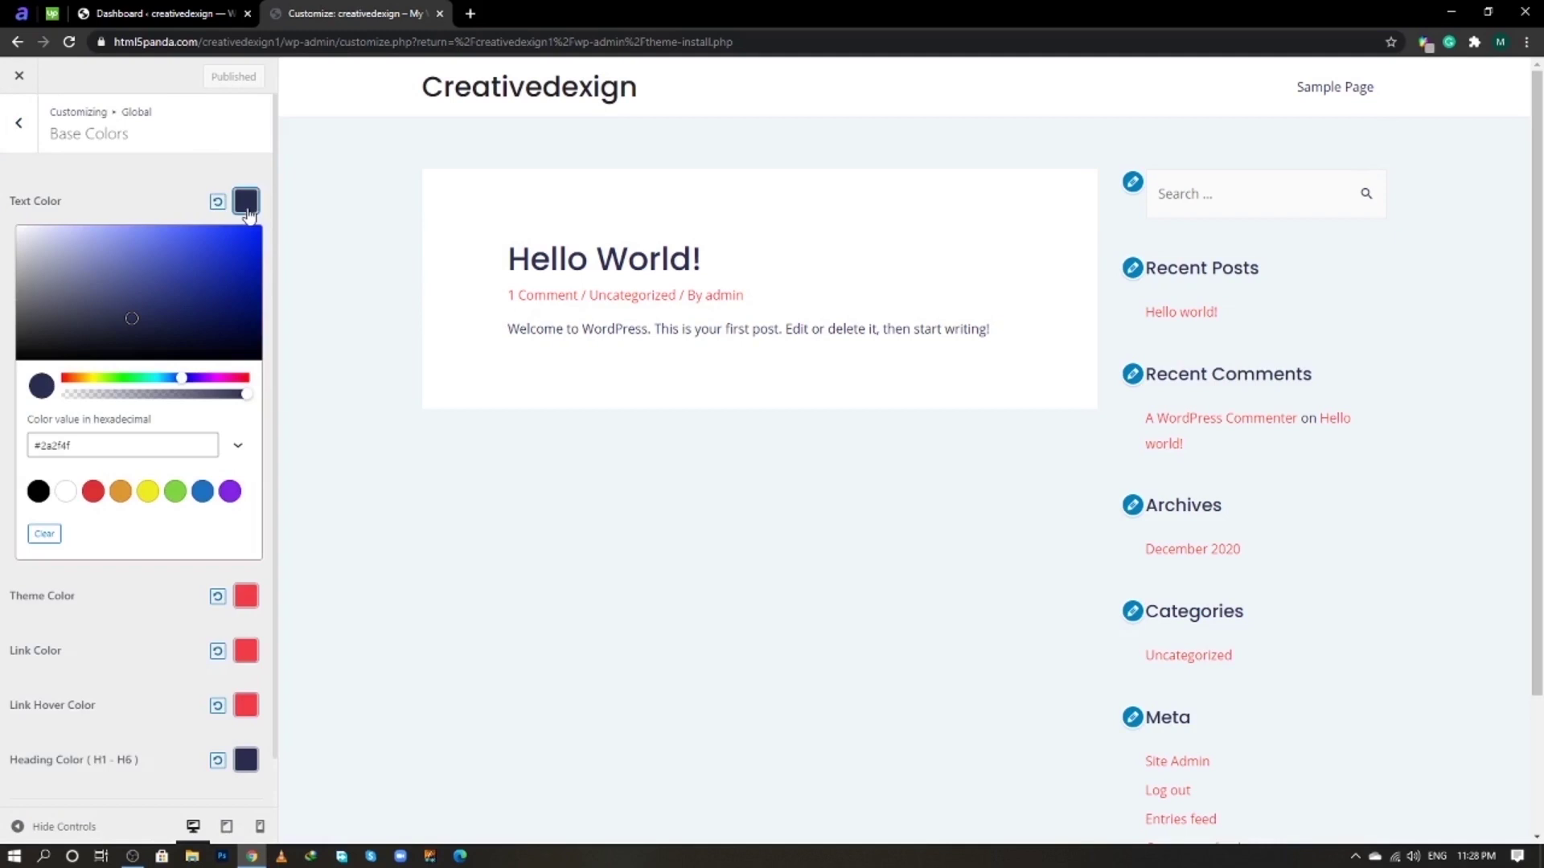
{"action": "left_click", "coordinate": [165, 206]}
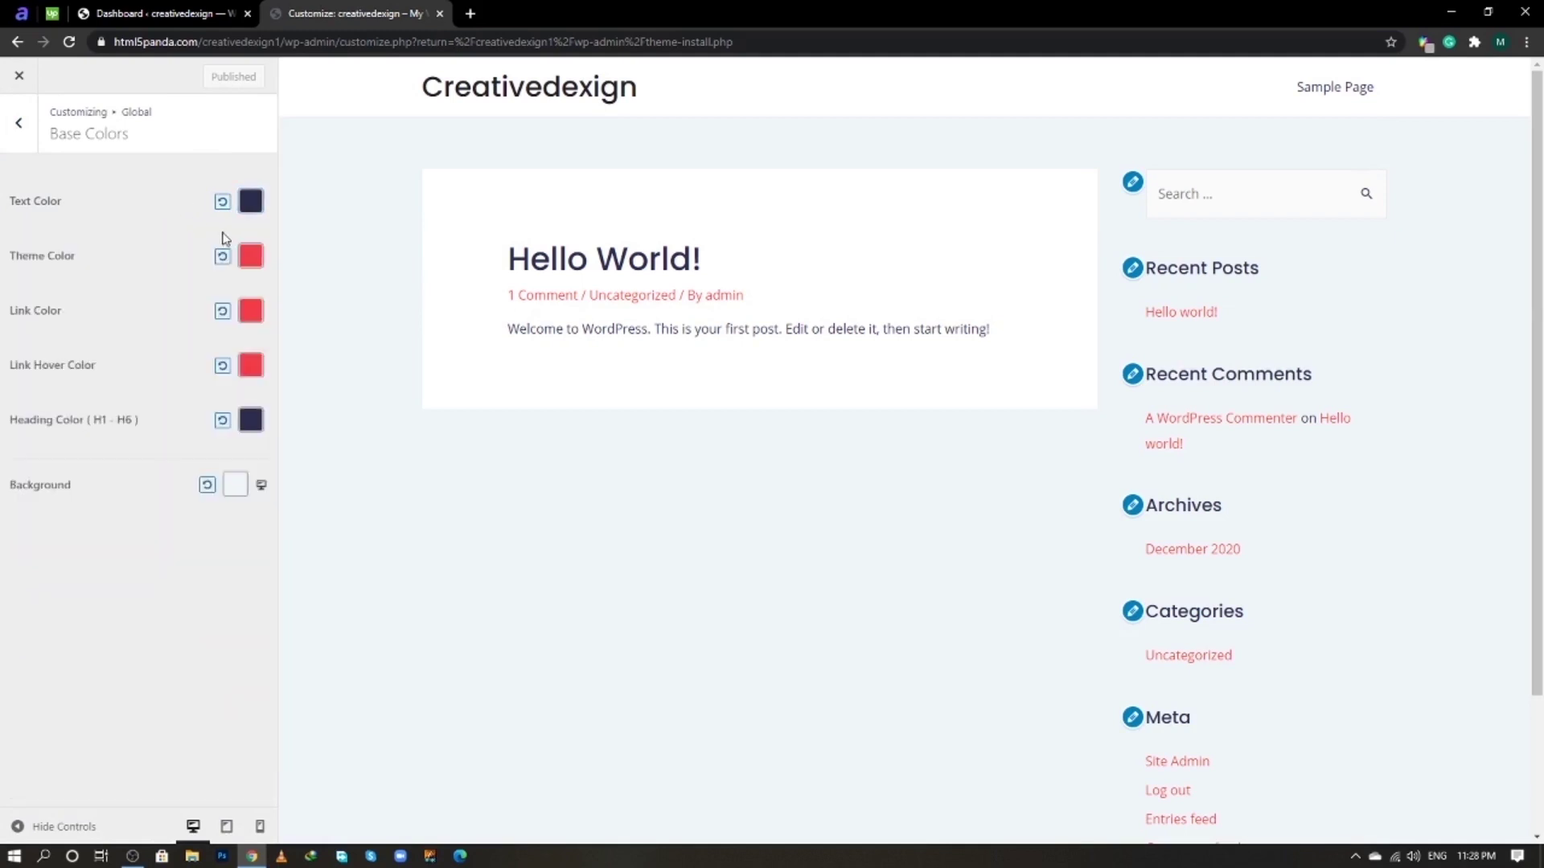
{"action": "left_click", "coordinate": [249, 267]}
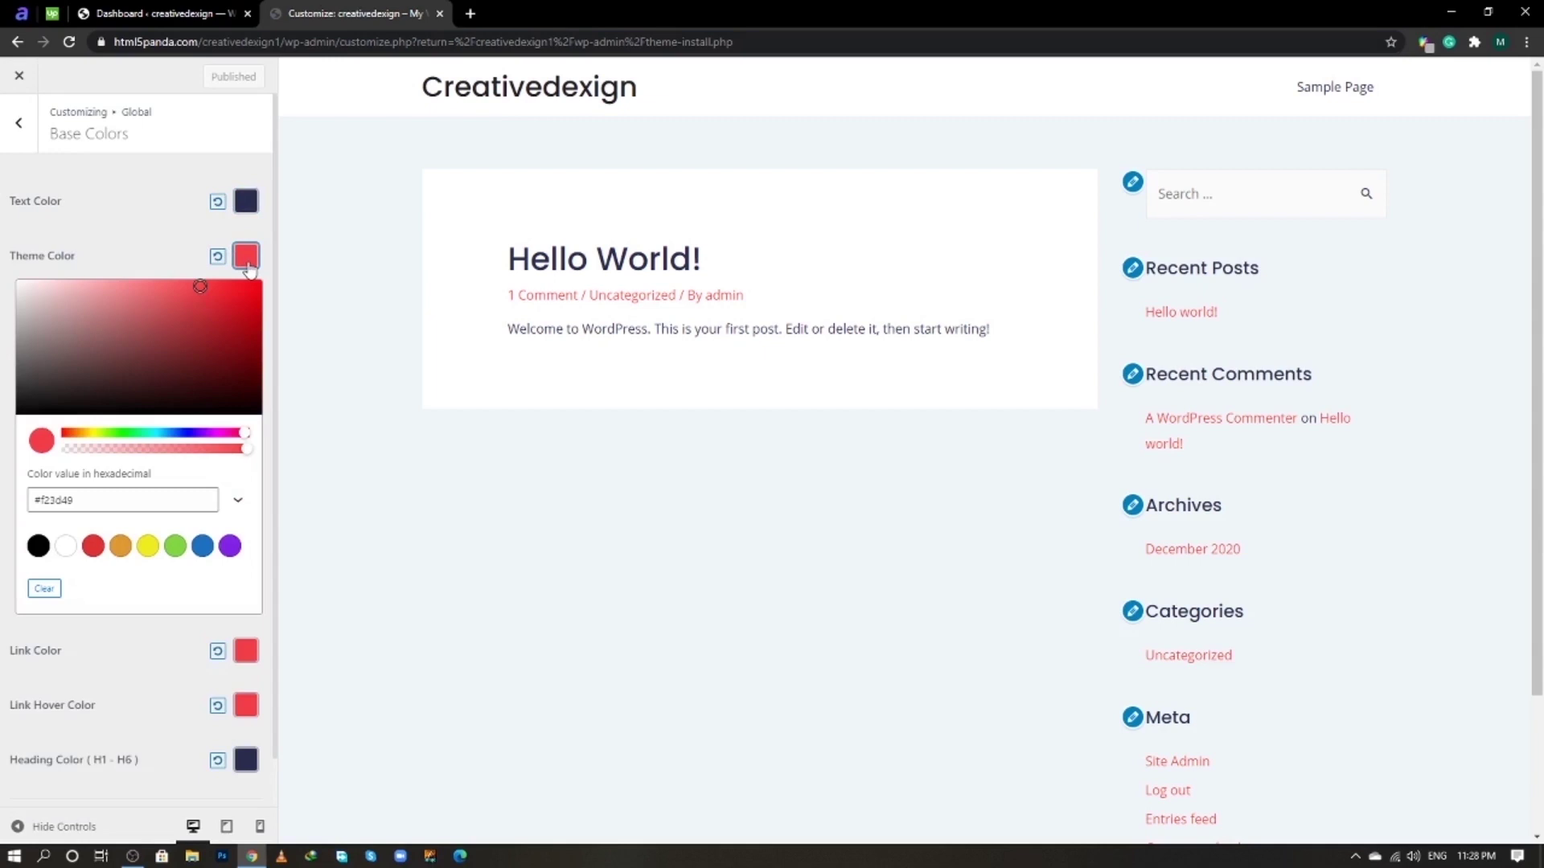
{"action": "left_click", "coordinate": [144, 243]}
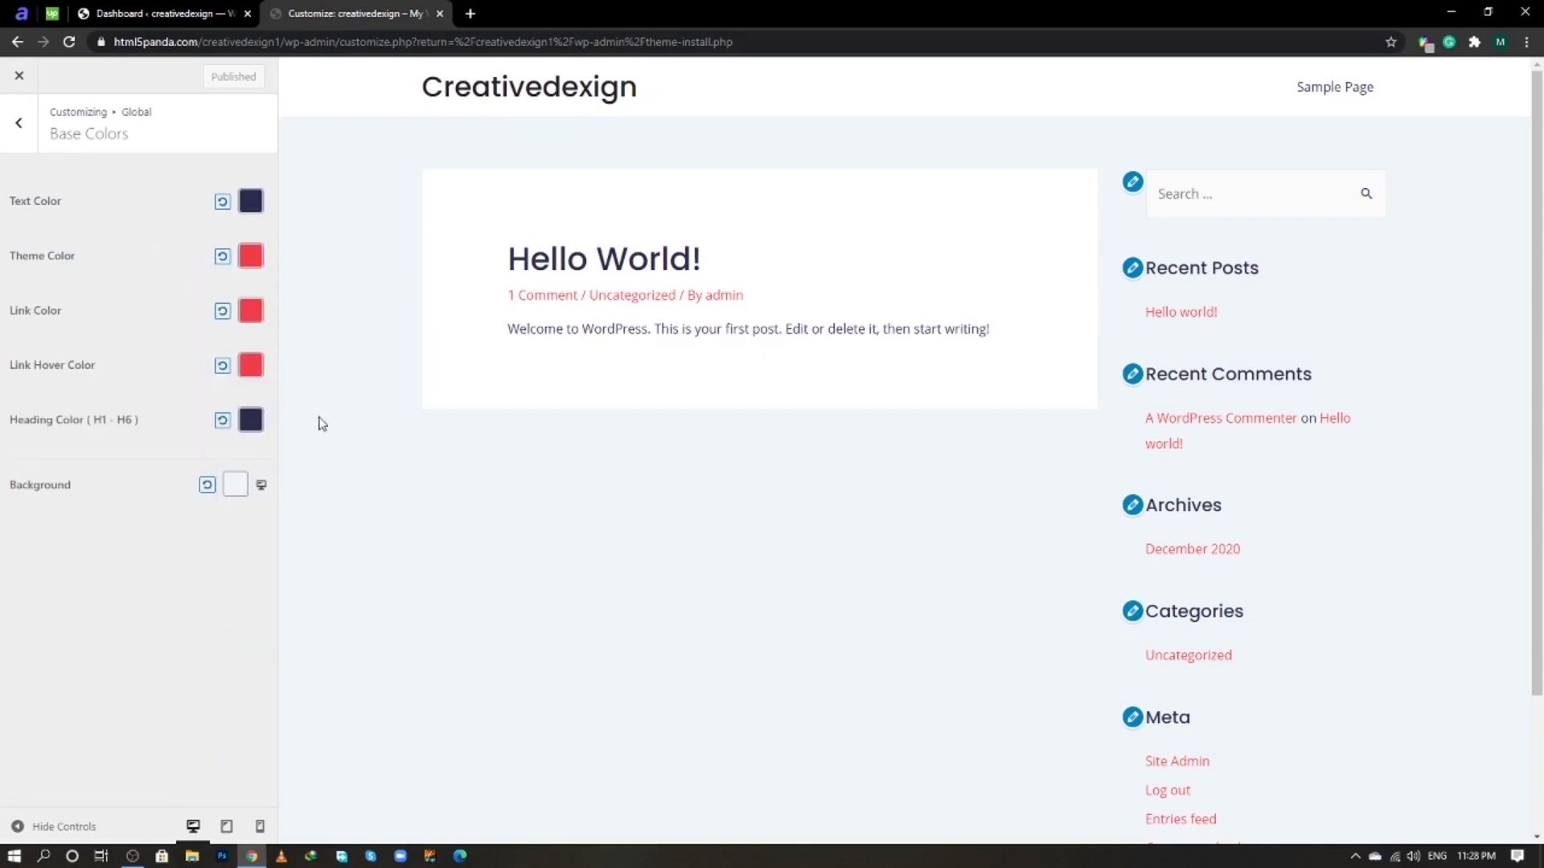
{"action": "left_click", "coordinate": [251, 319]}
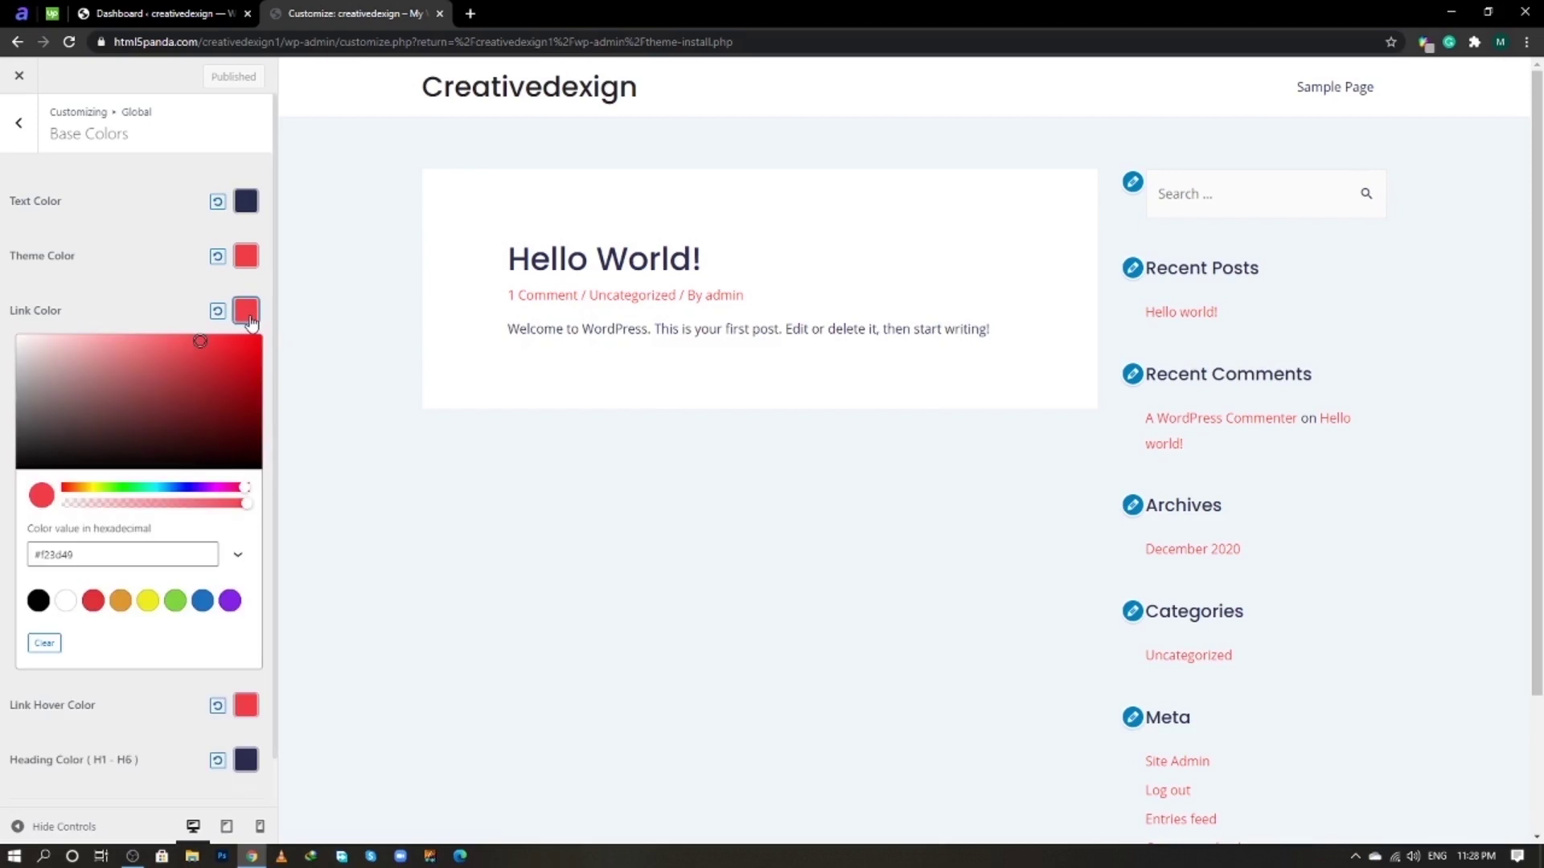
{"action": "left_click", "coordinate": [245, 315]}
{"action": "left_click", "coordinate": [252, 372]}
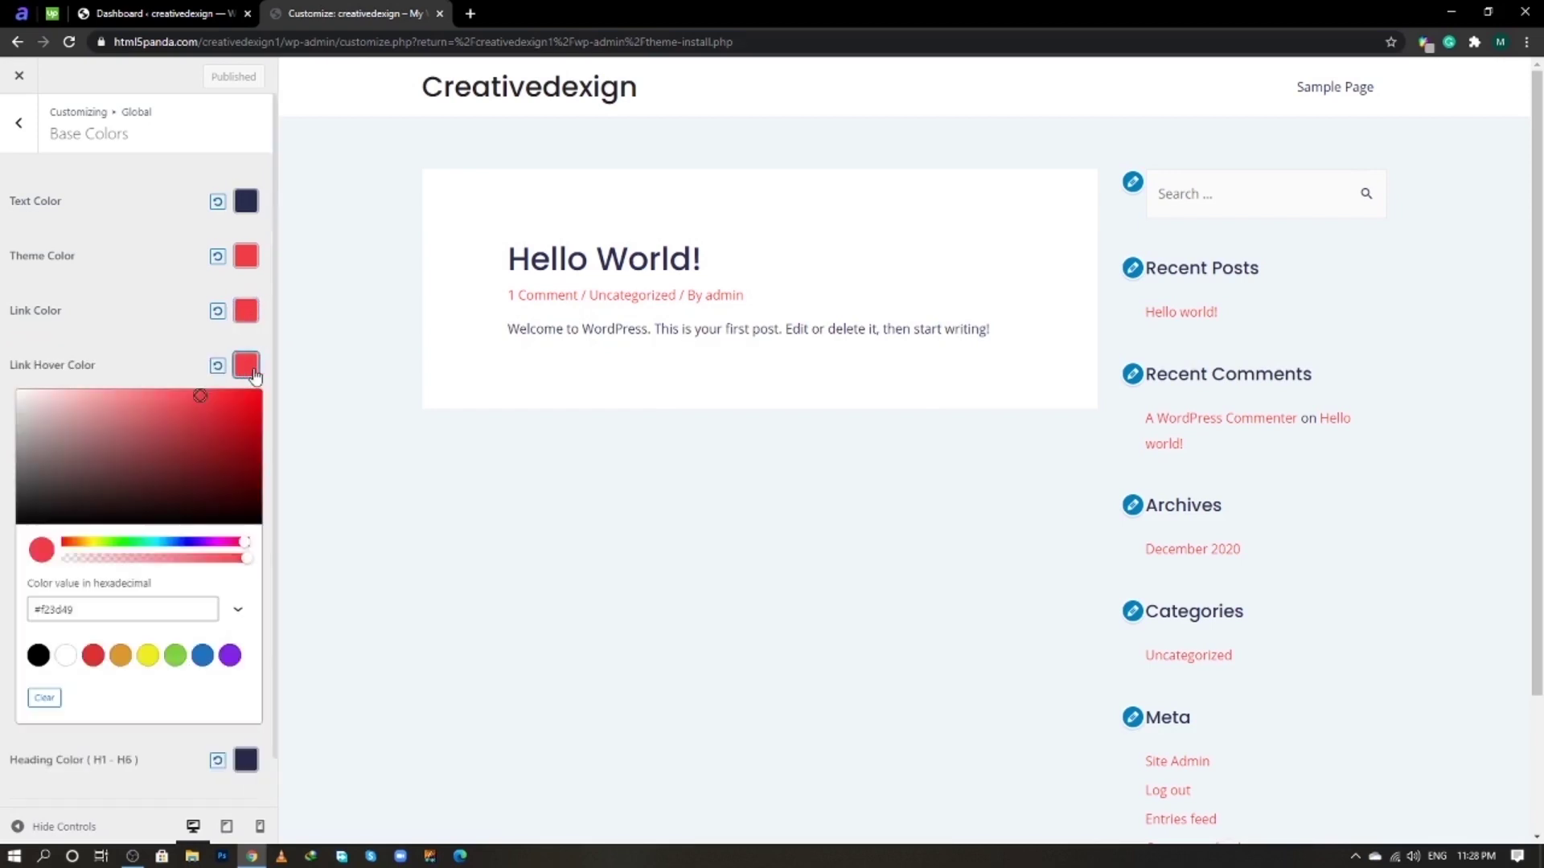
{"action": "left_click", "coordinate": [160, 357]}
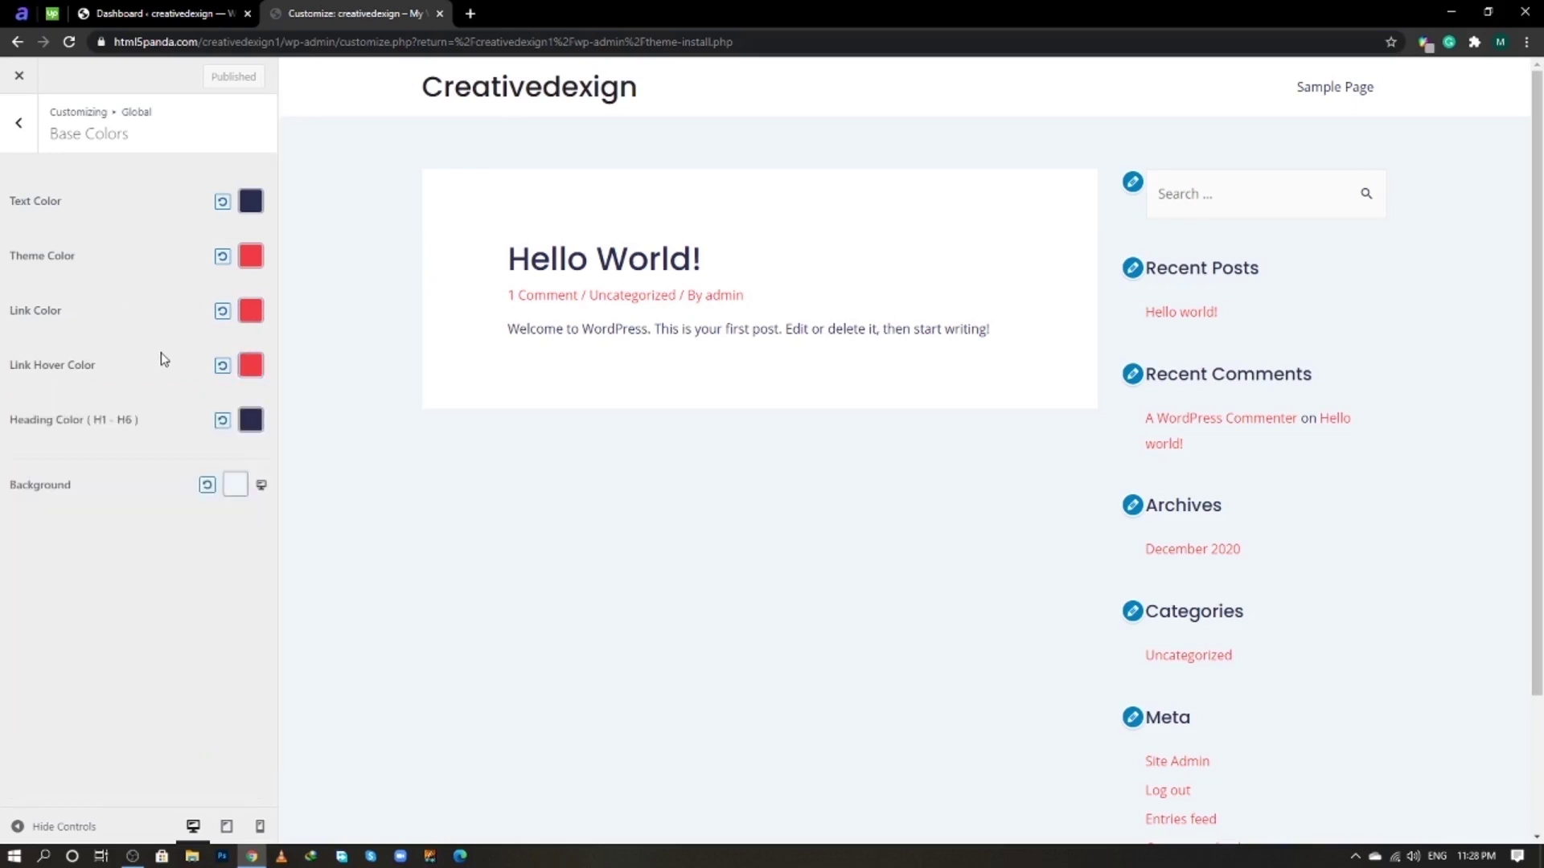
{"action": "left_click", "coordinate": [252, 422]}
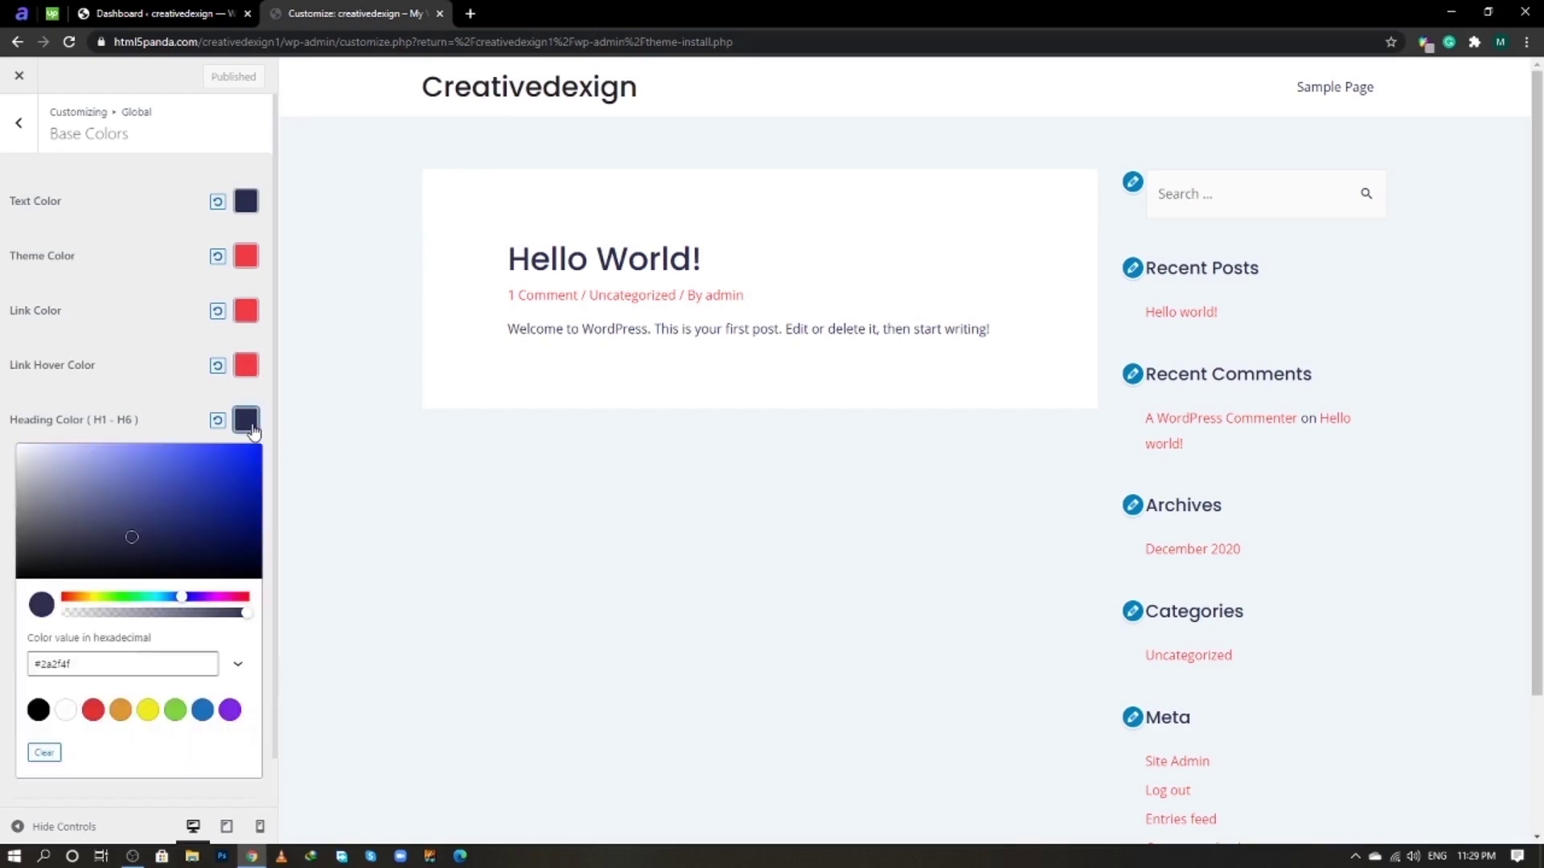
{"action": "left_click", "coordinate": [176, 415]}
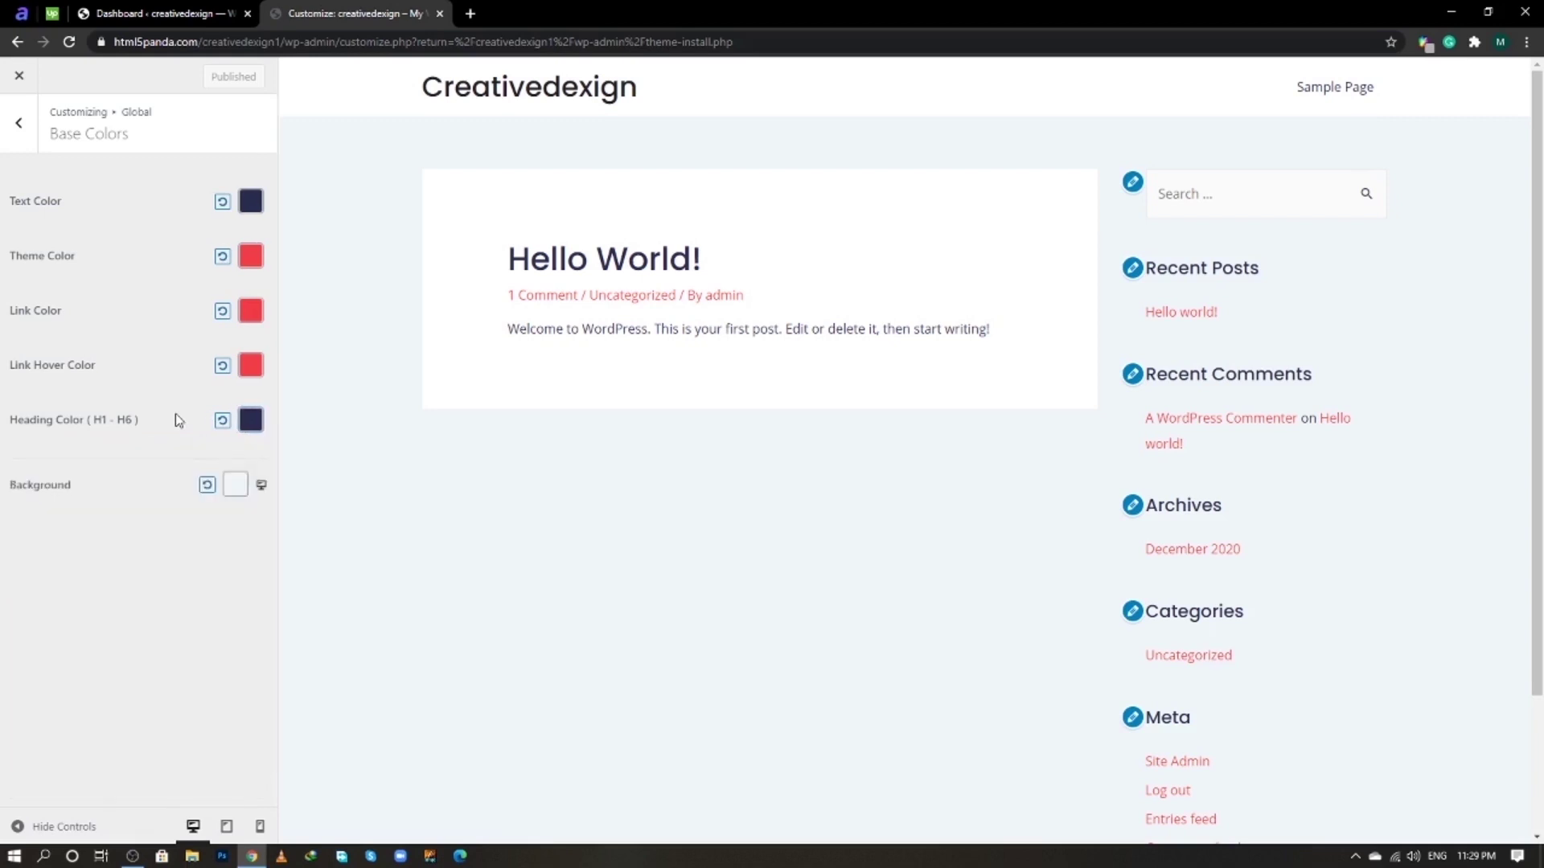
{"action": "left_click", "coordinate": [239, 487]}
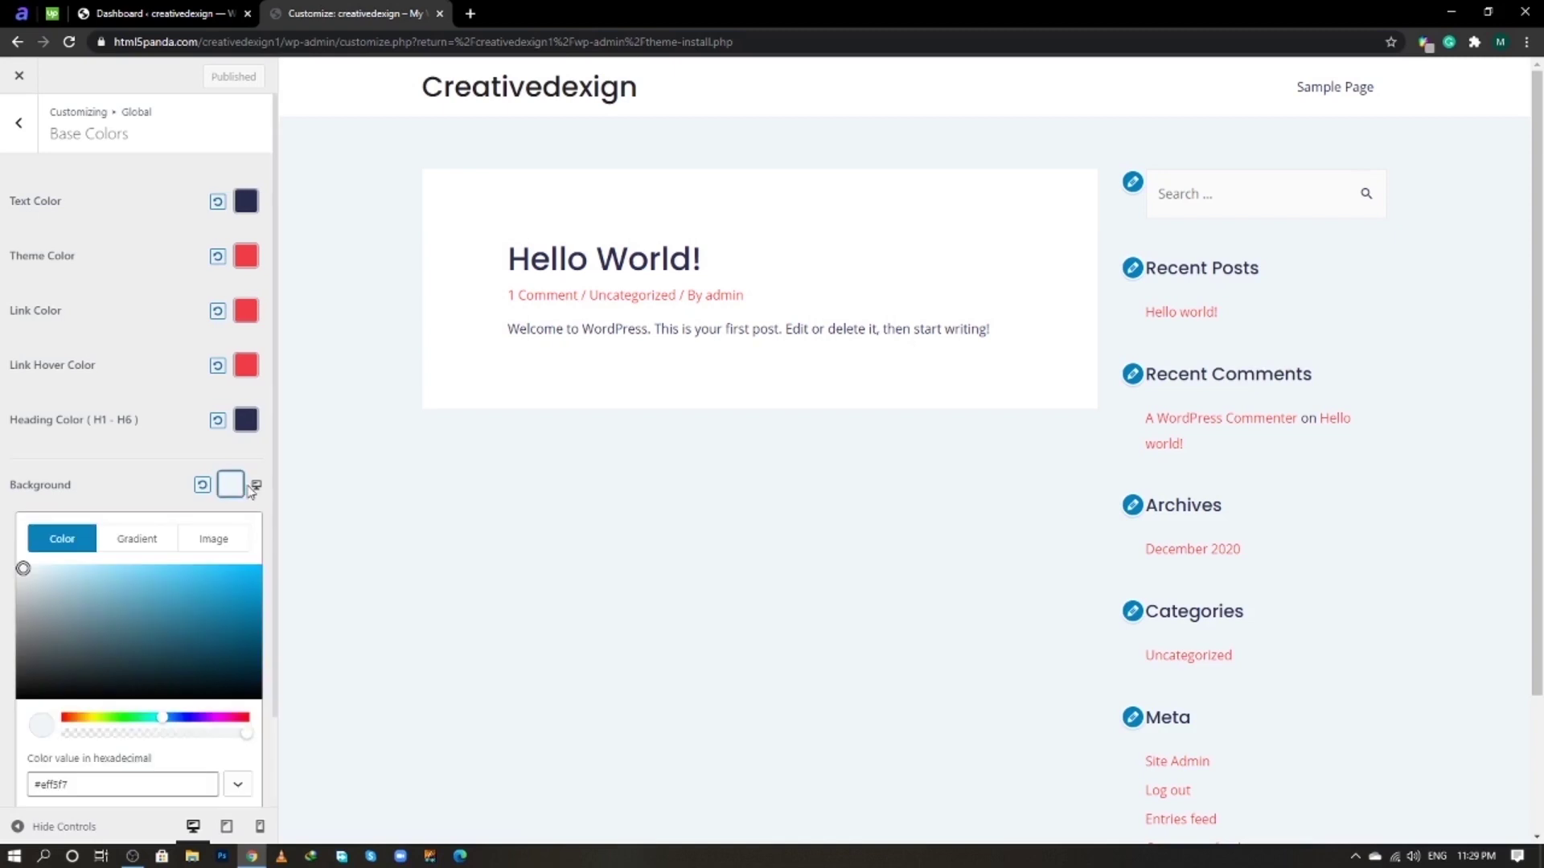
{"action": "left_click", "coordinate": [149, 492]}
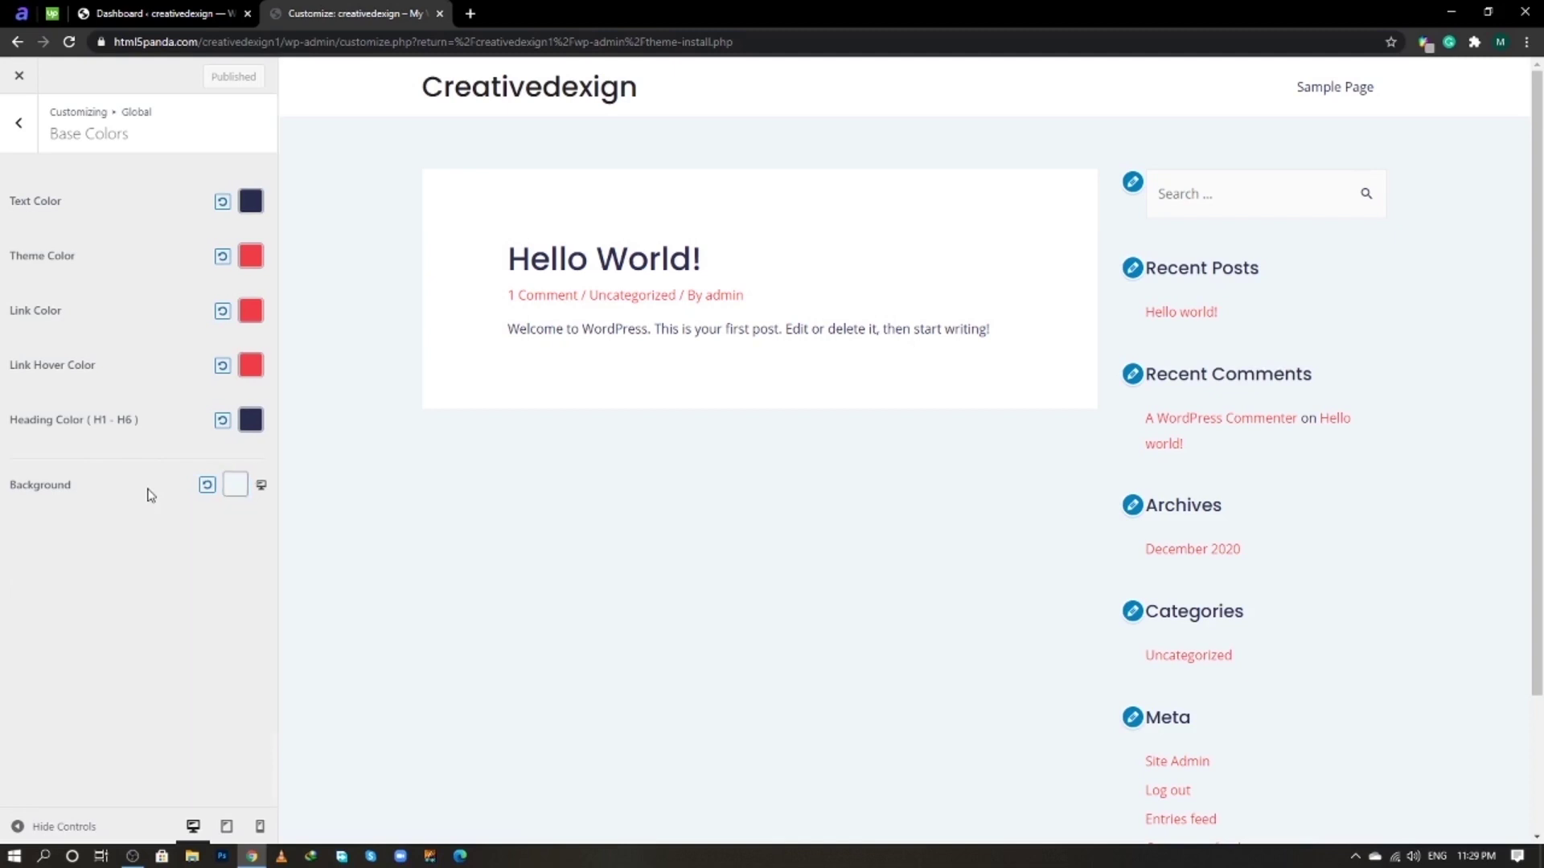
- Set the global container layout to Boxed, keeping the width at 1200, and publish the change
{"action": "left_click", "coordinate": [19, 125]}
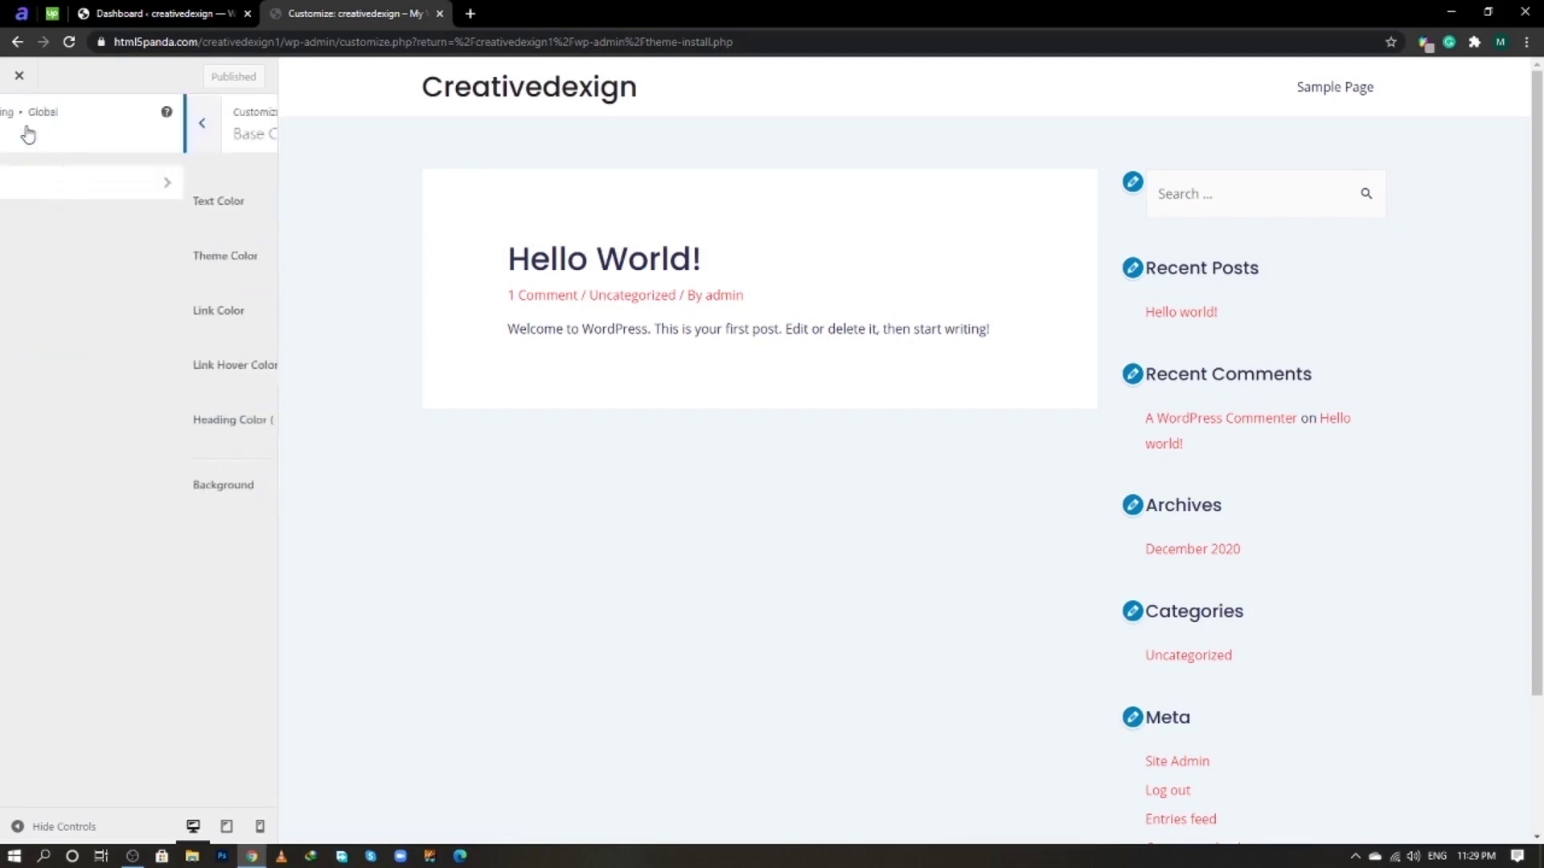
{"action": "left_click", "coordinate": [20, 124]}
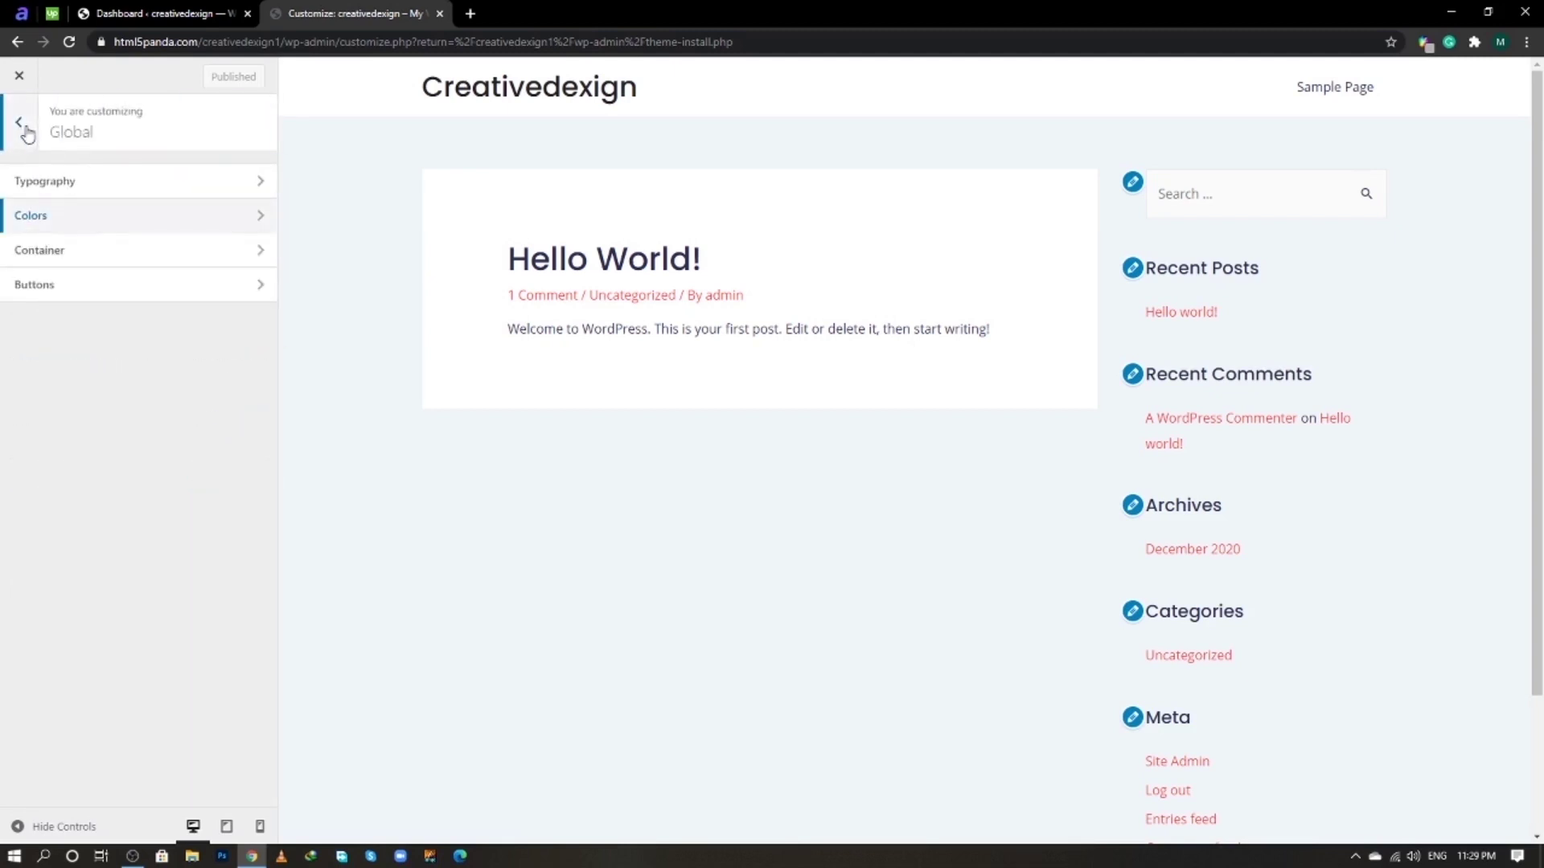
{"action": "left_click", "coordinate": [50, 250]}
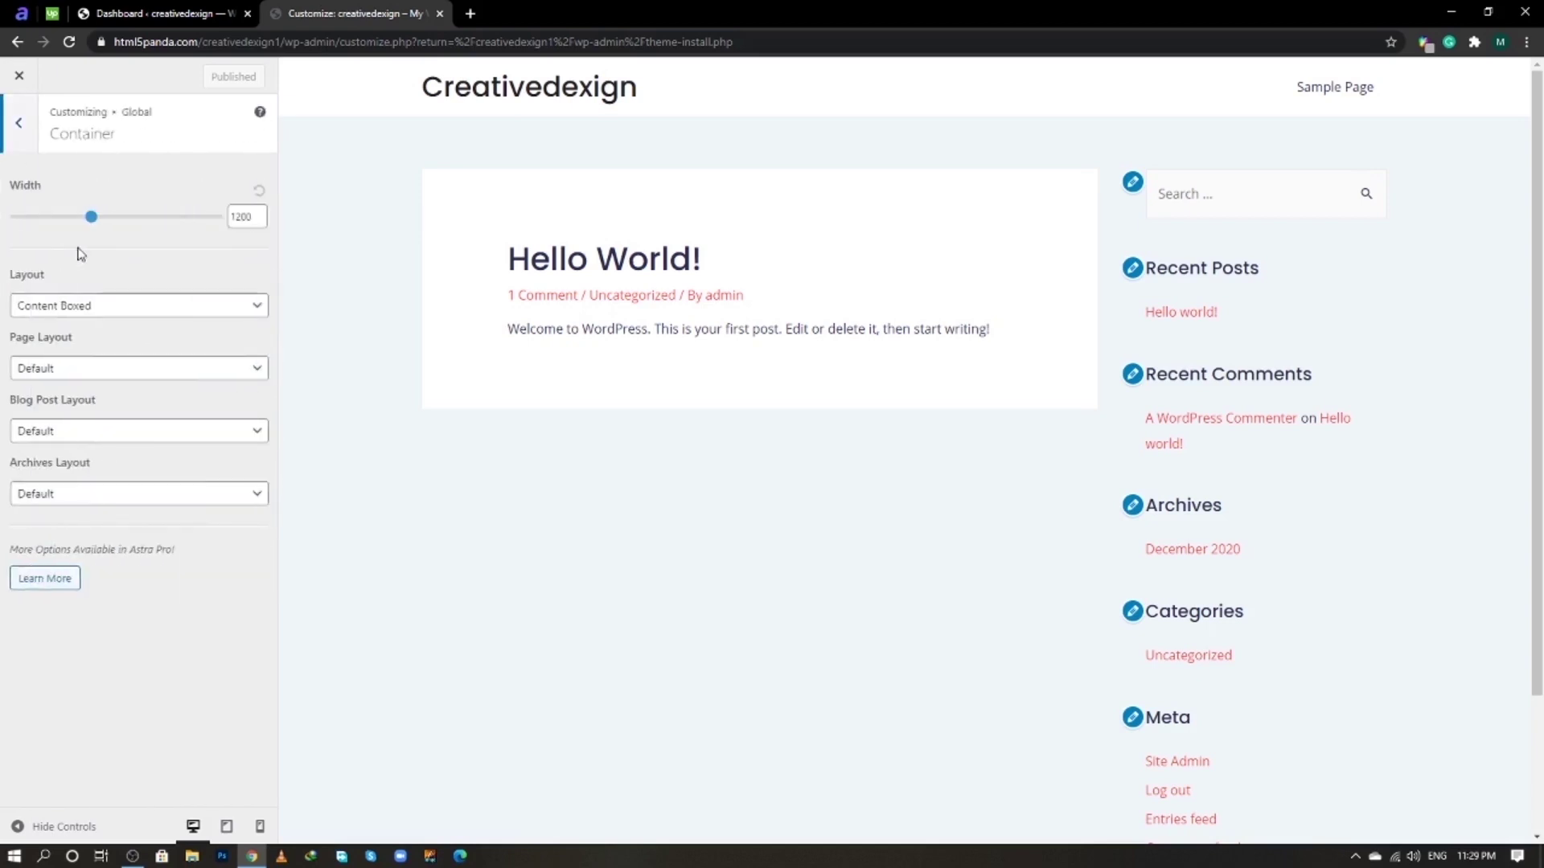
{"action": "left_click", "coordinate": [239, 220]}
{"action": "left_click", "coordinate": [228, 246]}
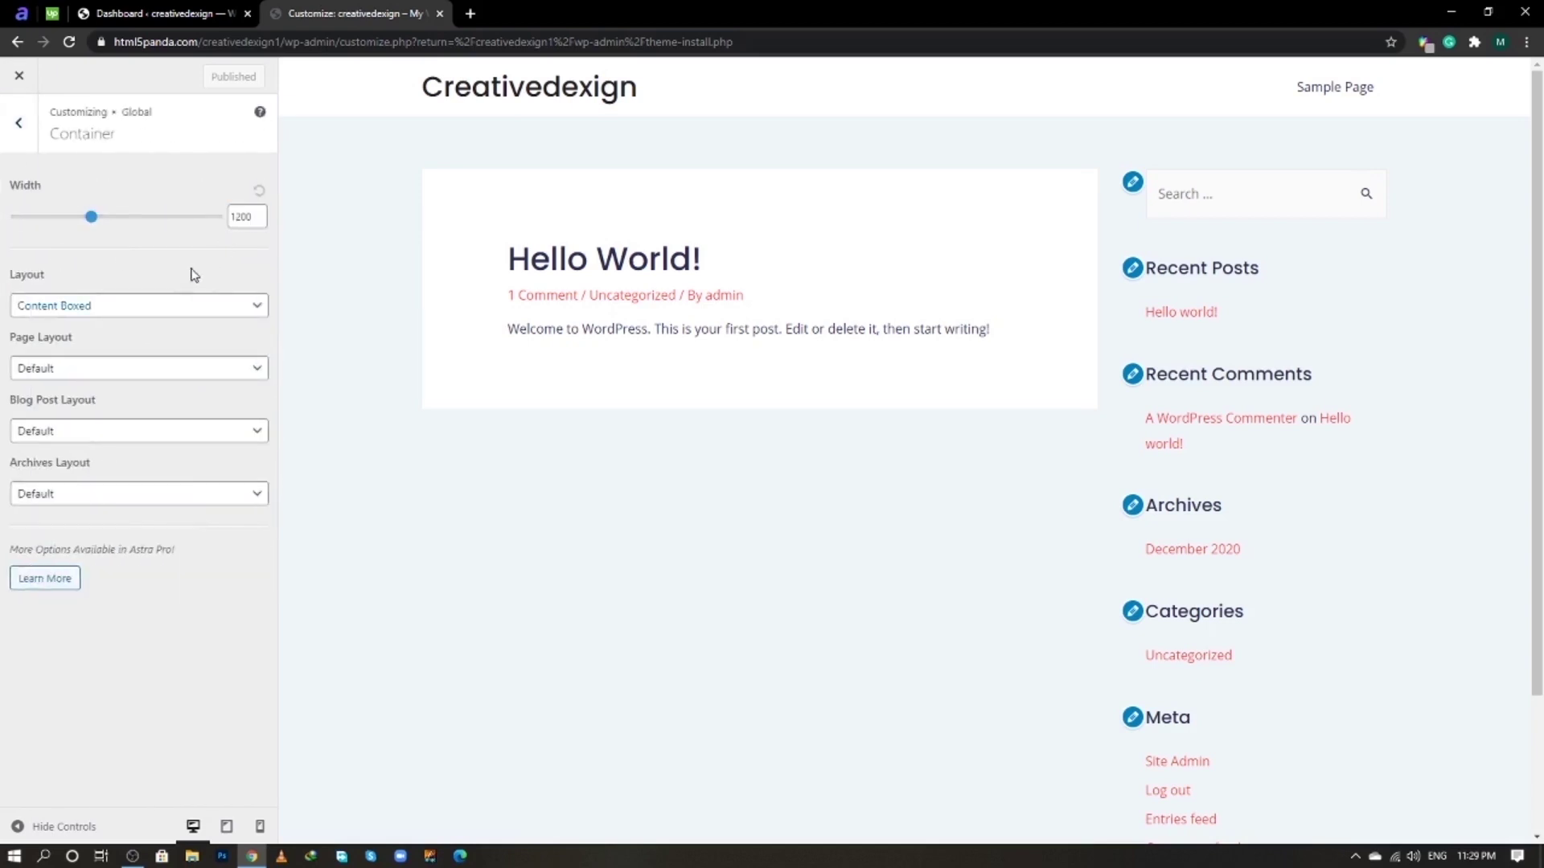
{"action": "left_click", "coordinate": [132, 313]}
{"action": "left_click", "coordinate": [104, 324]}
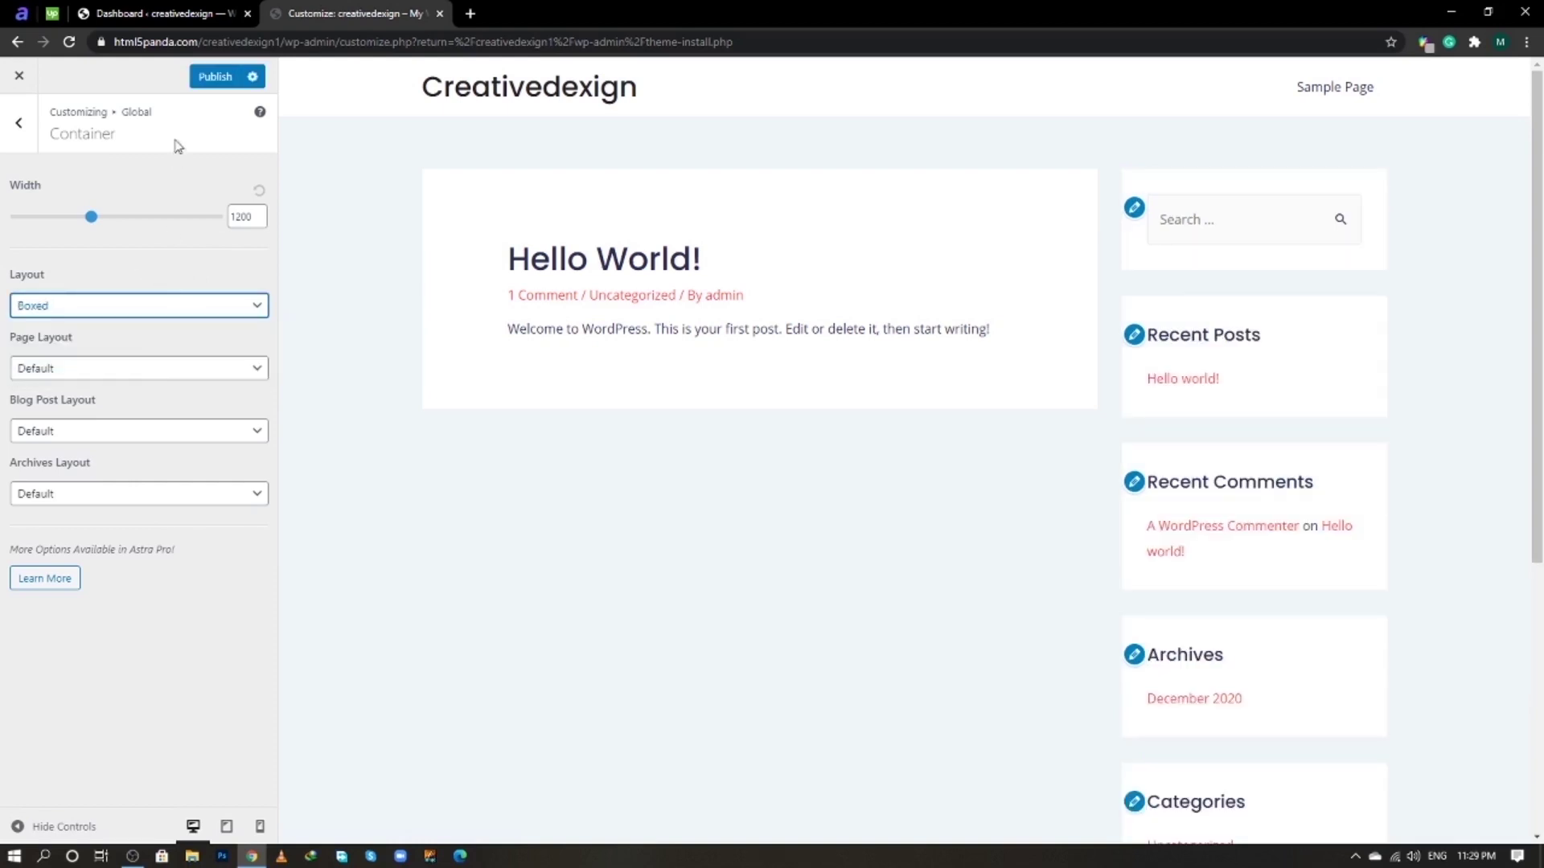
{"action": "left_click", "coordinate": [206, 90]}
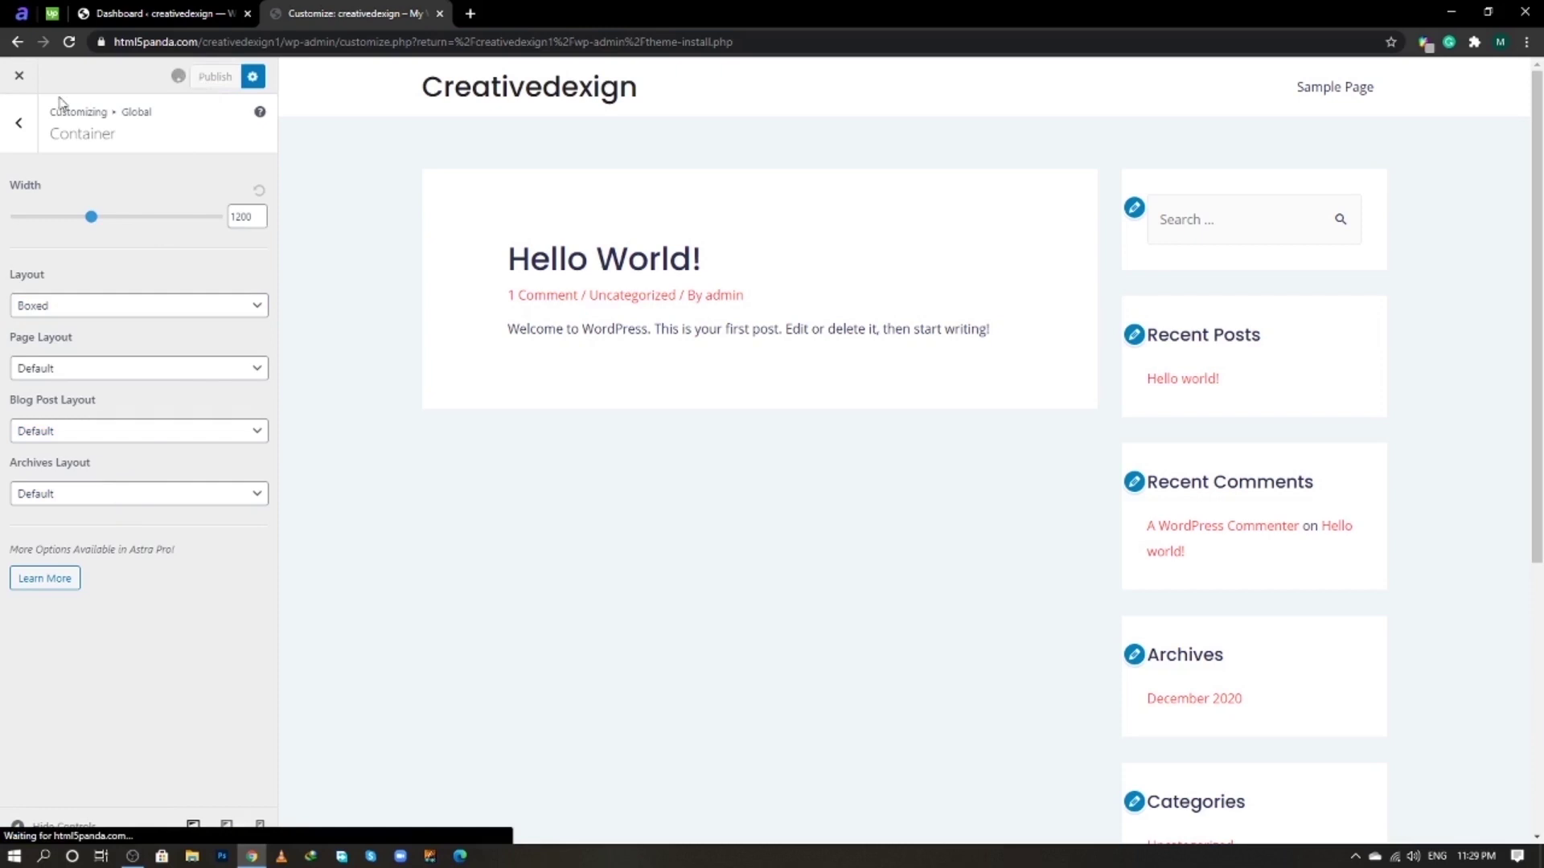
- In the global button settings, set the normal text color to white (fff)
{"action": "left_click", "coordinate": [18, 127]}
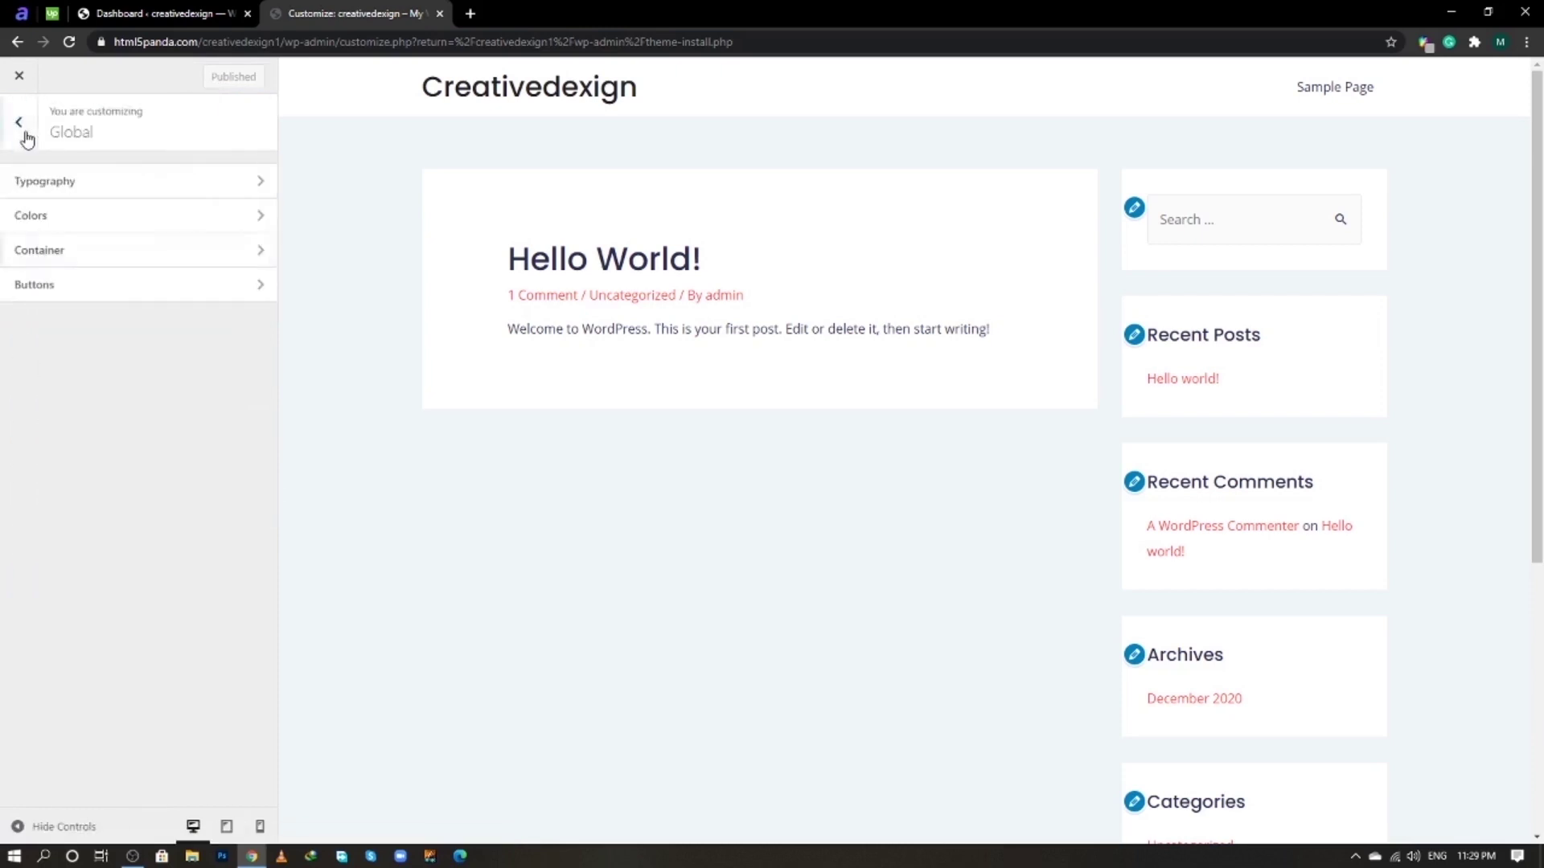
{"action": "left_click", "coordinate": [72, 296]}
{"action": "left_click", "coordinate": [253, 239]}
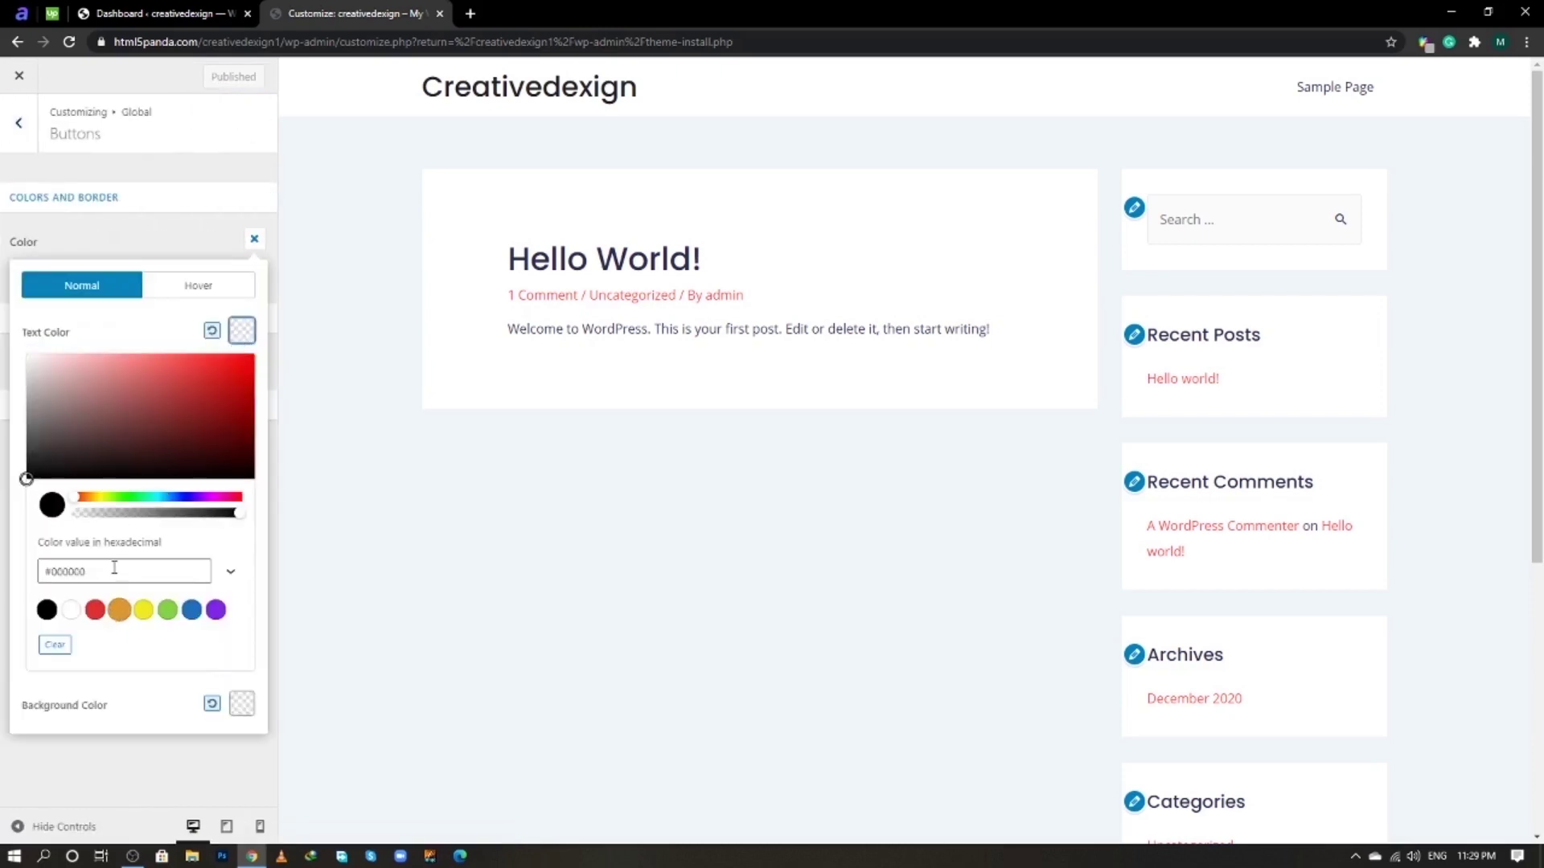
{"action": "left_click", "coordinate": [114, 568]}
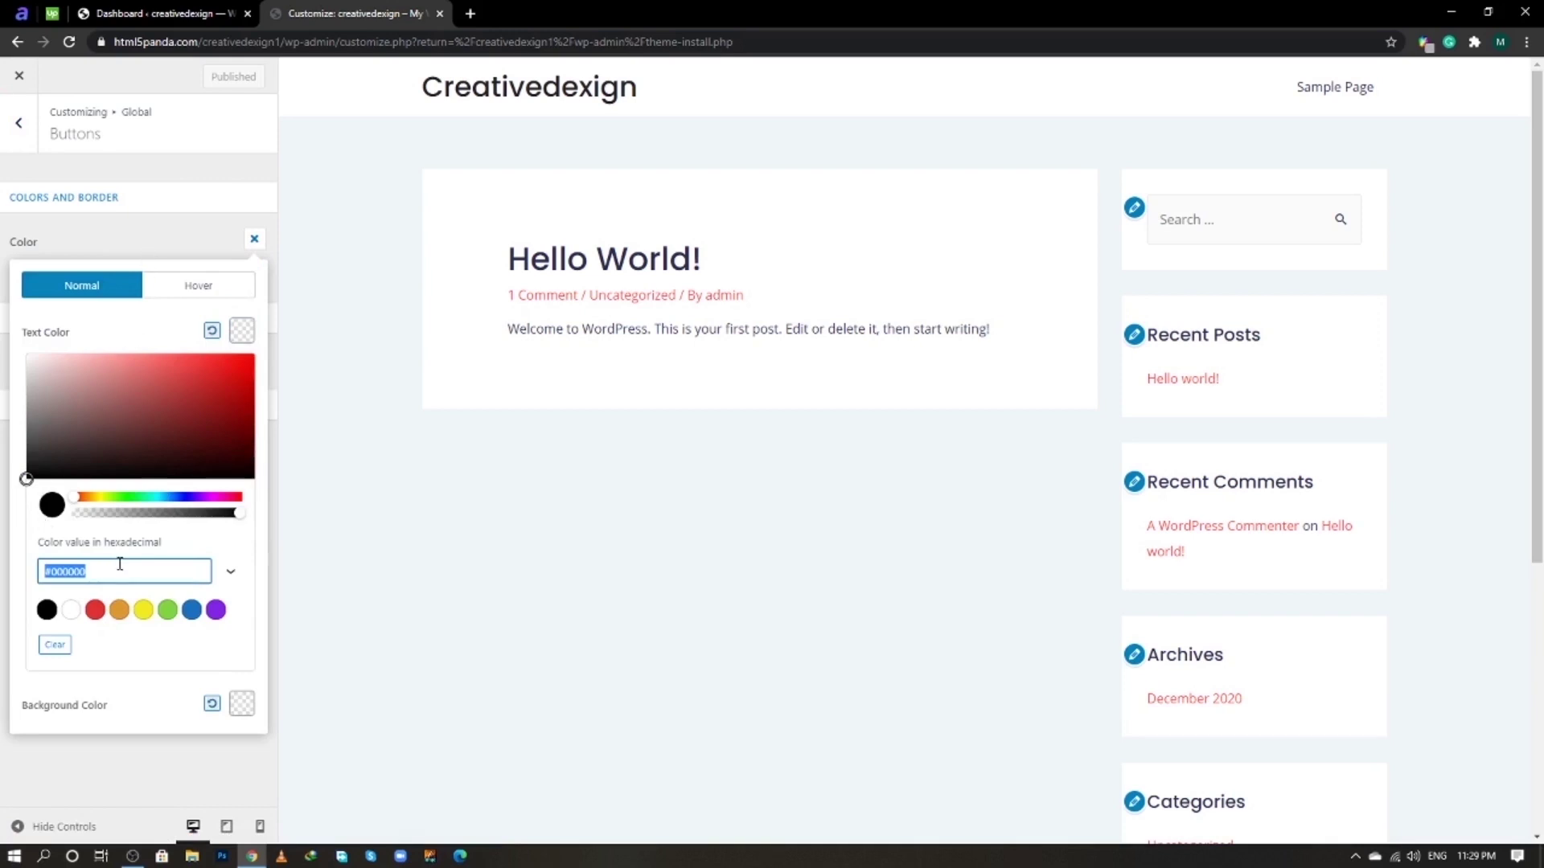
{"action": "type", "text": "fff"}
{"action": "left_click", "coordinate": [22, 313]}
- Set the normal background color of the buttons to #f23d49 and close the color settings
{"action": "left_click", "coordinate": [244, 382]}
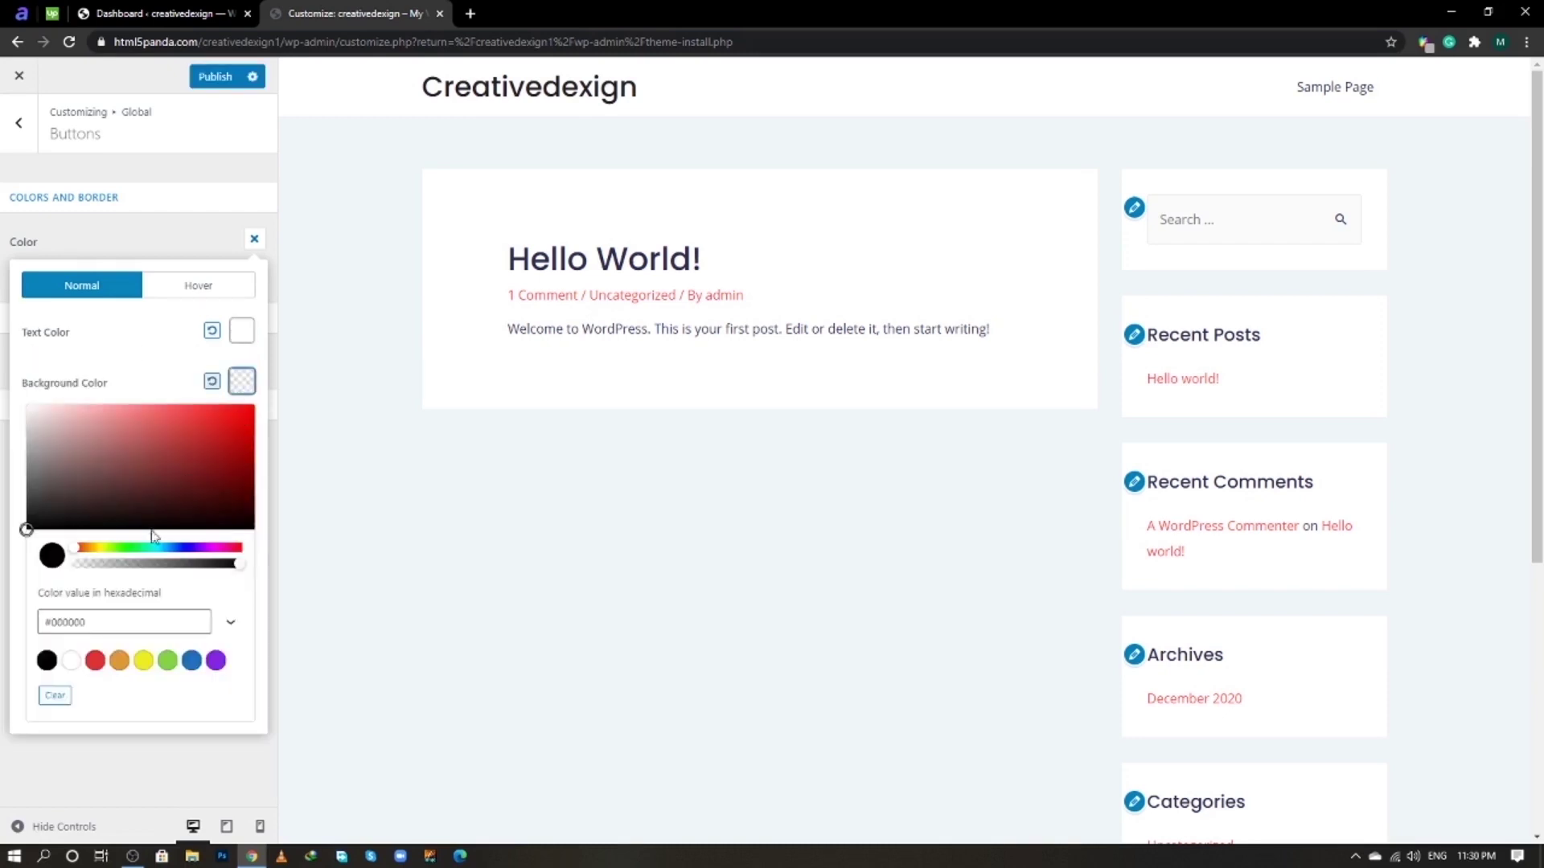
{"action": "left_click_drag", "start_coordinate": [98, 627], "coordinate": [28, 637]}
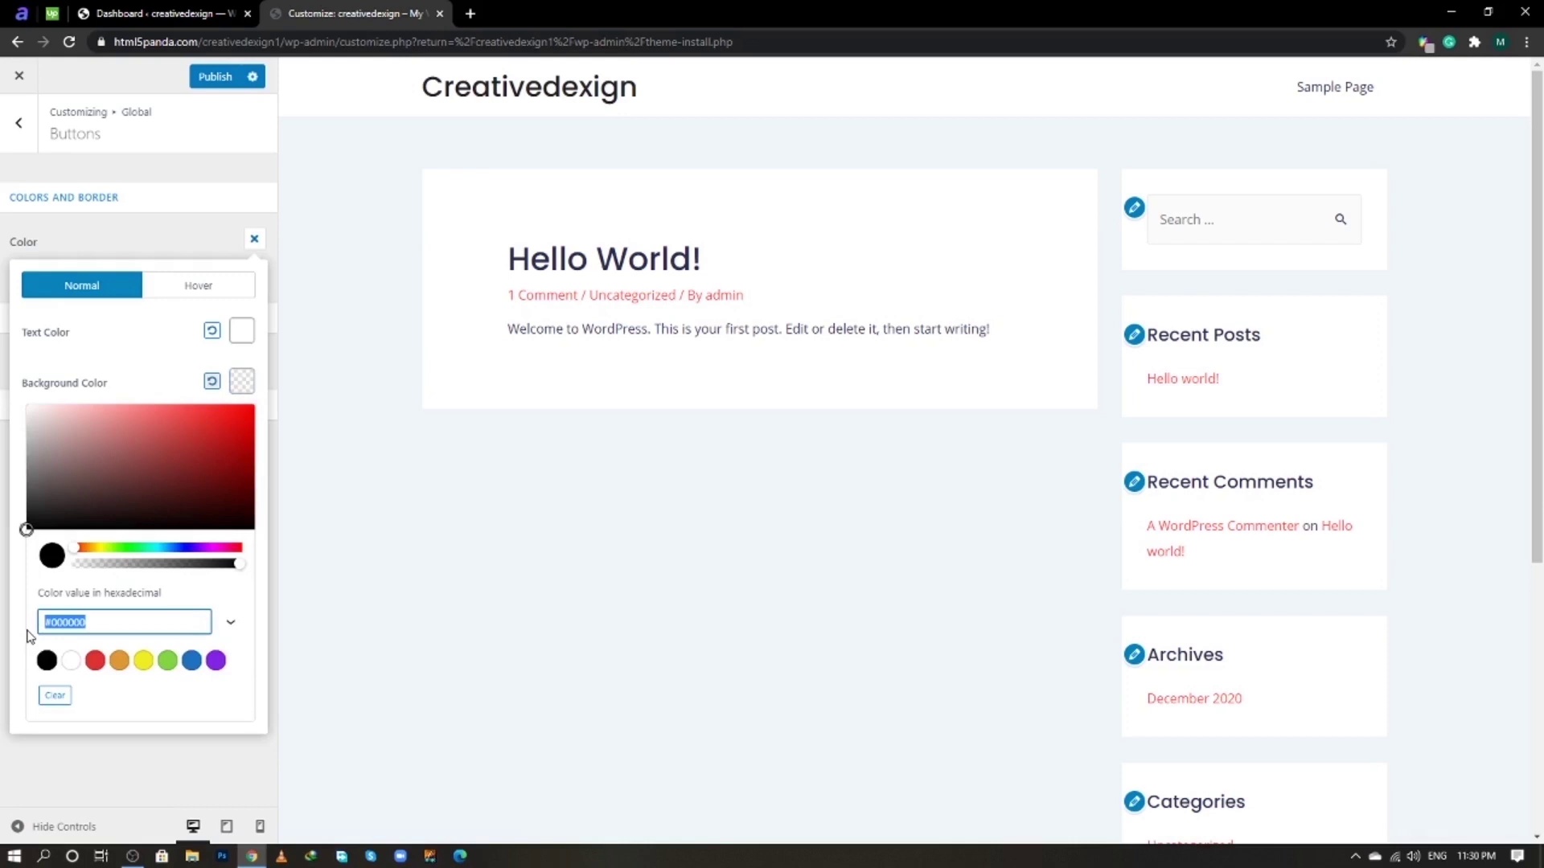
{"action": "key", "text": "BackSpace"}
{"action": "type", "text": "f23d49"}
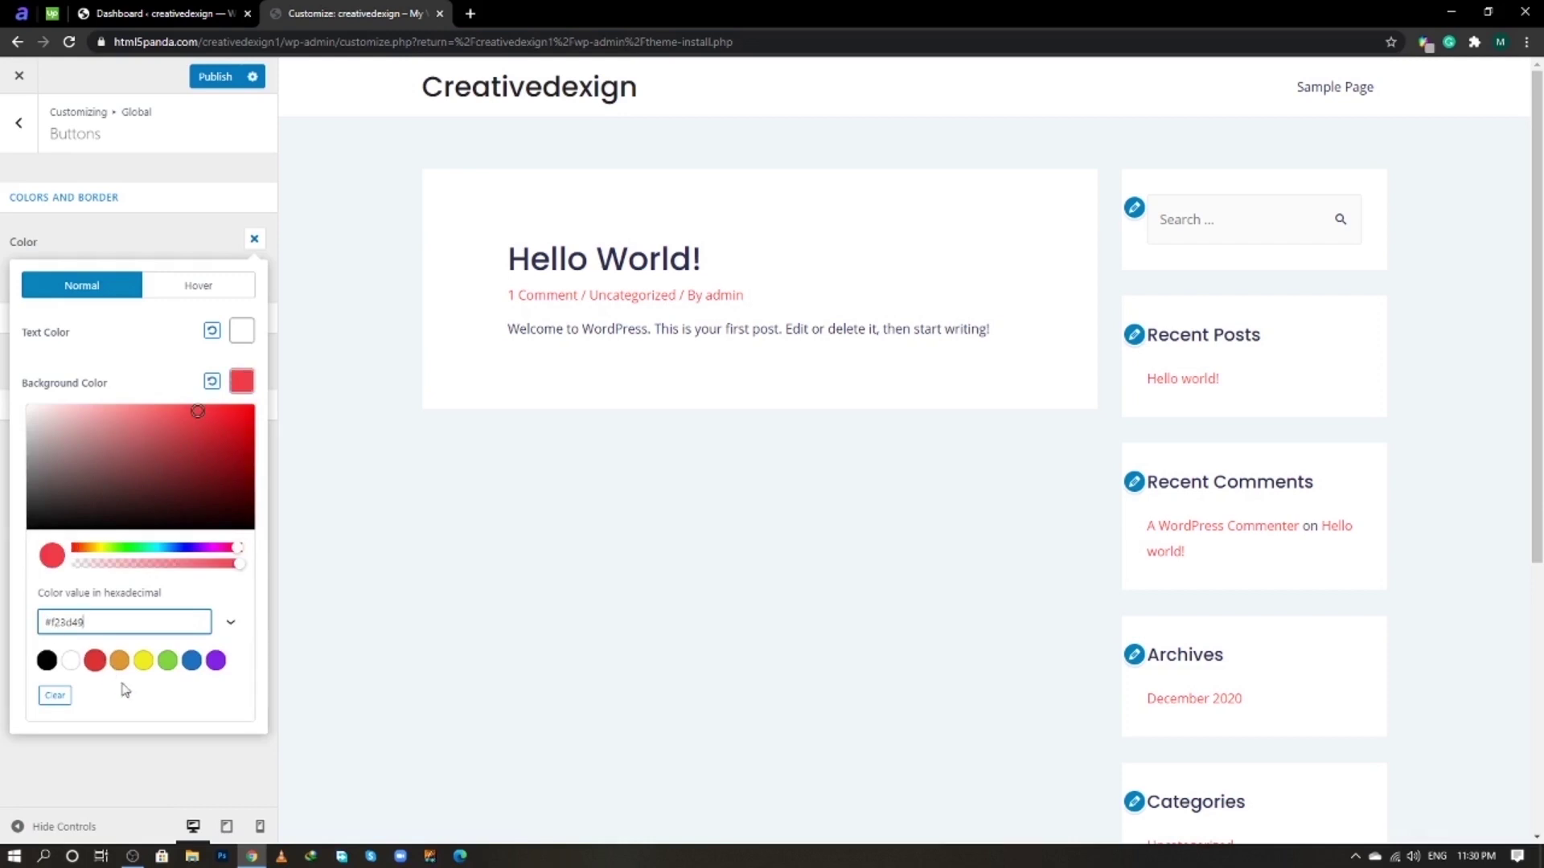
{"action": "left_click", "coordinate": [128, 758]}
{"action": "left_click", "coordinate": [259, 237]}
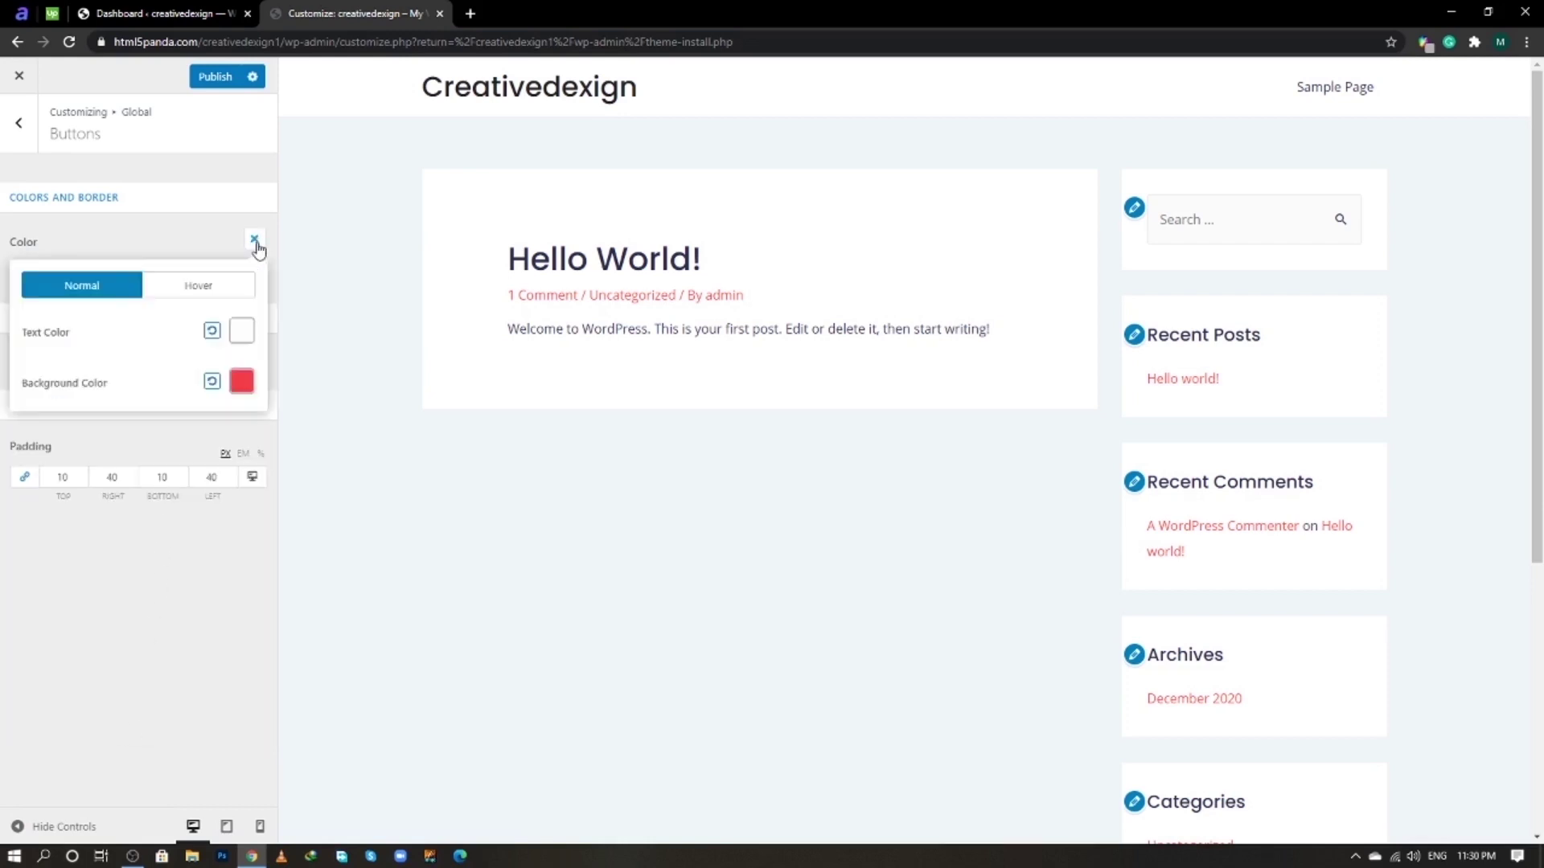
{"action": "left_click", "coordinate": [256, 239]}
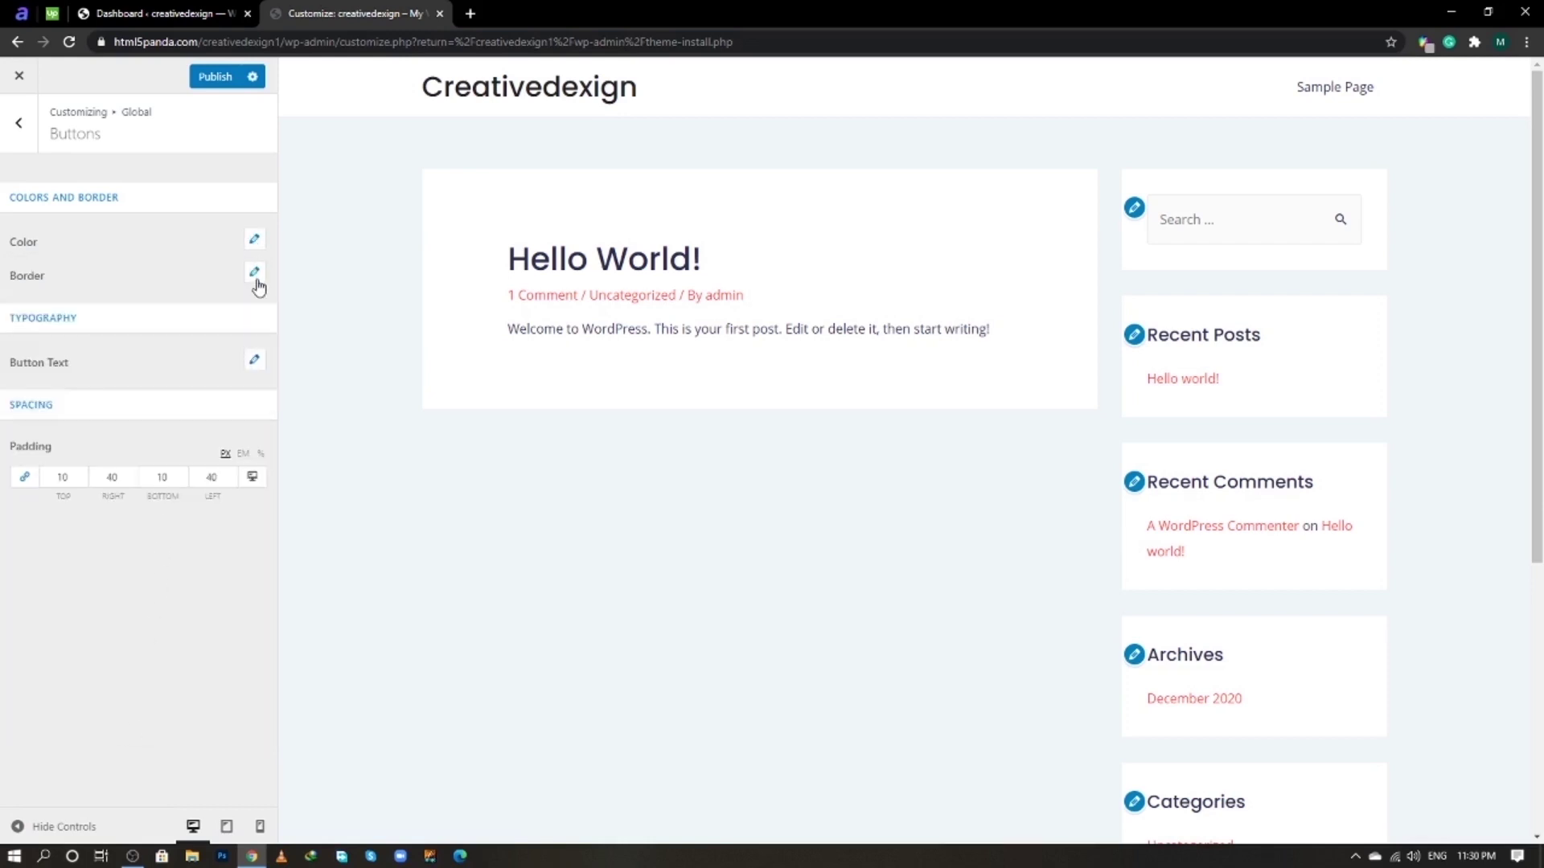
- Set the buttons' hover background color to e23849 and close the color settings
{"action": "left_click", "coordinate": [252, 241]}
{"action": "left_click", "coordinate": [198, 286]}
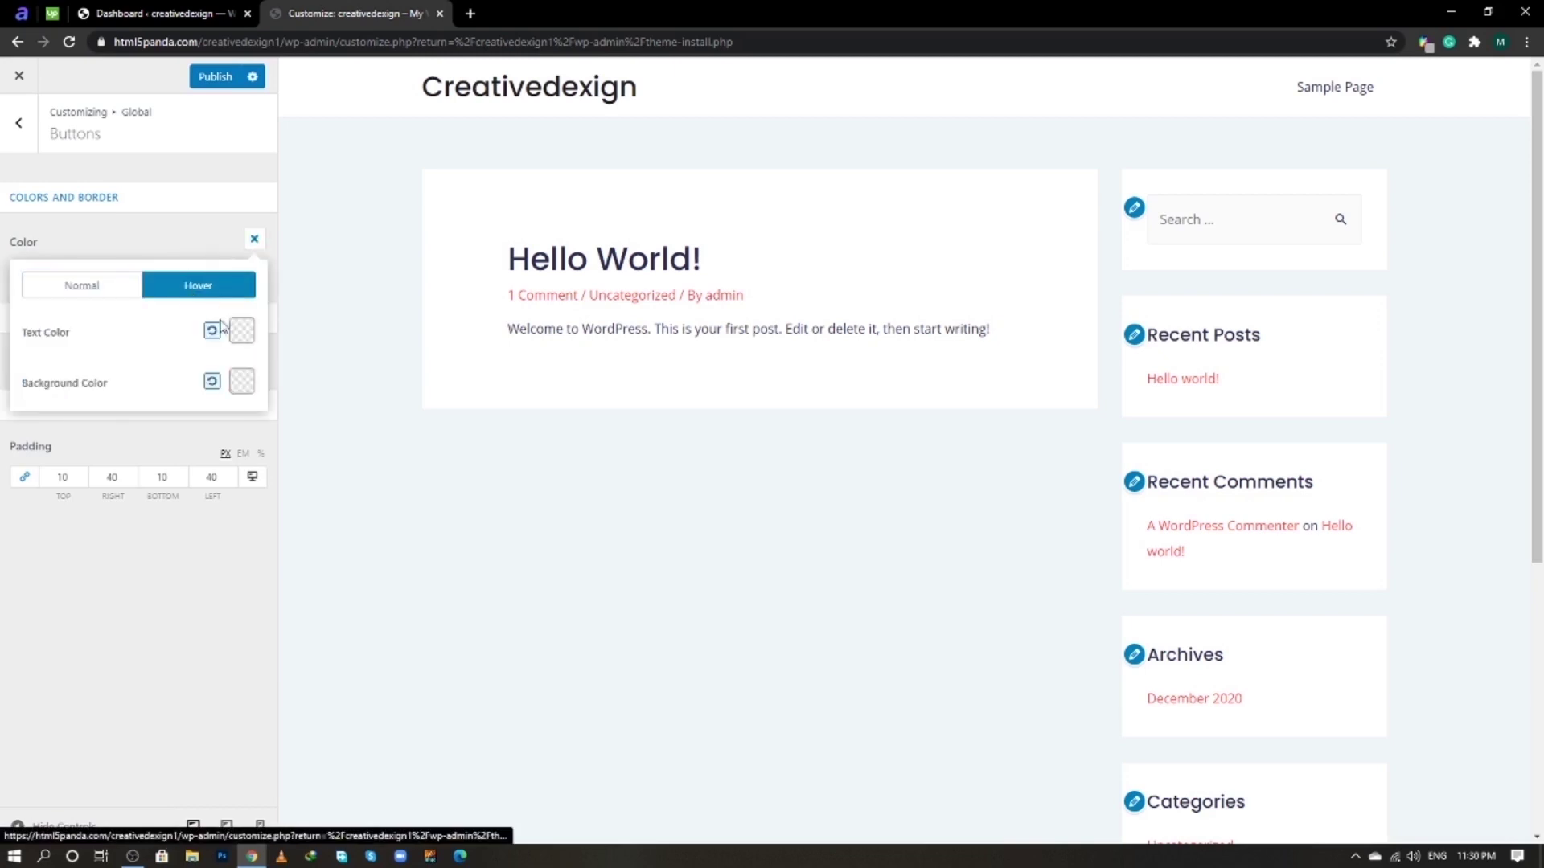
{"action": "left_click", "coordinate": [241, 380]}
{"action": "left_click", "coordinate": [122, 630]}
{"action": "key", "text": "ctrl+a"}
{"action": "type", "text": "e2"}
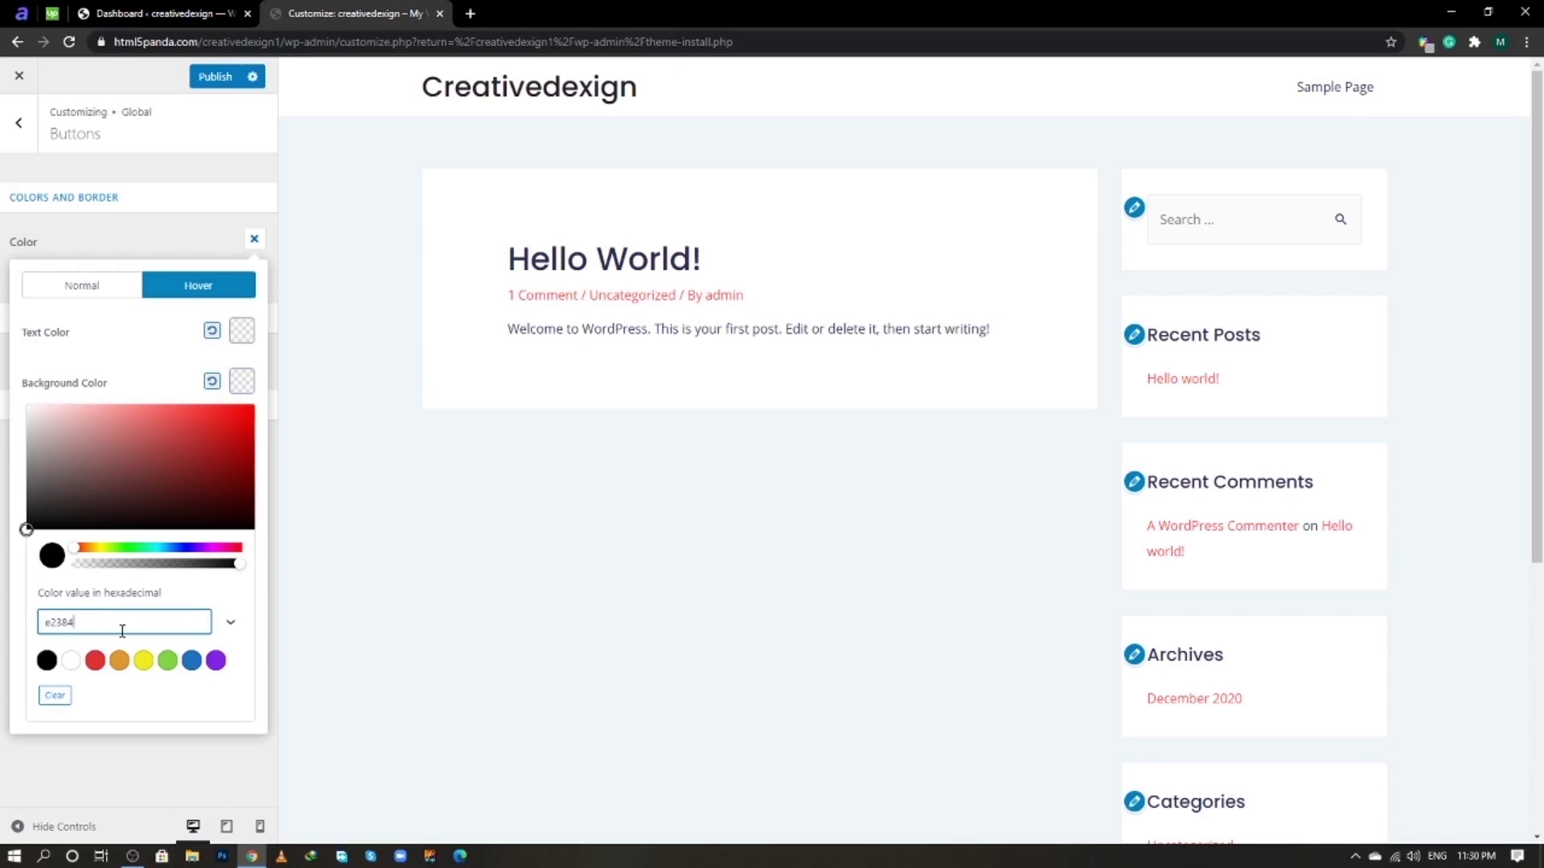
{"action": "type", "text": "3849"}
{"action": "left_click", "coordinate": [188, 247]}
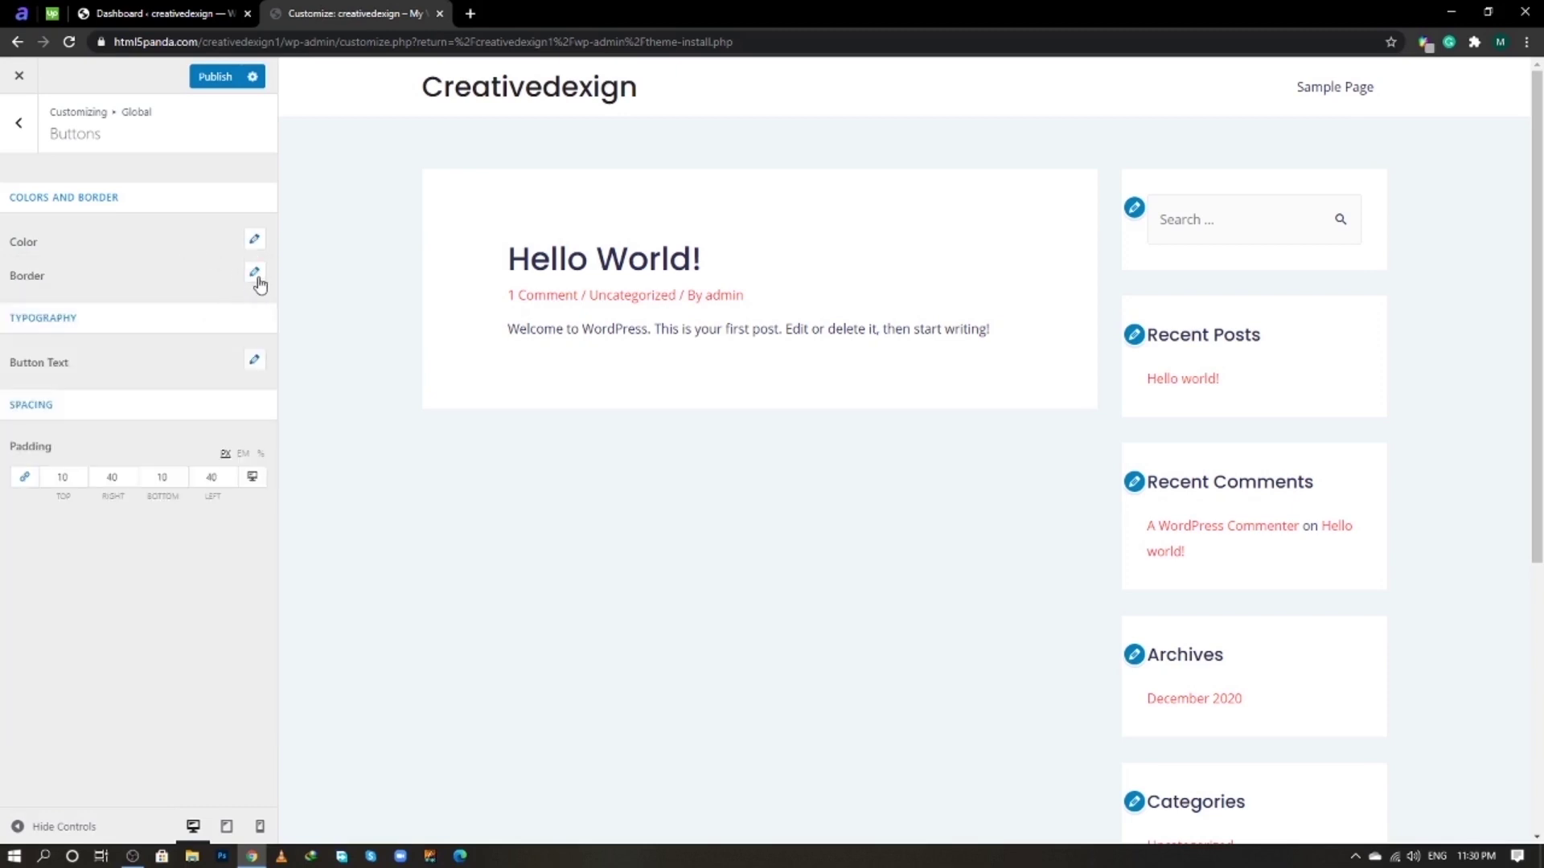
- Set the button text size to 15 px and its text transform to Uppercase
{"action": "left_click", "coordinate": [254, 360]}
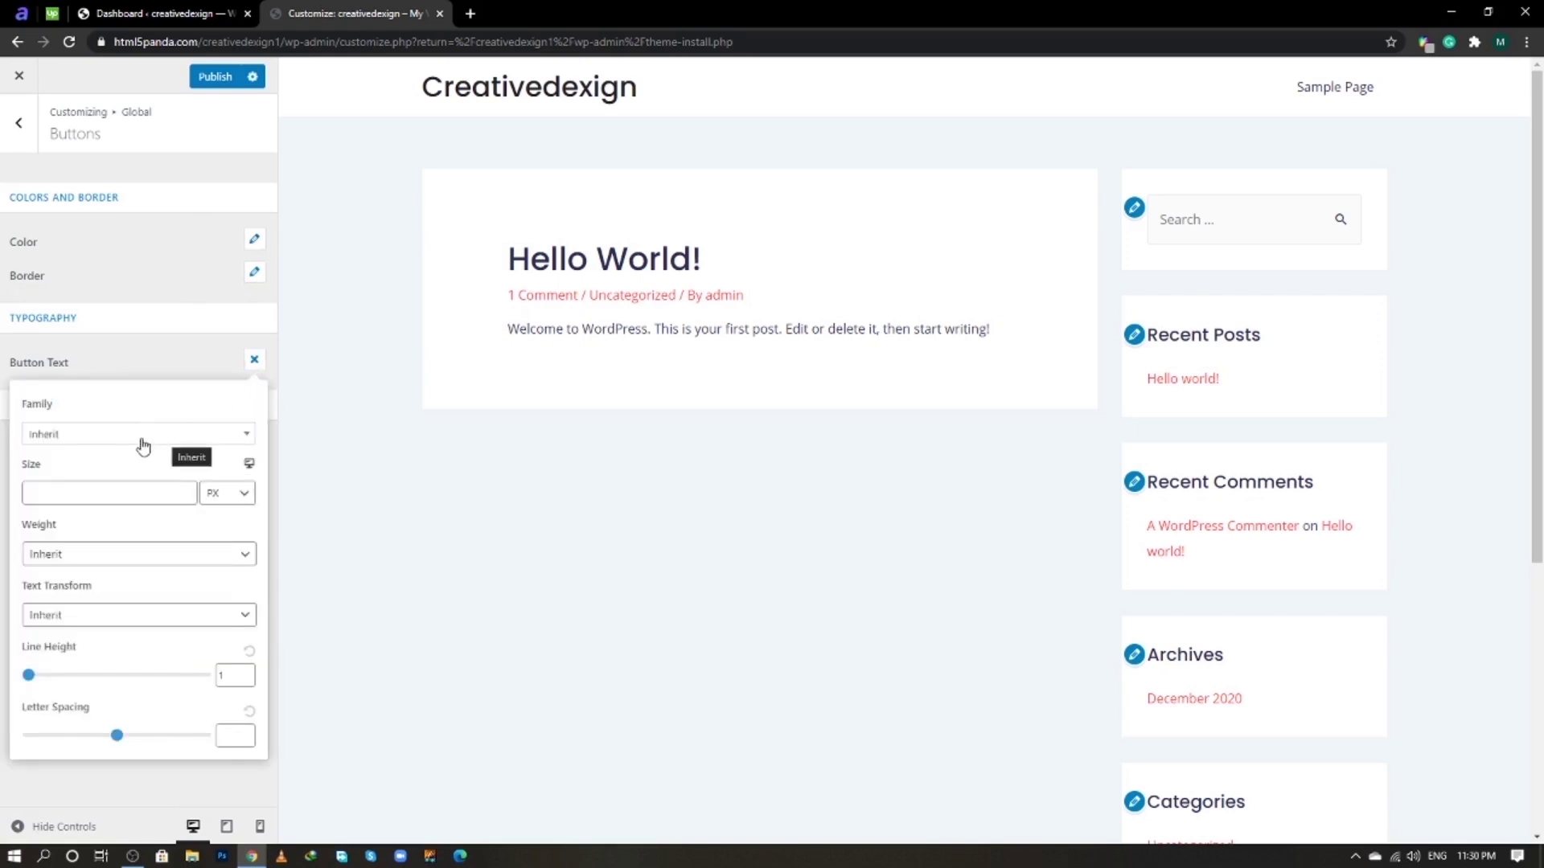
{"action": "left_click", "coordinate": [64, 491]}
{"action": "type", "text": "15"}
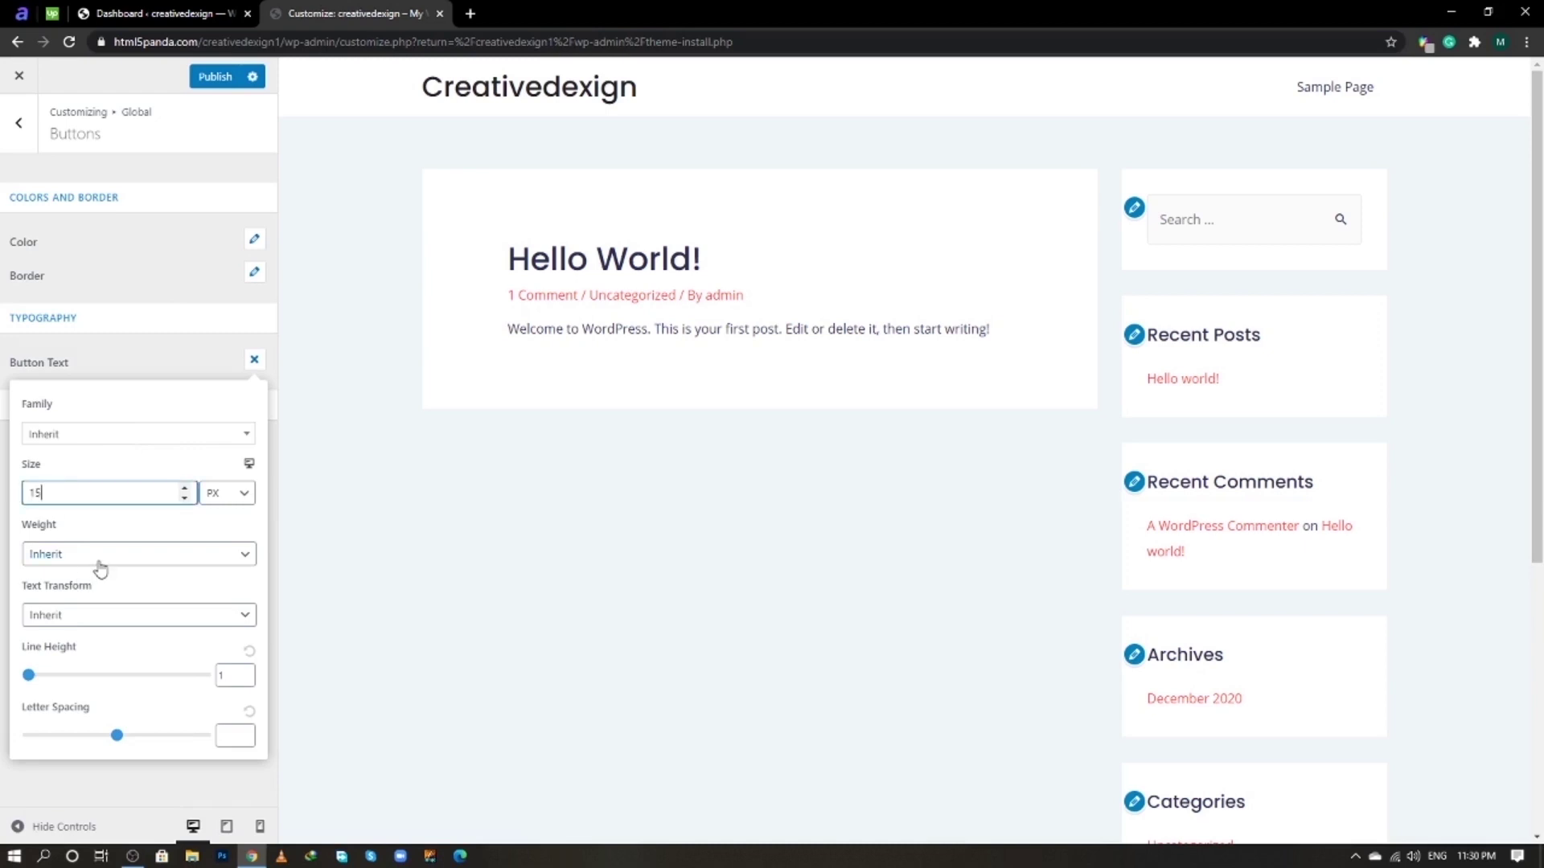
{"action": "left_click", "coordinate": [93, 621]}
{"action": "left_click", "coordinate": [97, 682]}
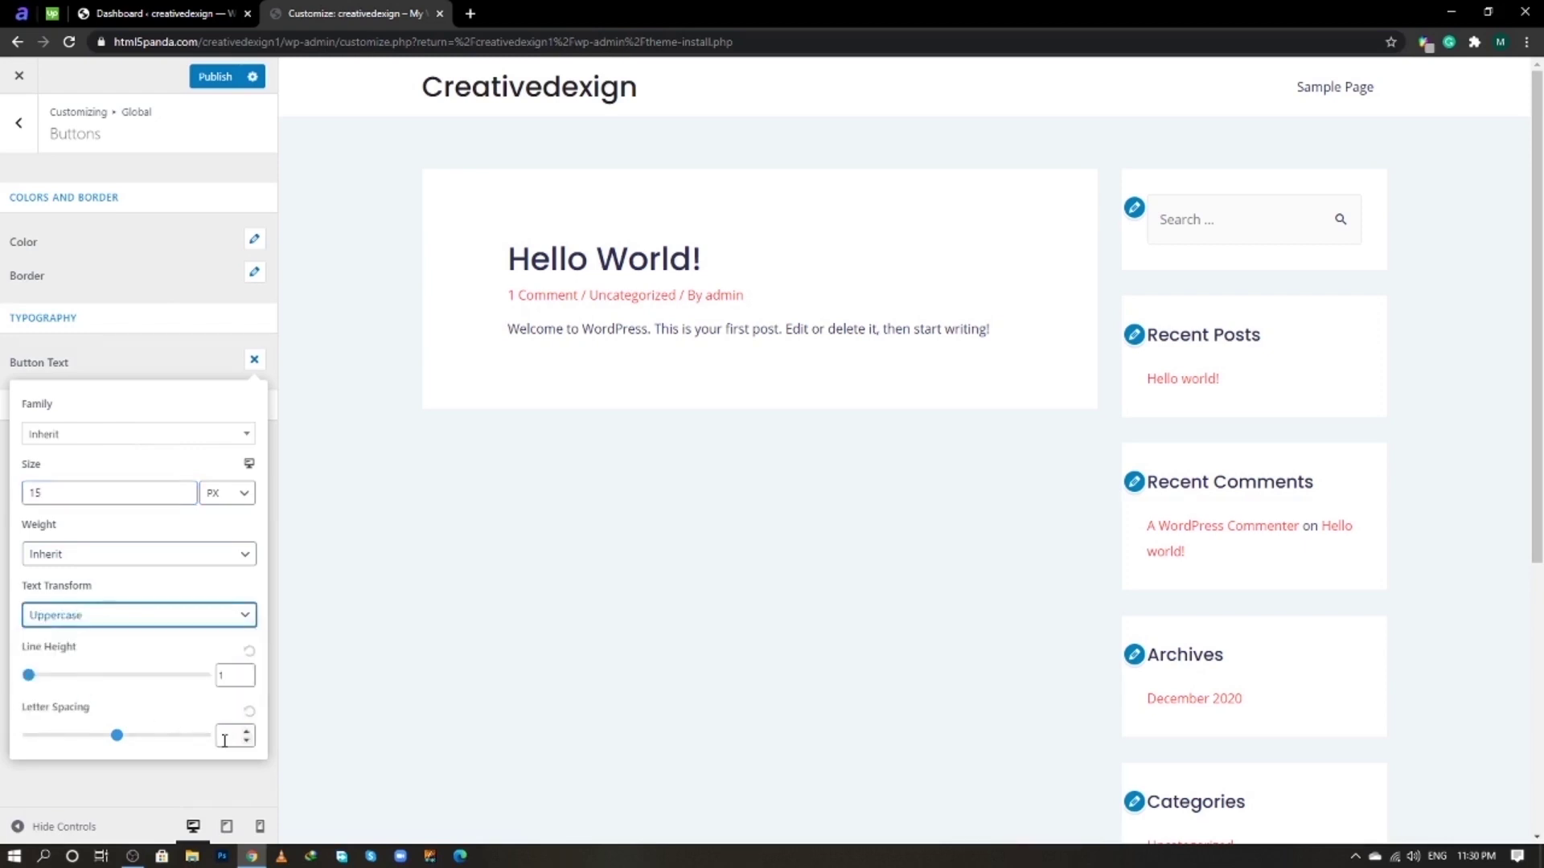
- Set the button text's line height to 1.8 and letter spacing to 1, and close the typography settings
{"action": "left_click", "coordinate": [232, 677]}
{"action": "type", "text": "1"}
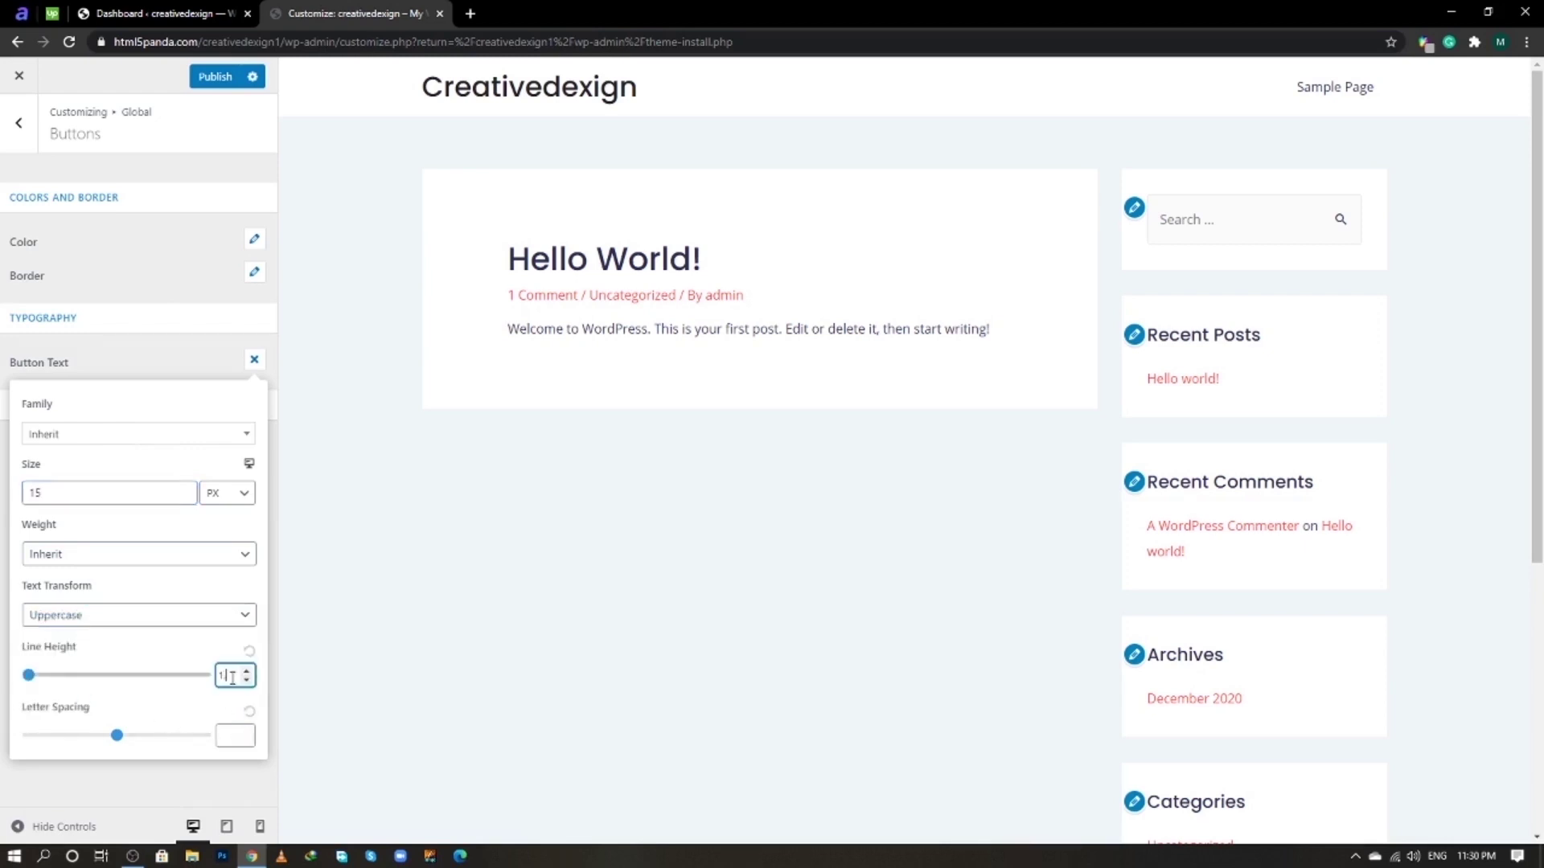
{"action": "type", "text": ".8"}
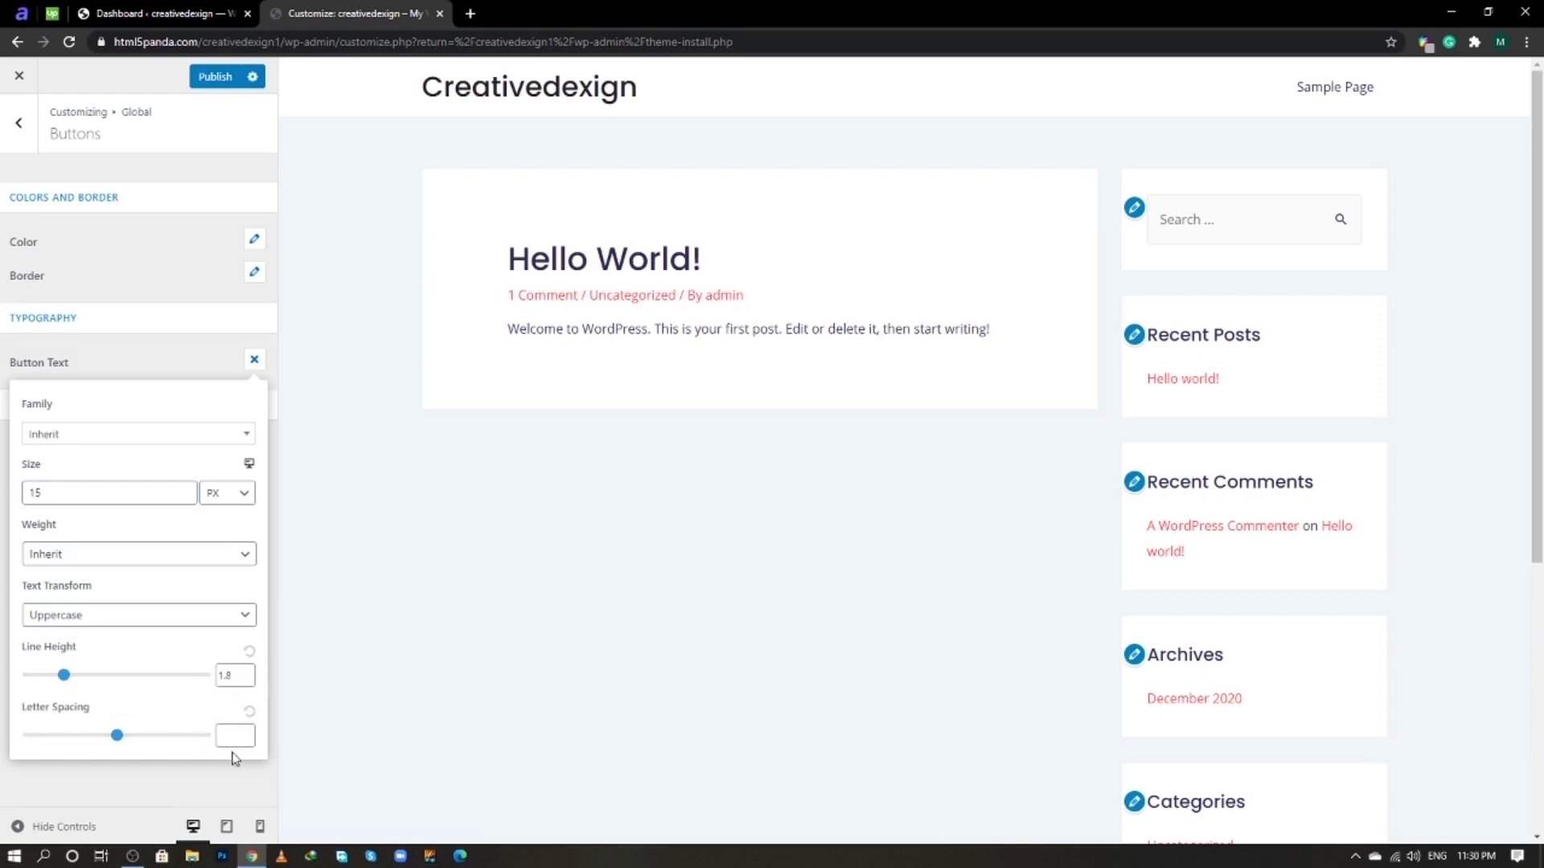
{"action": "left_click", "coordinate": [234, 736]}
{"action": "type", "text": "1"}
{"action": "left_click", "coordinate": [164, 365]}
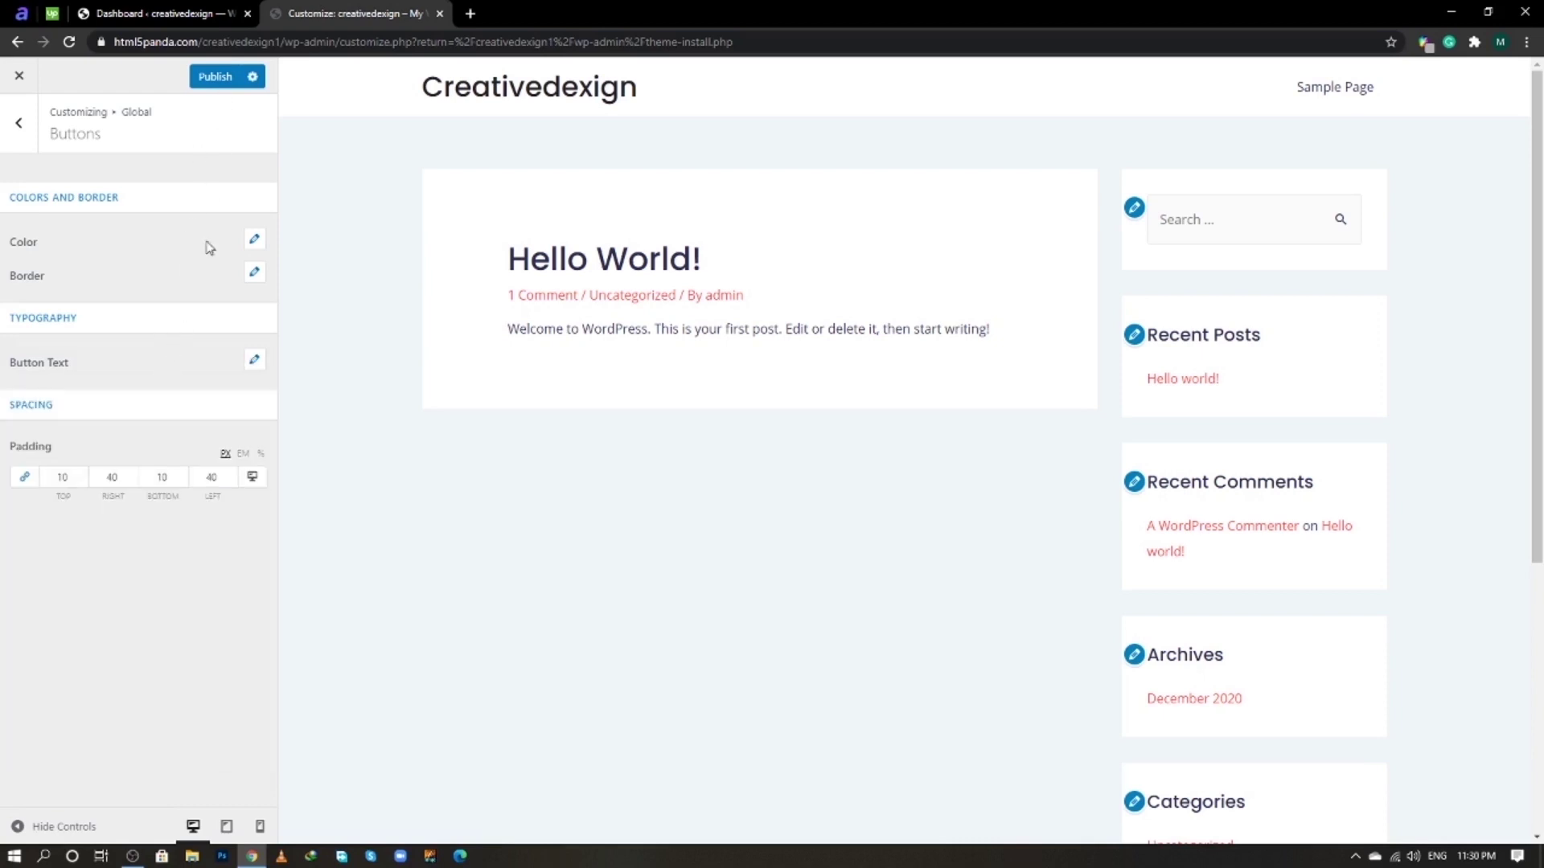
- Set the button padding to 18 px top and bottom and 35 px right and left, and publish the changes
{"action": "left_click", "coordinate": [52, 478]}
{"action": "type", "text": "18"}
{"action": "double_click", "coordinate": [156, 479]}
{"action": "double_click", "coordinate": [112, 480]}
{"action": "type", "text": "35"}
{"action": "left_click", "coordinate": [218, 483]}
{"action": "left_click", "coordinate": [212, 77]}
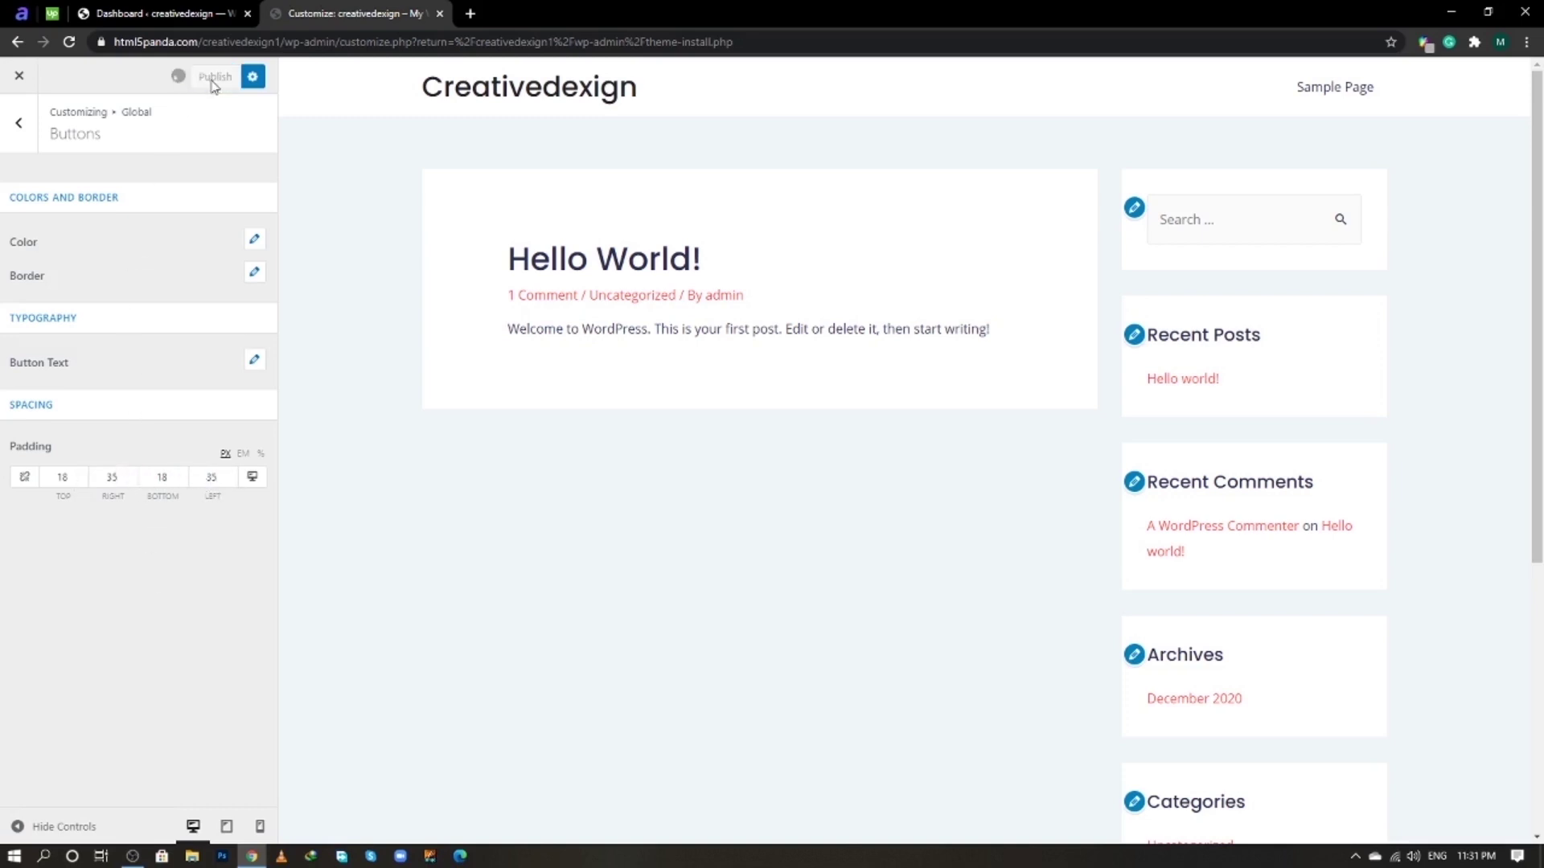
- Leave the global button settings and open the theme's Header settings
{"action": "left_click", "coordinate": [18, 122]}
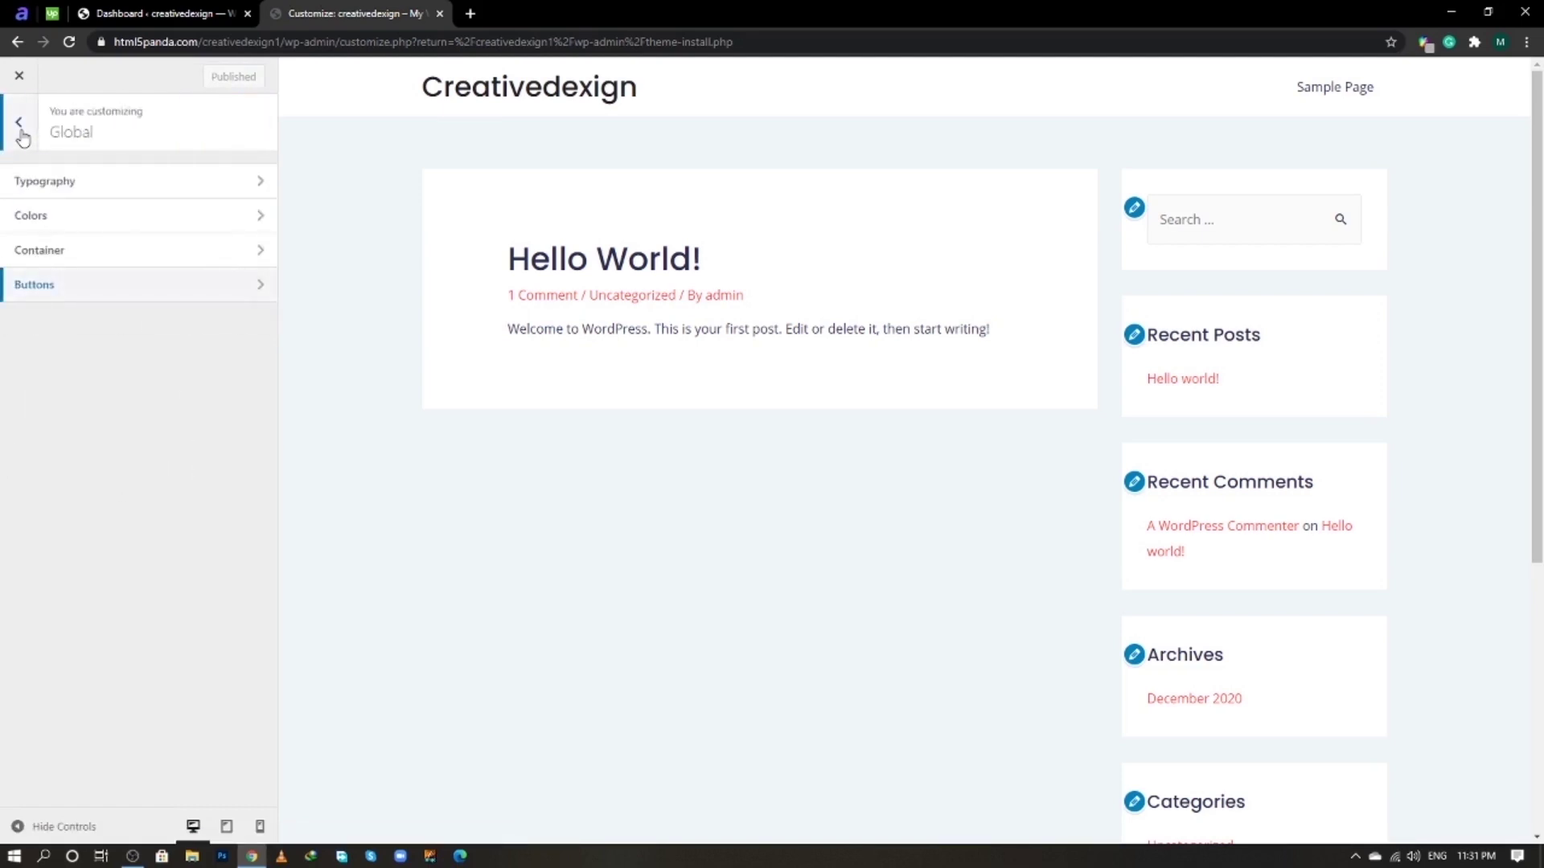
{"action": "left_click", "coordinate": [19, 127]}
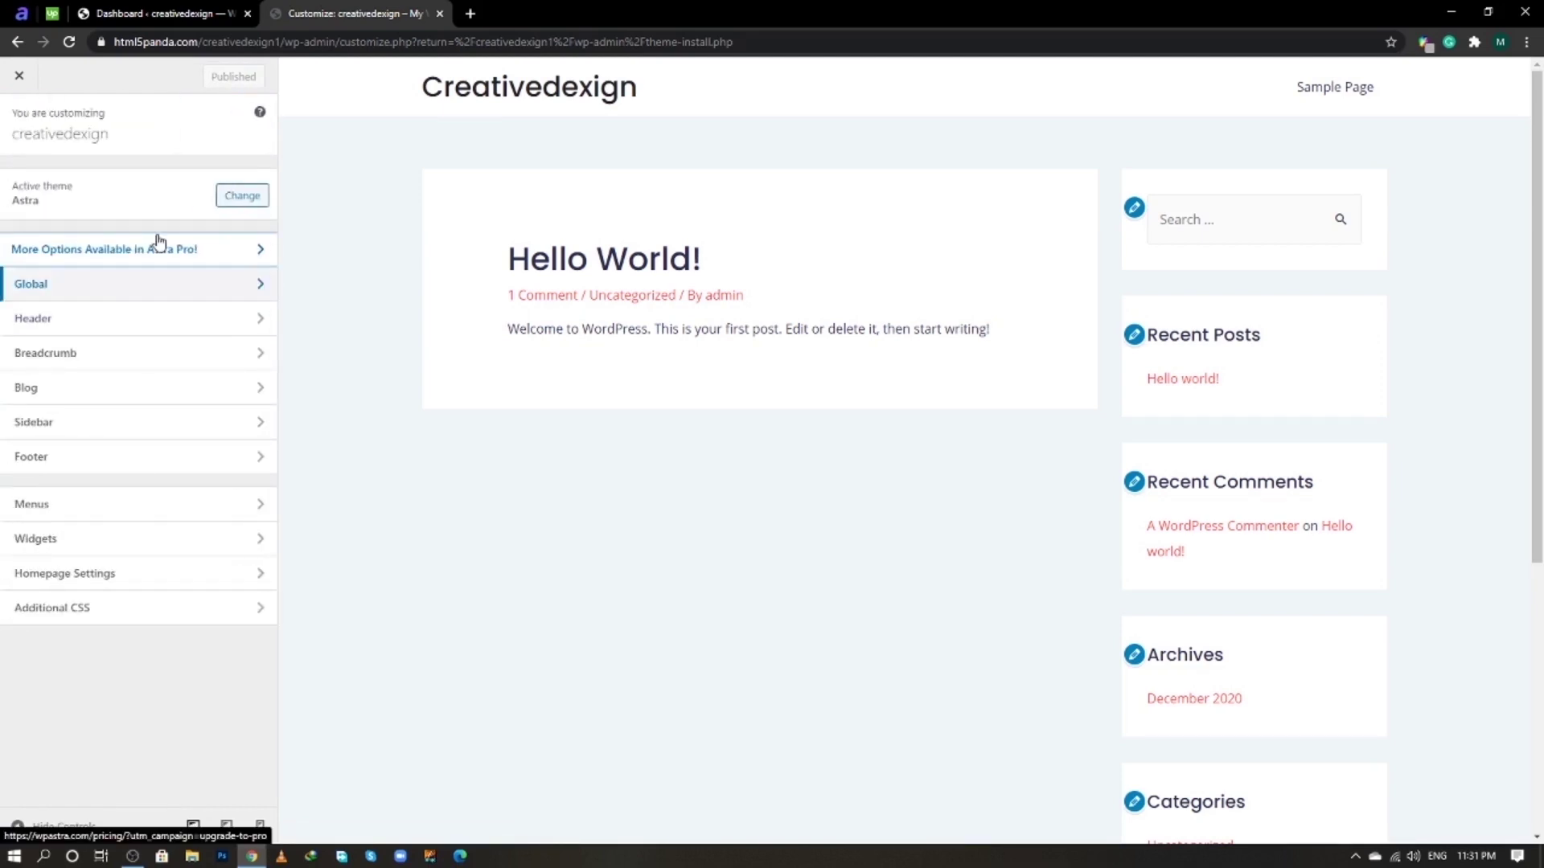
{"action": "left_click", "coordinate": [88, 328]}
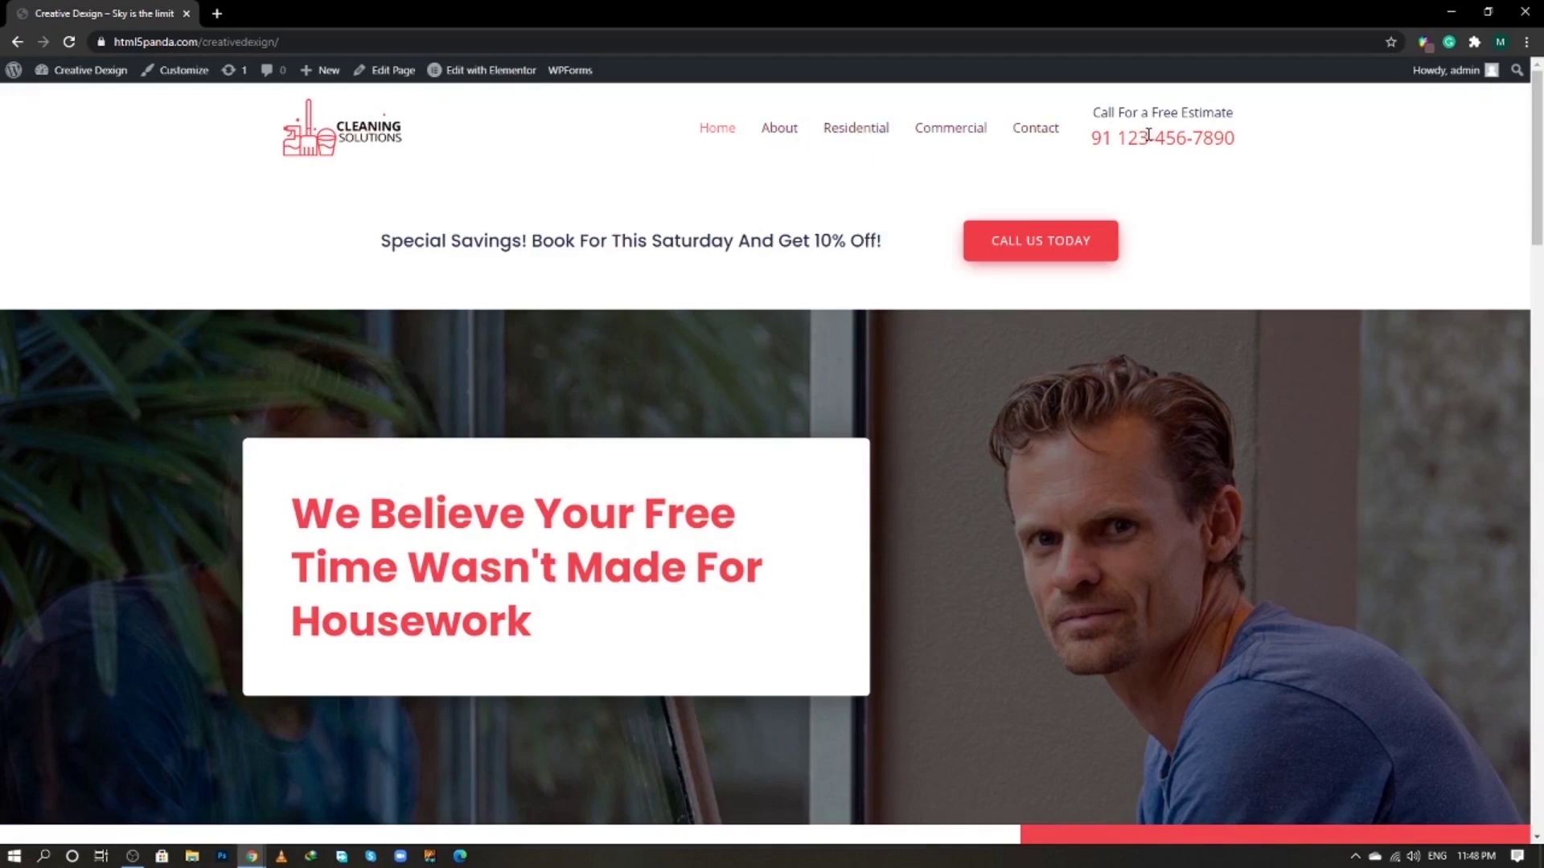
- Examine the phone contact in the finished cleaning site's header and return to the new site's WordPress dashboard
{"action": "left_click_drag", "start_coordinate": [1138, 138], "coordinate": [1203, 140]}
{"action": "left_click", "coordinate": [1285, 154]}
{"action": "key", "text": "alt+Tab"}
{"action": "key", "text": "alt+Tab"}
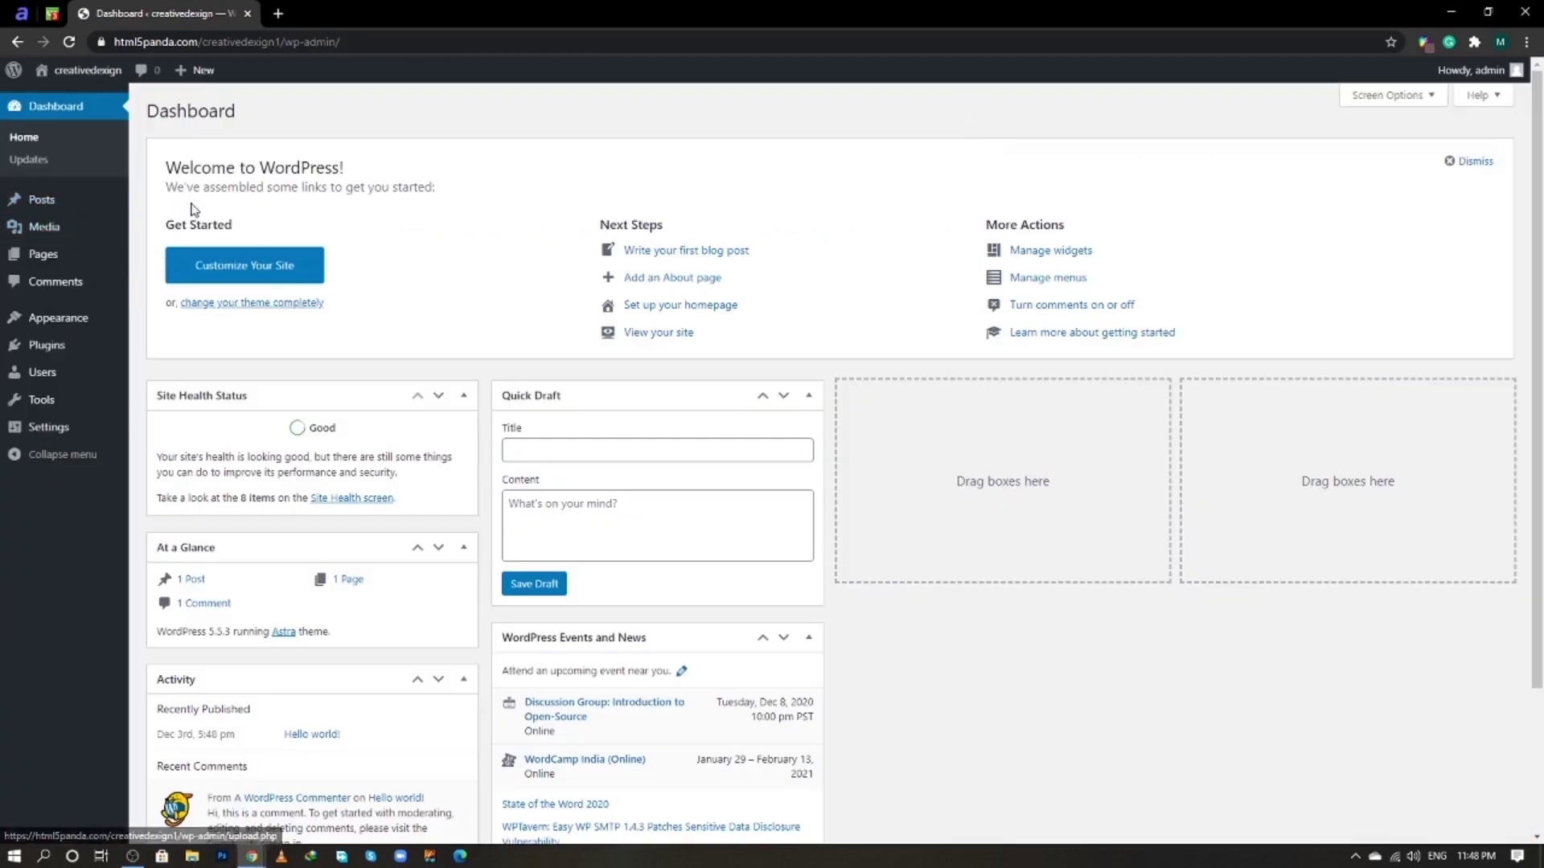
- Add a new page titled "Home", publish it, and return to the list of pages
{"action": "mouse_move", "coordinate": [80, 258]}
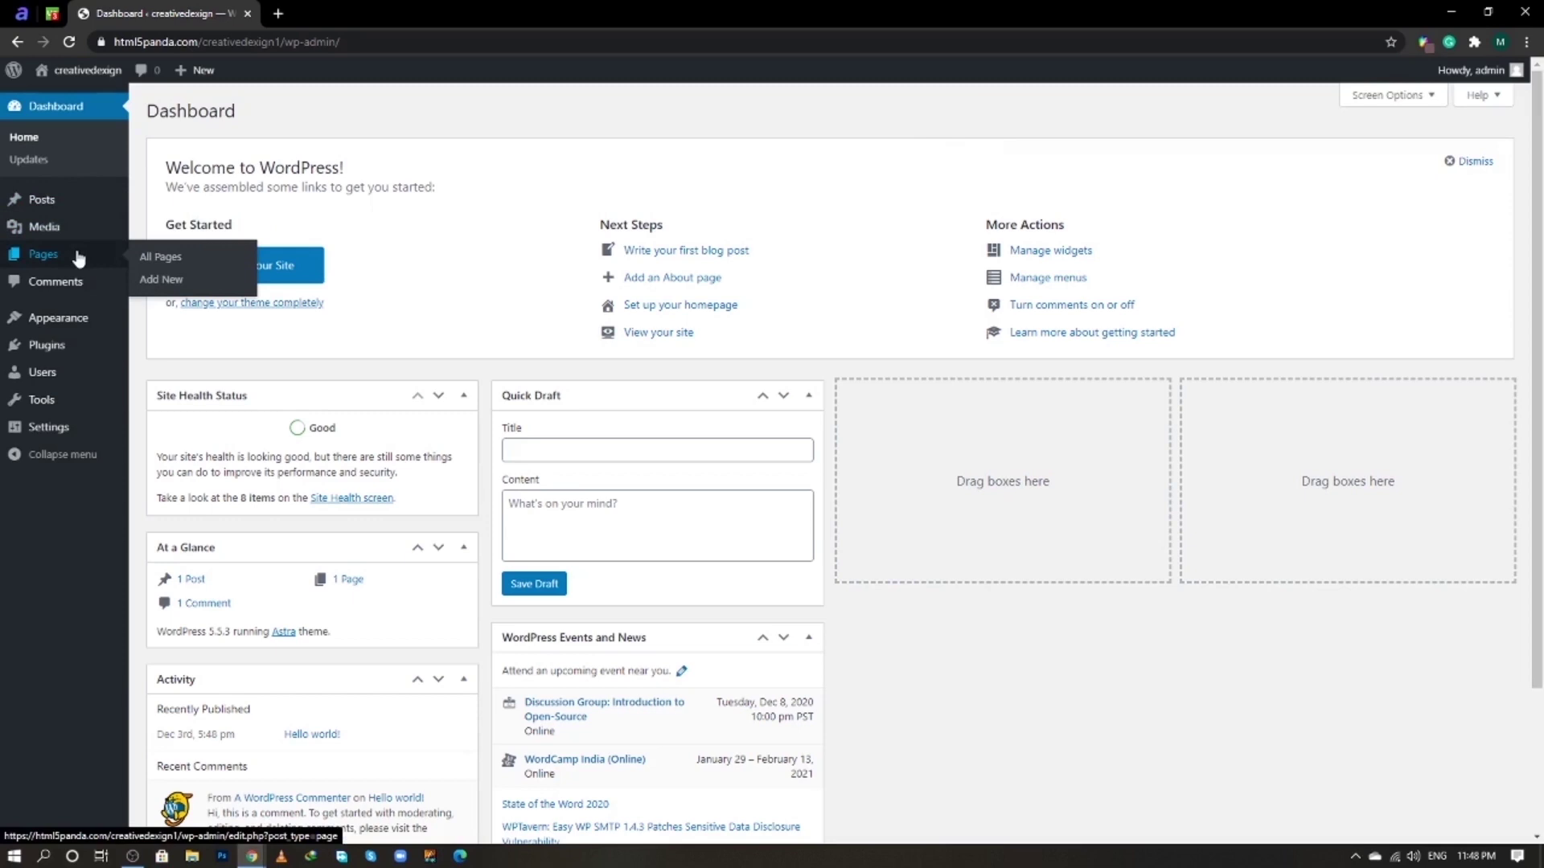
{"action": "left_click", "coordinate": [157, 280]}
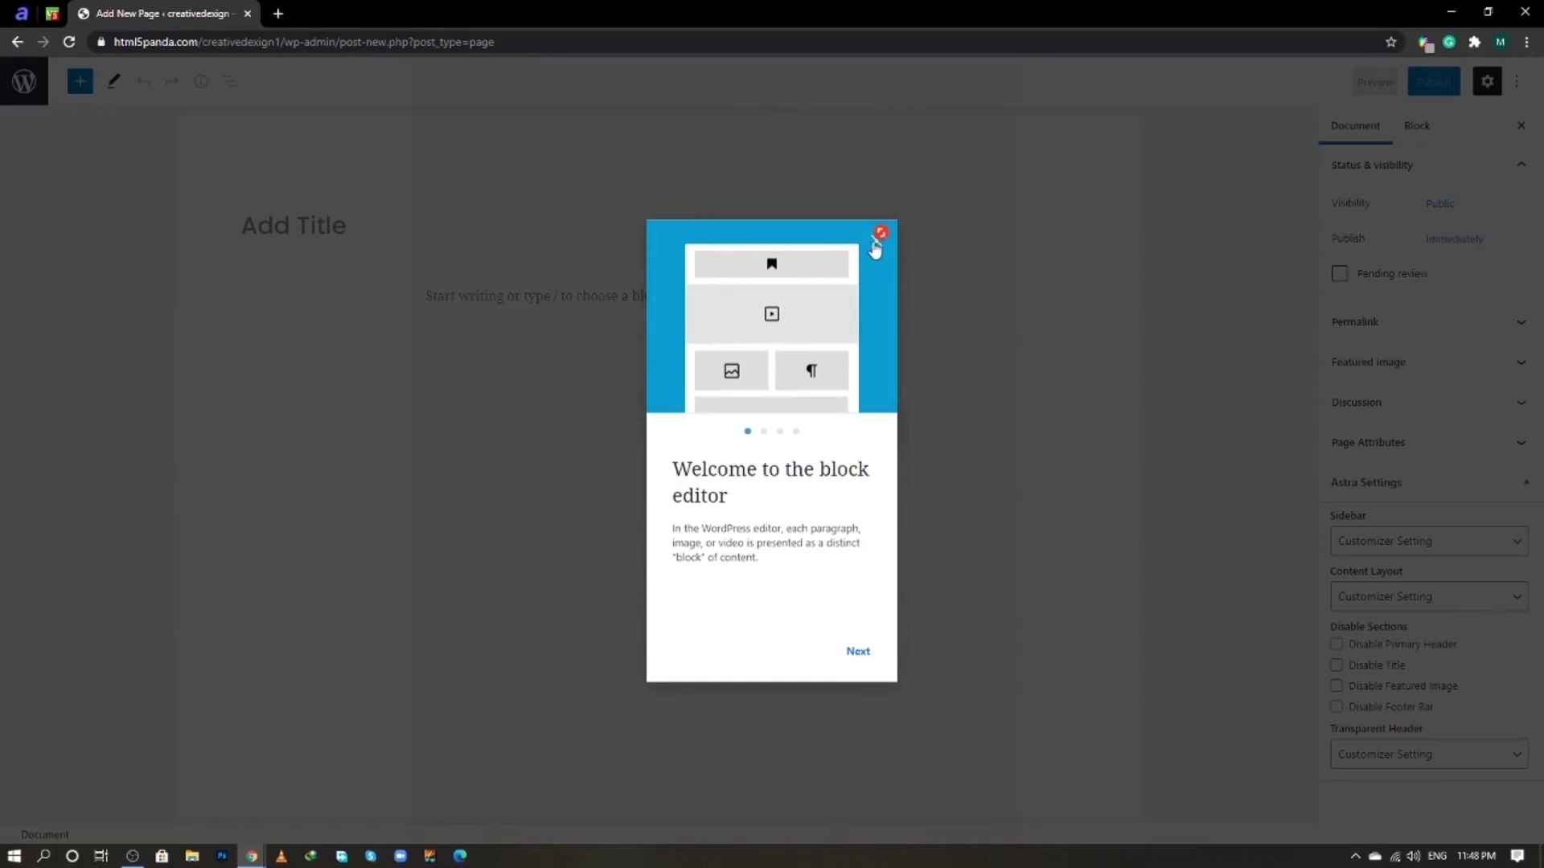
{"action": "left_click", "coordinate": [880, 235]}
{"action": "type", "text": "Home"}
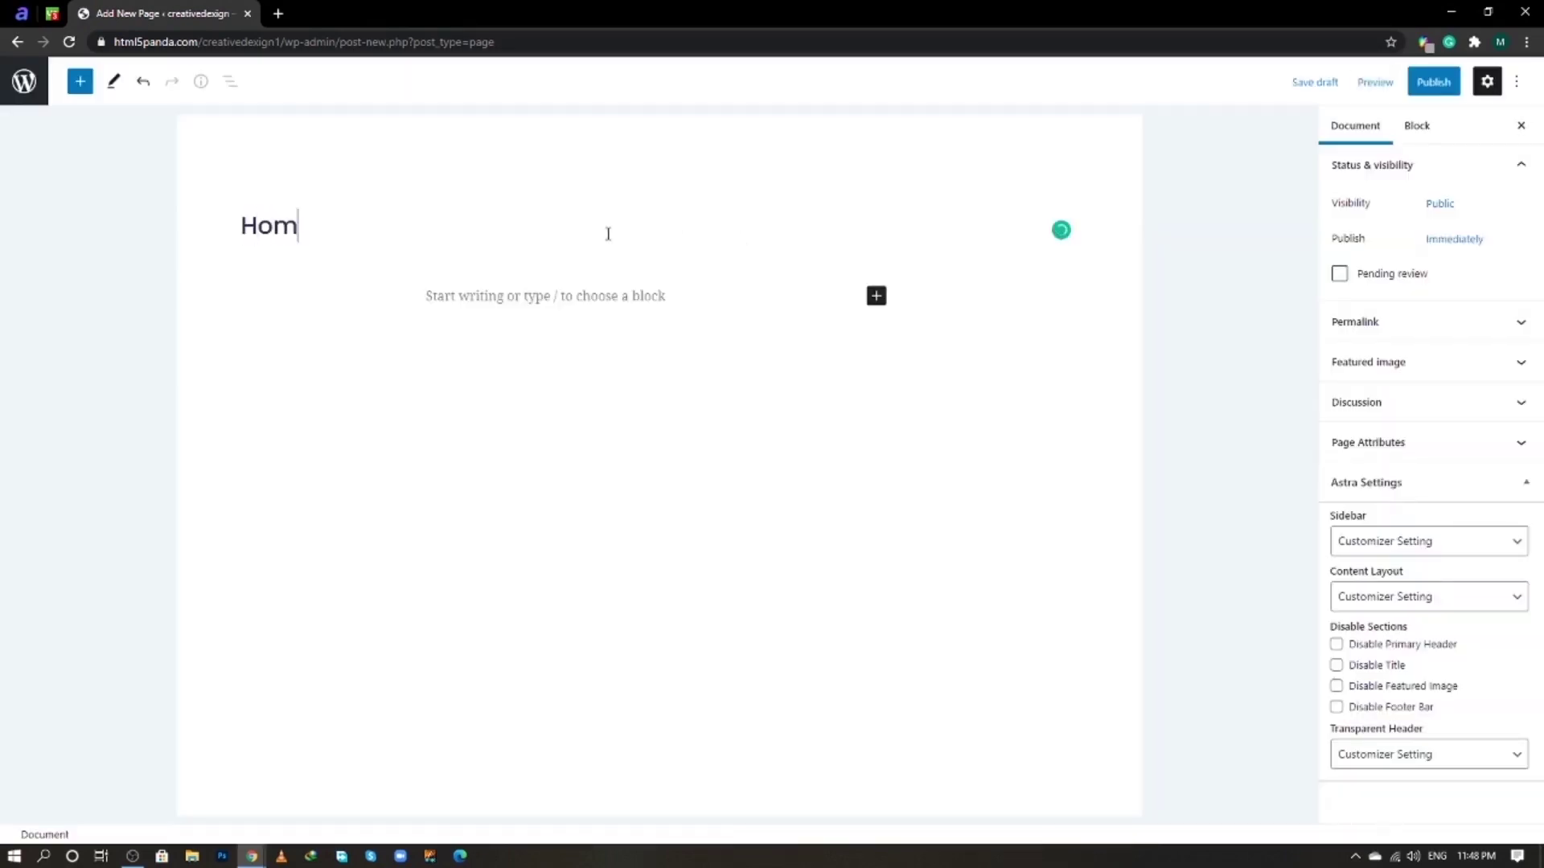
{"action": "left_click", "coordinate": [1433, 84]}
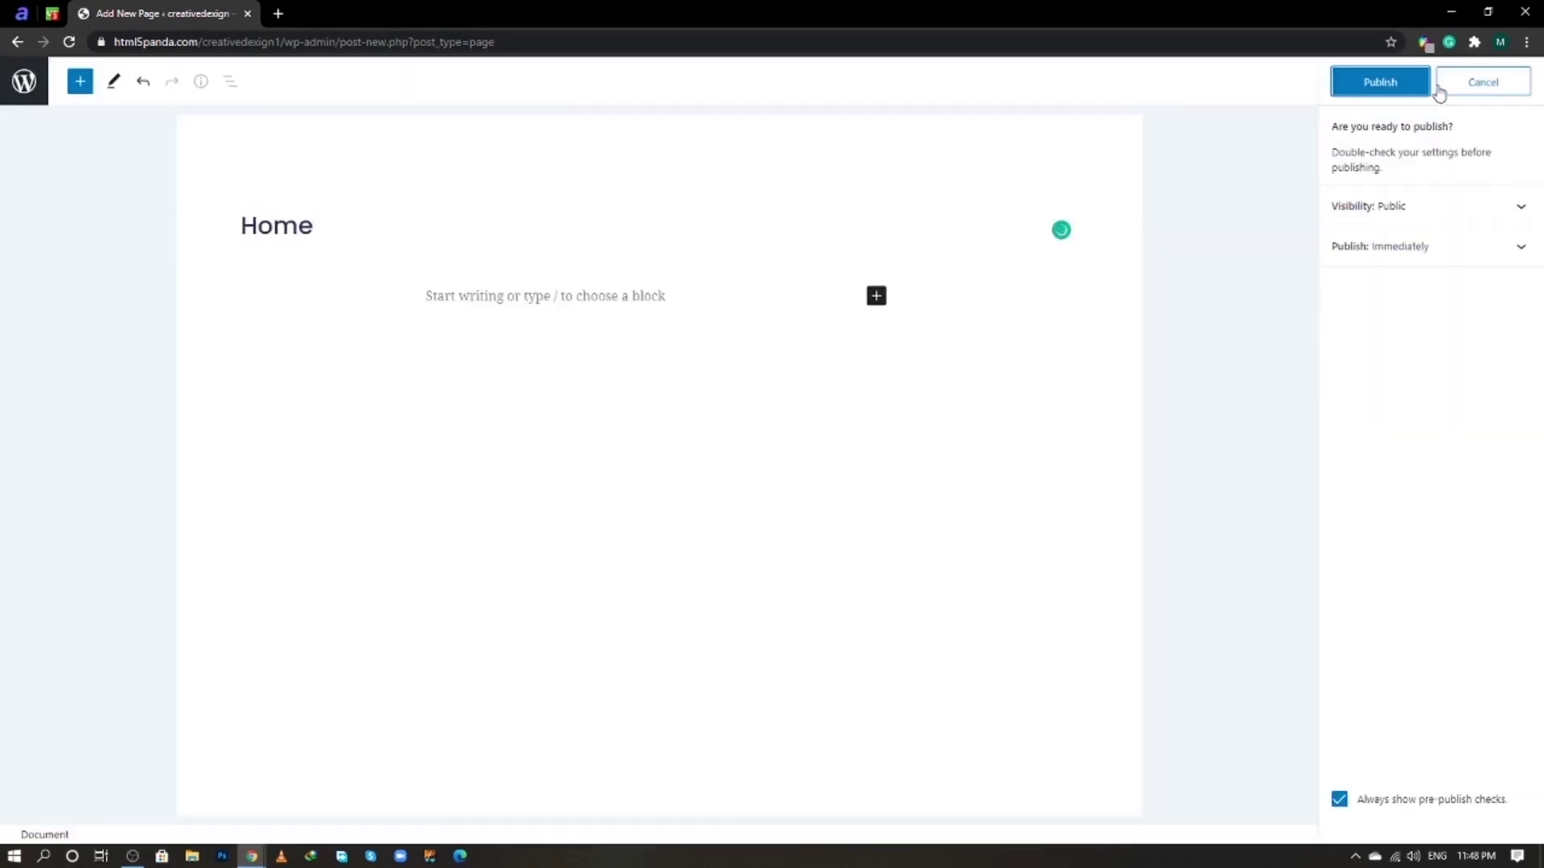
{"action": "left_click", "coordinate": [1367, 81]}
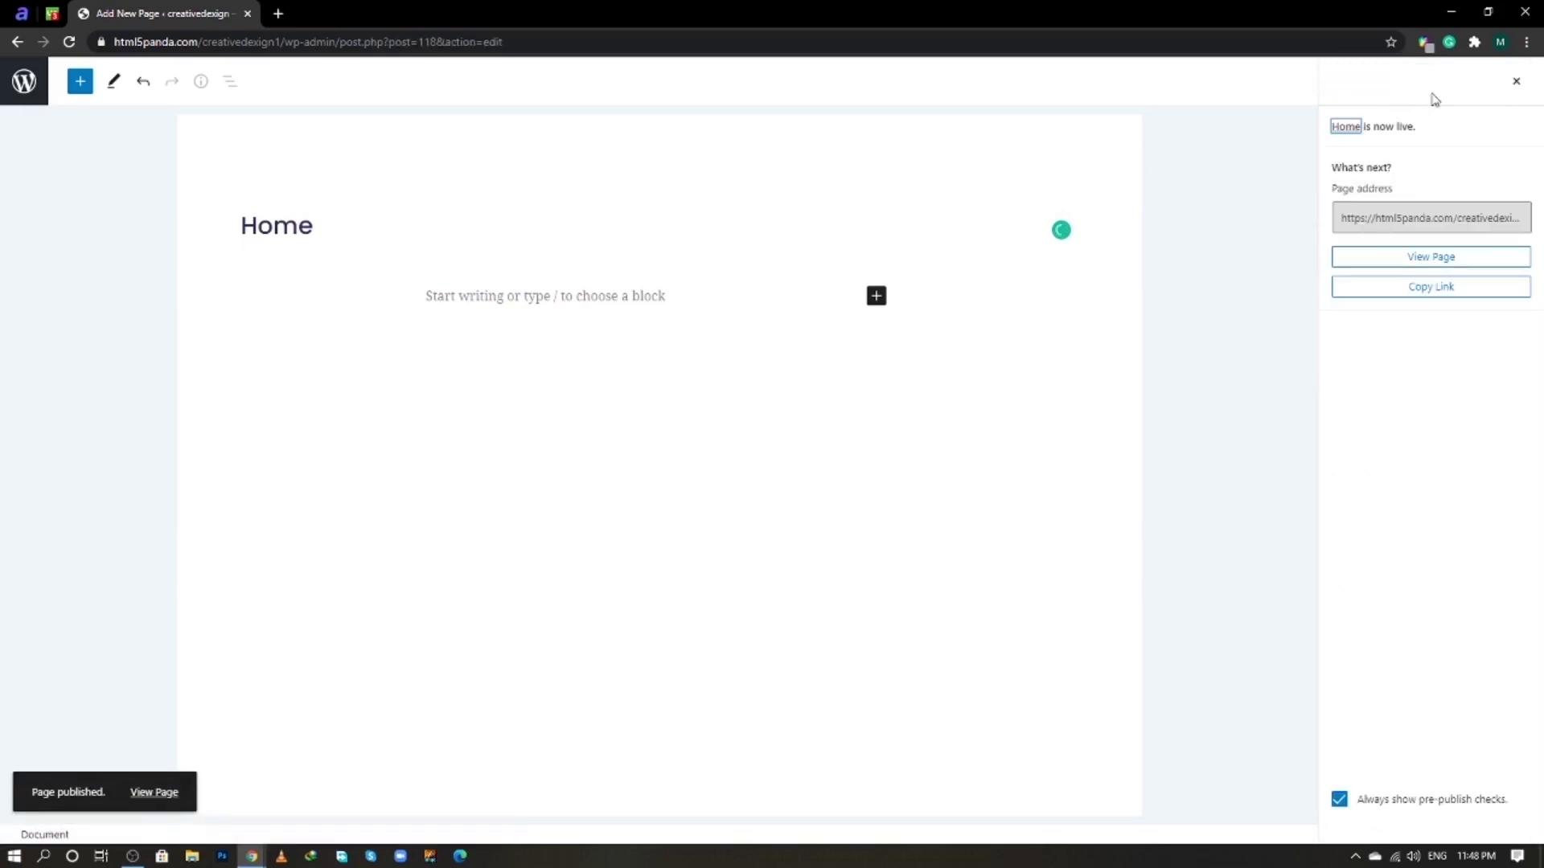
{"action": "left_click", "coordinate": [1517, 87]}
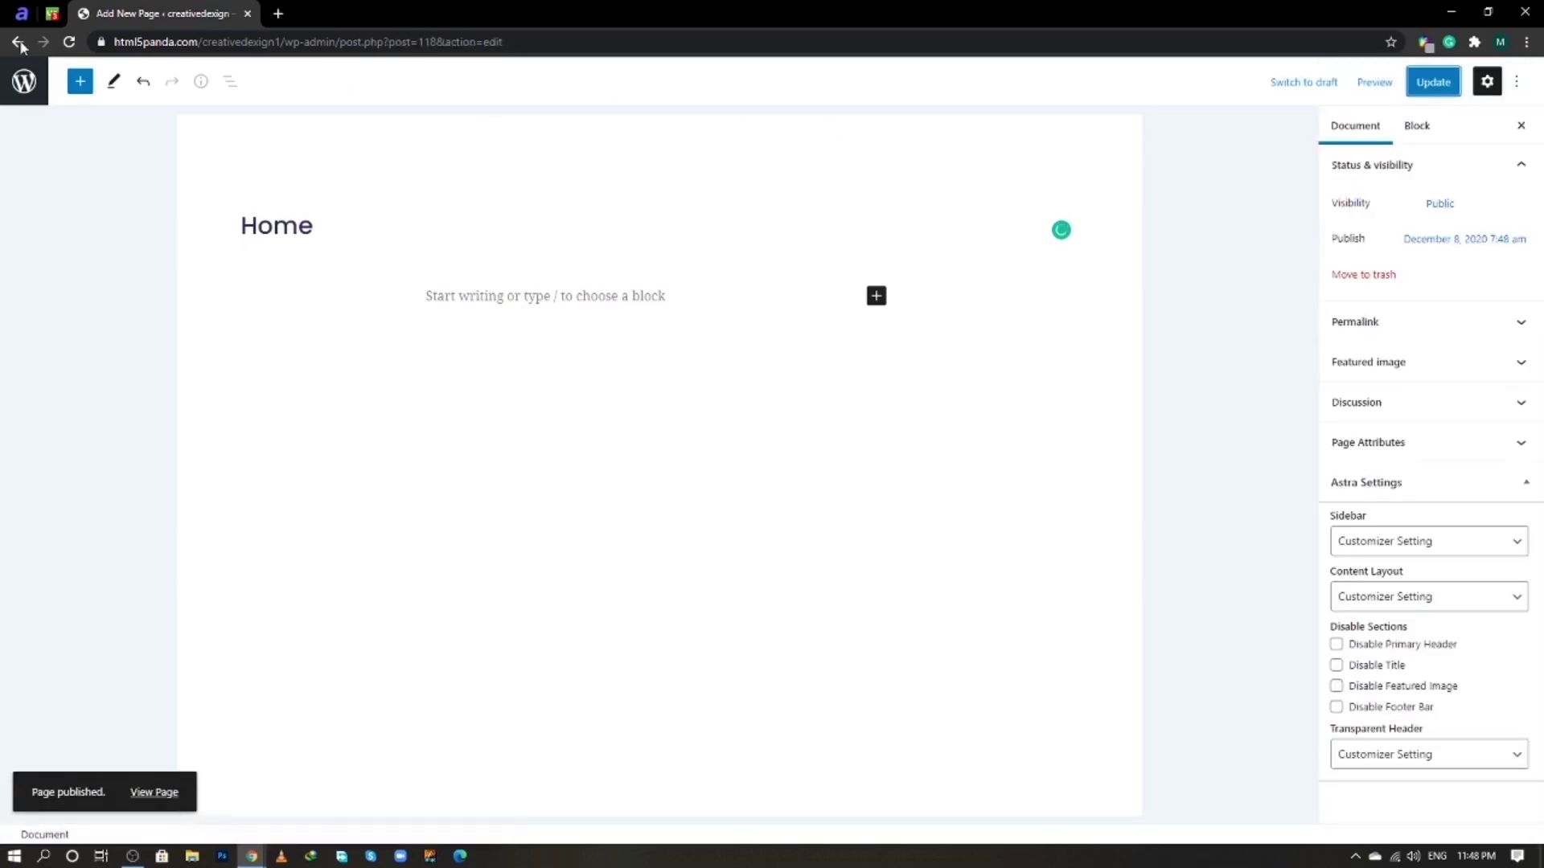
{"action": "left_click", "coordinate": [31, 87]}
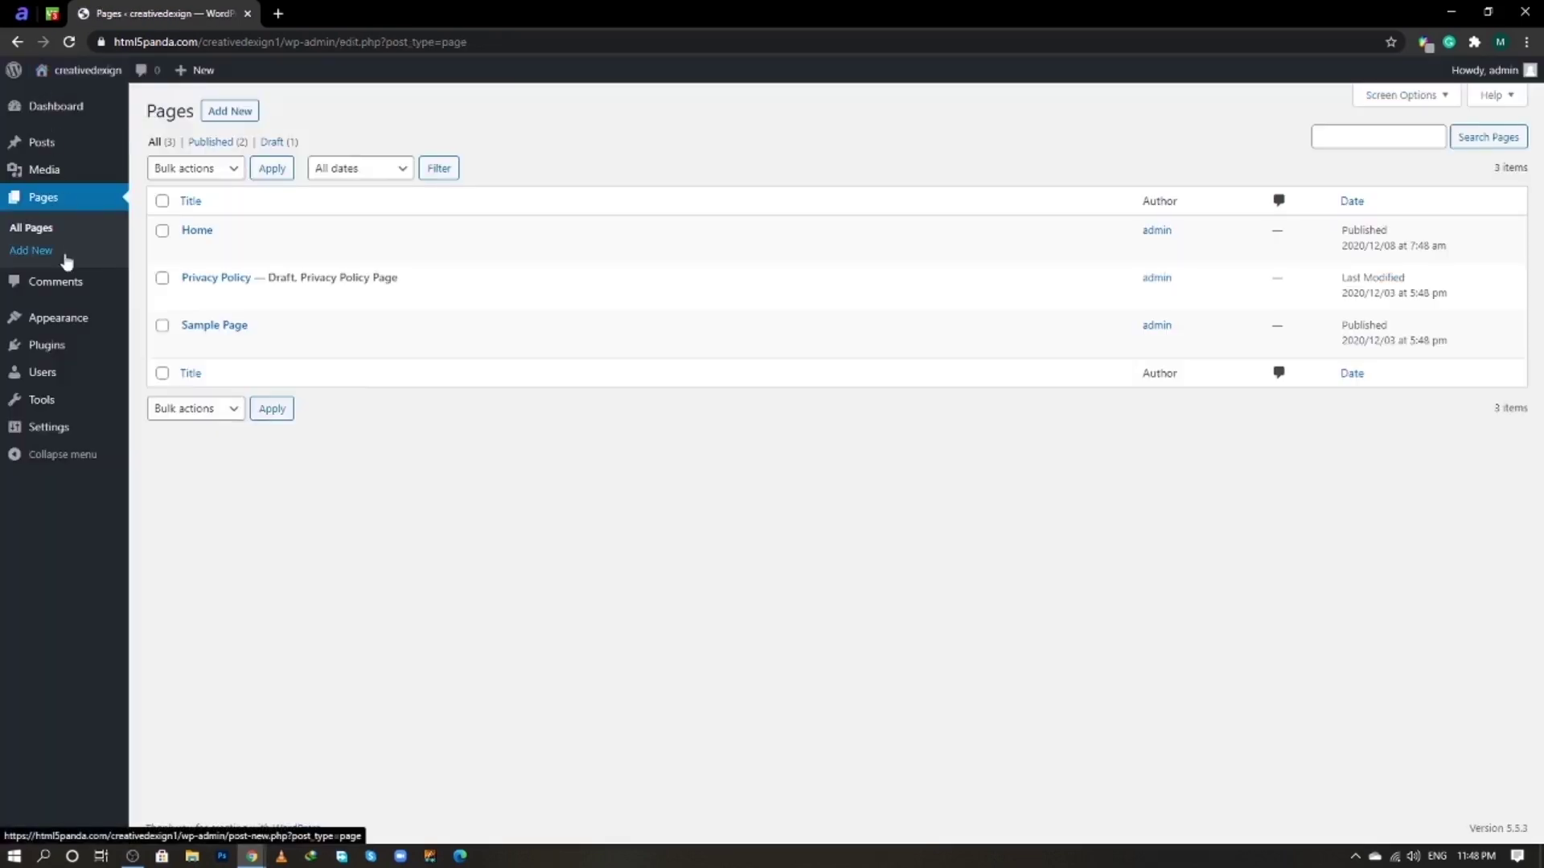
- Add a page titled "About Us" in a separate browser tab, publish it, and close its editor
{"action": "right_click", "coordinate": [67, 262]}
{"action": "left_click", "coordinate": [113, 266]}
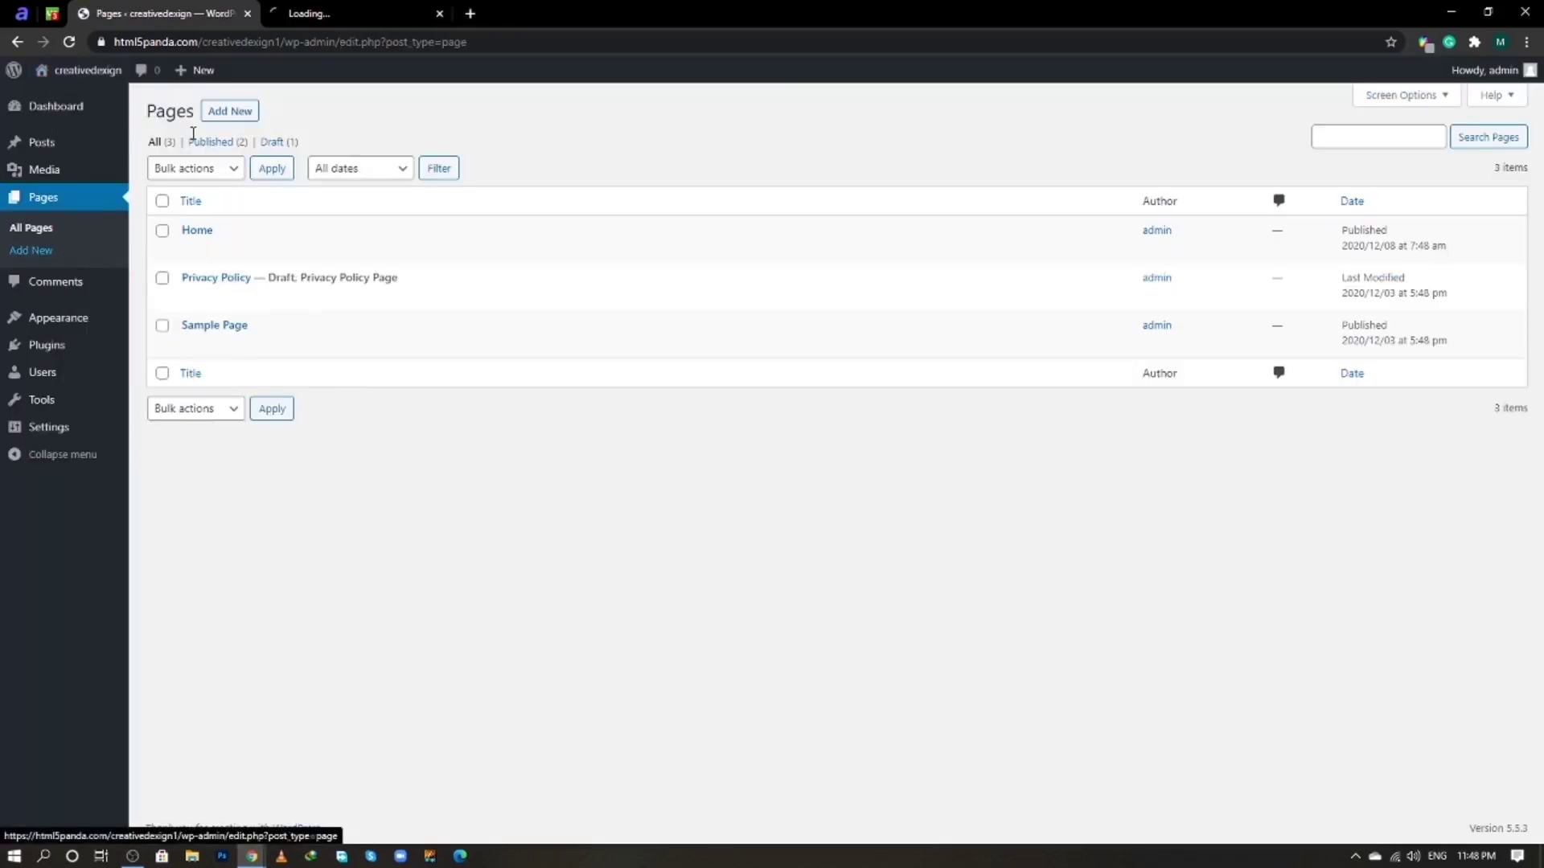
{"action": "left_click", "coordinate": [320, 8]}
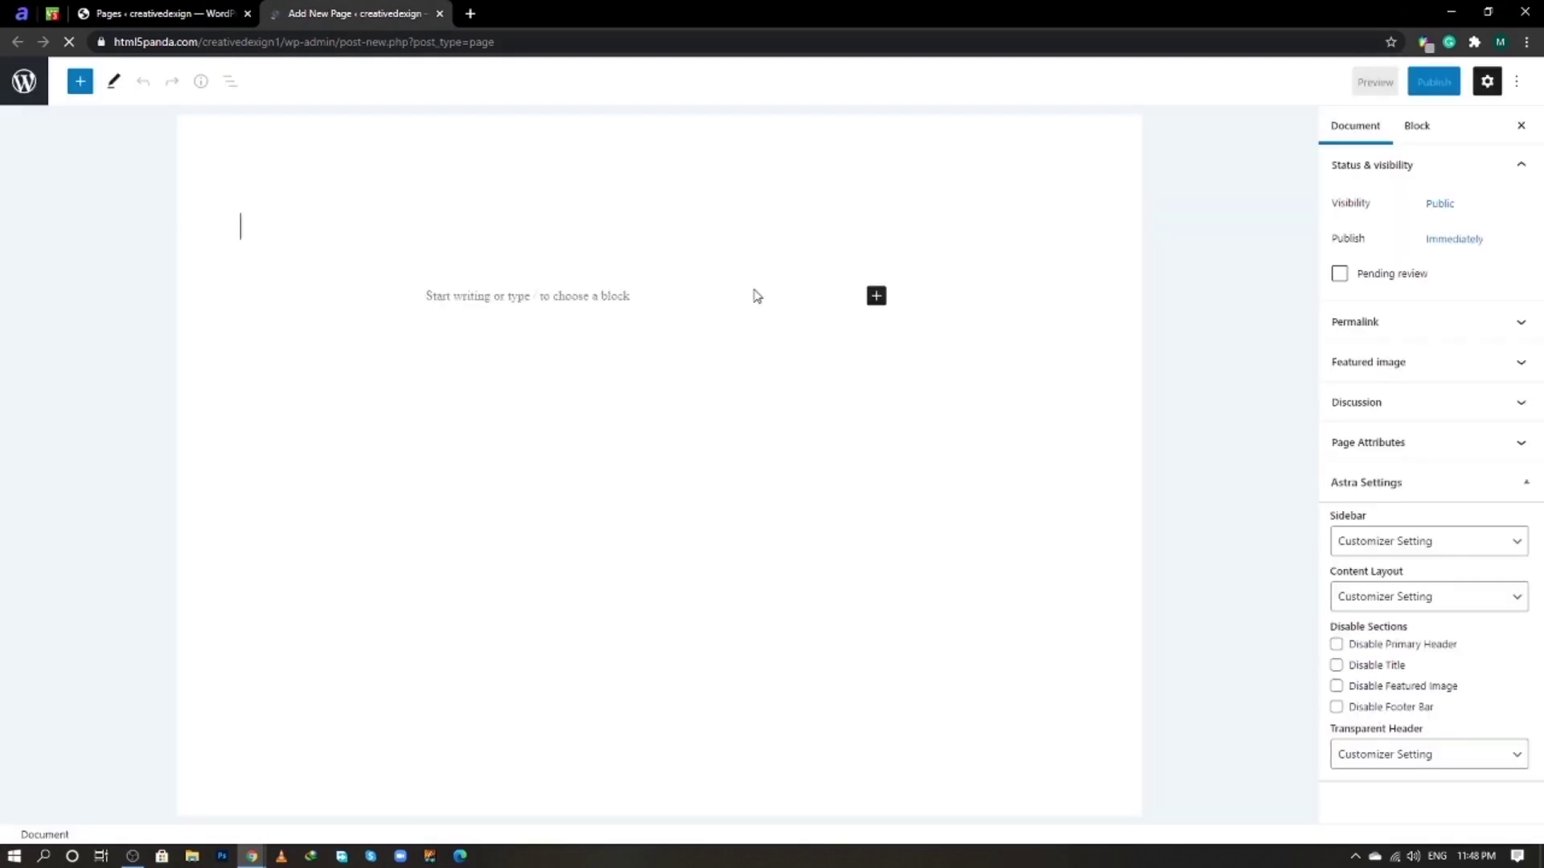
{"action": "type", "text": "Abo"}
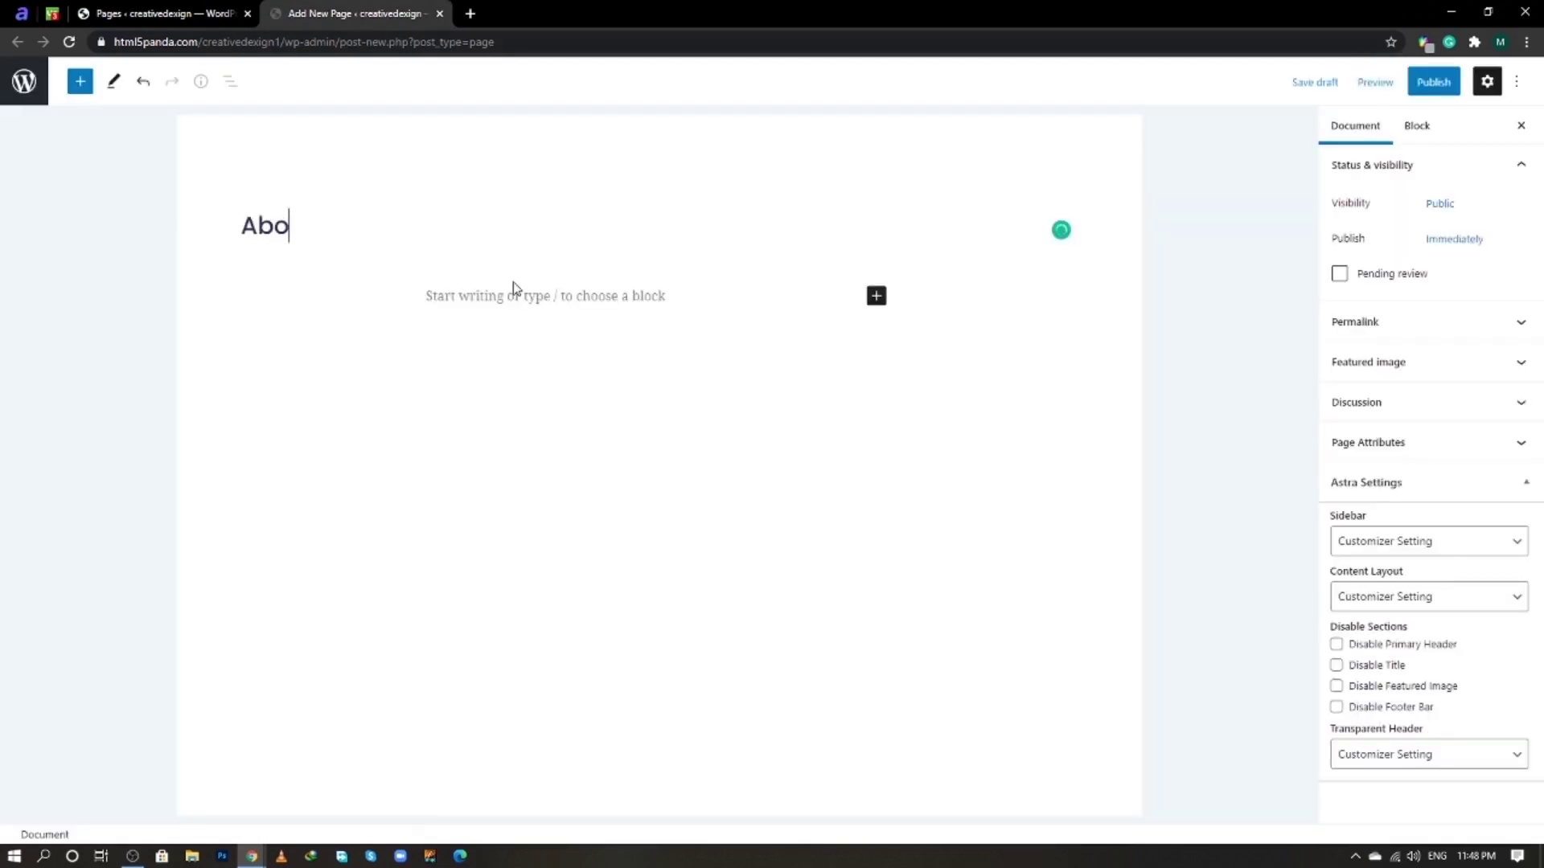
{"action": "type", "text": "ut Us"}
{"action": "left_click", "coordinate": [1428, 90]}
{"action": "left_click", "coordinate": [1392, 89]}
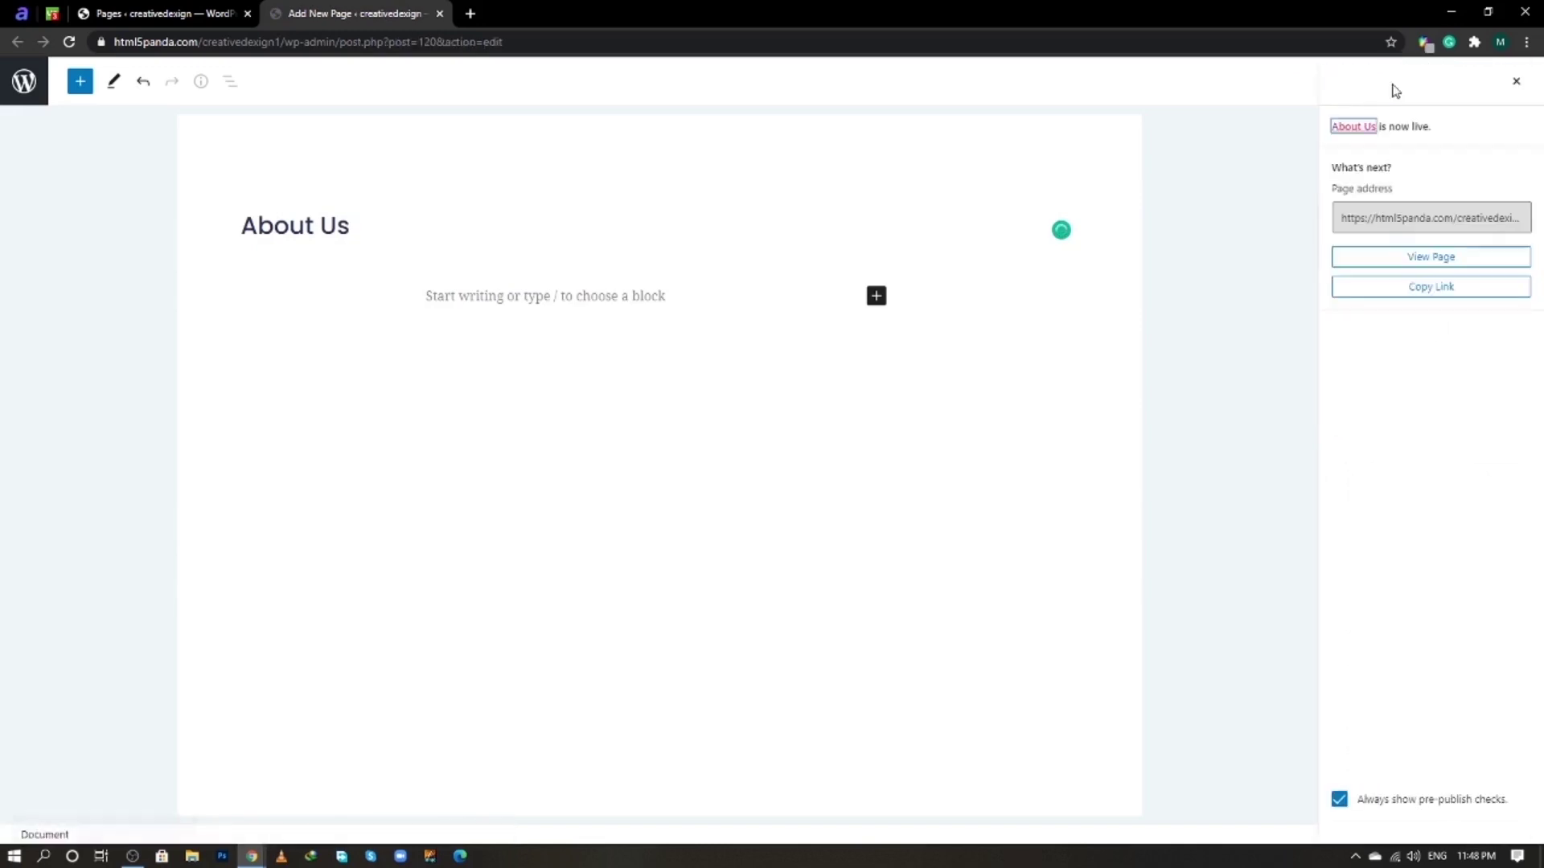
{"action": "key", "text": "ctrl+shift+Tab"}
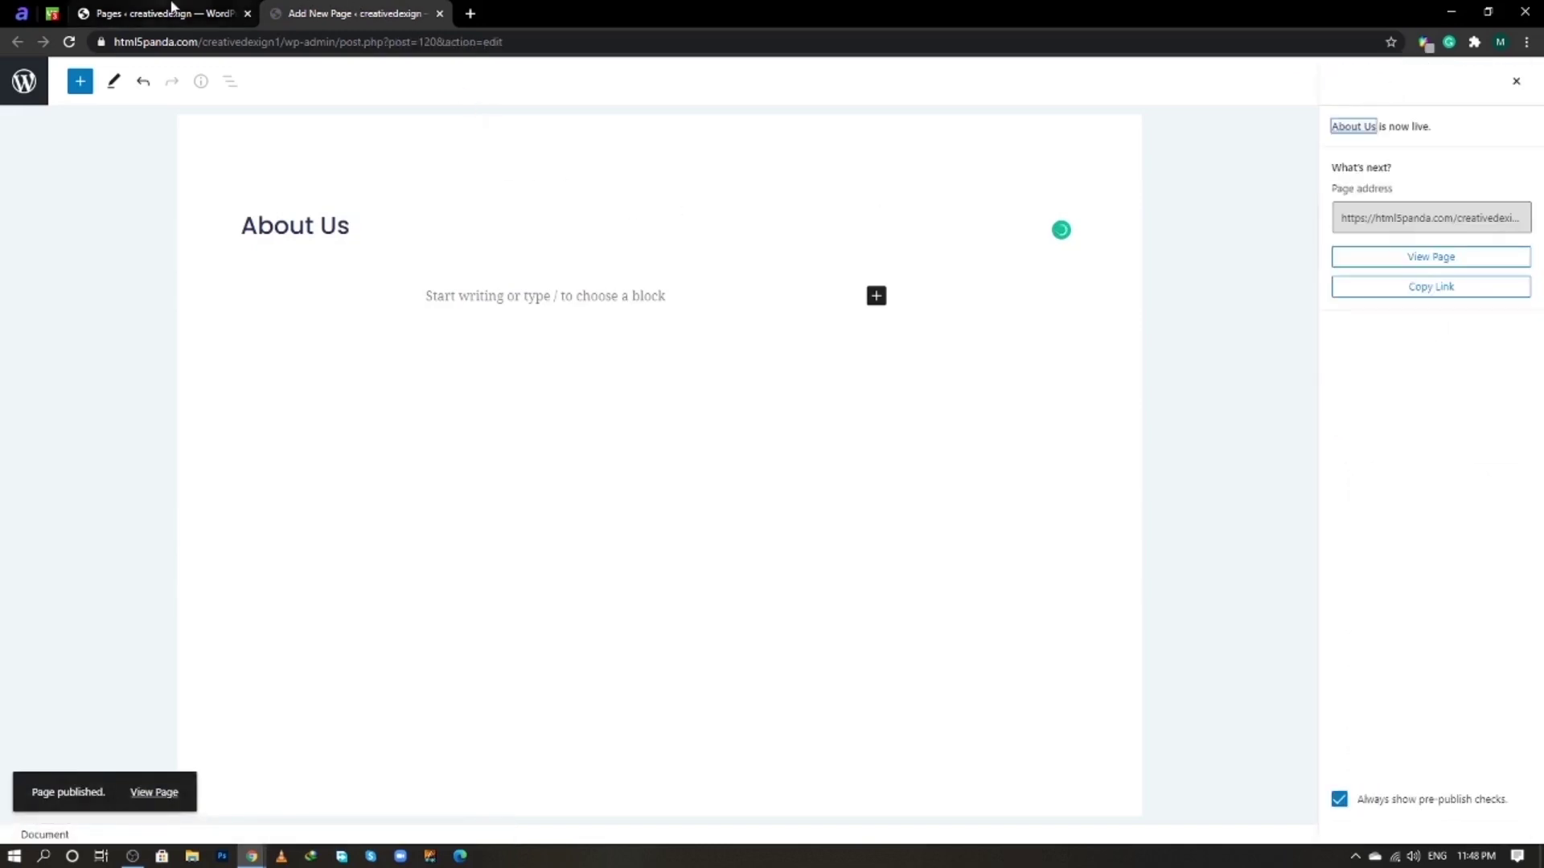
{"action": "left_click", "coordinate": [439, 14]}
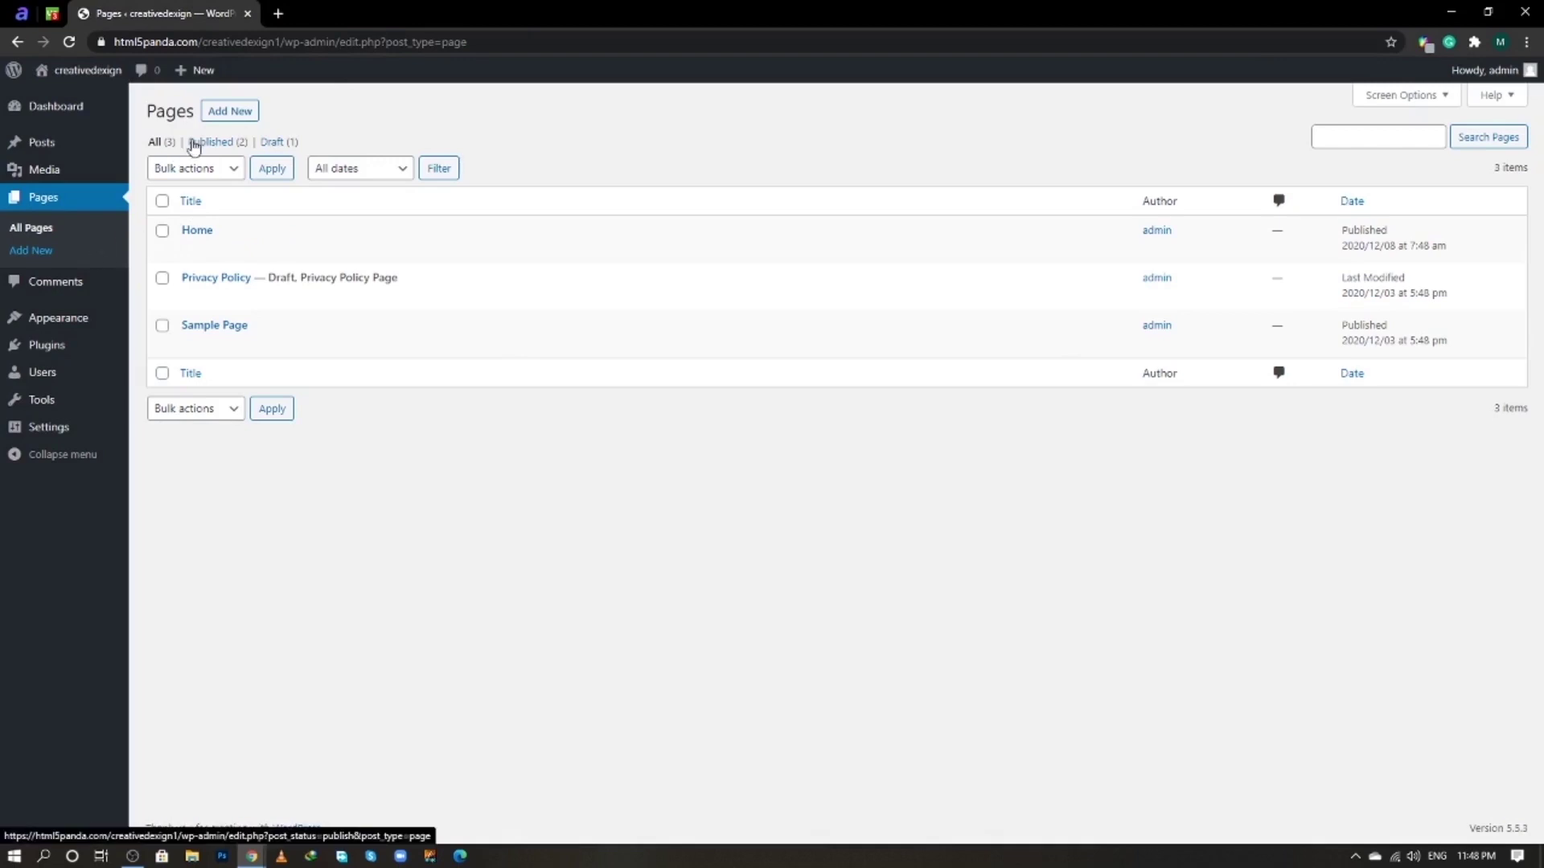
- Add a page titled "Resedential" in a separate browser tab and publish it
{"action": "middle_click", "coordinate": [248, 112]}
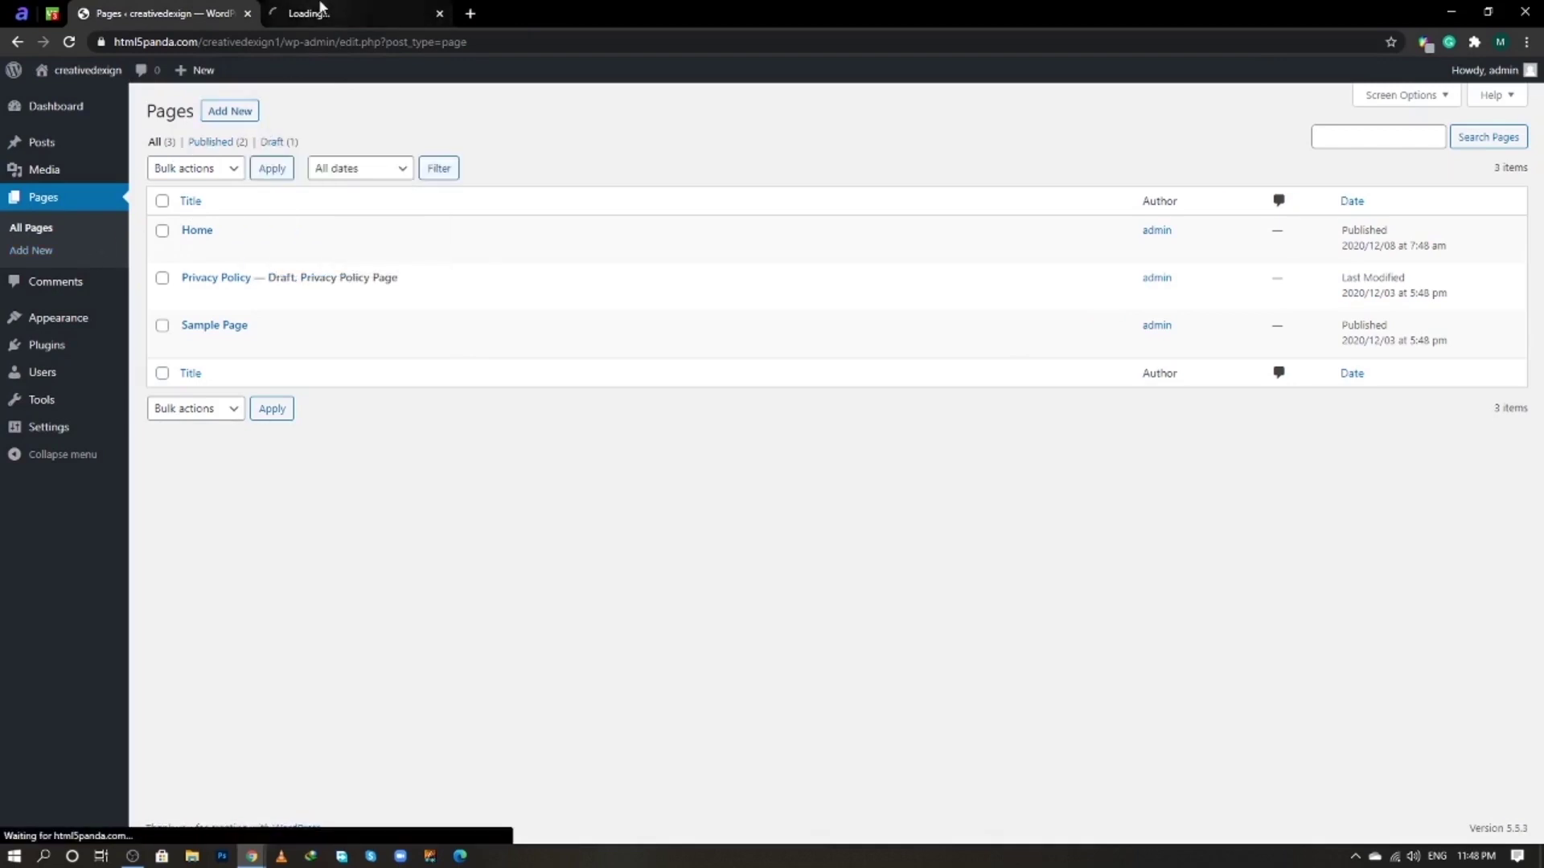
{"action": "key", "text": "ctrl+Tab"}
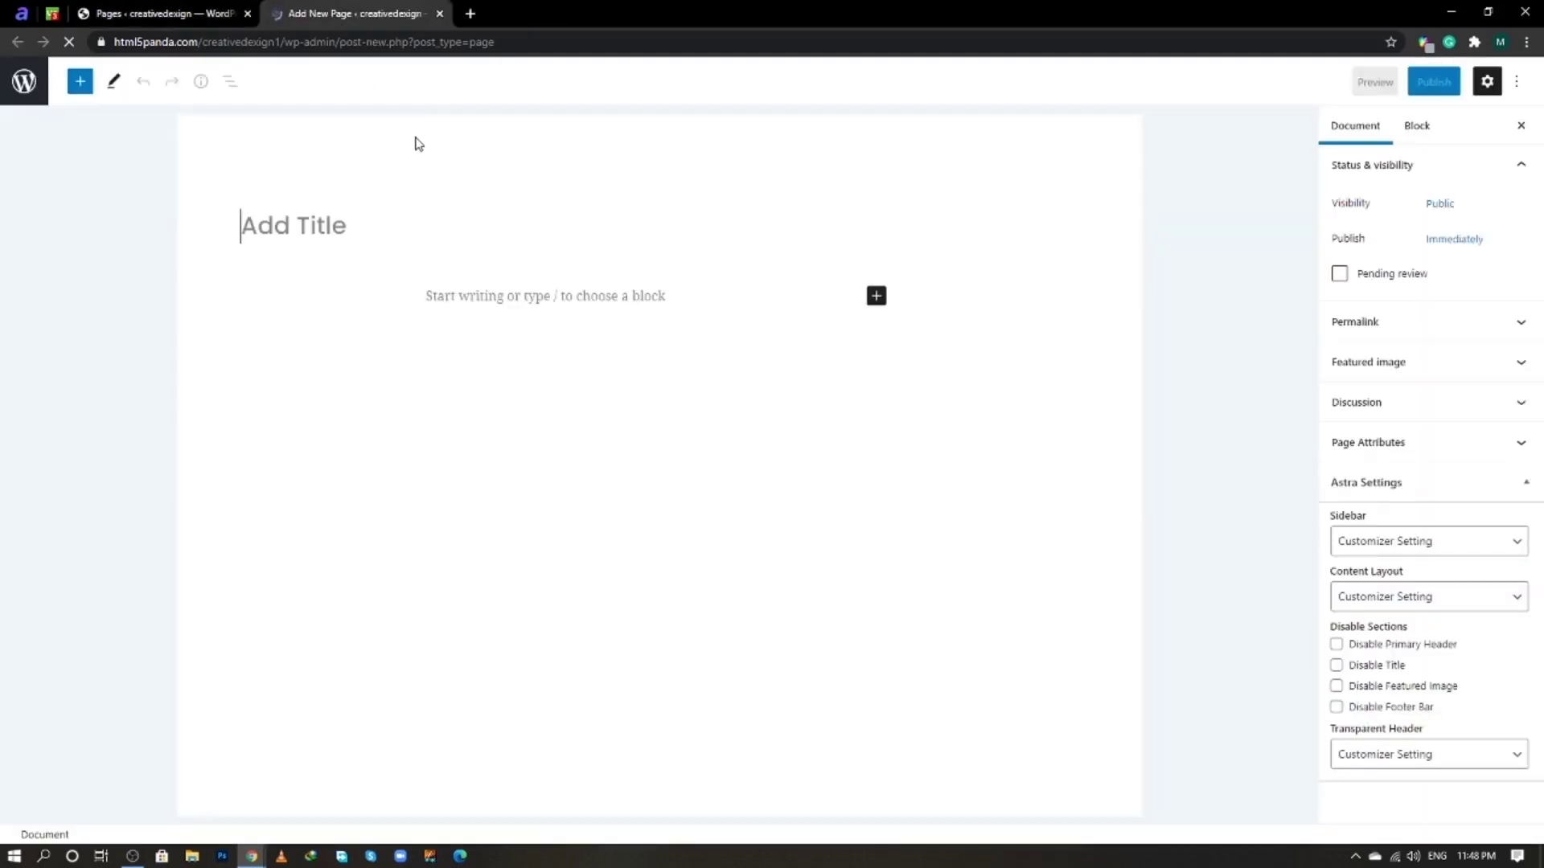
{"action": "type", "text": "Resed"}
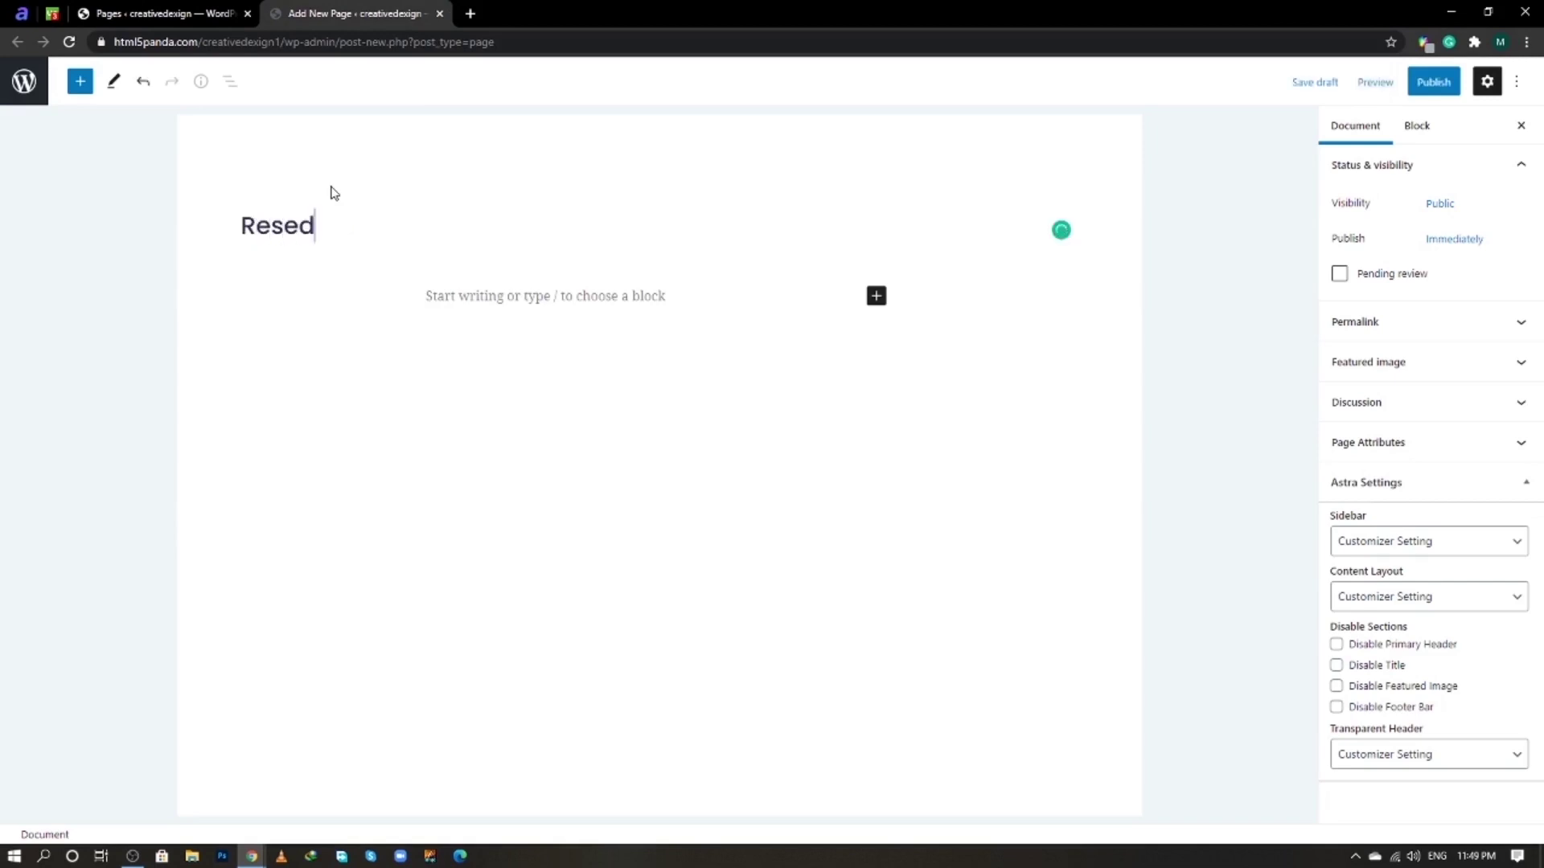
{"action": "type", "text": "ential"}
{"action": "left_click", "coordinate": [1435, 83]}
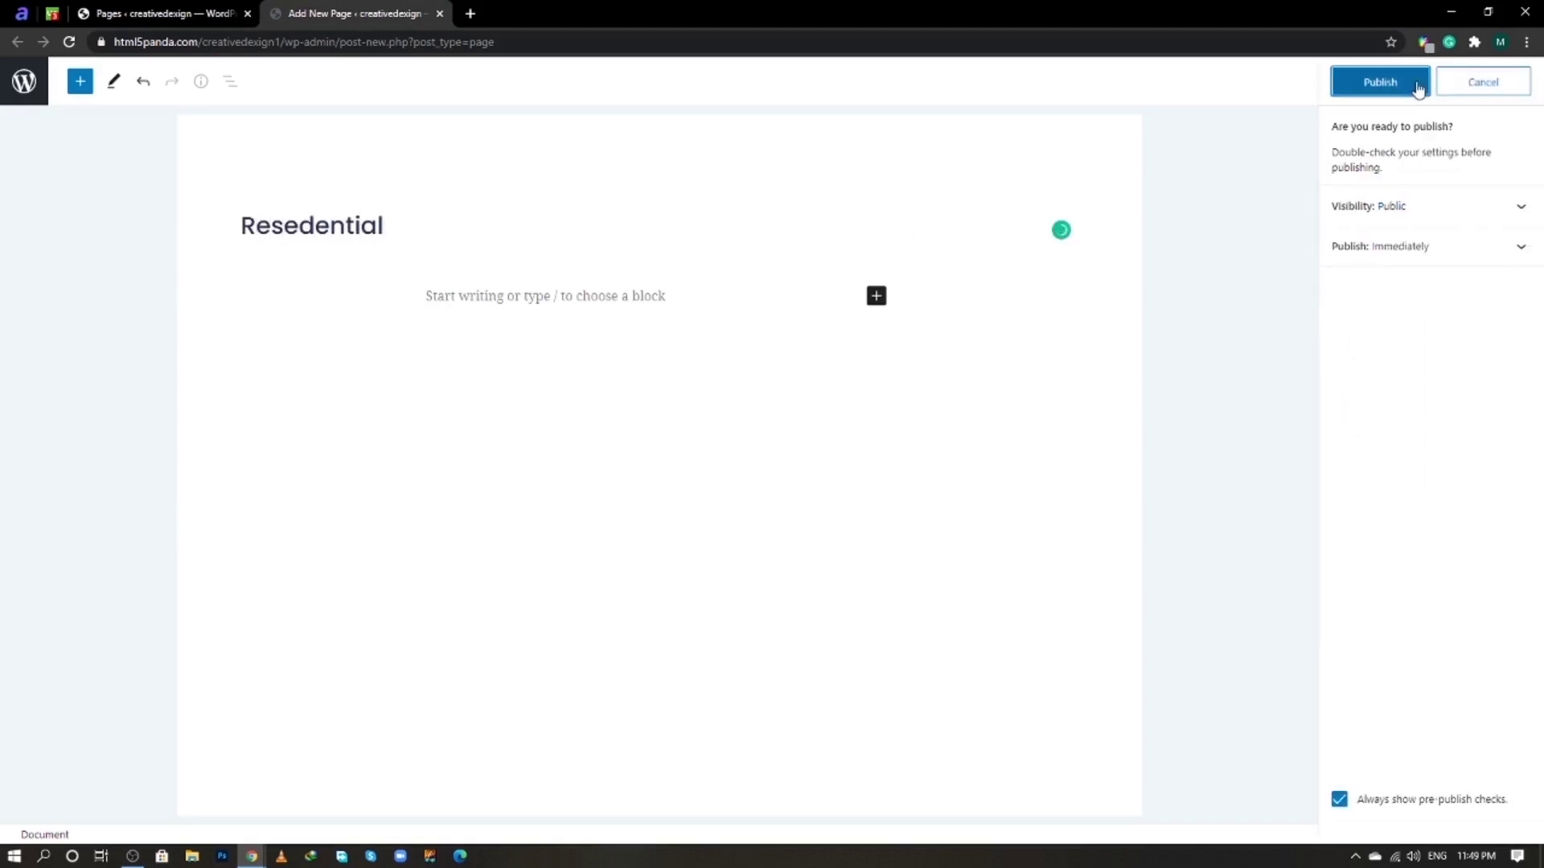
{"action": "left_click", "coordinate": [1418, 89]}
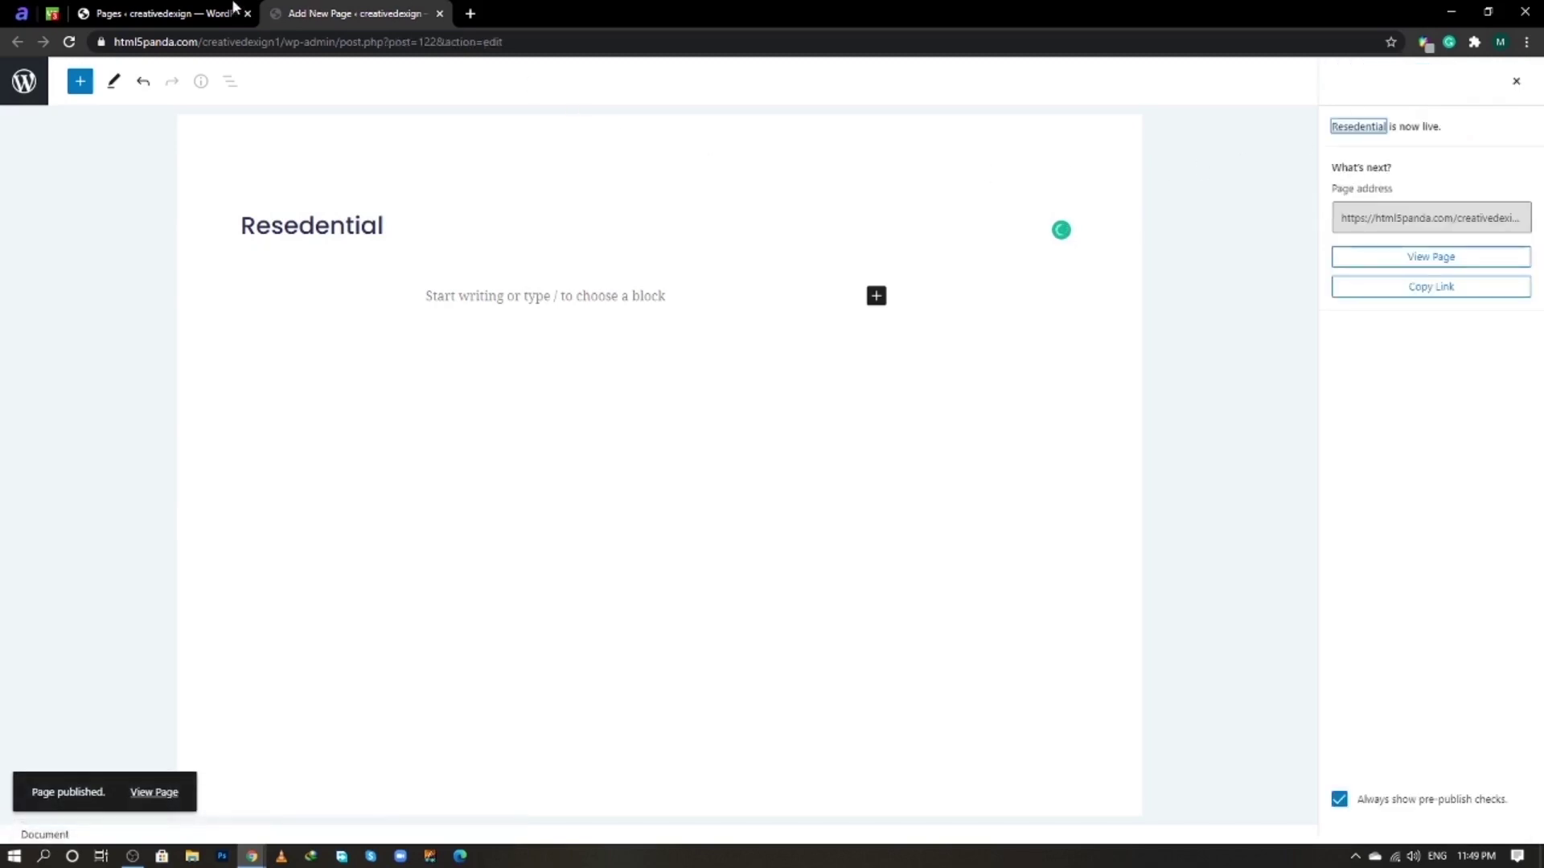
- From the pages list, add a page titled "Commercial" in a separate browser tab and publish it
{"action": "left_click", "coordinate": [231, 16]}
{"action": "right_click", "coordinate": [233, 108]}
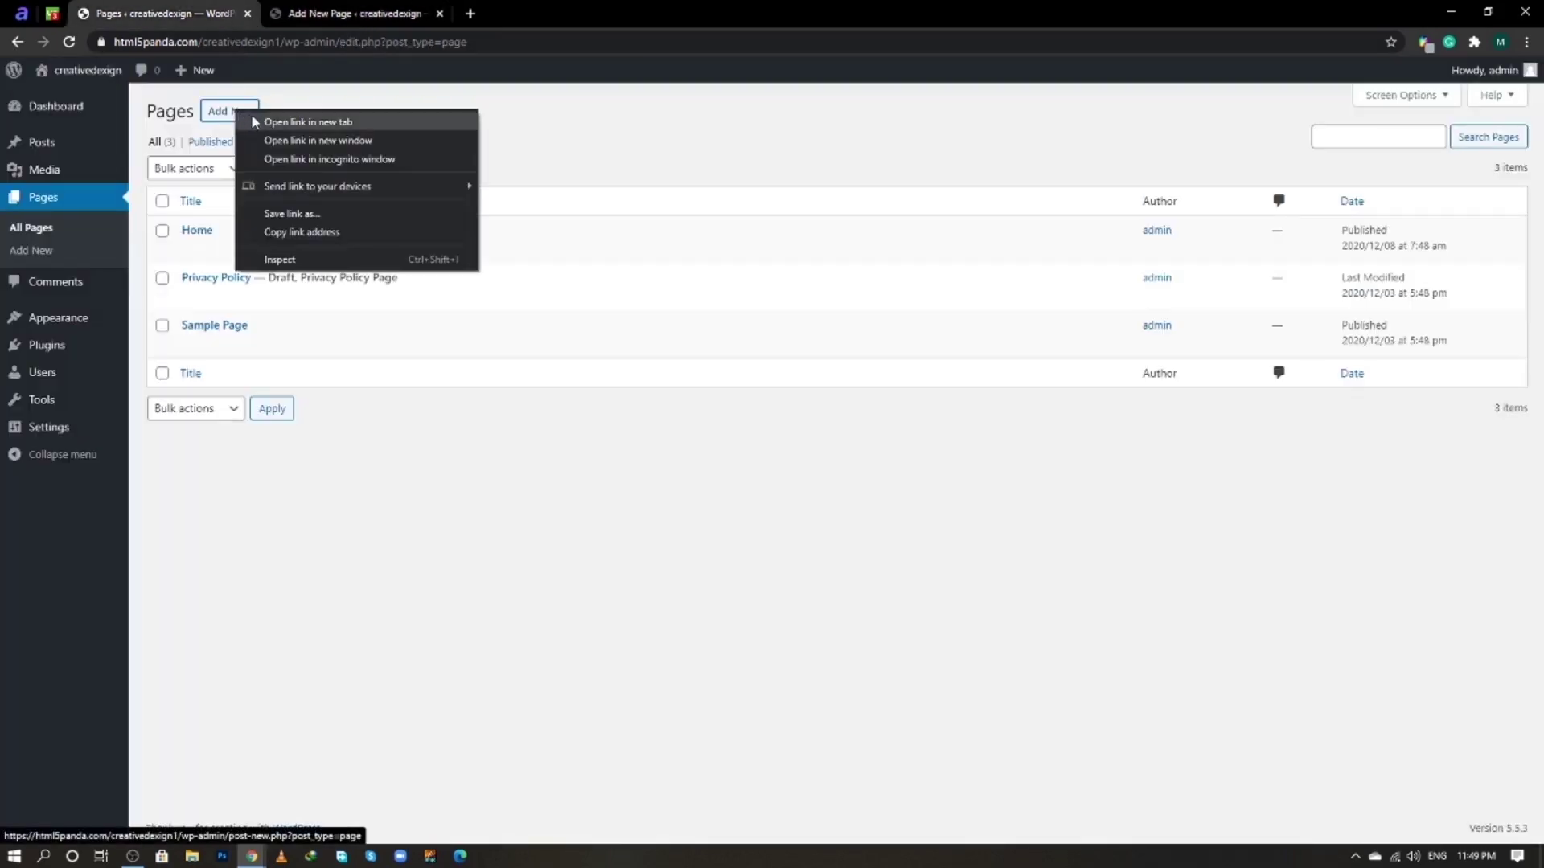
{"action": "left_click", "coordinate": [251, 122]}
{"action": "left_click", "coordinate": [483, 12]}
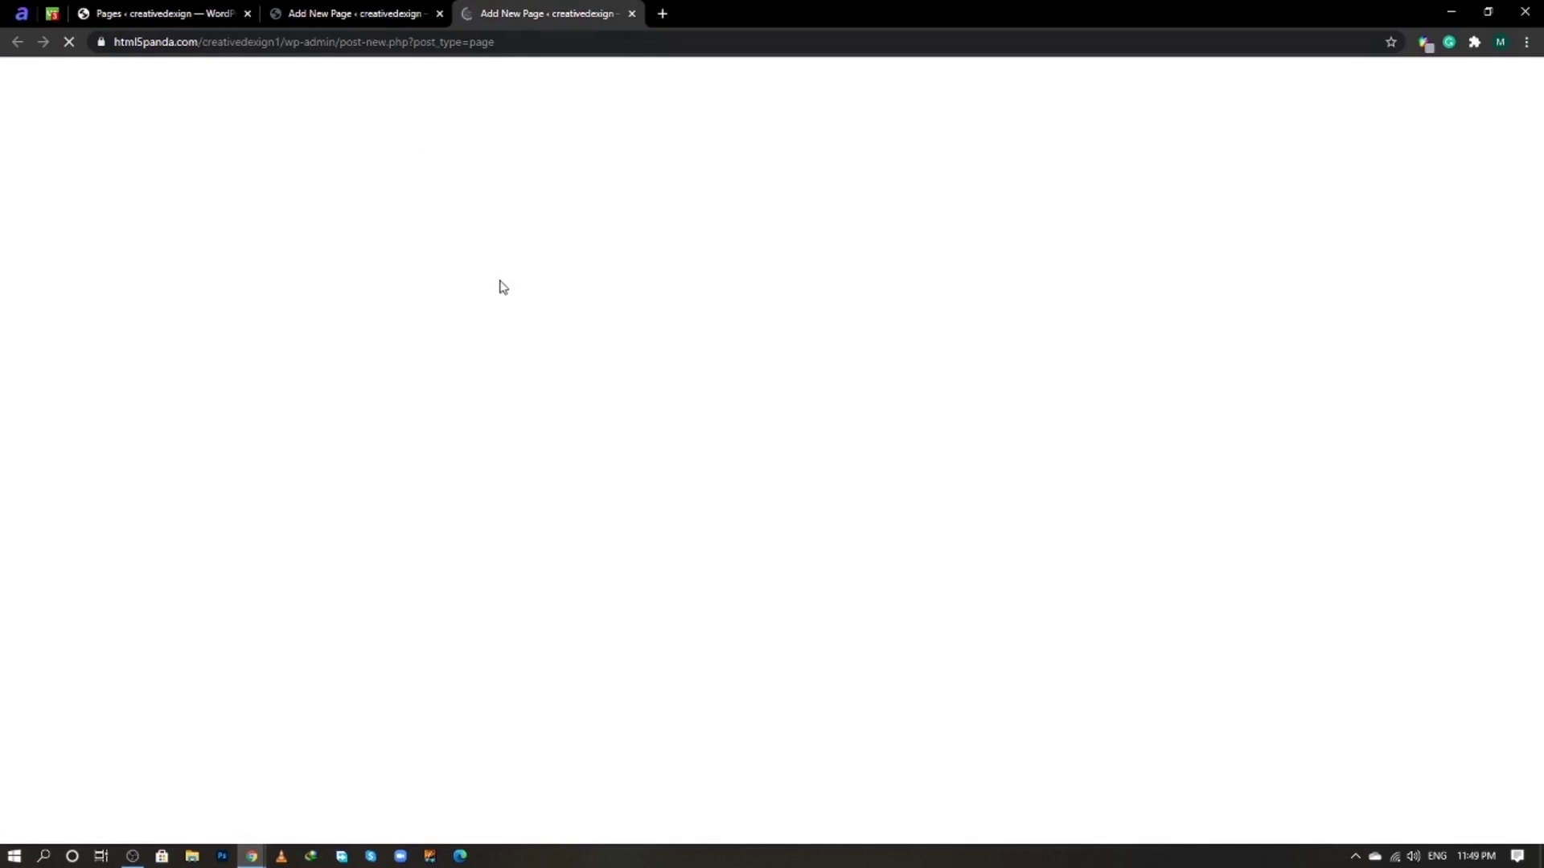
{"action": "type", "text": "Co"}
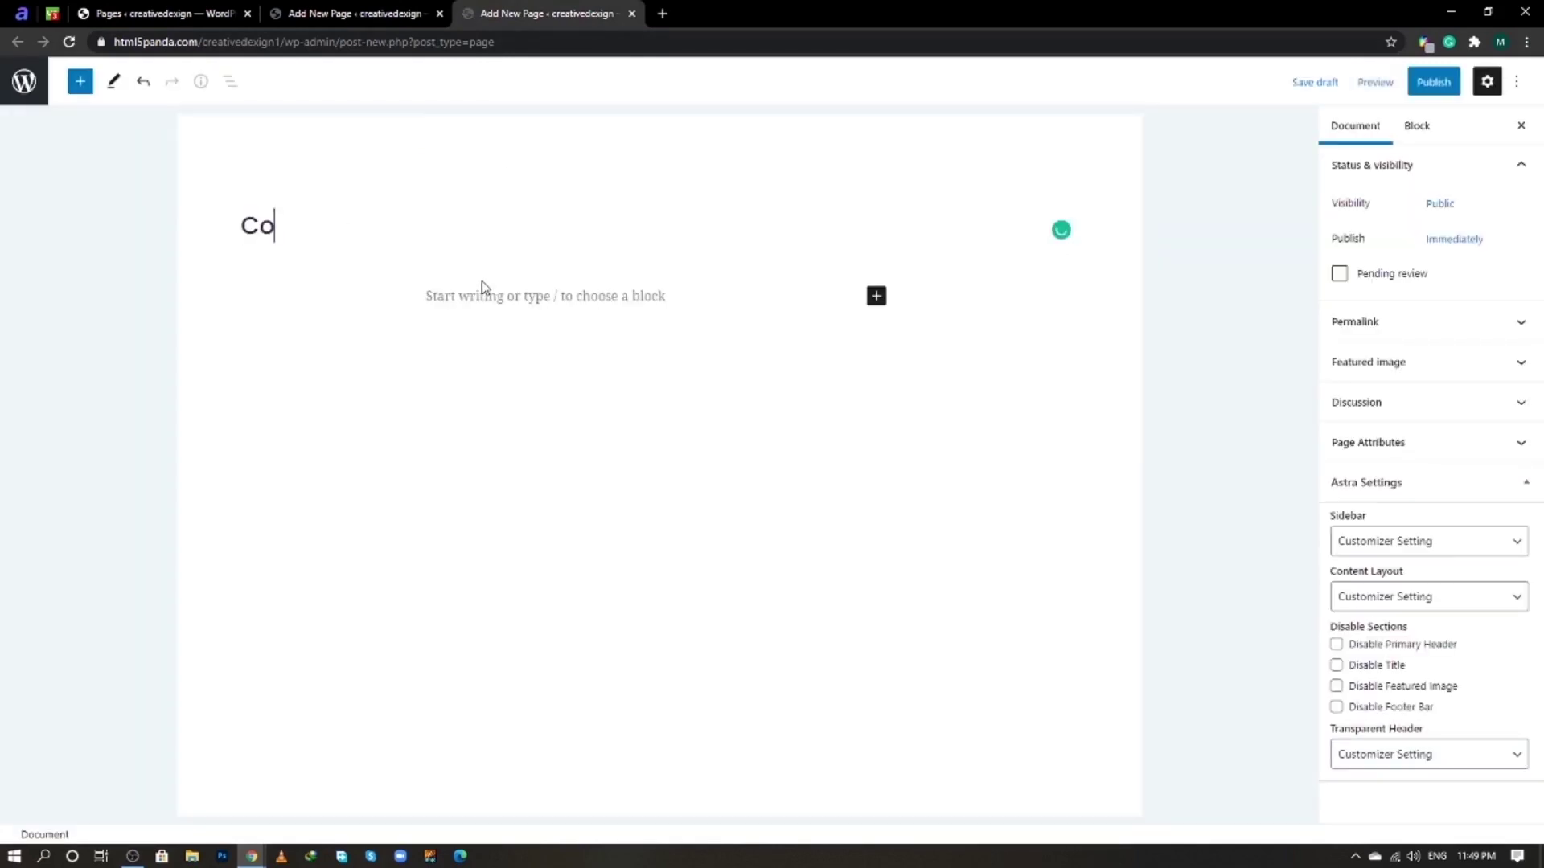
{"action": "type", "text": "mmercial"}
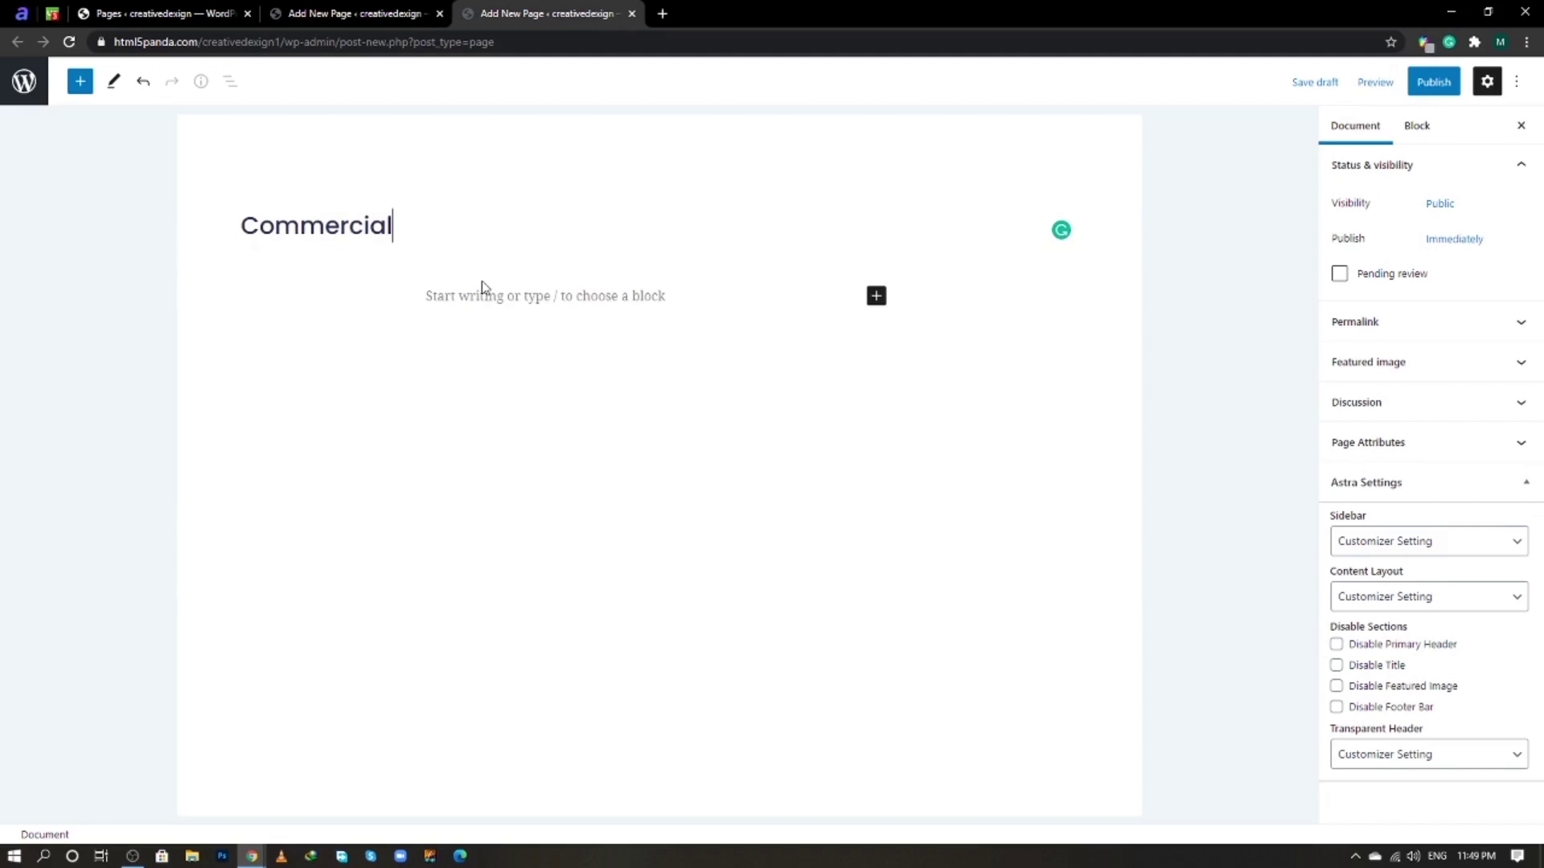
{"action": "left_click", "coordinate": [1433, 88]}
{"action": "left_click", "coordinate": [1418, 93]}
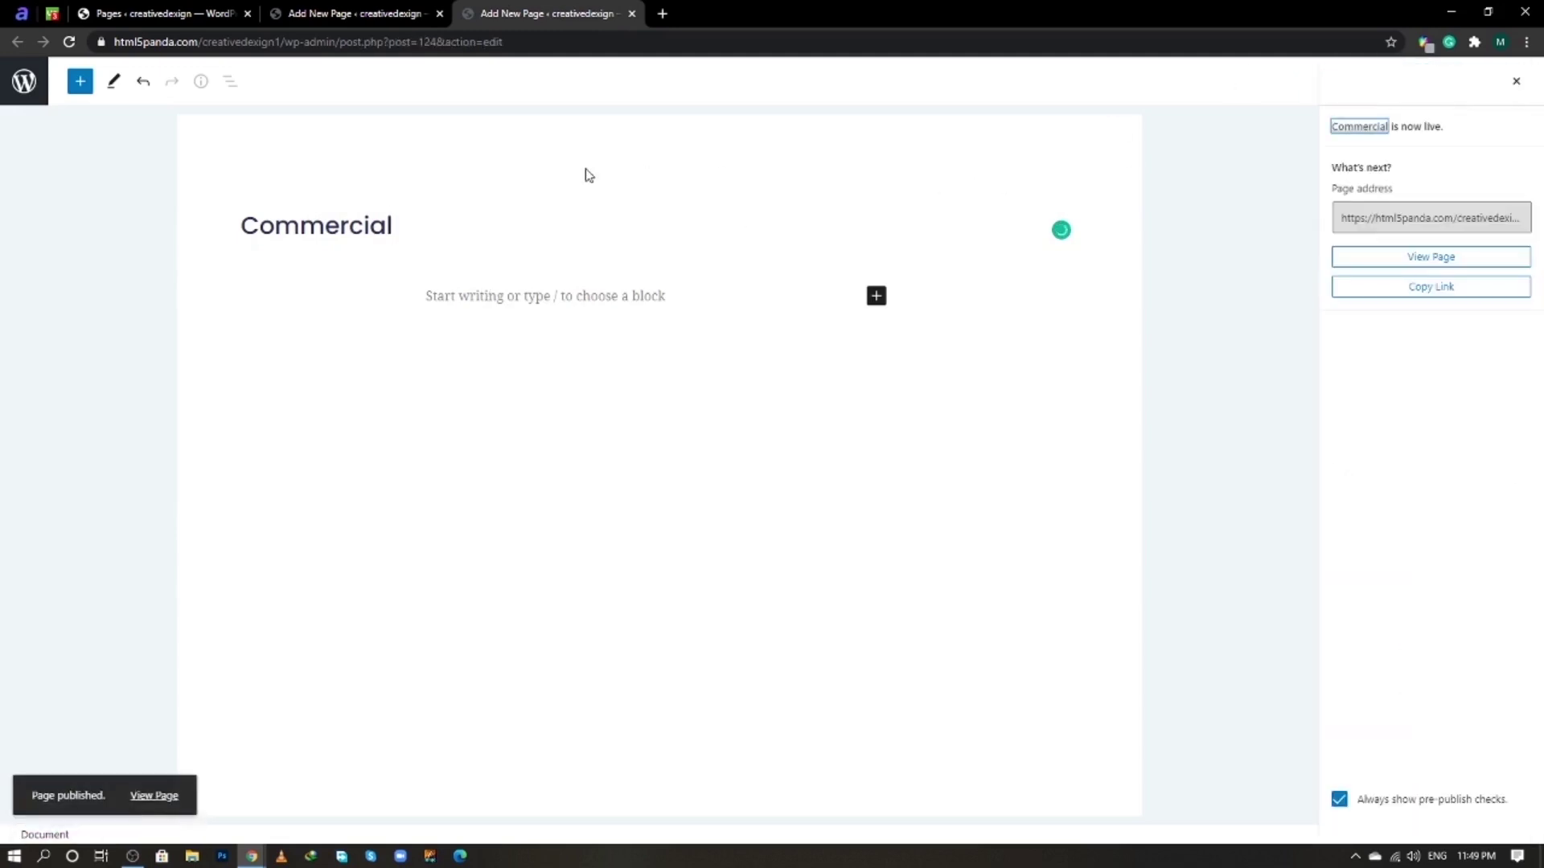
- From the pages list, add a page titled "Contact Us" in a separate browser tab and publish it
{"action": "left_click", "coordinate": [420, 22]}
{"action": "left_click", "coordinate": [217, 11]}
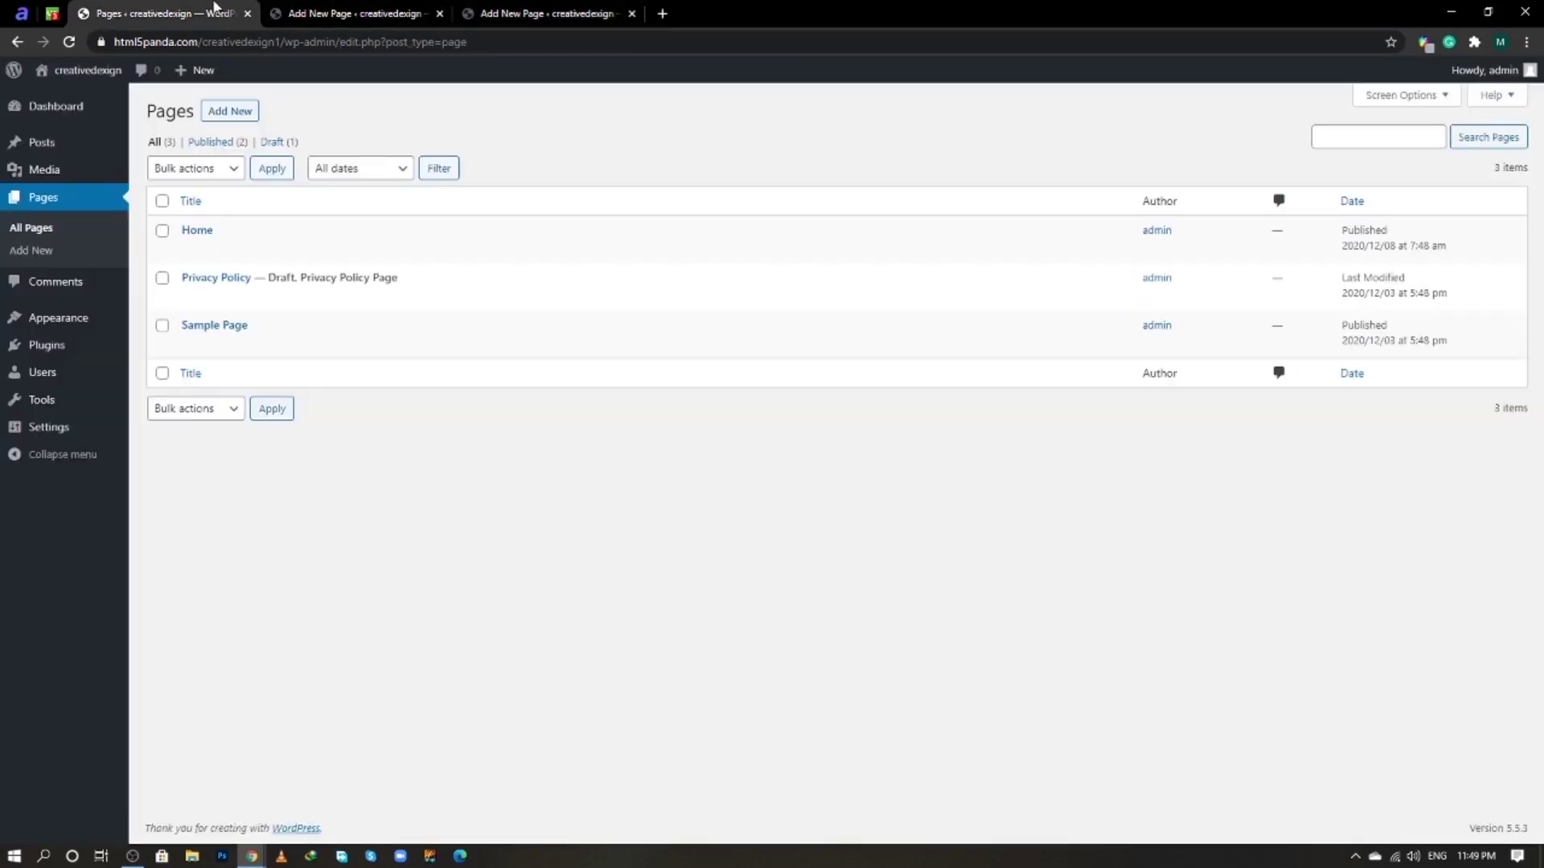
{"action": "right_click", "coordinate": [228, 109]}
{"action": "left_click", "coordinate": [291, 119]}
{"action": "left_click", "coordinate": [727, 14]}
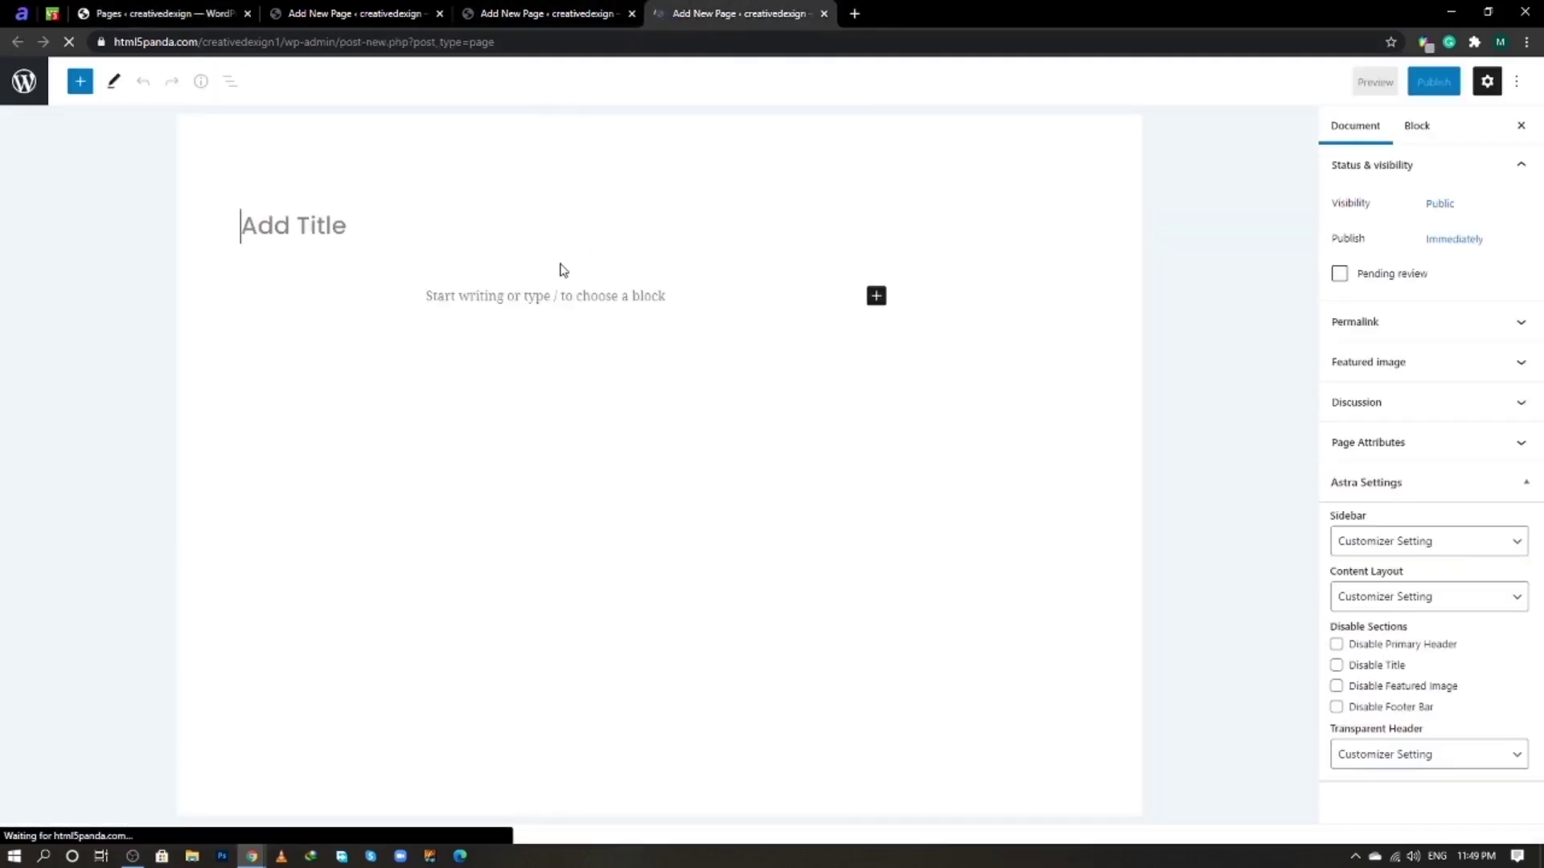
{"action": "type", "text": "Conta"}
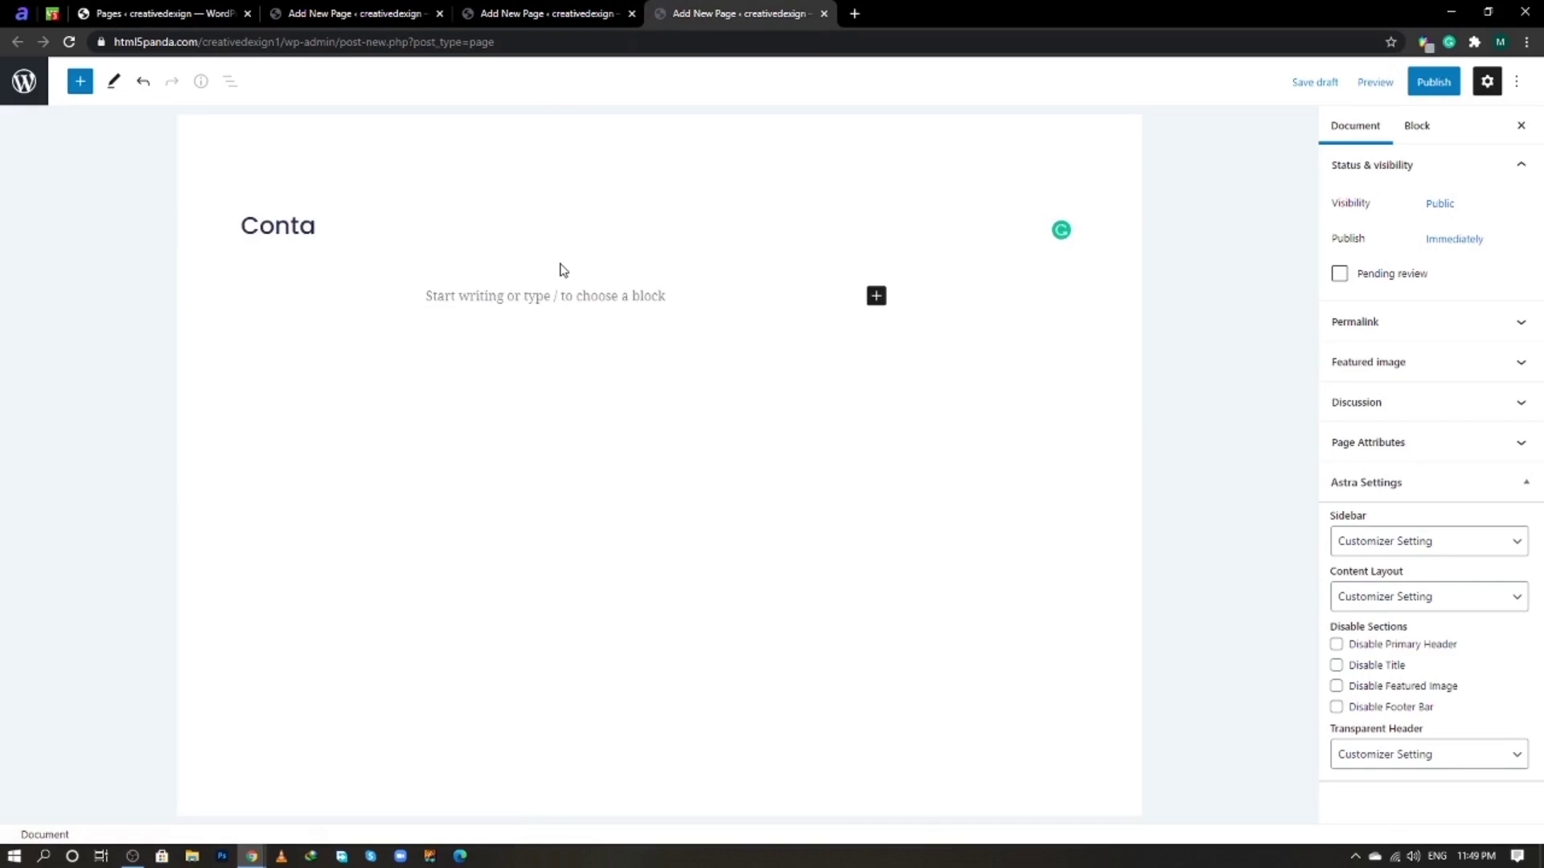
{"action": "type", "text": "ct Us"}
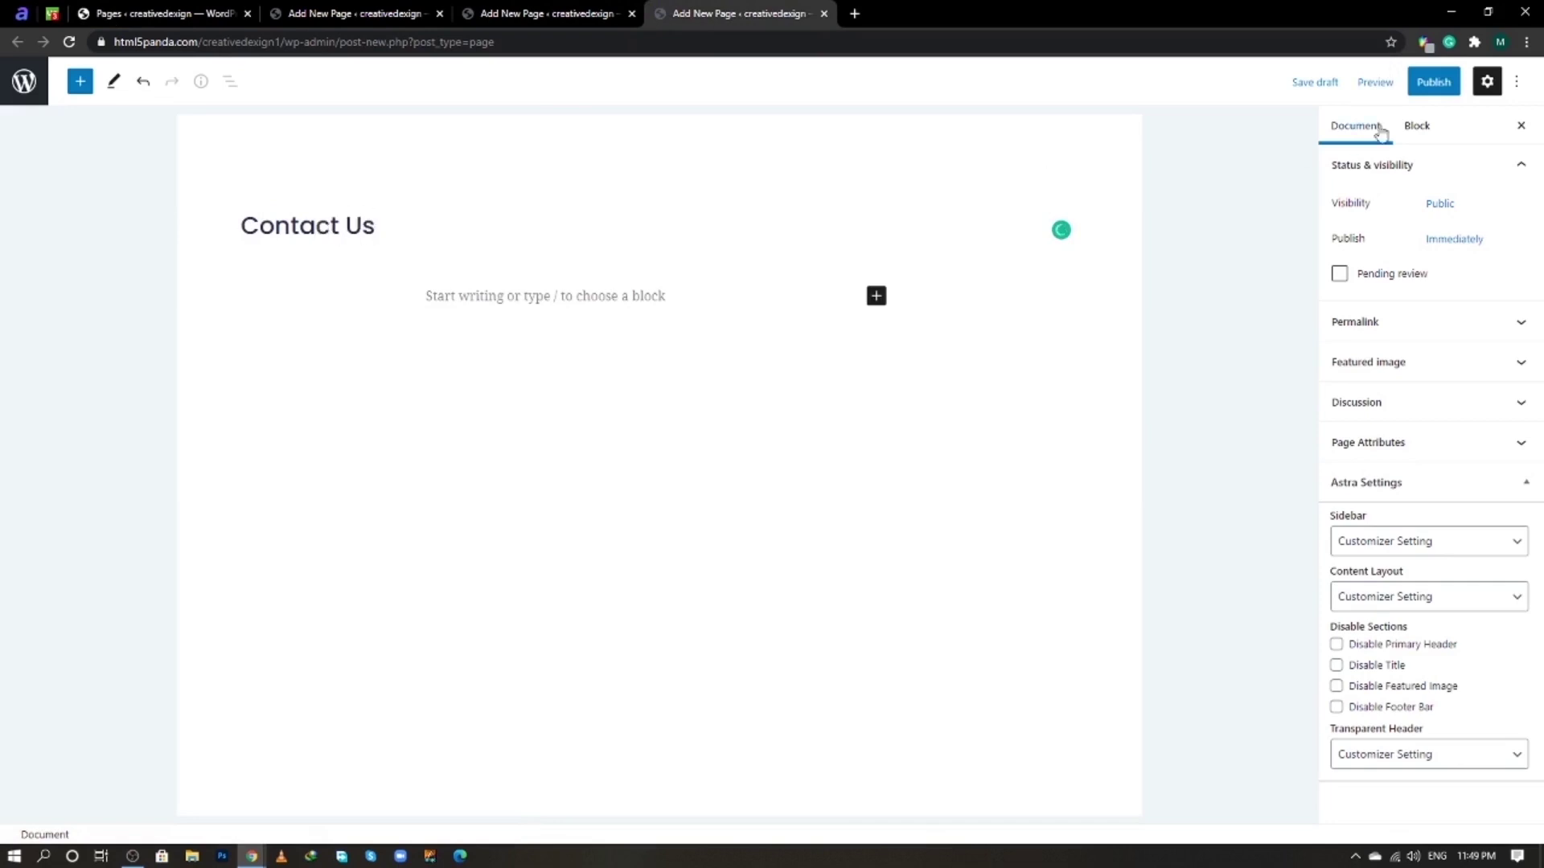
{"action": "left_click", "coordinate": [1420, 86]}
{"action": "left_click", "coordinate": [1409, 87]}
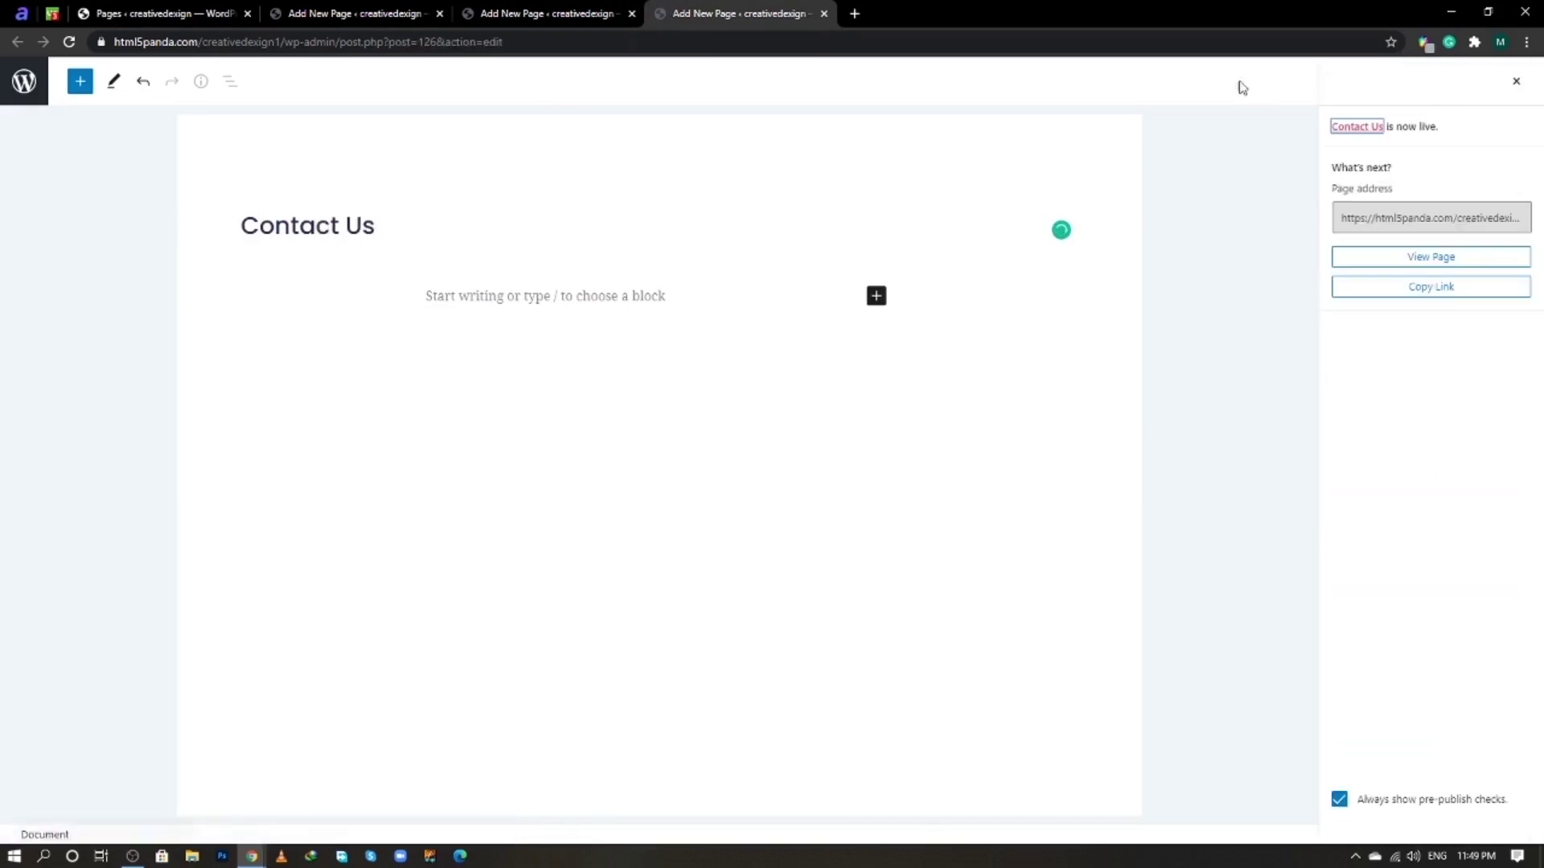
- Close the browser tabs of the finished page editors and reload the pages list
{"action": "left_click", "coordinate": [441, 14]}
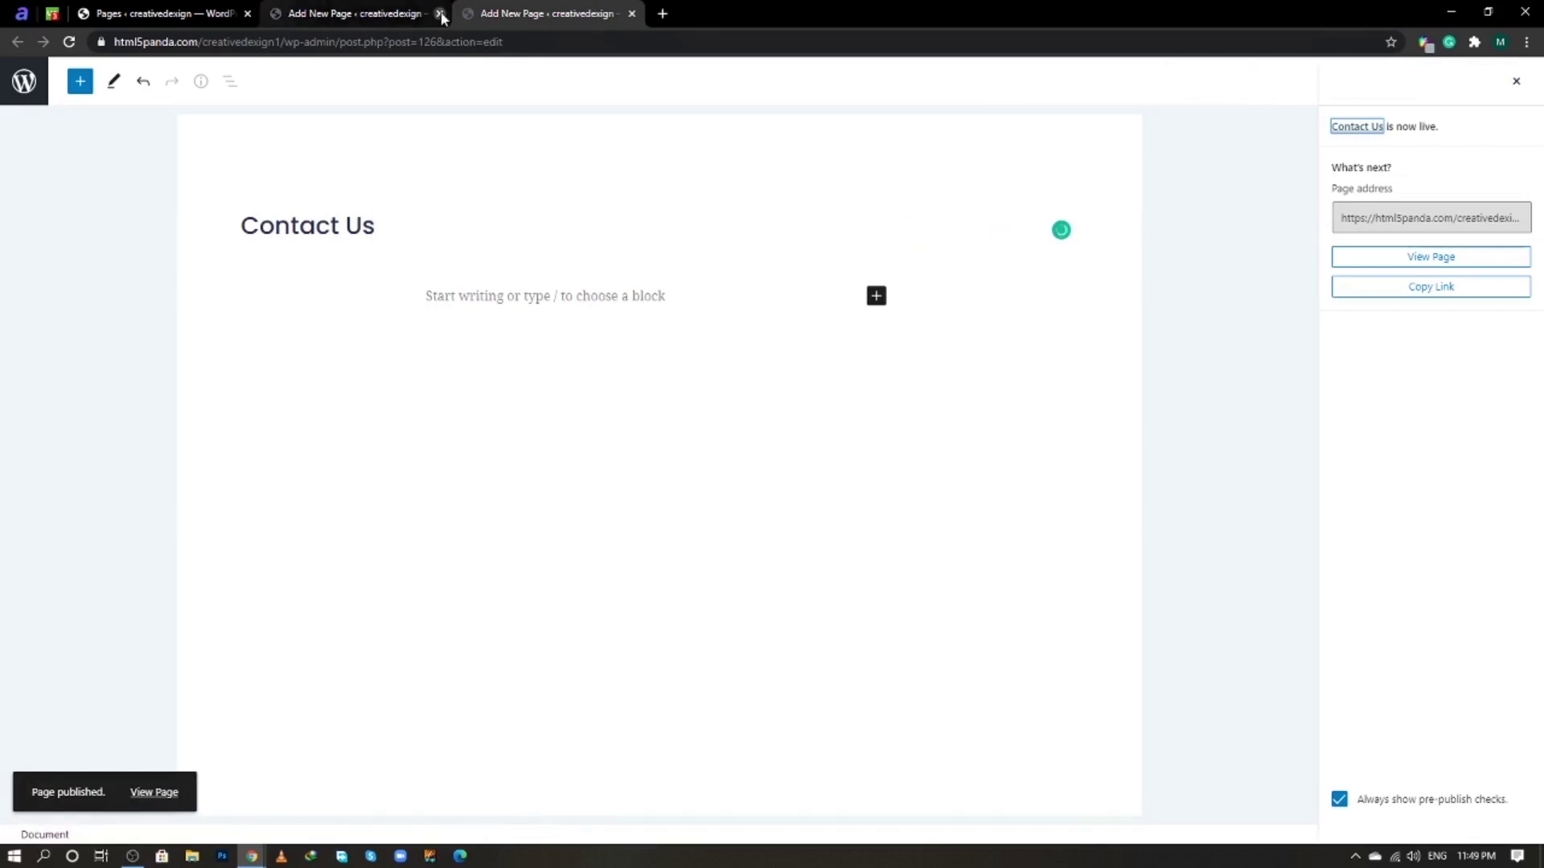
{"action": "left_click", "coordinate": [441, 14]}
{"action": "left_click", "coordinate": [441, 14]}
{"action": "right_click", "coordinate": [185, 13]}
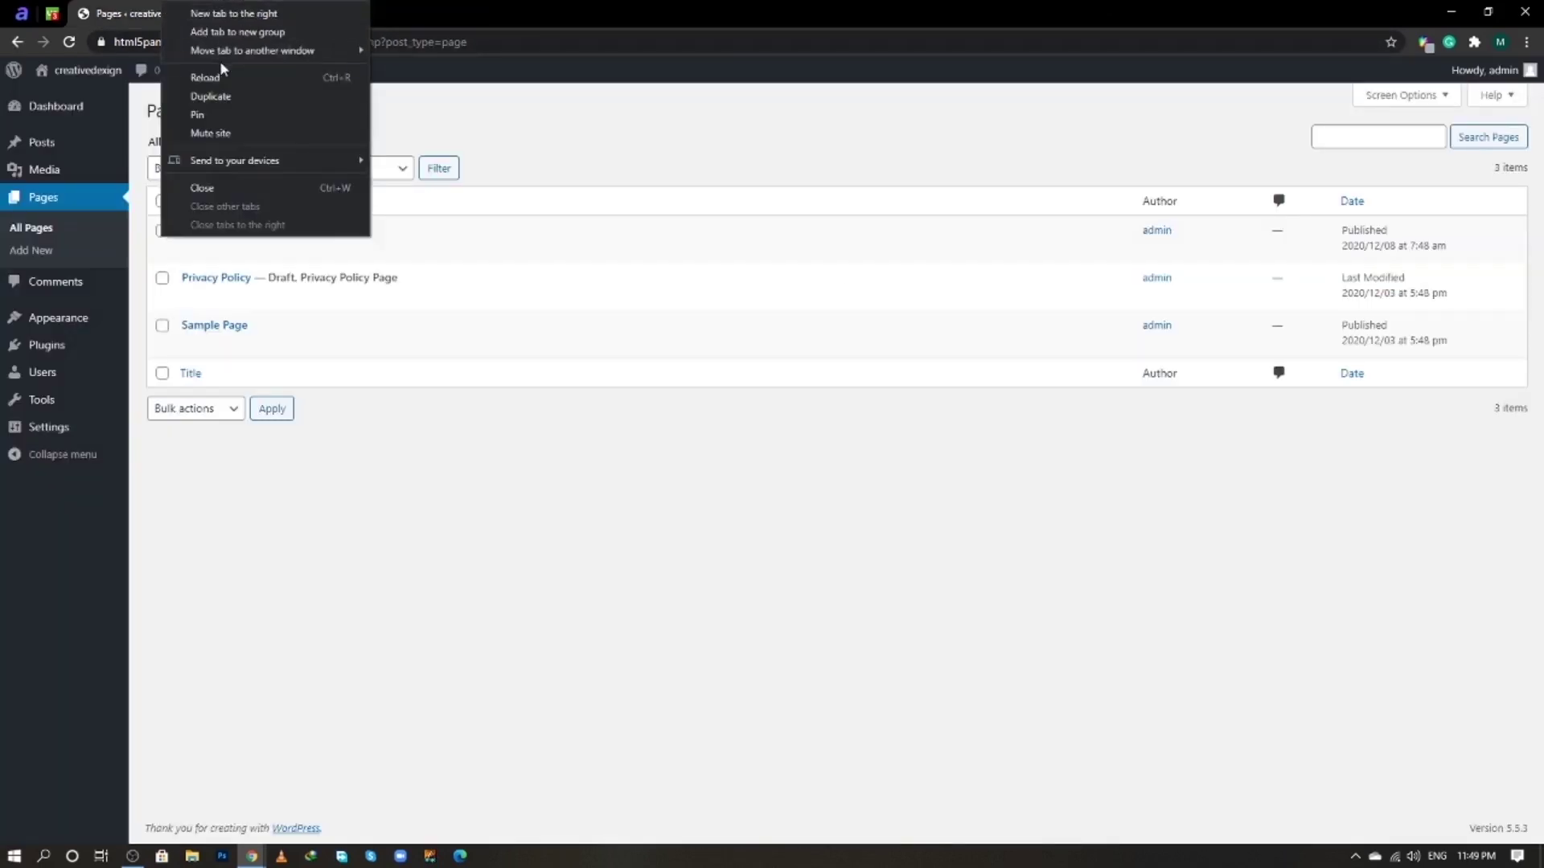
{"action": "left_click", "coordinate": [209, 75]}
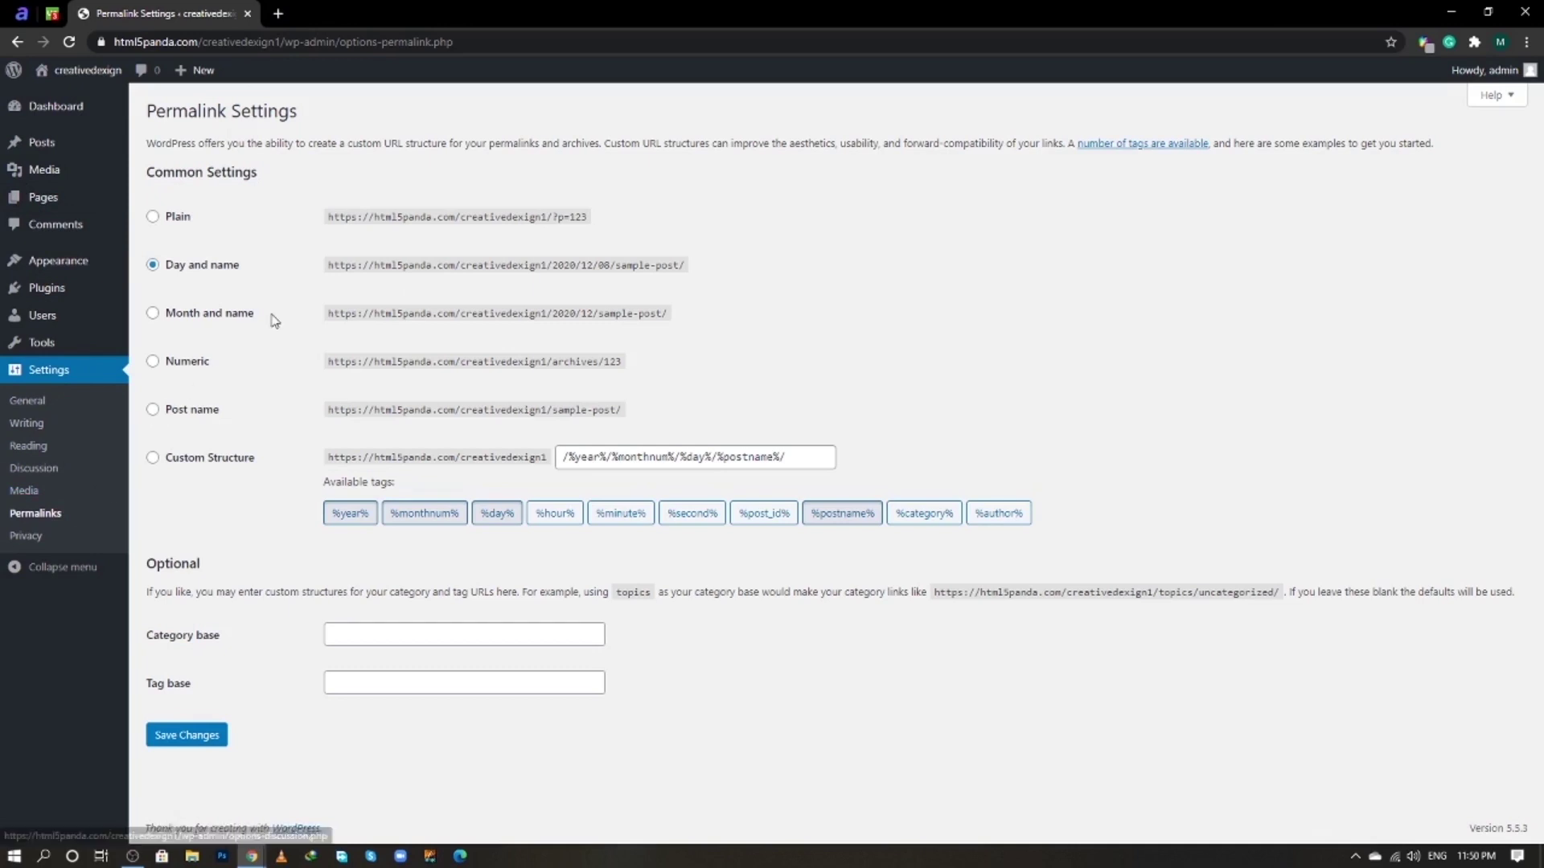
- Set the site's permalink structure to Post name and save the change
{"action": "left_click", "coordinate": [201, 414]}
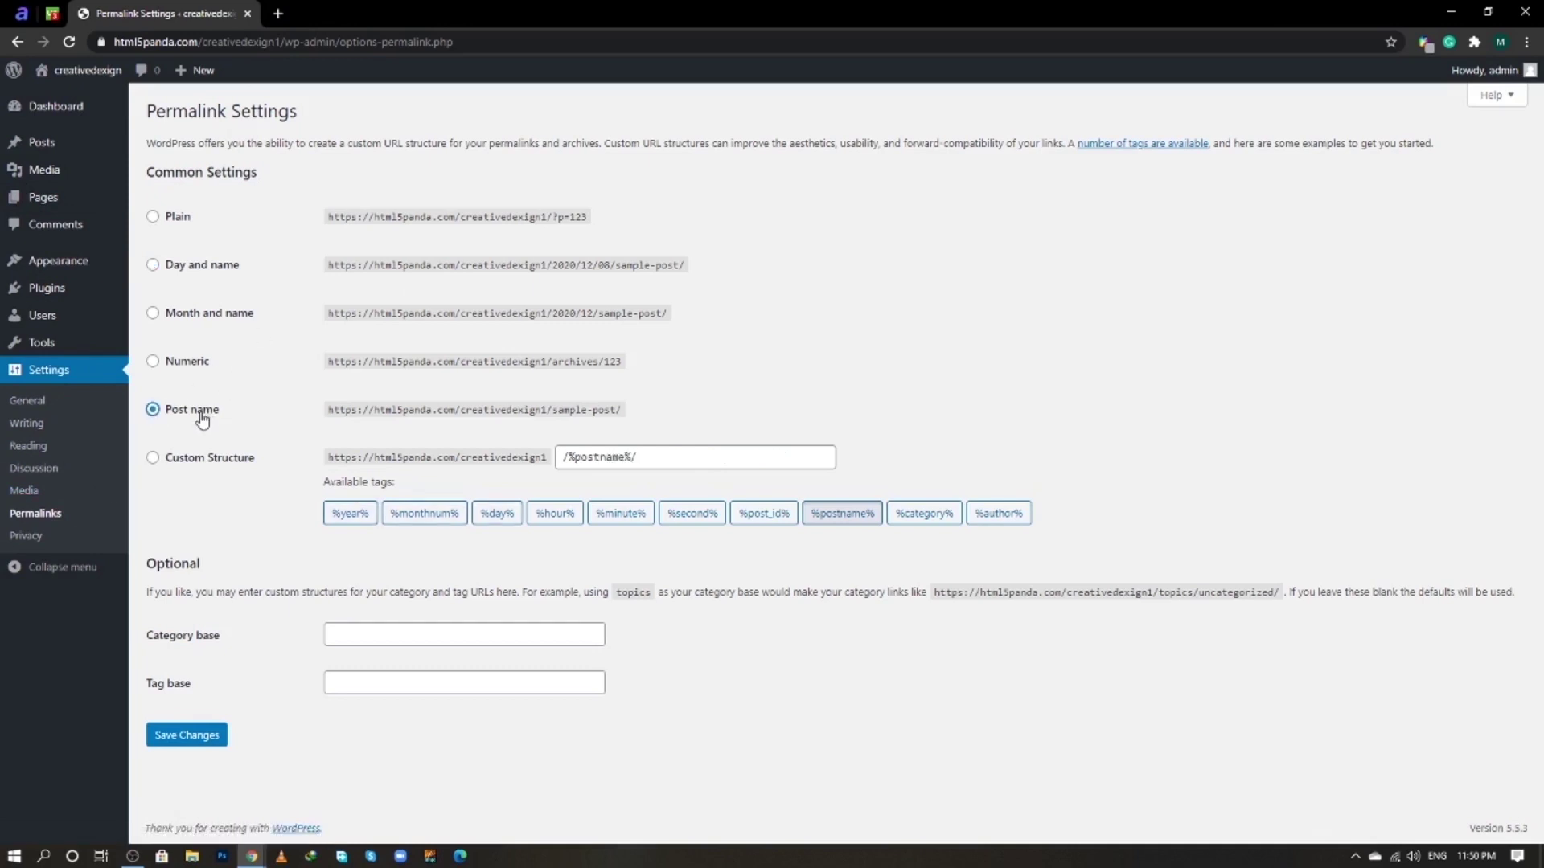
{"action": "left_click", "coordinate": [210, 741]}
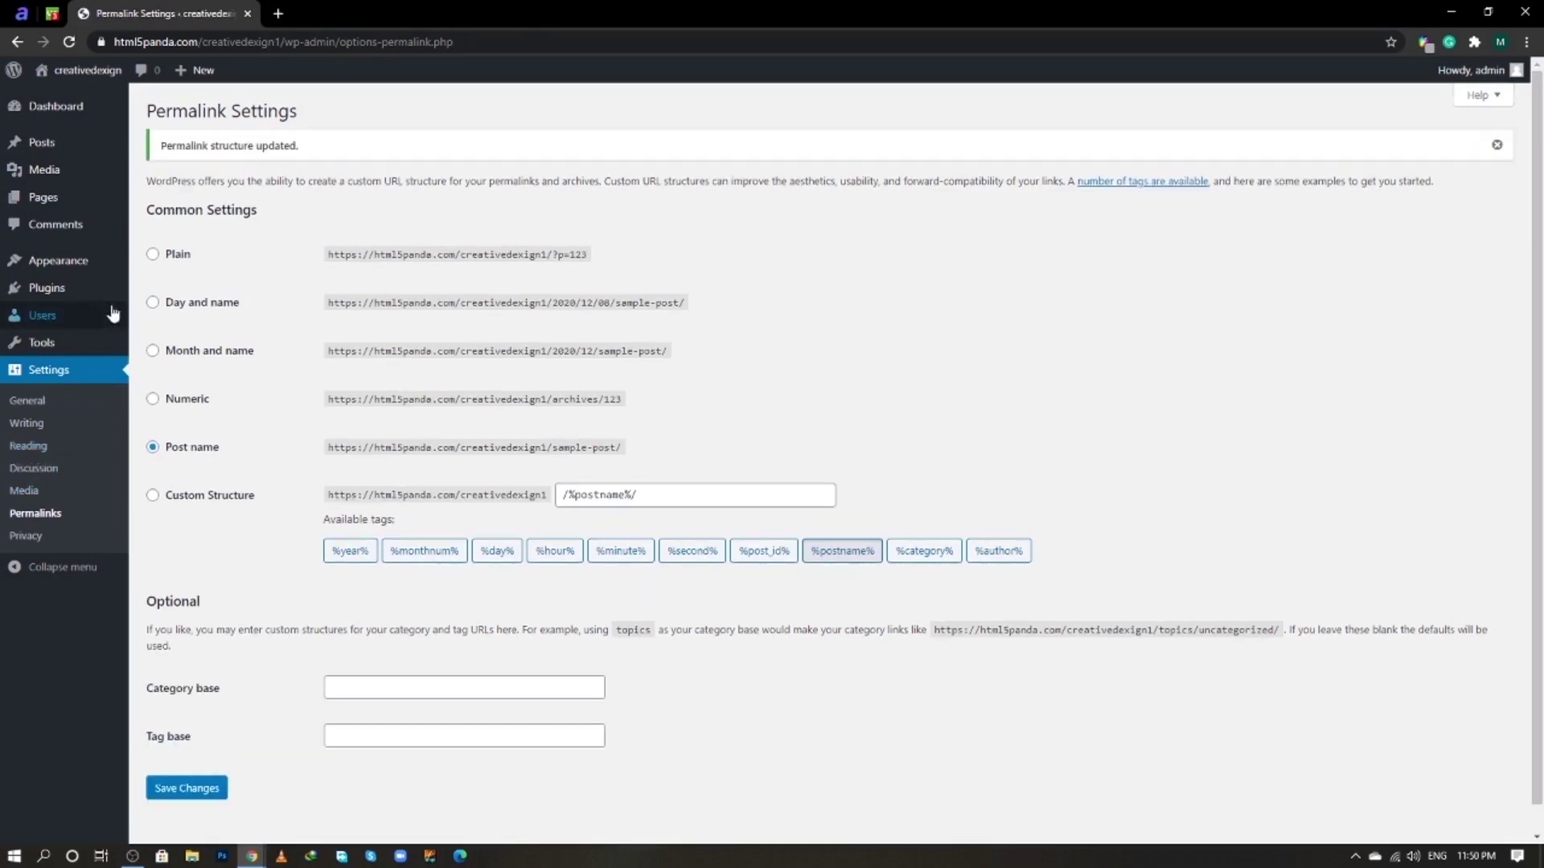
- Open the menu management page in a separate browser tab and create a menu named "Main Menu"
{"action": "mouse_move", "coordinate": [69, 271]}
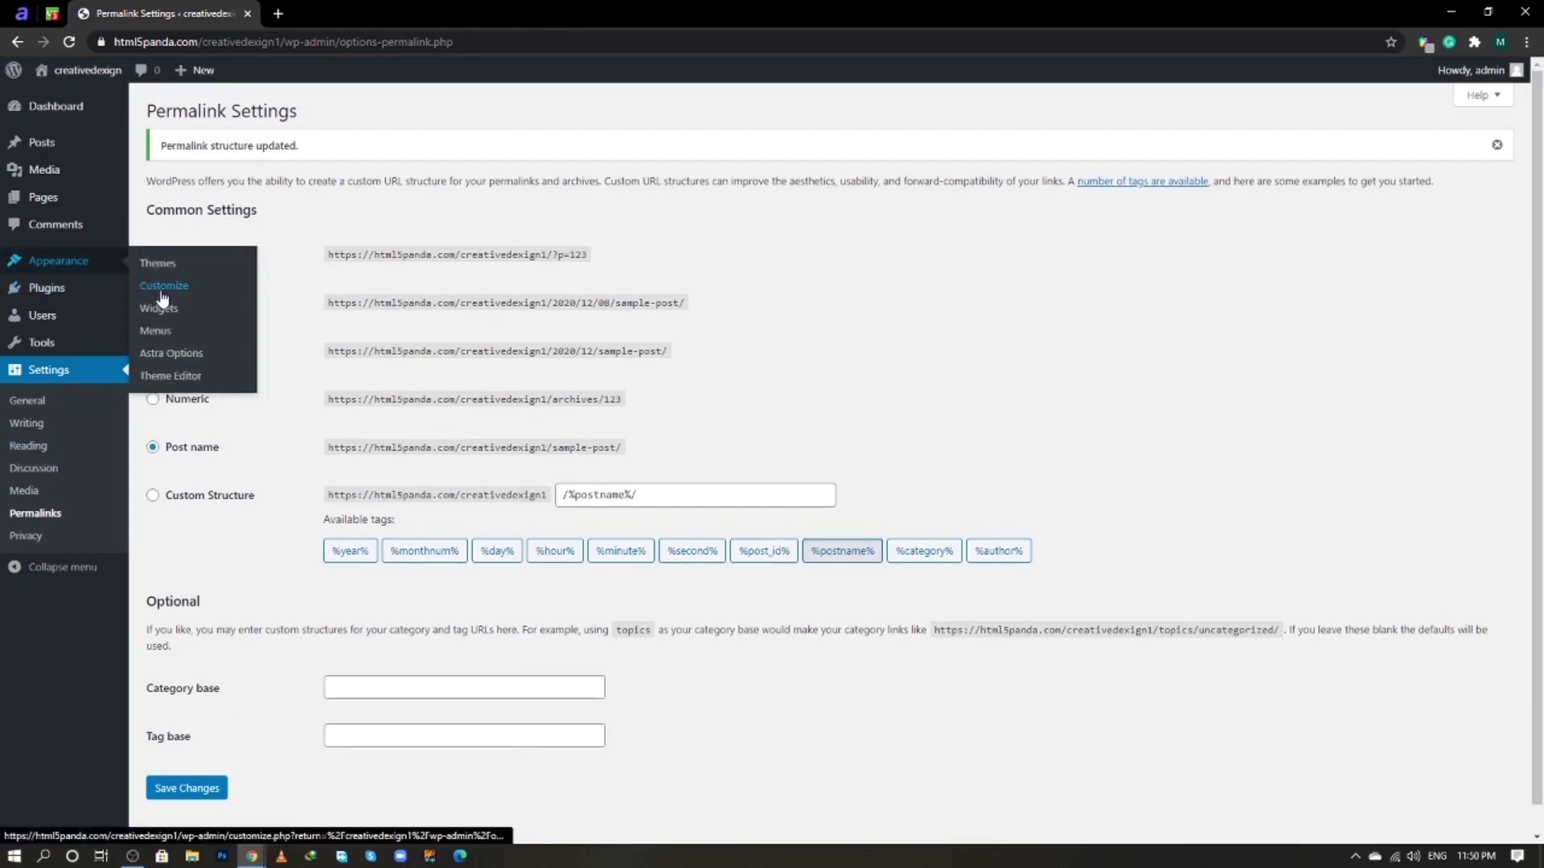
{"action": "right_click", "coordinate": [176, 336]}
{"action": "left_click", "coordinate": [217, 339]}
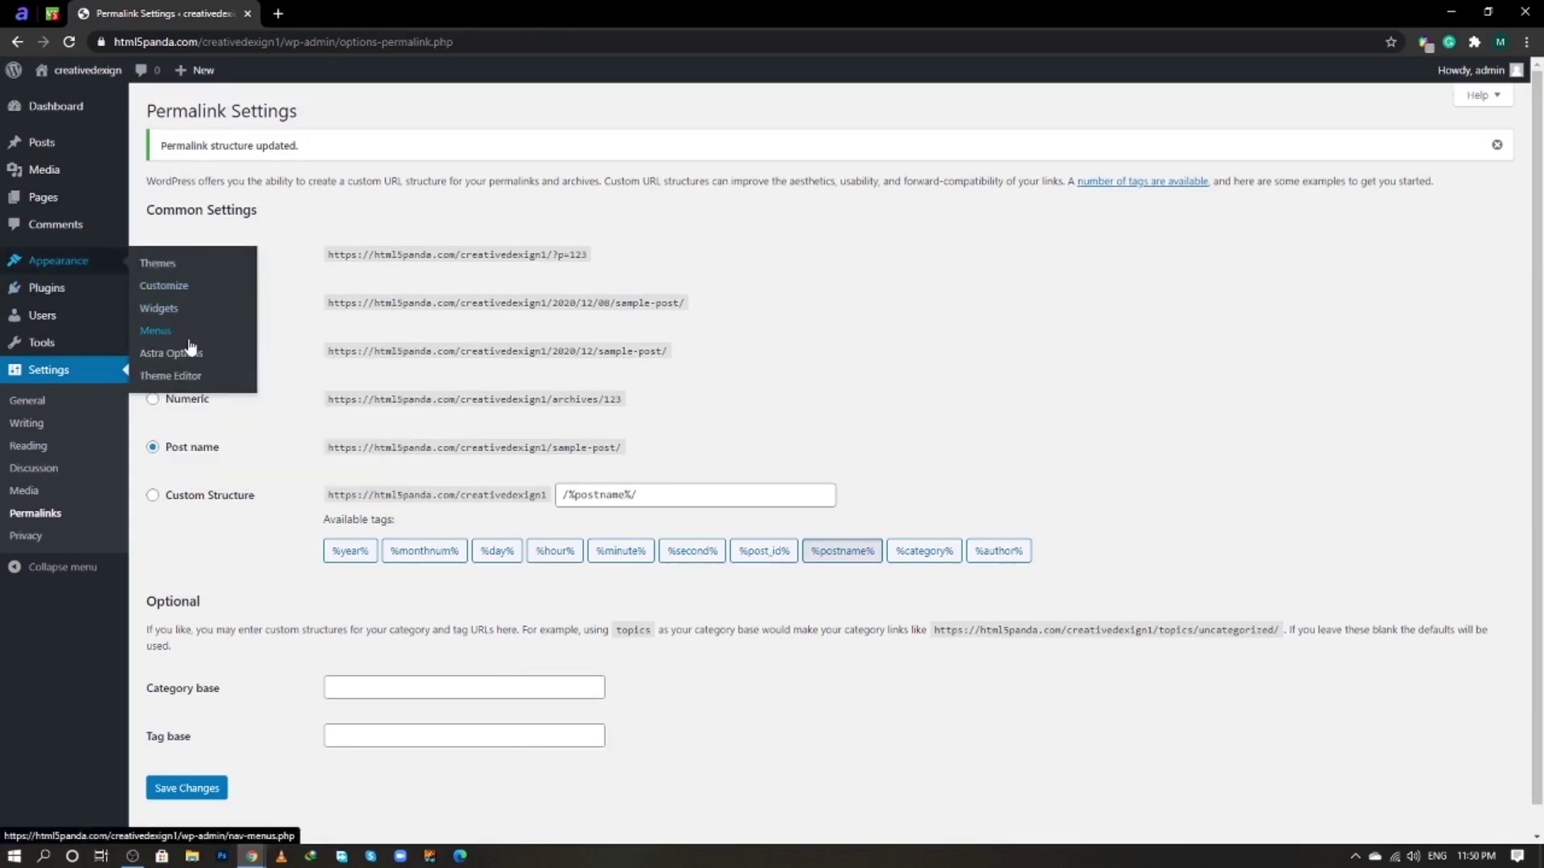
{"action": "left_click", "coordinate": [337, 8]}
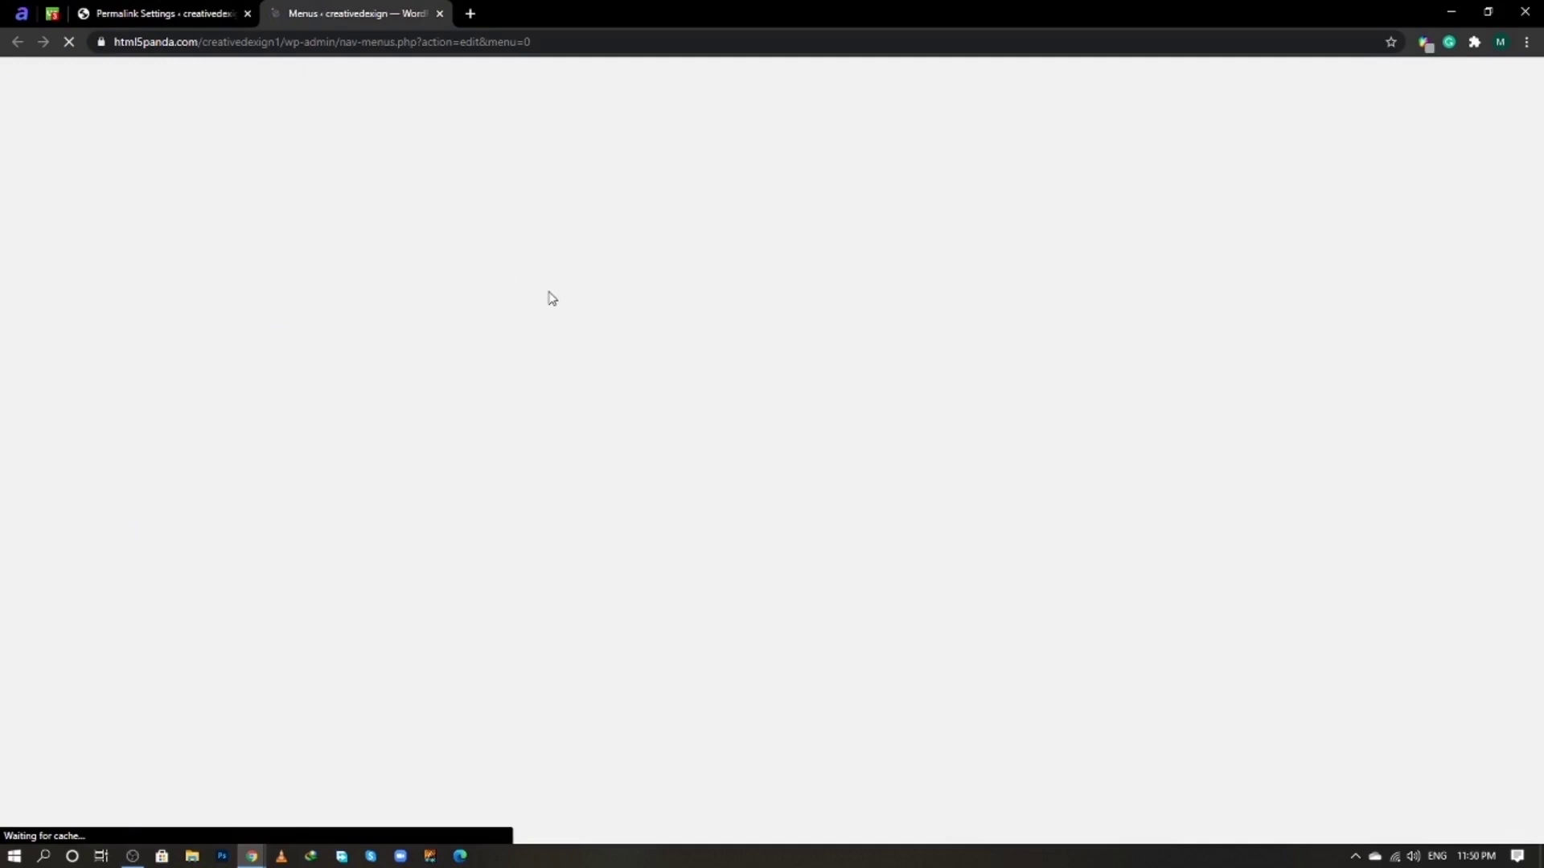
{"action": "left_click", "coordinate": [550, 291]}
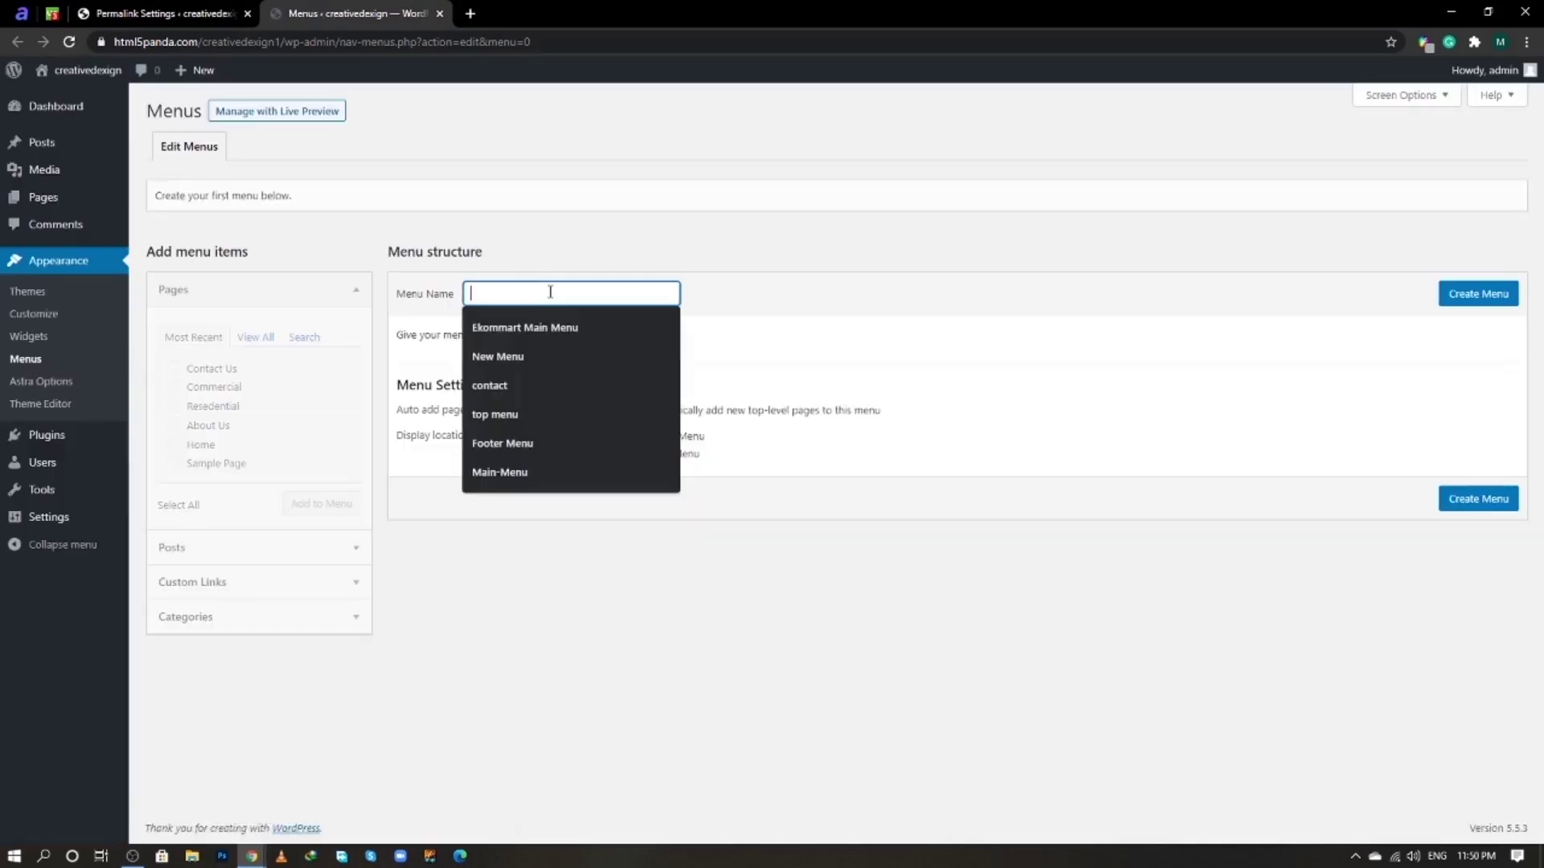
{"action": "type", "text": "Main Menu"}
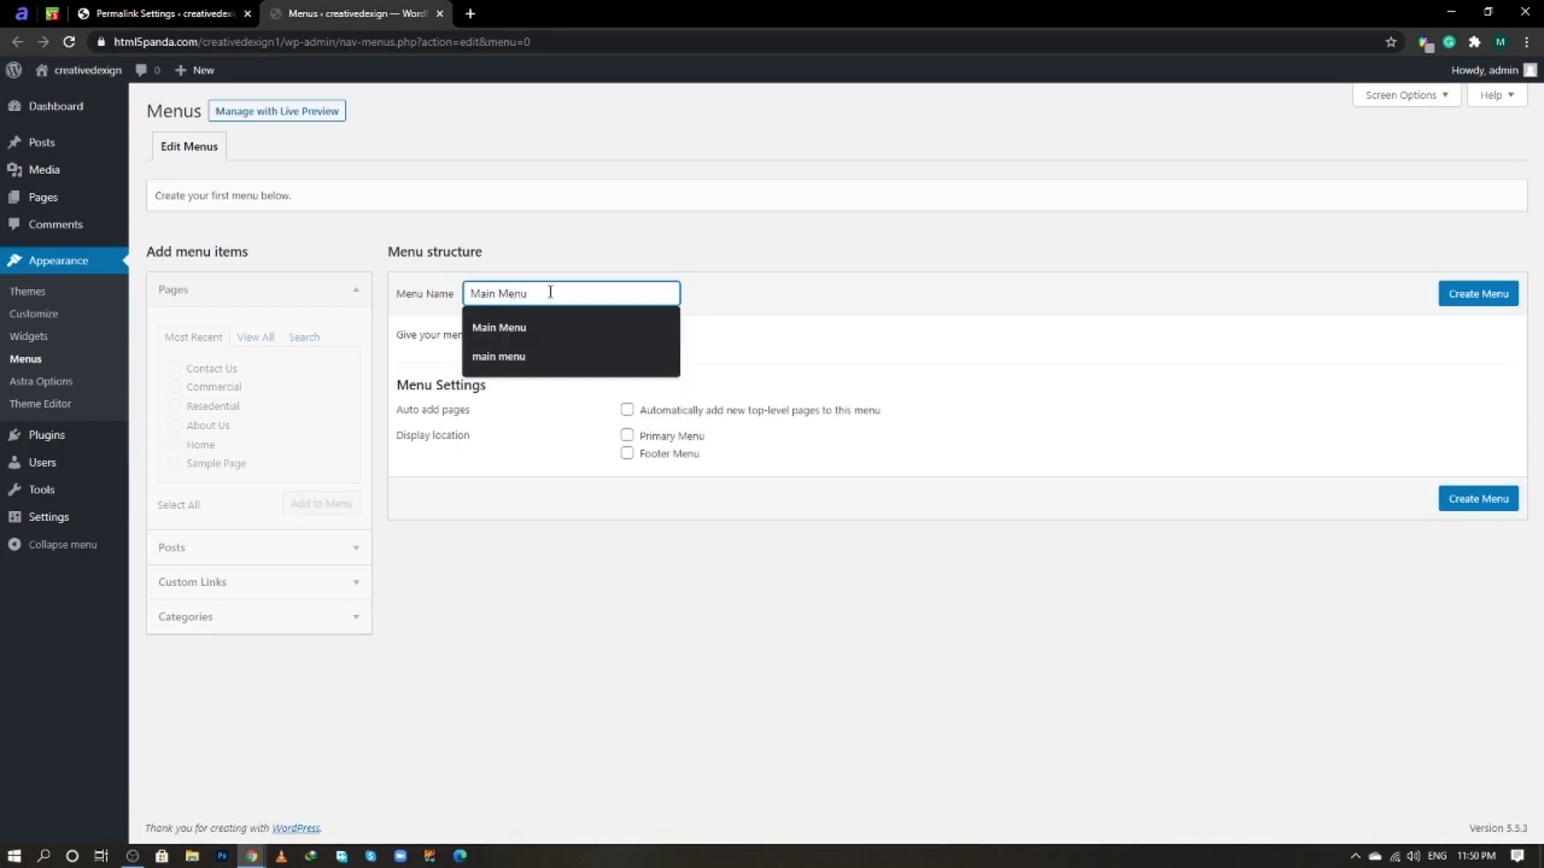
{"action": "left_click", "coordinate": [1472, 294]}
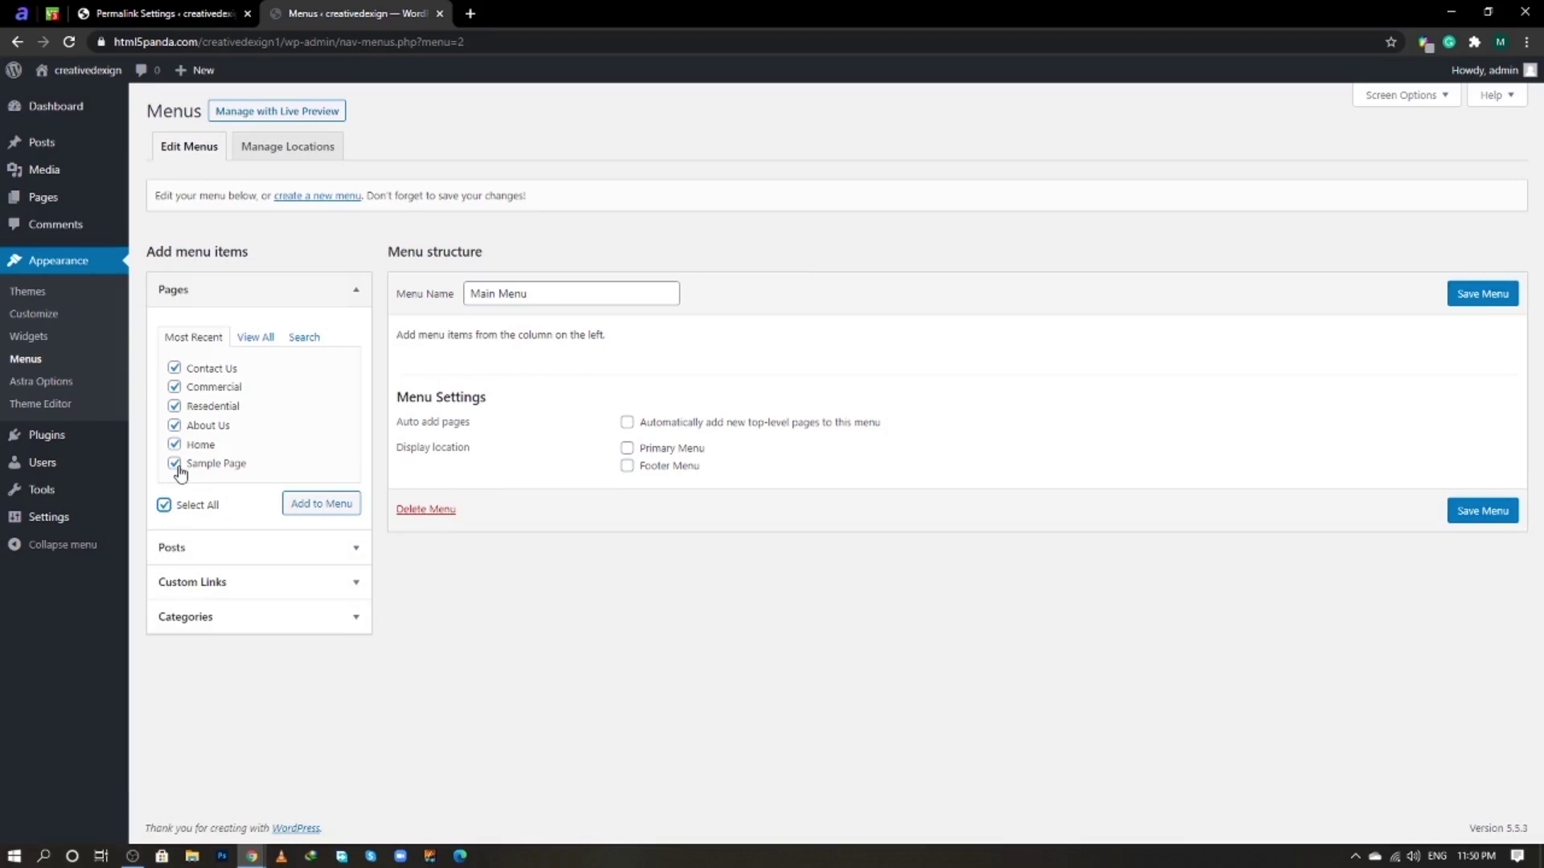
- Fill Main Menu with every listed page except Sample Page, ordered Home, About Us, Resedential, Commercial, Contact Us, and save it
{"action": "left_click", "coordinate": [177, 466]}
{"action": "left_click", "coordinate": [315, 506]}
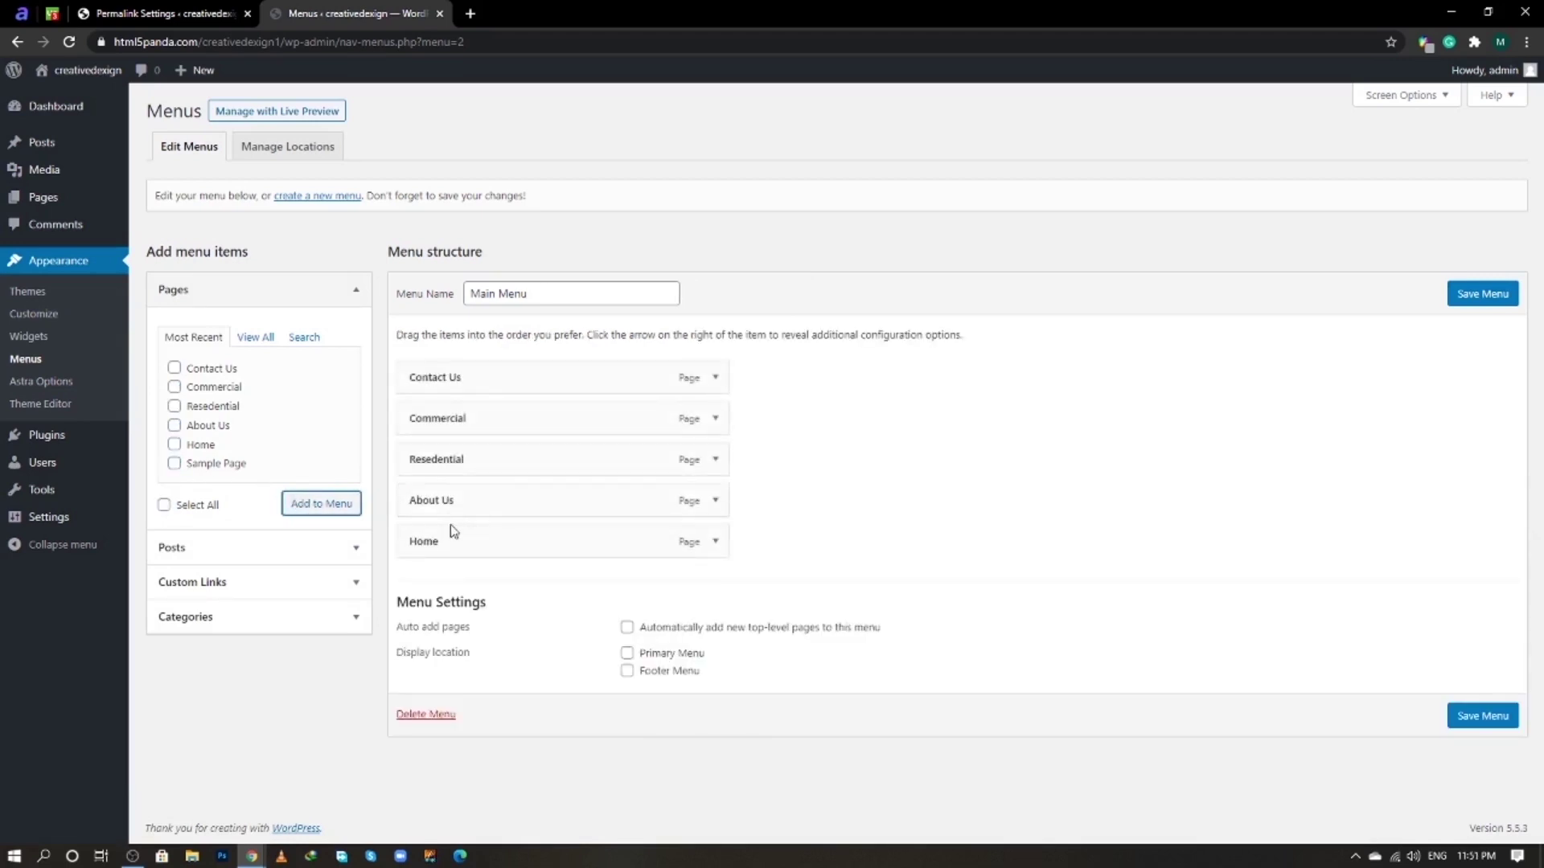
{"action": "left_click_drag", "start_coordinate": [438, 541], "coordinate": [452, 459]}
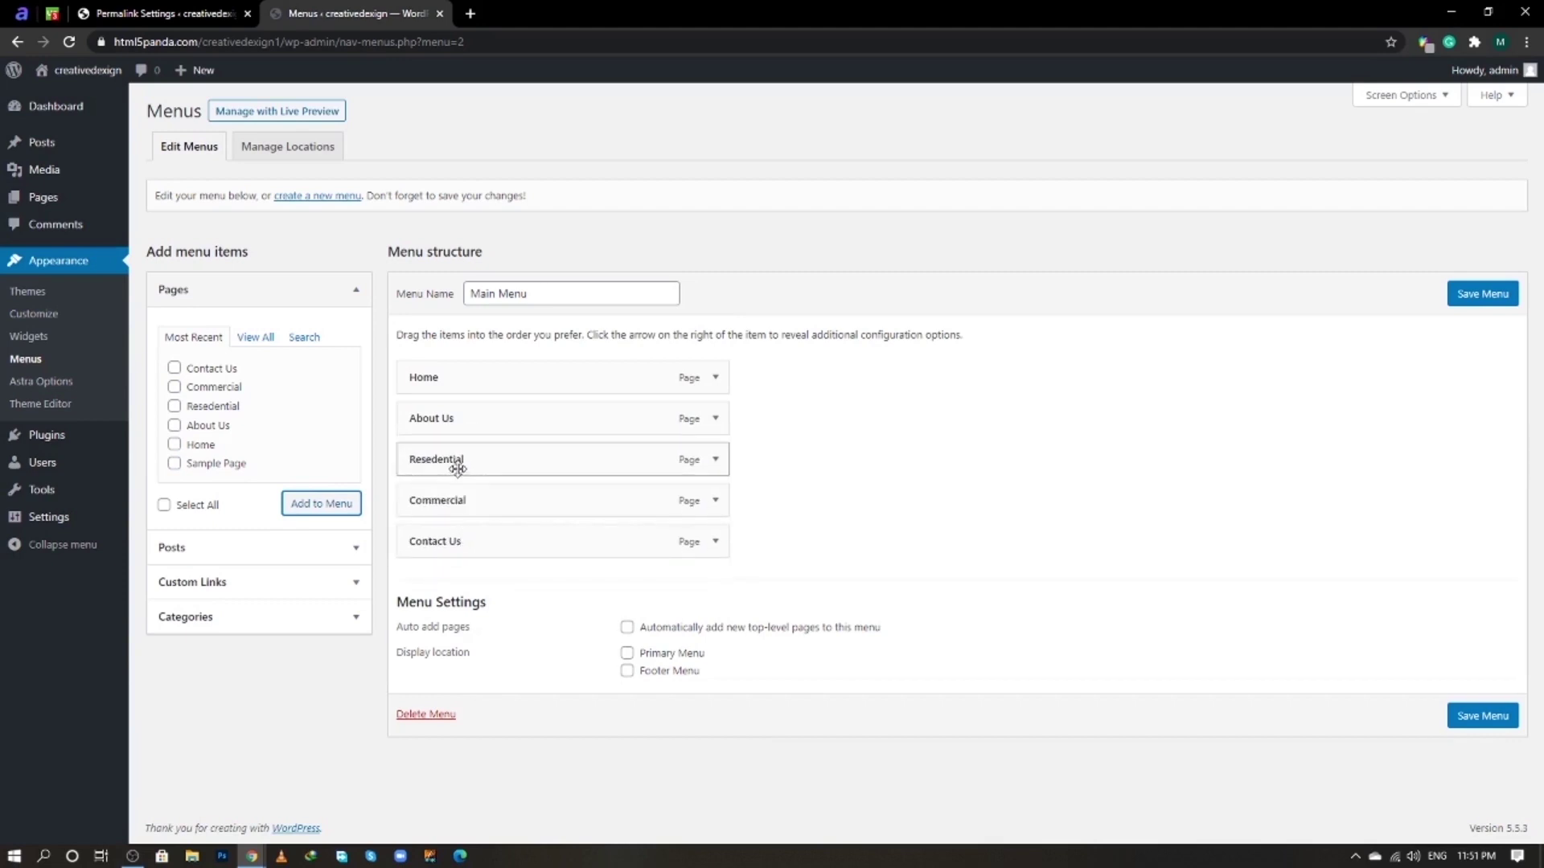
{"action": "left_click", "coordinate": [1482, 718]}
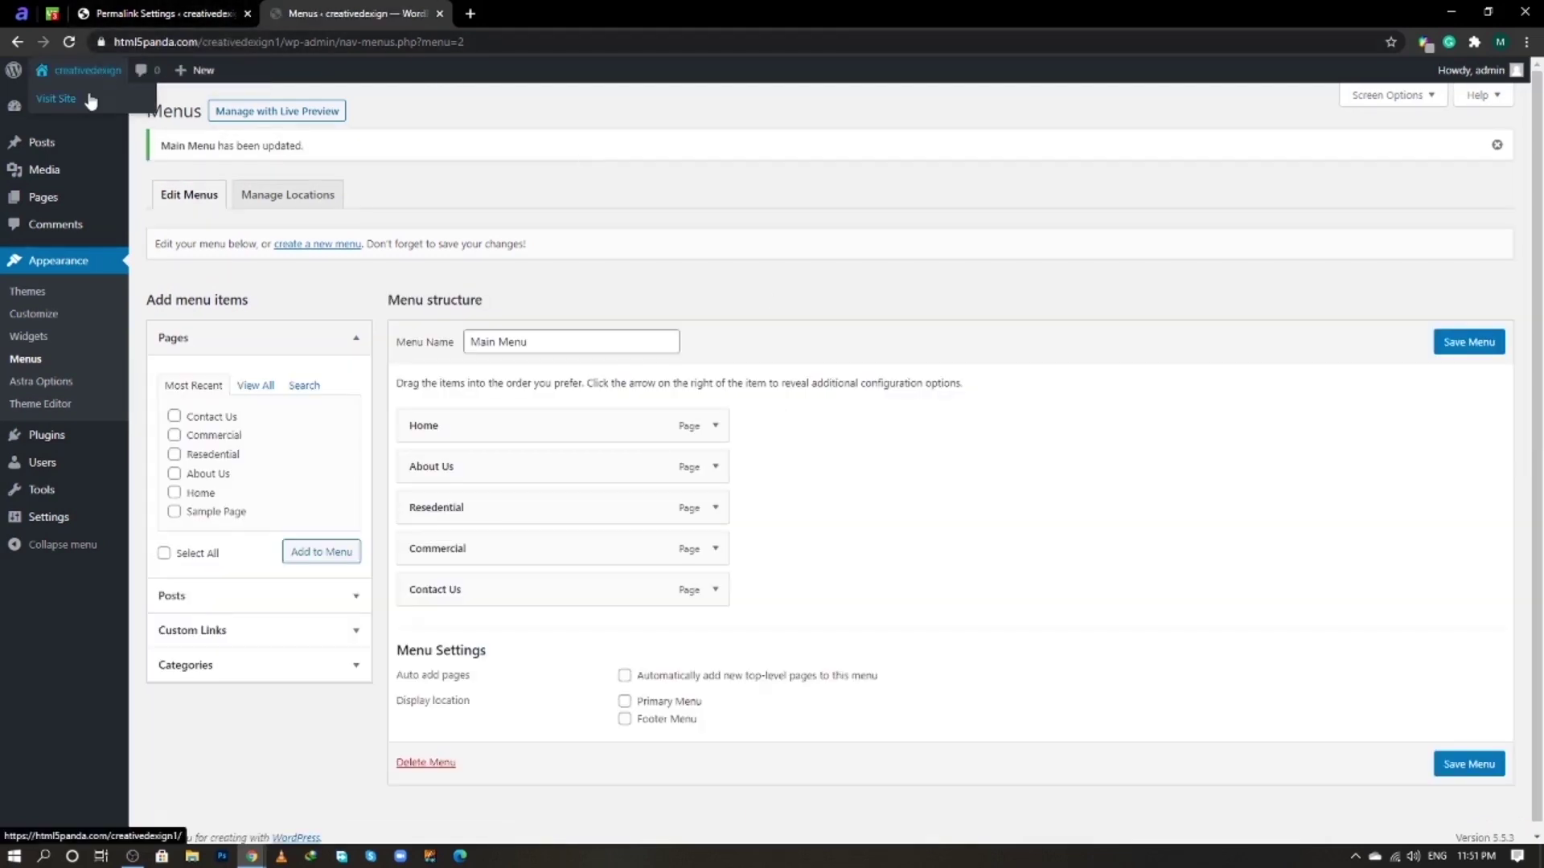
- View the live site in a separate browser tab to check its header navigation
{"action": "right_click", "coordinate": [89, 97]}
{"action": "left_click", "coordinate": [123, 108]}
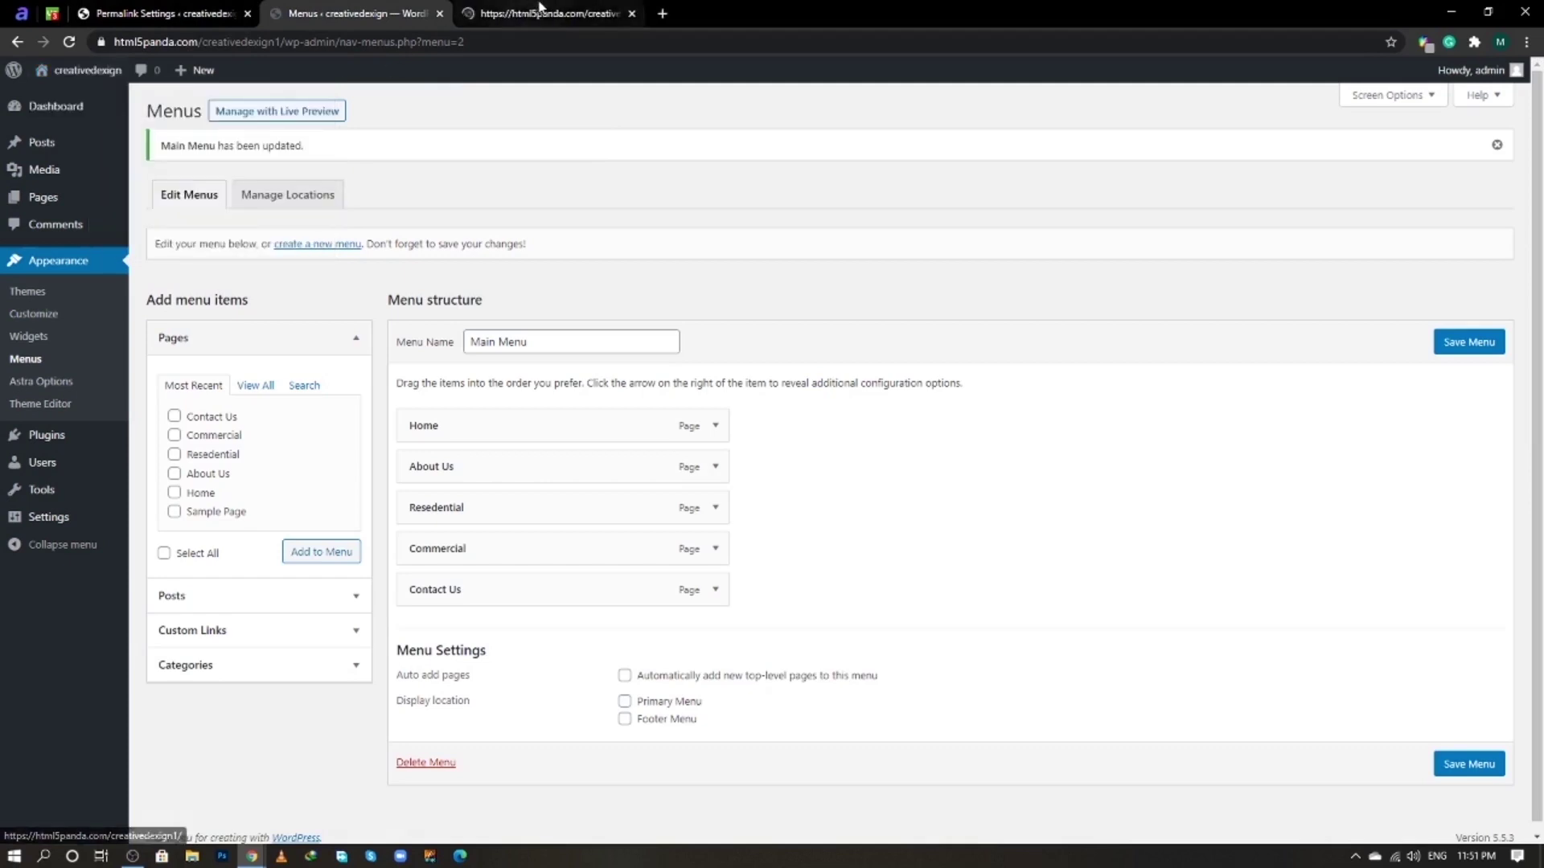
{"action": "left_click", "coordinate": [541, 10]}
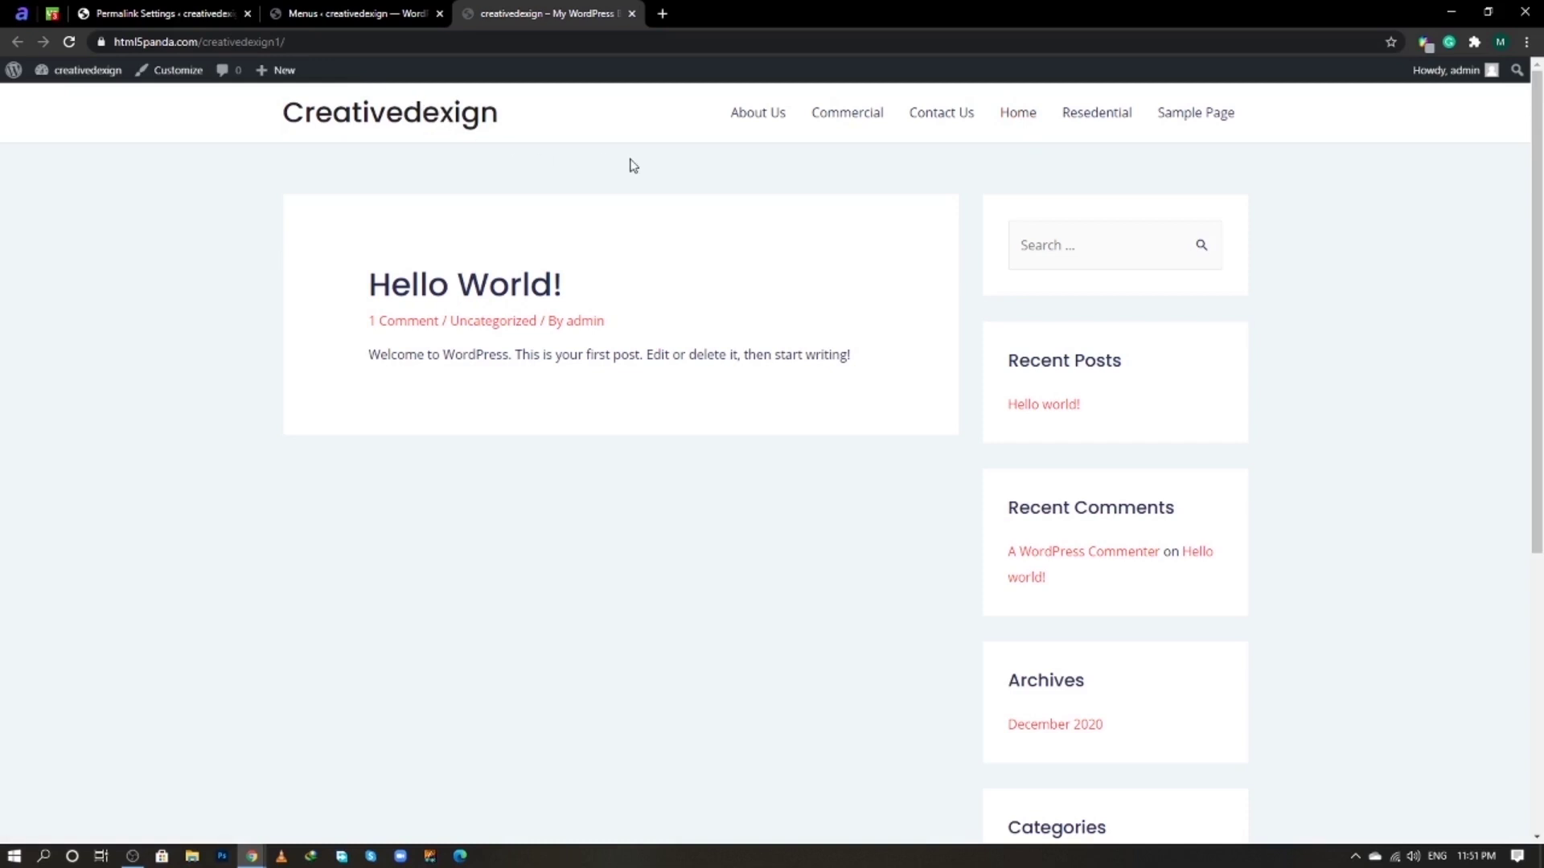
- Open the theme customizer from the menus page in a separate browser tab and go to the header's Site Identity settings
{"action": "left_click", "coordinate": [358, 13]}
{"action": "right_click", "coordinate": [38, 313]}
{"action": "left_click", "coordinate": [81, 326]}
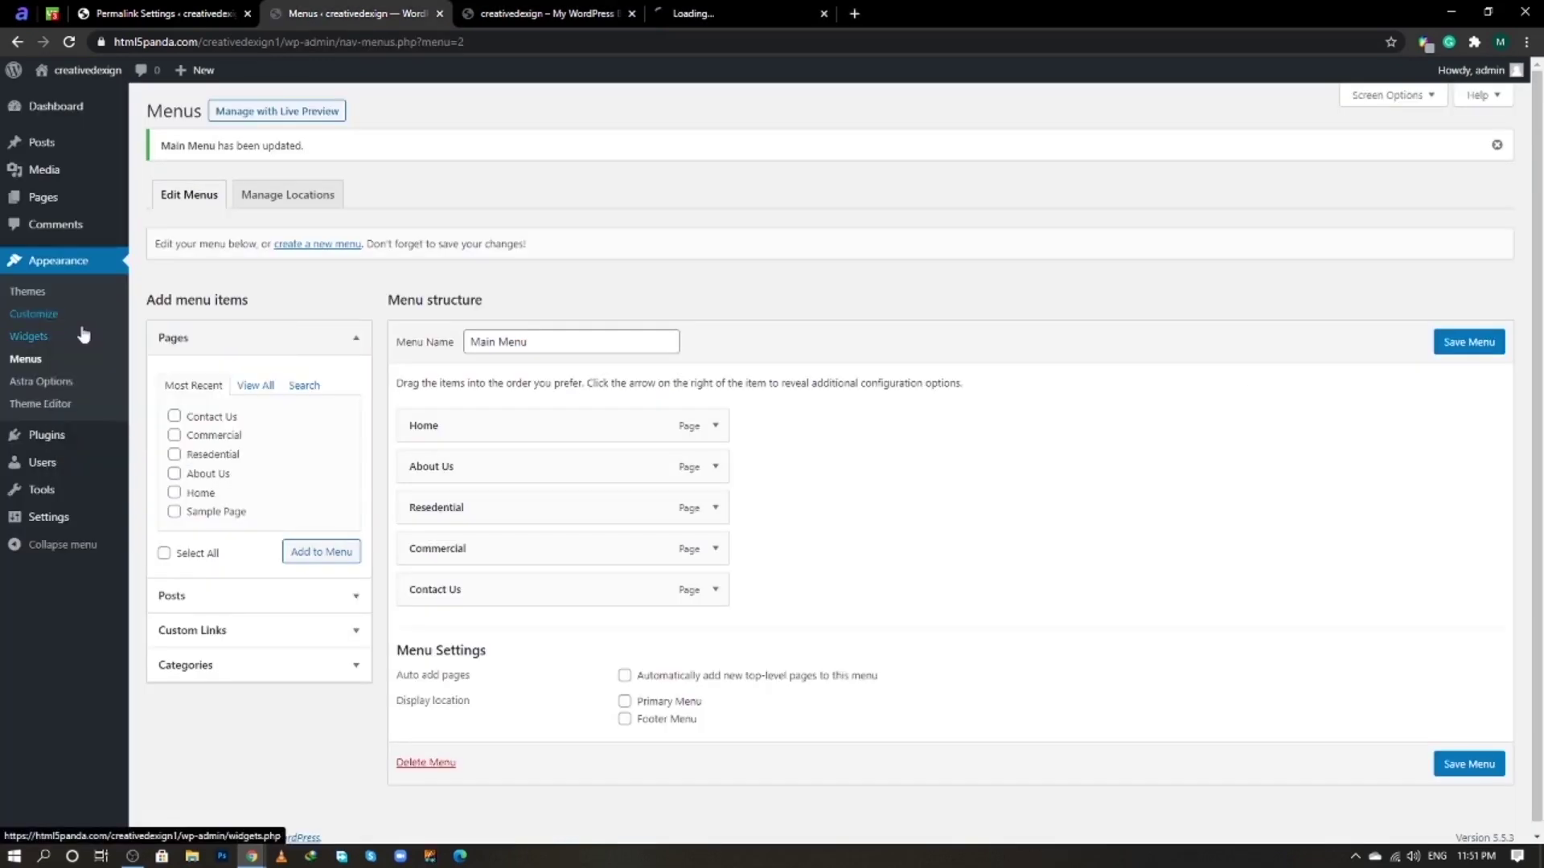
{"action": "left_click", "coordinate": [714, 11]}
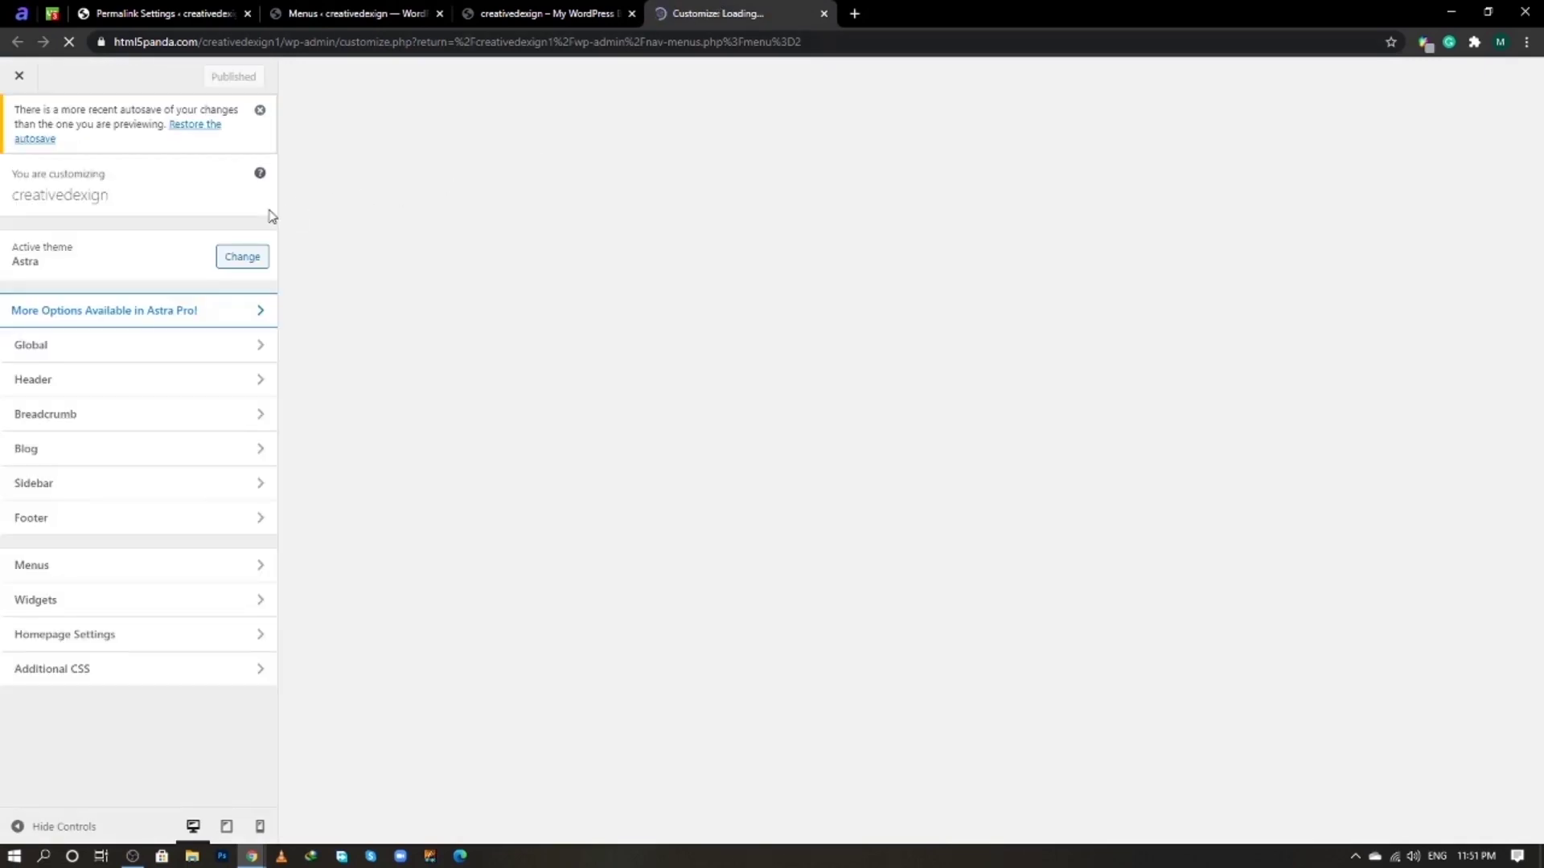
{"action": "left_click", "coordinate": [102, 393]}
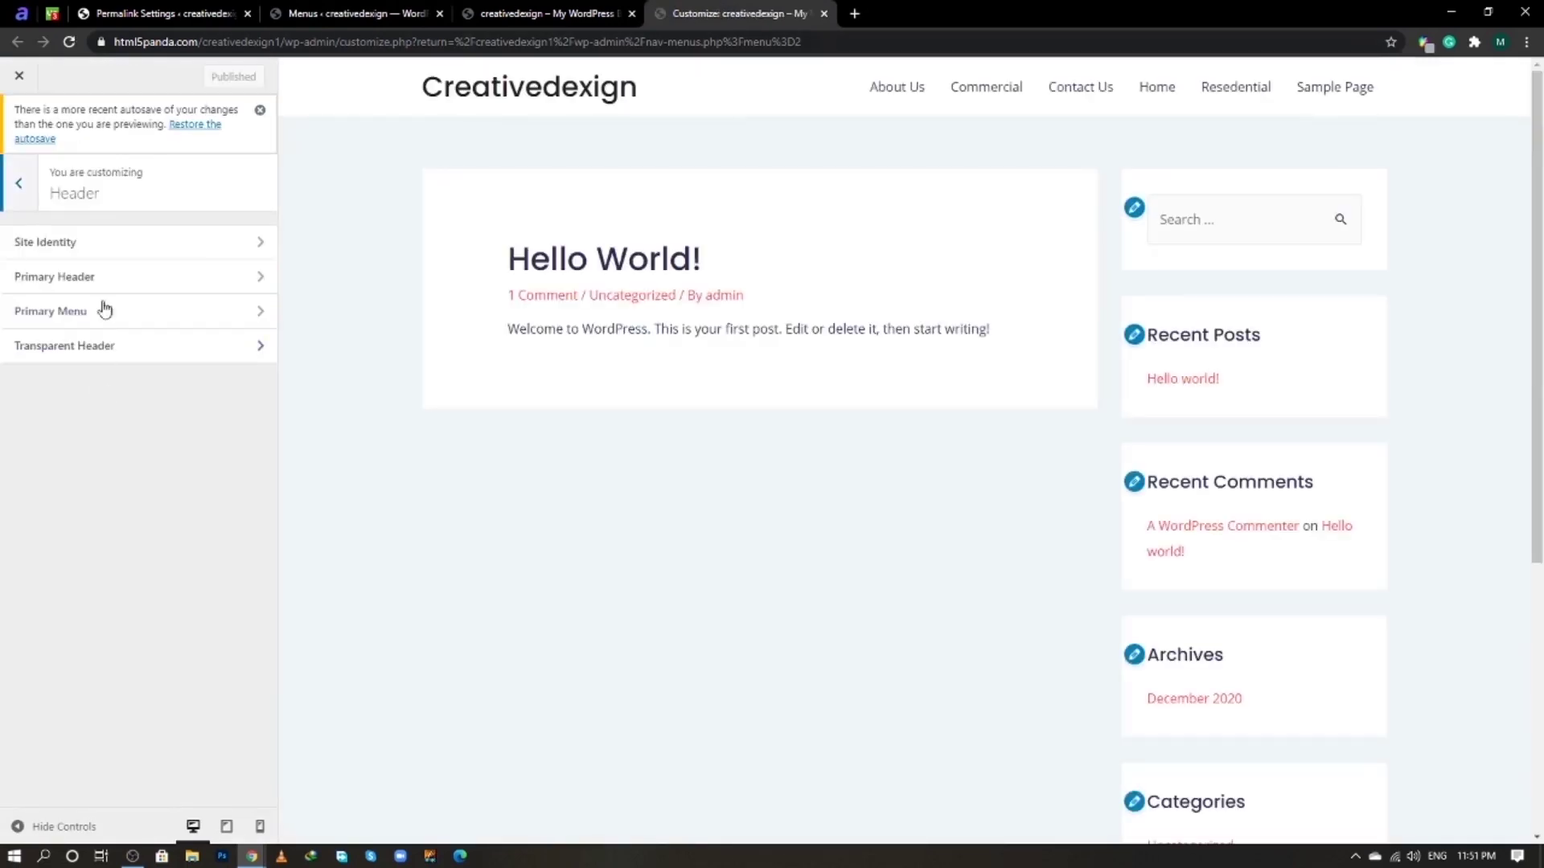
{"action": "left_click", "coordinate": [108, 253]}
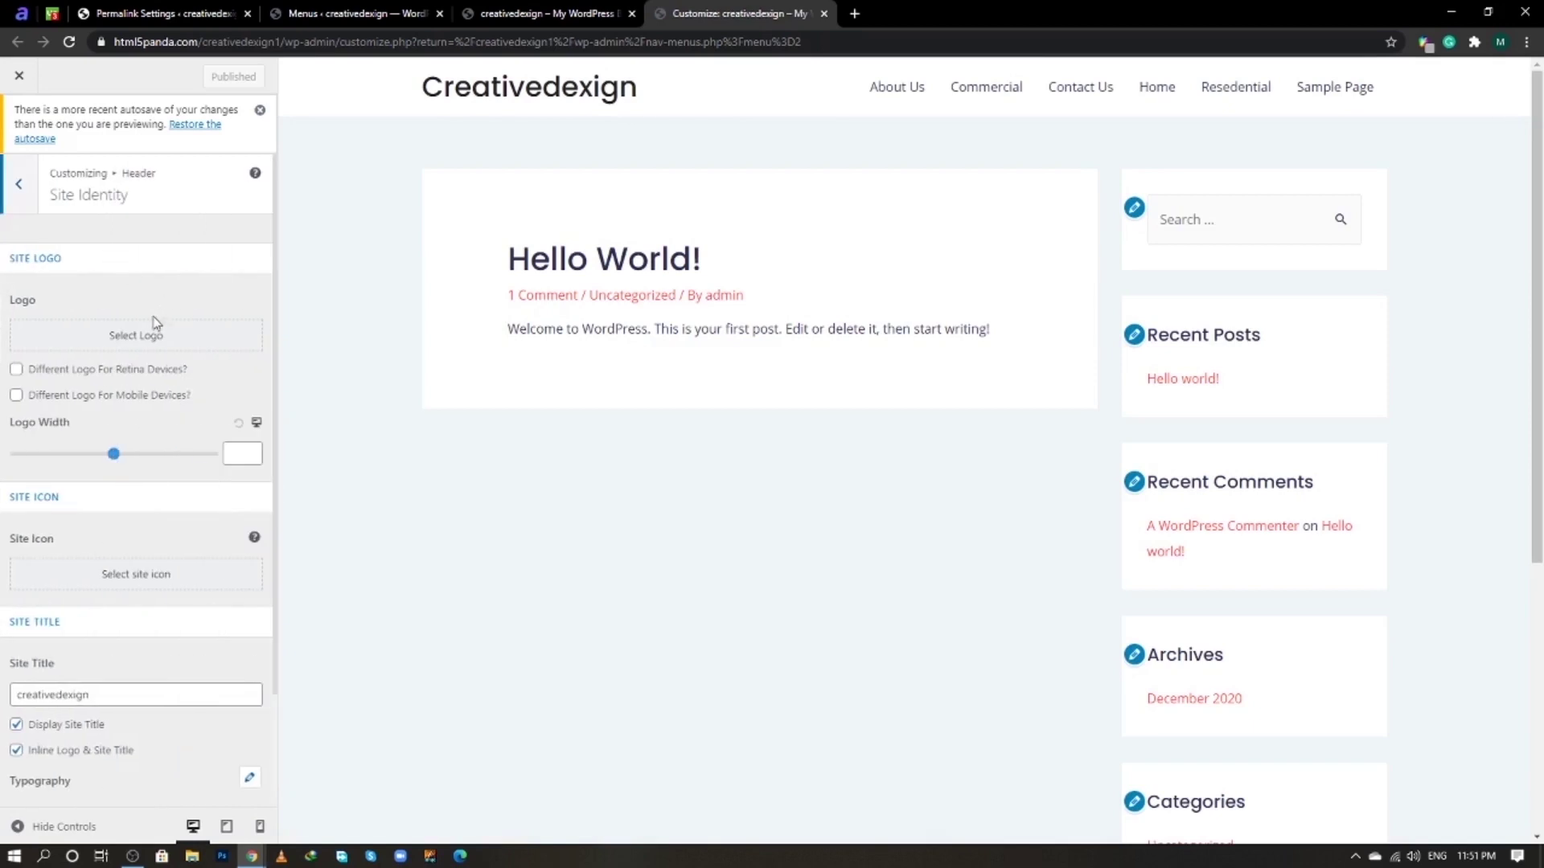
- Set cleaning-logo.png from the media library as the site logo without cropping it
{"action": "left_click", "coordinate": [138, 337]}
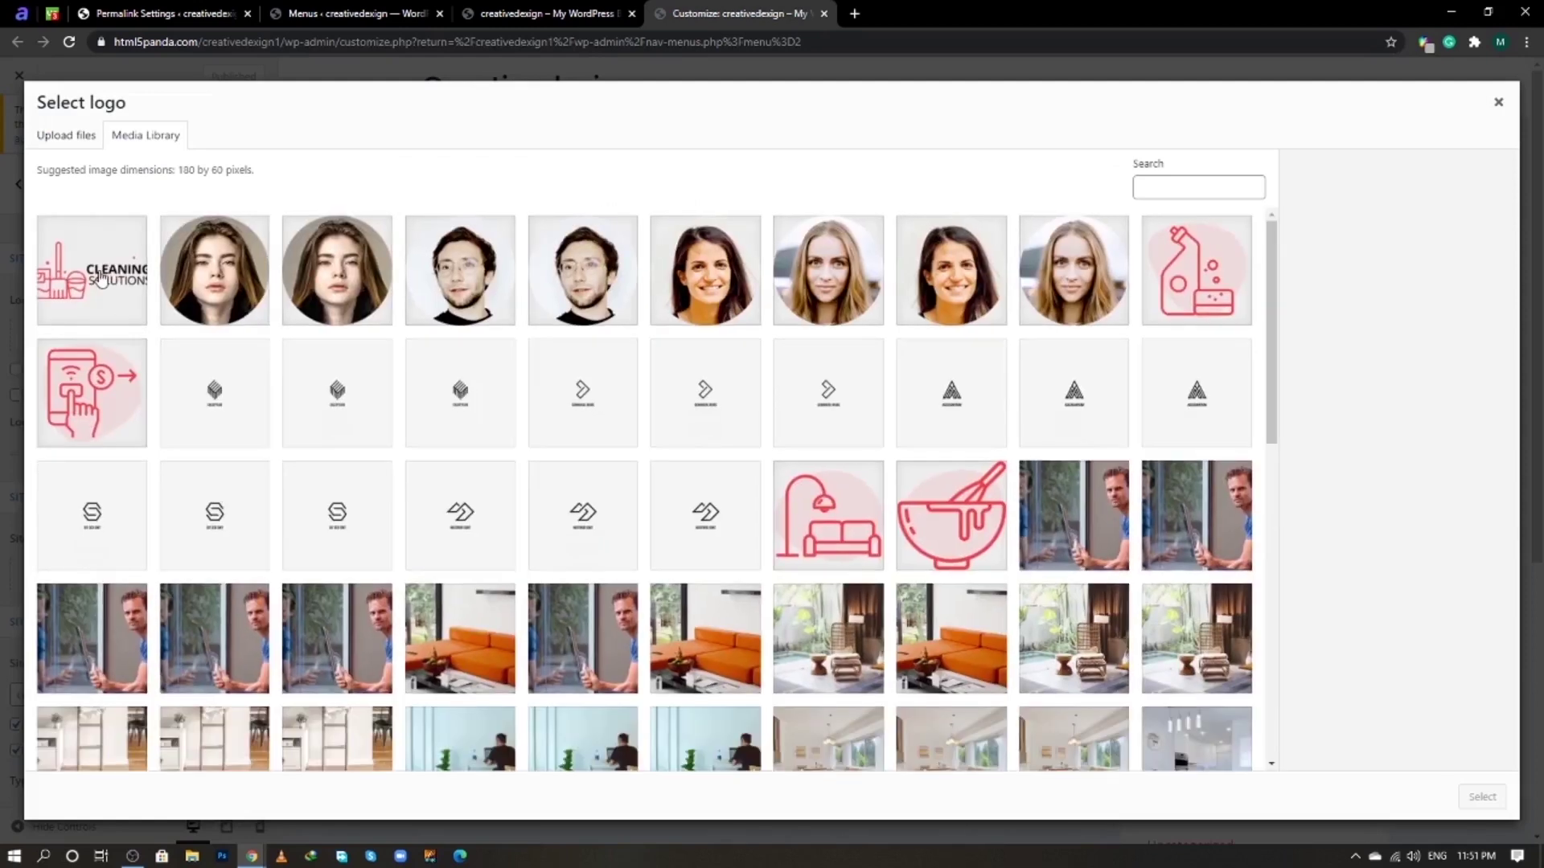
{"action": "left_click", "coordinate": [104, 283]}
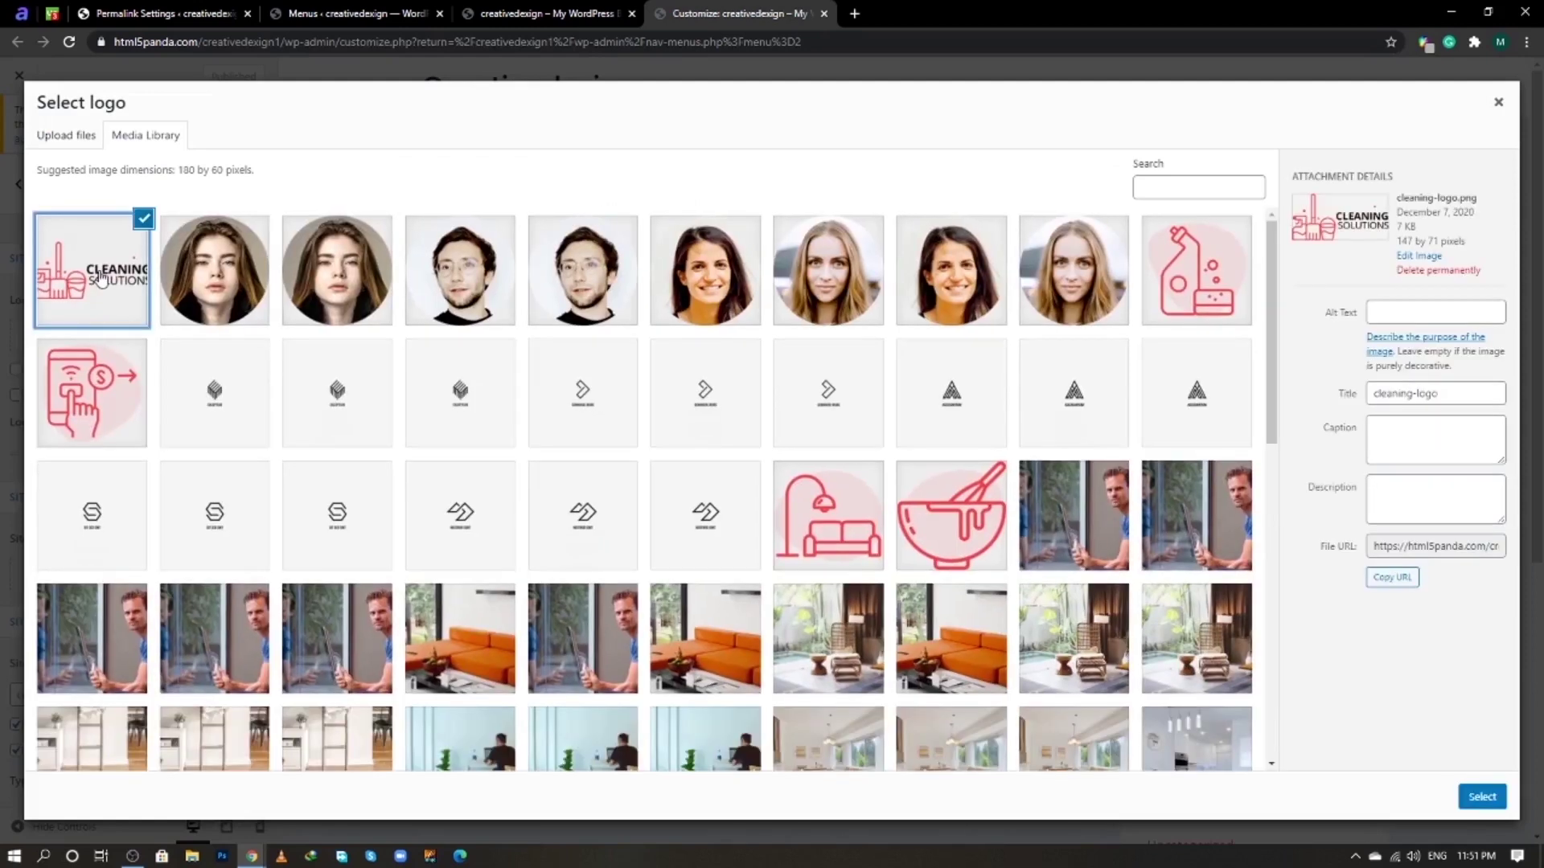
{"action": "left_click", "coordinate": [1480, 797]}
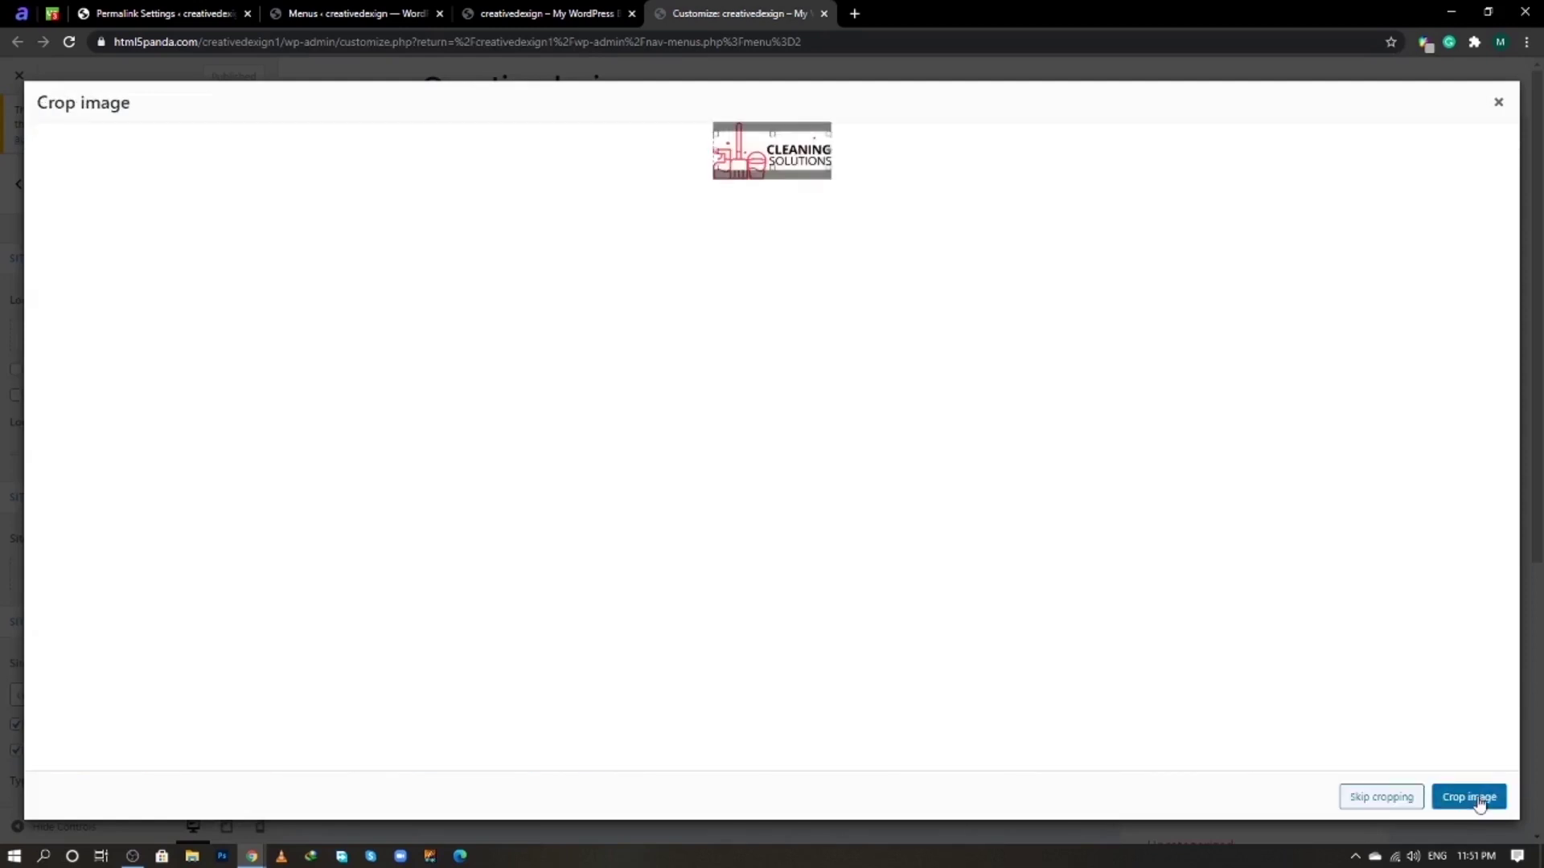
{"action": "left_click", "coordinate": [1382, 799]}
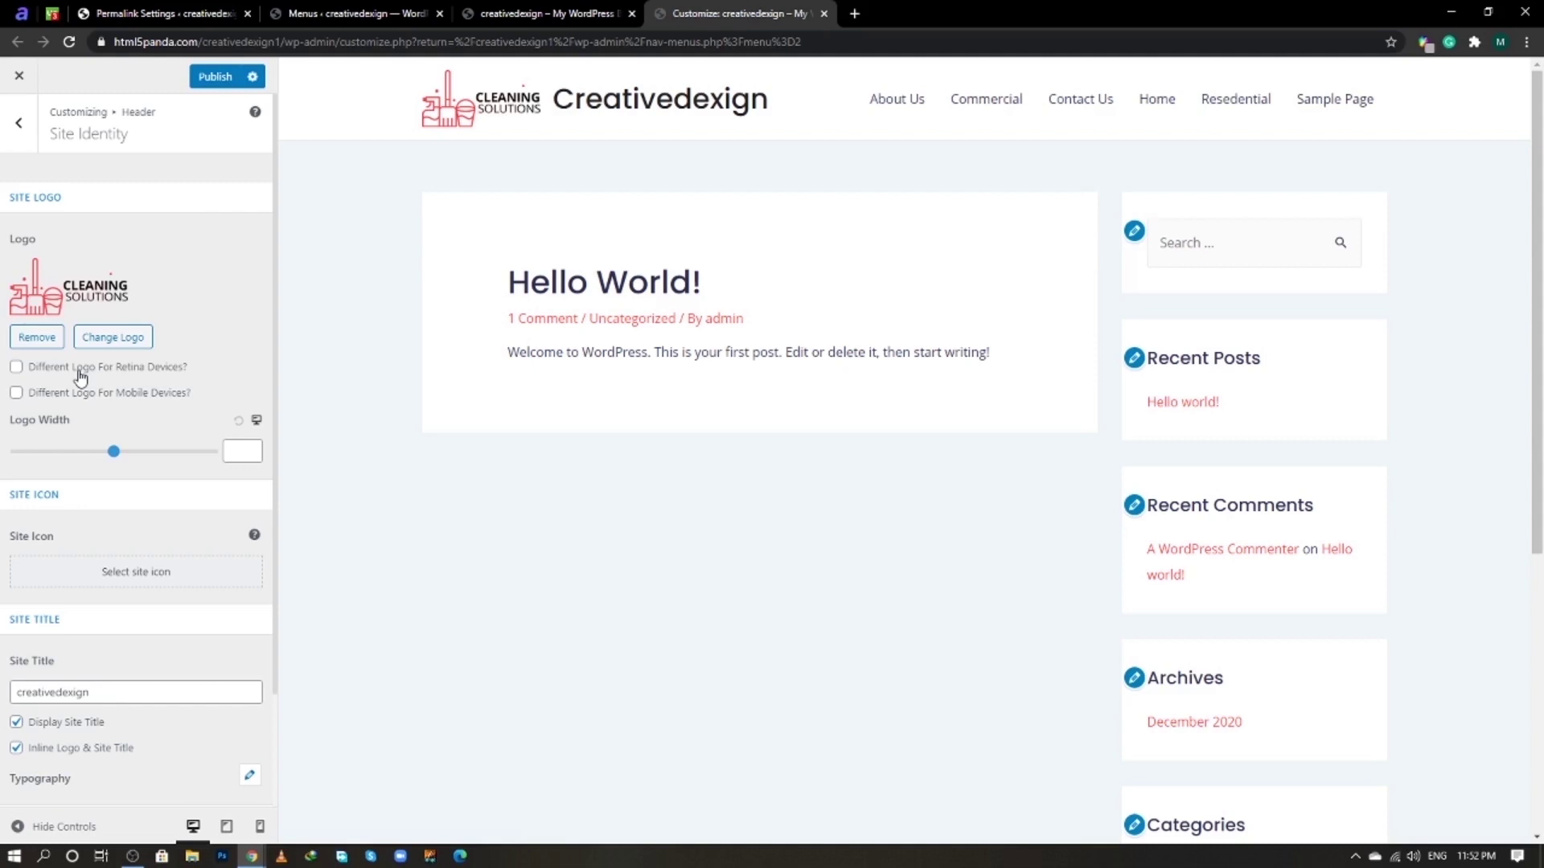
- Turn off the display of the site title beside the logo
{"action": "scroll", "coordinate": [80, 375], "scroll_direction": "down", "scroll_amount": 1}
{"action": "left_click", "coordinate": [90, 612]}
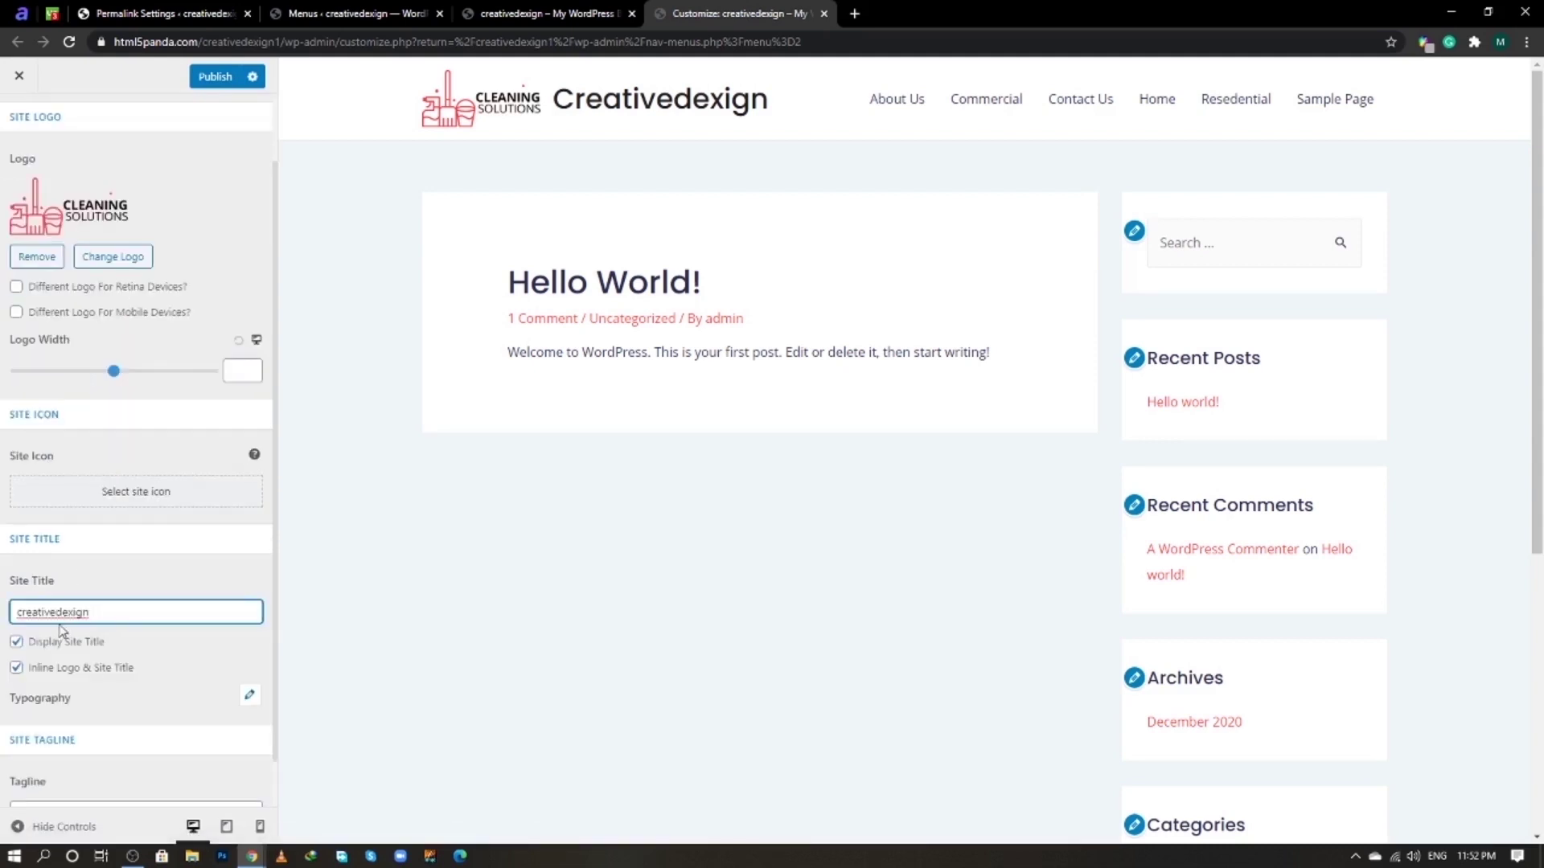
{"action": "left_click", "coordinate": [17, 643]}
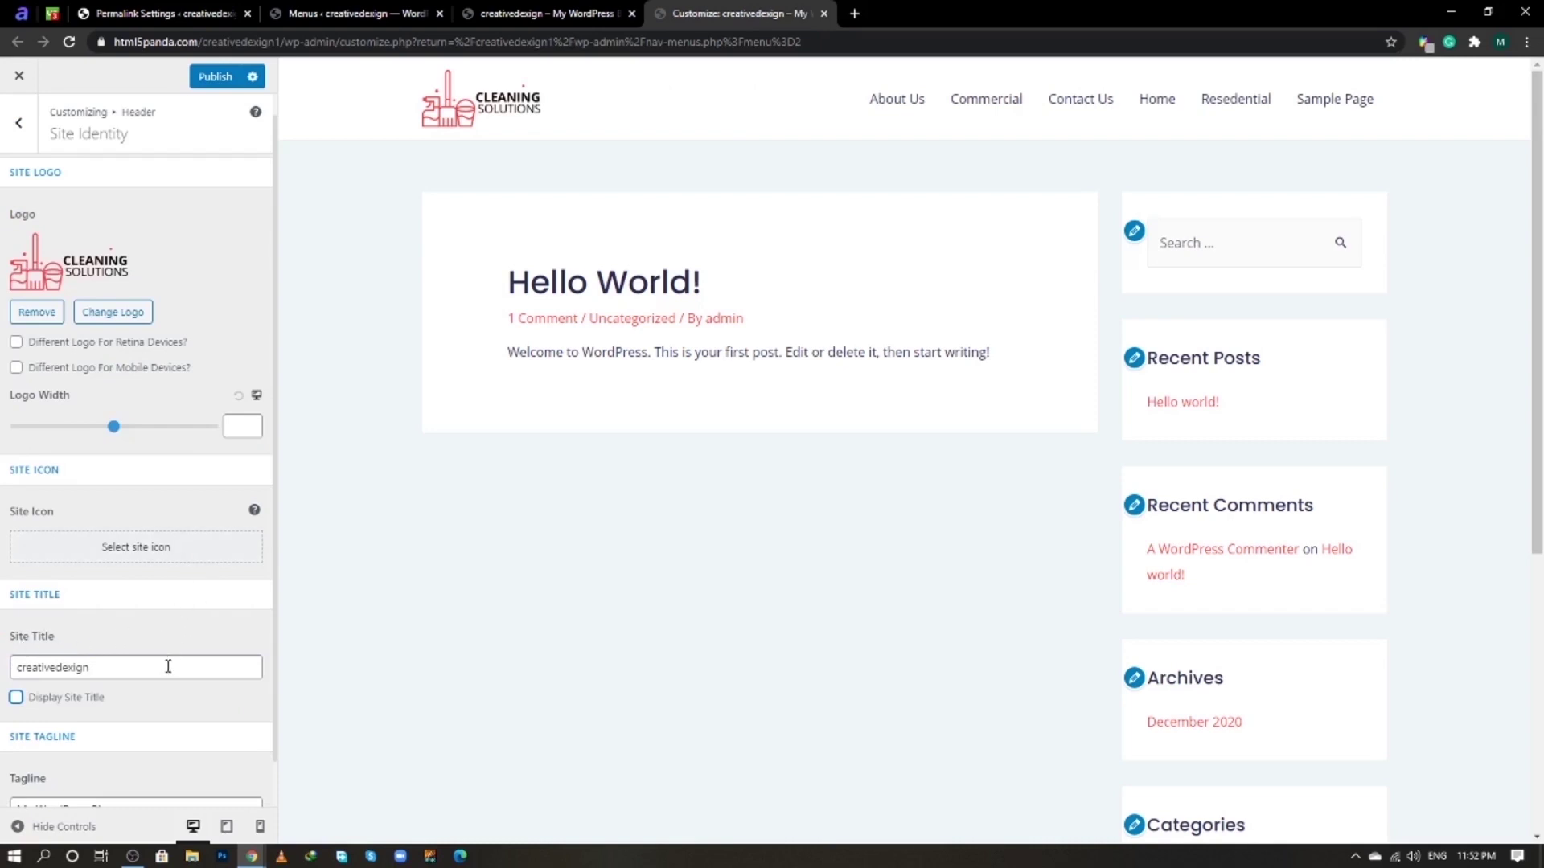
{"action": "scroll", "coordinate": [168, 666], "scroll_direction": "down", "scroll_amount": 1}
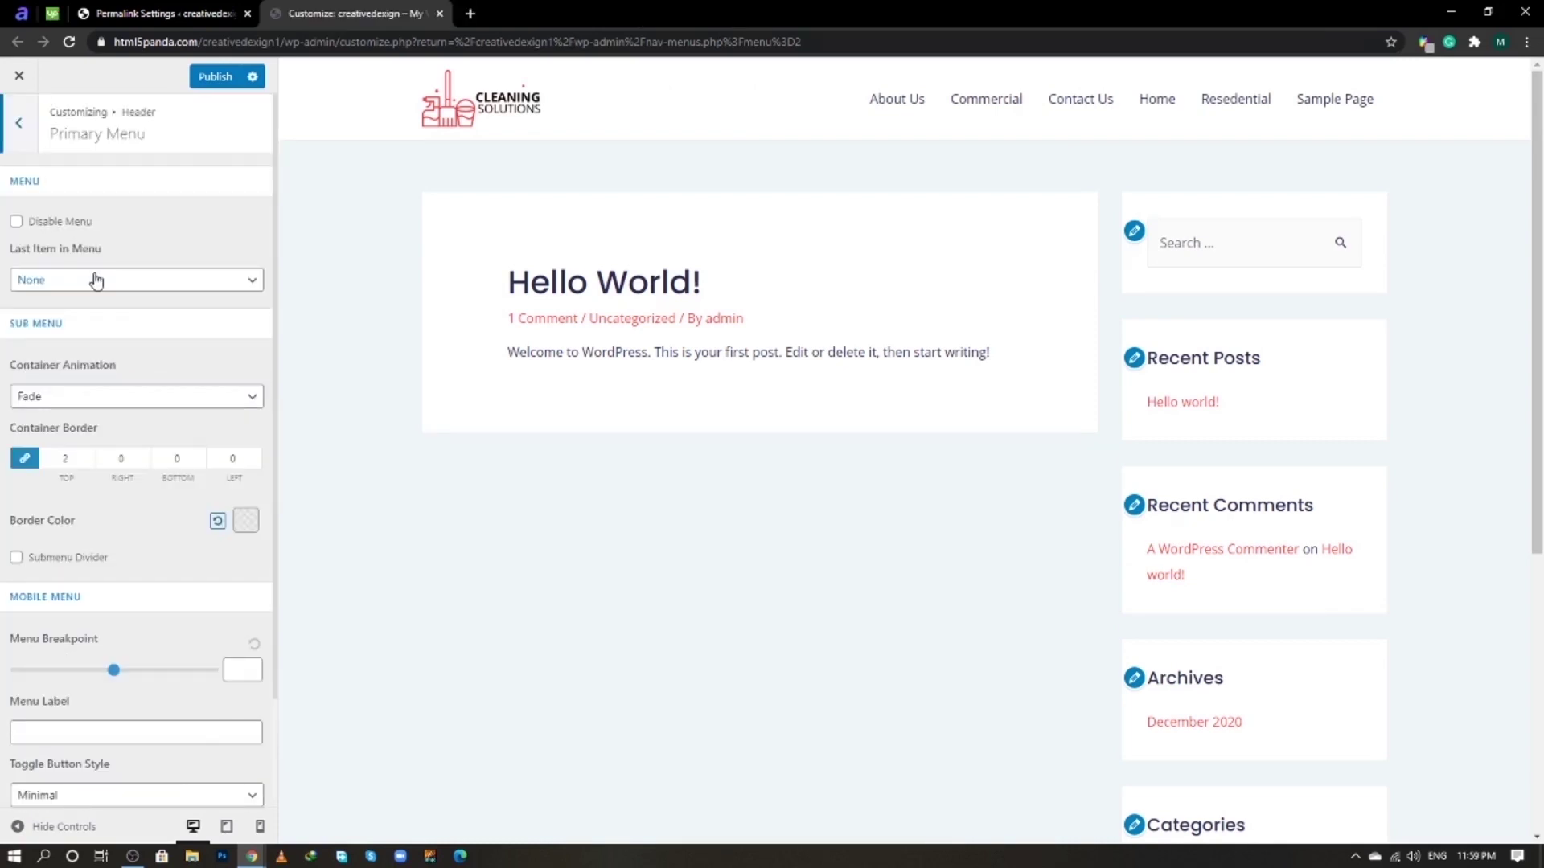
- Compare the customizer's header preview with the header of the finished reference site in the other browser window
{"action": "key", "text": "alt+Tab"}
{"action": "key", "text": "alt+Tab"}
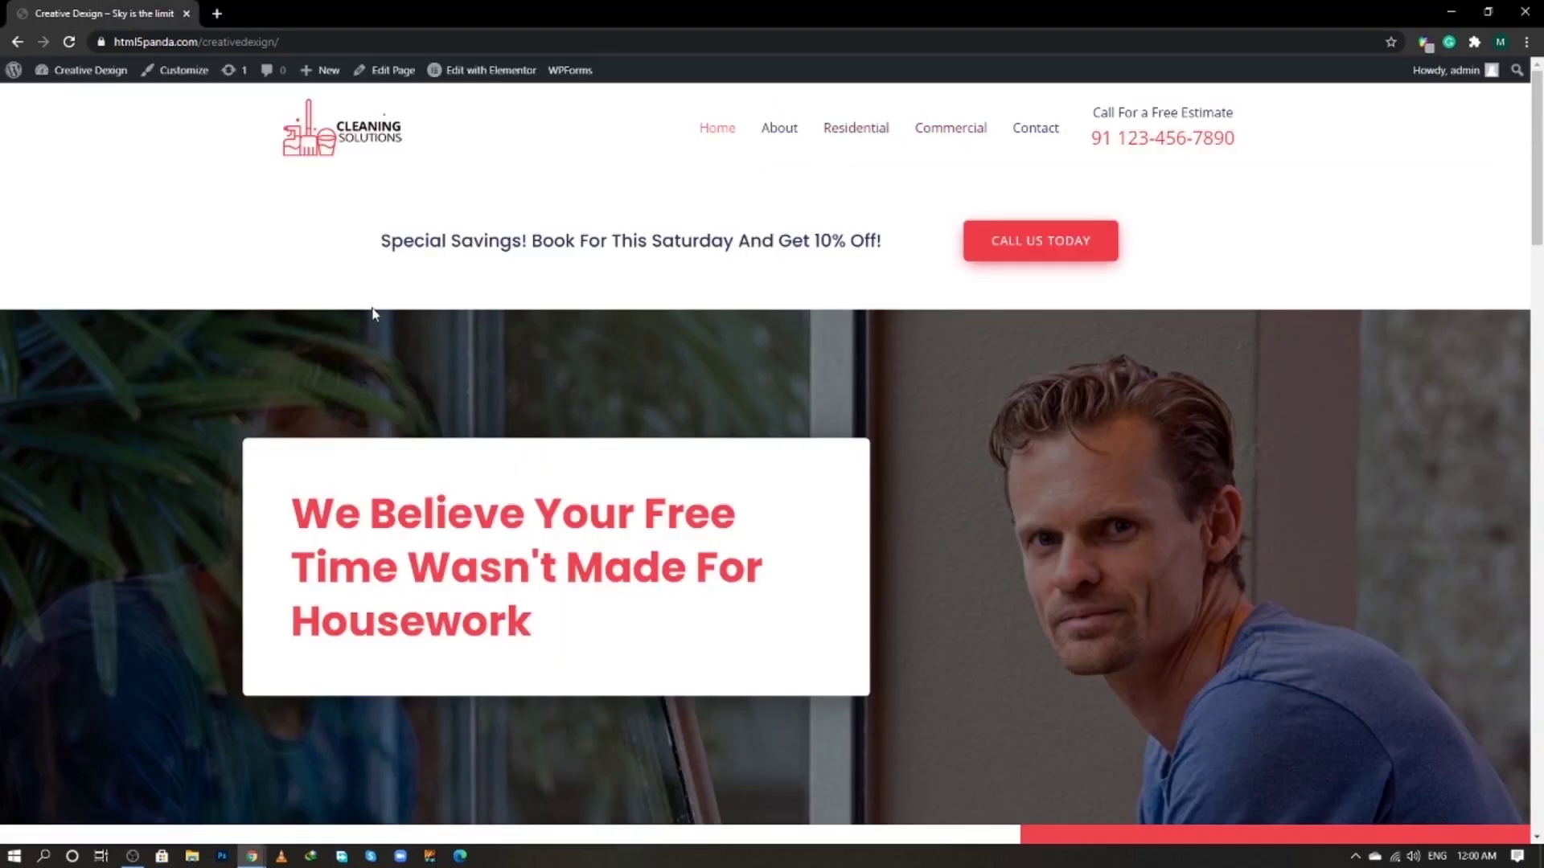
{"action": "key", "text": "alt+Tab"}
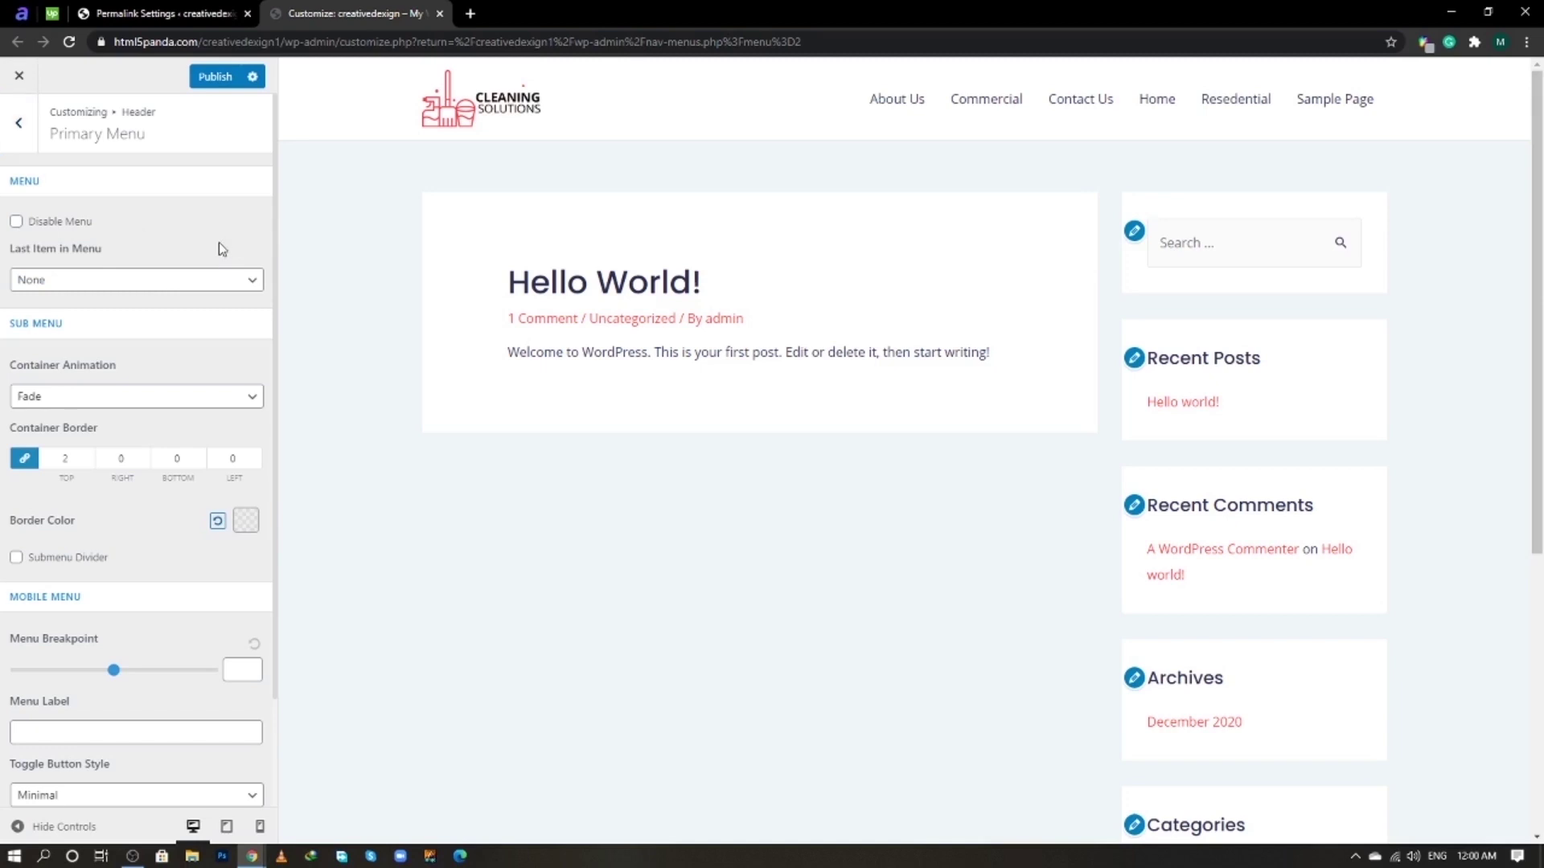
{"action": "key", "text": "alt+Tab"}
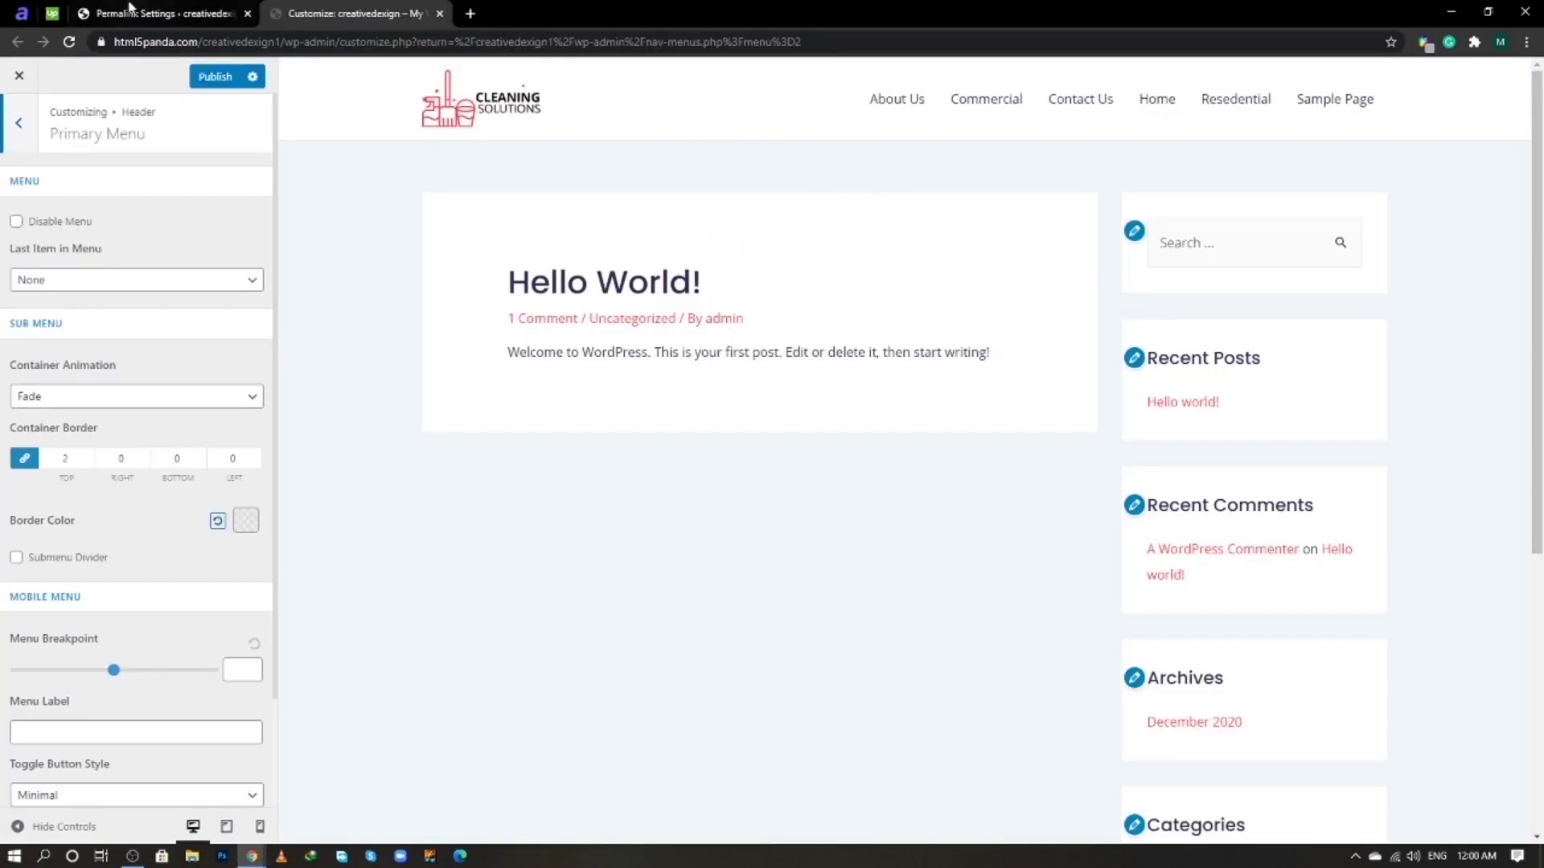
- Open the Widgets admin page in a separate browser tab from the Permalink Settings page
{"action": "left_click", "coordinate": [130, 8]}
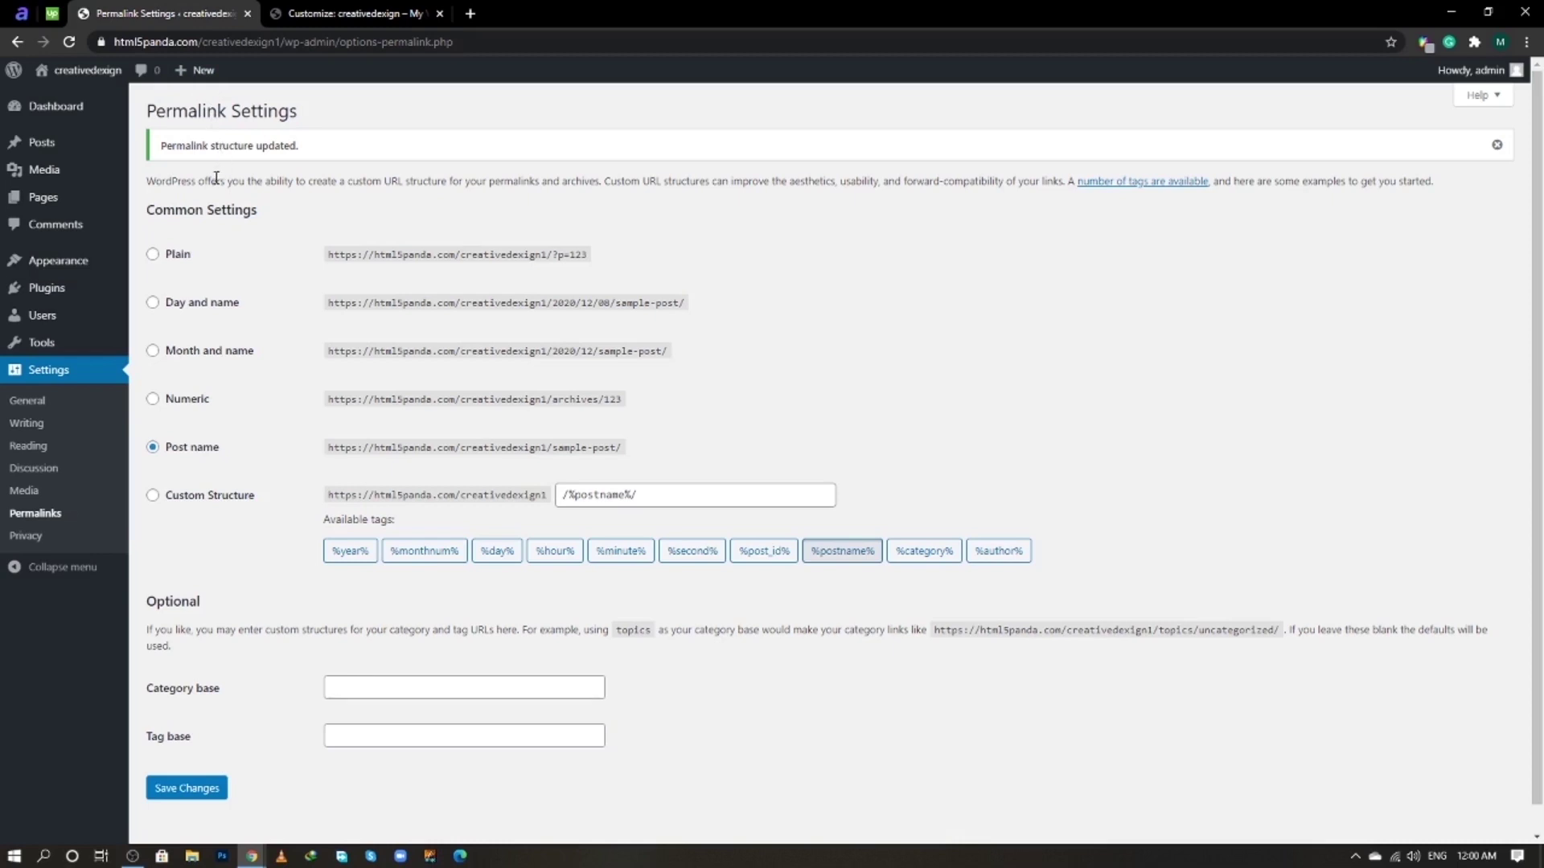
{"action": "mouse_move", "coordinate": [60, 261]}
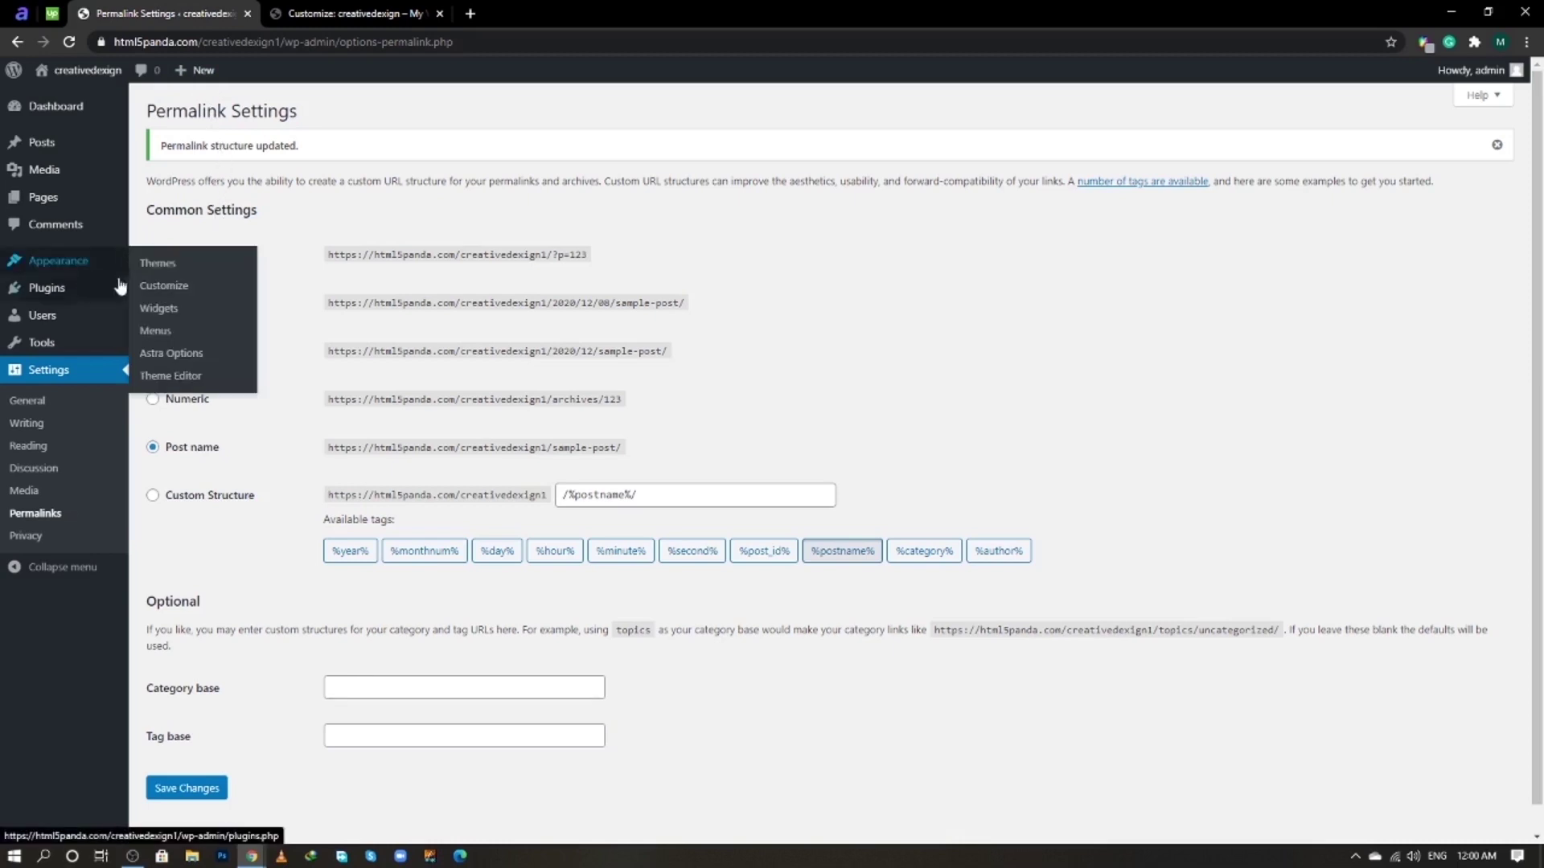
{"action": "right_click", "coordinate": [153, 314]}
{"action": "left_click", "coordinate": [171, 323]}
{"action": "left_click", "coordinate": [349, 7]}
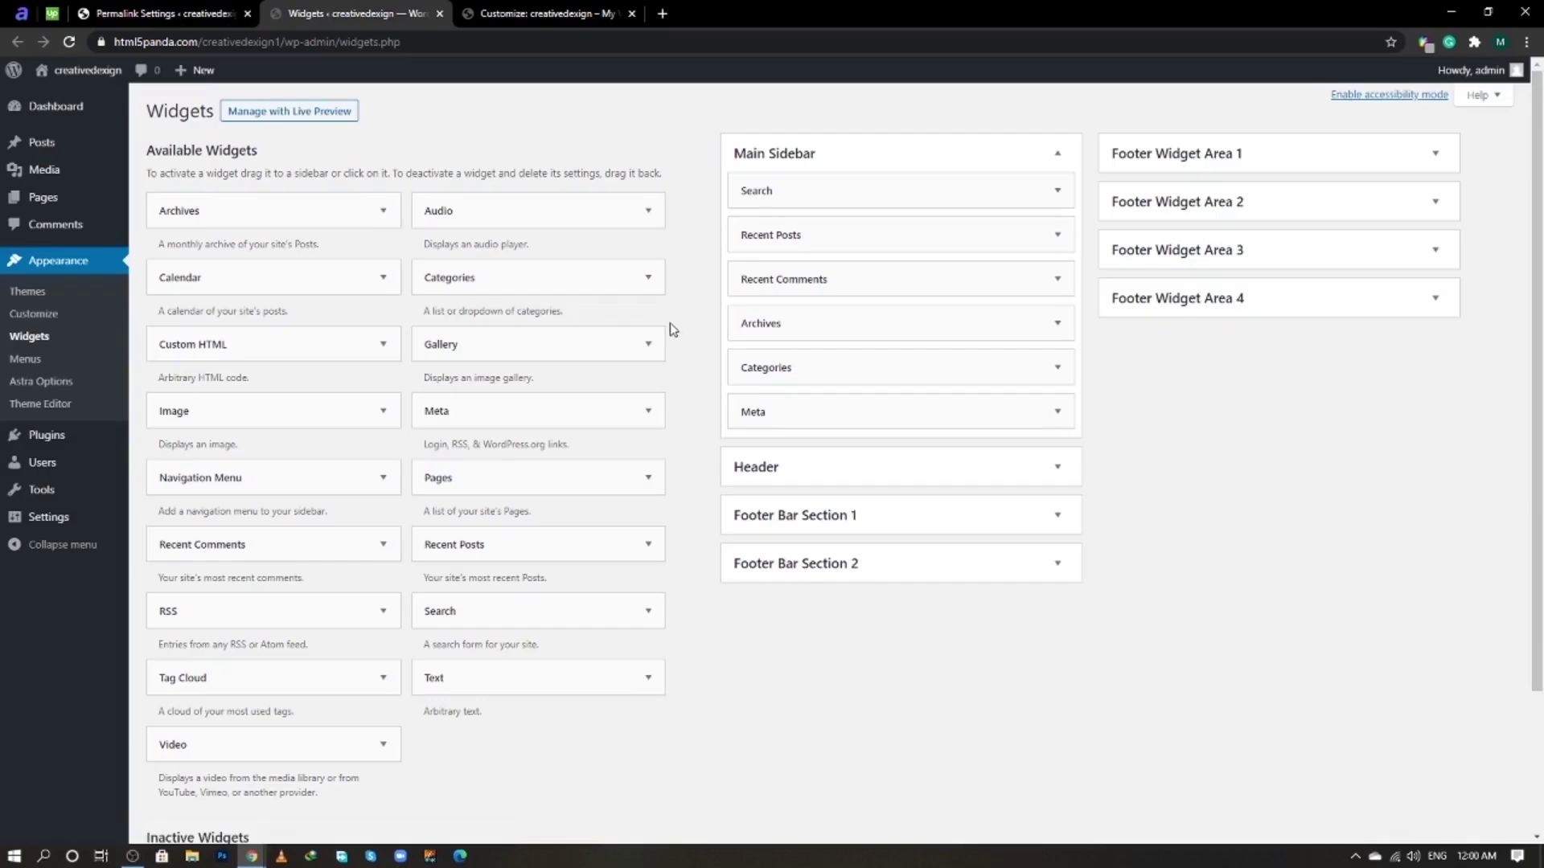
- Add a Text widget to the Header area with the centred "Call For a Free Estimate" HTML and 23px #f23d49 phone number, and save it
{"action": "left_click", "coordinate": [1058, 467]}
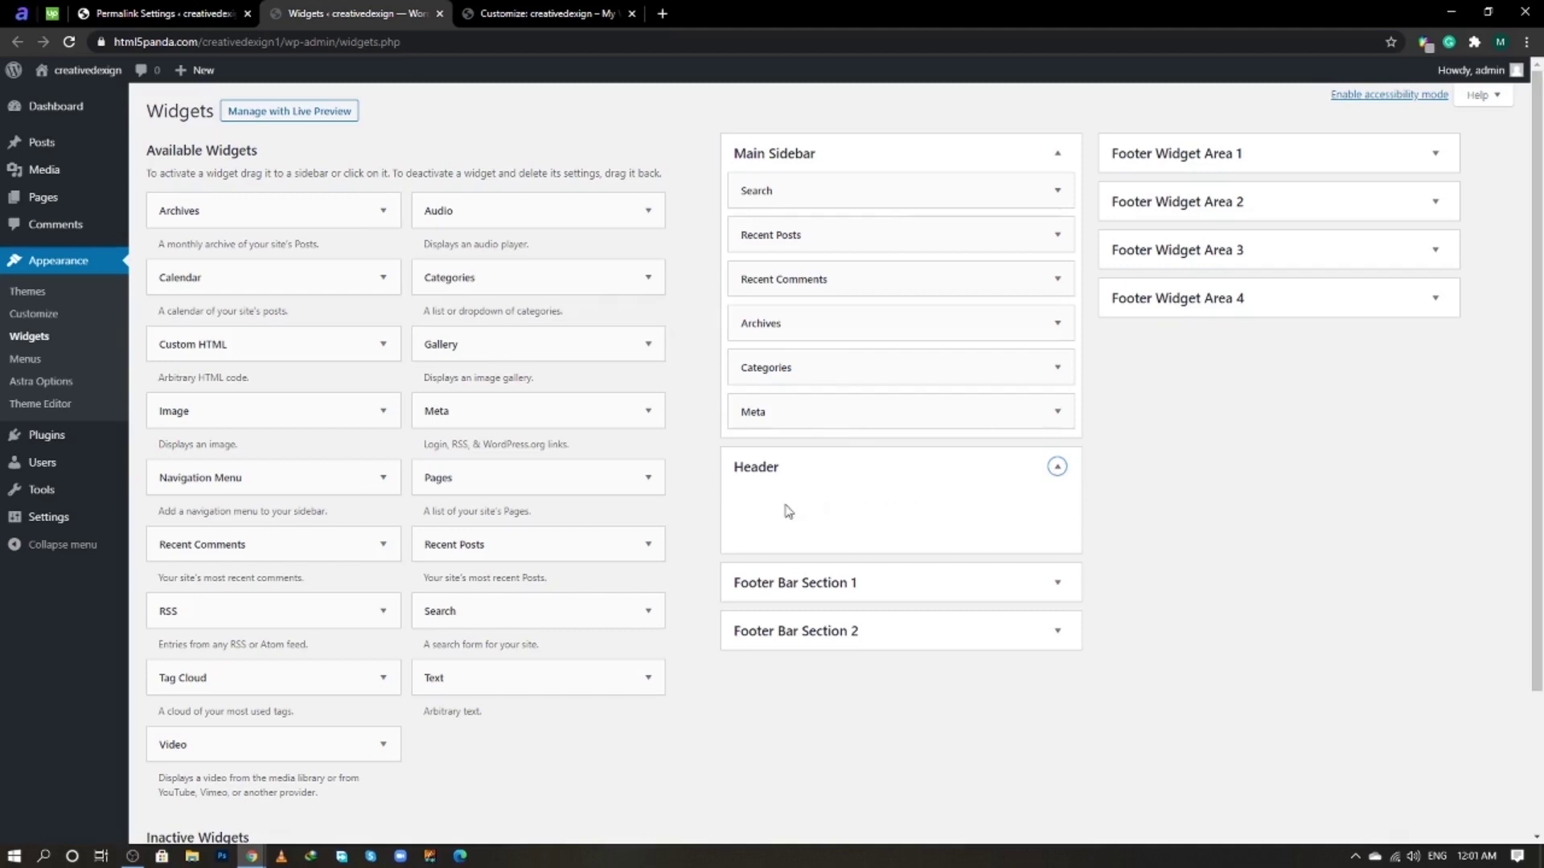
{"action": "left_click_drag", "start_coordinate": [503, 678], "coordinate": [823, 508]}
{"action": "scroll", "coordinate": [893, 638], "scroll_direction": "down", "scroll_amount": 1}
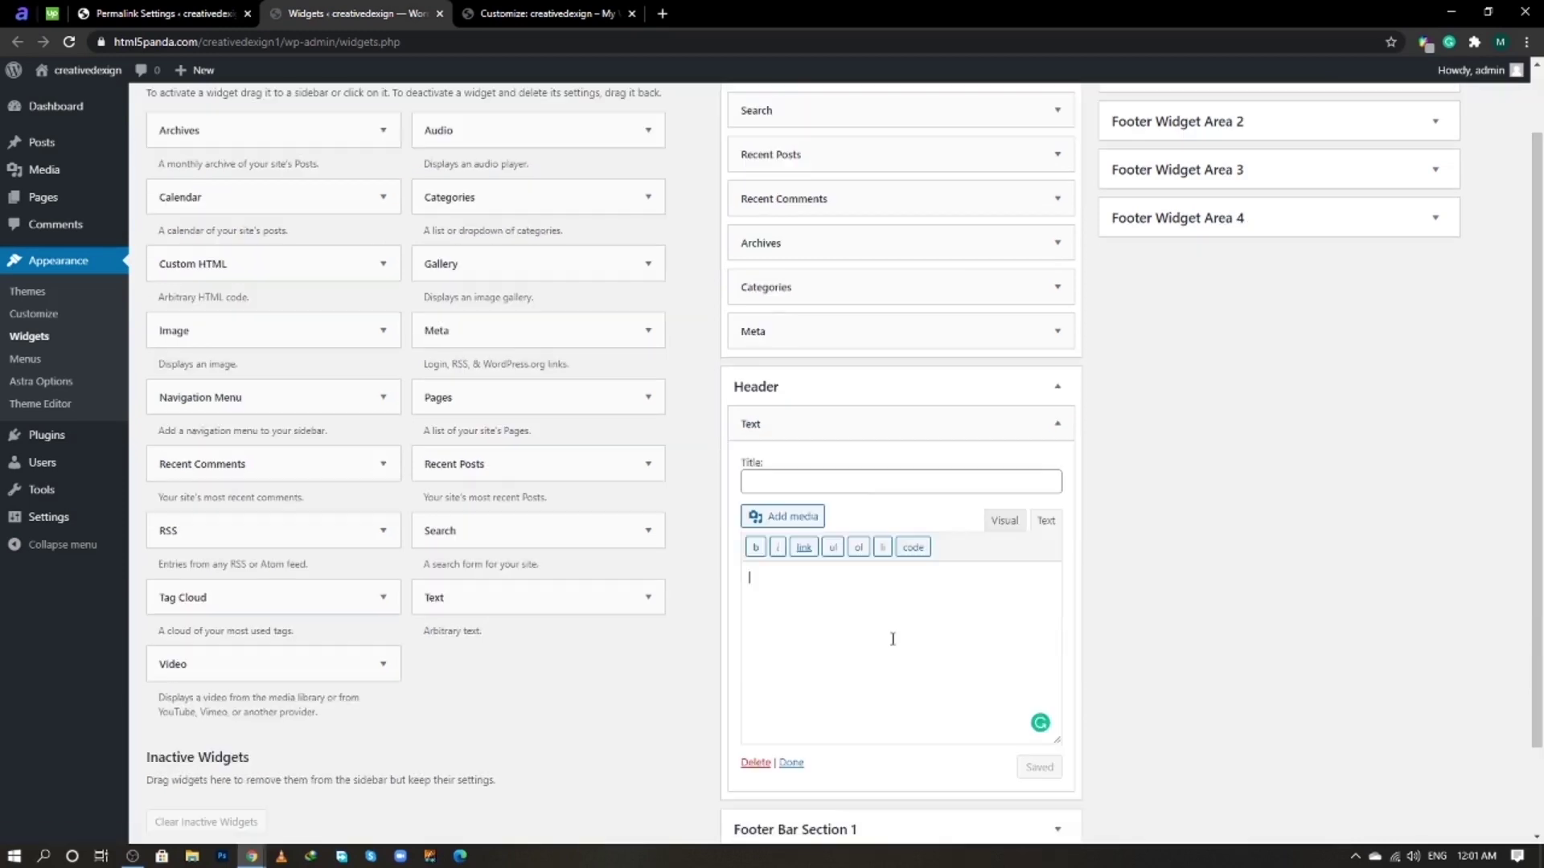
{"action": "left_click", "coordinate": [892, 638]}
{"action": "key", "text": "ctrl+v"}
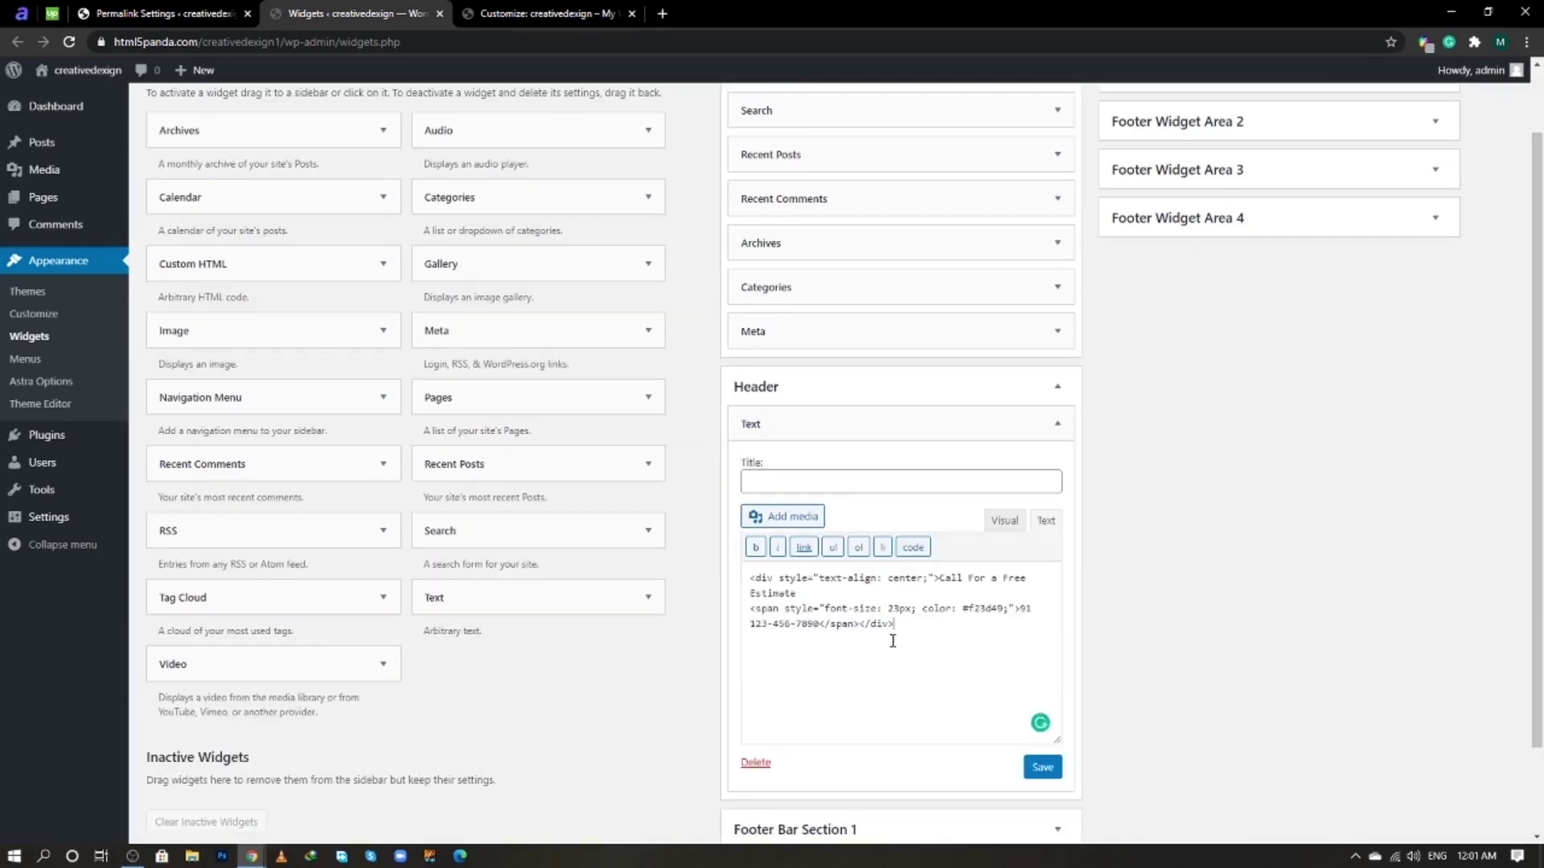
{"action": "left_click", "coordinate": [1043, 768]}
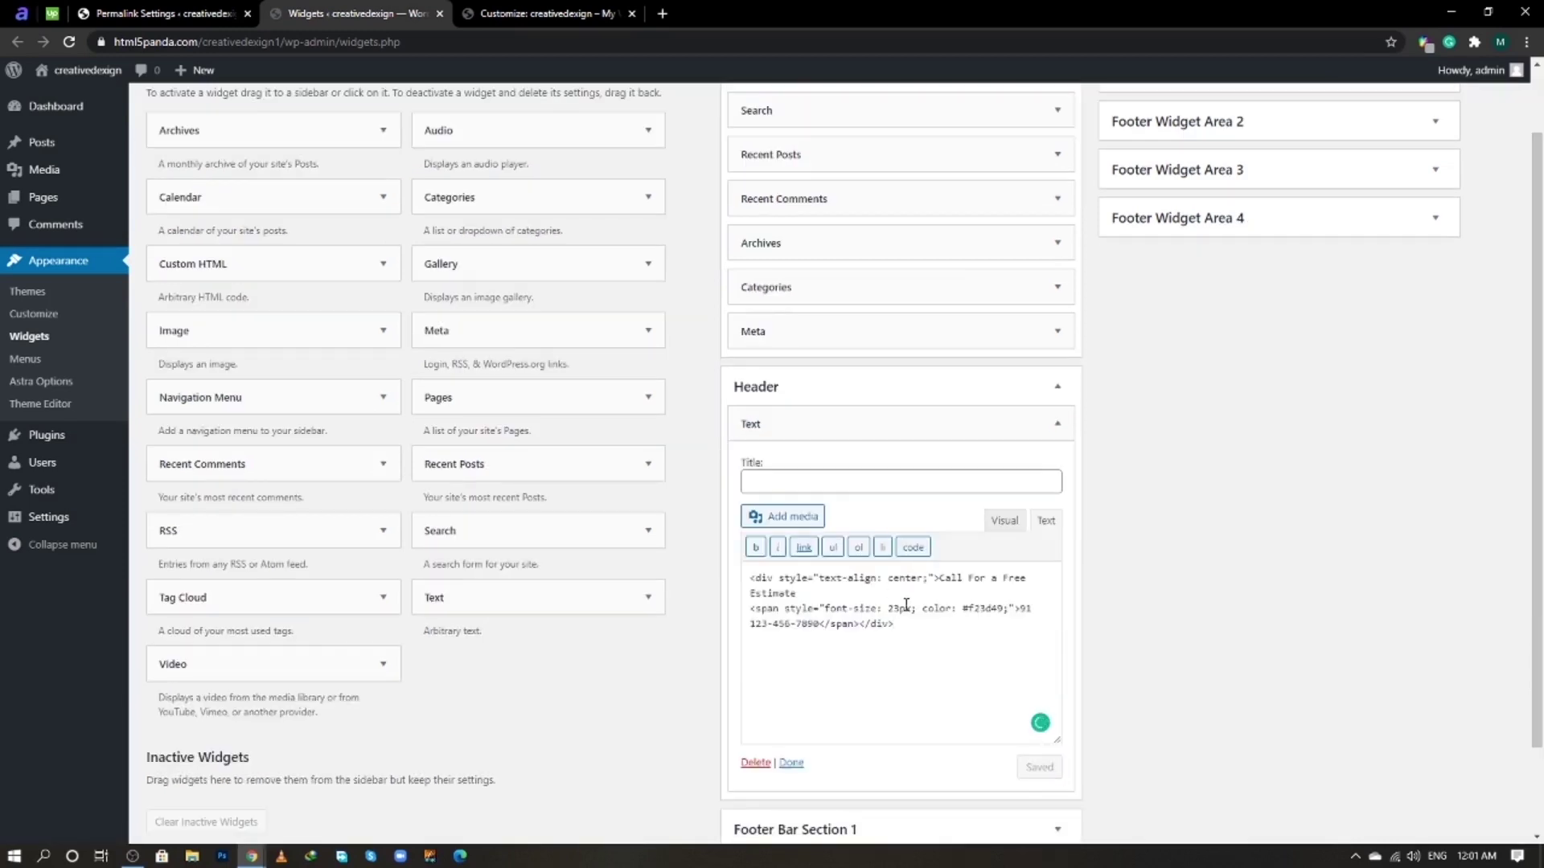
{"action": "left_click", "coordinate": [792, 763]}
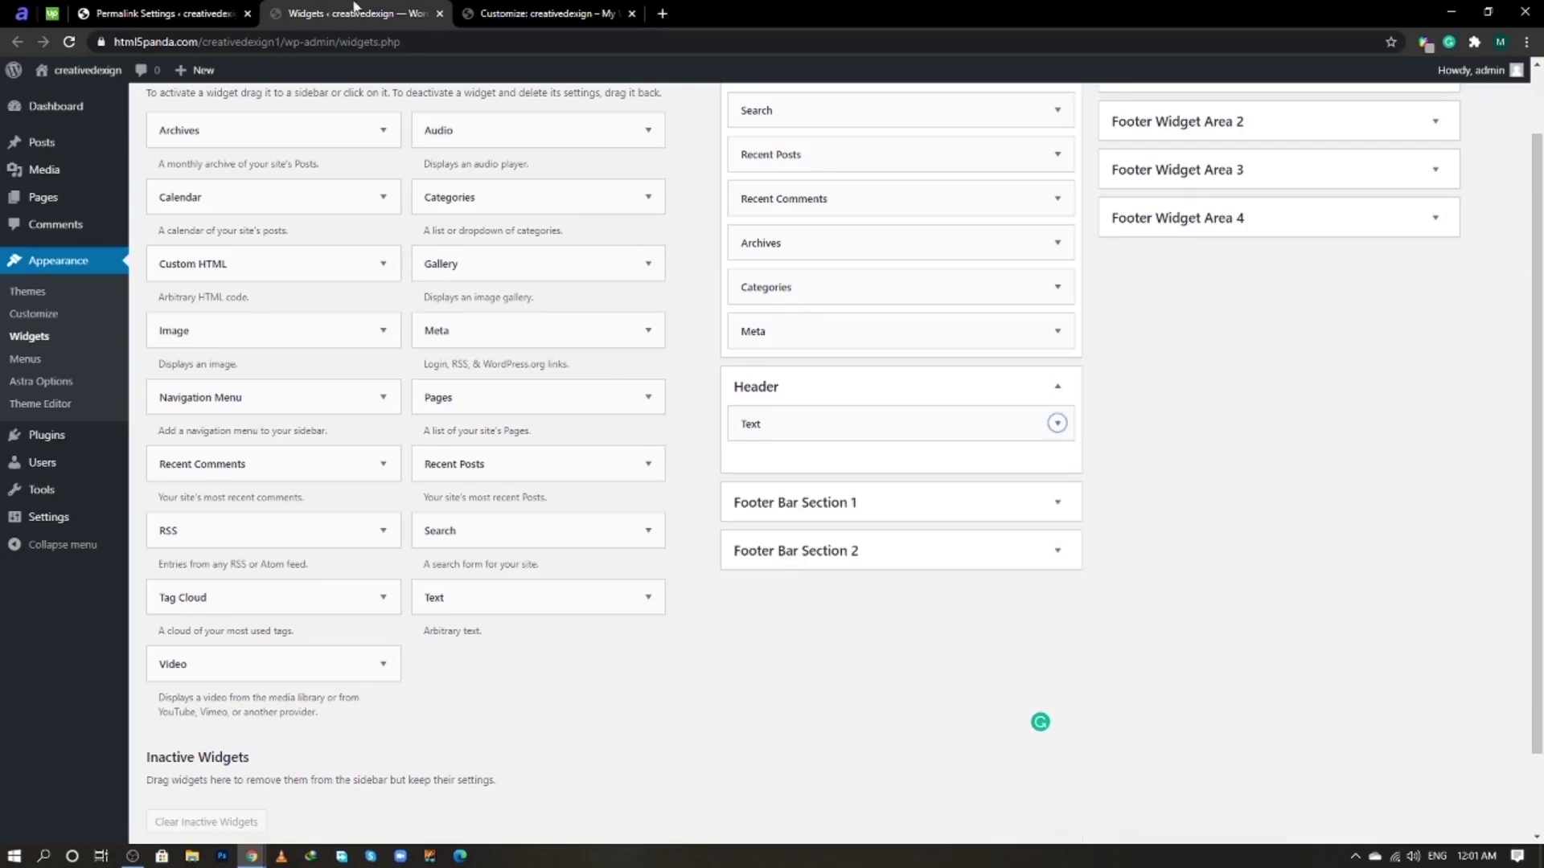
- Open the live site in a separate browser tab and place that tab after the customizer tab
{"action": "left_click", "coordinate": [530, 13]}
{"action": "left_click", "coordinate": [354, 13]}
{"action": "mouse_move", "coordinate": [115, 73]}
{"action": "right_click", "coordinate": [113, 108]}
{"action": "left_click", "coordinate": [153, 116]}
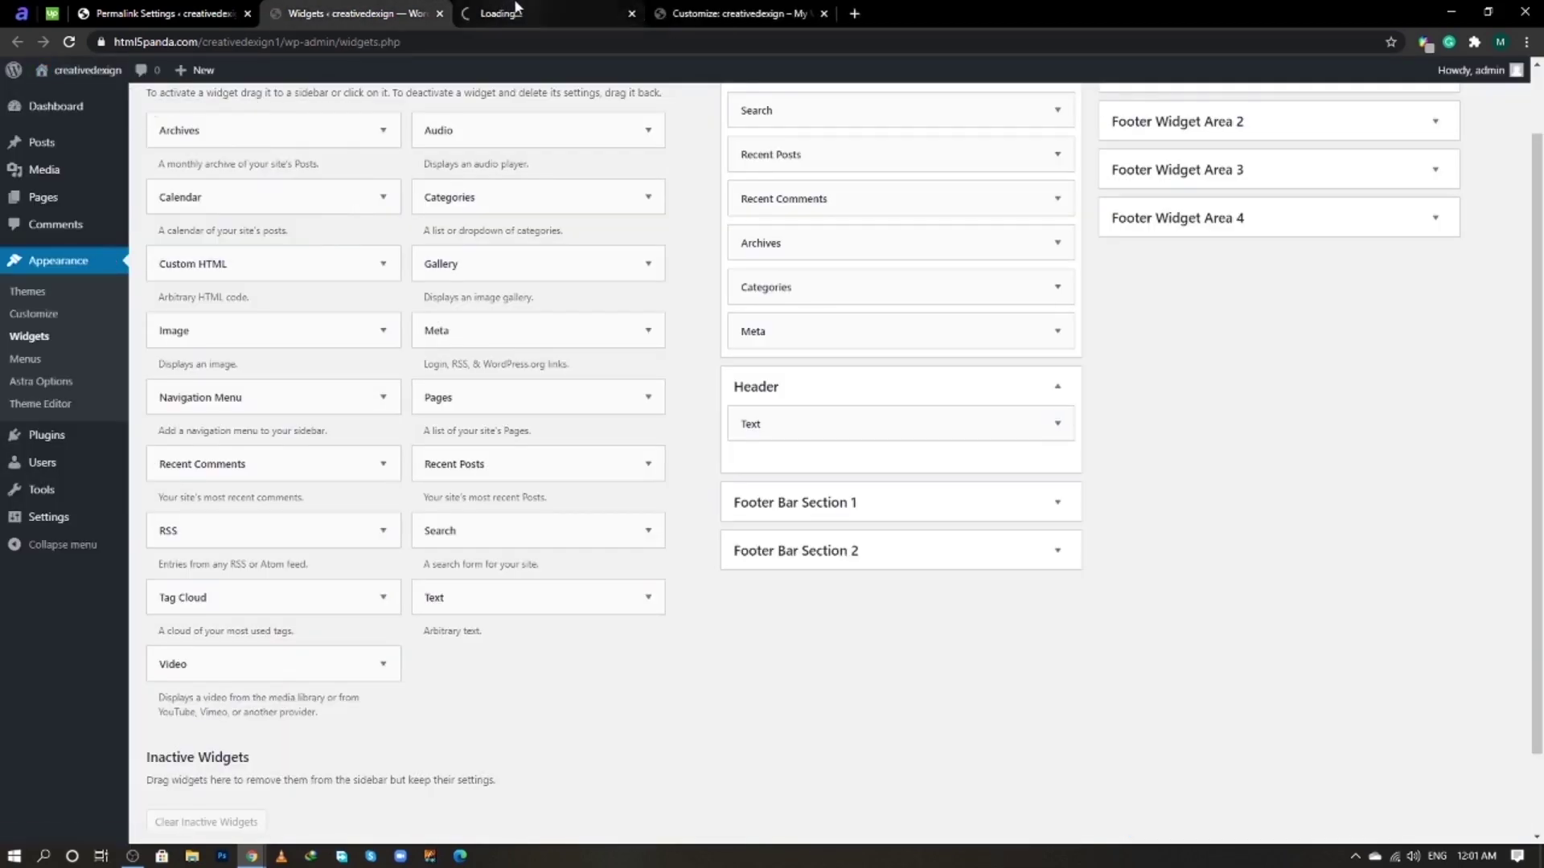
{"action": "left_click_drag", "start_coordinate": [516, 8], "coordinate": [771, 11]}
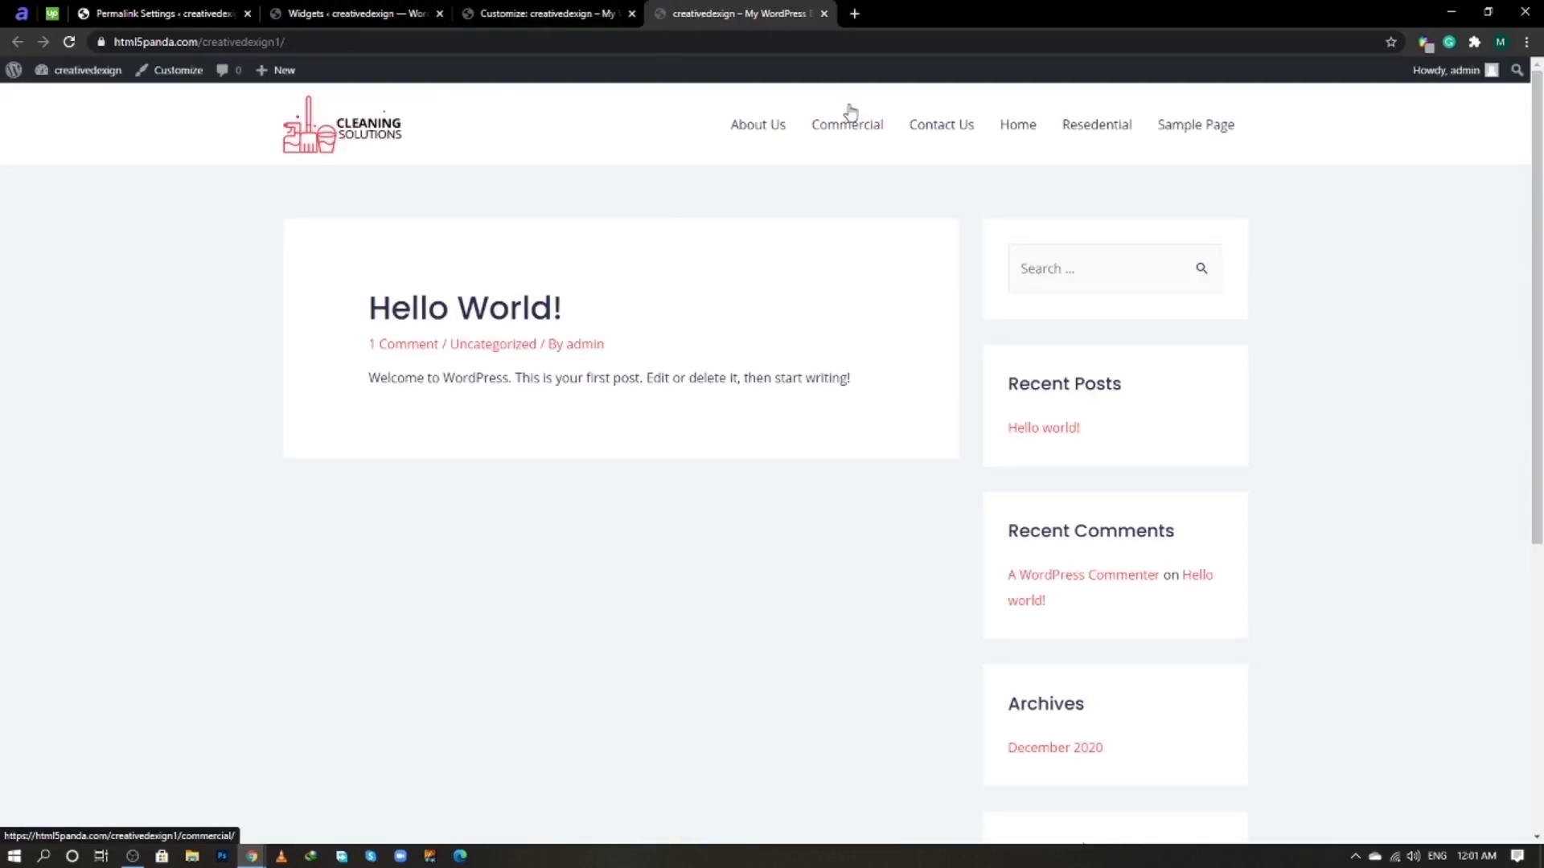
- Set the last item of the primary menu to Widget in the customizer and publish the change
{"action": "left_click", "coordinate": [556, 7]}
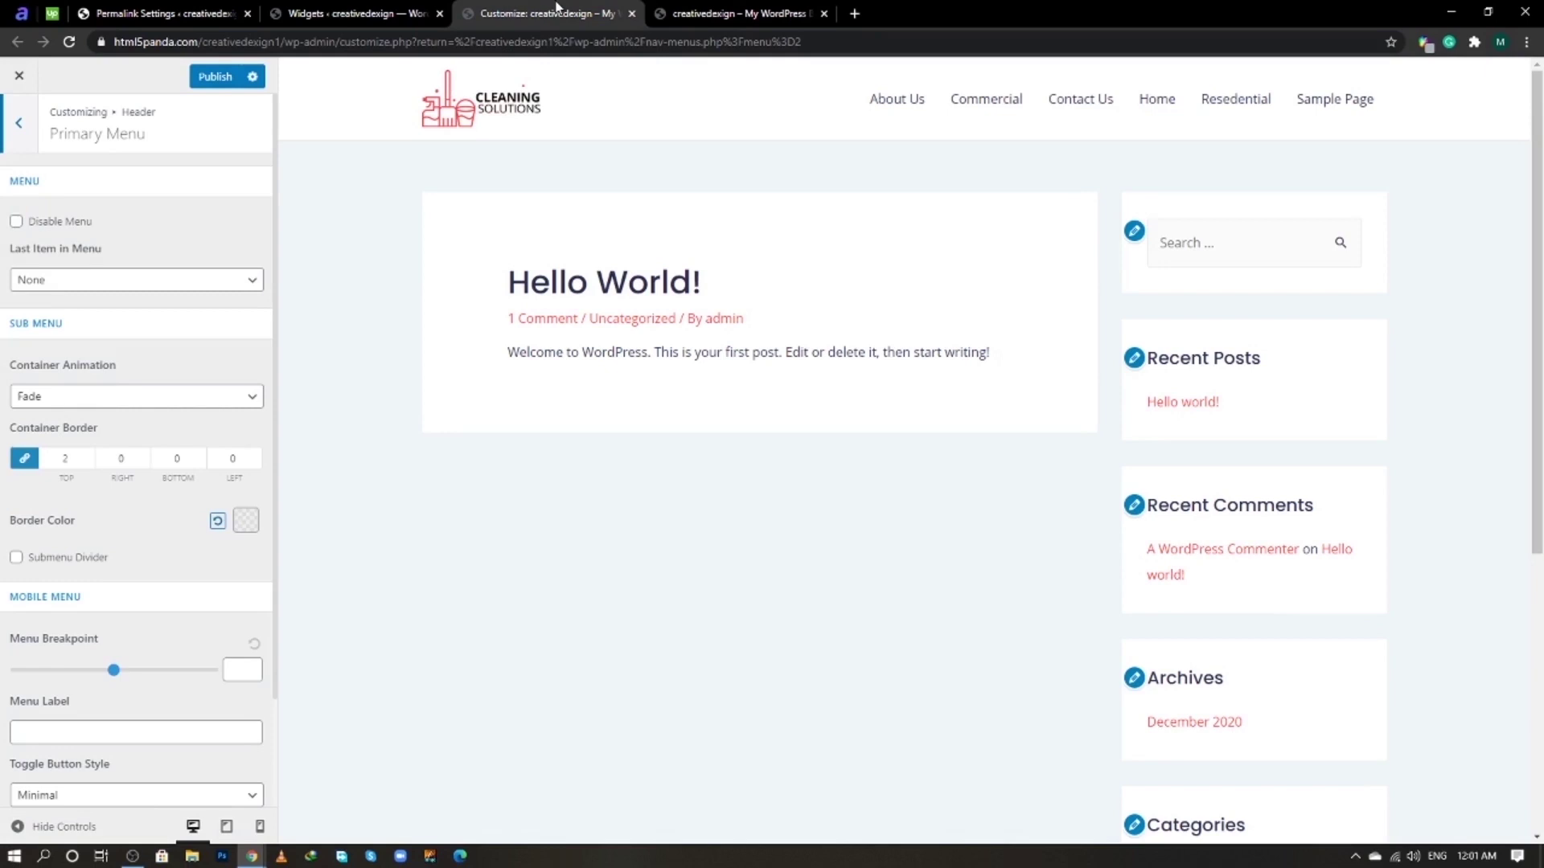
{"action": "left_click", "coordinate": [137, 279]}
{"action": "left_click", "coordinate": [170, 362]}
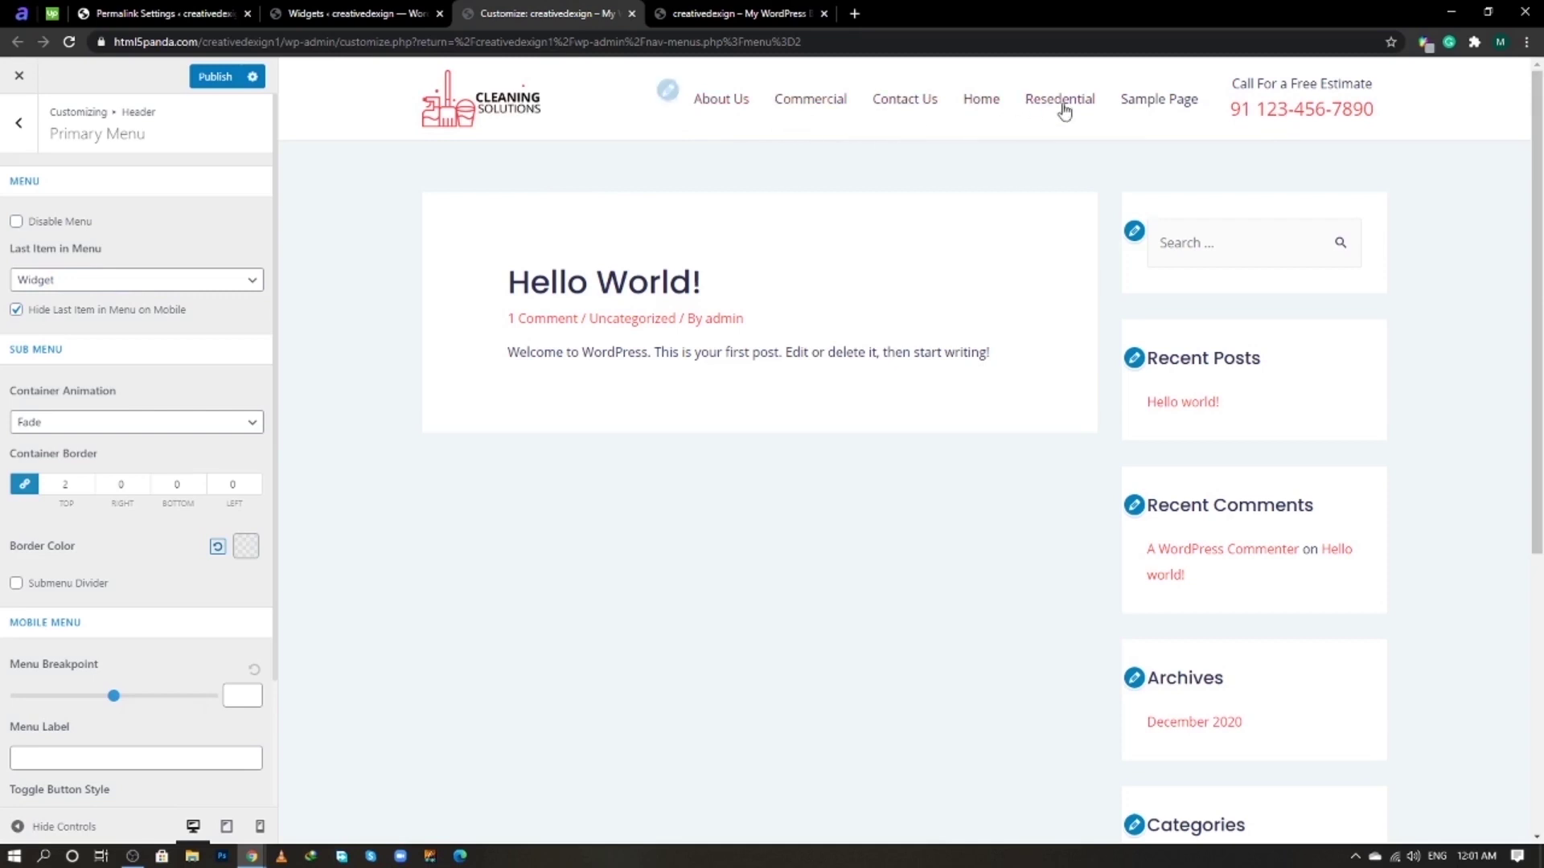
{"action": "left_click", "coordinate": [215, 76]}
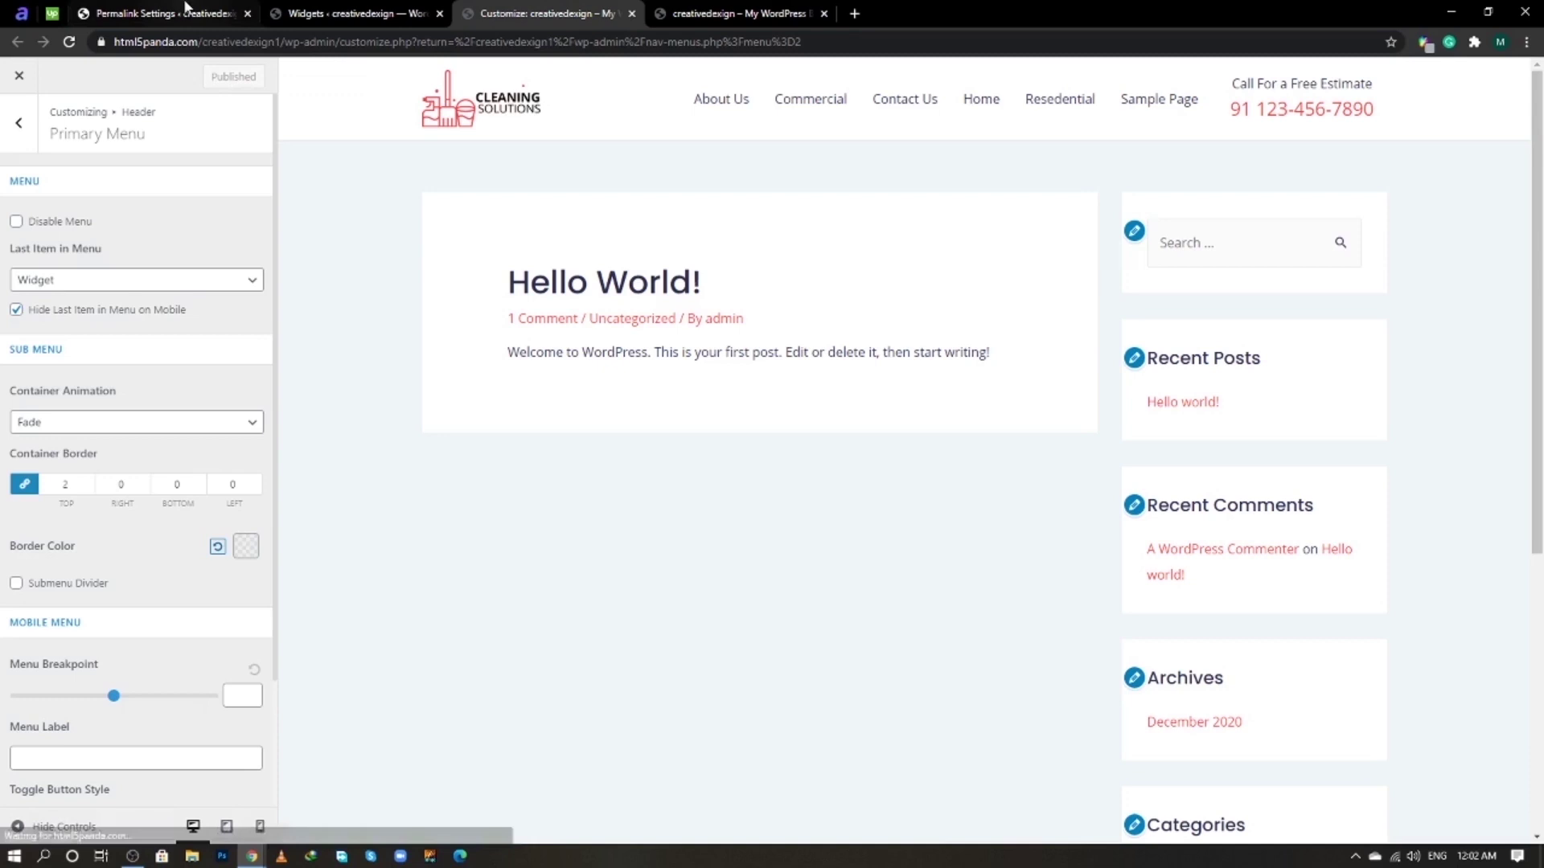
- Open the Menus page in a separate tab, assign Main Menu to the Primary Menu location and save it
{"action": "left_click", "coordinate": [185, 8]}
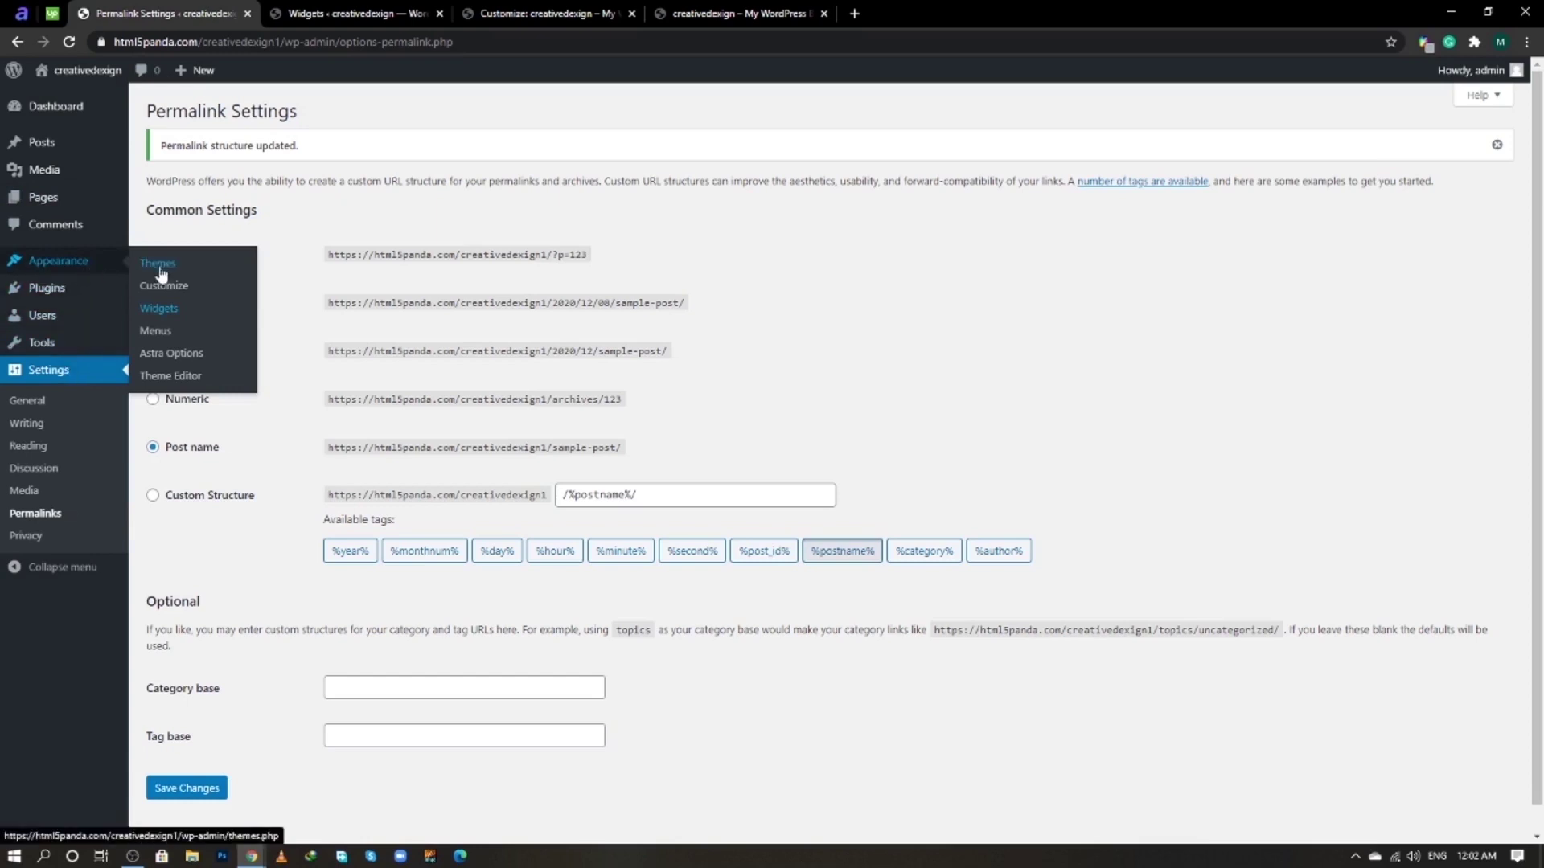
{"action": "middle_click", "coordinate": [160, 334]}
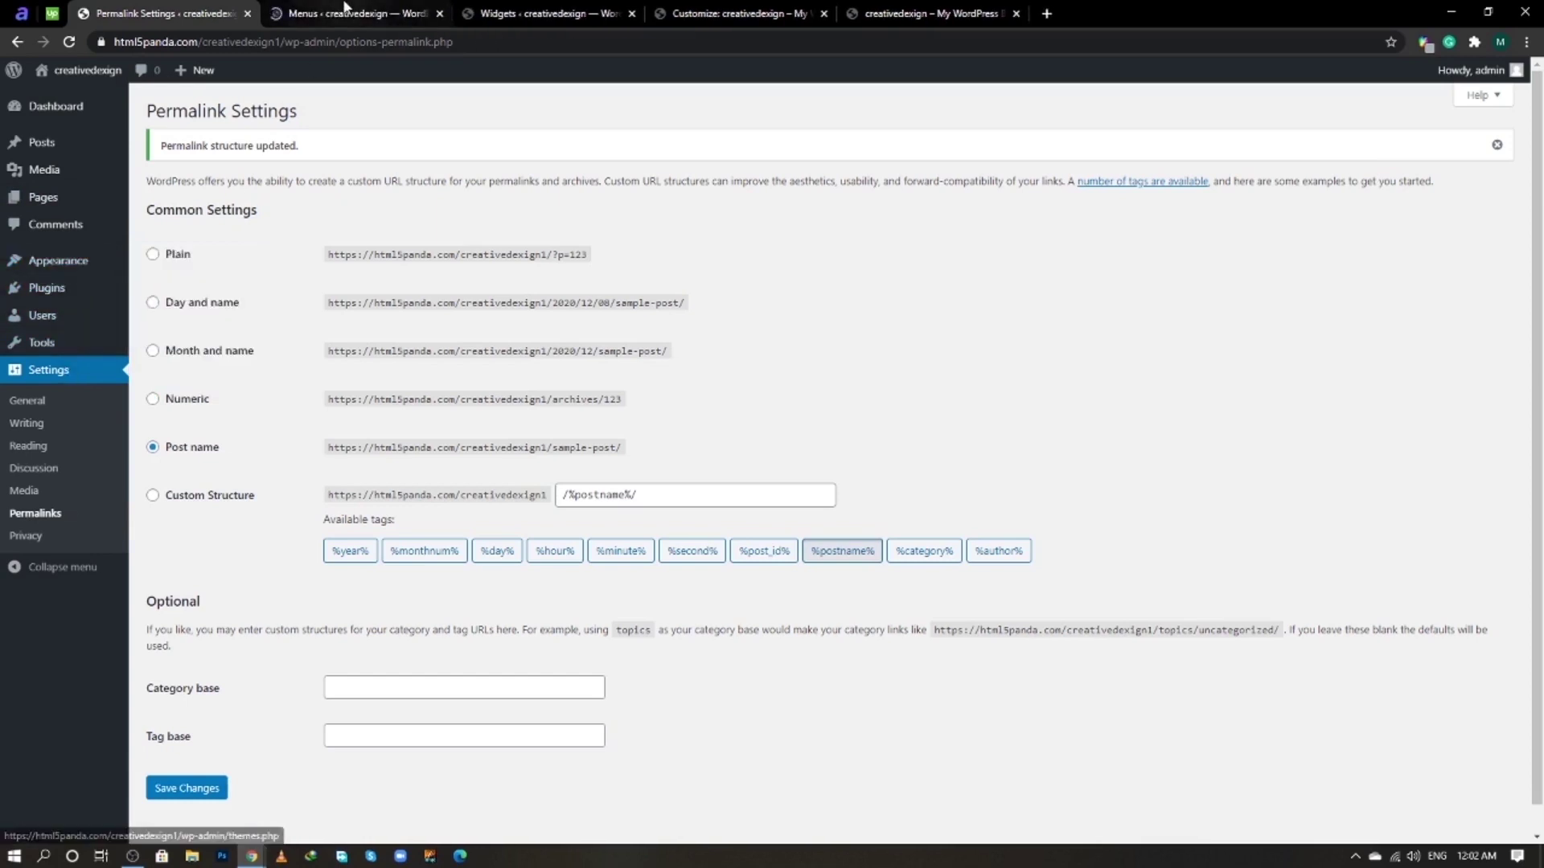
{"action": "left_click", "coordinate": [347, 11]}
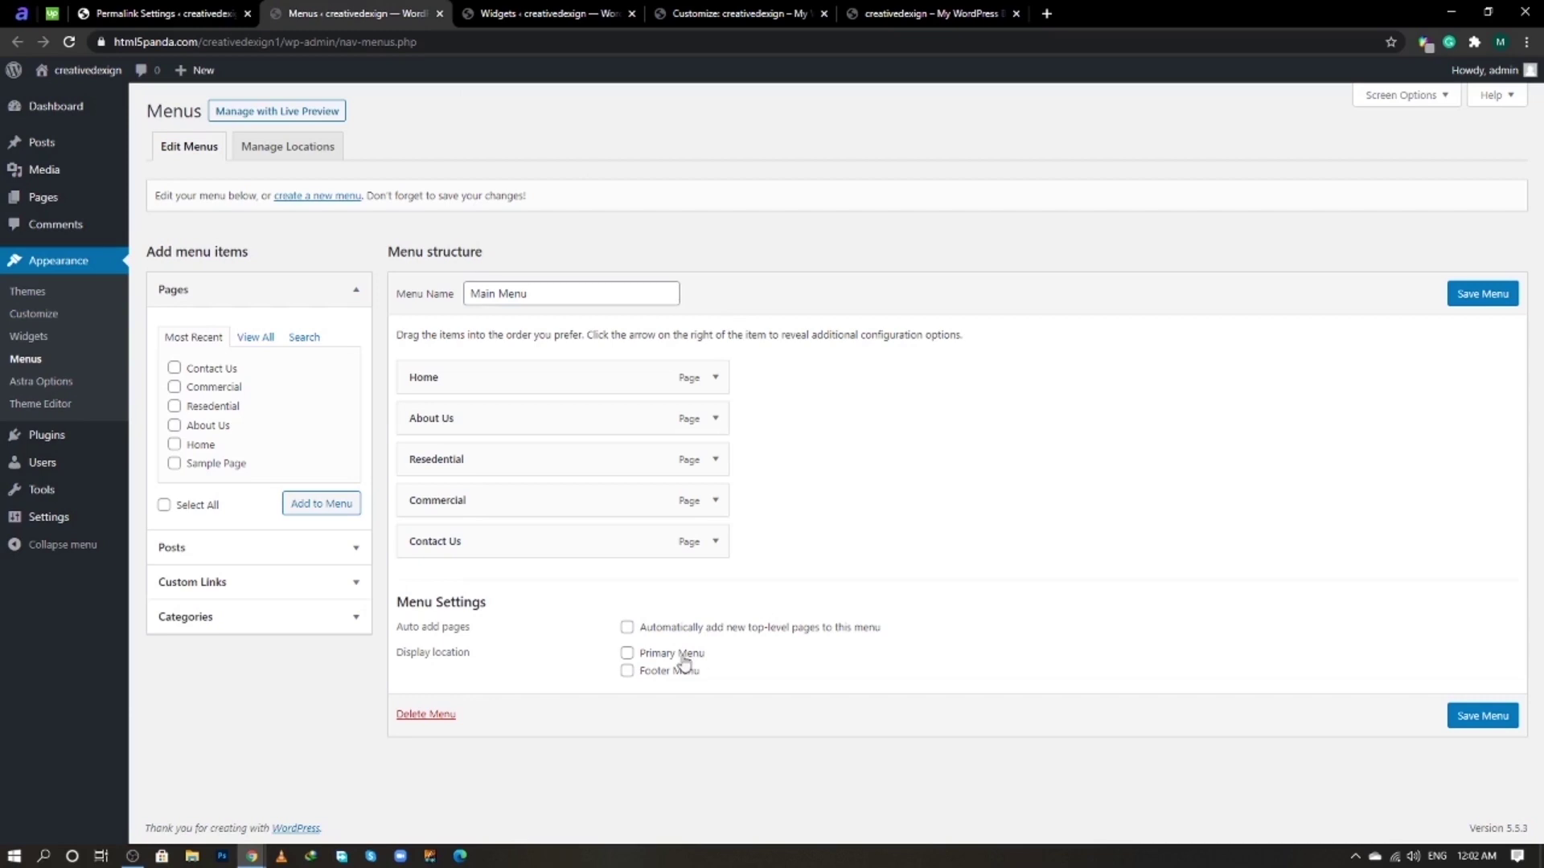
{"action": "left_click", "coordinate": [1473, 721]}
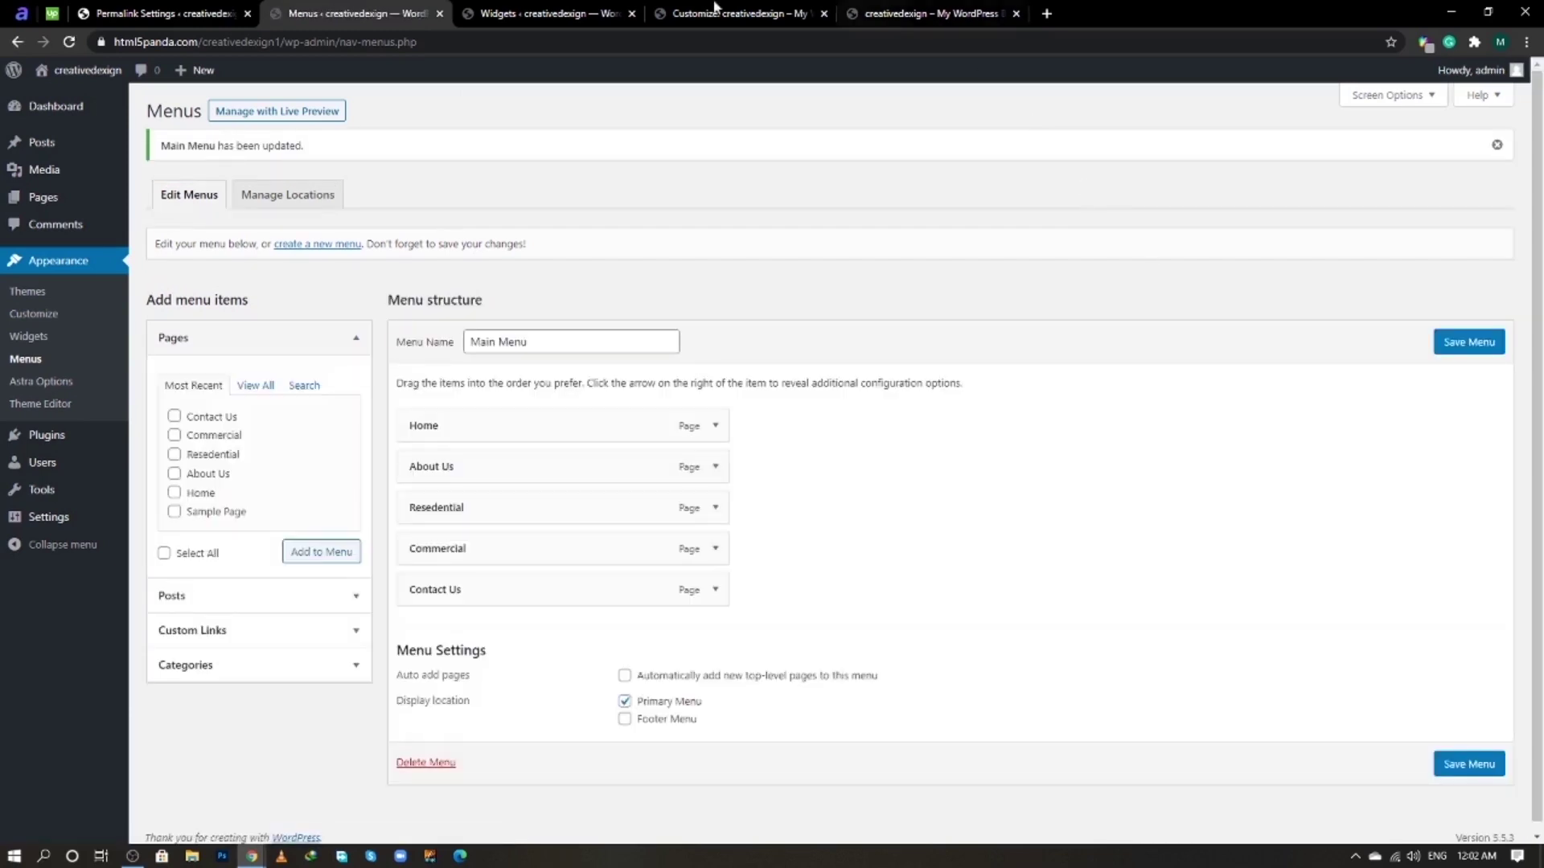
- Reload the live site's browser tab to check the header menu
{"action": "left_click", "coordinate": [850, 10]}
{"action": "right_click", "coordinate": [929, 11]}
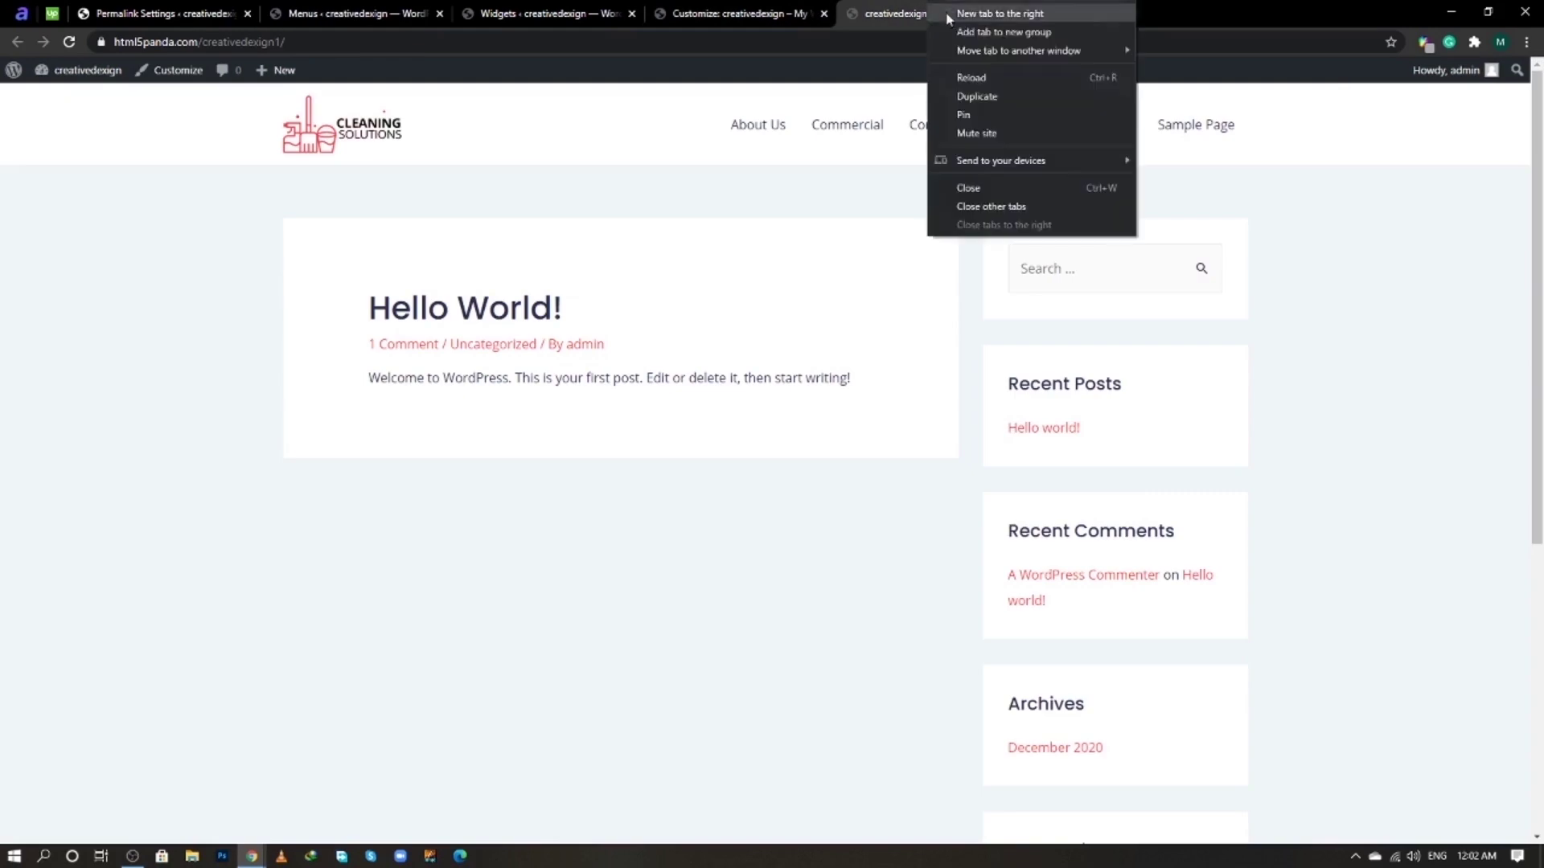
{"action": "left_click", "coordinate": [987, 80]}
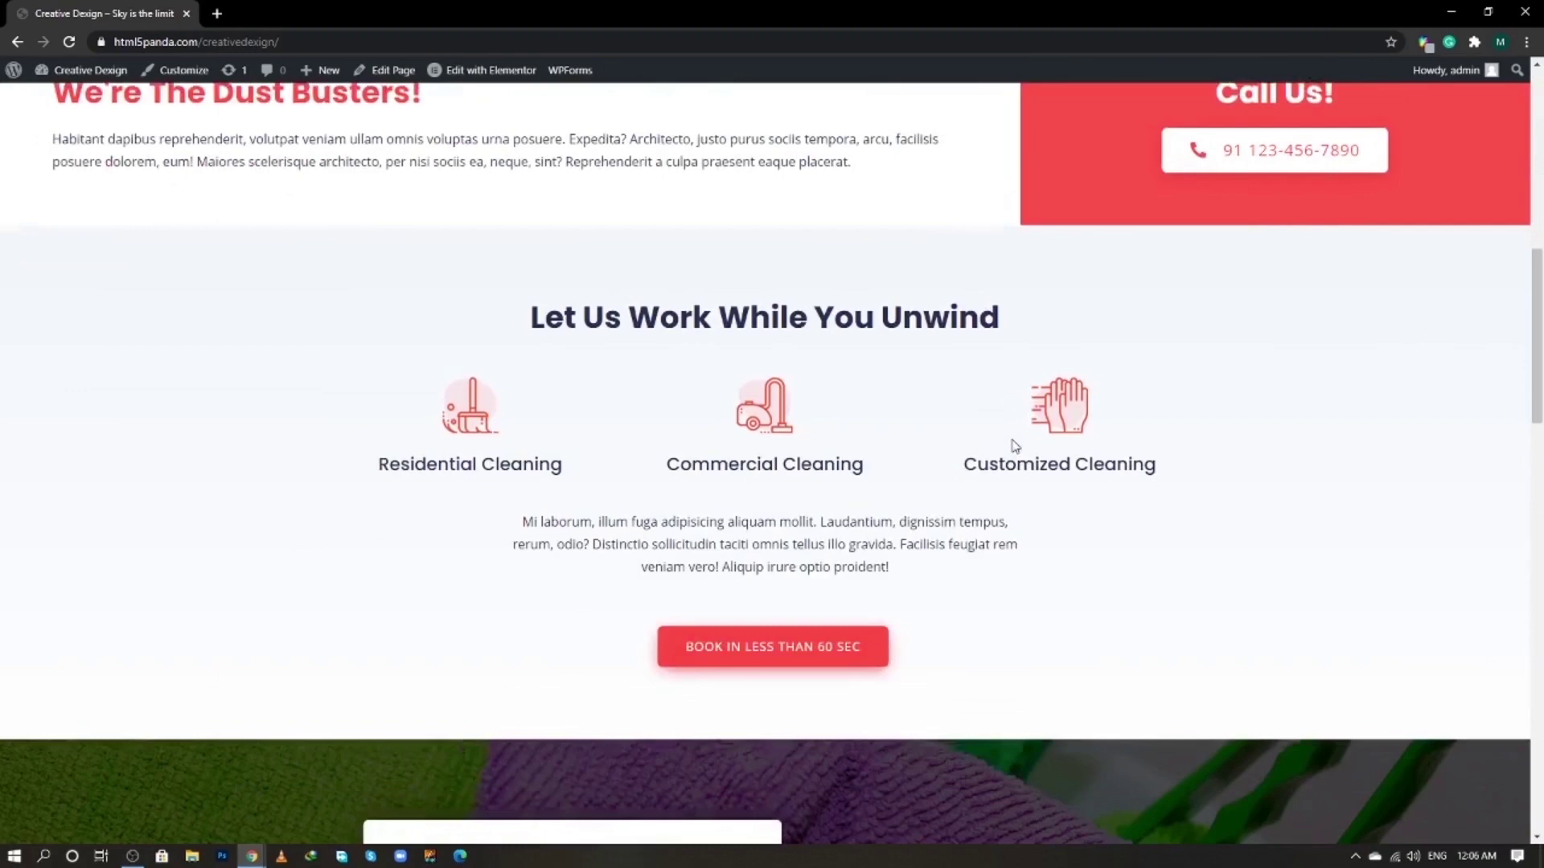
- Examine the reference site's home page down to the copyright line in its footer
{"action": "scroll", "coordinate": [1015, 446], "scroll_direction": "down", "scroll_amount": 15}
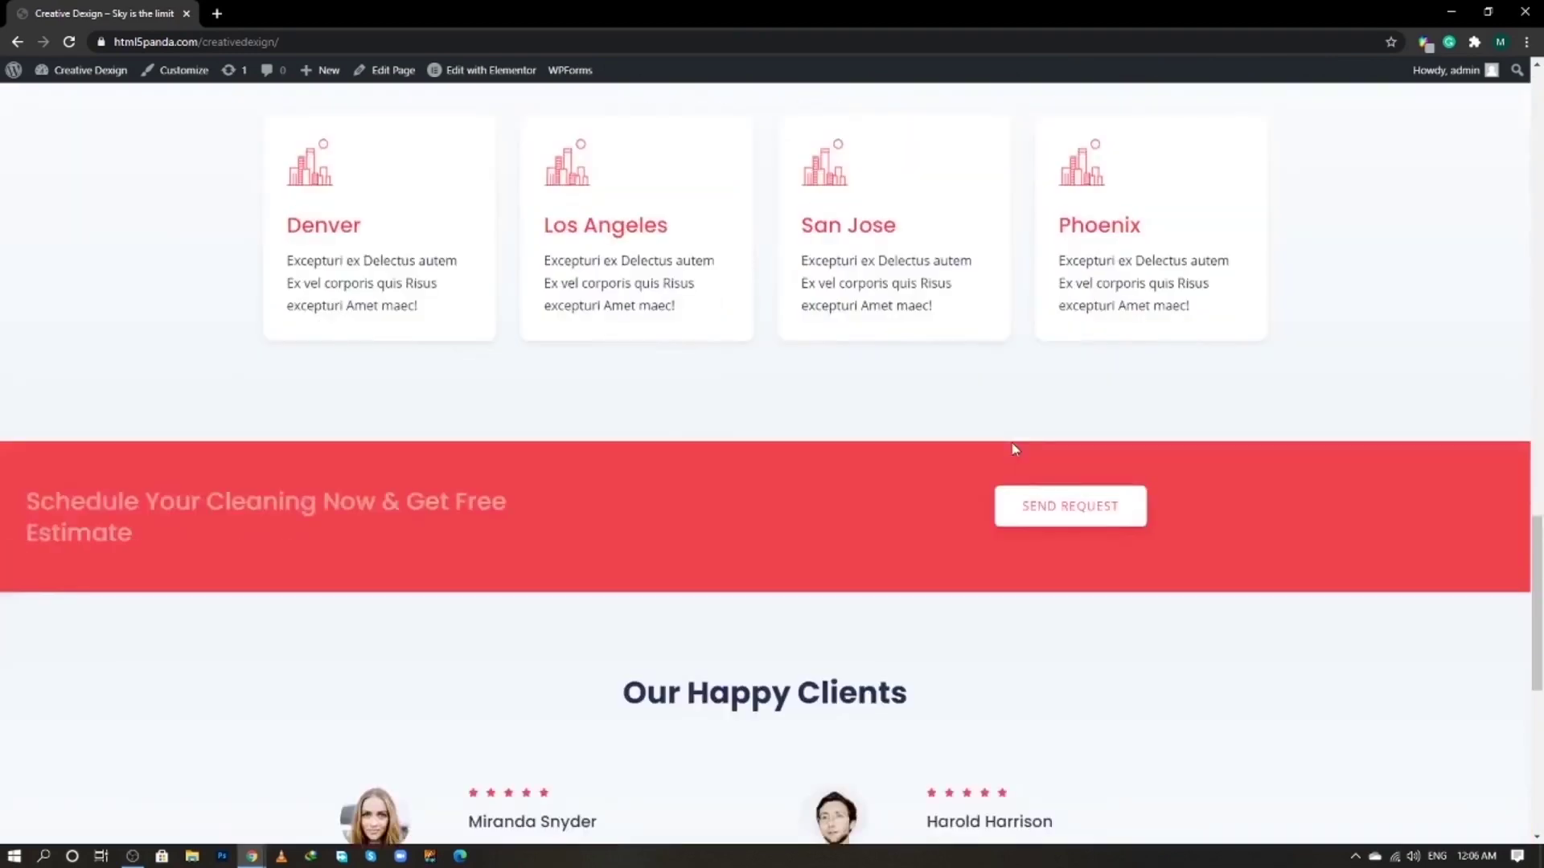
{"action": "scroll", "coordinate": [1015, 449], "scroll_direction": "down", "scroll_amount": 8}
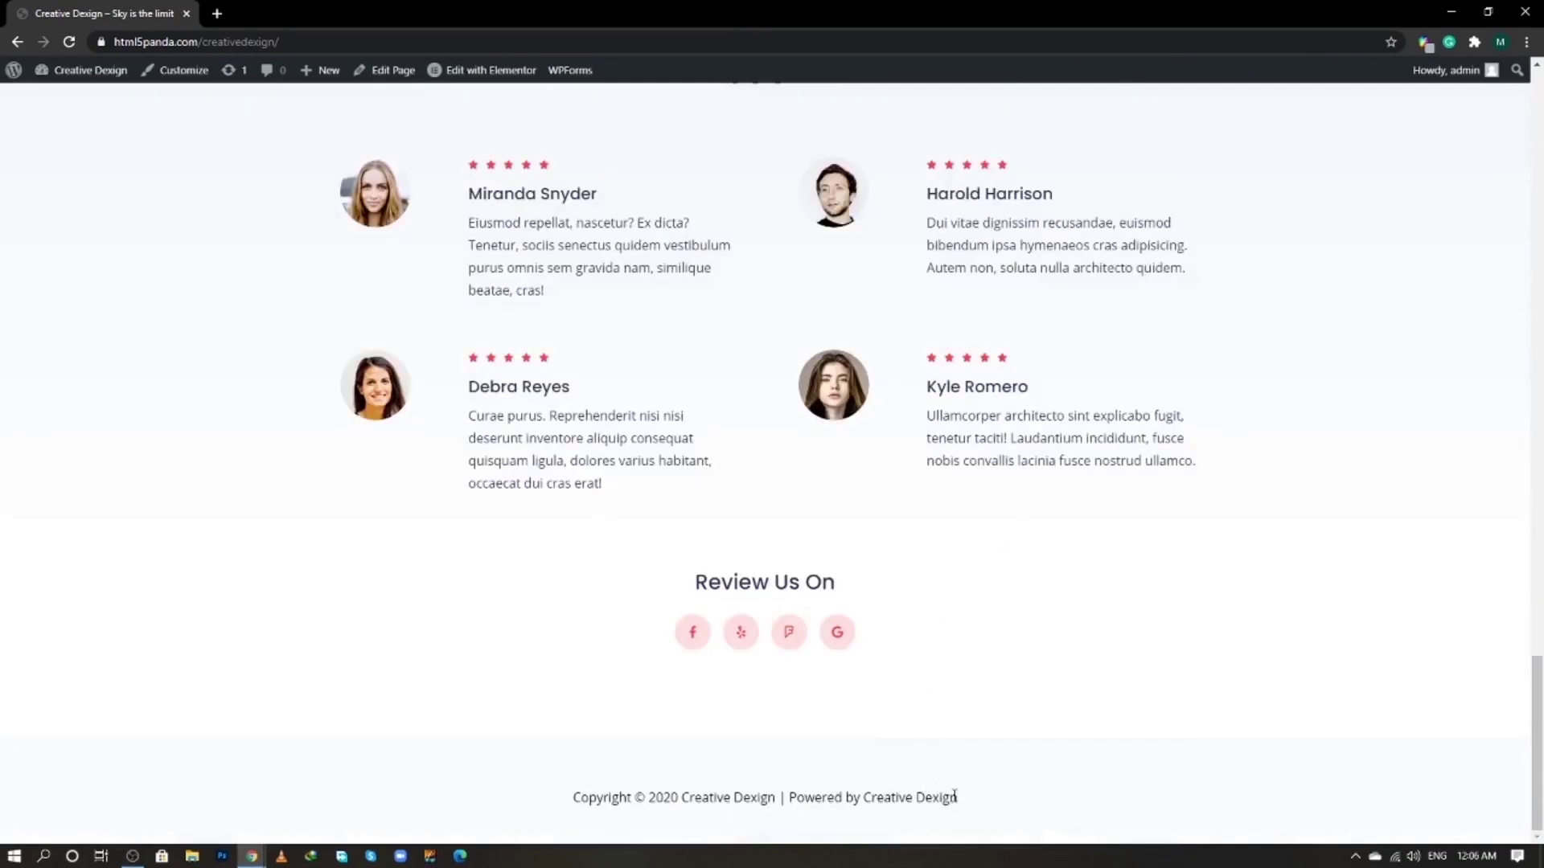
{"action": "left_click_drag", "start_coordinate": [954, 796], "coordinate": [577, 814]}
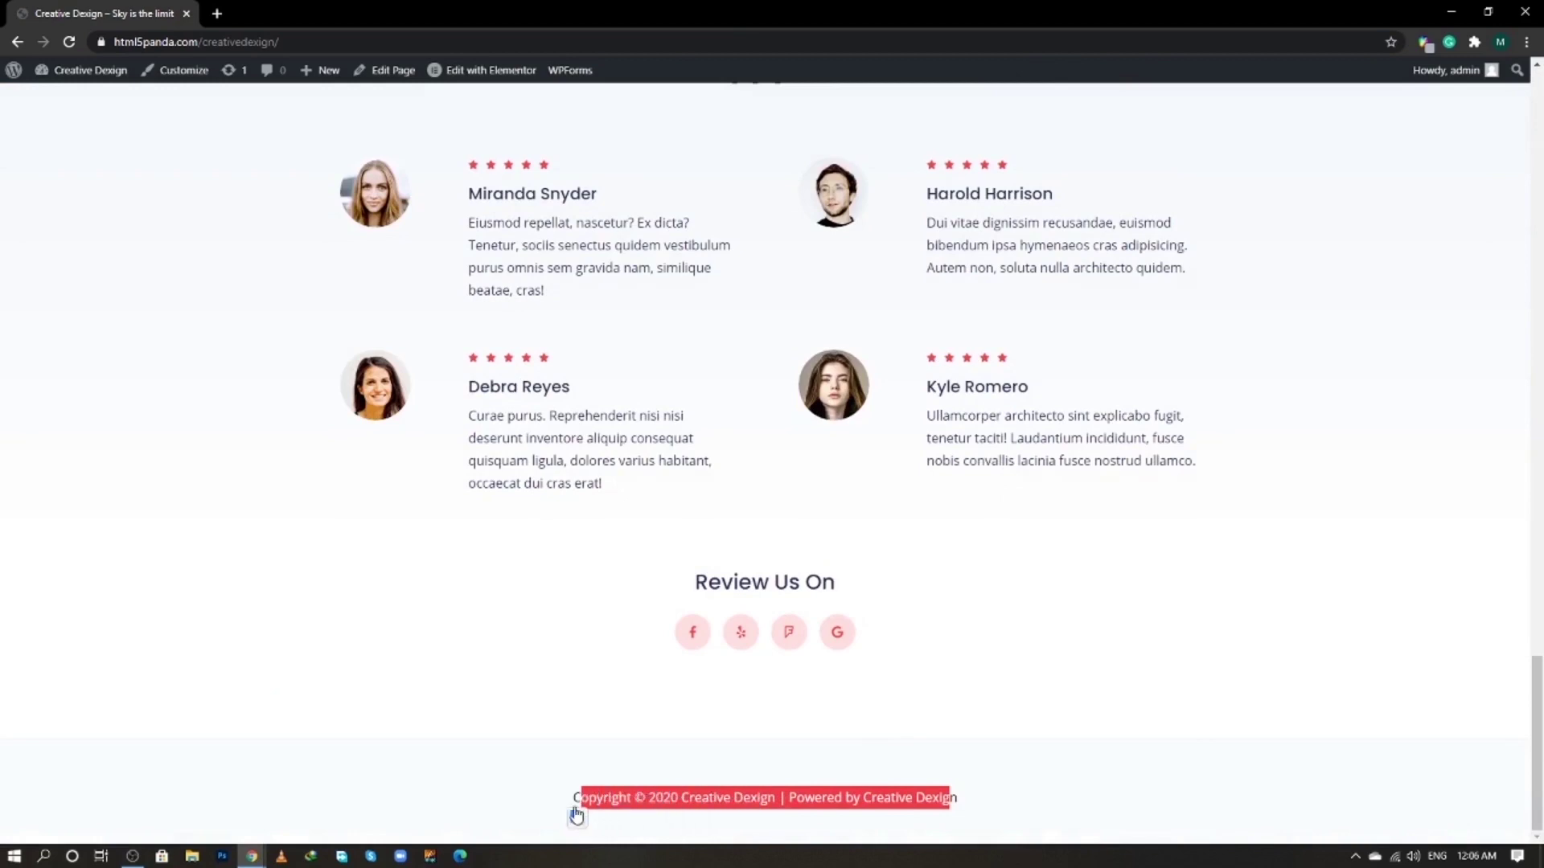
{"action": "left_click", "coordinate": [548, 776]}
- Return to the customizer window, open the Footer Bar settings and look over the content options of its sections
{"action": "key", "text": "alt+Tab"}
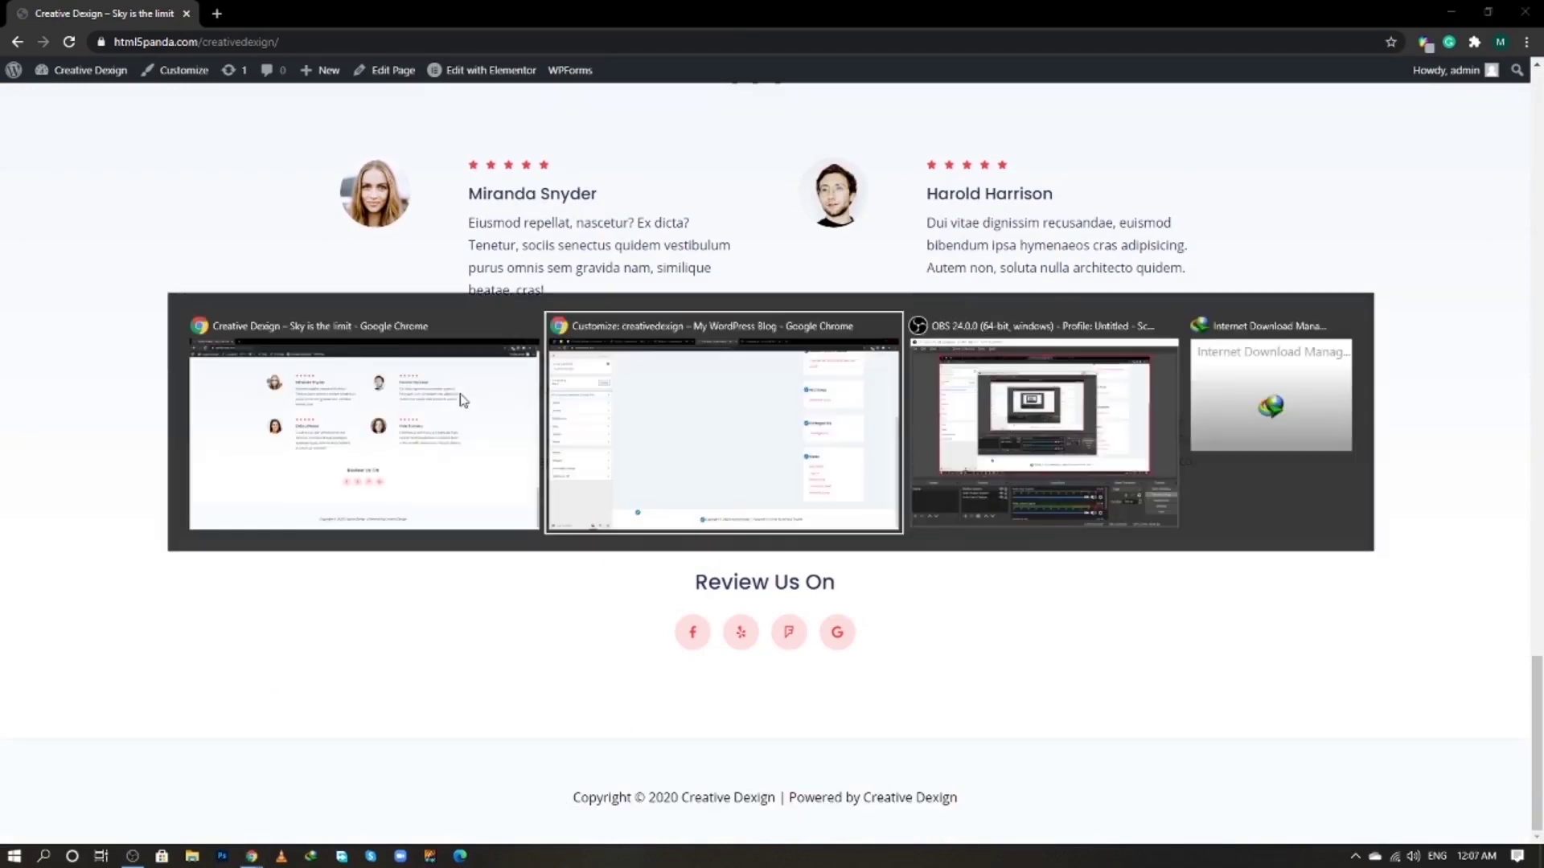
{"action": "left_click", "coordinate": [52, 461]}
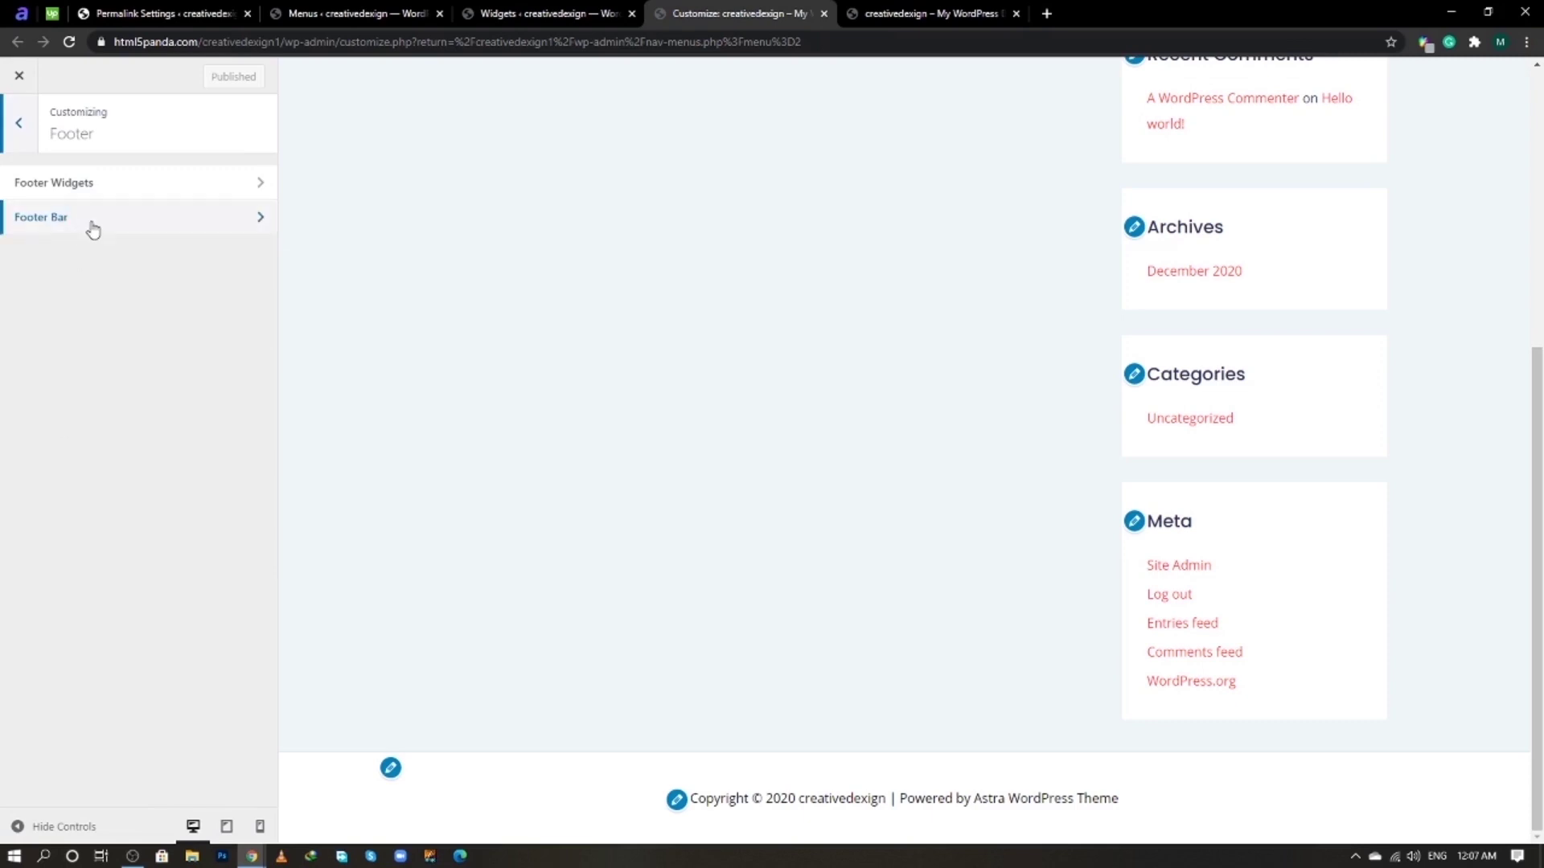
{"action": "left_click", "coordinate": [94, 230]}
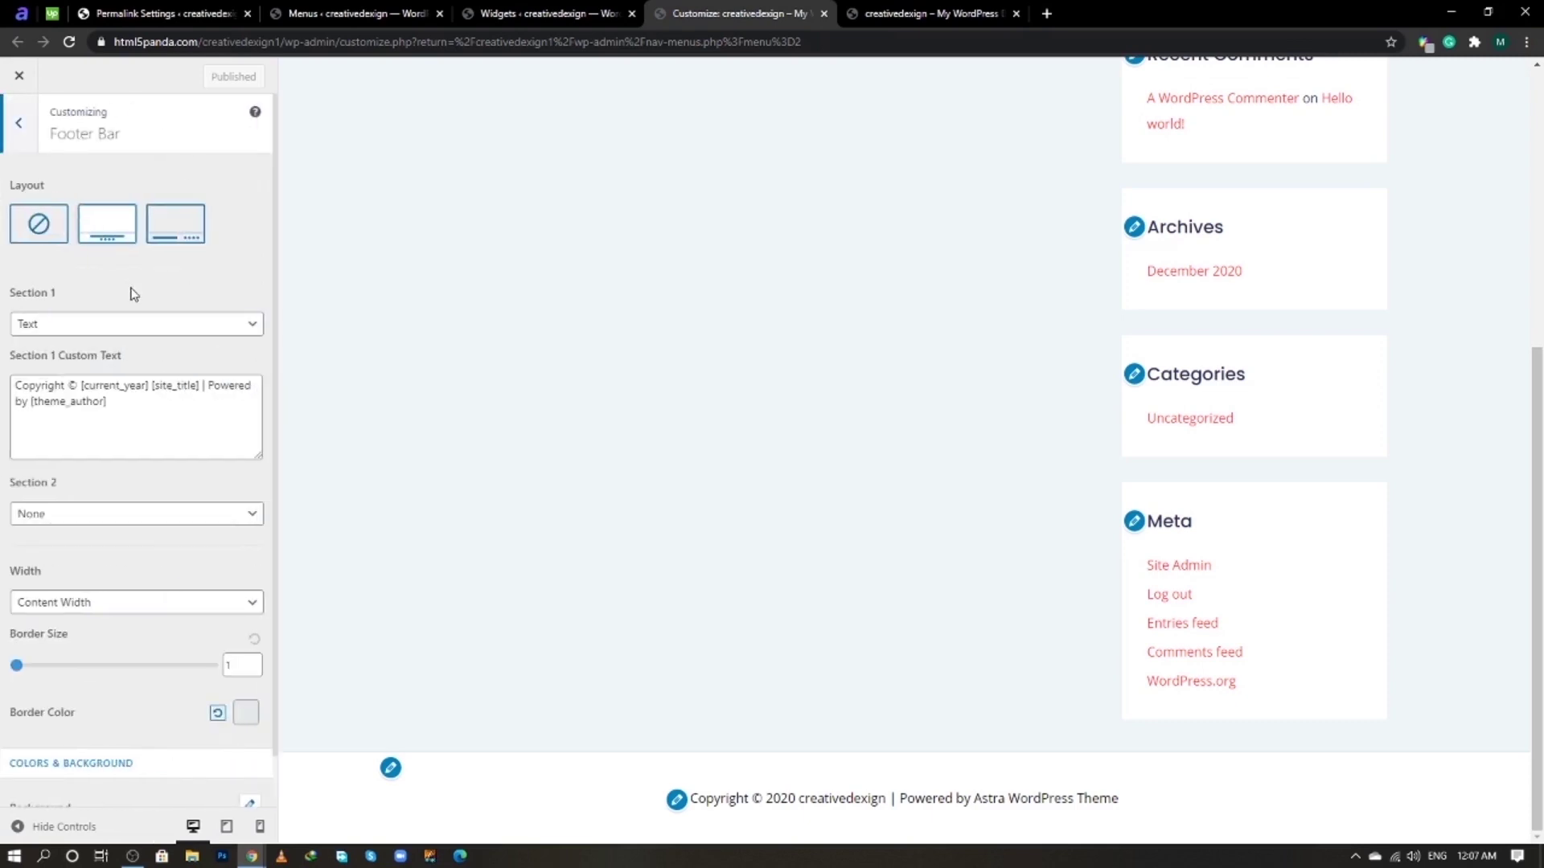
{"action": "scroll", "coordinate": [136, 283], "scroll_direction": "down", "scroll_amount": 1}
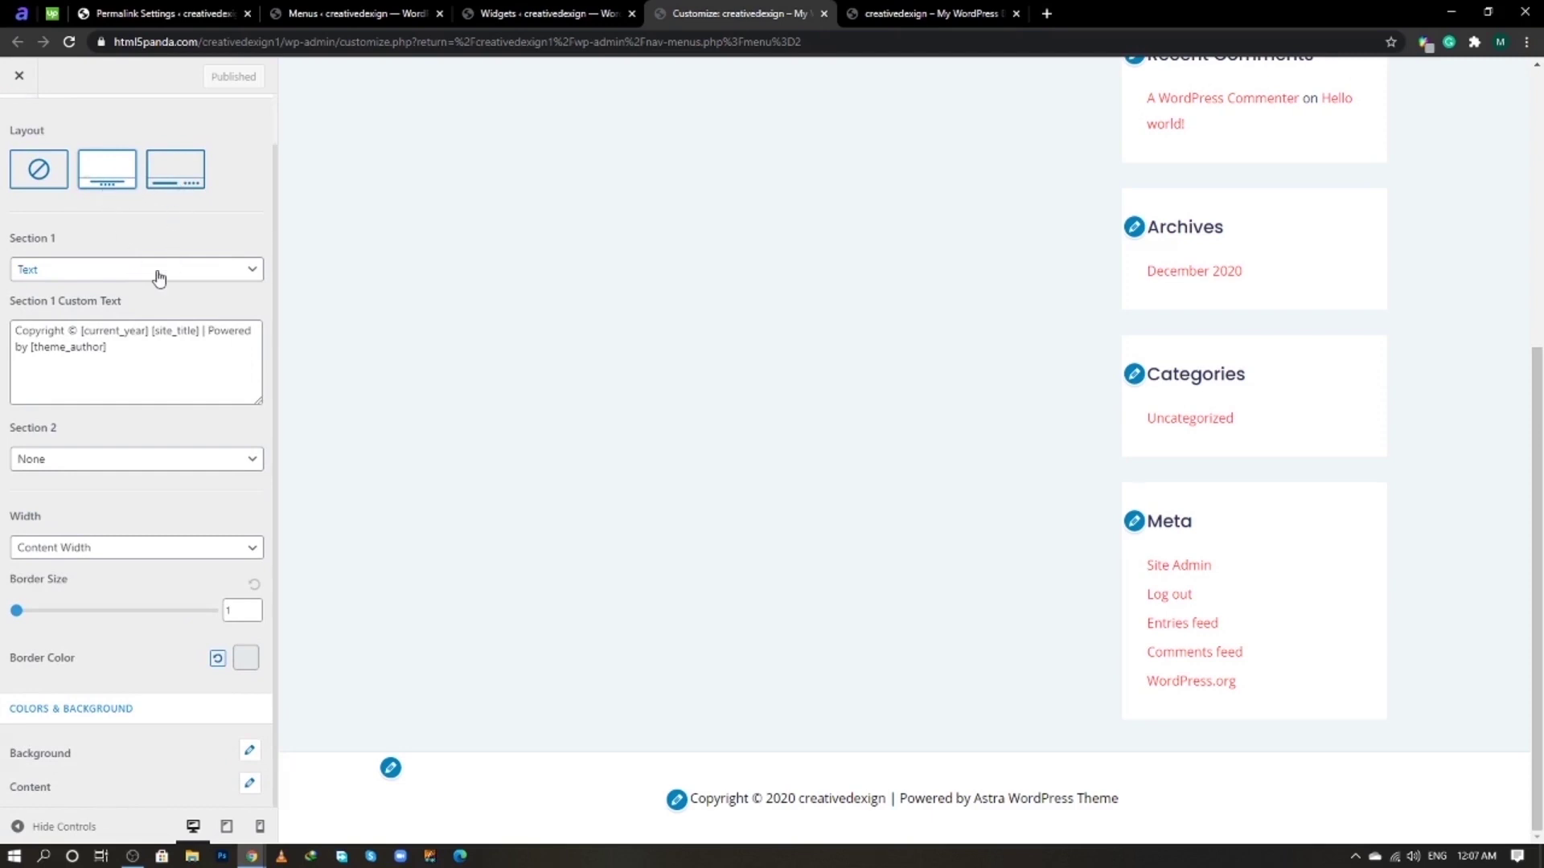
{"action": "left_click", "coordinate": [112, 466]}
{"action": "left_click", "coordinate": [112, 467]}
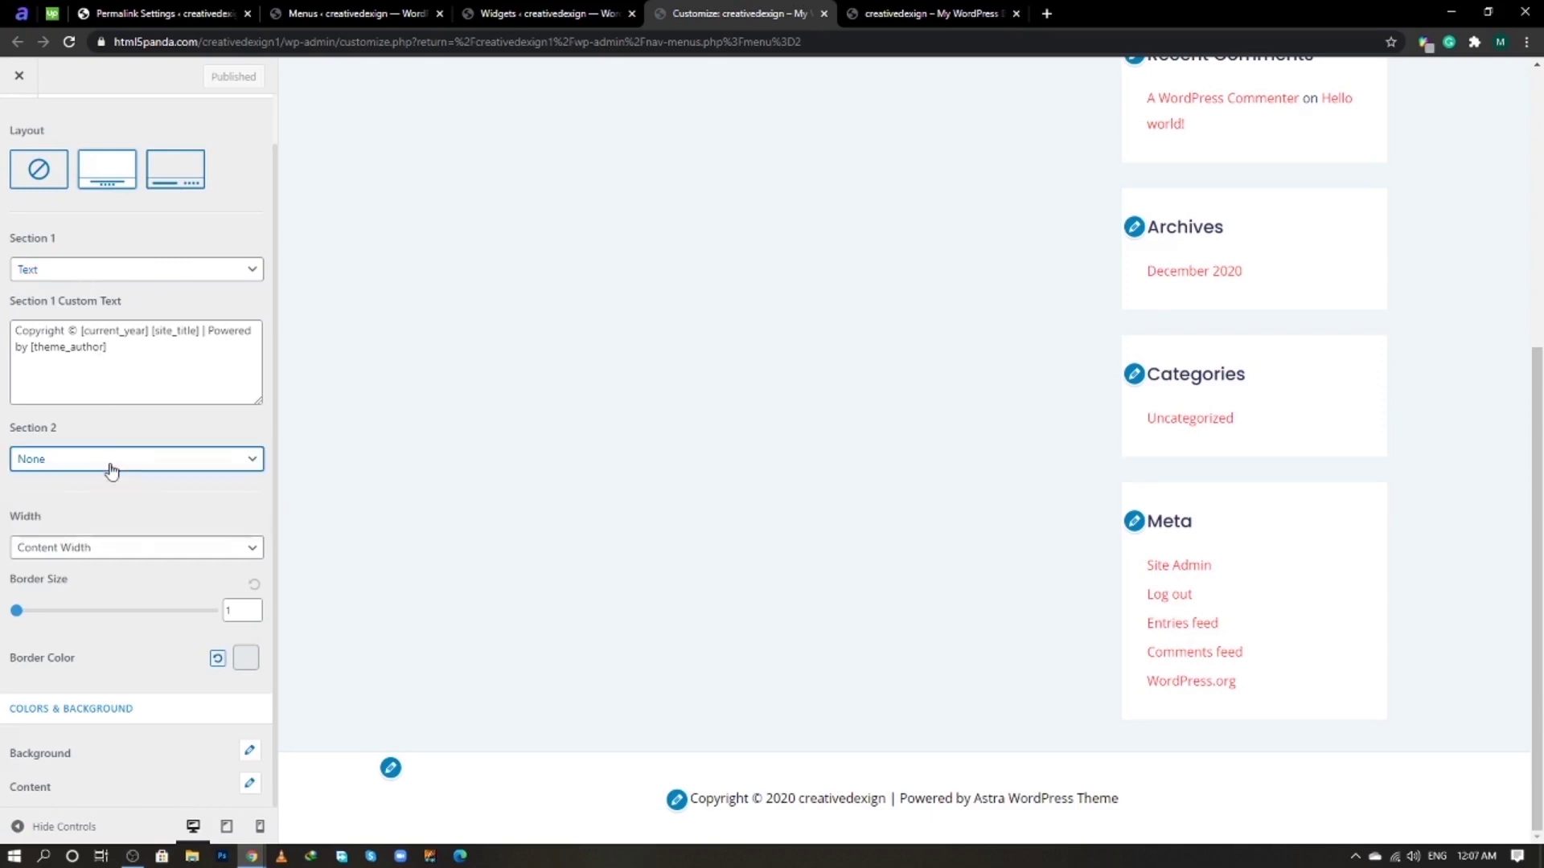
{"action": "left_click", "coordinate": [137, 354]}
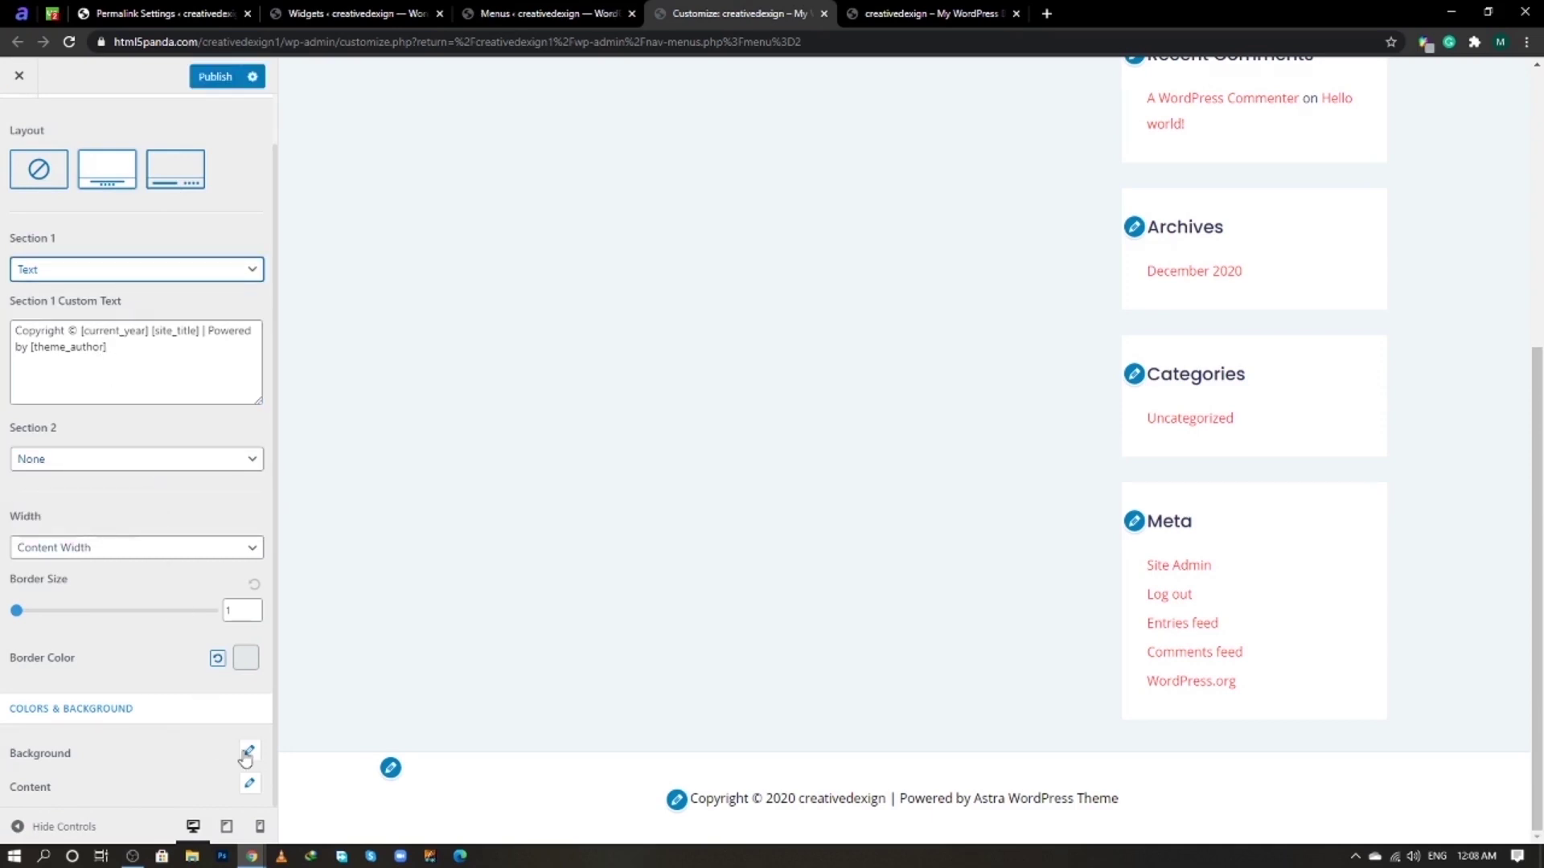
- Inspect the footer bar's background color settings and close them without picking a color
{"action": "left_click", "coordinate": [246, 753]}
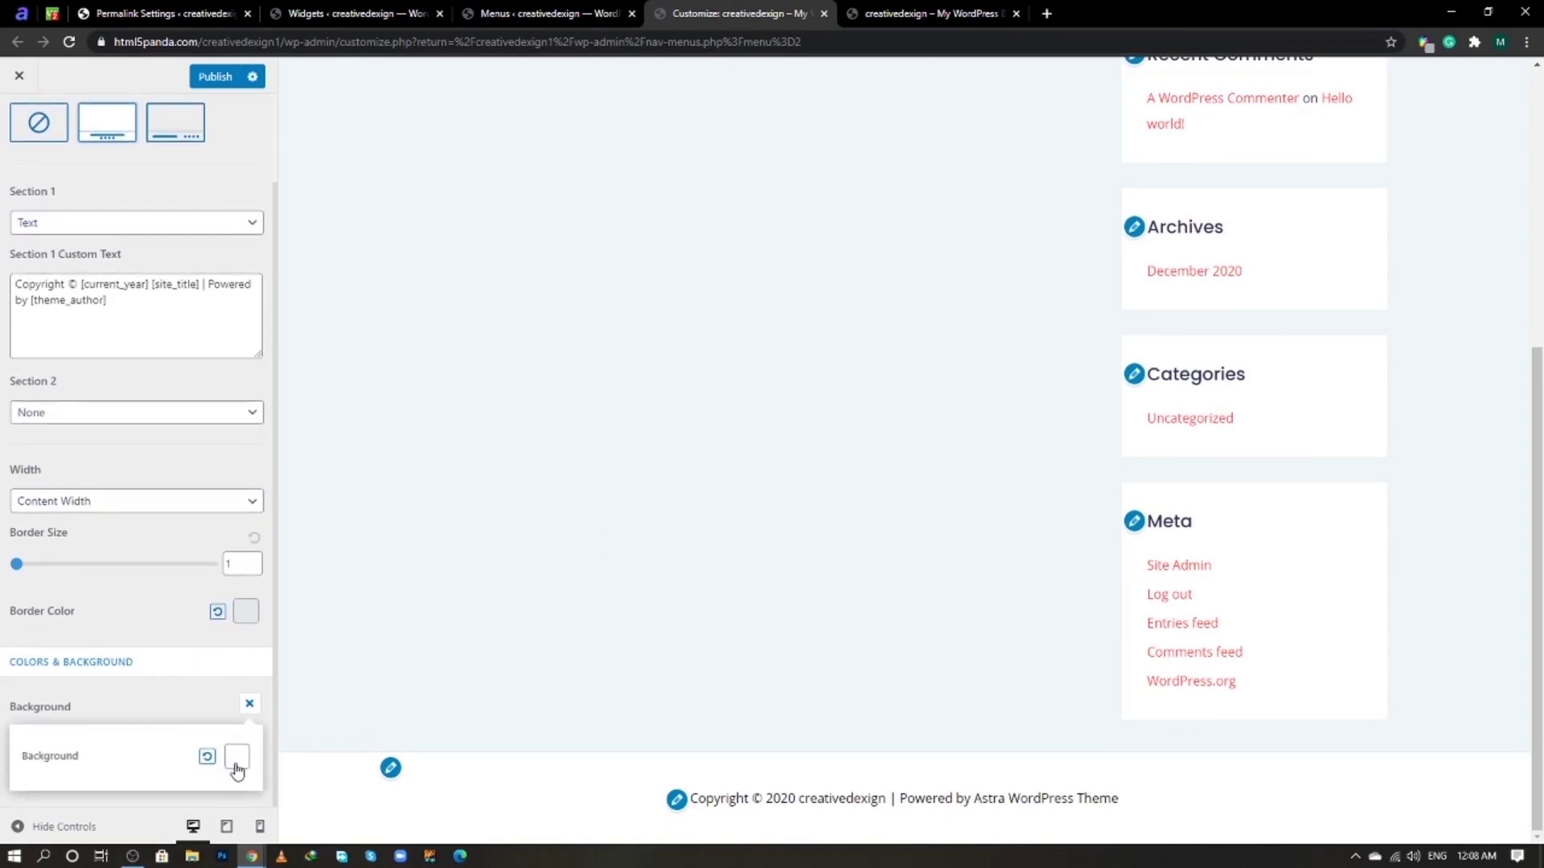
{"action": "left_click", "coordinate": [235, 764]}
{"action": "scroll", "coordinate": [217, 719], "scroll_direction": "down", "scroll_amount": 2}
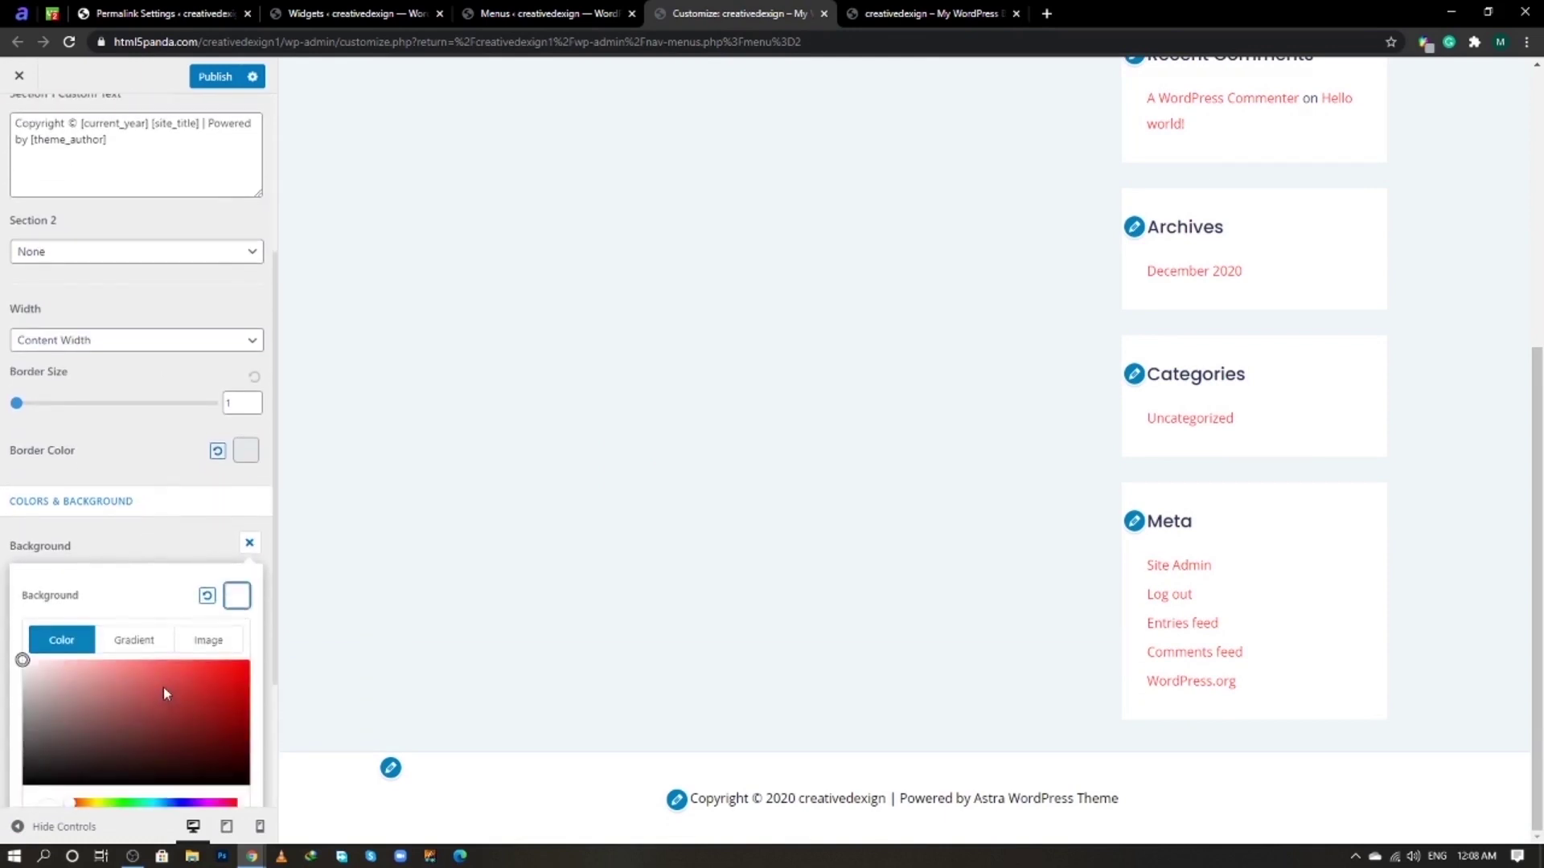
{"action": "scroll", "coordinate": [166, 693], "scroll_direction": "down", "scroll_amount": 3}
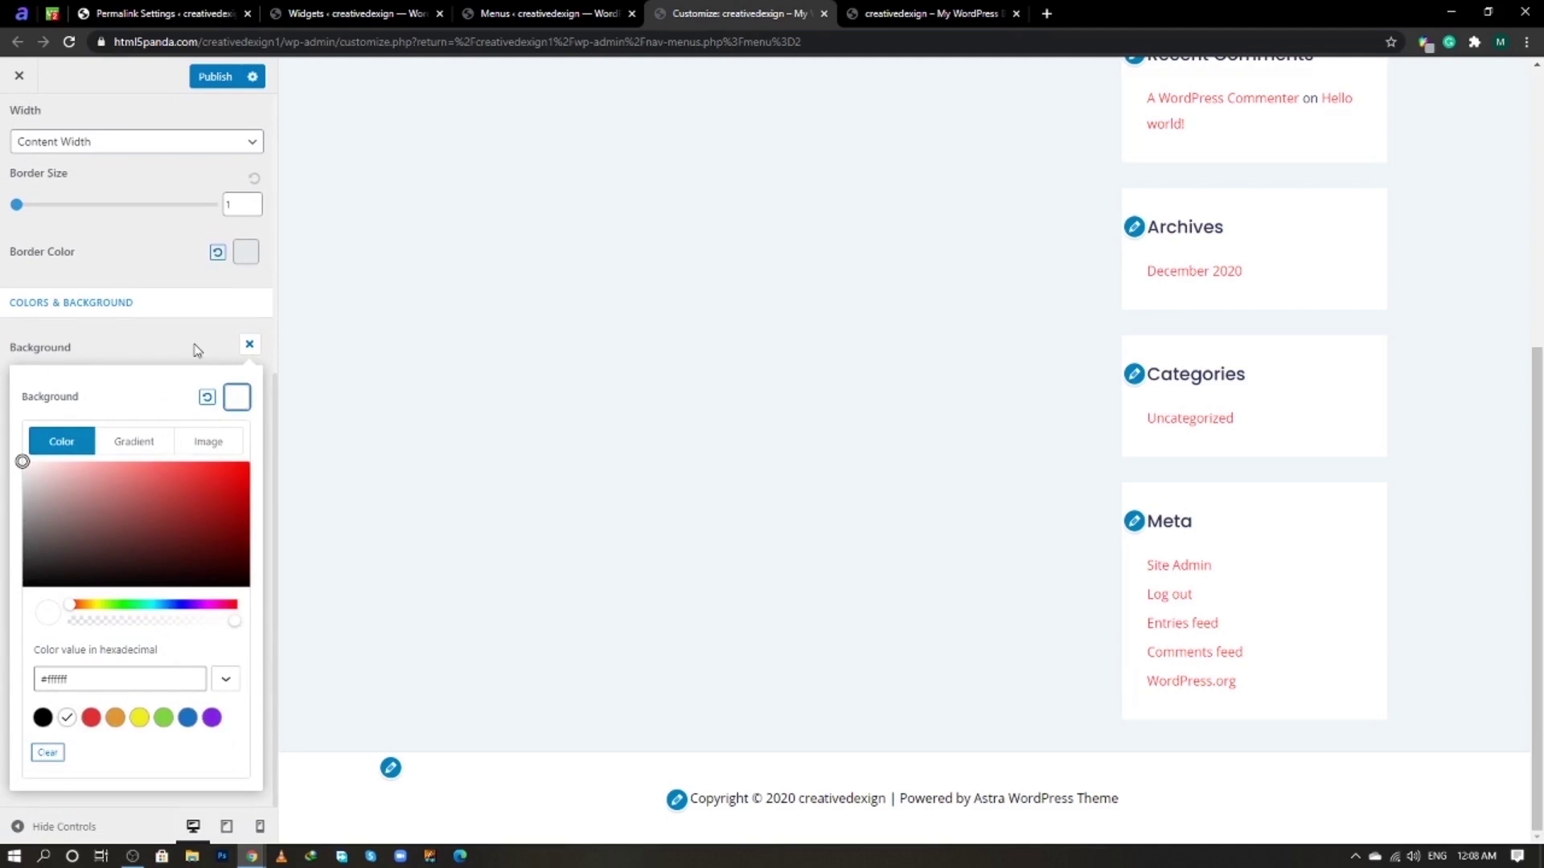
{"action": "left_click", "coordinate": [249, 344]}
- Inspect the footer bar's content color settings for the normal and hover states and close them without changing a color
{"action": "scroll", "coordinate": [225, 595], "scroll_direction": "down", "scroll_amount": 1}
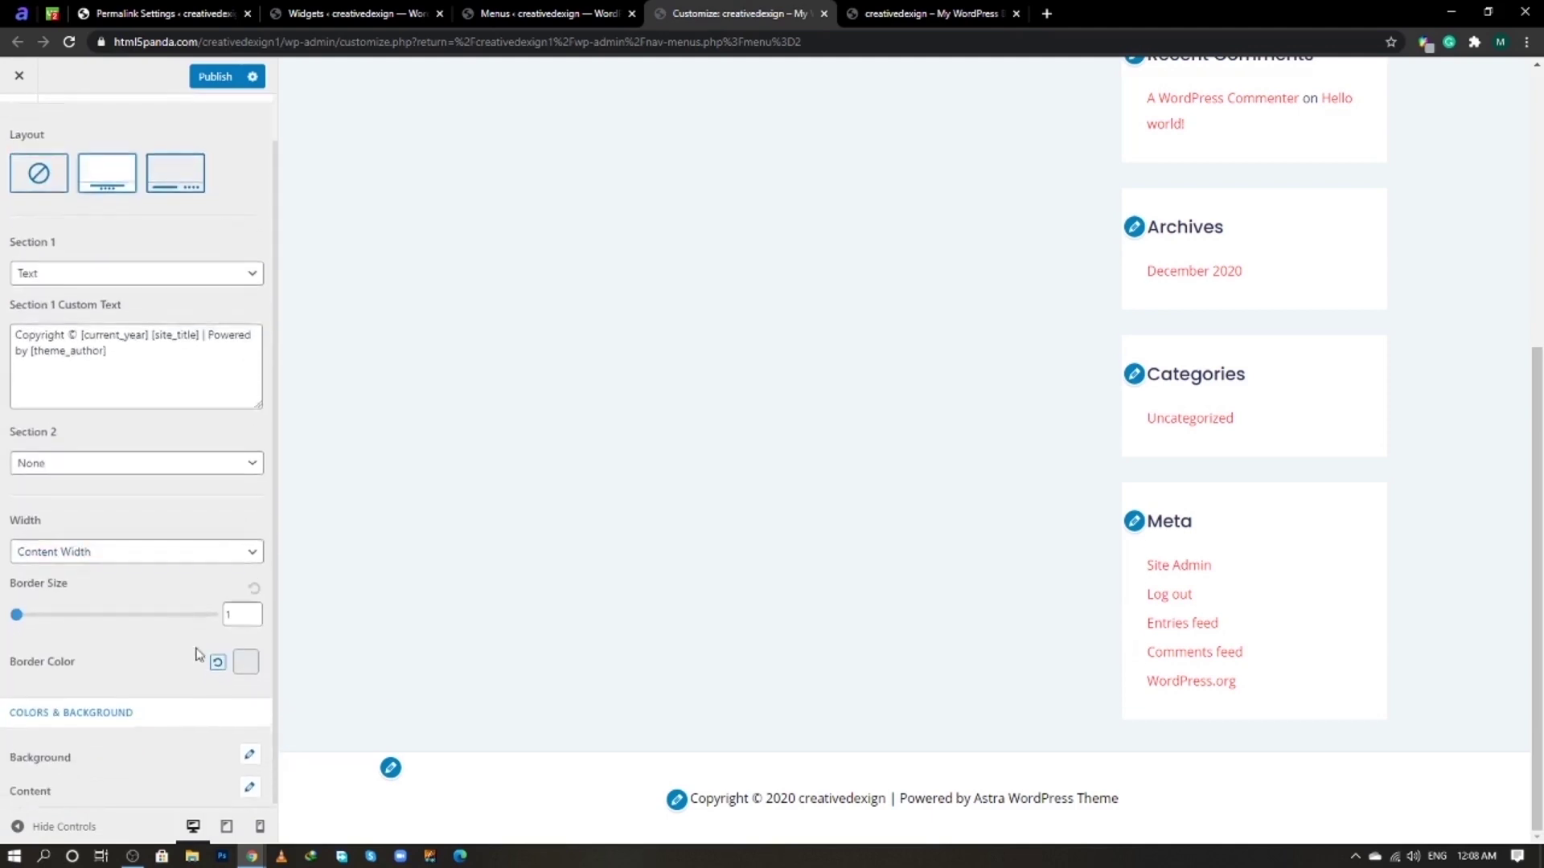
{"action": "left_click", "coordinate": [249, 782]}
{"action": "scroll", "coordinate": [191, 714], "scroll_direction": "down", "scroll_amount": 2}
{"action": "left_click", "coordinate": [191, 716]}
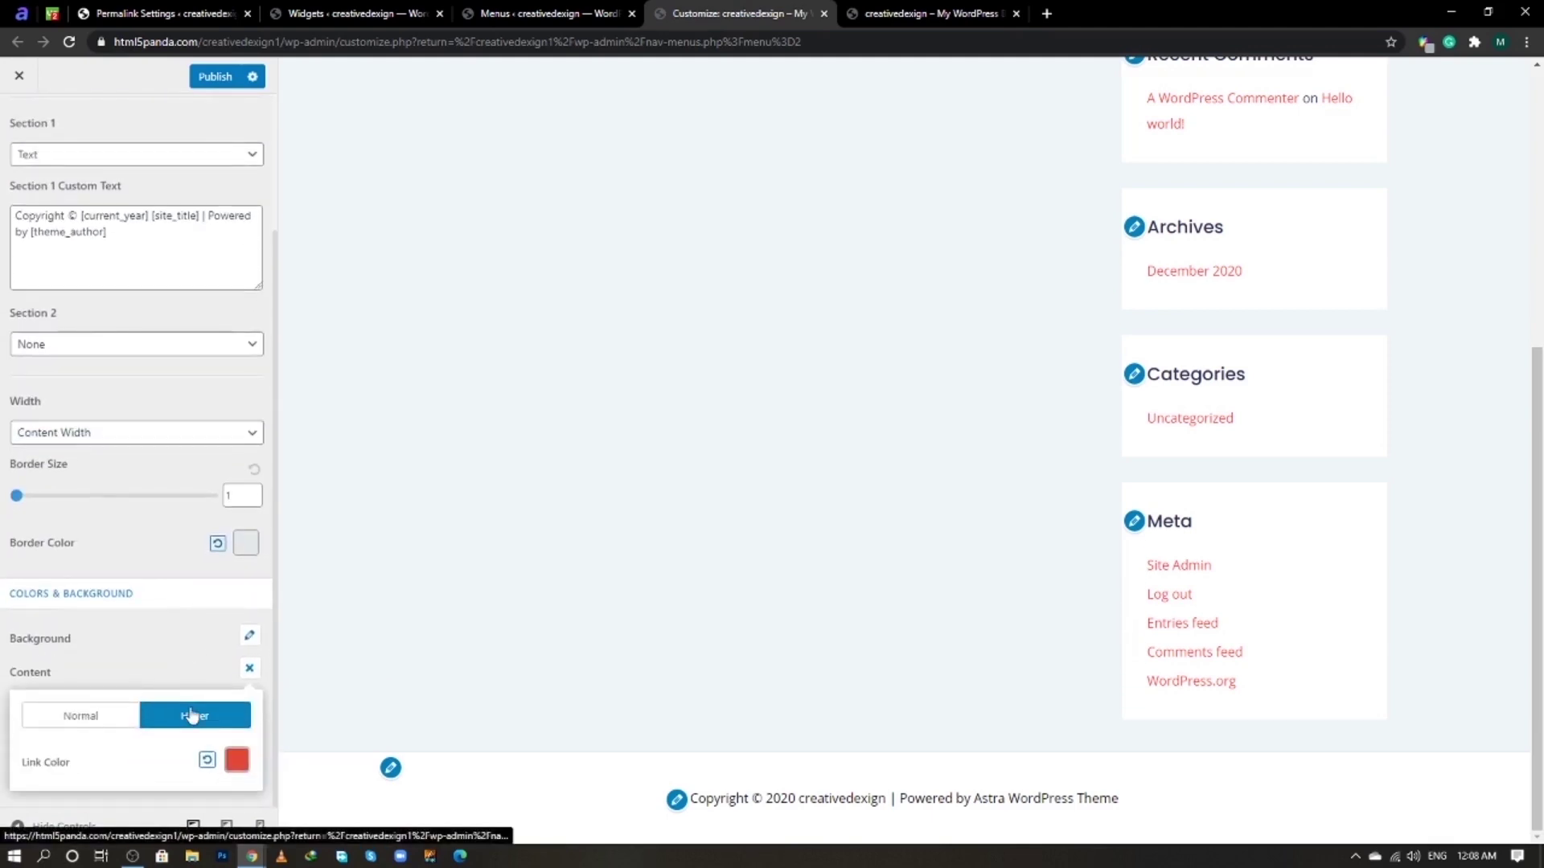
{"action": "left_click", "coordinate": [83, 718]}
{"action": "scroll", "coordinate": [157, 744], "scroll_direction": "down", "scroll_amount": 1}
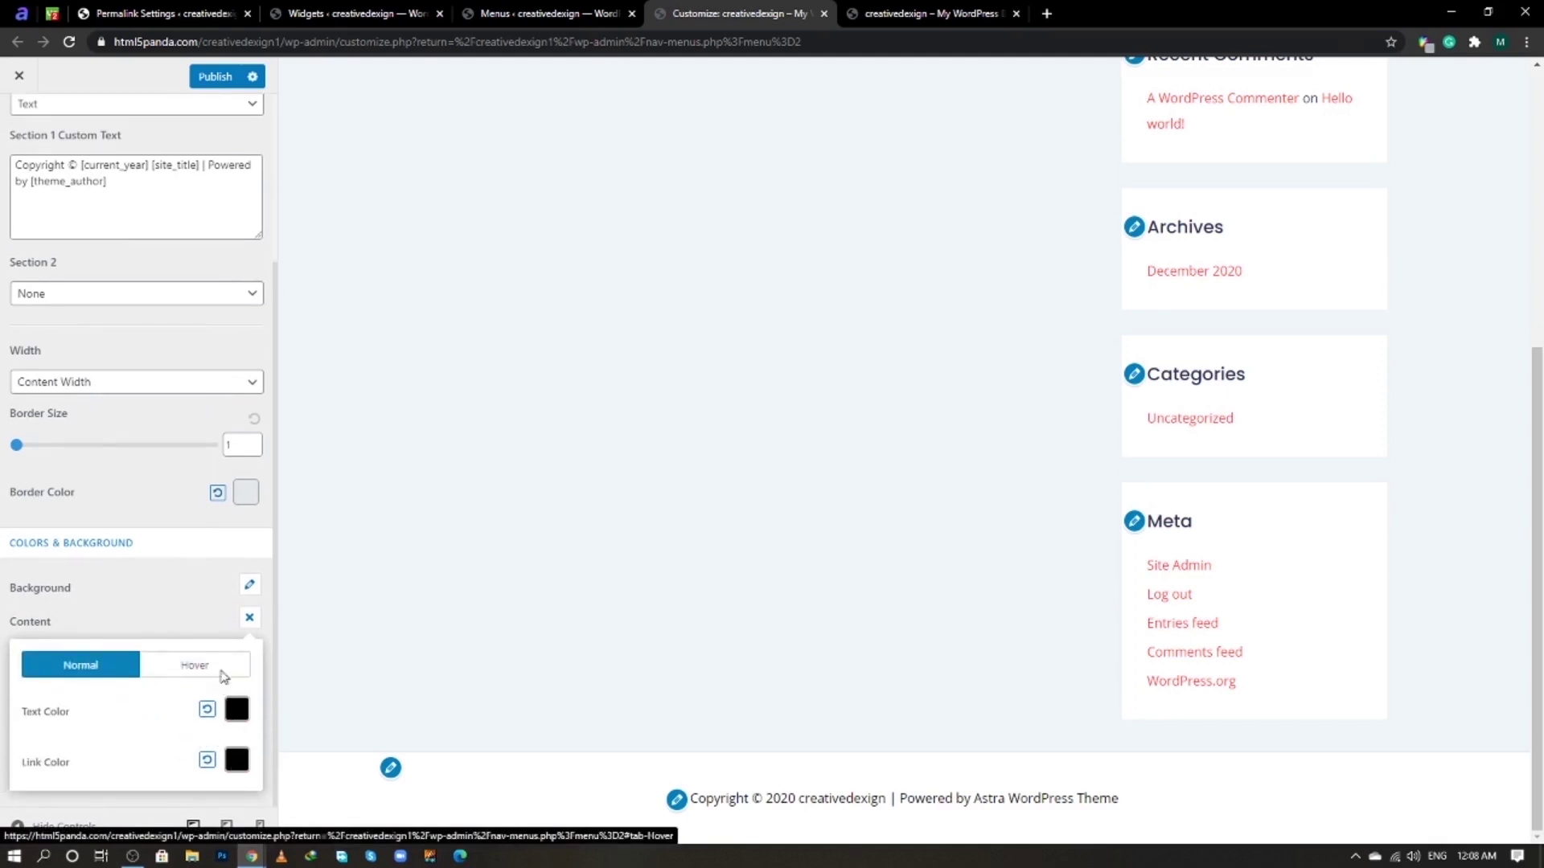
{"action": "left_click", "coordinate": [224, 672]}
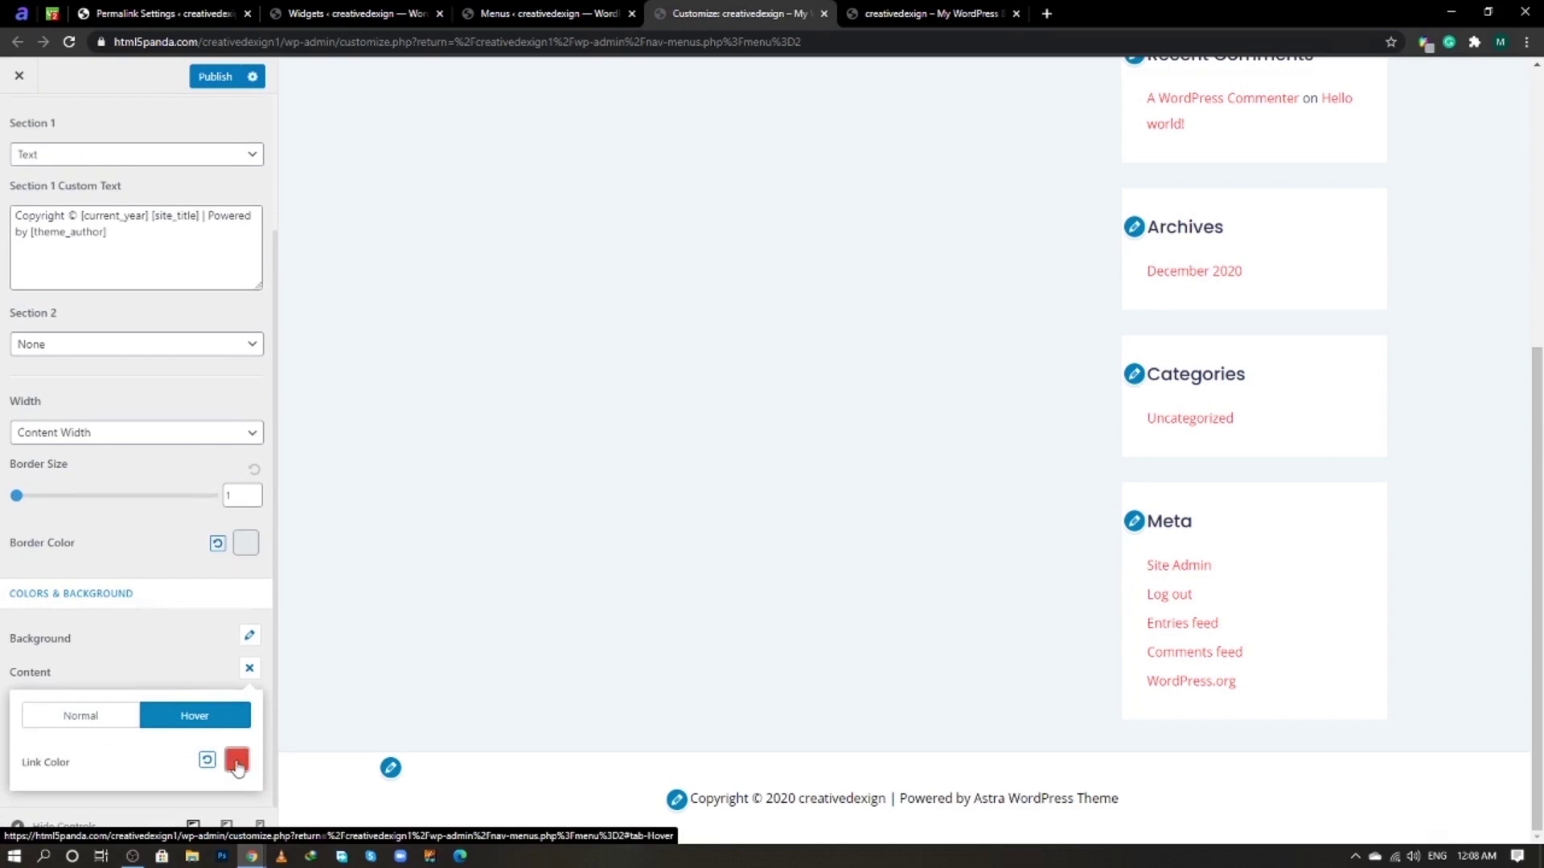
{"action": "left_click", "coordinate": [237, 770]}
{"action": "scroll", "coordinate": [203, 746], "scroll_direction": "down", "scroll_amount": 4}
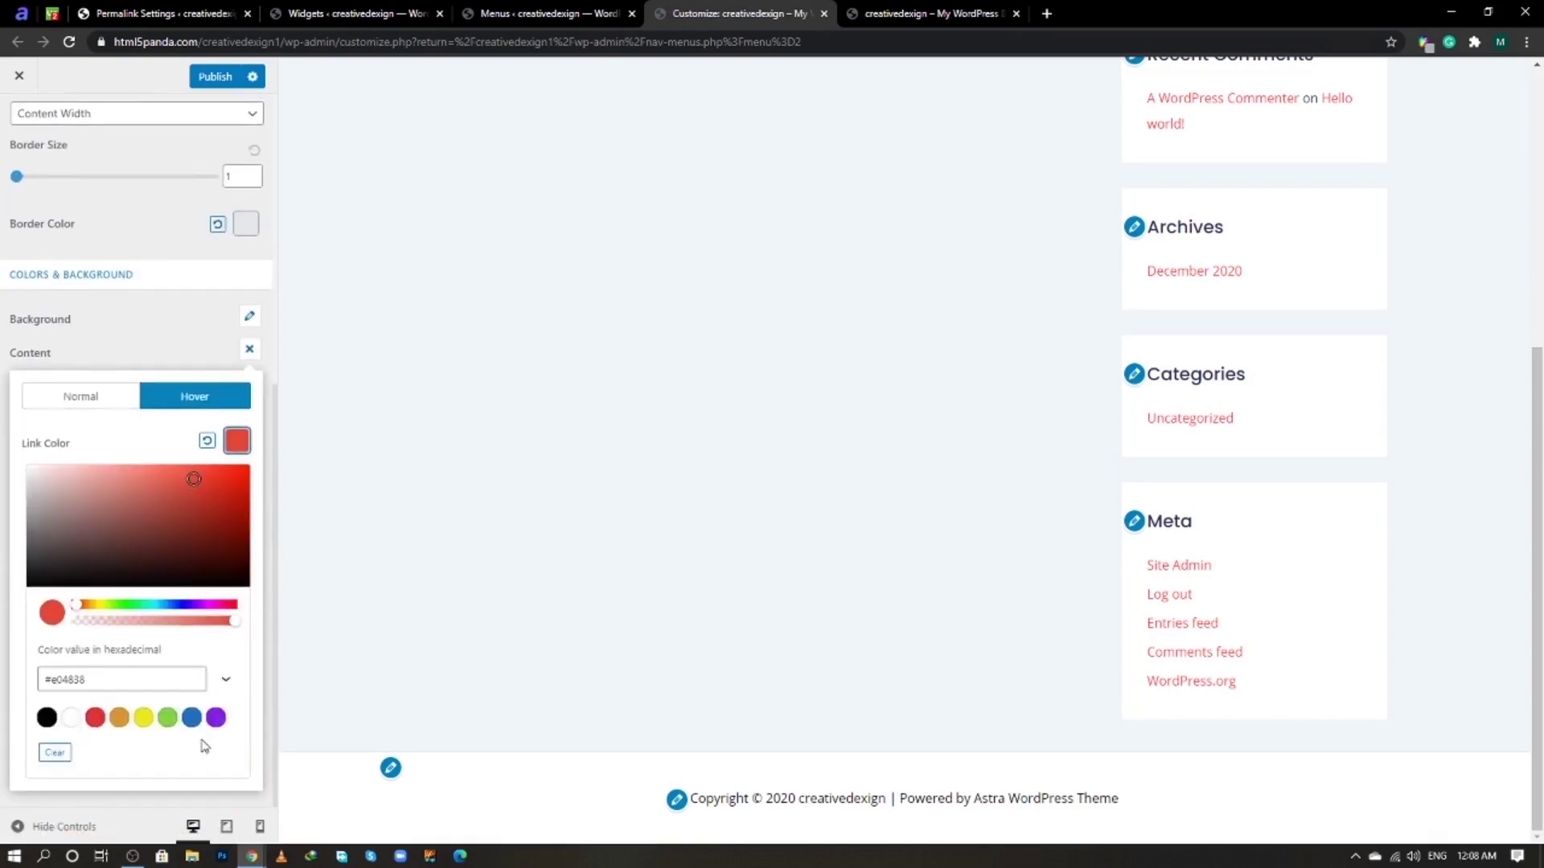
{"action": "left_click", "coordinate": [117, 689]}
{"action": "left_click", "coordinate": [152, 326]}
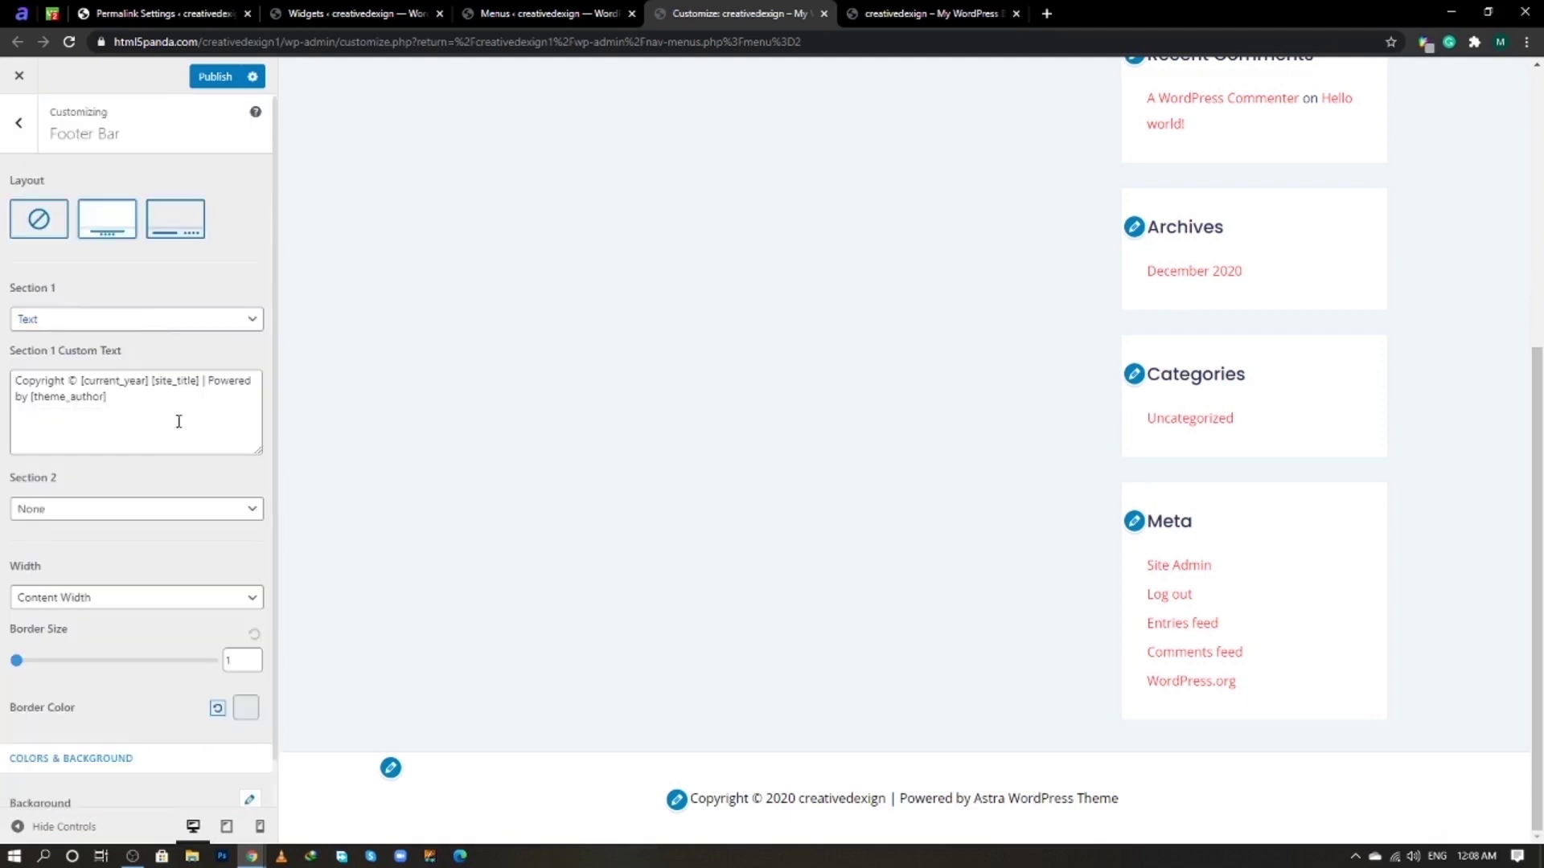
- Publish the Footer Bar settings and return to the customizer's main list of sections
{"action": "left_click", "coordinate": [229, 80]}
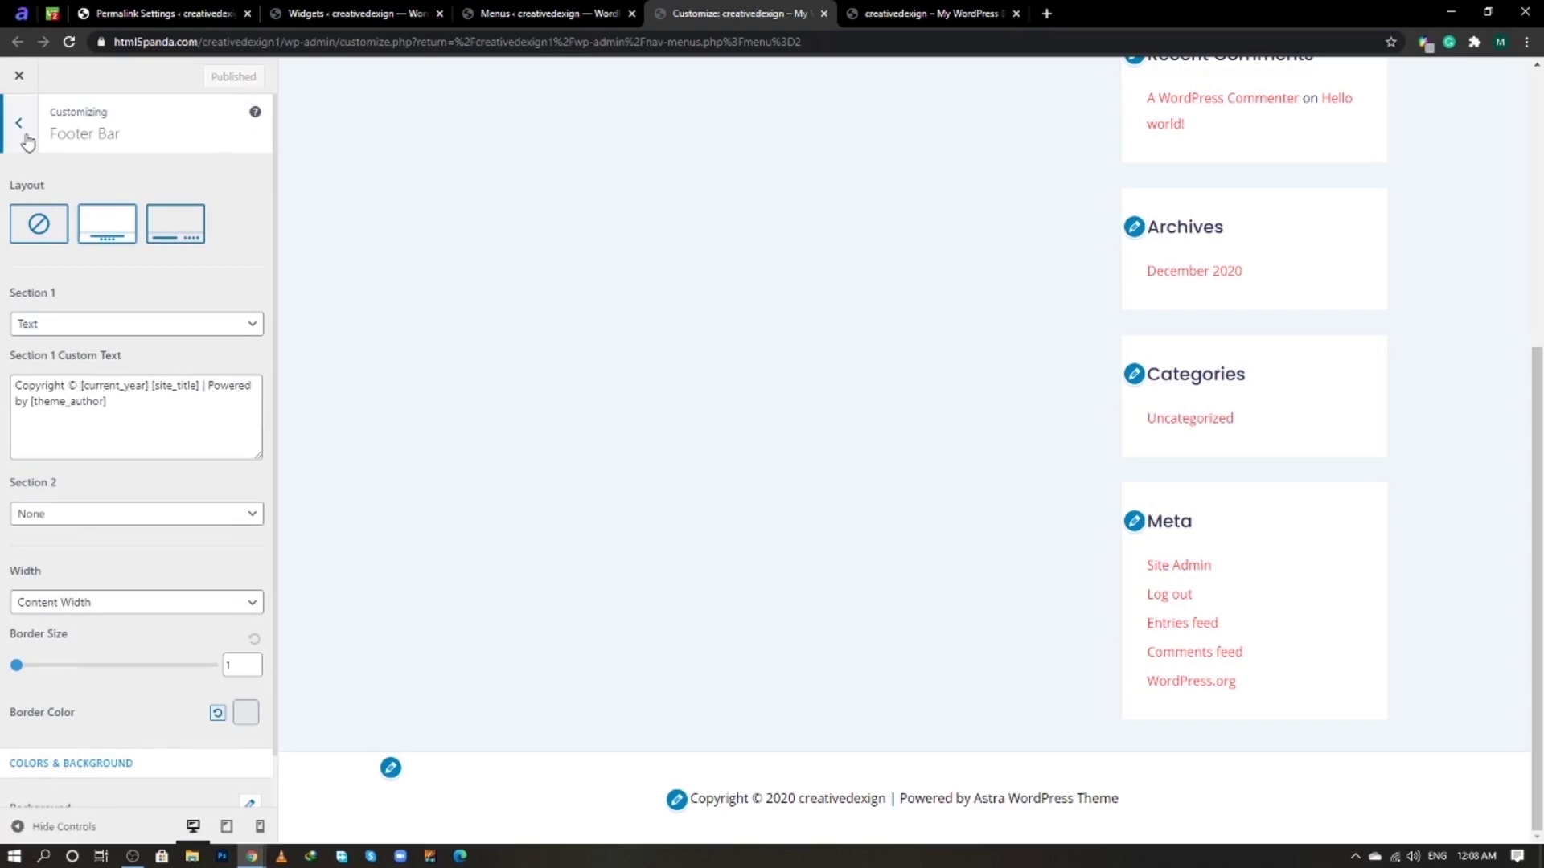
{"action": "left_click", "coordinate": [20, 123]}
{"action": "left_click", "coordinate": [27, 143]}
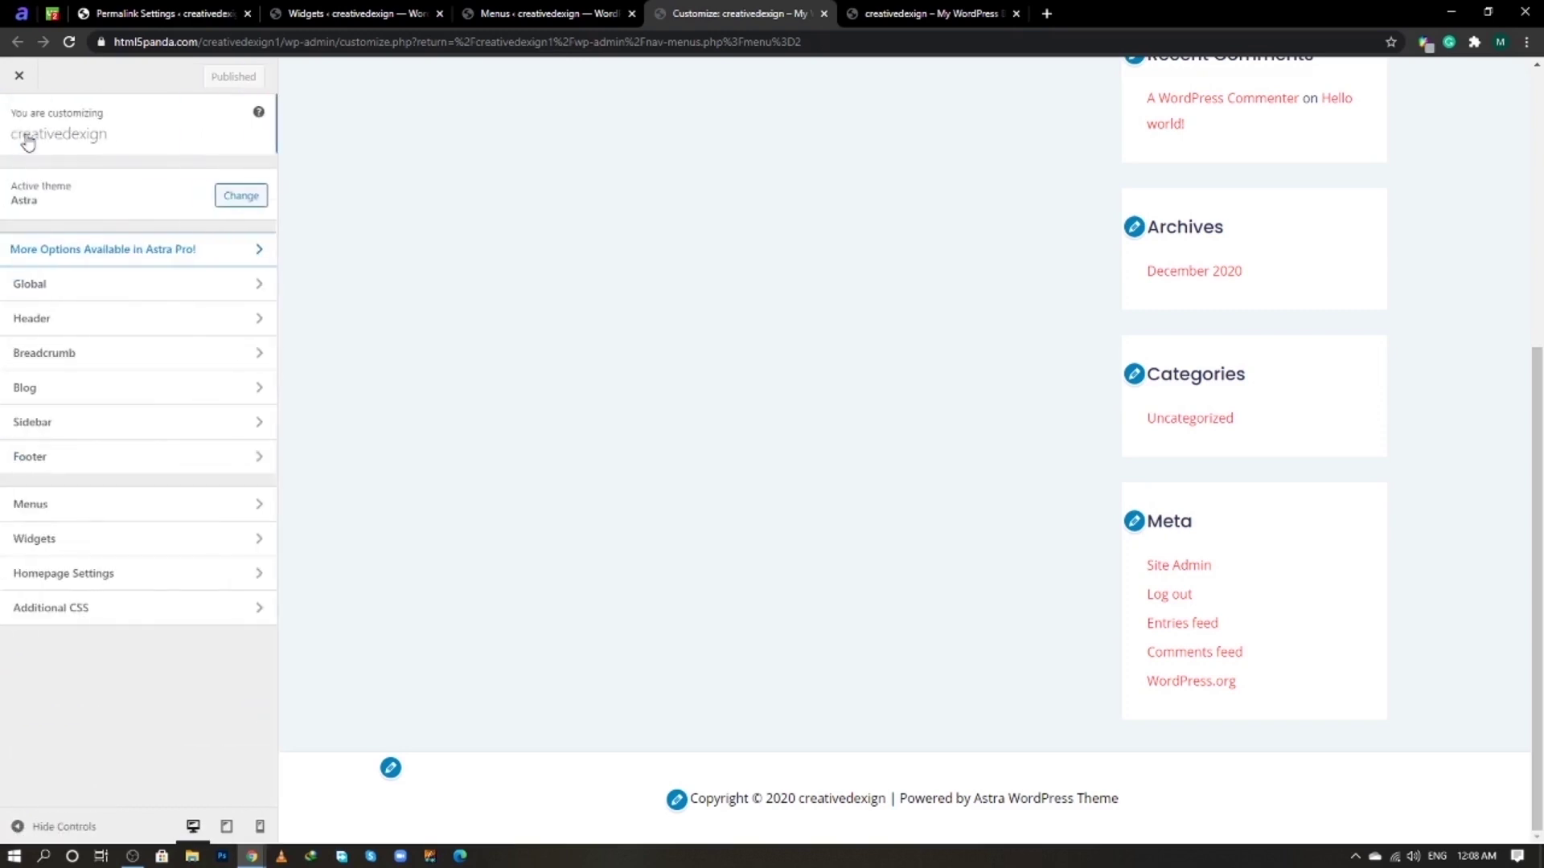
- Reload the live site's browser tab and look over the home page's footer and default post text
{"action": "left_click", "coordinate": [925, 11]}
{"action": "right_click", "coordinate": [924, 8]}
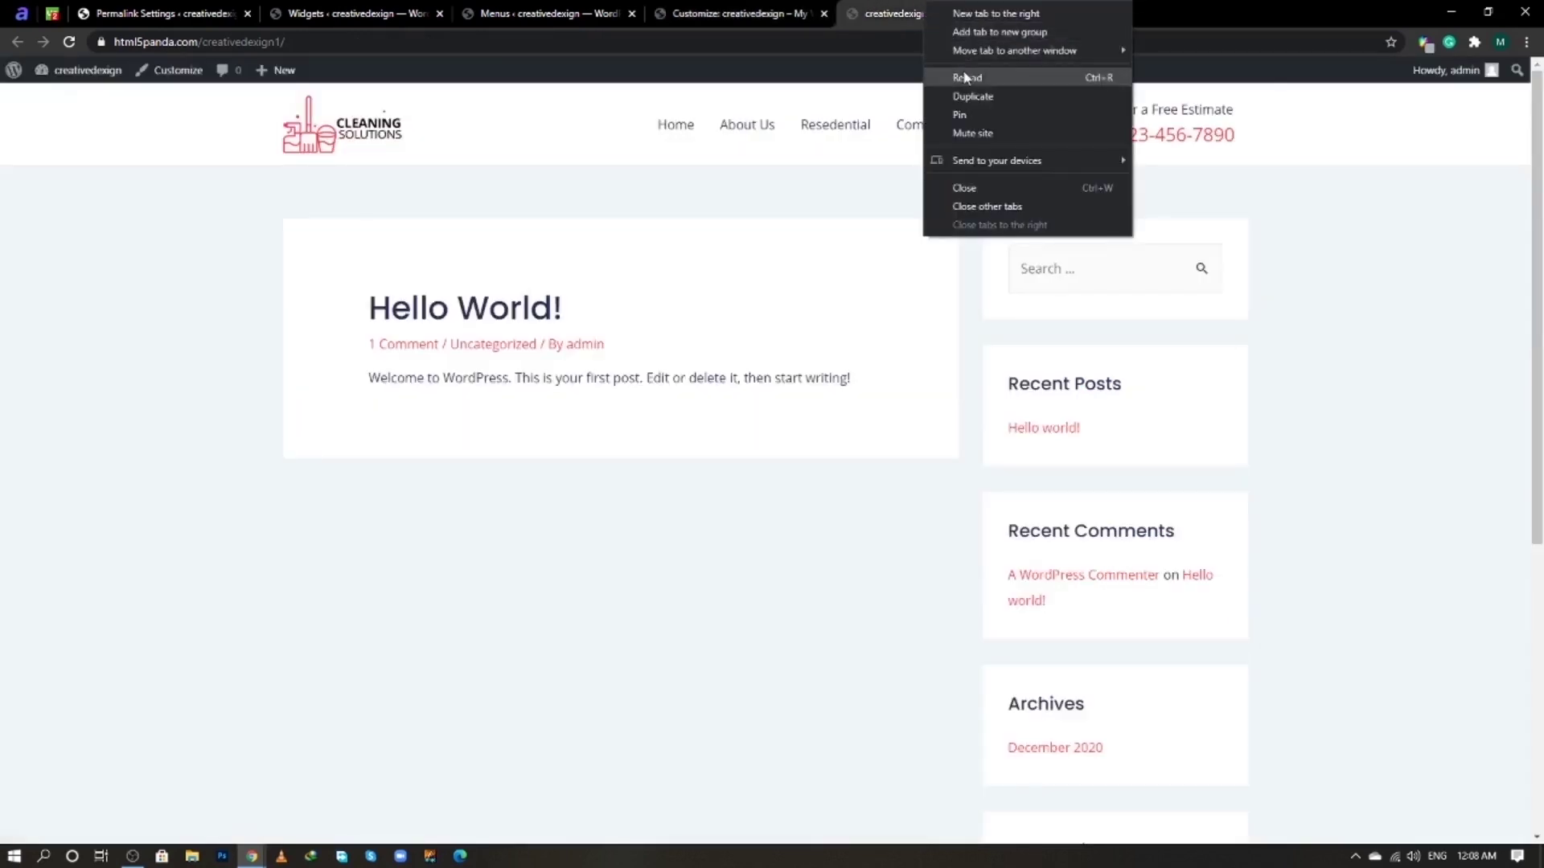
{"action": "left_click", "coordinate": [968, 90]}
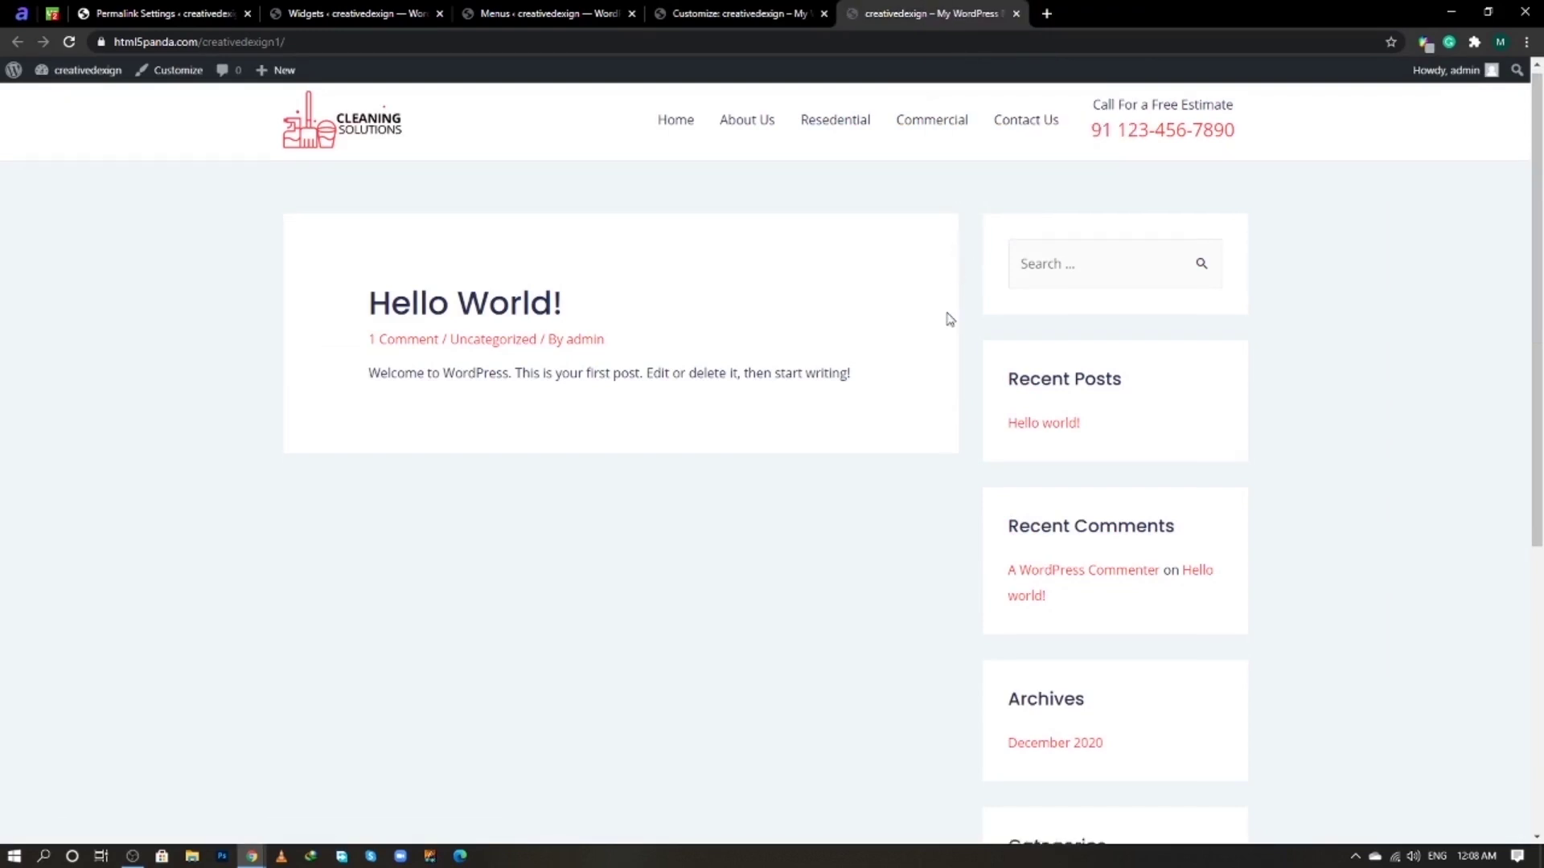
{"action": "scroll", "coordinate": [947, 317], "scroll_direction": "down", "scroll_amount": 4}
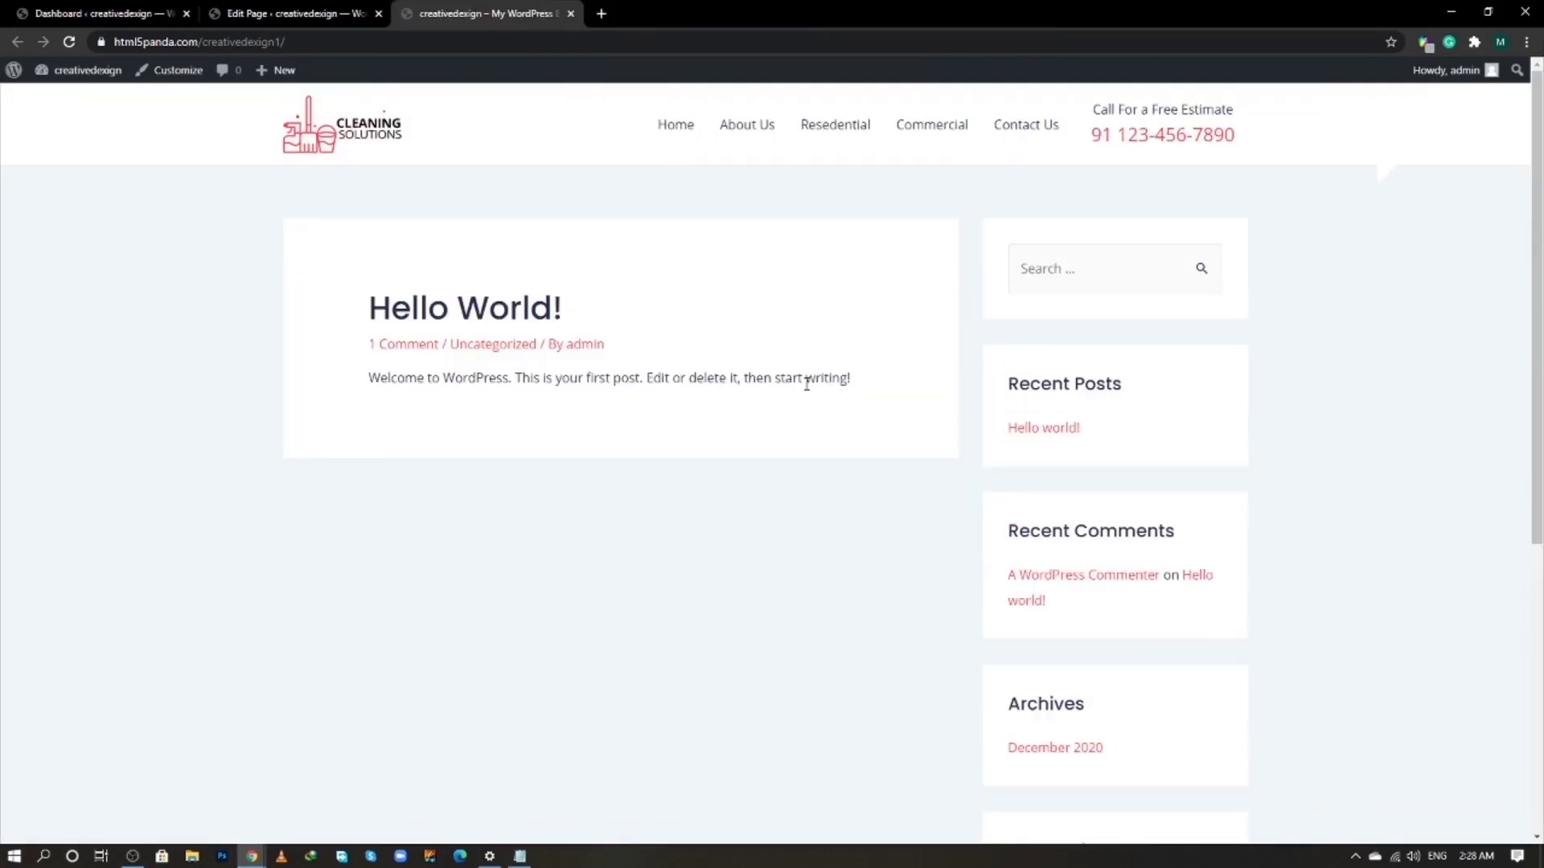
{"action": "left_click_drag", "start_coordinate": [630, 375], "coordinate": [517, 376]}
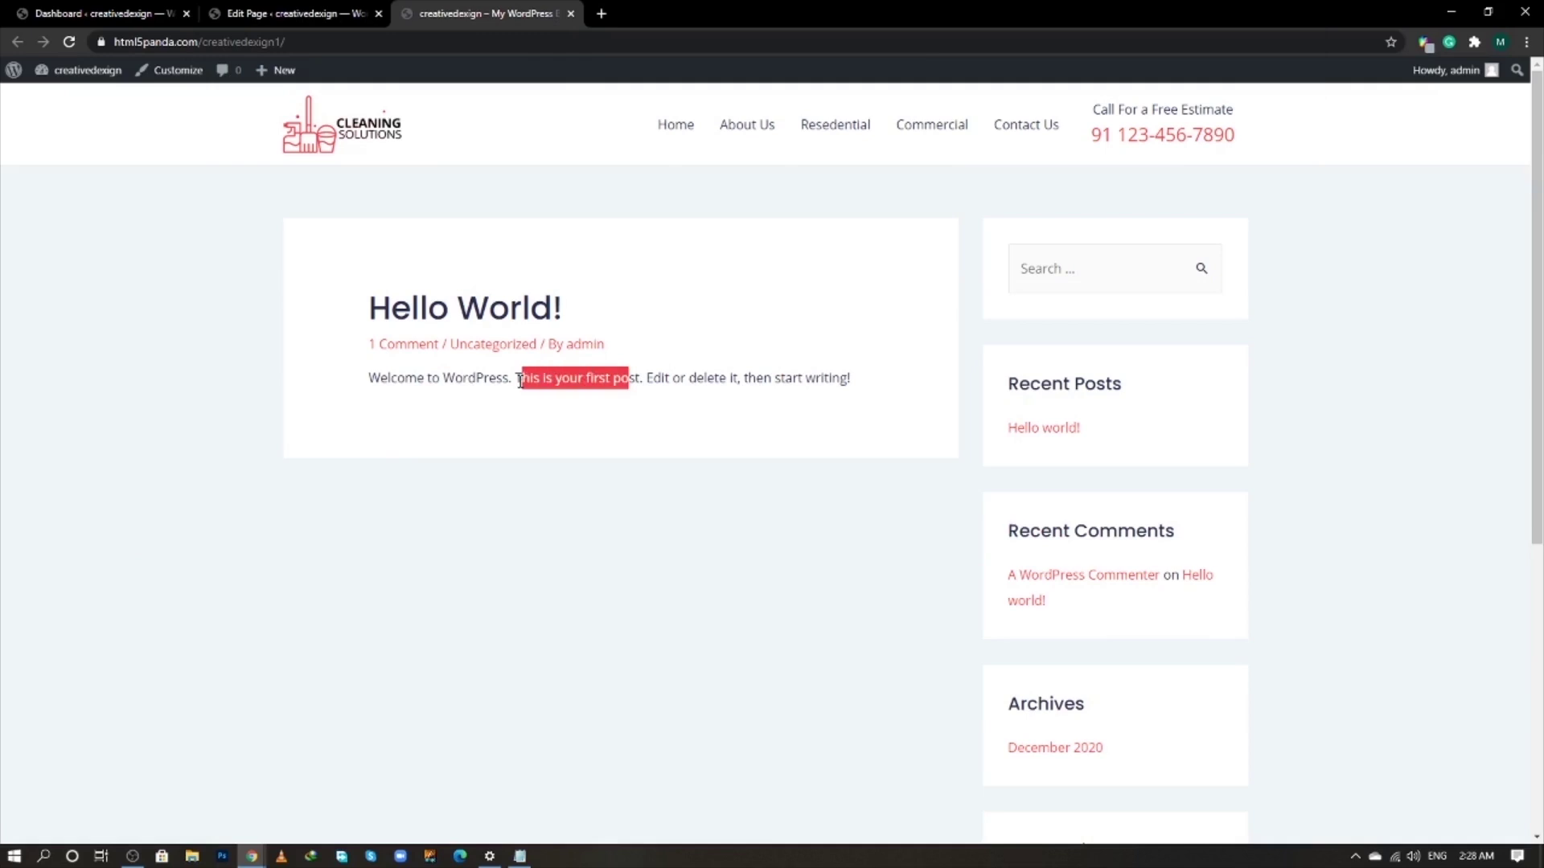
{"action": "left_click", "coordinate": [698, 383]}
{"action": "left_click_drag", "start_coordinate": [726, 378], "coordinate": [619, 376]}
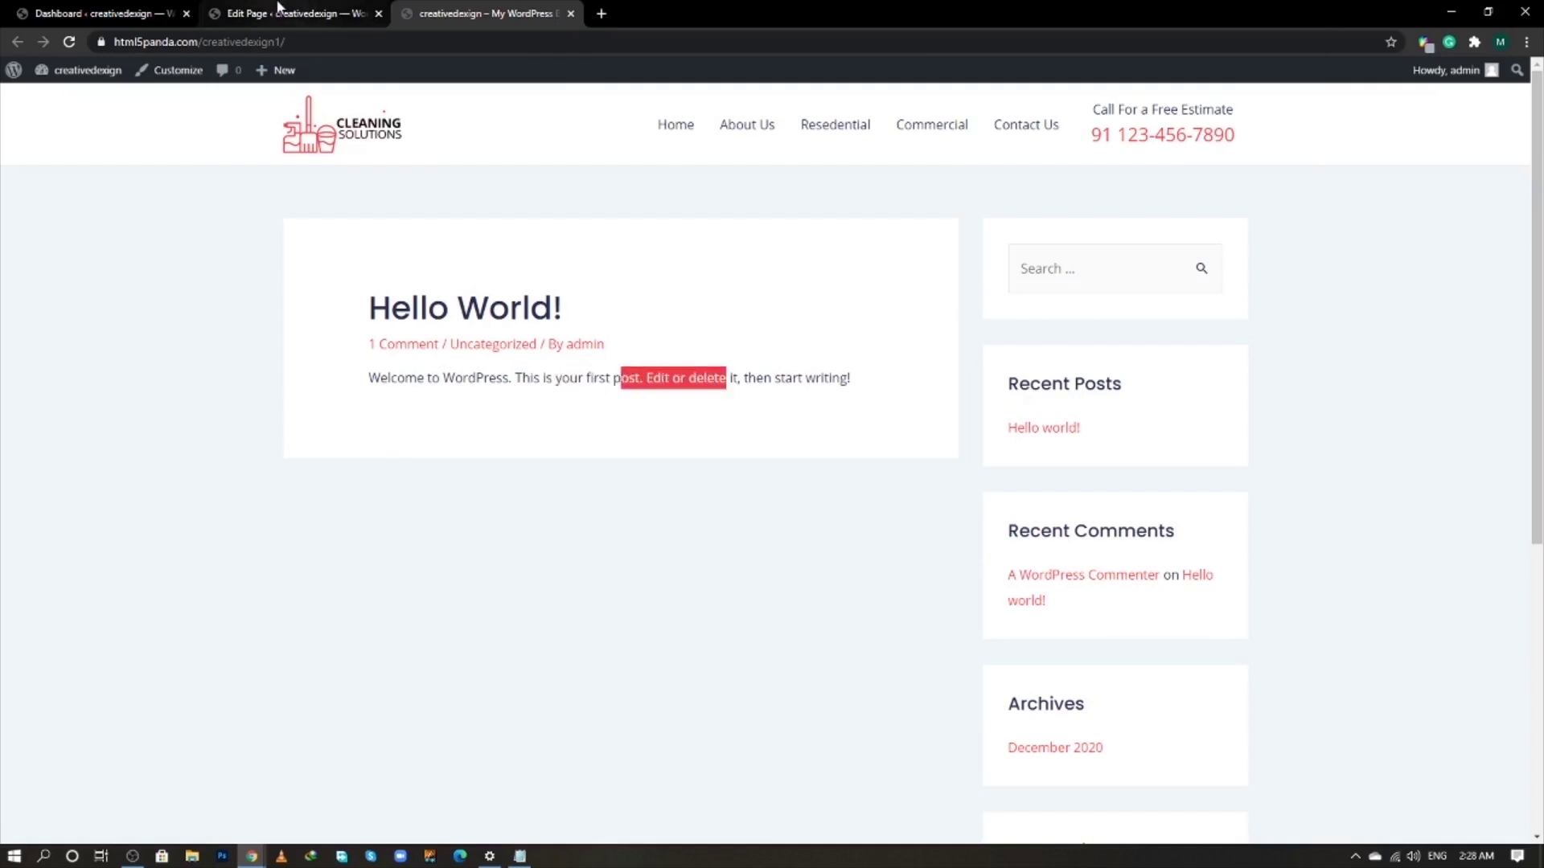
- Open the WordPress Reading settings from the dashboard in a new browser tab
{"action": "left_click", "coordinate": [279, 10]}
{"action": "left_click", "coordinate": [97, 13]}
{"action": "mouse_move", "coordinate": [90, 492]}
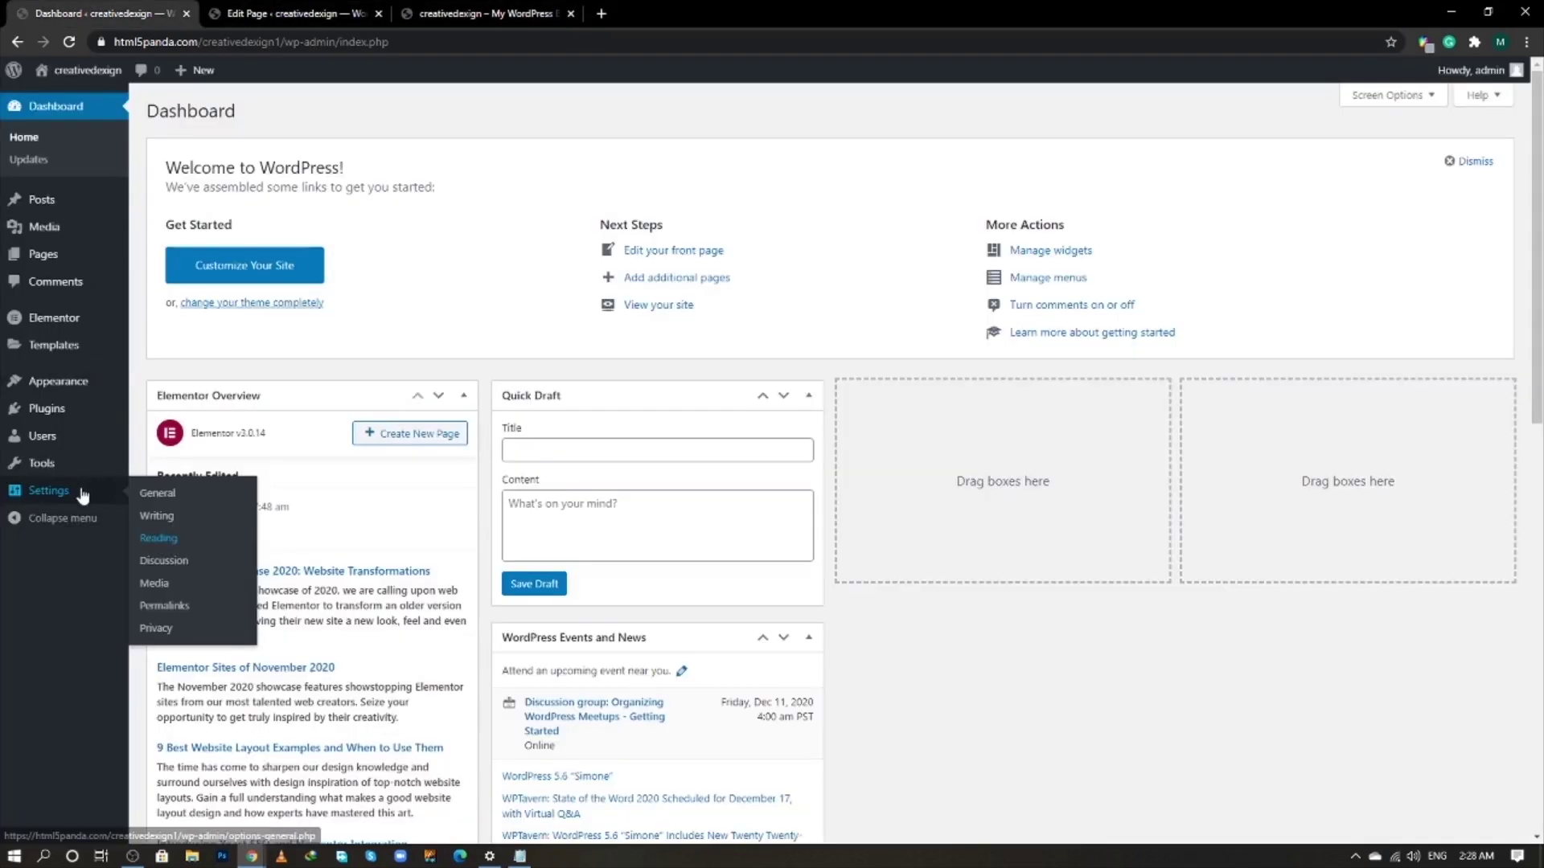
{"action": "right_click", "coordinate": [190, 543]}
{"action": "left_click", "coordinate": [191, 550]}
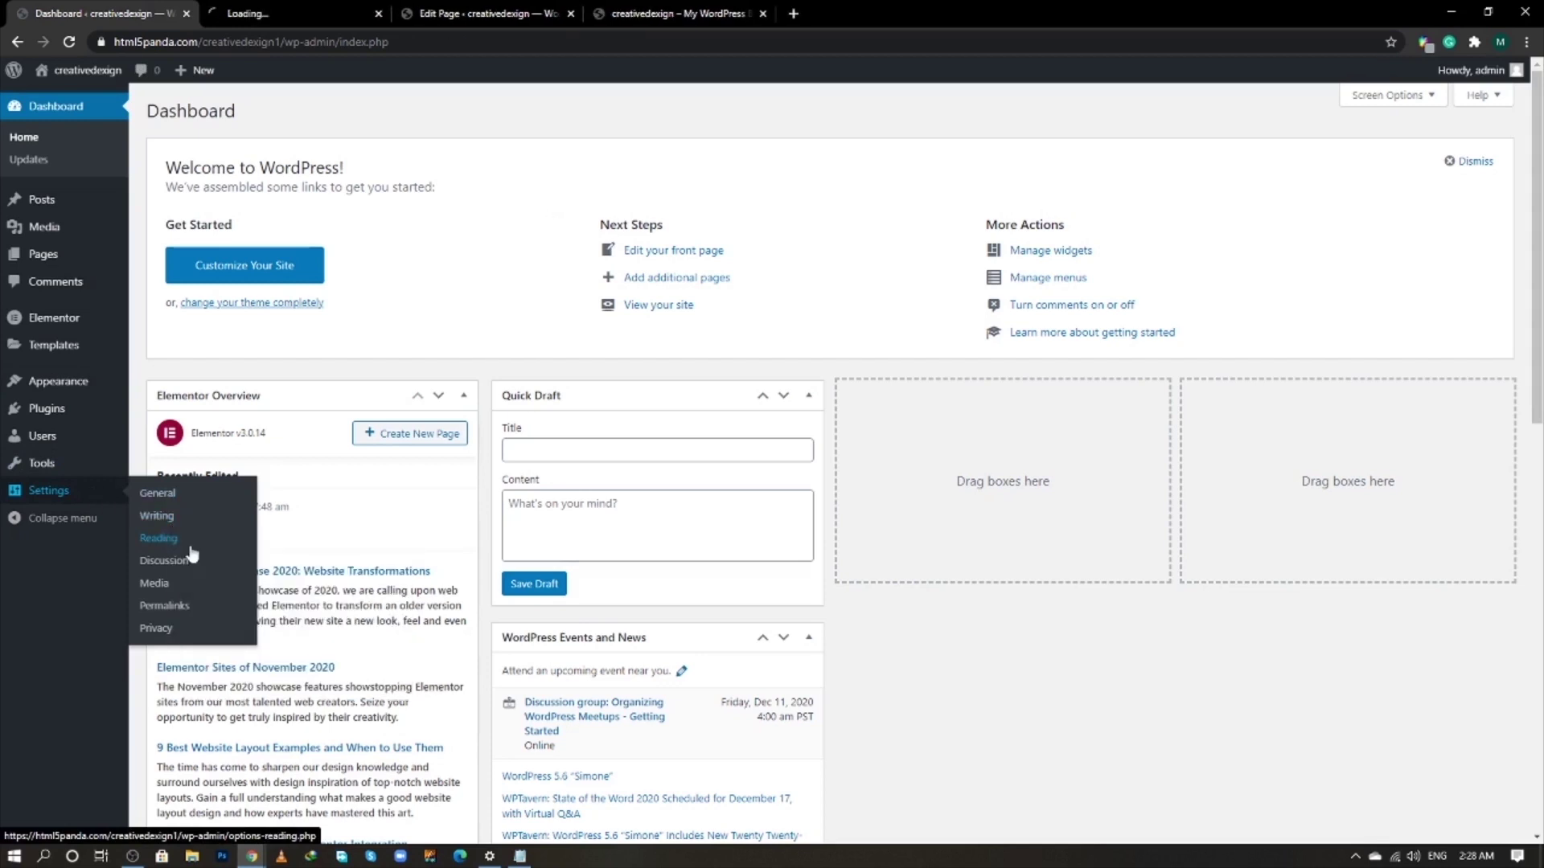
{"action": "left_click", "coordinate": [334, 8]}
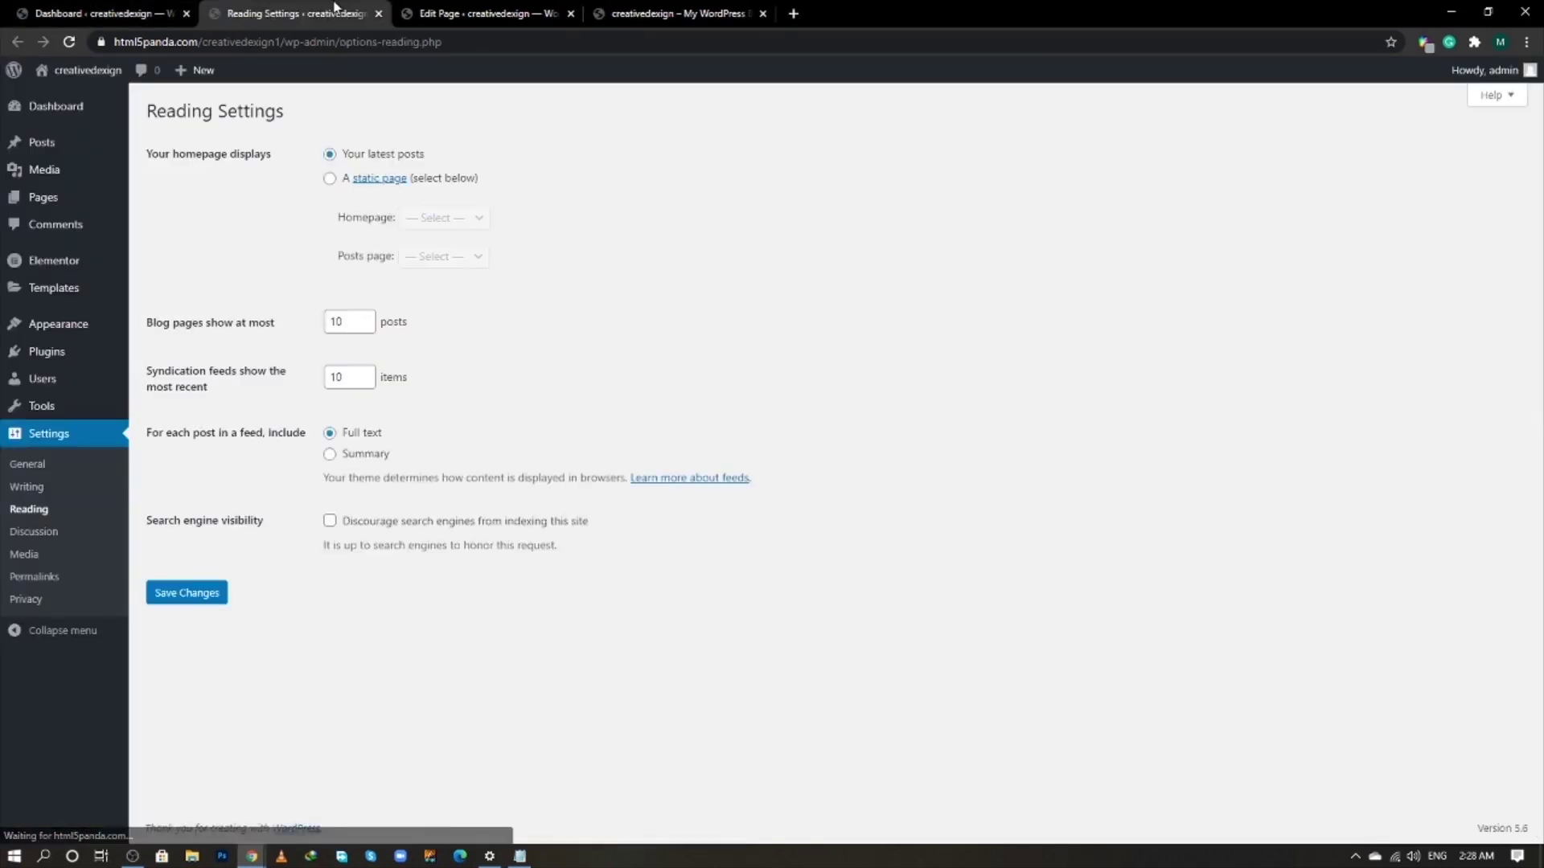
- Set the homepage to display the static page Home, save the changes and reload the live site
{"action": "left_click", "coordinate": [329, 180]}
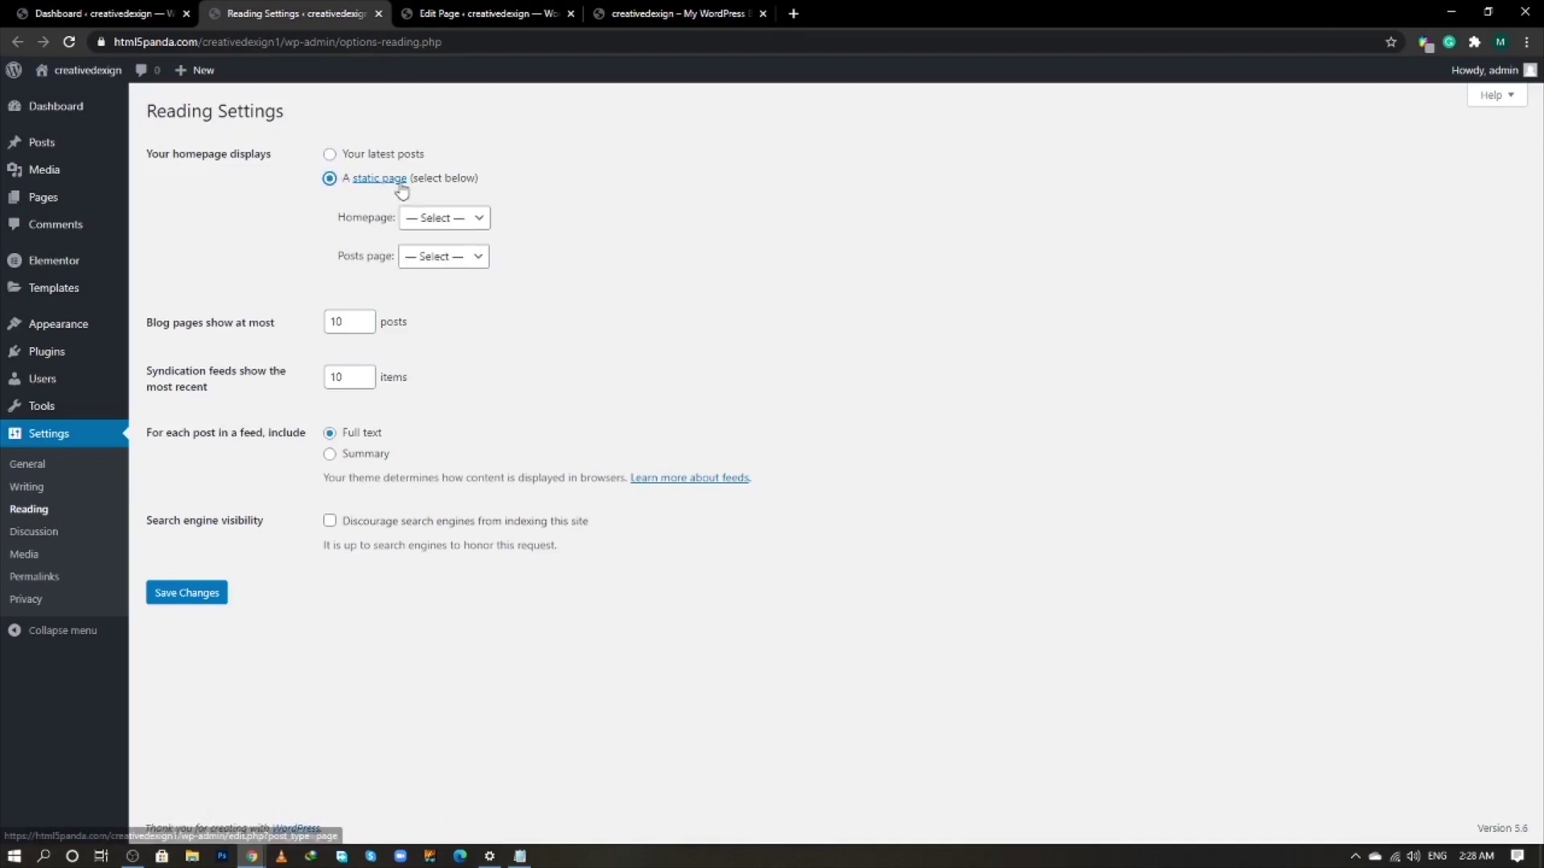
{"action": "left_click", "coordinate": [445, 218]}
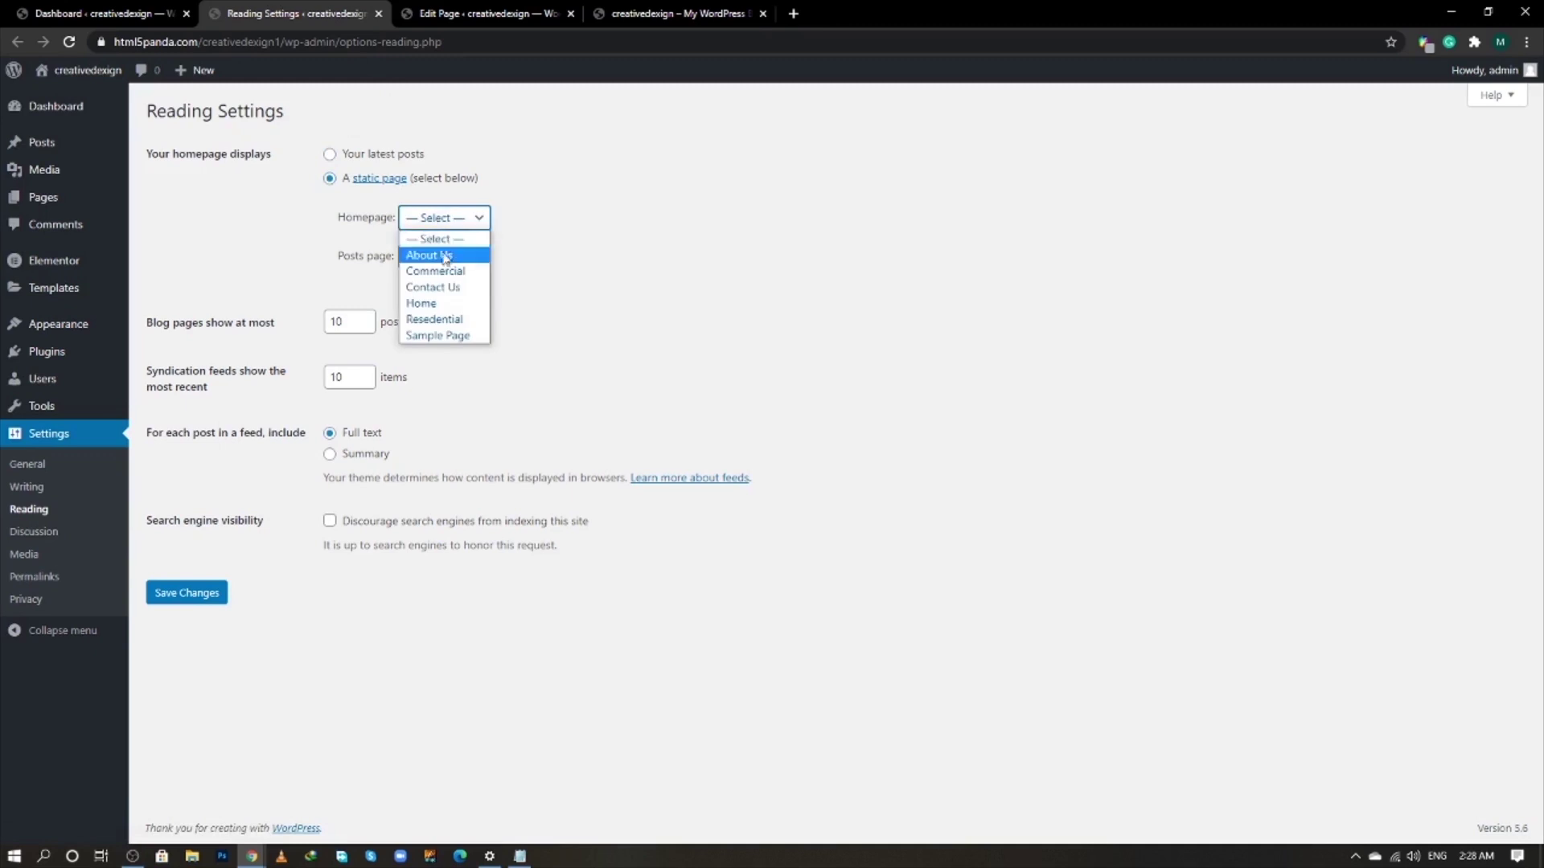
{"action": "left_click", "coordinate": [443, 301]}
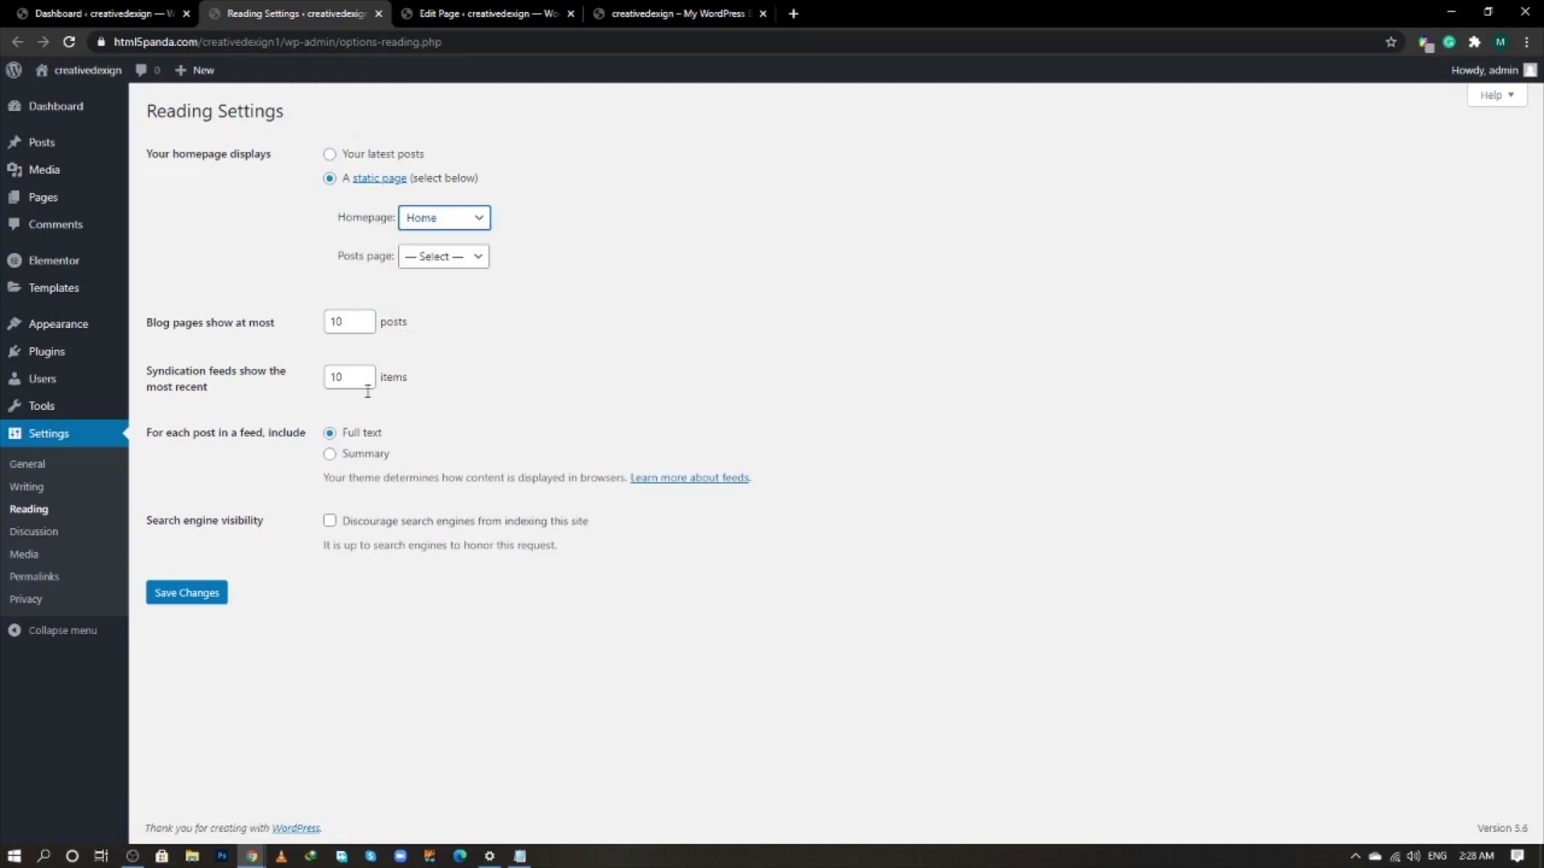
{"action": "left_click", "coordinate": [205, 599]}
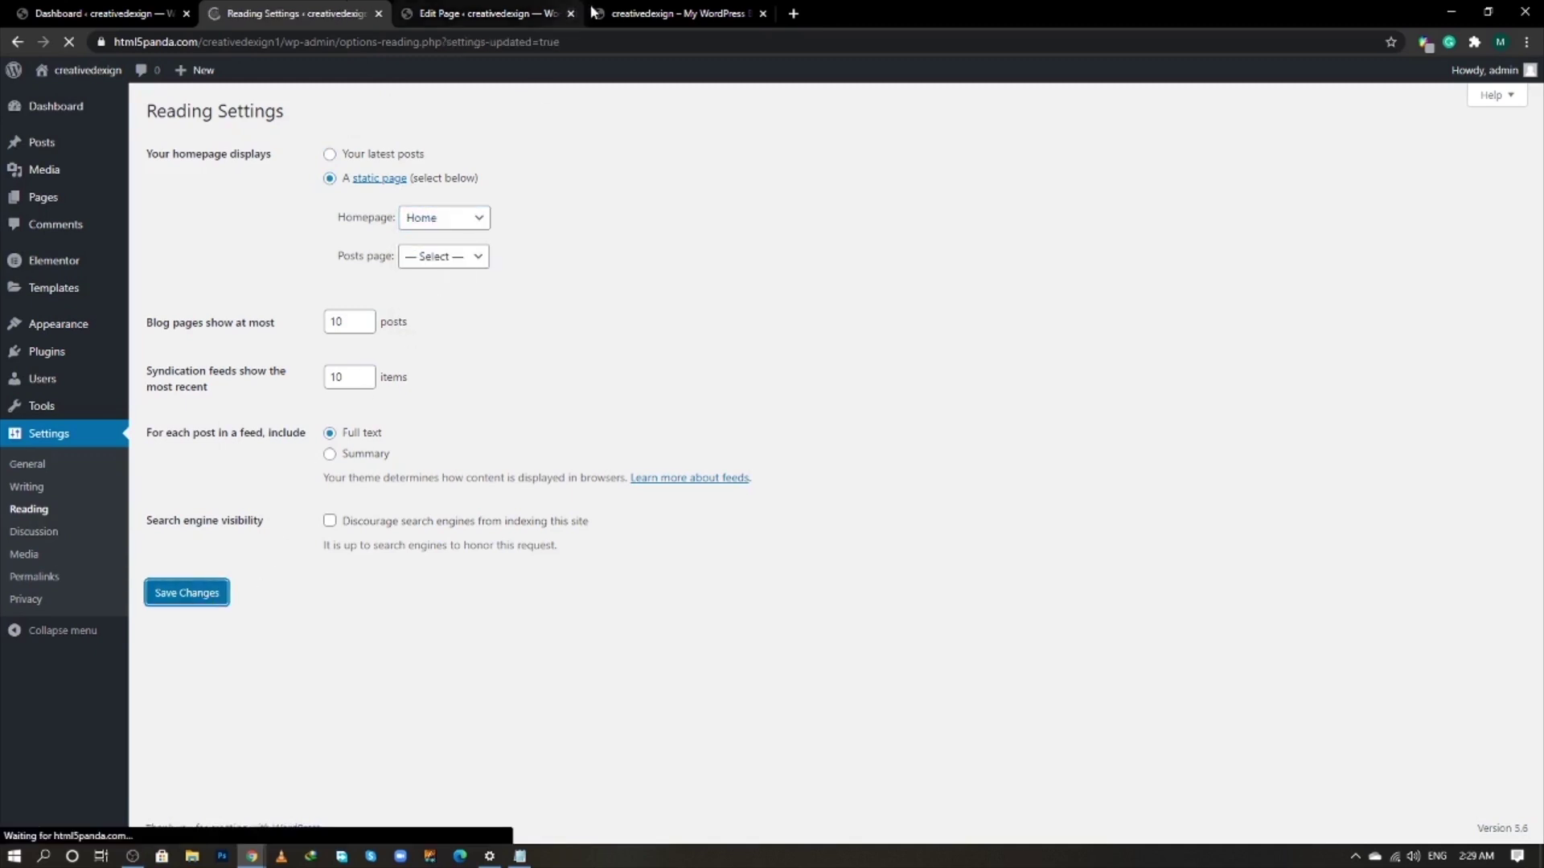
{"action": "left_click", "coordinate": [647, 10]}
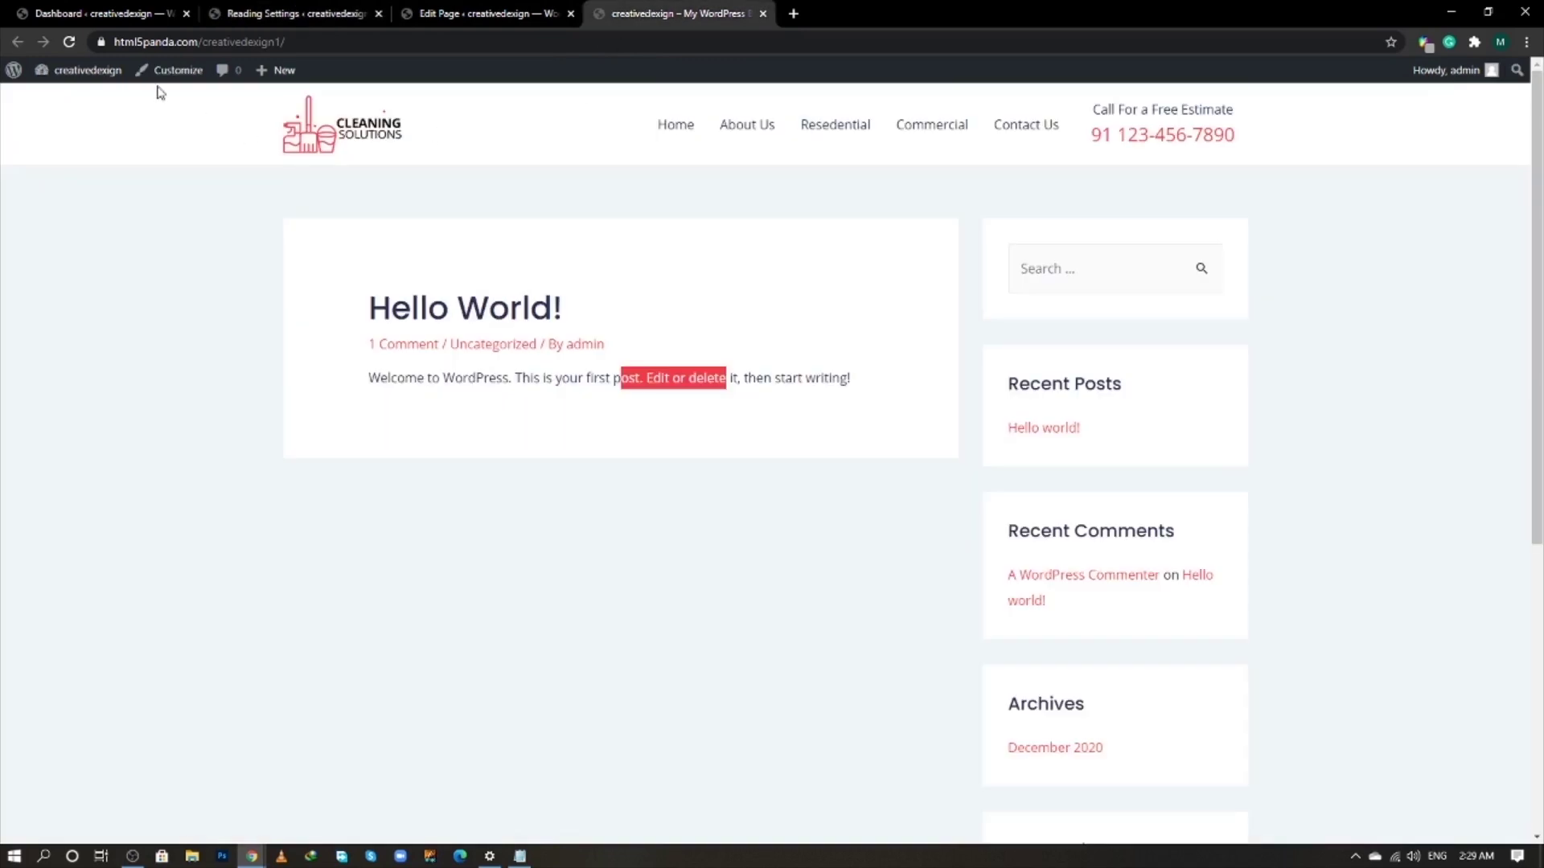
{"action": "left_click", "coordinate": [78, 44]}
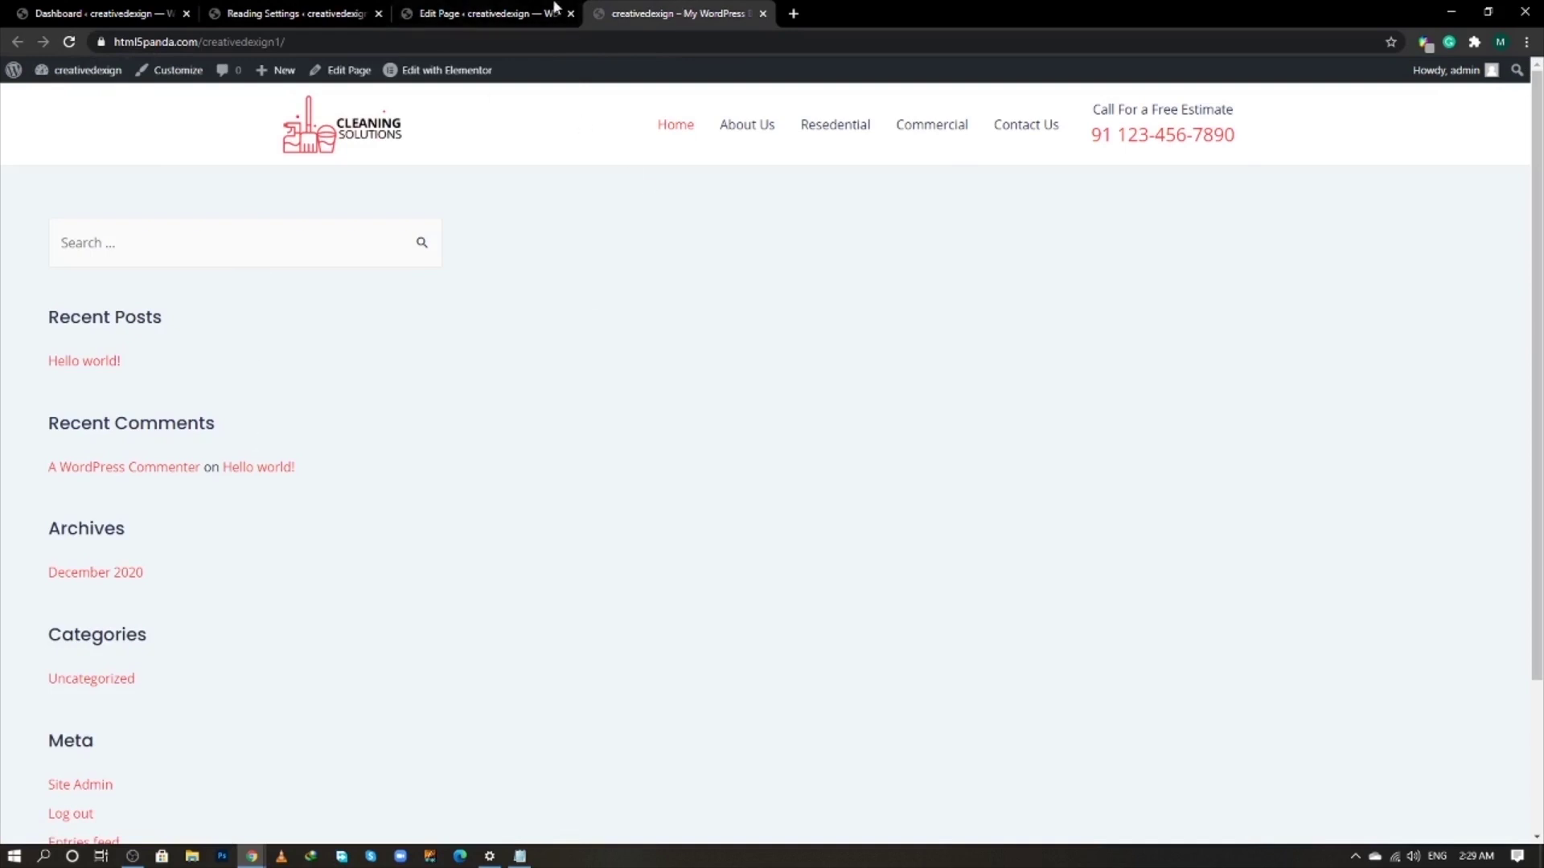
- Open the list of all pages in a new tab, close the old page-editing tab and open the Home page for editing
{"action": "left_click", "coordinate": [93, 13]}
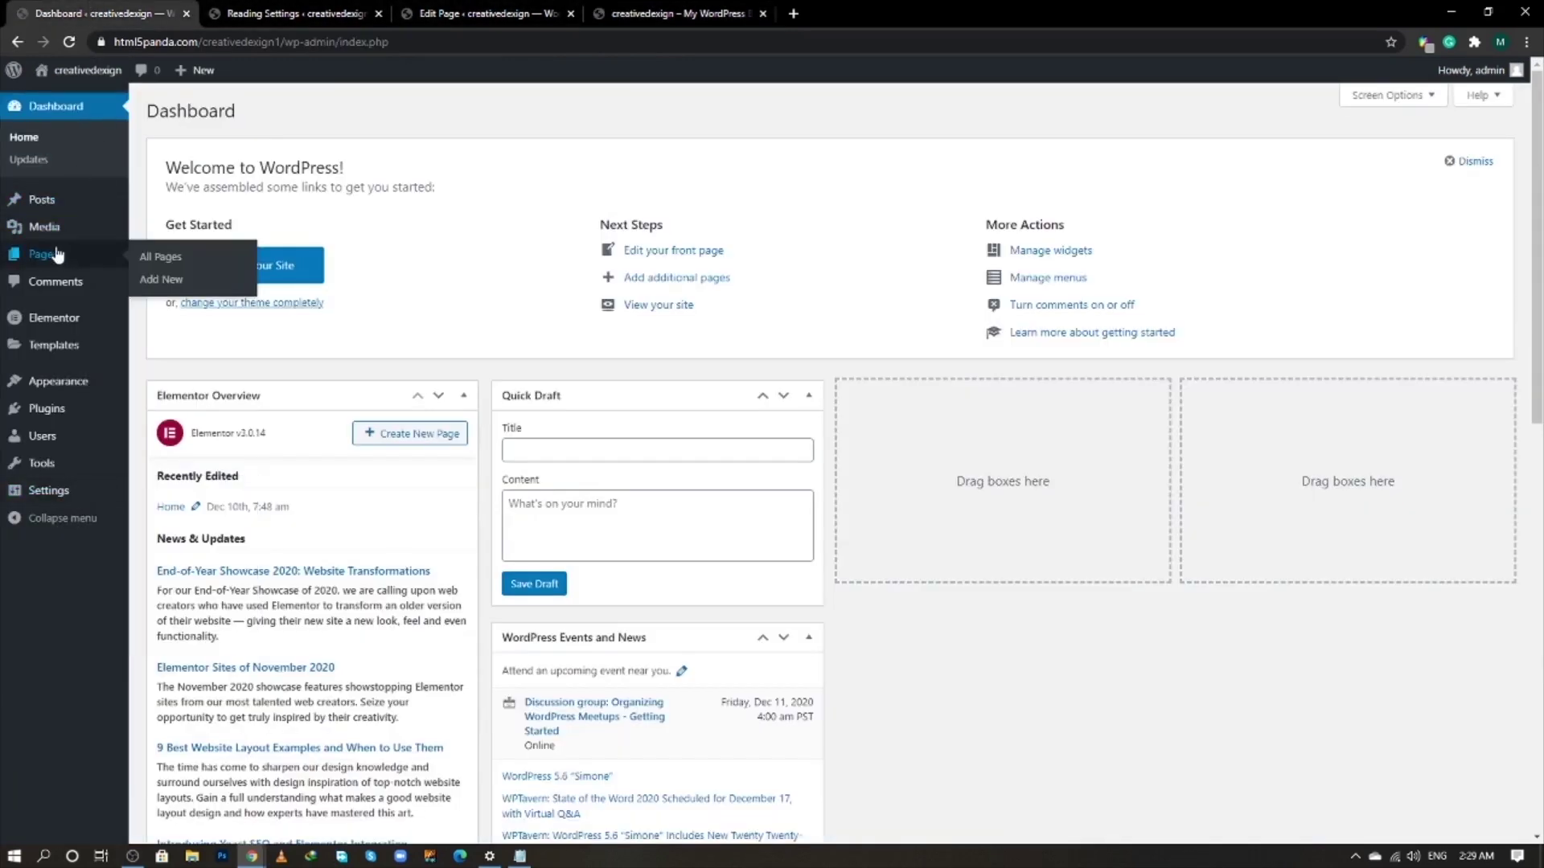
{"action": "right_click", "coordinate": [150, 259]}
{"action": "left_click", "coordinate": [188, 271]}
{"action": "left_click", "coordinate": [286, 12]}
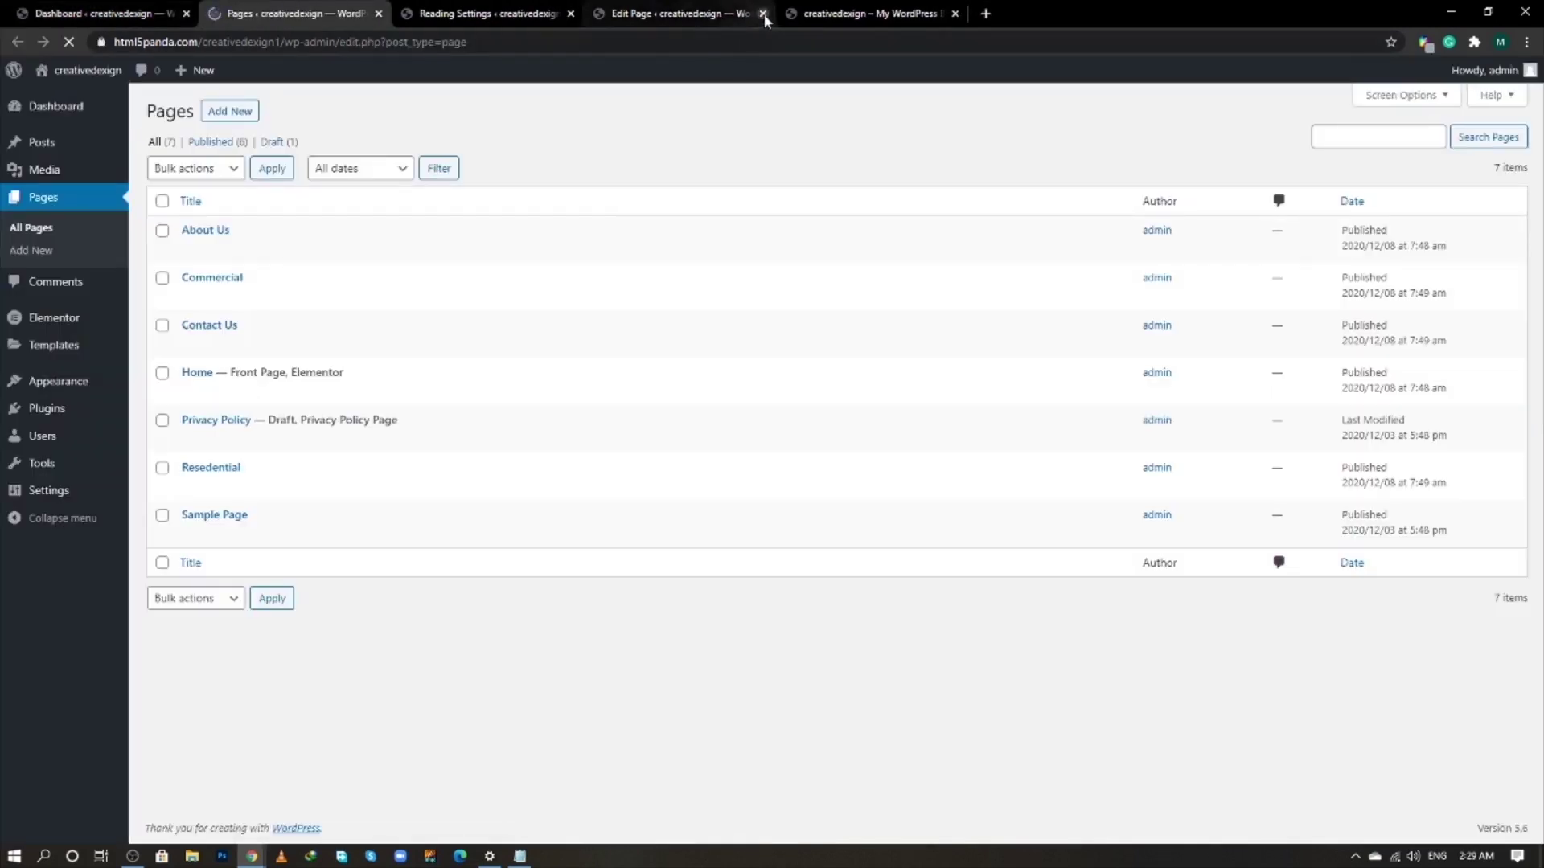
{"action": "left_click", "coordinate": [762, 13]}
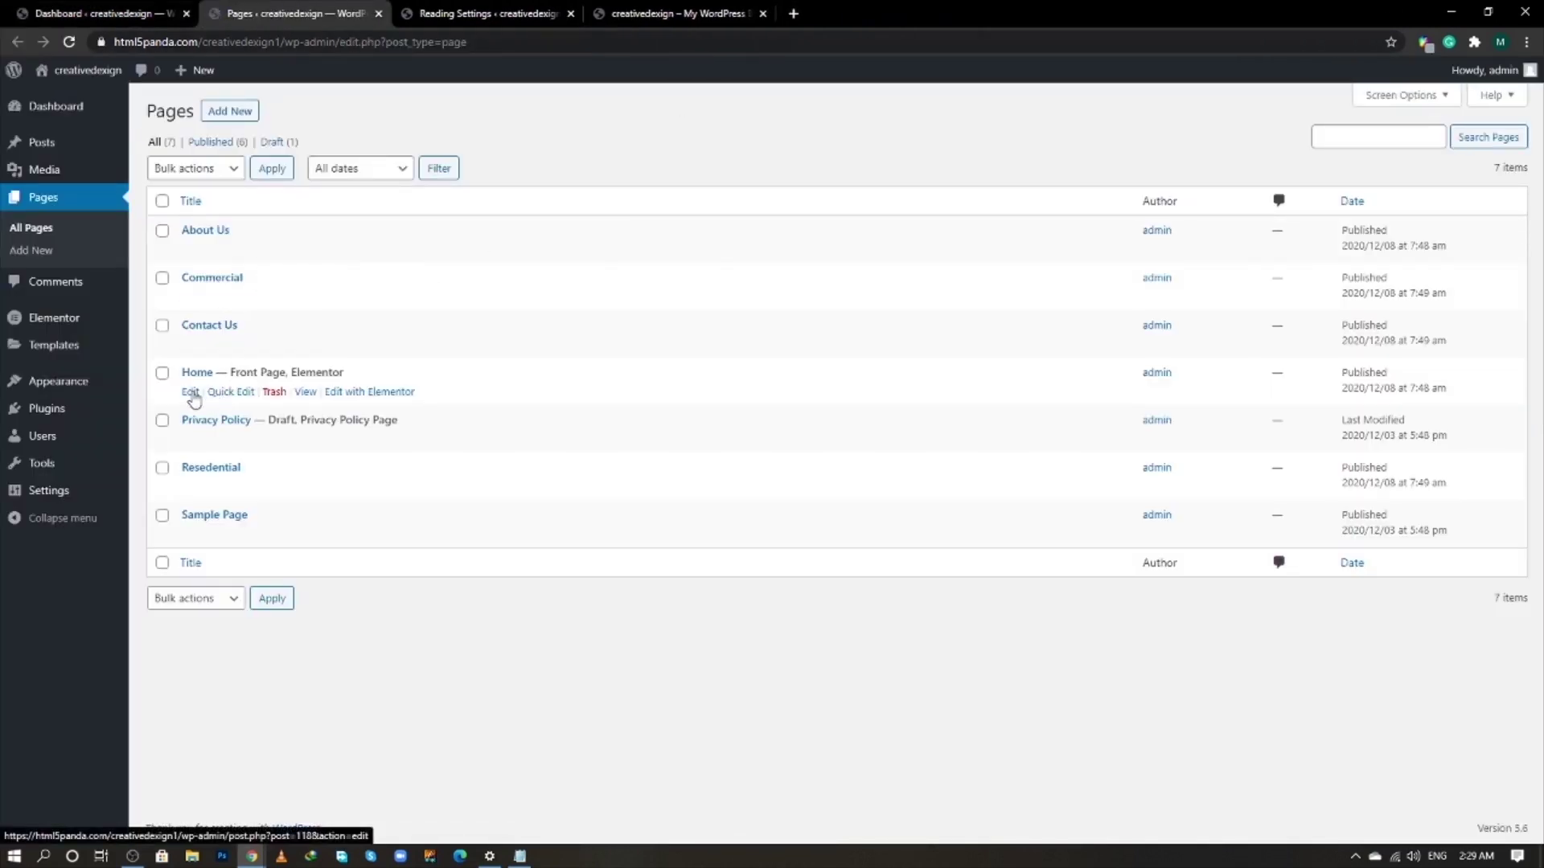
{"action": "middle_click", "coordinate": [191, 394]}
{"action": "left_click", "coordinate": [441, 13]}
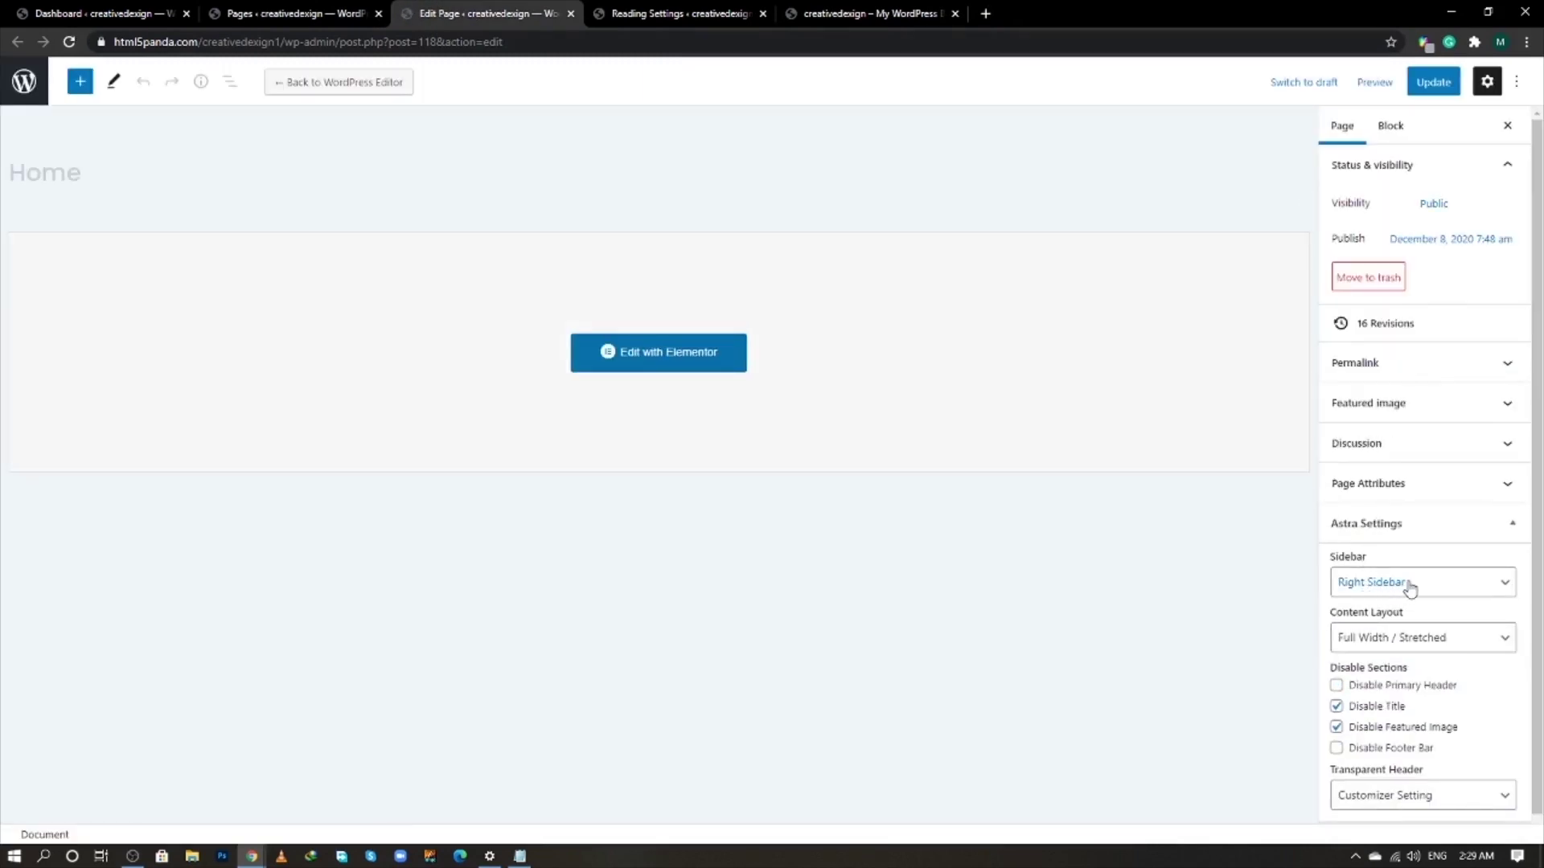
- Set the Home page's Astra sidebar option to No Sidebar, update the page and reload the live site
{"action": "left_click", "coordinate": [1409, 588]}
{"action": "left_click", "coordinate": [1395, 654]}
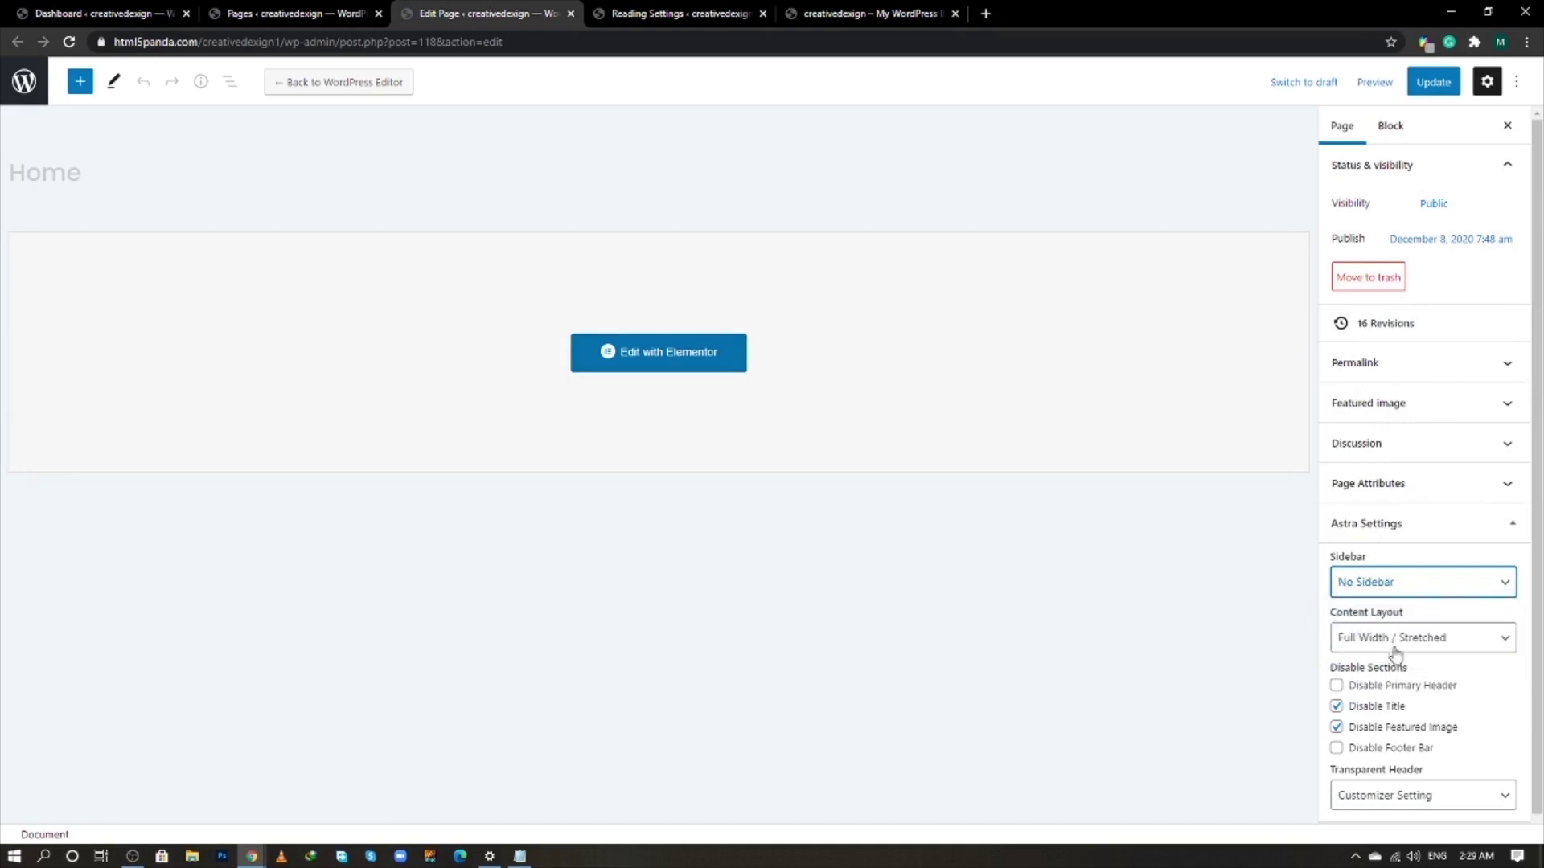
{"action": "left_click", "coordinate": [1440, 85]}
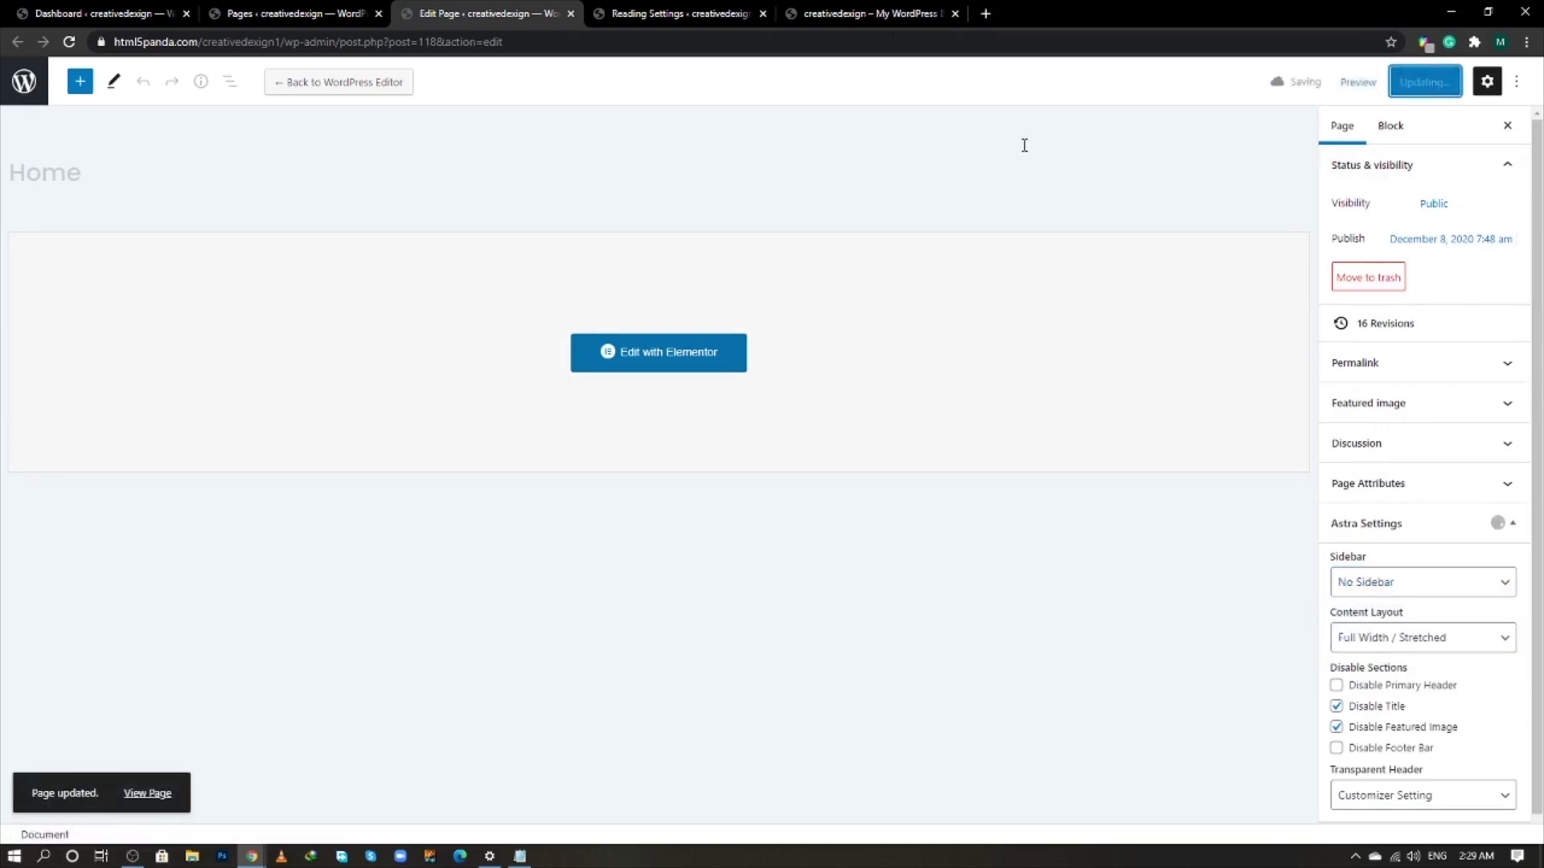
{"action": "left_click", "coordinate": [828, 13]}
{"action": "right_click", "coordinate": [830, 12]}
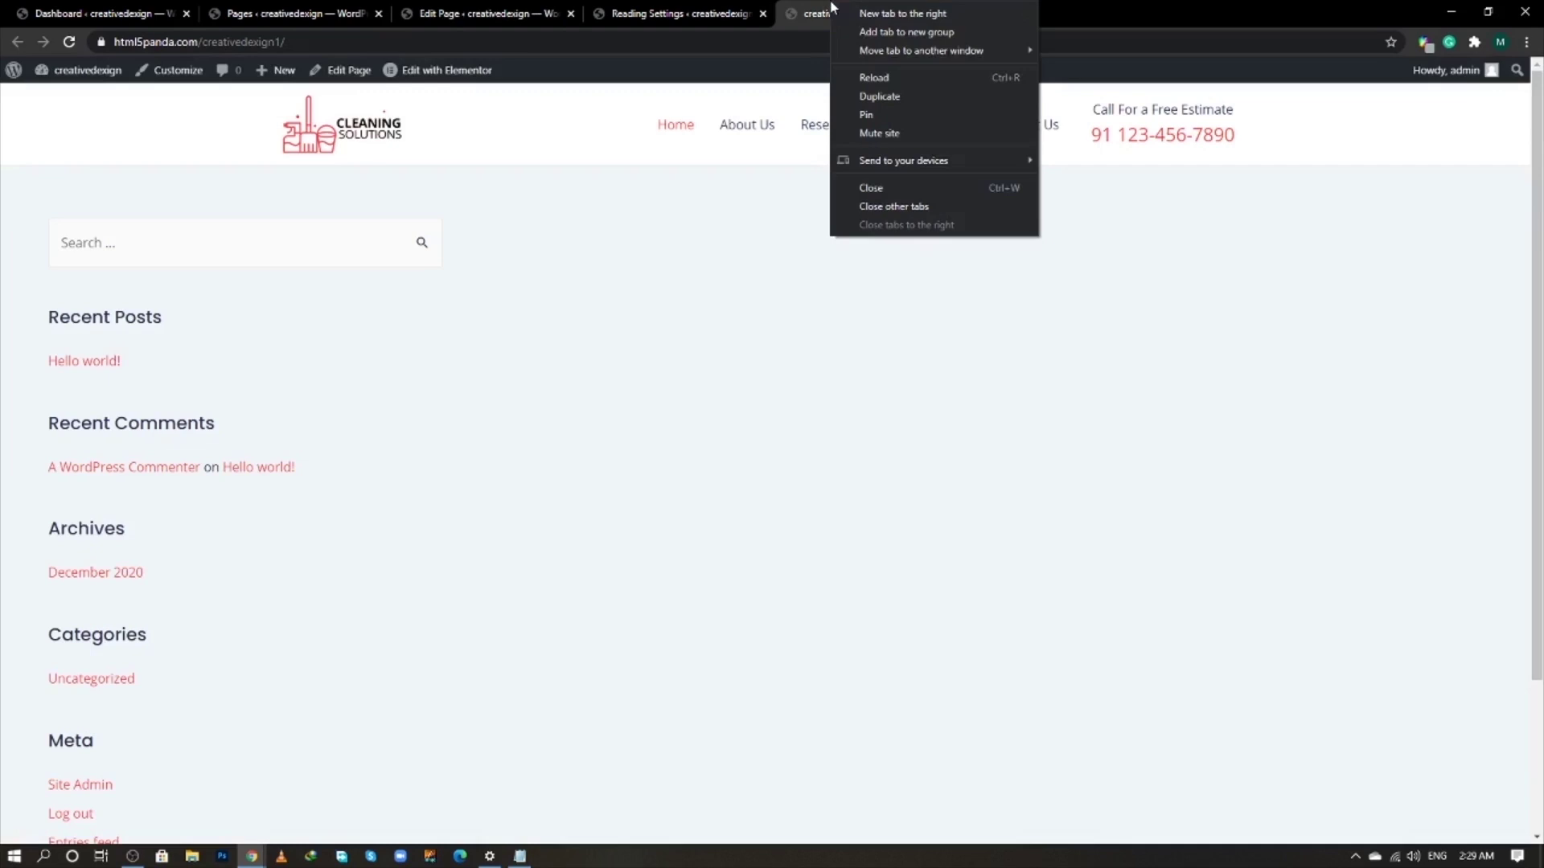
{"action": "left_click", "coordinate": [864, 78]}
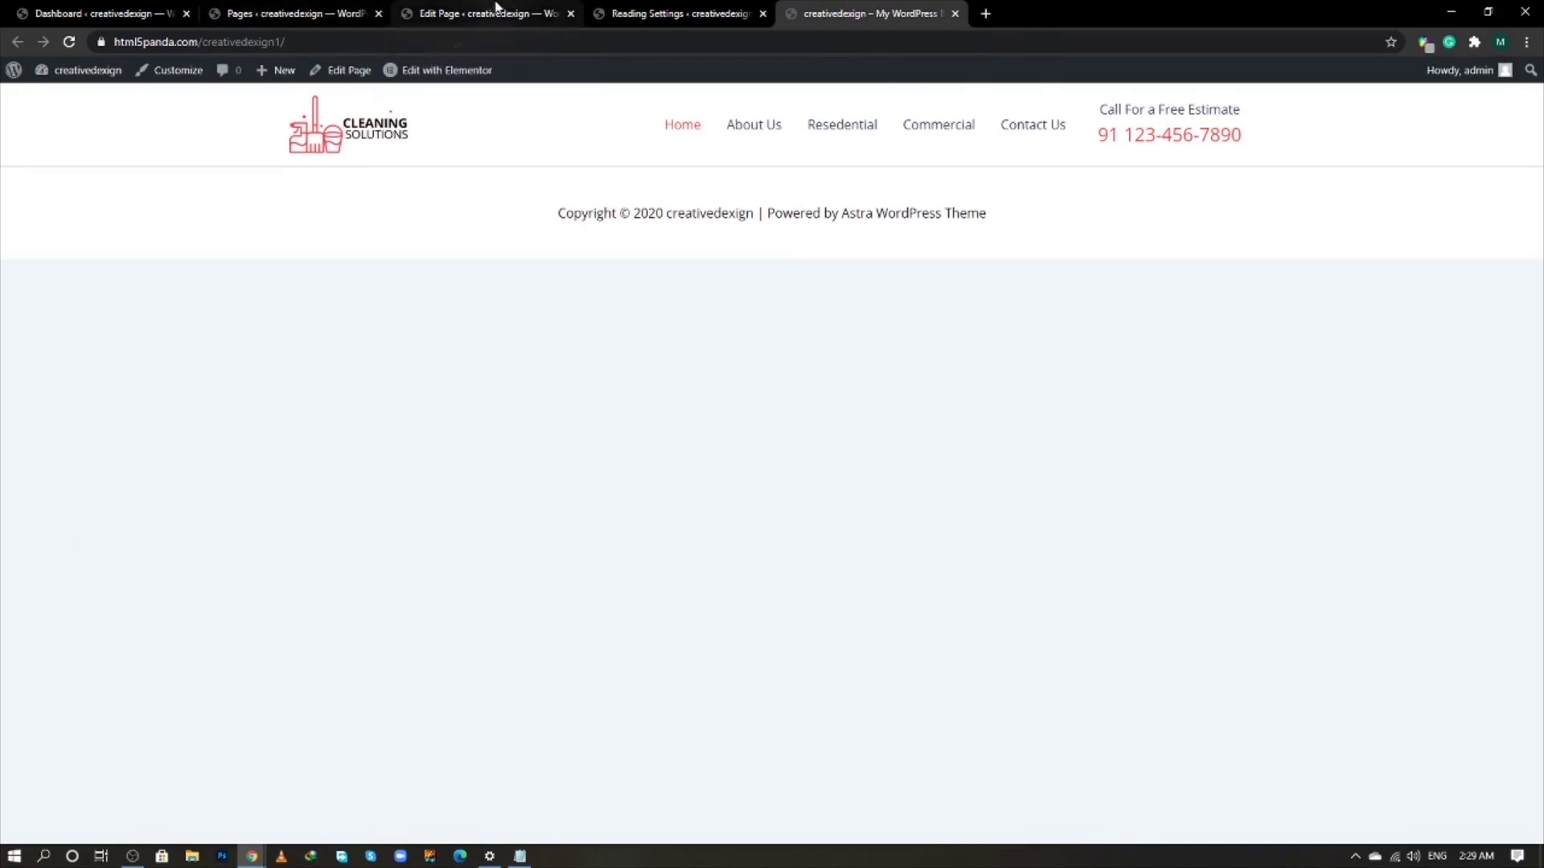
- Switch to the reference site and examine the special savings line and call button above its hero image
{"action": "key", "text": "alt+Tab"}
{"action": "key", "text": "alt+Tab"}
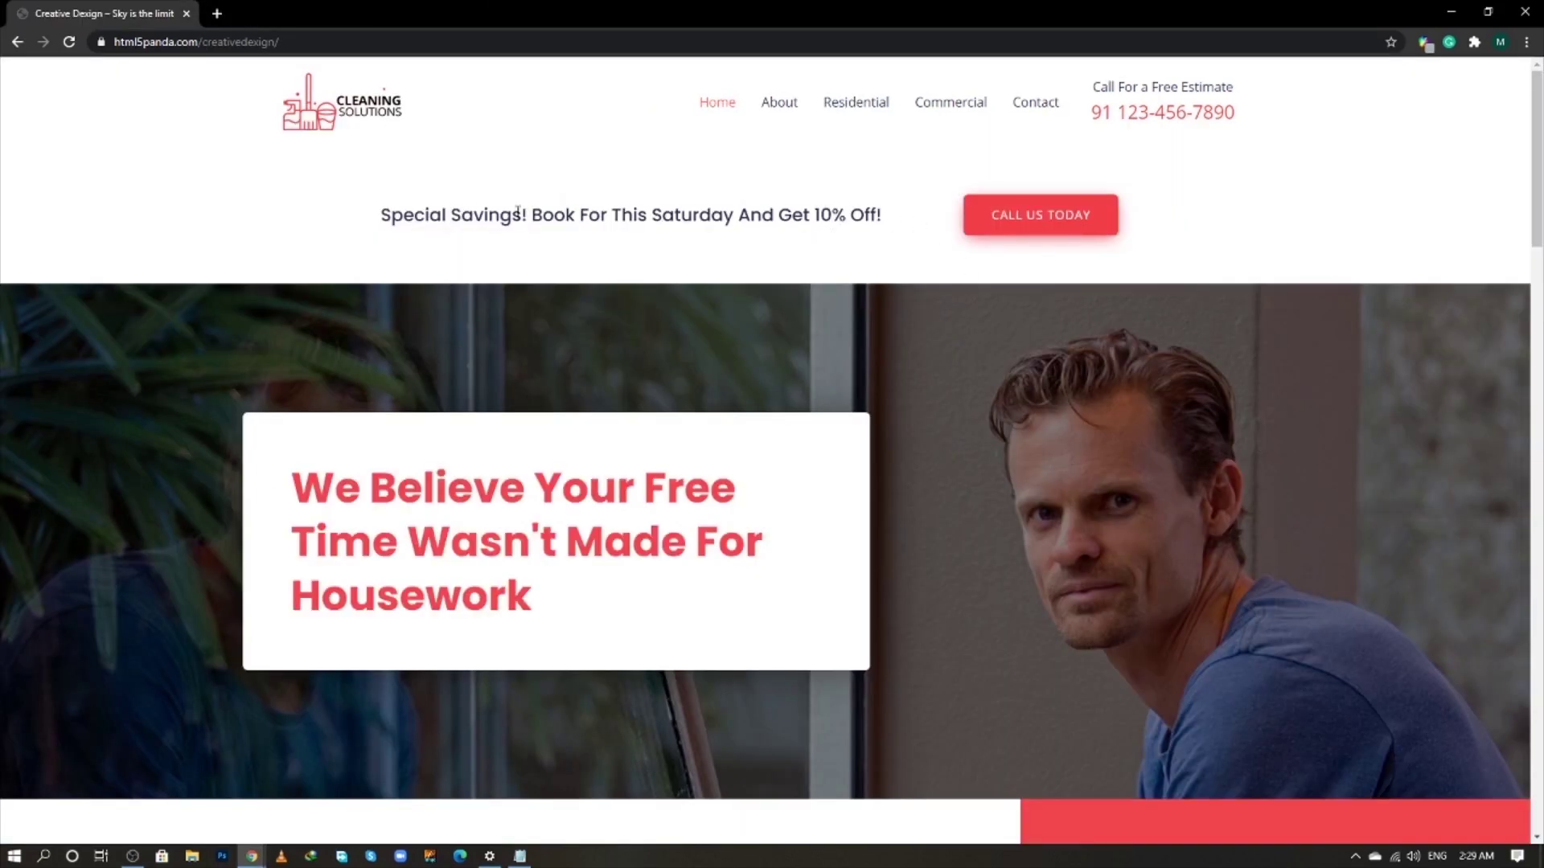
{"action": "left_click_drag", "start_coordinate": [415, 215], "coordinate": [764, 214]}
{"action": "left_click", "coordinate": [884, 238]}
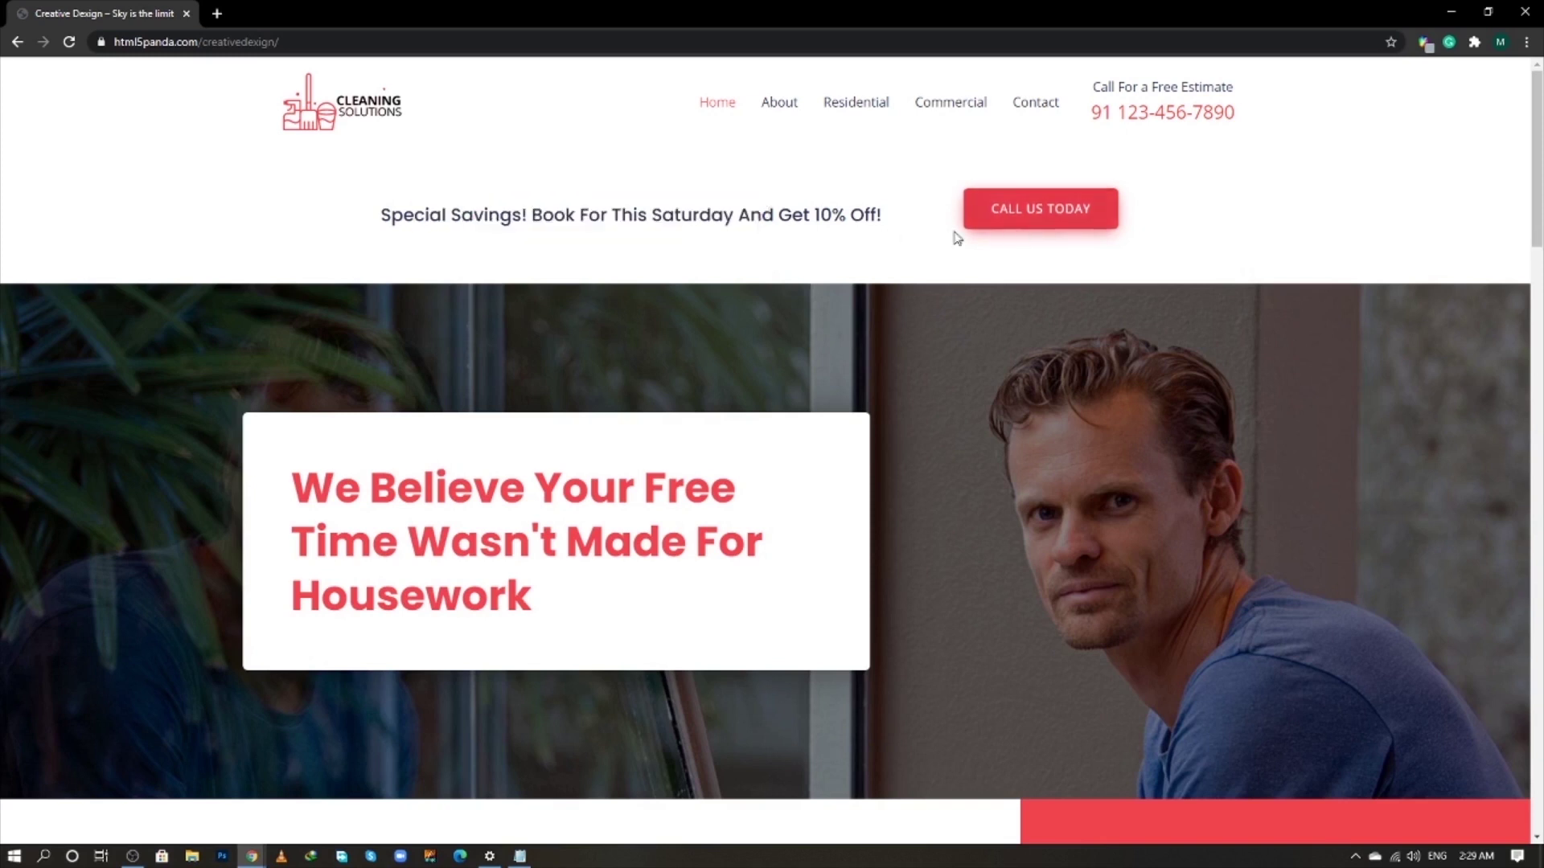
- Open the Home page in Elementor and add a two-column section with a wide first column and a narrow second column
{"action": "key", "text": "alt+Tab"}
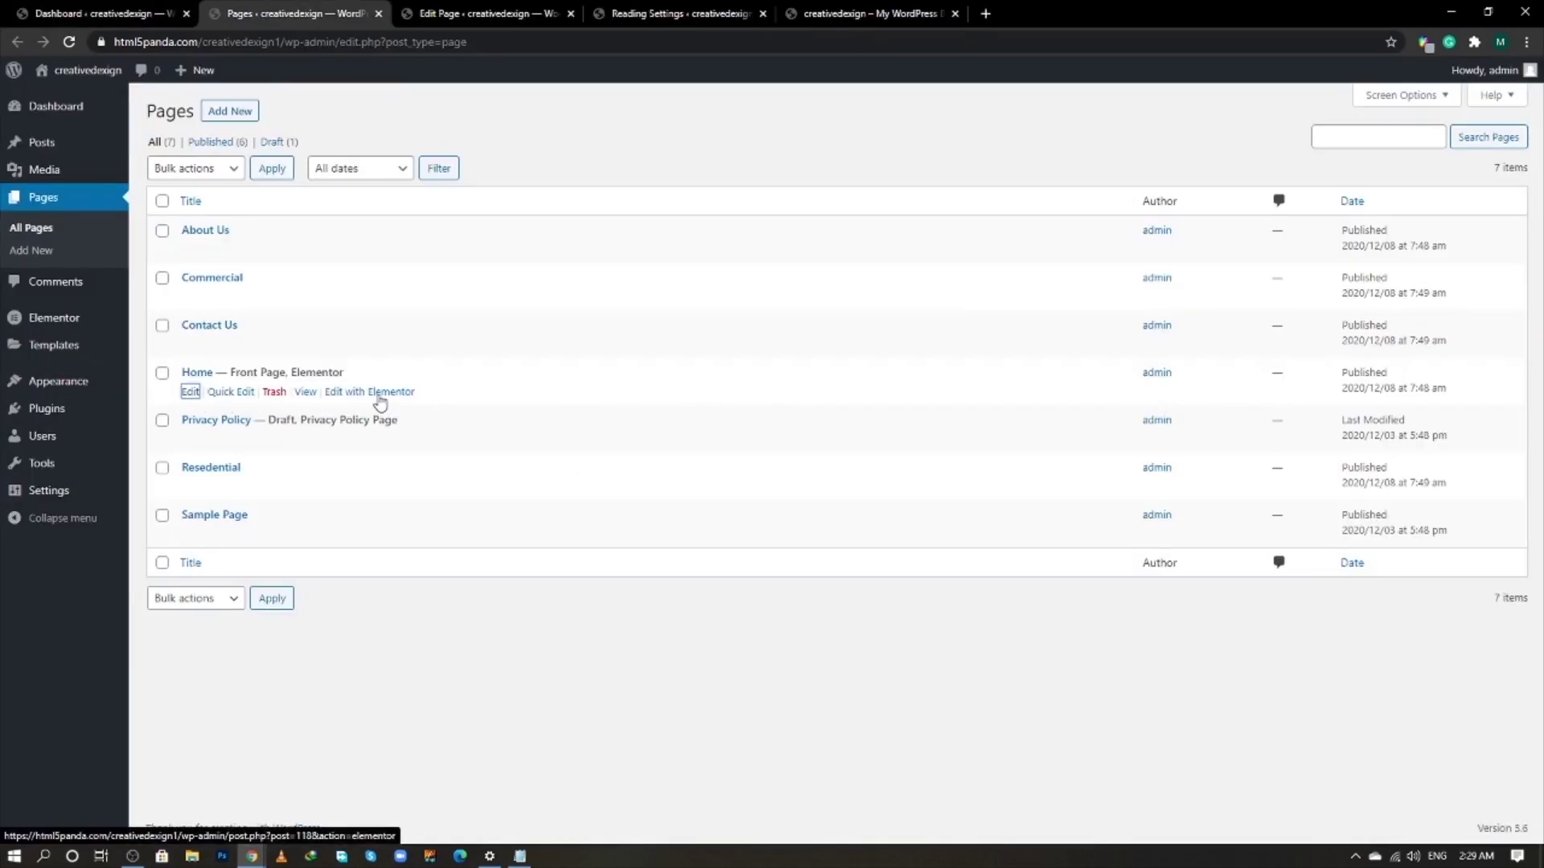
{"action": "left_click", "coordinate": [381, 394]}
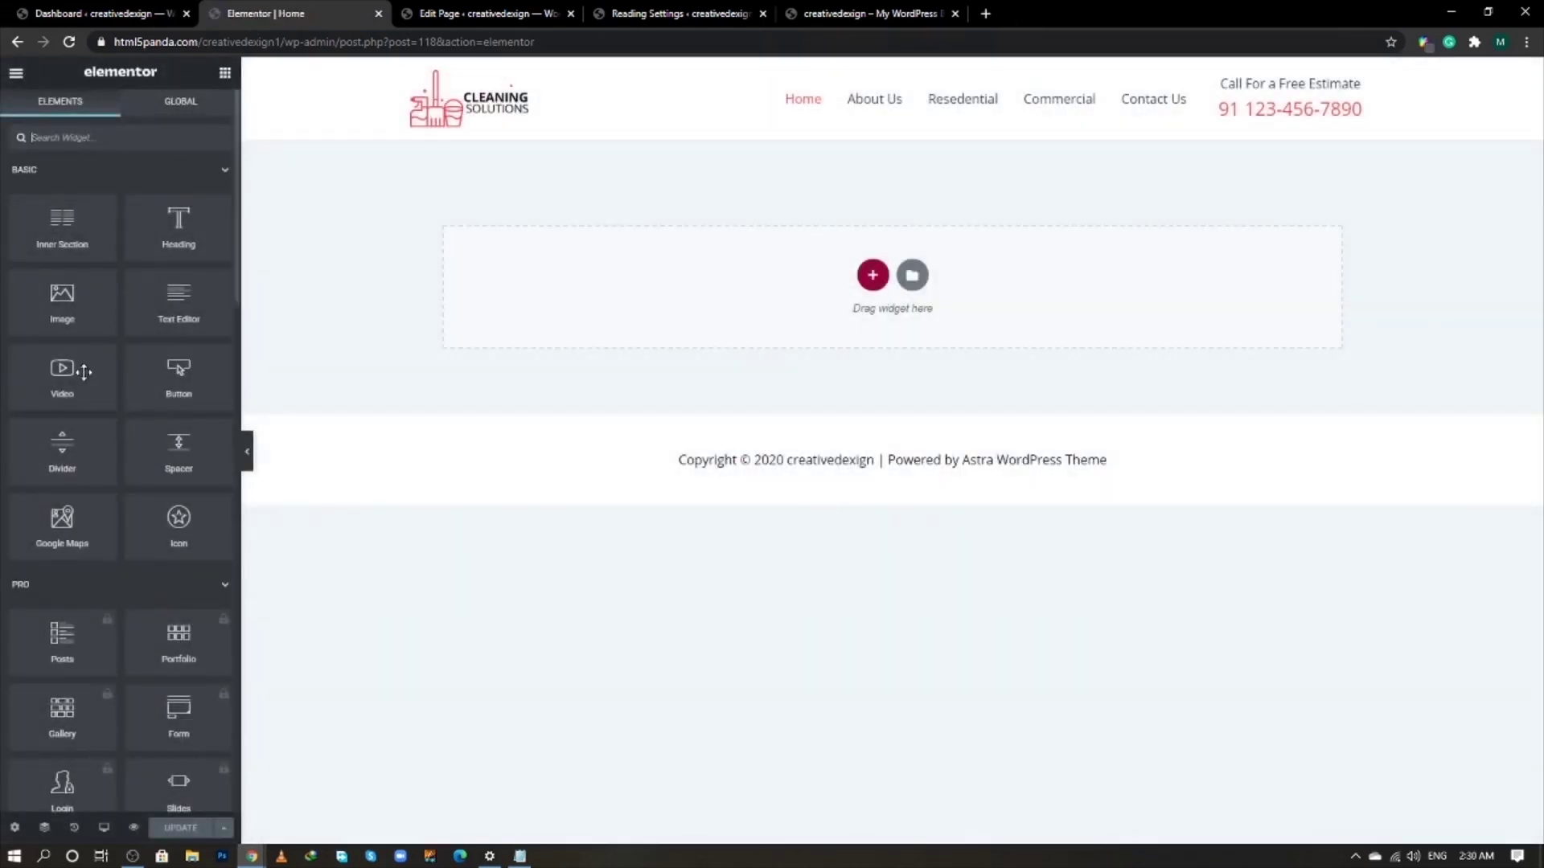
{"action": "left_click", "coordinate": [873, 275]}
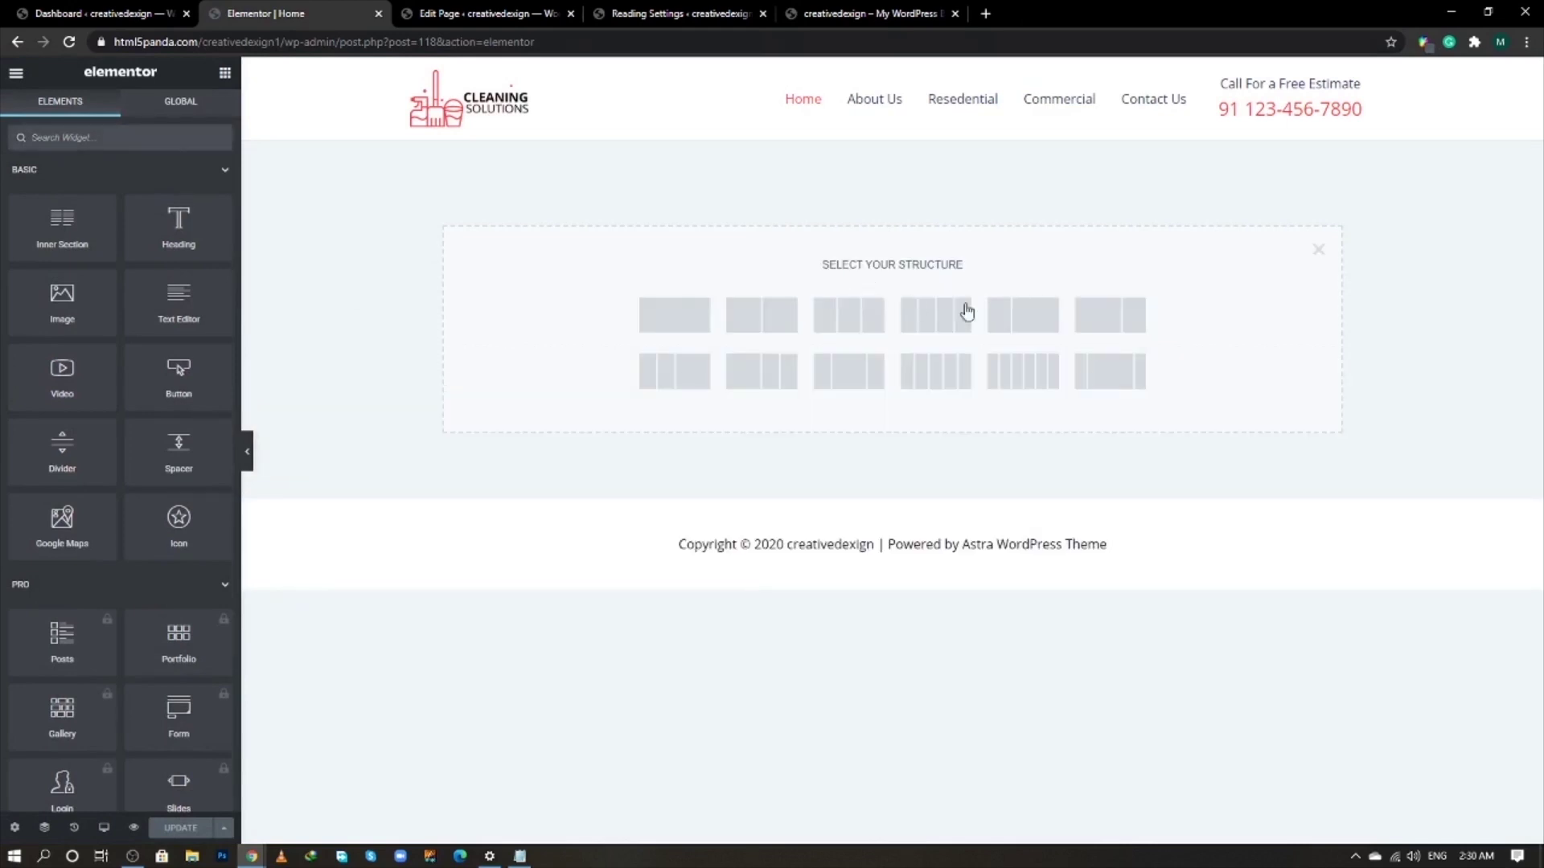
{"action": "left_click", "coordinate": [1122, 325]}
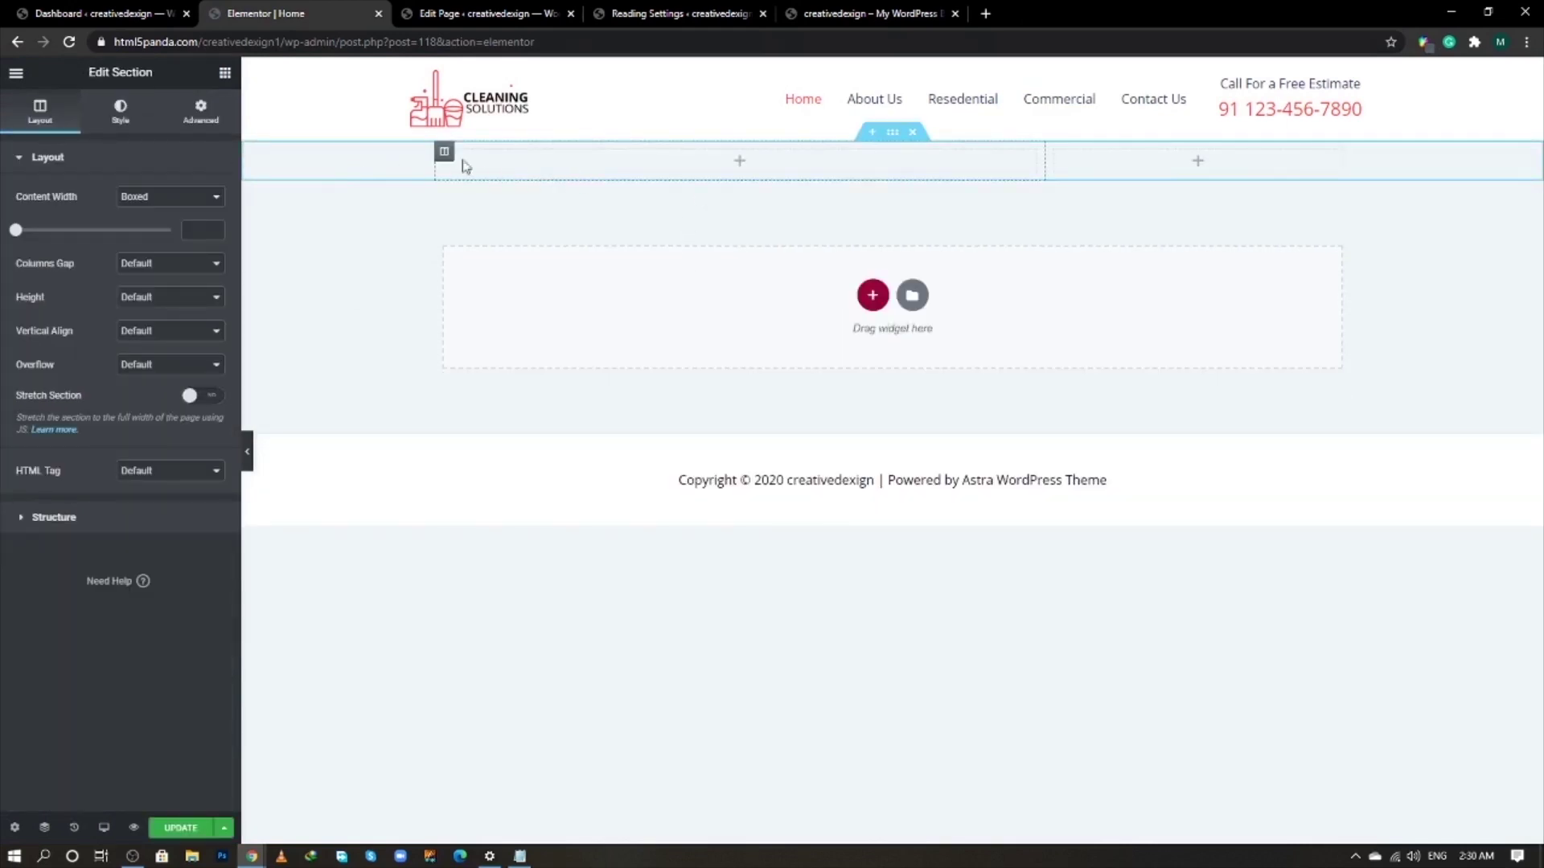
- Add a Heading widget to the section's wide column and set its HTML tag to H5
{"action": "left_click", "coordinate": [226, 74]}
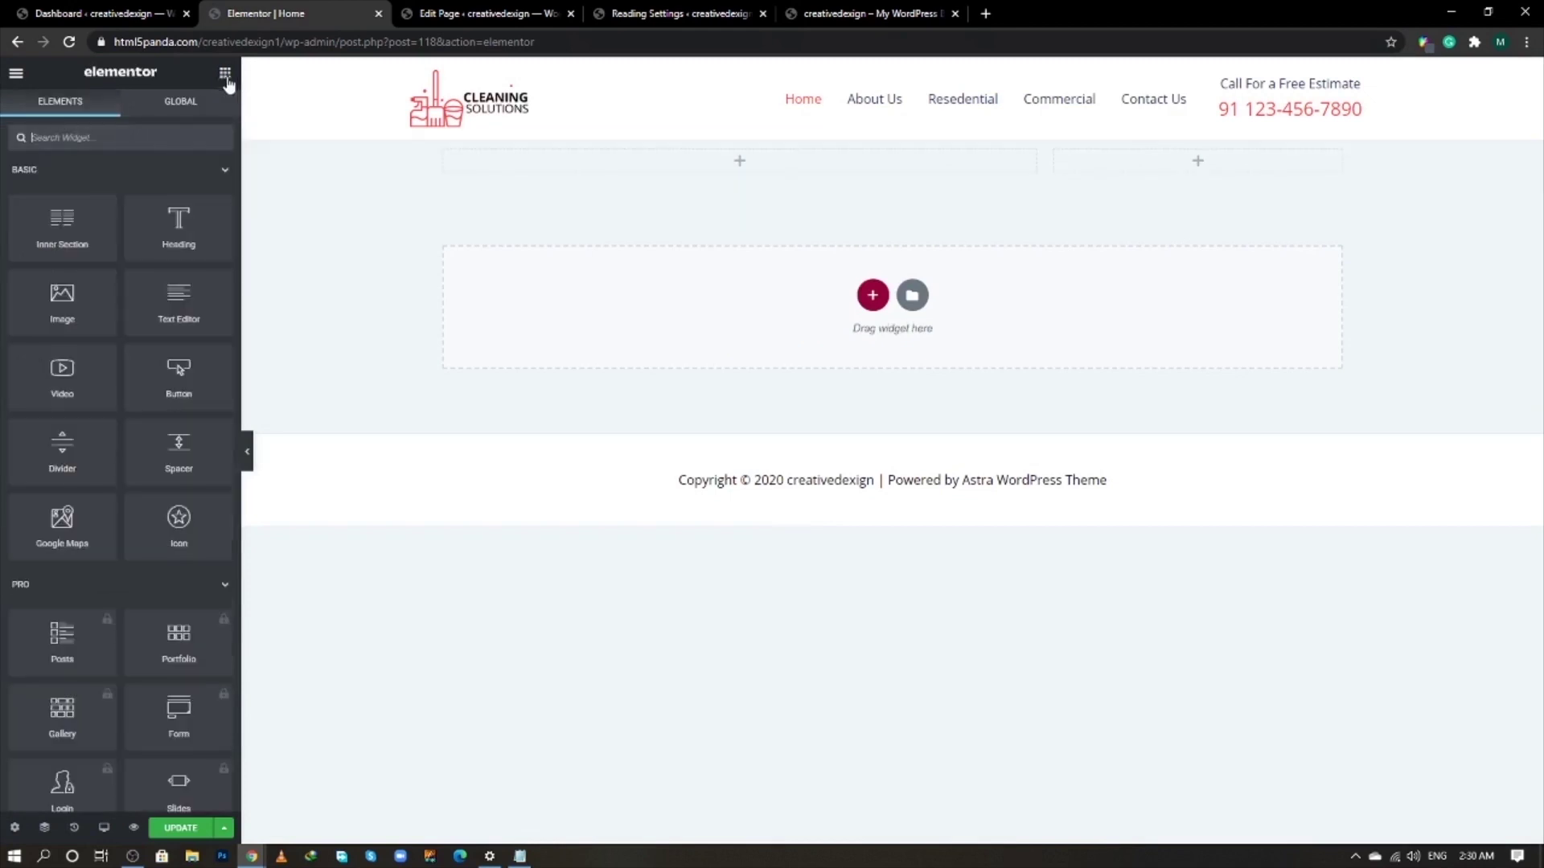
{"action": "left_click_drag", "start_coordinate": [178, 225], "coordinate": [543, 164]}
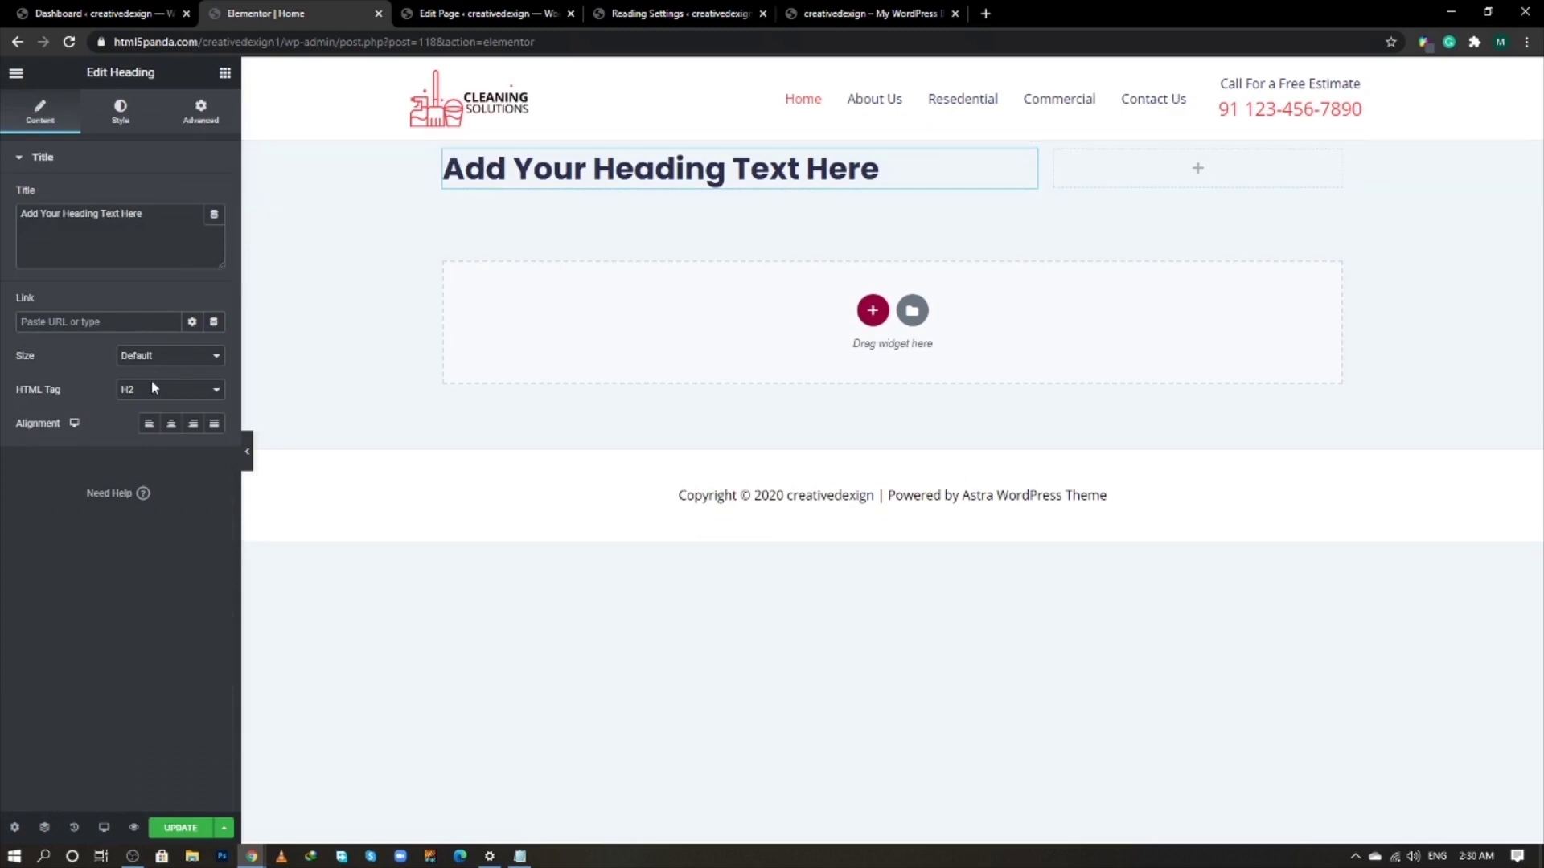
{"action": "left_click", "coordinate": [153, 389]}
{"action": "left_click", "coordinate": [148, 456]}
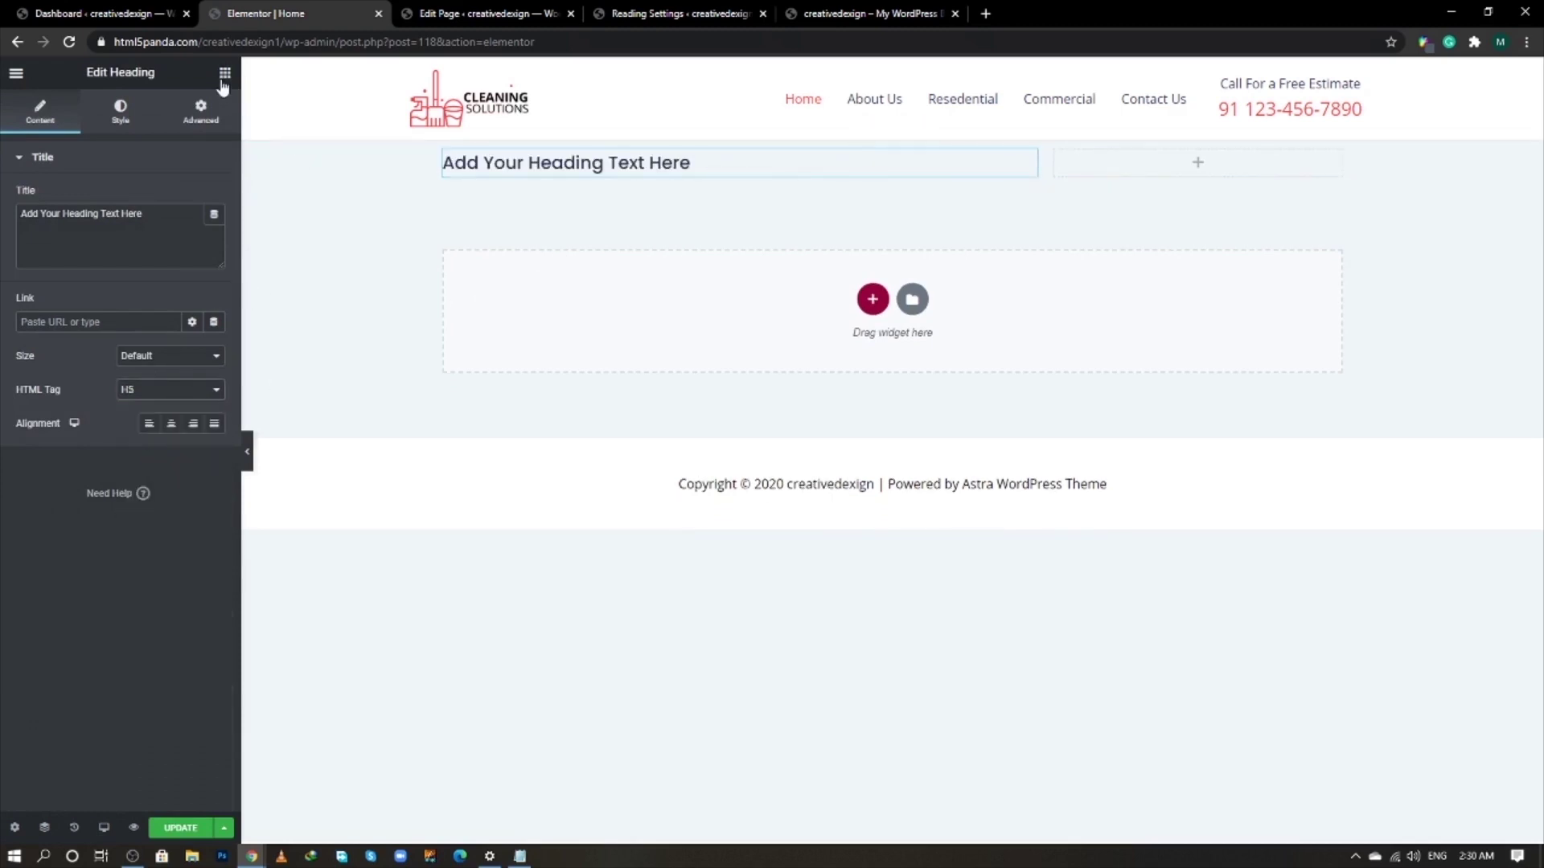
- Copy the savings line from the reference site and make the heading read "Special Savings! Book For This Saturday And Get 10% Off!"
{"action": "key", "text": "alt+Tab"}
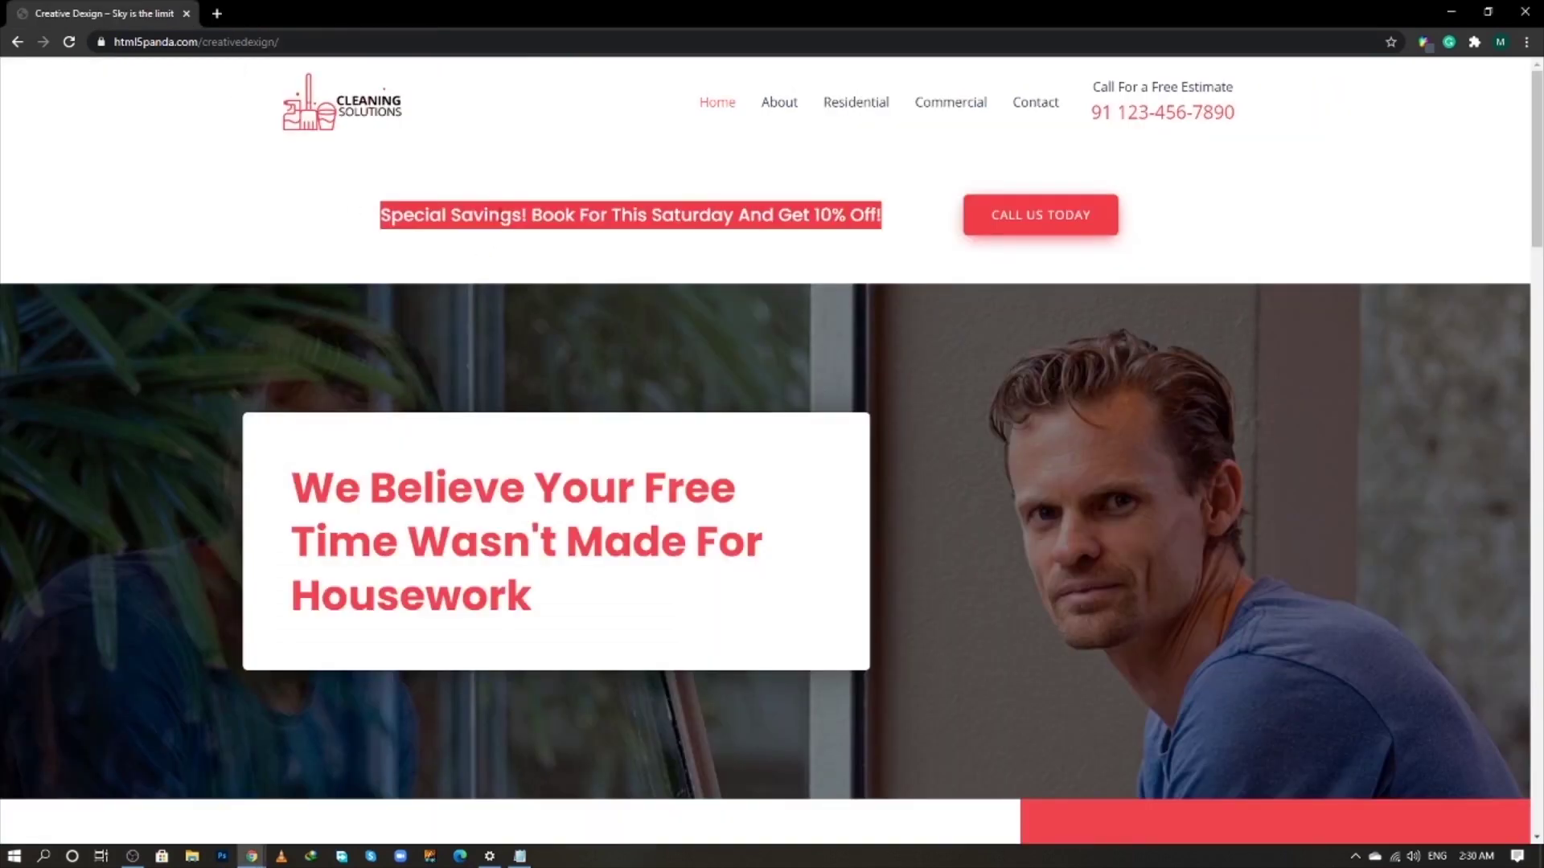
{"action": "right_click", "coordinate": [502, 217]}
{"action": "left_click", "coordinate": [522, 229]}
{"action": "key", "text": "alt+Tab"}
{"action": "key", "text": "ctrl+a"}
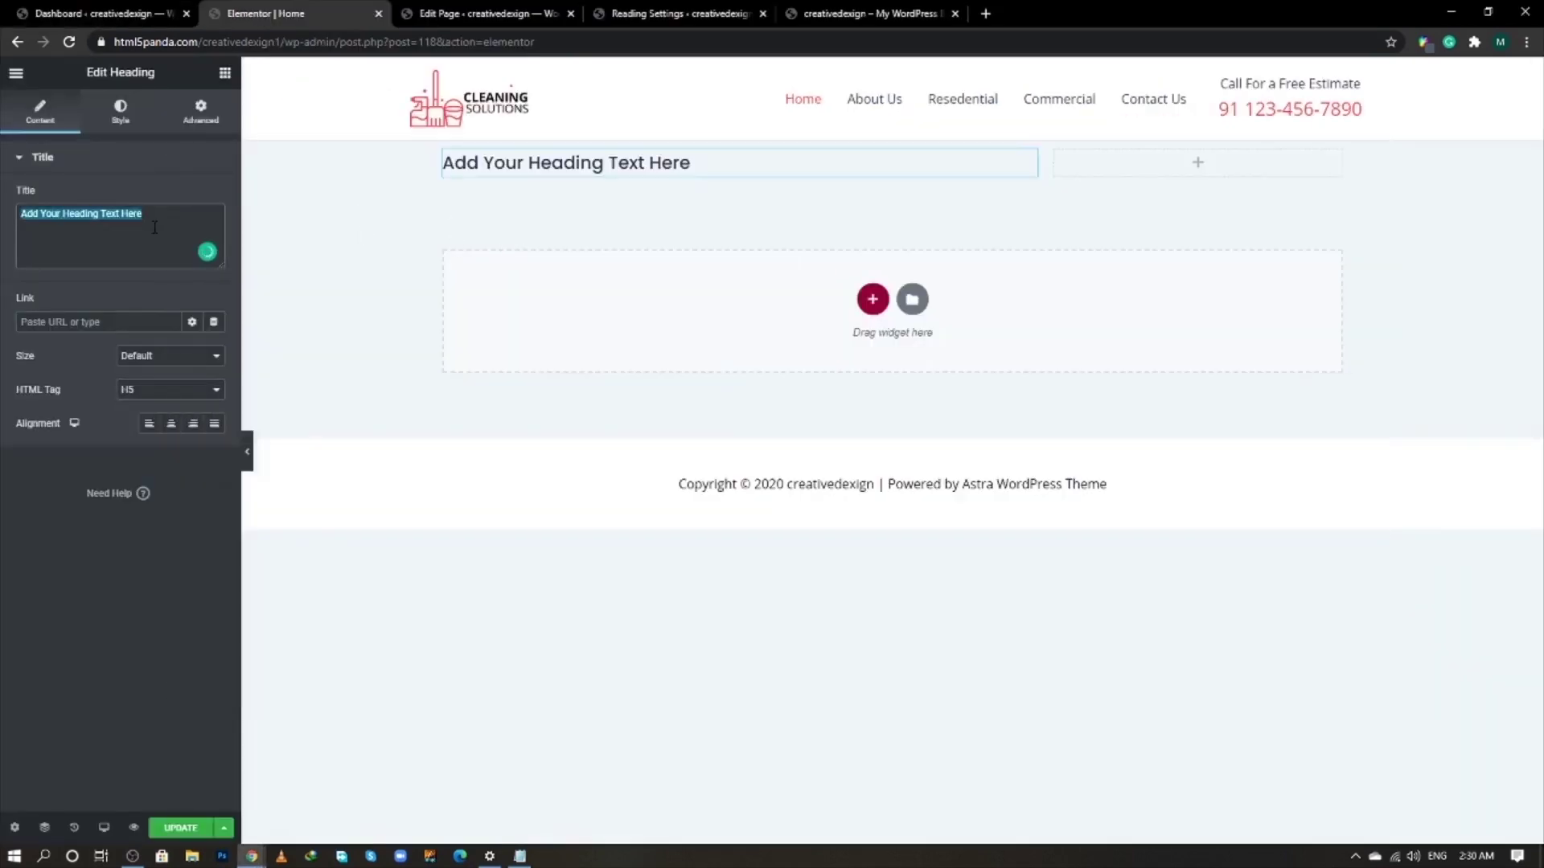
{"action": "type", "text": "Special Savings! Book For This Saturday And Get 10% Off!"}
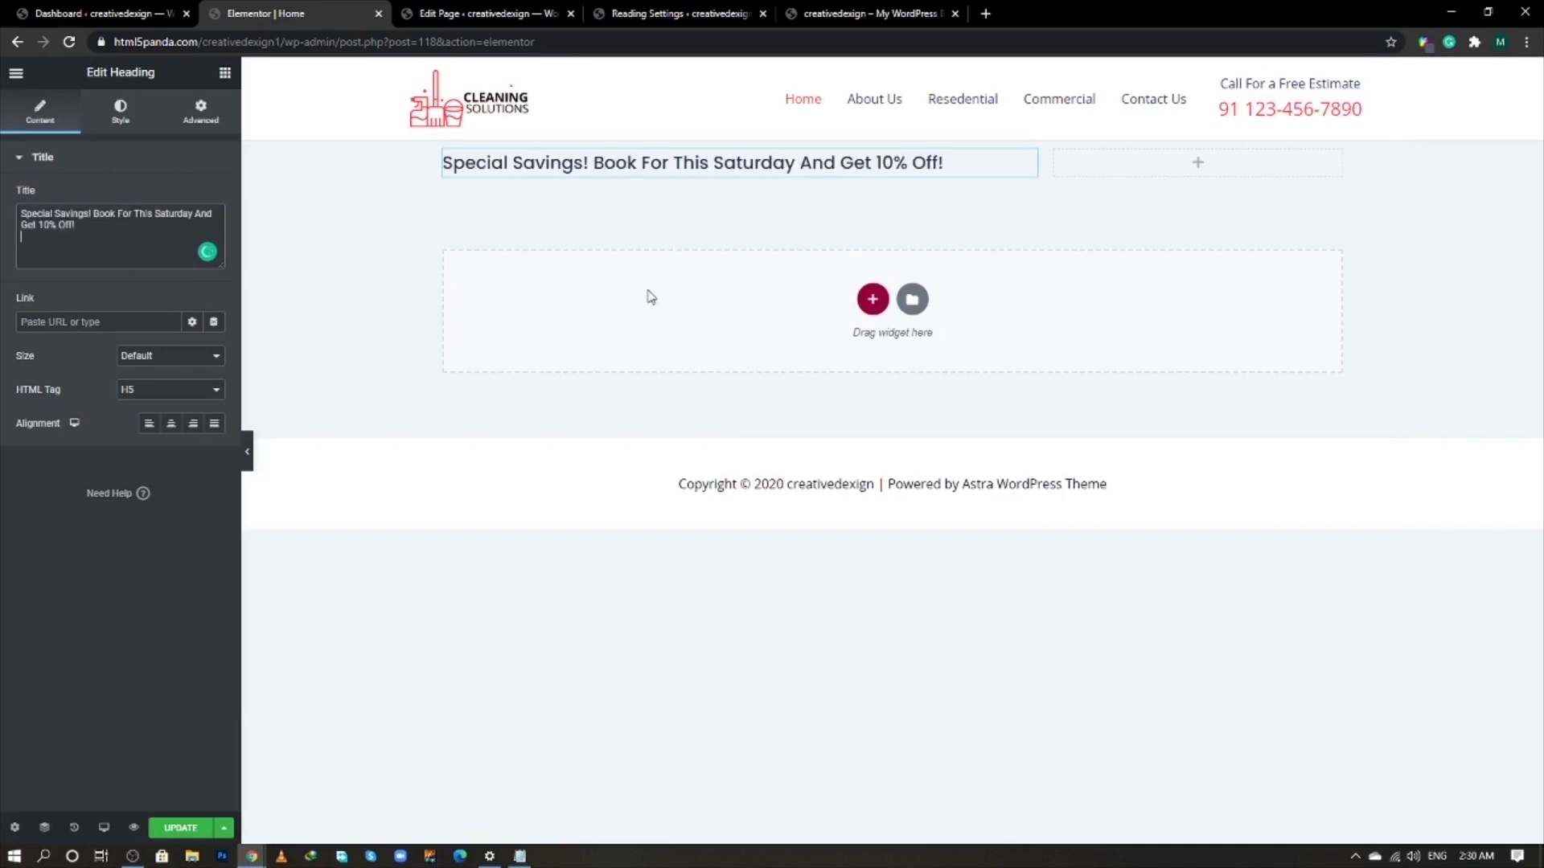
- Add a Button widget to the section's narrow column and compare it with the reference site's call button
{"action": "left_click", "coordinate": [224, 71]}
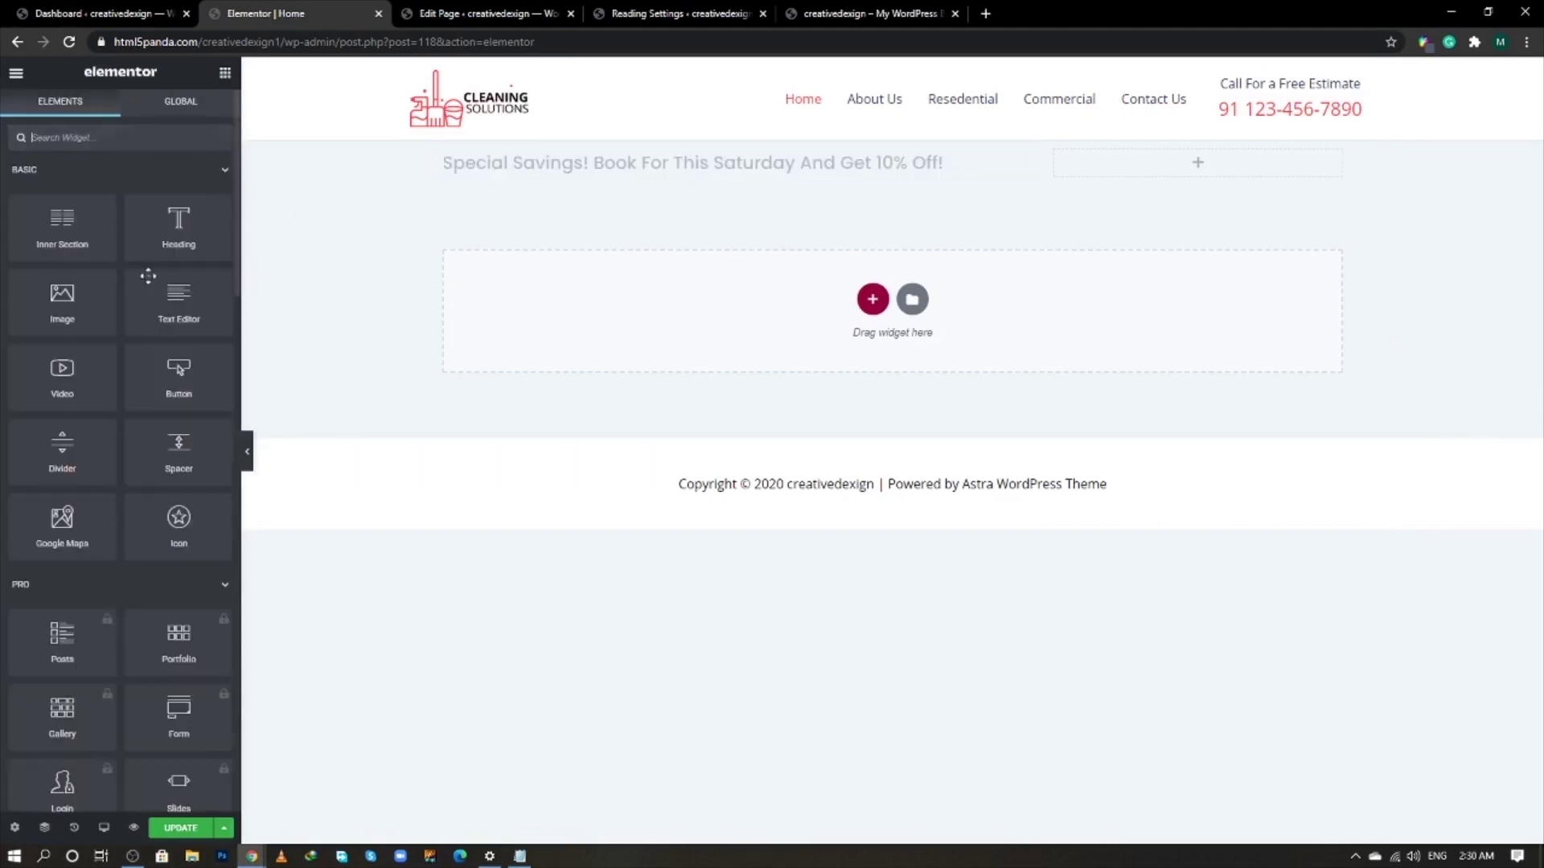
{"action": "left_click_drag", "start_coordinate": [163, 368], "coordinate": [1162, 163]}
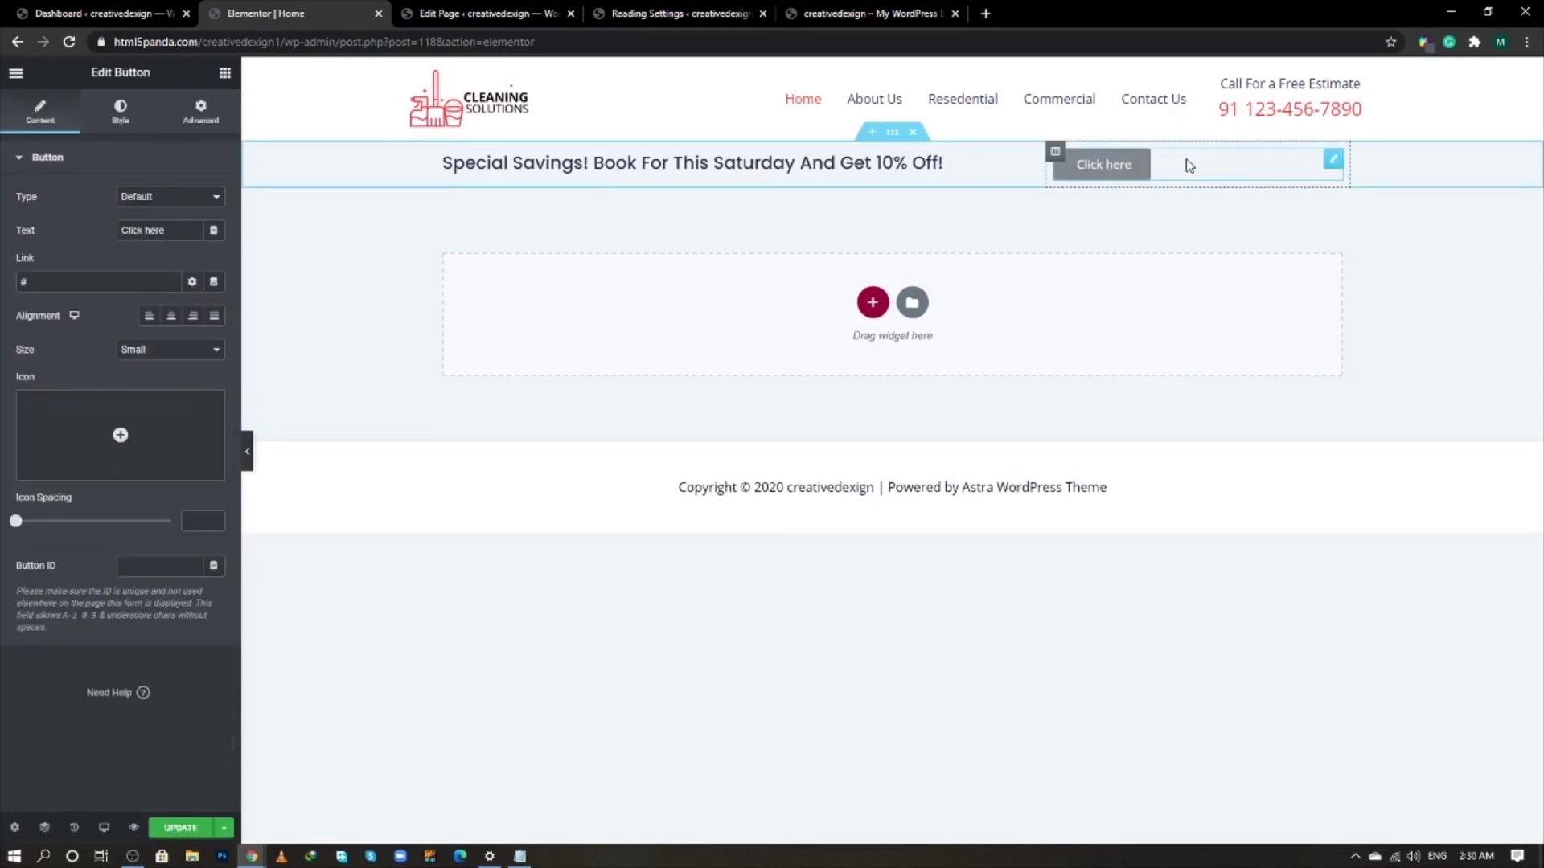
{"action": "key", "text": "alt+Tab"}
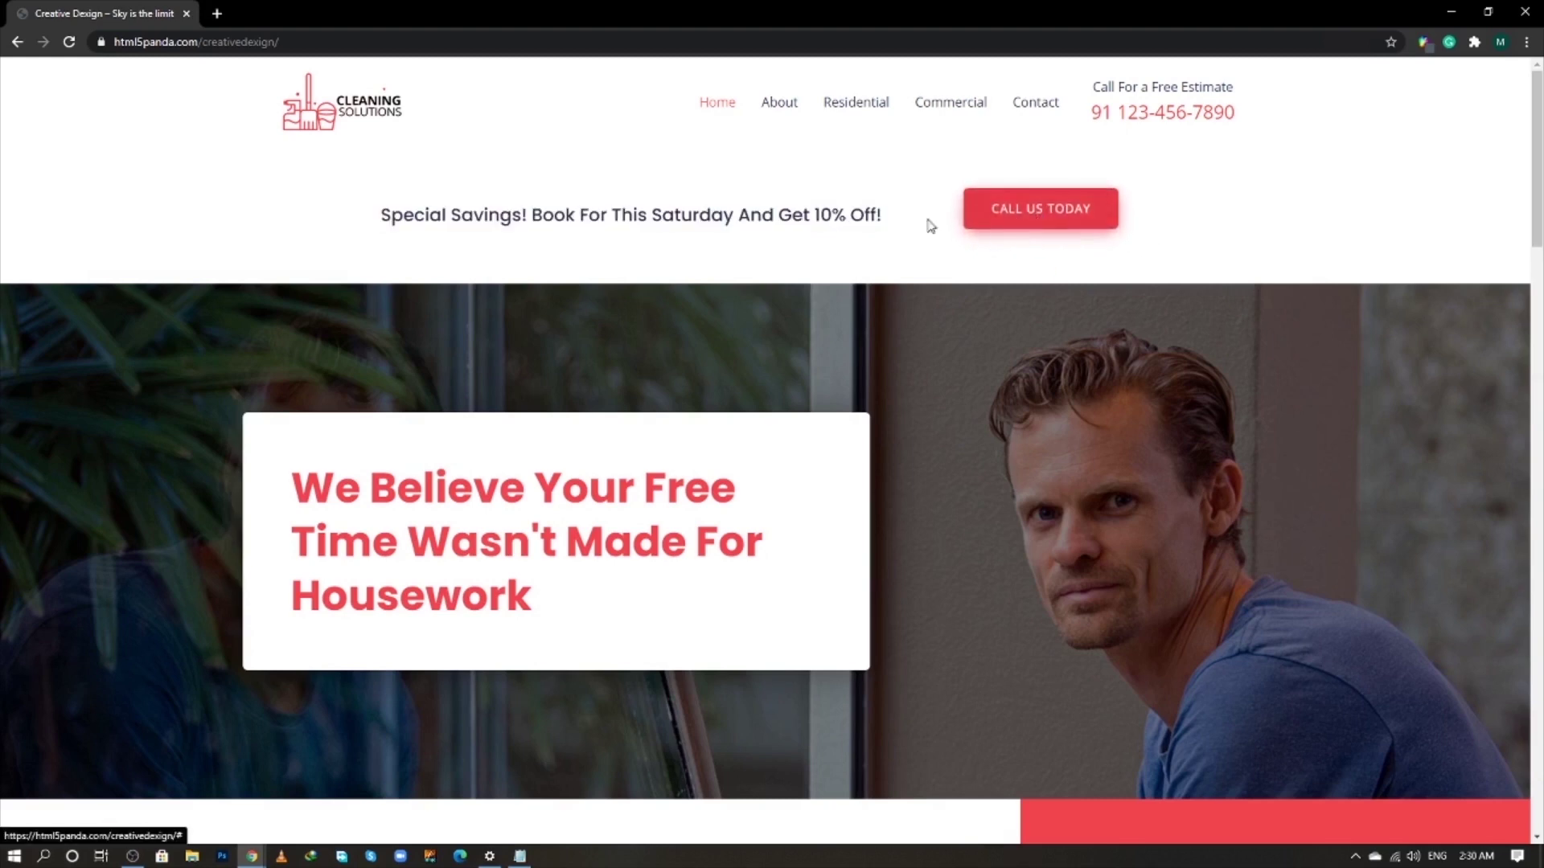
{"action": "key", "text": "alt+Tab"}
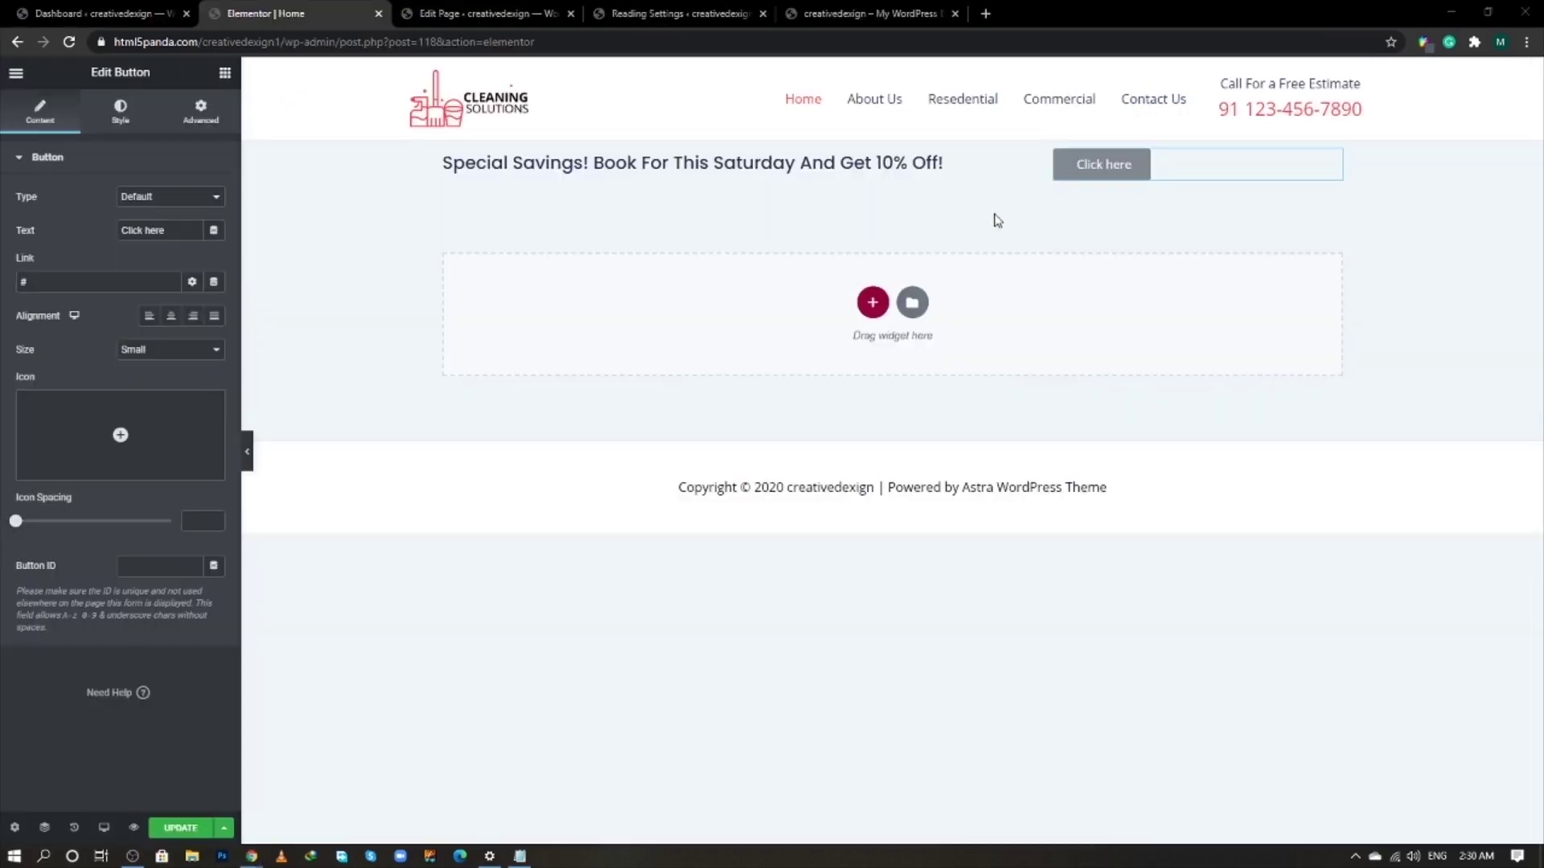
{"action": "key", "text": "alt+Tab"}
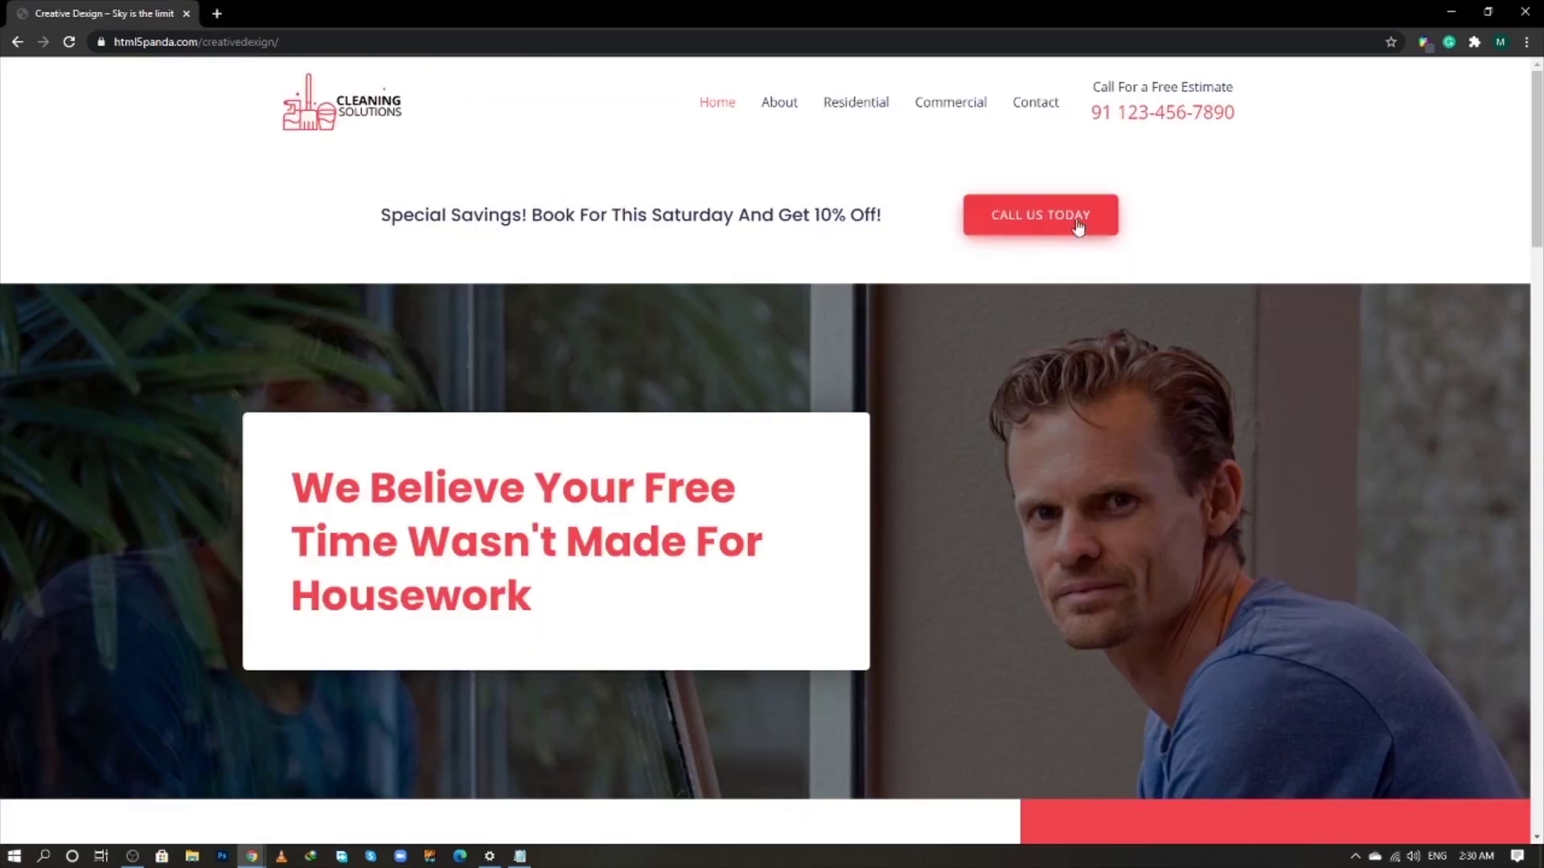
{"action": "key", "text": "alt+Tab"}
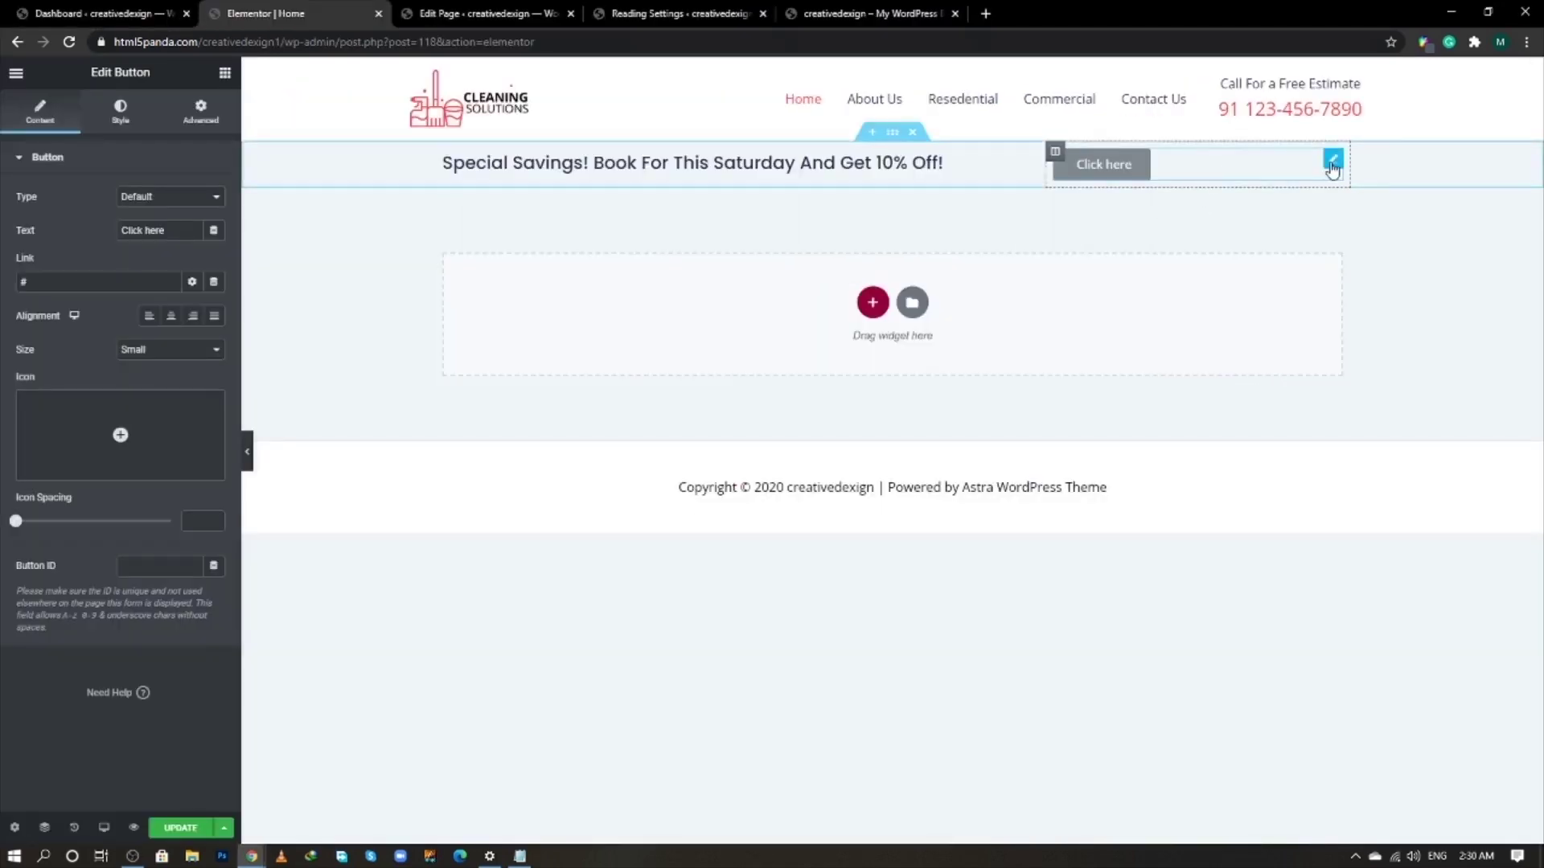
- Look up the brand colour in the Notepad note, set the button's background to f23d49 and its border radius to 6 on all corners
{"action": "key", "text": "alt+Tab"}
{"action": "key", "text": "alt+Tab"}
{"action": "key", "text": "alt+Tab"}
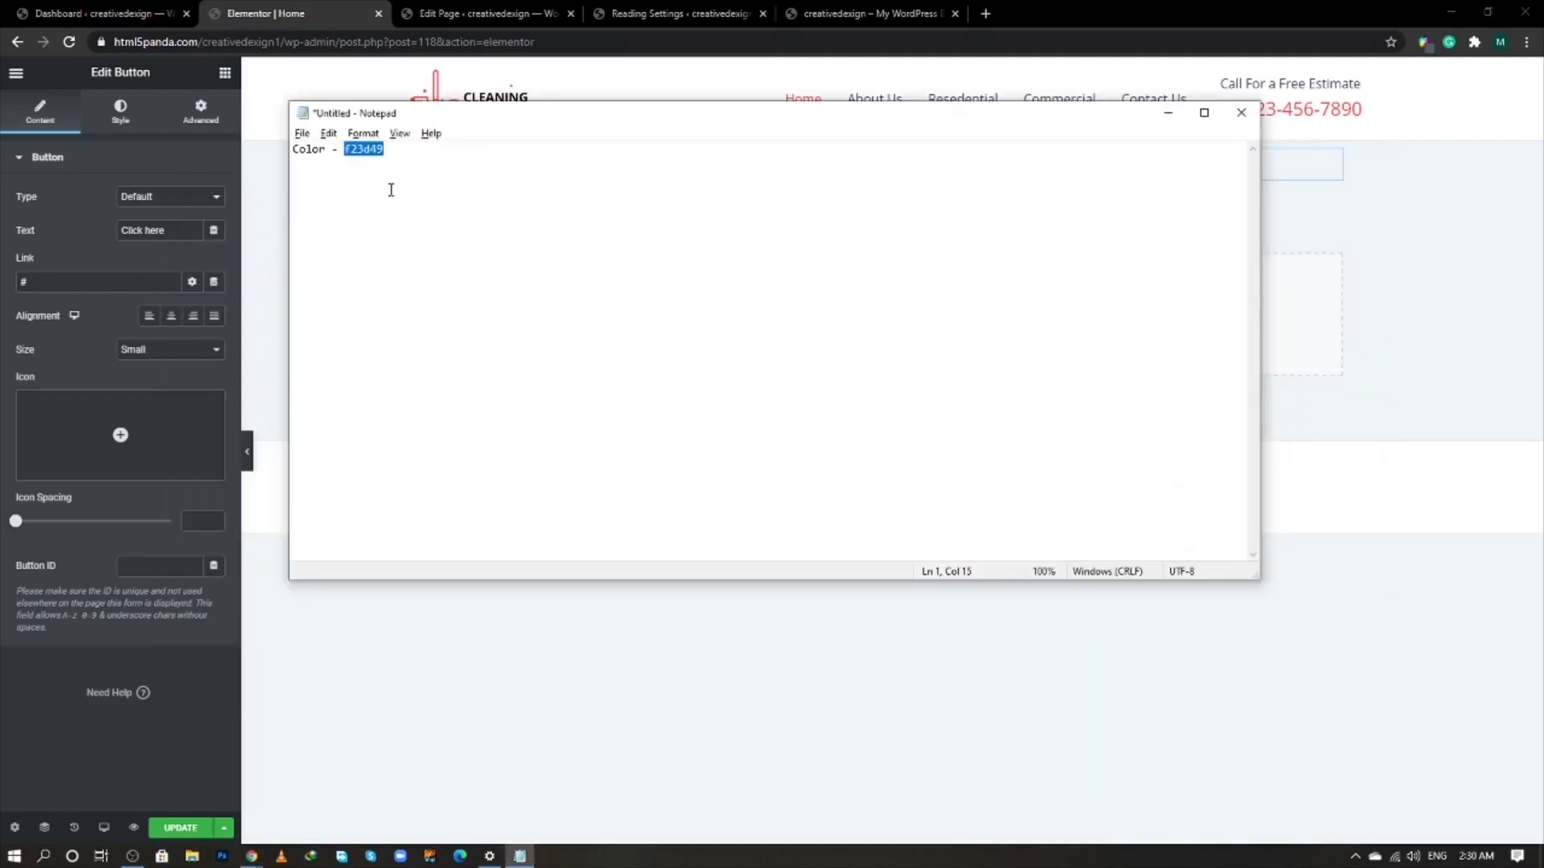
{"action": "key", "text": "alt+Tab"}
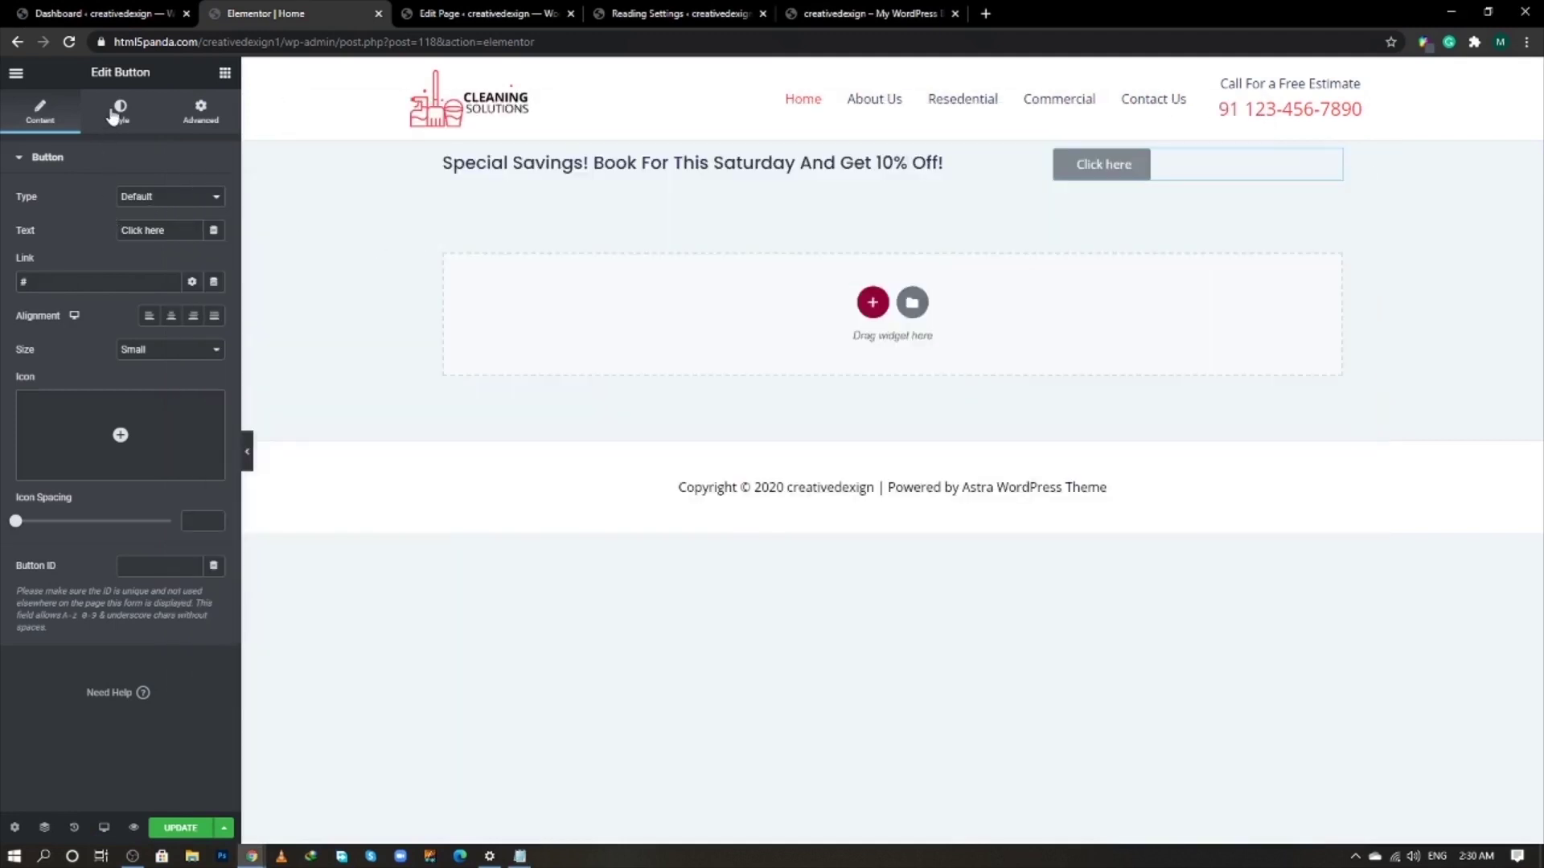
{"action": "left_click", "coordinate": [120, 121]}
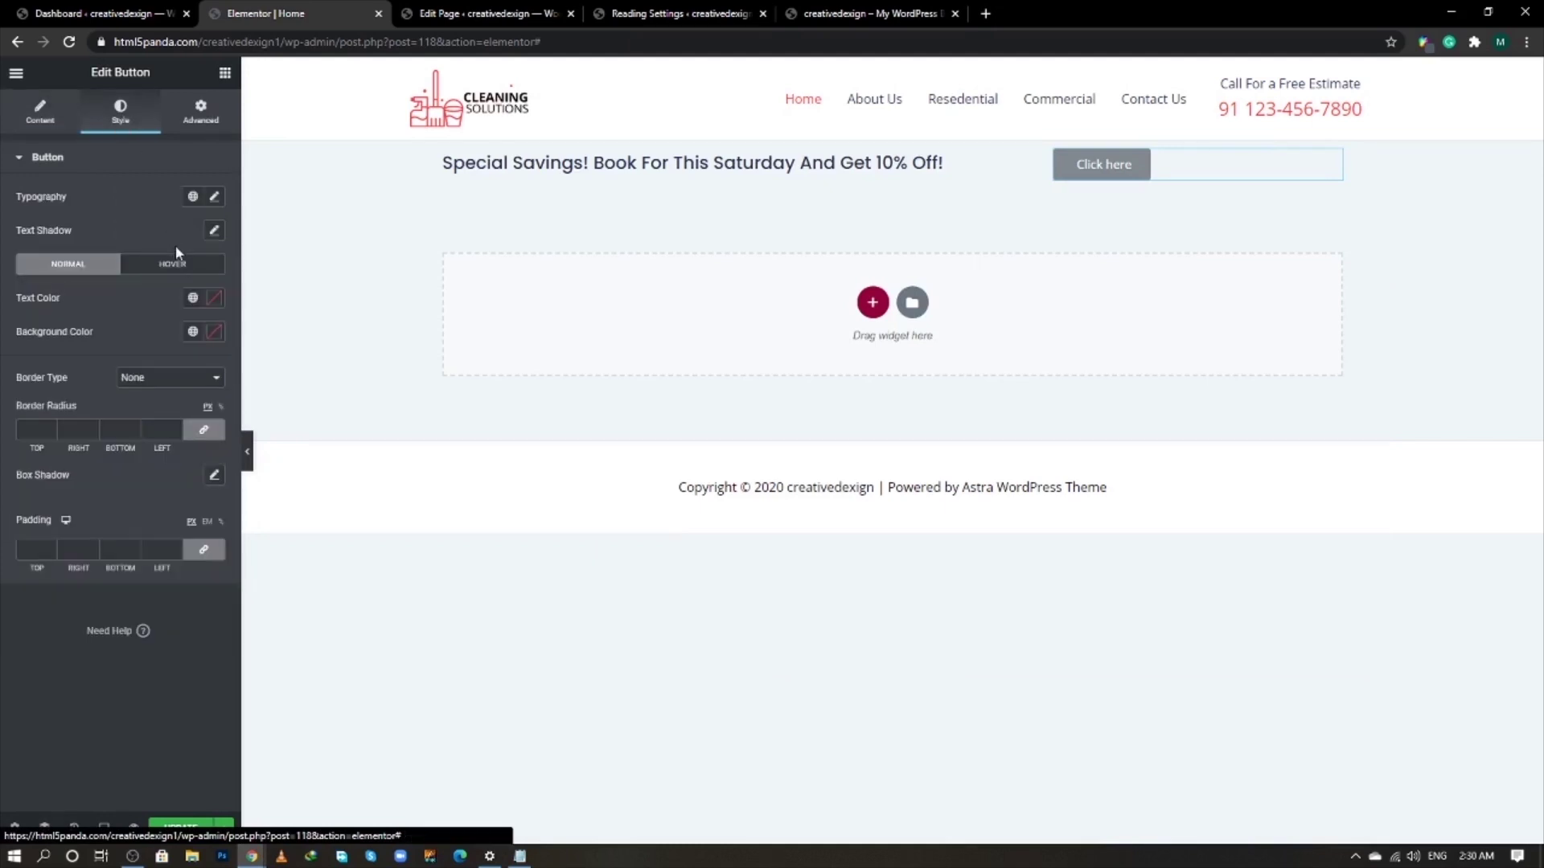
{"action": "left_click", "coordinate": [216, 333]}
{"action": "type", "text": "f23d40"}
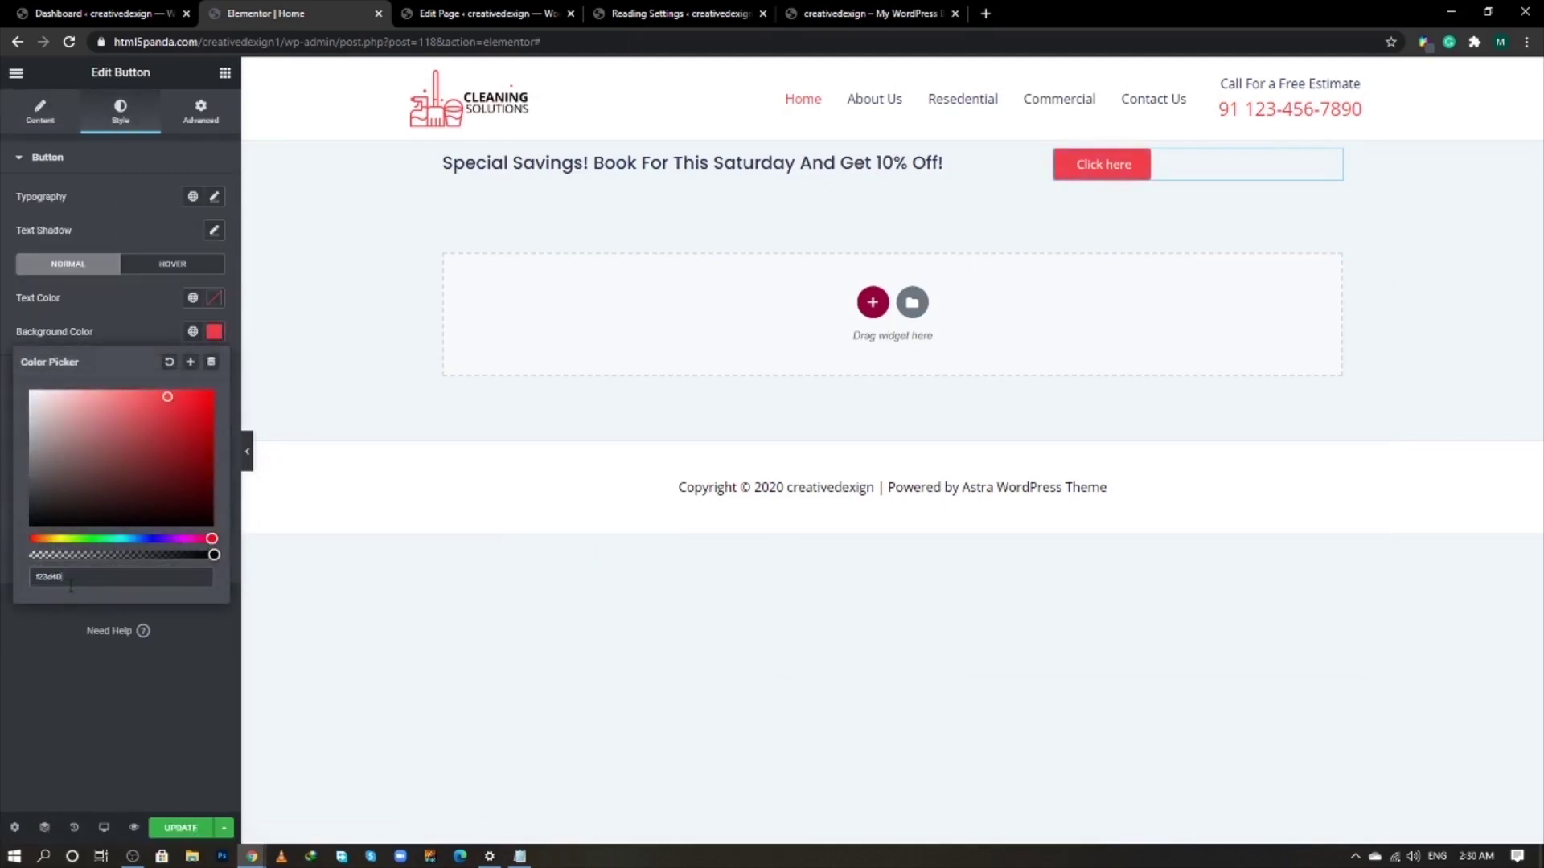
{"action": "left_click", "coordinate": [46, 672]}
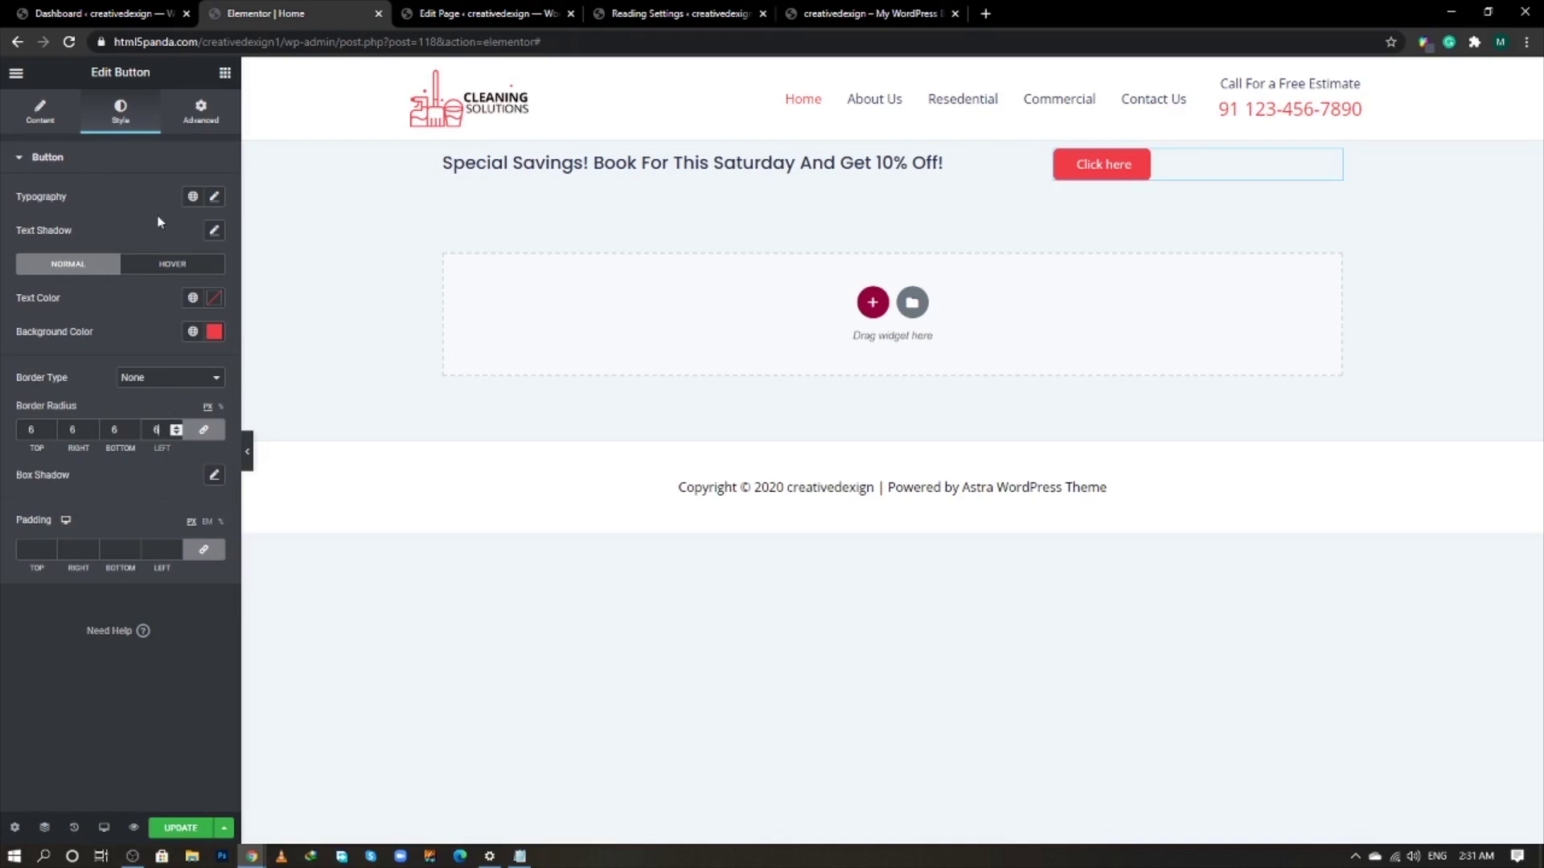
- Set the button's hover animation to Float
{"action": "left_click", "coordinate": [214, 231]}
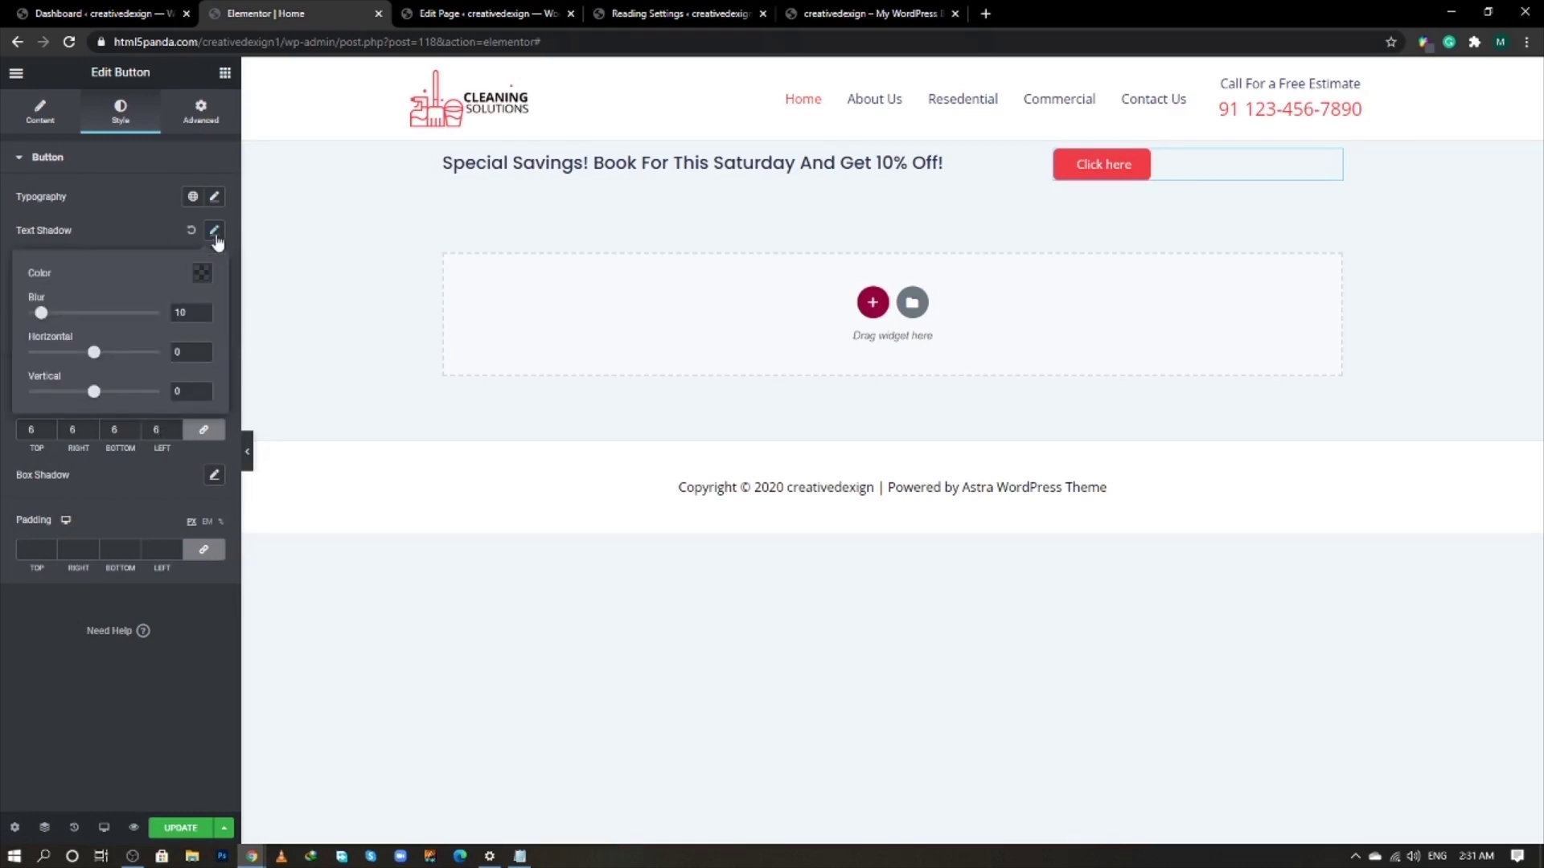
{"action": "left_click", "coordinate": [172, 264]}
{"action": "left_click", "coordinate": [185, 383]}
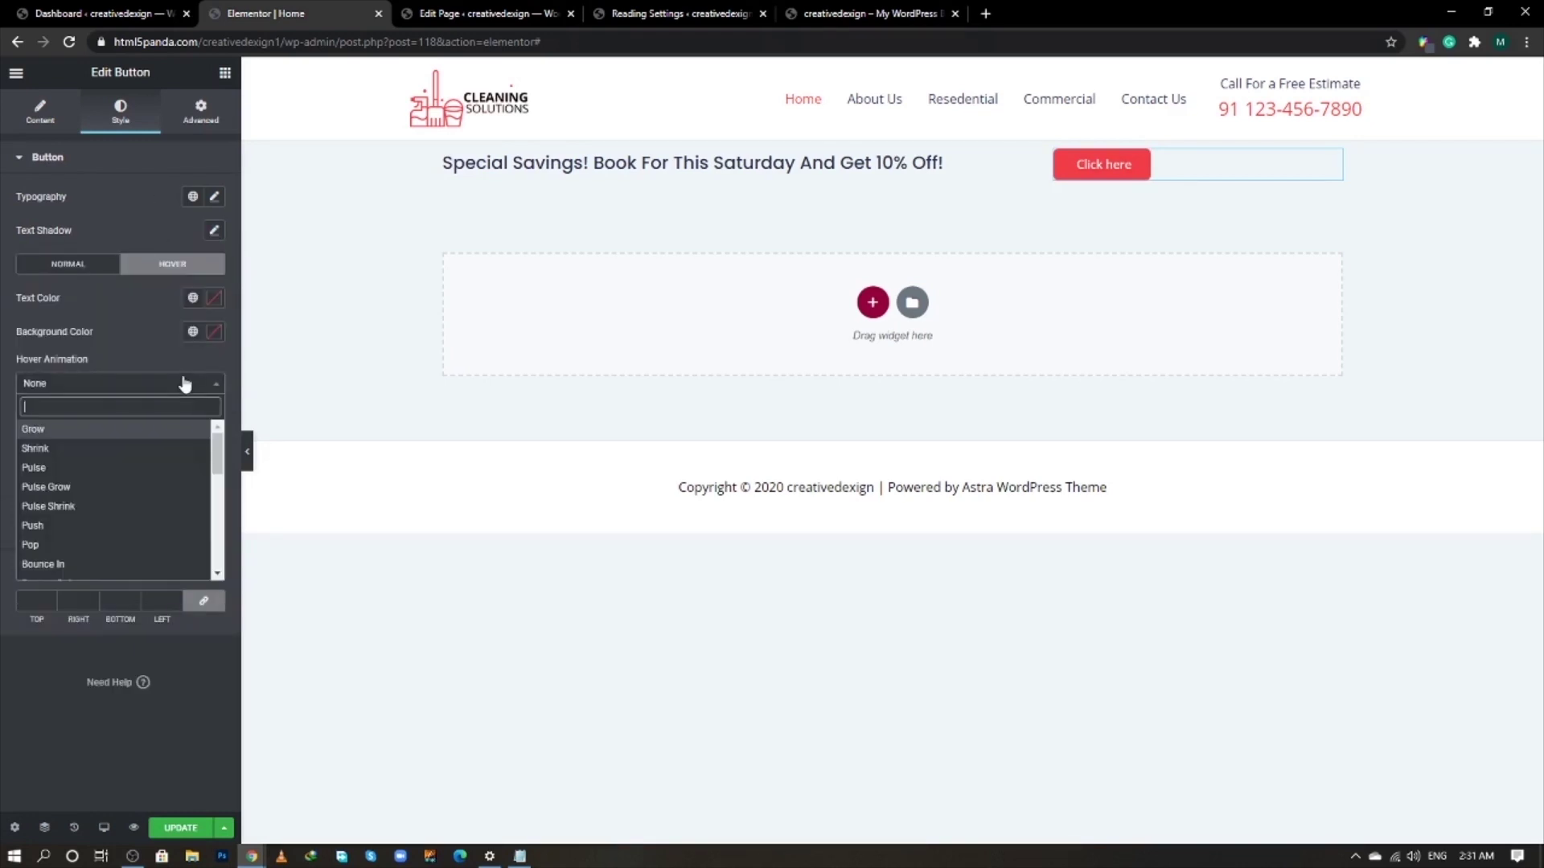
{"action": "scroll", "coordinate": [96, 506], "scroll_direction": "down", "scroll_amount": 1}
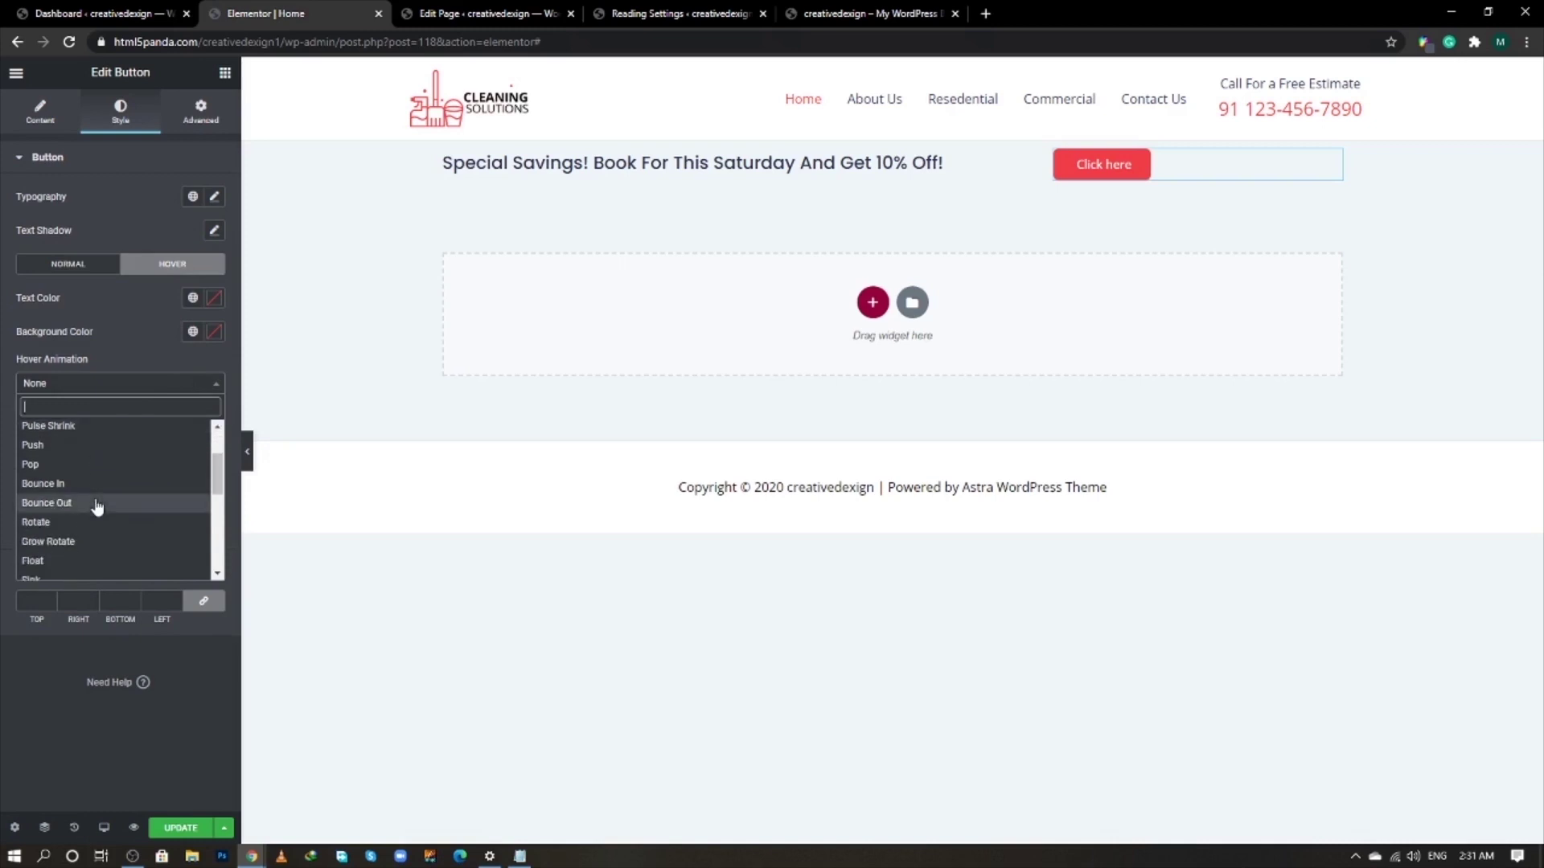
{"action": "left_click", "coordinate": [33, 560]}
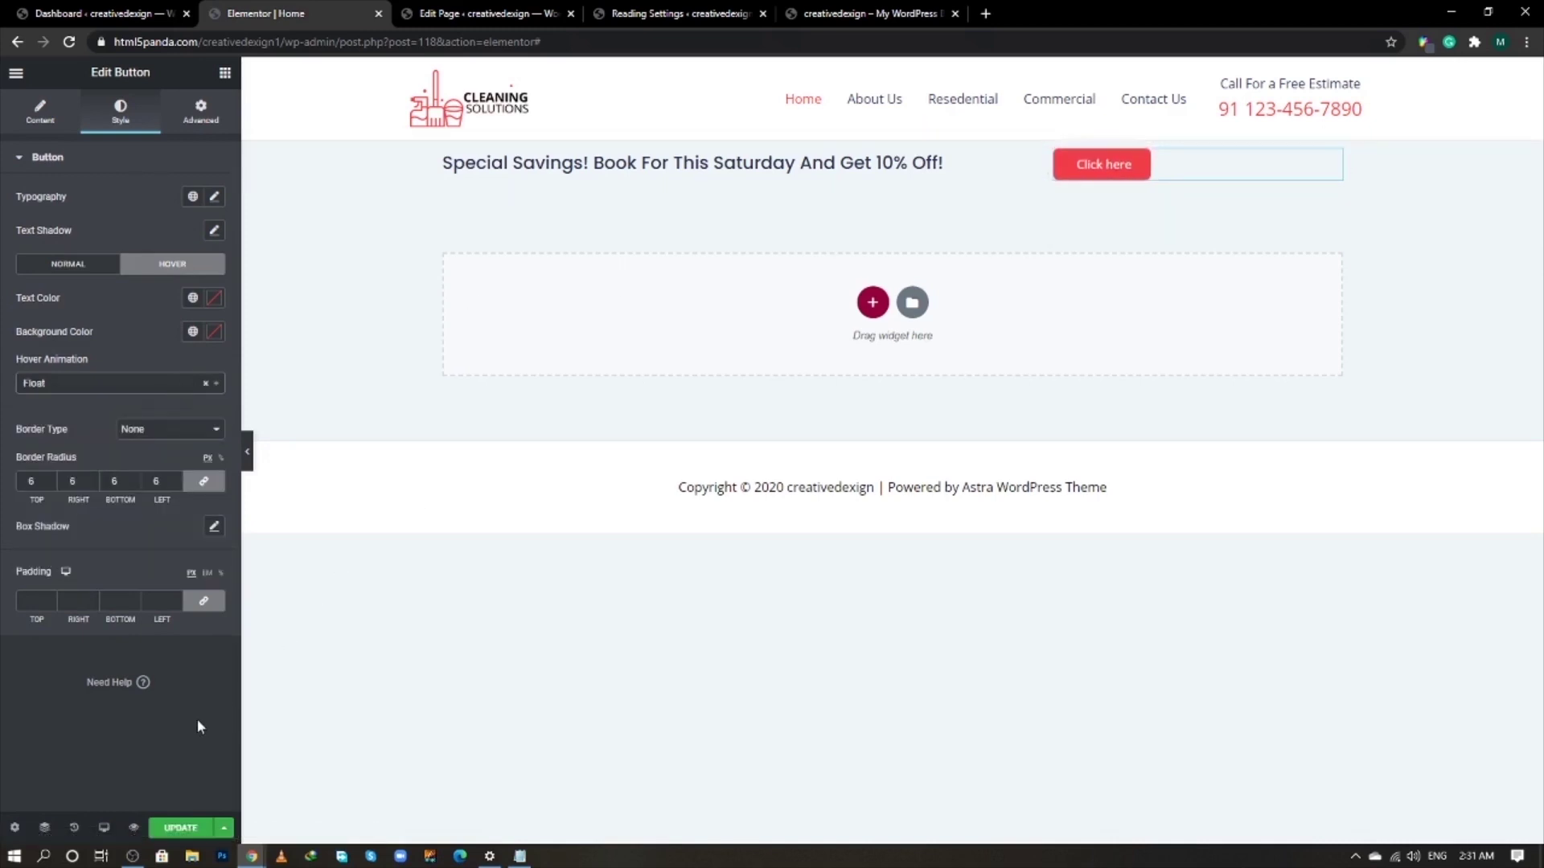
- Add a box shadow to the button's hover state and make its colour a darker red
{"action": "left_click", "coordinate": [214, 528]}
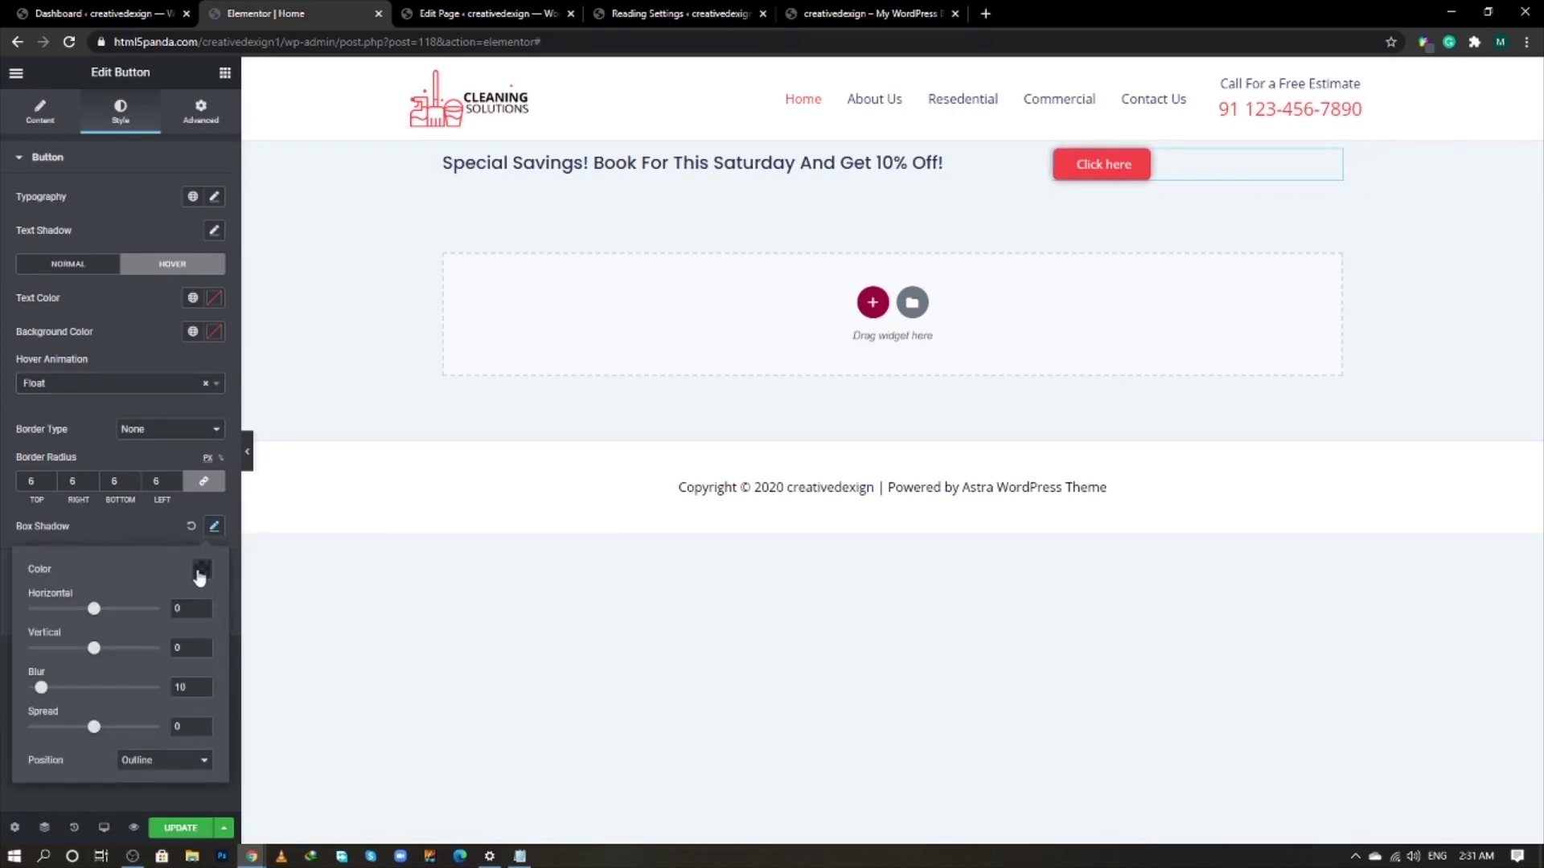
{"action": "left_click", "coordinate": [199, 571]}
{"action": "left_click", "coordinate": [129, 814]}
{"action": "key", "text": "ctrl+v"}
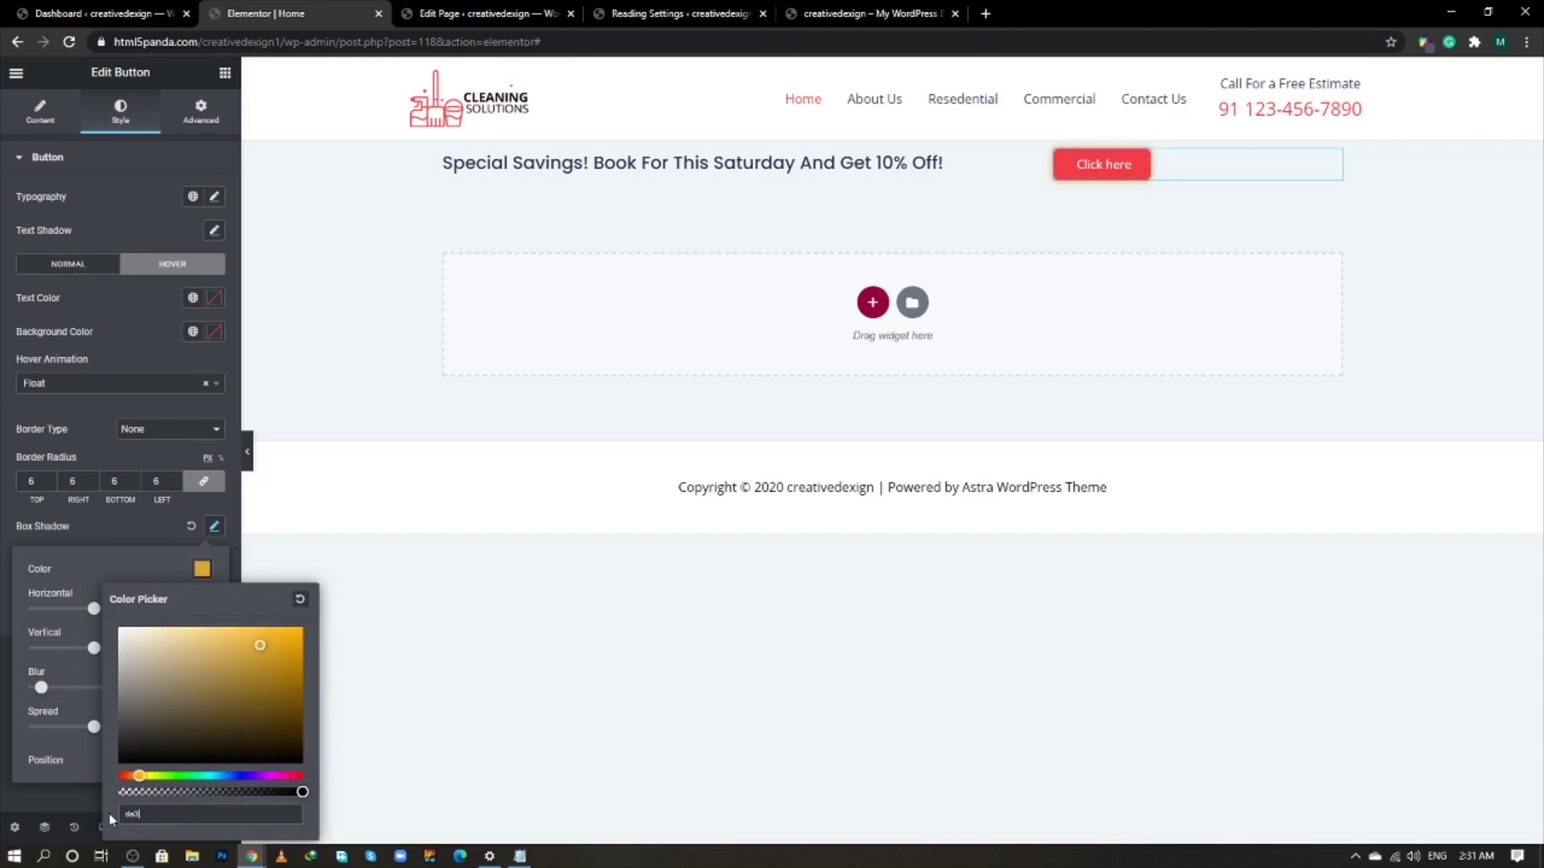
{"action": "type", "text": "41"}
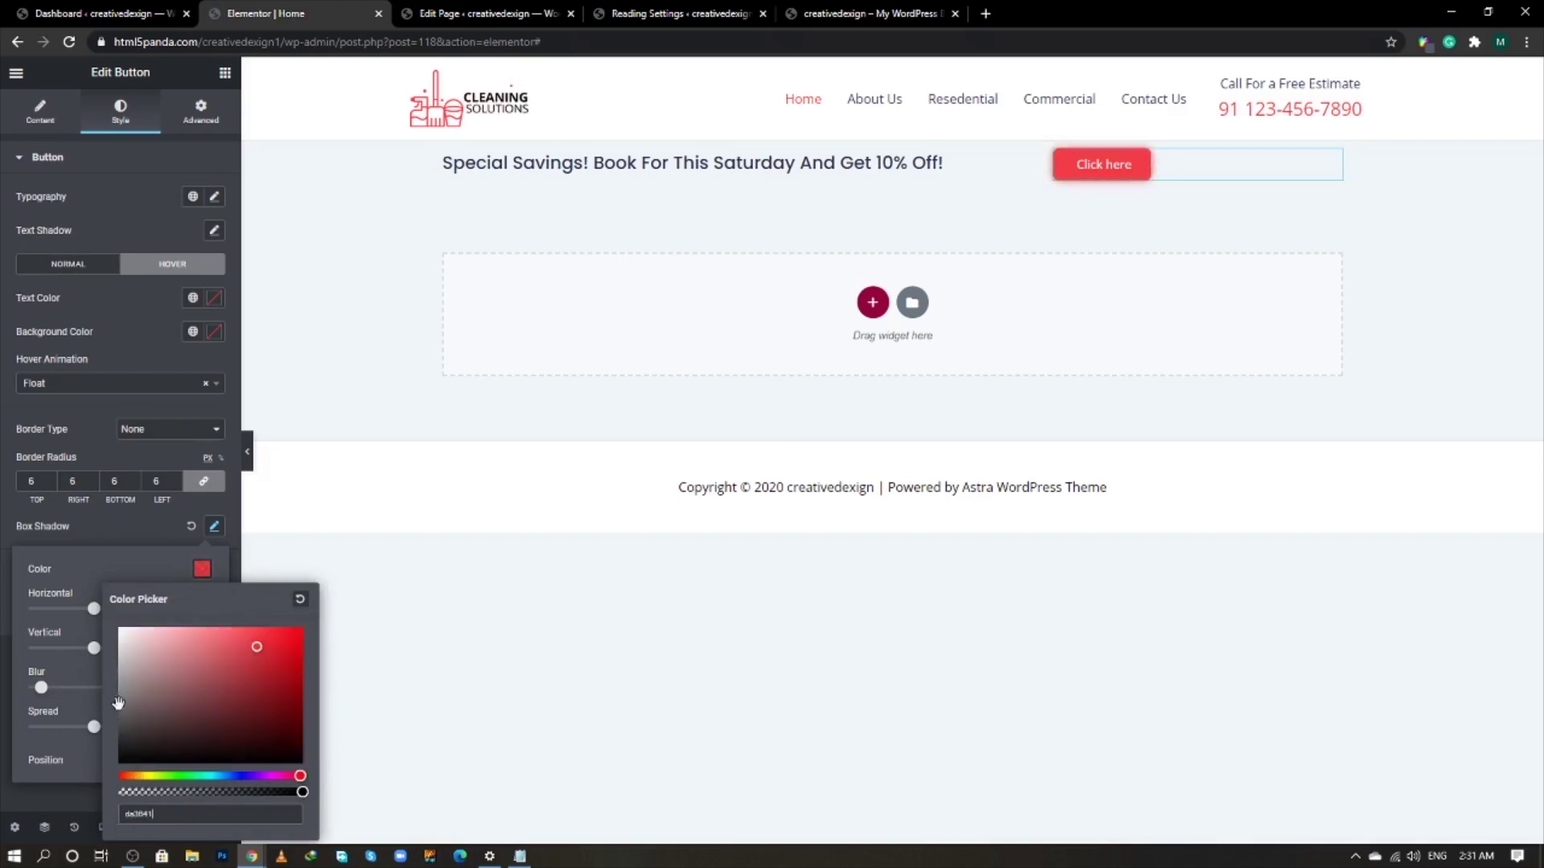
{"action": "left_click", "coordinate": [145, 558]}
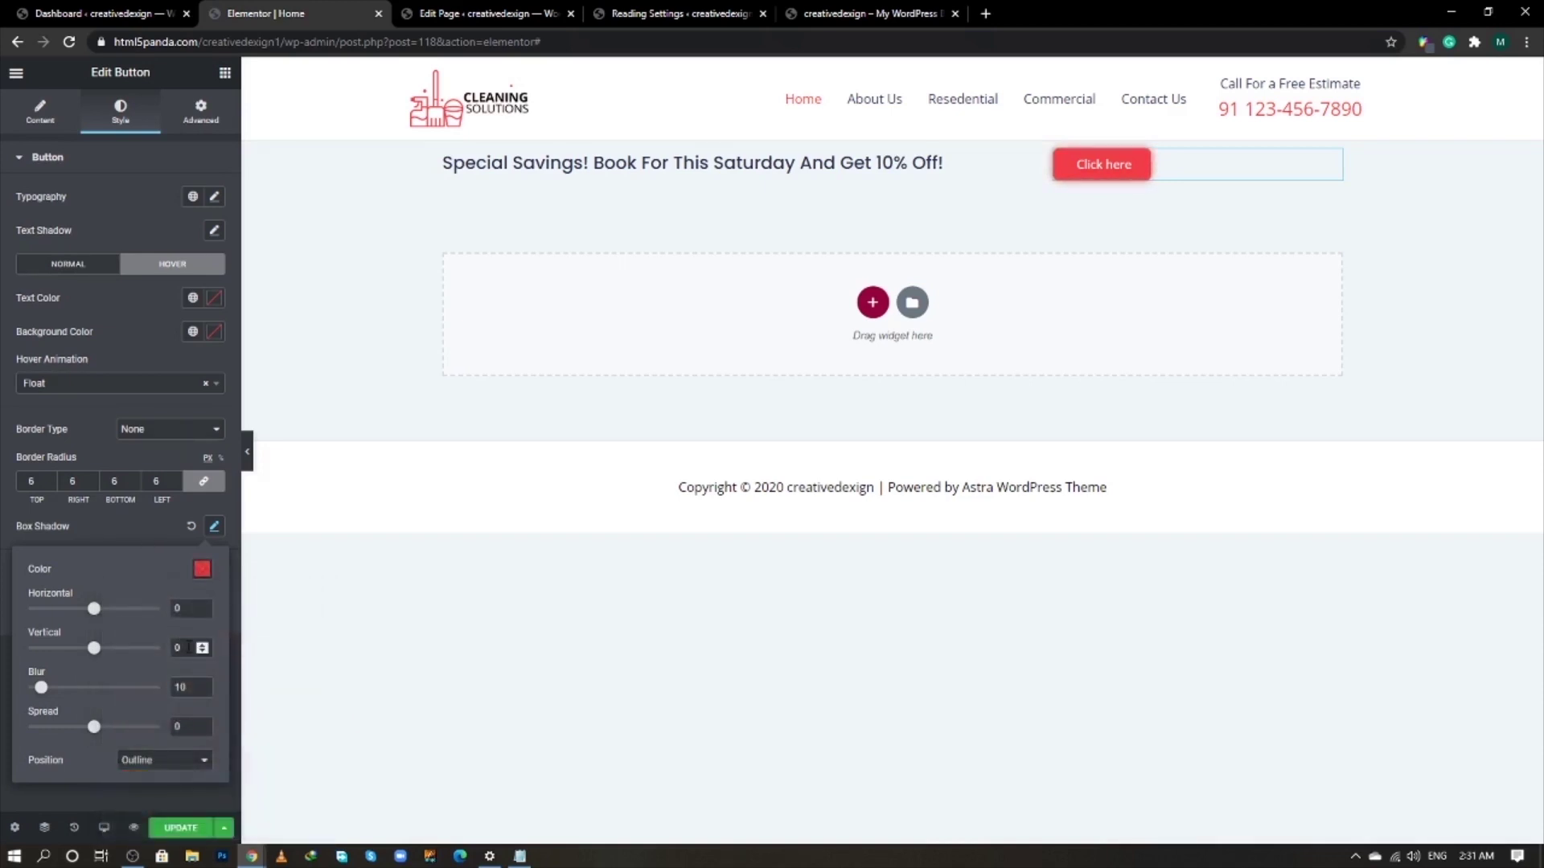
- Set the hover box shadow's vertical offset to 6, blur to 20 and spread to -5, and update the page
{"action": "type", "text": "6"}
{"action": "key", "text": "Tab"}
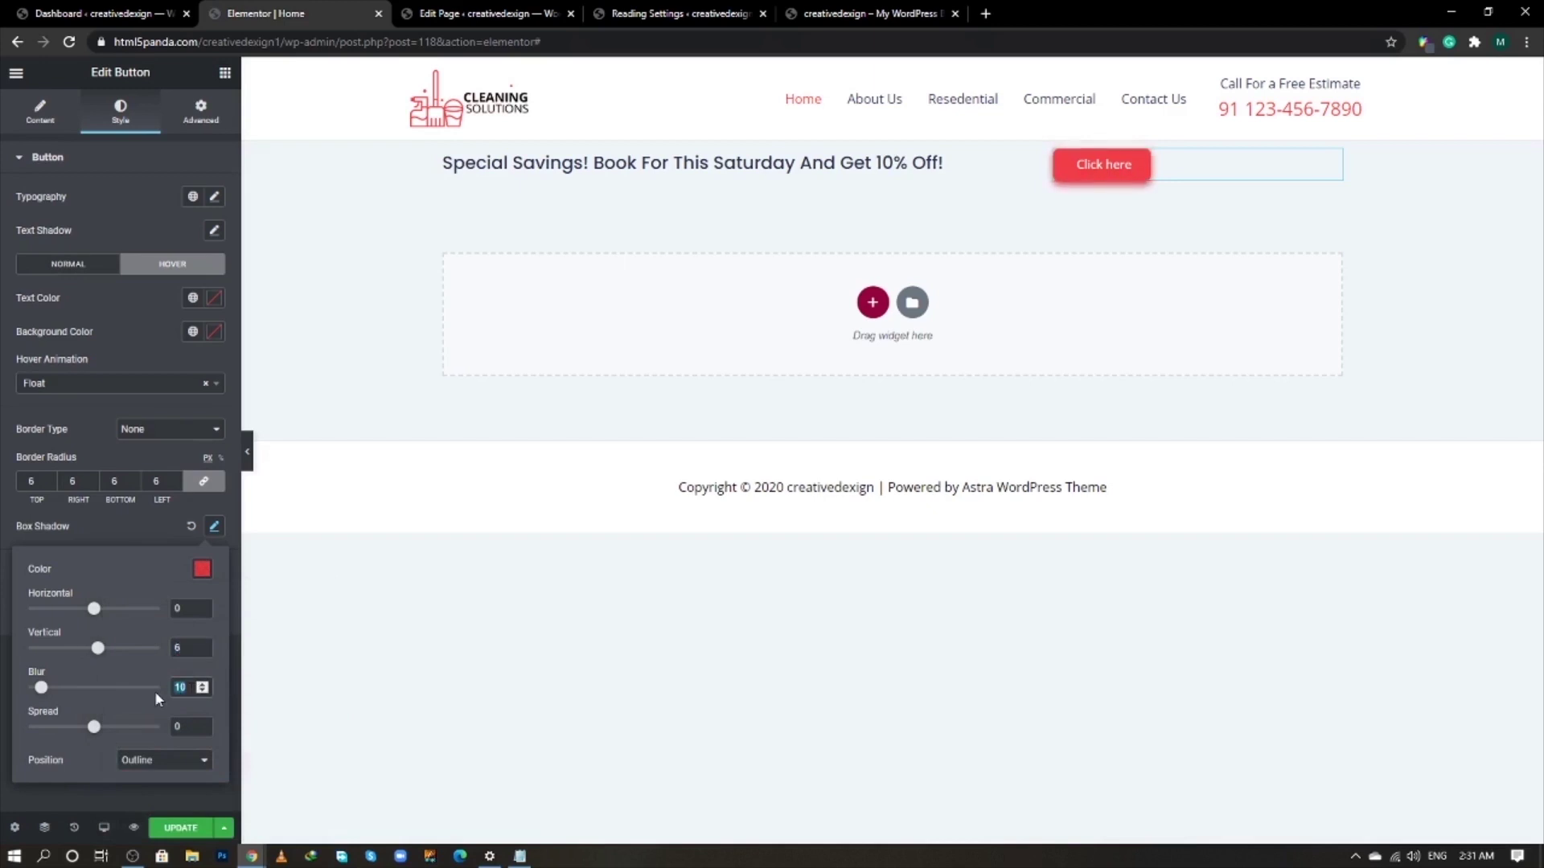
{"action": "type", "text": "20"}
{"action": "key", "text": "Tab"}
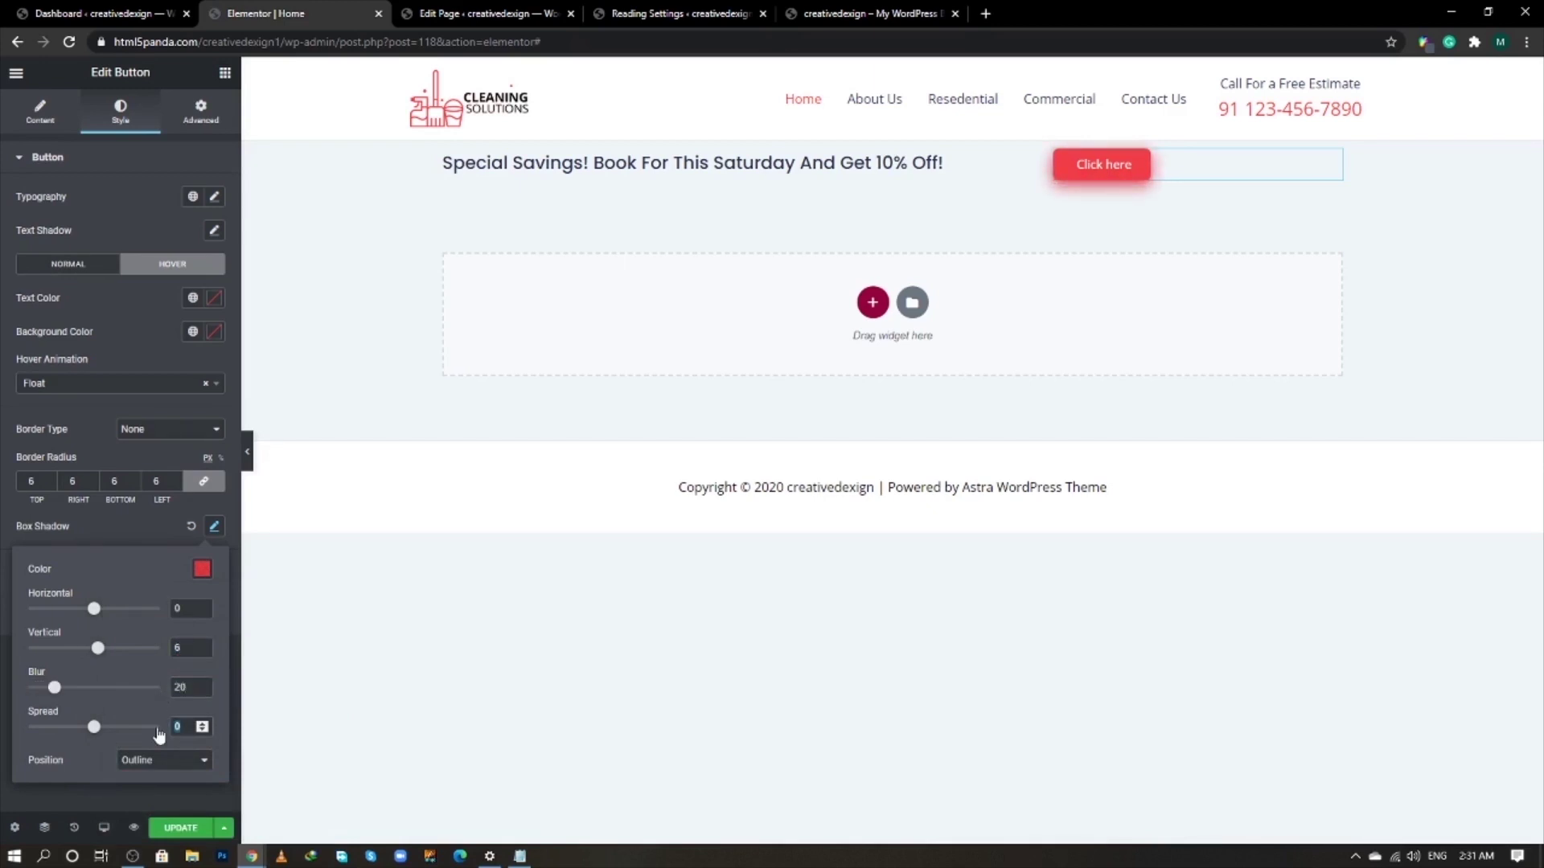
{"action": "type", "text": "-5"}
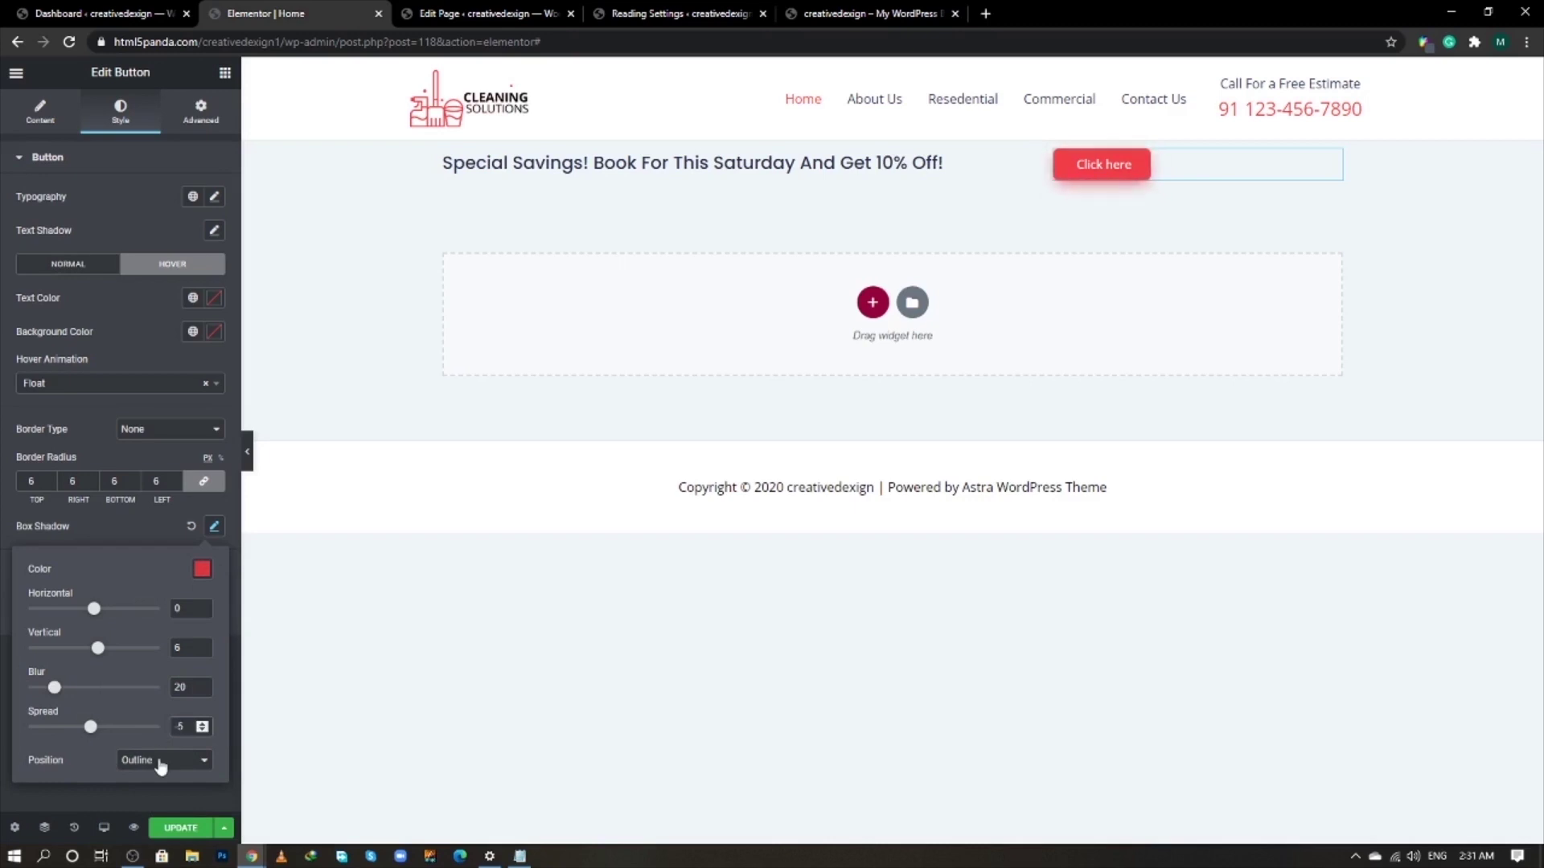
{"action": "left_click", "coordinate": [146, 534]}
{"action": "left_click", "coordinate": [181, 828]}
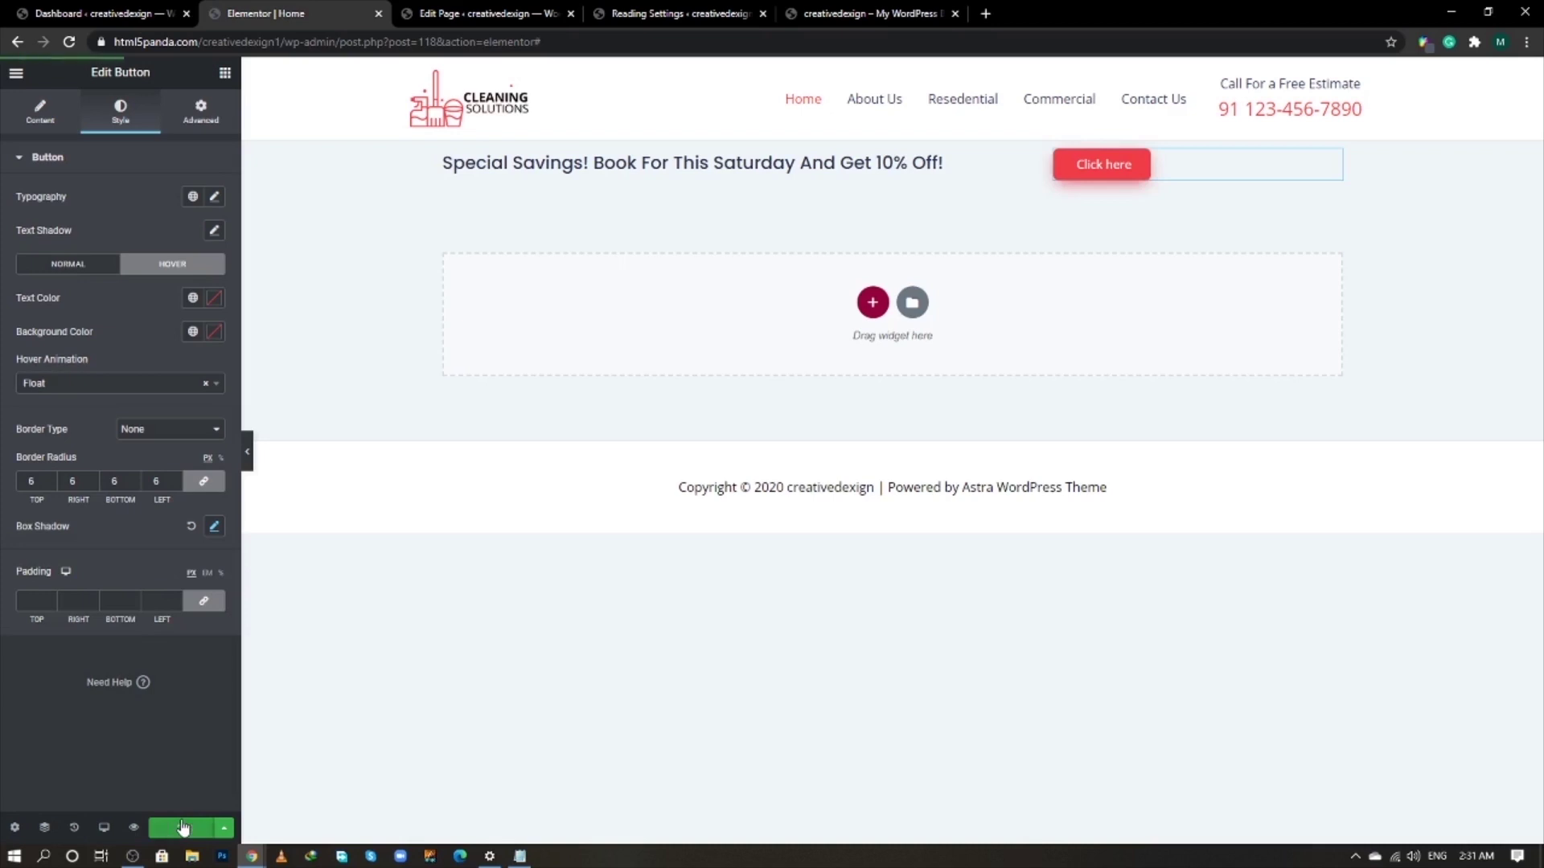
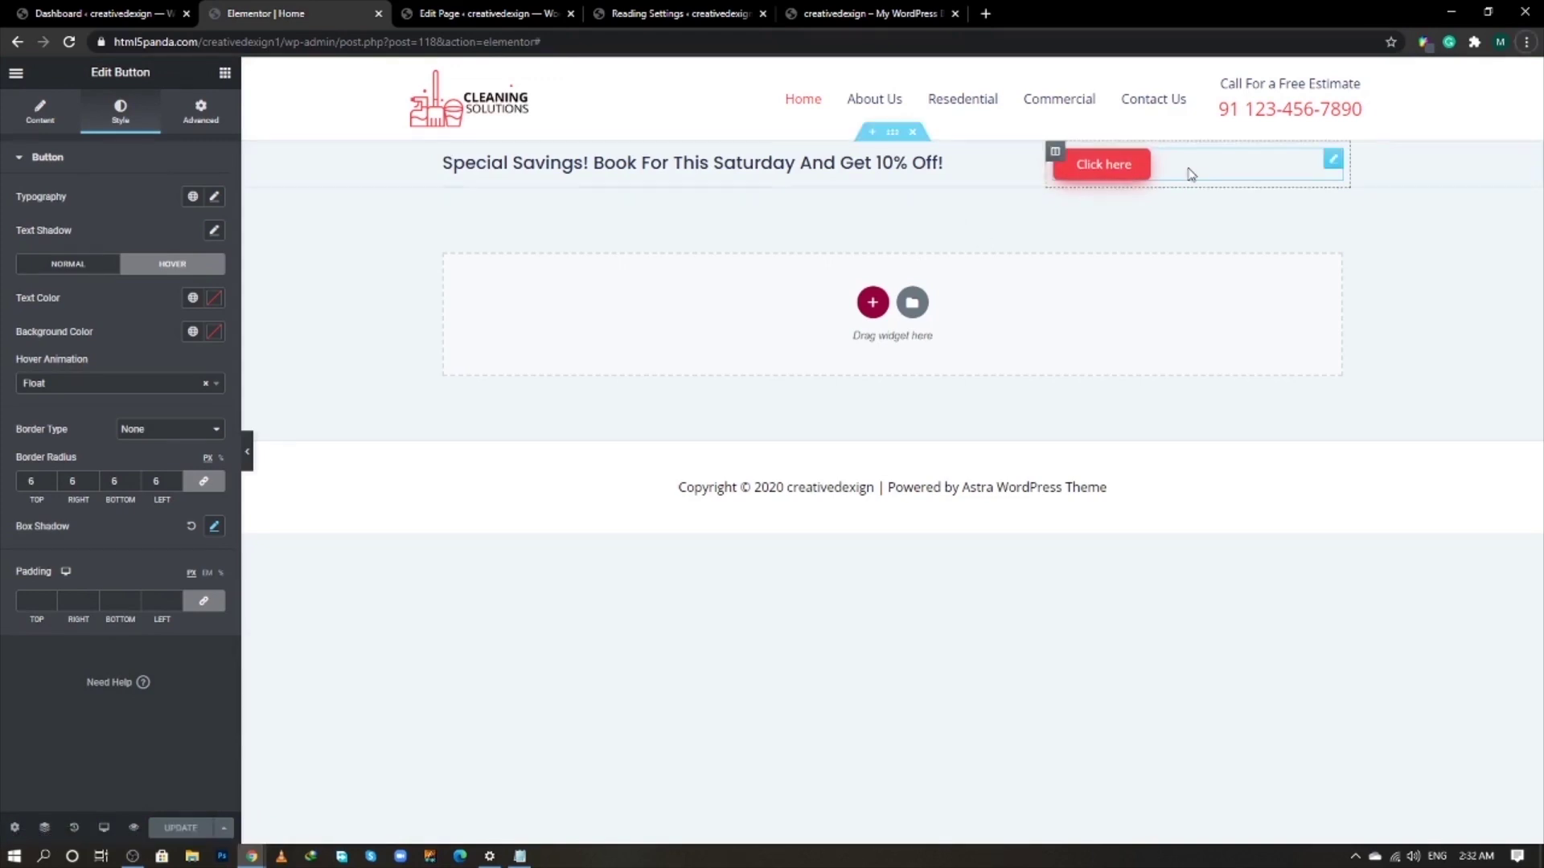
- Change the button's text to "CALL US TODAY" and centre the button in its column
{"action": "left_click", "coordinate": [40, 111]}
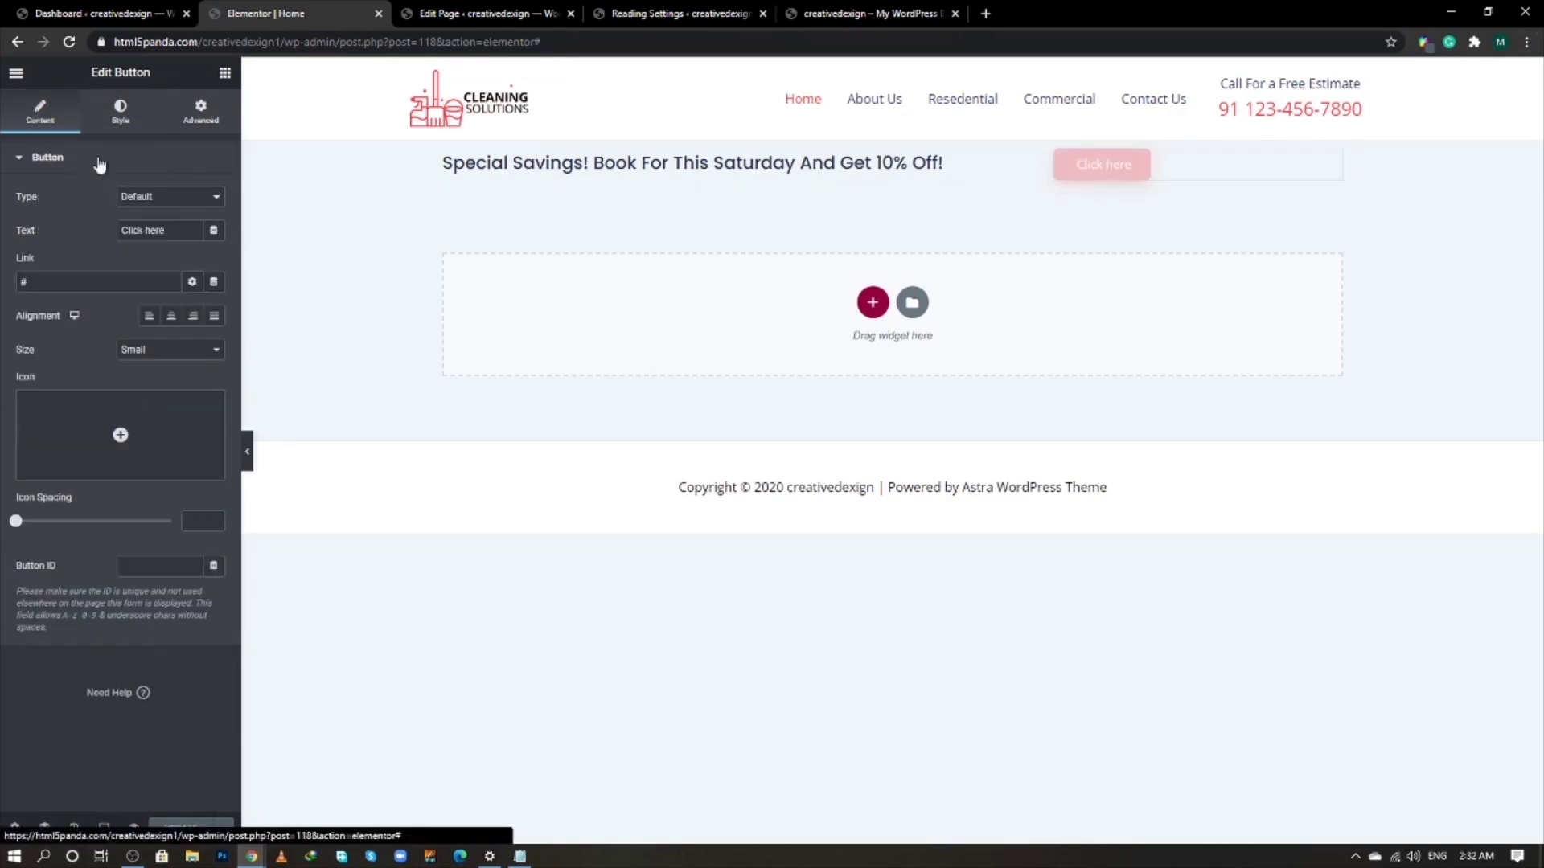
{"action": "left_click_drag", "start_coordinate": [175, 232], "coordinate": [114, 237]}
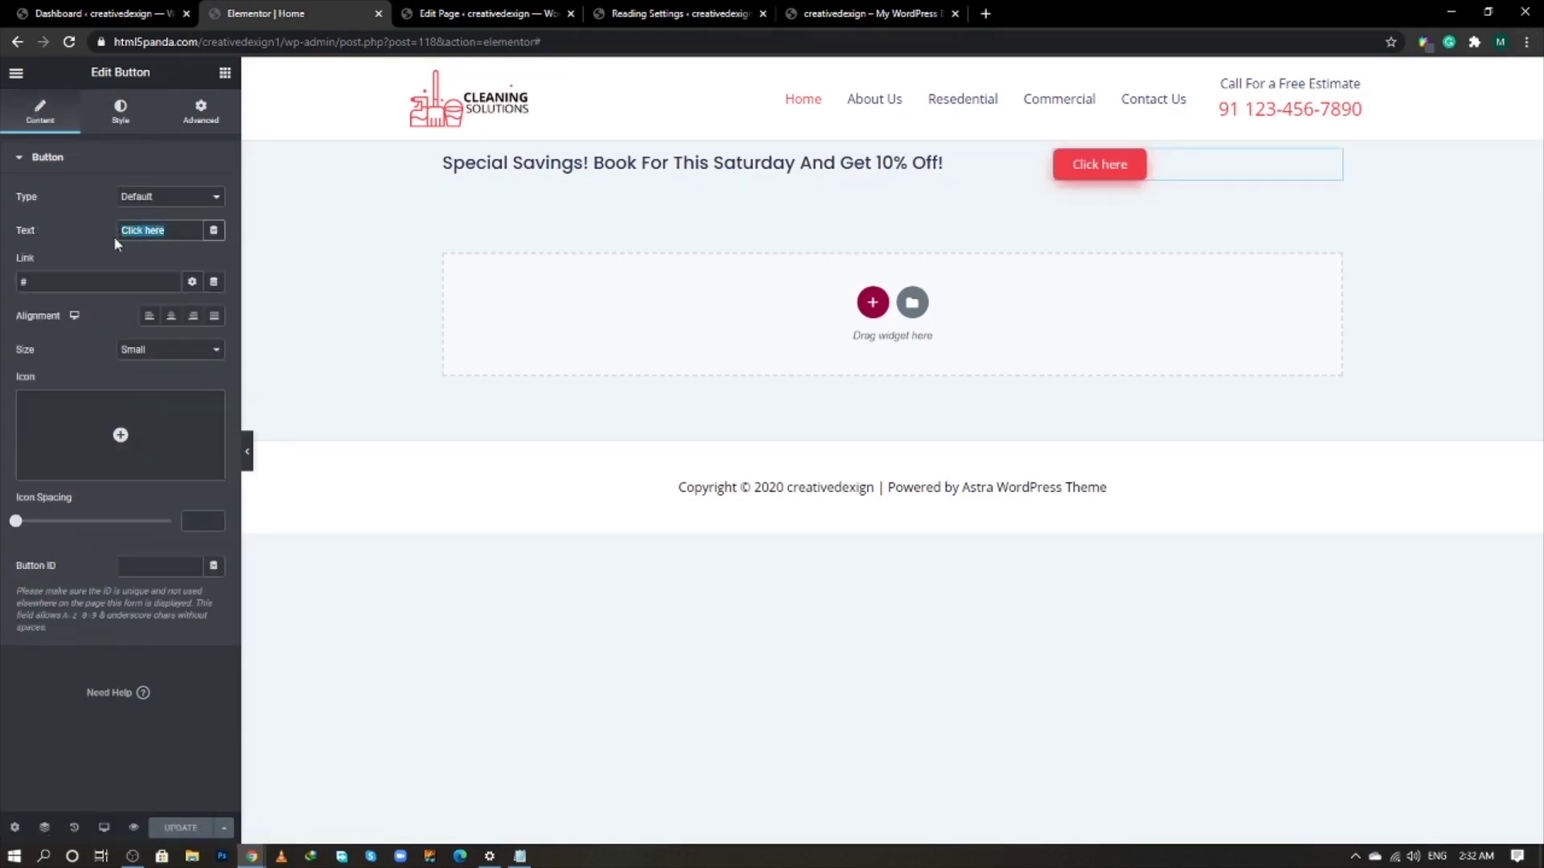
{"action": "type", "text": "CALL US TODAY"}
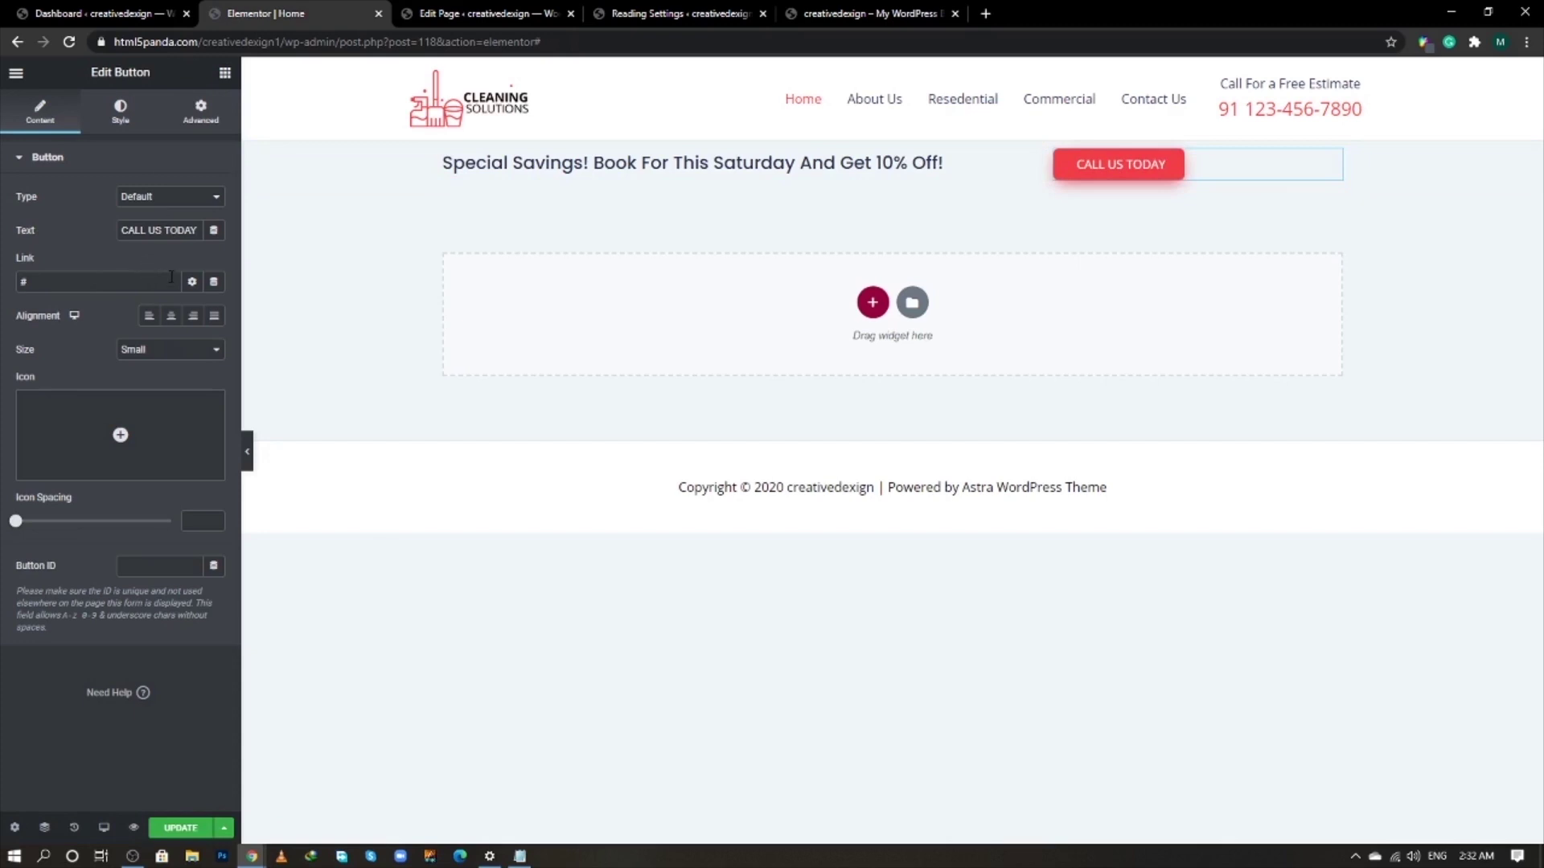
{"action": "left_click", "coordinate": [171, 316]}
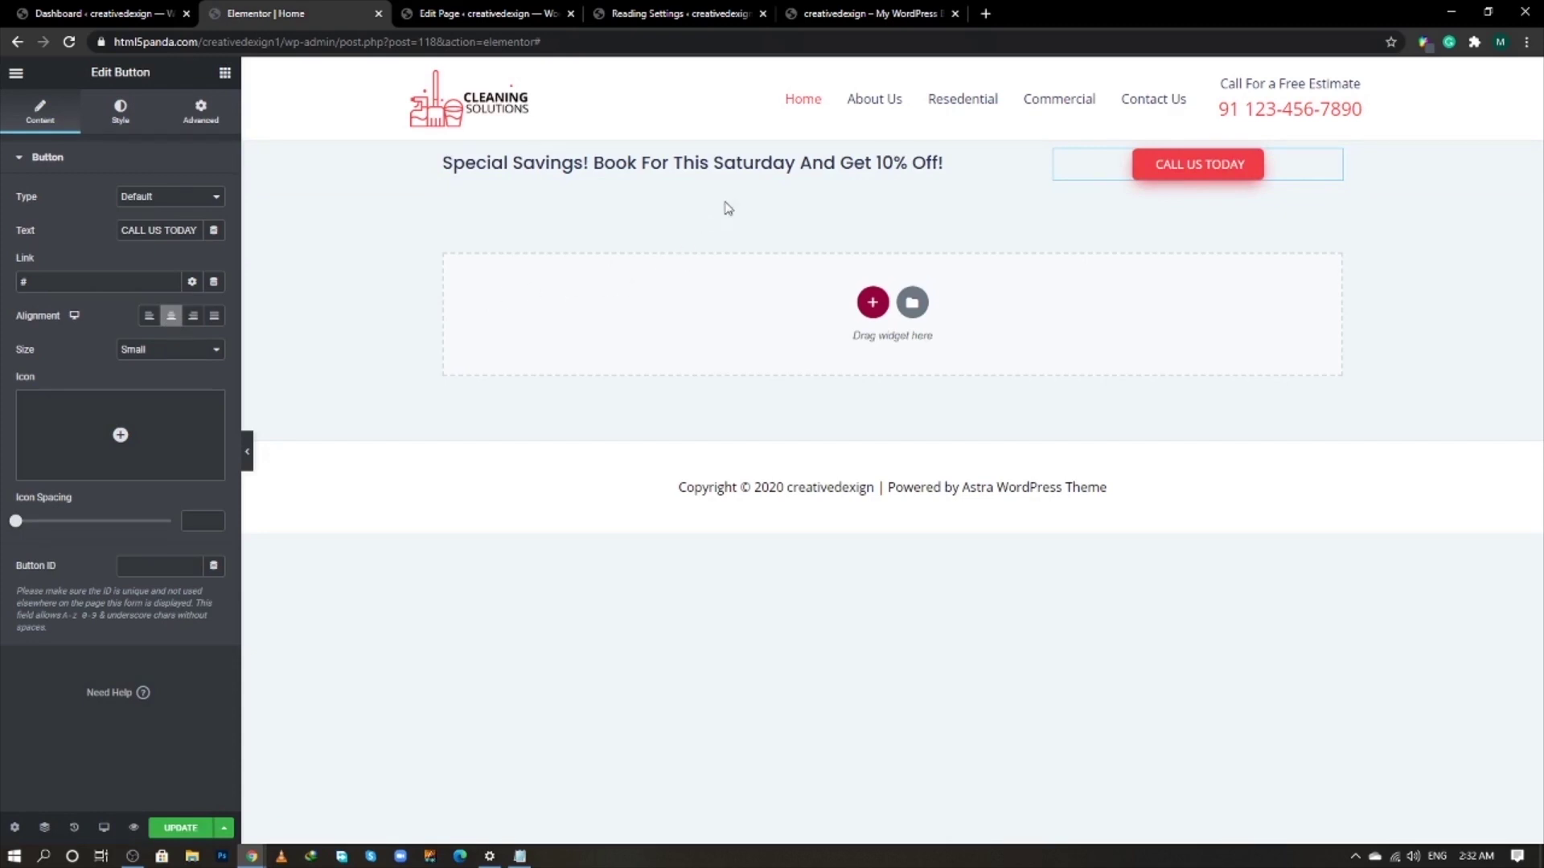
- Set the special savings section's boxed content width to 1000 and its vertical alignment to Middle
{"action": "left_click", "coordinate": [892, 133]}
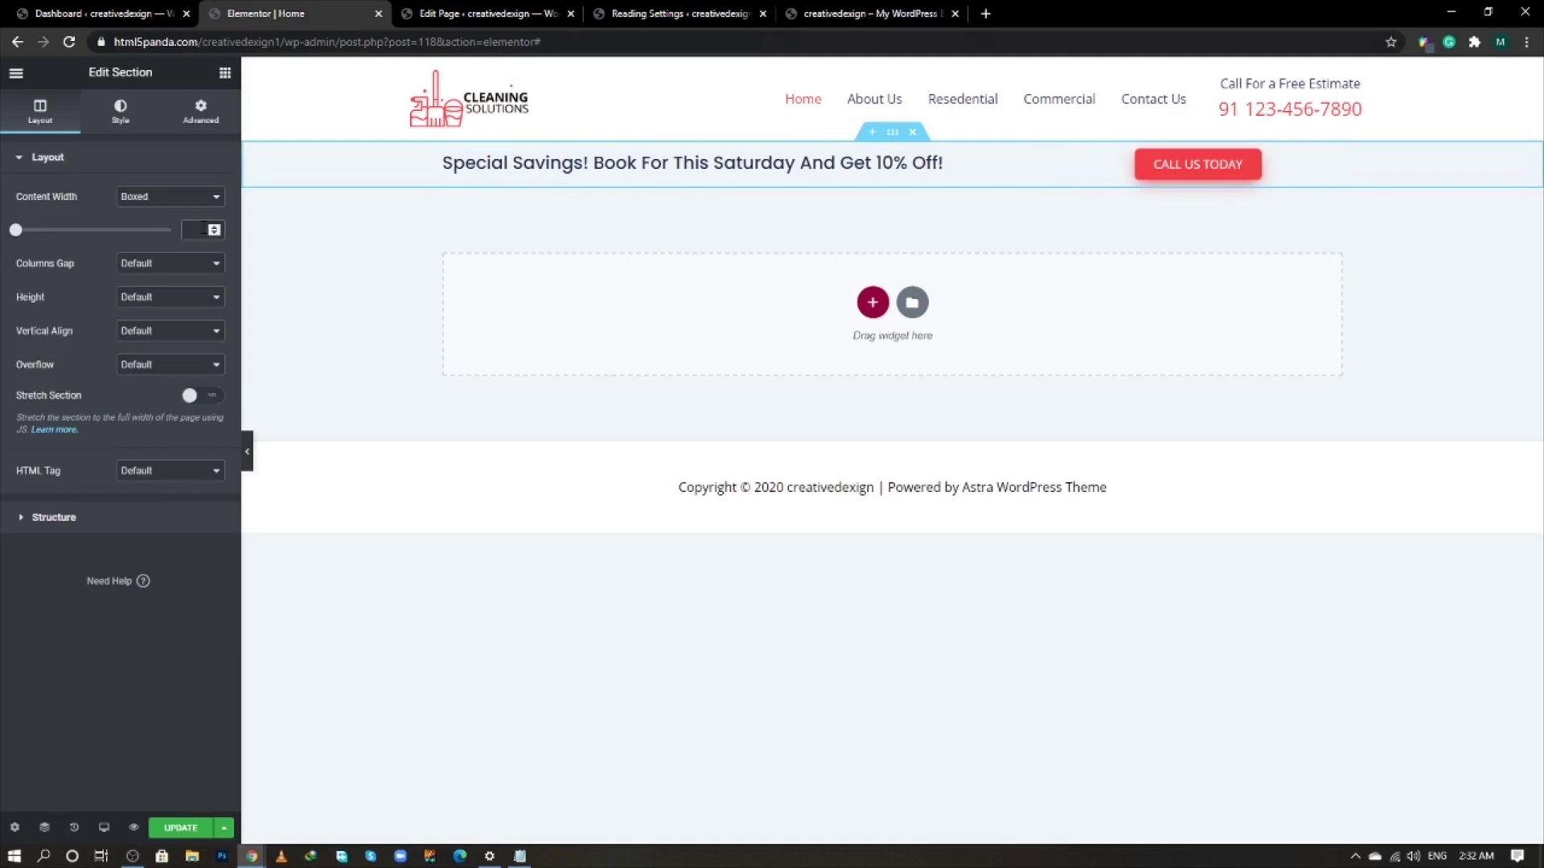
{"action": "type", "text": "1000"}
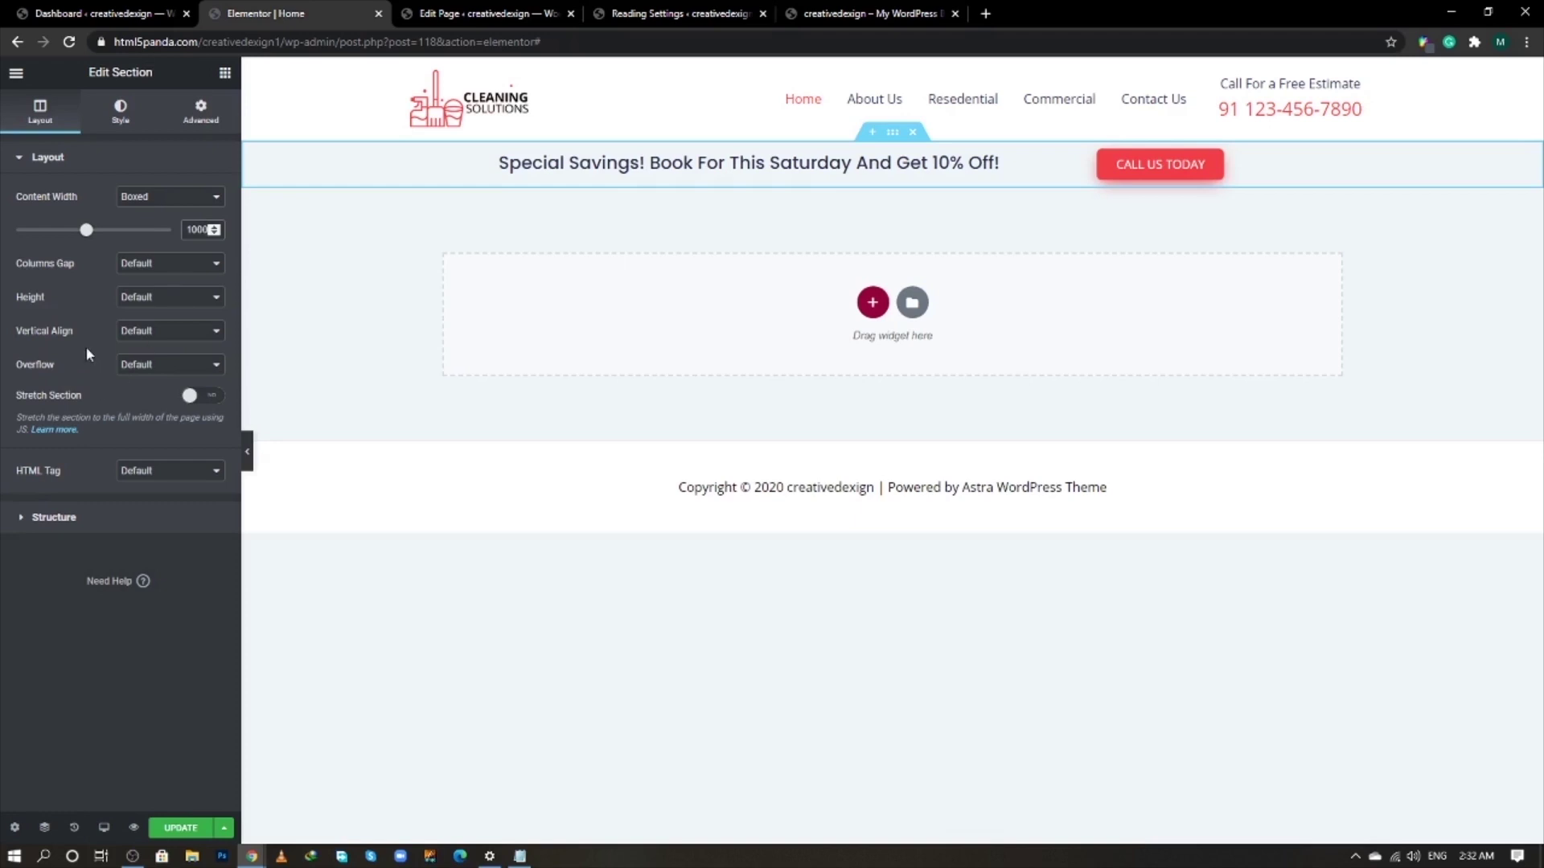
{"action": "left_click", "coordinate": [166, 334]}
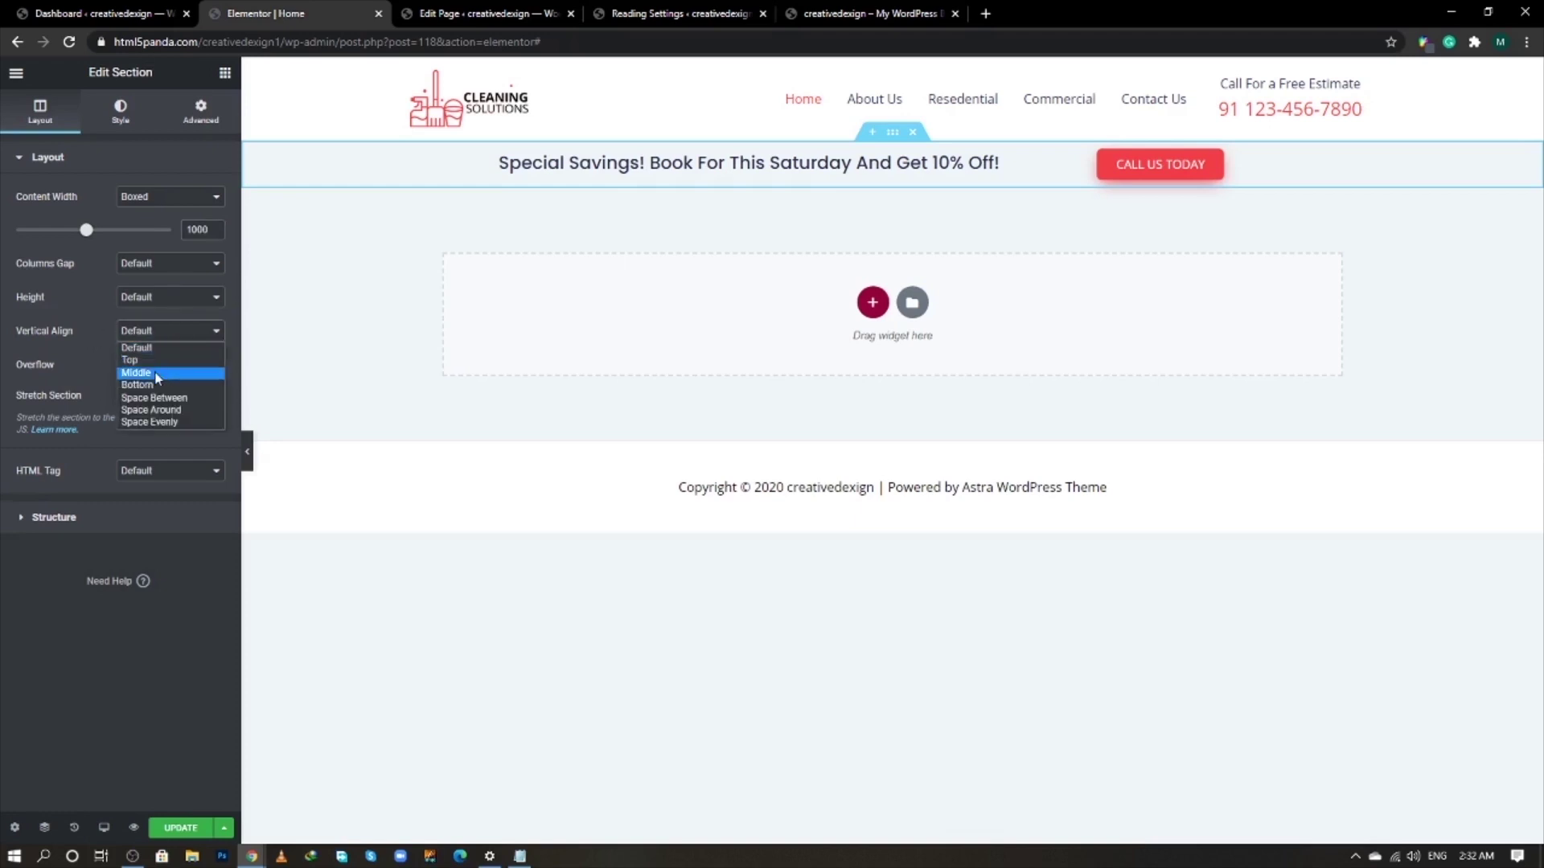
{"action": "left_click", "coordinate": [157, 374]}
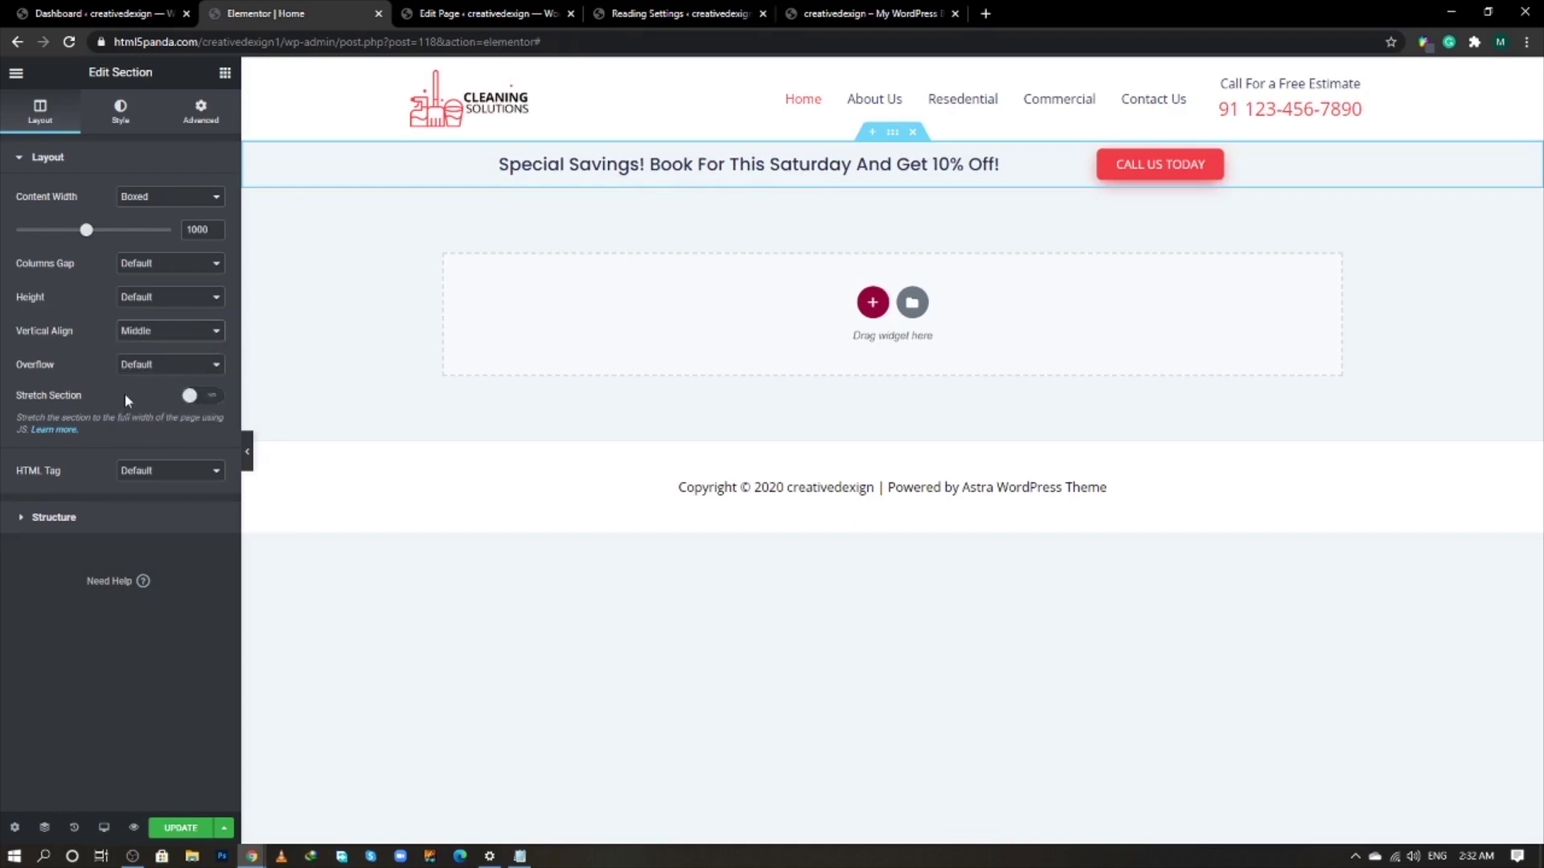
- Give the special savings section a classic background in white
{"action": "left_click", "coordinate": [122, 122]}
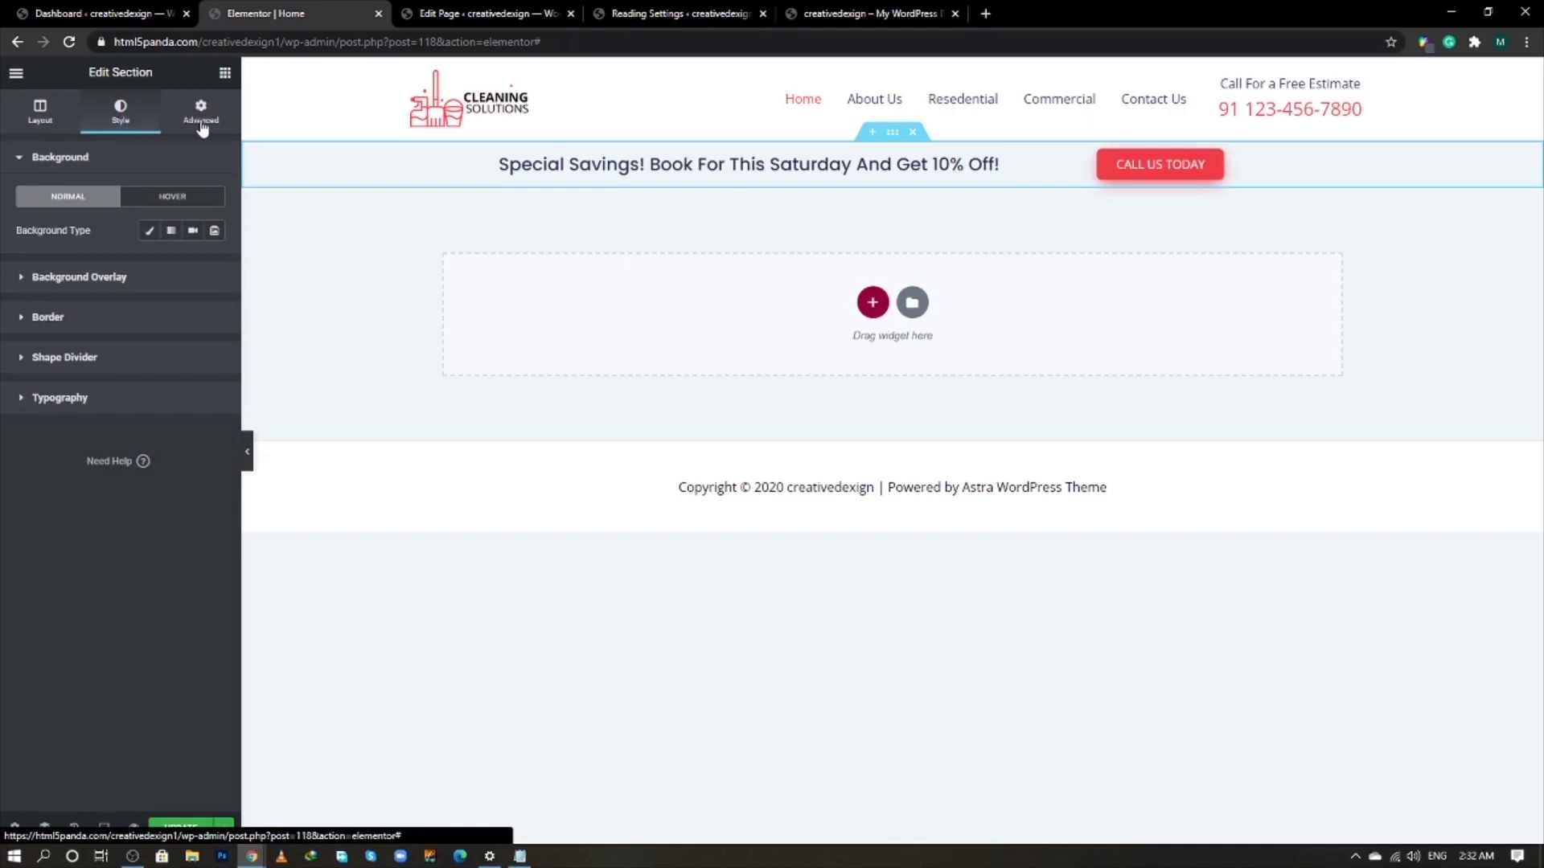
{"action": "left_click", "coordinate": [149, 231]}
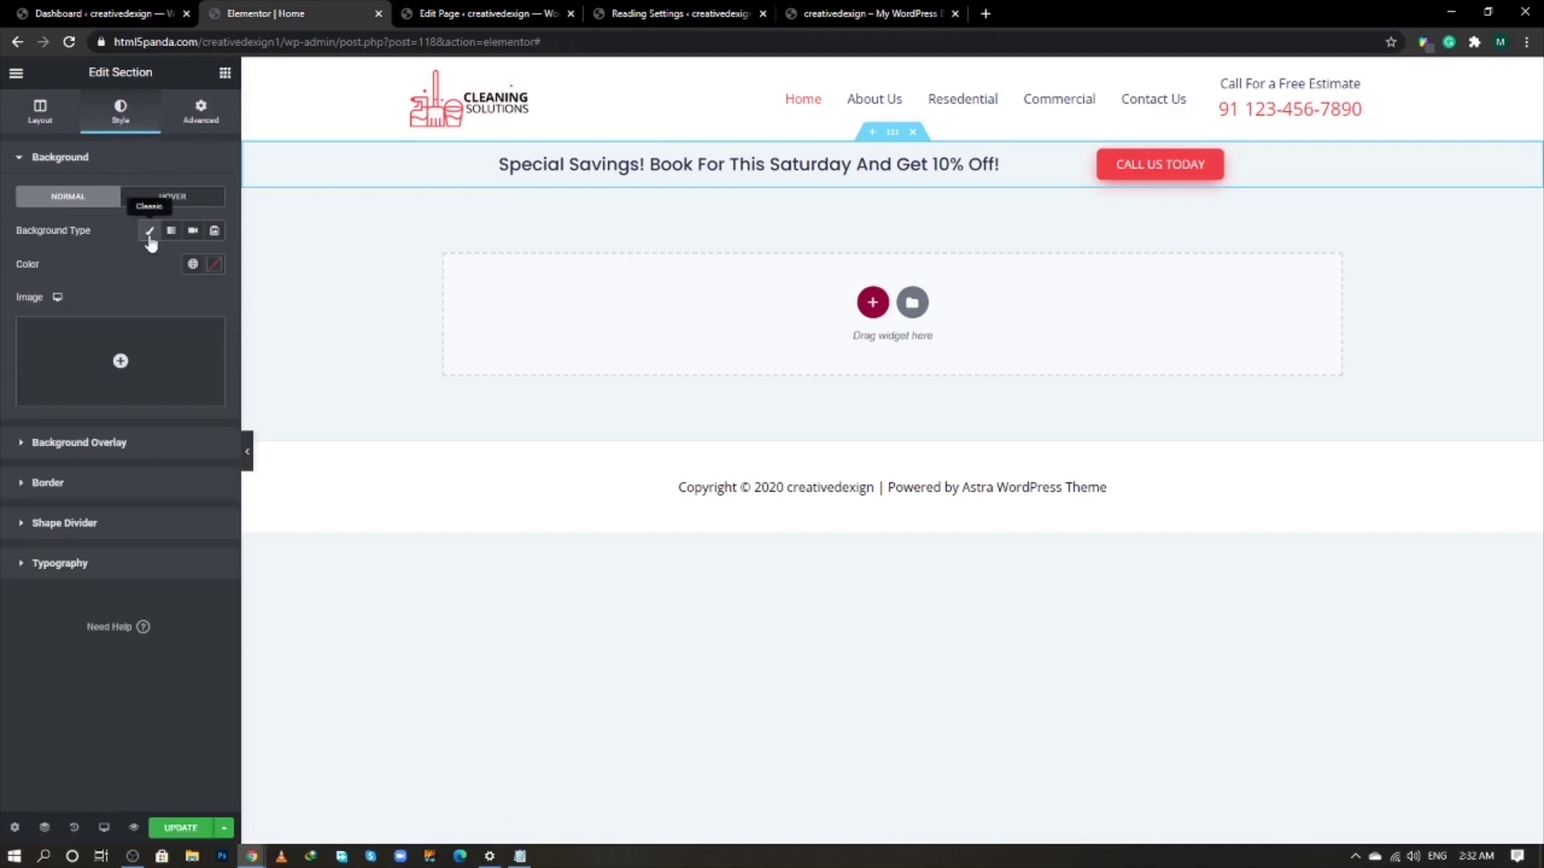
{"action": "left_click", "coordinate": [215, 266]}
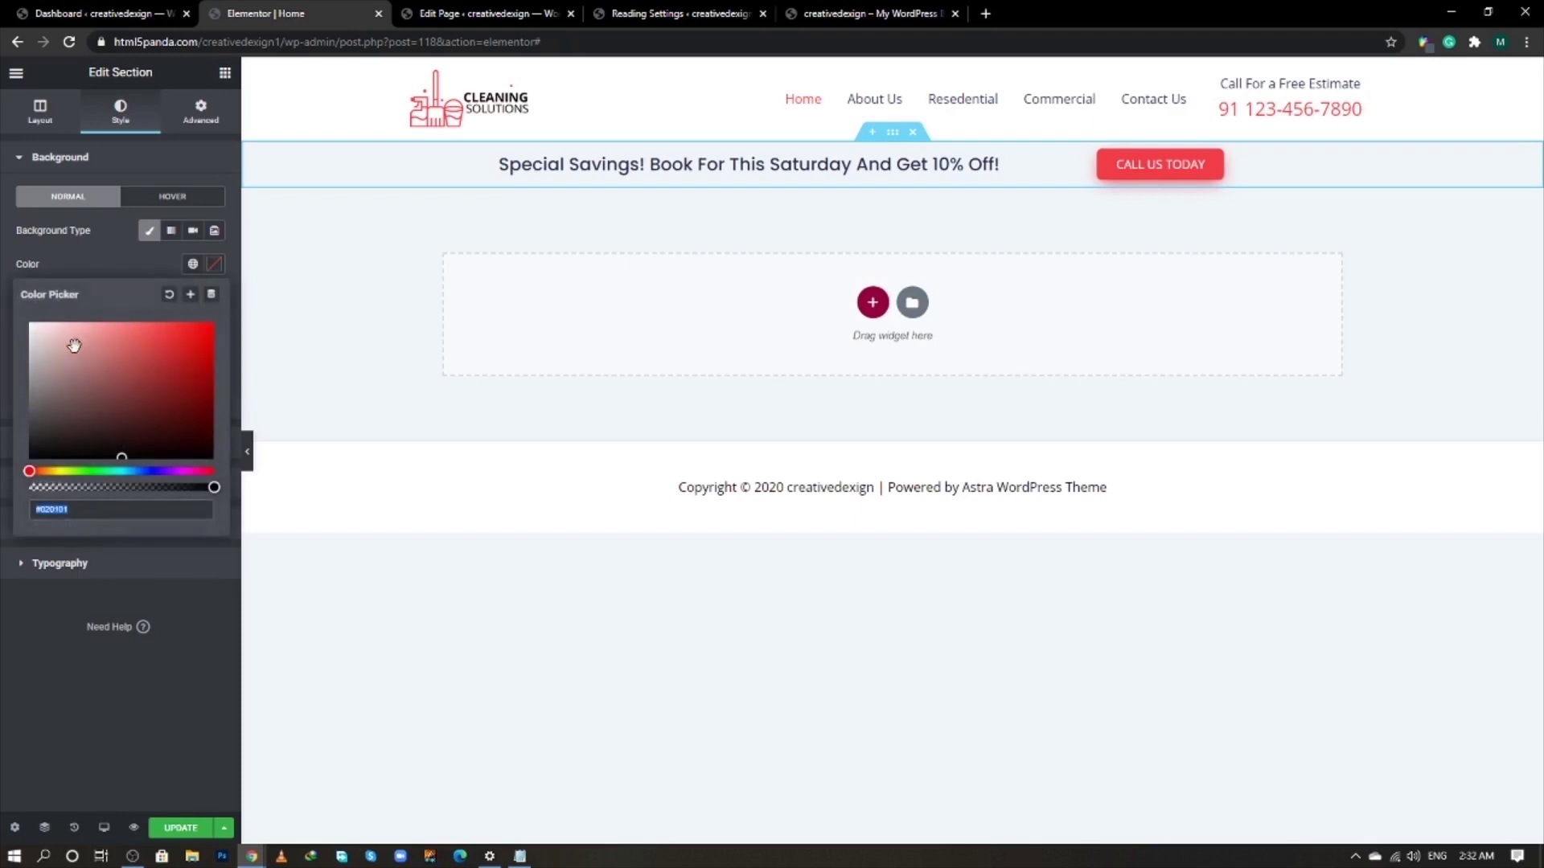
{"action": "left_click_drag", "start_coordinate": [72, 346], "coordinate": [4, 272]}
{"action": "left_click", "coordinate": [134, 266]}
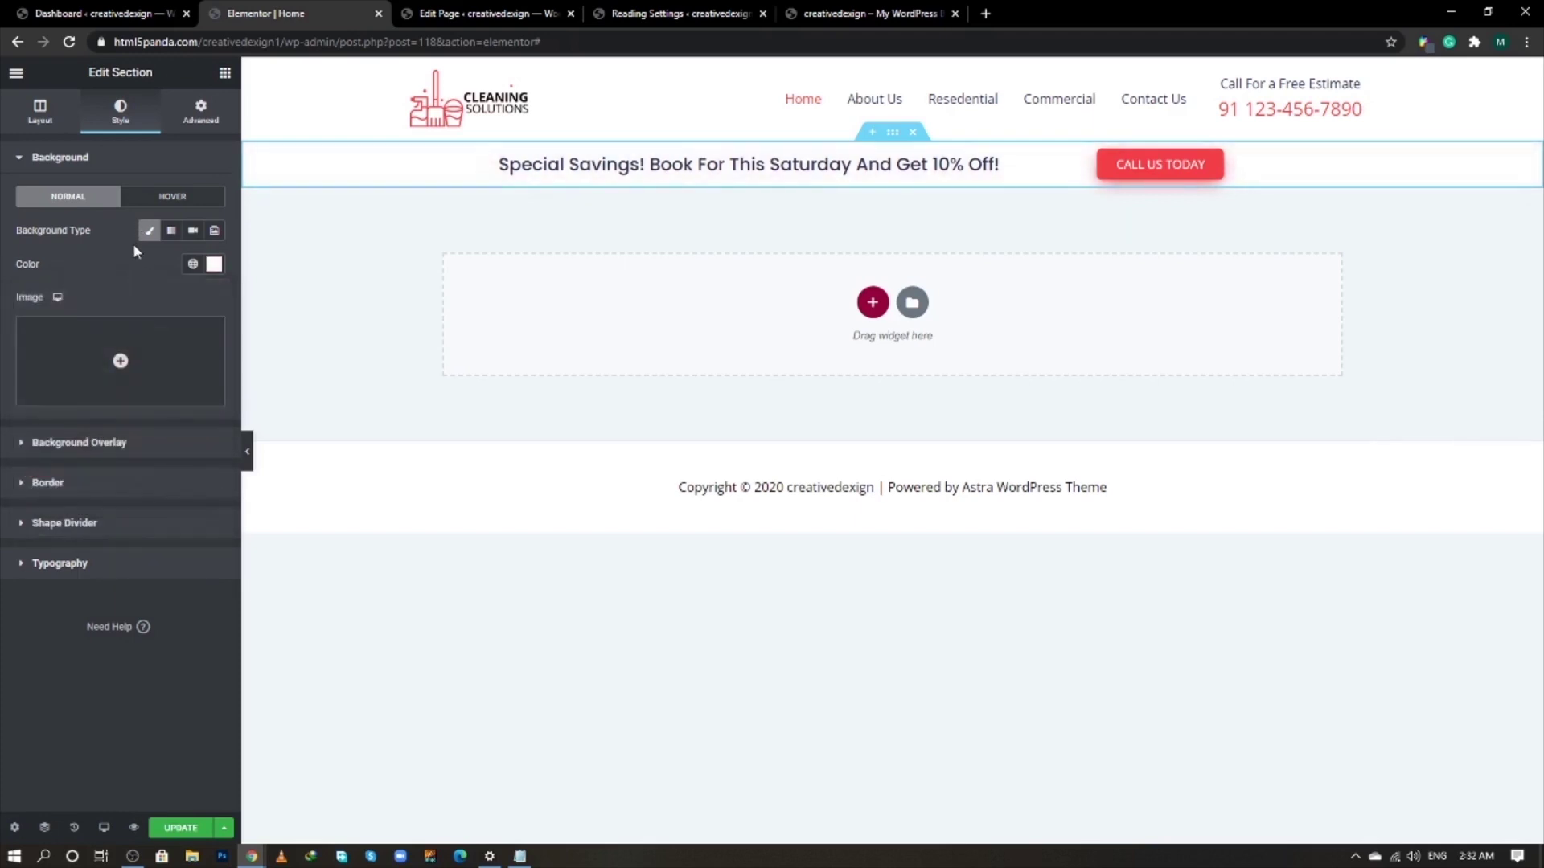
- Unlink the savings section's padding, set top and bottom to 50, then update the page and preview it without the editing panel
{"action": "left_click", "coordinate": [200, 113]}
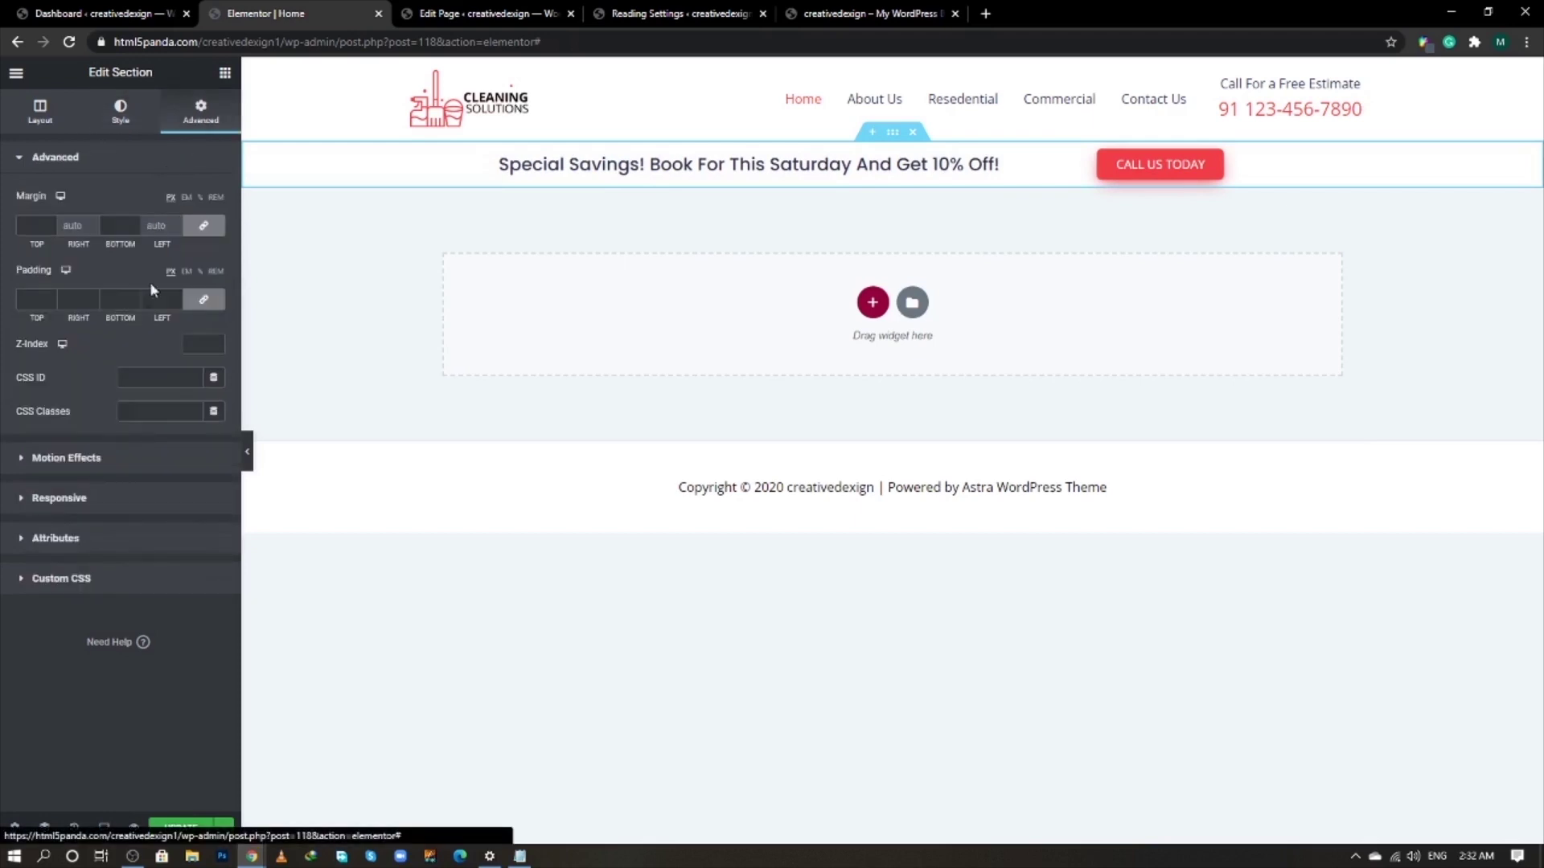
{"action": "left_click", "coordinate": [215, 304]}
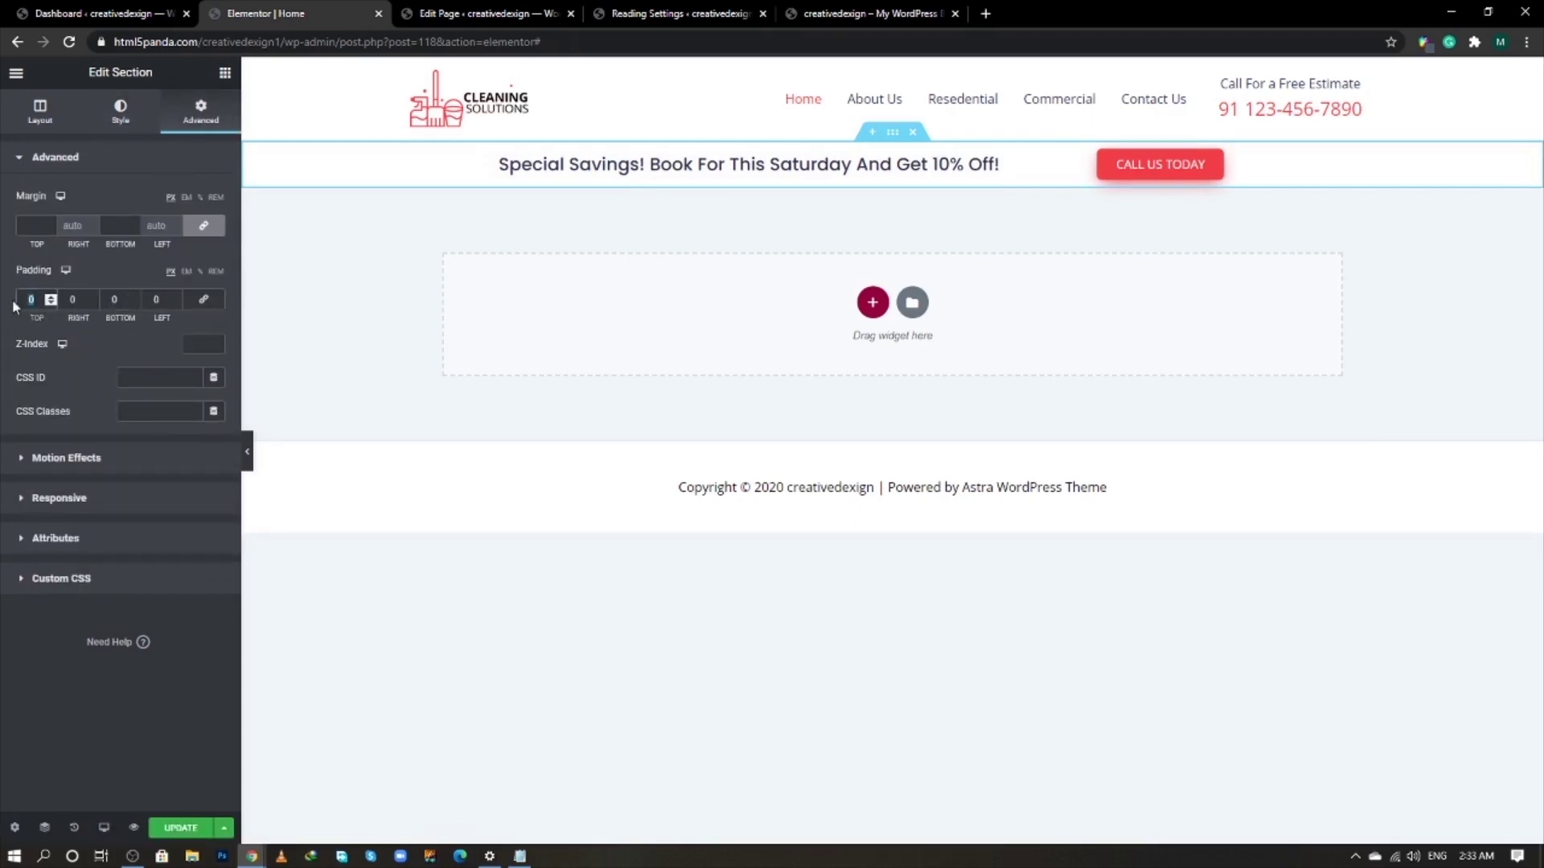
{"action": "type", "text": "50"}
{"action": "left_click", "coordinate": [109, 299]}
{"action": "type", "text": "50"}
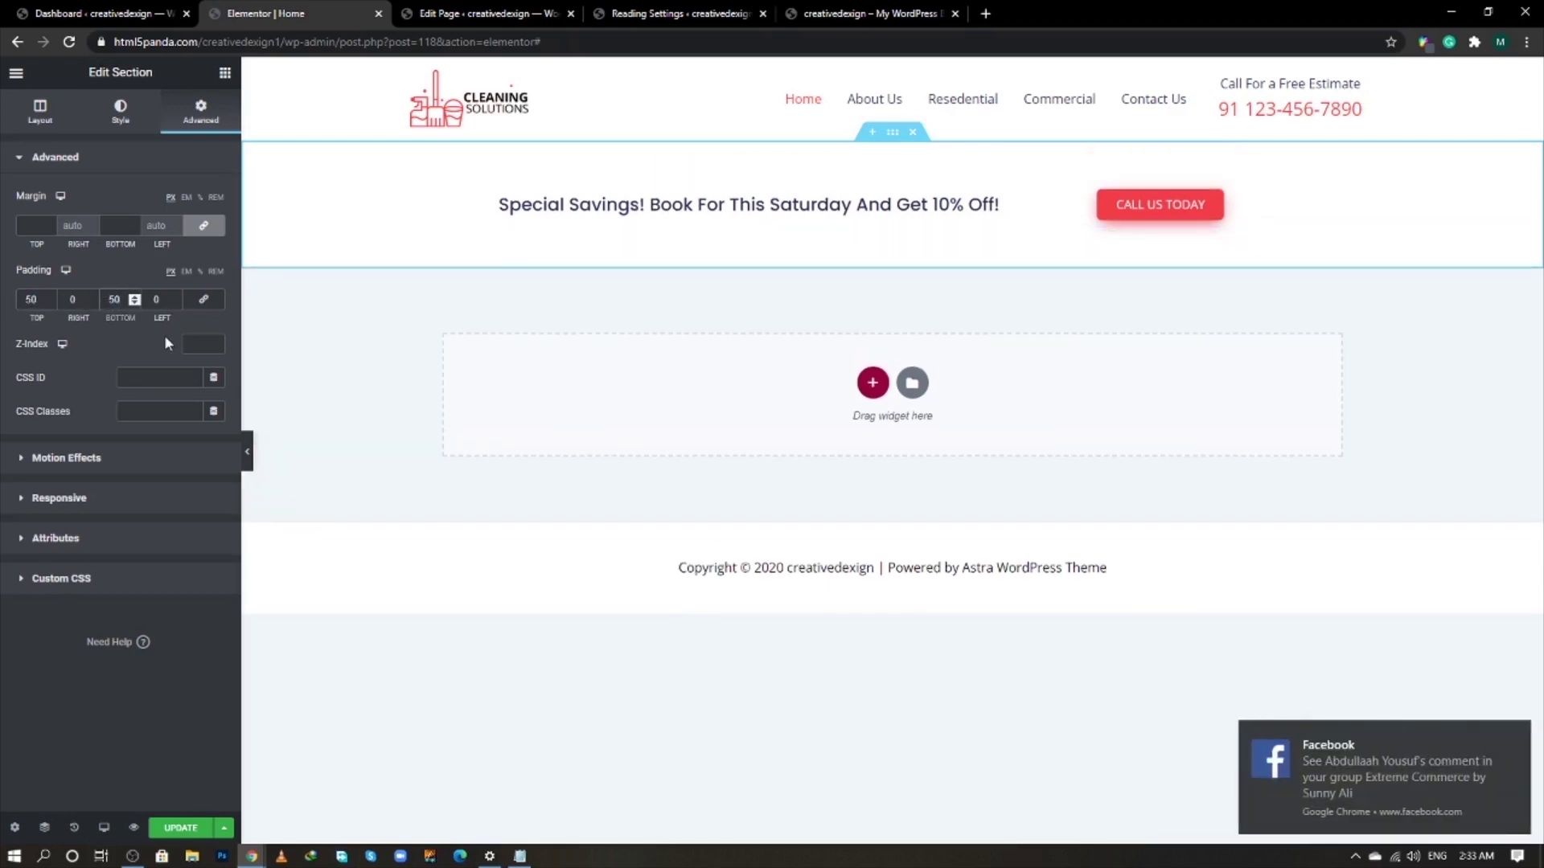
{"action": "left_click", "coordinate": [179, 828]}
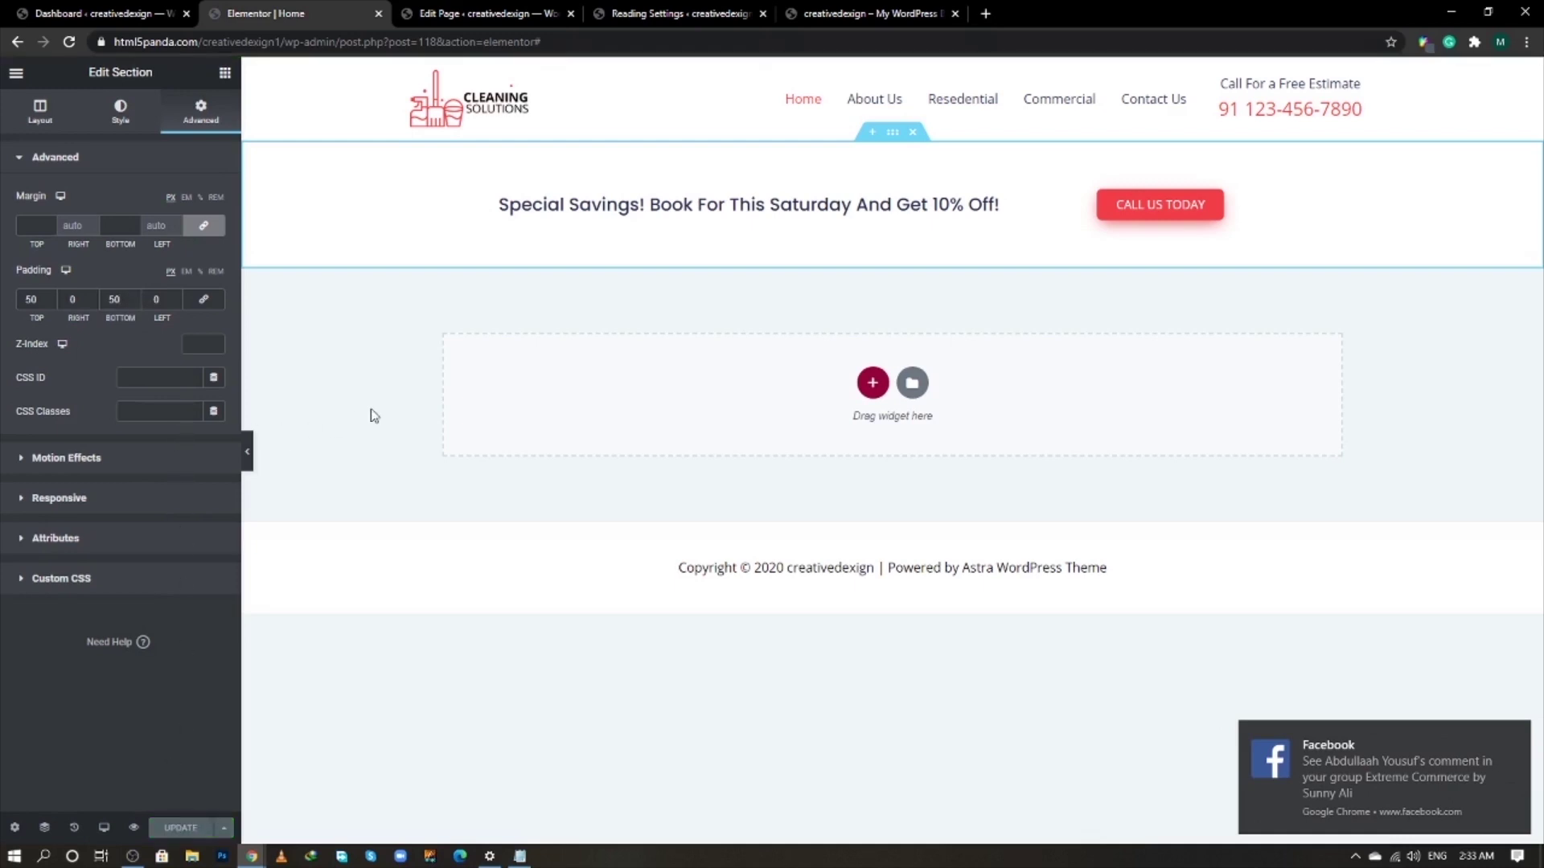
{"action": "left_click", "coordinate": [247, 452]}
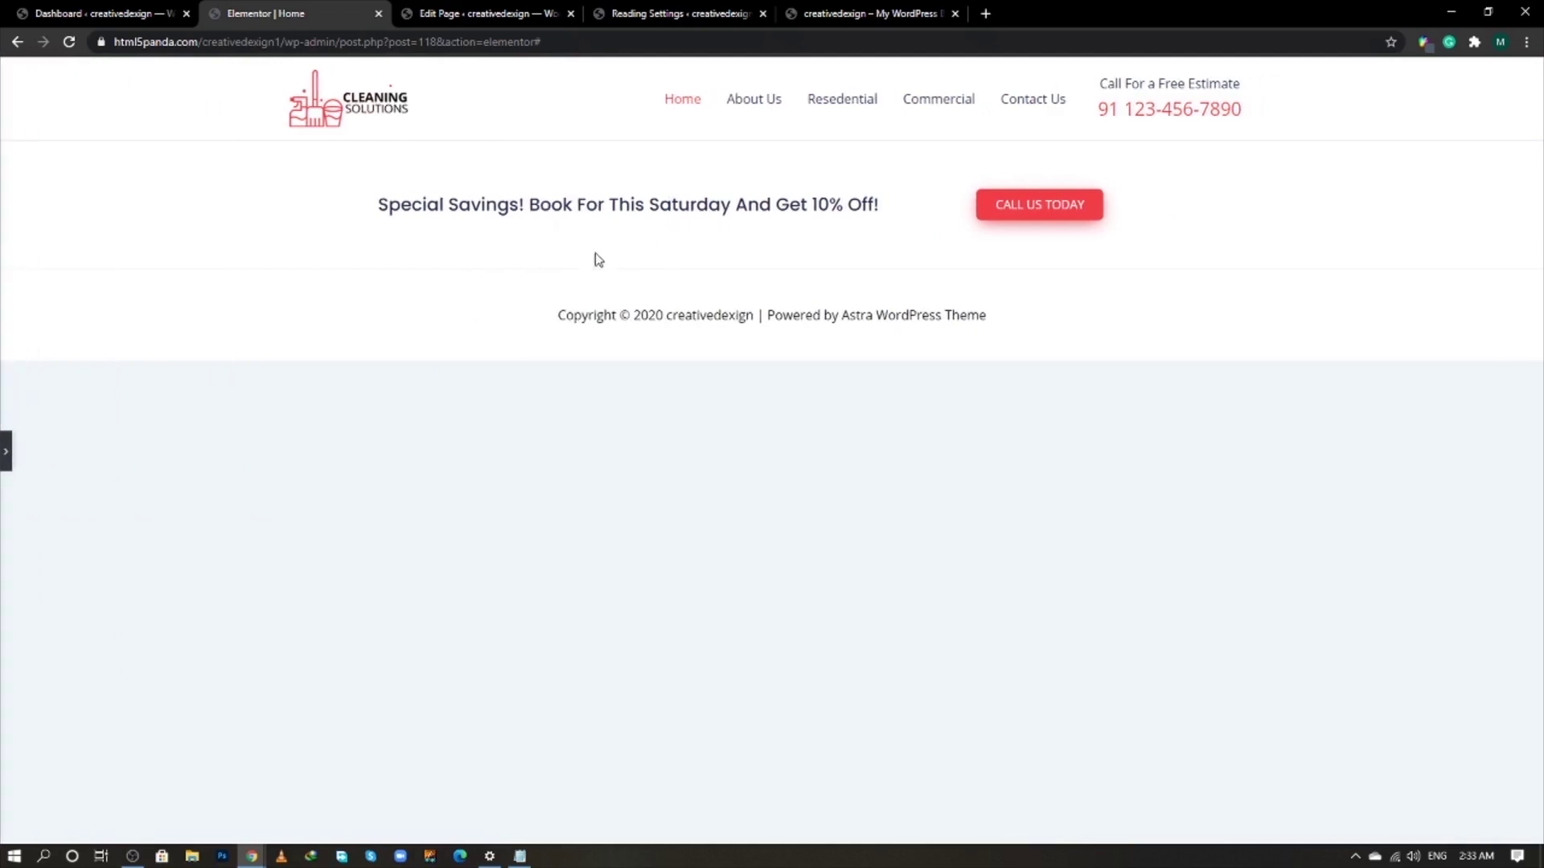
{"action": "left_click", "coordinate": [5, 452]}
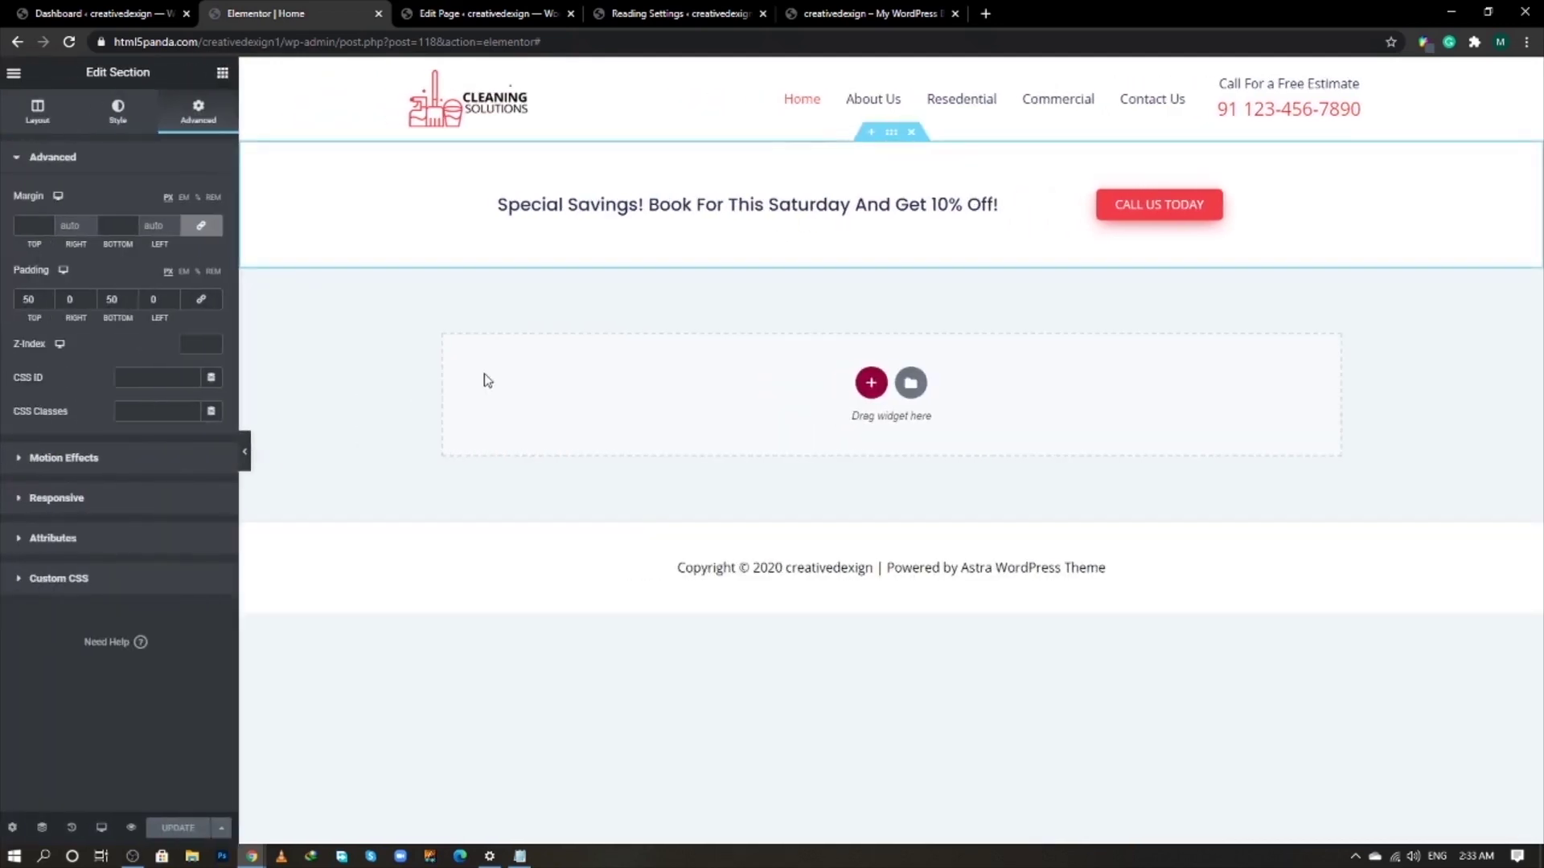
- Add a single-column section below the savings section and set its boxed content width to 1300
{"action": "left_click", "coordinate": [872, 383]}
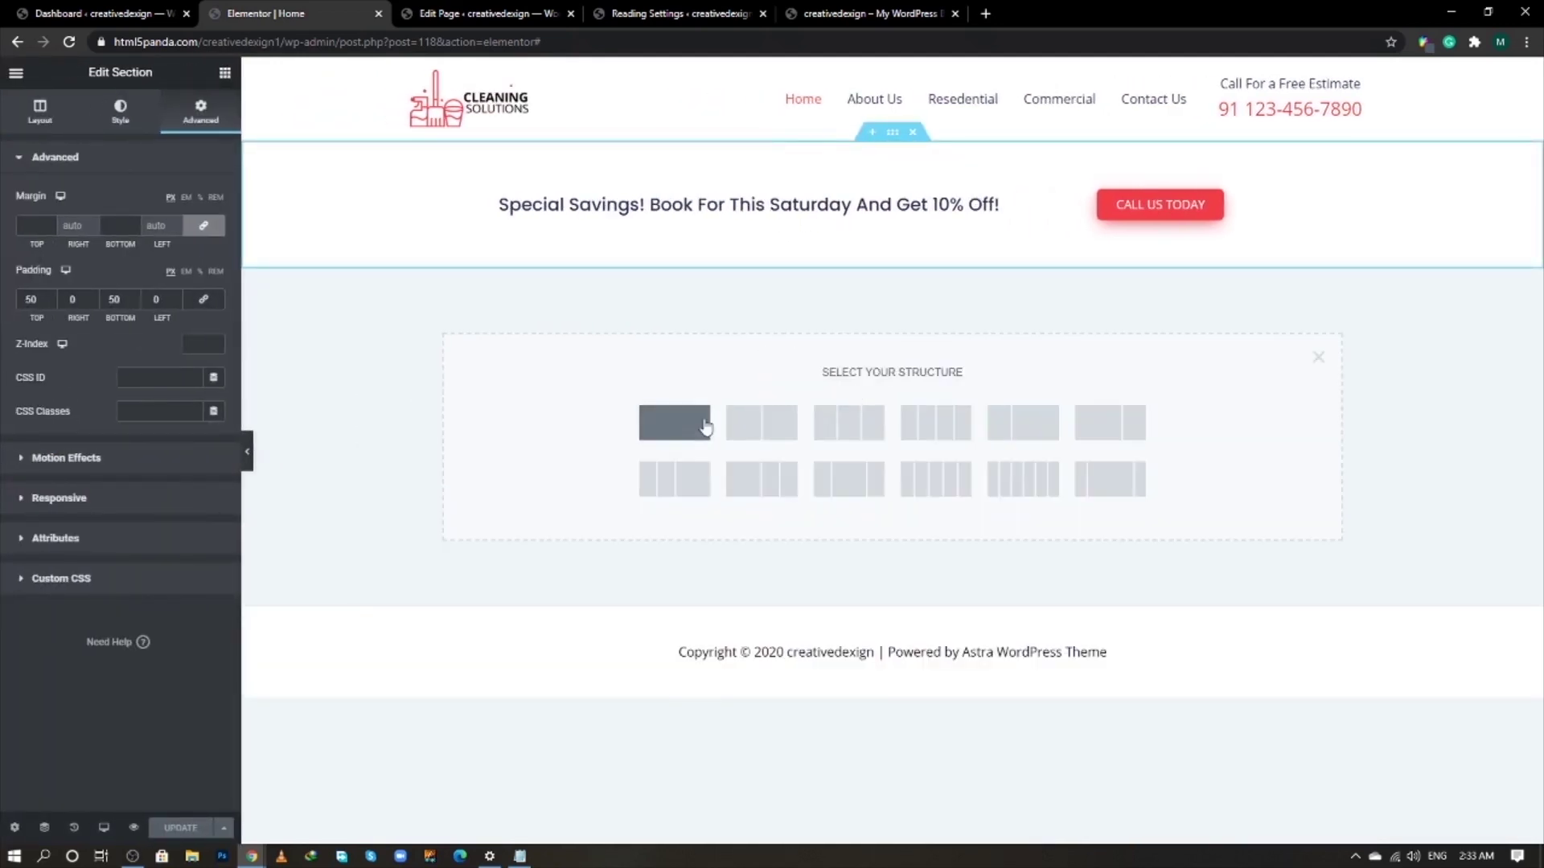
{"action": "left_click", "coordinate": [698, 430]}
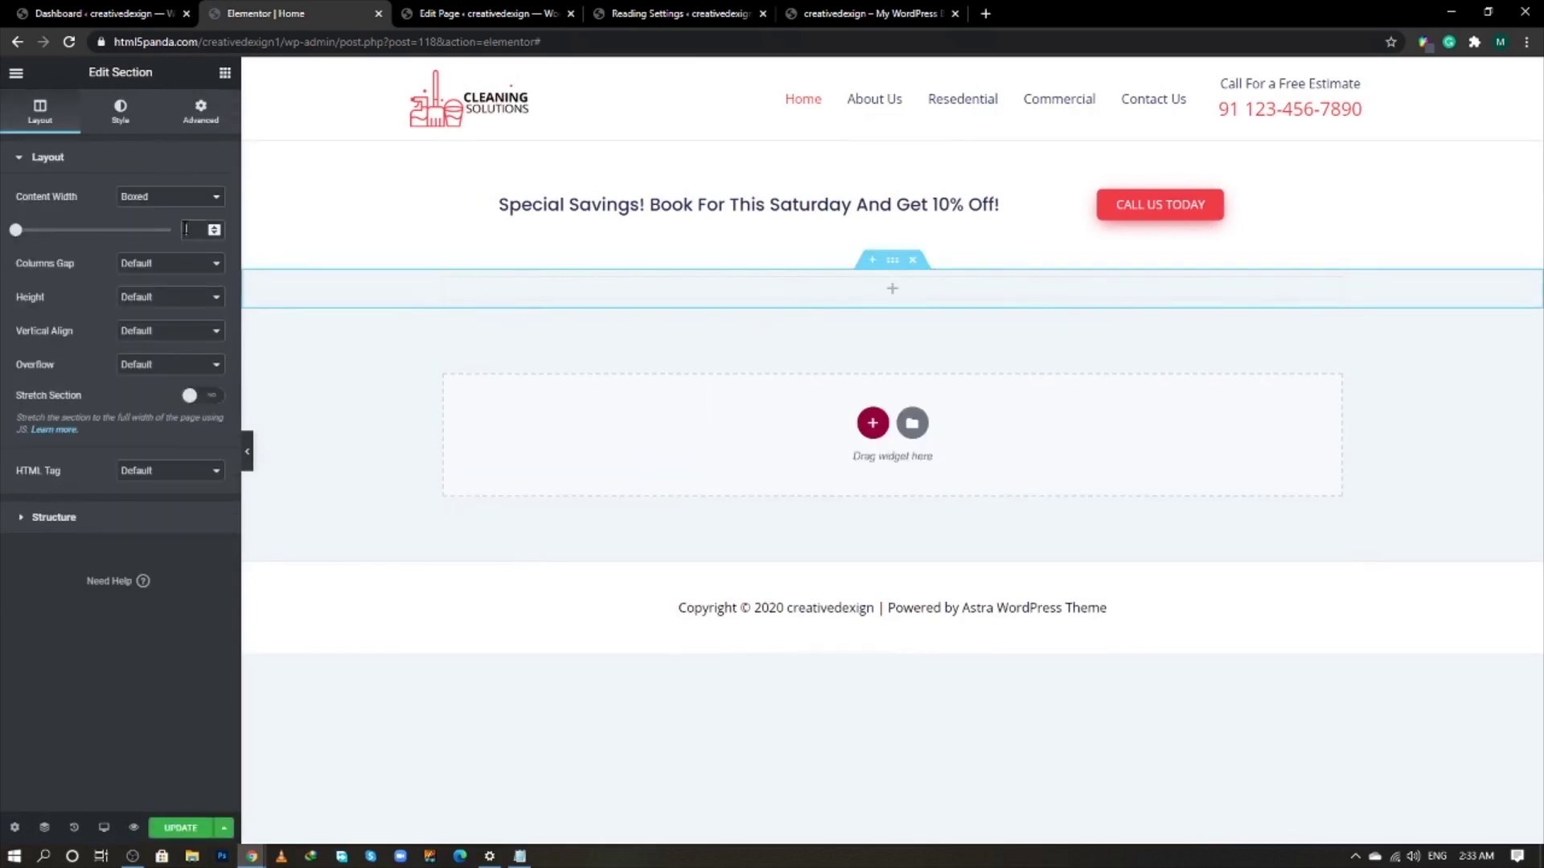
{"action": "left_click", "coordinate": [184, 229]}
{"action": "type", "text": "1300"}
- Give the new section a classic background using the image homepage-hero-1024x576-1.jpg from the media library
{"action": "left_click", "coordinate": [119, 110]}
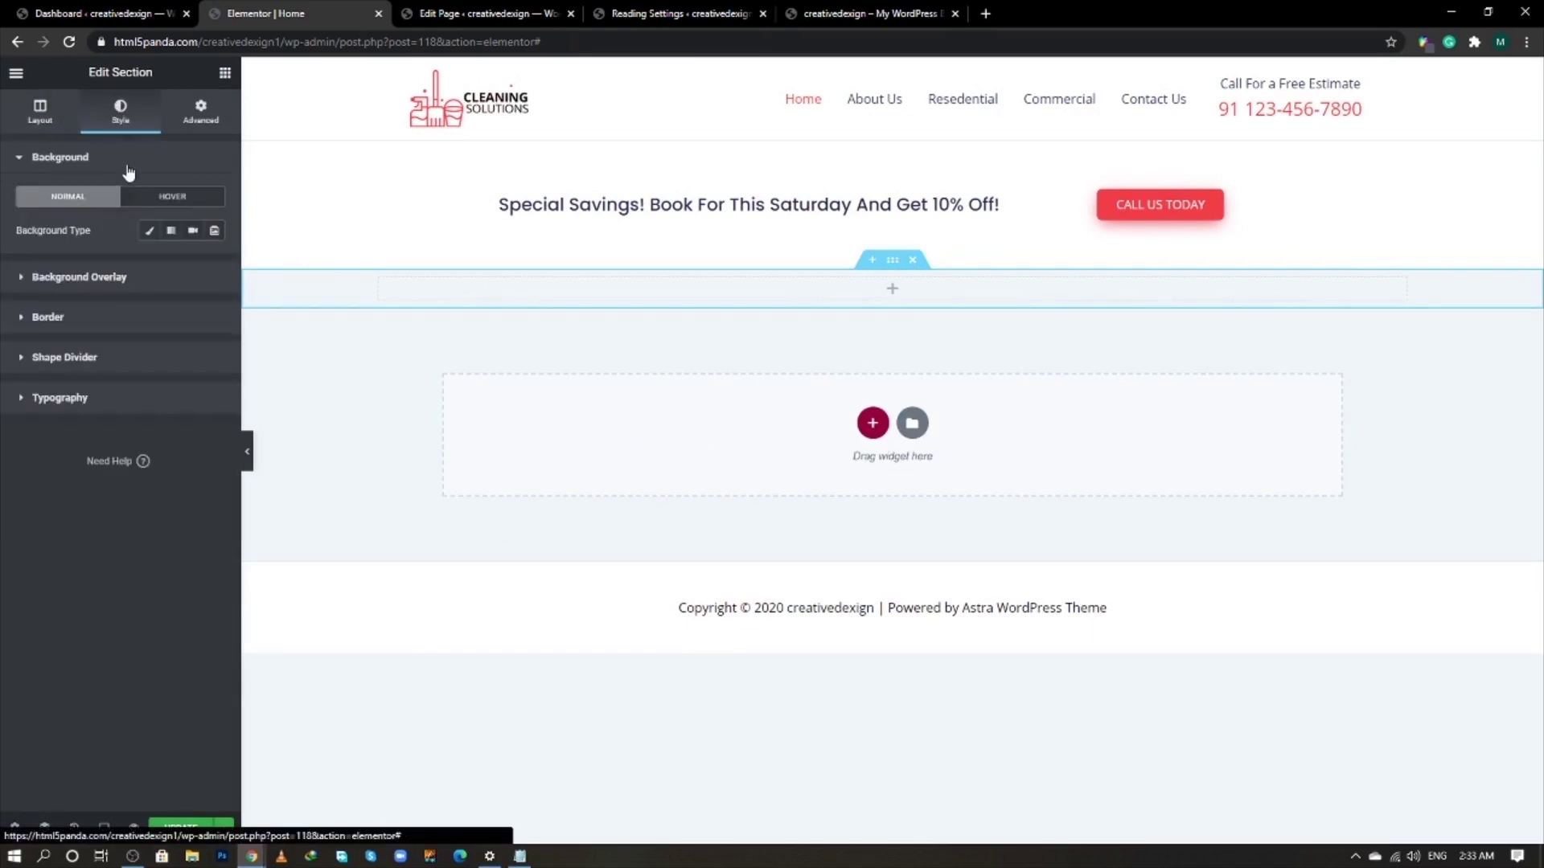
{"action": "left_click", "coordinate": [149, 231]}
{"action": "left_click", "coordinate": [127, 353]}
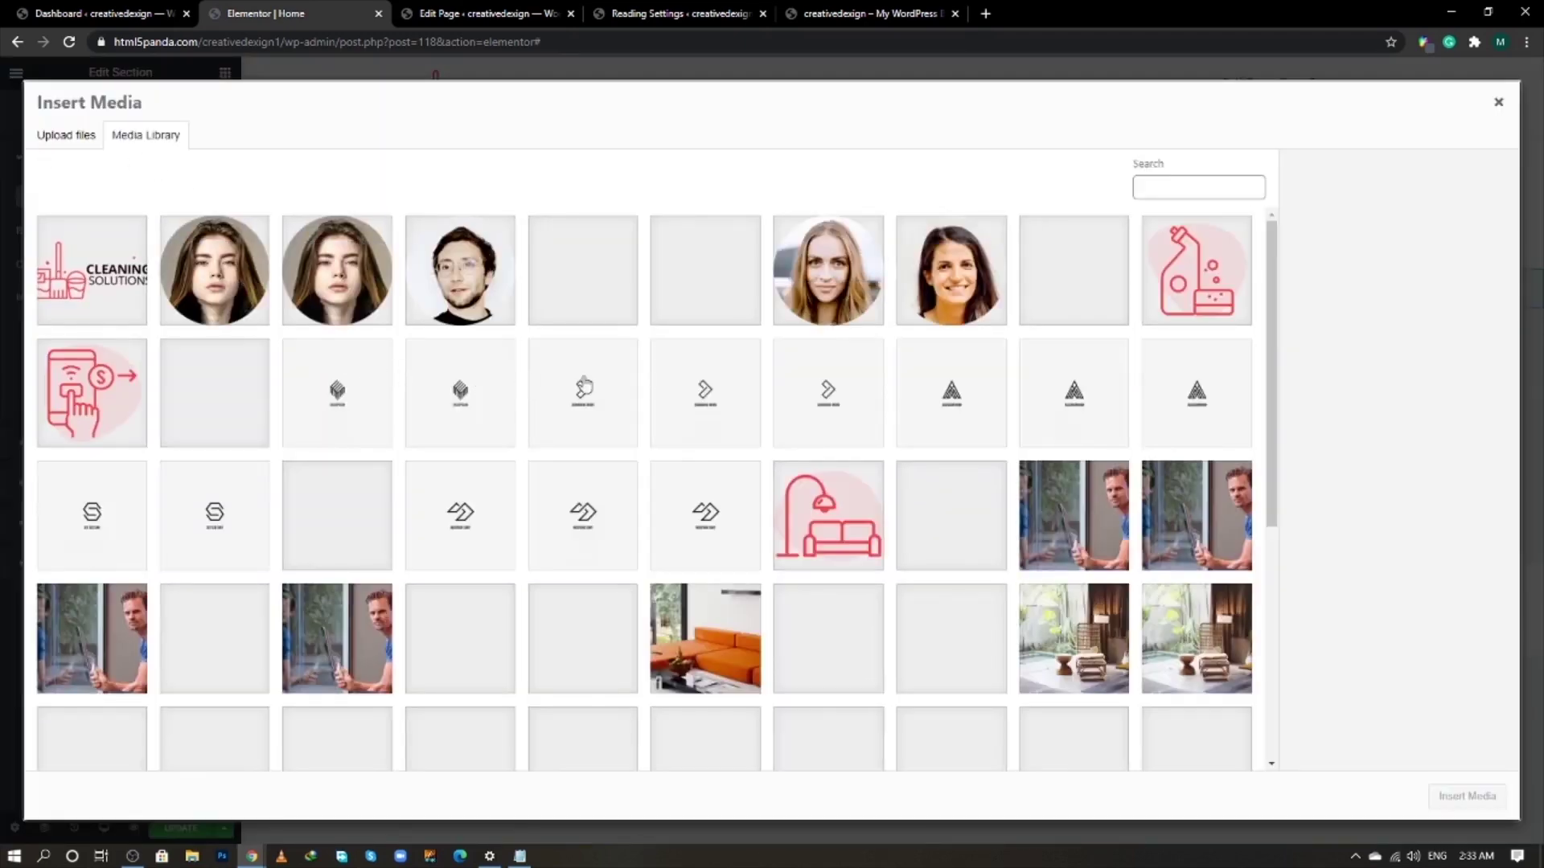
{"action": "left_click", "coordinate": [1174, 528]}
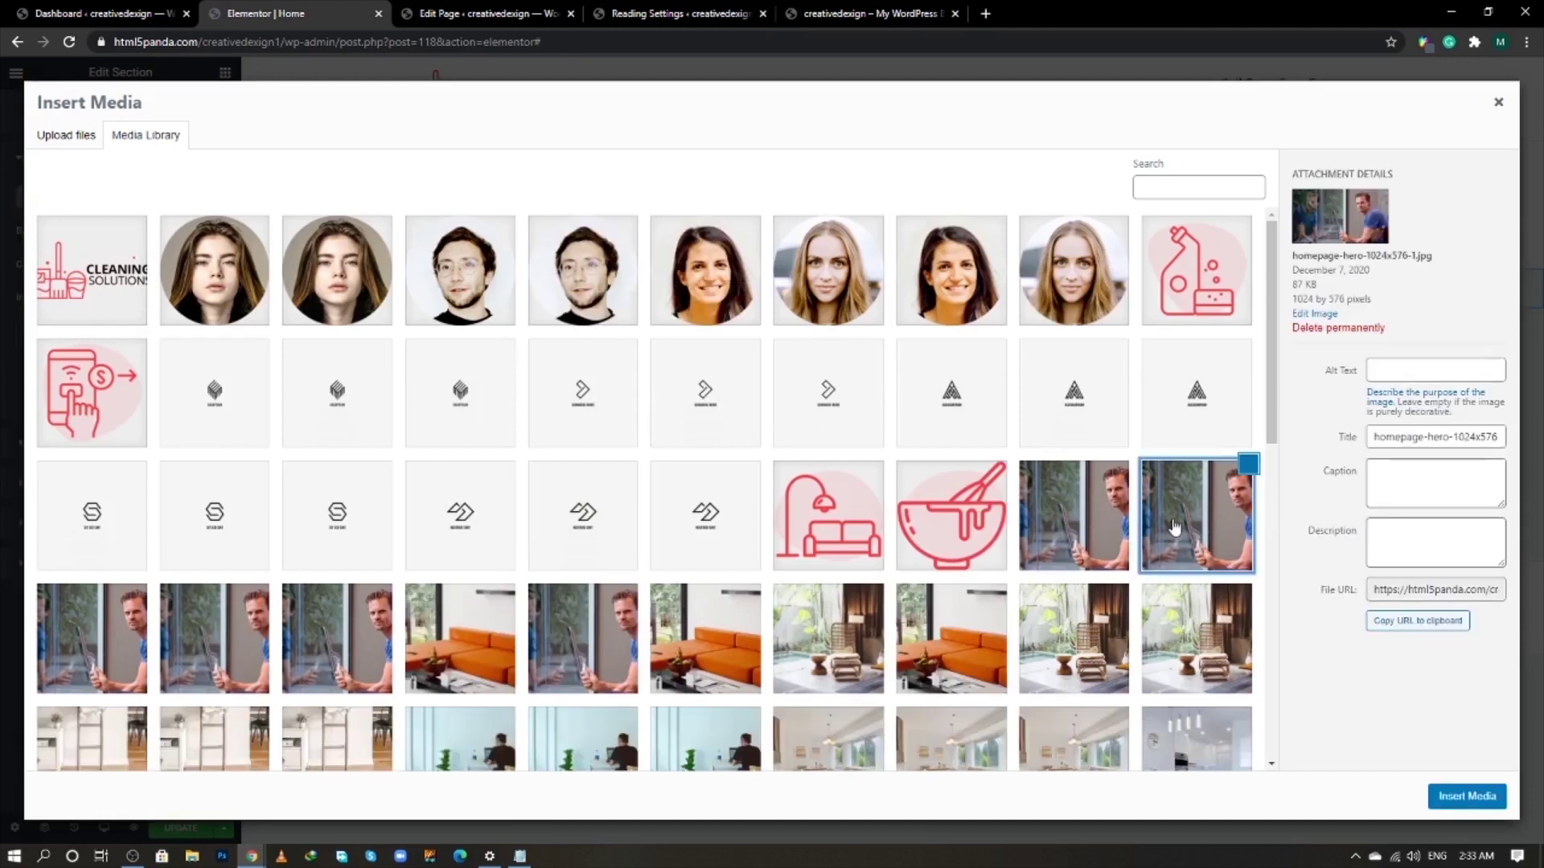
{"action": "left_click", "coordinate": [1441, 800]}
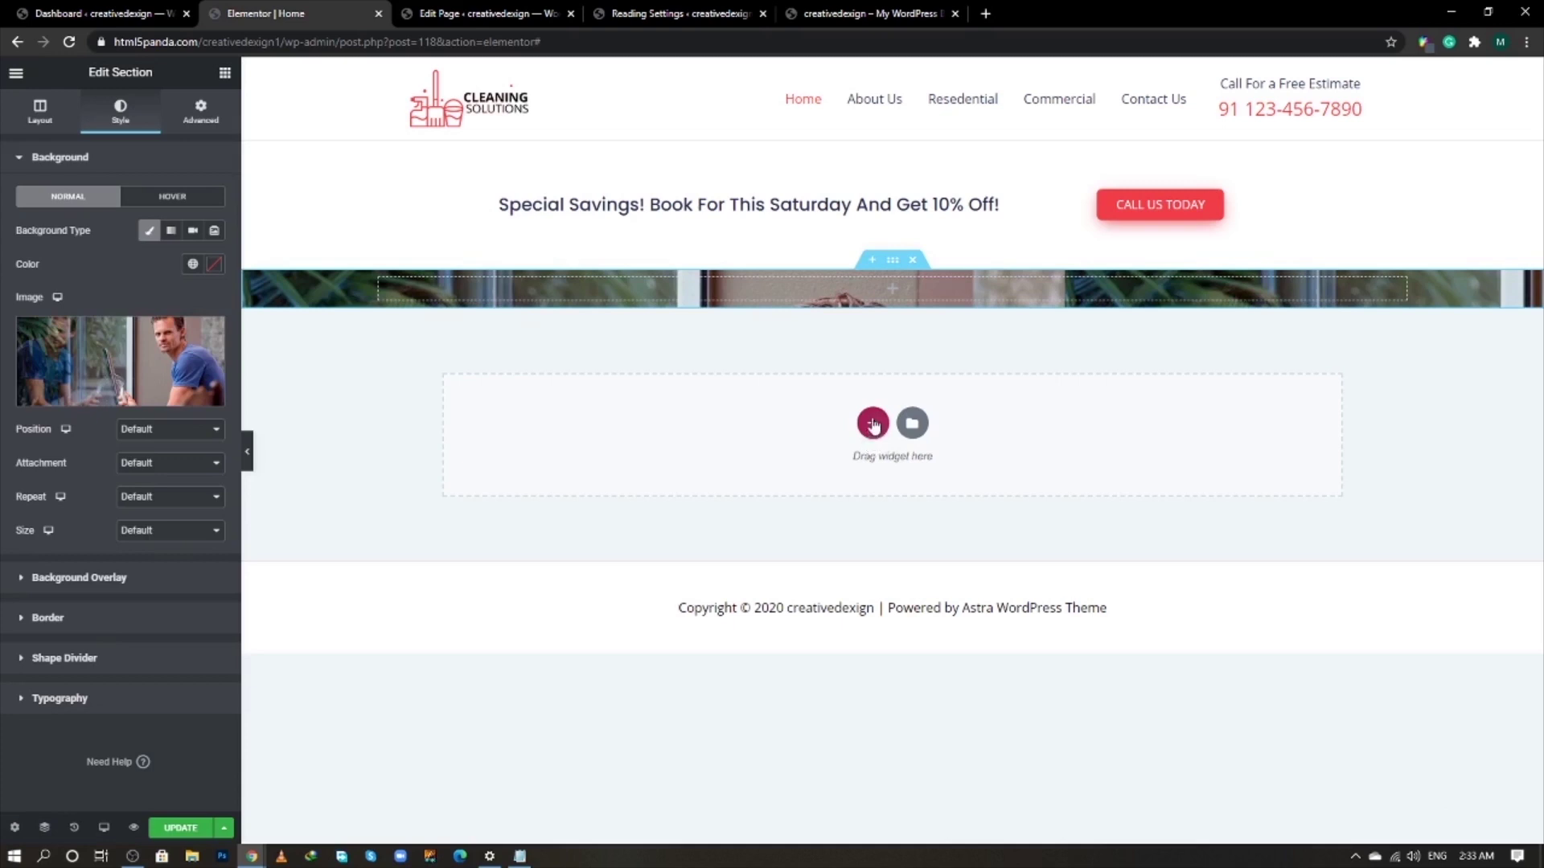
- Set the hero background image's position to Top Center, repeat to No-repeat and size to Cover
{"action": "left_click", "coordinate": [177, 429]}
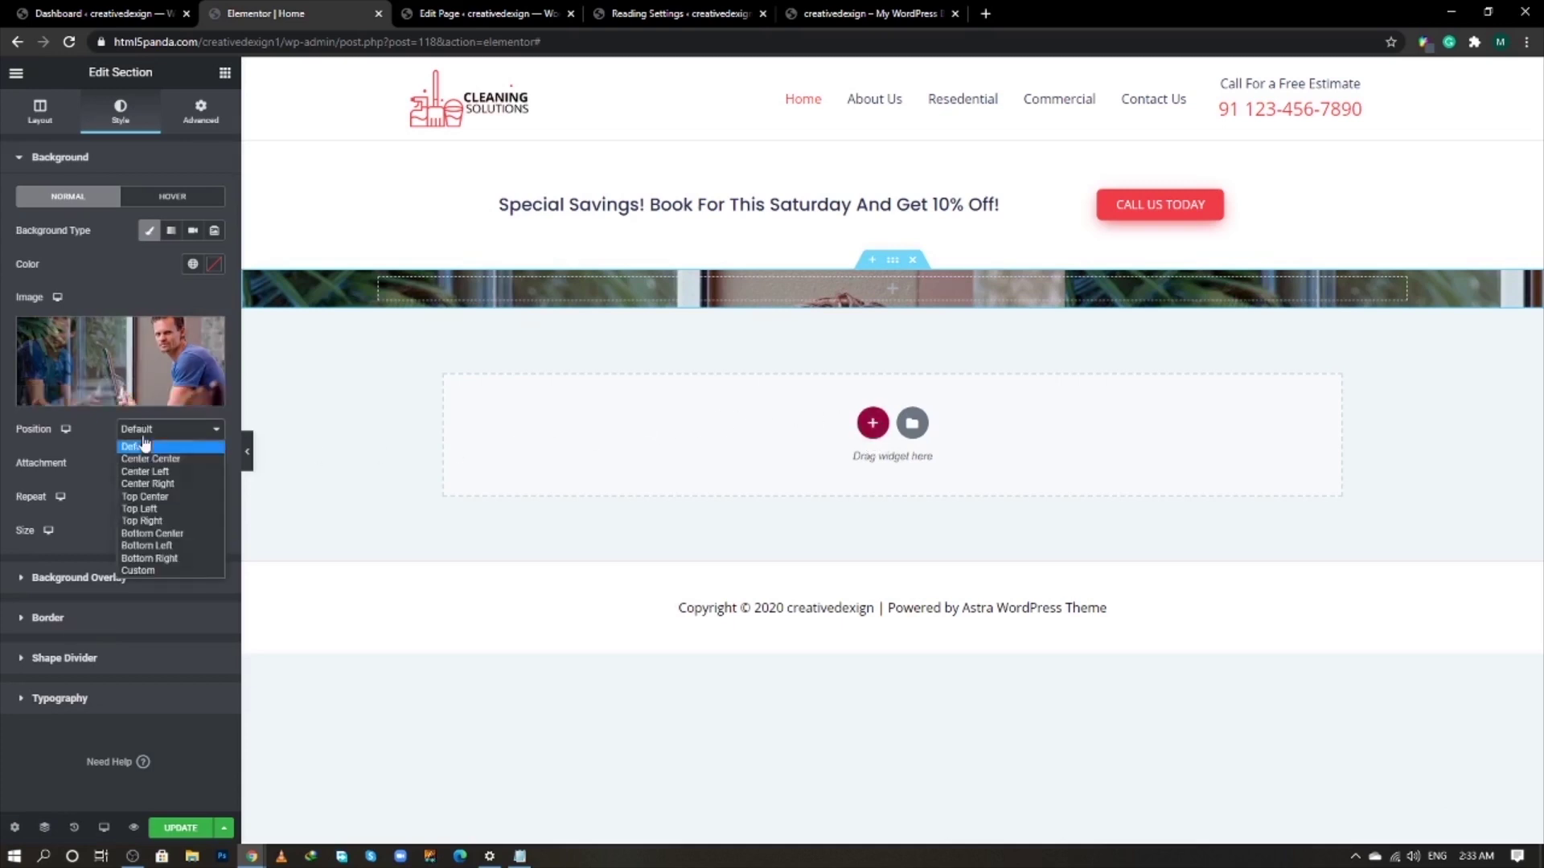
{"action": "left_click", "coordinate": [150, 498]}
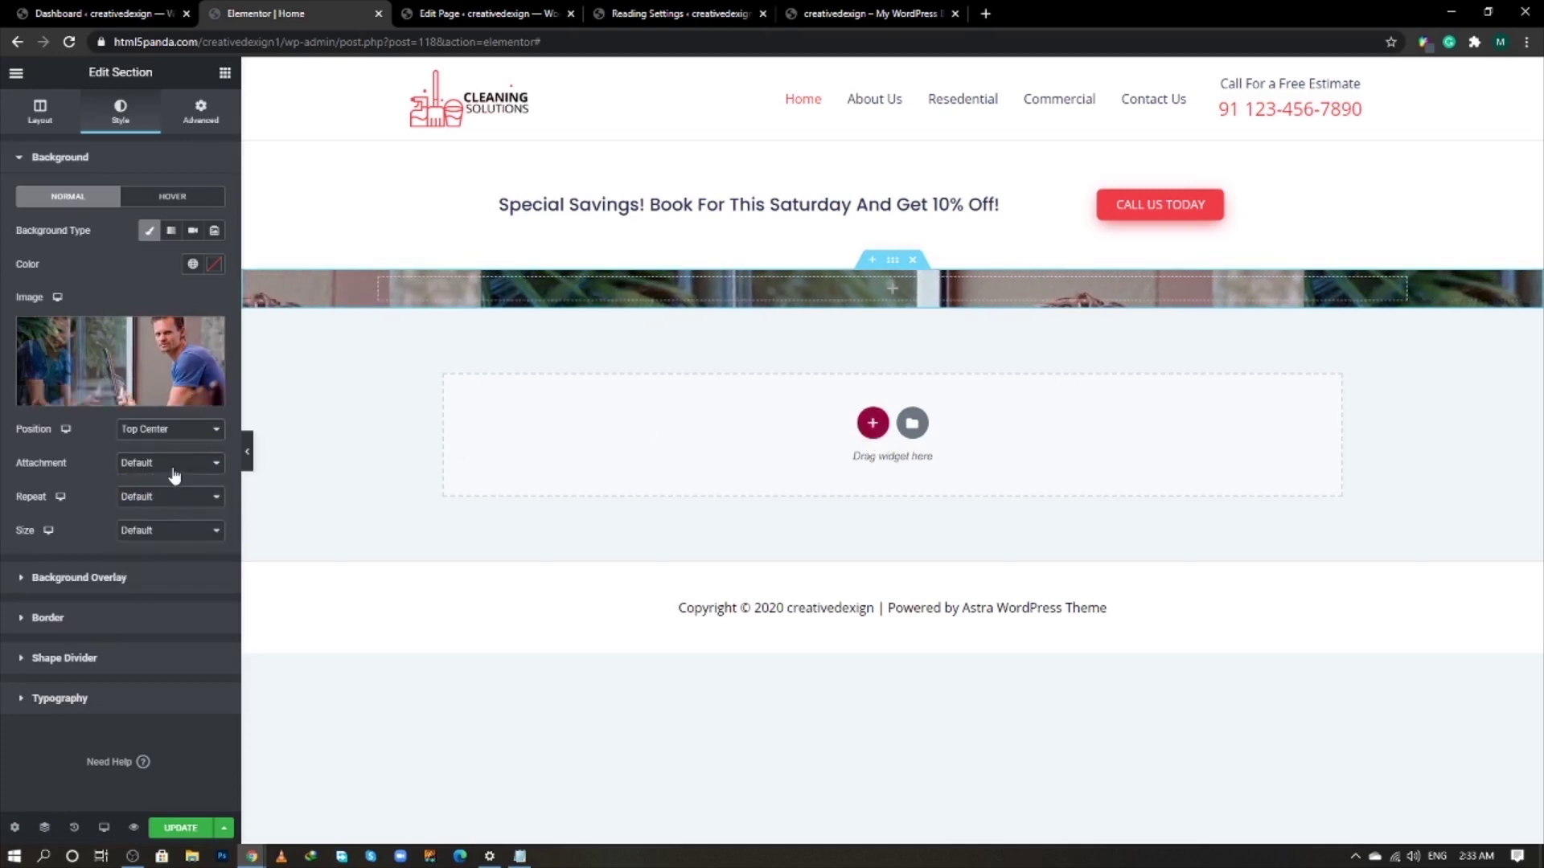
{"action": "left_click", "coordinate": [190, 499]}
{"action": "left_click", "coordinate": [193, 522]}
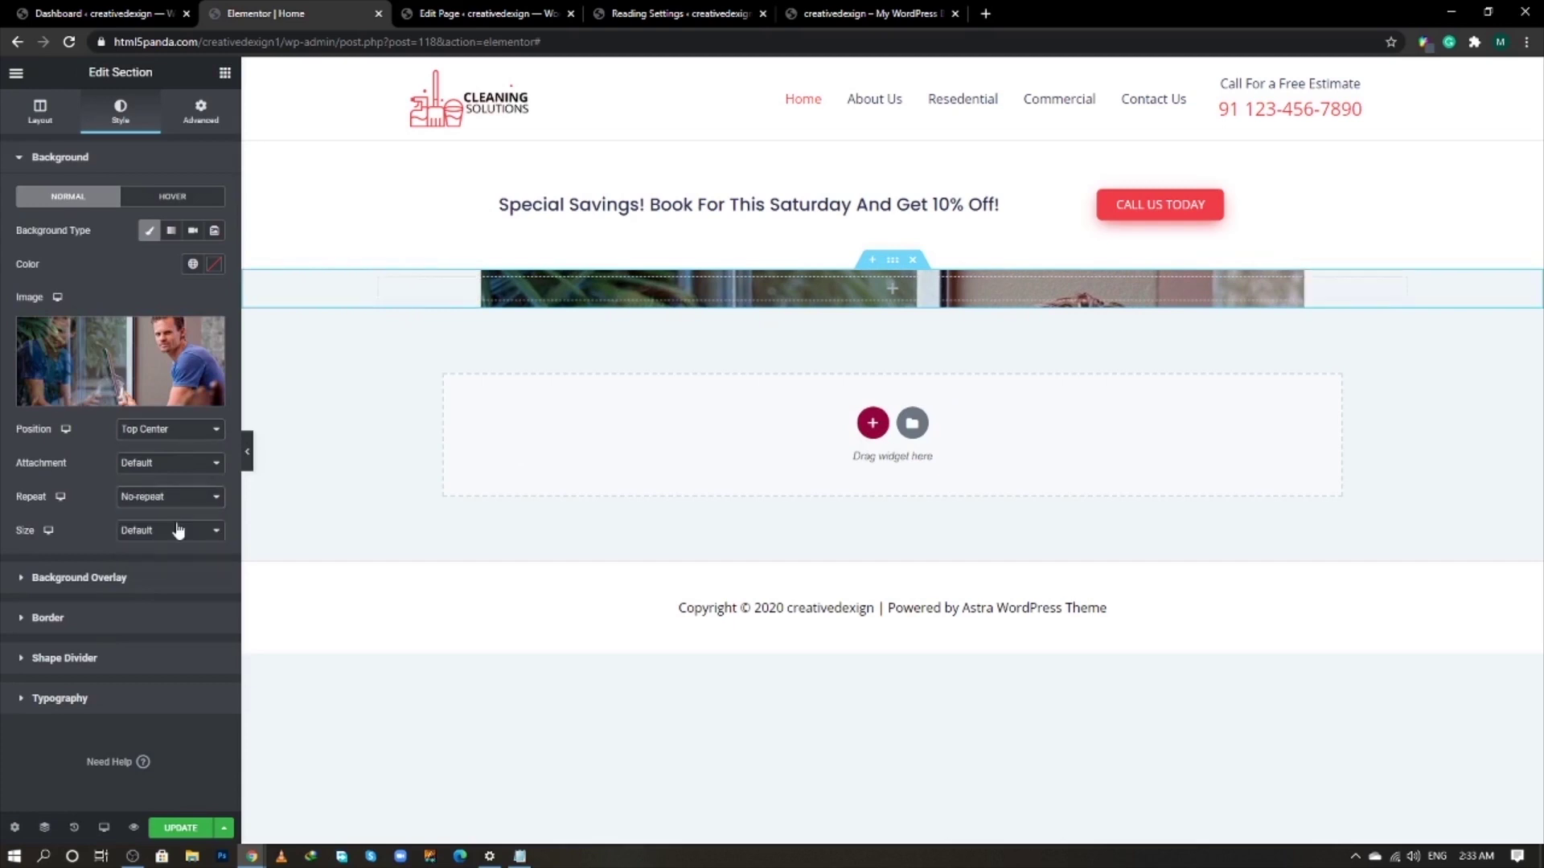
{"action": "left_click", "coordinate": [187, 534]}
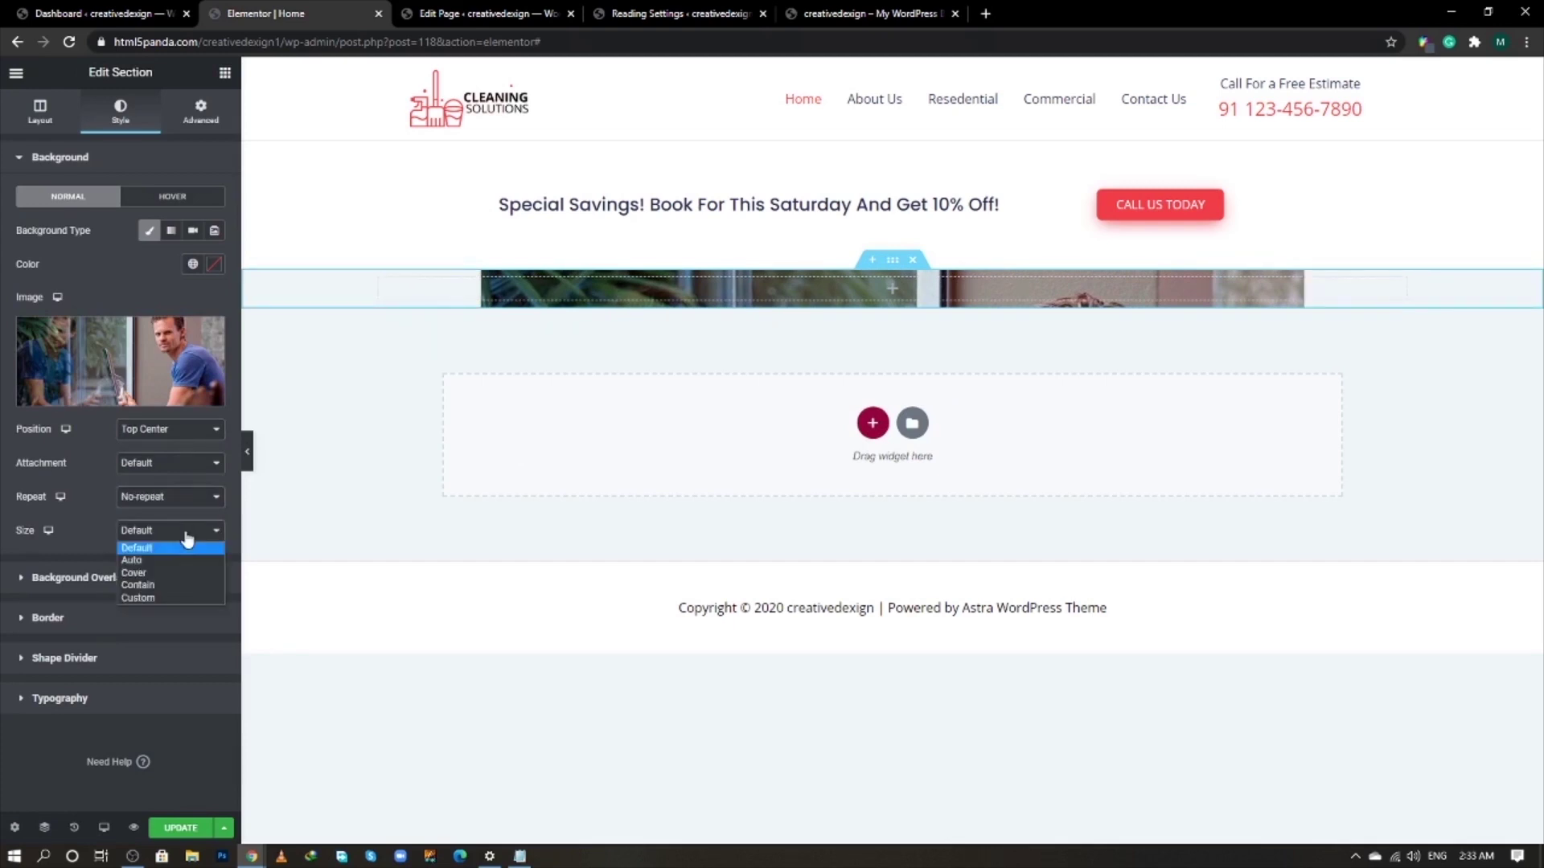
{"action": "left_click", "coordinate": [193, 581]}
- Add a classic black background overlay to the hero section with an opacity of 0.5
{"action": "left_click", "coordinate": [184, 577]}
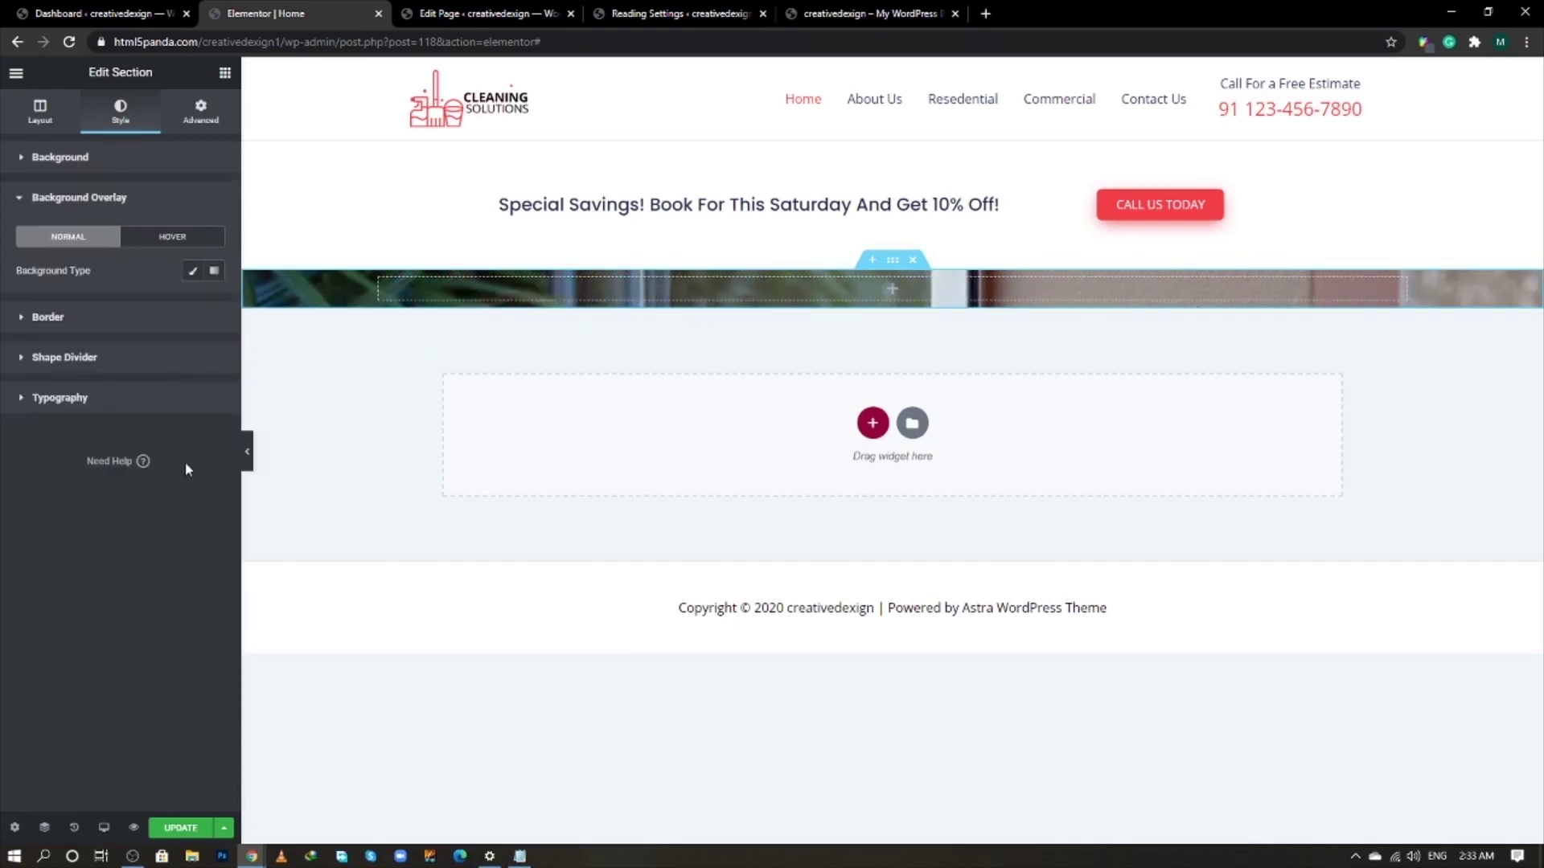
{"action": "left_click", "coordinate": [190, 273]}
{"action": "left_click", "coordinate": [213, 304]}
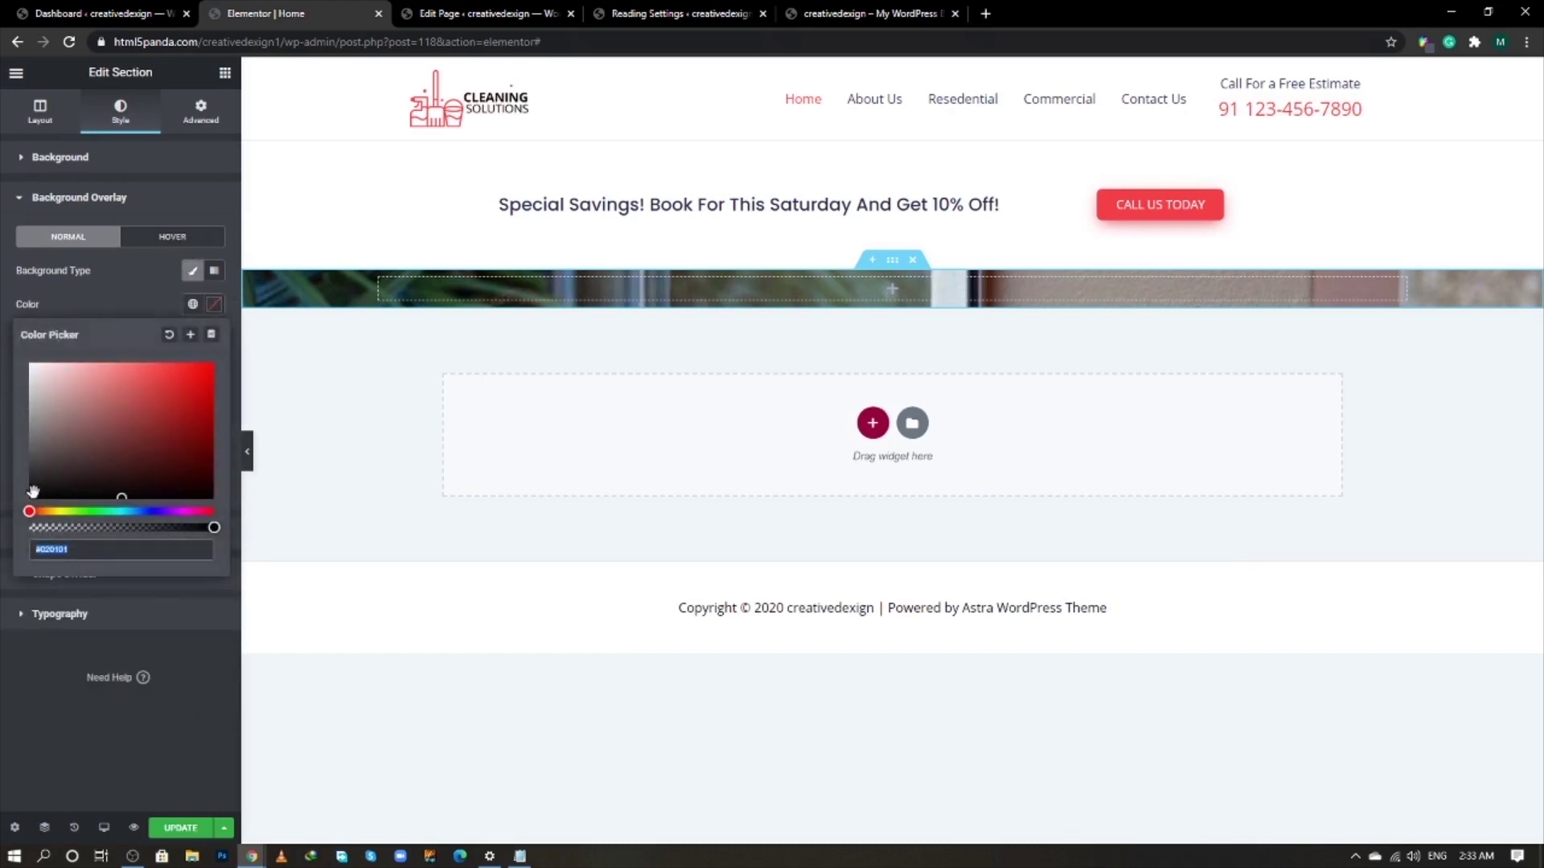
{"action": "left_click", "coordinate": [30, 496]}
{"action": "left_click", "coordinate": [155, 302]}
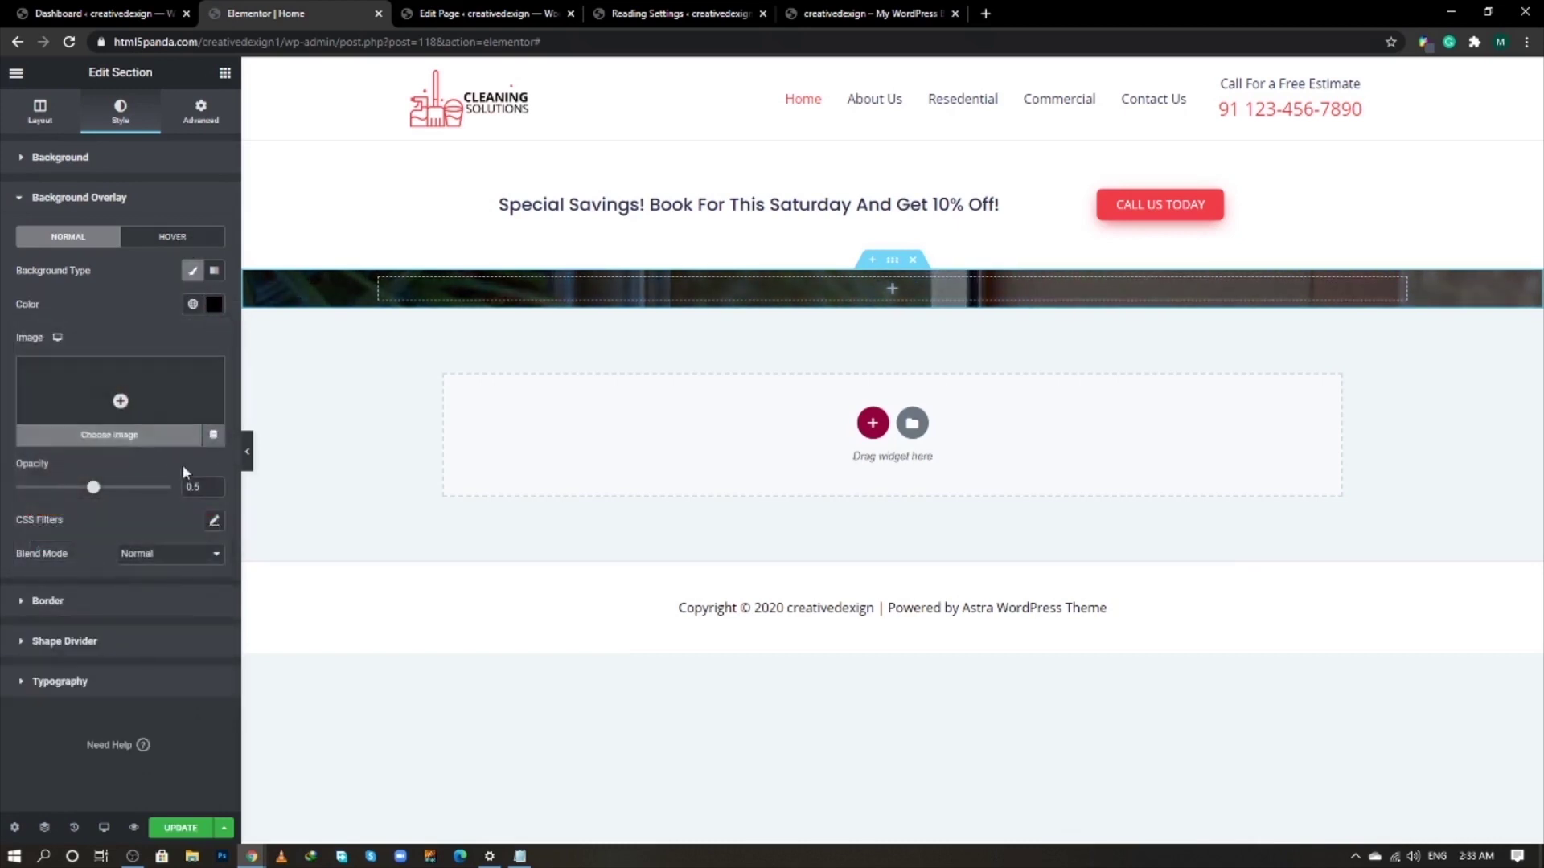
{"action": "left_click_drag", "start_coordinate": [200, 488], "coordinate": [181, 487]}
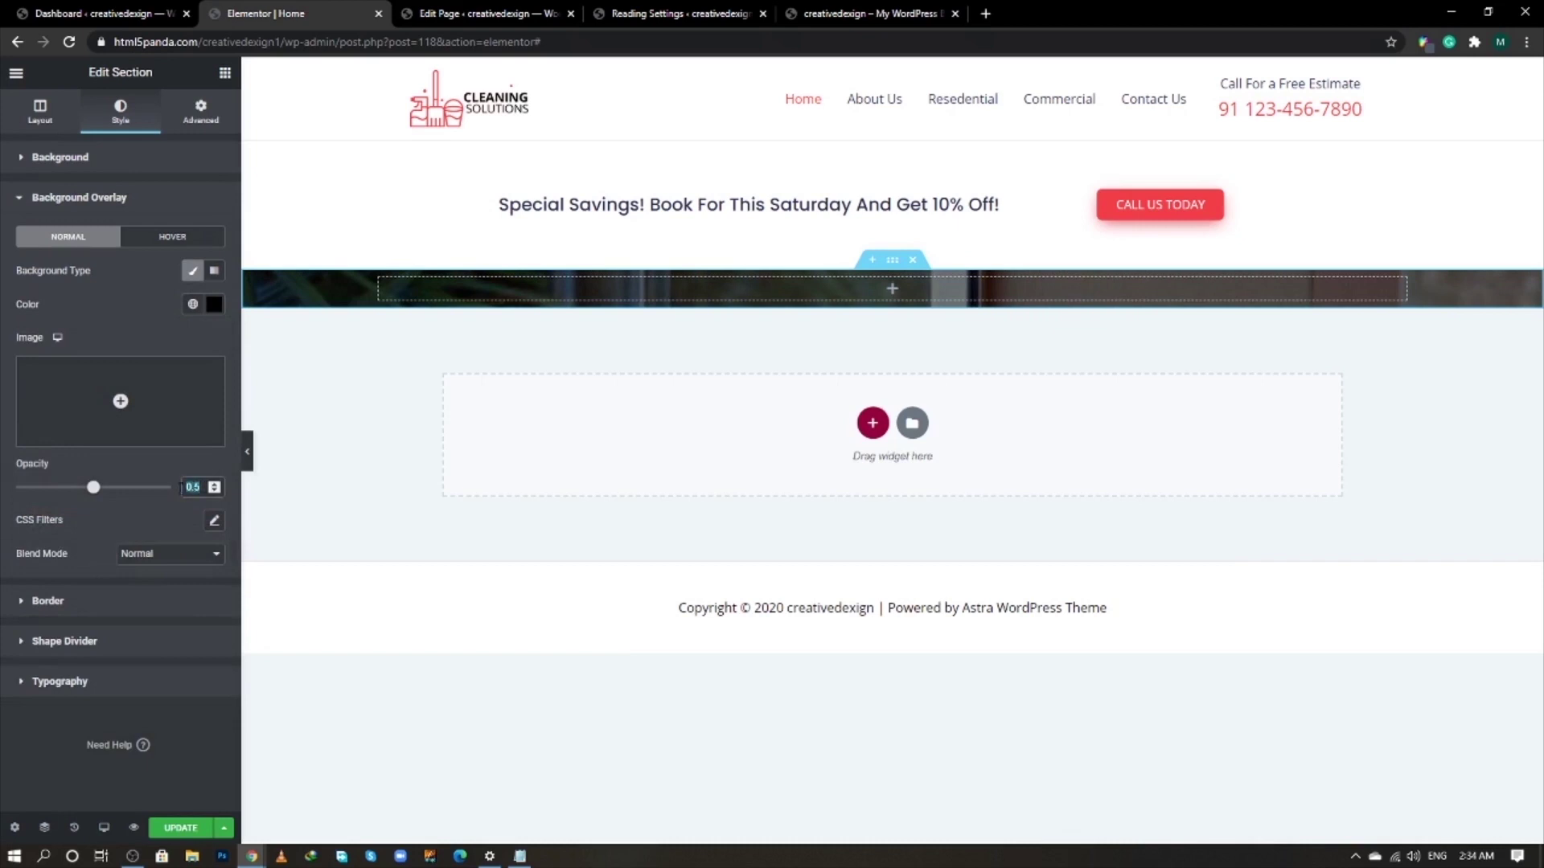
{"action": "type", "text": "0.5"}
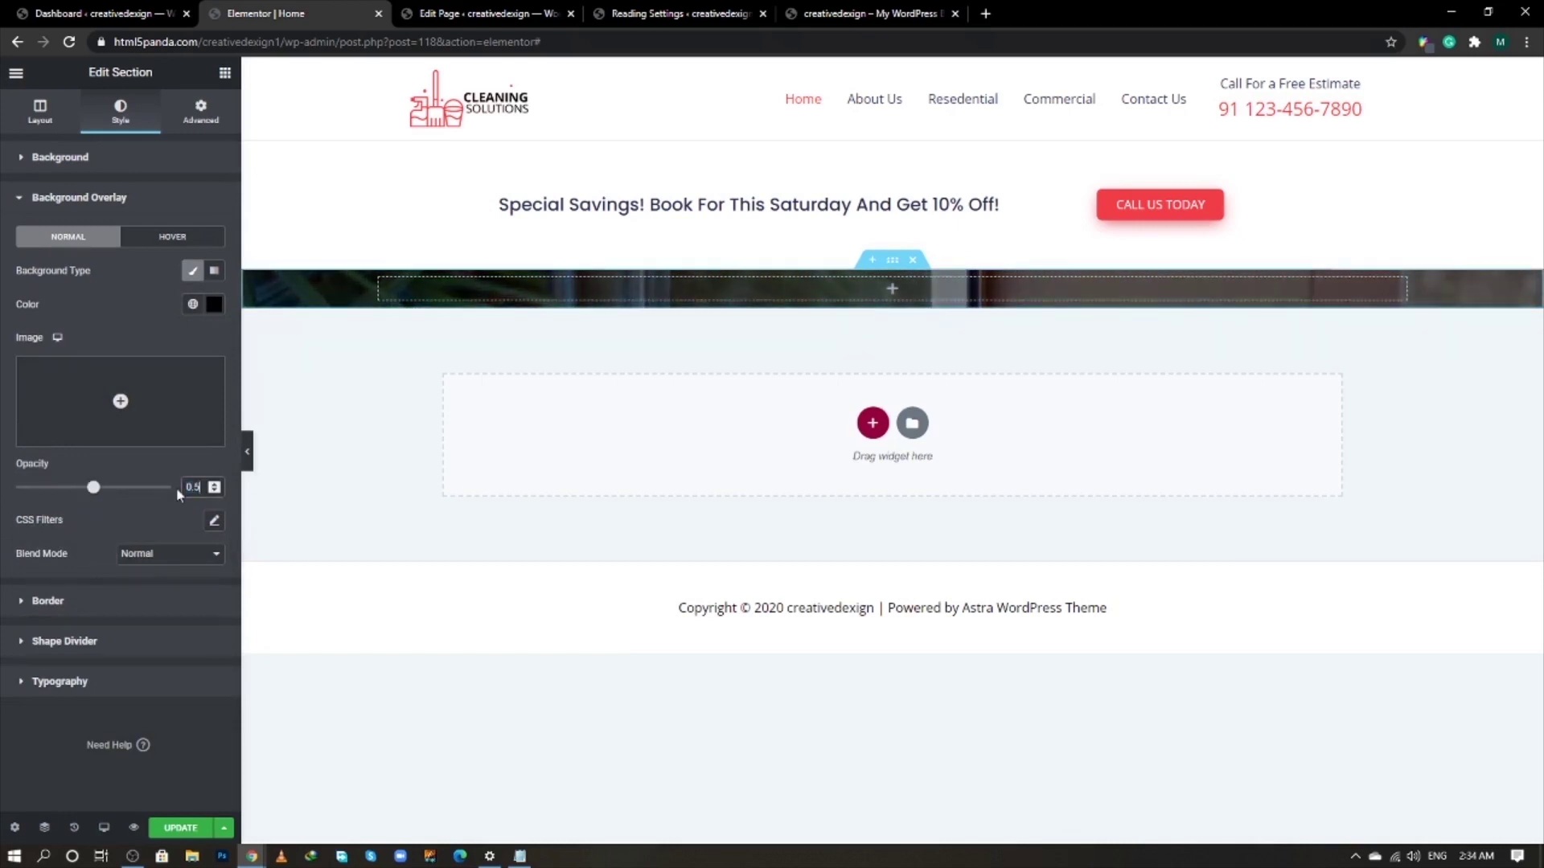
{"action": "left_click", "coordinate": [150, 321]}
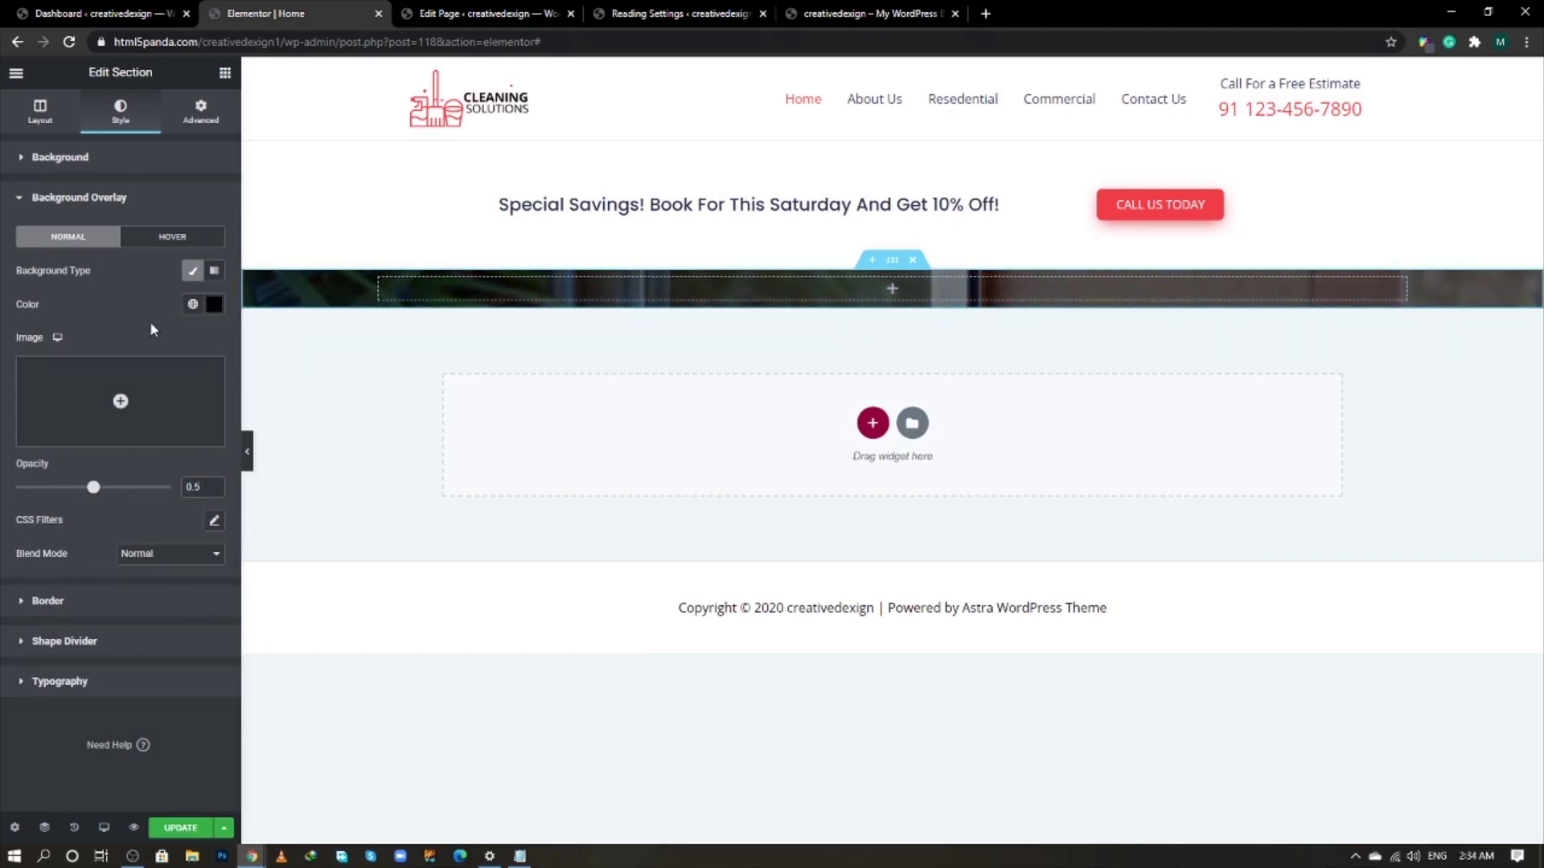
- Set the hero section's padding to 160 at the top and bottom and 0 on the right and left
{"action": "left_click", "coordinate": [202, 113]}
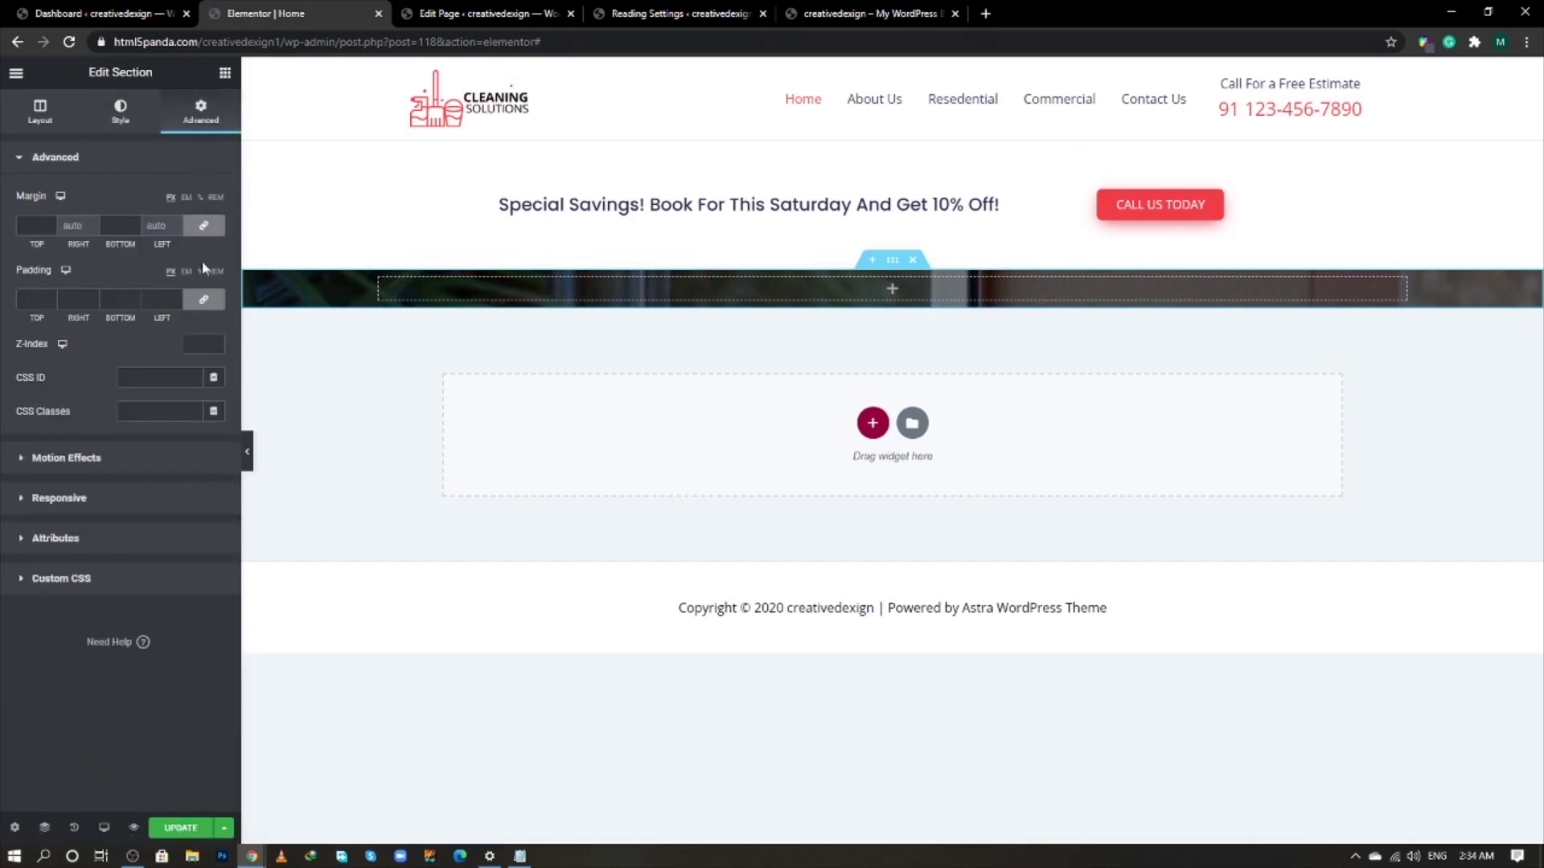
{"action": "left_click", "coordinate": [164, 299]}
{"action": "type", "text": "0"}
{"action": "left_click", "coordinate": [31, 300]}
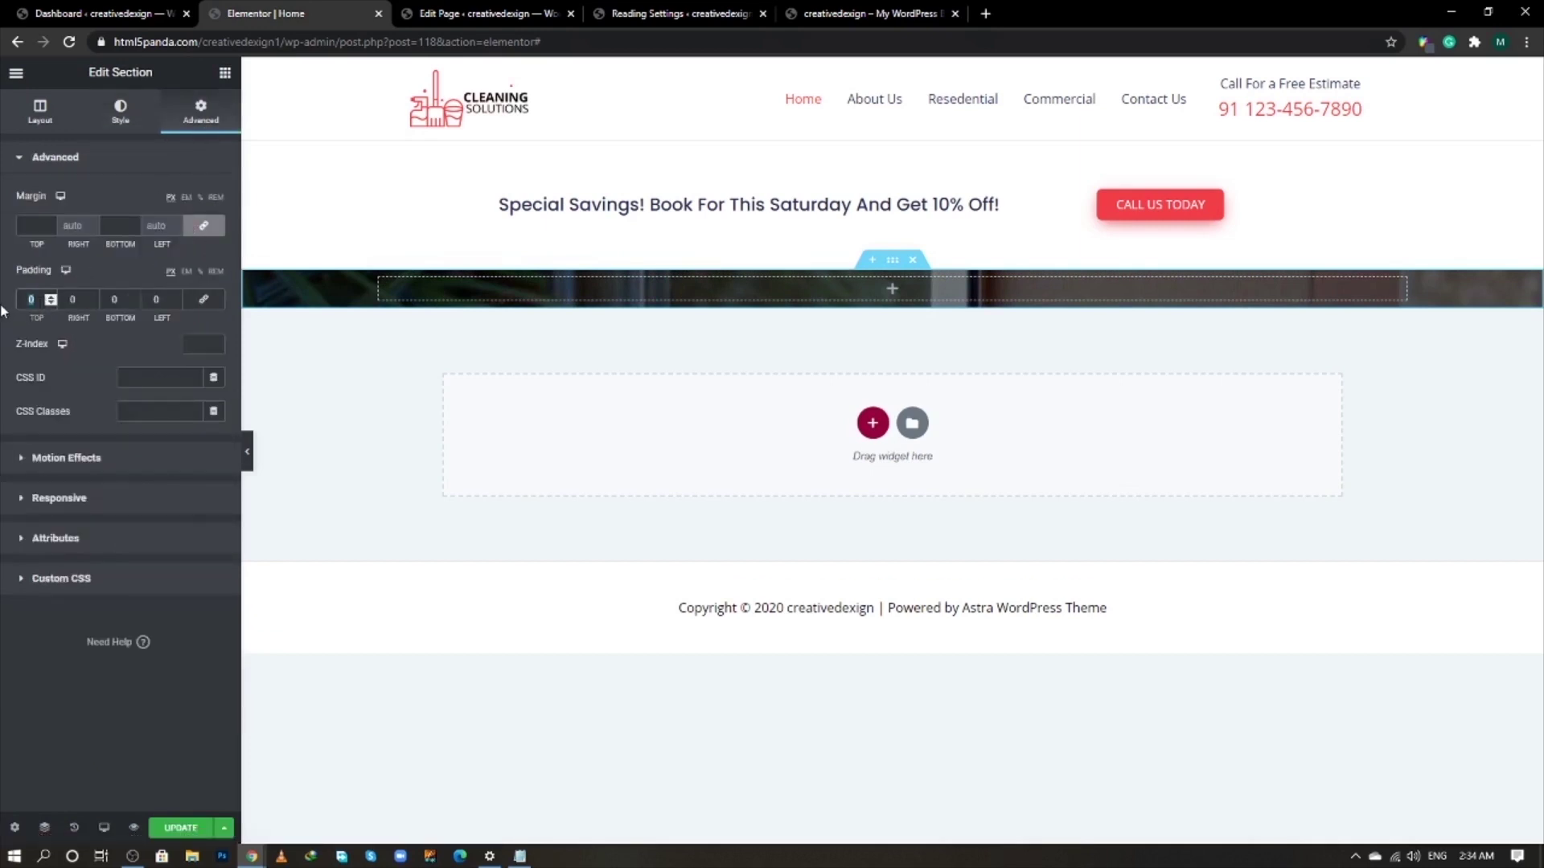
{"action": "type", "text": "160"}
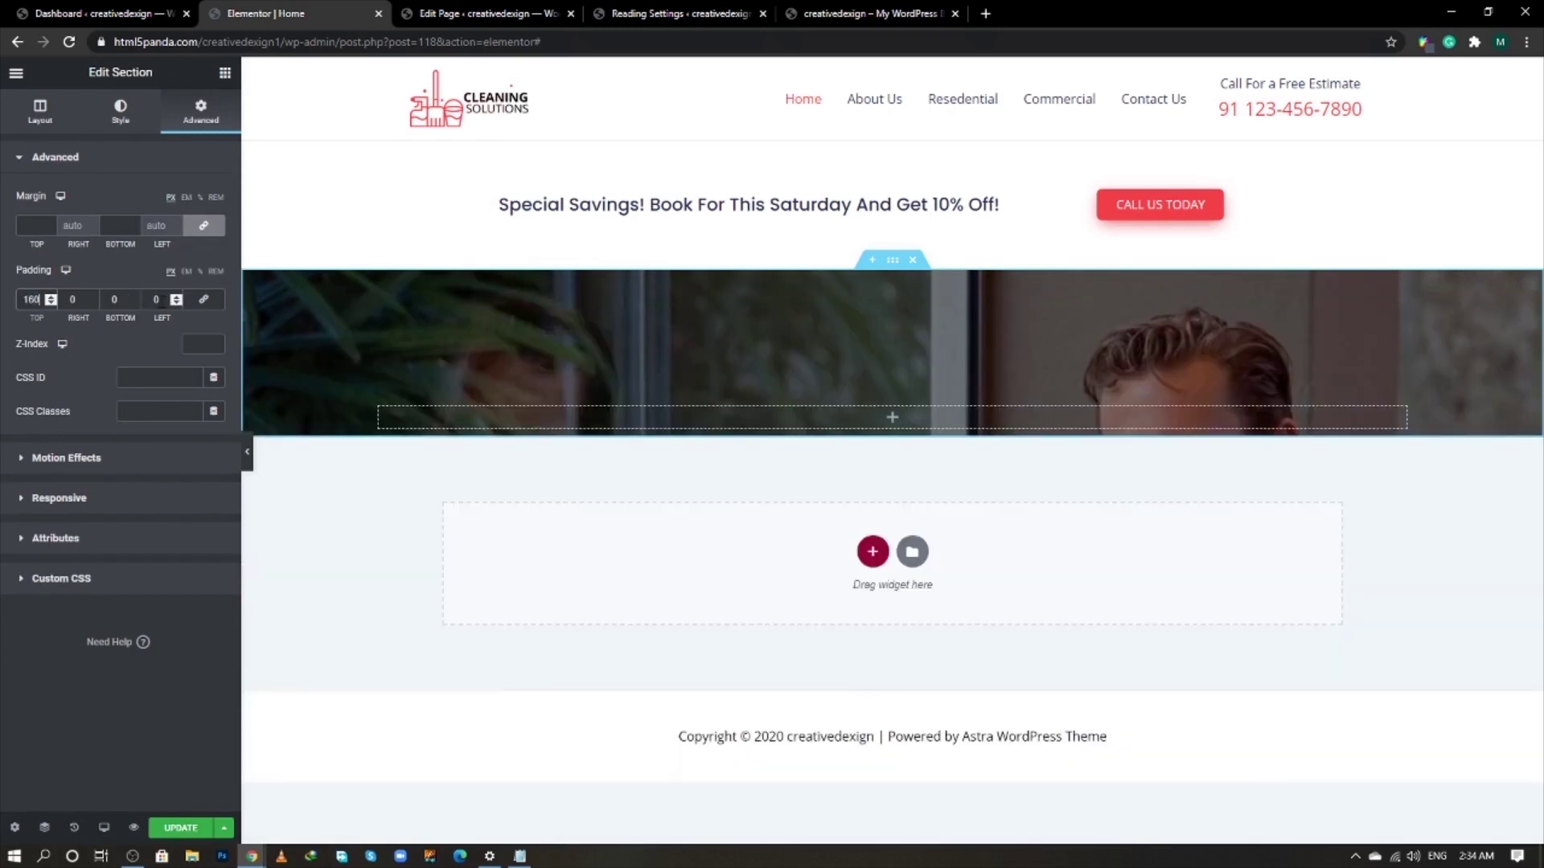
{"action": "left_click", "coordinate": [114, 299]}
{"action": "type", "text": "160"}
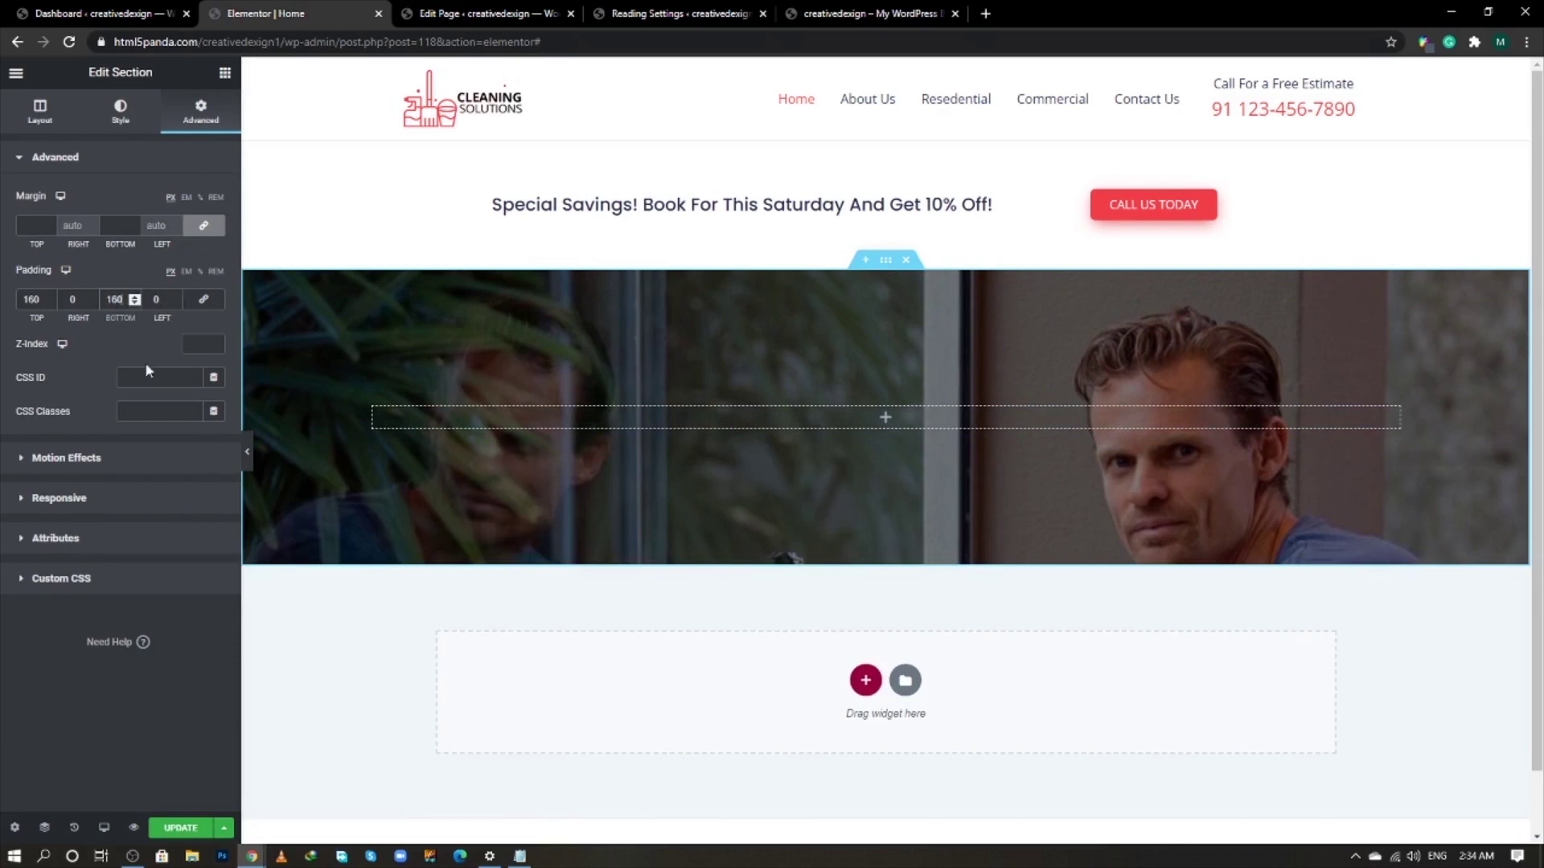
- Duplicate the hero section's column and set the first column's width to 60%
{"action": "right_click", "coordinate": [378, 414]}
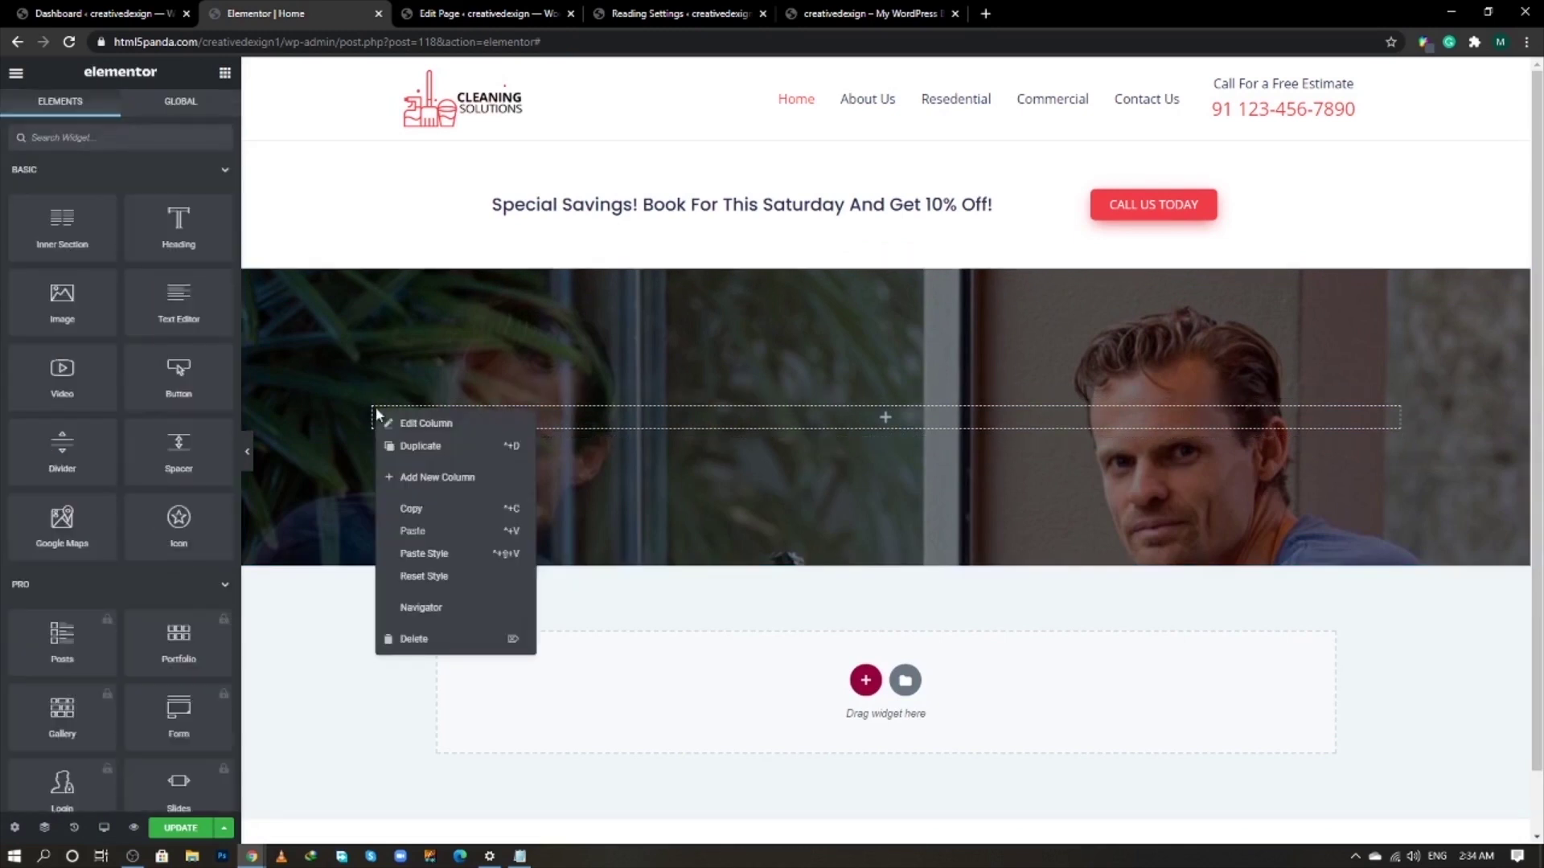
{"action": "left_click", "coordinate": [403, 446]}
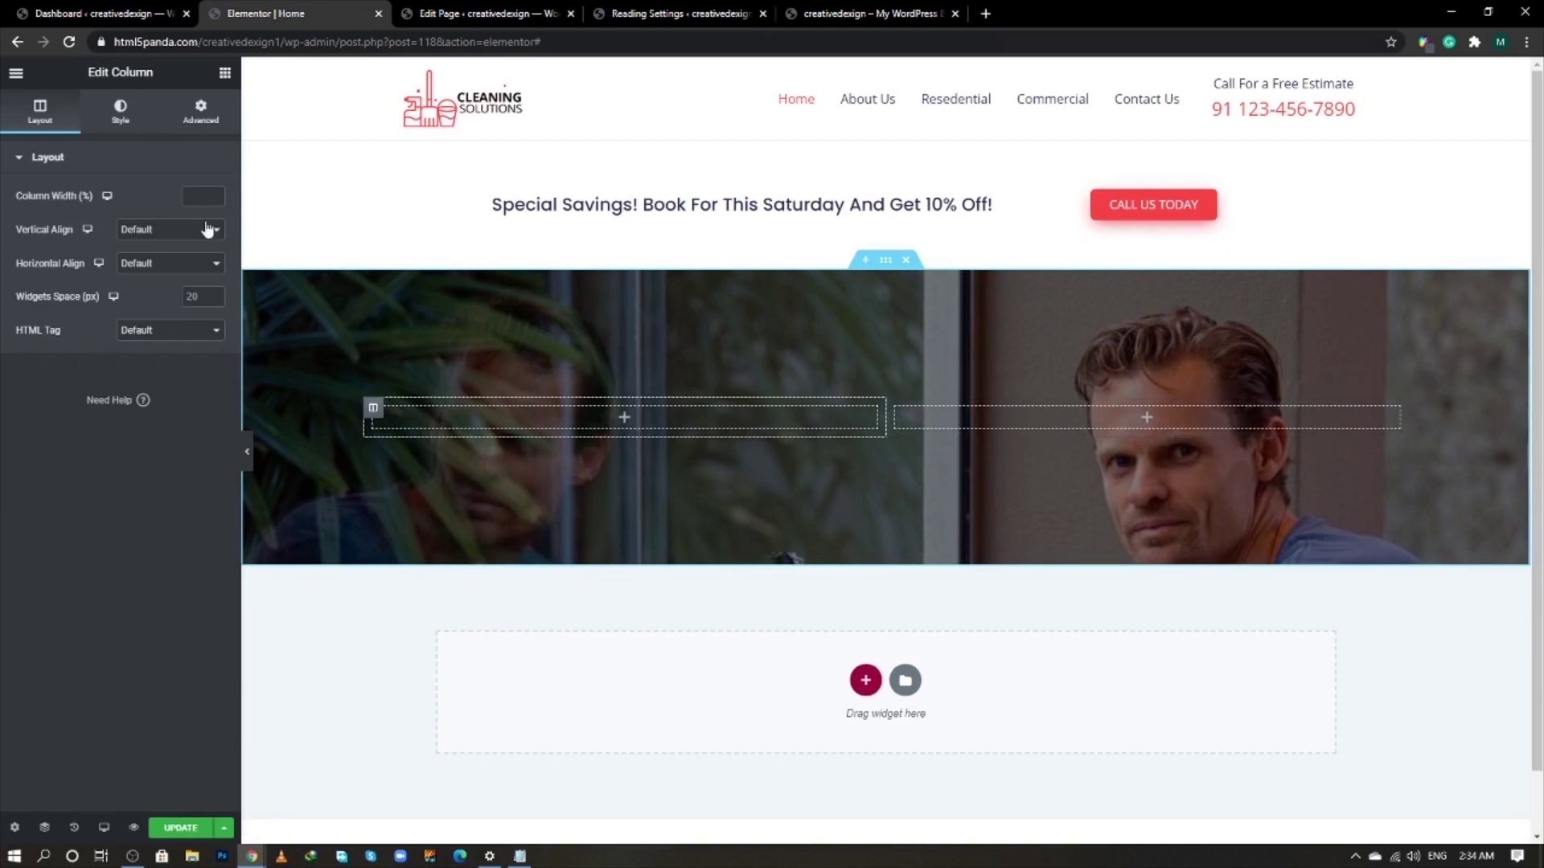
{"action": "type", "text": "60"}
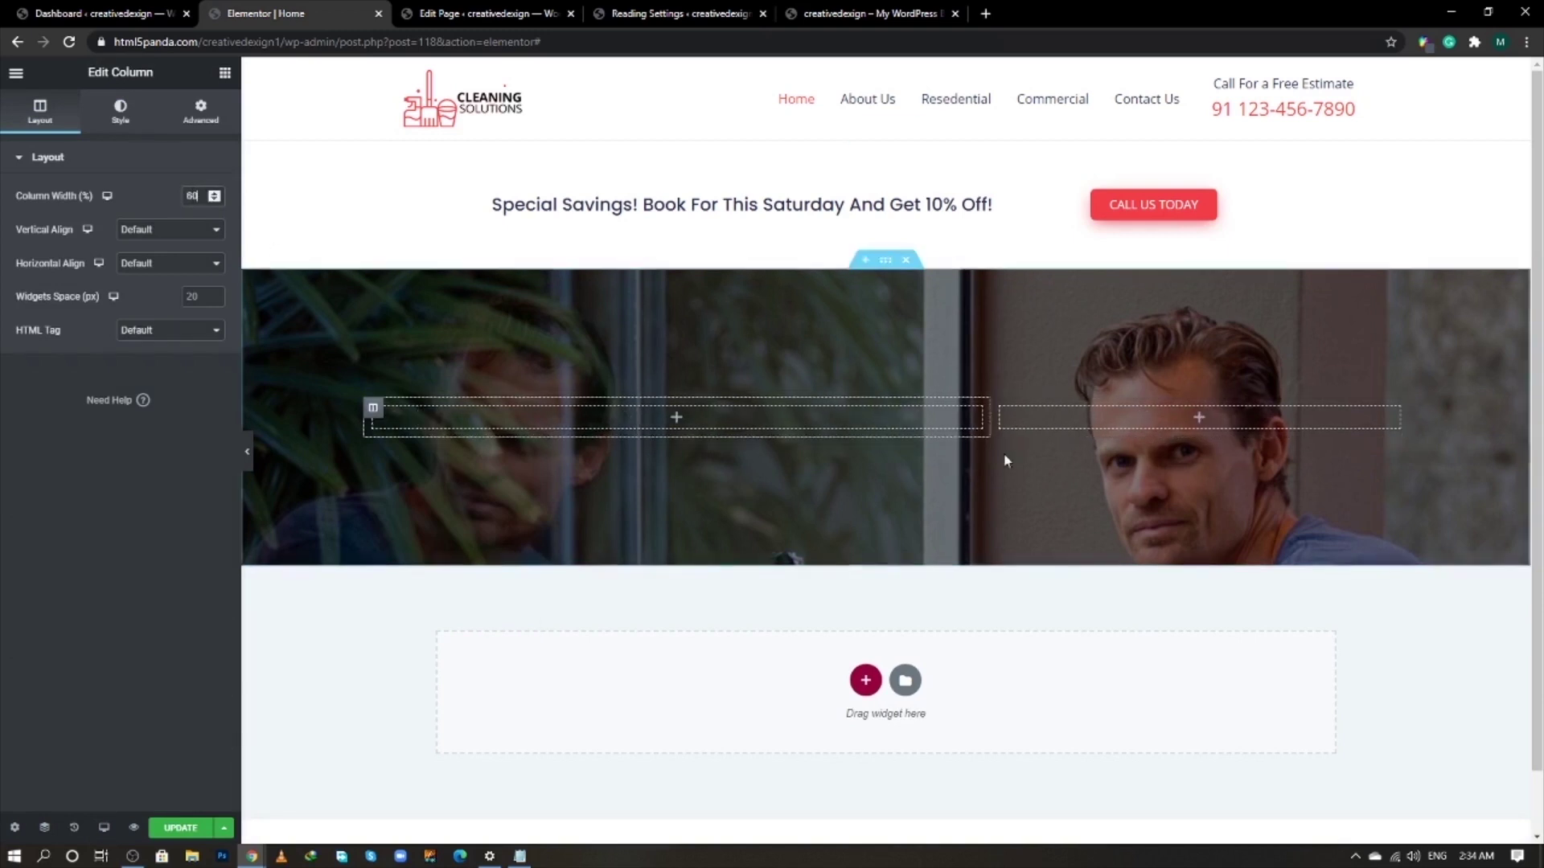
{"action": "left_click", "coordinate": [1003, 412]}
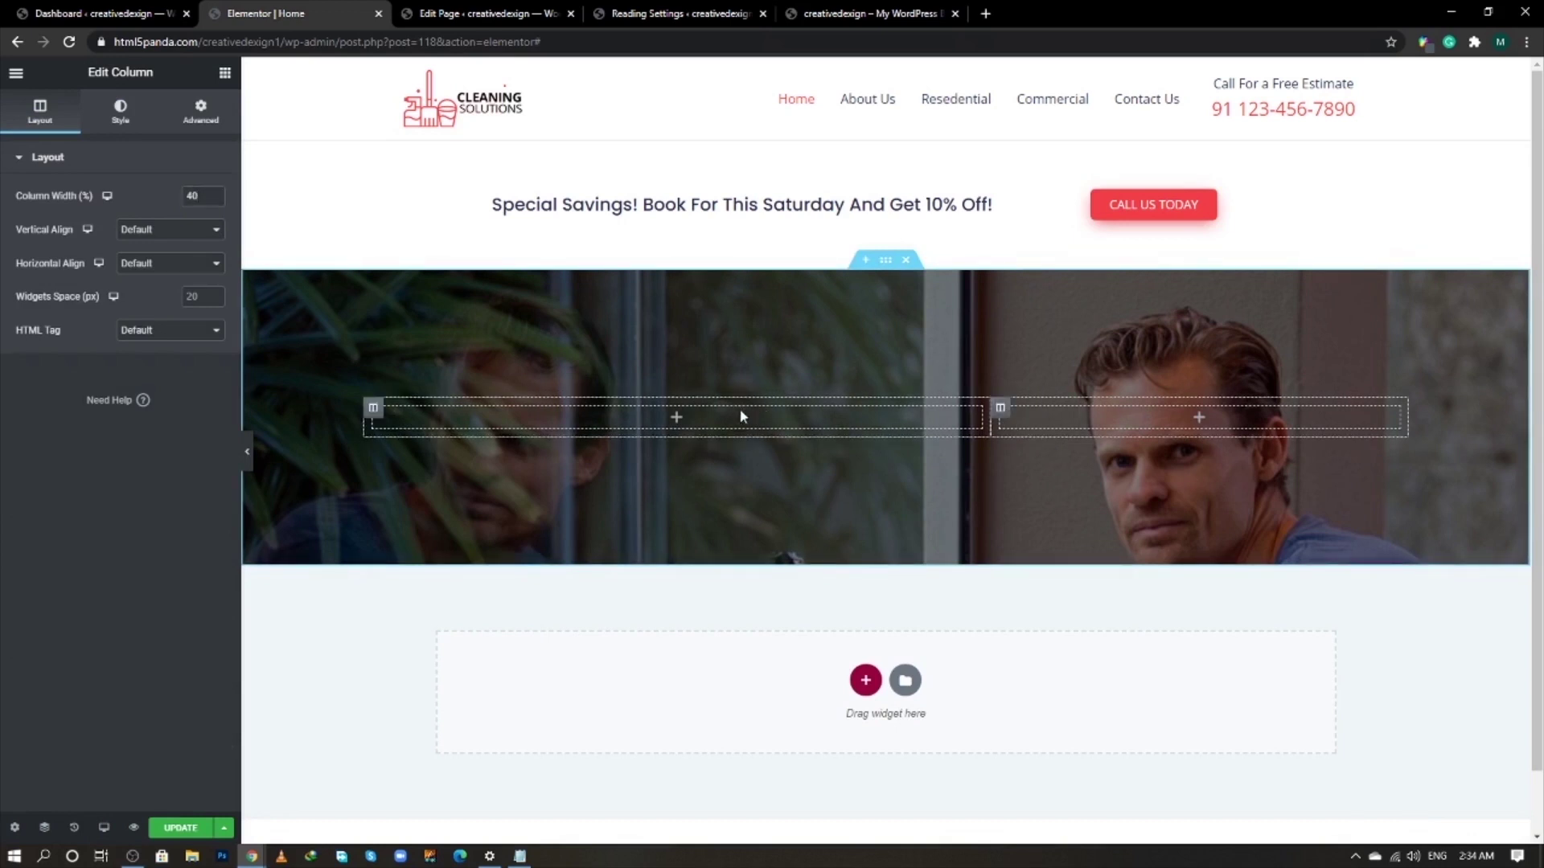
- Set the vertical alignment of the hero's wider first column to Middle
{"action": "left_click", "coordinate": [373, 408]}
{"action": "left_click", "coordinate": [169, 229]}
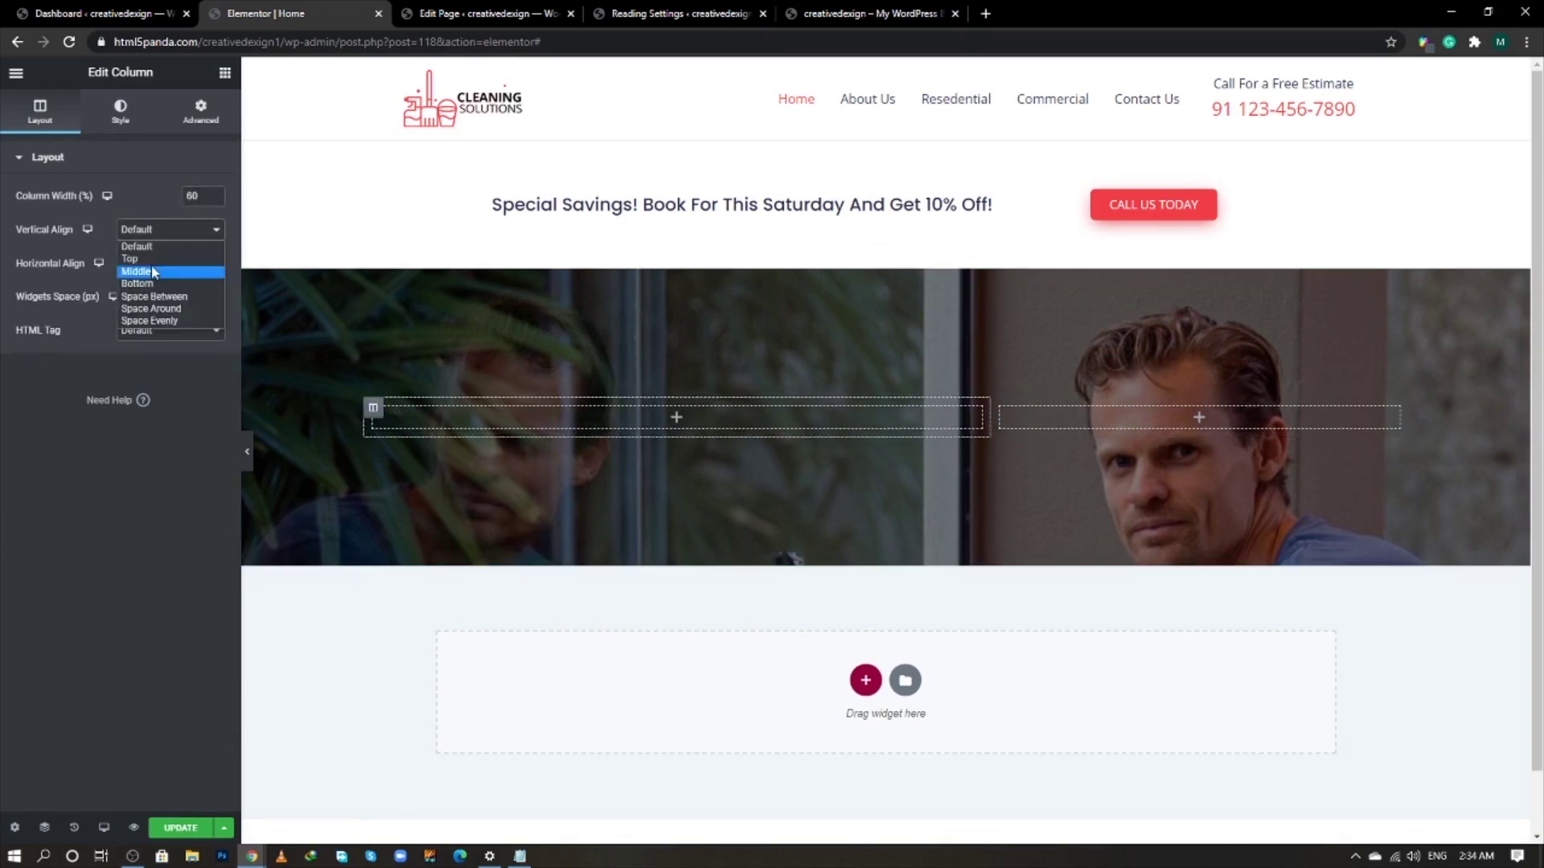
{"action": "left_click", "coordinate": [153, 272]}
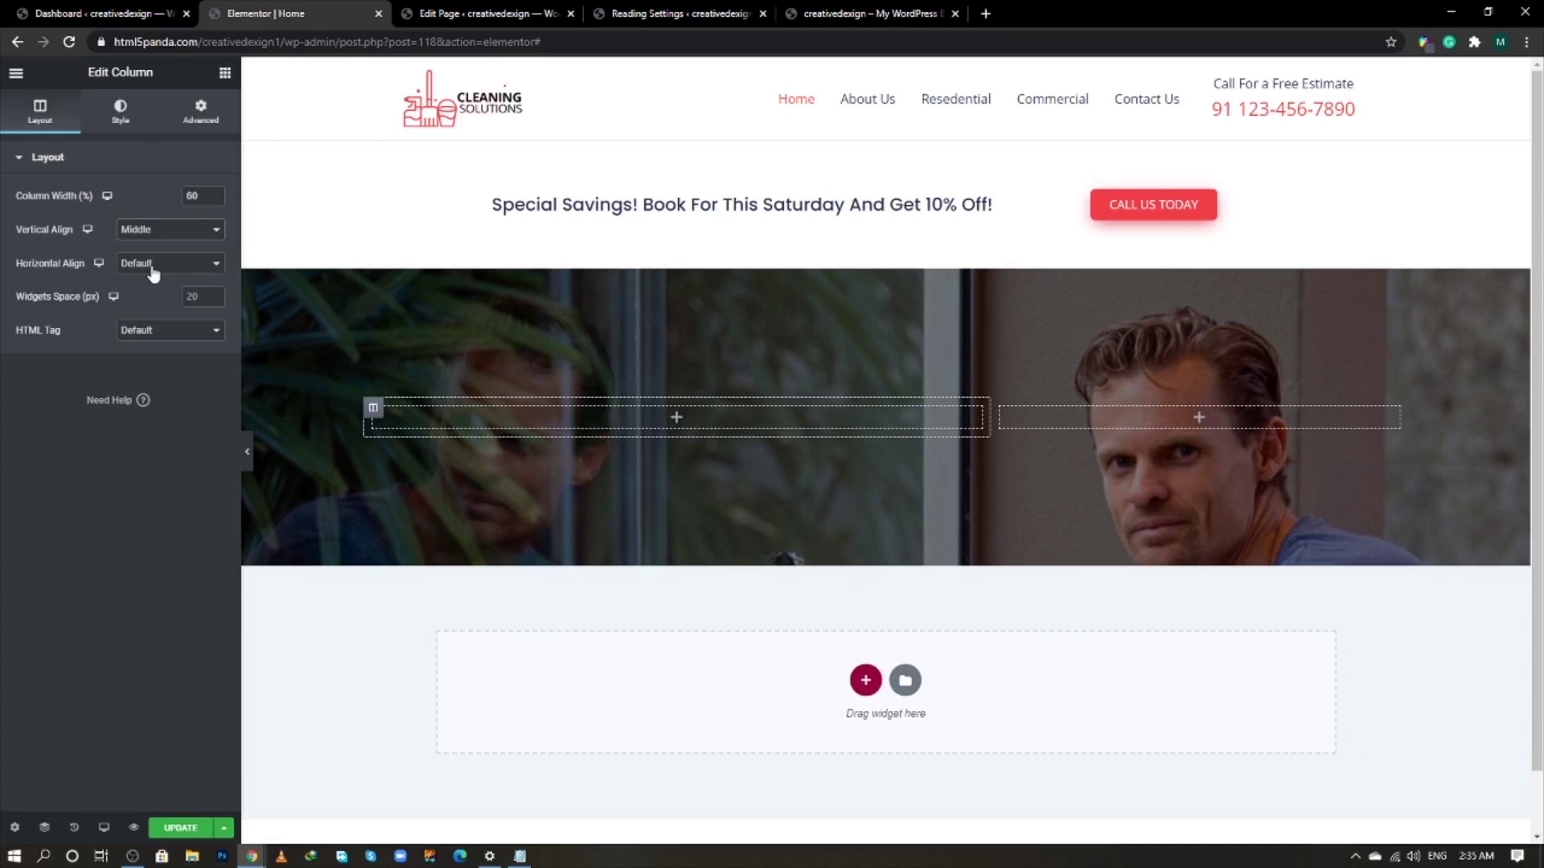
- Give the hero's first column a classic white (#FFFFFF) background
{"action": "left_click", "coordinate": [128, 125]}
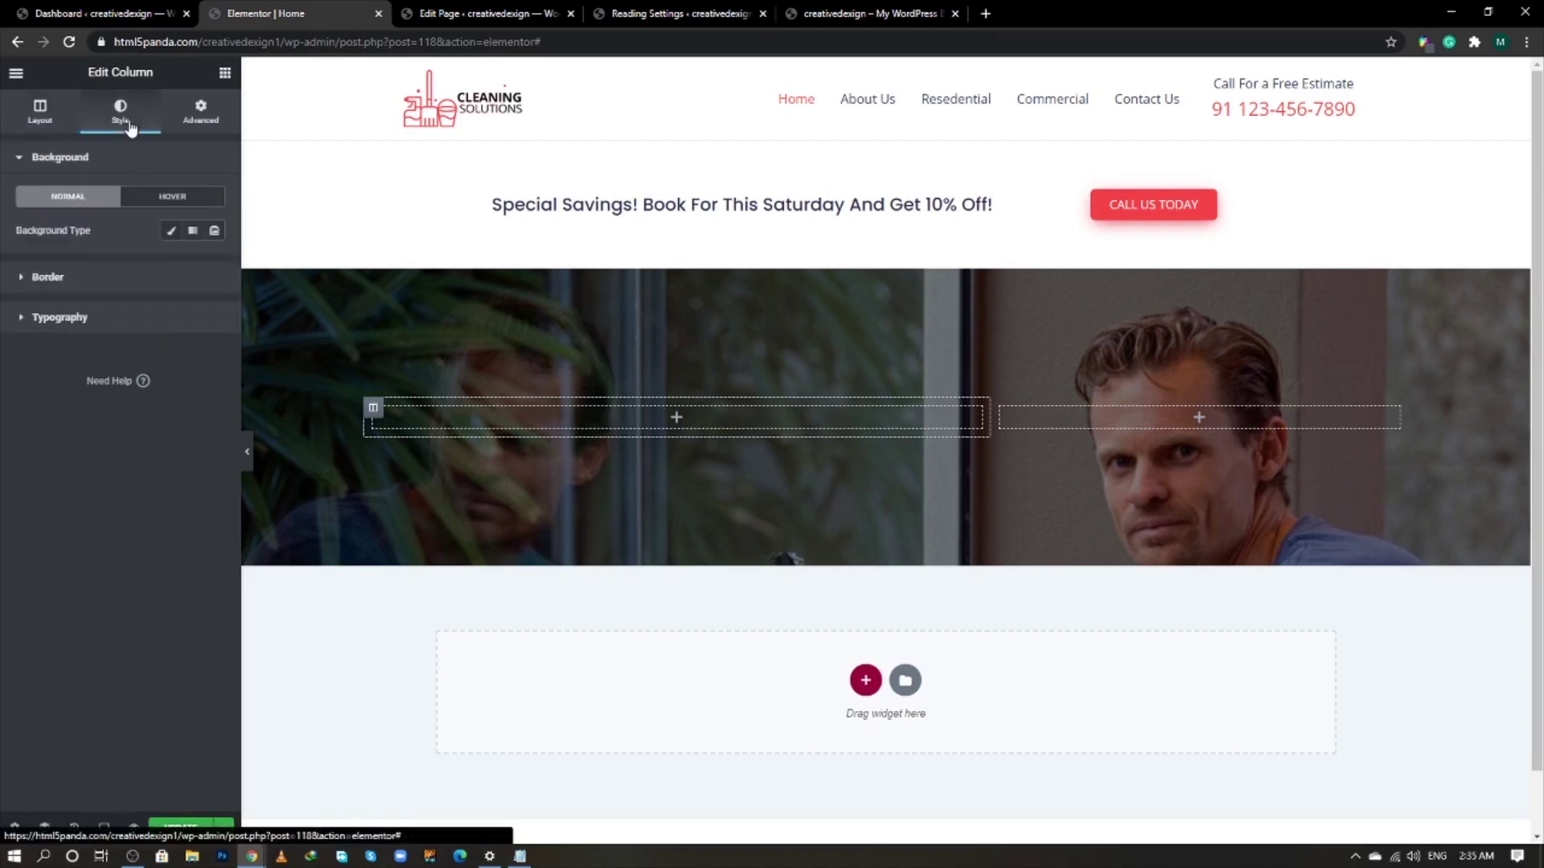
{"action": "left_click", "coordinate": [171, 231]}
{"action": "left_click", "coordinate": [214, 264]}
{"action": "left_click", "coordinate": [30, 324]}
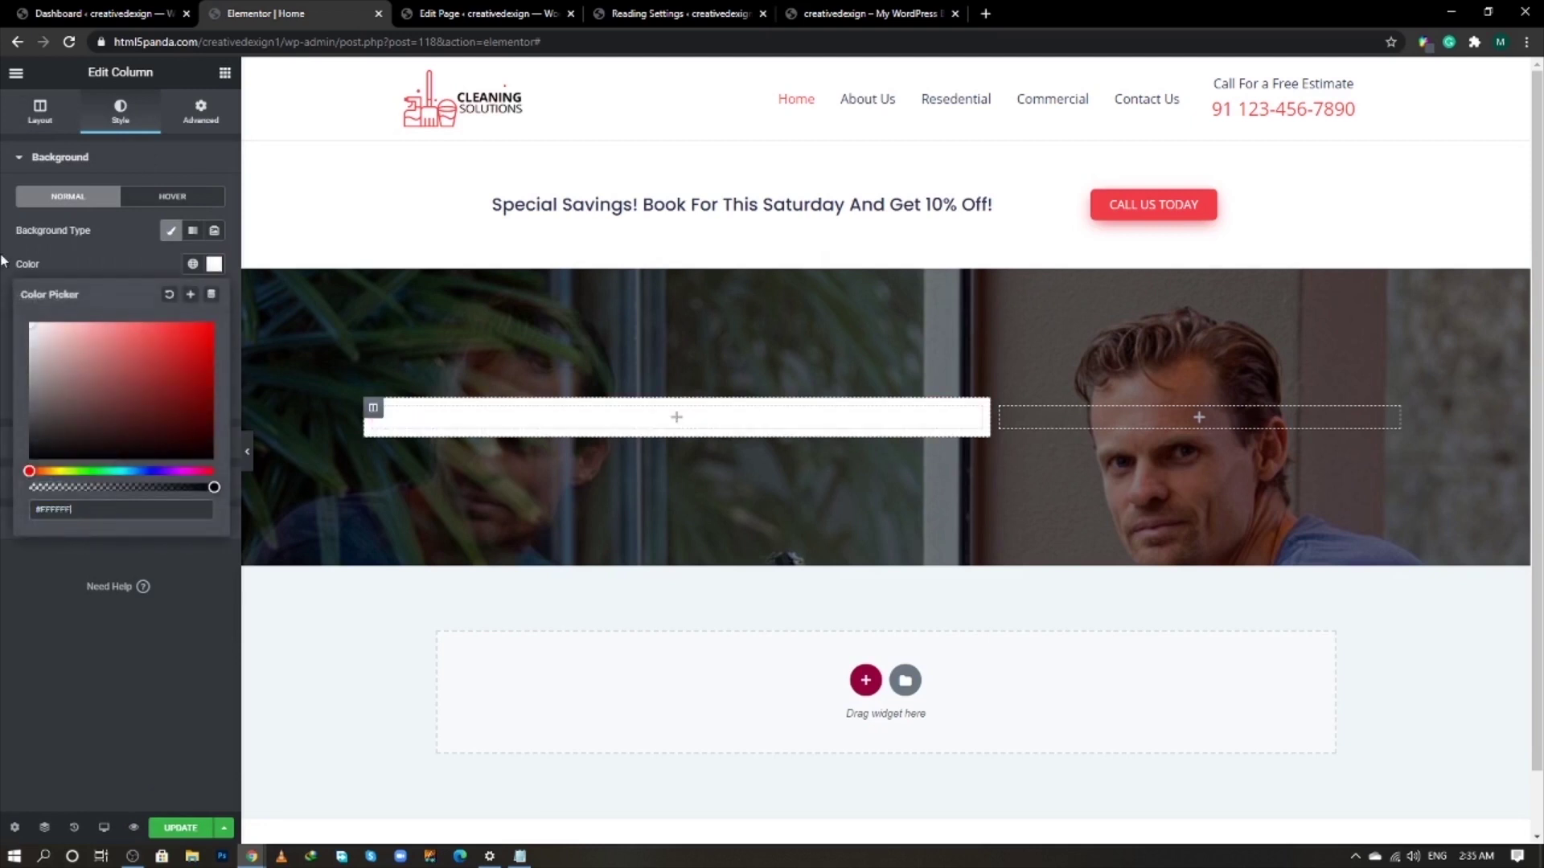
{"action": "left_click", "coordinate": [155, 250]}
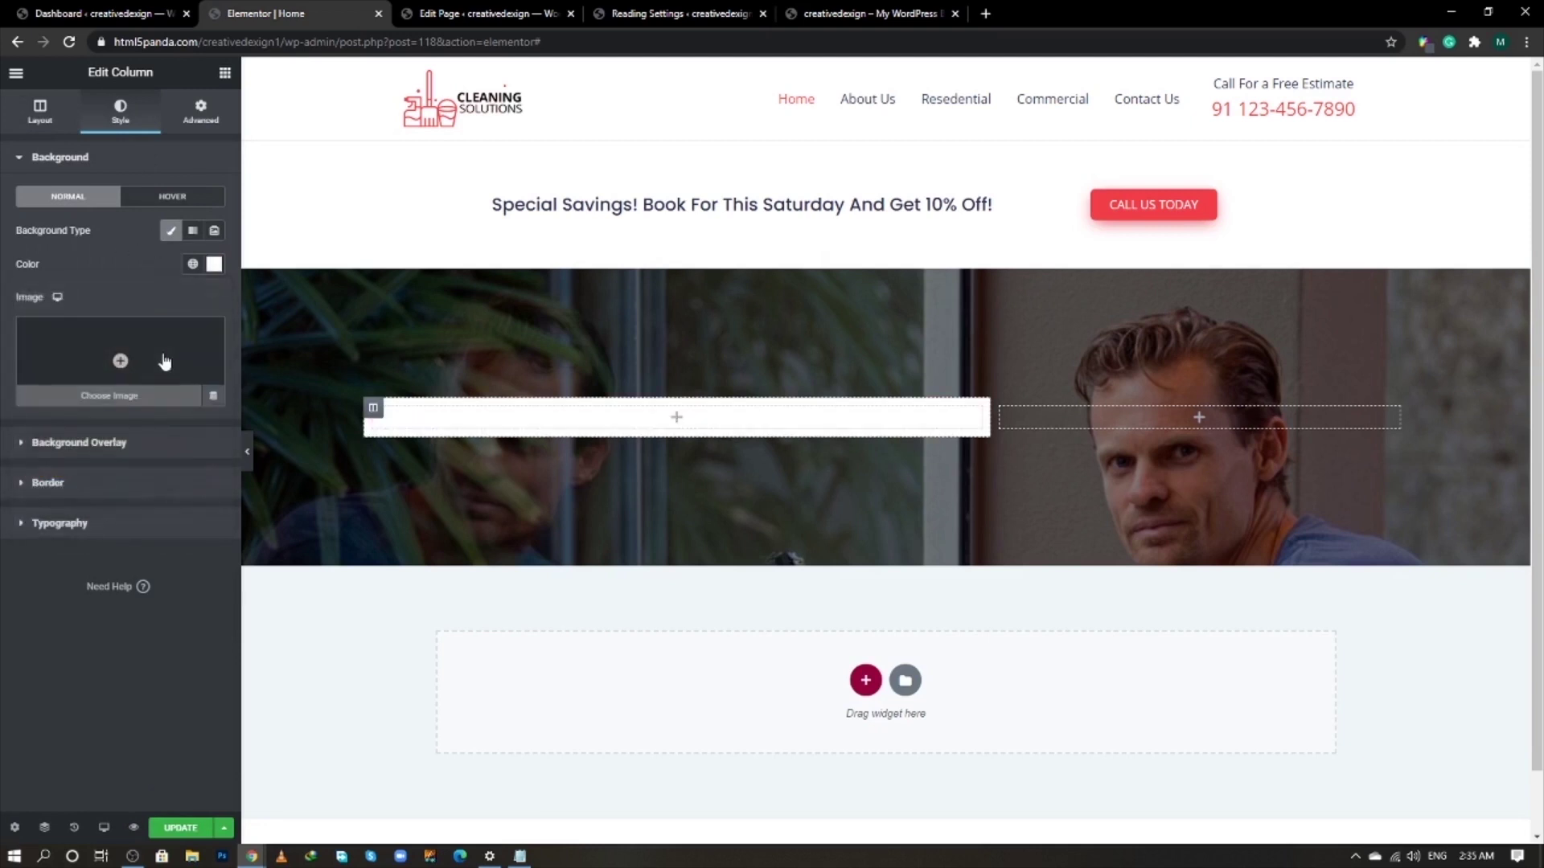
- Set the white column's padding to 60 on all sides and update the page
{"action": "left_click", "coordinate": [200, 111]}
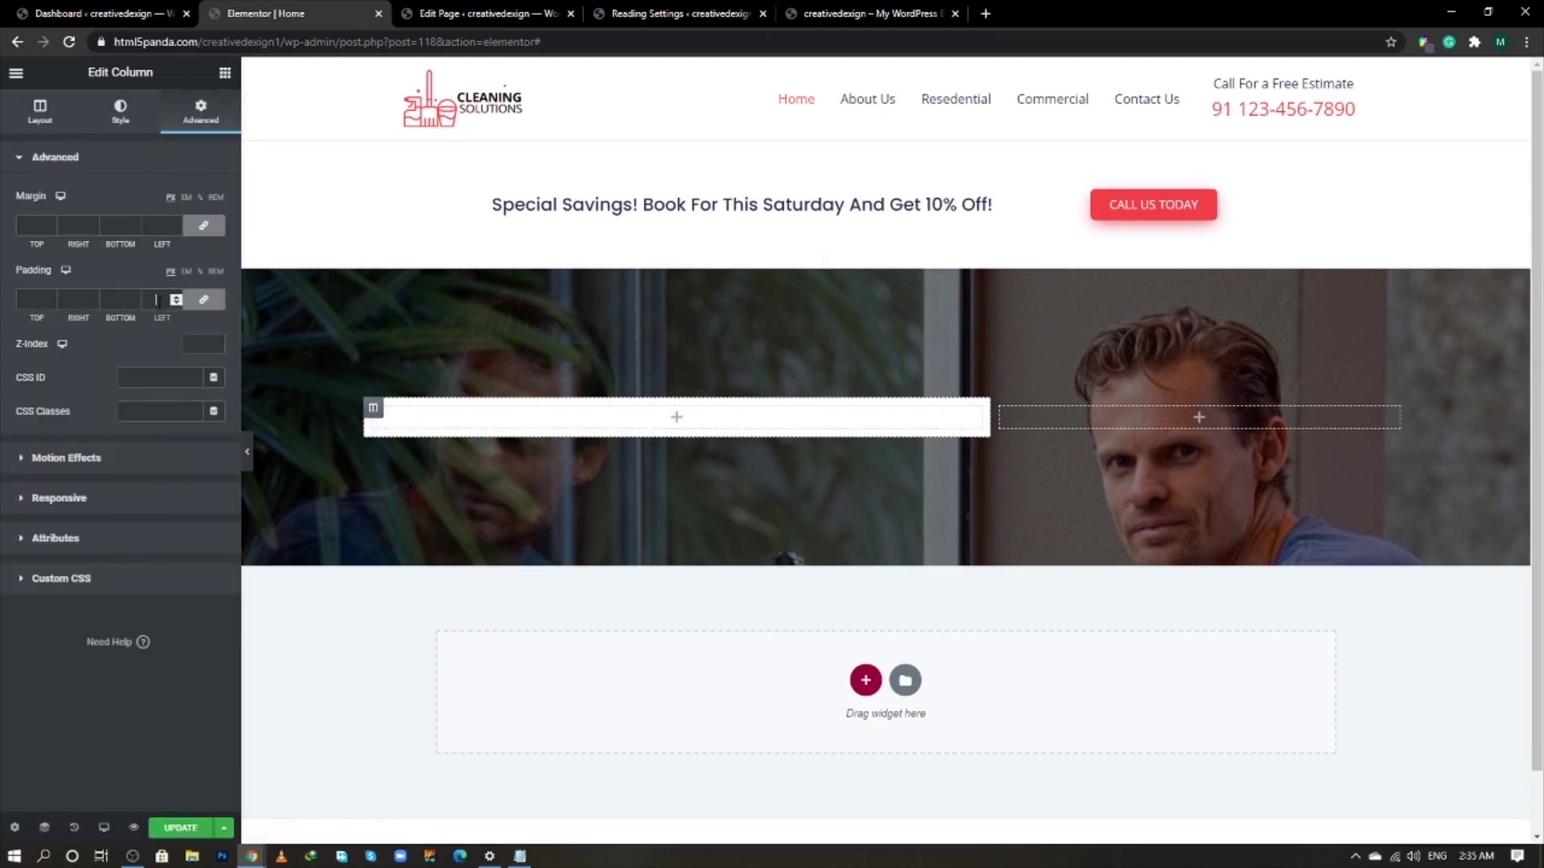
{"action": "left_click", "coordinate": [159, 300]}
{"action": "type", "text": "60"}
{"action": "left_click", "coordinate": [166, 823]}
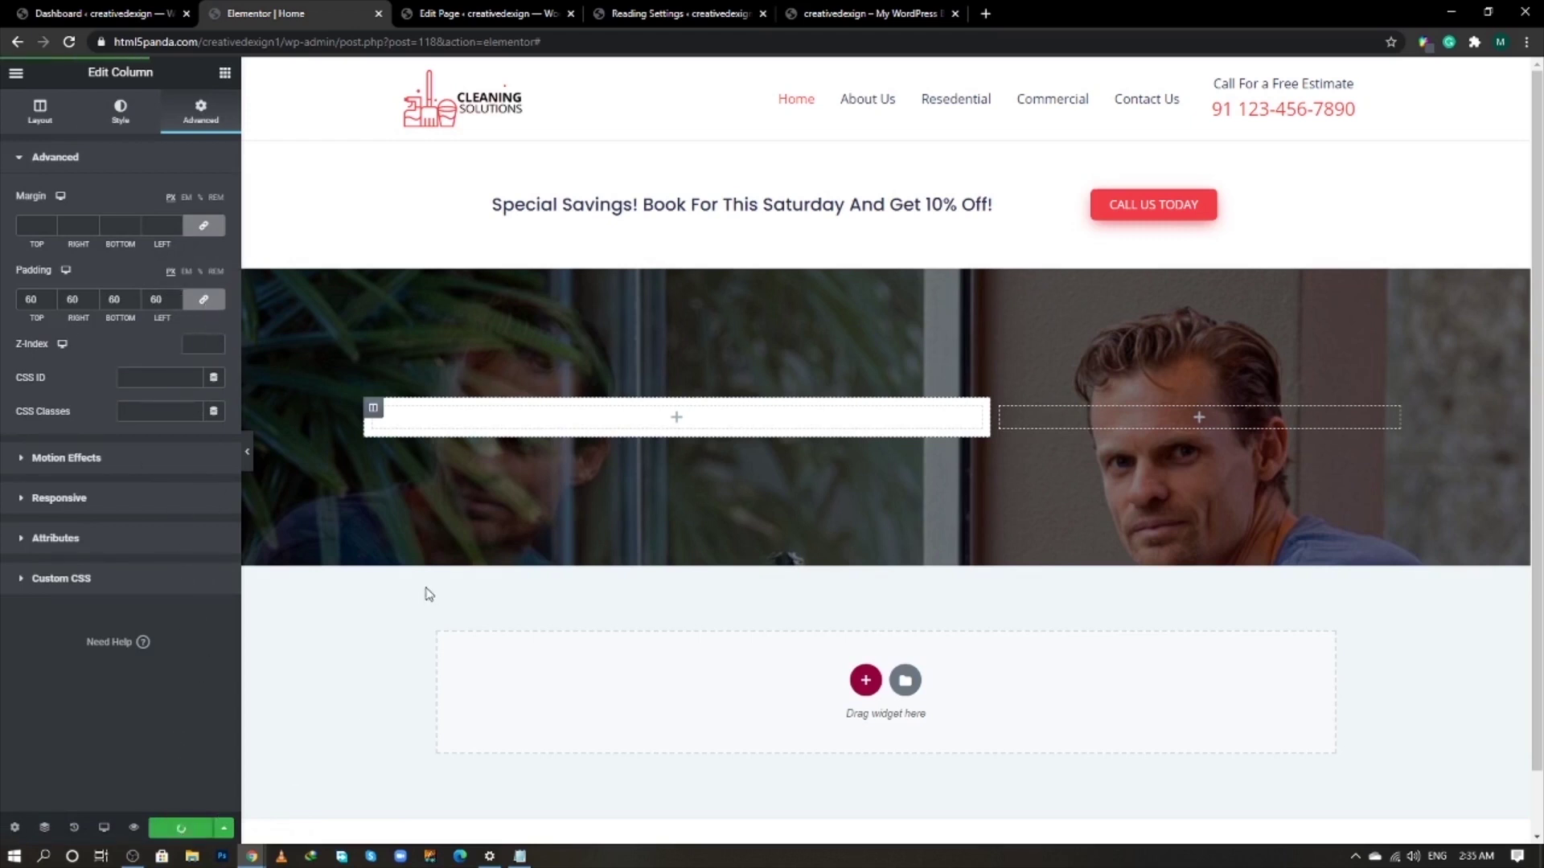
- Add a left-aligned Heading widget to the white column and set its HTML tag to H1
{"action": "left_click", "coordinate": [224, 73]}
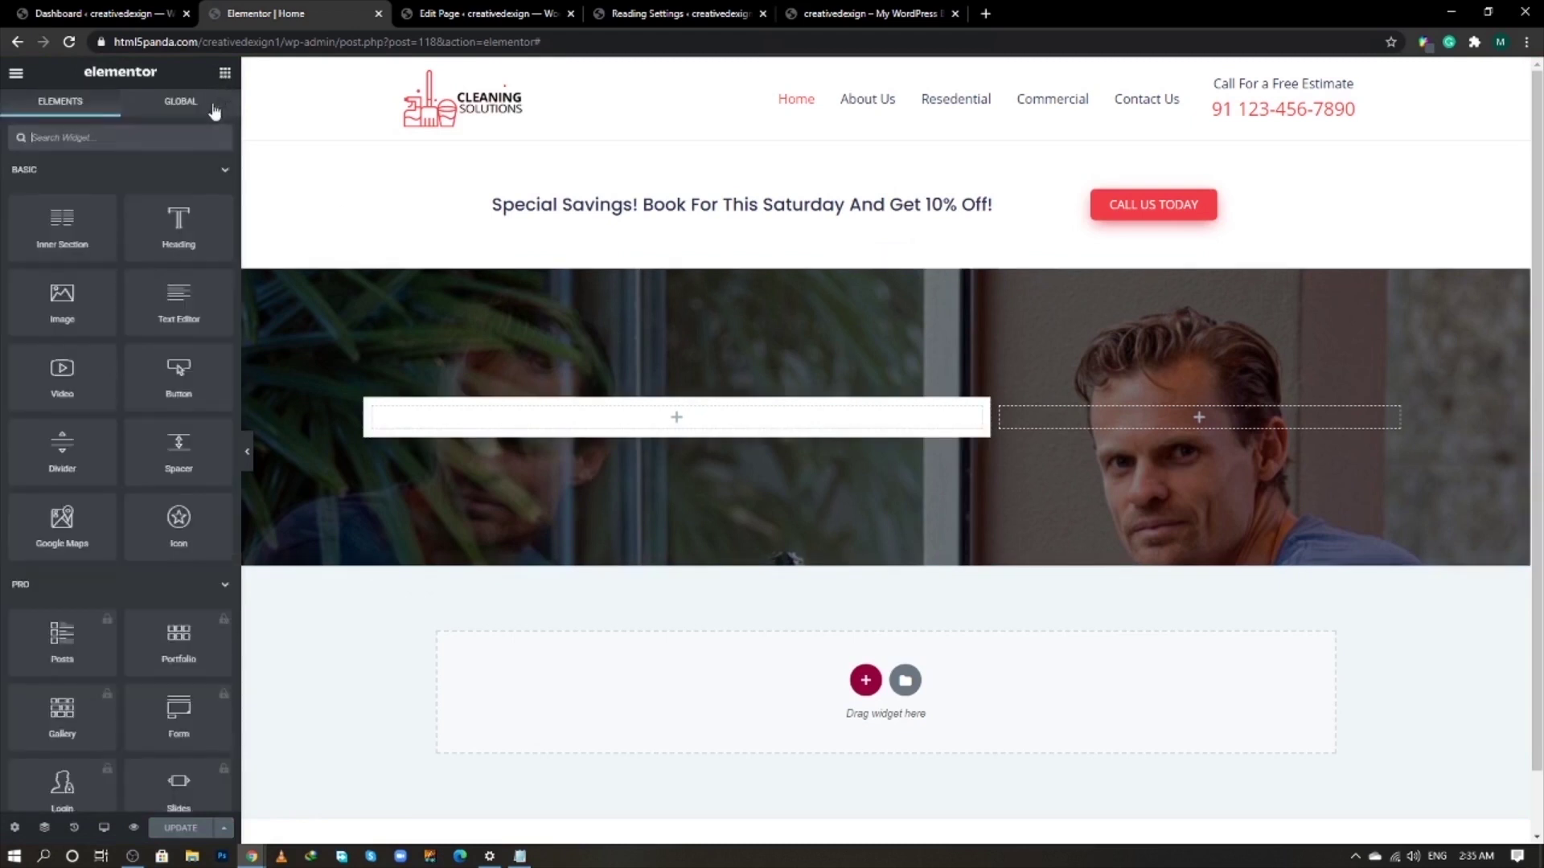
{"action": "left_click_drag", "start_coordinate": [179, 226], "coordinate": [575, 417]}
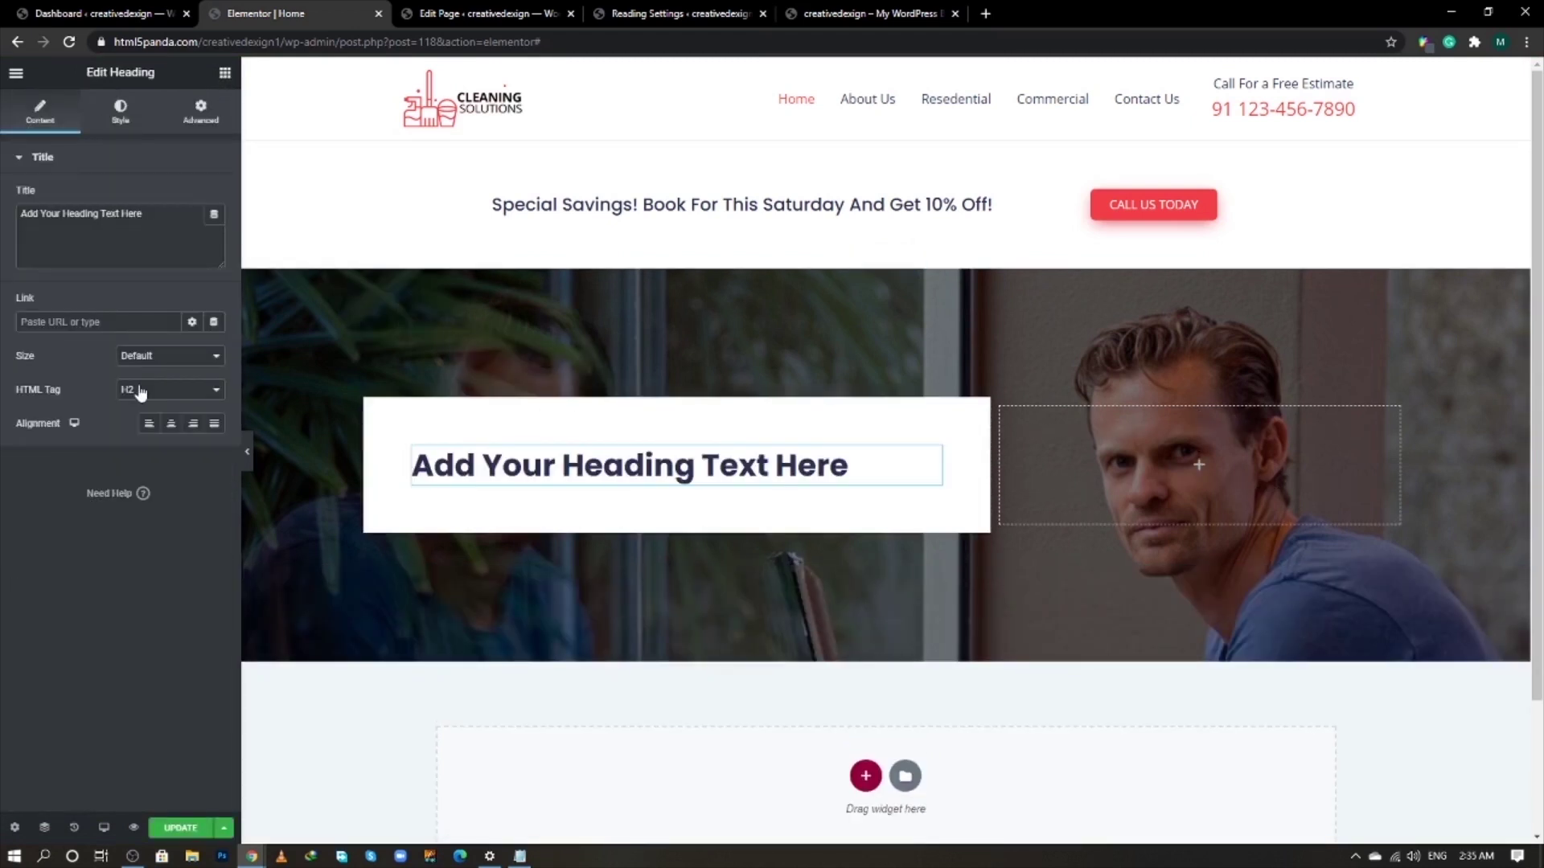
{"action": "left_click", "coordinate": [165, 390]}
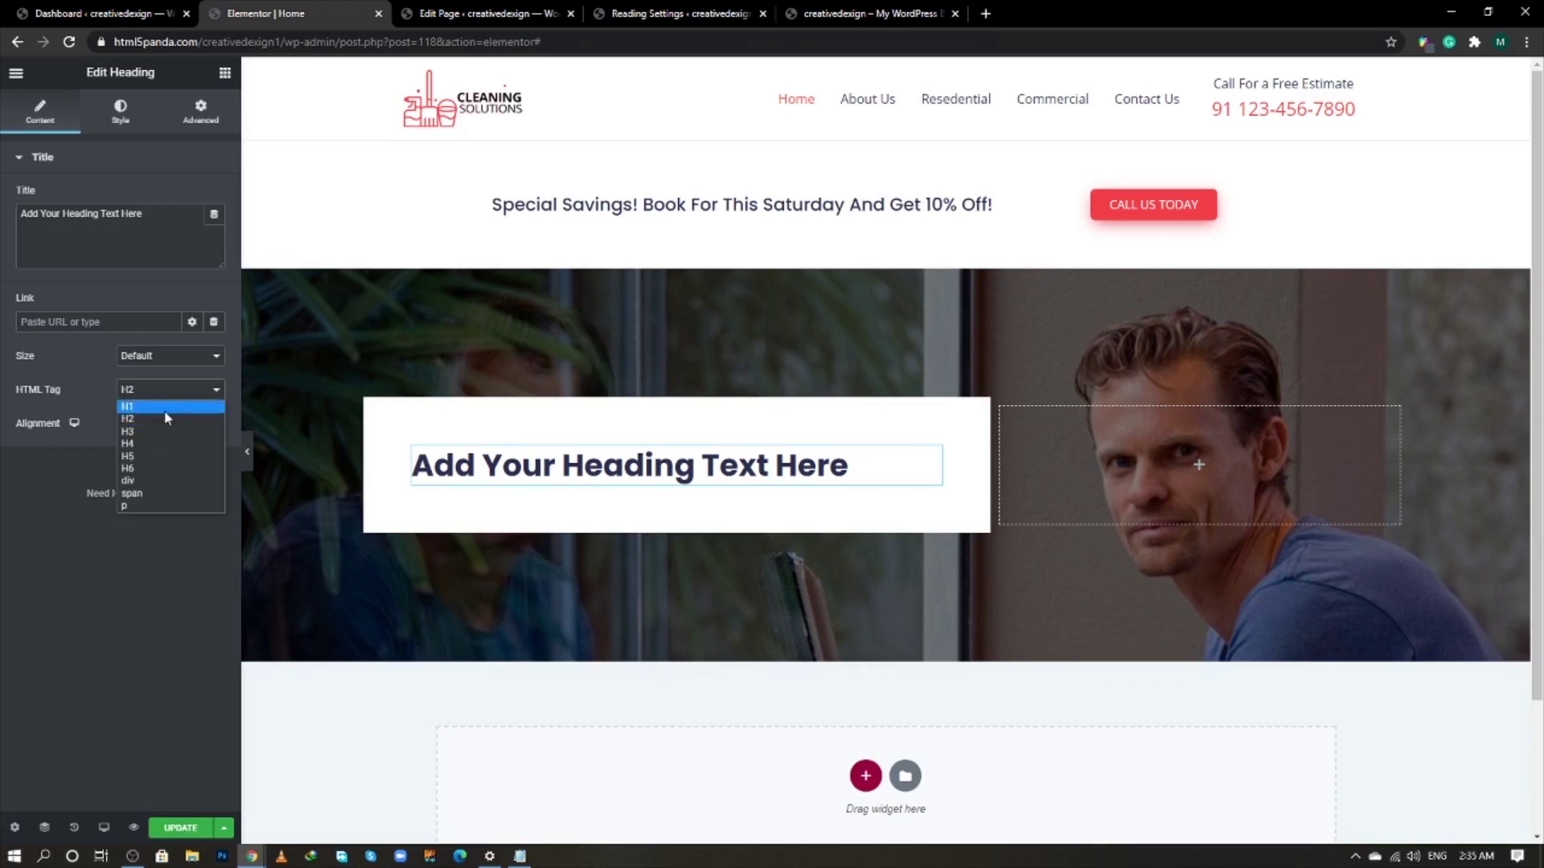
{"action": "left_click", "coordinate": [164, 408]}
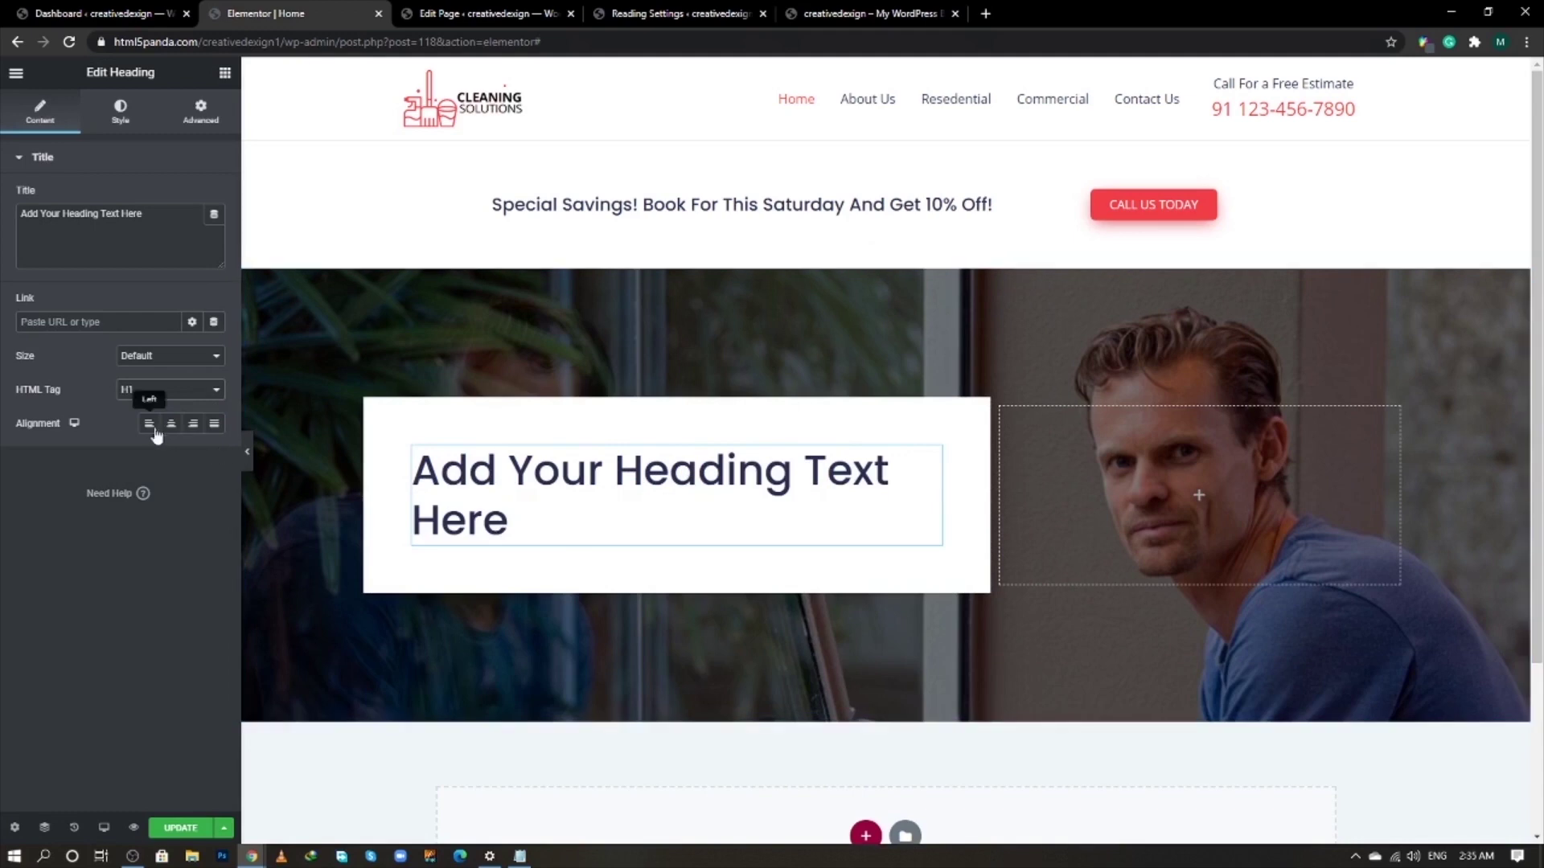
- Copy "We Believe Your Free Time Wasn't Made For Housework" from the reference site and use it as the heading's title
{"action": "key", "text": "alt+Tab"}
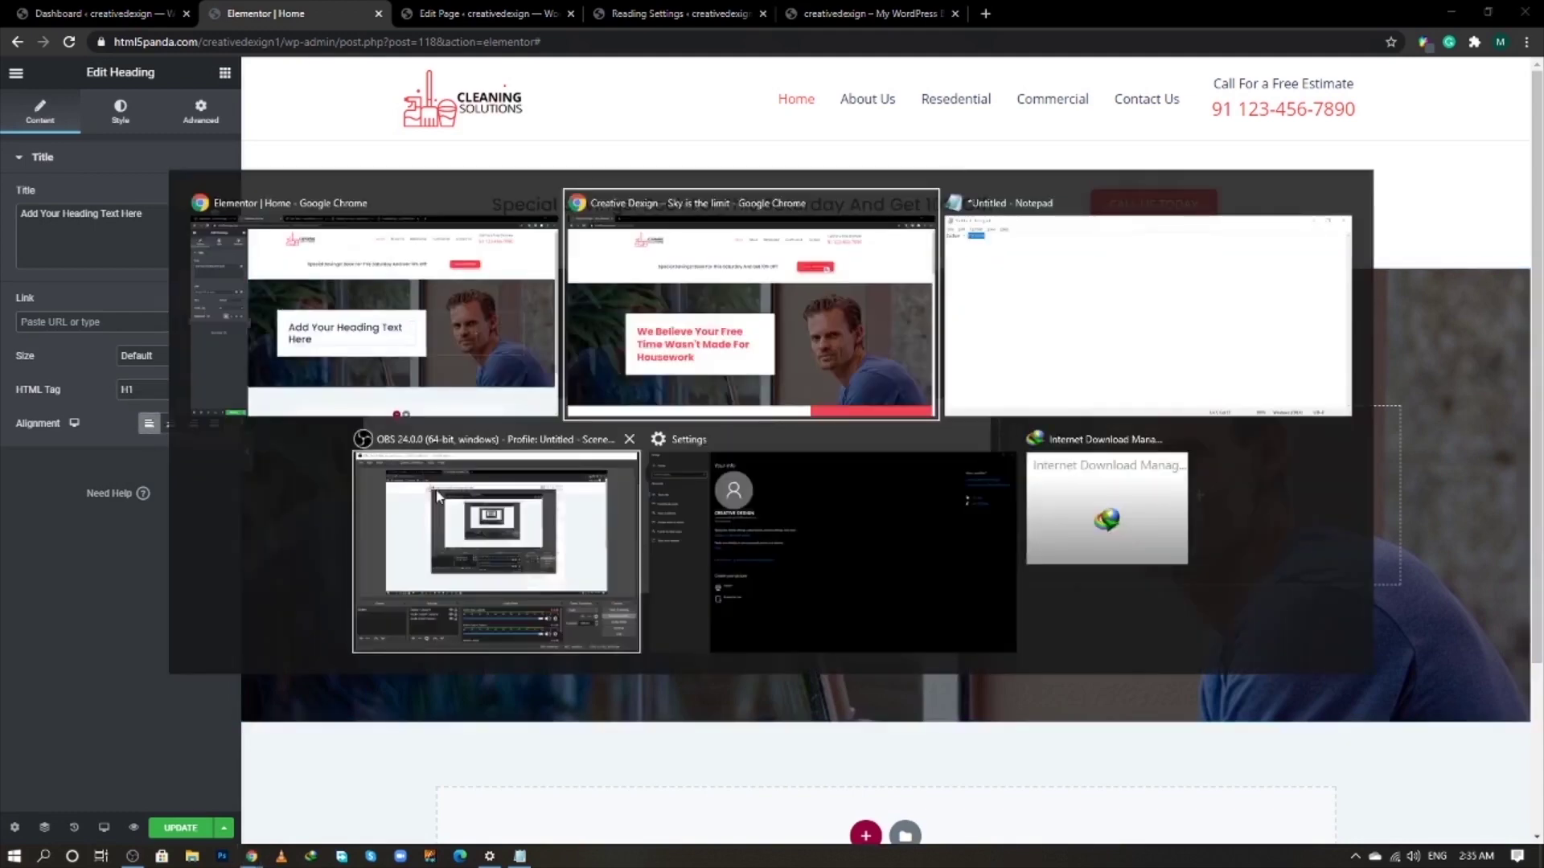
{"action": "triple_click", "coordinate": [413, 480]}
{"action": "key", "text": "ctrl+c"}
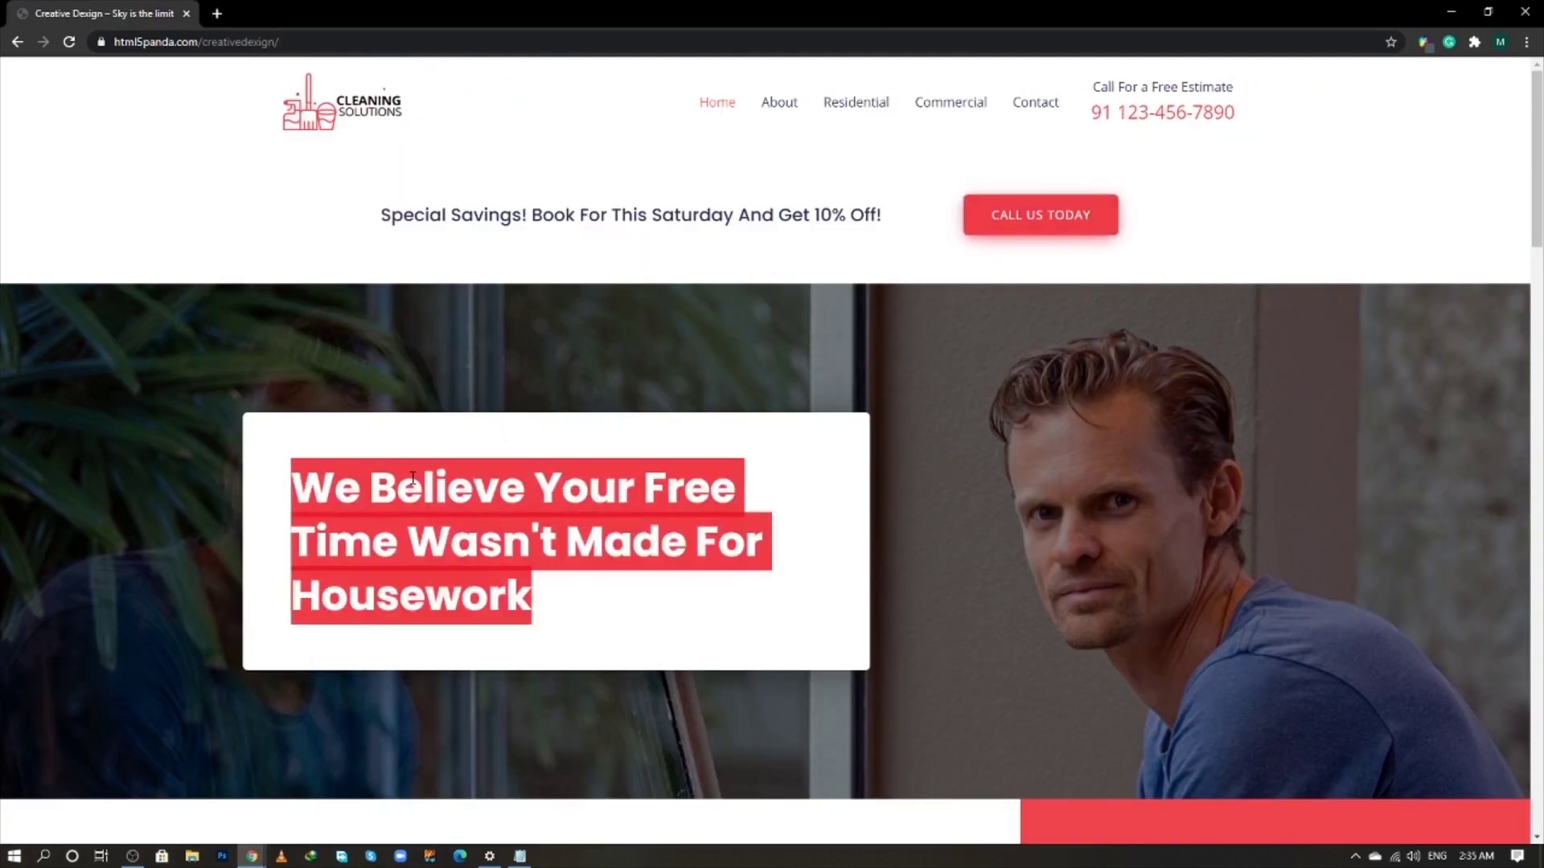
{"action": "key", "text": "alt+Tab"}
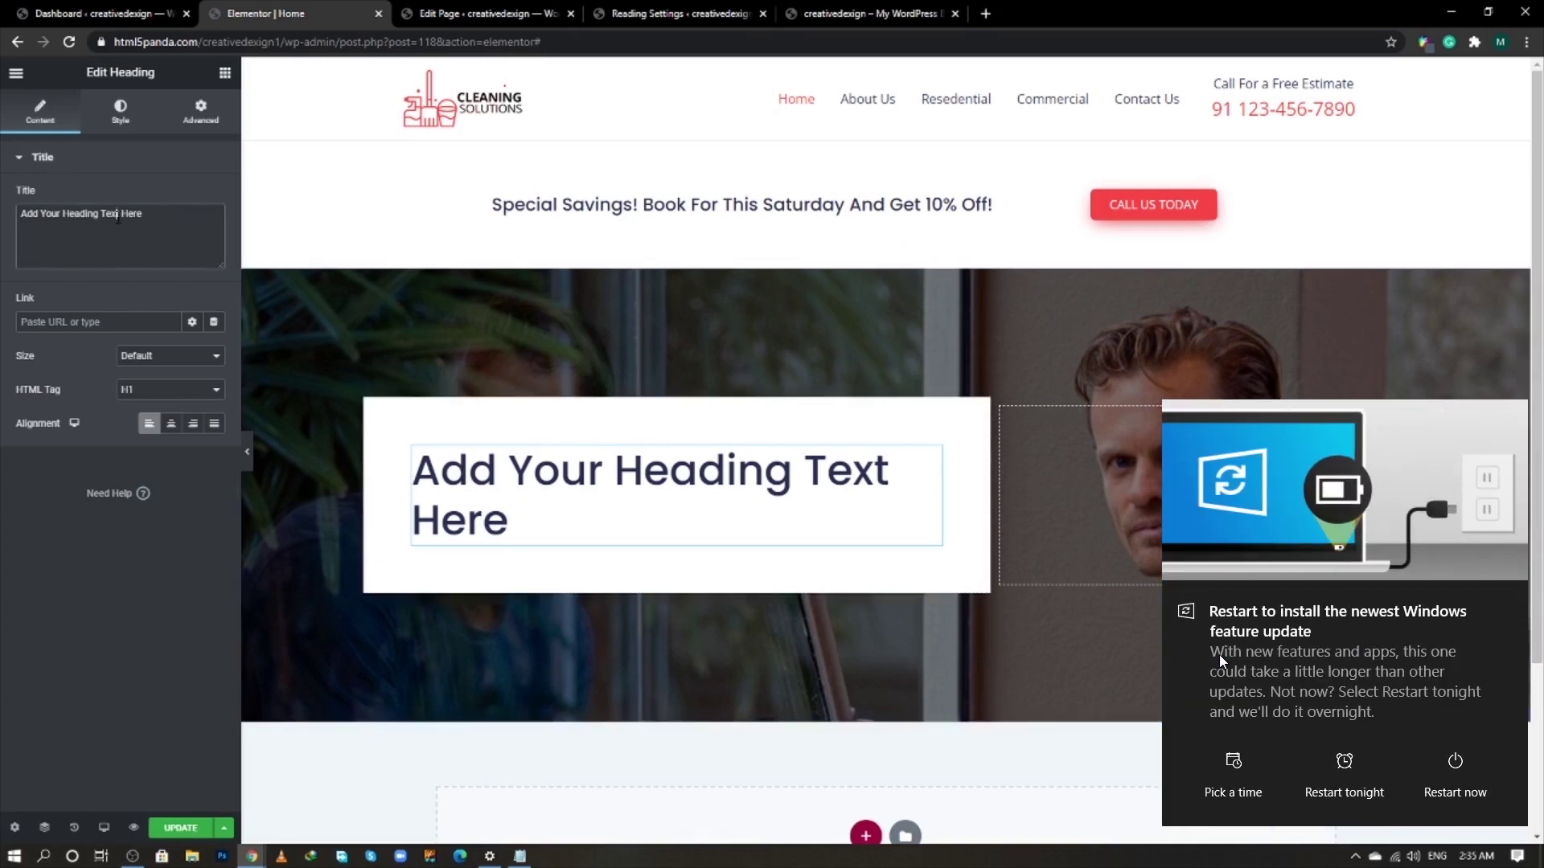
{"action": "key", "text": "ctrl+a"}
{"action": "key", "text": "ctrl+v"}
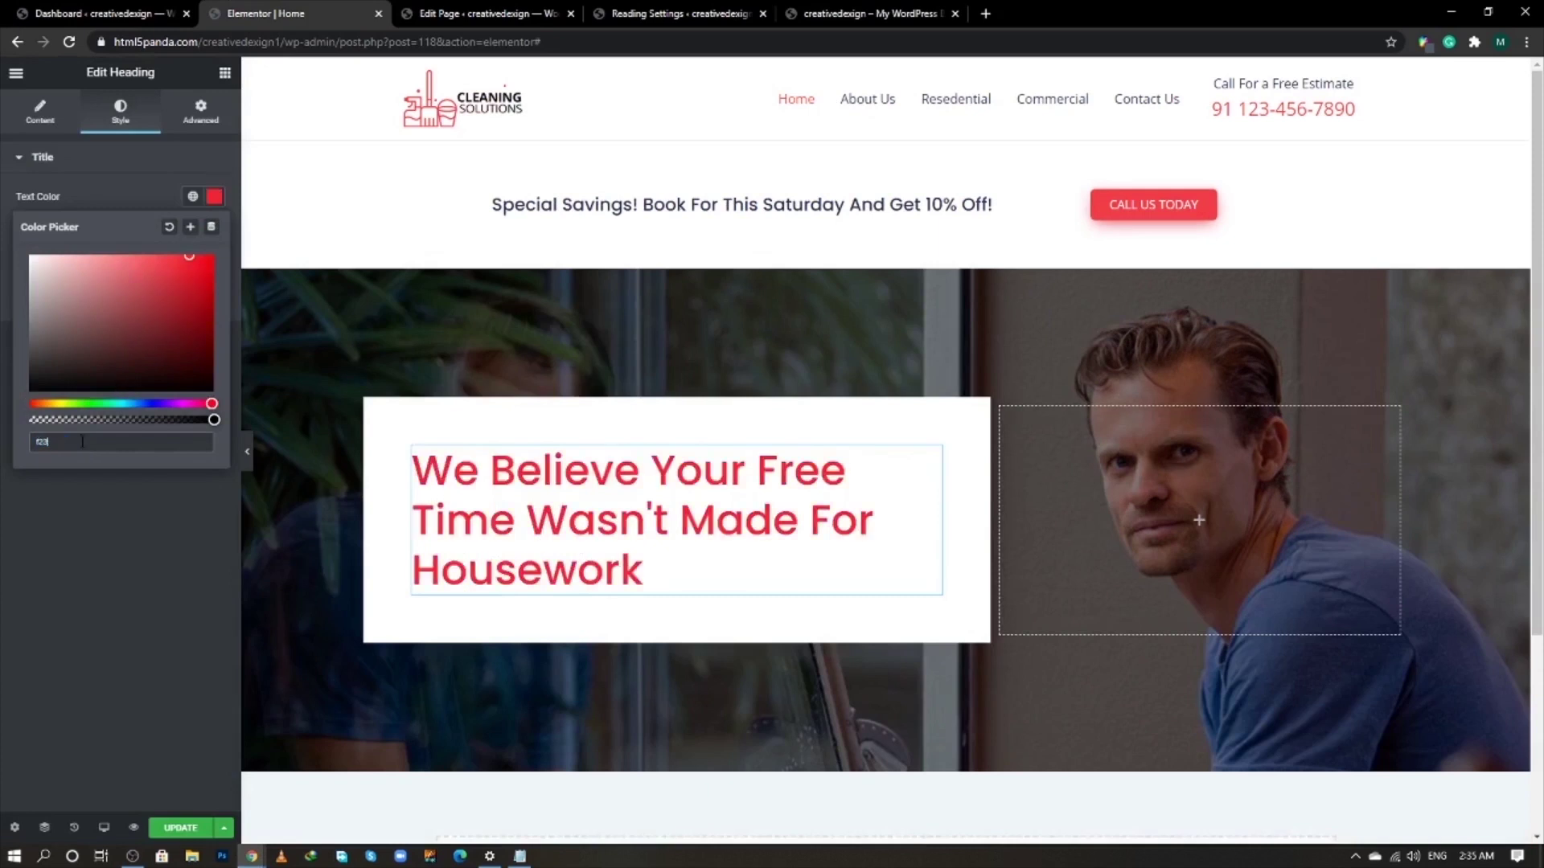
- Set the hero heading's text color to red f23d49f7
{"action": "type", "text": "d4"}
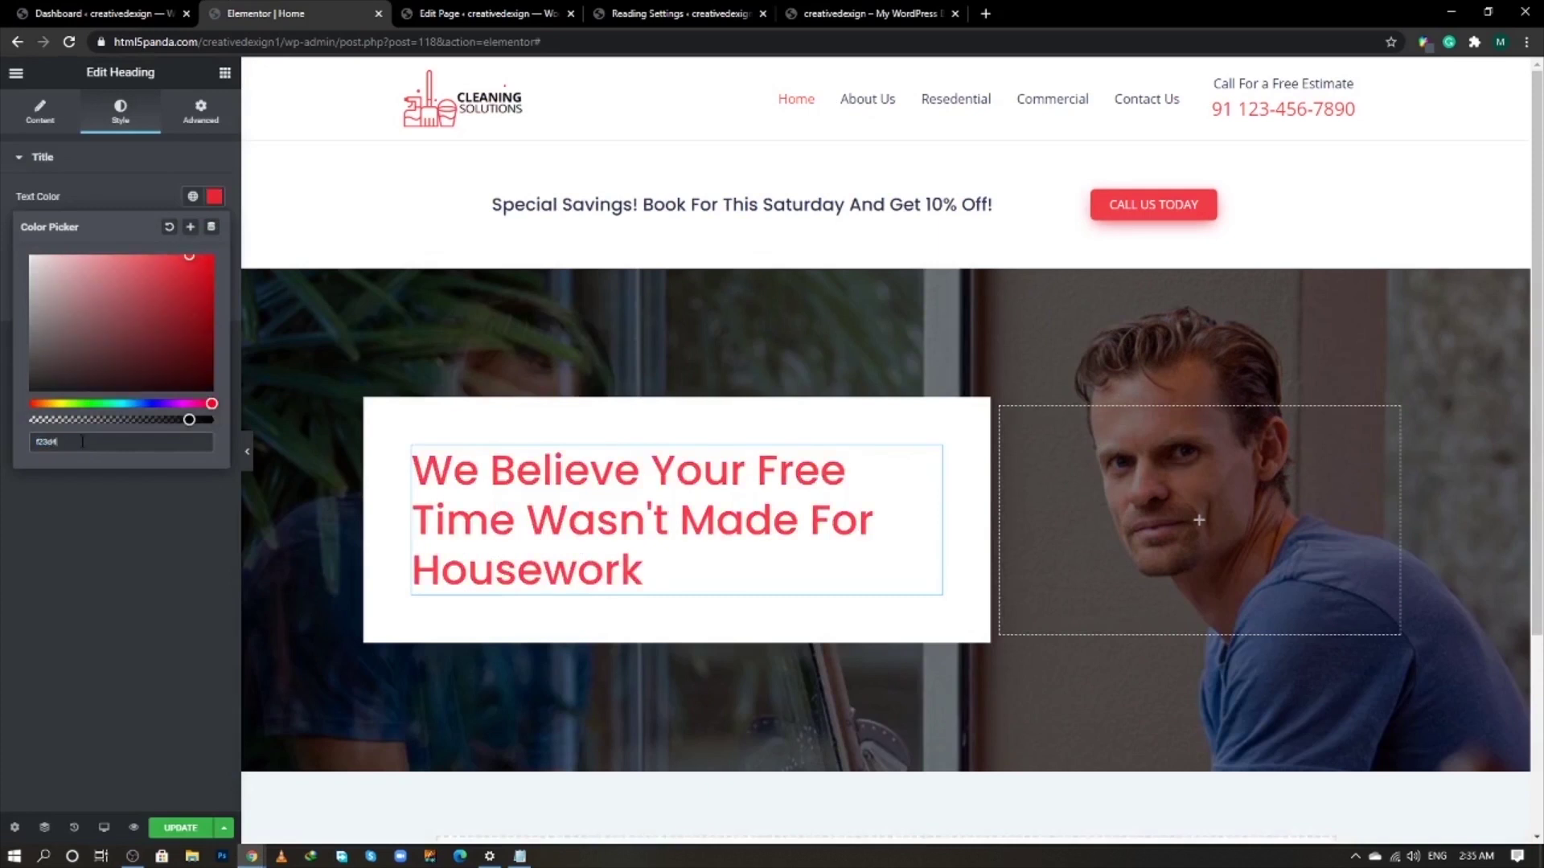
{"action": "type", "text": "0f"}
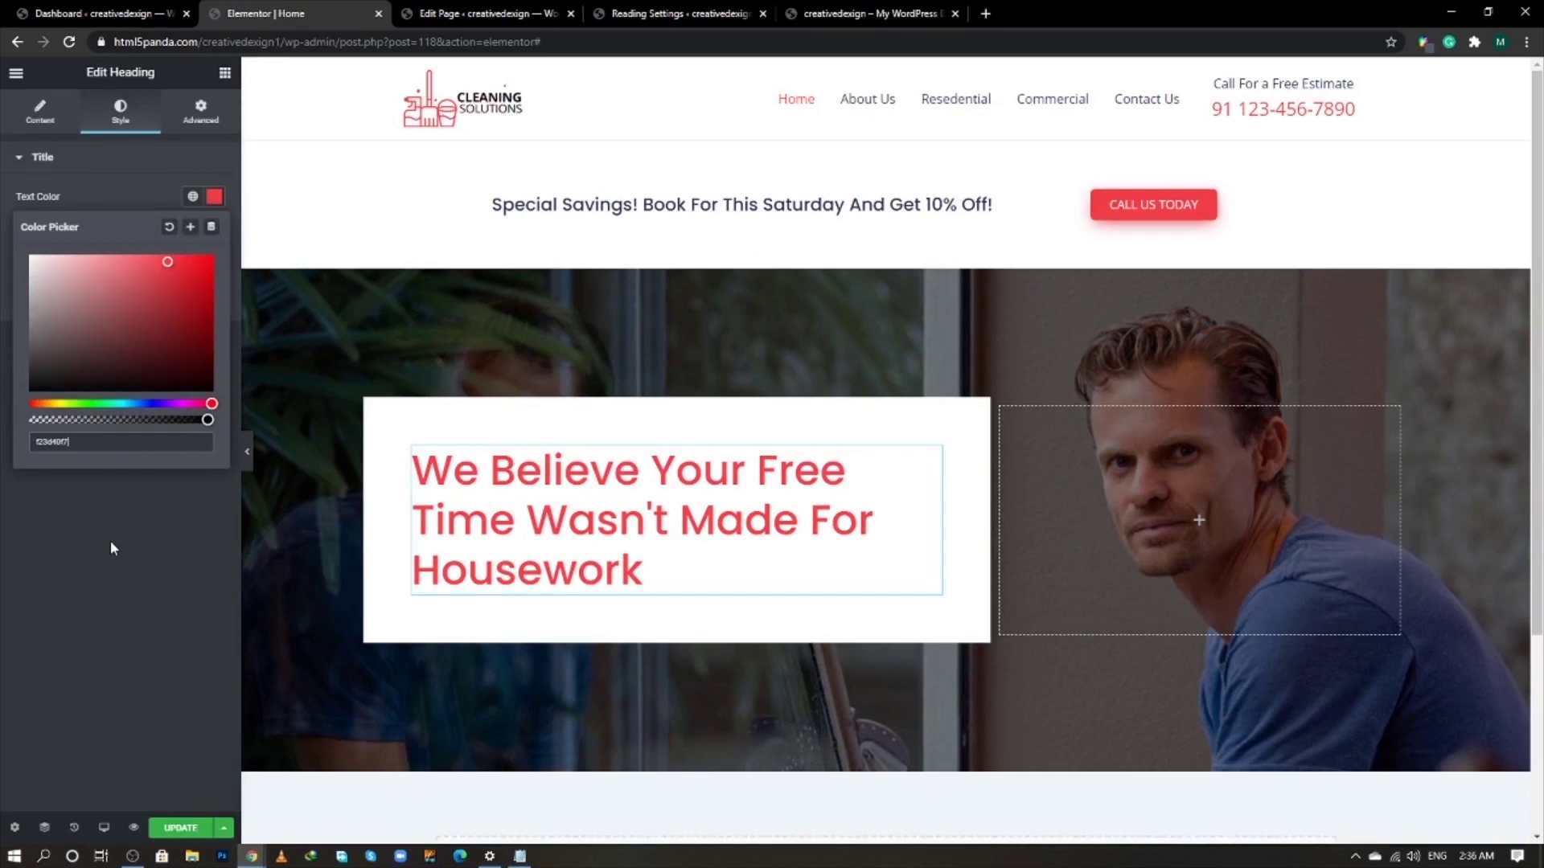
{"action": "left_click", "coordinate": [110, 539]}
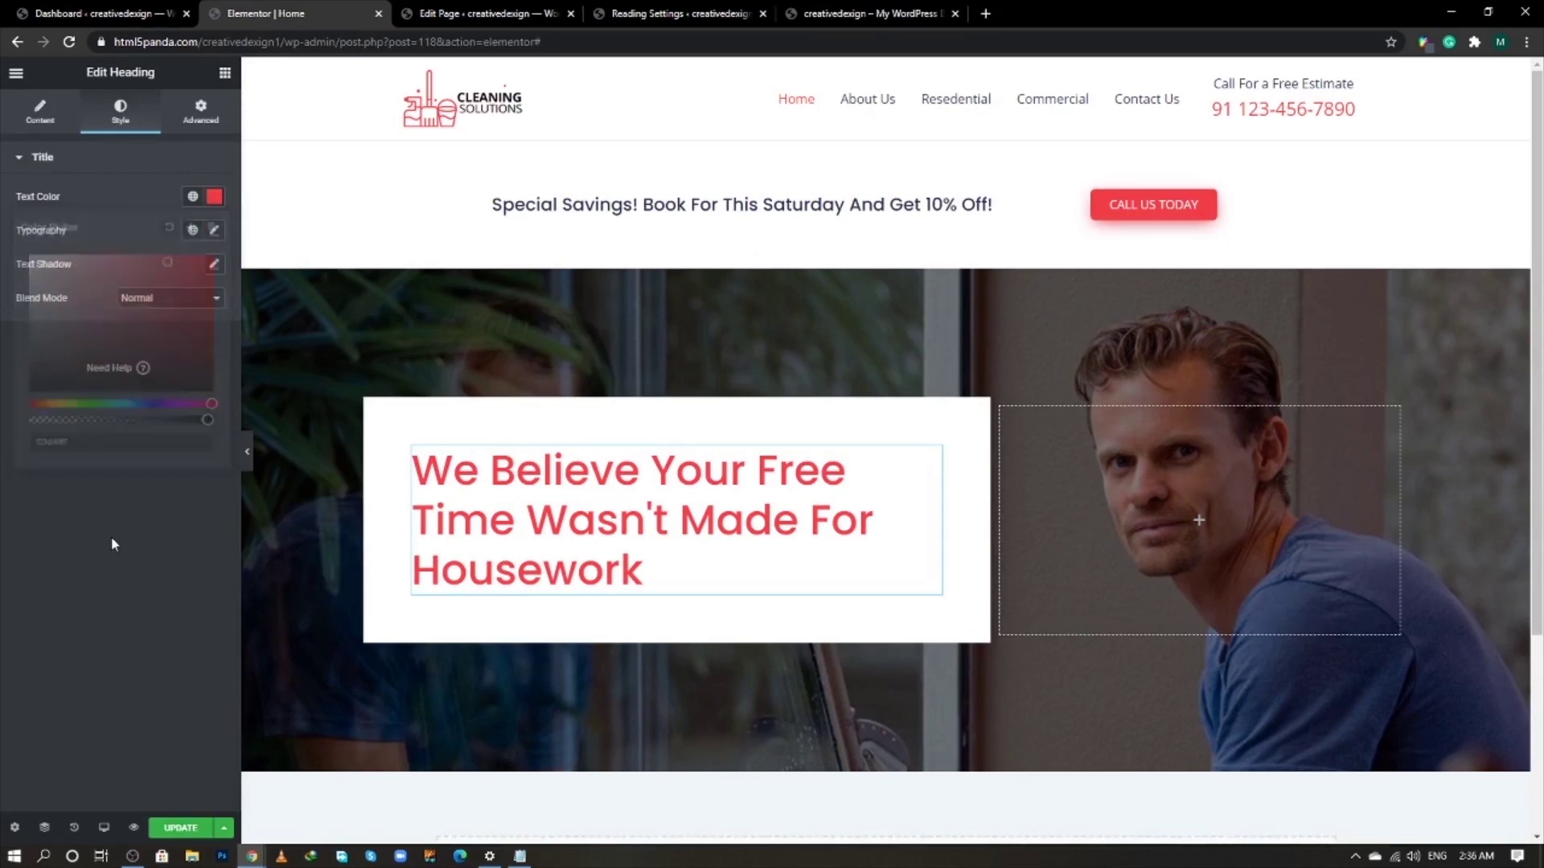
- Set the hero heading's font weight to Bold and update the page
{"action": "left_click", "coordinate": [216, 232]}
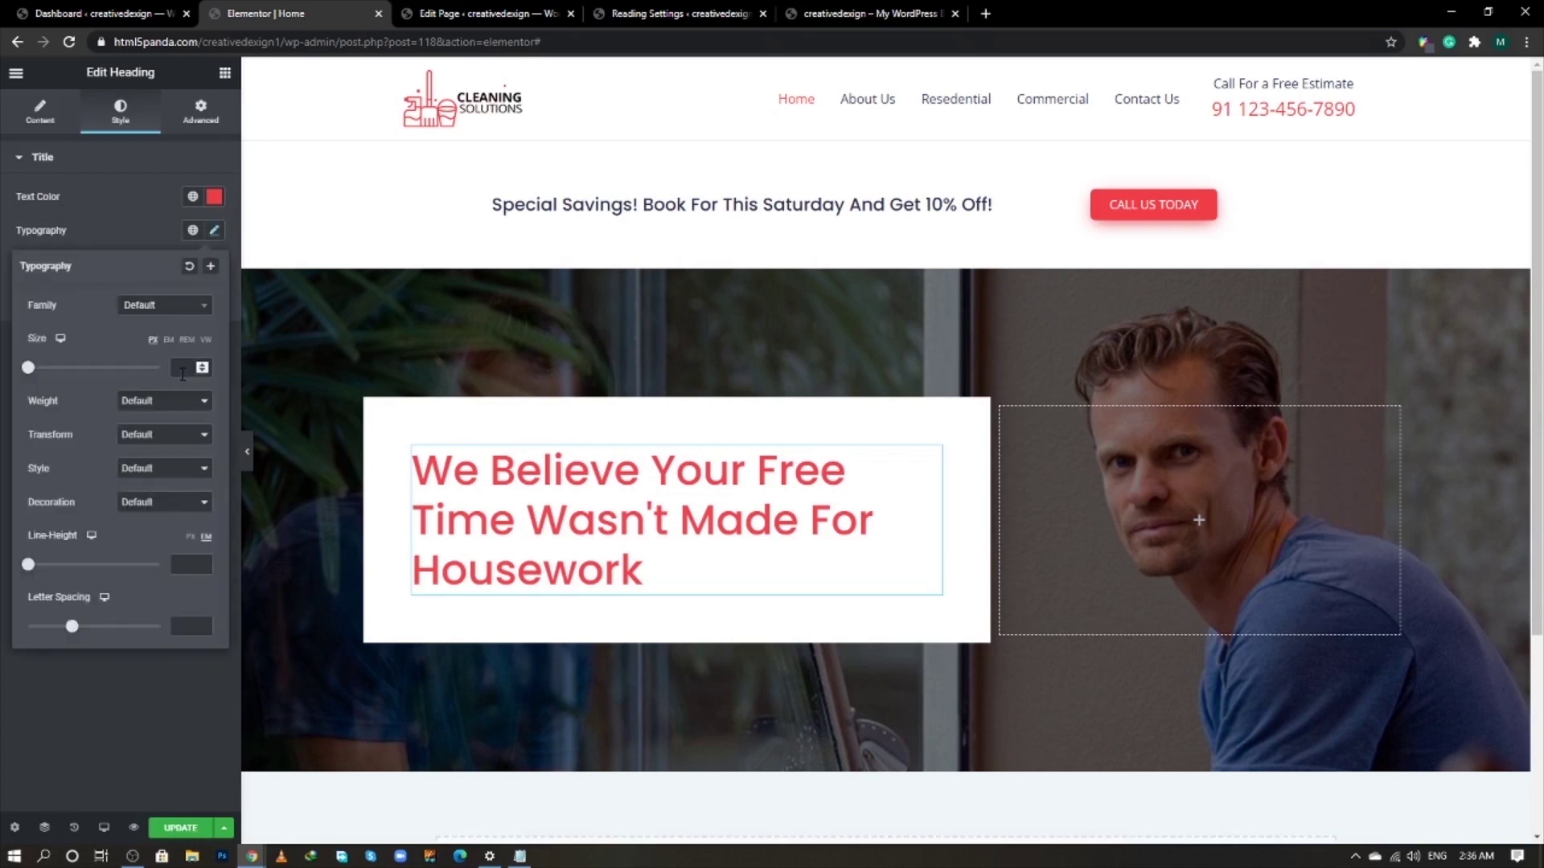
{"action": "left_click", "coordinate": [173, 400]}
{"action": "left_click", "coordinate": [158, 552]}
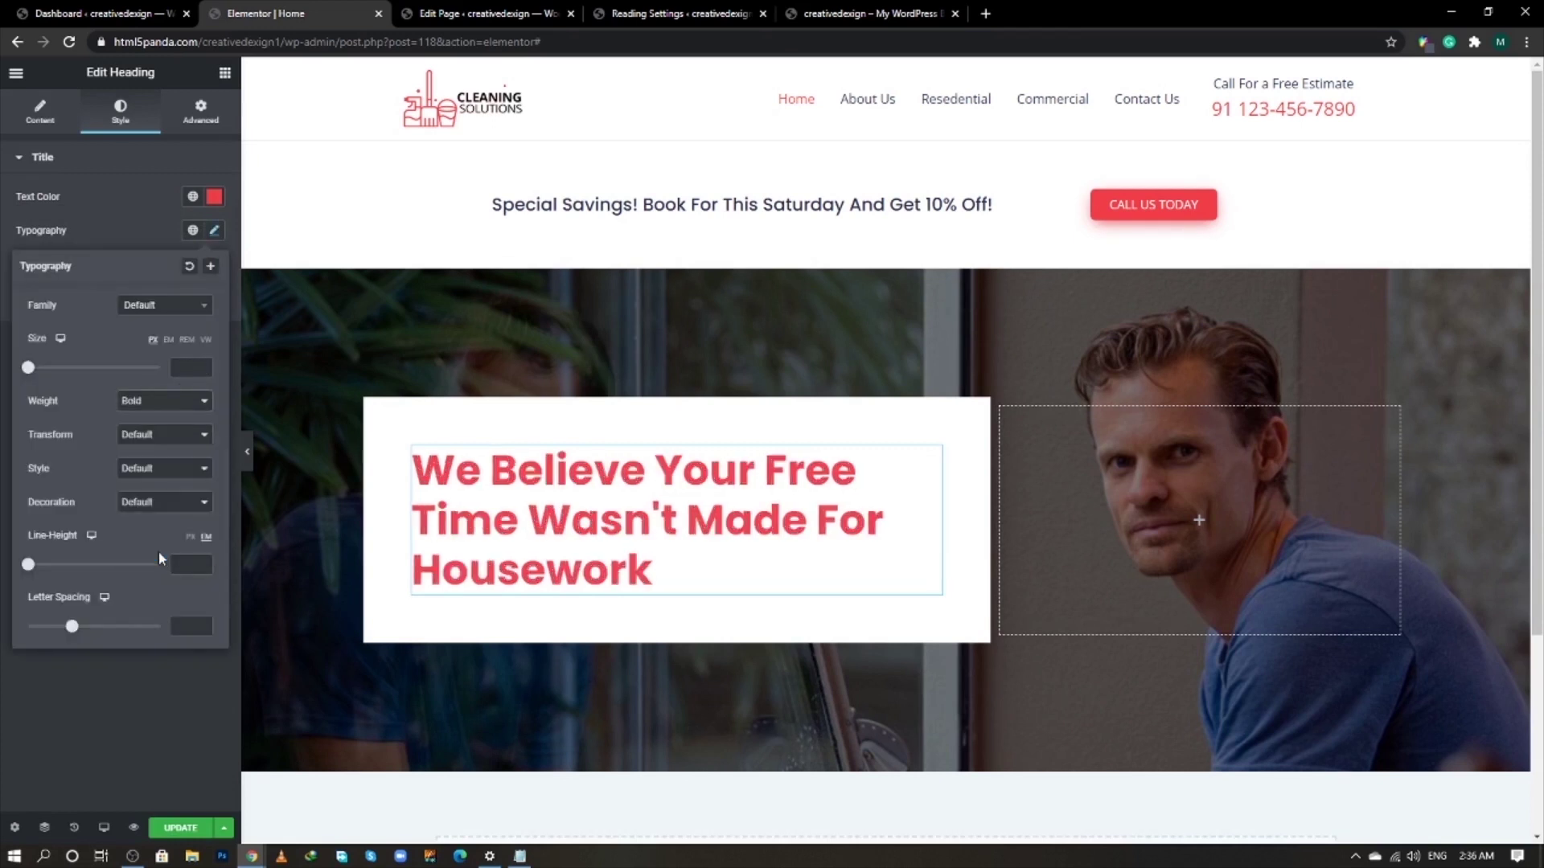
{"action": "left_click", "coordinate": [137, 734]}
{"action": "left_click", "coordinate": [180, 828]}
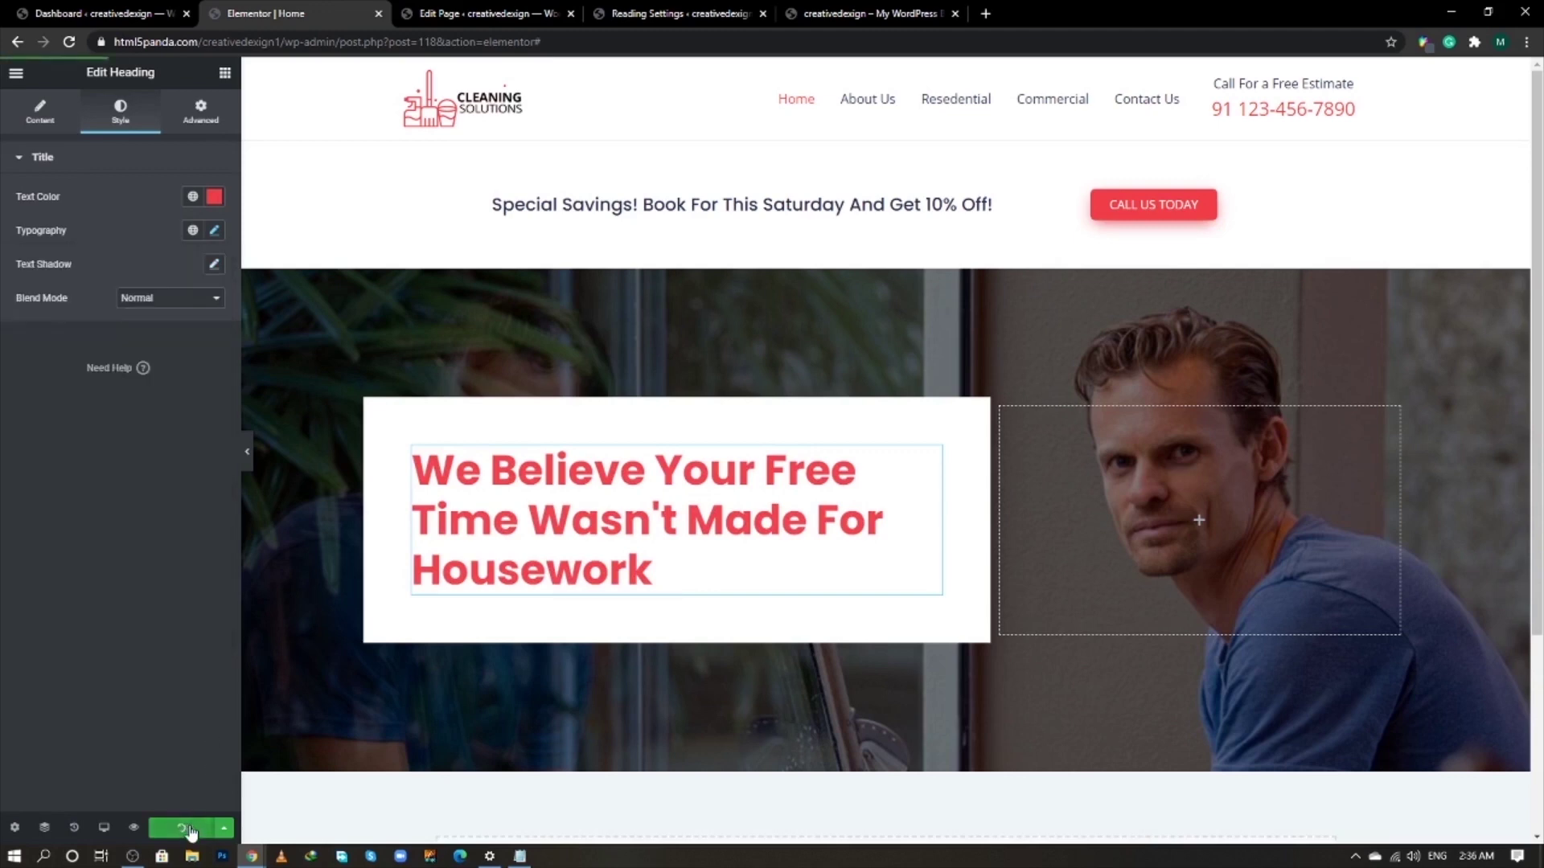
- Add a two-column section with a wide first and narrow second column below the hero, and set its content width to Full Width
{"action": "scroll", "coordinate": [627, 514], "scroll_direction": "down", "scroll_amount": 3}
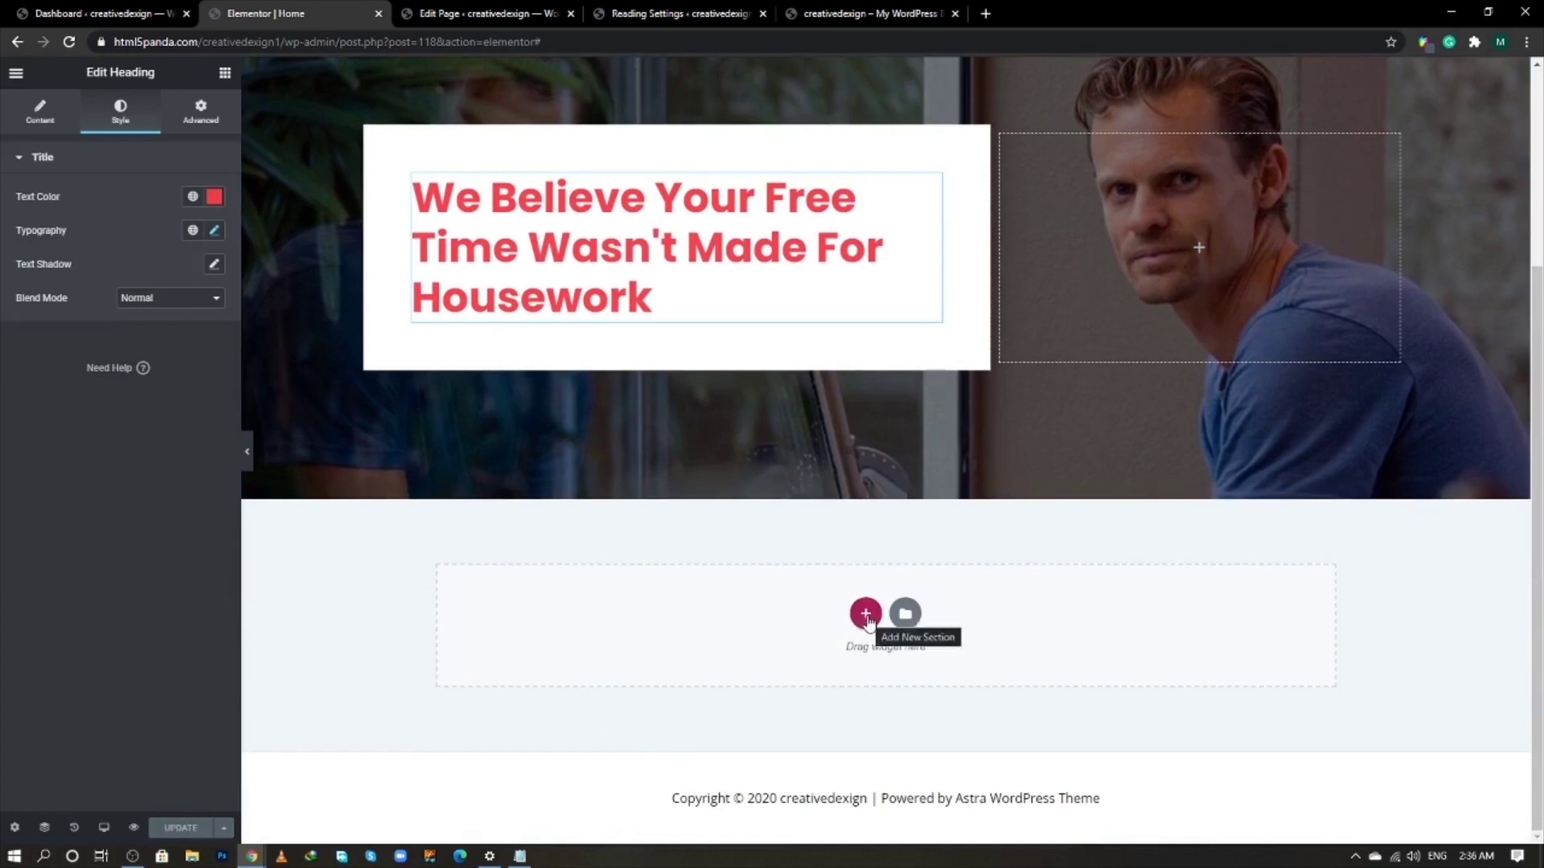
{"action": "left_click", "coordinate": [866, 615]}
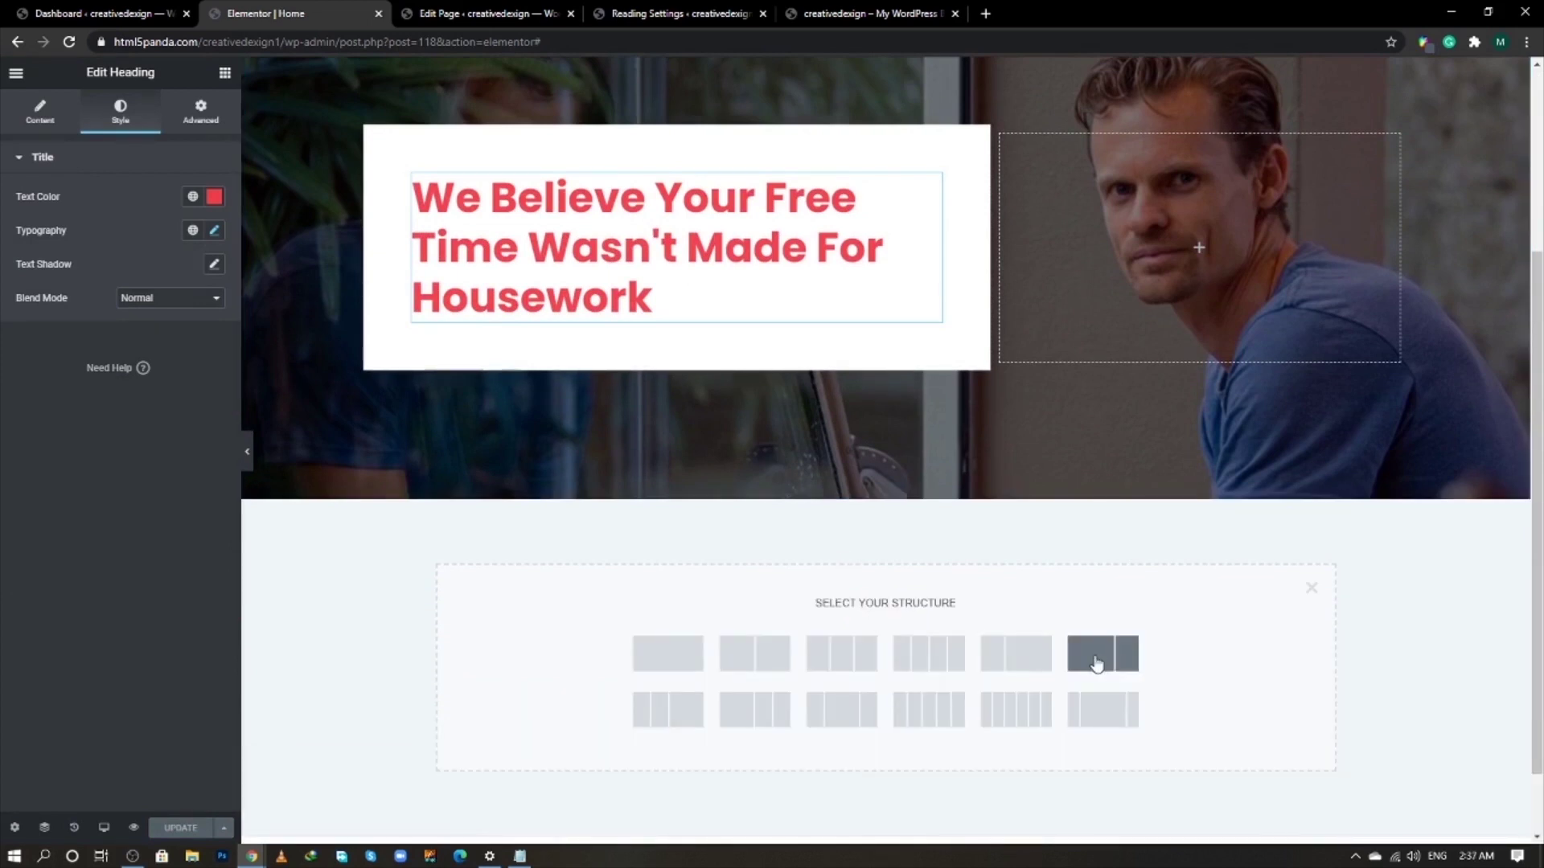
{"action": "left_click", "coordinate": [1110, 661]}
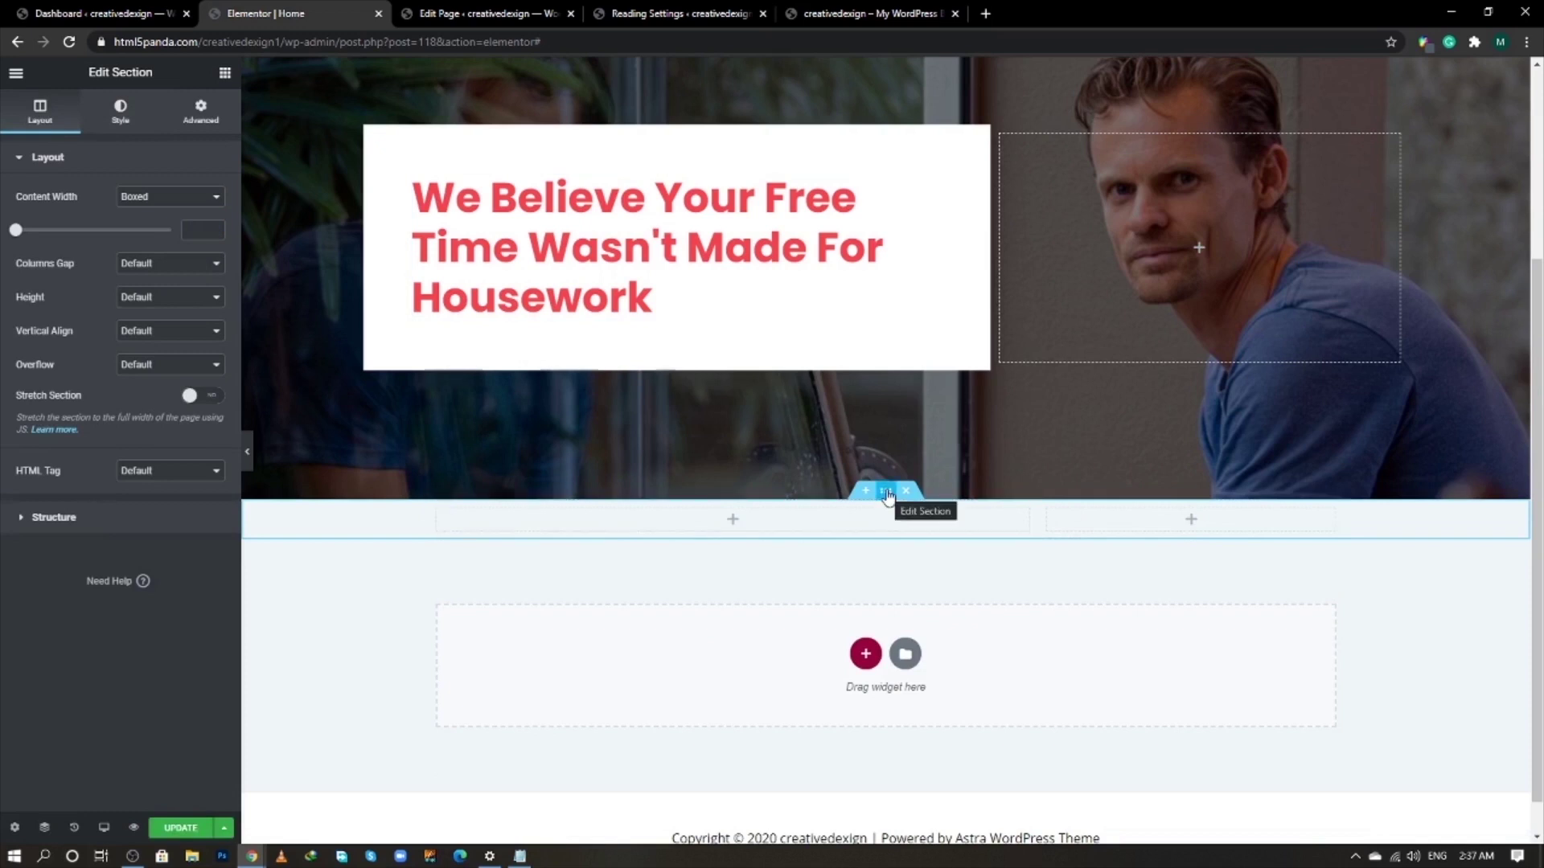
{"action": "left_click", "coordinate": [180, 198]}
{"action": "left_click", "coordinate": [171, 226]}
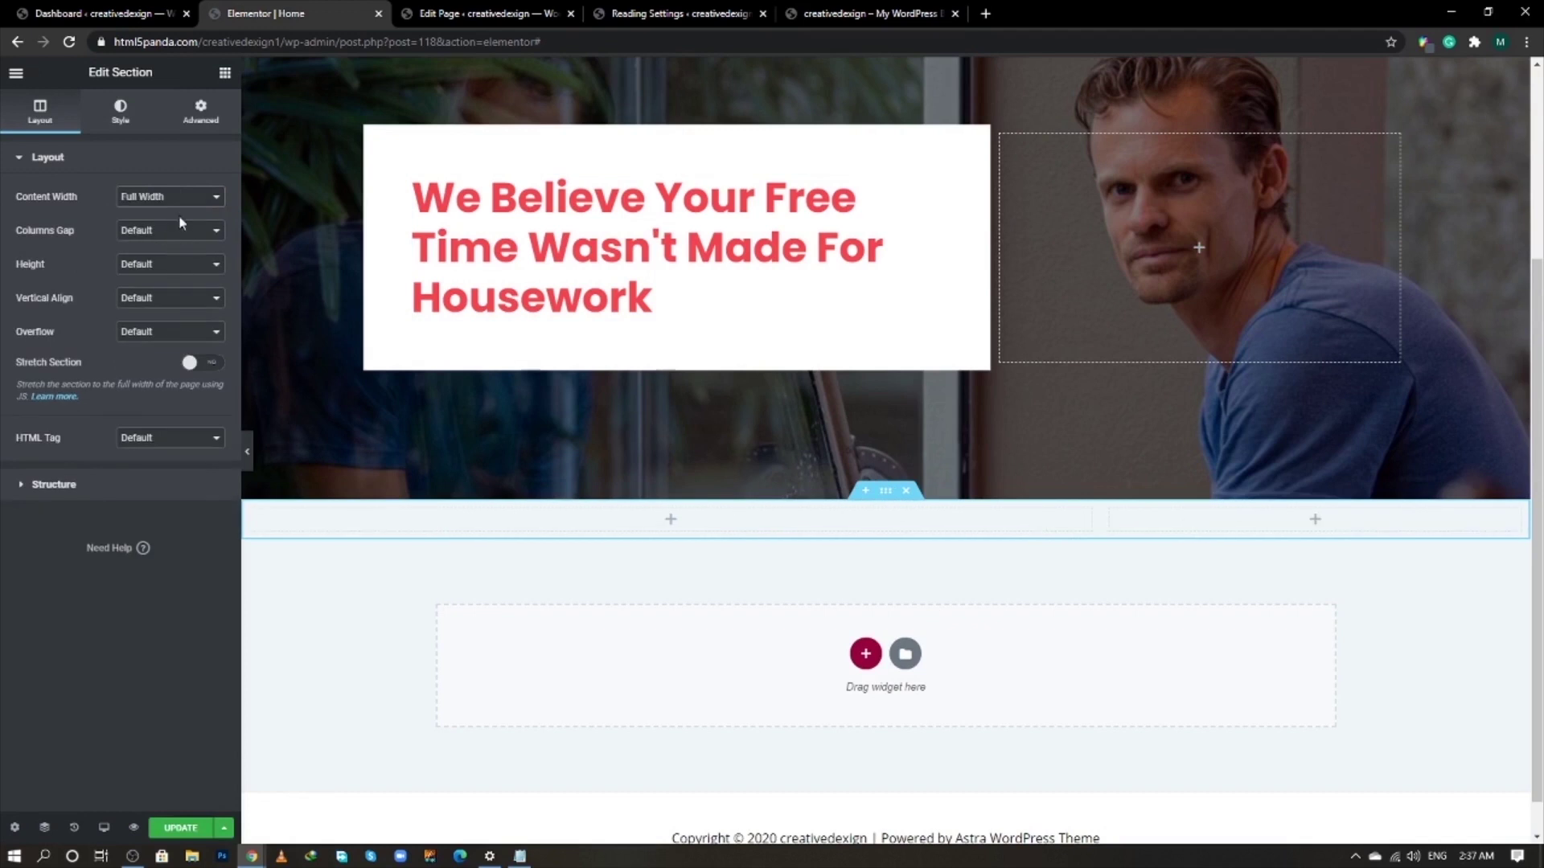
- Unlink the new two-column section's margin and padding values, with all editable values at 0
{"action": "left_click", "coordinate": [122, 113]}
{"action": "left_click", "coordinate": [193, 116]}
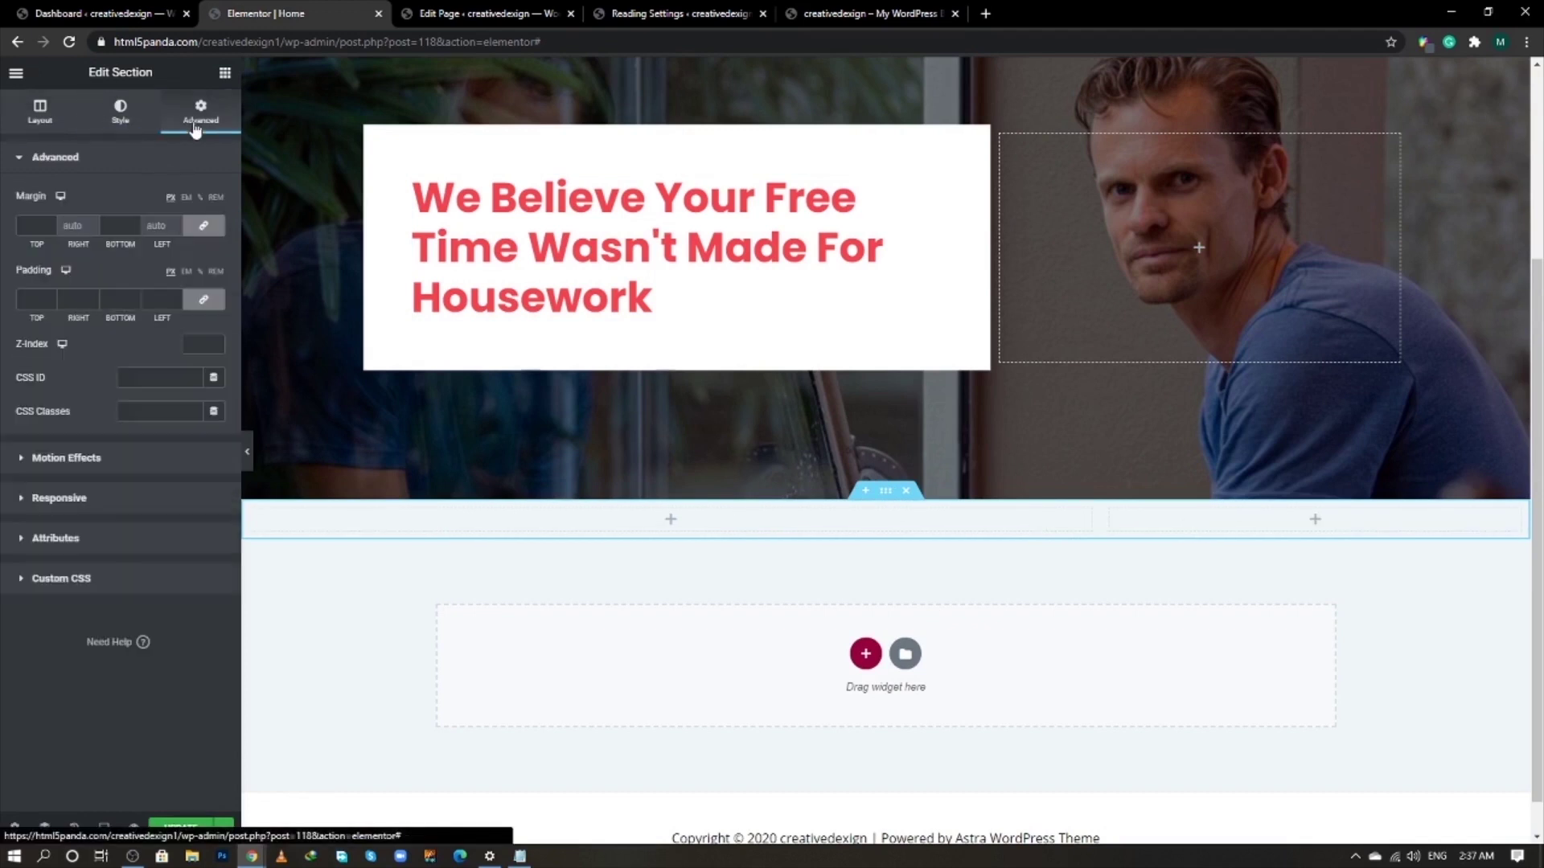
{"action": "left_click", "coordinate": [204, 226]}
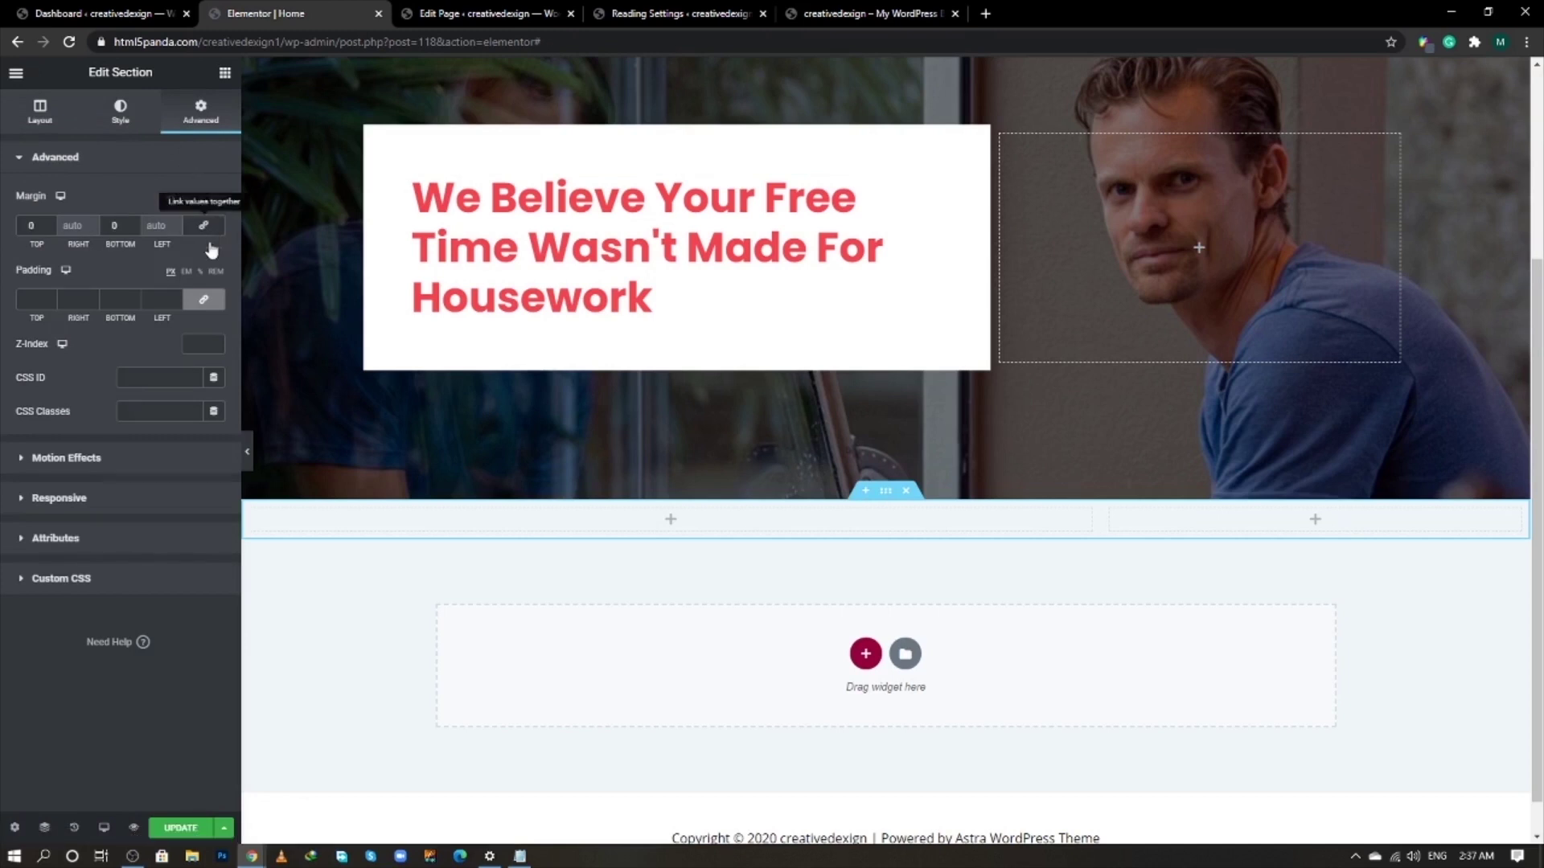
{"action": "left_click", "coordinate": [205, 306]}
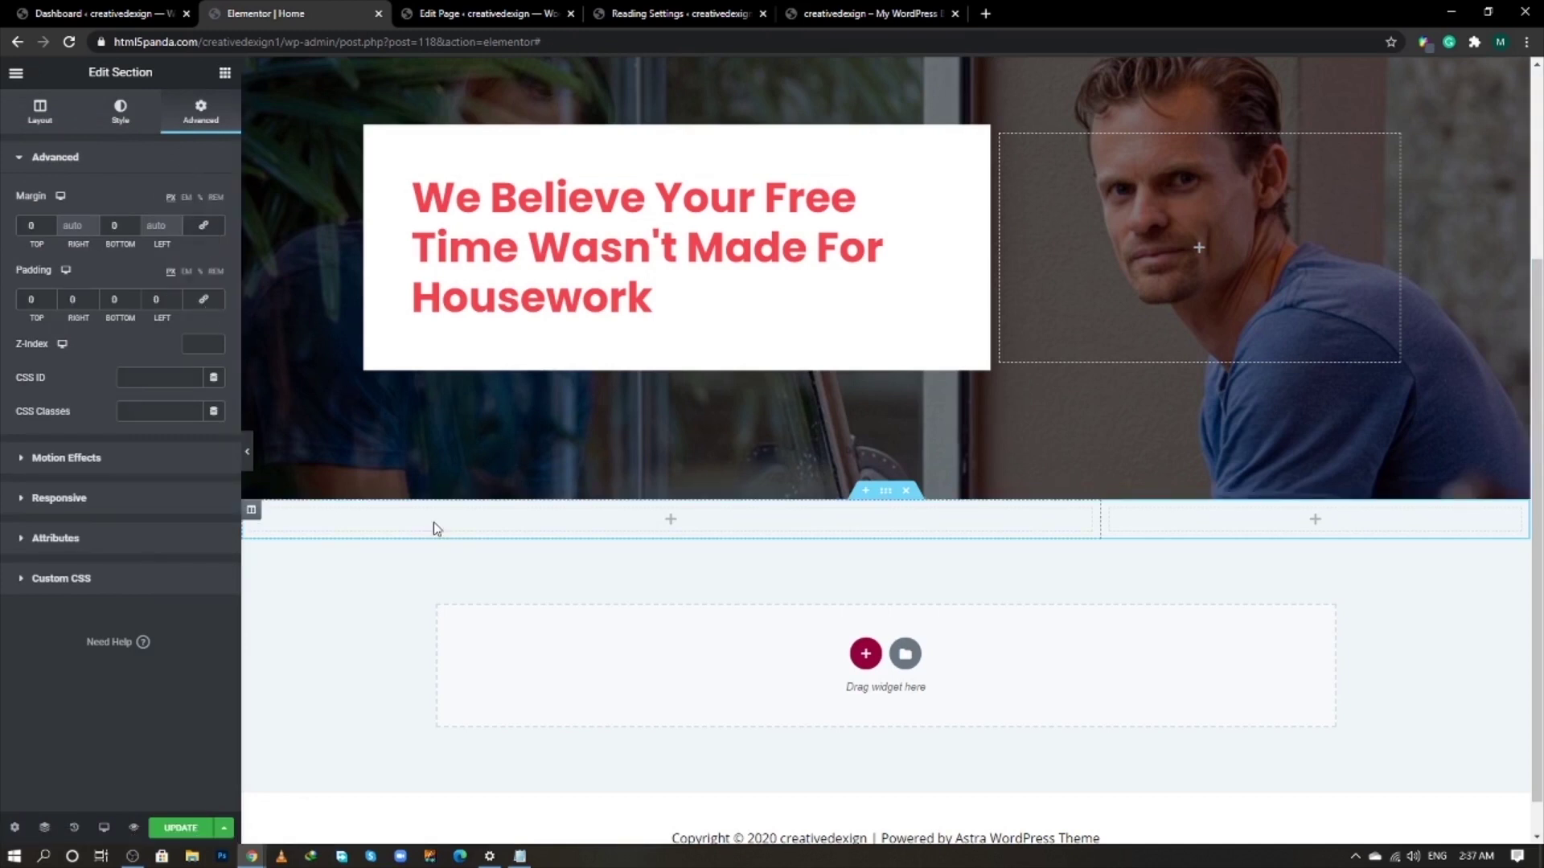
- Give the wide first column a classic white background and 65 px padding on all sides
{"action": "left_click", "coordinate": [251, 512]}
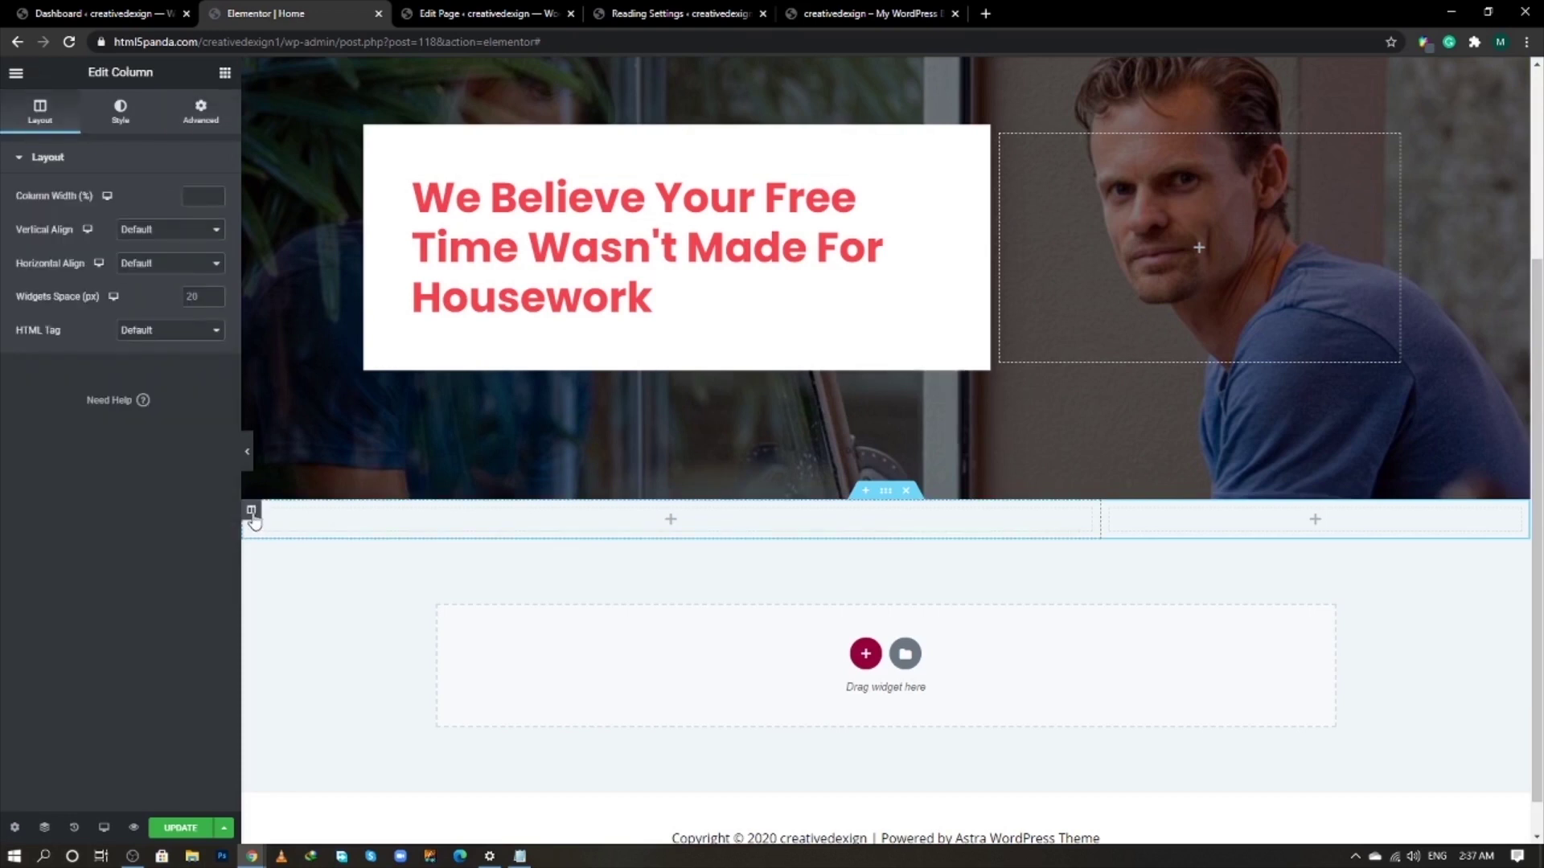
{"action": "left_click", "coordinate": [120, 113]}
{"action": "left_click", "coordinate": [172, 232]}
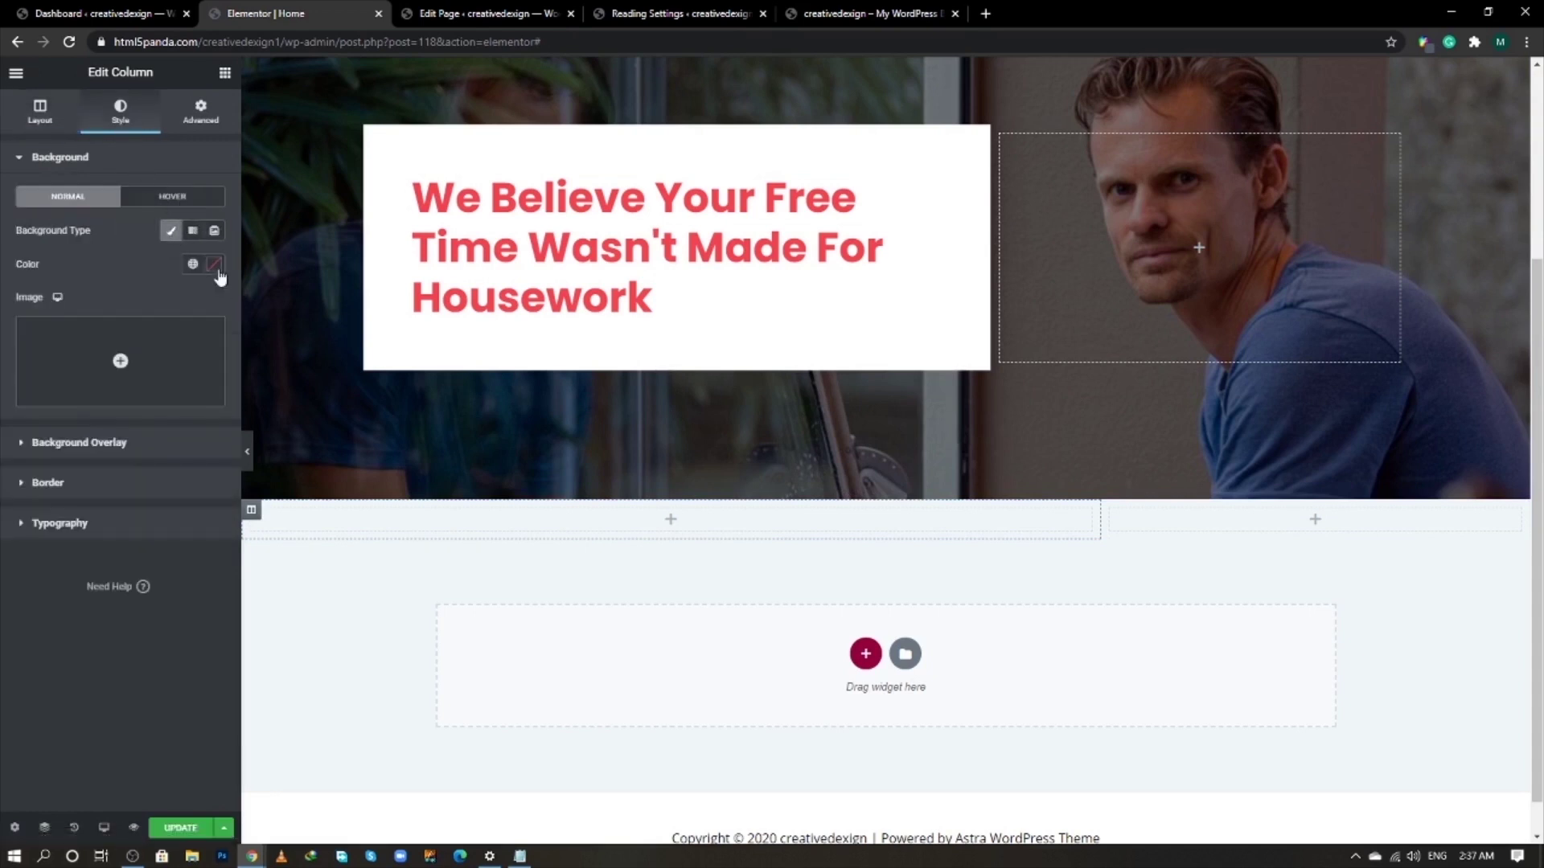
{"action": "left_click", "coordinate": [214, 263]}
{"action": "left_click_drag", "start_coordinate": [65, 345], "coordinate": [3, 261]}
{"action": "left_click", "coordinate": [122, 258]}
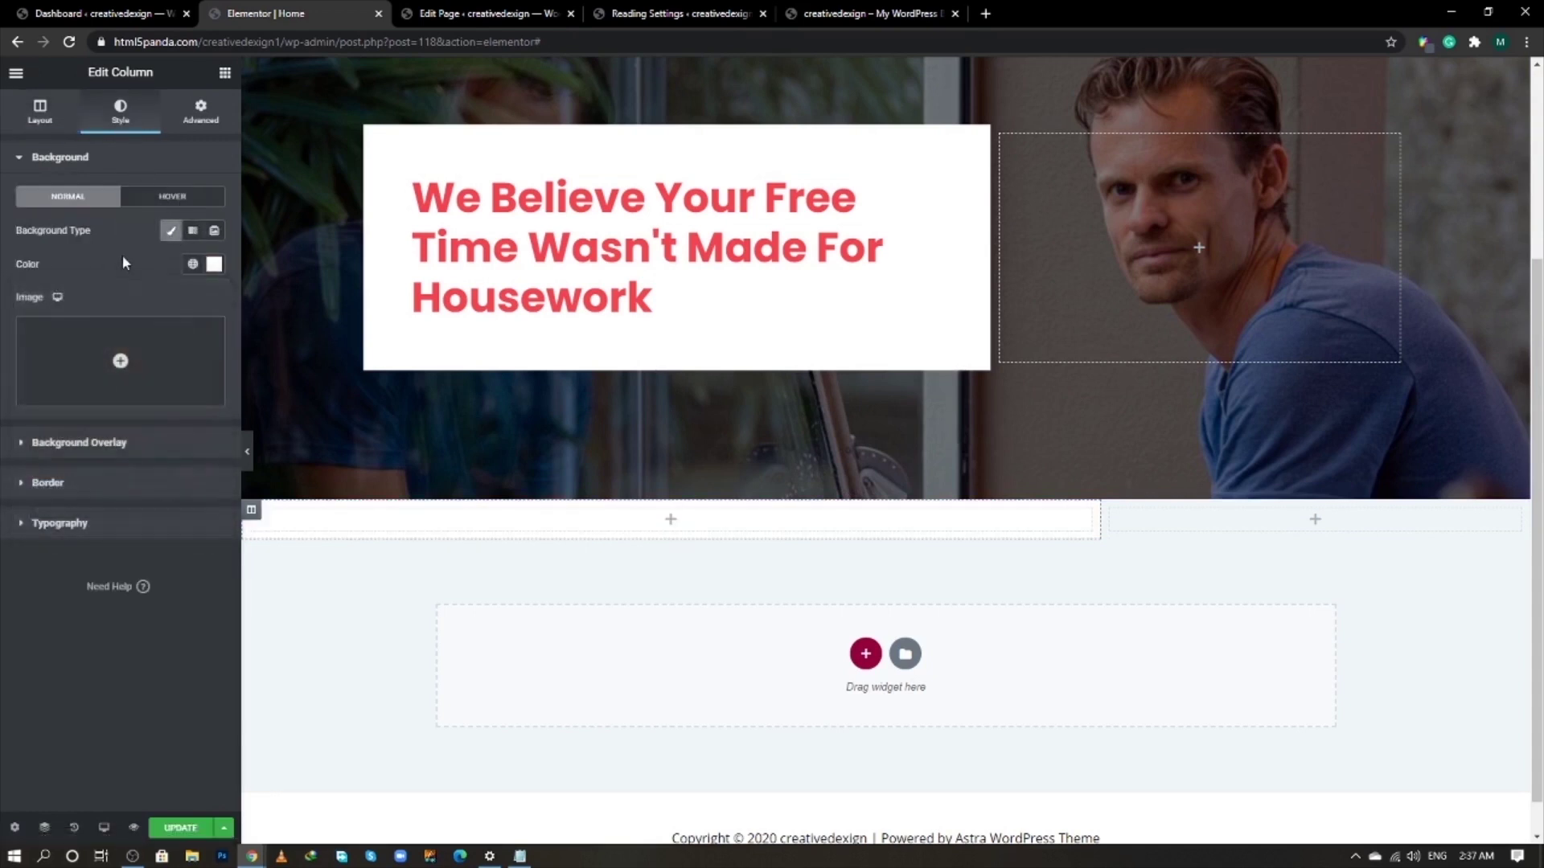
{"action": "left_click", "coordinate": [215, 127]}
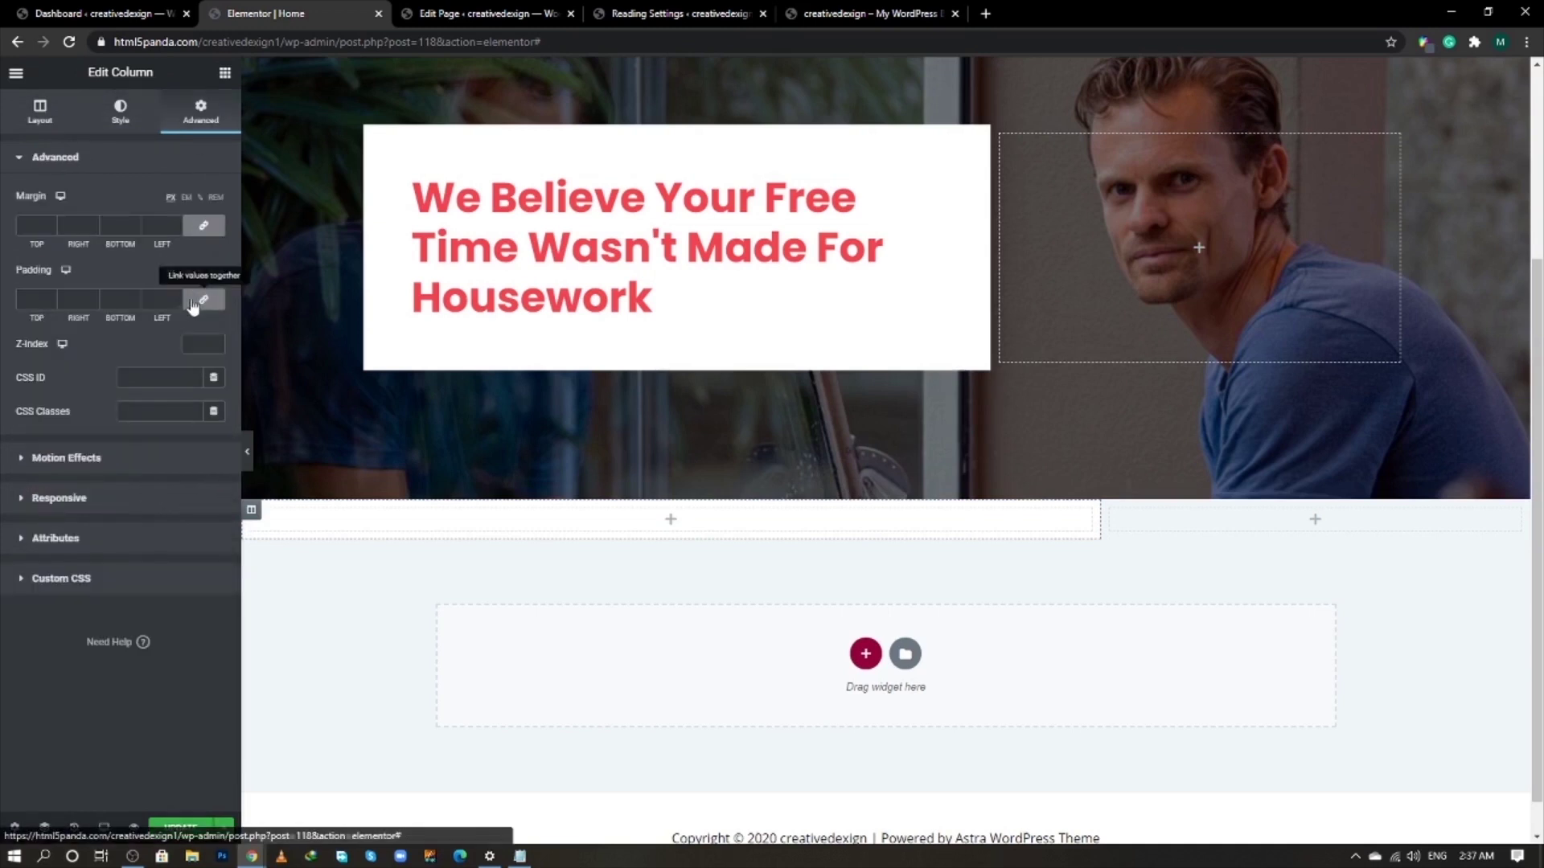
{"action": "type", "text": "5"}
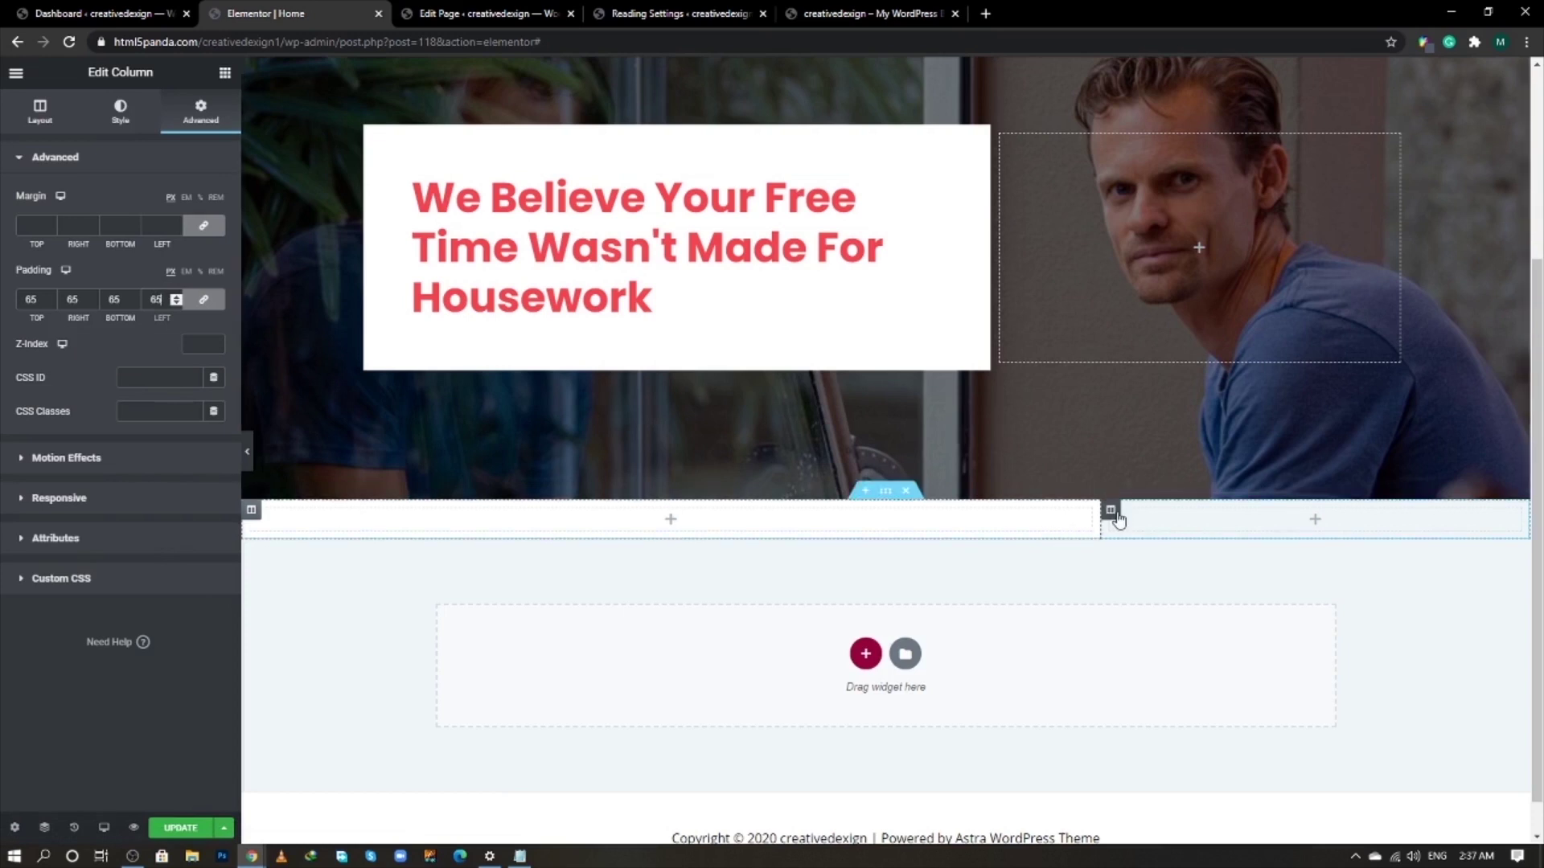
- Give the narrow second column a classic background in red f23d49f7
{"action": "left_click", "coordinate": [1116, 517]}
{"action": "left_click", "coordinate": [128, 121]}
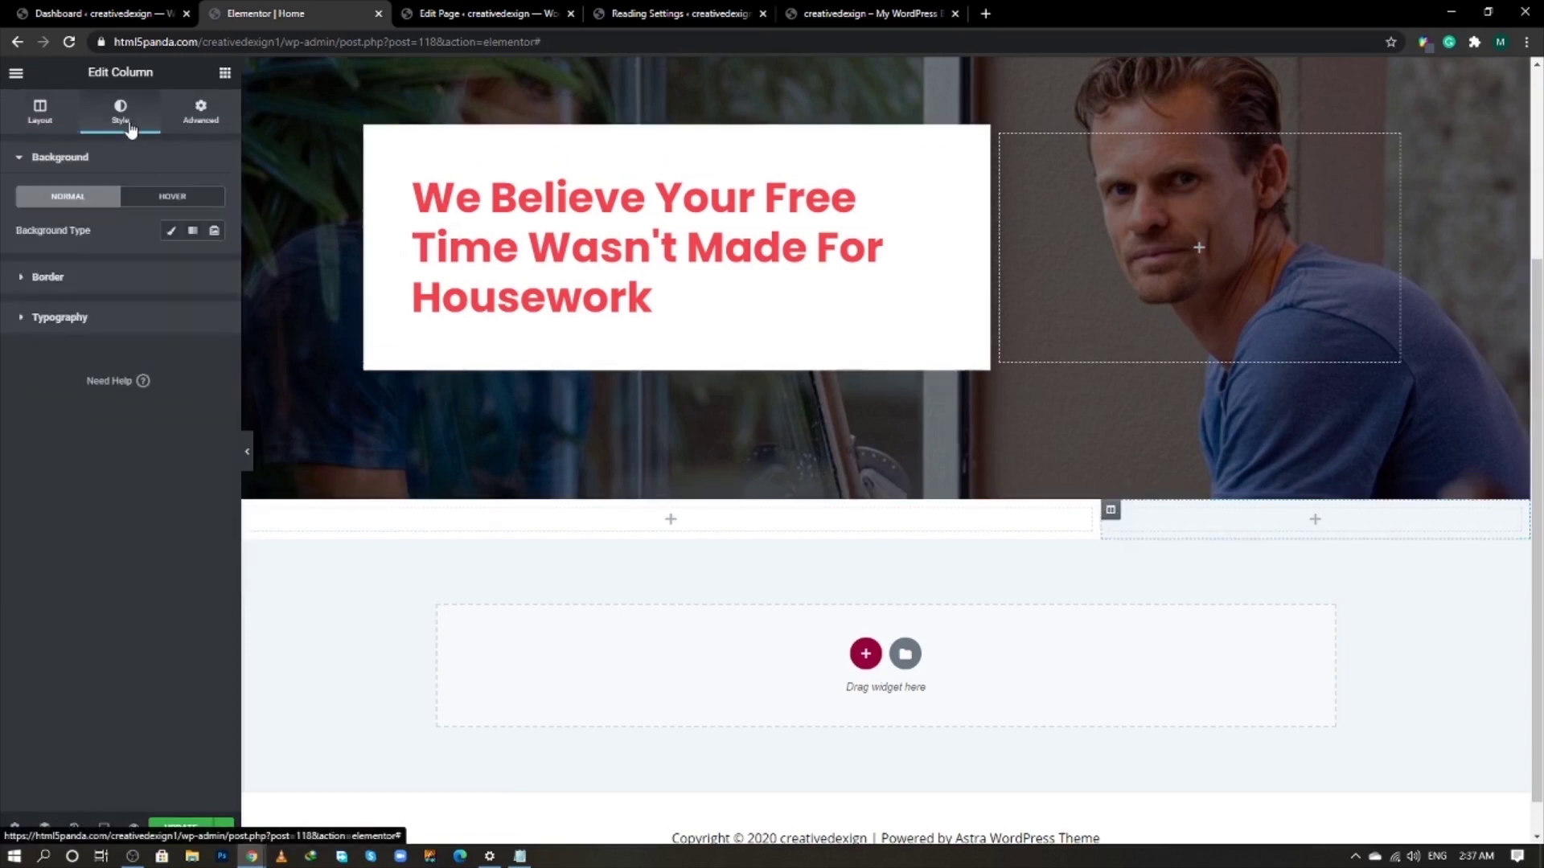
{"action": "left_click", "coordinate": [170, 232]}
{"action": "left_click", "coordinate": [214, 264]}
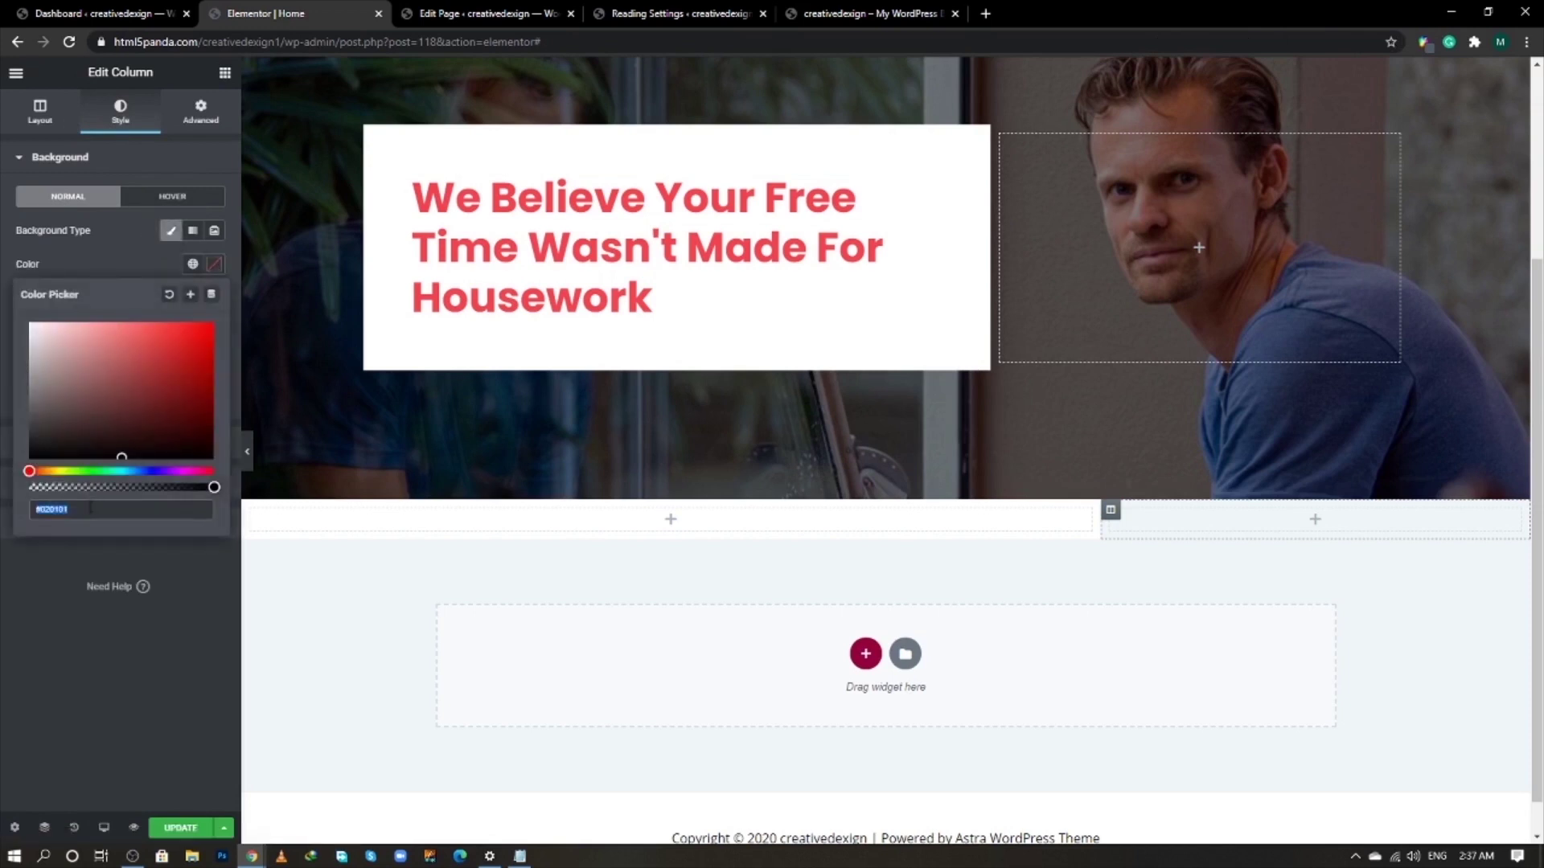
{"action": "type", "text": "1"}
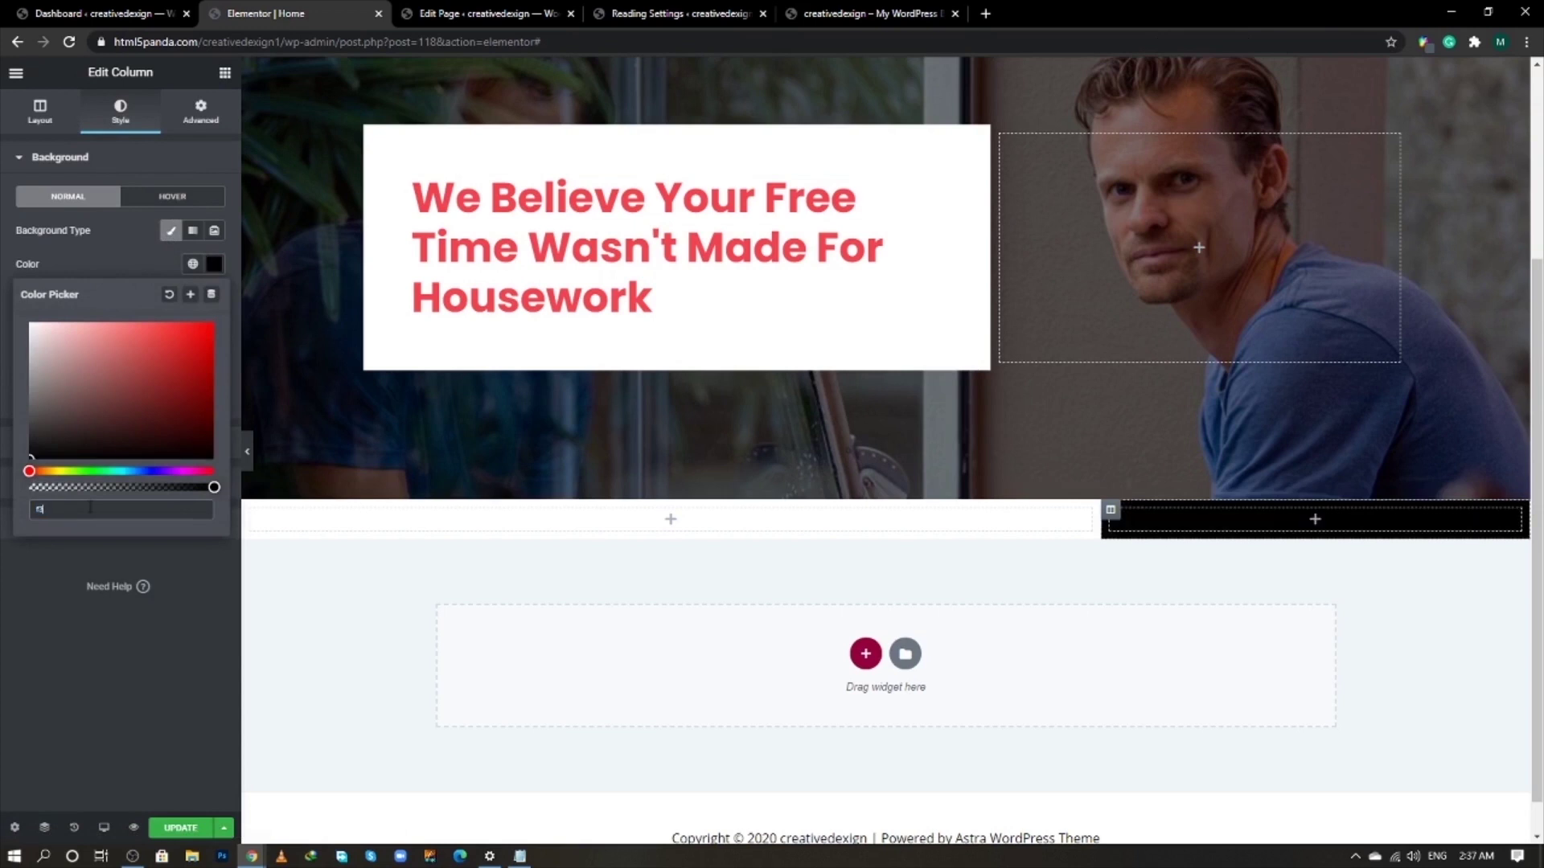
{"action": "type", "text": "23d"}
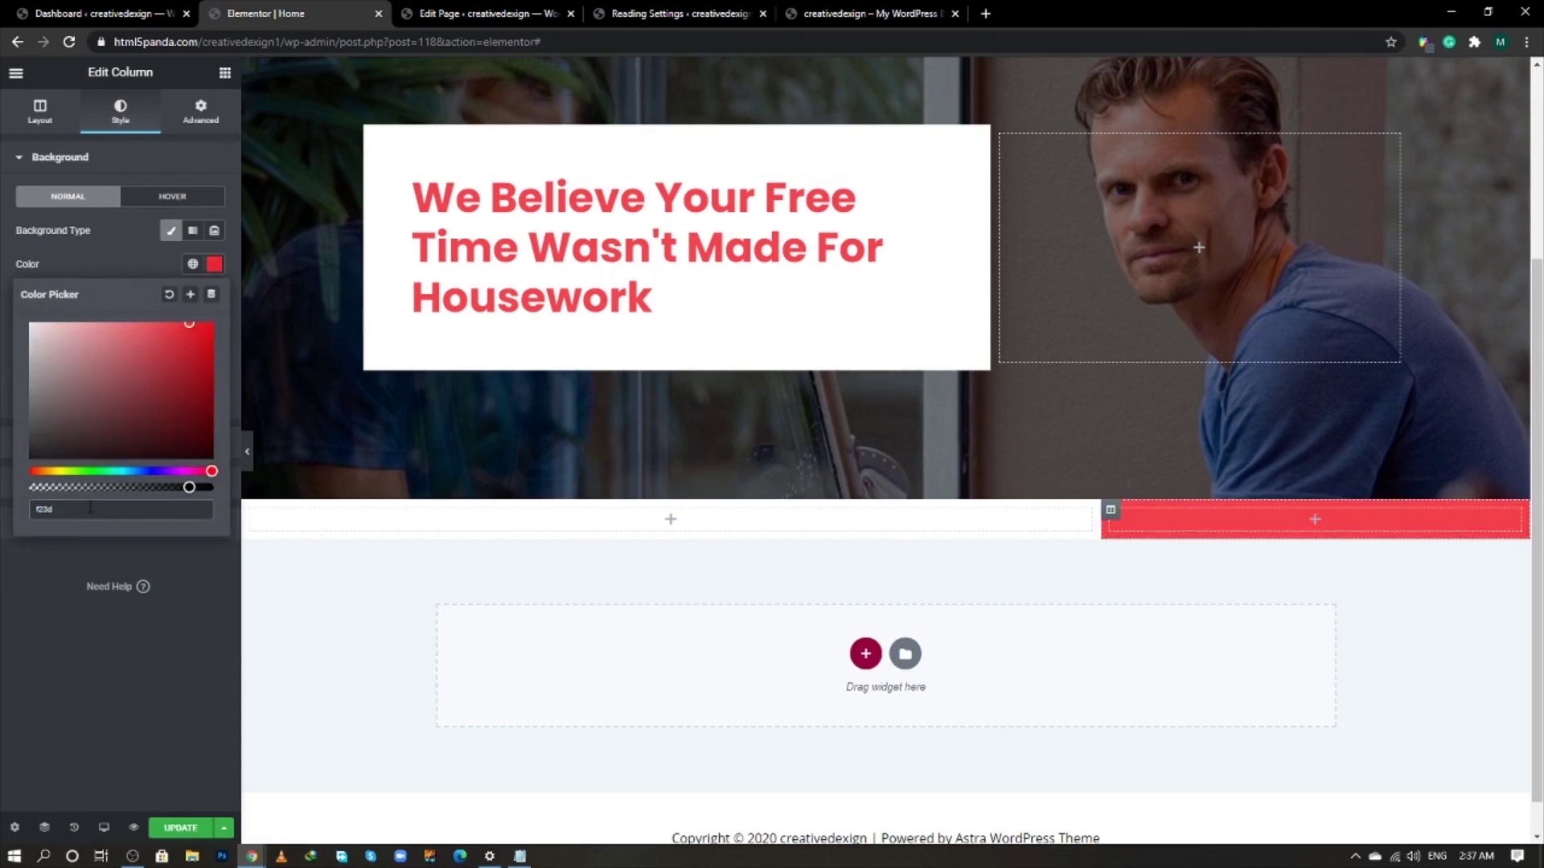
{"action": "type", "text": "48"}
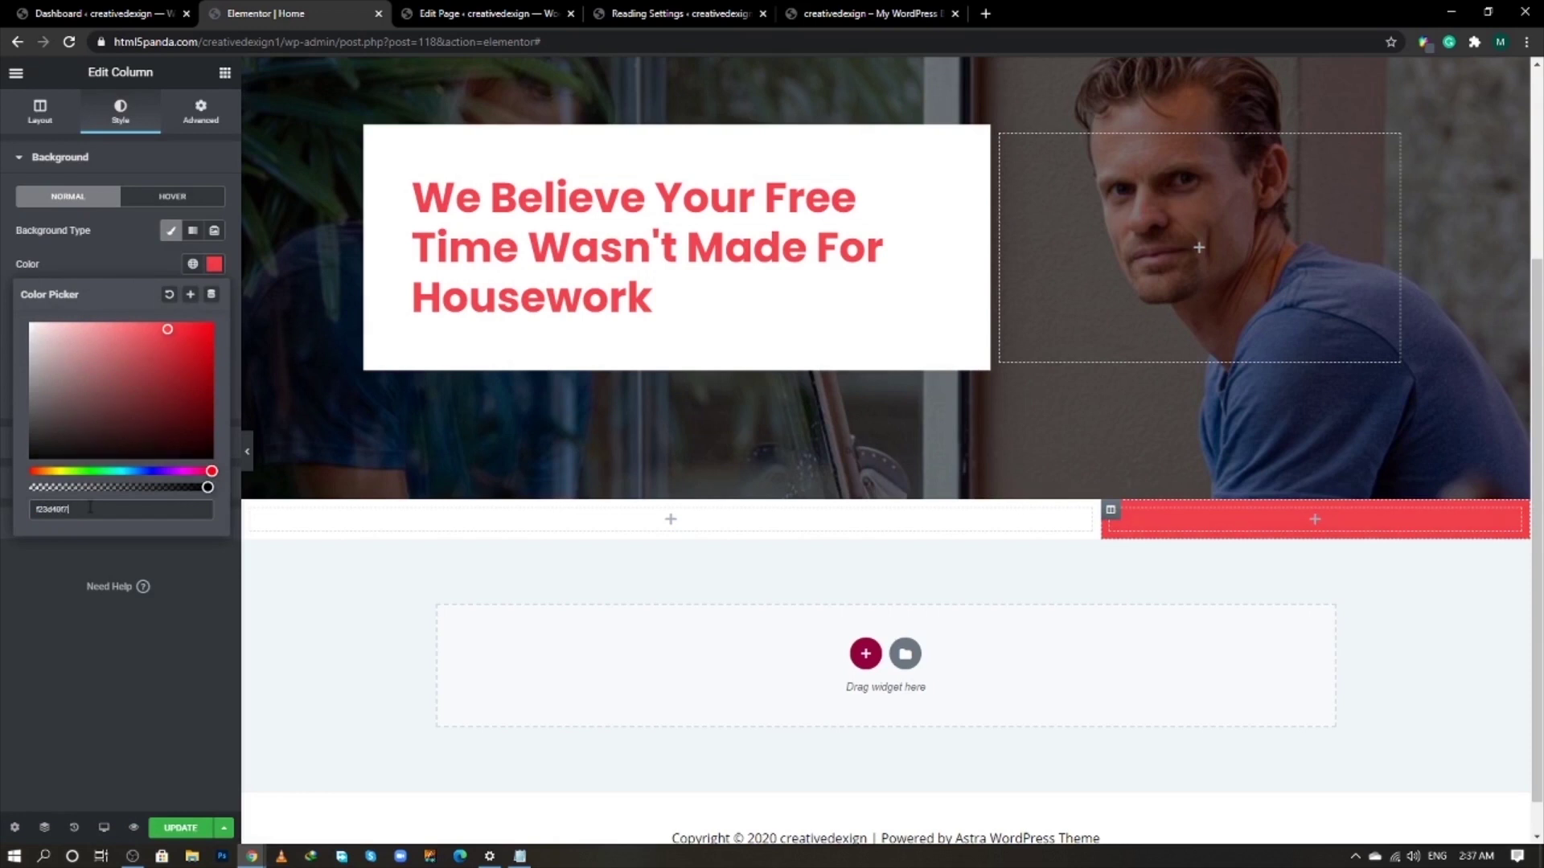
{"action": "left_click", "coordinate": [210, 123]}
- Add a Heading widget to the white column and a Text Editor widget below it
{"action": "left_click", "coordinate": [224, 72]}
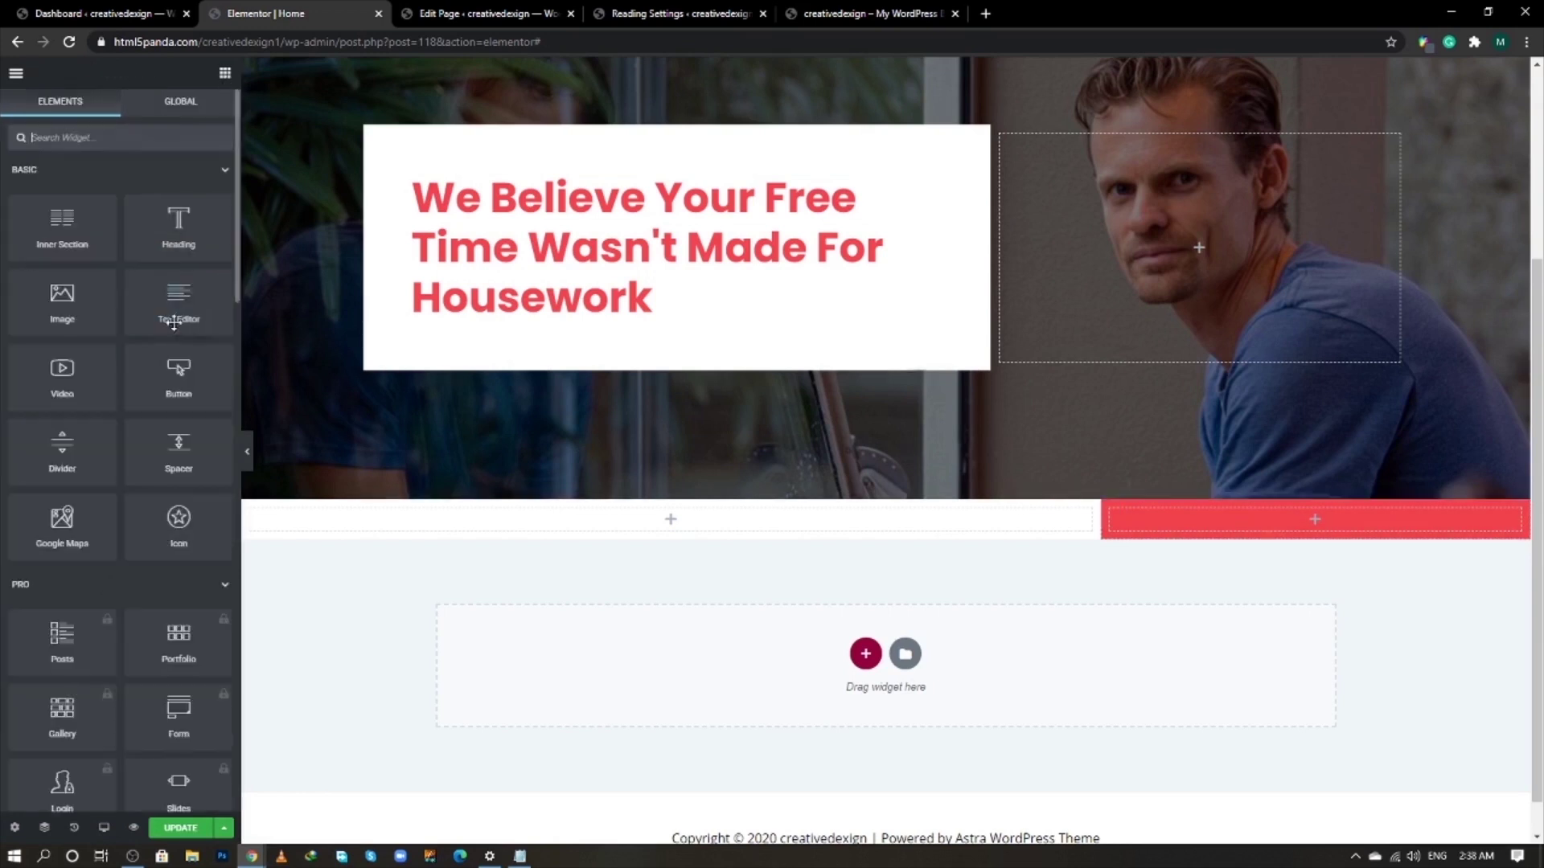
{"action": "left_click_drag", "start_coordinate": [179, 225], "coordinate": [591, 531]}
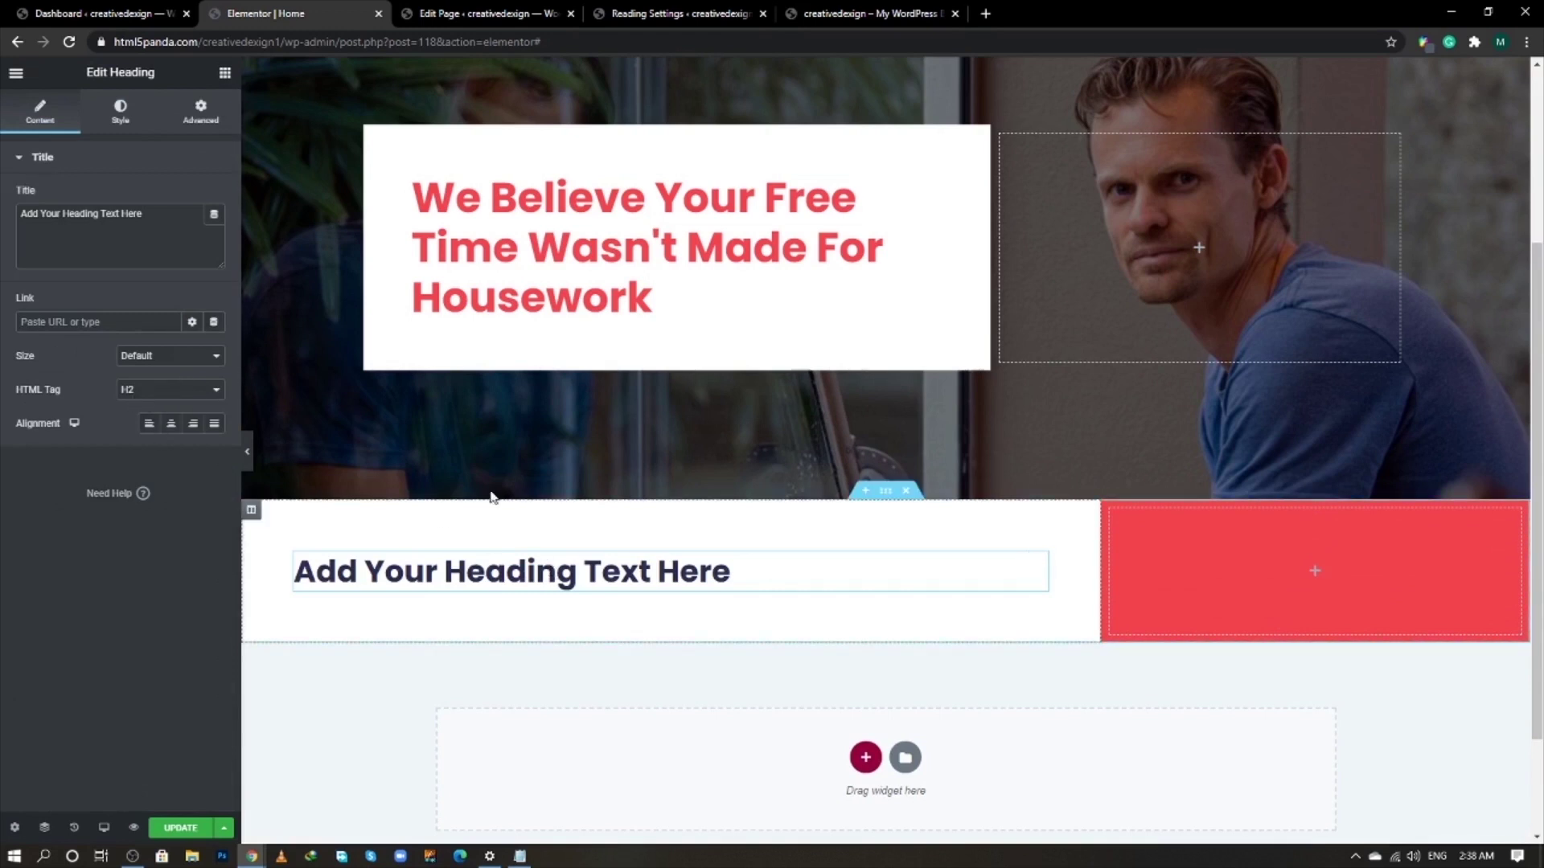
{"action": "left_click", "coordinate": [224, 72]}
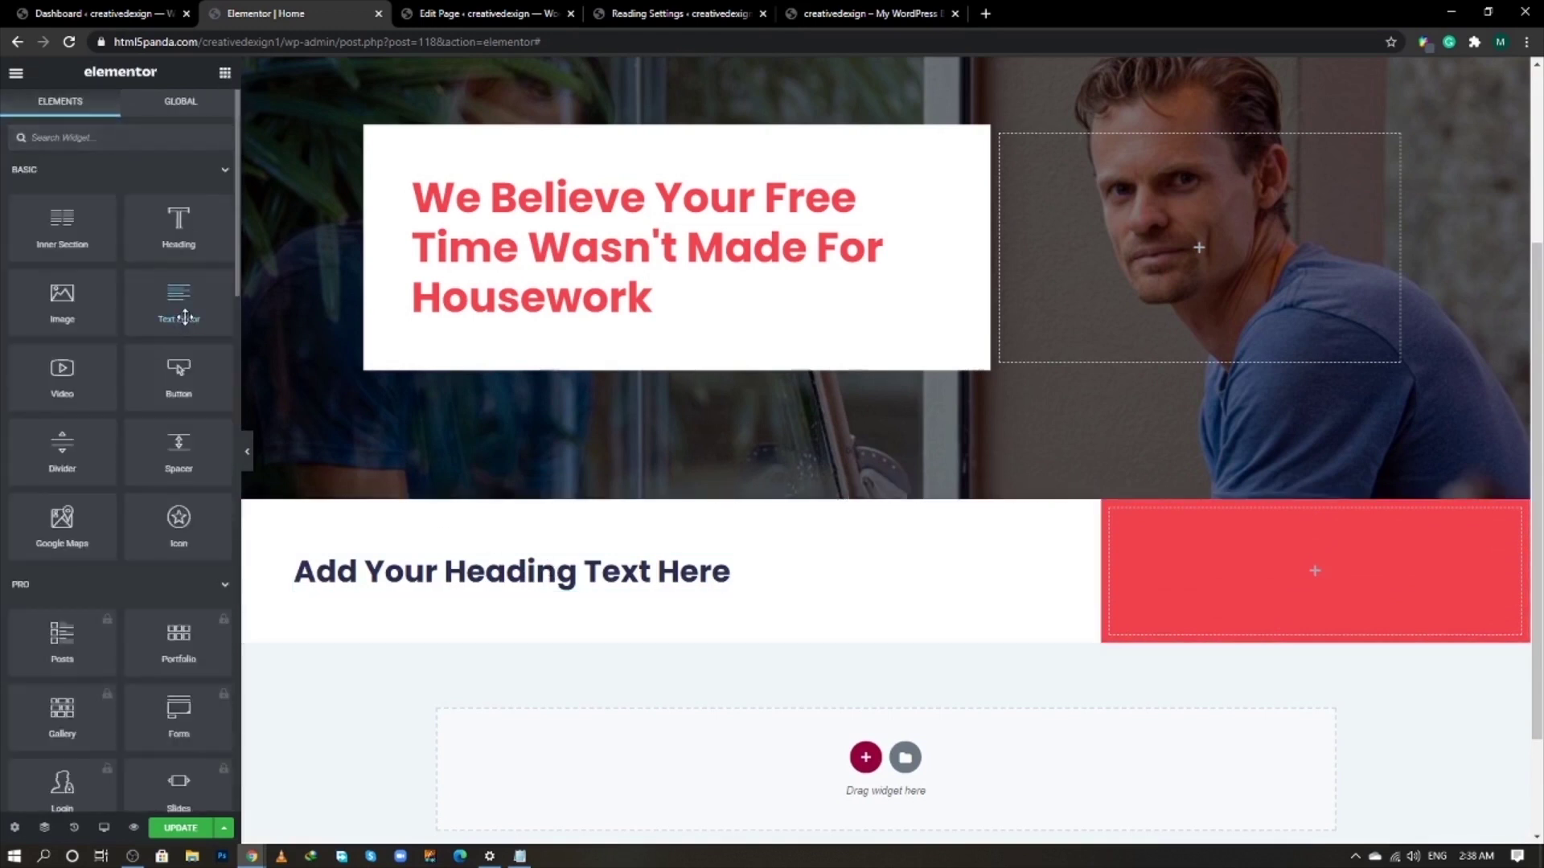
{"action": "left_click_drag", "start_coordinate": [182, 320], "coordinate": [423, 591]}
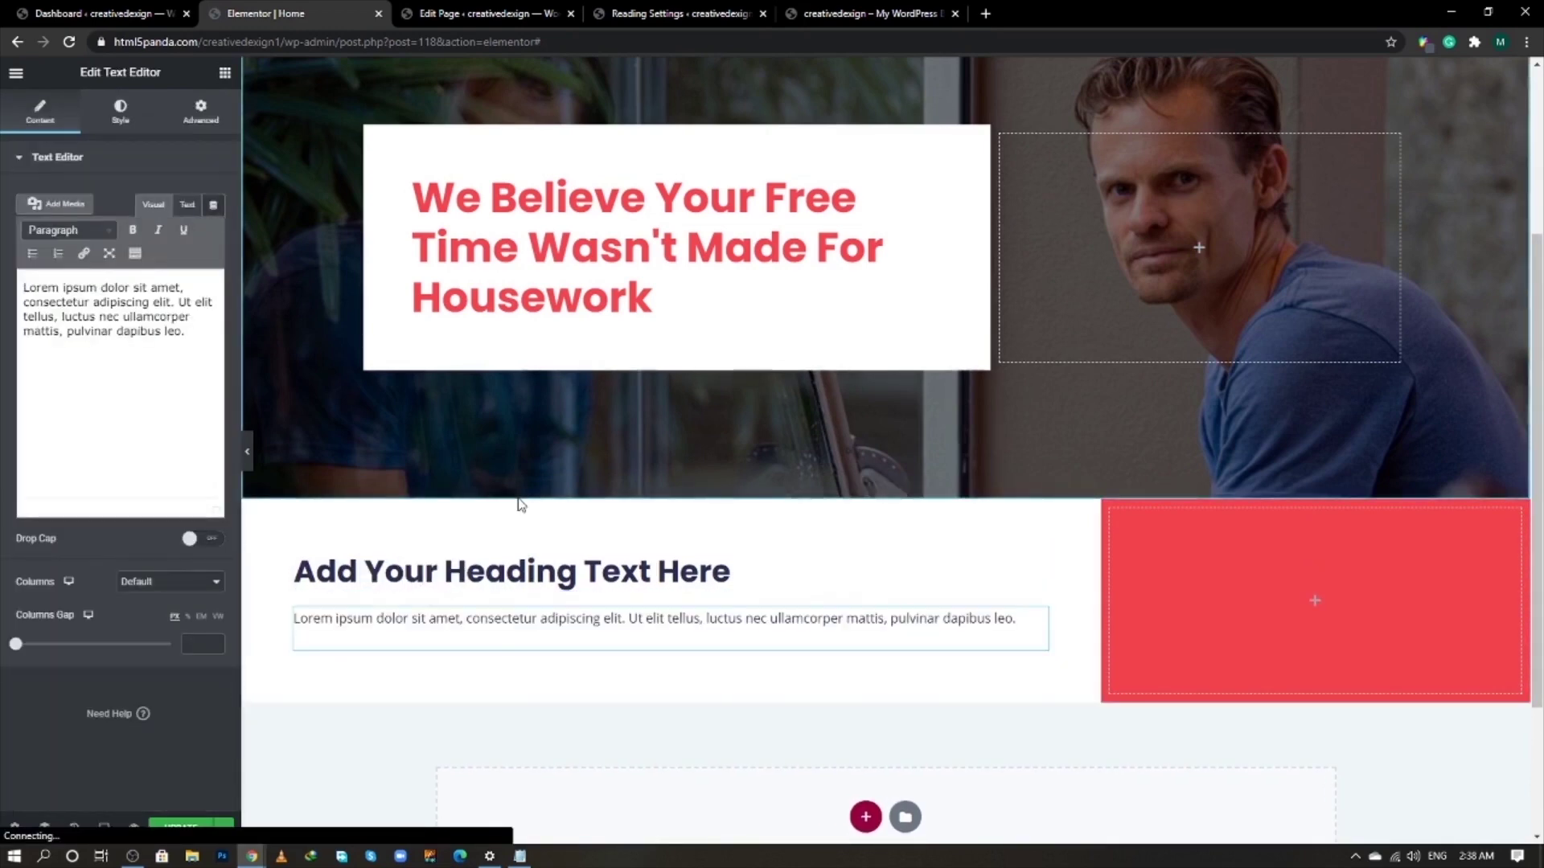
- Copy "We're The Dust Busters!" from the reference site and use it as the white column's heading title
{"action": "key", "text": "alt+Tab"}
{"action": "scroll", "coordinate": [356, 399], "scroll_direction": "down", "scroll_amount": 5}
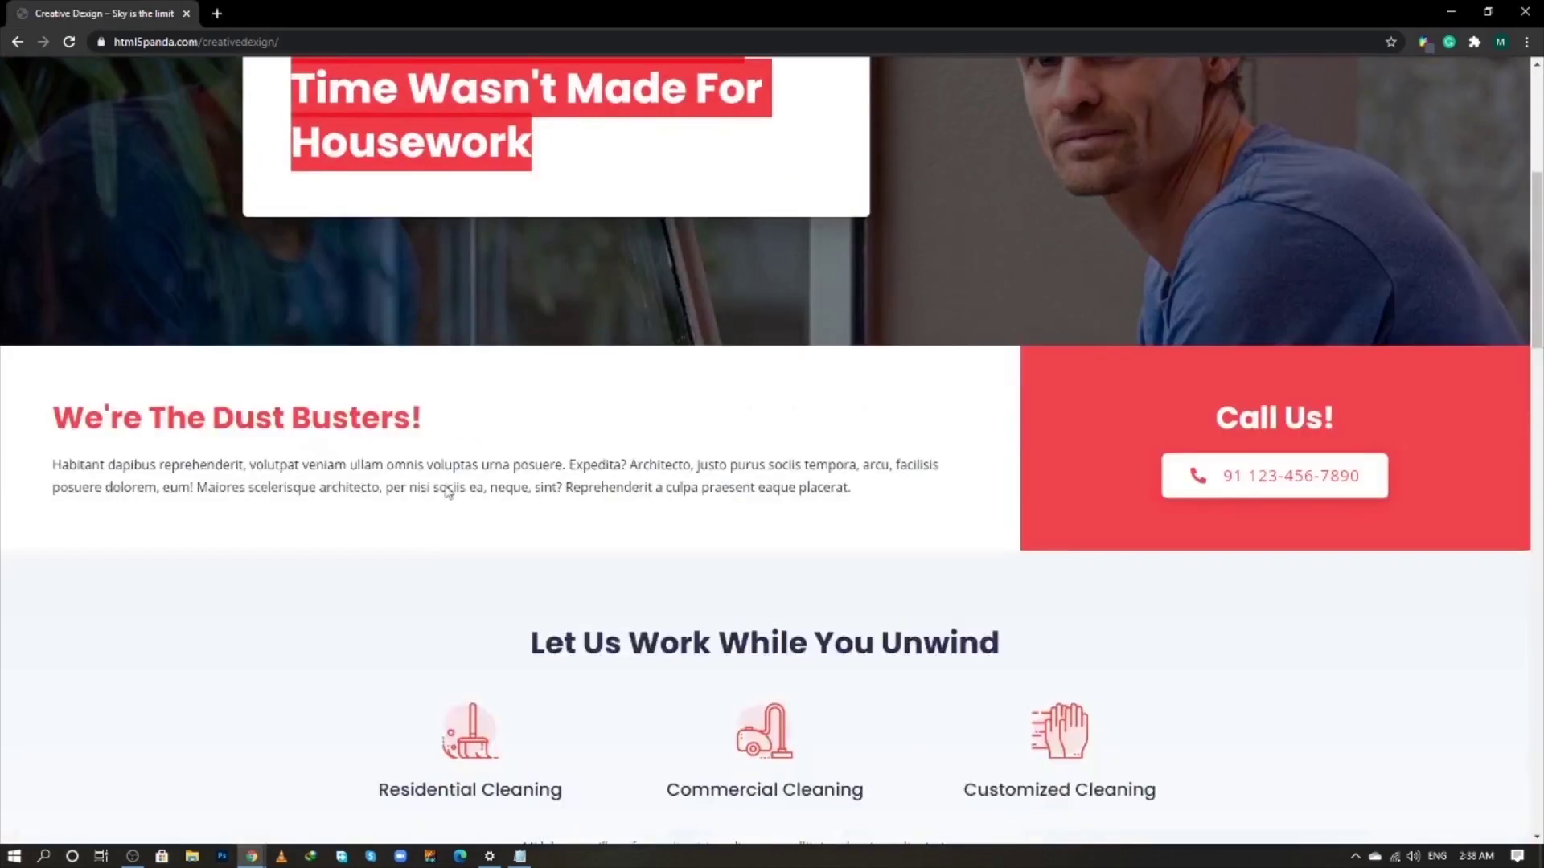
{"action": "triple_click", "coordinate": [356, 400]}
{"action": "key", "text": "ctrl+c"}
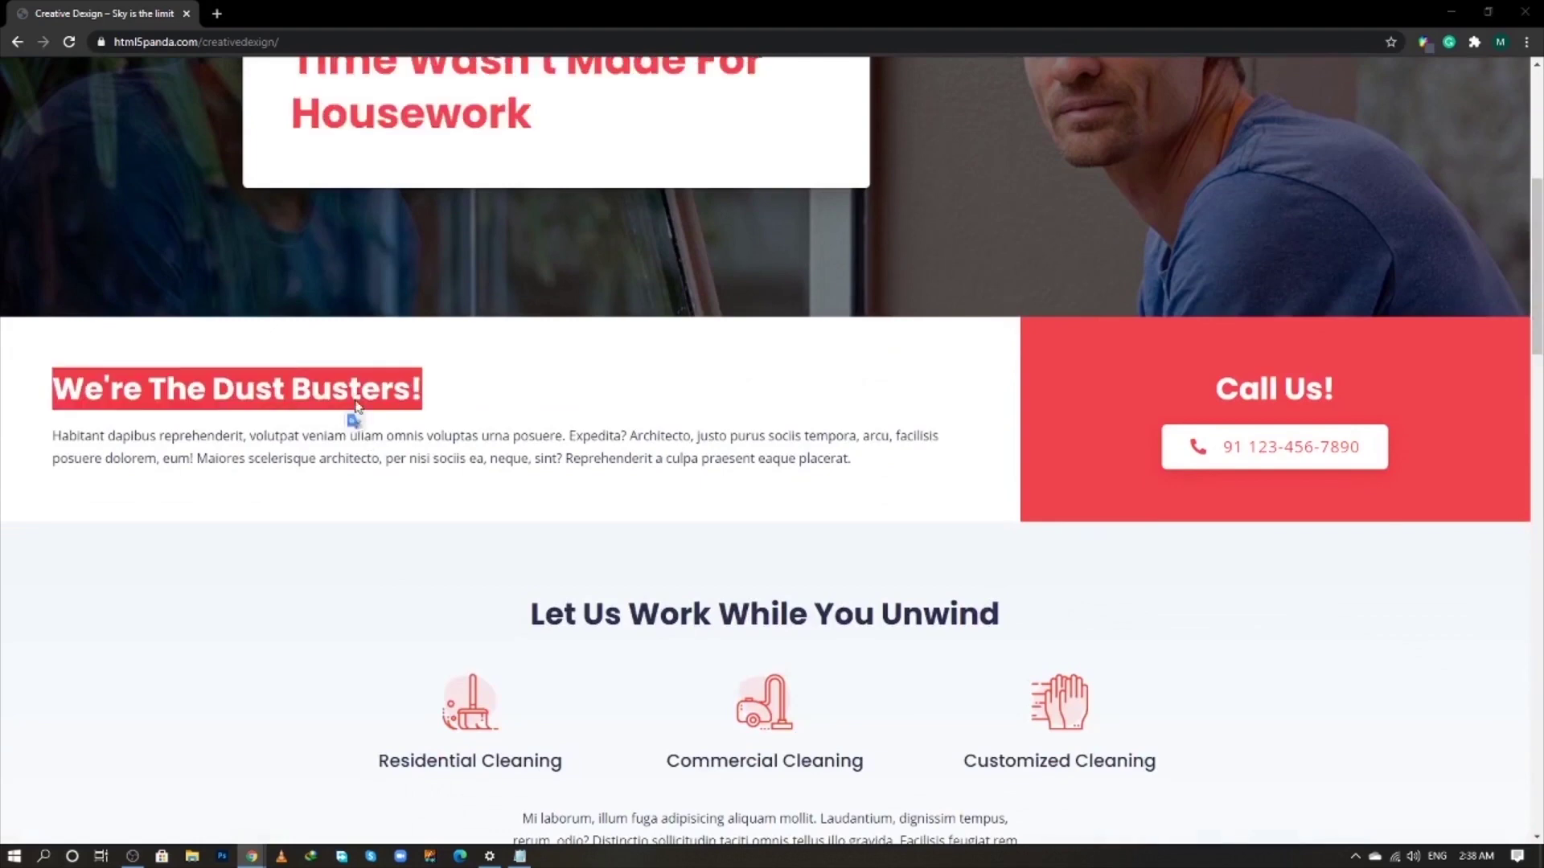
{"action": "key", "text": "alt+Tab"}
{"action": "left_click", "coordinate": [515, 570]}
{"action": "left_click", "coordinate": [185, 229]}
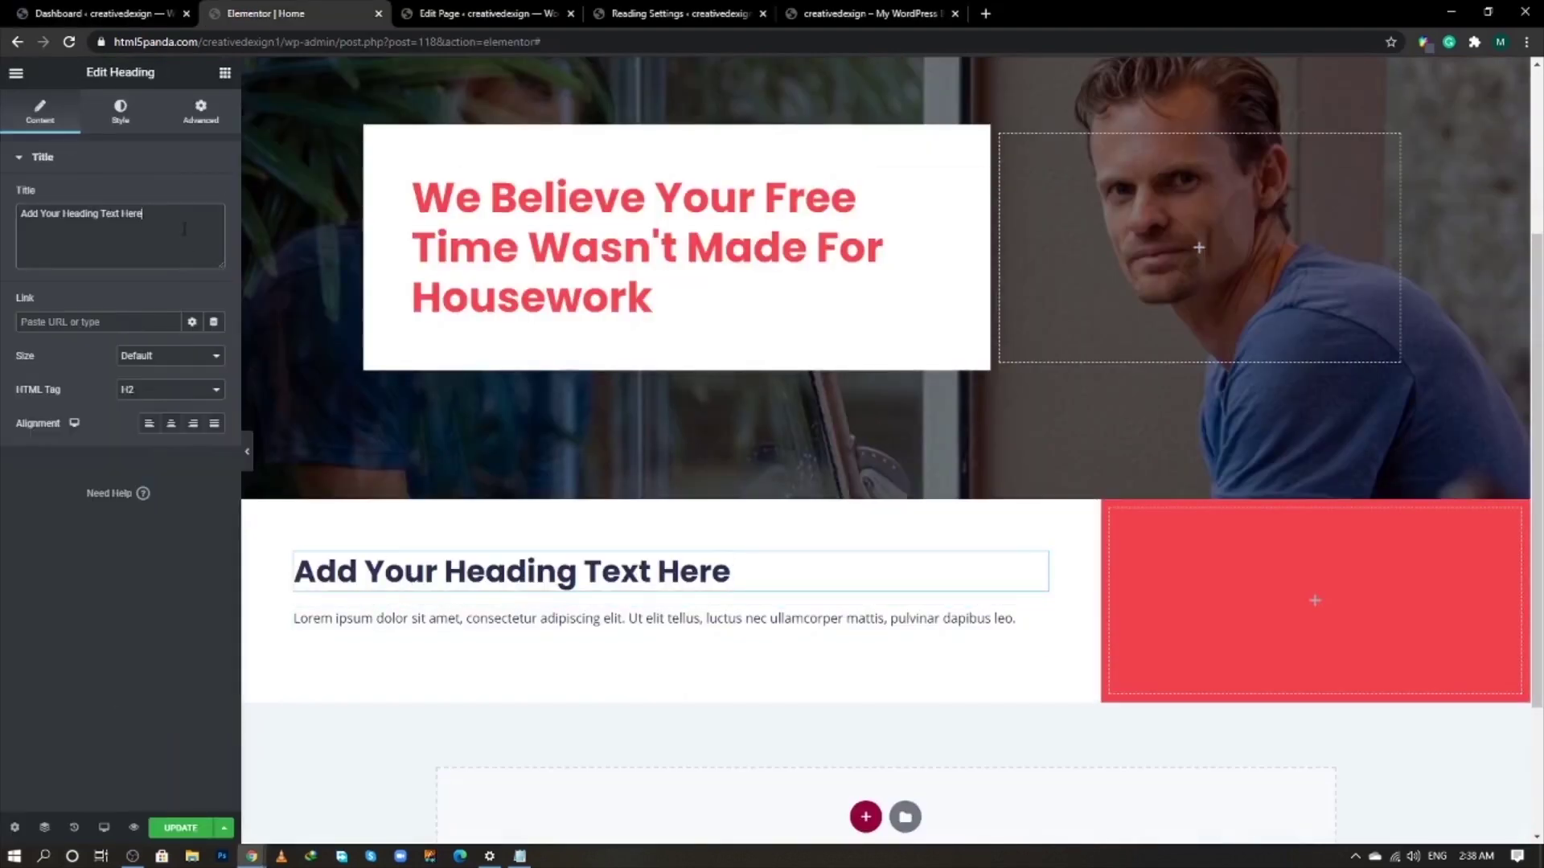
{"action": "key", "text": "ctrl+a"}
{"action": "key", "text": "ctrl+v"}
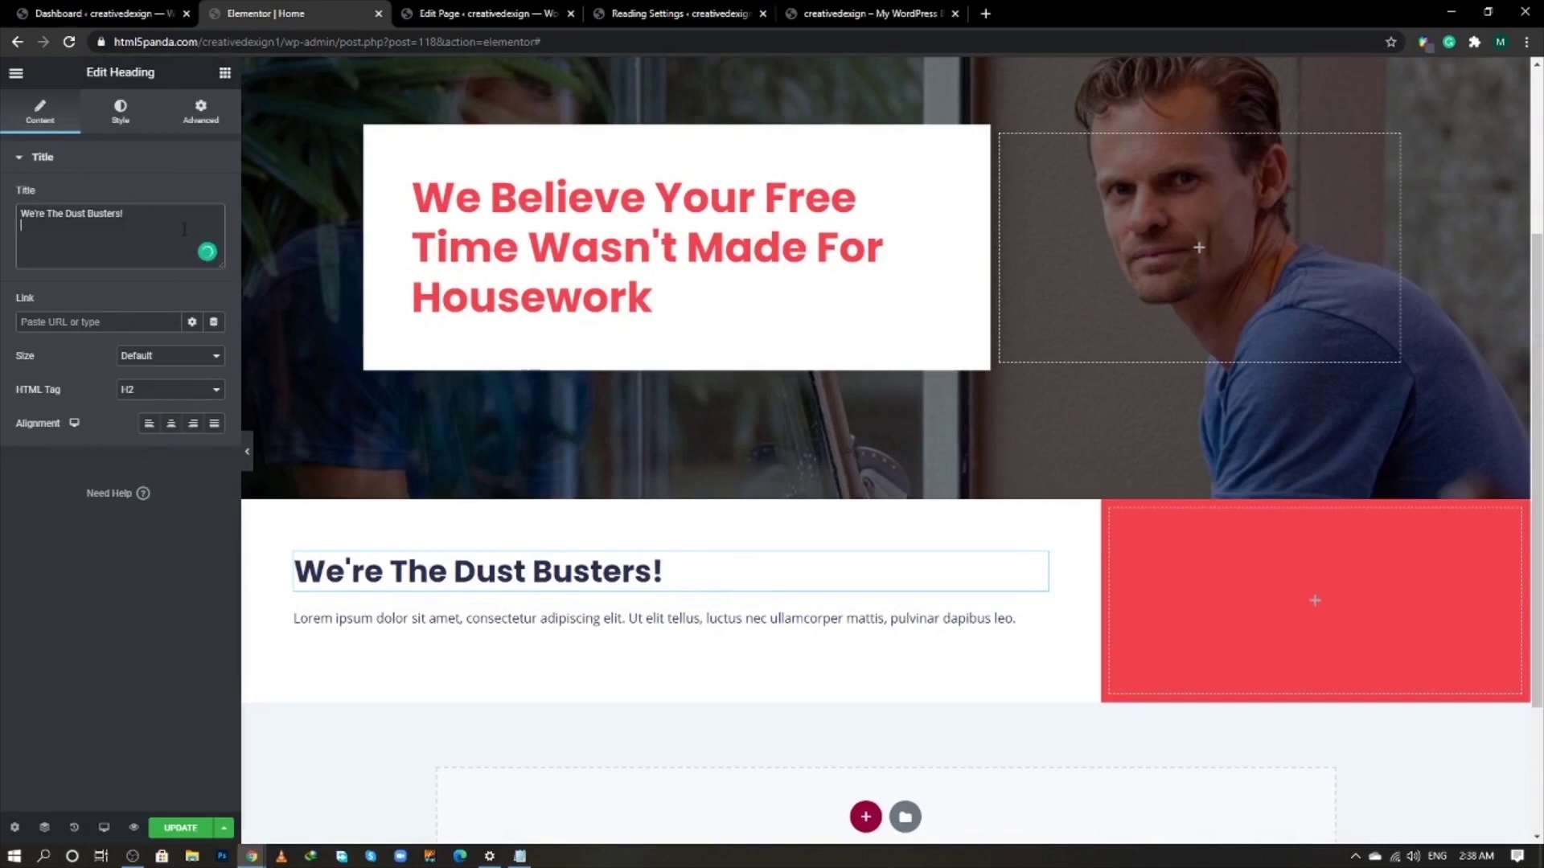
- Copy the "Habitant dapibus reprehenderit" paragraph from the reference site and replace the text editor's placeholder text with it
{"action": "key", "text": "alt+Tab"}
{"action": "triple_click", "coordinate": [449, 460]}
{"action": "key", "text": "ctrl+c"}
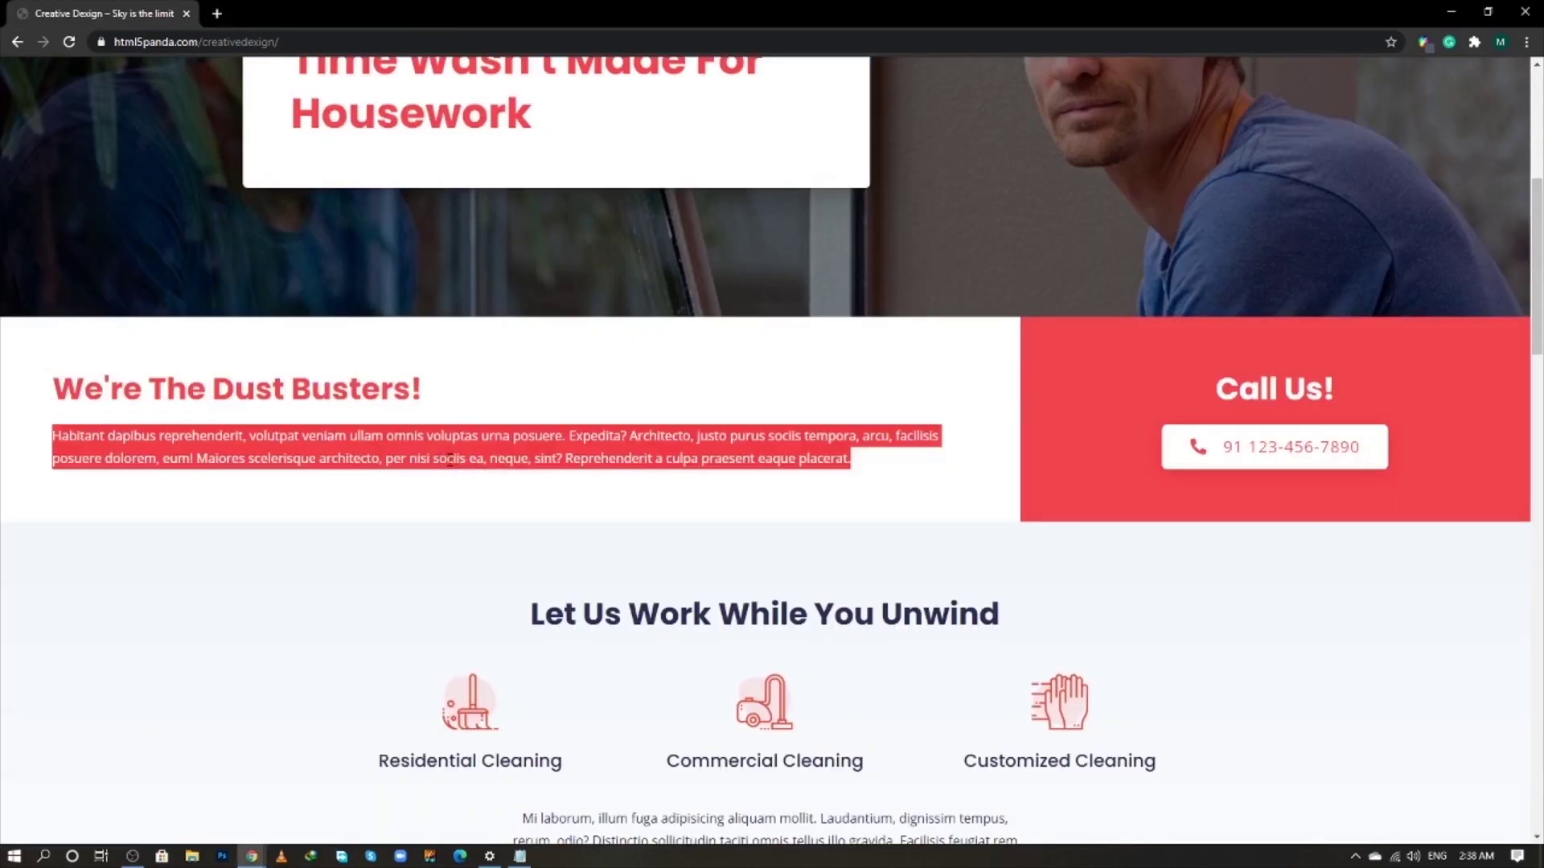
{"action": "key", "text": "alt+Tab"}
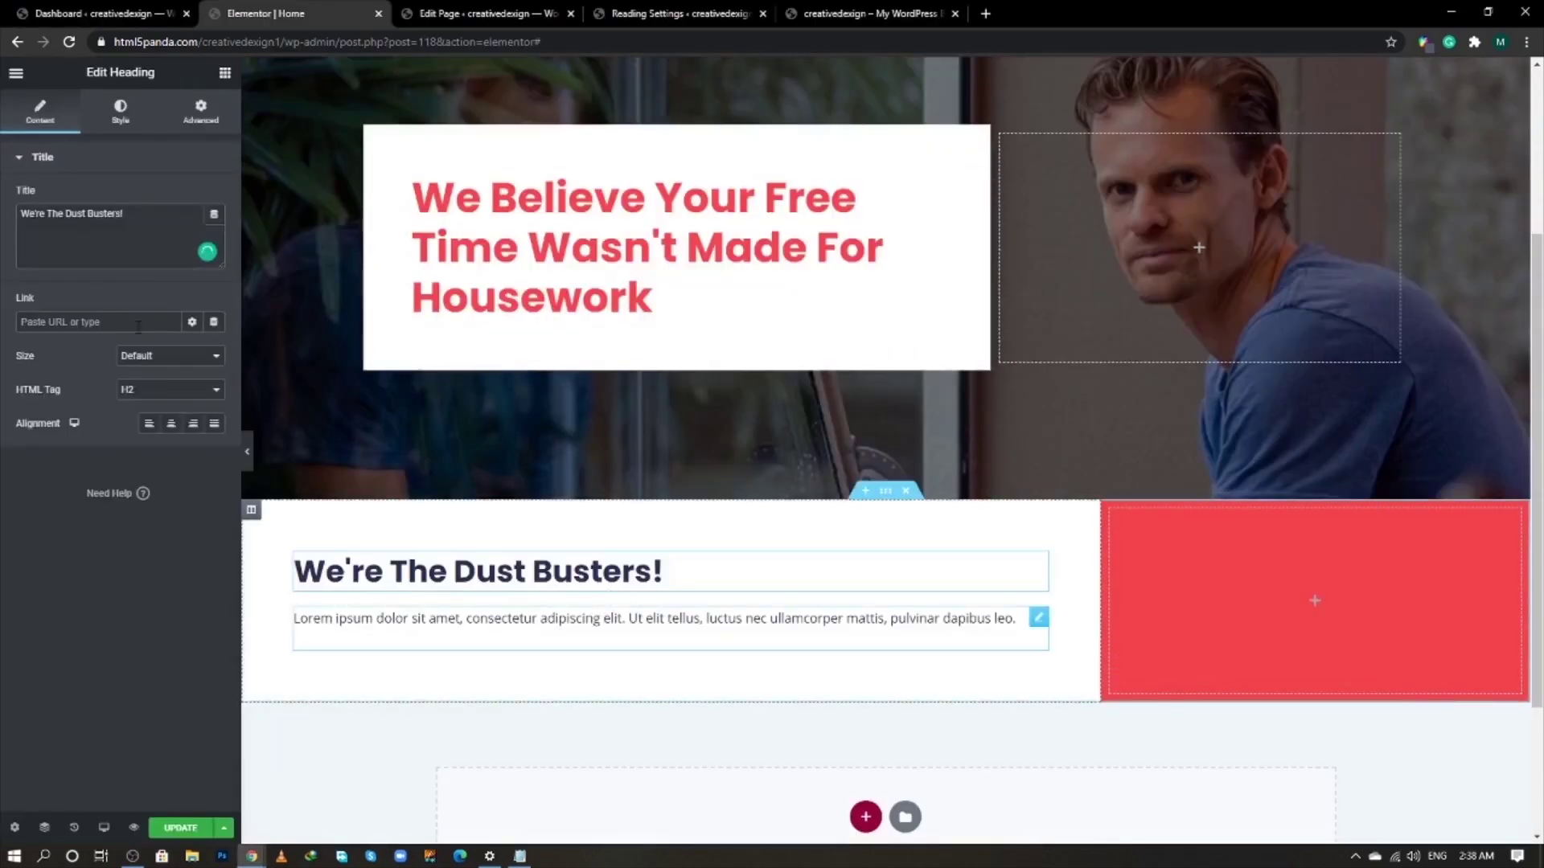
{"action": "left_click", "coordinate": [607, 617]}
{"action": "left_click", "coordinate": [187, 205]}
{"action": "key", "text": "ctrl+a"}
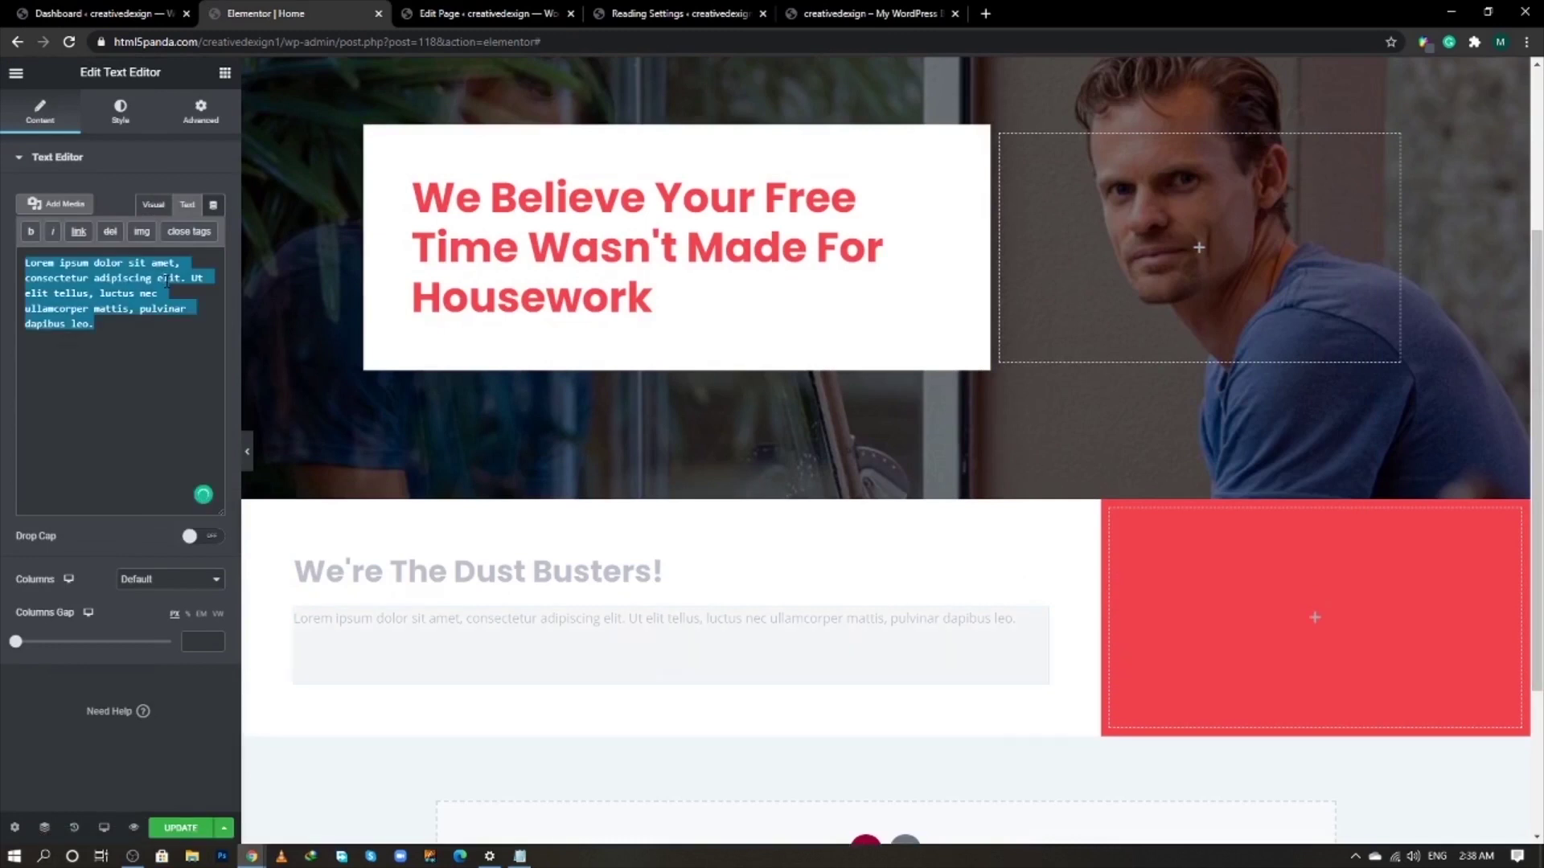
{"action": "key", "text": "ctrl+v"}
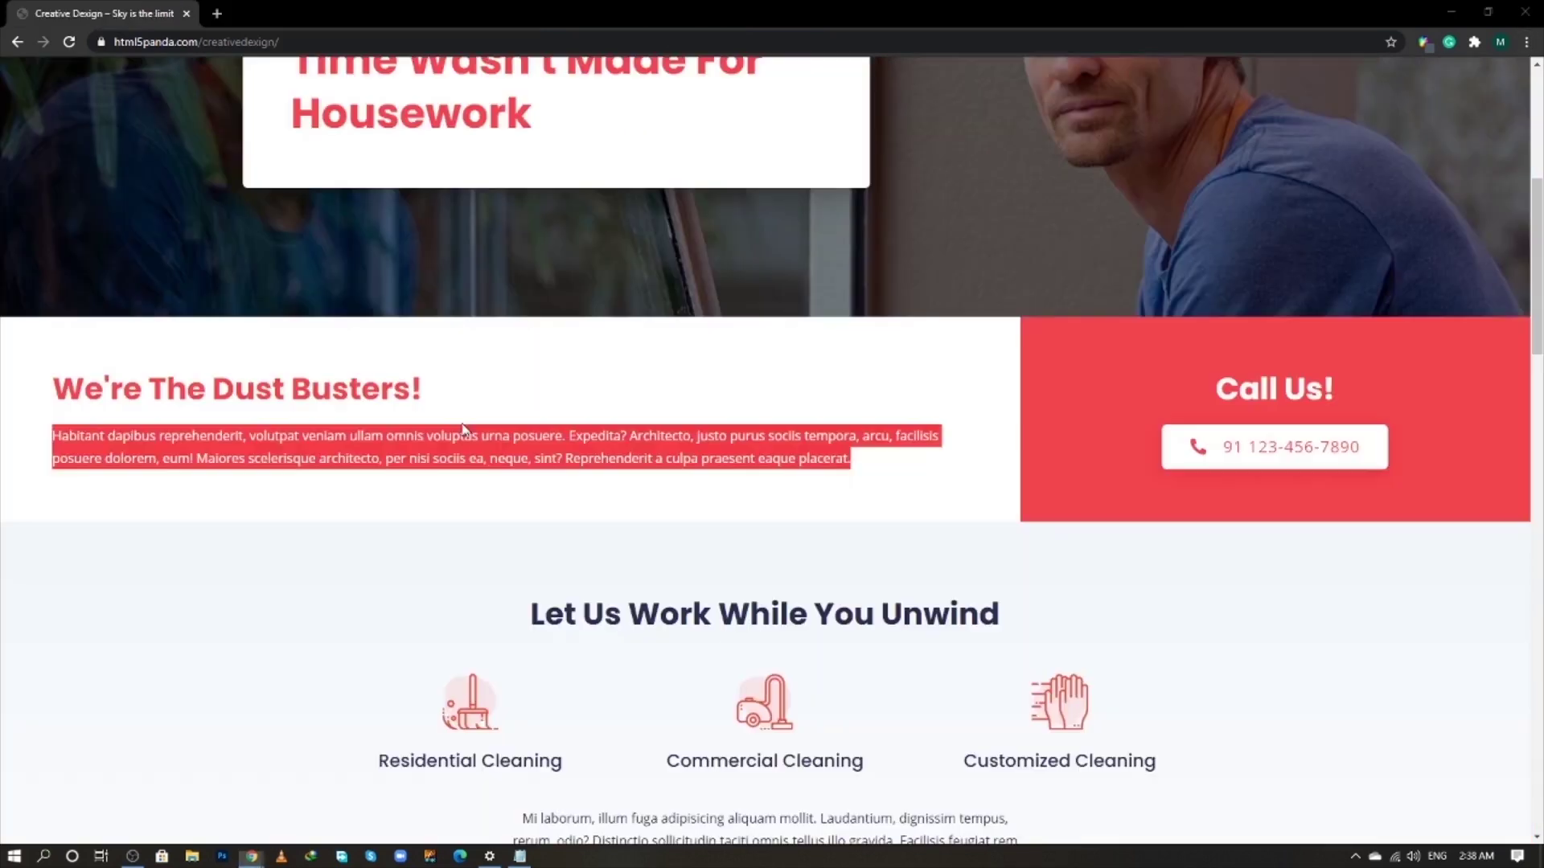
- Copy the hero heading and paste its style onto the "We're The Dust Busters!" heading
{"action": "left_click_drag", "start_coordinate": [370, 383], "coordinate": [203, 350]}
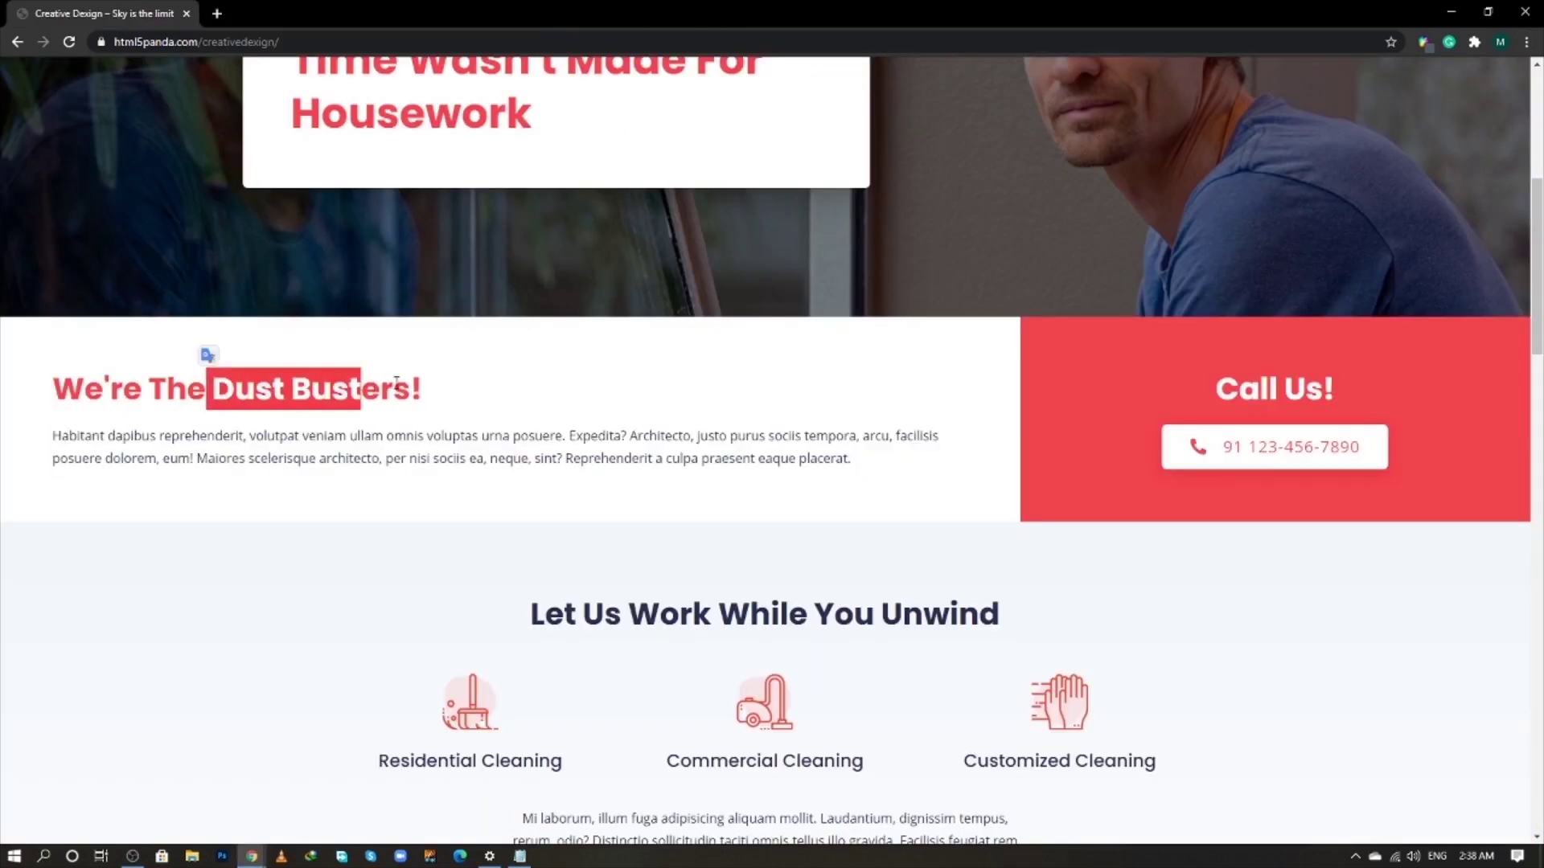
{"action": "left_click", "coordinate": [397, 383]}
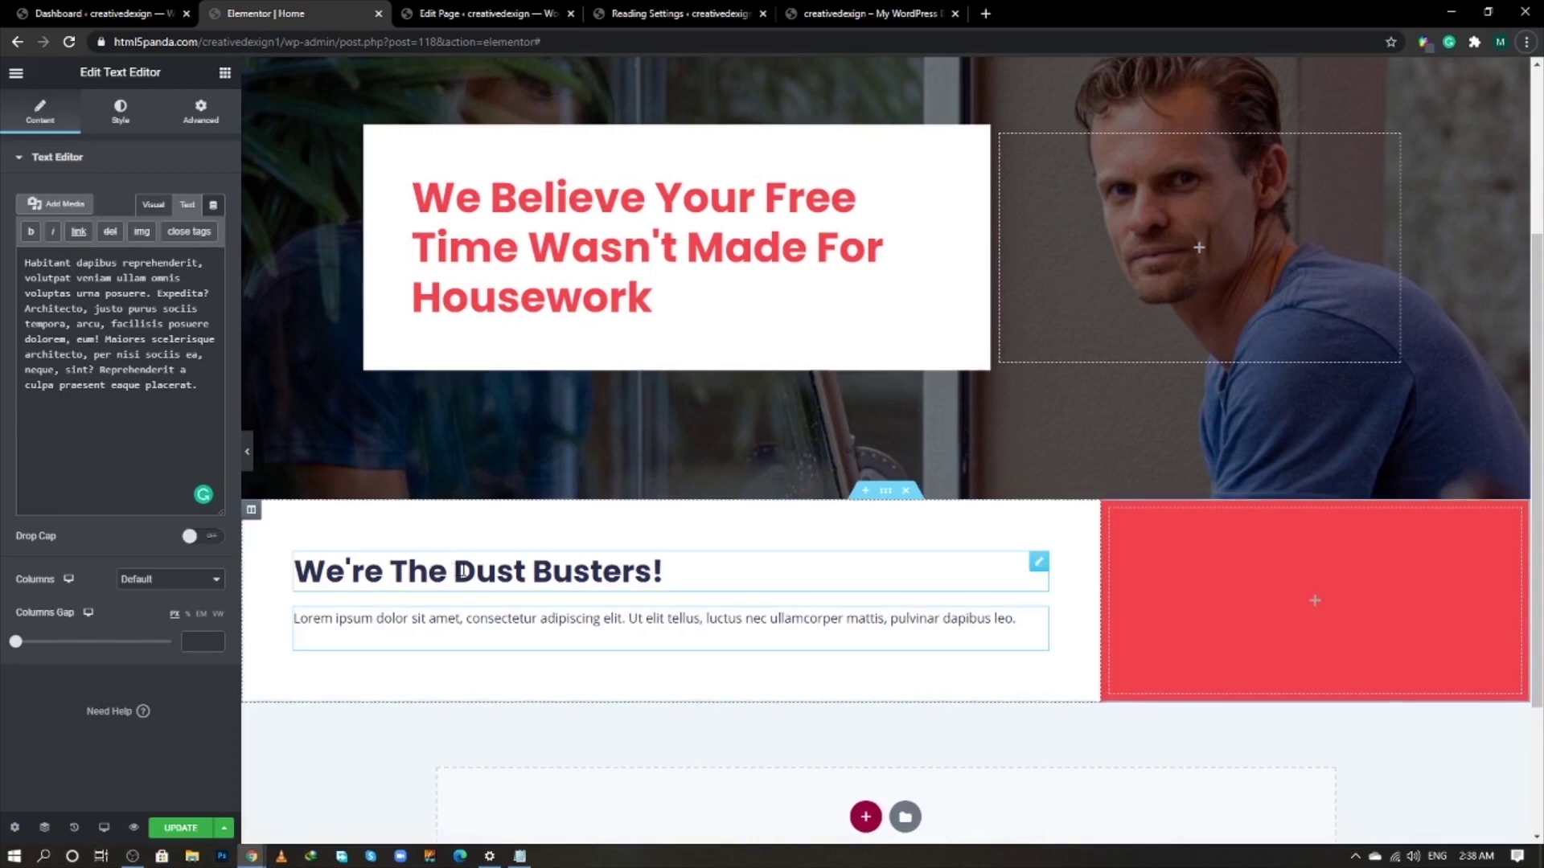
{"action": "right_click", "coordinate": [760, 236]}
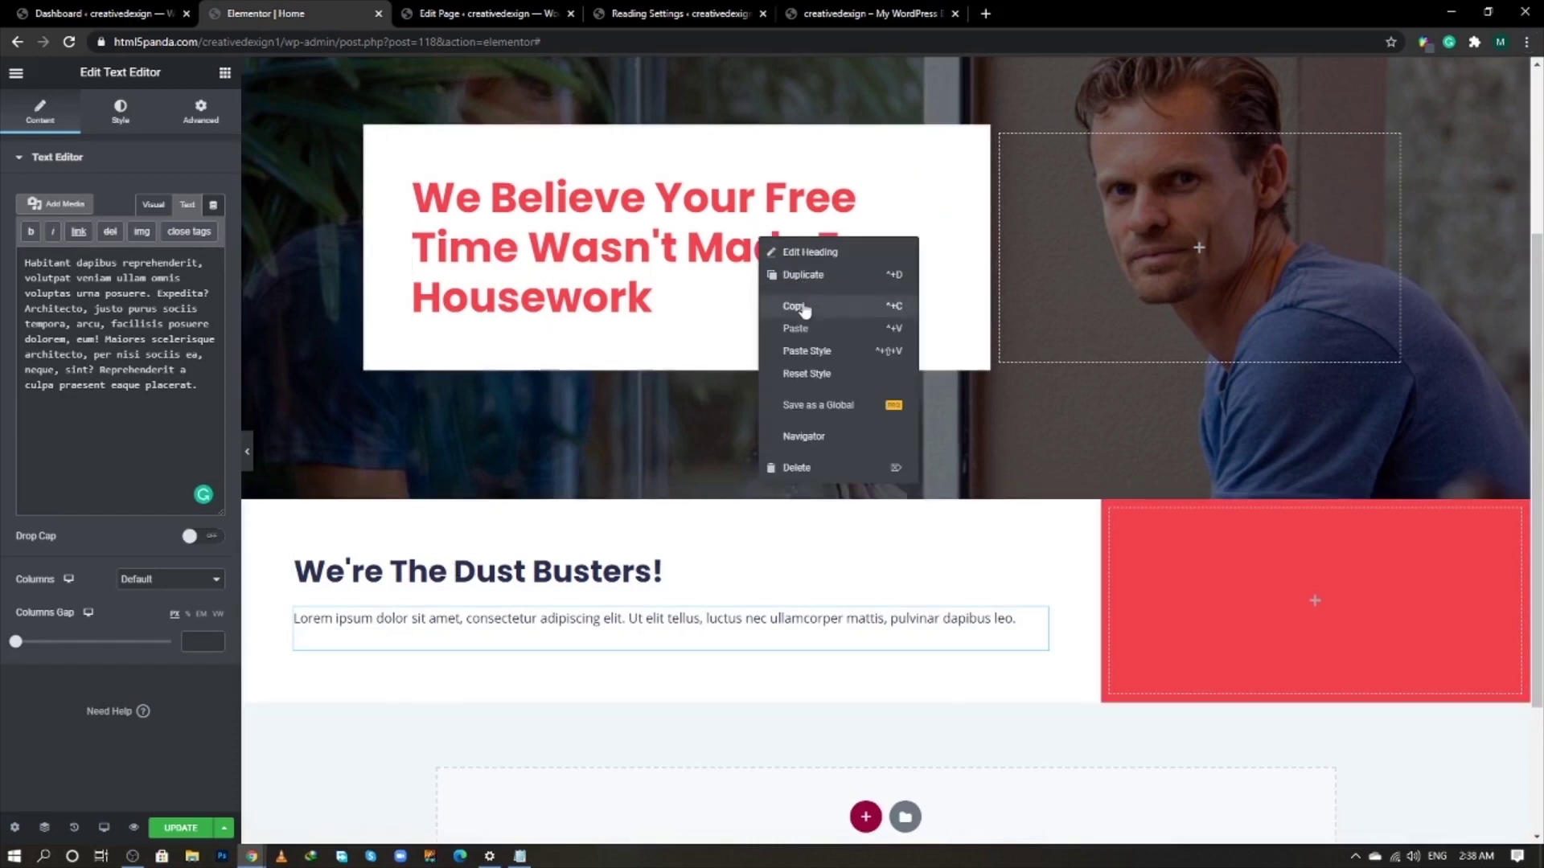
{"action": "left_click", "coordinate": [804, 310]}
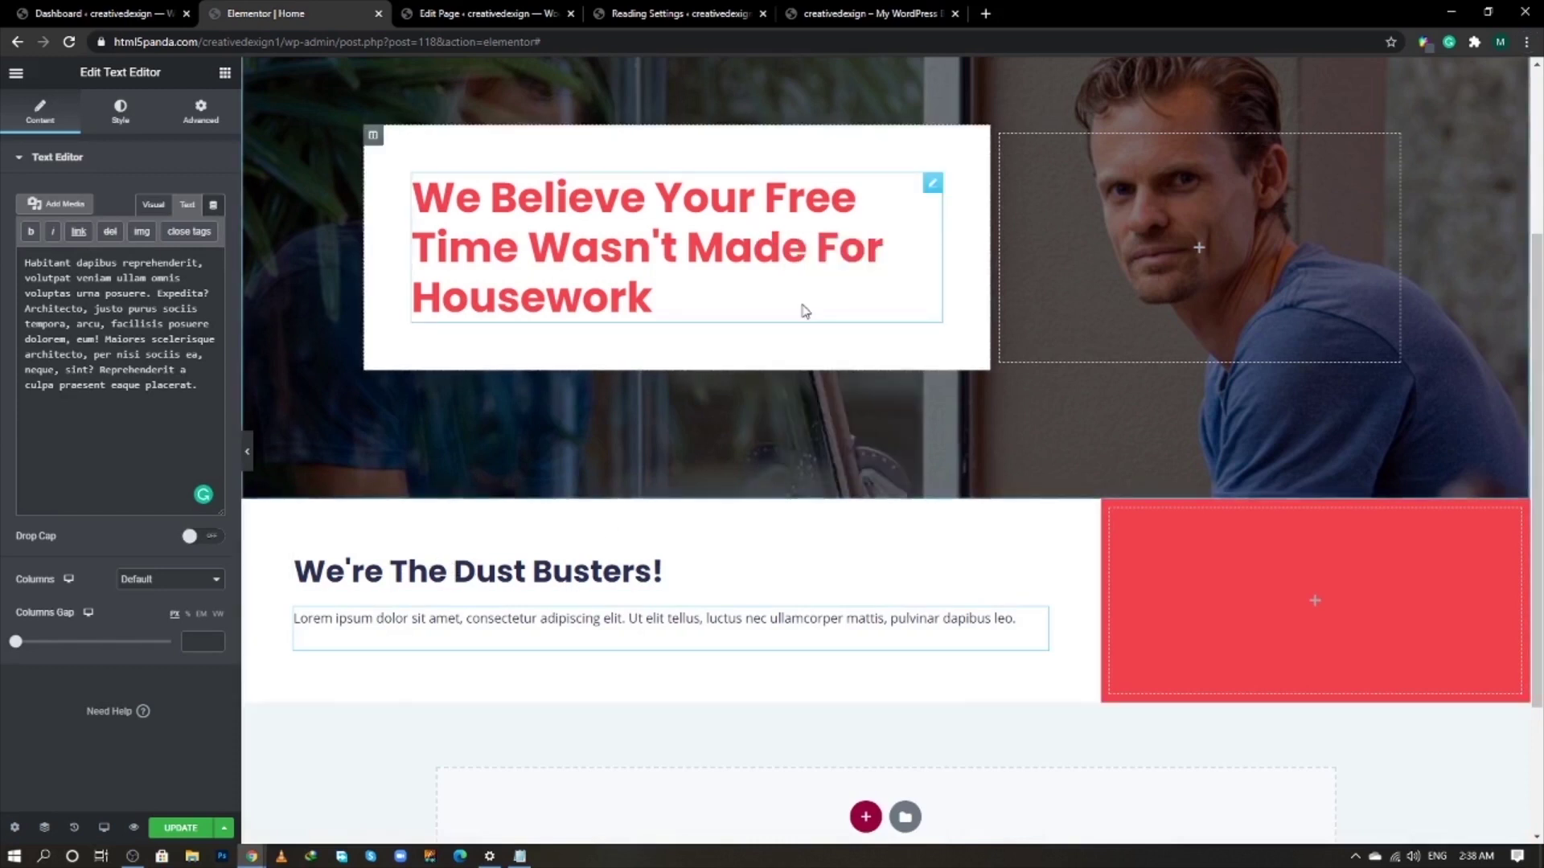
{"action": "right_click", "coordinate": [602, 577]}
{"action": "left_click", "coordinate": [665, 690]}
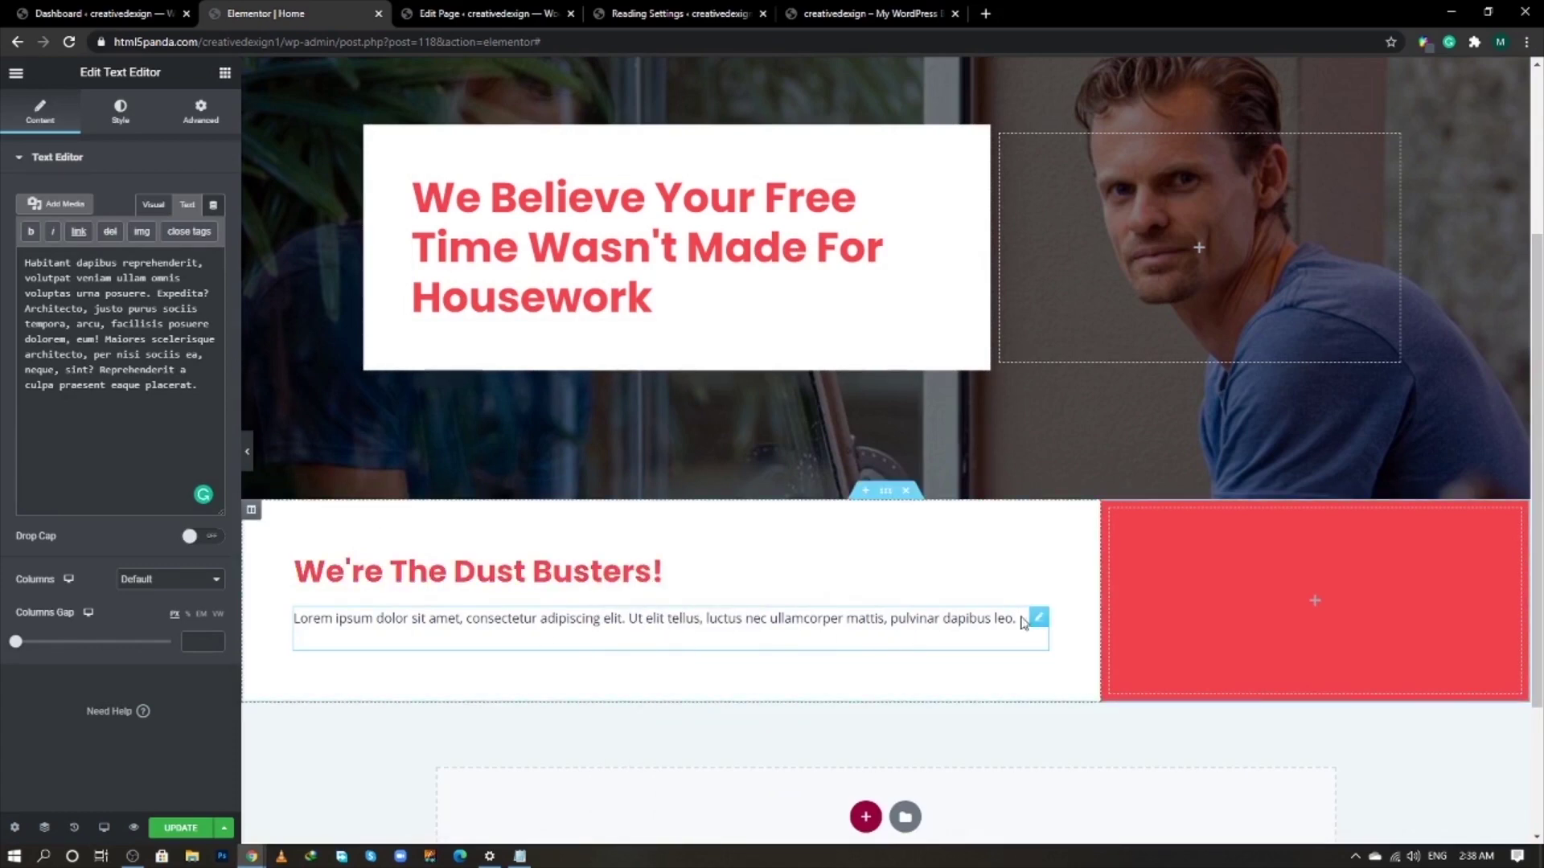
- Add a Heading widget to the red column and set its title to "Call Us!"
{"action": "key", "text": "alt+Tab"}
{"action": "key", "text": "alt+Tab"}
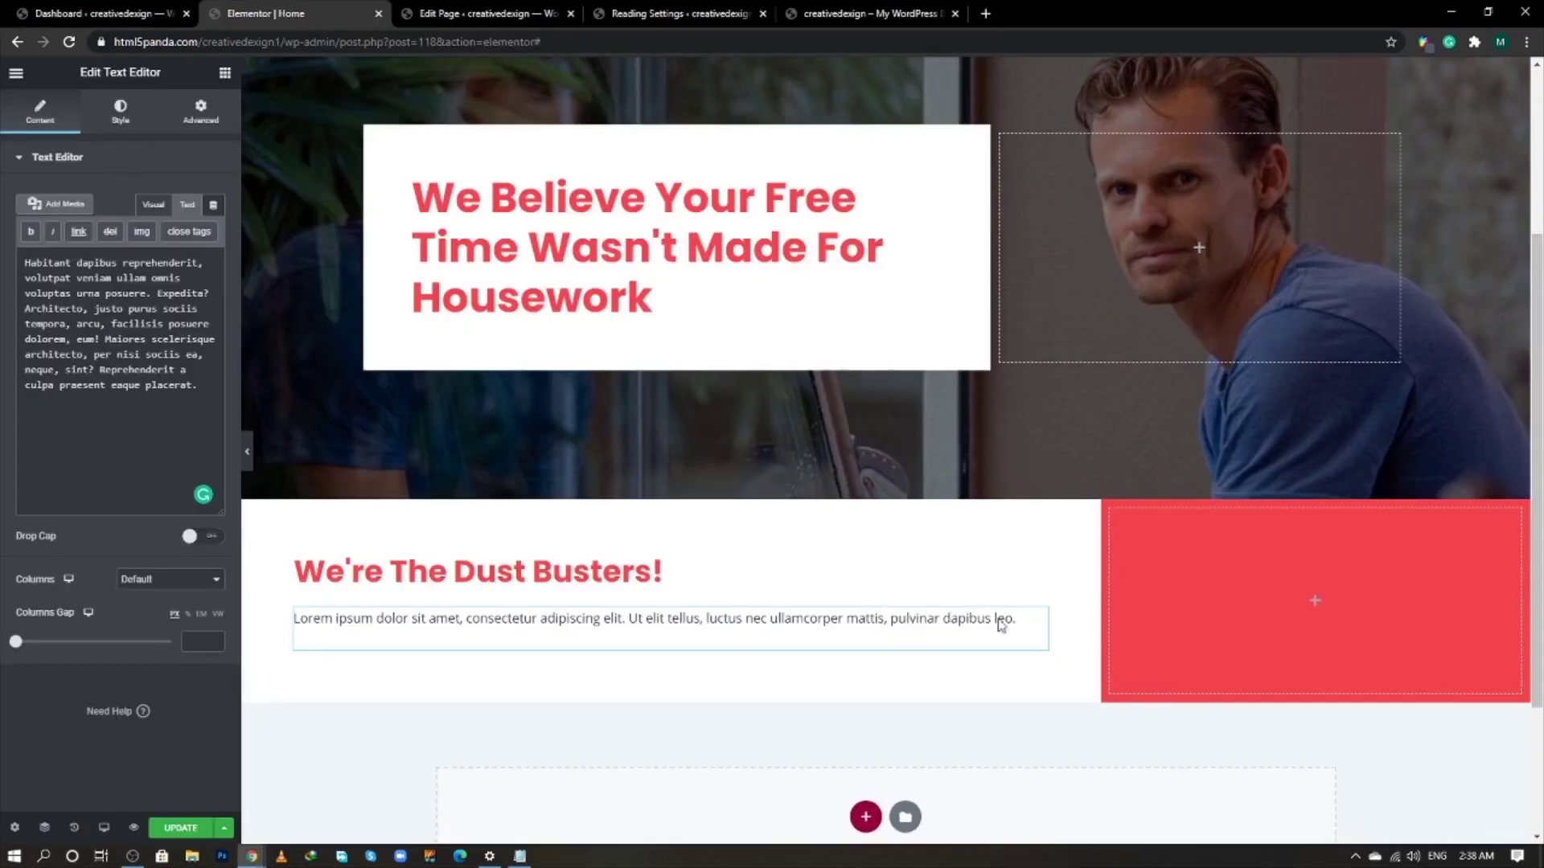
{"action": "left_click", "coordinate": [1250, 592]}
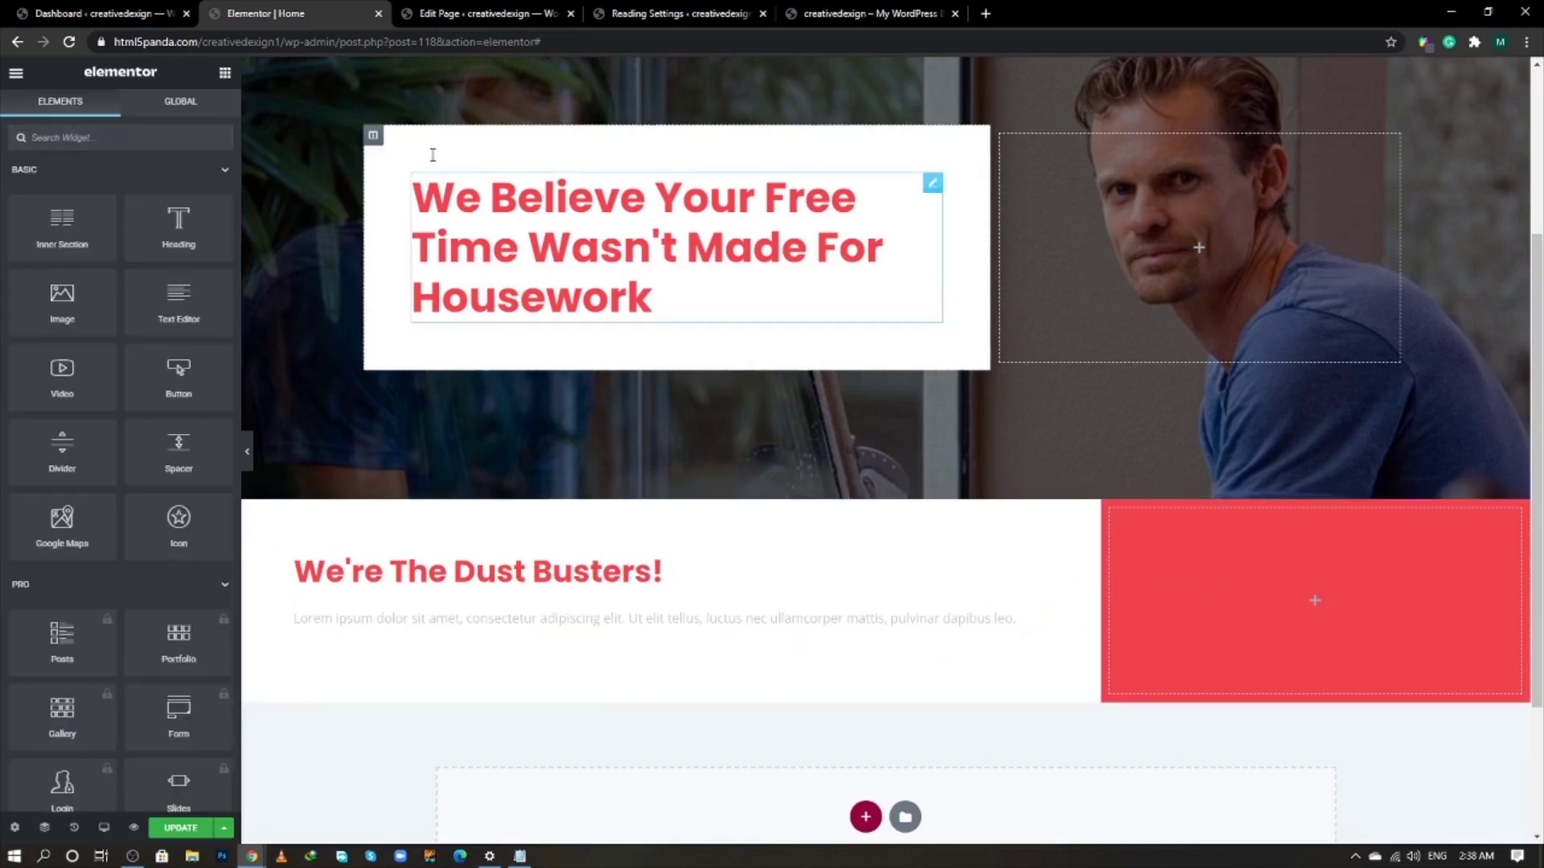
{"action": "left_click_drag", "start_coordinate": [178, 225], "coordinate": [1316, 563]}
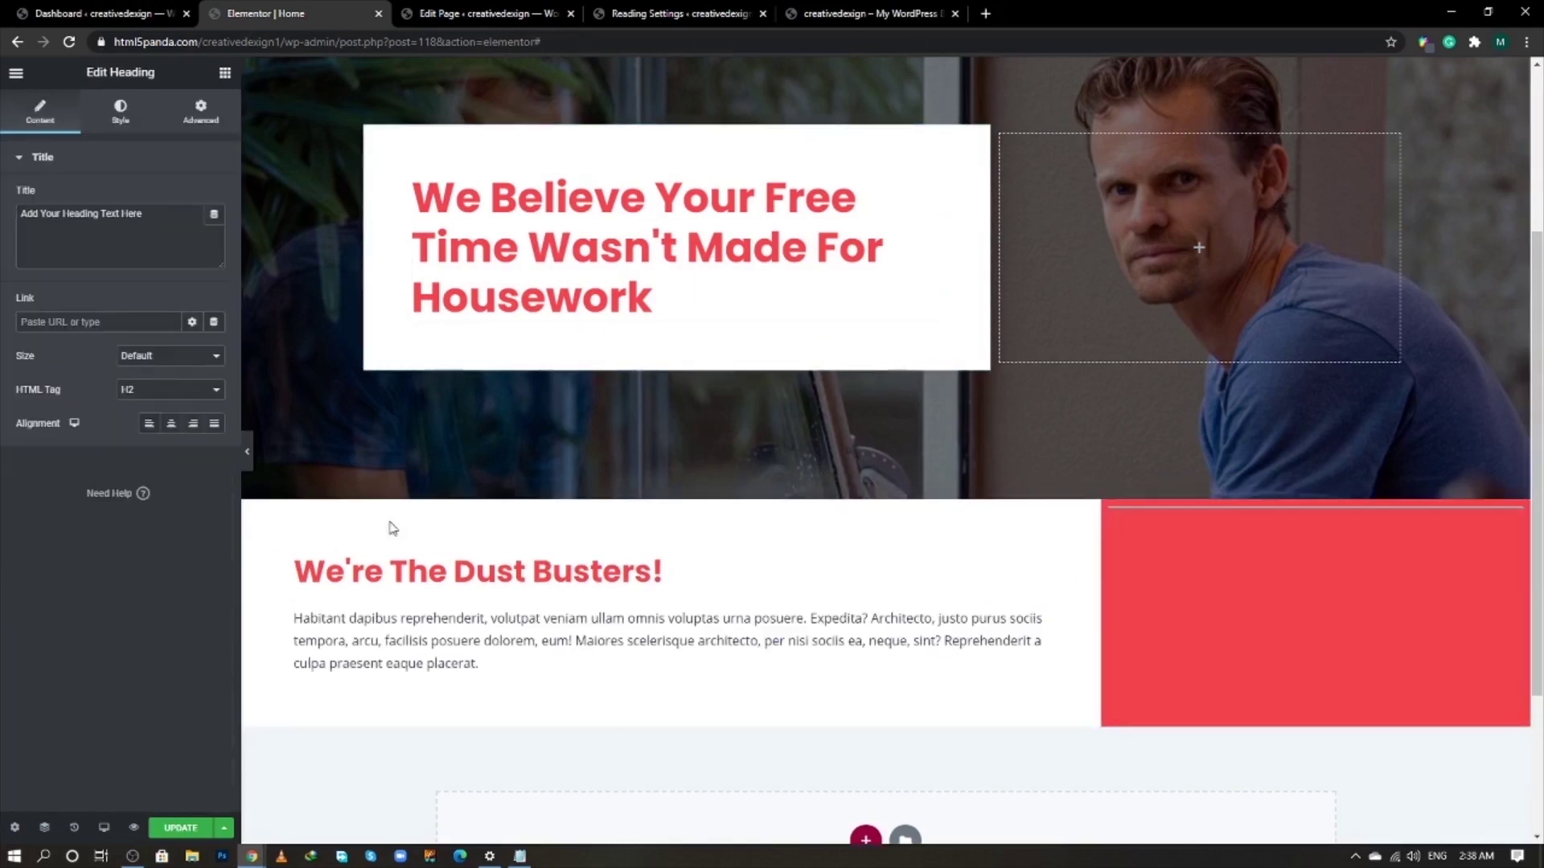
{"action": "left_click_drag", "start_coordinate": [161, 216], "coordinate": [6, 227]}
{"action": "type", "text": "Ca"}
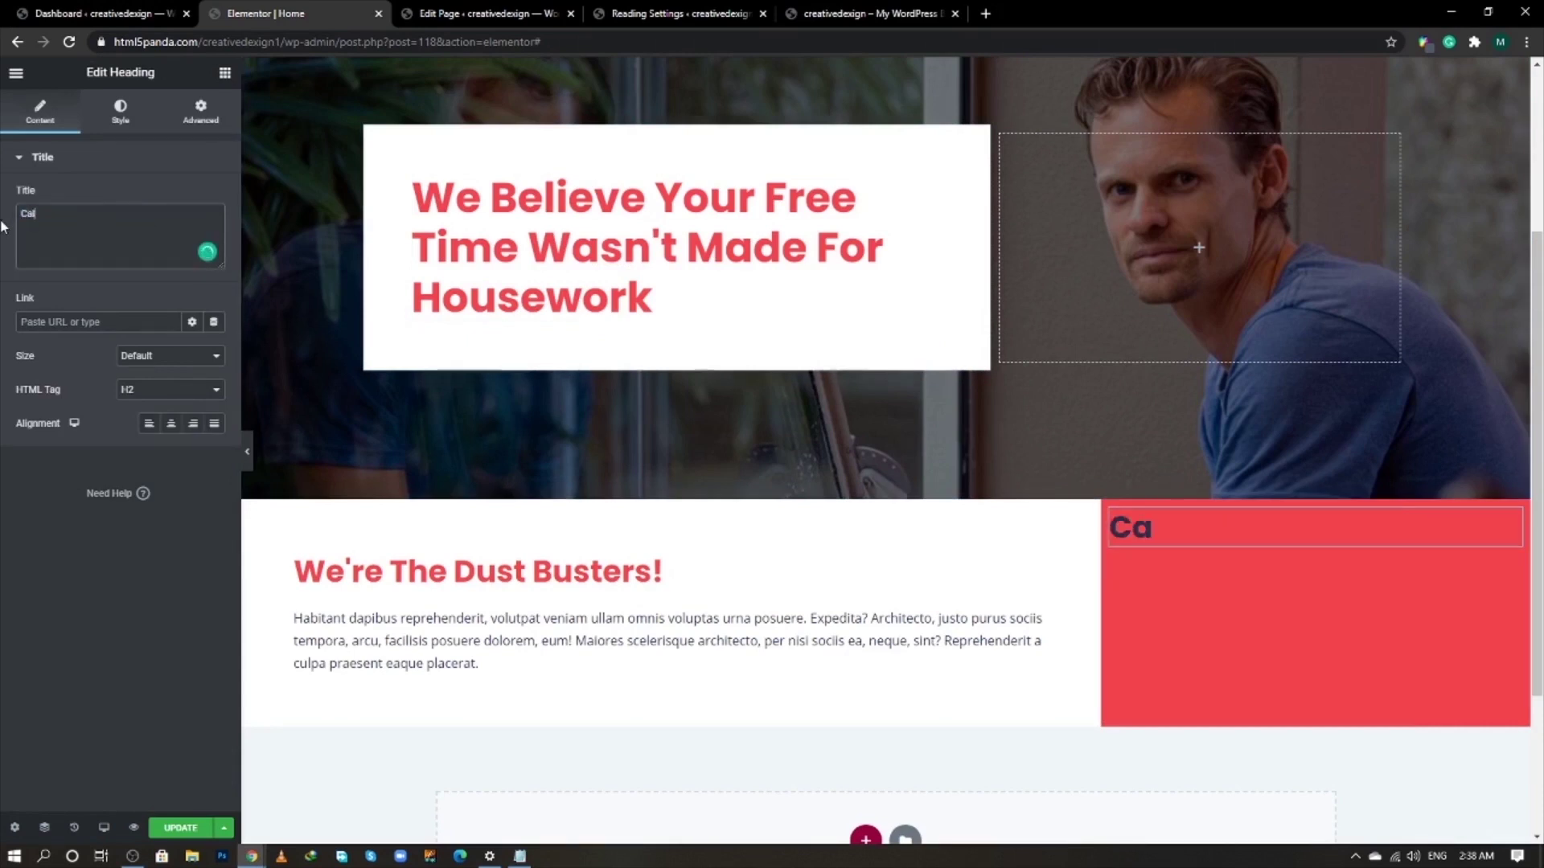
{"action": "type", "text": "ll Us!"}
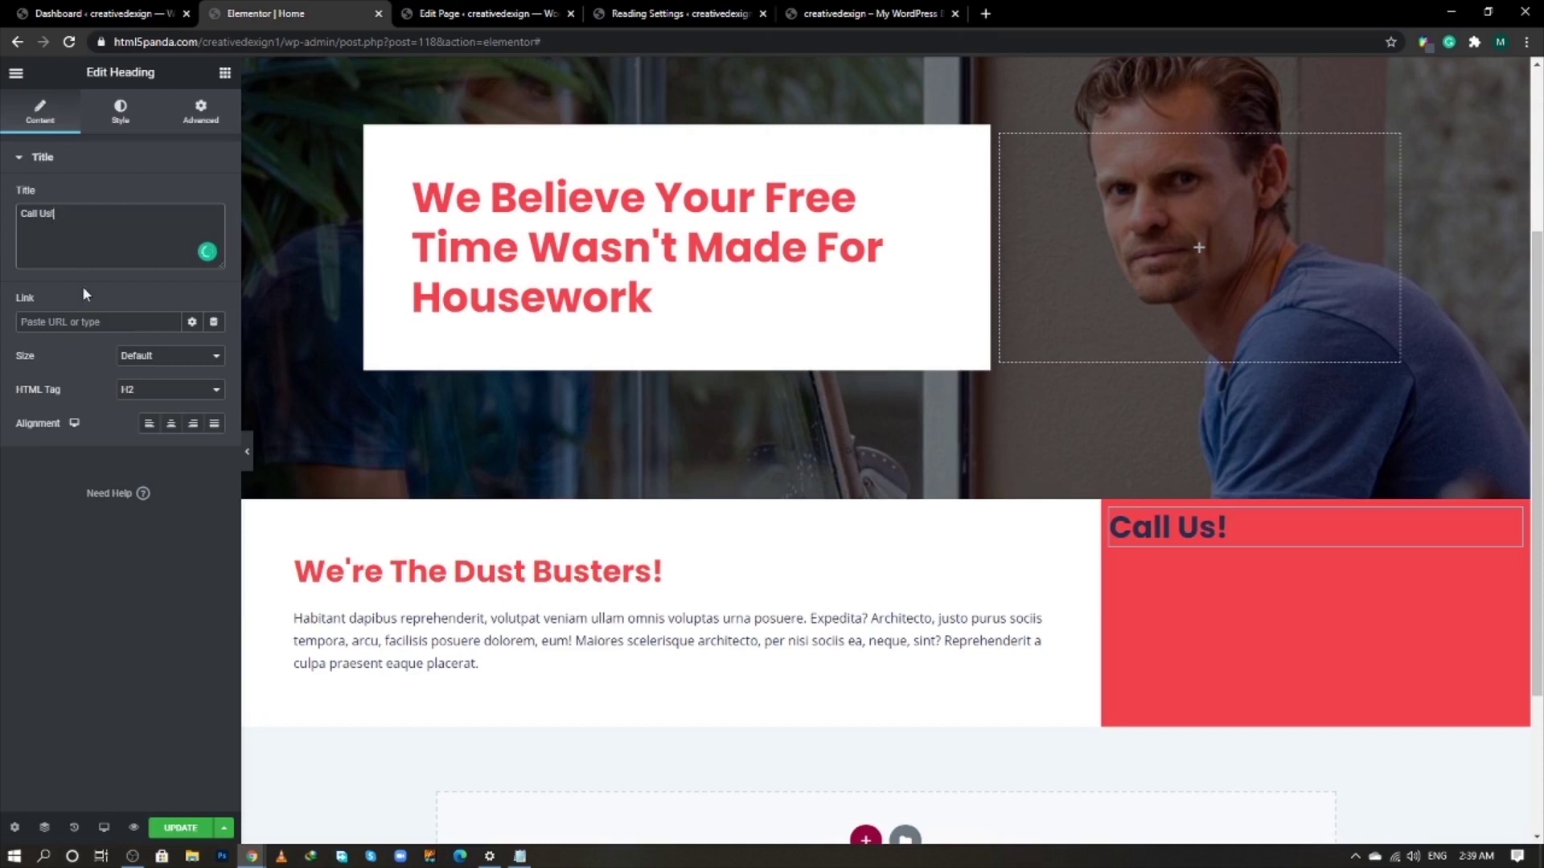
- Center the "Call Us!" heading in the red column and set its text color to white
{"action": "left_click", "coordinate": [168, 424]}
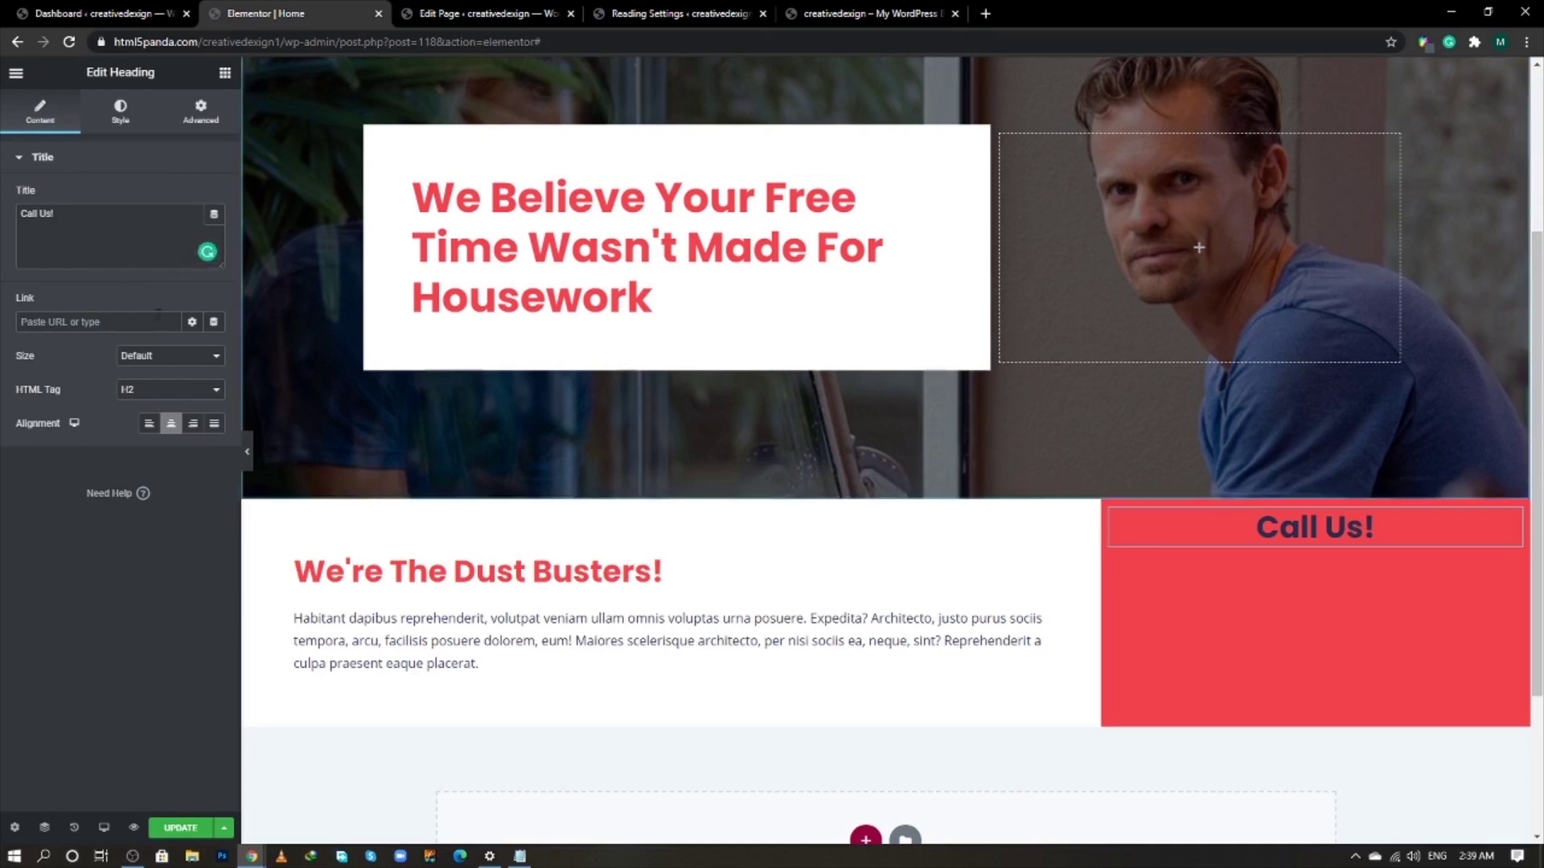
{"action": "left_click", "coordinate": [120, 113]}
{"action": "left_click", "coordinate": [213, 196]}
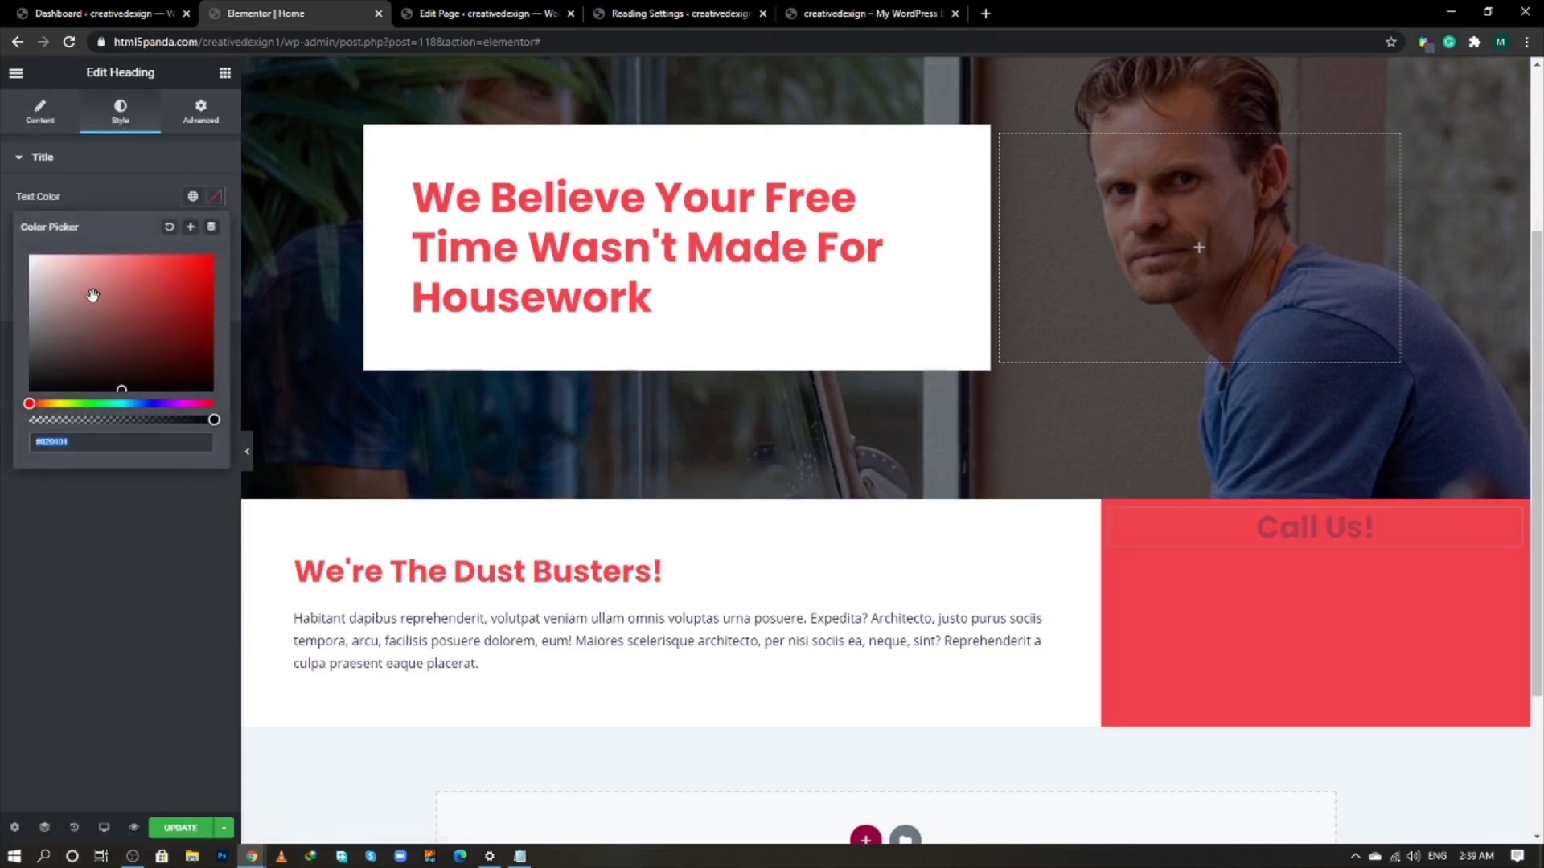
{"action": "left_click_drag", "start_coordinate": [93, 297], "coordinate": [3, 182]}
{"action": "left_click", "coordinate": [111, 545]}
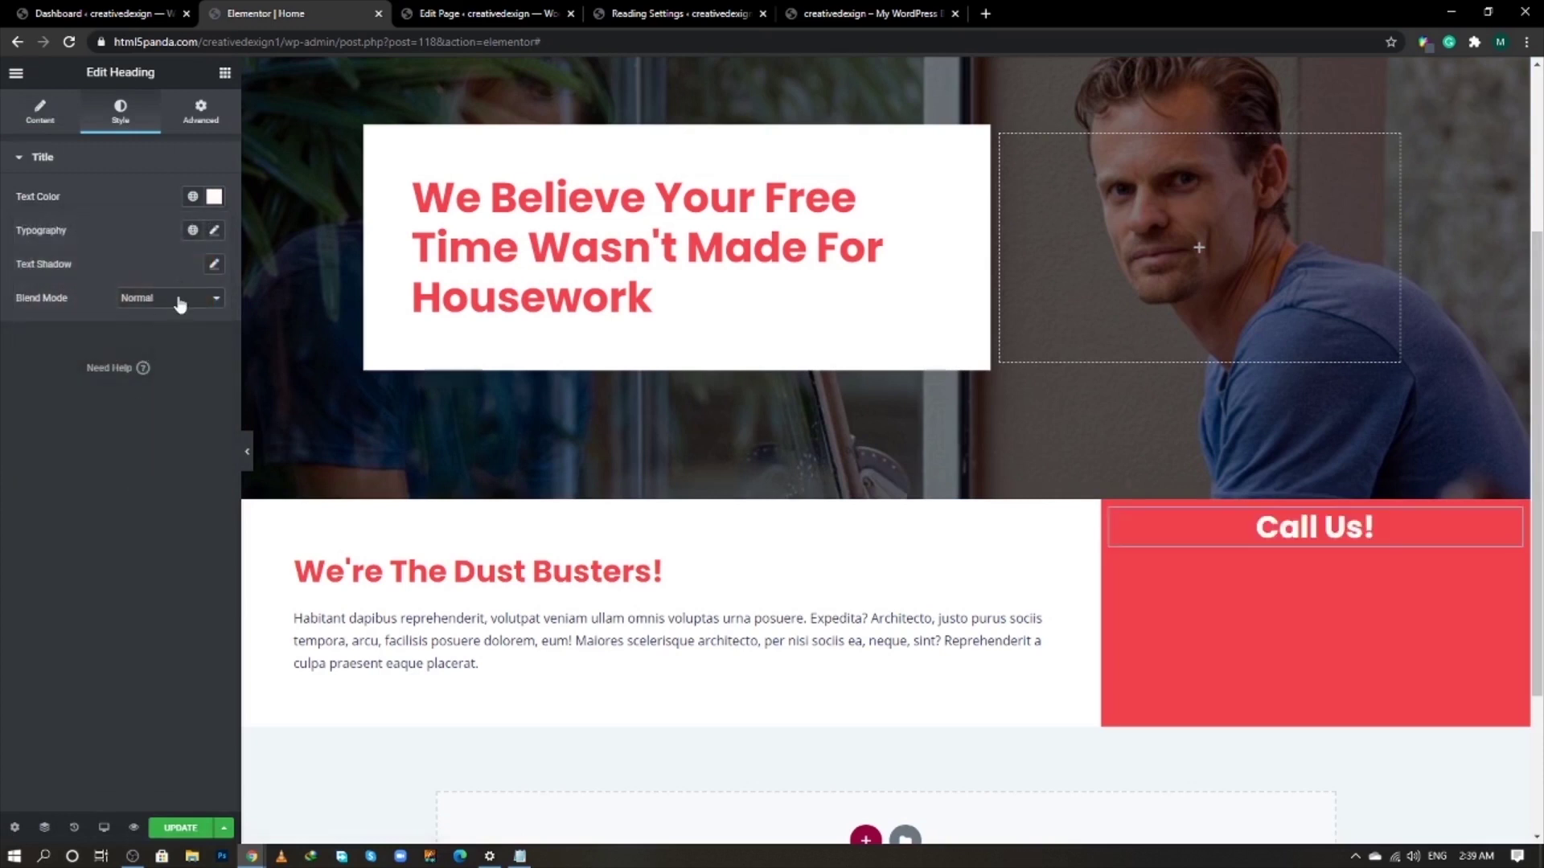
- Copy the "CALL US TODAY" button from the special savings banner and paste it below the "Call Us!" heading
{"action": "left_click", "coordinate": [225, 73]}
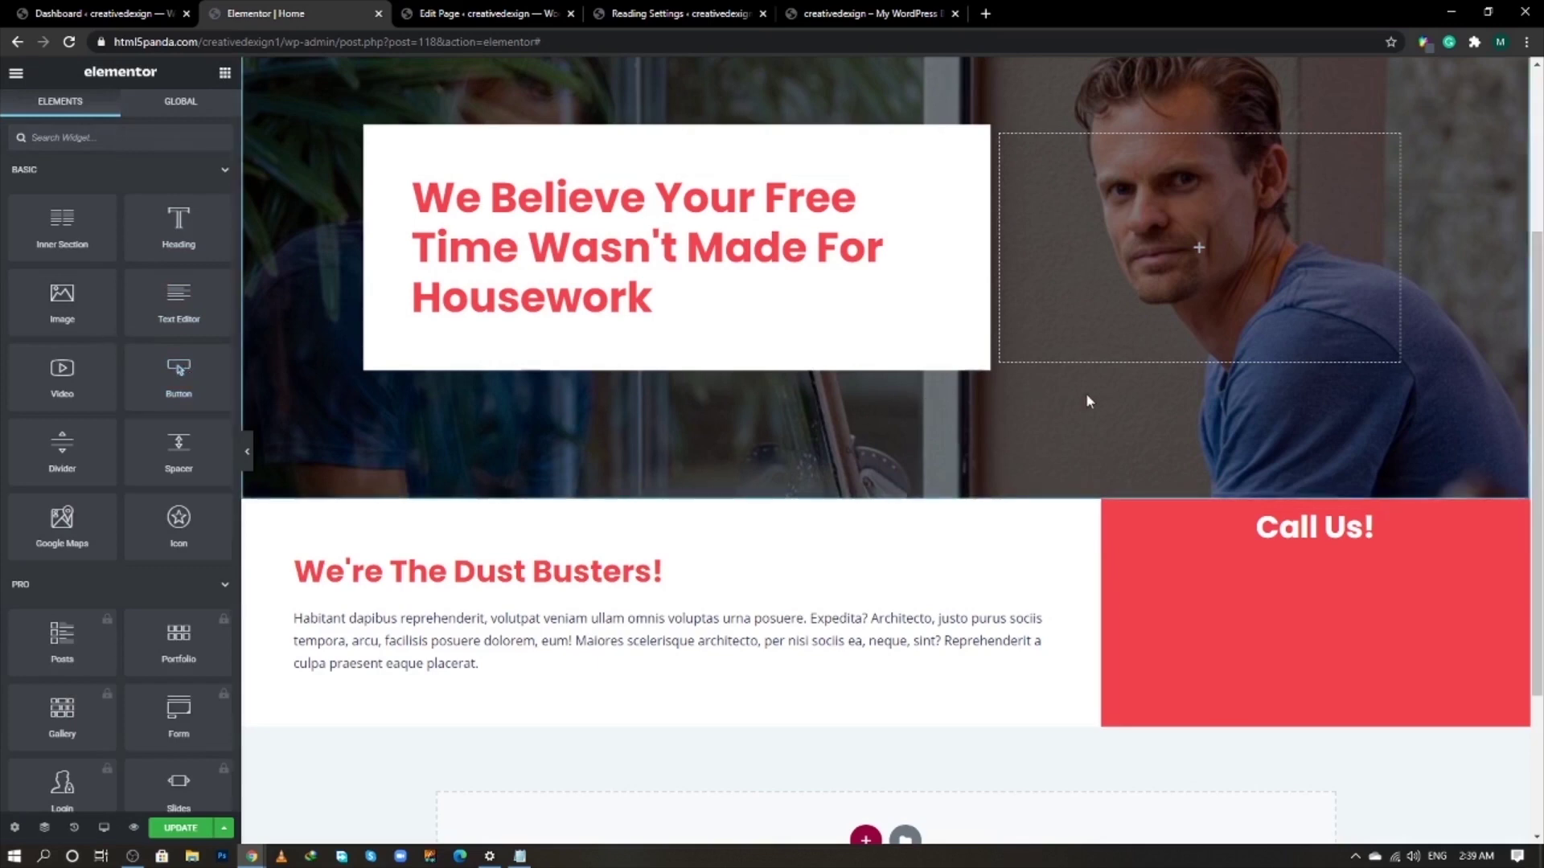
{"action": "scroll", "coordinate": [1086, 393], "scroll_direction": "up", "scroll_amount": 3}
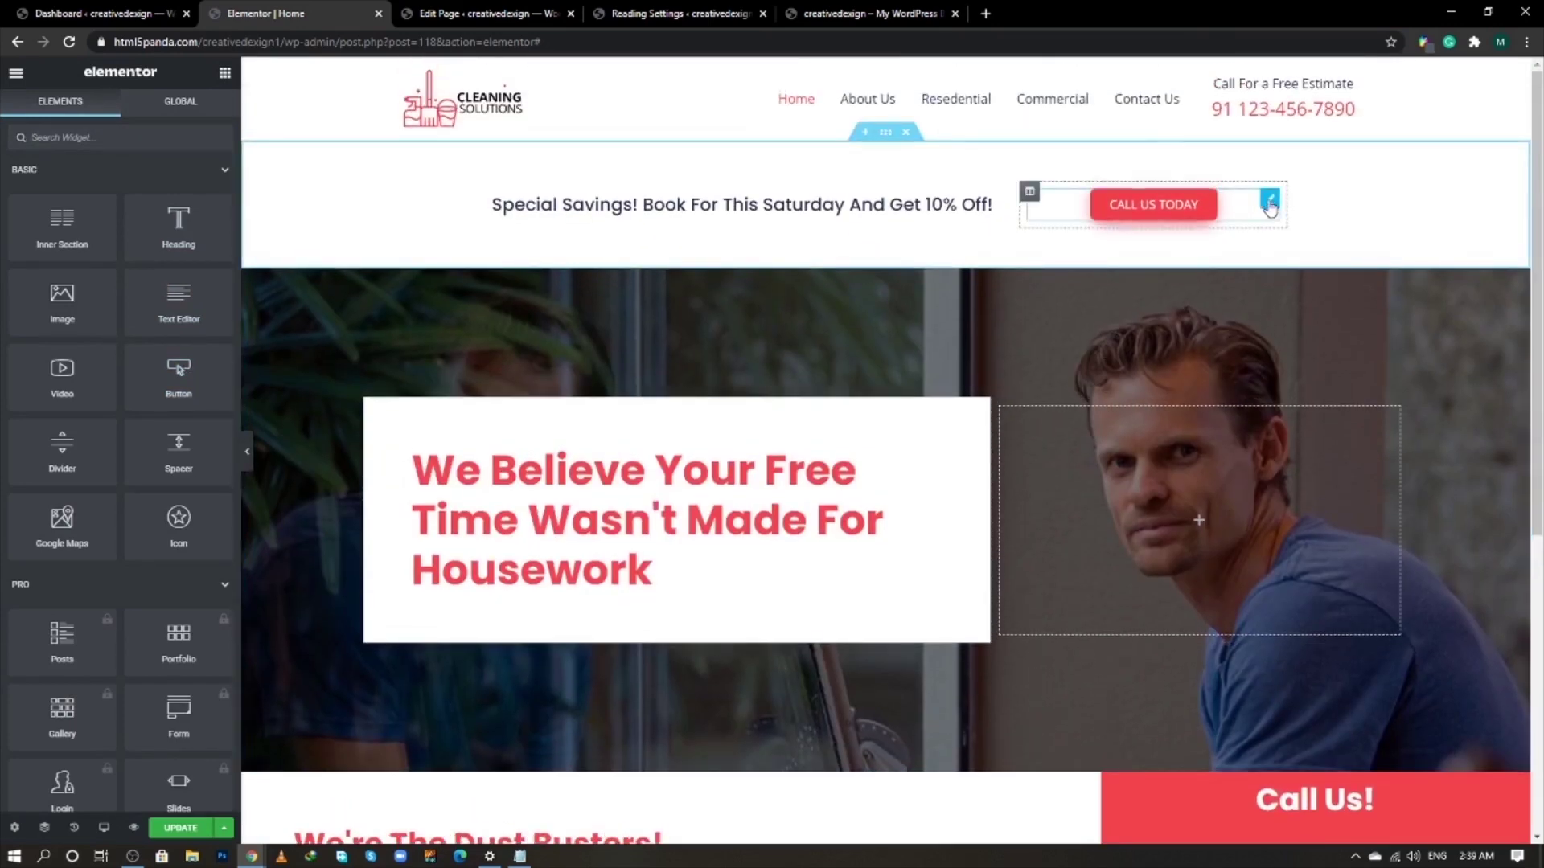
{"action": "right_click", "coordinate": [1267, 201]}
{"action": "left_click", "coordinate": [1291, 273]}
{"action": "scroll", "coordinate": [1324, 391], "scroll_direction": "down", "scroll_amount": 4}
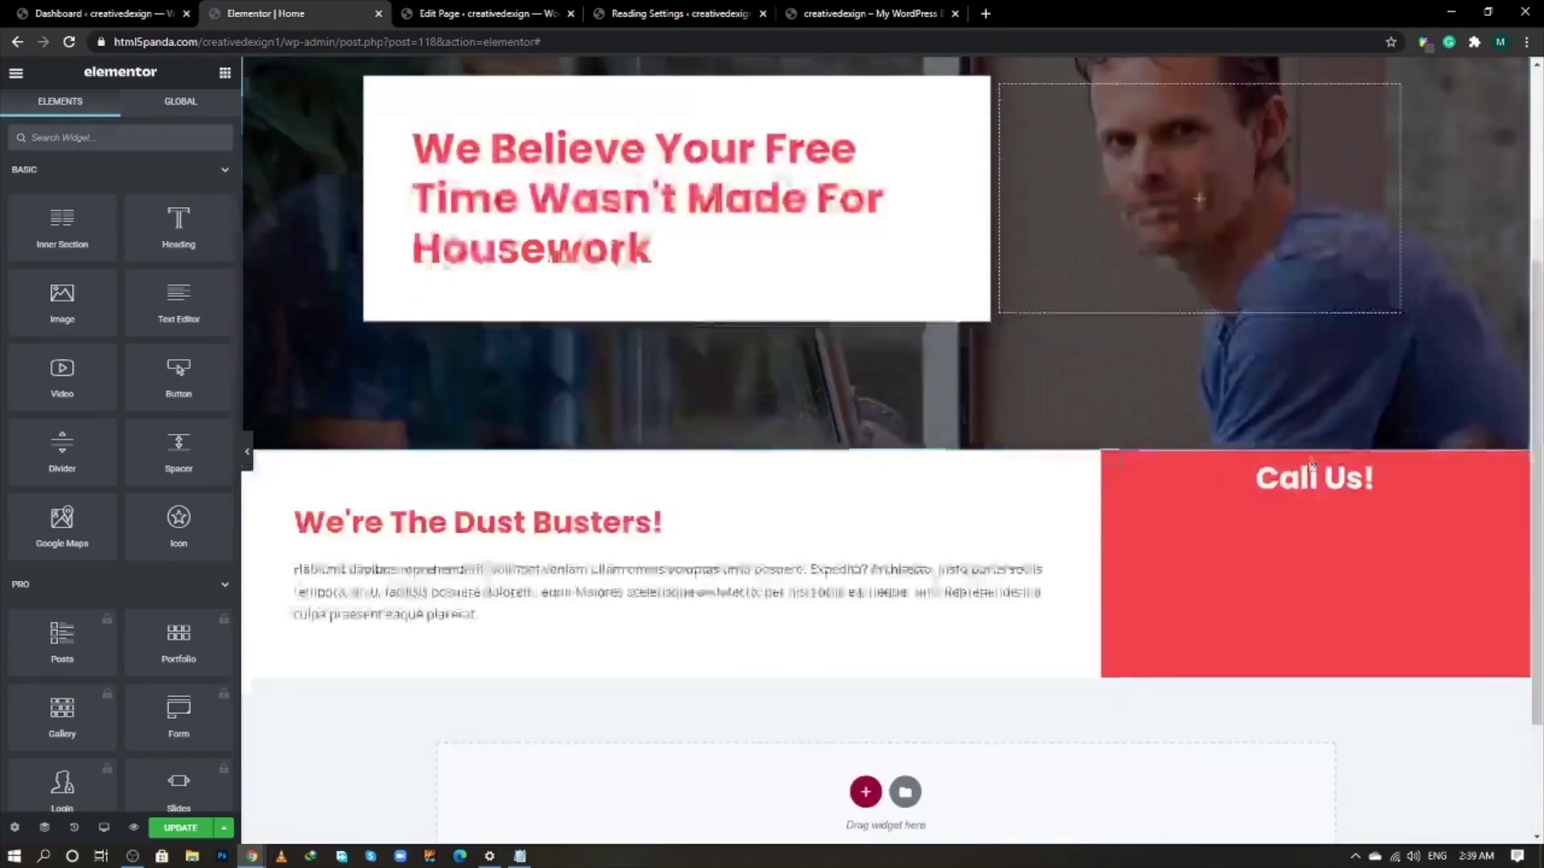
{"action": "right_click", "coordinate": [1314, 480]}
{"action": "left_click", "coordinate": [1341, 569]}
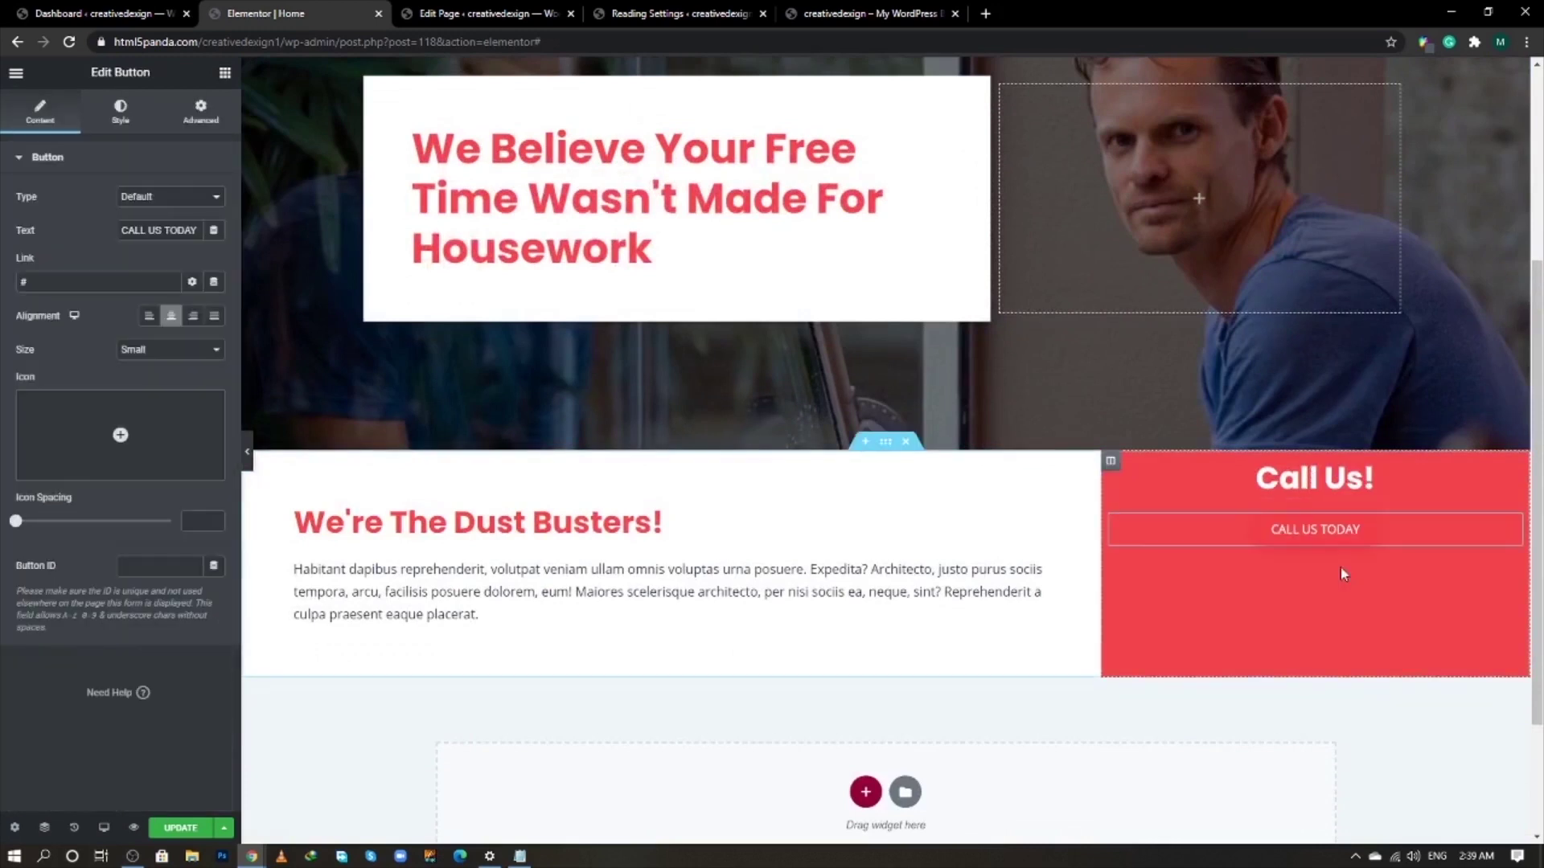
- Set the pasted button's background color to #FFFFFF and its text color to the f23d49 red noted in Notepad
{"action": "left_click", "coordinate": [119, 117]}
{"action": "left_click", "coordinate": [214, 332]}
{"action": "type", "text": "#FFFFFF"}
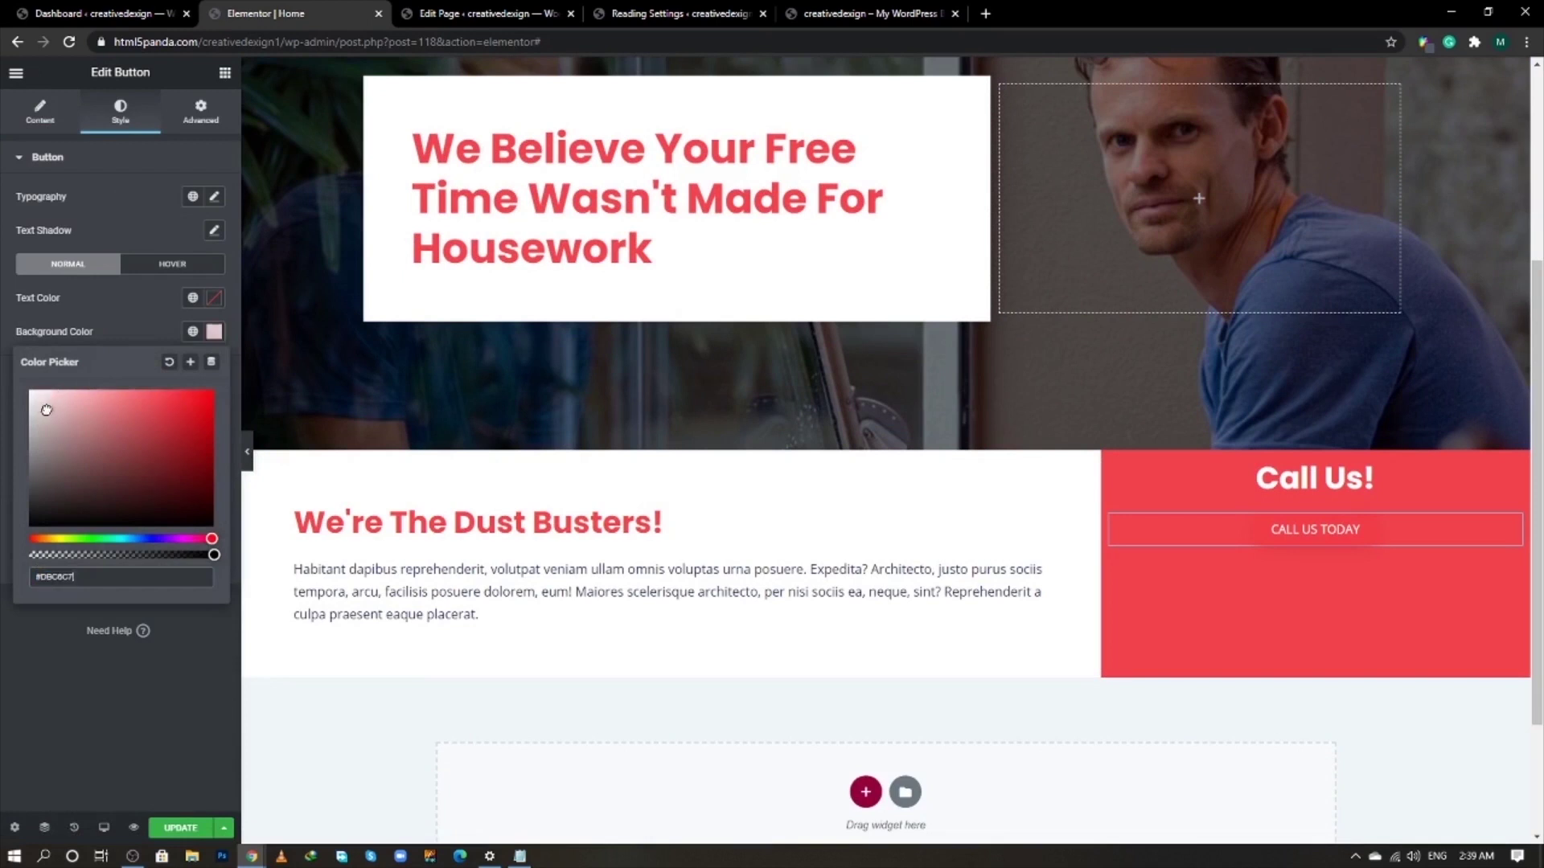
{"action": "left_click", "coordinate": [150, 312]}
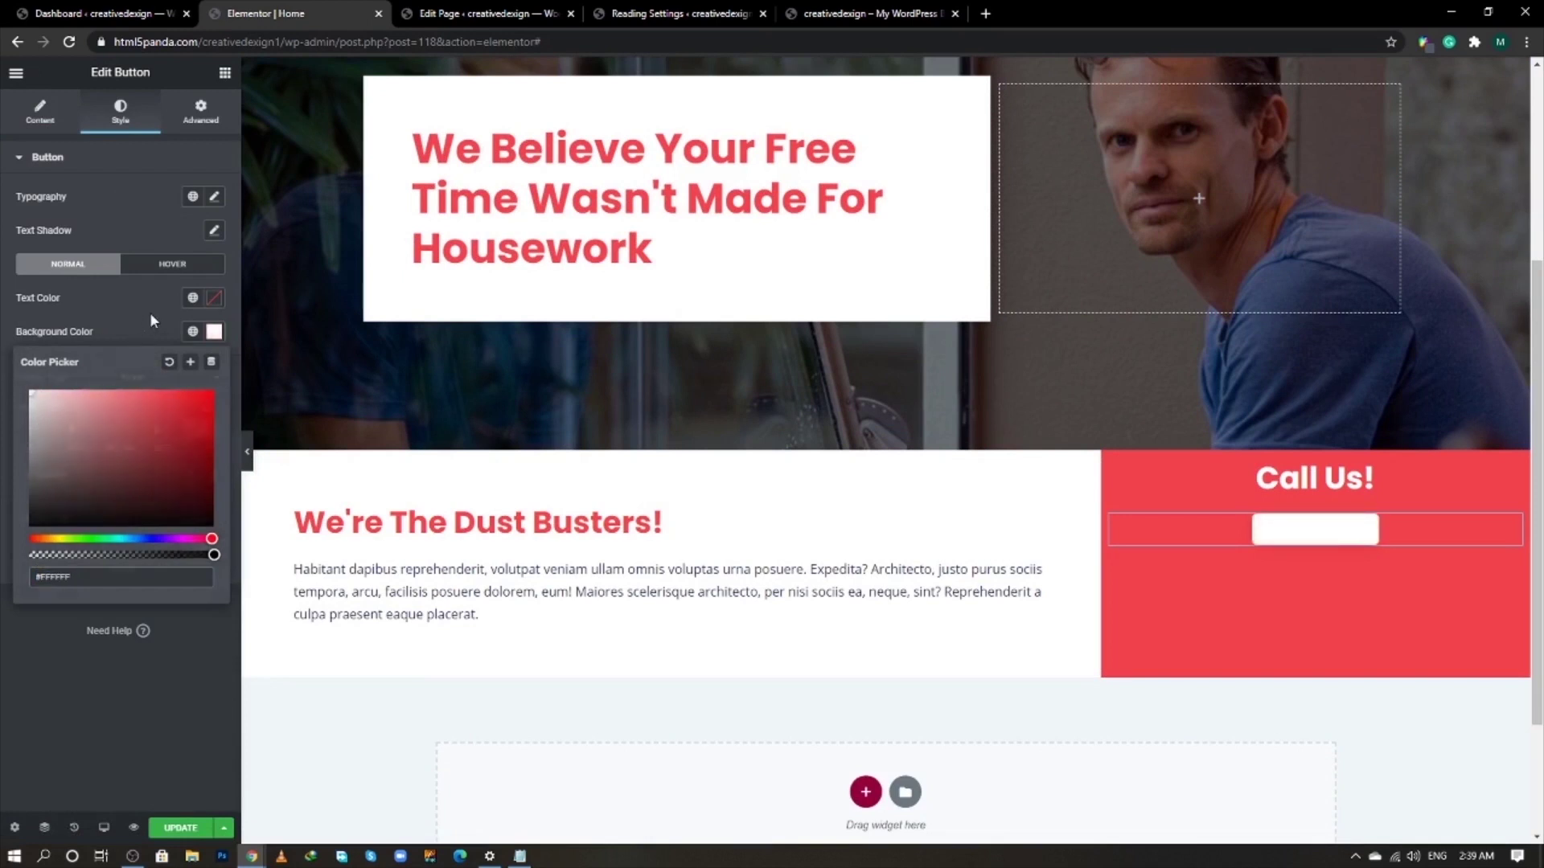
{"action": "left_click", "coordinate": [214, 298]}
{"action": "key", "text": "alt+Tab"}
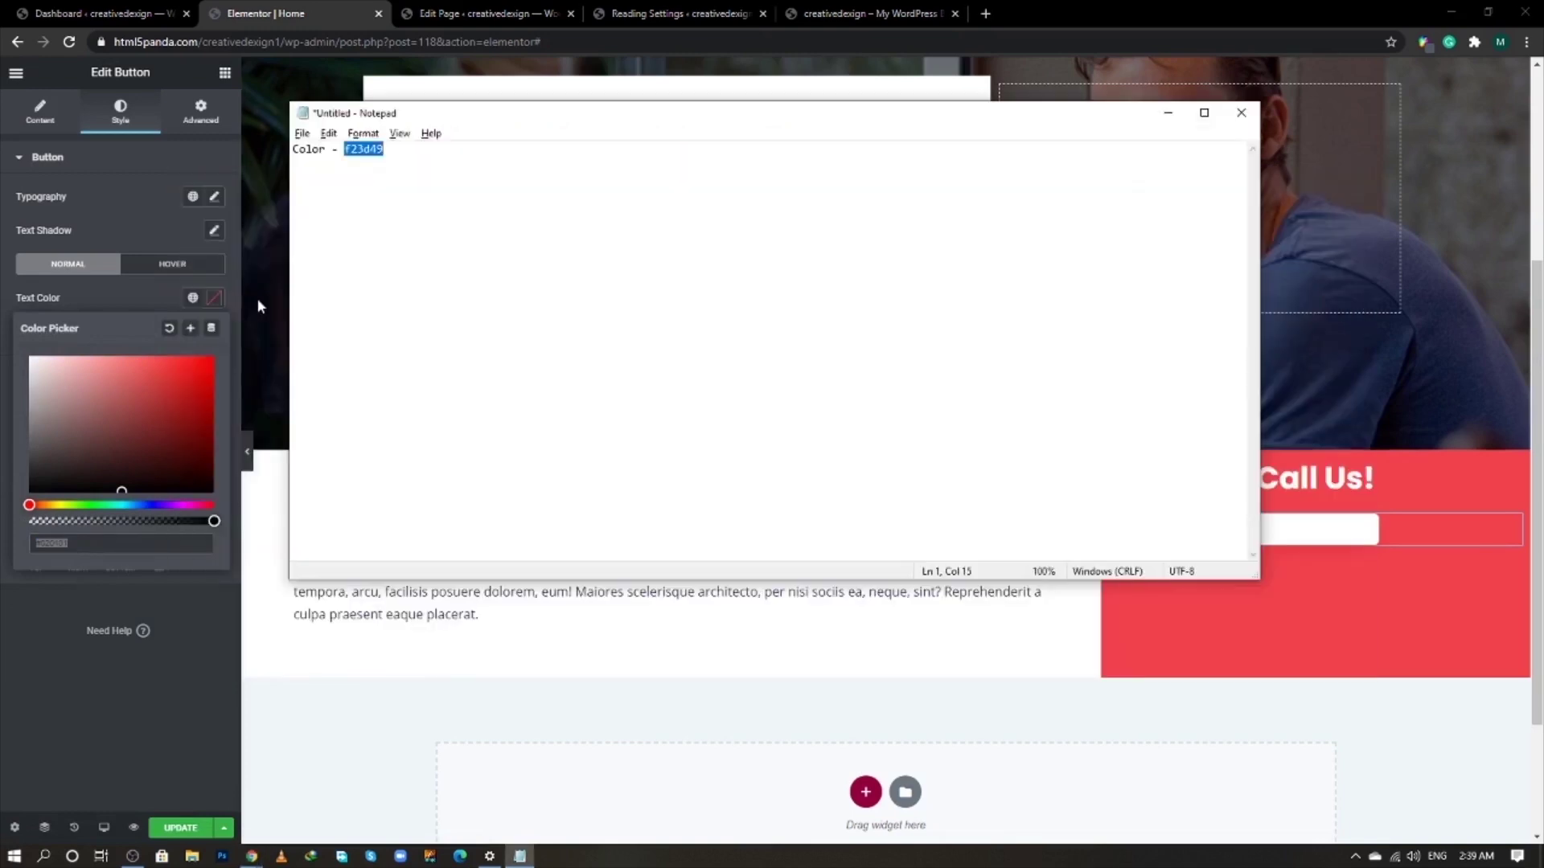
{"action": "key", "text": "alt+Tab"}
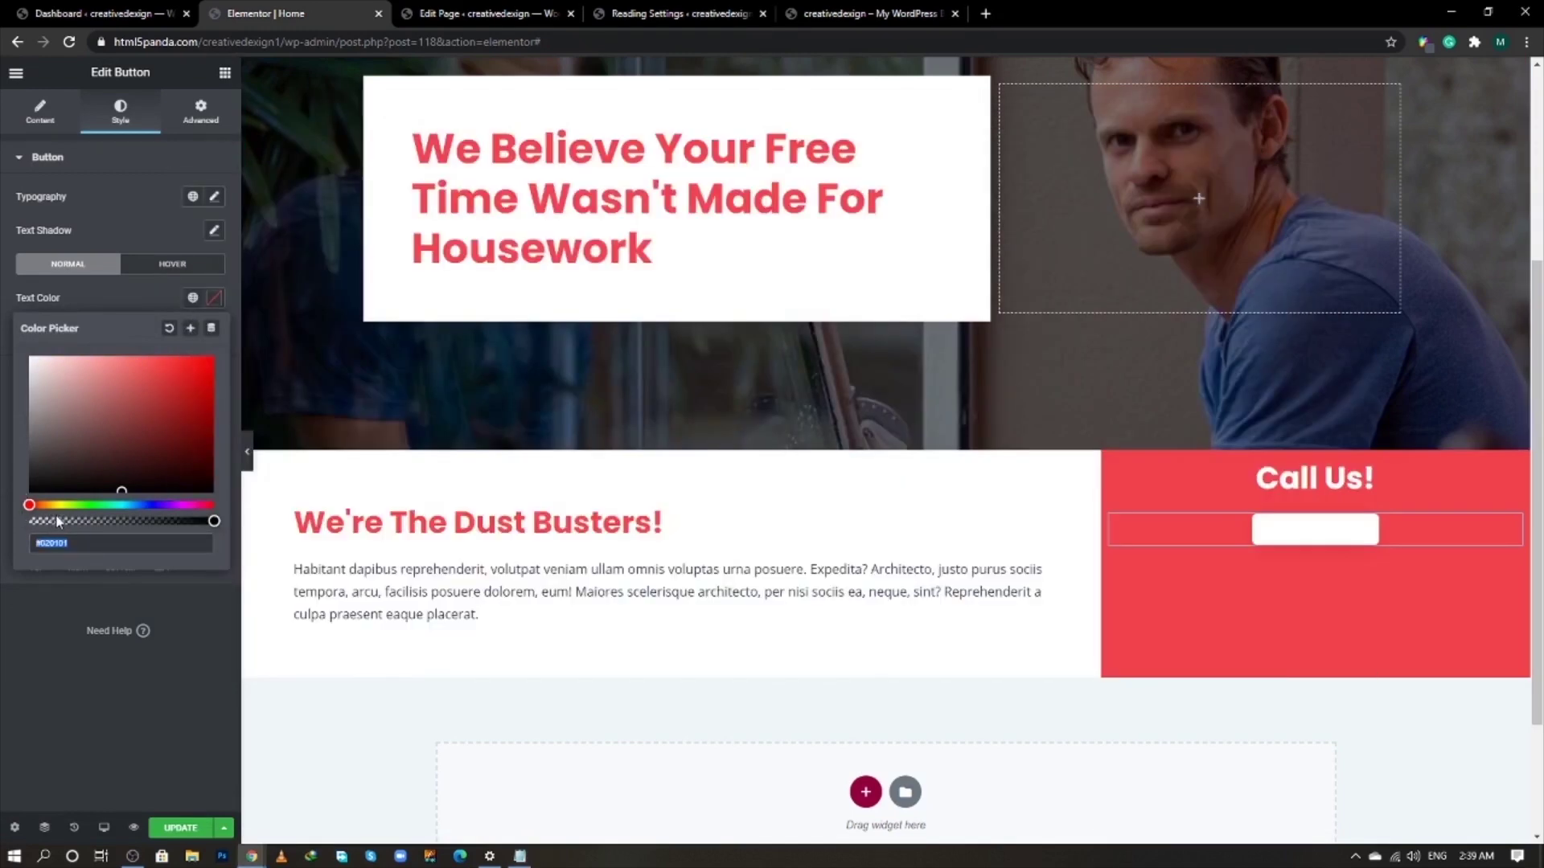
{"action": "key", "text": "ctrl+v"}
{"action": "left_click", "coordinate": [56, 640]}
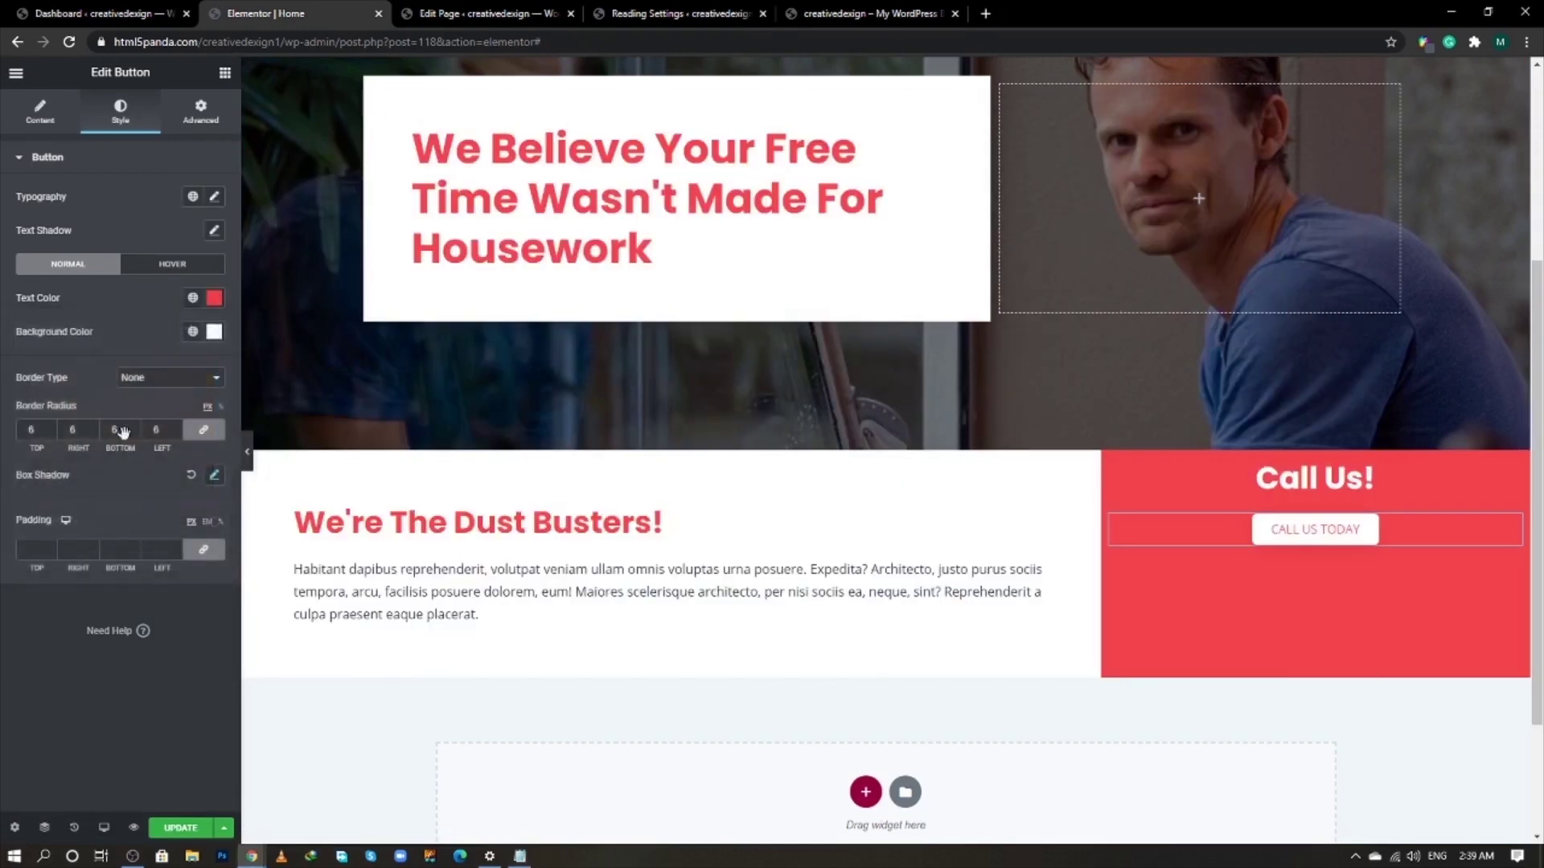
- Replace the pasted button's text with the company's phone number
{"action": "left_click", "coordinate": [42, 113]}
{"action": "triple_click", "coordinate": [173, 232]}
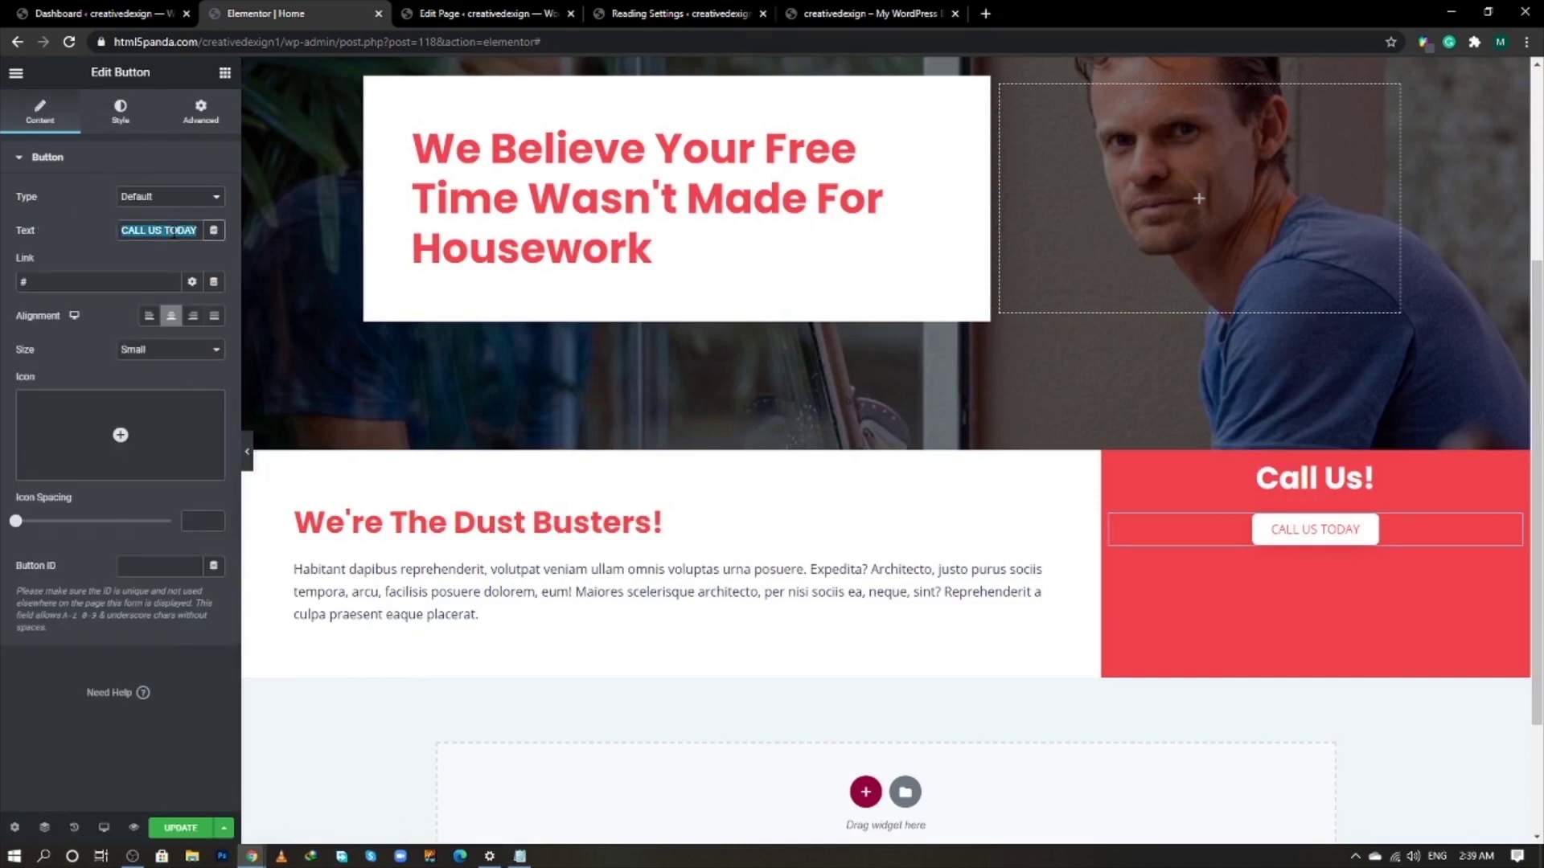
{"action": "type", "text": "92 123 456"}
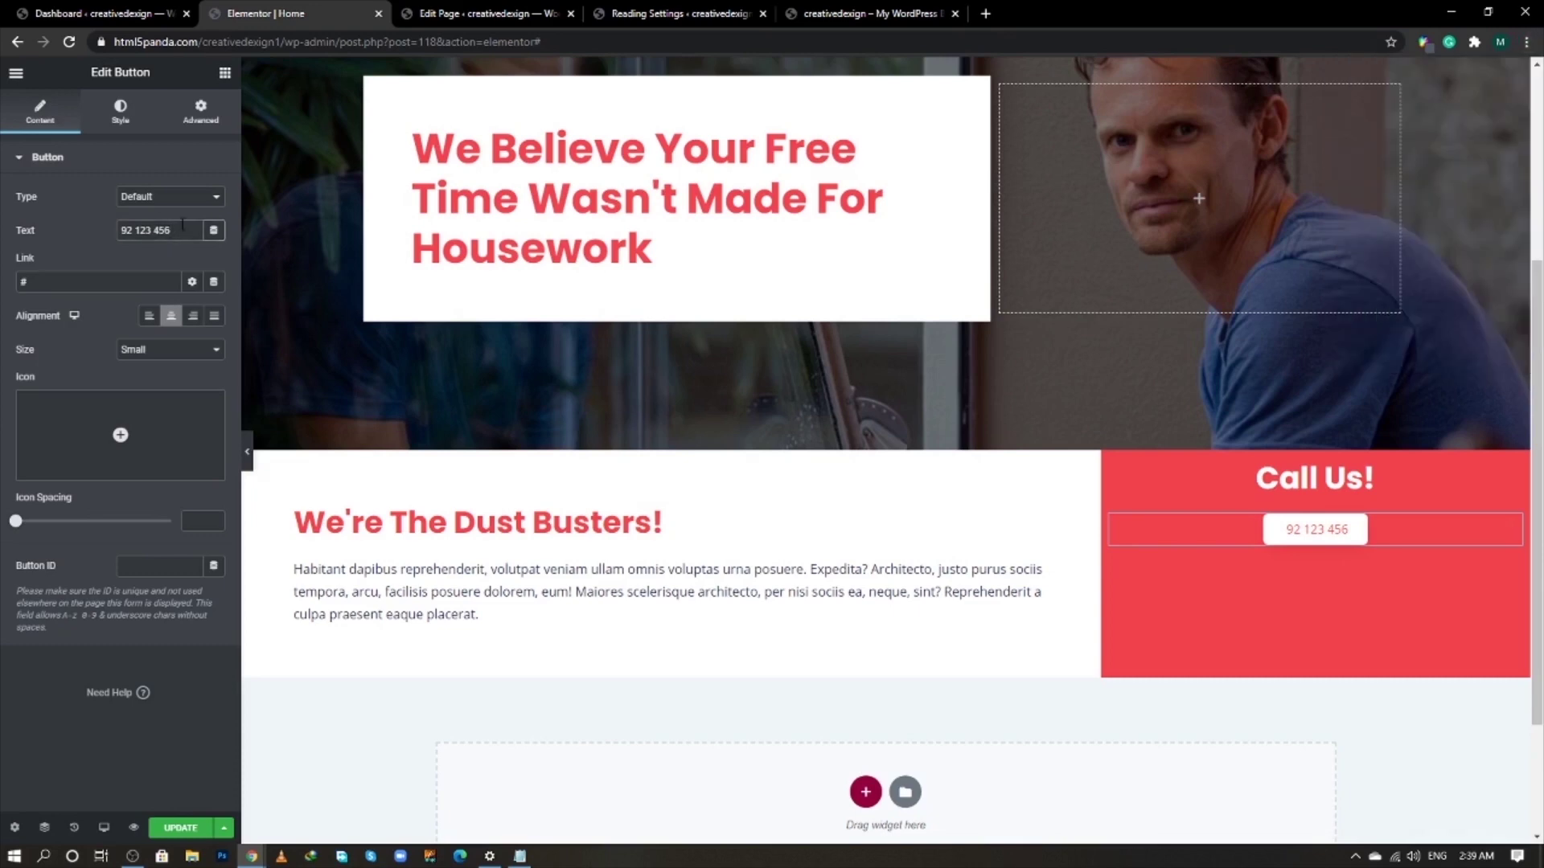
{"action": "type", "text": " 789"}
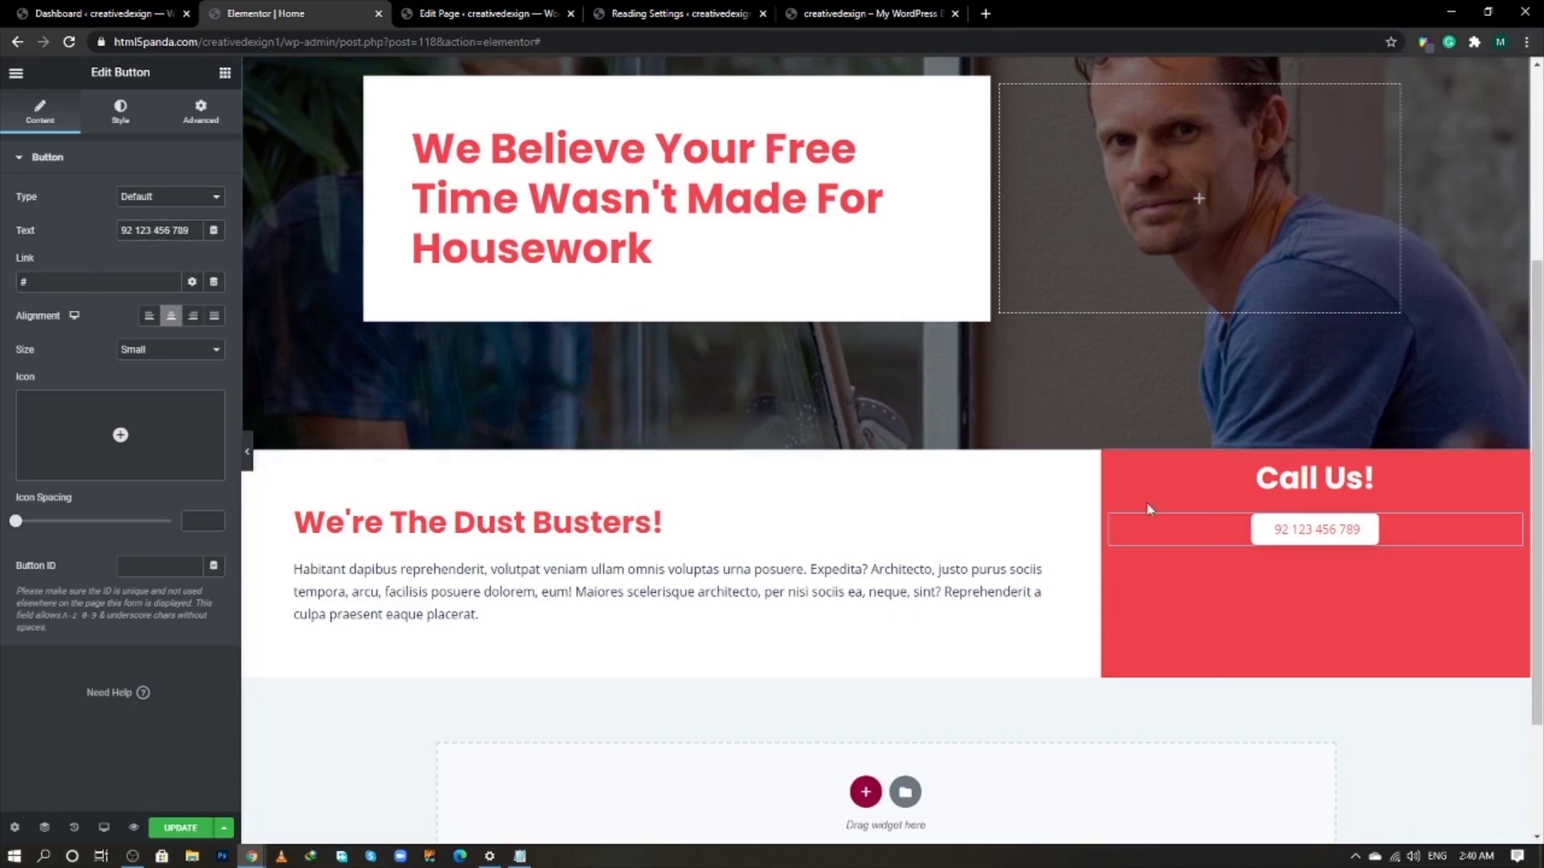
- Search the icon library for "phone" and insert the Phone alt icon on the red column's button
{"action": "key", "text": "alt+Tab"}
{"action": "key", "text": "alt+Tab"}
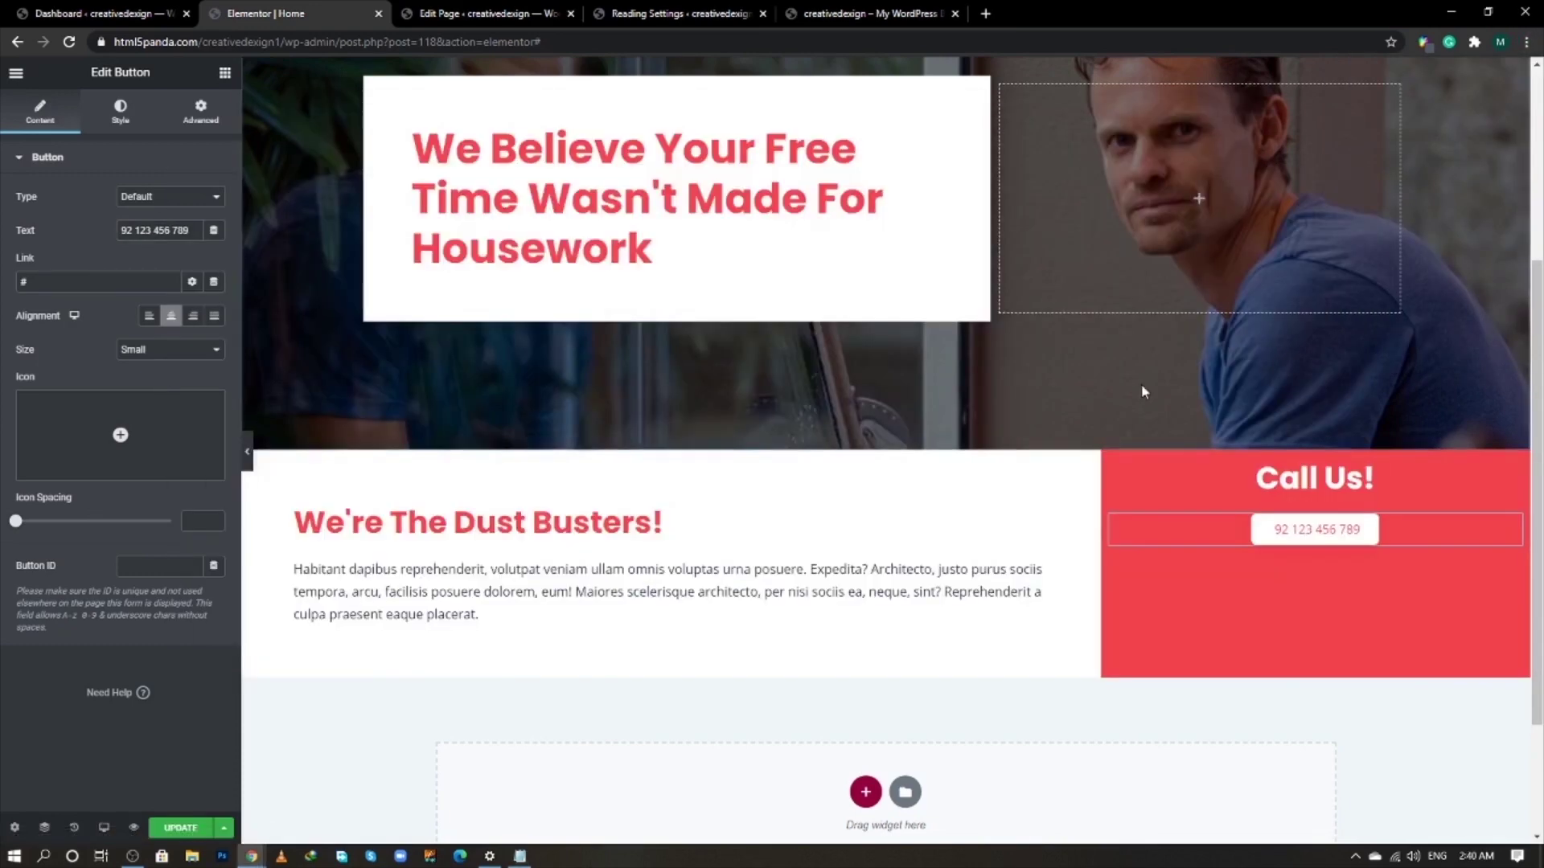
{"action": "key", "text": "alt+Tab"}
{"action": "key", "text": "alt+Tab"}
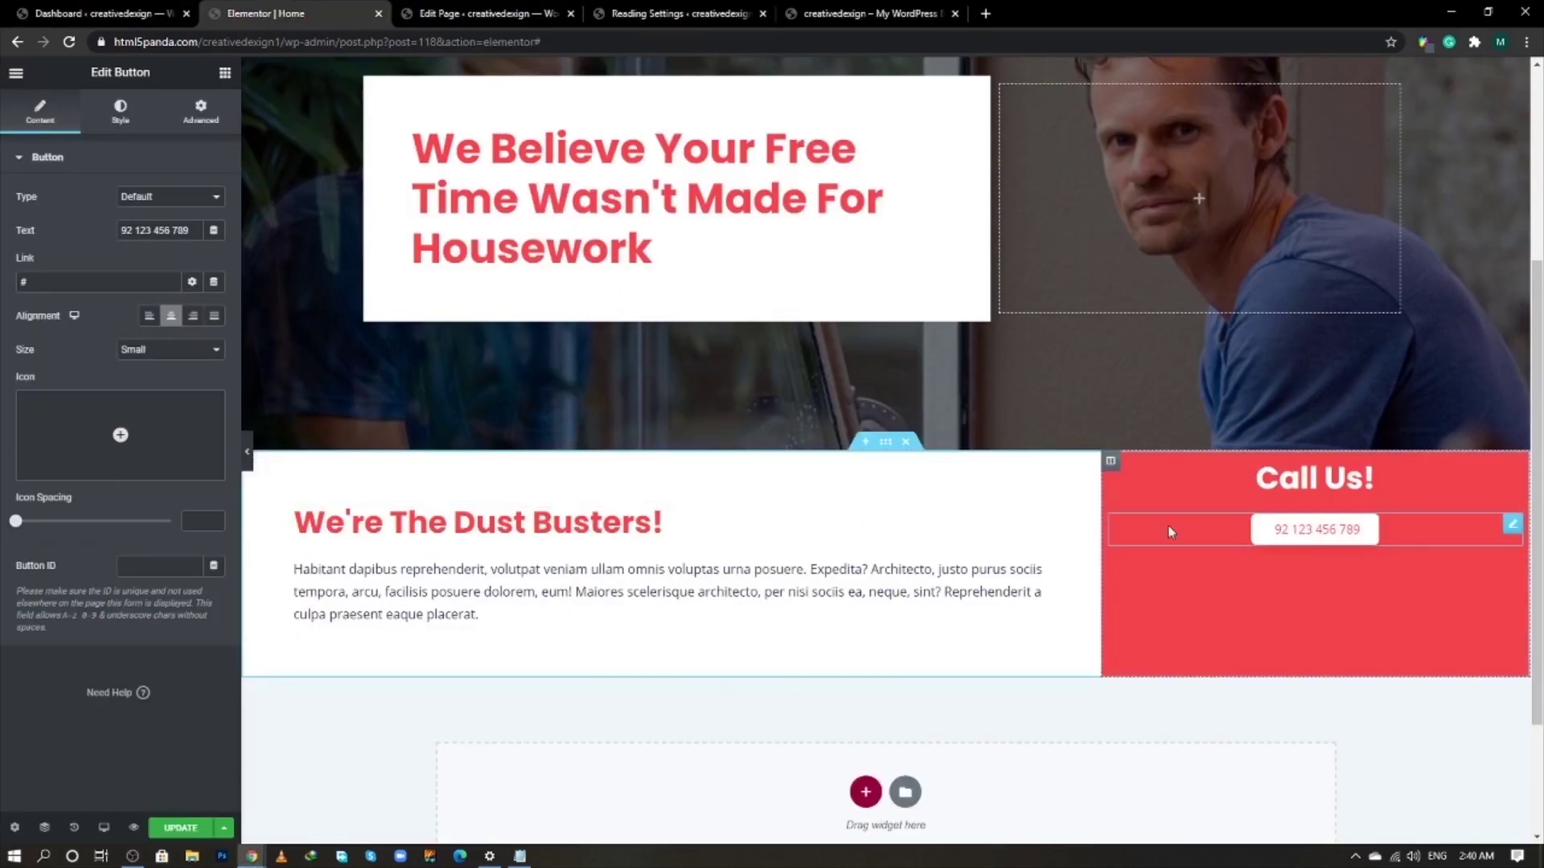
{"action": "mouse_move", "coordinate": [153, 450]}
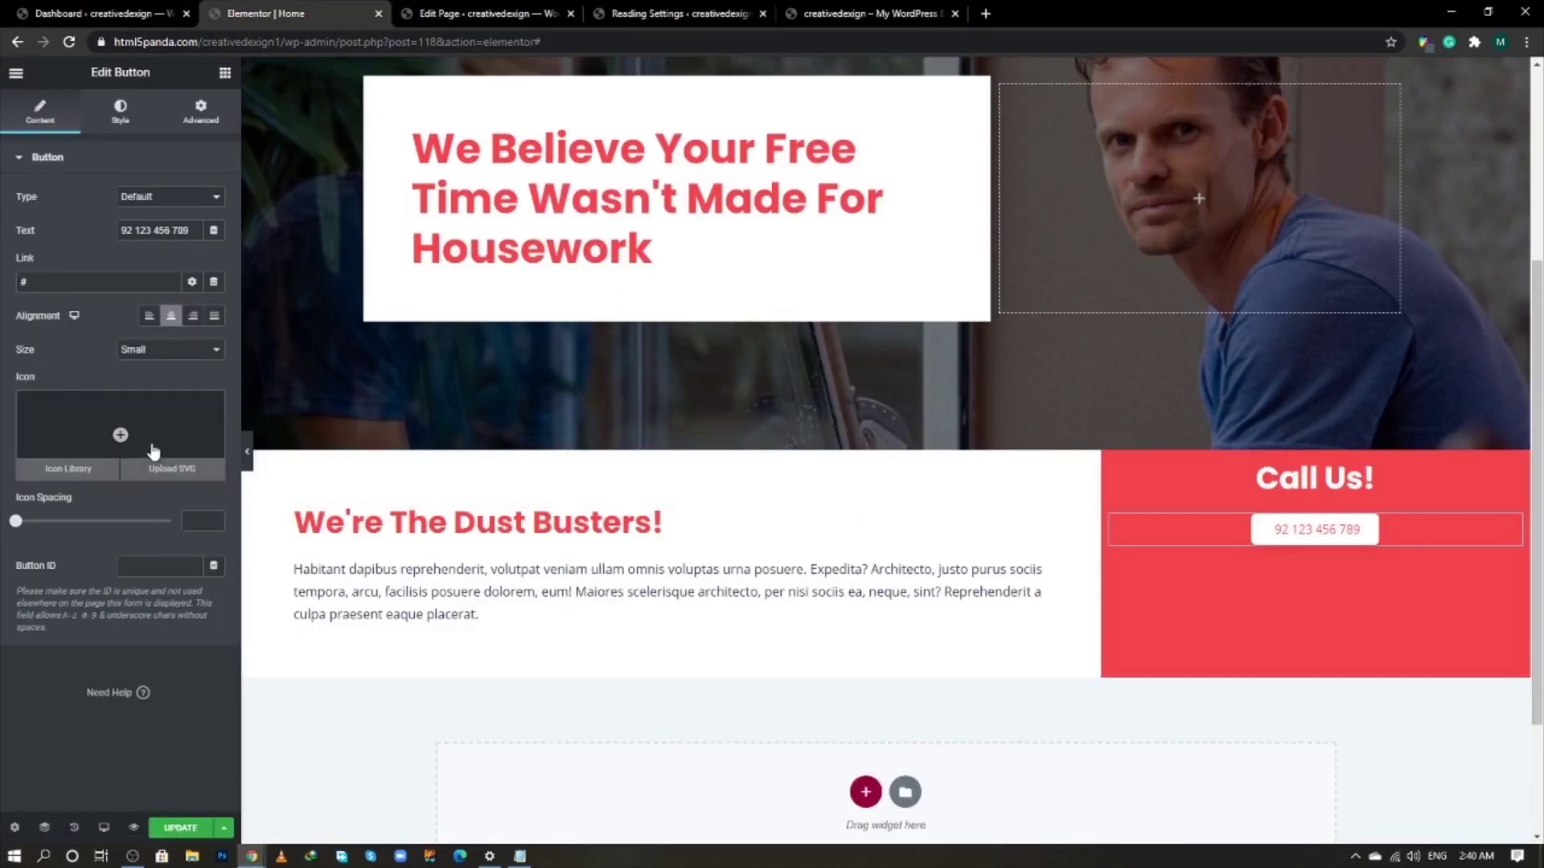
{"action": "left_click", "coordinate": [149, 424]}
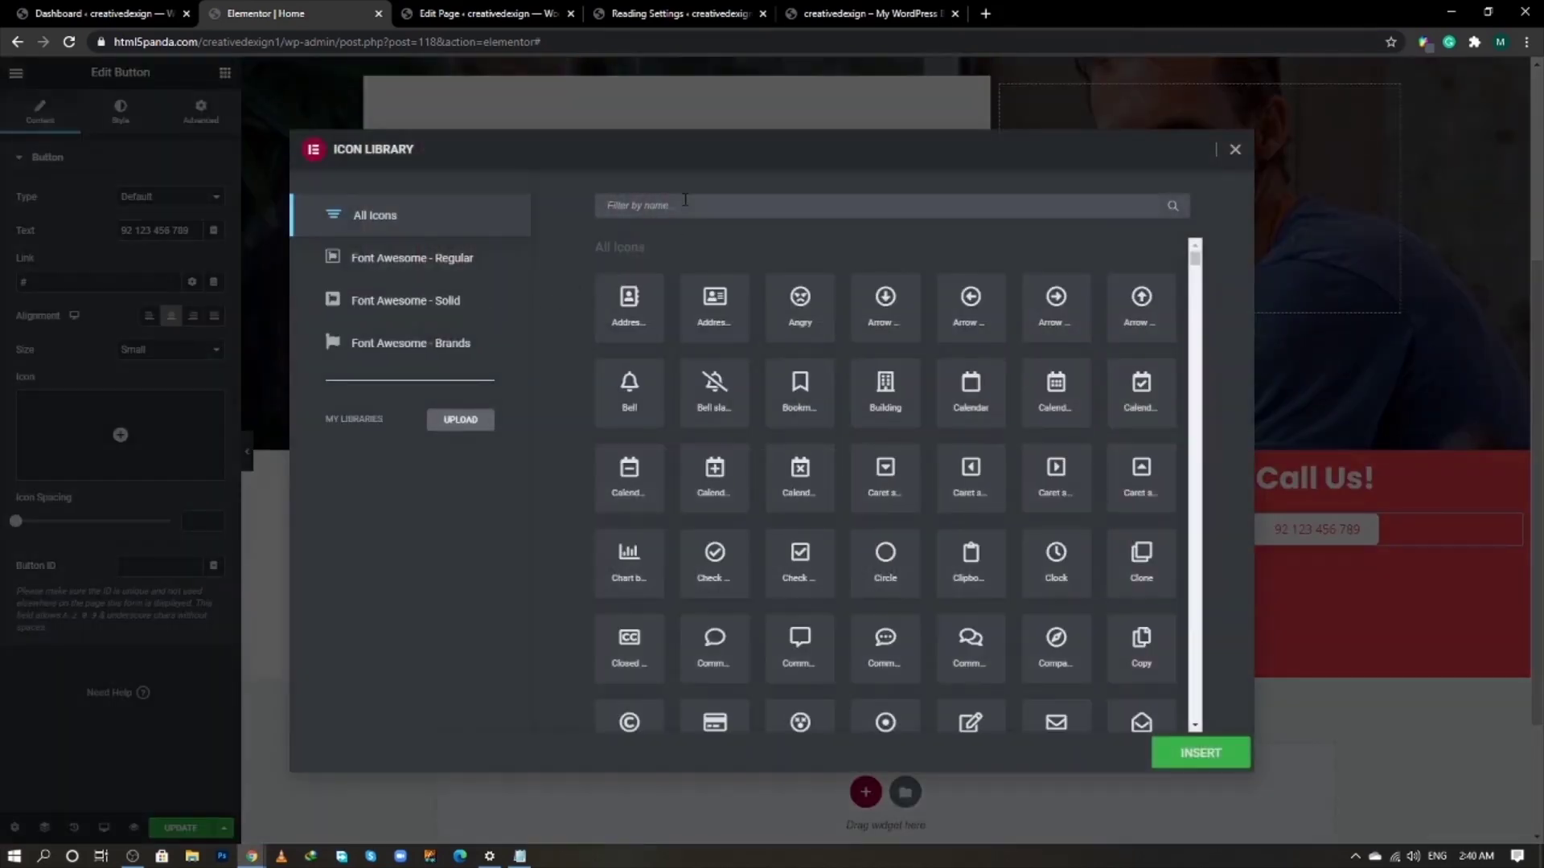
{"action": "type", "text": "phone"}
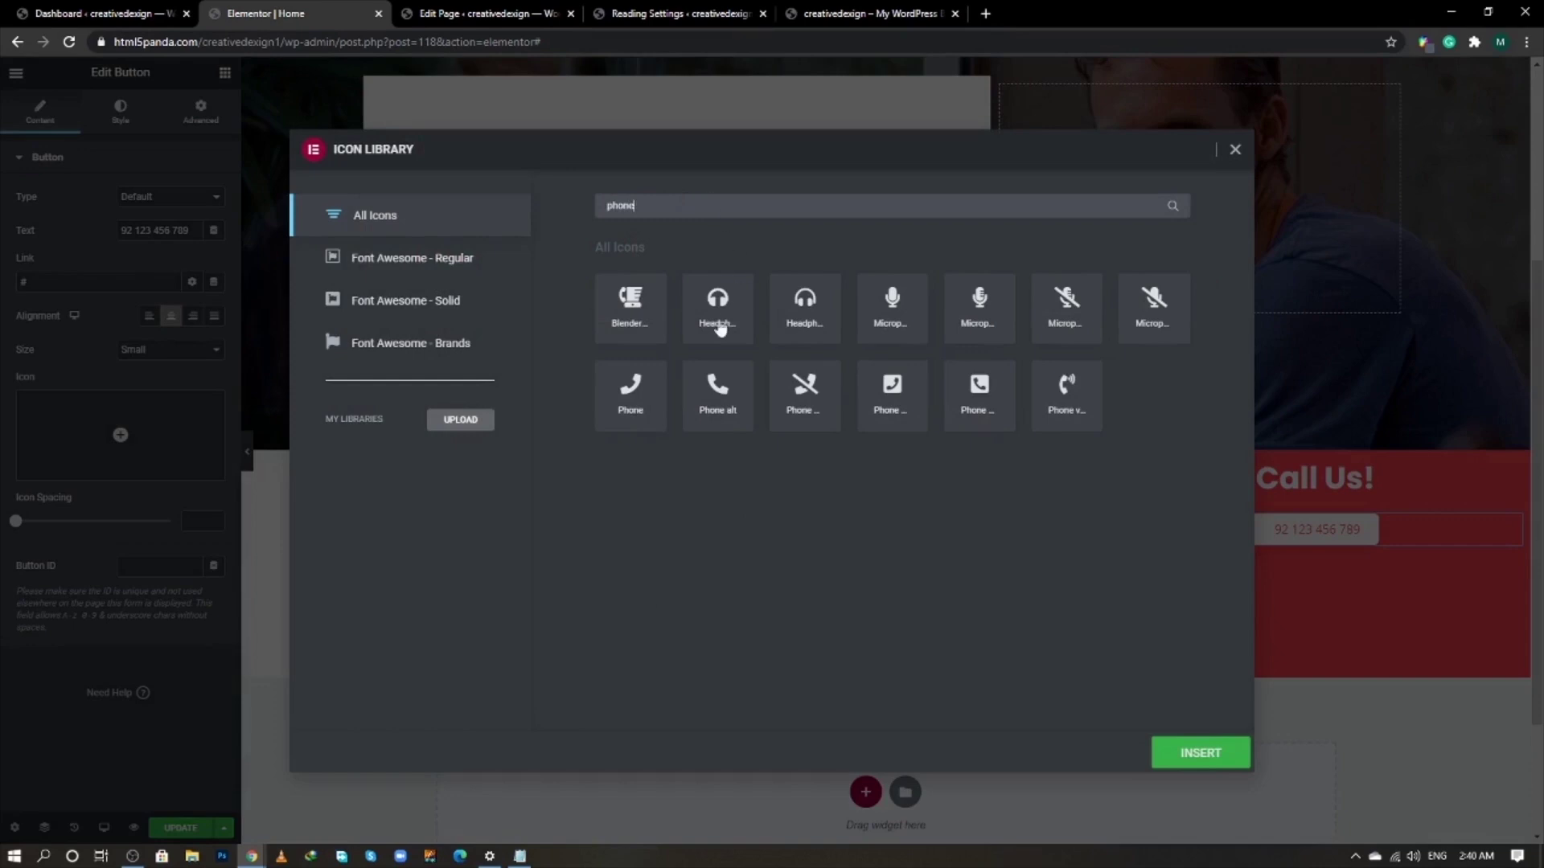
{"action": "left_click", "coordinate": [741, 396]}
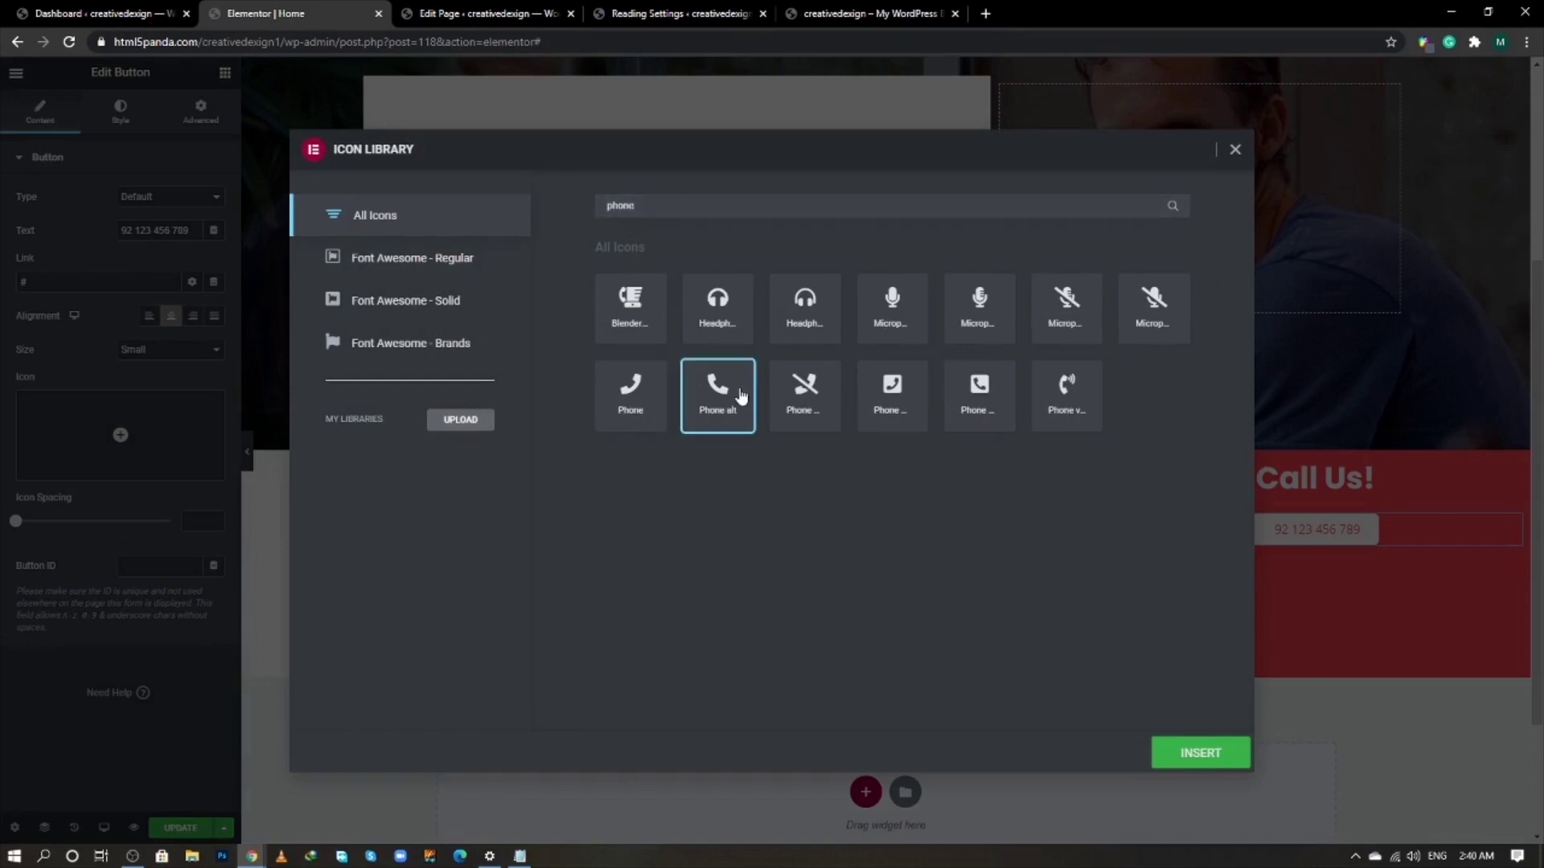
{"action": "left_click", "coordinate": [1189, 762]}
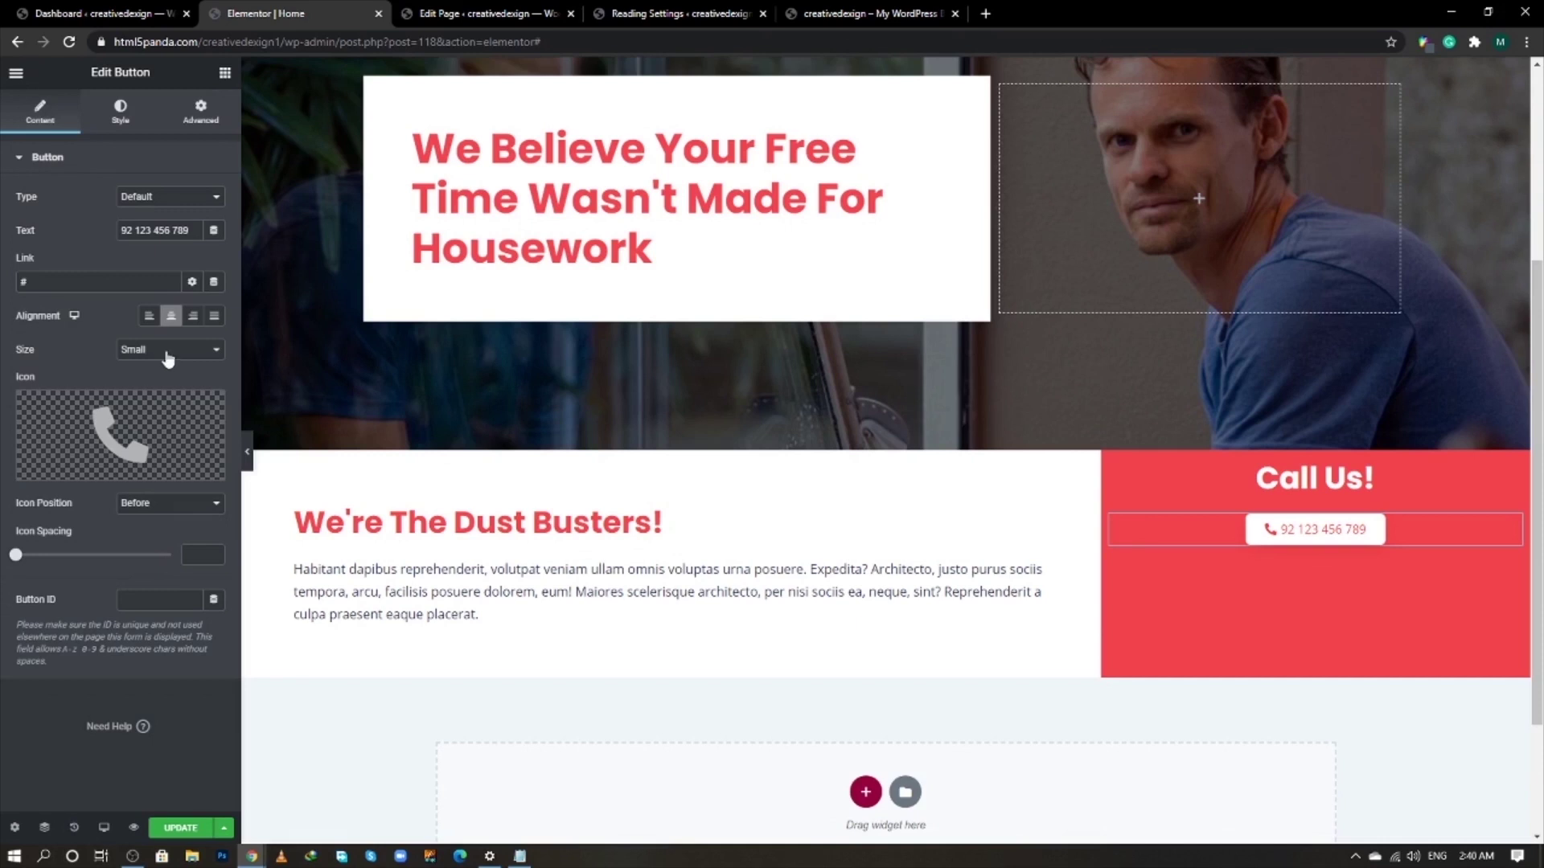
- Set the phone button's icon spacing to 20 and its typography size to 20 px
{"action": "left_click", "coordinate": [187, 555]}
{"action": "type", "text": "20"}
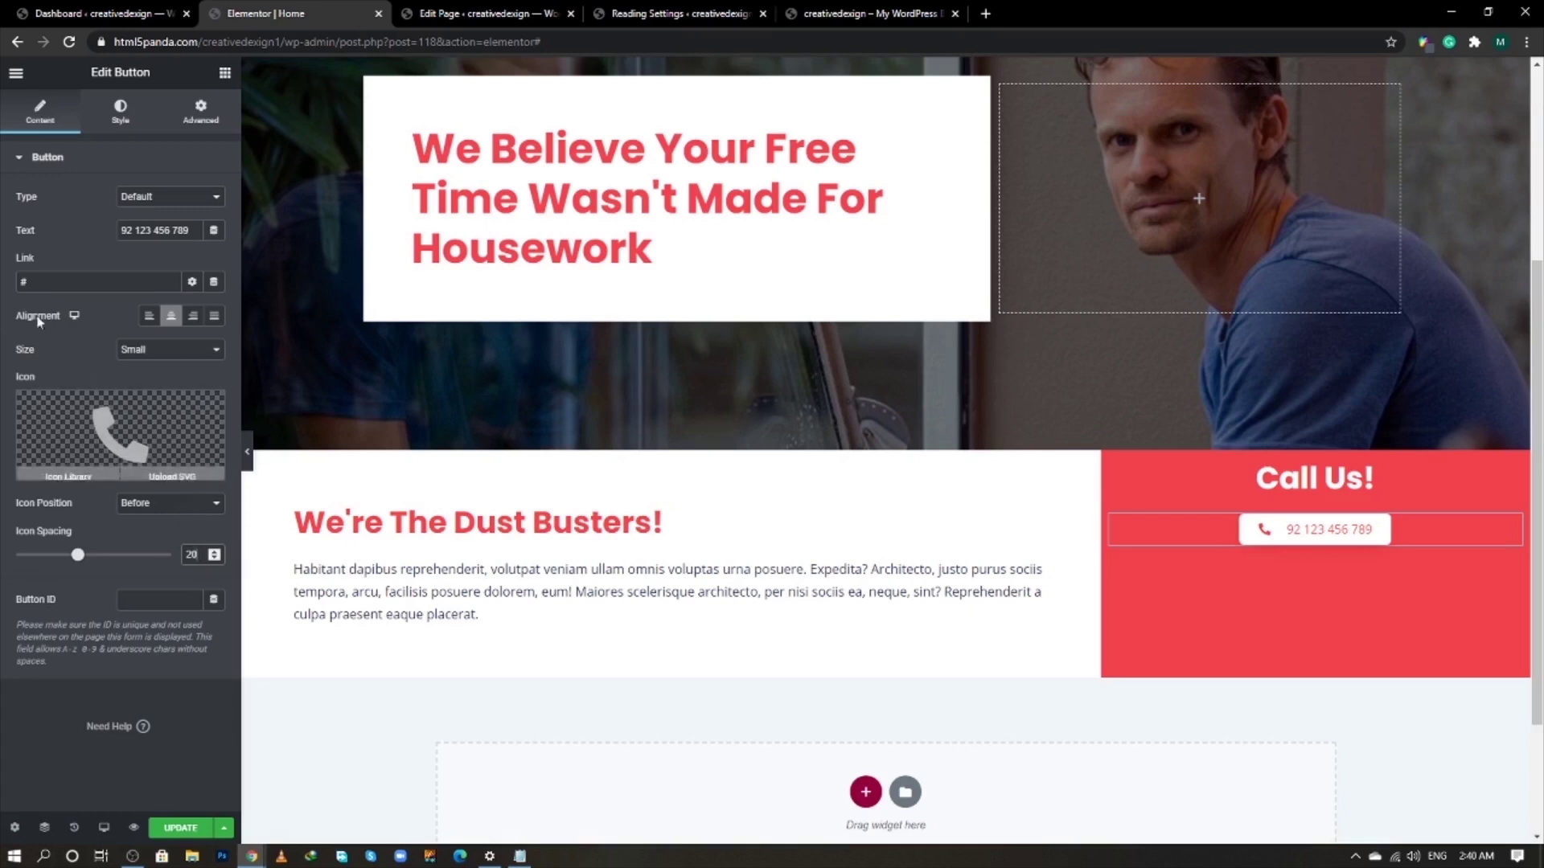
{"action": "left_click", "coordinate": [121, 115]}
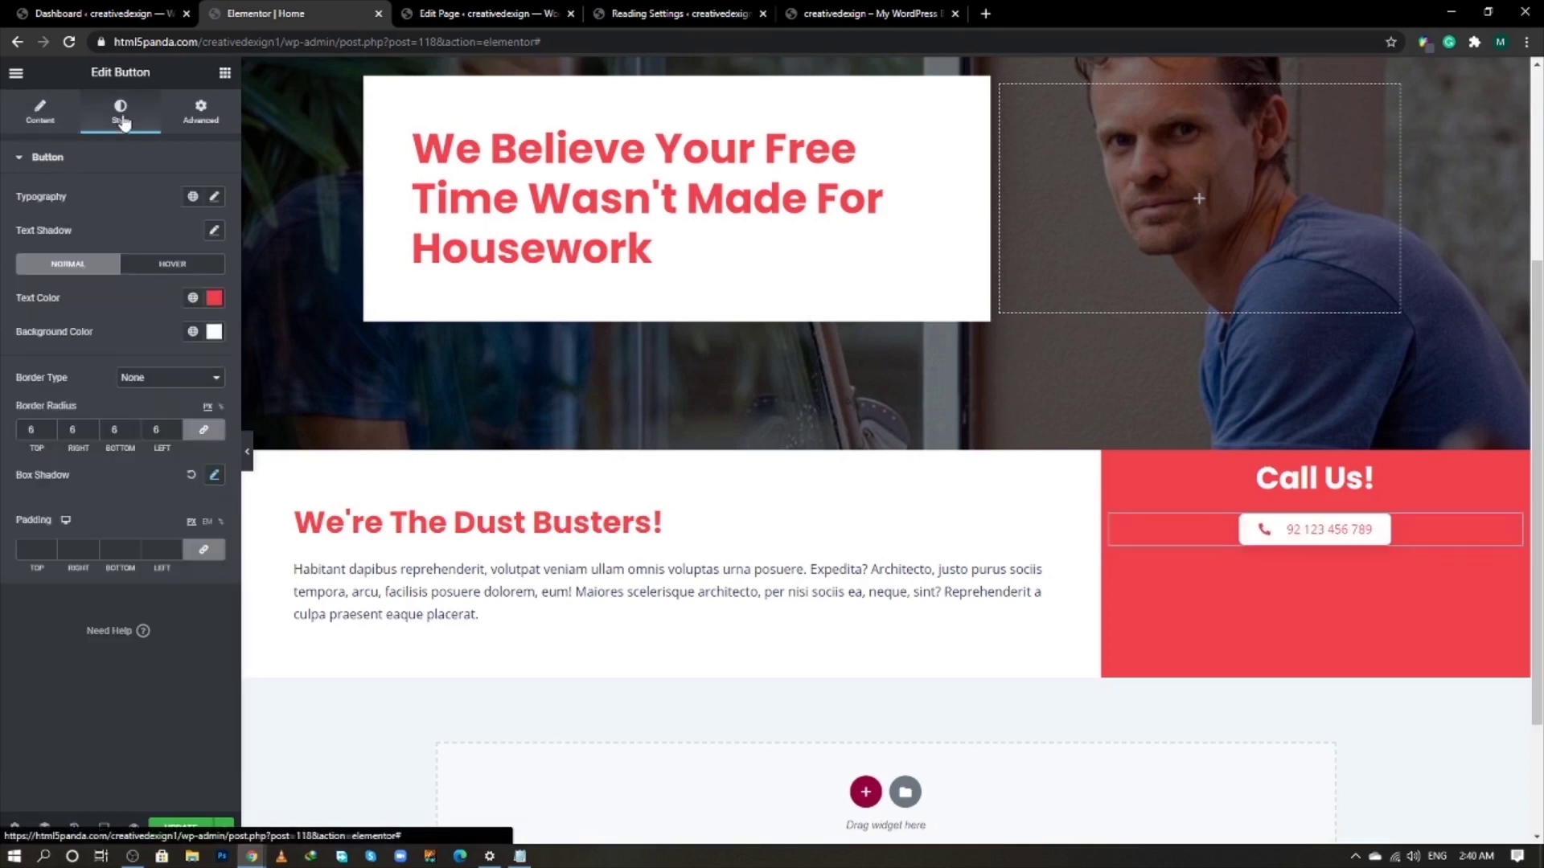
{"action": "left_click", "coordinate": [217, 197]}
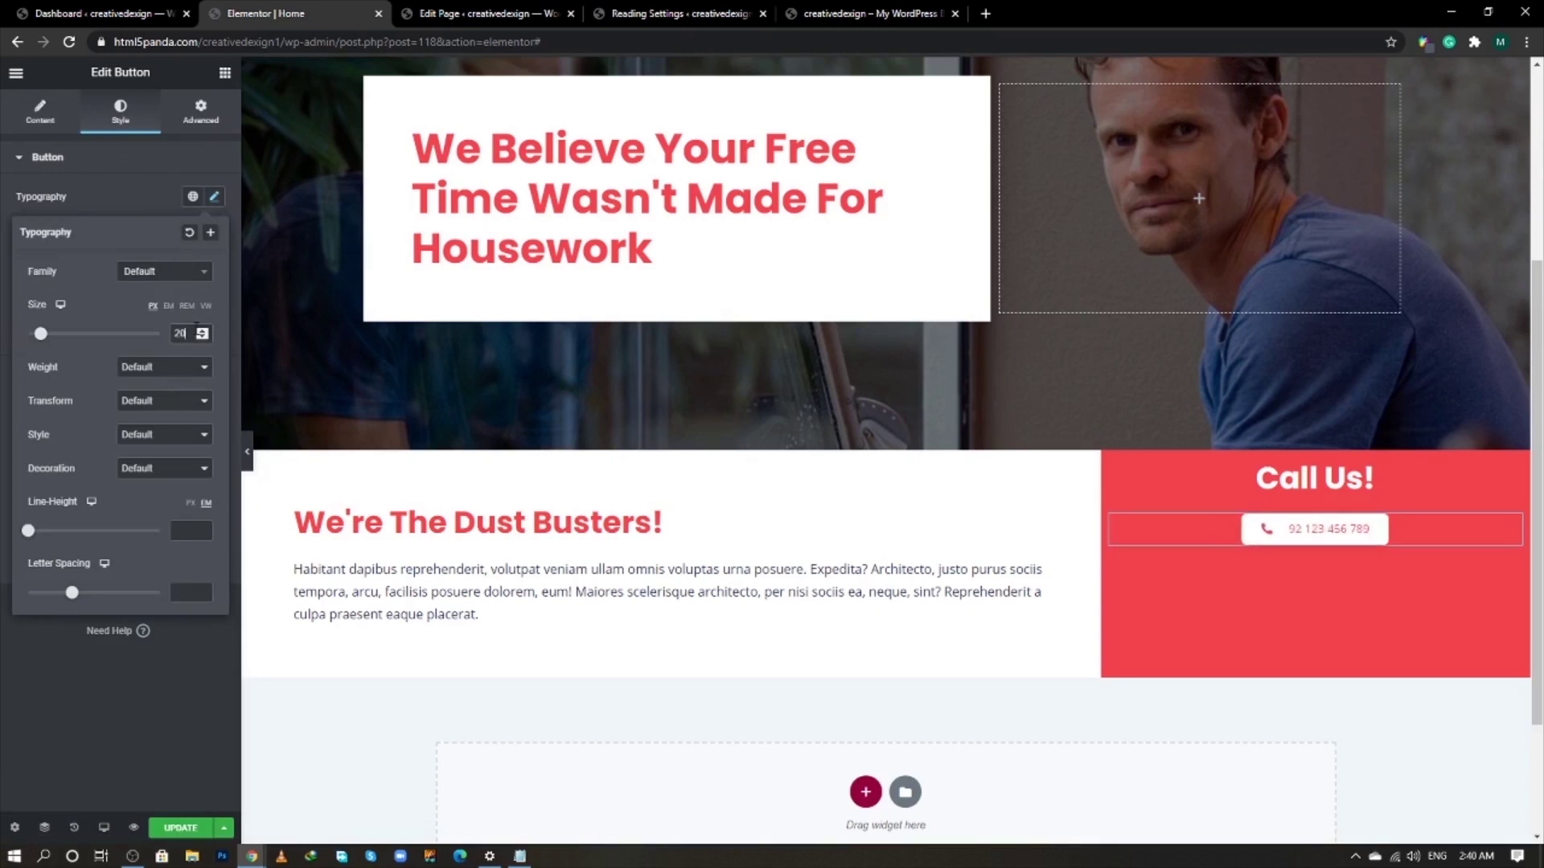
- Open the layout settings of the red "Call Us!" column
{"action": "left_click", "coordinate": [889, 448]}
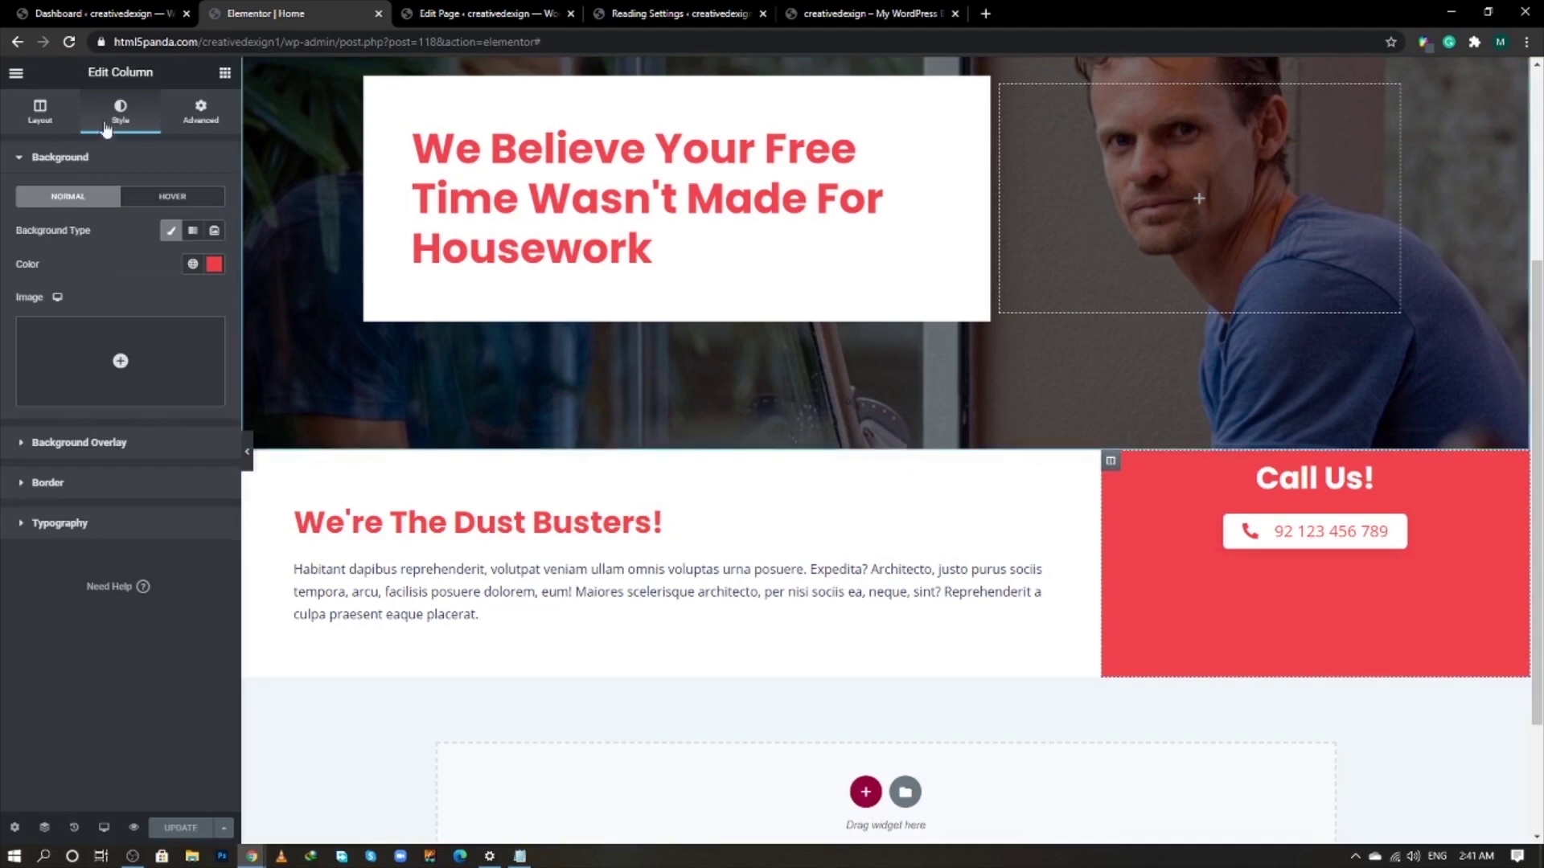
{"action": "left_click", "coordinate": [40, 111]}
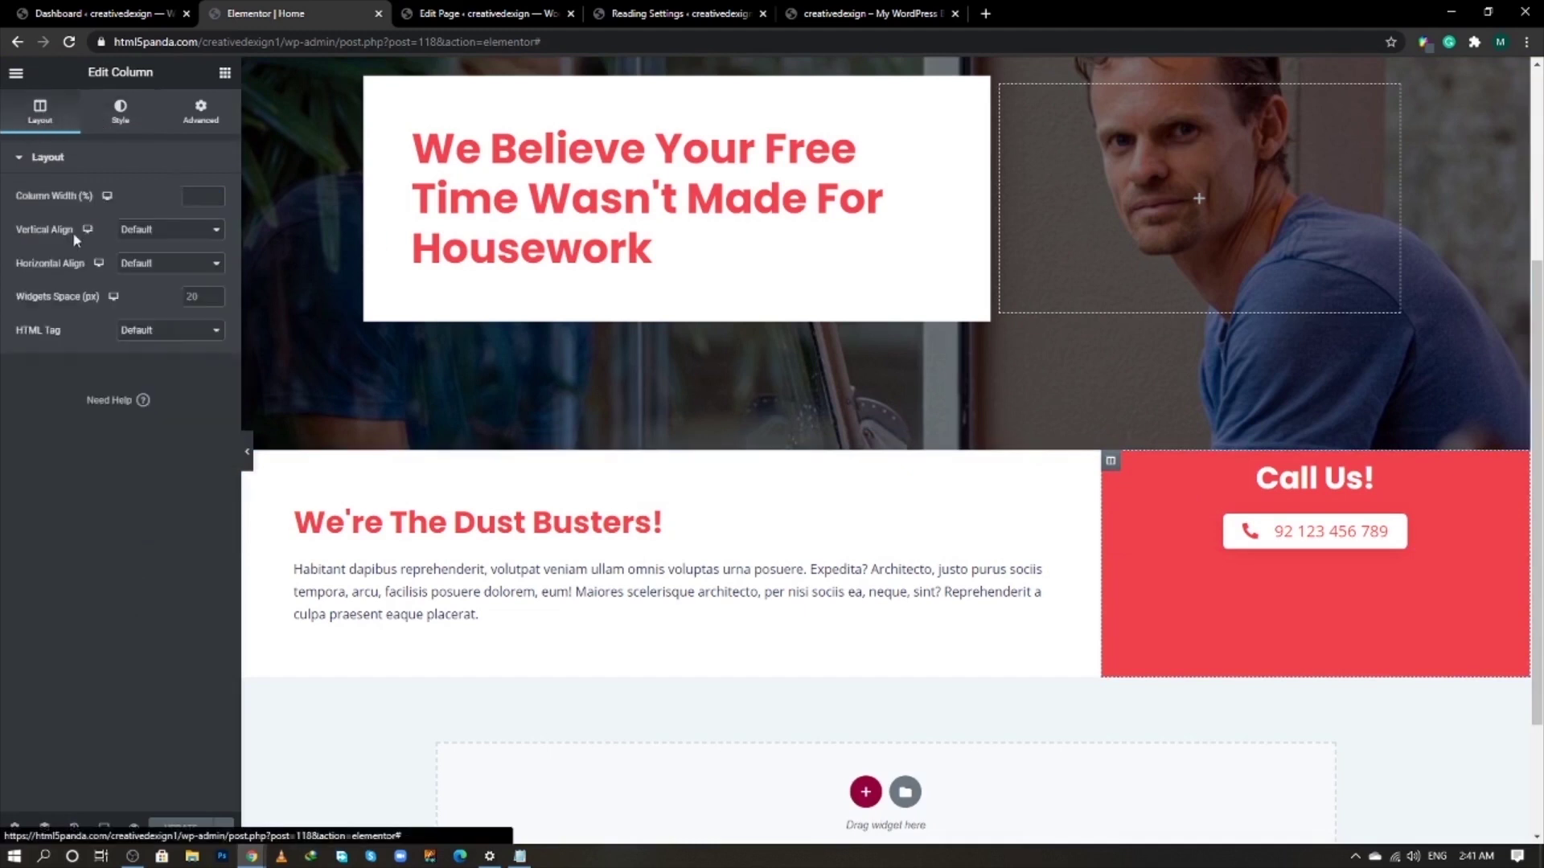
- Set the vertical alignment of the red Call Us! column to Middle and update the page
{"action": "left_click", "coordinate": [170, 234]}
{"action": "left_click", "coordinate": [167, 273]}
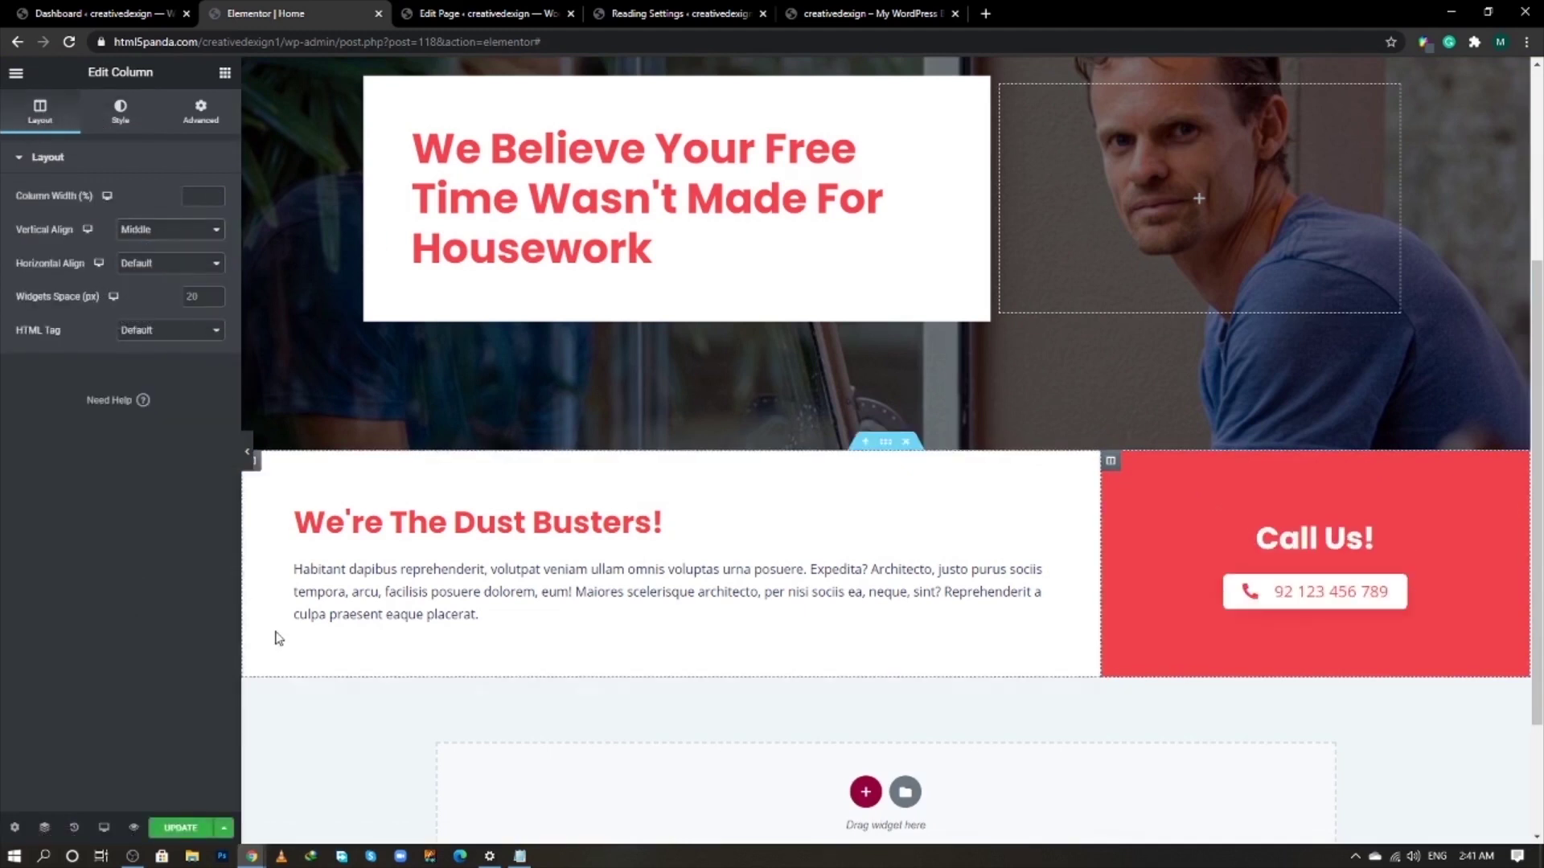
{"action": "left_click", "coordinate": [197, 828]}
- Add a new single-column section below the Dust Busters section
{"action": "scroll", "coordinate": [662, 576], "scroll_direction": "down", "scroll_amount": 1}
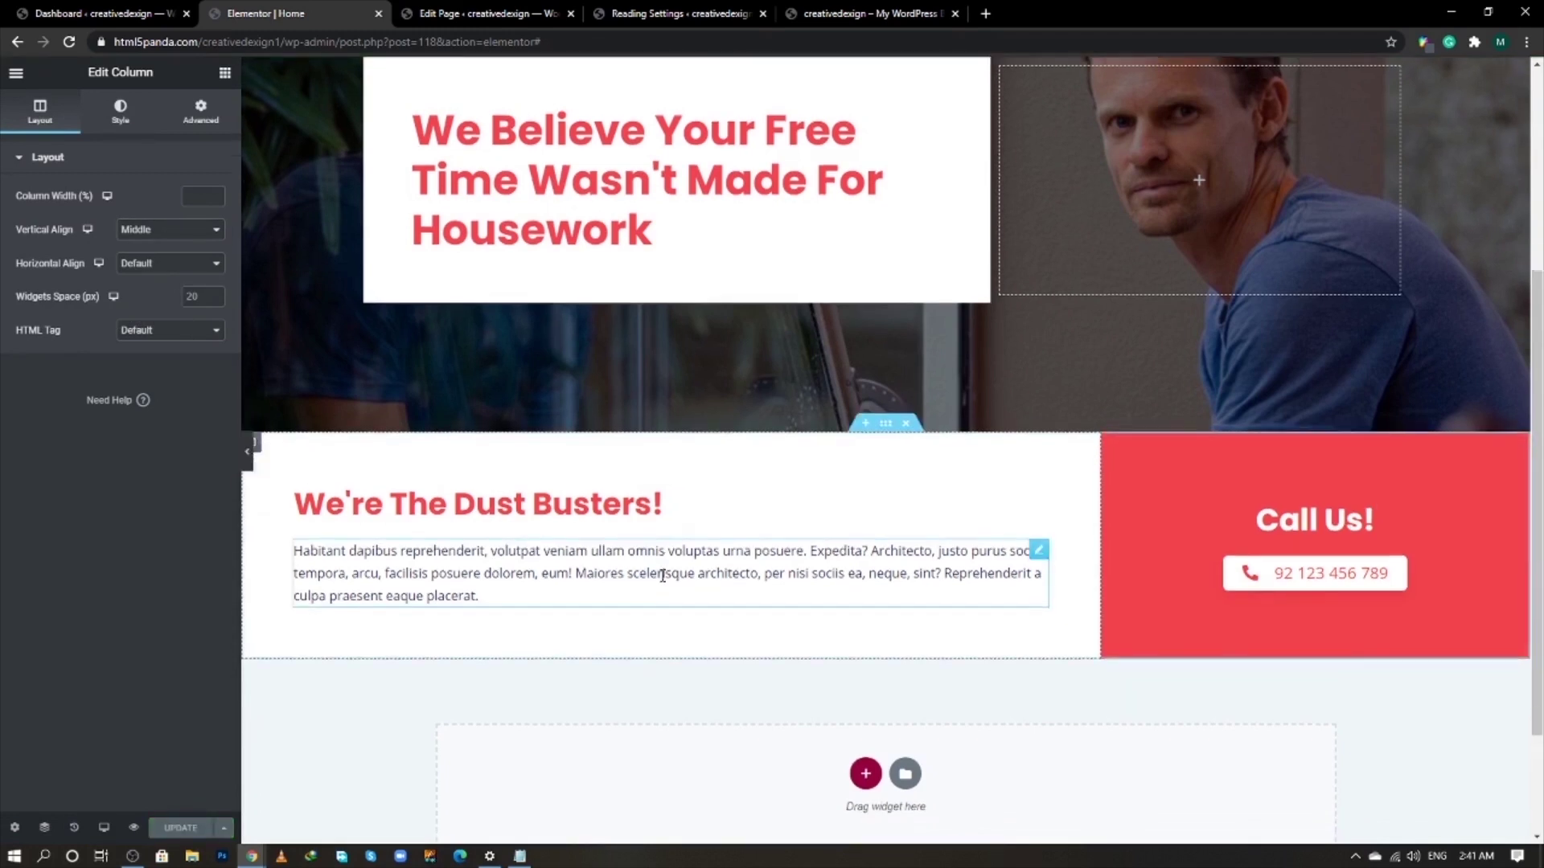
{"action": "scroll", "coordinate": [662, 576], "scroll_direction": "down", "scroll_amount": 2}
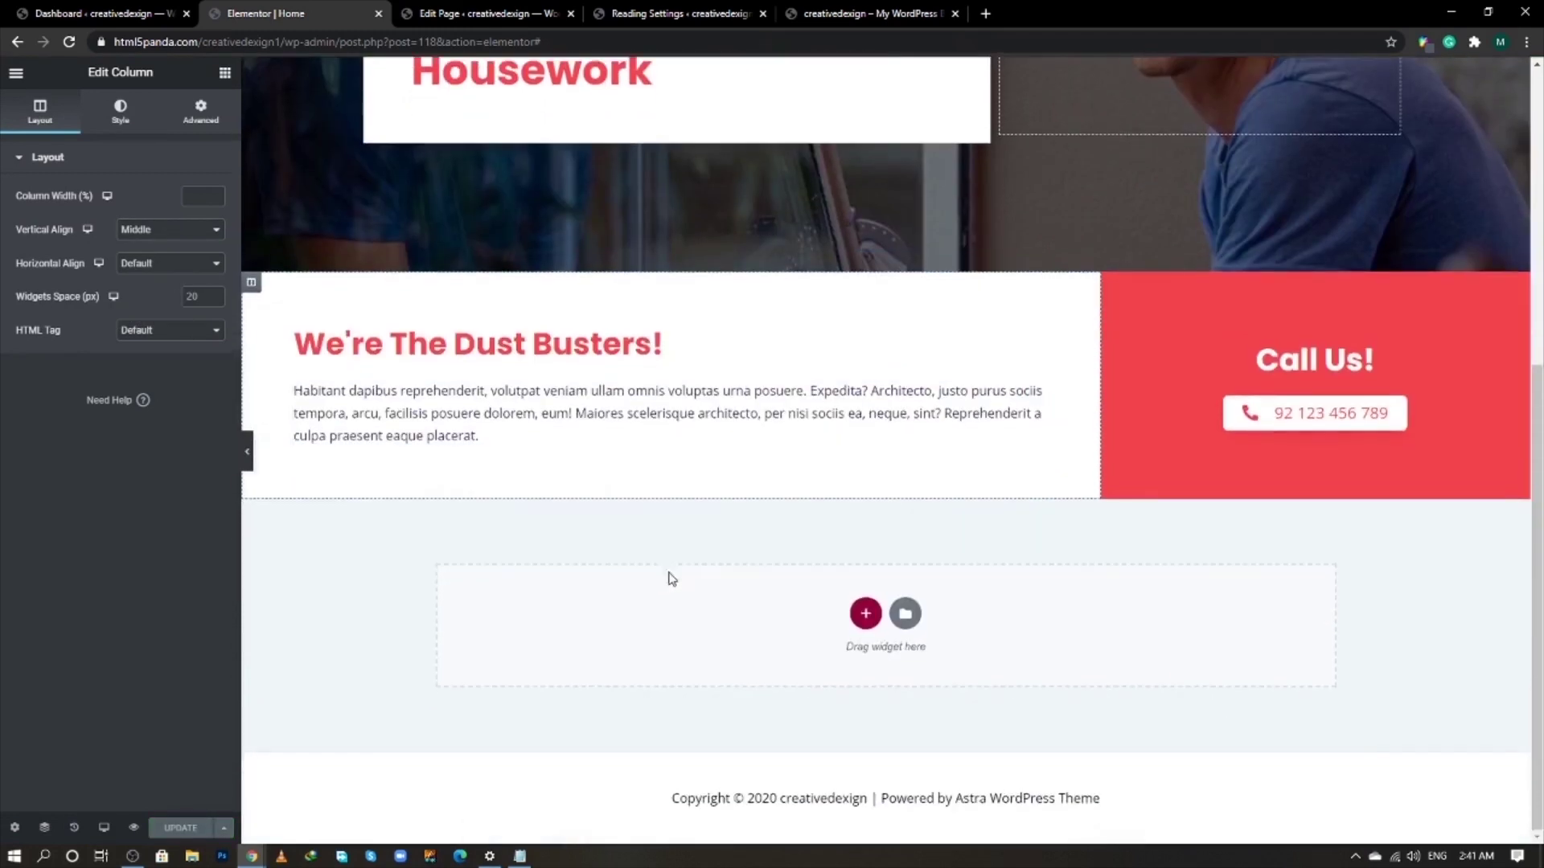
{"action": "left_click", "coordinate": [865, 615]}
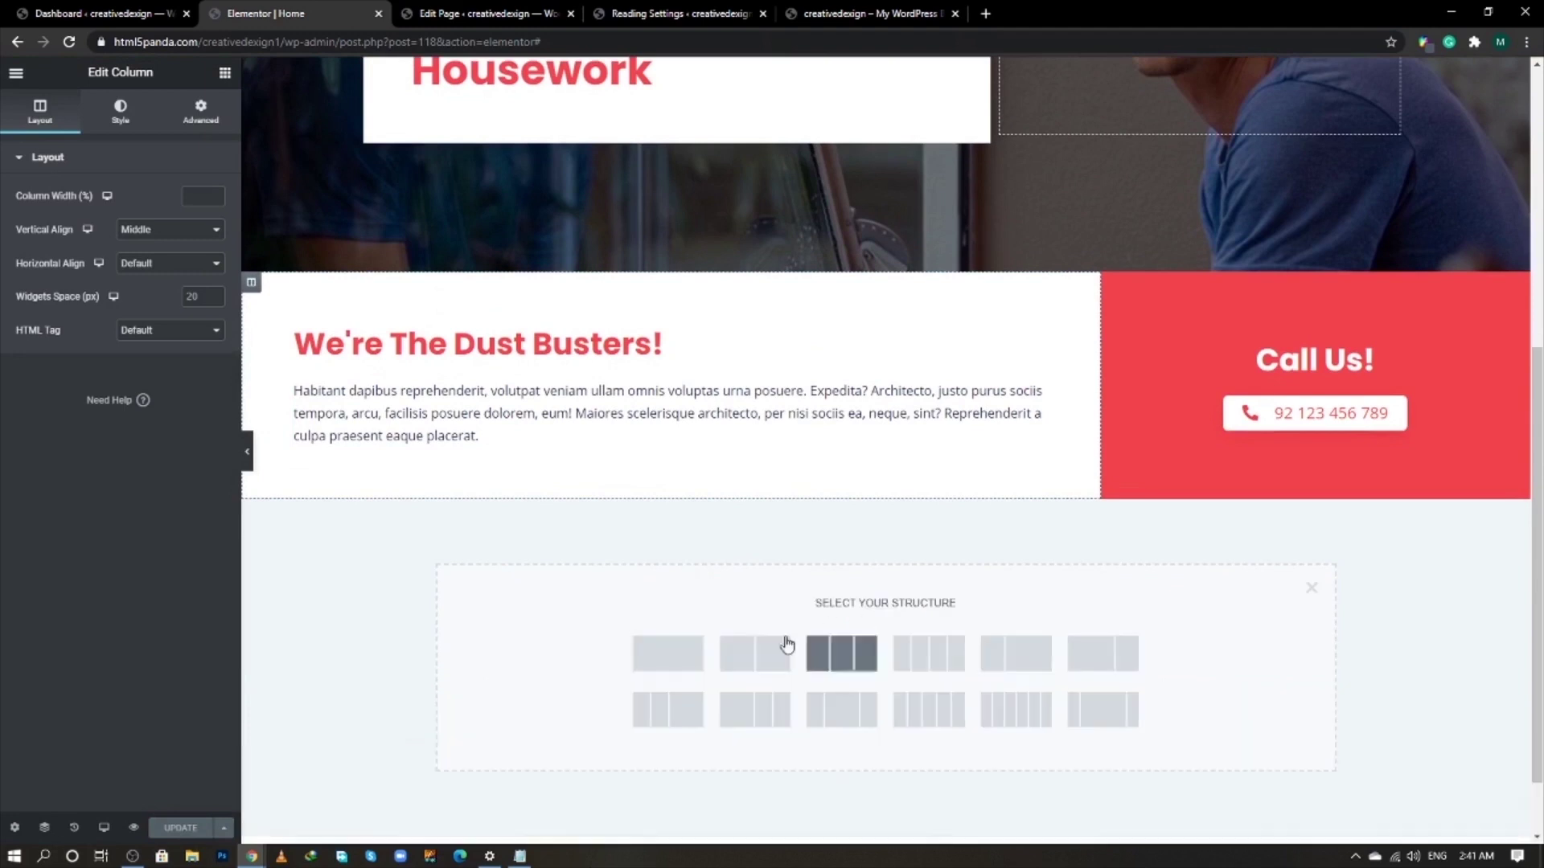
{"action": "left_click", "coordinate": [673, 672]}
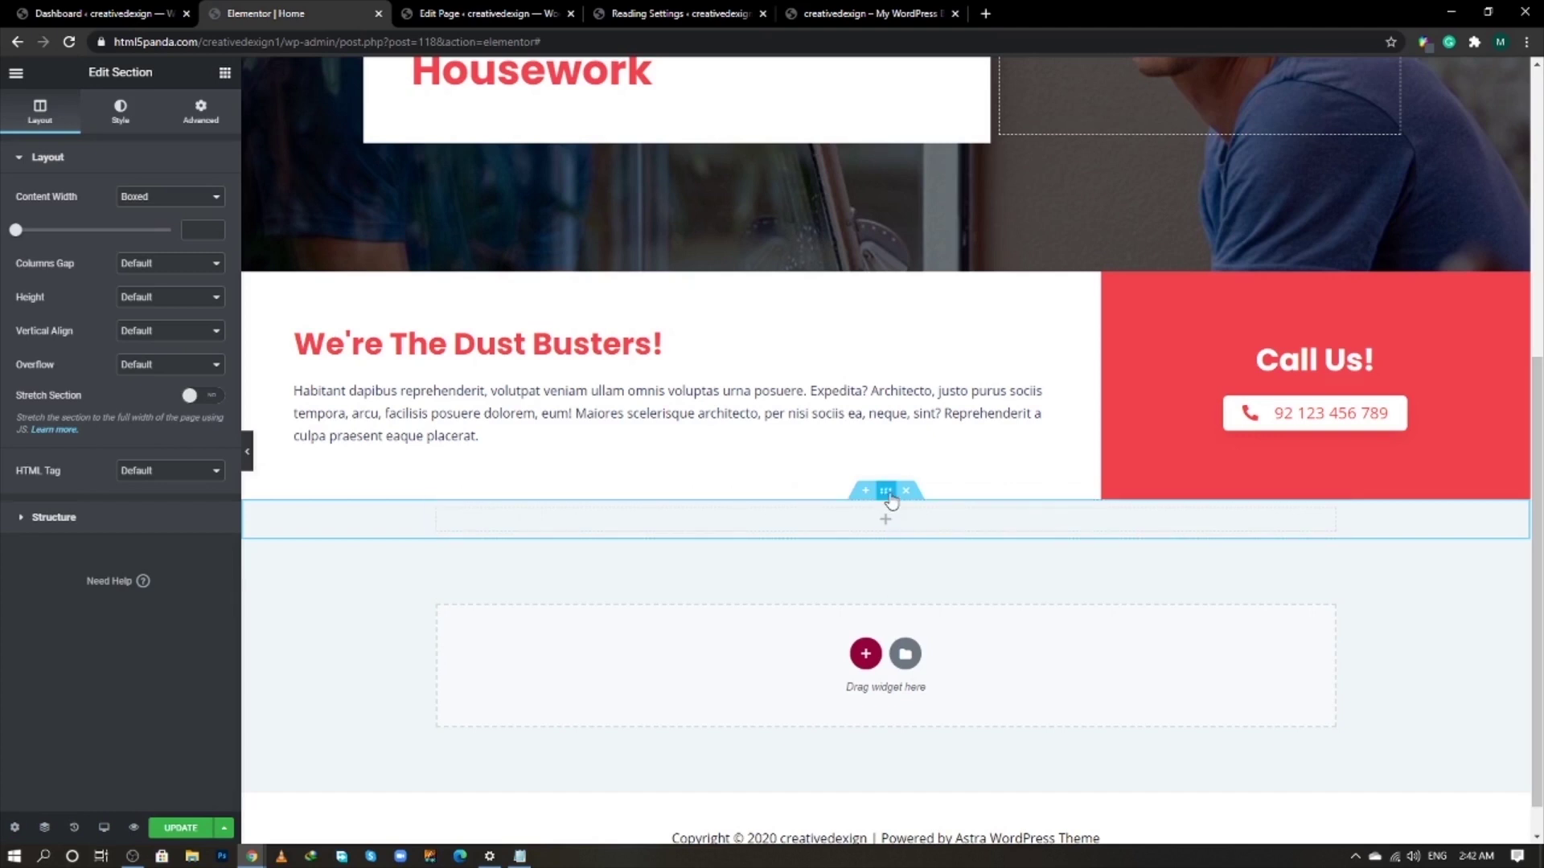
- Give the new section a gradient background with f2f7fb as the first color
{"action": "left_click", "coordinate": [123, 112]}
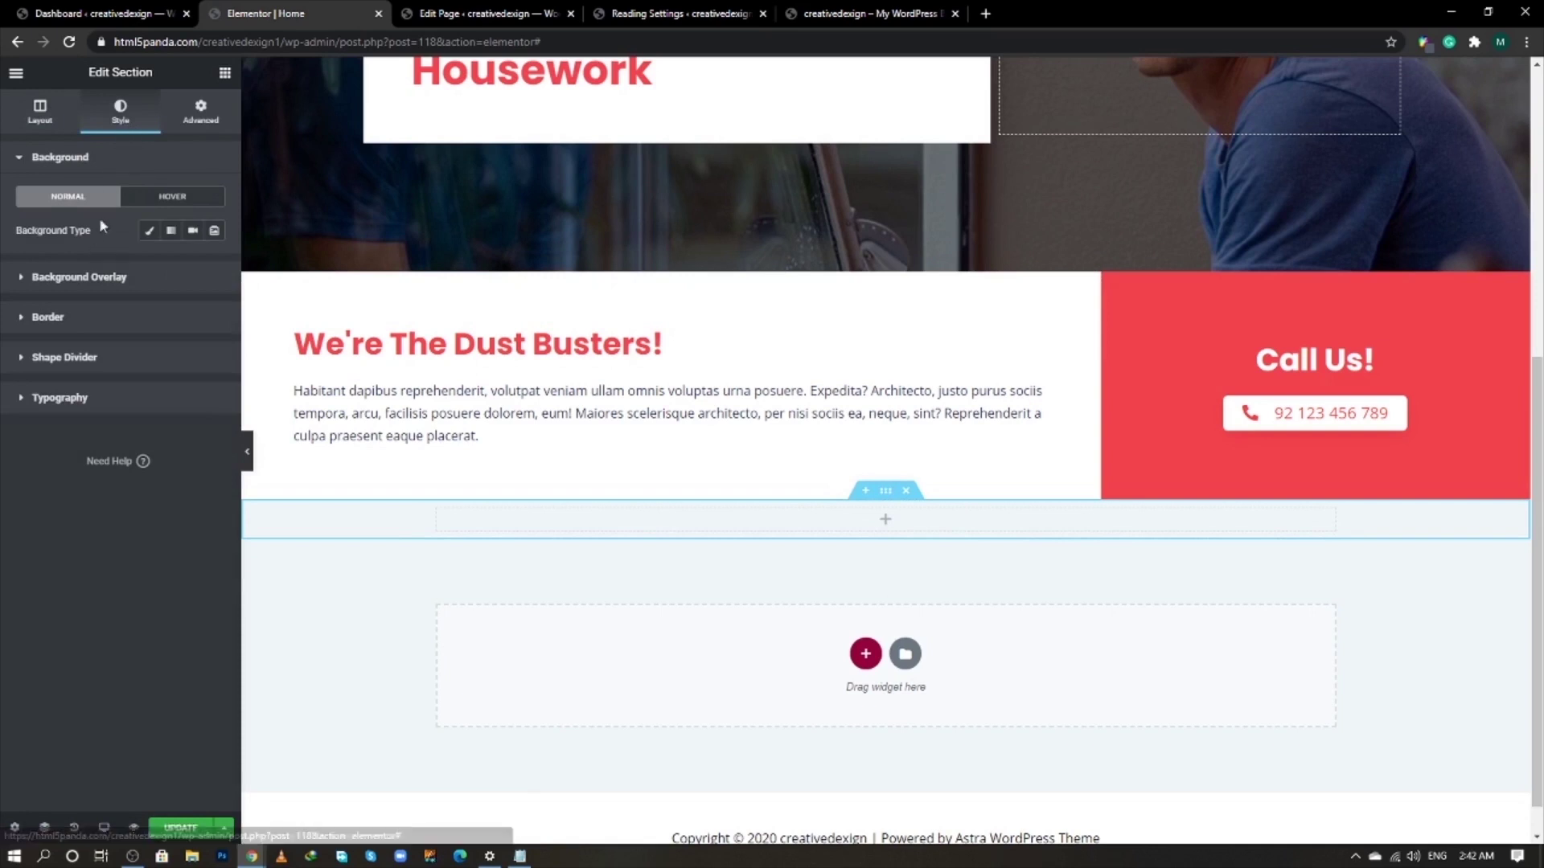
{"action": "left_click", "coordinate": [149, 231]}
{"action": "left_click", "coordinate": [172, 233]}
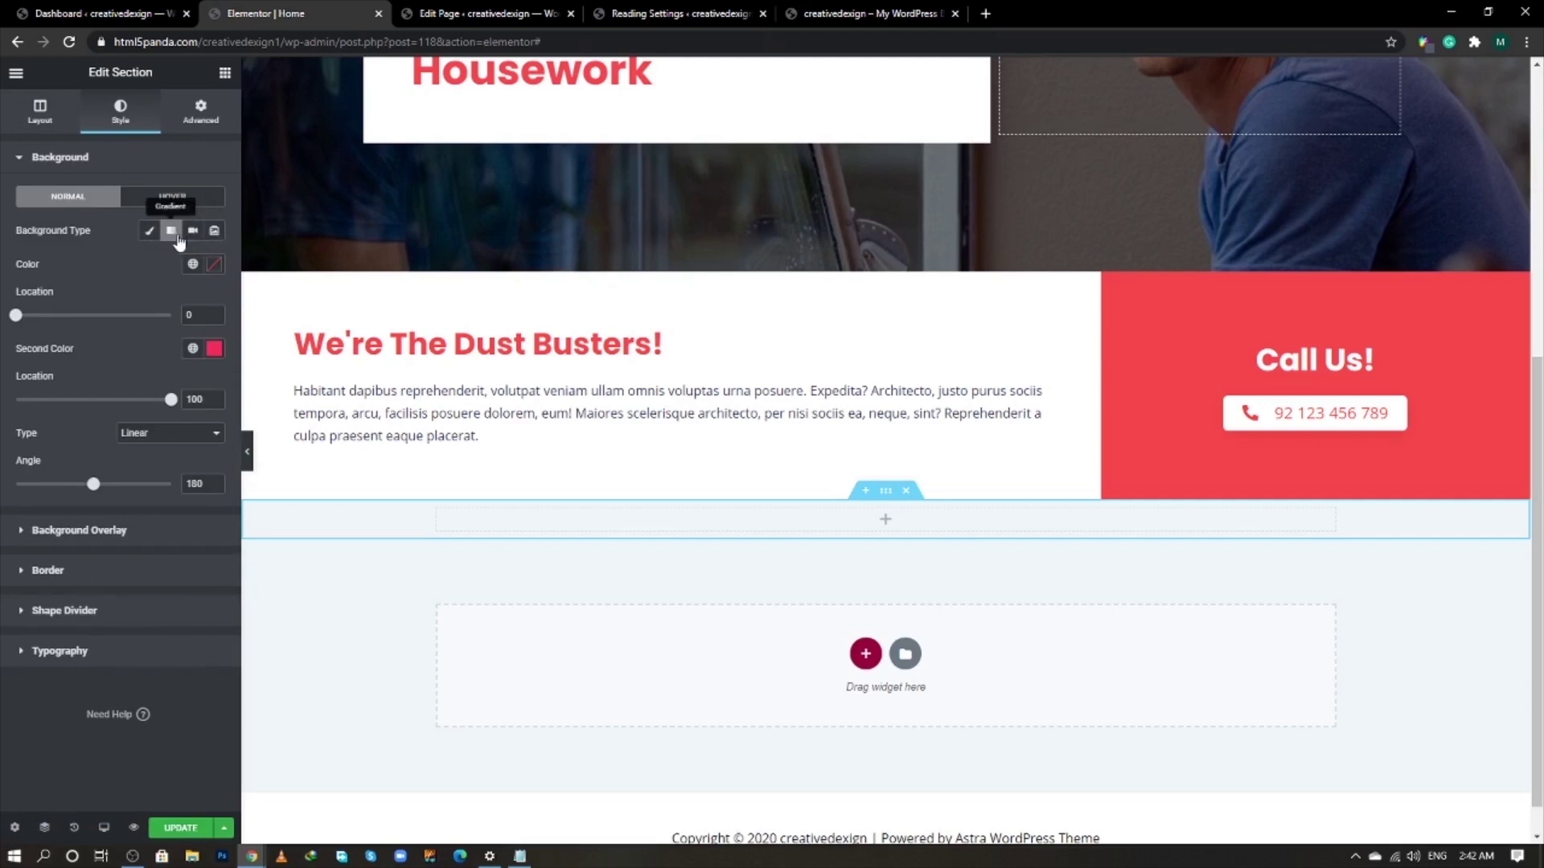
{"action": "left_click", "coordinate": [214, 266]}
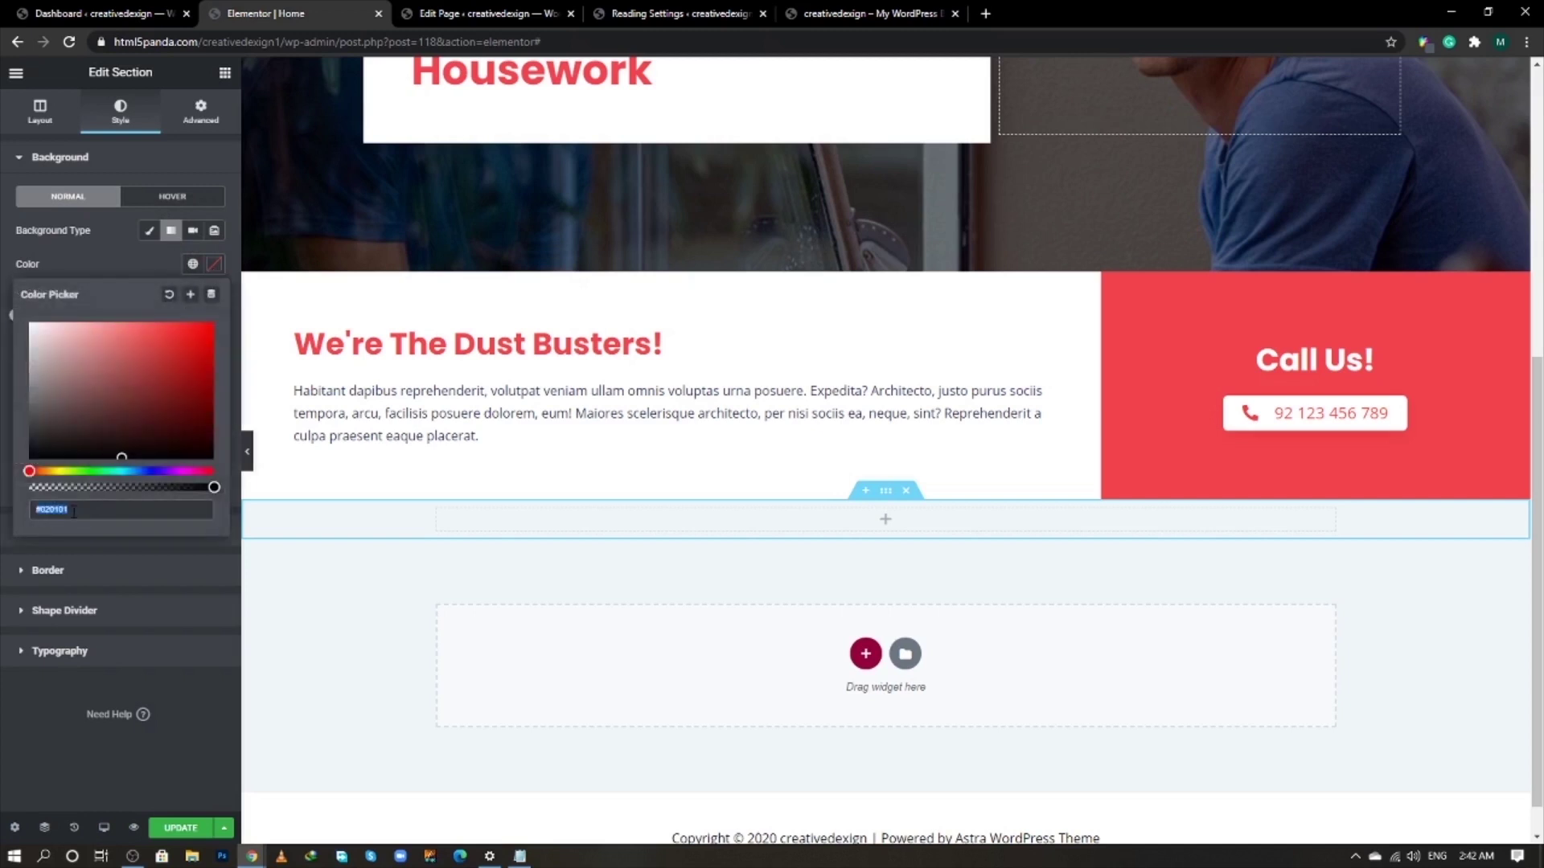
{"action": "type", "text": "f0f"}
{"action": "type", "text": "7"}
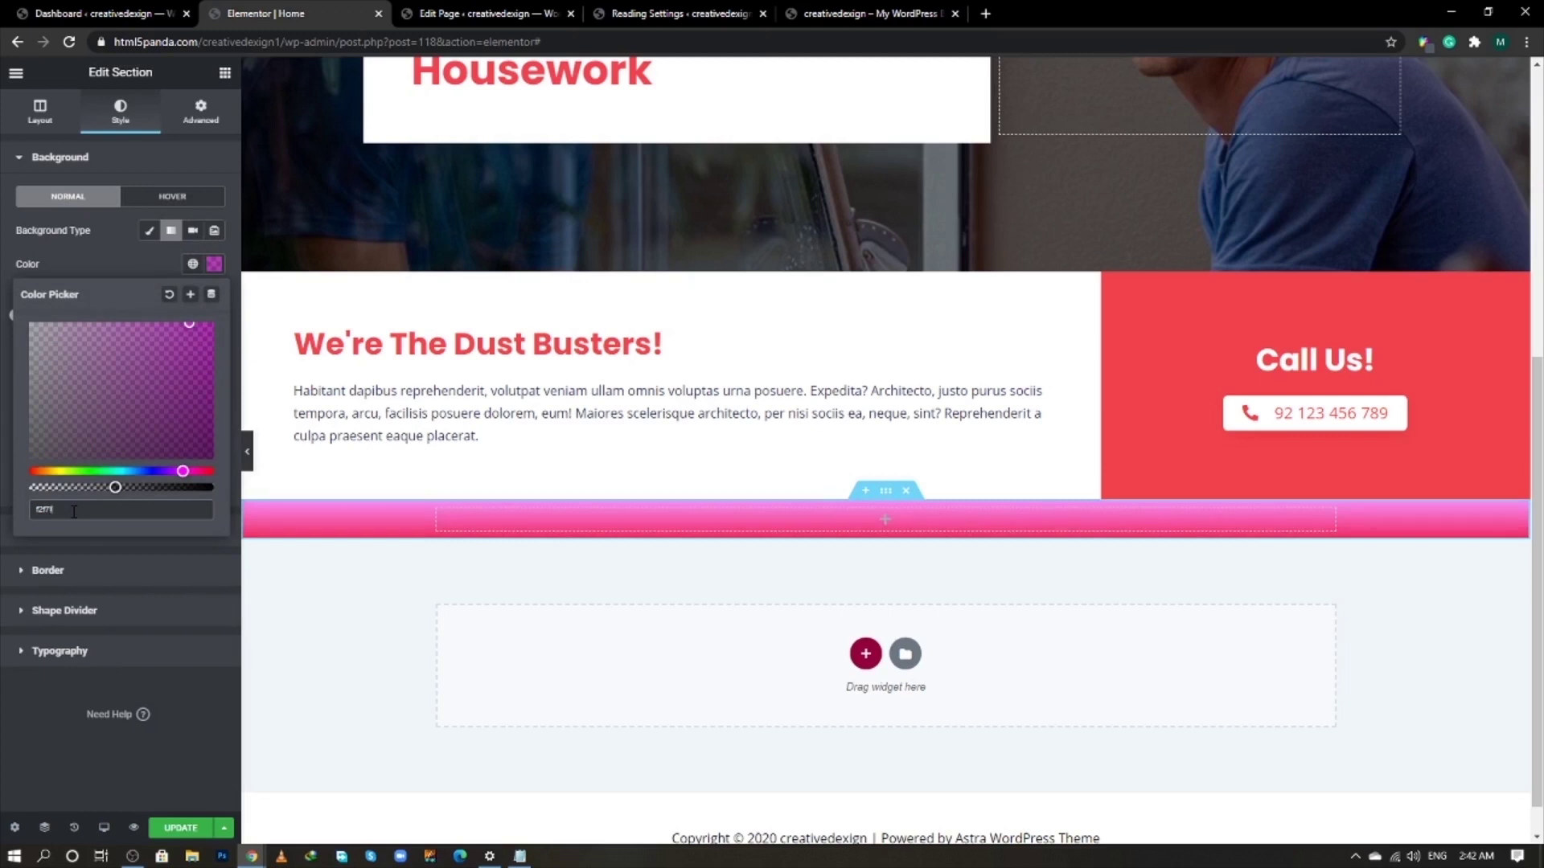
{"action": "type", "text": "fa"}
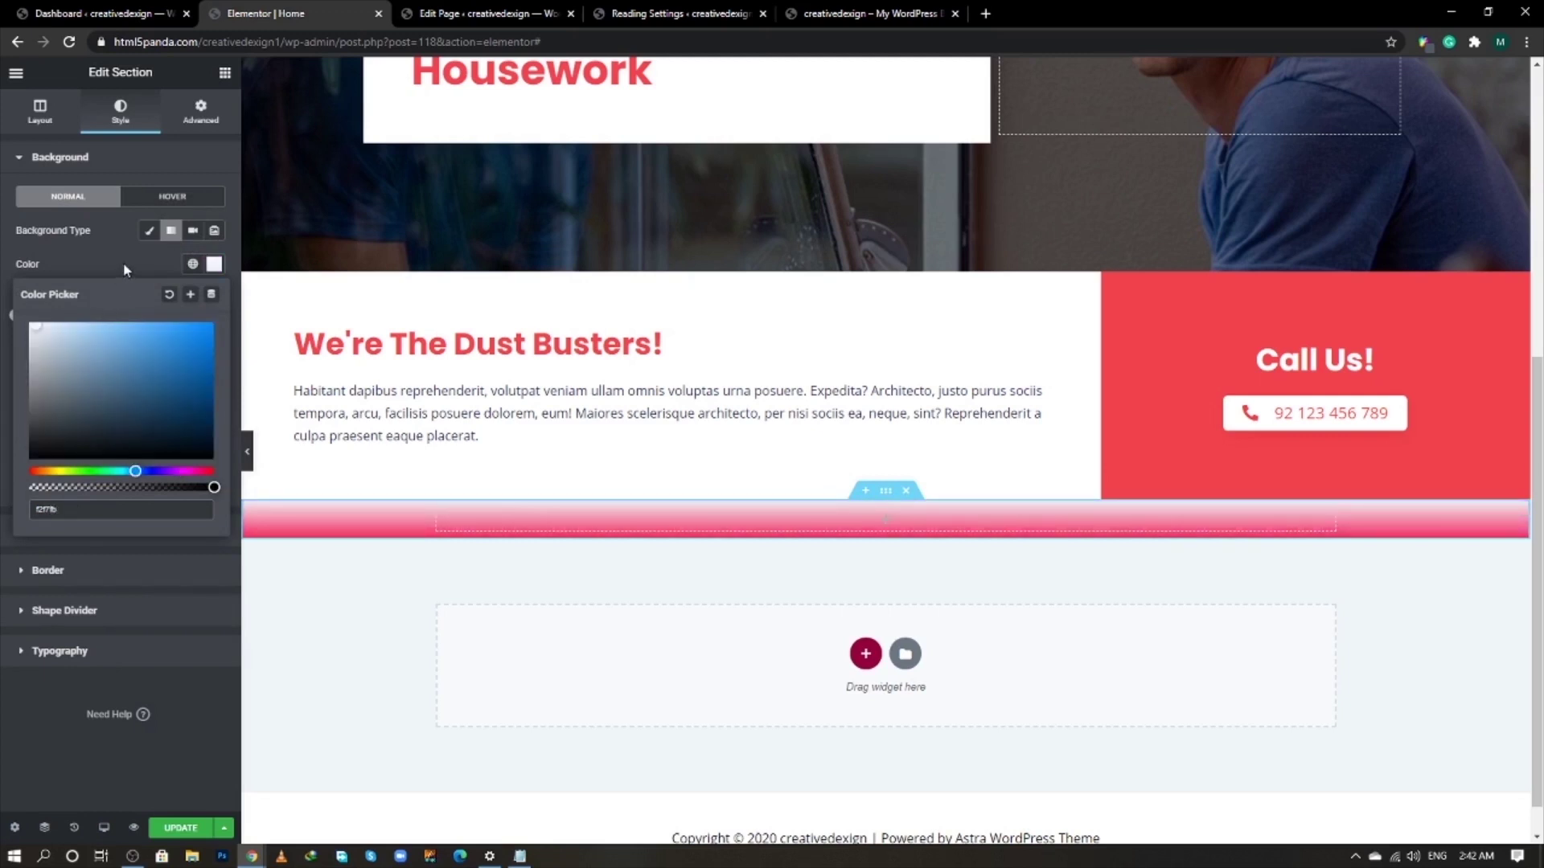
{"action": "left_click", "coordinate": [123, 262]}
- Set the second color of the section's background gradient to FFFFFF
{"action": "left_click", "coordinate": [215, 349]}
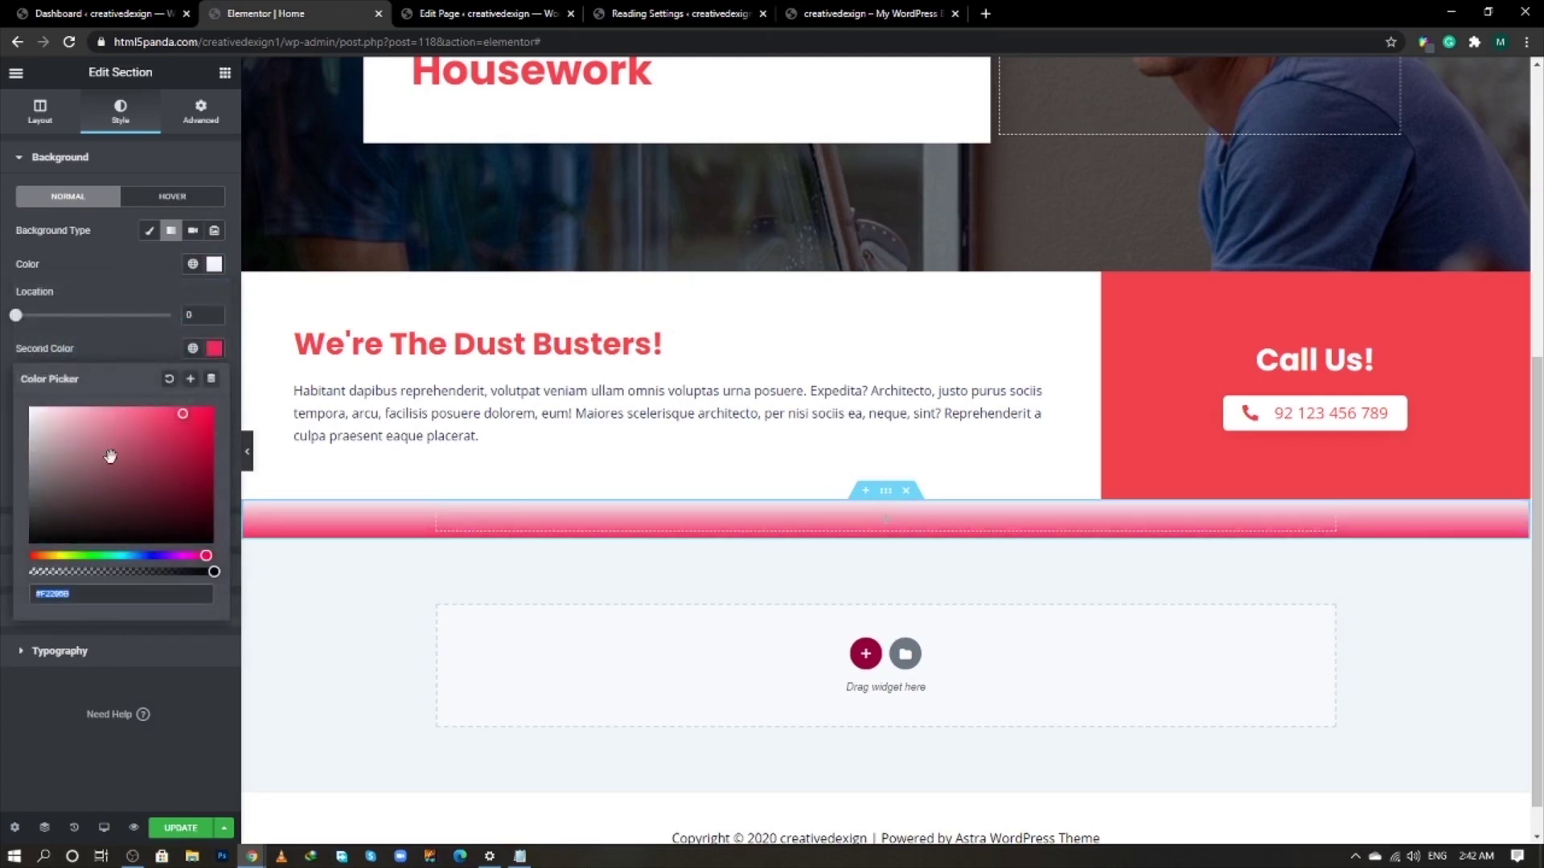
{"action": "type", "text": "#"}
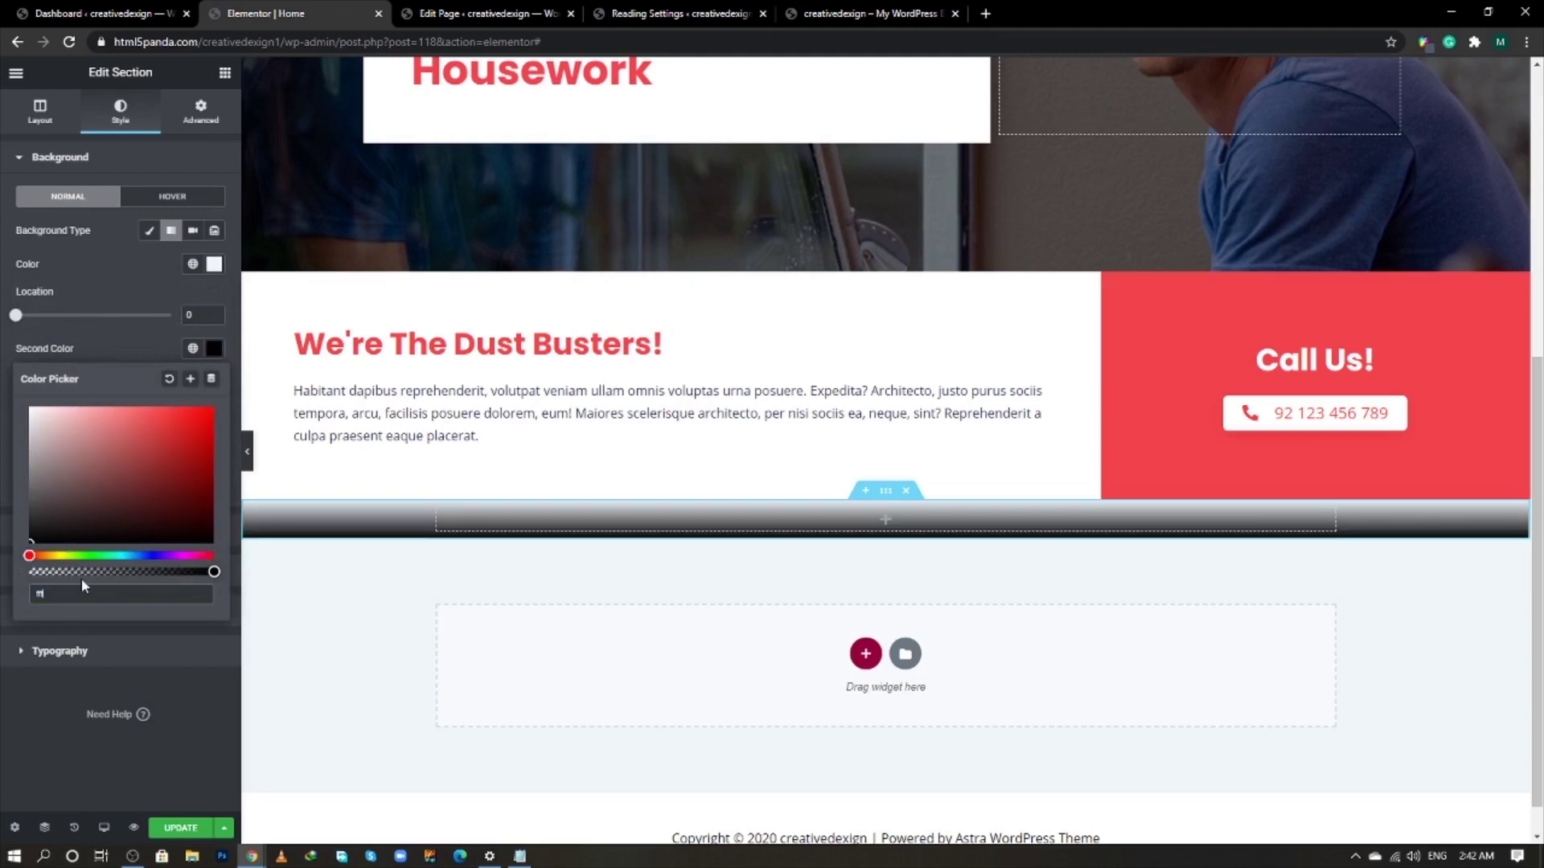
{"action": "type", "text": "FFFFFF"}
{"action": "left_click", "coordinate": [98, 331]}
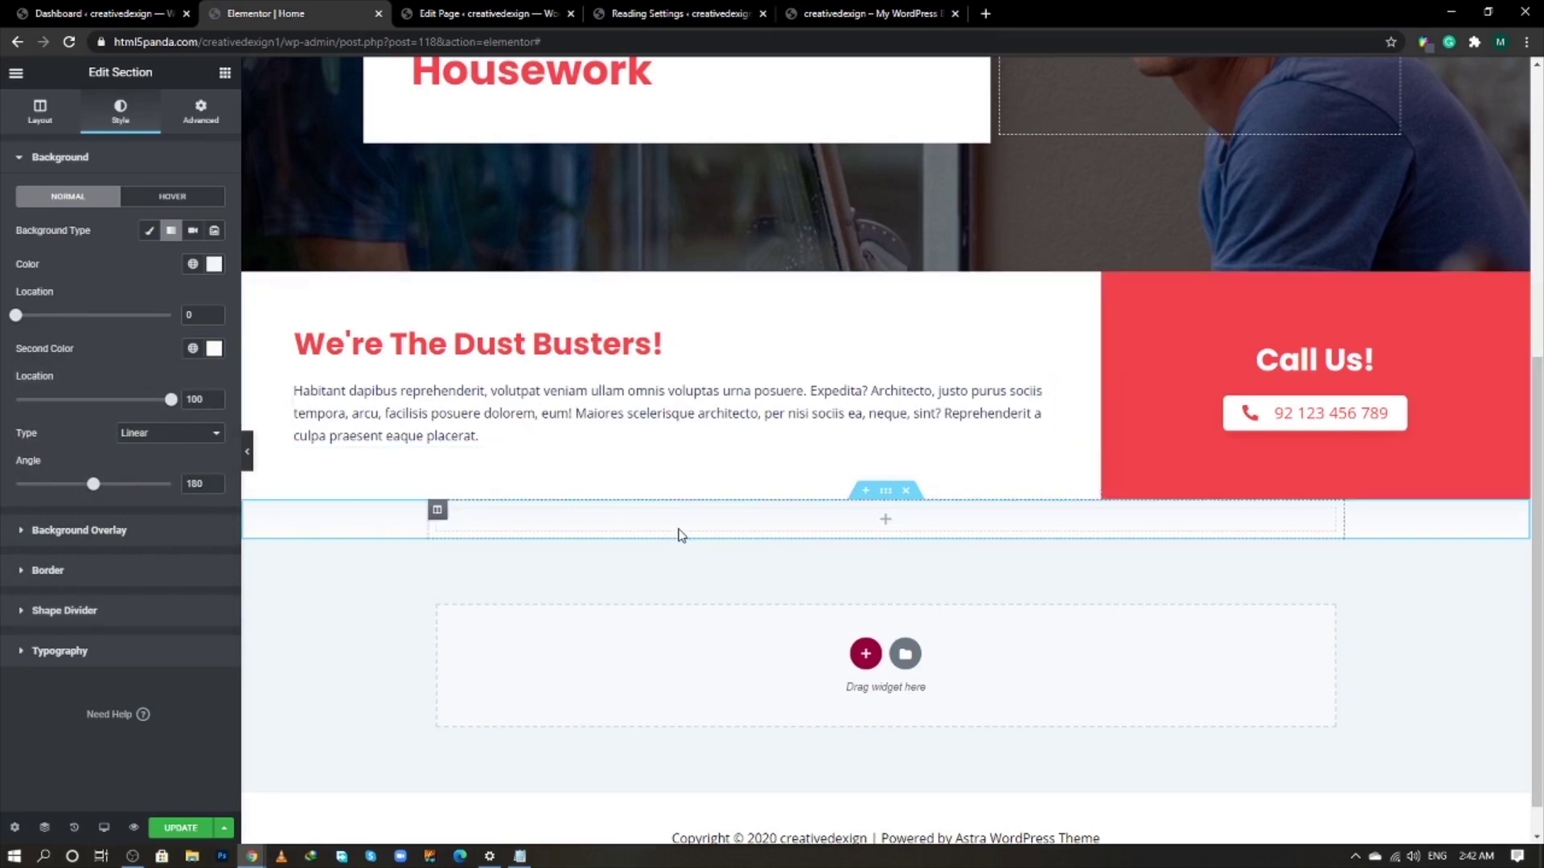
- Unlink the new section's padding values and set the top and bottom padding to 80 px
{"action": "left_click", "coordinate": [201, 113]}
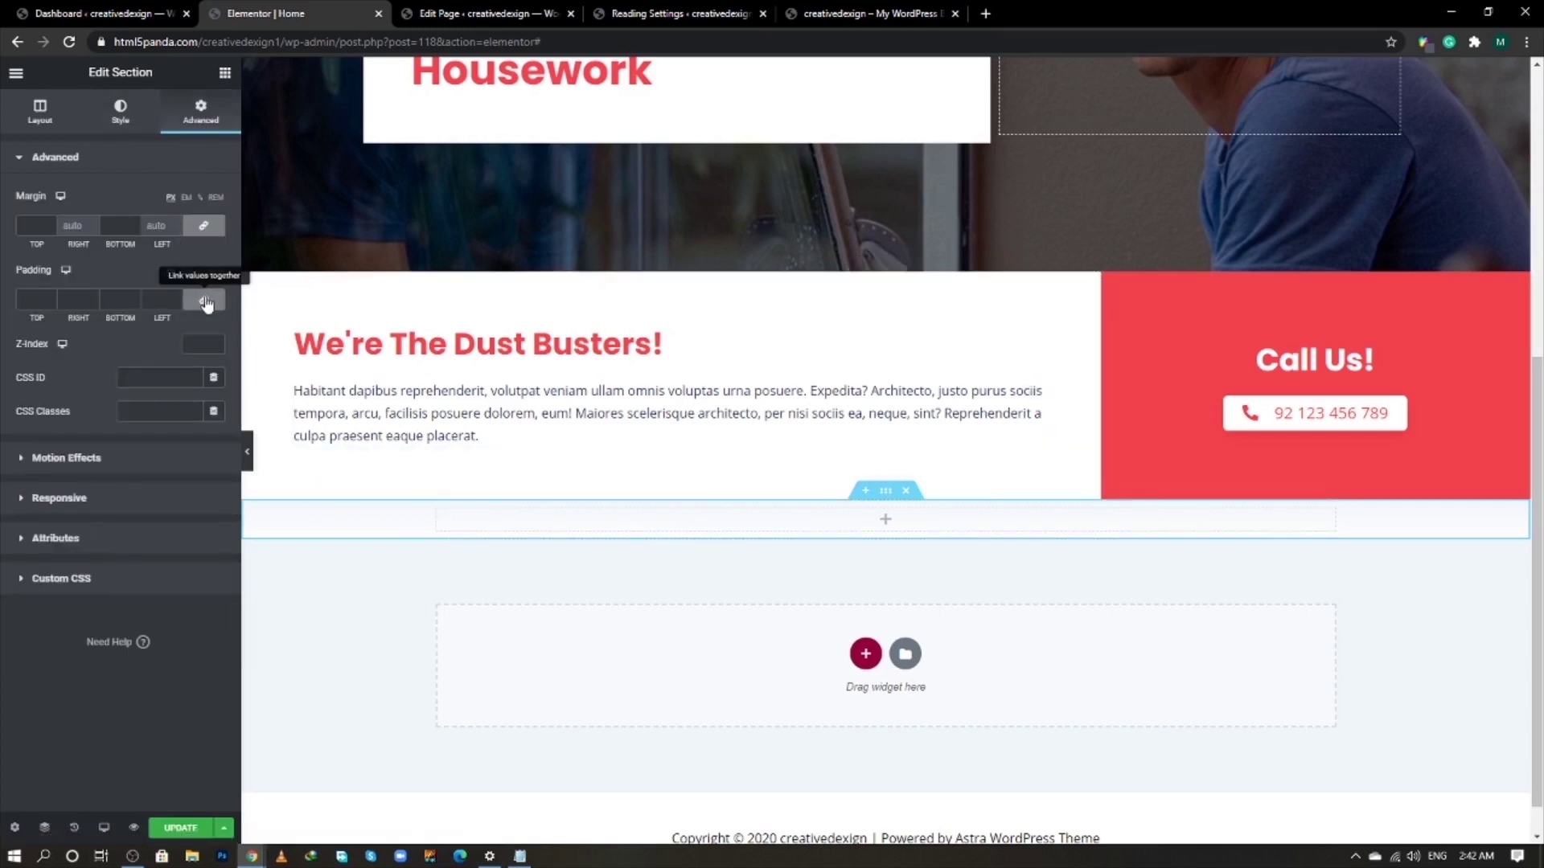
{"action": "left_click", "coordinate": [203, 299]}
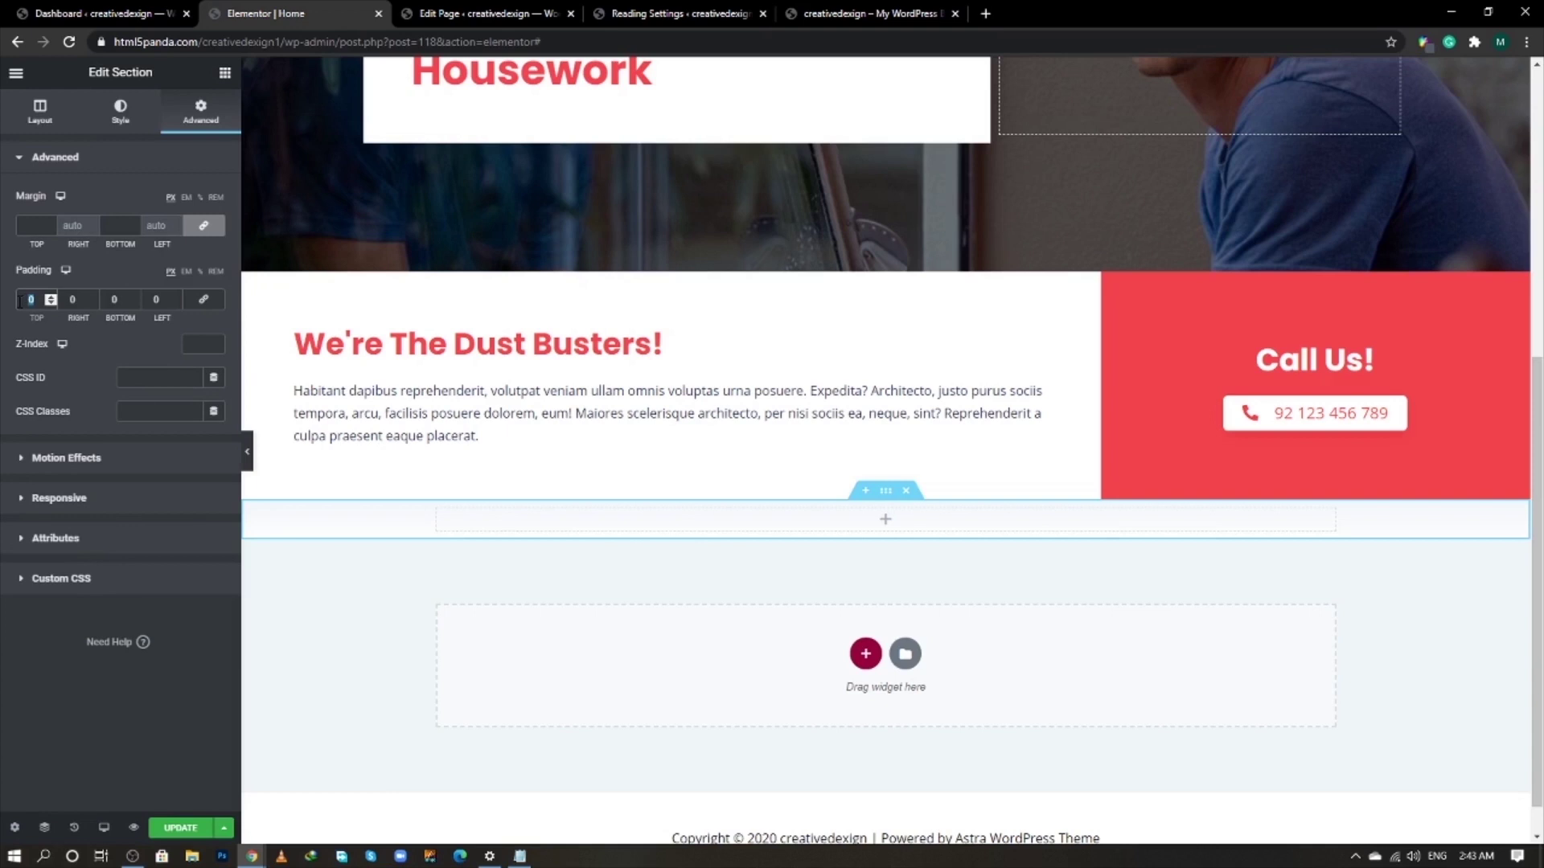
{"action": "type", "text": "80"}
{"action": "left_click", "coordinate": [114, 299]}
{"action": "type", "text": "80"}
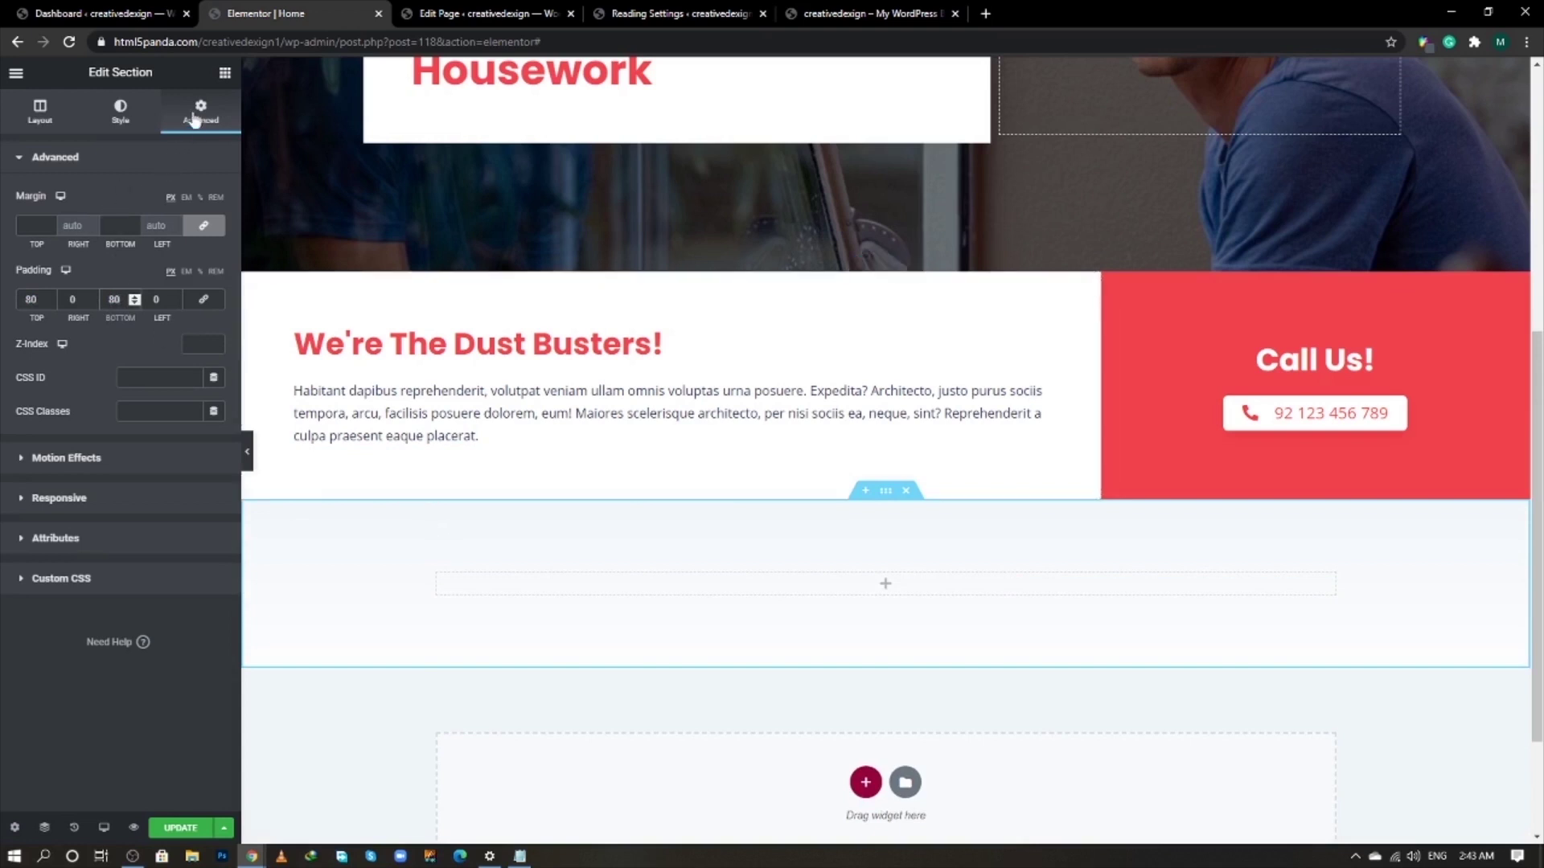
- Add a centered heading to the new section with the text "Let Us Work While You Unwind" copied from the reference site
{"action": "left_click", "coordinate": [224, 73]}
{"action": "left_click_drag", "start_coordinate": [173, 221], "coordinate": [752, 582]}
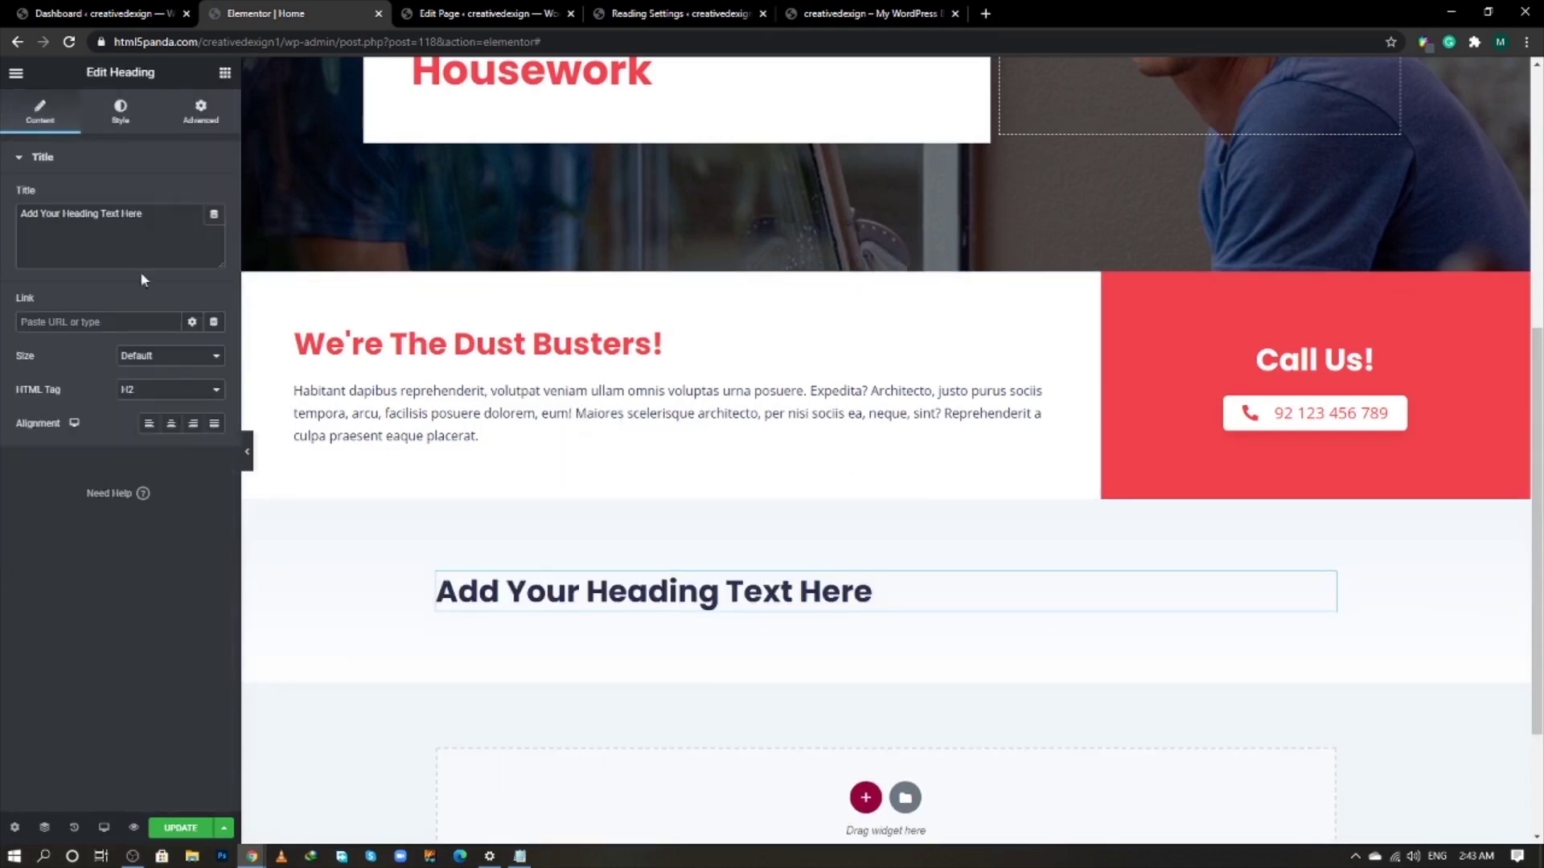
{"action": "key", "text": "alt+Tab"}
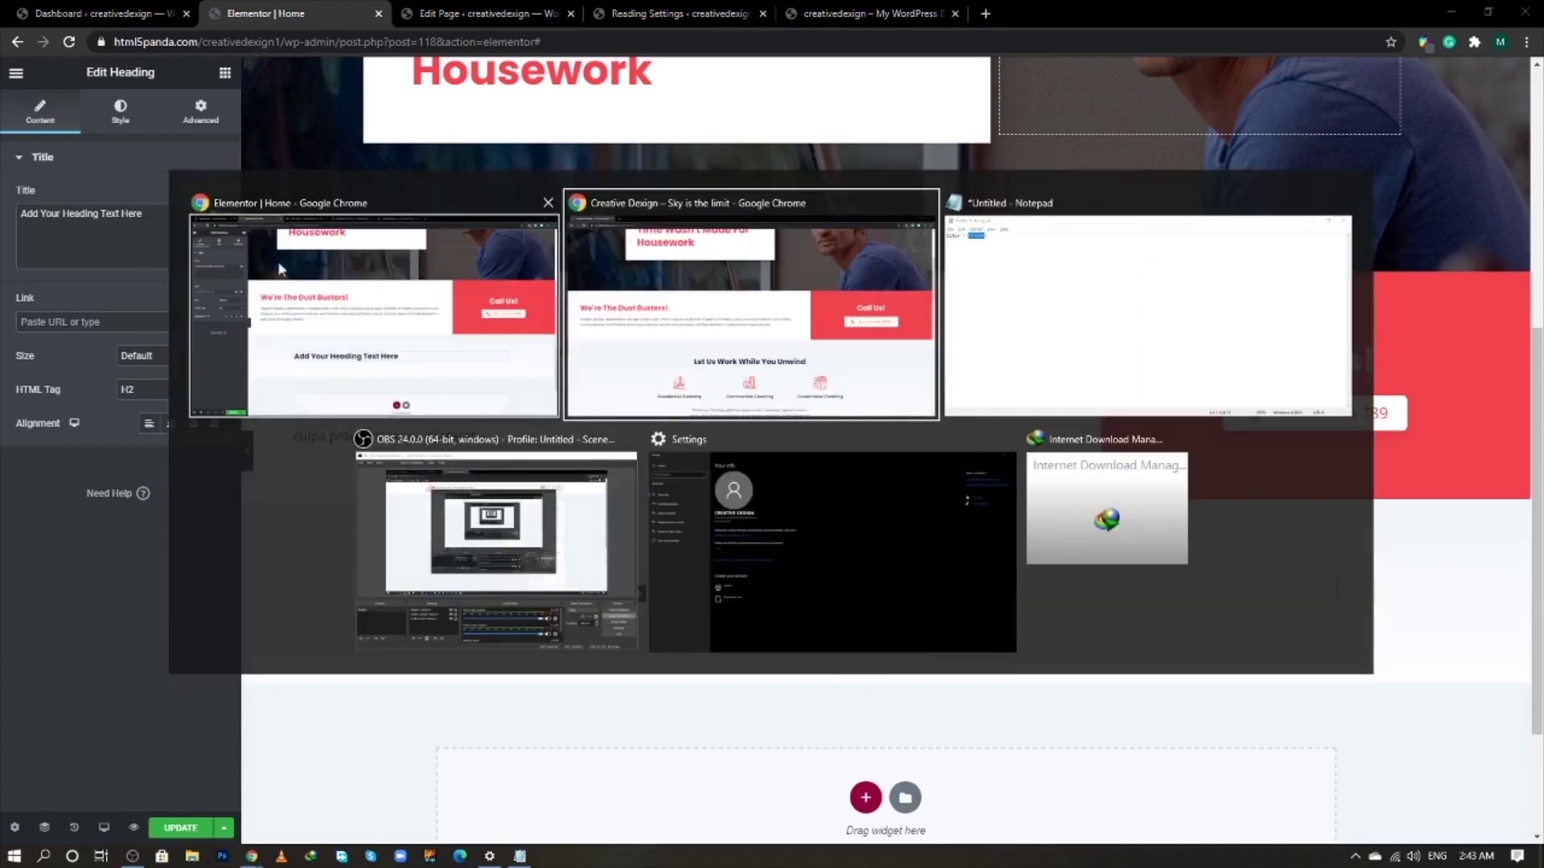
{"action": "triple_click", "coordinate": [649, 596]}
{"action": "key", "text": "ctrl+c"}
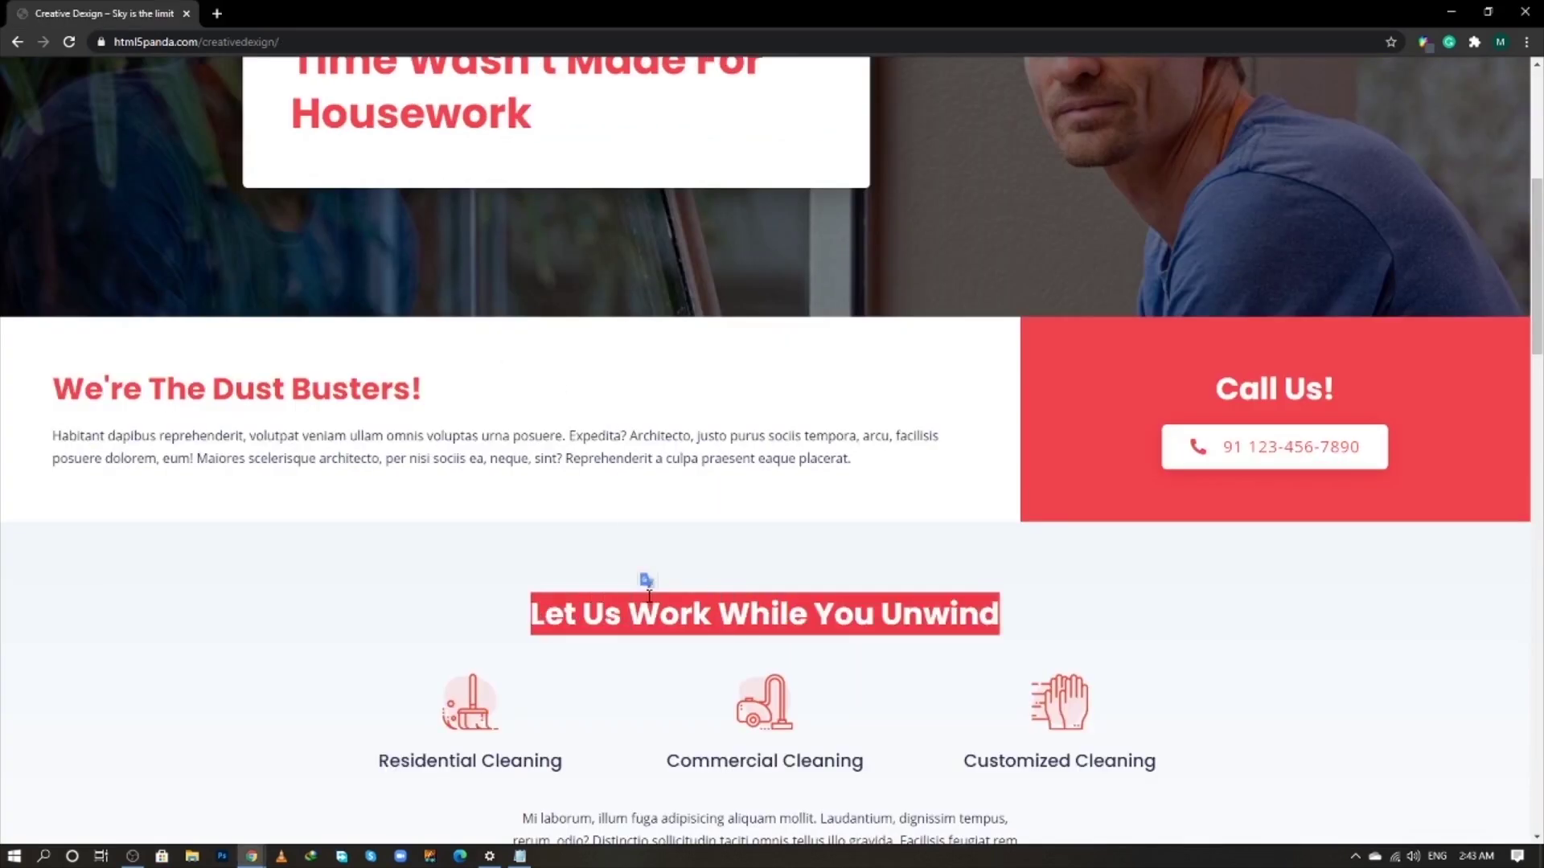
{"action": "key", "text": "alt+Tab"}
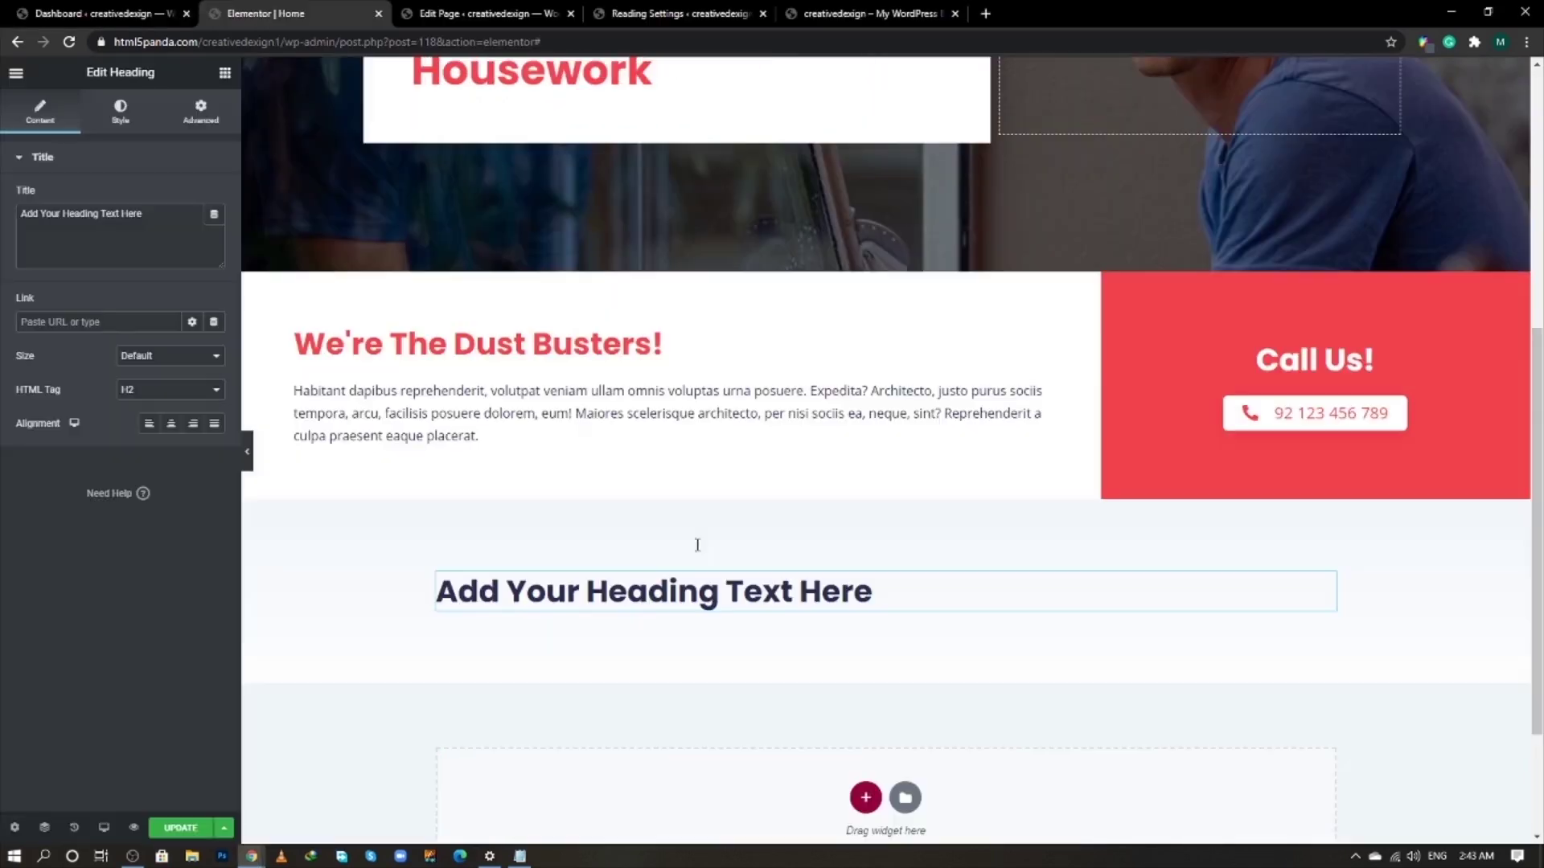
{"action": "left_click", "coordinate": [171, 425]}
{"action": "triple_click", "coordinate": [155, 235]}
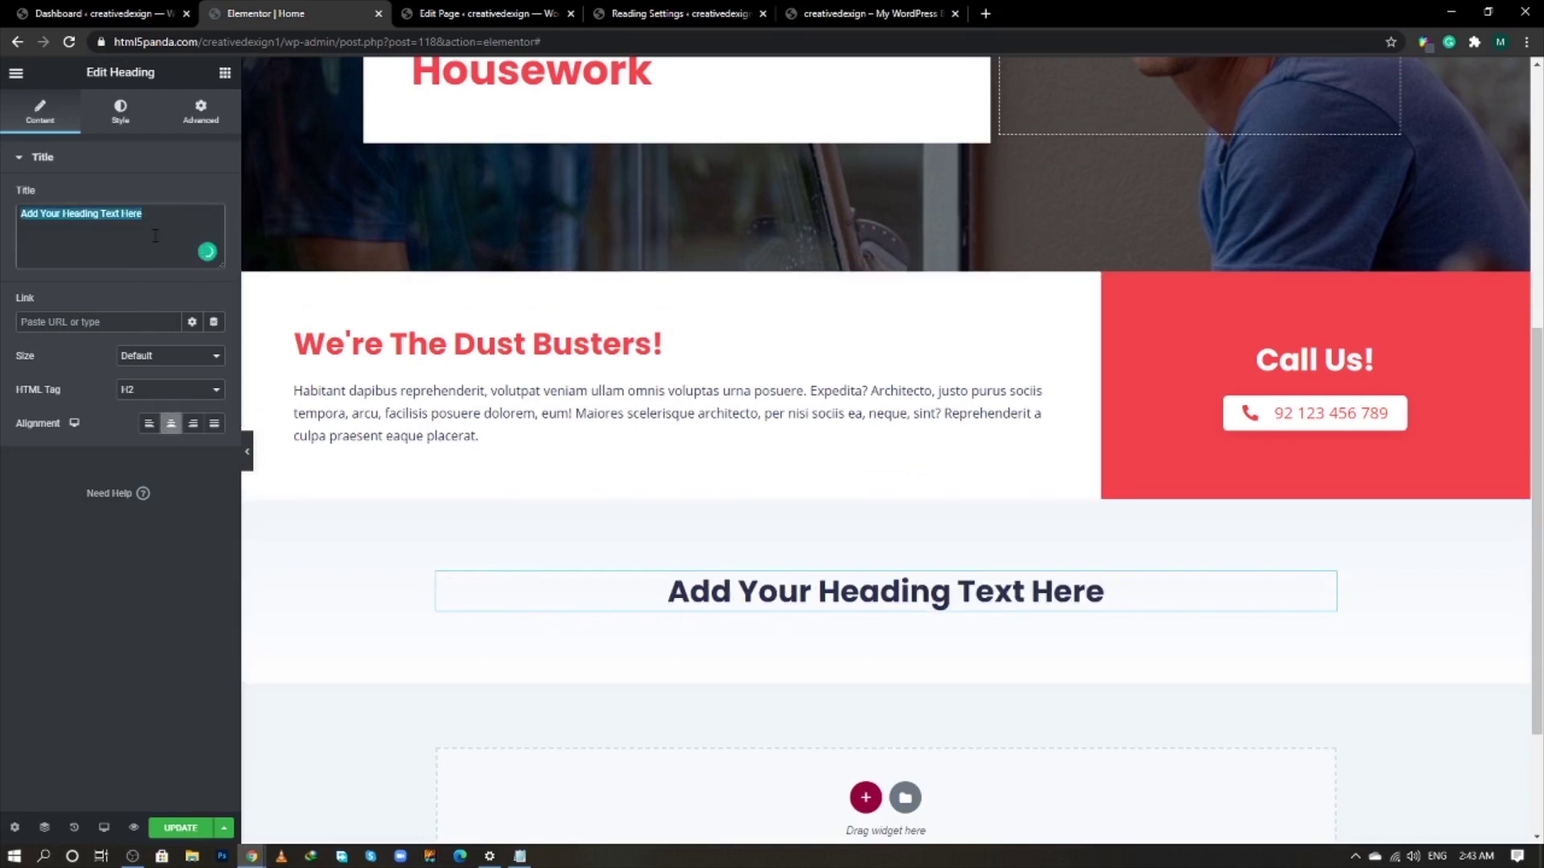
{"action": "key", "text": "ctrl+v"}
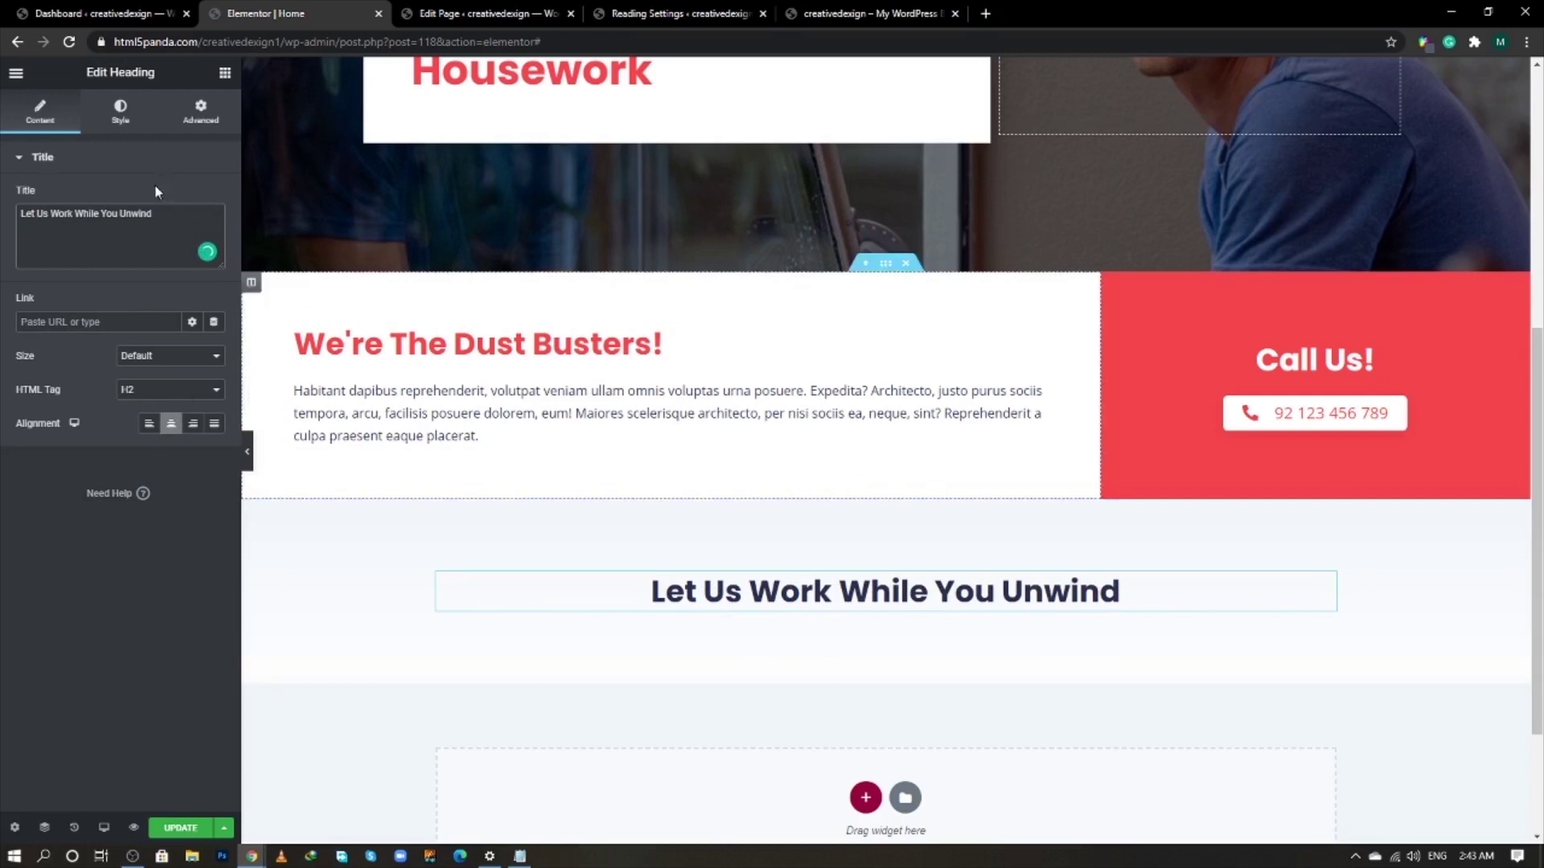
- Insert an inner section below the heading and extend it to three columns
{"action": "left_click", "coordinate": [224, 72]}
{"action": "left_click_drag", "start_coordinate": [72, 233], "coordinate": [876, 626]}
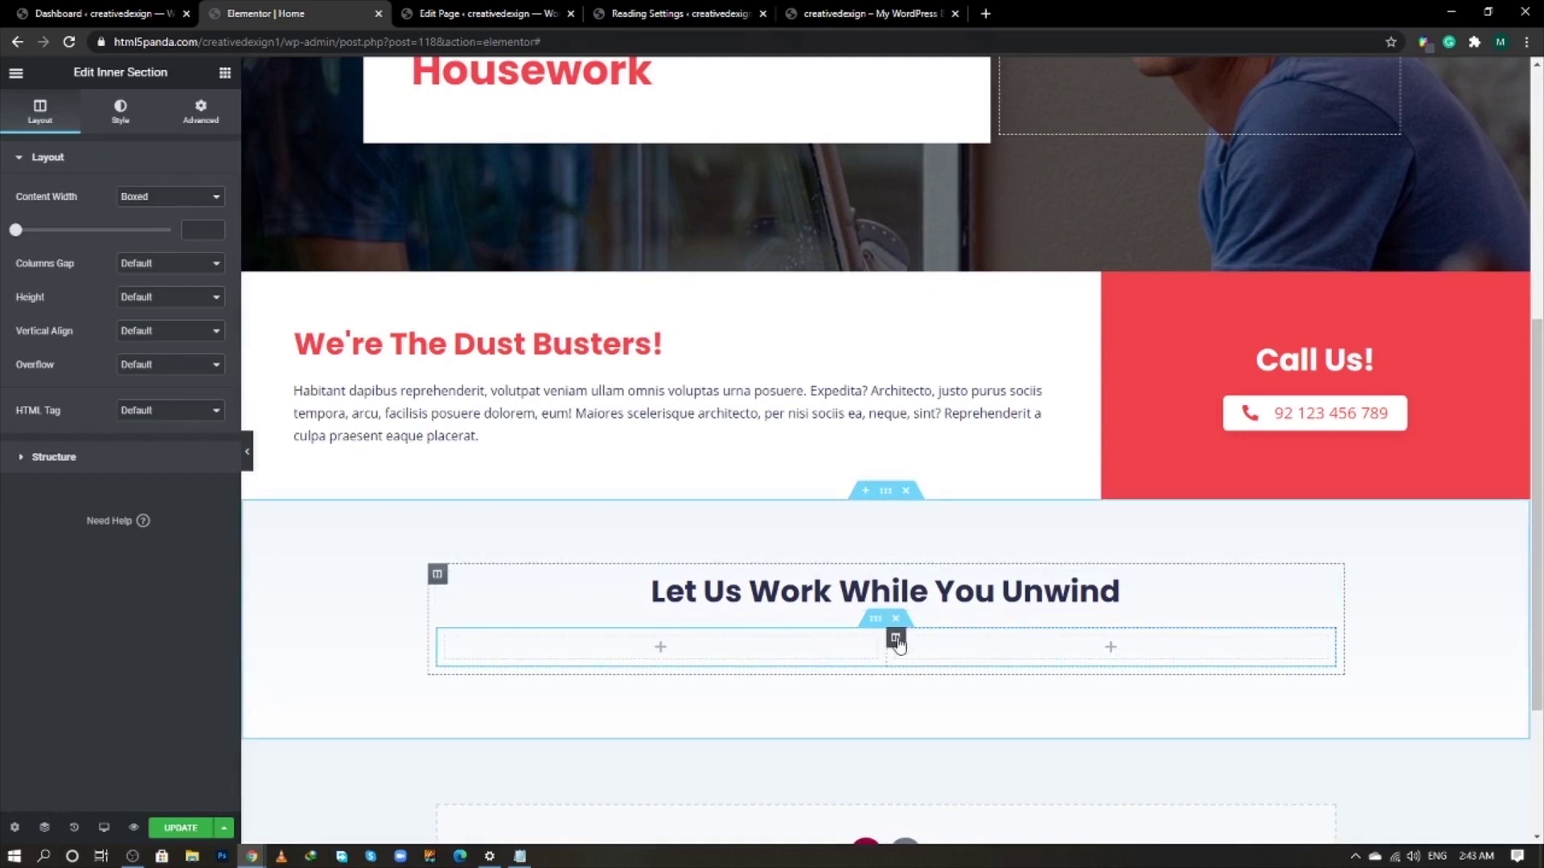
{"action": "right_click", "coordinate": [905, 646]}
{"action": "left_click", "coordinate": [915, 636]}
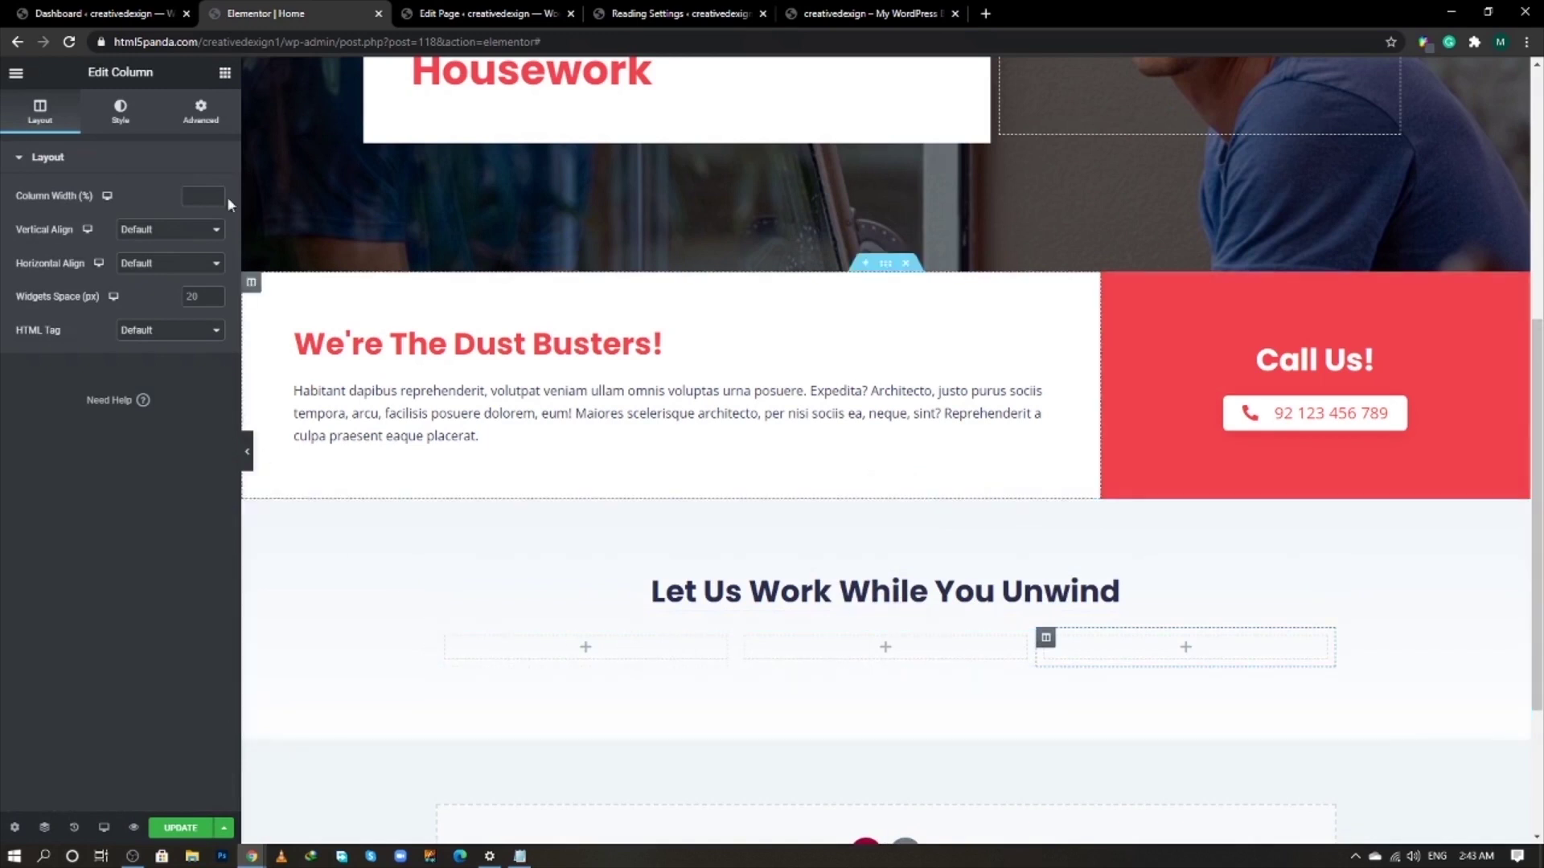
- Find the Image Box widget and add it to the first column of the inner section
{"action": "left_click", "coordinate": [225, 72]}
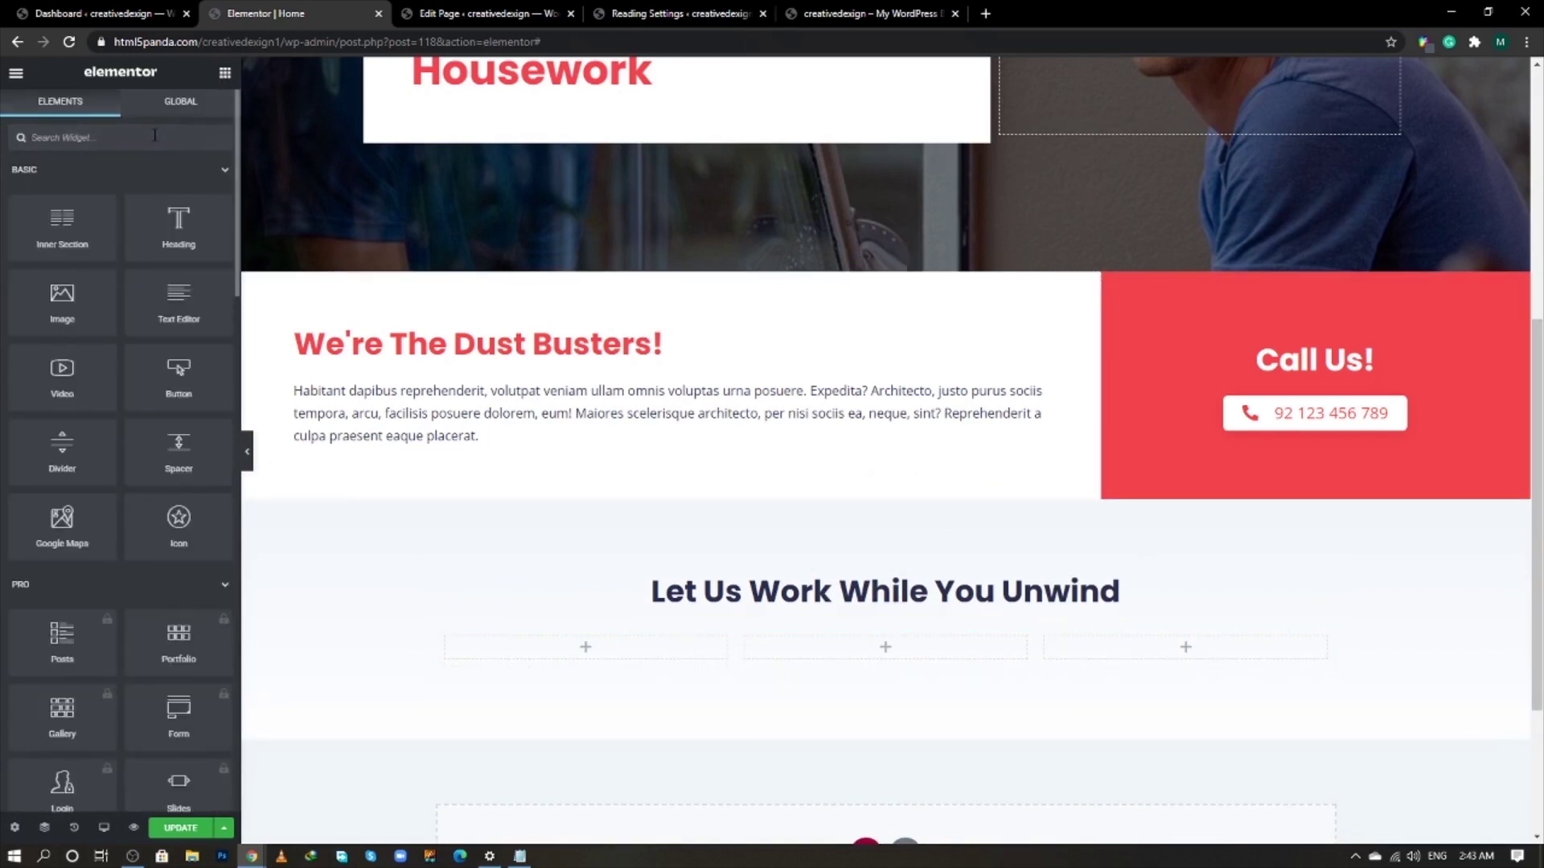
{"action": "type", "text": "image"}
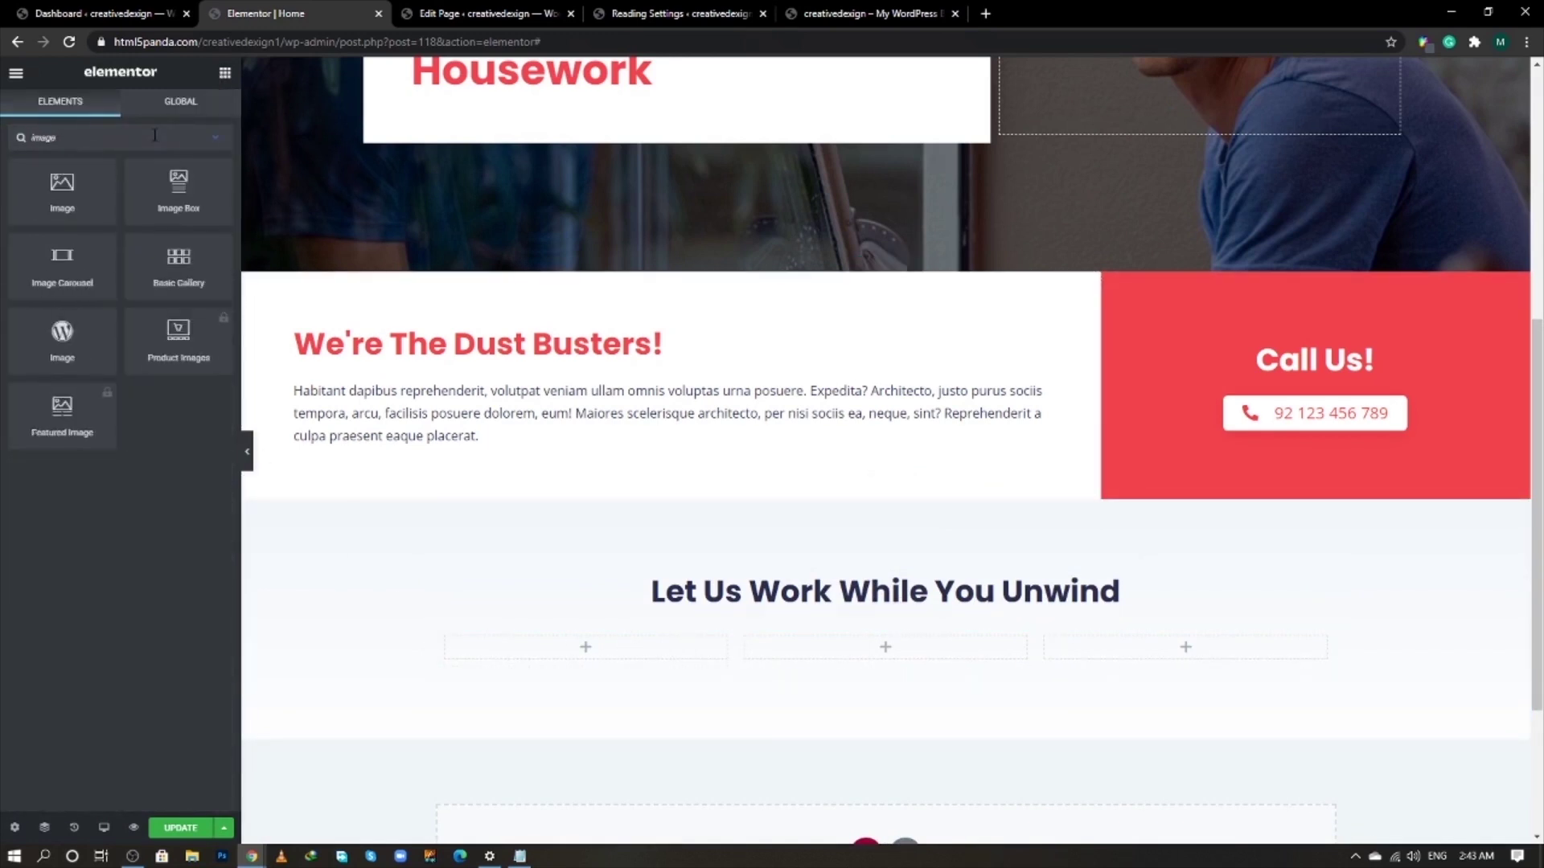
{"action": "left_click_drag", "start_coordinate": [179, 189], "coordinate": [596, 645]}
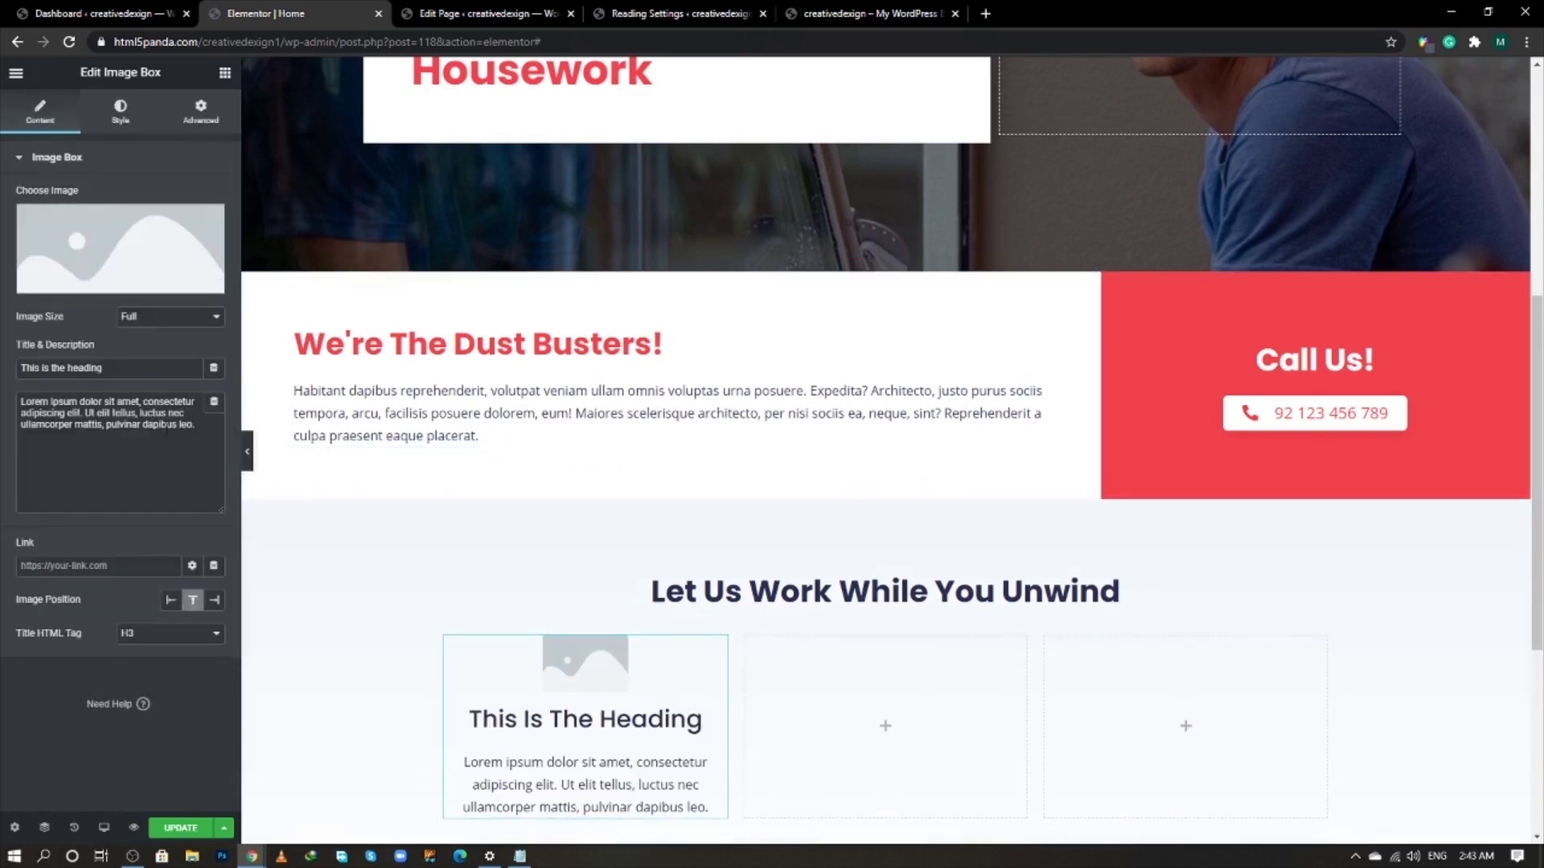
- Set the image box's picture to the red broom icon from the media library
{"action": "scroll", "coordinate": [686, 607], "scroll_direction": "down", "scroll_amount": 1}
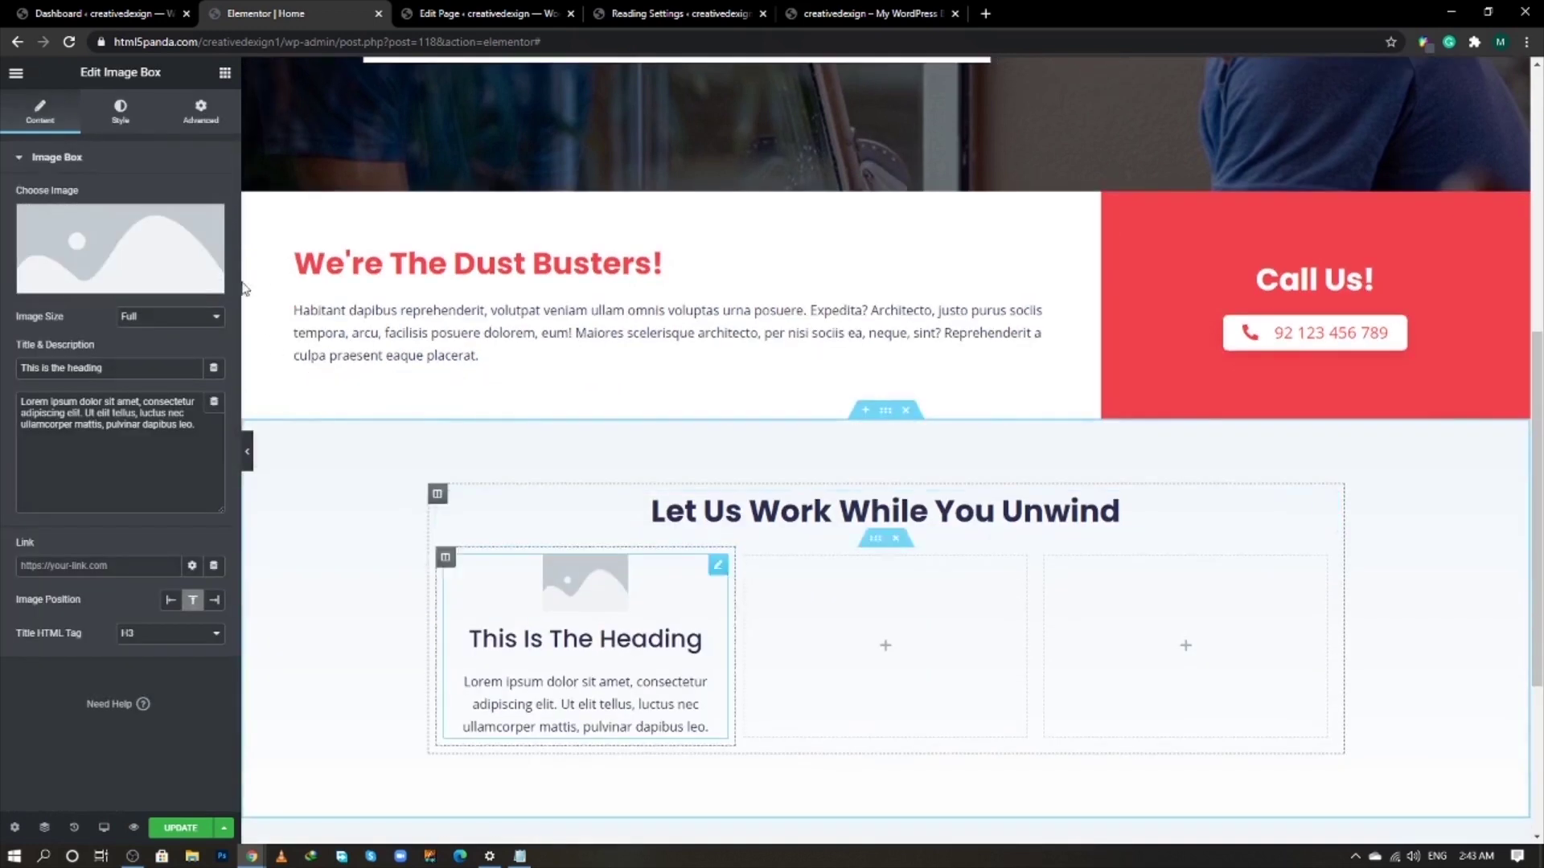
{"action": "left_click", "coordinate": [156, 252]}
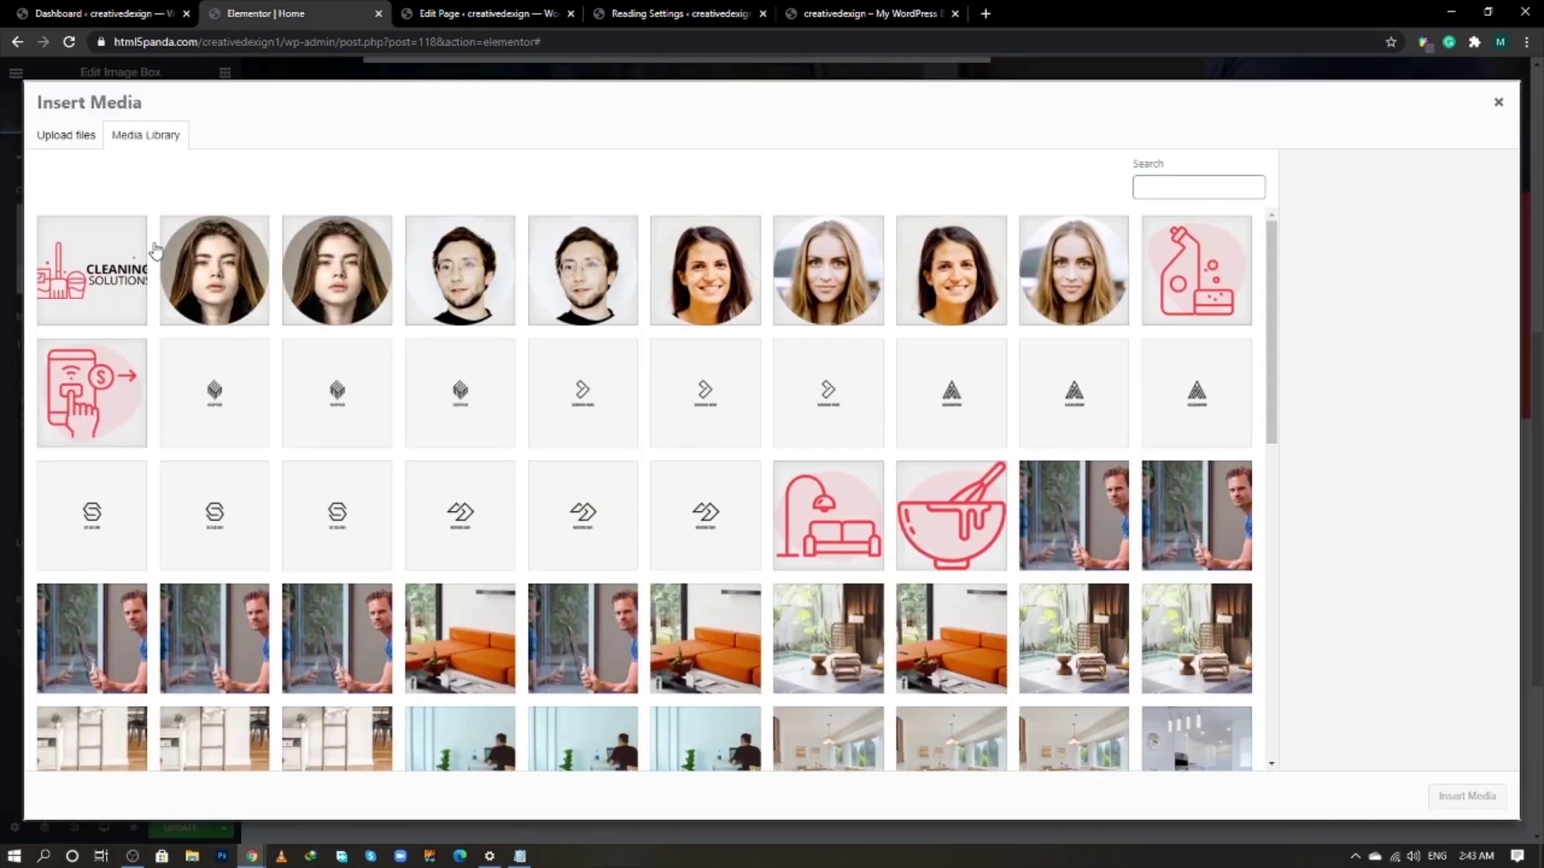
{"action": "scroll", "coordinate": [807, 521], "scroll_direction": "down", "scroll_amount": 15}
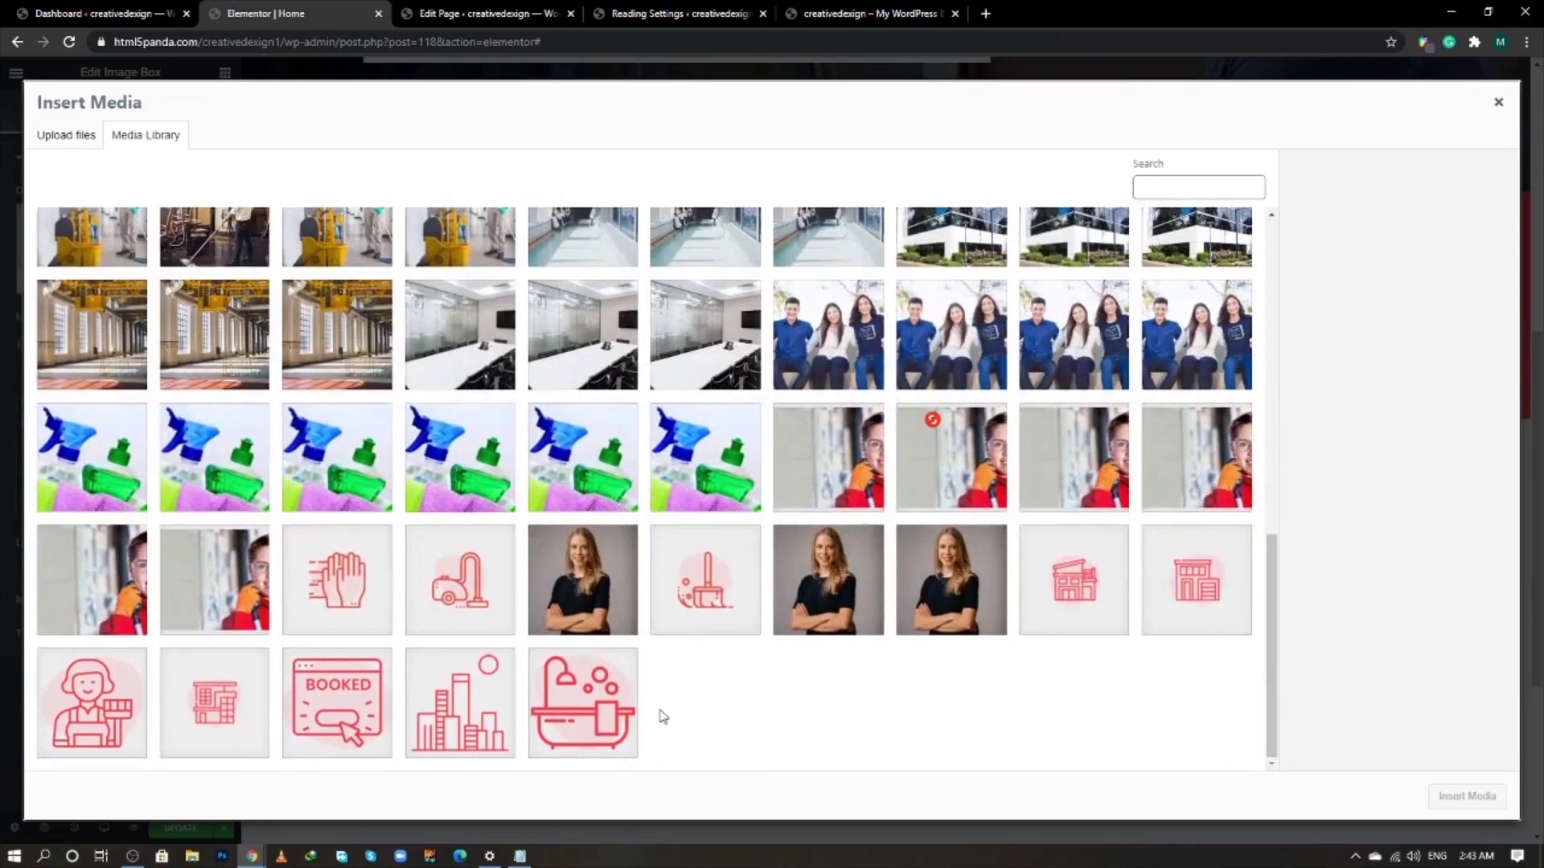
{"action": "left_click", "coordinate": [708, 599]}
{"action": "left_click", "coordinate": [1463, 796]}
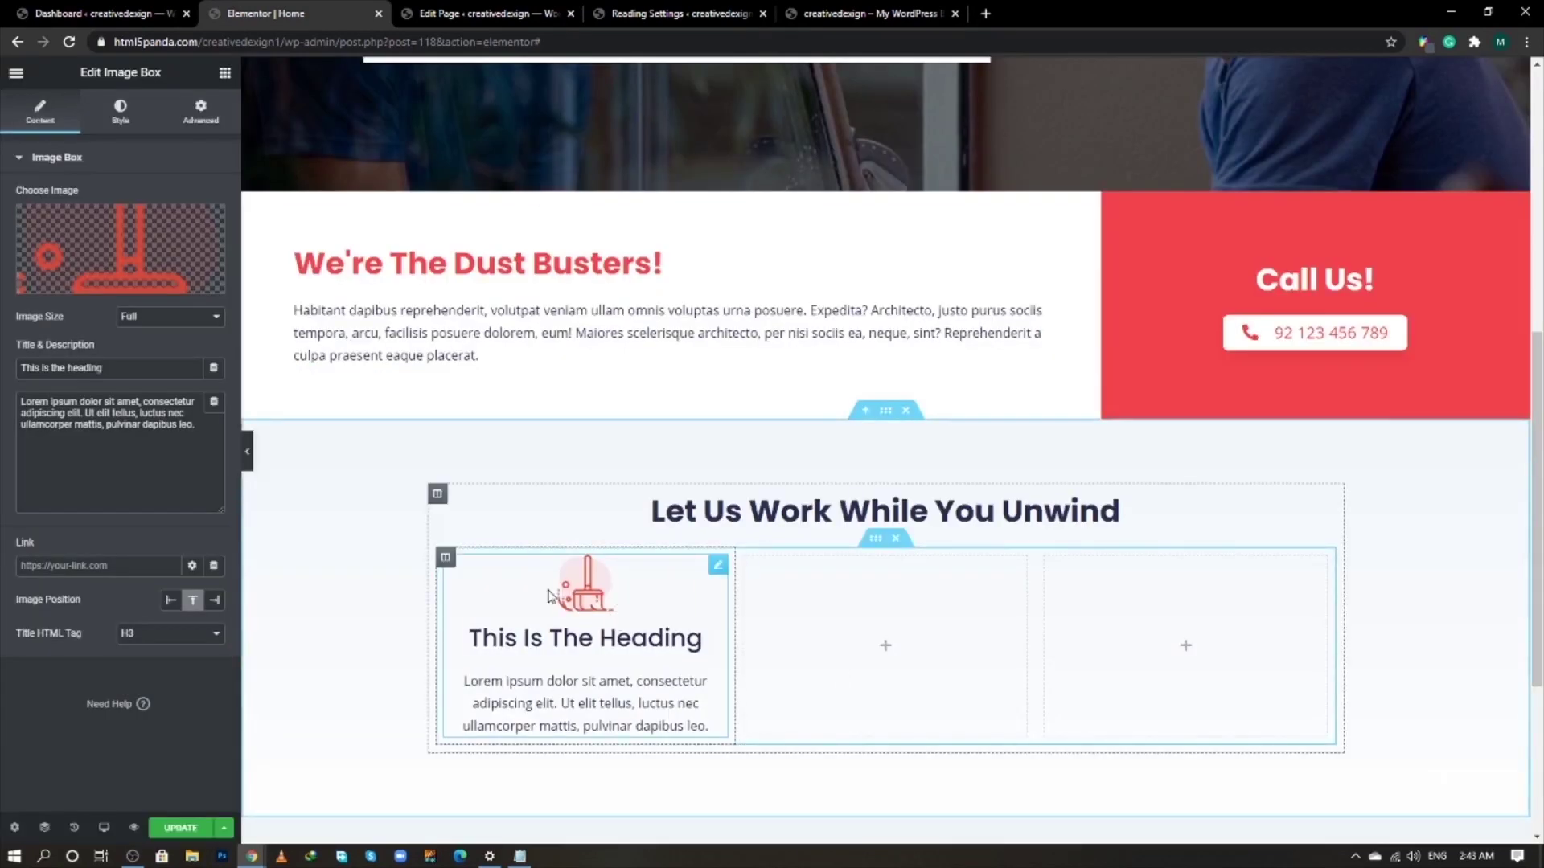
- Replace the image box's title with "Residential Cleaning" copied from the reference site
{"action": "key", "text": "alt+Tab"}
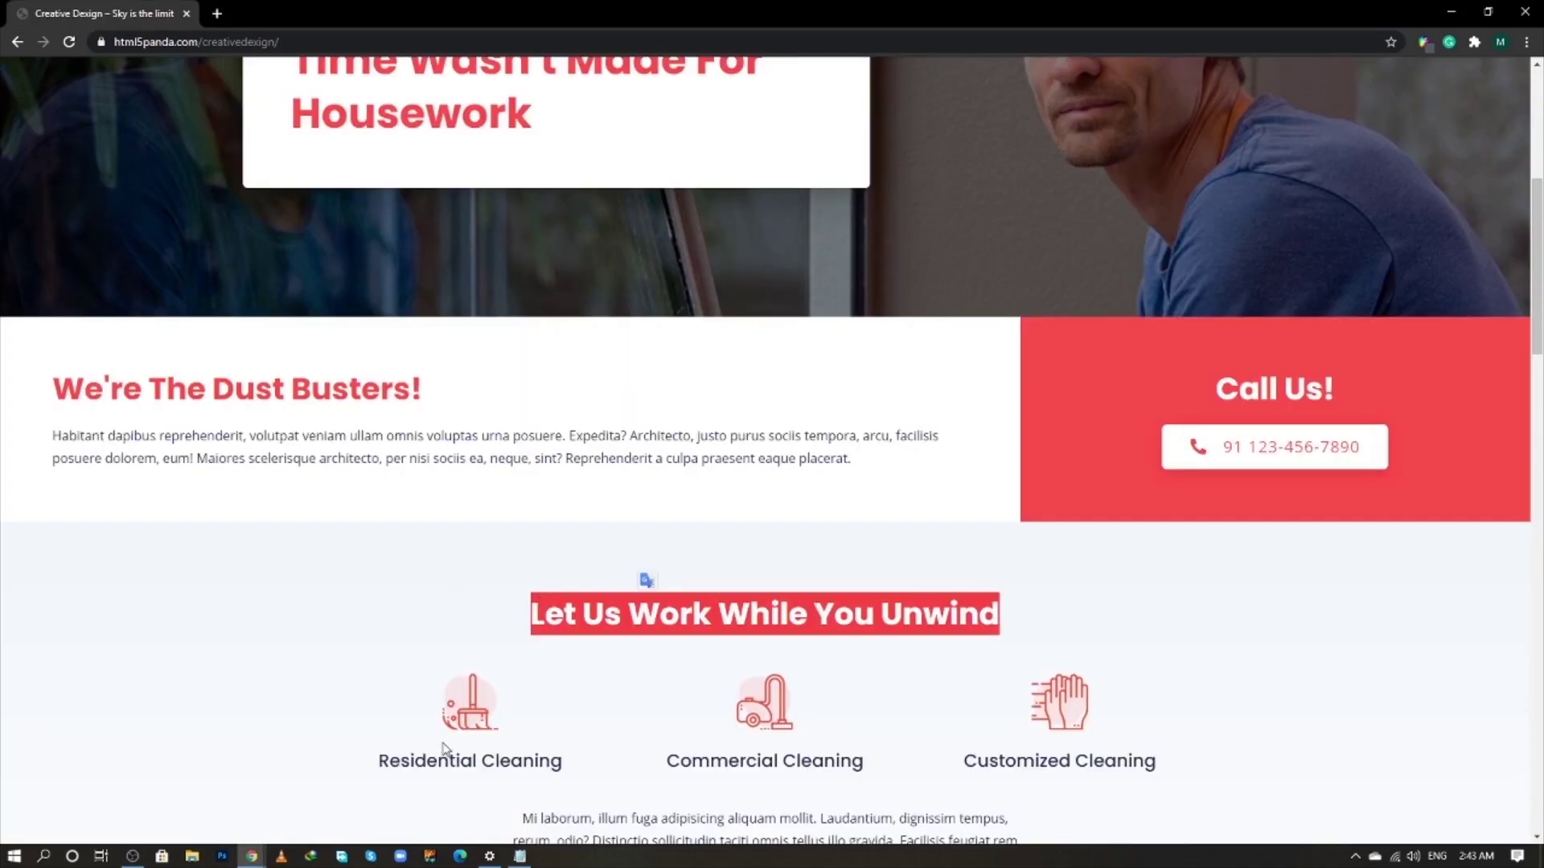
{"action": "left_click", "coordinate": [443, 754]}
{"action": "triple_click", "coordinate": [443, 753]}
{"action": "key", "text": "ctrl+c"}
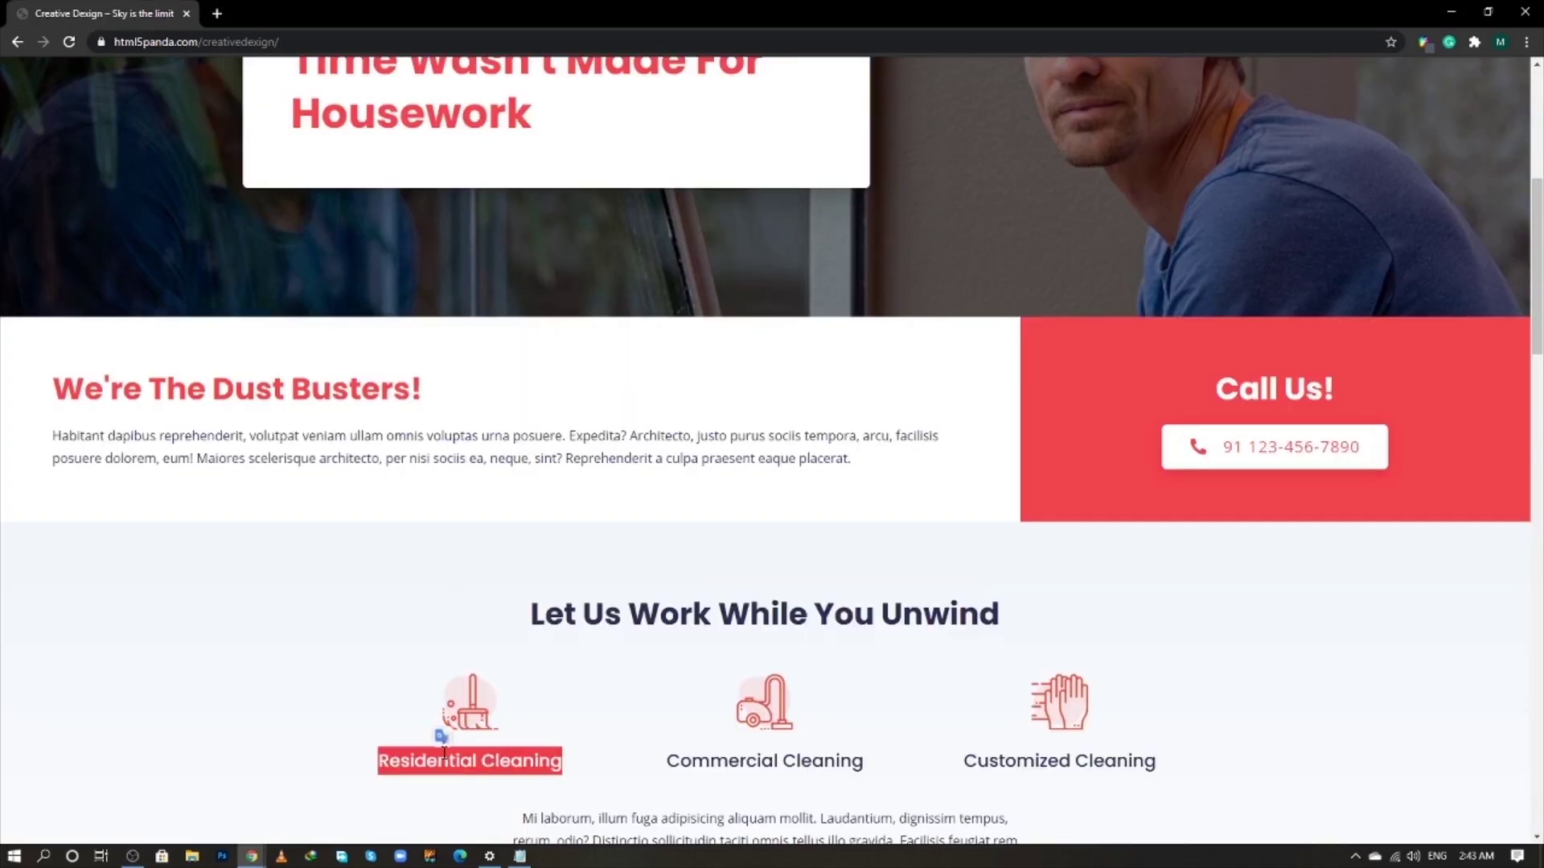
{"action": "key", "text": "alt+Tab"}
{"action": "left_click_drag", "start_coordinate": [103, 368], "coordinate": [12, 372]}
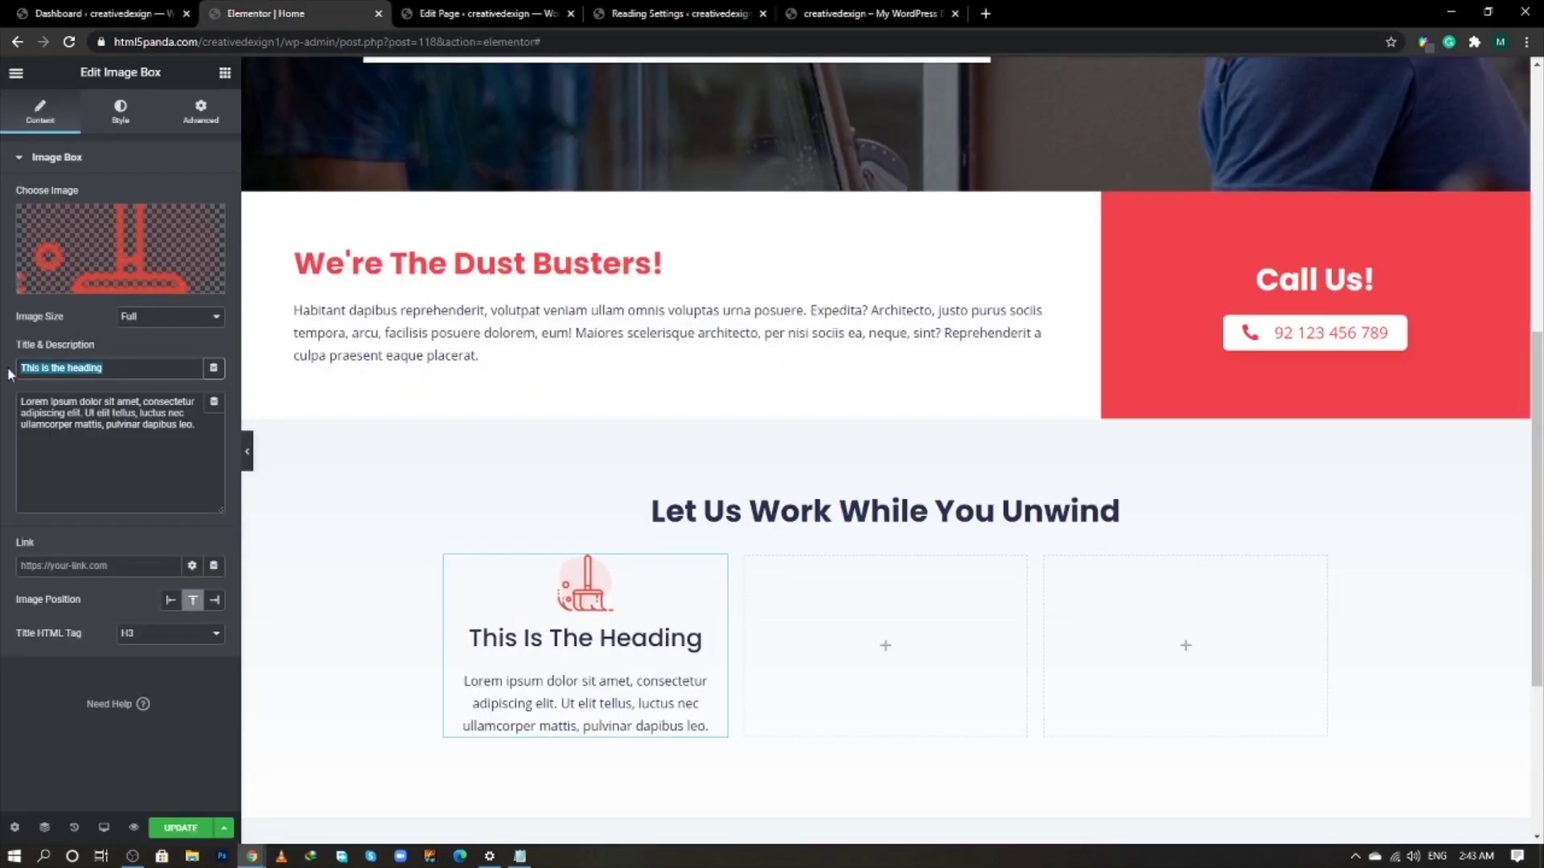
{"action": "key", "text": "ctrl+v"}
- Clear the first image box's placeholder description and set its image spacing to 21
{"action": "left_click_drag", "start_coordinate": [196, 431], "coordinate": [3, 407]}
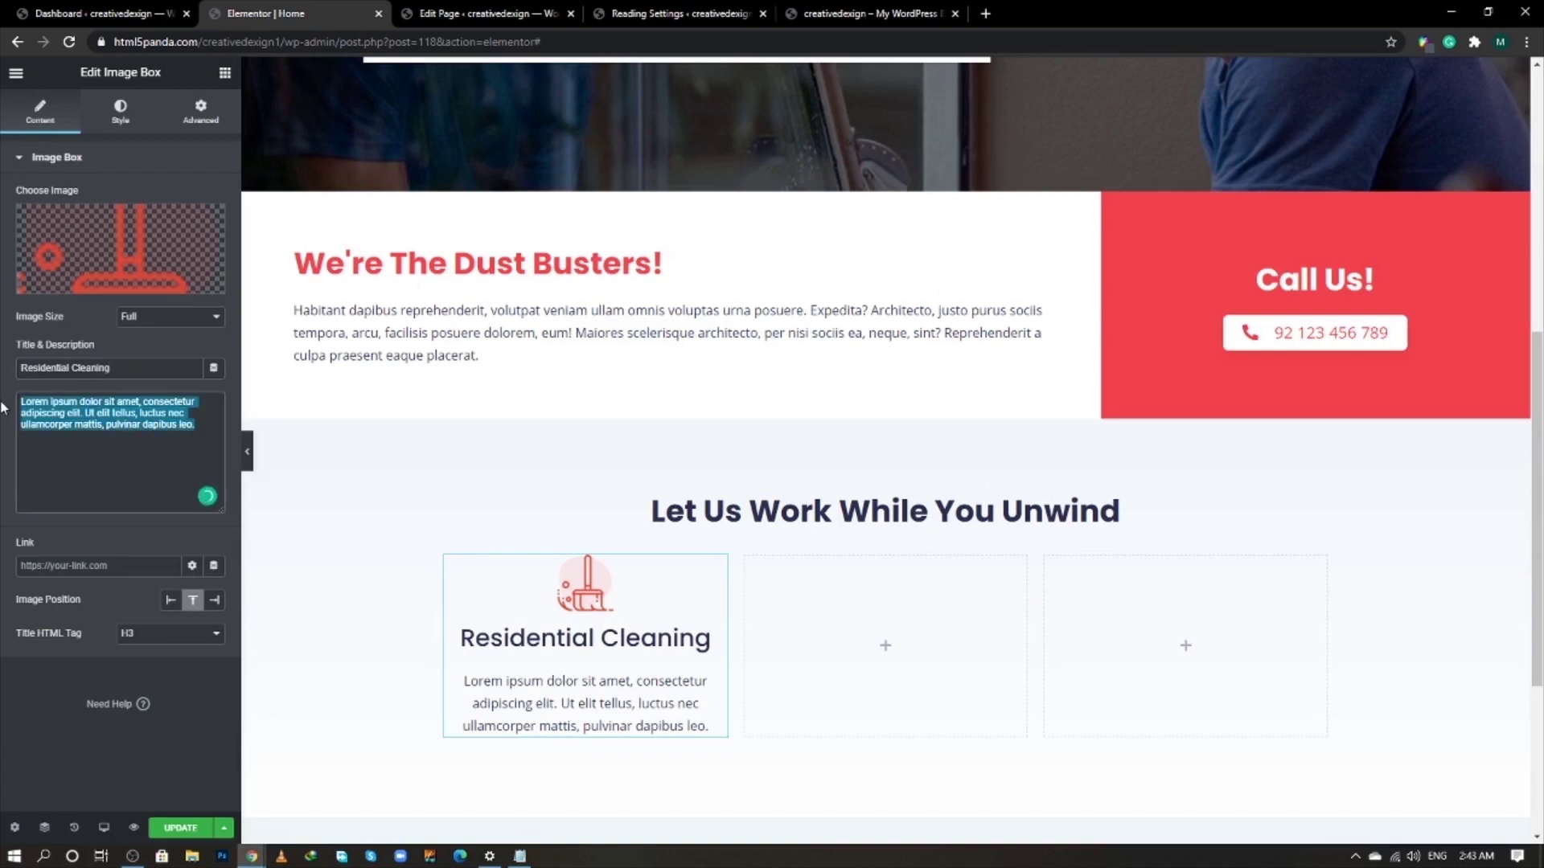
{"action": "key", "text": "BackSpace"}
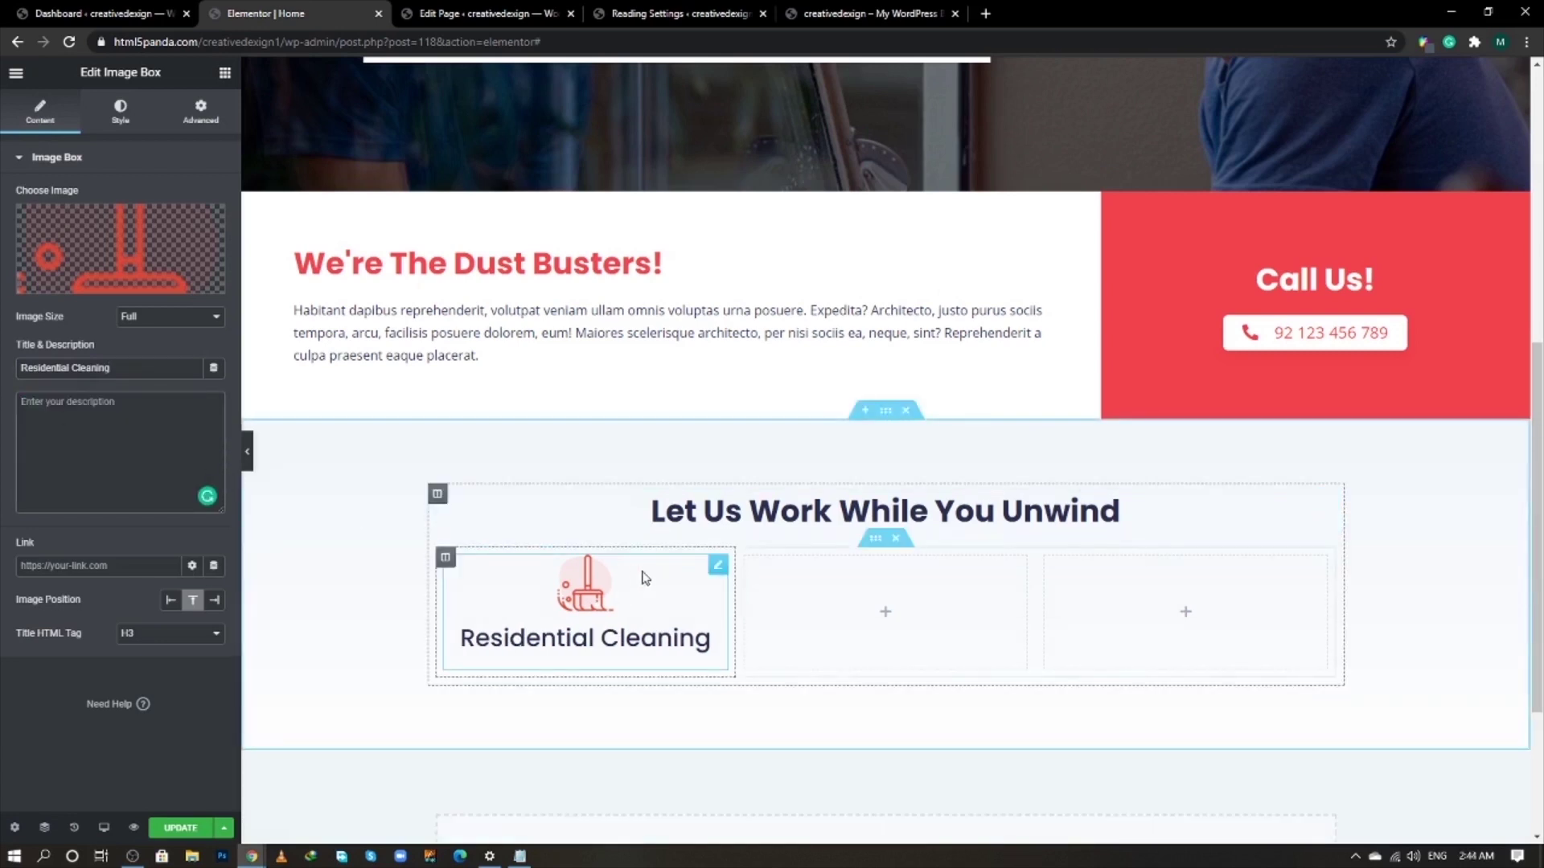
{"action": "left_click", "coordinate": [120, 111]}
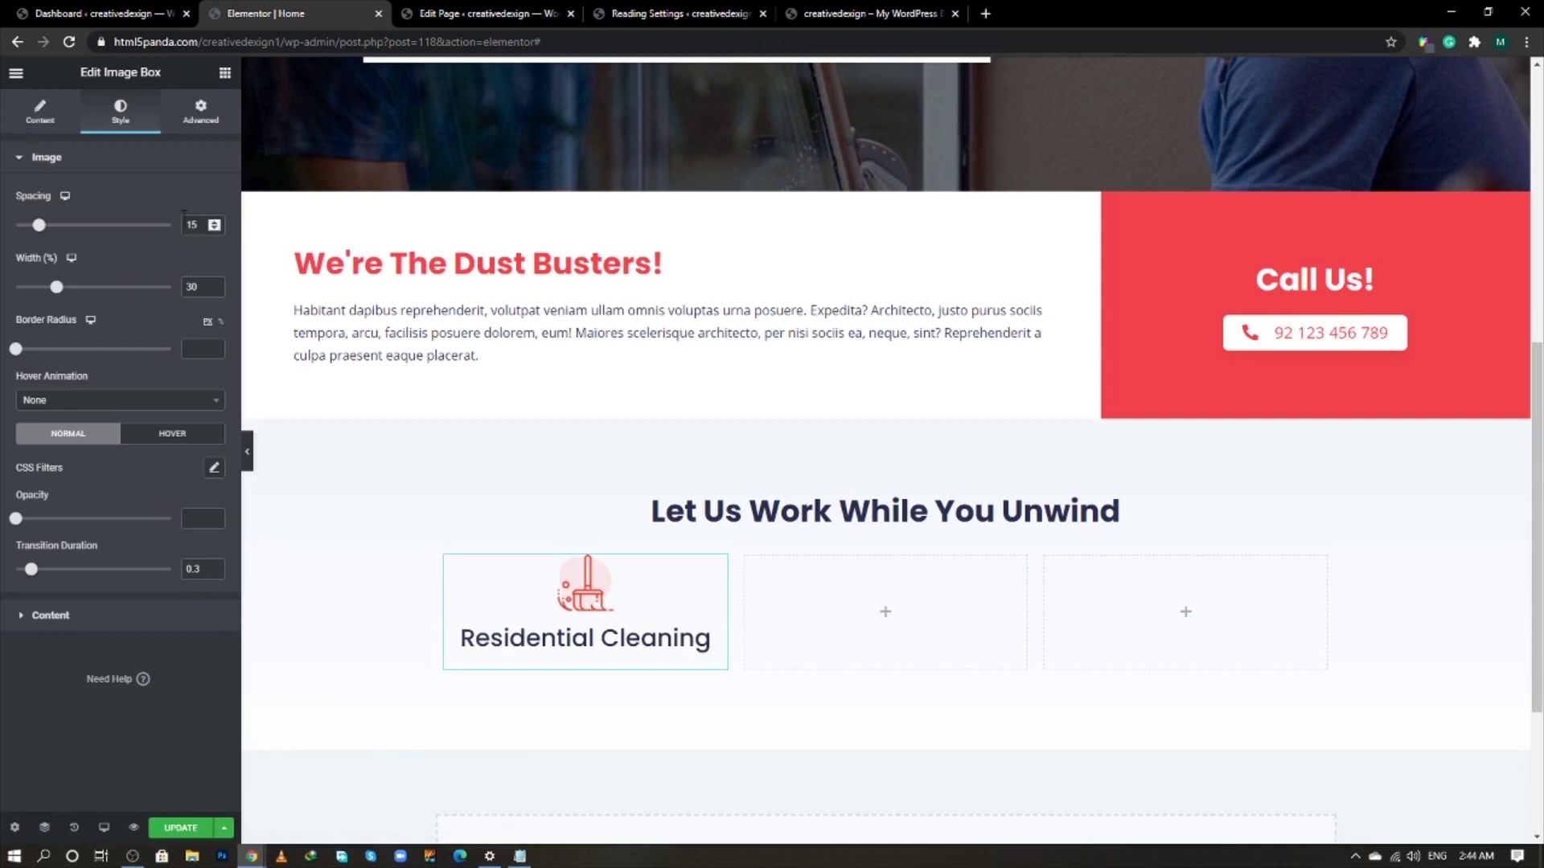
{"action": "left_click", "coordinate": [212, 222]}
{"action": "type", "text": "21"}
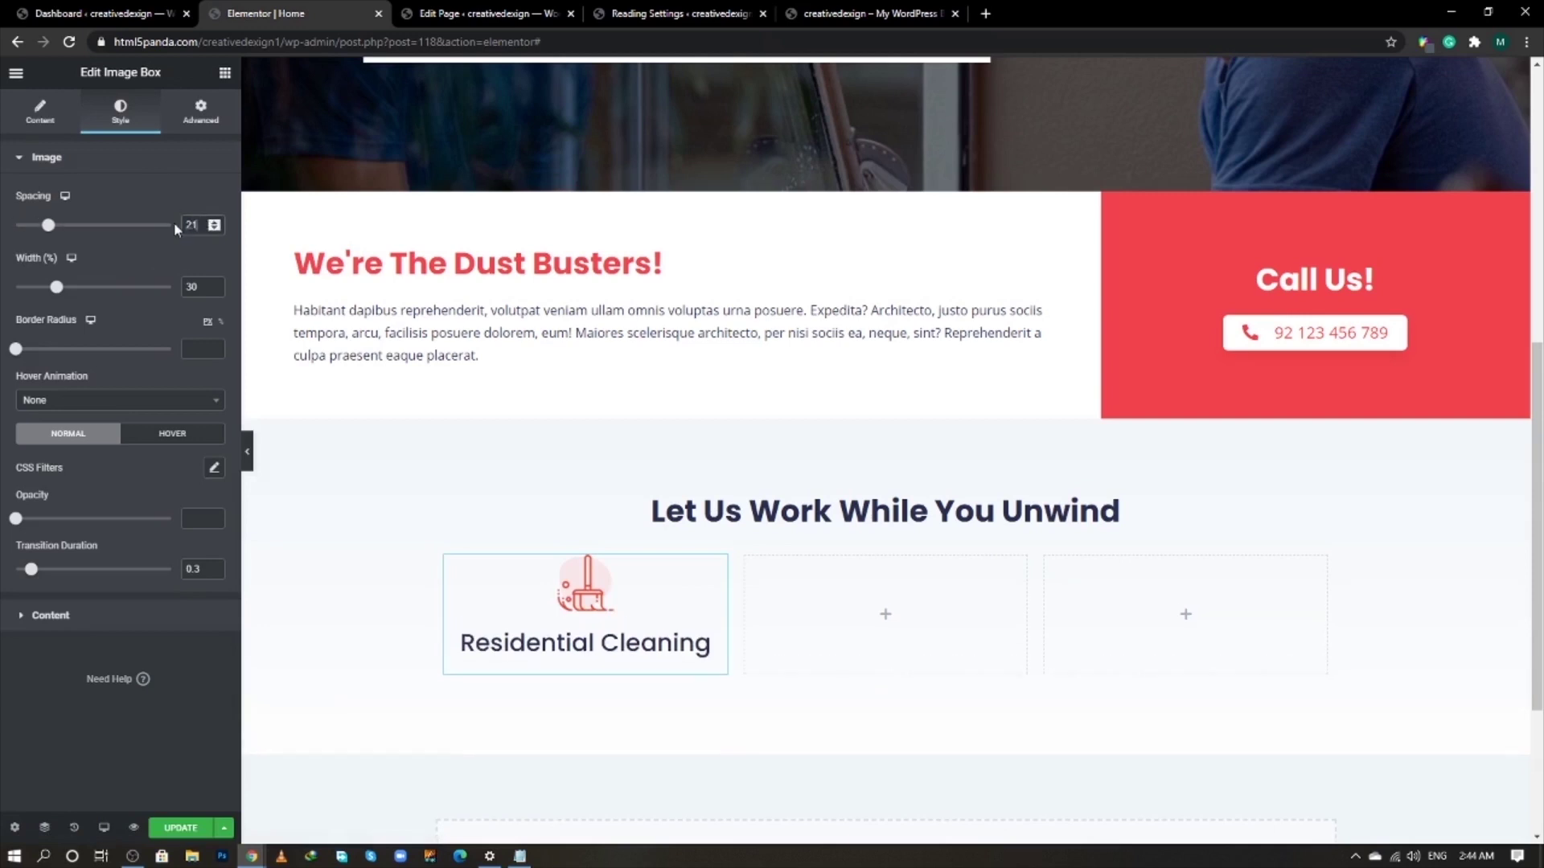
{"action": "double_click", "coordinate": [193, 287]}
{"action": "left_click_drag", "start_coordinate": [56, 290], "coordinate": [180, 294]}
- Set the title spacing of the Residential Cleaning image box to 0
{"action": "left_click", "coordinate": [50, 615]}
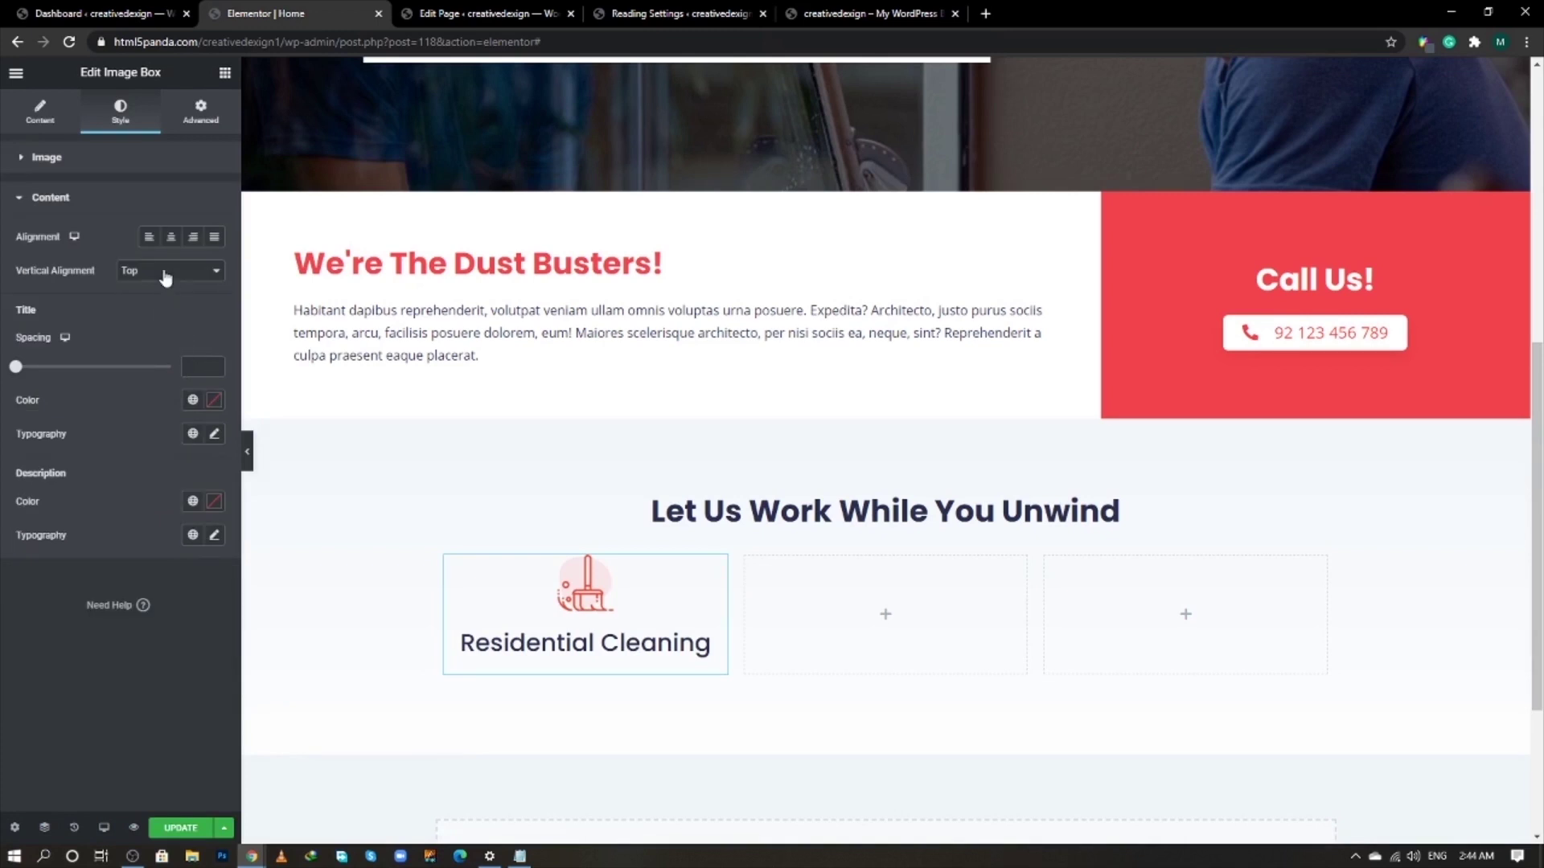
{"action": "left_click", "coordinate": [203, 368]}
{"action": "type", "text": "0"}
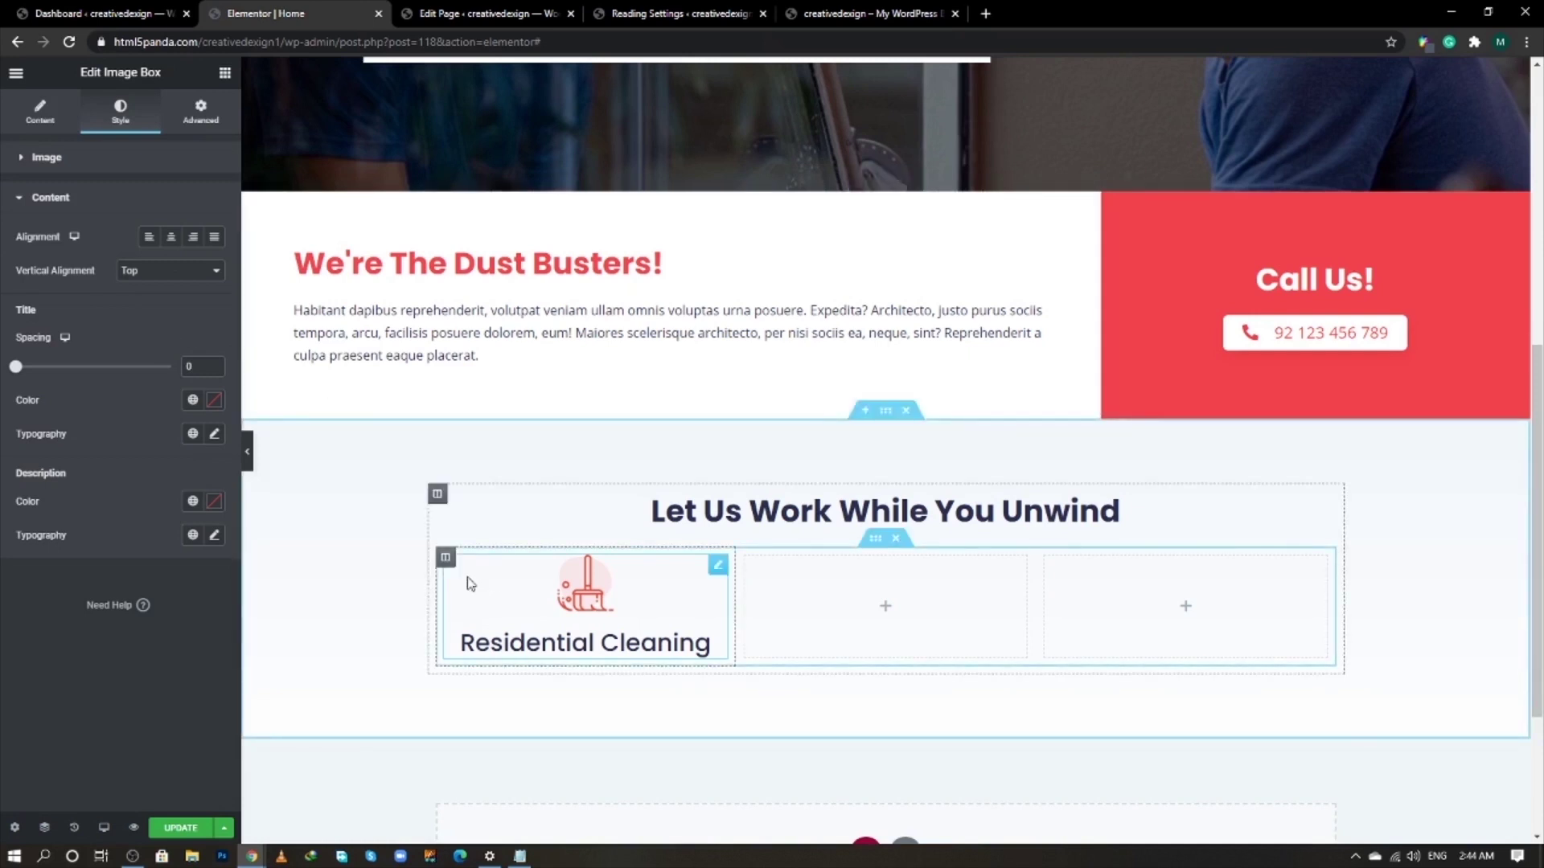
- Duplicate the Residential Cleaning column twice within the inner section
{"action": "right_click", "coordinate": [446, 559]}
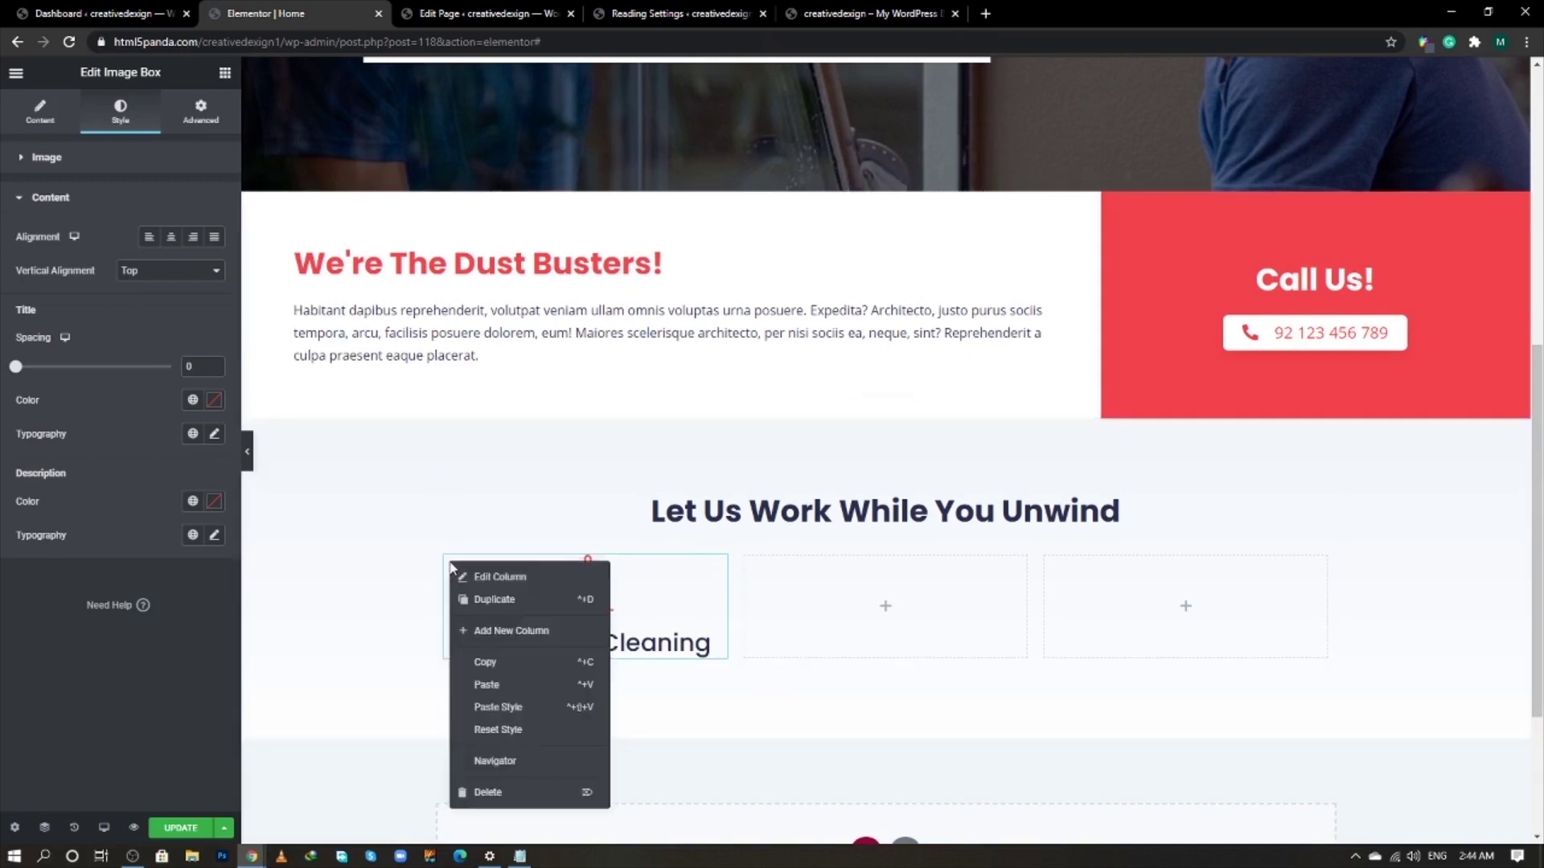
{"action": "left_click", "coordinate": [494, 600]}
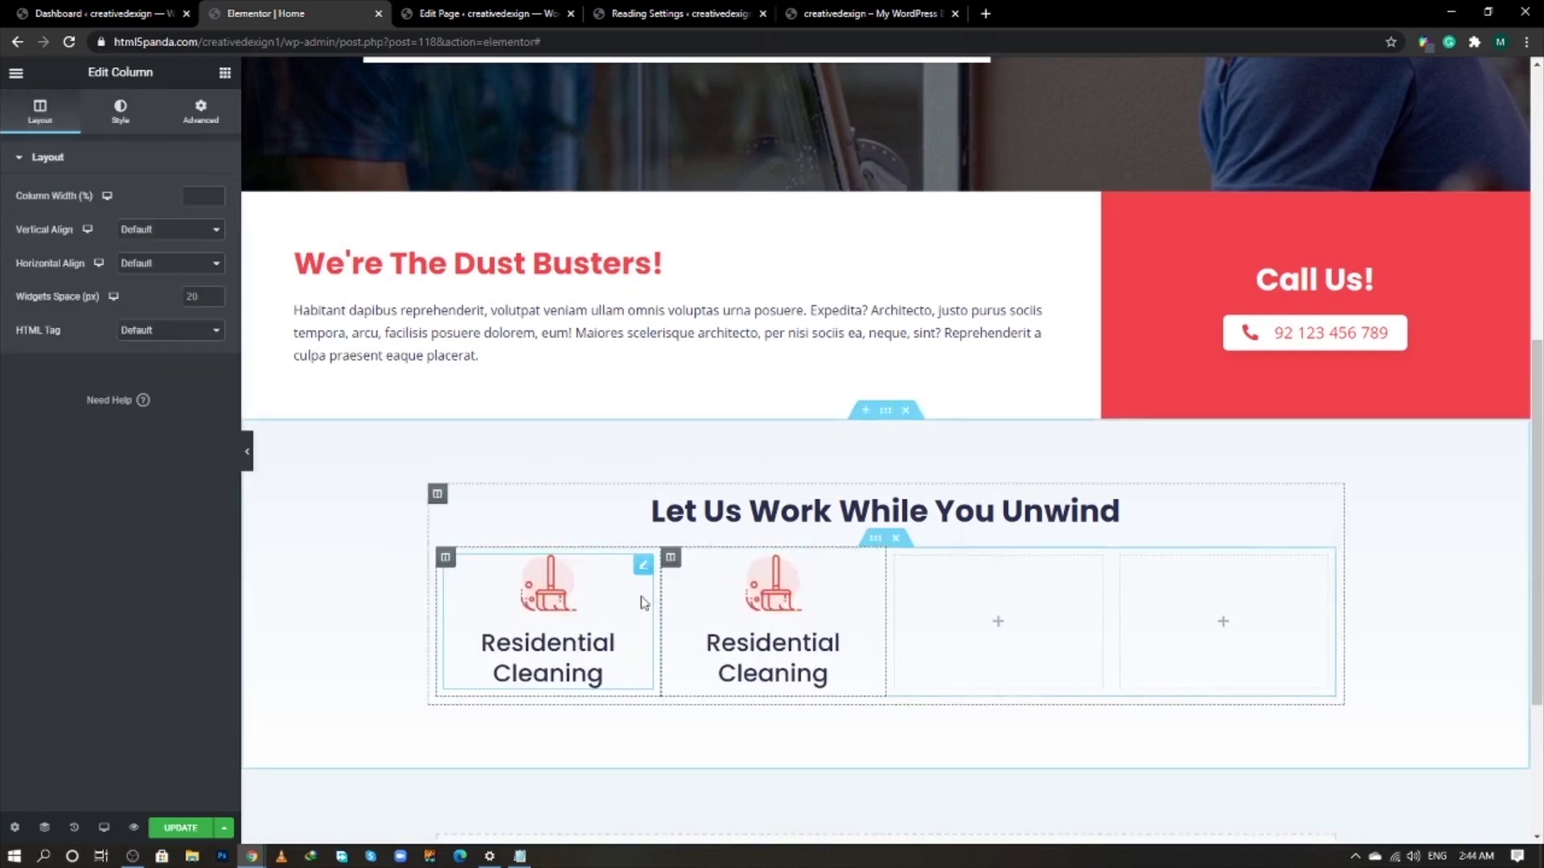
{"action": "right_click", "coordinate": [681, 569]}
{"action": "left_click", "coordinate": [716, 603]}
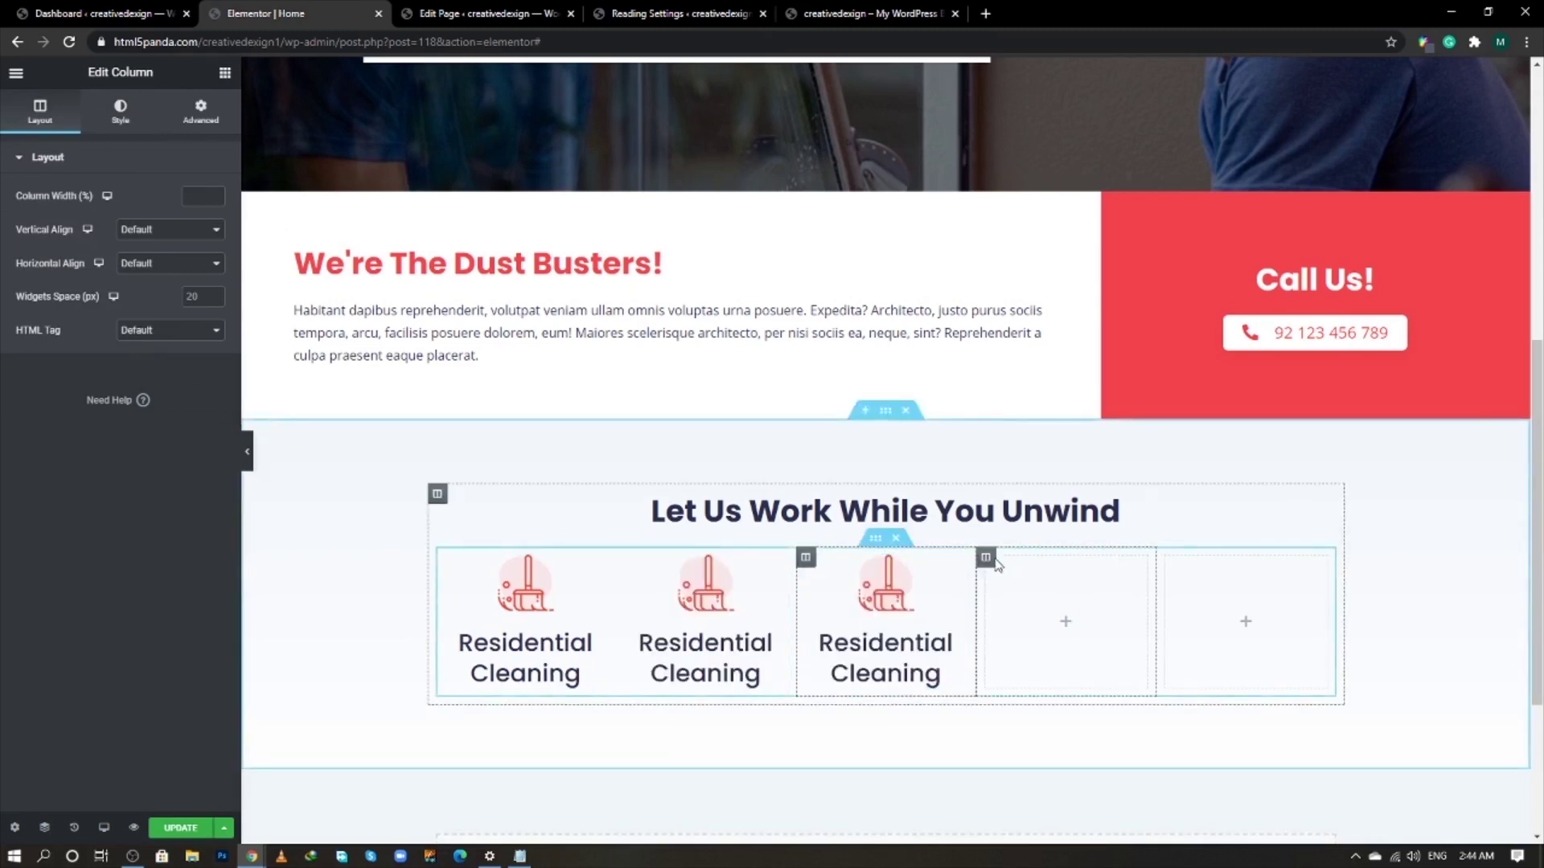
- Delete the two empty columns from the inner section
{"action": "right_click", "coordinate": [995, 563]}
{"action": "left_click", "coordinate": [1043, 788]}
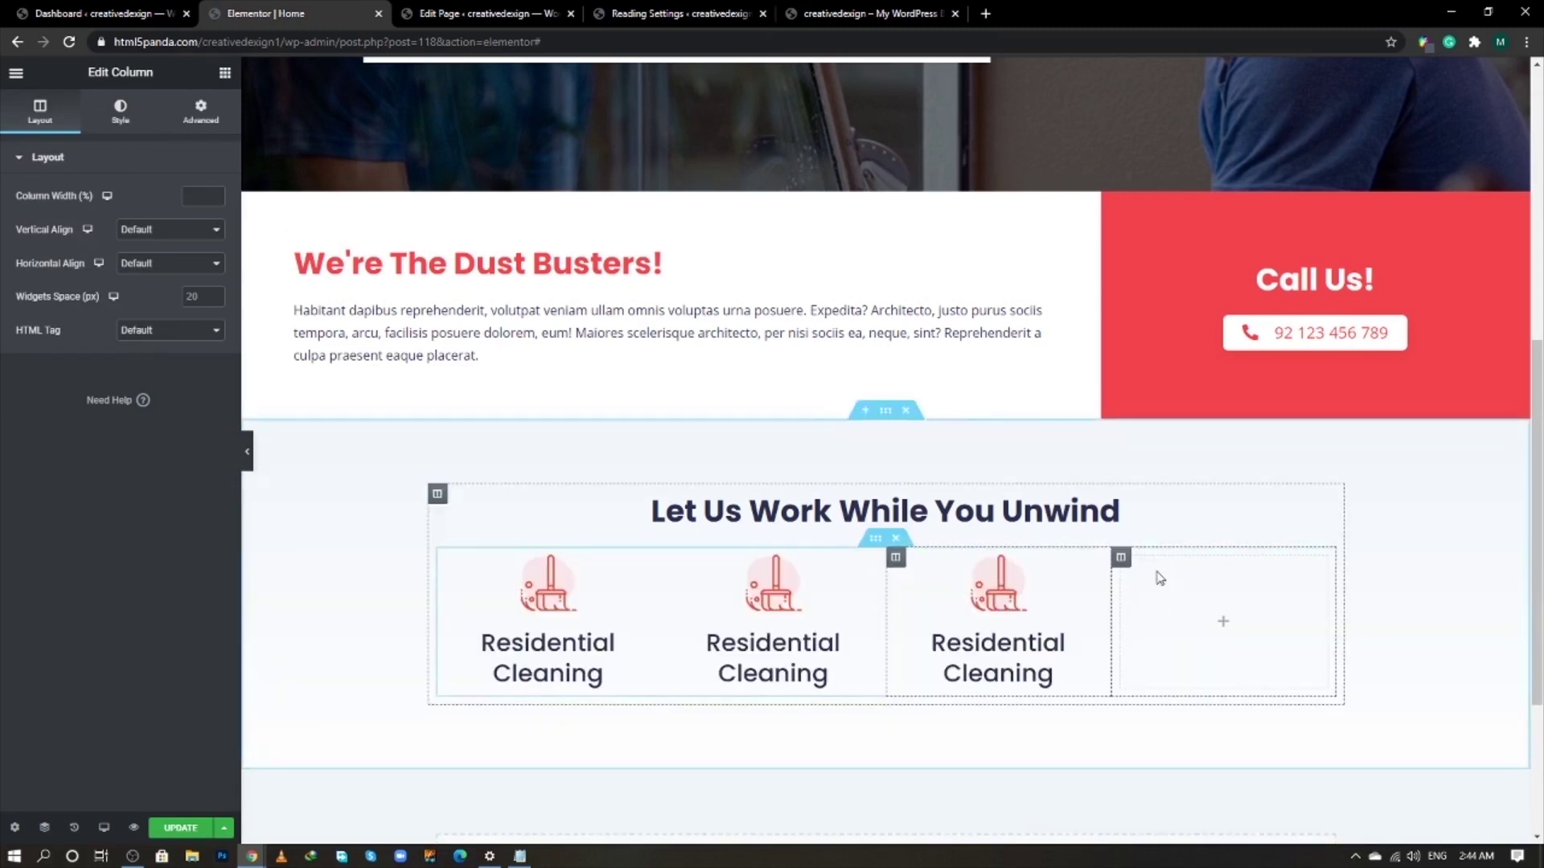
{"action": "right_click", "coordinate": [1122, 558]}
{"action": "left_click", "coordinate": [1184, 800]}
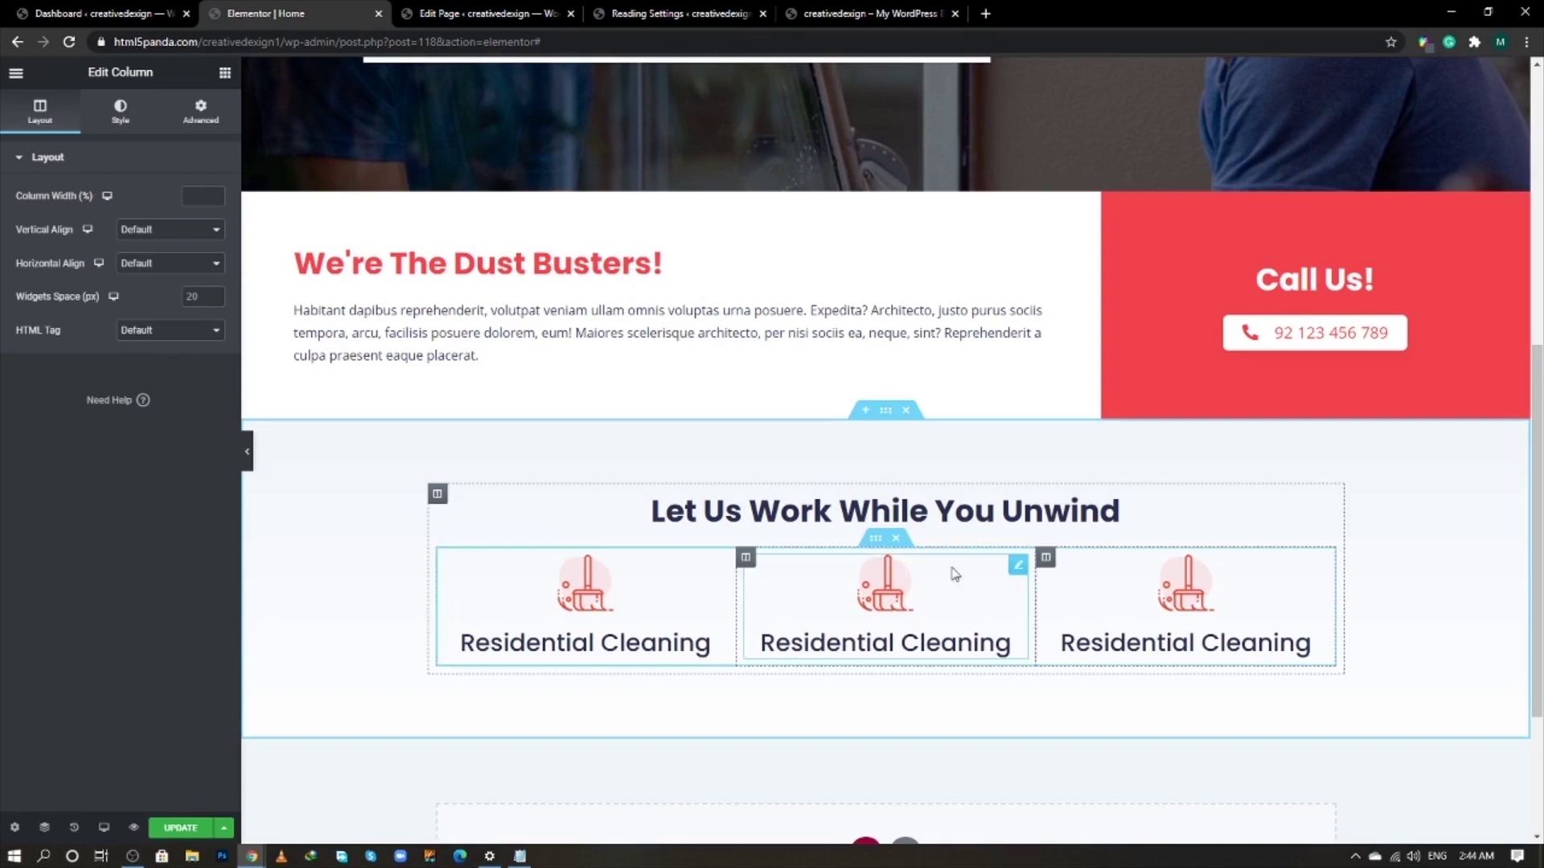
- Change the middle image box's picture to the red vacuum cleaner icon from the media library
{"action": "left_click", "coordinate": [1020, 568]}
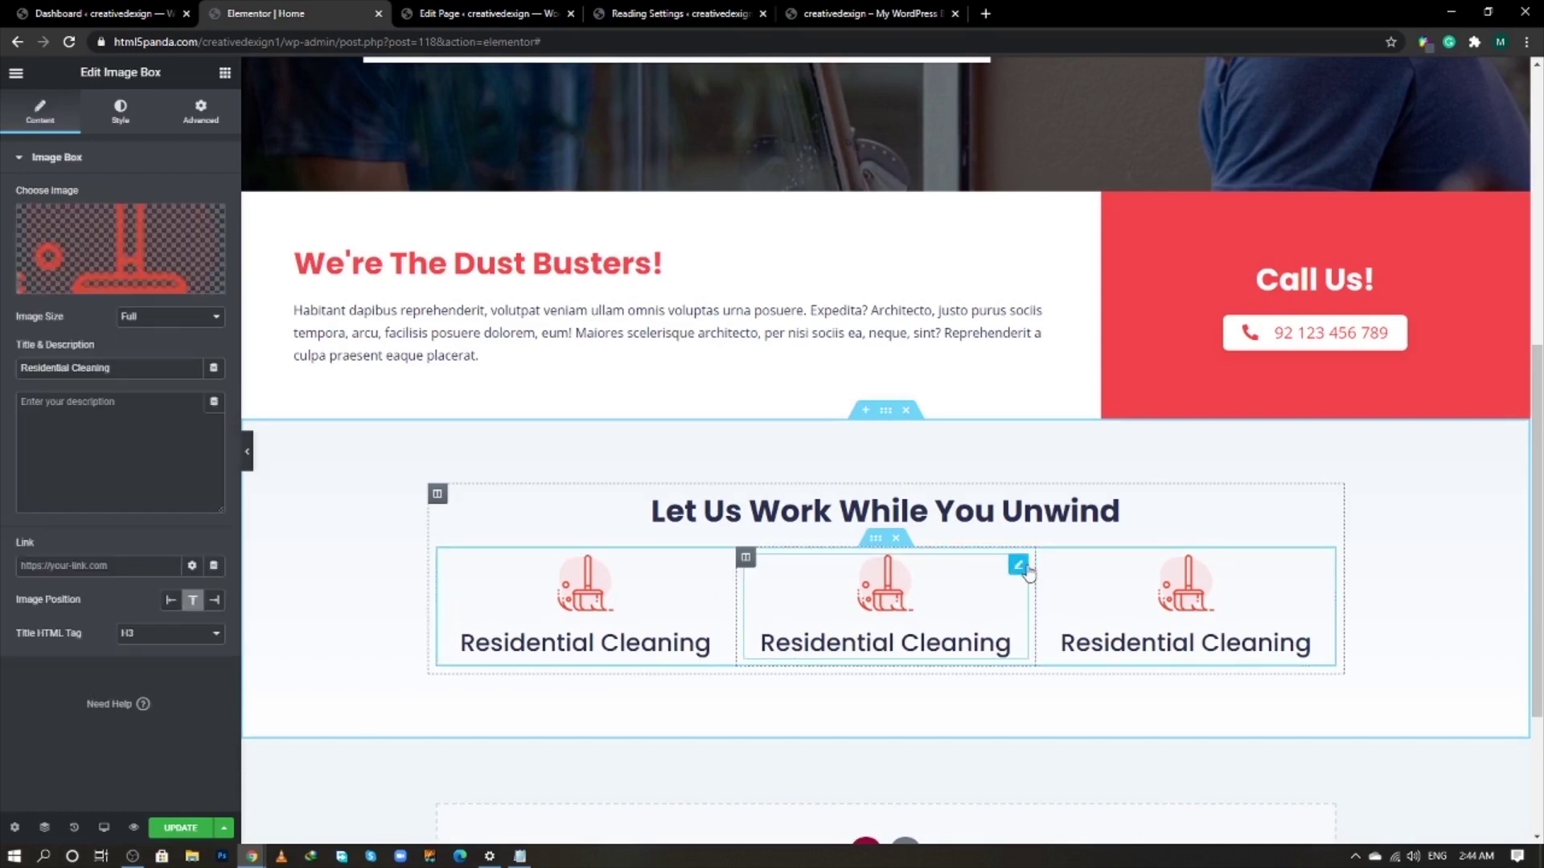
{"action": "left_click", "coordinate": [107, 248]}
{"action": "scroll", "coordinate": [808, 567], "scroll_direction": "down", "scroll_amount": 8}
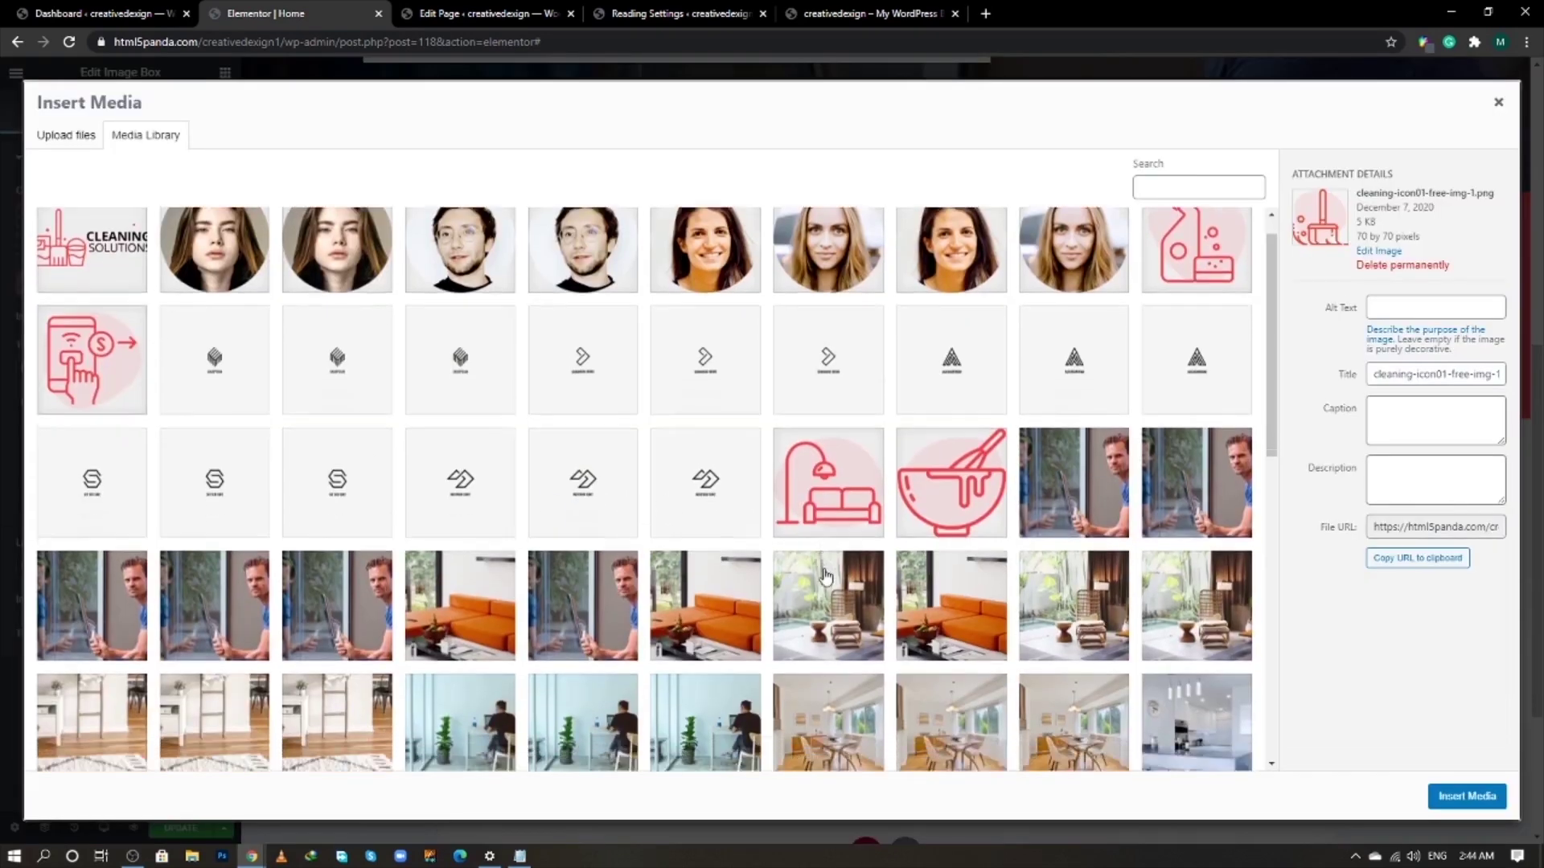
{"action": "scroll", "coordinate": [840, 611], "scroll_direction": "down", "scroll_amount": 3}
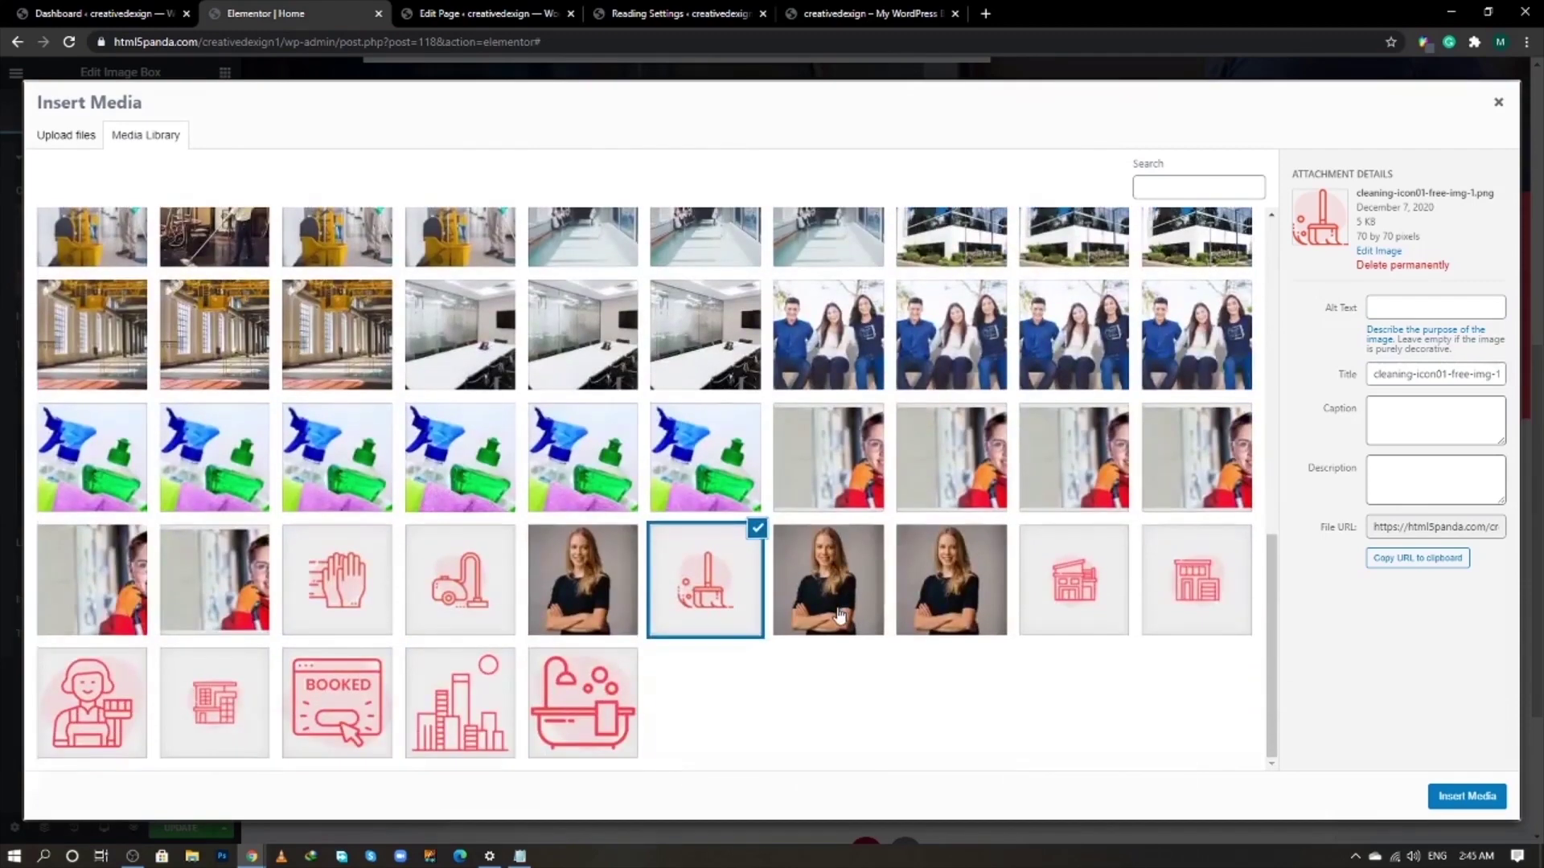
{"action": "left_click", "coordinate": [472, 595]}
{"action": "left_click", "coordinate": [1492, 798]}
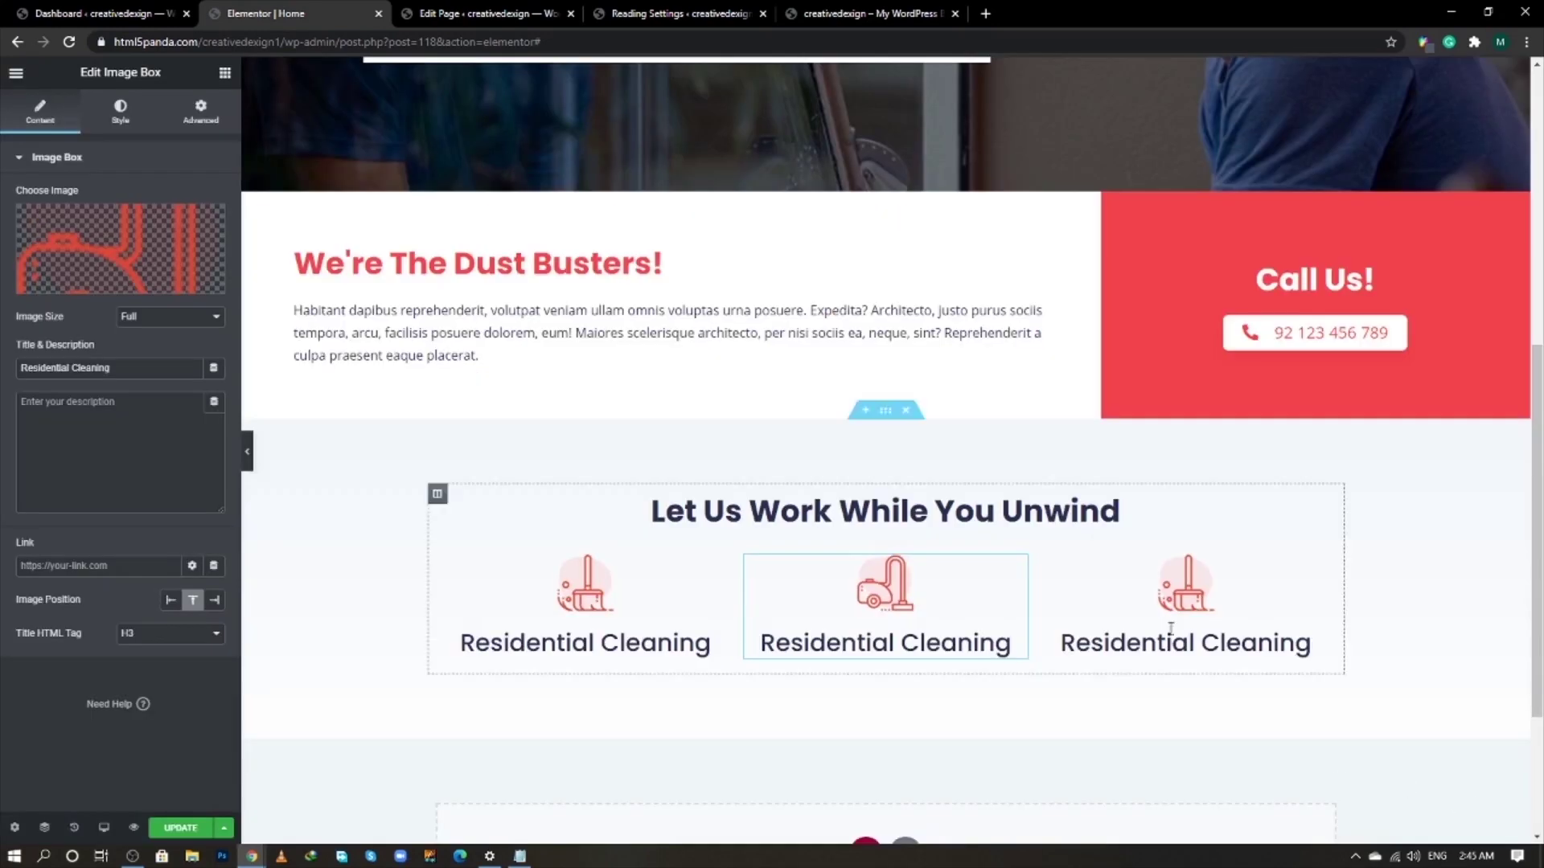
- Change the third image box's picture to the red hands icon from the media library
{"action": "left_click", "coordinate": [1320, 568]}
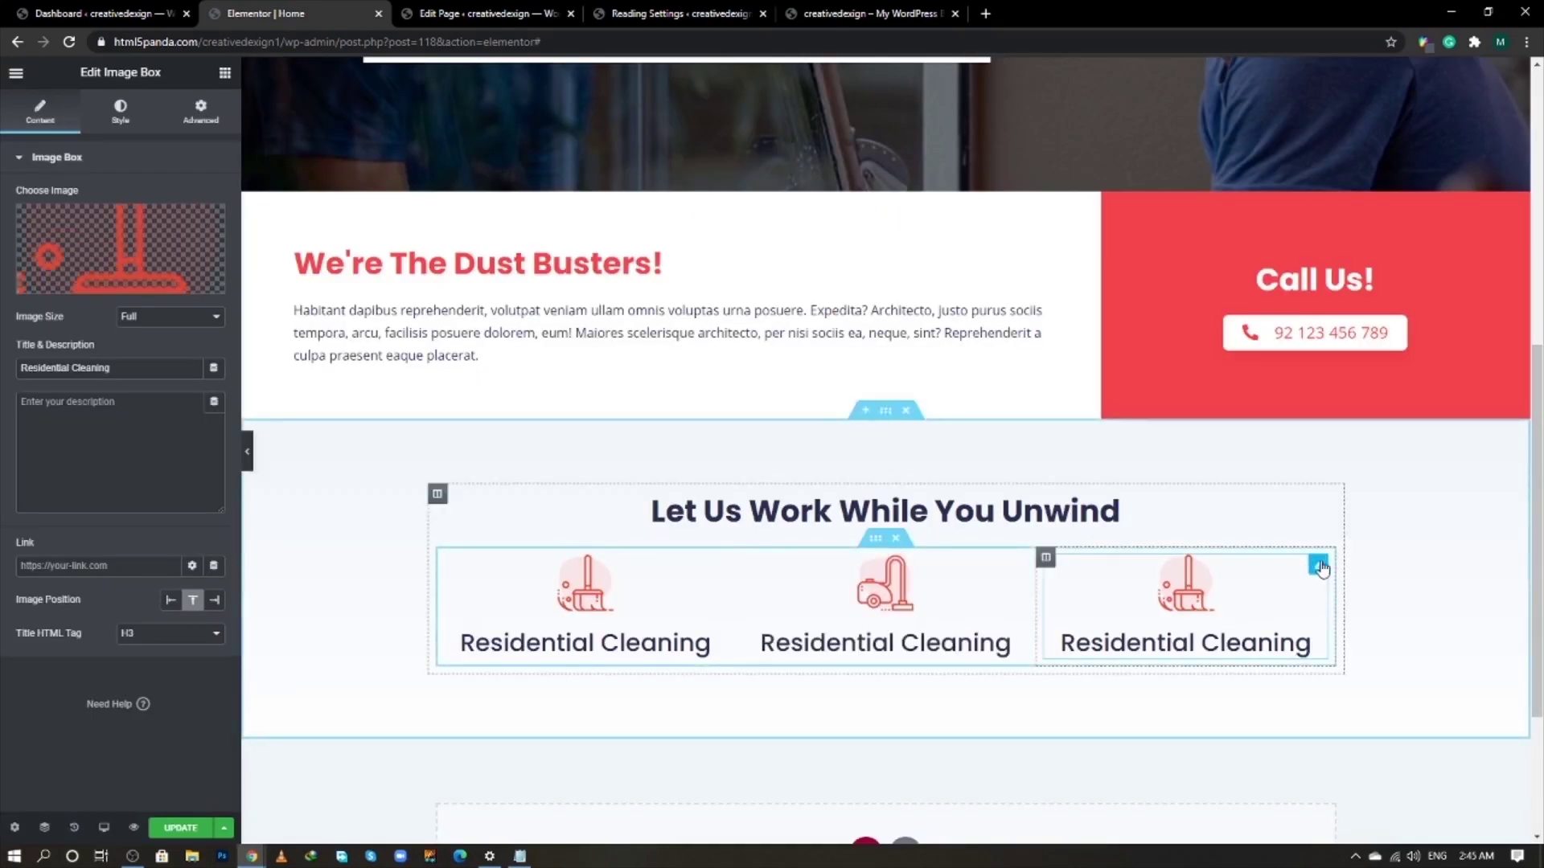
{"action": "left_click", "coordinate": [107, 251]}
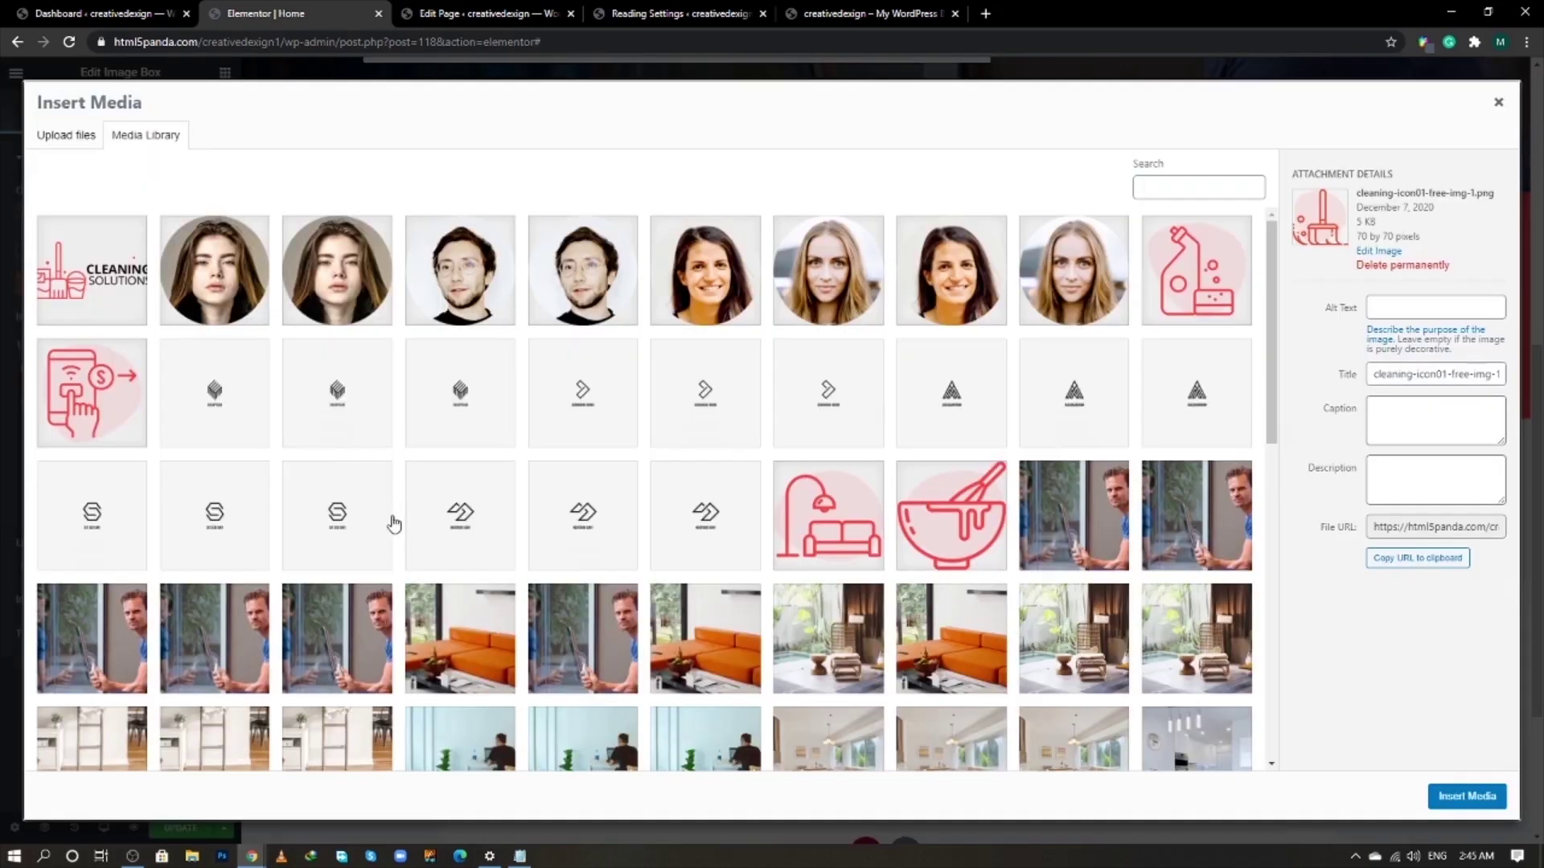
{"action": "scroll", "coordinate": [949, 539], "scroll_direction": "down", "scroll_amount": 15}
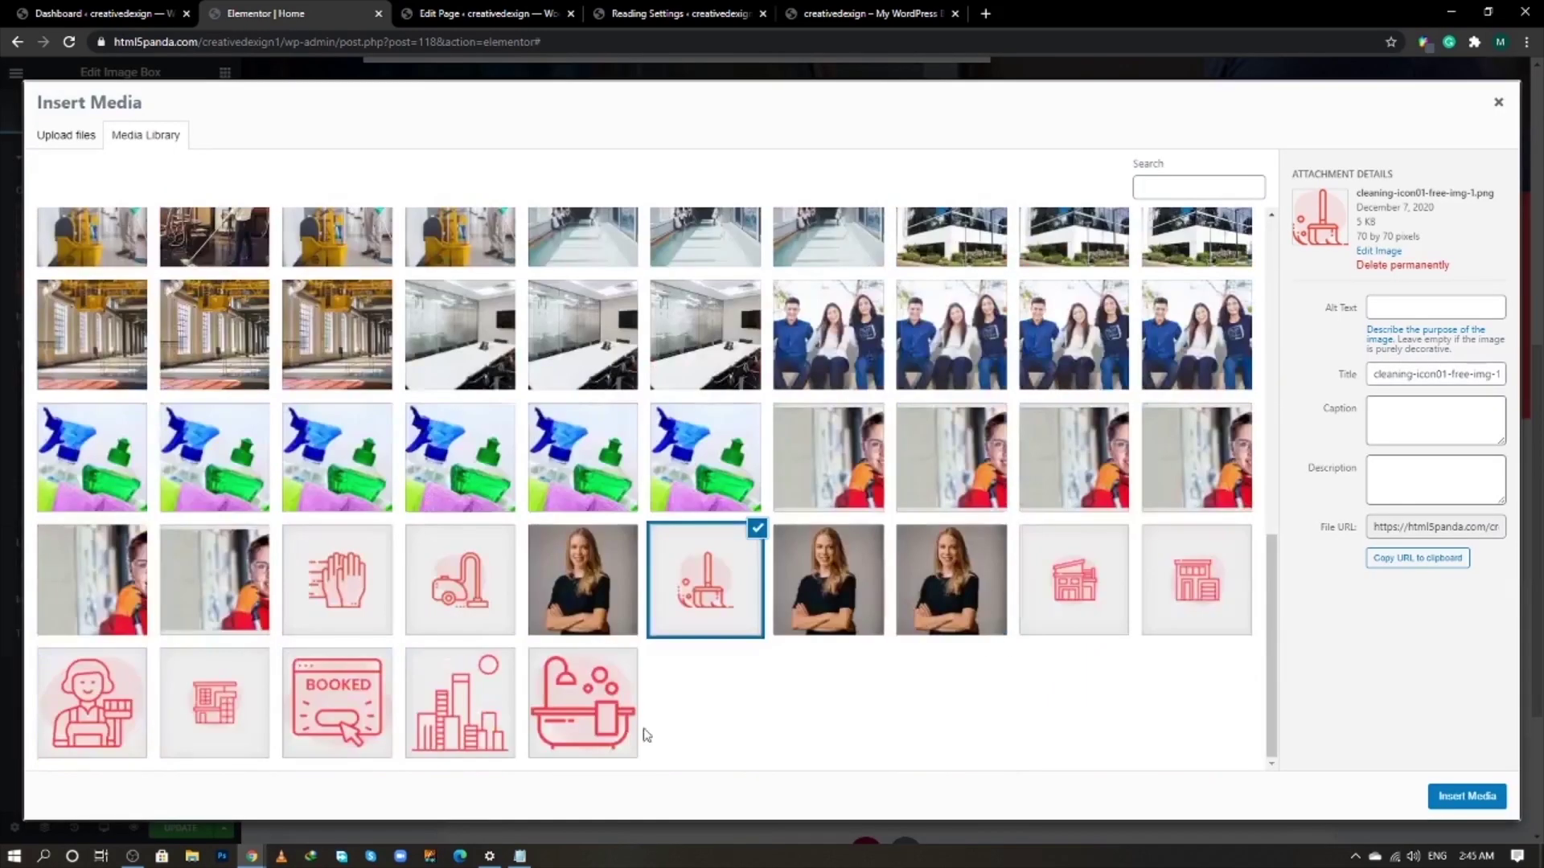
{"action": "left_click", "coordinate": [350, 604]}
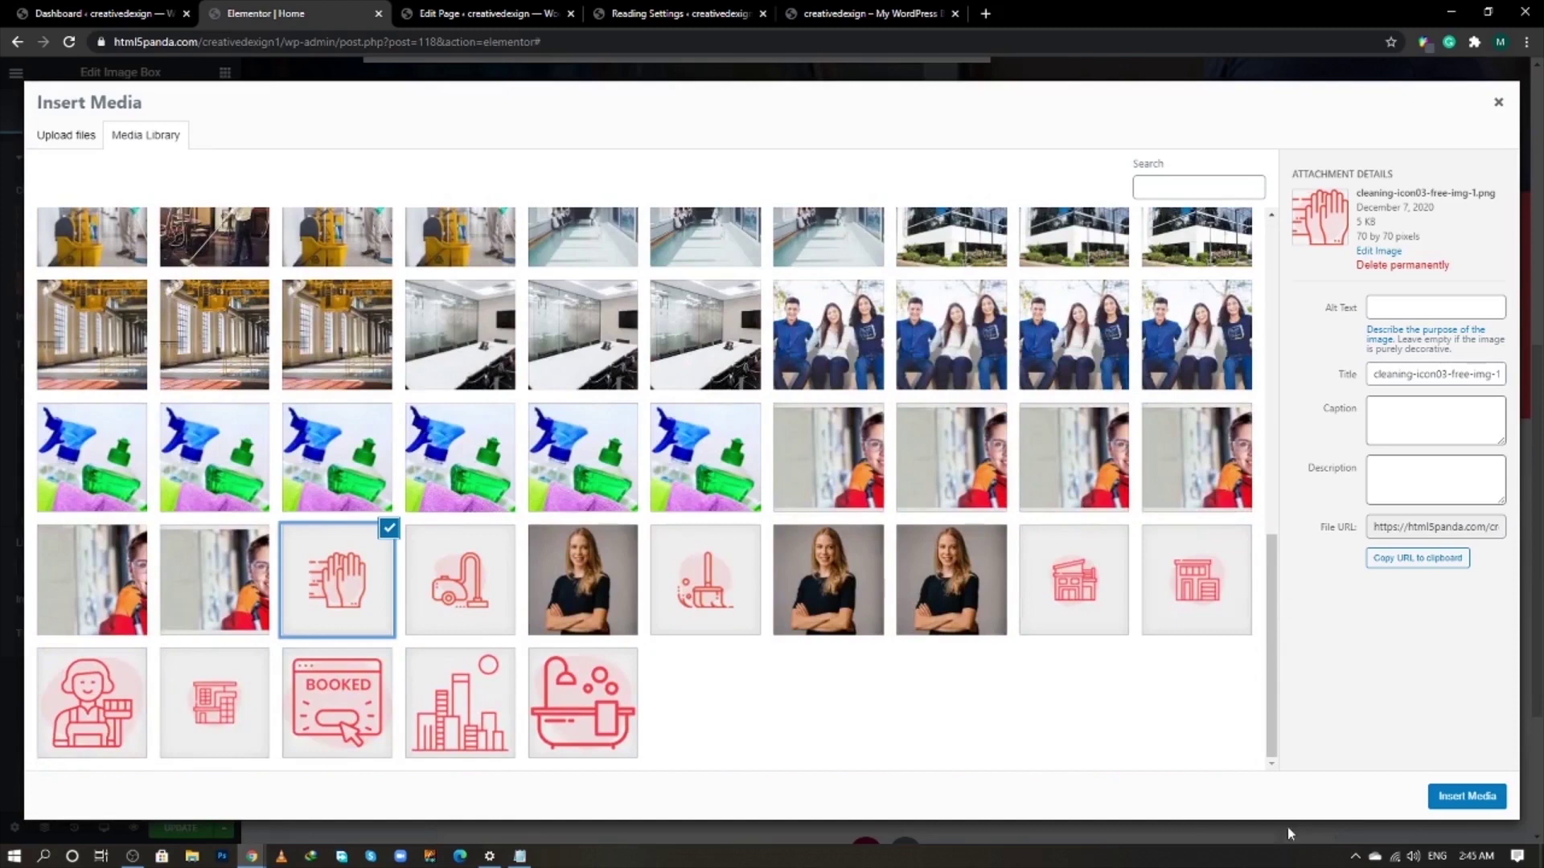
{"action": "left_click", "coordinate": [1466, 796]}
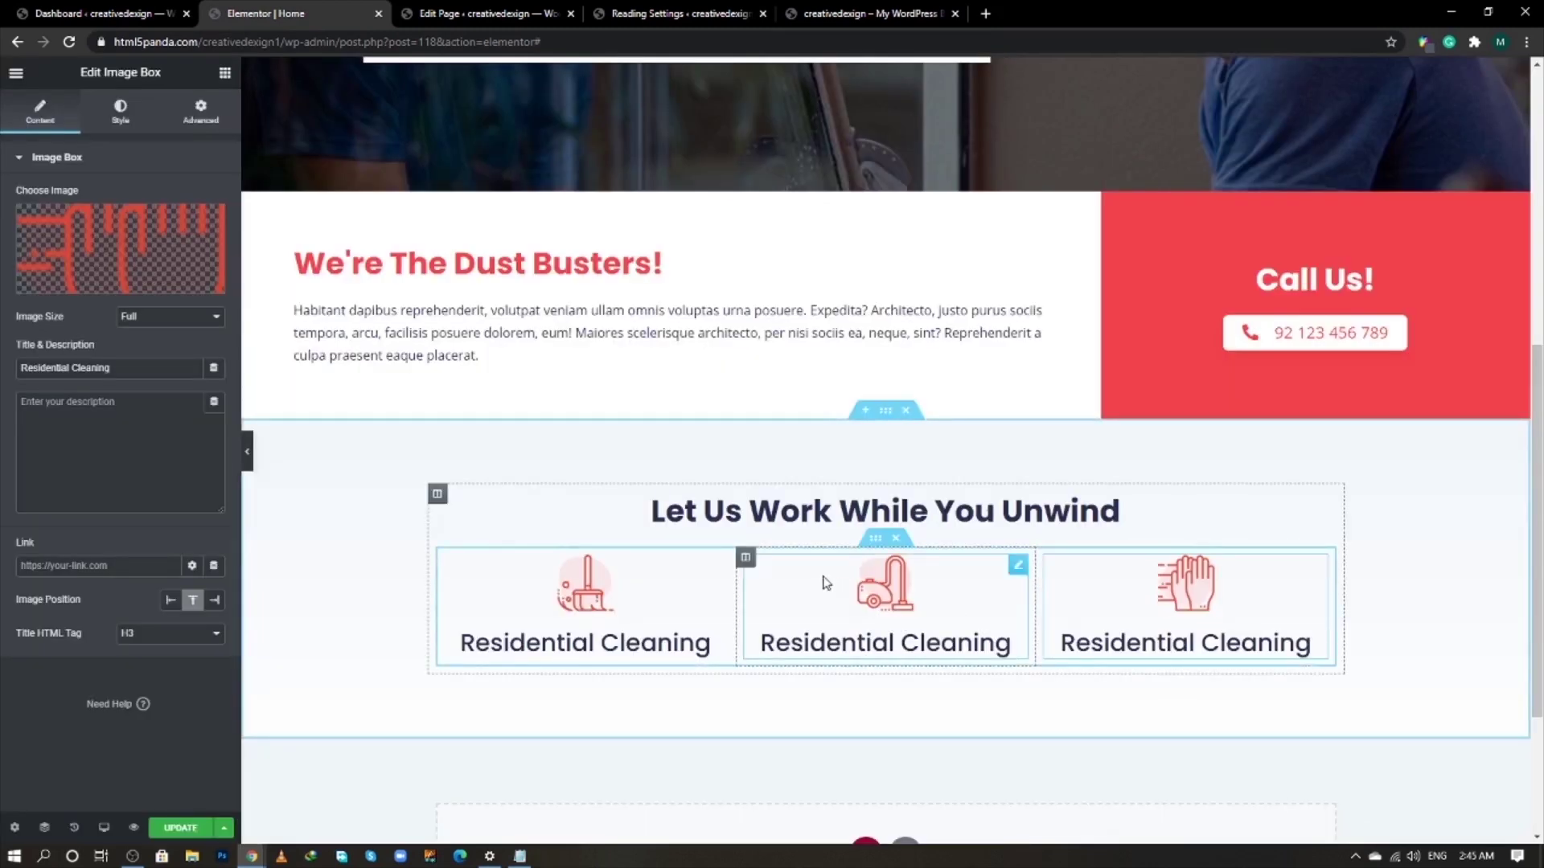
- Replace the middle image box's title with "Commercial Cleaning" copied from the reference site
{"action": "key", "text": "alt+Tab"}
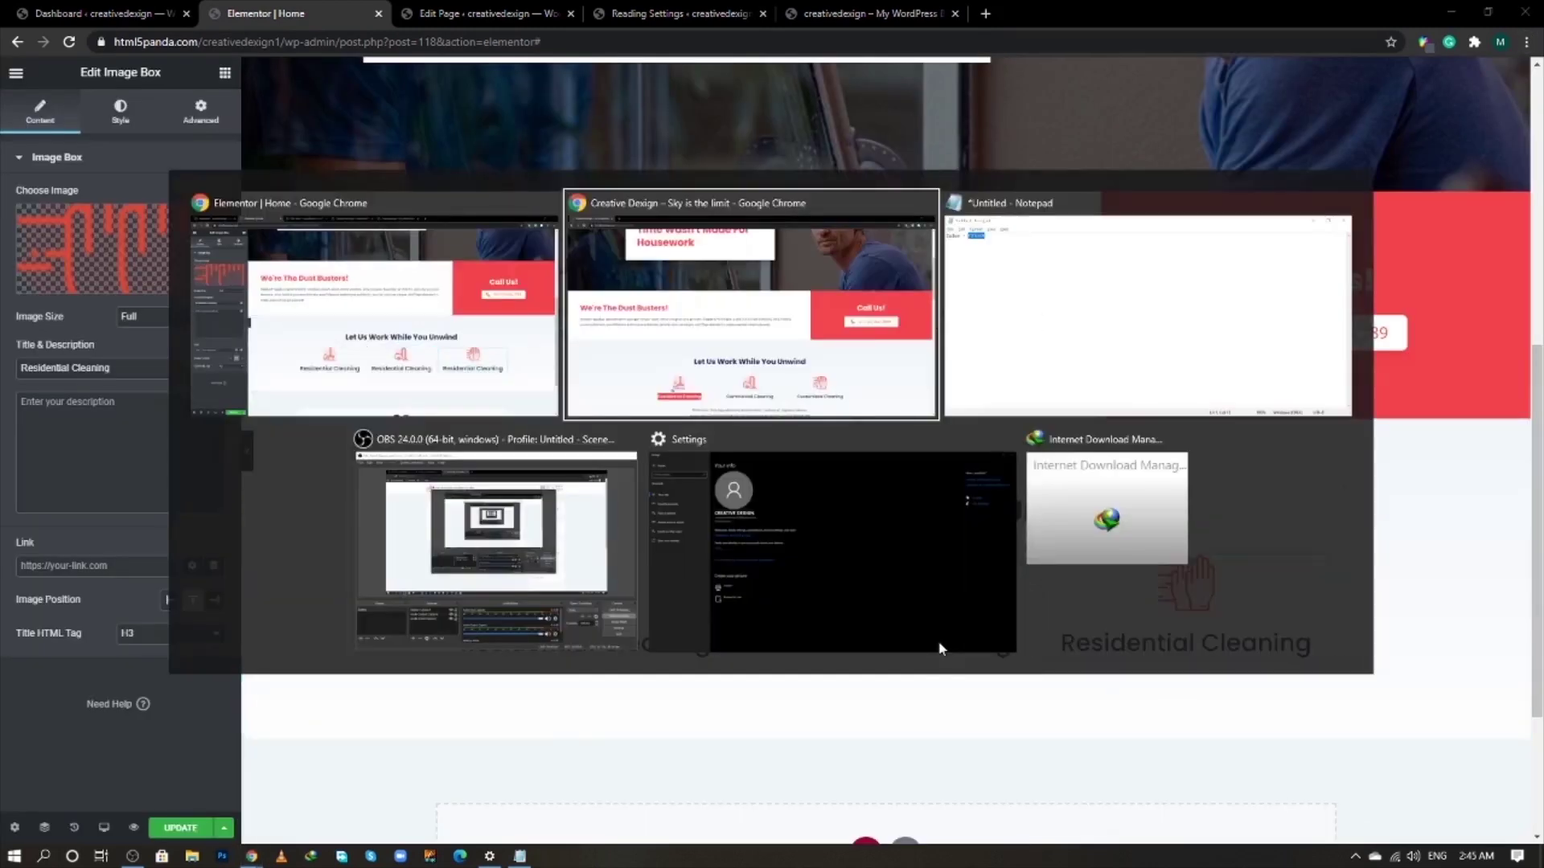
{"action": "triple_click", "coordinate": [742, 760]}
{"action": "key", "text": "ctrl+c"}
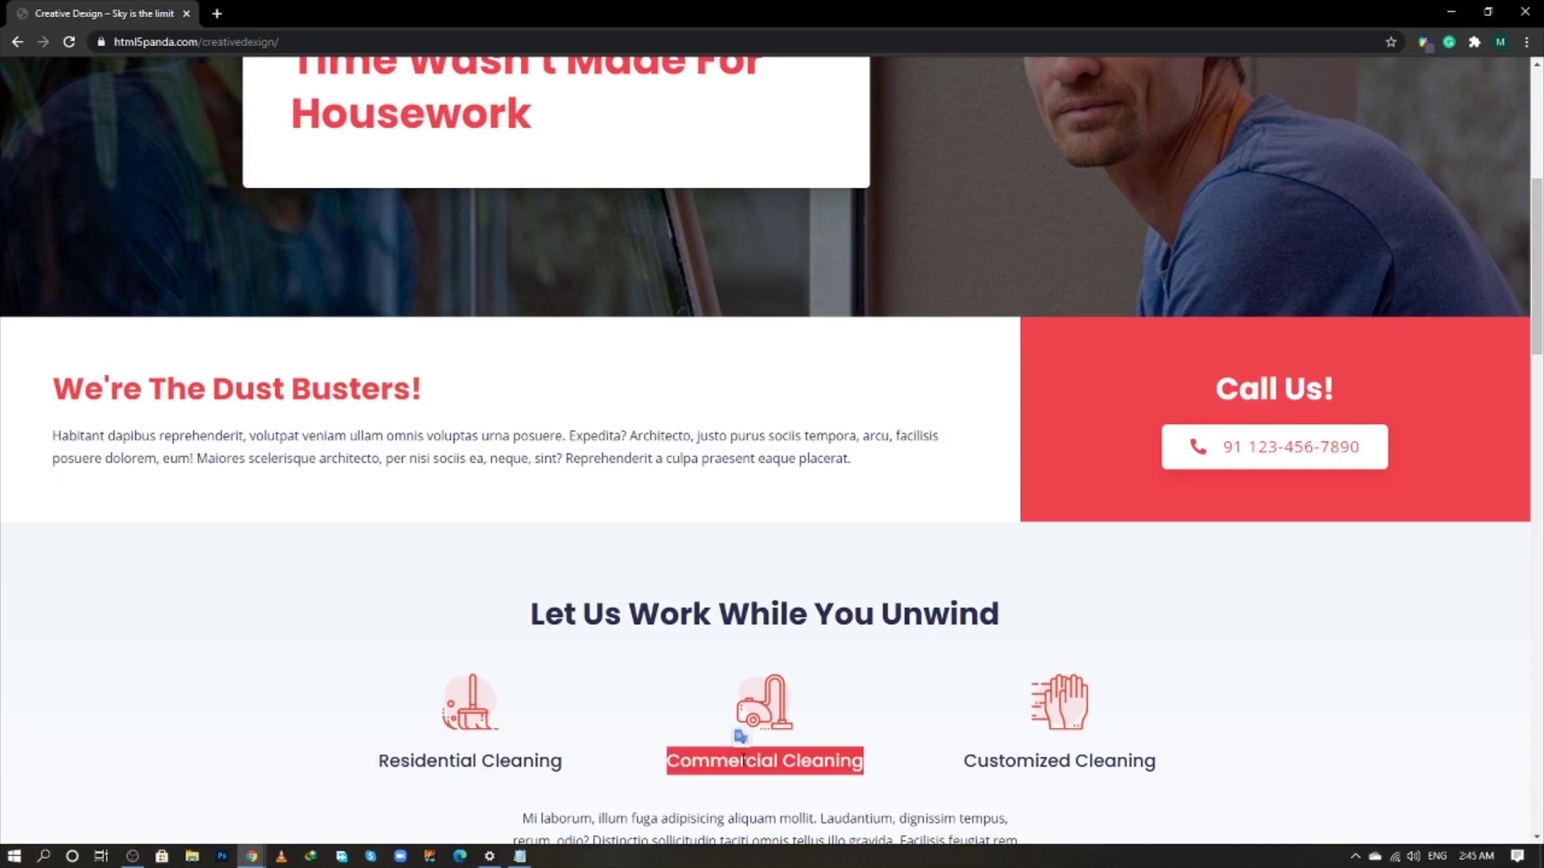
{"action": "key", "text": "alt+Tab"}
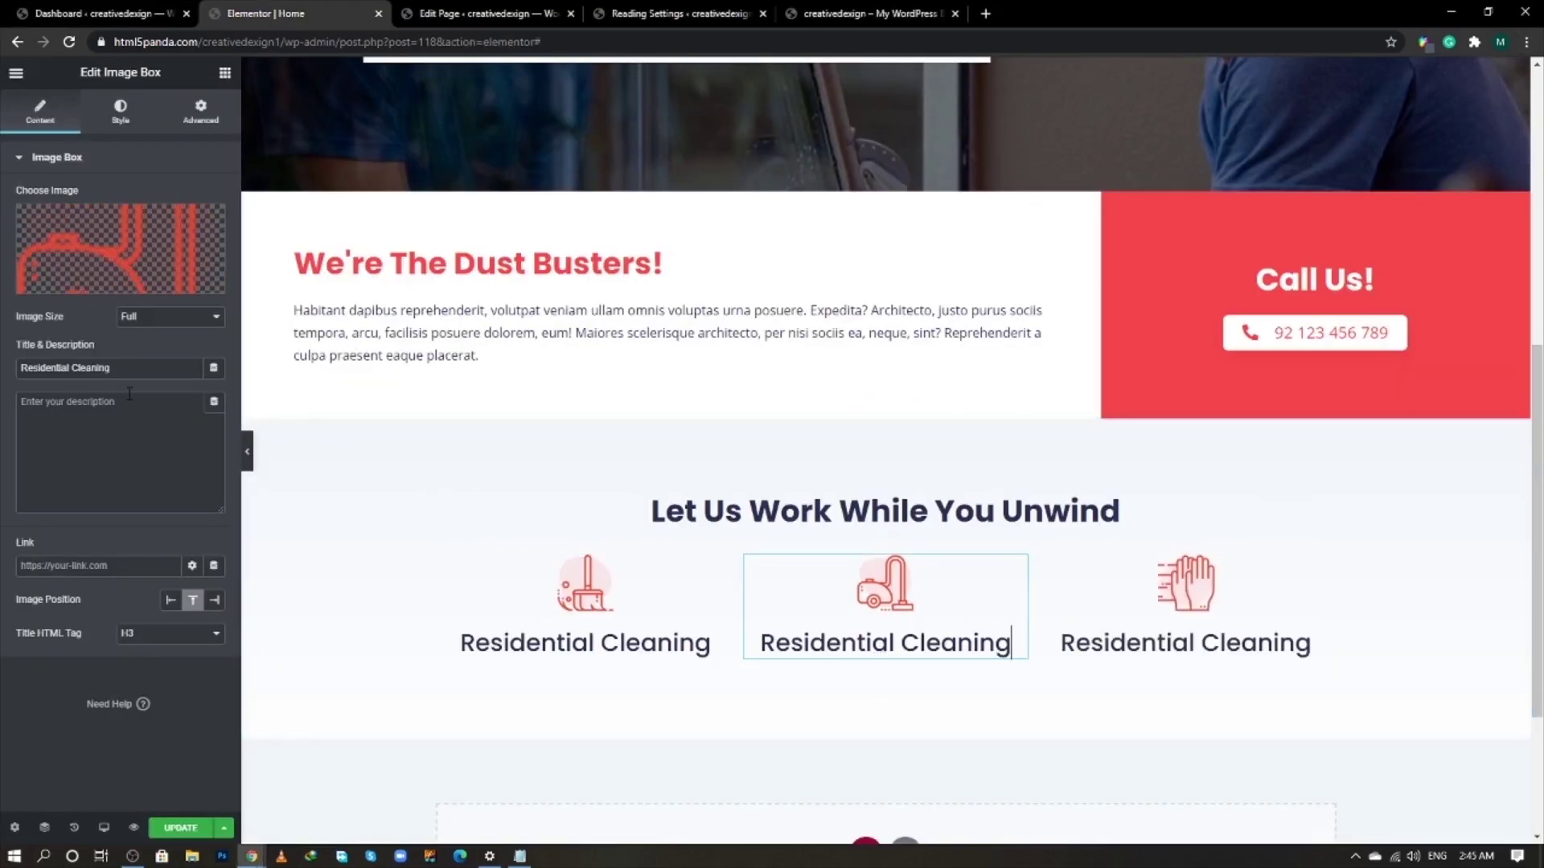
{"action": "left_click_drag", "start_coordinate": [117, 368], "coordinate": [2, 386]}
{"action": "key", "text": "ctrl+v"}
- Replace the third image box's title with "Customized Cleaning" copied from the reference site
{"action": "key", "text": "alt+Tab"}
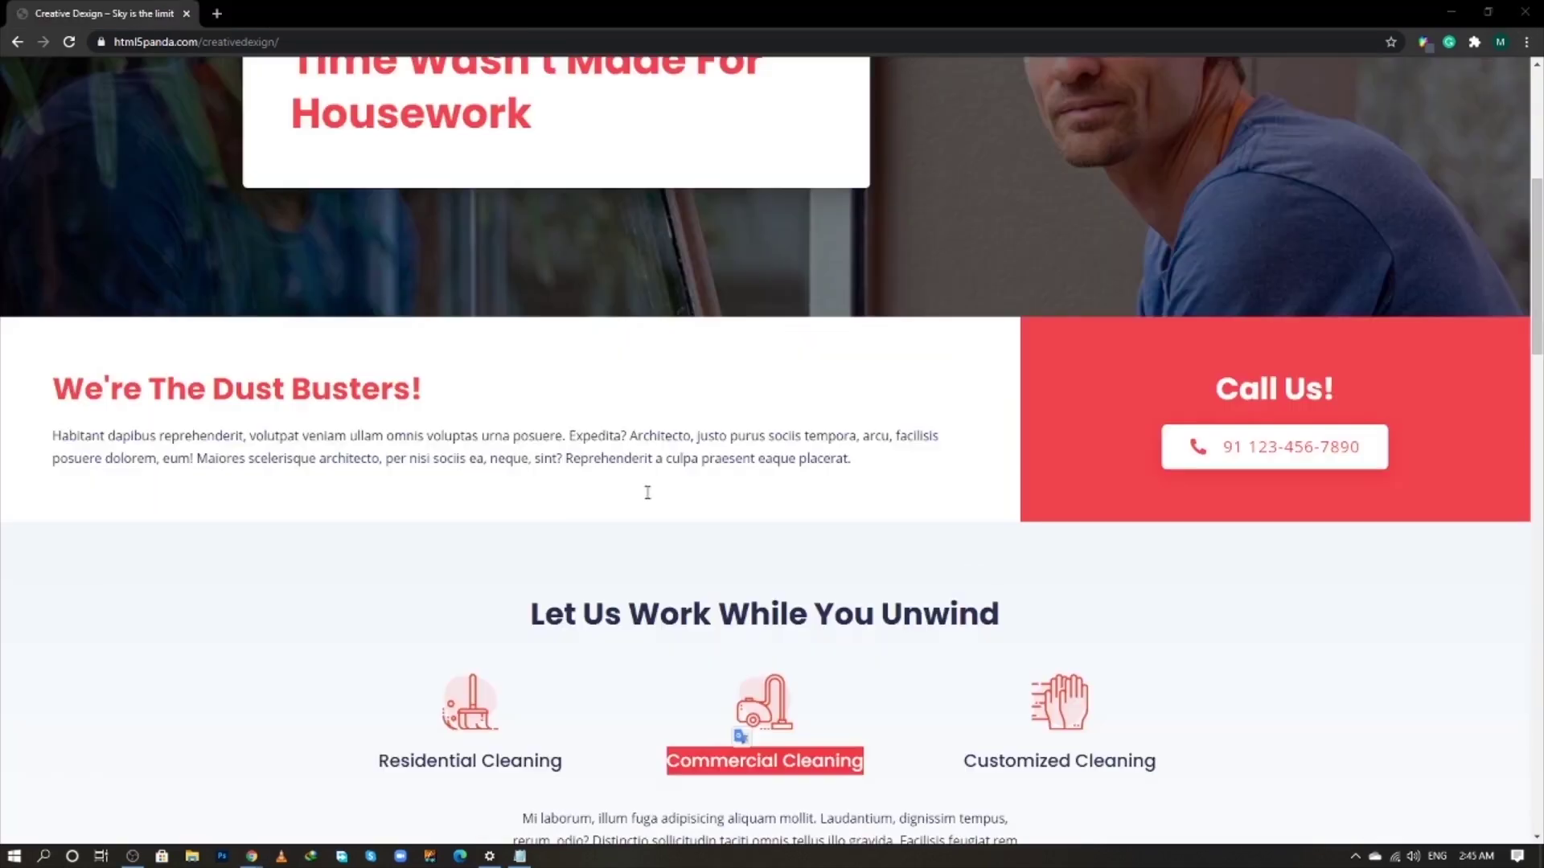
{"action": "double_click", "coordinate": [1058, 760]}
{"action": "triple_click", "coordinate": [1058, 760]}
{"action": "key", "text": "ctrl+c"}
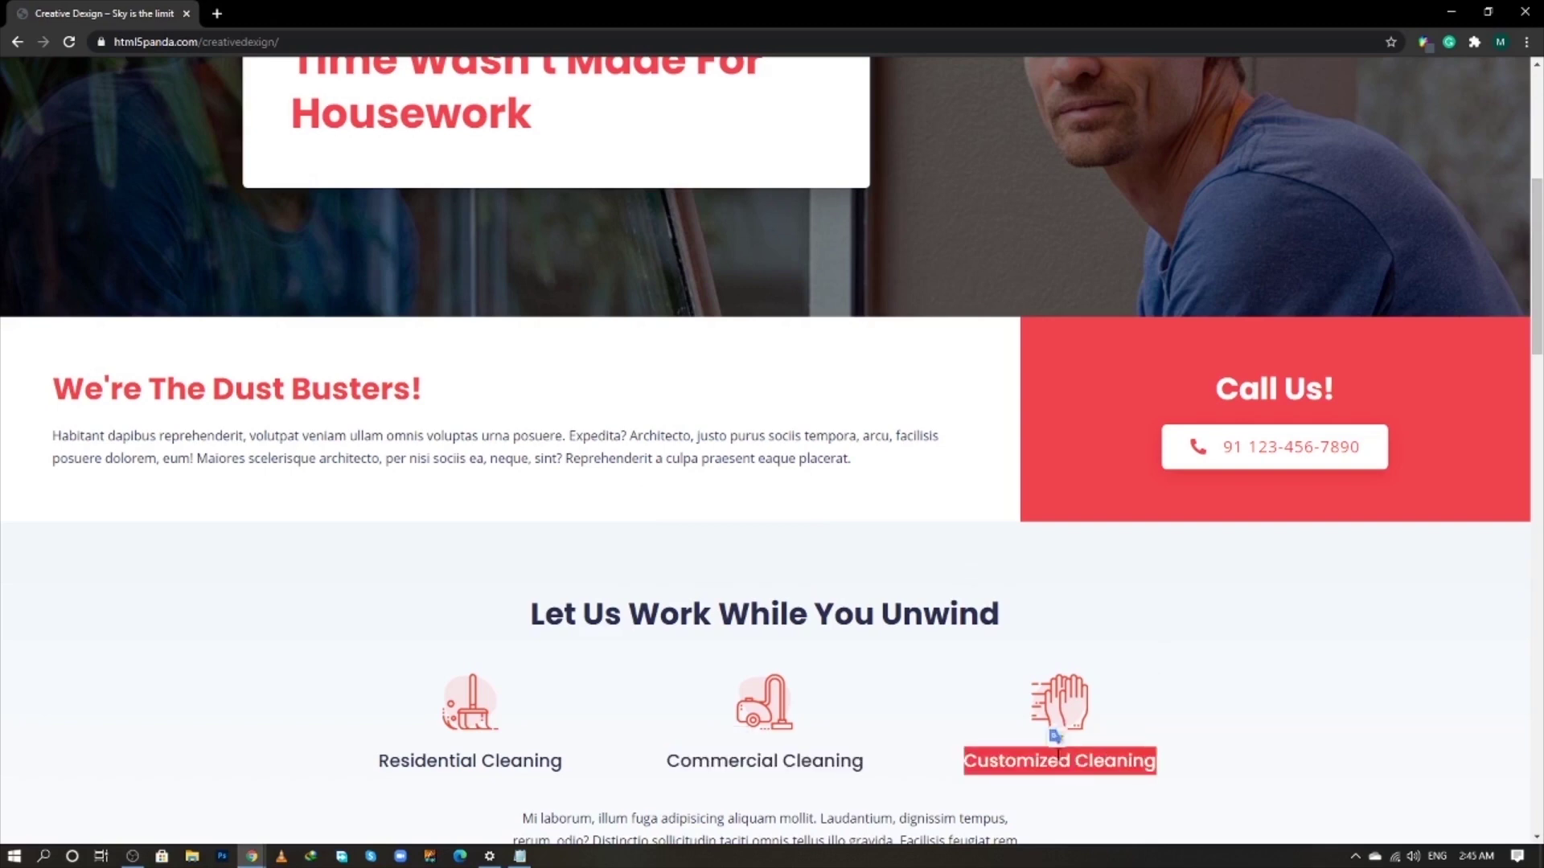
{"action": "key", "text": "alt+Tab"}
{"action": "left_click", "coordinate": [1185, 611]}
{"action": "left_click_drag", "start_coordinate": [116, 368], "coordinate": [1, 385]}
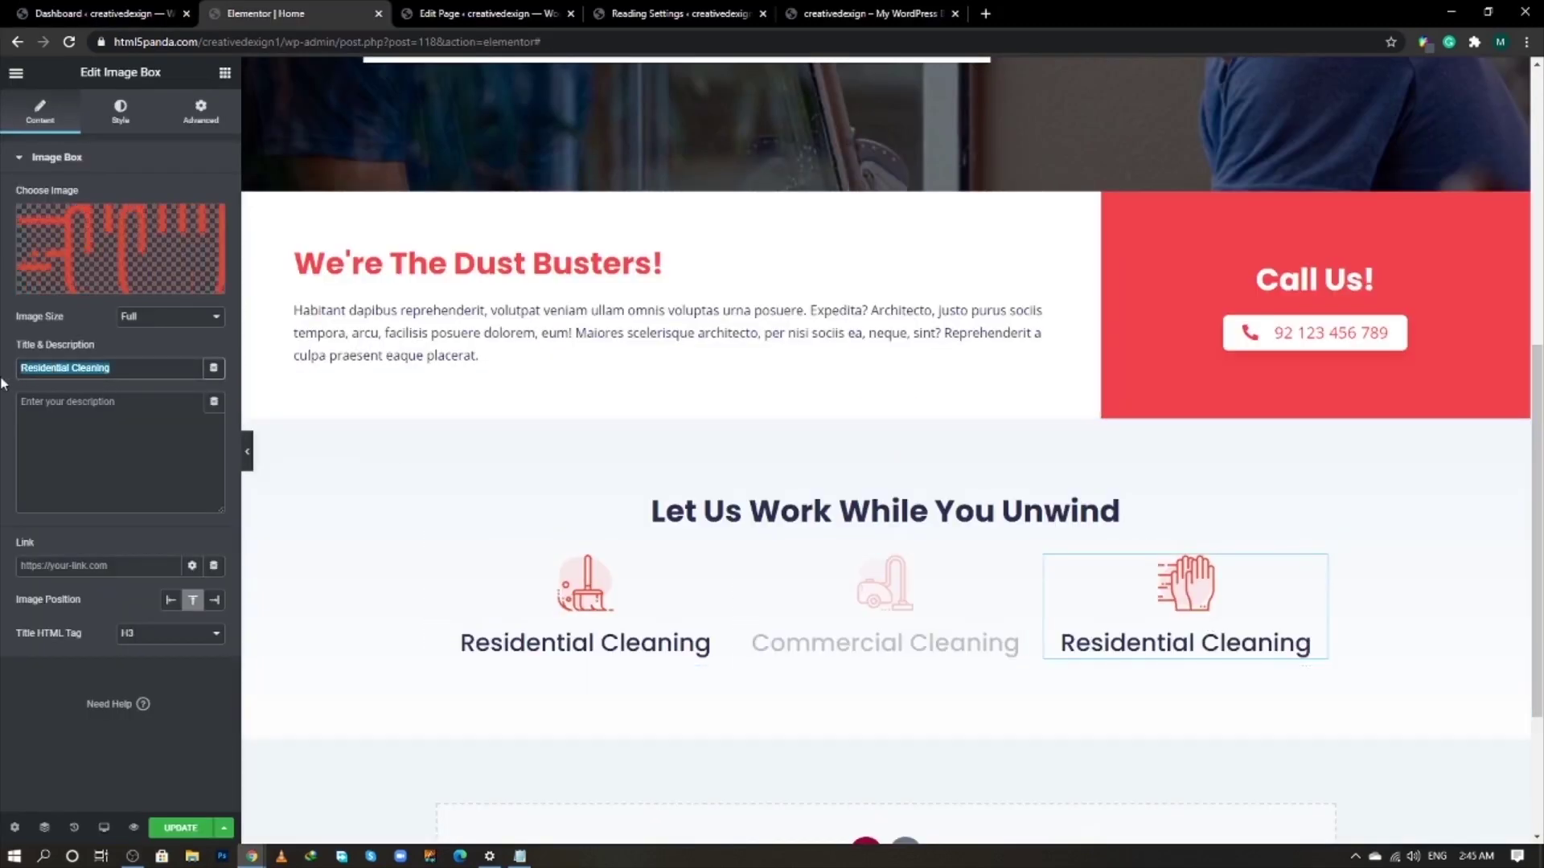
{"action": "key", "text": "ctrl+v"}
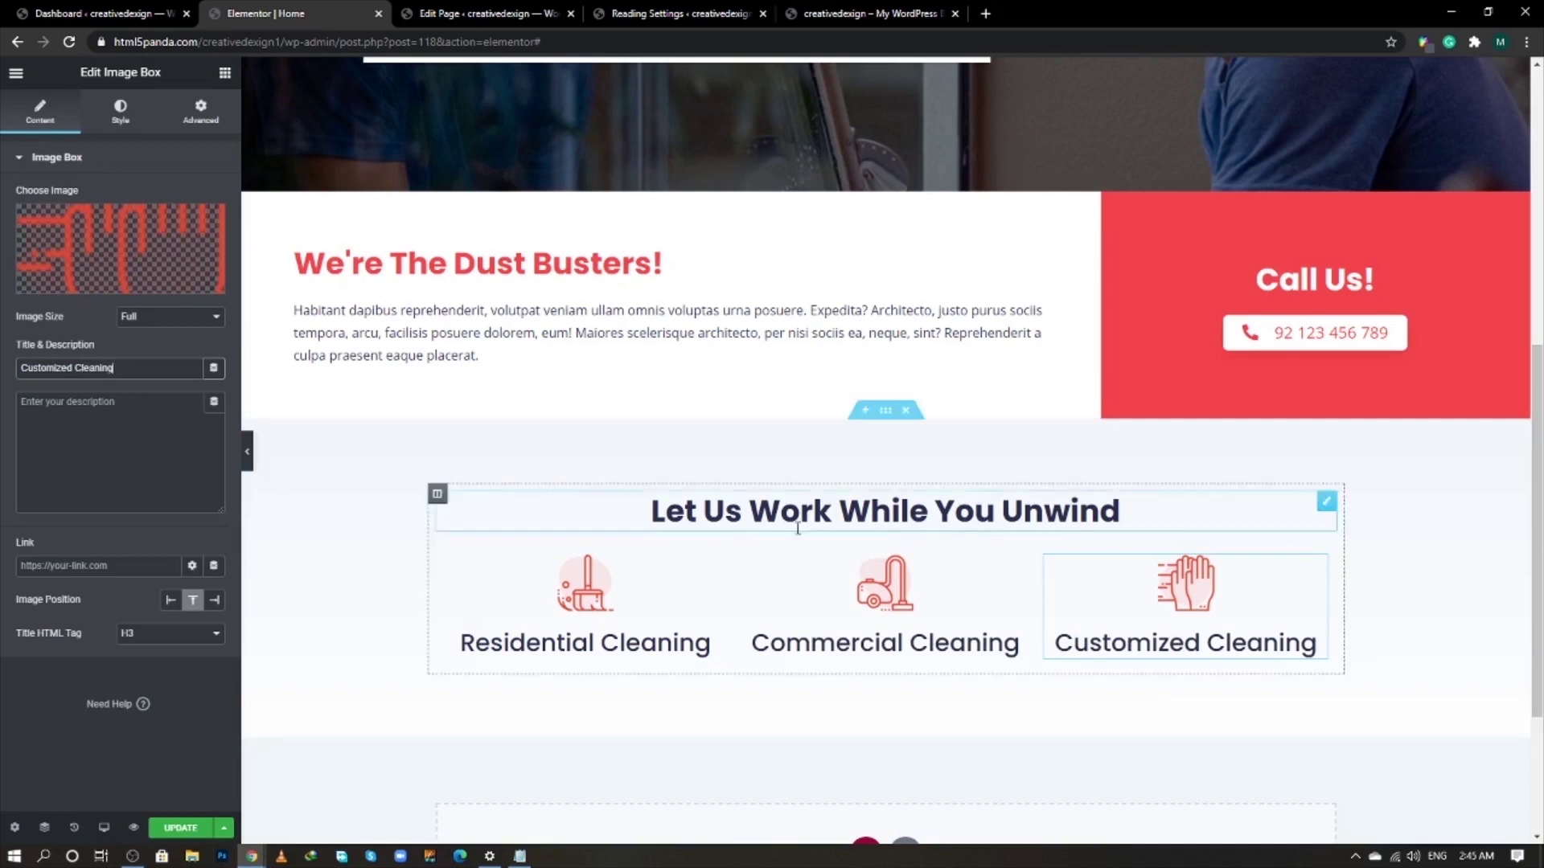
- Unlink the inner section's margin values and set its top margin to 30 px
{"action": "left_click", "coordinate": [885, 547]}
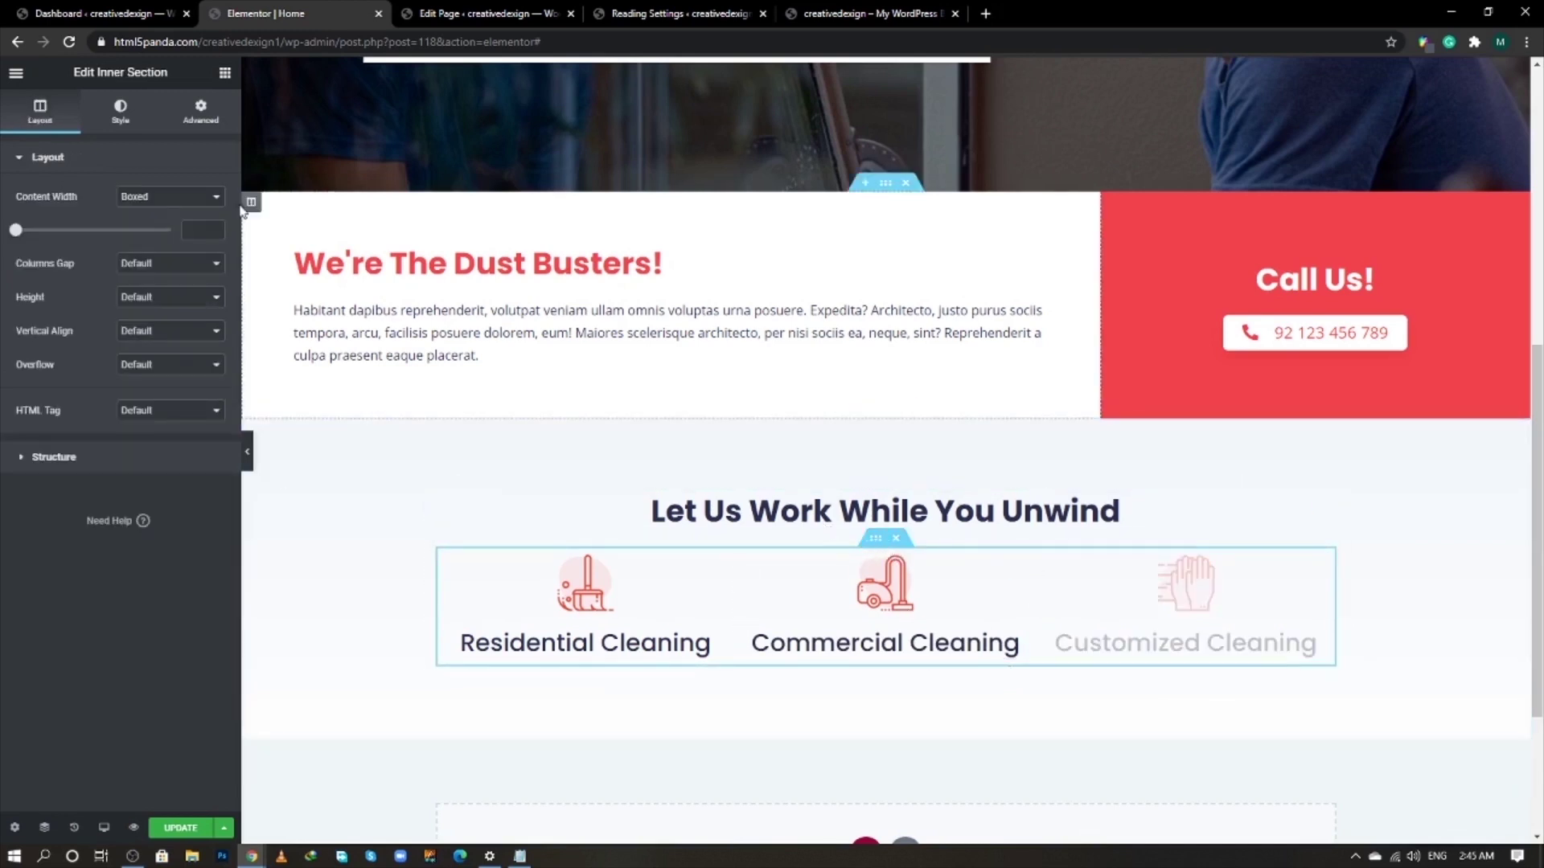
{"action": "left_click", "coordinate": [201, 112]}
{"action": "left_click", "coordinate": [203, 228]}
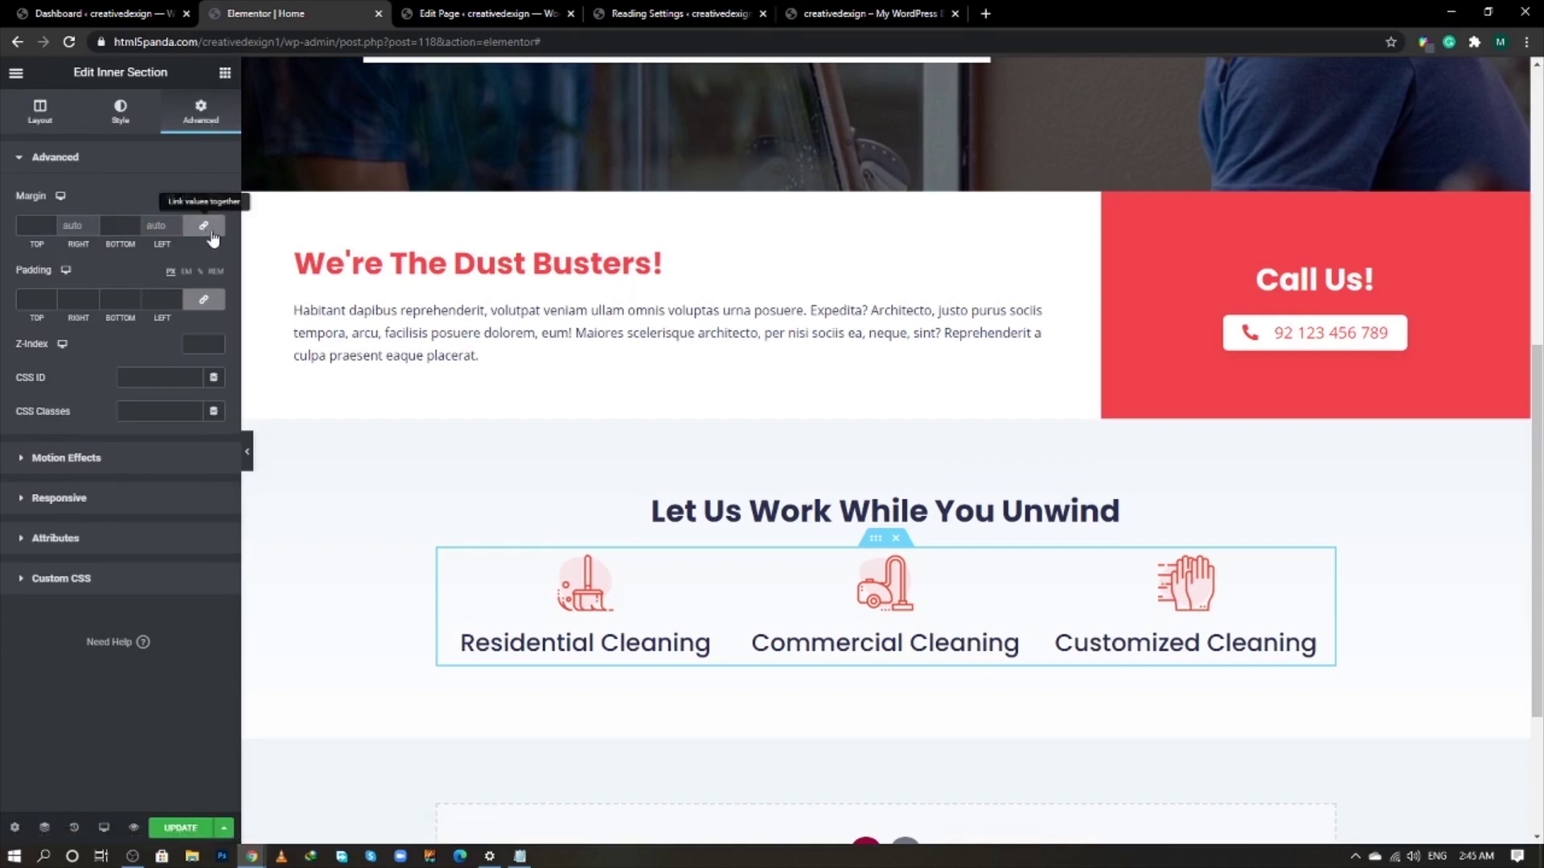
{"action": "type", "text": "30"}
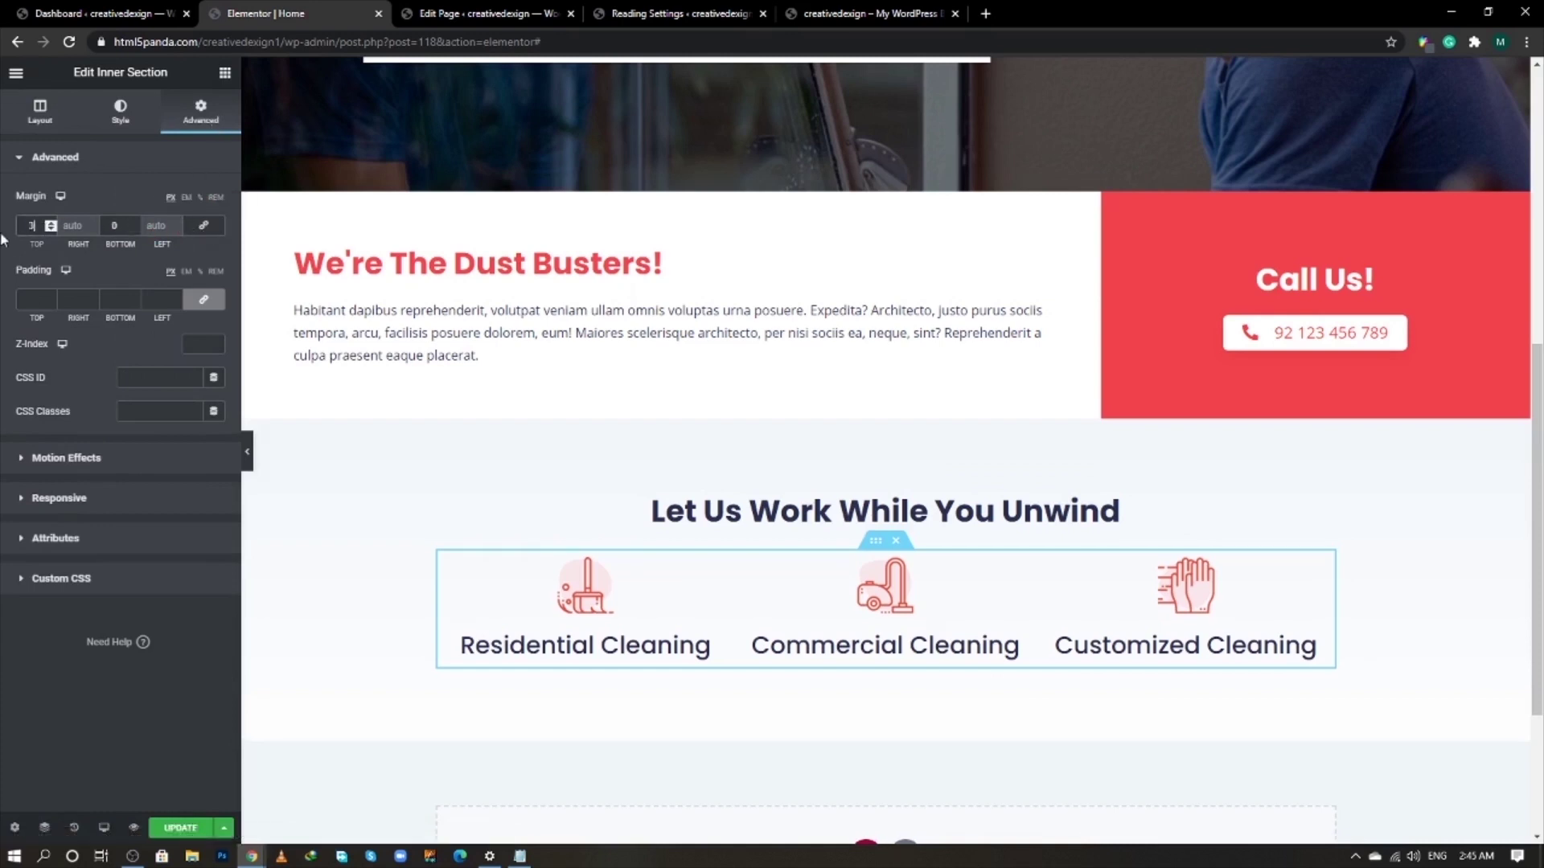
- Add a Text Editor widget below the image boxes and replace its text with the "Mi laborum, illum fuga" paragraph copied from the reference site
{"action": "left_click", "coordinate": [225, 72]}
{"action": "left_click_drag", "start_coordinate": [180, 304], "coordinate": [824, 688]}
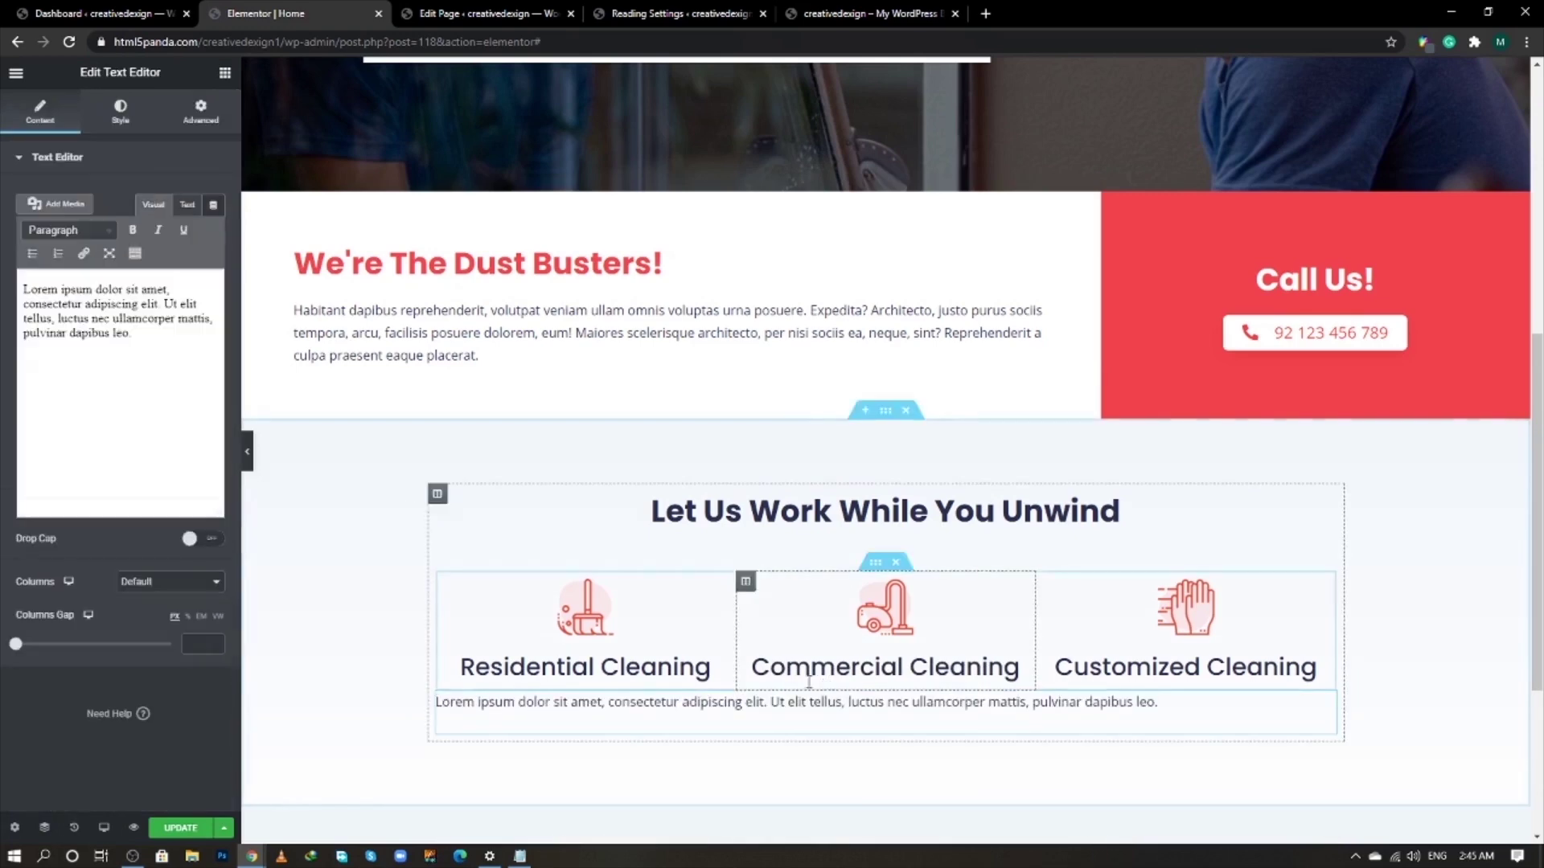
{"action": "key", "text": "alt+Tab"}
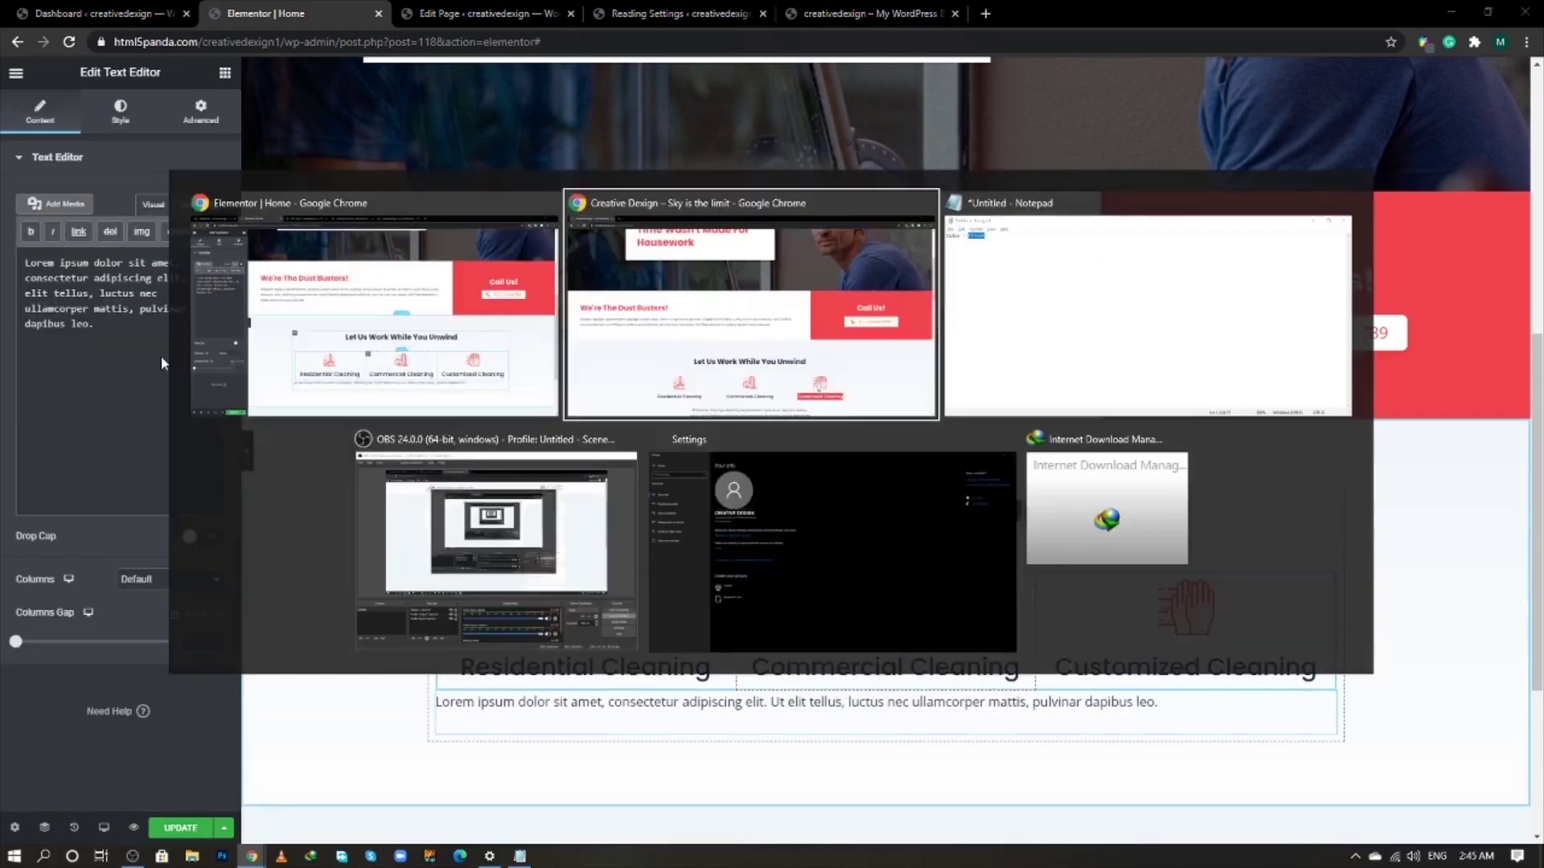
{"action": "scroll", "coordinate": [737, 528], "scroll_direction": "down", "scroll_amount": 2}
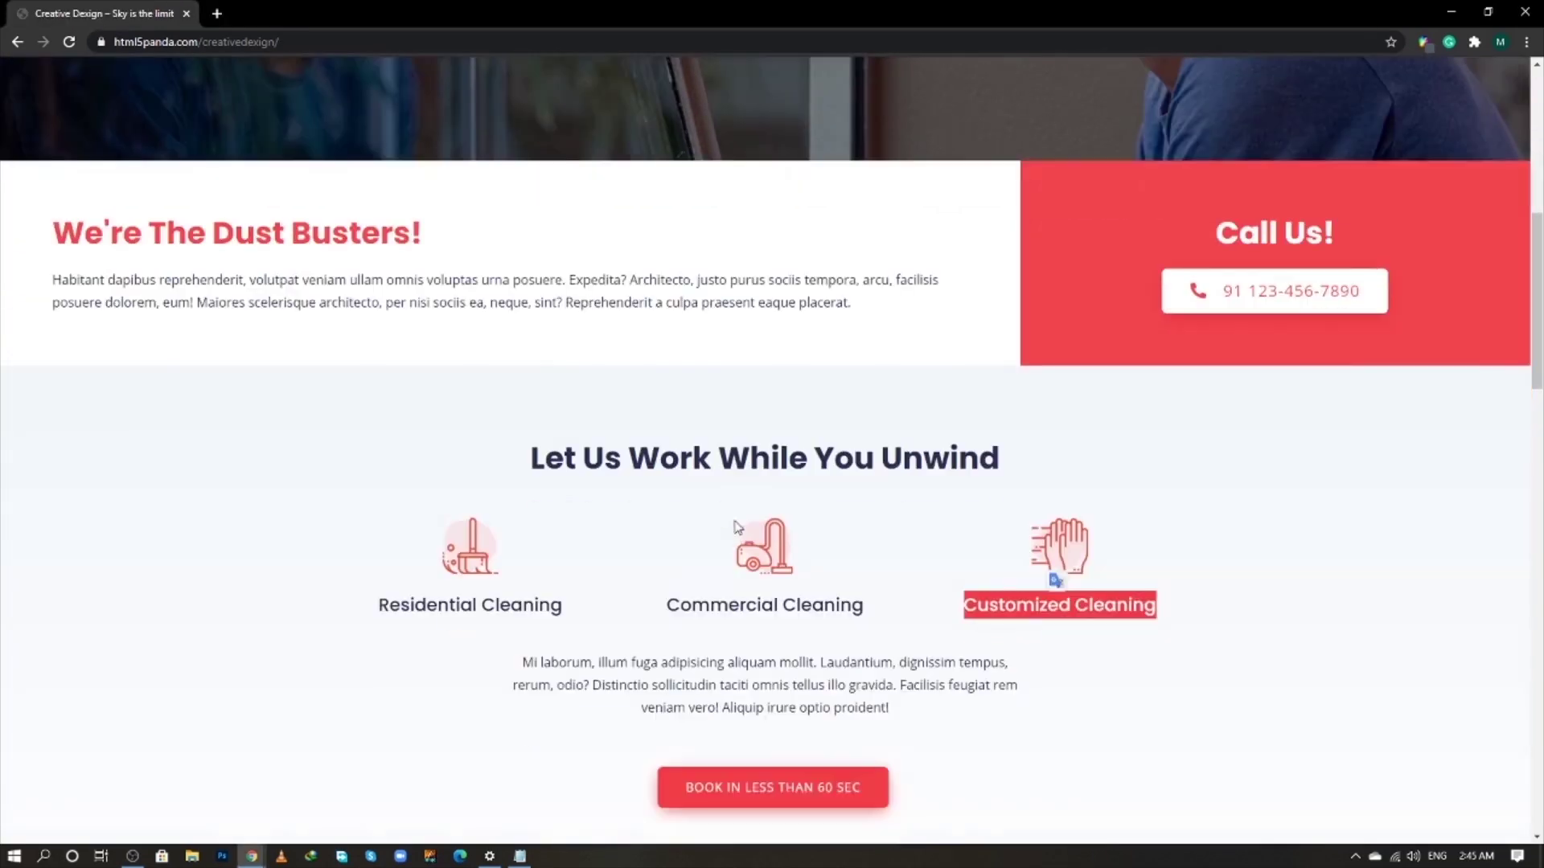
{"action": "triple_click", "coordinate": [727, 672]}
{"action": "key", "text": "alt+Tab"}
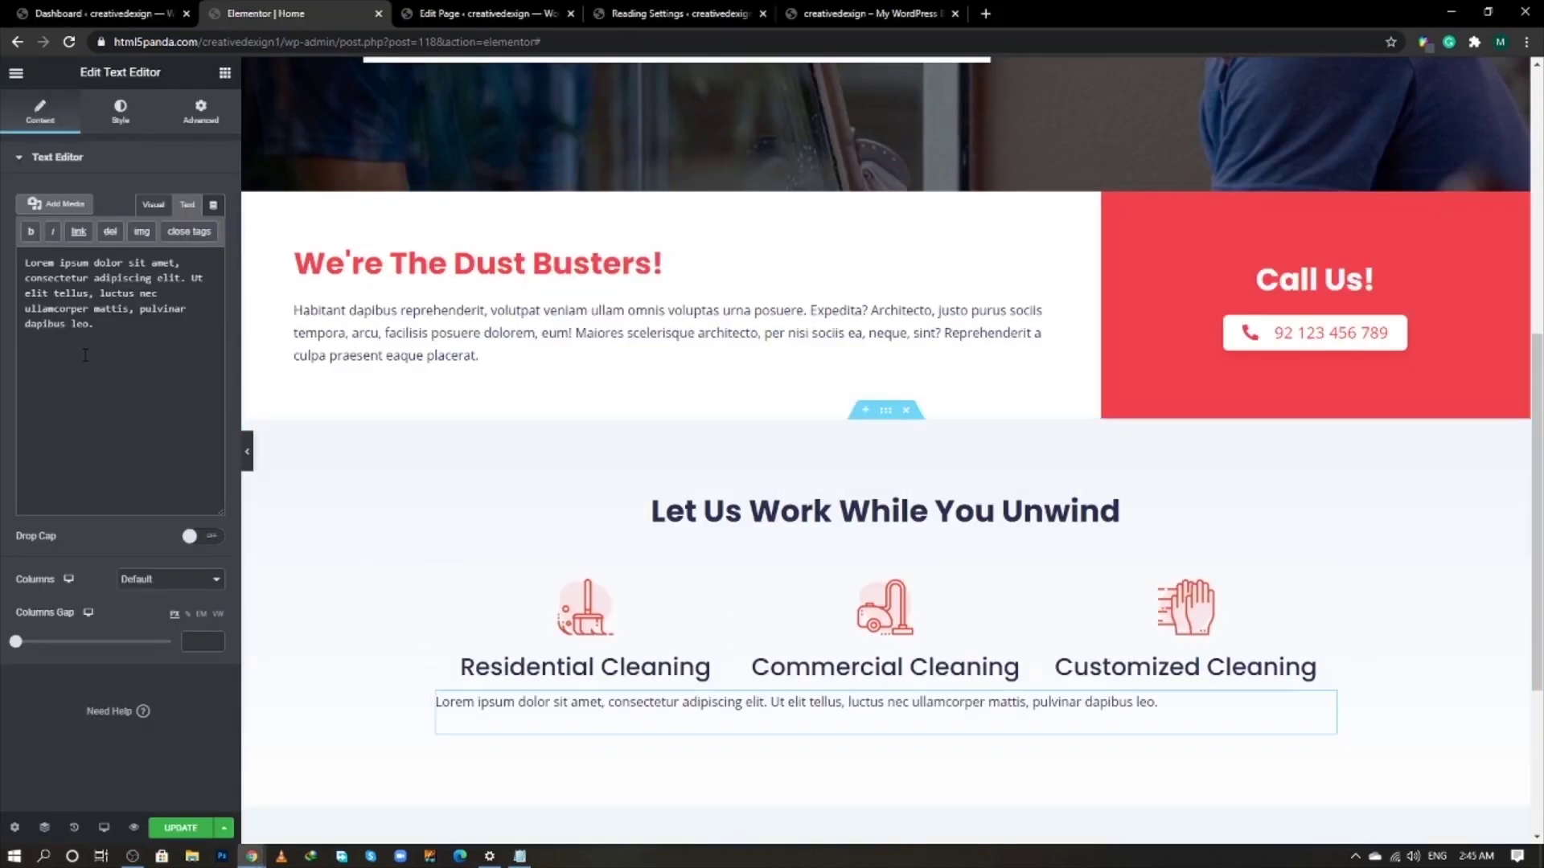
{"action": "left_click", "coordinate": [139, 326]}
{"action": "key", "text": "ctrl+a"}
{"action": "type", "text": "Mi laborum, illum fuga adipiscing aliquam mollit. Laudantium, dignissim tempus, rerum, odio? Distinctio sollicitudin taciti omnis tellus illo gravida. Facilisis feugiat rem veniam vero! Aliquip irure optio proident!"}
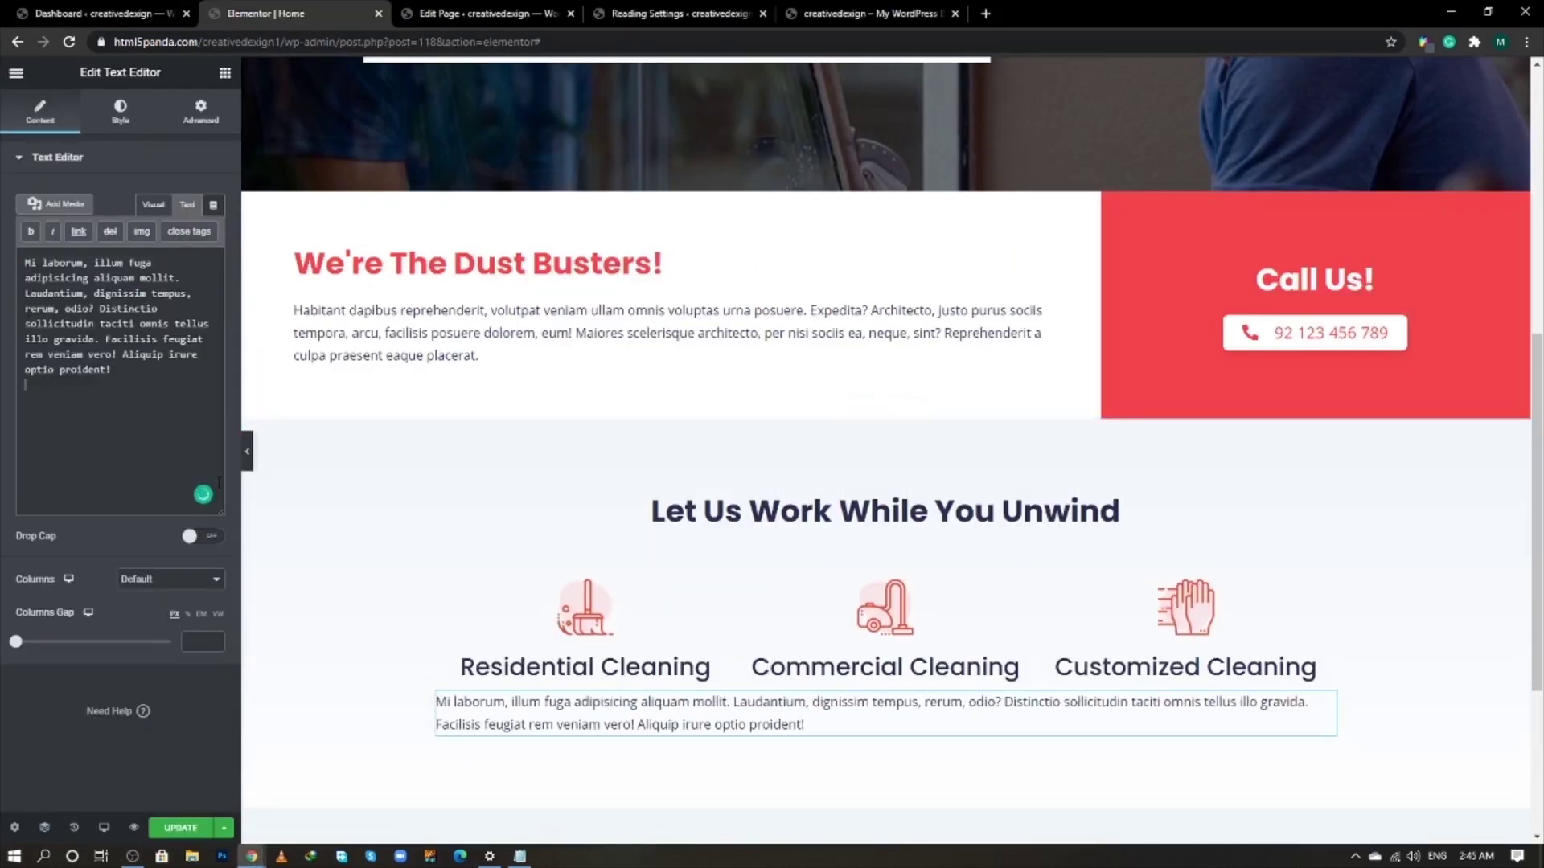
- Center the paragraph's text and set its margins to 40 px top and bottom and 240 px right and left
{"action": "left_click", "coordinate": [120, 113]}
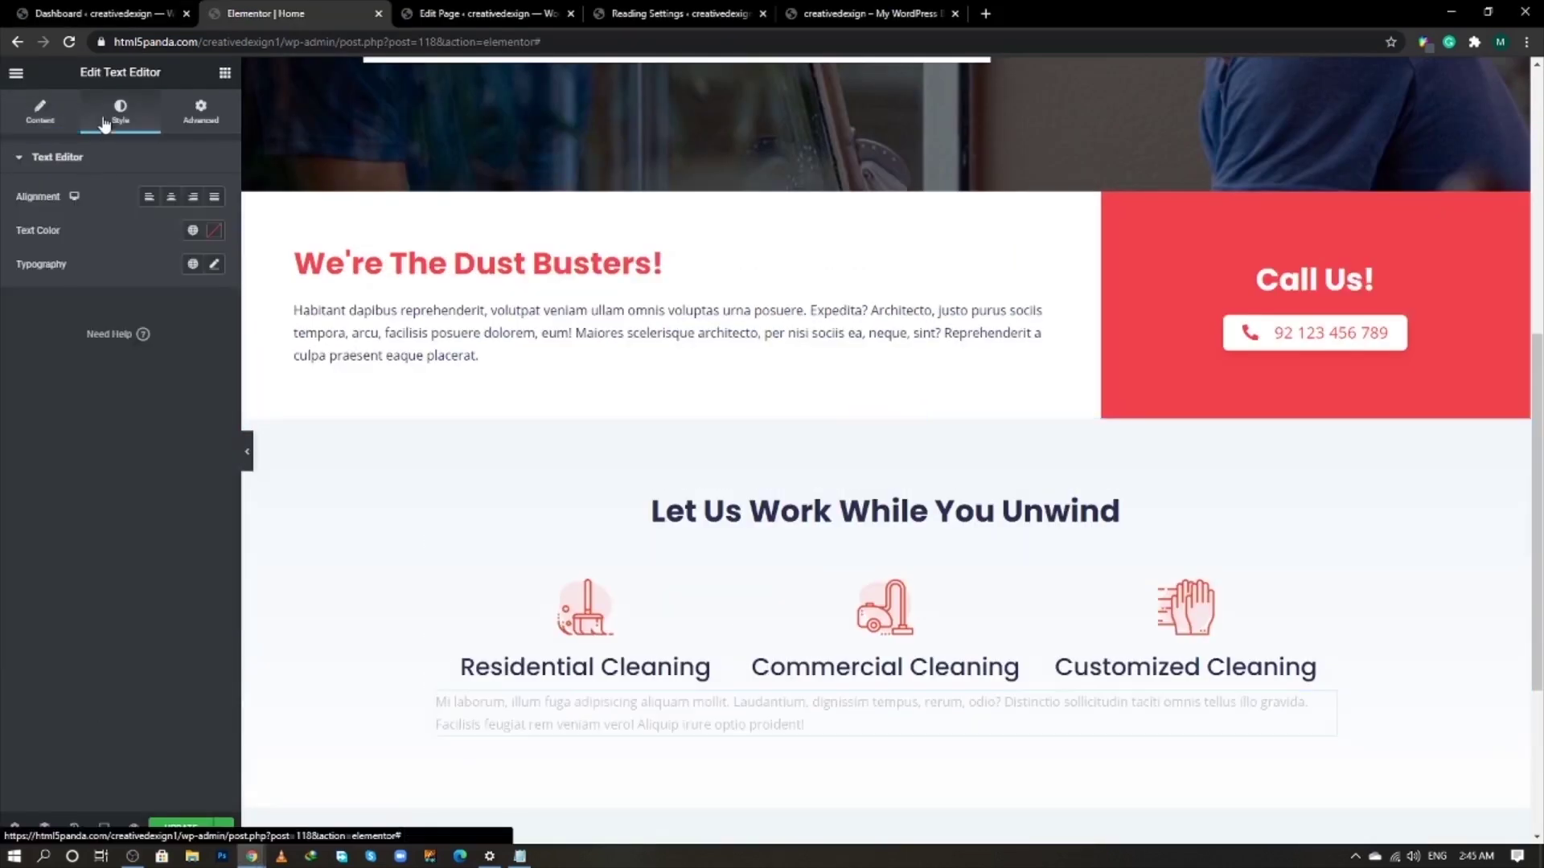
{"action": "left_click", "coordinate": [171, 198]}
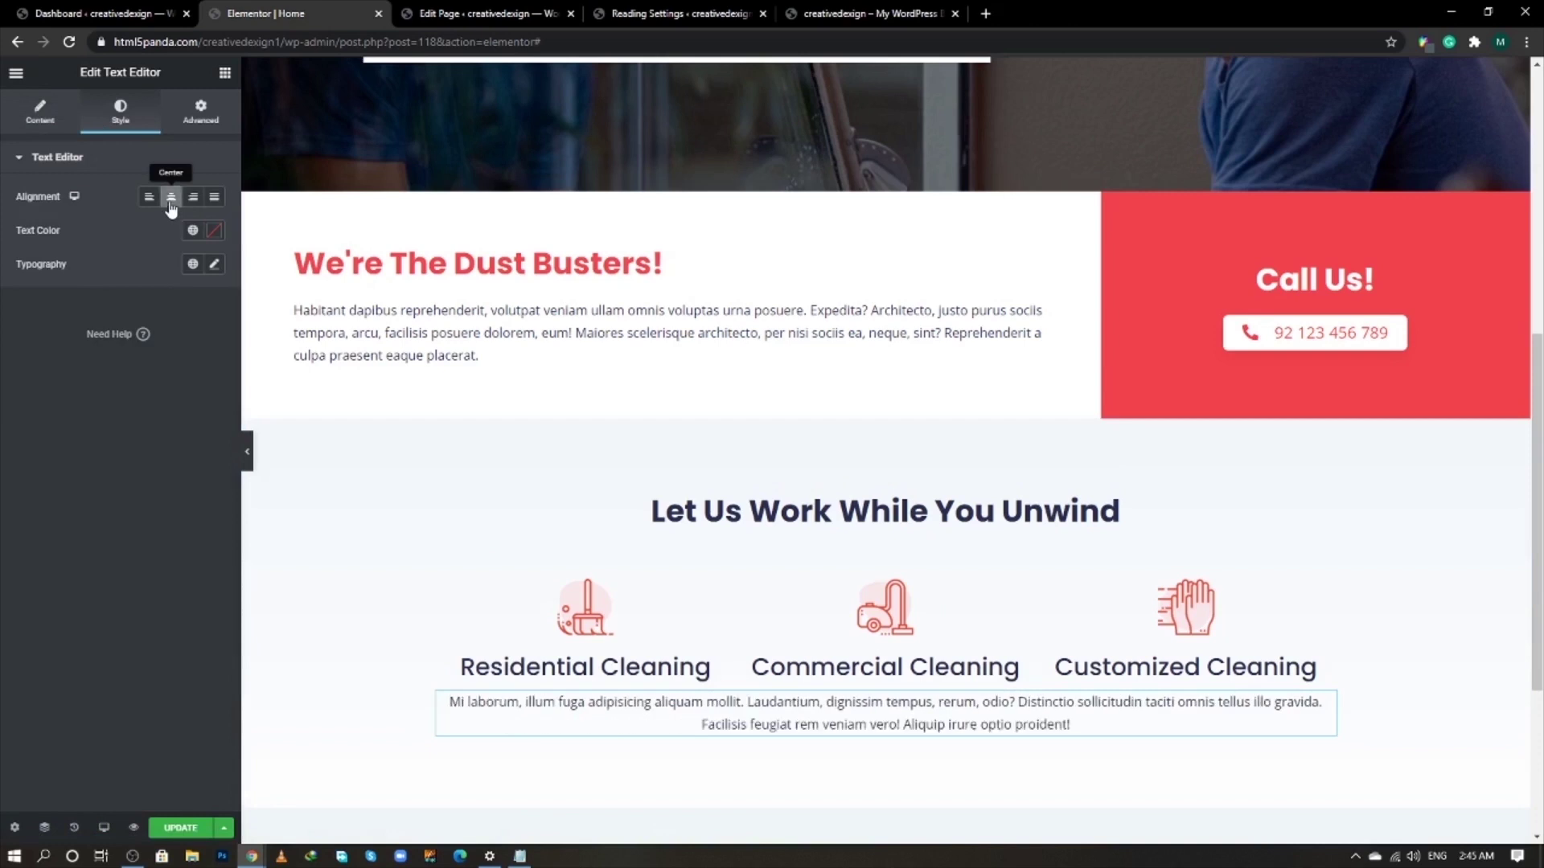
{"action": "left_click", "coordinate": [210, 122]}
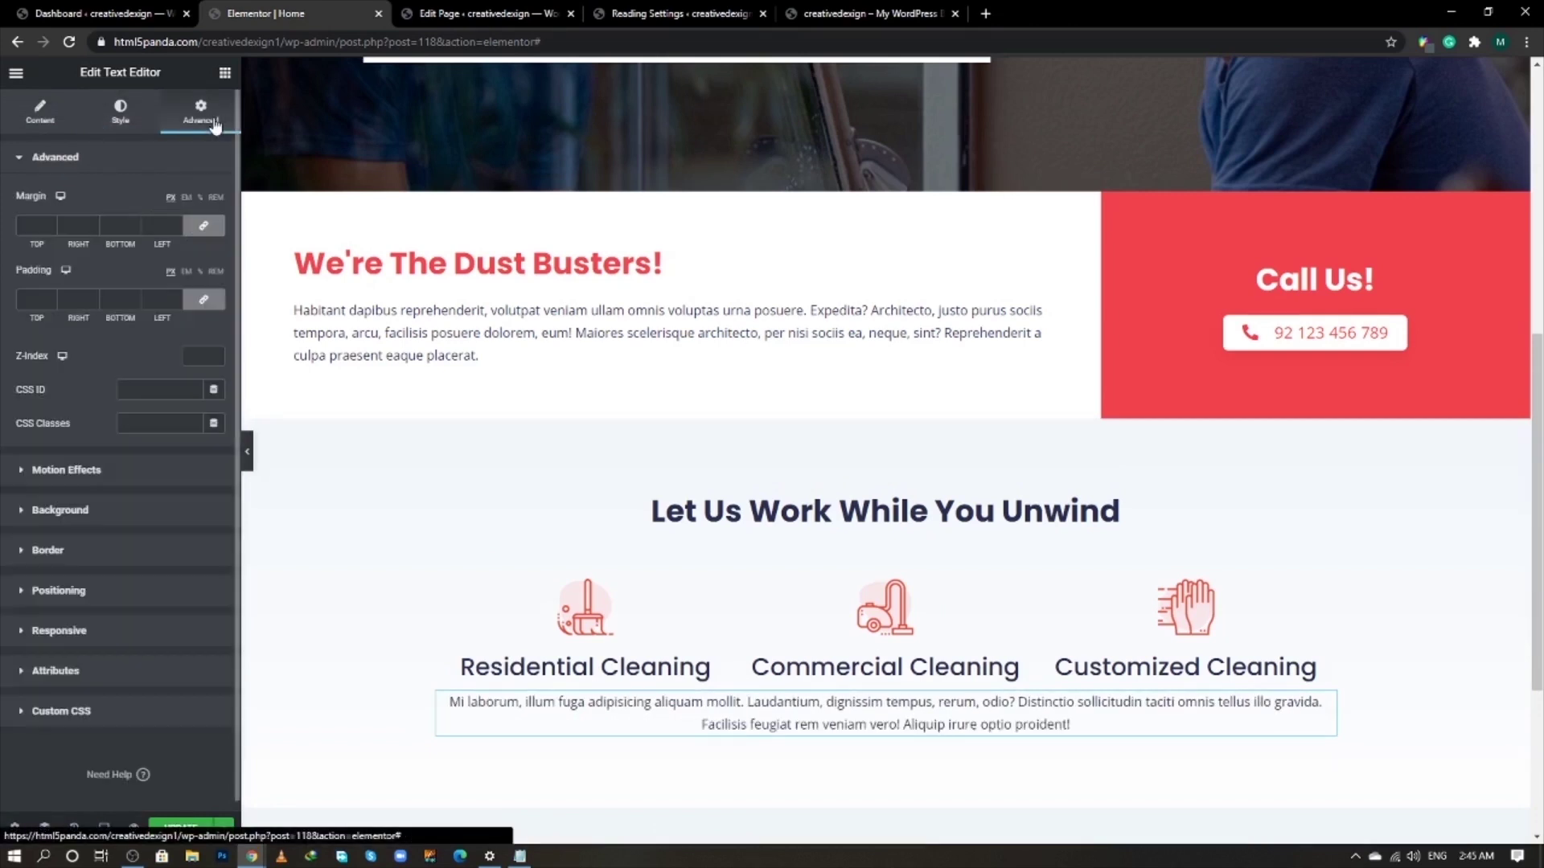
{"action": "left_click", "coordinate": [206, 224]}
{"action": "left_click_drag", "start_coordinate": [41, 226], "coordinate": [157, 226]}
{"action": "type", "text": "4024040"}
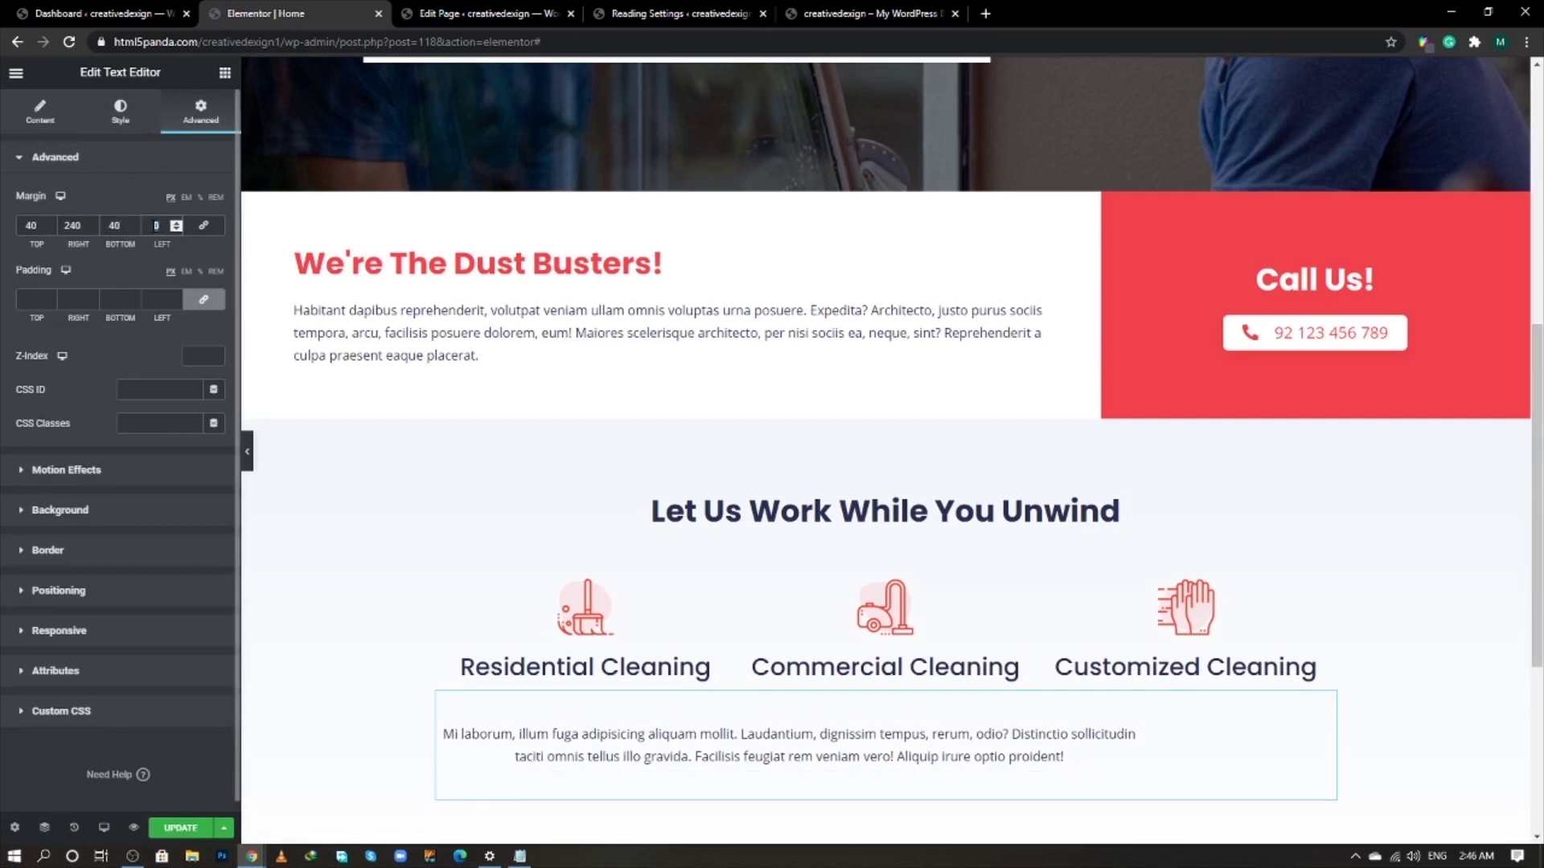
{"action": "type", "text": "240"}
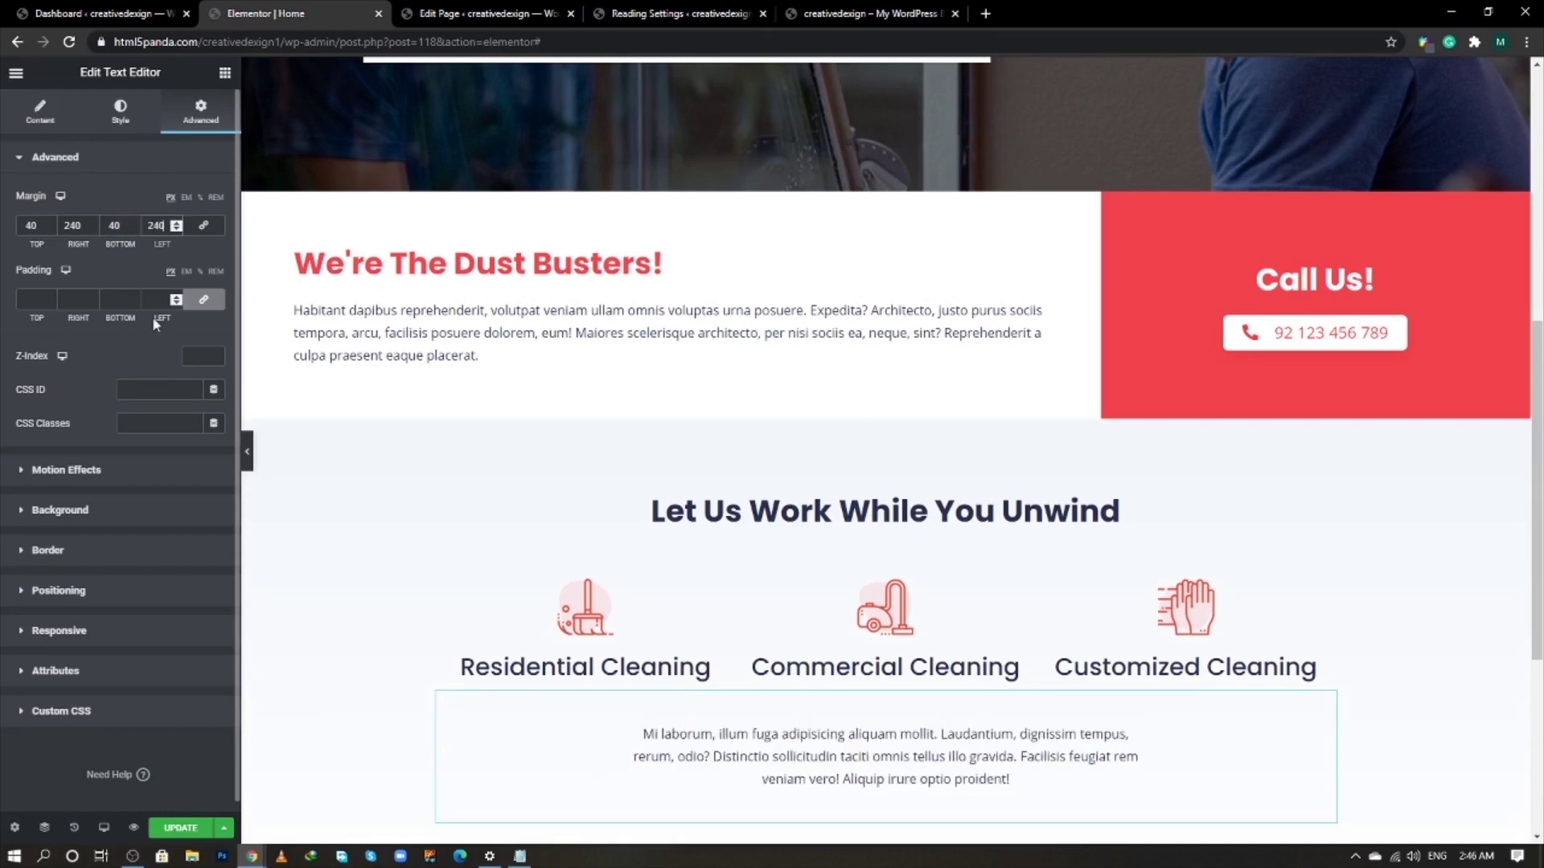
- Unlink the paragraph's padding values and save the page
{"action": "left_click", "coordinate": [205, 300]}
{"action": "scroll", "coordinate": [362, 643], "scroll_direction": "down", "scroll_amount": 2}
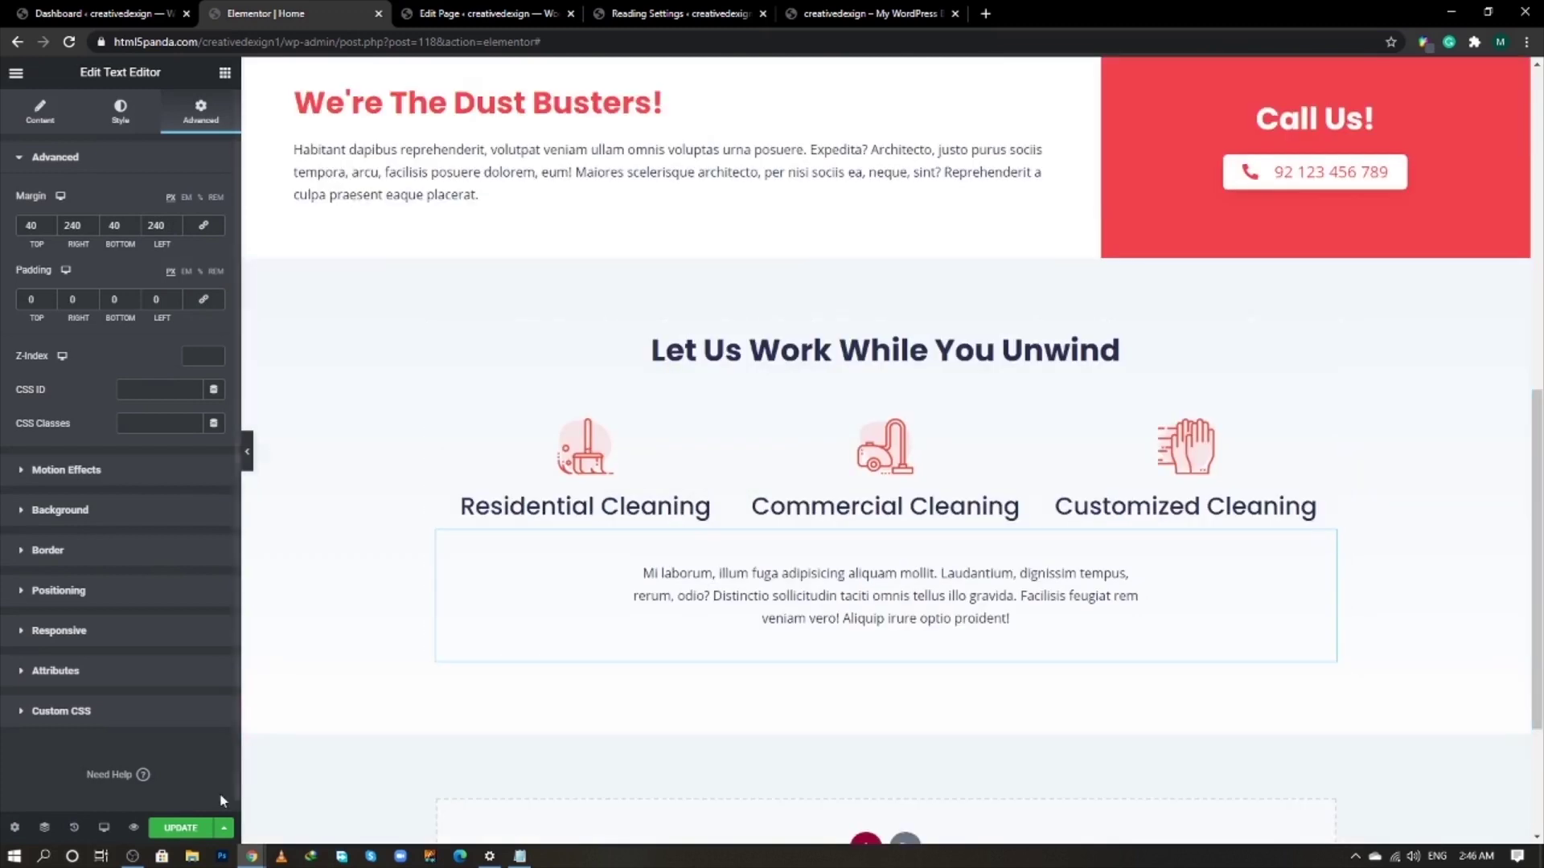
{"action": "left_click", "coordinate": [182, 828]}
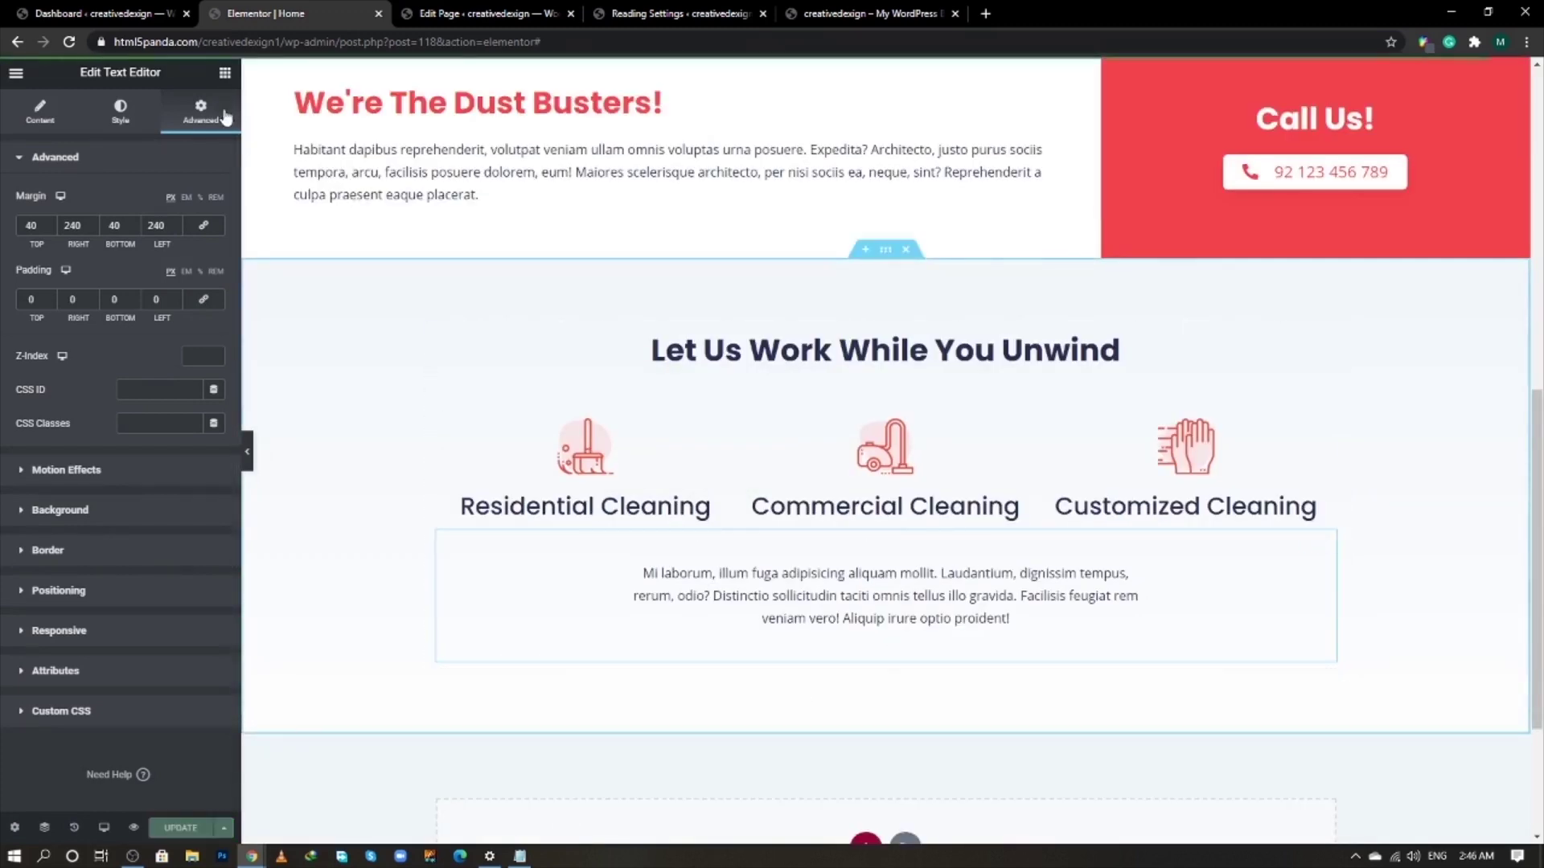
- Copy the "CALL US TODAY" button from the special savings bar and paste it below the "Mi laborum" paragraph
{"action": "left_click", "coordinate": [225, 73]}
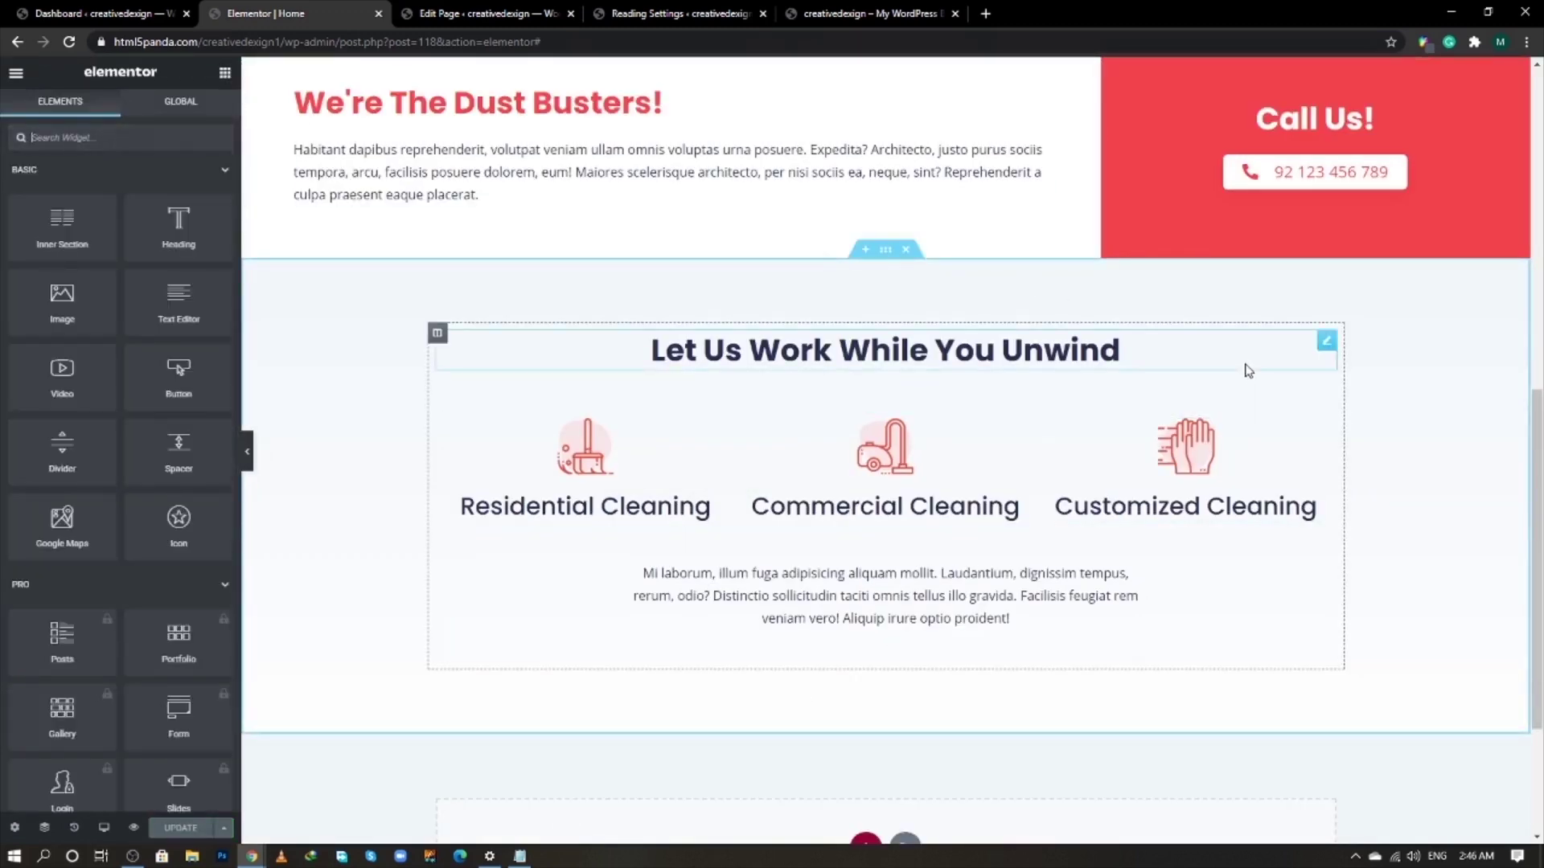
{"action": "scroll", "coordinate": [1247, 371], "scroll_direction": "up", "scroll_amount": 9}
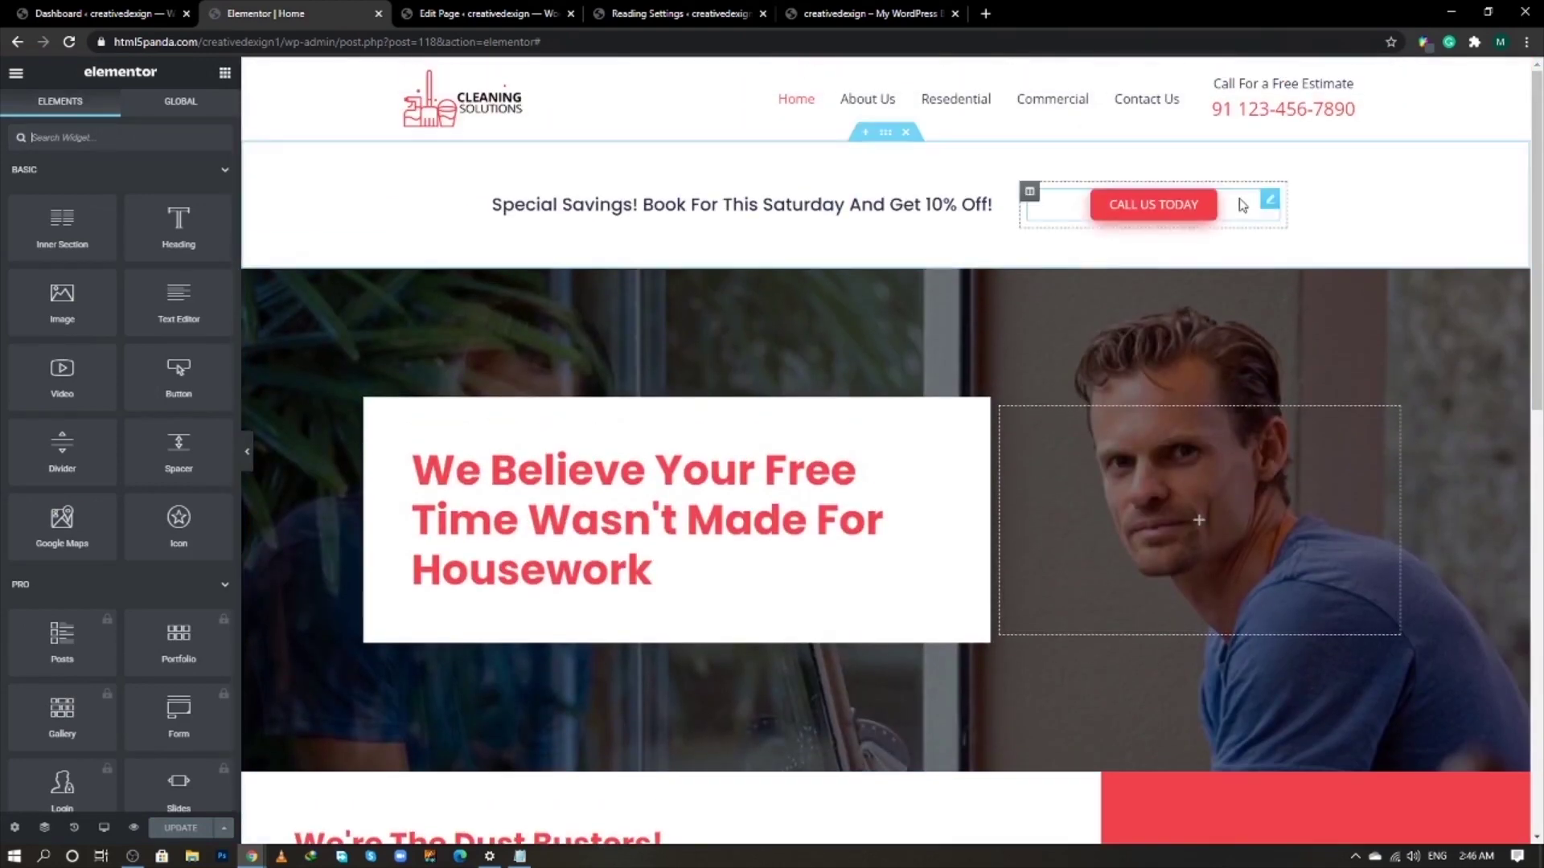
{"action": "right_click", "coordinate": [1238, 298]}
{"action": "key", "text": "Escape"}
{"action": "scroll", "coordinate": [1095, 391], "scroll_direction": "down", "scroll_amount": 3}
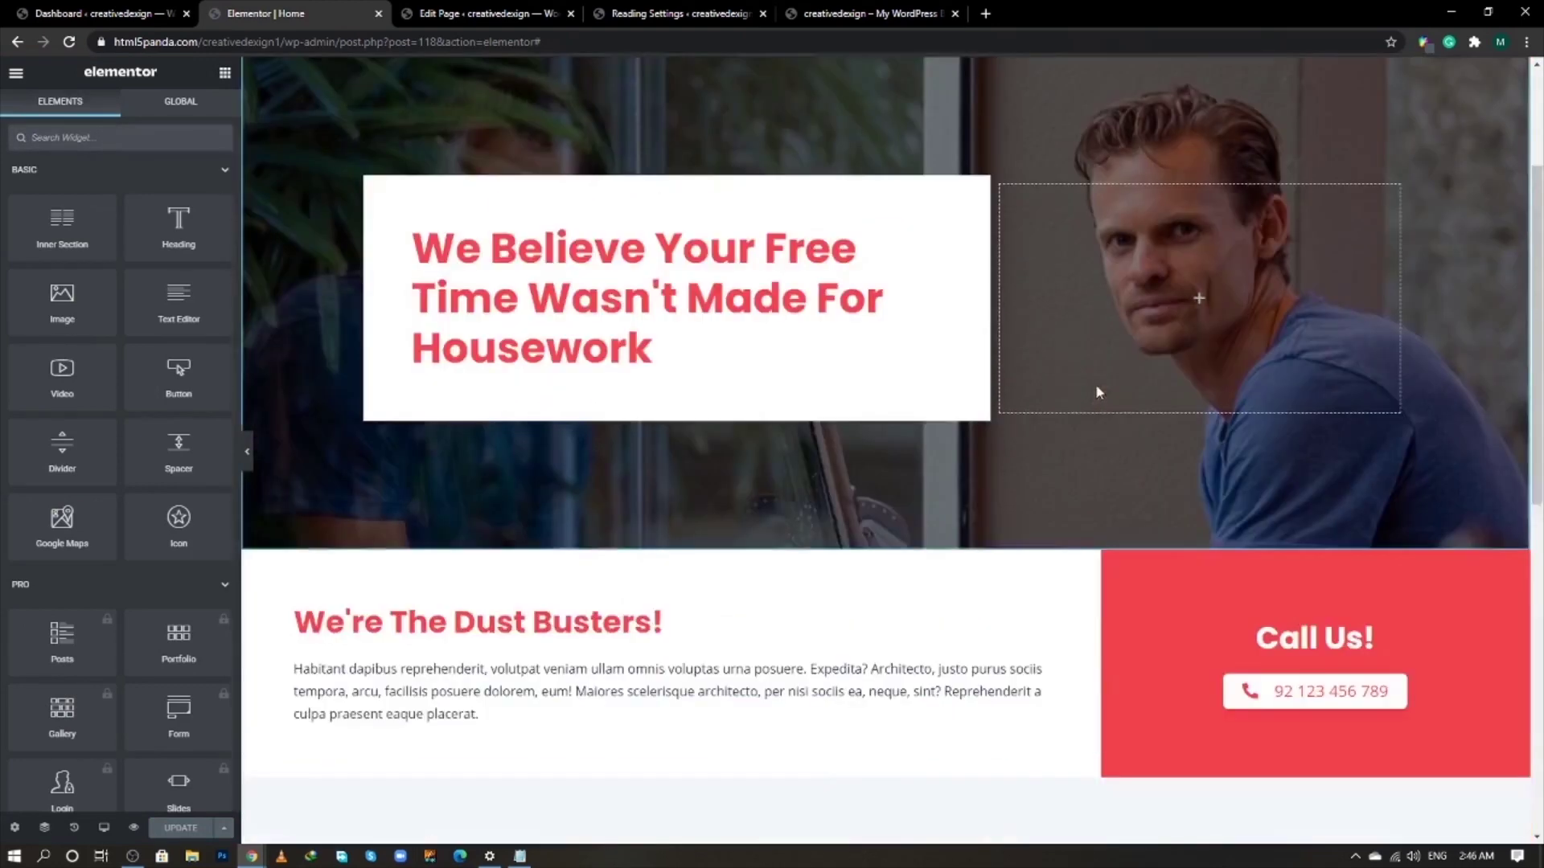
{"action": "scroll", "coordinate": [1099, 392], "scroll_direction": "down", "scroll_amount": 10}
{"action": "right_click", "coordinate": [1003, 388]}
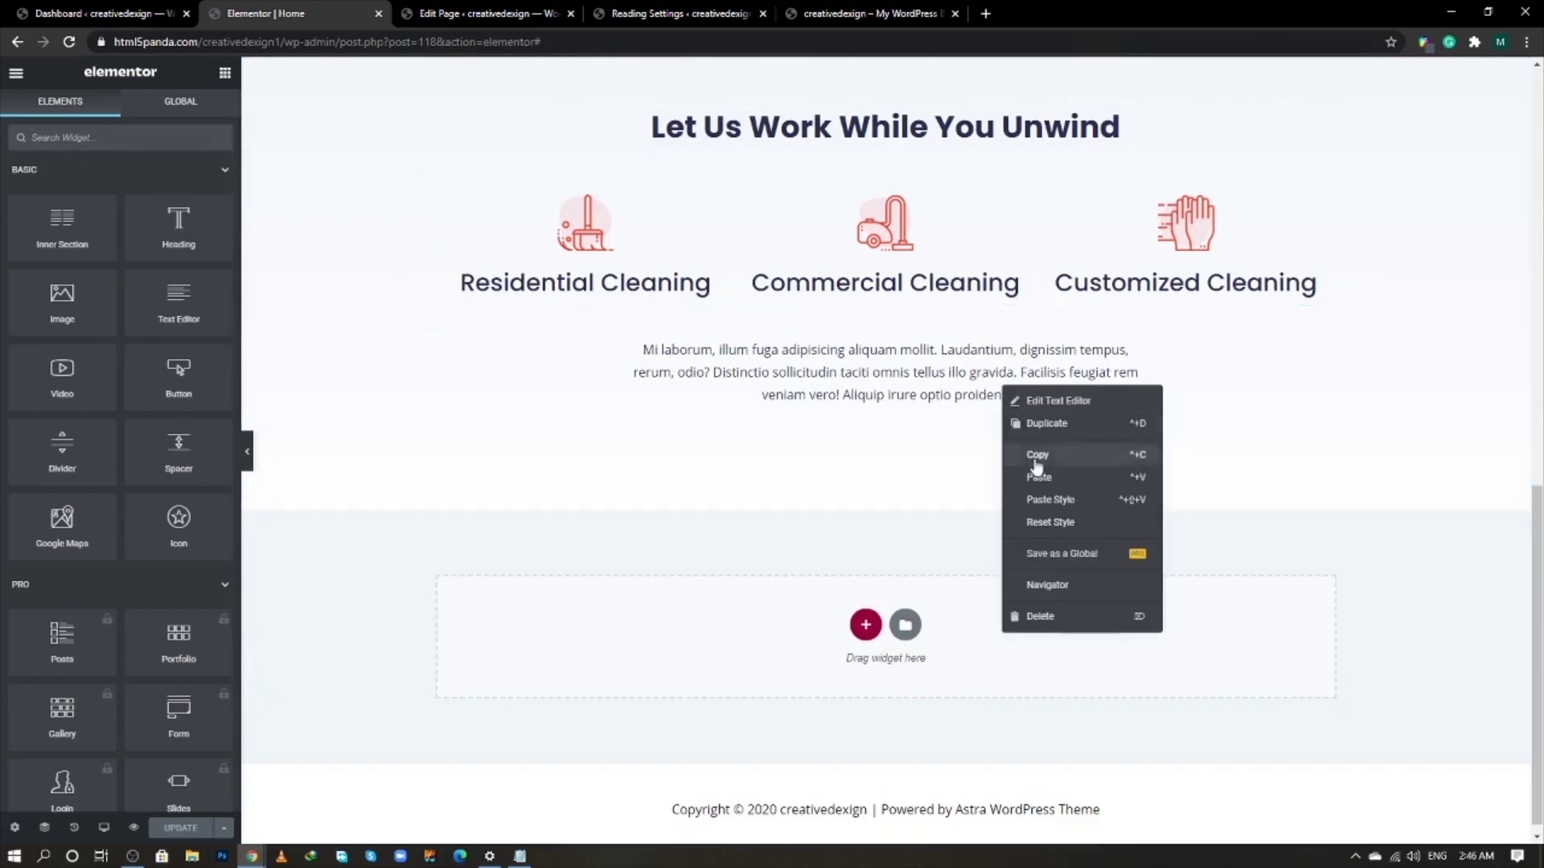
{"action": "left_click", "coordinate": [1039, 478]}
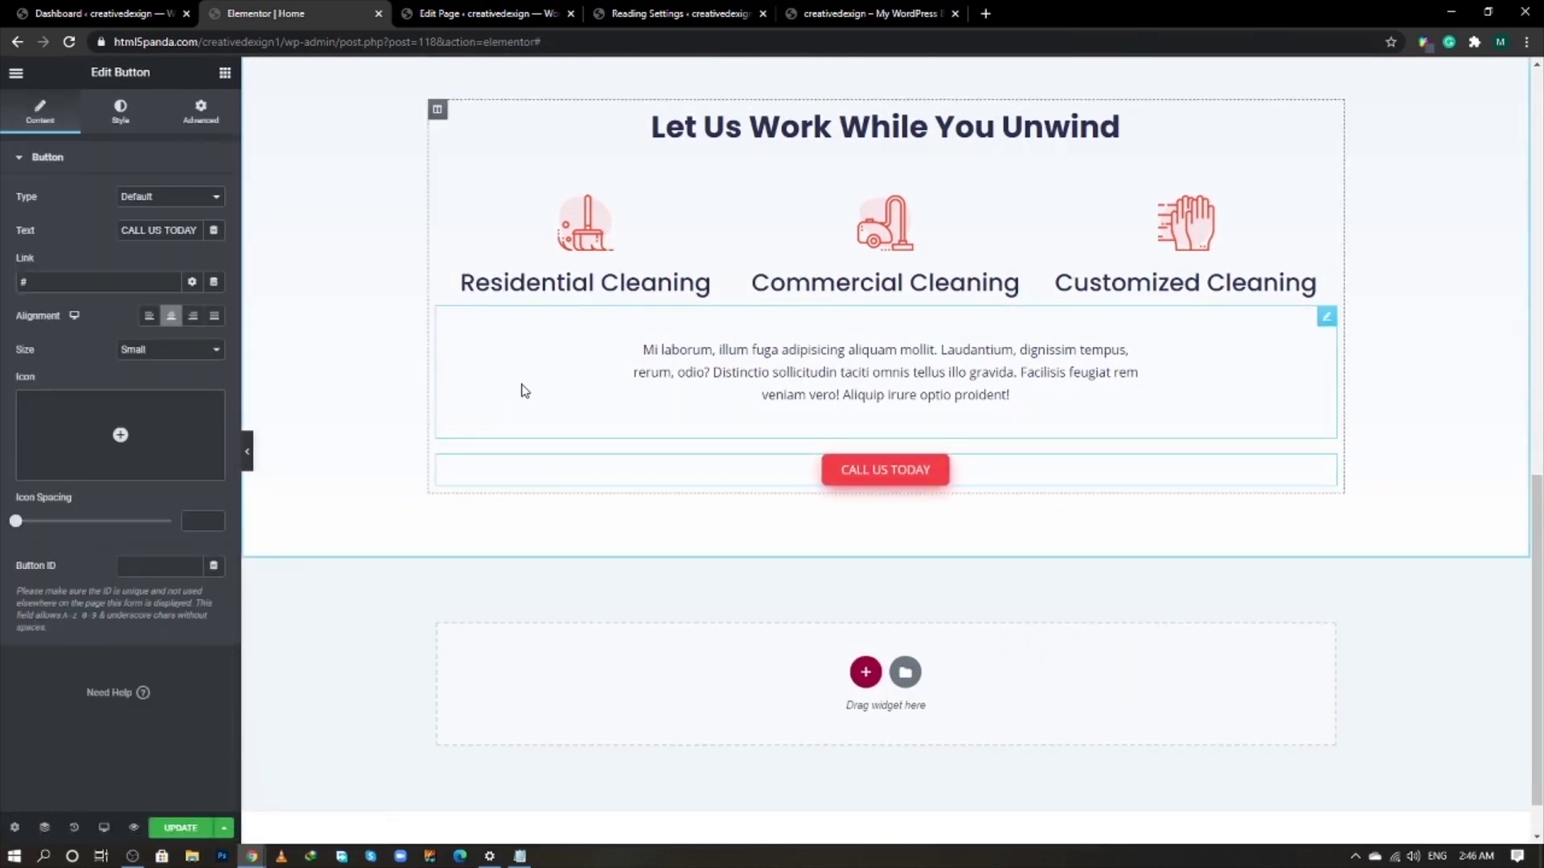
- Replace the pasted button's text with "BOOK IN LESS THAN 60 SEC" from the reference site and save the page
{"action": "key", "text": "alt+Tab"}
{"action": "scroll", "coordinate": [720, 631], "scroll_direction": "down", "scroll_amount": 3}
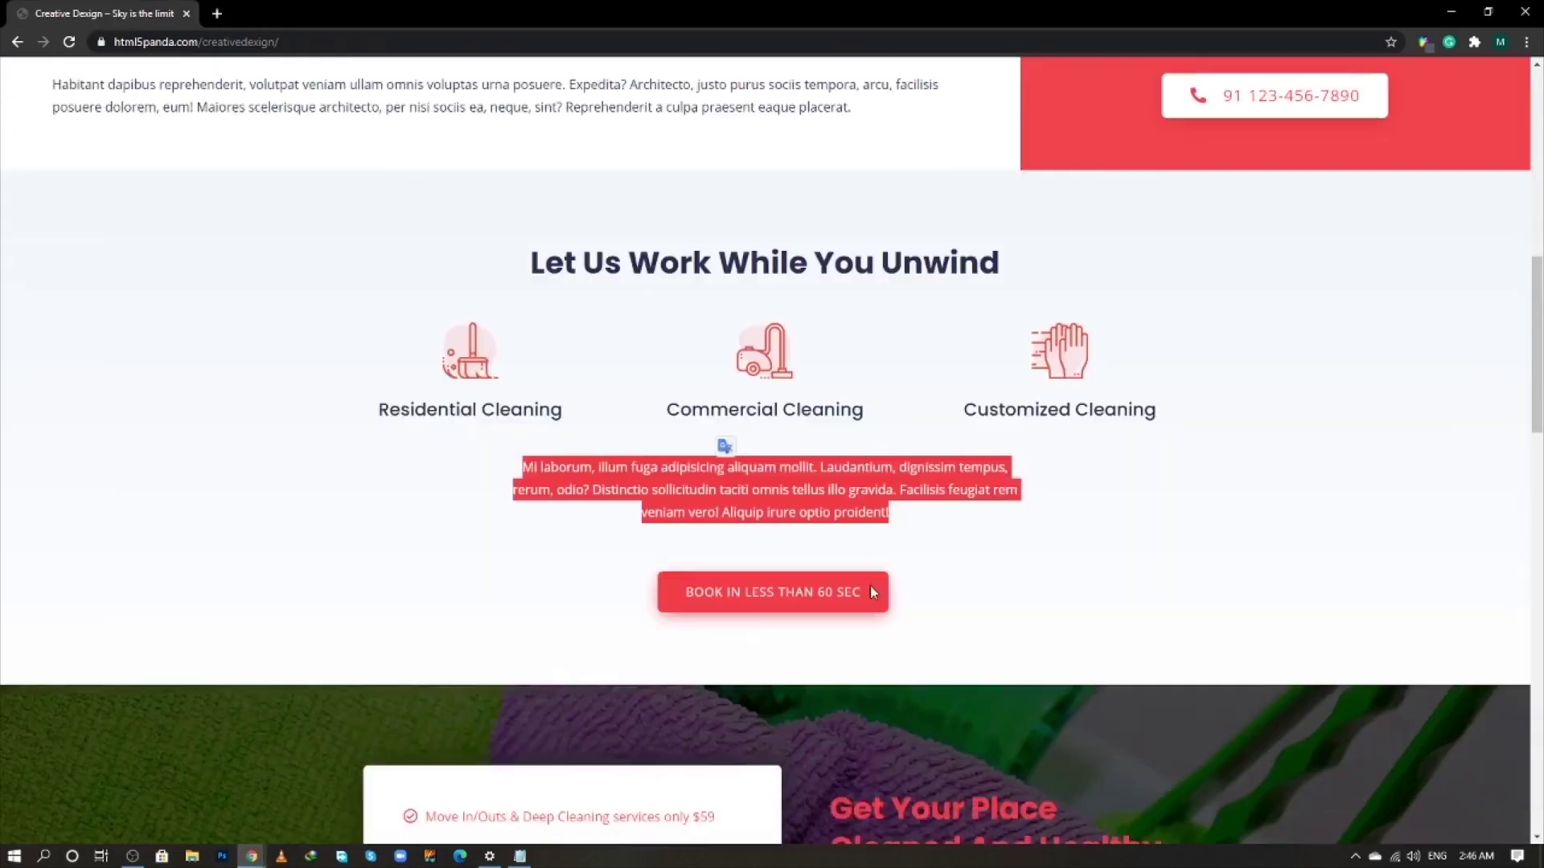
{"action": "left_click", "coordinate": [984, 540]}
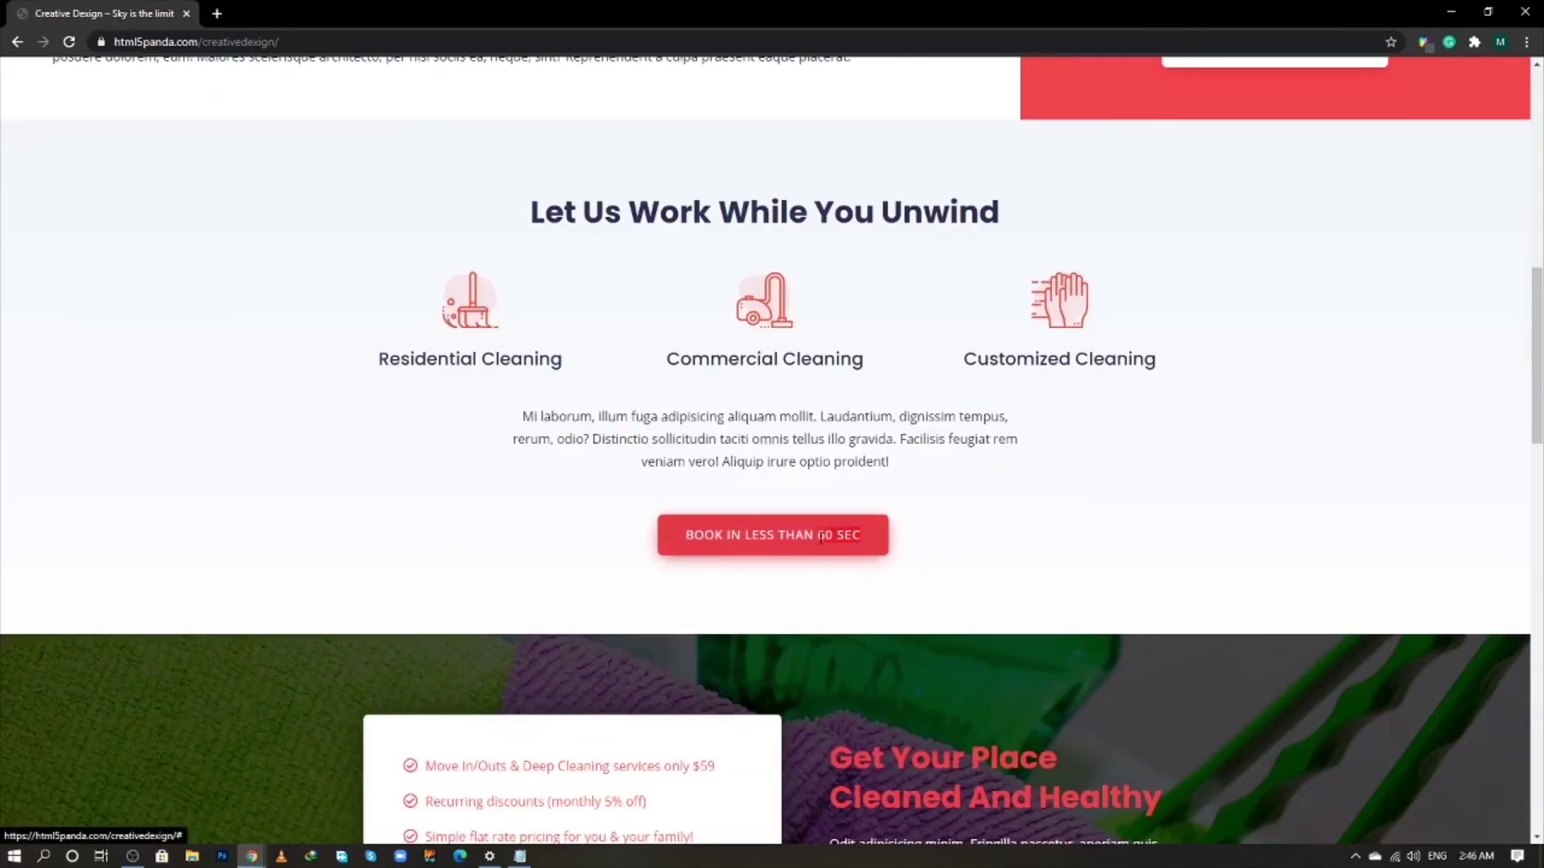
{"action": "key", "text": "alt+Tab"}
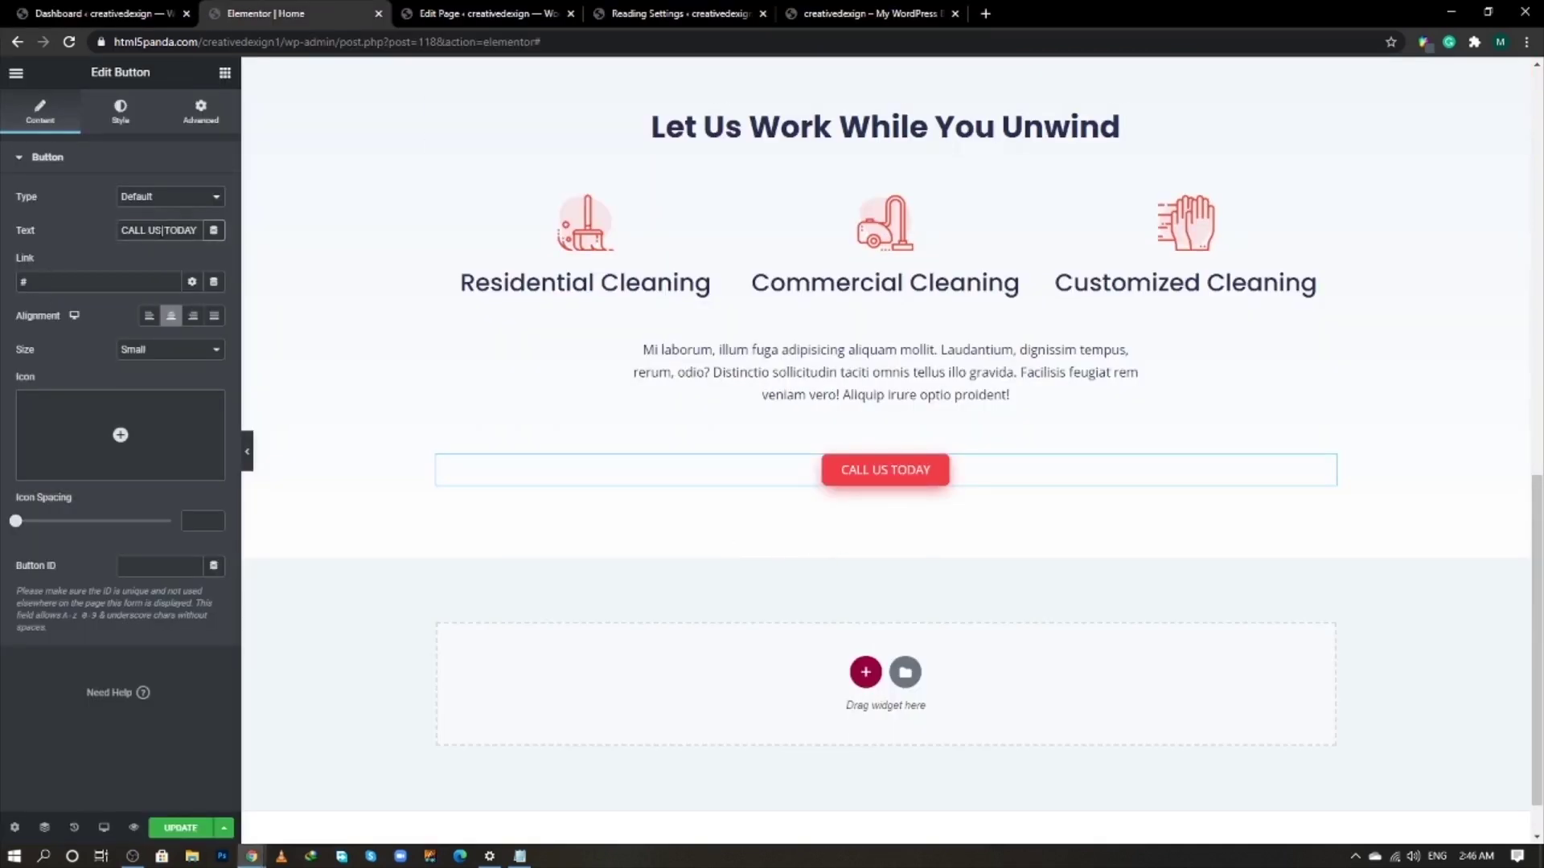
{"action": "triple_click", "coordinate": [162, 230]}
{"action": "type", "text": "BOOK IN LESS THAN 60 SEC"}
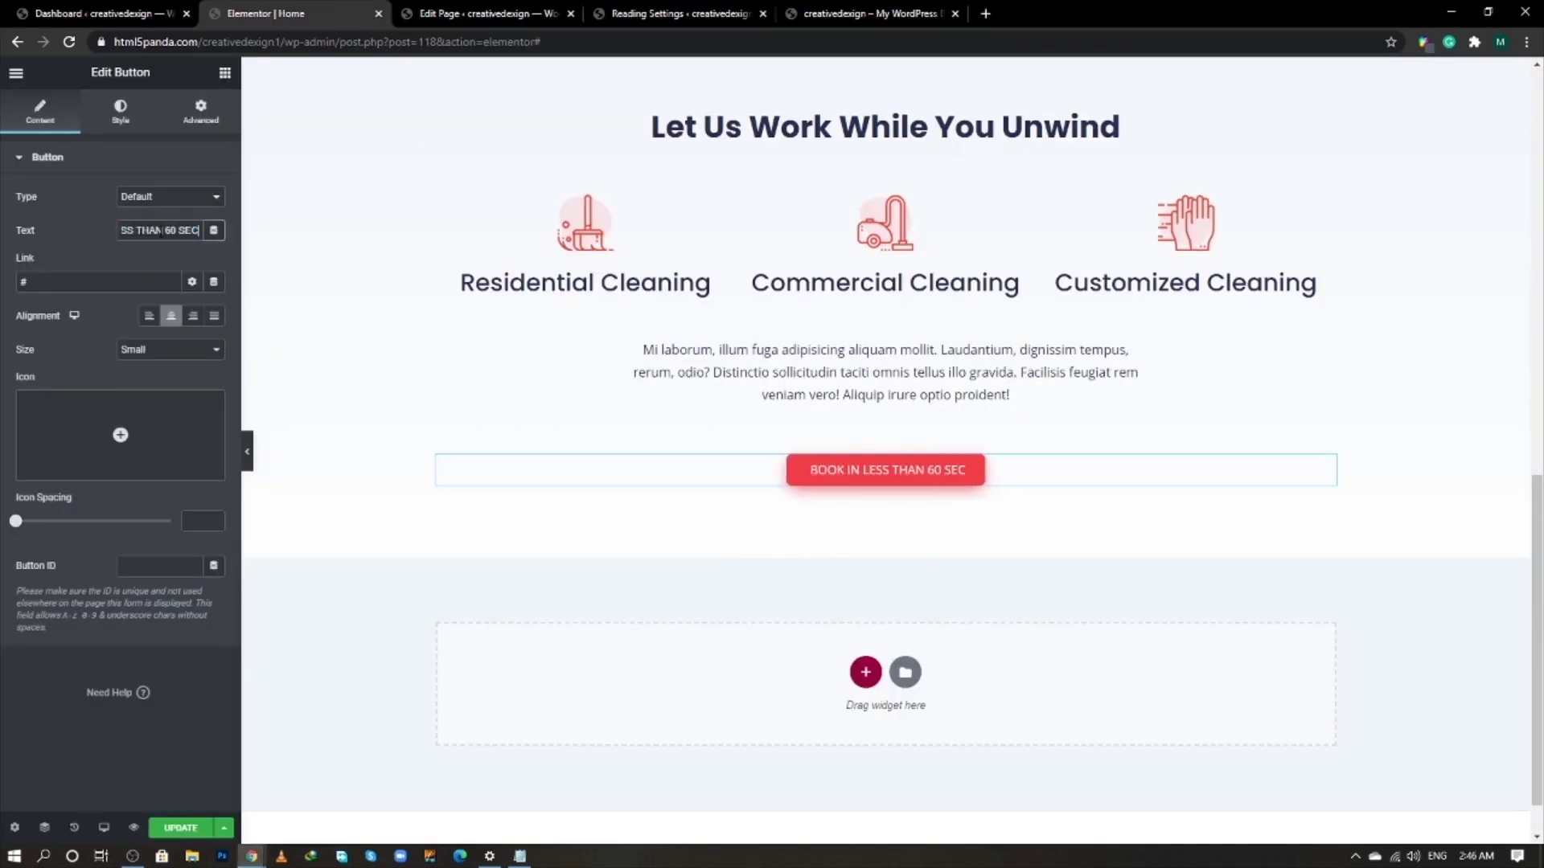
{"action": "left_click", "coordinate": [94, 242]}
{"action": "scroll", "coordinate": [500, 585], "scroll_direction": "down", "scroll_amount": 1}
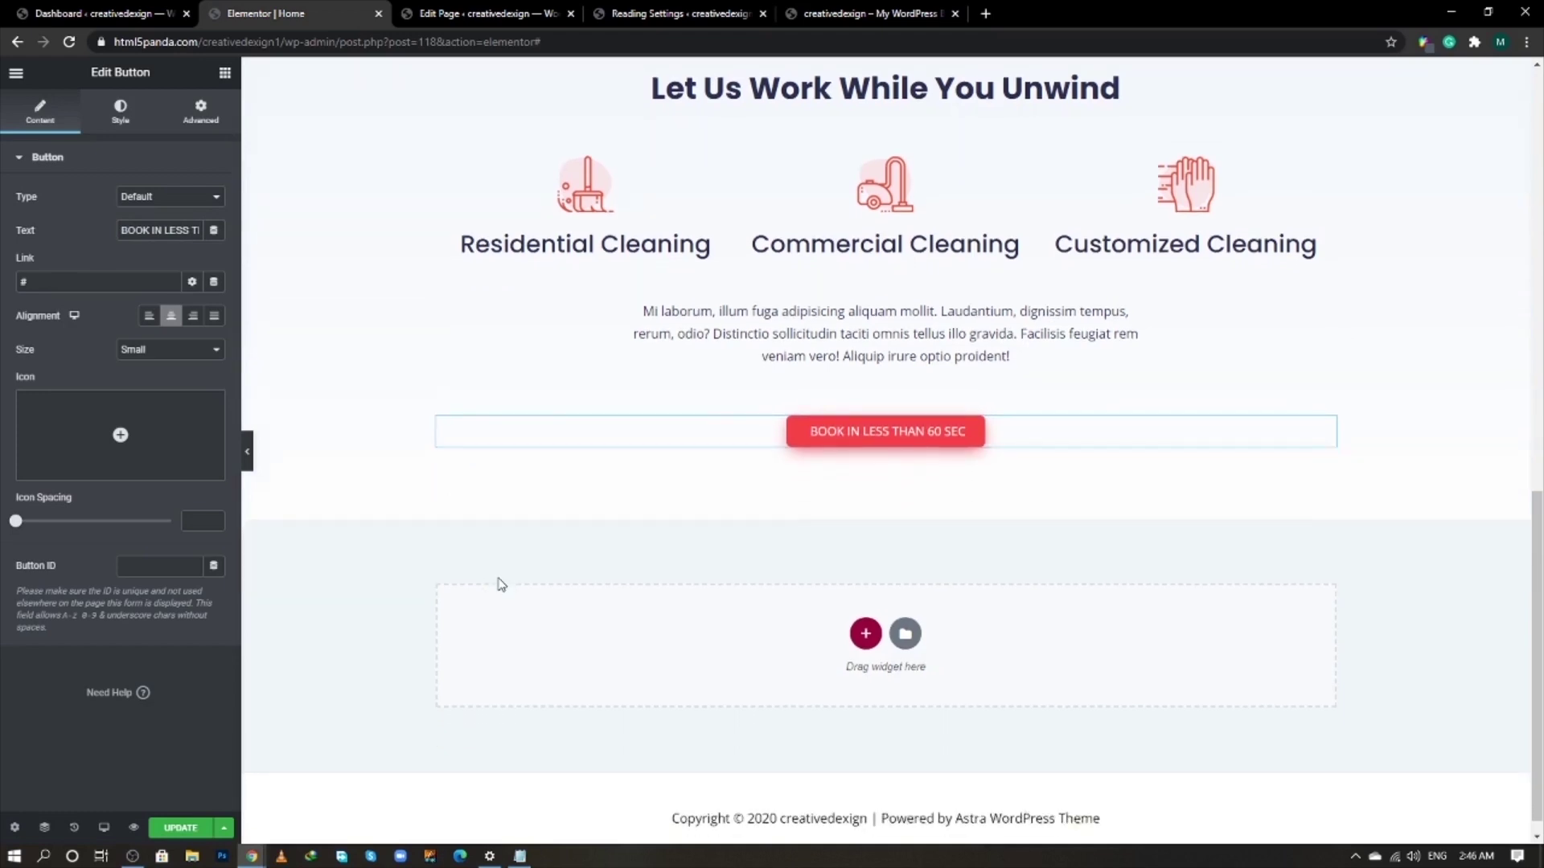
{"action": "left_click", "coordinate": [180, 828]}
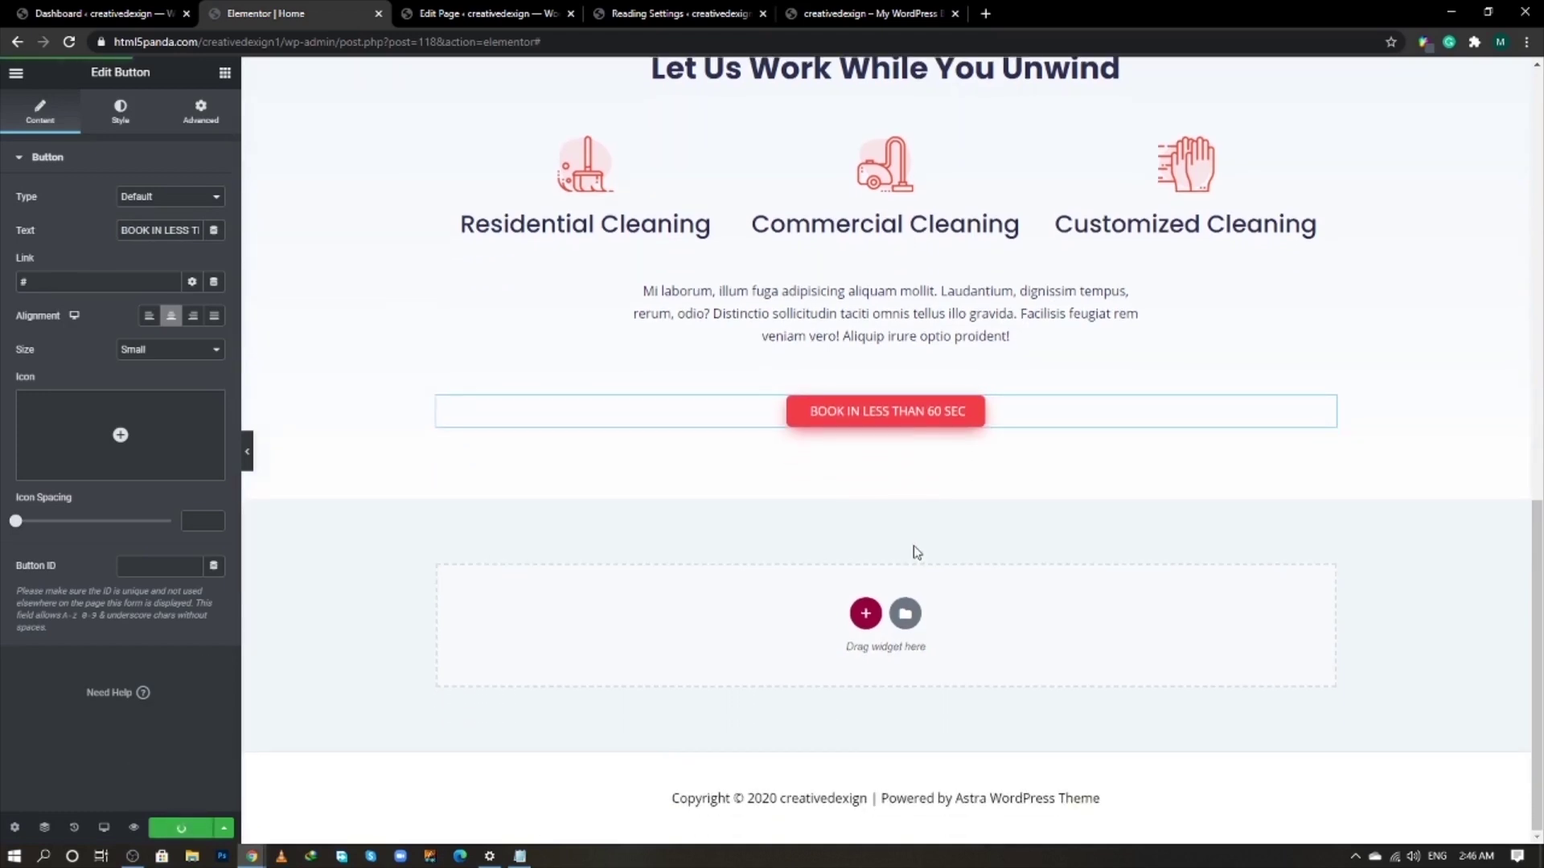
- Add a single-column section below the "Let Us Work While You Unwind" section and duplicate its column
{"action": "left_click", "coordinate": [866, 613]}
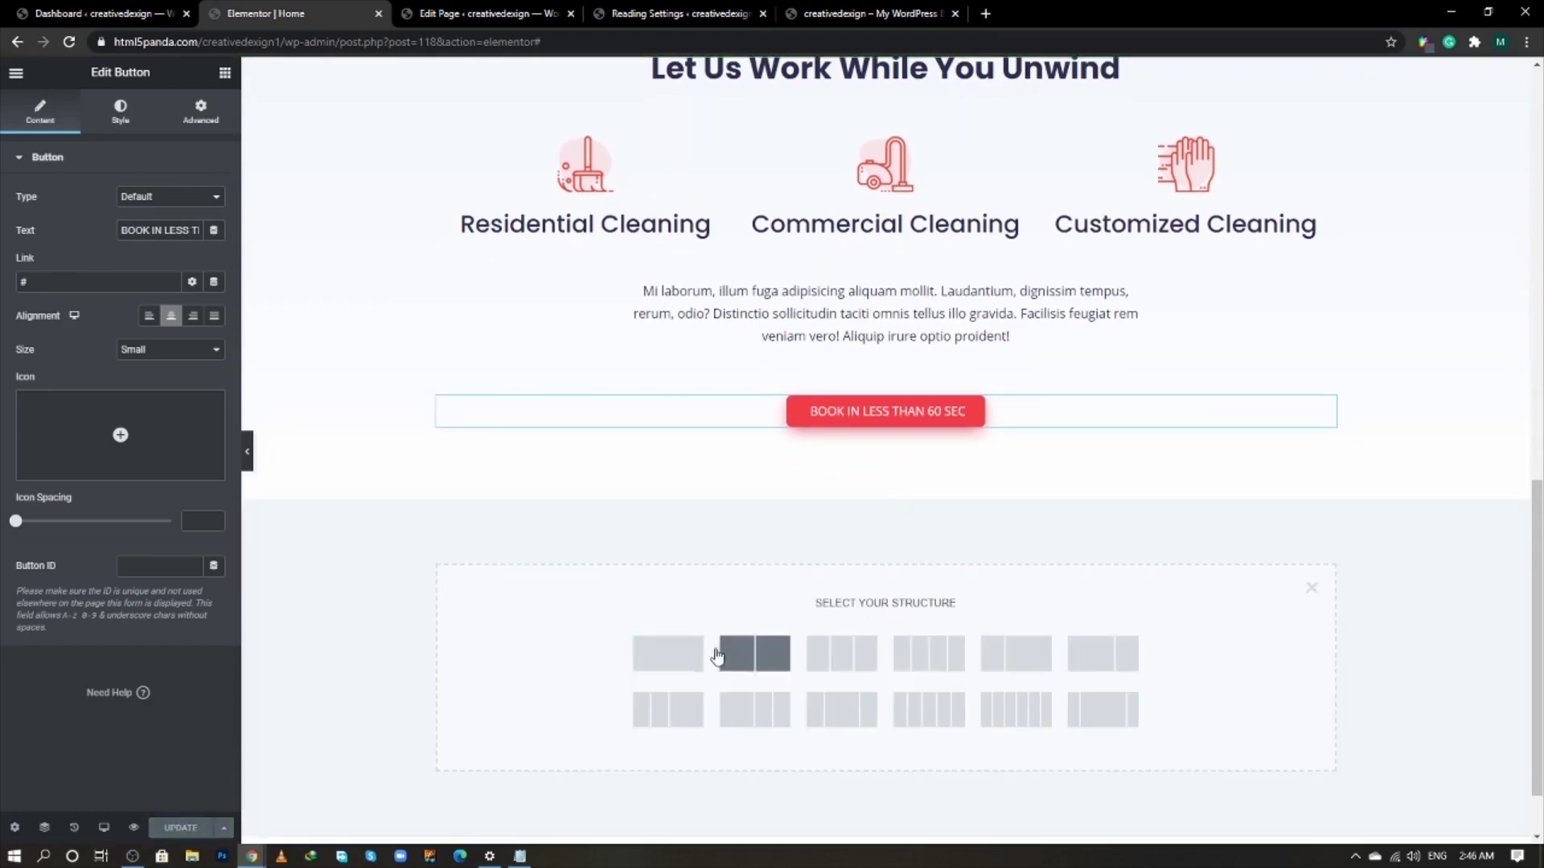
{"action": "left_click", "coordinate": [696, 655]}
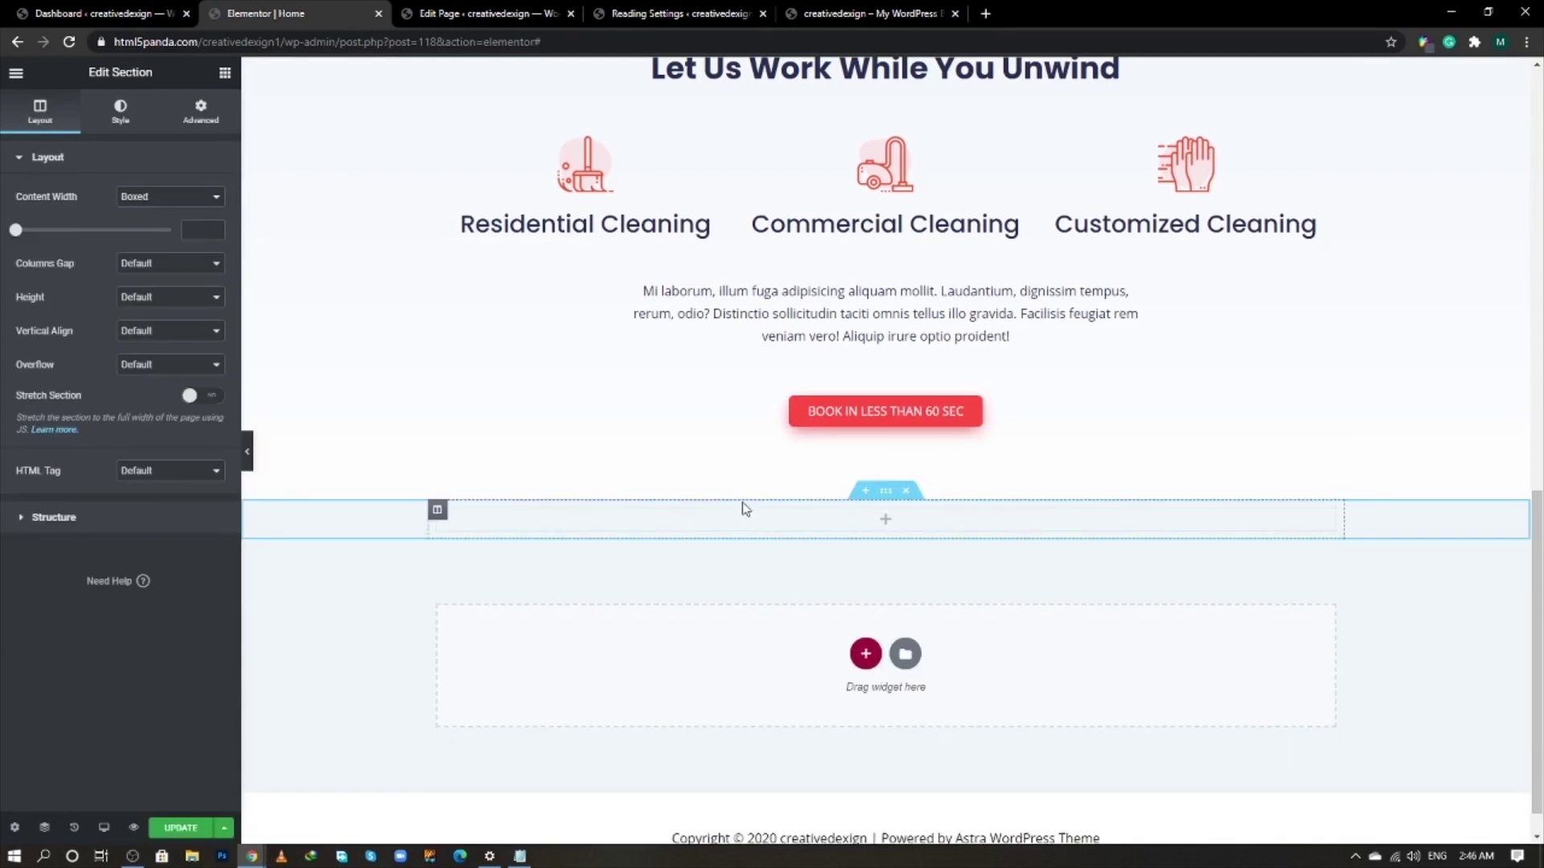
{"action": "right_click", "coordinate": [437, 511]}
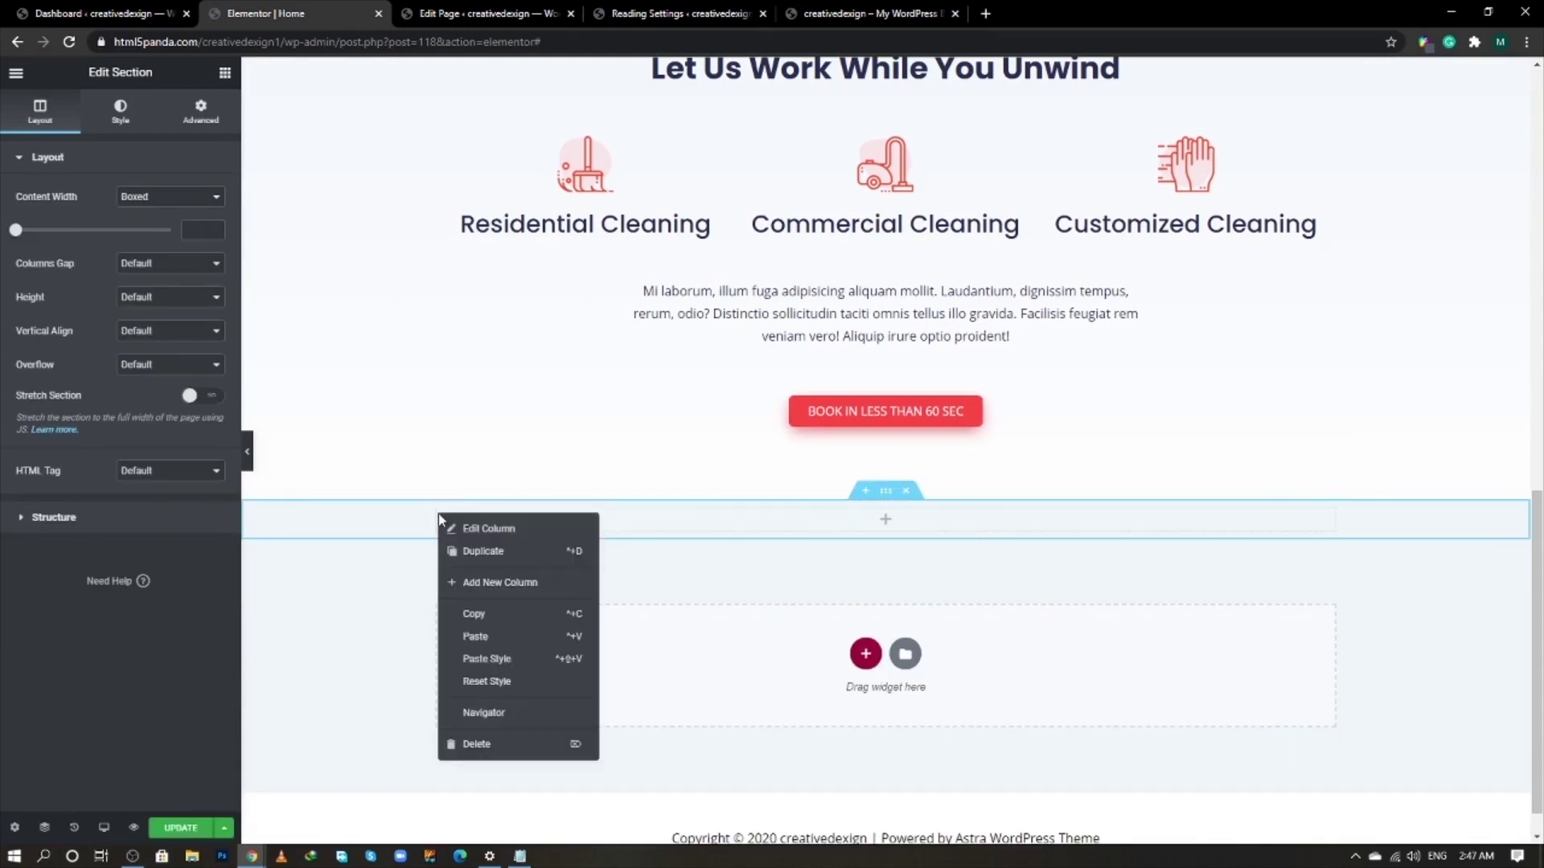
{"action": "left_click", "coordinate": [494, 553]}
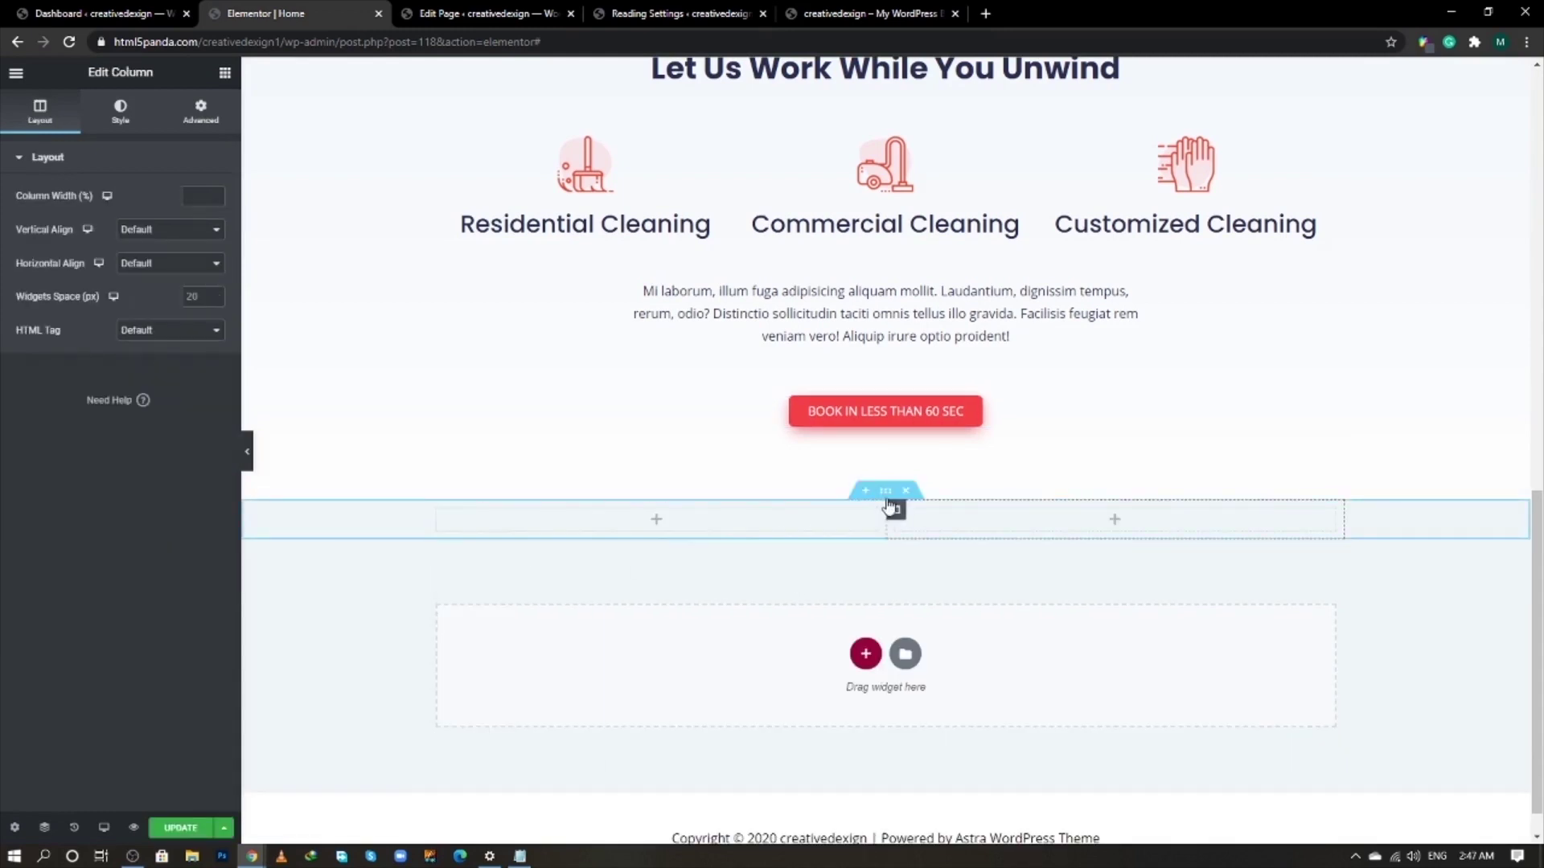
- Set the new two-column section's boxed content width to 1000
{"action": "left_click", "coordinate": [886, 492]}
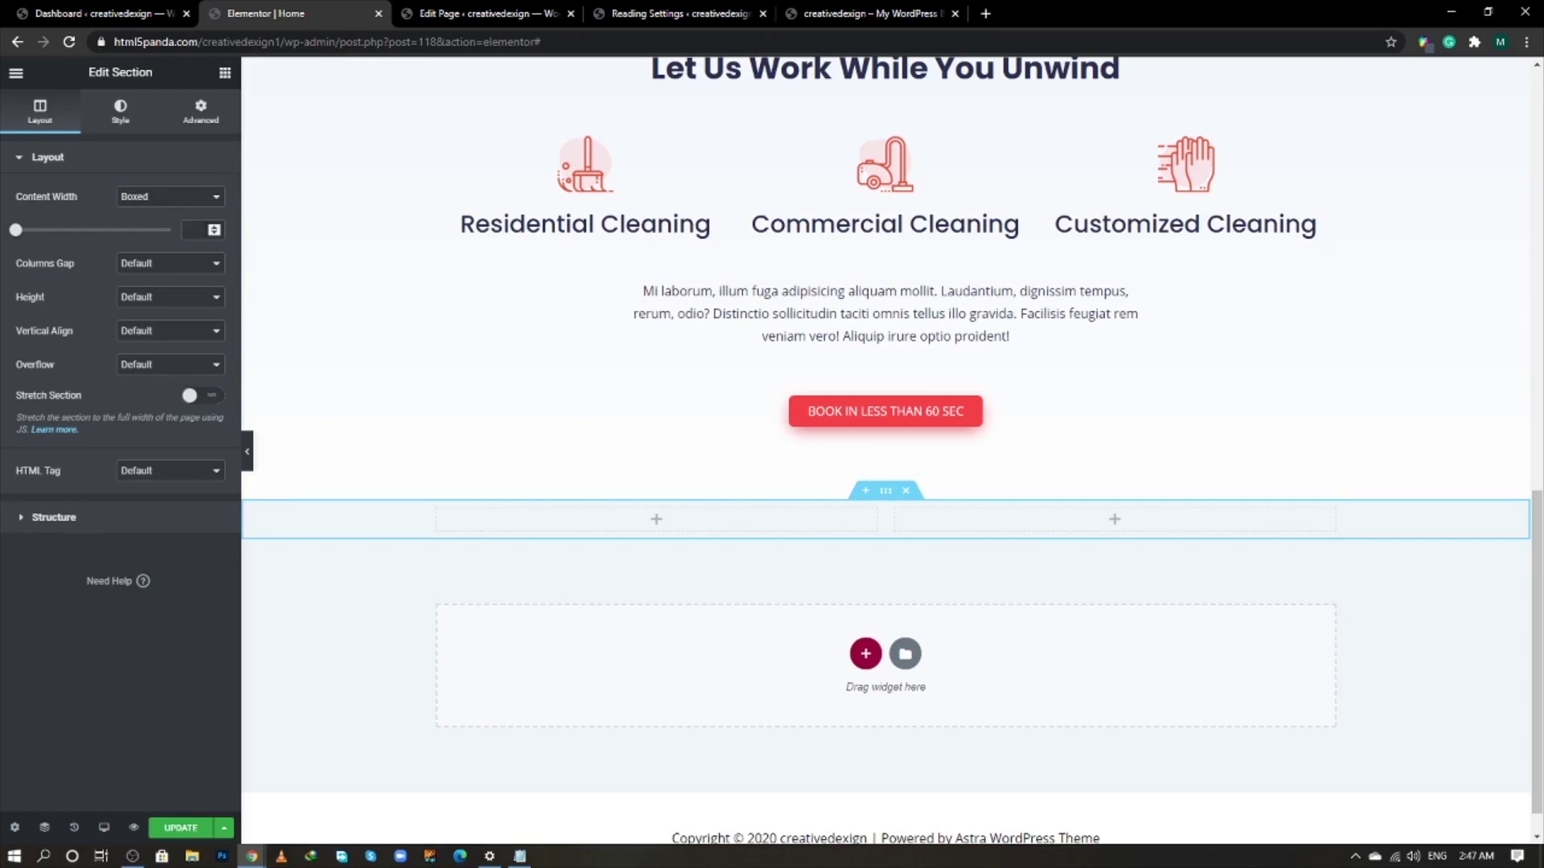
{"action": "left_click", "coordinate": [185, 230]}
{"action": "type", "text": "1000"}
- Give the new section a classic background with the image cleaning-services-img-1.jpg from the media library
{"action": "left_click", "coordinate": [121, 111]}
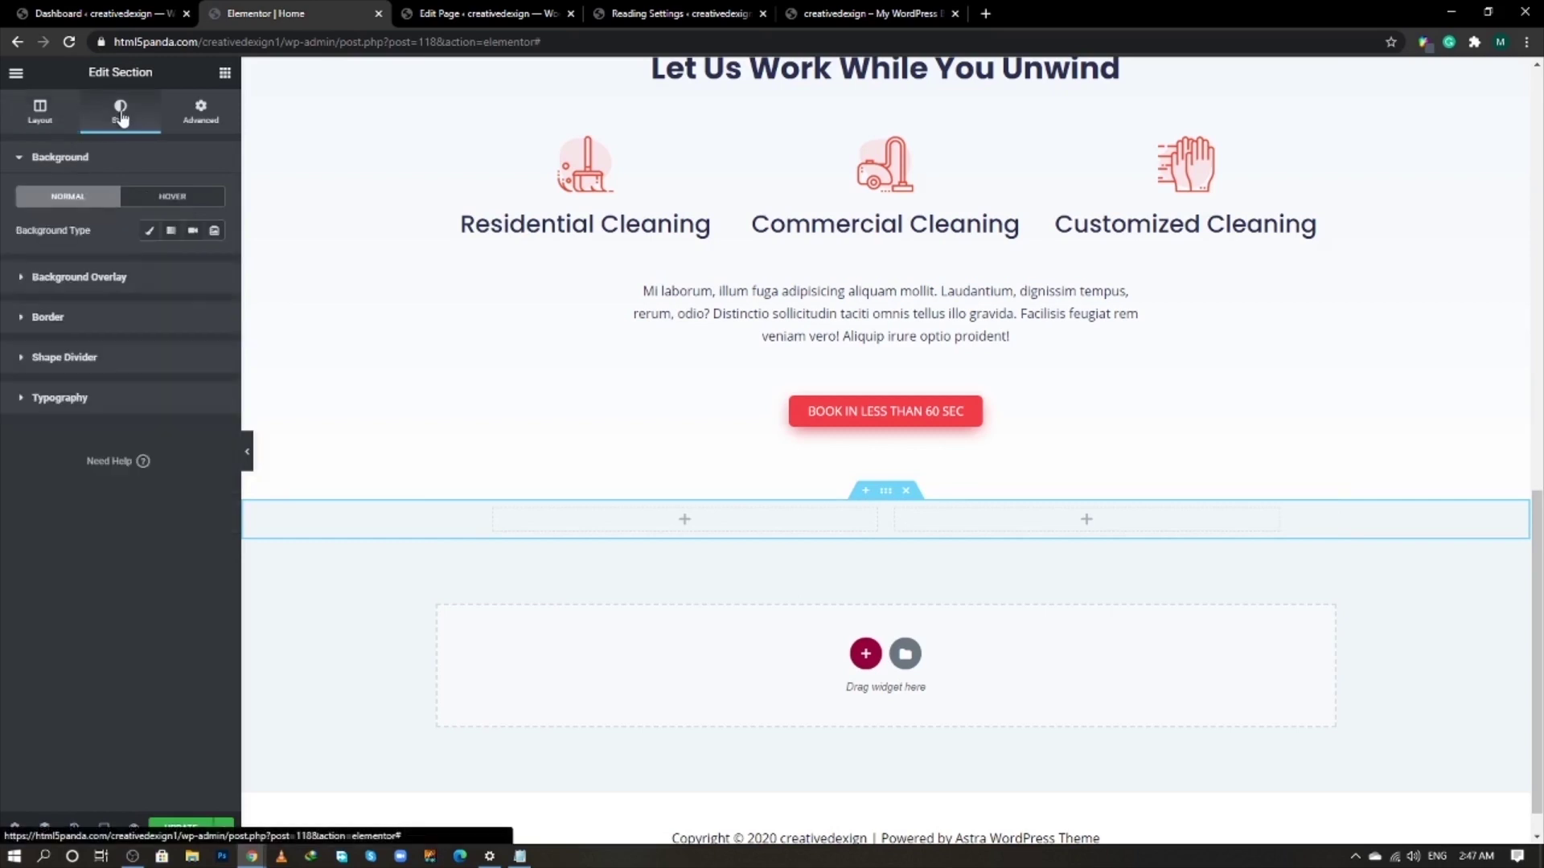
{"action": "left_click", "coordinate": [148, 232]}
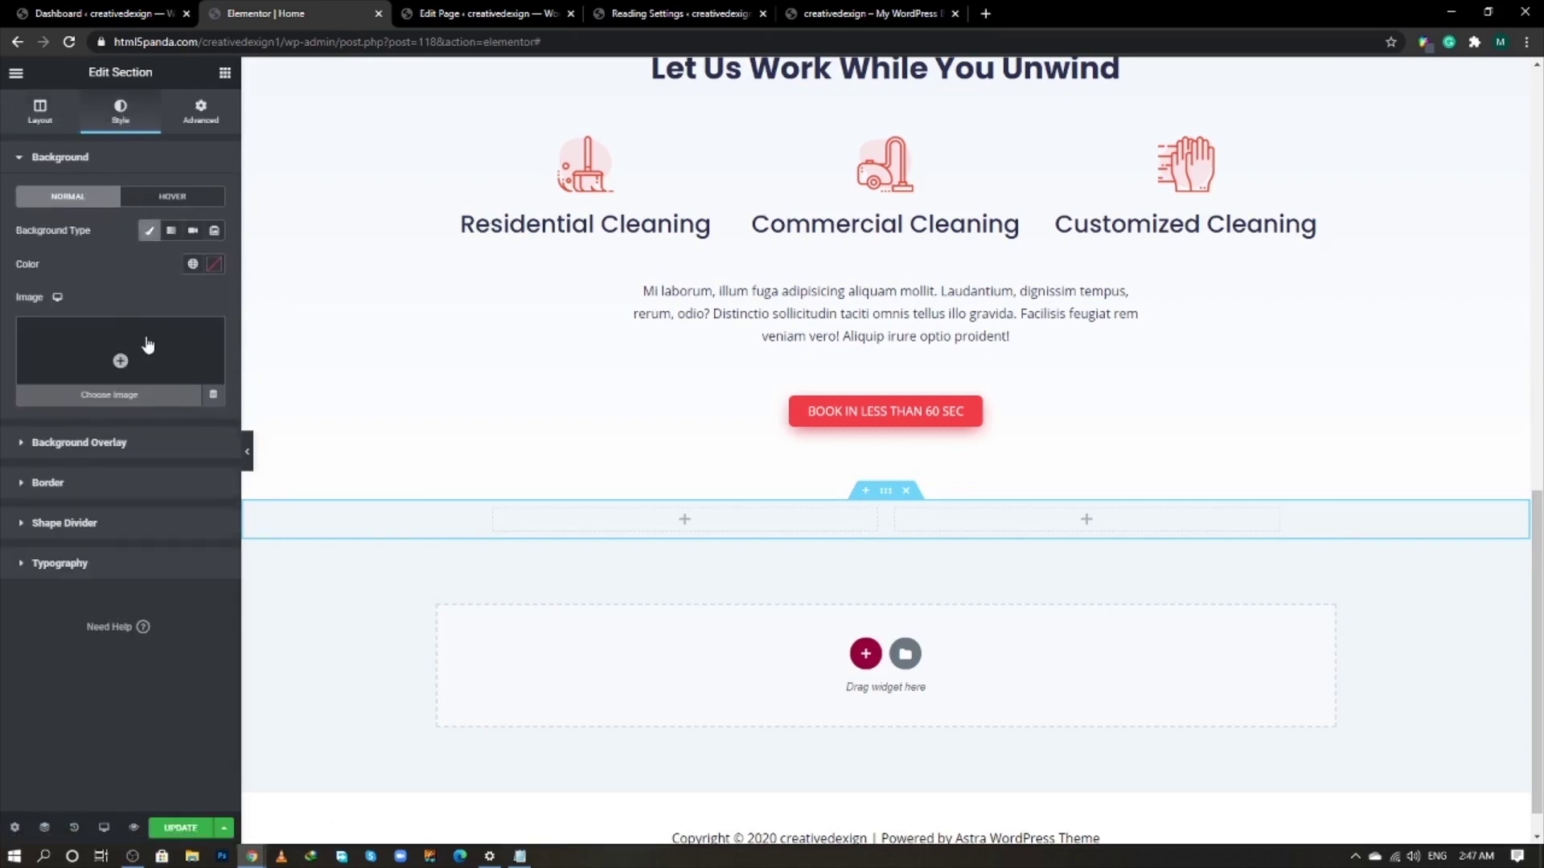
{"action": "left_click", "coordinate": [148, 344]}
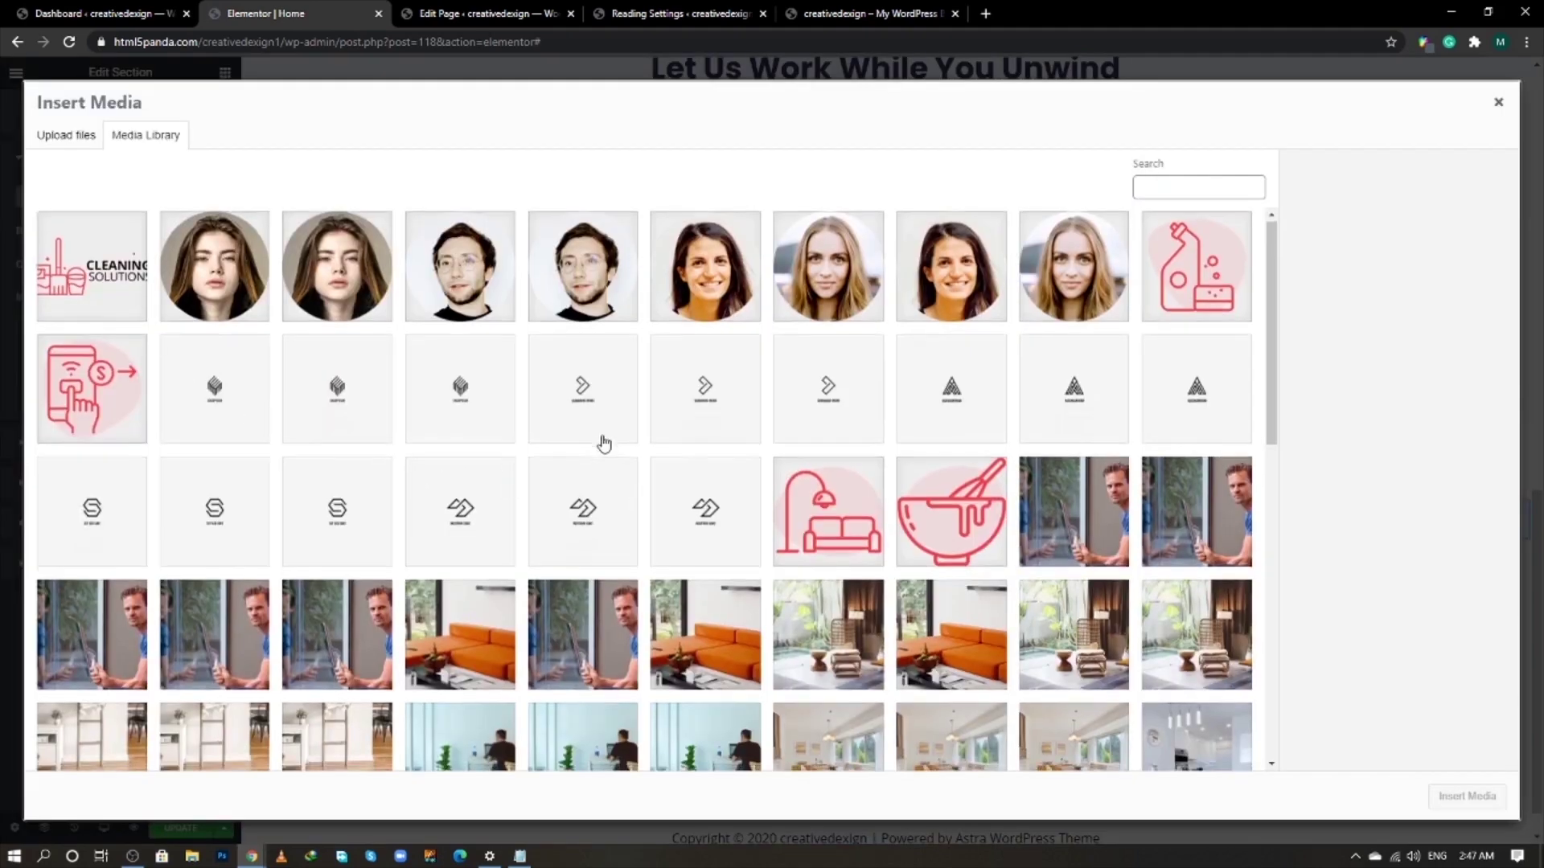
{"action": "scroll", "coordinate": [643, 498], "scroll_direction": "down", "scroll_amount": 3}
{"action": "scroll", "coordinate": [675, 552], "scroll_direction": "down", "scroll_amount": 6}
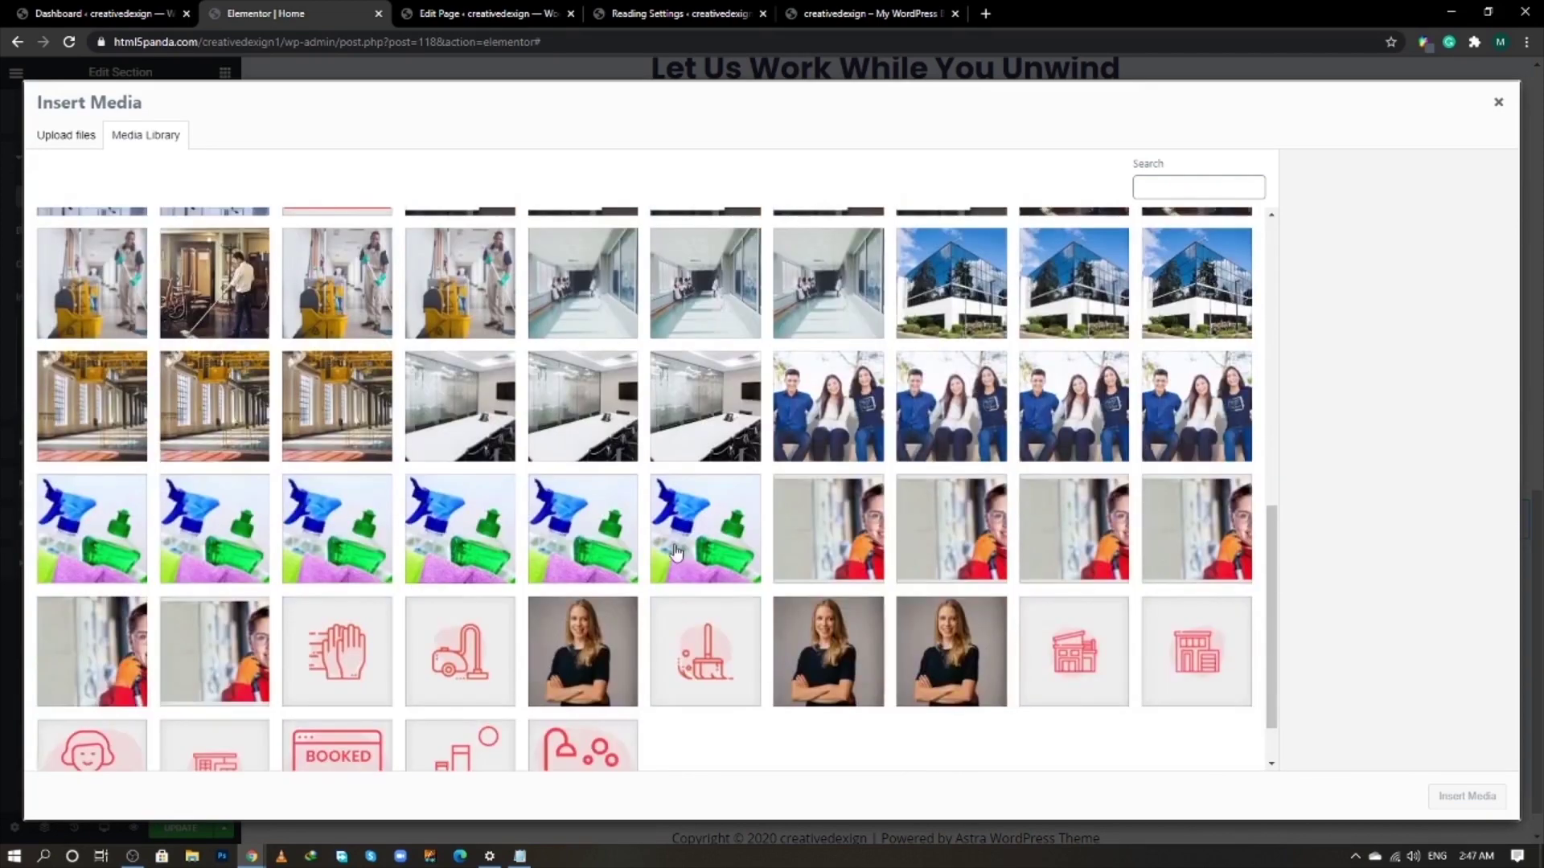
{"action": "left_click", "coordinate": [676, 551]}
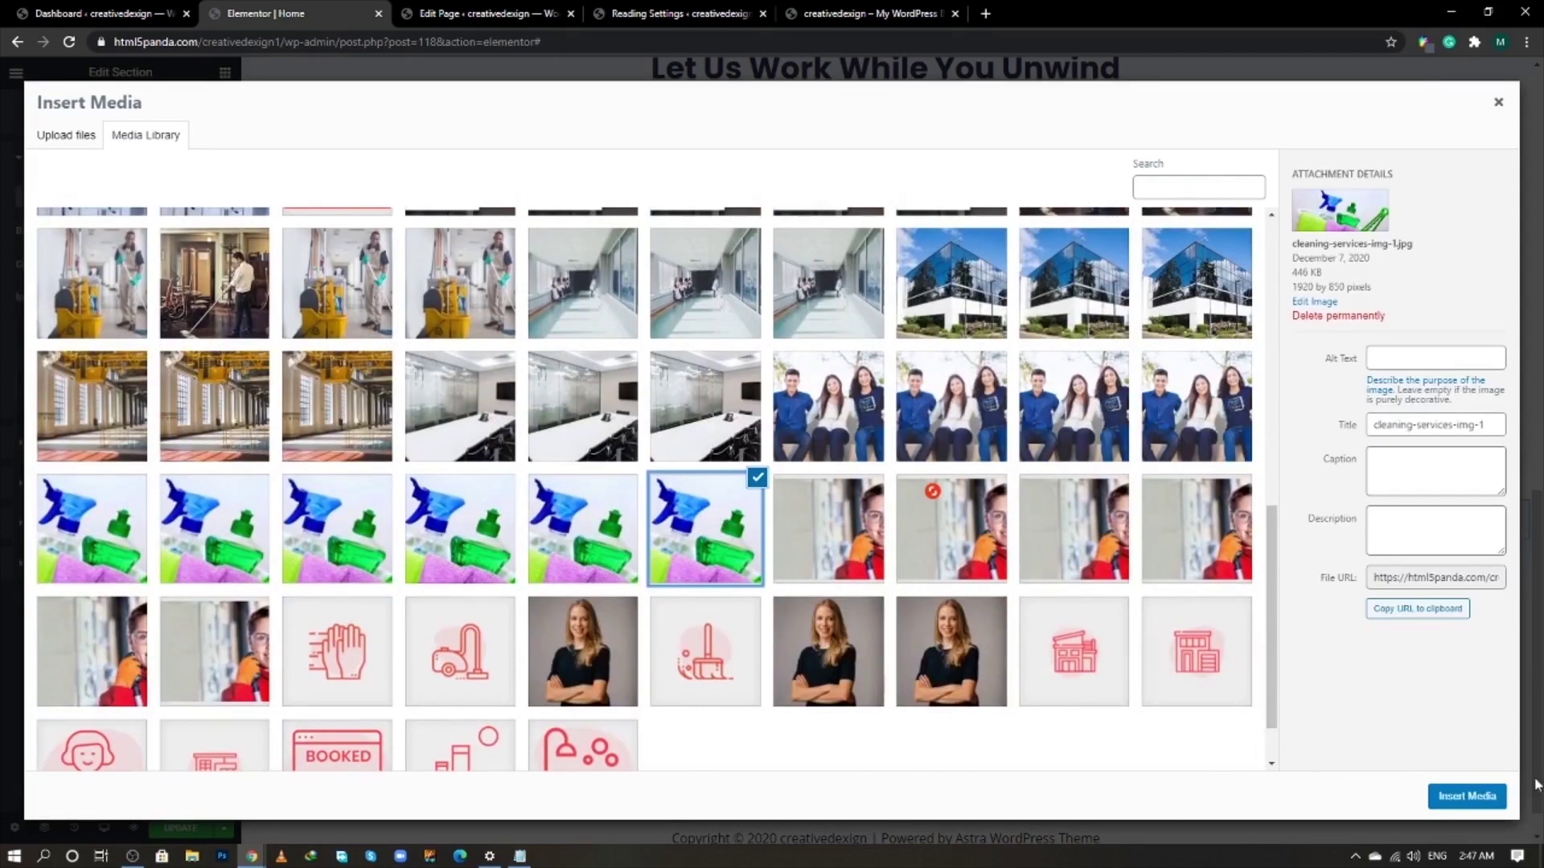
{"action": "left_click", "coordinate": [1467, 796]}
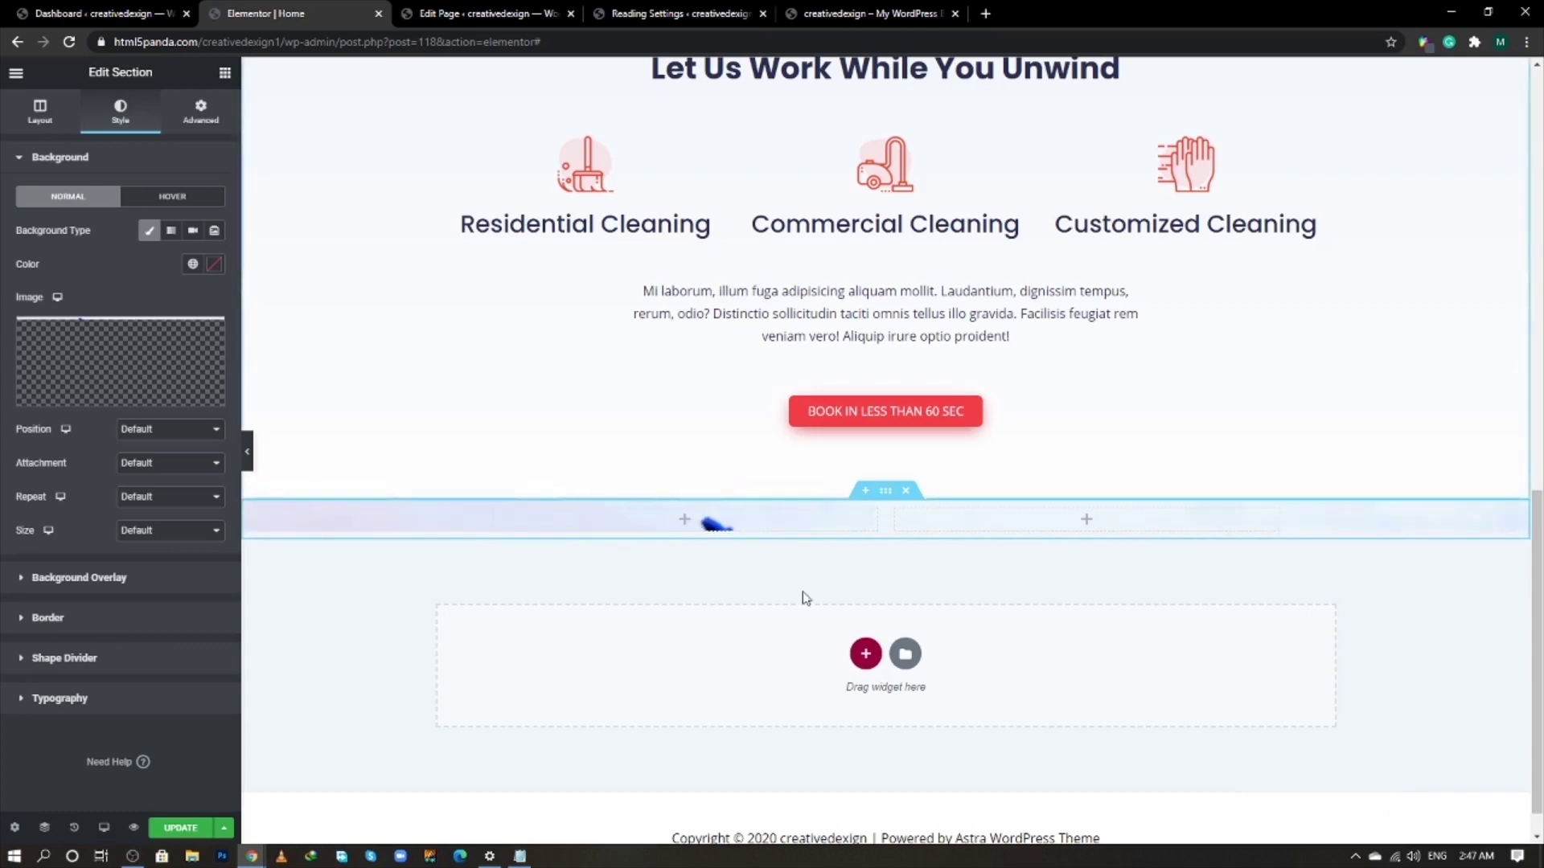
- Set the background image's position to Center Center, attachment to Fixed, repeat to No-repeat and size to Cover
{"action": "left_click", "coordinate": [155, 432]}
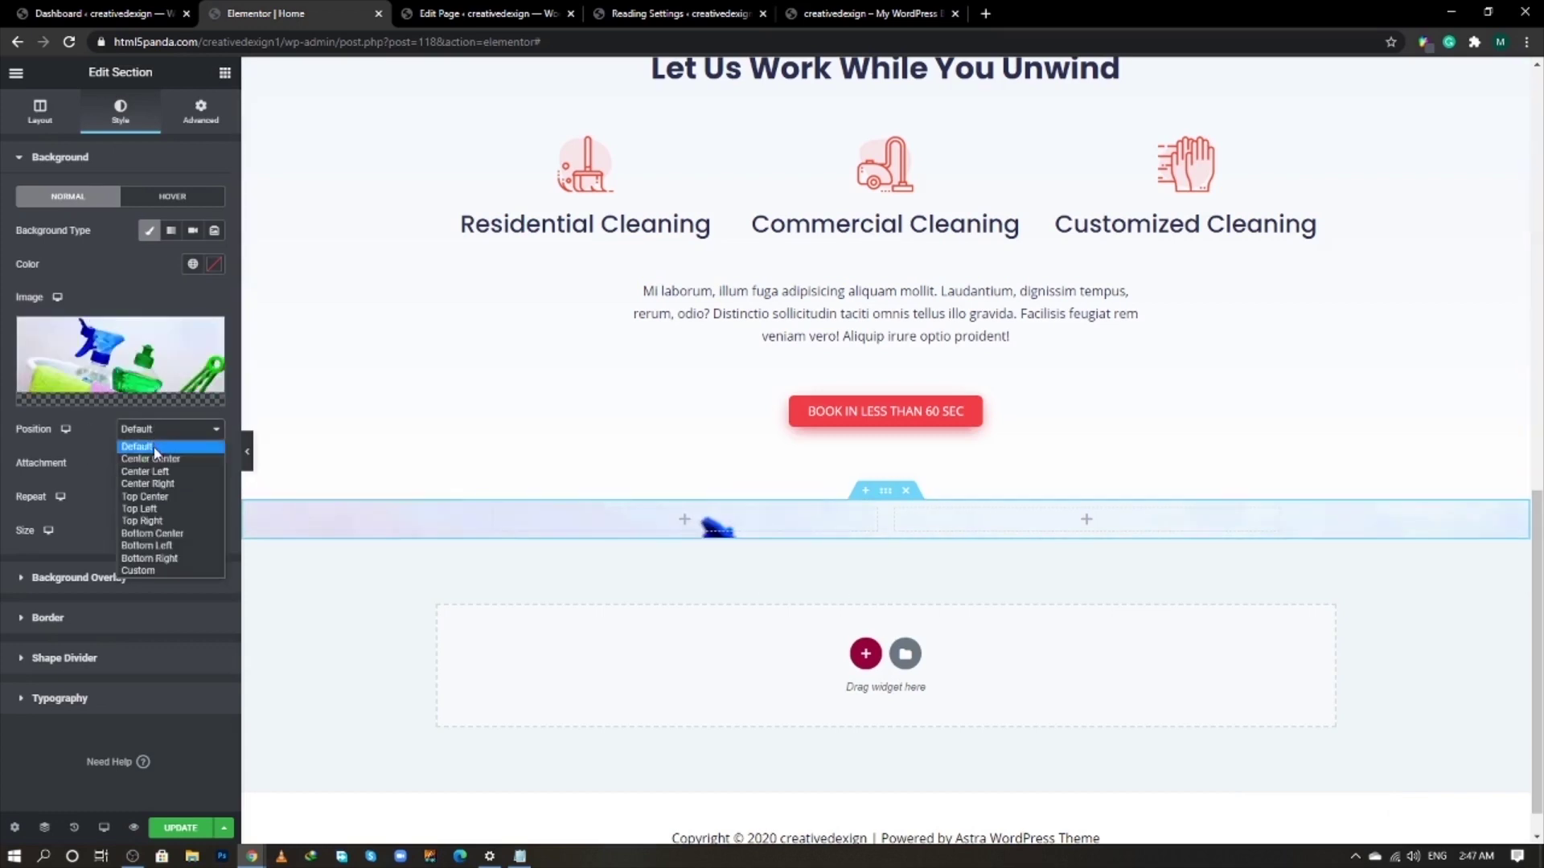
{"action": "left_click", "coordinate": [156, 460]}
{"action": "left_click", "coordinate": [160, 468]}
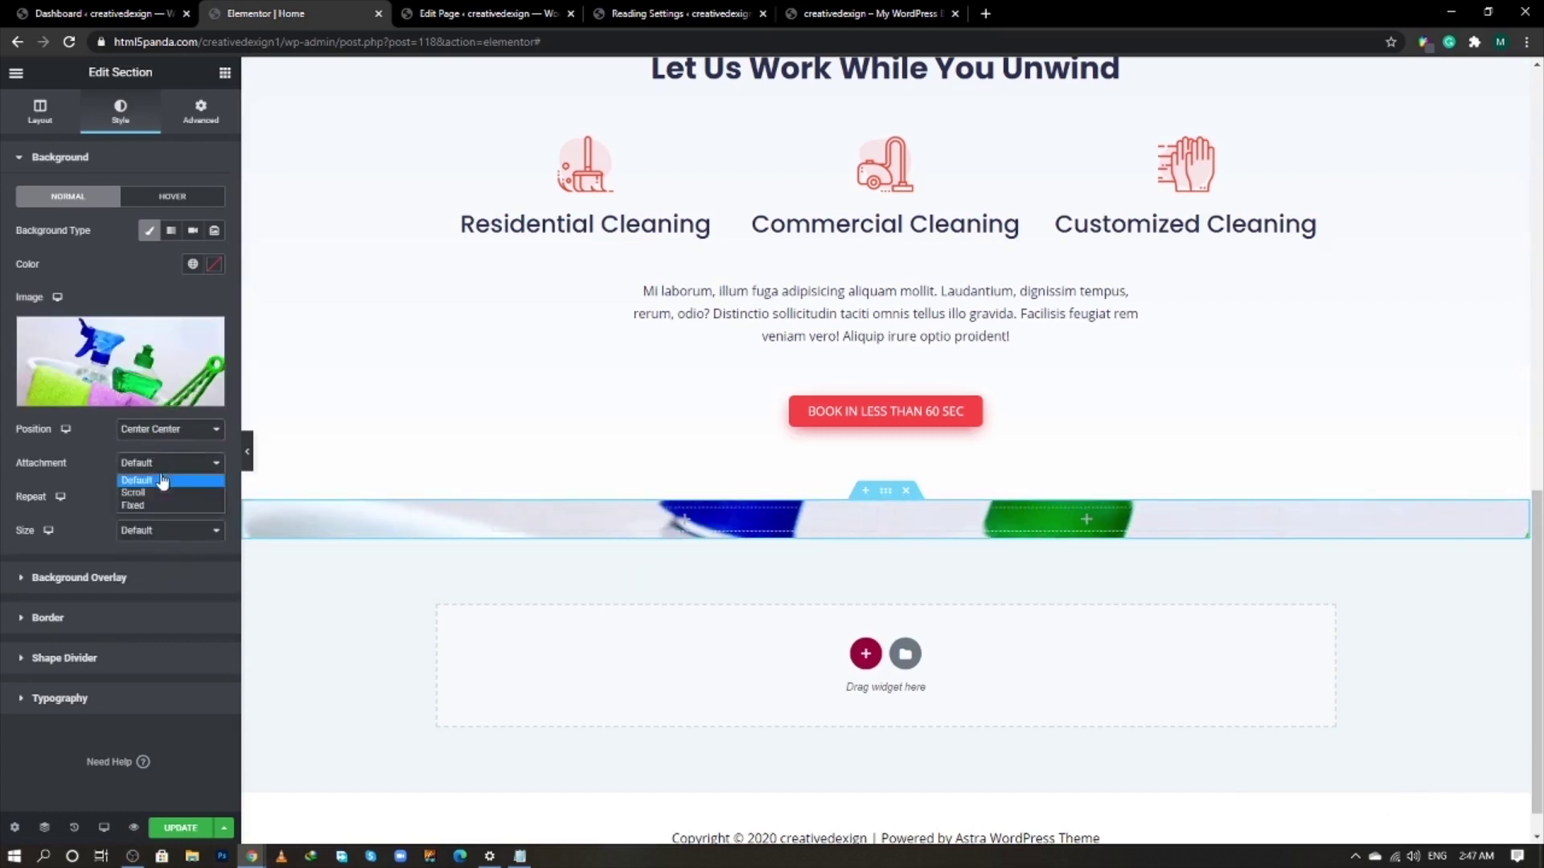
{"action": "left_click", "coordinate": [159, 505]}
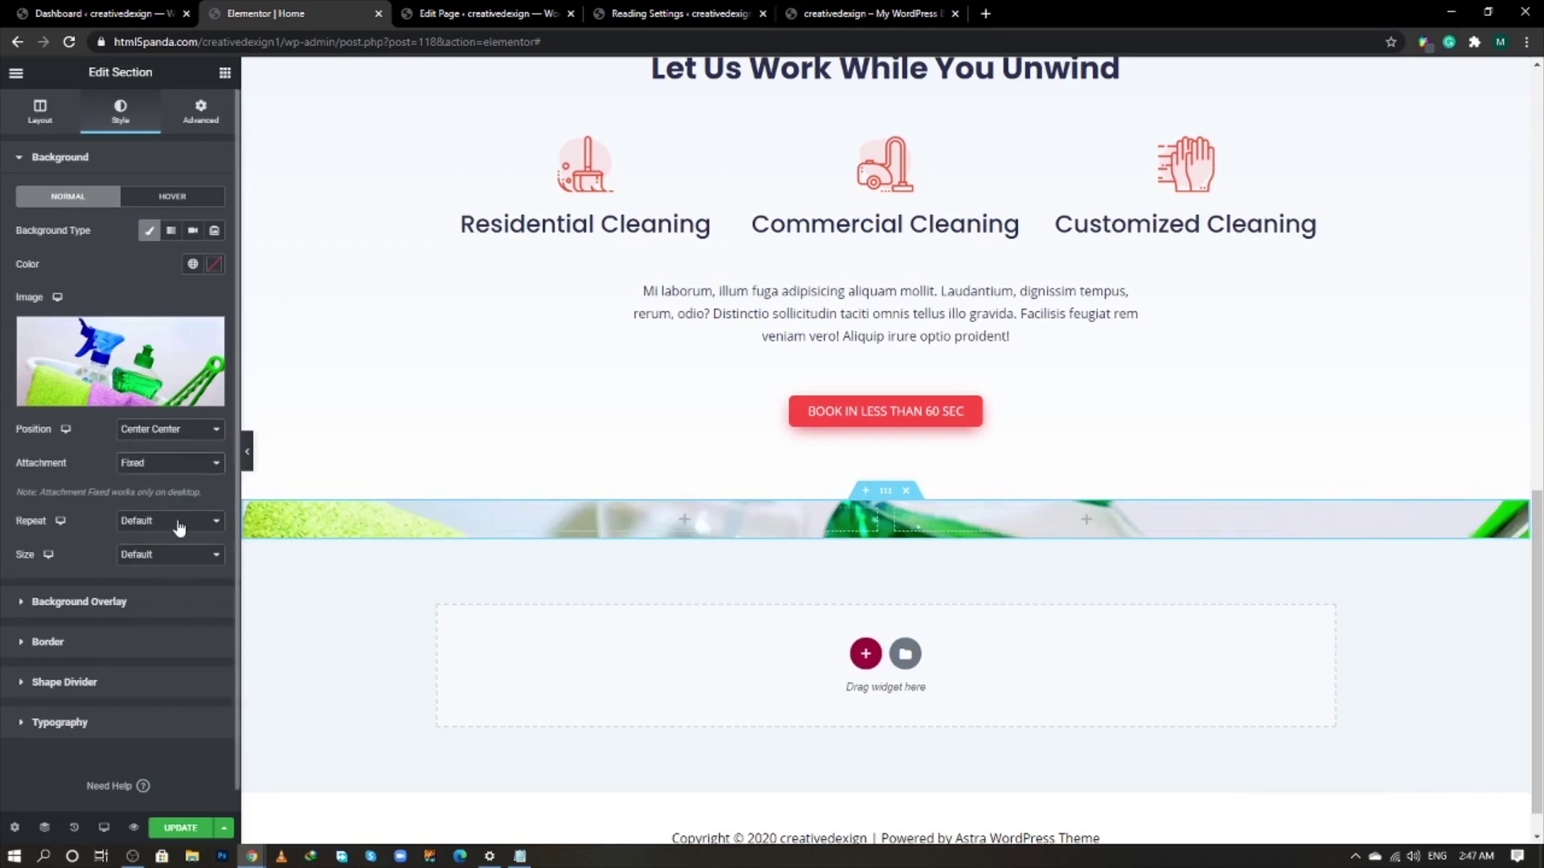
{"action": "left_click", "coordinate": [178, 521]}
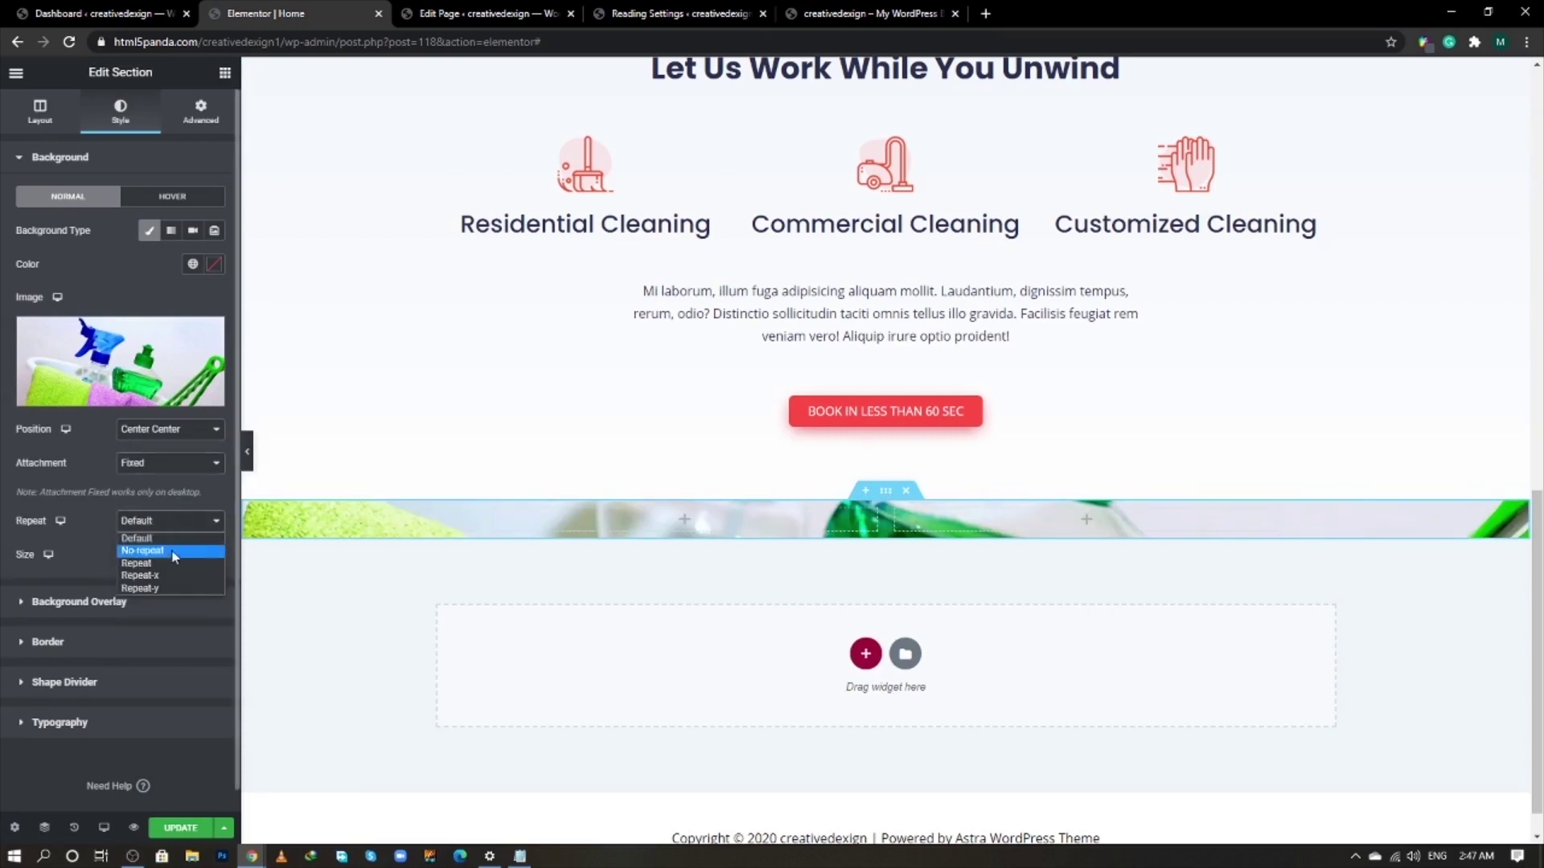
{"action": "left_click", "coordinate": [161, 547]}
{"action": "left_click", "coordinate": [161, 555]}
{"action": "left_click", "coordinate": [168, 597]}
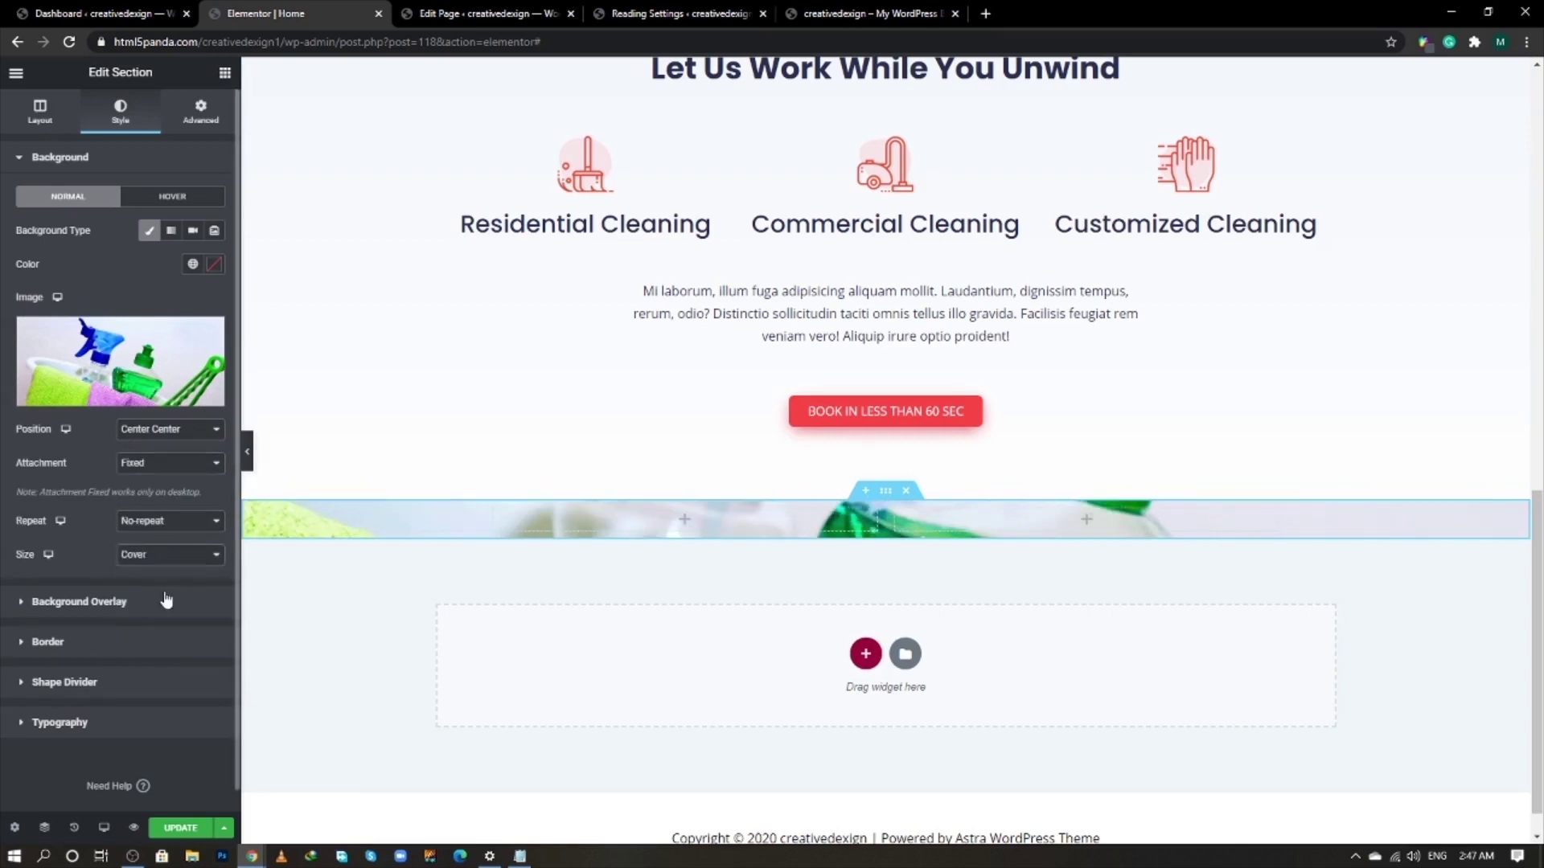
- Give the two-column section a classic background overlay in black with an opacity of 0.7
{"action": "left_click", "coordinate": [167, 600]}
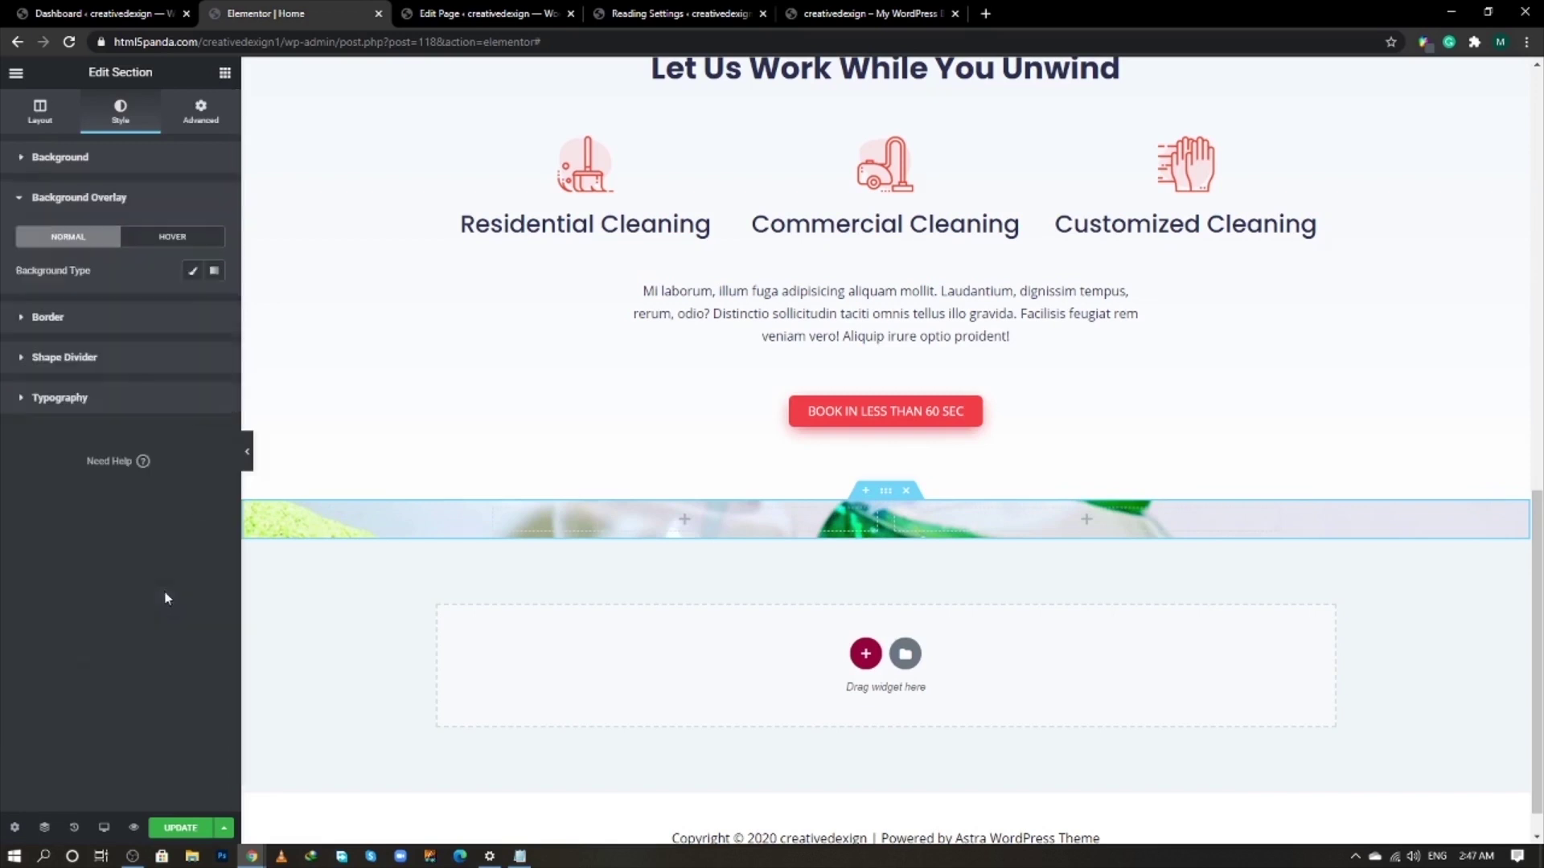
{"action": "left_click", "coordinate": [193, 271]}
{"action": "left_click", "coordinate": [213, 304]}
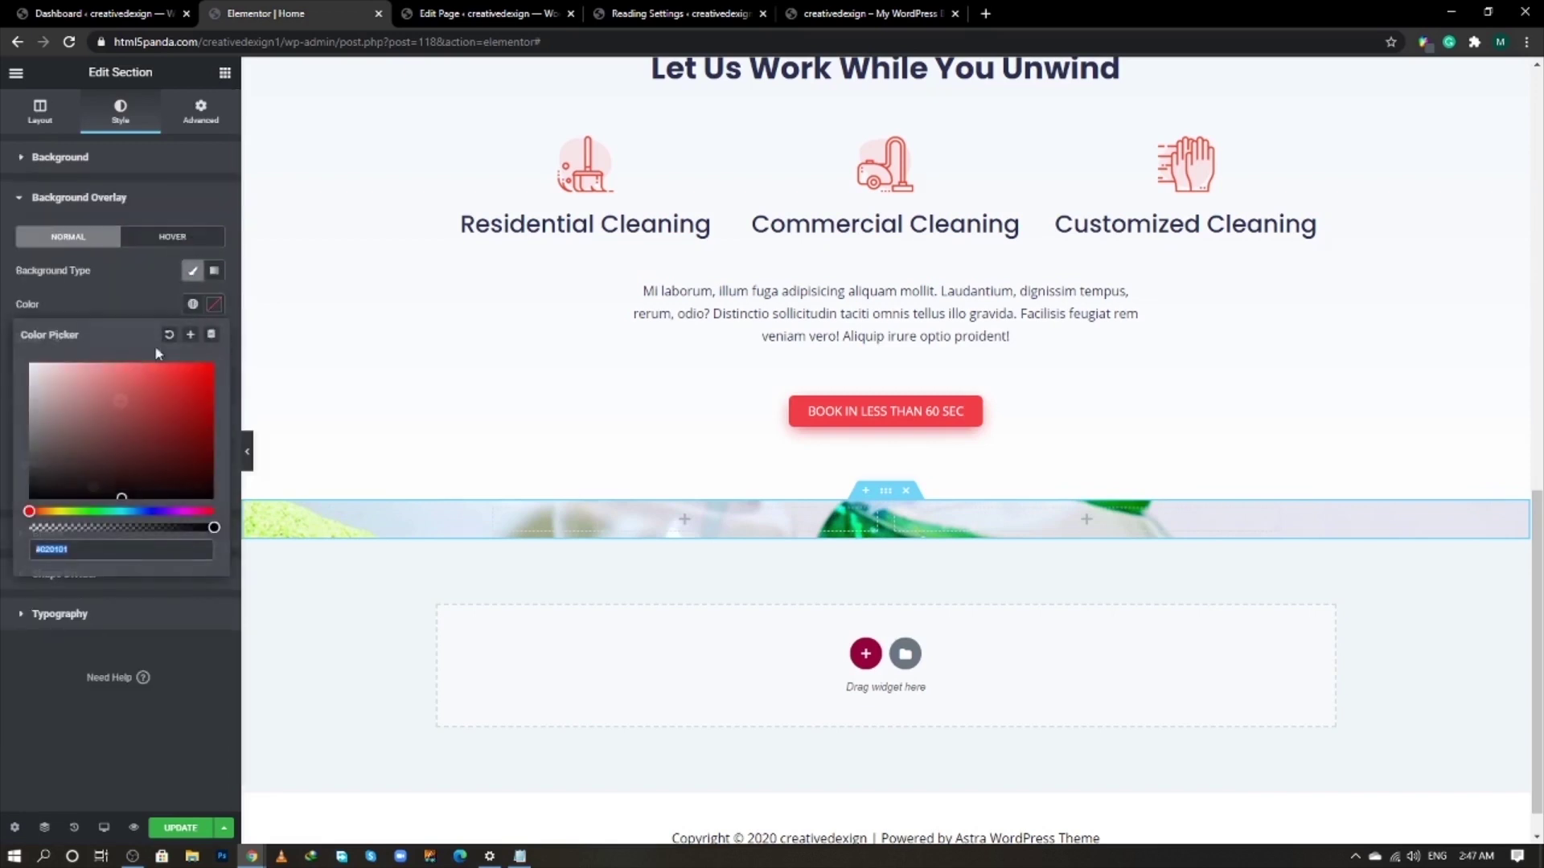
{"action": "left_click", "coordinate": [61, 466]}
{"action": "left_click", "coordinate": [143, 296]}
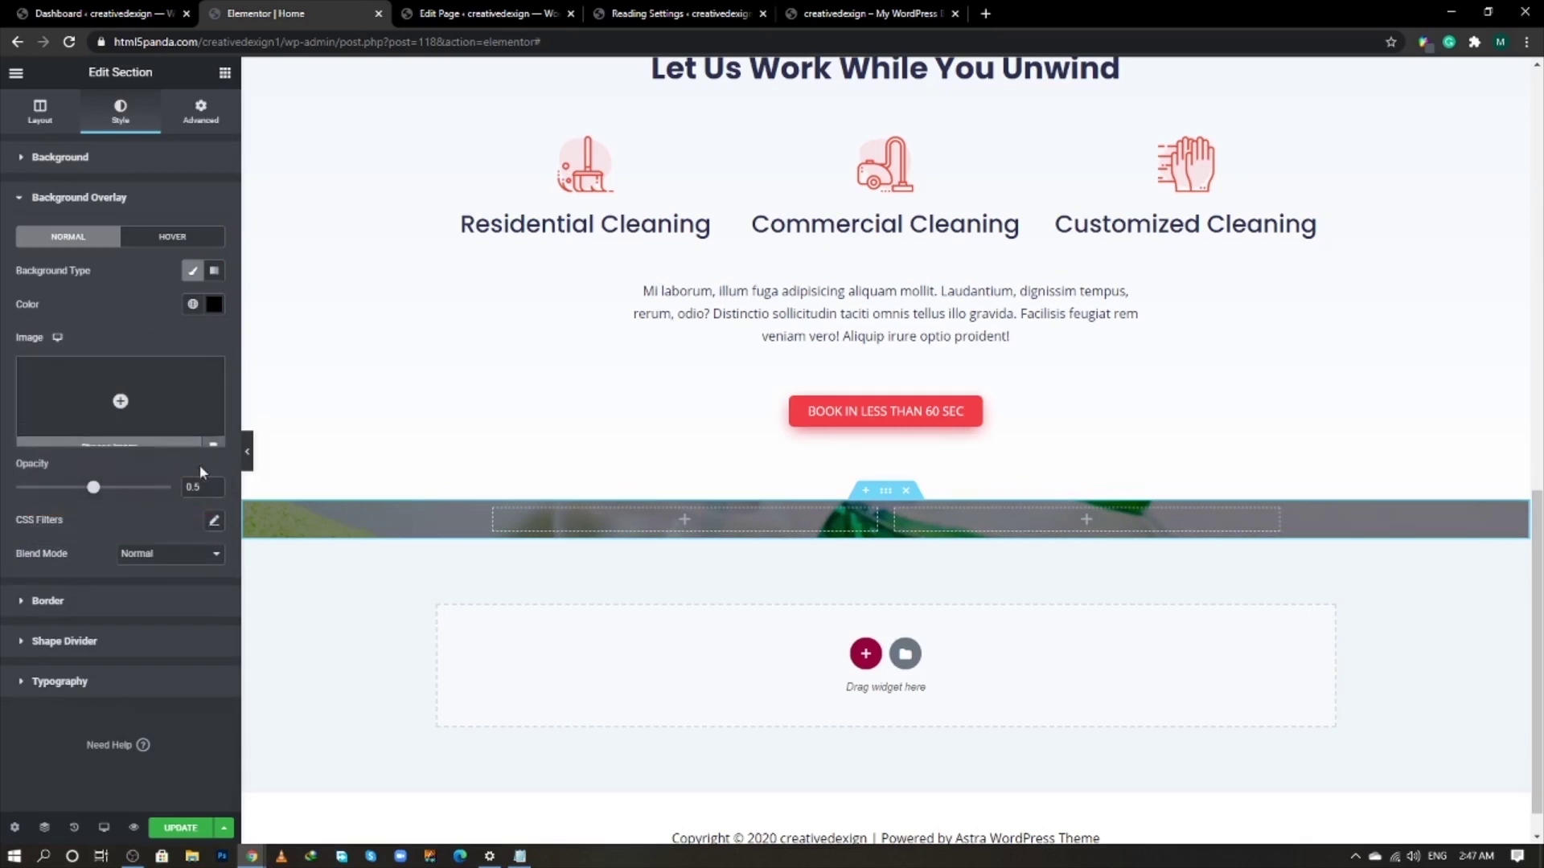
{"action": "double_click", "coordinate": [202, 483]}
{"action": "type", "text": "0.7"}
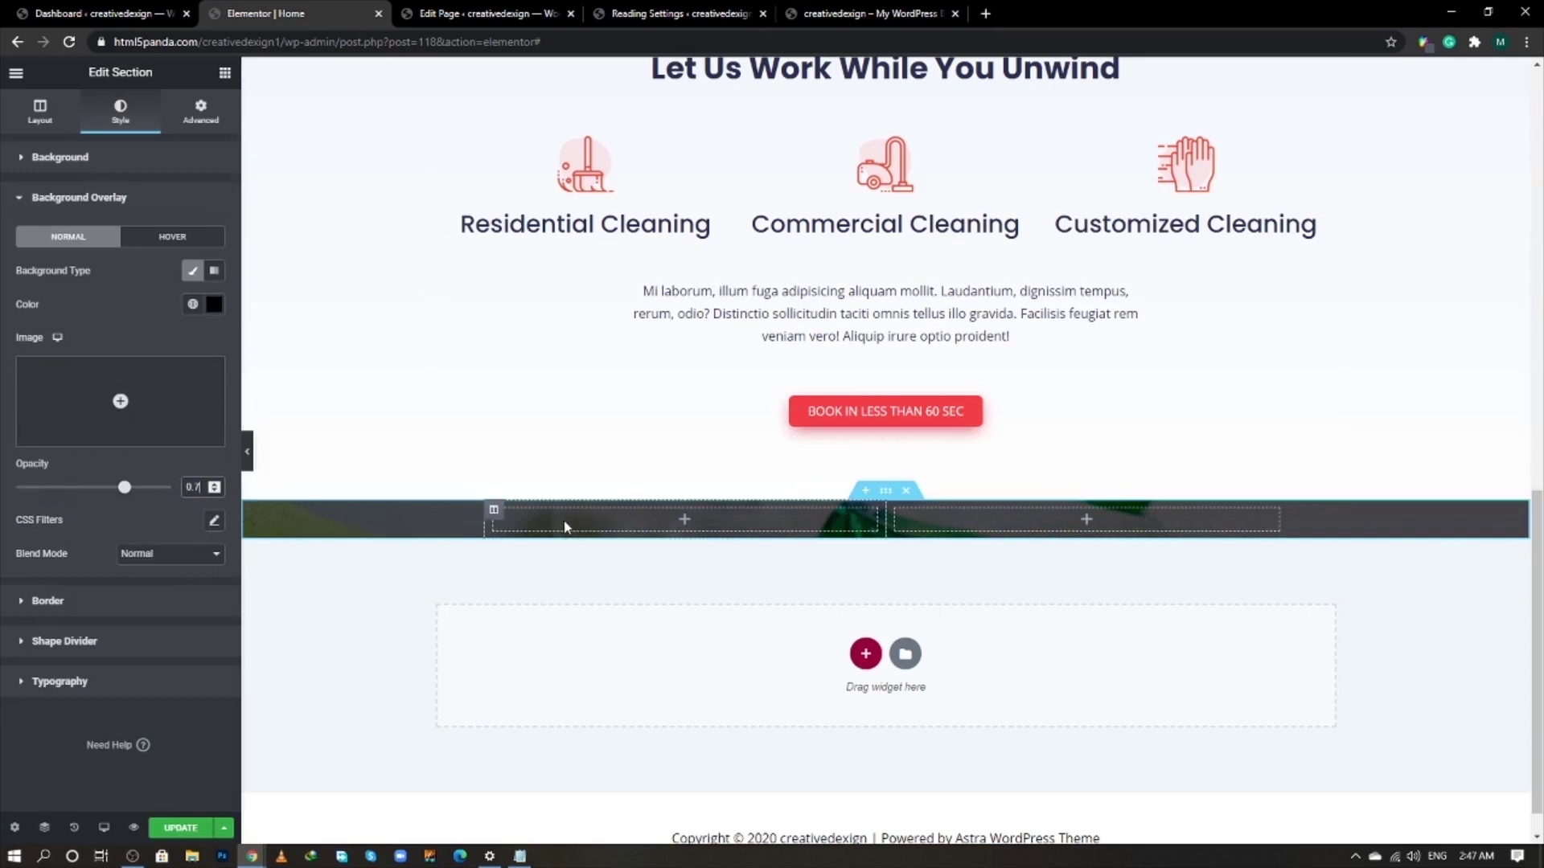
- Unlink the two-column section's padding values and set the top and bottom padding to 100 px each
{"action": "left_click", "coordinate": [495, 511]}
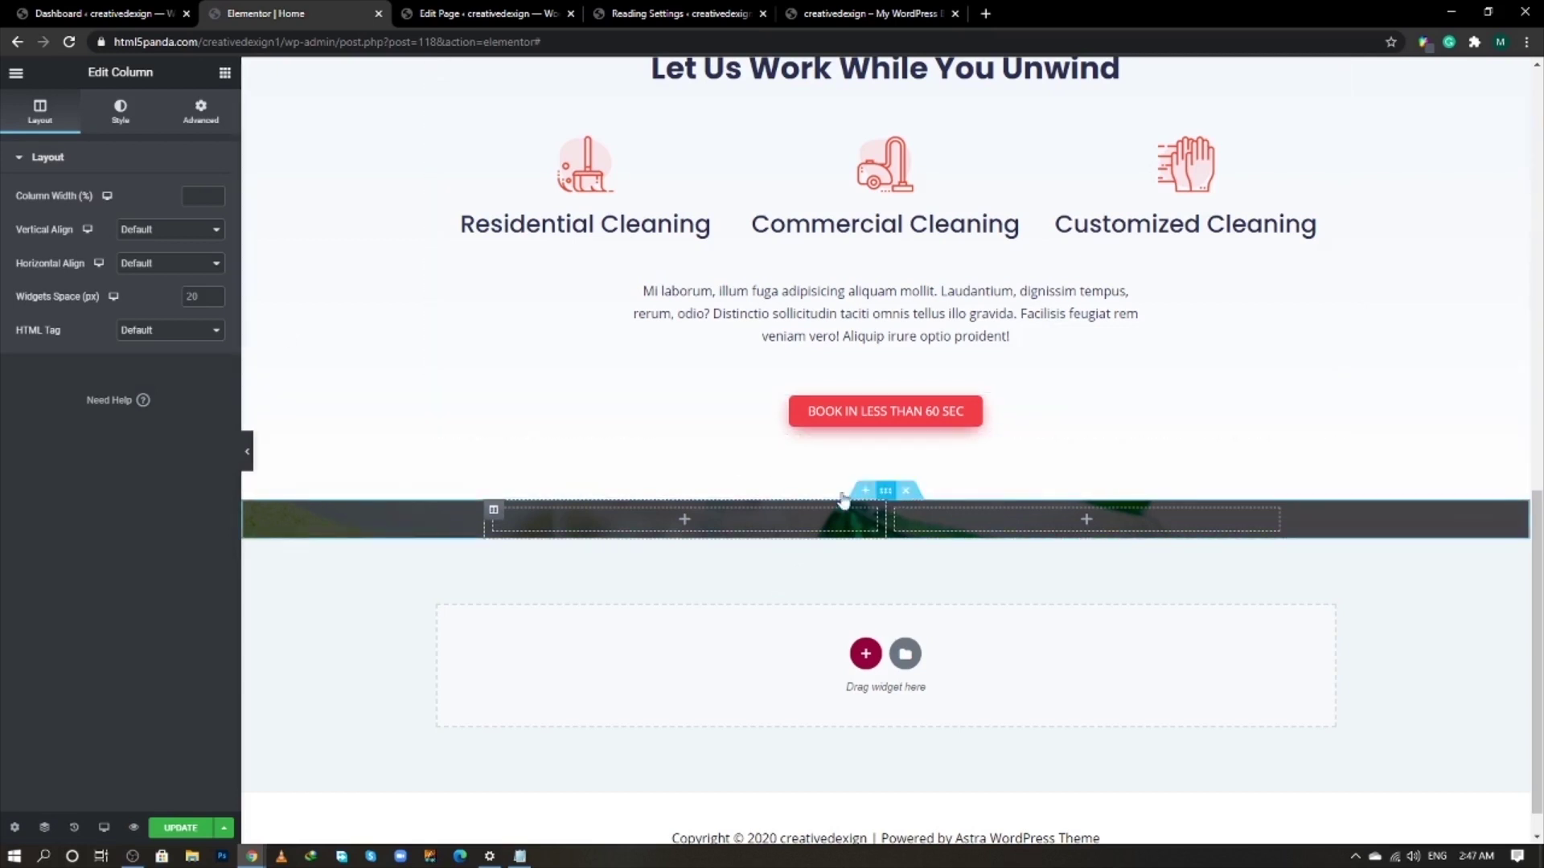
{"action": "left_click", "coordinate": [886, 491]}
{"action": "left_click", "coordinate": [221, 121]}
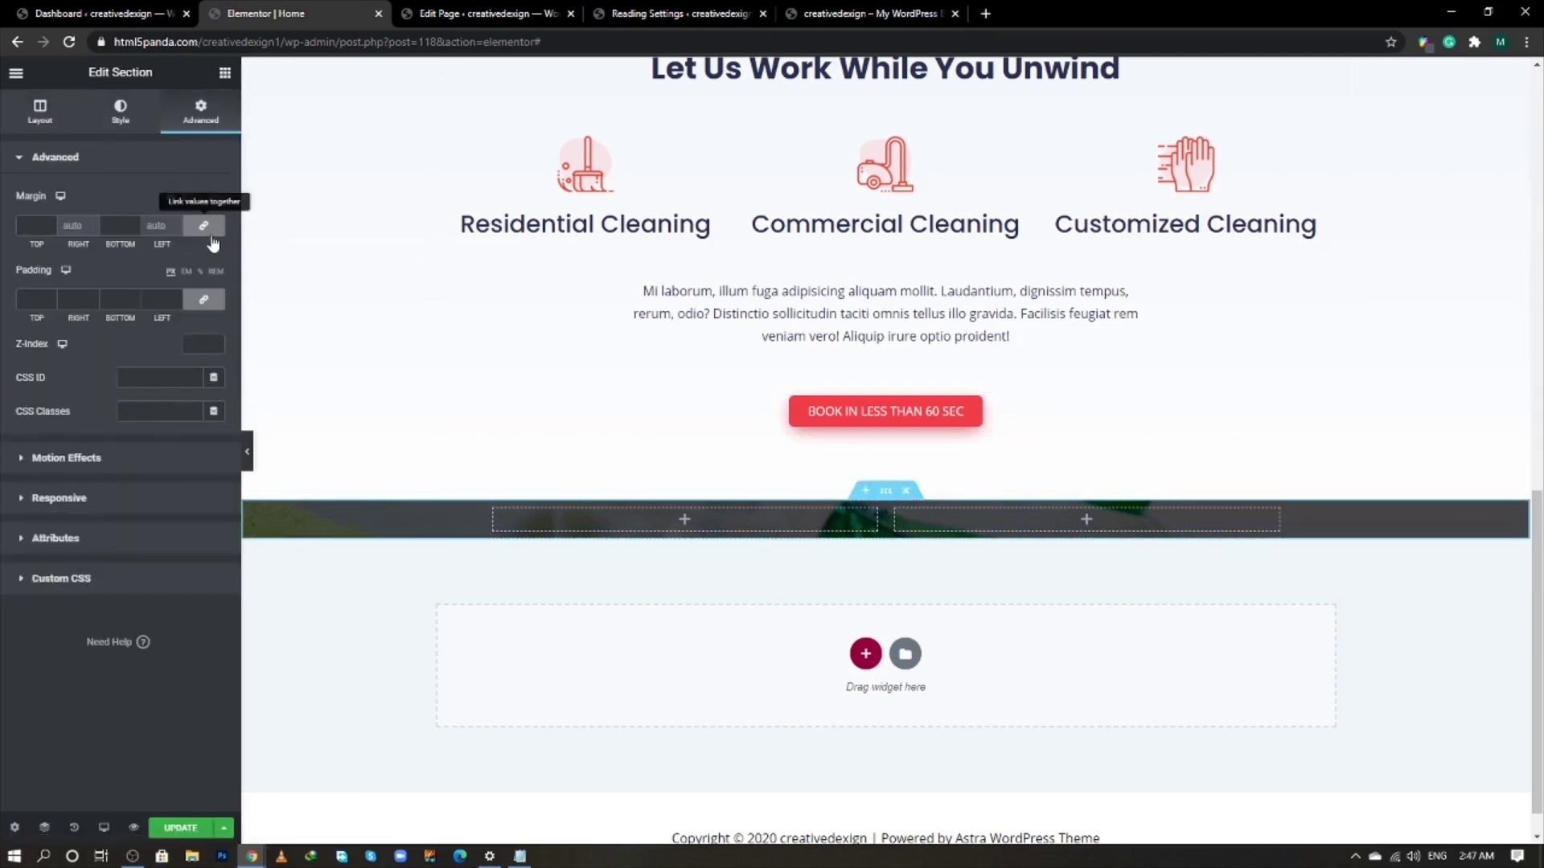
{"action": "left_click", "coordinate": [203, 299]}
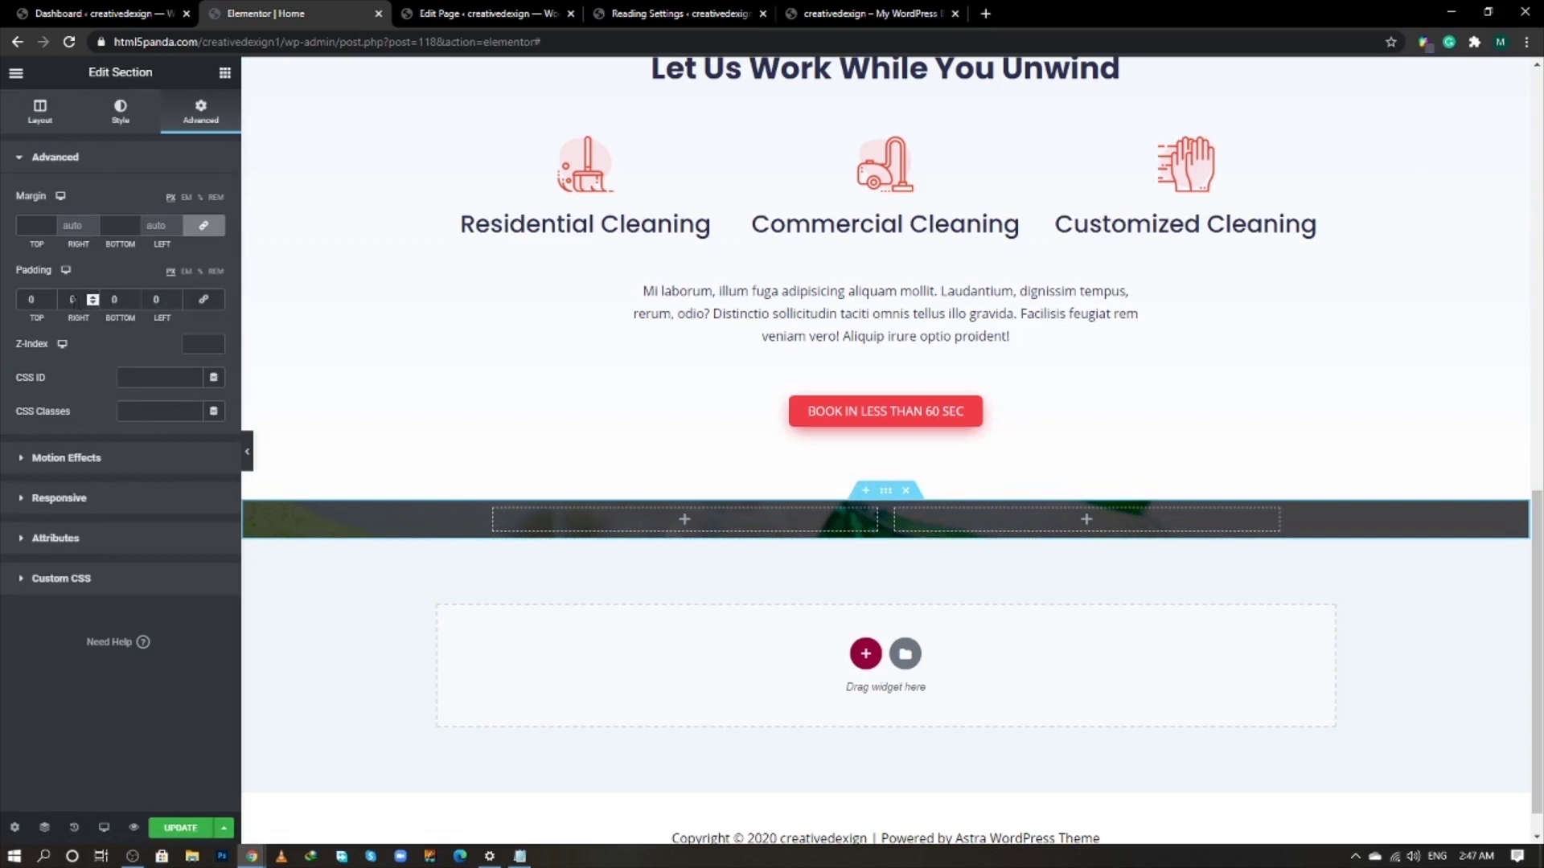
{"action": "left_click", "coordinate": [50, 303]}
{"action": "type", "text": "100"}
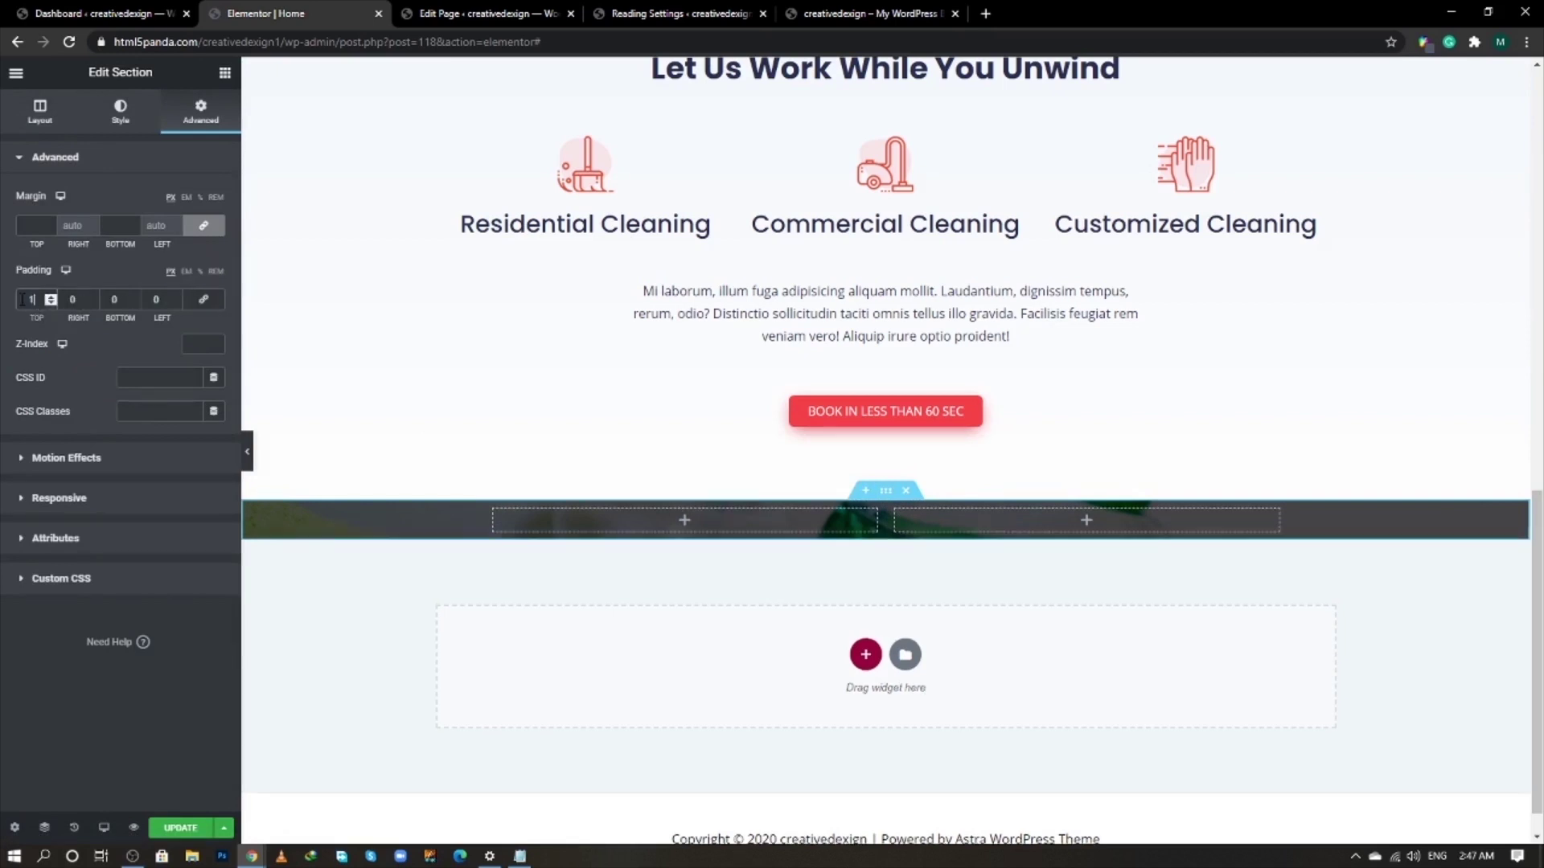
{"action": "left_click", "coordinate": [106, 299]}
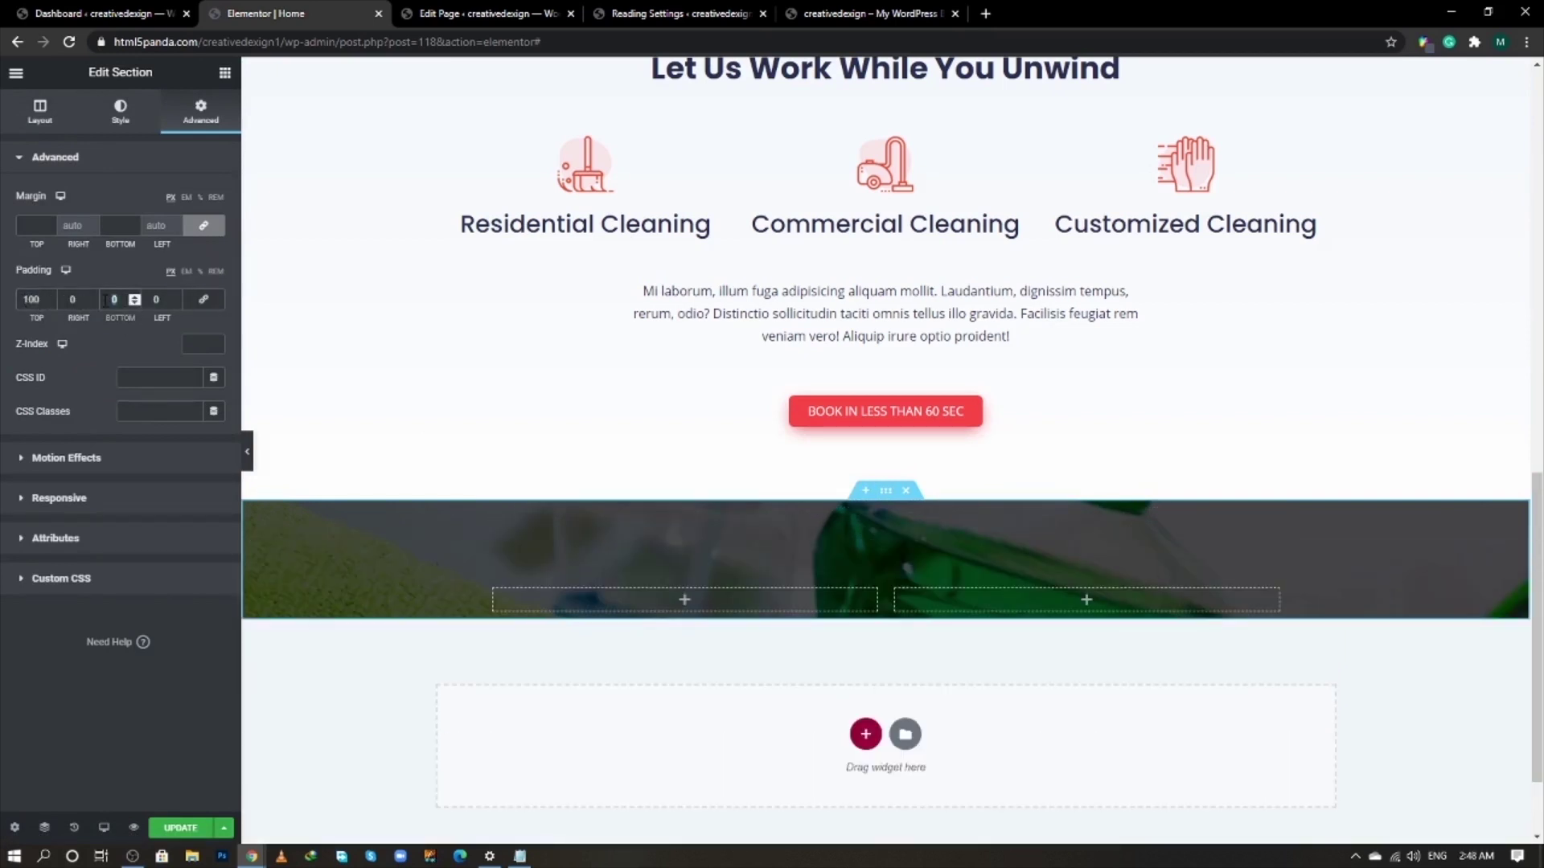
{"action": "type", "text": "100"}
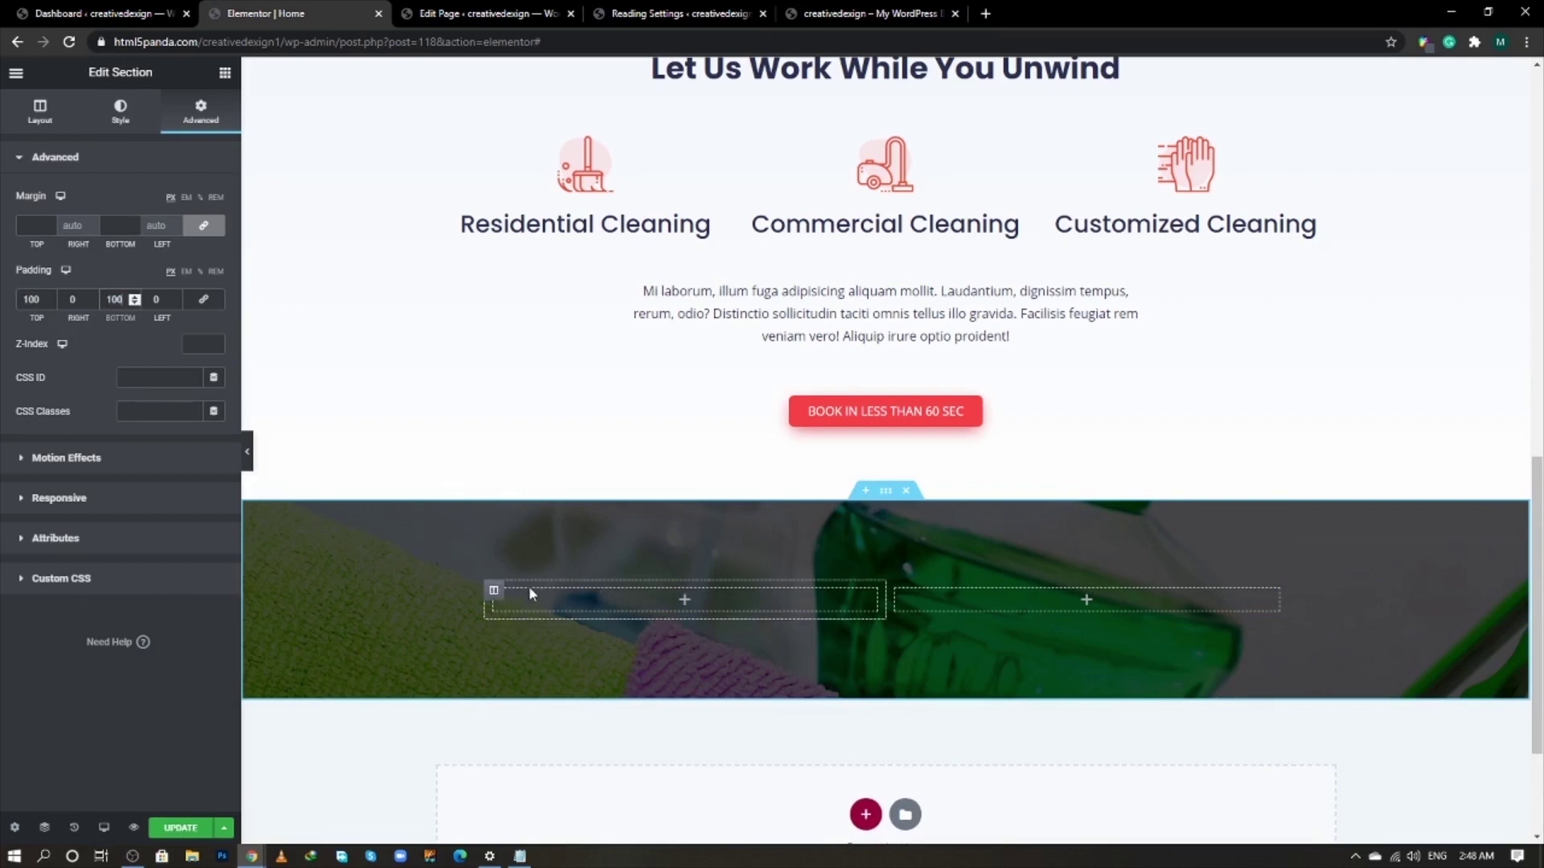
- Check the white list box in the finished reference page and set the left column's width to 52%
{"action": "key", "text": "alt+Tab"}
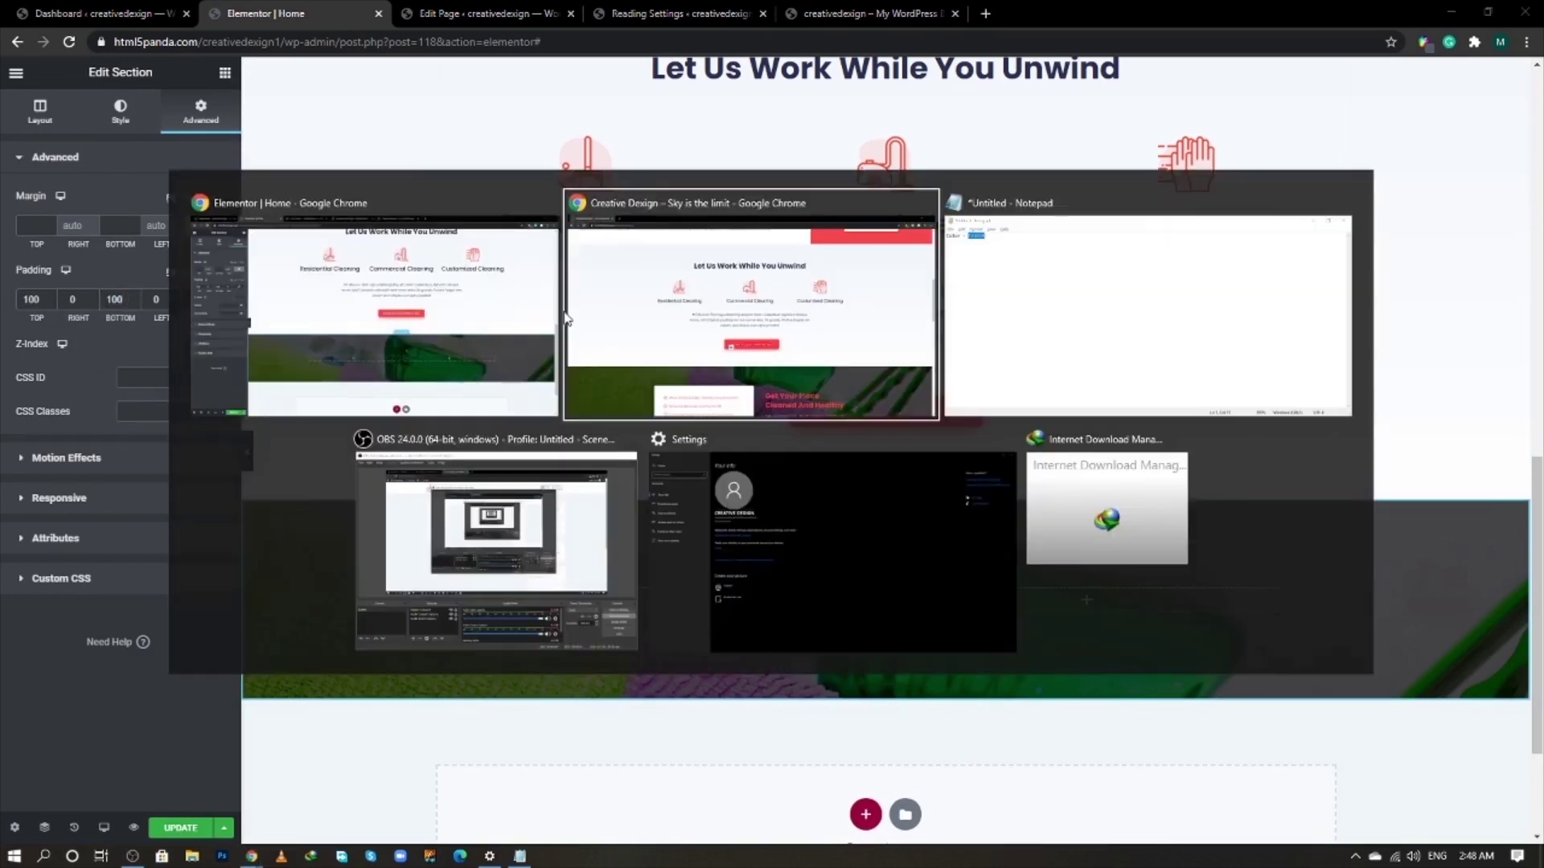
{"action": "scroll", "coordinate": [763, 507], "scroll_direction": "down", "scroll_amount": 6}
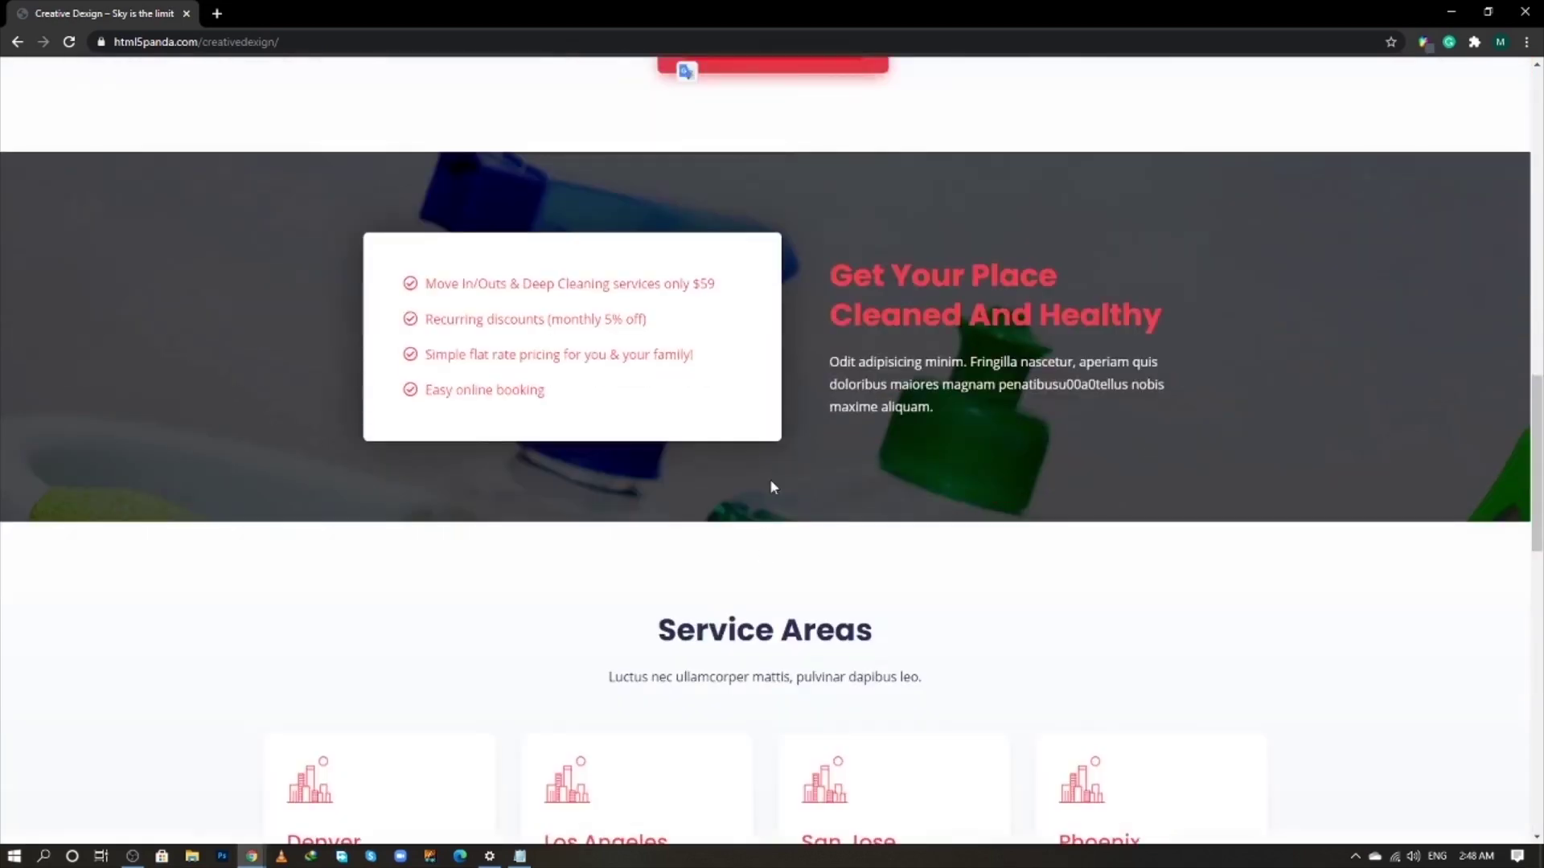
{"action": "left_click_drag", "start_coordinate": [487, 302], "coordinate": [534, 389]}
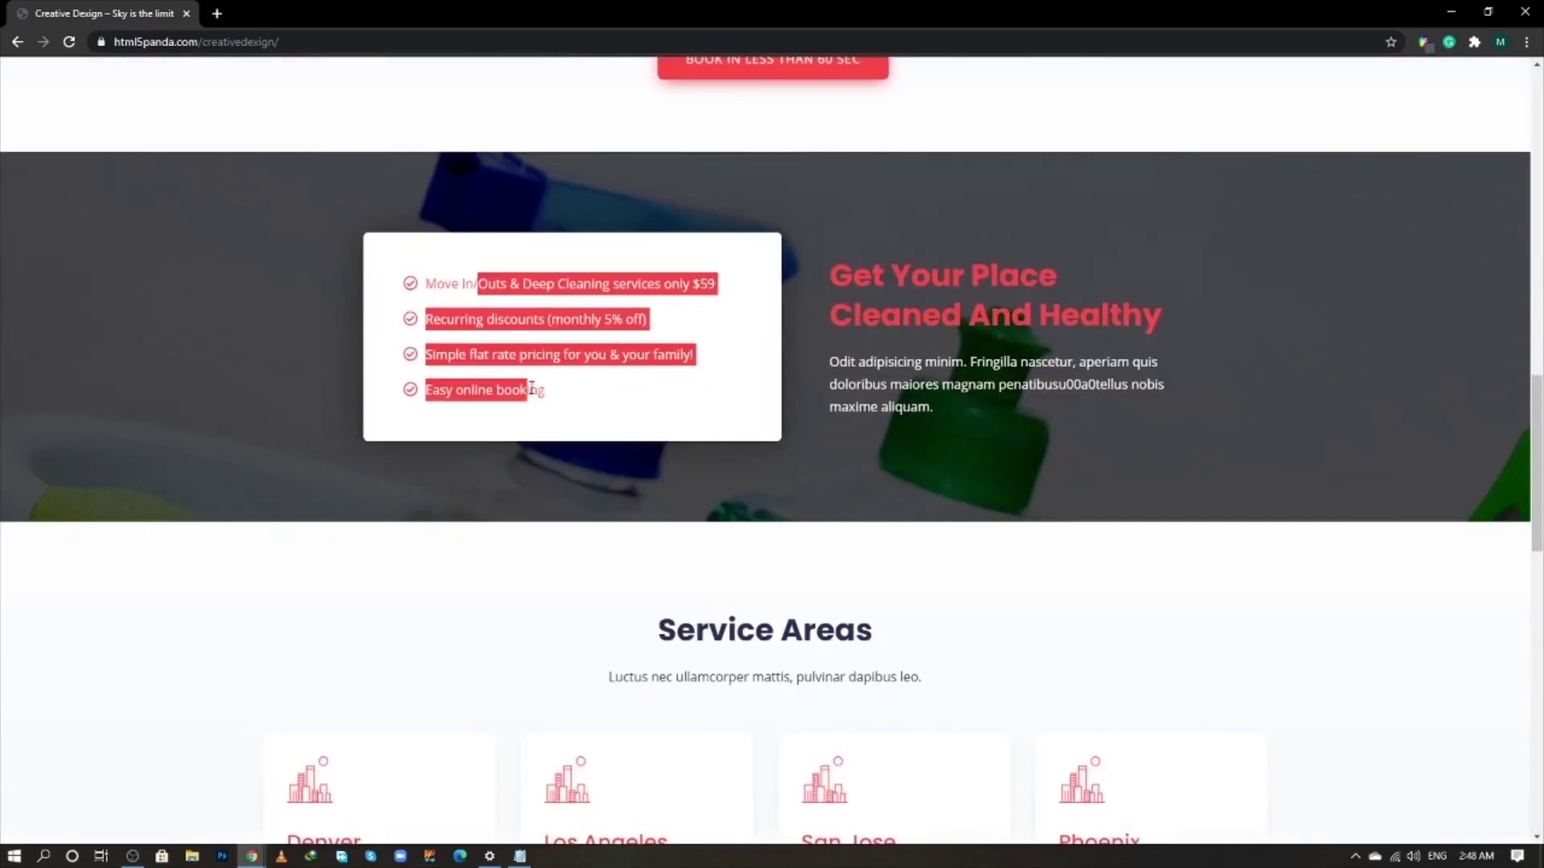
{"action": "left_click", "coordinate": [627, 410]}
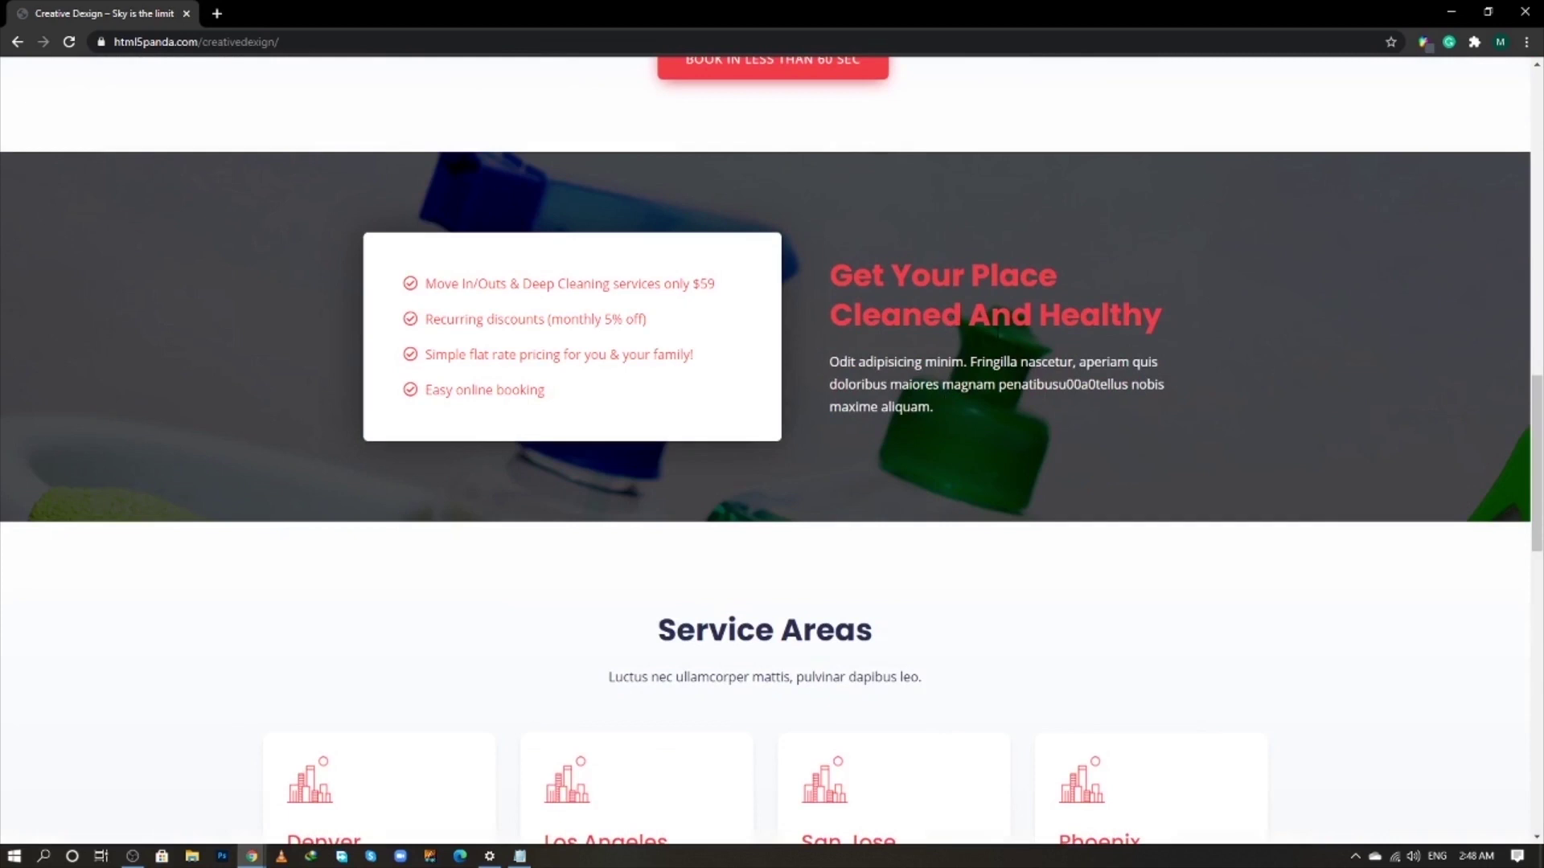
{"action": "key", "text": "alt+Tab"}
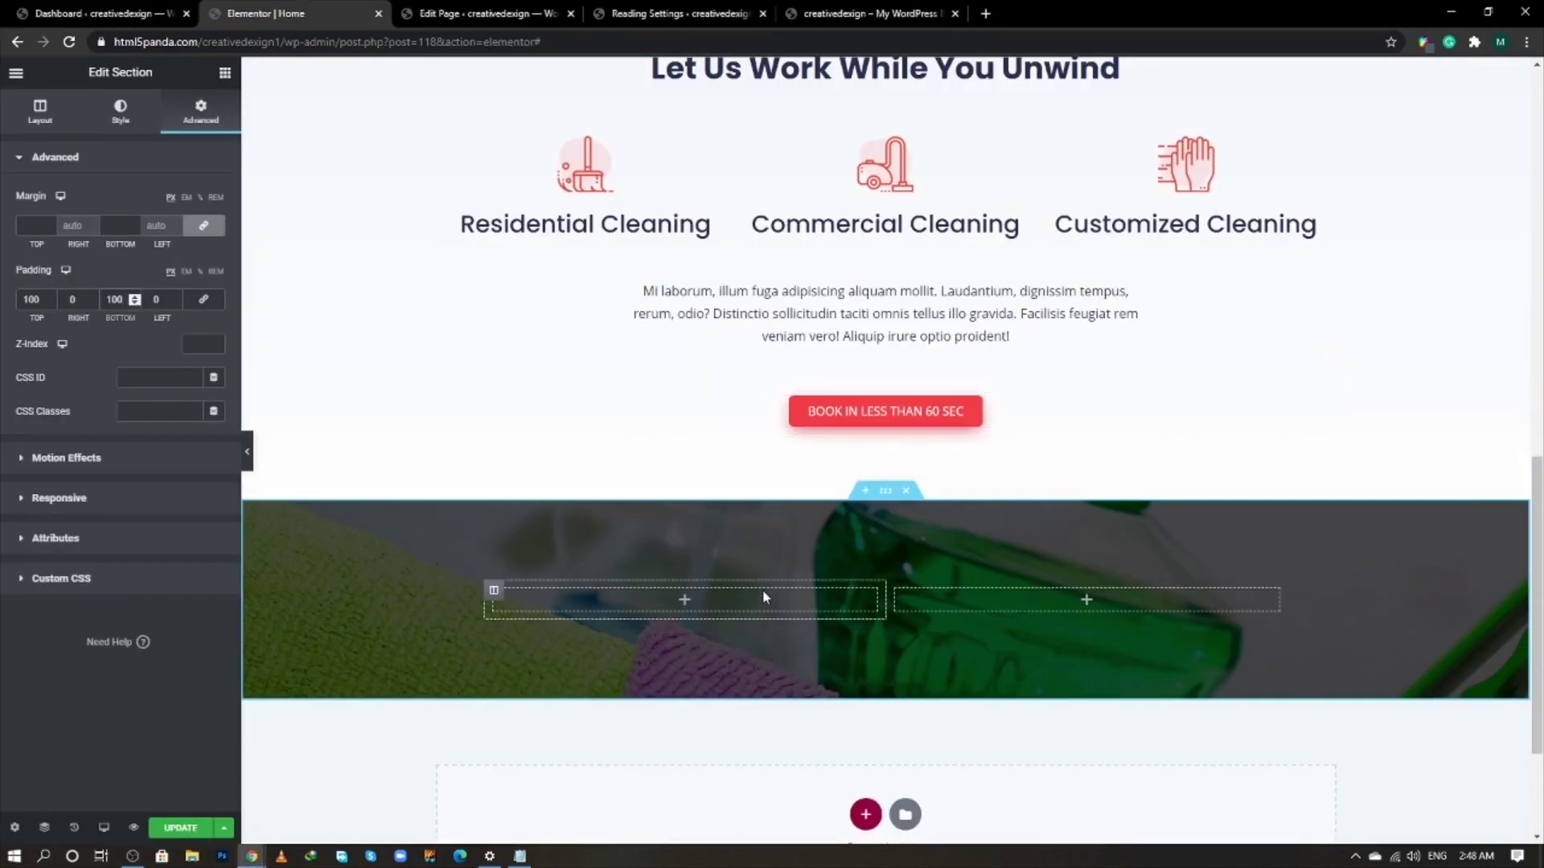
{"action": "left_click", "coordinate": [494, 591]}
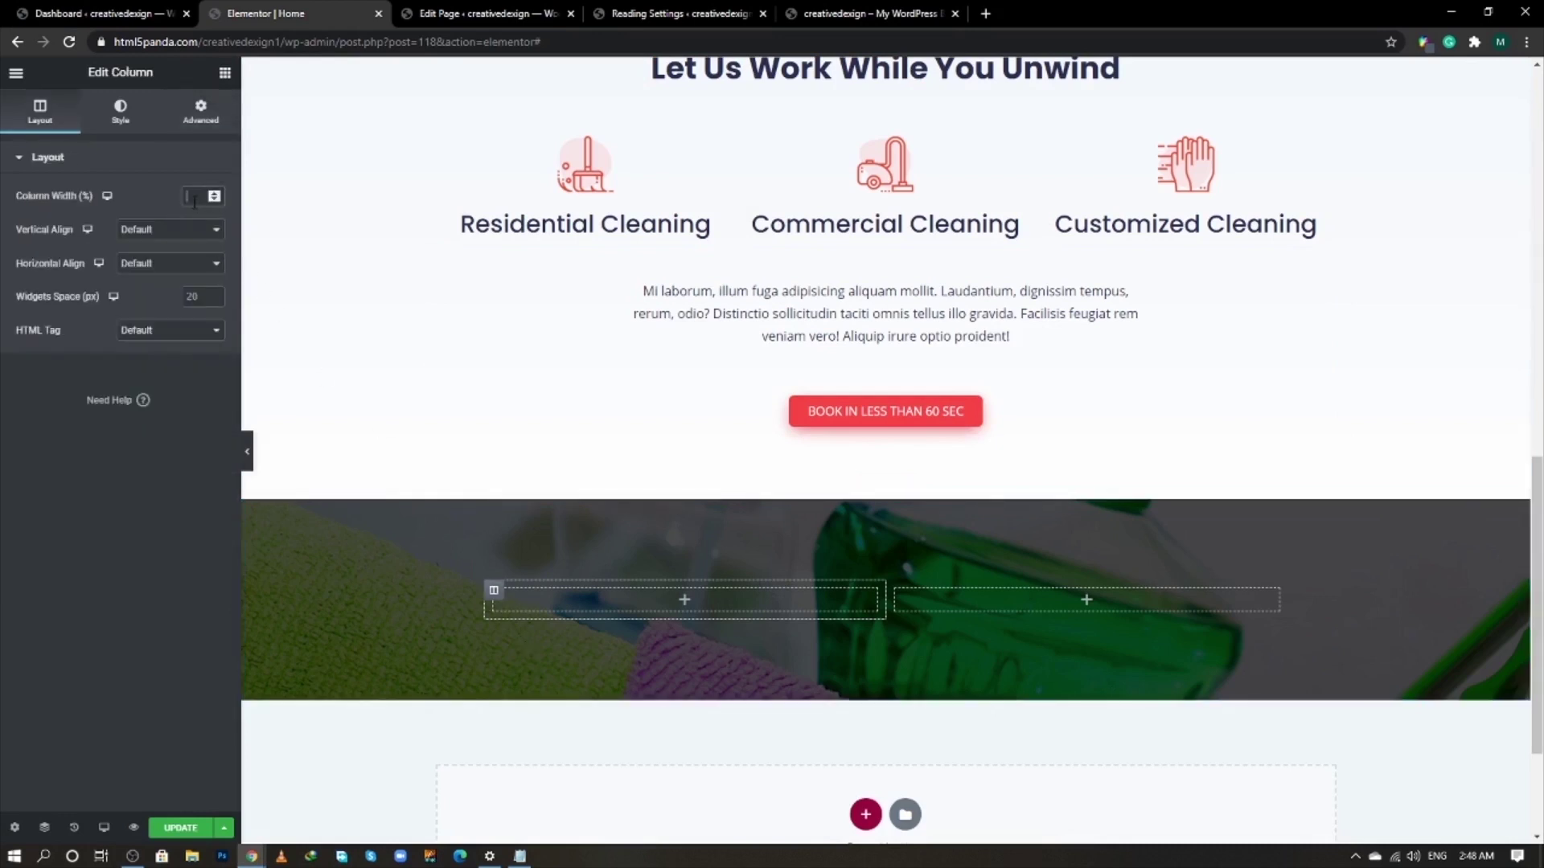
{"action": "type", "text": "52"}
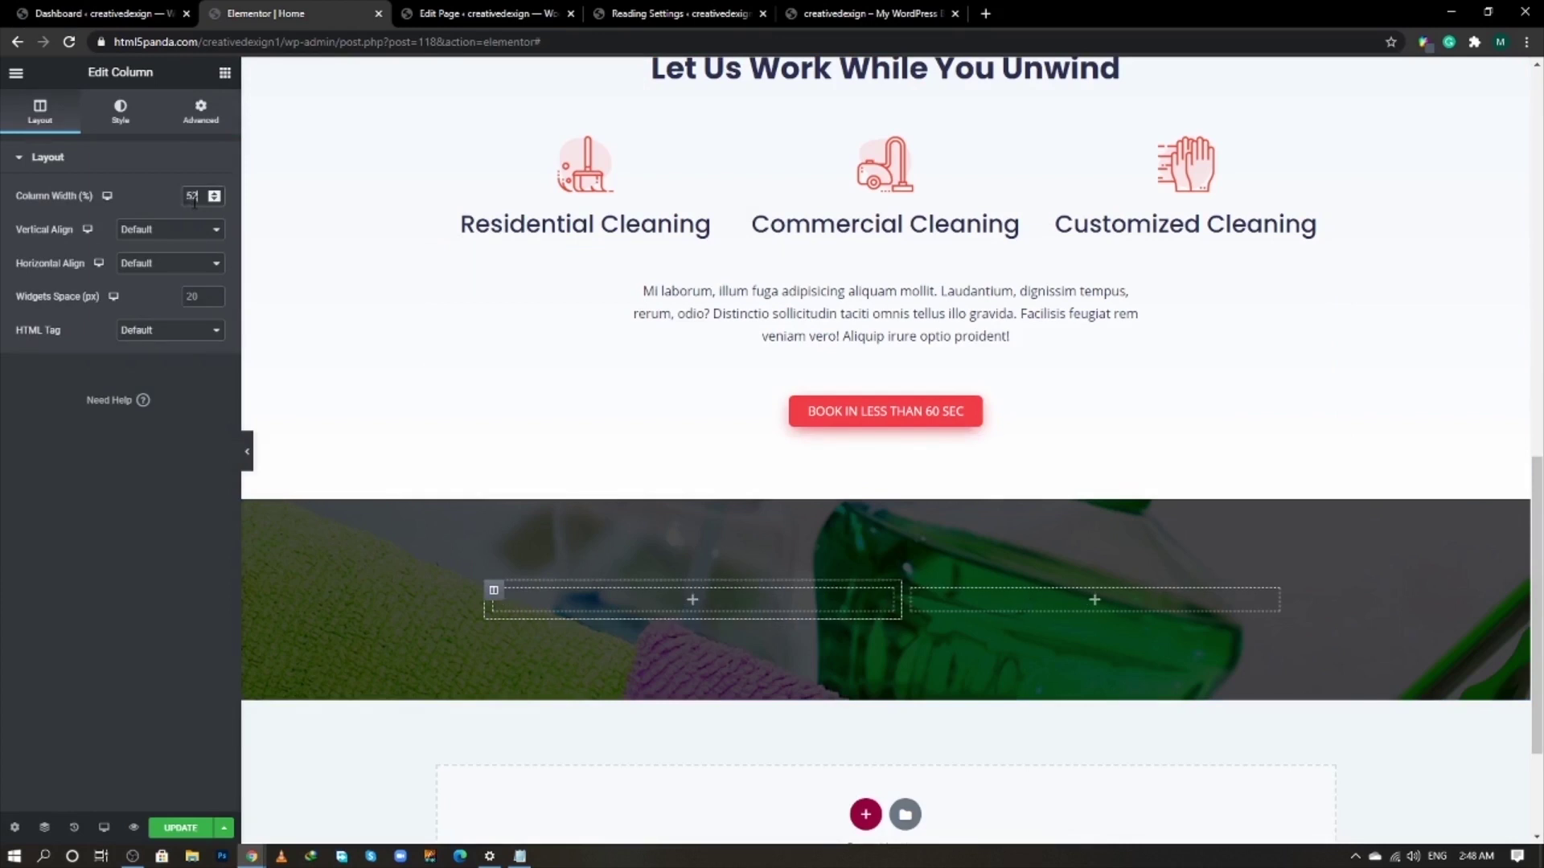
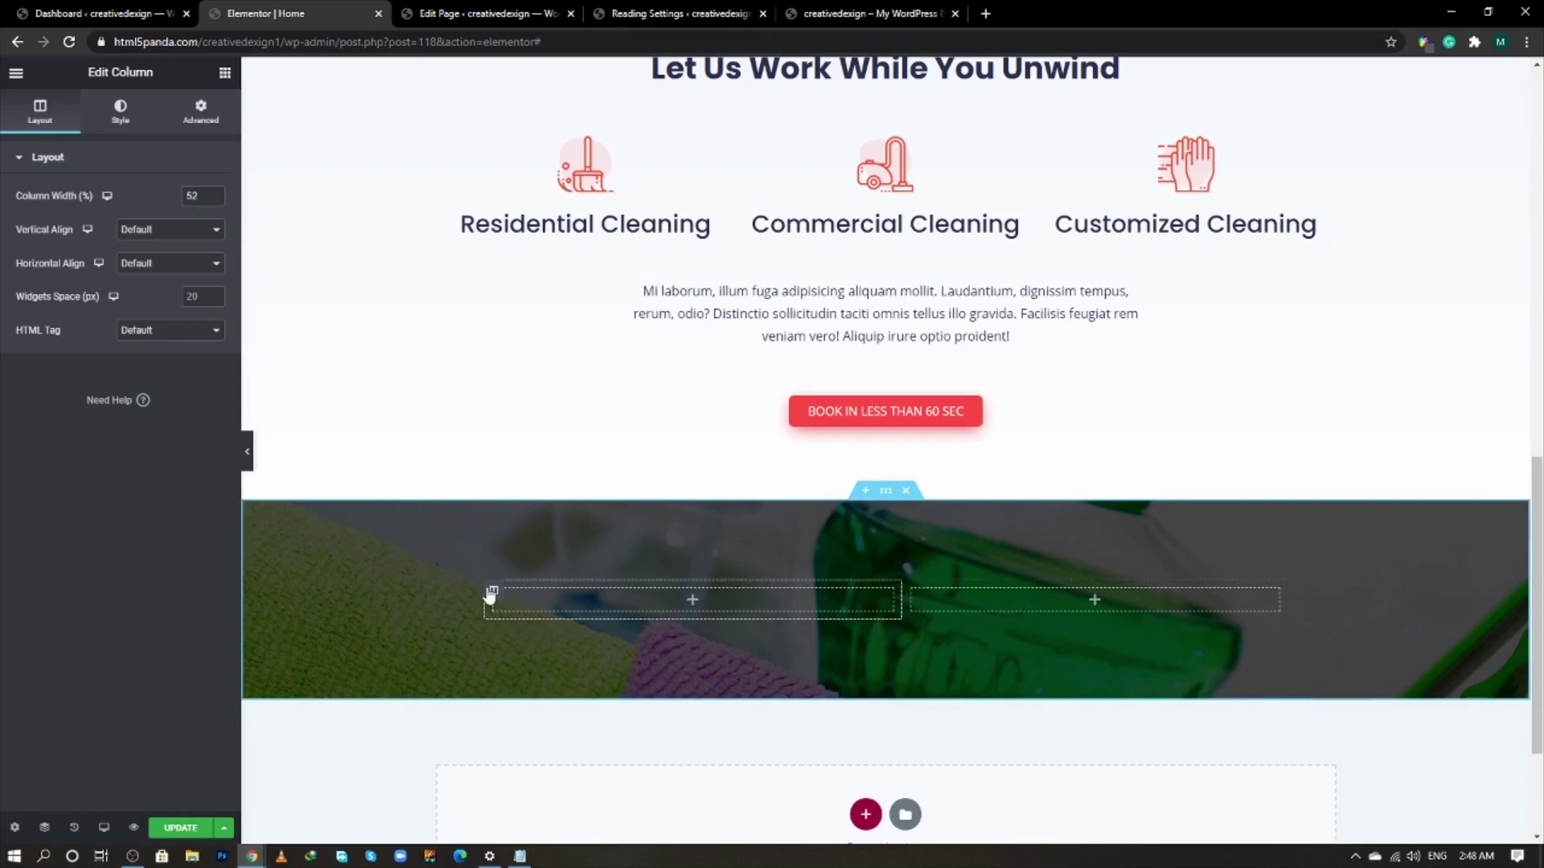
- Set the vertical alignment of both the left and the right column to Middle
{"action": "left_click", "coordinate": [144, 230]}
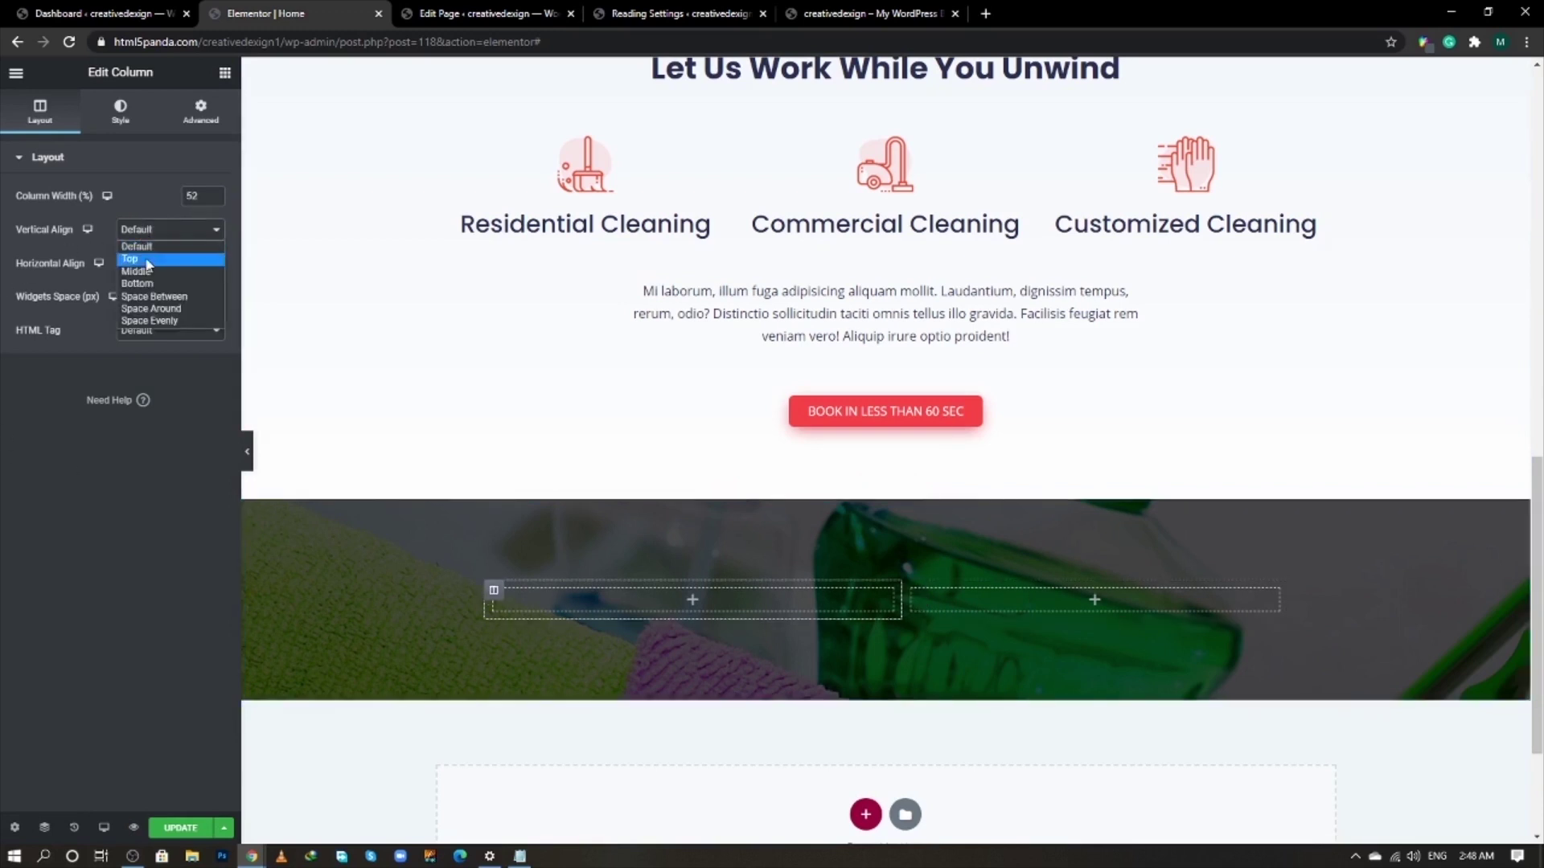
{"action": "left_click", "coordinate": [147, 272]}
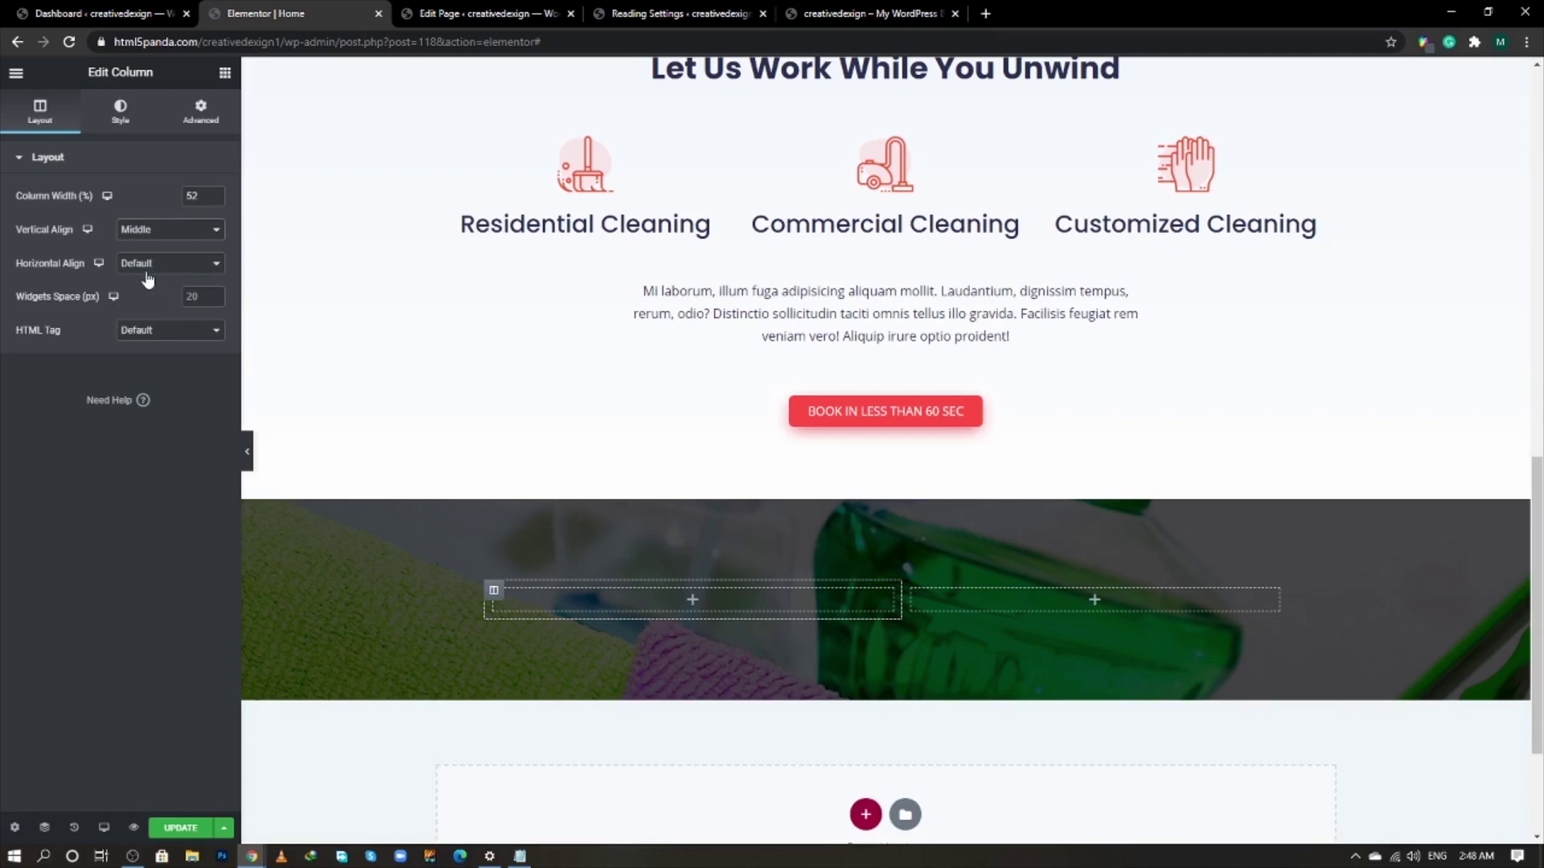
{"action": "left_click", "coordinate": [921, 595]}
{"action": "left_click", "coordinate": [167, 235]}
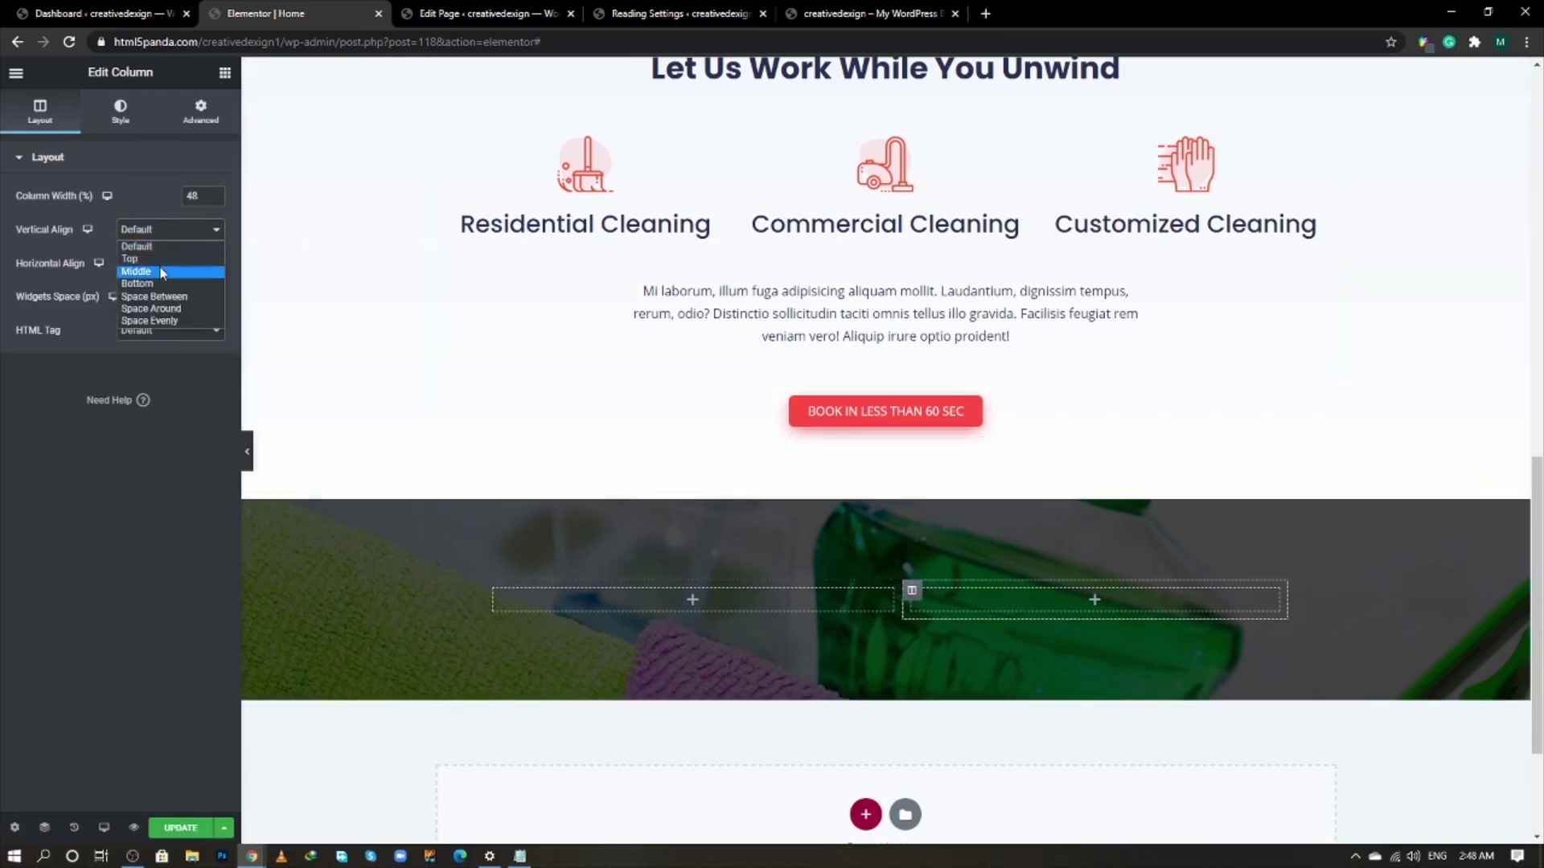
{"action": "left_click", "coordinate": [163, 274]}
- Give the left column a classic background in plain white
{"action": "left_click", "coordinate": [497, 597]}
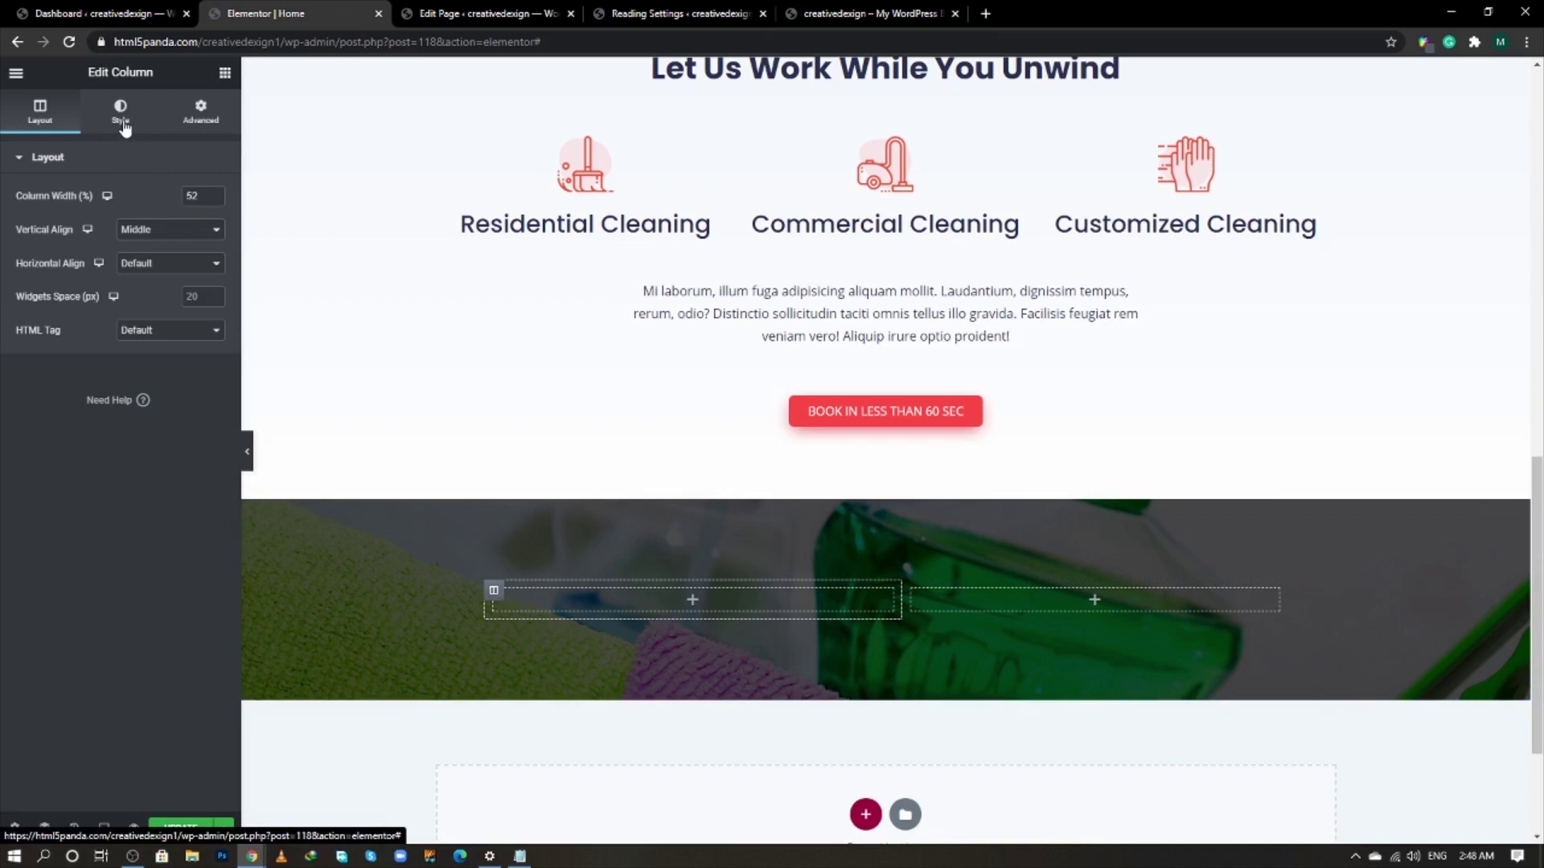
{"action": "left_click", "coordinate": [122, 121]}
{"action": "left_click", "coordinate": [172, 231]}
{"action": "left_click", "coordinate": [214, 264]}
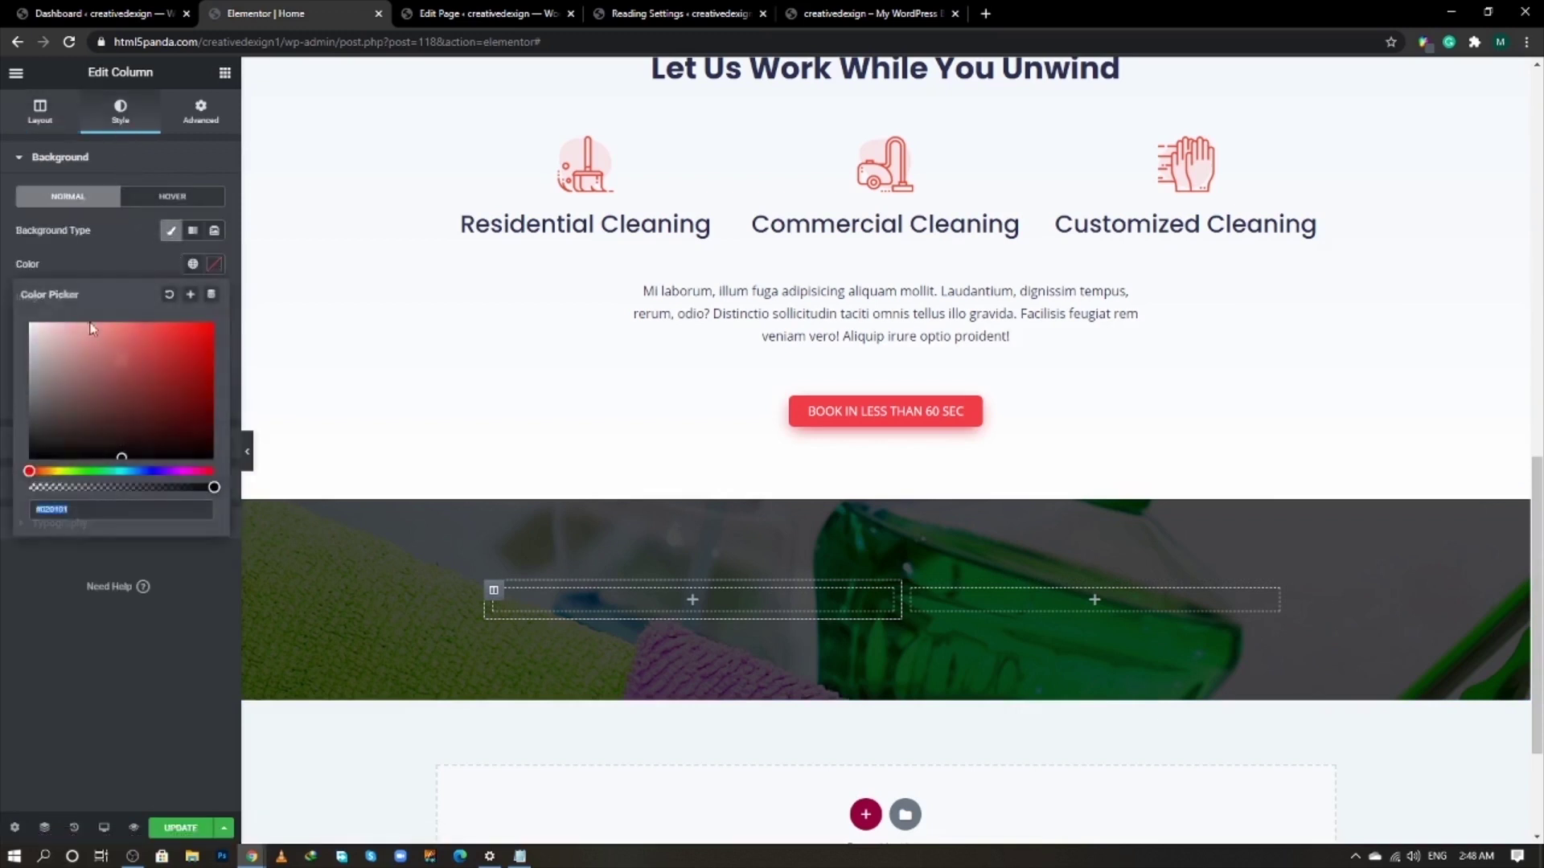
{"action": "left_click_drag", "start_coordinate": [91, 329], "coordinate": [31, 323]}
{"action": "left_click", "coordinate": [116, 269]}
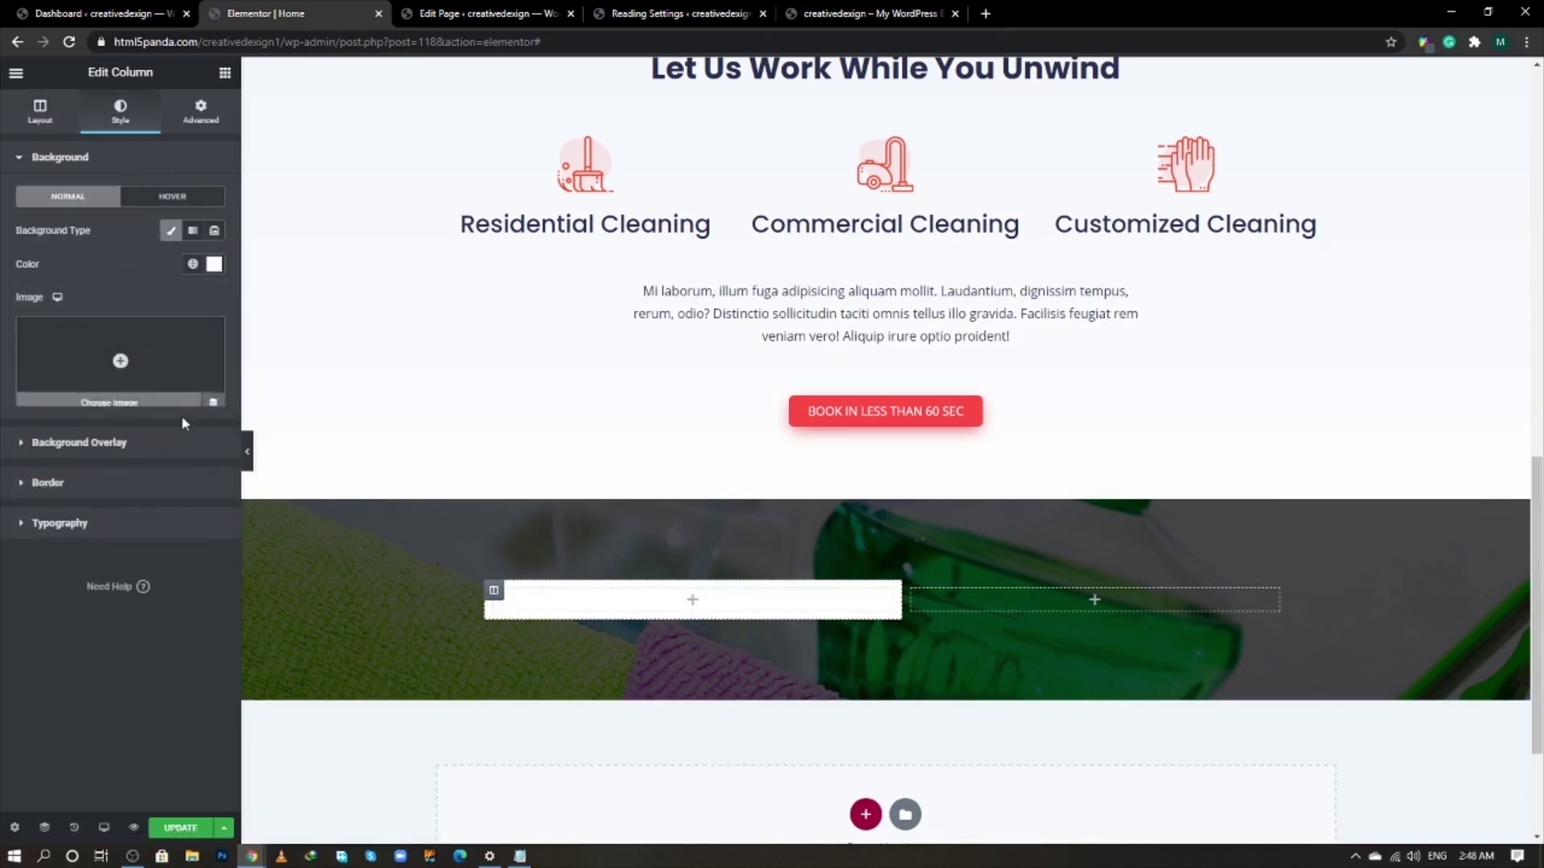
- Set the left column's padding to 50 px on all four sides
{"action": "left_click", "coordinate": [201, 111]}
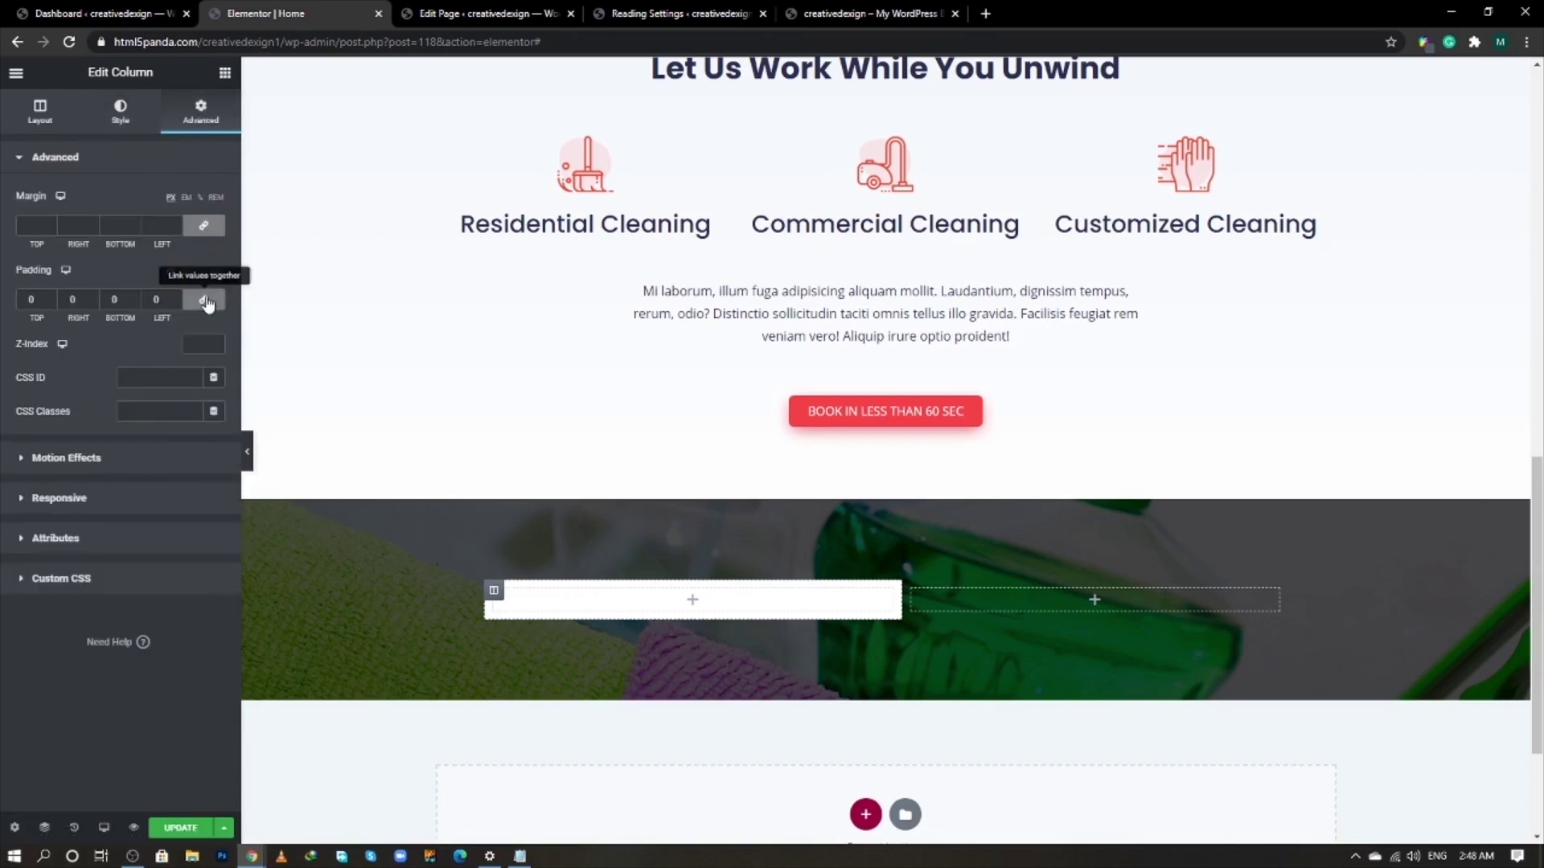
{"action": "left_click", "coordinate": [205, 301]}
{"action": "type", "text": "0"}
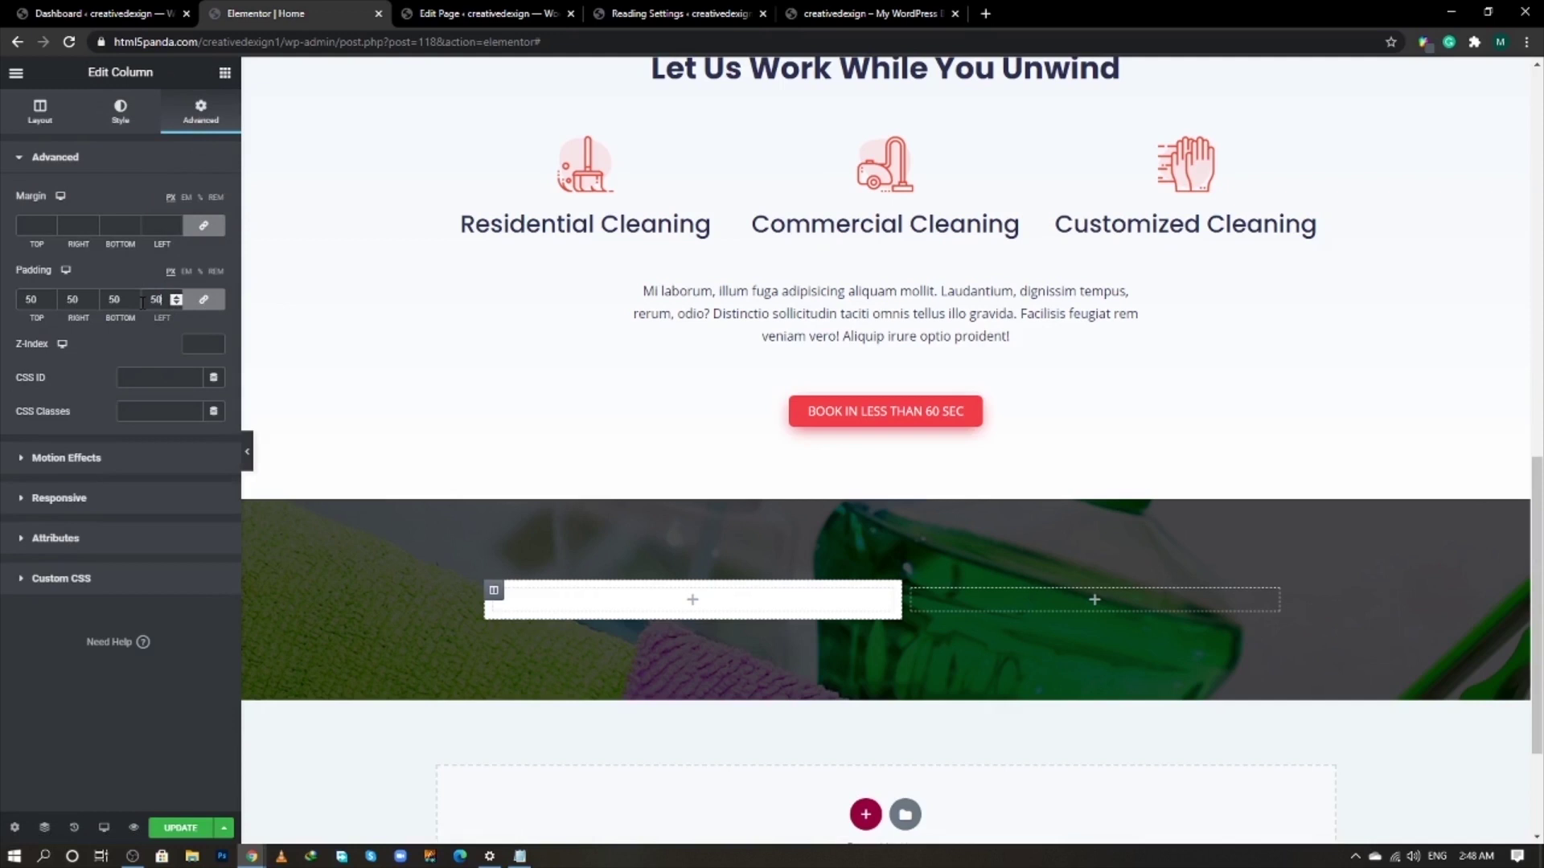
- Round the left column's corners with a border radius of 5 px and add a box shadow with a blur of 50
{"action": "left_click", "coordinate": [120, 114]}
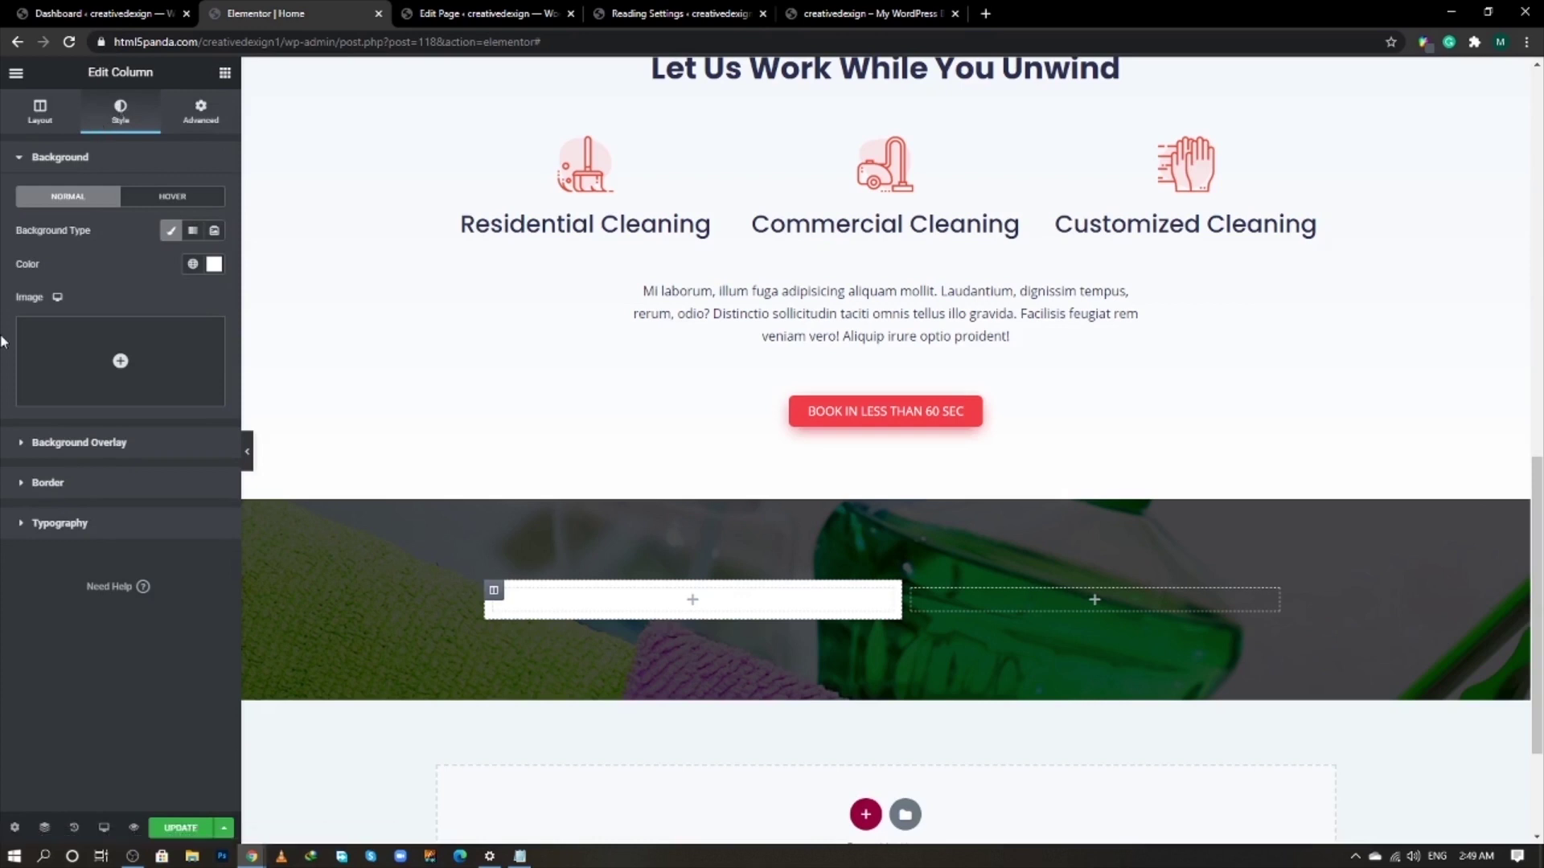
{"action": "left_click", "coordinate": [93, 492]}
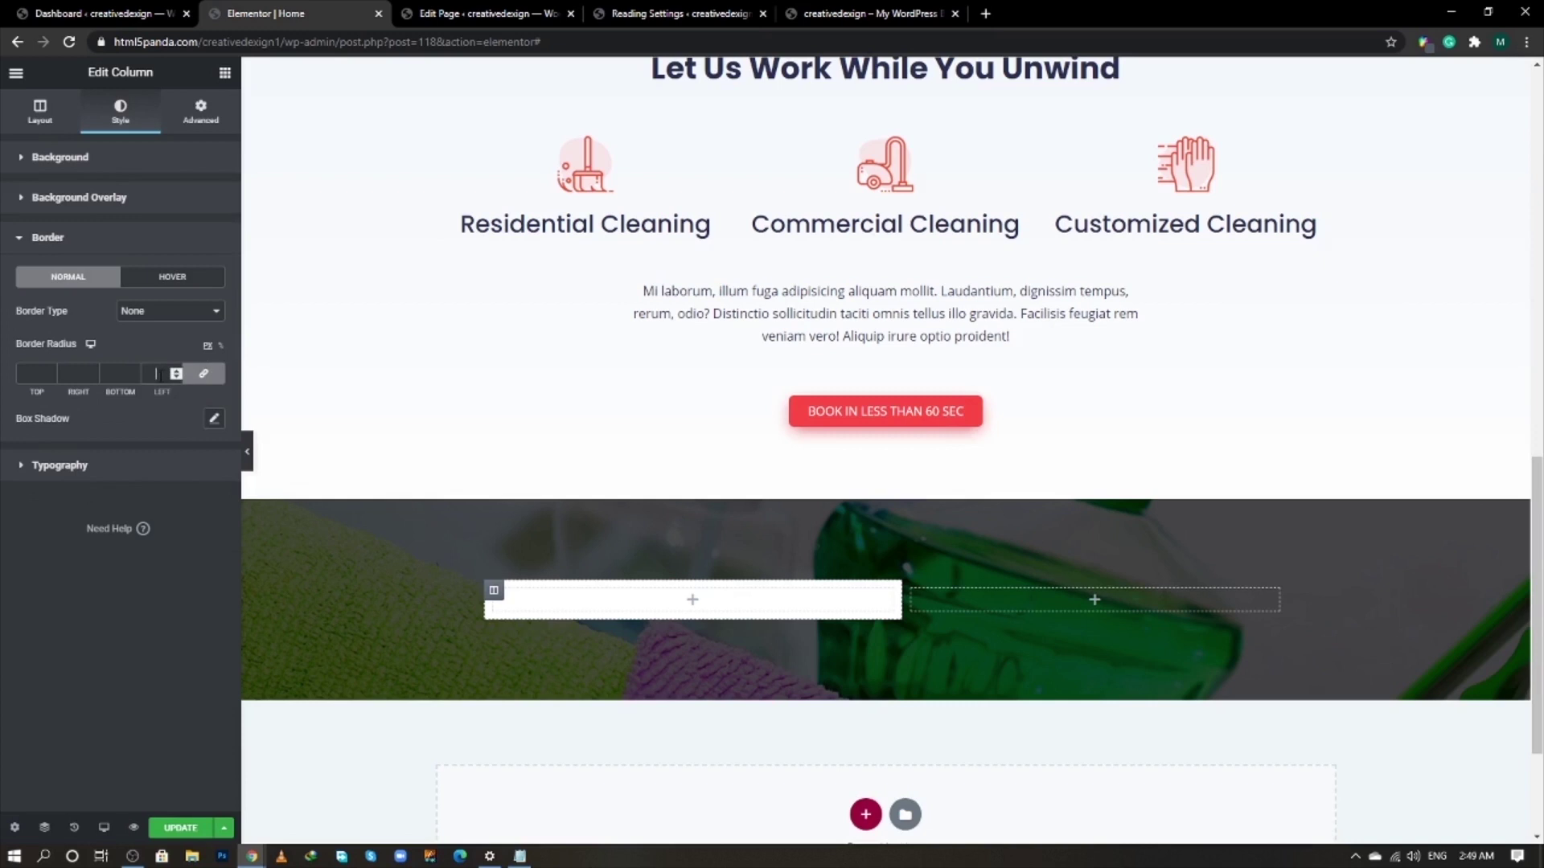
{"action": "left_click", "coordinate": [180, 464]}
{"action": "left_click", "coordinate": [143, 241]}
{"action": "left_click", "coordinate": [214, 418]}
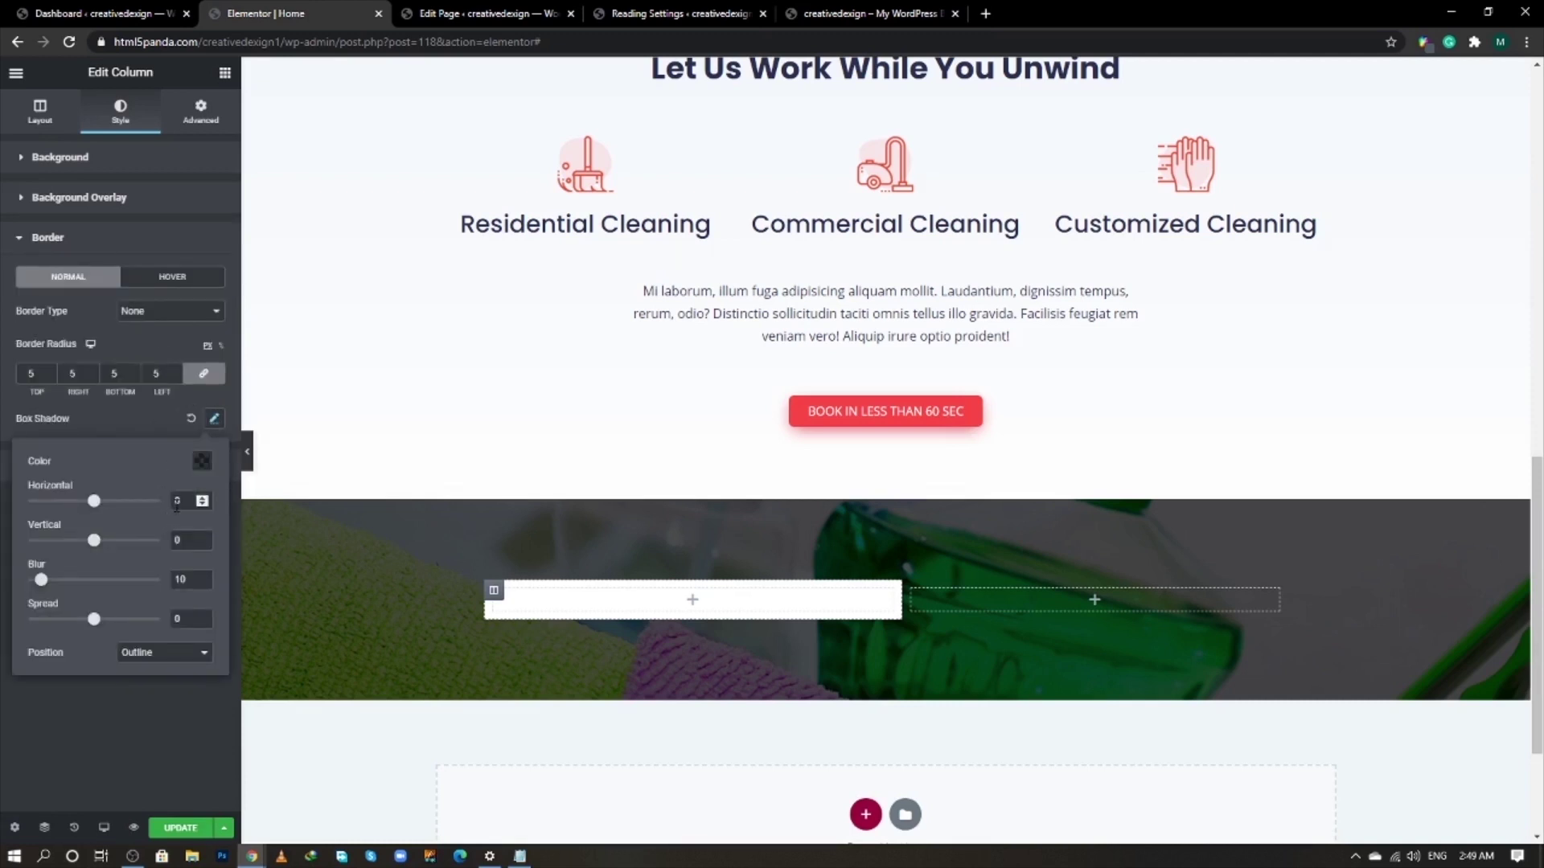
{"action": "left_click", "coordinate": [202, 461]}
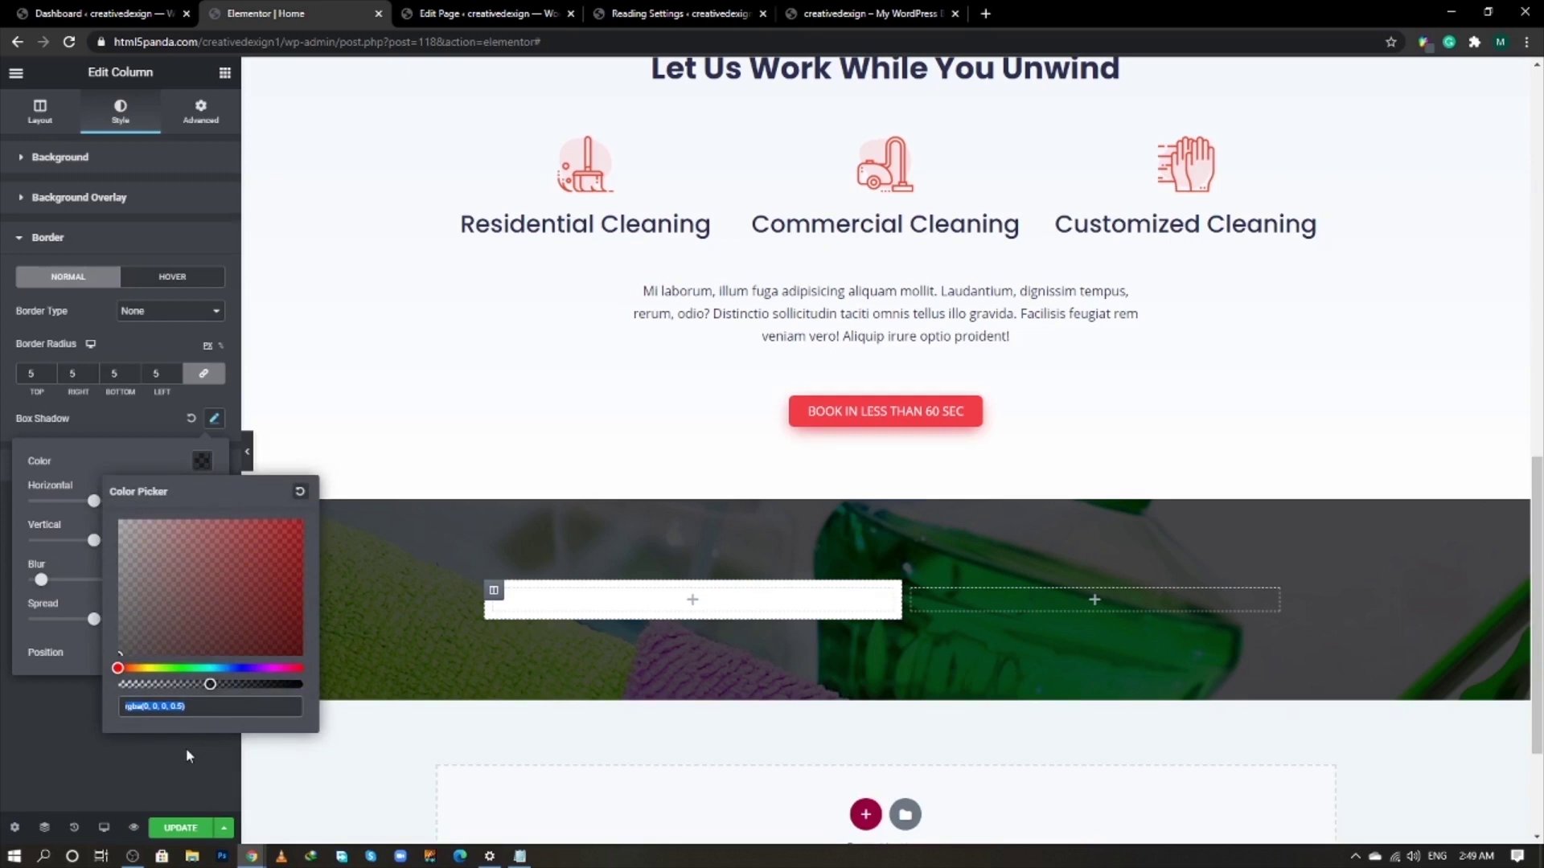
{"action": "left_click", "coordinate": [32, 650]}
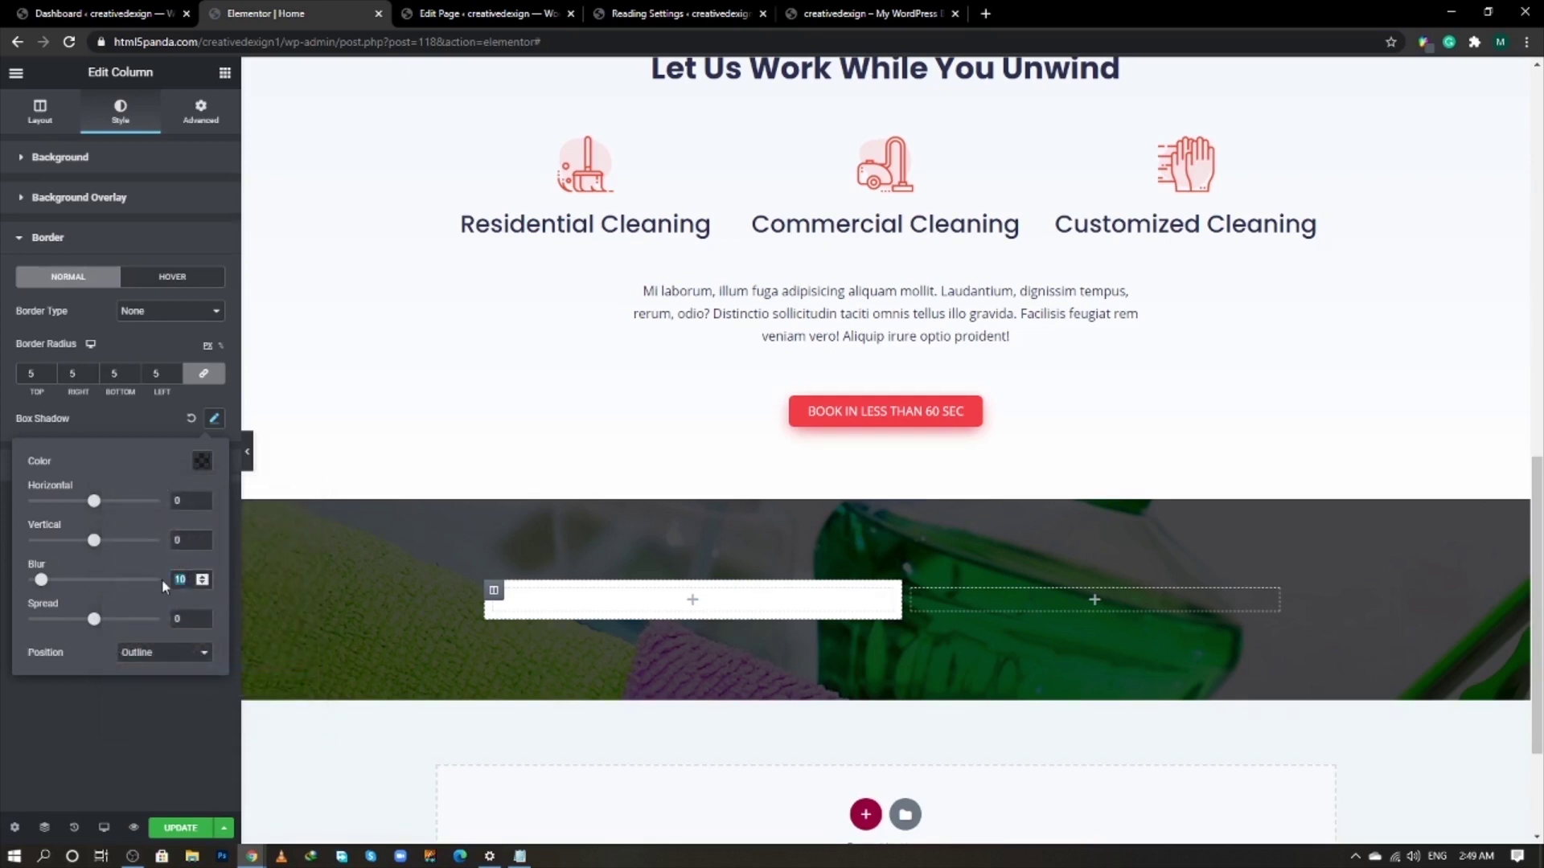
{"action": "type", "text": "50"}
{"action": "left_click", "coordinate": [168, 690]}
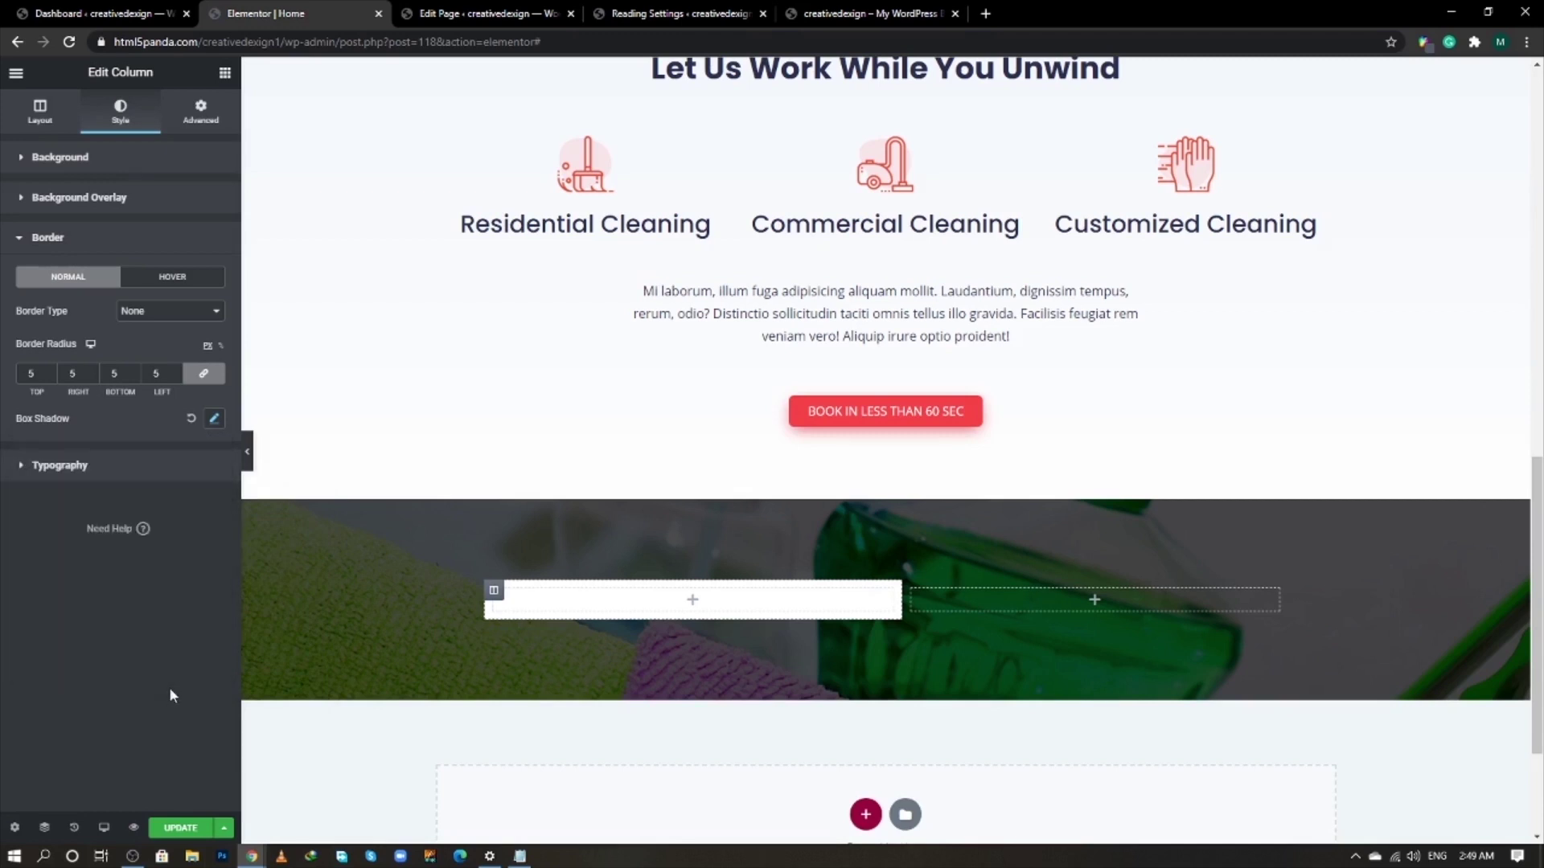
- Search the widgets for "list" and place an Icon List widget in the white left column
{"action": "left_click", "coordinate": [226, 74]}
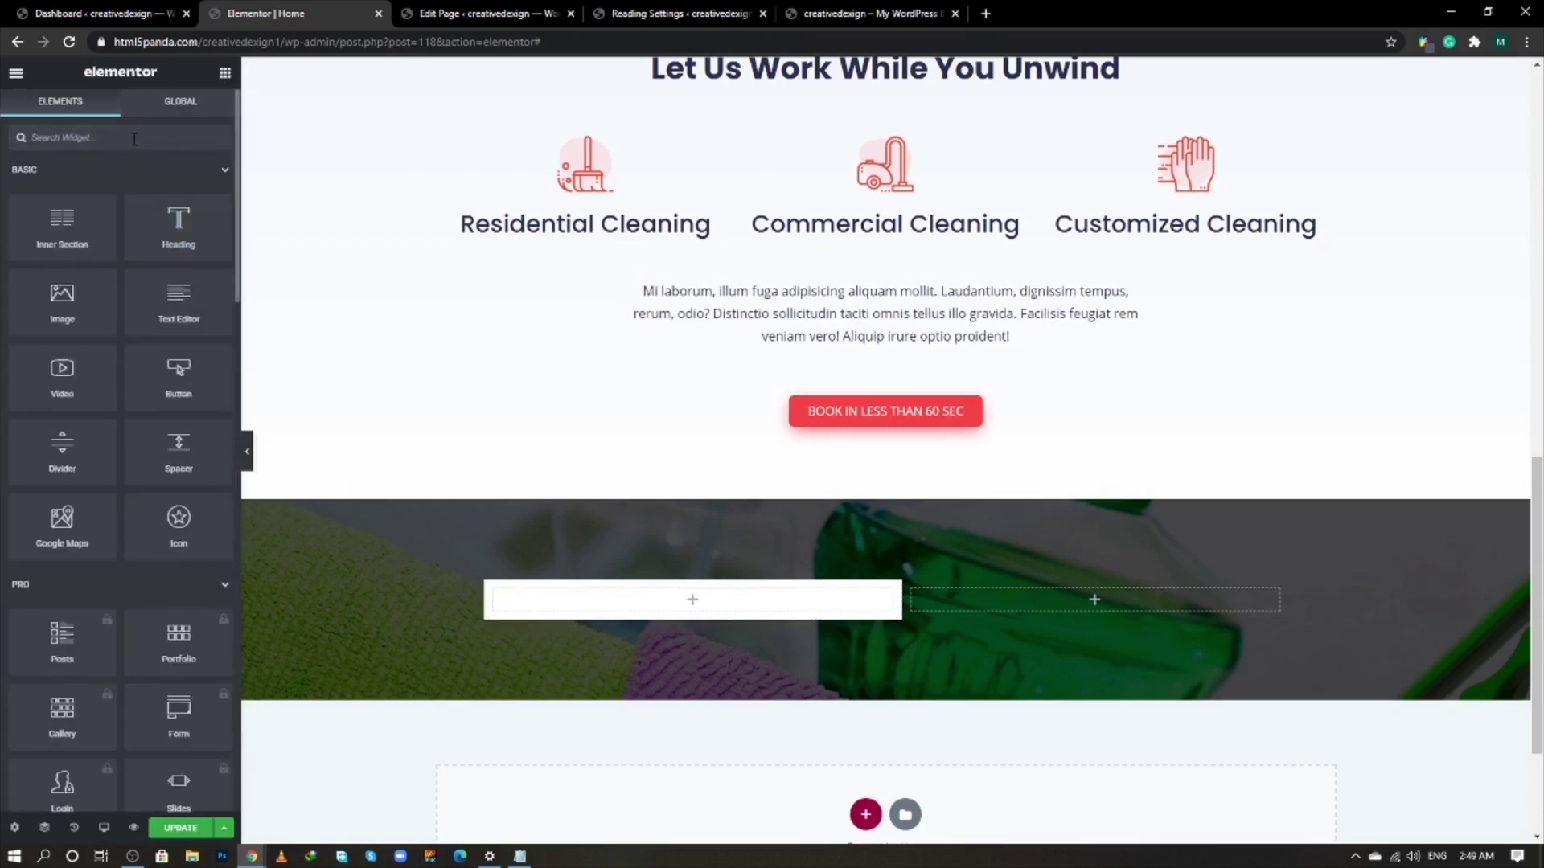
{"action": "type", "text": "list"}
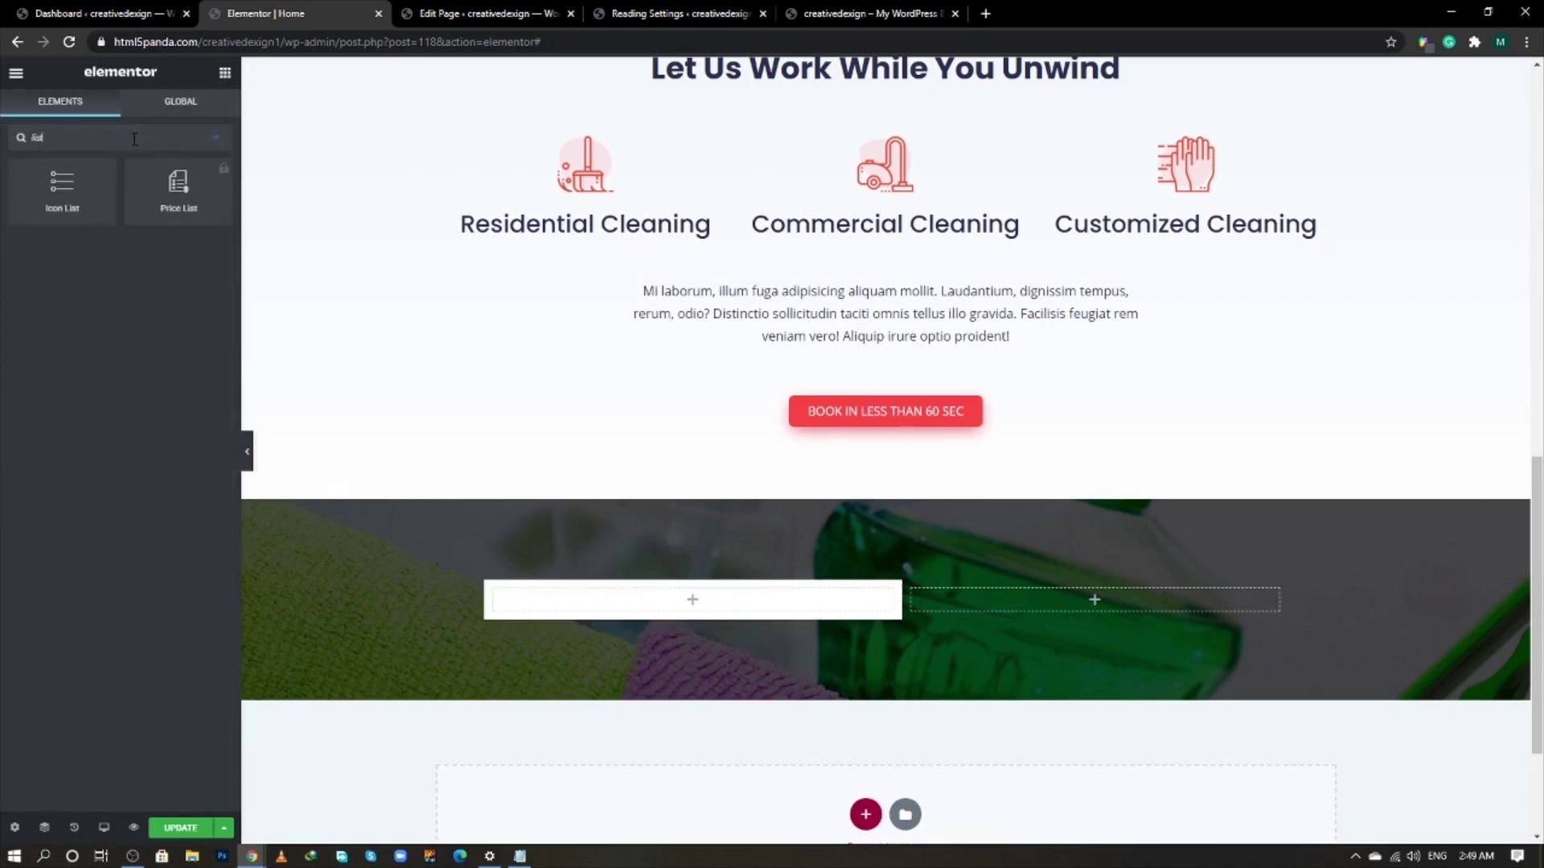
{"action": "left_click_drag", "start_coordinate": [80, 191], "coordinate": [678, 597]}
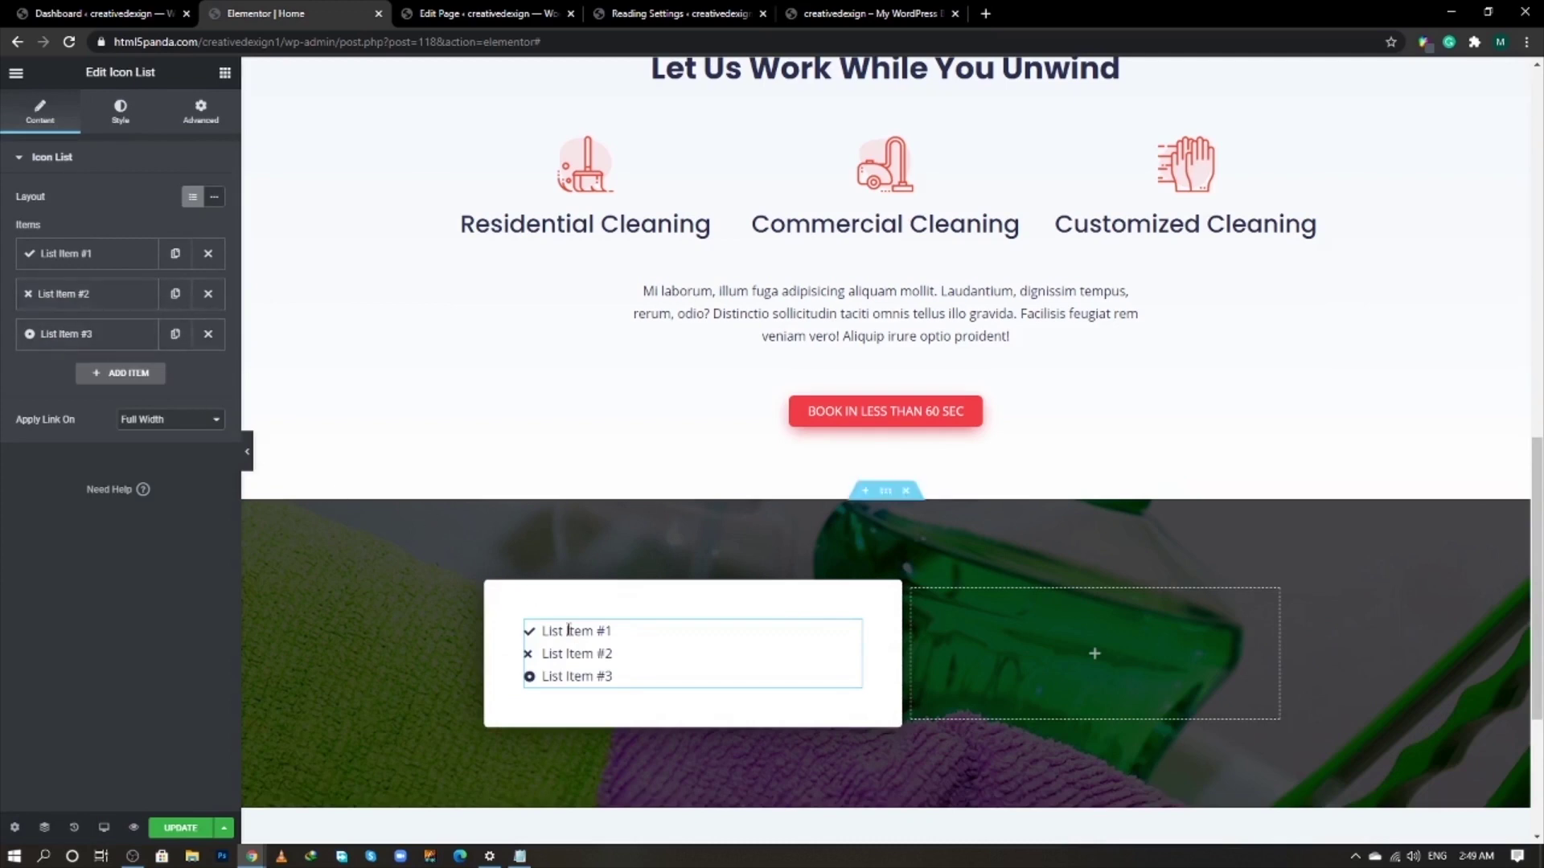
- Remove the second and third list items and set the remaining item's text to "Move In/Outs & Deep Cleaning services only $59", copied from the reference page
{"action": "key", "text": "alt+Tab"}
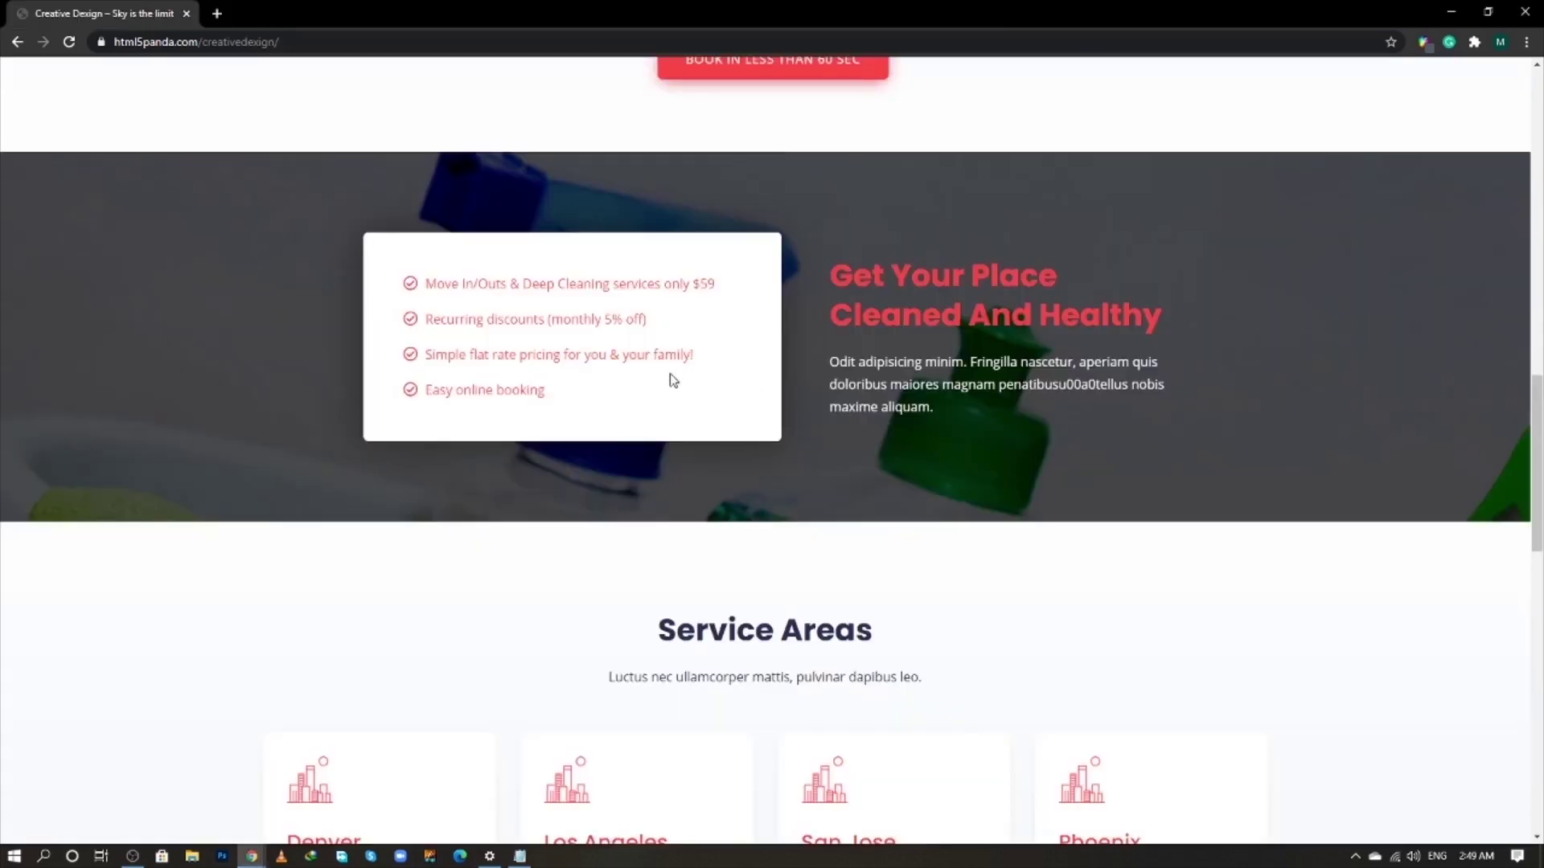
{"action": "triple_click", "coordinate": [515, 285]}
{"action": "key", "text": "ctrl+c"}
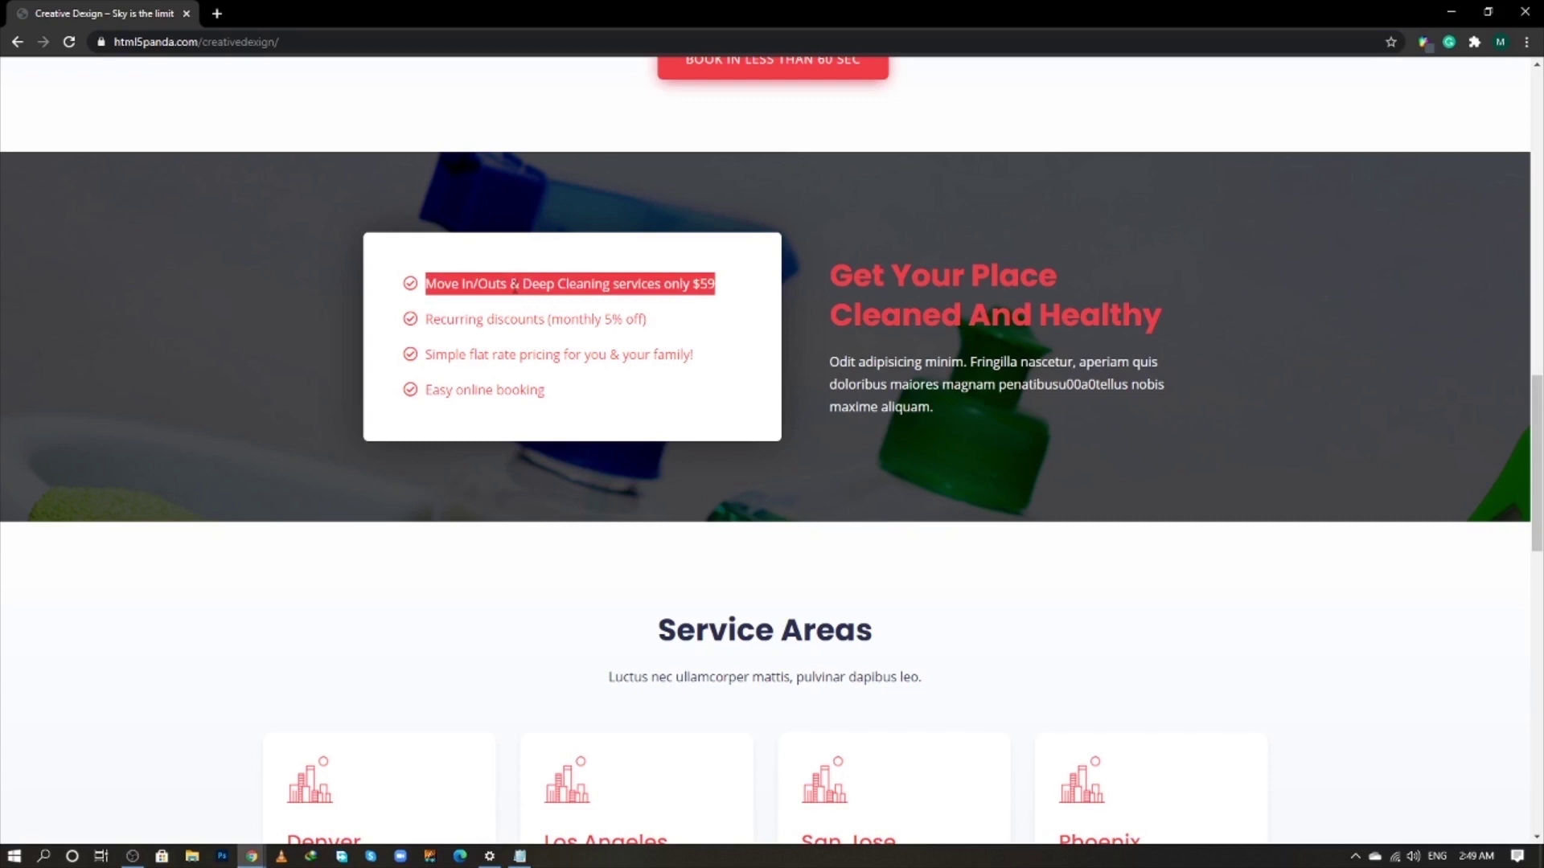
{"action": "key", "text": "alt+Tab"}
{"action": "left_click", "coordinate": [209, 334]}
{"action": "left_click", "coordinate": [208, 293]}
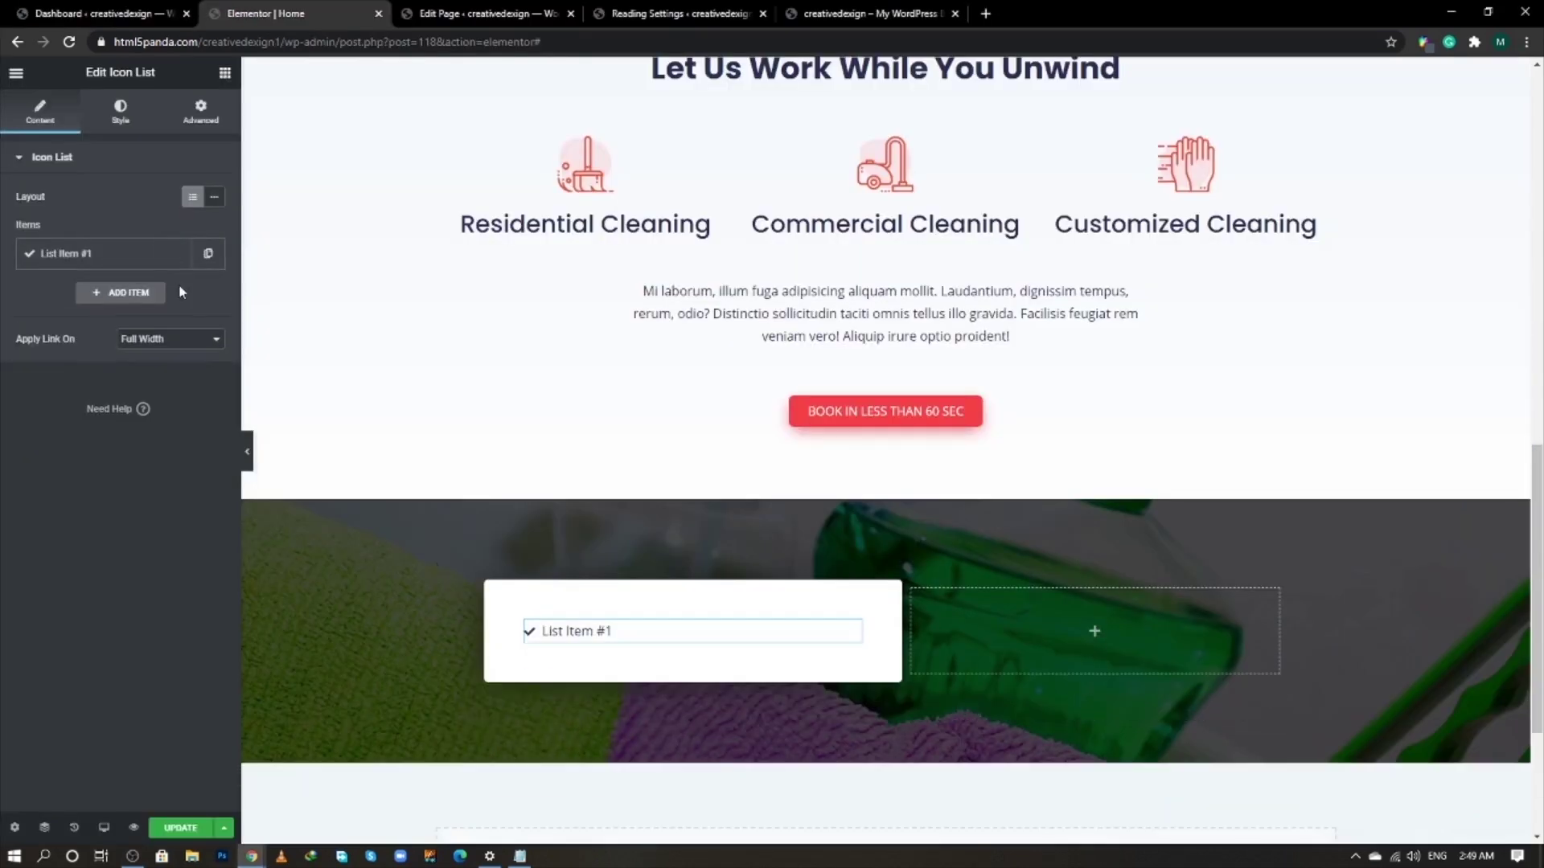
{"action": "left_click", "coordinate": [143, 266]}
{"action": "triple_click", "coordinate": [137, 310]}
{"action": "key", "text": "ctrl+v"}
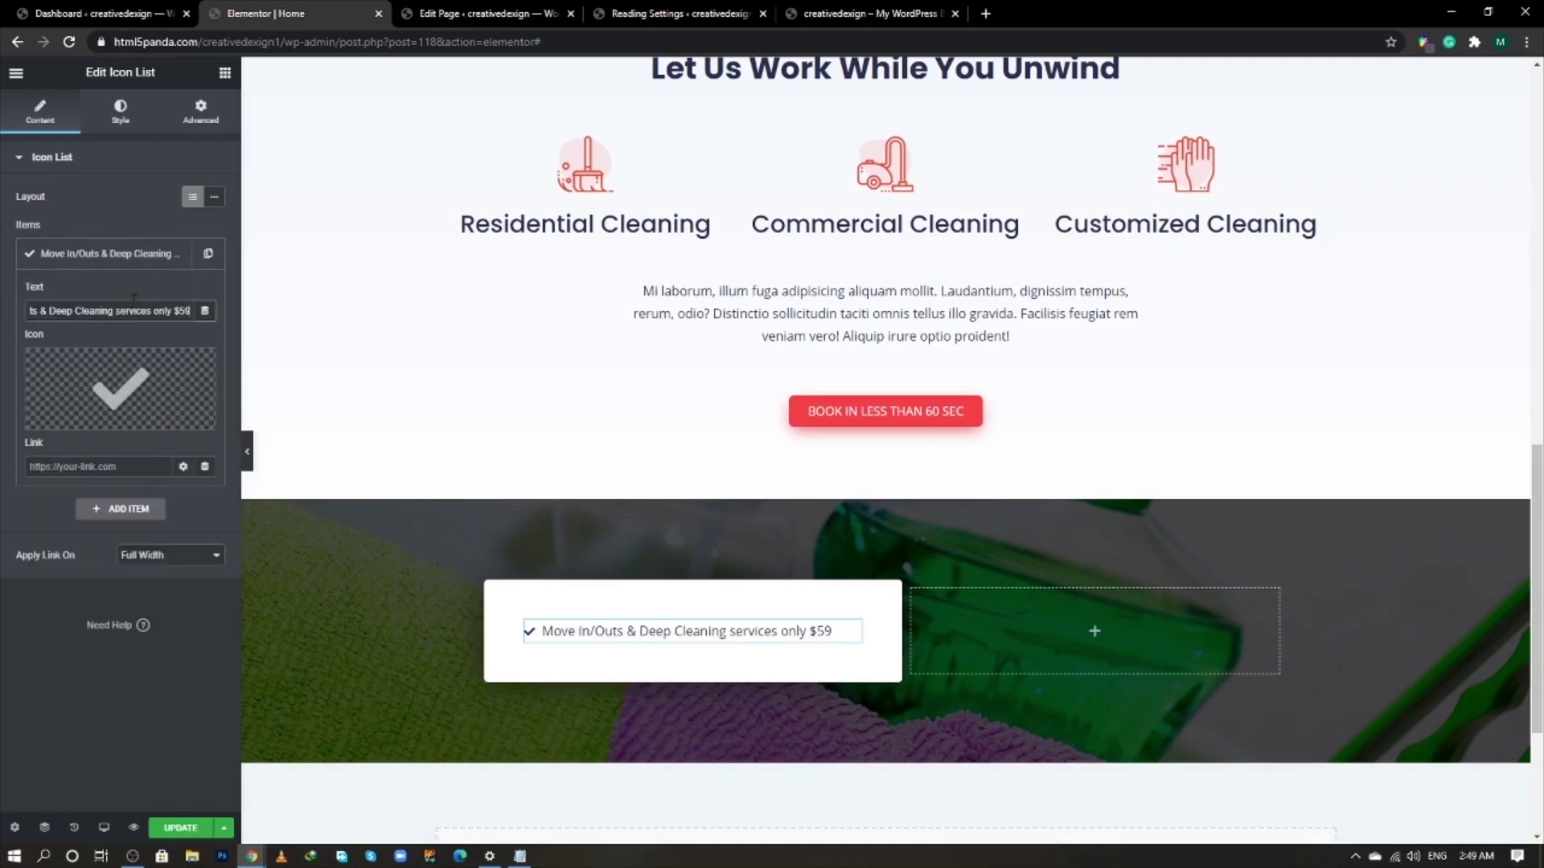
- Search the icon library for "check" and give the list item the outlined check-in-circle icon
{"action": "left_click", "coordinate": [127, 383]}
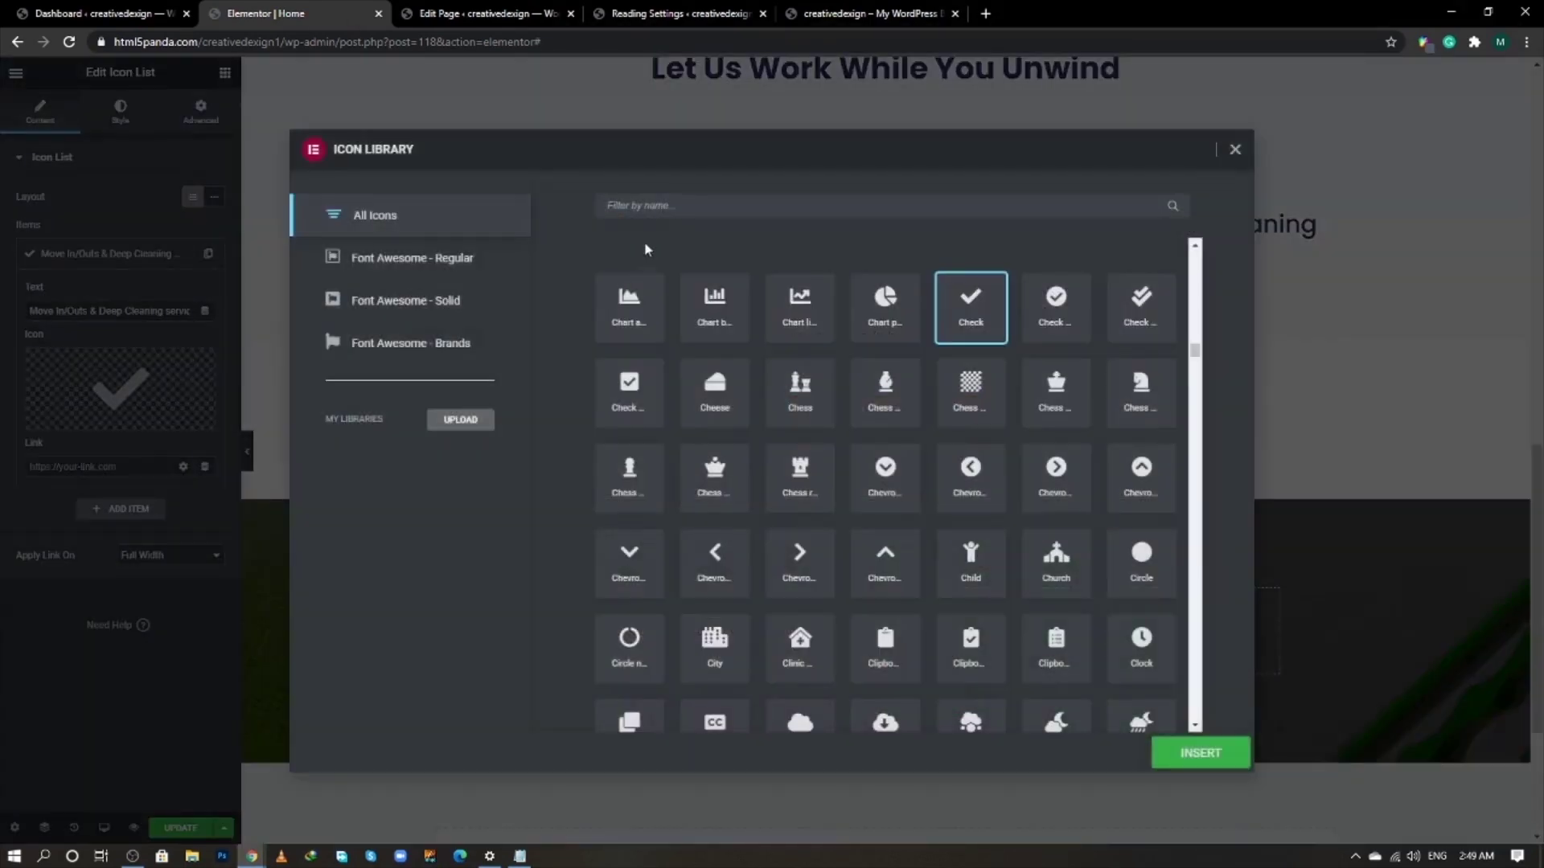
{"action": "left_click", "coordinate": [677, 205]}
{"action": "type", "text": "tick"}
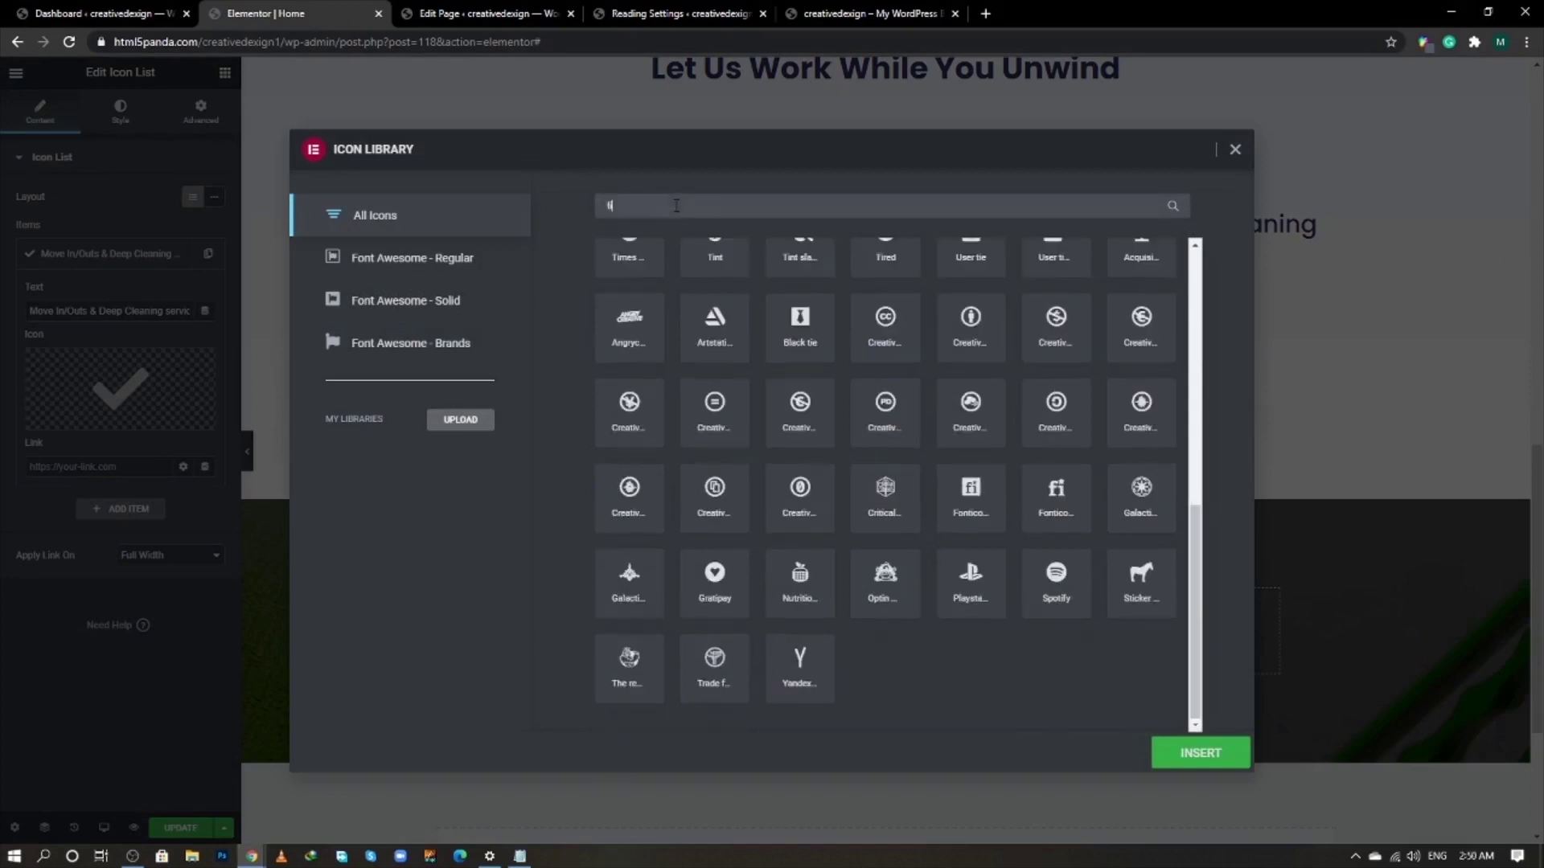
{"action": "key", "text": "BackSpace"}
{"action": "key", "text": "BackSpace"}
{"action": "key", "text": "BackSpace"}
{"action": "key", "text": "BackSpace"}
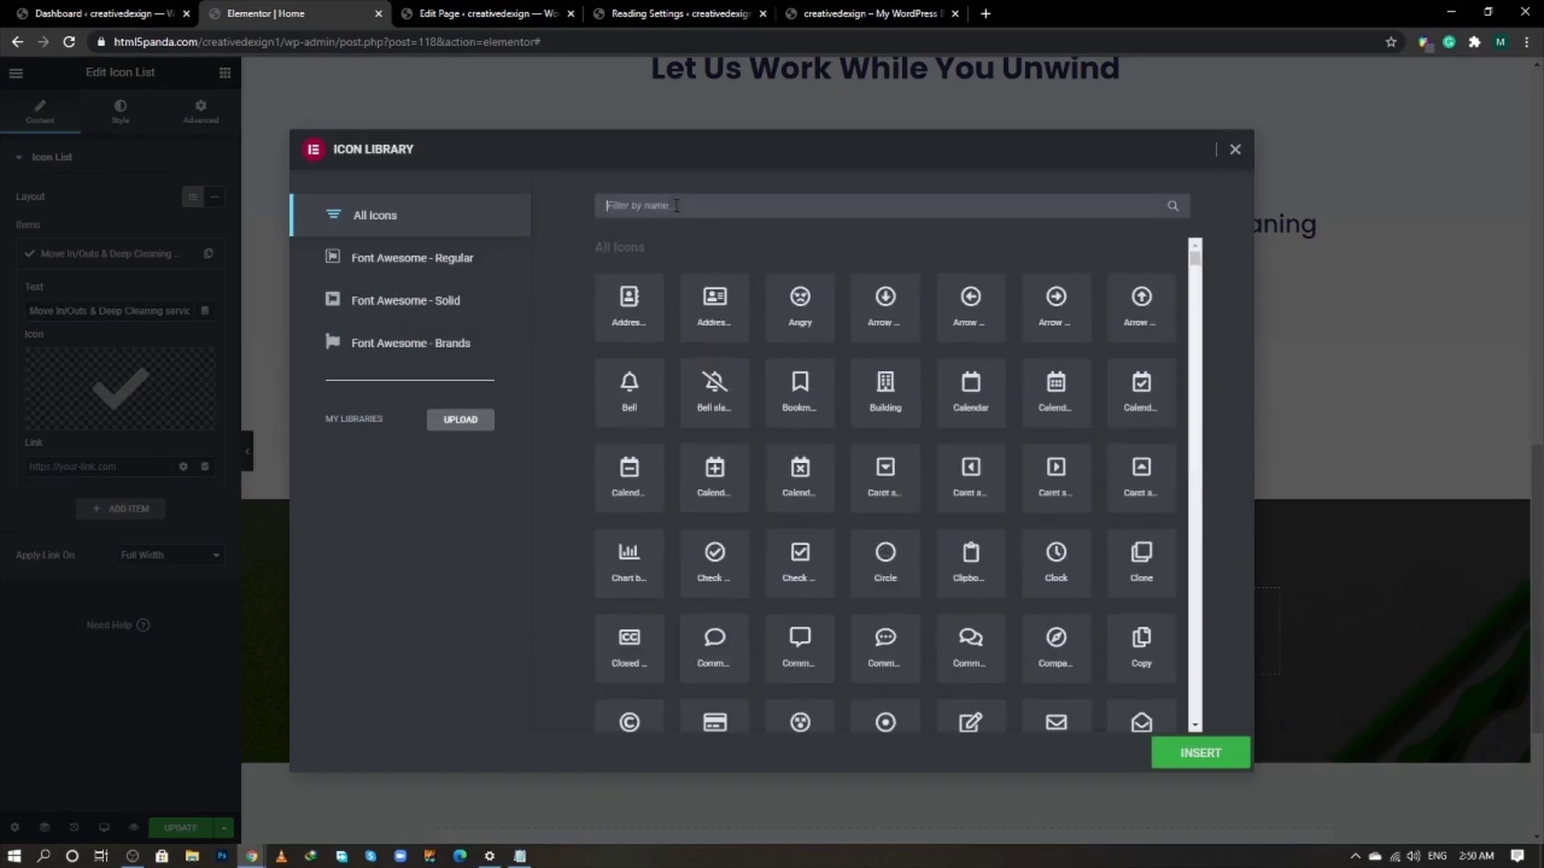
{"action": "type", "text": "che"}
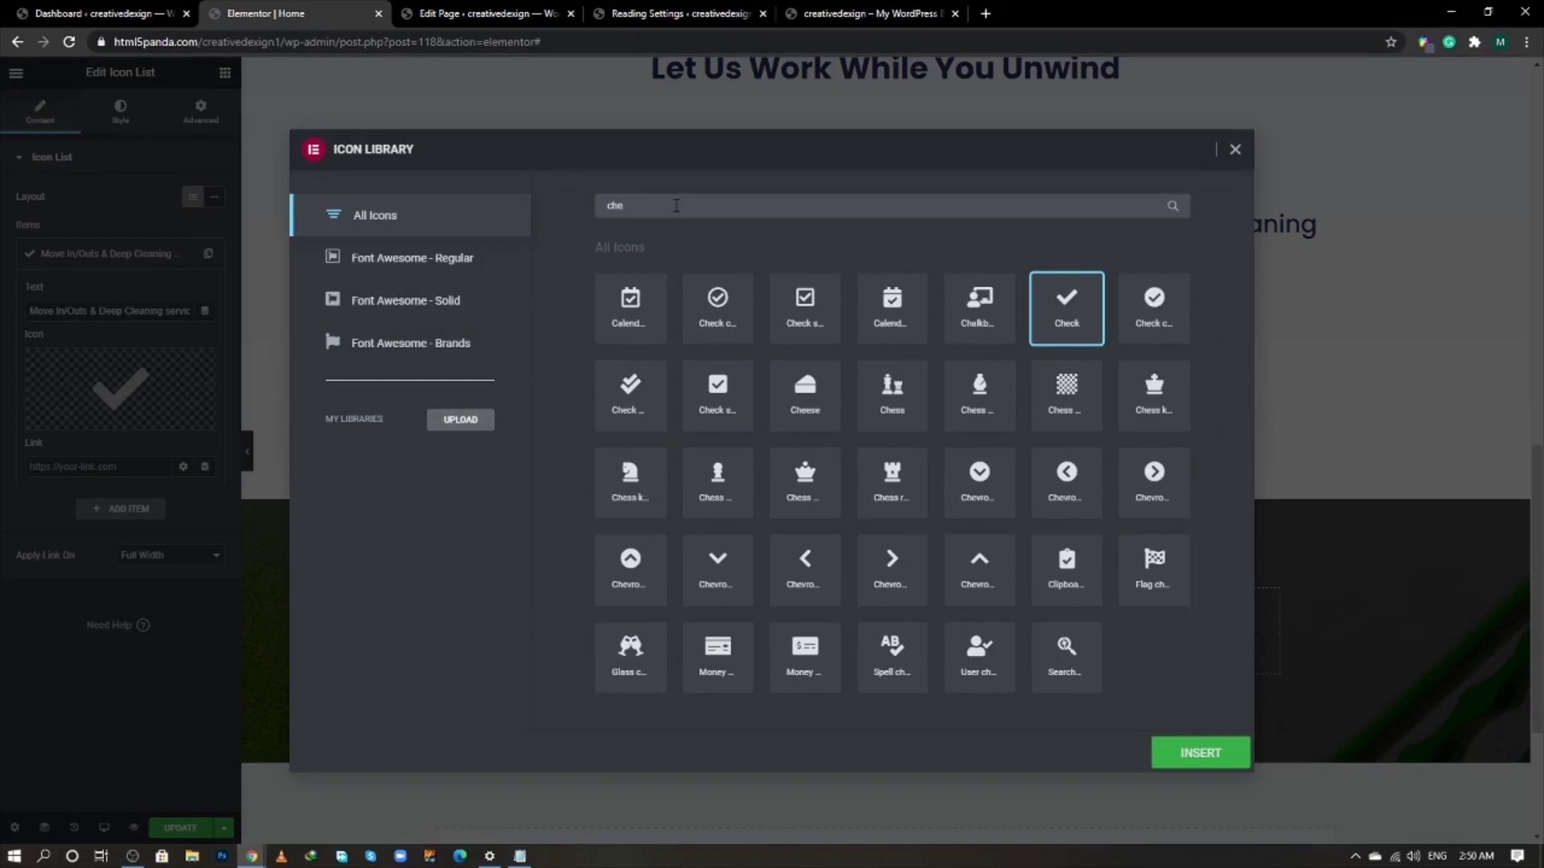
{"action": "type", "text": "ck"}
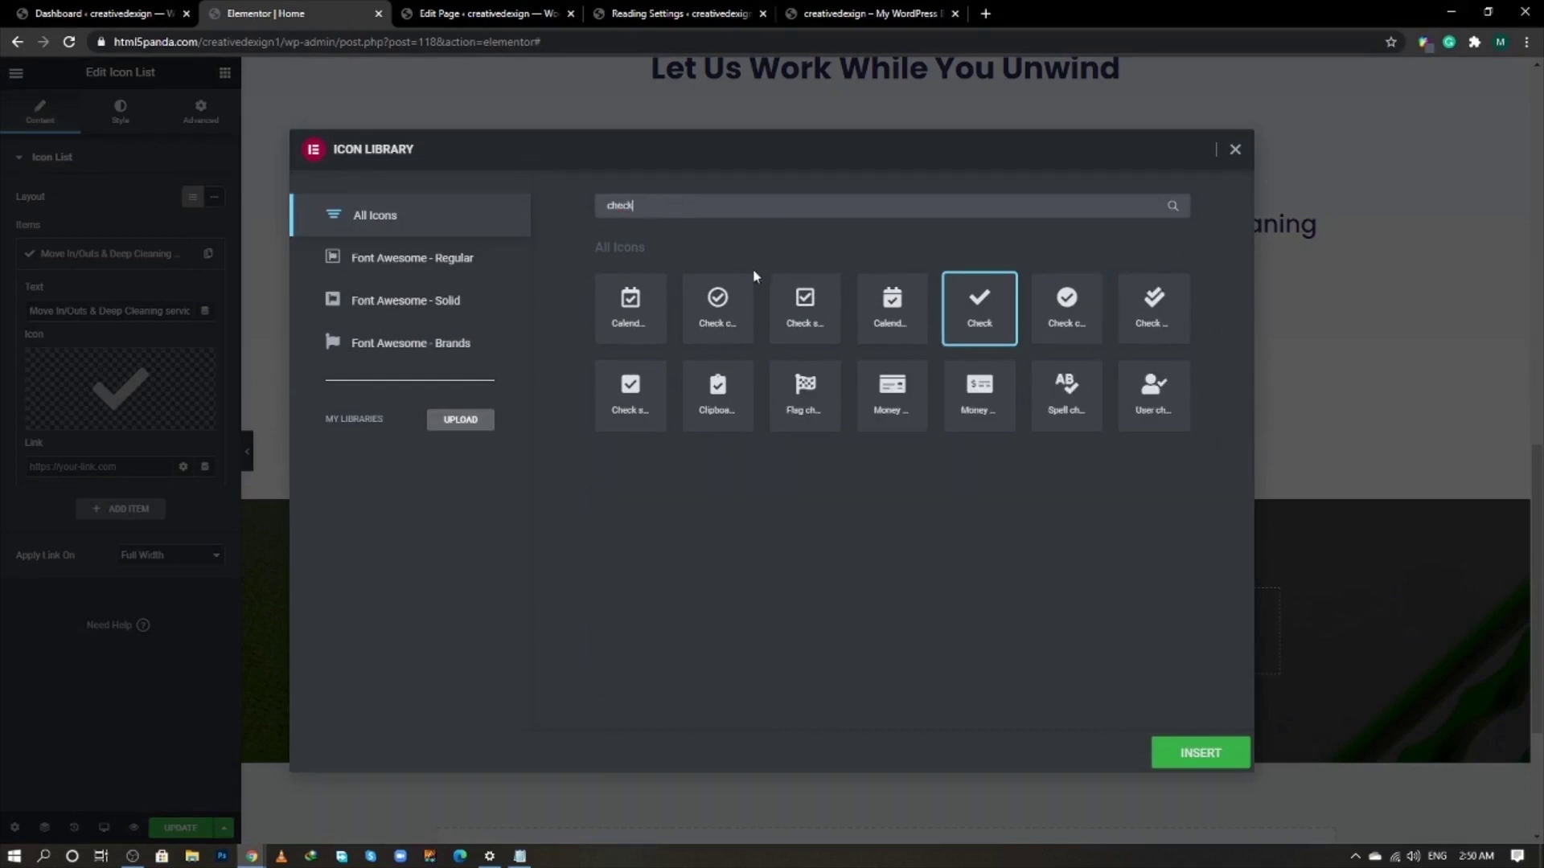
{"action": "left_click", "coordinate": [734, 304]}
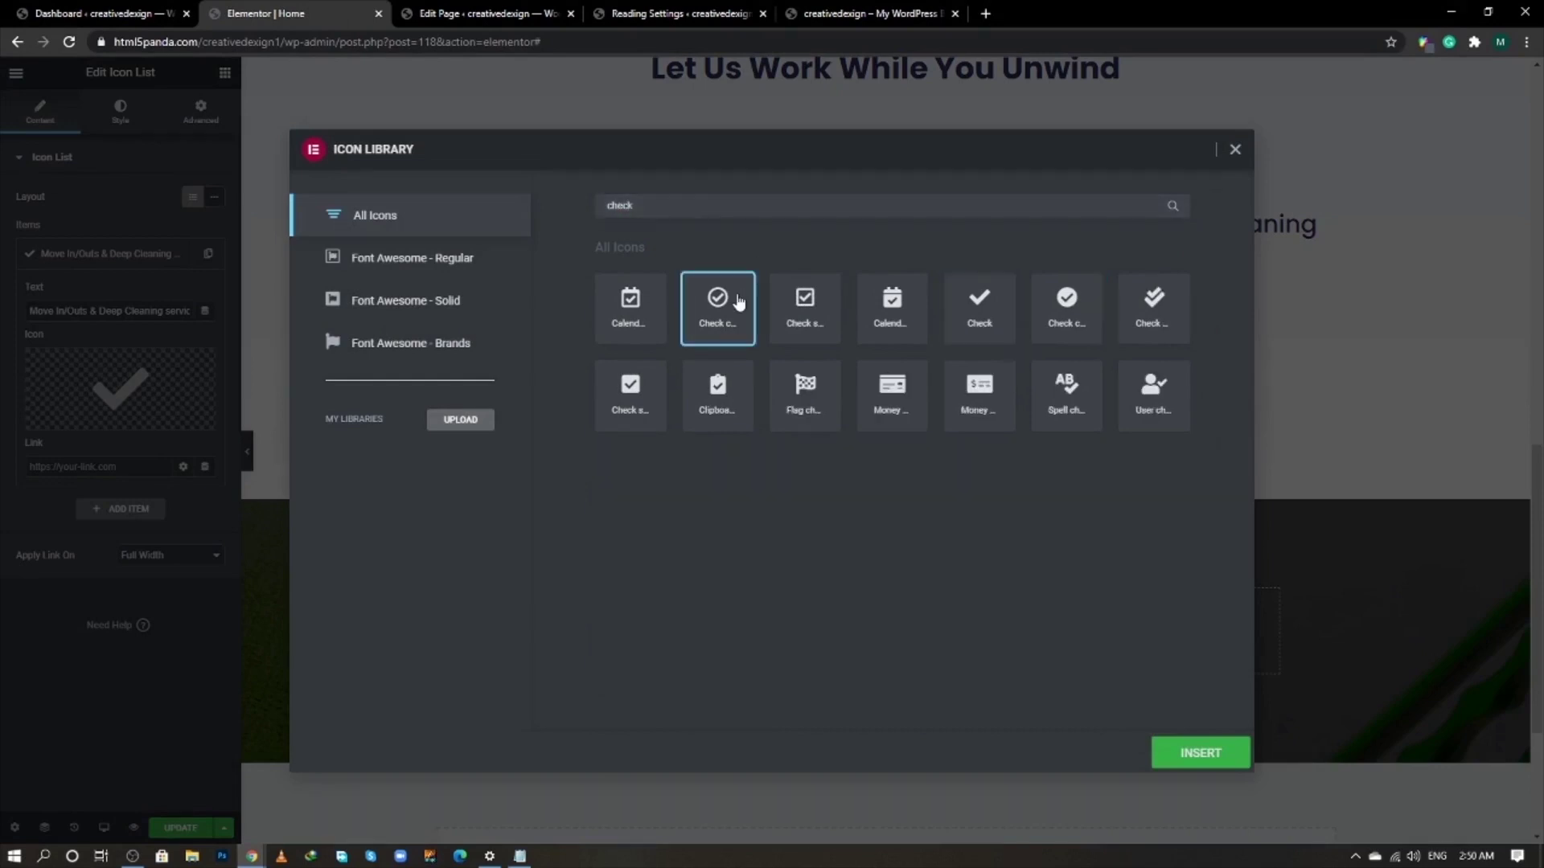
{"action": "left_click", "coordinate": [1182, 750]}
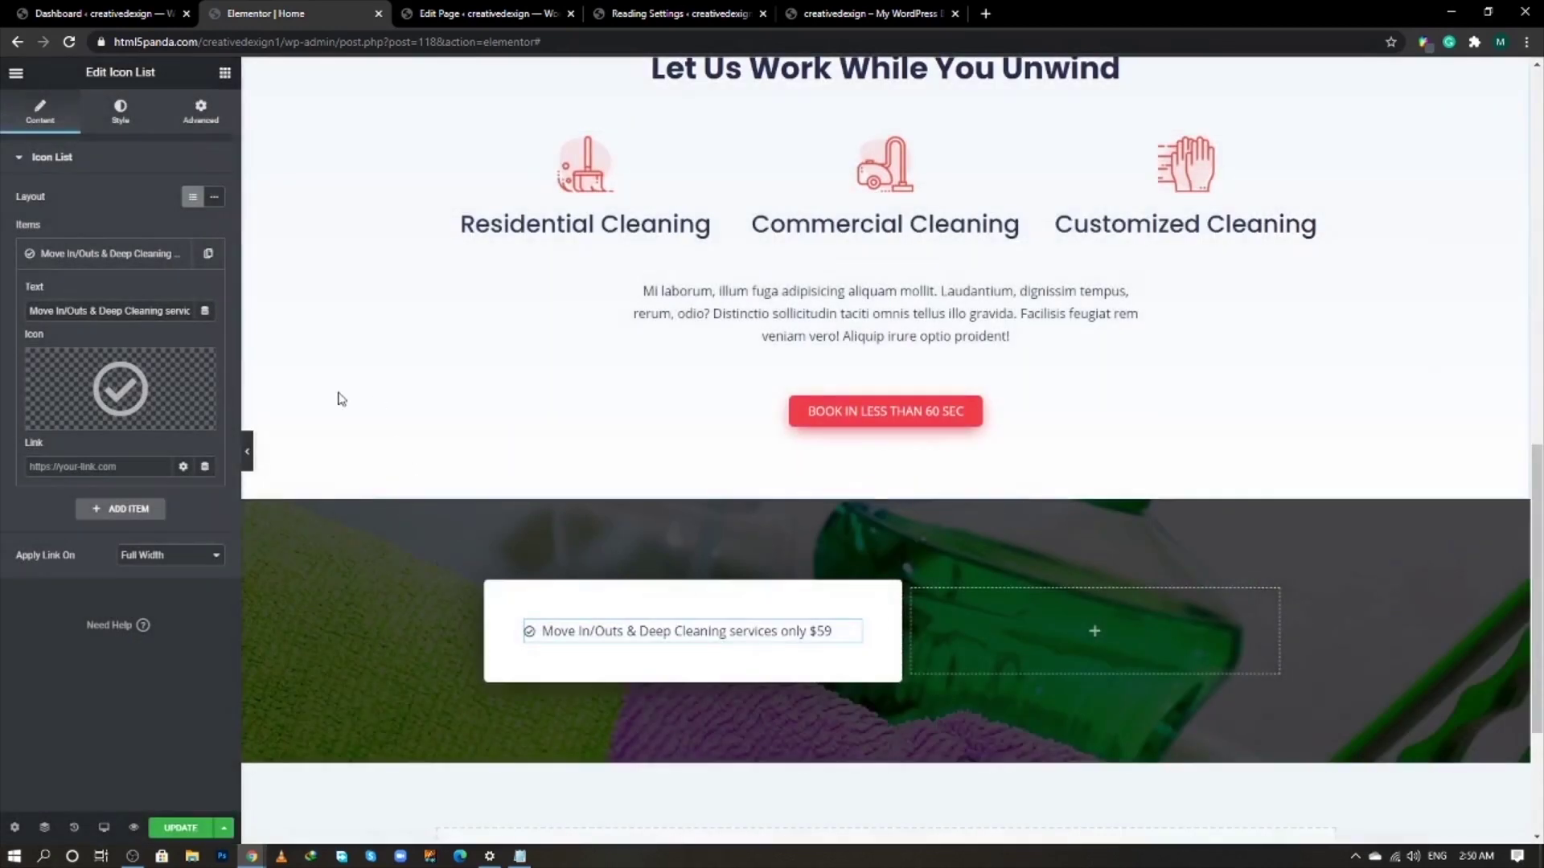
{"action": "left_click", "coordinate": [48, 254]}
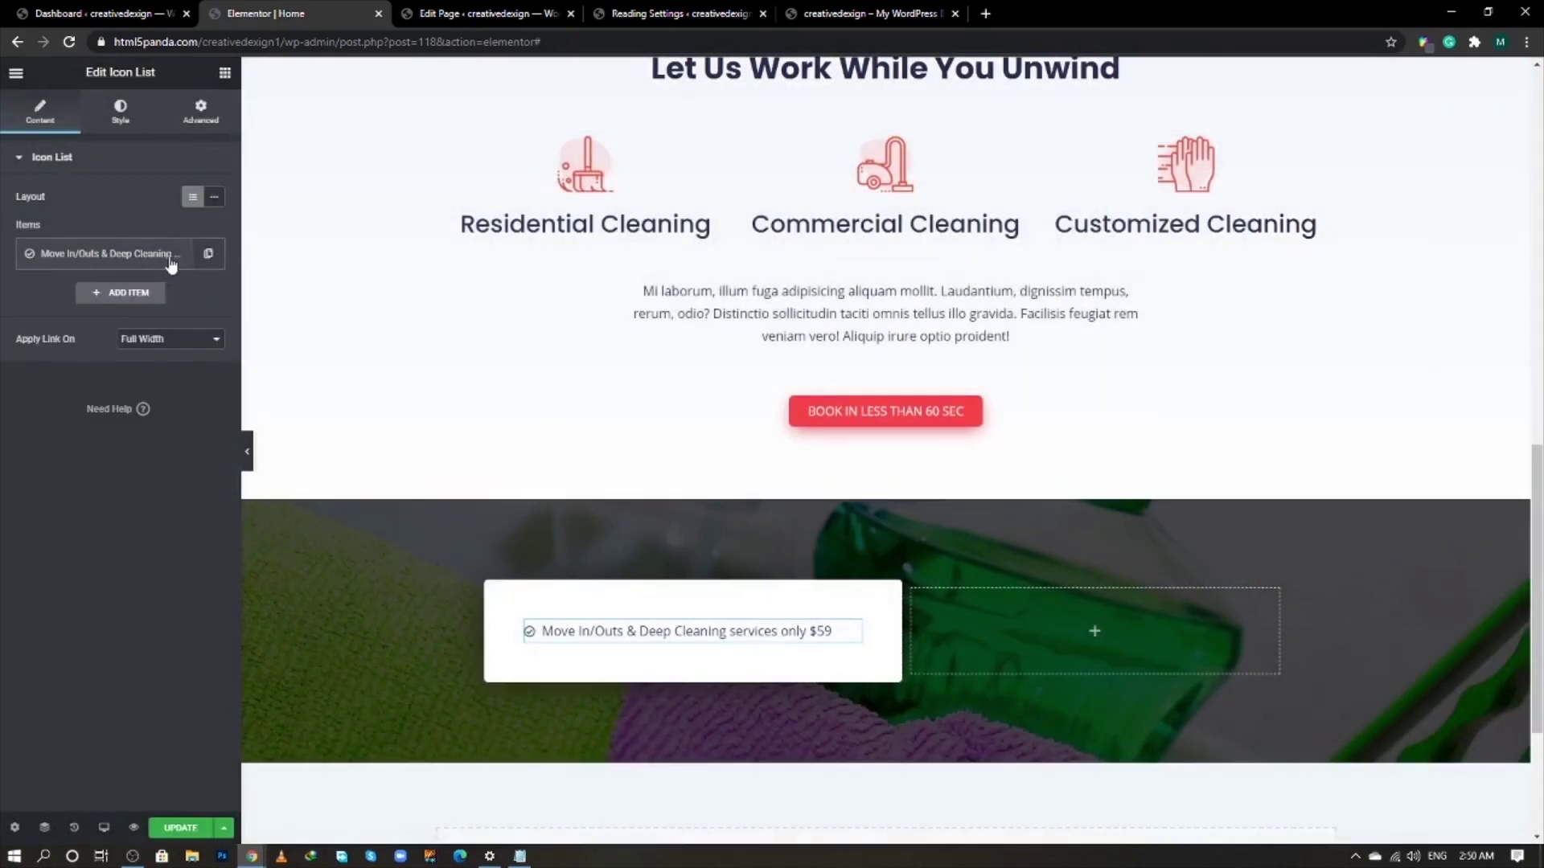
- Set the icon colour of the icon list to red, #f23d49
{"action": "left_click", "coordinate": [121, 116]}
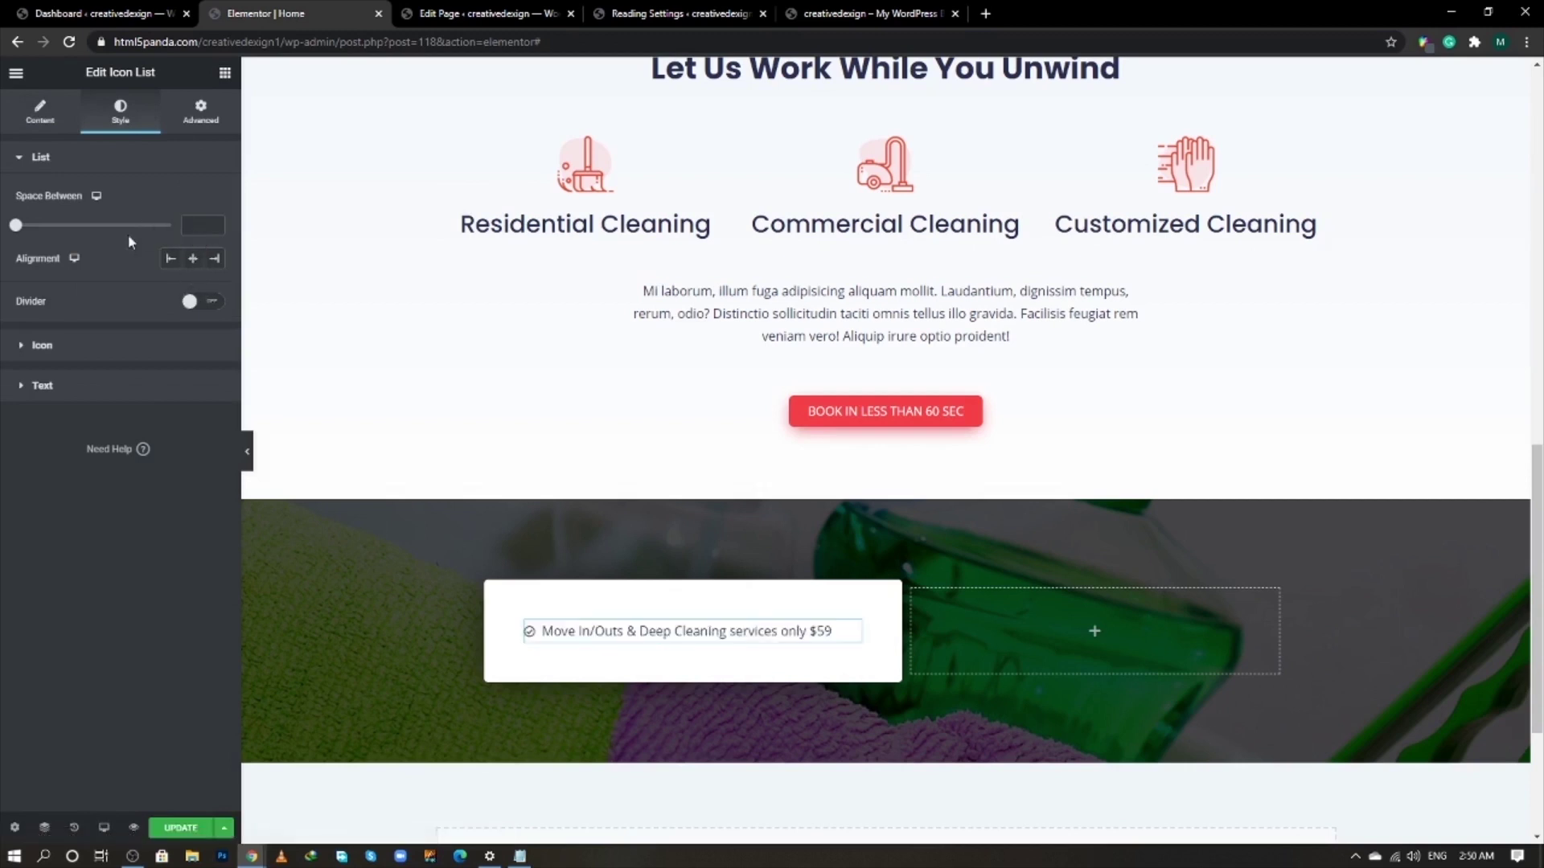
{"action": "left_click", "coordinate": [77, 346]}
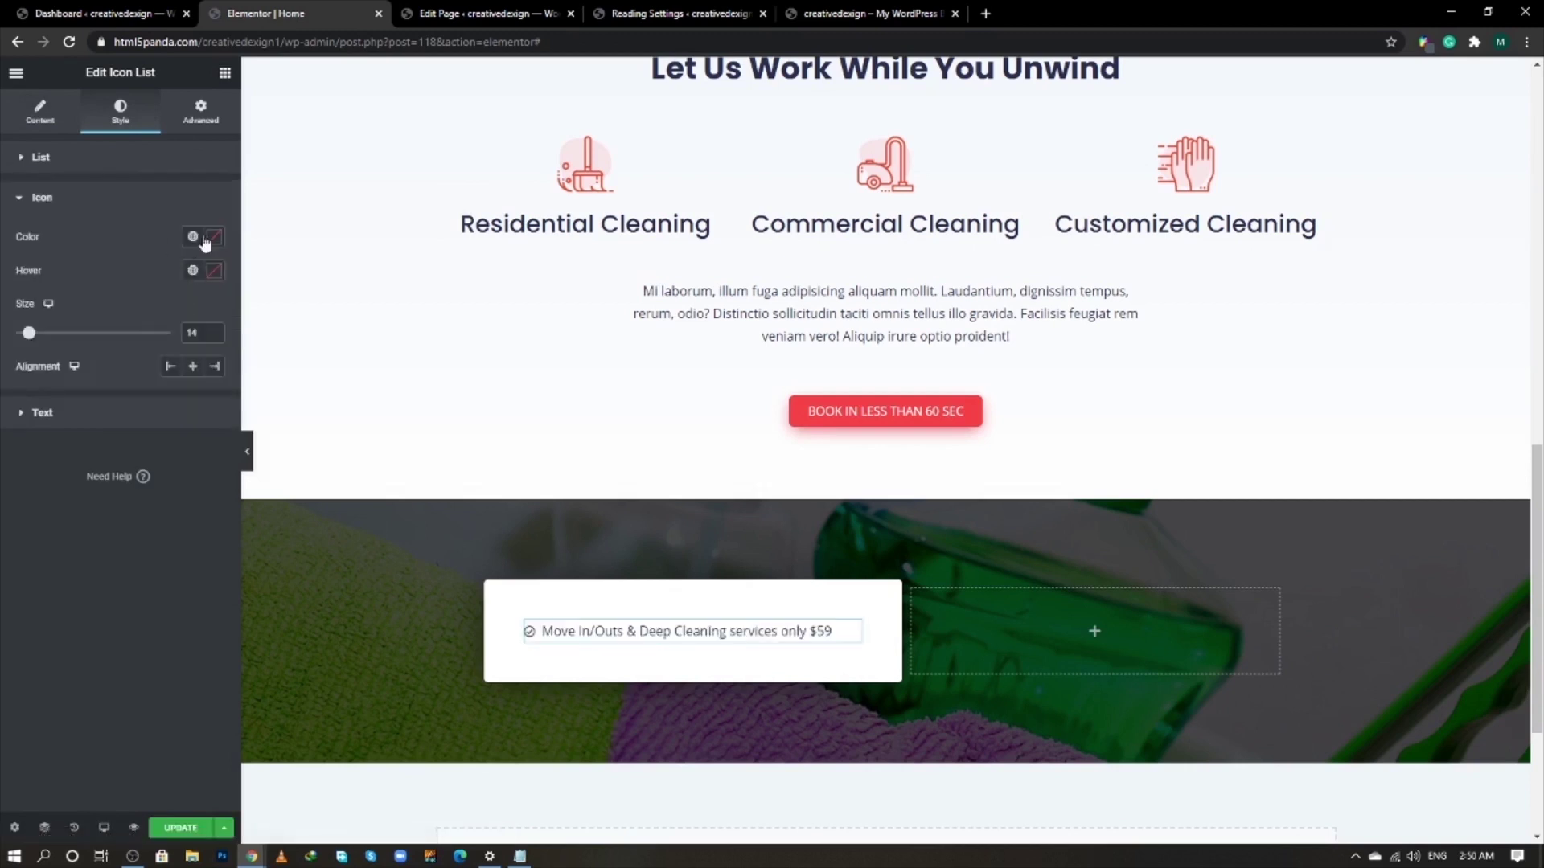
{"action": "left_click", "coordinate": [214, 237]}
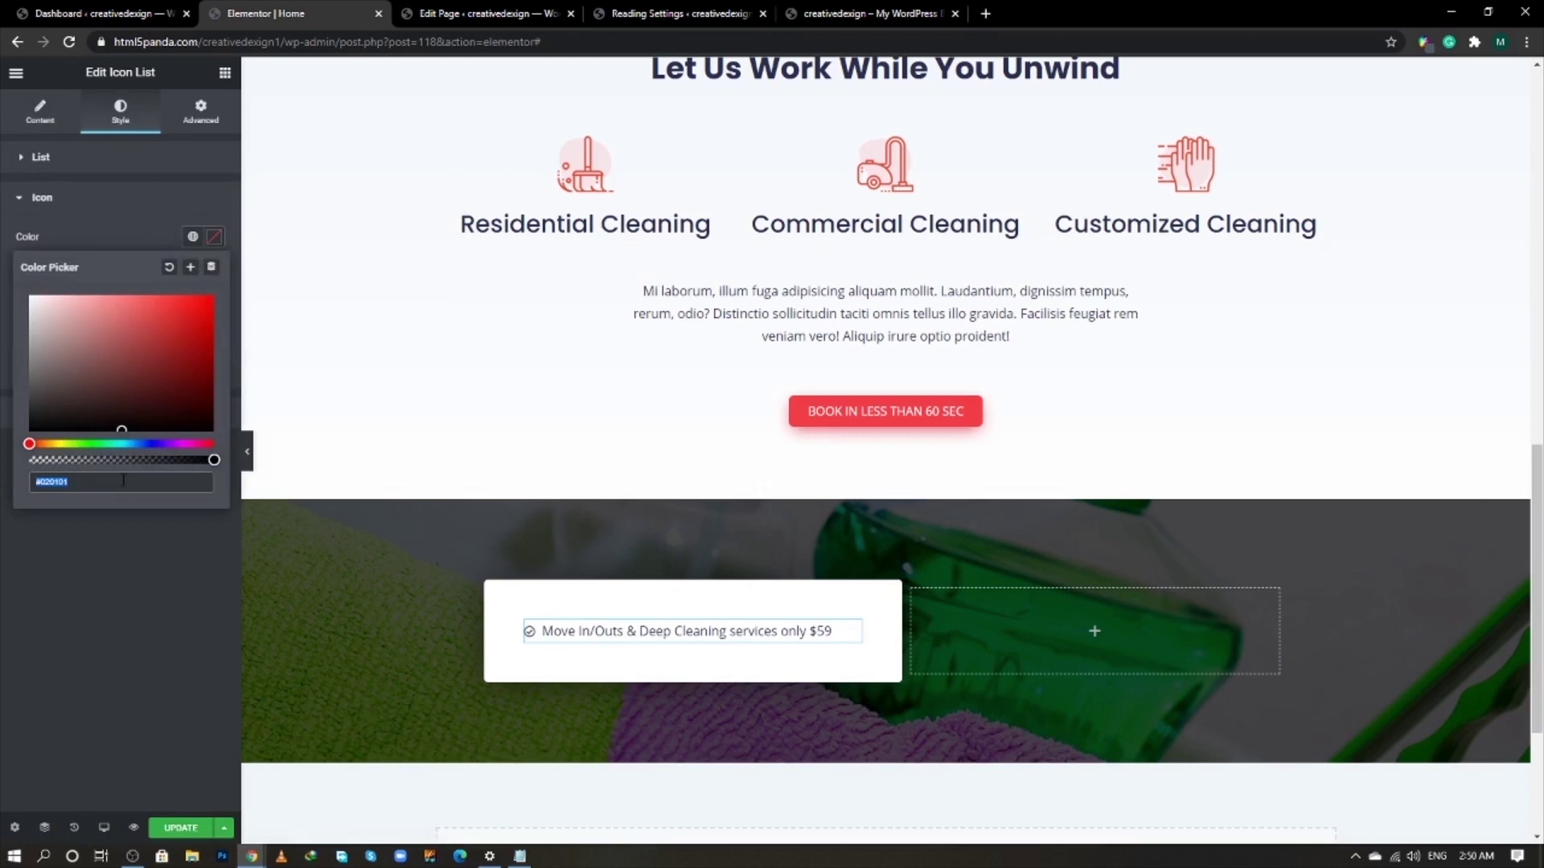
{"action": "type", "text": "#f23d49"}
{"action": "left_click", "coordinate": [113, 523]}
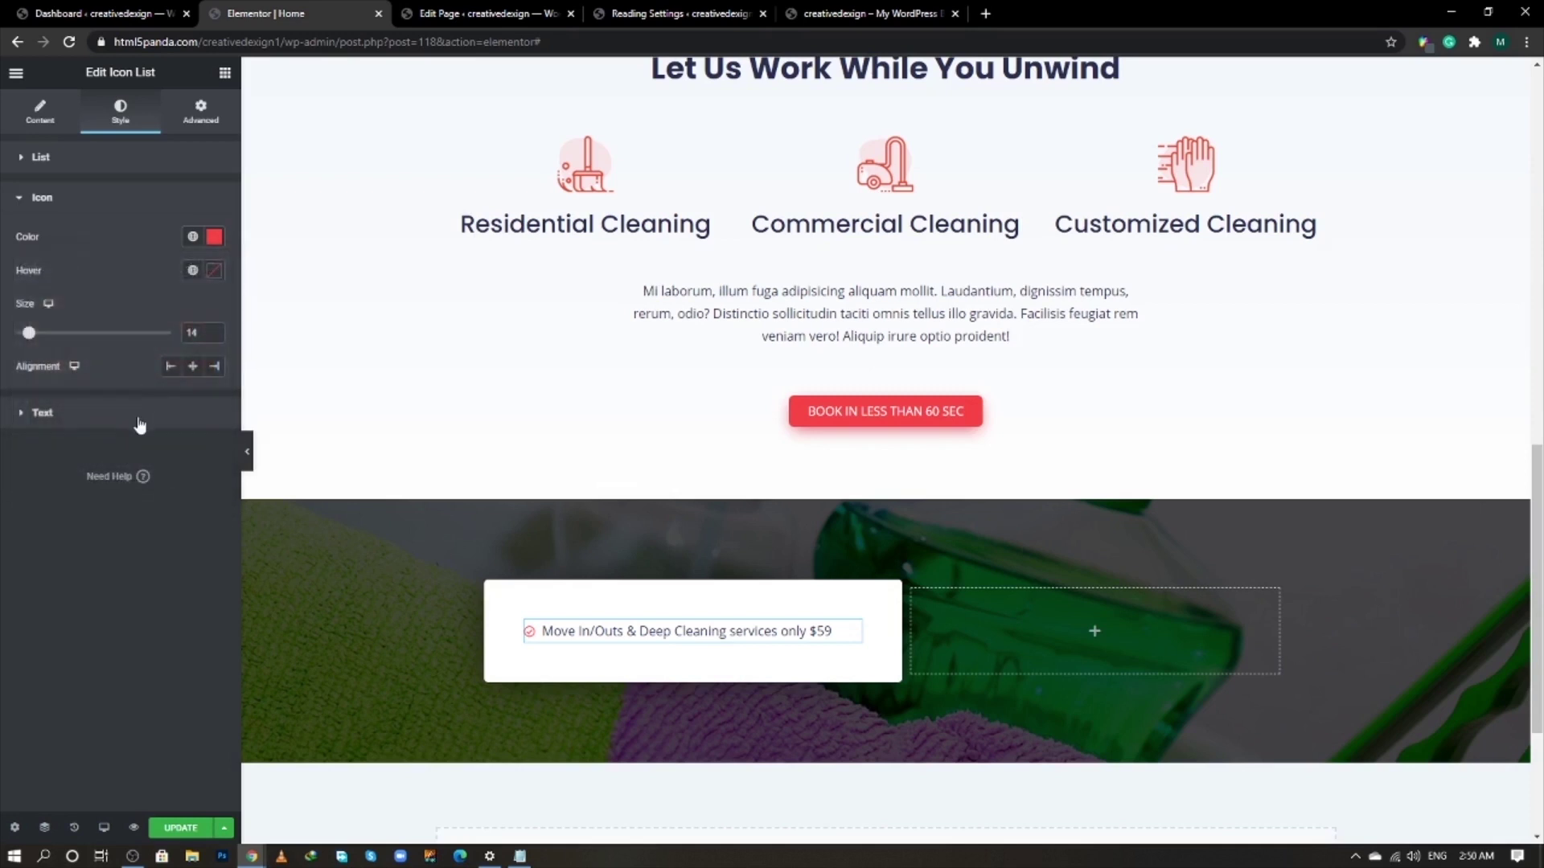
- Set the text colour of the icon list to red, f23d4f
{"action": "left_click", "coordinate": [139, 413]}
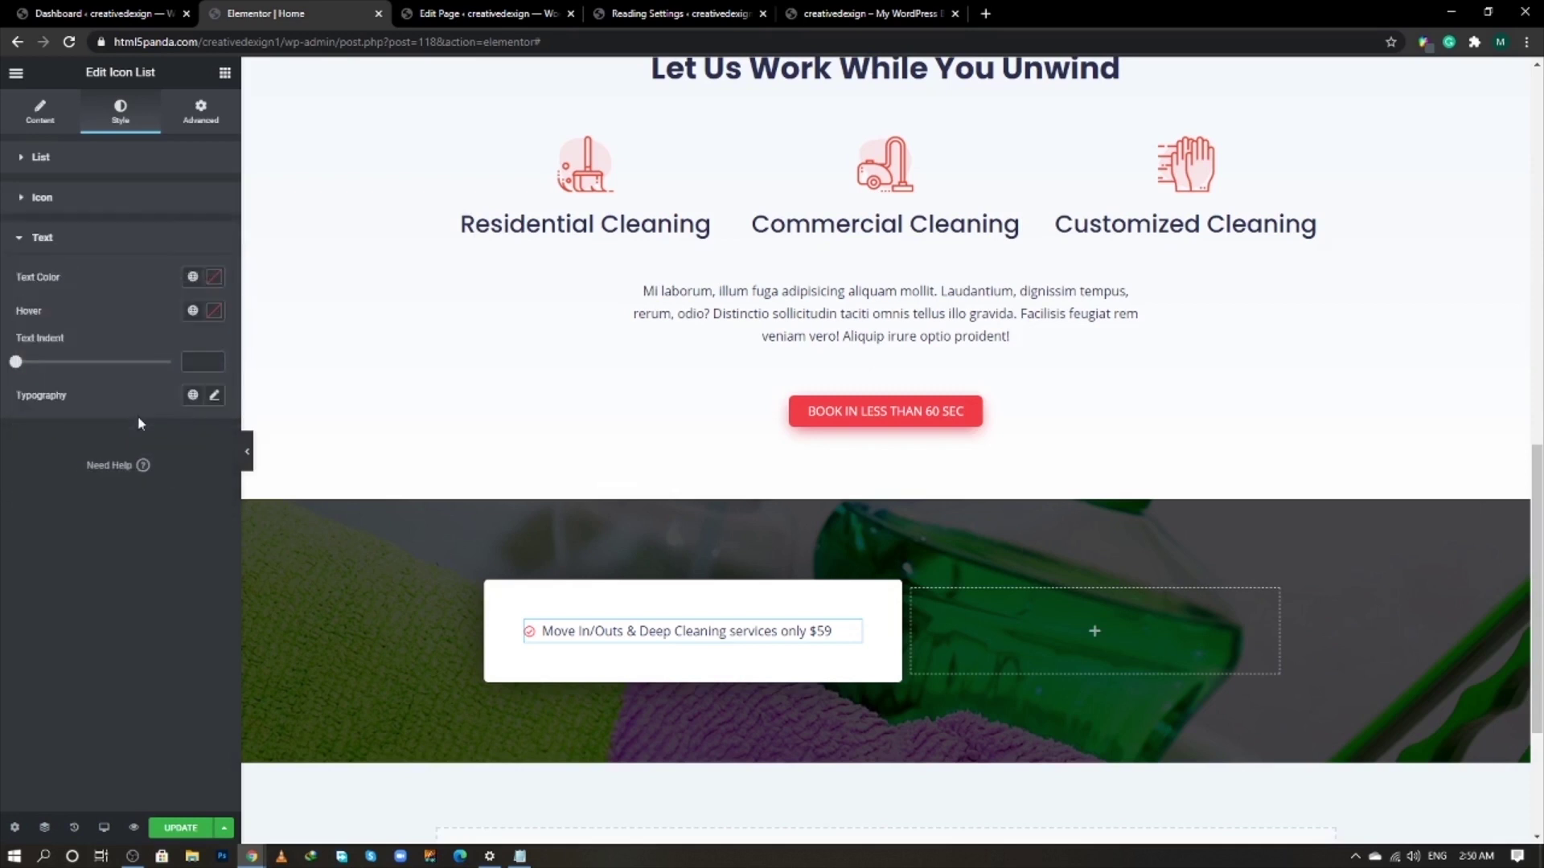
{"action": "left_click", "coordinate": [214, 277]}
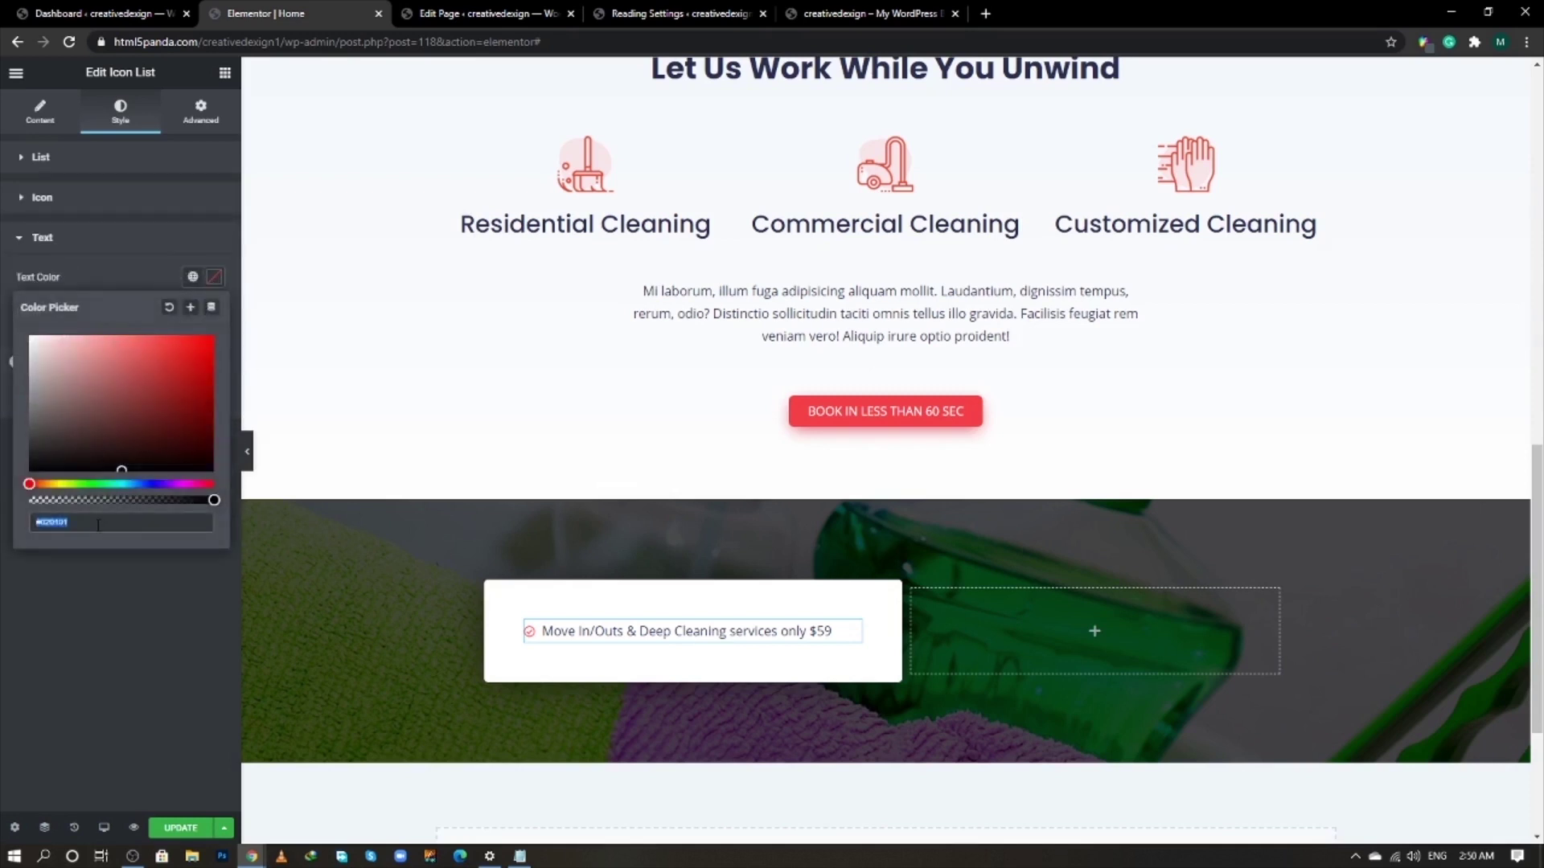
{"action": "type", "text": "f23d"}
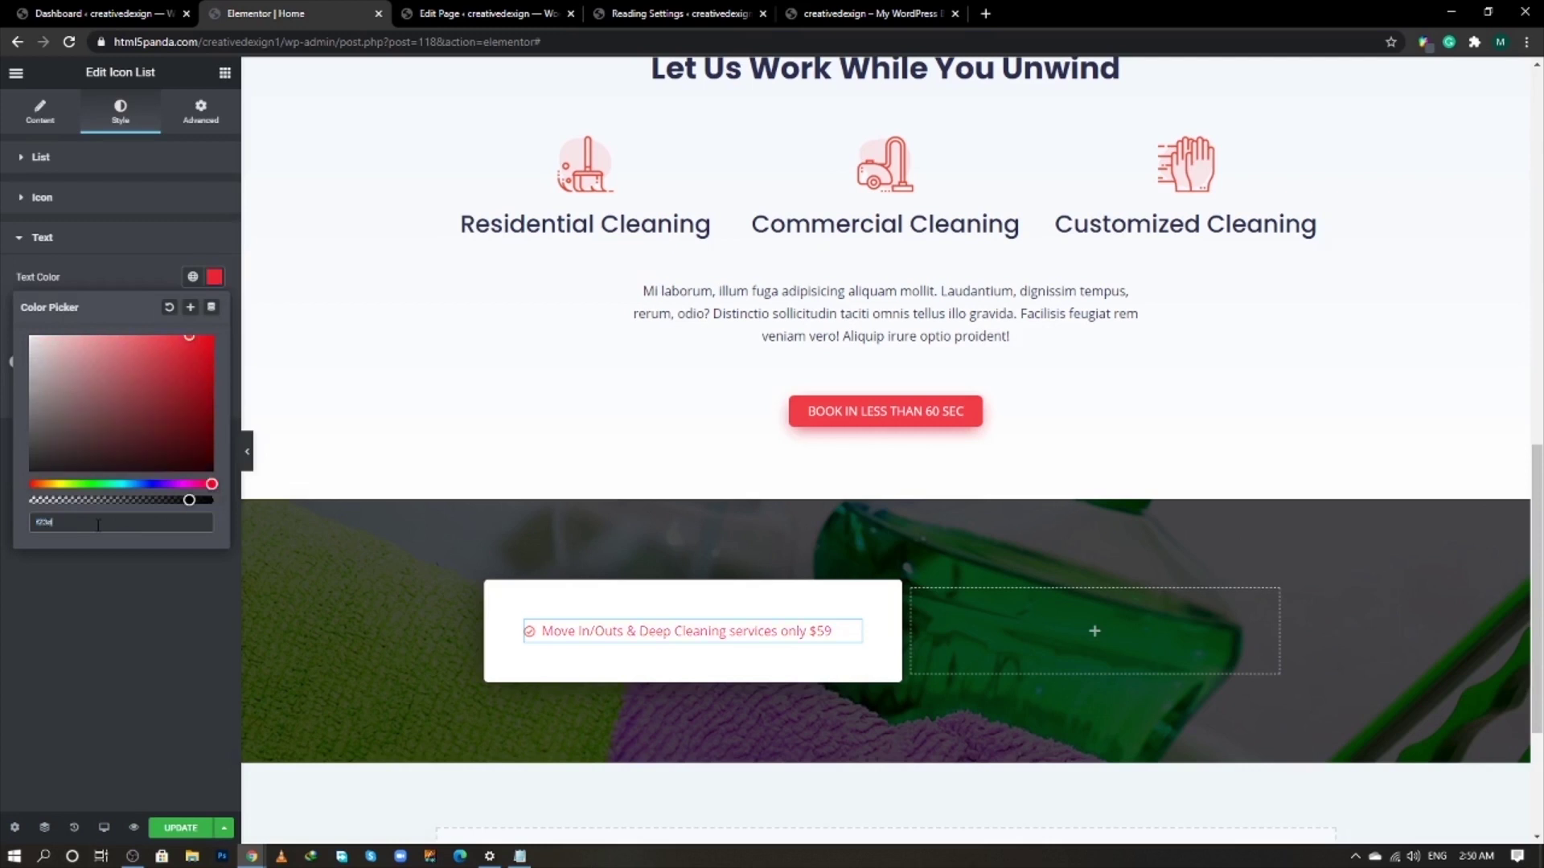
{"action": "type", "text": "4f"}
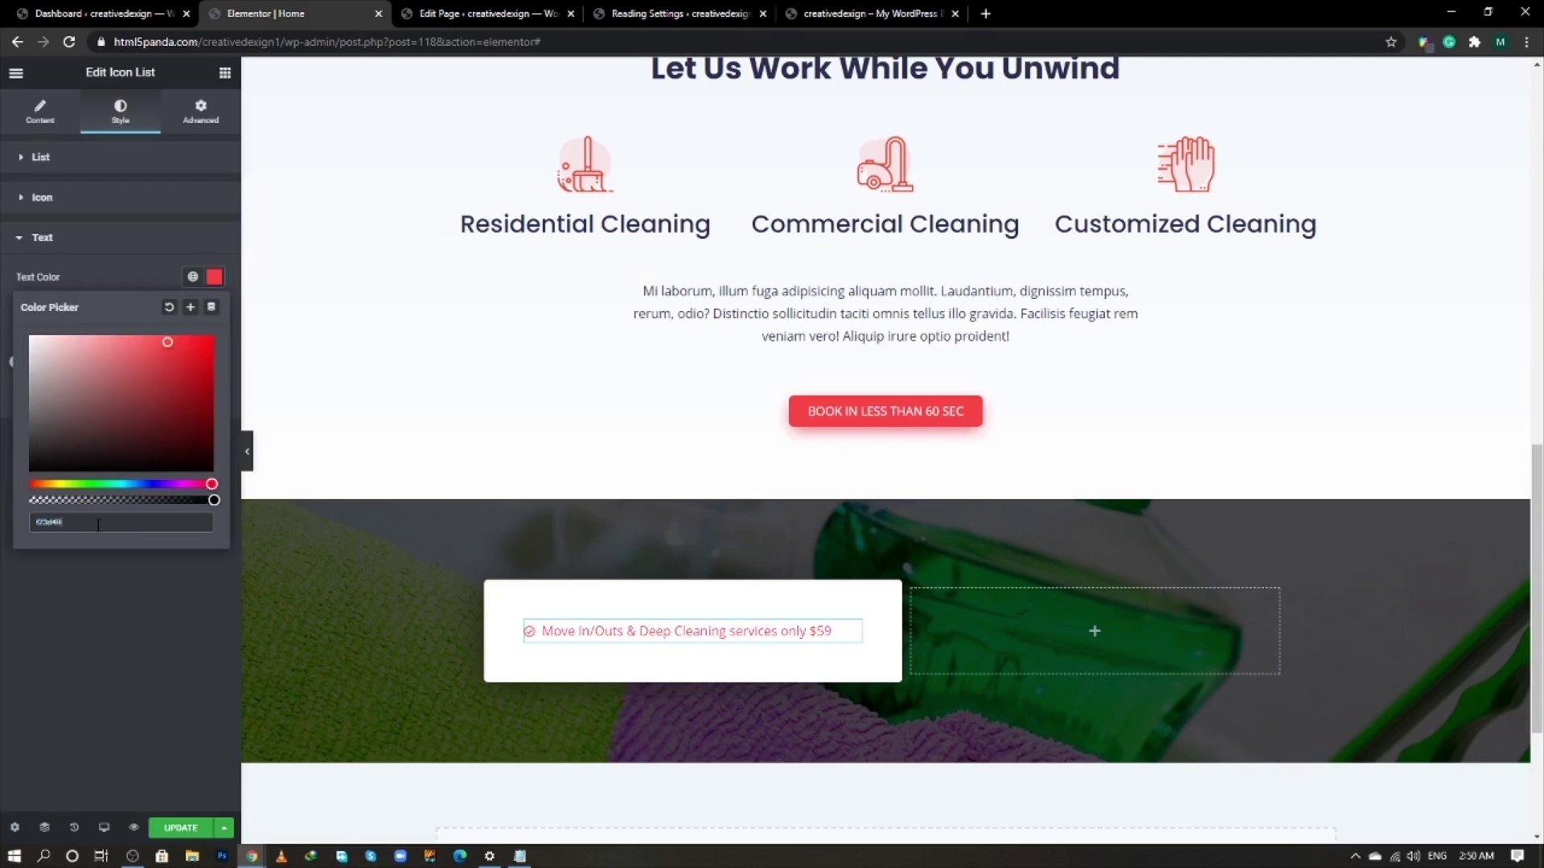
- Set the space between the list items to 16 and align the list to the left
{"action": "left_click", "coordinate": [193, 157]}
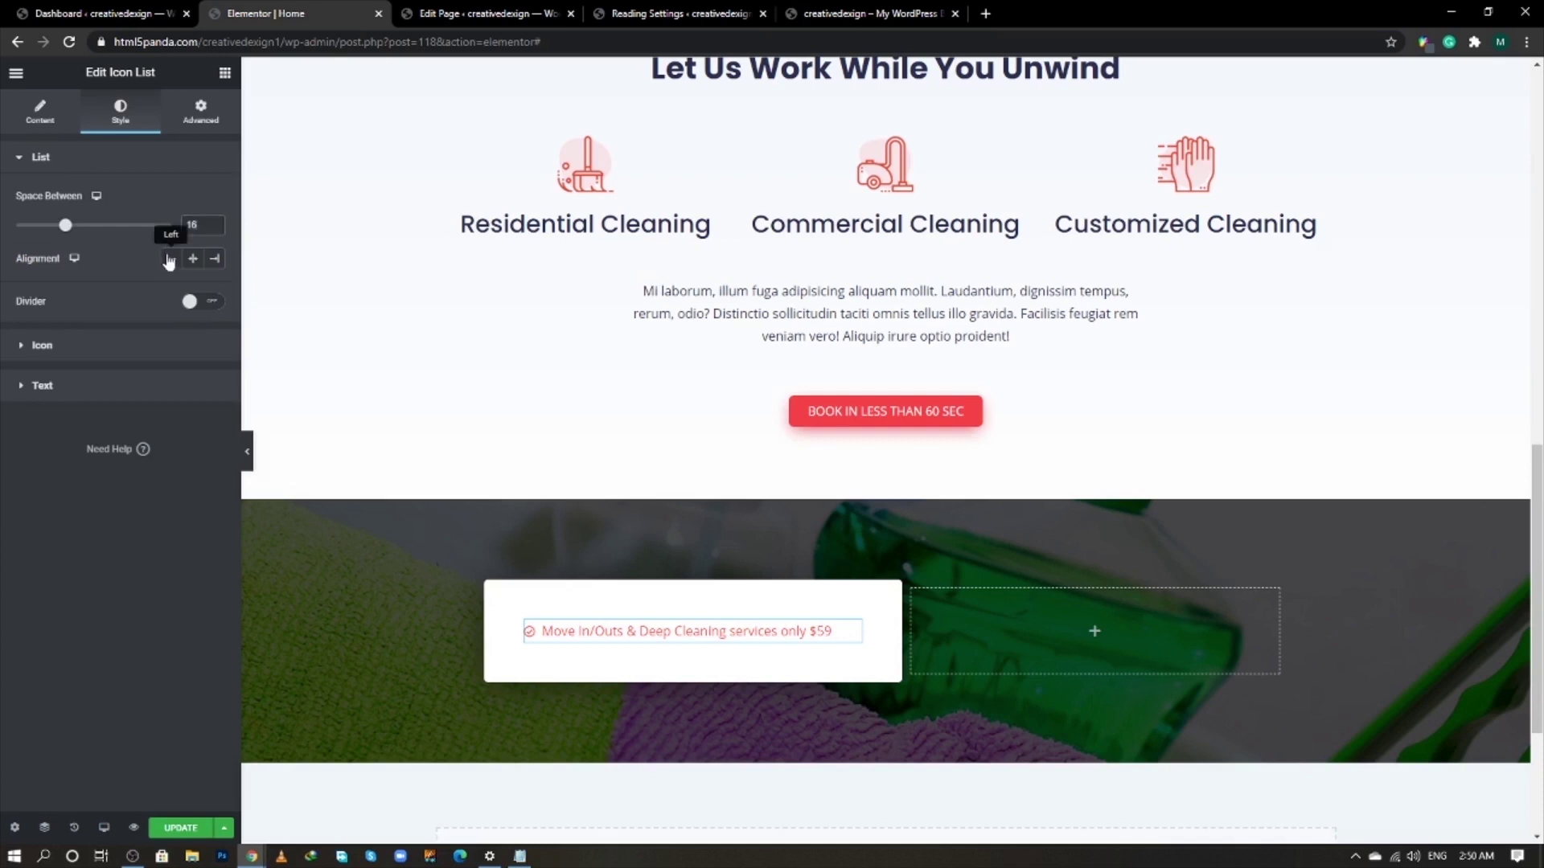
{"action": "left_click", "coordinate": [170, 258]}
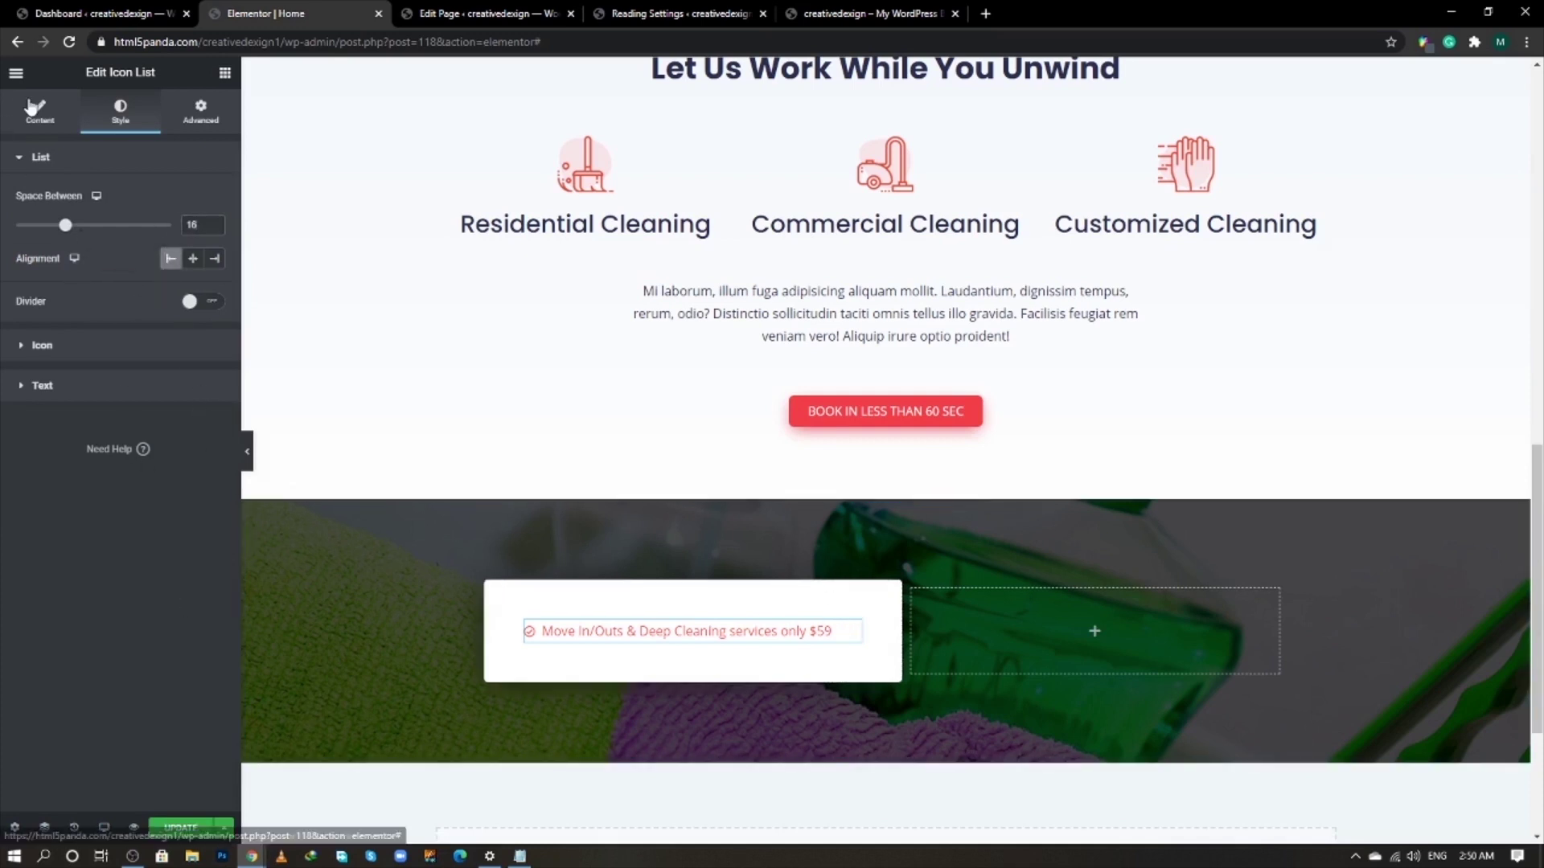
- Duplicate the list item three times to make four items and update the page
{"action": "left_click", "coordinate": [36, 111]}
{"action": "left_click", "coordinate": [208, 254]}
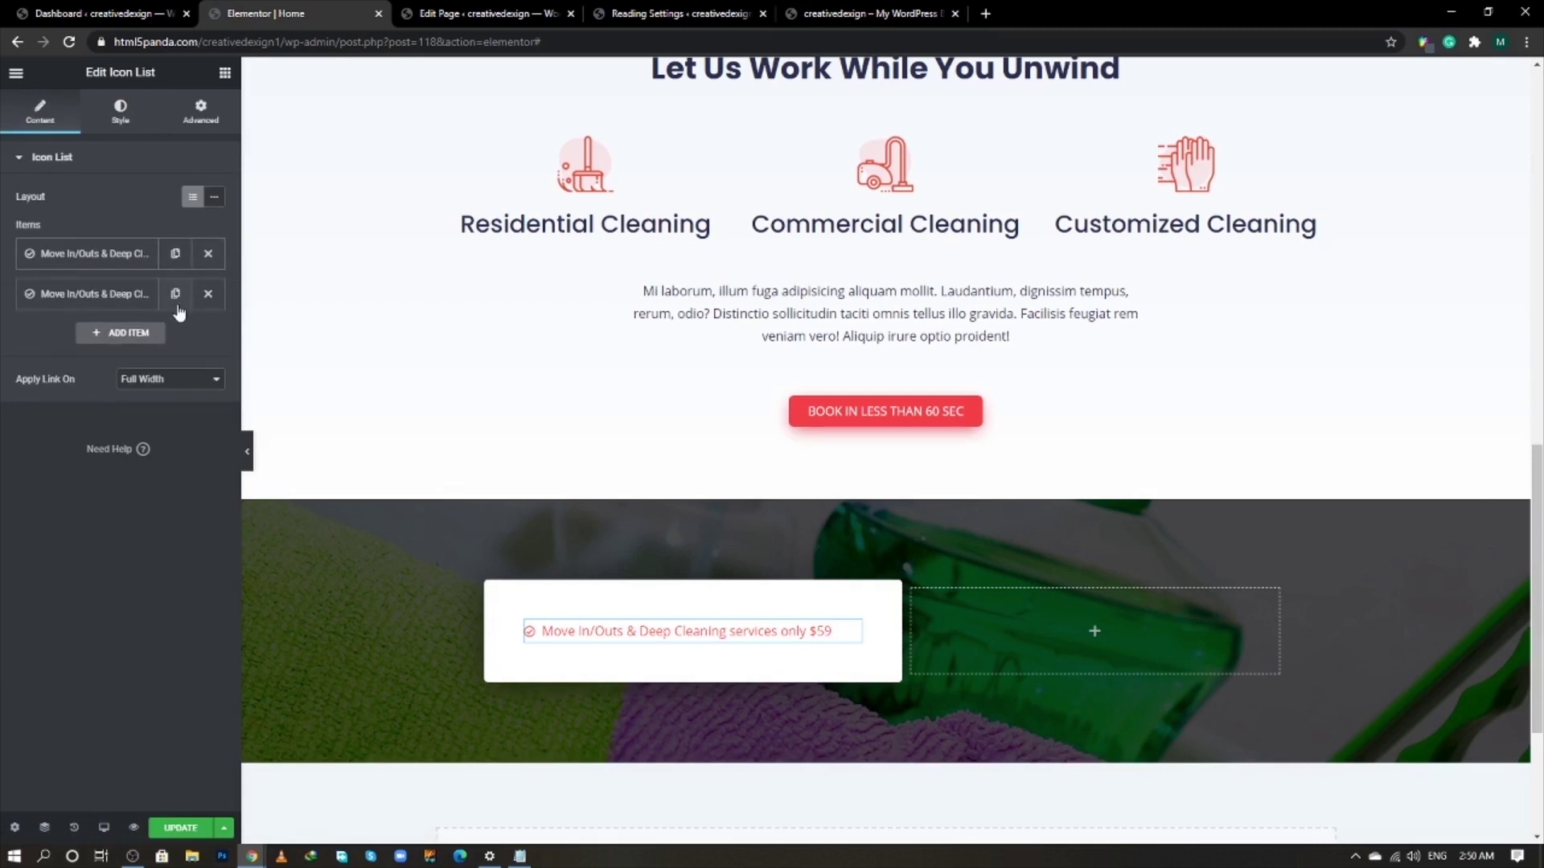
{"action": "left_click", "coordinate": [176, 306]}
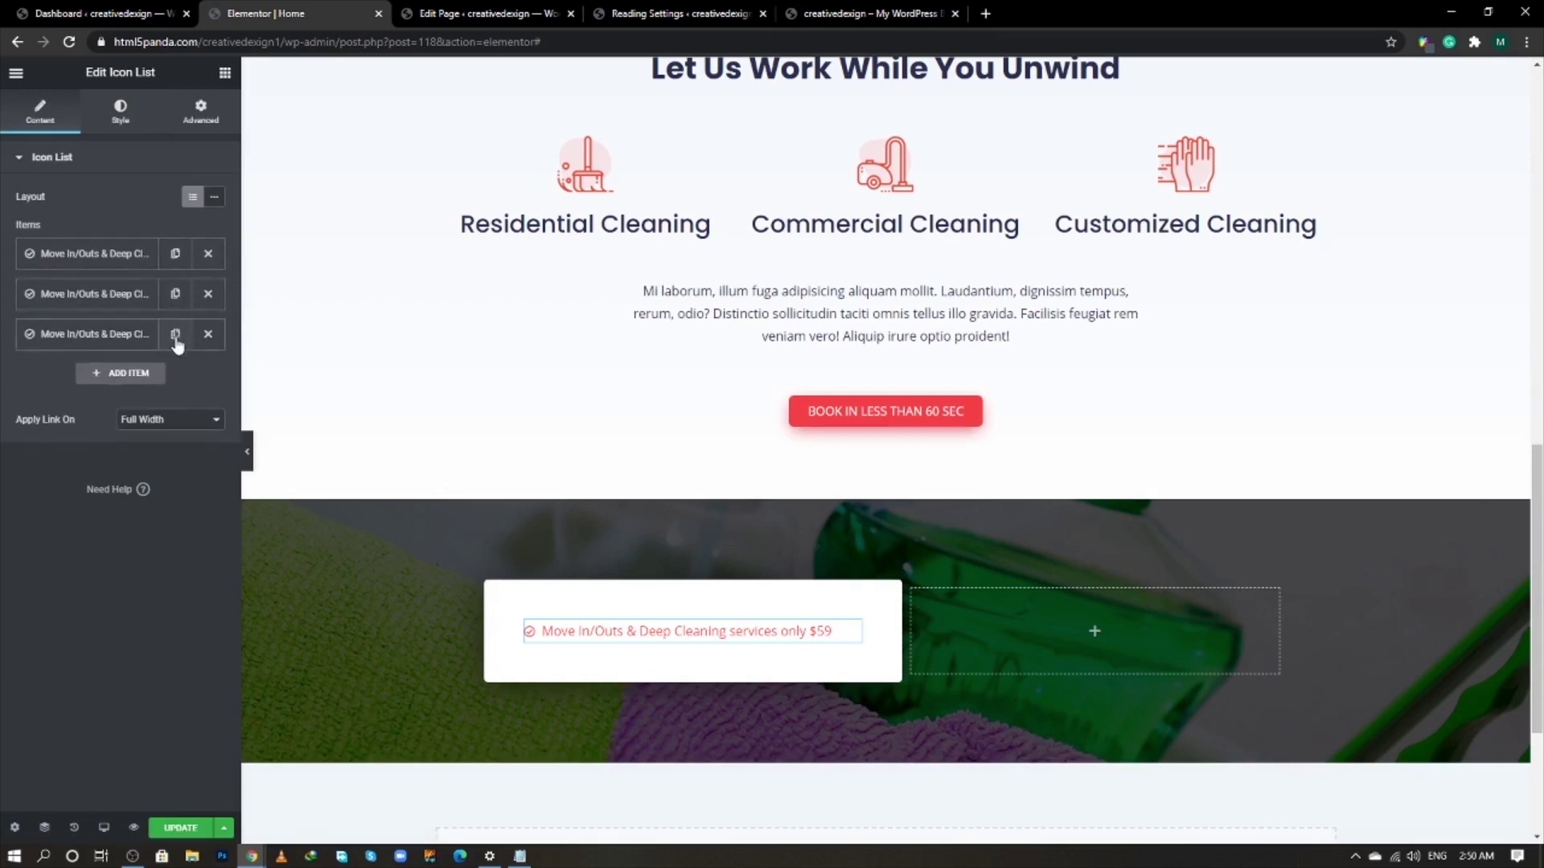
{"action": "left_click", "coordinate": [176, 340]}
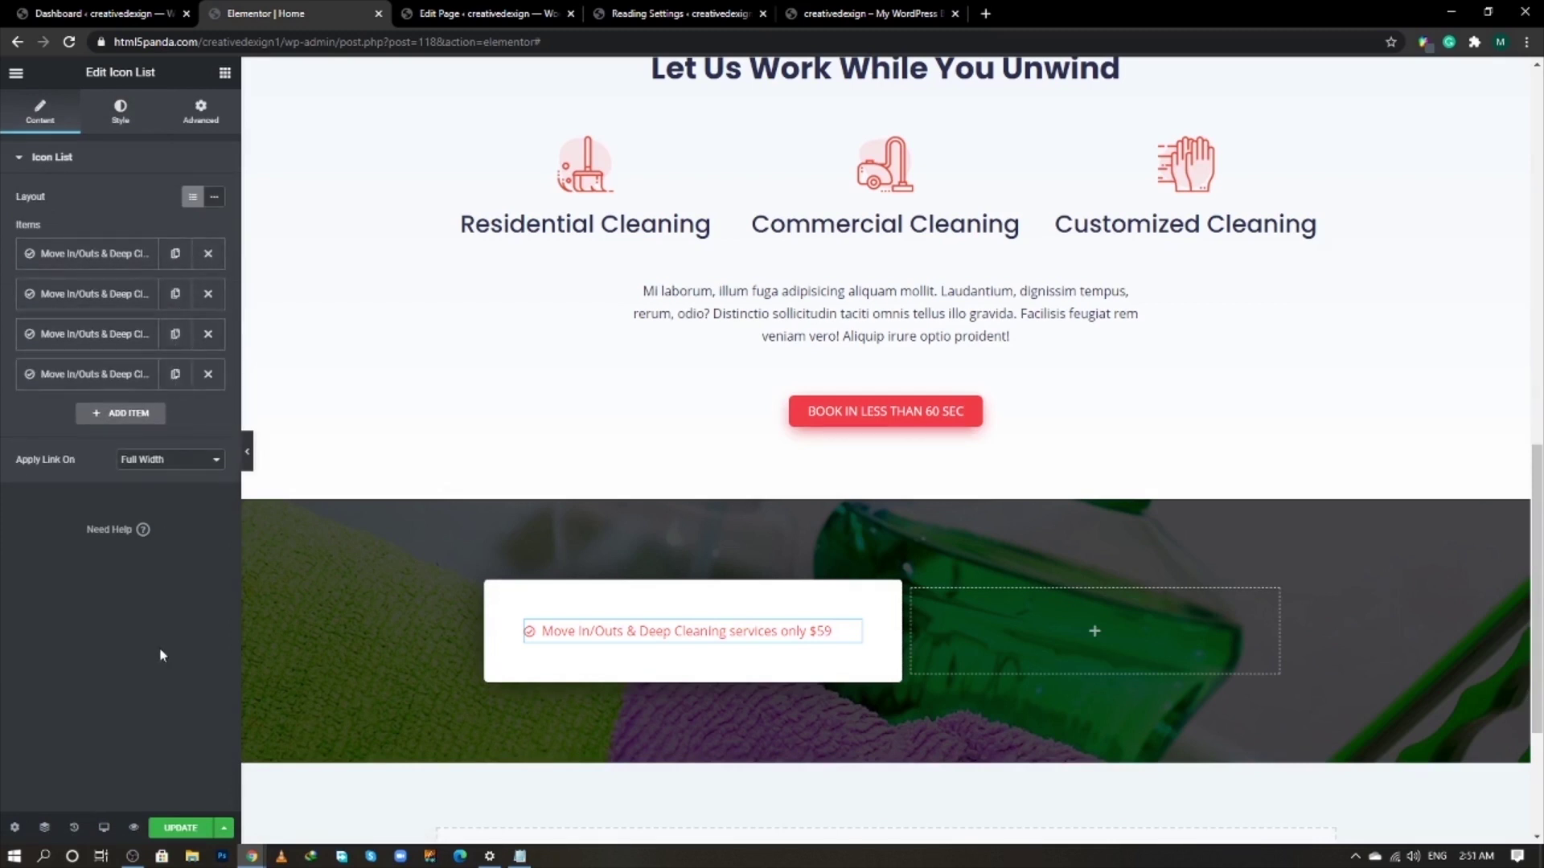
{"action": "left_click", "coordinate": [181, 827]}
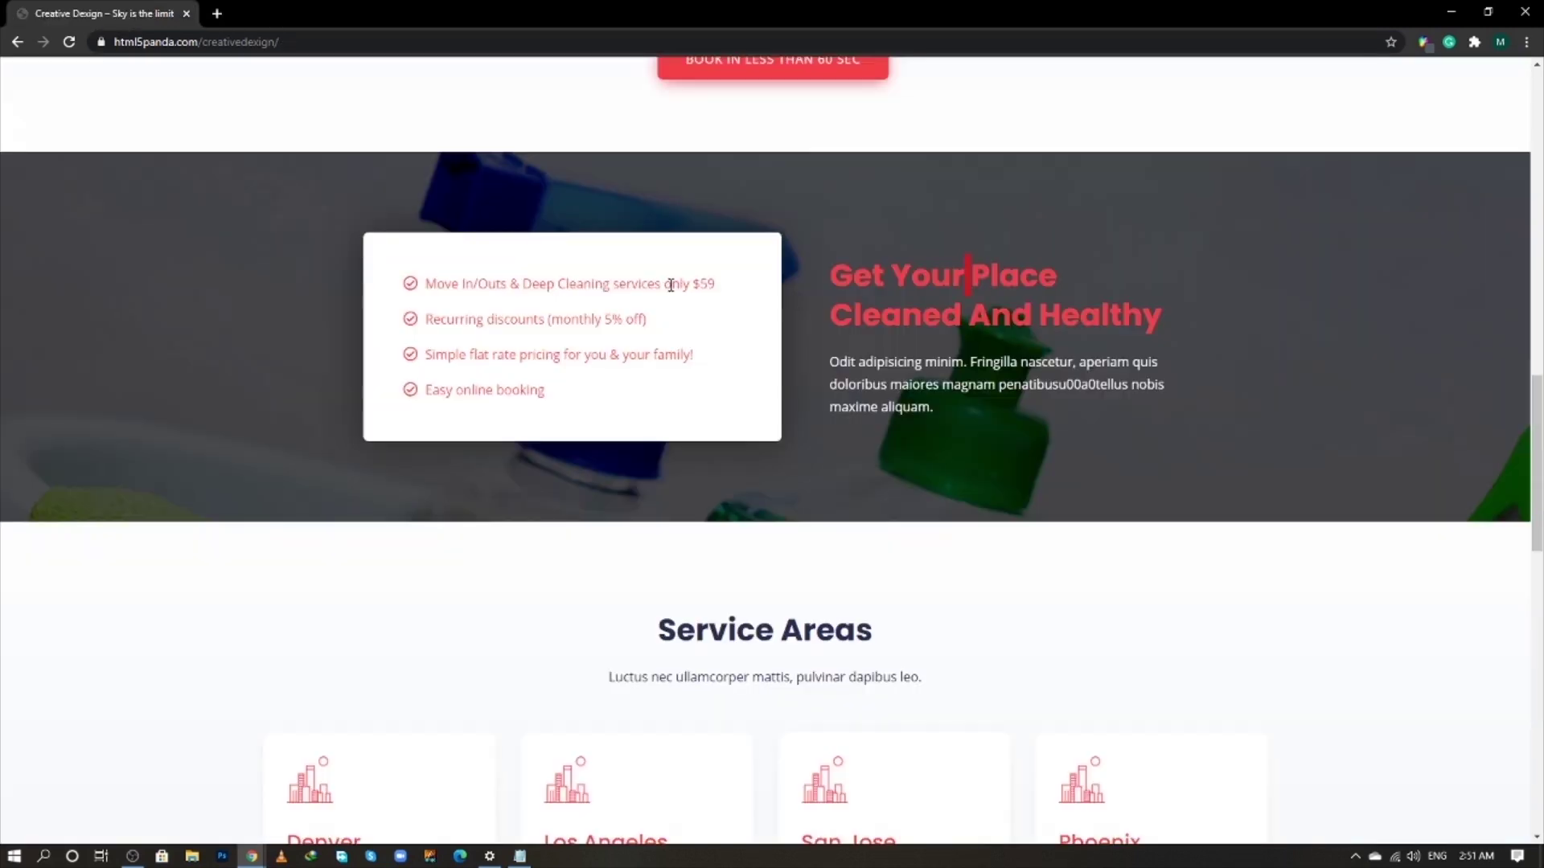
- Replace the second list item's text with "Recurring discounts (monthly 5% off)", copied from the reference page
{"action": "triple_click", "coordinate": [538, 319]}
{"action": "key", "text": "ctrl+c"}
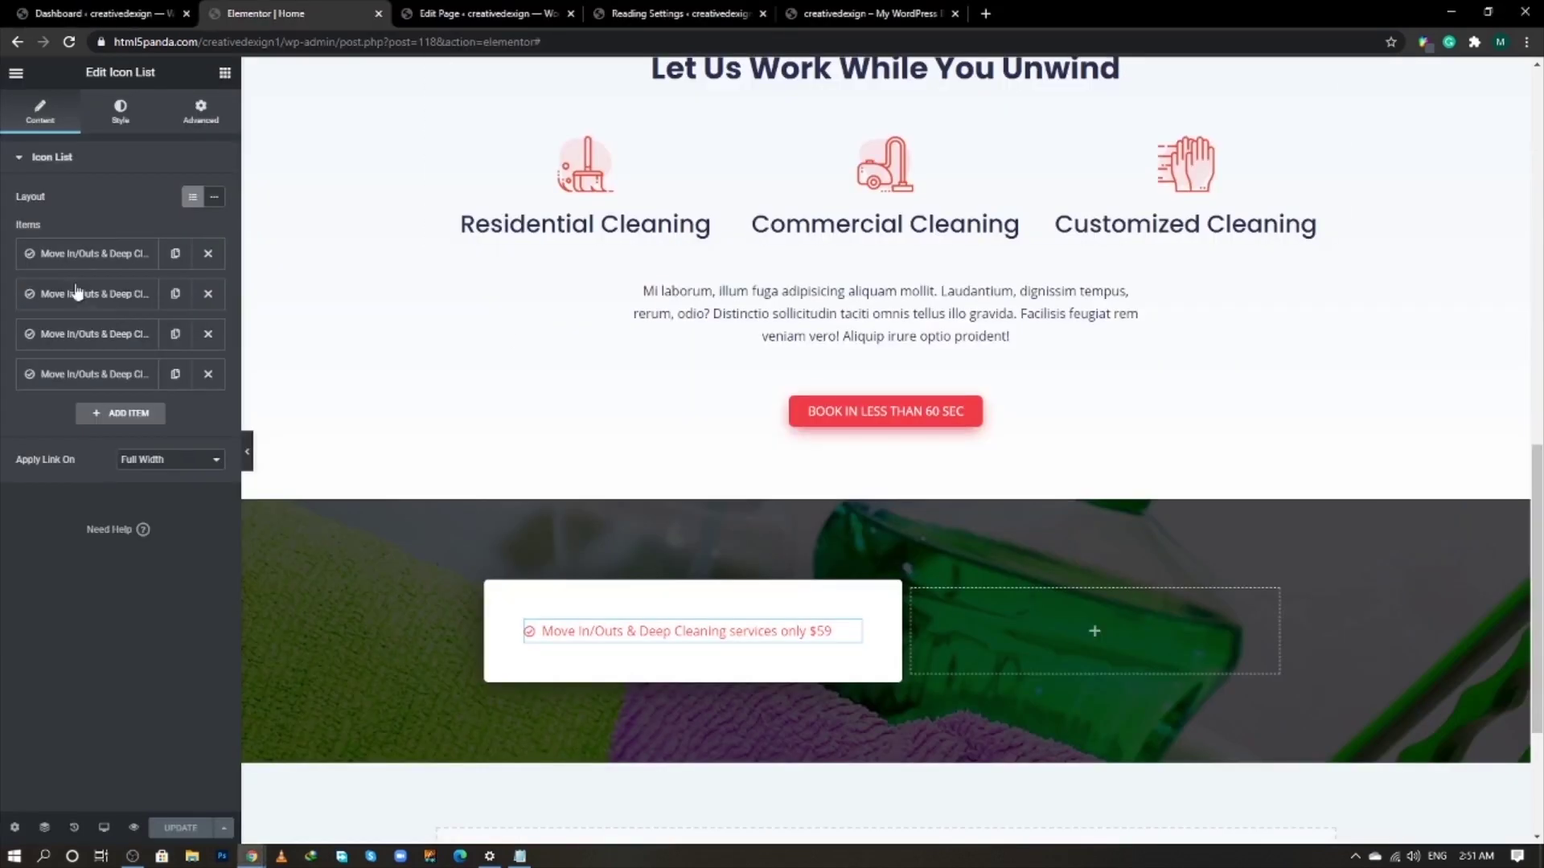
{"action": "left_click", "coordinate": [80, 294]}
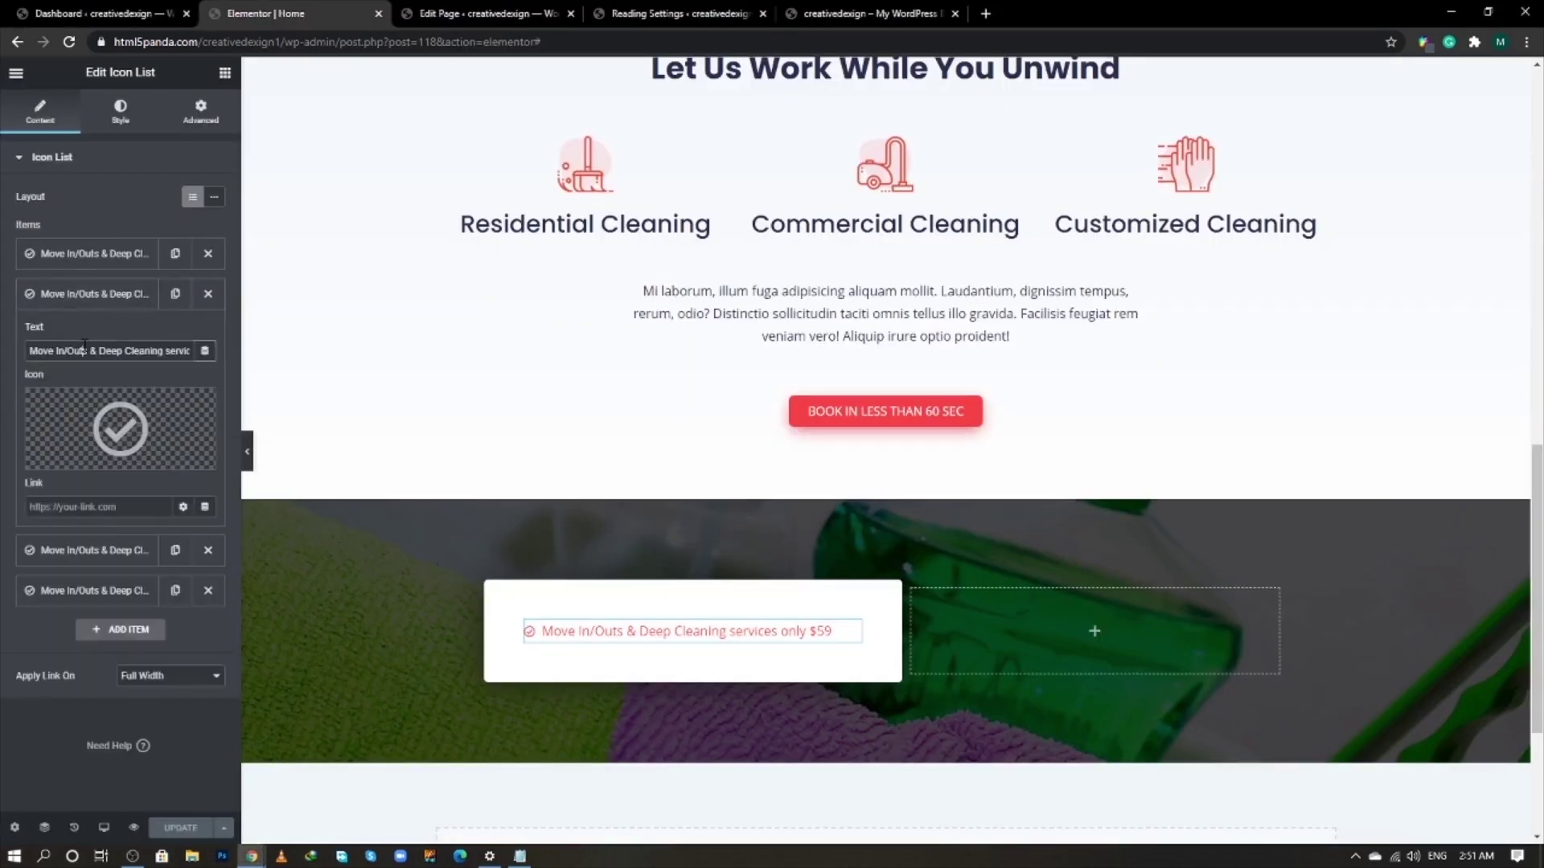
{"action": "triple_click", "coordinate": [84, 351]}
{"action": "key", "text": "ctrl+v"}
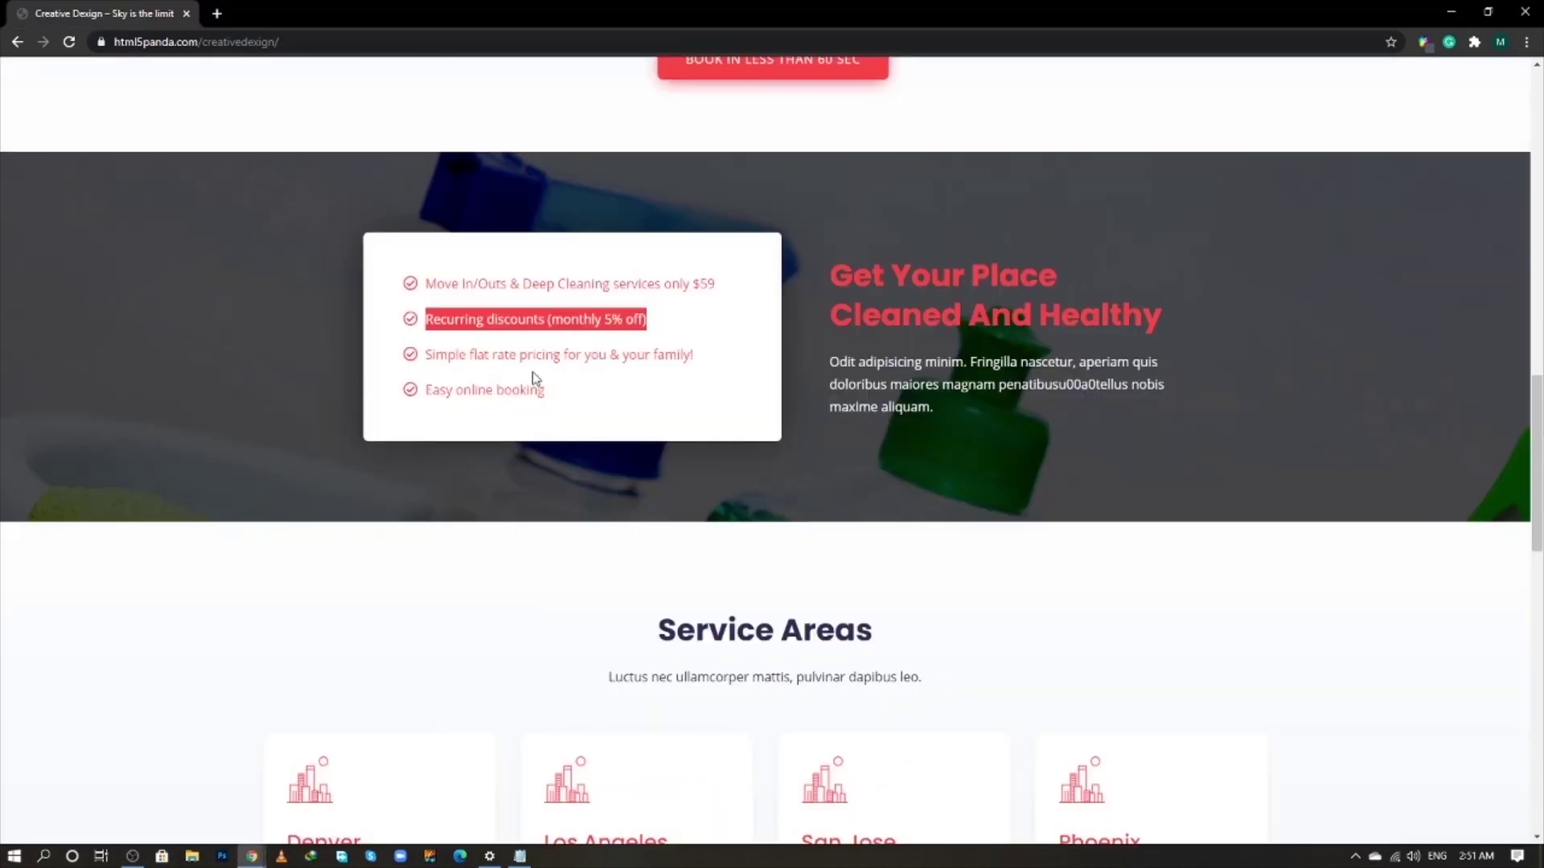
- Replace the third list item's text with "Simple flat rate pricing for you & your family!", copied from the reference page
{"action": "triple_click", "coordinate": [535, 355]}
{"action": "key", "text": "ctrl+c"}
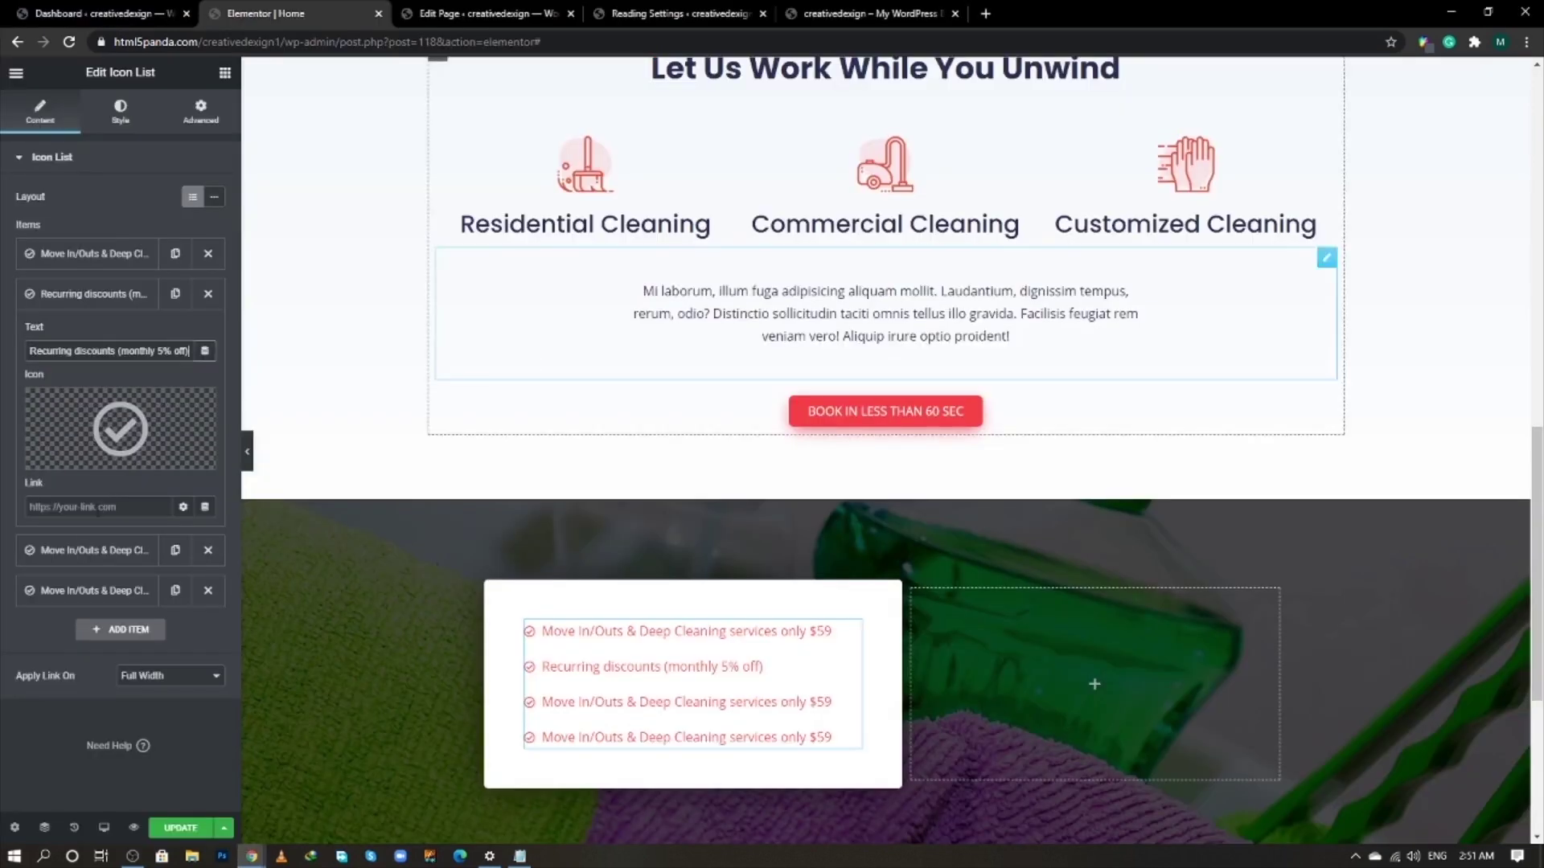
{"action": "left_click", "coordinate": [89, 334]}
{"action": "triple_click", "coordinate": [85, 391]}
{"action": "key", "text": "ctrl+v"}
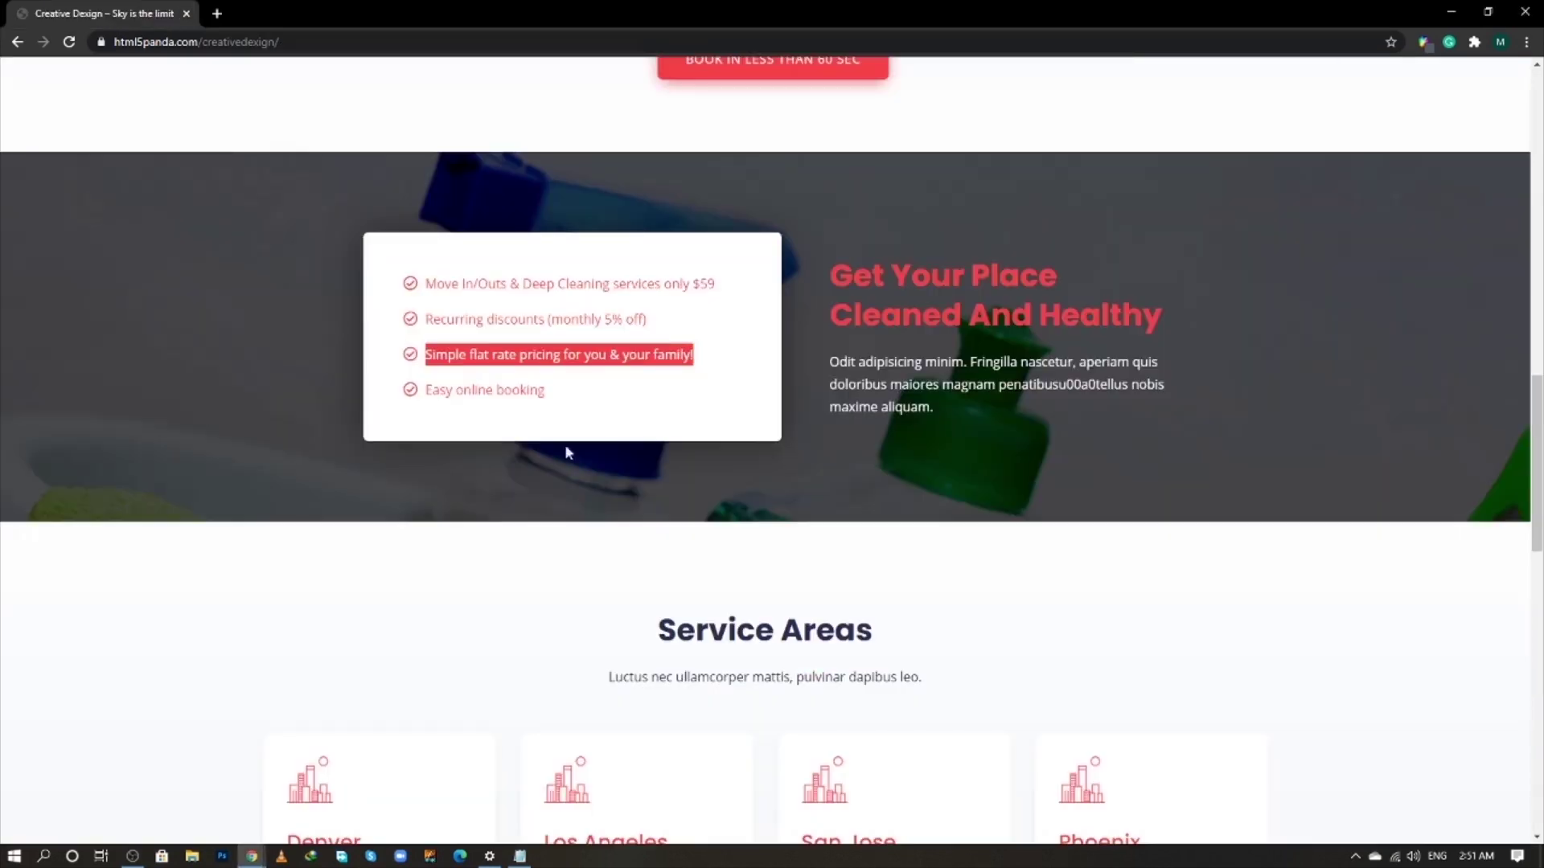
- Replace the fourth list item's text with "Easy online booking", copied from the reference page, and save the page
{"action": "left_click", "coordinate": [520, 405]}
{"action": "triple_click", "coordinate": [519, 394]}
{"action": "key", "text": "ctrl+c"}
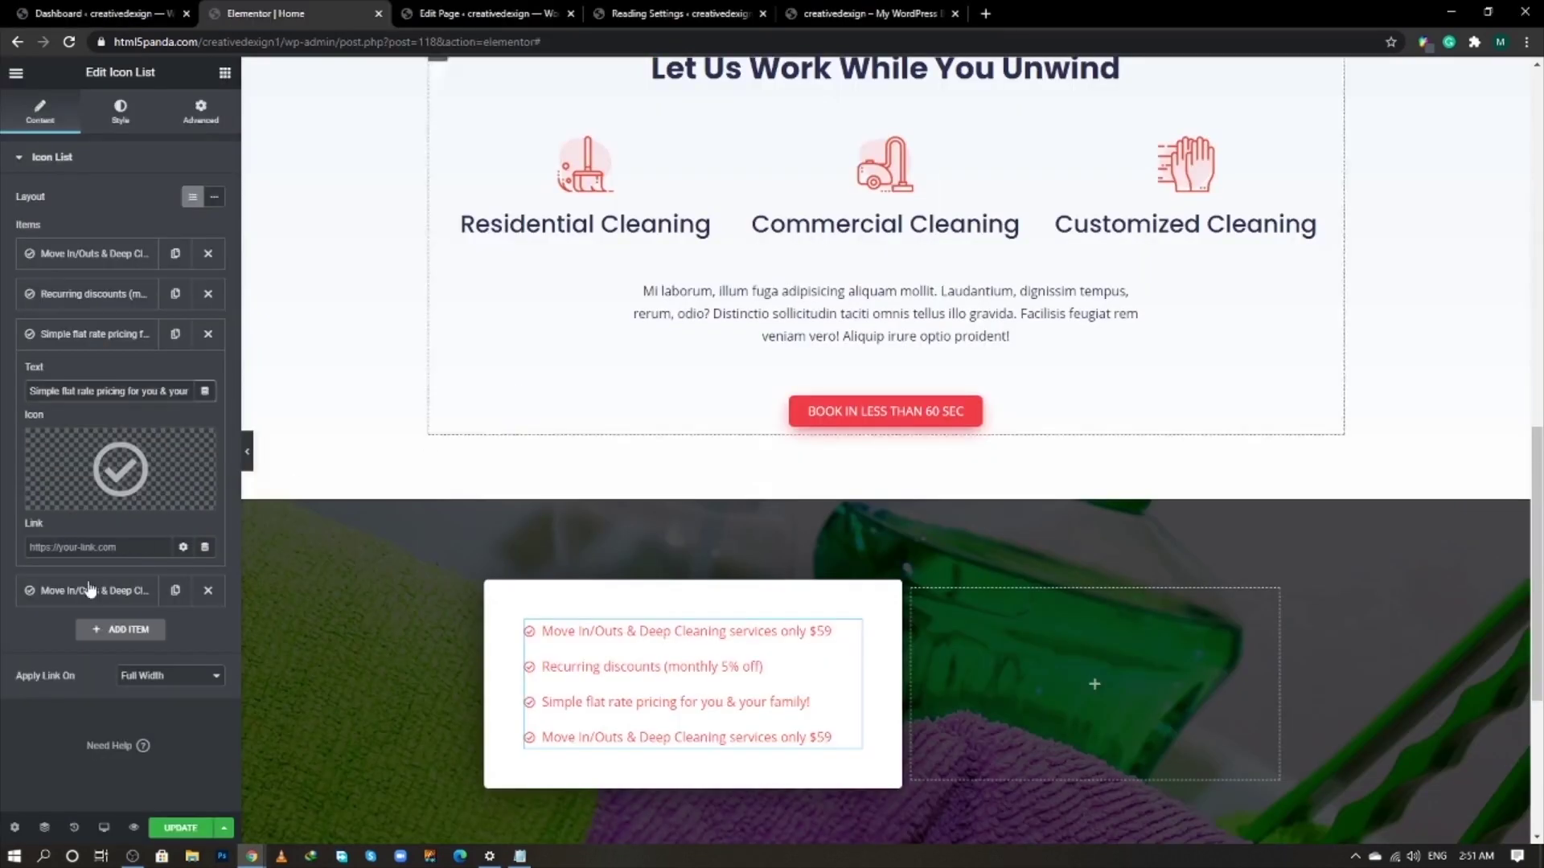
{"action": "left_click", "coordinate": [89, 593]}
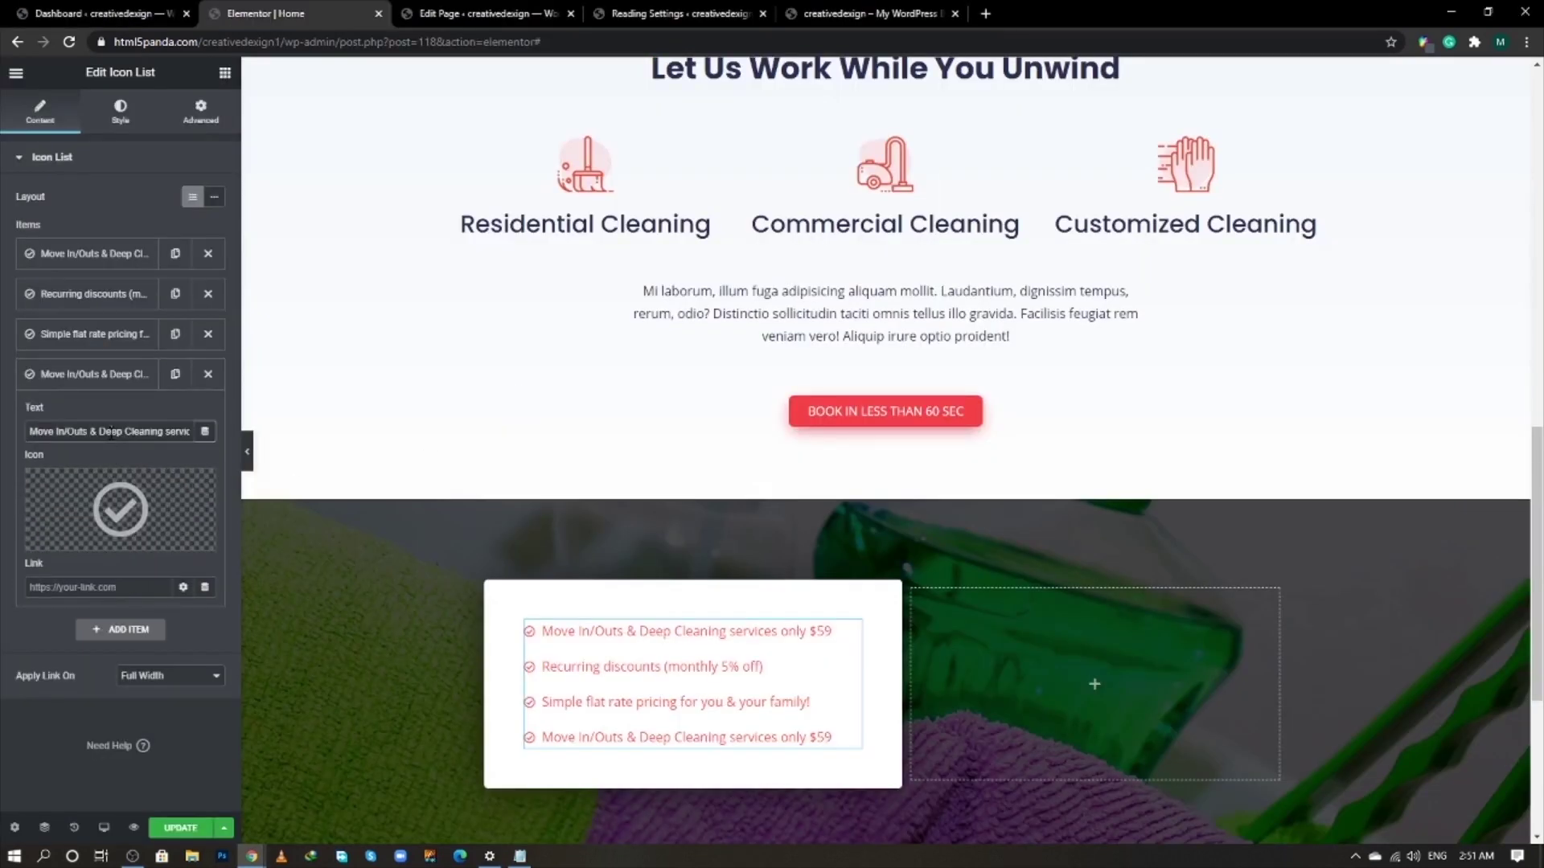
{"action": "triple_click", "coordinate": [112, 432]}
{"action": "key", "text": "ctrl+v"}
{"action": "left_click", "coordinate": [112, 385]}
{"action": "key", "text": "ctrl+s"}
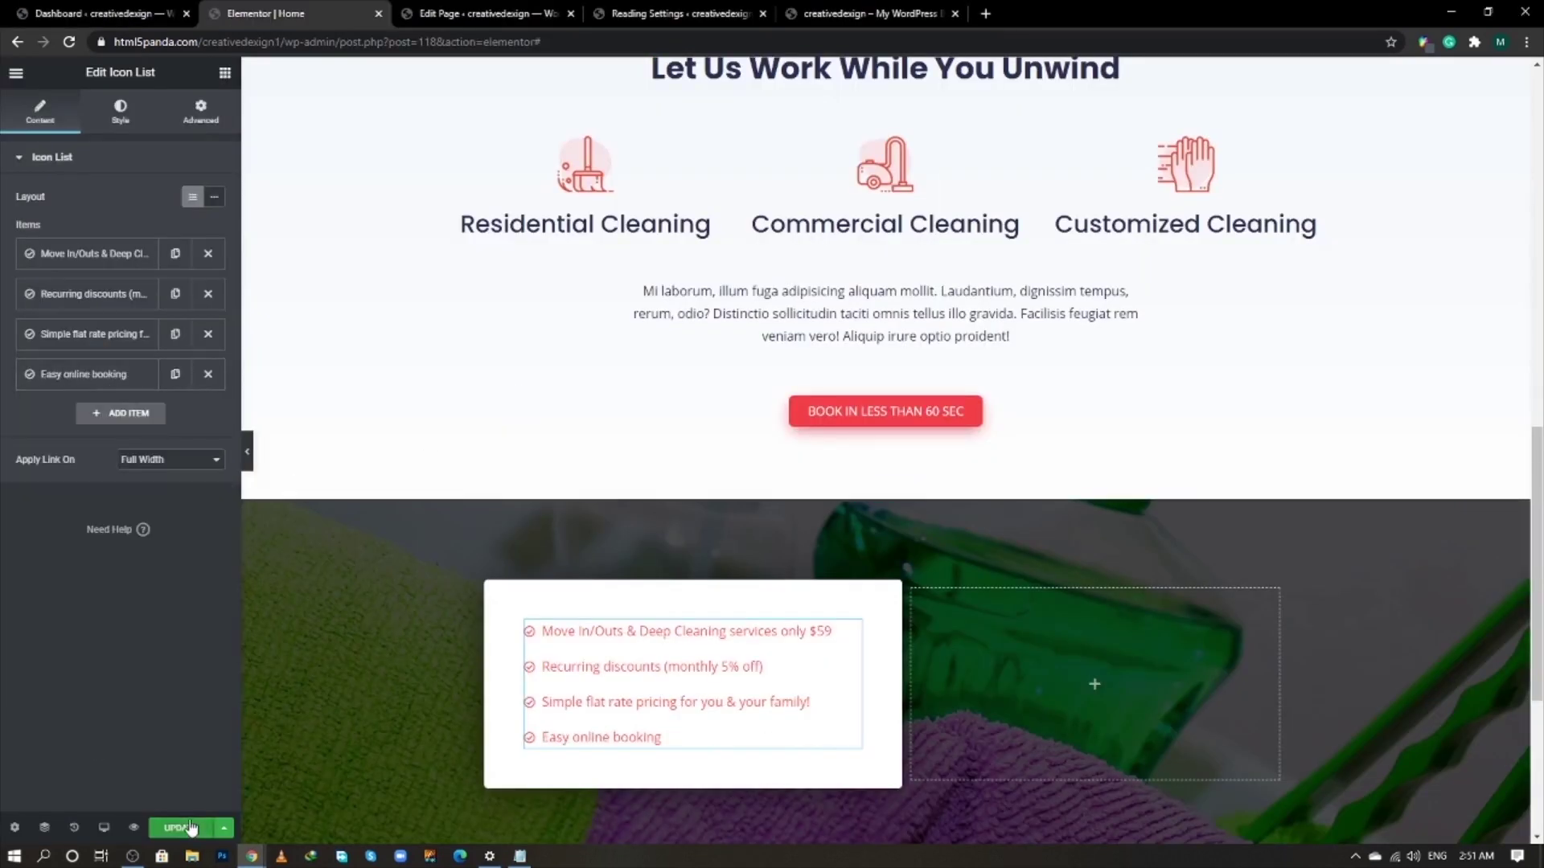
{"action": "scroll", "coordinate": [955, 608], "scroll_direction": "down", "scroll_amount": 1}
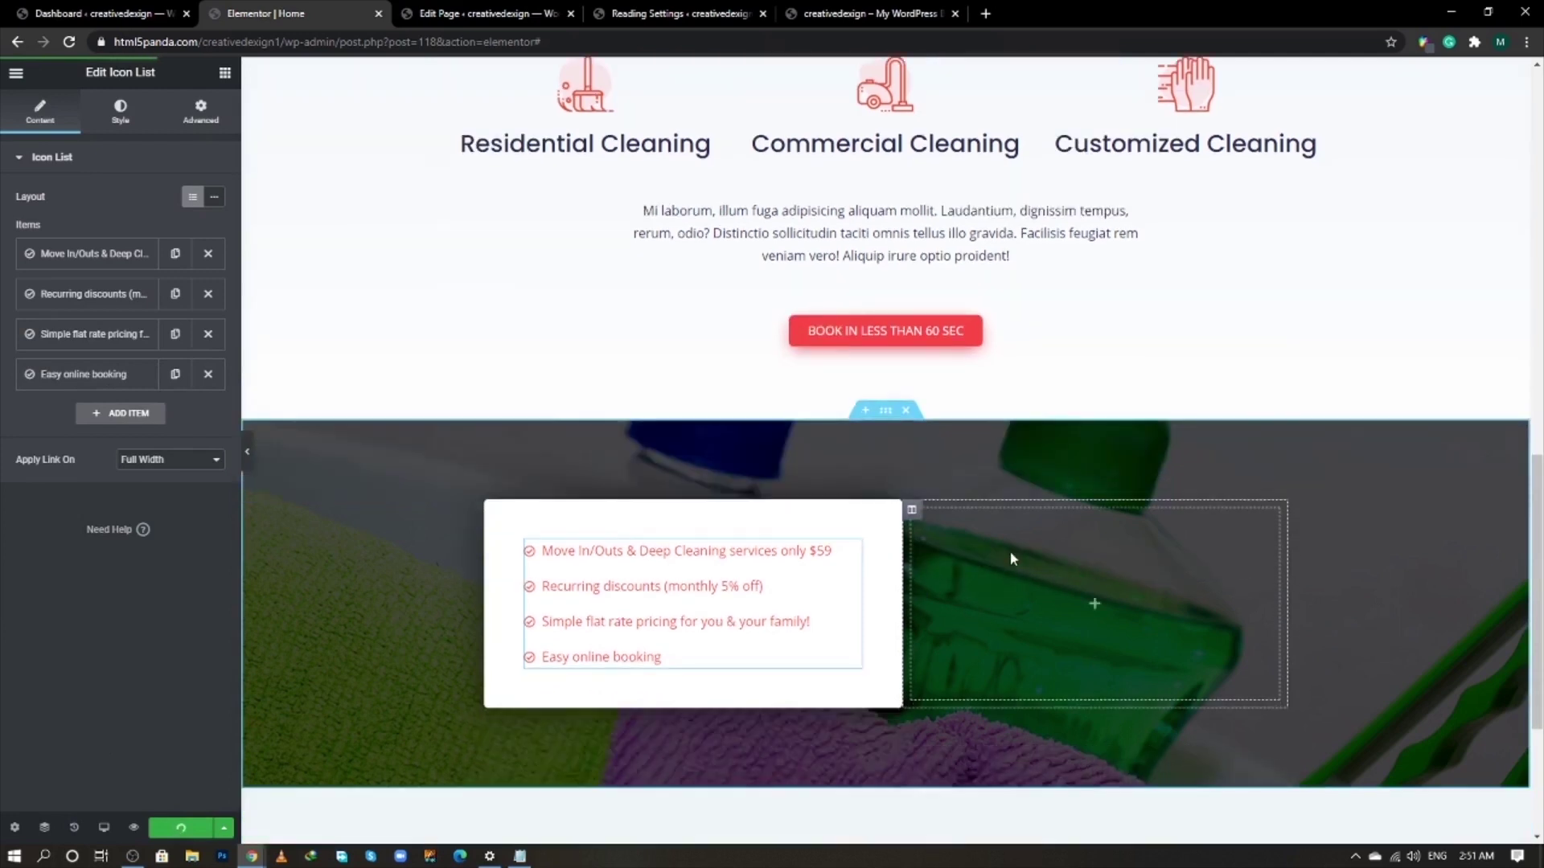
- Add a Heading widget and a Text Editor widget below it in the empty column beside the white list box
{"action": "left_click", "coordinate": [225, 74]}
{"action": "left_click_drag", "start_coordinate": [177, 229], "coordinate": [1126, 587]}
{"action": "left_click", "coordinate": [225, 73]}
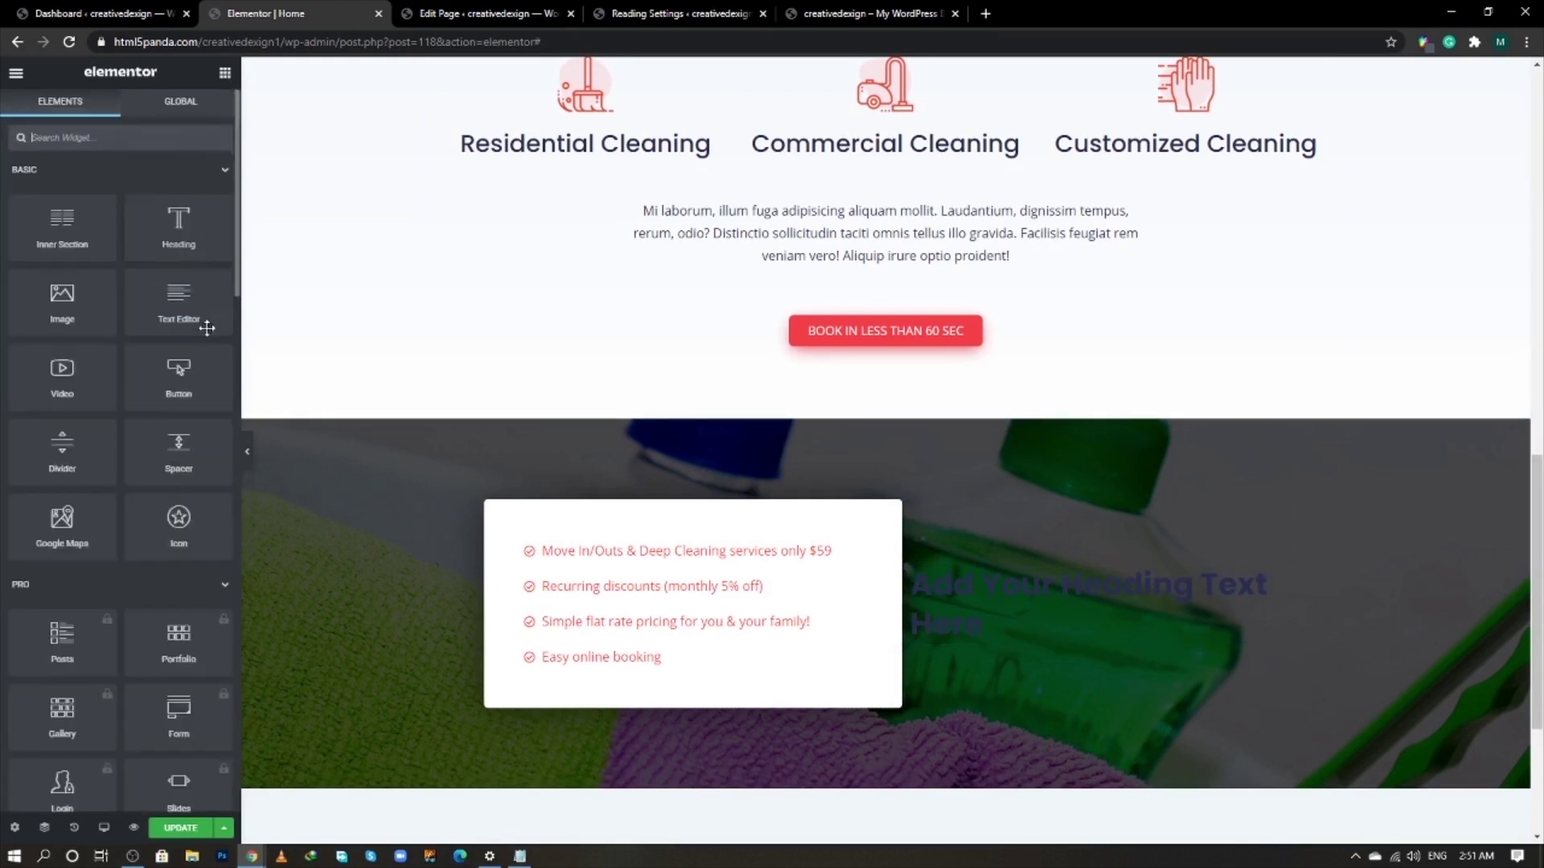
{"action": "left_click_drag", "start_coordinate": [206, 328], "coordinate": [998, 625]}
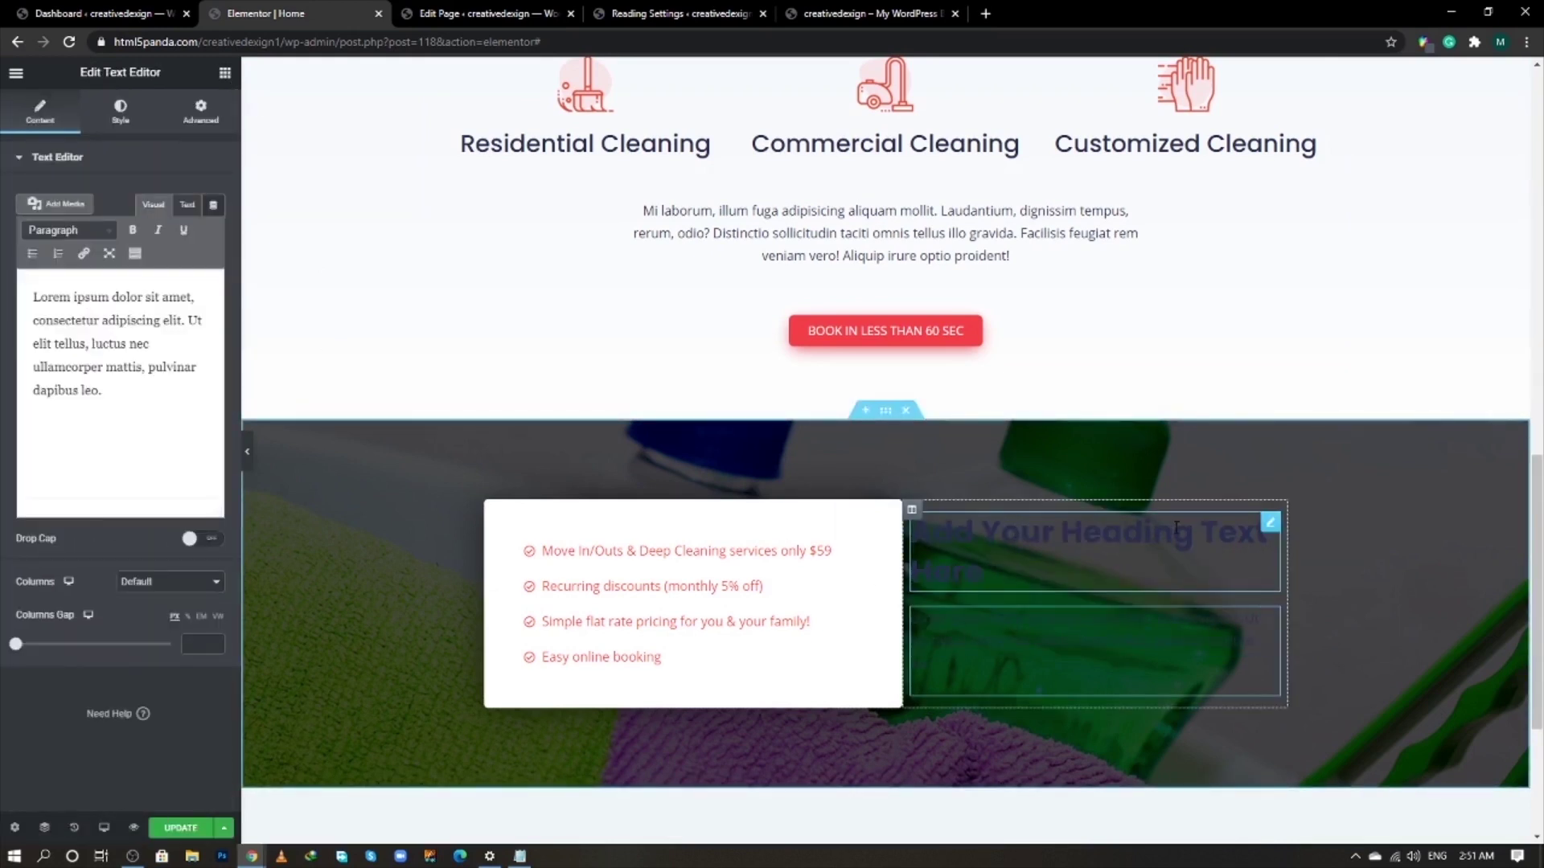
- Copy the "We're The Dust Busters!" heading and paste its style onto the new heading beside the icon list
{"action": "scroll", "coordinate": [1026, 482], "scroll_direction": "up", "scroll_amount": 8}
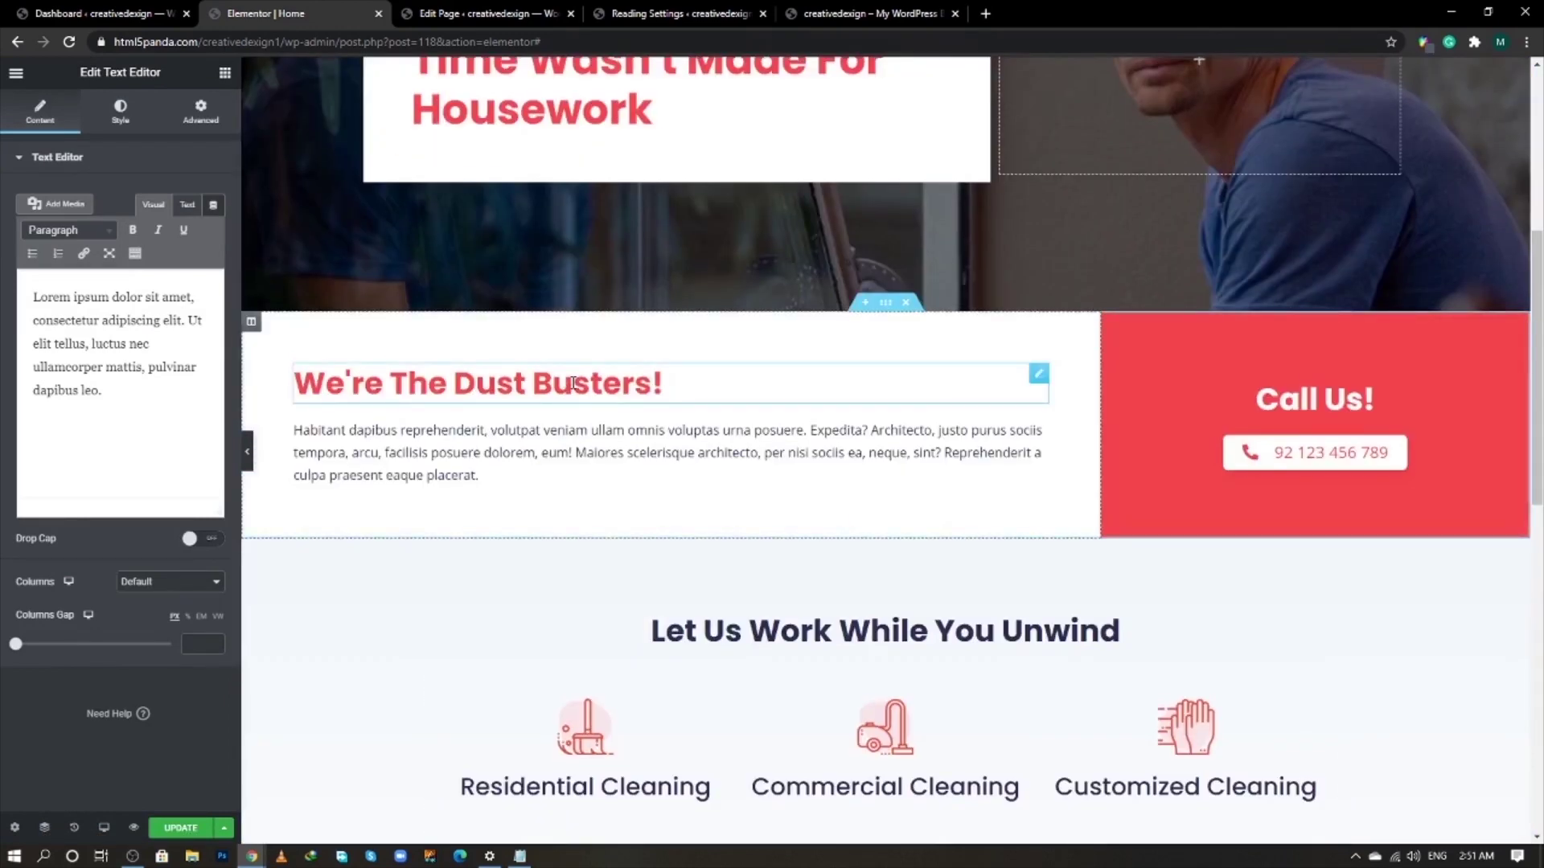
{"action": "right_click", "coordinate": [573, 384]}
{"action": "left_click", "coordinate": [612, 453]}
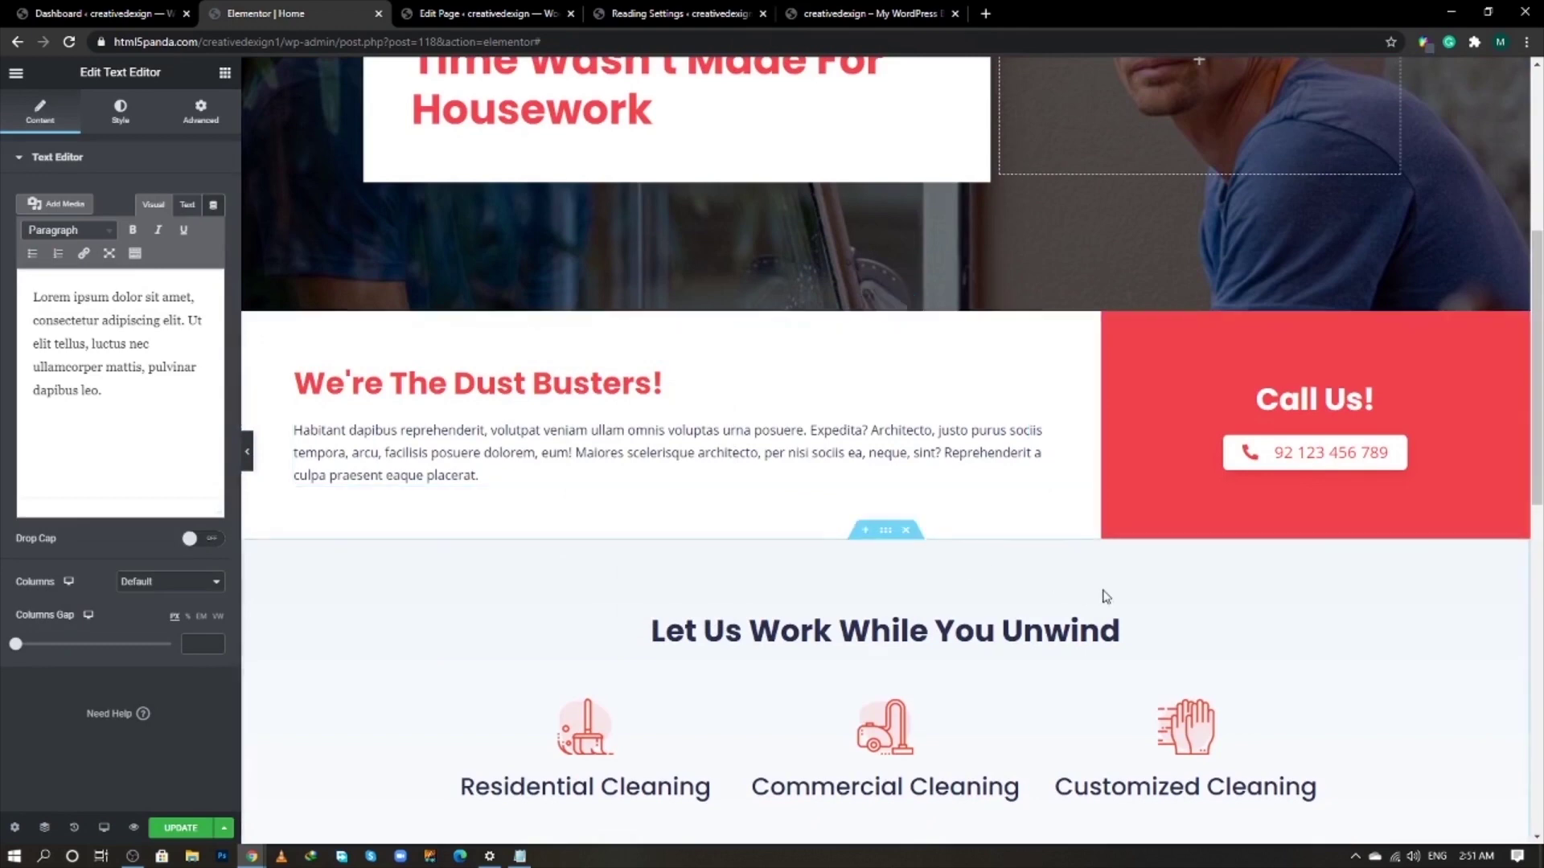
{"action": "scroll", "coordinate": [1102, 593], "scroll_direction": "down", "scroll_amount": 9}
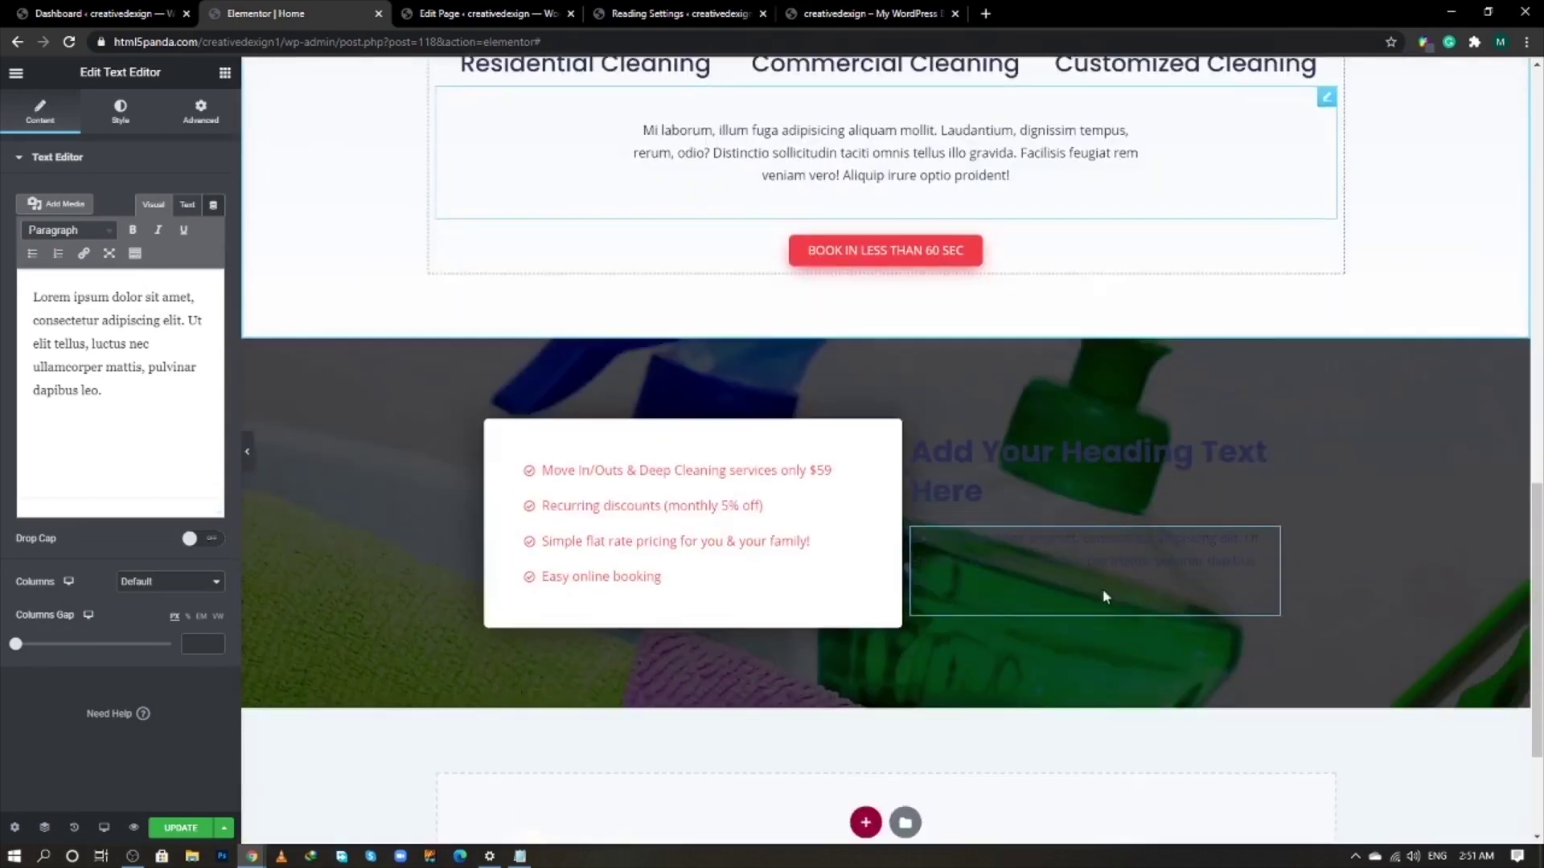
{"action": "right_click", "coordinate": [1110, 468]}
{"action": "left_click", "coordinate": [1144, 575]}
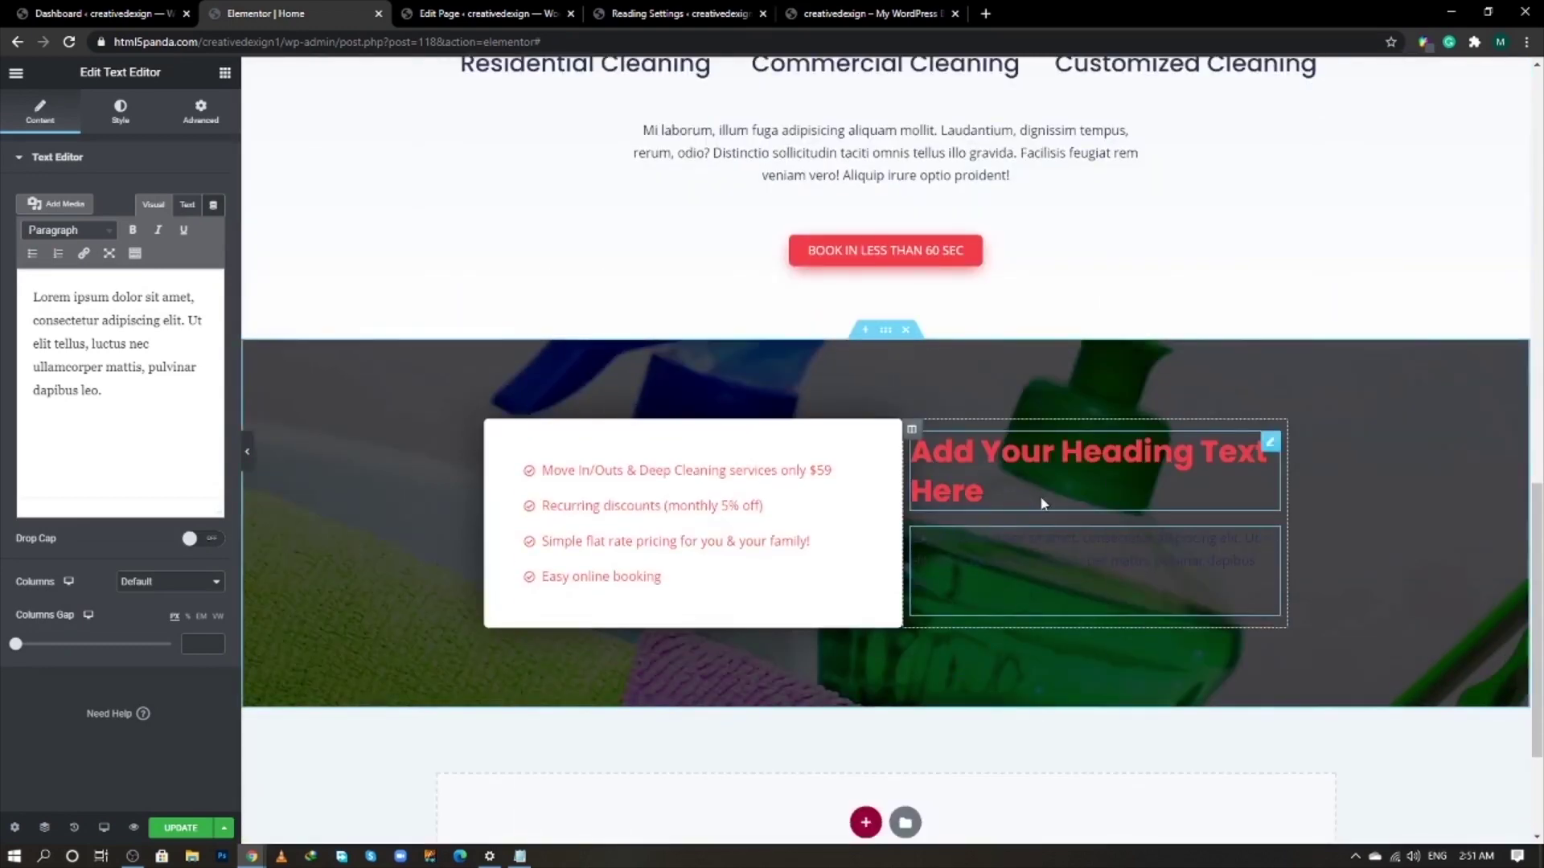
- Replace the new heading's title with "Get Your Place Cleaned And Healthy", copied from the reference page
{"action": "key", "text": "alt+Tab"}
{"action": "triple_click", "coordinate": [937, 276]}
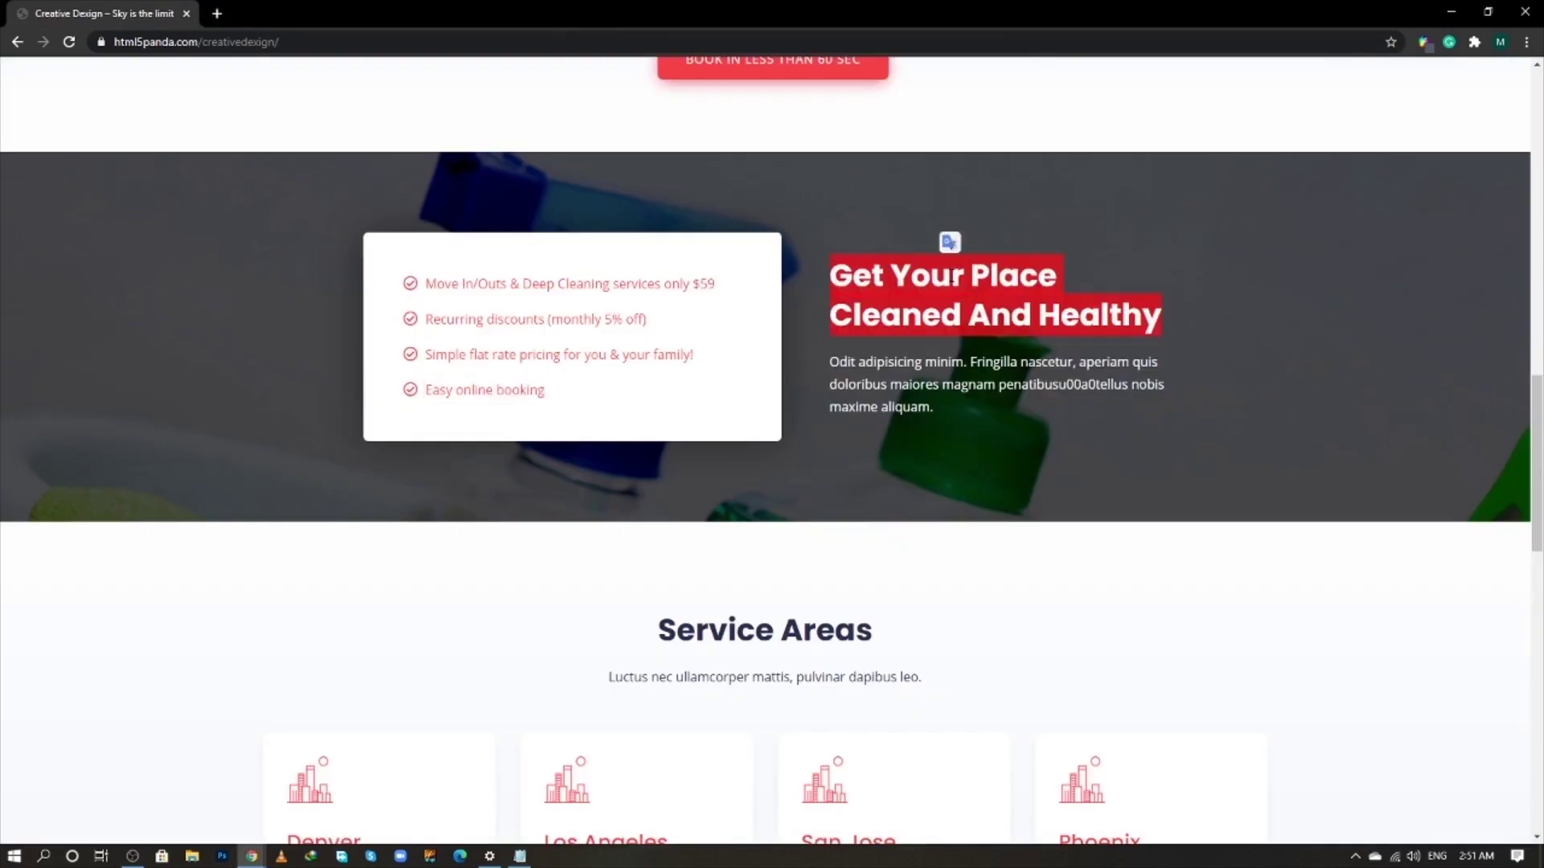
{"action": "key", "text": "alt+Tab"}
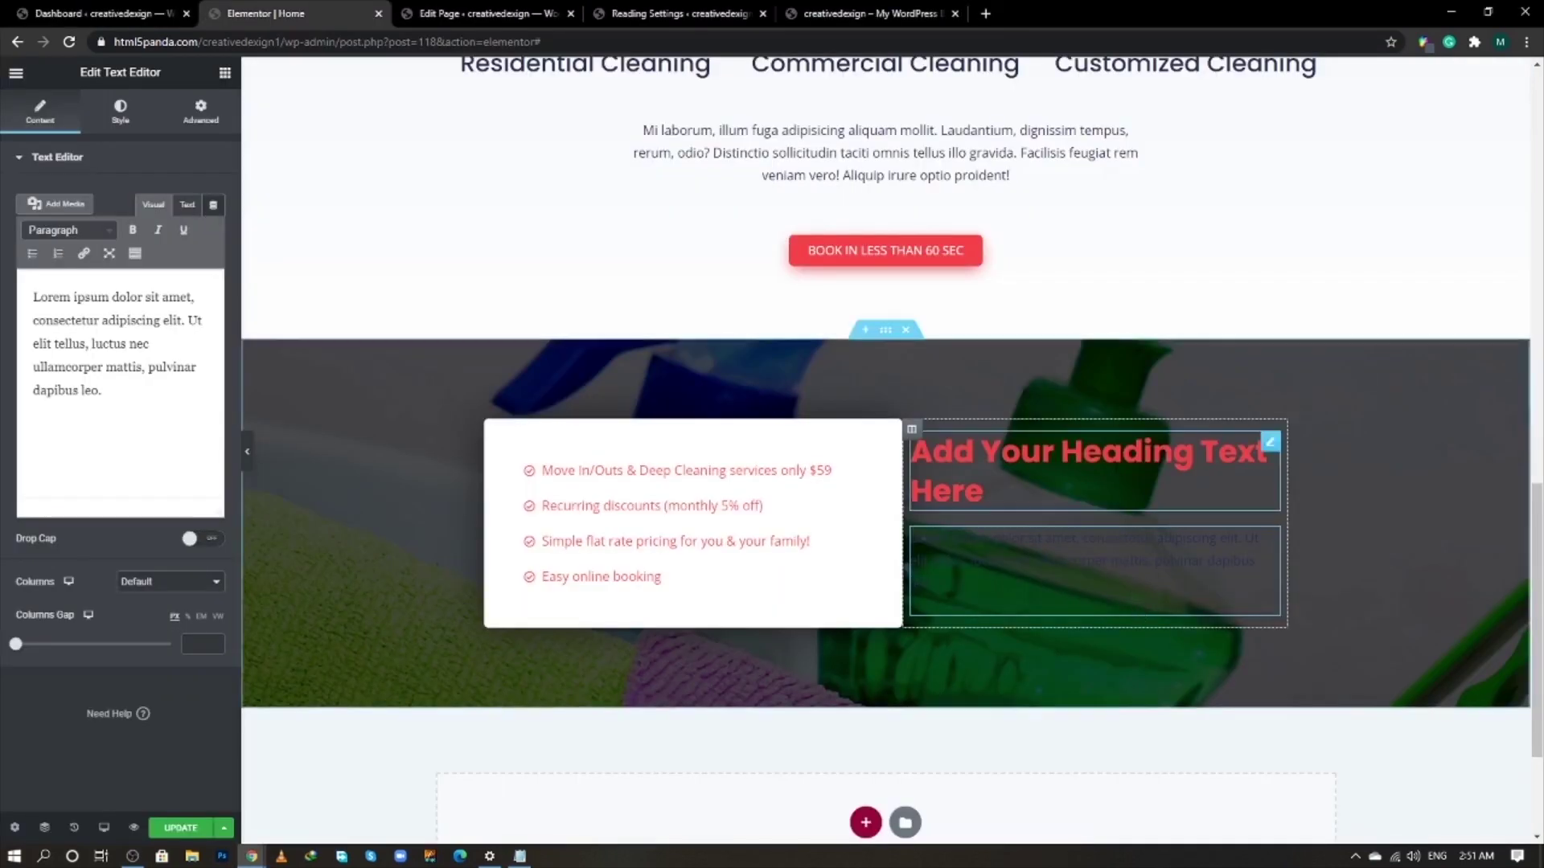
{"action": "left_click", "coordinate": [1094, 474]}
{"action": "triple_click", "coordinate": [148, 228]}
{"action": "key", "text": "ctrl+v"}
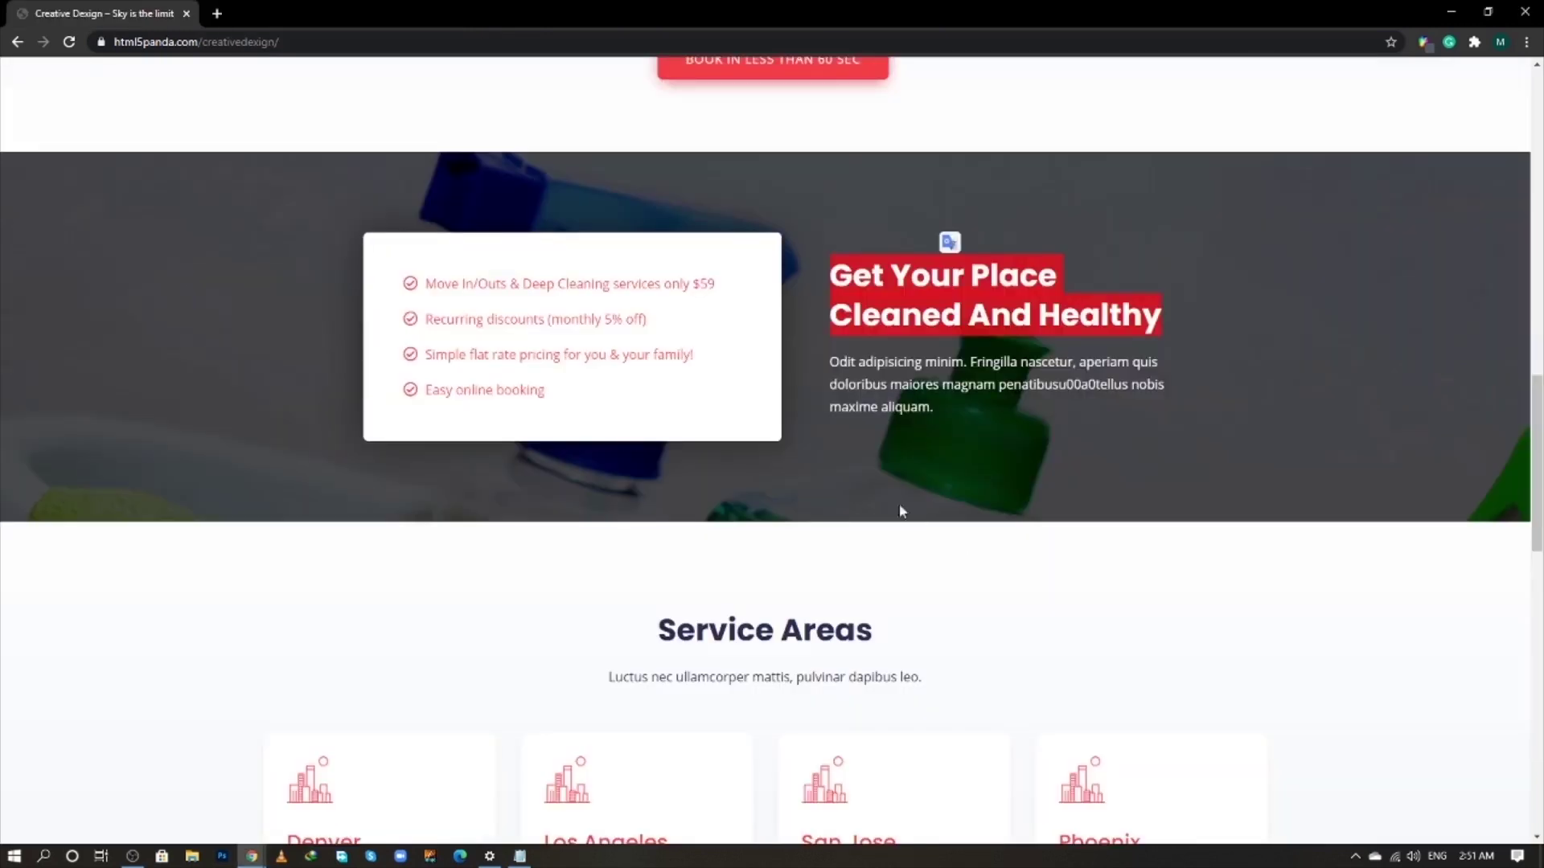
- Replace the placeholder paragraph below the heading with the "Odit adipisicing minim..." text copied from the reference page
{"action": "triple_click", "coordinate": [923, 384]}
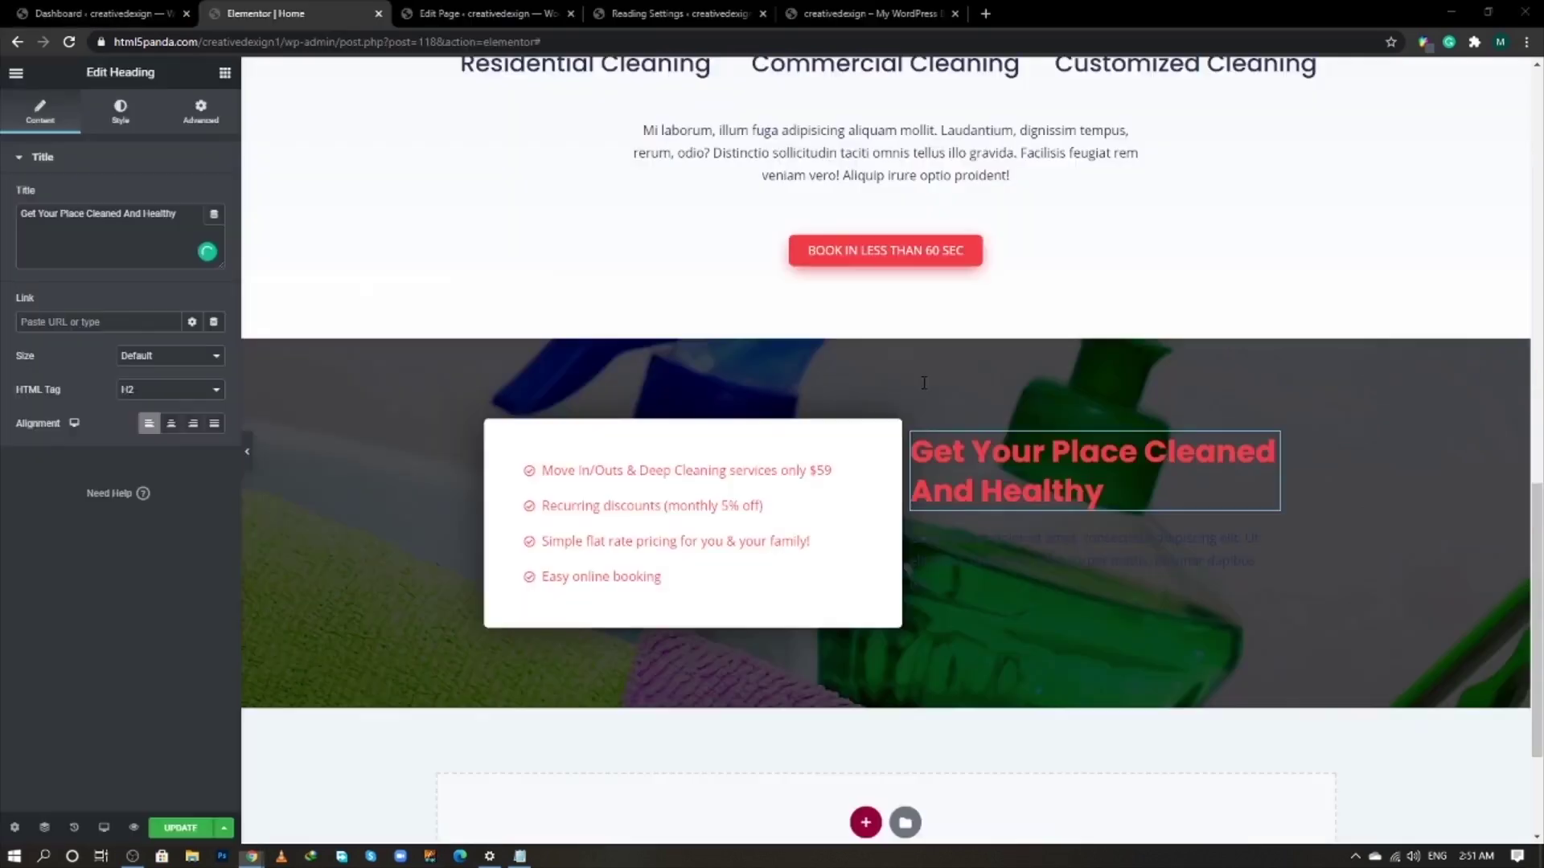
{"action": "left_click", "coordinate": [1037, 587]}
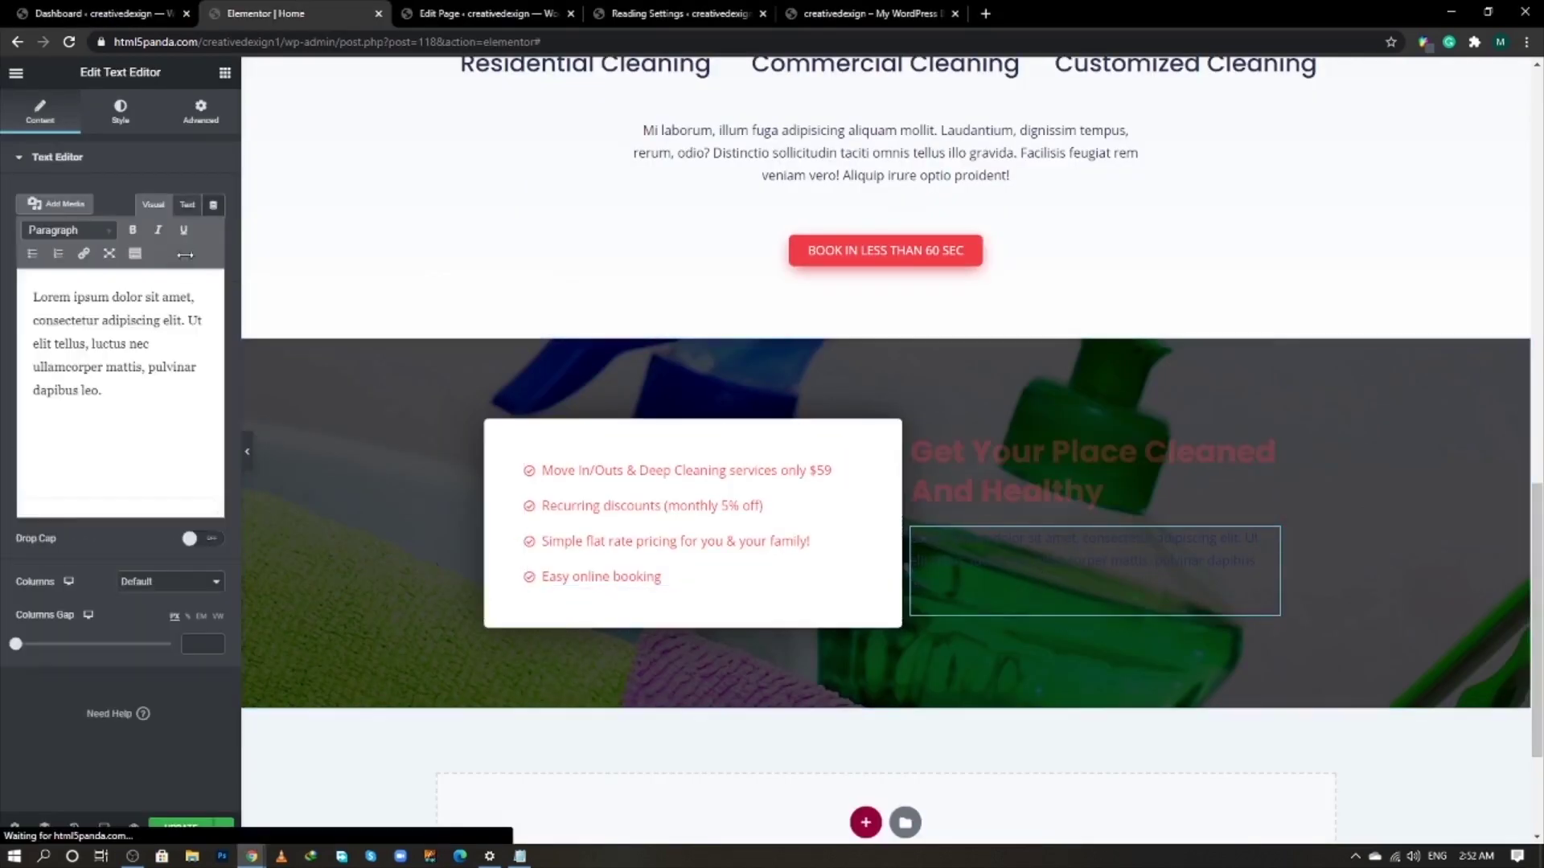
{"action": "left_click", "coordinate": [187, 204]}
{"action": "key", "text": "ctrl+a"}
{"action": "key", "text": "ctrl+v"}
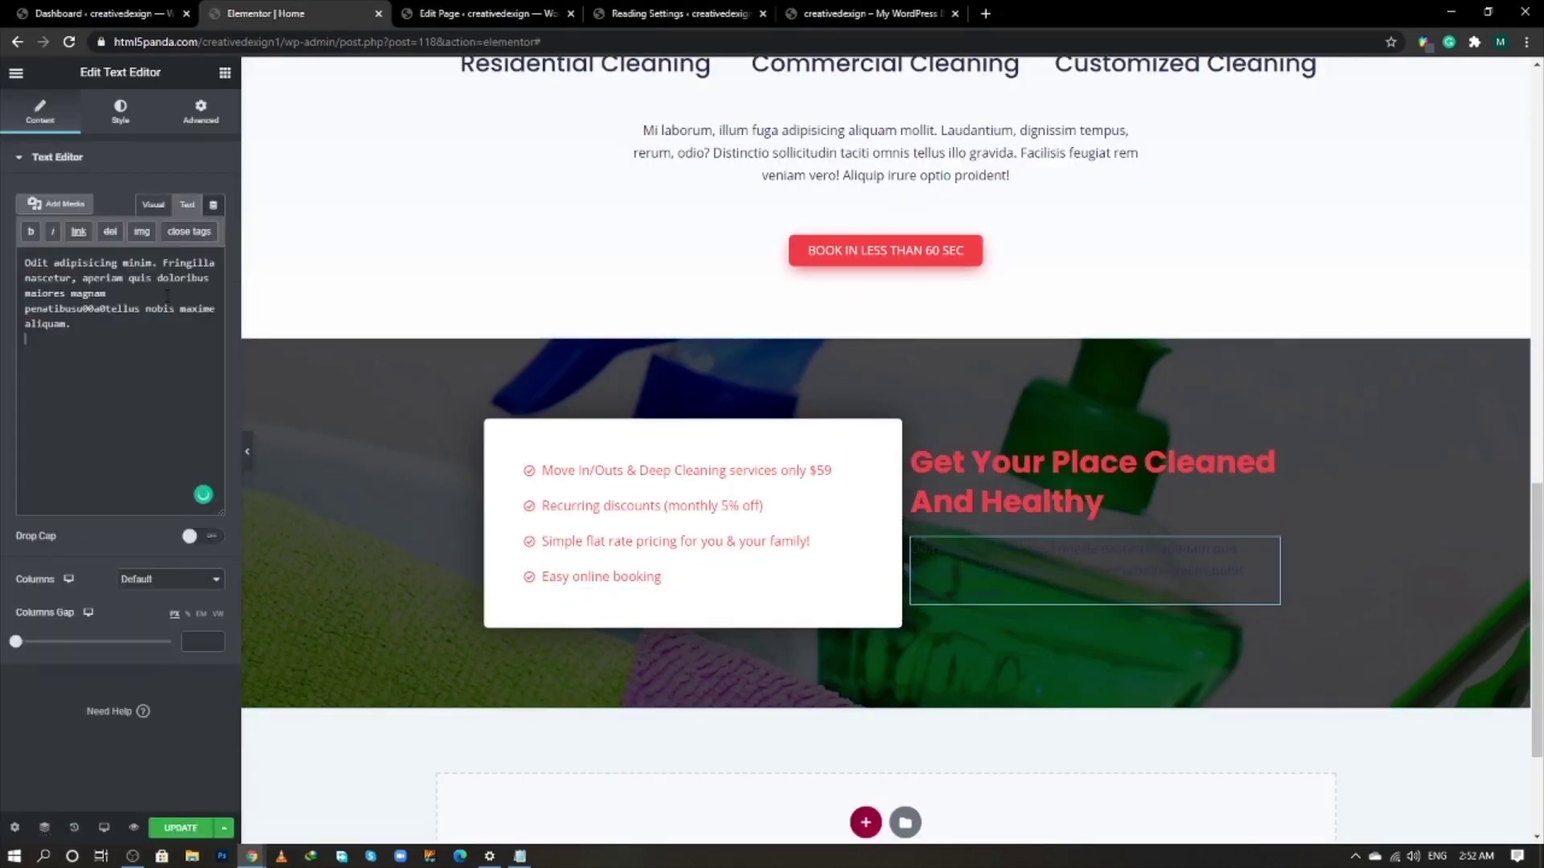
- Set the text color of the paragraph under the "Get Your Place Cleaned And Healthy" heading to #FFFFFF
{"action": "left_click", "coordinate": [124, 113]}
{"action": "left_click", "coordinate": [214, 230]}
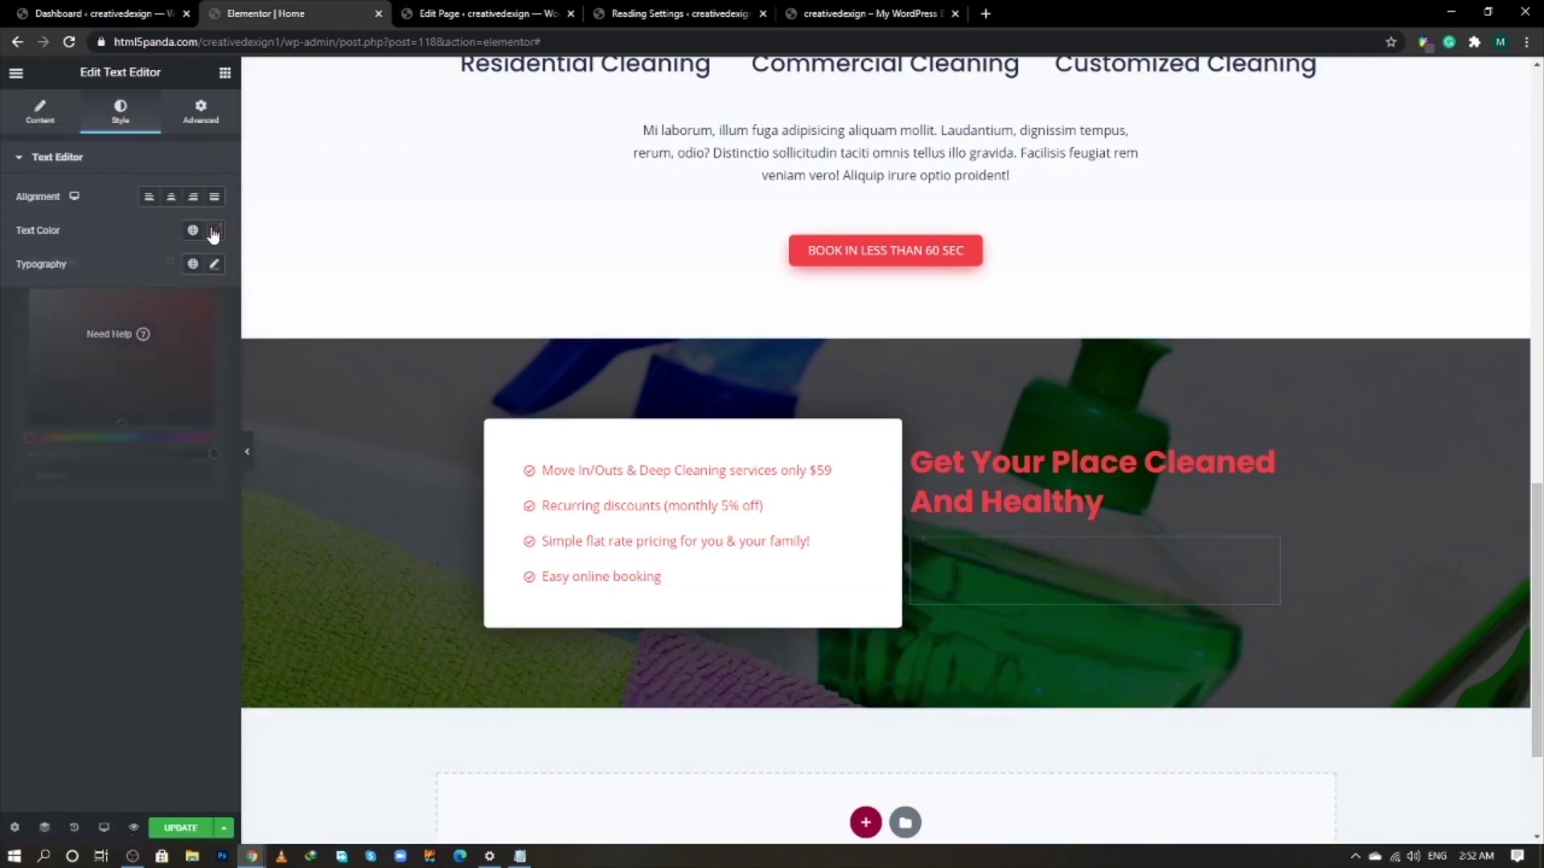
{"action": "key", "text": "ctrl+v"}
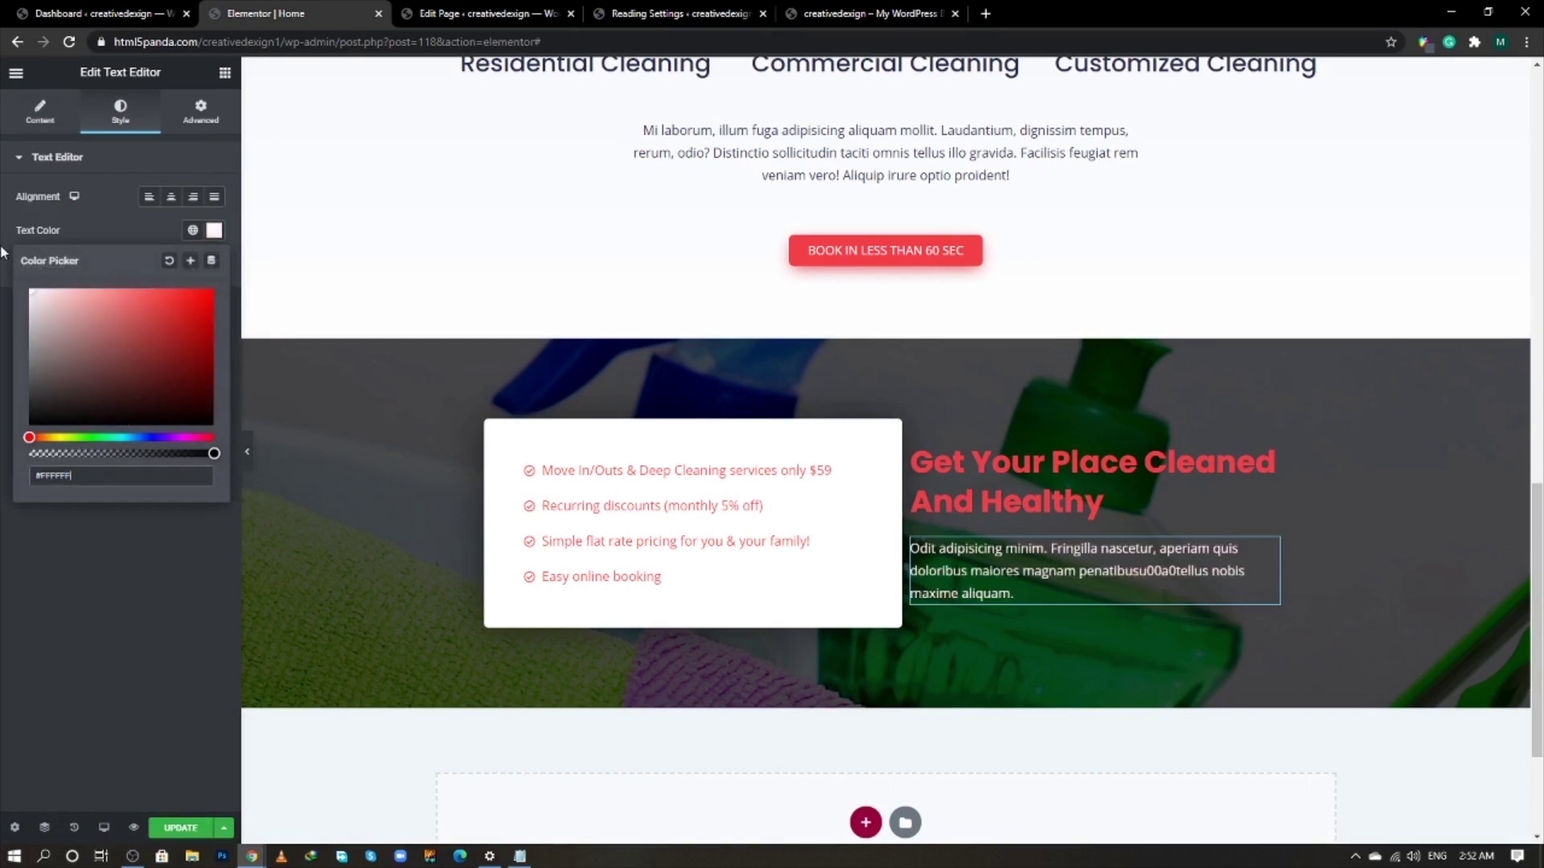
{"action": "left_click", "coordinate": [21, 523]}
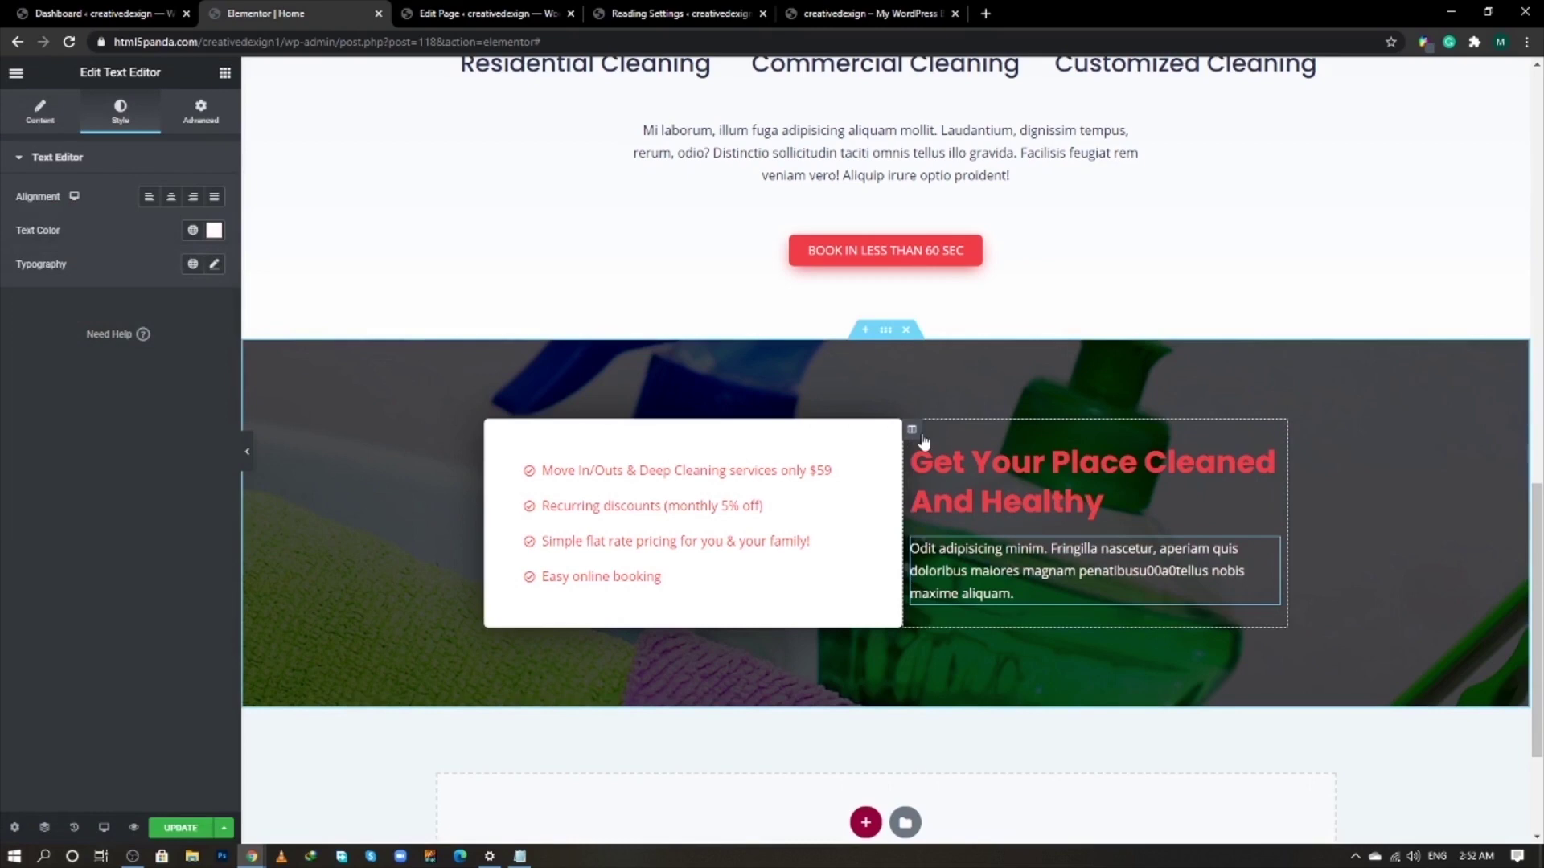
- Unlink the padding values of the column holding the heading and paragraph, and set its left padding to 60 px
{"action": "left_click", "coordinate": [912, 429]}
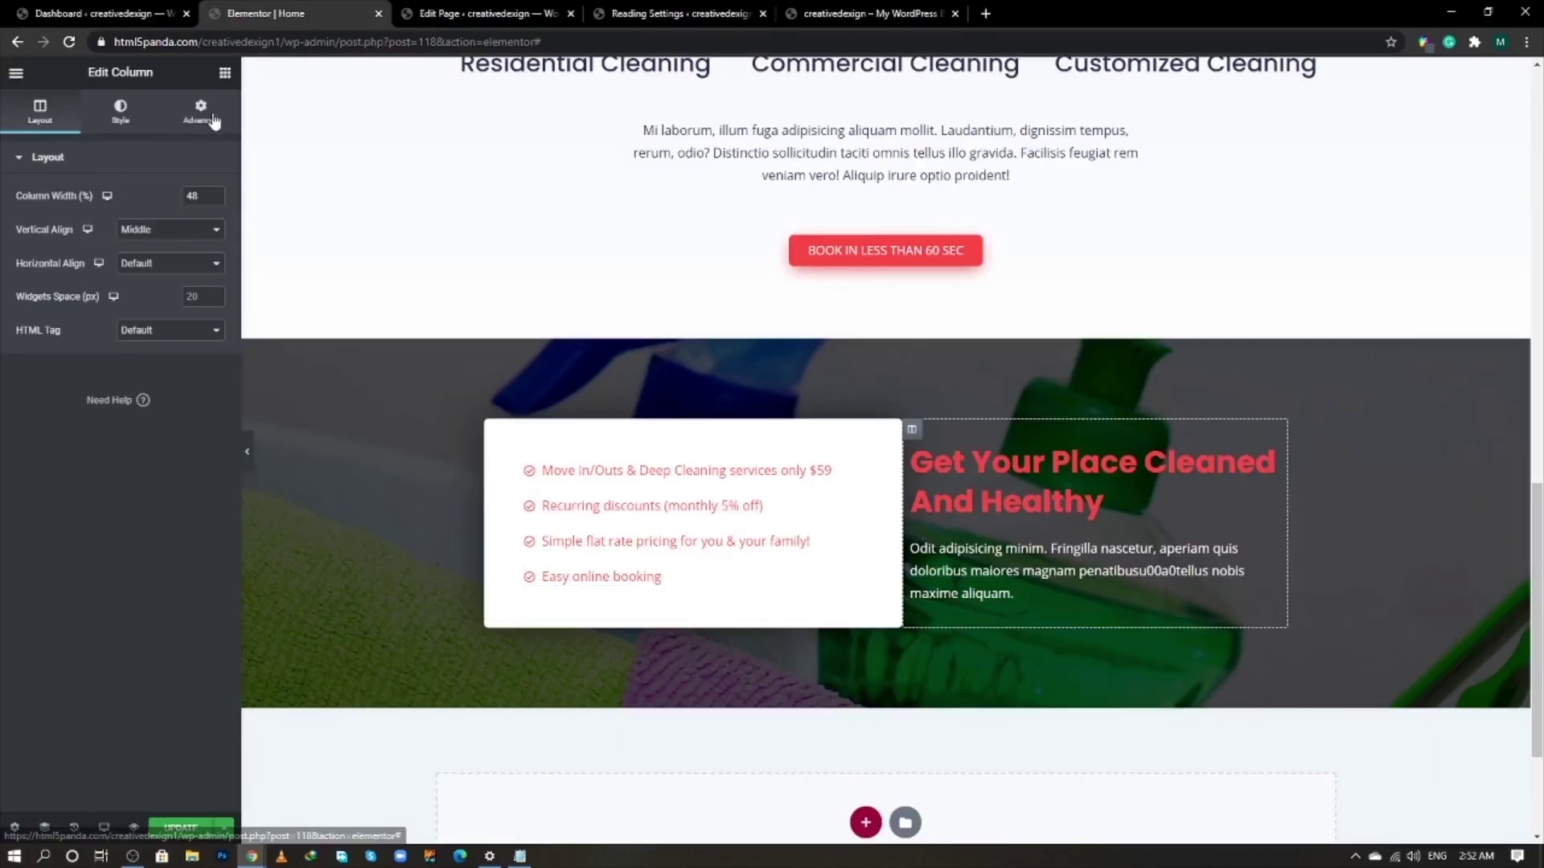
{"action": "left_click", "coordinate": [201, 112]}
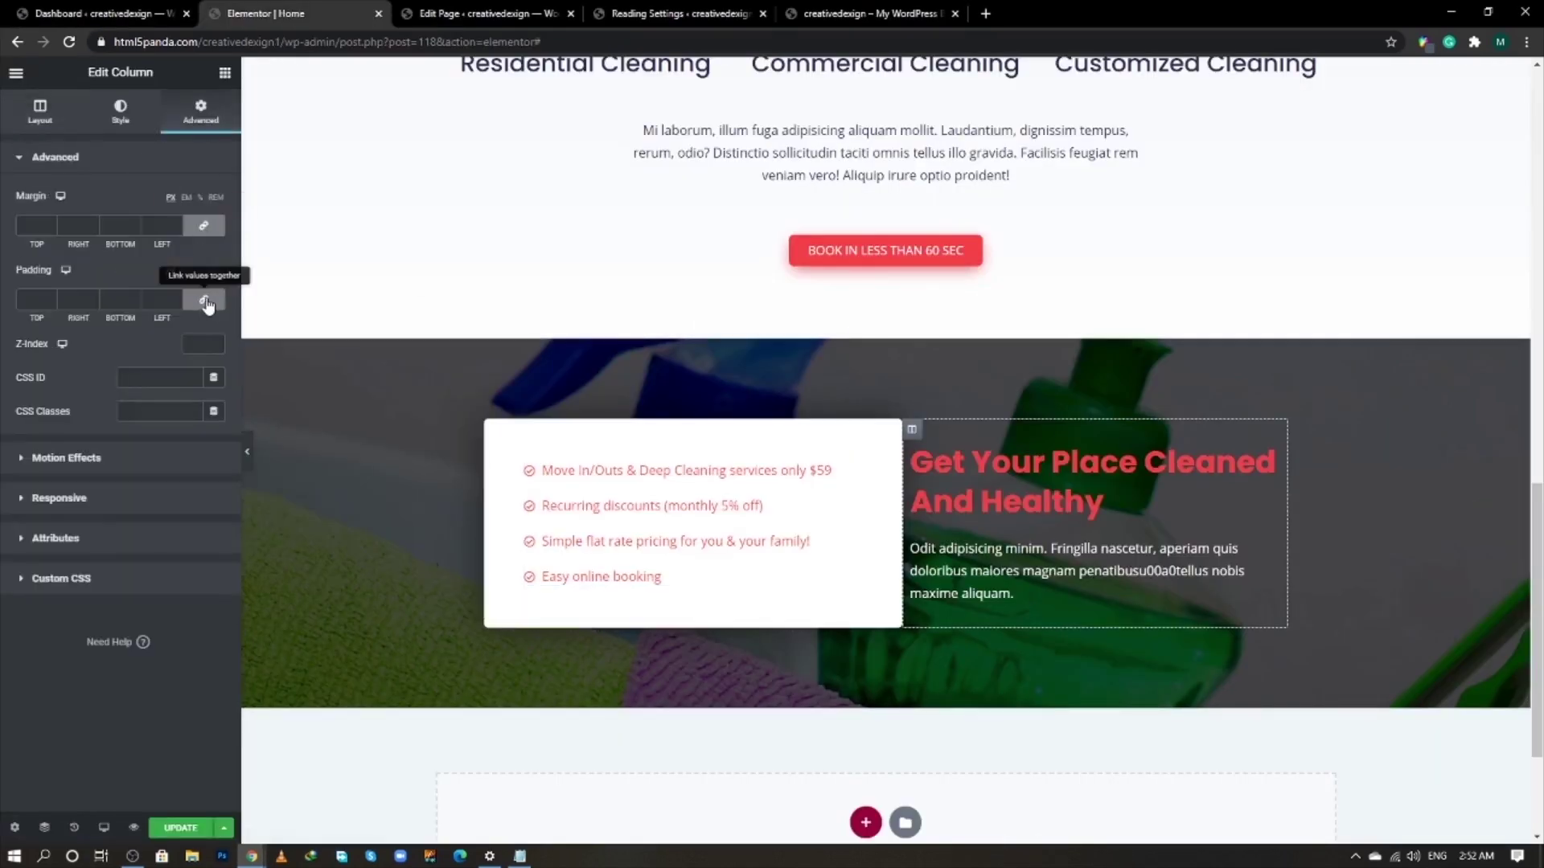
{"action": "left_click", "coordinate": [204, 301]}
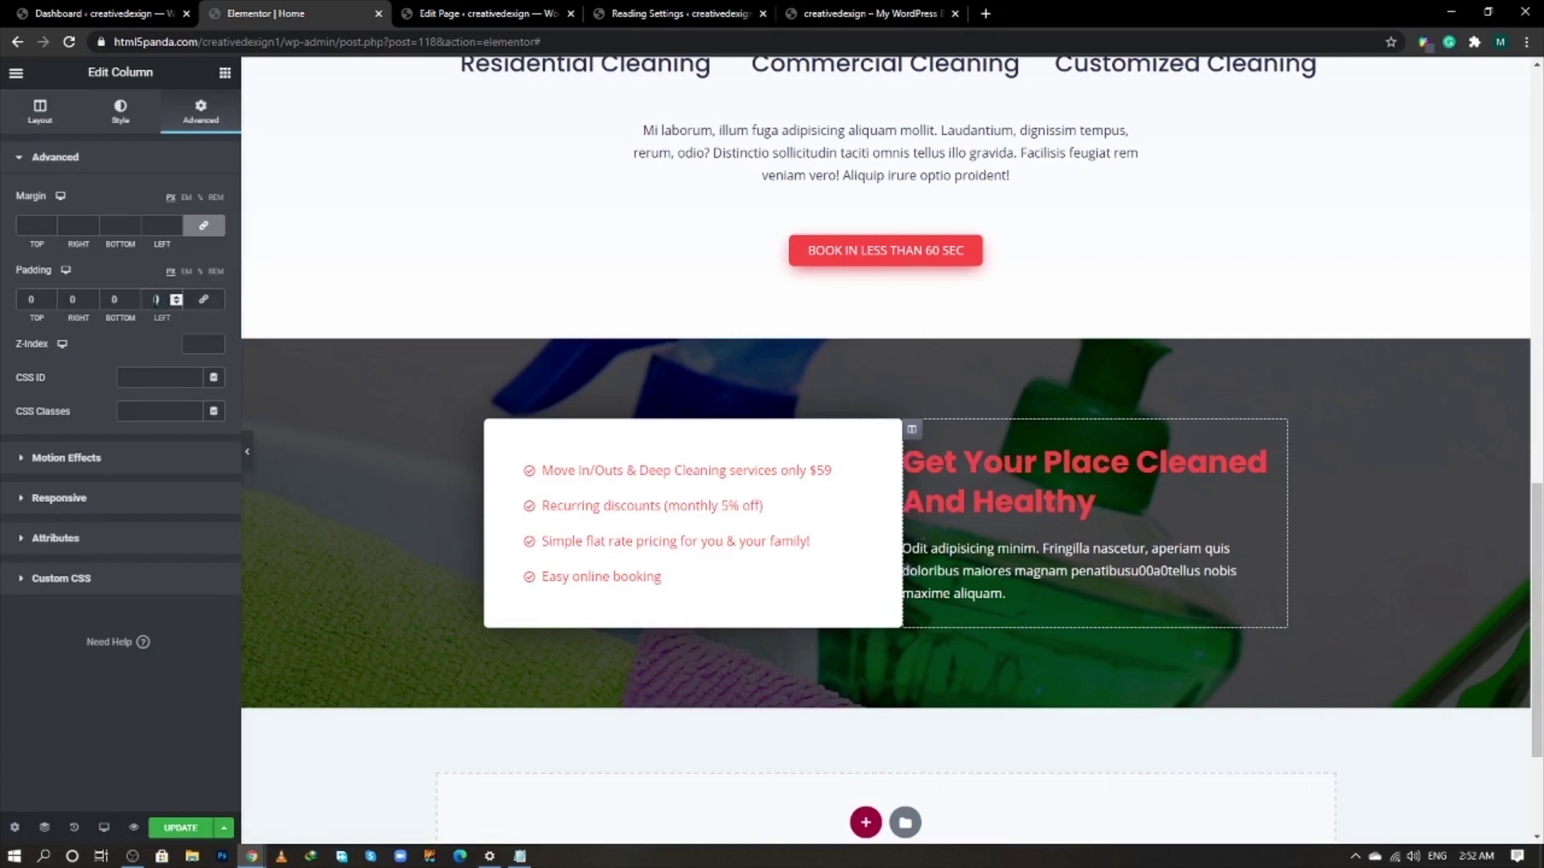
{"action": "type", "text": "60"}
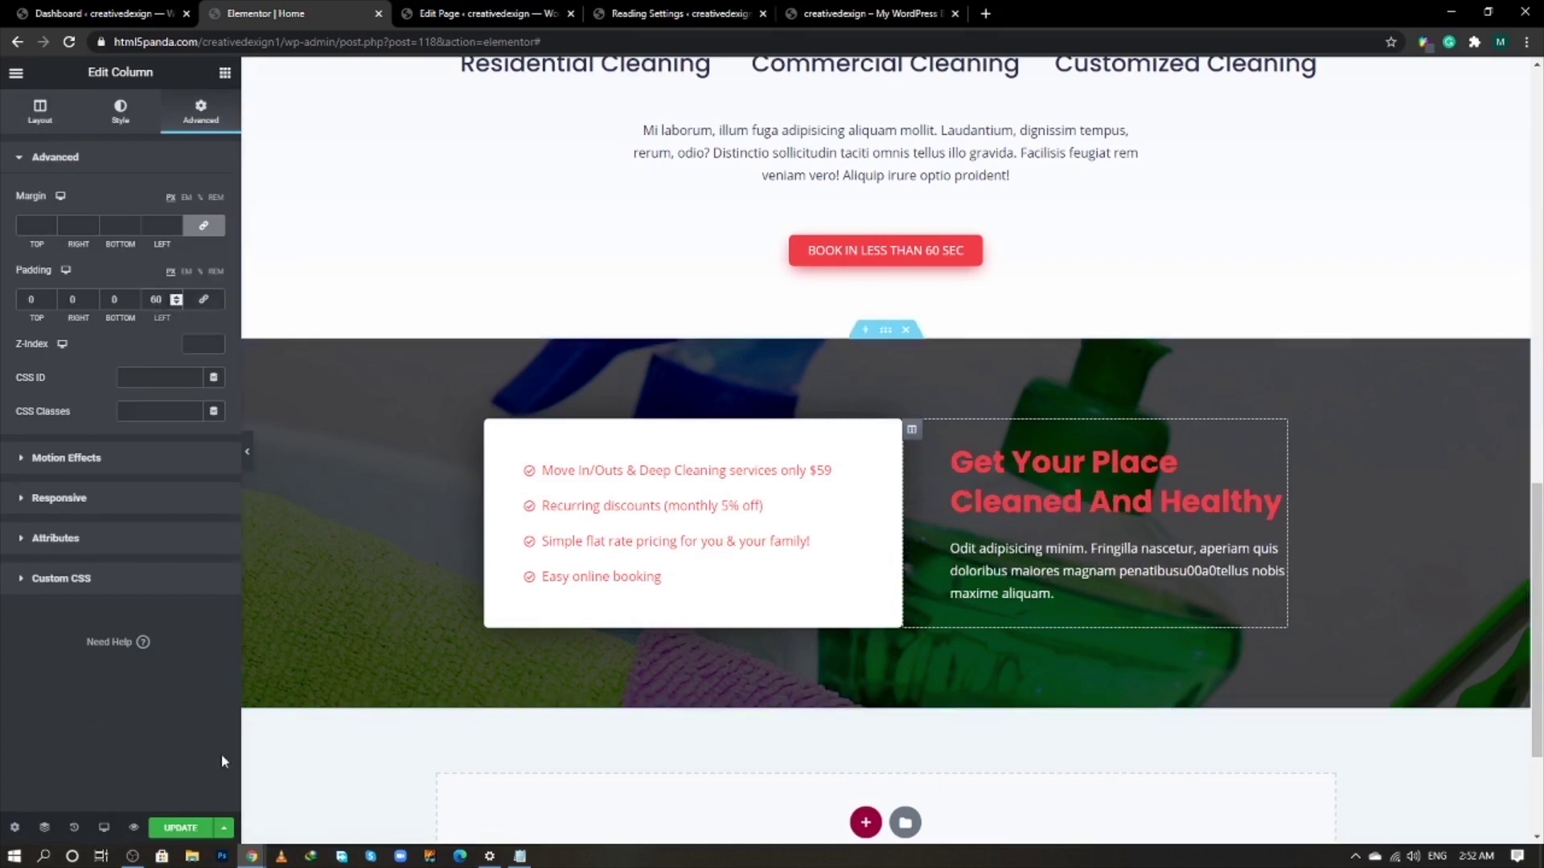
- Check the reference page's Service Areas section, and add a one-column section with a 1300 boxed content width below the background-image section
{"action": "scroll", "coordinate": [648, 541], "scroll_direction": "down", "scroll_amount": 2}
{"action": "key", "text": "alt+Tab"}
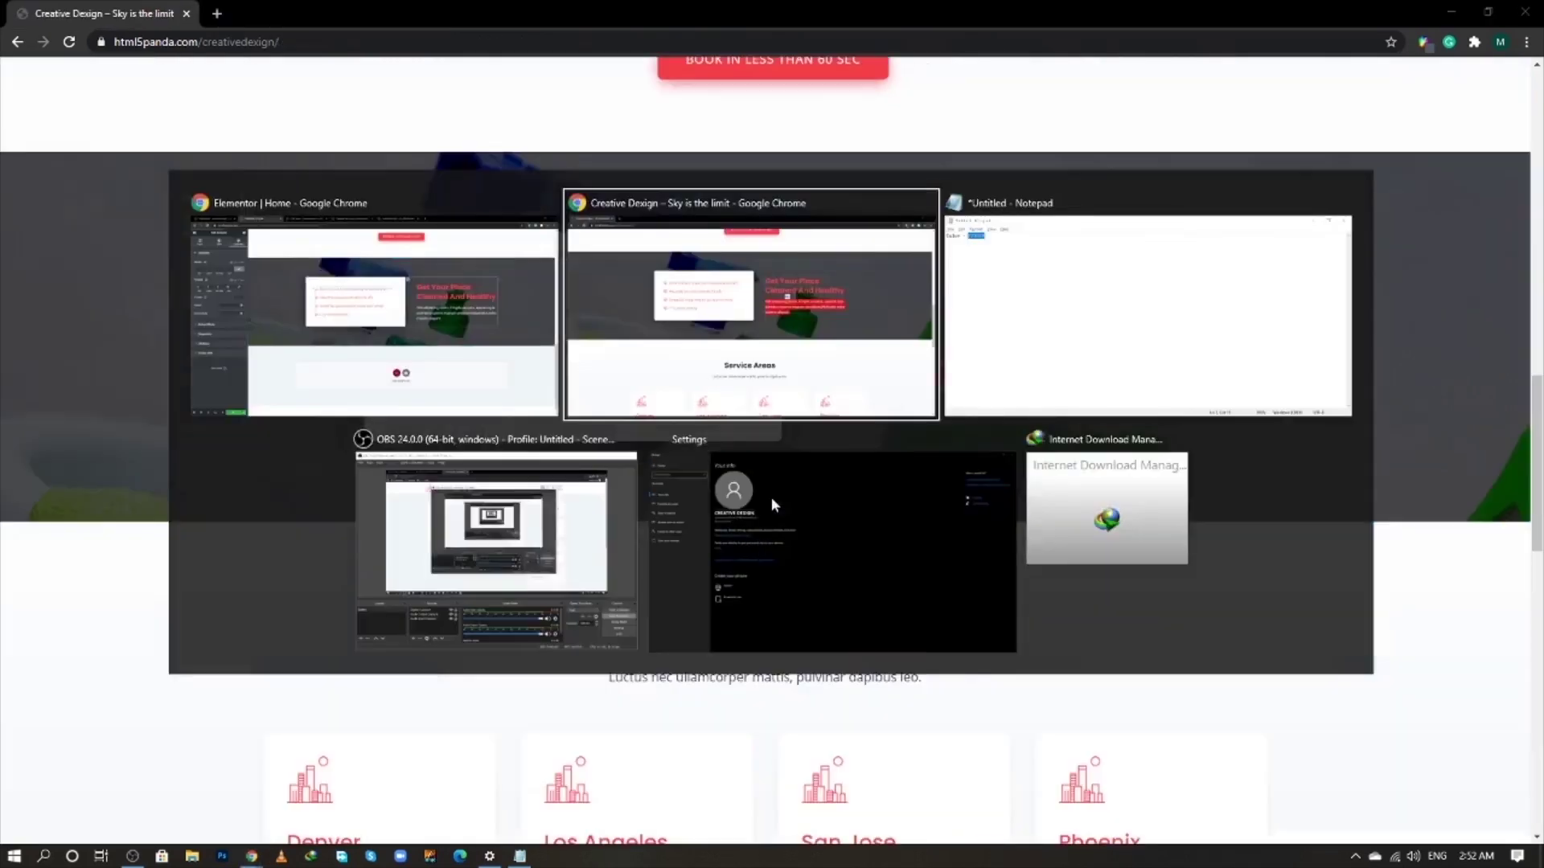
{"action": "scroll", "coordinate": [770, 497], "scroll_direction": "down", "scroll_amount": 4}
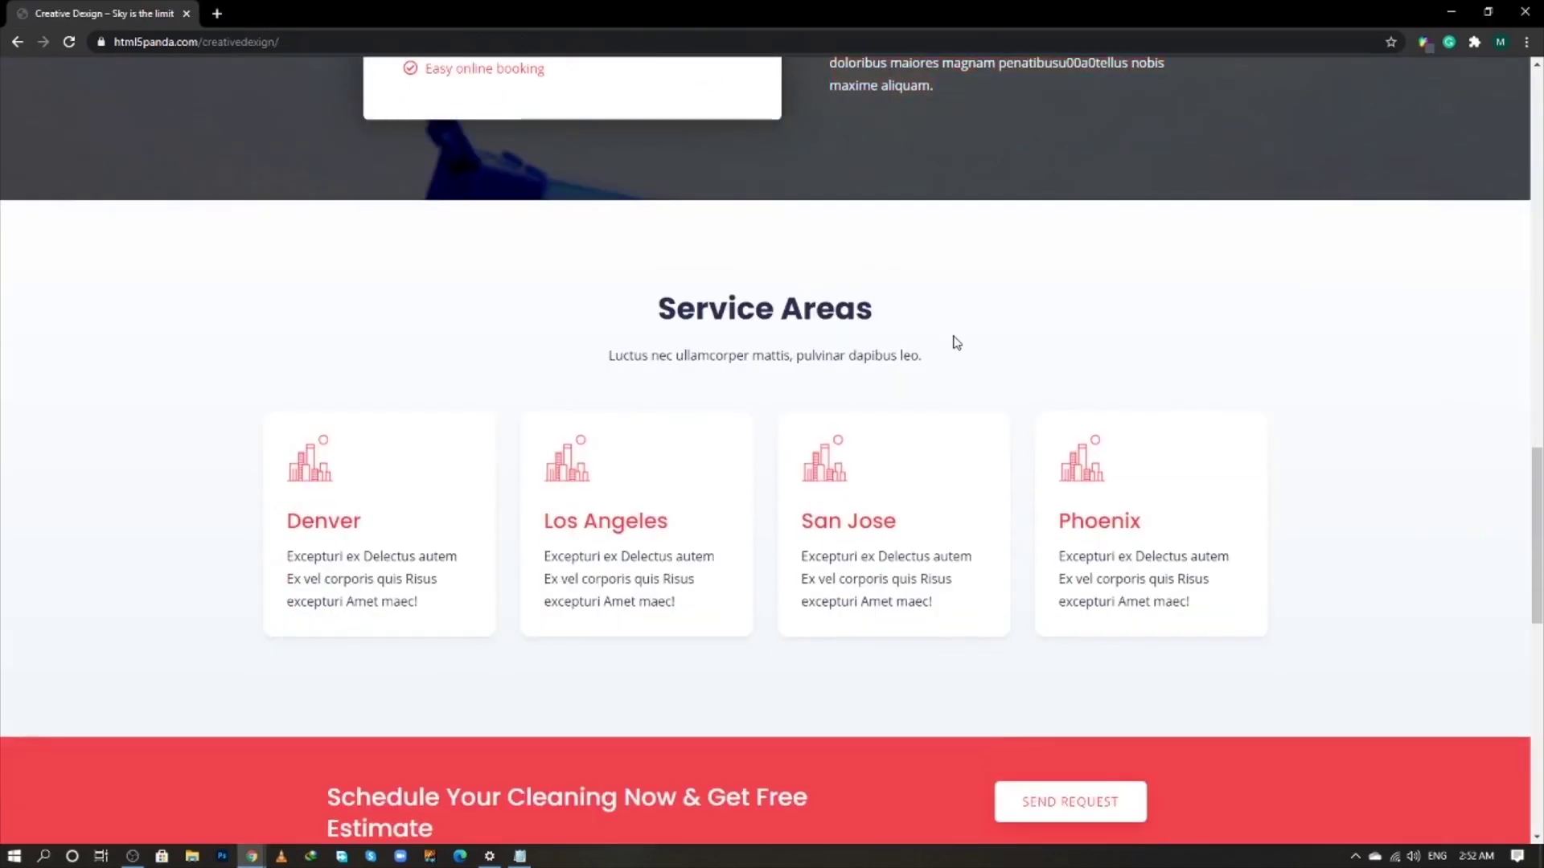
{"action": "triple_click", "coordinate": [692, 321]}
{"action": "left_click", "coordinate": [957, 336]}
{"action": "key", "text": "alt+Tab"}
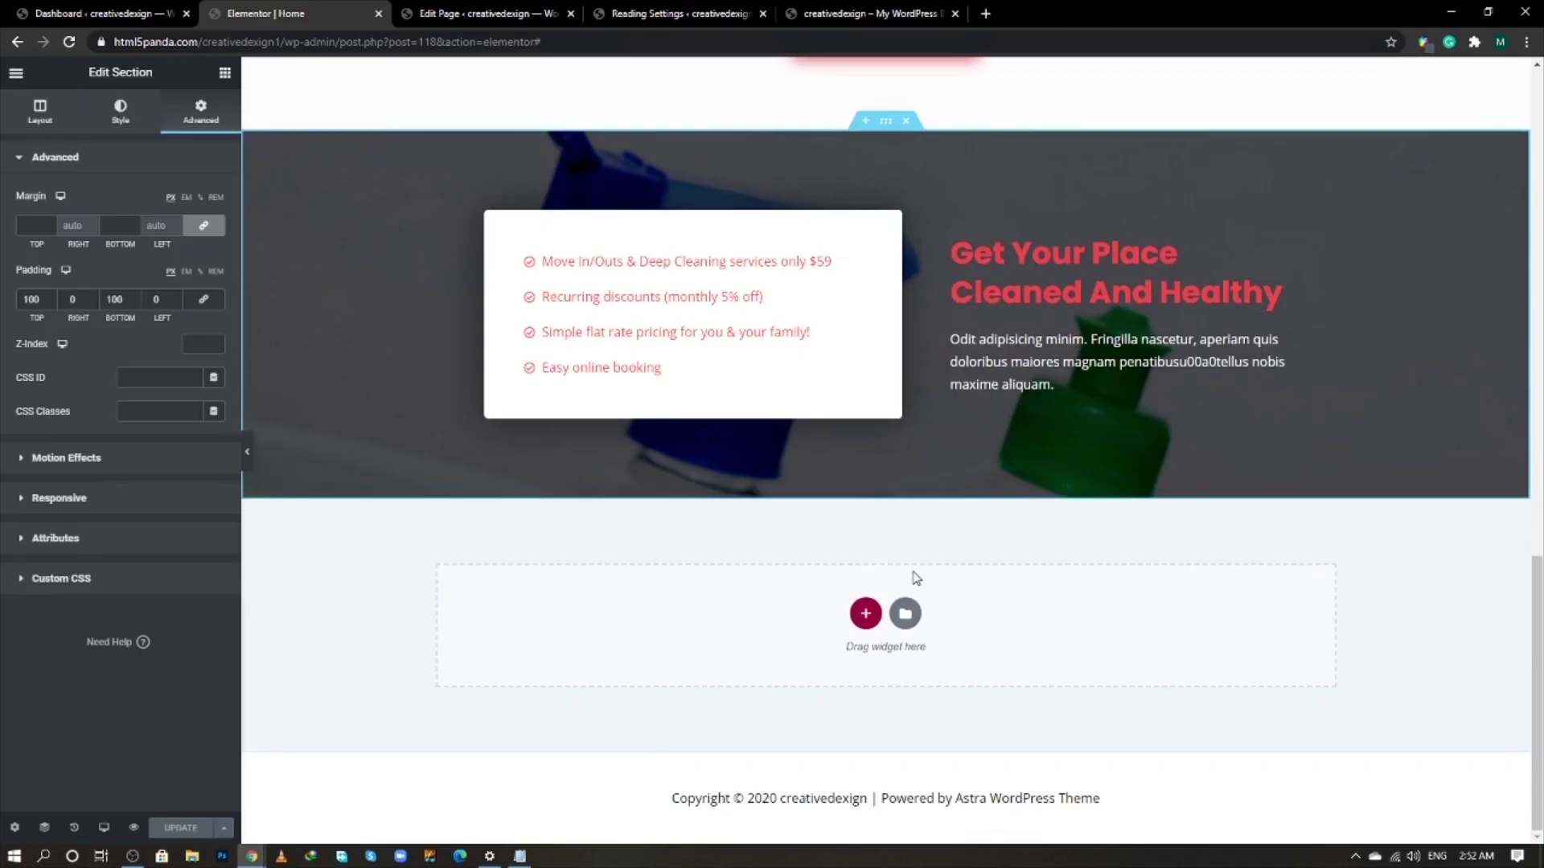
{"action": "left_click", "coordinate": [856, 621]}
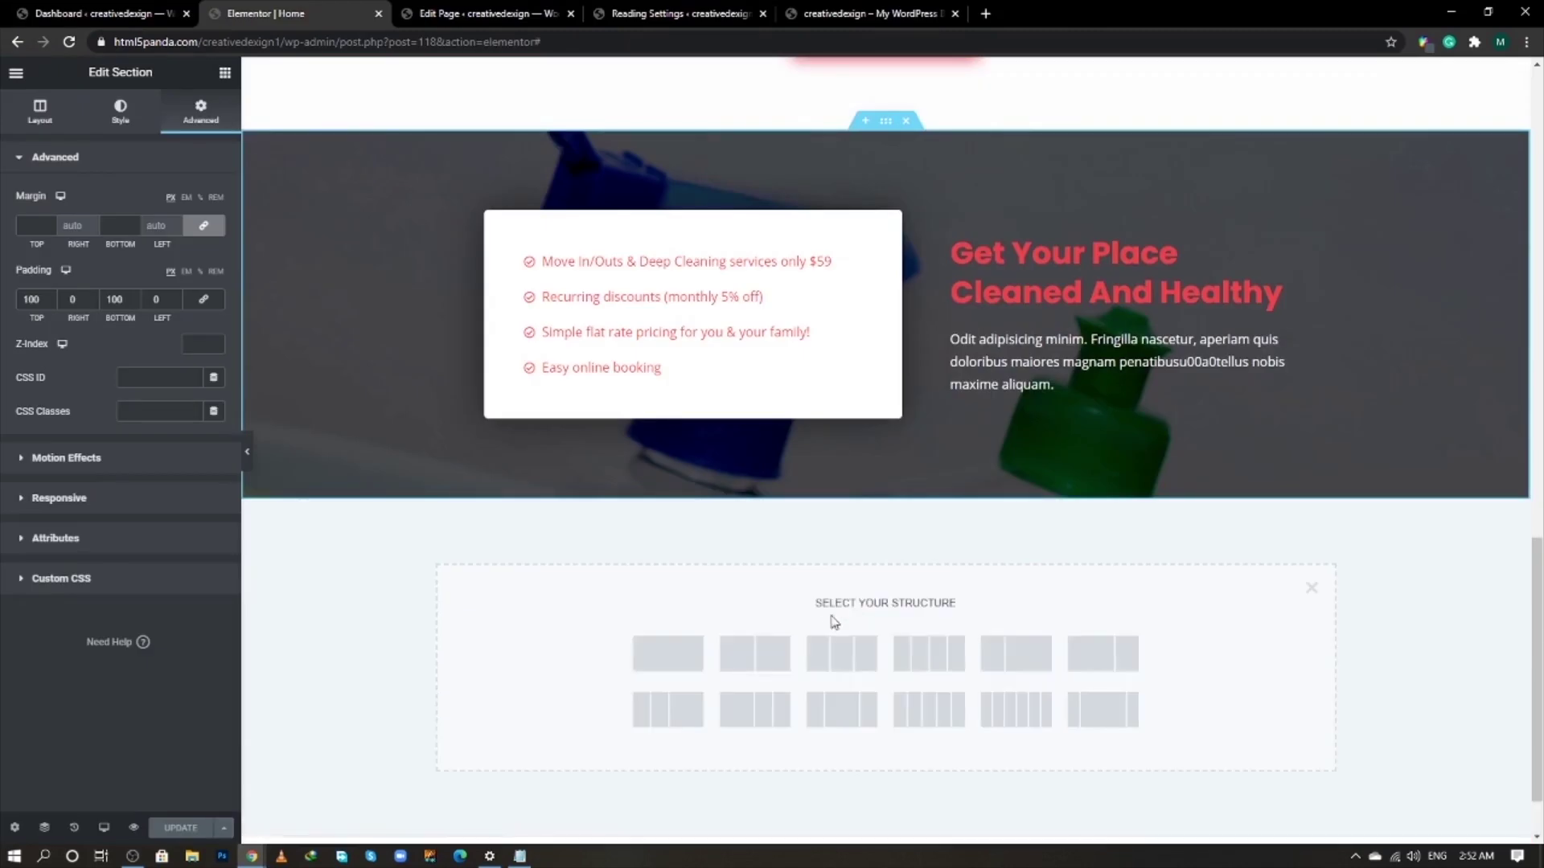
{"action": "left_click", "coordinate": [685, 656]}
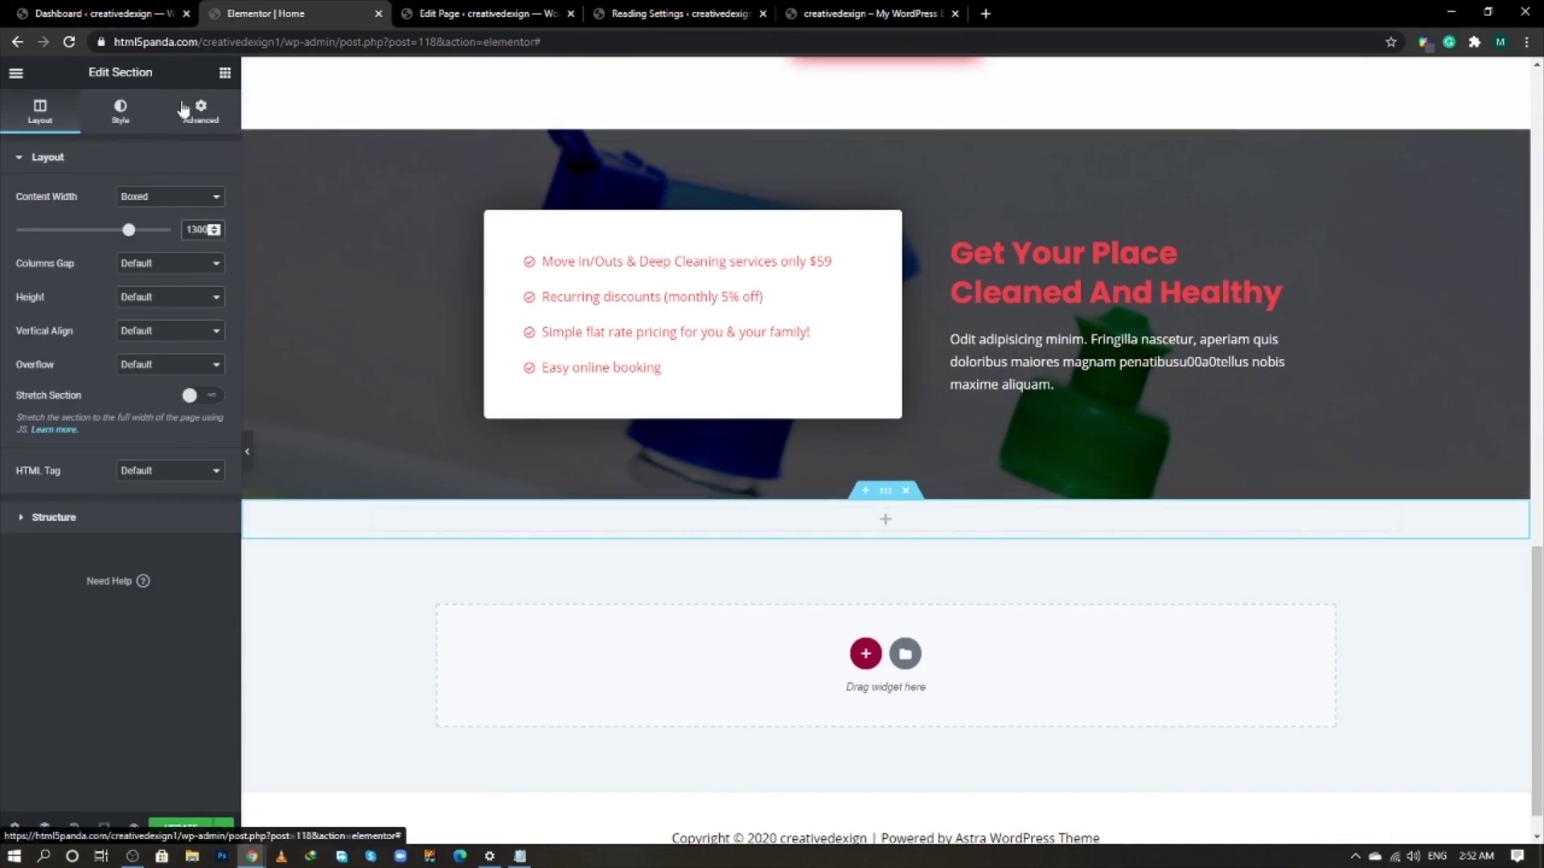
- Add a Heading widget to the new one-column section and center its alignment
{"action": "left_click", "coordinate": [224, 72]}
{"action": "left_click_drag", "start_coordinate": [198, 272], "coordinate": [878, 535]}
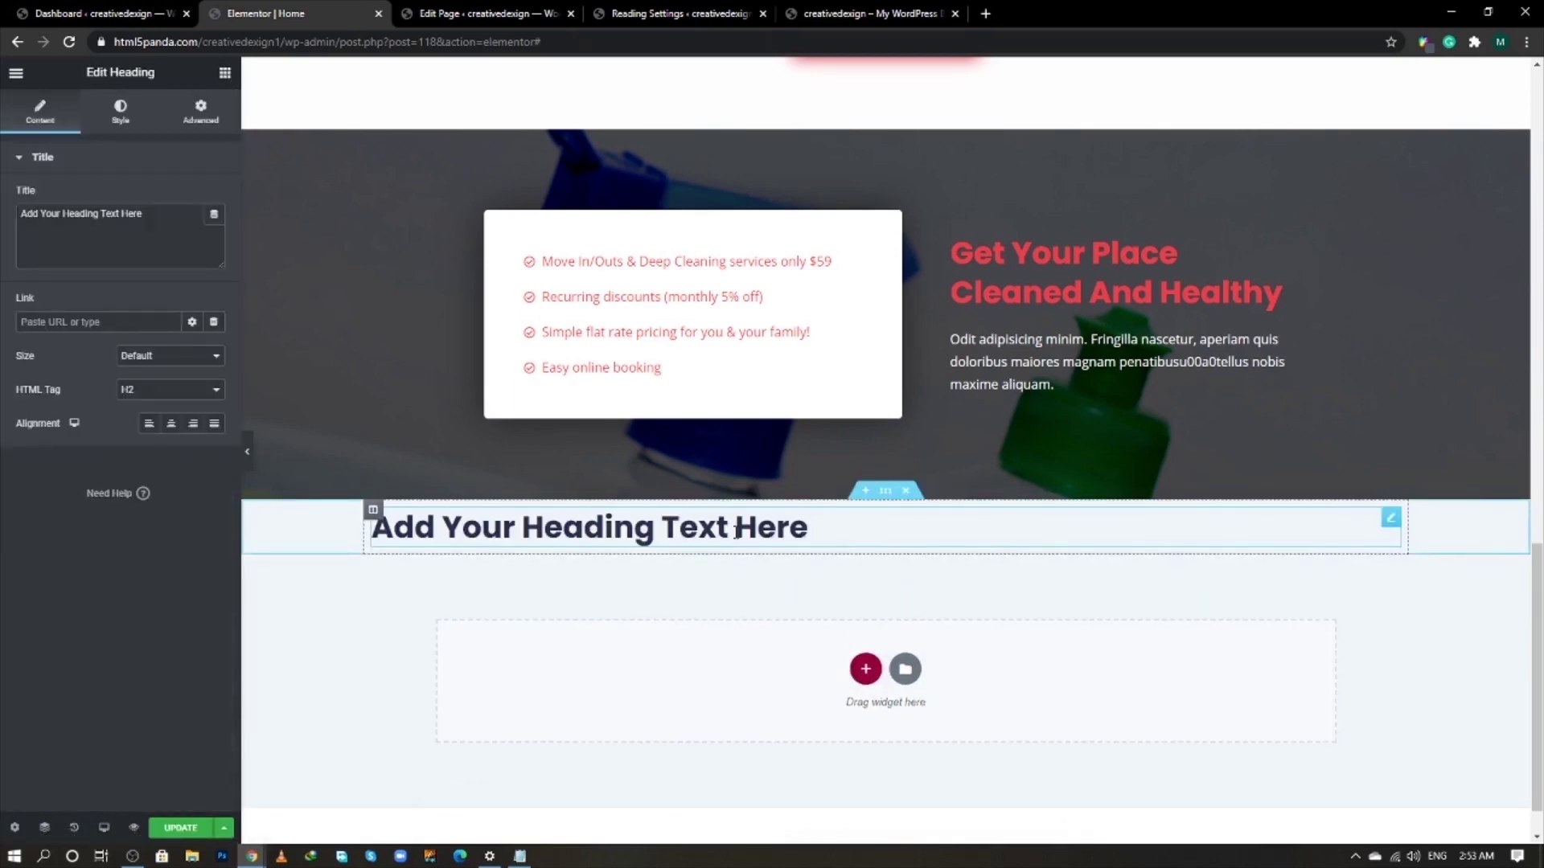
{"action": "left_click", "coordinate": [171, 423]}
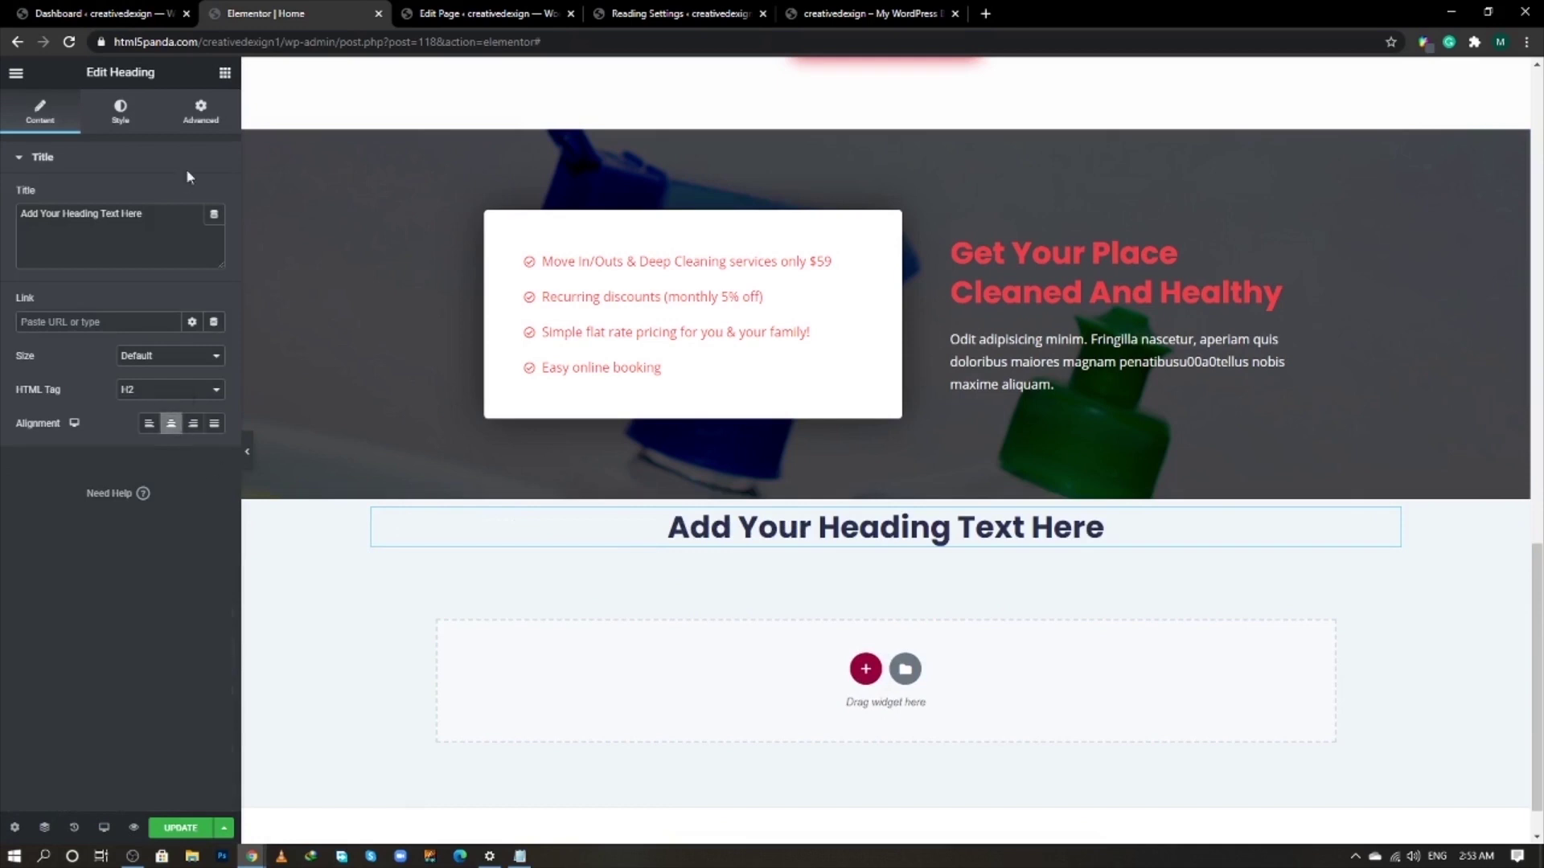
- Add a Text Editor widget below the new section's heading and center its text
{"action": "left_click", "coordinate": [224, 72]}
{"action": "left_click_drag", "start_coordinate": [193, 304], "coordinate": [793, 549]}
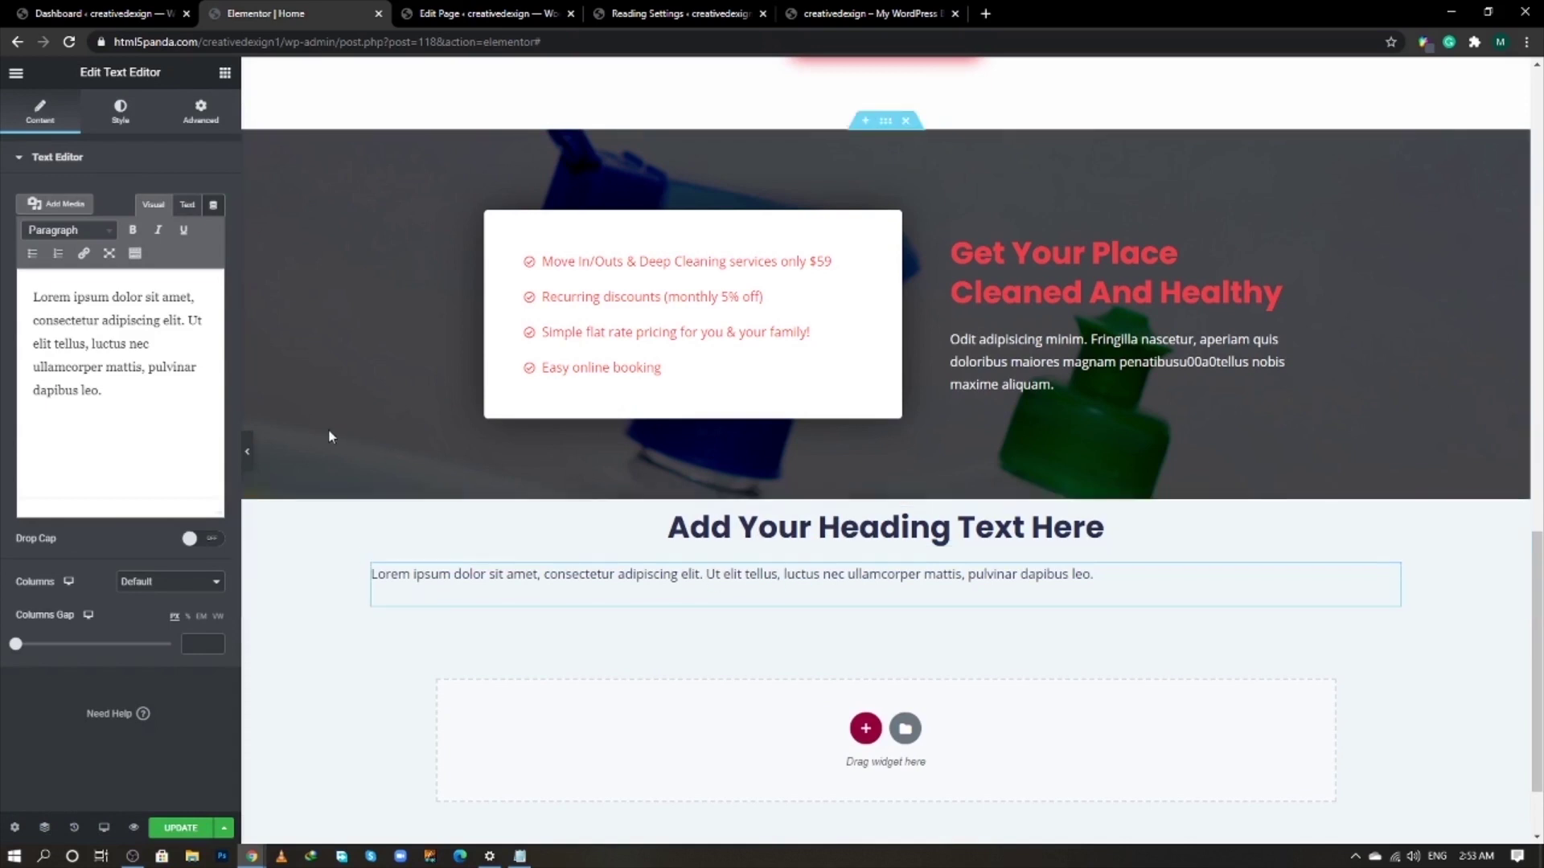
{"action": "left_click", "coordinate": [120, 111]}
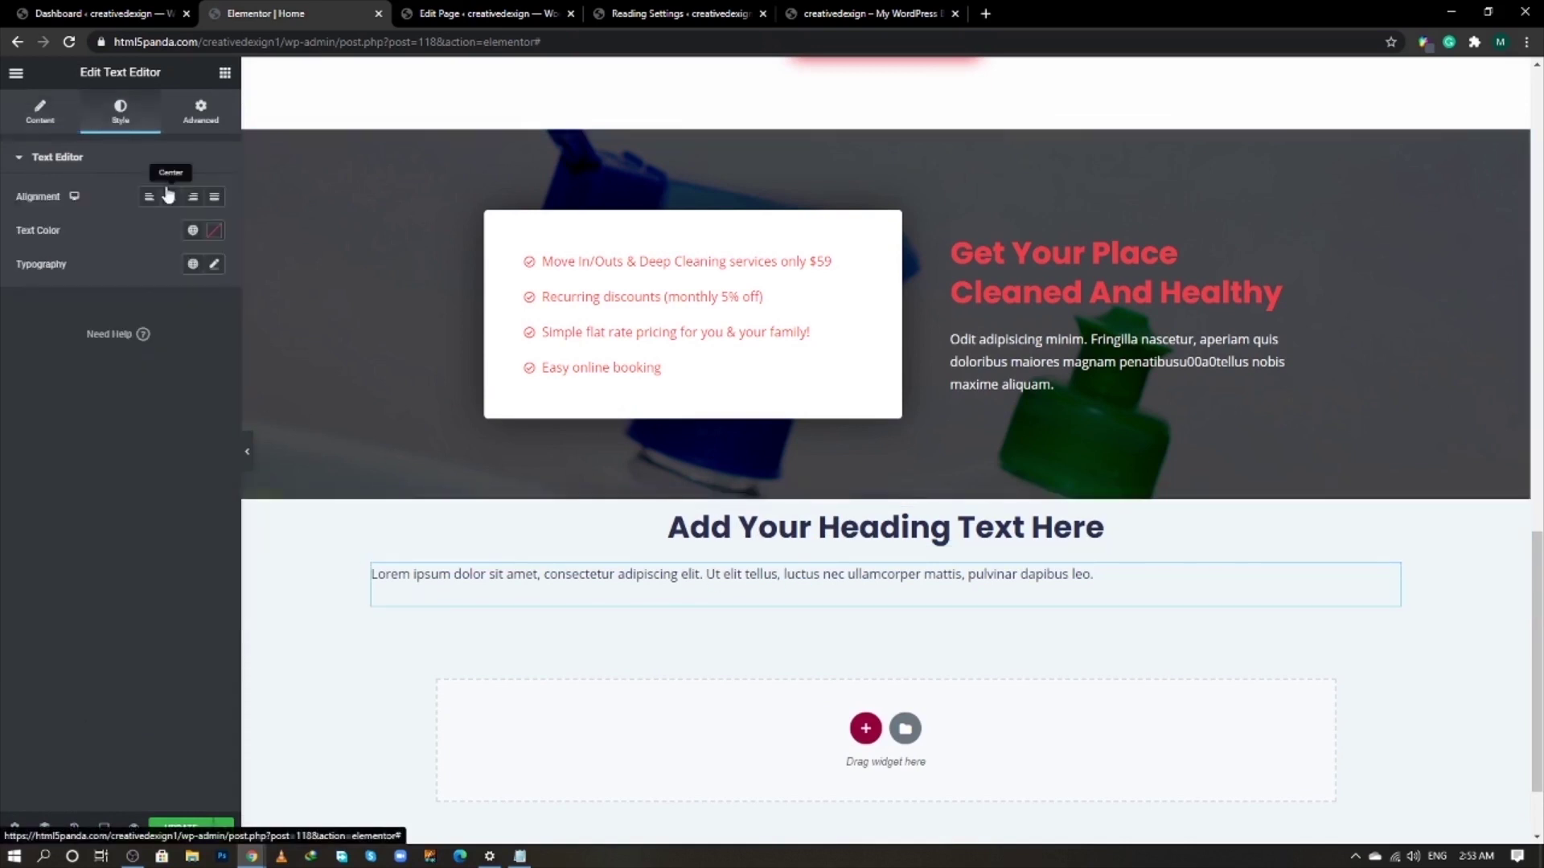
{"action": "left_click", "coordinate": [173, 201]}
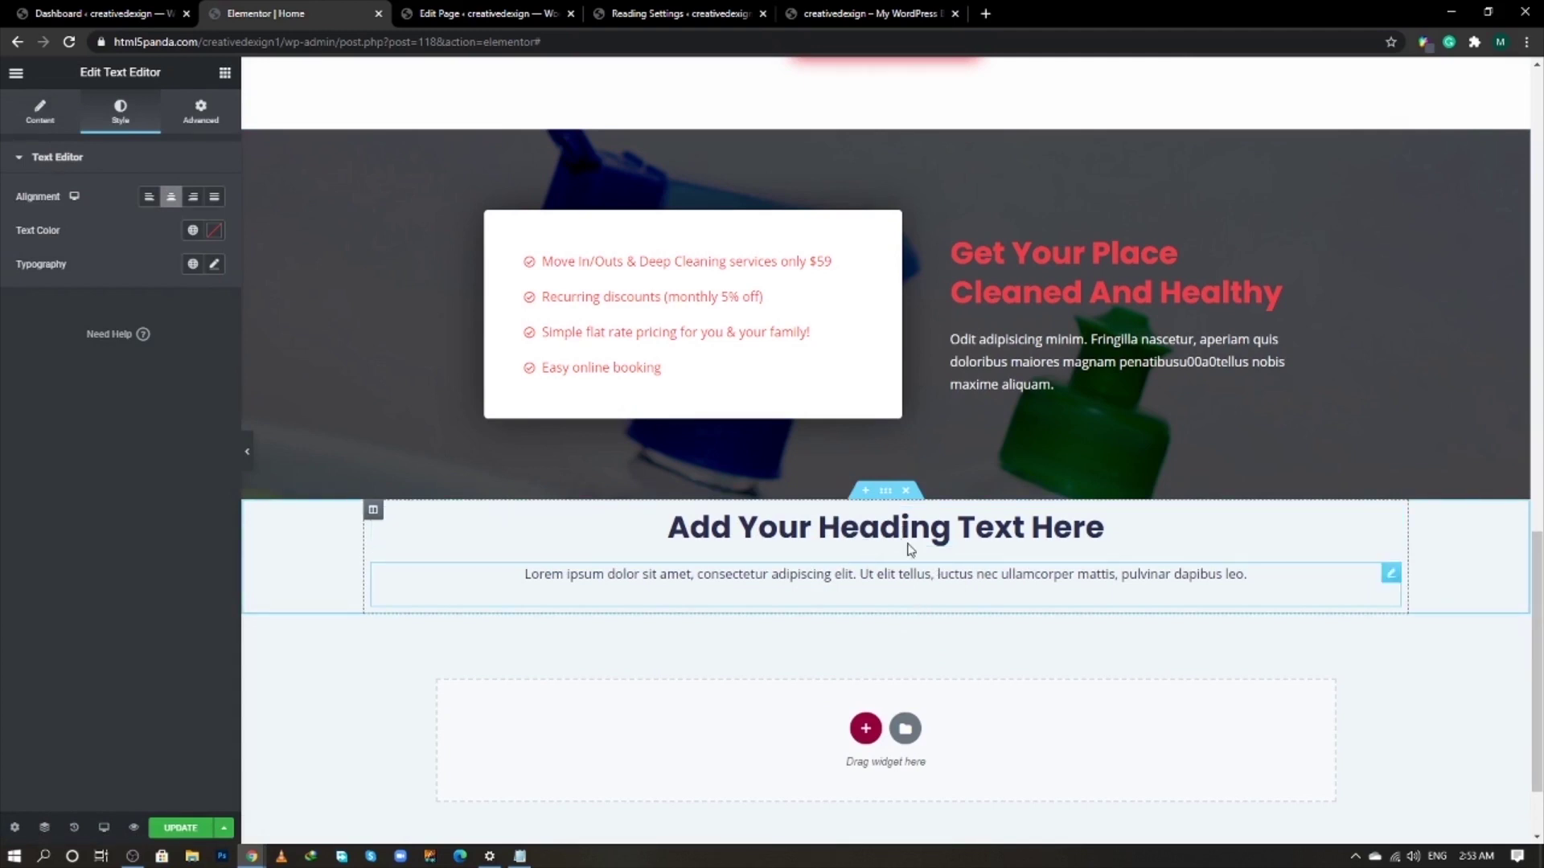
- Set the new section's classic background color to #F2F7FB
{"action": "left_click", "coordinate": [887, 491]}
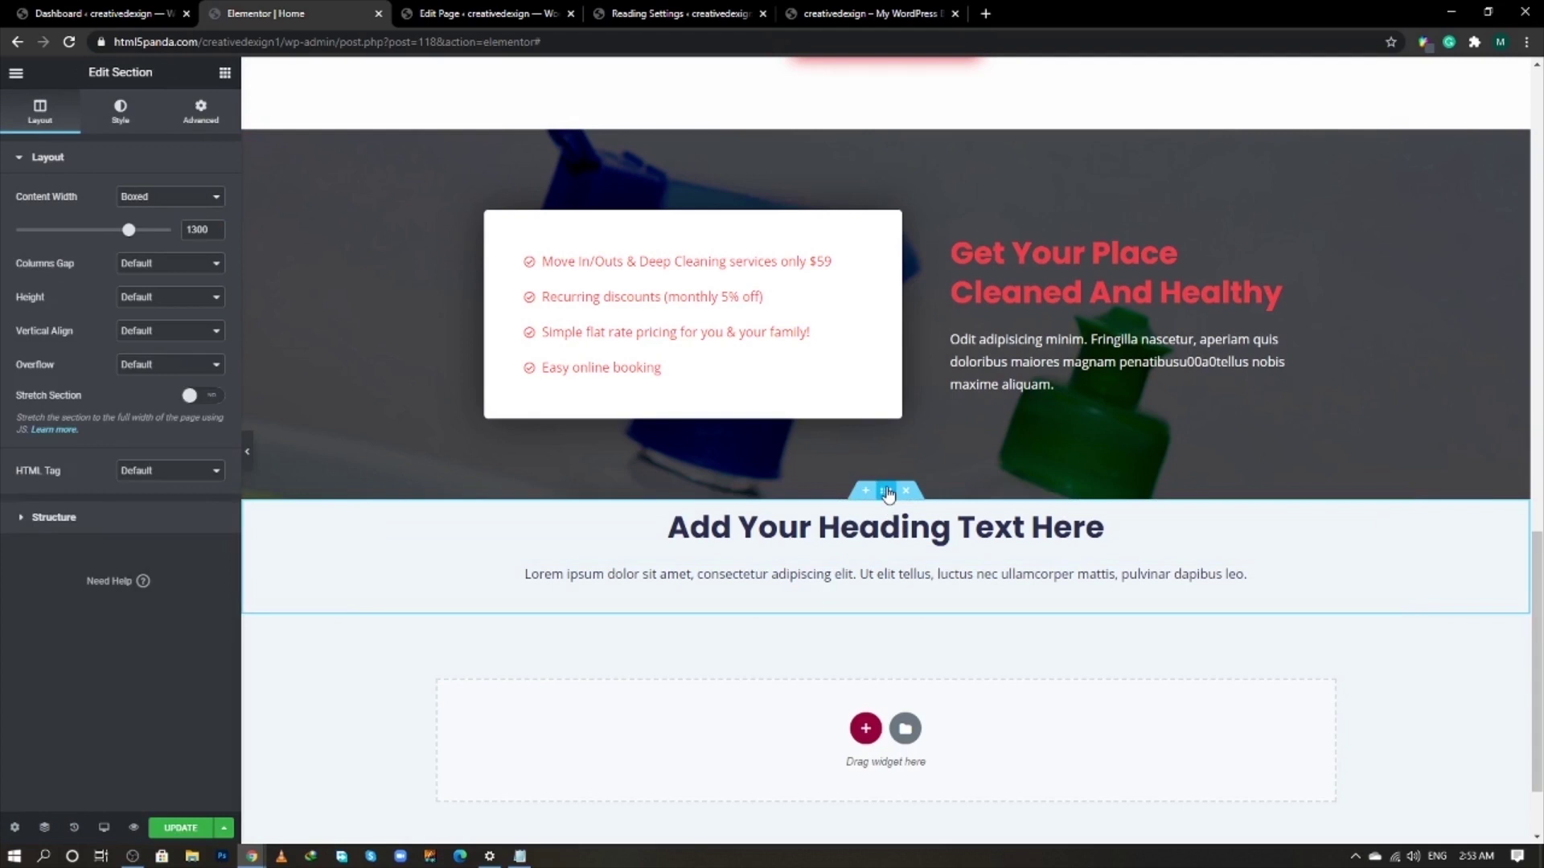
{"action": "left_click", "coordinate": [208, 117]}
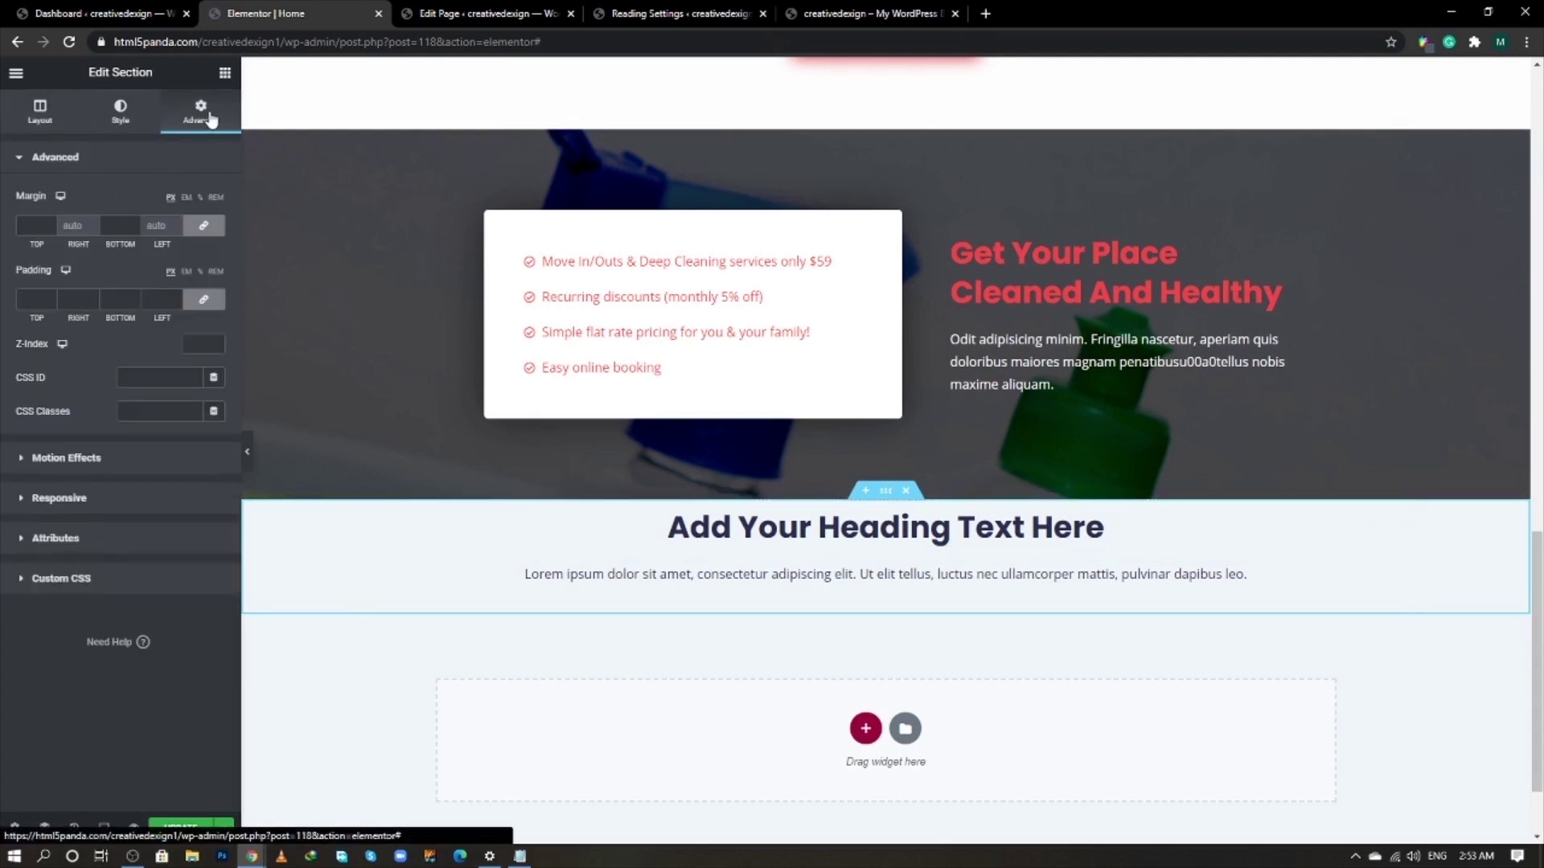
{"action": "left_click", "coordinate": [139, 128]}
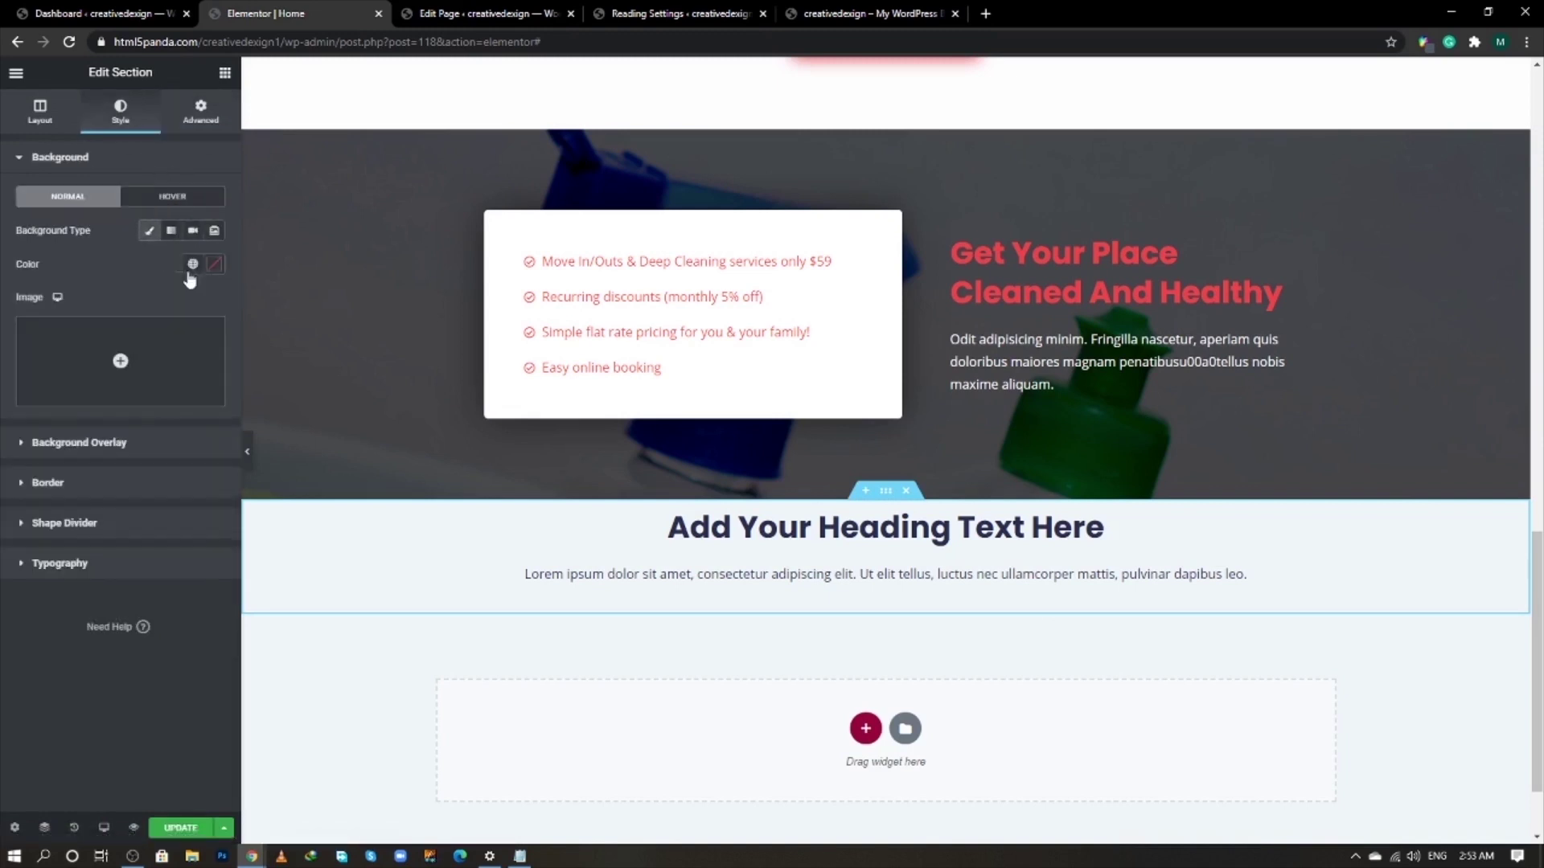
{"action": "left_click", "coordinate": [215, 264]}
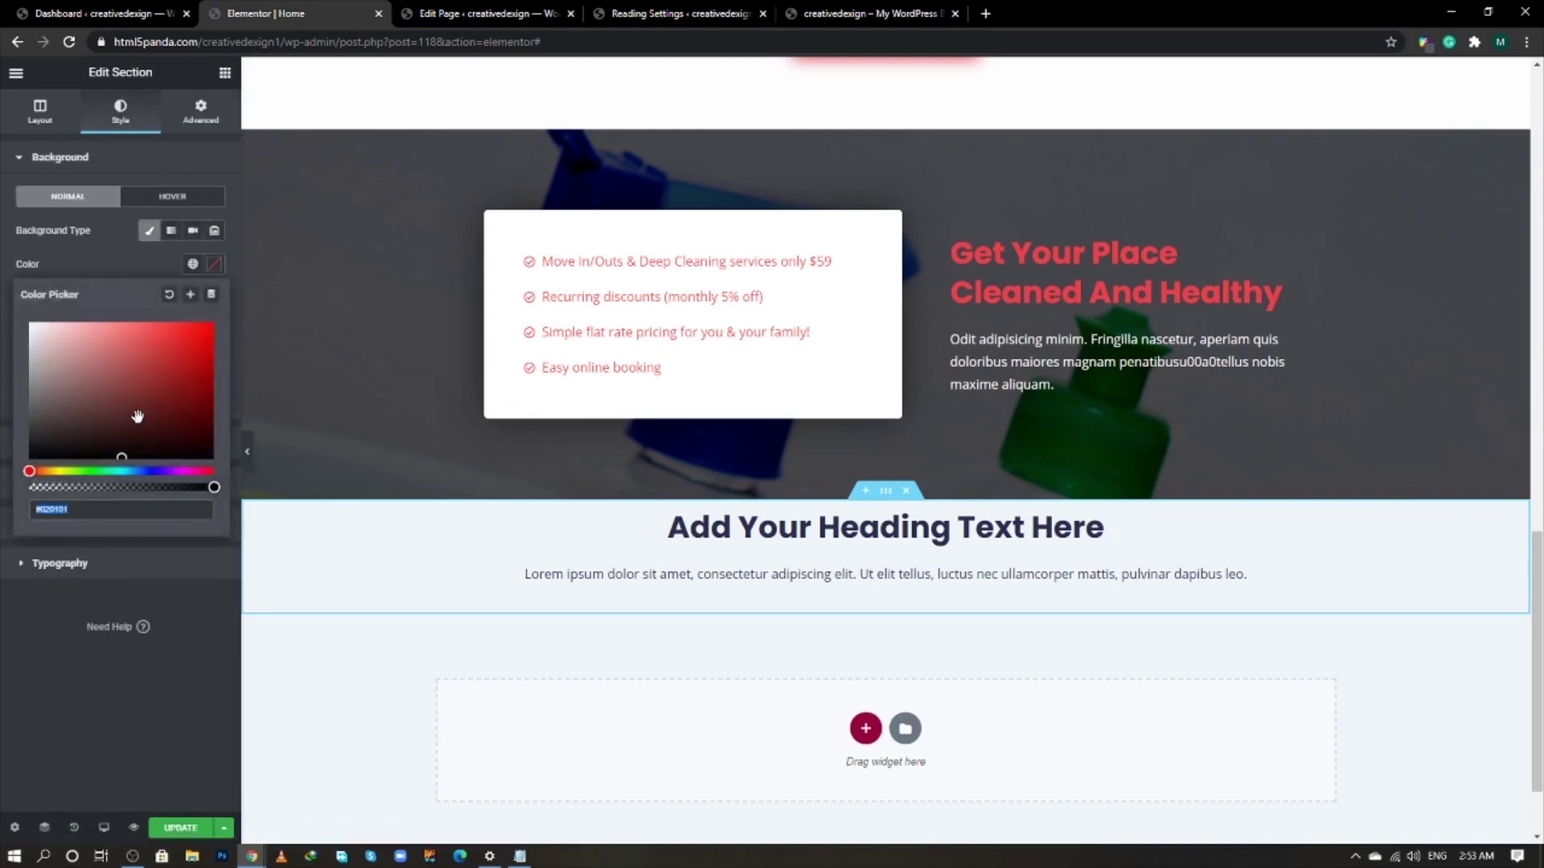
{"action": "type", "text": "f0f7"}
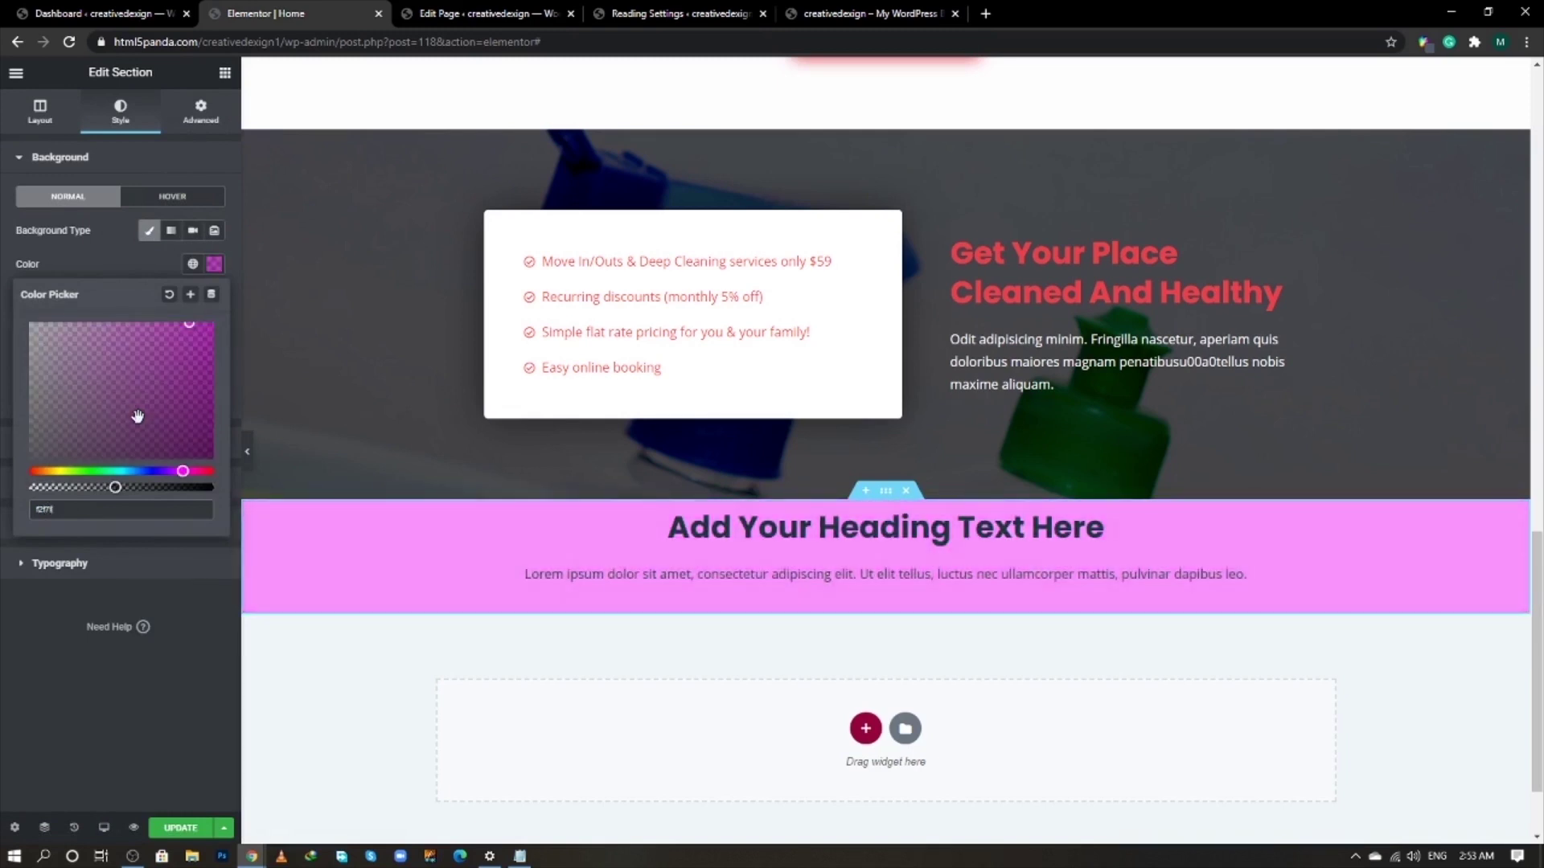
{"action": "type", "text": "fb"}
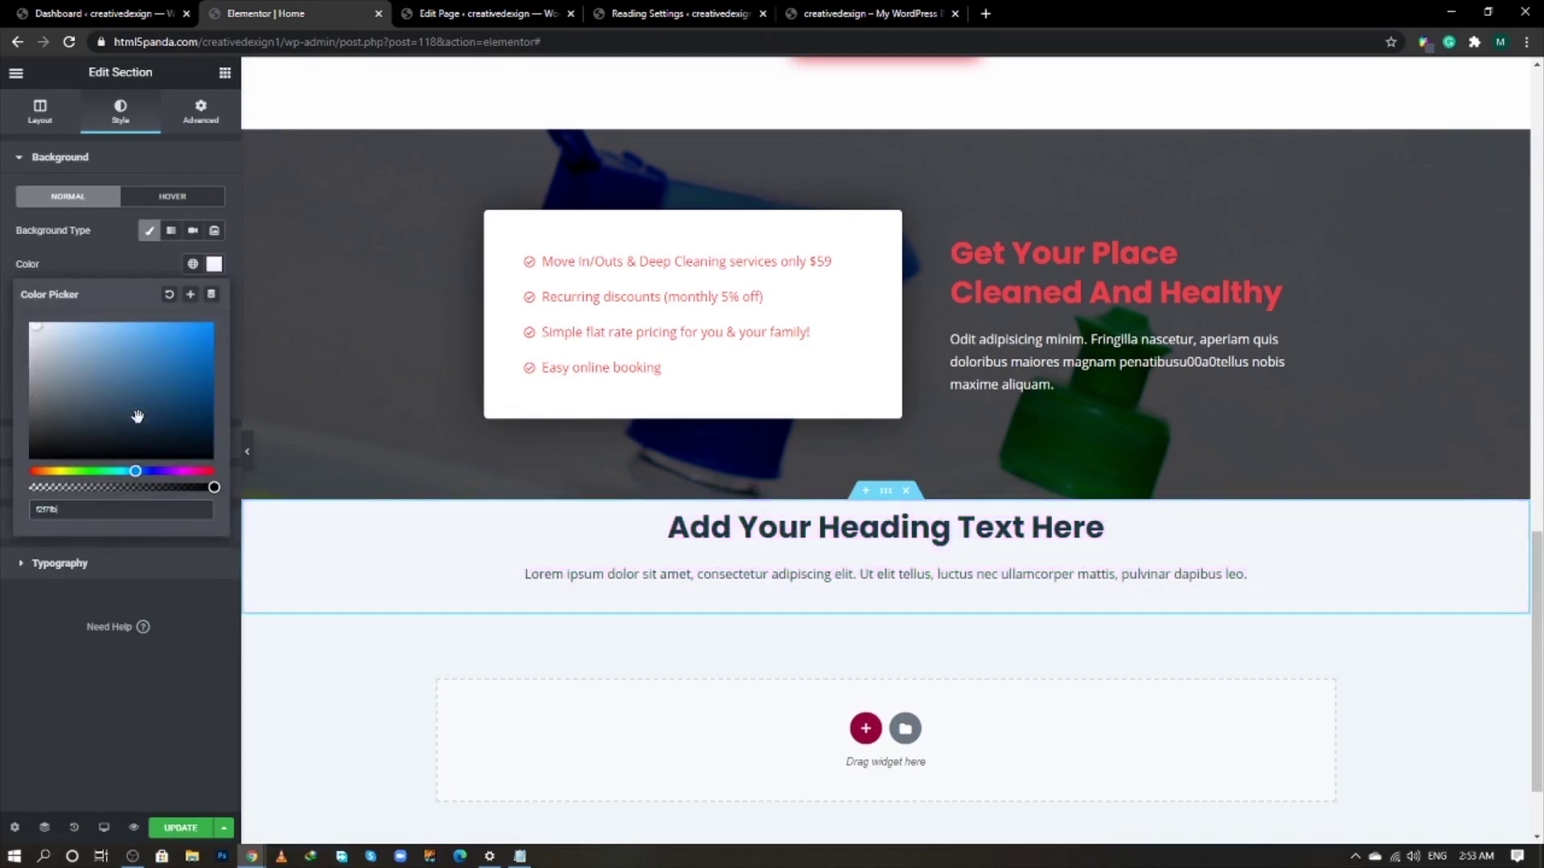
- Unlink the new section's padding values and set its top and bottom padding to 100 px
{"action": "left_click", "coordinate": [196, 598]}
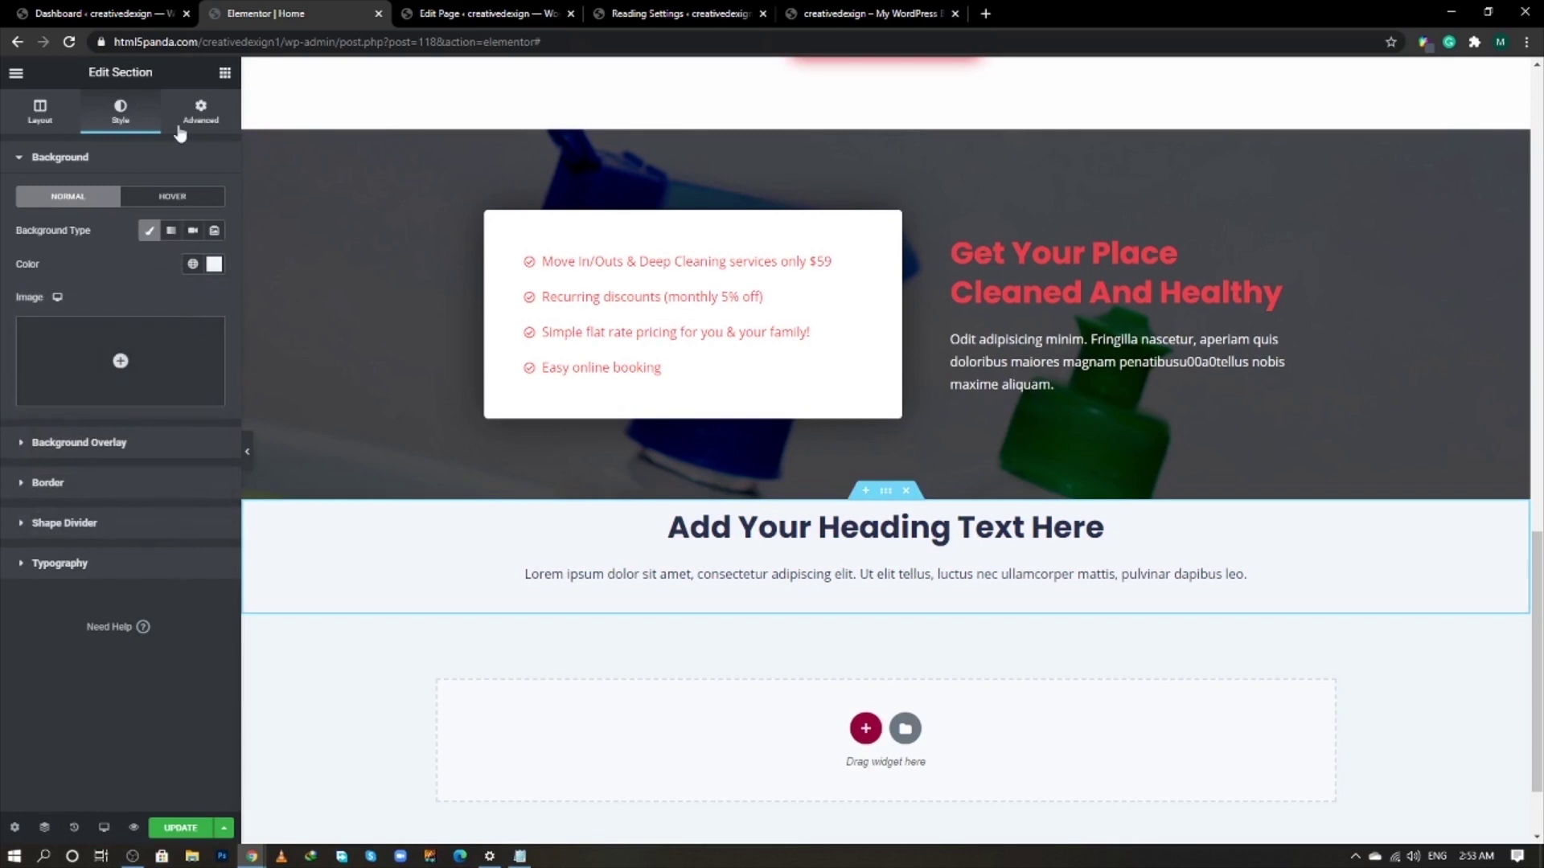
{"action": "left_click", "coordinate": [200, 112]}
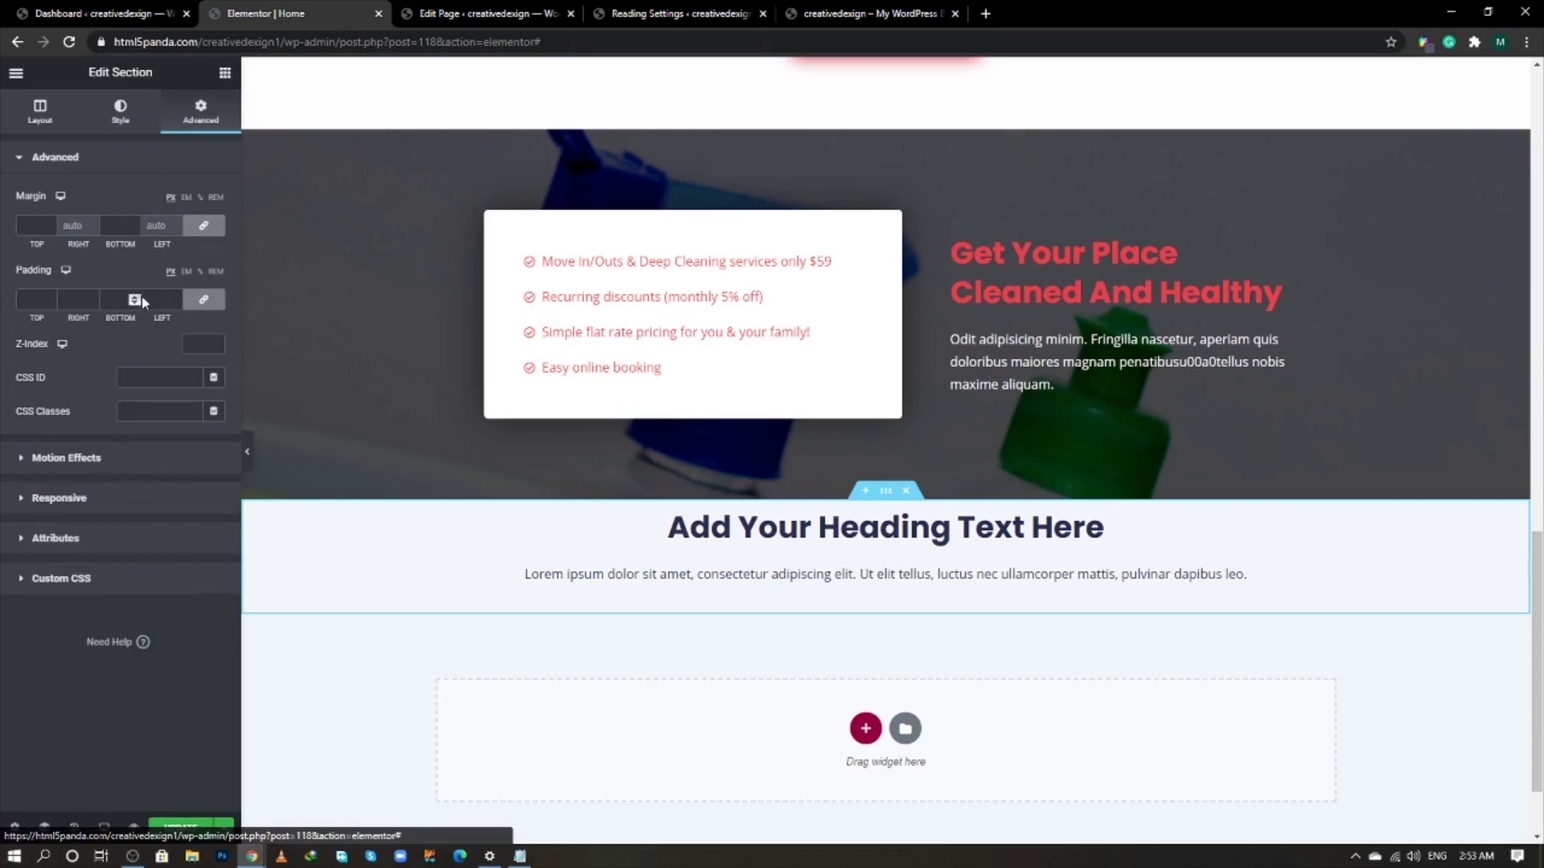
{"action": "left_click", "coordinate": [205, 298]}
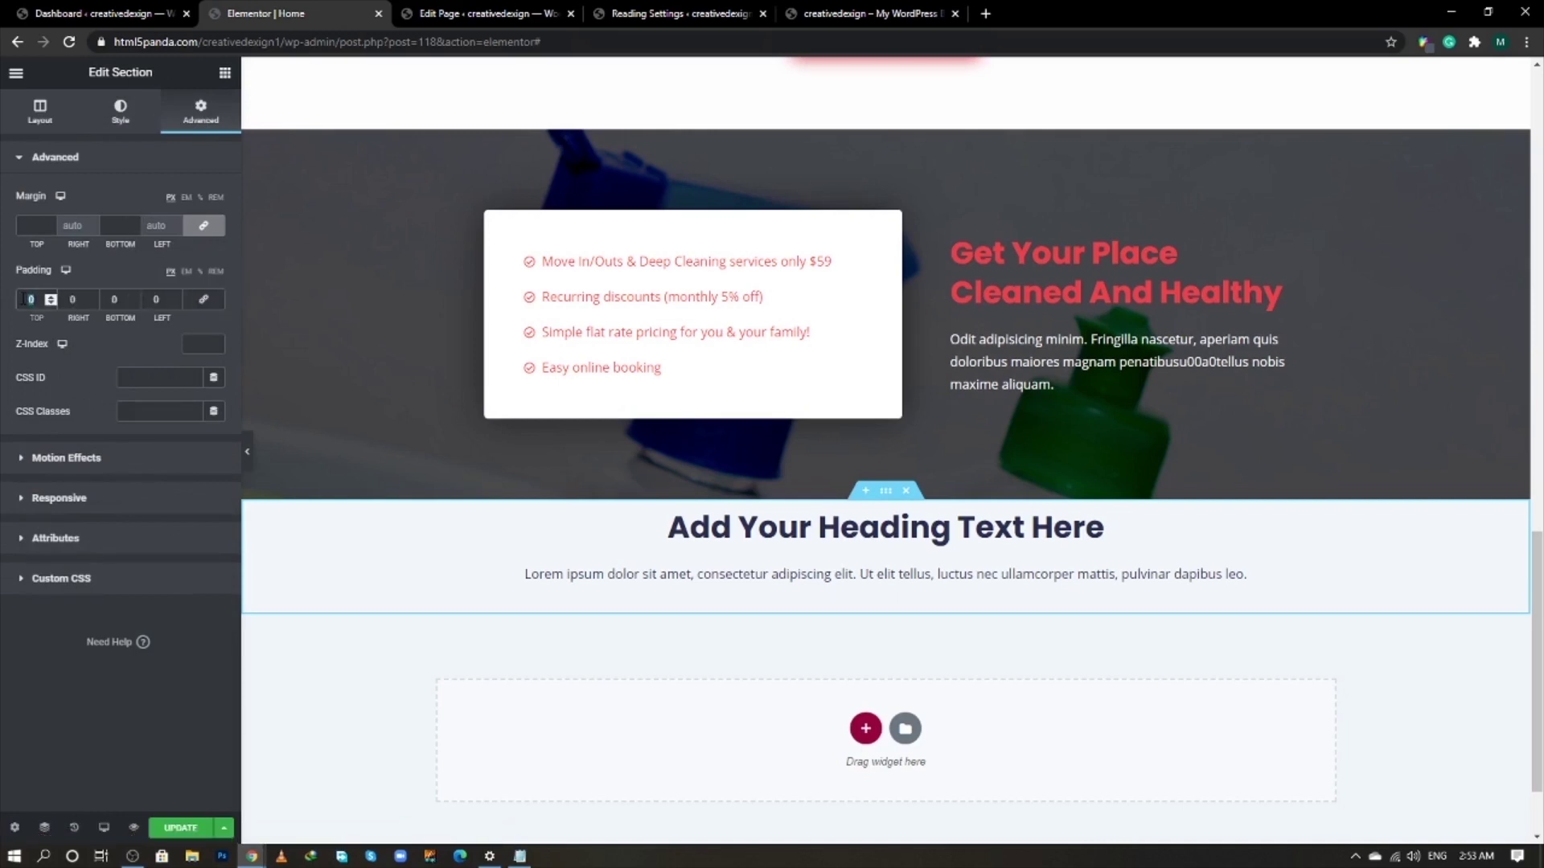
{"action": "type", "text": "100"}
{"action": "left_click", "coordinate": [114, 300]}
{"action": "type", "text": "100"}
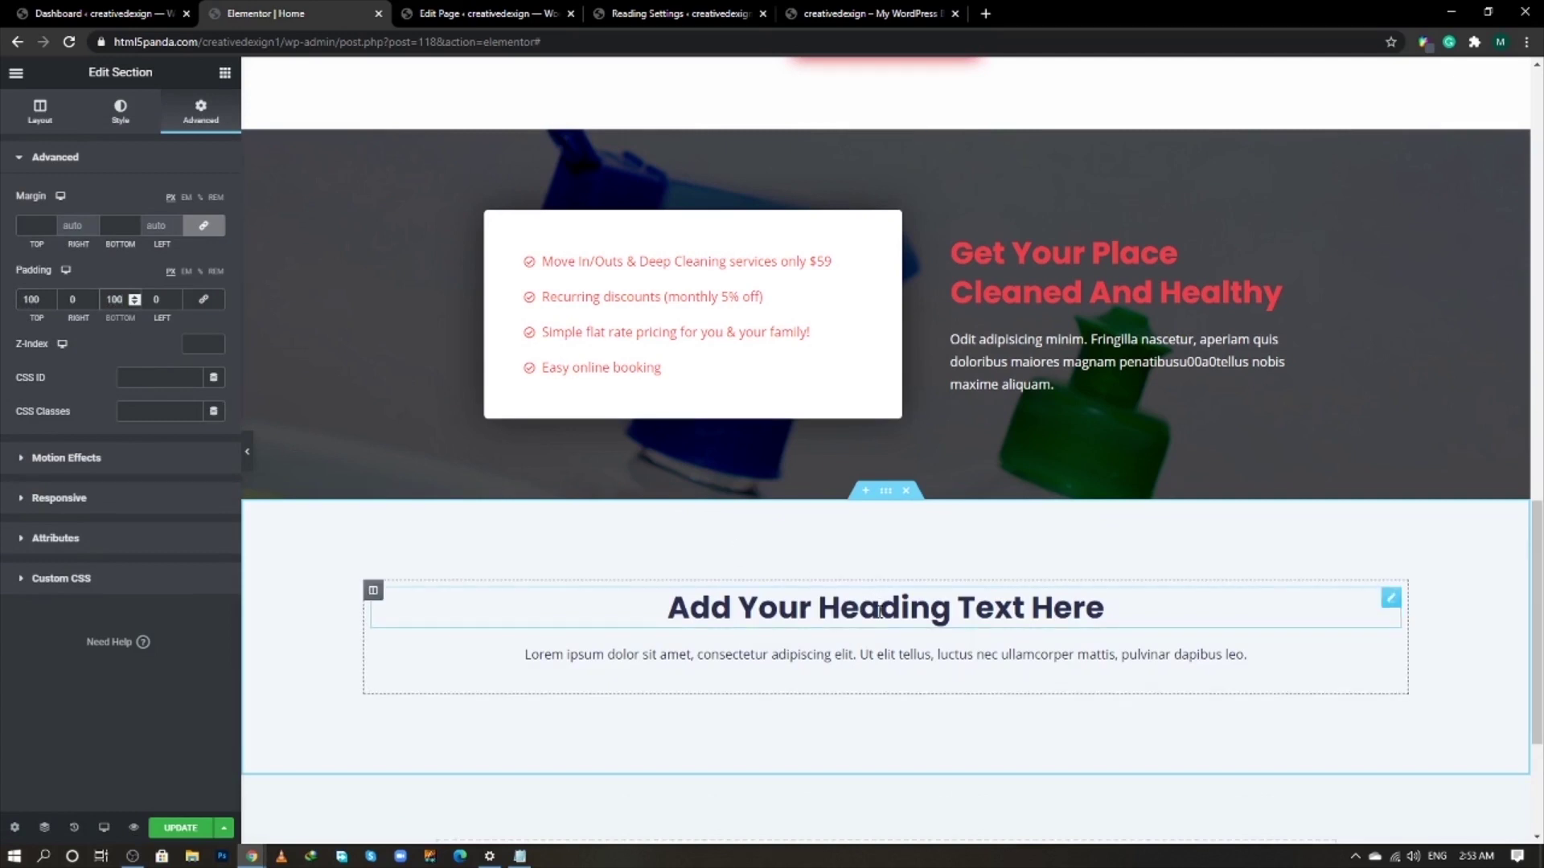
- Replace the new section's heading title with "Service Areas", copied from the reference page
{"action": "left_click", "coordinate": [921, 599]}
{"action": "scroll", "coordinate": [396, 345], "scroll_direction": "down", "scroll_amount": 3}
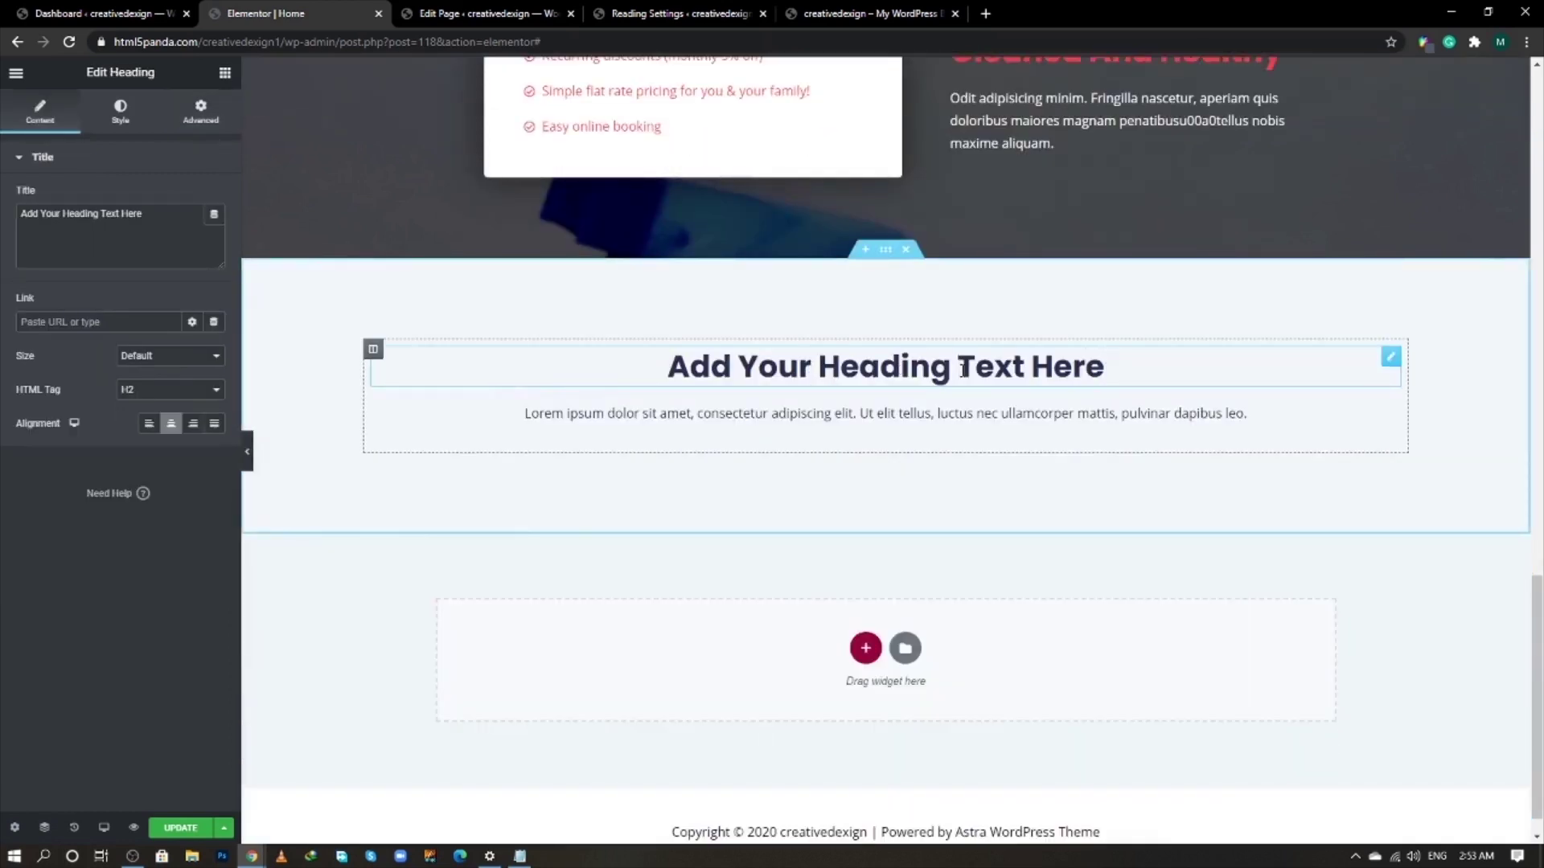
{"action": "key", "text": "alt+Tab"}
{"action": "triple_click", "coordinate": [777, 312]}
{"action": "key", "text": "ctrl+c"}
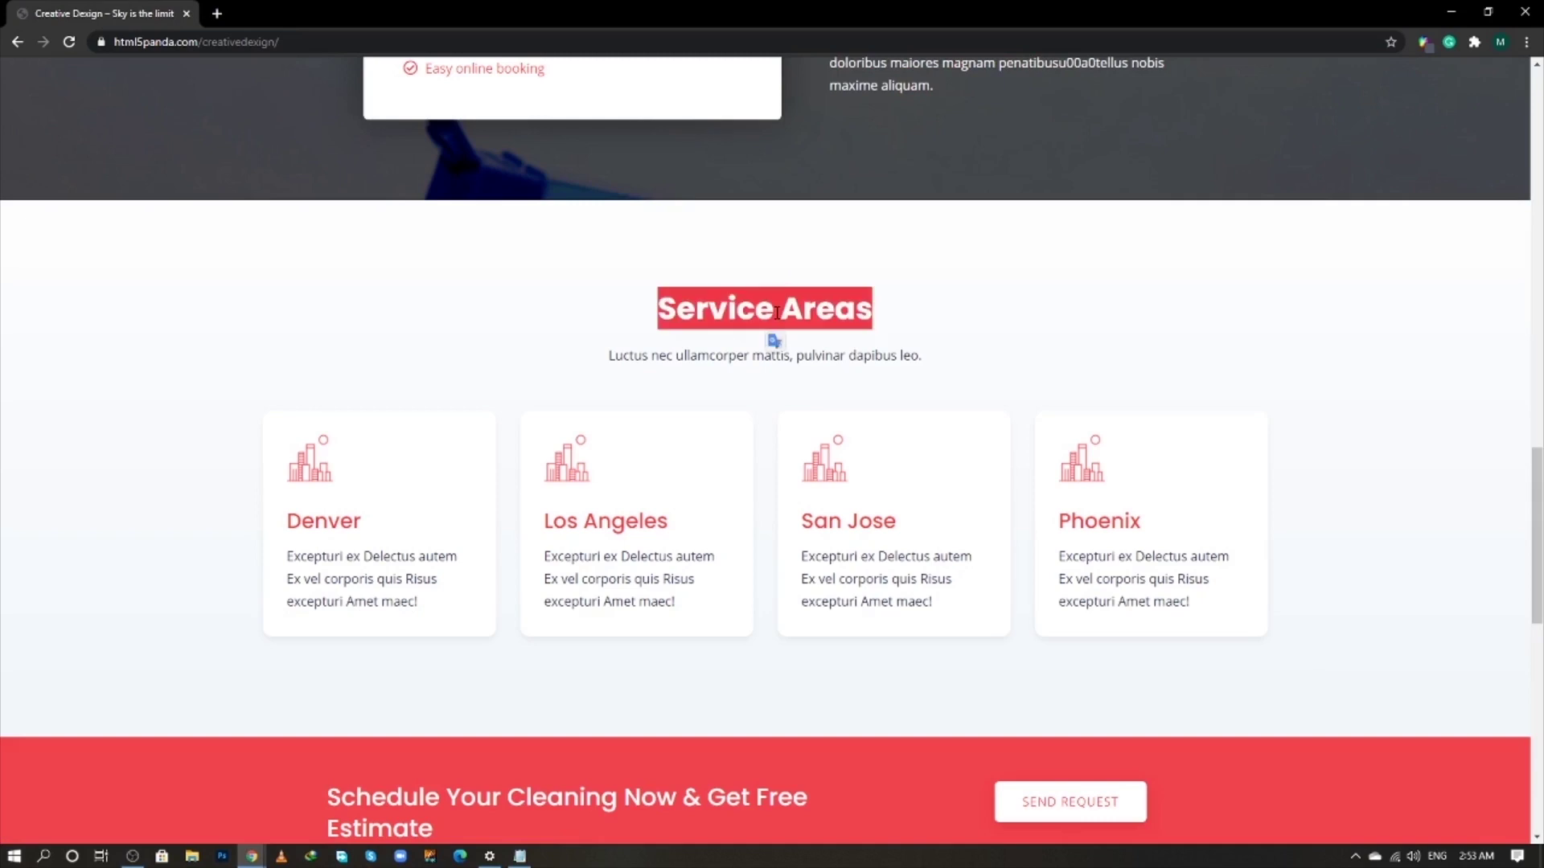
{"action": "key", "text": "alt+Tab"}
{"action": "triple_click", "coordinate": [143, 247]}
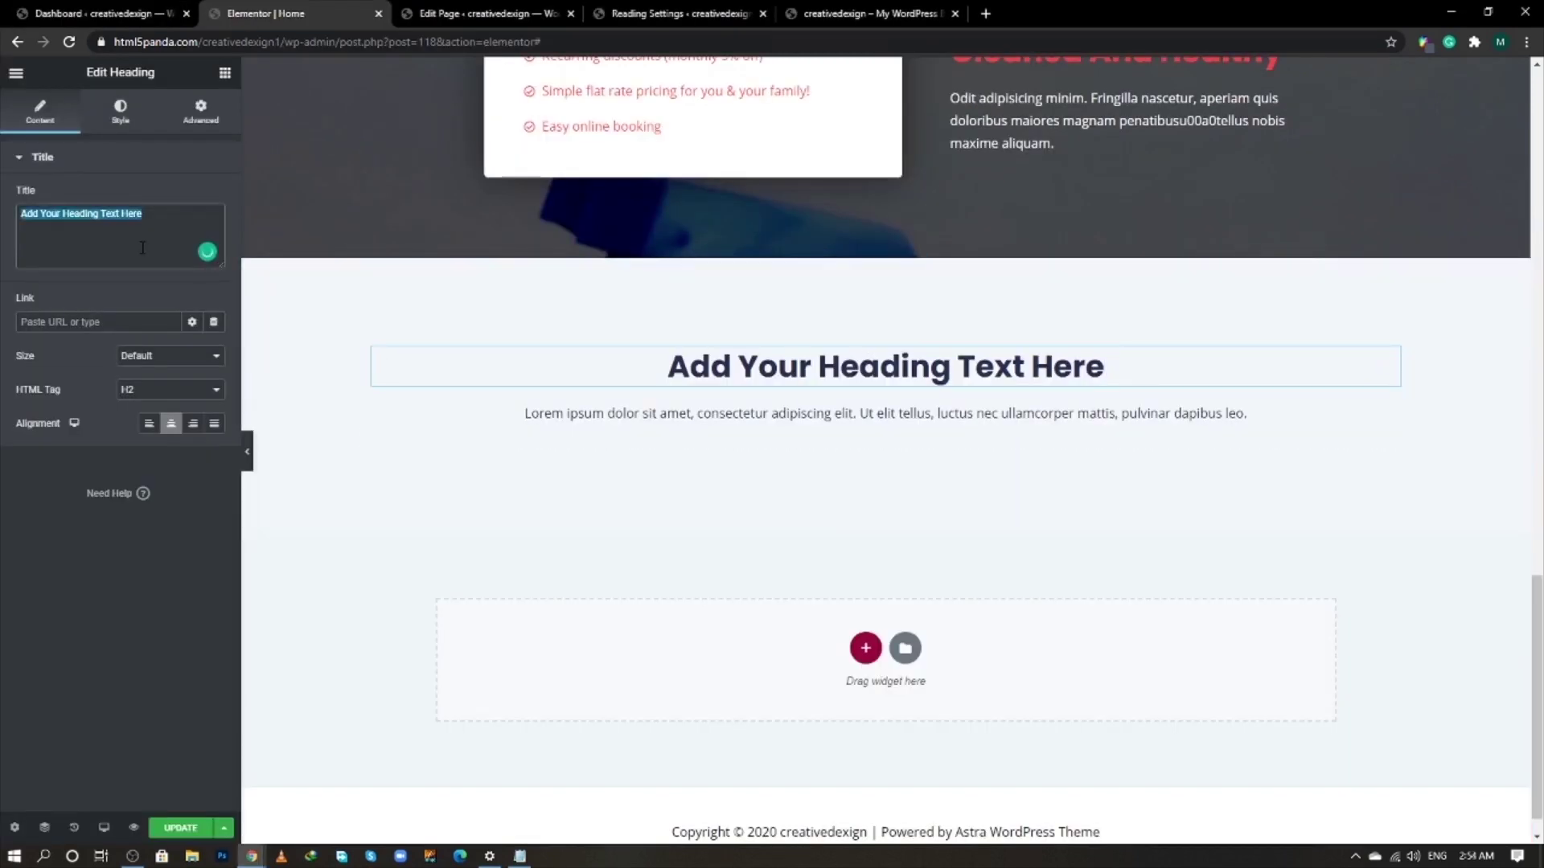
{"action": "key", "text": "ctrl+v"}
- Replace the text below the heading with the reference page's "Luctus nec ullamcorper mattis, pulvinar dapibus leo."
{"action": "key", "text": "alt+Tab"}
{"action": "triple_click", "coordinate": [668, 356]}
{"action": "key", "text": "ctrl+c"}
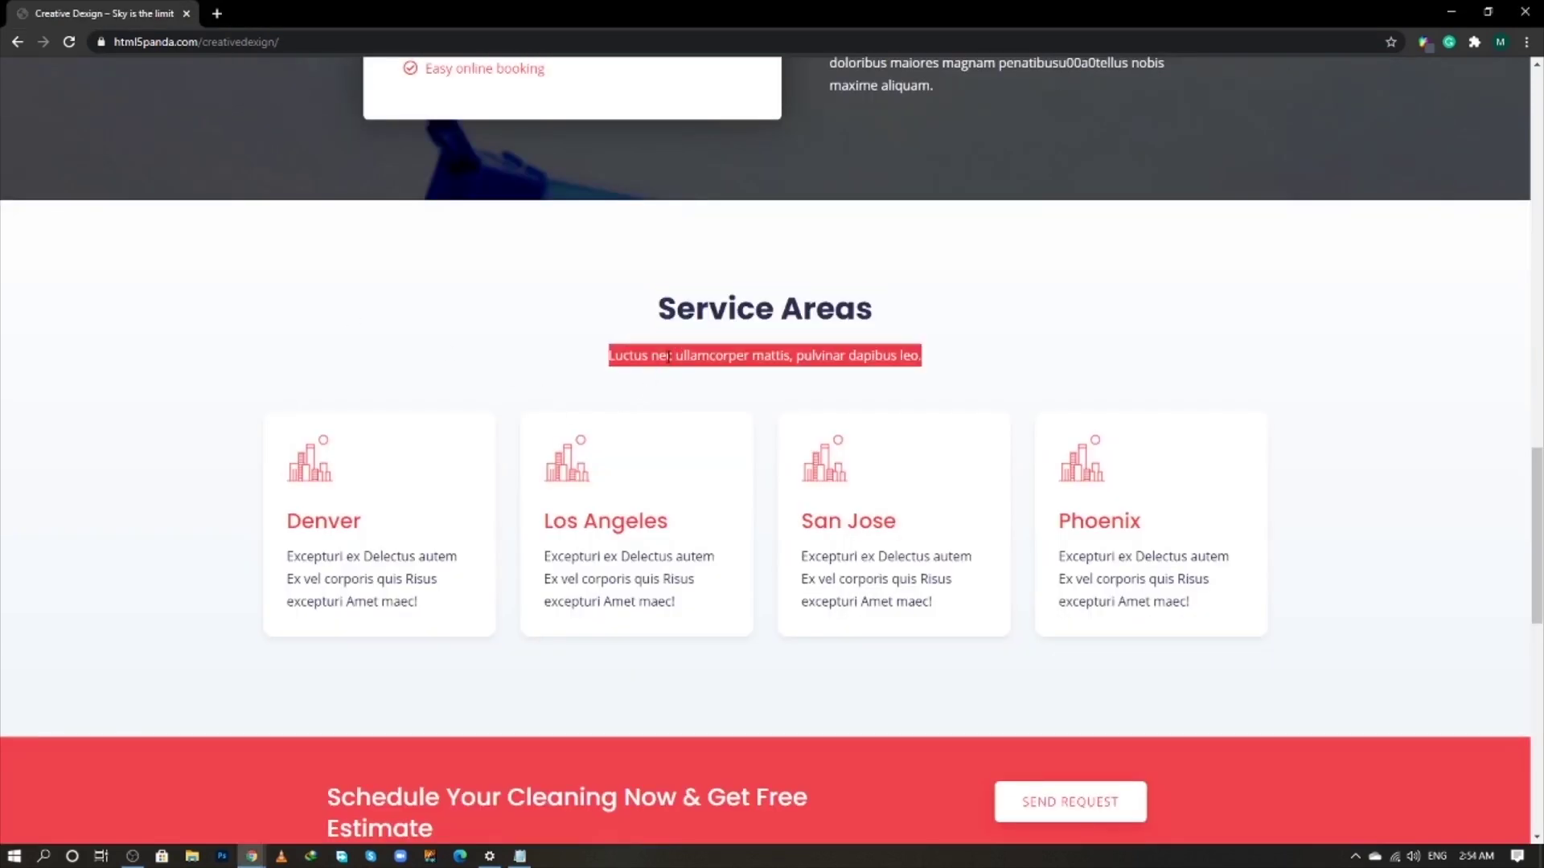
{"action": "key", "text": "alt+Tab"}
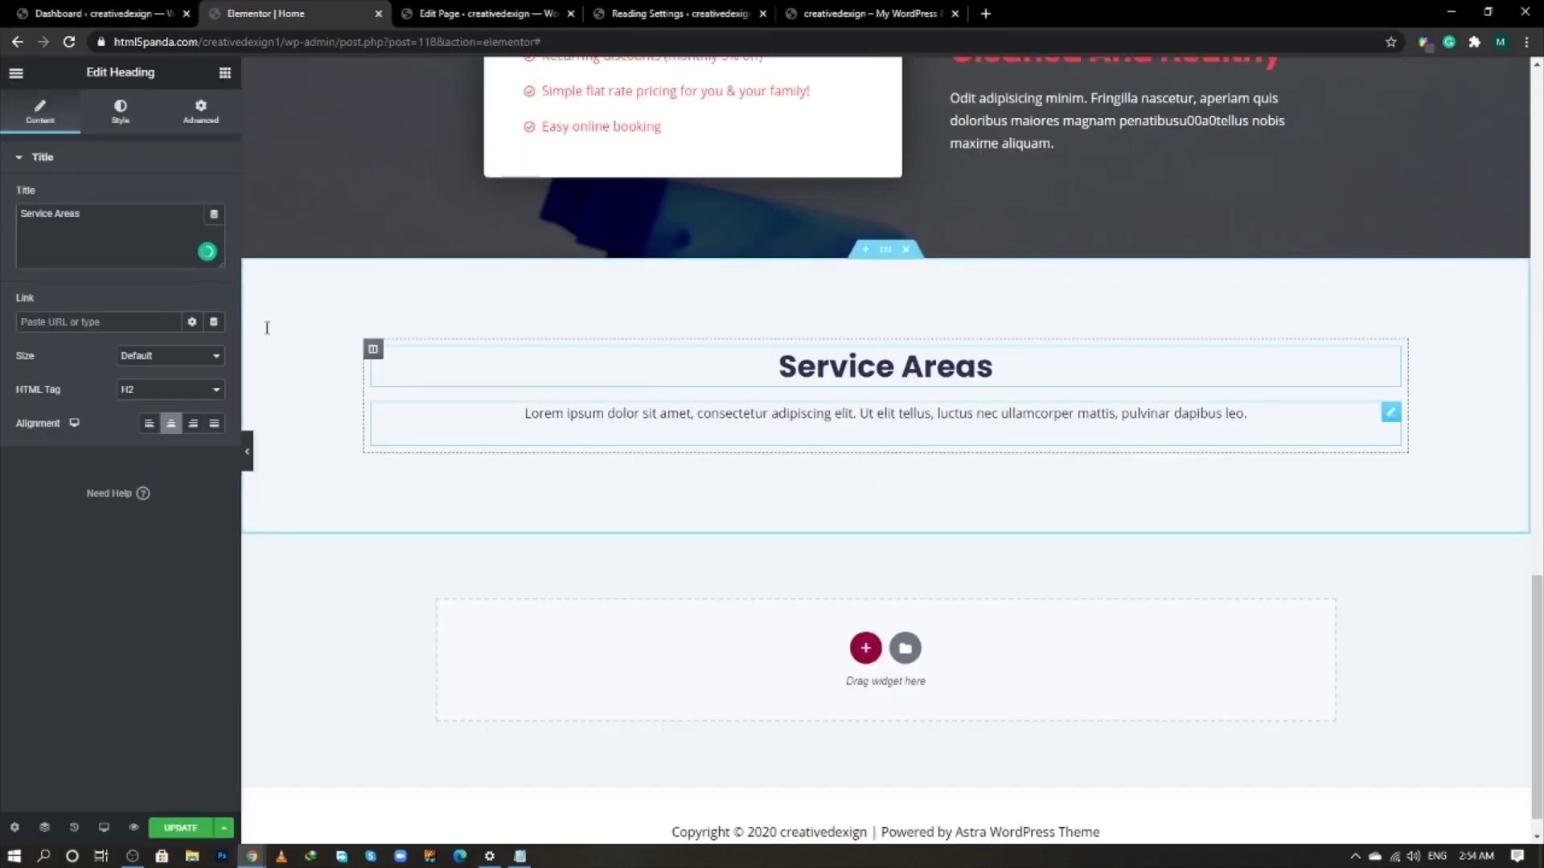
{"action": "left_click", "coordinate": [386, 420]}
{"action": "left_click", "coordinate": [40, 113]}
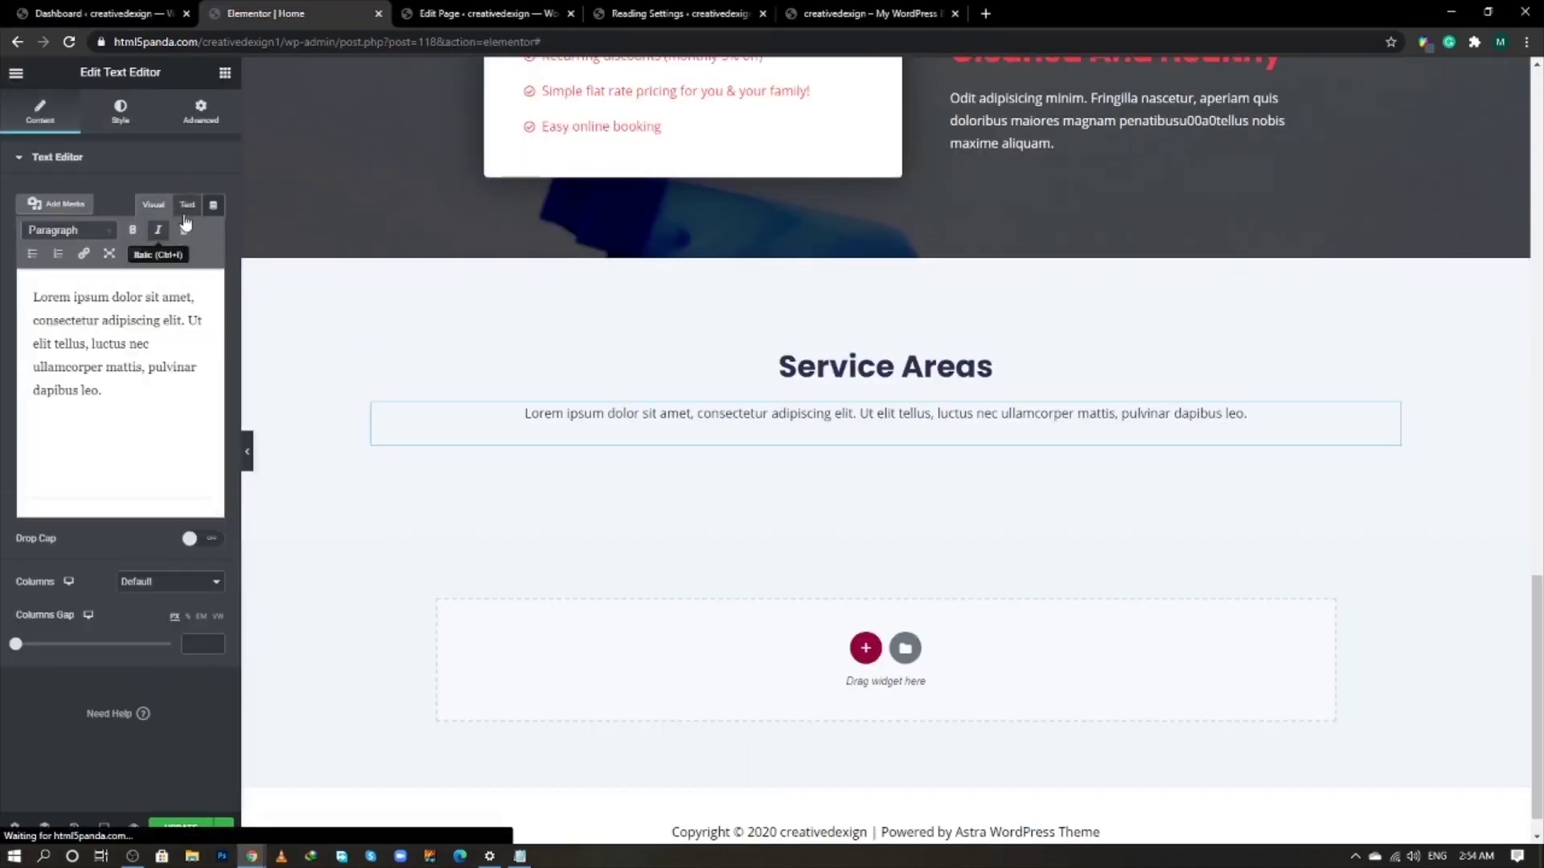
{"action": "left_click", "coordinate": [187, 205]}
{"action": "key", "text": "ctrl+a"}
{"action": "key", "text": "ctrl+v"}
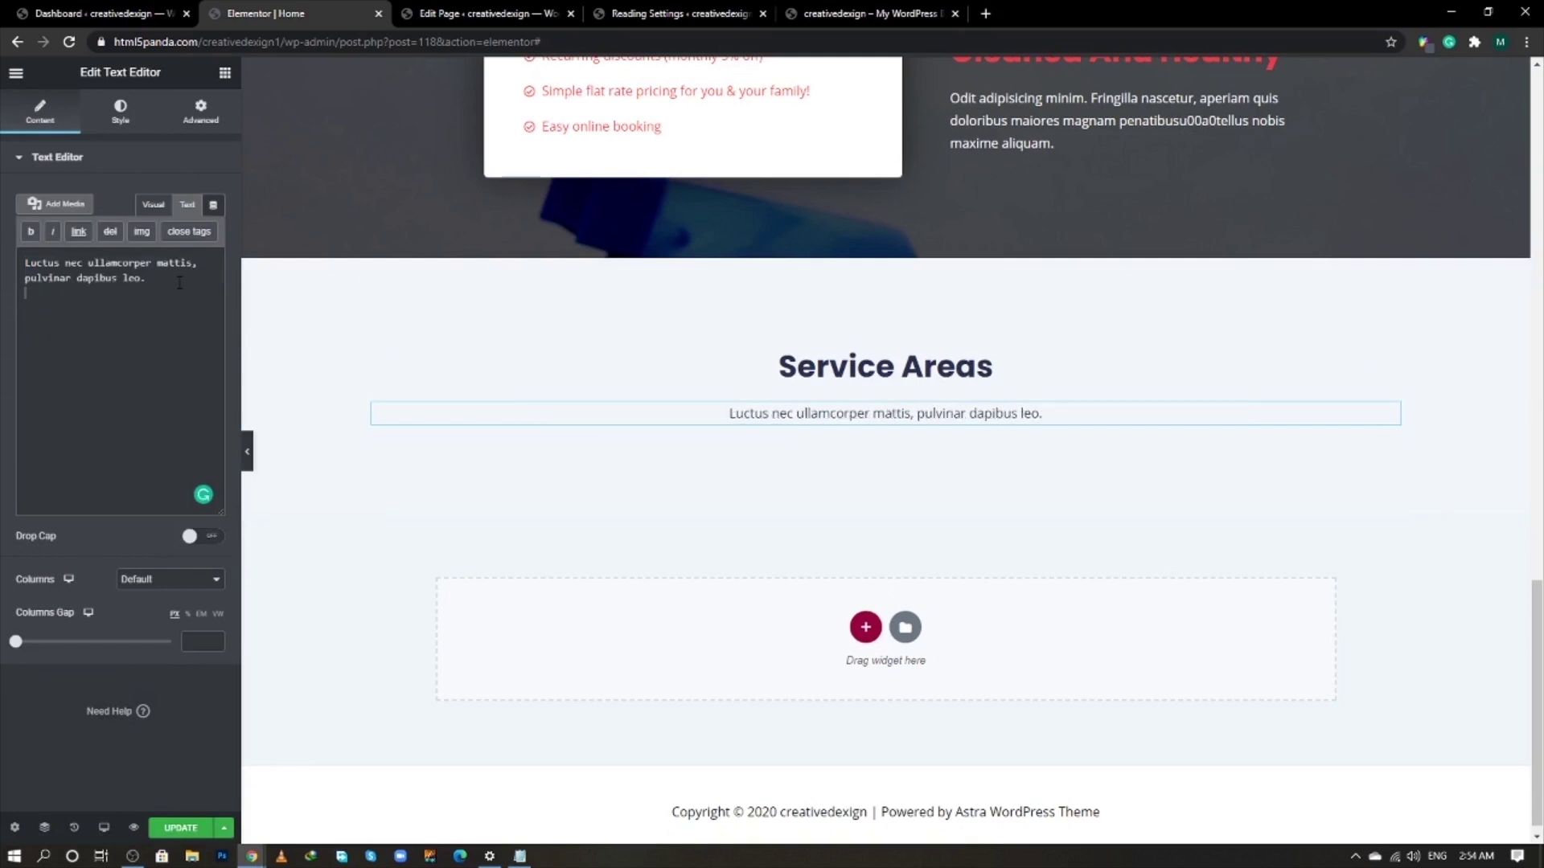
- Add an Inner Section to the Service Areas section and arrange it below the text
{"action": "left_click", "coordinate": [224, 74]}
{"action": "left_click_drag", "start_coordinate": [61, 451], "coordinate": [932, 422]}
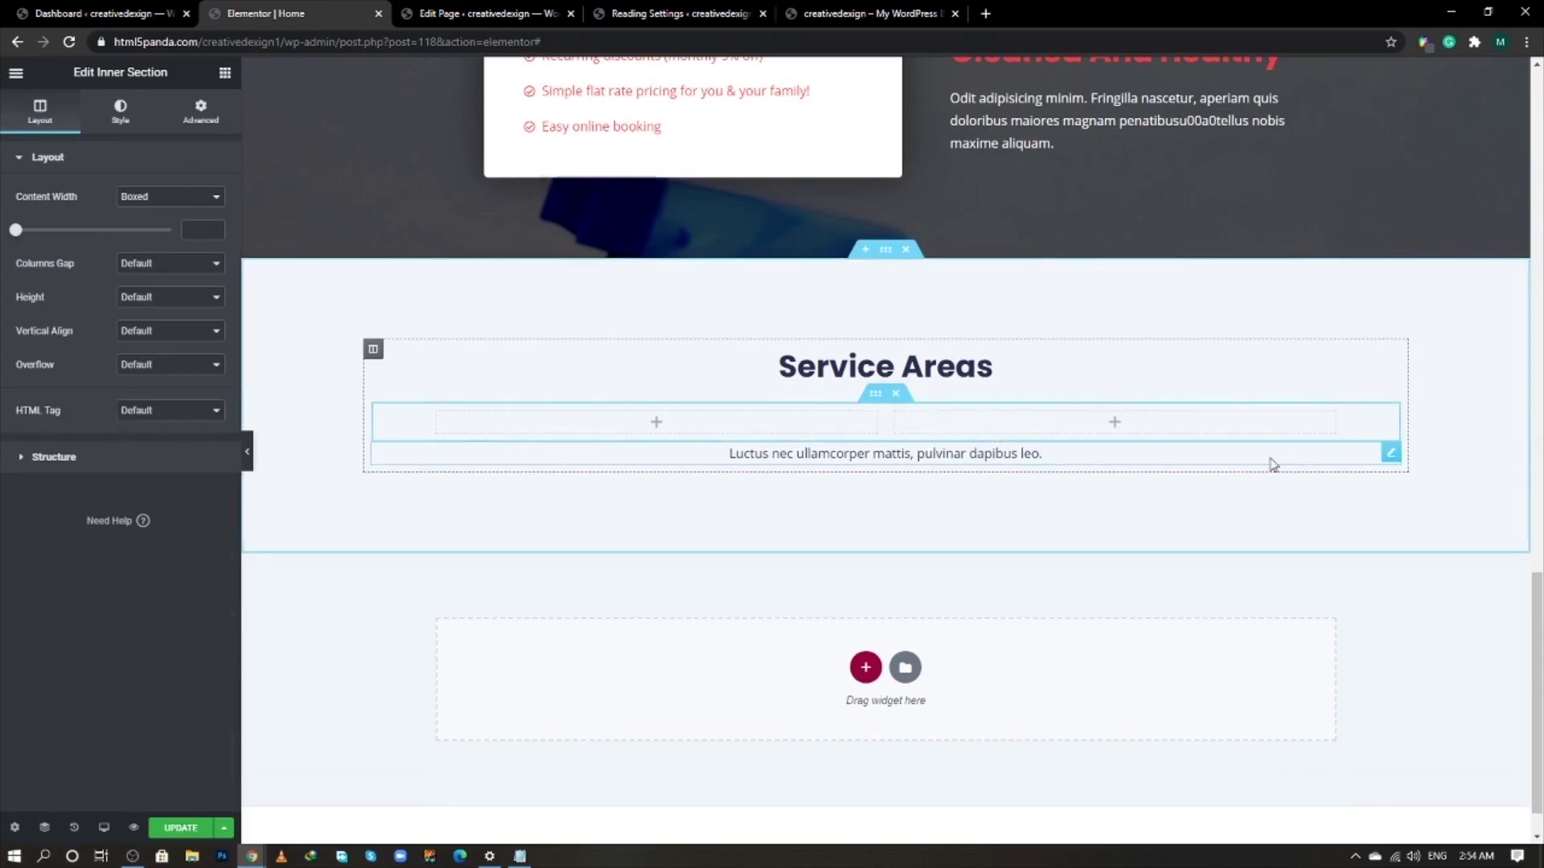
{"action": "left_click_drag", "start_coordinate": [1389, 448], "coordinate": [972, 479]}
- Duplicate the inner section's columns until it has four columns
{"action": "right_click", "coordinate": [902, 459]}
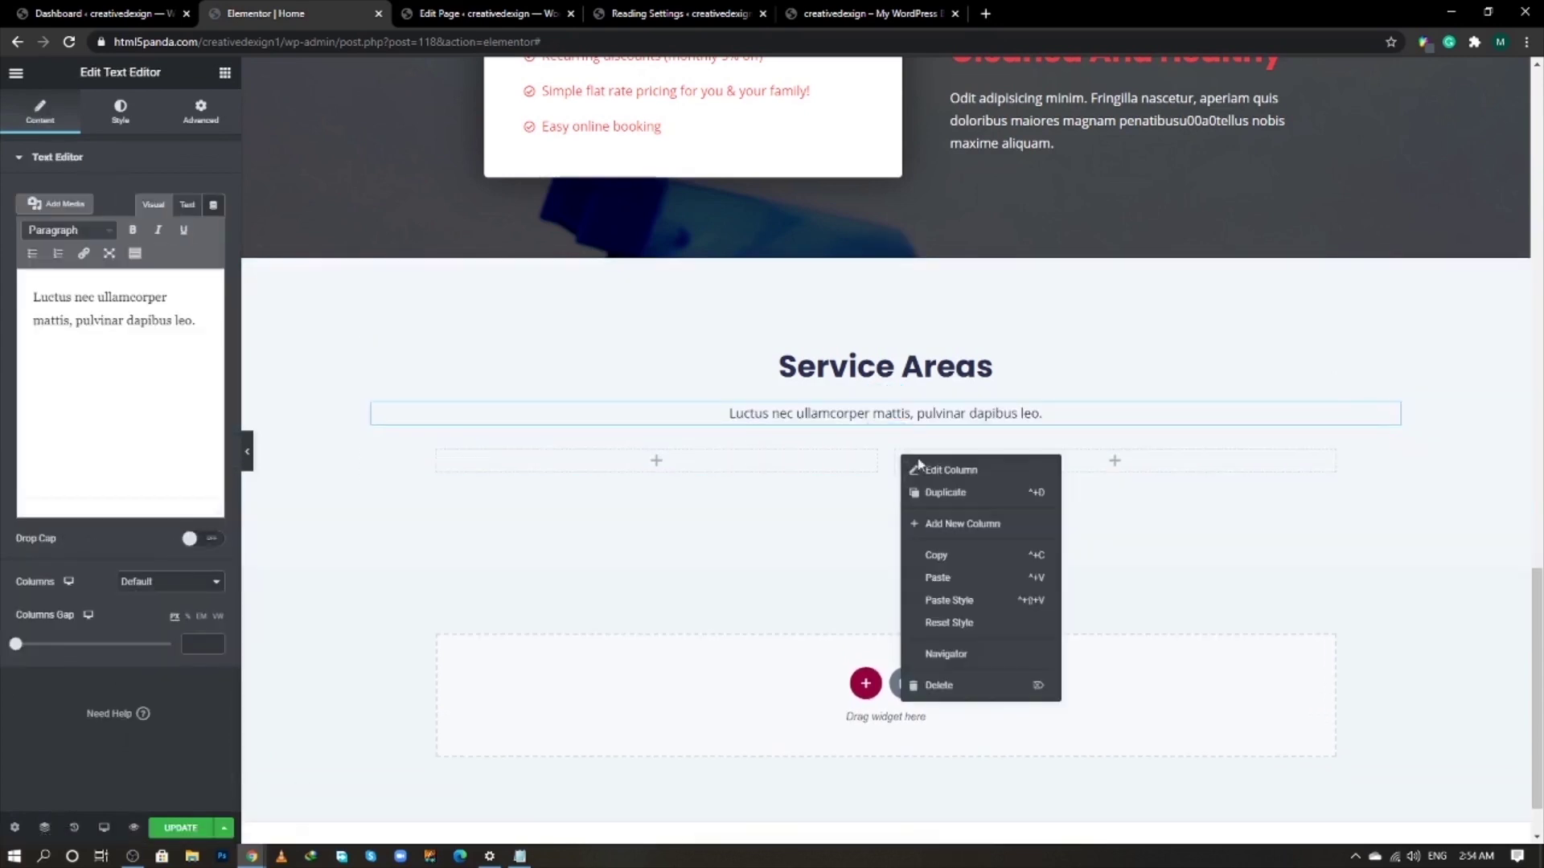
{"action": "left_click", "coordinate": [946, 492]}
{"action": "right_click", "coordinate": [1048, 451]}
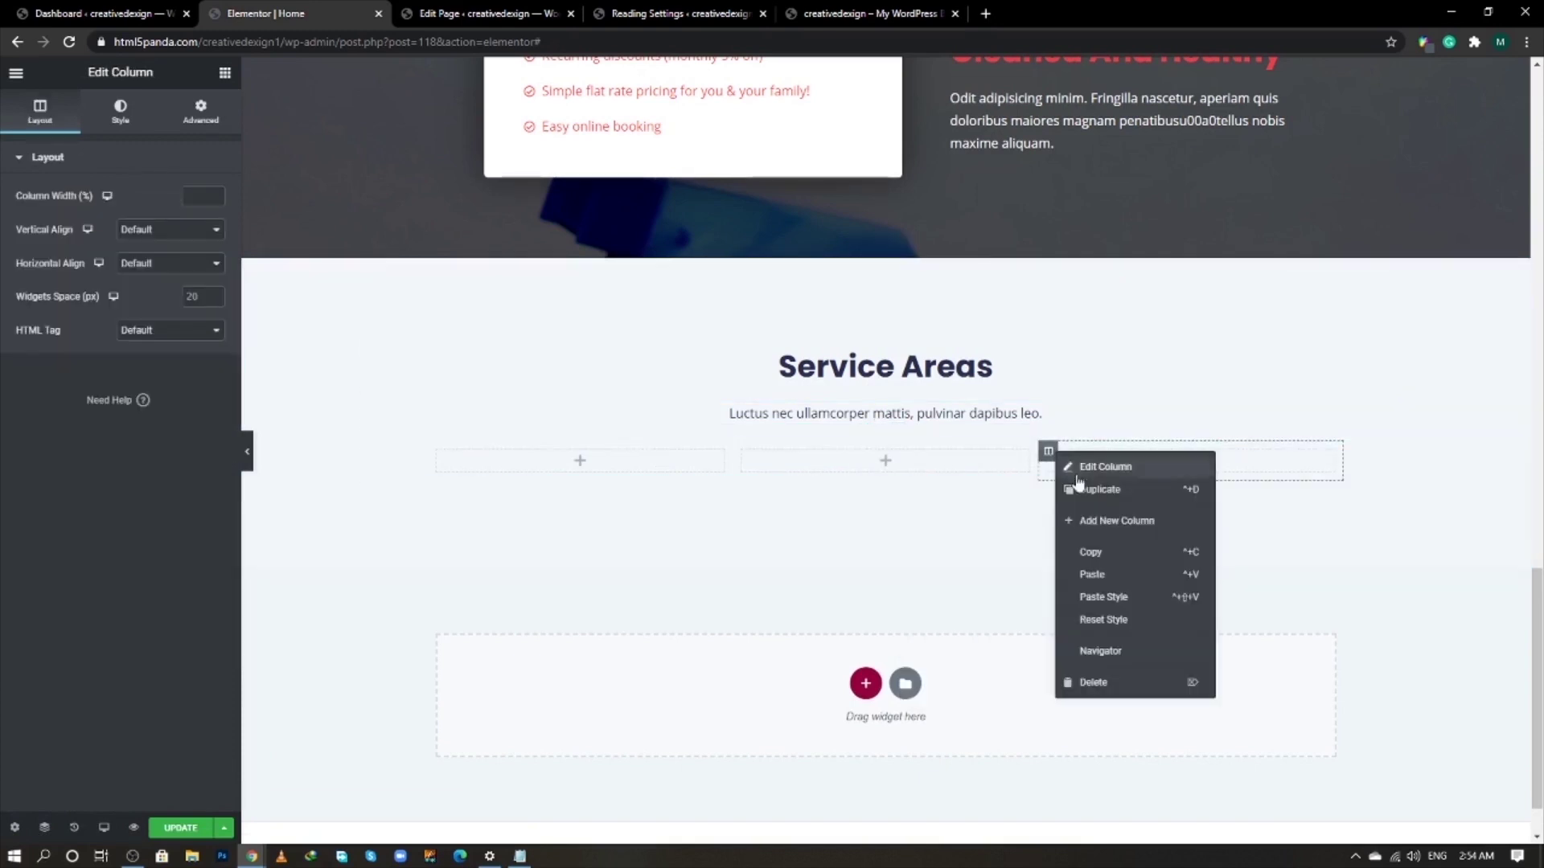
{"action": "left_click", "coordinate": [1088, 503]}
- Set the inner section's content width to Full Width and its vertical align to Middle
{"action": "left_click", "coordinate": [876, 432]}
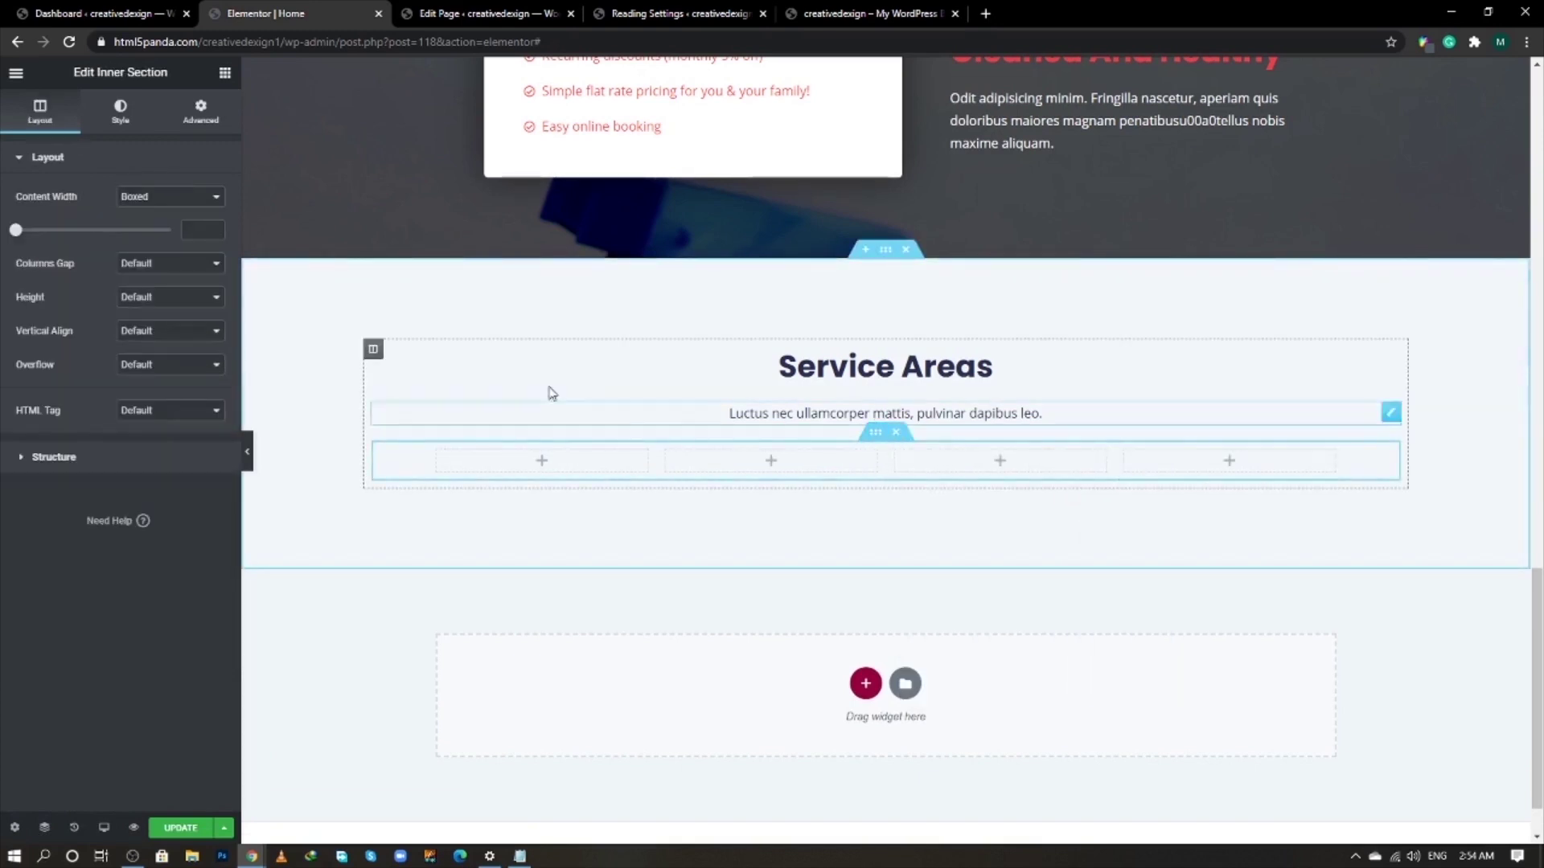
{"action": "left_click", "coordinate": [129, 200]}
{"action": "left_click", "coordinate": [152, 229]}
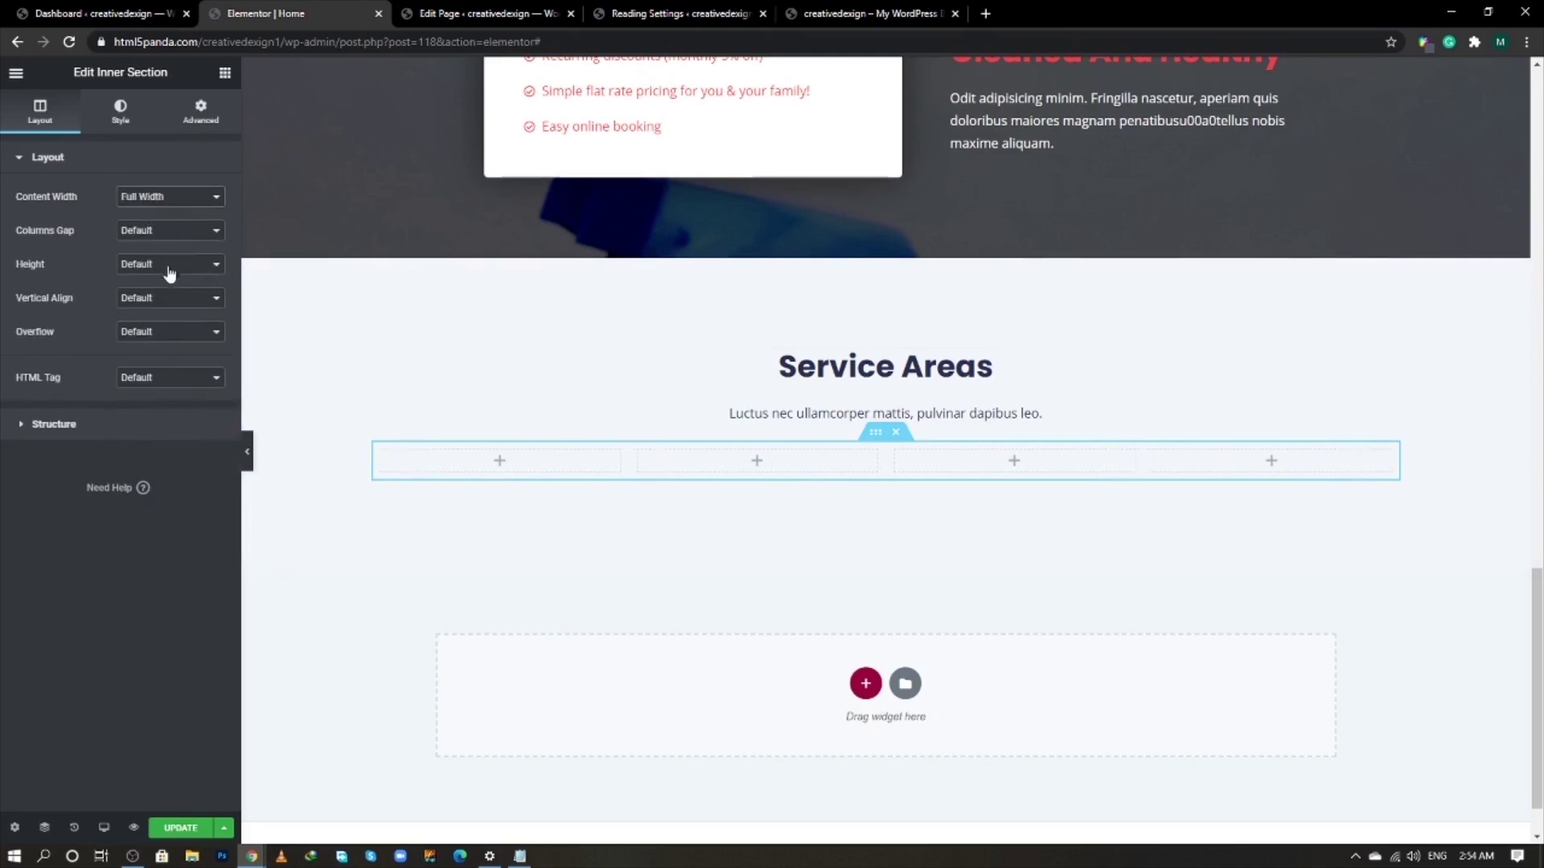
{"action": "left_click", "coordinate": [153, 302]}
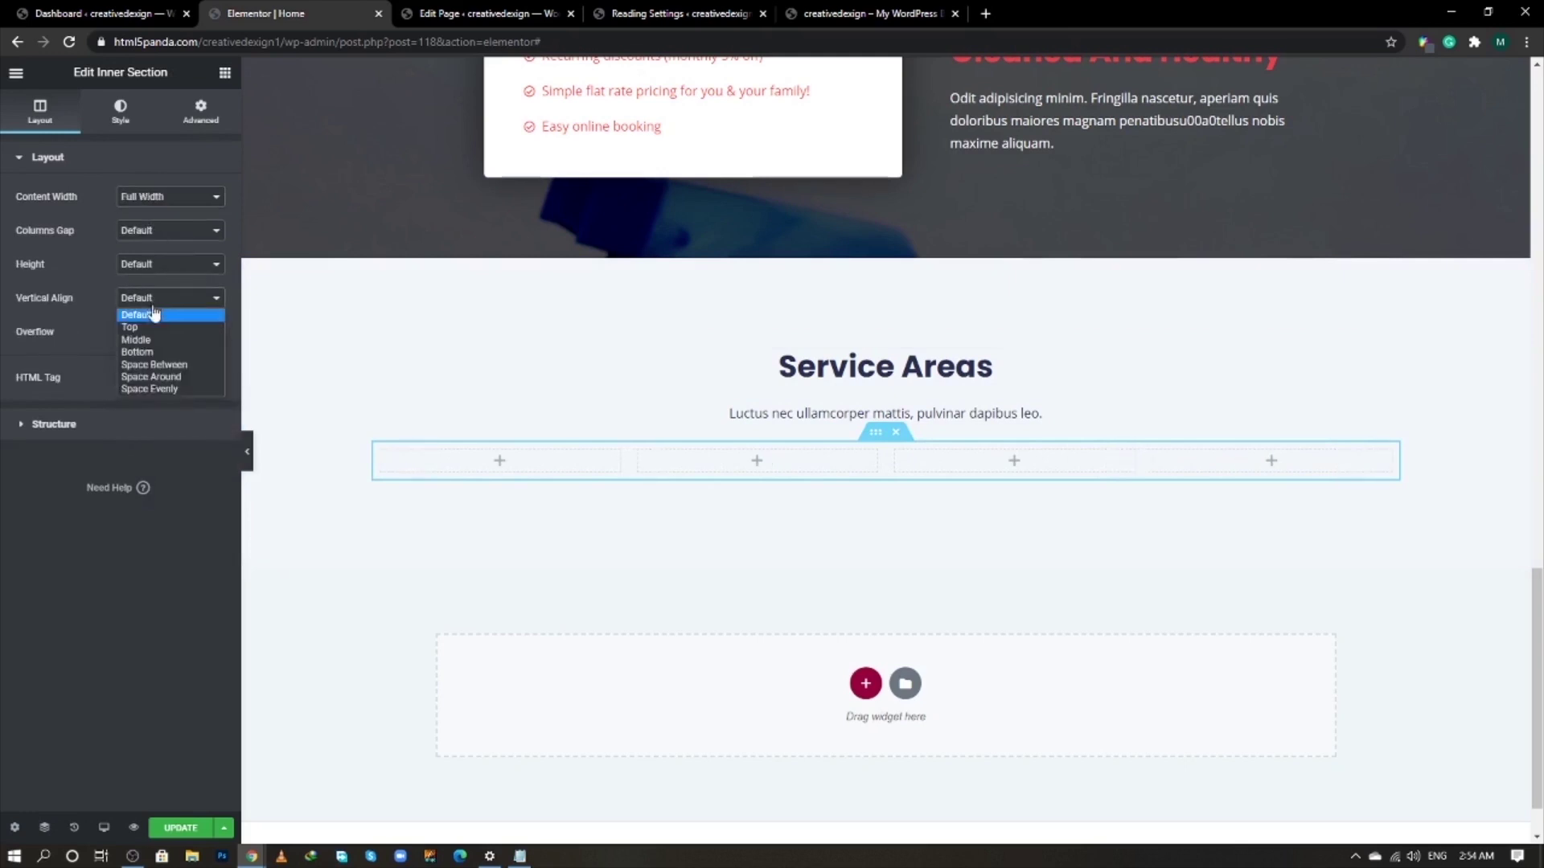
{"action": "left_click", "coordinate": [154, 345]}
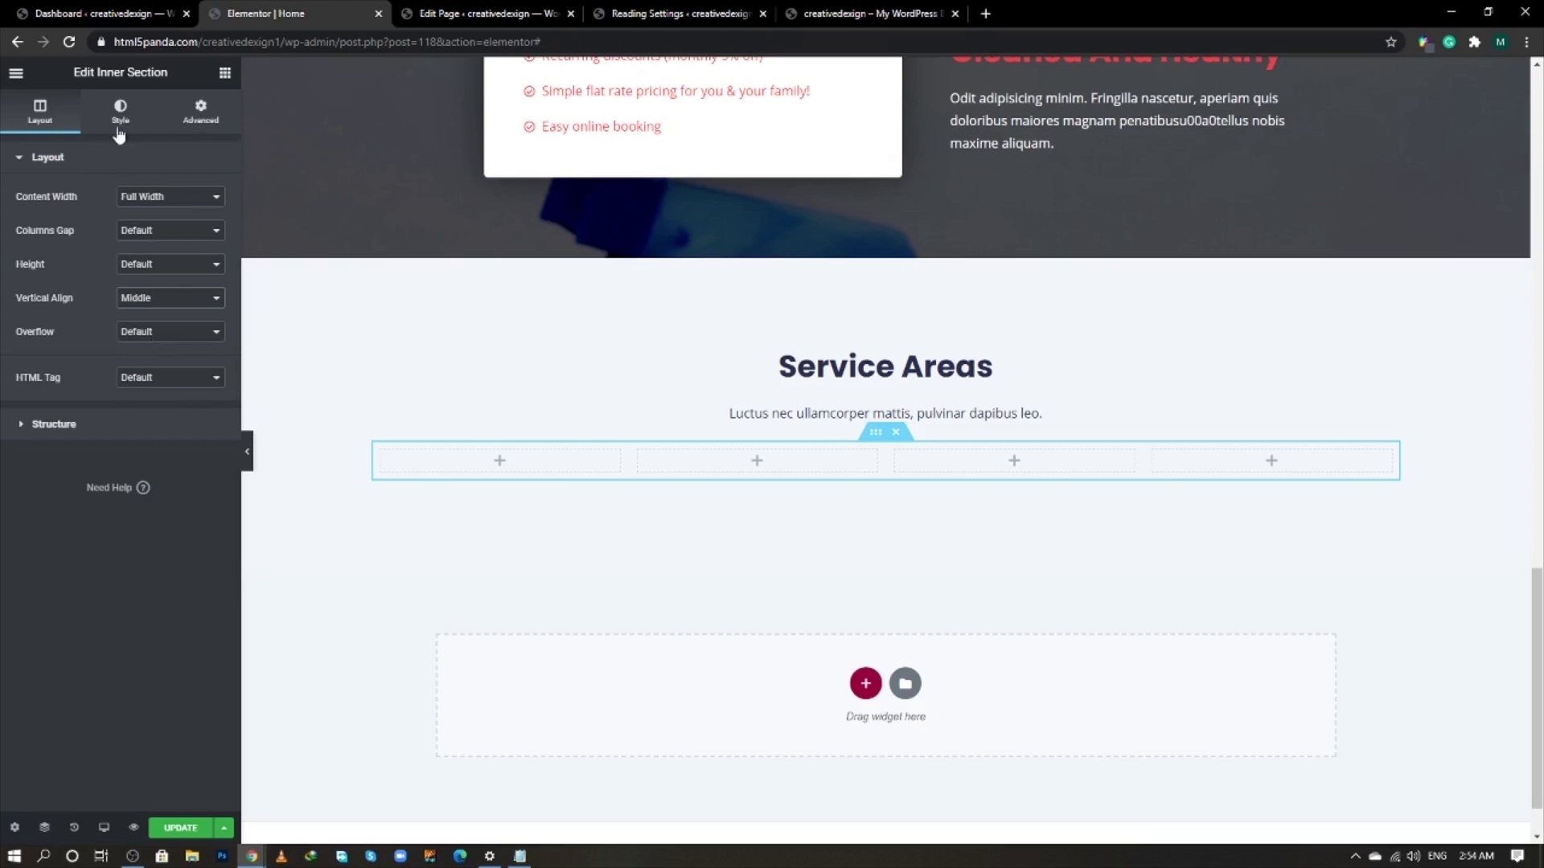
- Unlink the inner section's margin values and set its top margin to 20 px
{"action": "left_click", "coordinate": [201, 116]}
{"action": "left_click", "coordinate": [204, 226]}
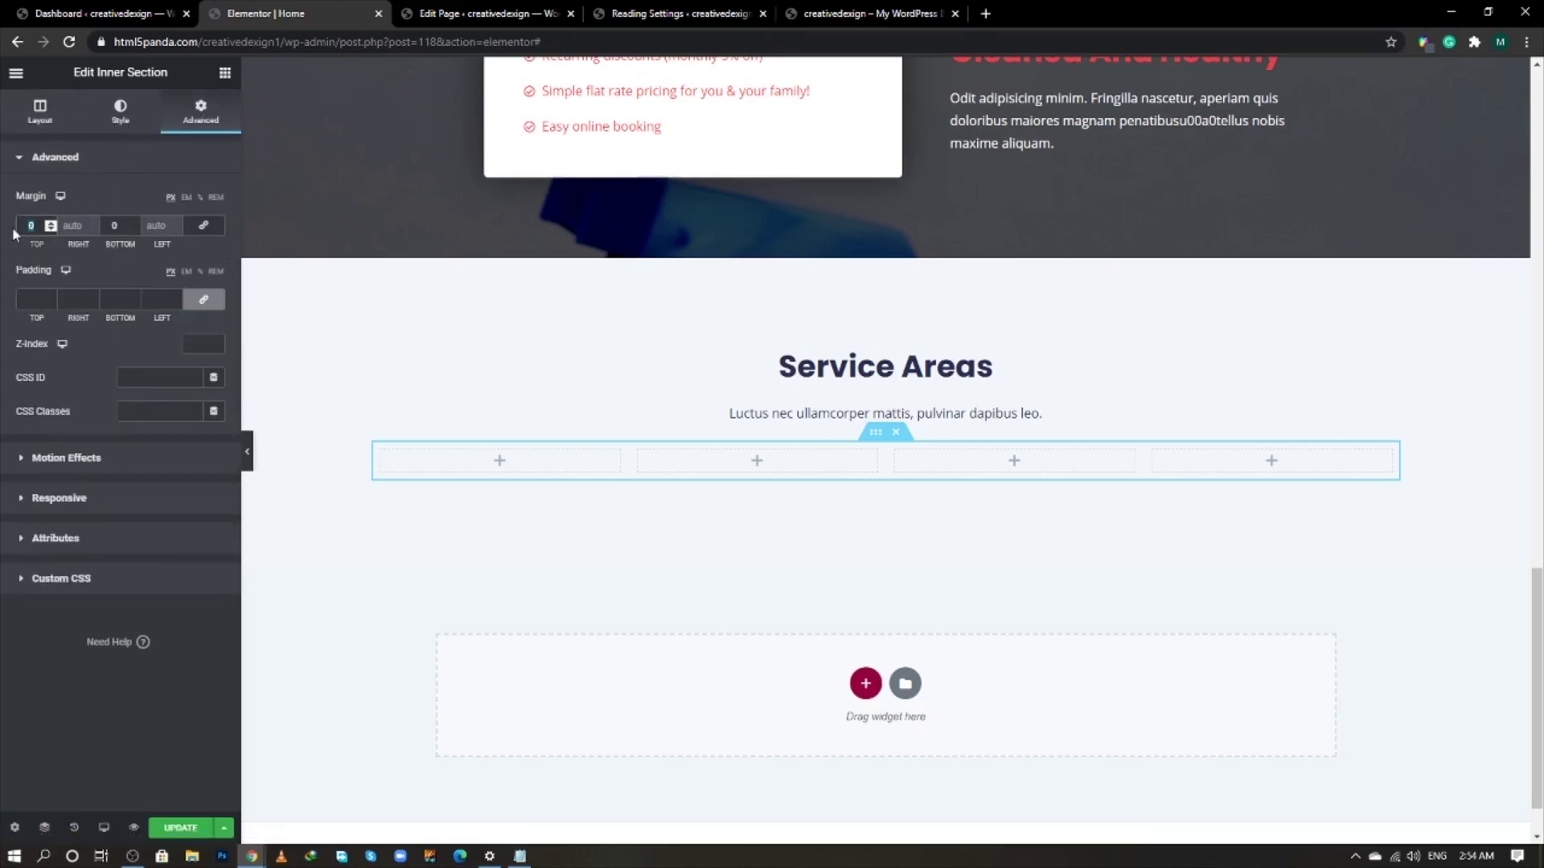
{"action": "type", "text": "20"}
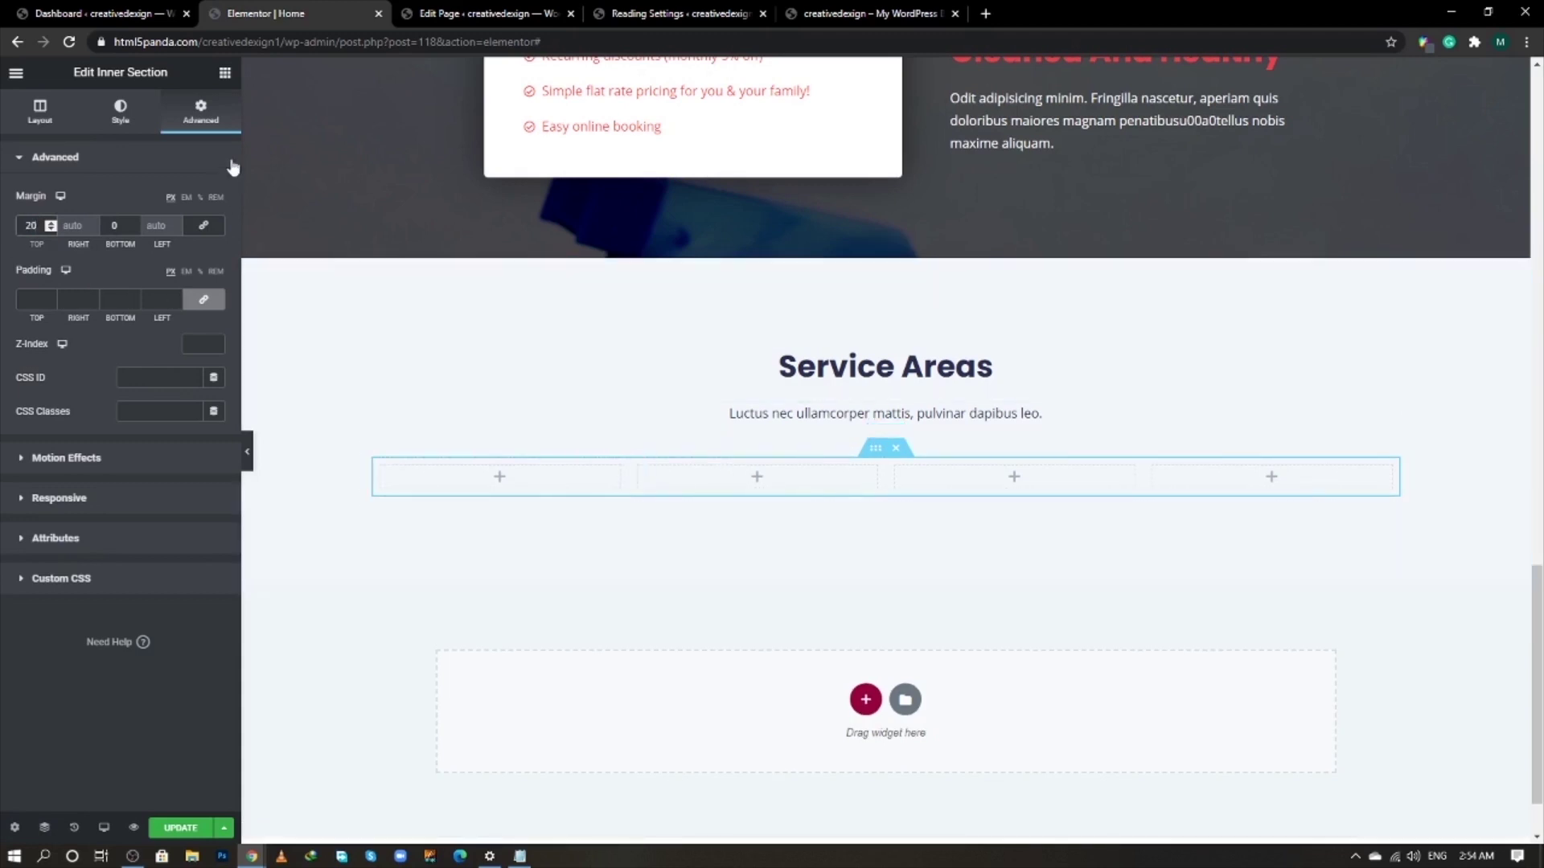
{"action": "left_click", "coordinate": [227, 75]}
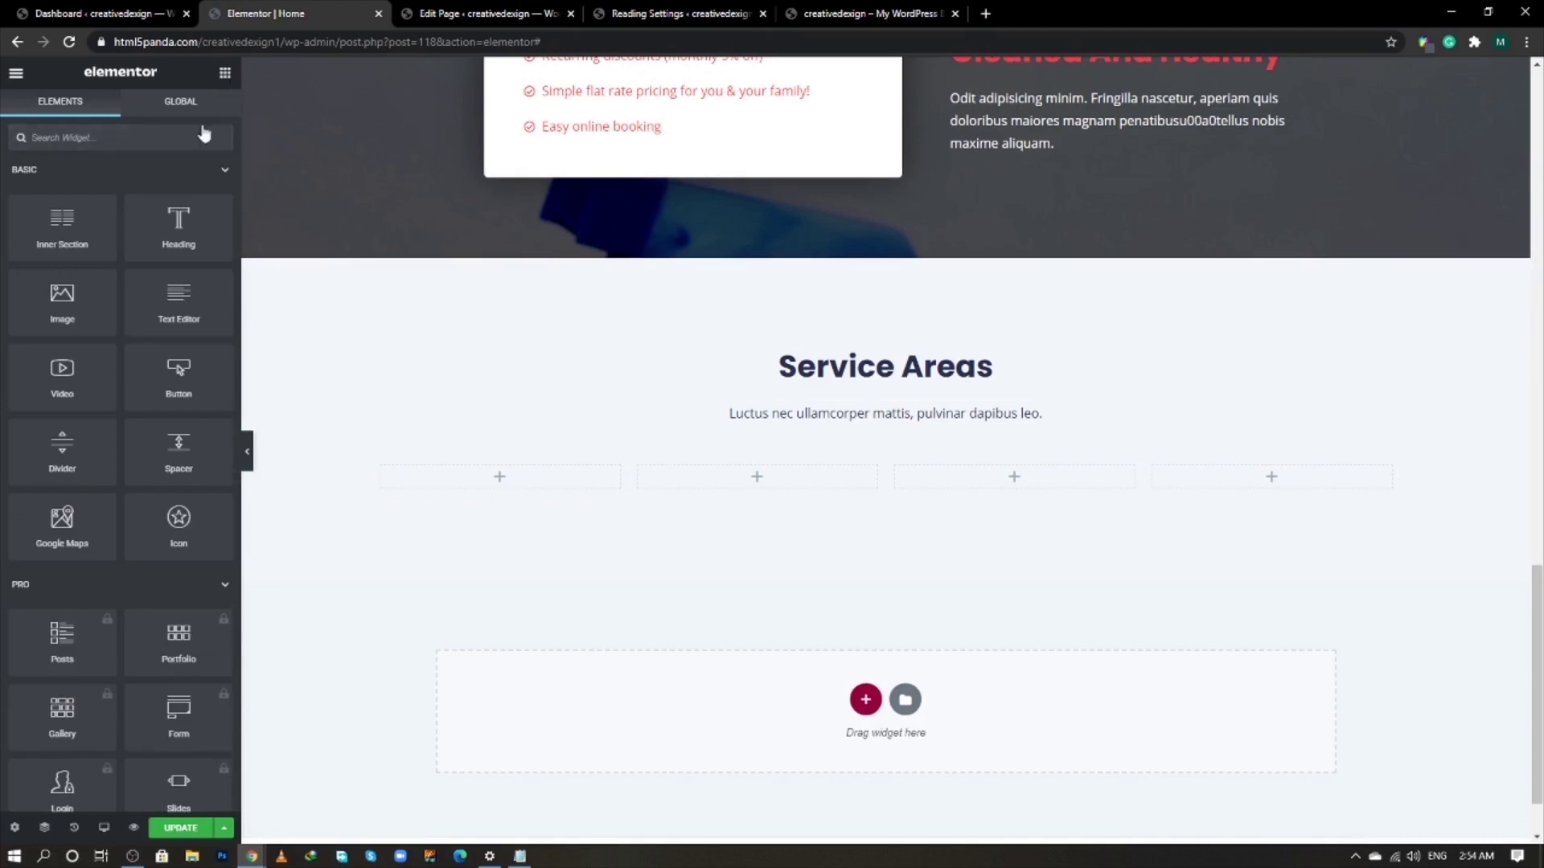
- Give the inner section's first column a classic white background
{"action": "left_click", "coordinate": [382, 471]}
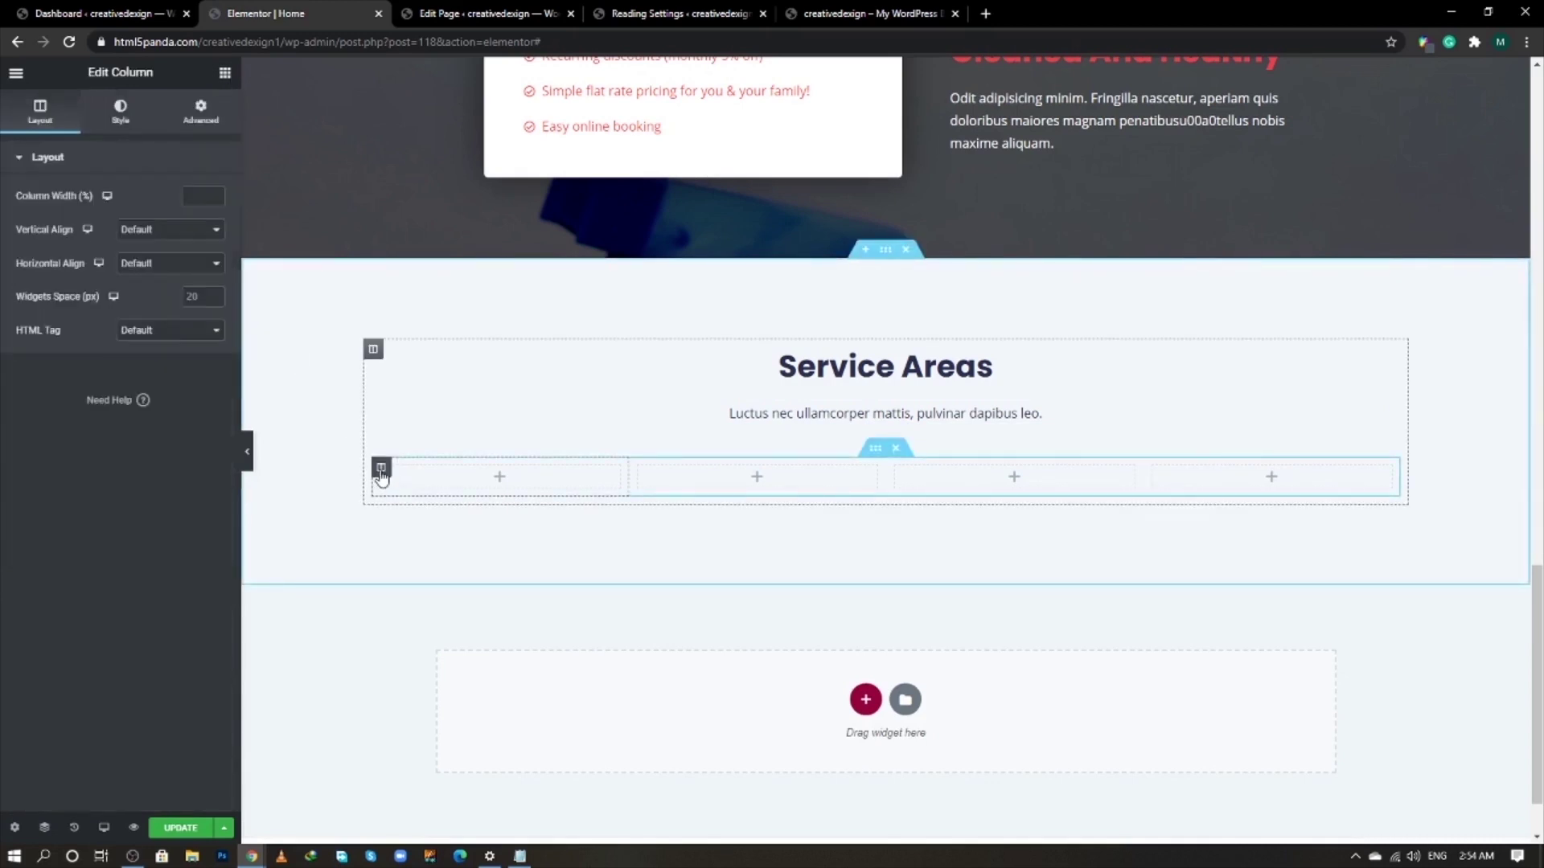
{"action": "left_click", "coordinate": [122, 112]}
{"action": "left_click", "coordinate": [170, 233]}
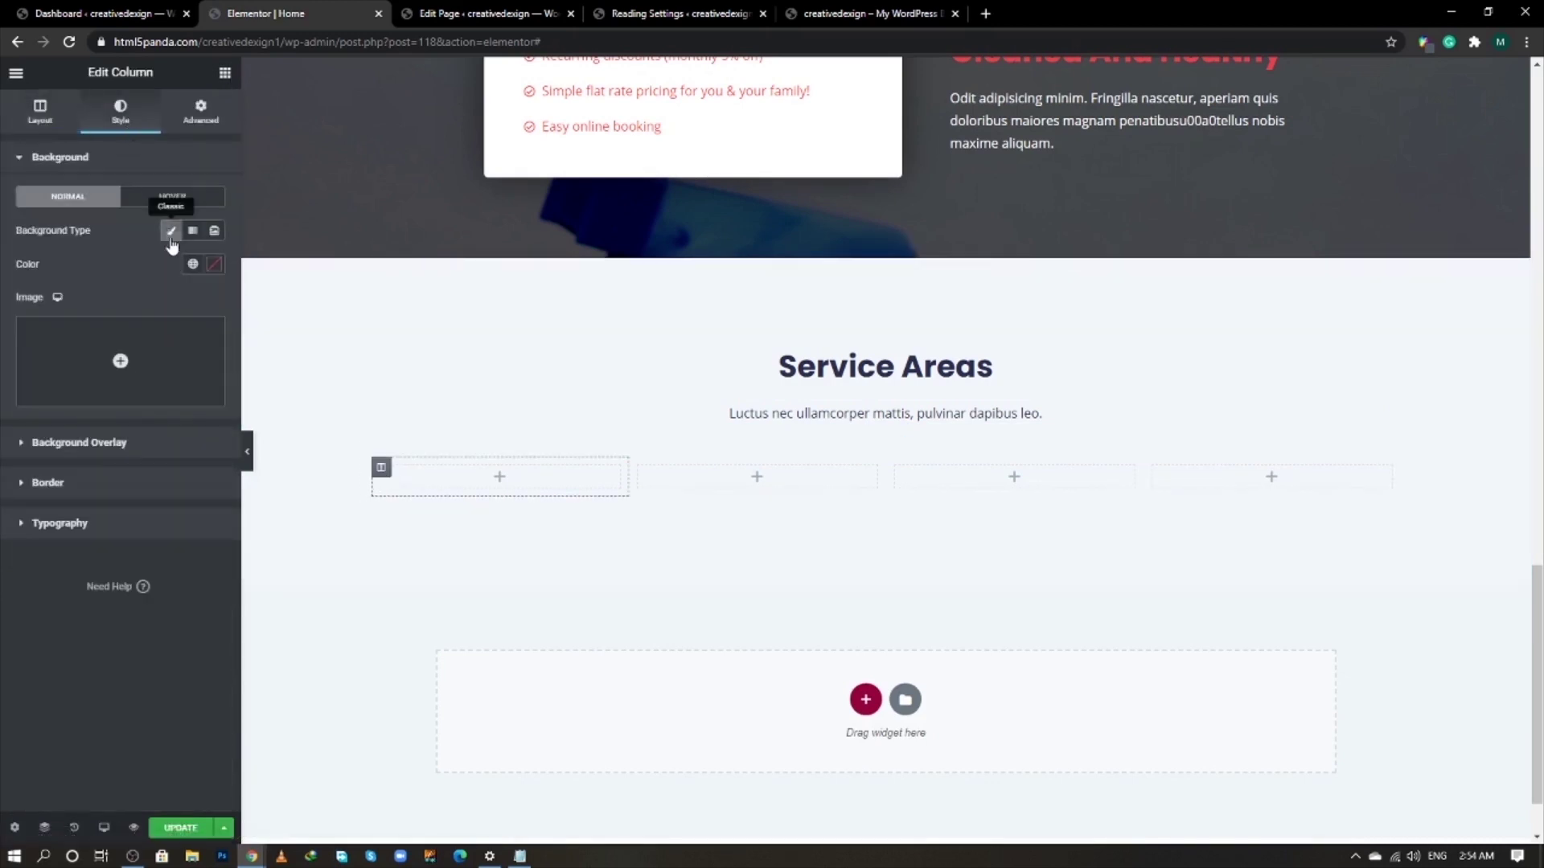
{"action": "left_click", "coordinate": [214, 264]}
{"action": "left_click", "coordinate": [114, 258]}
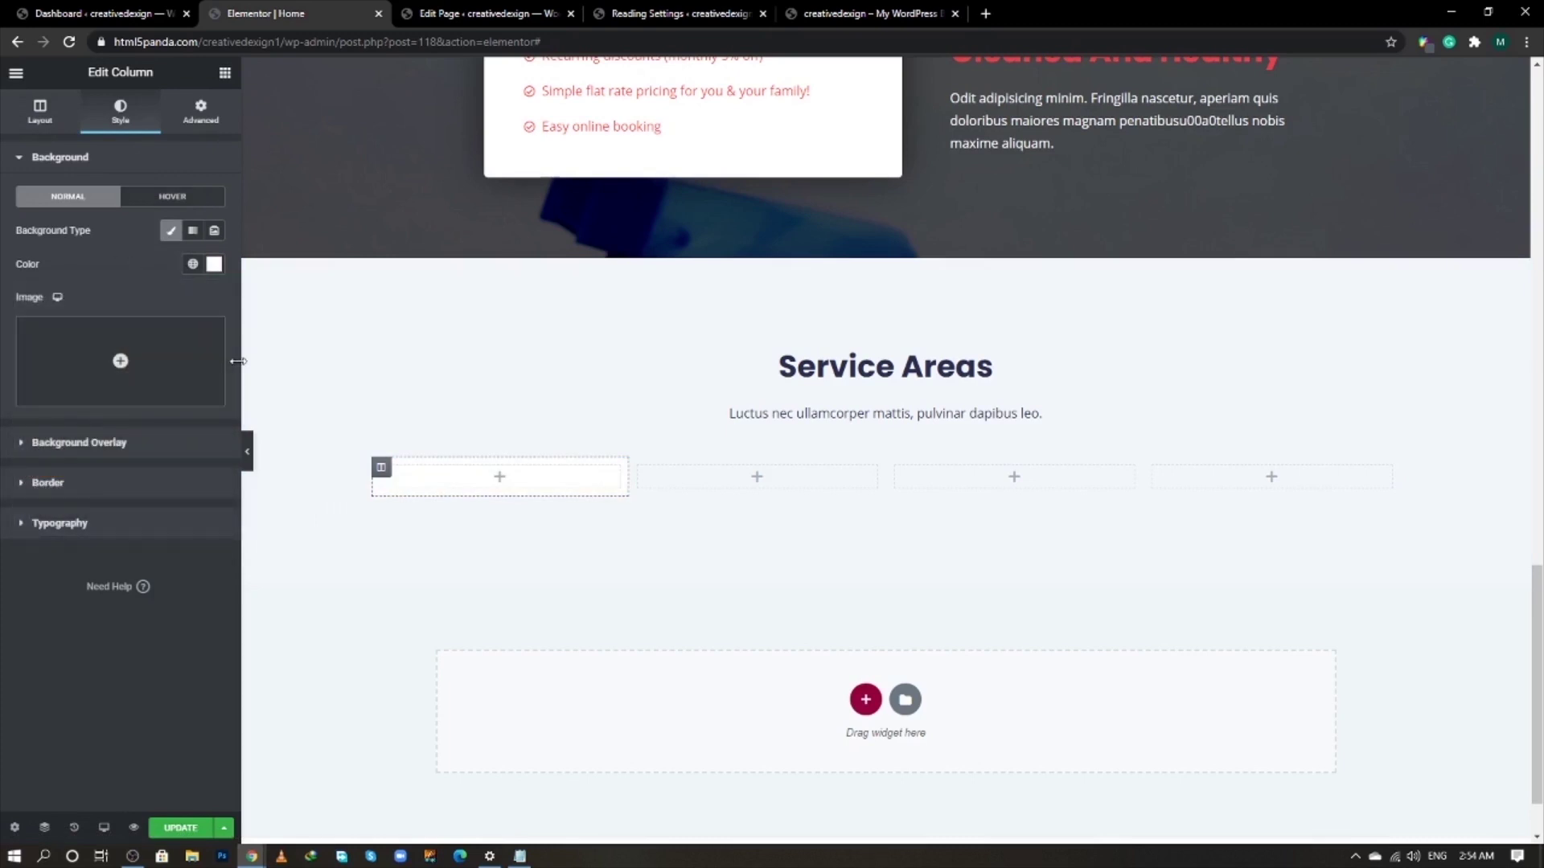
- Set the first column's margin to 15 px and its padding to 30 px on all sides
{"action": "left_click", "coordinate": [201, 111]}
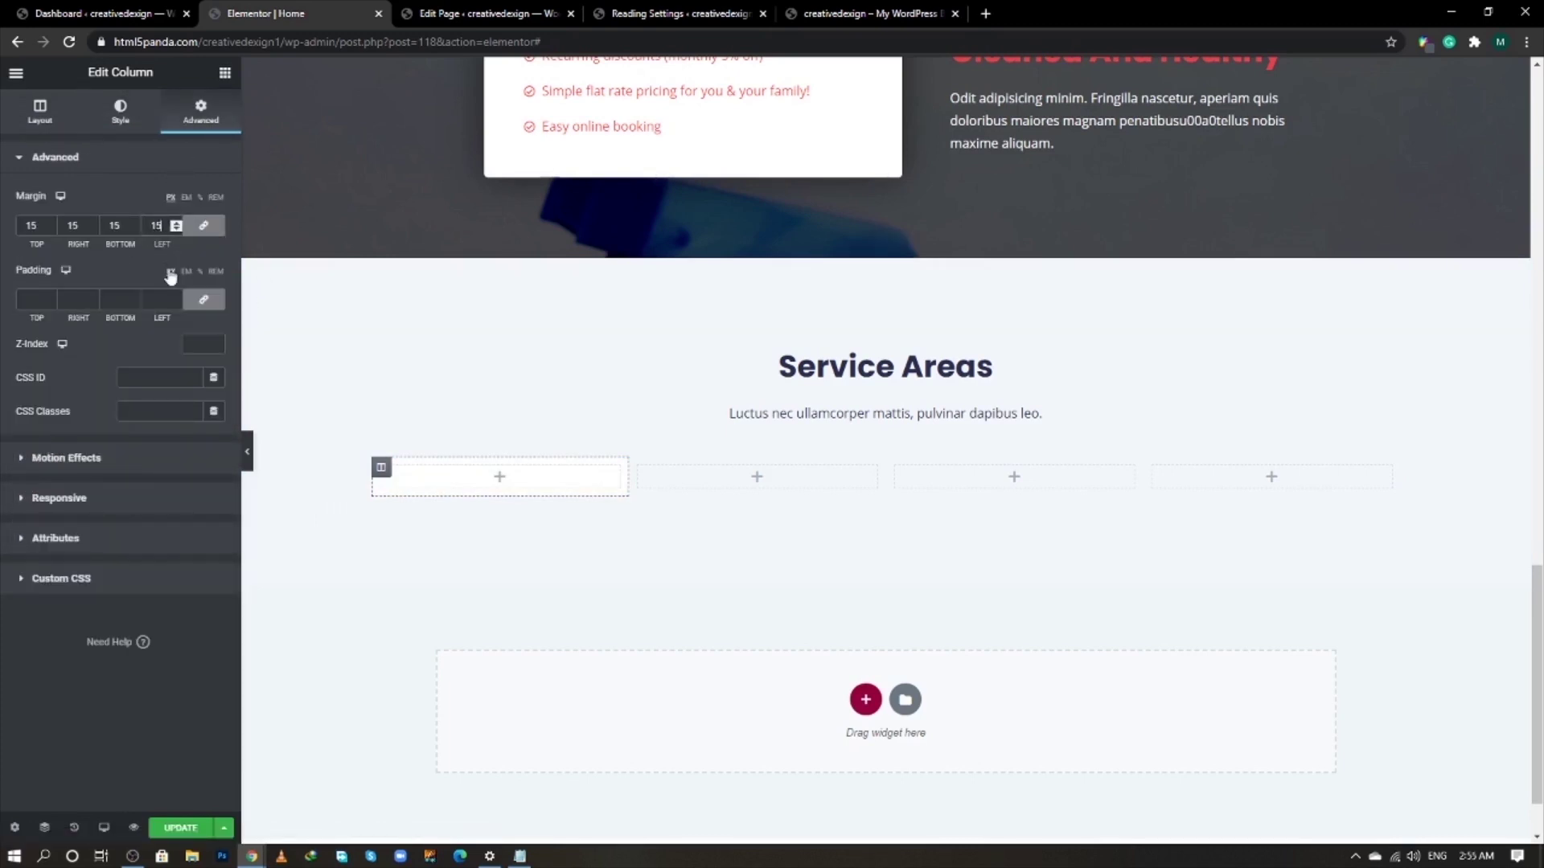
{"action": "left_click", "coordinate": [161, 300]}
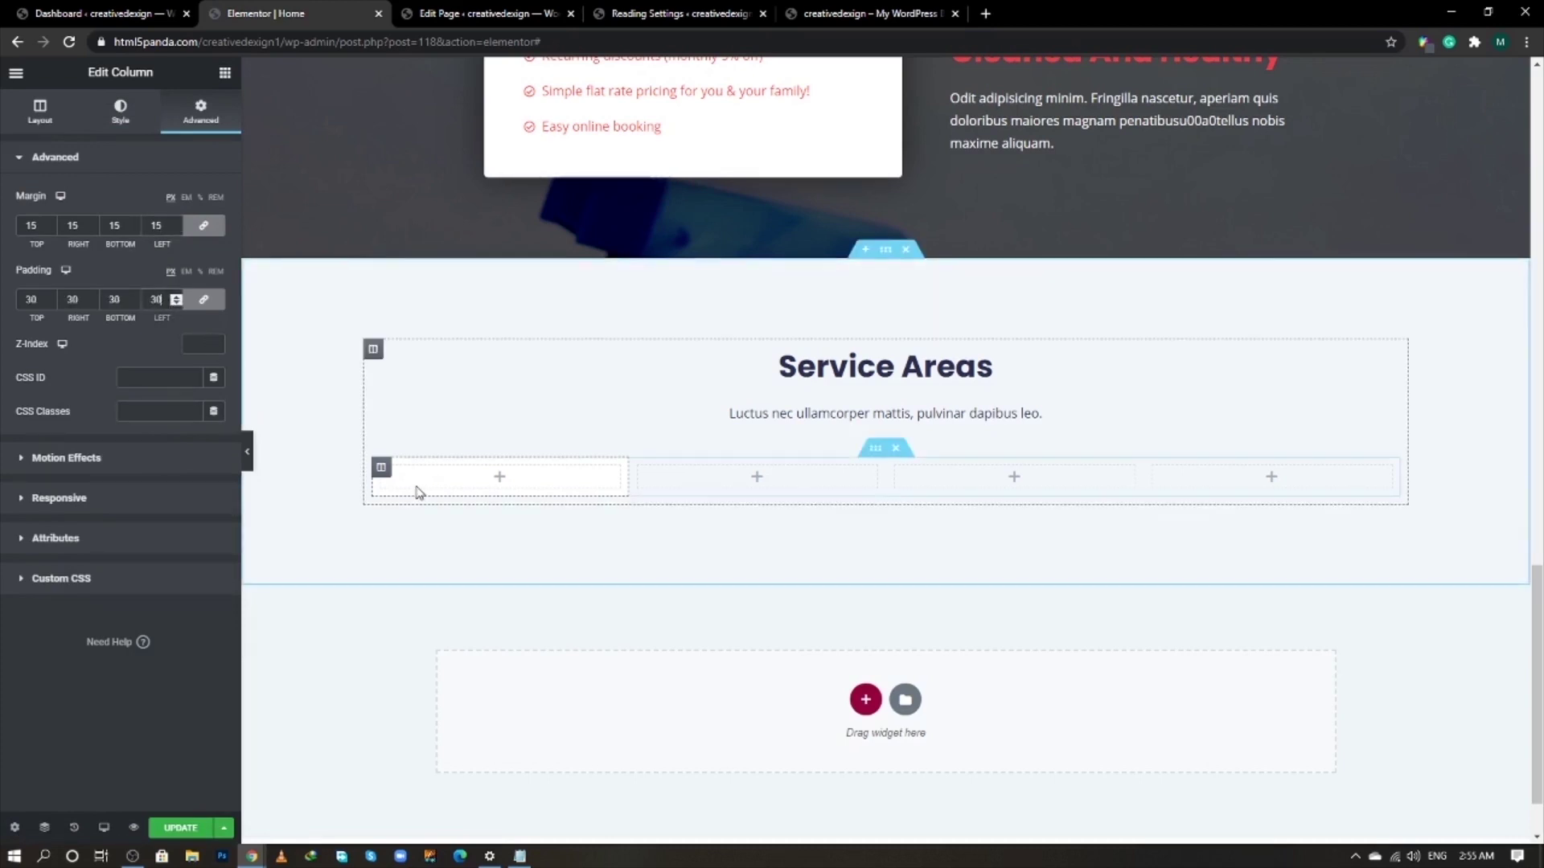
- Search the widgets for "image" and add an Image Box to the inner section's first column
{"action": "left_click", "coordinate": [224, 73]}
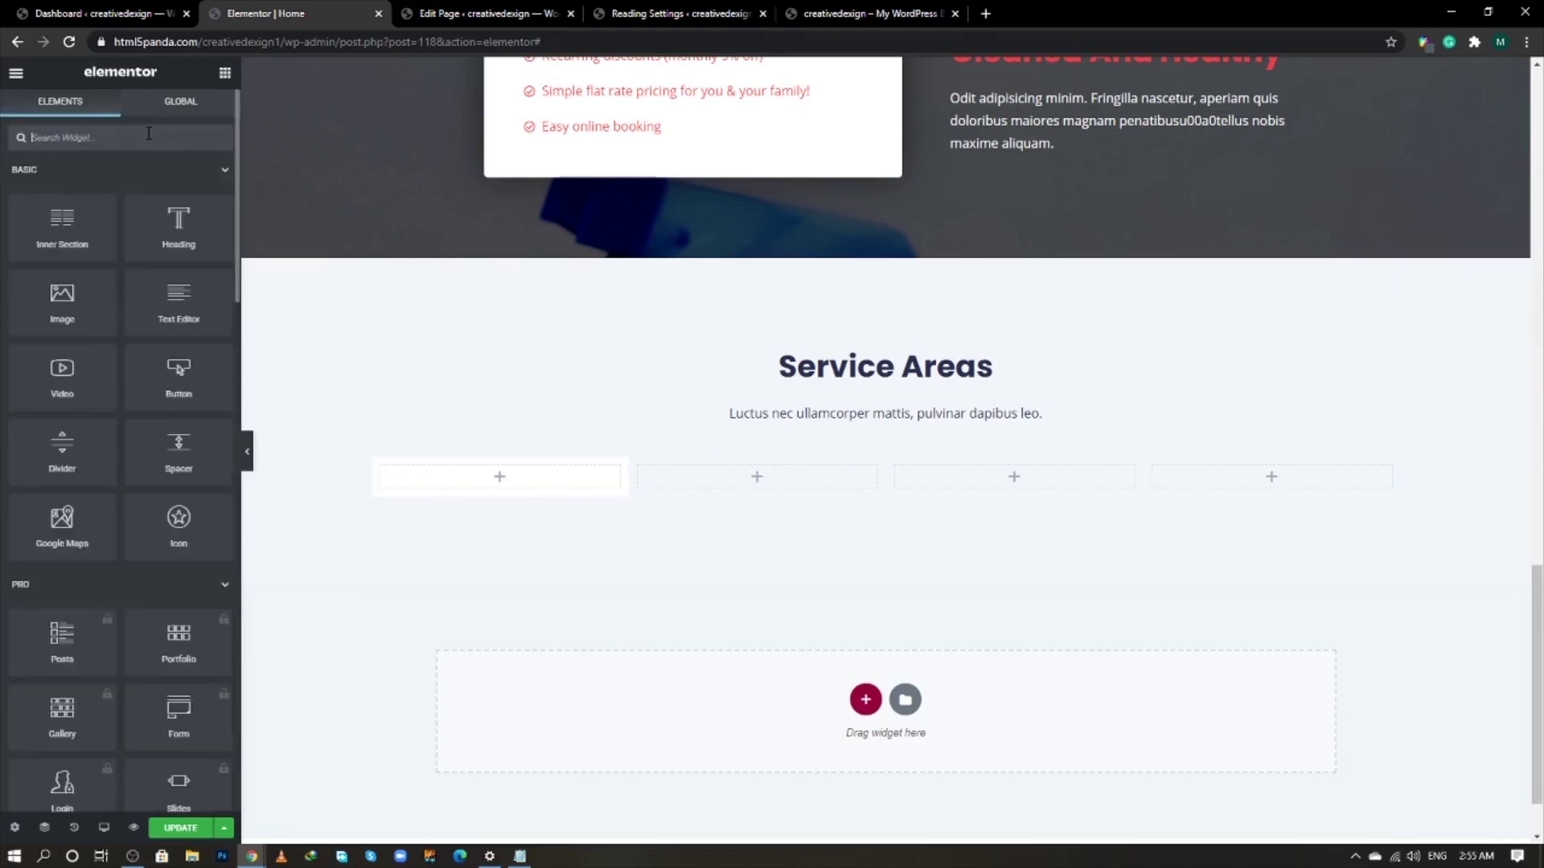
{"action": "left_click", "coordinate": [149, 134]}
{"action": "type", "text": "image"}
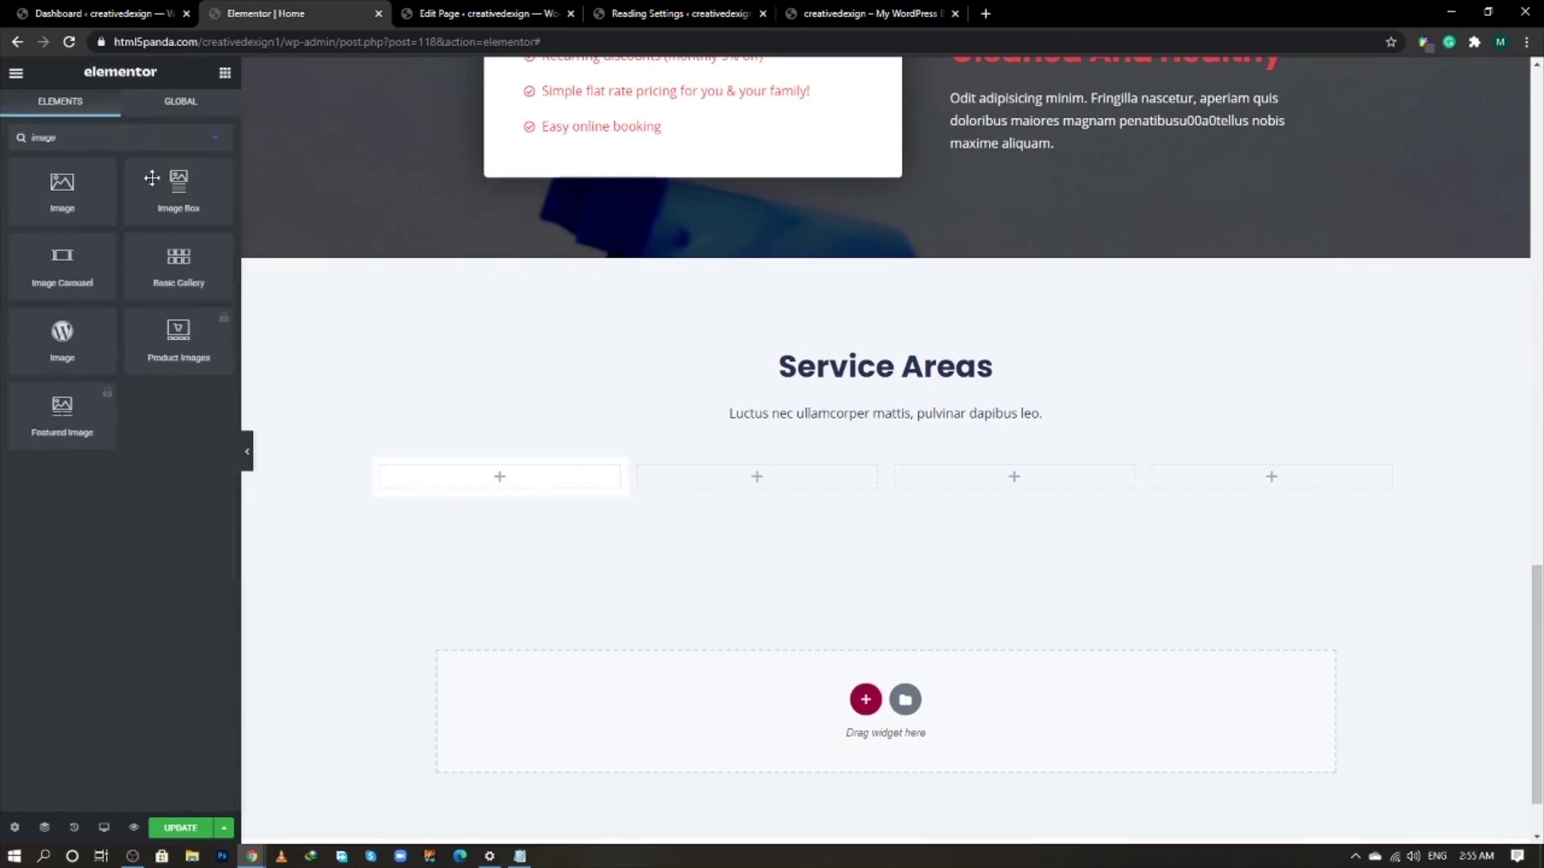
{"action": "left_click_drag", "start_coordinate": [151, 177], "coordinate": [526, 473]}
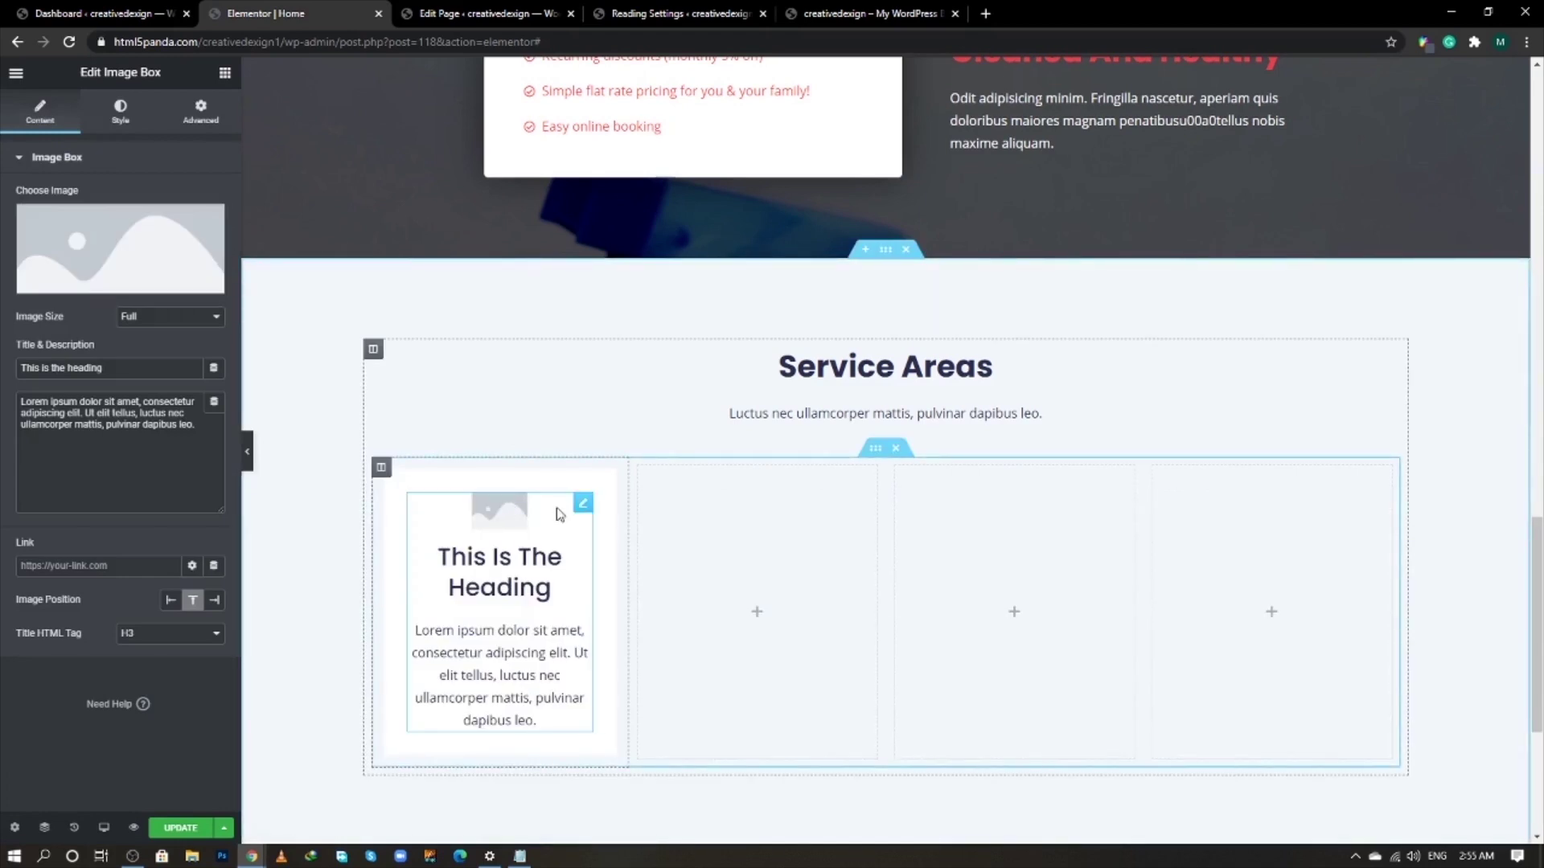
- Insert city.png from the media library as the image box's picture and set its size to Thumbnail - 150 x 150
{"action": "left_click", "coordinate": [130, 254]}
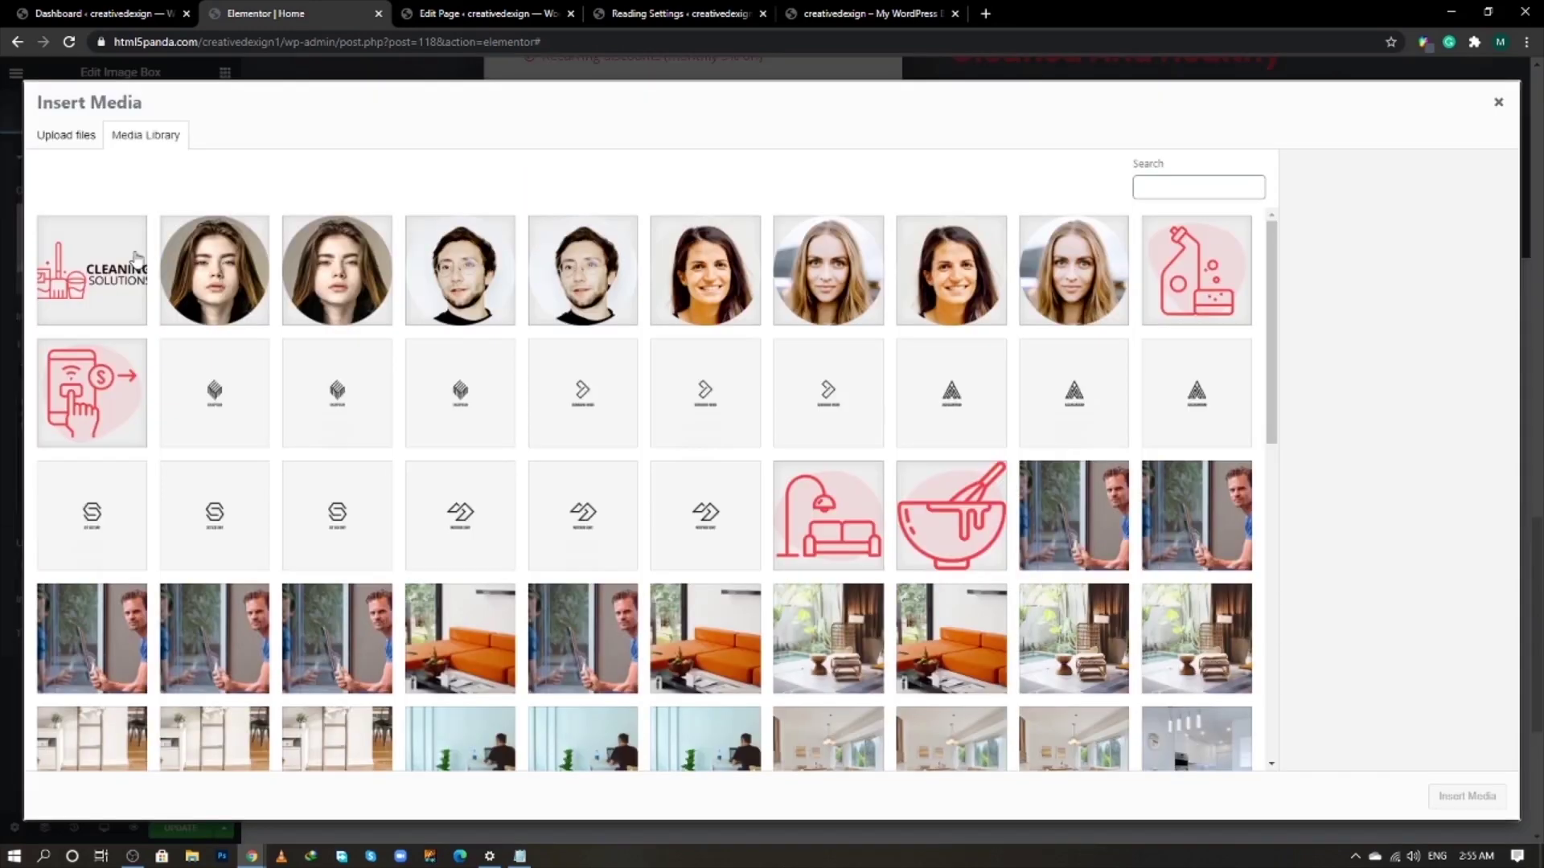
{"action": "scroll", "coordinate": [587, 506], "scroll_direction": "down", "scroll_amount": 15}
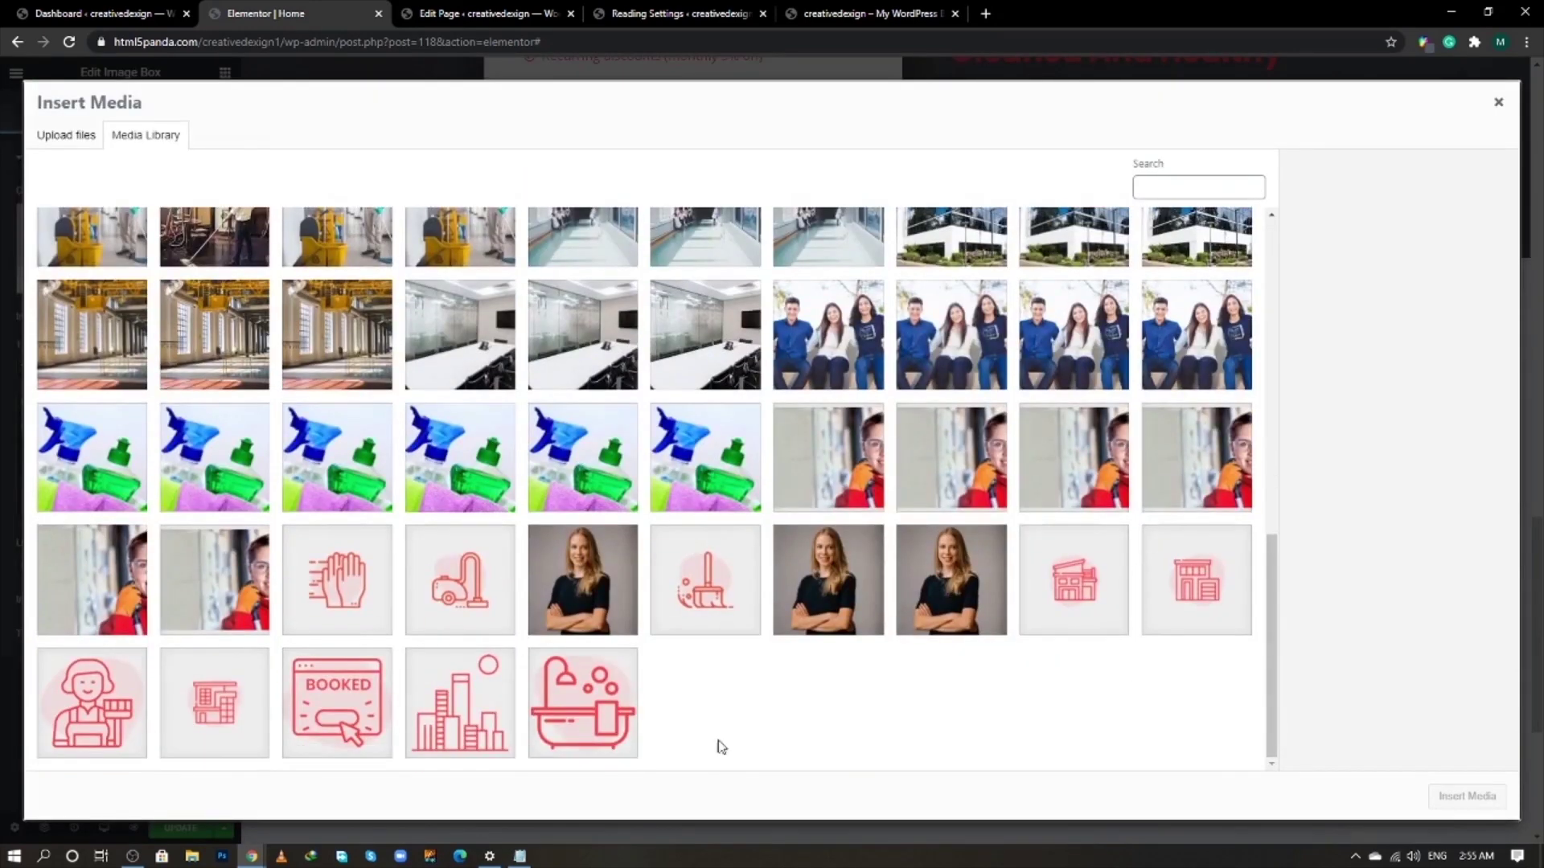
{"action": "left_click", "coordinate": [443, 696]}
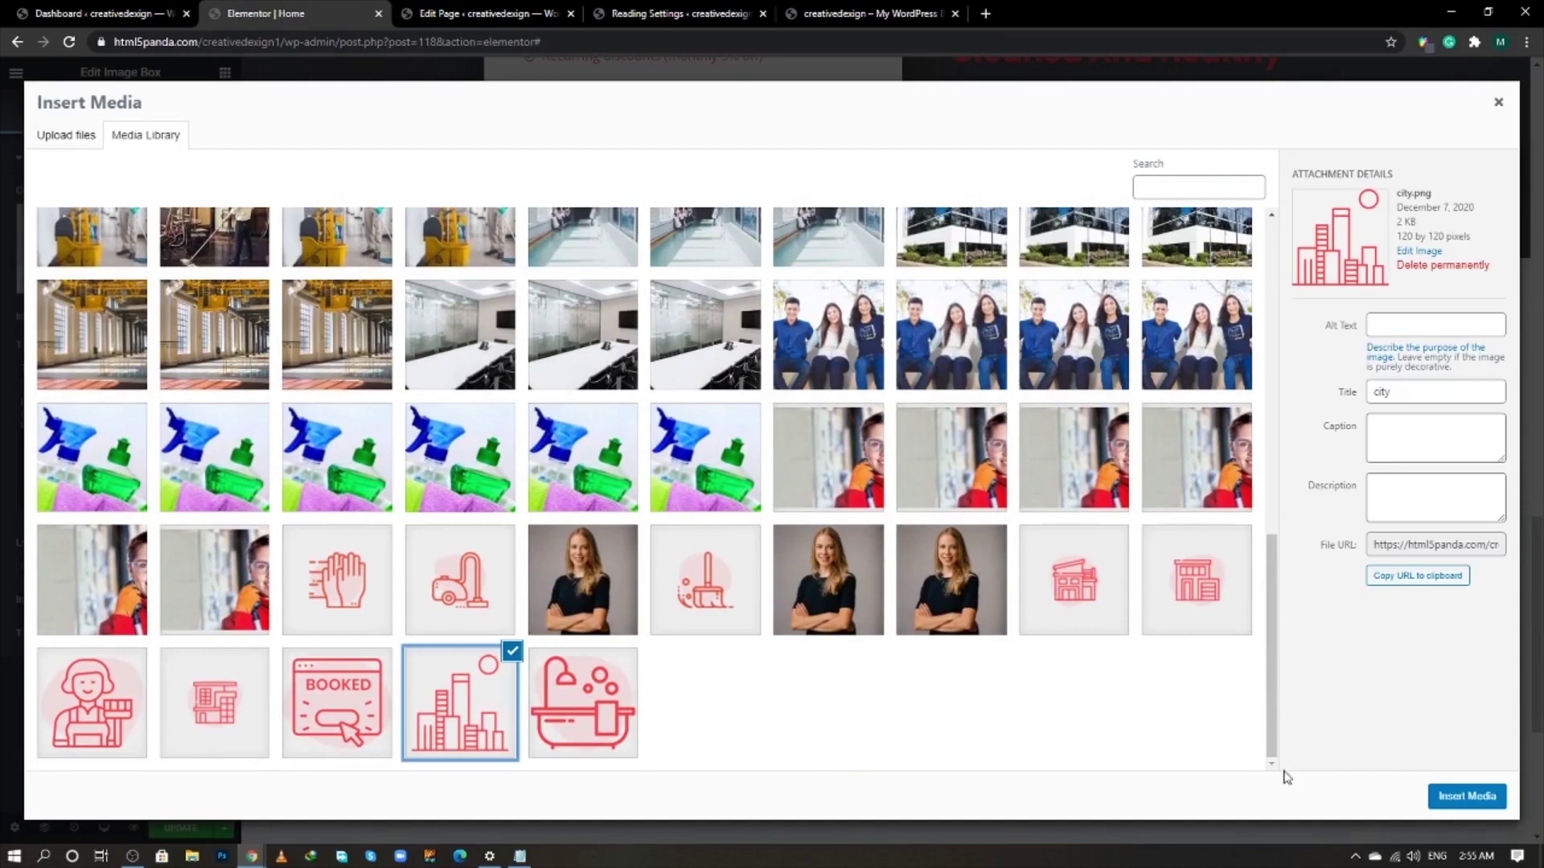
{"action": "left_click", "coordinate": [1462, 797]}
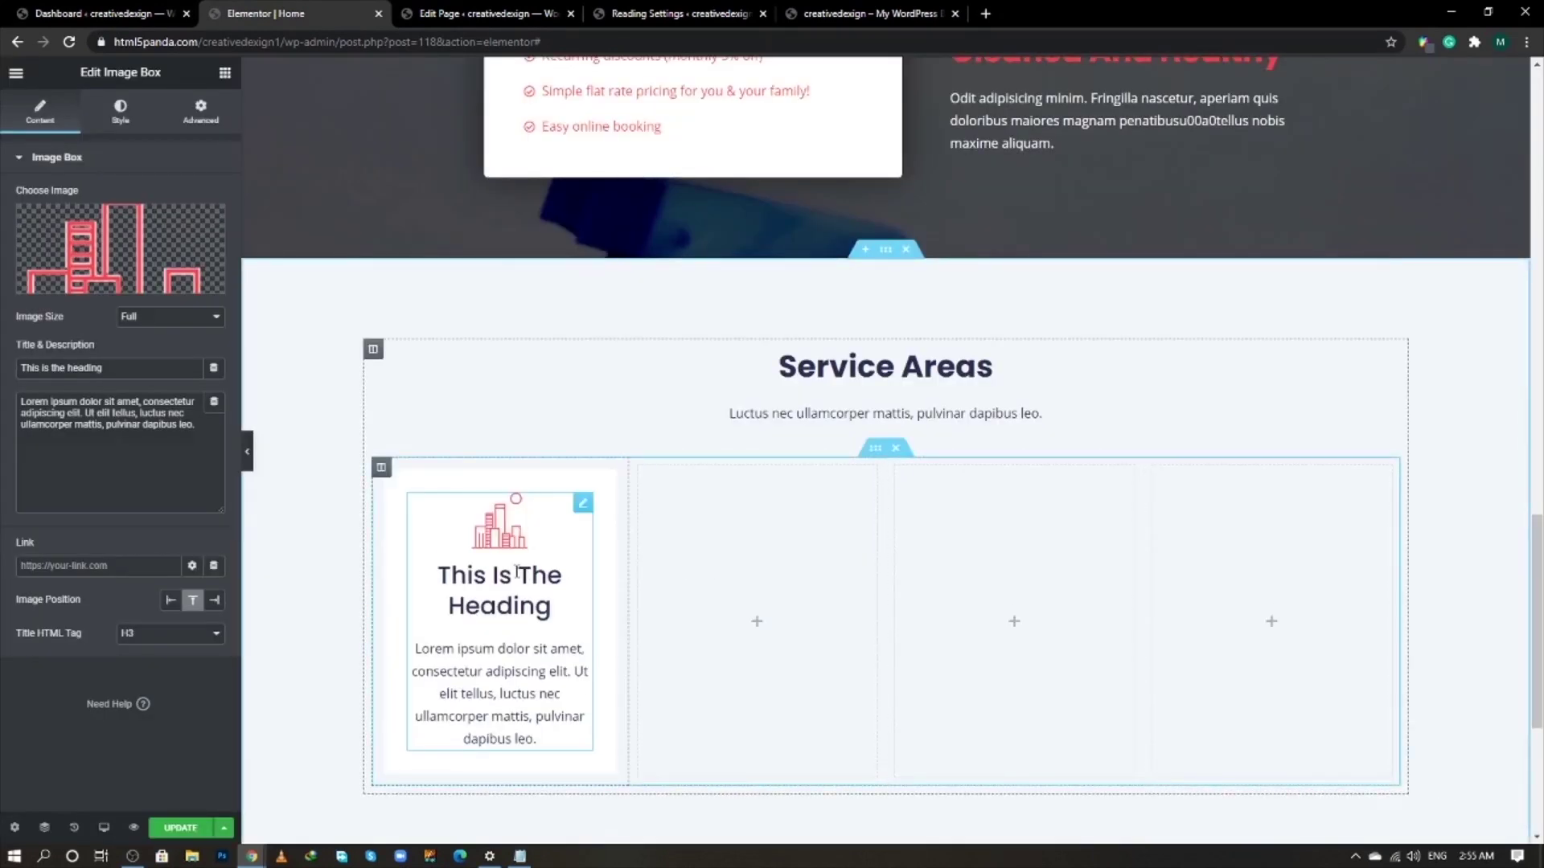
{"action": "left_click", "coordinate": [152, 320]}
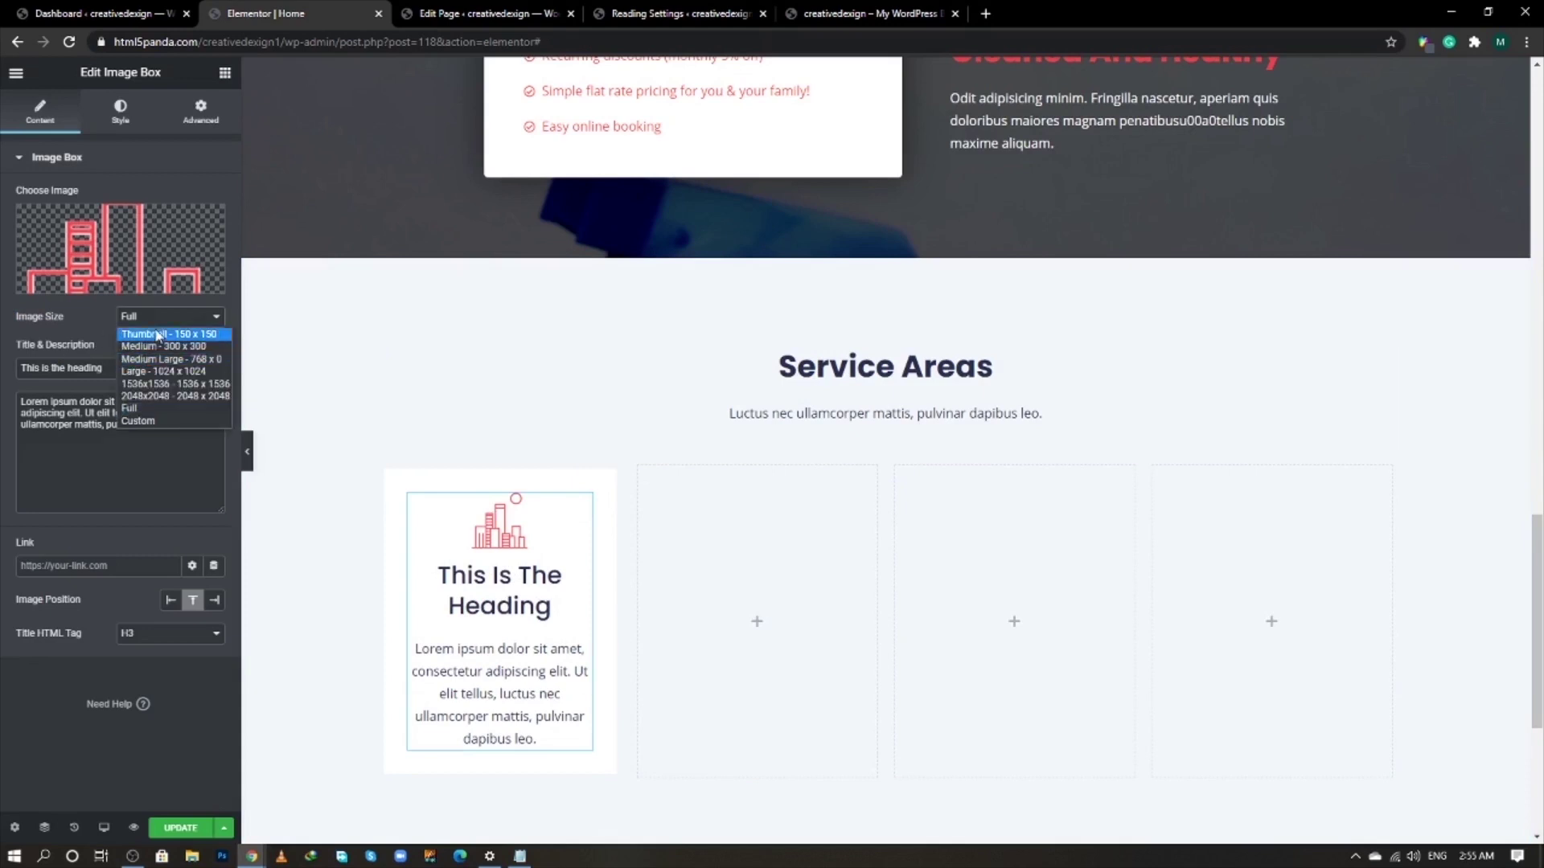
{"action": "left_click", "coordinate": [157, 334]}
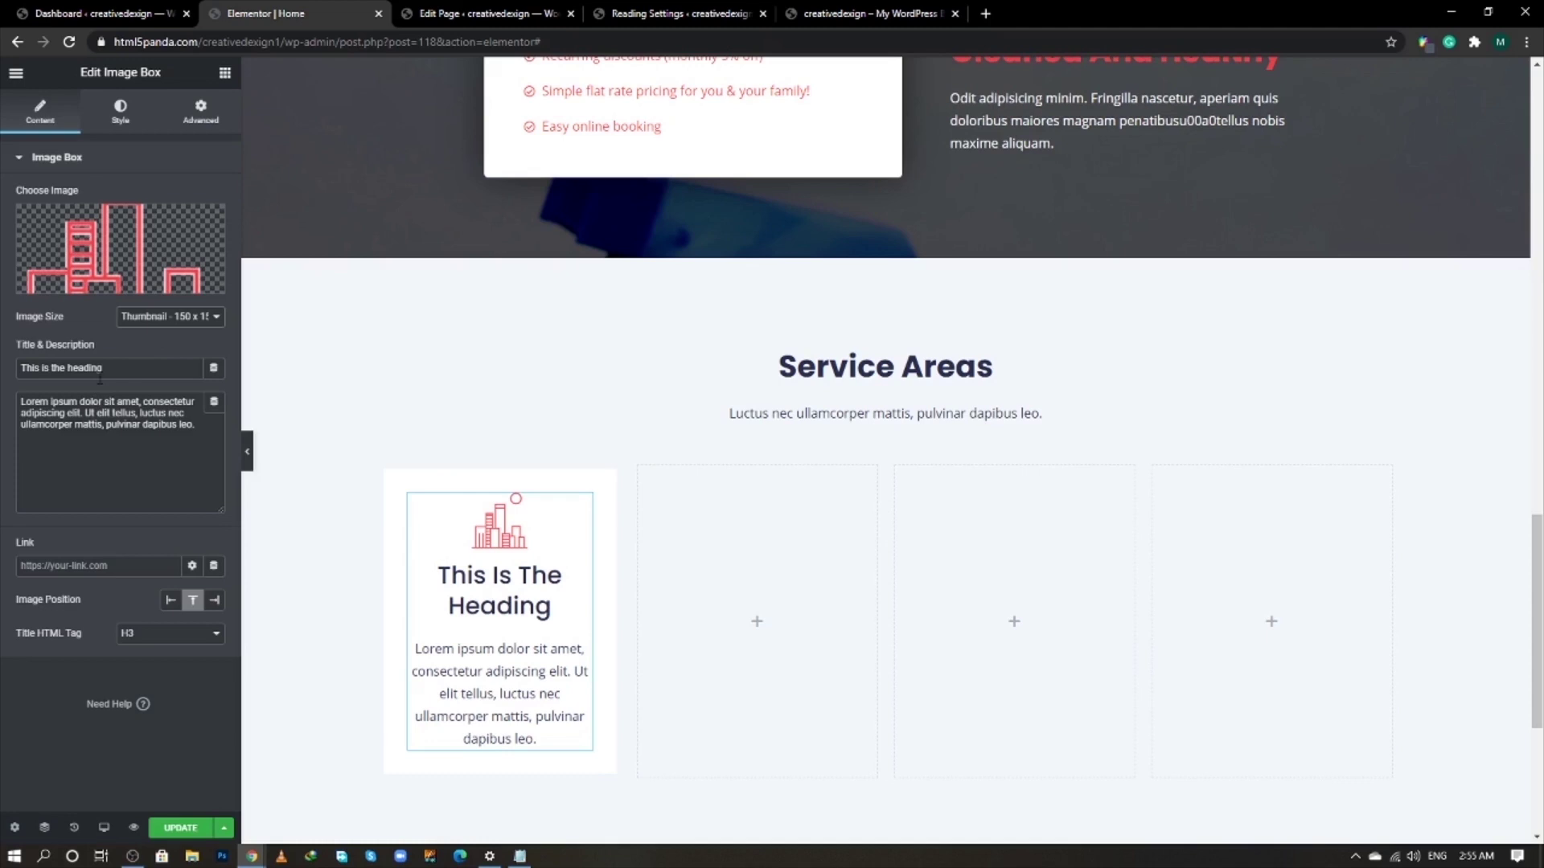
- Copy the title "Denver" and its description from the reference page's first Service Areas card into the image box
{"action": "key", "text": "alt+Tab"}
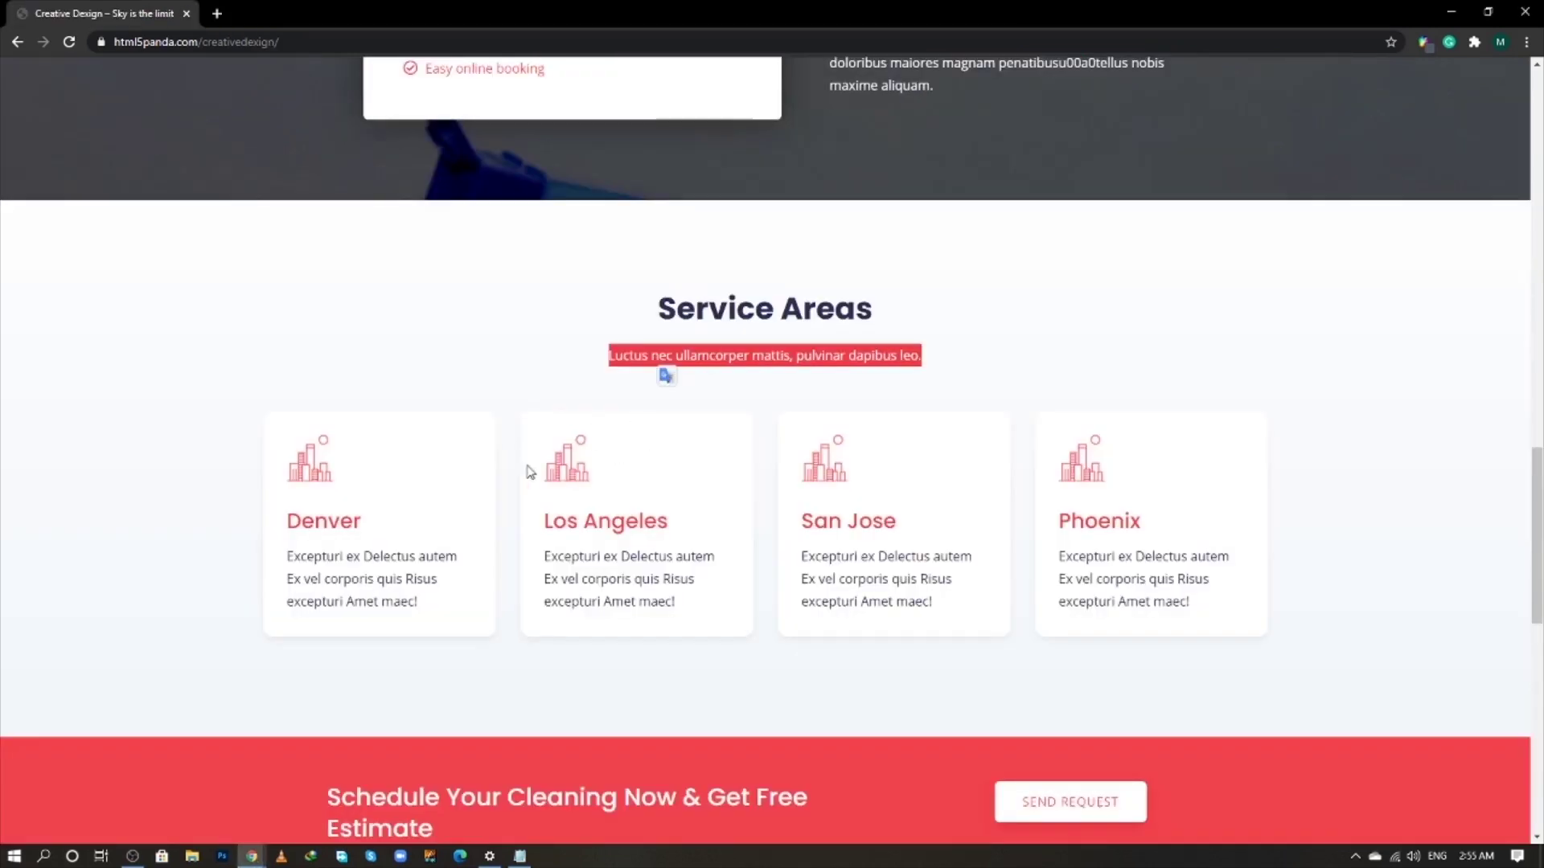
{"action": "double_click", "coordinate": [345, 519]}
{"action": "key", "text": "alt+Tab"}
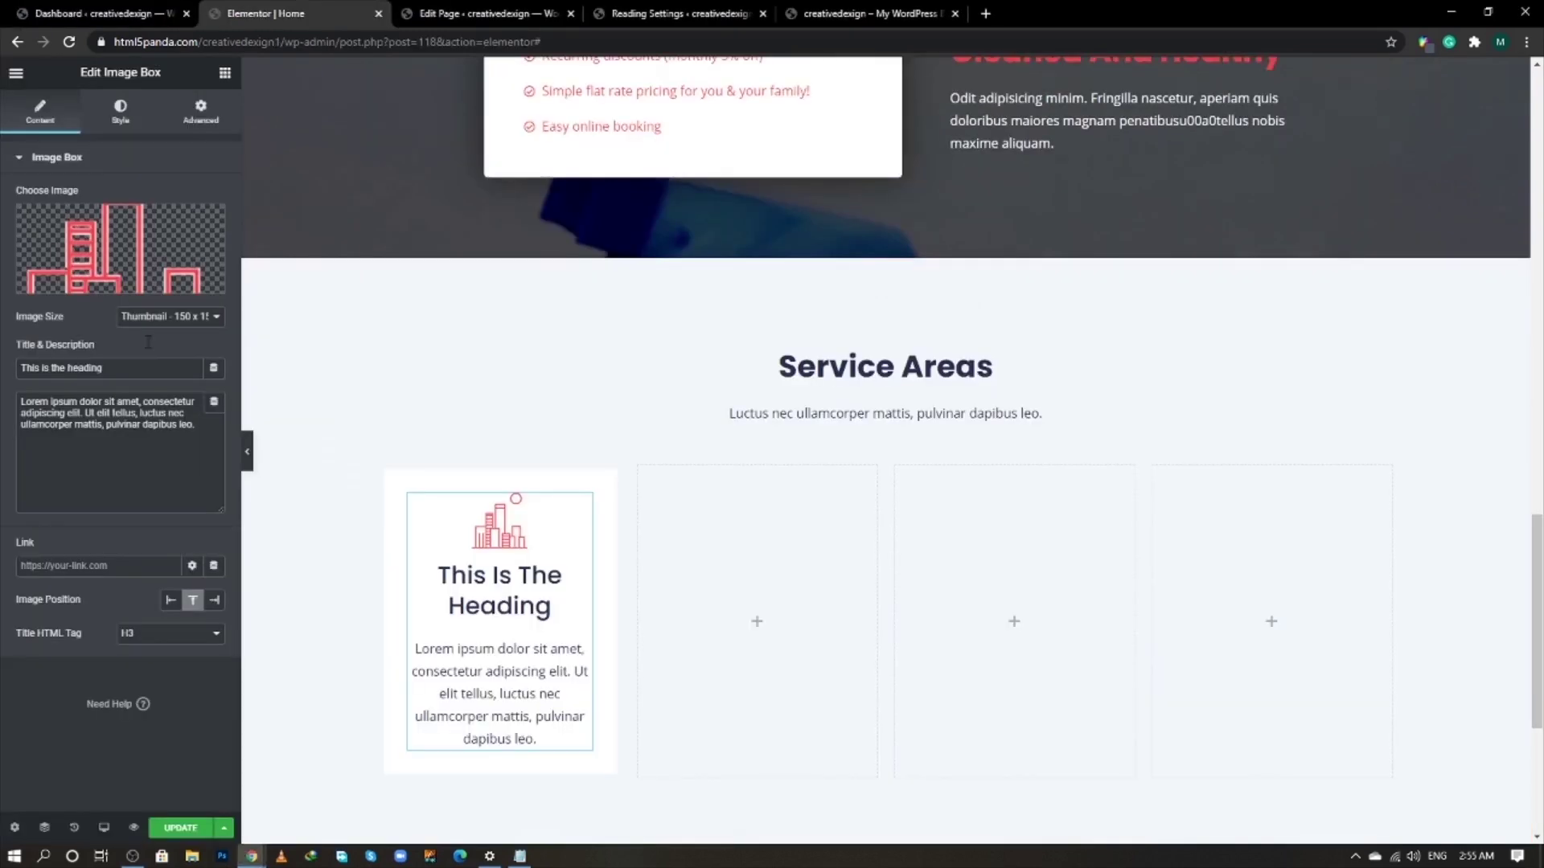
{"action": "key", "text": "alt+Tab"}
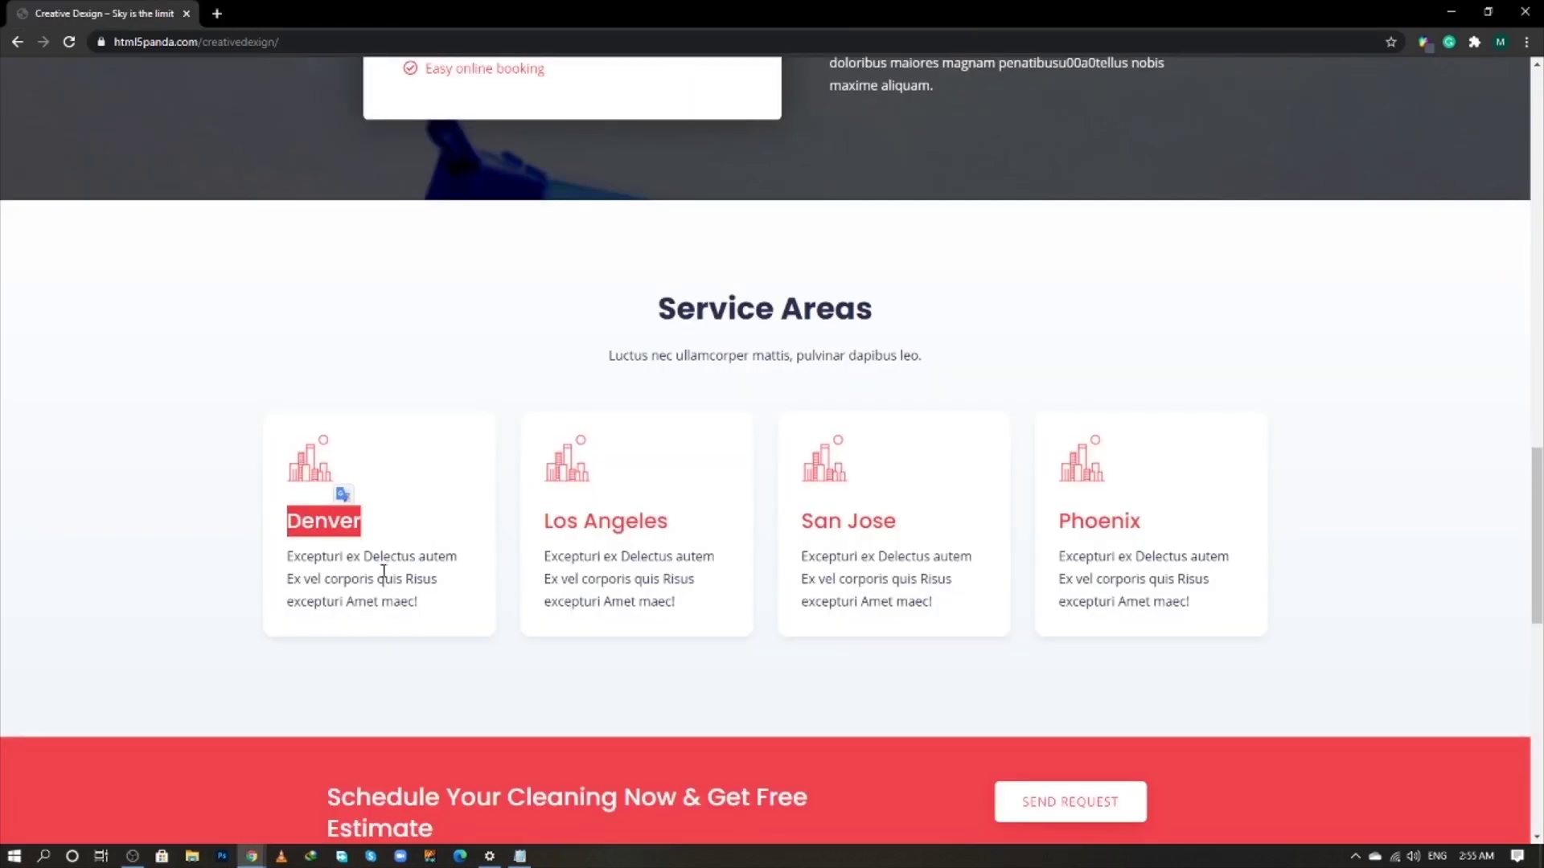
{"action": "triple_click", "coordinate": [382, 571]}
{"action": "key", "text": "ctrl+c"}
{"action": "key", "text": "alt+Tab"}
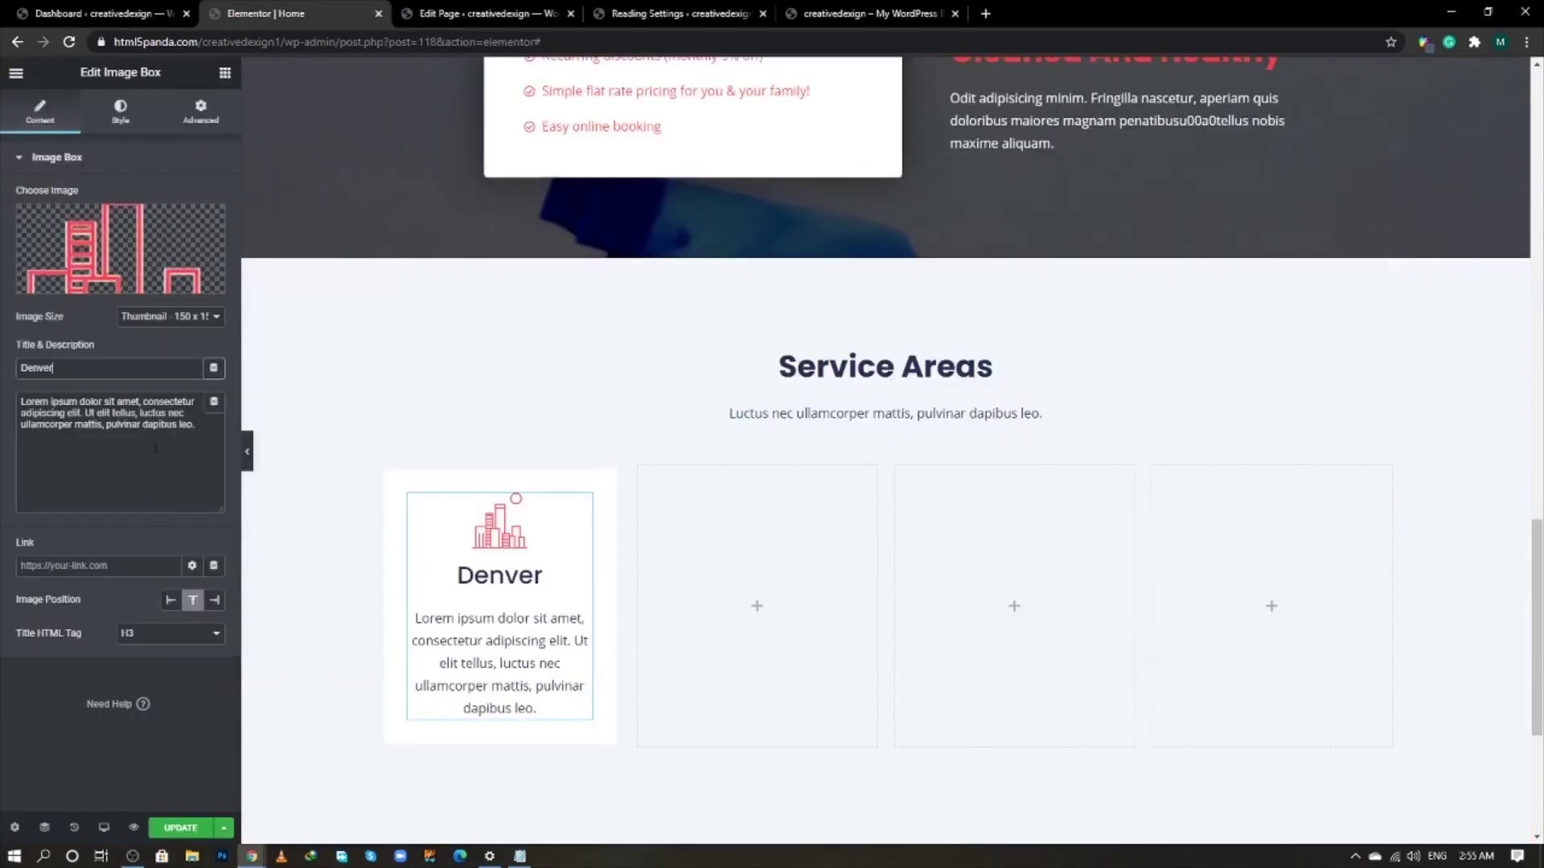
{"action": "triple_click", "coordinate": [155, 447]}
{"action": "key", "text": "ctrl+v"}
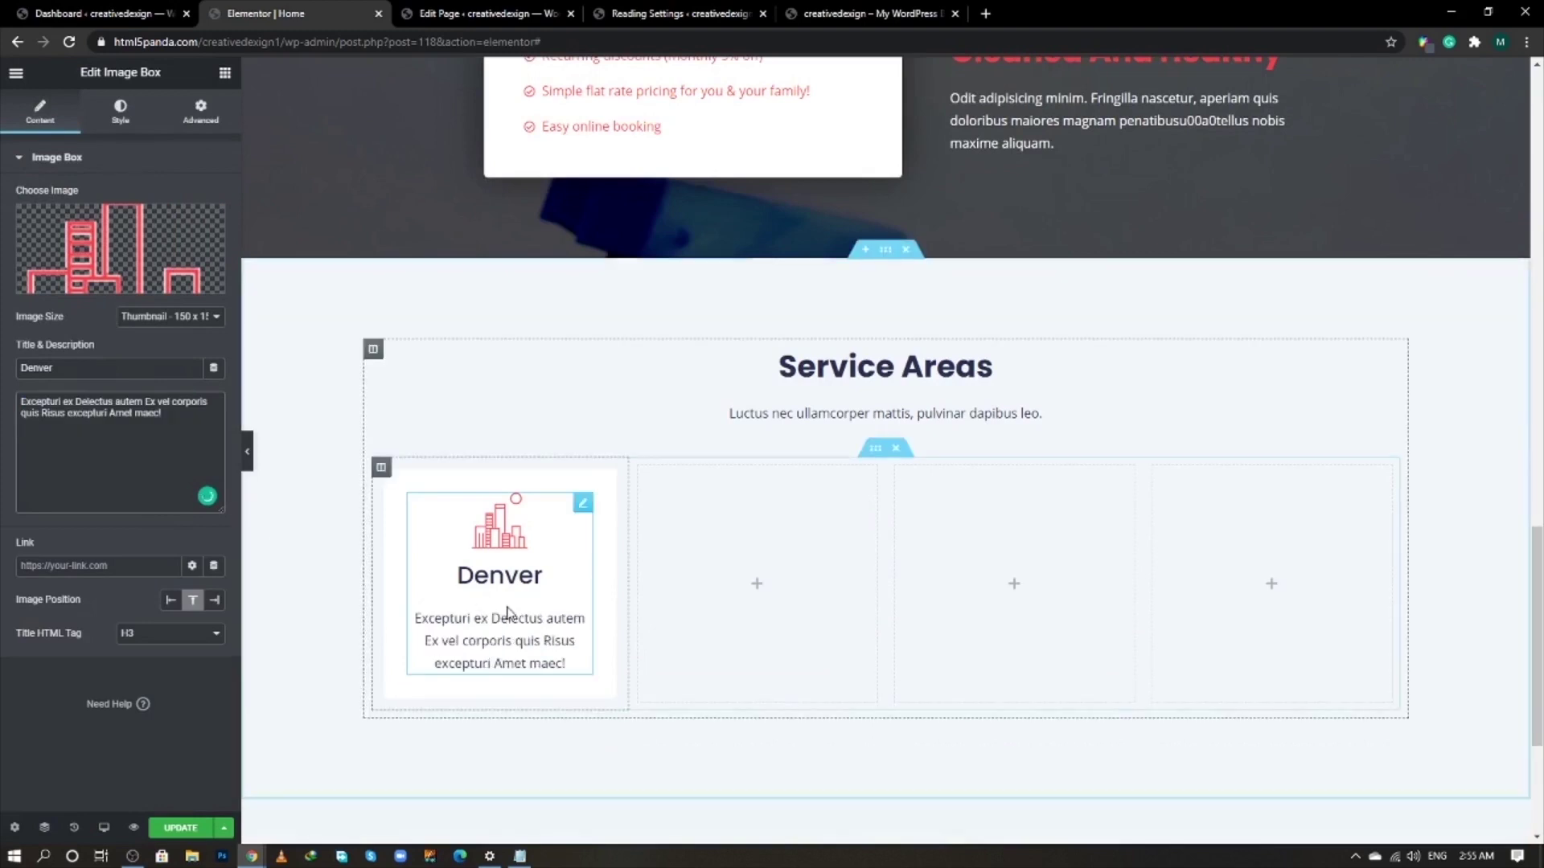
- Set the image box's title HTML tag to H4 and its image spacing to 30
{"action": "left_click", "coordinate": [194, 639]}
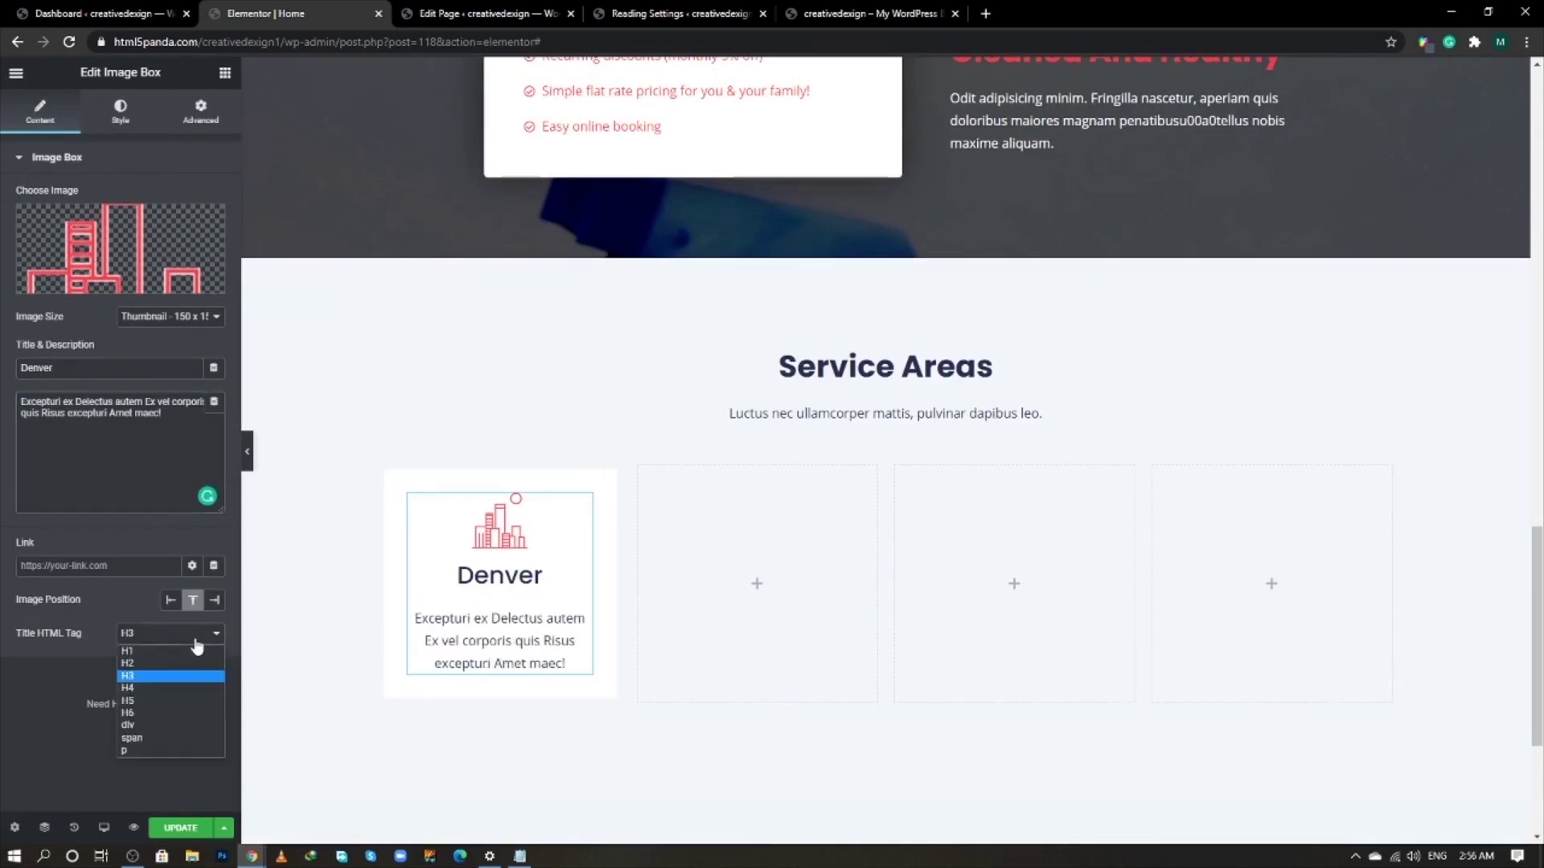
{"action": "left_click", "coordinate": [170, 689]}
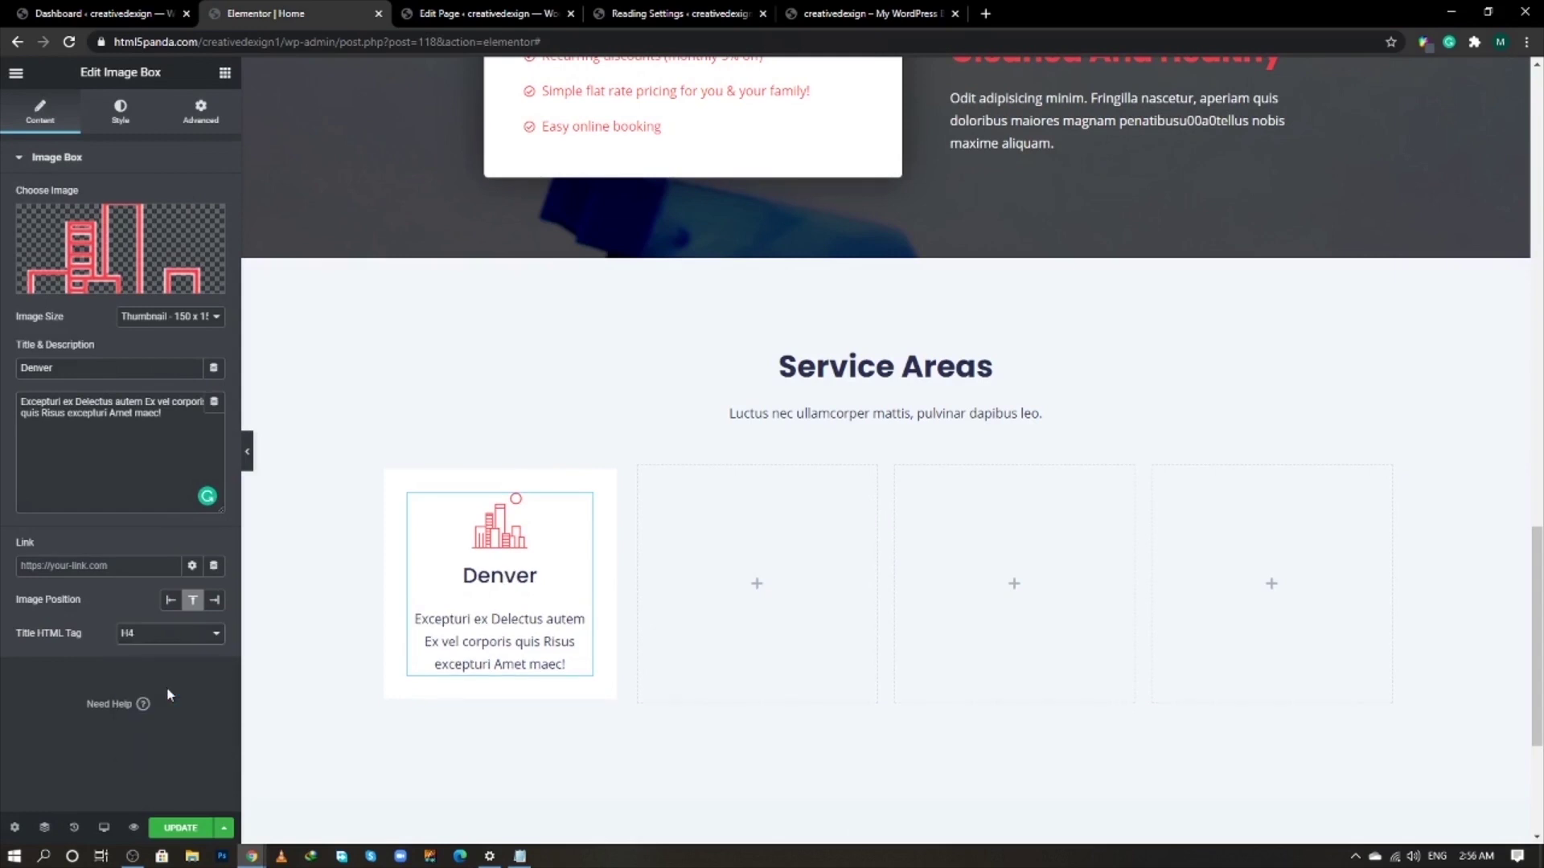
{"action": "left_click", "coordinate": [120, 110]}
{"action": "double_click", "coordinate": [191, 226]}
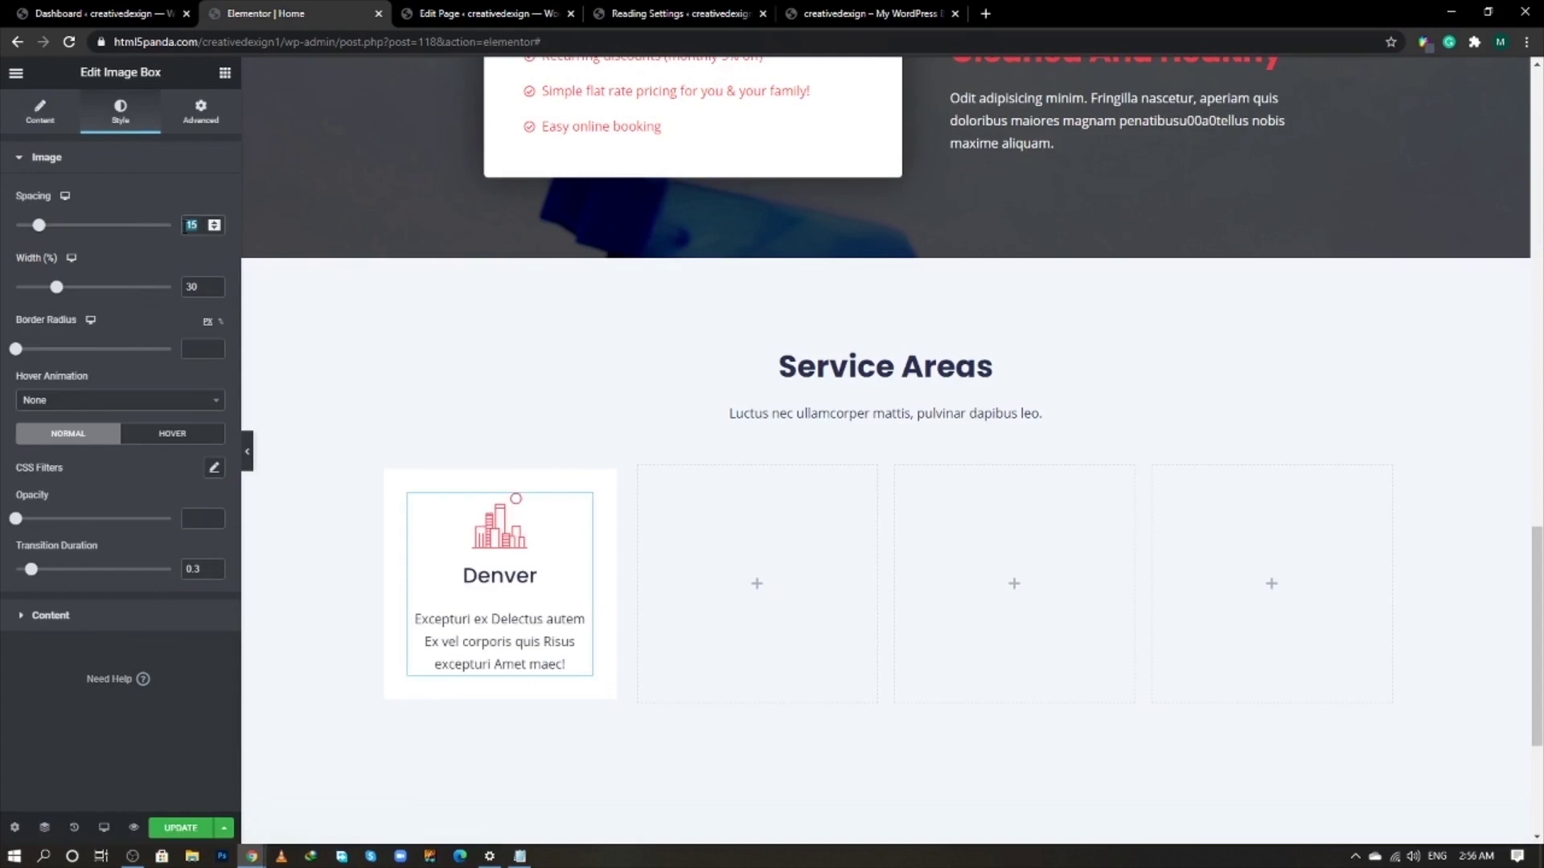
{"action": "type", "text": "30"}
{"action": "key", "text": "Tab"}
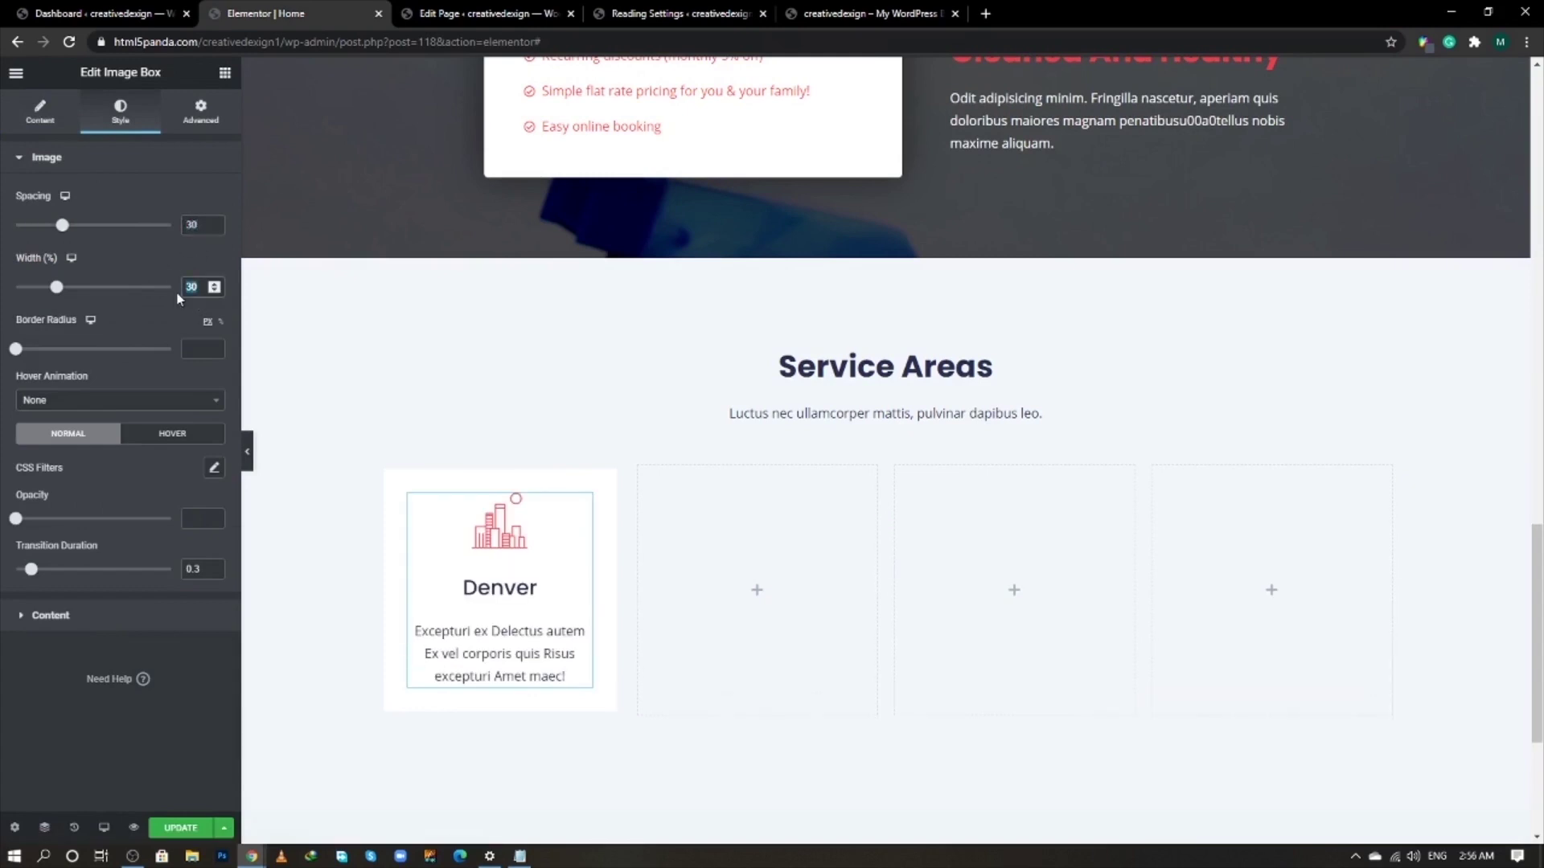
- Left-align the image box's content and set its title spacing to 10
{"action": "left_click", "coordinate": [51, 616]}
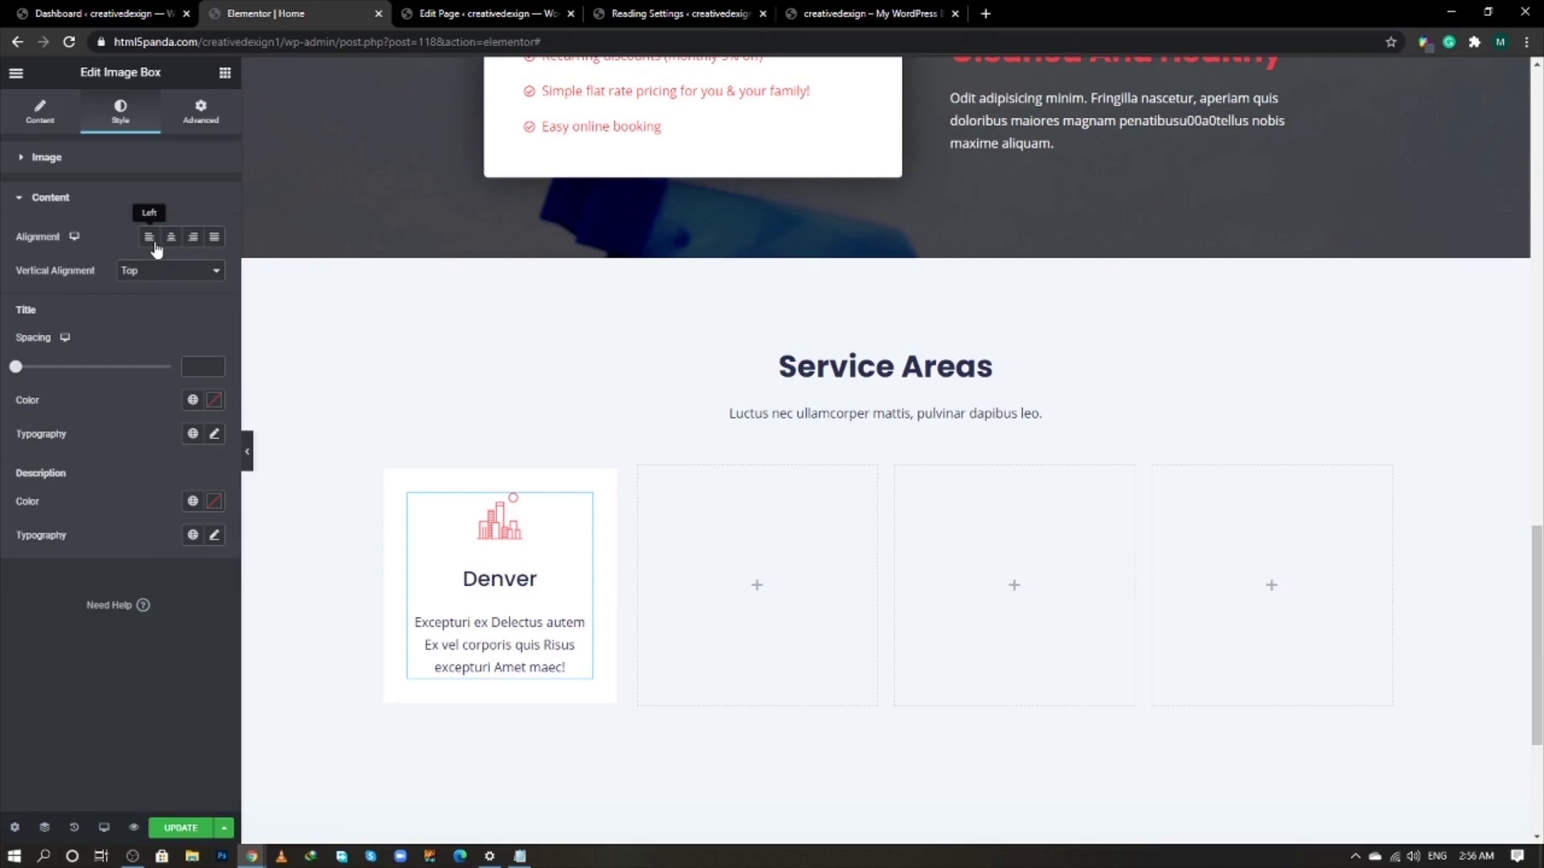
{"action": "left_click", "coordinate": [153, 242]}
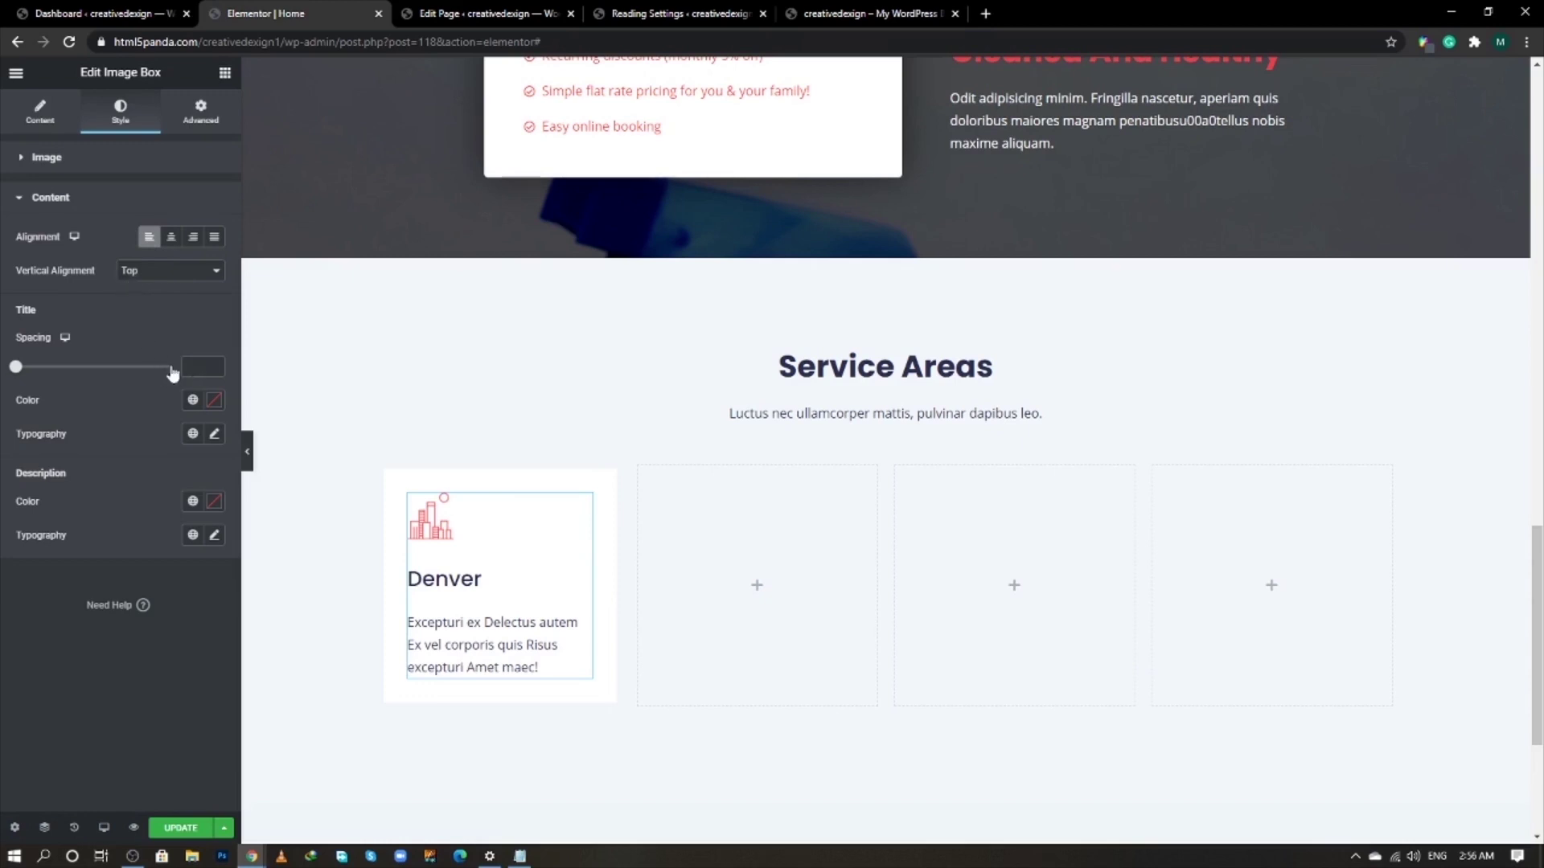
{"action": "left_click", "coordinate": [213, 362]}
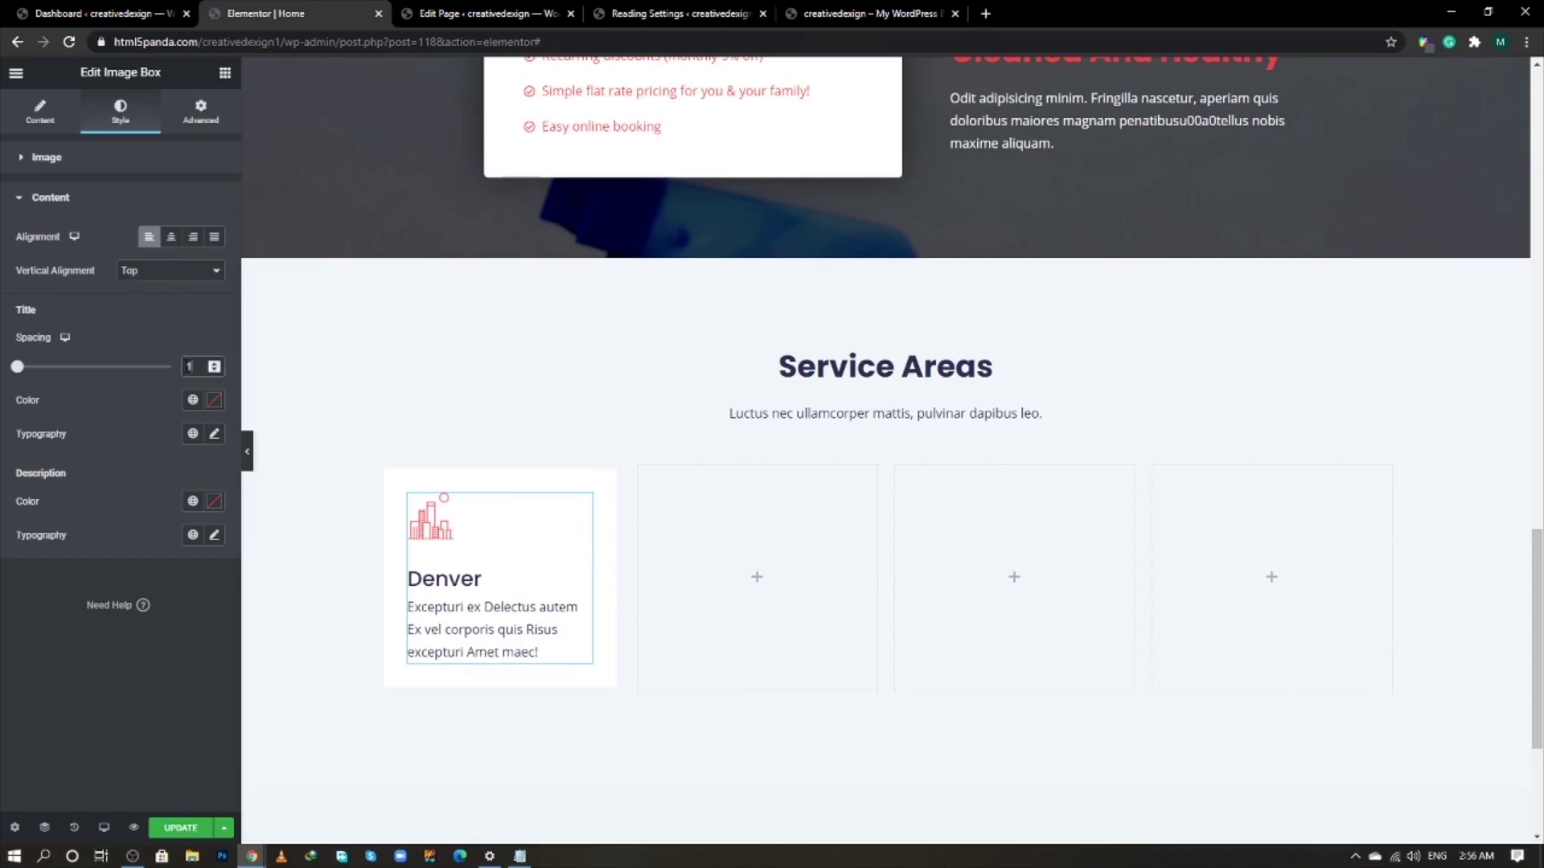
{"action": "type", "text": "0"}
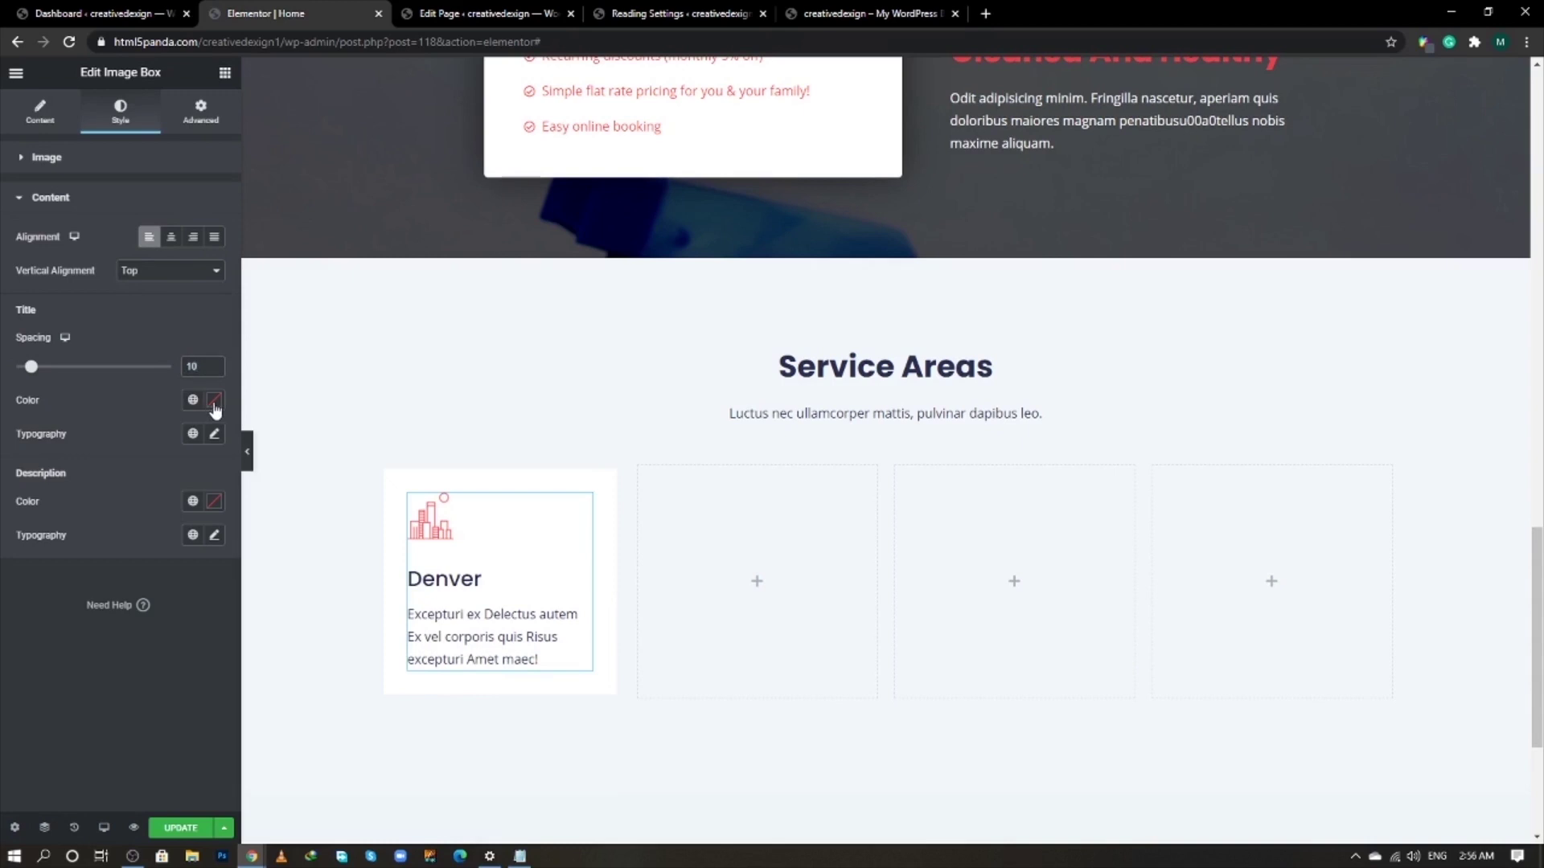
- Give the Denver image box title the same red color as the site's accent headings
{"action": "left_click", "coordinate": [215, 404]}
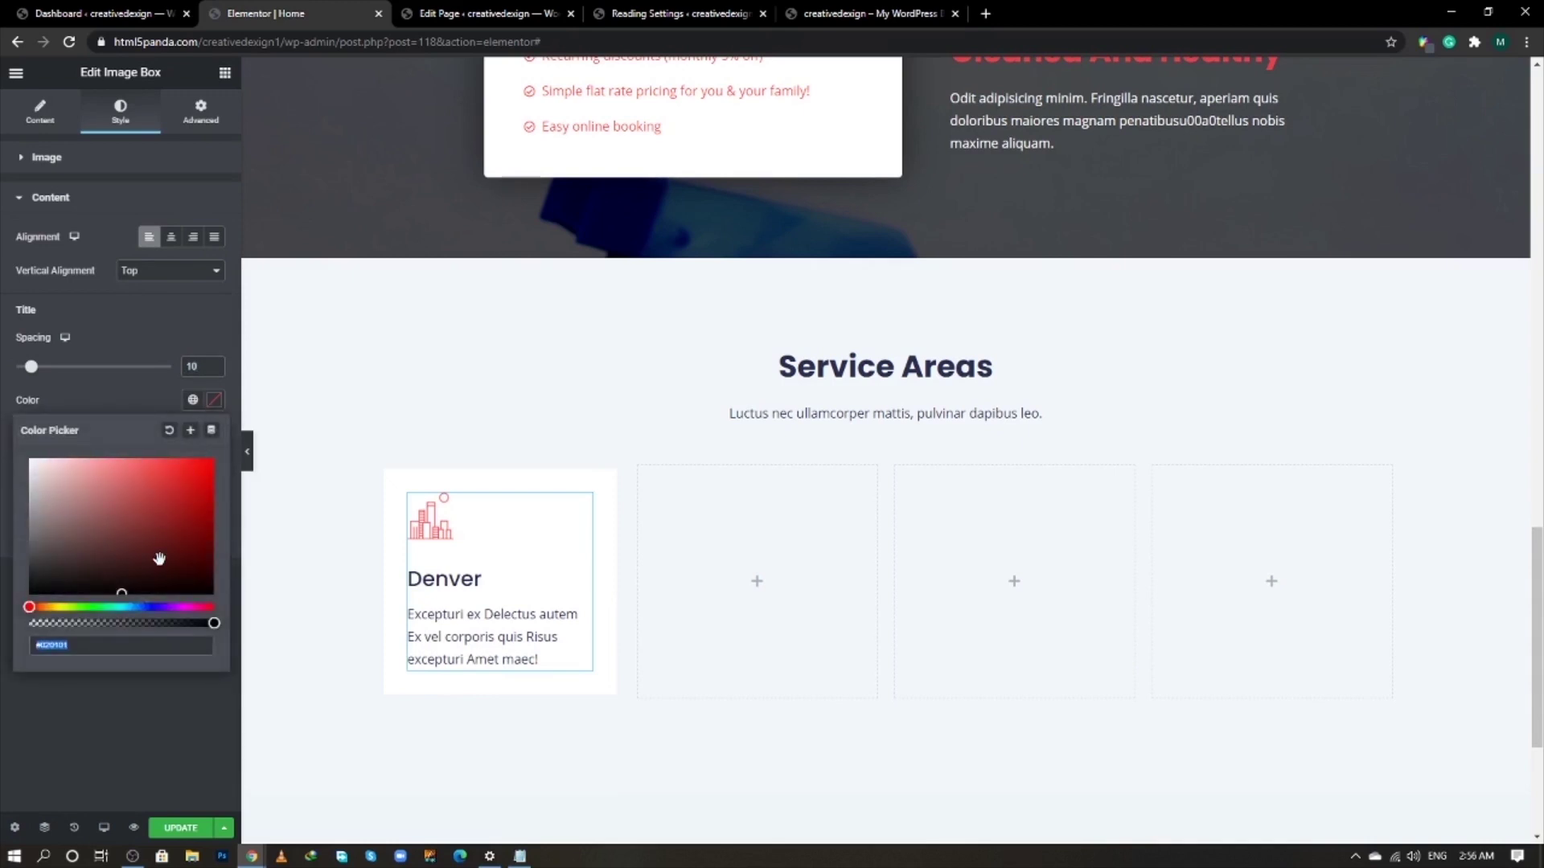
{"action": "type", "text": "ec"}
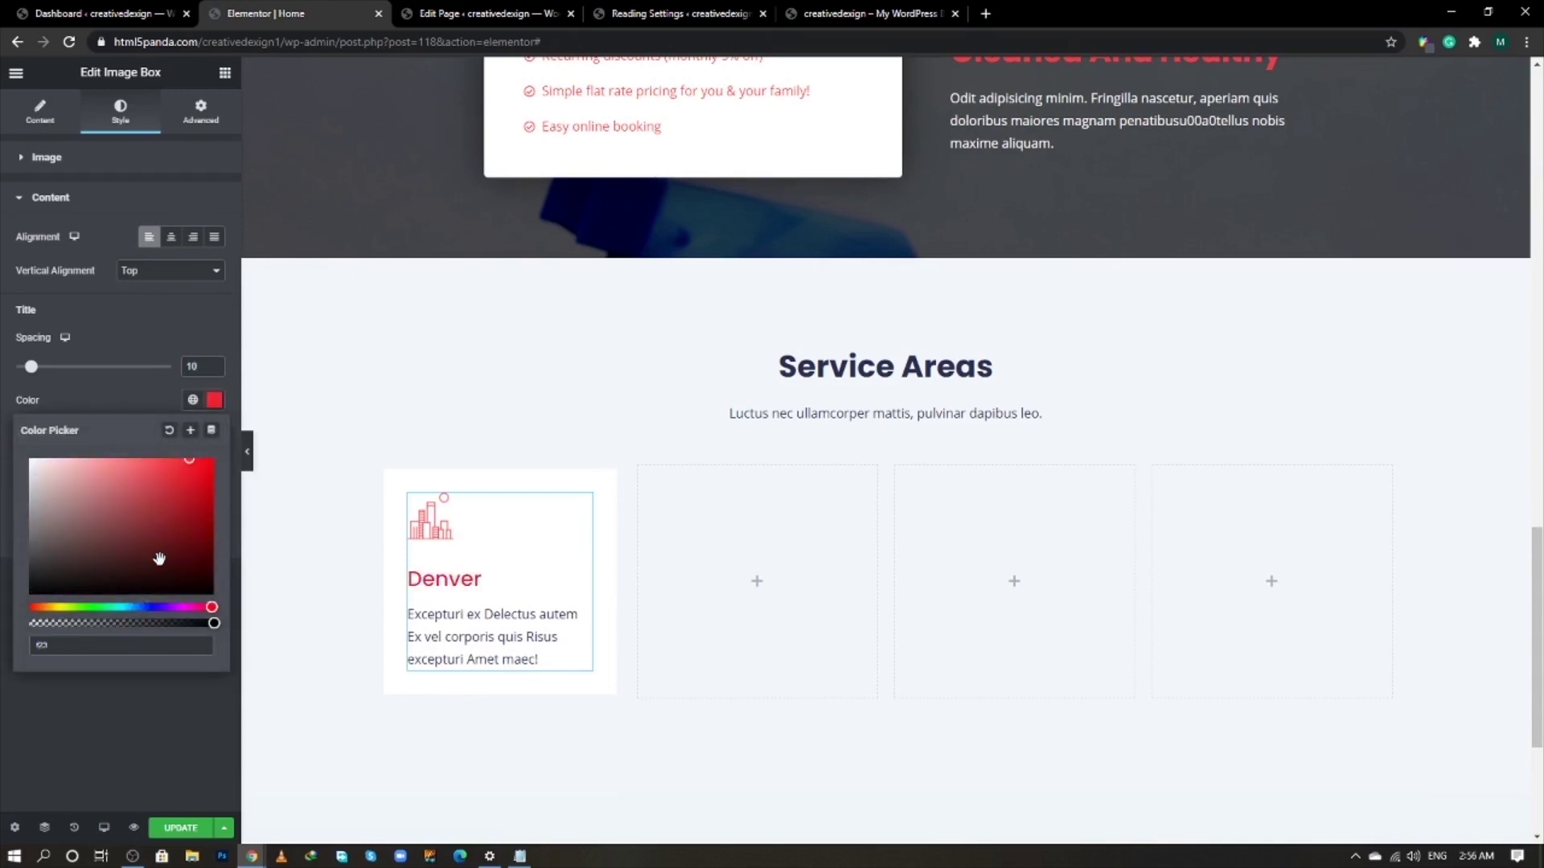
{"action": "type", "text": "3d44"}
{"action": "left_click", "coordinate": [156, 712]}
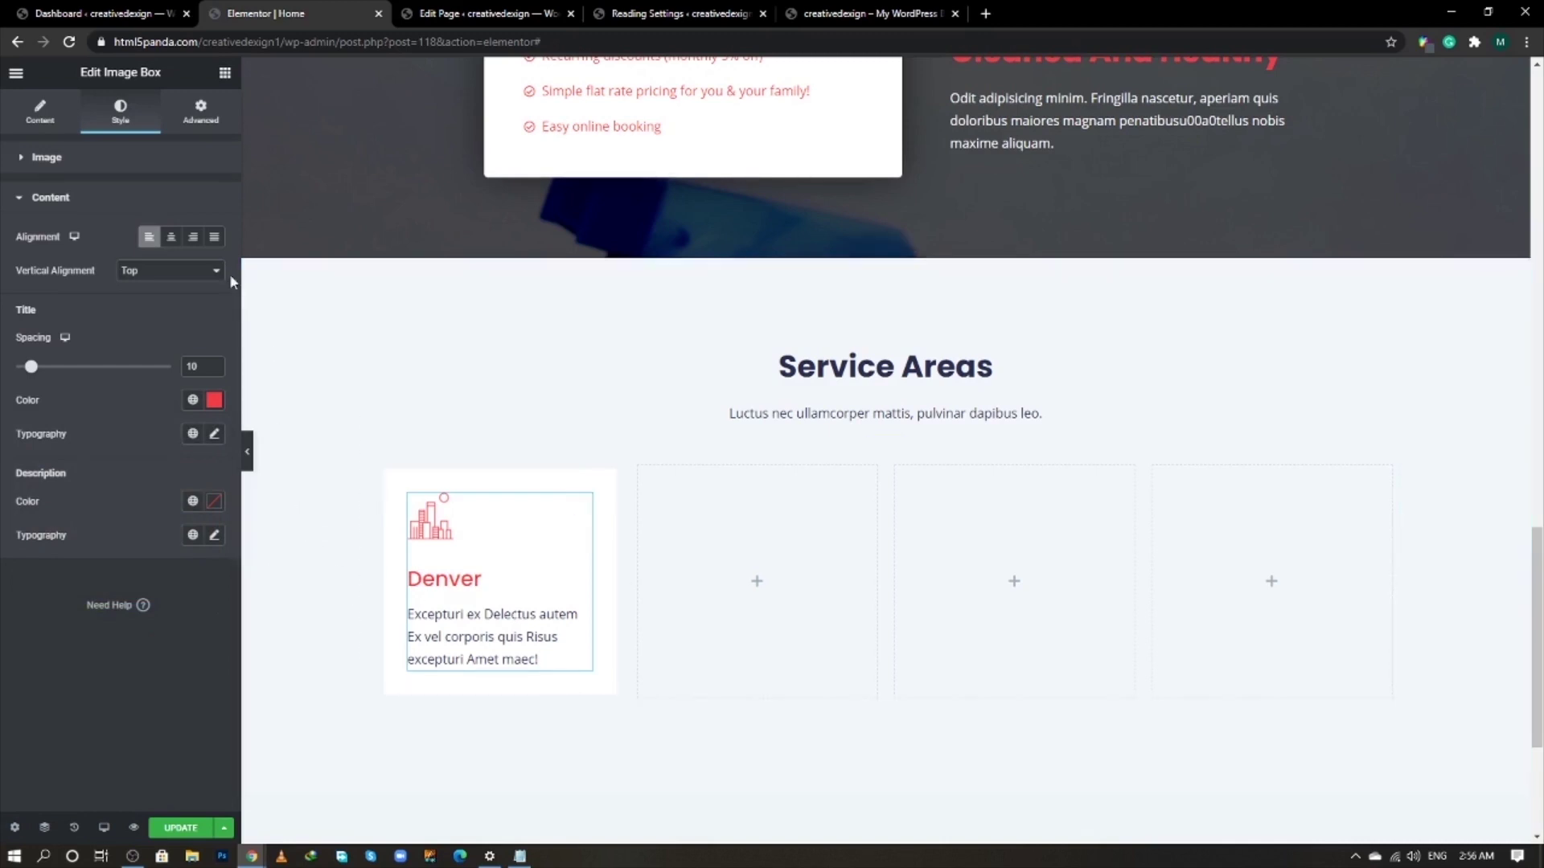
- Unlink the image box's margin and padding values, leaving all sides at 0, and update the page
{"action": "left_click", "coordinate": [201, 111]}
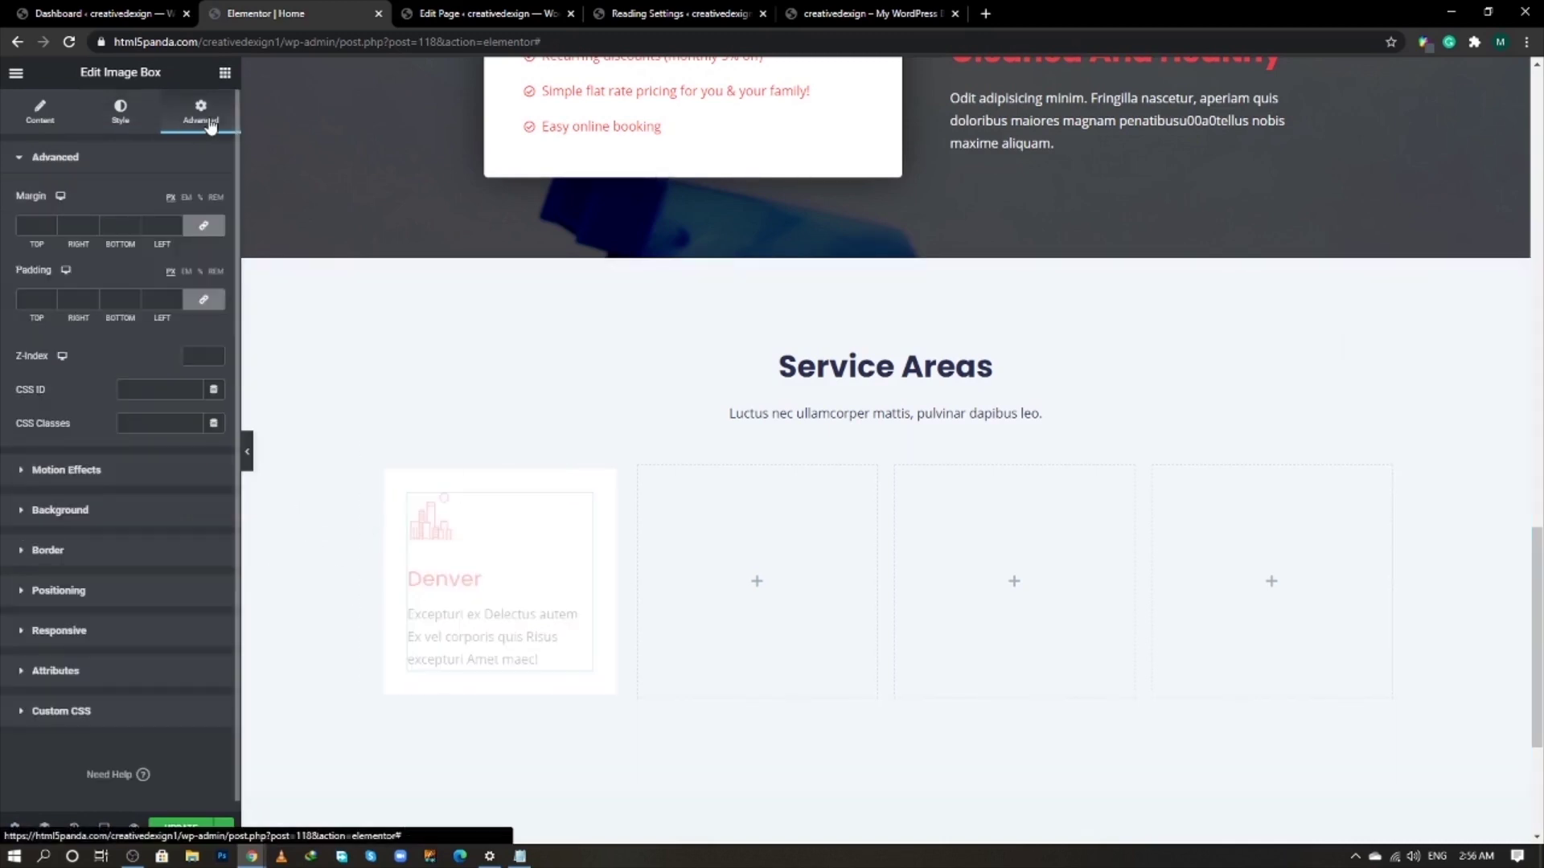
{"action": "left_click", "coordinate": [203, 226]}
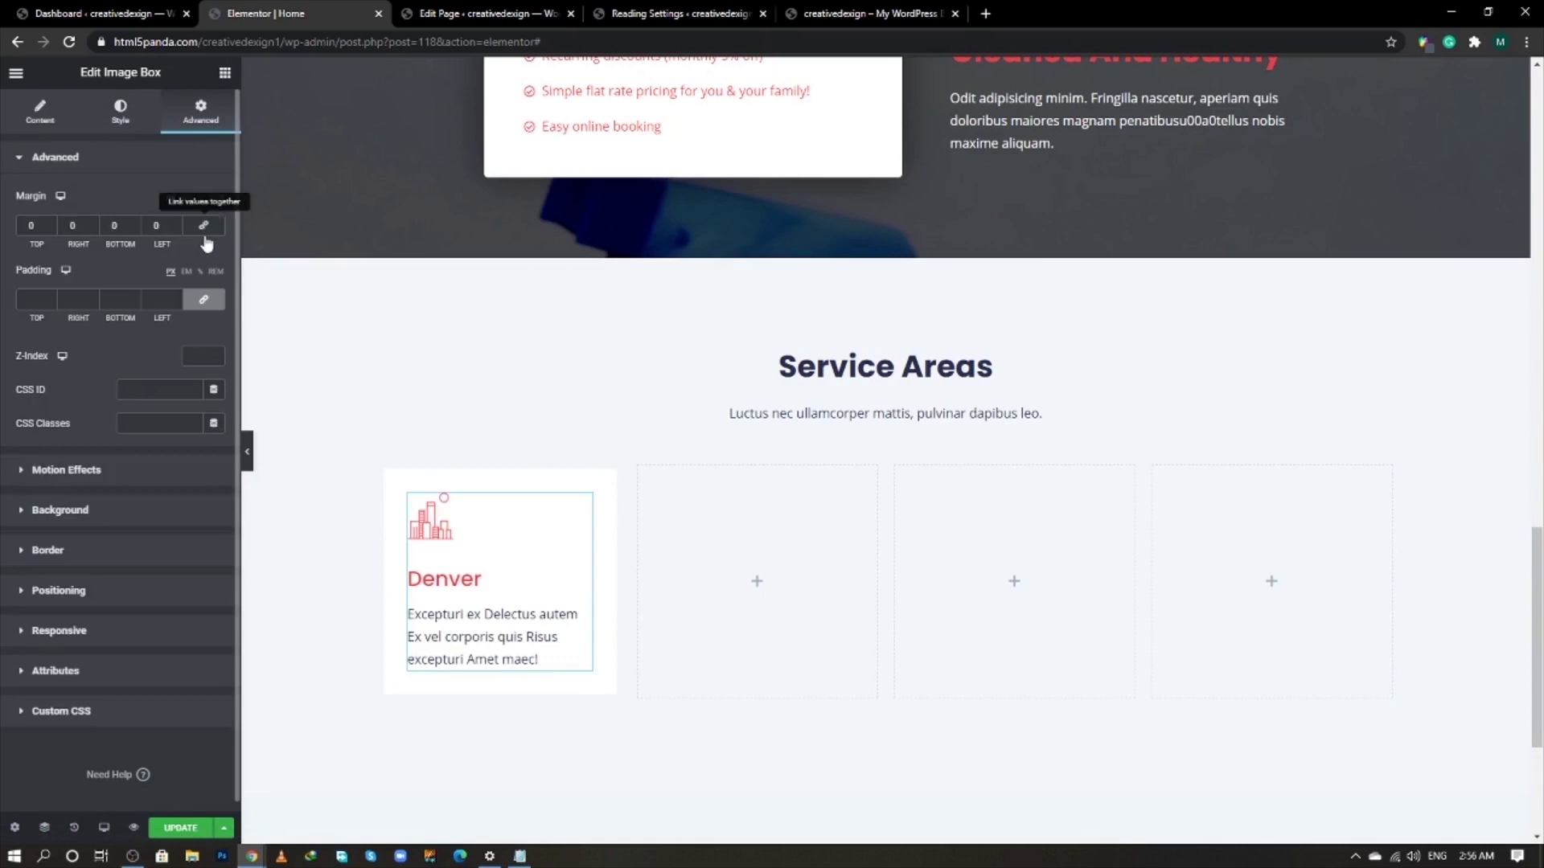
{"action": "left_click", "coordinate": [206, 301]}
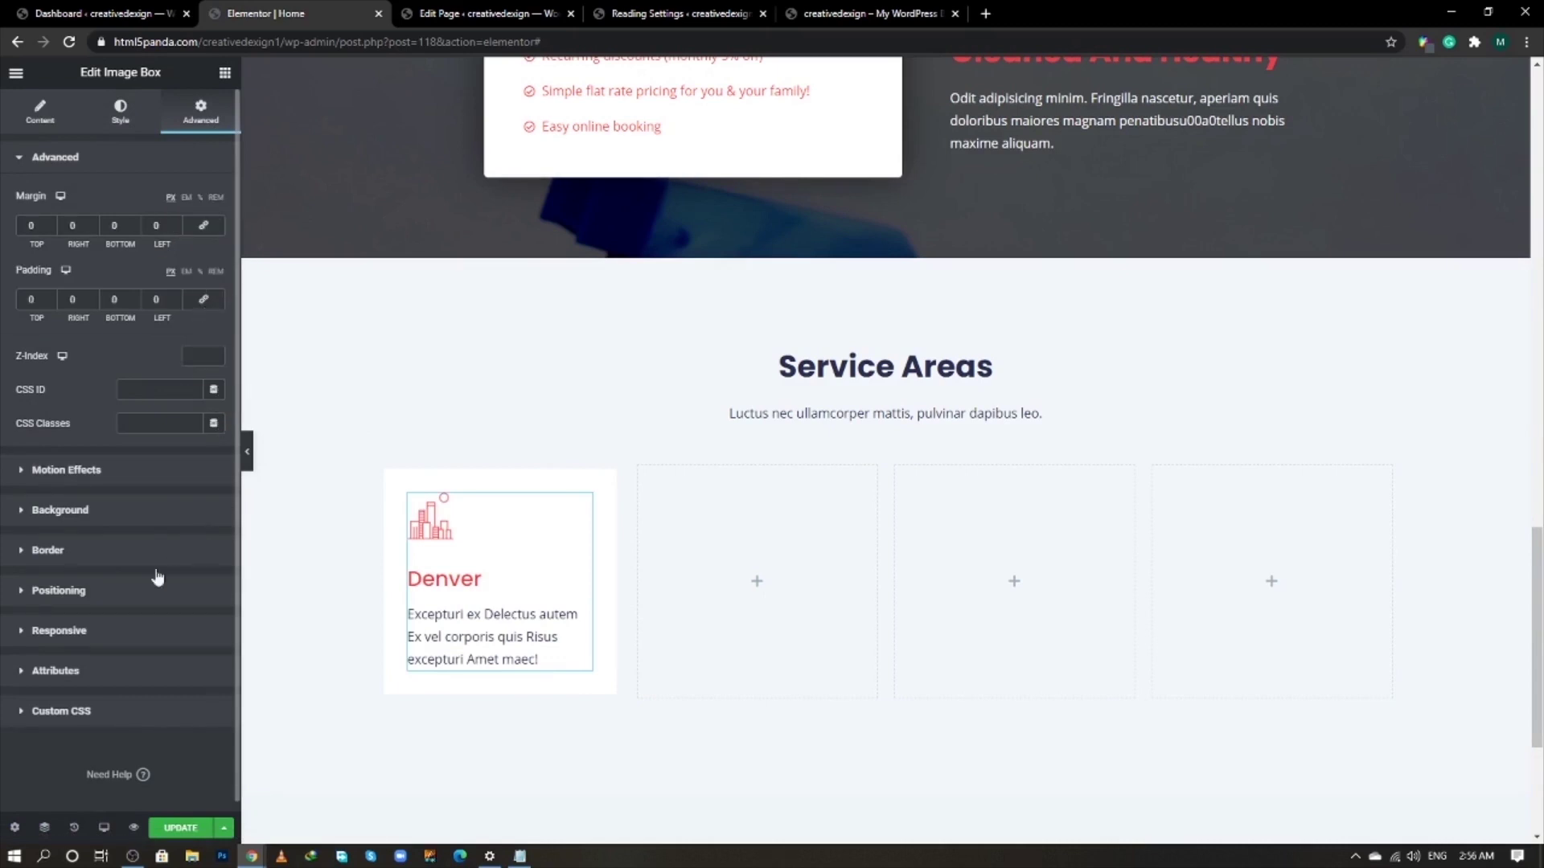
{"action": "left_click", "coordinate": [181, 828]}
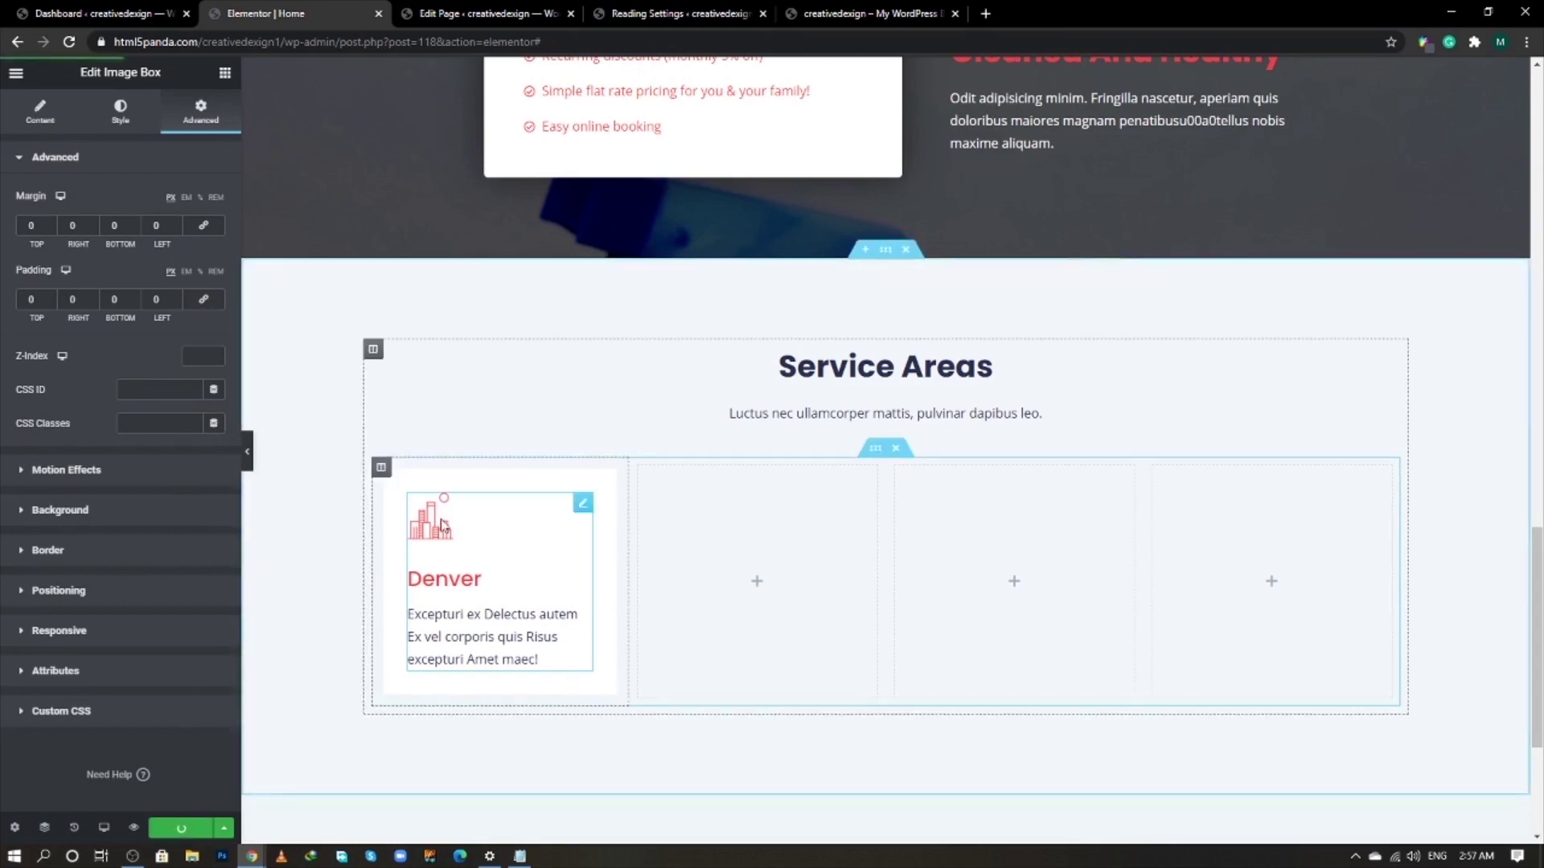
- Duplicate the finished Denver column three times within the inner section
{"action": "right_click", "coordinate": [385, 473]}
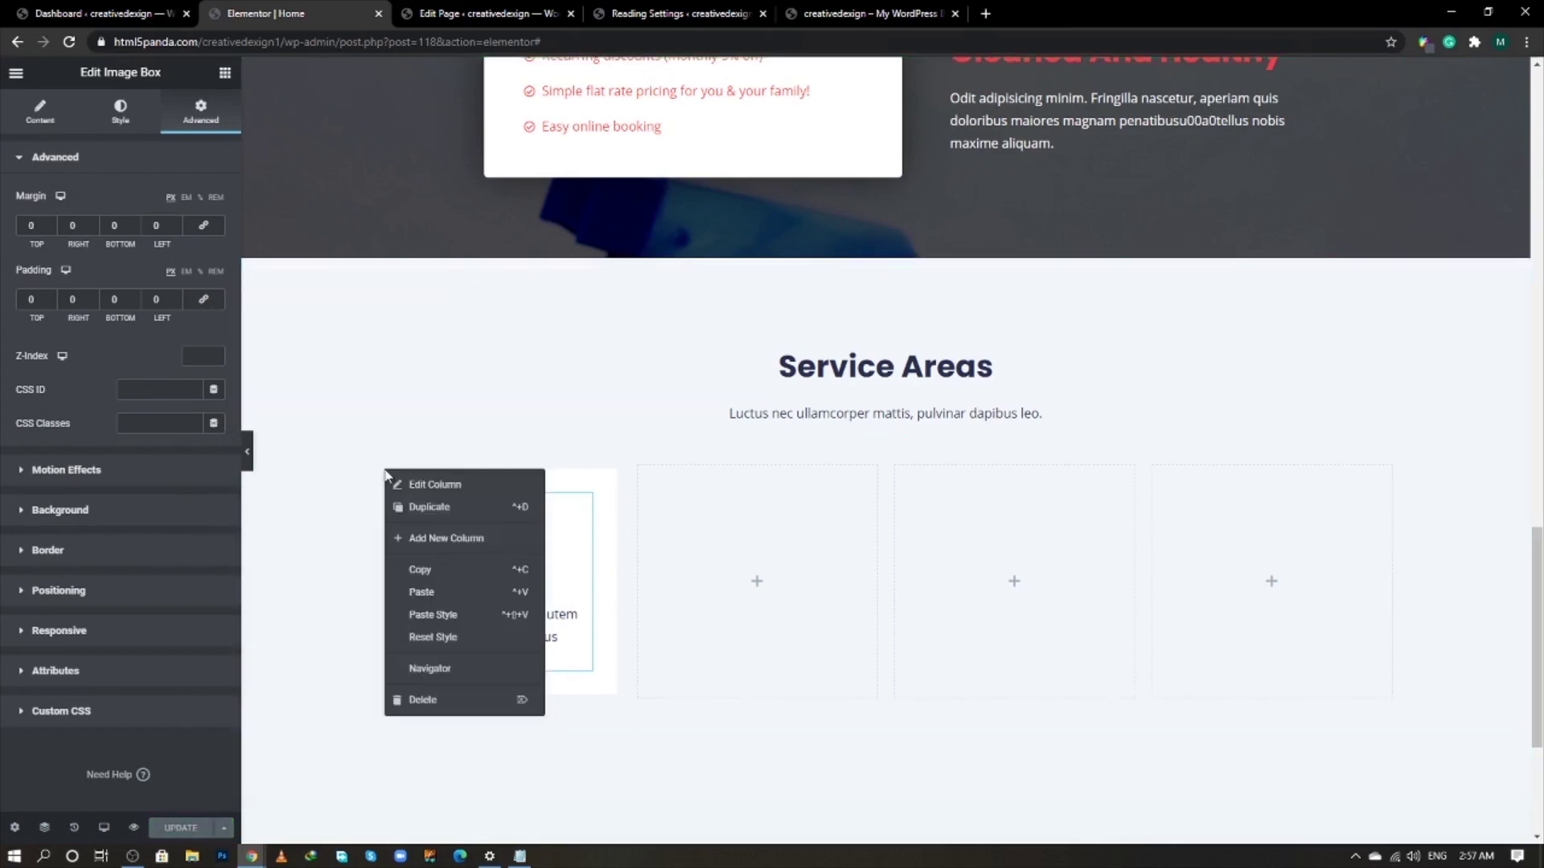
{"action": "left_click", "coordinate": [424, 509]}
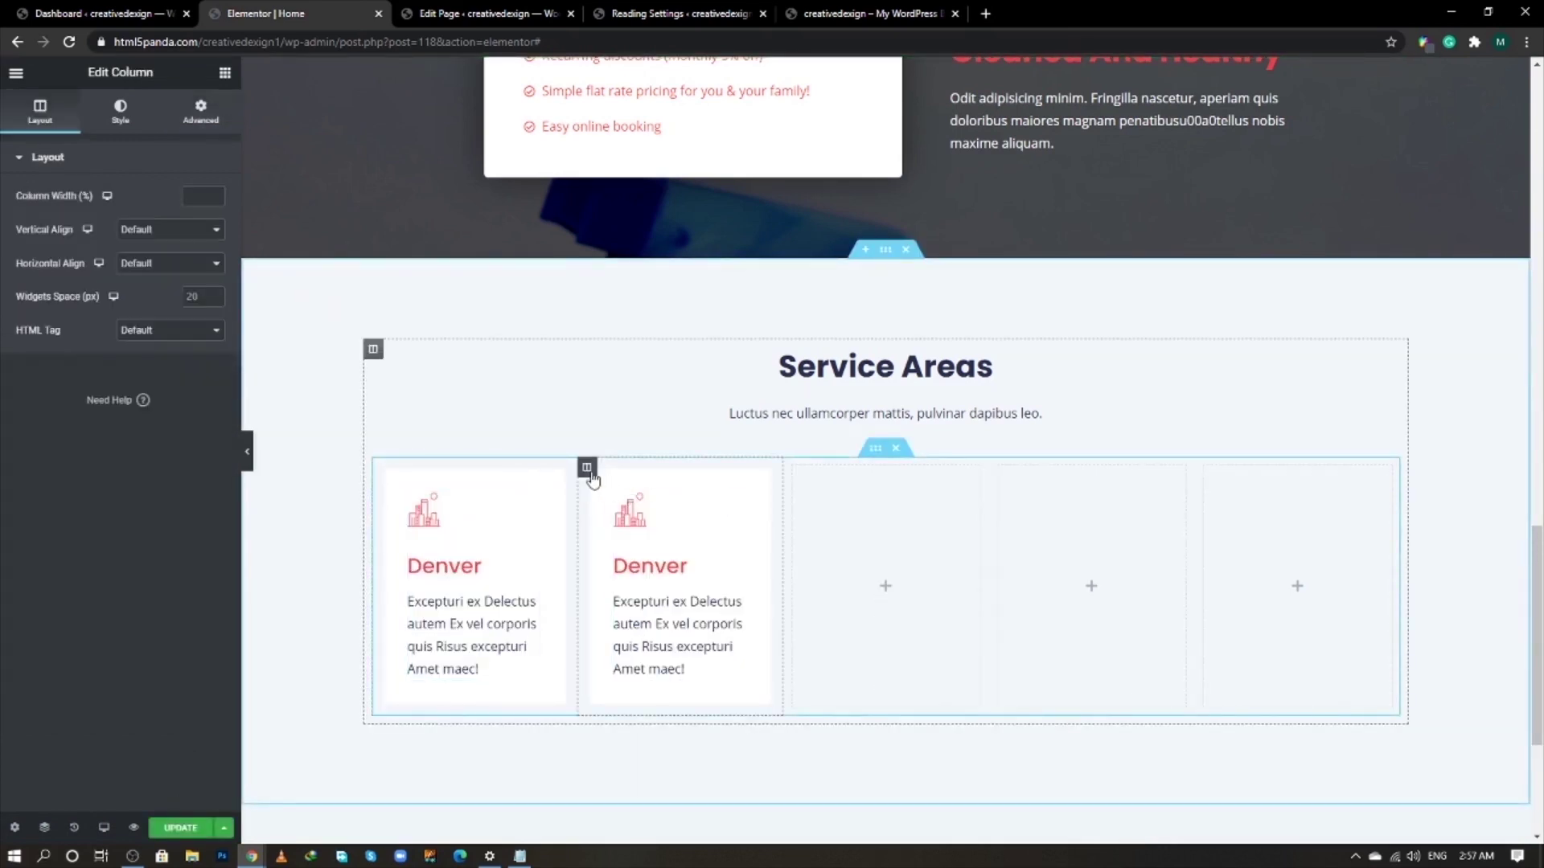
{"action": "right_click", "coordinate": [588, 465]}
{"action": "left_click", "coordinate": [626, 511]}
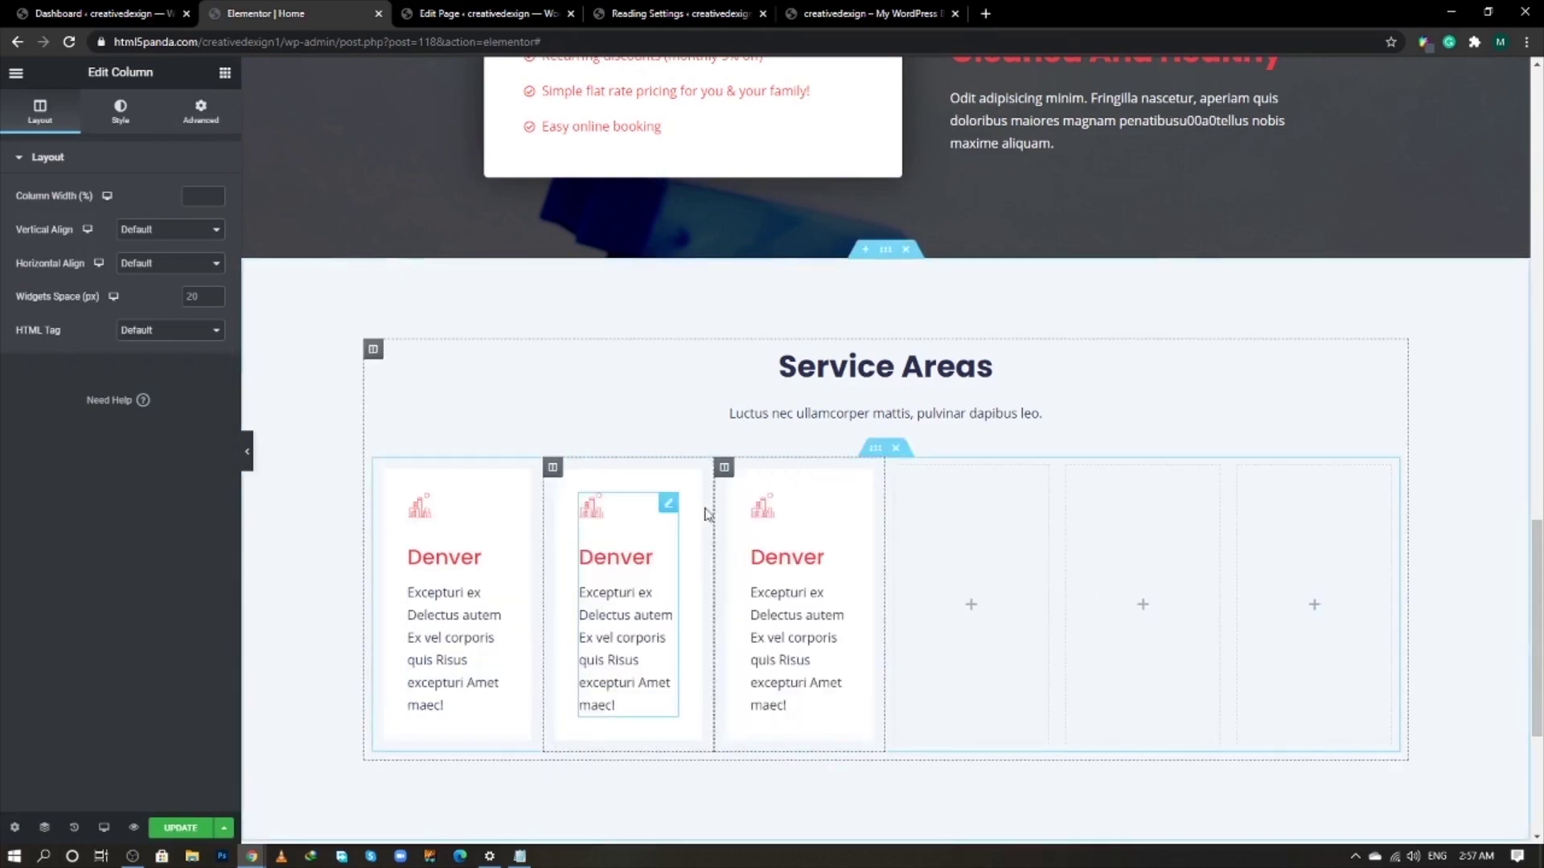
{"action": "right_click", "coordinate": [723, 467]}
{"action": "left_click", "coordinate": [770, 502]}
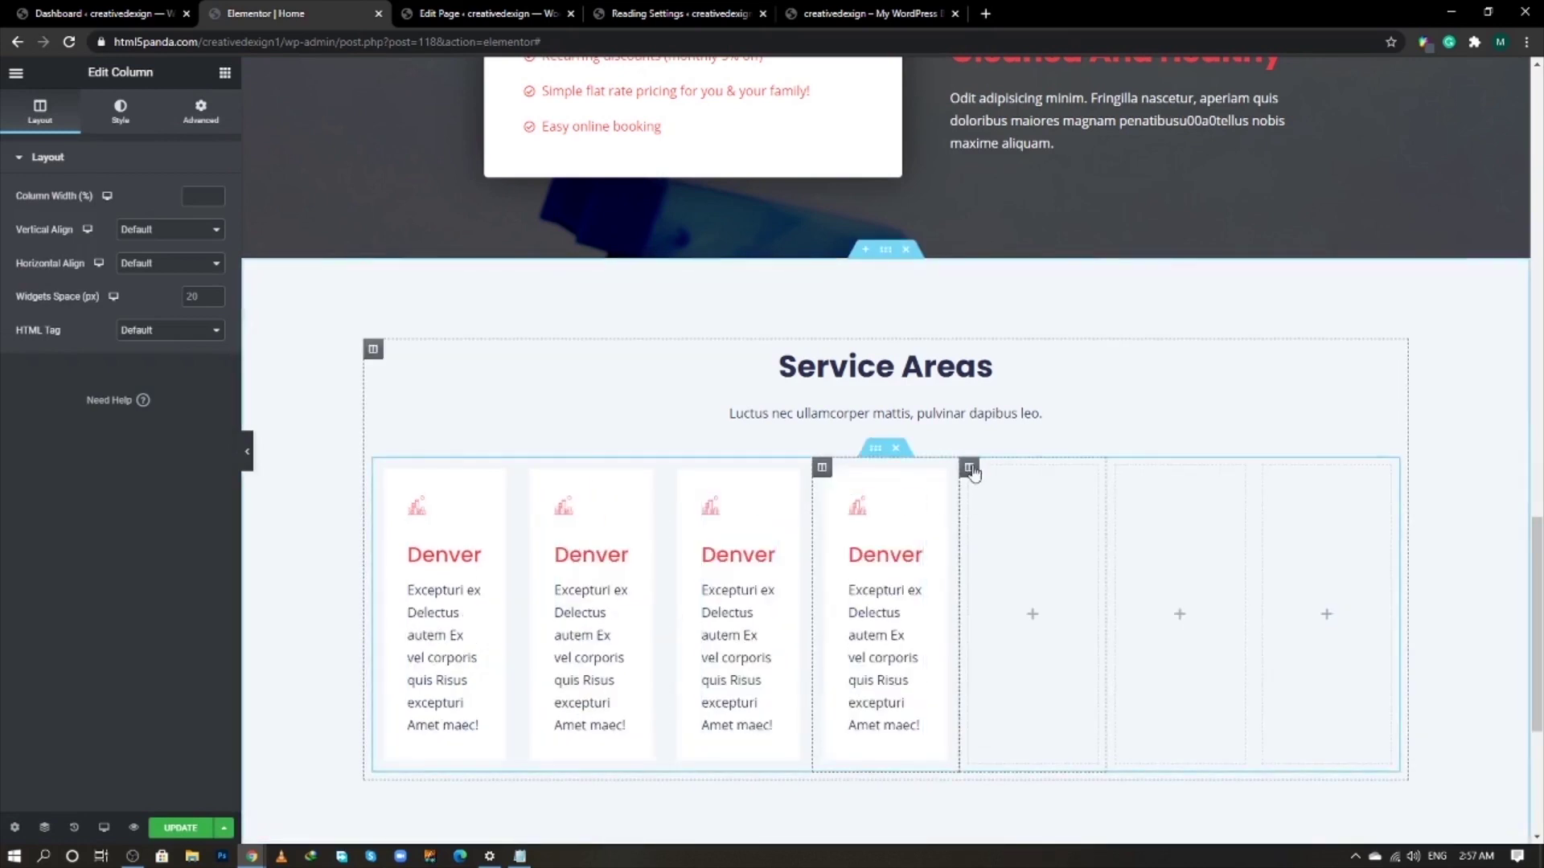
- Delete the three empty columns from the inner section, keeping only the four Denver columns
{"action": "right_click", "coordinate": [970, 469]}
{"action": "left_click", "coordinate": [1020, 693]}
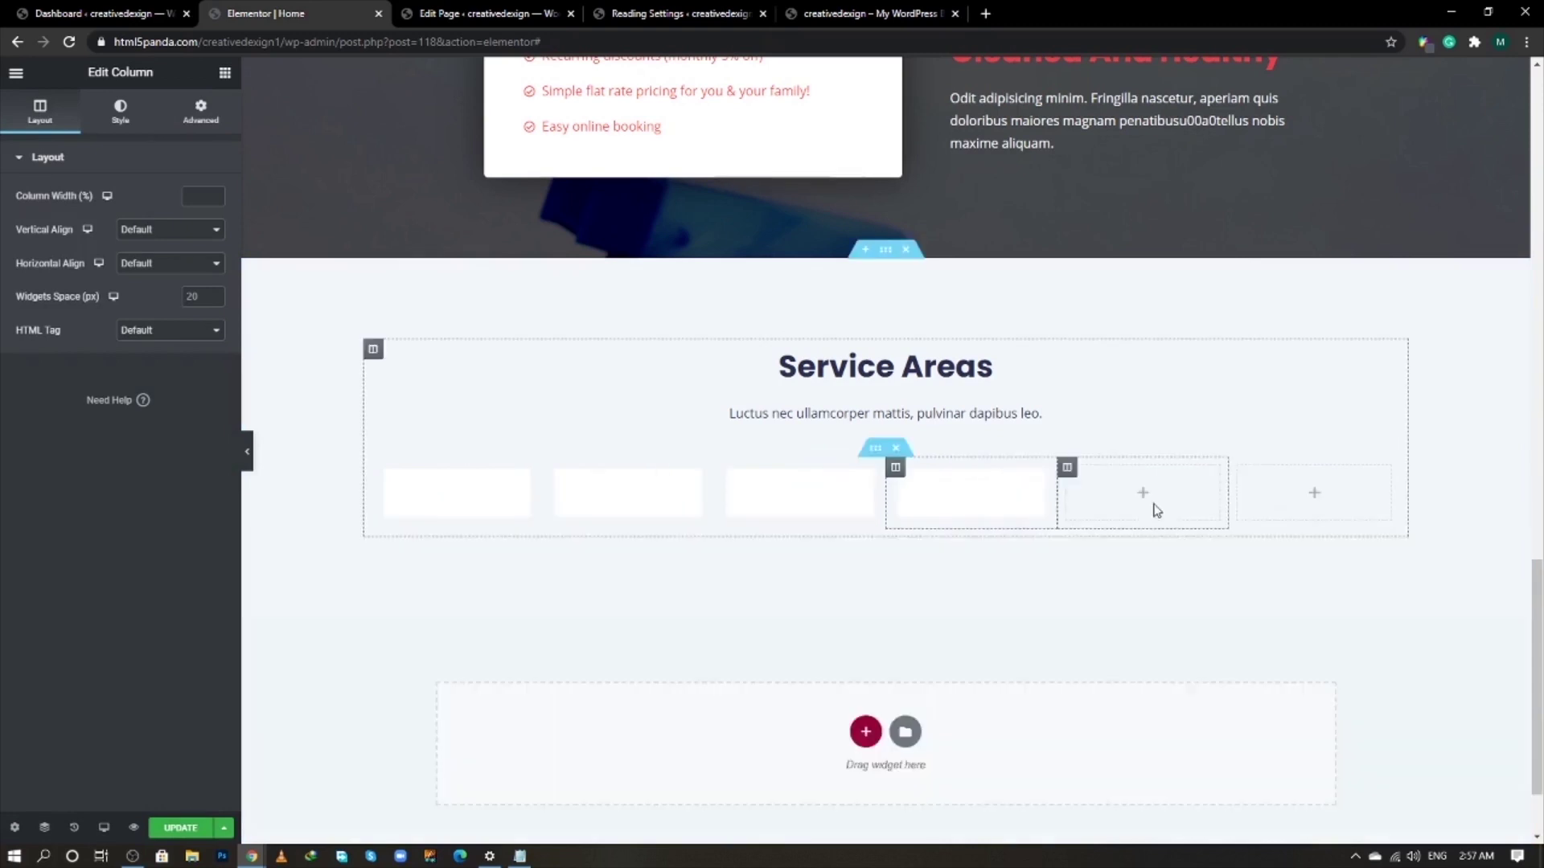
{"action": "right_click", "coordinate": [1067, 467]}
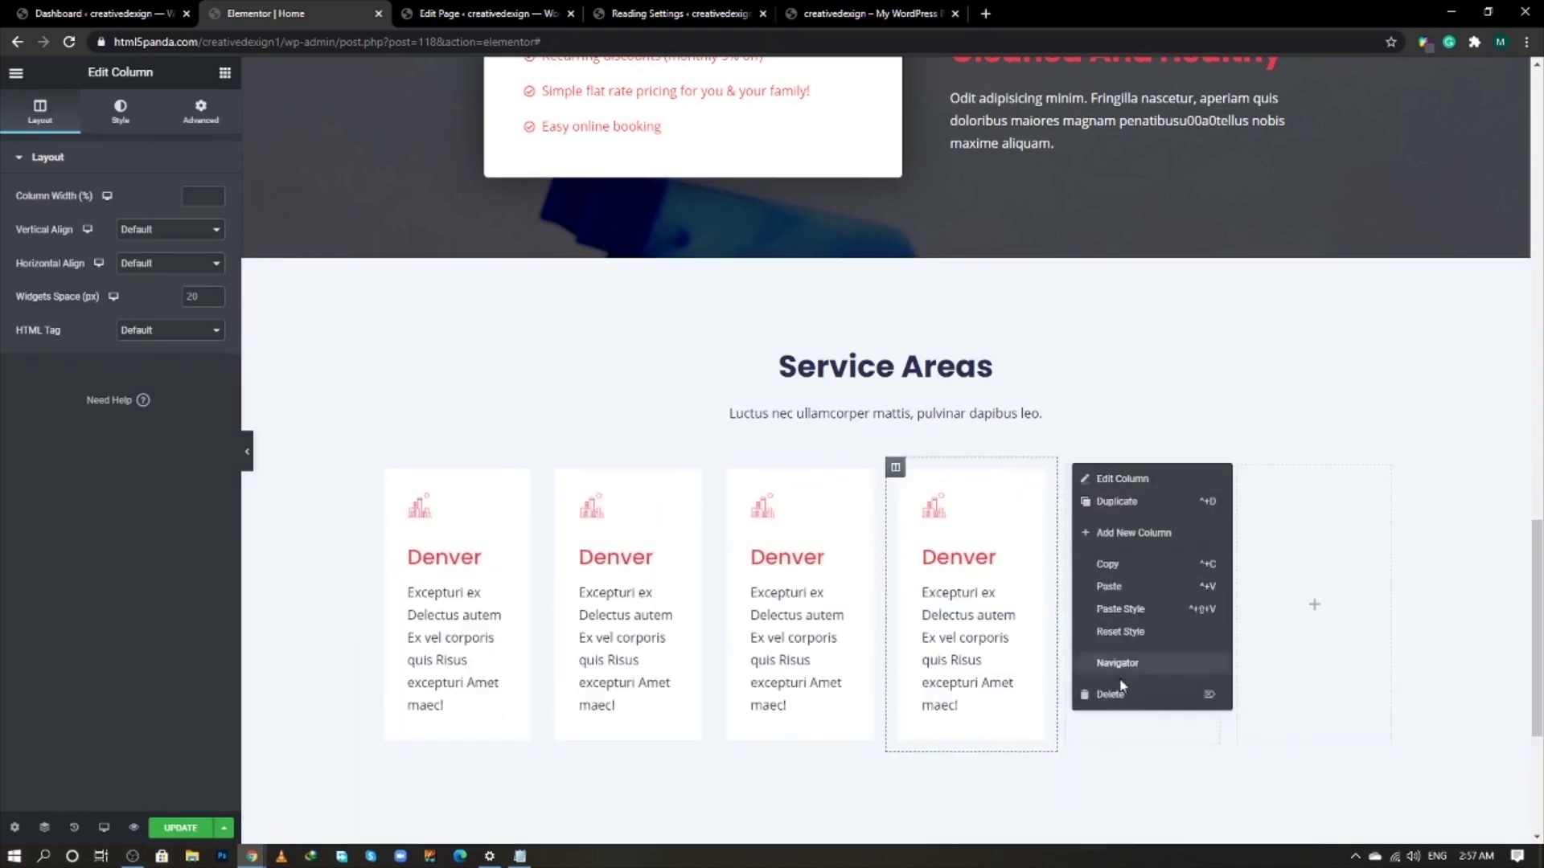
{"action": "left_click", "coordinate": [1218, 690]}
{"action": "right_click", "coordinate": [1213, 471]}
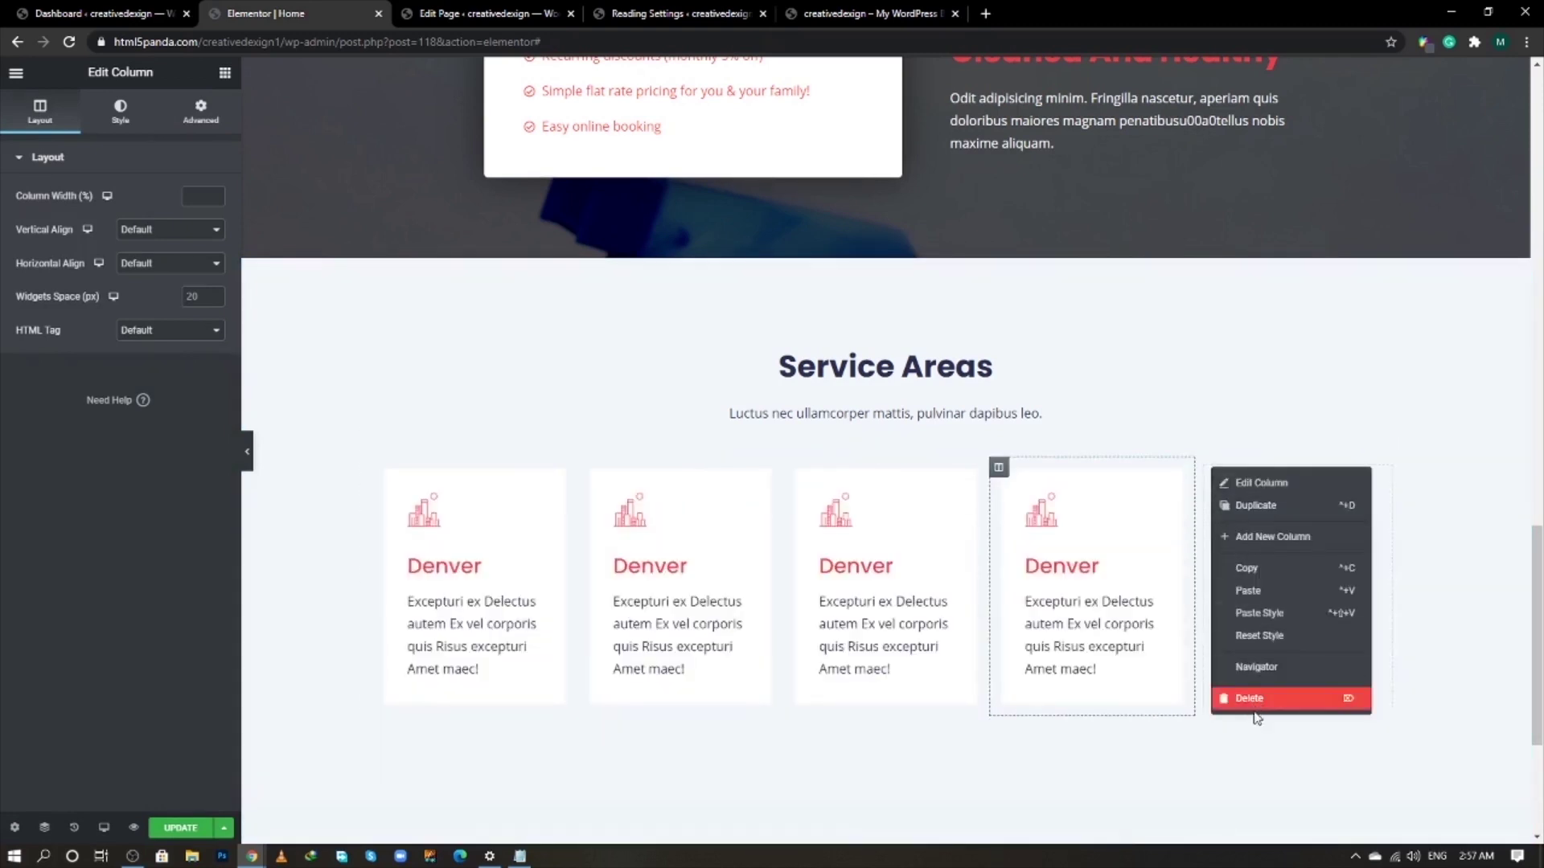
{"action": "left_click", "coordinate": [1264, 706]}
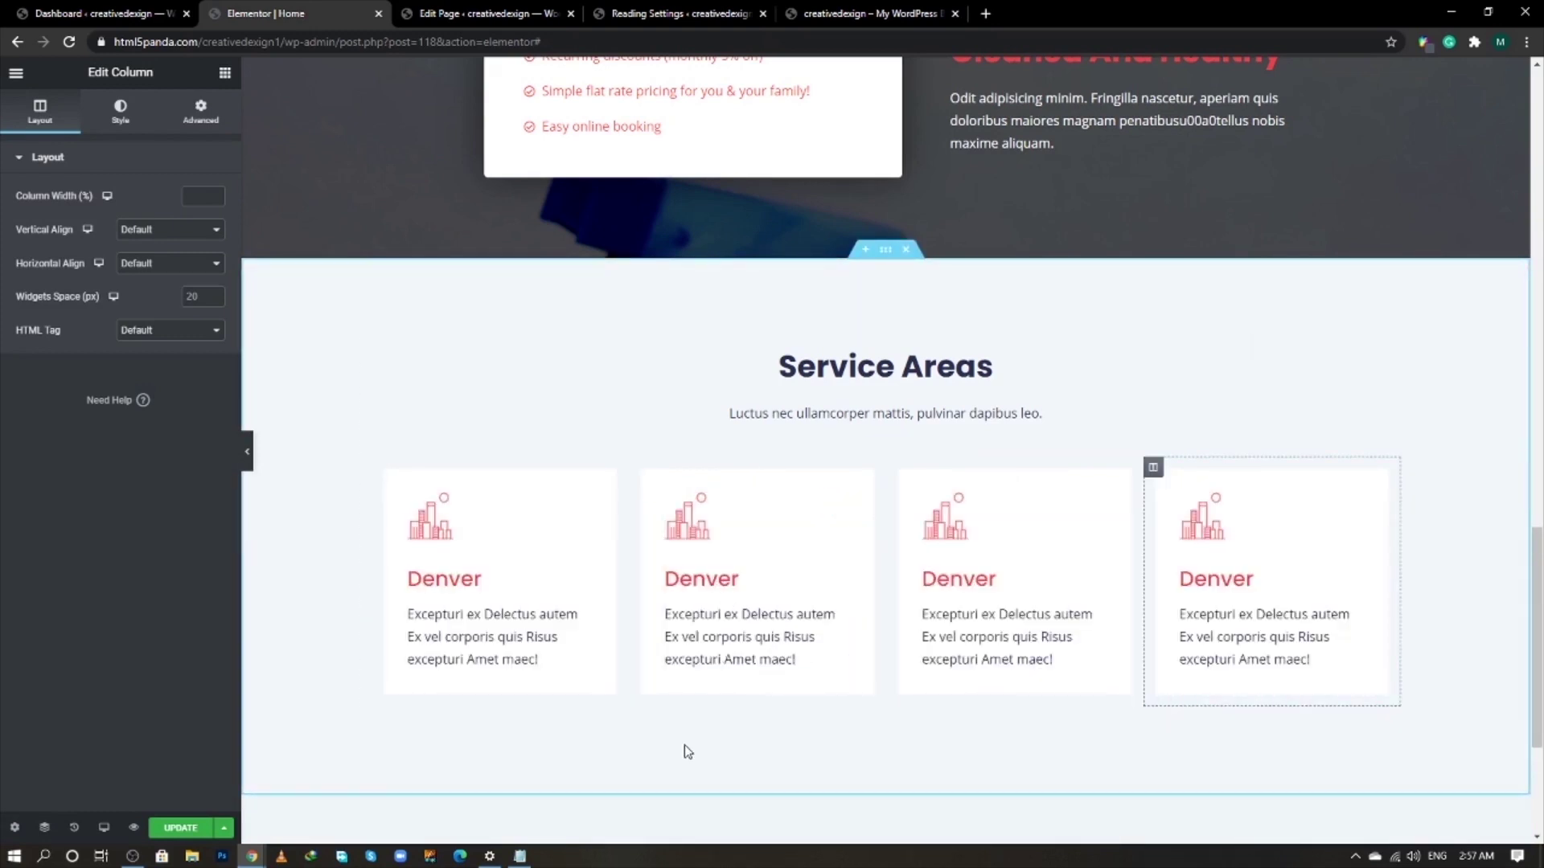
- Give the first Denver column a border radius of 12 on all corners and a box shadow with a vertical offset of 5
{"action": "key", "text": "alt+Tab"}
{"action": "key", "text": "alt+Tab"}
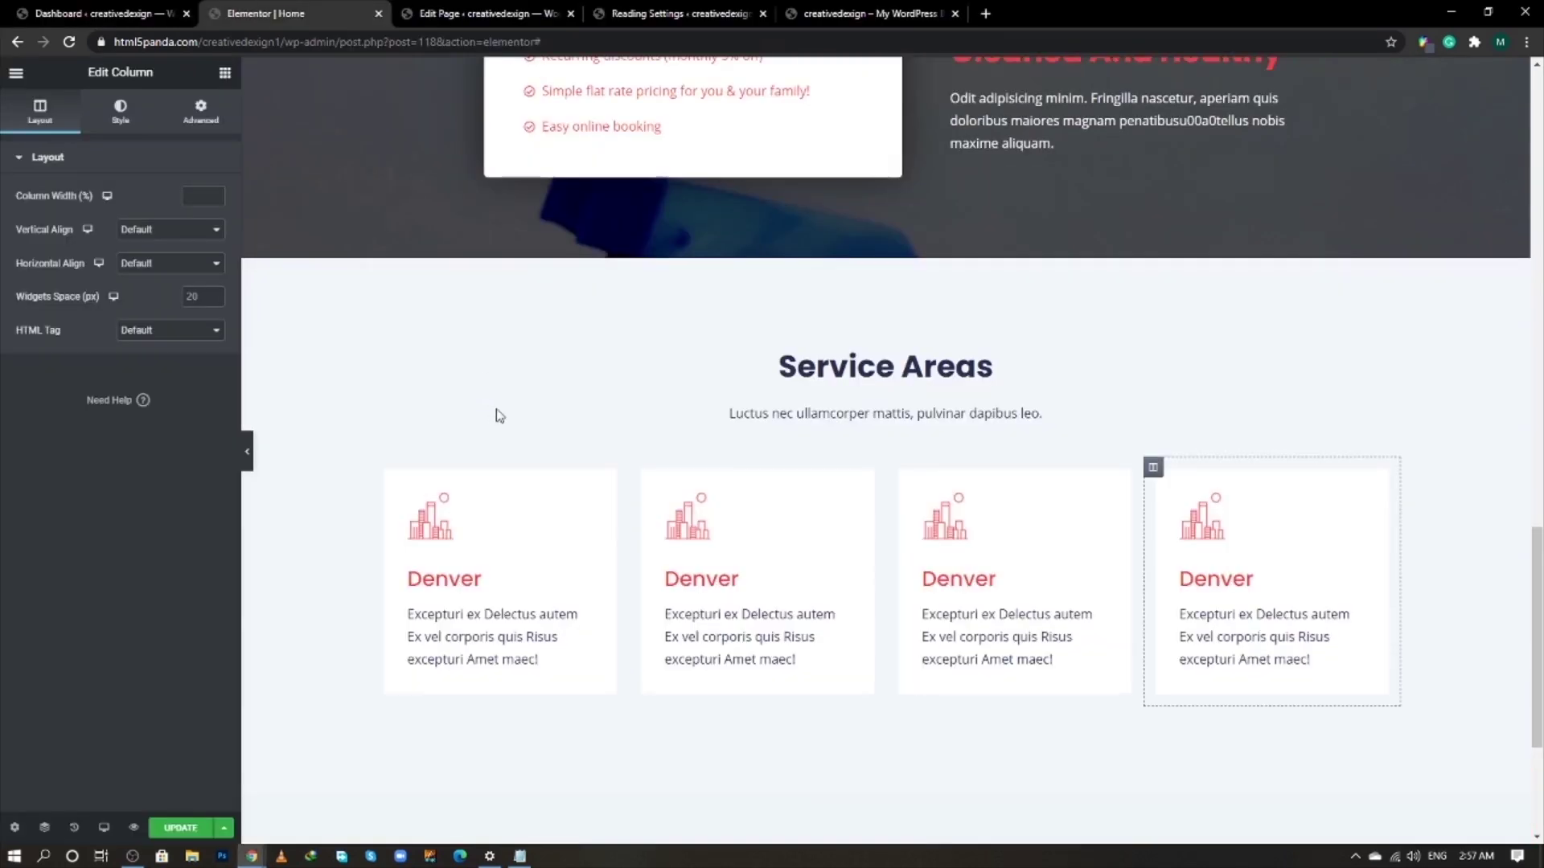
{"action": "left_click", "coordinate": [381, 471]}
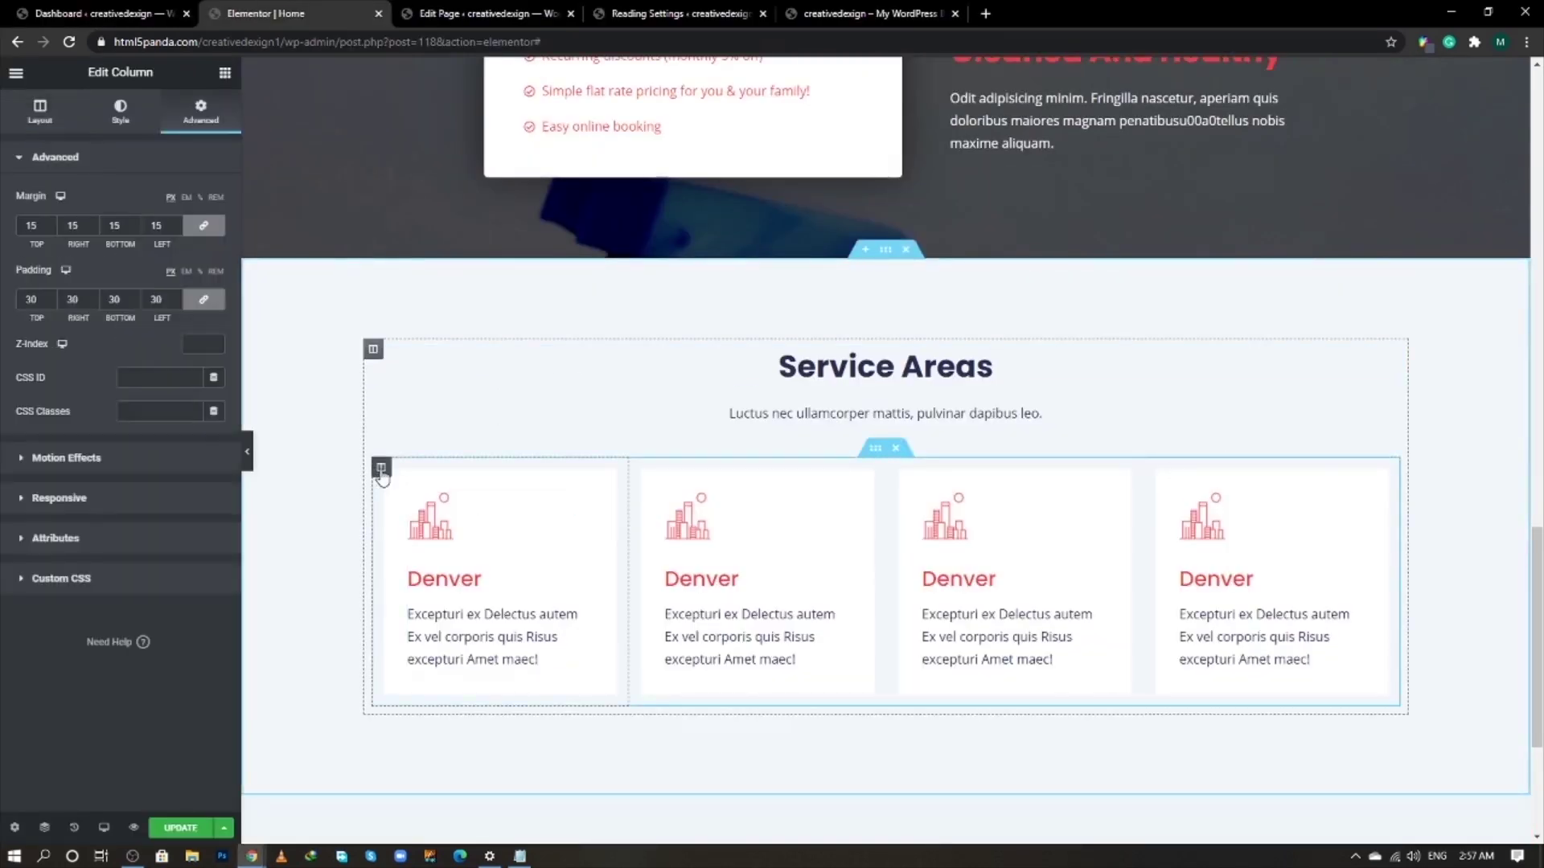
{"action": "left_click", "coordinate": [121, 111]}
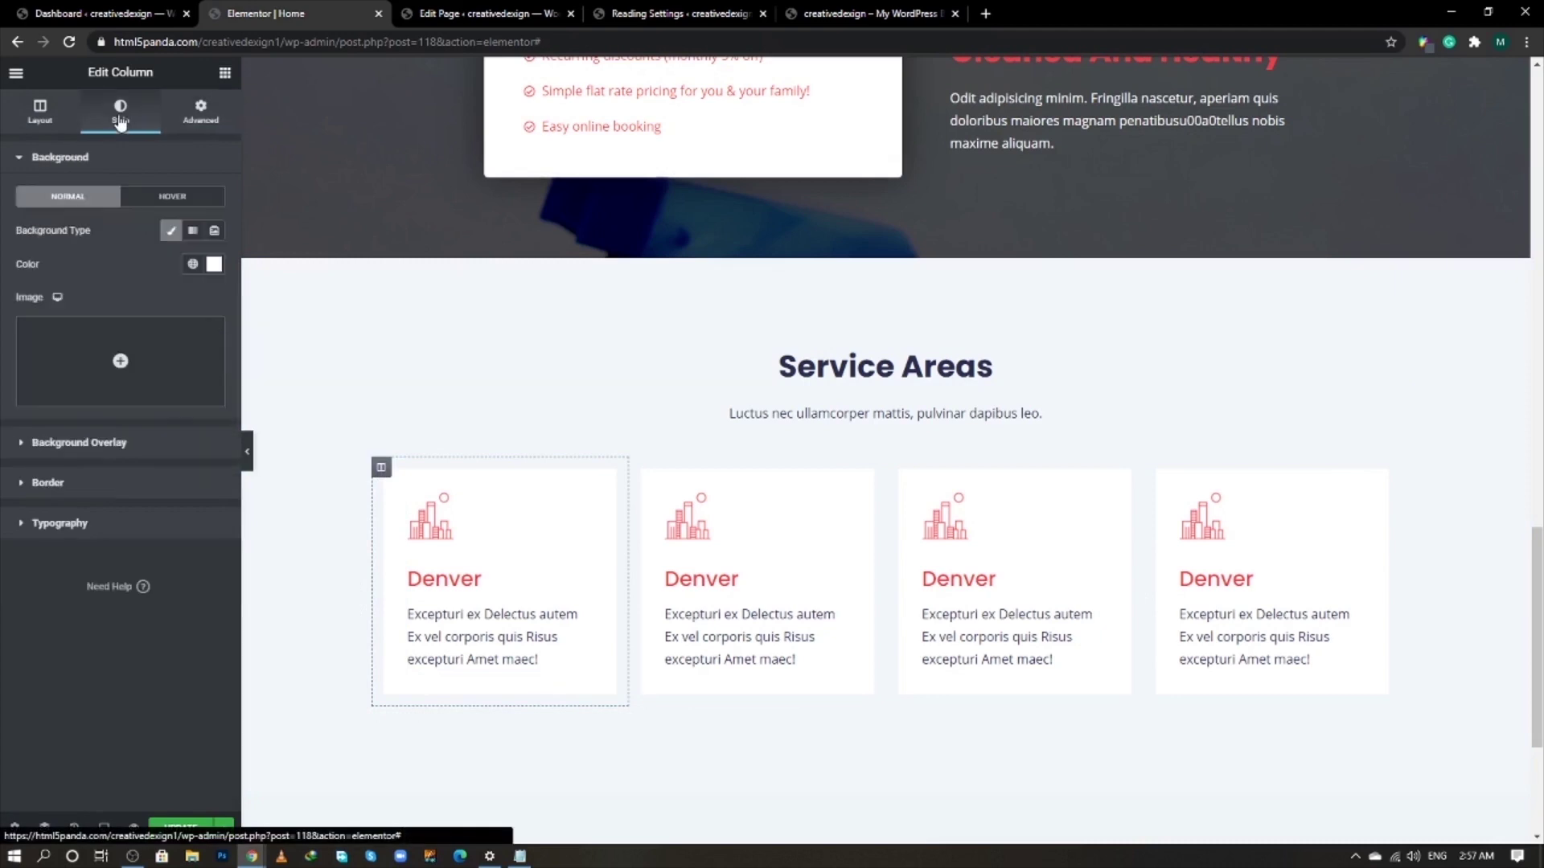
{"action": "left_click", "coordinate": [122, 487]}
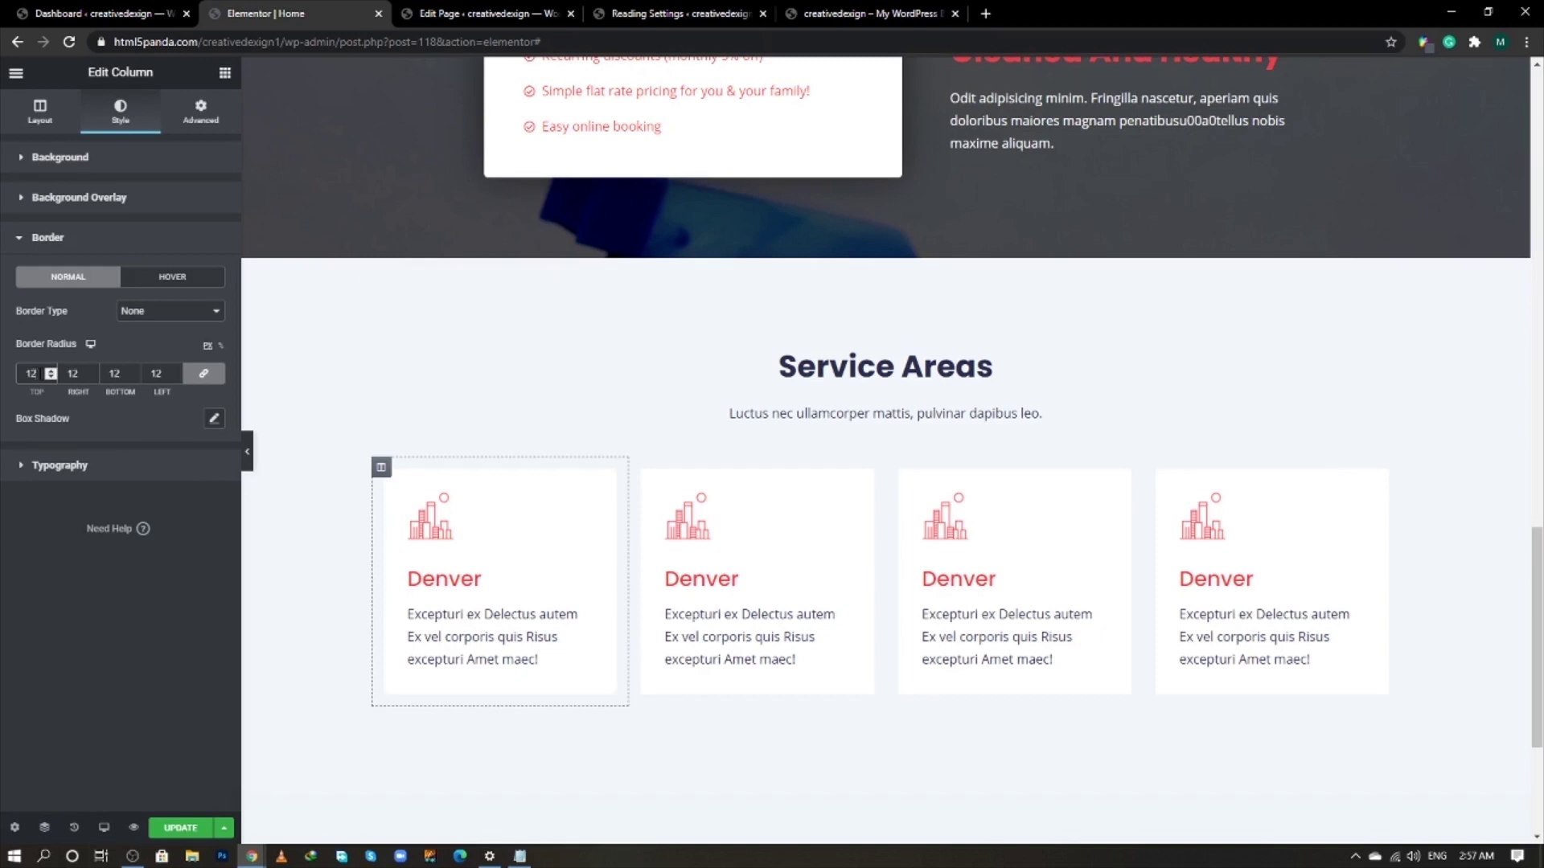
{"action": "left_click", "coordinate": [214, 418]}
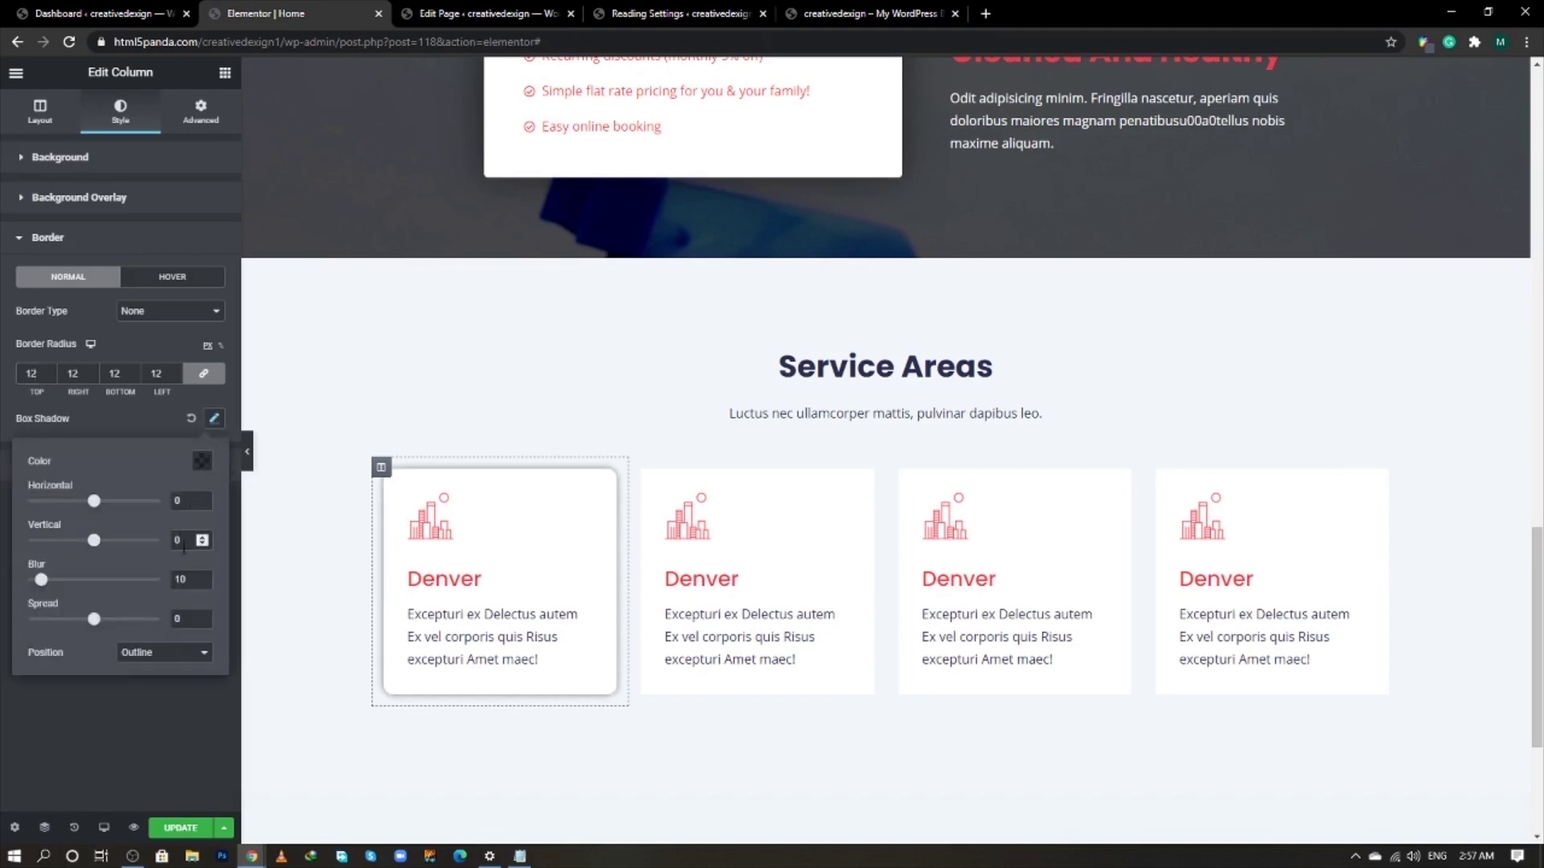
{"action": "type", "text": "5"}
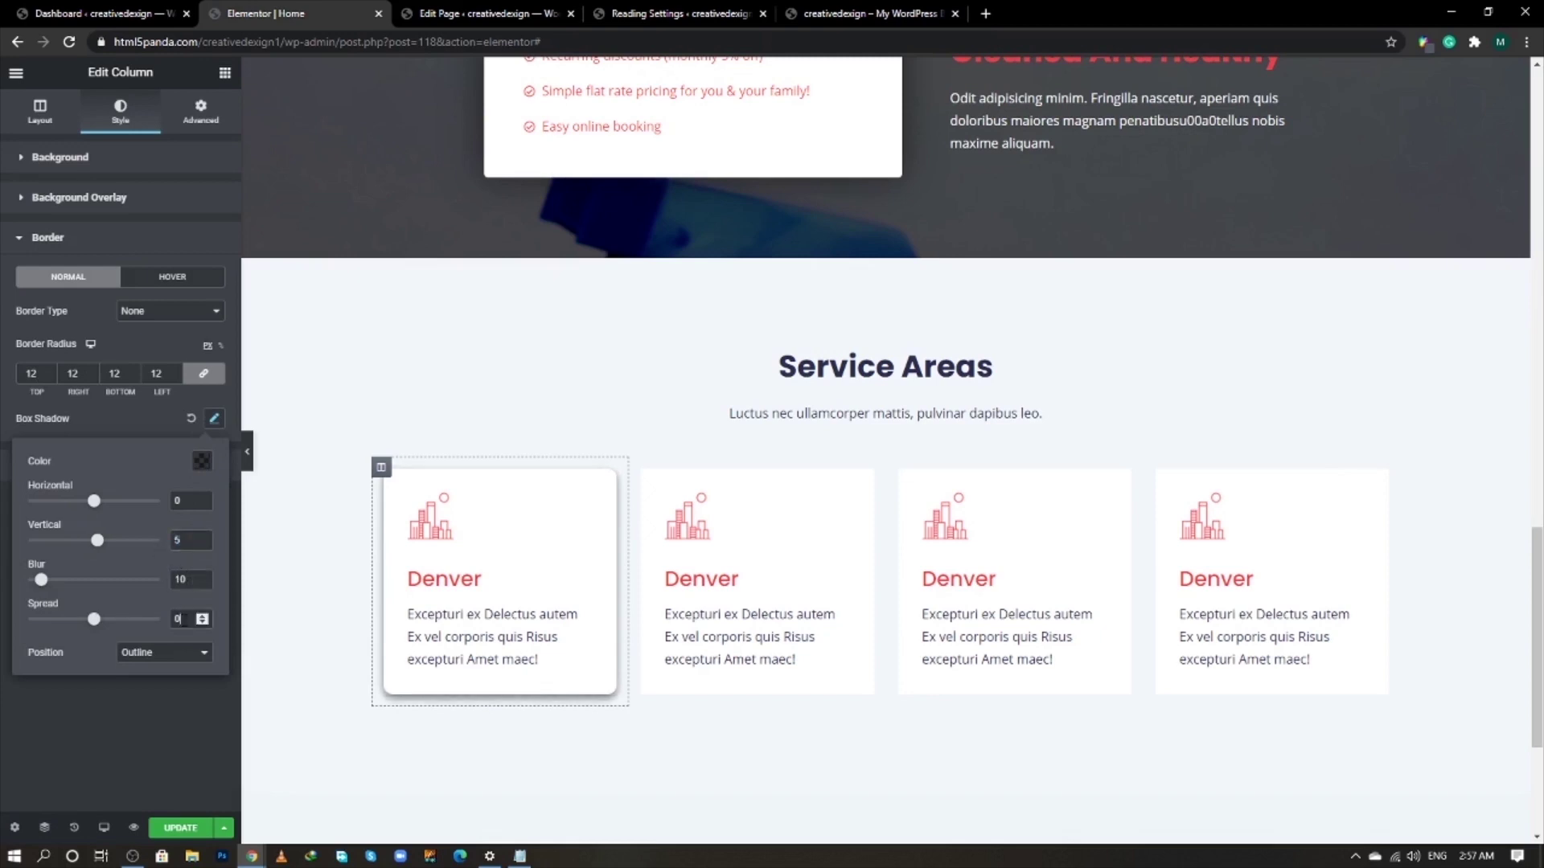
{"action": "left_click", "coordinate": [177, 716]}
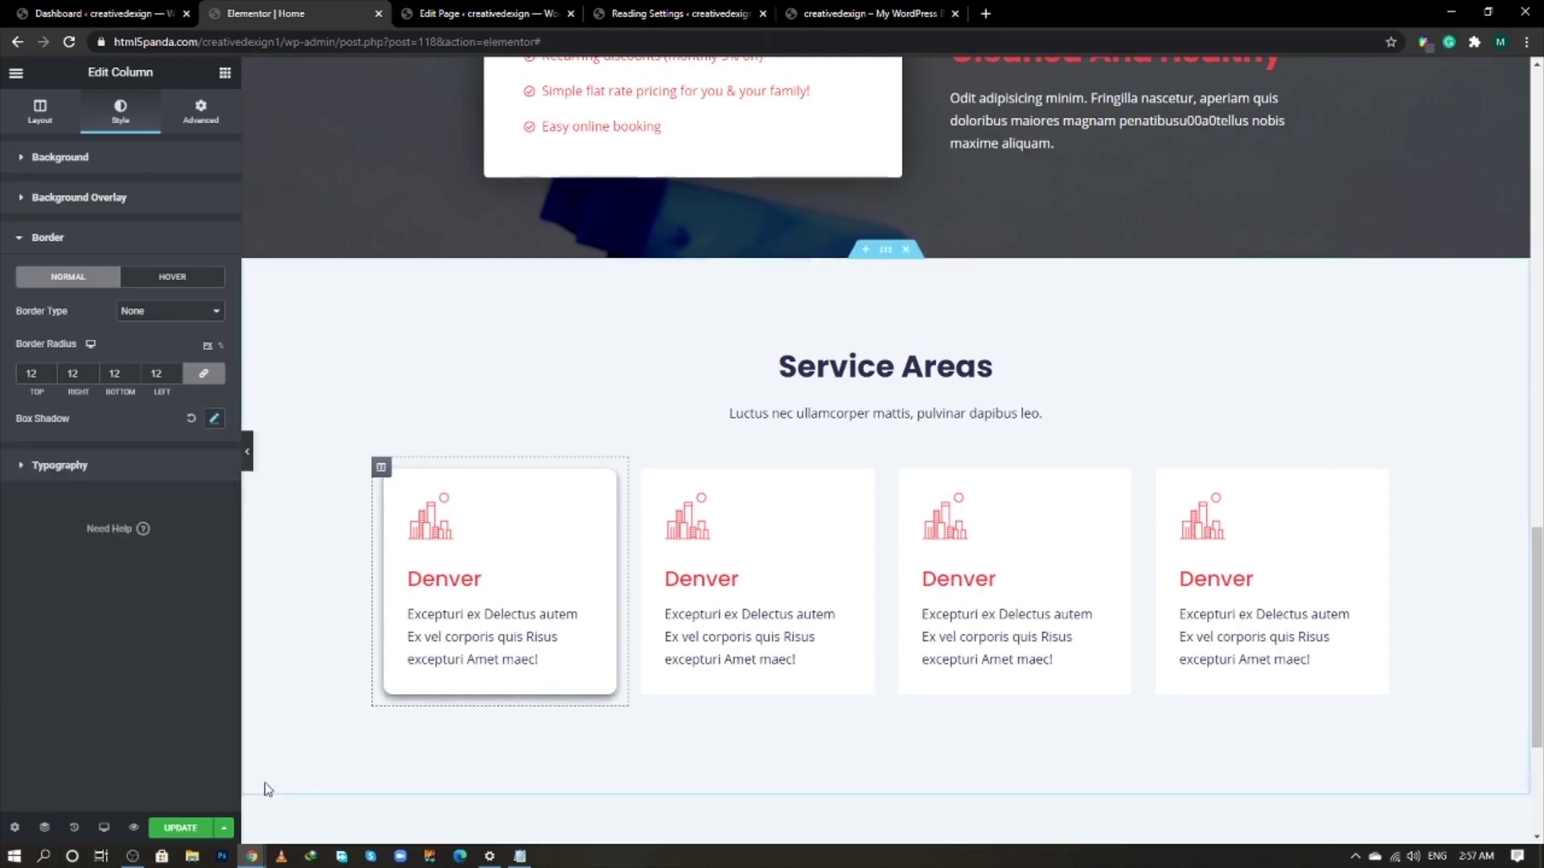
- Update the page, copy the first Denver column and paste its style onto the other three Denver columns
{"action": "left_click", "coordinate": [193, 829]}
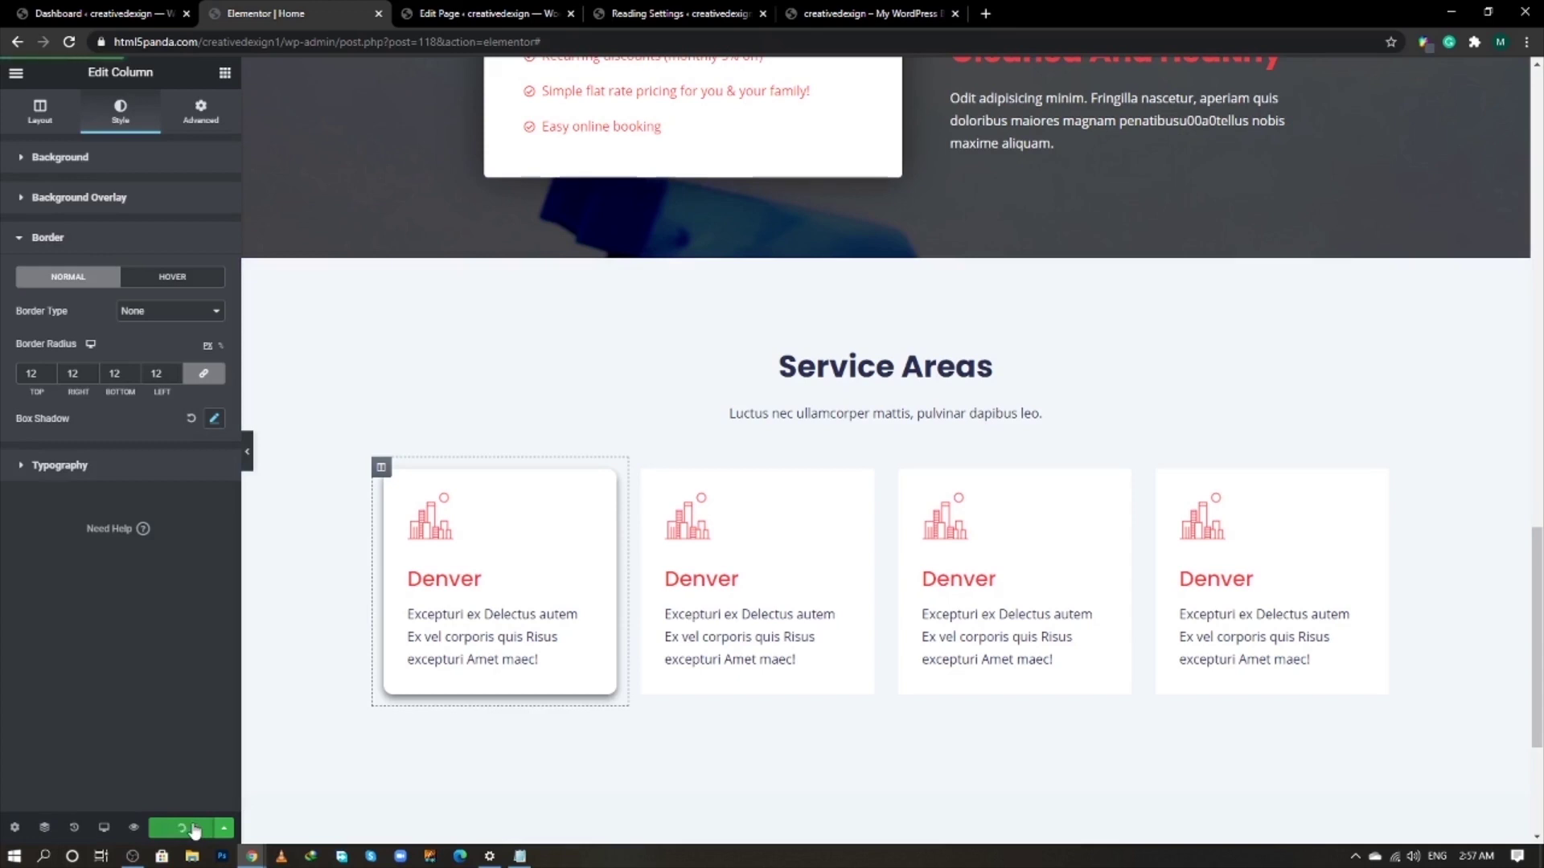
{"action": "right_click", "coordinate": [383, 476]}
{"action": "left_click", "coordinate": [416, 567]}
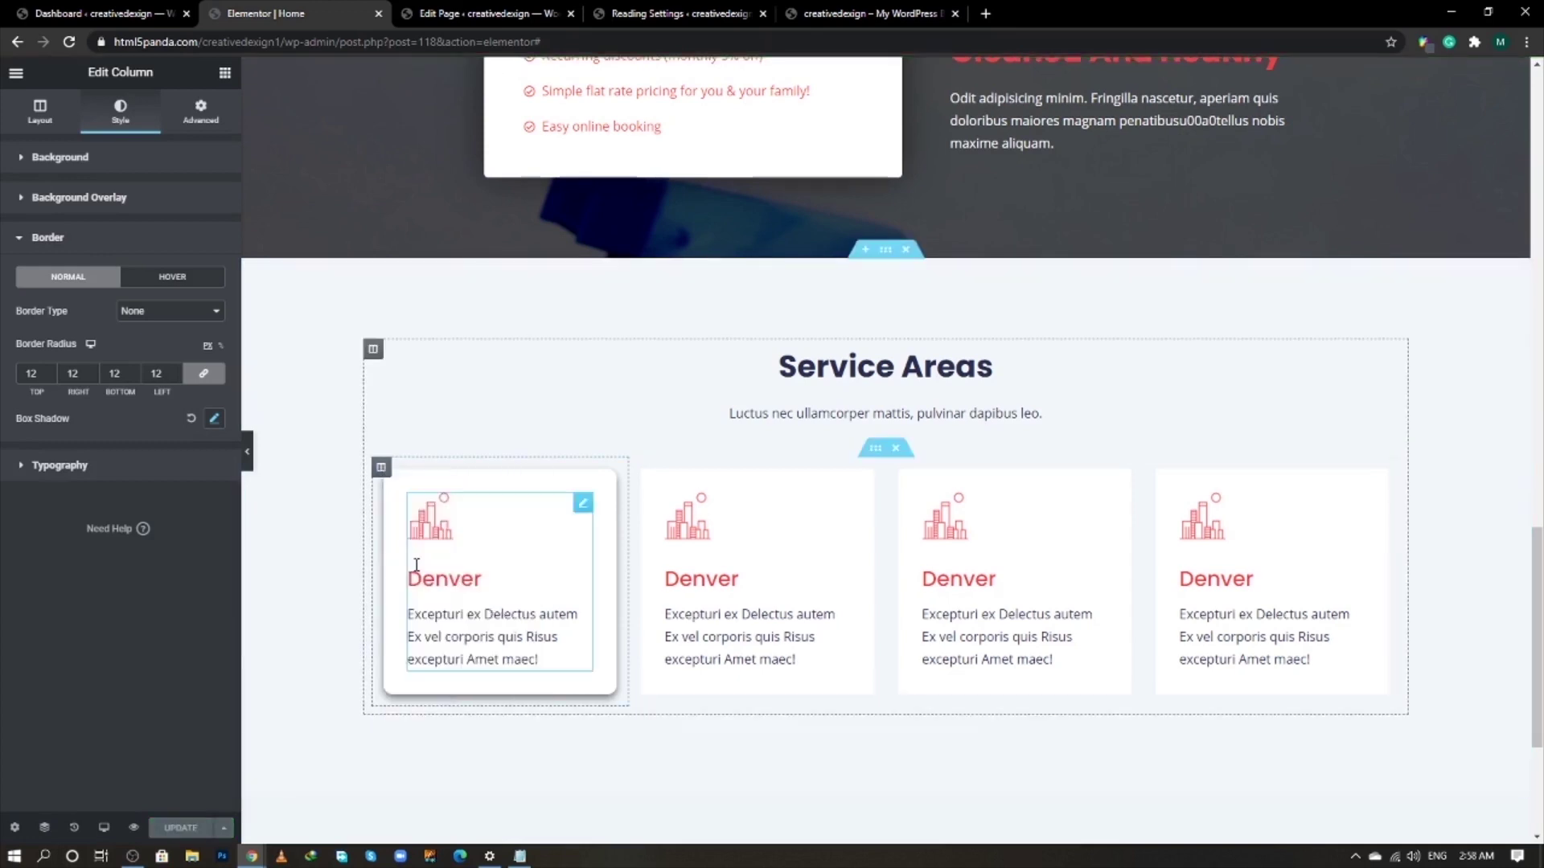
{"action": "right_click", "coordinate": [643, 472]}
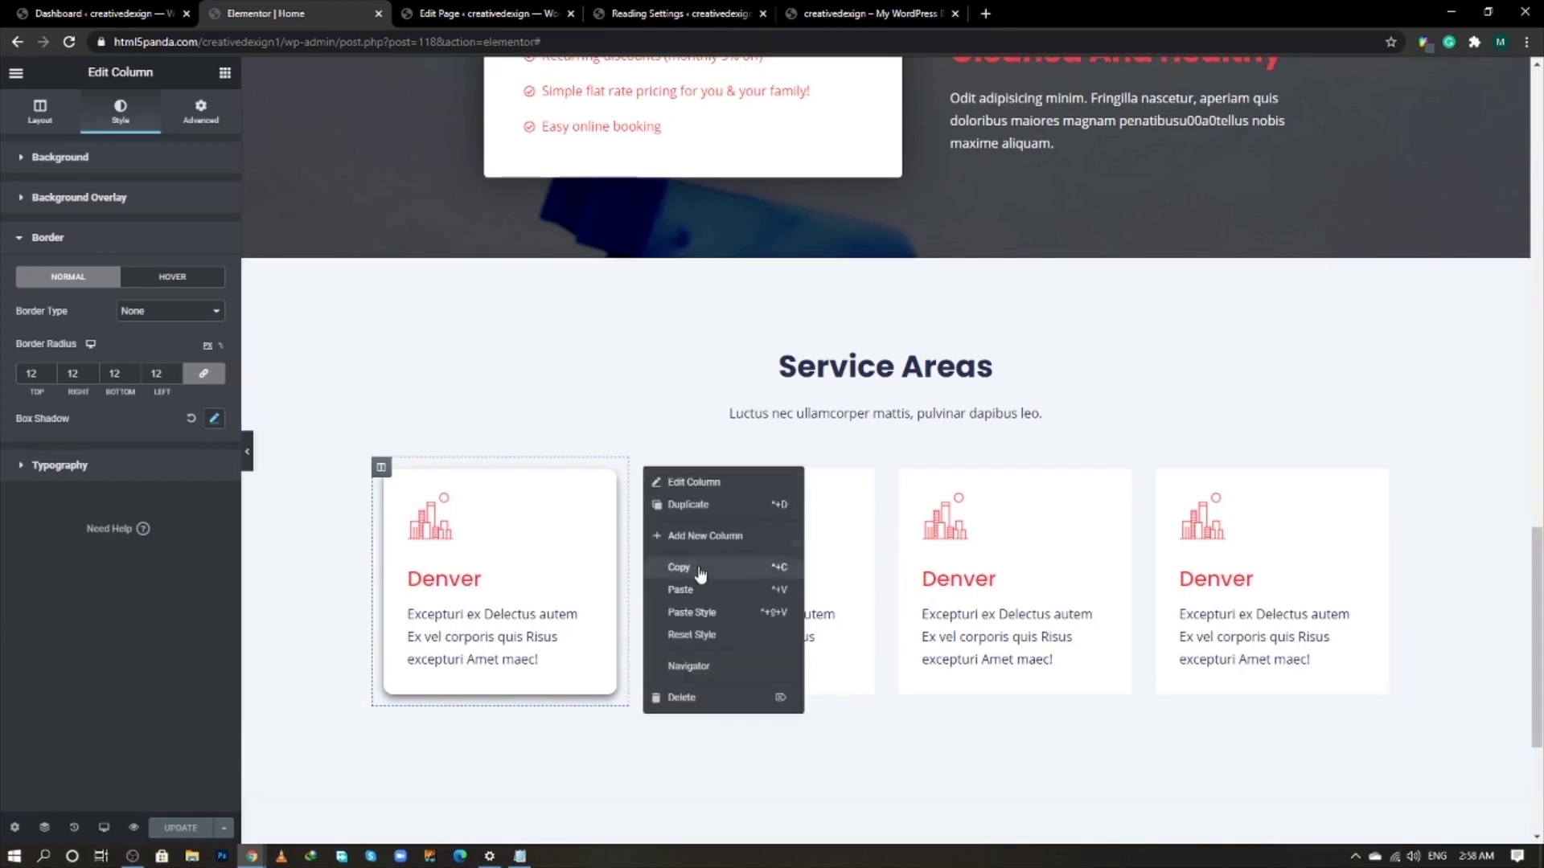
{"action": "left_click", "coordinate": [702, 611]}
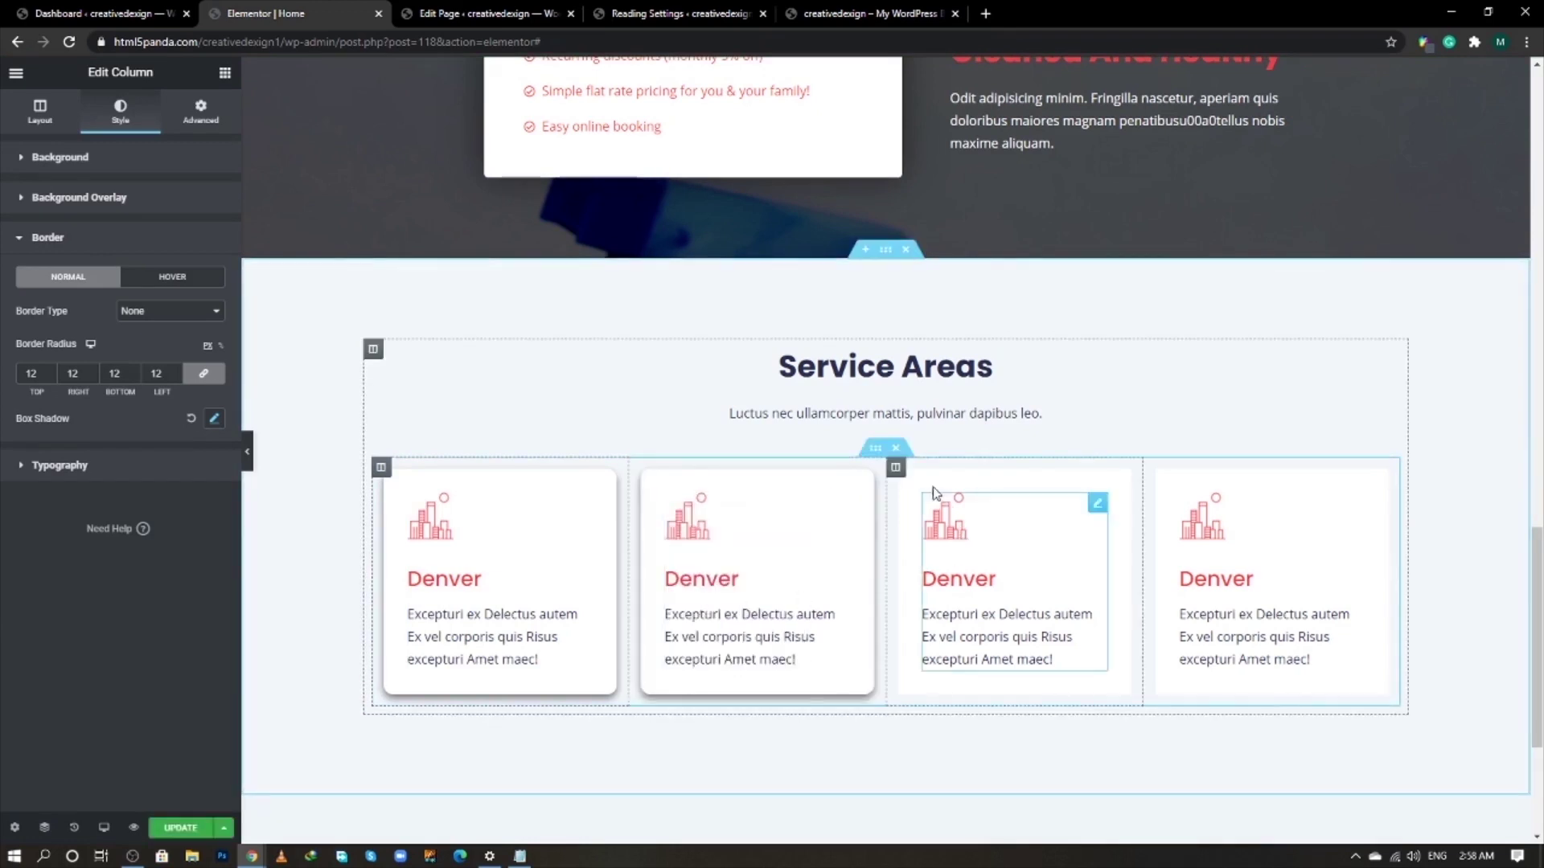
{"action": "right_click", "coordinate": [895, 468]}
{"action": "left_click", "coordinate": [976, 609]}
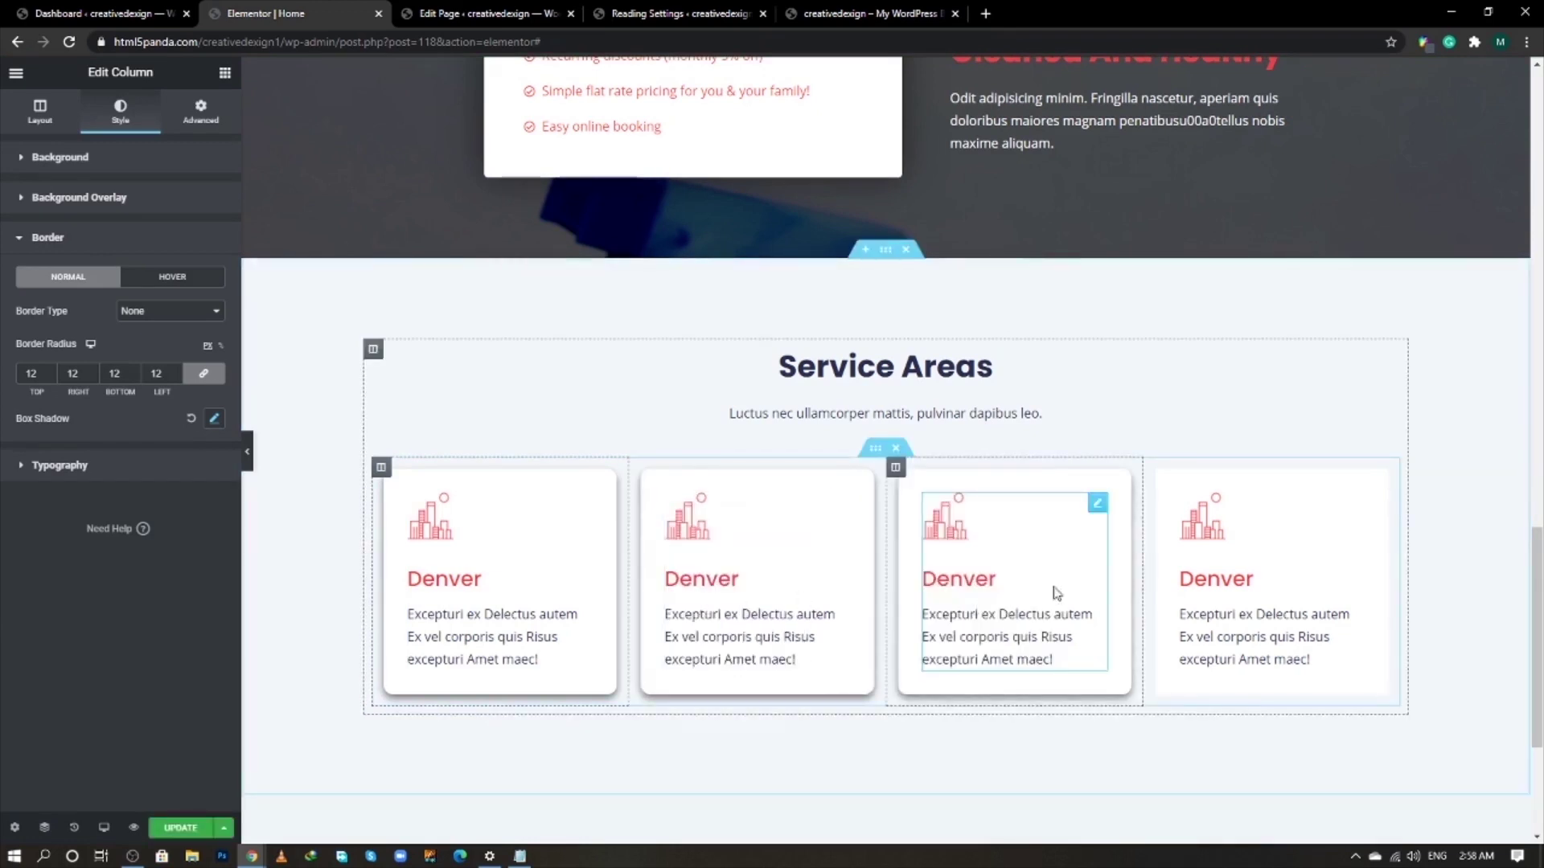
{"action": "right_click", "coordinate": [1156, 469]}
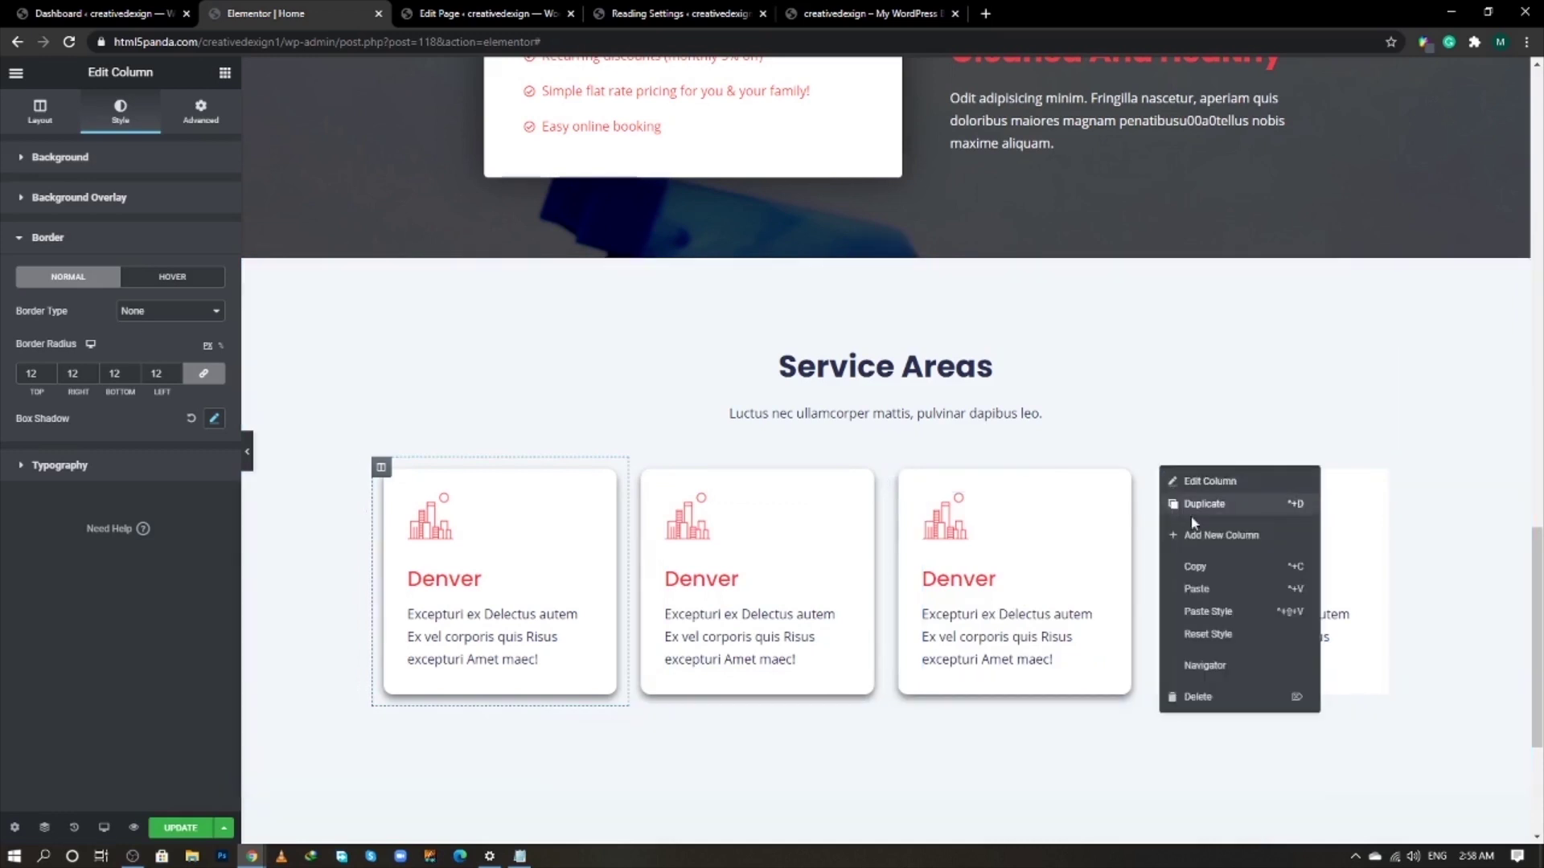
{"action": "left_click", "coordinate": [1211, 611]}
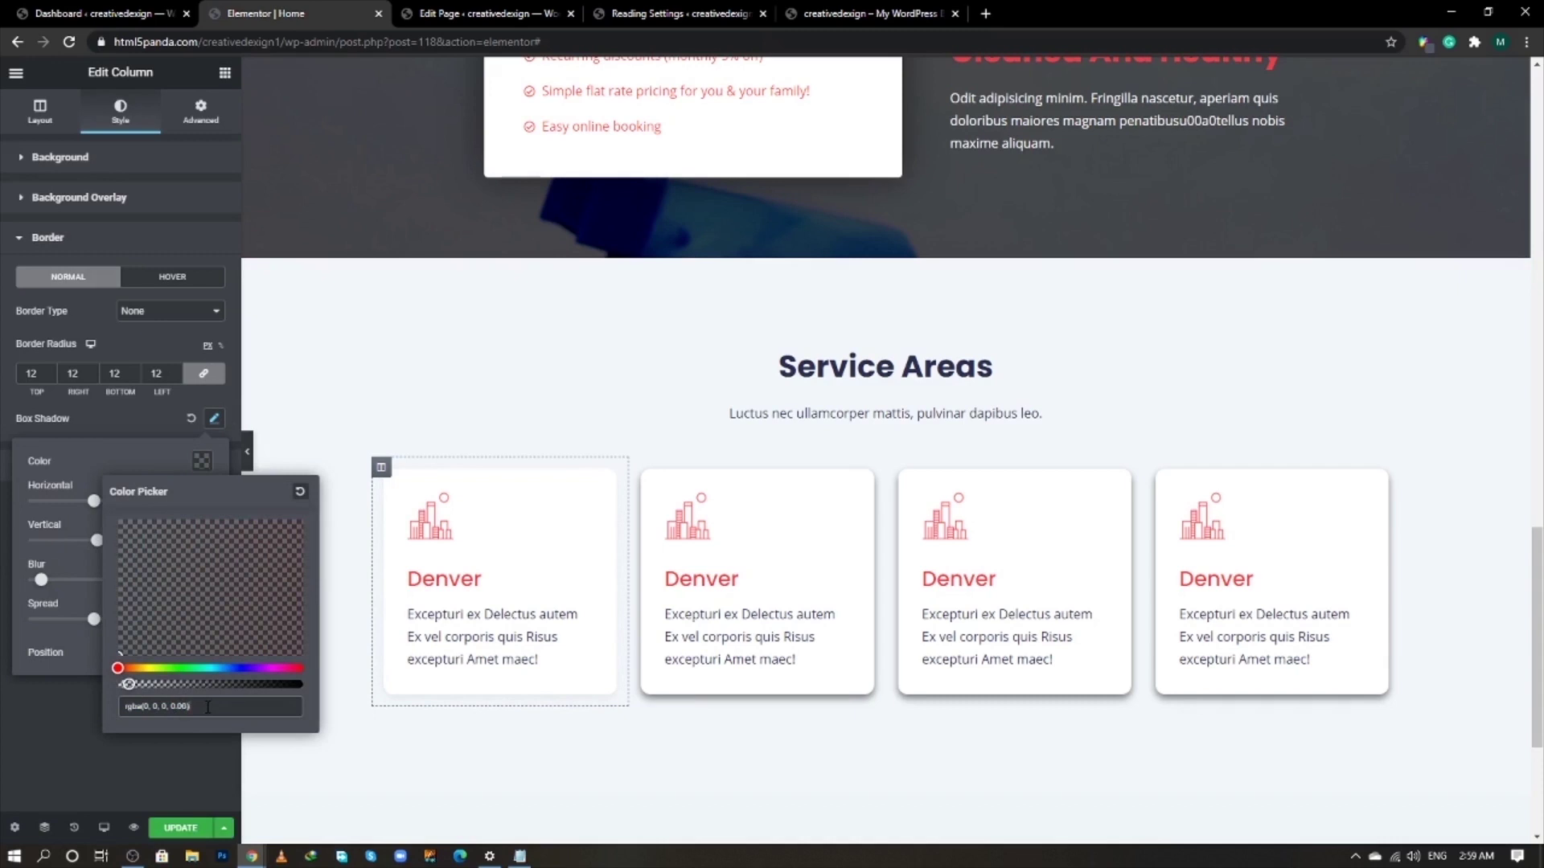
- Paste the first Denver column's style, with its shadow color of rgba(0, 0, 0, 0.06), onto the other three Denver columns
{"action": "left_click", "coordinate": [184, 762]}
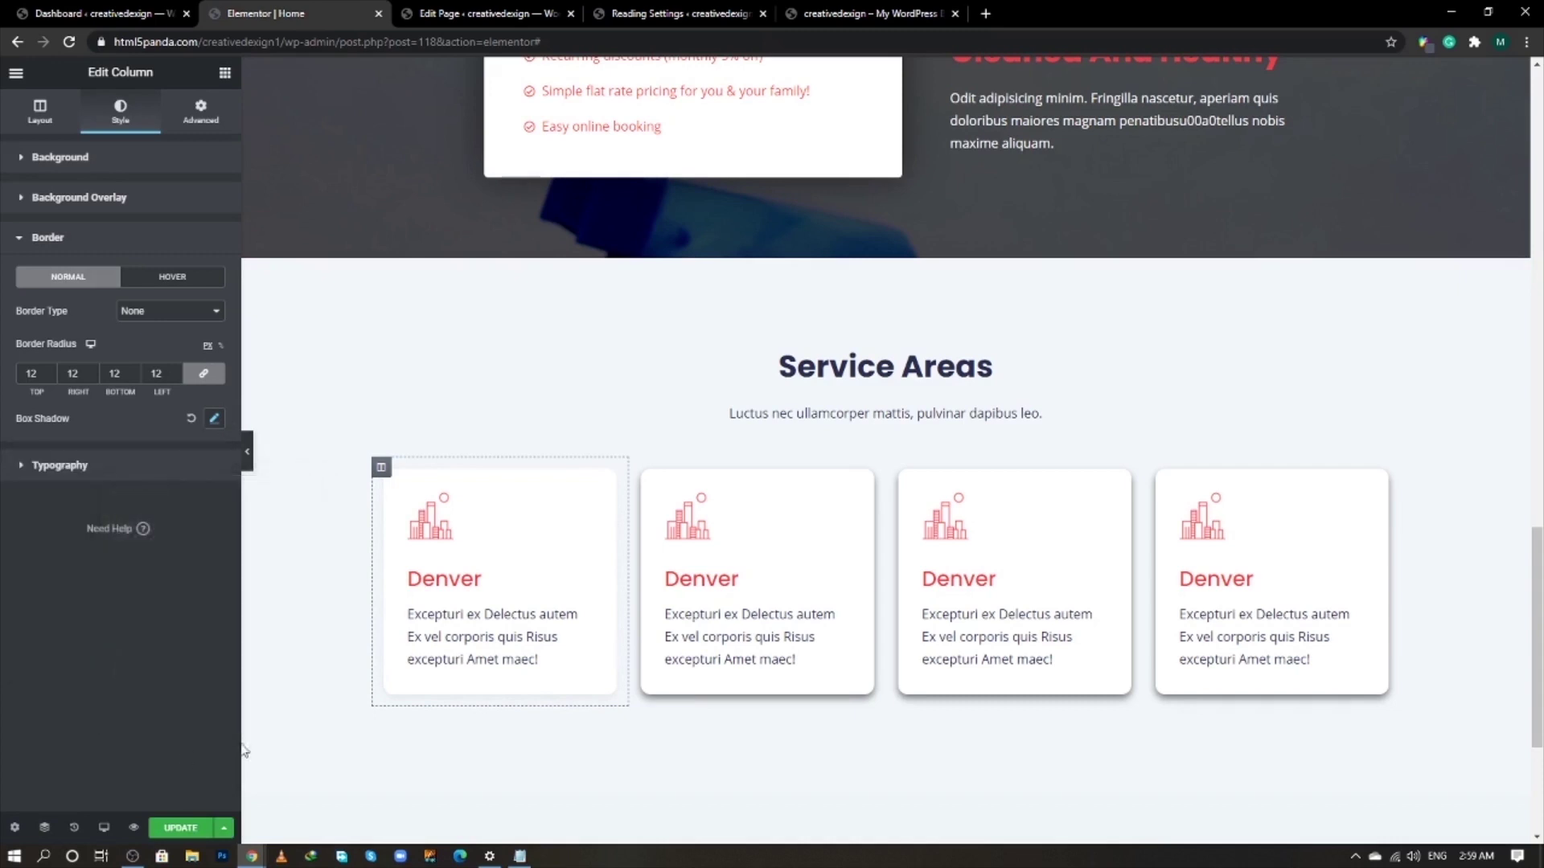
{"action": "right_click", "coordinate": [387, 477]}
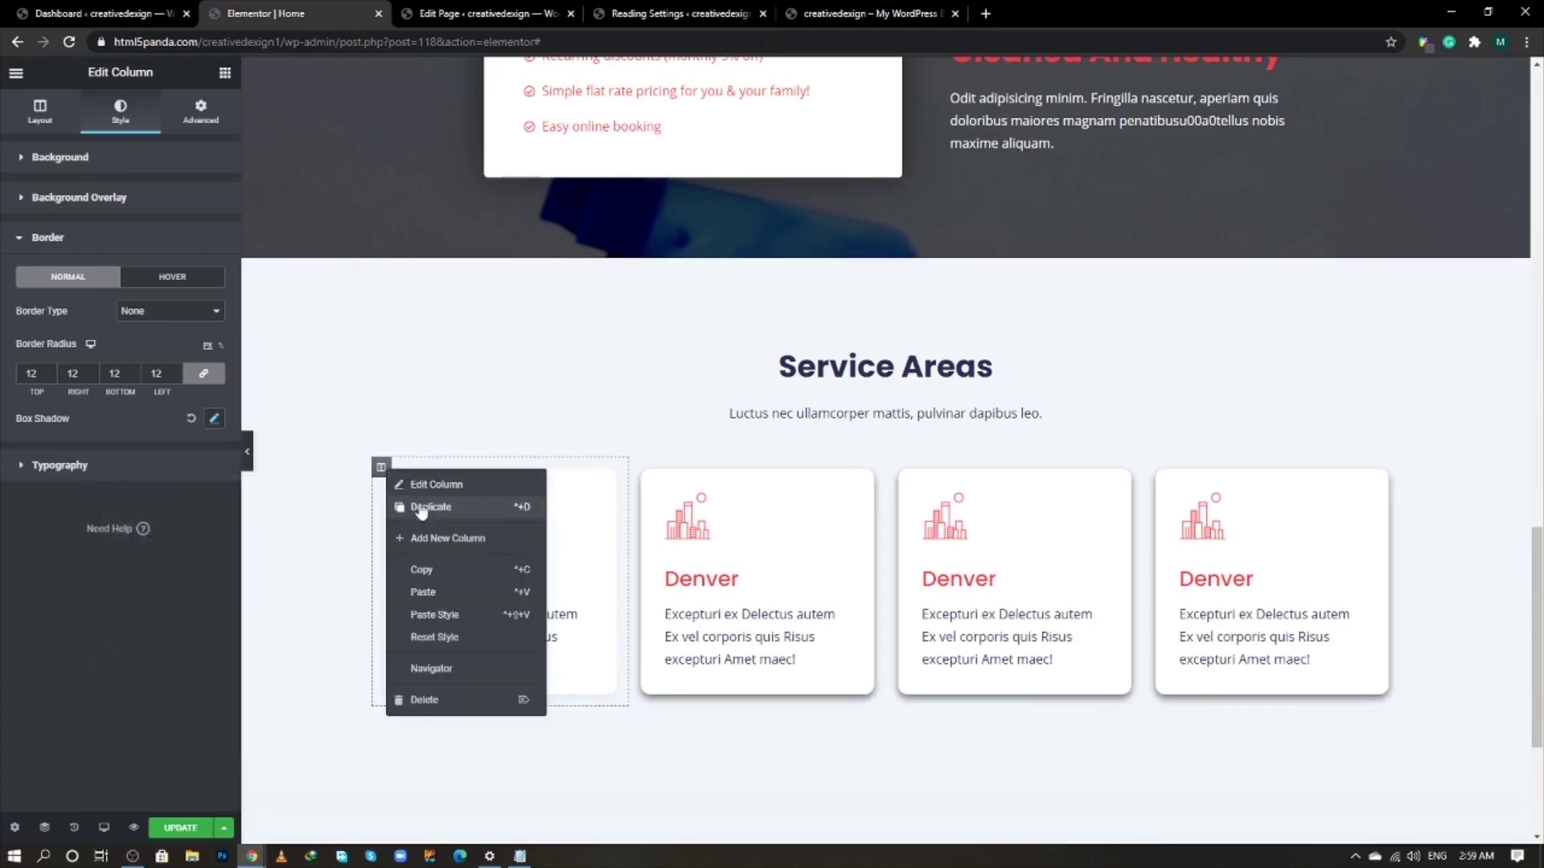
{"action": "left_click", "coordinate": [424, 570]}
{"action": "right_click", "coordinate": [637, 474]}
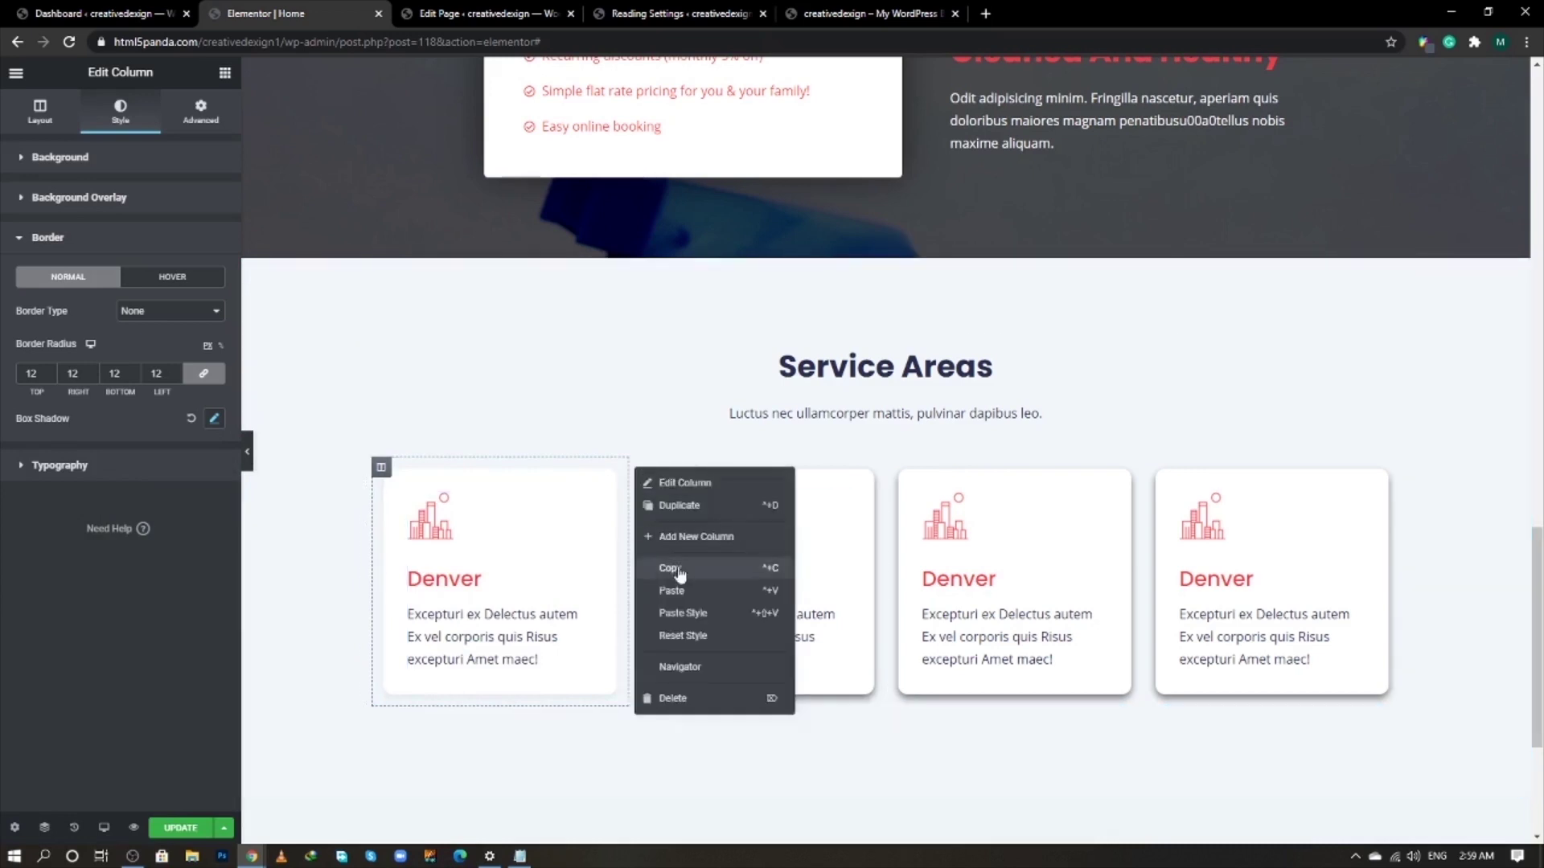
{"action": "left_click", "coordinate": [687, 610]}
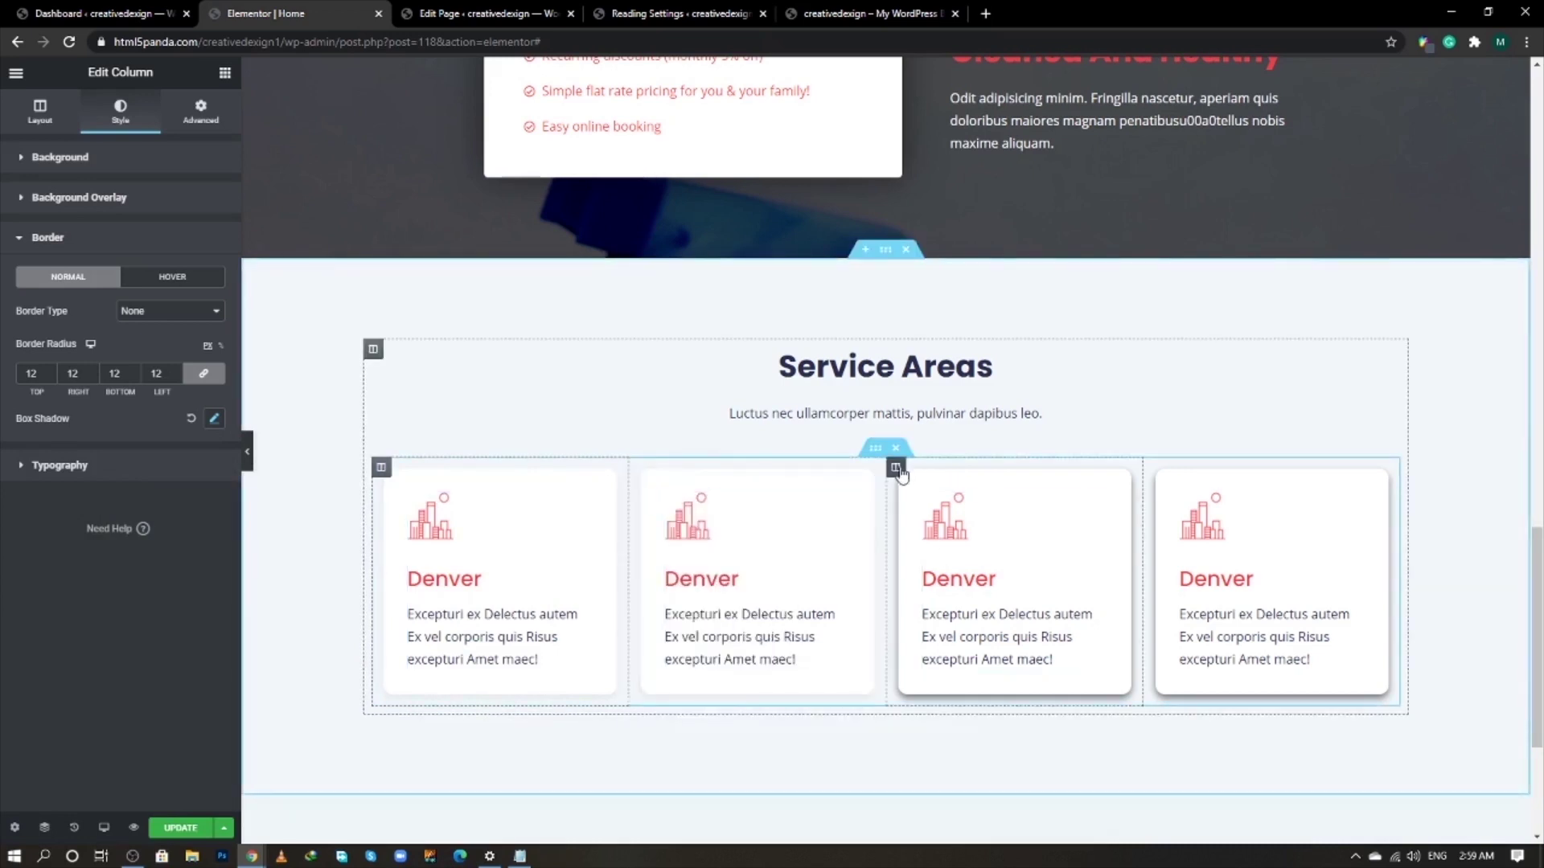
{"action": "right_click", "coordinate": [894, 469]}
{"action": "left_click", "coordinate": [958, 608]}
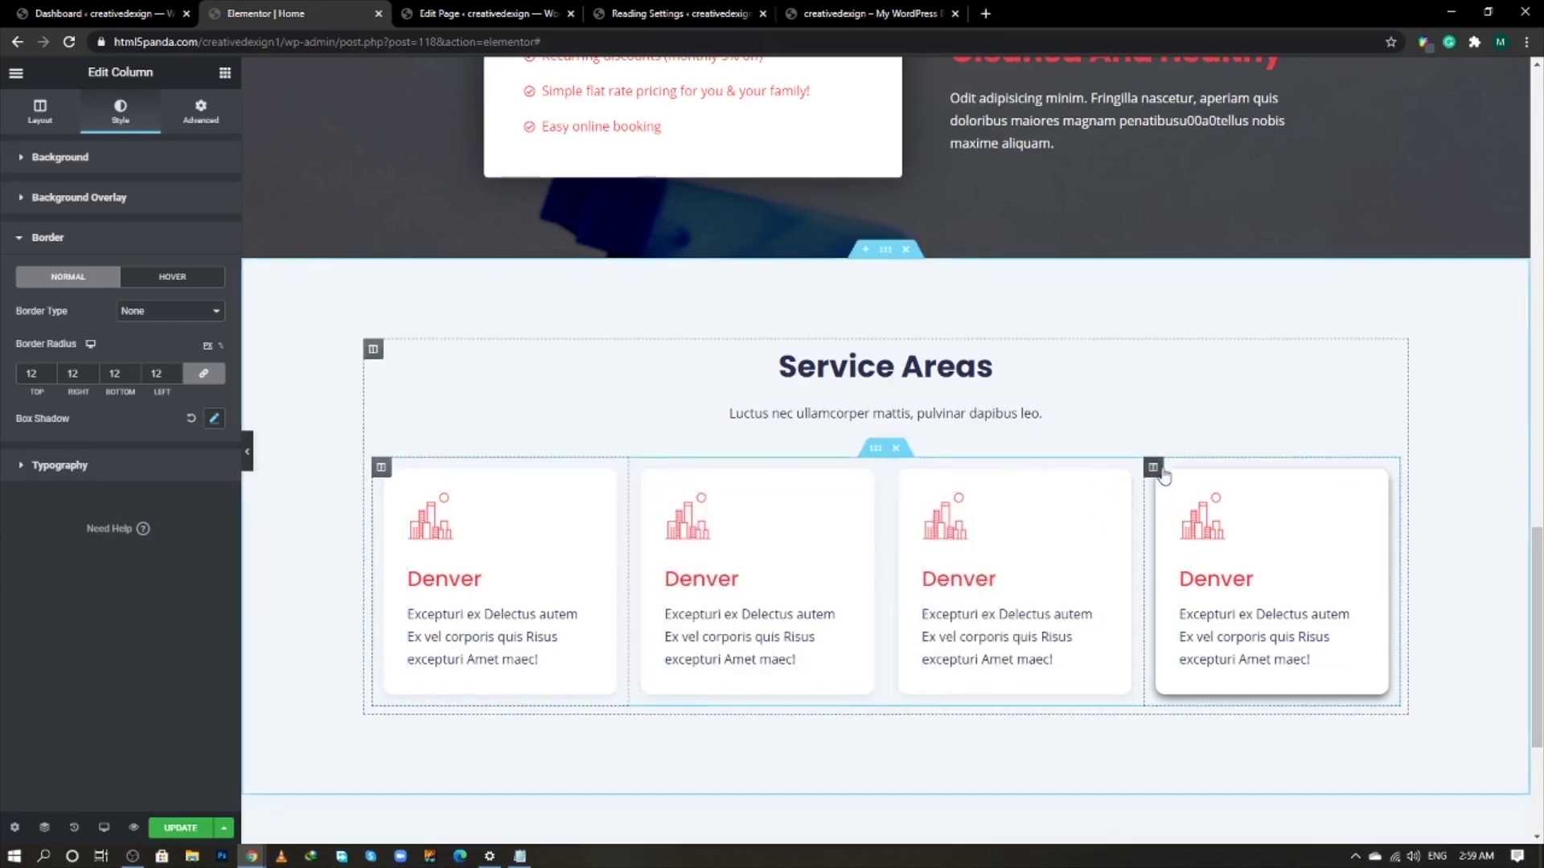
{"action": "right_click", "coordinate": [1158, 473]}
{"action": "left_click", "coordinate": [1202, 609]}
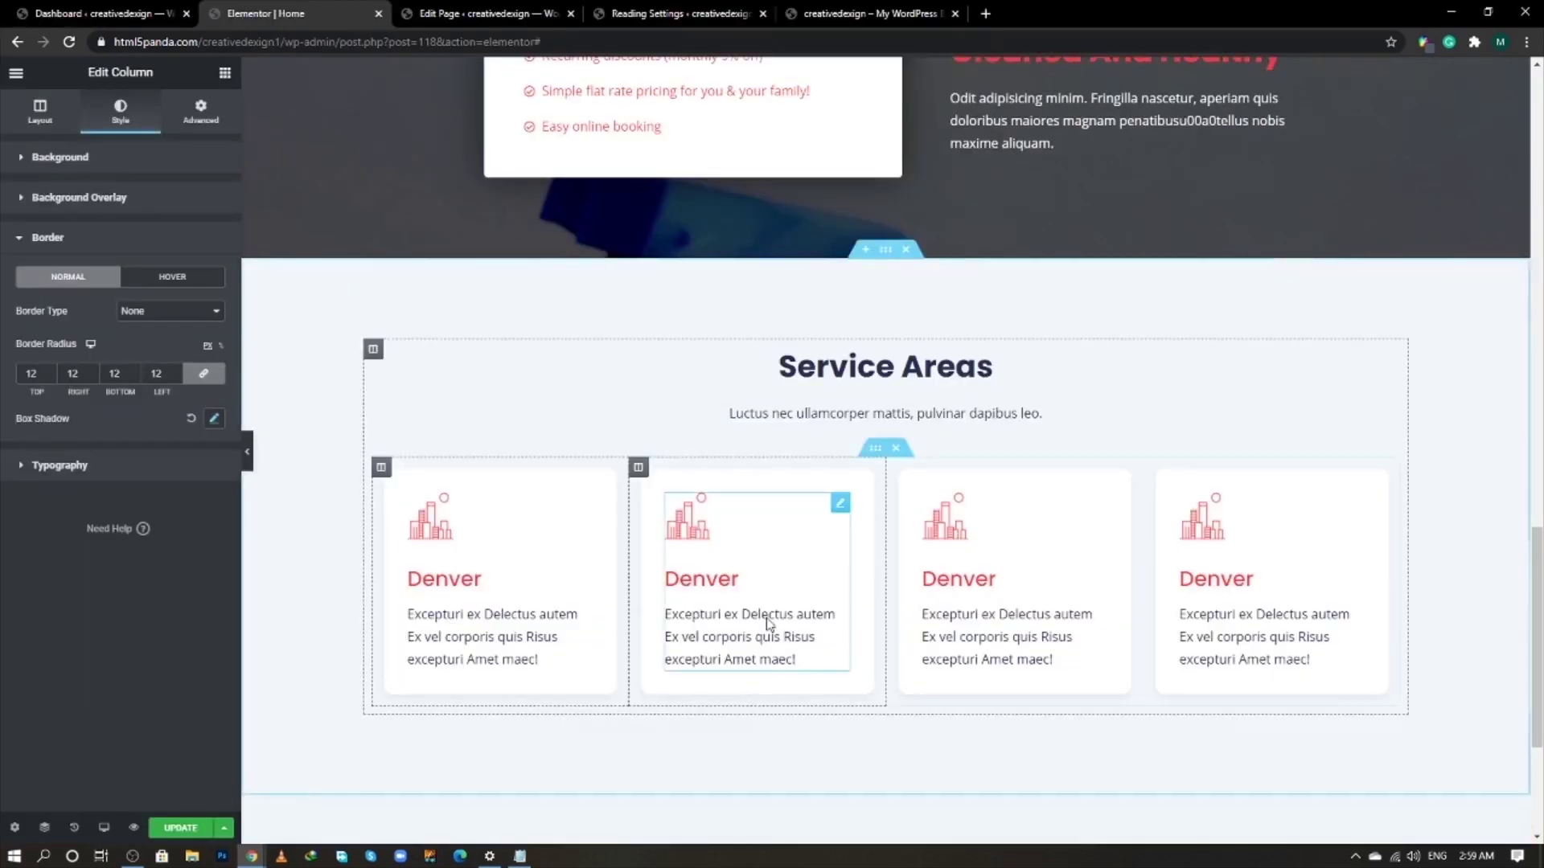
- Check the reference site's "Schedule Your Cleaning Now & Get Free Estimate" banner and add a single-column section below Service Areas
{"action": "scroll", "coordinate": [766, 594], "scroll_direction": "down", "scroll_amount": 3}
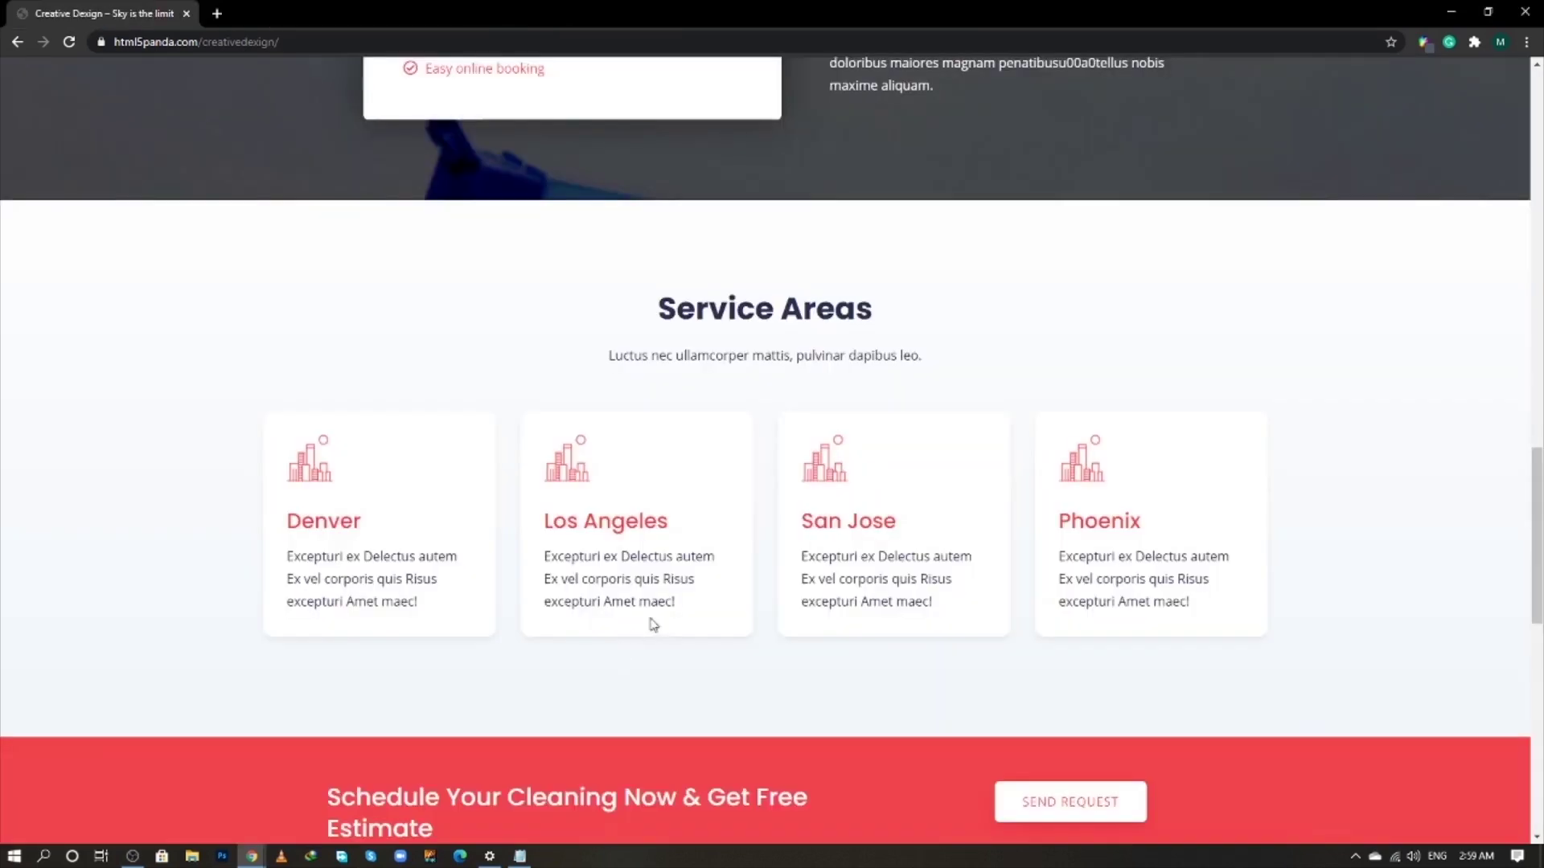
{"action": "scroll", "coordinate": [667, 619], "scroll_direction": "down", "scroll_amount": 4}
{"action": "scroll", "coordinate": [667, 641], "scroll_direction": "down", "scroll_amount": 1}
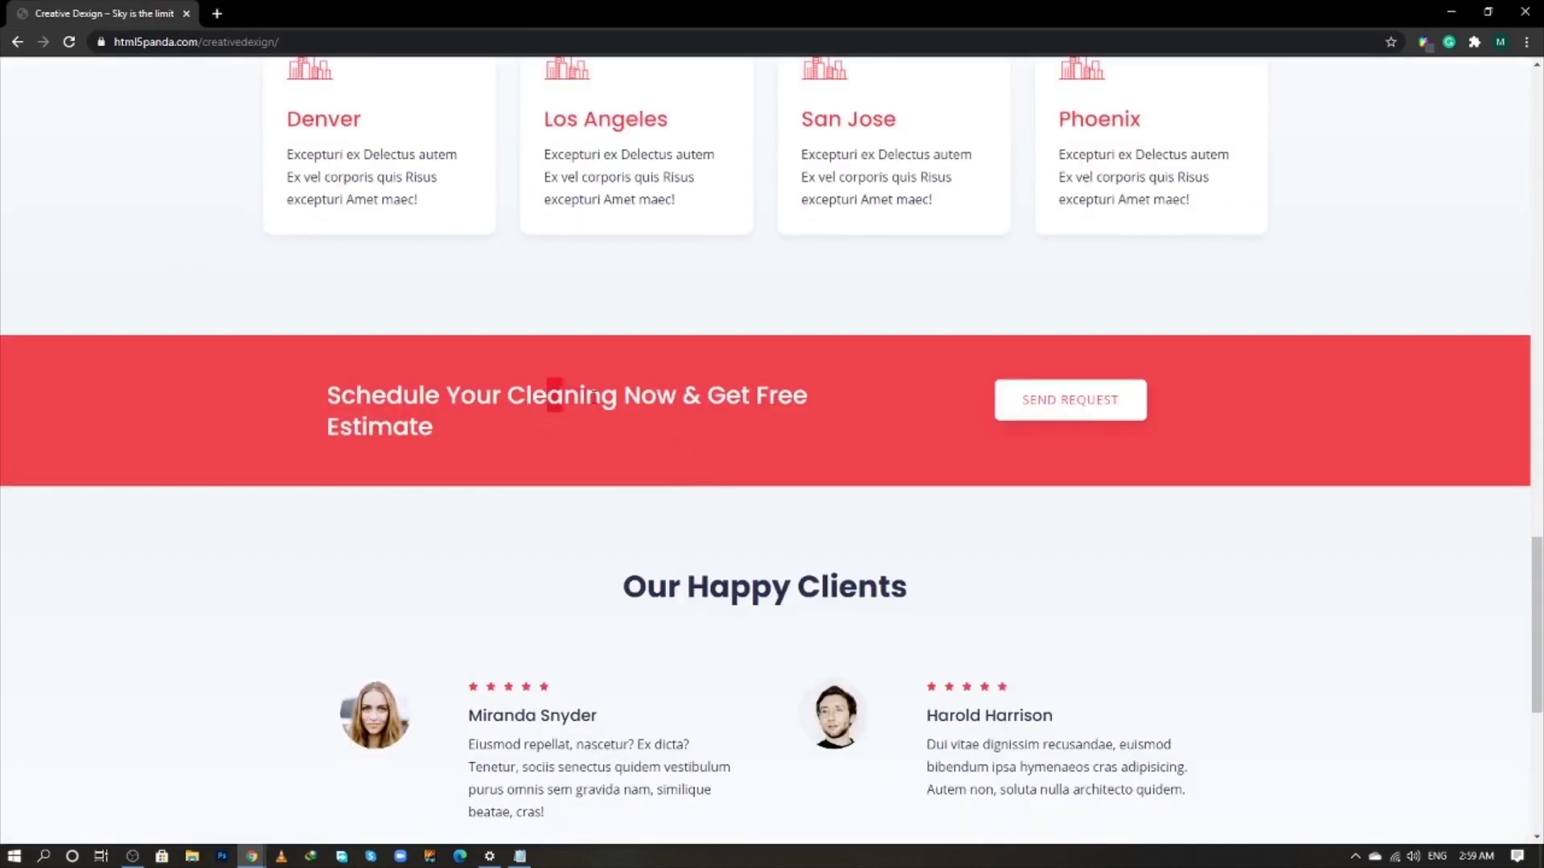
{"action": "left_click_drag", "start_coordinate": [555, 390], "coordinate": [674, 427]}
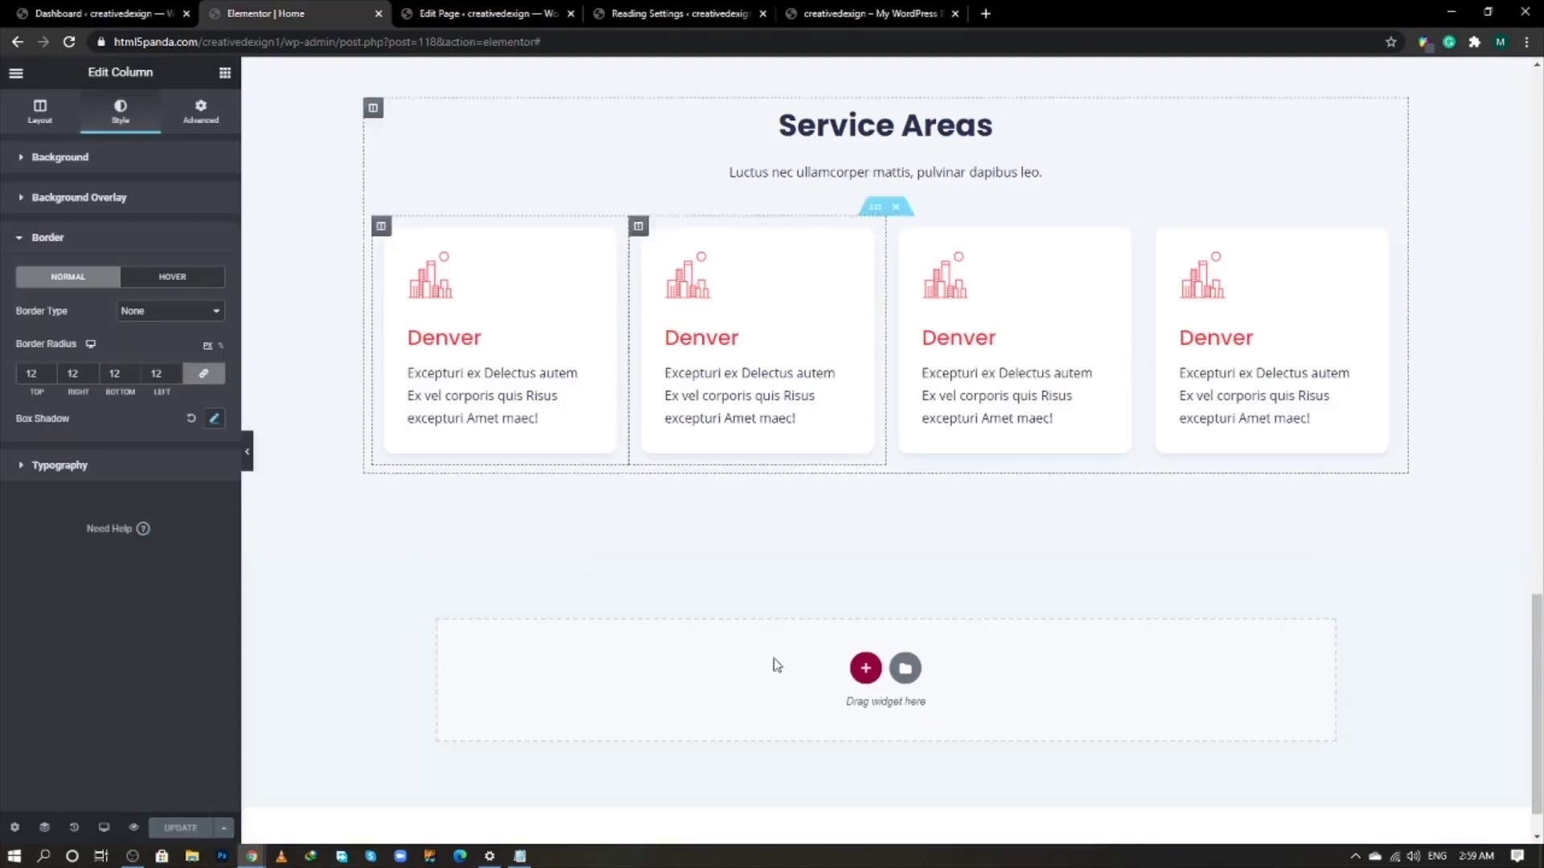
{"action": "left_click", "coordinate": [865, 668]}
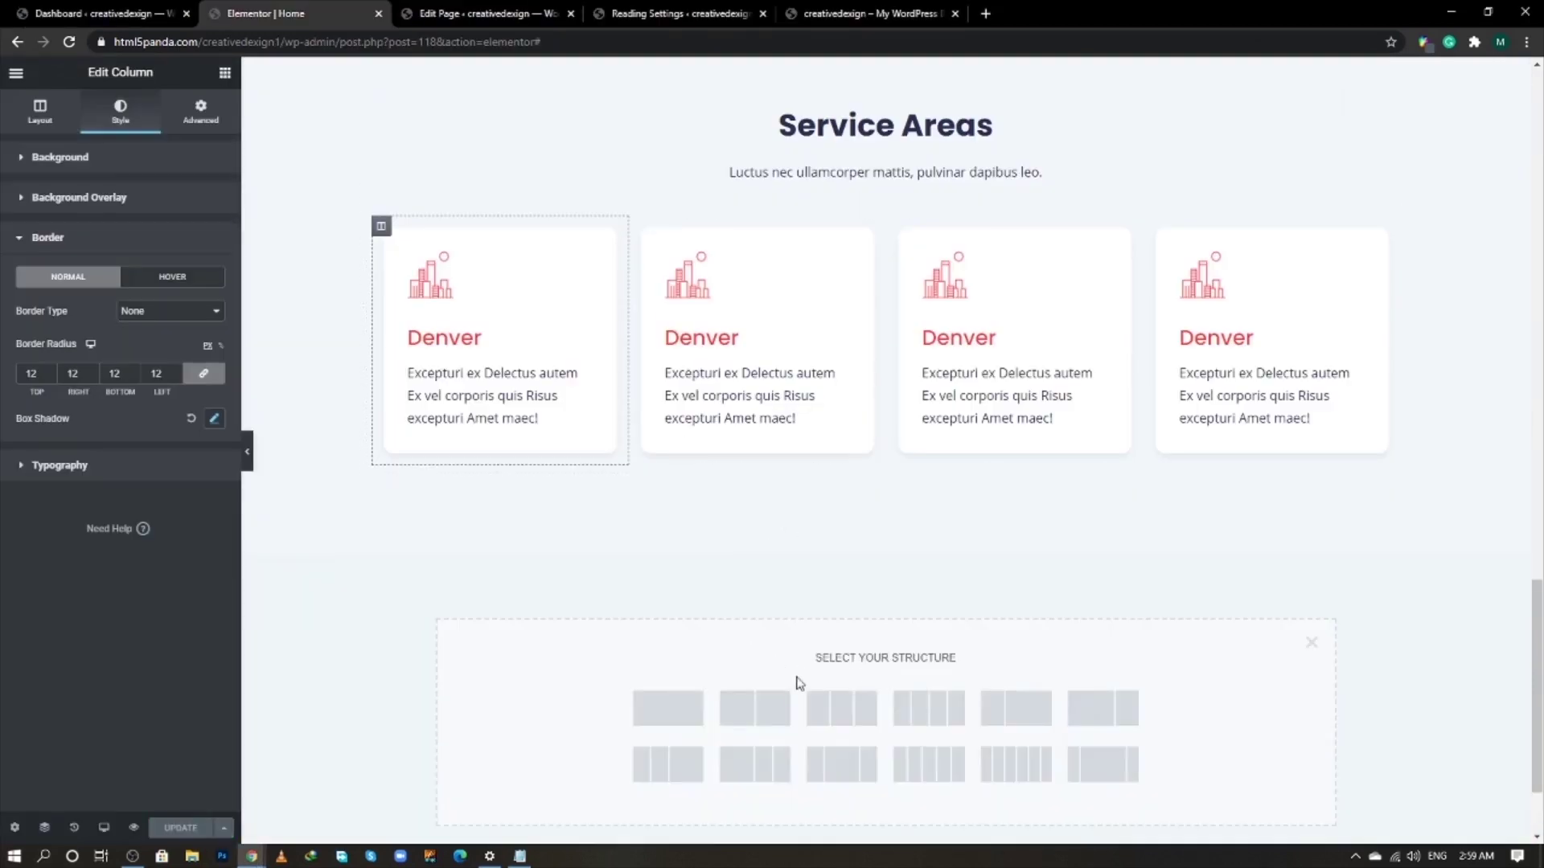
{"action": "left_click", "coordinate": [687, 708]}
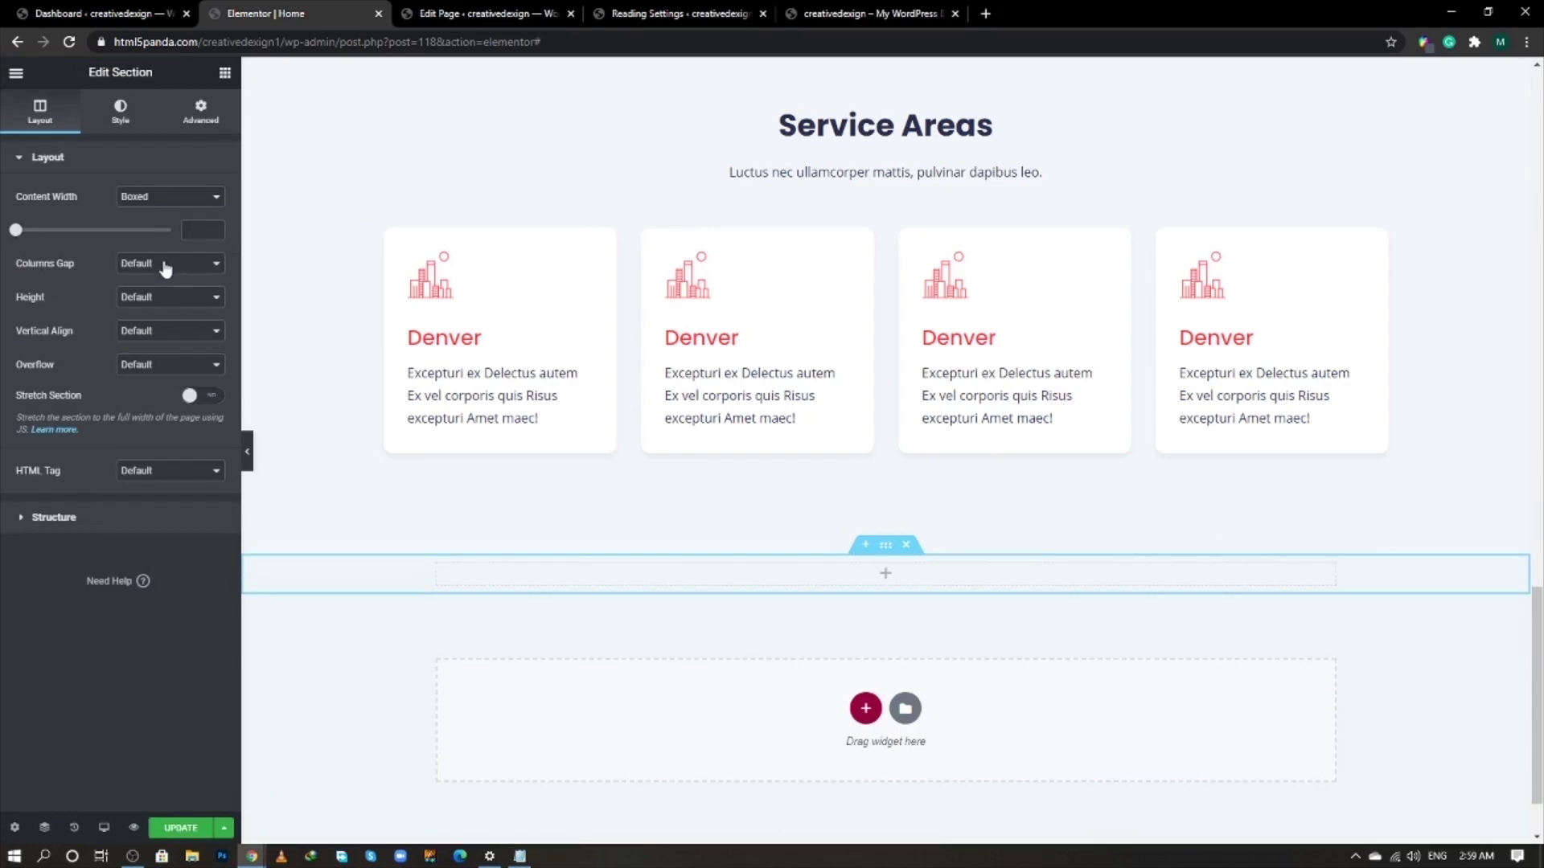
- Give the new section a classic background in the red of the reference site's banner
{"action": "left_click", "coordinate": [120, 111]}
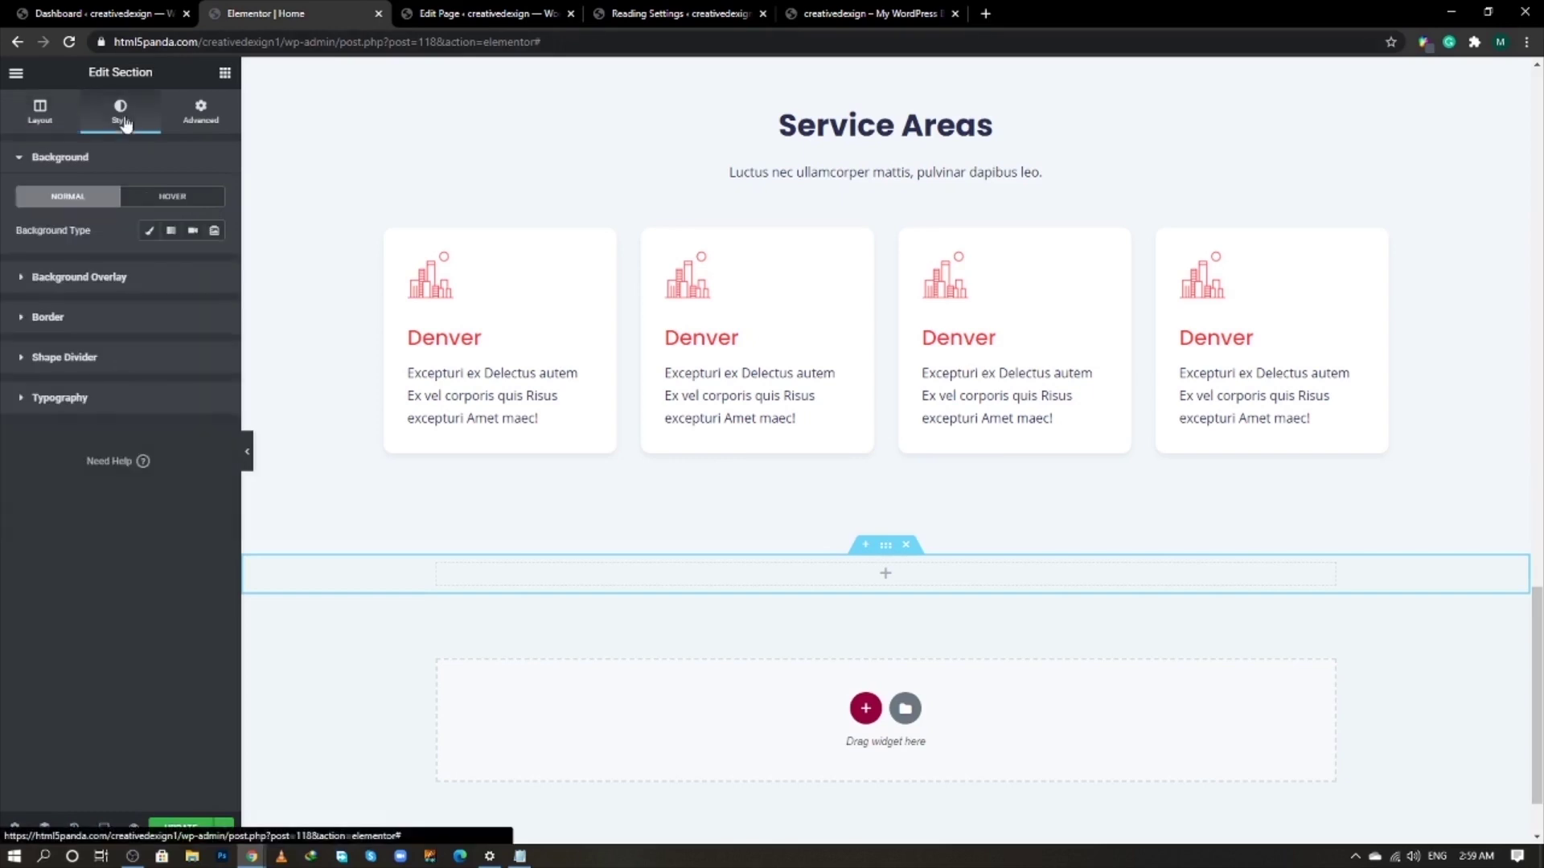
{"action": "left_click", "coordinate": [149, 231]}
{"action": "left_click", "coordinate": [214, 264]}
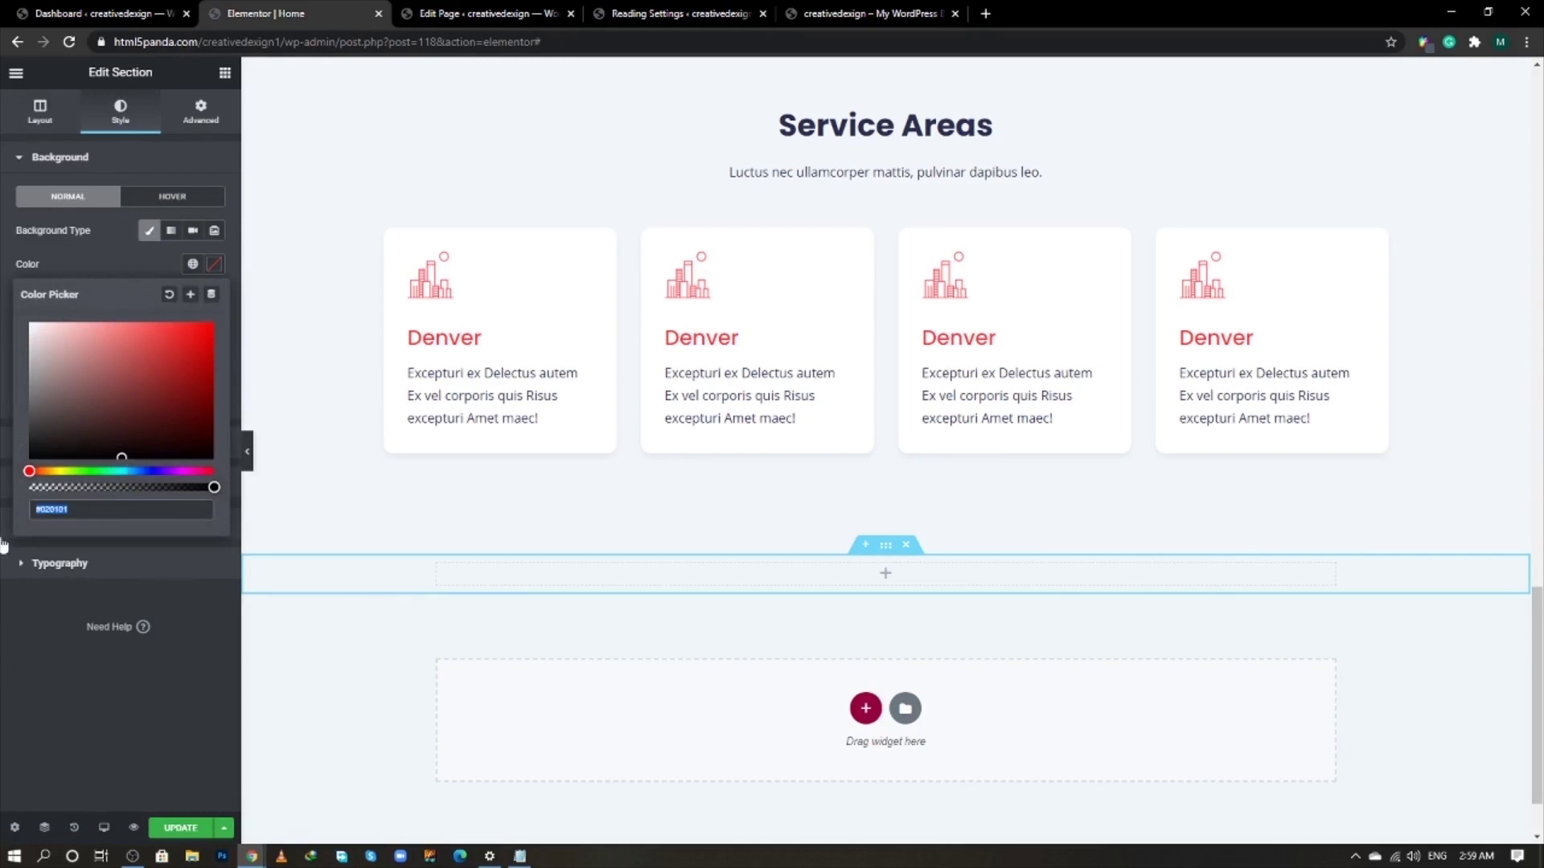
{"action": "left_click", "coordinate": [233, 563]}
{"action": "key", "text": "alt+Tab"}
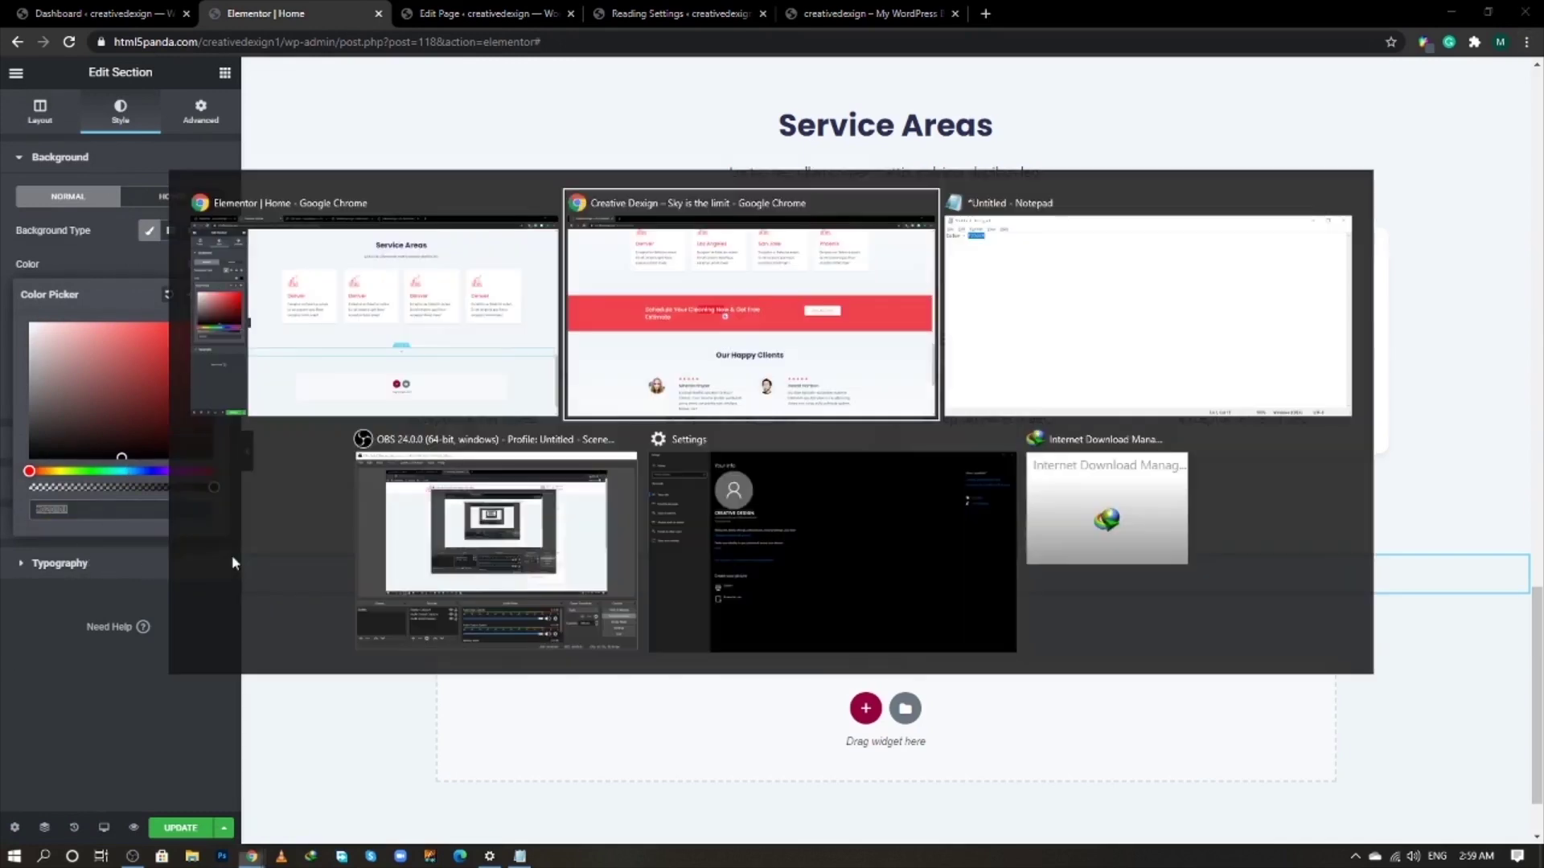
{"action": "key", "text": "alt+Tab"}
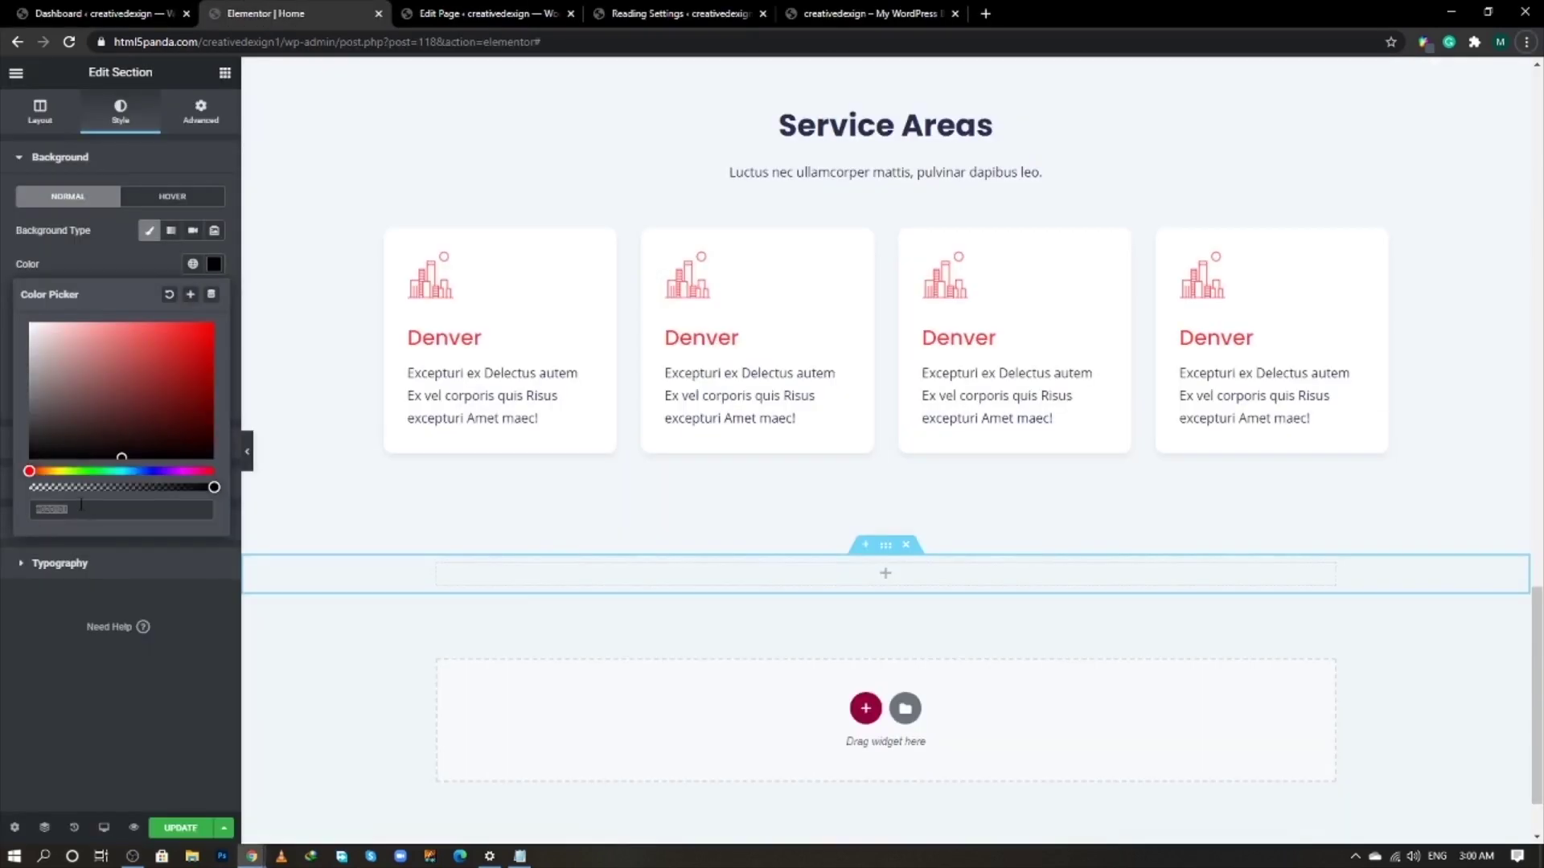
{"action": "left_click", "coordinate": [29, 513]}
{"action": "type", "text": "f23"}
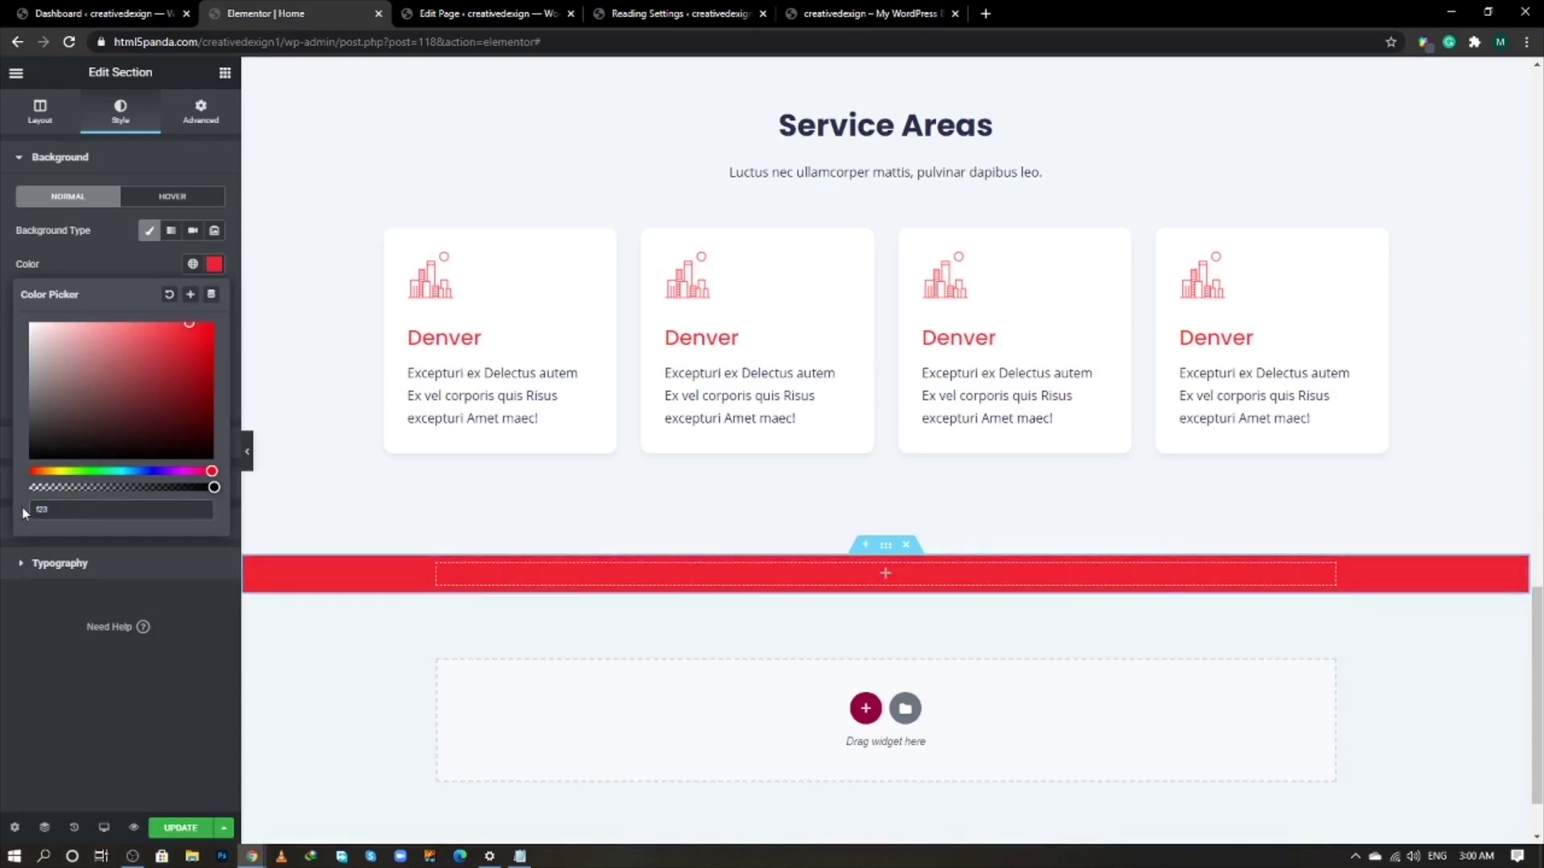
{"action": "type", "text": "d"}
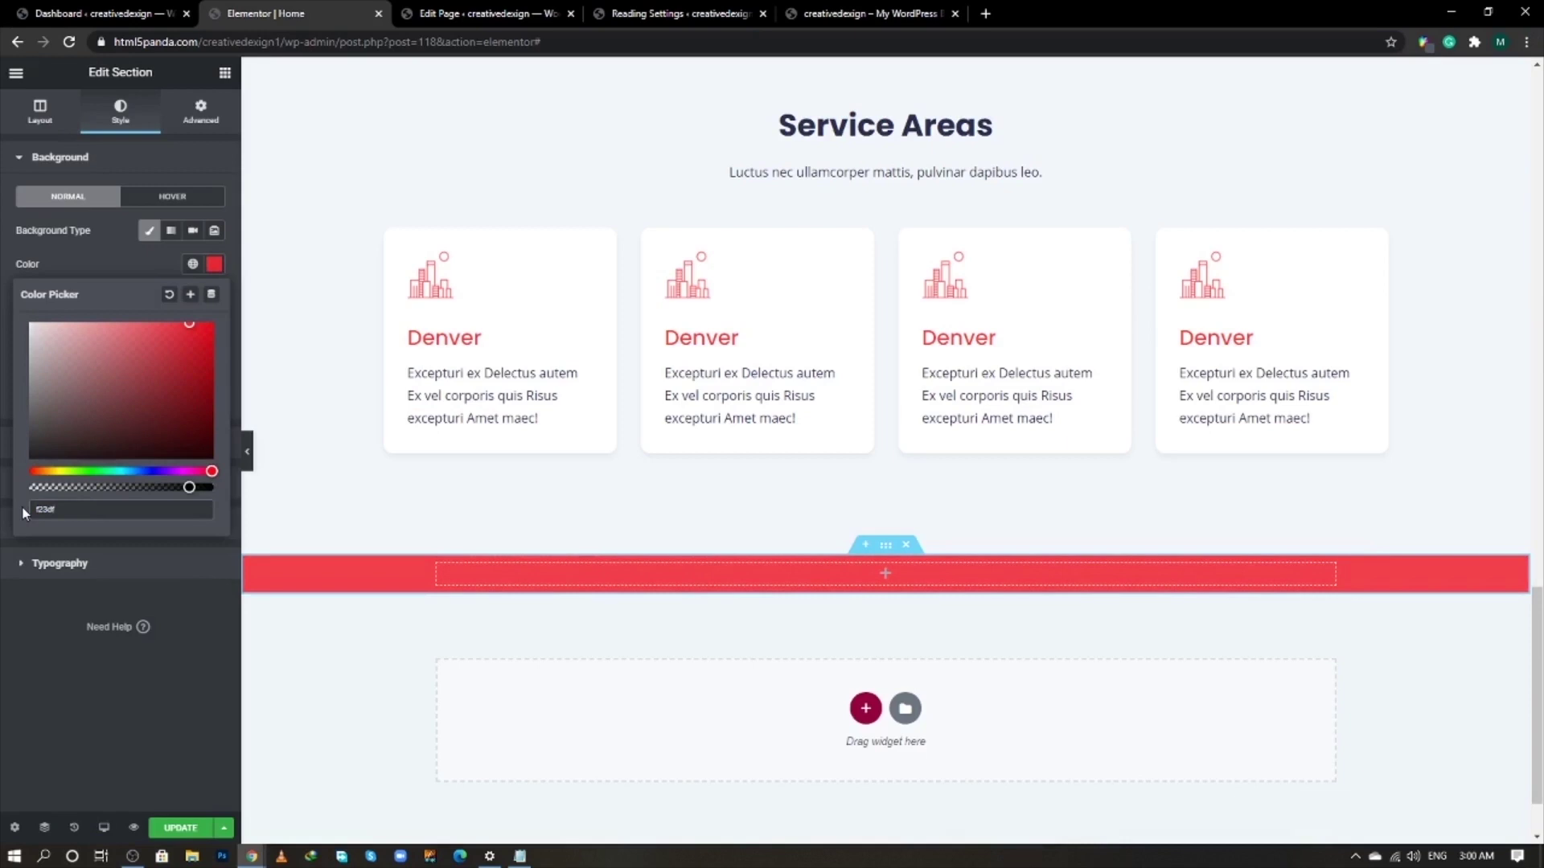
{"action": "type", "text": "40c"}
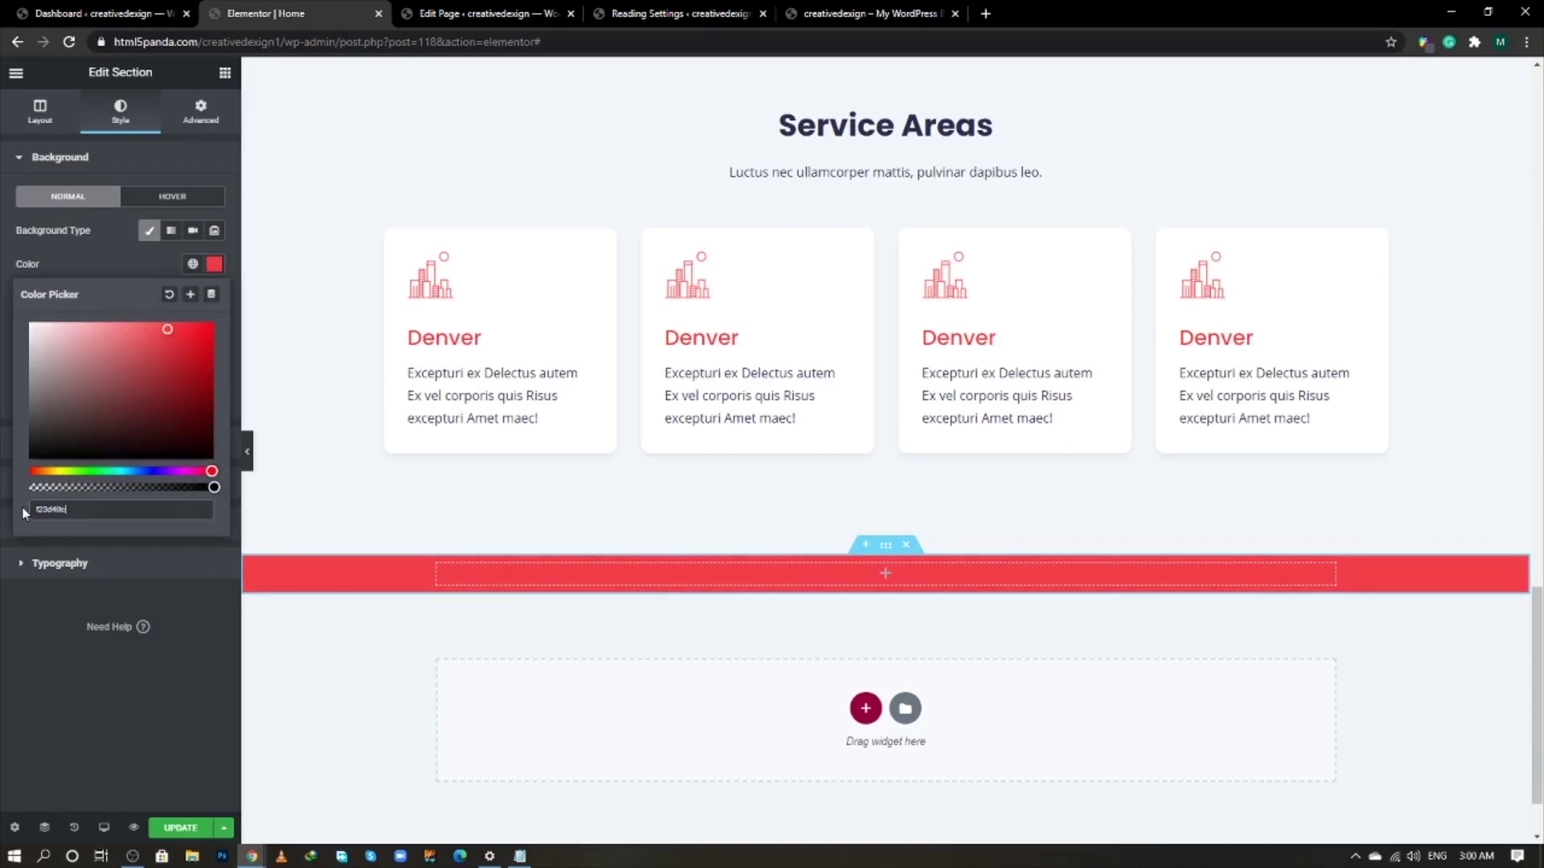
{"action": "type", "text": "f"}
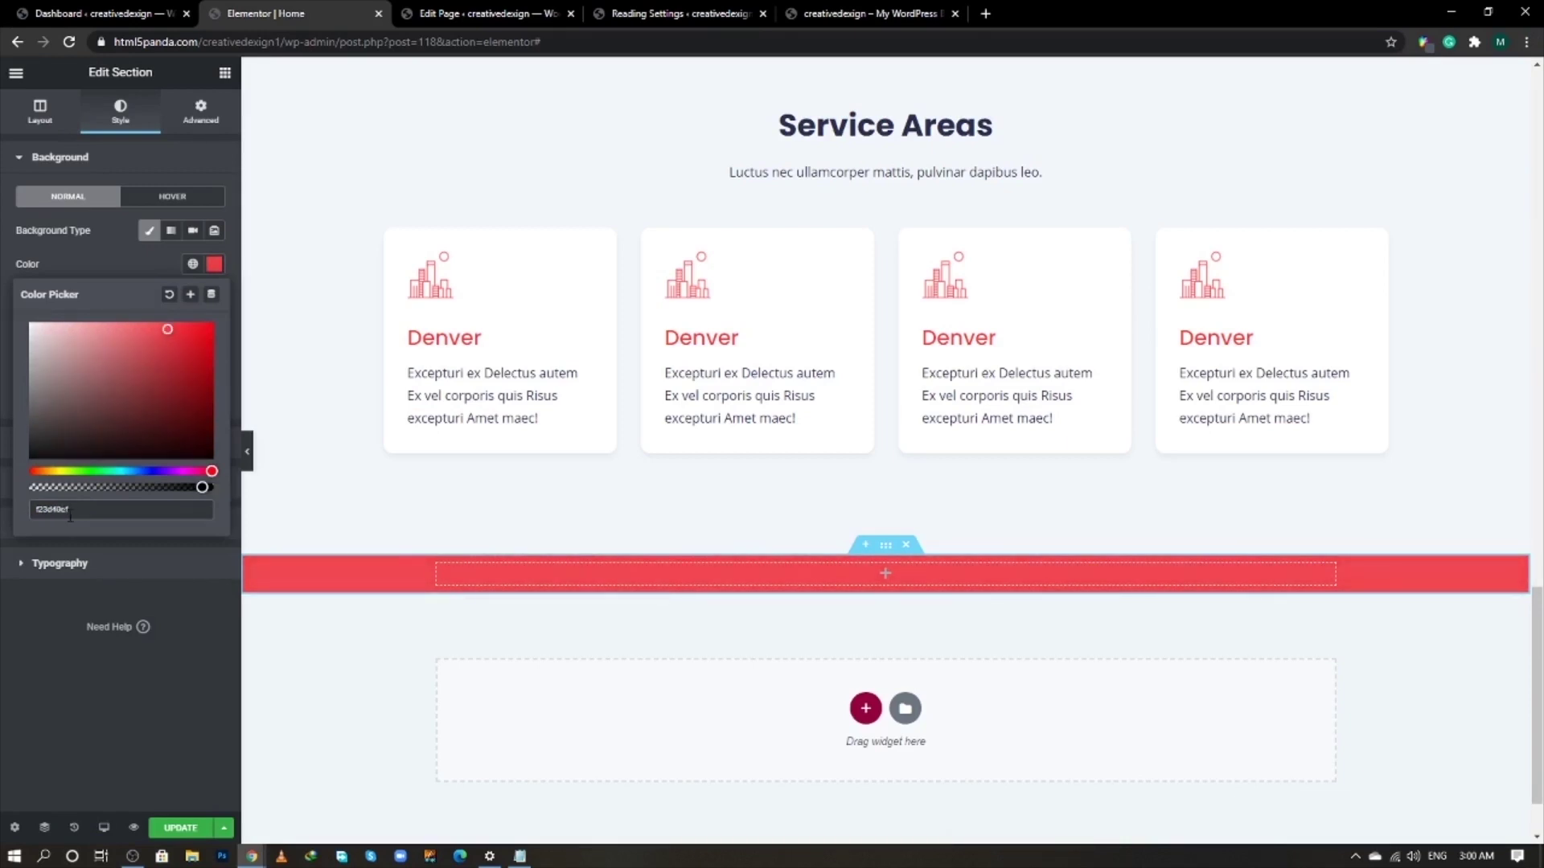
{"action": "key", "text": "BackSpace"}
{"action": "key", "text": "BackSpace"}
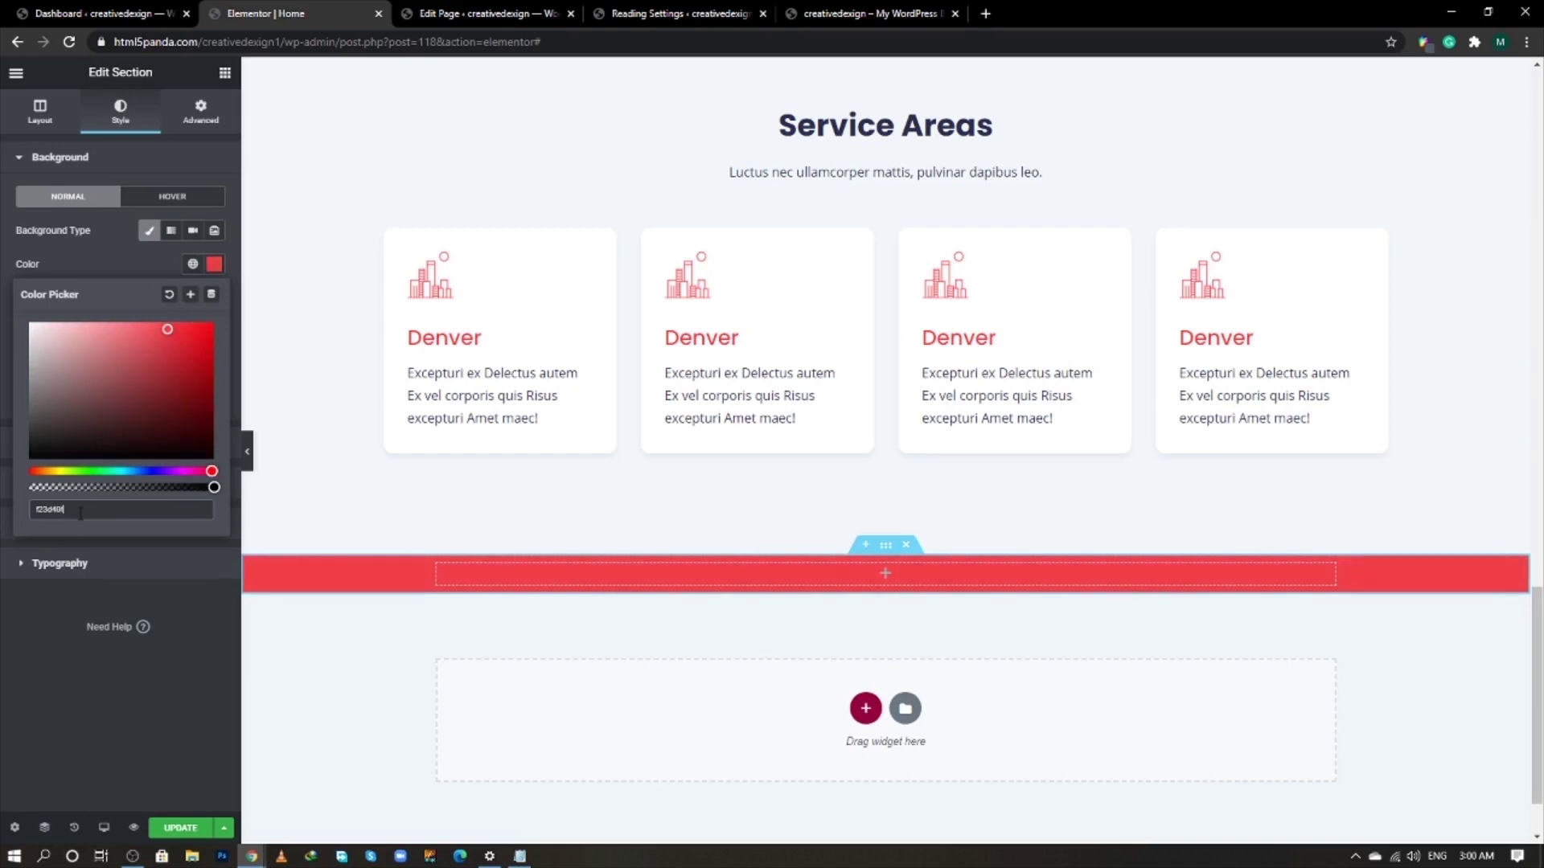
{"action": "left_click", "coordinate": [169, 607]}
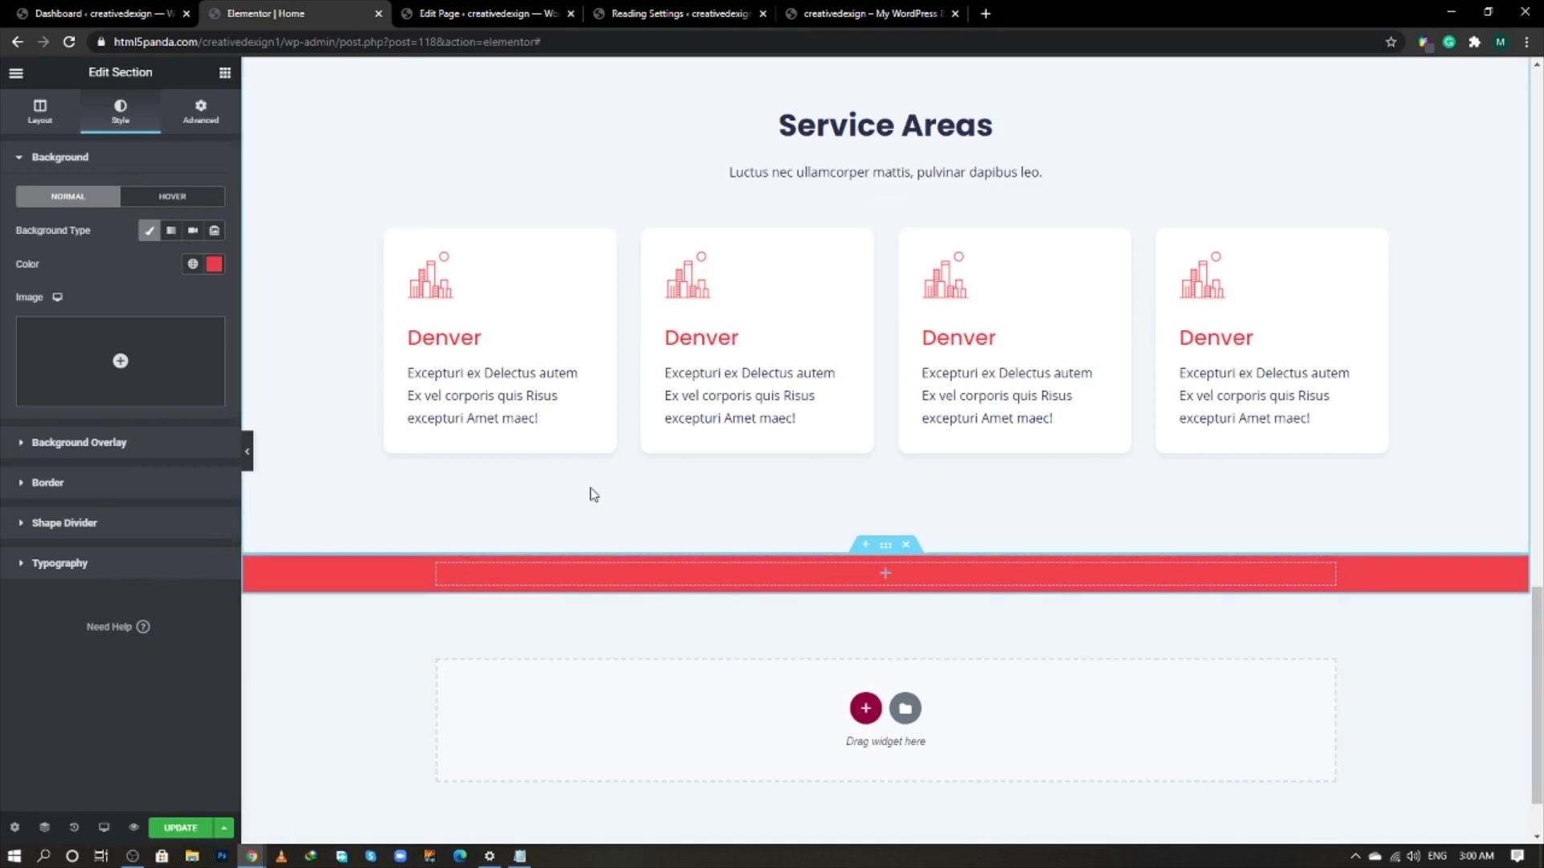
- Unlink the red section's padding values and set its top and bottom padding to 30
{"action": "left_click", "coordinate": [212, 118]}
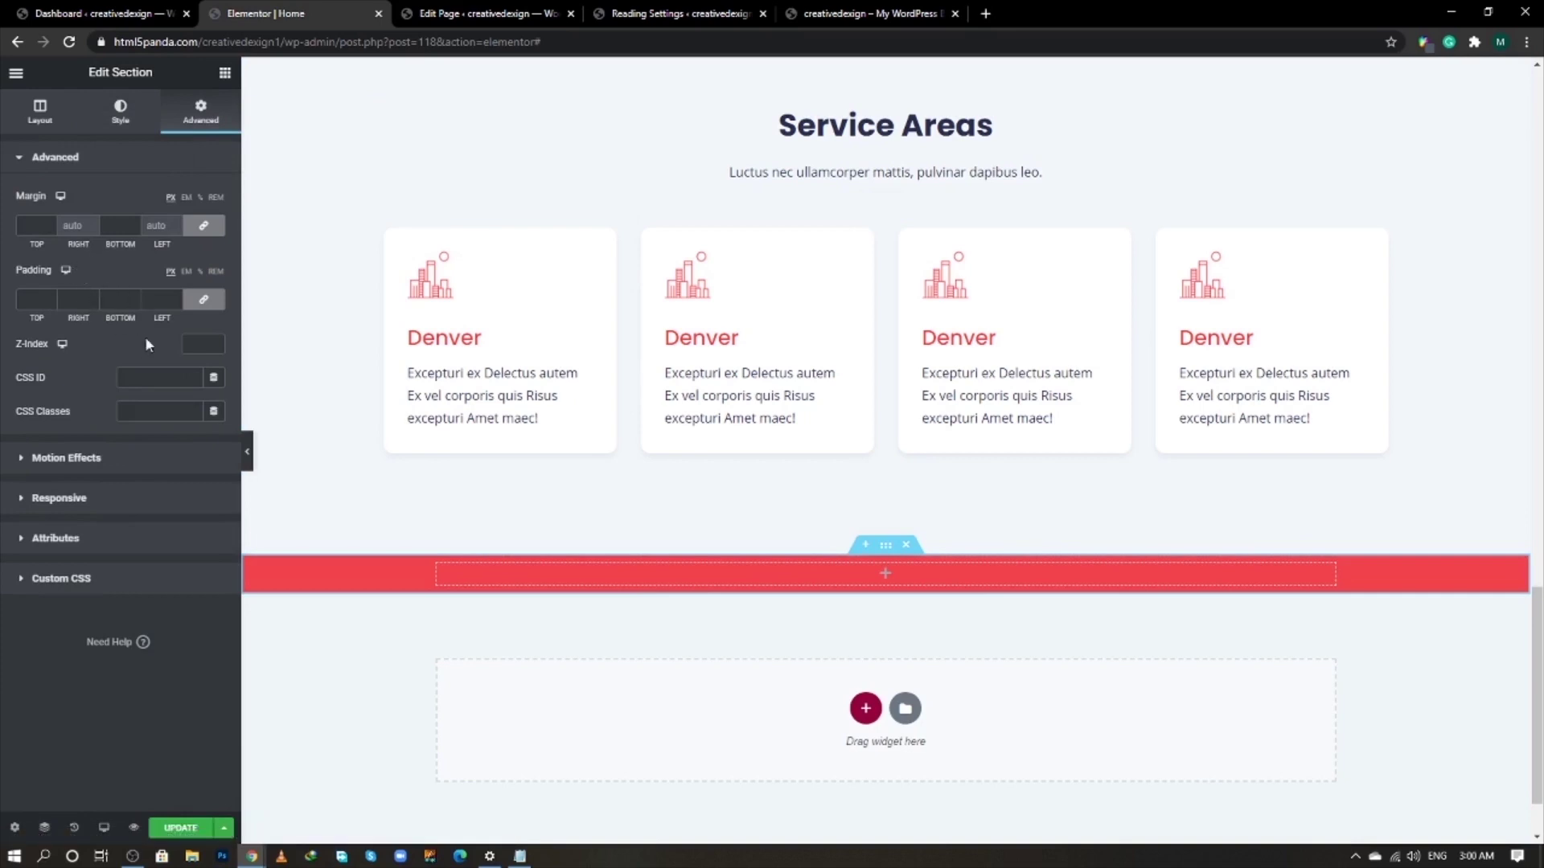
{"action": "left_click", "coordinate": [205, 301]}
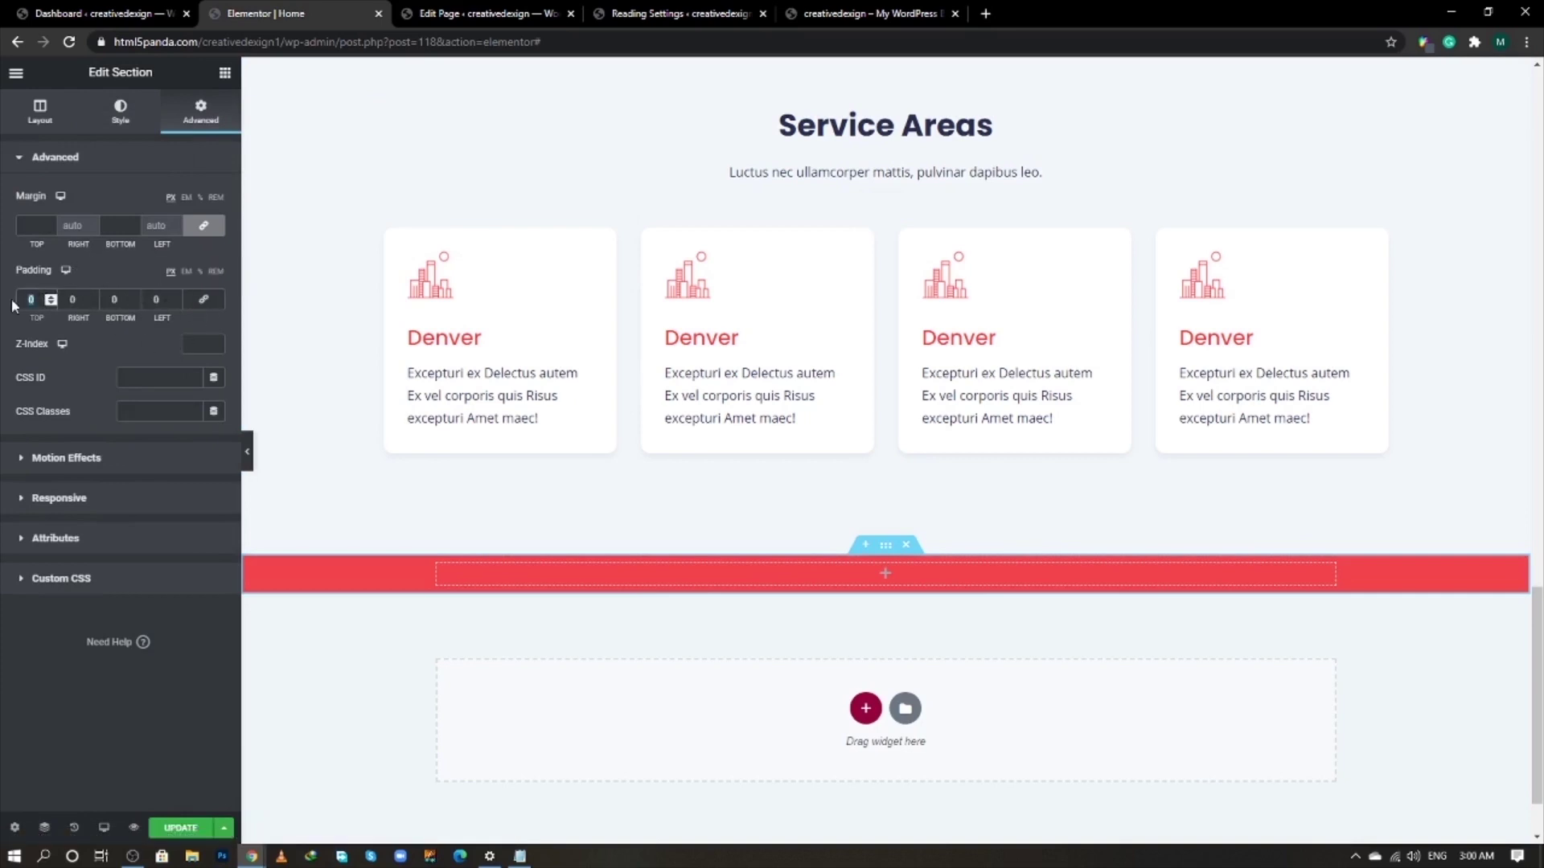
{"action": "type", "text": "30"}
{"action": "left_click", "coordinate": [134, 300]}
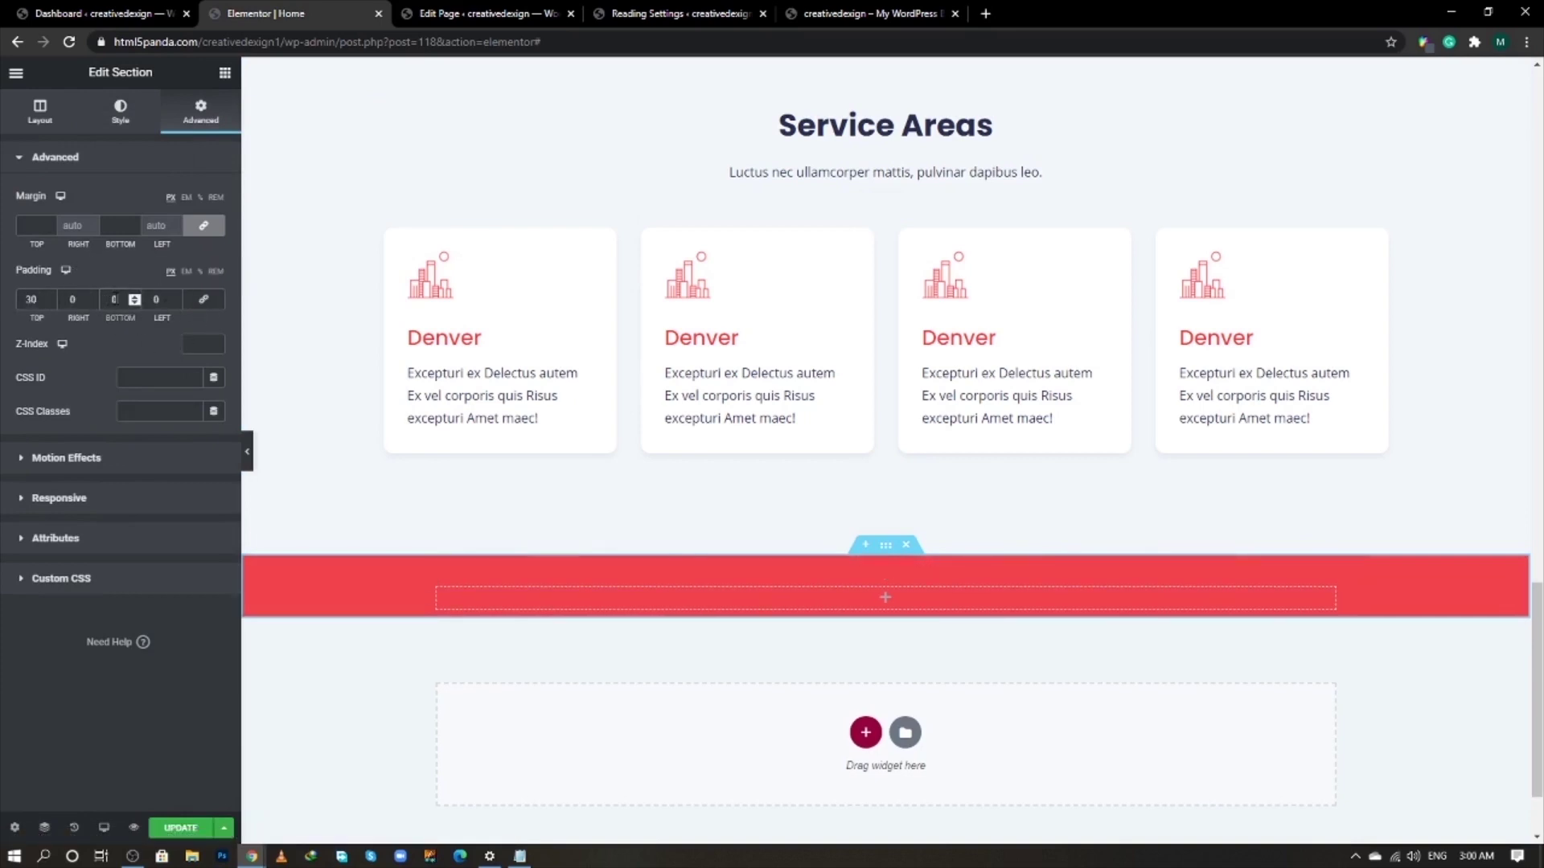
{"action": "type", "text": "30"}
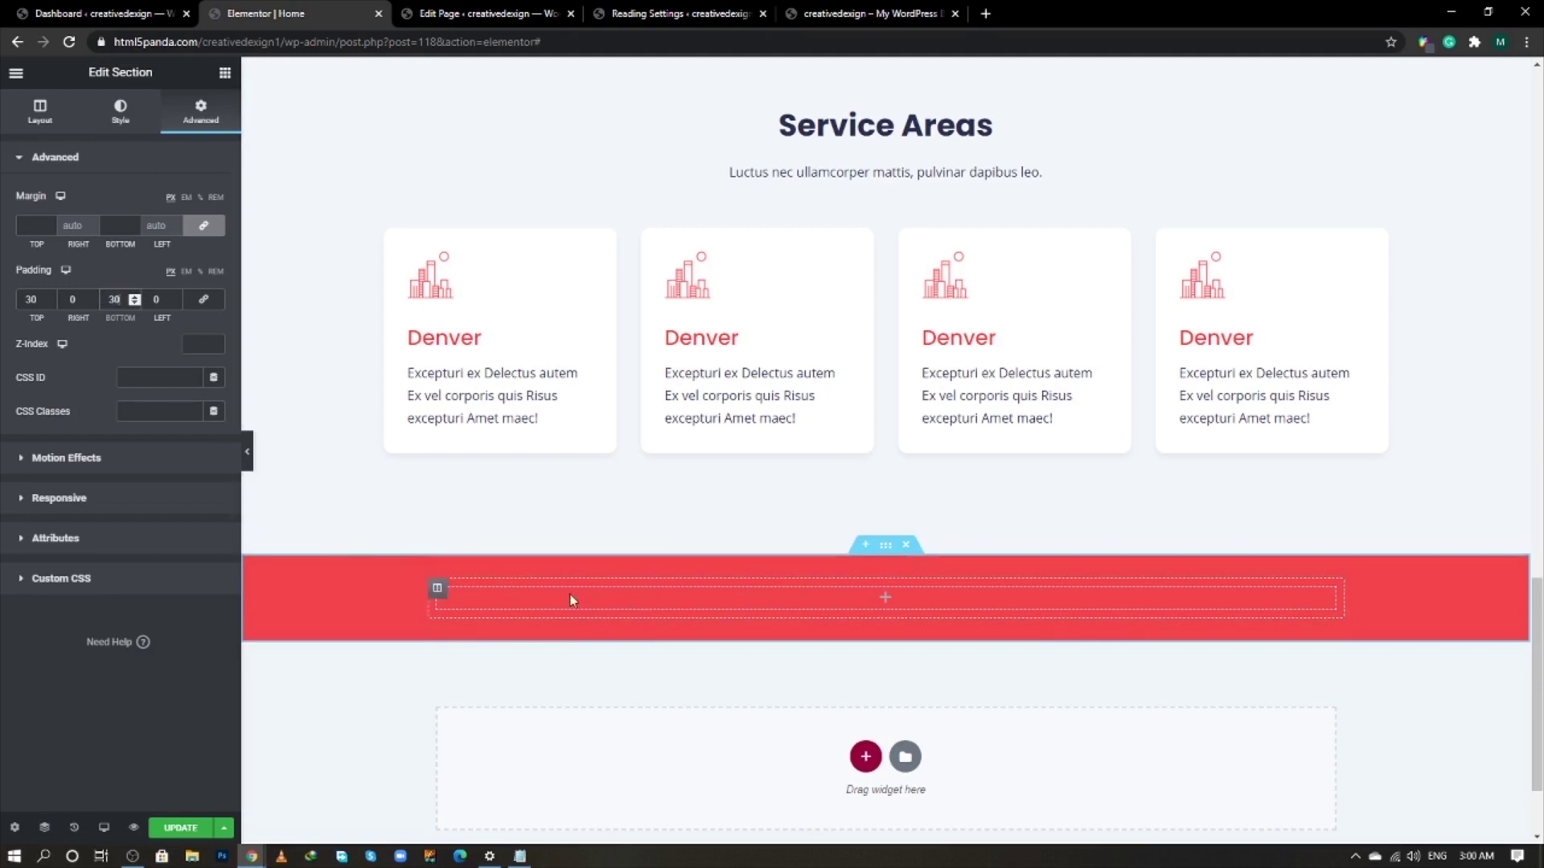
- Add a second column to the red section and set the first column's width to 70%
{"action": "right_click", "coordinate": [460, 595]}
{"action": "left_click", "coordinate": [462, 624]}
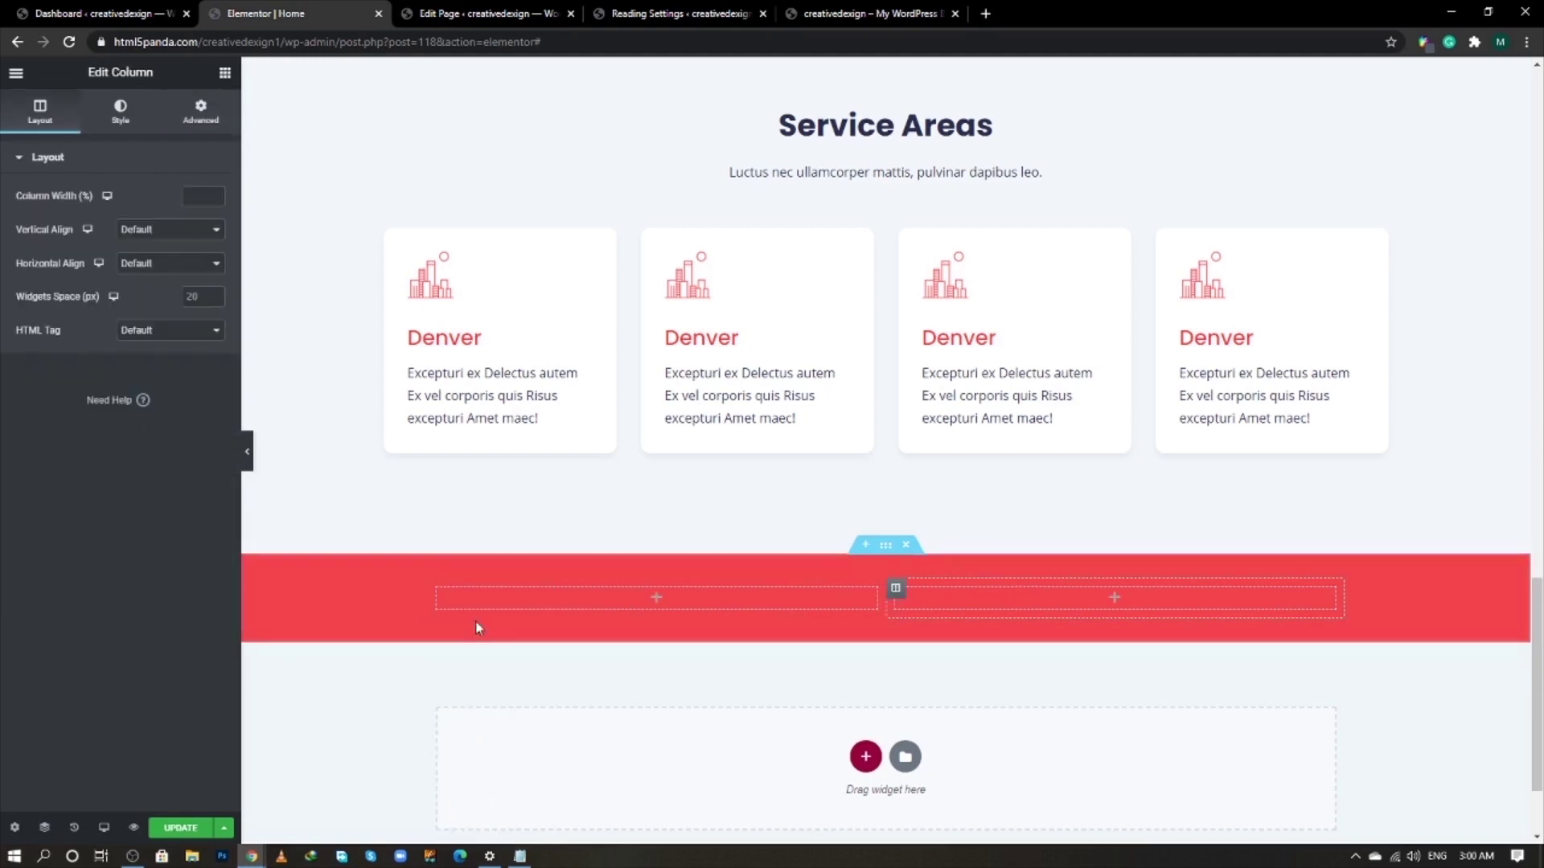
{"action": "left_click", "coordinate": [194, 195]}
{"action": "type", "text": "70"}
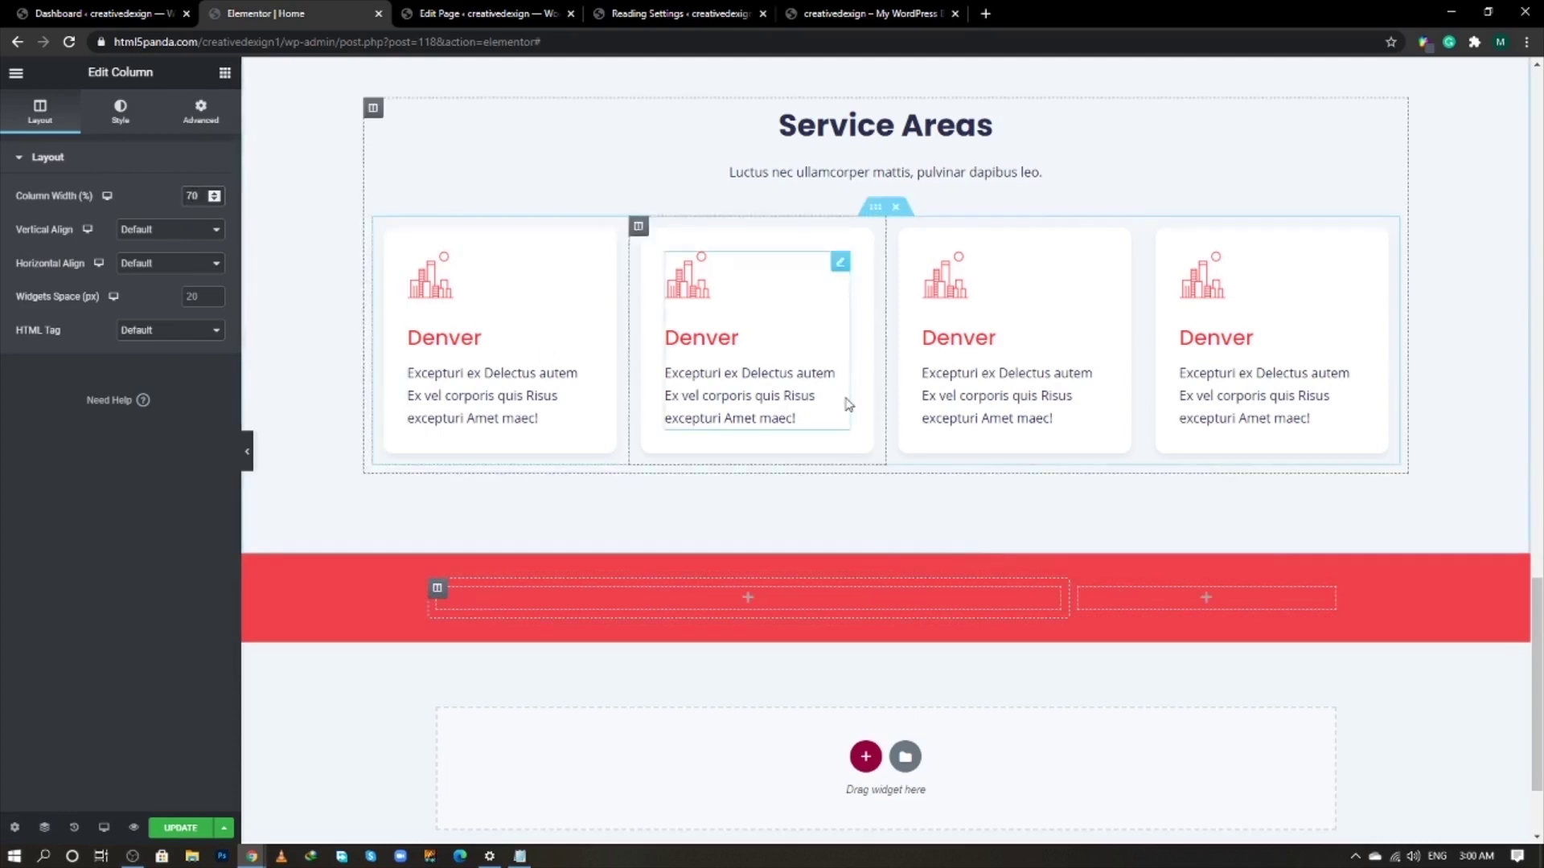
- Place a Heading widget in the wide first column of the red section
{"action": "left_click", "coordinate": [225, 72]}
{"action": "left_click_drag", "start_coordinate": [178, 229], "coordinate": [673, 598]}
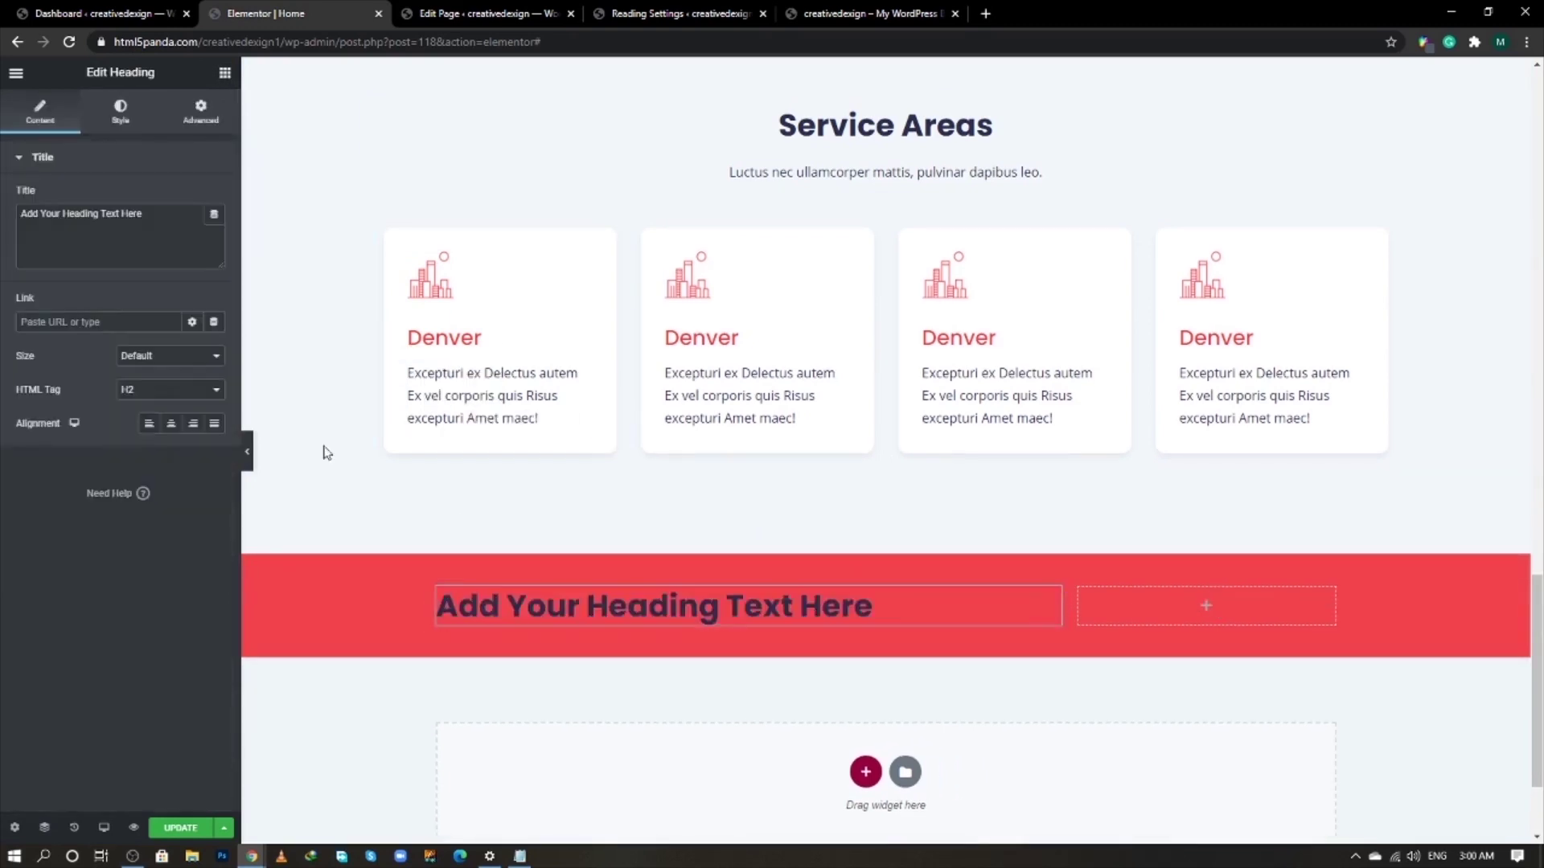
- Set the new heading's HTML tag to H3 and its text to the reference banner's "Schedule Your Cleaning Now & Get Free Estimate"
{"action": "left_click", "coordinate": [169, 393]}
{"action": "left_click", "coordinate": [156, 432]}
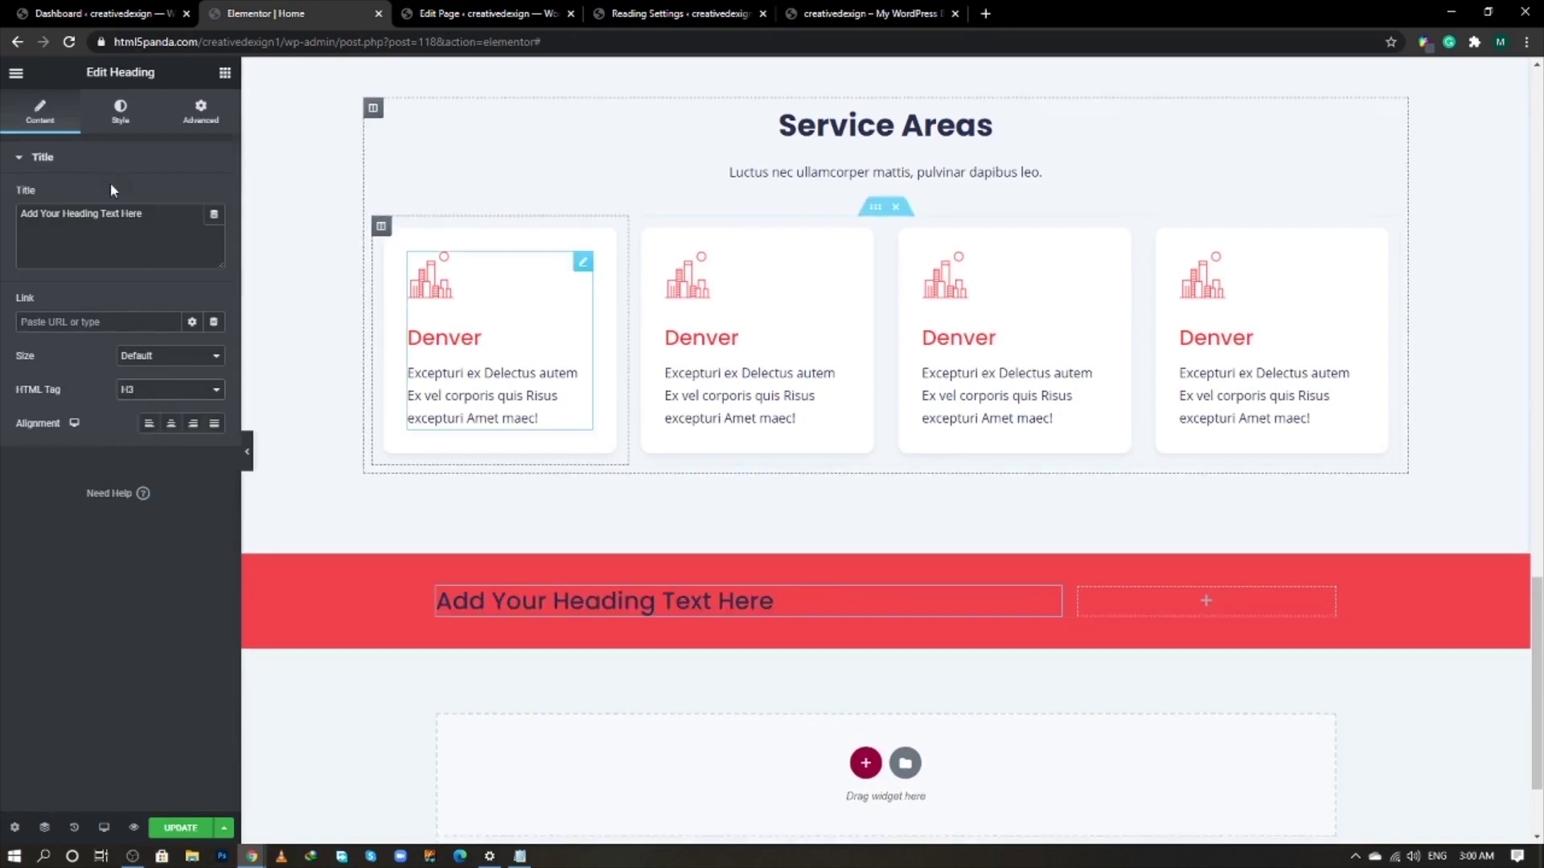
{"action": "key", "text": "alt+Tab"}
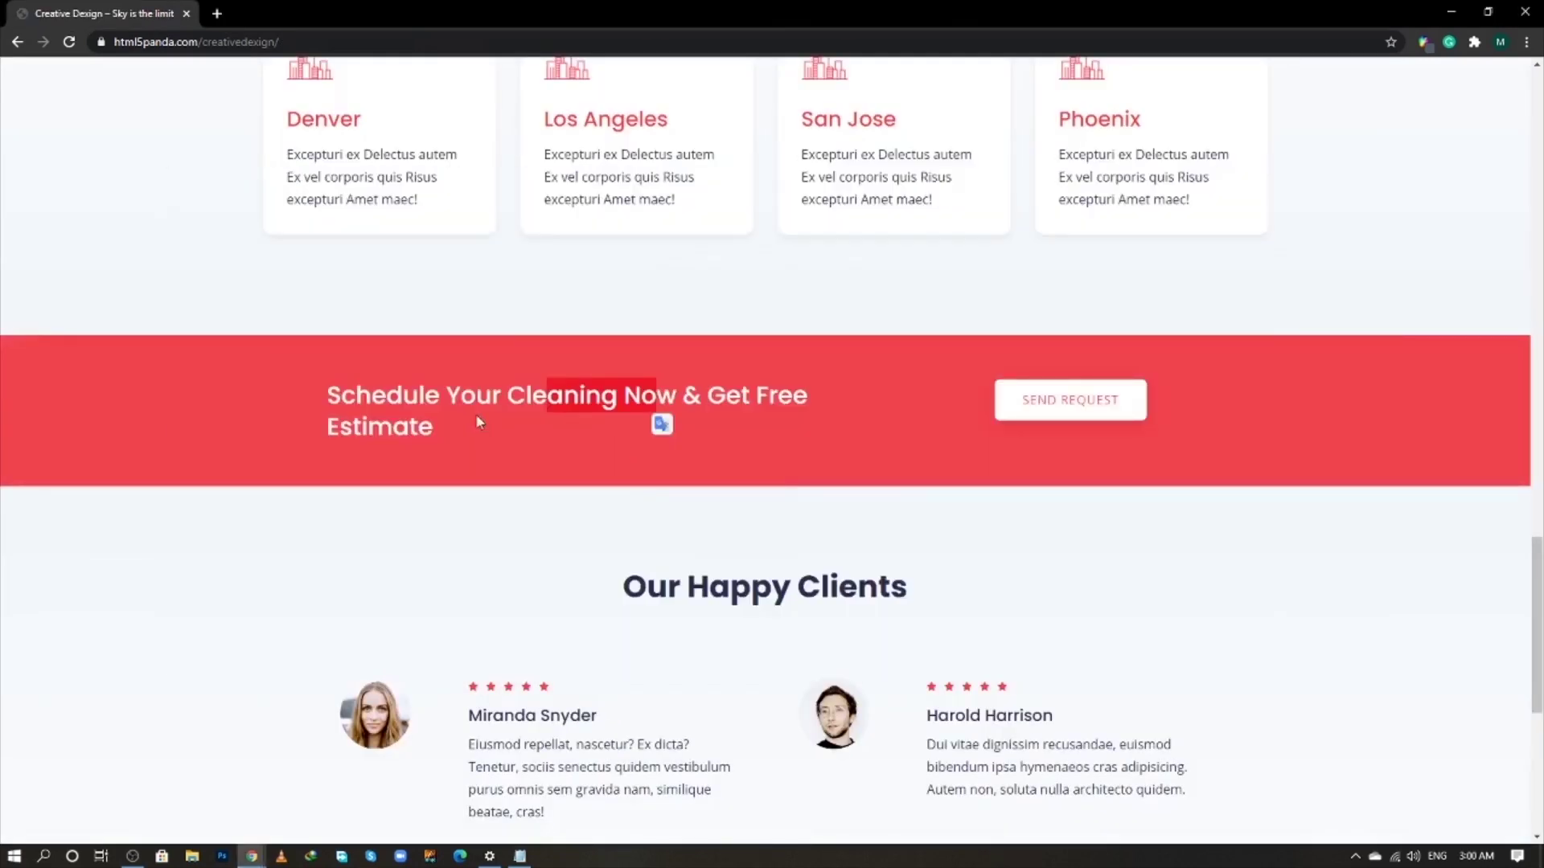
{"action": "triple_click", "coordinate": [475, 398]}
{"action": "key", "text": "ctrl+c"}
{"action": "key", "text": "alt+Tab"}
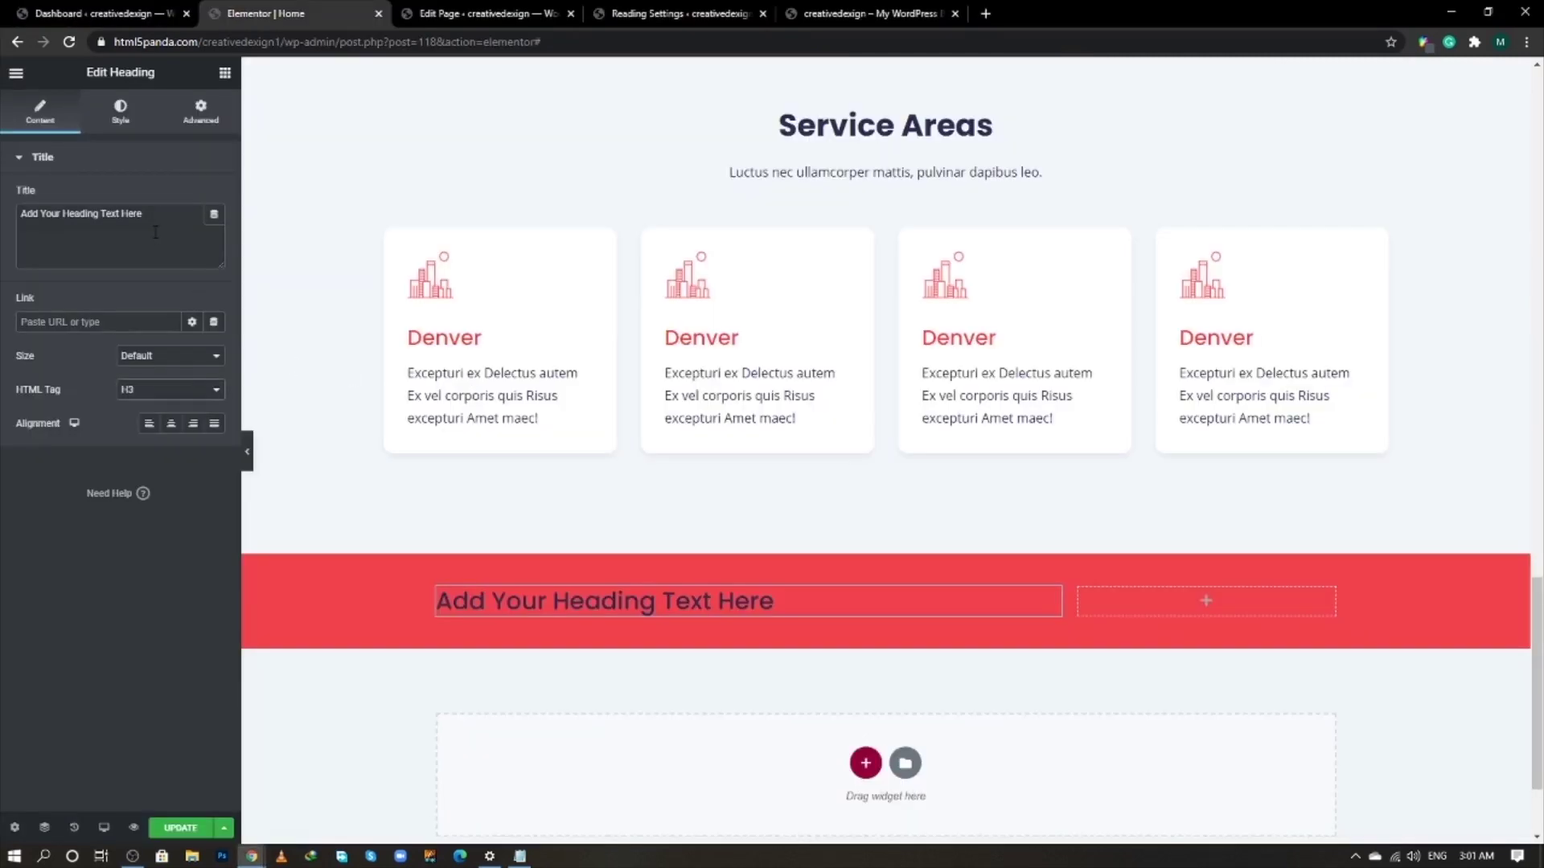
{"action": "triple_click", "coordinate": [155, 233]}
{"action": "key", "text": "ctrl+v"}
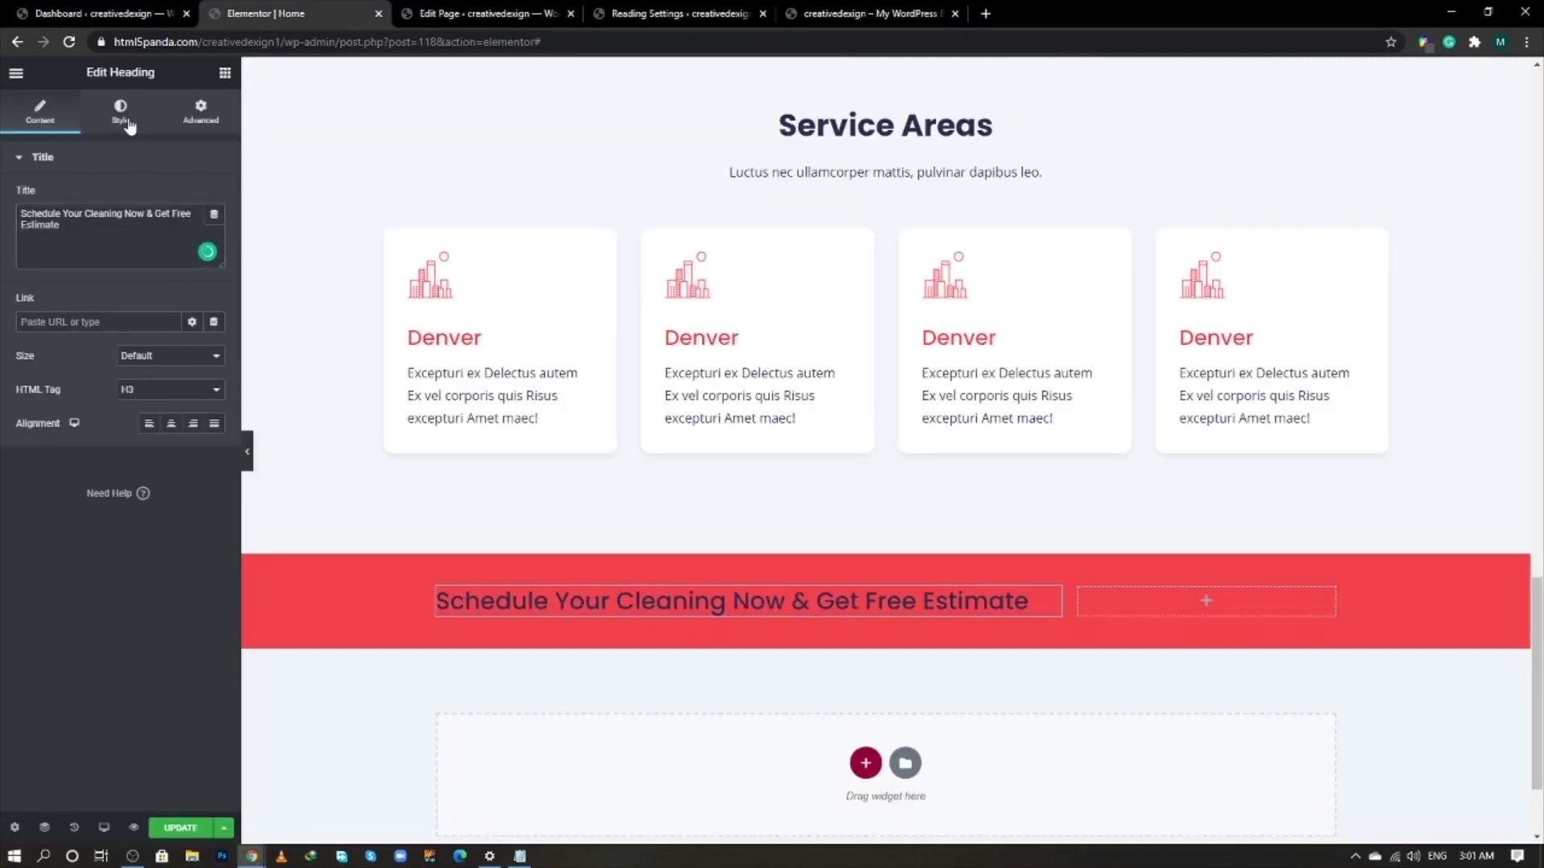
- Change the text color of the Schedule Your Cleaning heading to white (#FFFFFF)
{"action": "left_click", "coordinate": [127, 121]}
{"action": "left_click", "coordinate": [214, 196]}
{"action": "left_click_drag", "start_coordinate": [36, 262], "coordinate": [2, 213]}
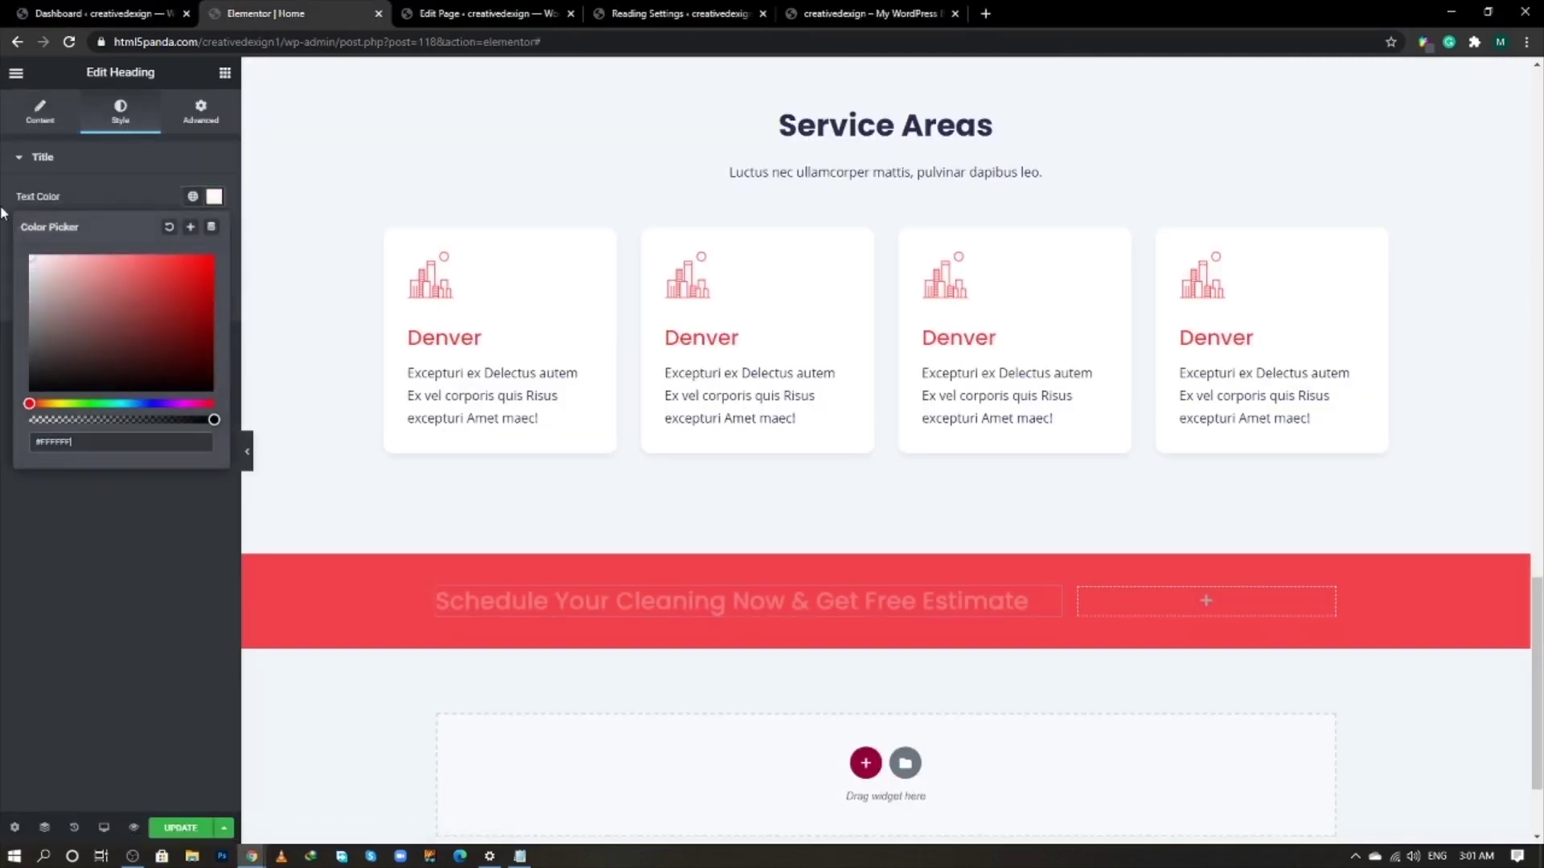
{"action": "left_click", "coordinate": [48, 566]}
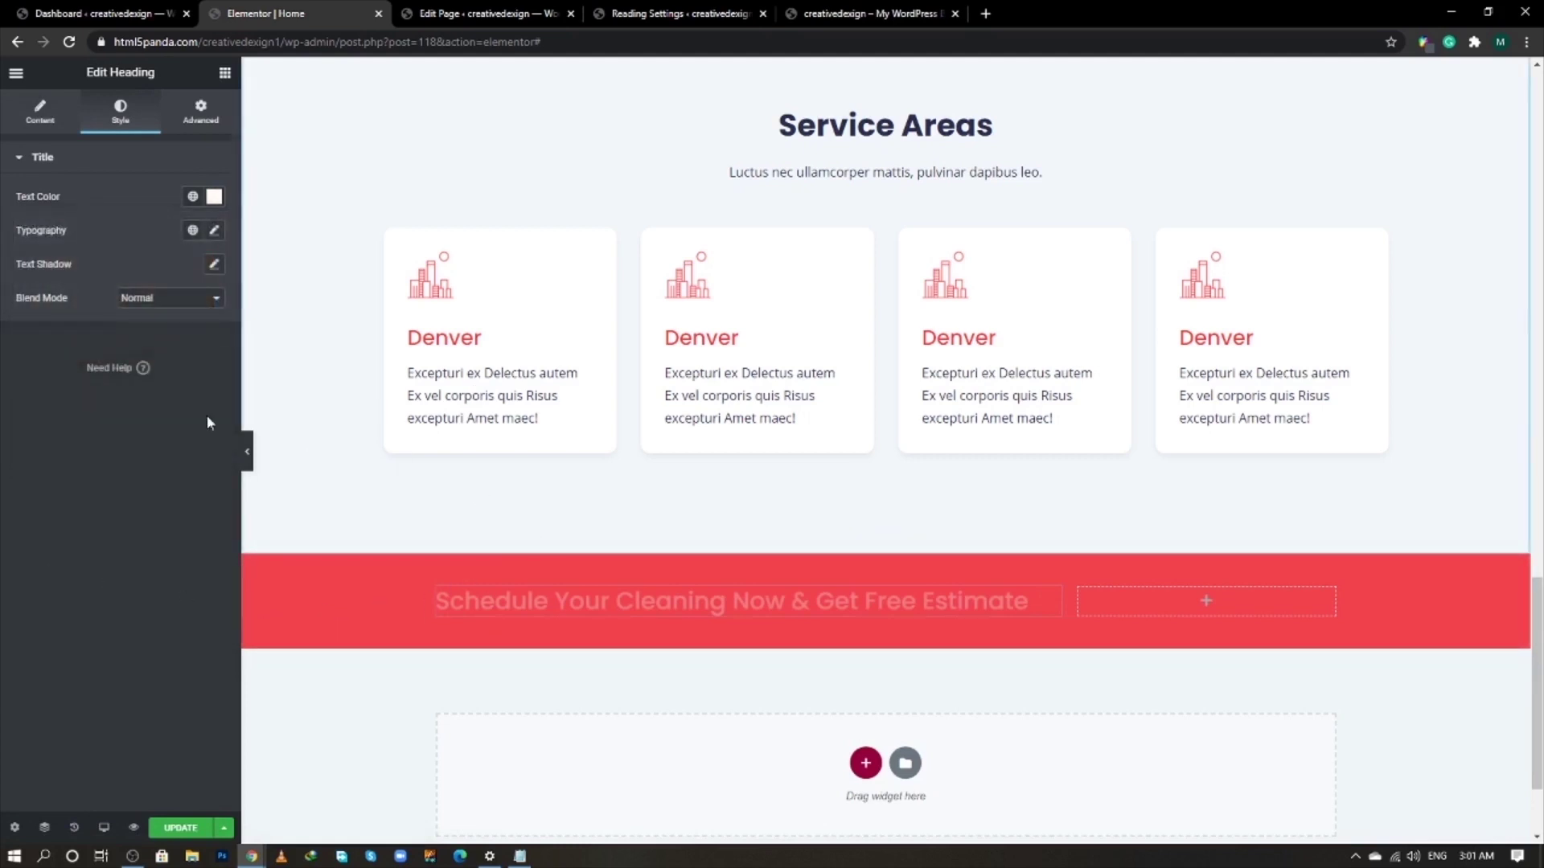
- Apply a Fade In Left entrance animation to the Schedule Your Cleaning heading
{"action": "left_click", "coordinate": [200, 113]}
{"action": "left_click", "coordinate": [132, 475]}
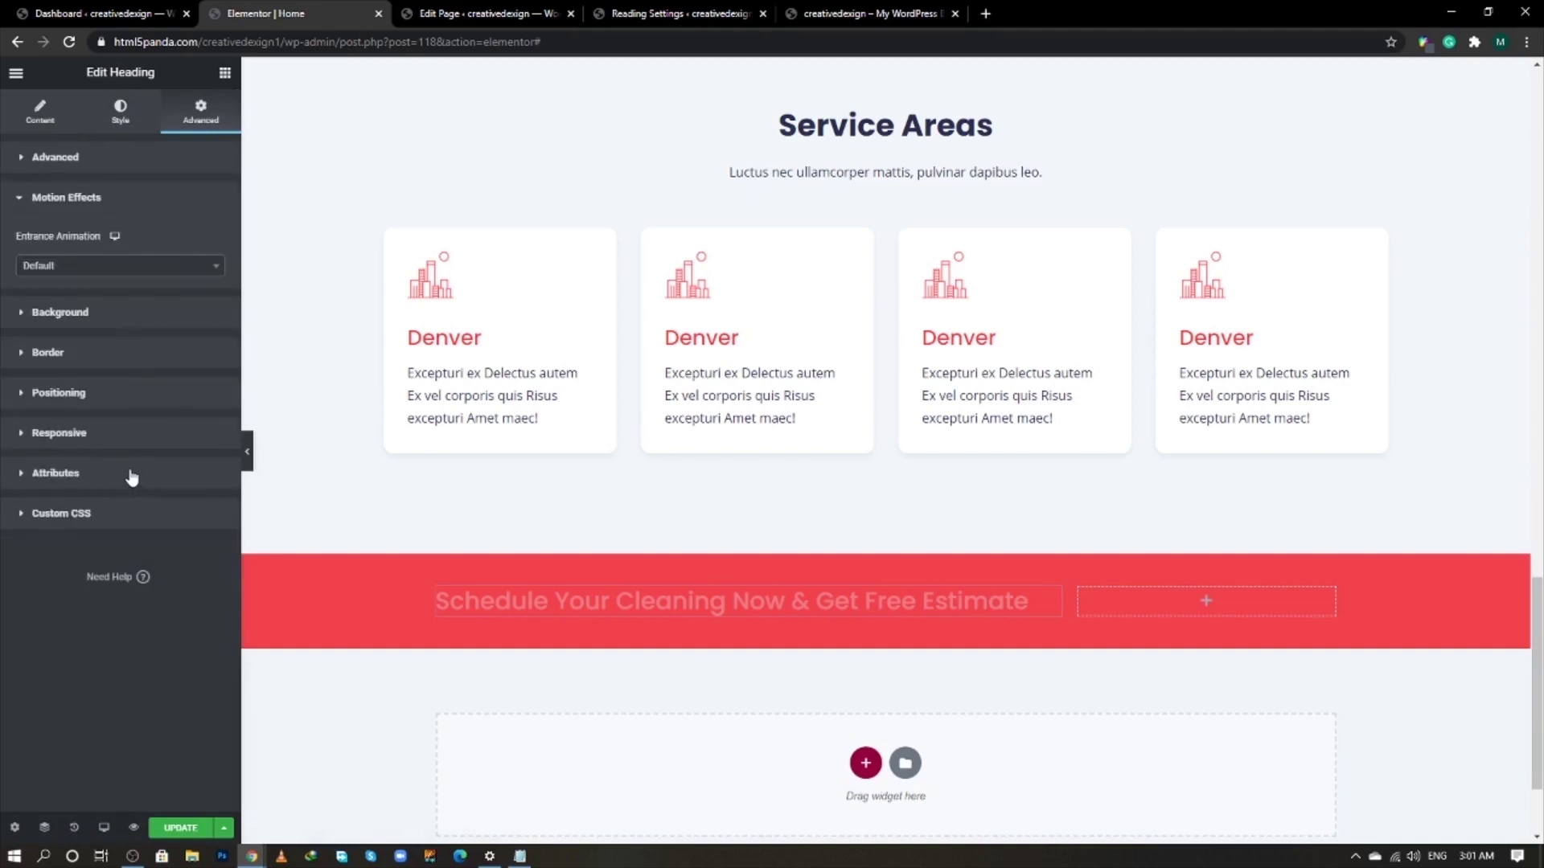
{"action": "left_click", "coordinate": [134, 274]}
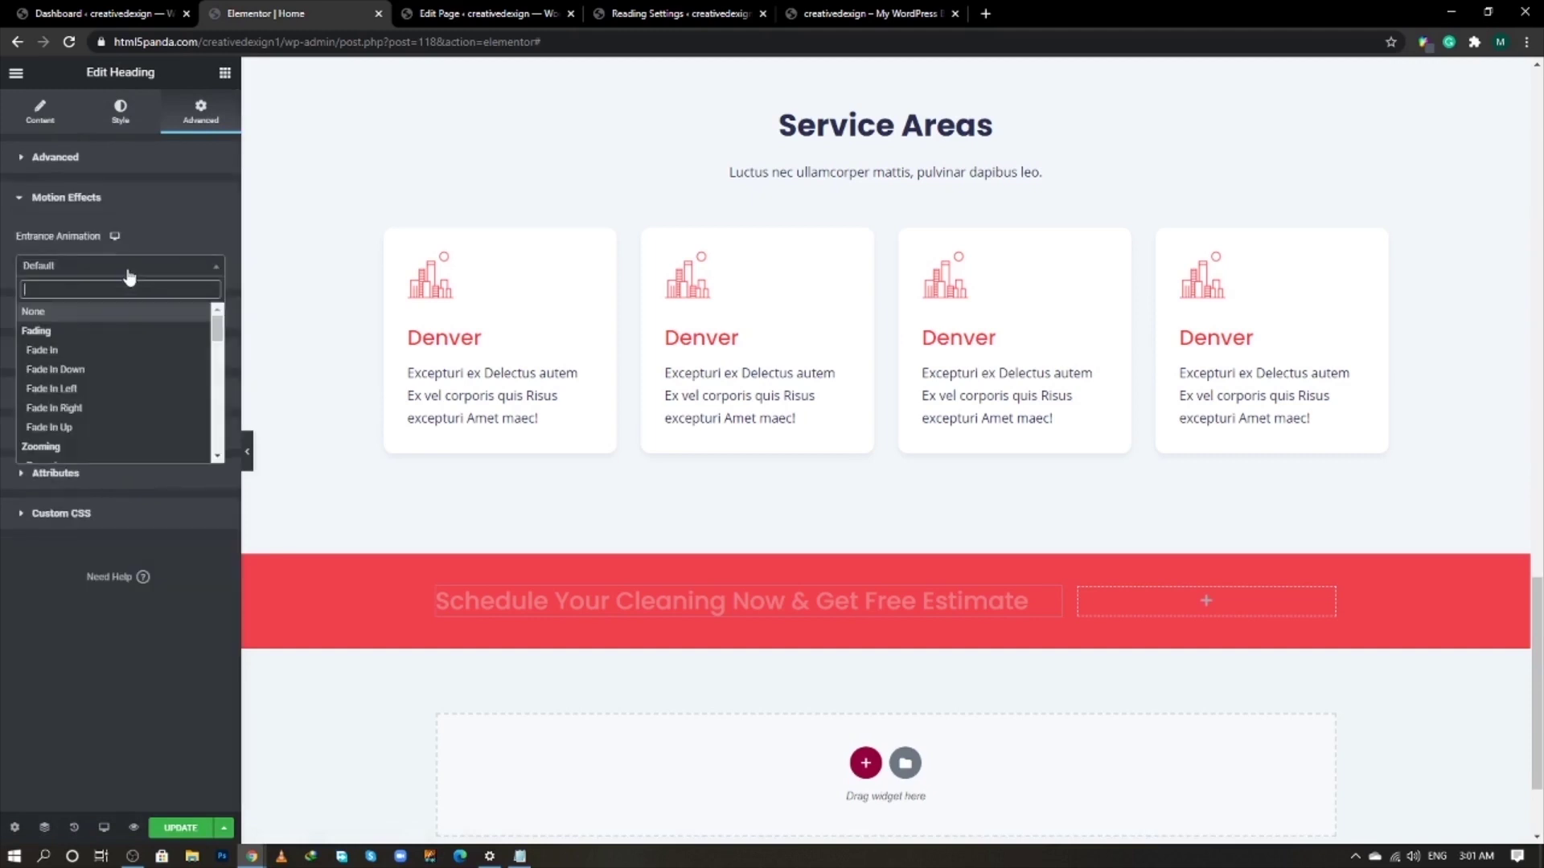
{"action": "left_click", "coordinate": [88, 389]}
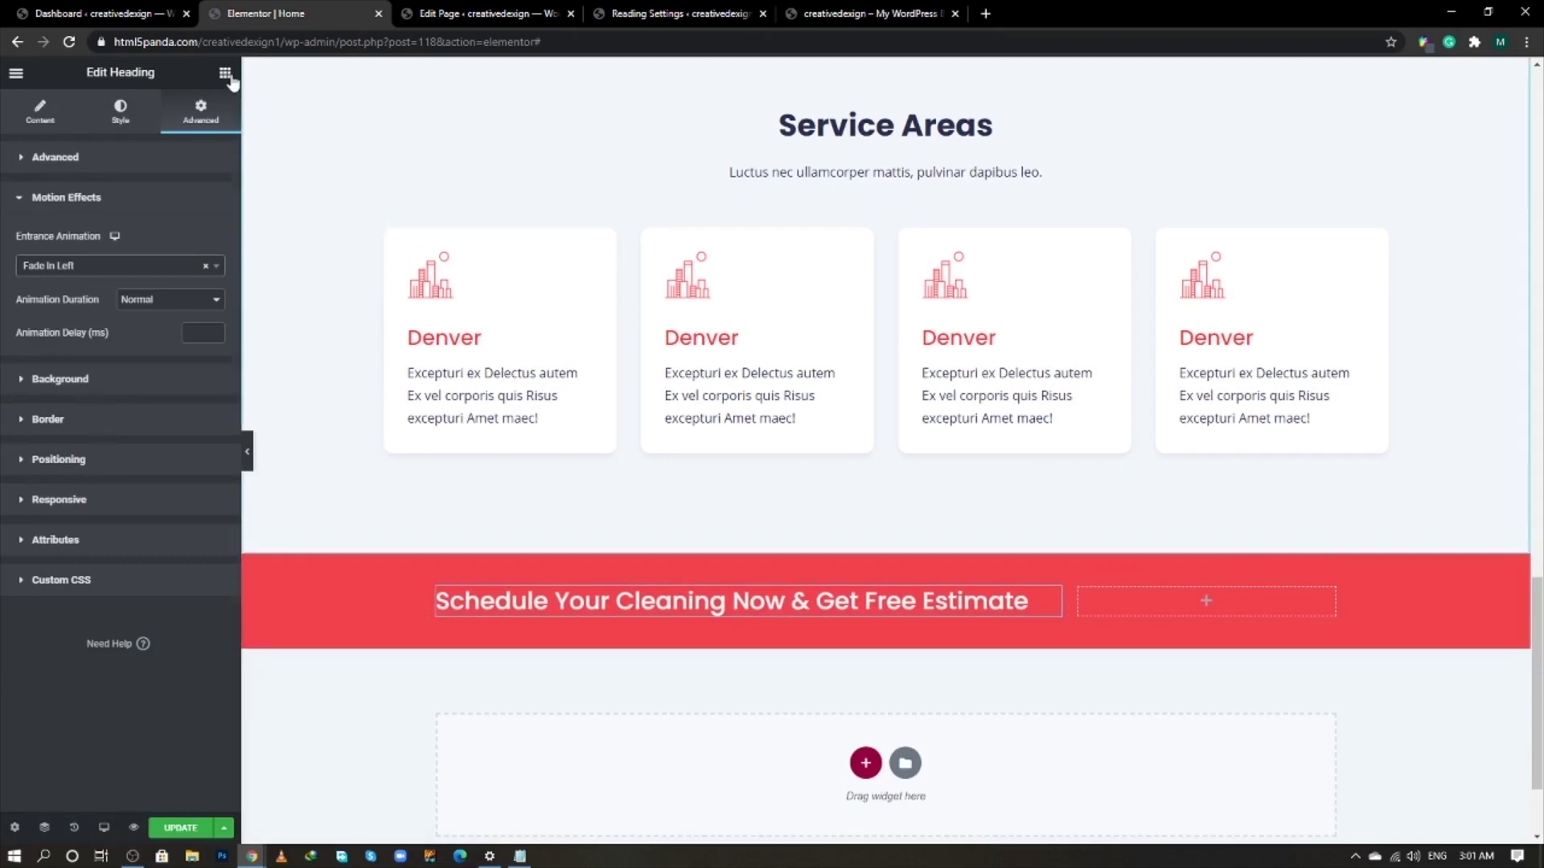
- Copy the BOOK IN LESS THAN 60 SEC button from the cleaning services section and paste it into the red section's empty column
{"action": "scroll", "coordinate": [1130, 407], "scroll_direction": "up", "scroll_amount": 7}
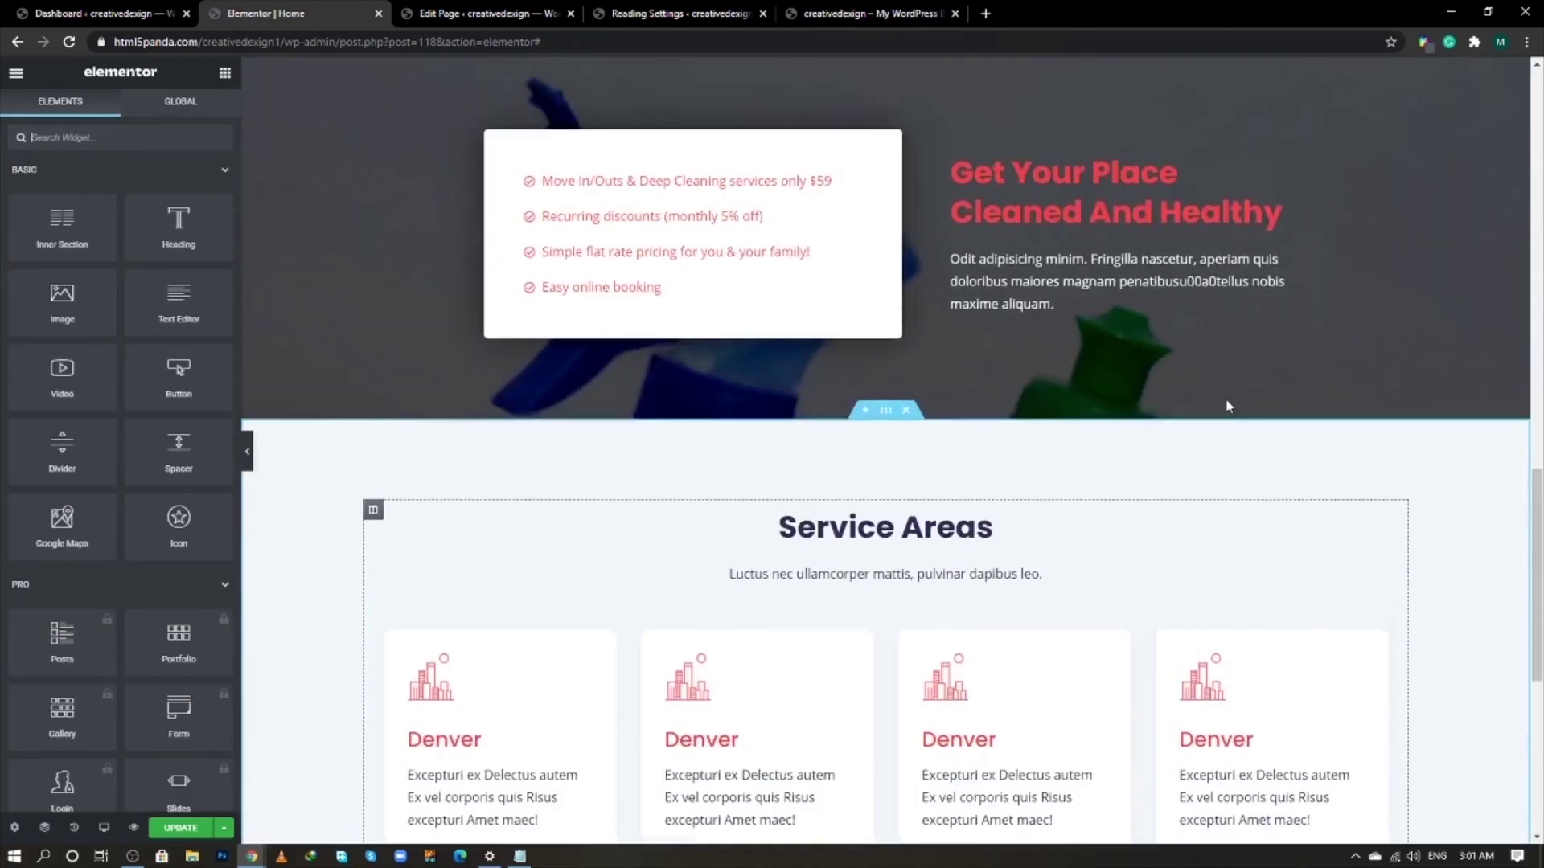
{"action": "scroll", "coordinate": [1225, 398], "scroll_direction": "up", "scroll_amount": 3}
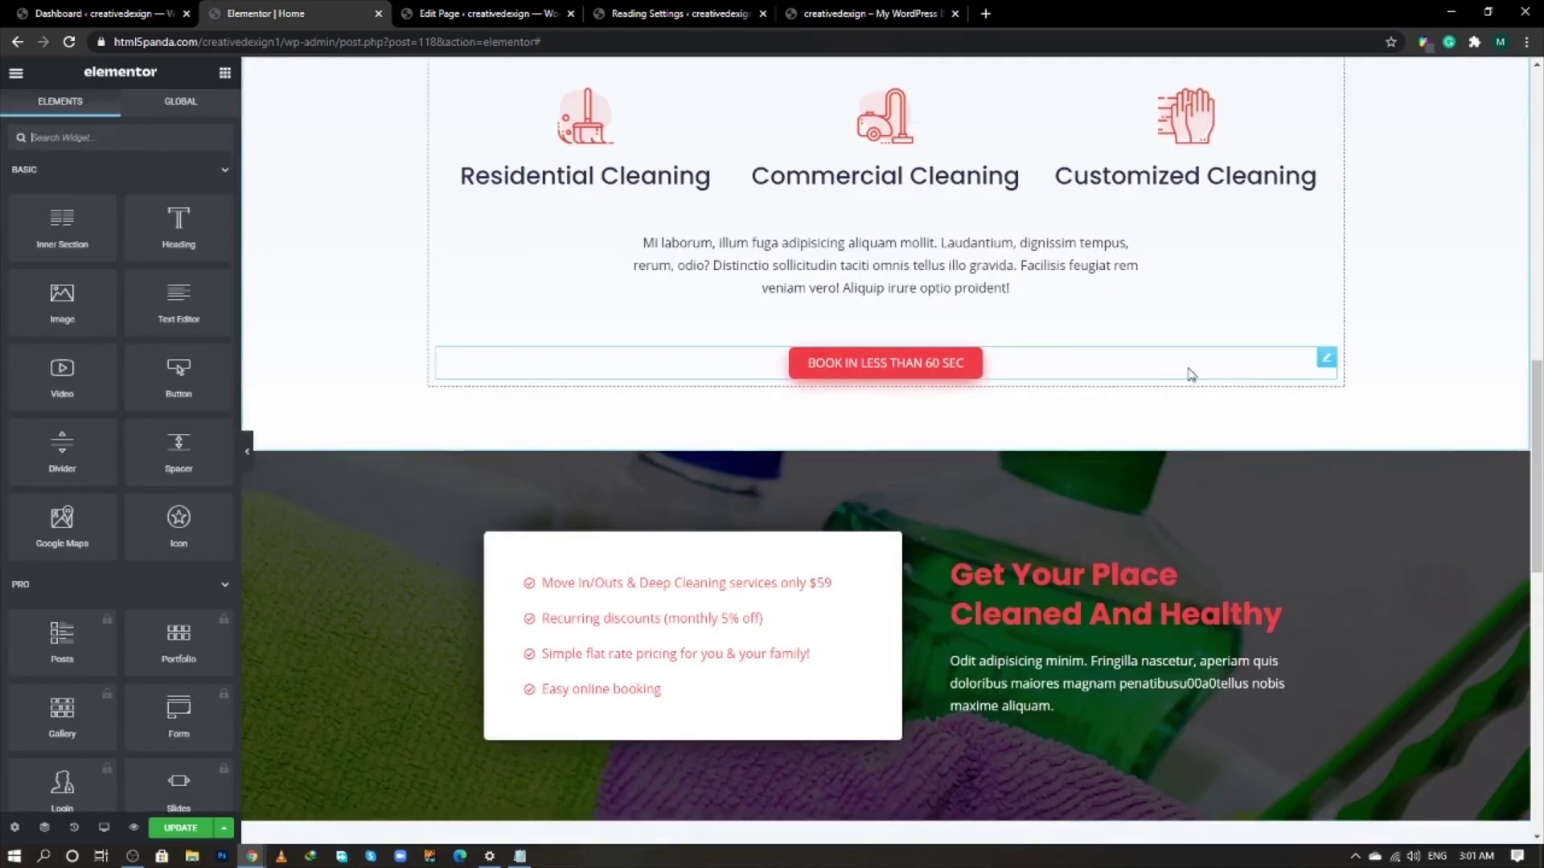
{"action": "right_click", "coordinate": [1325, 359]}
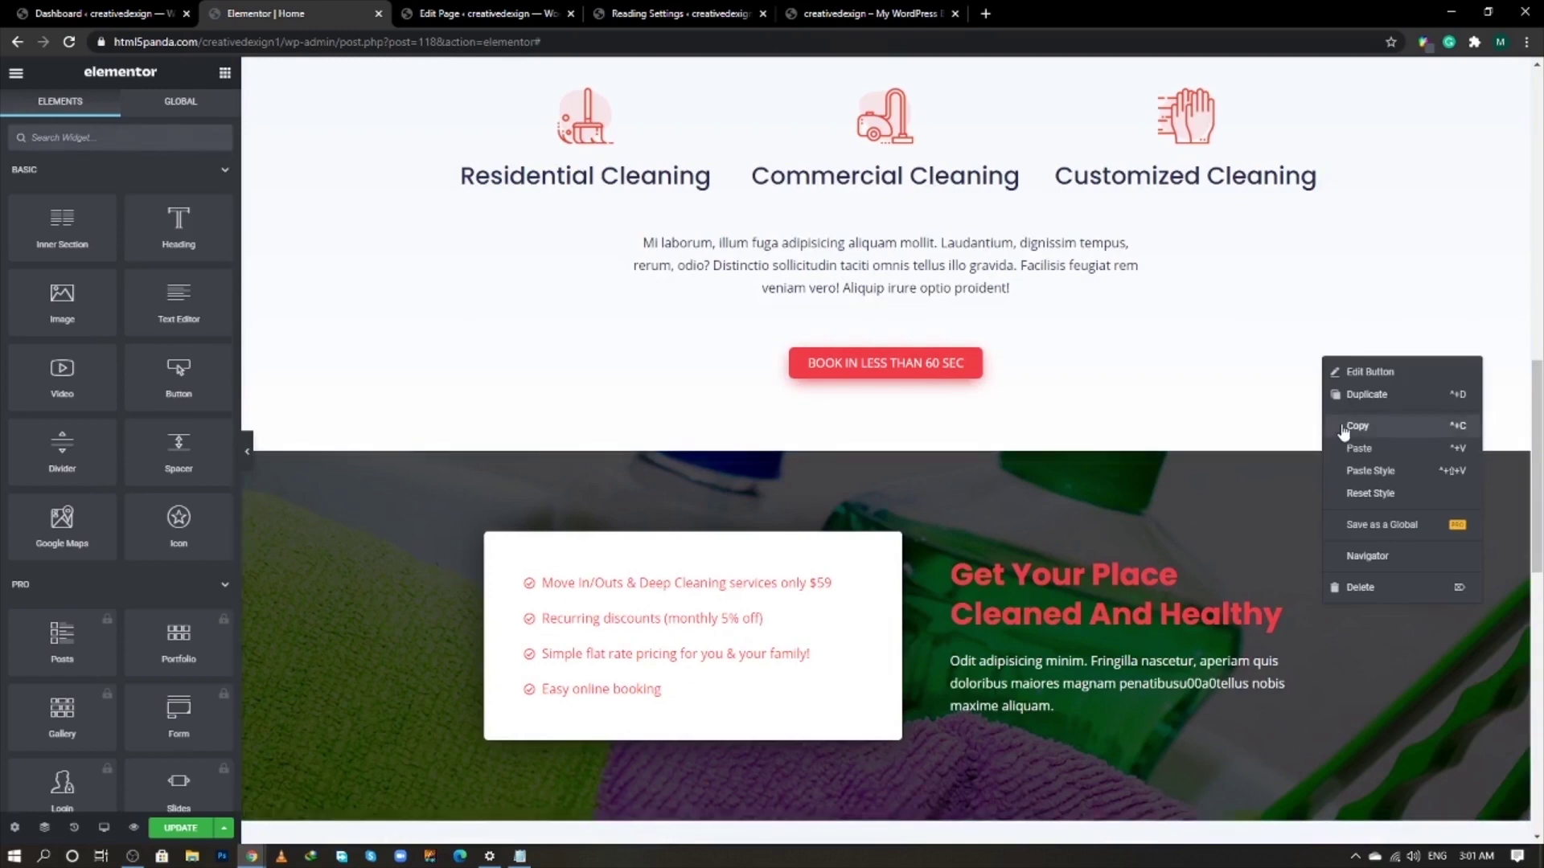
{"action": "left_click", "coordinate": [1357, 425]}
{"action": "scroll", "coordinate": [1239, 524], "scroll_direction": "down", "scroll_amount": 5}
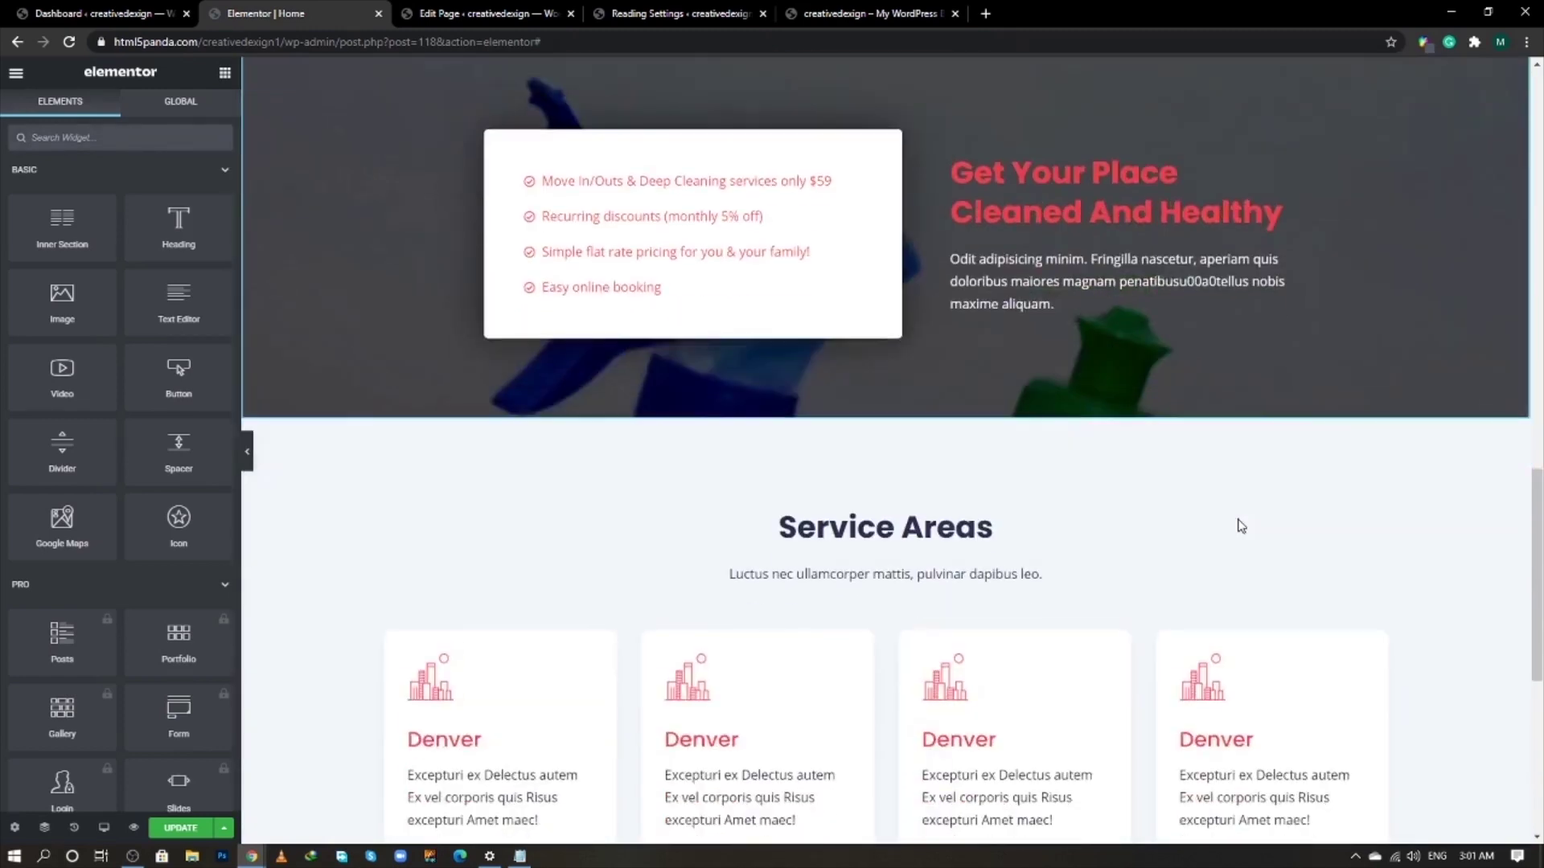
{"action": "scroll", "coordinate": [1240, 526], "scroll_direction": "down", "scroll_amount": 7}
{"action": "right_click", "coordinate": [1238, 448]}
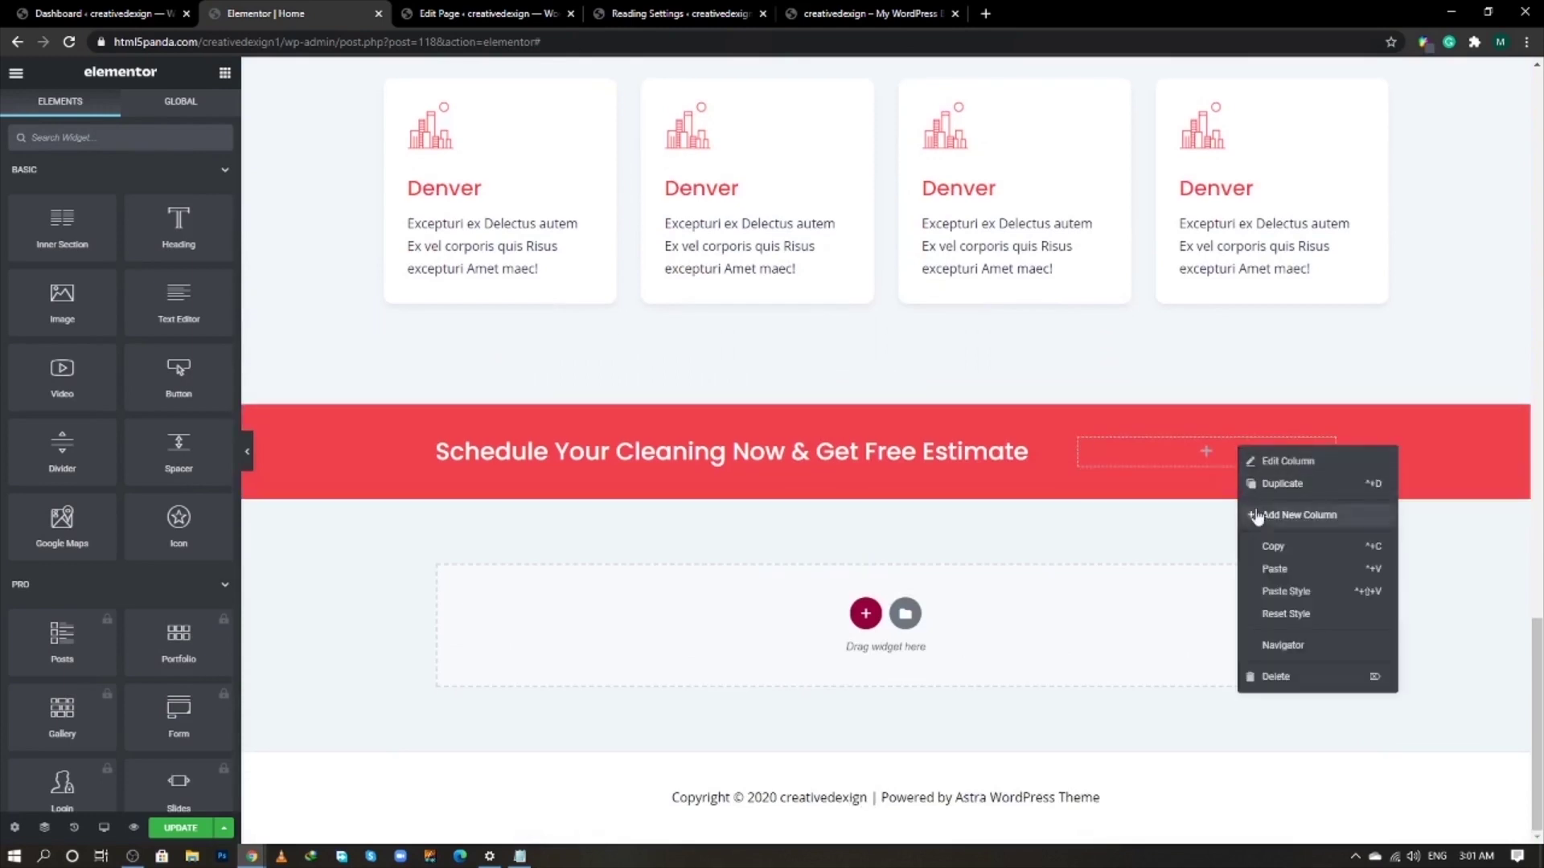
{"action": "left_click", "coordinate": [1276, 568]}
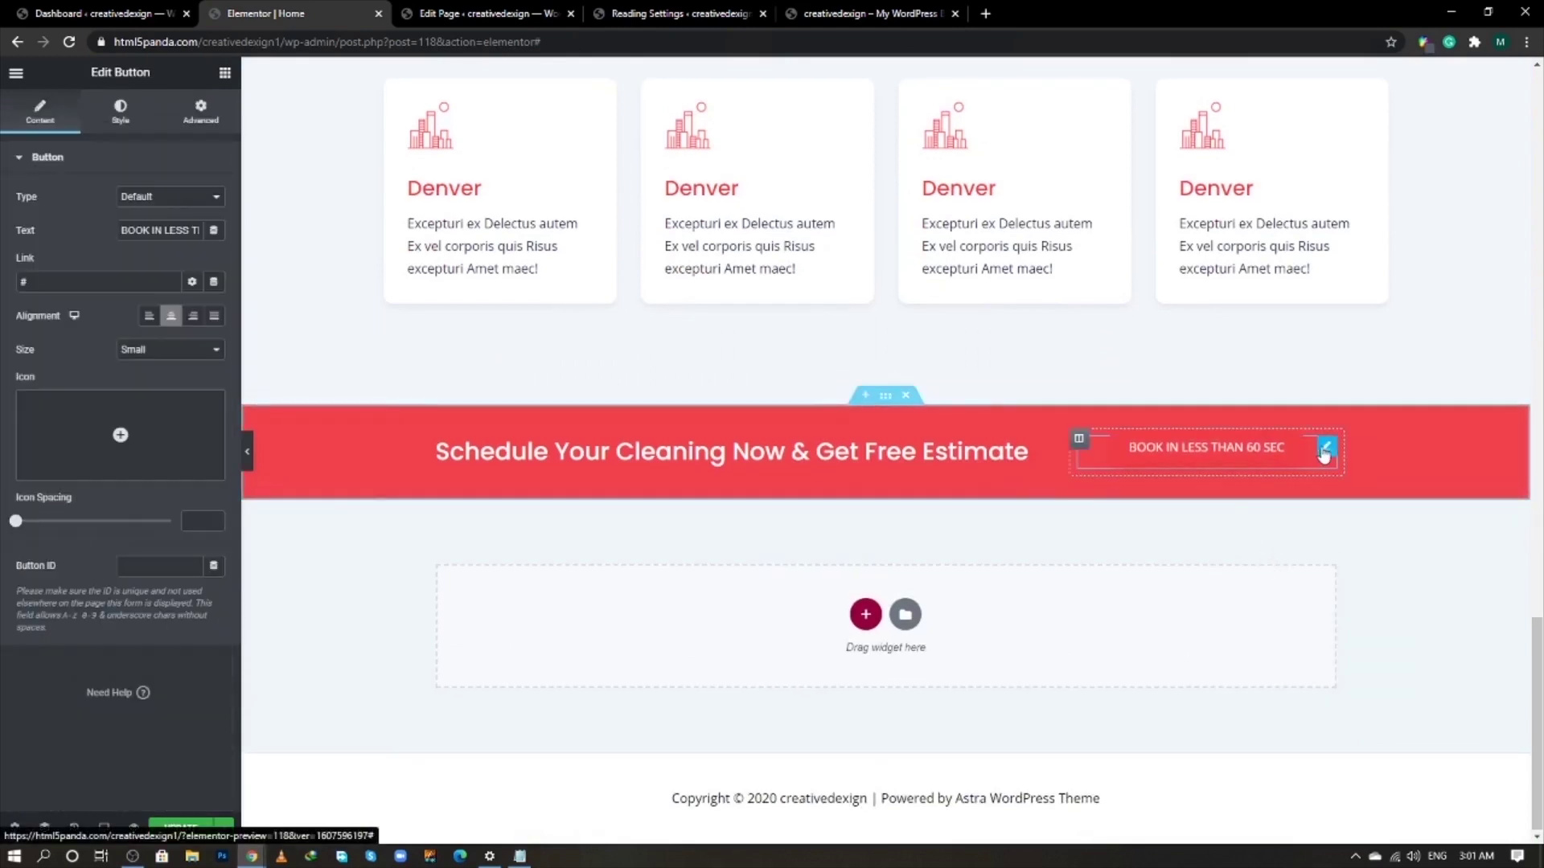
- Restyle the pasted button with a white #FFFFFF background and text in the red of its original background
{"action": "left_click", "coordinate": [117, 112]}
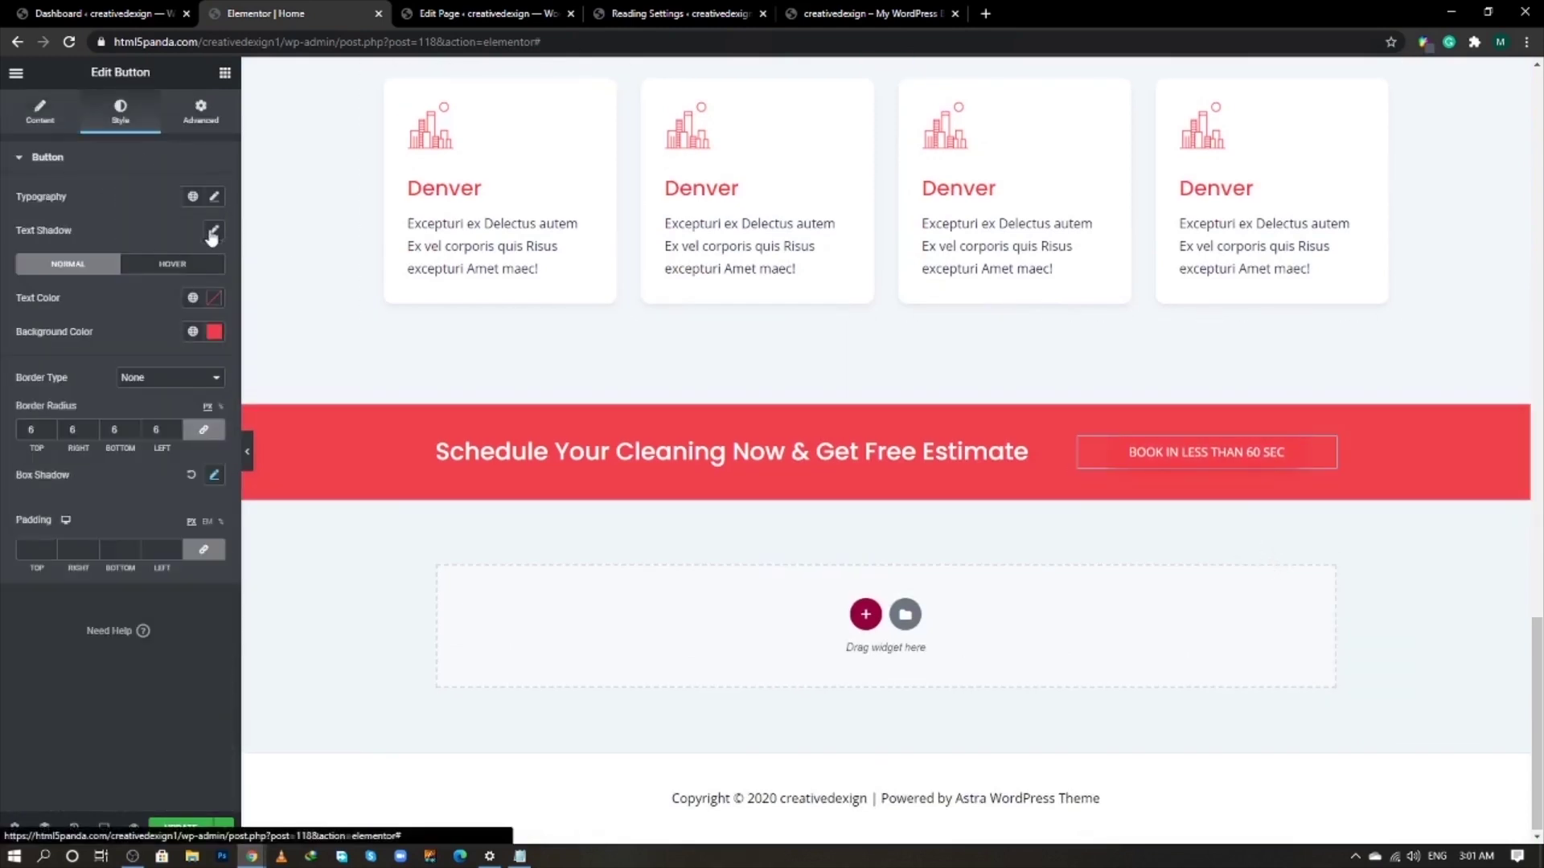
{"action": "left_click", "coordinate": [214, 331]}
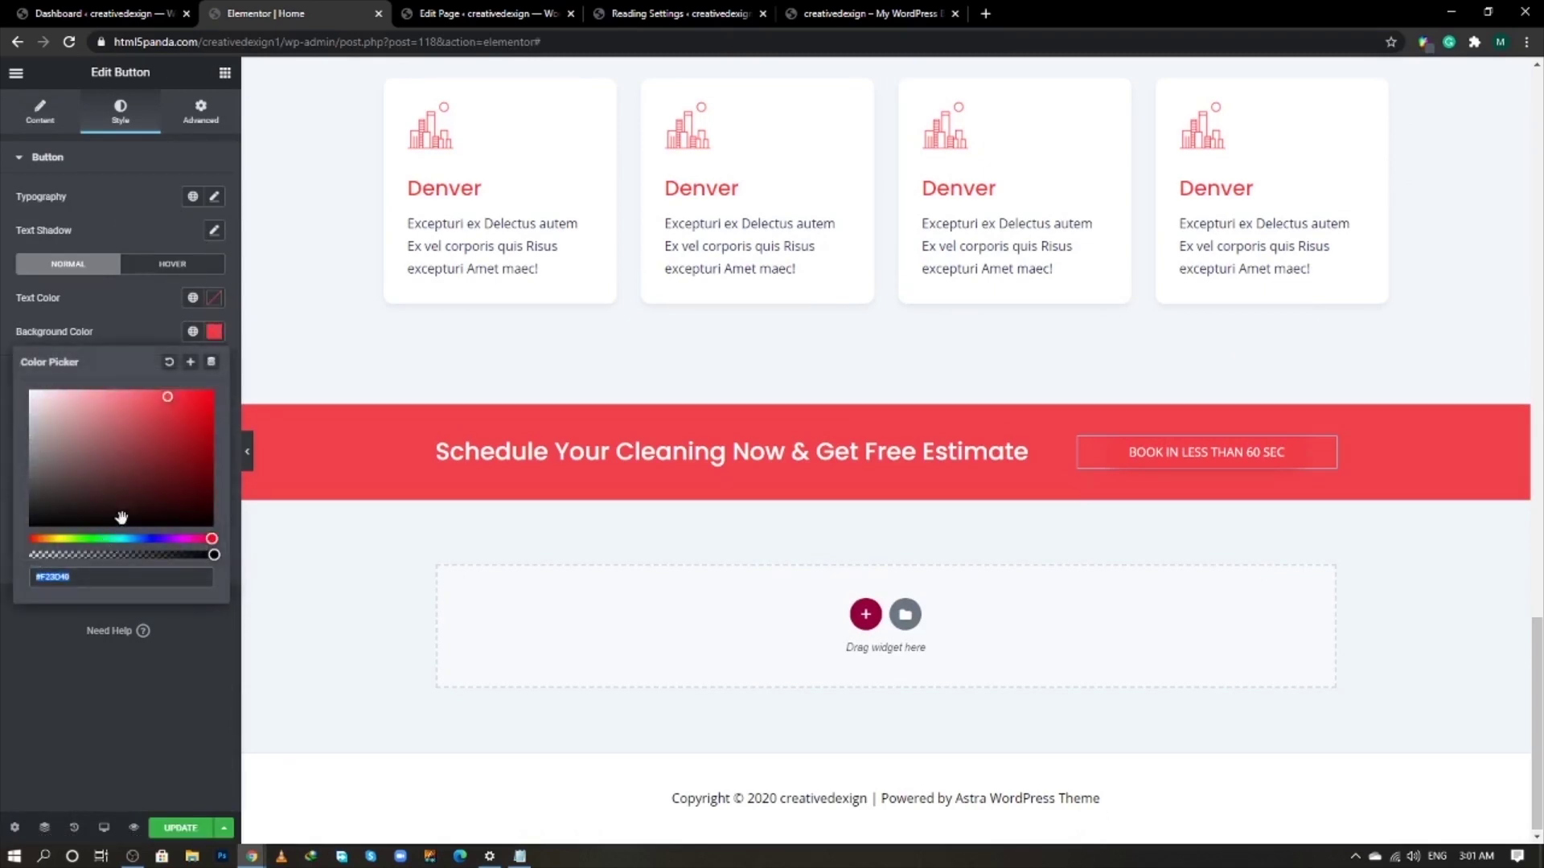
{"action": "type", "text": "#FFFFFF"}
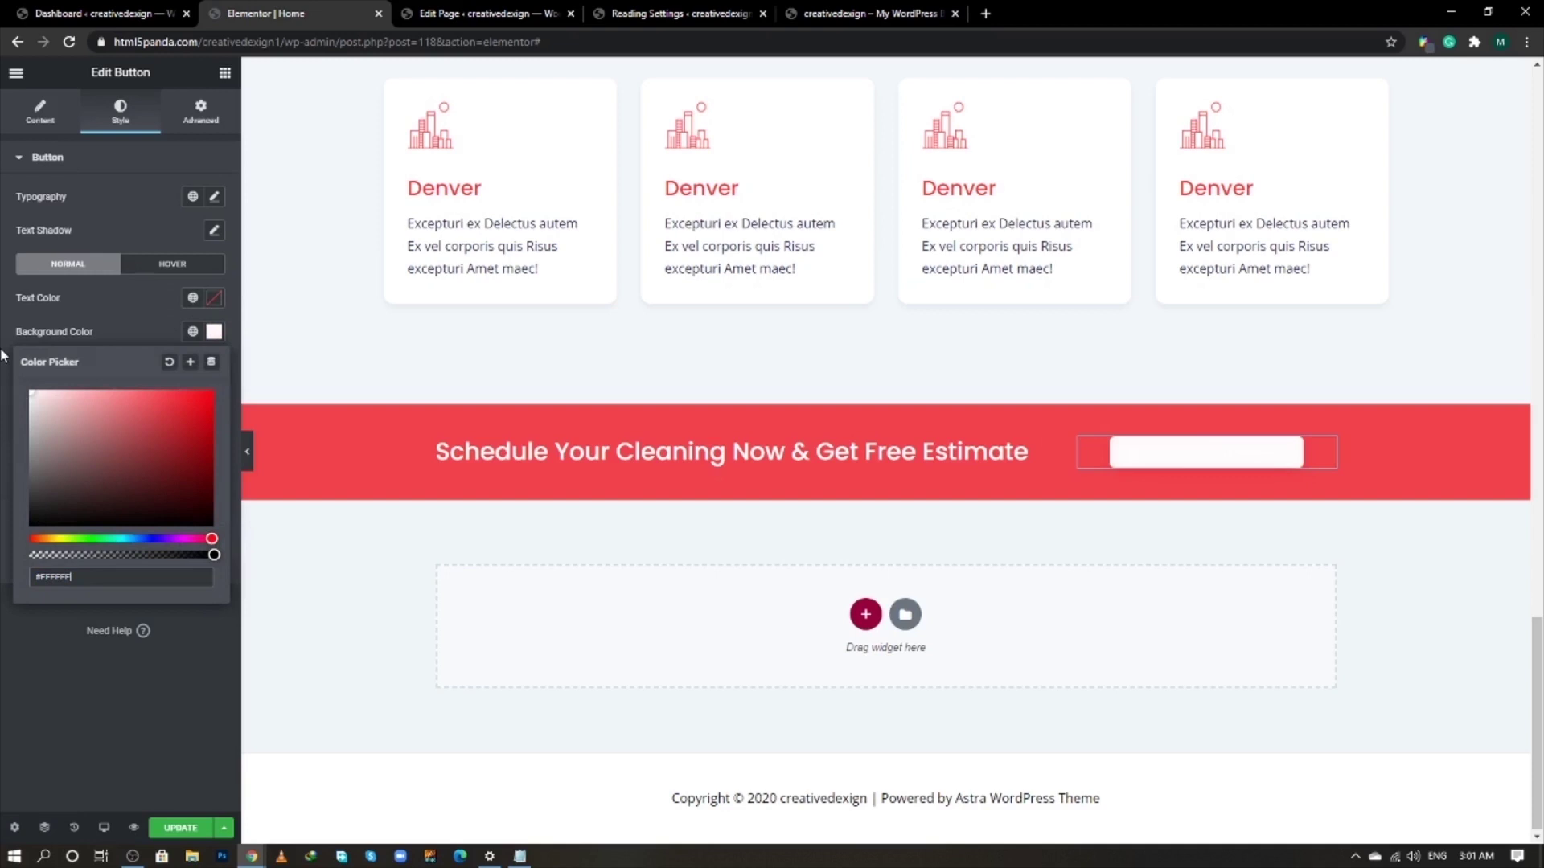
{"action": "left_click", "coordinate": [214, 297]}
{"action": "key", "text": "ctrl+v"}
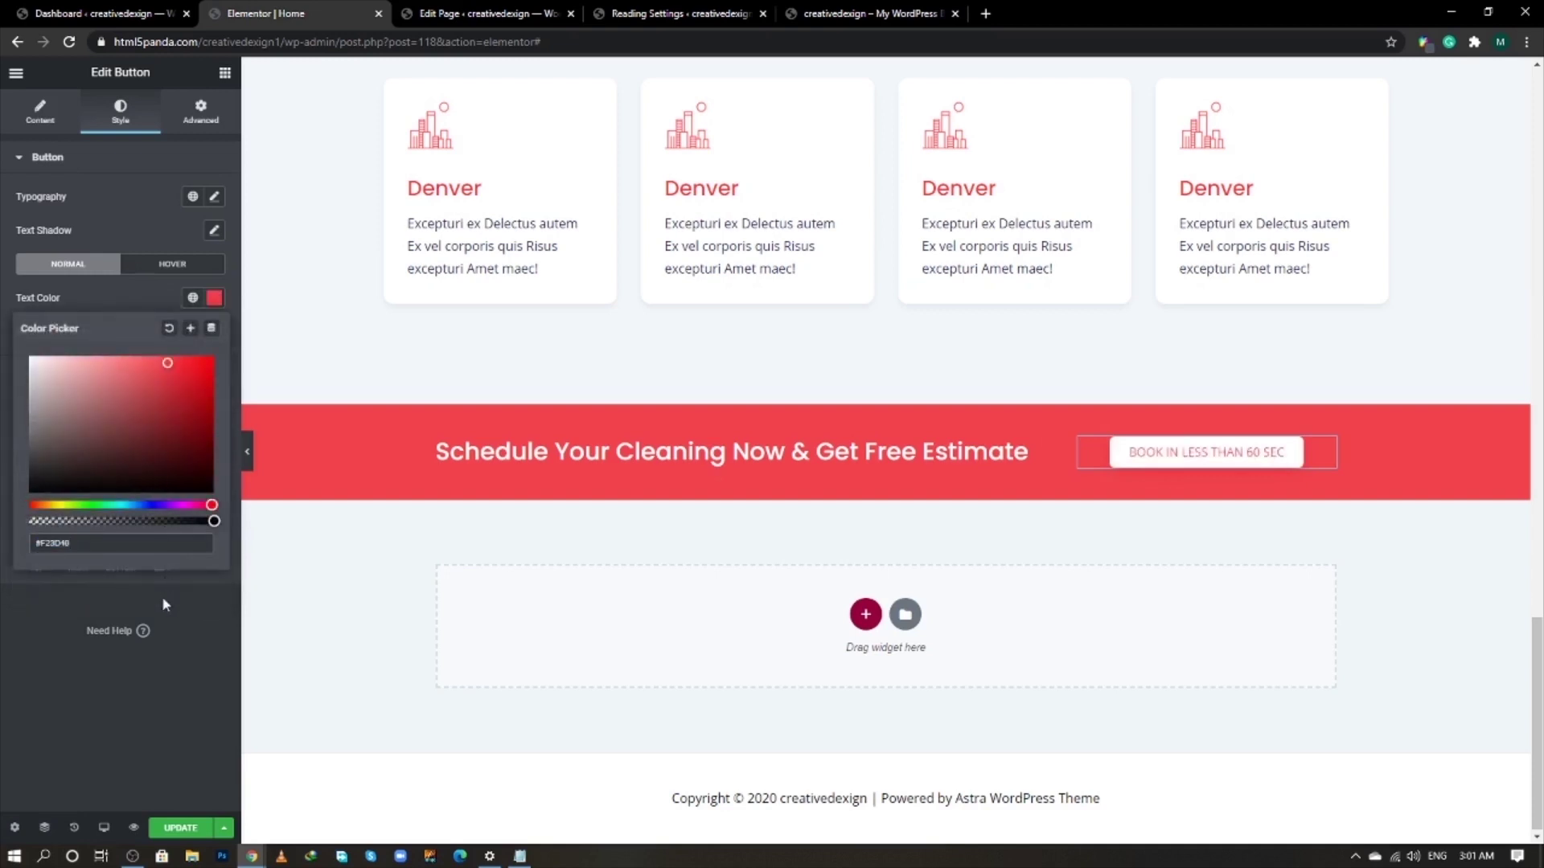
{"action": "left_click", "coordinate": [191, 639]}
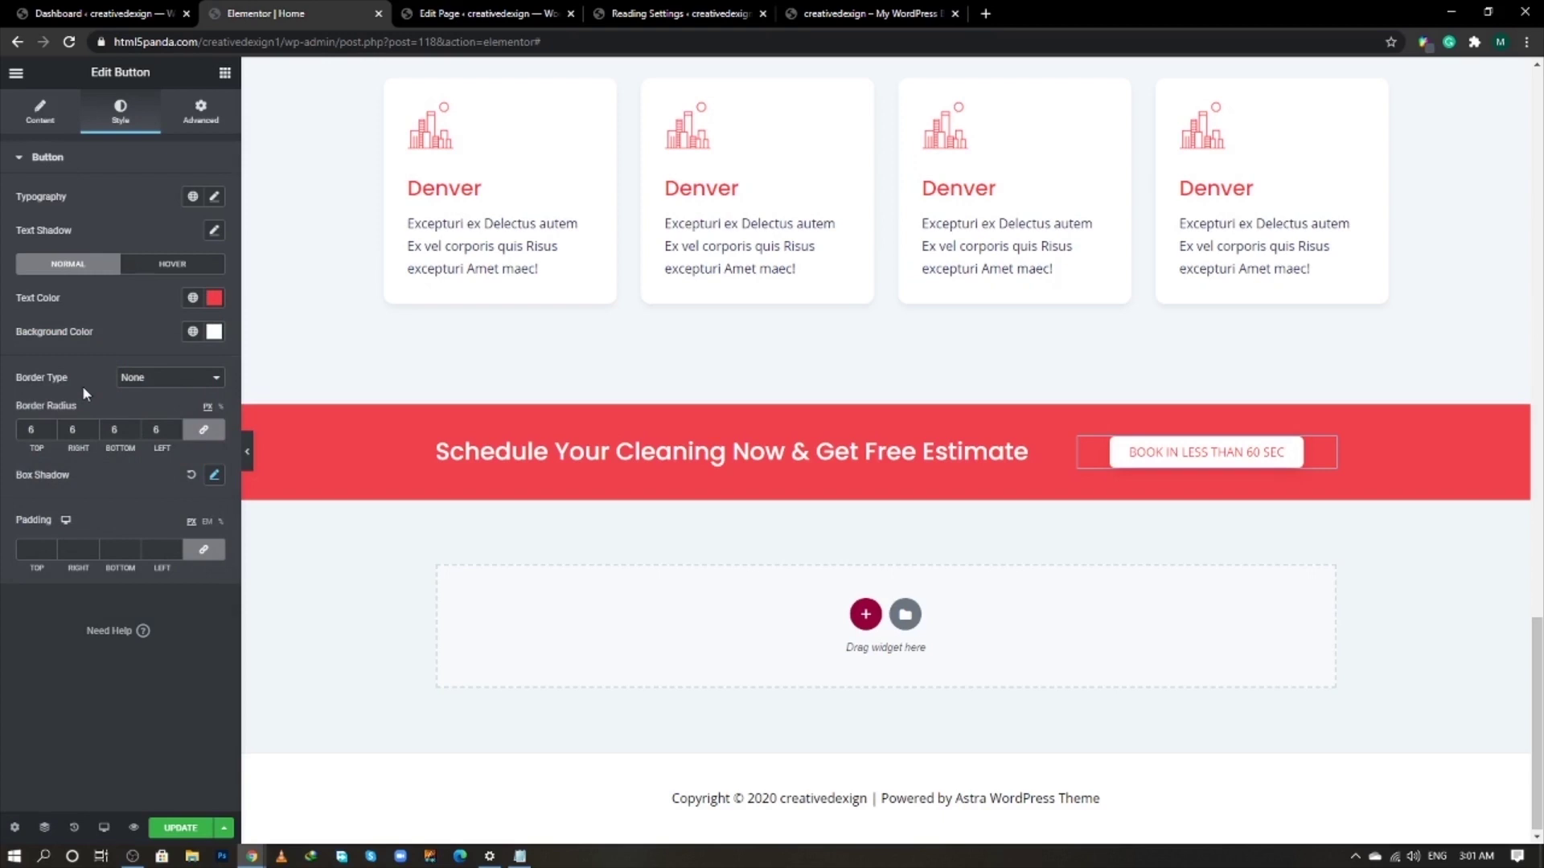
- Replace the white button's text with "SEND REQUEST", copied from the reference site's banner
{"action": "left_click", "coordinate": [34, 119]}
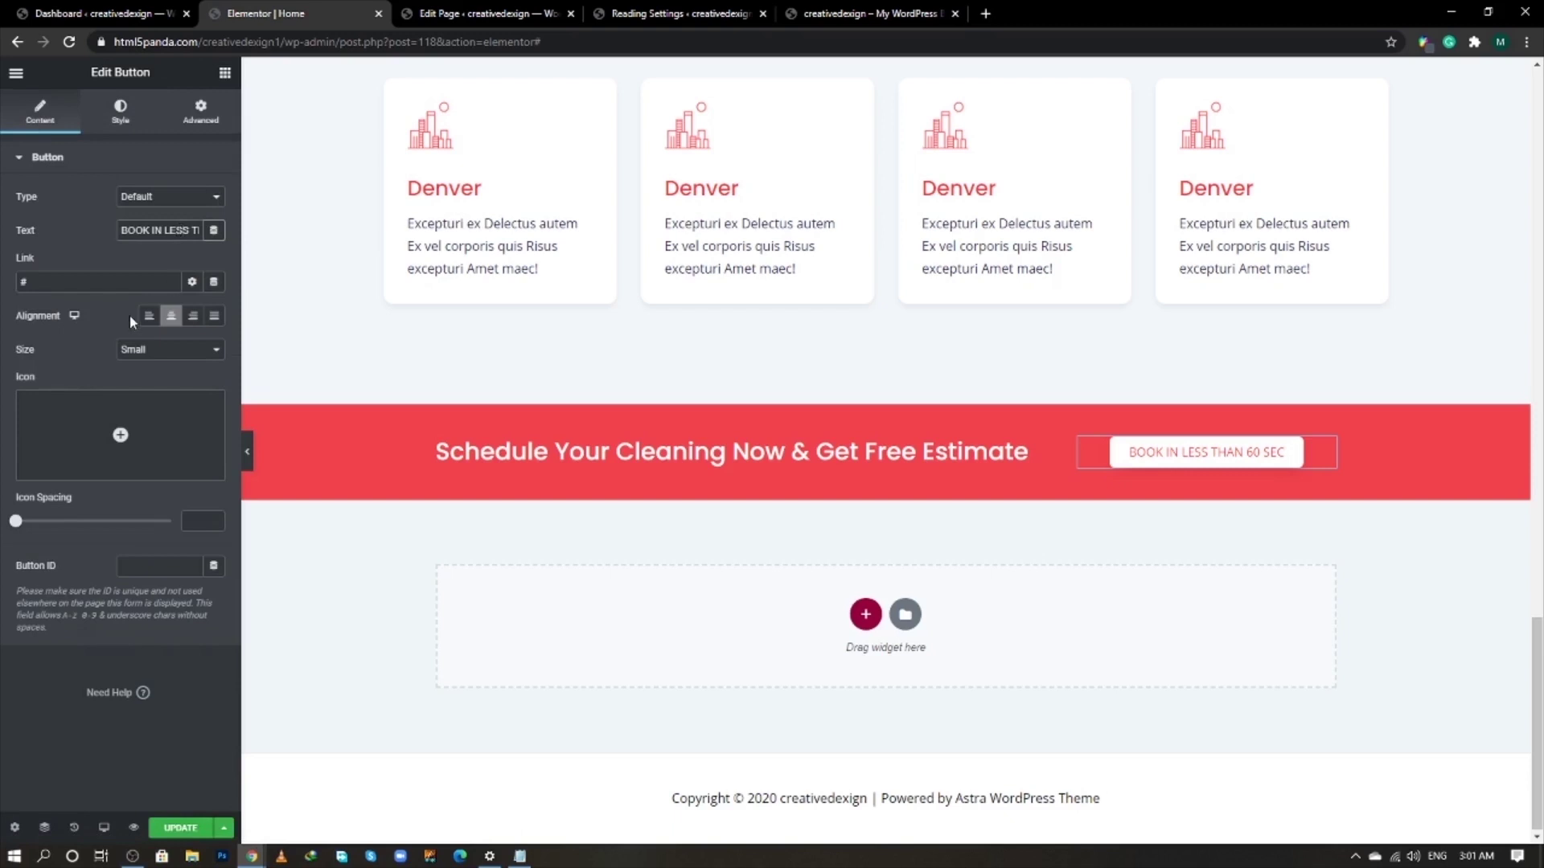
{"action": "key", "text": "alt+Tab"}
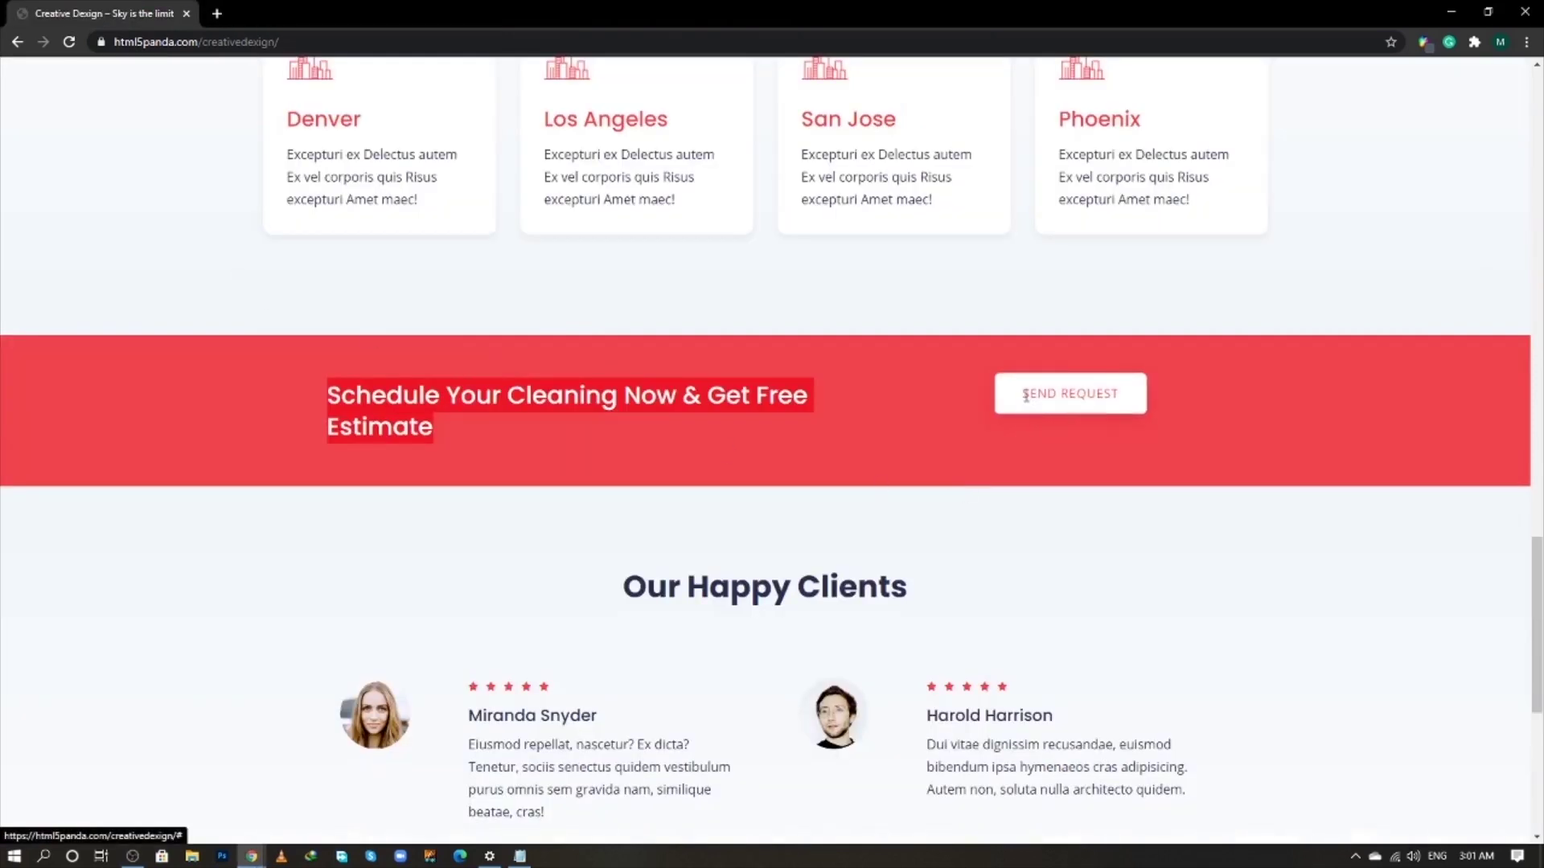
{"action": "left_click_drag", "start_coordinate": [1023, 396], "coordinate": [1121, 396]}
{"action": "key", "text": "ctrl+c"}
{"action": "key", "text": "alt+Tab"}
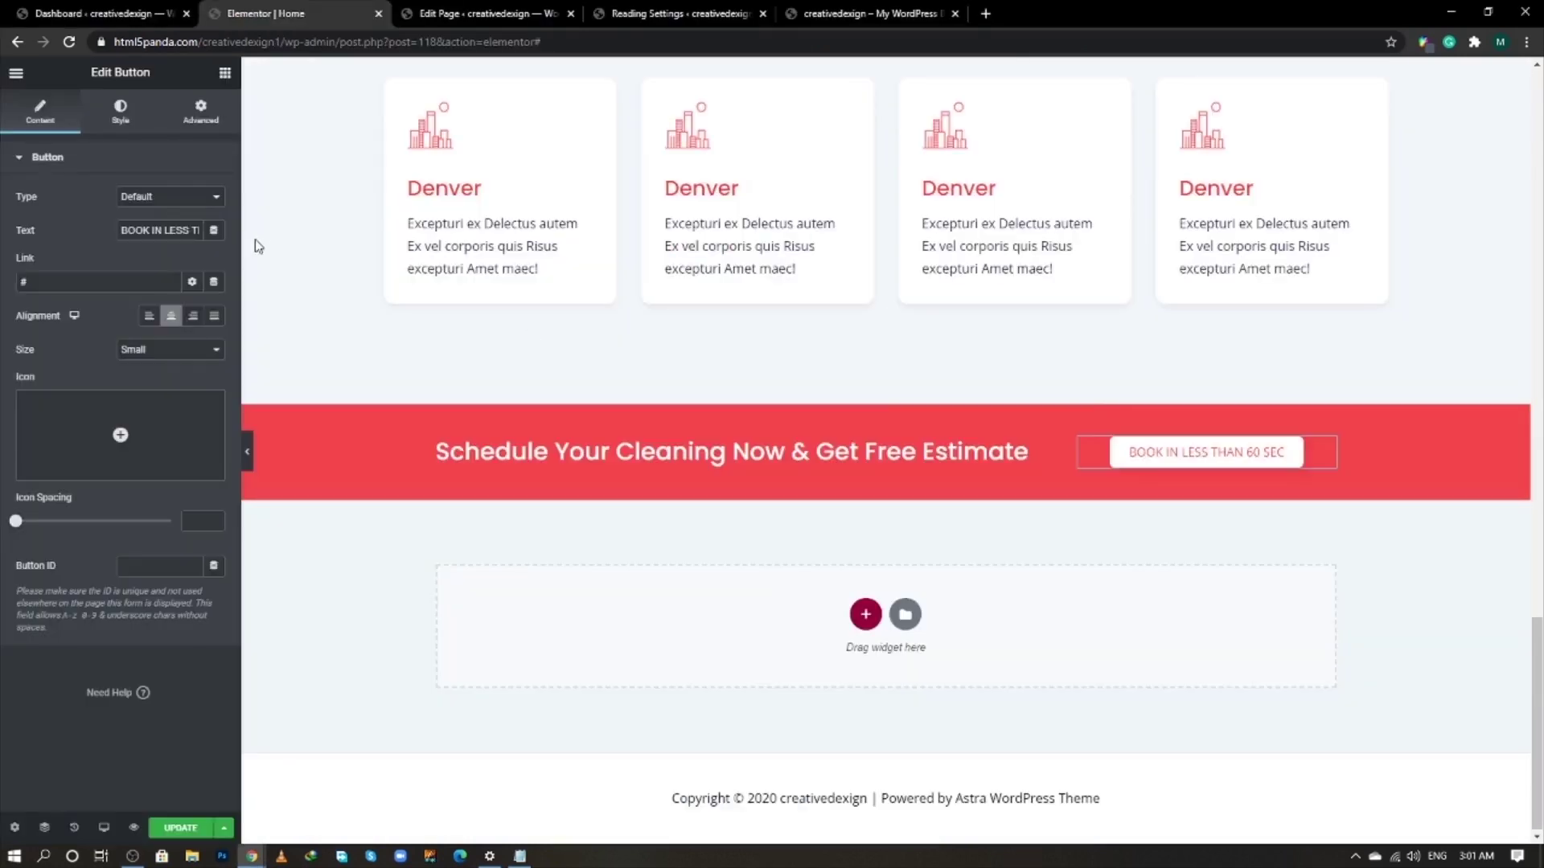
{"action": "triple_click", "coordinate": [180, 232]}
{"action": "key", "text": "ctrl+v"}
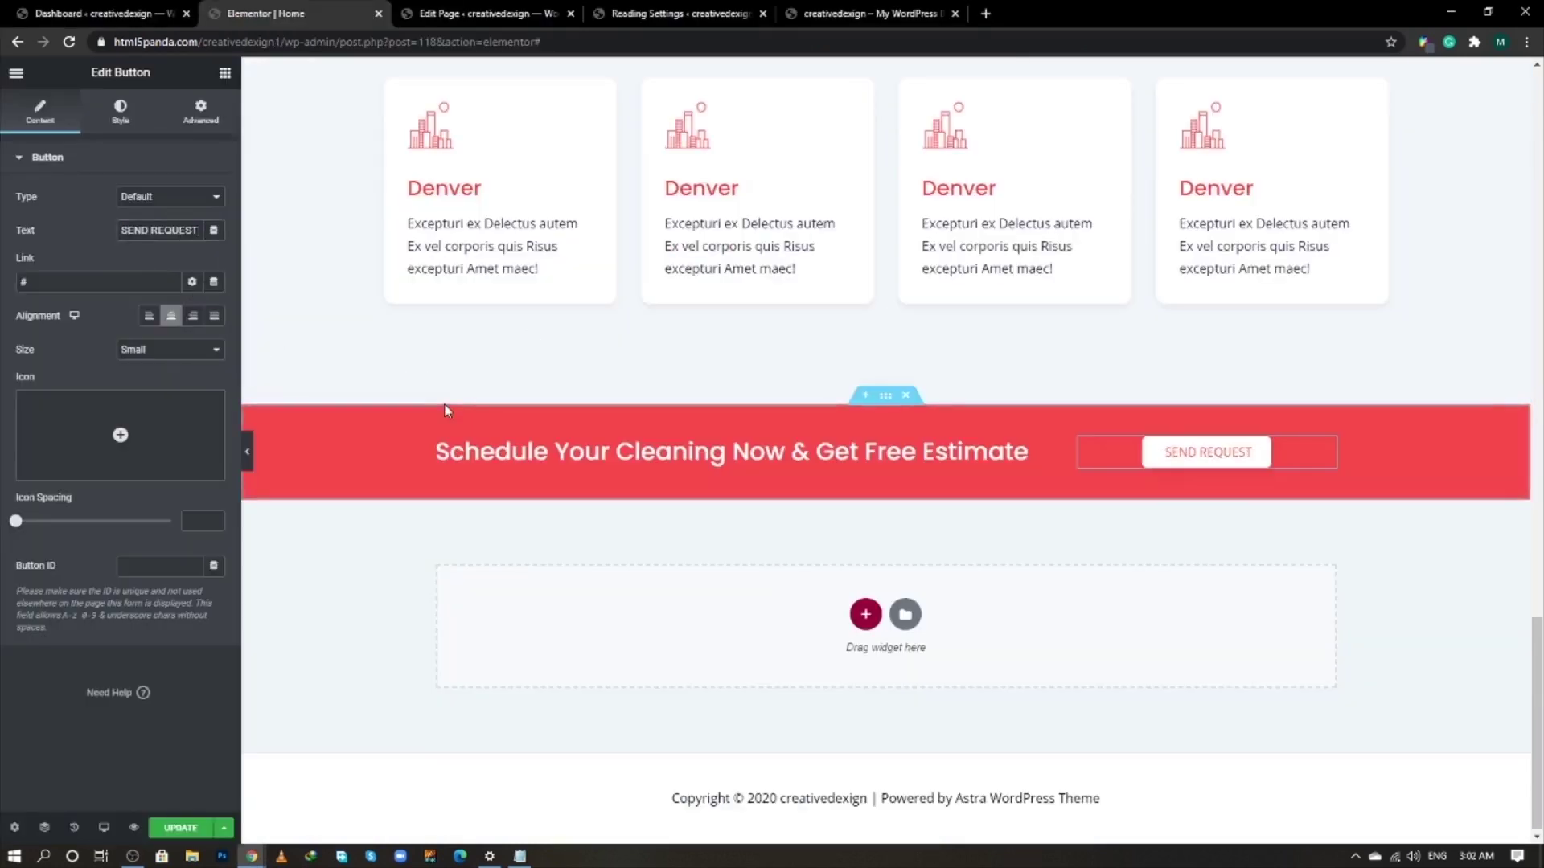
- Set the padding of the red section's heading column to 25 px on all sides
{"action": "mouse_move", "coordinate": [886, 402]}
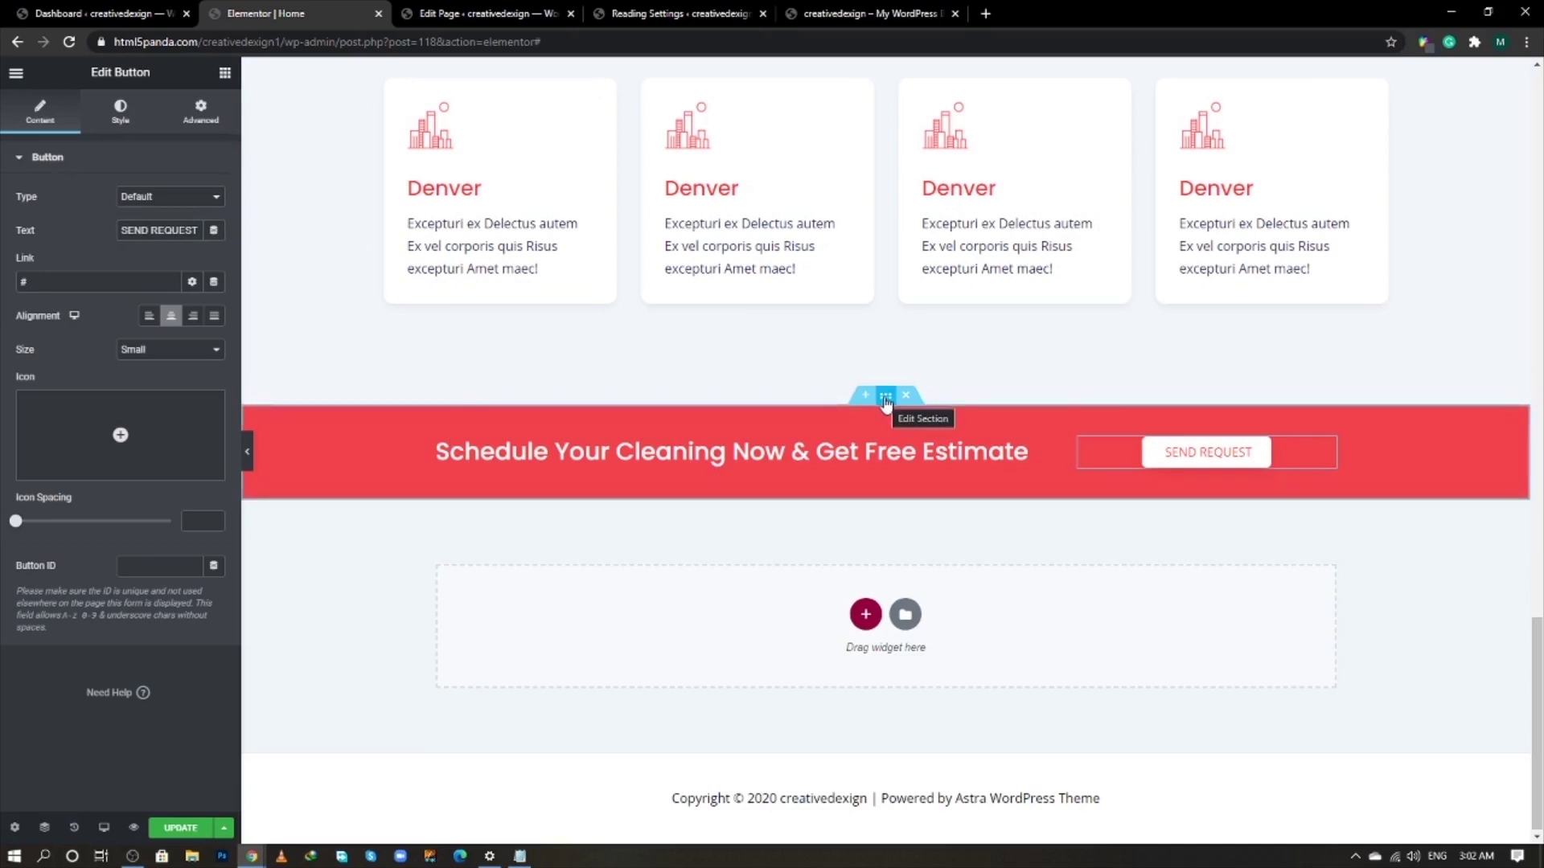
{"action": "left_click", "coordinate": [886, 400]}
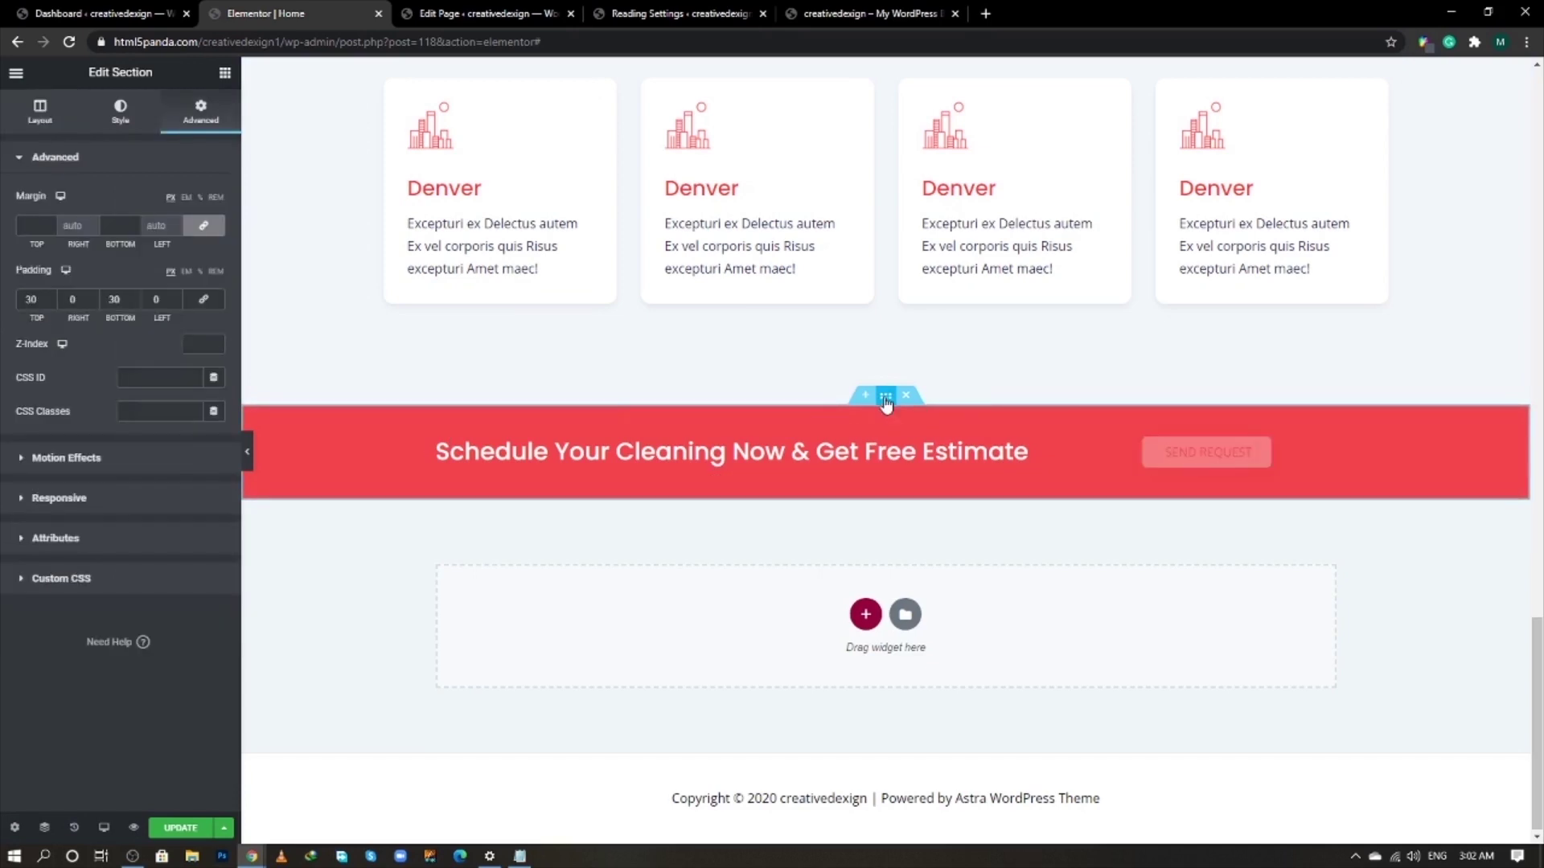
{"action": "left_click", "coordinate": [437, 438]}
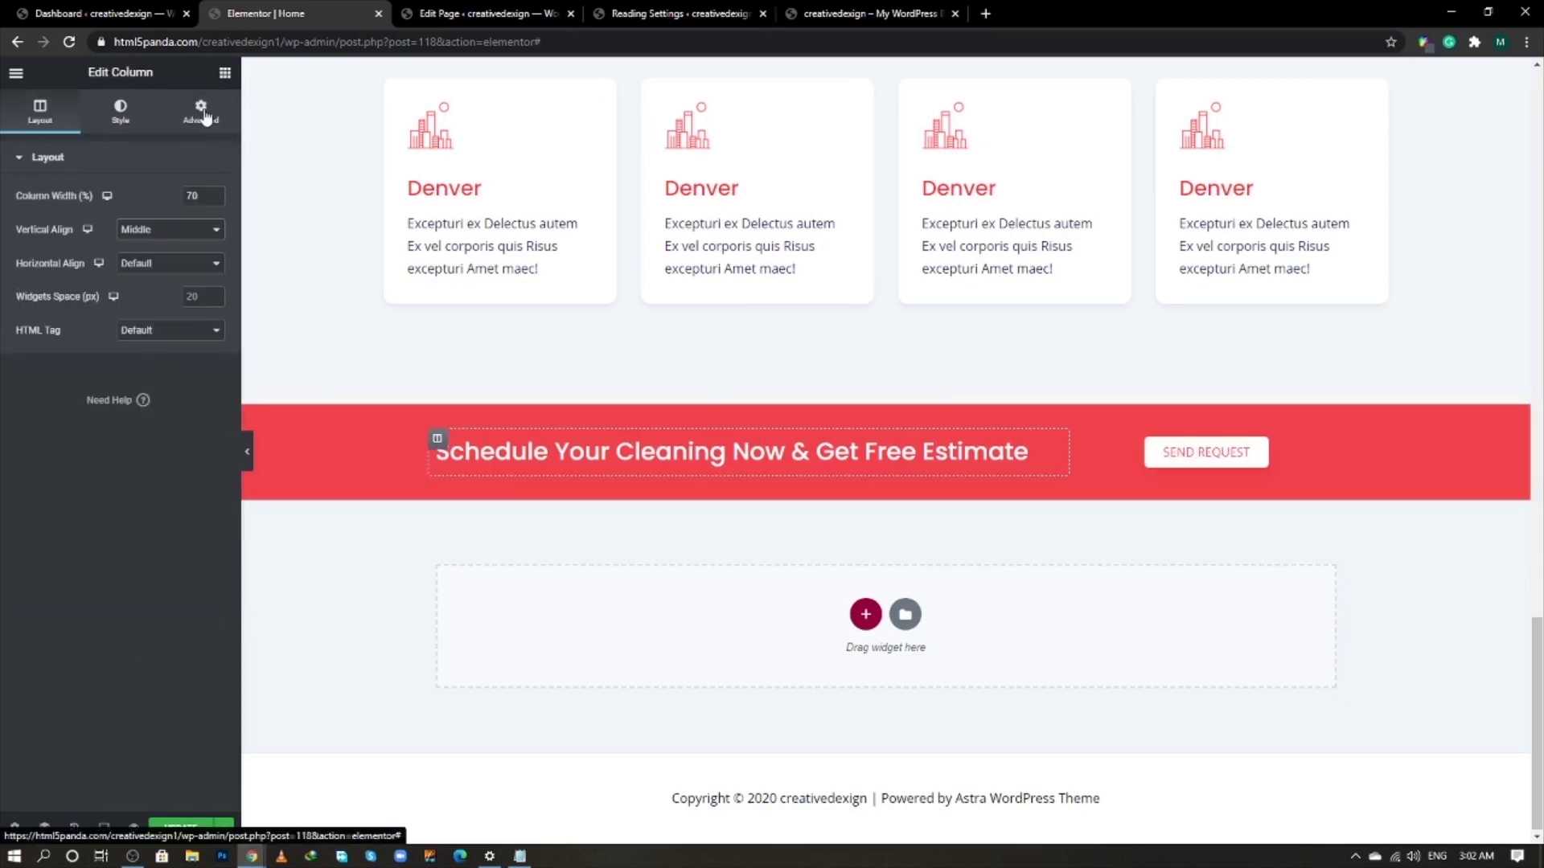
{"action": "left_click", "coordinate": [203, 113]}
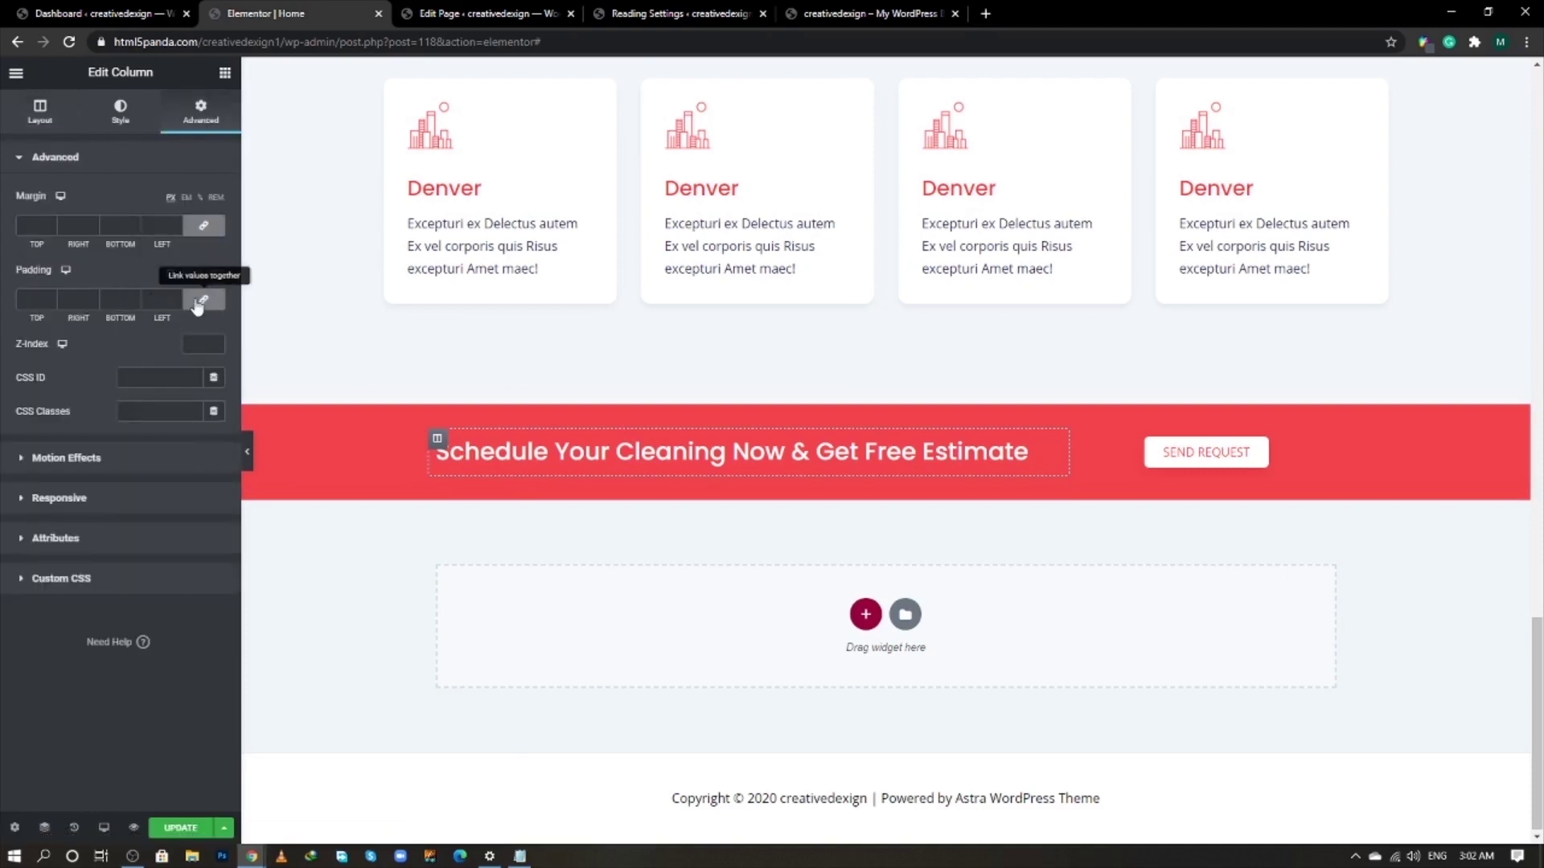
{"action": "left_click", "coordinate": [161, 300]}
{"action": "type", "text": "25"}
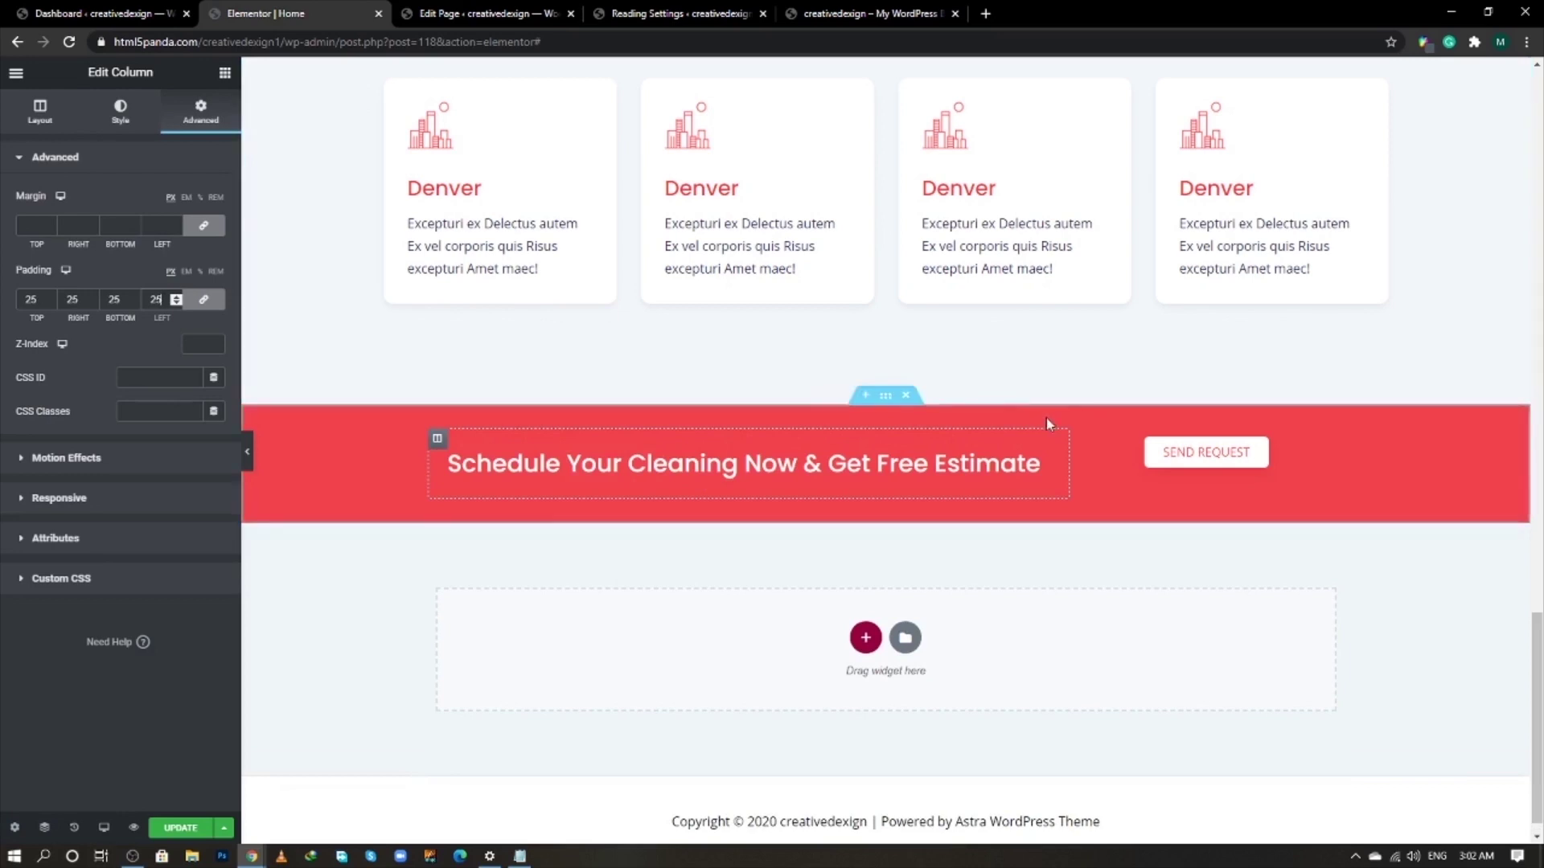
- Set the padding of the SEND REQUEST button's column to 25 px on all sides and update the page
{"action": "left_click", "coordinate": [1079, 441]}
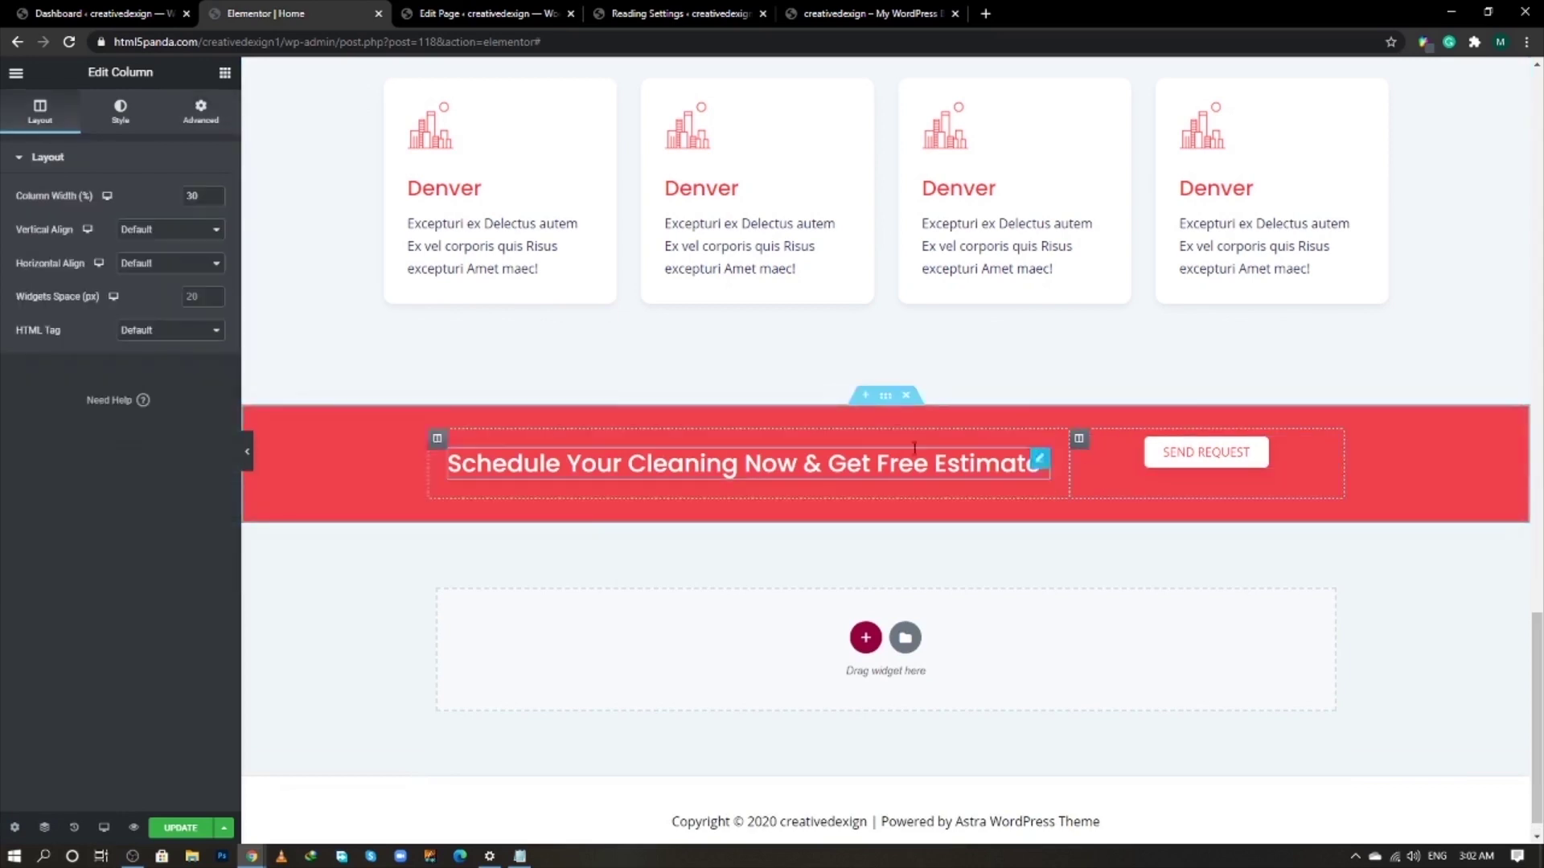
{"action": "left_click", "coordinate": [214, 120]}
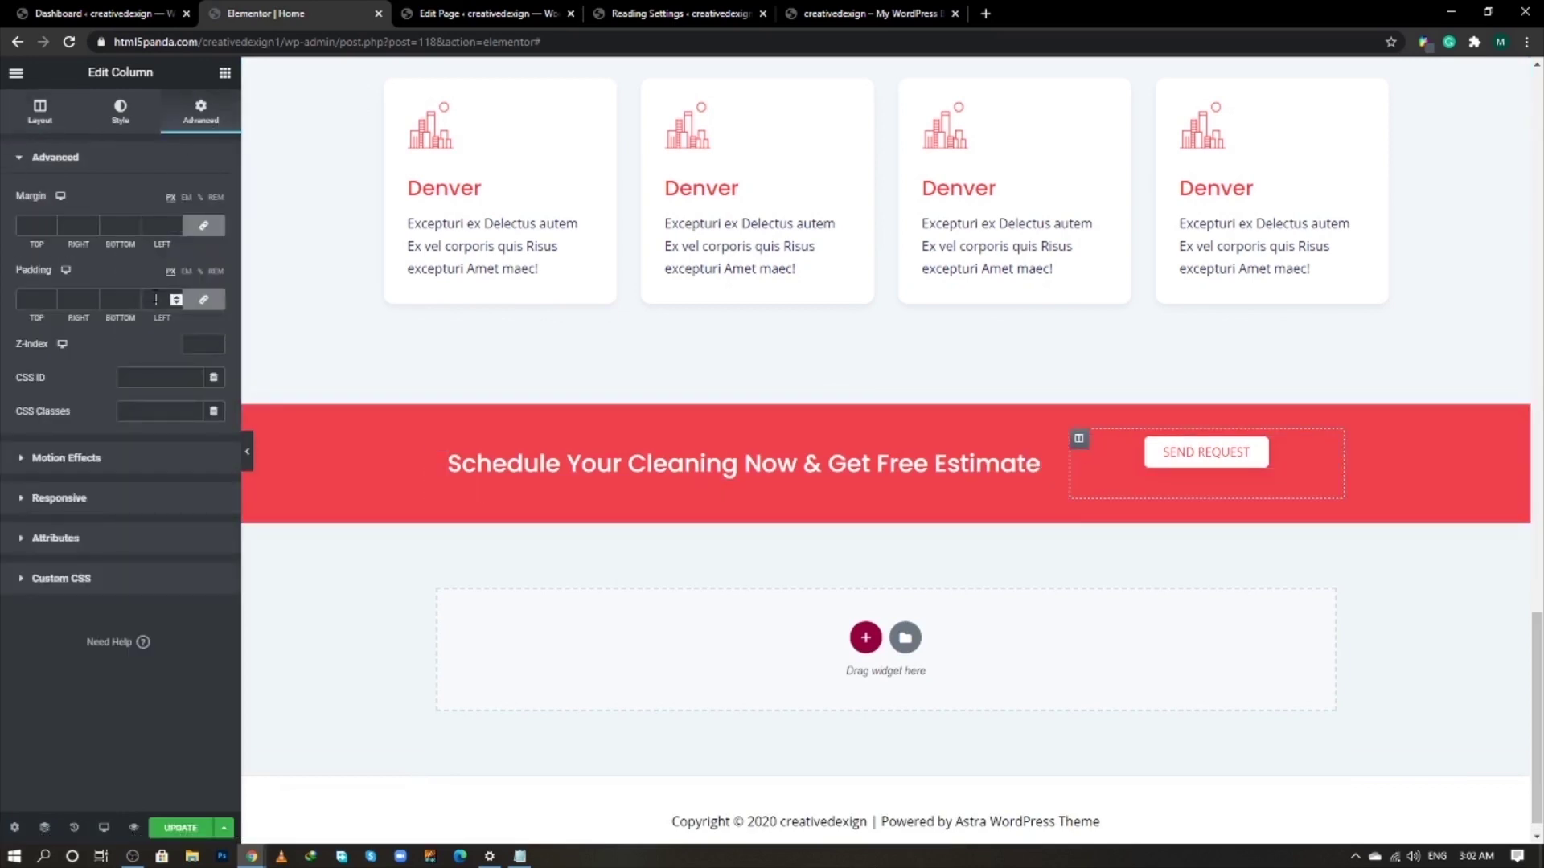
{"action": "left_click", "coordinate": [156, 299]}
{"action": "type", "text": "25"}
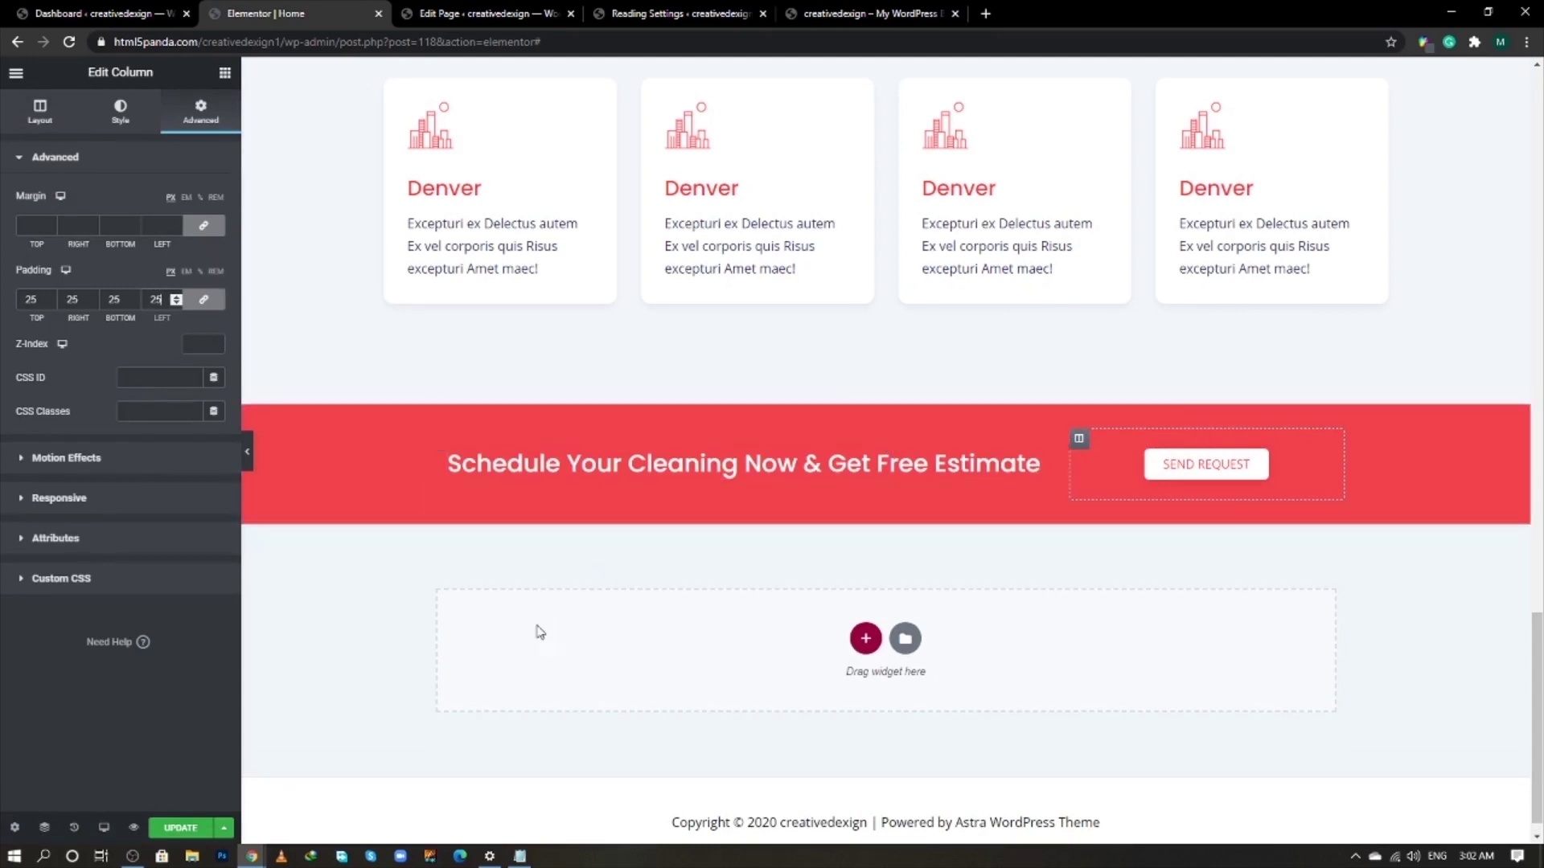
{"action": "scroll", "coordinate": [515, 555], "scroll_direction": "down", "scroll_amount": 1}
{"action": "left_click", "coordinate": [180, 827]}
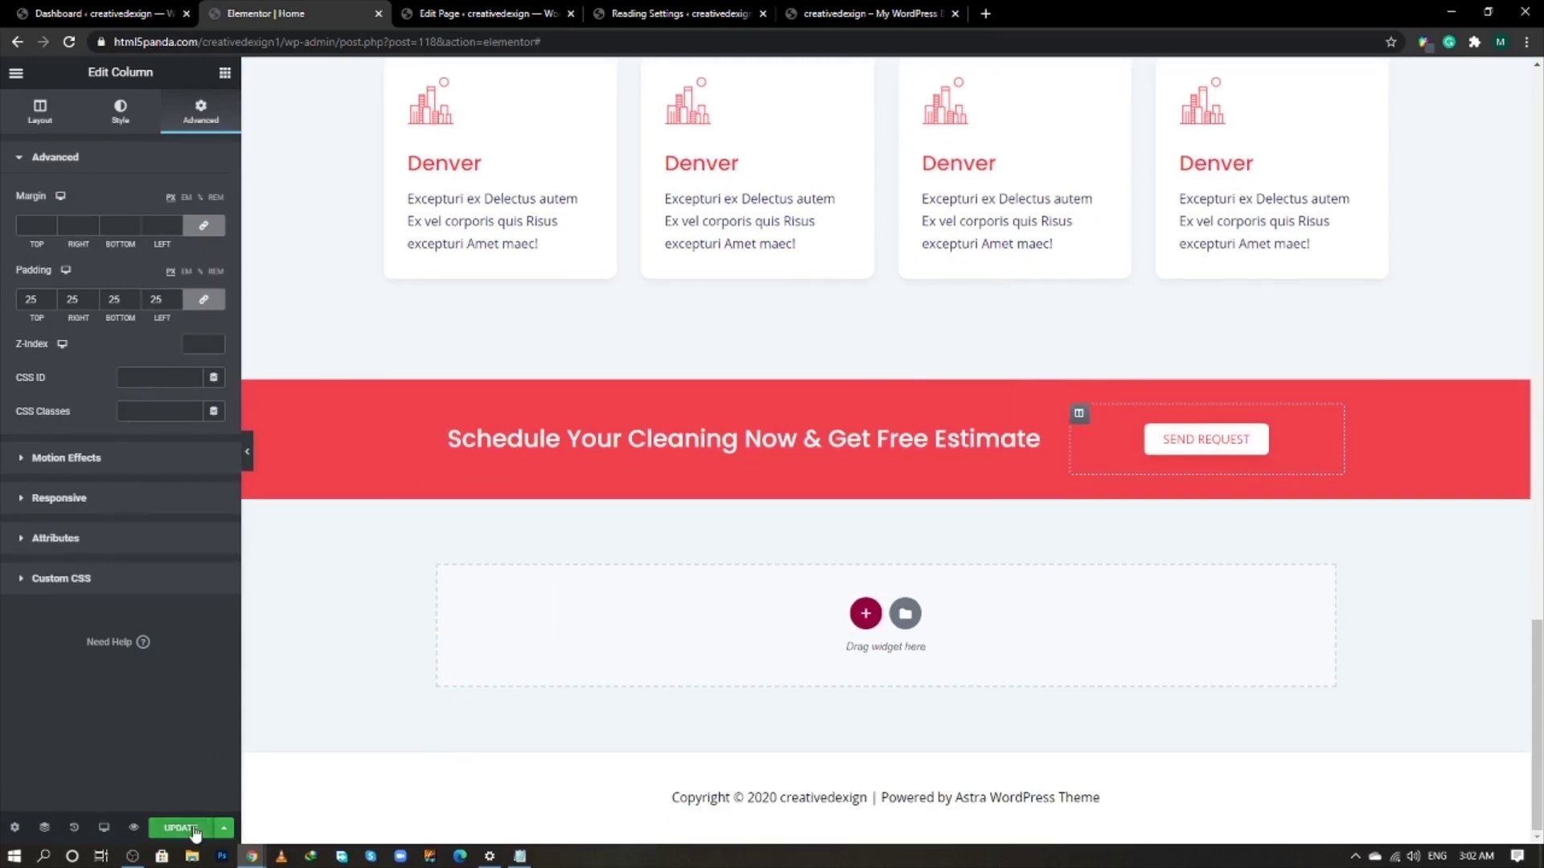
- Switch to the reference site and examine the layout of its Our Happy Clients section
{"action": "key", "text": "alt+Tab"}
{"action": "scroll", "coordinate": [812, 523], "scroll_direction": "down", "scroll_amount": 2}
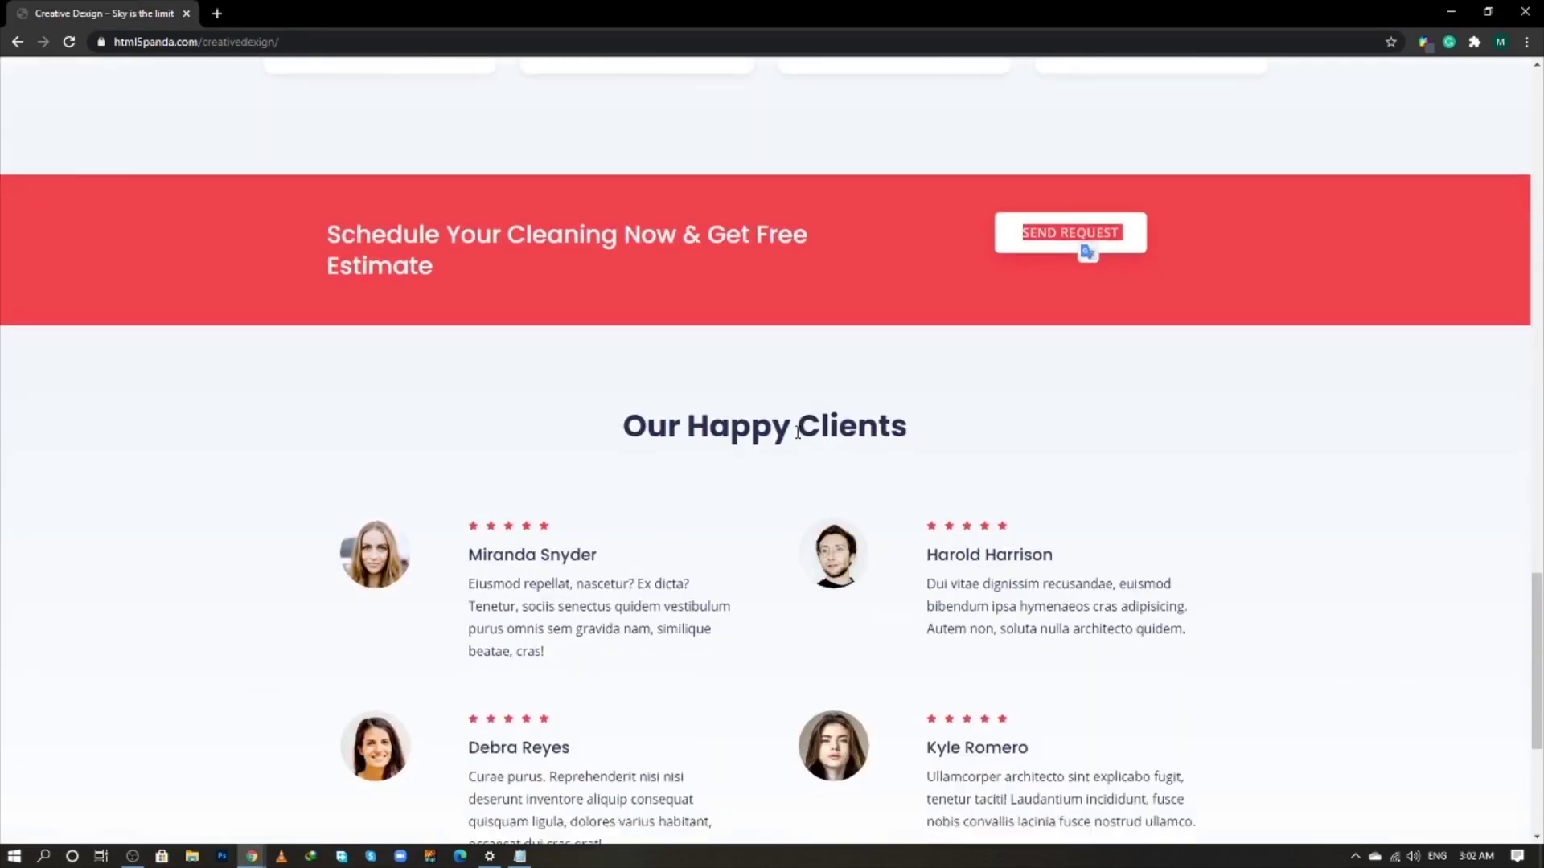
{"action": "double_click", "coordinate": [797, 431]}
{"action": "triple_click", "coordinate": [797, 431]}
{"action": "left_click", "coordinate": [979, 441]}
{"action": "scroll", "coordinate": [979, 440], "scroll_direction": "down", "scroll_amount": 3}
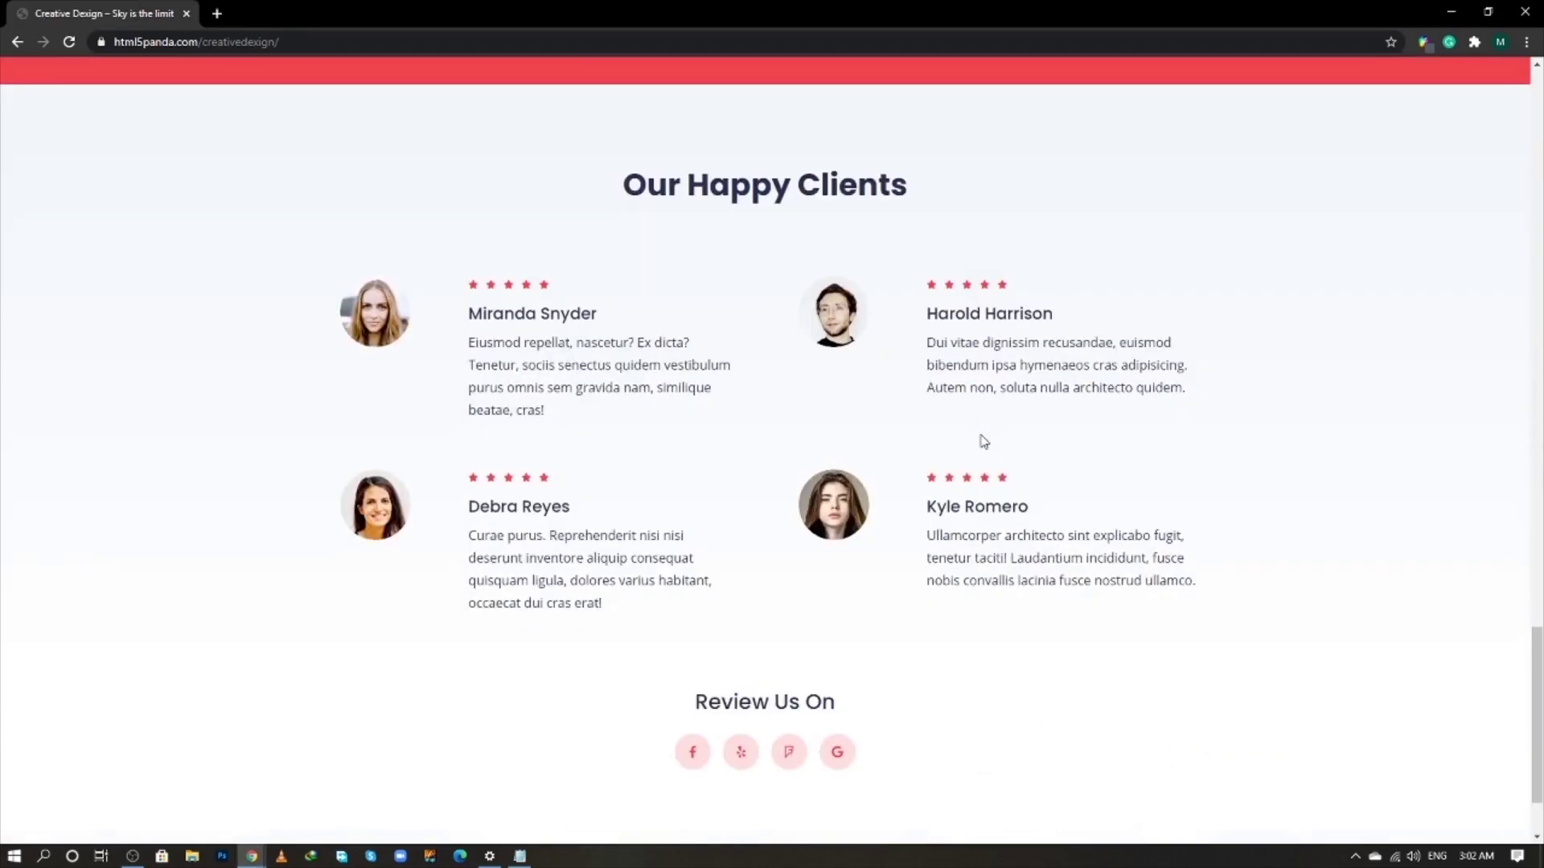
- Switch back to the Elementor editor and add a single-column section below the red Schedule Your Cleaning banner
{"action": "key", "text": "alt+Tab"}
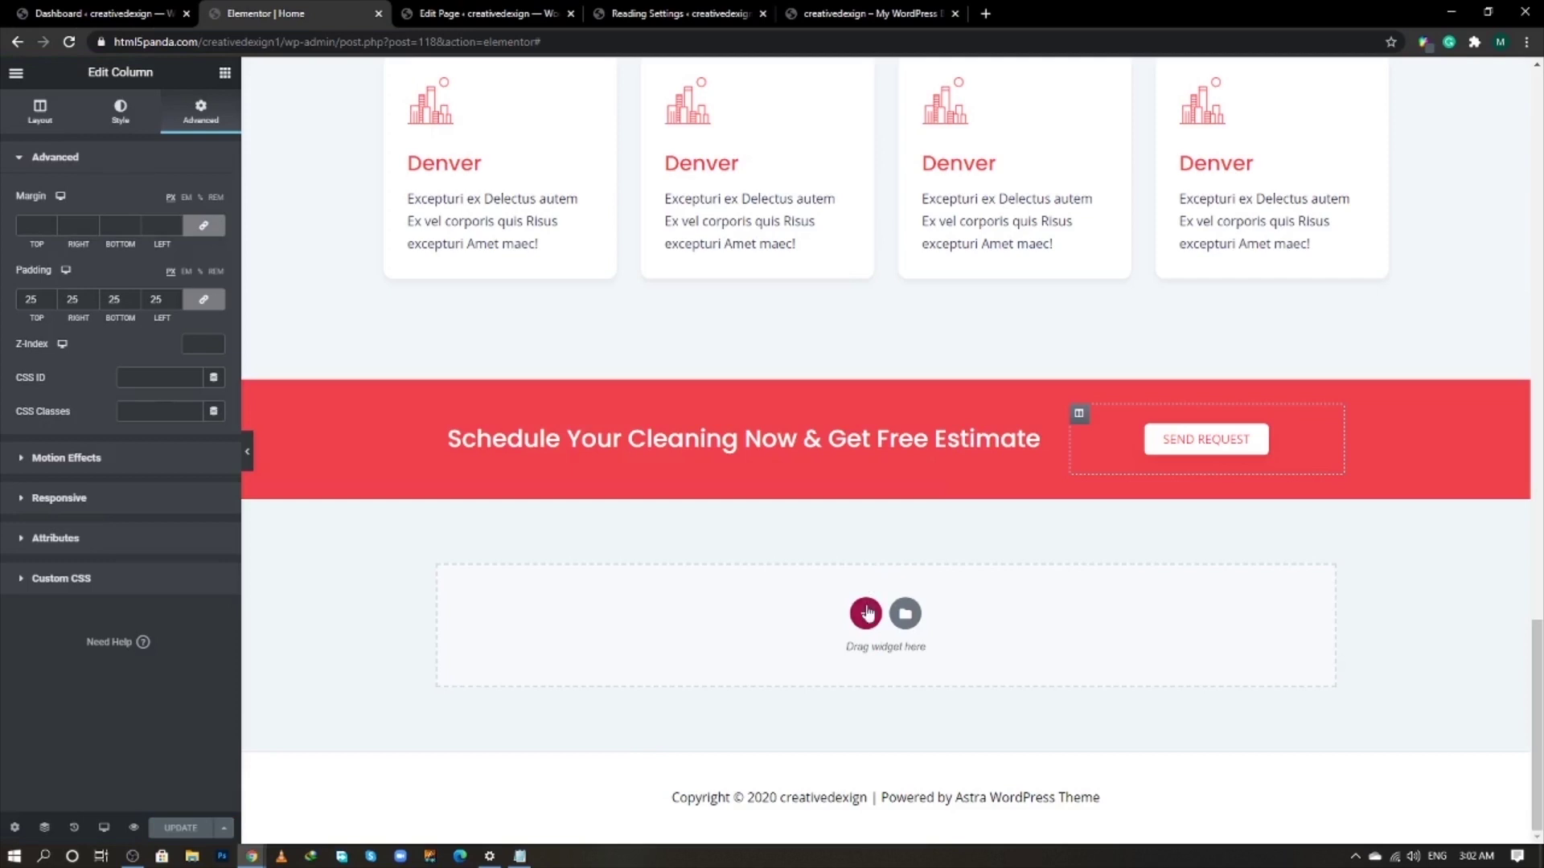
{"action": "left_click", "coordinate": [866, 613]}
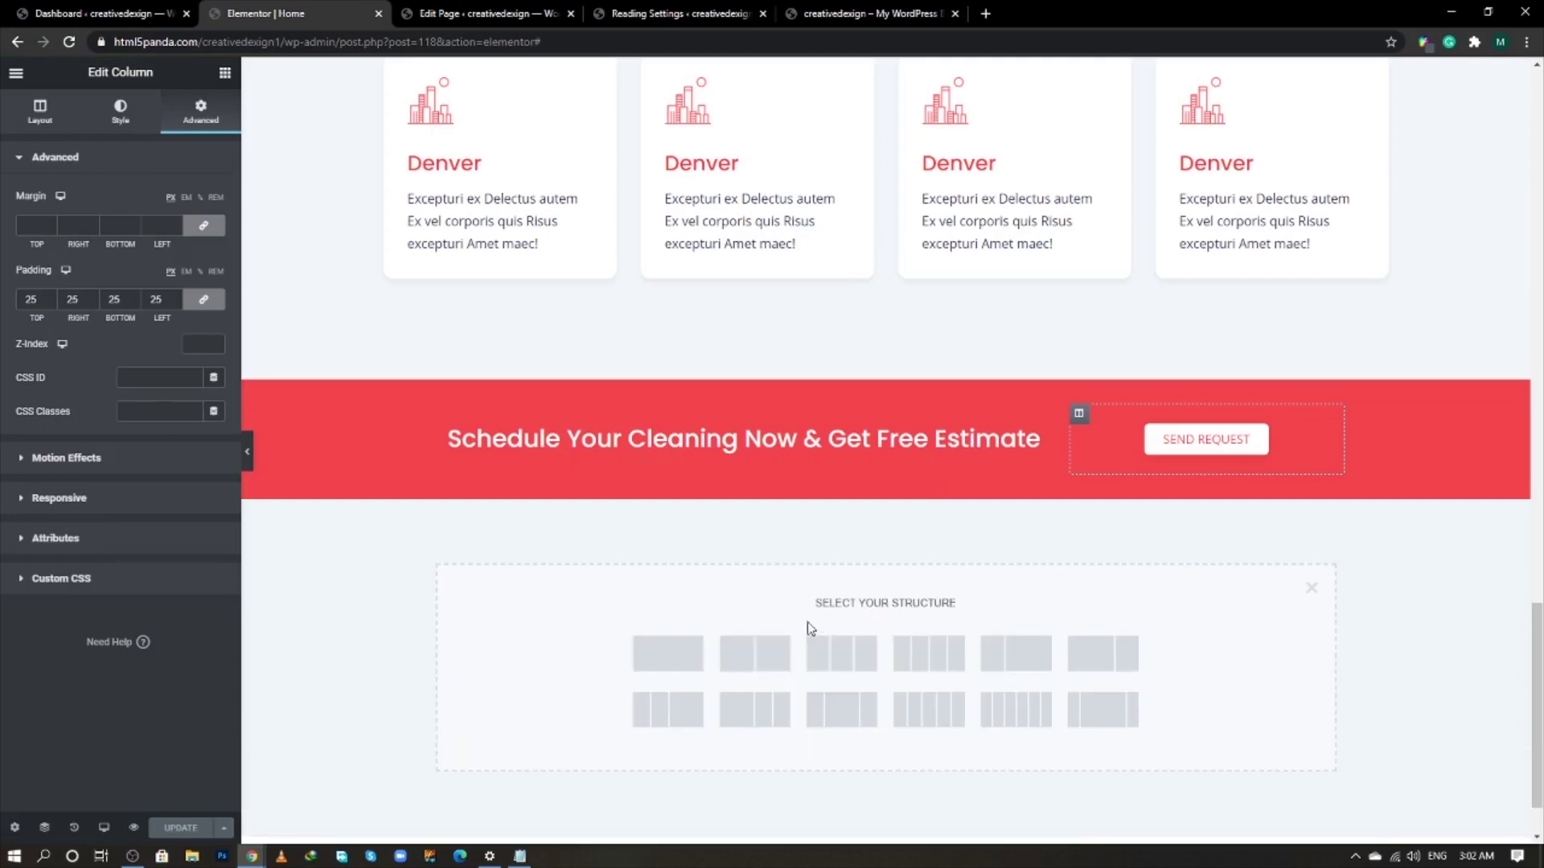
{"action": "left_click", "coordinate": [696, 655]}
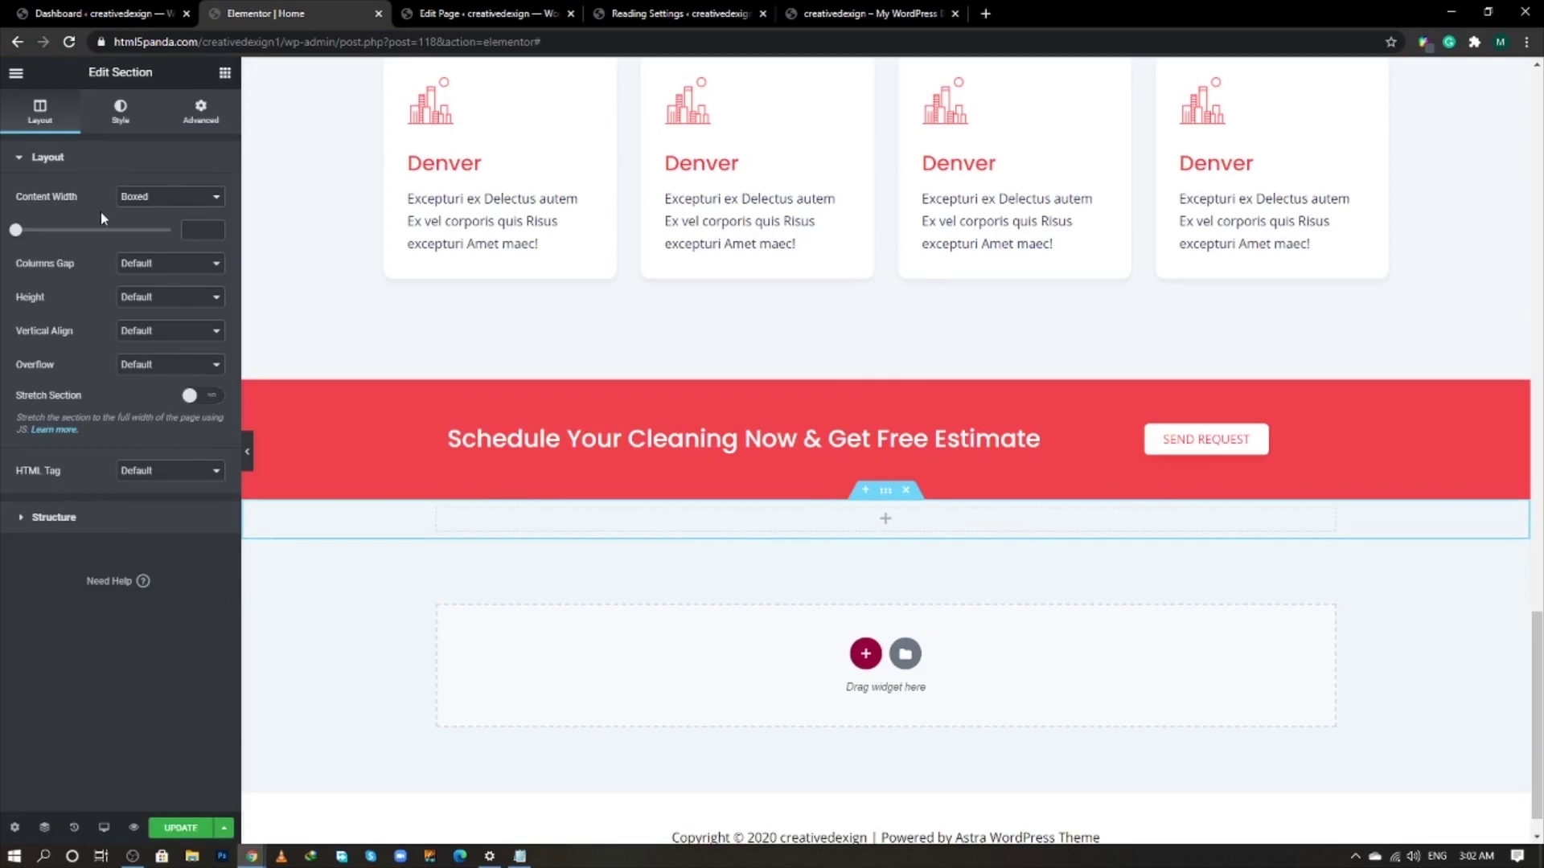
- Give the new section a gradient background with f2f7efb as the first color and #FFFFFF as the second
{"action": "left_click", "coordinate": [122, 118]}
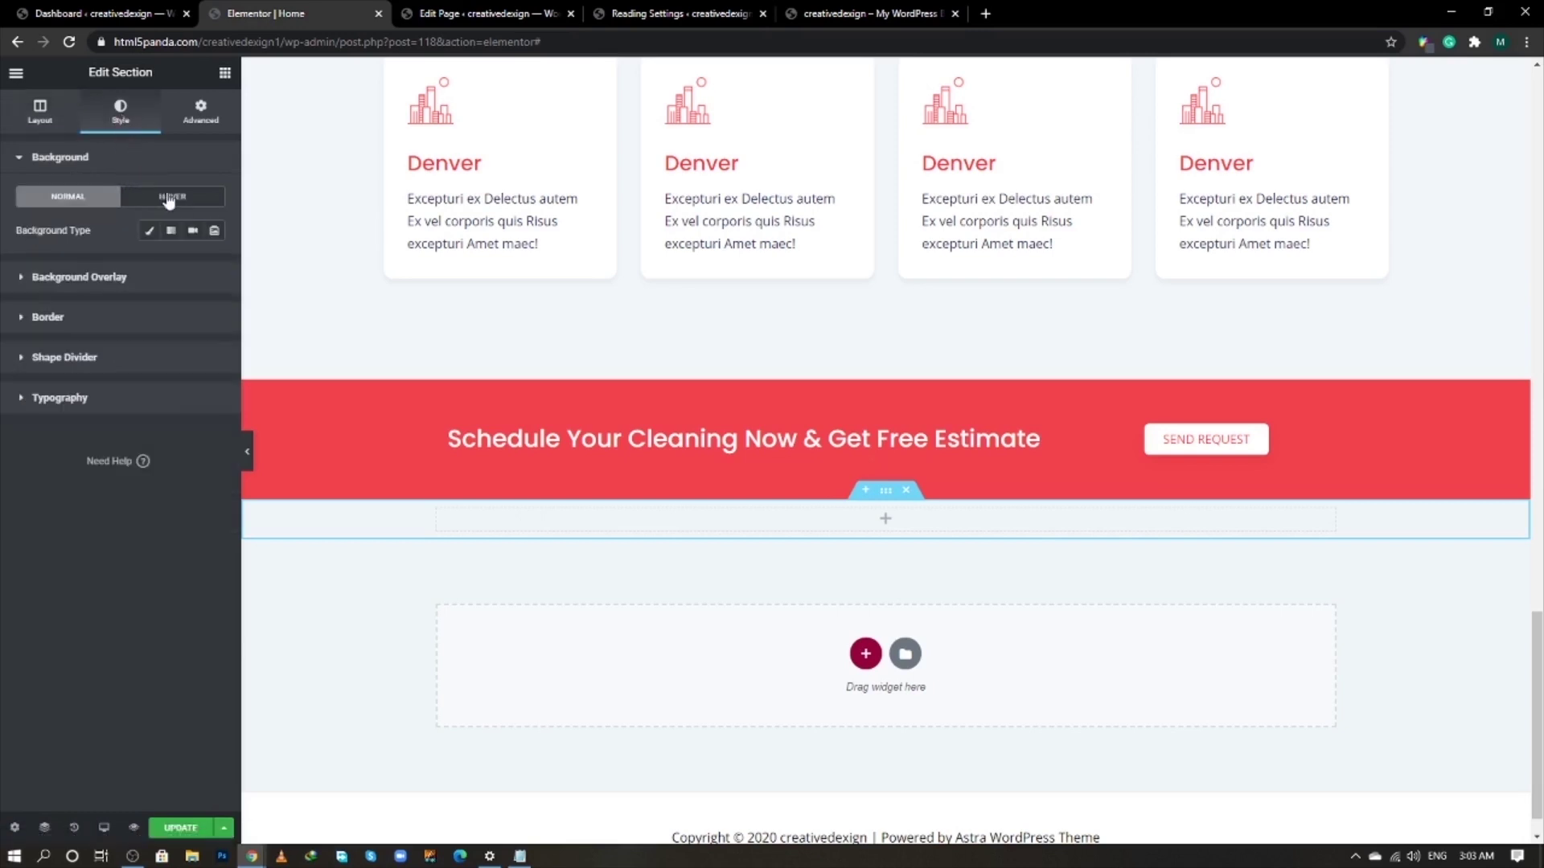
{"action": "left_click", "coordinate": [170, 230]}
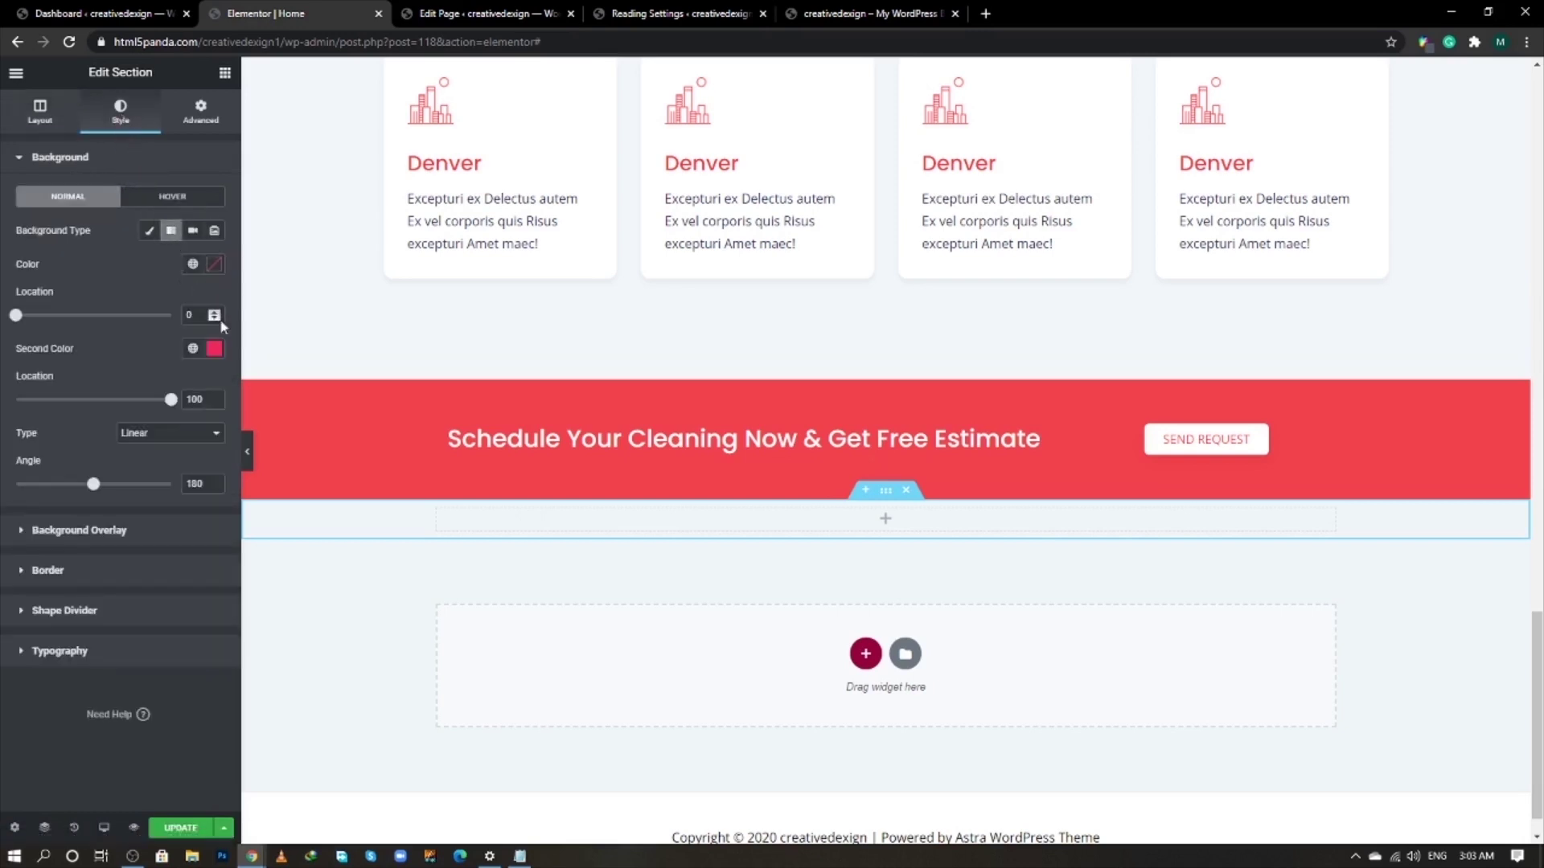
{"action": "left_click", "coordinate": [215, 267]}
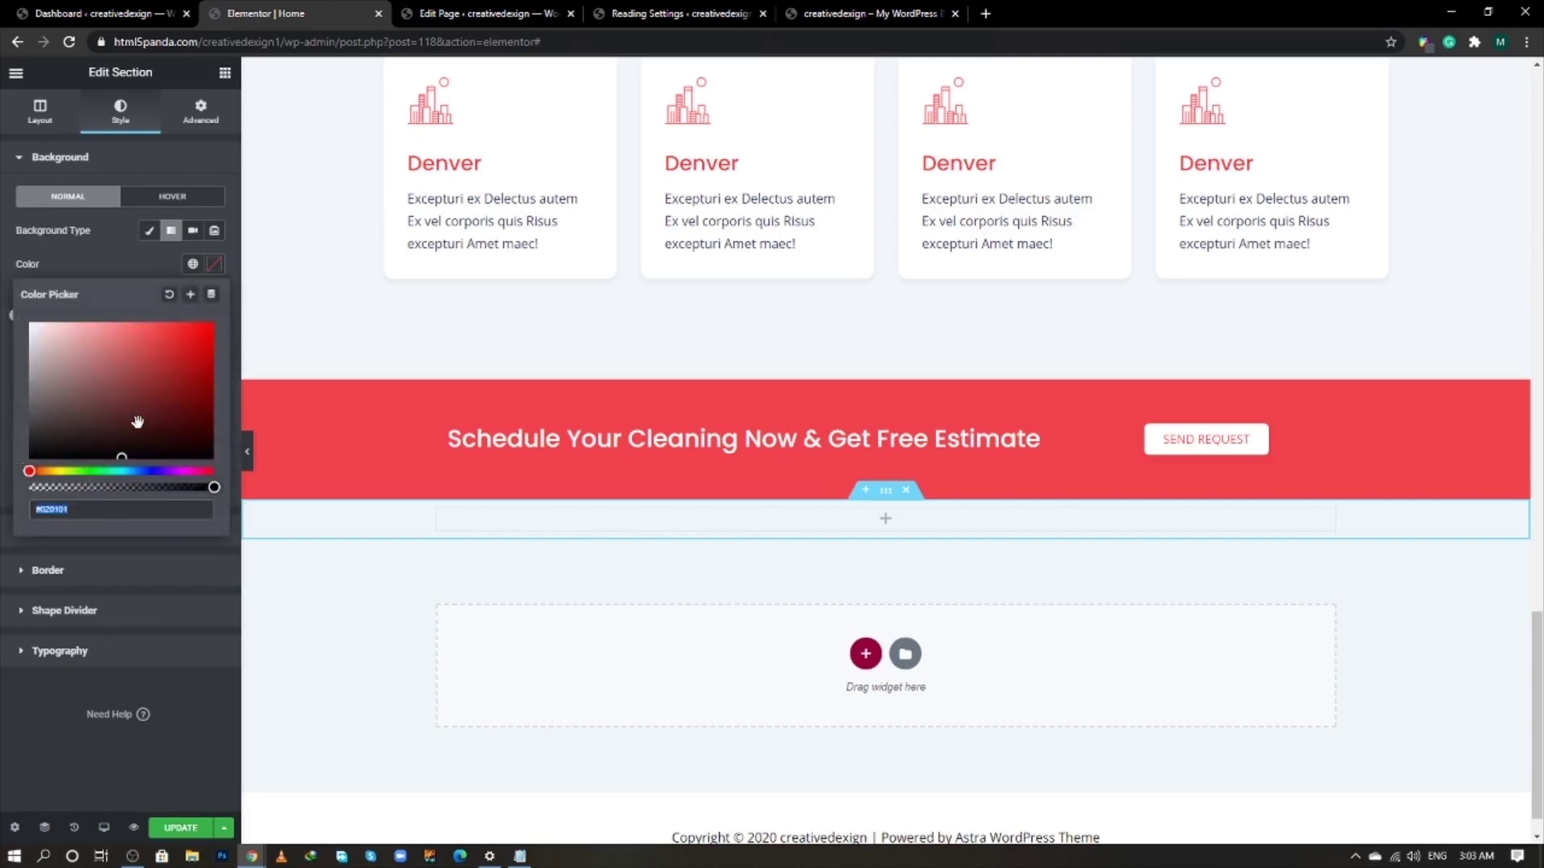
{"action": "type", "text": "f2f"}
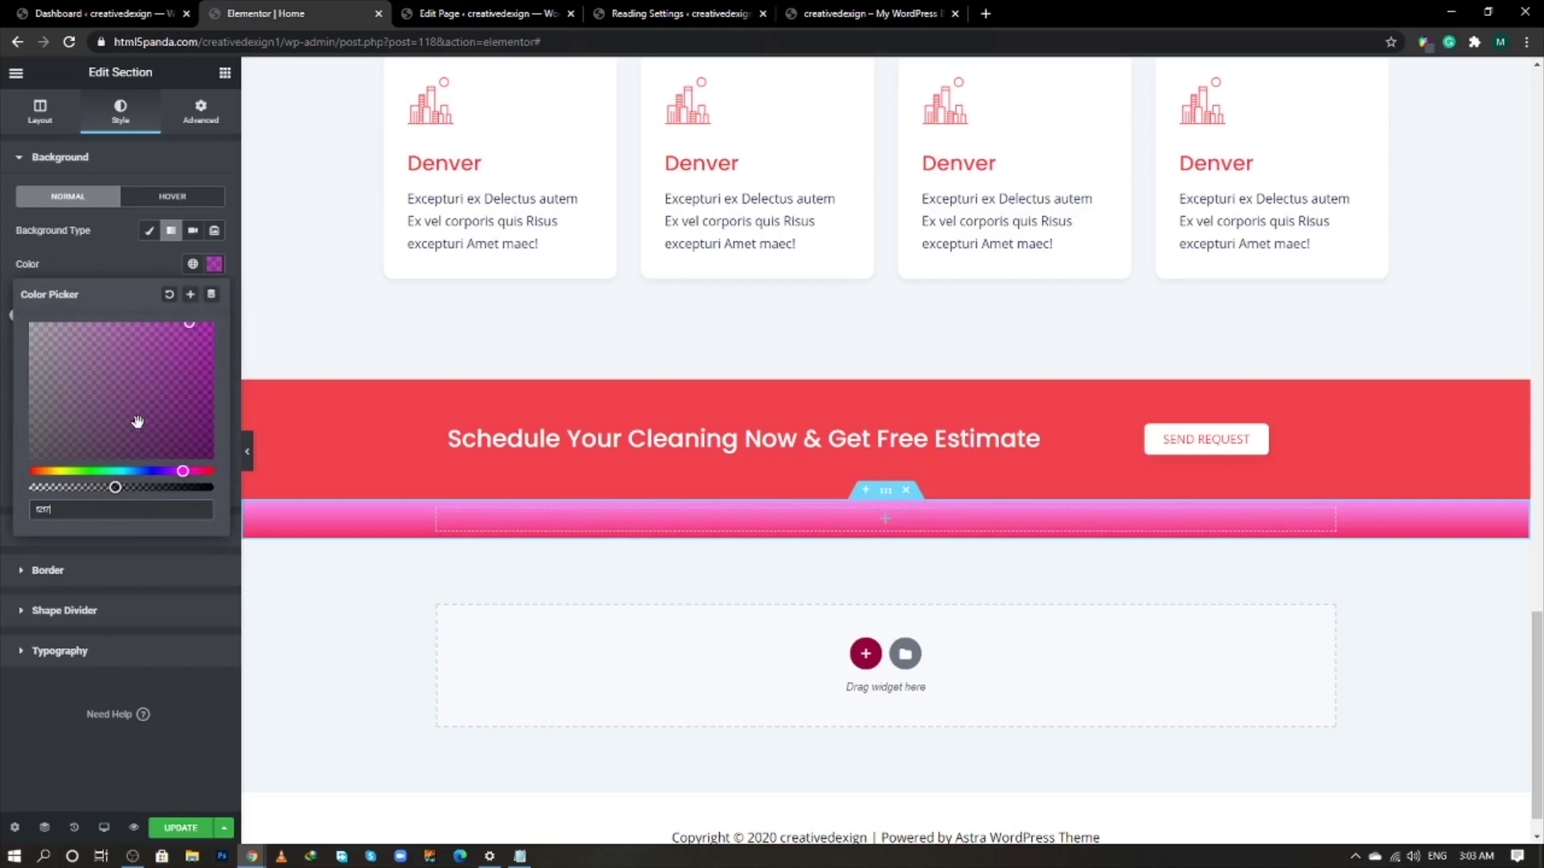
{"action": "type", "text": "7efb"}
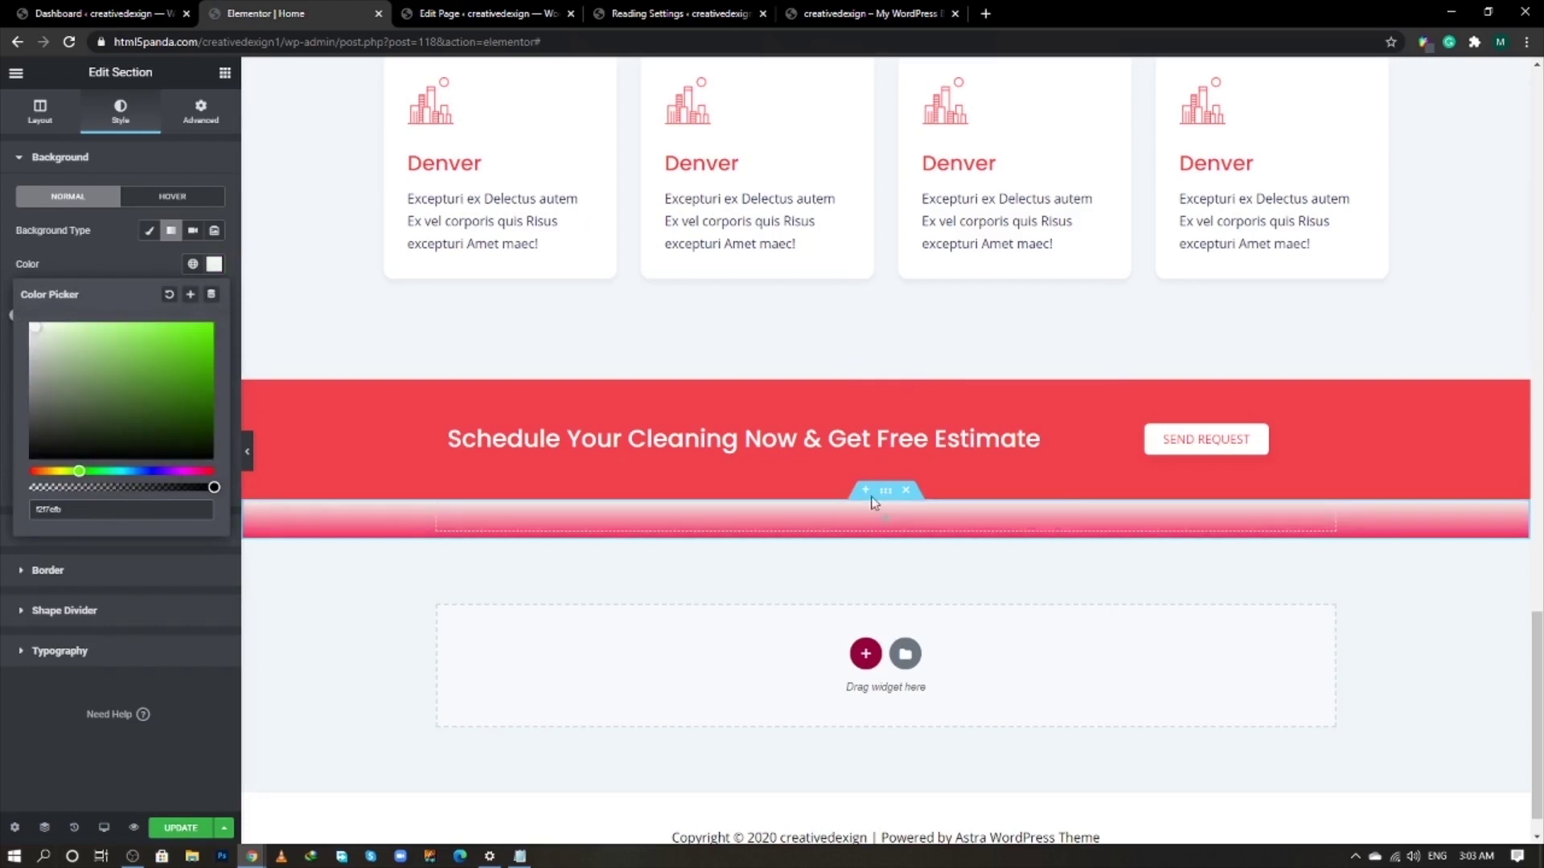
{"action": "left_click", "coordinate": [170, 268]}
{"action": "left_click", "coordinate": [214, 348]}
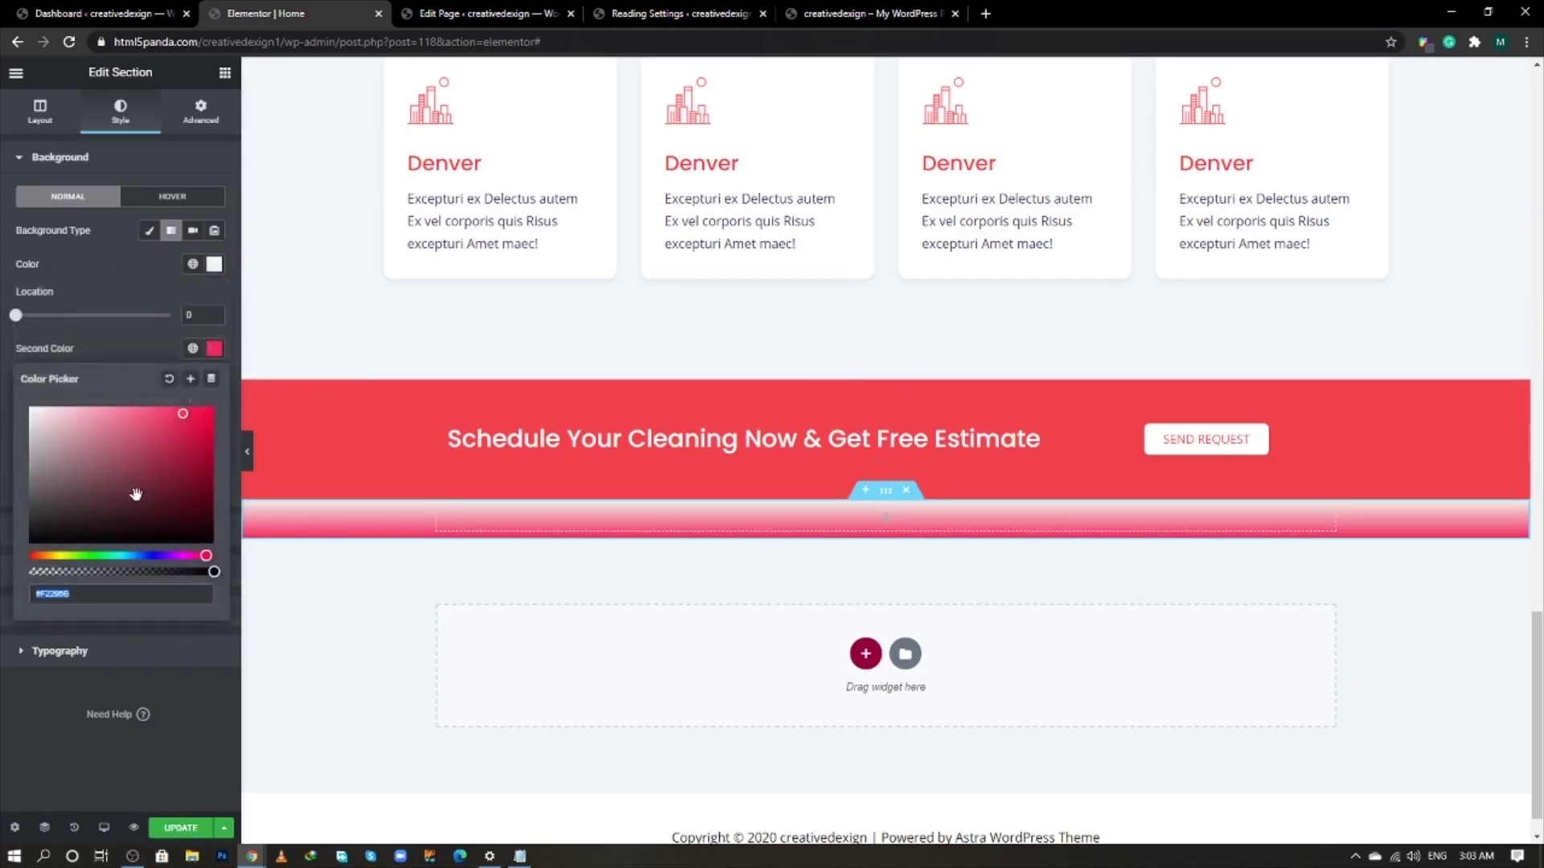
{"action": "type", "text": "#FFFFFF"}
{"action": "left_click", "coordinate": [110, 343]}
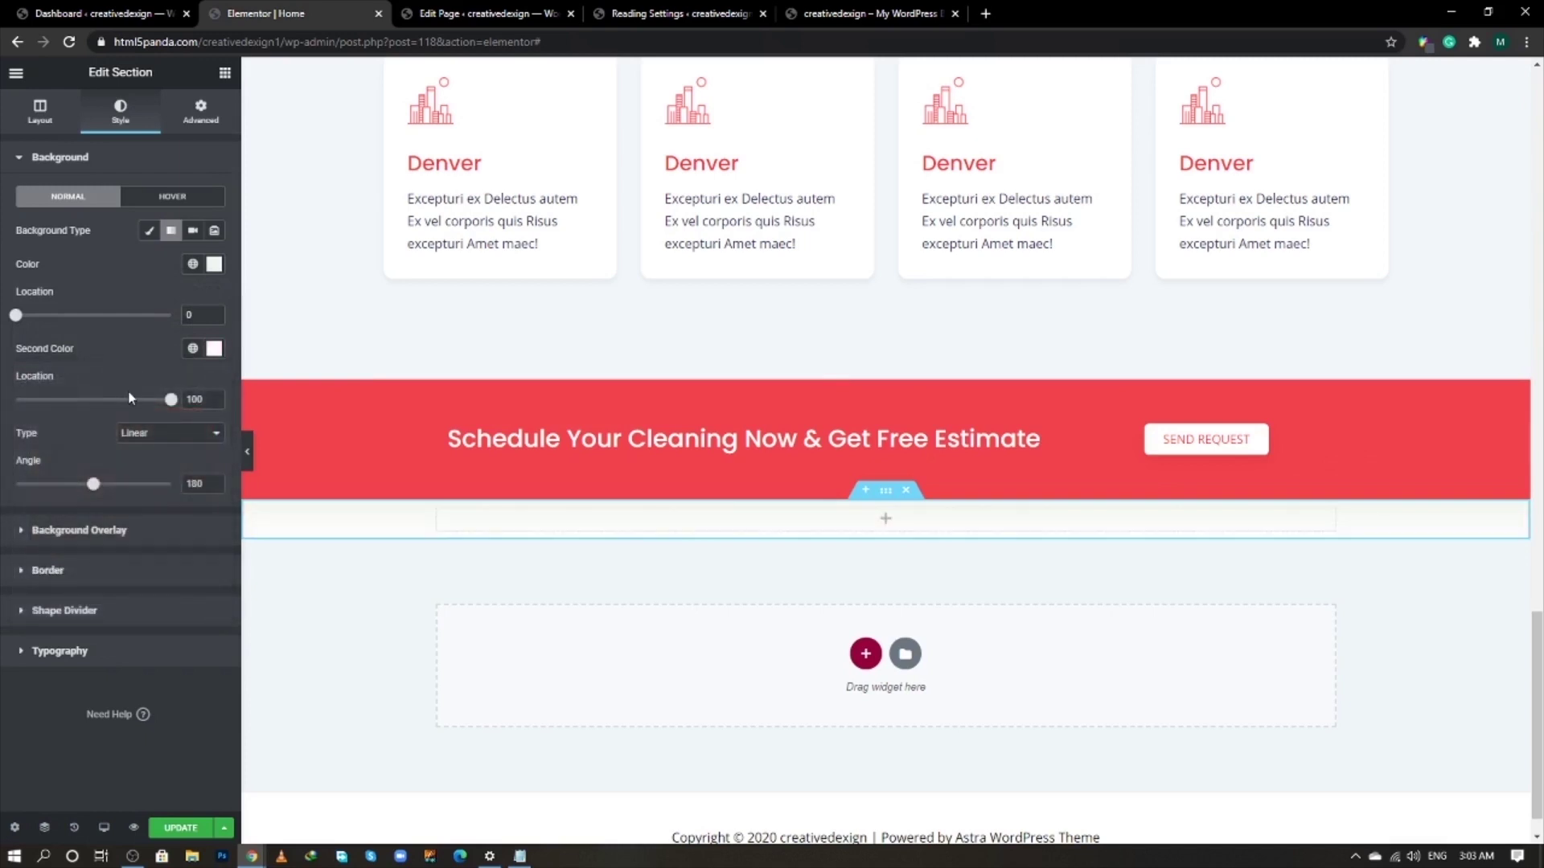
- Unlink the new section's padding values and set its top padding to 100 px
{"action": "left_click", "coordinate": [200, 111]}
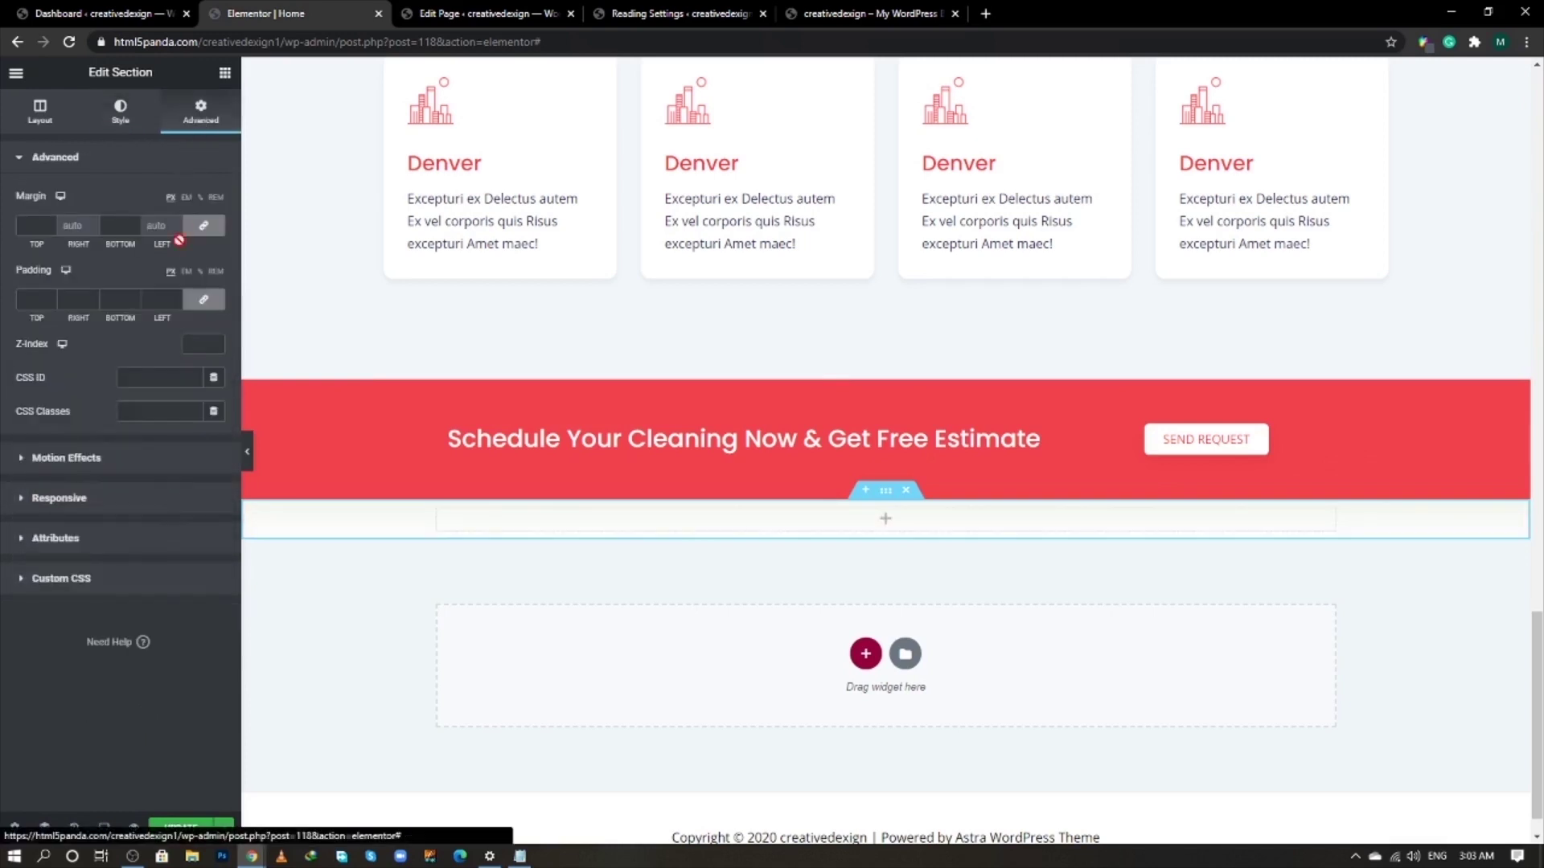
{"action": "left_click", "coordinate": [206, 302]}
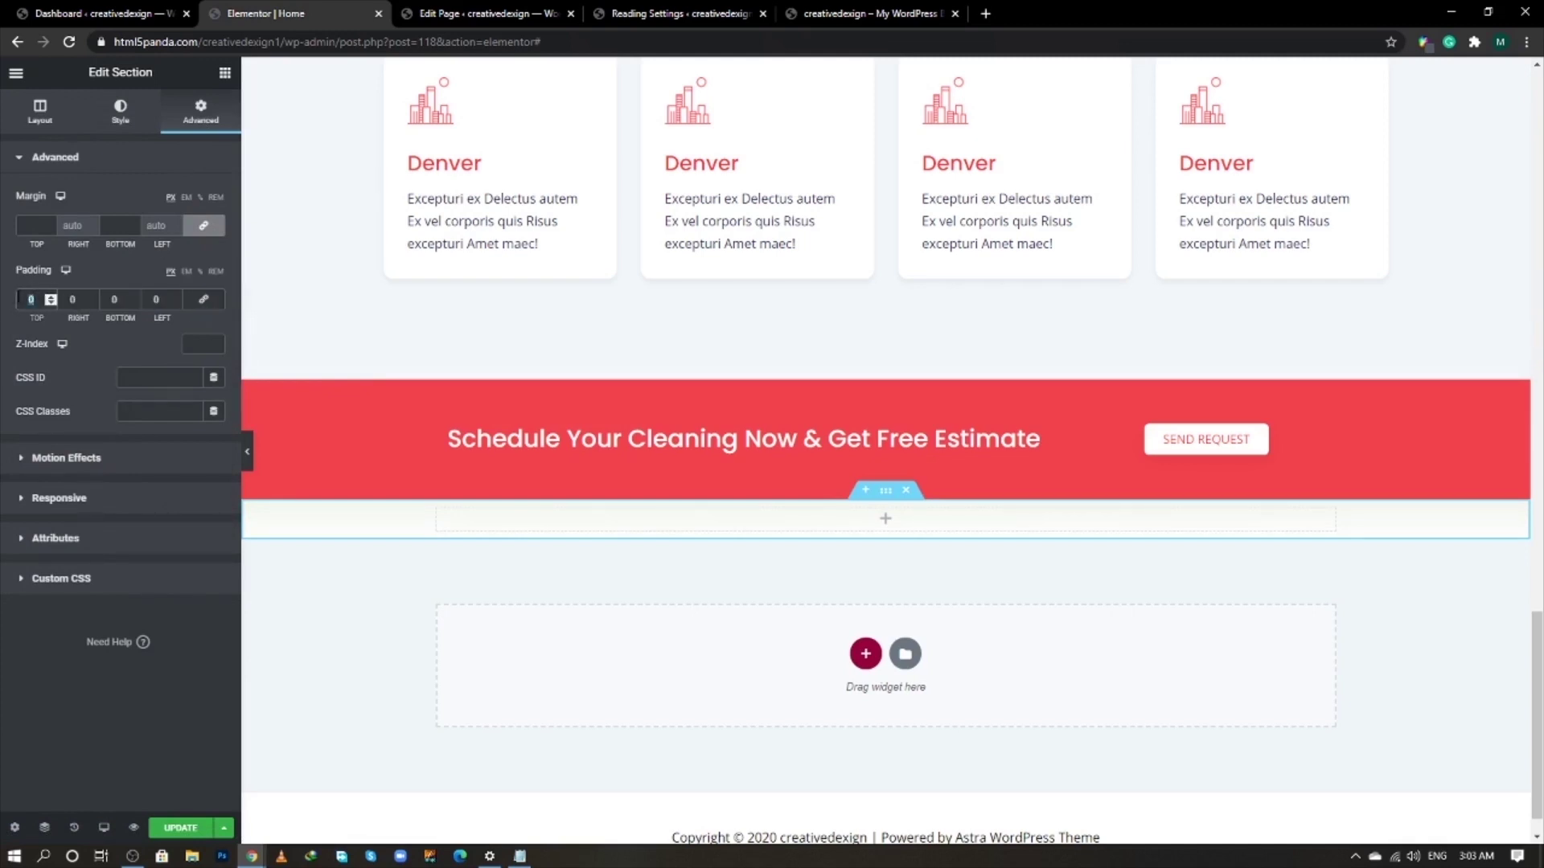
{"action": "type", "text": "100"}
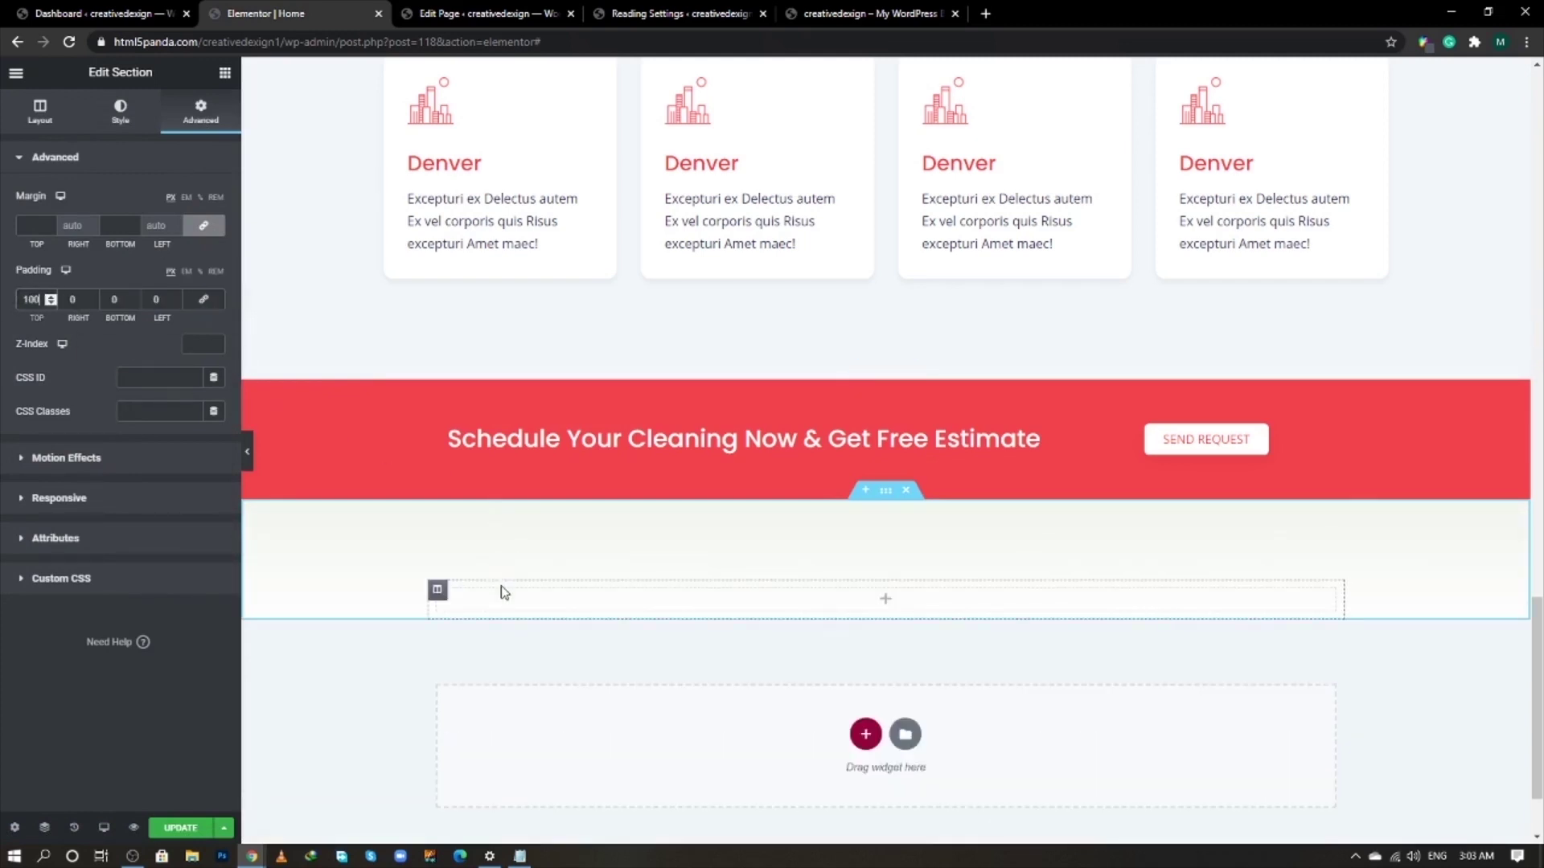
- Add a Heading widget to the new section below the red call-to-action banner and centre-align it
{"action": "left_click", "coordinate": [226, 74]}
{"action": "left_click_drag", "start_coordinate": [178, 225], "coordinate": [699, 599]}
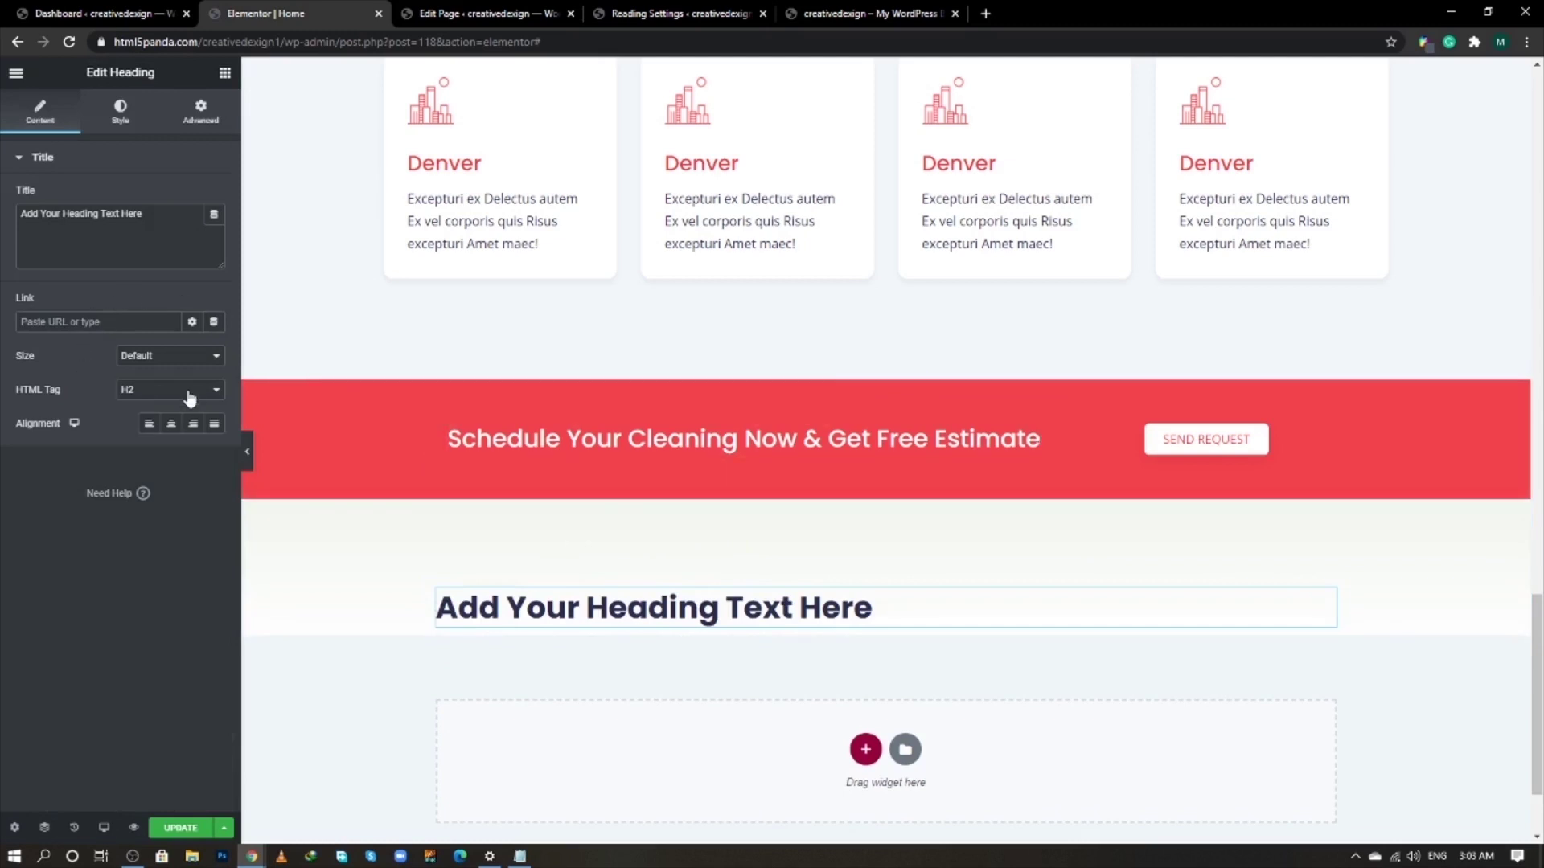
{"action": "left_click", "coordinate": [170, 423]}
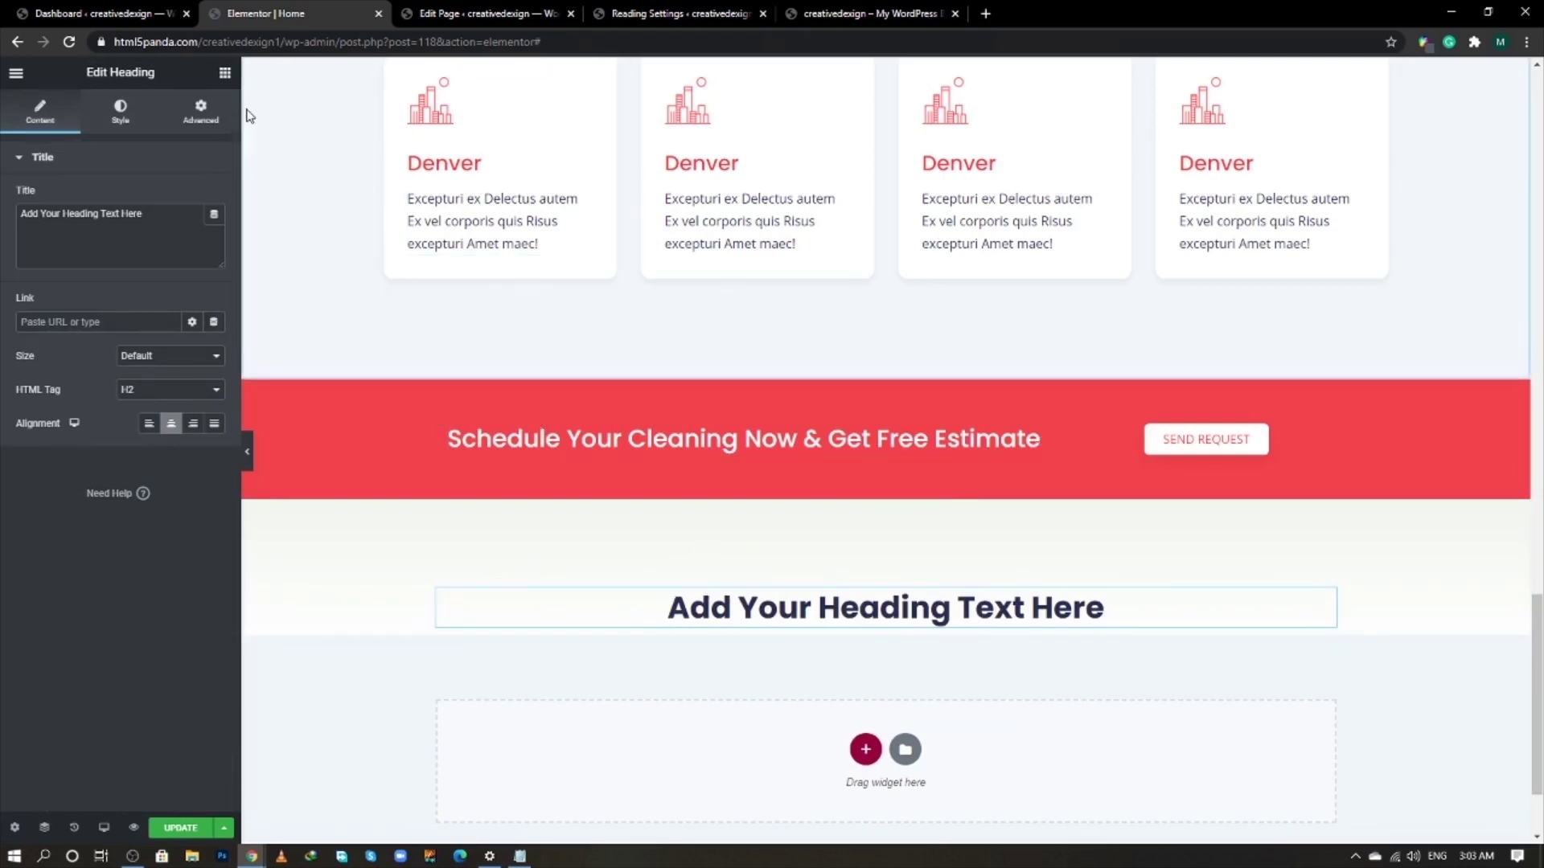
- Insert an Inner Section below the heading and expand it to four equal columns
{"action": "left_click", "coordinate": [225, 72]}
{"action": "left_click_drag", "start_coordinate": [62, 225], "coordinate": [840, 619]}
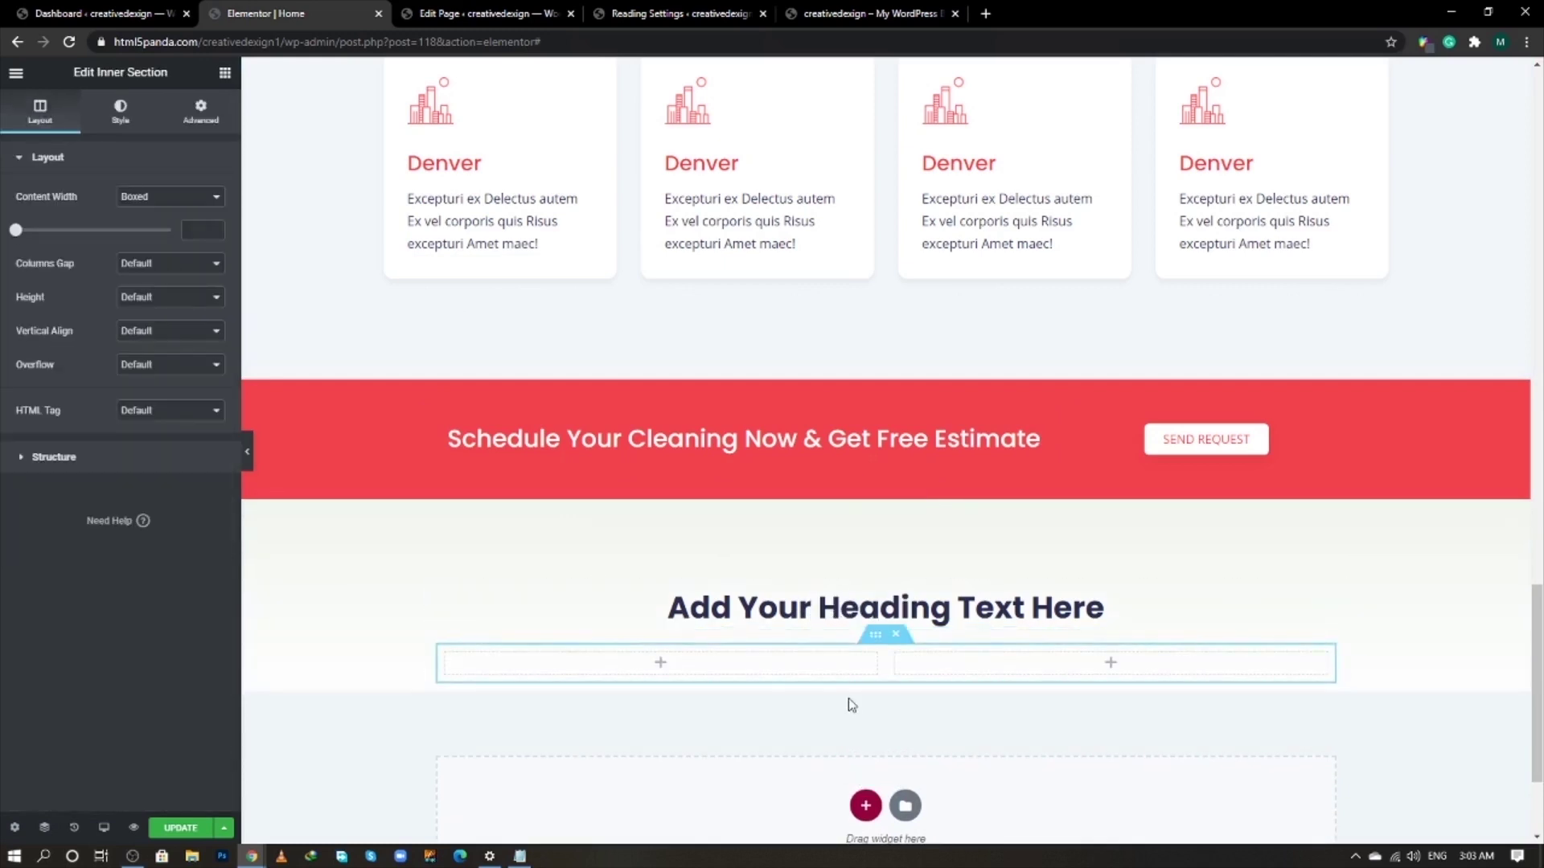
{"action": "right_click", "coordinate": [746, 653]}
{"action": "left_click", "coordinate": [798, 637]}
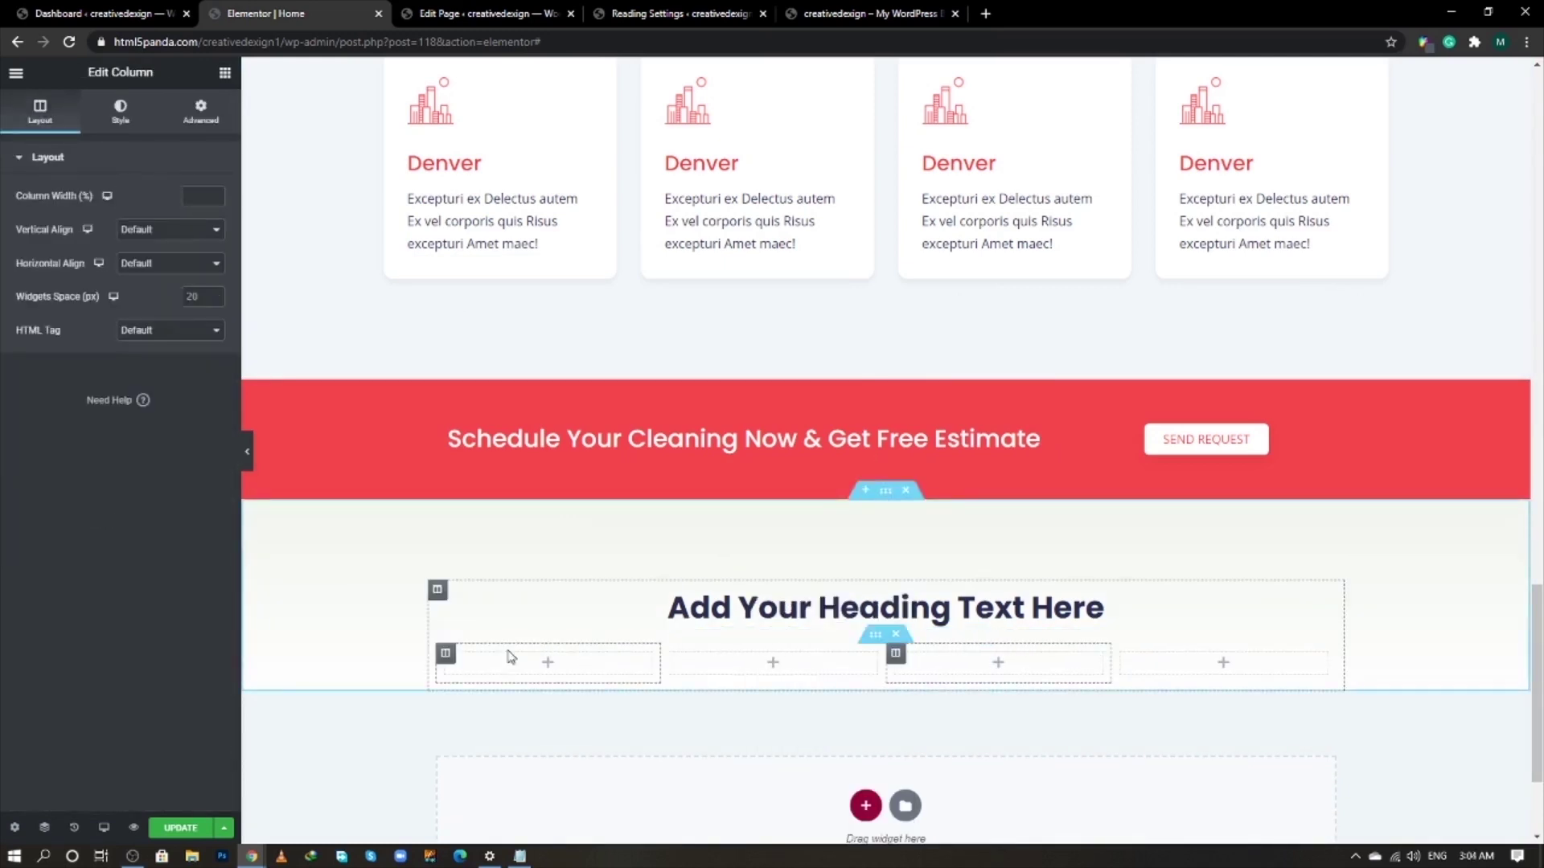
- Set the first and third inner-section columns to 15% width and check the widths of the neighbouring columns
{"action": "left_click", "coordinate": [447, 655]}
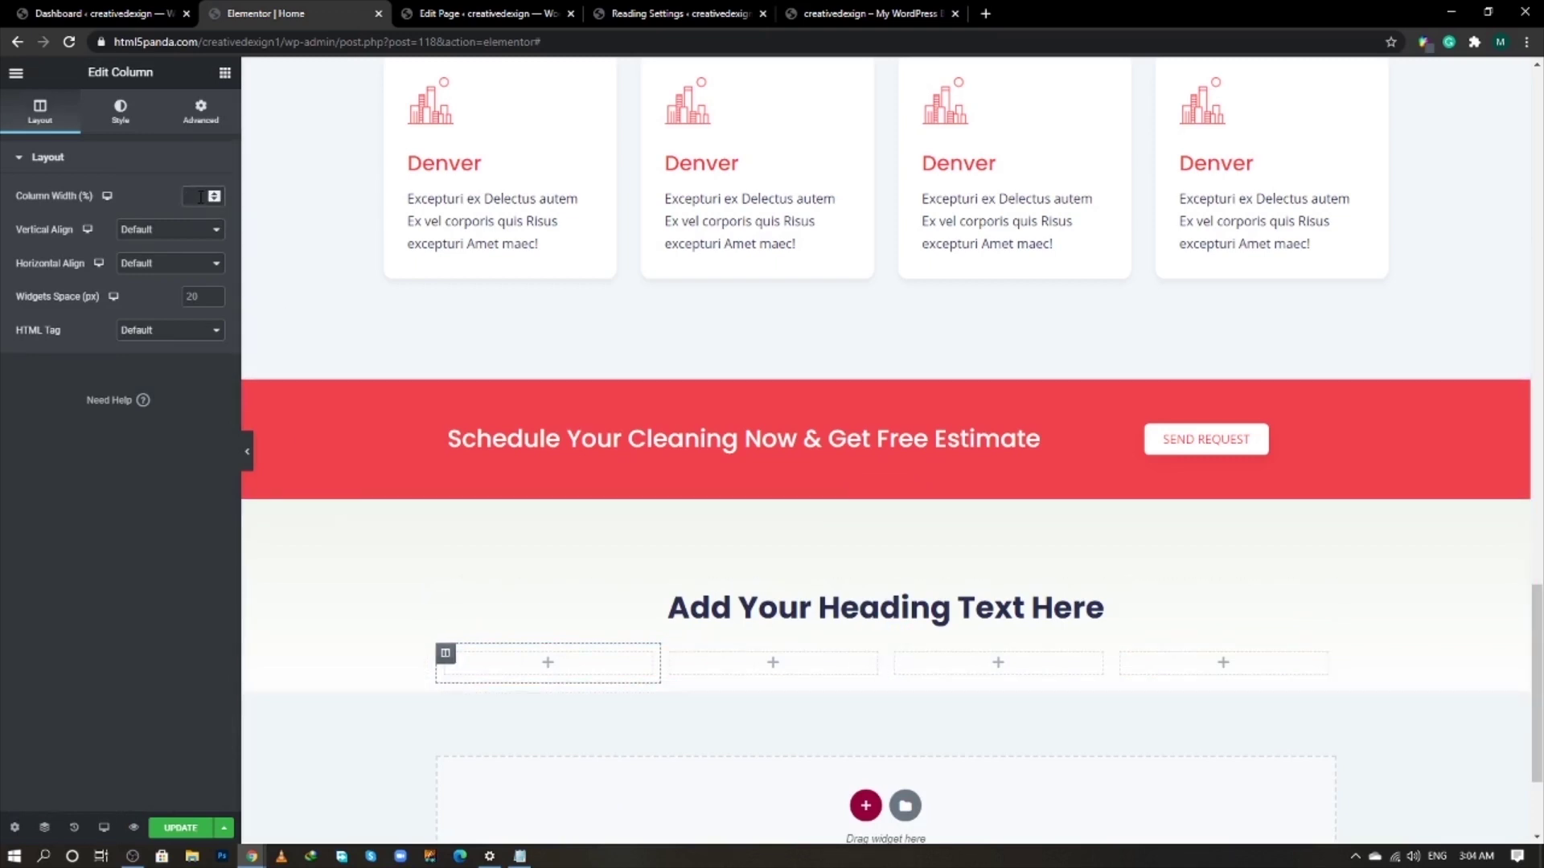
{"action": "type", "text": "15"}
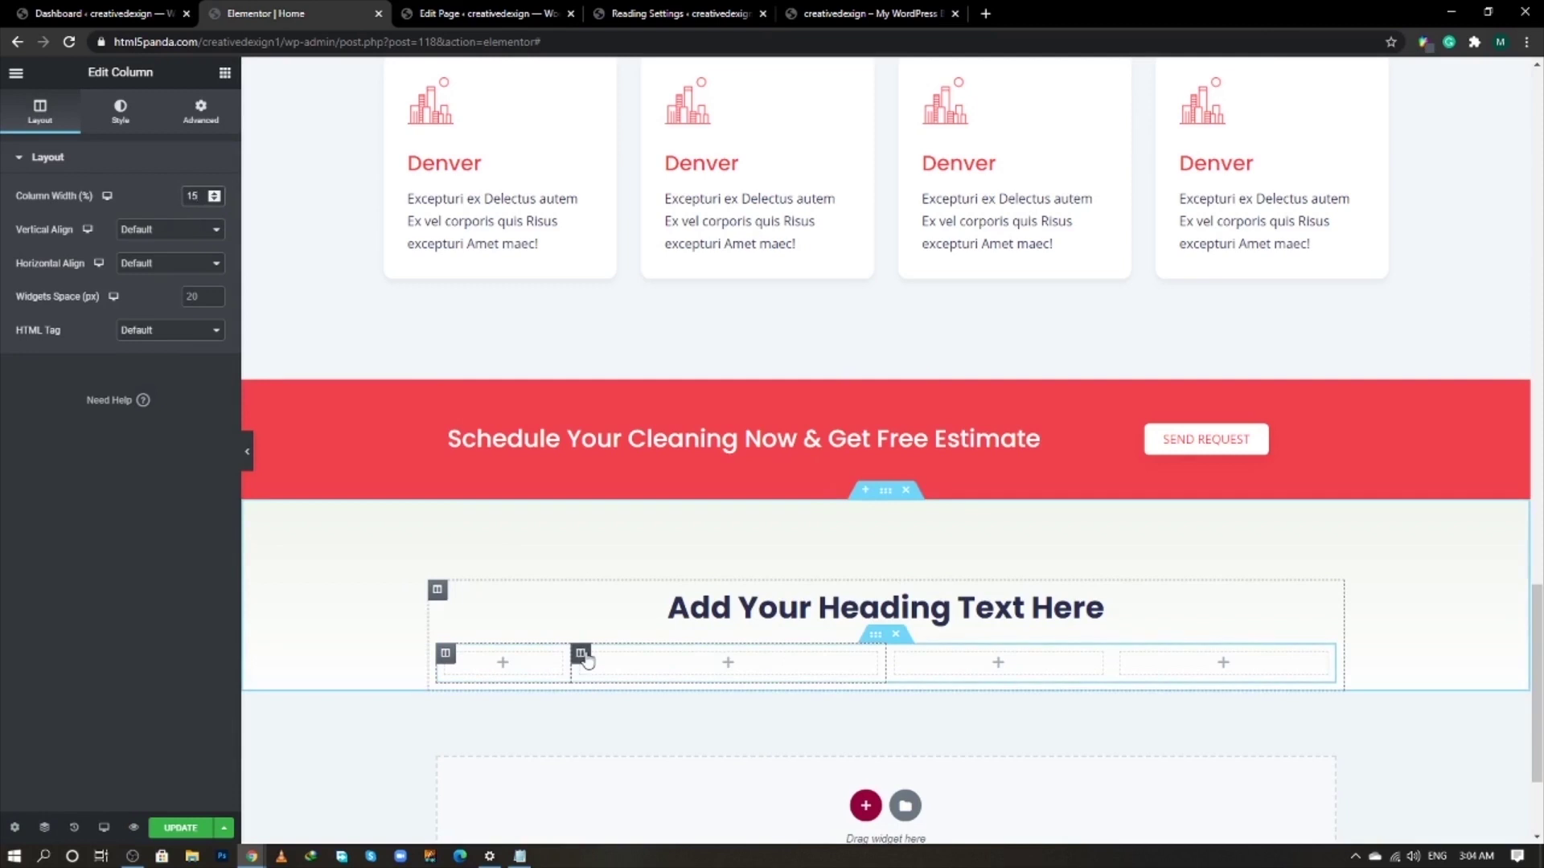
{"action": "left_click", "coordinate": [582, 655]}
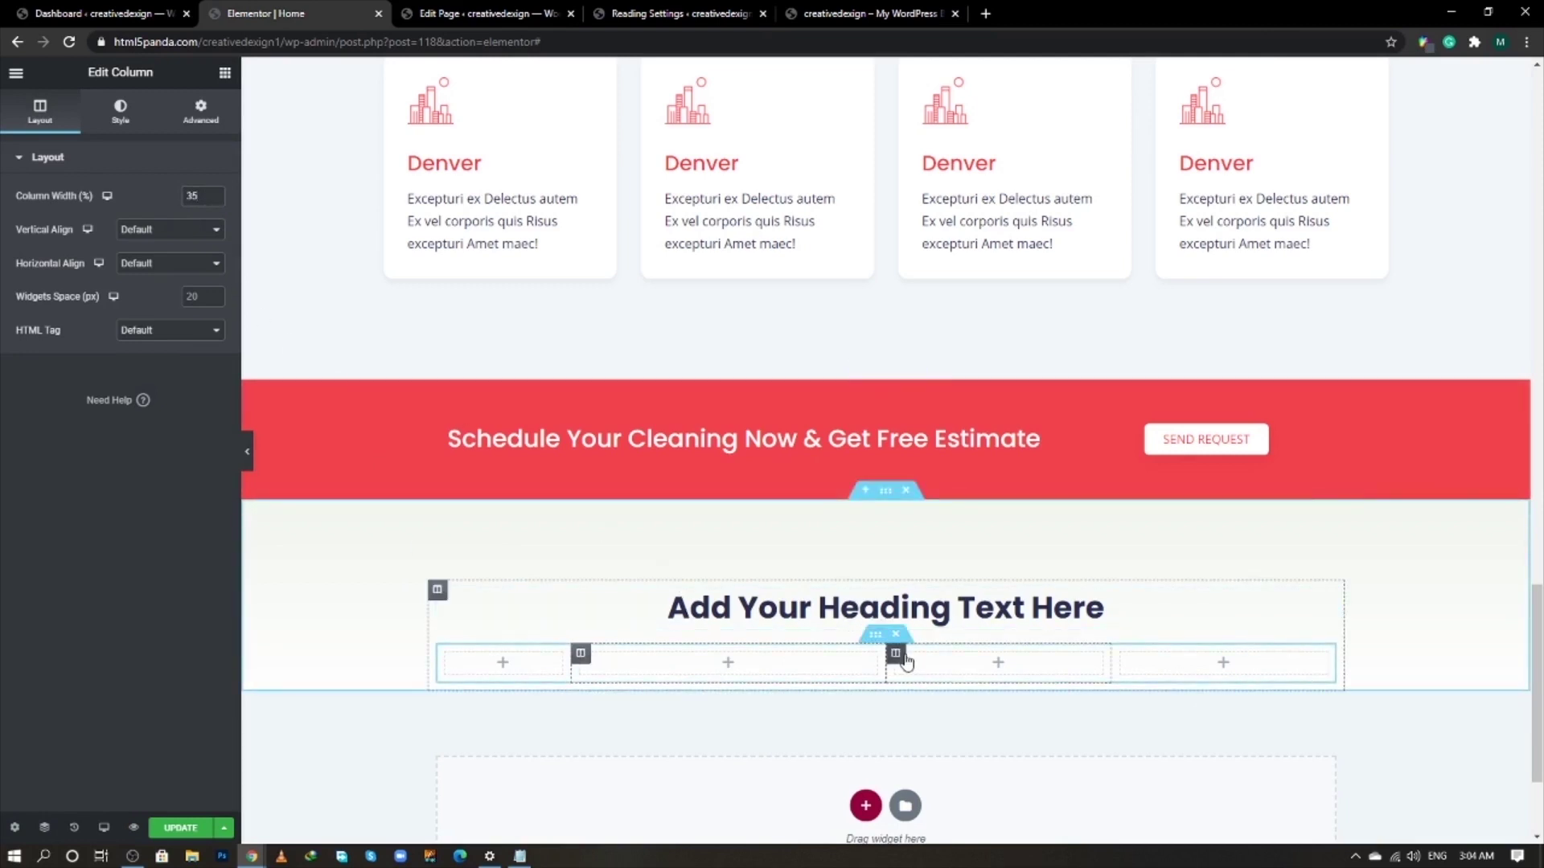
{"action": "left_click", "coordinate": [895, 655]}
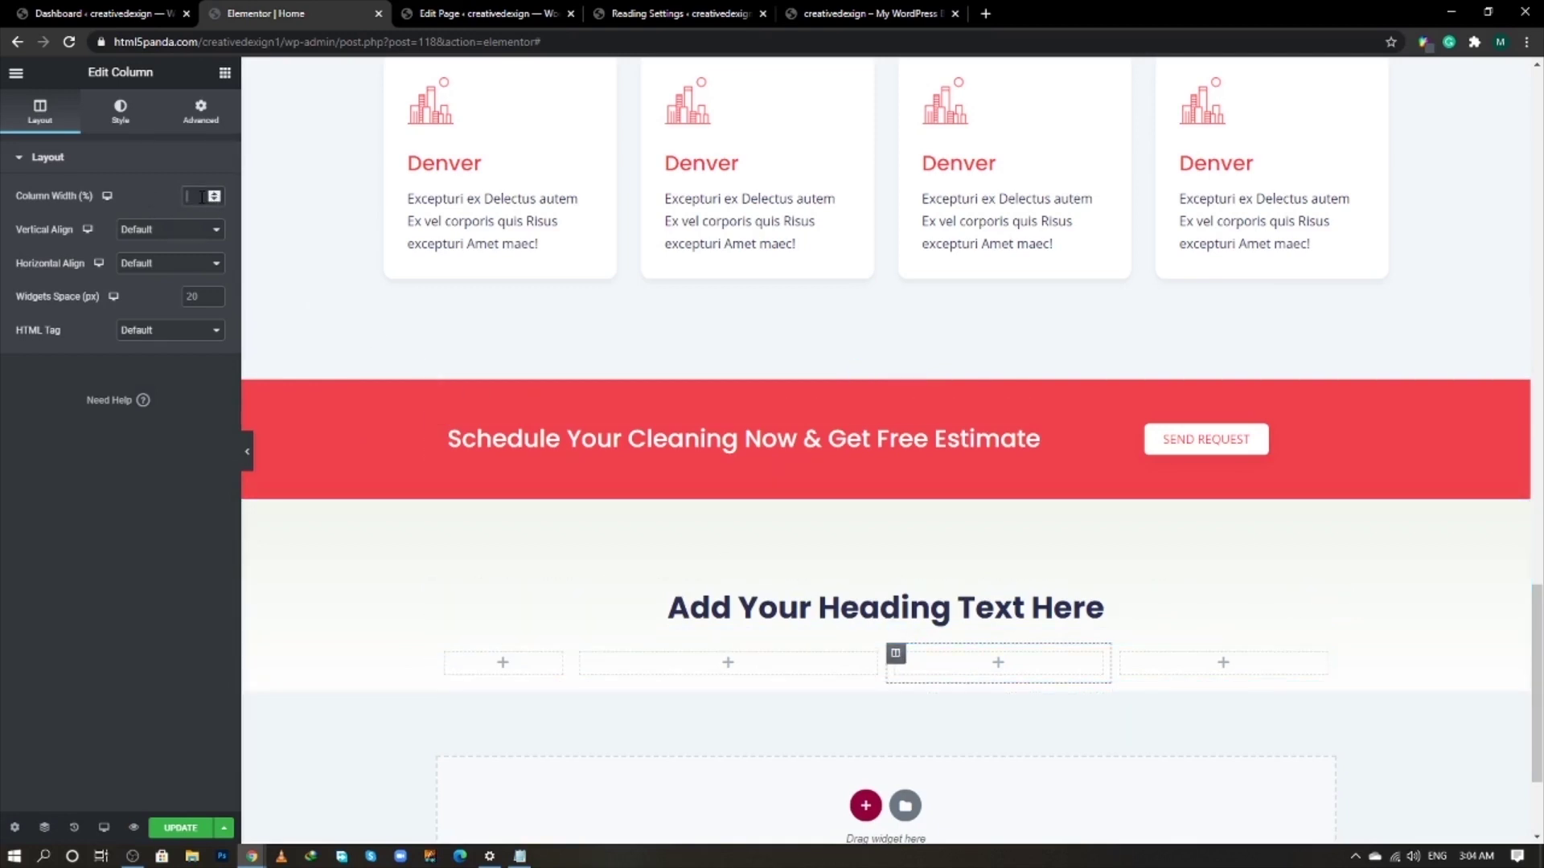
{"action": "type", "text": "15"}
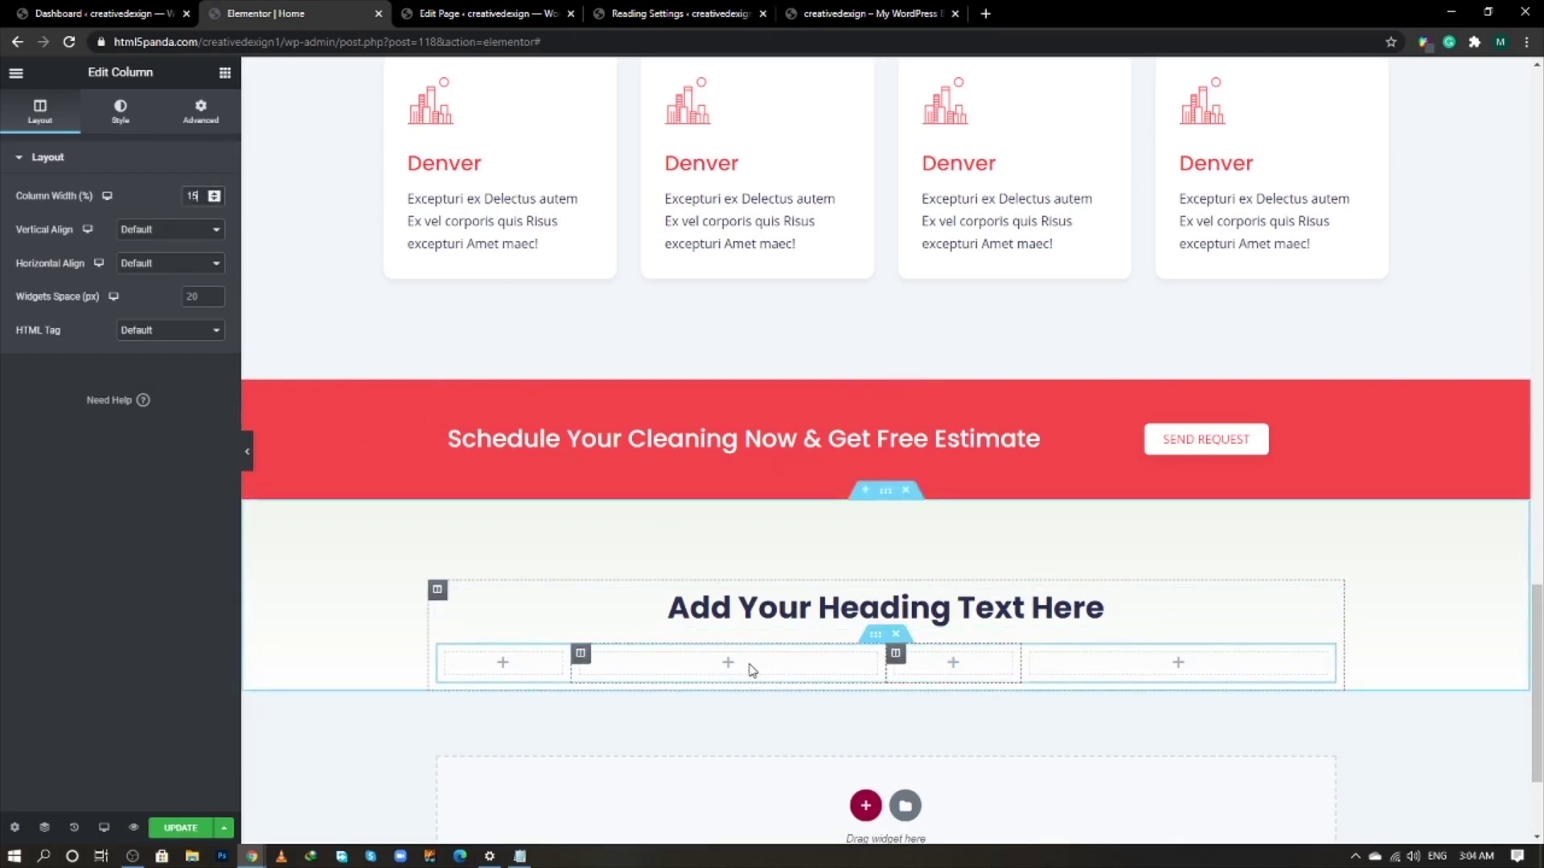
{"action": "scroll", "coordinate": [804, 644], "scroll_direction": "down", "scroll_amount": 1}
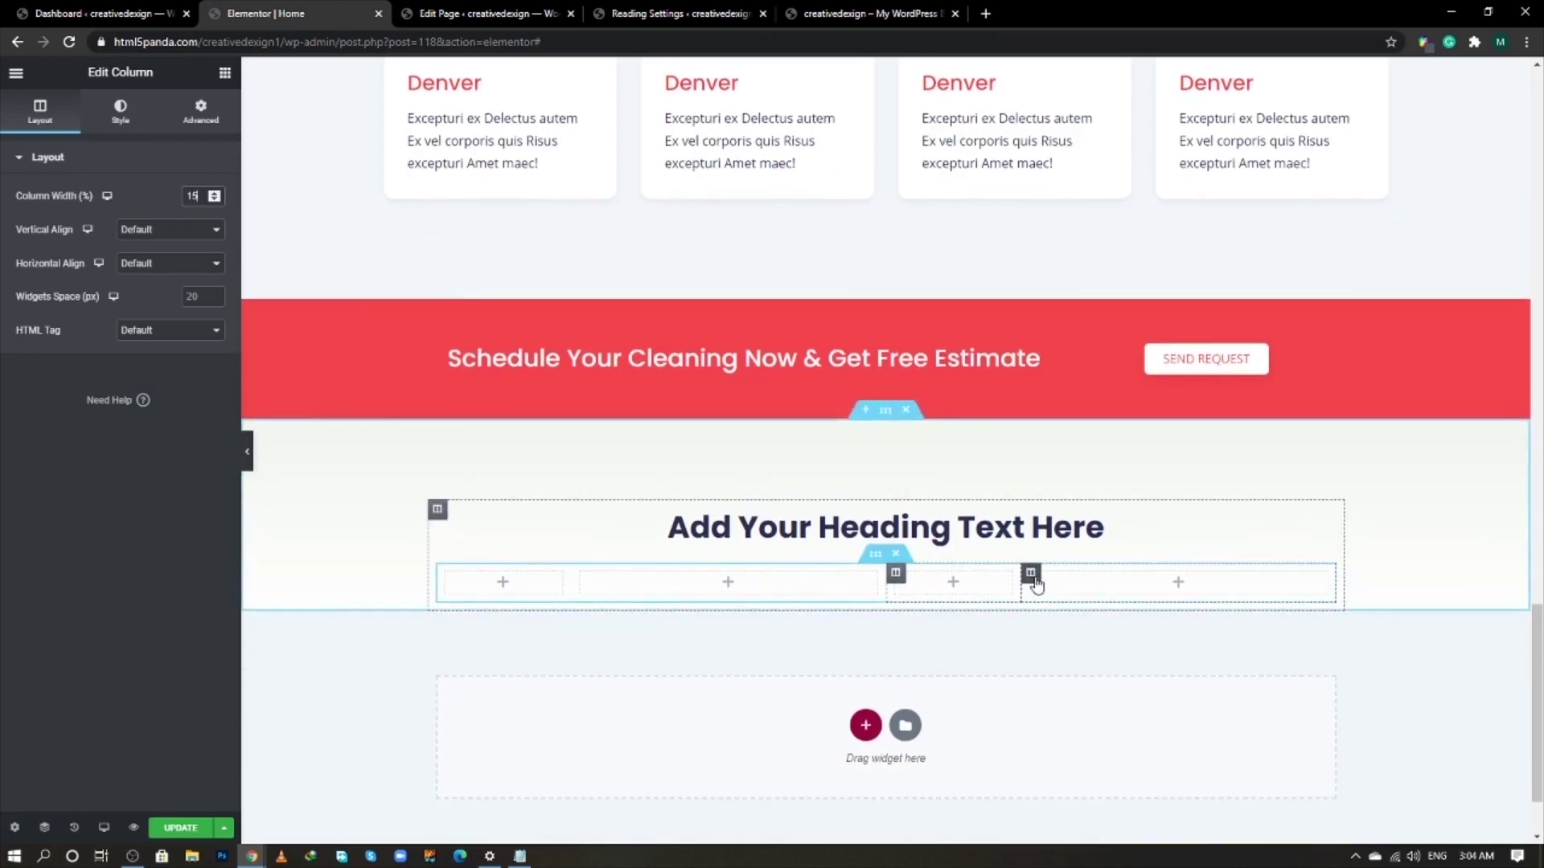
{"action": "left_click", "coordinate": [1033, 579]}
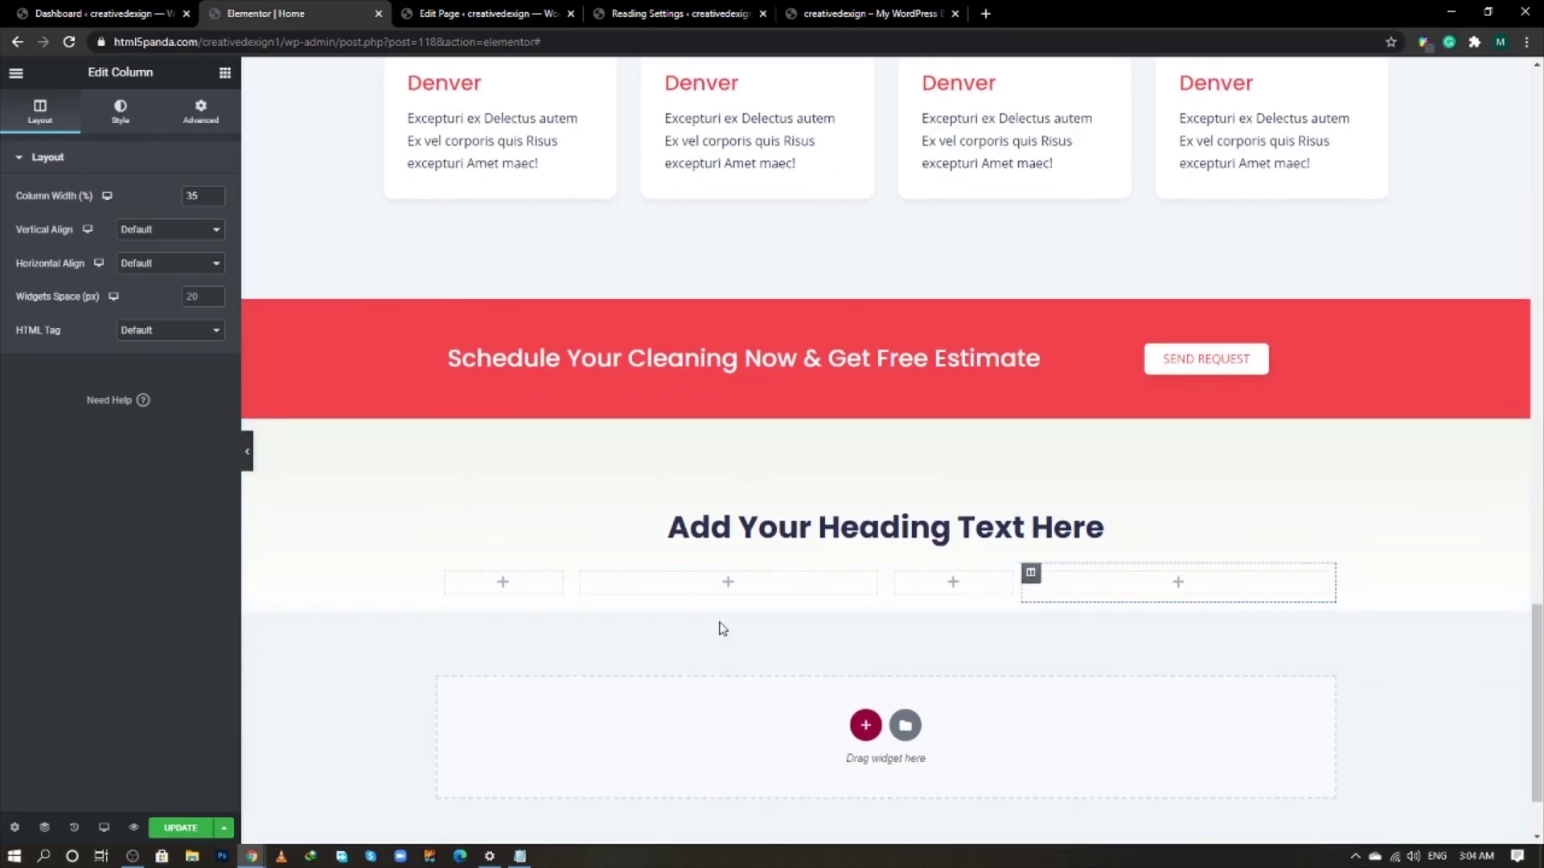
- Add an Image widget to the first inner column and set its image size to Thumbnail - 150 x 150
{"action": "left_click", "coordinate": [225, 73]}
{"action": "left_click_drag", "start_coordinate": [62, 299], "coordinate": [512, 593]}
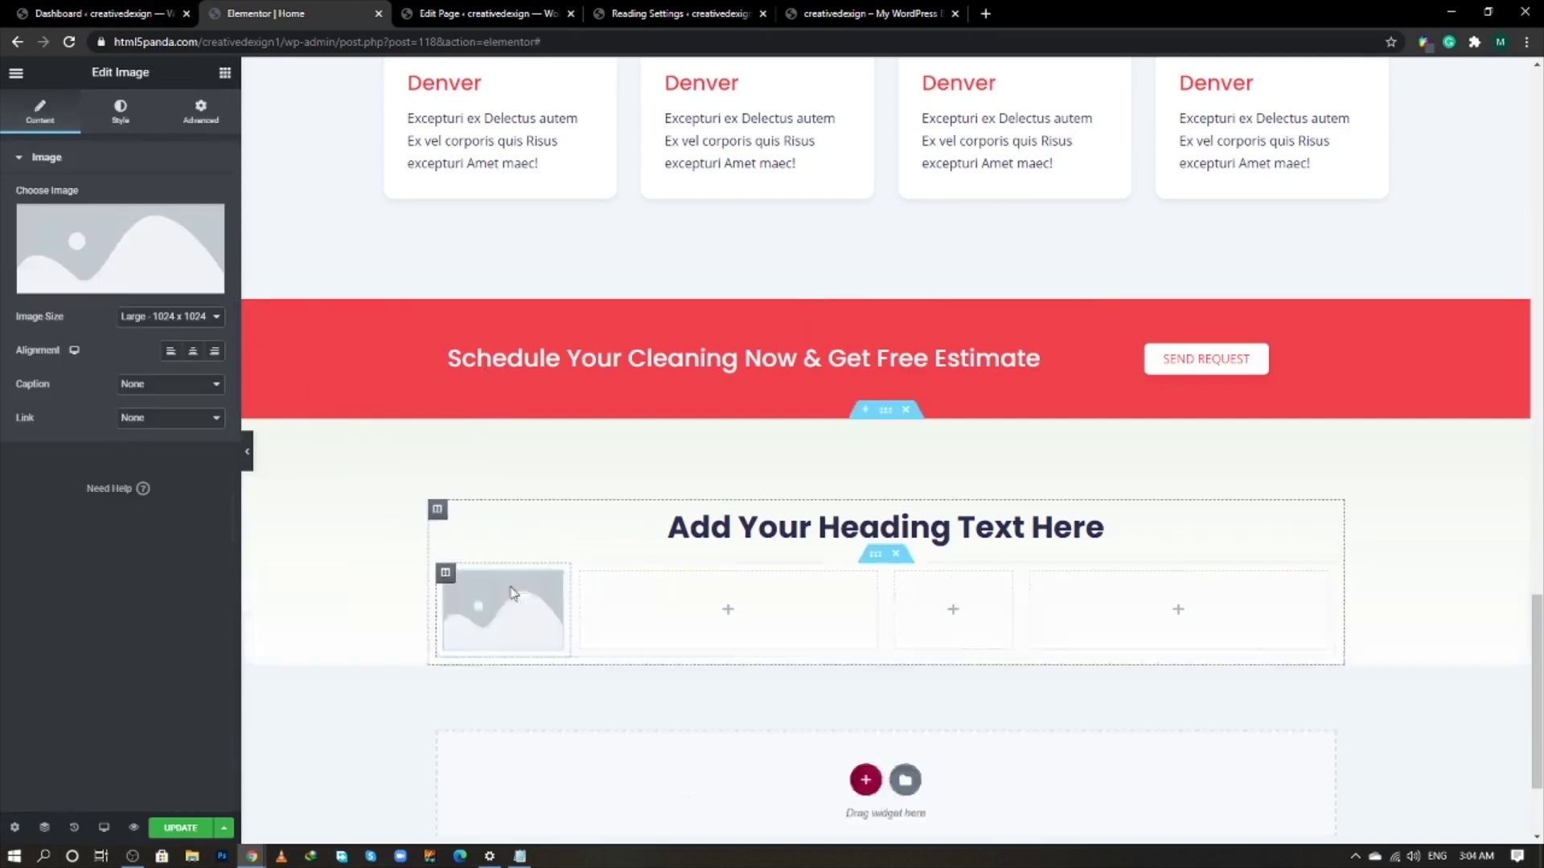
{"action": "left_click", "coordinate": [180, 319]}
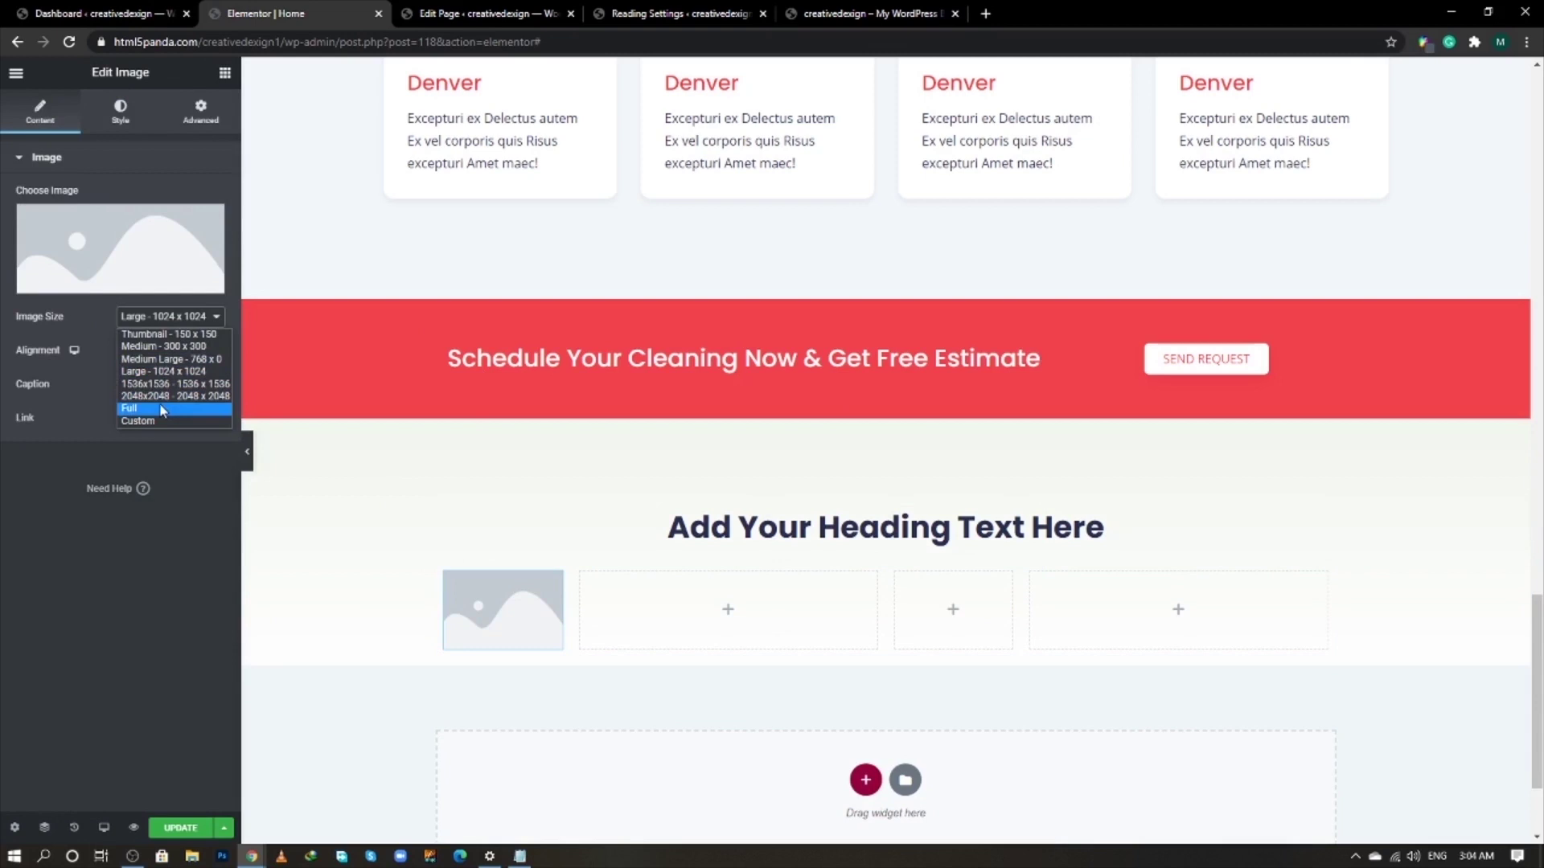
{"action": "left_click", "coordinate": [146, 335]}
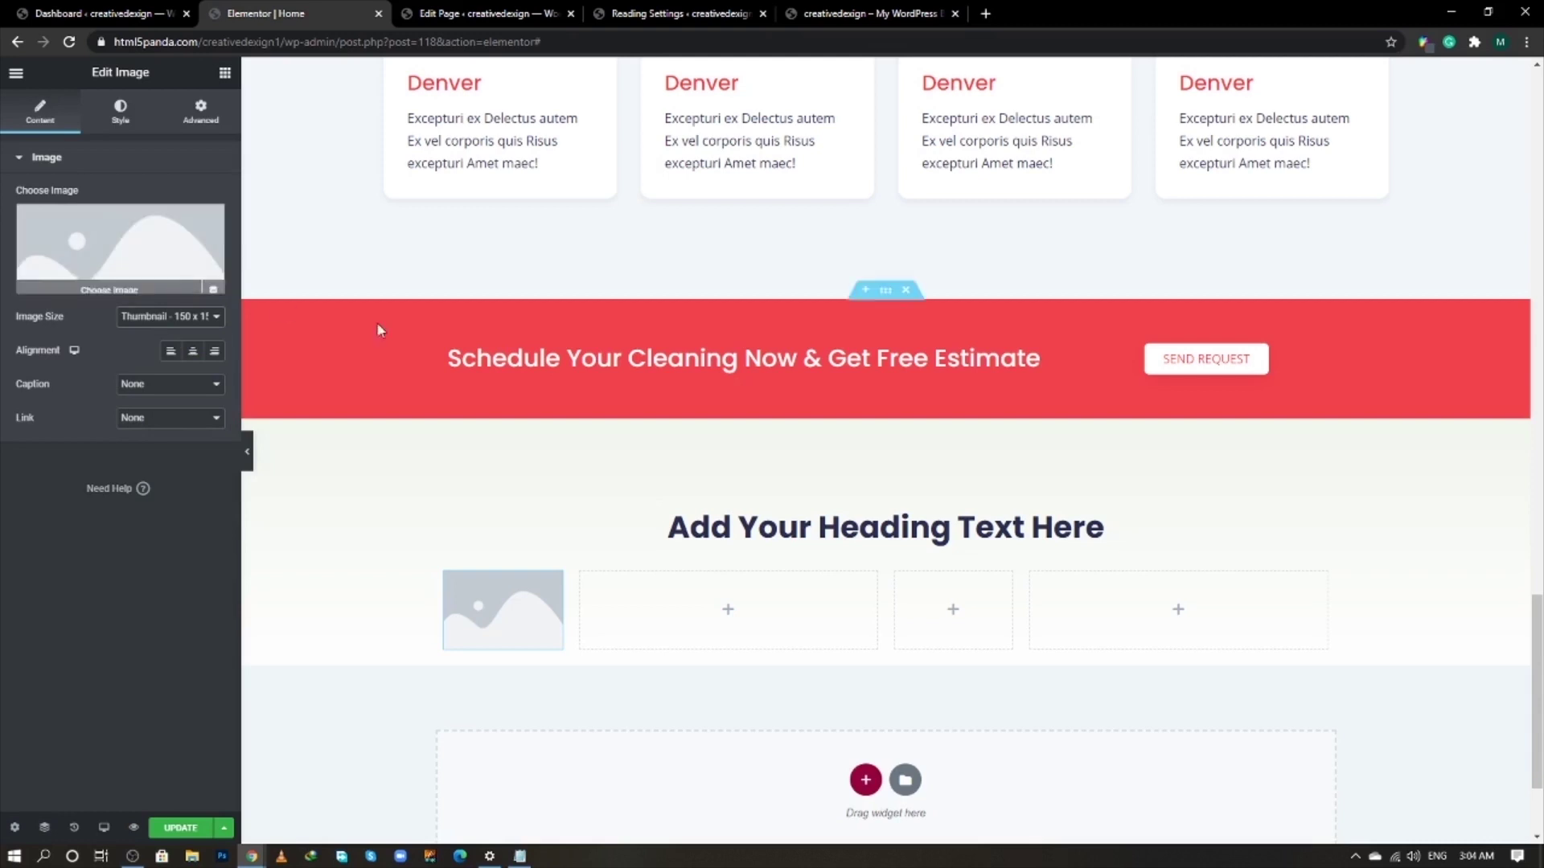
- Find the Star Rating widget by searching for "rating" and place it in the second inner column
{"action": "left_click", "coordinate": [225, 74]}
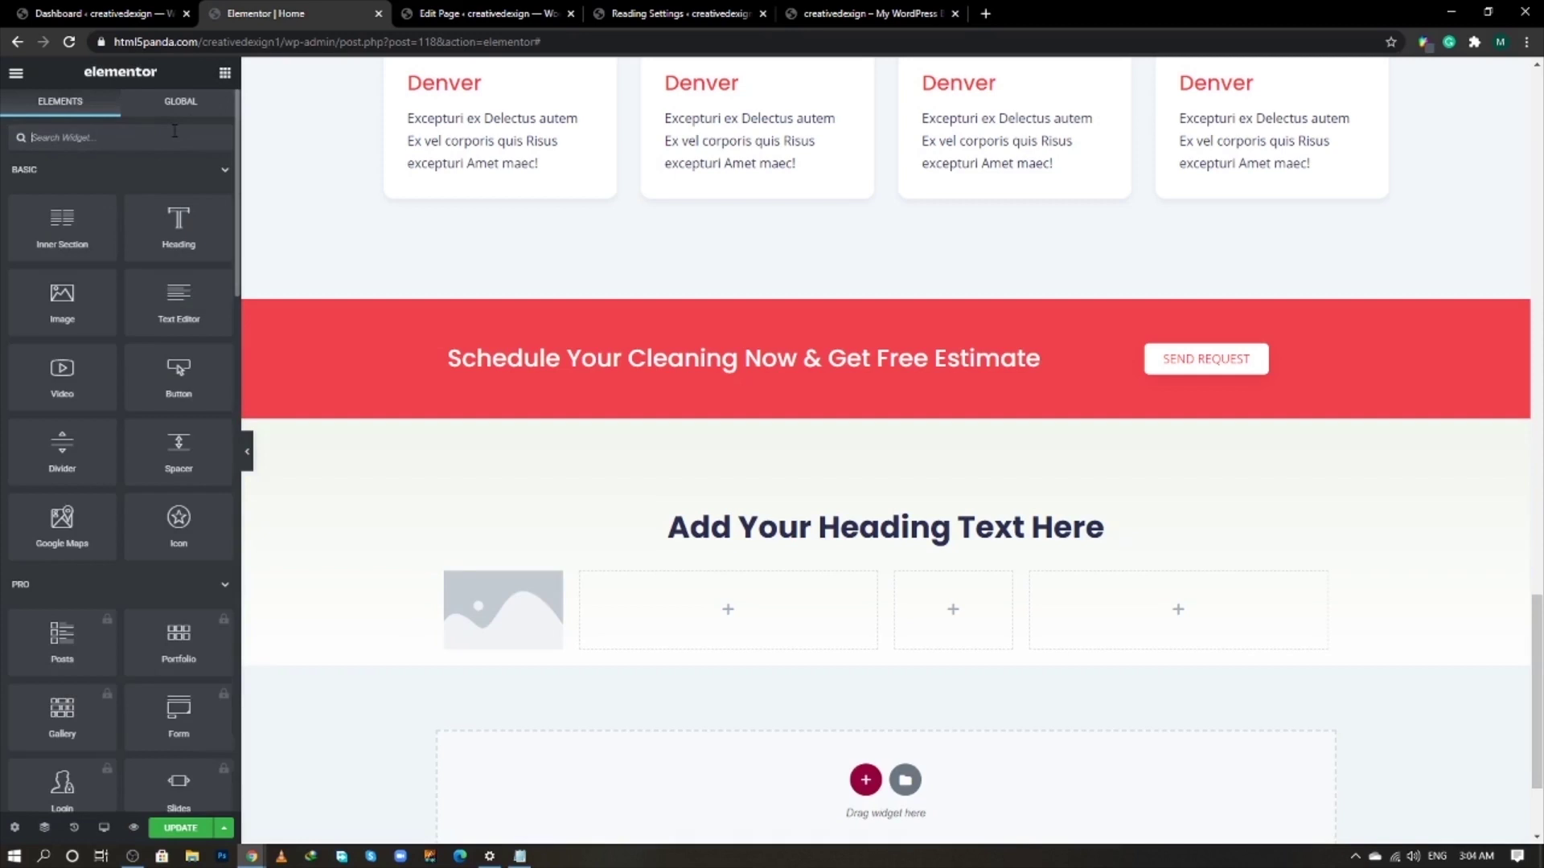
{"action": "type", "text": "rating"}
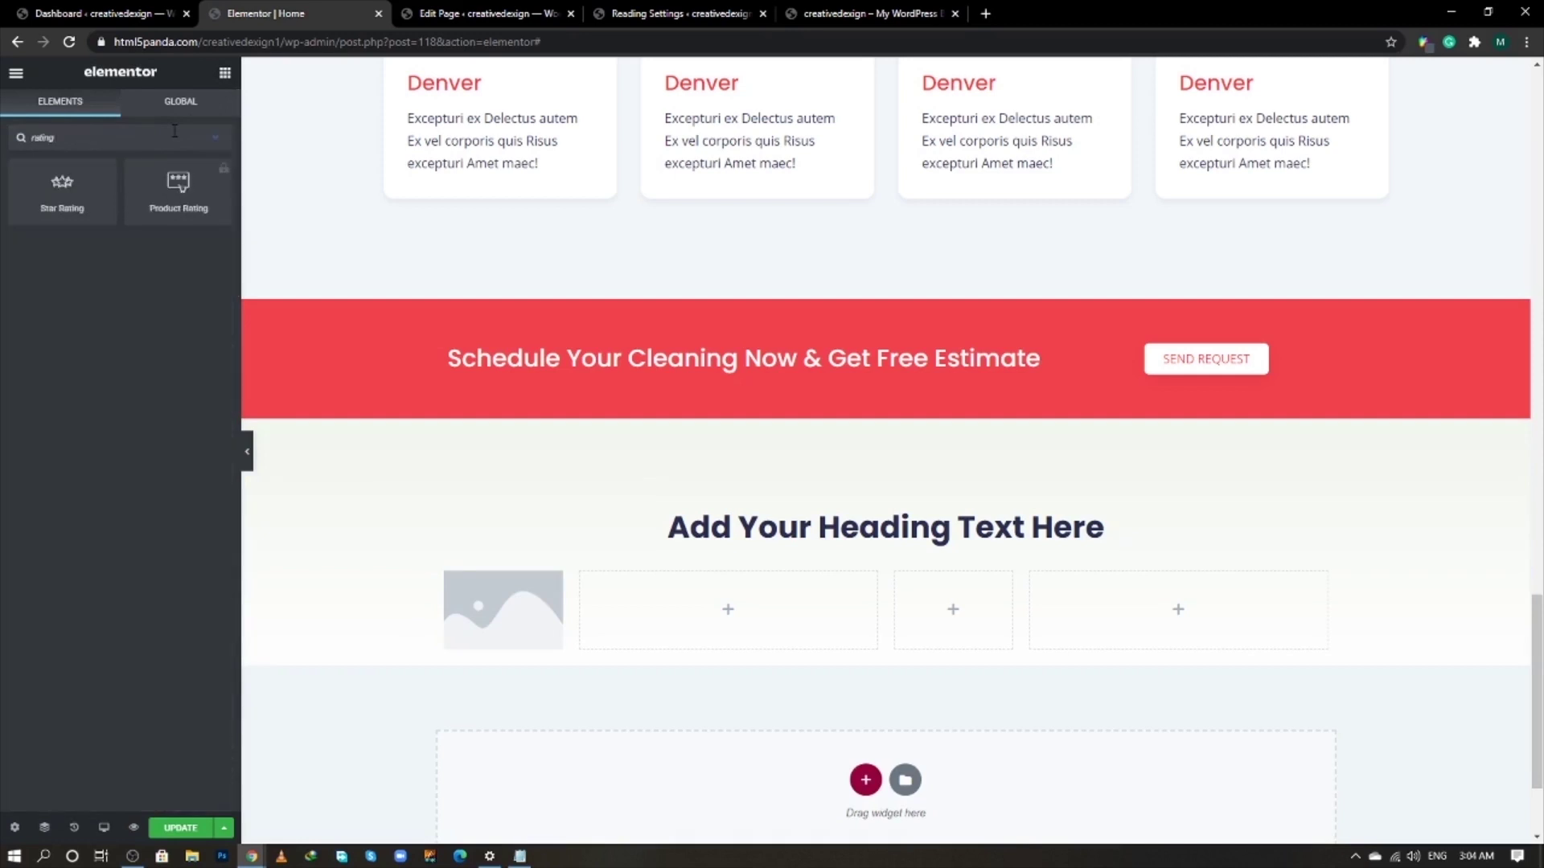
{"action": "left_click_drag", "start_coordinate": [63, 195], "coordinate": [705, 583]}
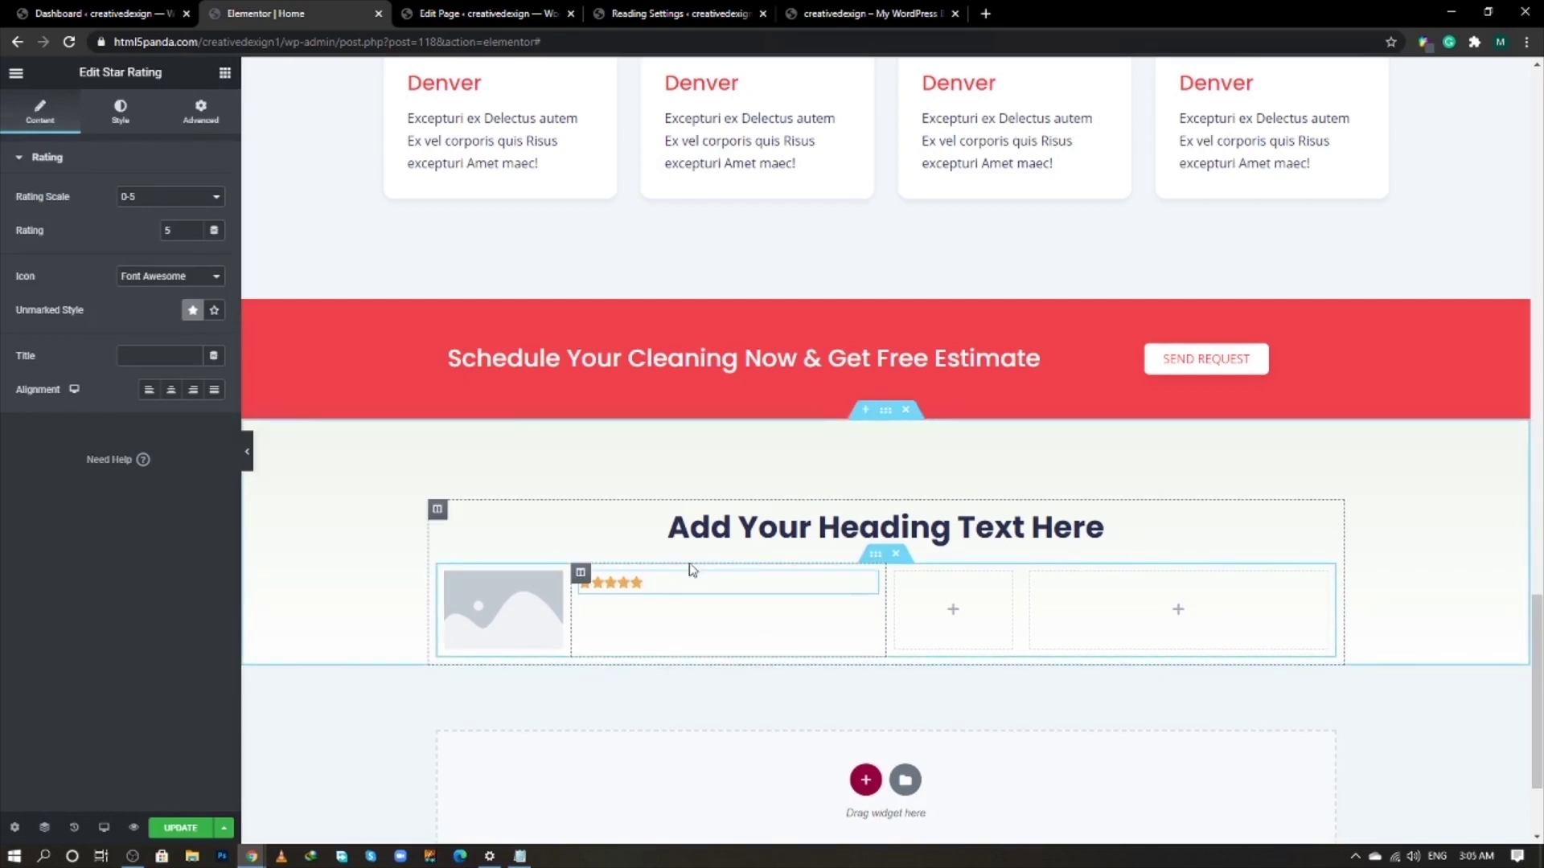
- Find the Image Box widget by searching for "image" and place it below the star rating
{"action": "left_click", "coordinate": [224, 73]}
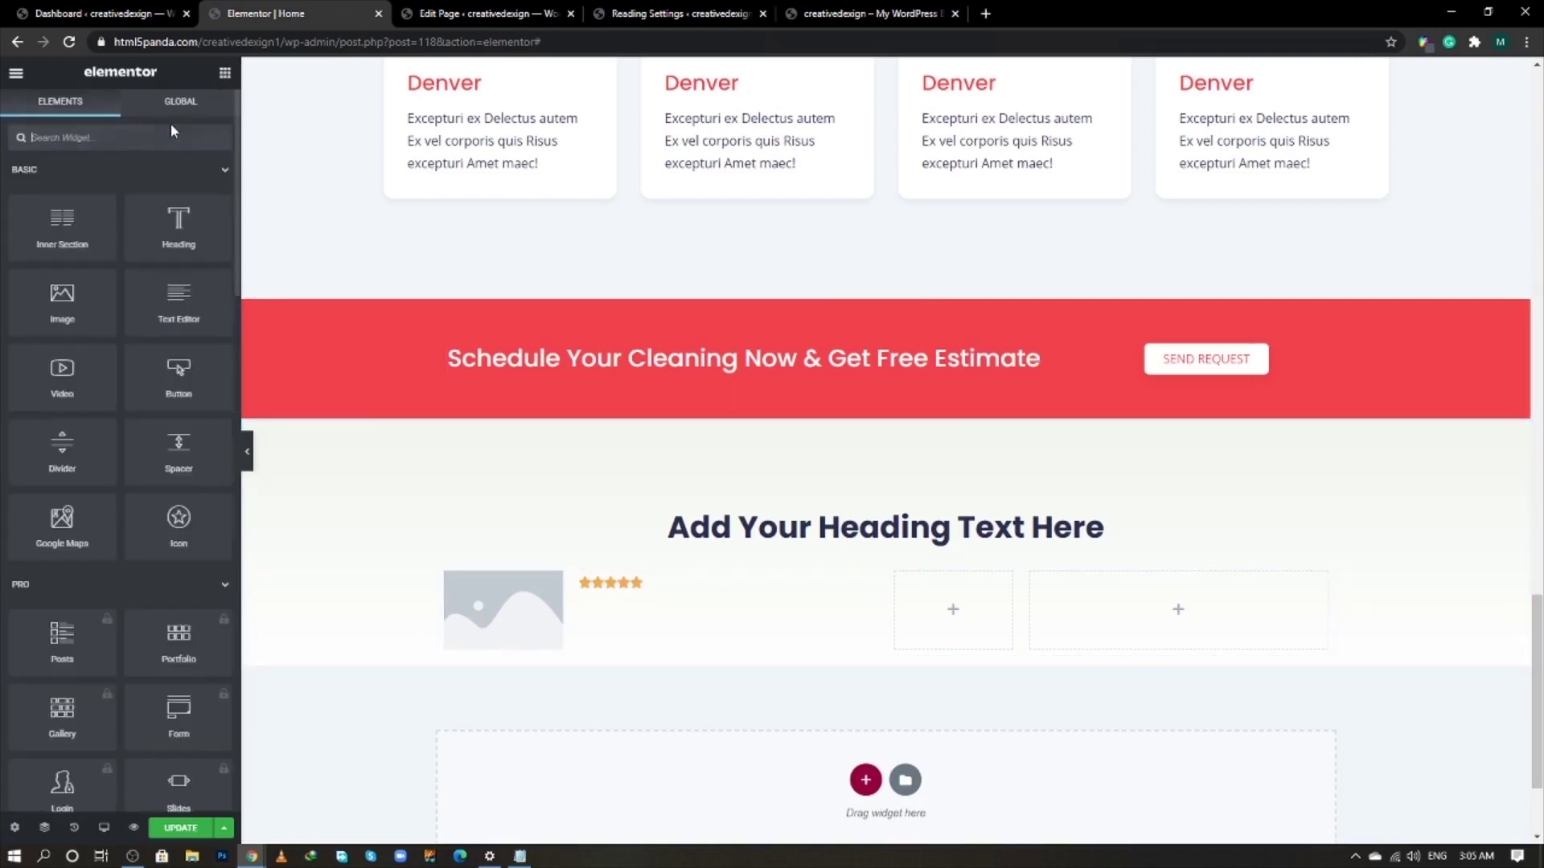
{"action": "type", "text": "image"}
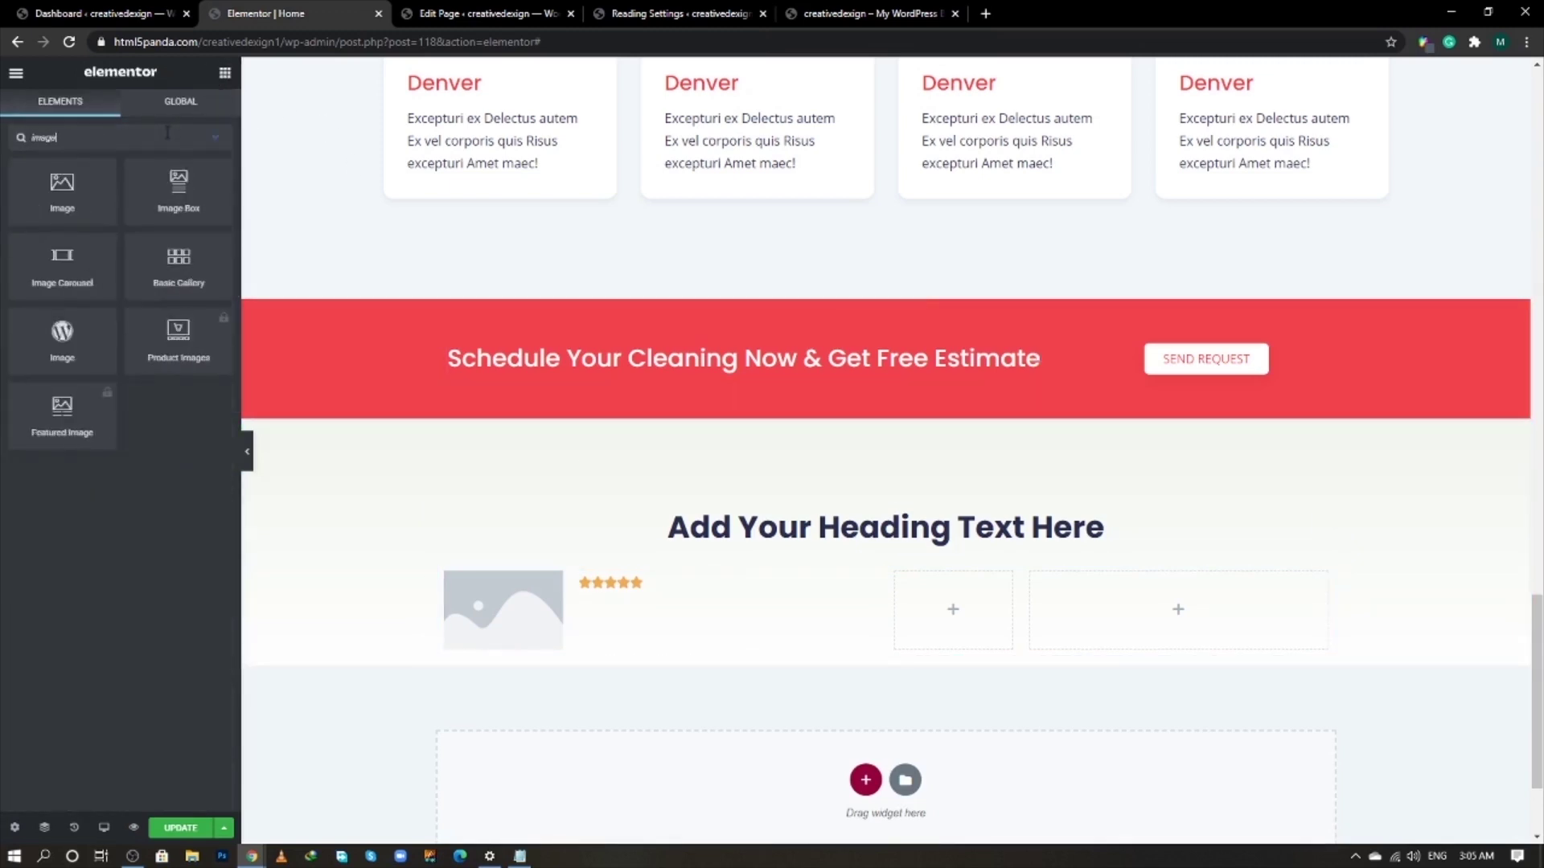
{"action": "left_click_drag", "start_coordinate": [179, 192], "coordinate": [728, 611]}
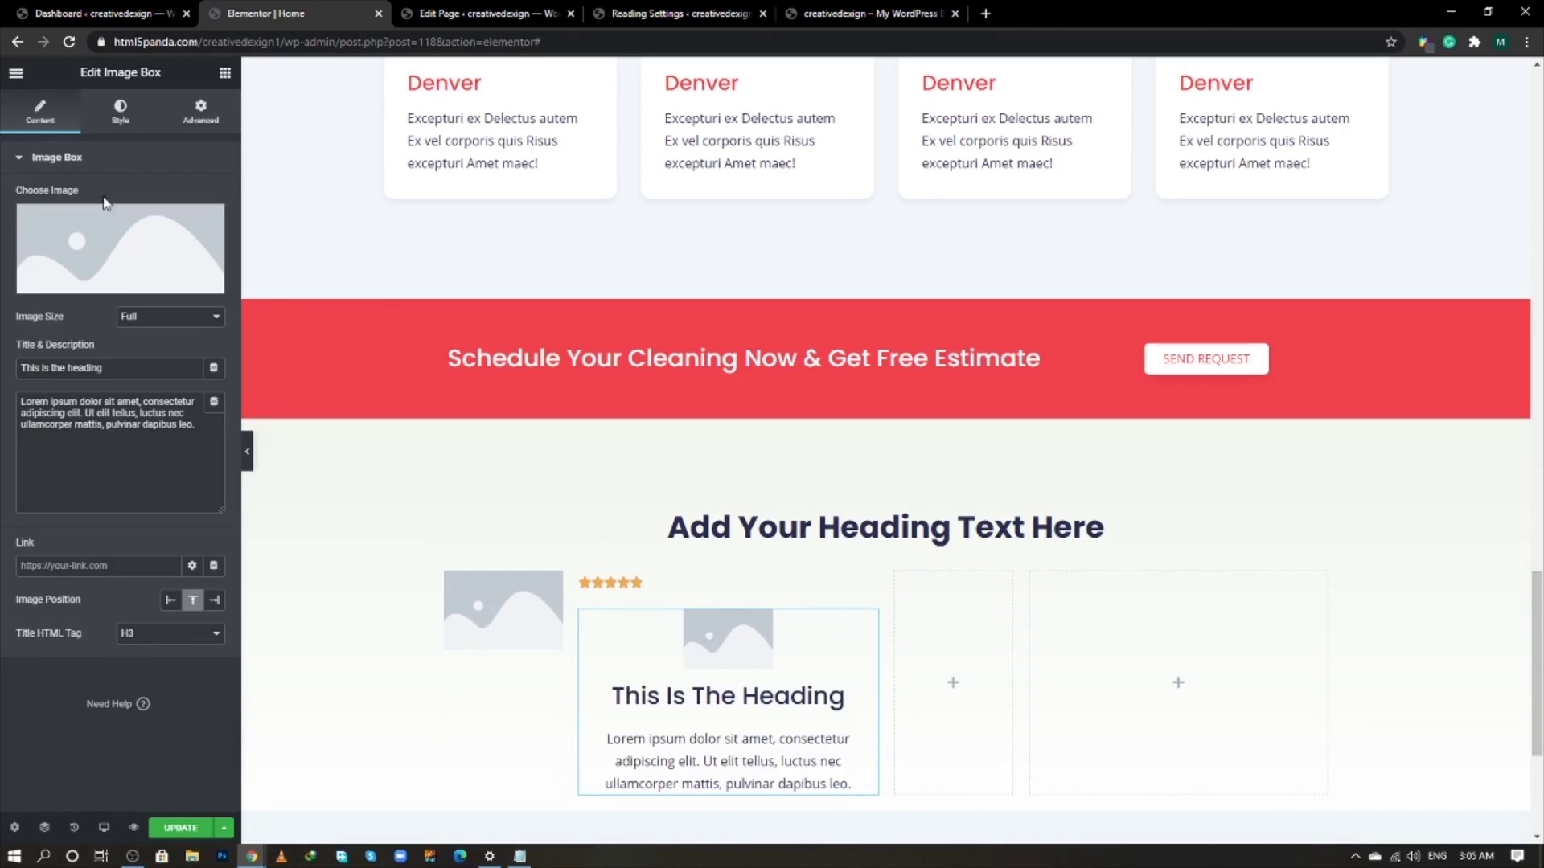
- Remove the image box's placeholder picture, set its image position to left and its title HTML tag to H6
{"action": "left_click", "coordinate": [209, 223]}
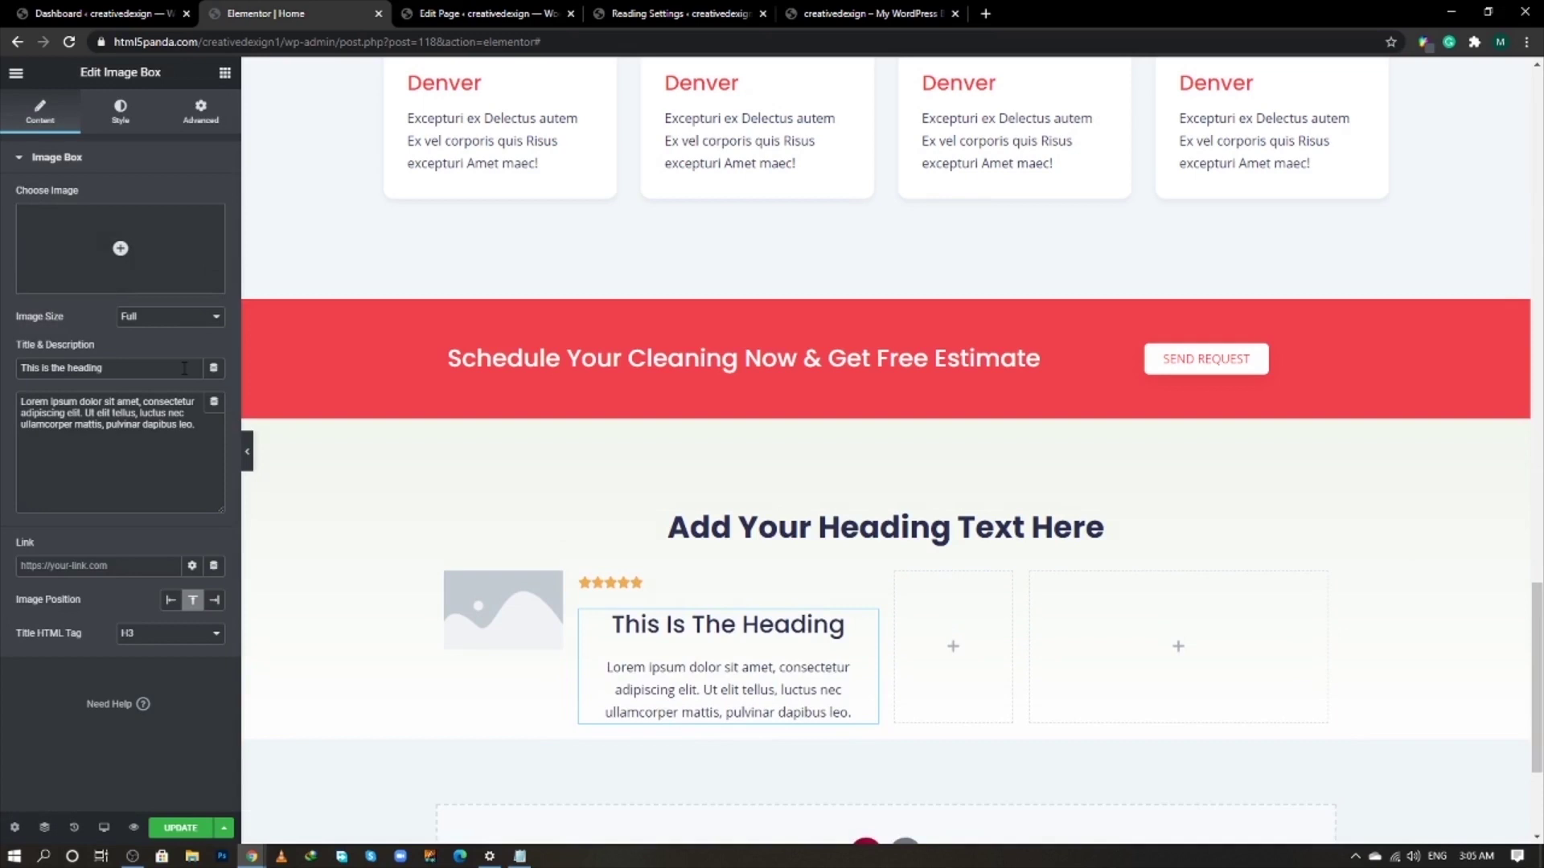
{"action": "left_click", "coordinate": [172, 600]}
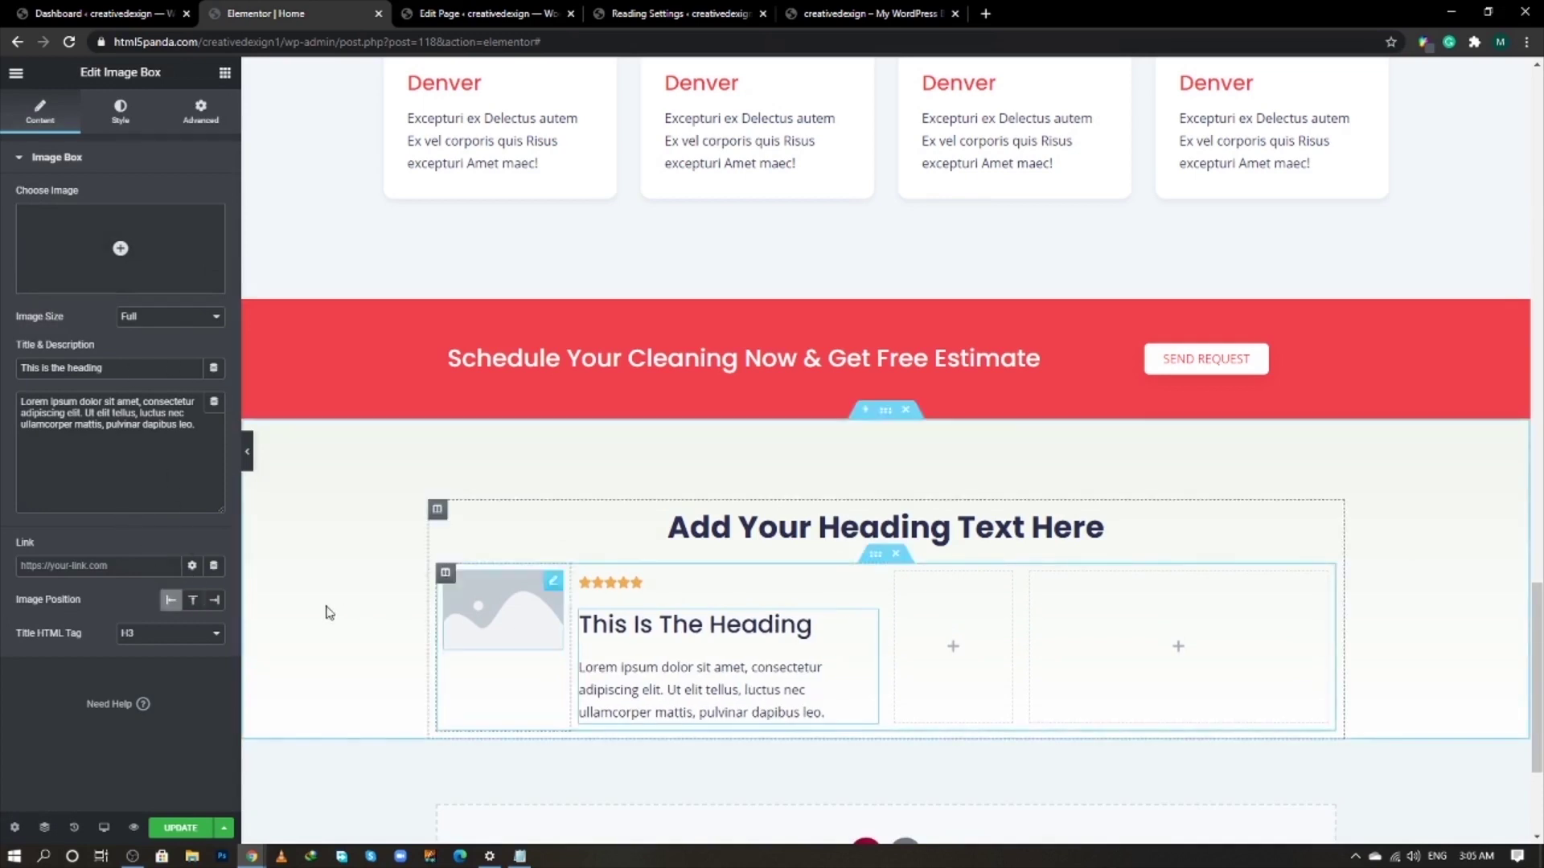
{"action": "left_click", "coordinate": [153, 635]}
{"action": "left_click", "coordinate": [153, 715]}
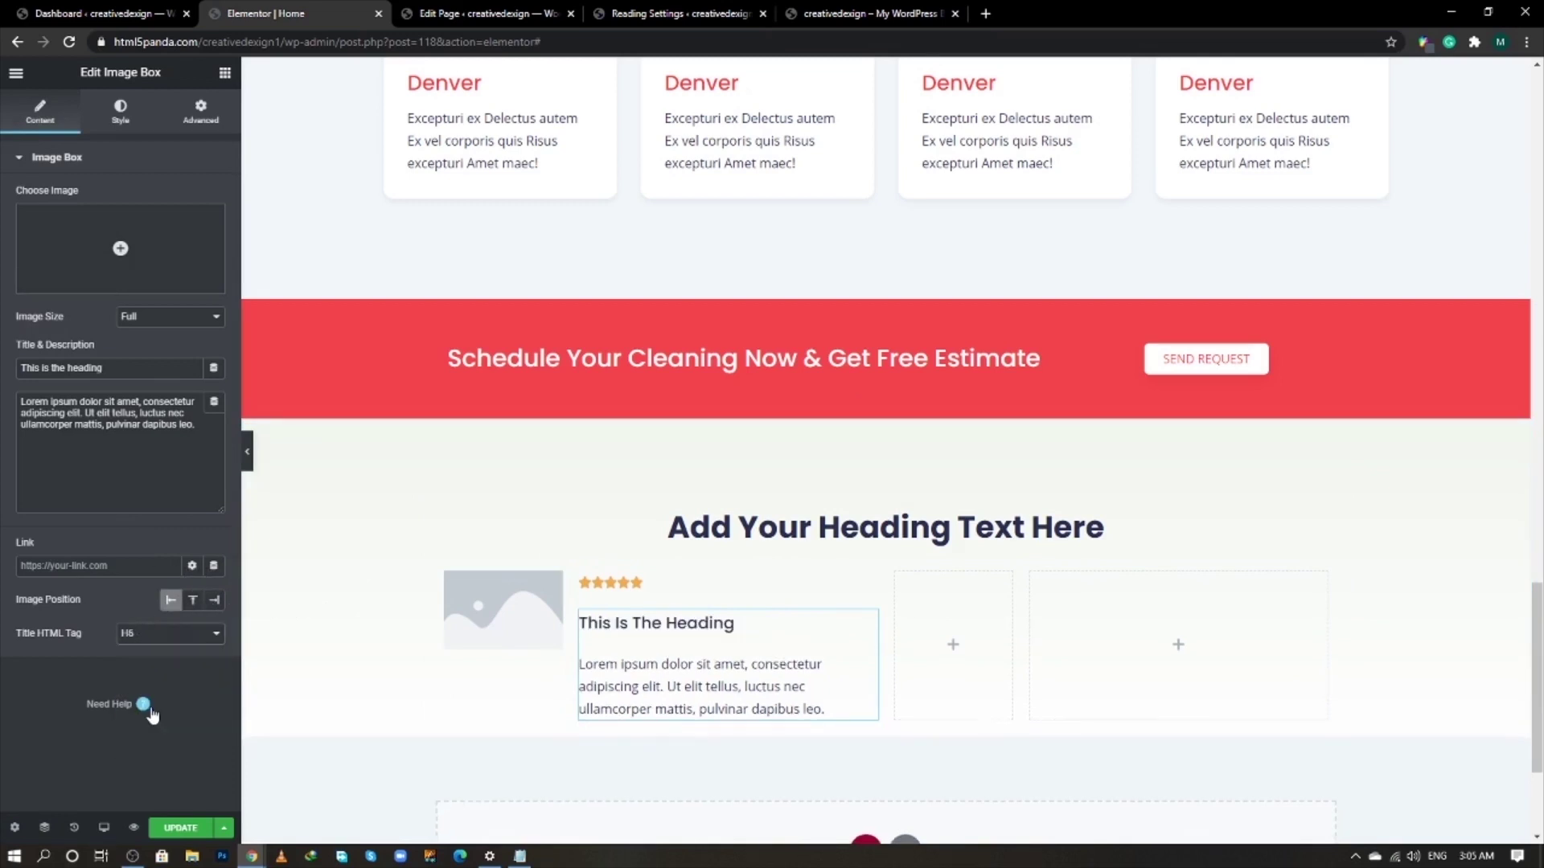
- Replace the placeholder in the first column's image with testimonial-1-150x150-1.png from the media library
{"action": "left_click", "coordinate": [482, 692]}
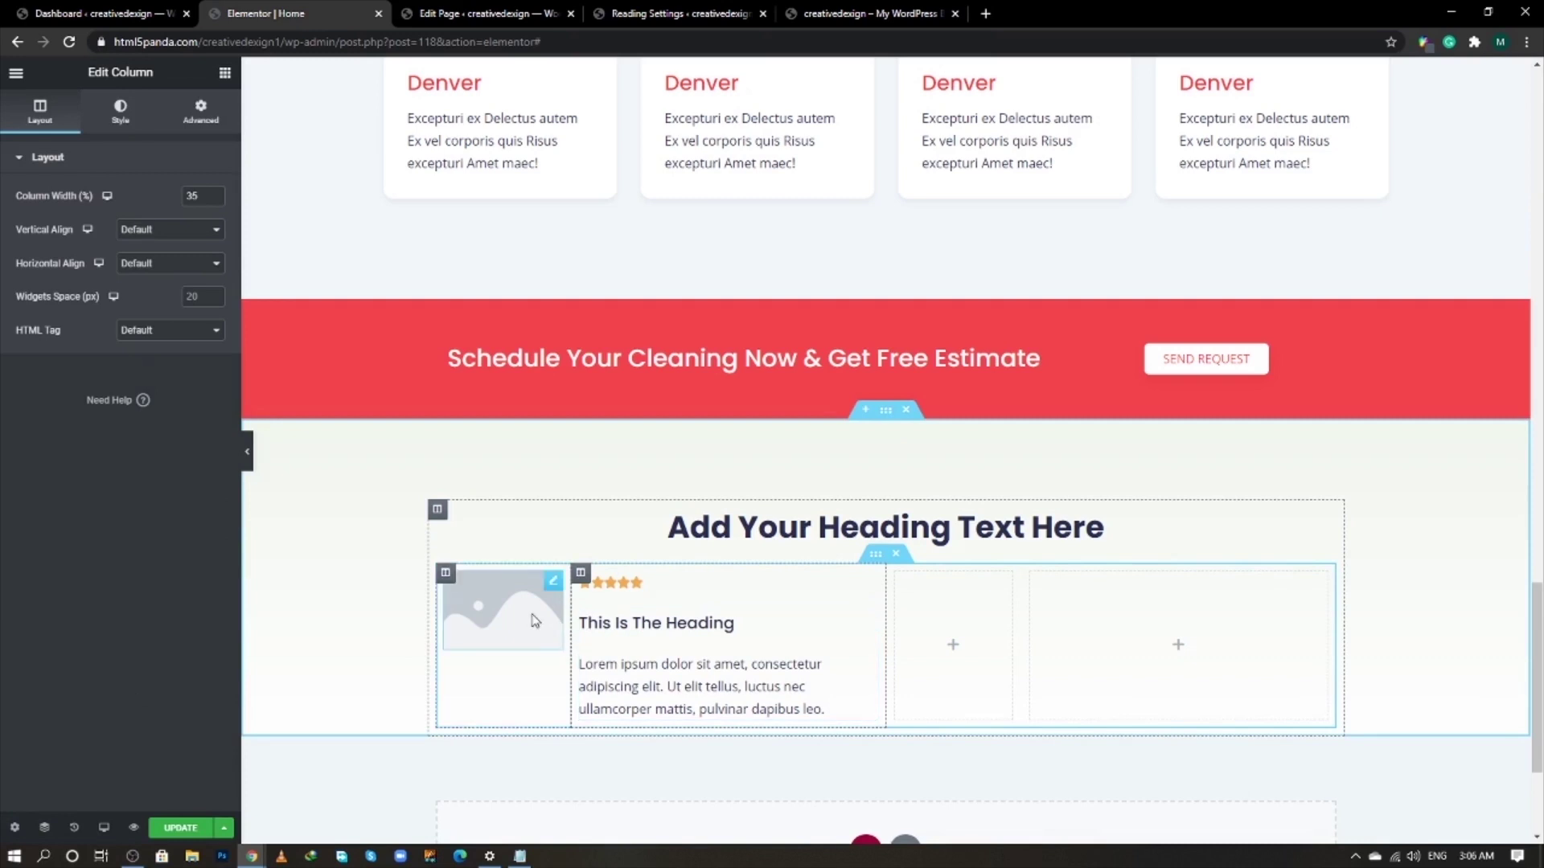
{"action": "left_click", "coordinate": [503, 609]}
{"action": "left_click", "coordinate": [173, 224]}
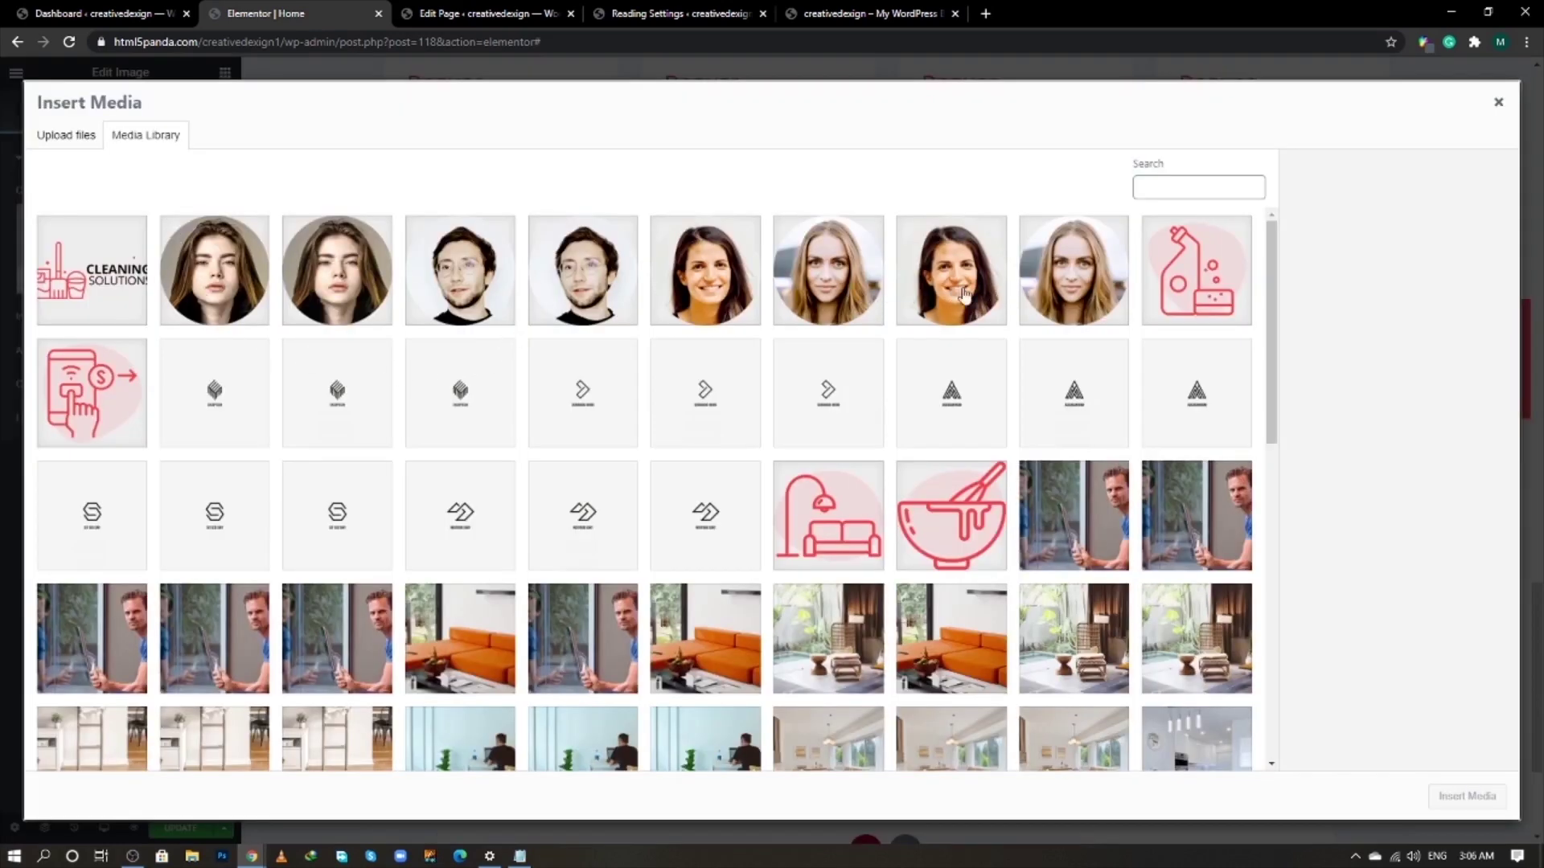
{"action": "left_click", "coordinate": [878, 320]}
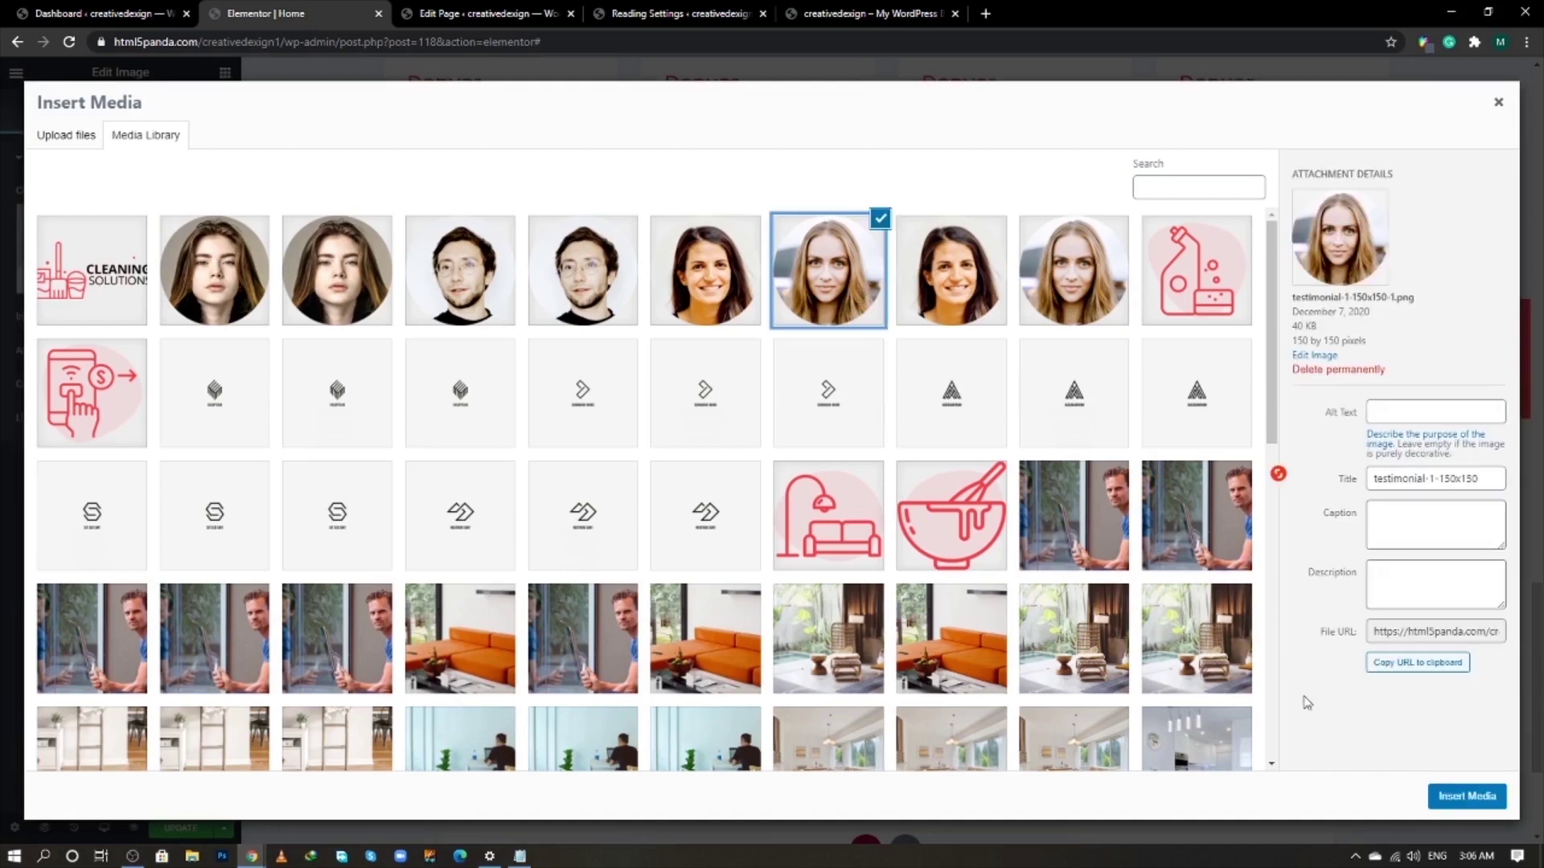
{"action": "left_click", "coordinate": [1479, 801]}
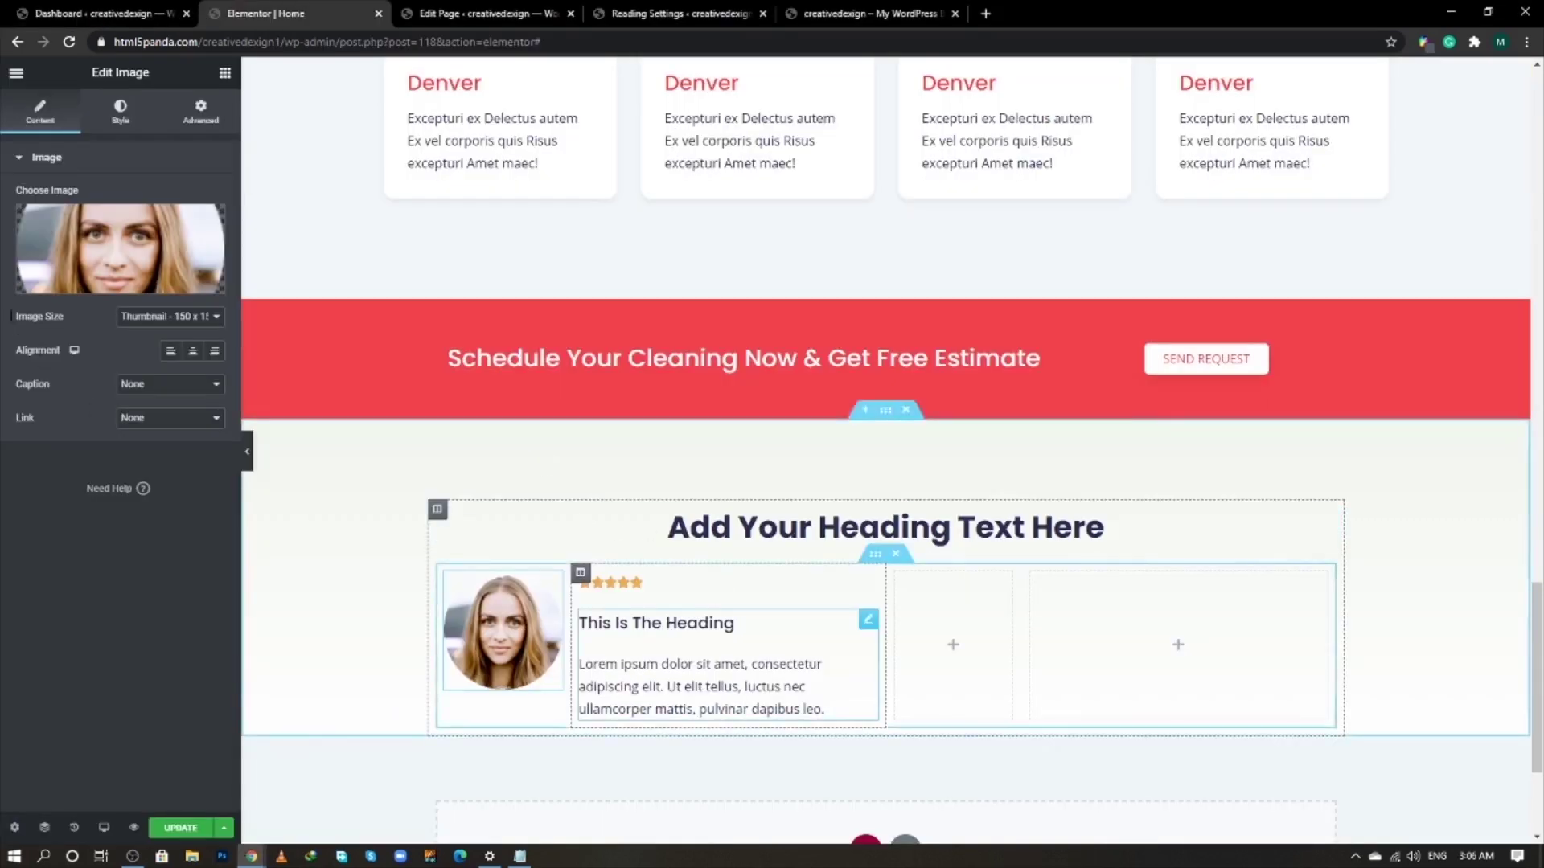
- Title the image box with the client's name and replace its description with the first client's testimonial text copied from the reference site
{"action": "left_click", "coordinate": [656, 623]}
{"action": "type", "text": "Miranda Snyder"}
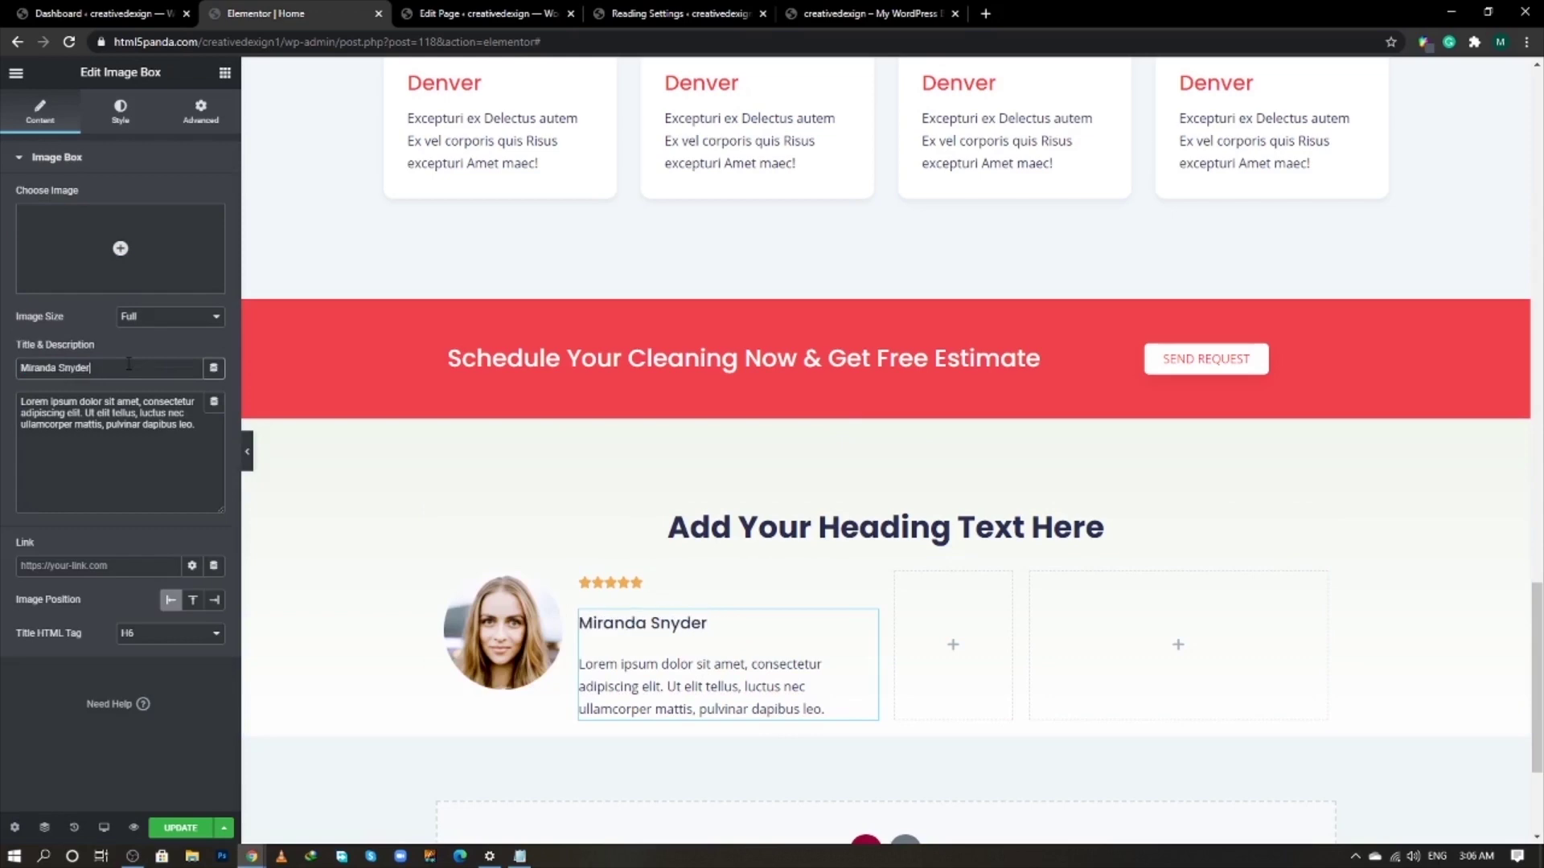
{"action": "key", "text": "alt+Tab"}
{"action": "triple_click", "coordinate": [591, 464]}
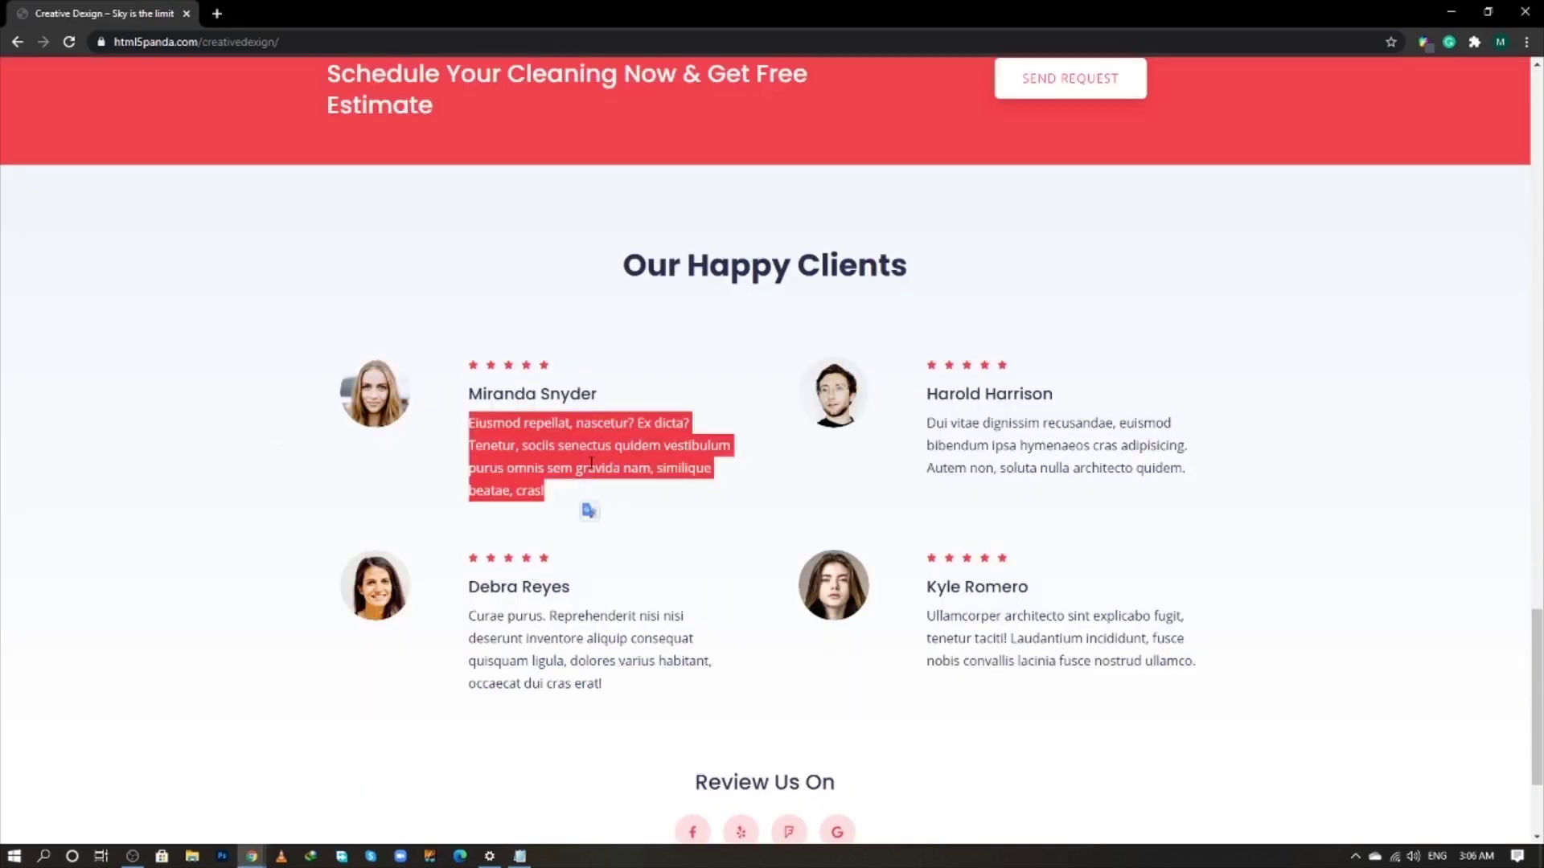
{"action": "key", "text": "alt+Tab"}
{"action": "left_click", "coordinate": [183, 429]}
{"action": "key", "text": "ctrl+a"}
{"action": "type", "text": "Eiusmod repellat, nascetur? Ex dicta? Tenetur, sociis senectus quidem vestibulum purus omnis sem gravida nam, similique beatae, cras!"}
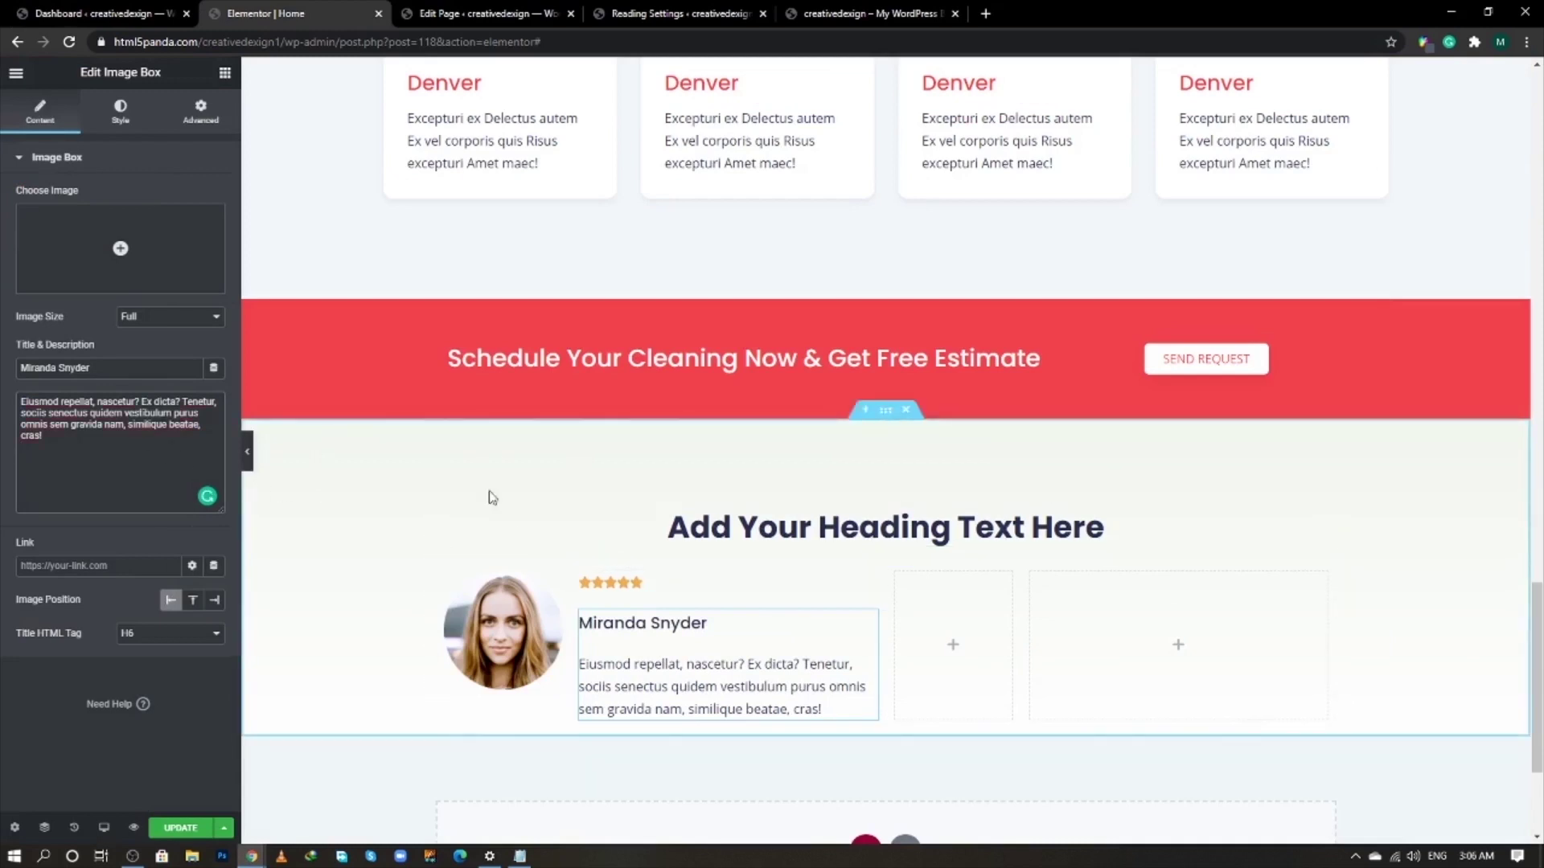
- Set the client photo's width to 80% and its border radius to 100
{"action": "left_click", "coordinate": [555, 584]}
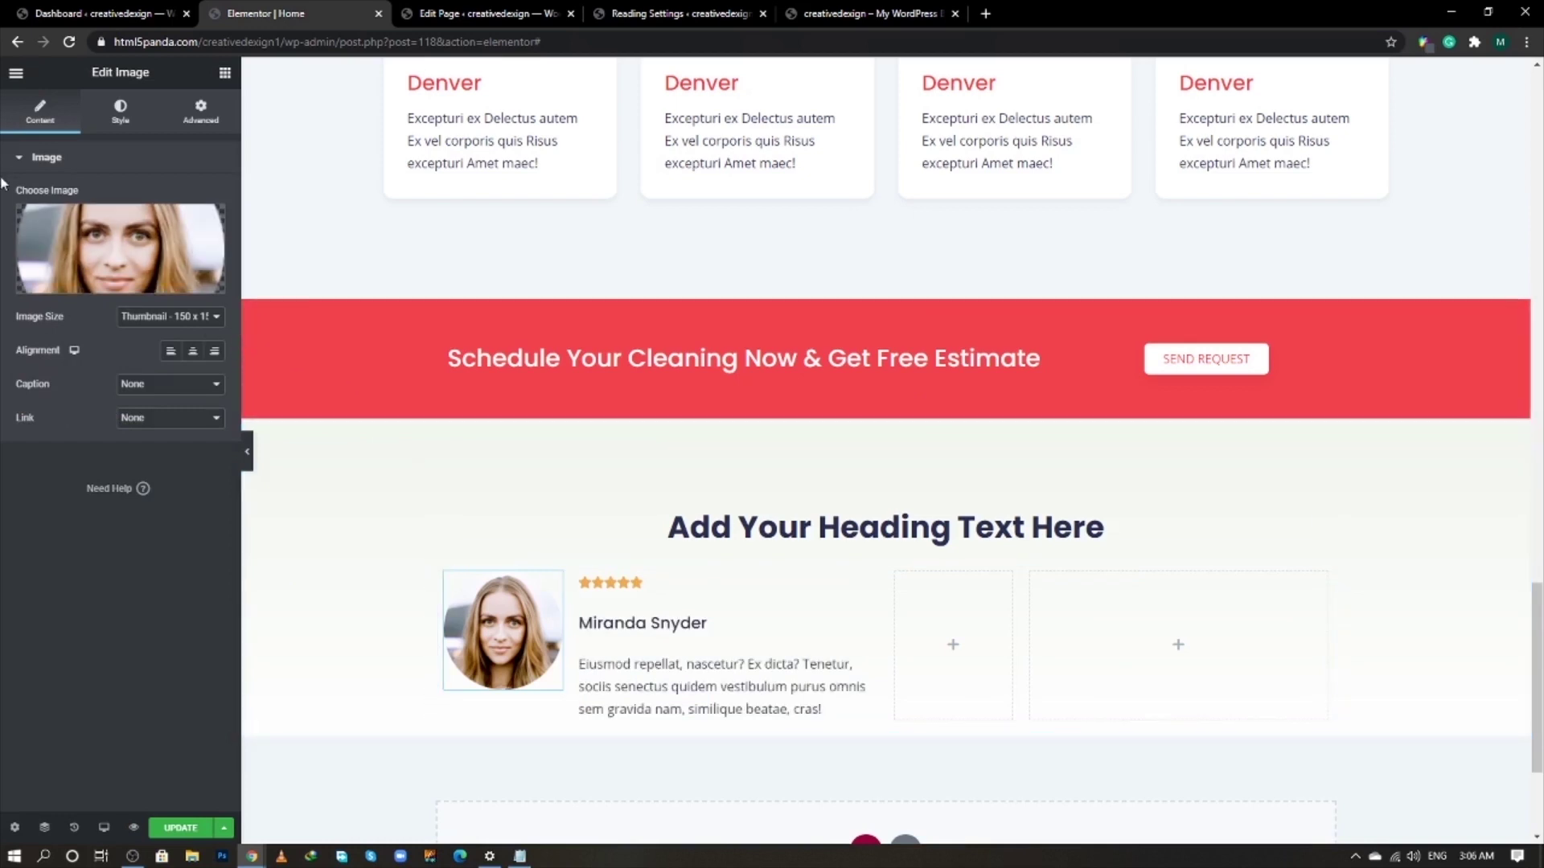
{"action": "left_click", "coordinate": [108, 121]}
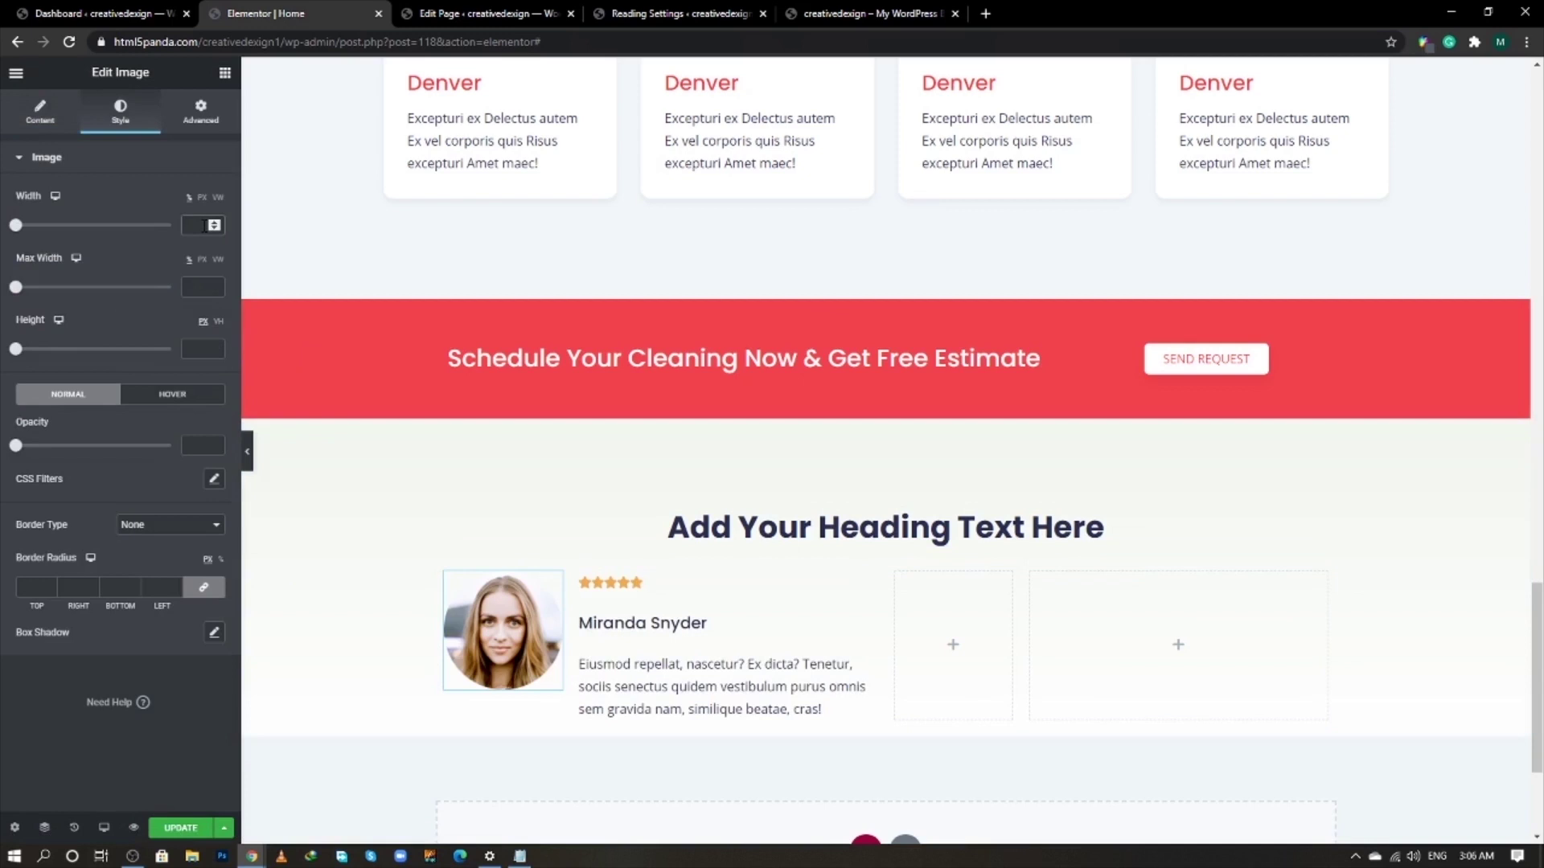
{"action": "left_click_drag", "start_coordinate": [15, 225], "coordinate": [140, 225]}
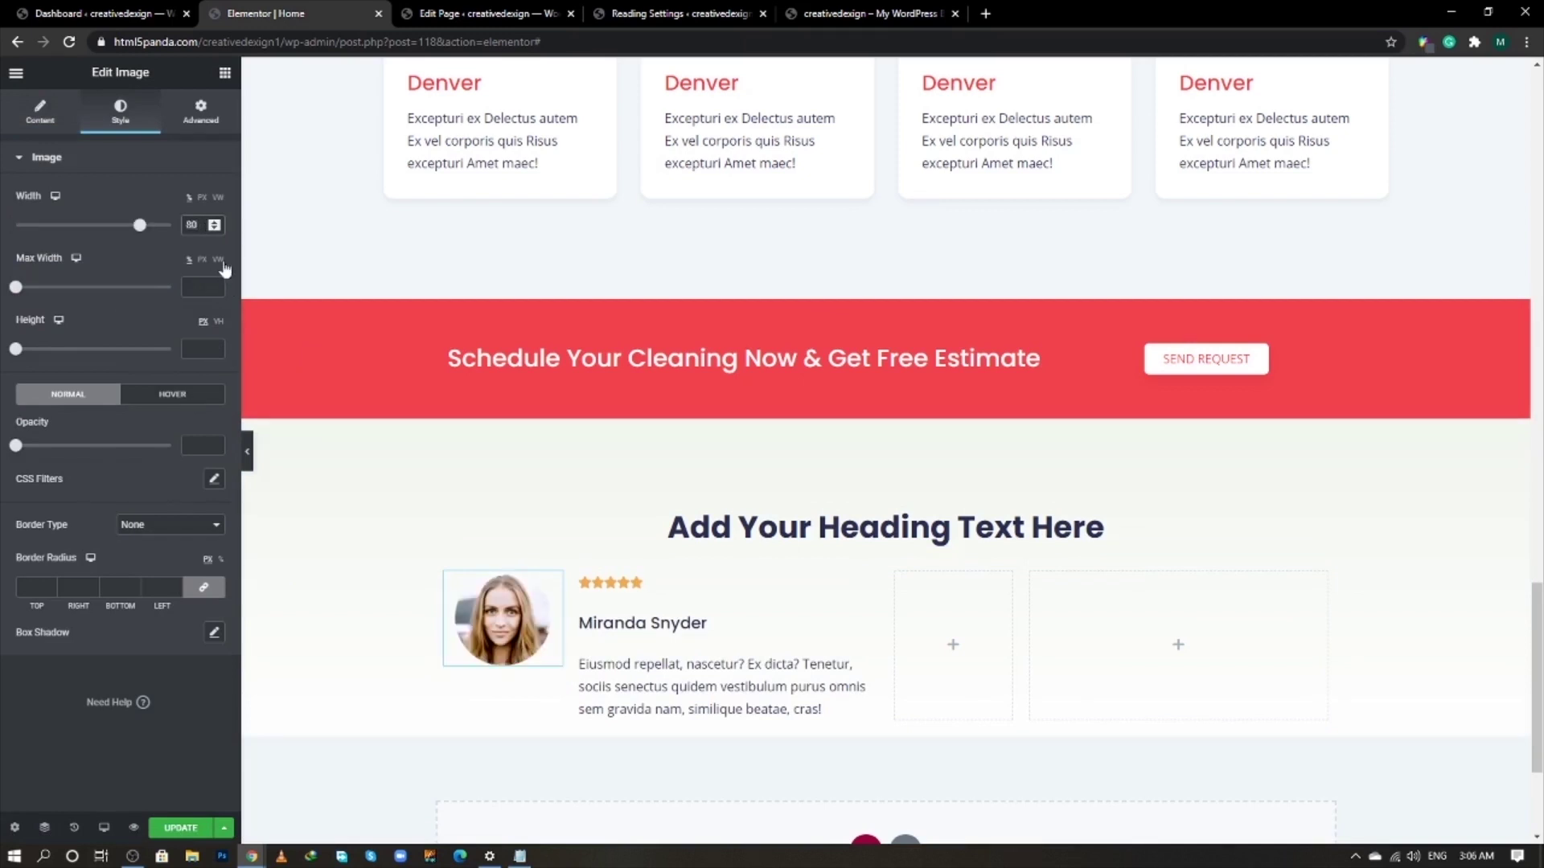
{"action": "left_click", "coordinate": [32, 587]}
{"action": "type", "text": "100"}
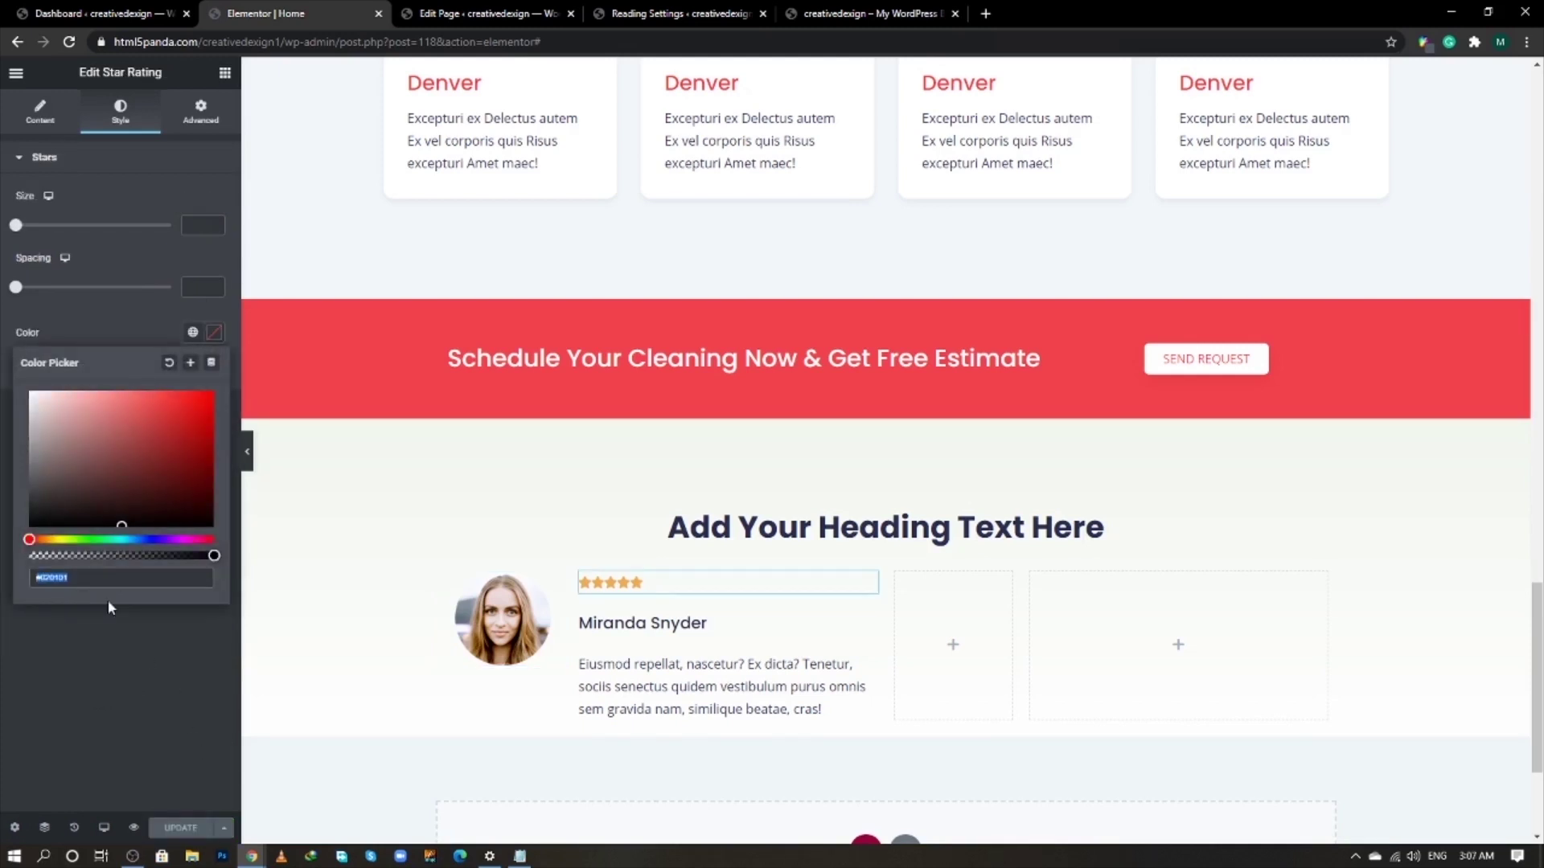
- Colour the stars of the first testimonial's star rating red, matching the banner above
{"action": "type", "text": "d"}
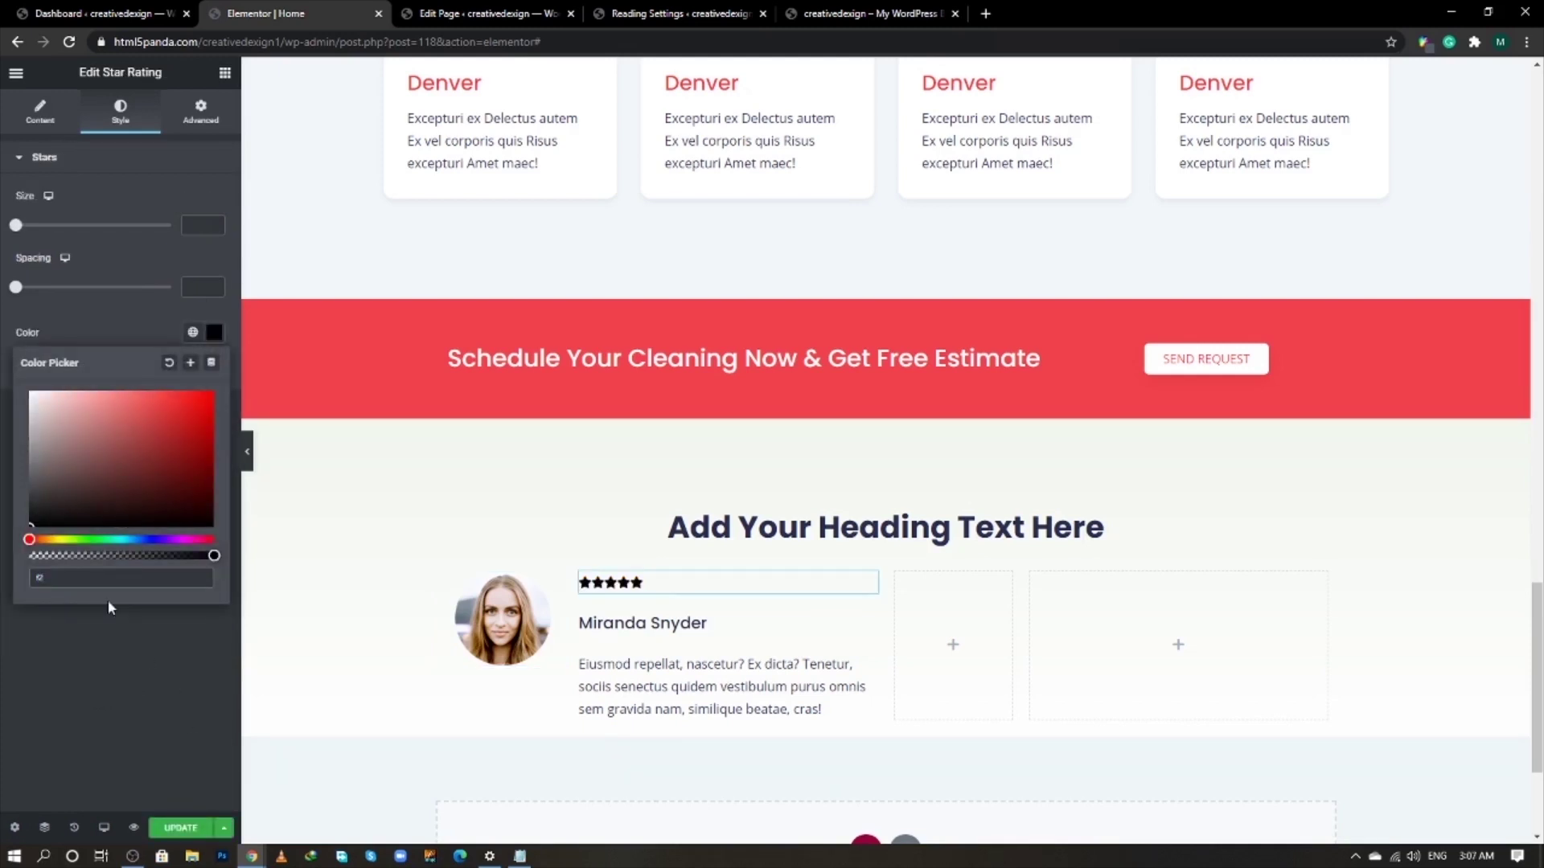
{"action": "type", "text": "3e"}
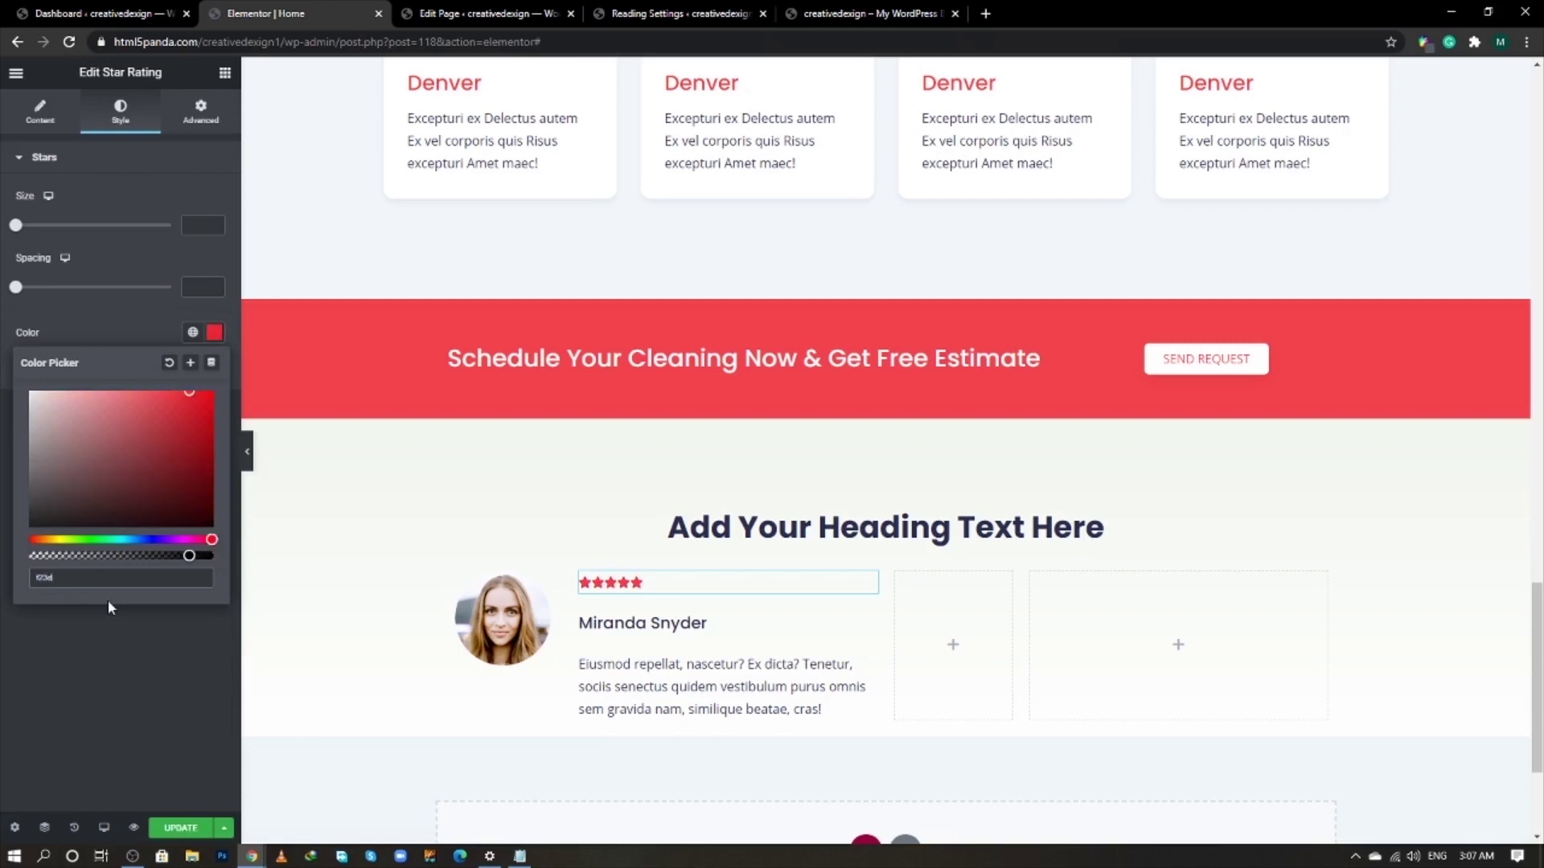
{"action": "type", "text": "4e"}
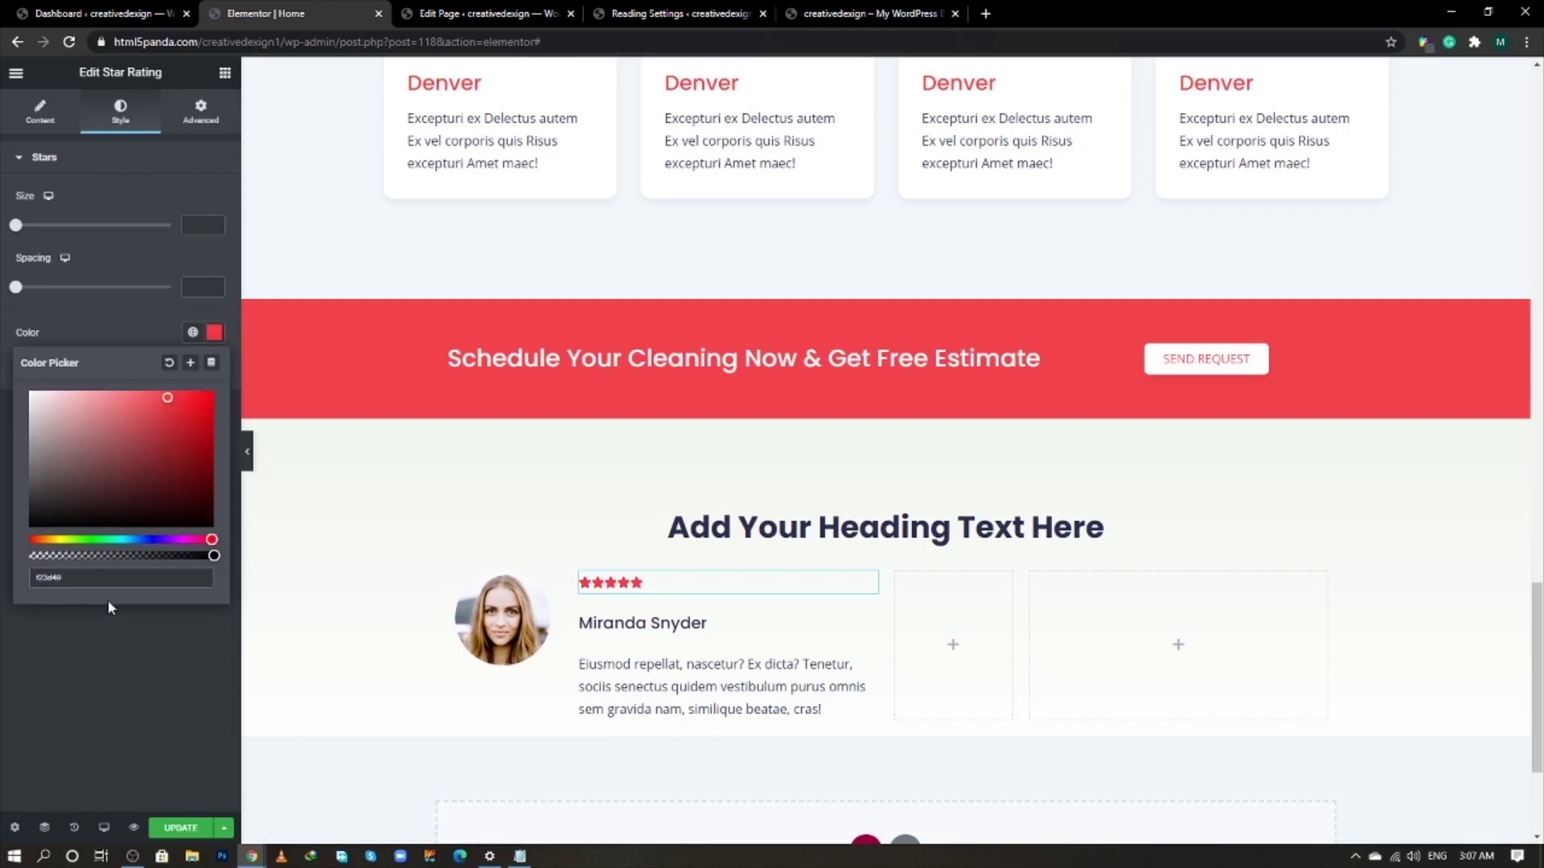
{"action": "type", "text": "f7"}
{"action": "left_click", "coordinate": [83, 648]}
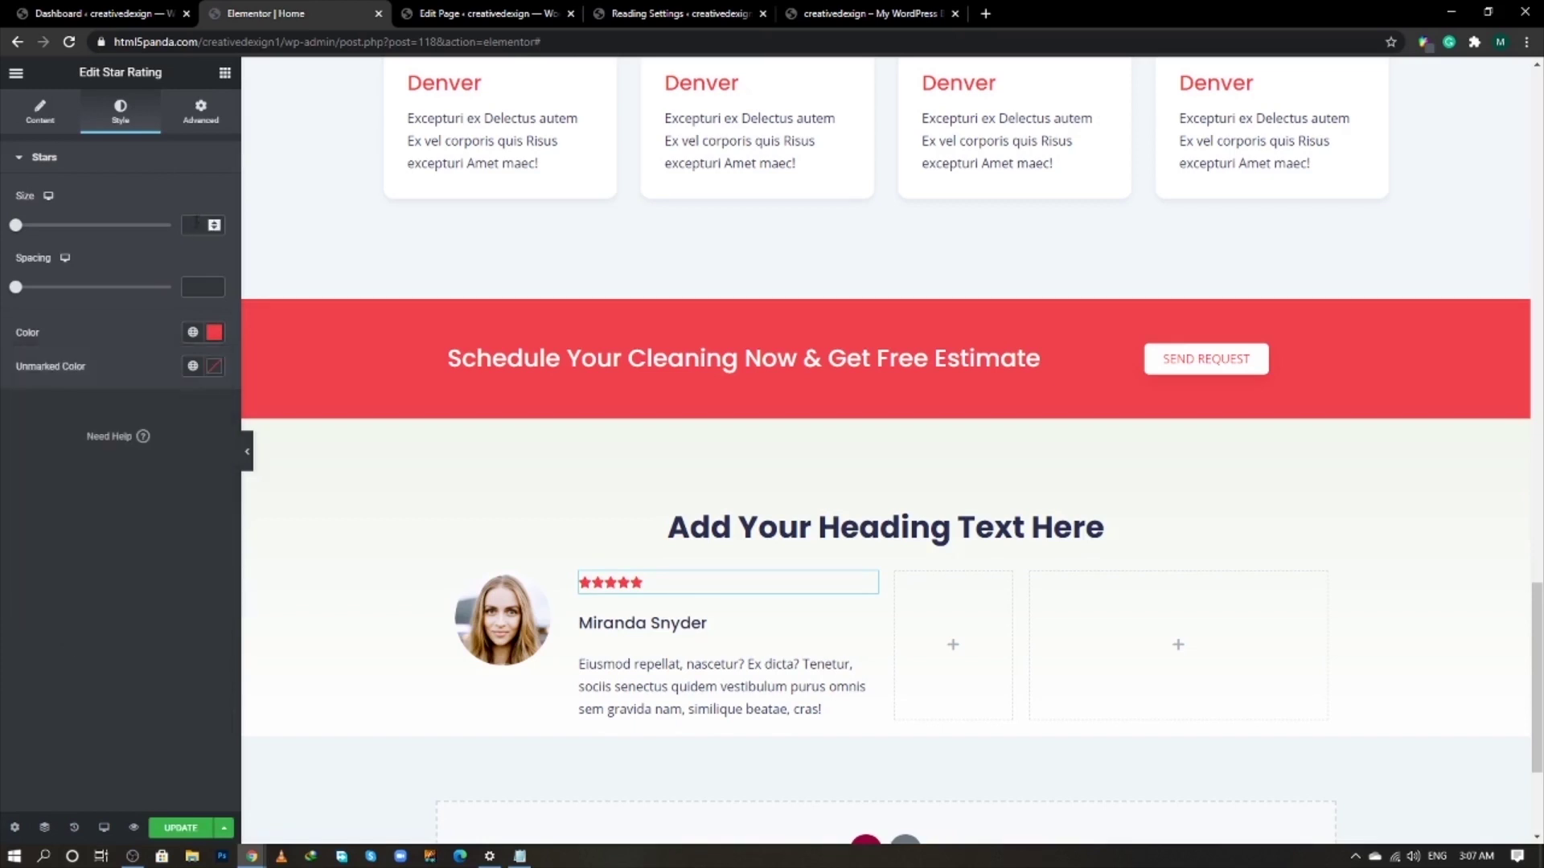
- Set the star size to 12 and spacing to 10, and set the image box's title spacing to 5
{"action": "type", "text": "12"}
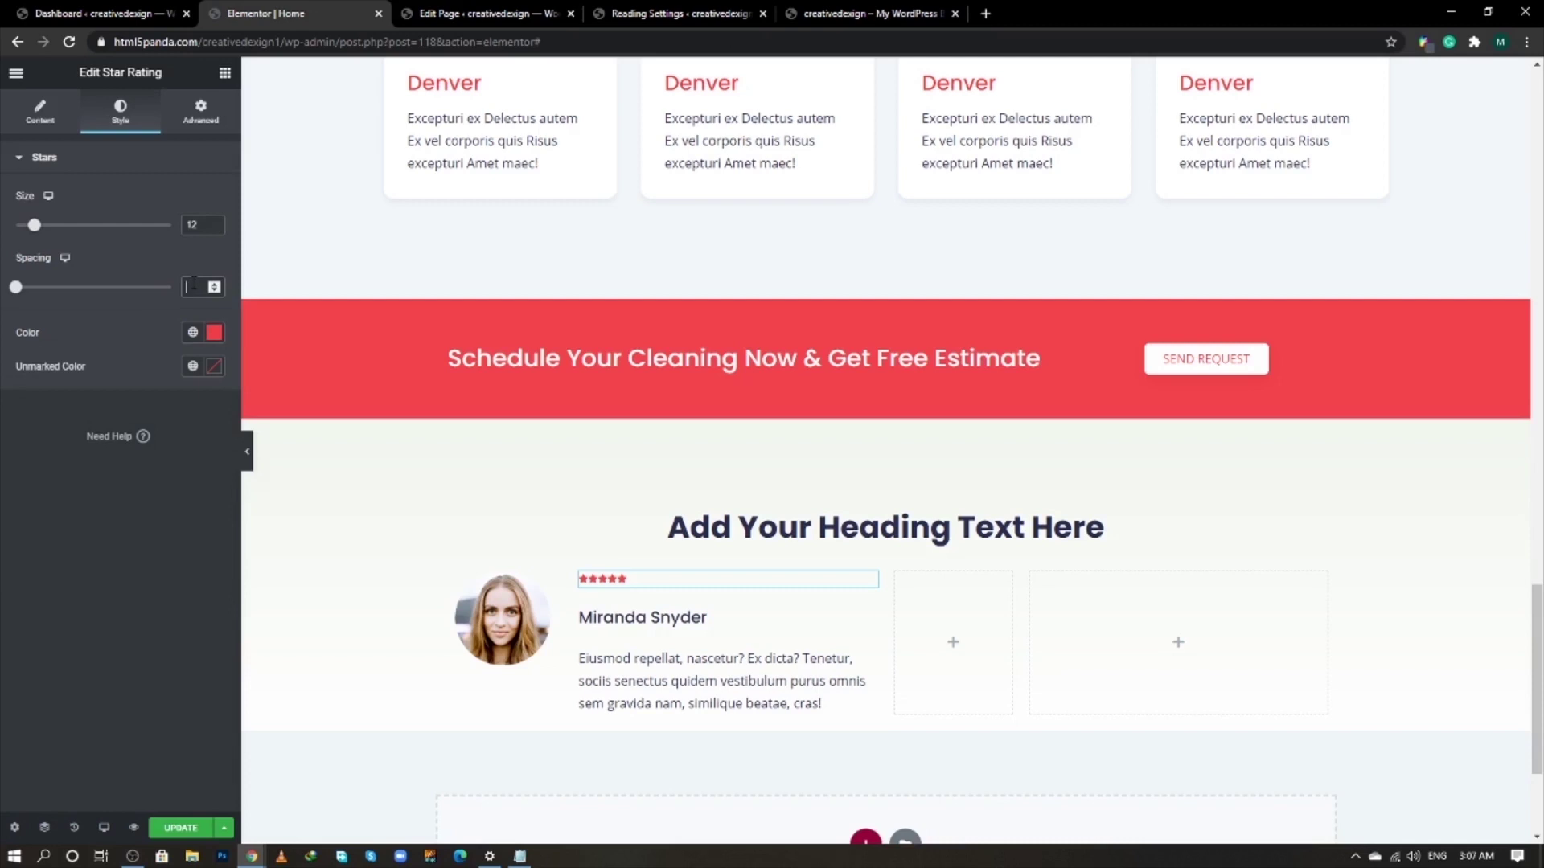
{"action": "type", "text": "10"}
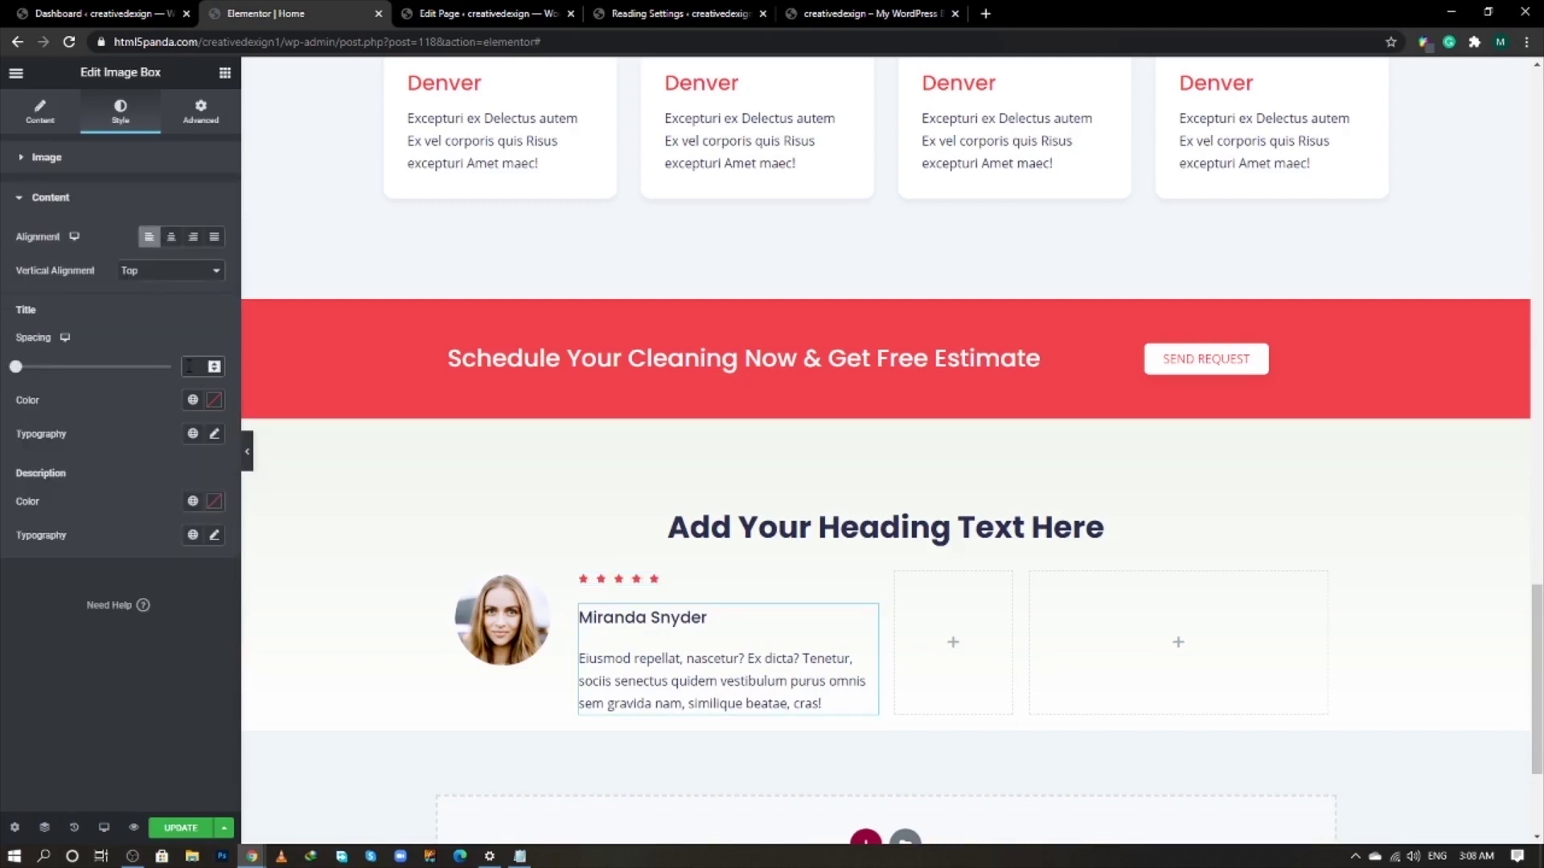
{"action": "type", "text": "5"}
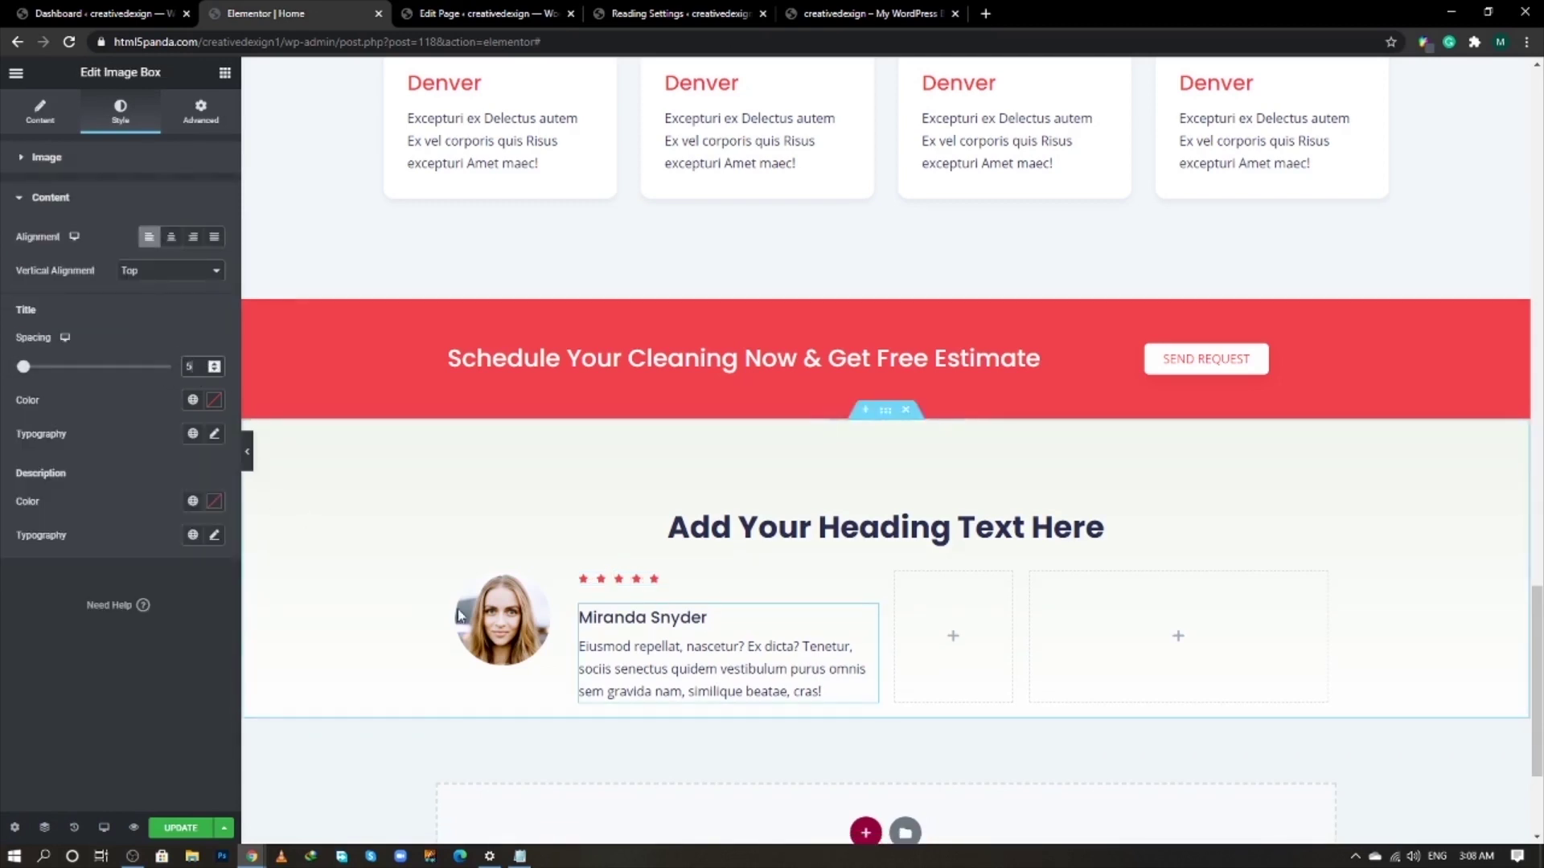
- Copy the client photo from the first column into the empty third column
{"action": "right_click", "coordinate": [563, 592]}
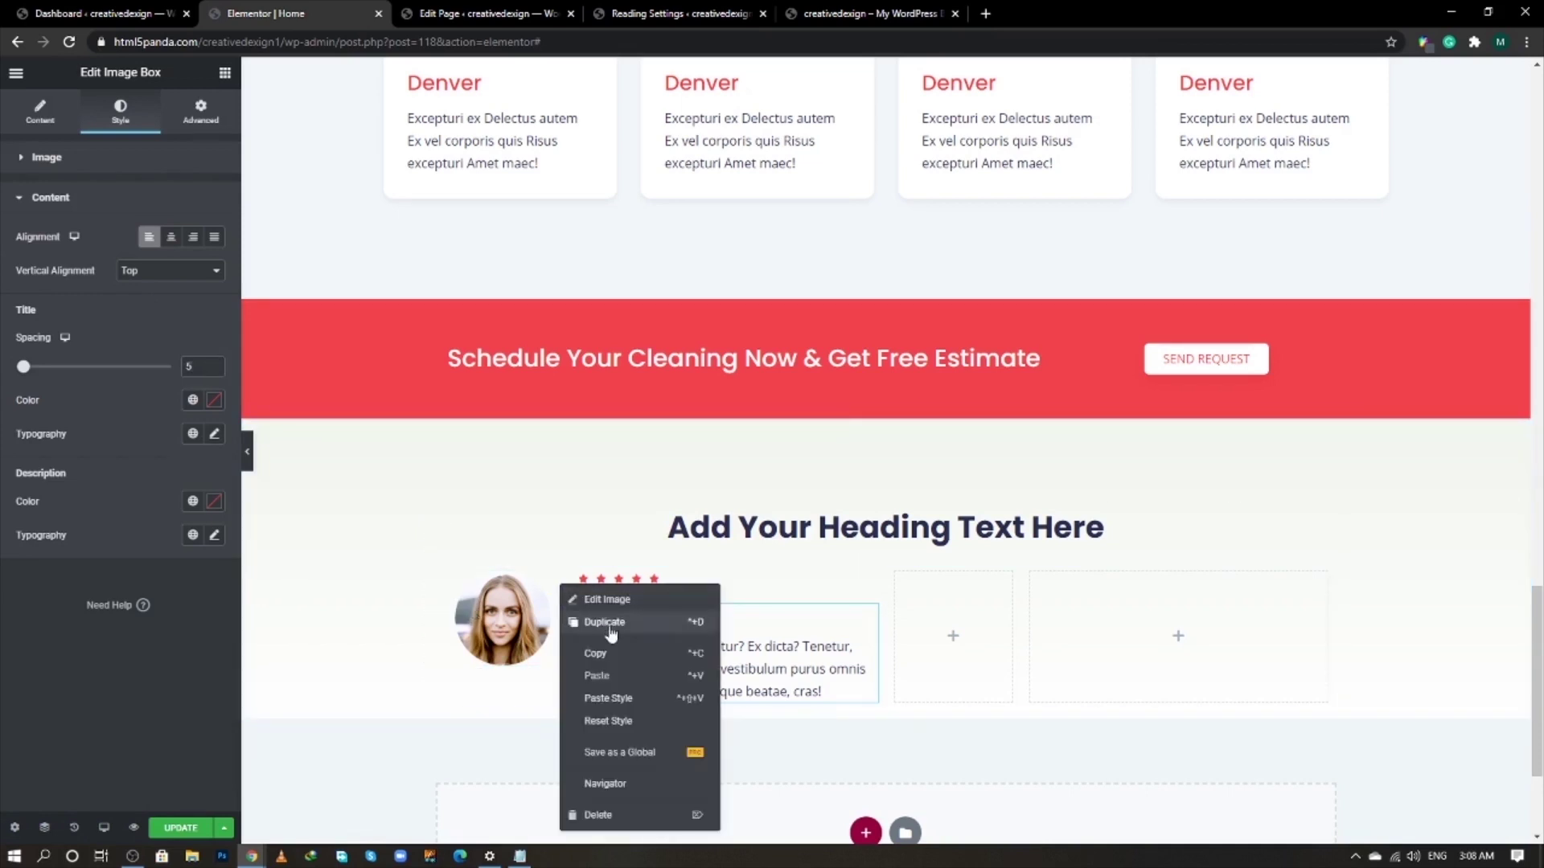
{"action": "left_click", "coordinate": [612, 656]}
{"action": "right_click", "coordinate": [968, 610]}
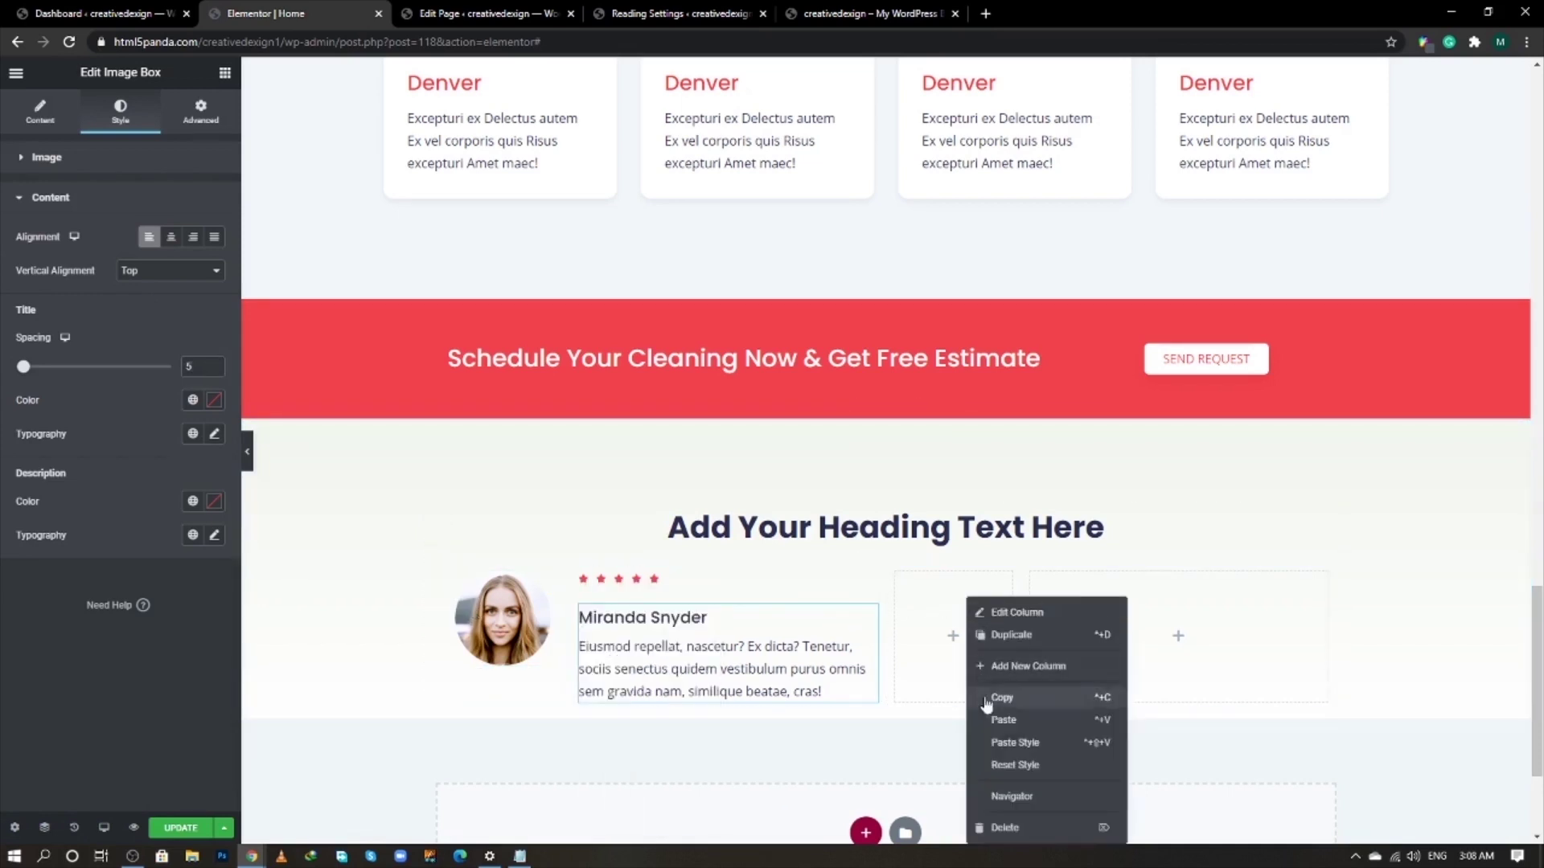
{"action": "left_click", "coordinate": [1000, 720]}
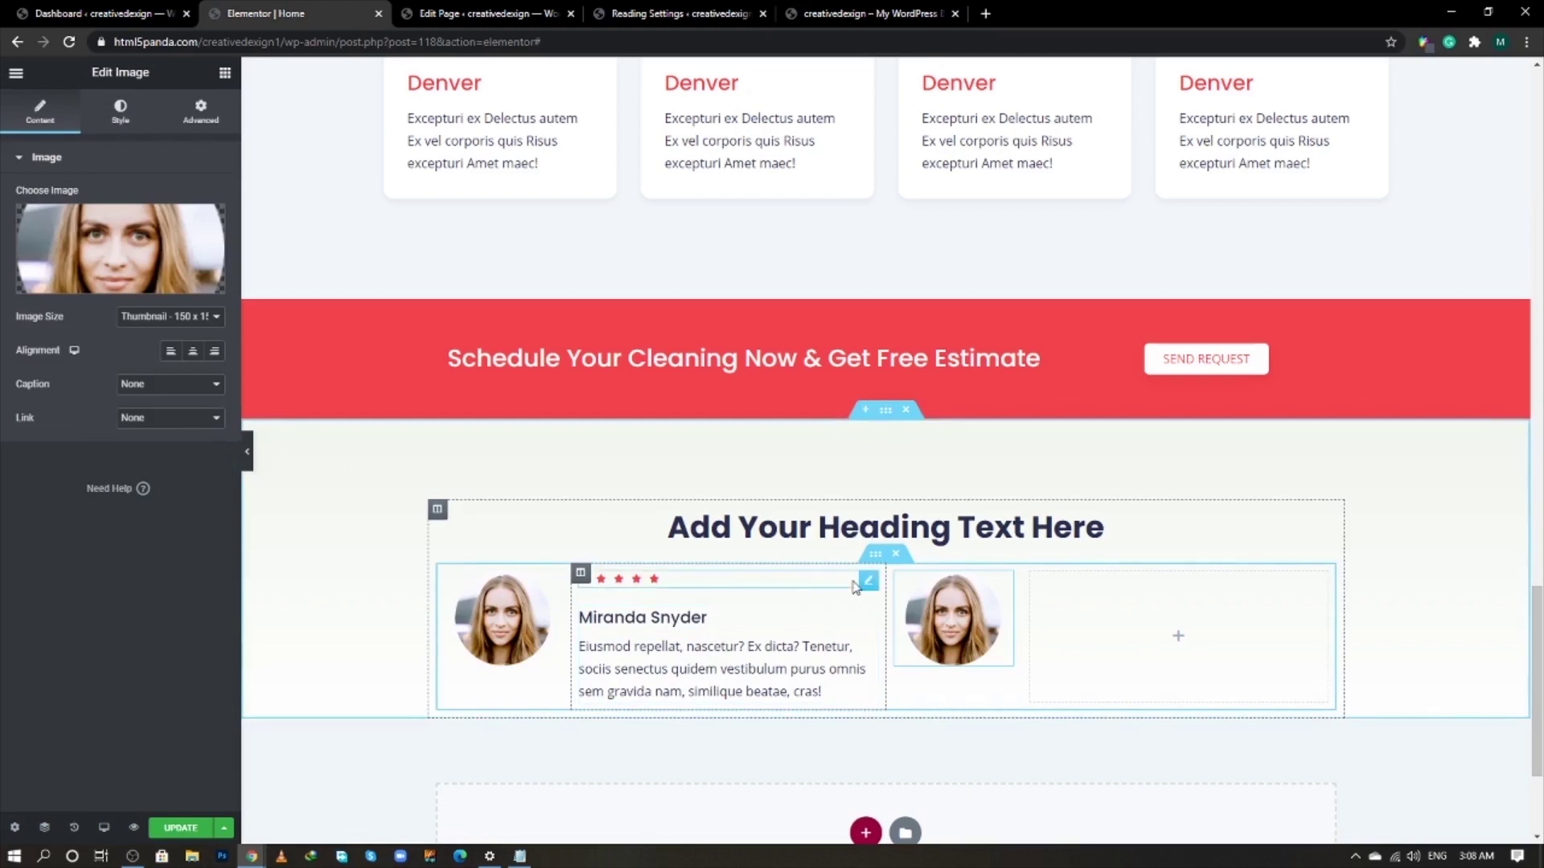
- Copy the star rating and the name and review image box from the second column into the fourth column
{"action": "right_click", "coordinate": [864, 584]}
{"action": "left_click", "coordinate": [913, 655]}
{"action": "right_click", "coordinate": [1111, 601]}
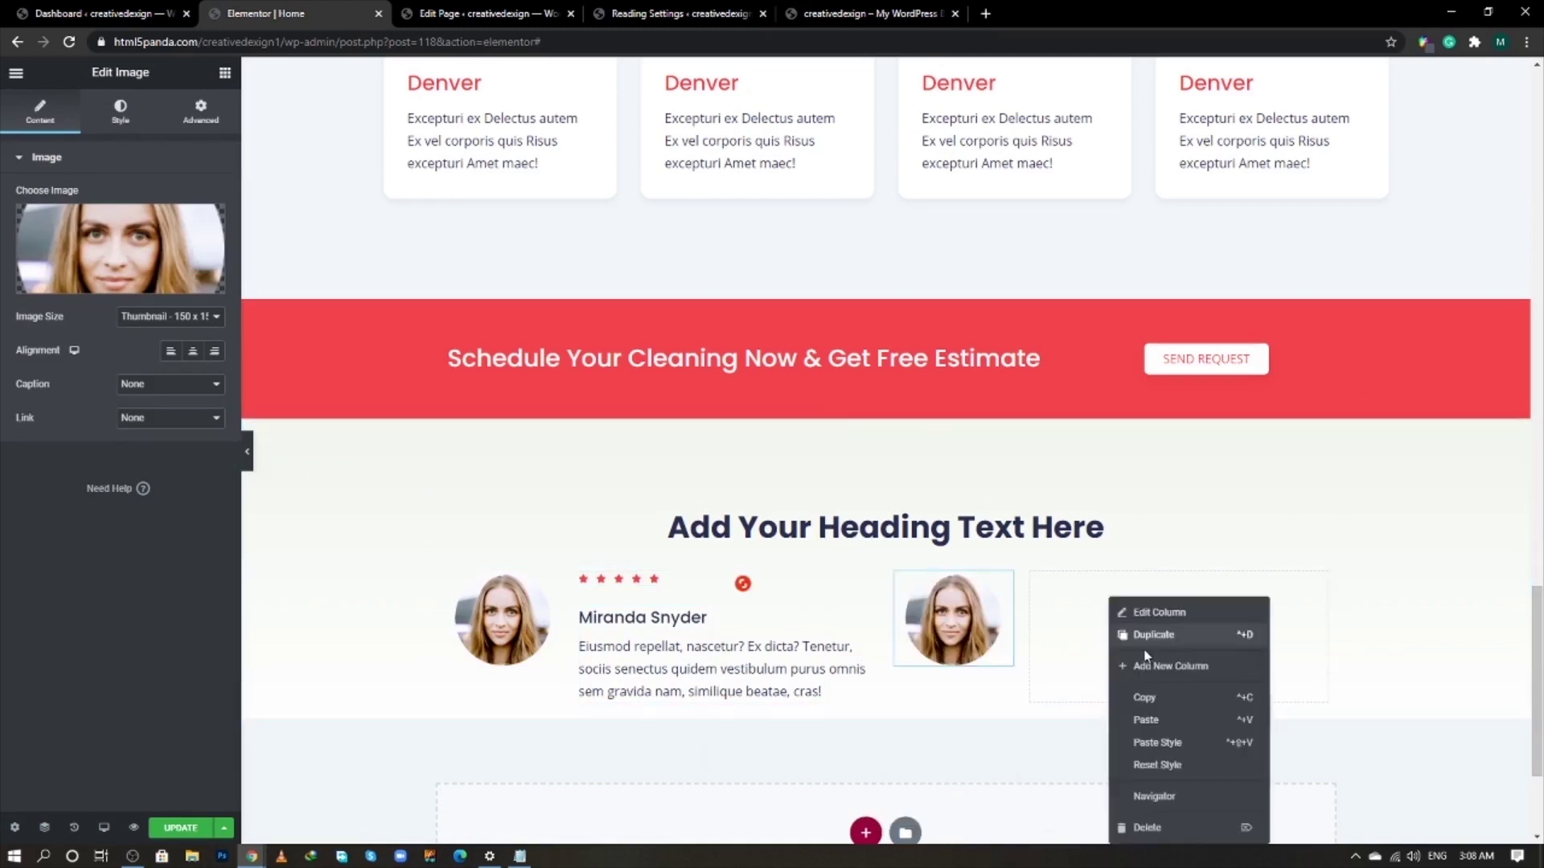
{"action": "left_click", "coordinate": [986, 716]}
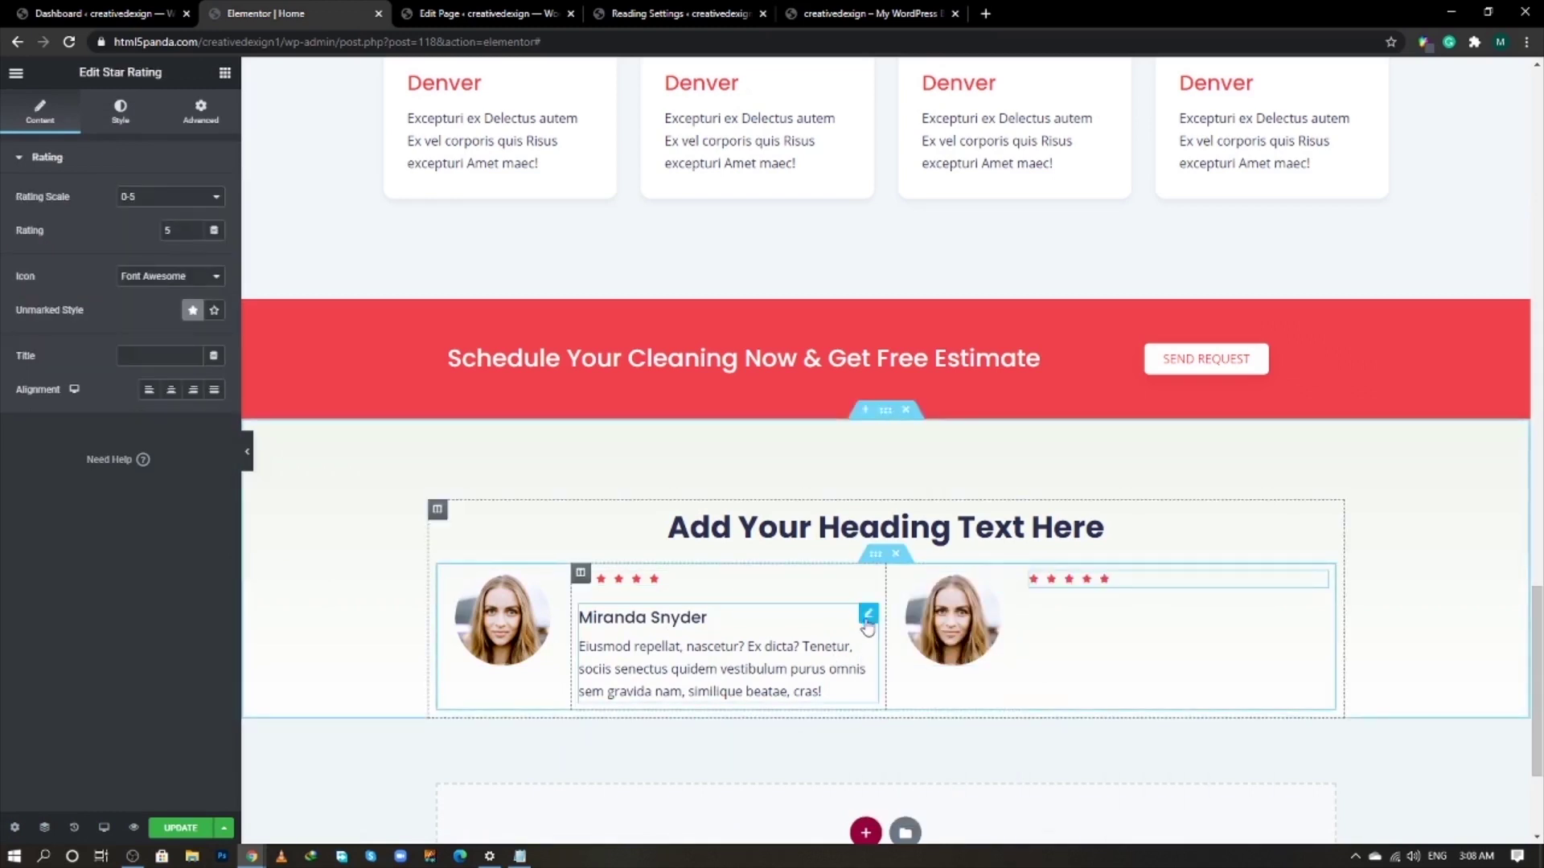
{"action": "right_click", "coordinate": [881, 599]}
{"action": "left_click", "coordinate": [897, 670]}
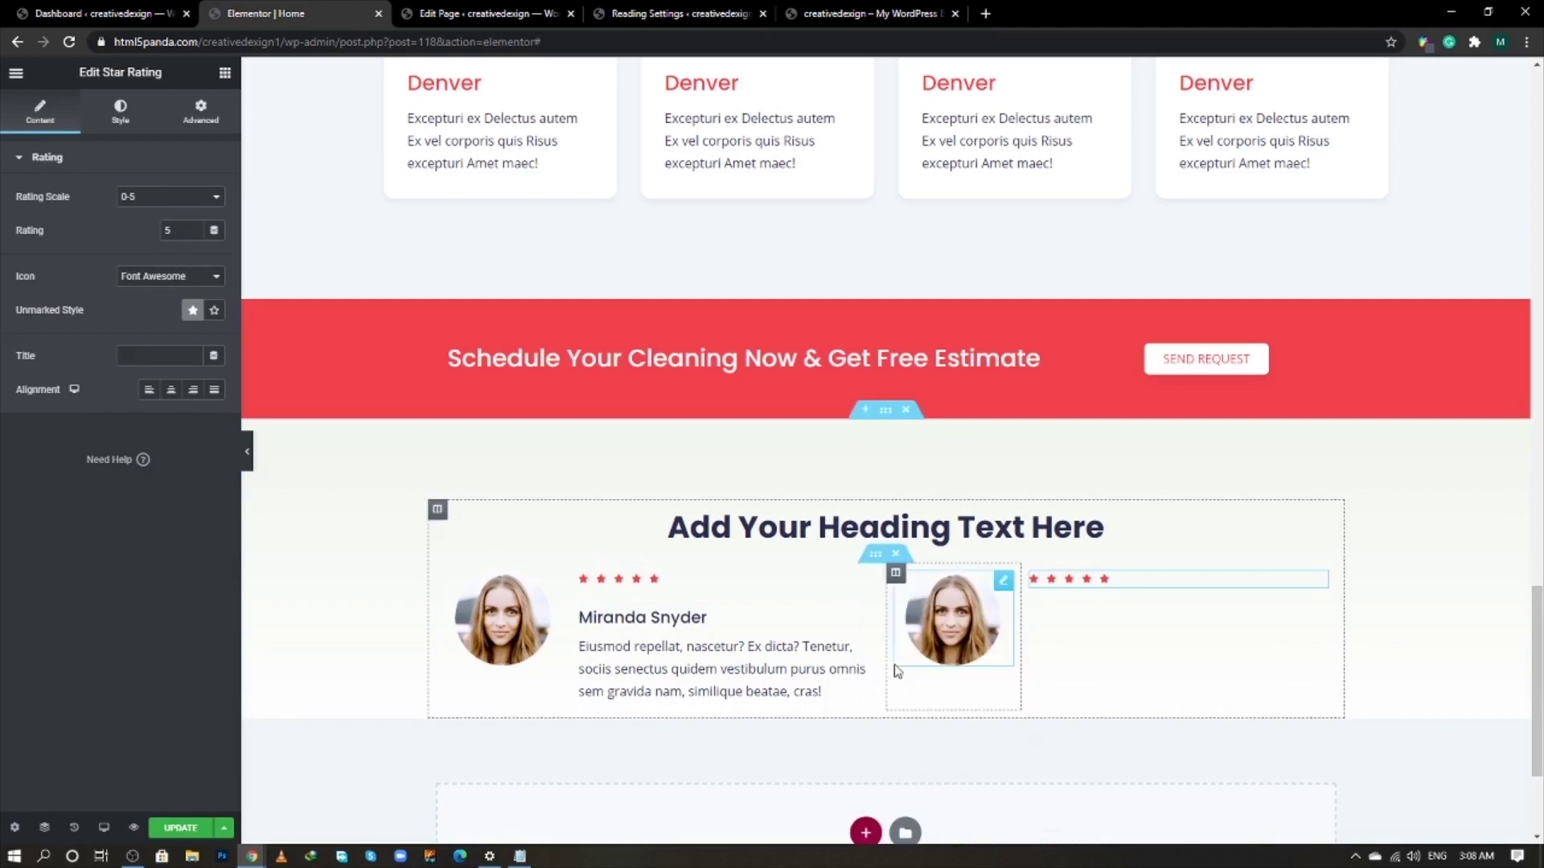
{"action": "right_click", "coordinate": [1111, 585]}
{"action": "left_click", "coordinate": [1145, 673]}
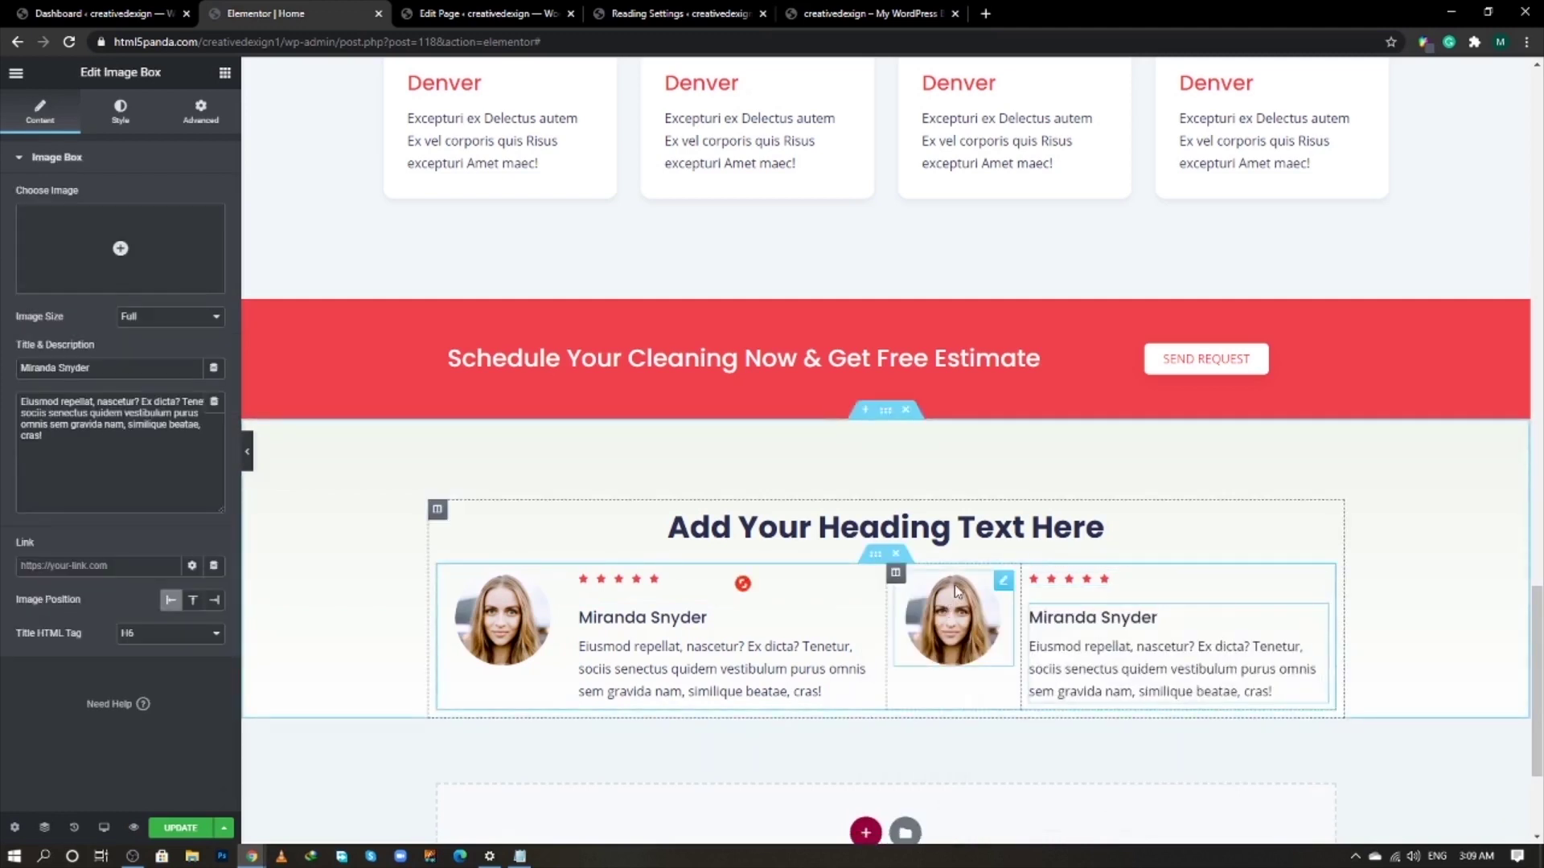
- Set the testimonials inner section's top margin to 40 and its columns gap to Wider
{"action": "scroll", "coordinate": [740, 586], "scroll_direction": "down", "scroll_amount": 1}
{"action": "left_click", "coordinate": [876, 472]}
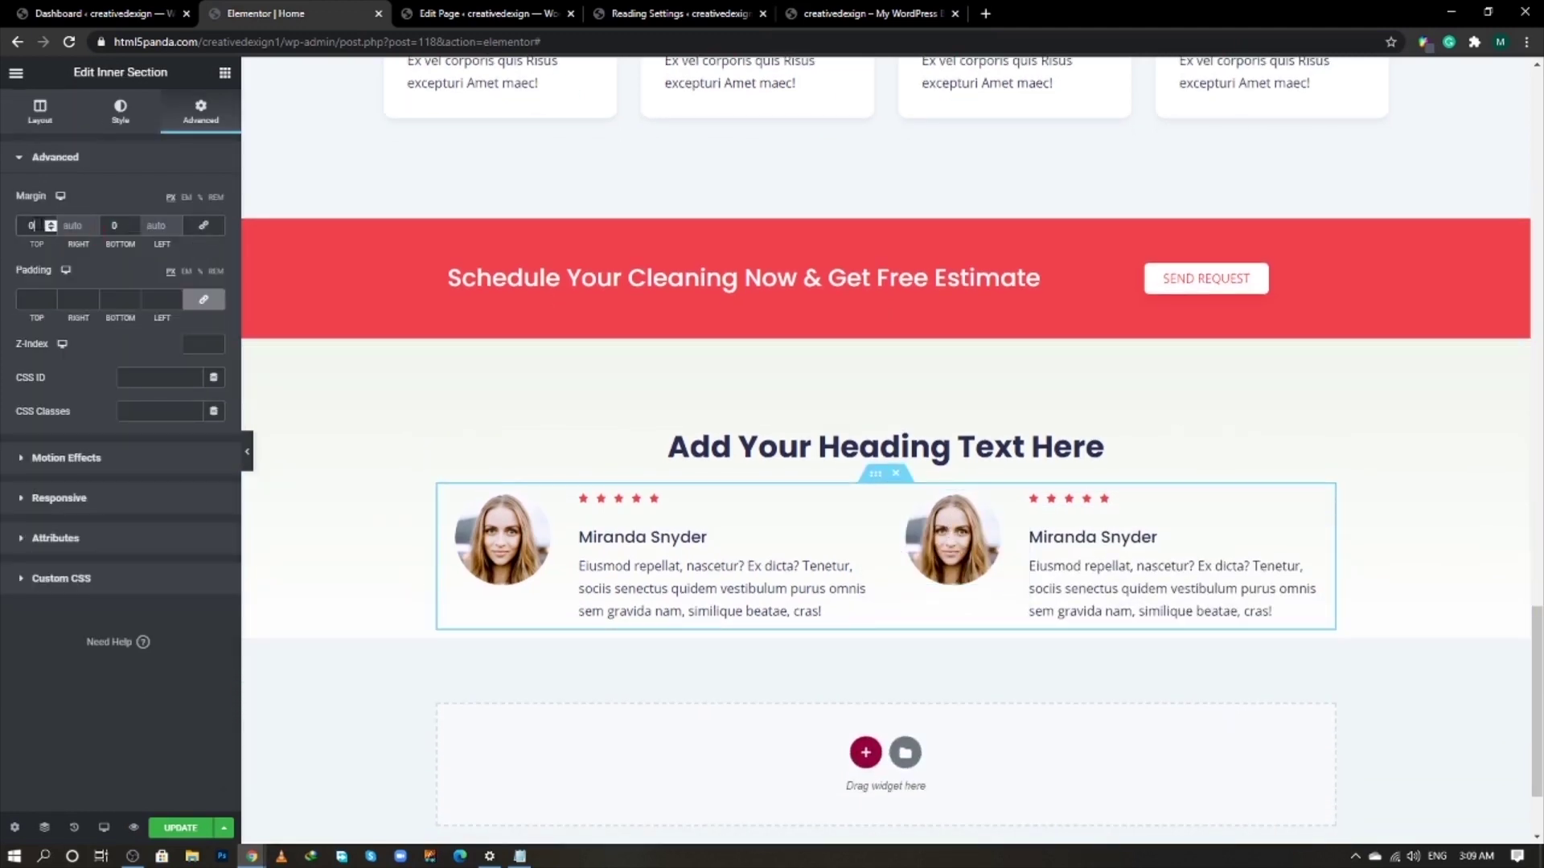
{"action": "double_click", "coordinate": [36, 226]}
{"action": "type", "text": "40"}
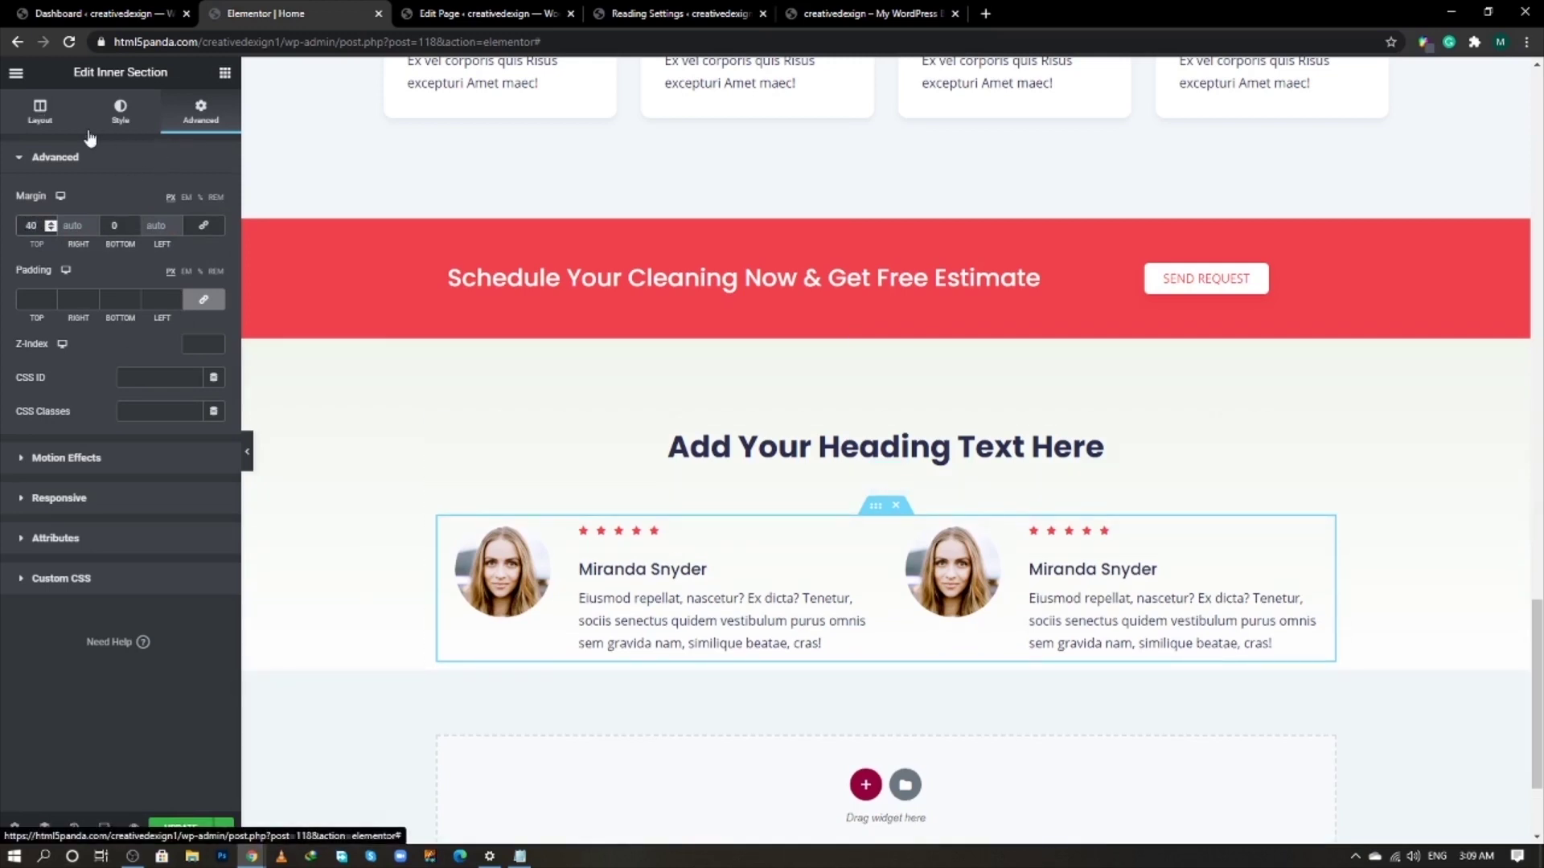
{"action": "left_click", "coordinate": [58, 115]}
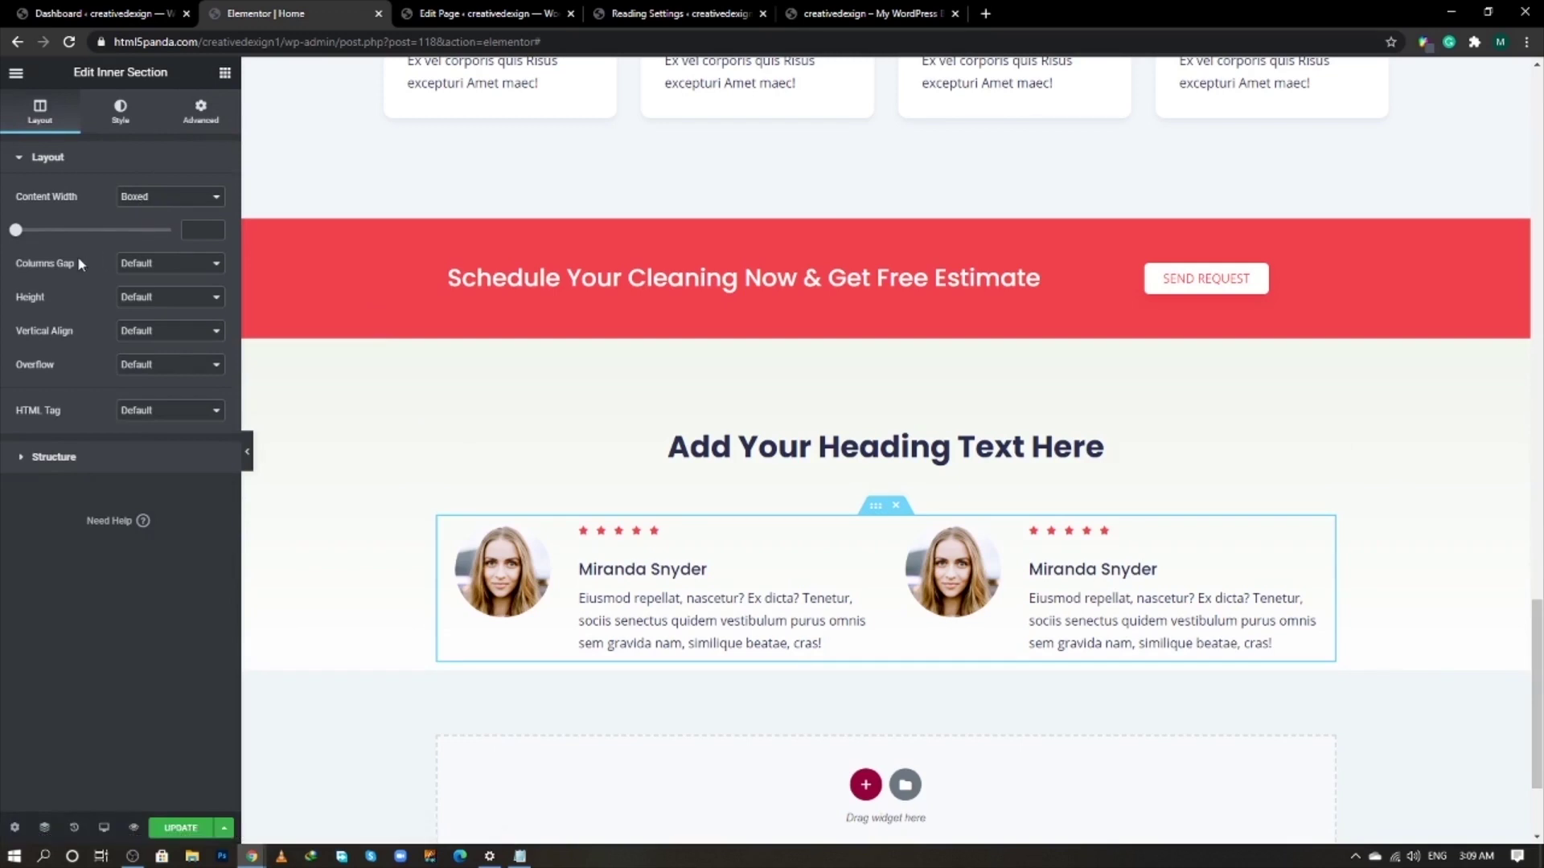
{"action": "left_click", "coordinate": [160, 271]}
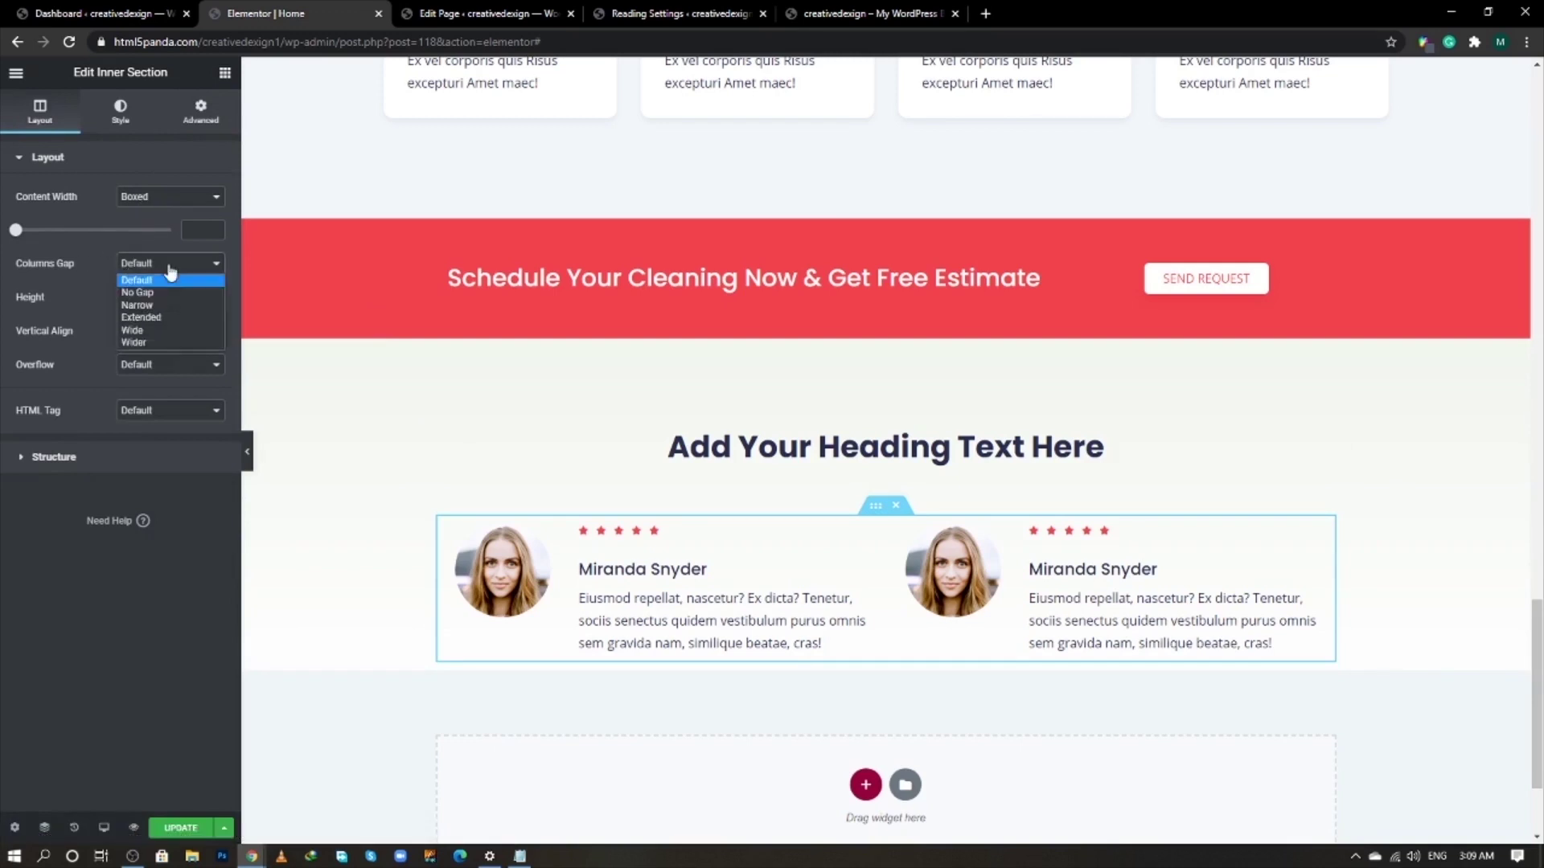
{"action": "left_click", "coordinate": [166, 348]}
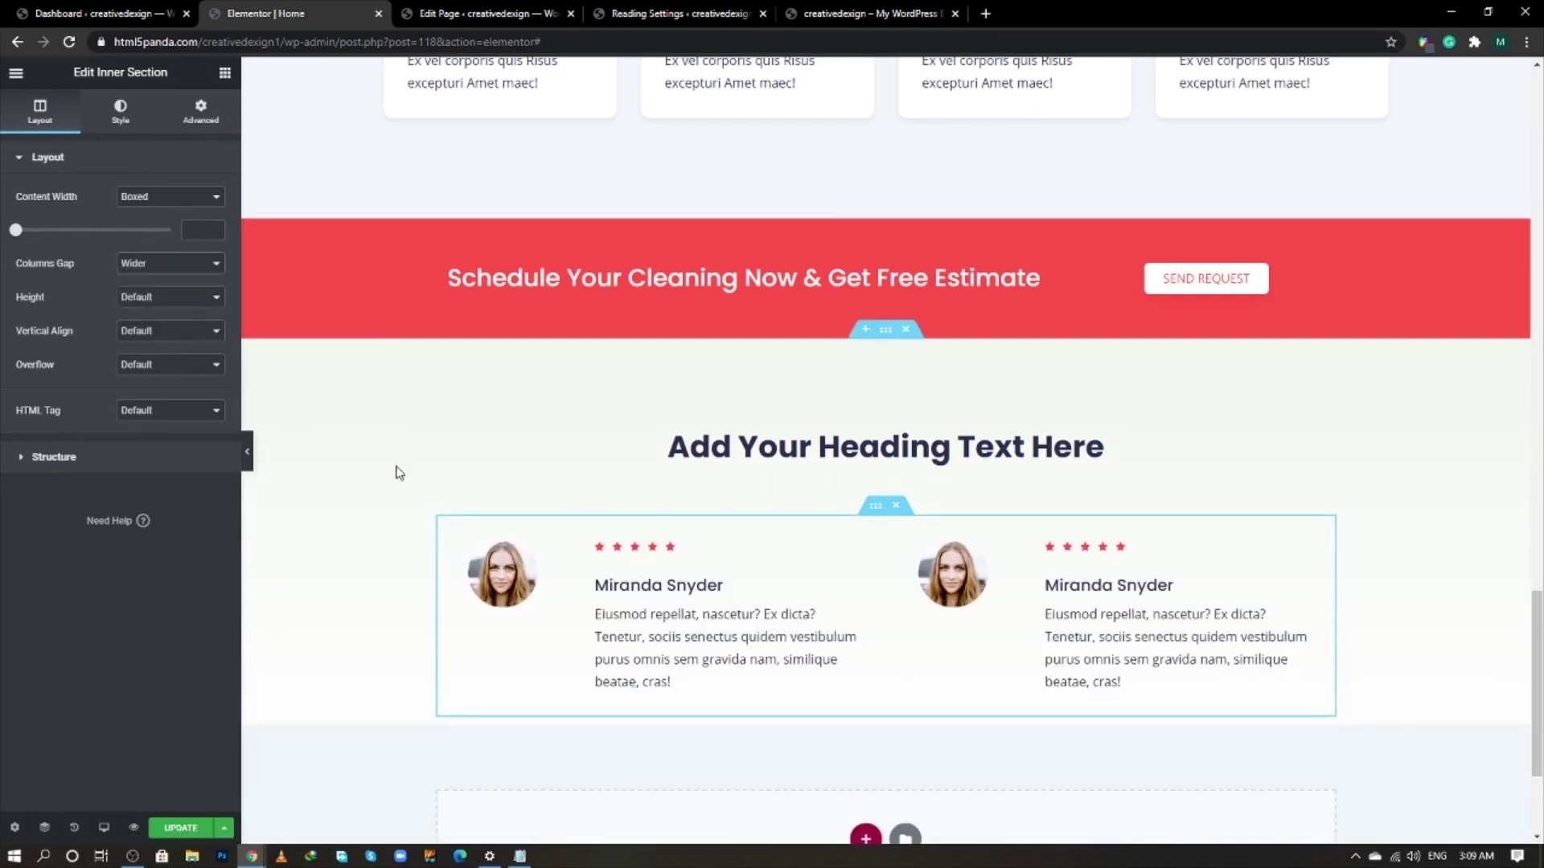
- Duplicate the testimonials inner section to make a second row of two testimonials
{"action": "scroll", "coordinate": [724, 558], "scroll_direction": "down", "scroll_amount": 1}
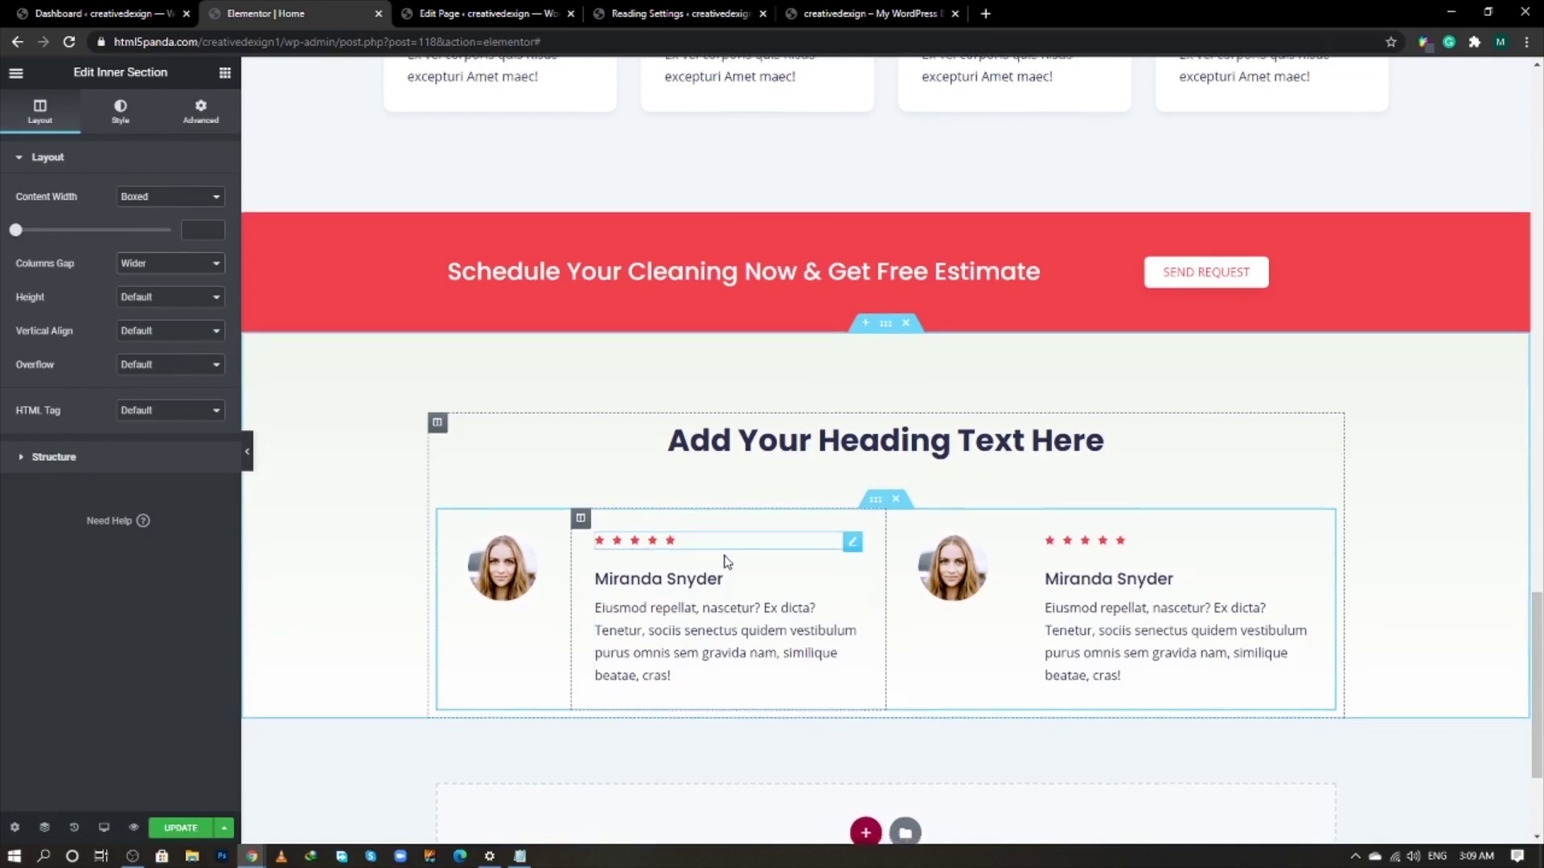
{"action": "scroll", "coordinate": [725, 556], "scroll_direction": "down", "scroll_amount": 1}
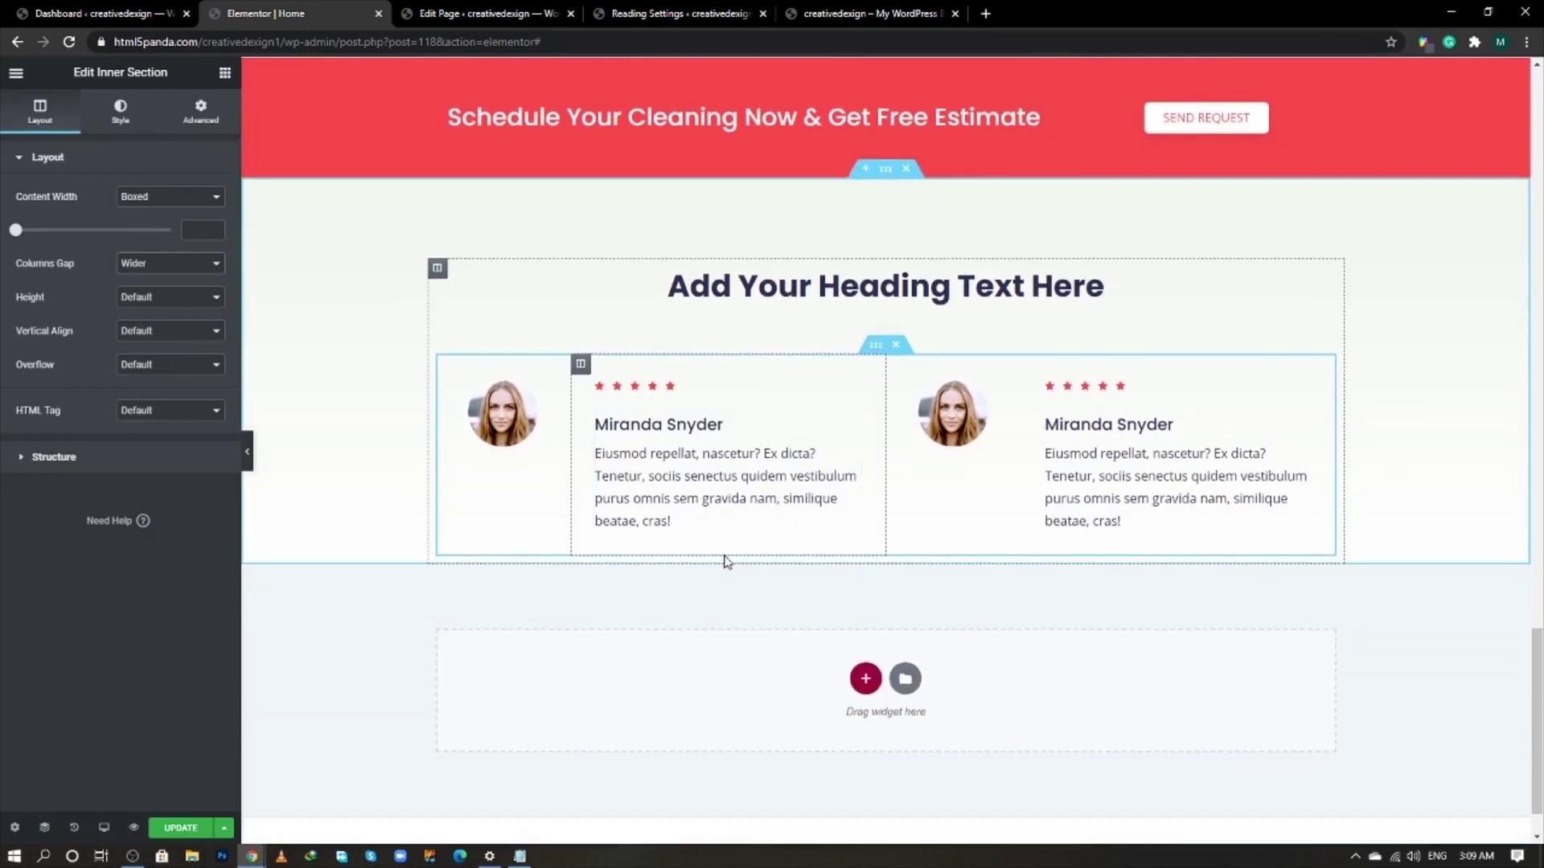
{"action": "right_click", "coordinate": [875, 345]}
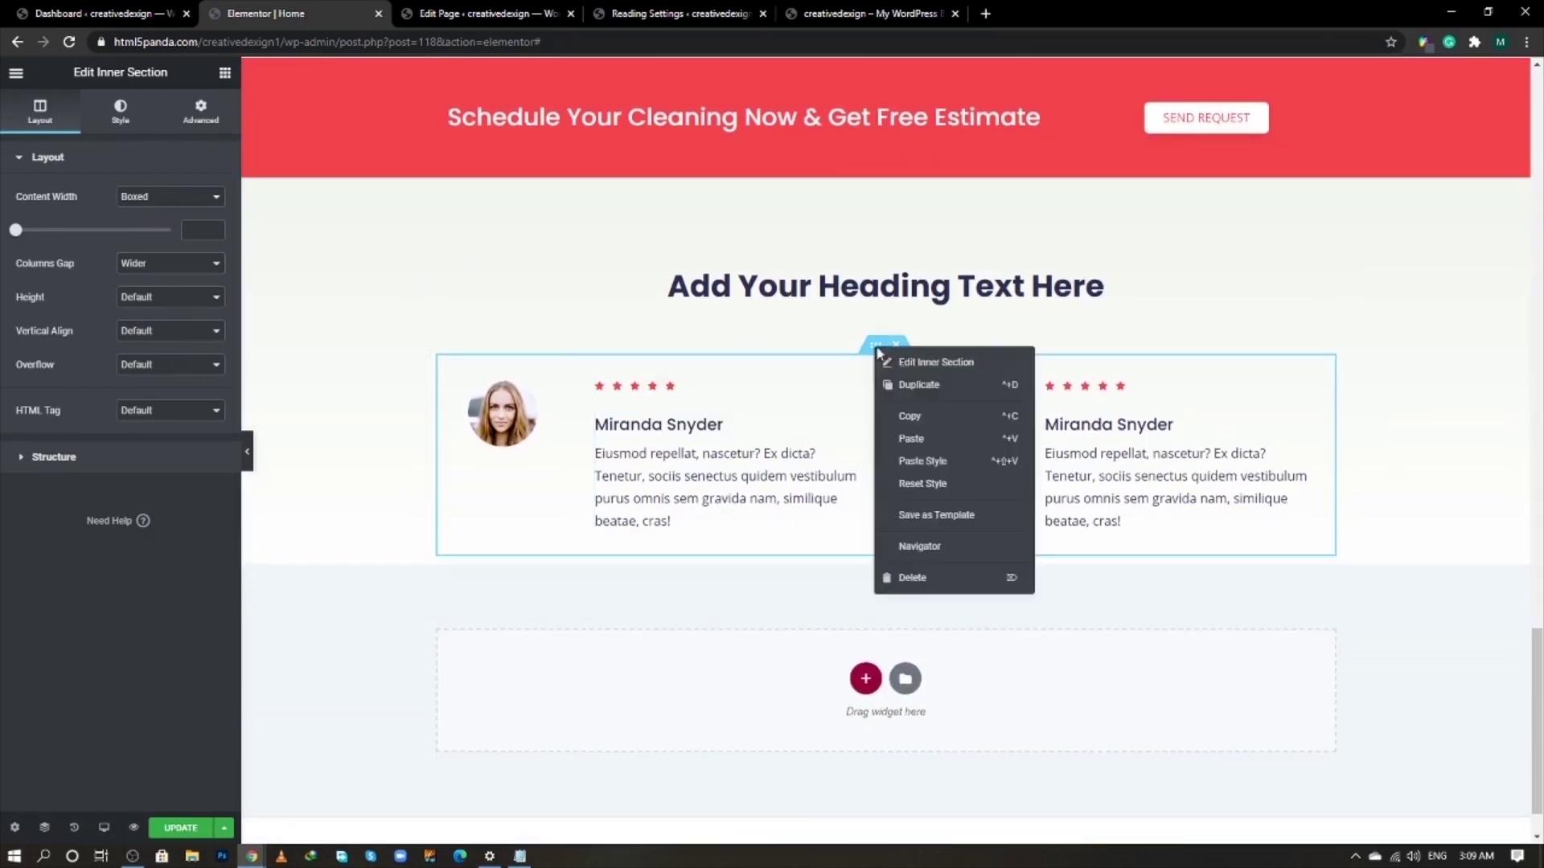
{"action": "left_click", "coordinate": [911, 386]}
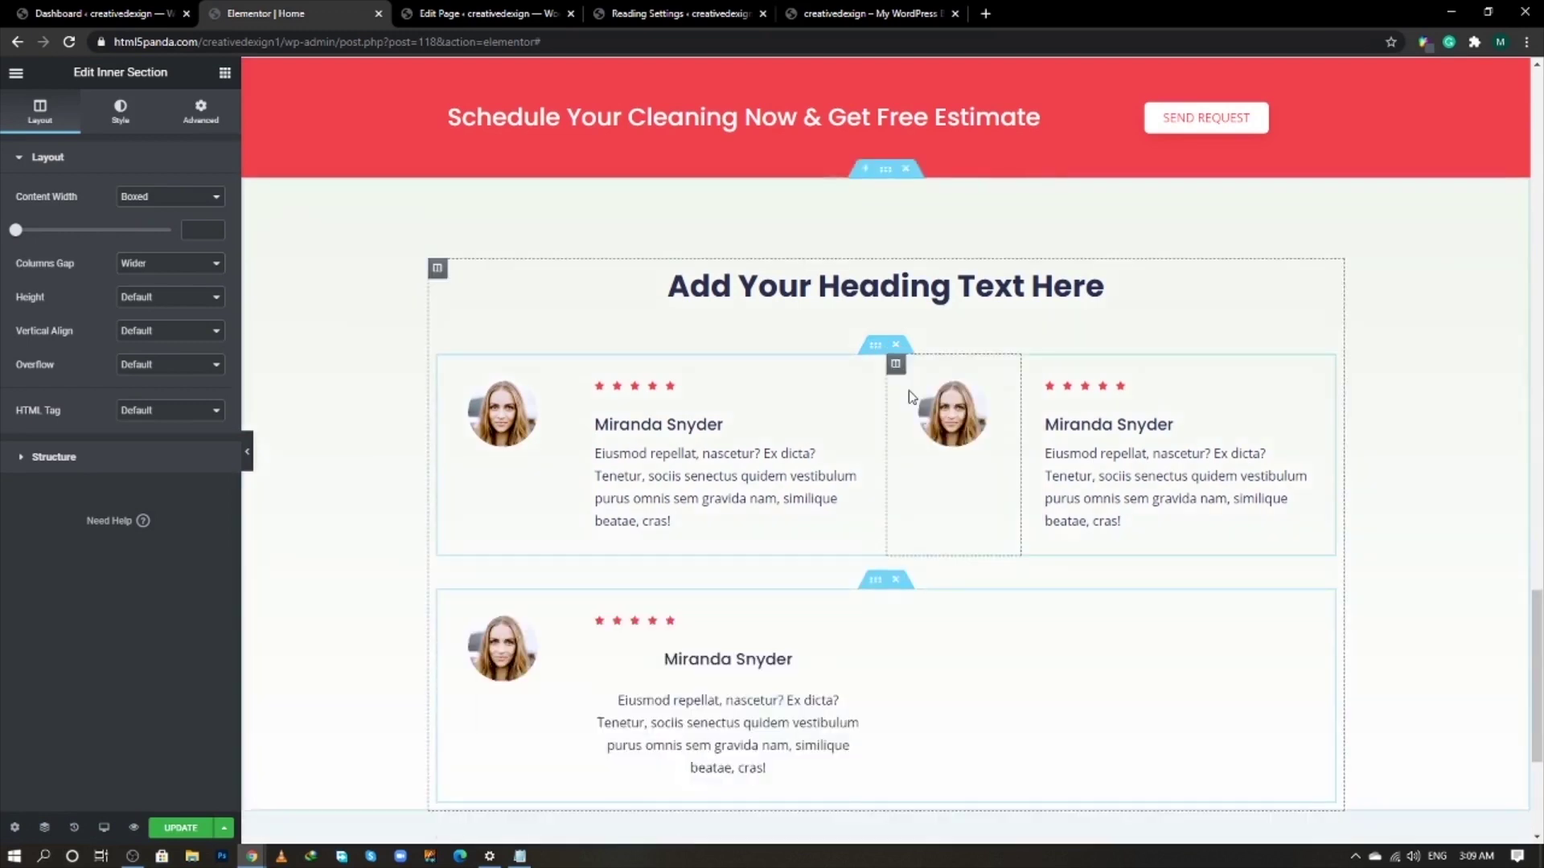
- Check the Review Us On block on the reference site, and add a single-column section with content width 500 below the testimonials
{"action": "scroll", "coordinate": [887, 594], "scroll_direction": "down", "scroll_amount": 2}
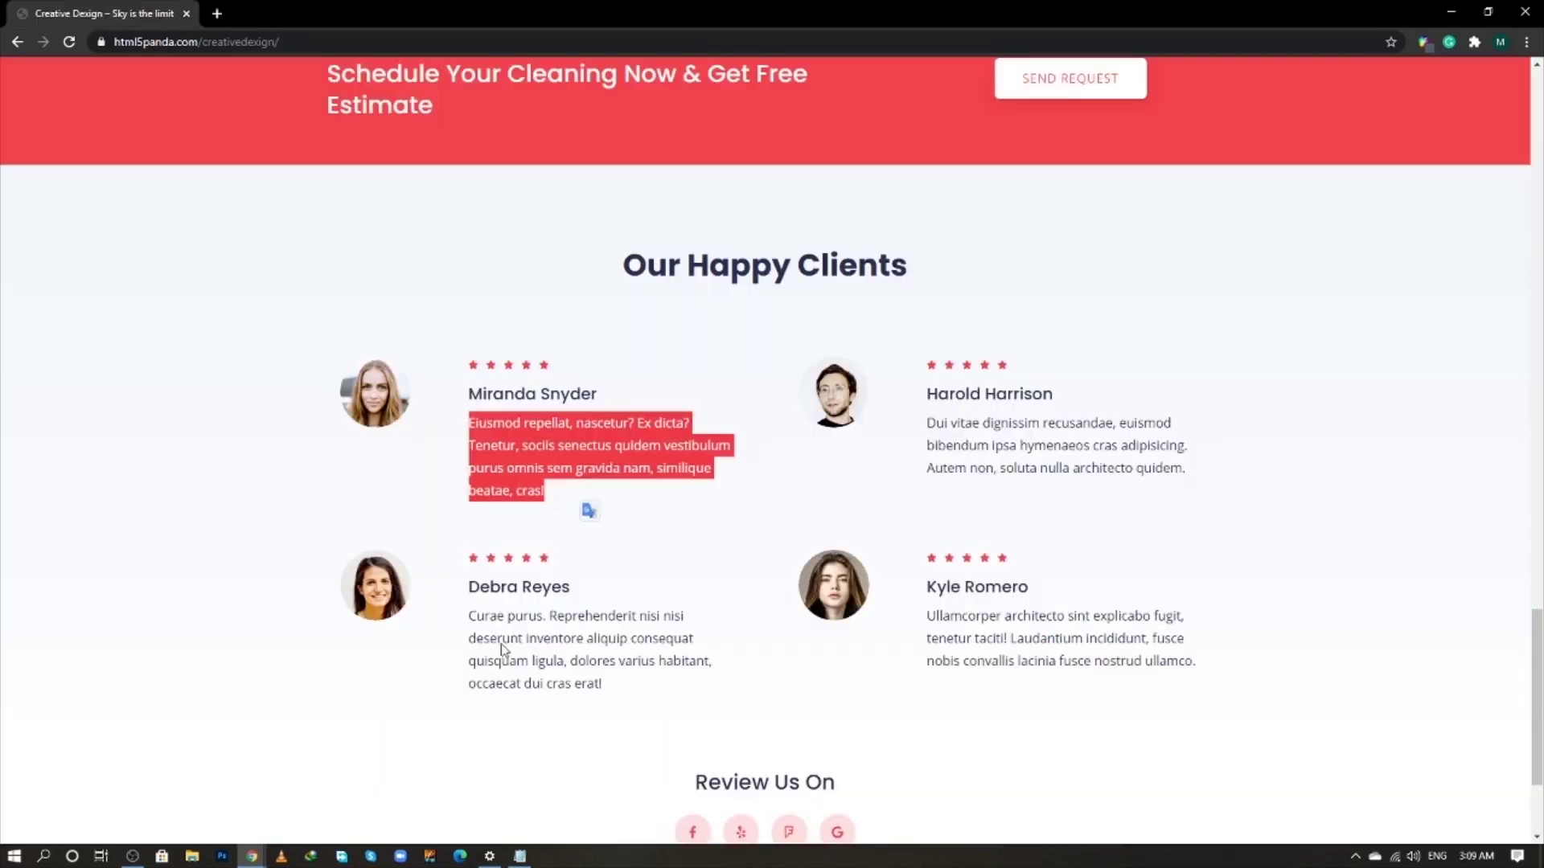
{"action": "scroll", "coordinate": [534, 646], "scroll_direction": "down", "scroll_amount": 2}
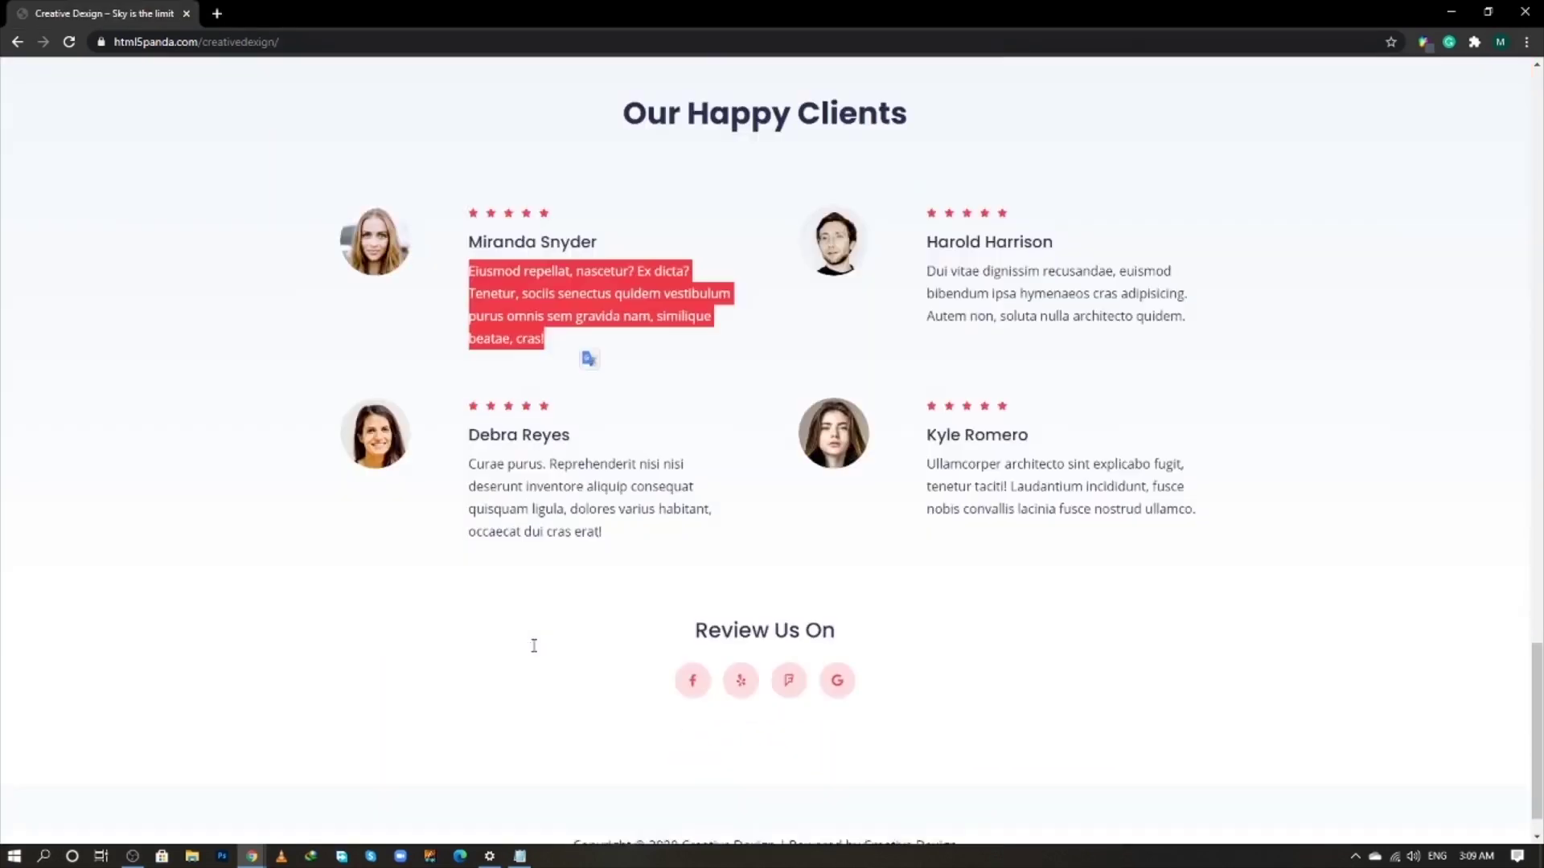
{"action": "left_click", "coordinate": [533, 646]}
{"action": "left_click_drag", "start_coordinate": [701, 579], "coordinate": [838, 635]}
{"action": "left_click", "coordinate": [922, 653]}
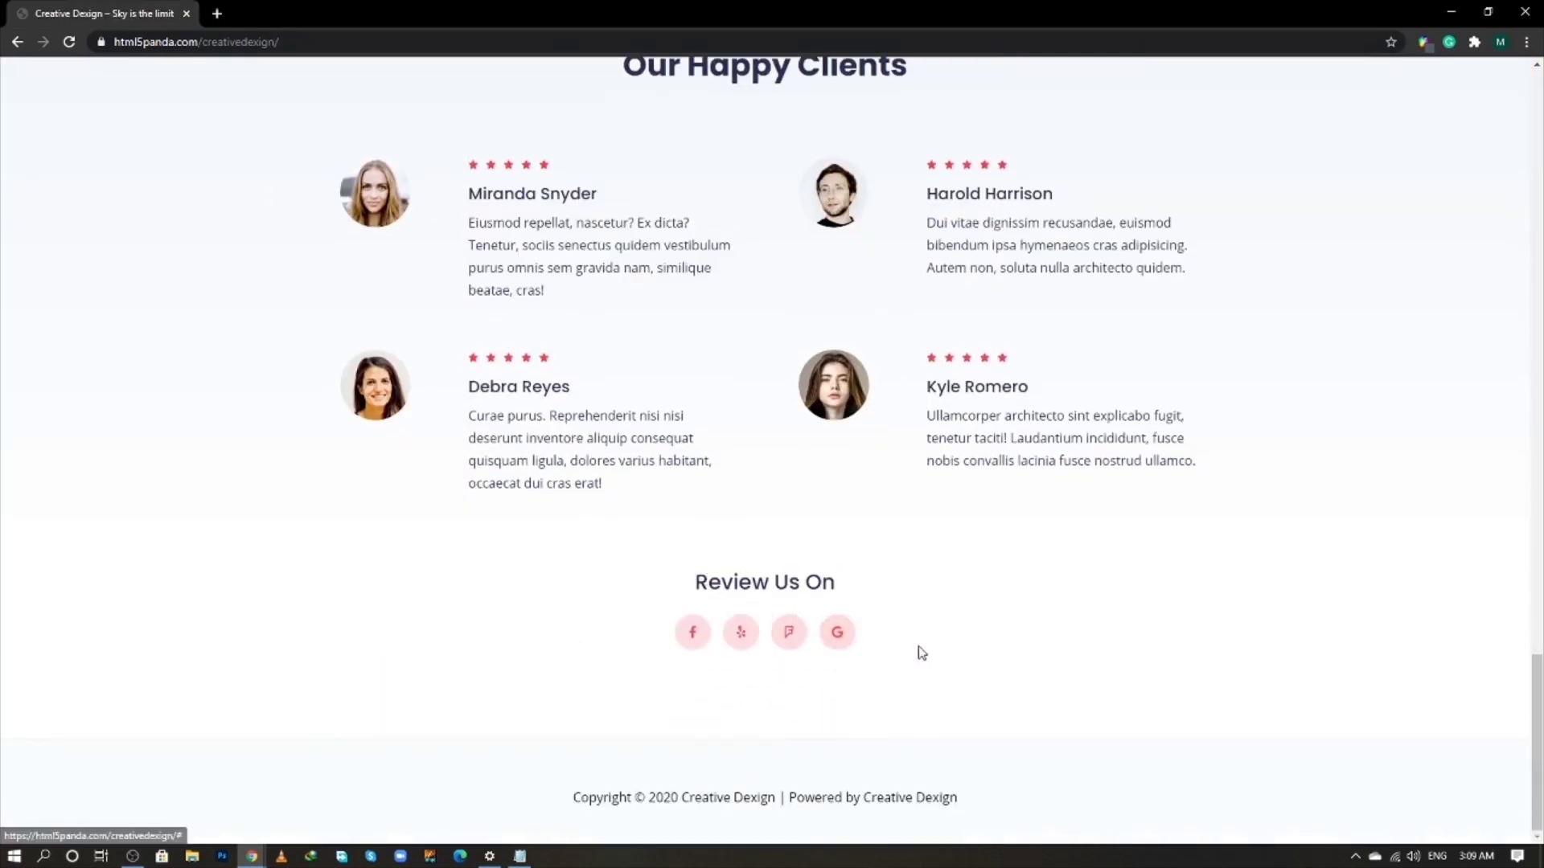
{"action": "key", "text": "alt+Tab"}
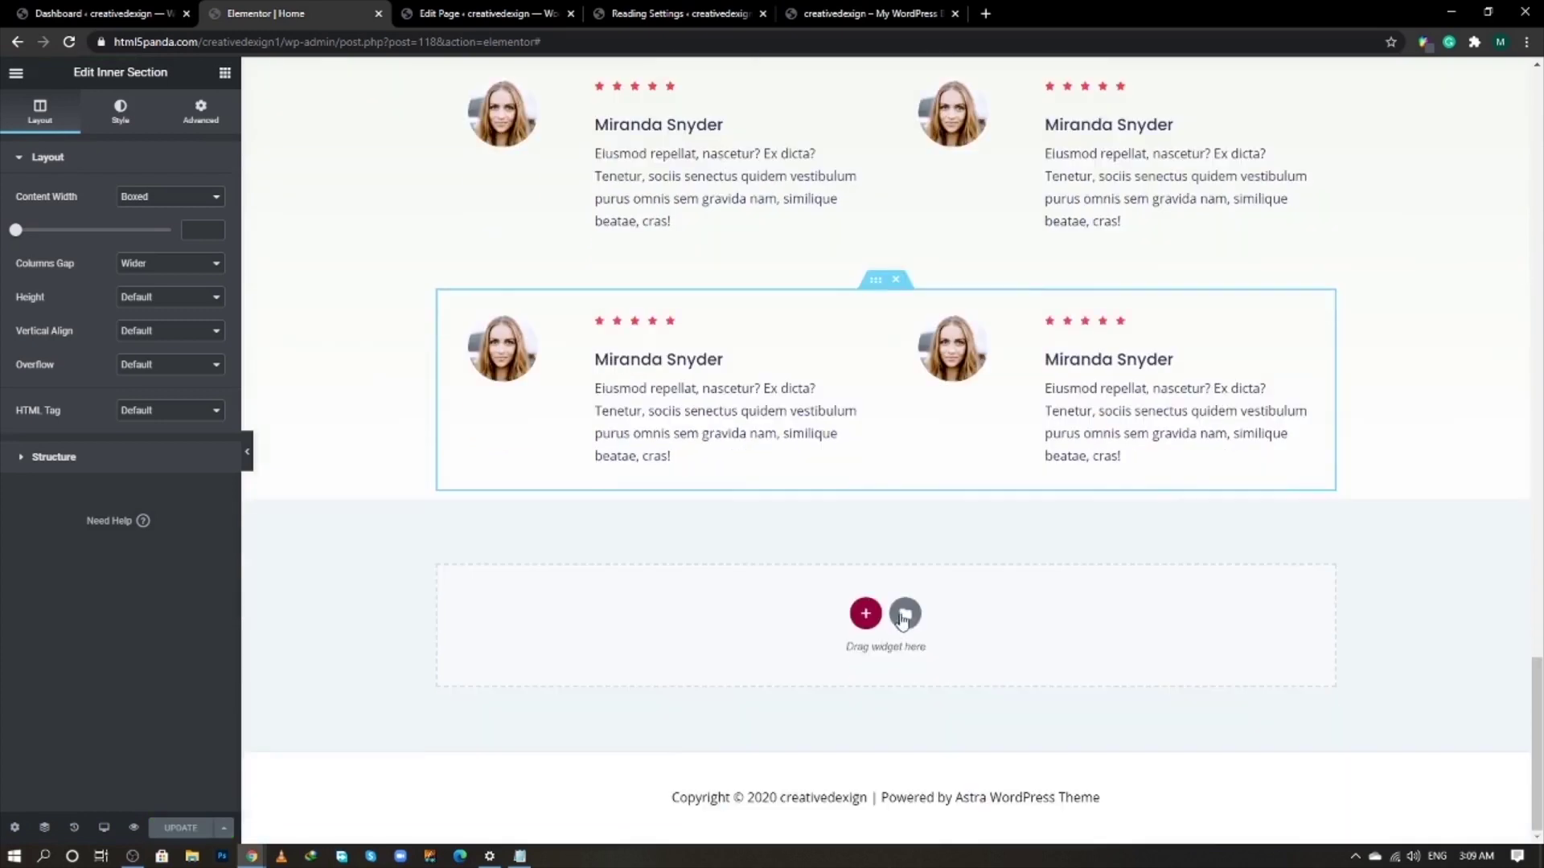
{"action": "left_click", "coordinate": [866, 614]}
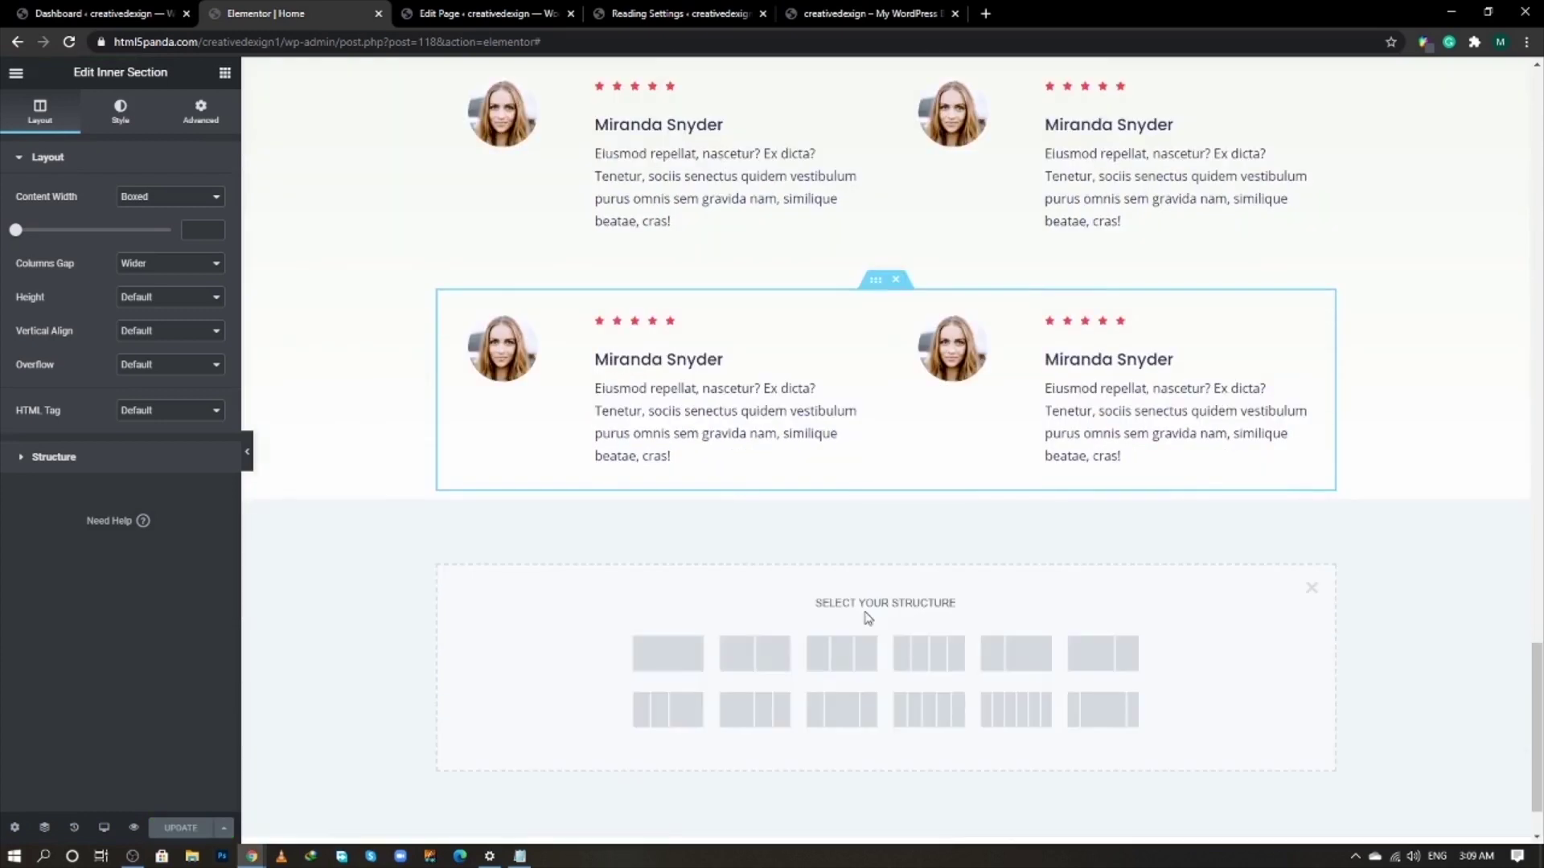
{"action": "left_click", "coordinate": [689, 661]}
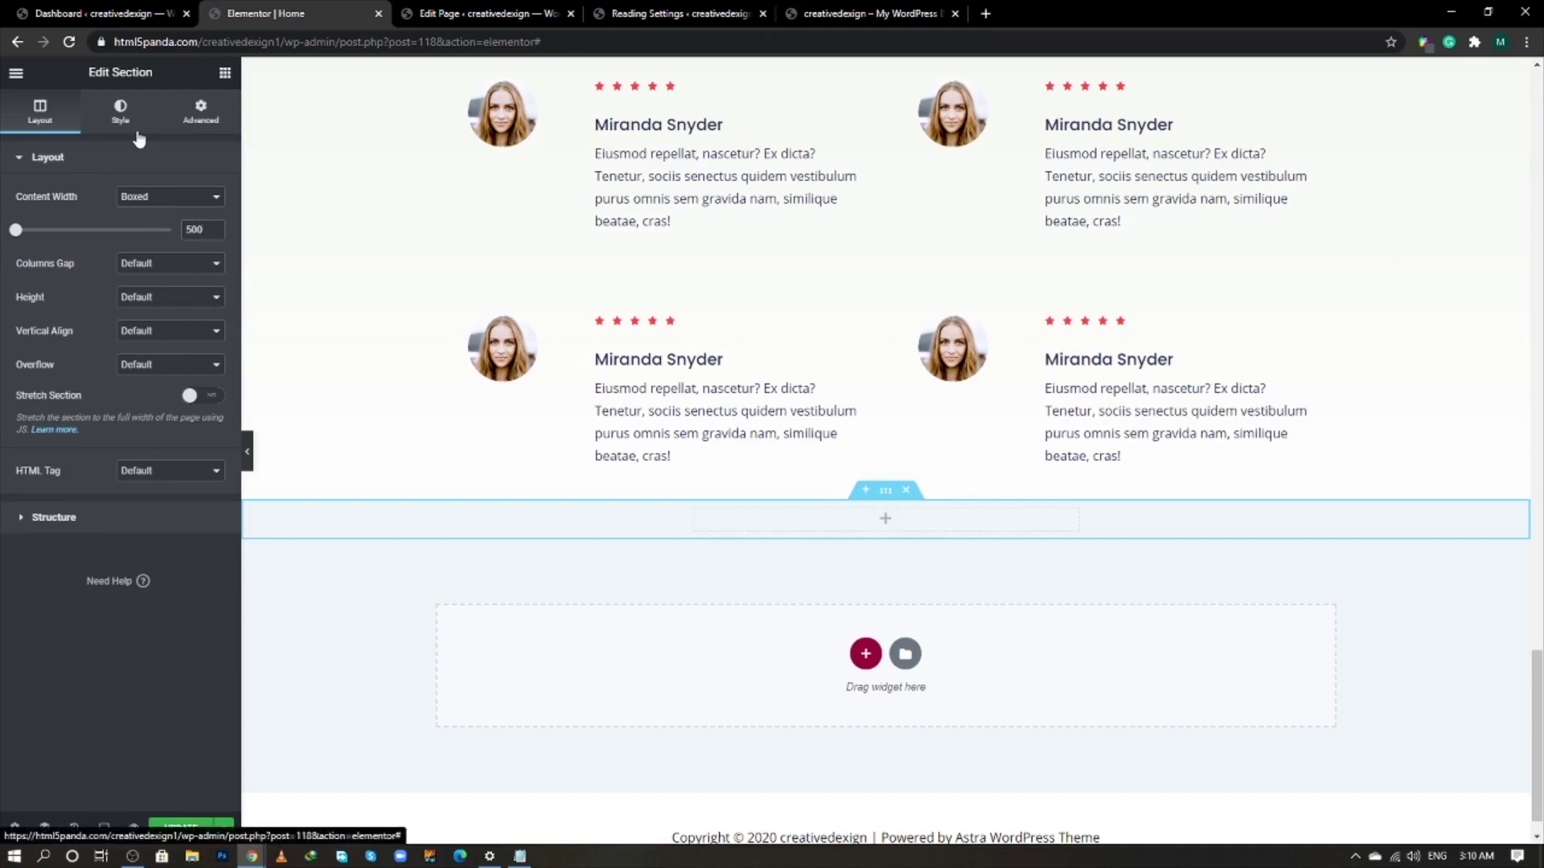
- Give the new single-column section a white background colour
{"action": "left_click", "coordinate": [120, 111]}
{"action": "left_click", "coordinate": [214, 266]}
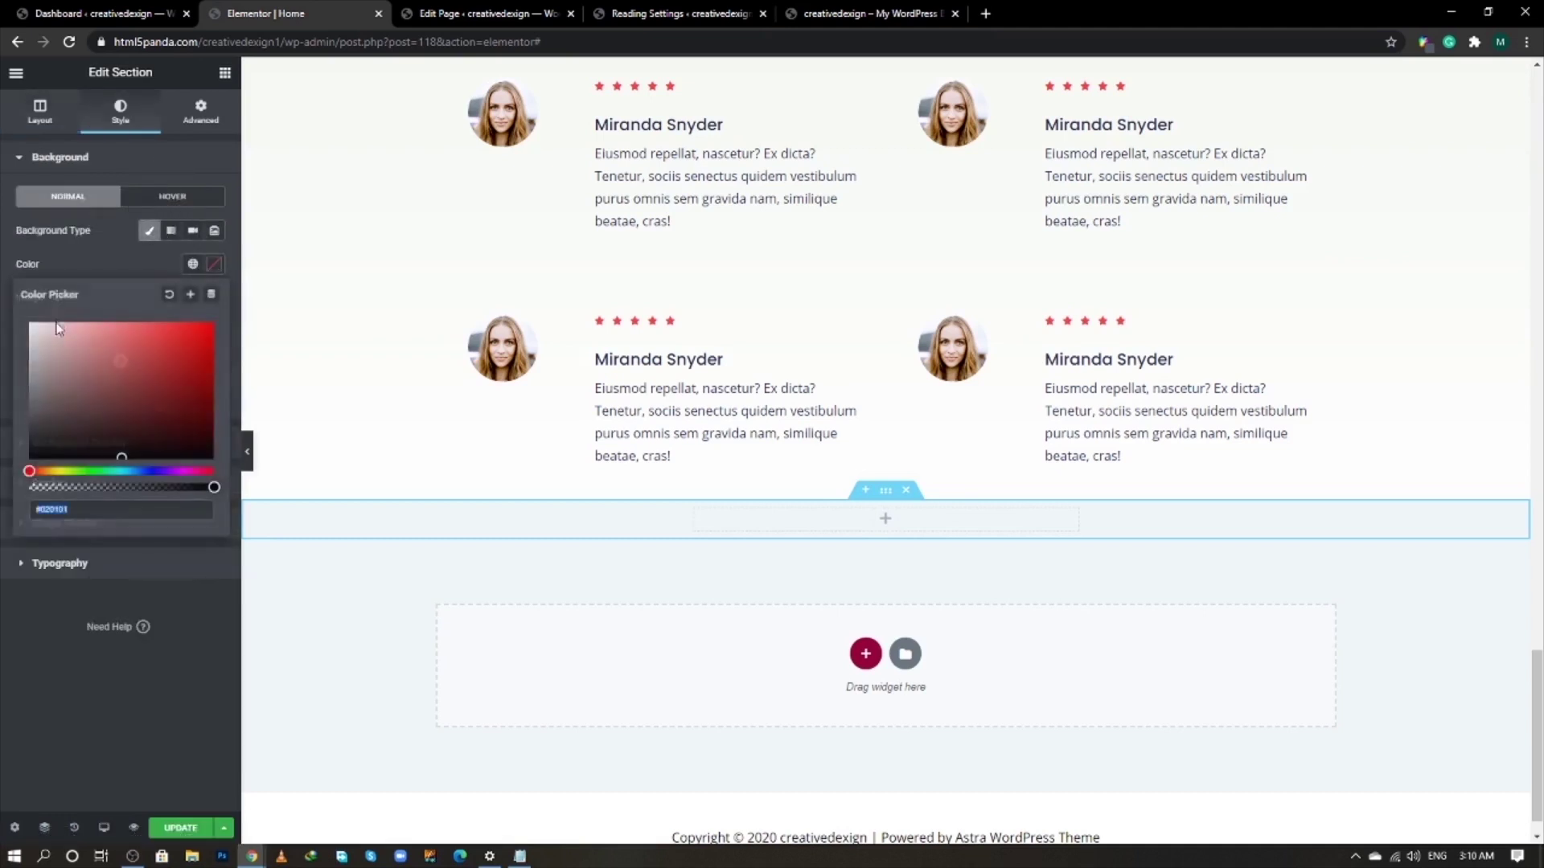
{"action": "left_click", "coordinate": [97, 246]}
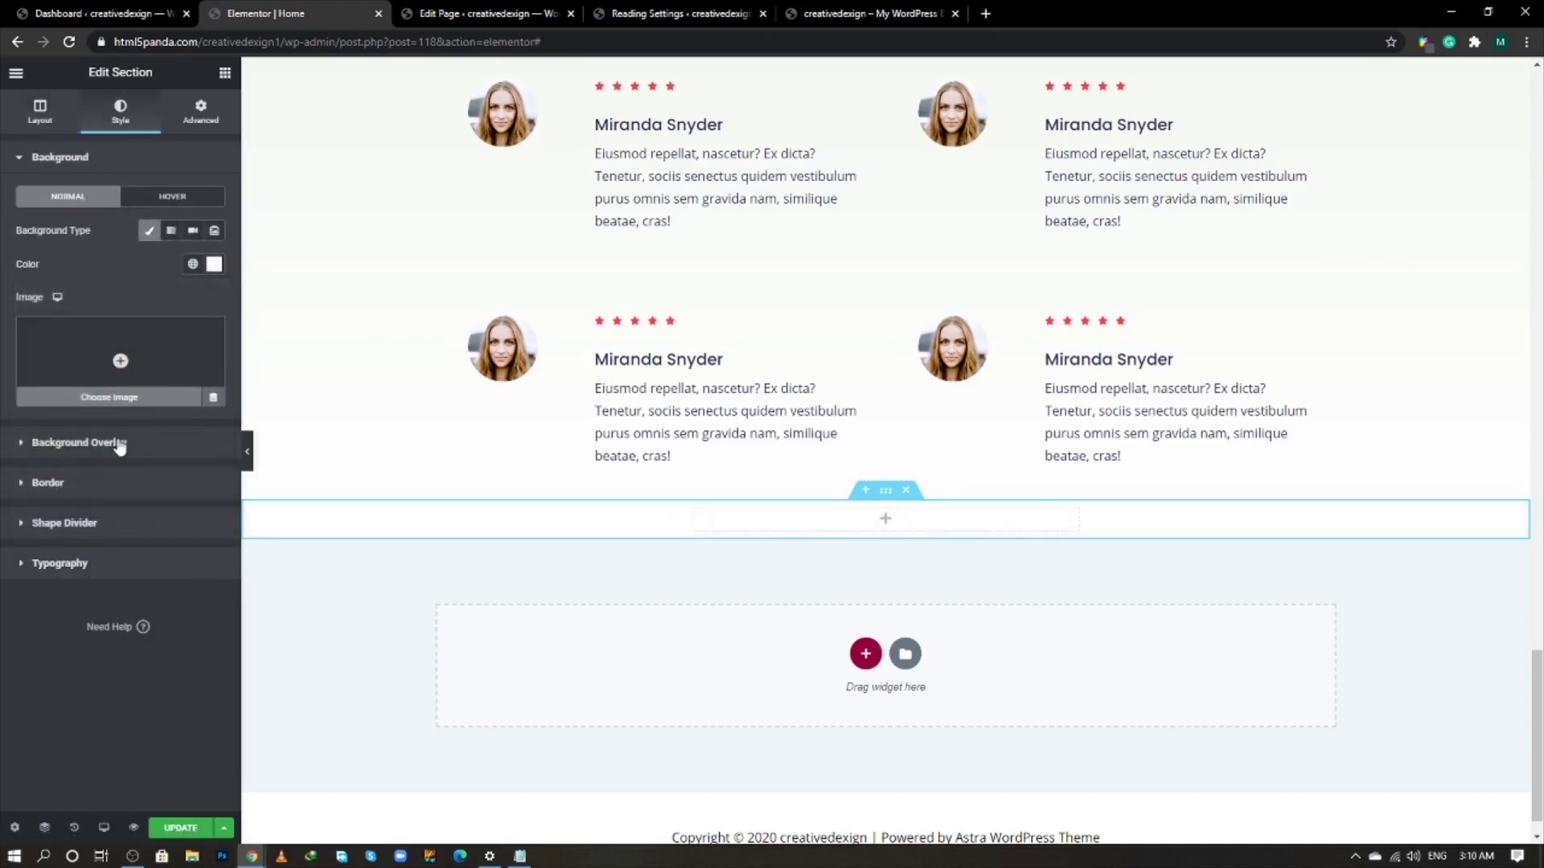
- Unlink the new section's padding values and set the top padding to 50 and the bottom padding to 100
{"action": "left_click", "coordinate": [210, 123]}
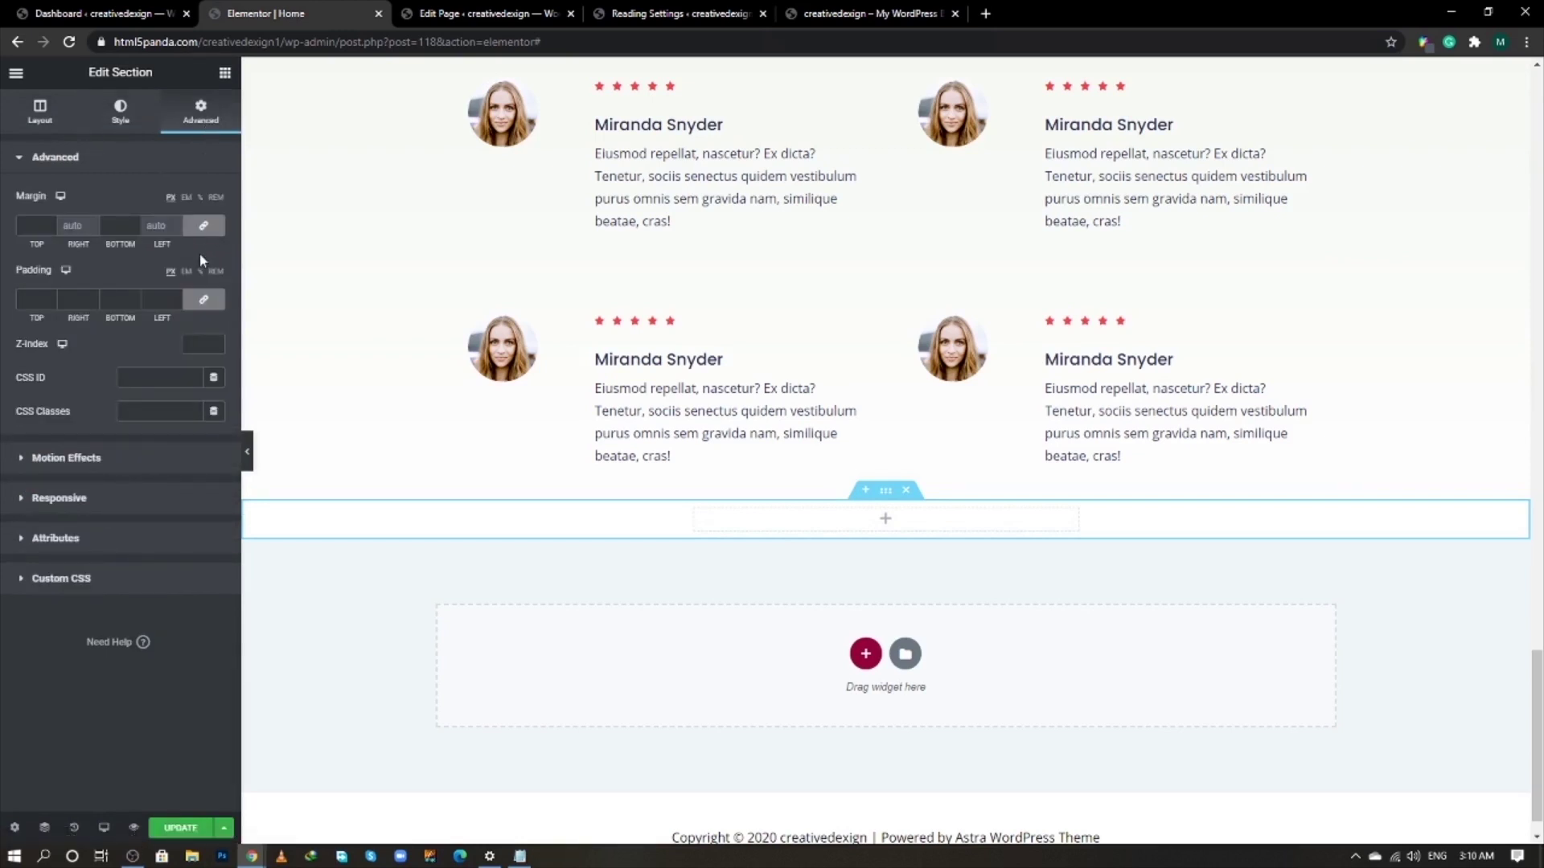
{"action": "left_click", "coordinate": [204, 299]}
{"action": "double_click", "coordinate": [31, 299]}
{"action": "type", "text": "50"}
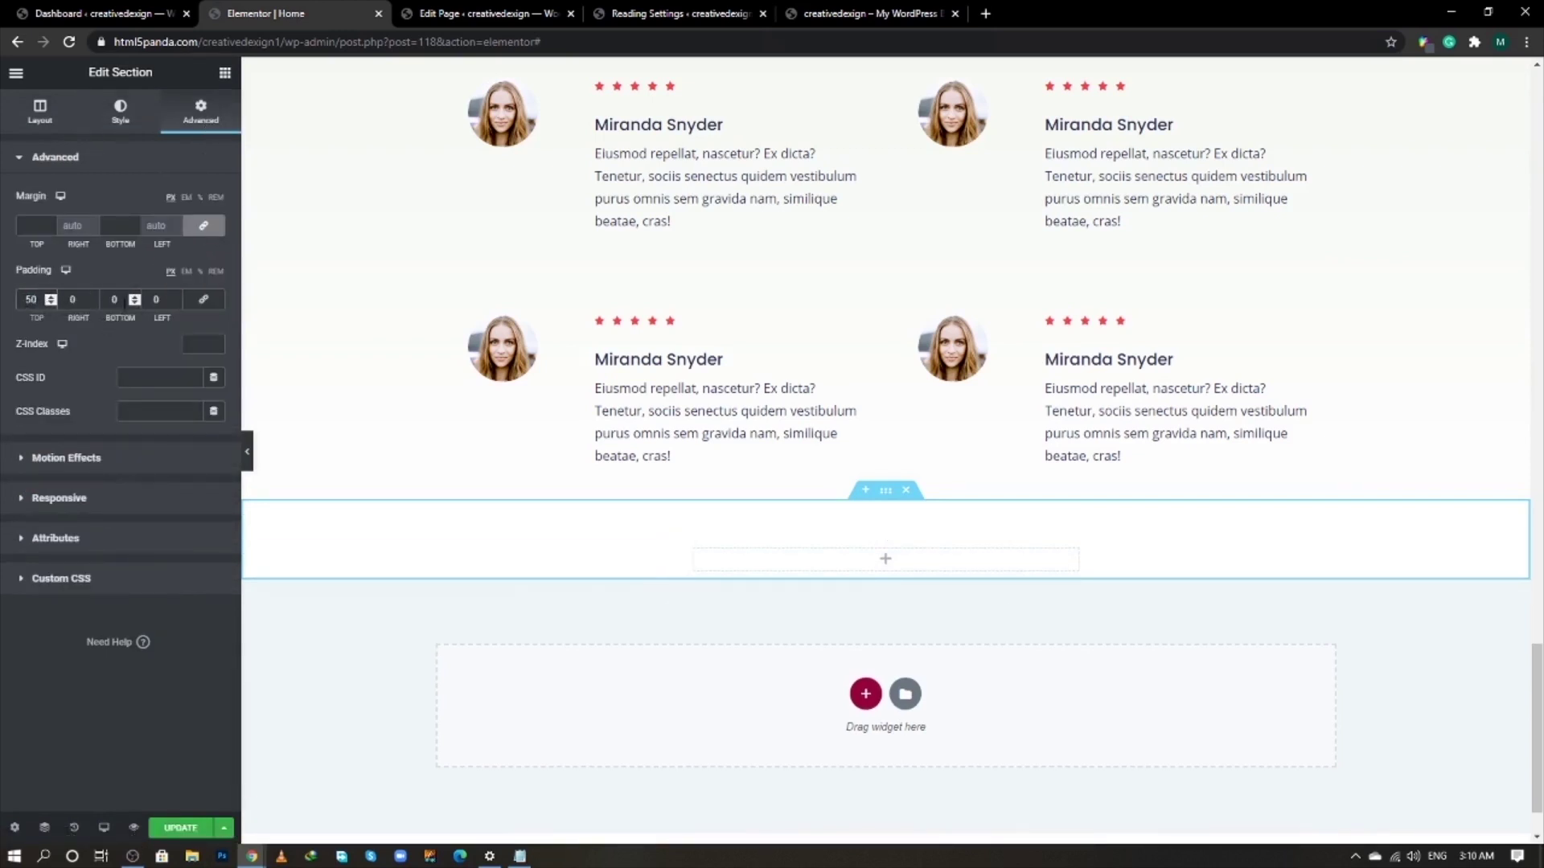
{"action": "double_click", "coordinate": [114, 299]}
{"action": "type", "text": "100"}
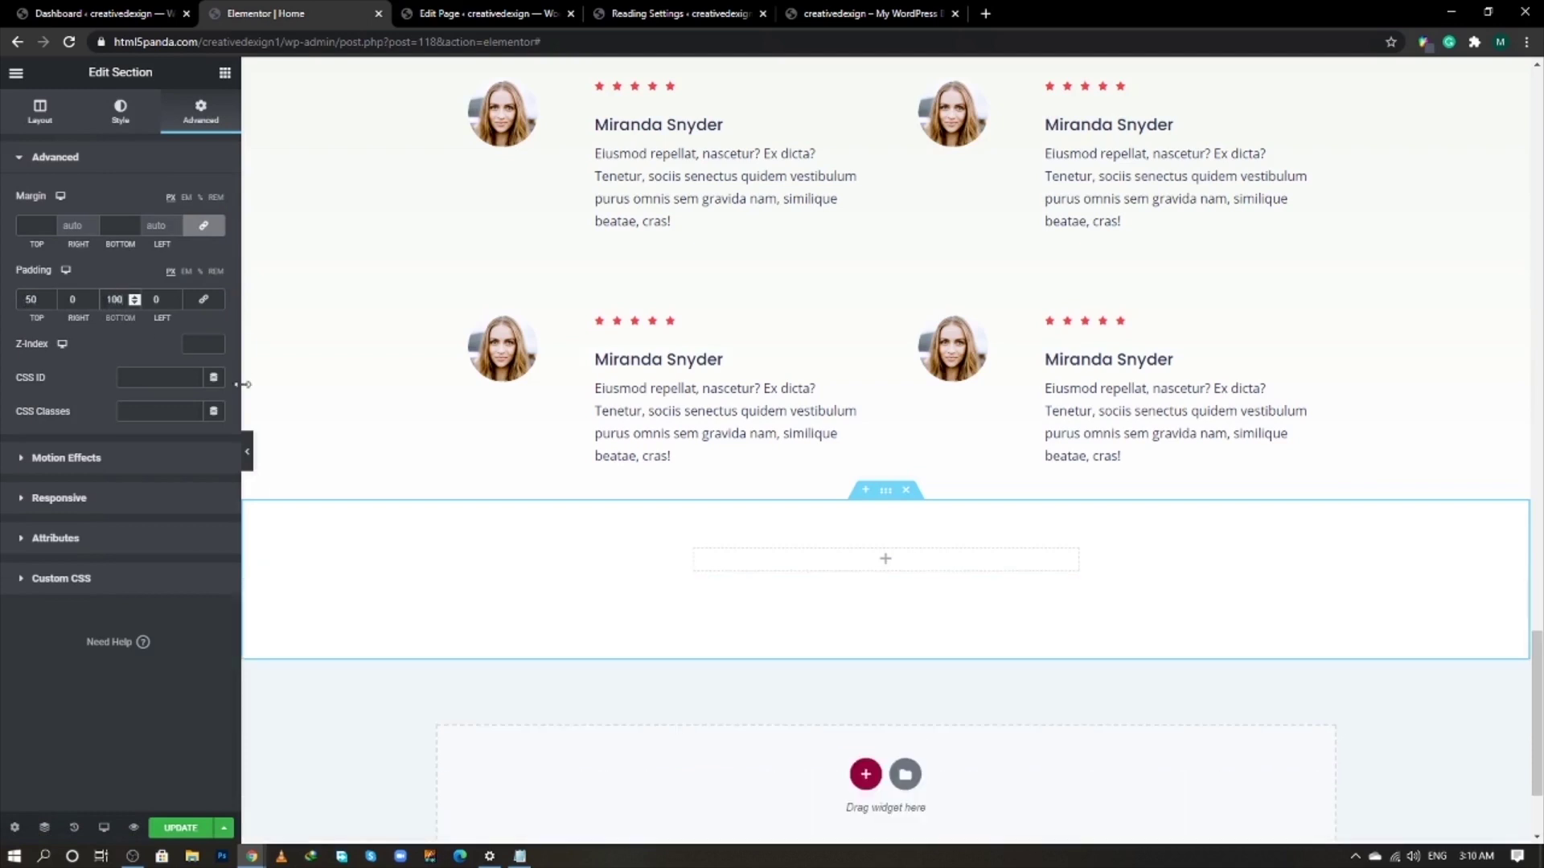
{"action": "left_click", "coordinate": [724, 563]}
{"action": "left_click", "coordinate": [885, 490]}
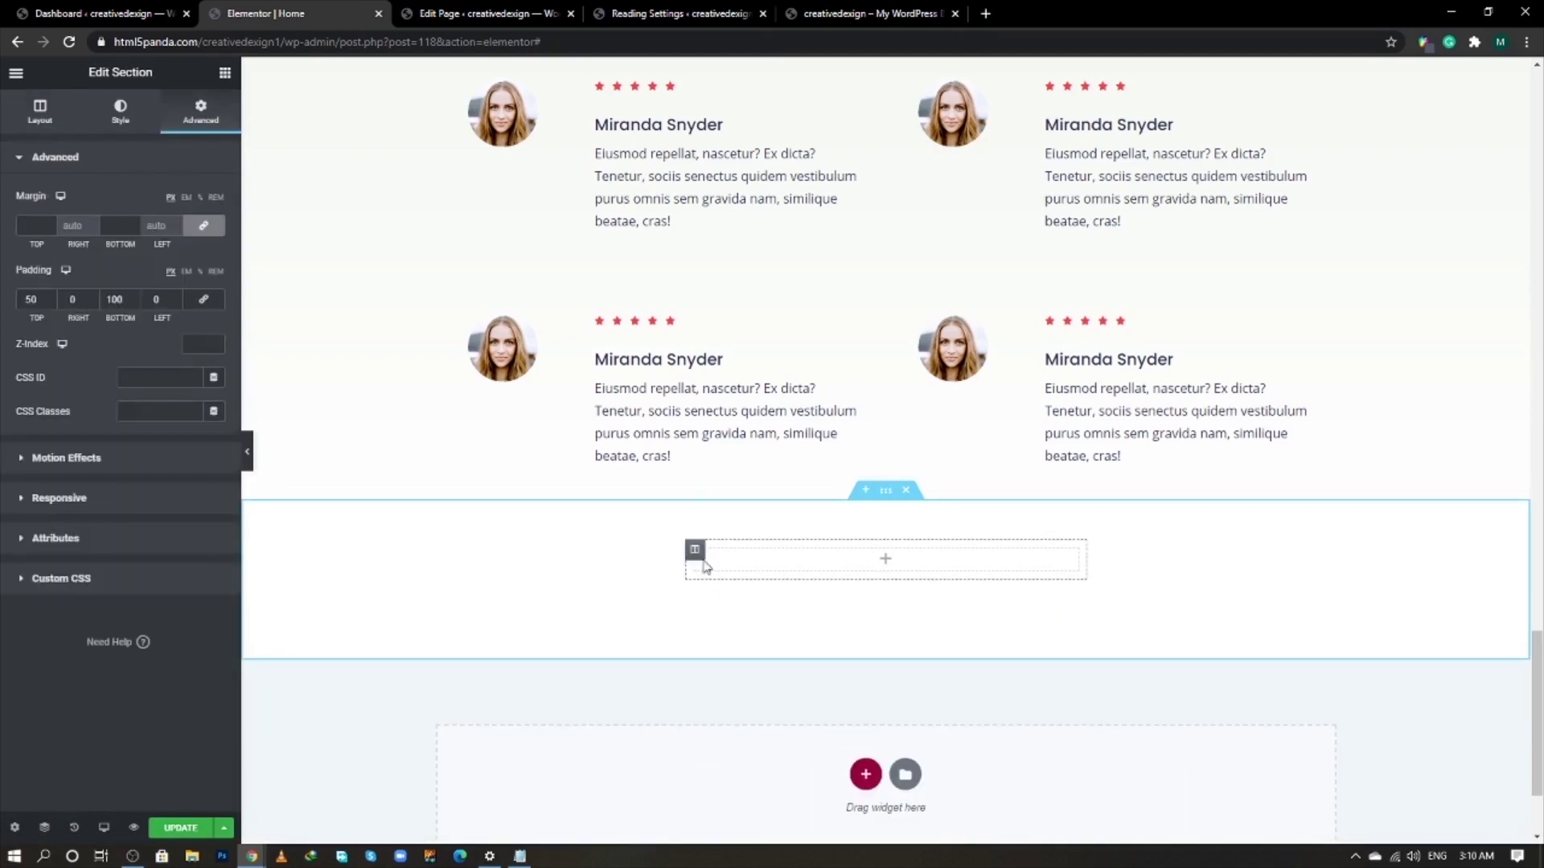
- Add a Heading widget to the new single-column section, set its HTML tag to H4 and centre it
{"action": "left_click", "coordinate": [225, 73]}
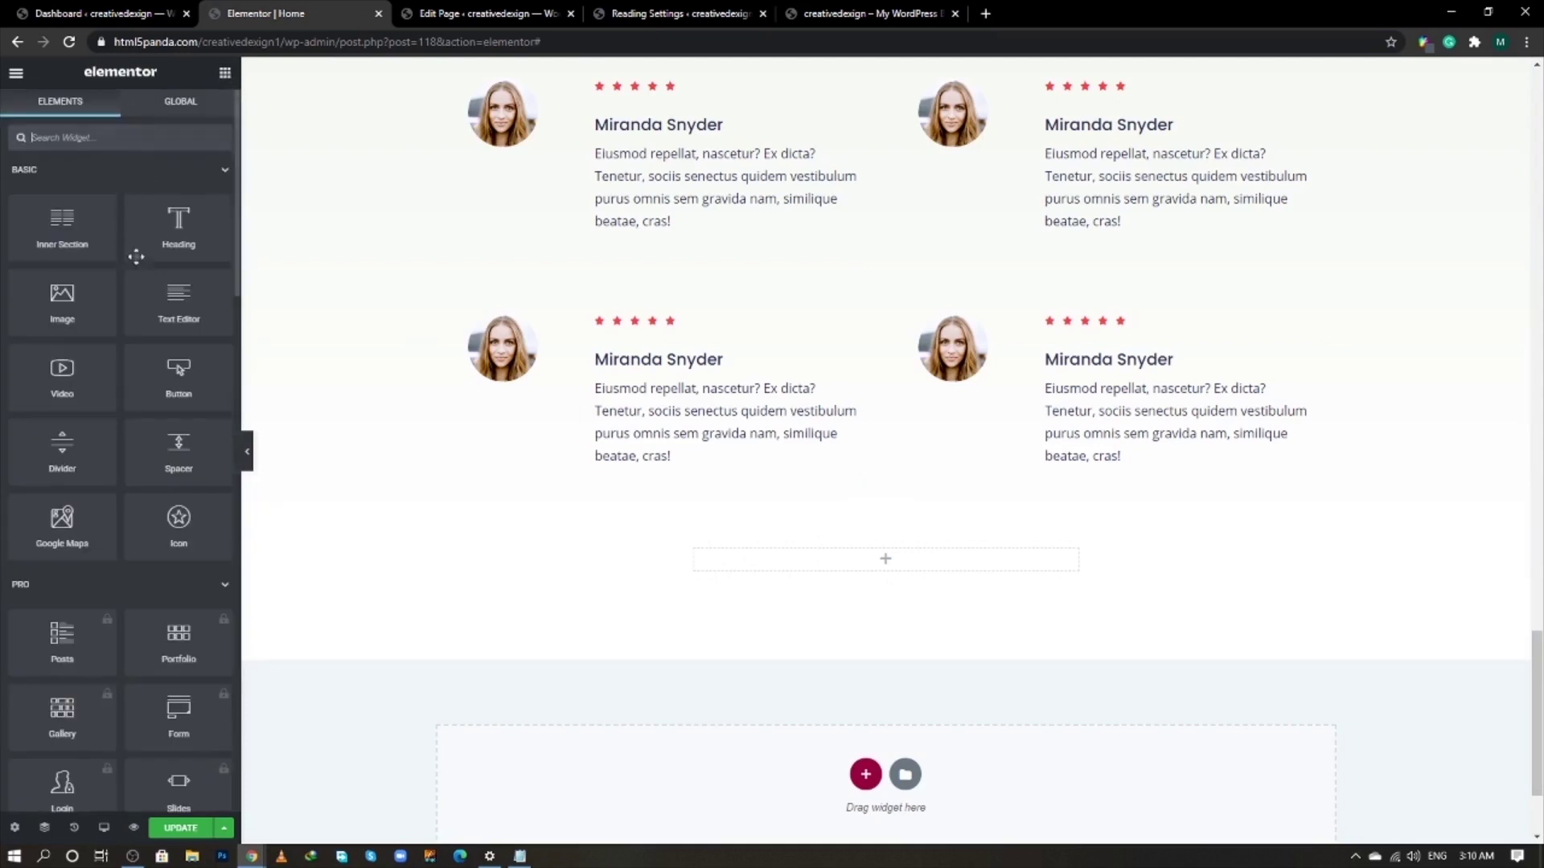
{"action": "left_click_drag", "start_coordinate": [179, 229], "coordinate": [882, 563]}
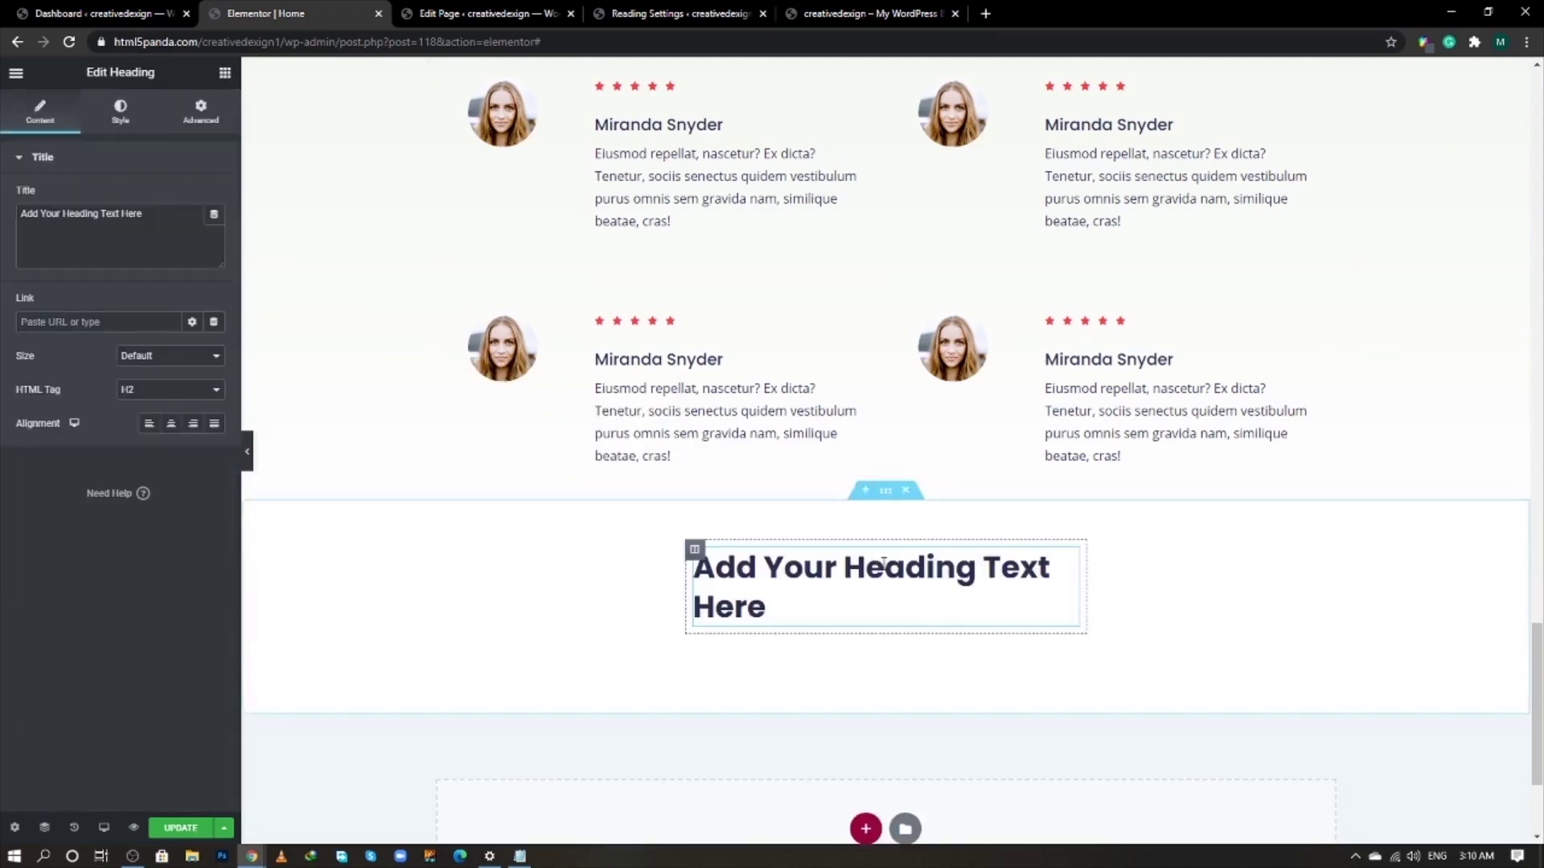
{"action": "left_click", "coordinate": [168, 391]}
{"action": "left_click", "coordinate": [157, 435]}
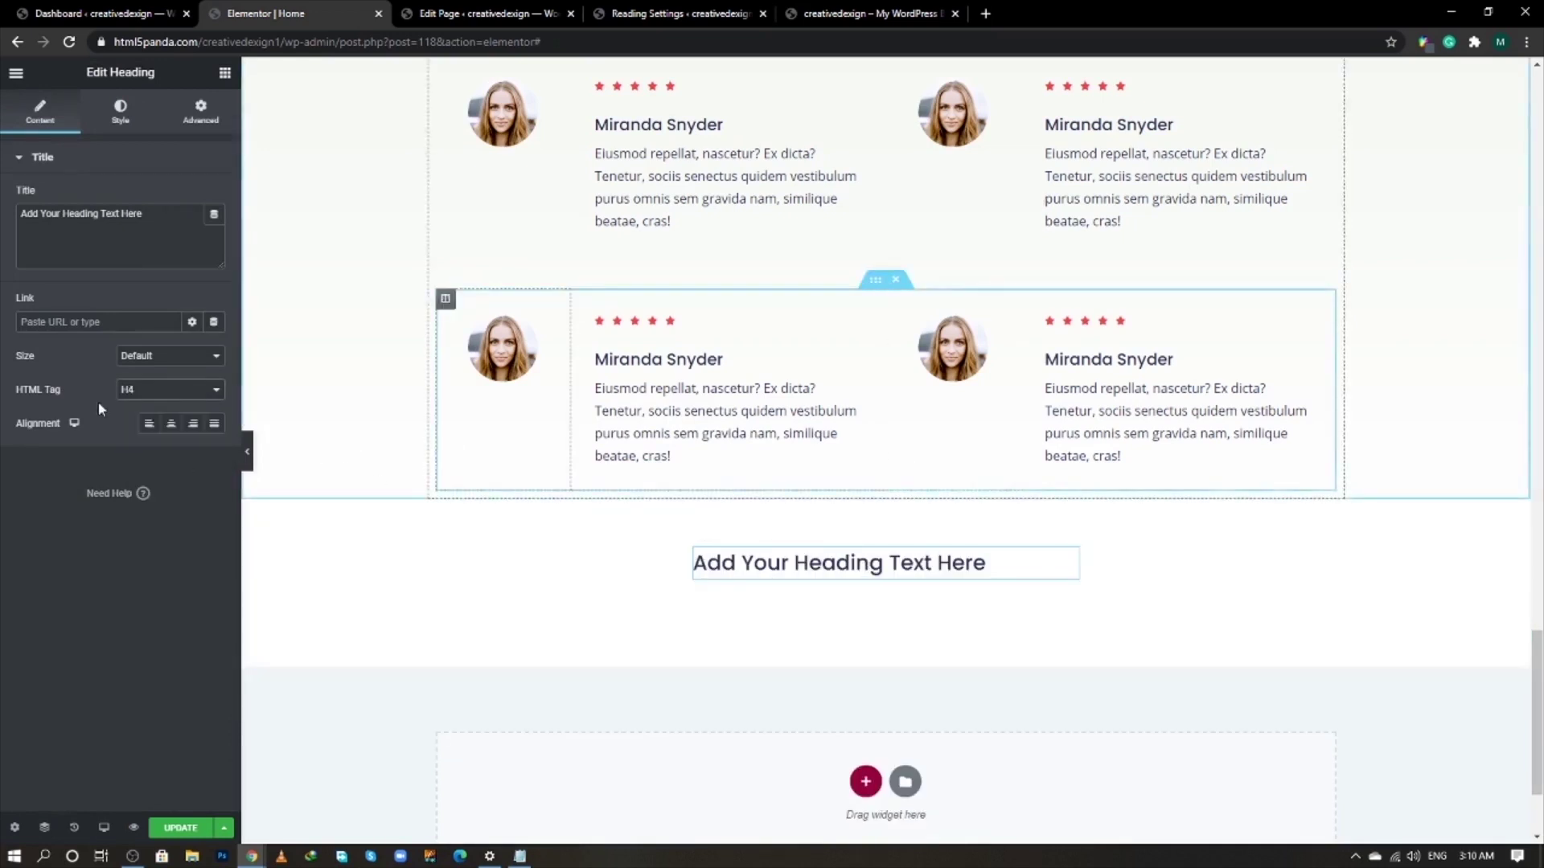
{"action": "left_click", "coordinate": [171, 424]}
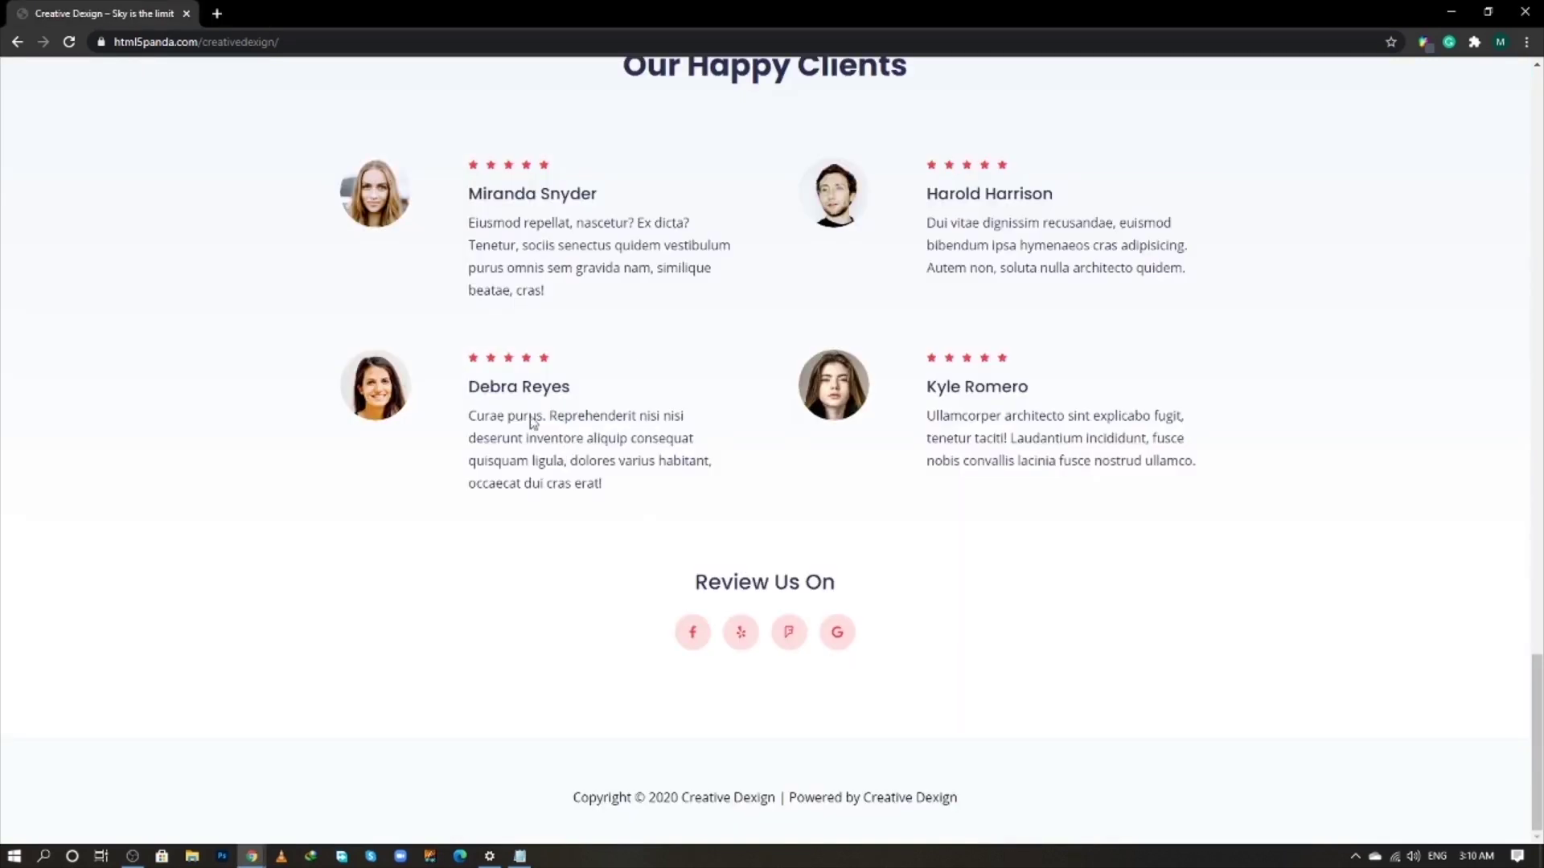
- Copy the "Review Us On" text from the reference site and use it as the new heading's title
{"action": "triple_click", "coordinate": [735, 586]}
{"action": "key", "text": "ctrl+c"}
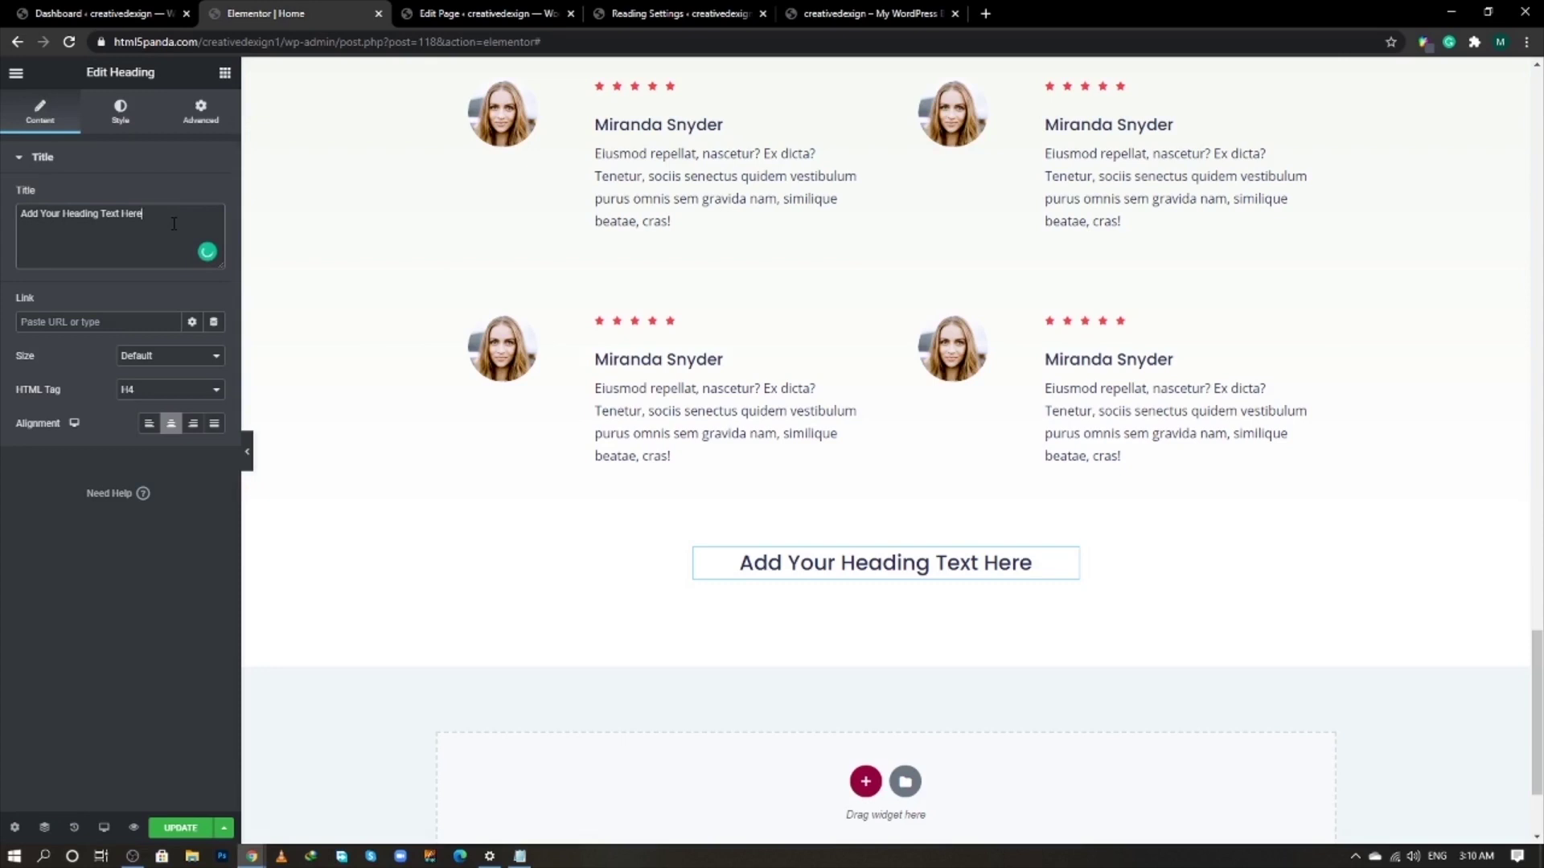
{"action": "triple_click", "coordinate": [174, 223]}
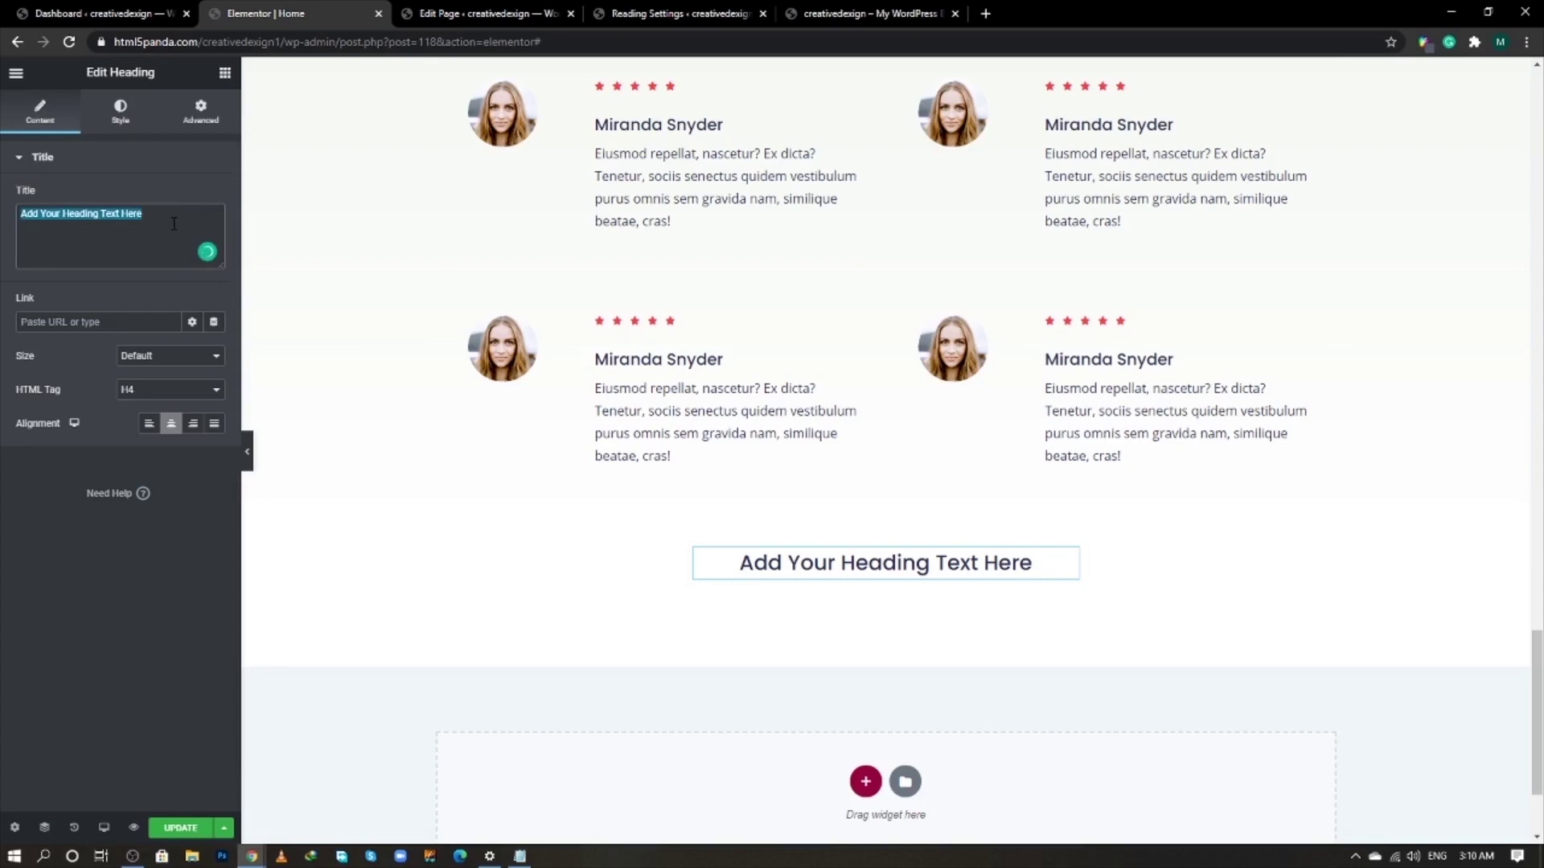
{"action": "key", "text": "ctrl+v"}
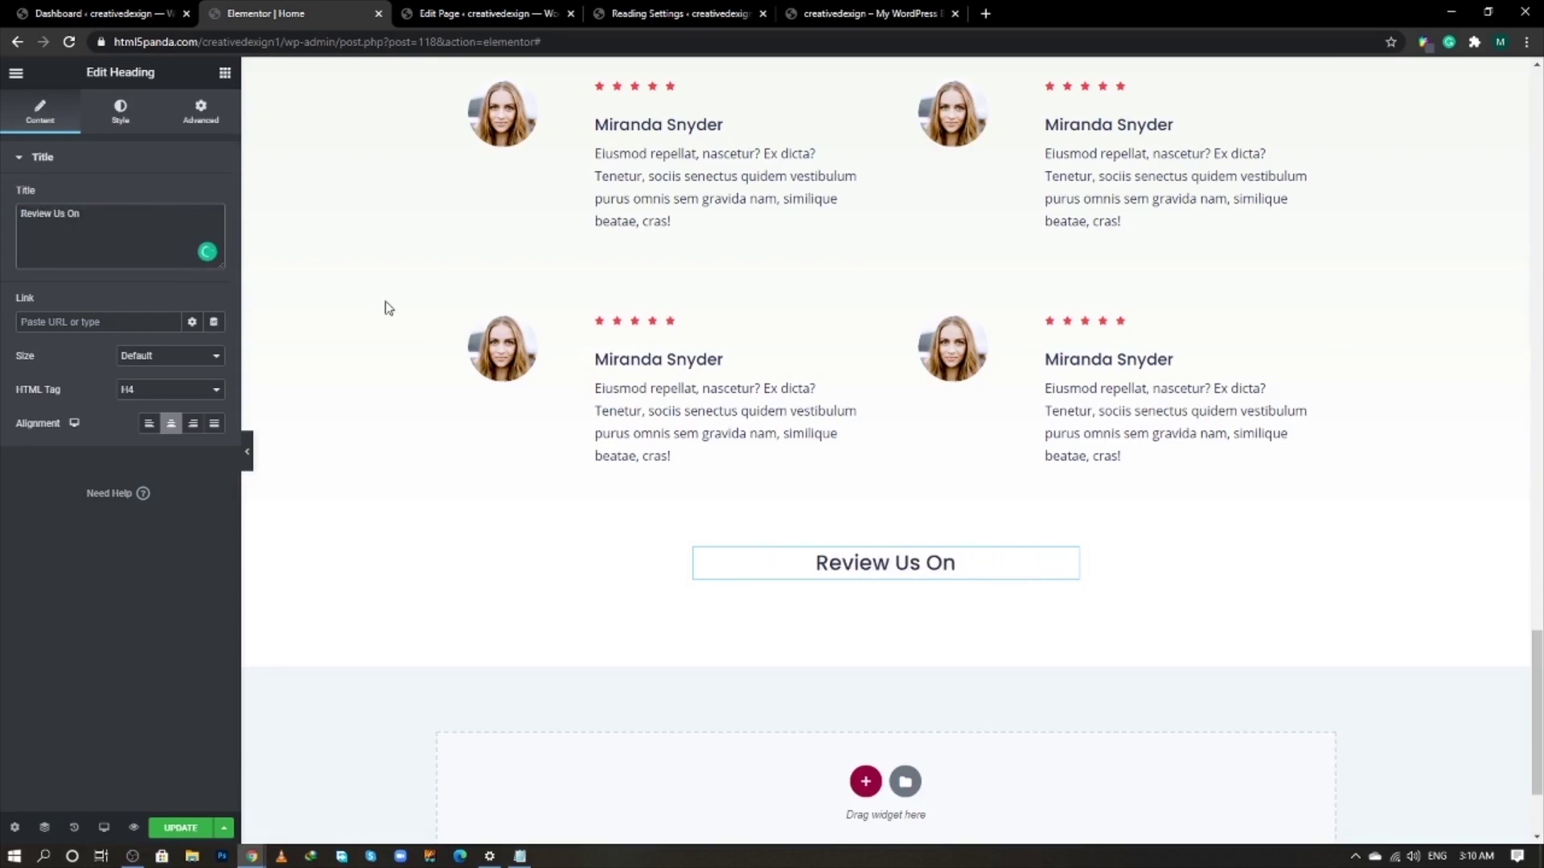
- Add a Social Icons widget below the Review Us On heading and set its icon shape to Circle
{"action": "left_click", "coordinate": [226, 73]}
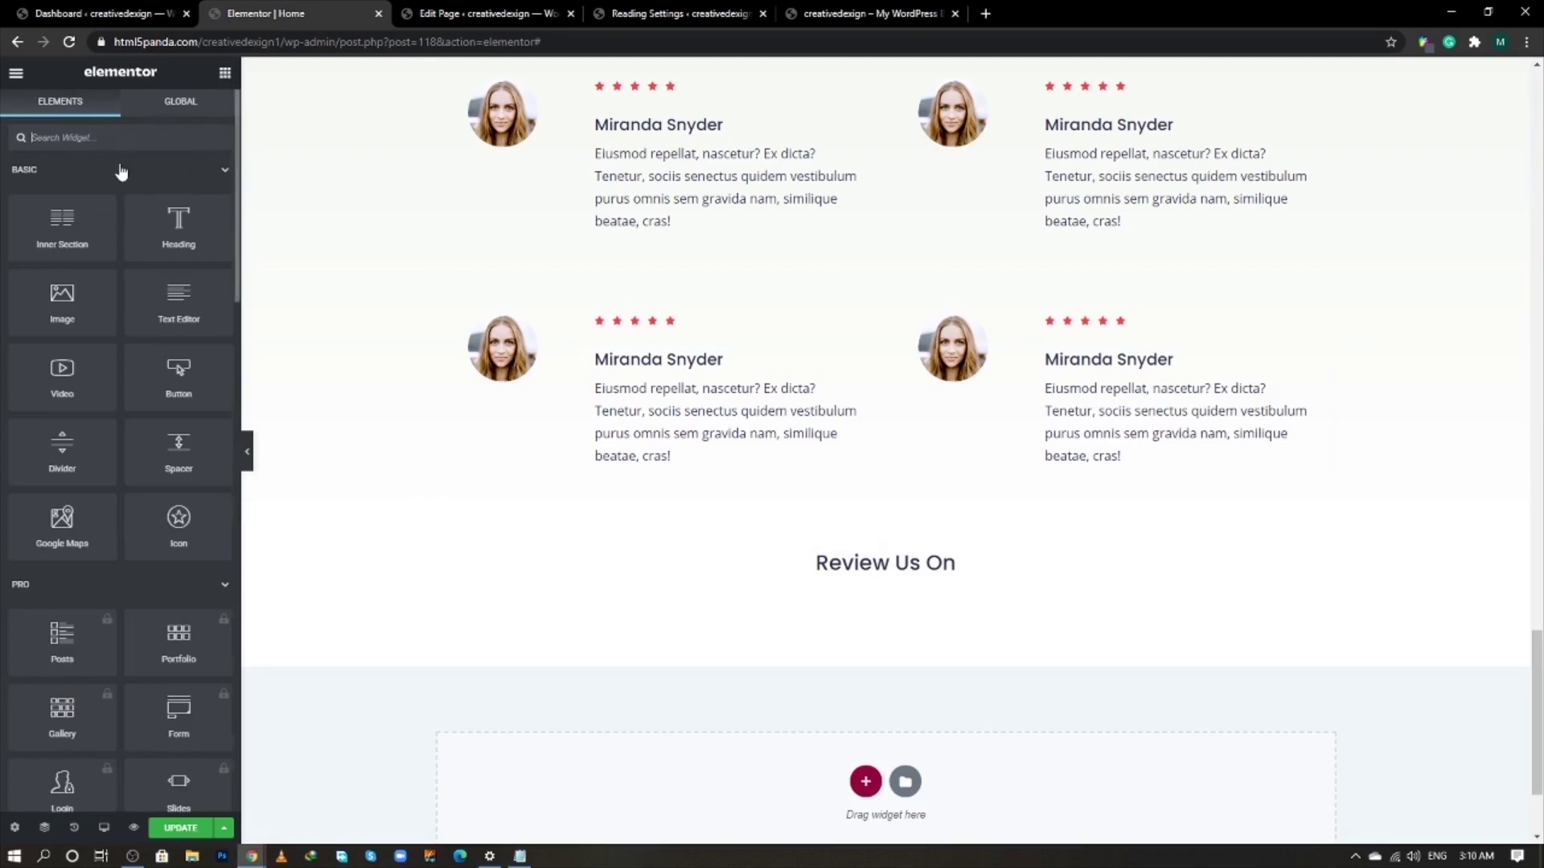
{"action": "type", "text": "social"}
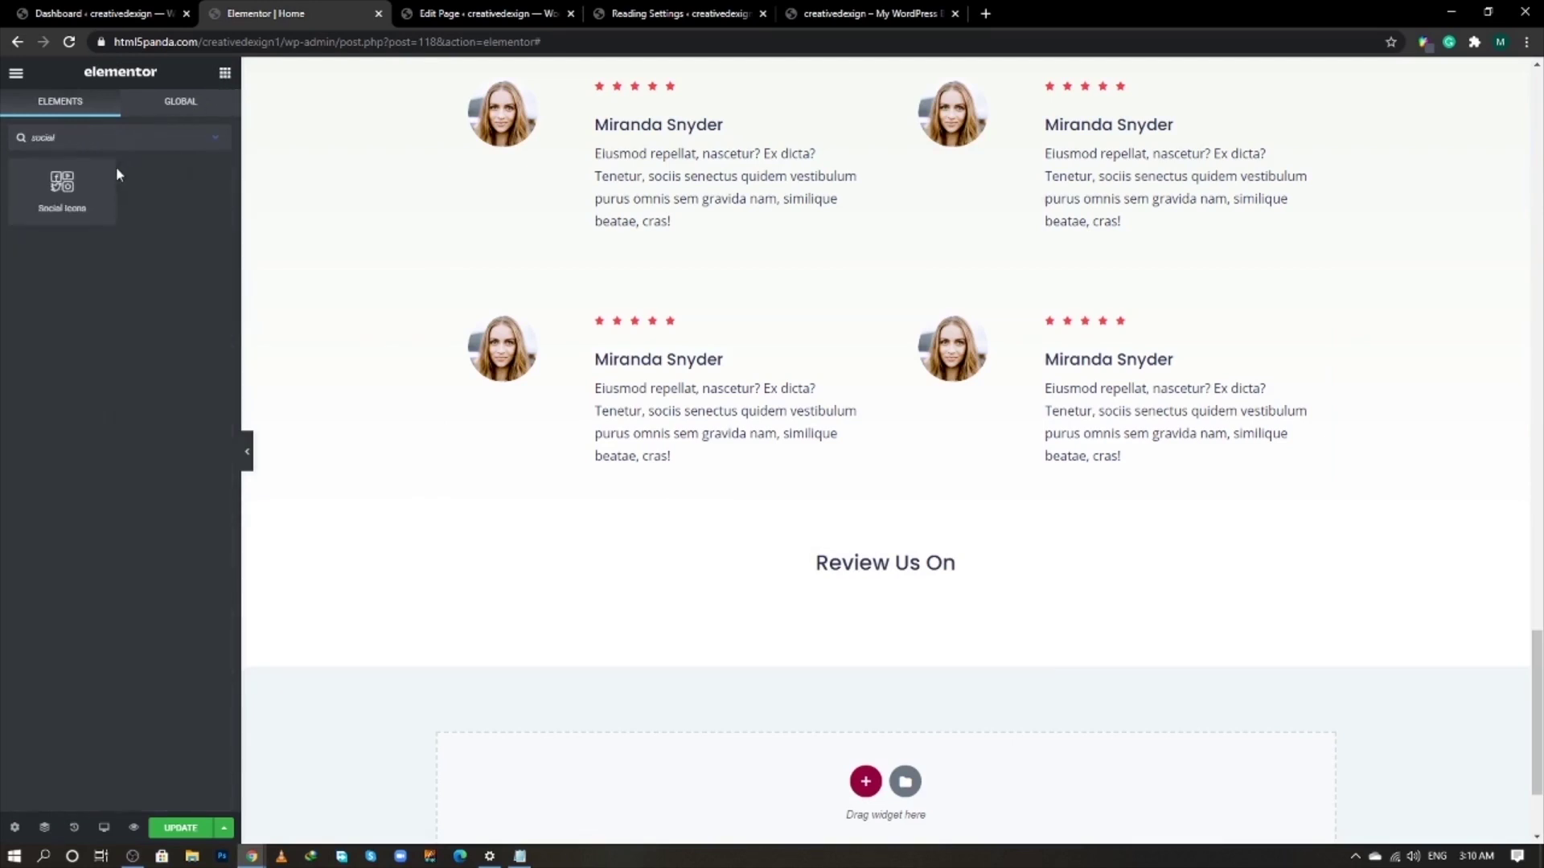
{"action": "left_click_drag", "start_coordinate": [62, 186], "coordinate": [976, 574]}
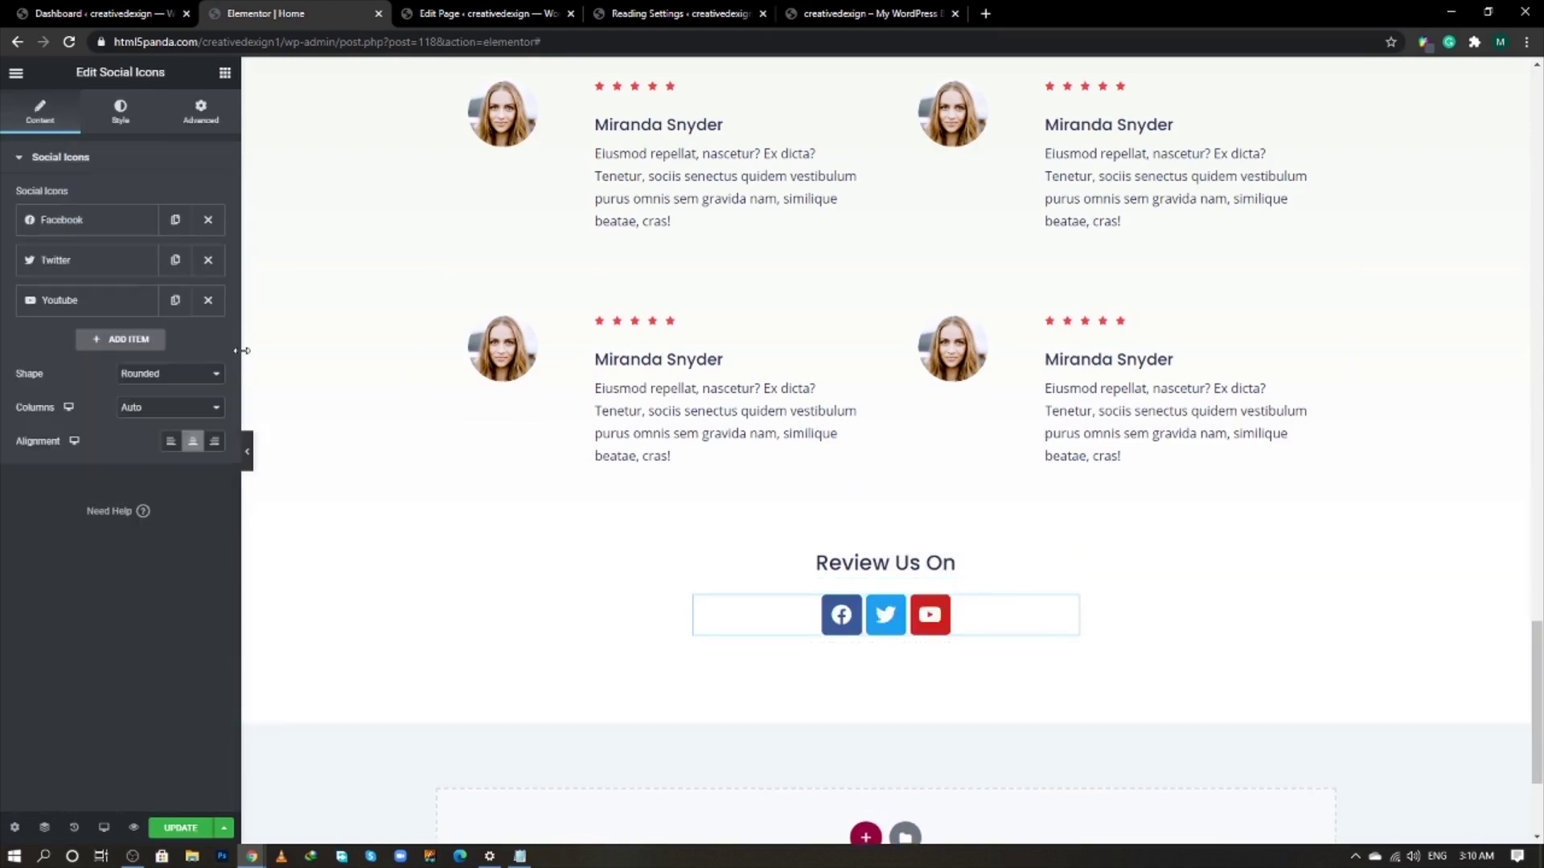
{"action": "left_click", "coordinate": [166, 386]}
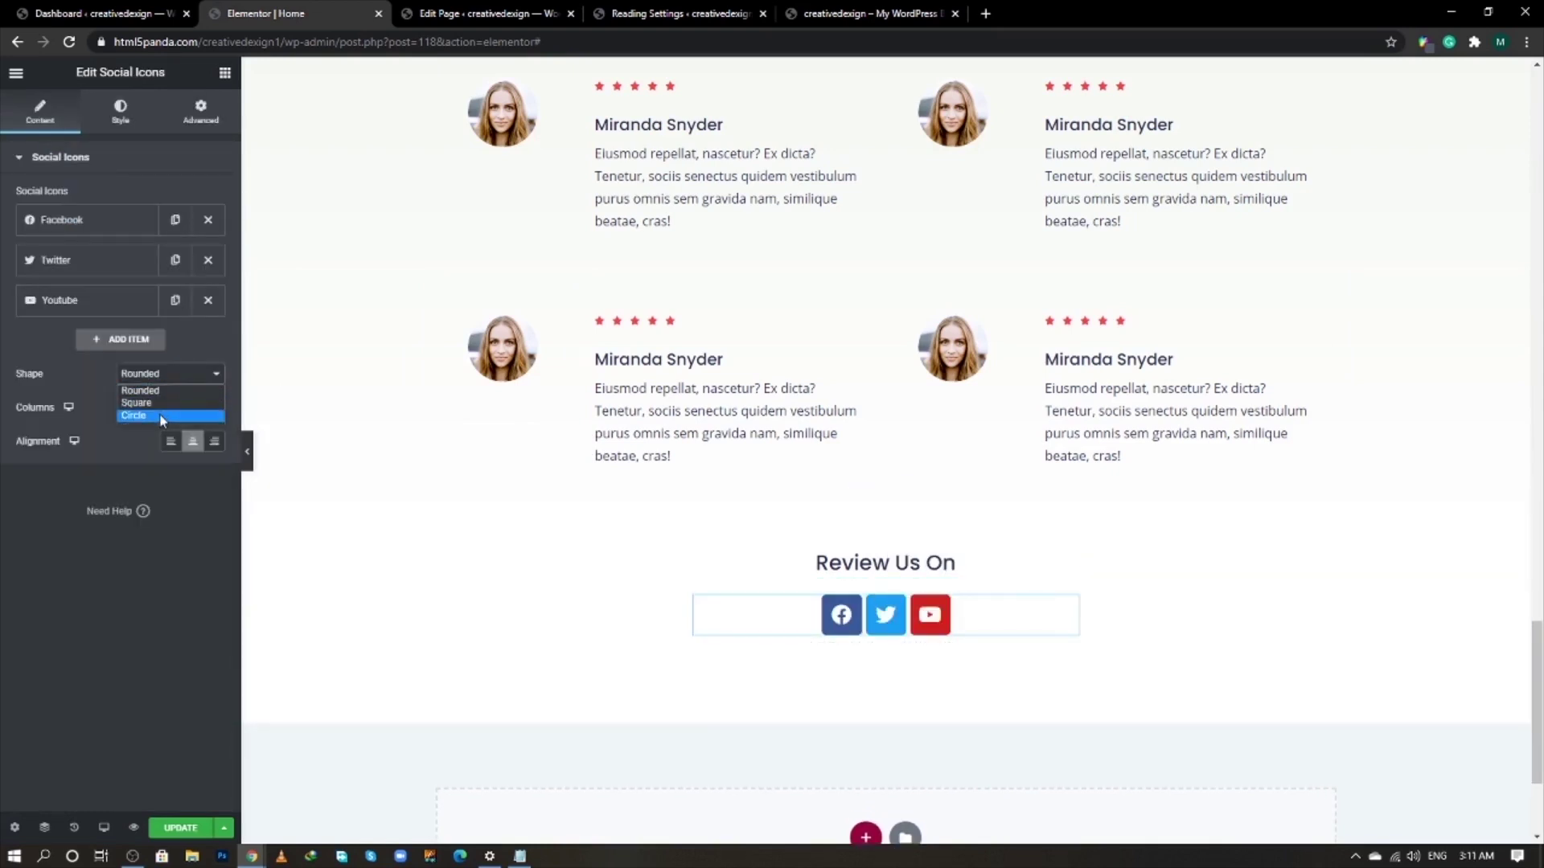
{"action": "left_click", "coordinate": [162, 418]}
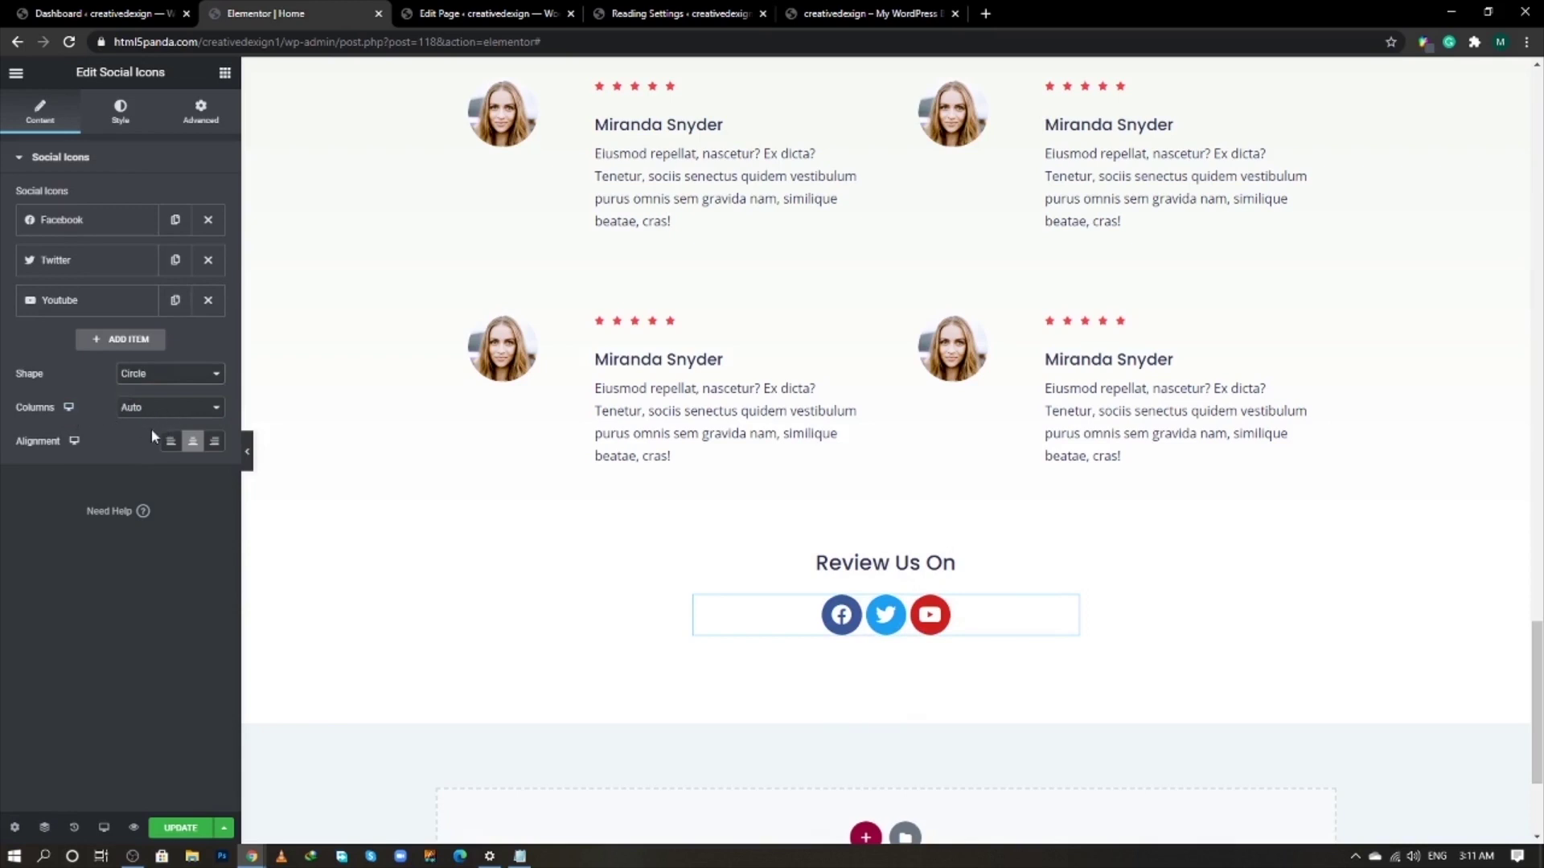
- Switch the social icons to custom colours and set the primary colour to f23d402b
{"action": "left_click", "coordinate": [120, 112]}
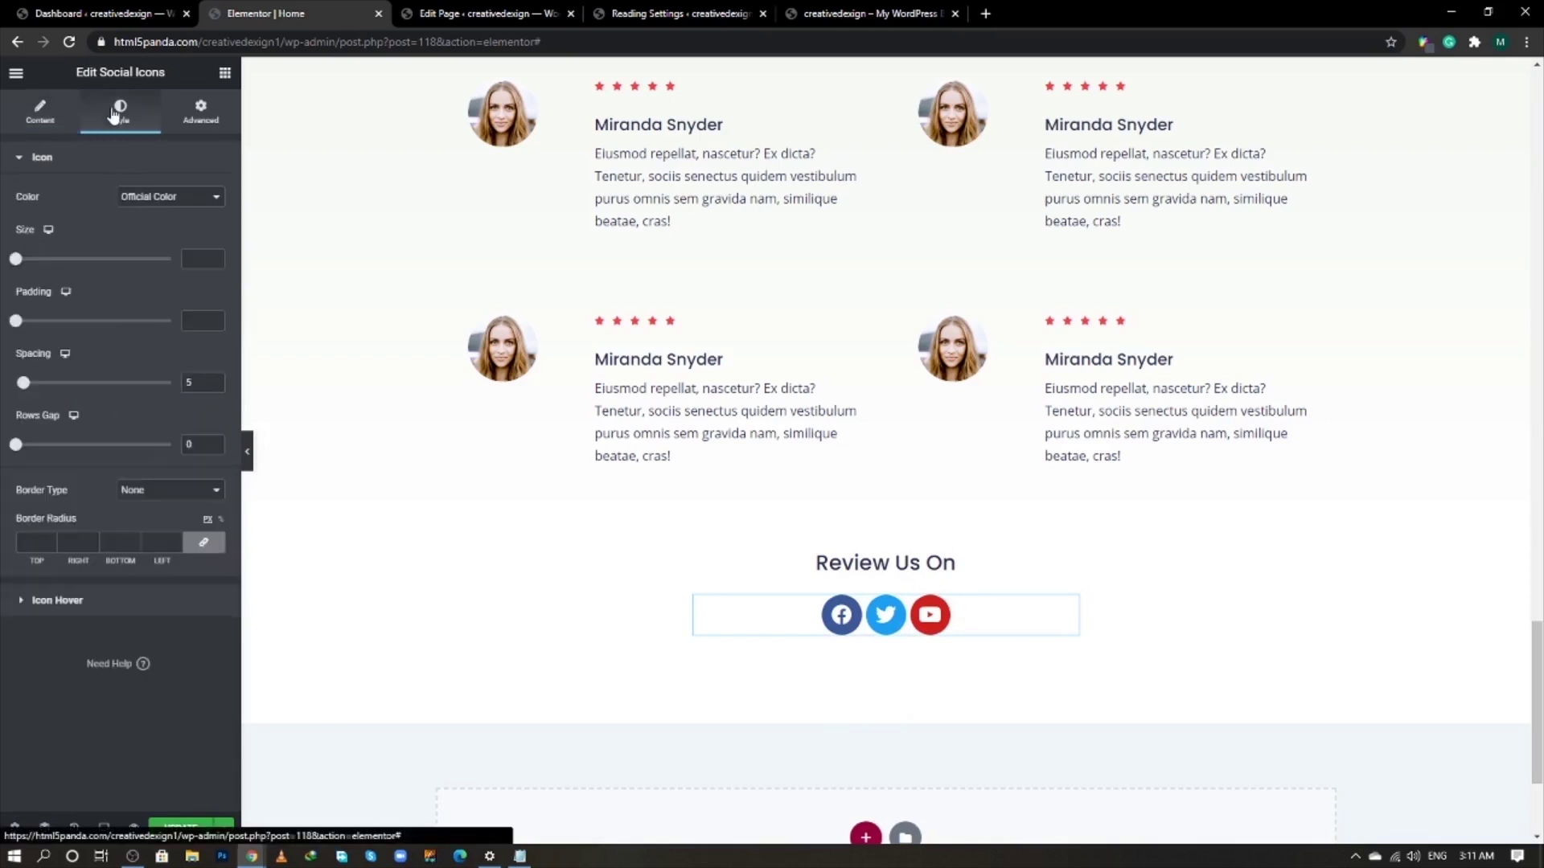
{"action": "left_click", "coordinate": [133, 201]}
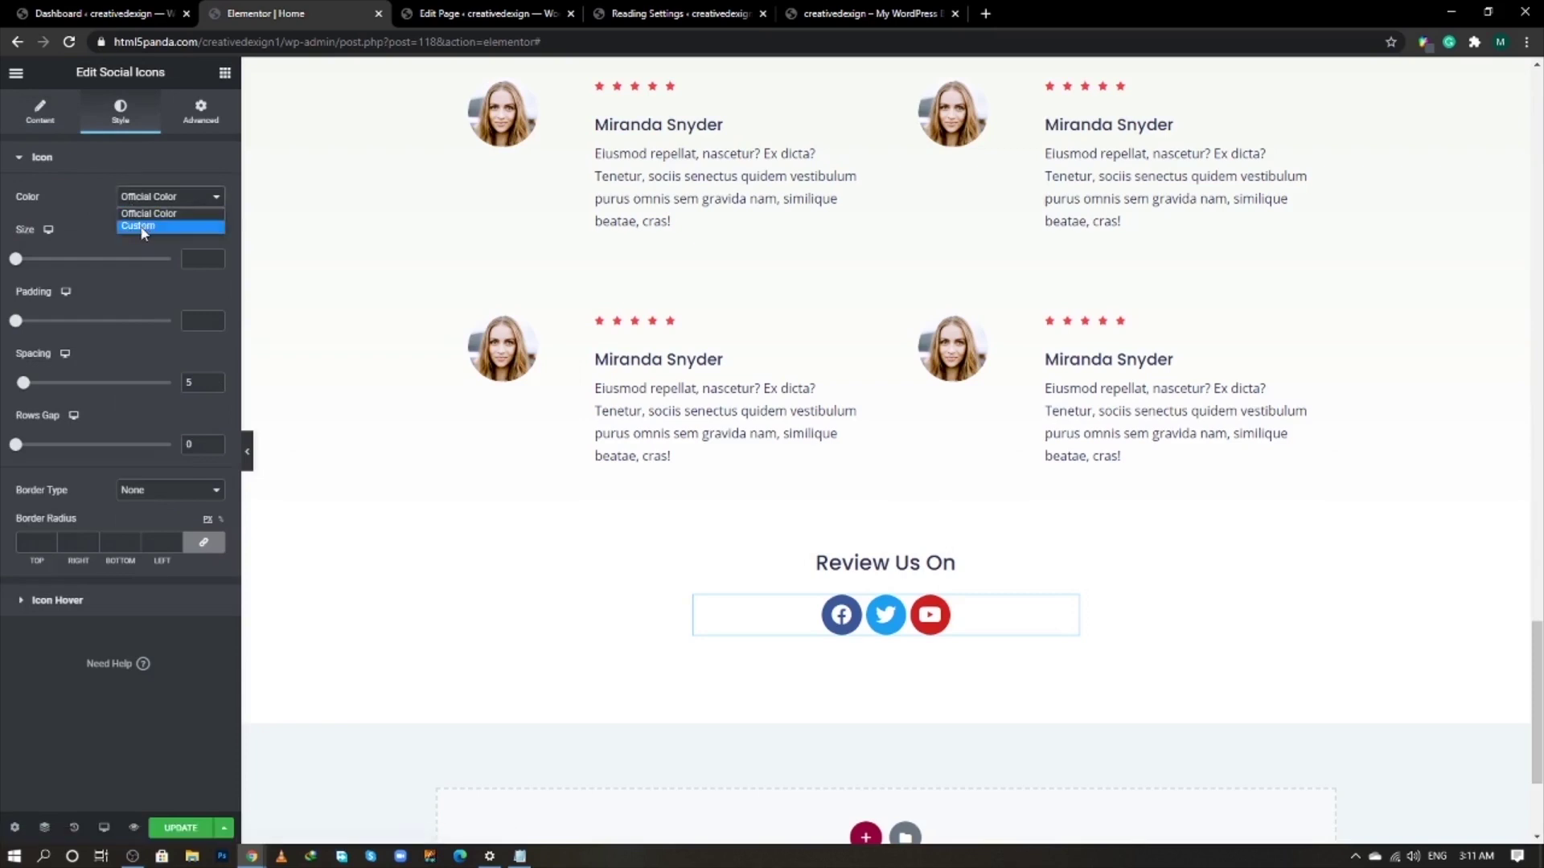
{"action": "left_click", "coordinate": [140, 226]}
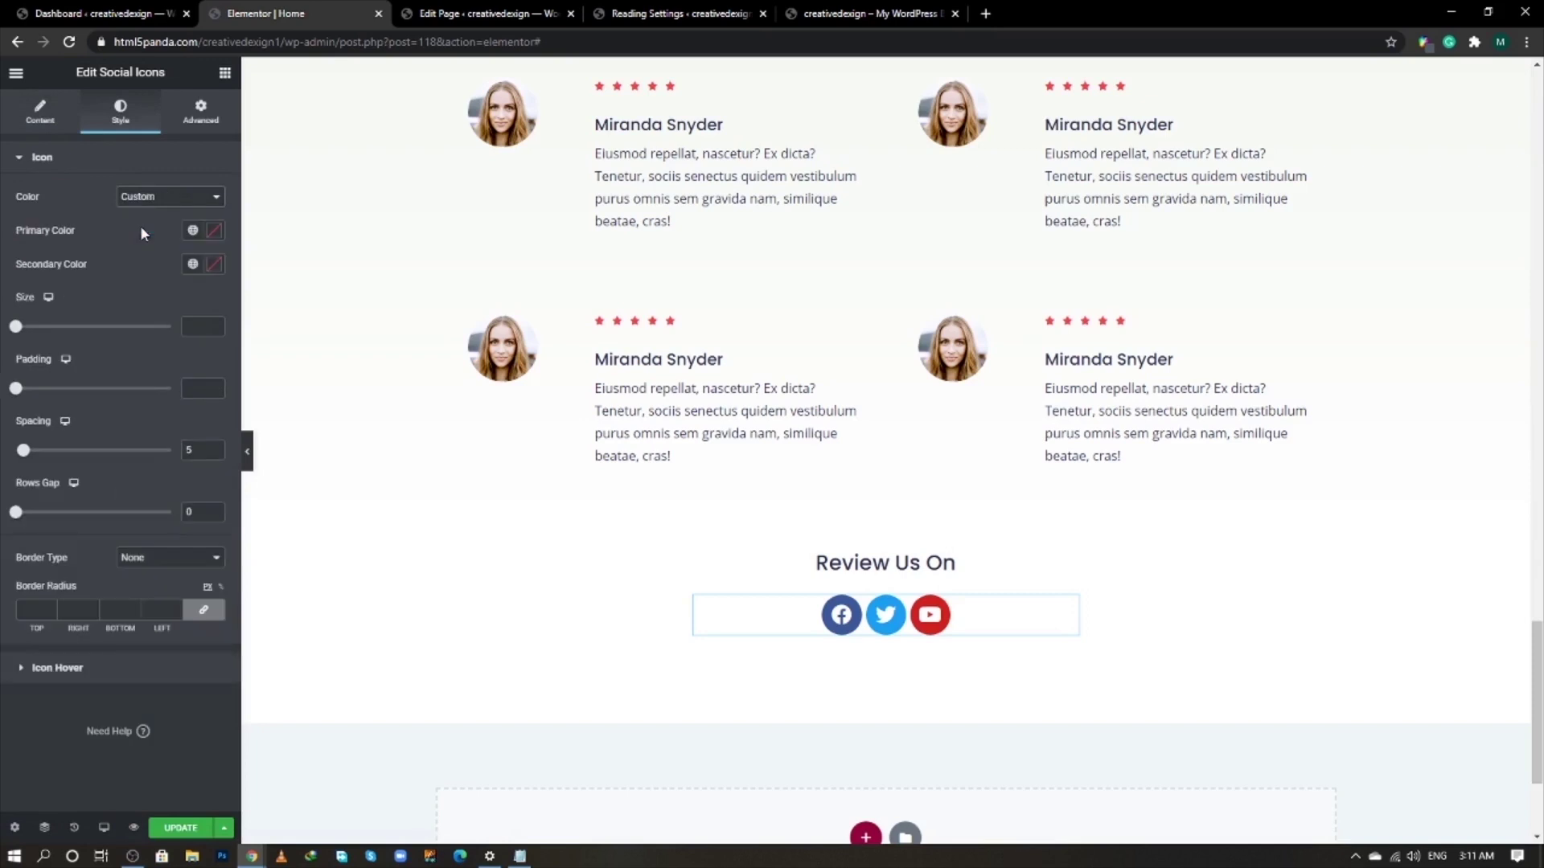
{"action": "left_click", "coordinate": [214, 233]}
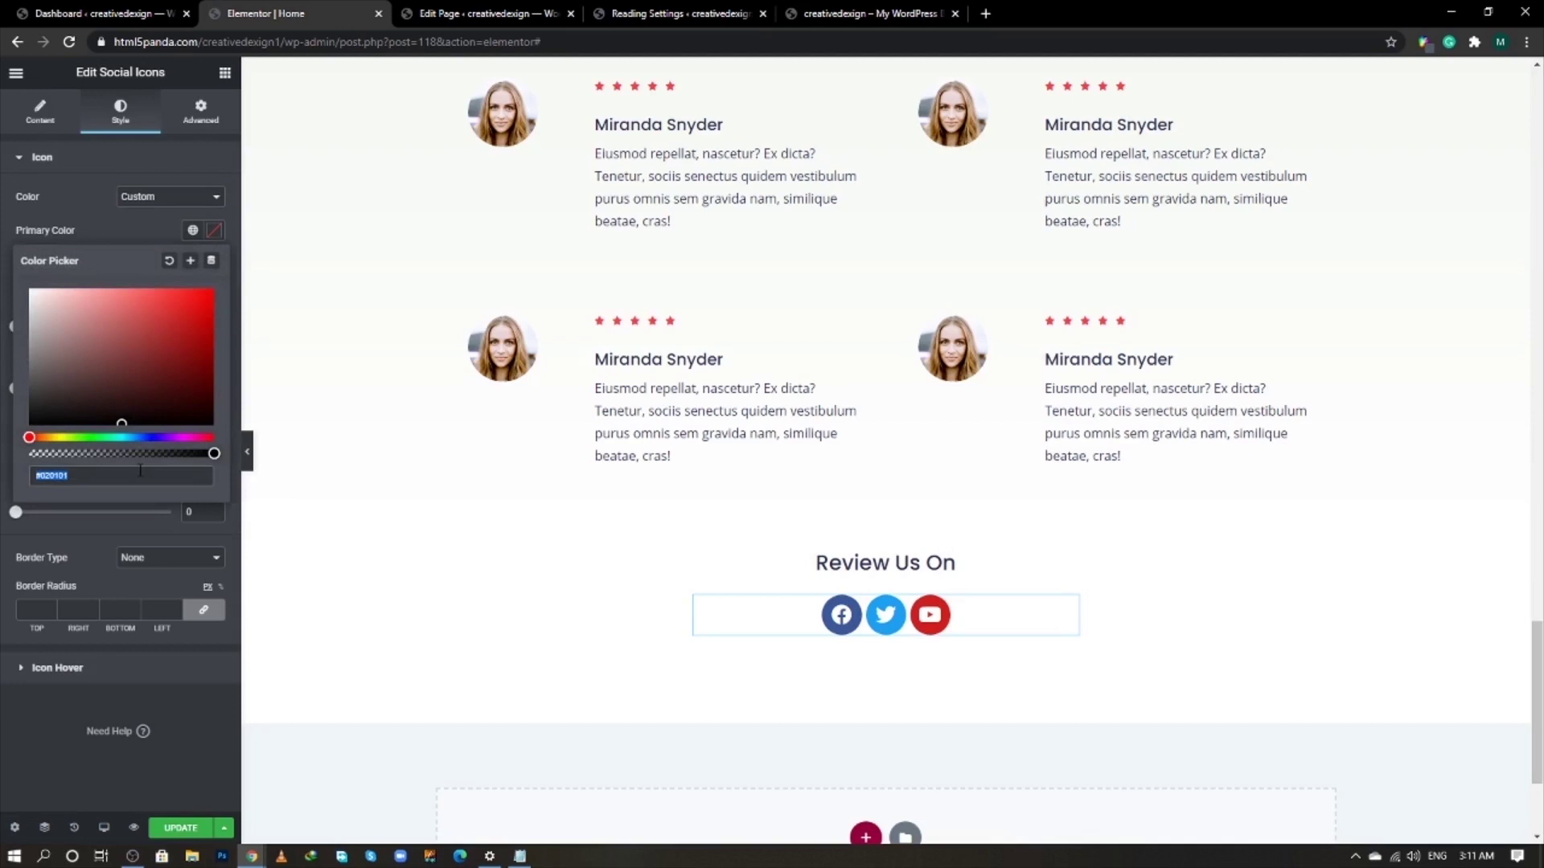
{"action": "type", "text": "e23"}
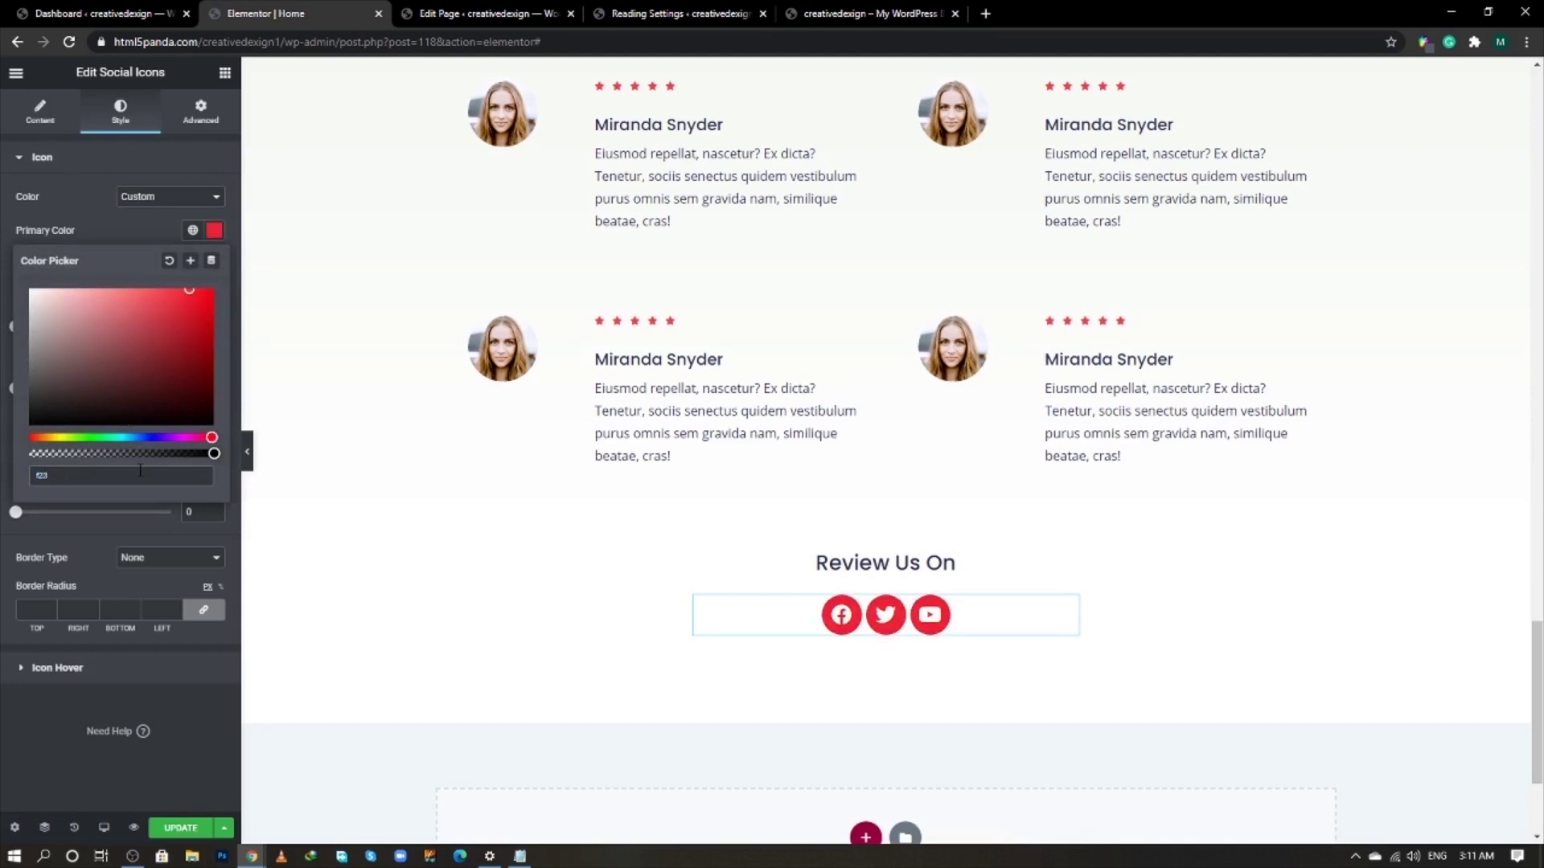
{"action": "type", "text": "d4"}
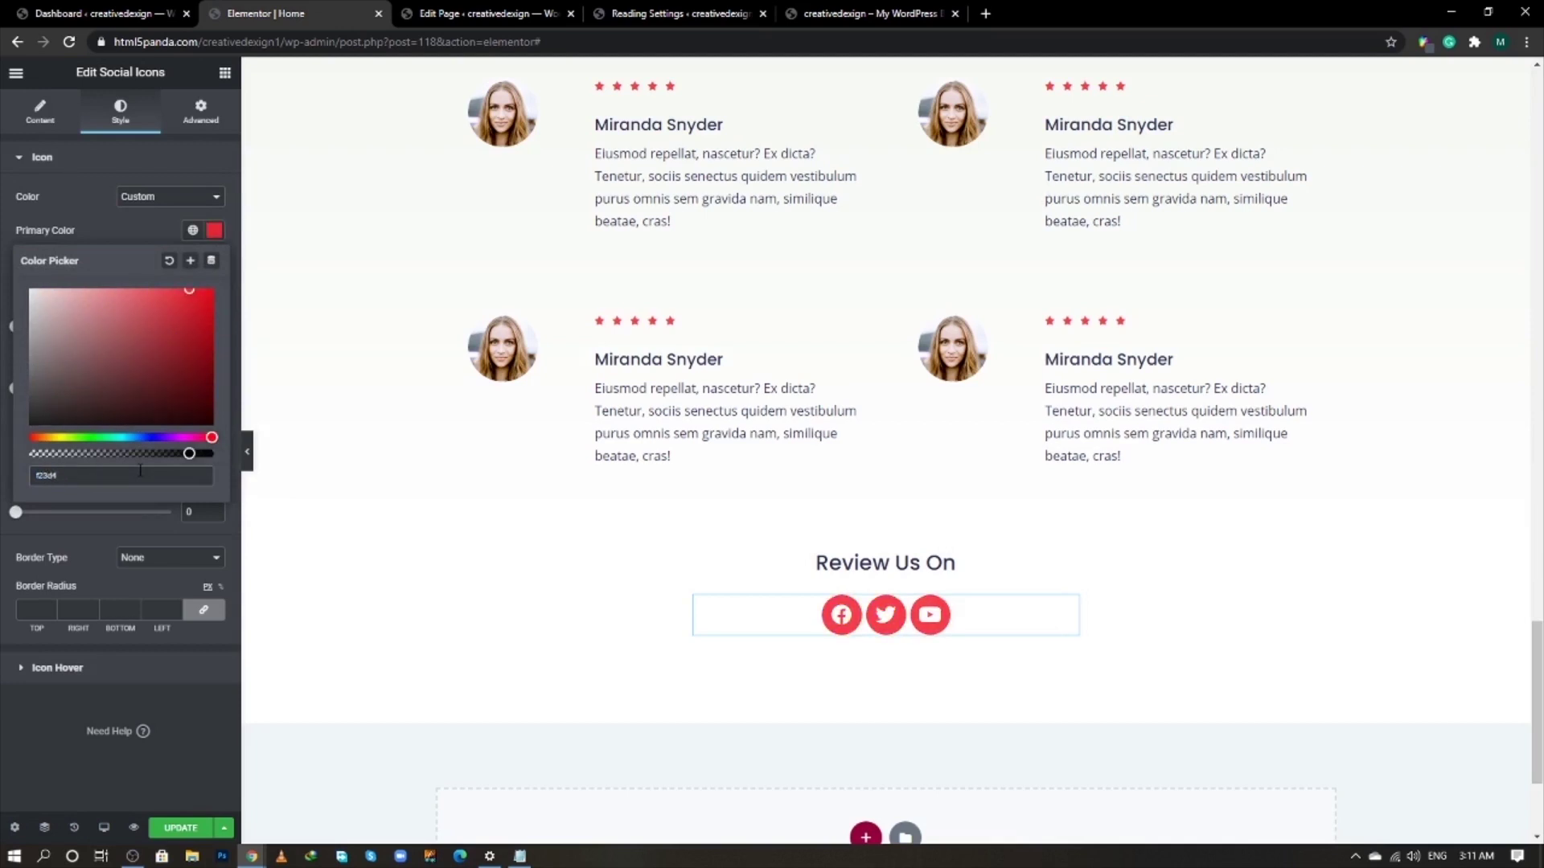
{"action": "type", "text": "02b"}
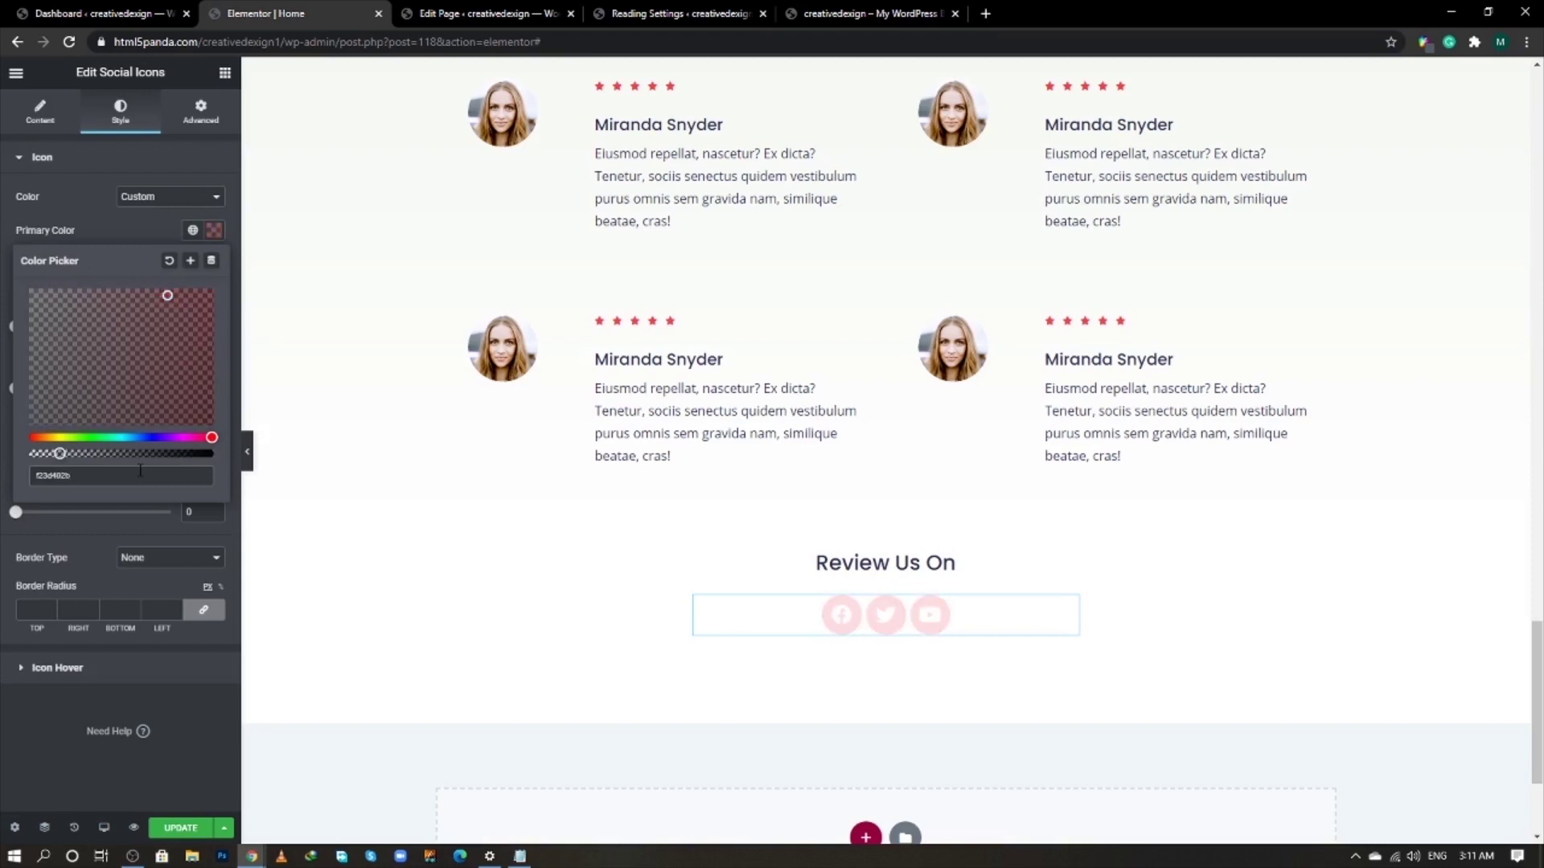
{"action": "left_click", "coordinate": [154, 232]}
- Set the social icons' secondary colour to f23d40
{"action": "left_click", "coordinate": [214, 264]}
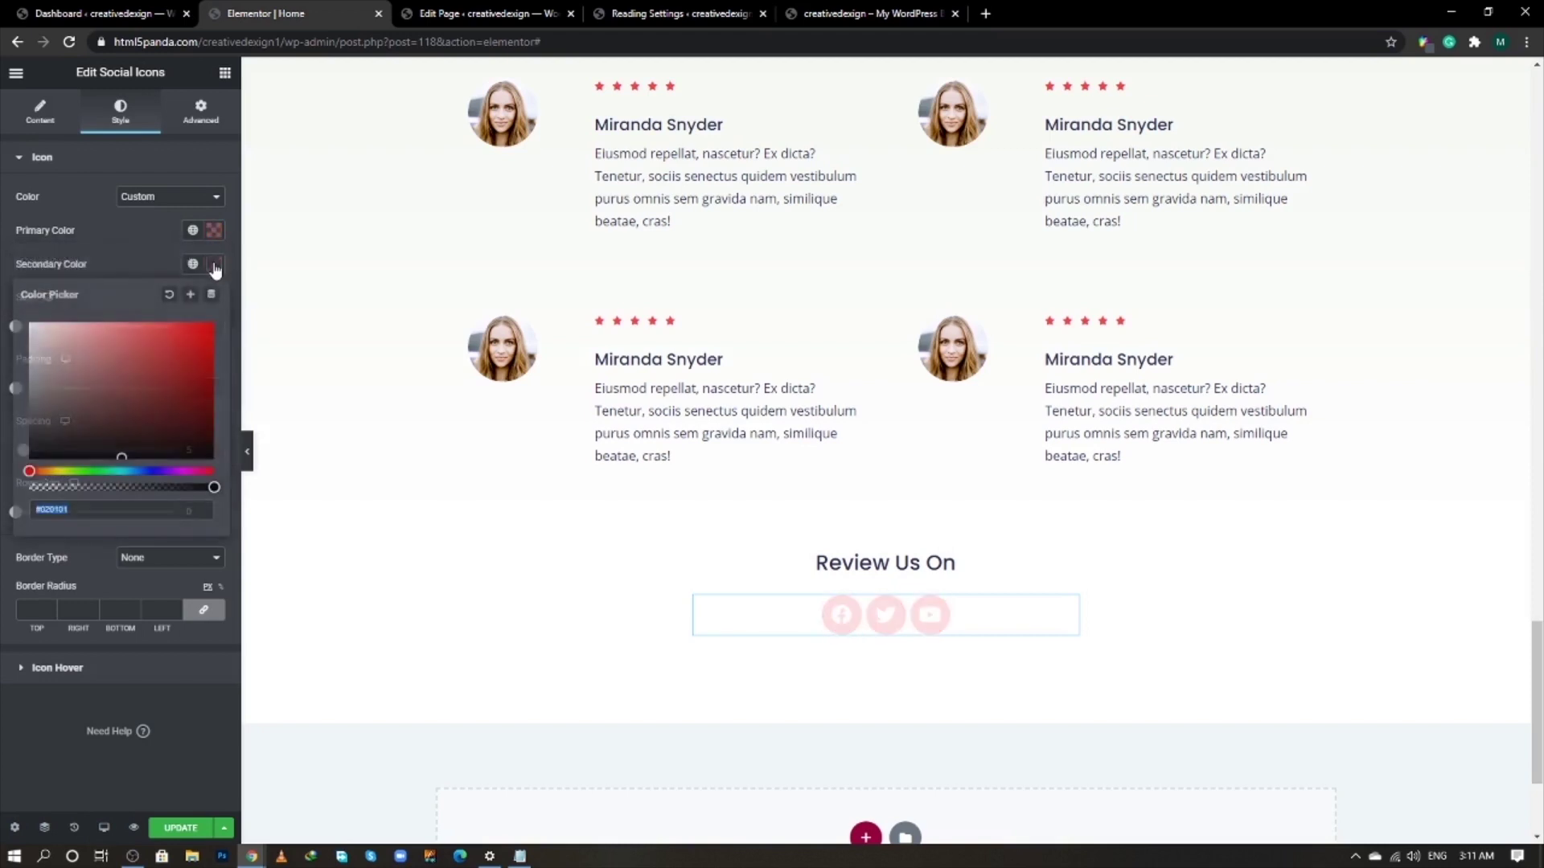
{"action": "double_click", "coordinate": [78, 508]}
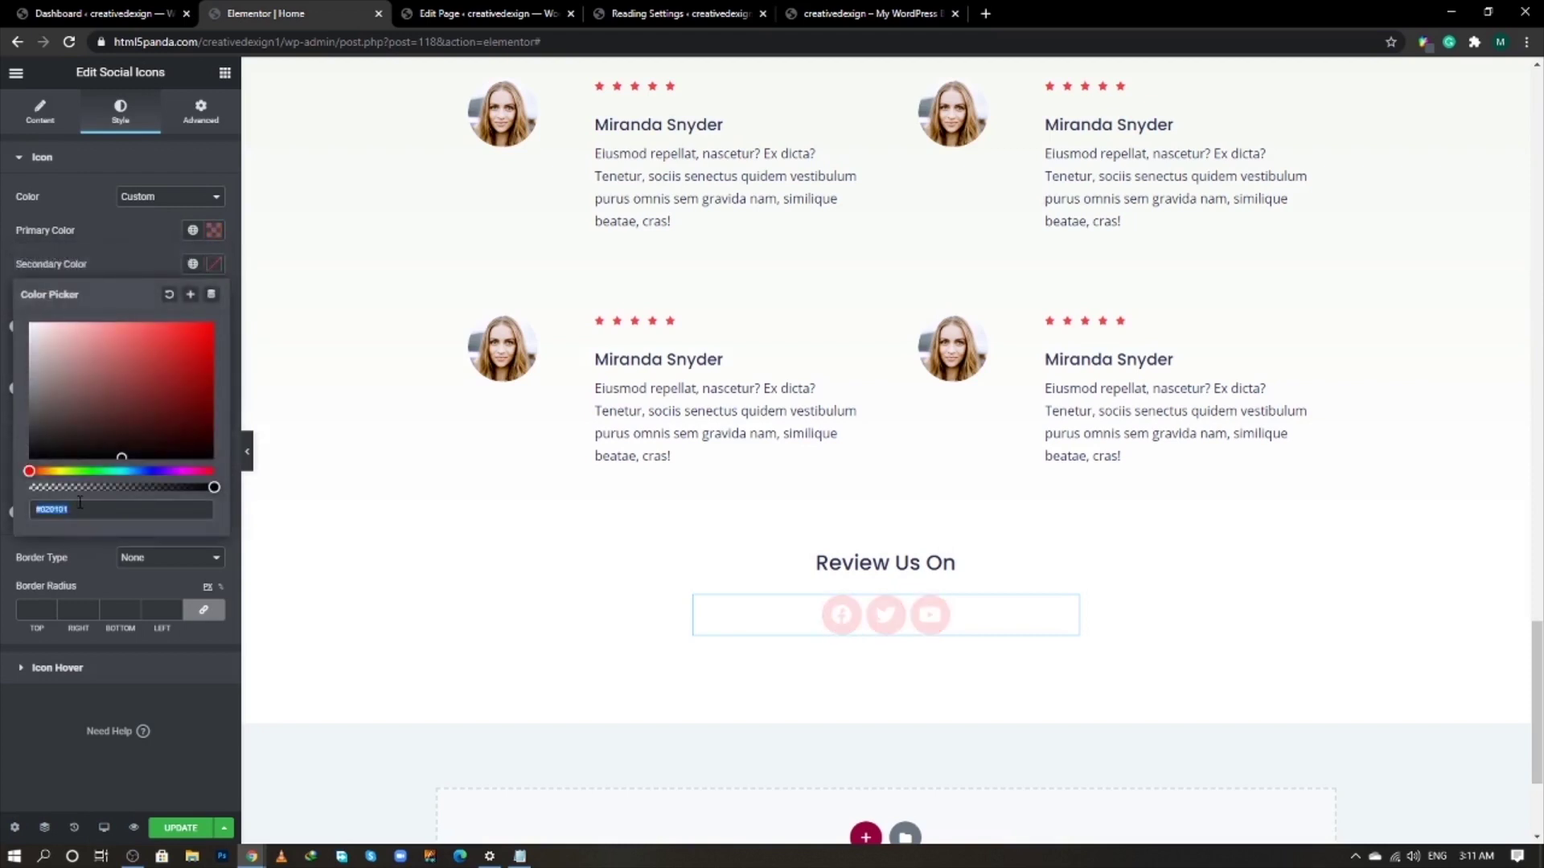
{"action": "type", "text": "f23d"}
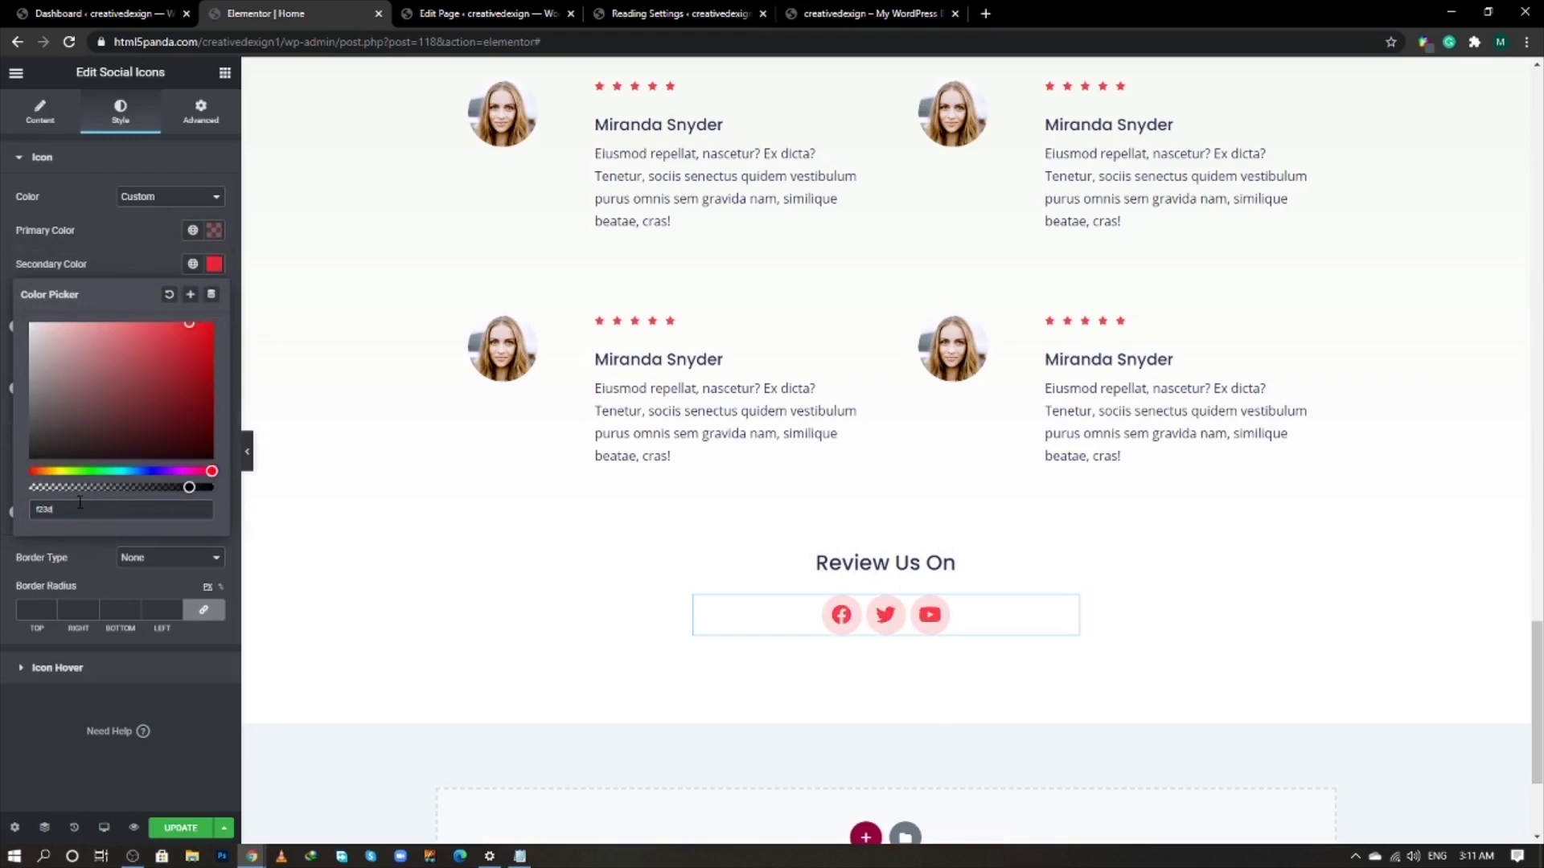
{"action": "type", "text": "40"}
{"action": "key", "text": "Escape"}
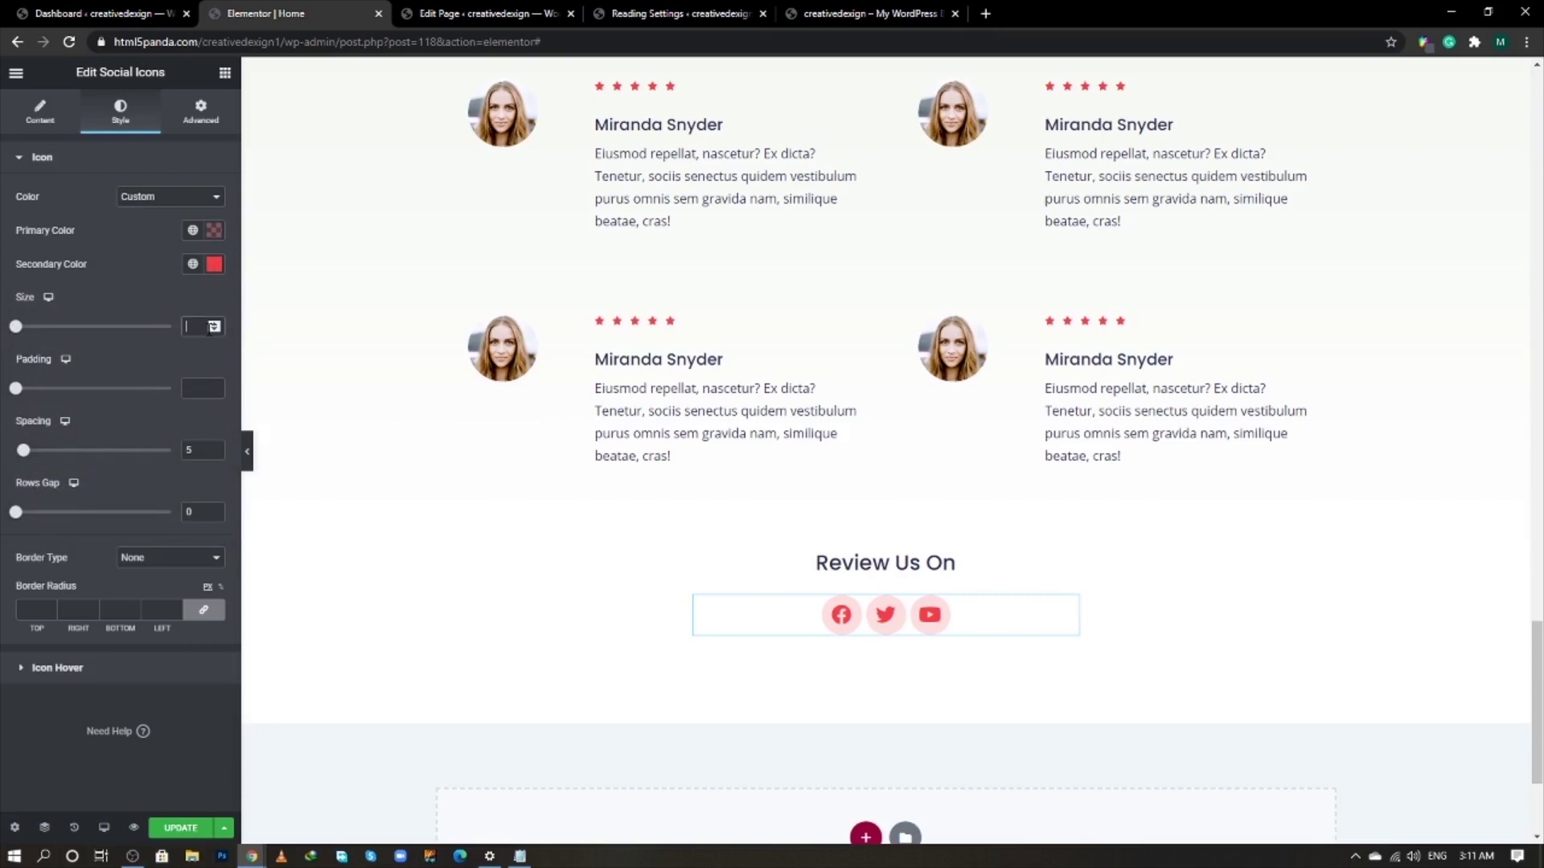
- Set the social icons' size to 15, padding to 1 and spacing to 15
{"action": "left_click", "coordinate": [214, 327]}
{"action": "type", "text": "15"}
{"action": "left_click", "coordinate": [206, 380]}
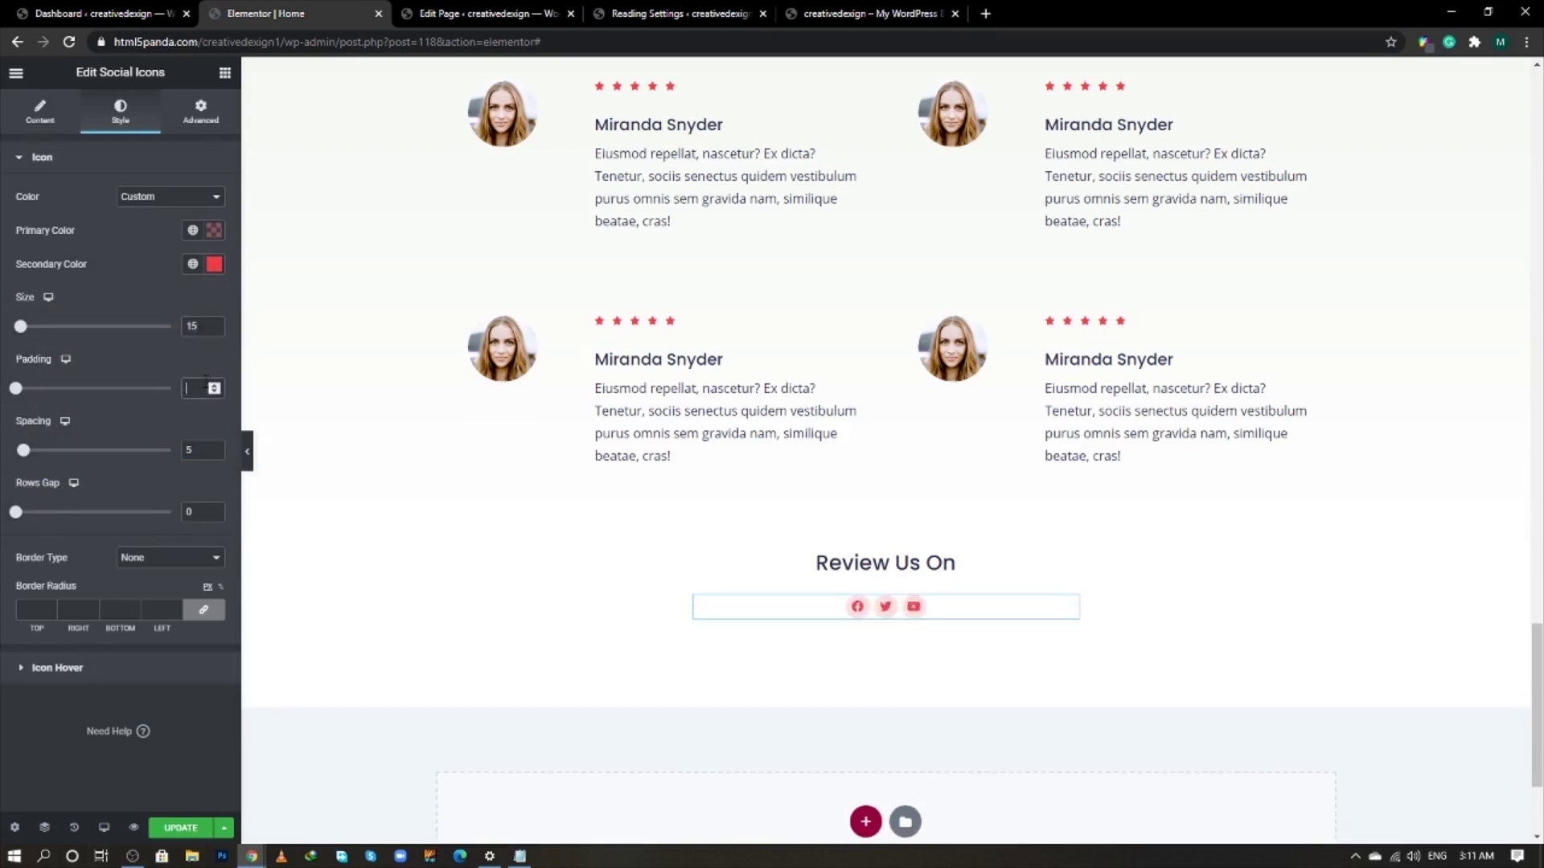
{"action": "type", "text": "1"}
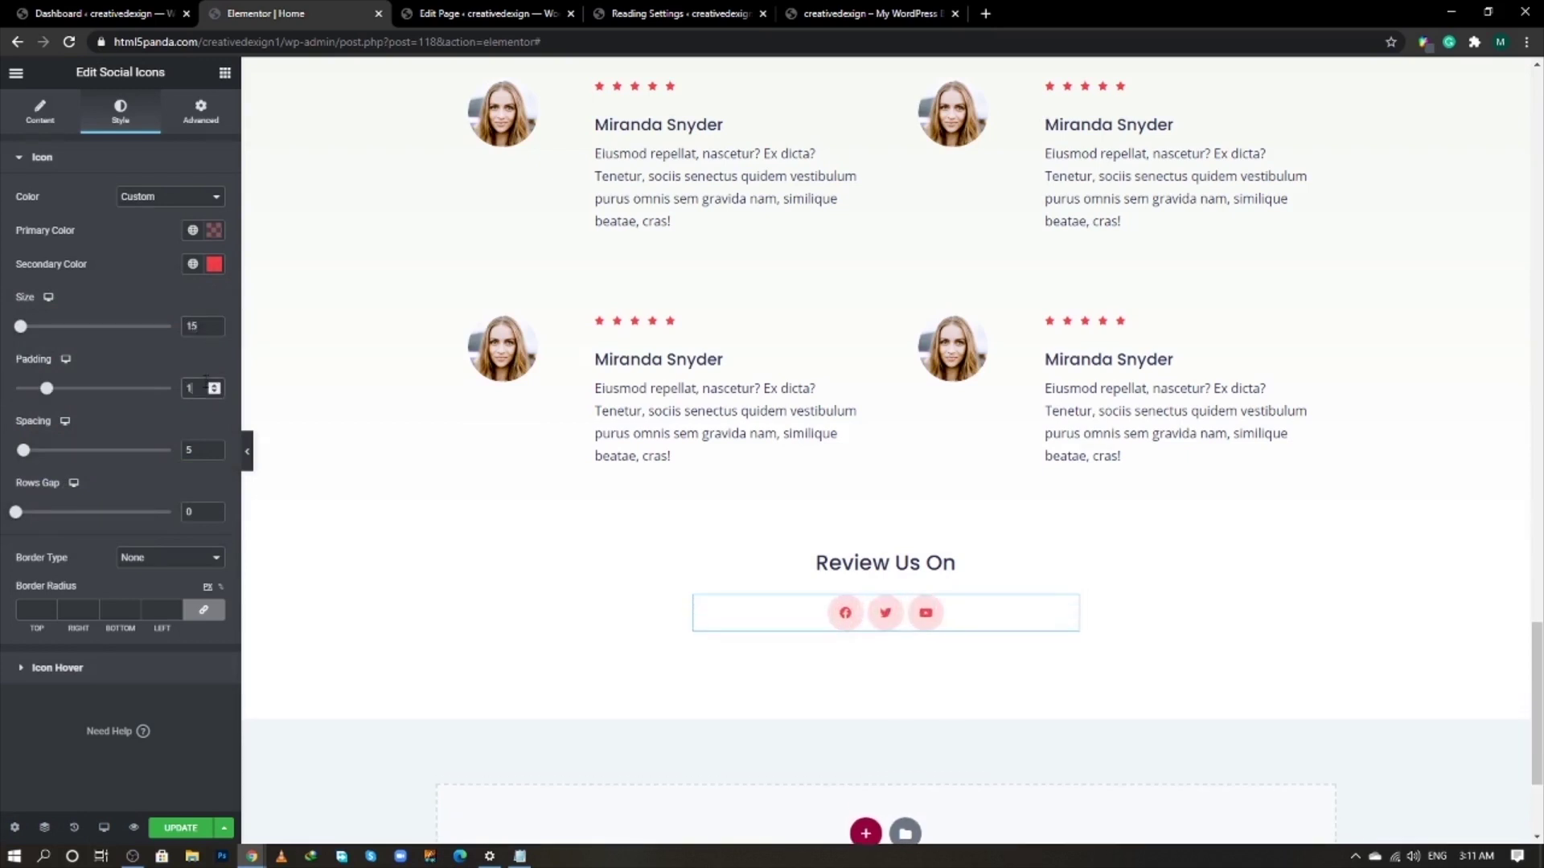
{"action": "double_click", "coordinate": [200, 451]}
{"action": "type", "text": "15"}
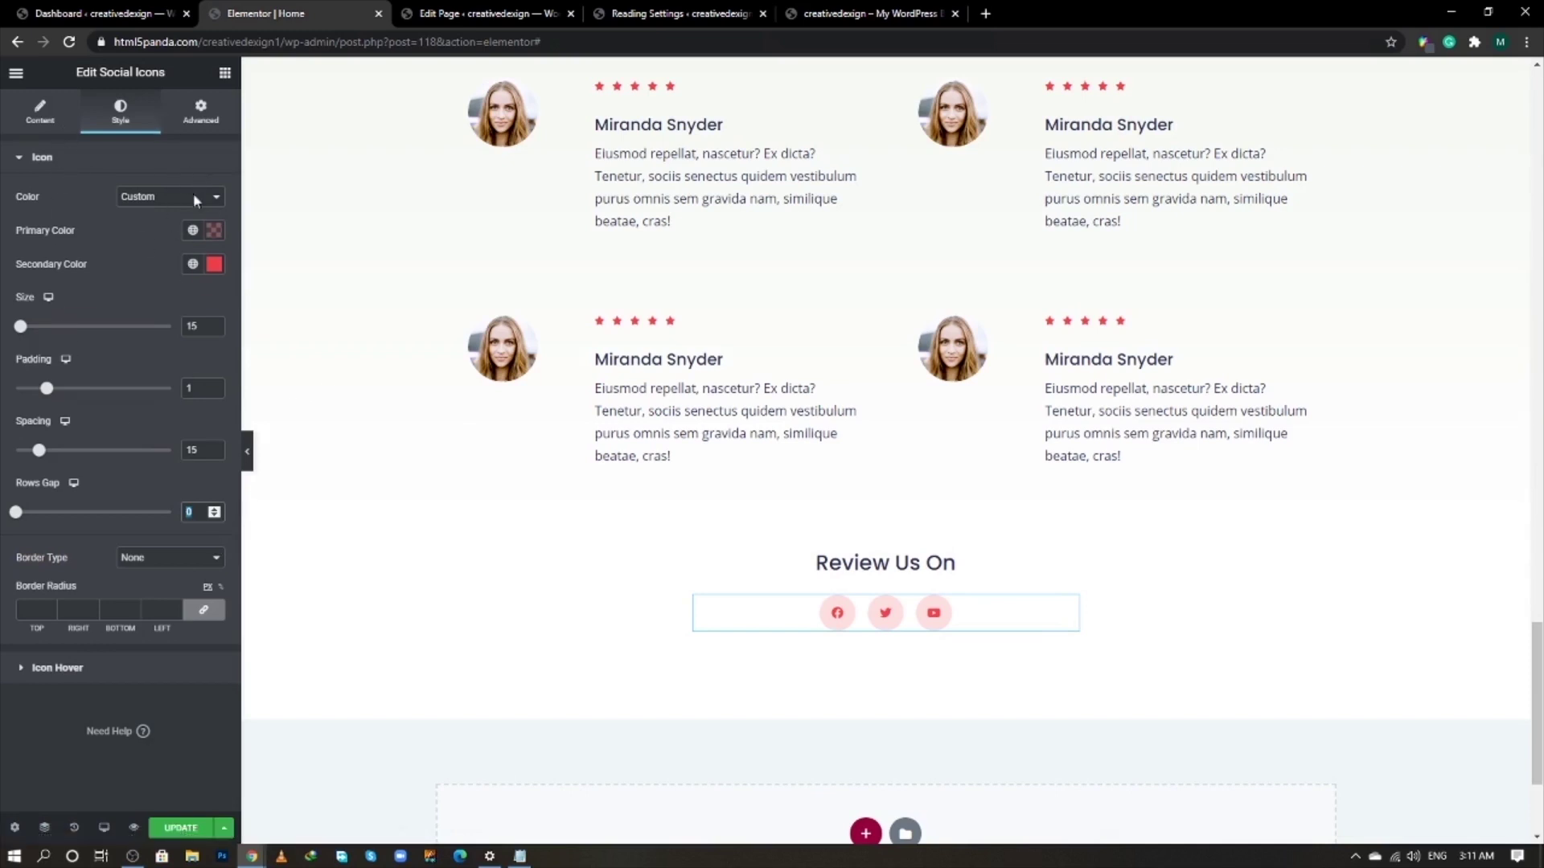
- Set the primary hover colour of the social icons to #f23d49
{"action": "left_click", "coordinate": [131, 669]}
{"action": "left_click", "coordinate": [215, 238]}
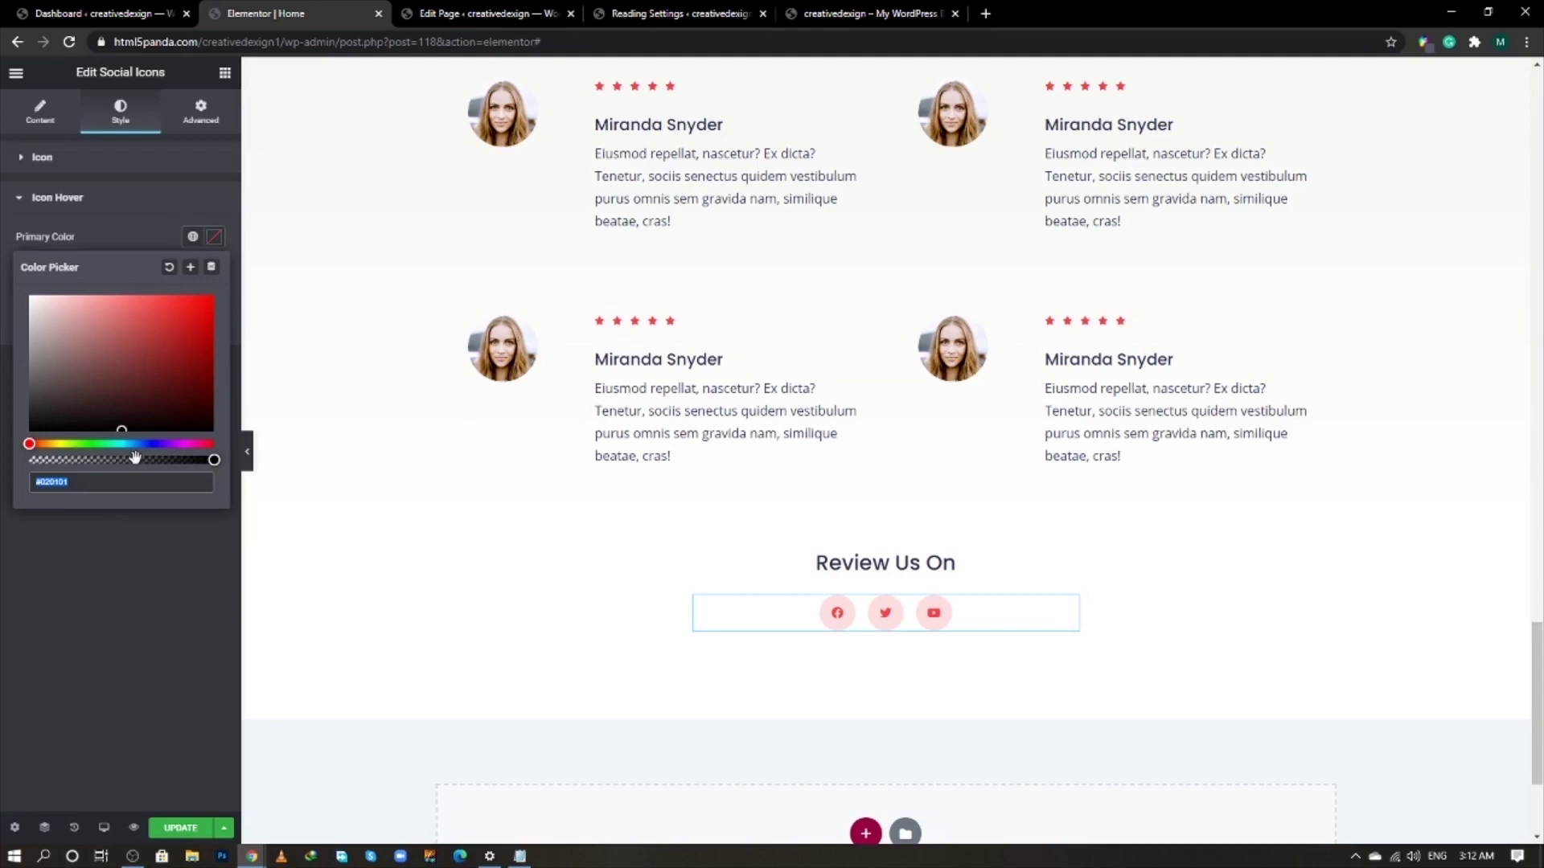
{"action": "type", "text": "#"}
{"action": "type", "text": "f23d"}
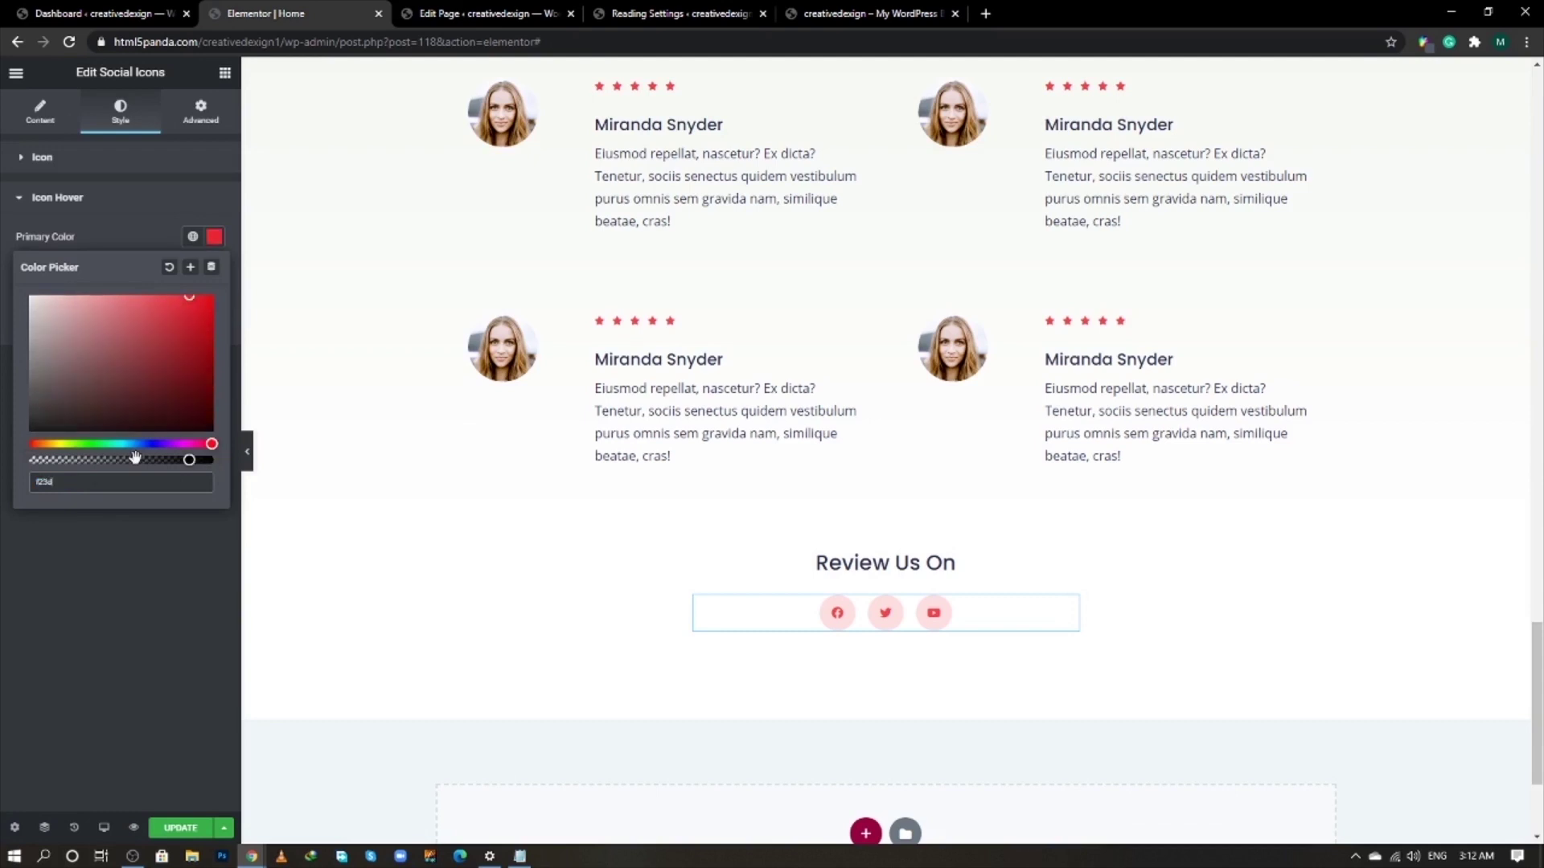
{"action": "type", "text": "49"}
{"action": "key", "text": "Return"}
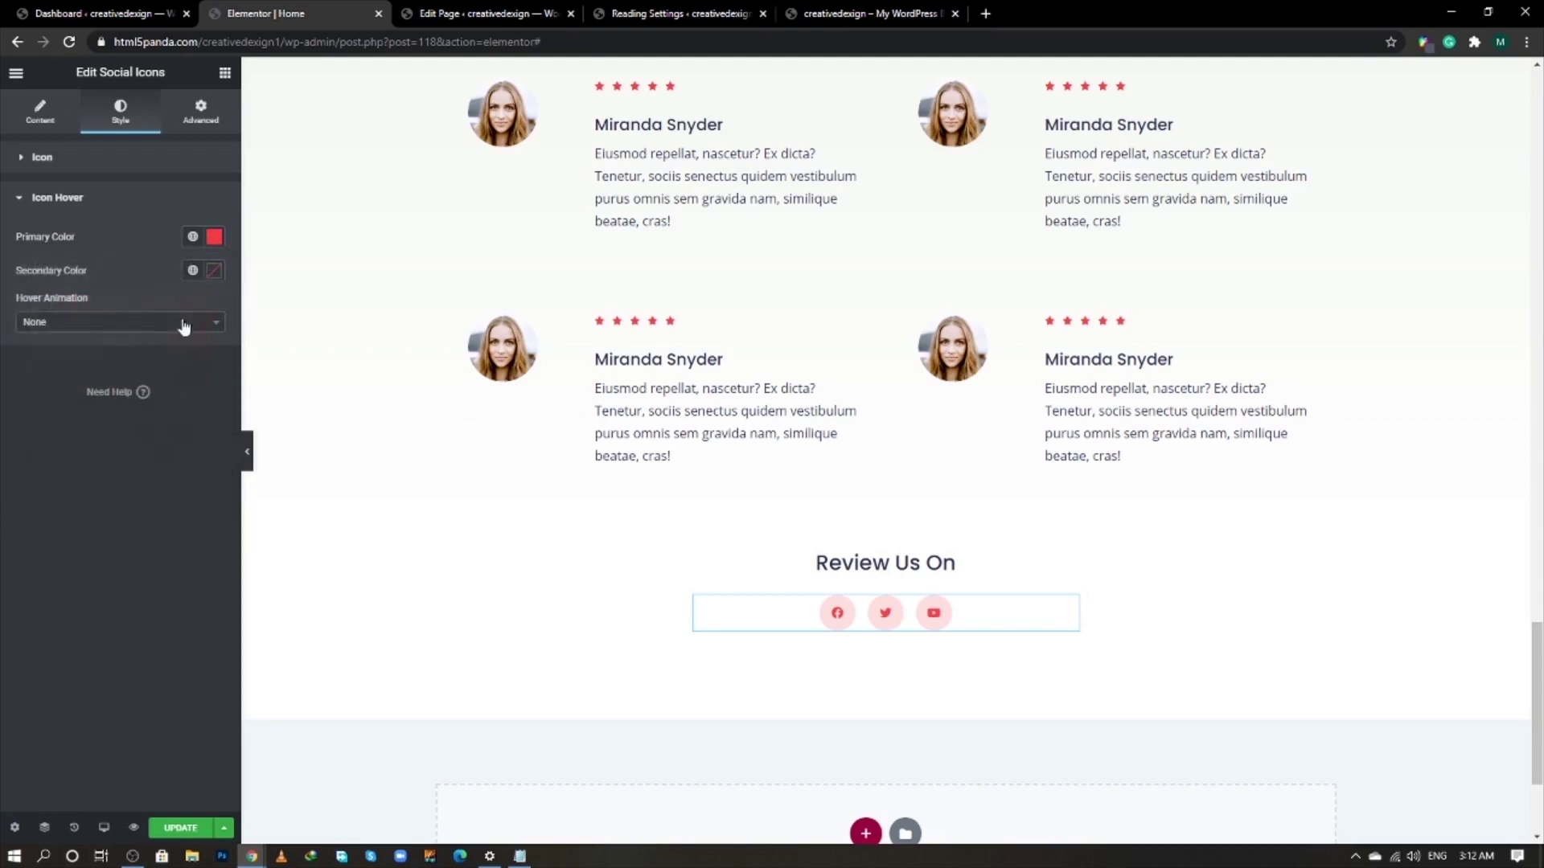
- Set the secondary hover colour of the social icons to white
{"action": "left_click", "coordinate": [216, 274]}
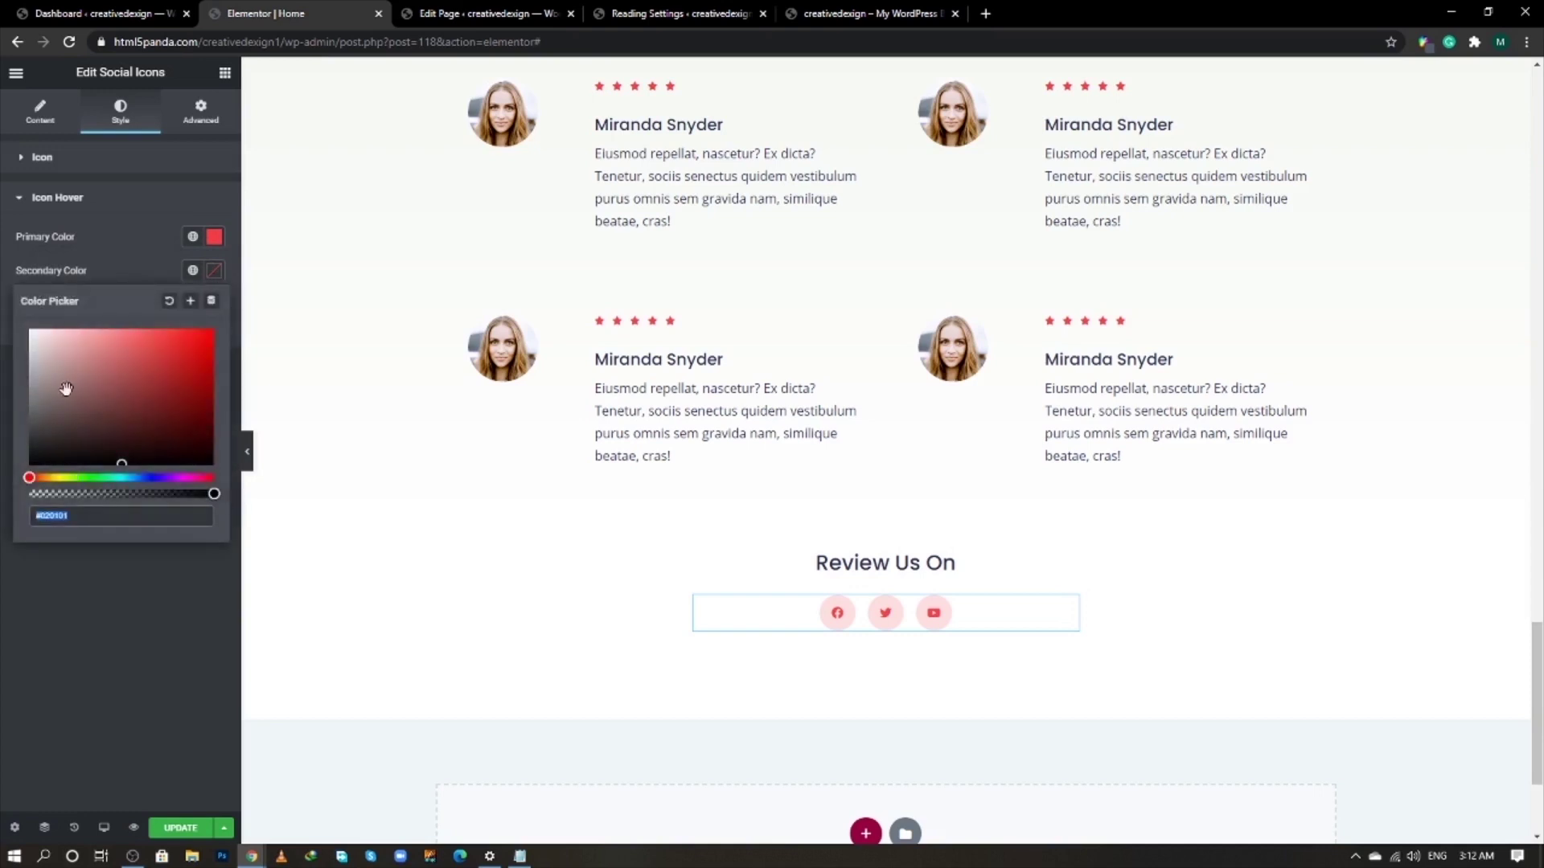
{"action": "left_click", "coordinate": [58, 338]}
{"action": "left_click_drag", "start_coordinate": [42, 332], "coordinate": [2, 315]}
{"action": "left_click", "coordinate": [48, 598]}
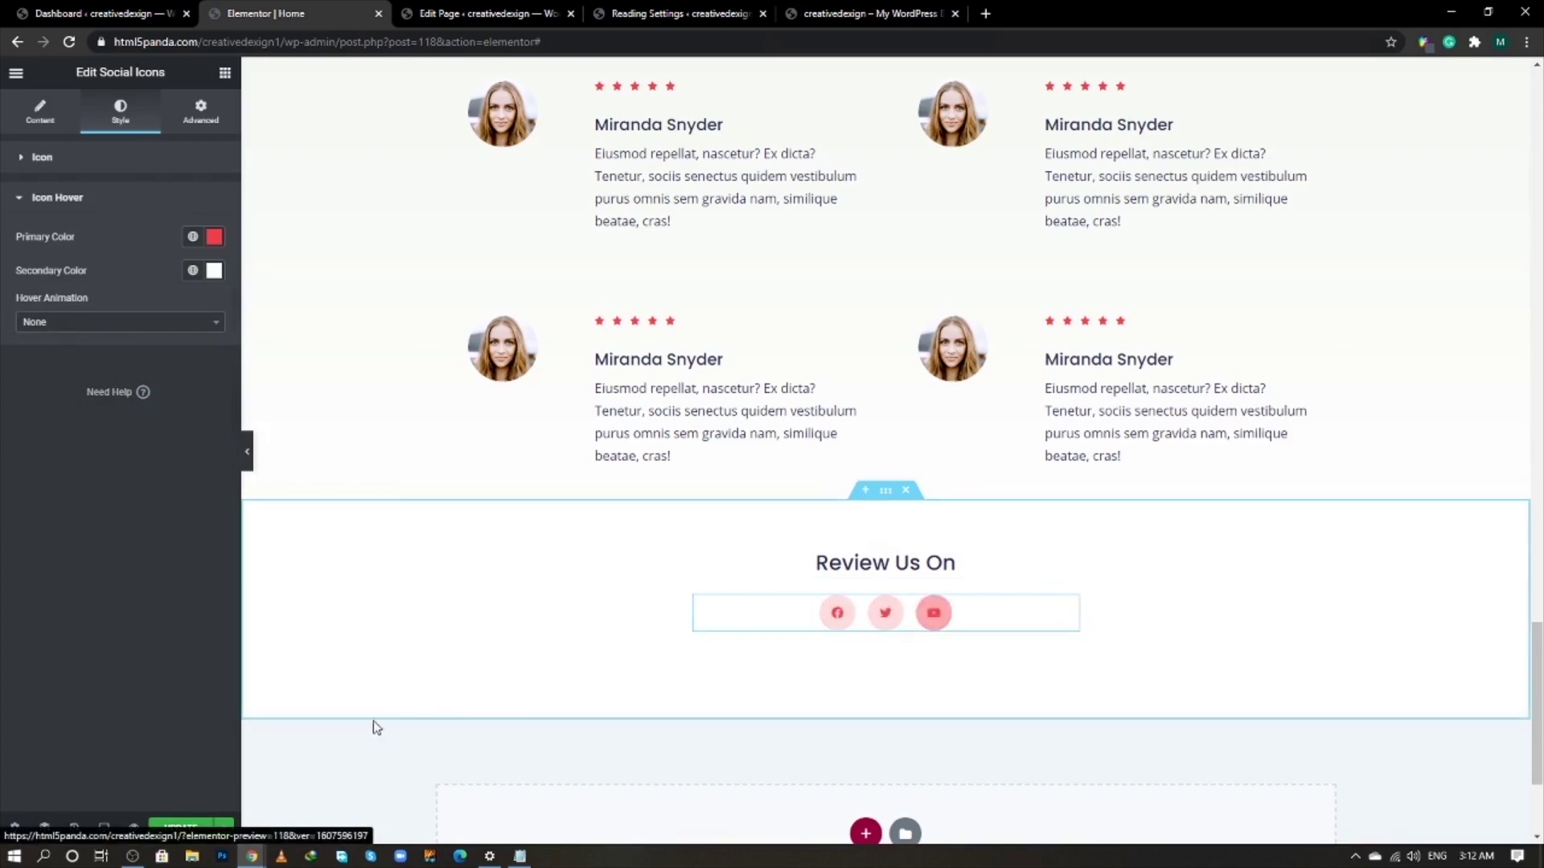
- Update the page and reload the live creativedexign site to review the published home page
{"action": "left_click", "coordinate": [179, 828]}
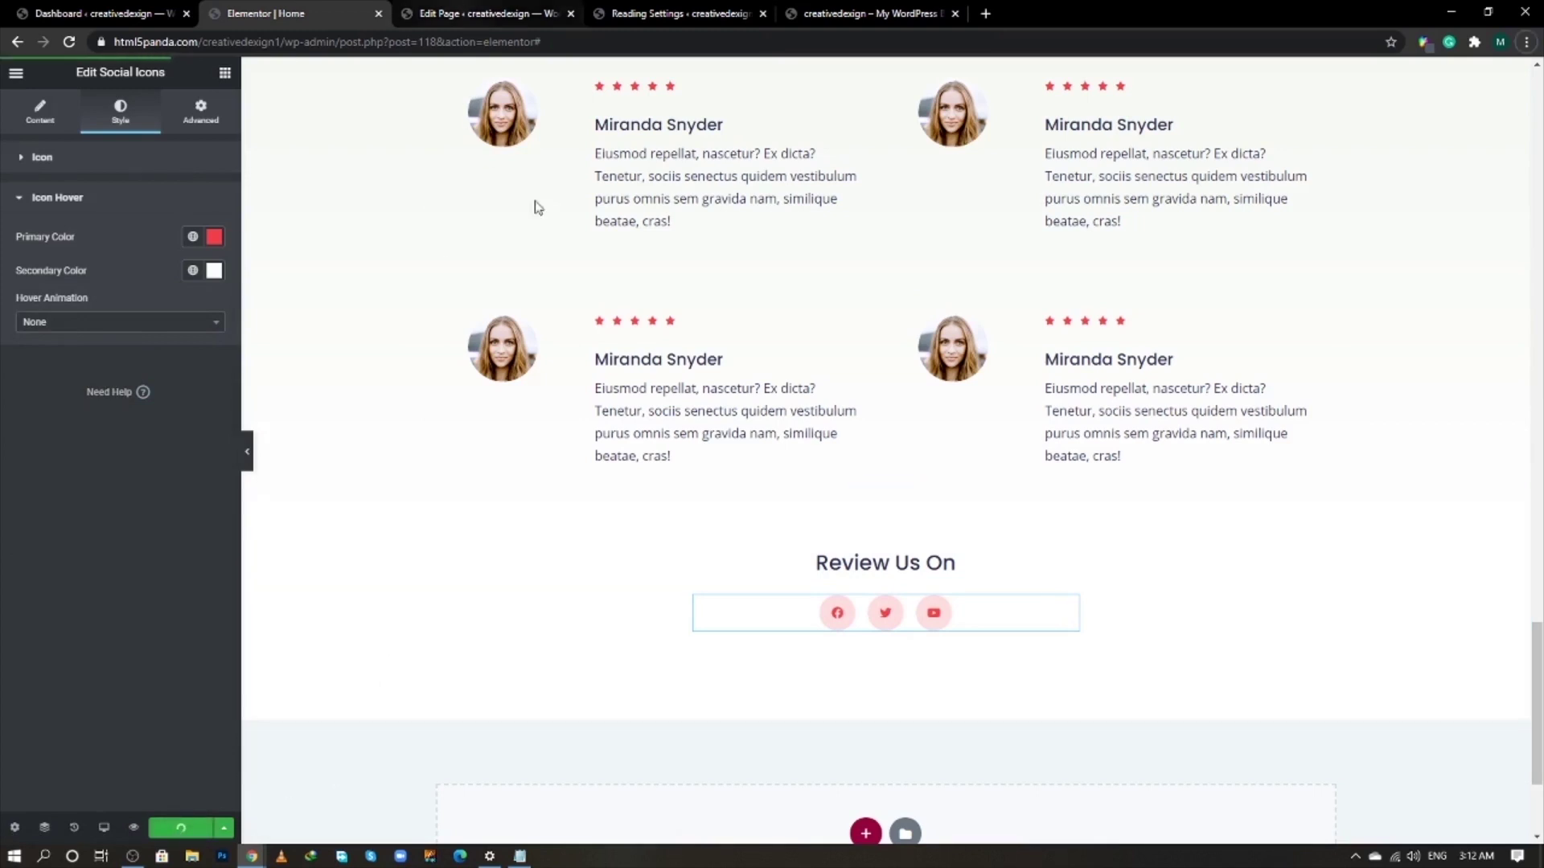
{"action": "left_click", "coordinate": [707, 10]}
{"action": "left_click", "coordinate": [879, 6]}
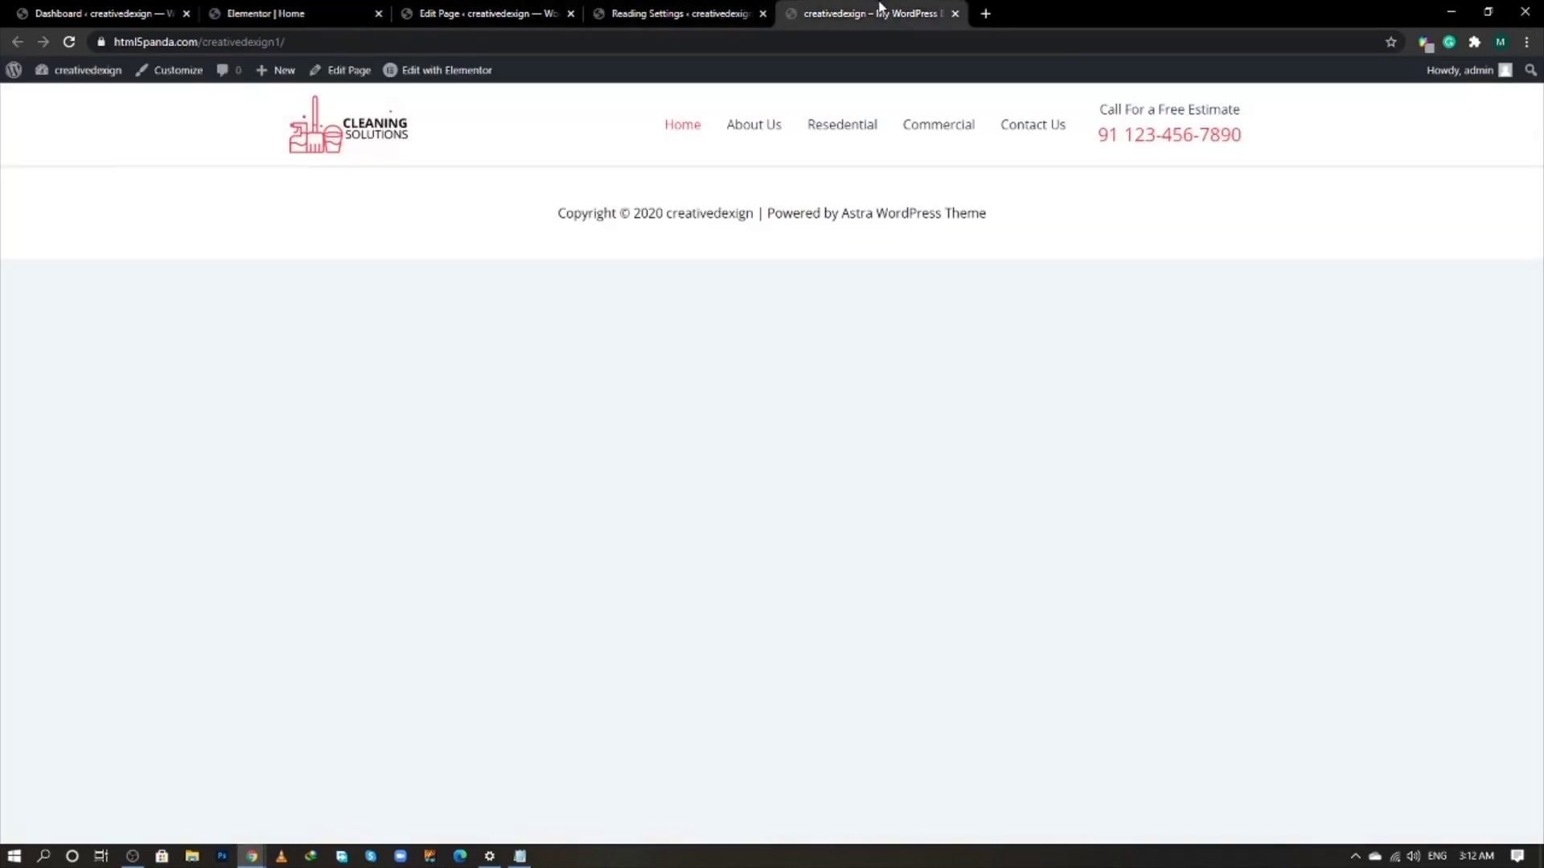
{"action": "right_click", "coordinate": [869, 7]}
{"action": "left_click", "coordinate": [914, 78]}
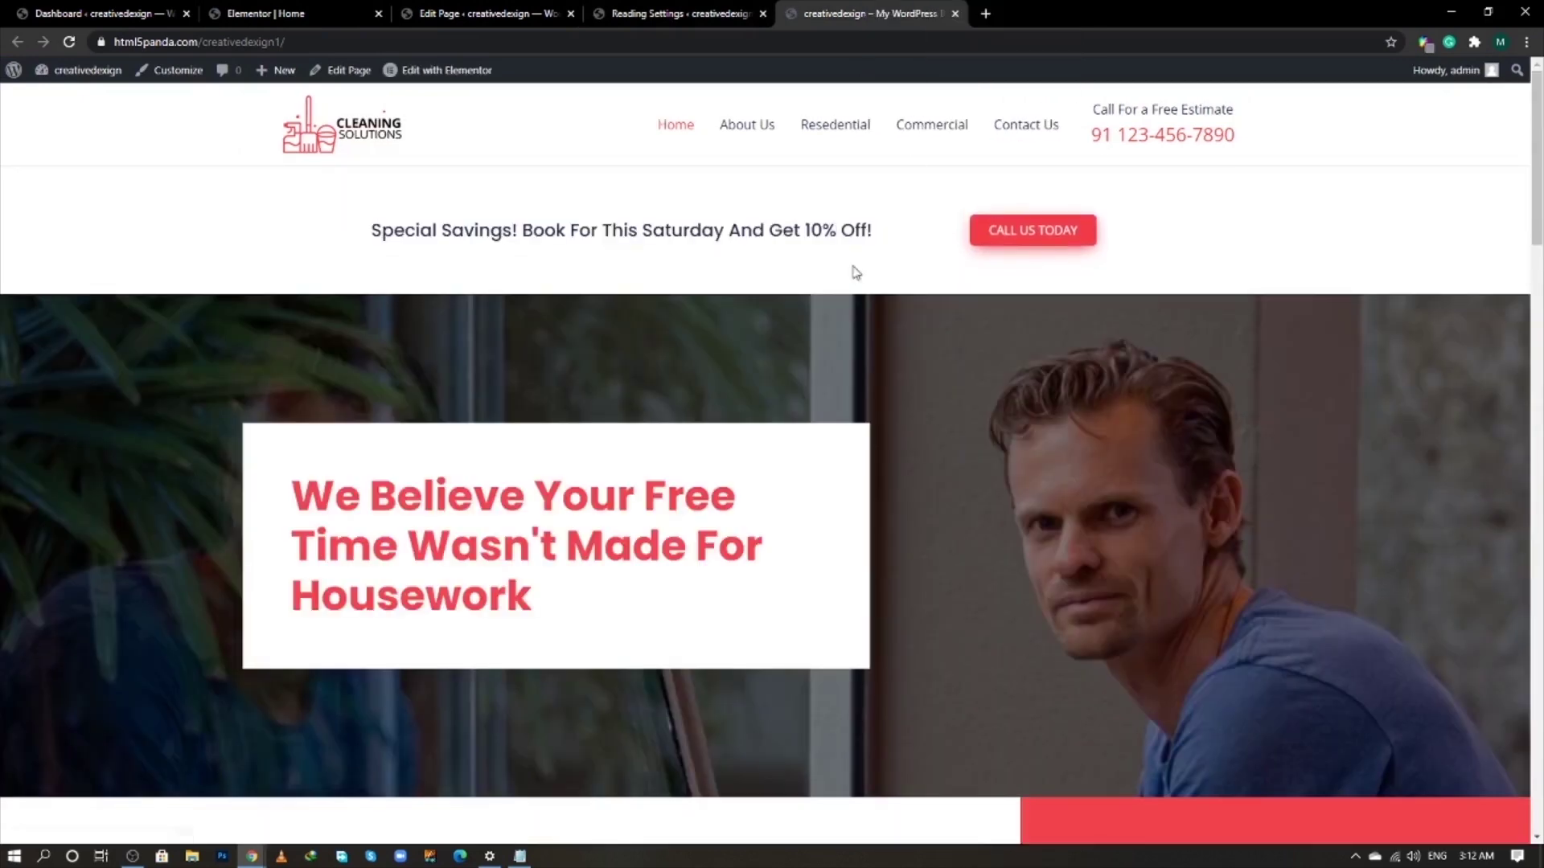
{"action": "scroll", "coordinate": [862, 287], "scroll_direction": "down", "scroll_amount": 6}
{"action": "scroll", "coordinate": [862, 287], "scroll_direction": "down", "scroll_amount": 7}
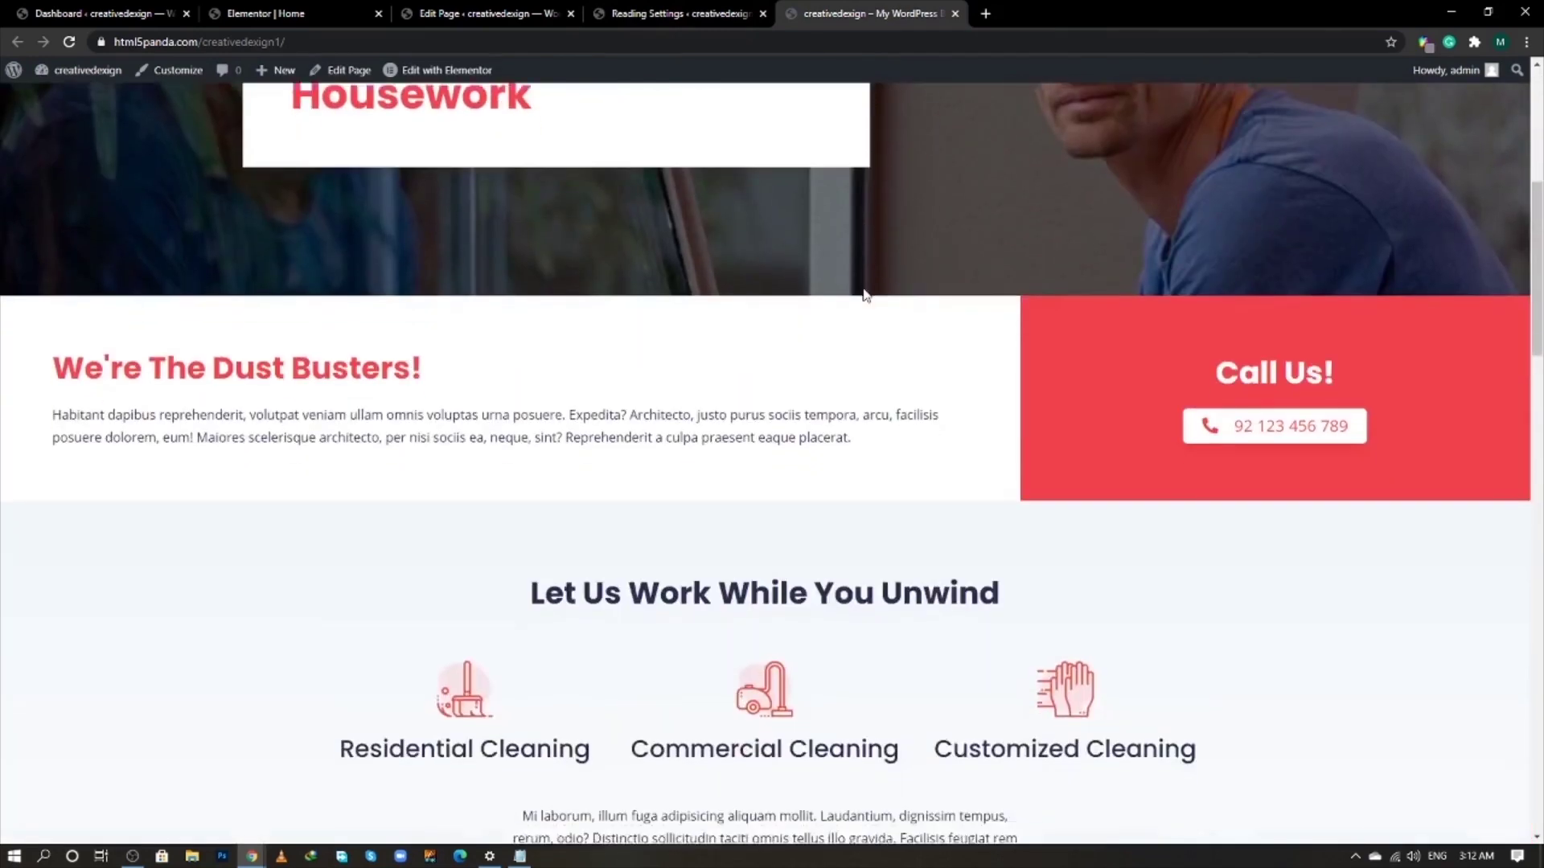
- Review the middle sections of the live home page, down past the Service Areas heading
{"action": "scroll", "coordinate": [864, 288], "scroll_direction": "down", "scroll_amount": 9}
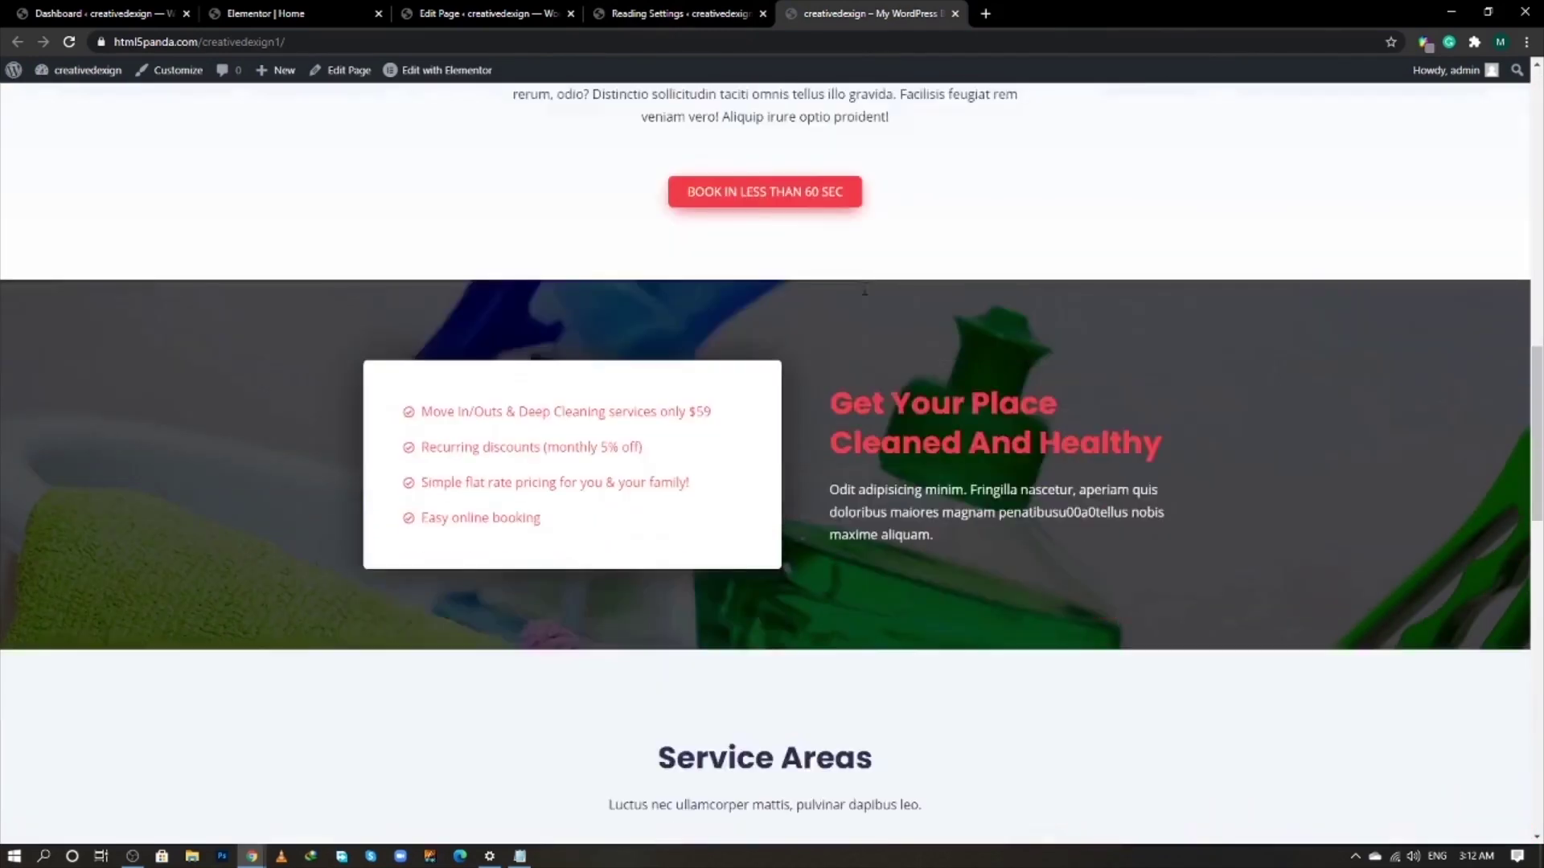
{"action": "scroll", "coordinate": [865, 288], "scroll_direction": "down", "scroll_amount": 3}
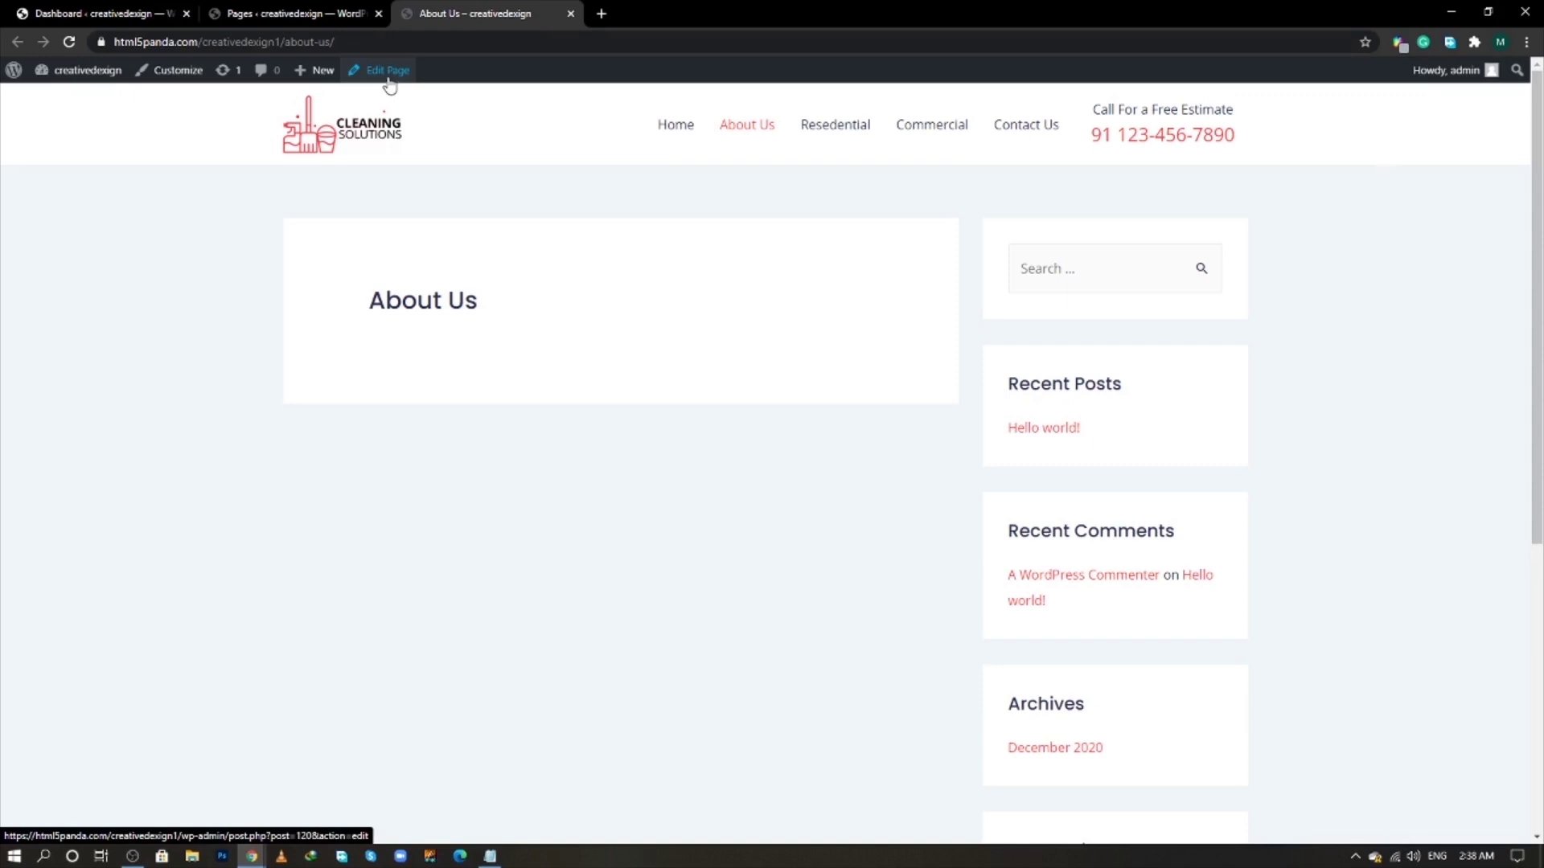
- Open the About Us page for editing in Elementor
{"action": "middle_click", "coordinate": [389, 81]}
{"action": "left_click", "coordinate": [641, 11]}
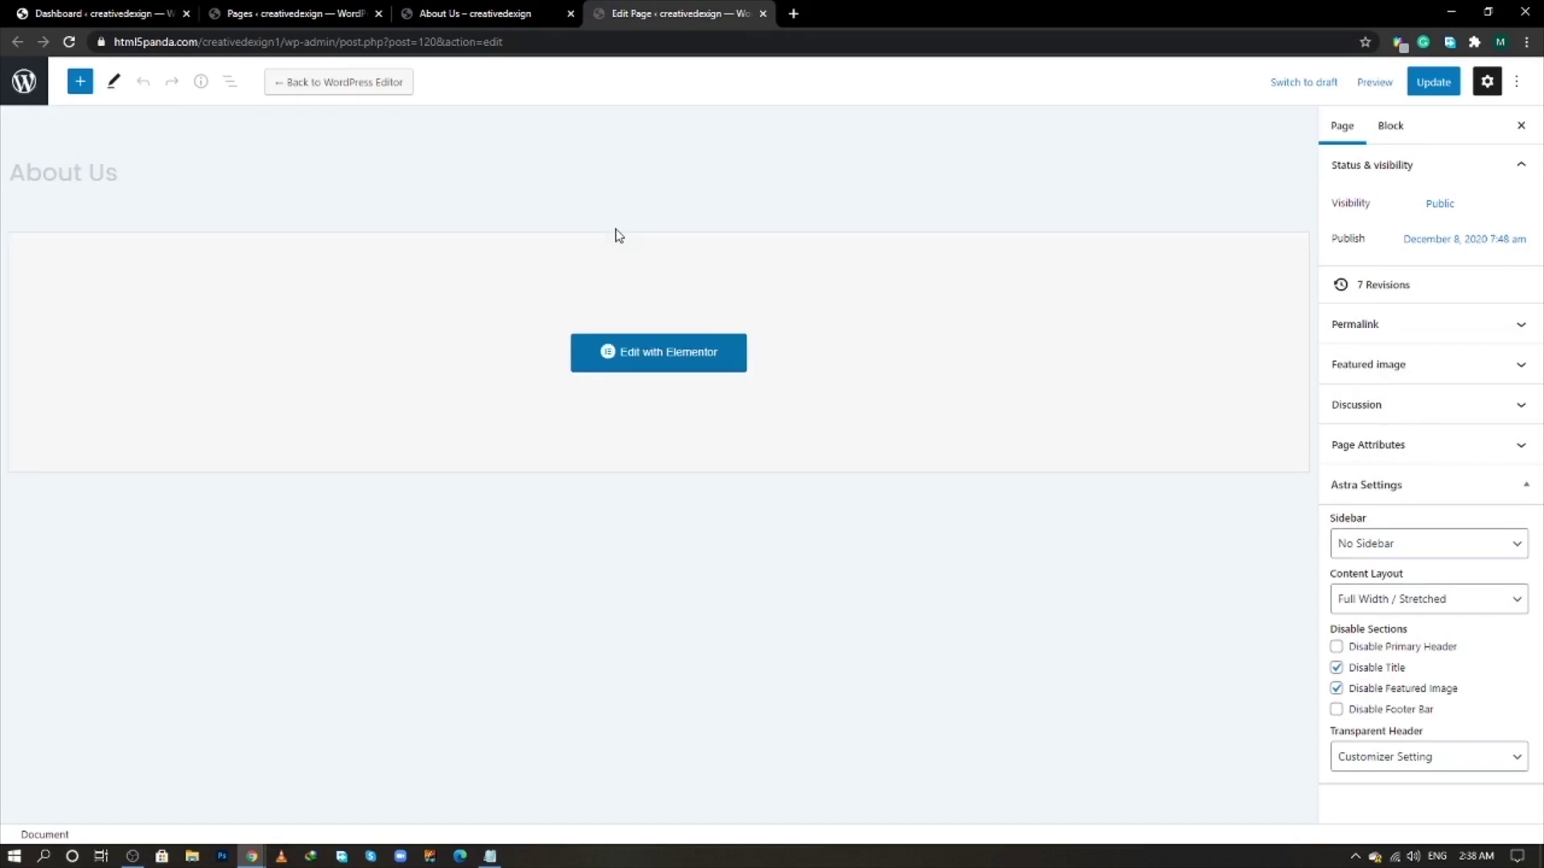
{"action": "left_click", "coordinate": [648, 359]}
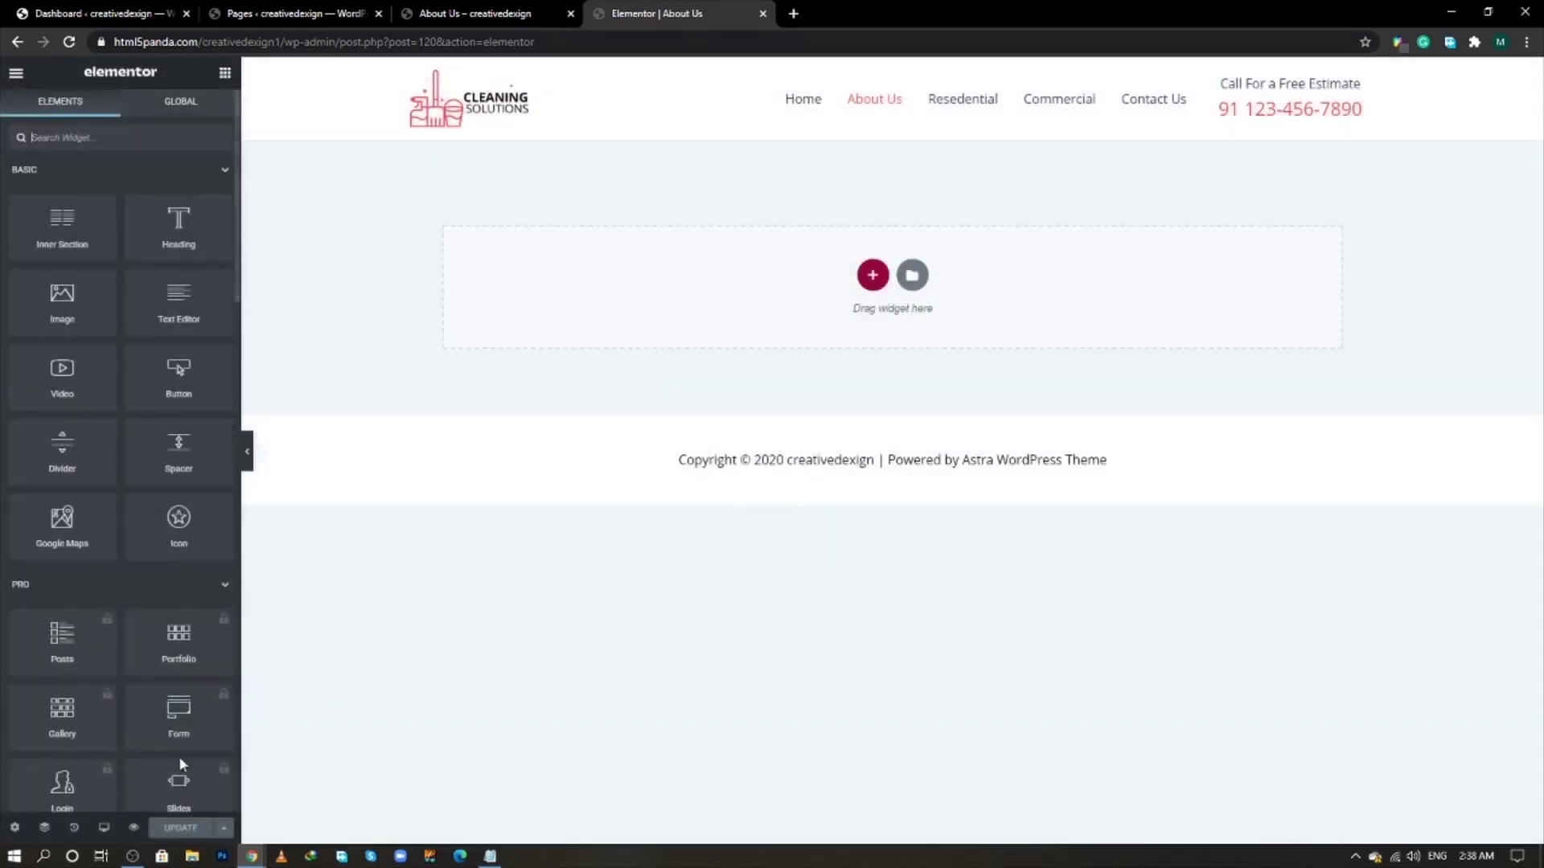
- Choose Elementor Full Width as the page layout of the About Us page
{"action": "left_click", "coordinate": [14, 828]}
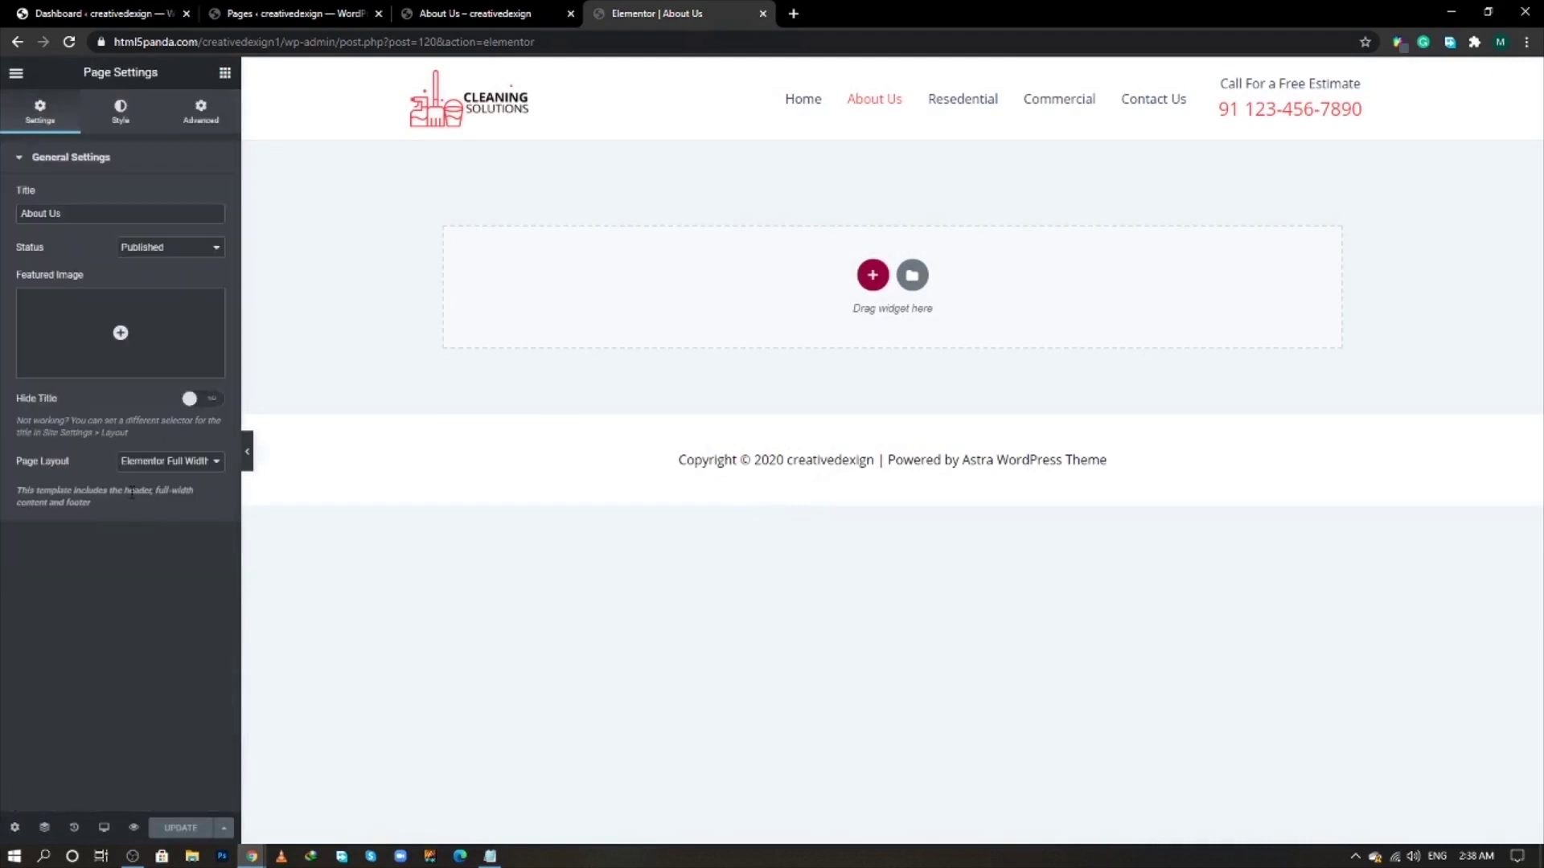
{"action": "left_click", "coordinate": [152, 463]}
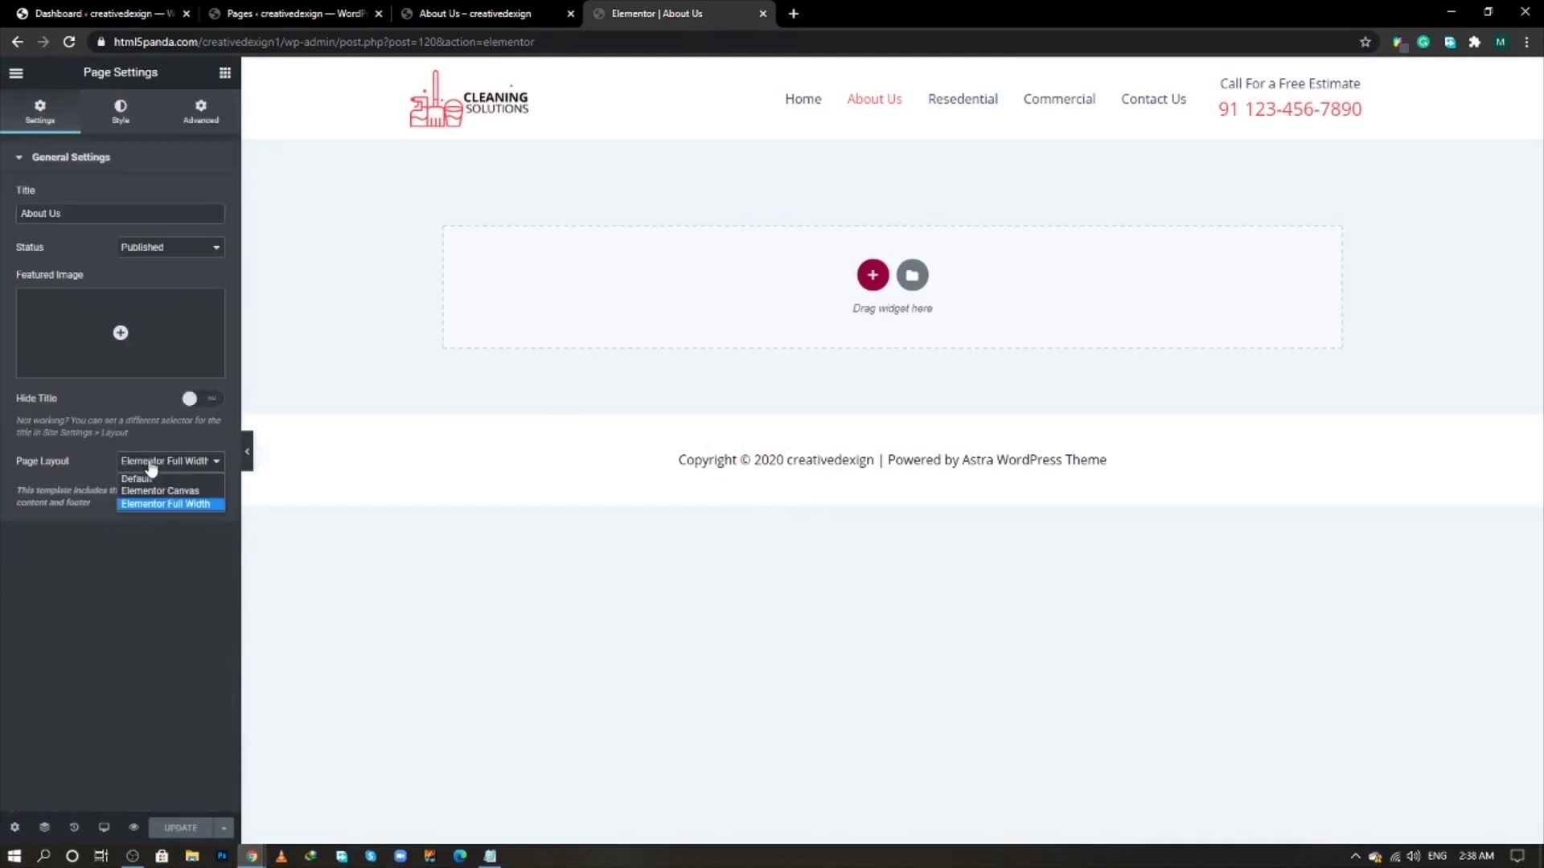
{"action": "left_click", "coordinate": [170, 504]}
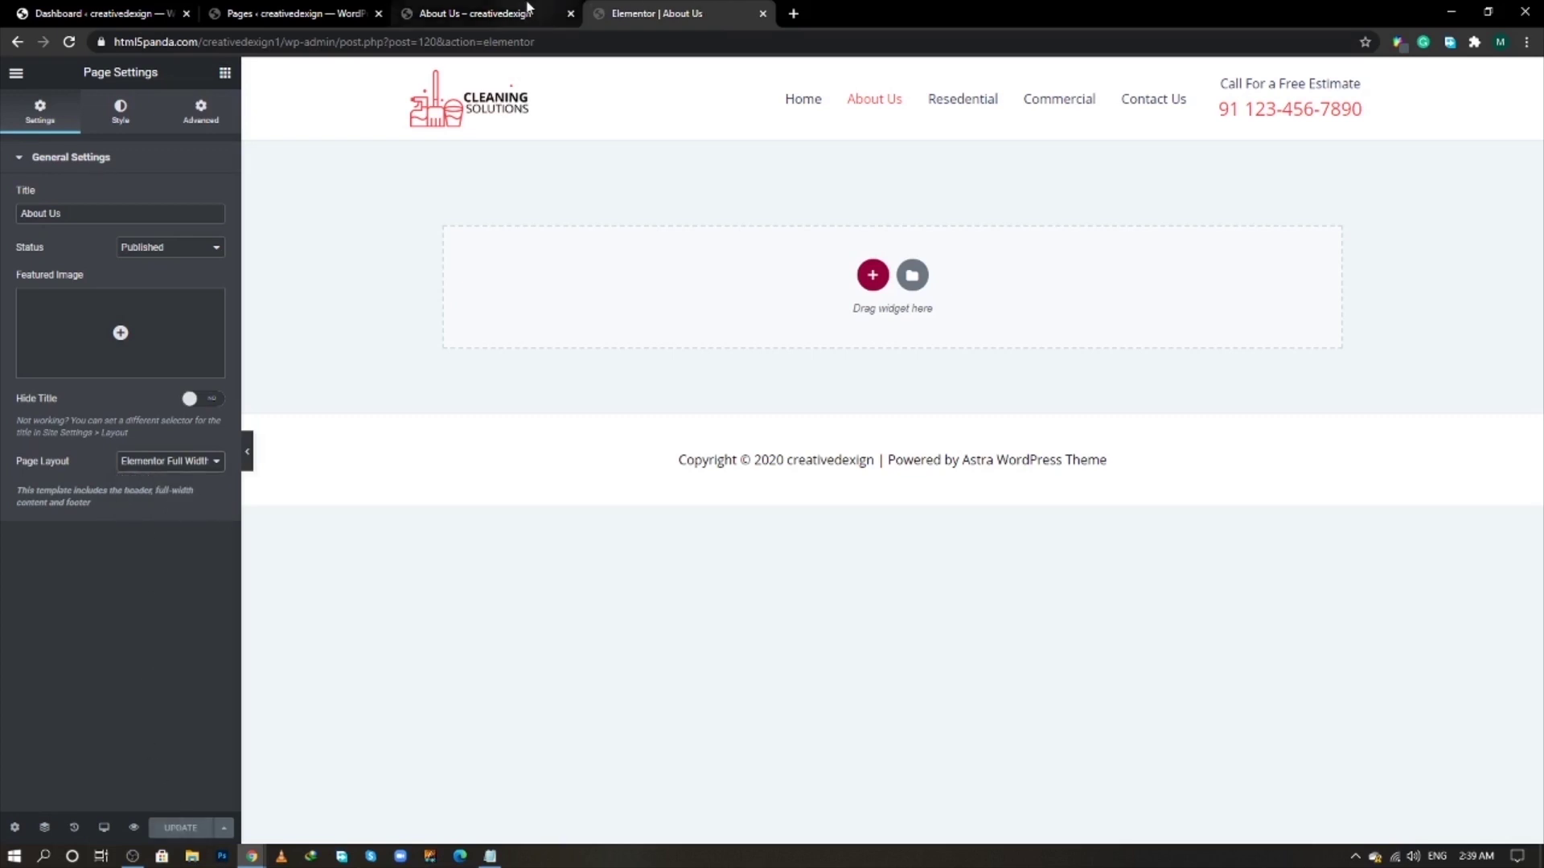
- Reload the live About Us page to check its layout, and return to the Elementor editor
{"action": "left_click", "coordinate": [500, 11]}
{"action": "left_click", "coordinate": [70, 44]}
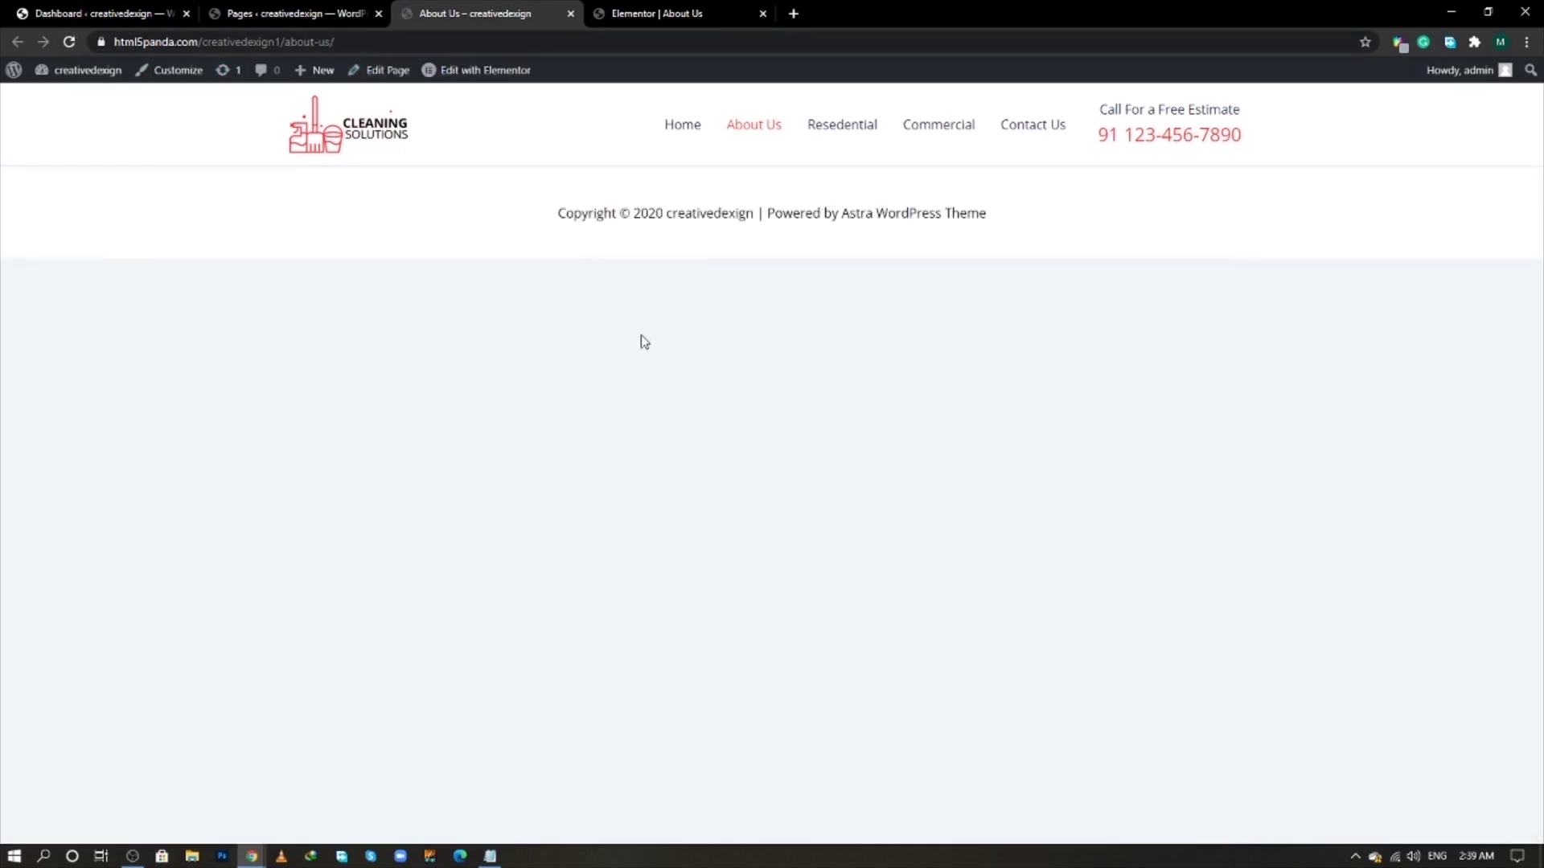
{"action": "left_click", "coordinate": [692, 8]}
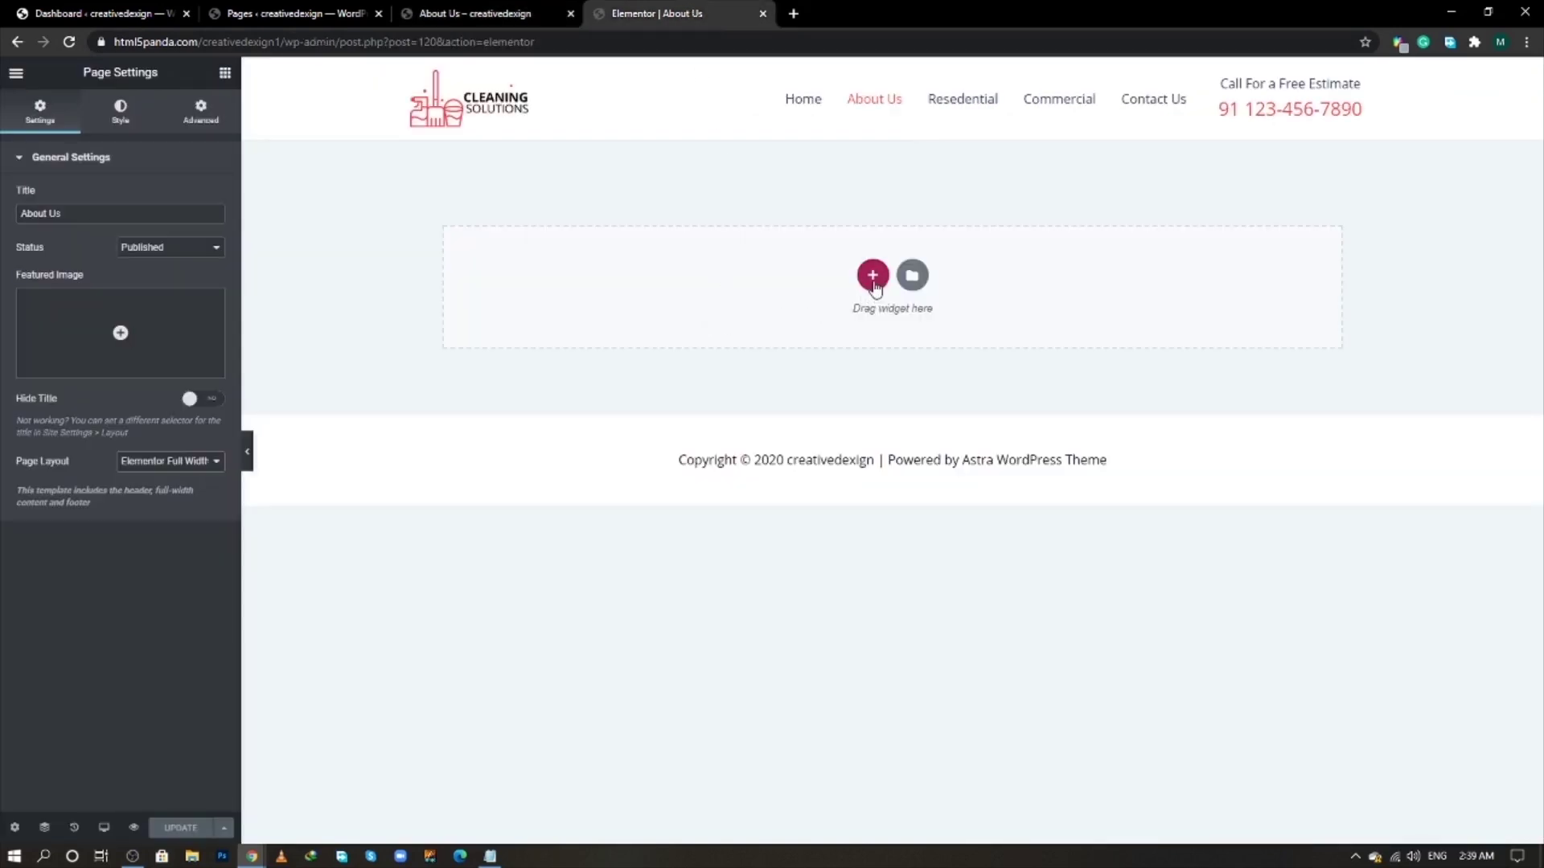
- Examine the red banner and its heading on the reference site's About page, and return to the editor
{"action": "key", "text": "alt+Tab"}
{"action": "key", "text": "alt+Tab"}
{"action": "key", "text": "alt+Tab"}
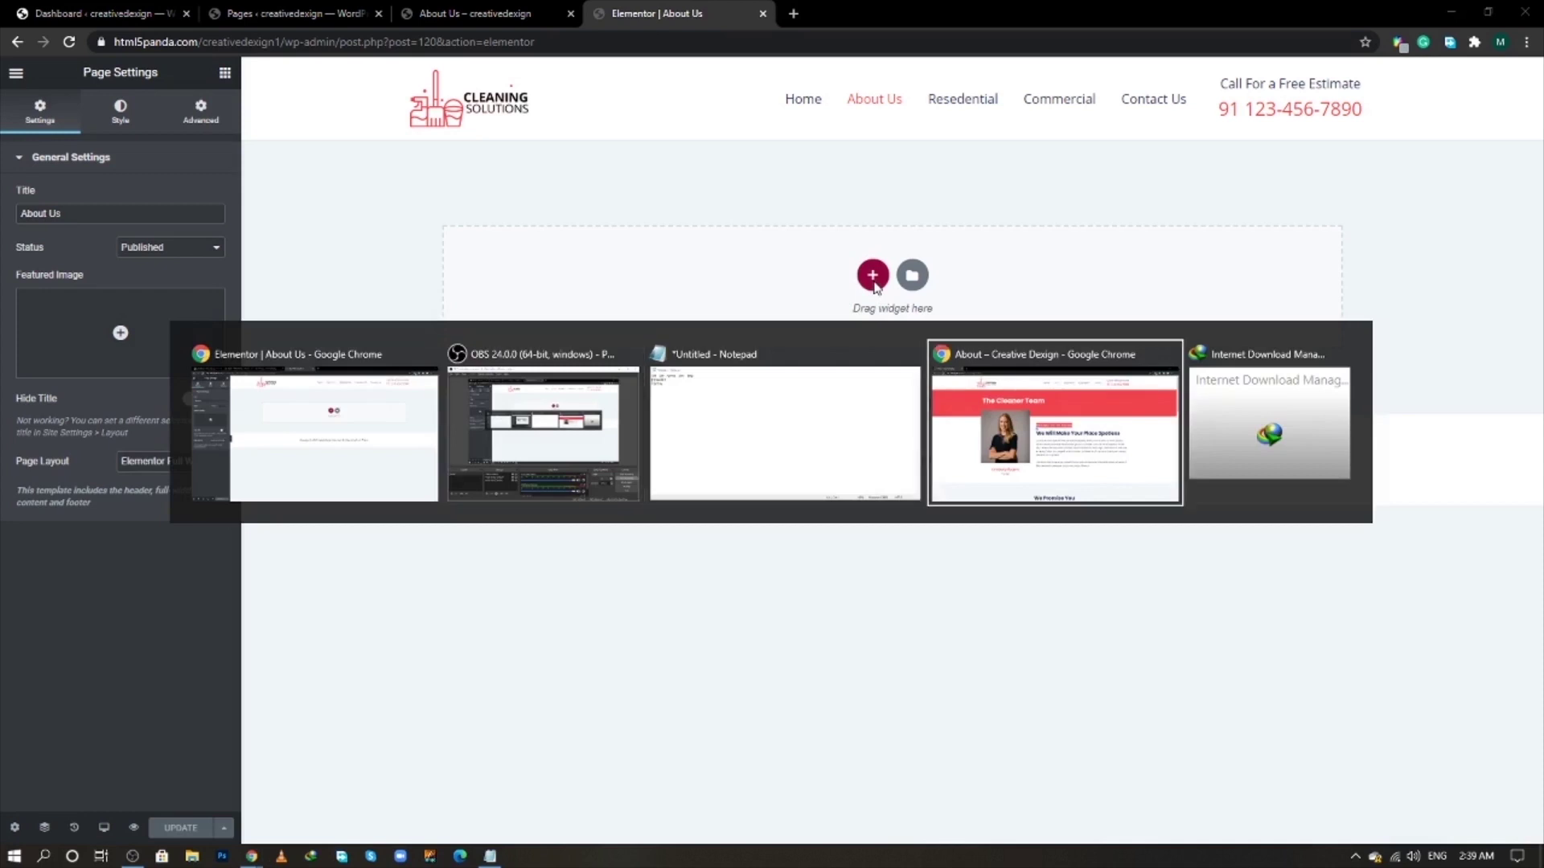
{"action": "left_click_drag", "start_coordinate": [321, 199], "coordinate": [746, 233]}
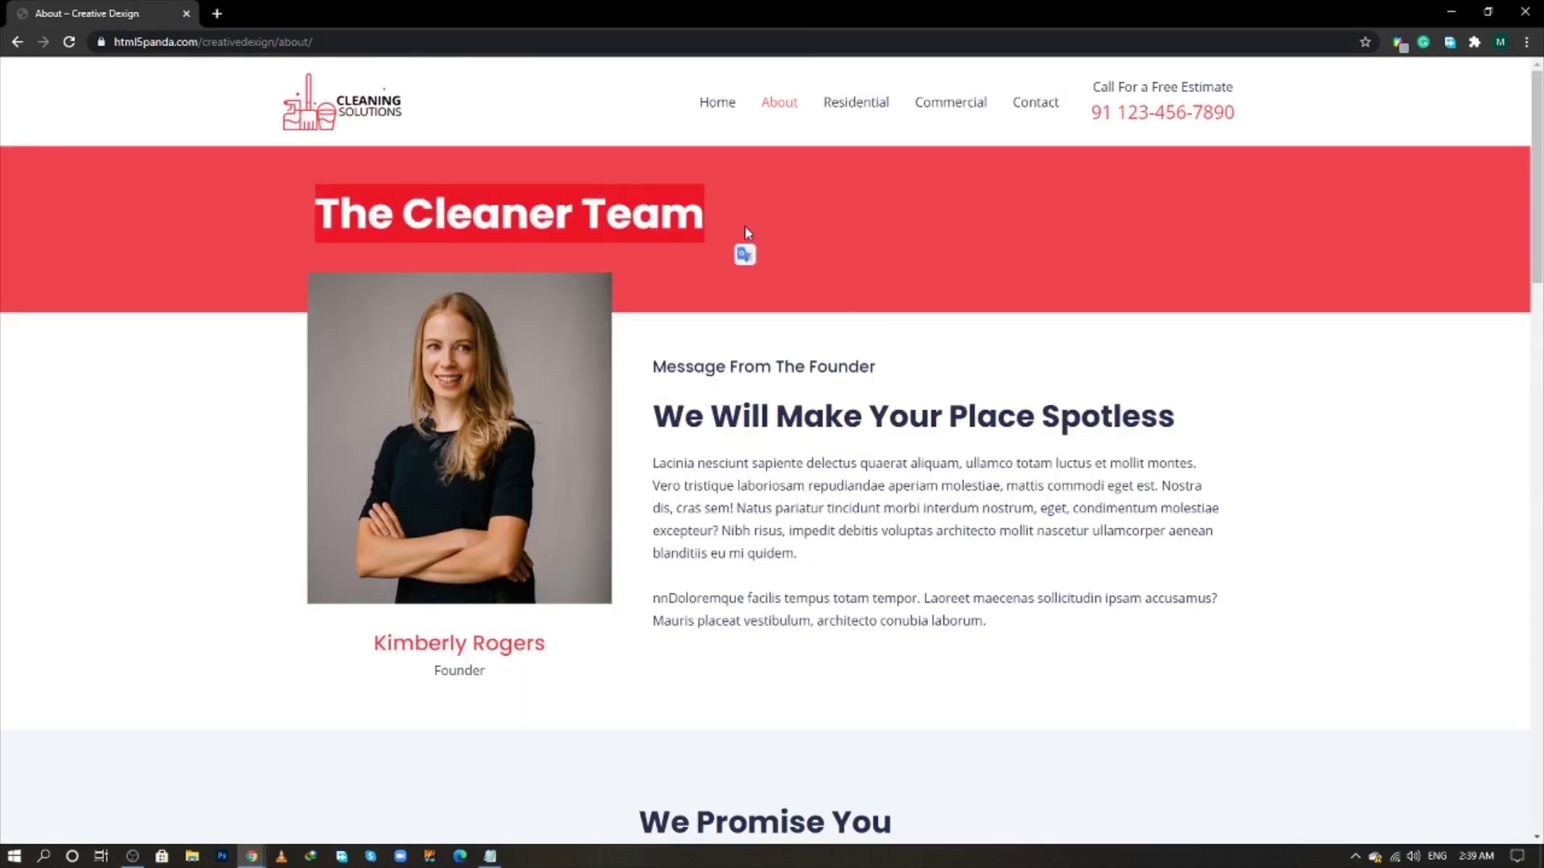
{"action": "key", "text": "alt+Tab"}
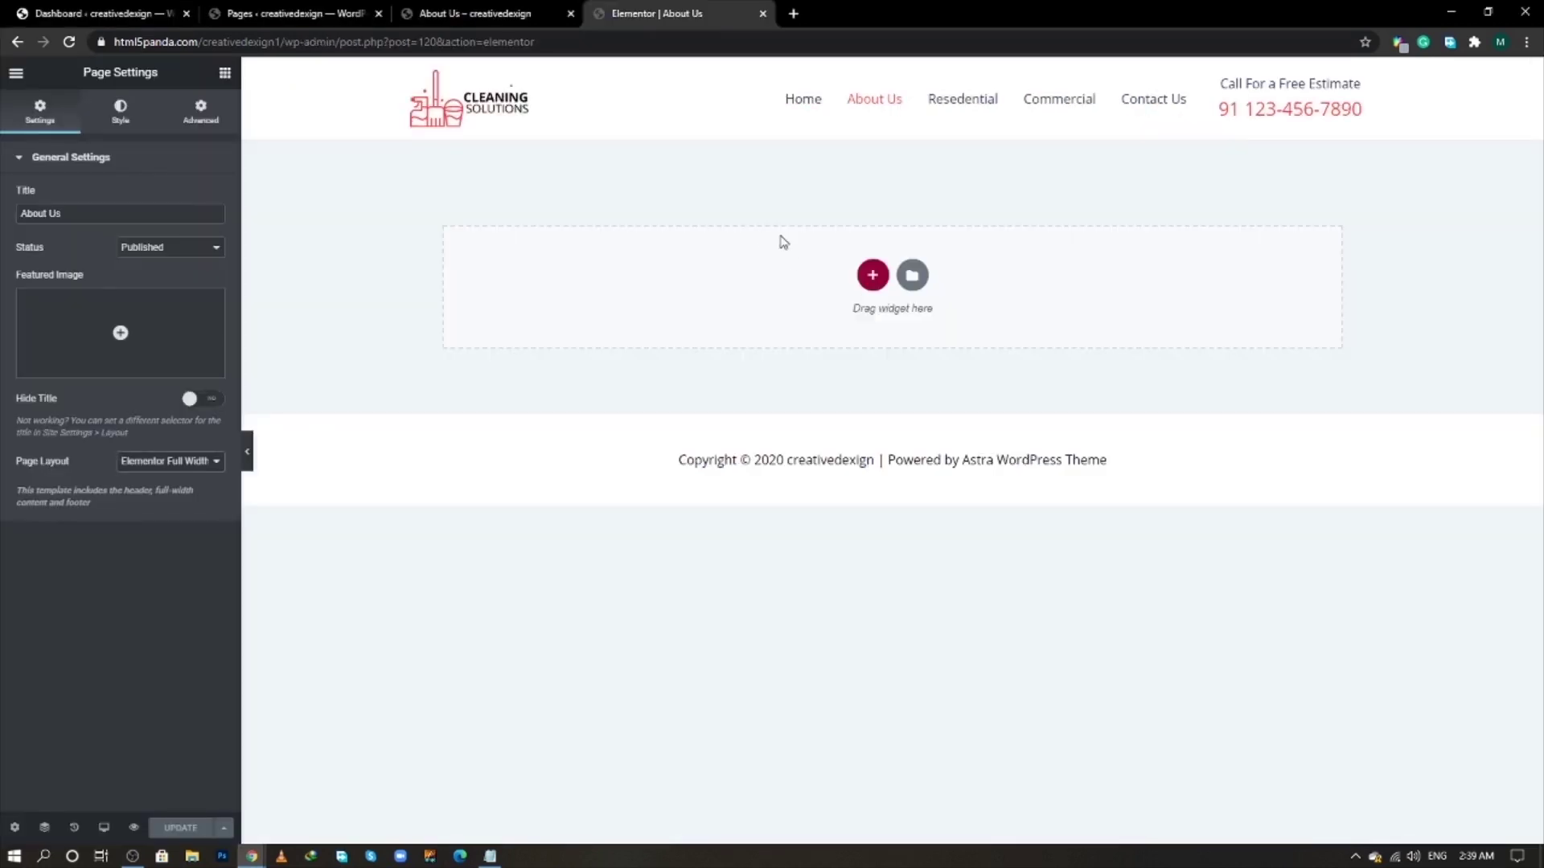
- Add a single-column section to the About Us page and set its background colour to F23d49F7, copied from Notepad
{"action": "left_click", "coordinate": [875, 275]}
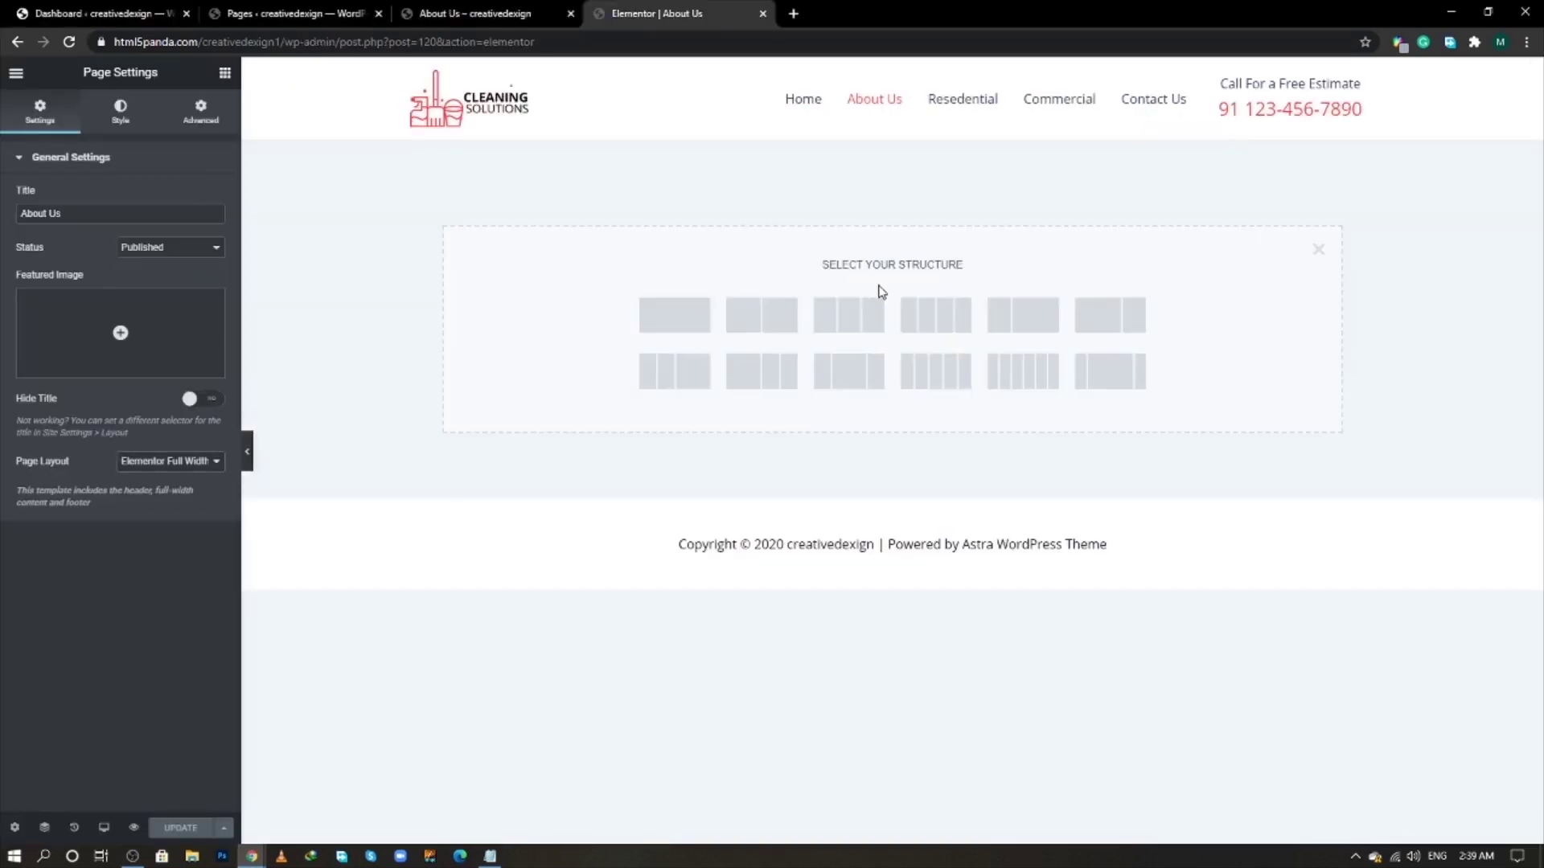
{"action": "left_click", "coordinate": [704, 315]}
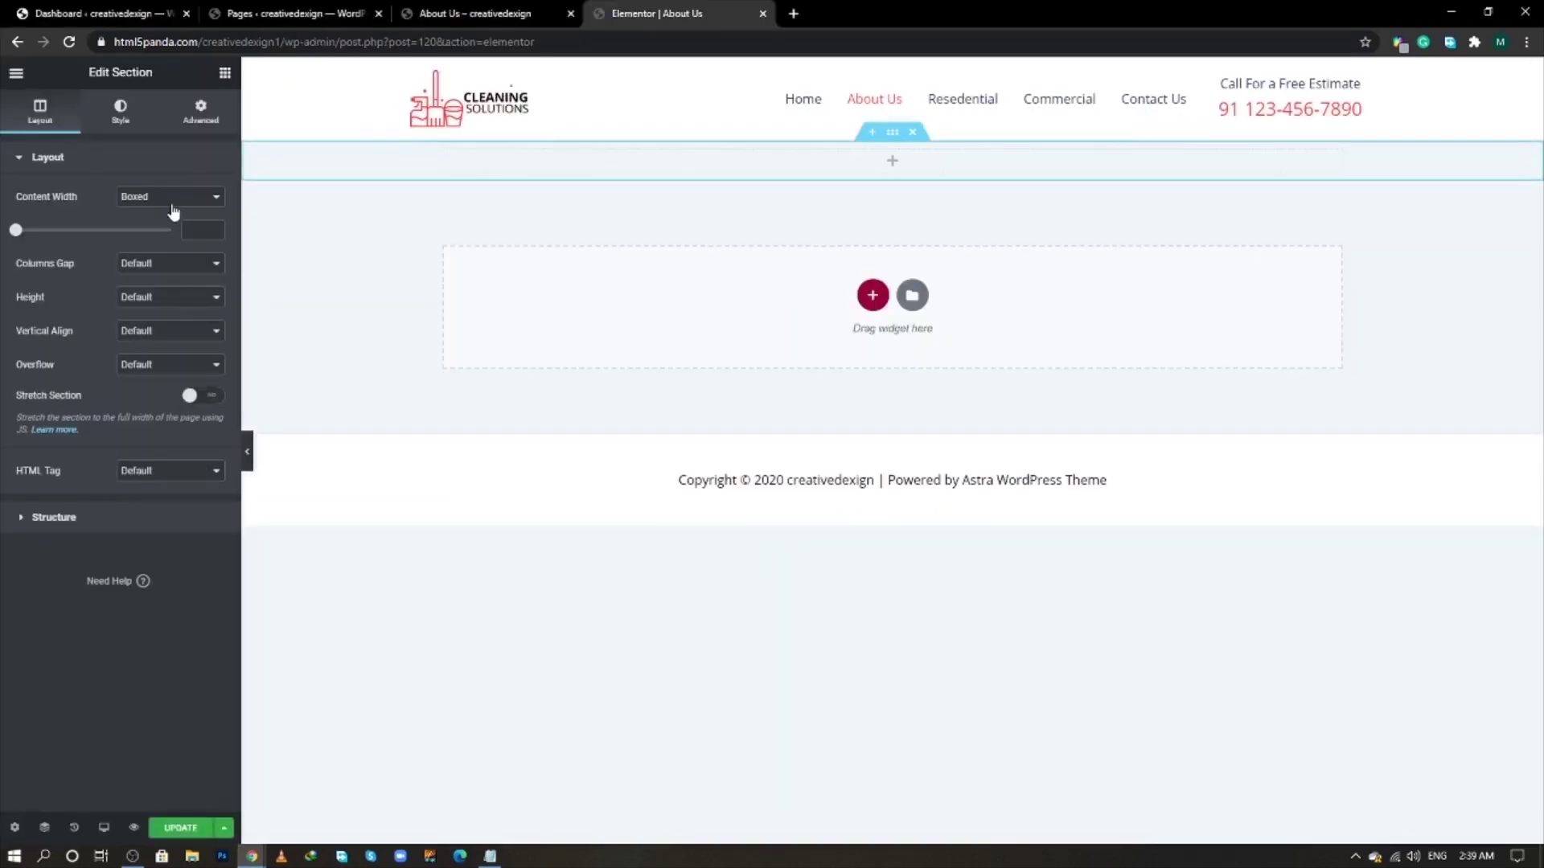
{"action": "left_click", "coordinate": [122, 115]}
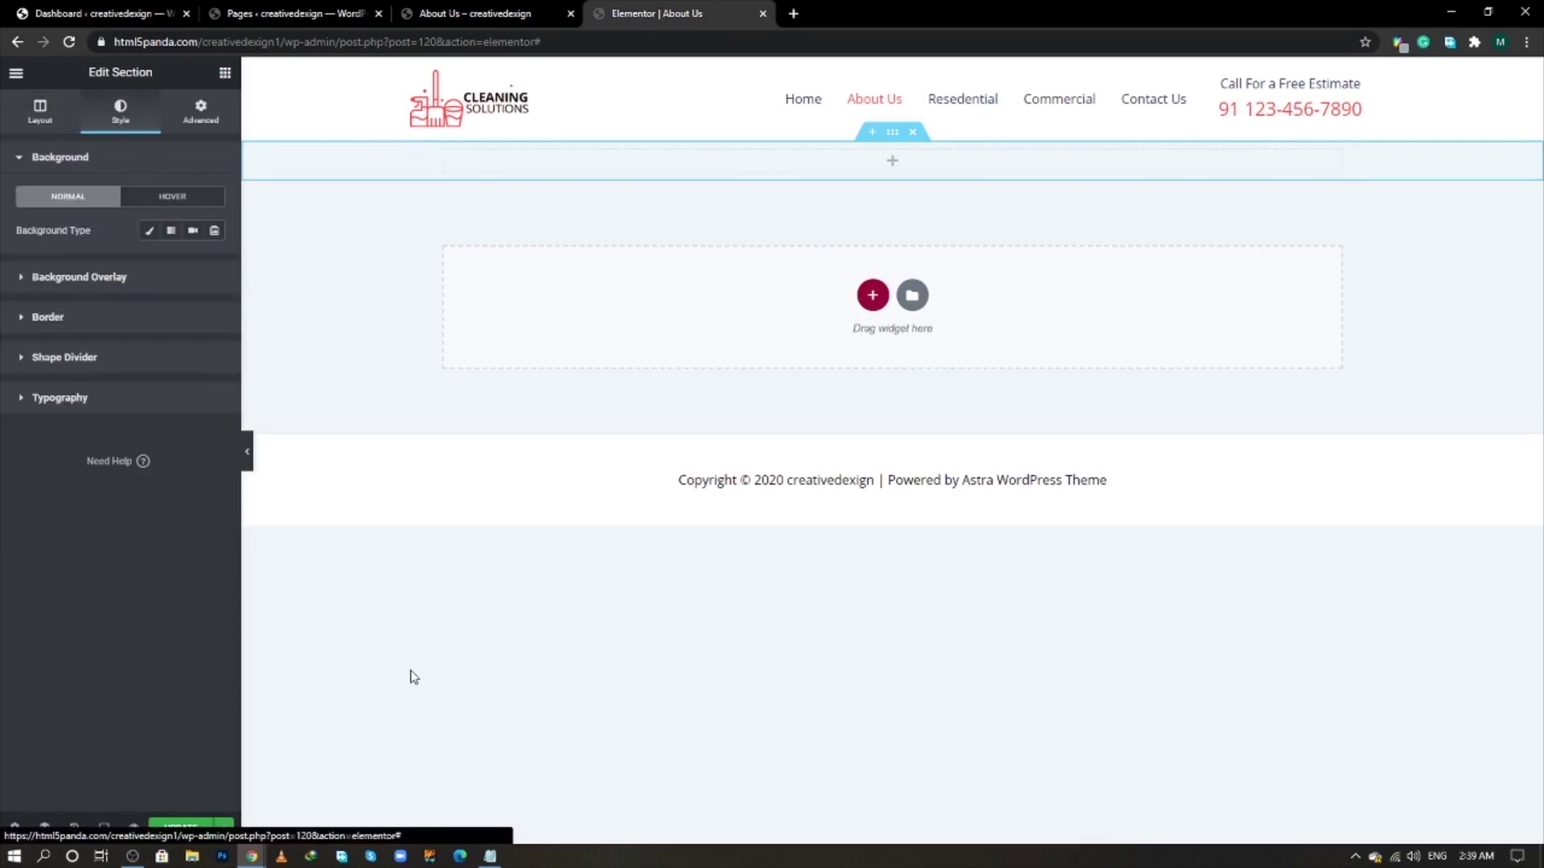
{"action": "left_click", "coordinate": [490, 856]}
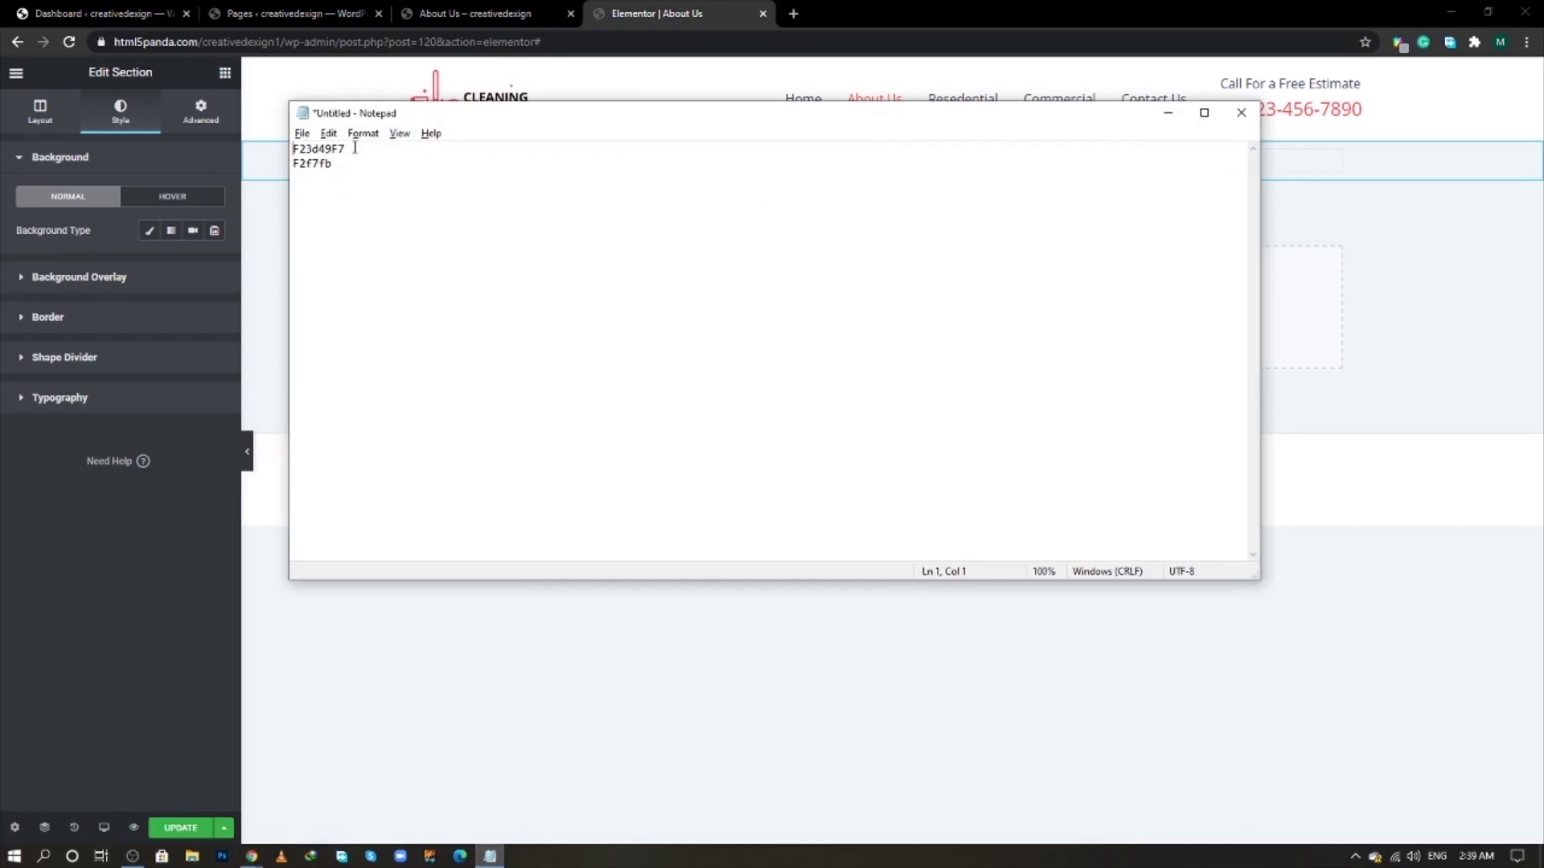
{"action": "left_click_drag", "start_coordinate": [355, 148], "coordinate": [291, 142]}
{"action": "key", "text": "ctrl+c"}
{"action": "left_click", "coordinate": [149, 230]}
{"action": "left_click", "coordinate": [213, 266]}
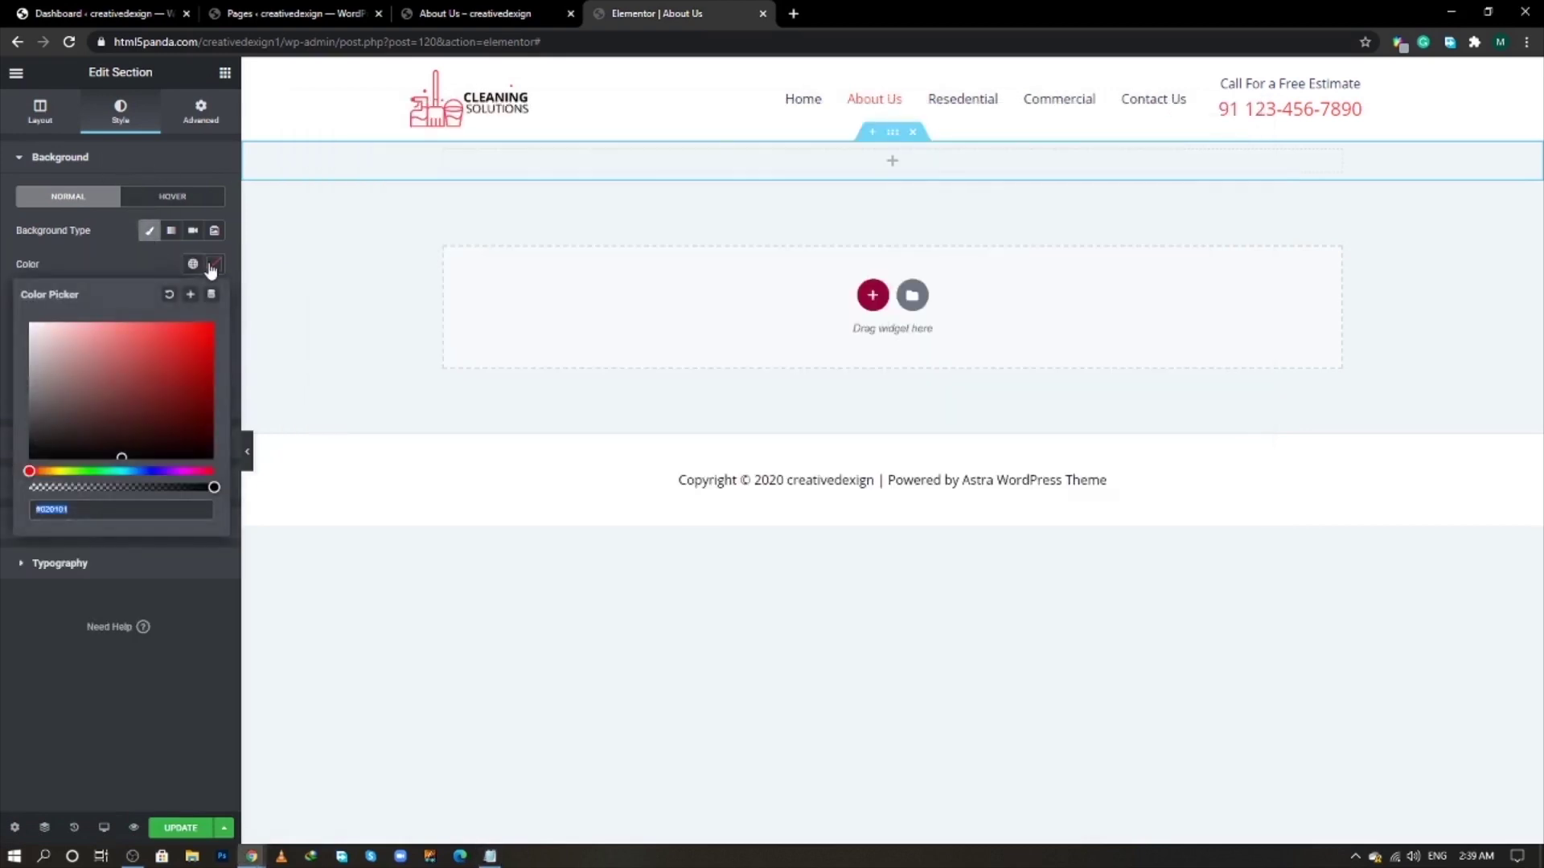
{"action": "key", "text": "ctrl+v"}
{"action": "left_click", "coordinate": [366, 245]}
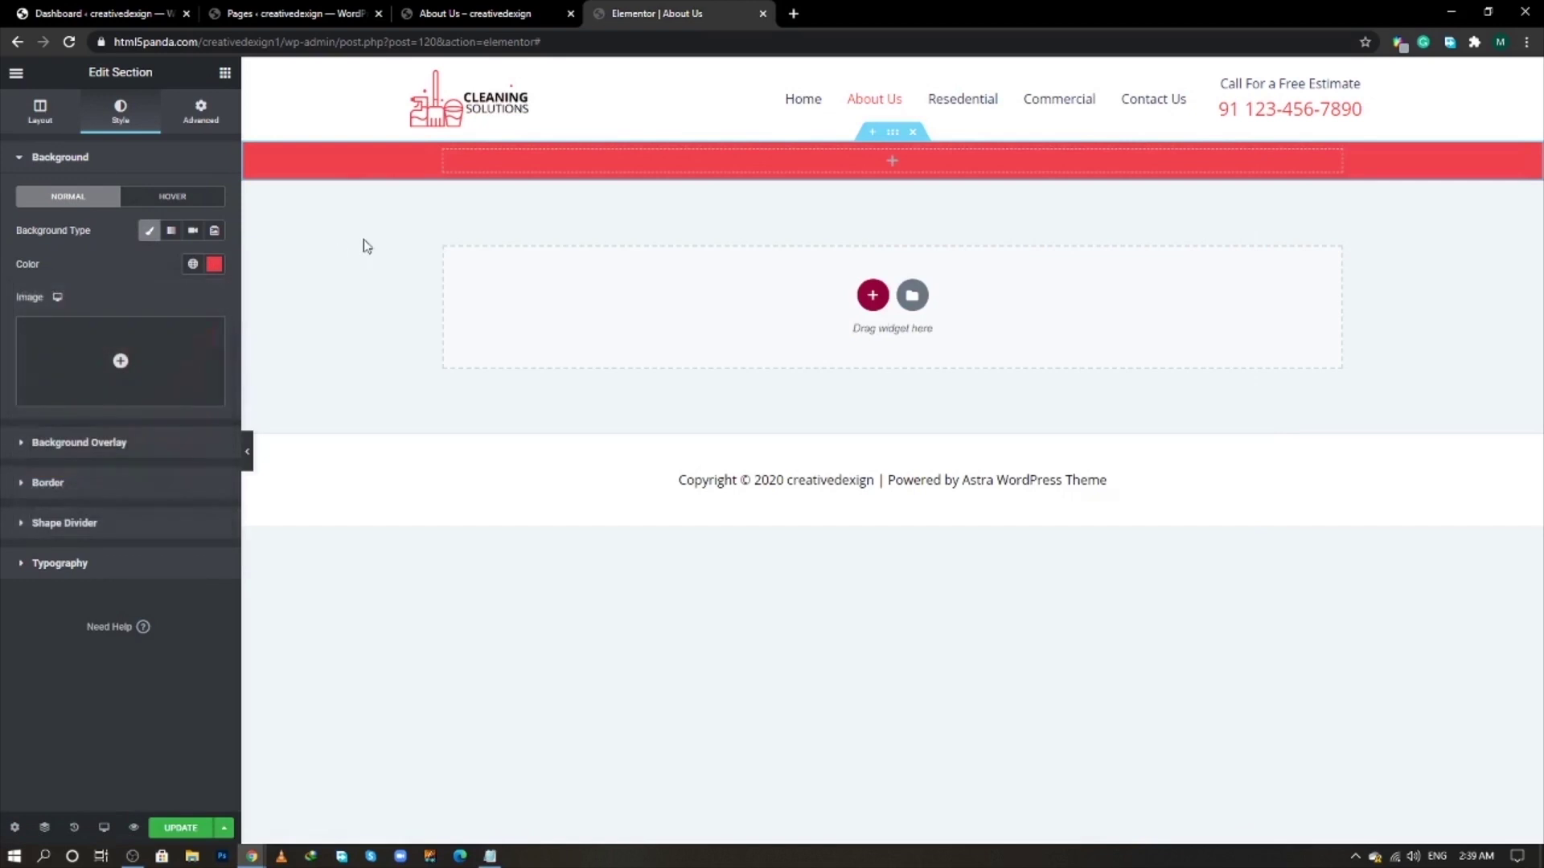
- Unlink the red section's padding, set it to 40 top and 80 bottom, and compare with the reference About page
{"action": "left_click", "coordinate": [215, 121]}
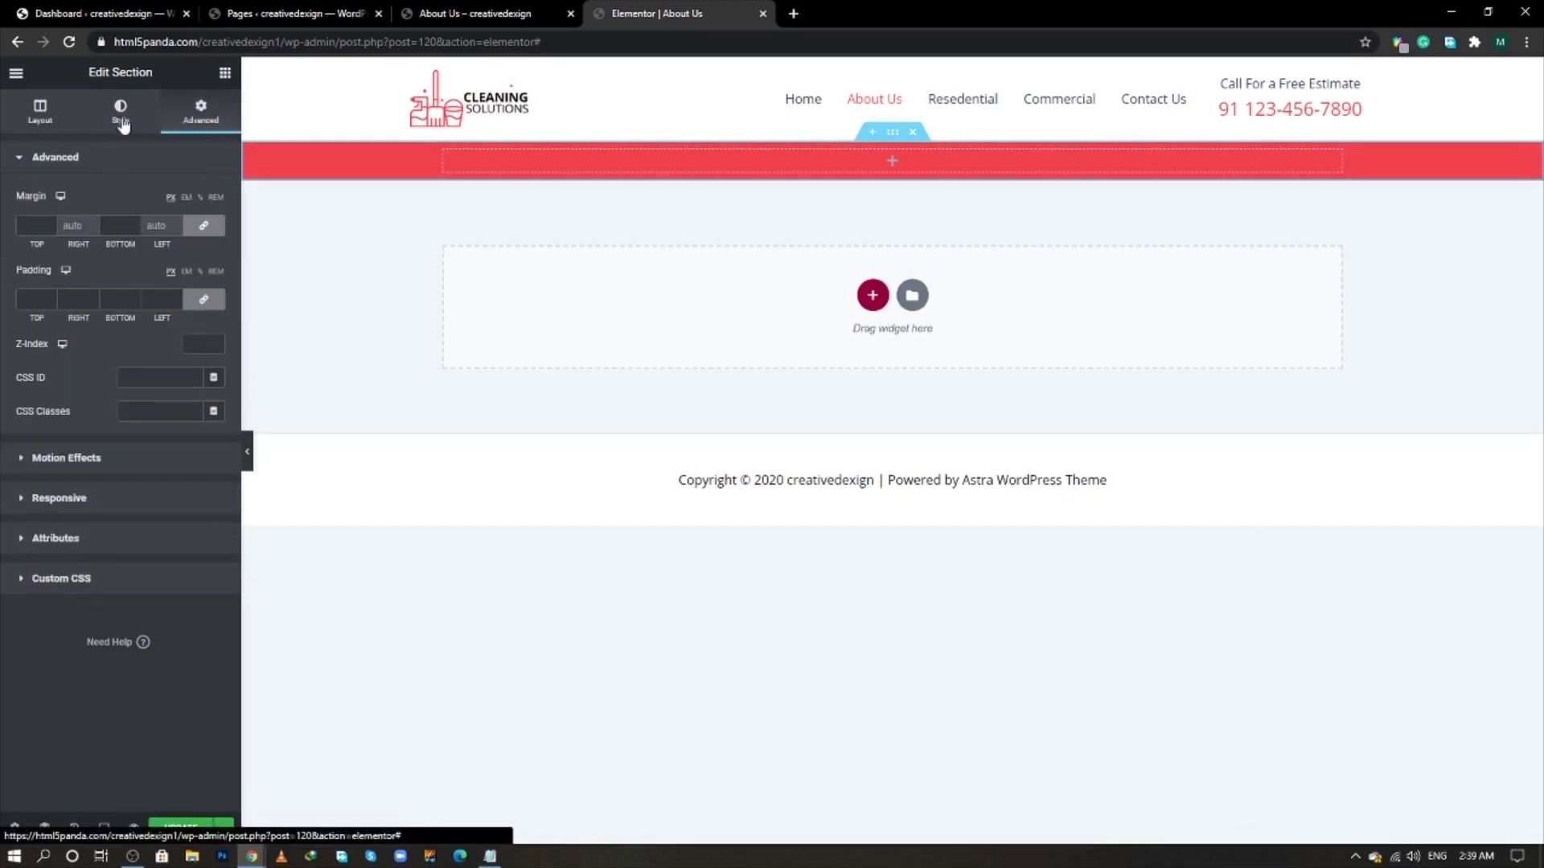
{"action": "left_click", "coordinate": [204, 299]}
{"action": "left_click", "coordinate": [30, 299]}
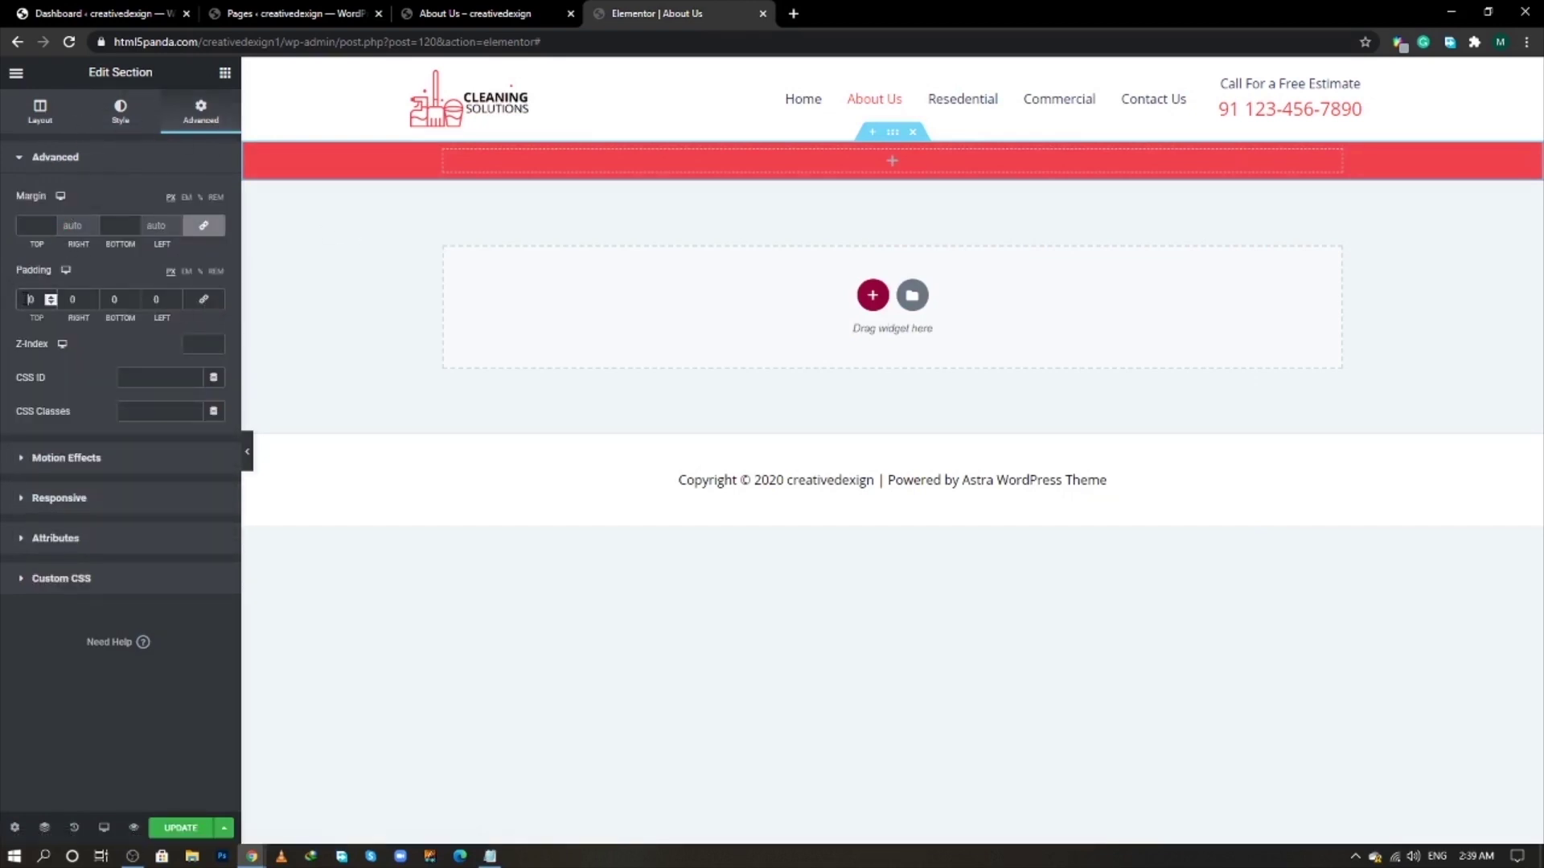
{"action": "type", "text": "4"}
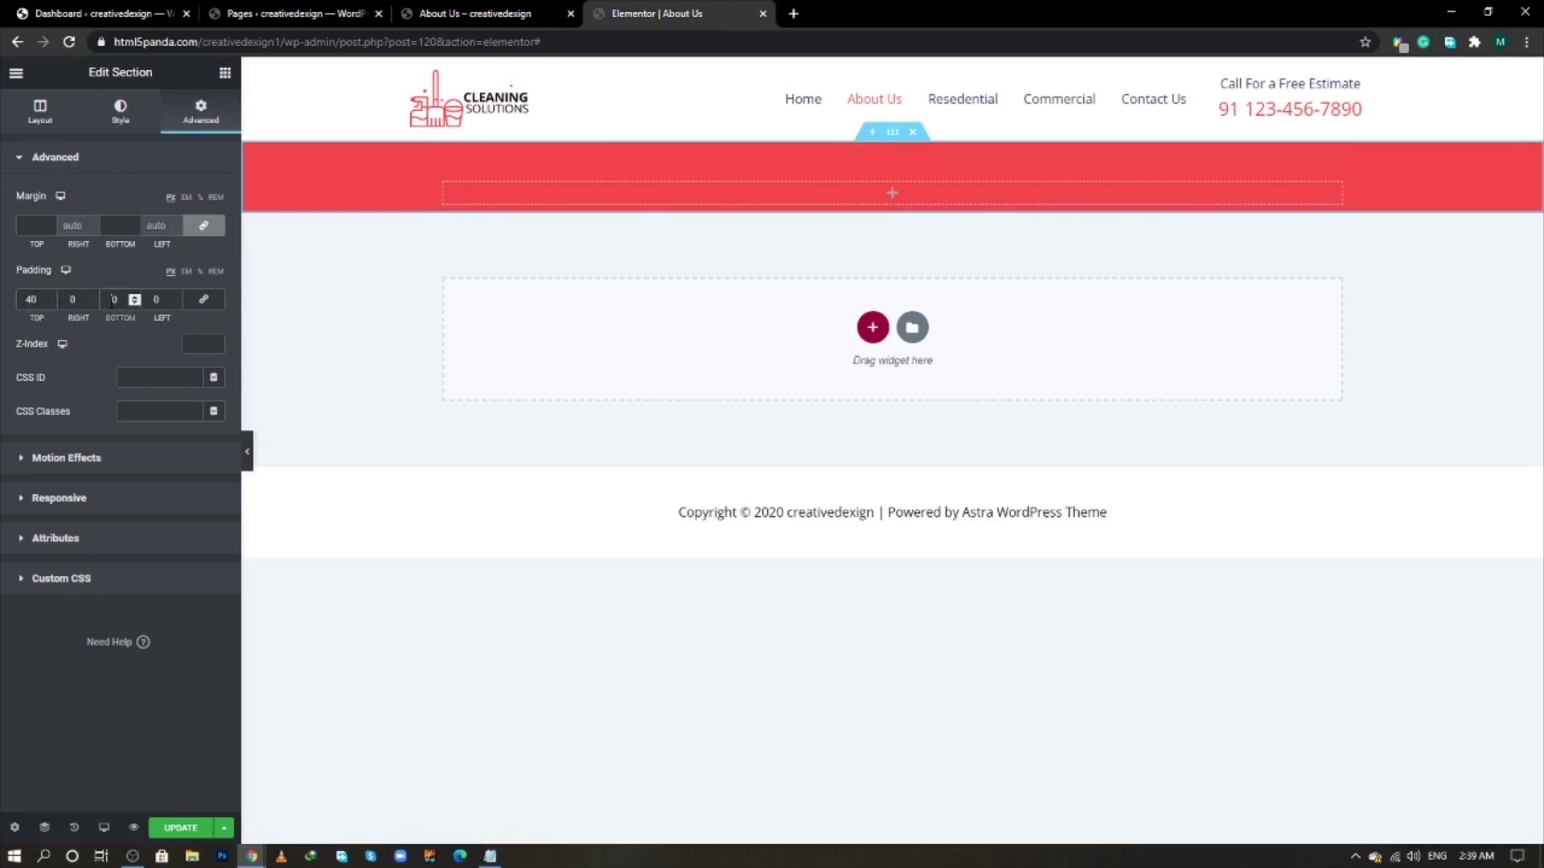
{"action": "left_click", "coordinate": [444, 7]}
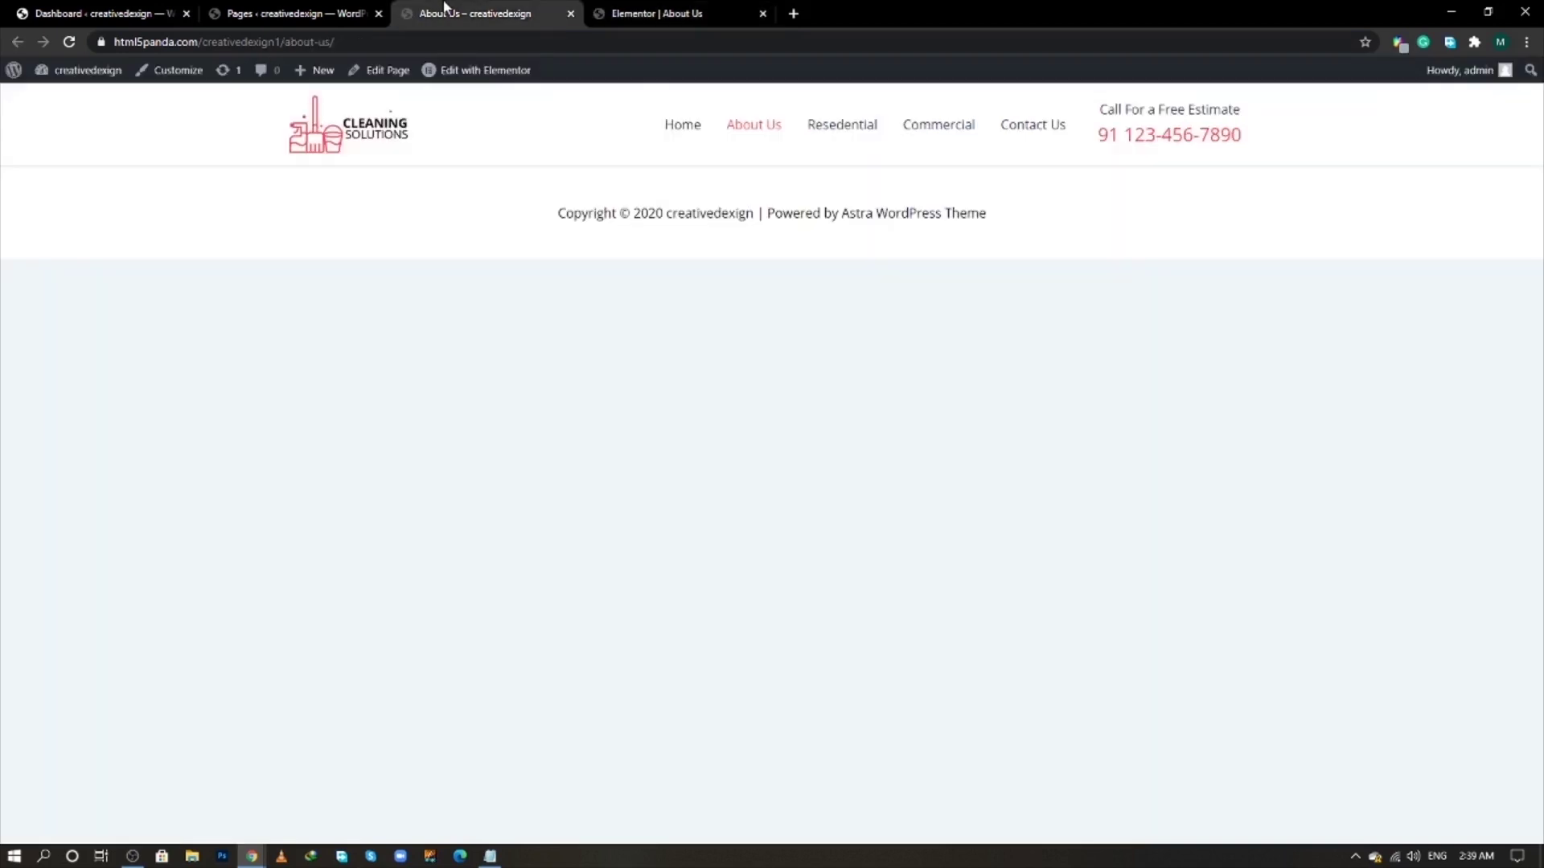
{"action": "key", "text": "alt+Tab"}
{"action": "key", "text": "alt+Tab"}
{"action": "key", "text": "alt+Tab"}
{"action": "key", "text": "alt+Tab"}
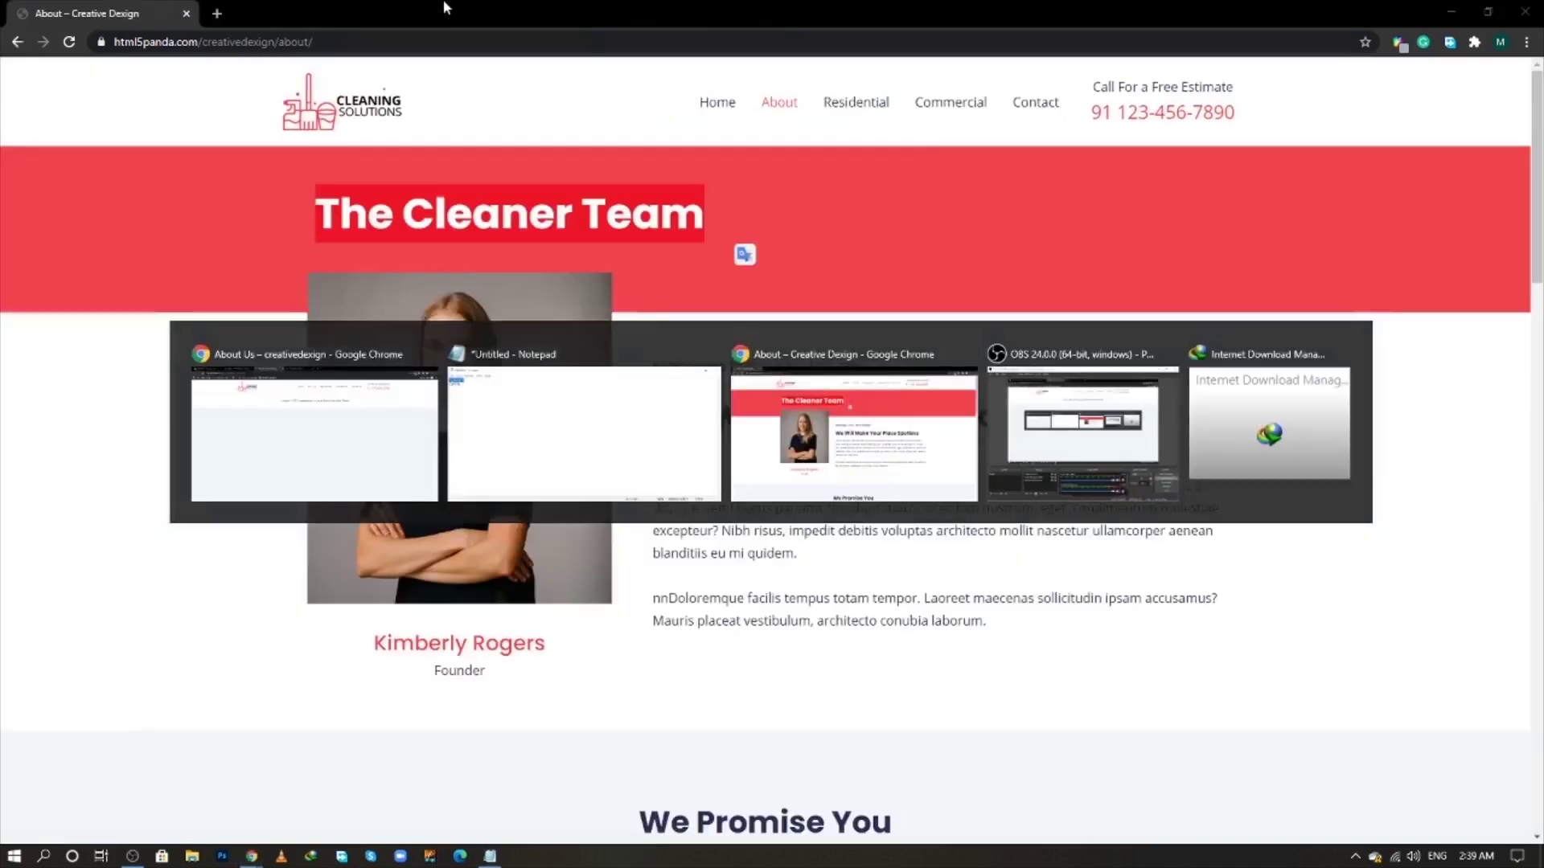
{"action": "key", "text": "alt+Tab"}
{"action": "left_click", "coordinate": [660, 13]}
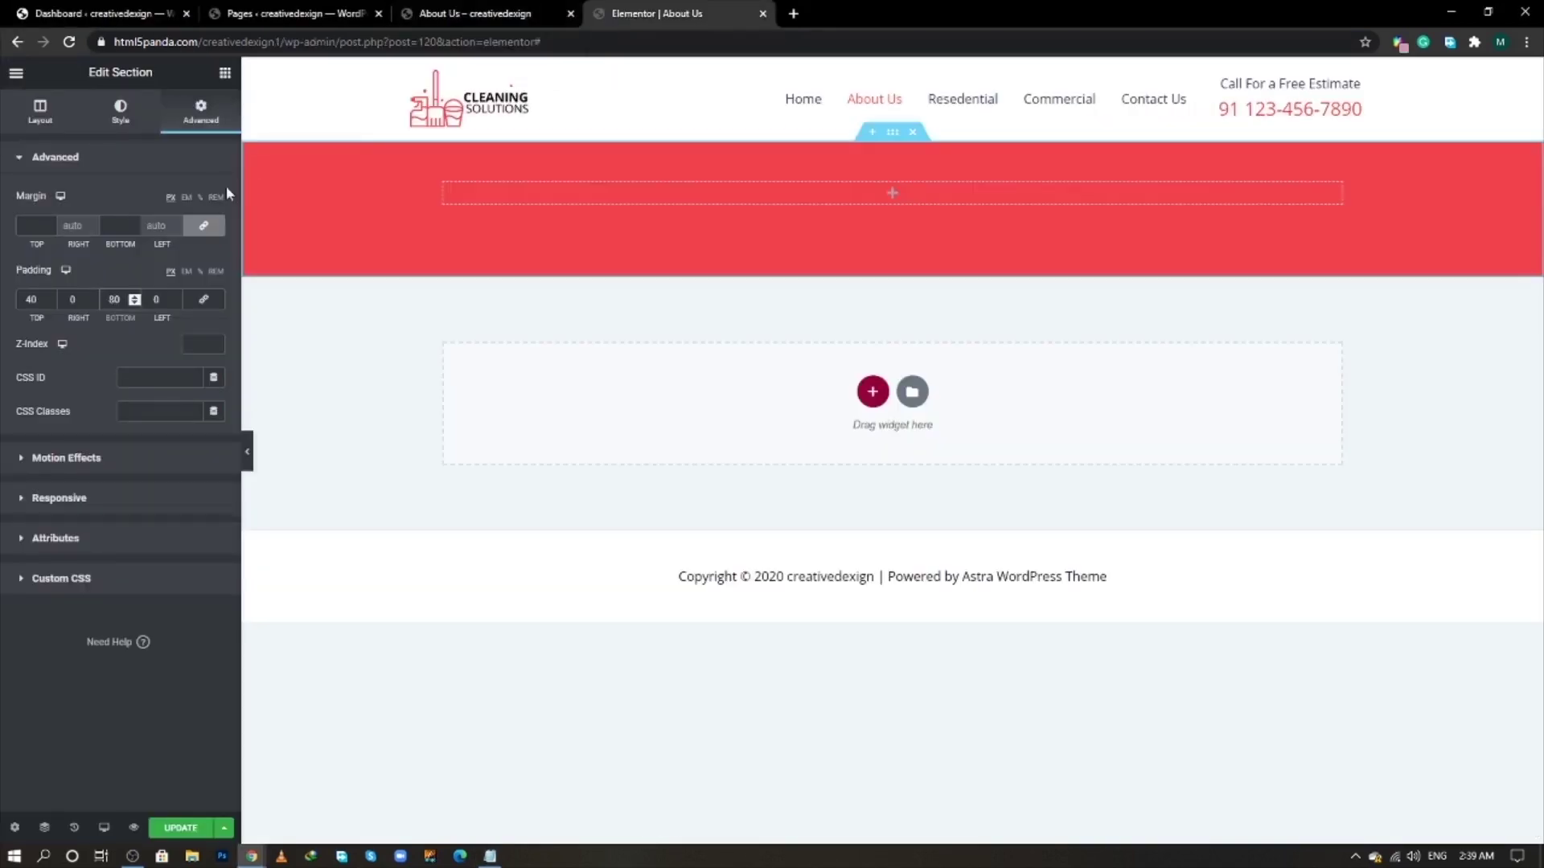
- Add a heading widget to the red section and set its HTML tag to H1
{"action": "left_click", "coordinate": [224, 72]}
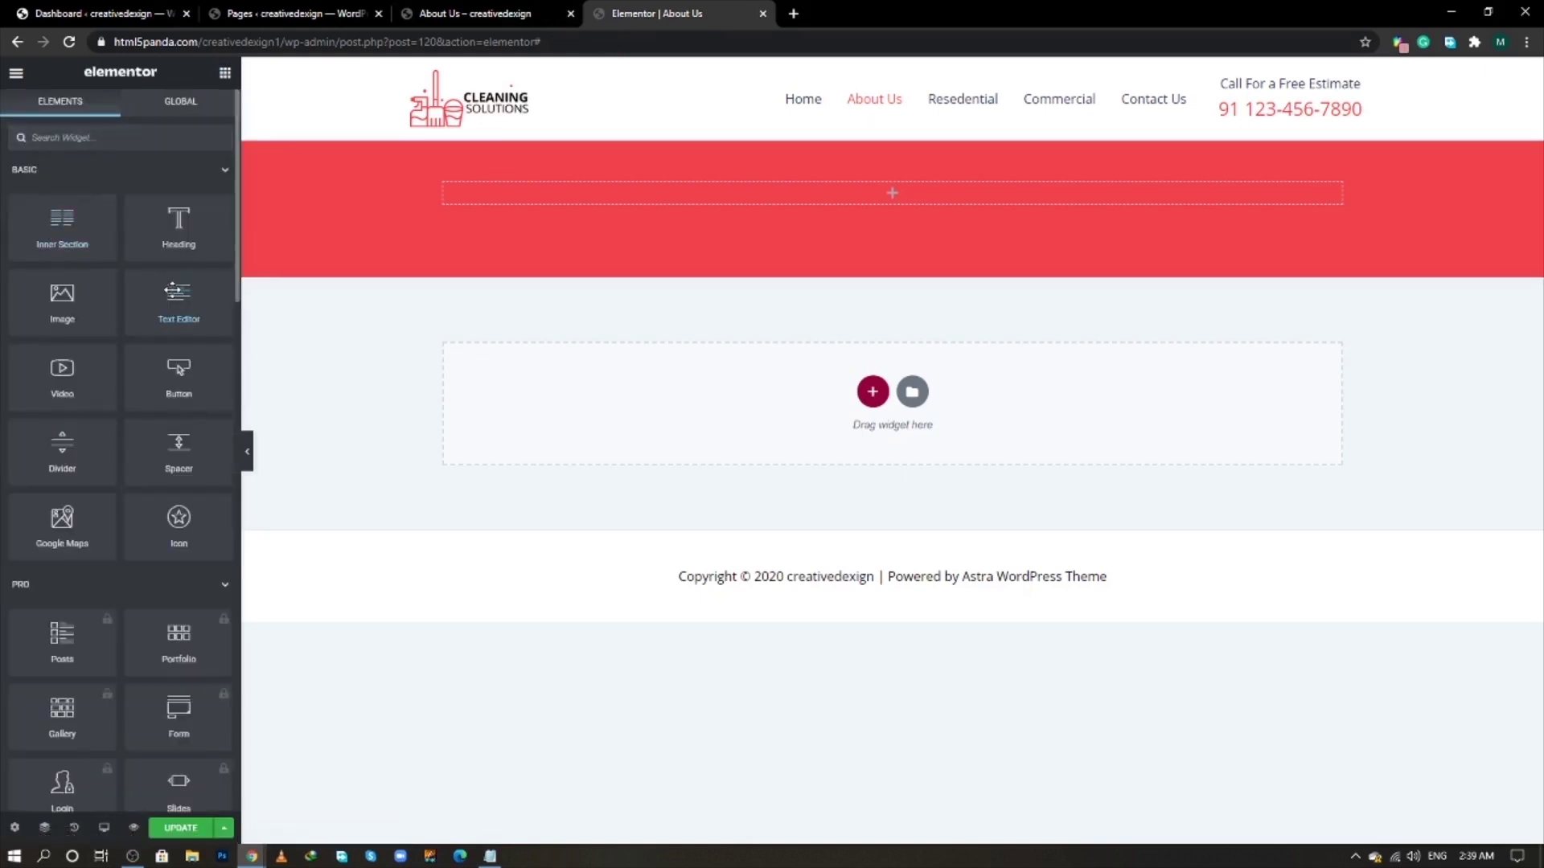
{"action": "left_click_drag", "start_coordinate": [178, 229], "coordinate": [547, 205]}
{"action": "left_click", "coordinate": [136, 391]}
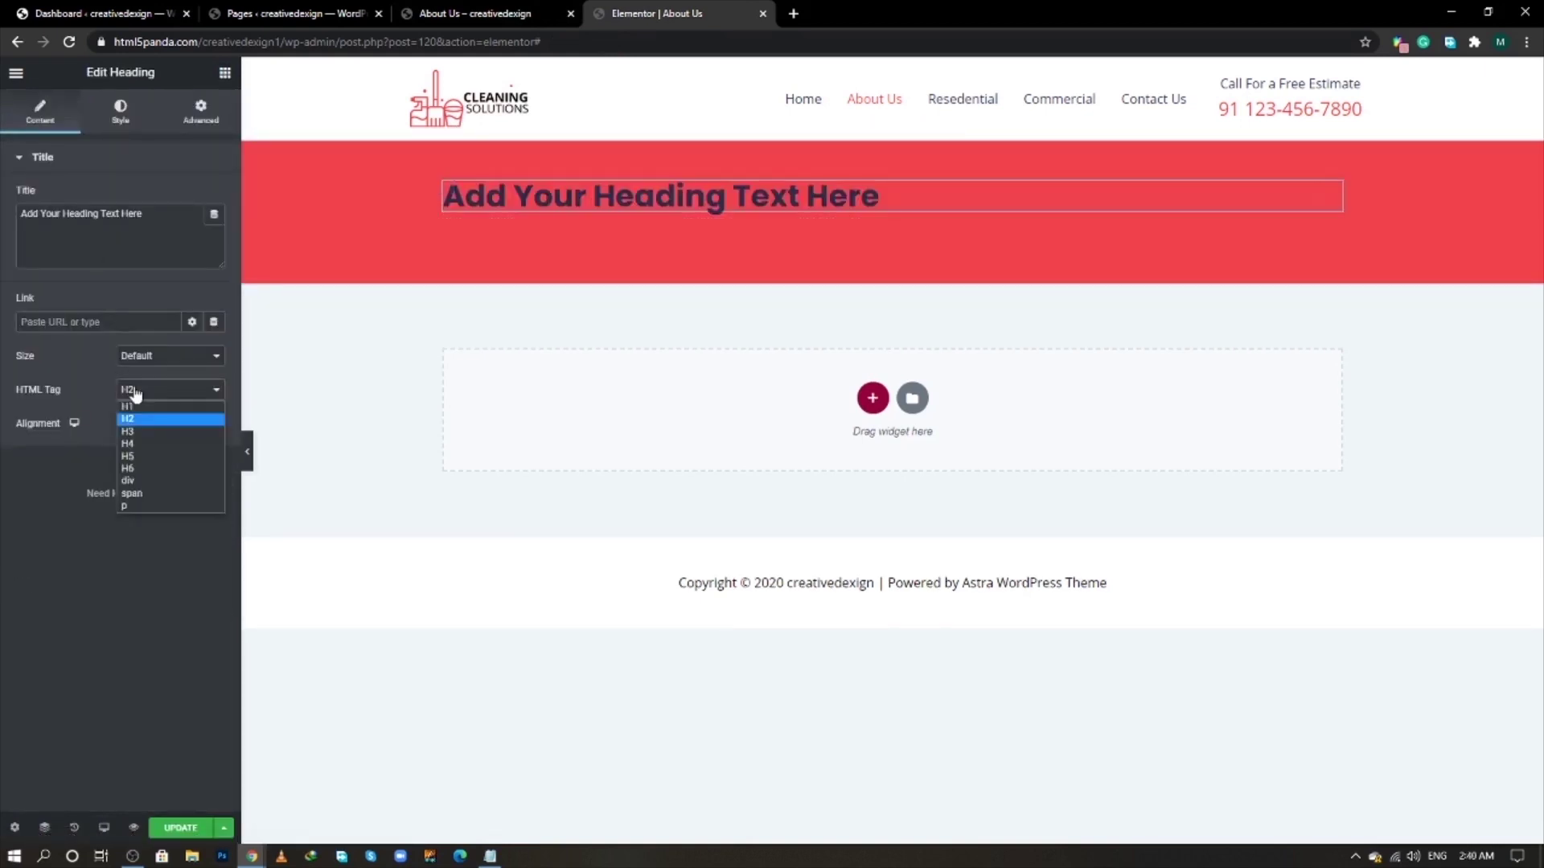
{"action": "left_click", "coordinate": [133, 405]}
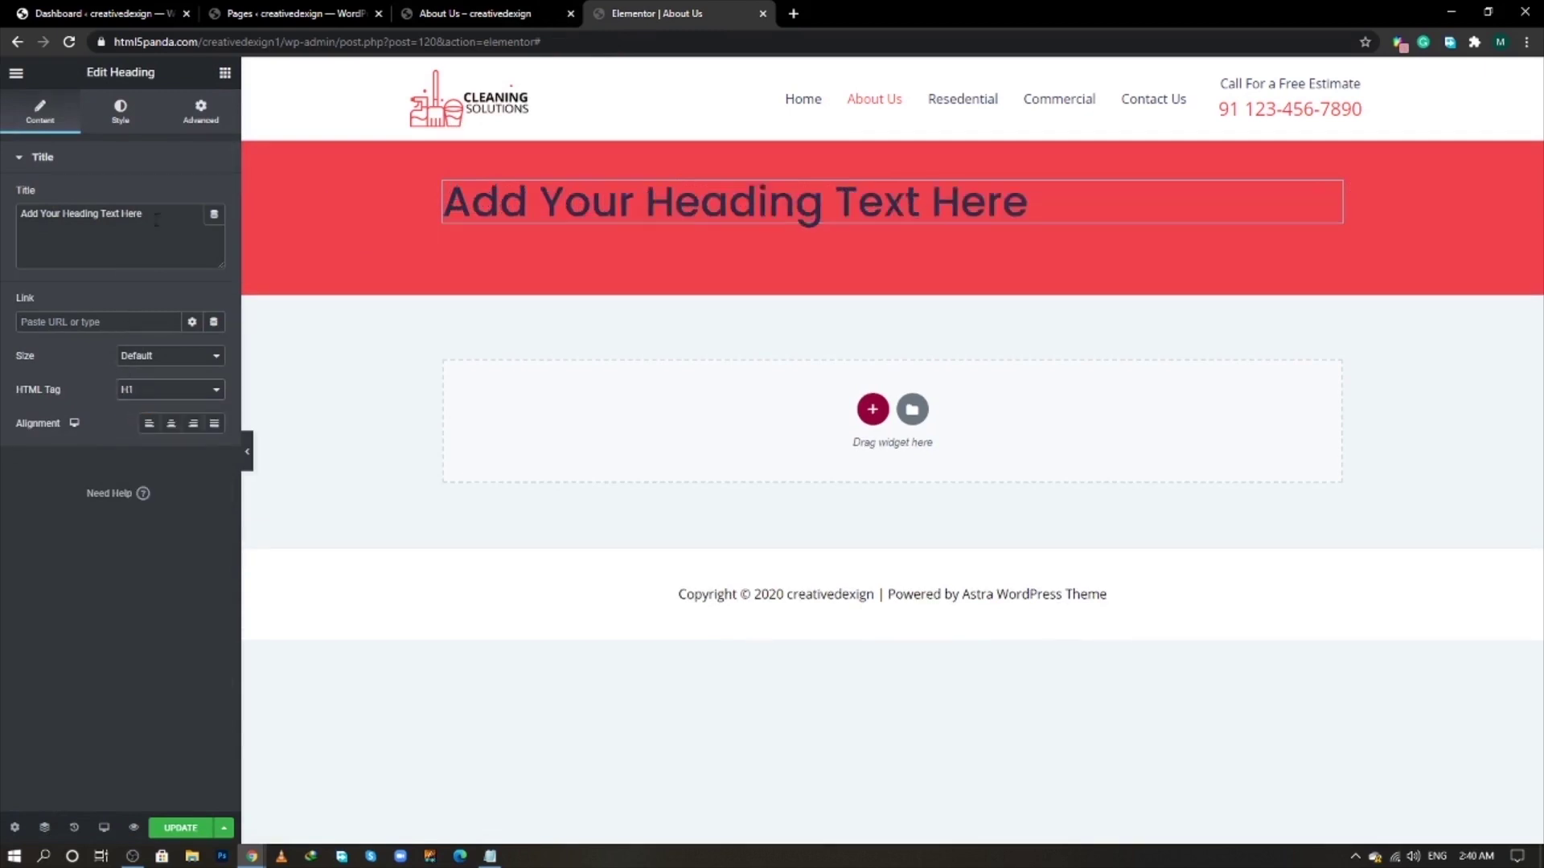
- Replace the heading's placeholder title with "The Cleaner Team"
{"action": "key", "text": "ctrl+a"}
{"action": "type", "text": "F23d49F7"}
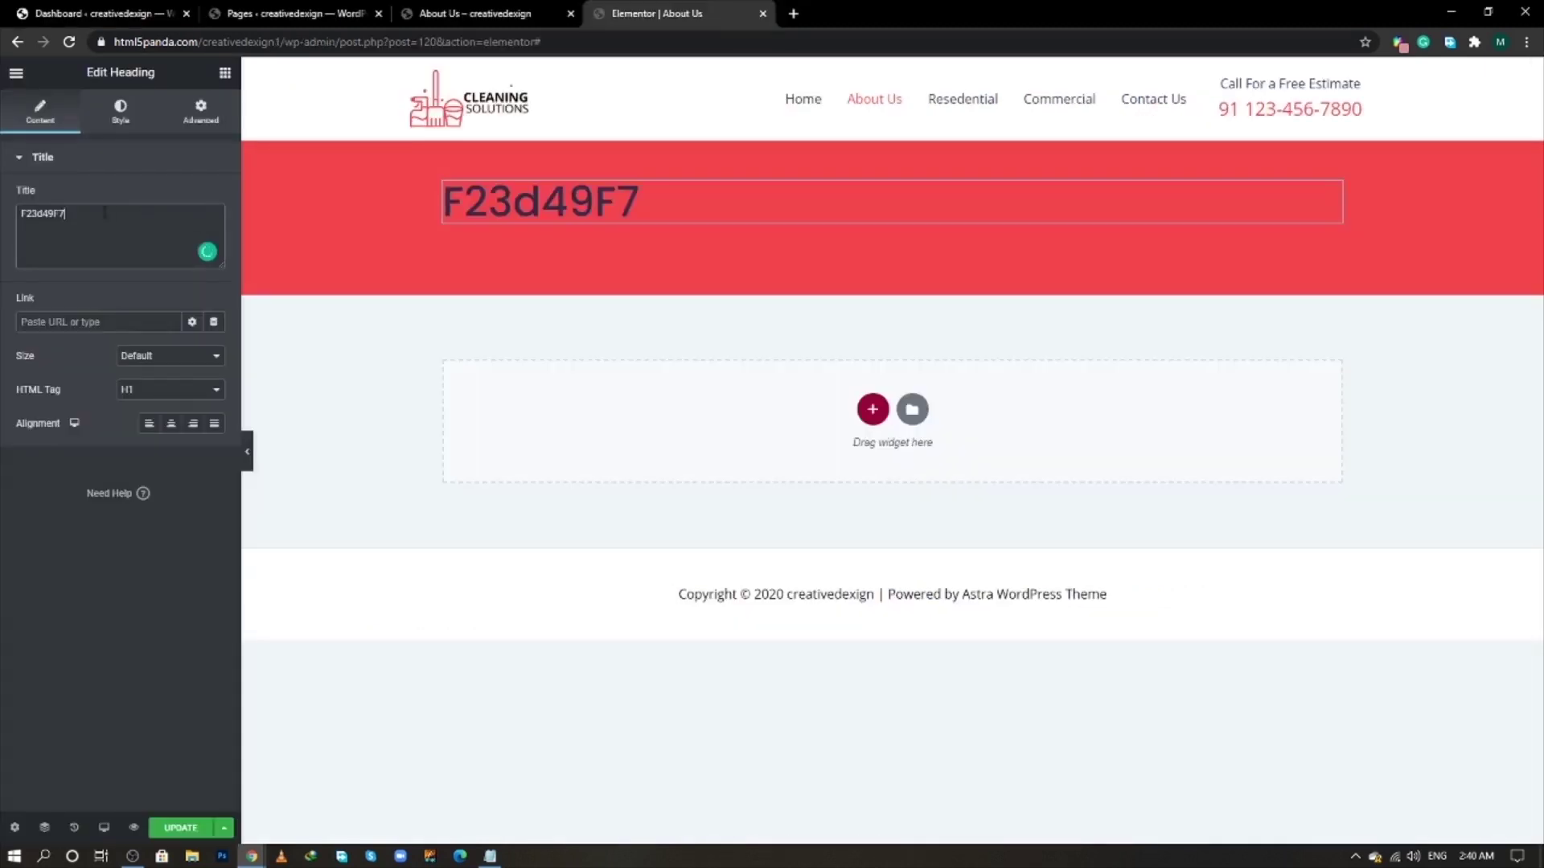
{"action": "key", "text": "ctrl+a"}
{"action": "type", "text": "The Cleaner Team"}
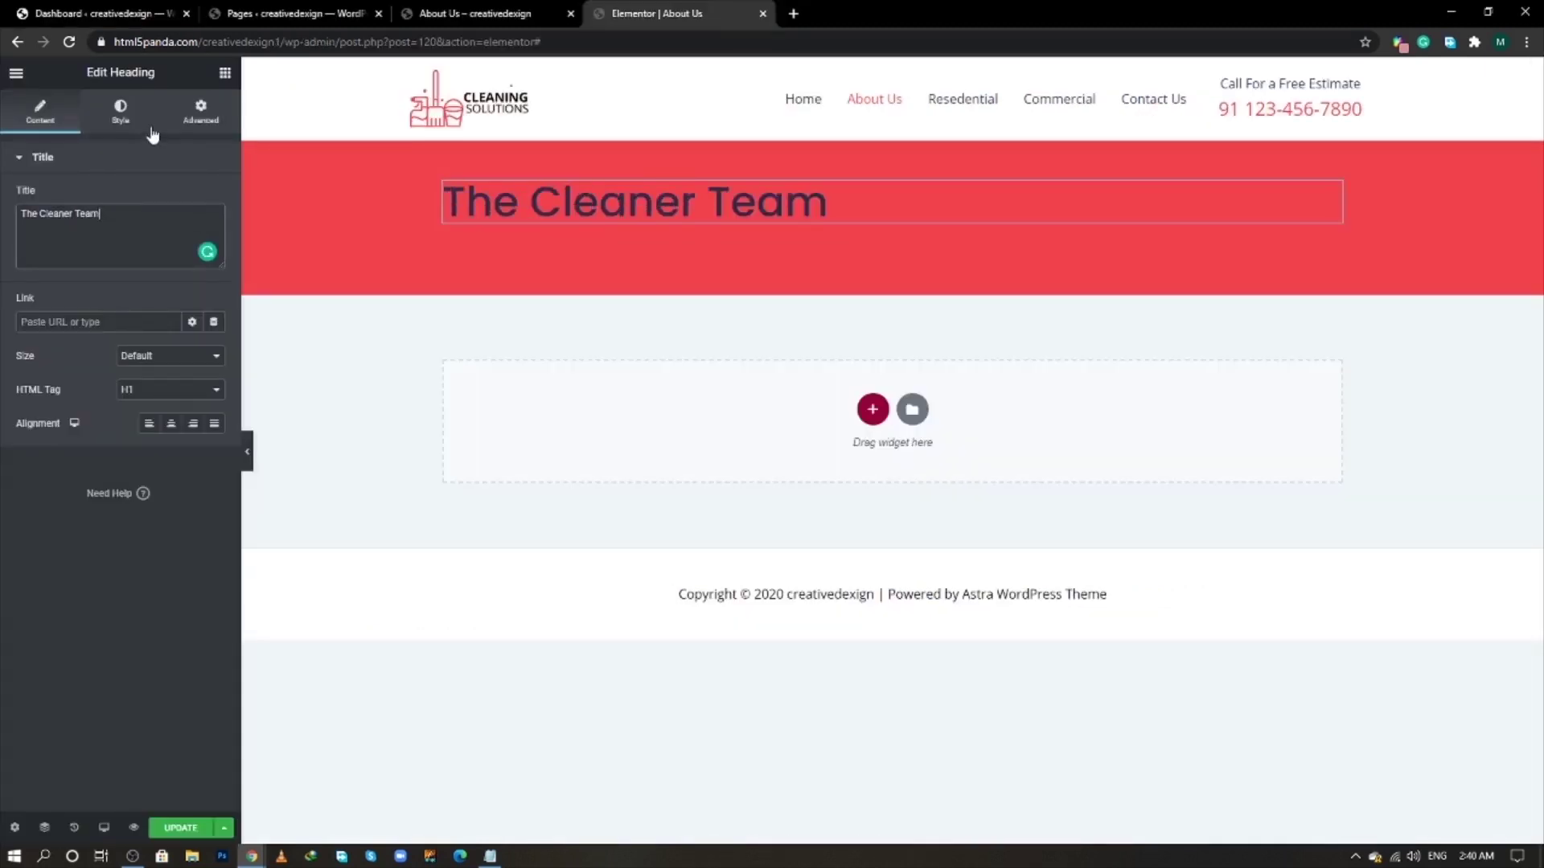
- Set the banner heading's text colour to white and its font weight to Bold
{"action": "left_click", "coordinate": [121, 113]}
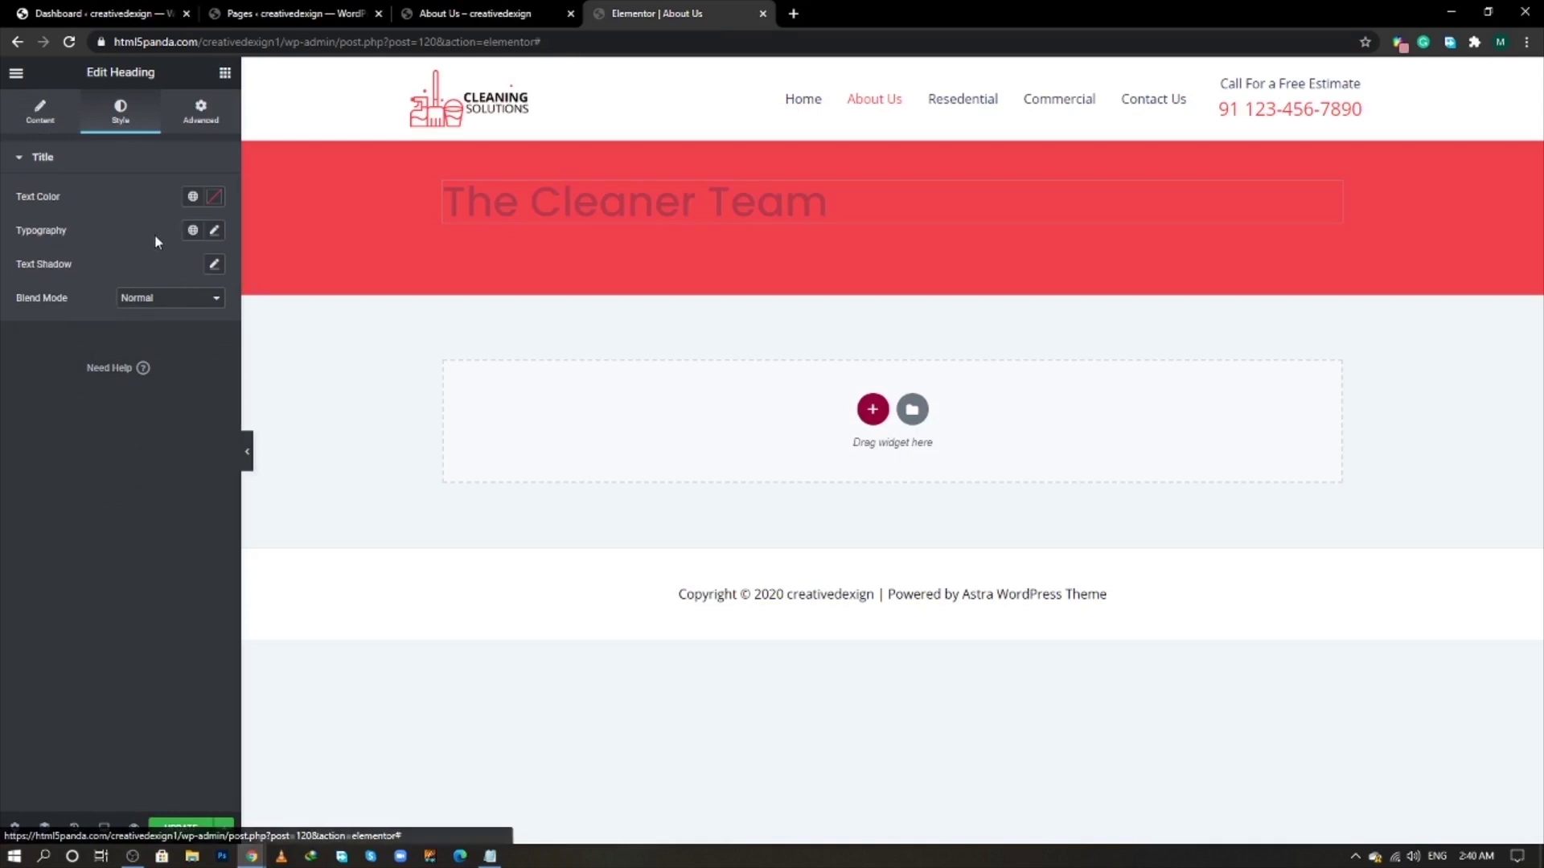
{"action": "left_click", "coordinate": [212, 198]}
{"action": "left_click", "coordinate": [29, 251]}
{"action": "left_click", "coordinate": [93, 563]}
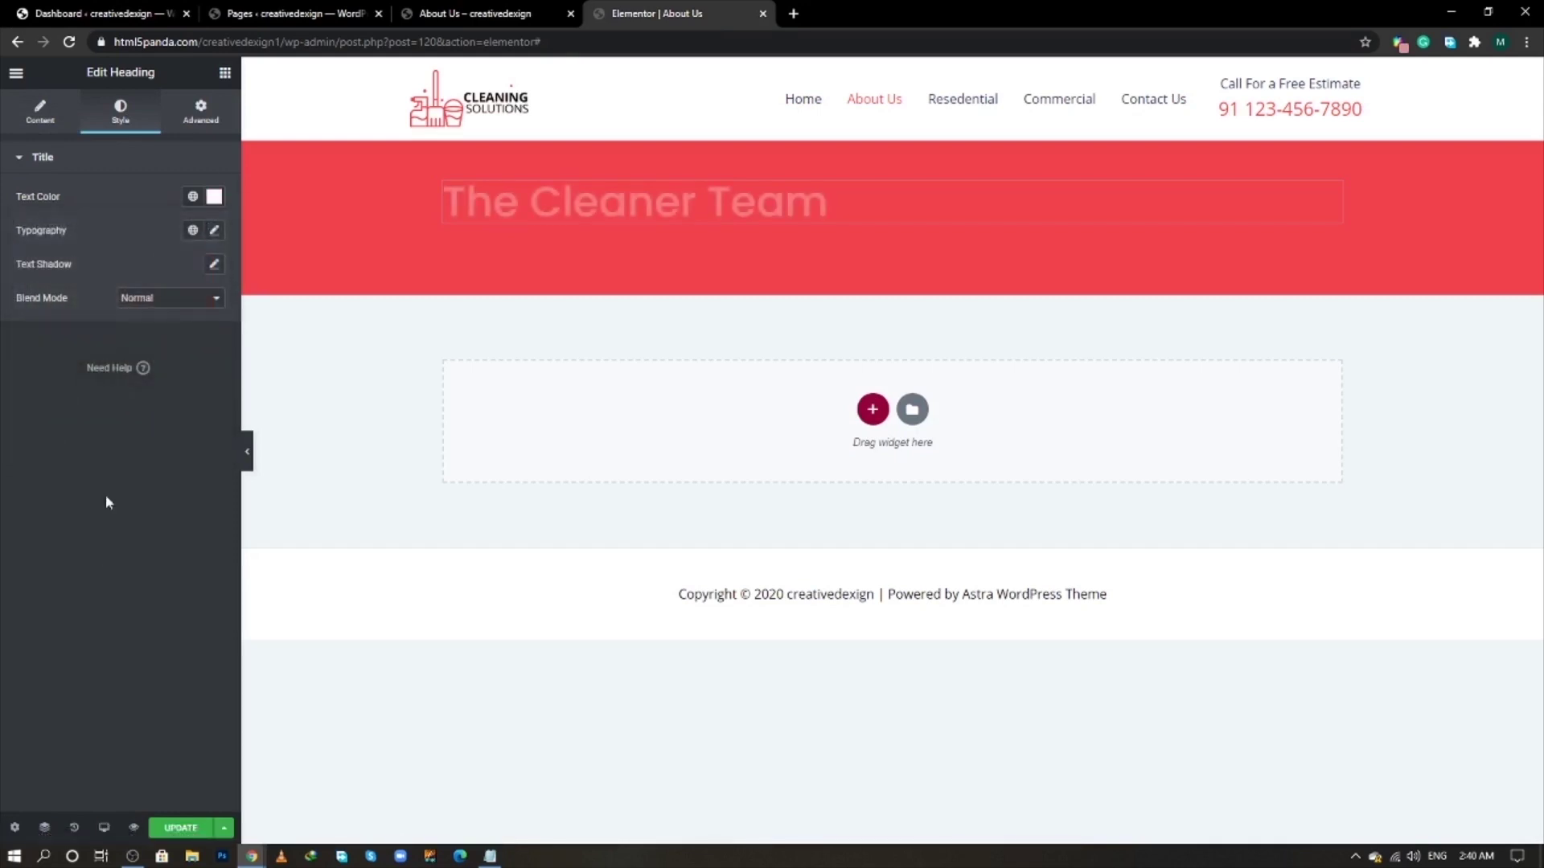
{"action": "left_click", "coordinate": [215, 232]}
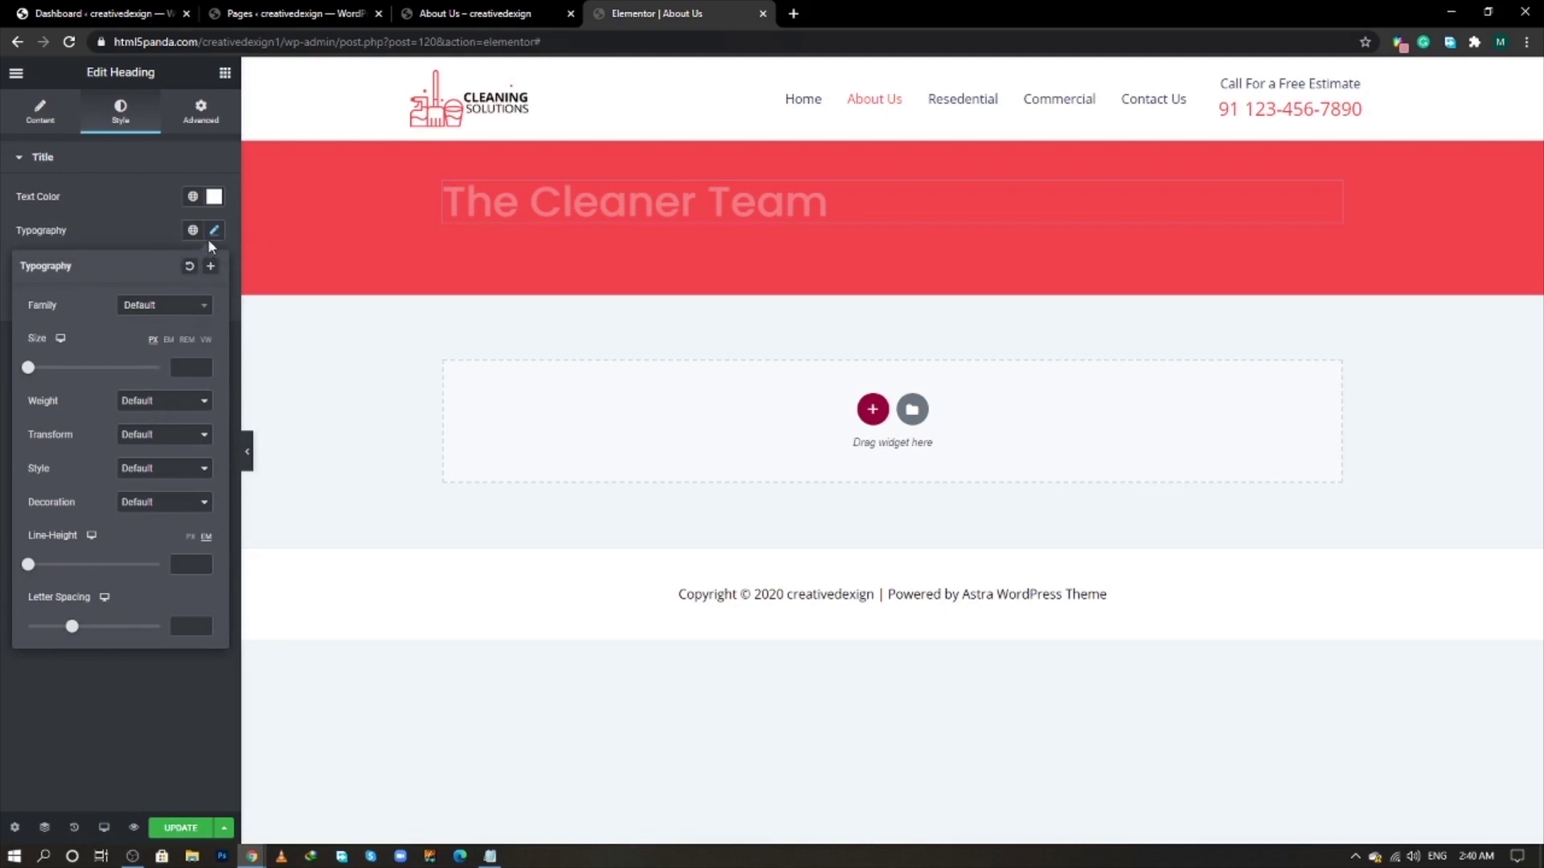
{"action": "left_click", "coordinate": [166, 411]}
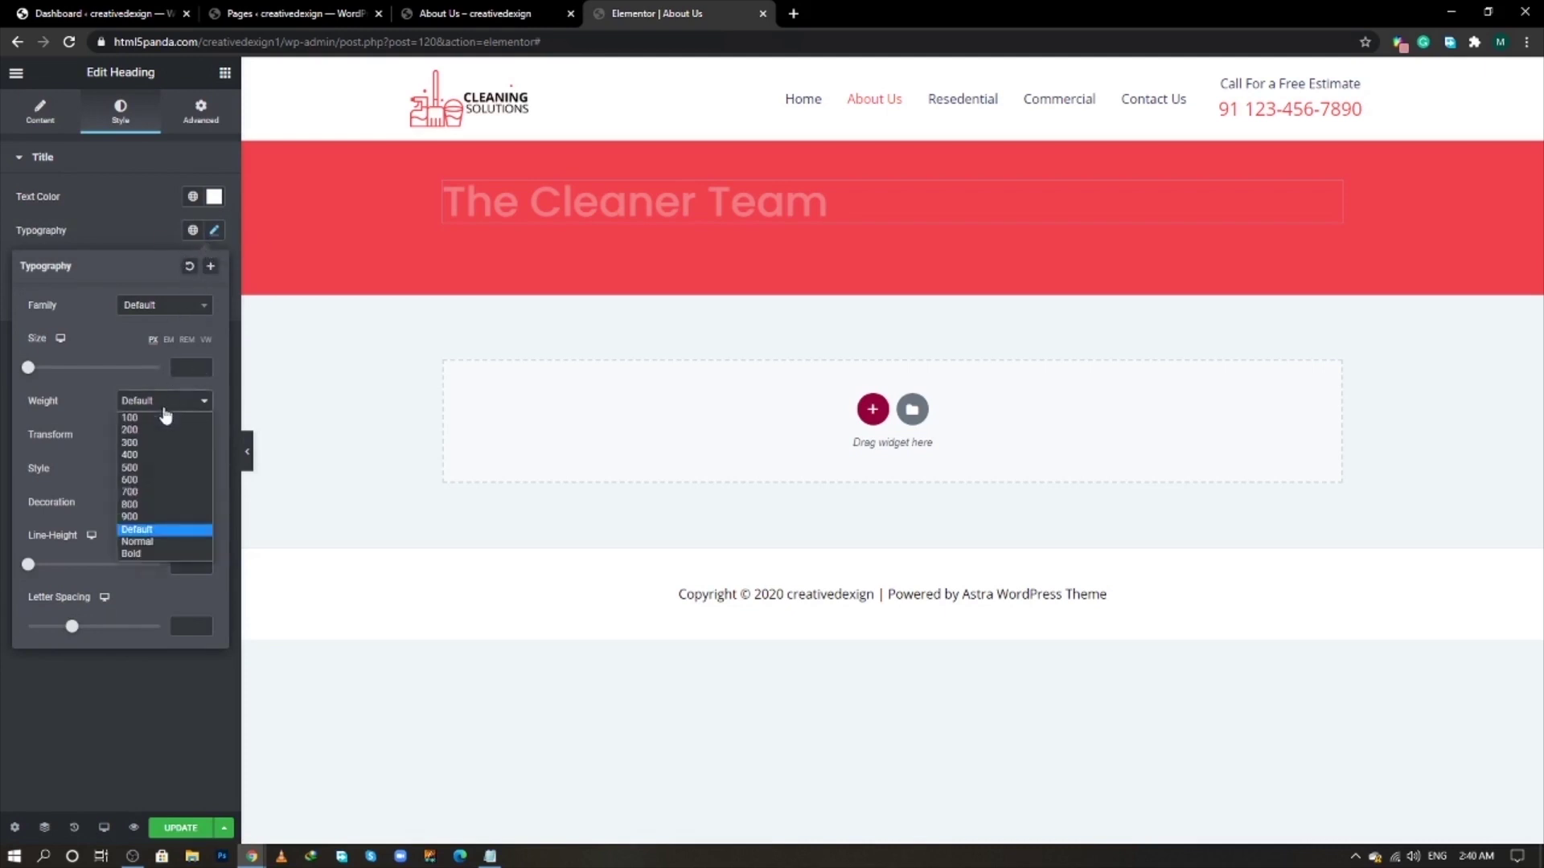
{"action": "left_click", "coordinate": [142, 558]}
{"action": "left_click", "coordinate": [119, 238]}
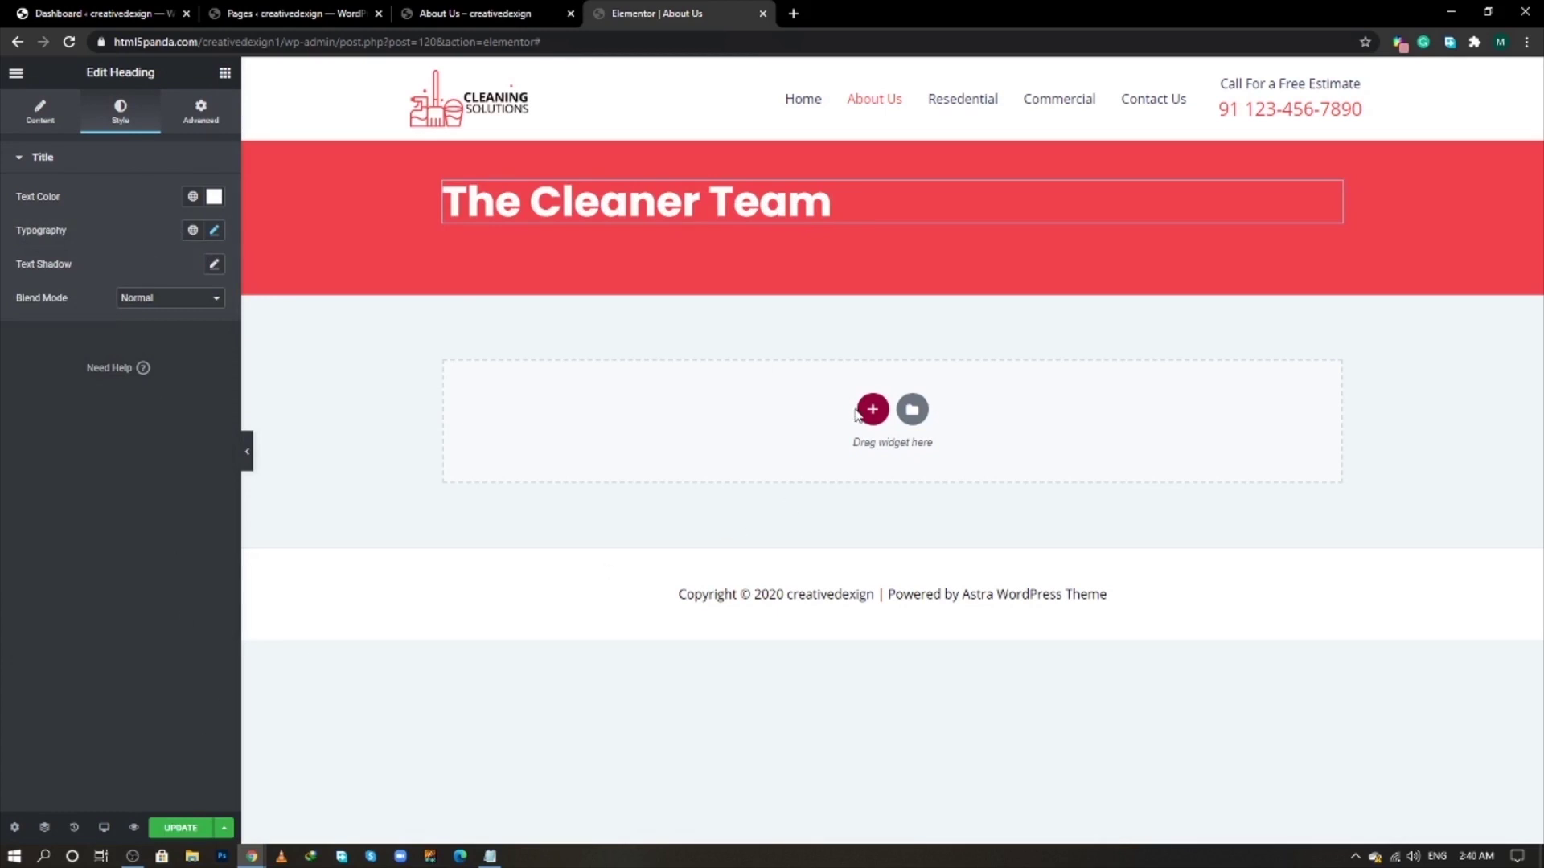
- Add a two-column section with a narrow first column below the banner and place an Image Box widget in the narrow column
{"action": "left_click", "coordinate": [859, 411]}
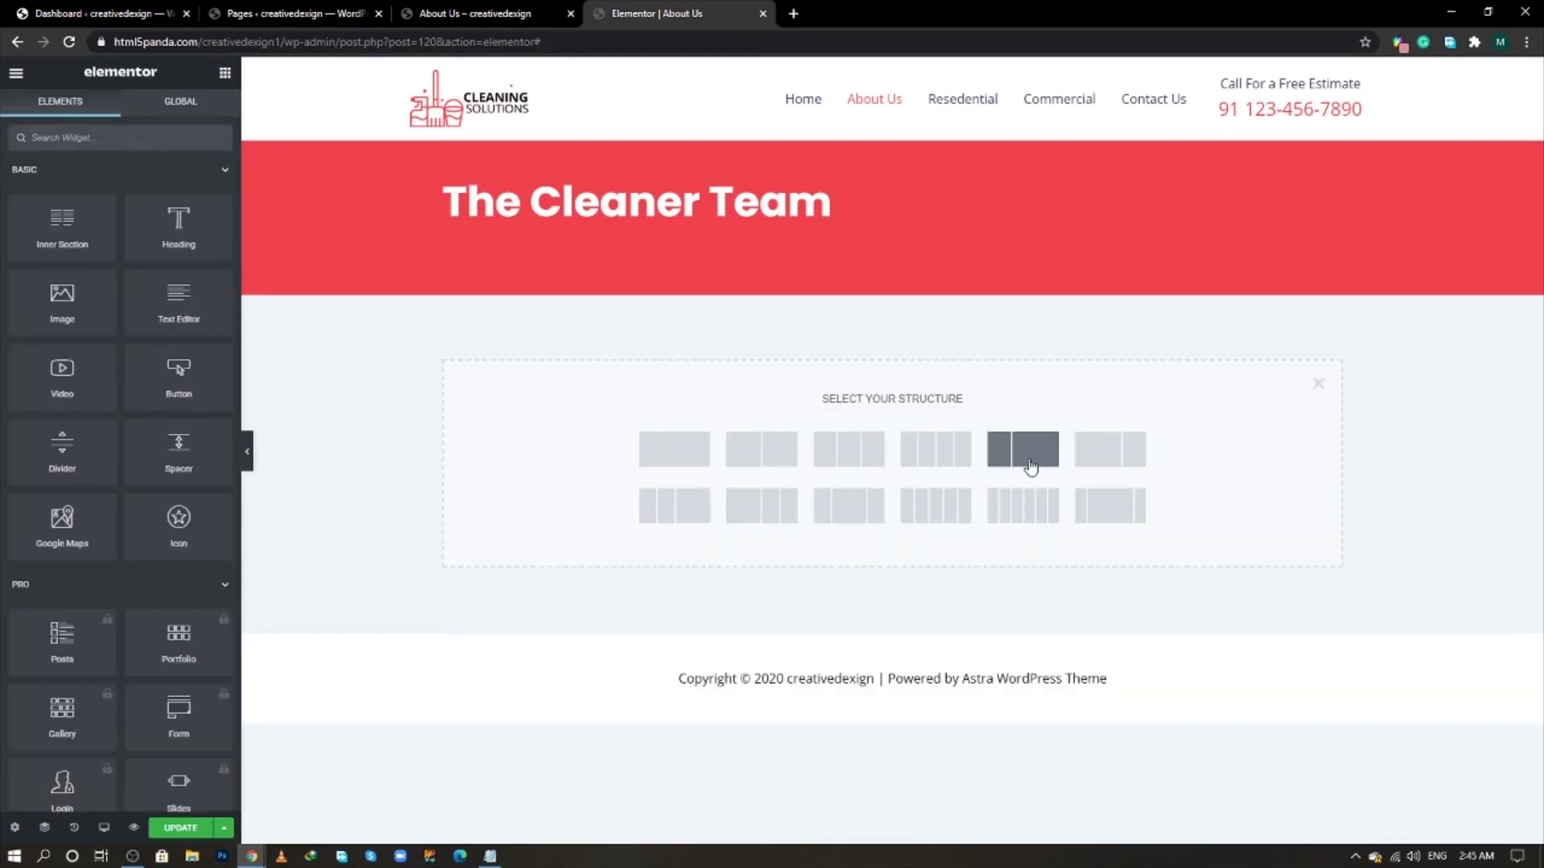
{"action": "left_click", "coordinate": [1031, 465]}
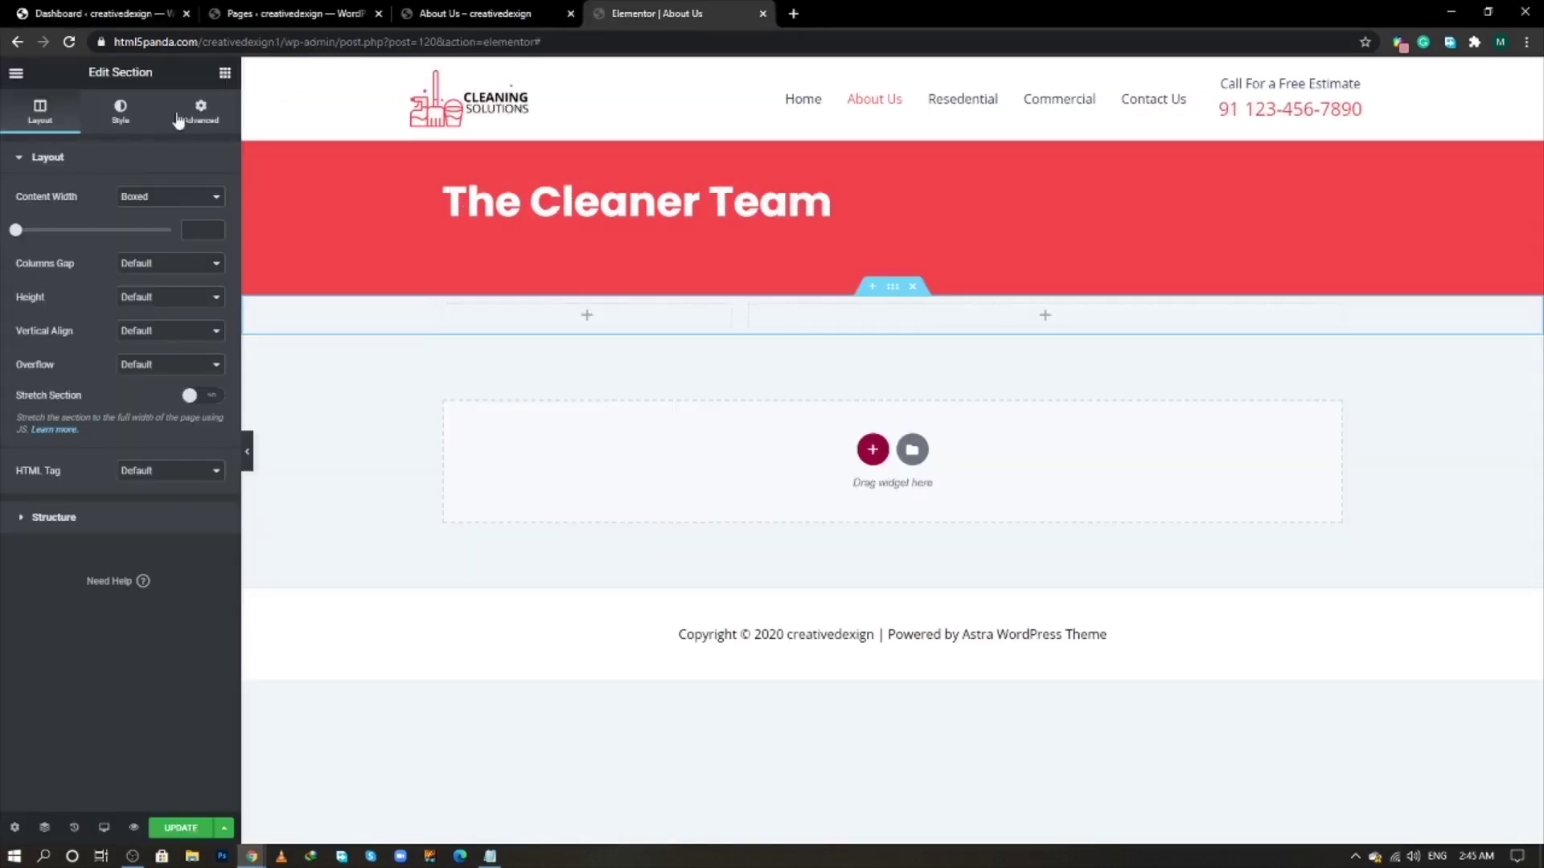
{"action": "left_click", "coordinate": [225, 72]}
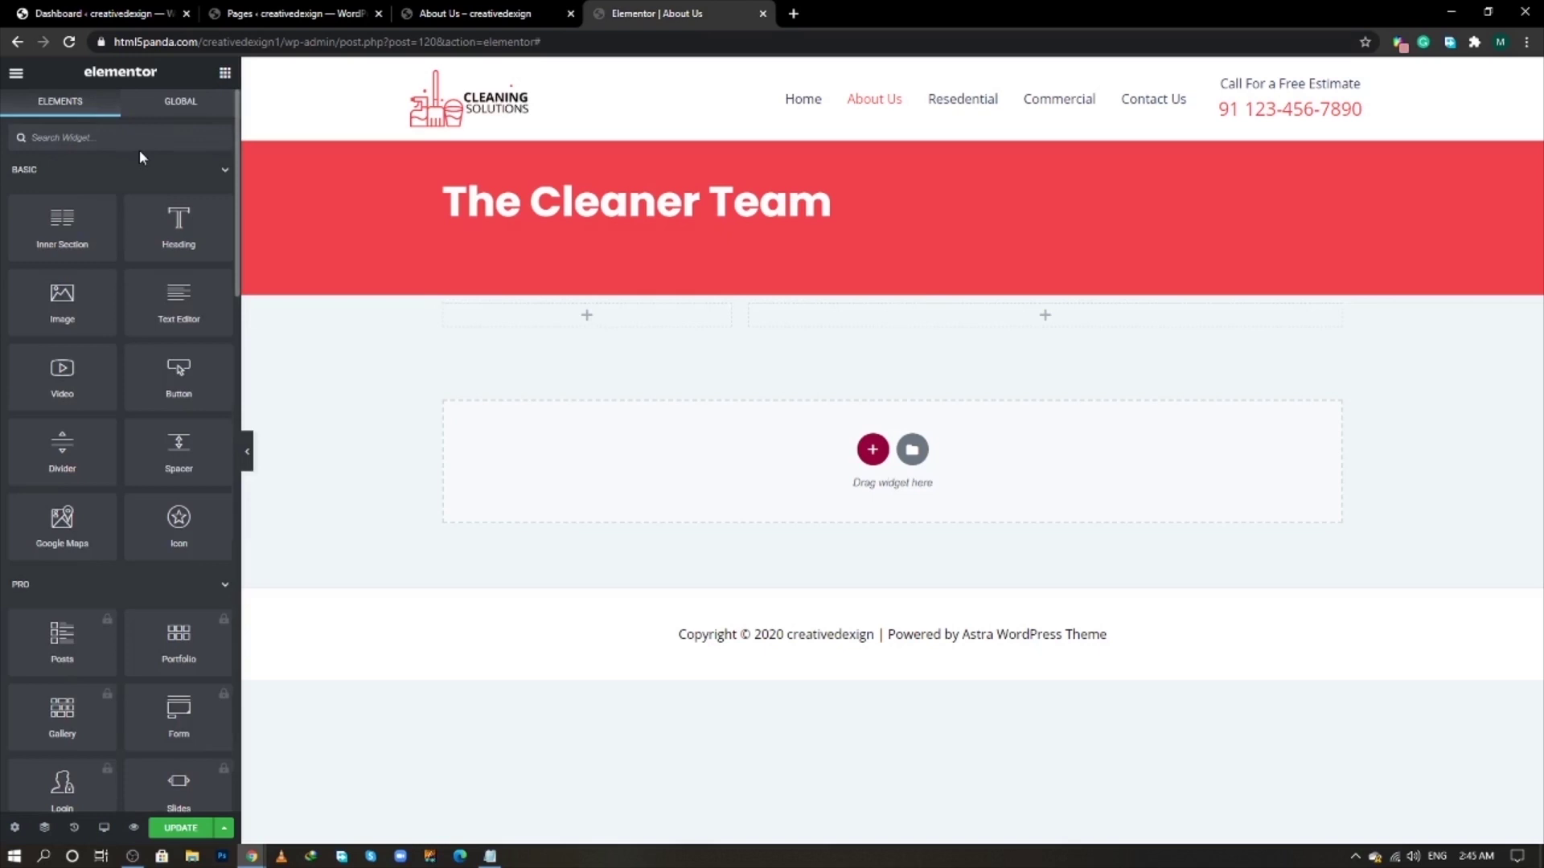
{"action": "type", "text": "image"}
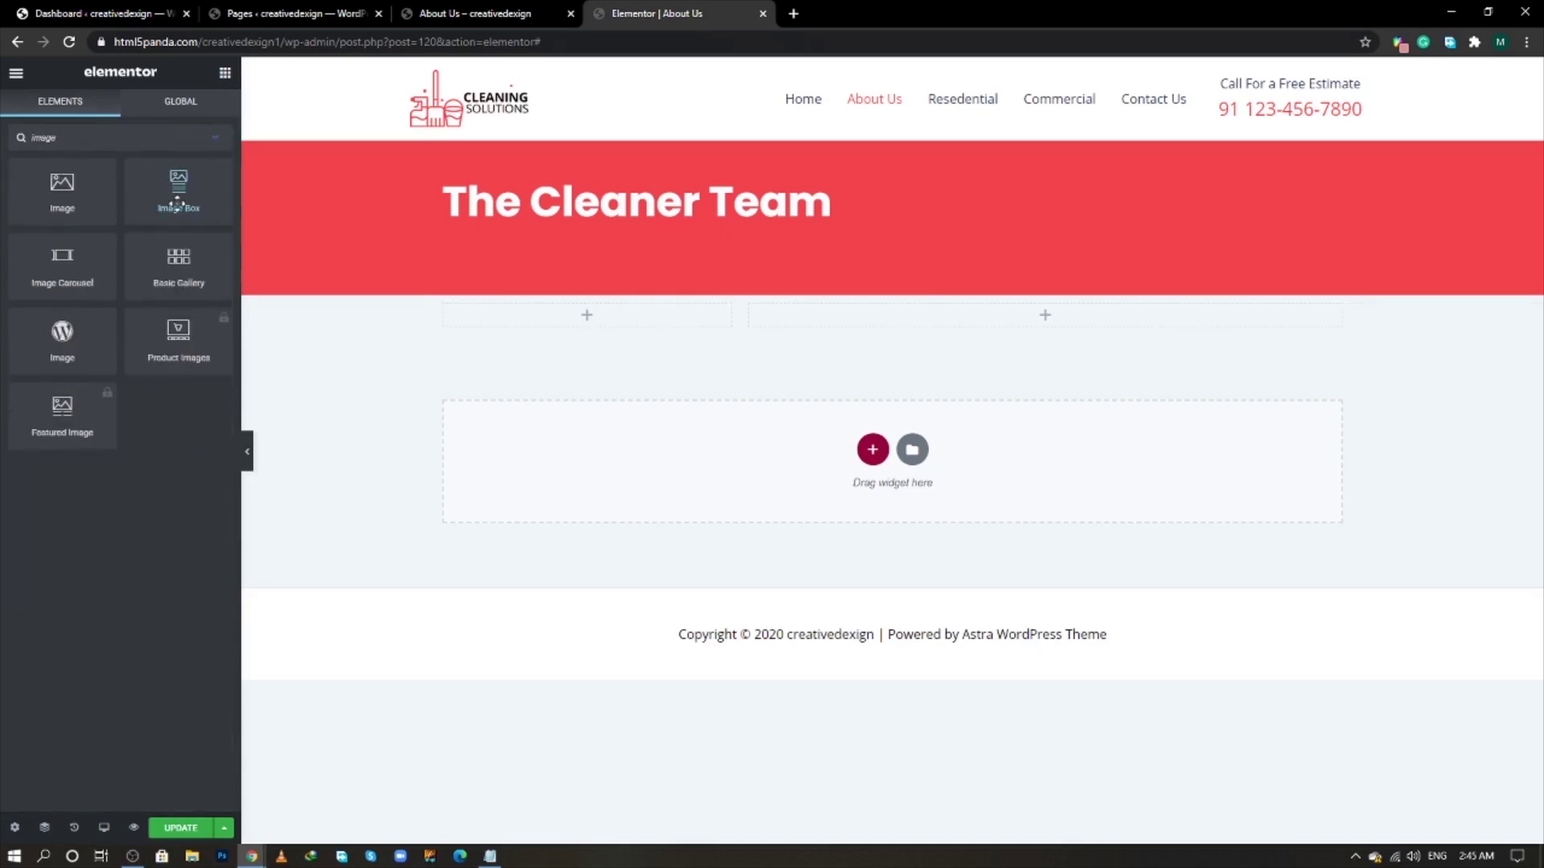
{"action": "left_click_drag", "start_coordinate": [177, 201], "coordinate": [589, 326]}
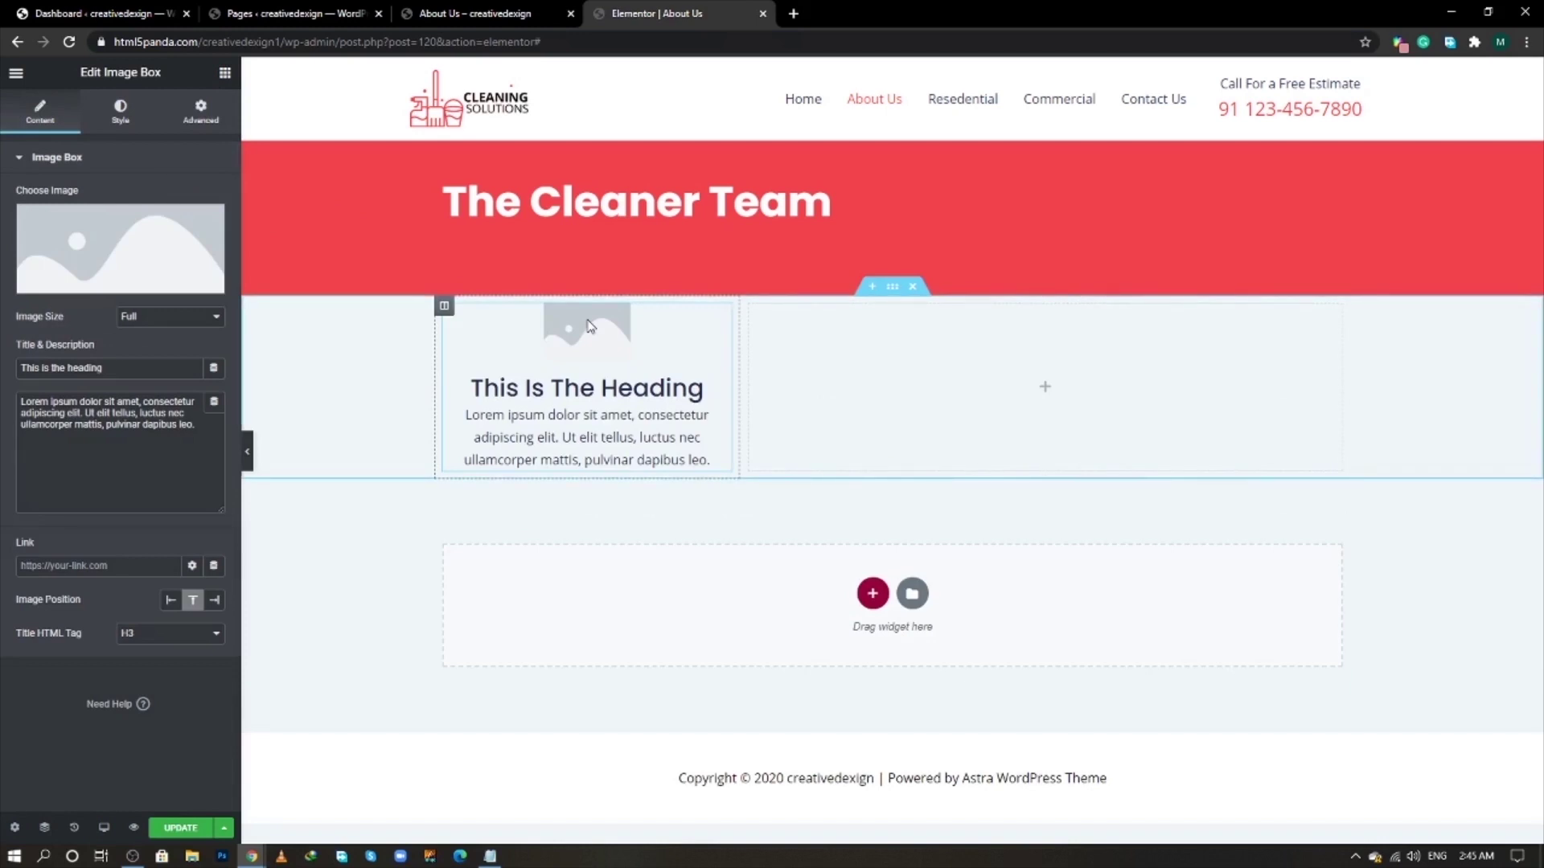
- Add a Heading widget to the wide column of the new section and compare the layout with the reference About page
{"action": "key", "text": "alt+Tab"}
{"action": "key", "text": "alt+Tab"}
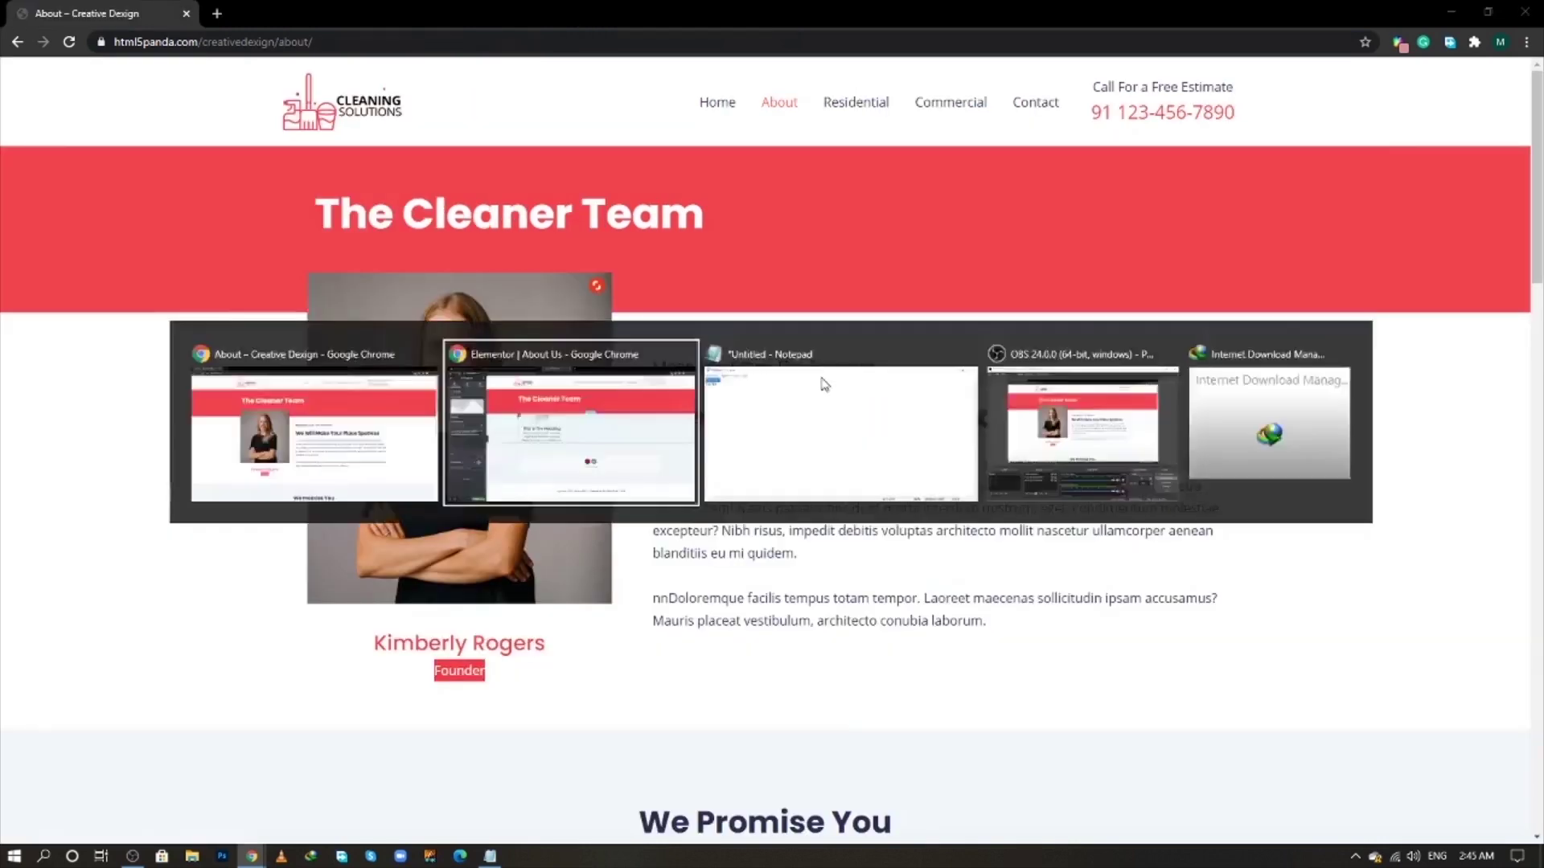
{"action": "left_click", "coordinate": [225, 72]}
{"action": "left_click_drag", "start_coordinate": [164, 233], "coordinate": [827, 379]}
{"action": "key", "text": "alt+Tab"}
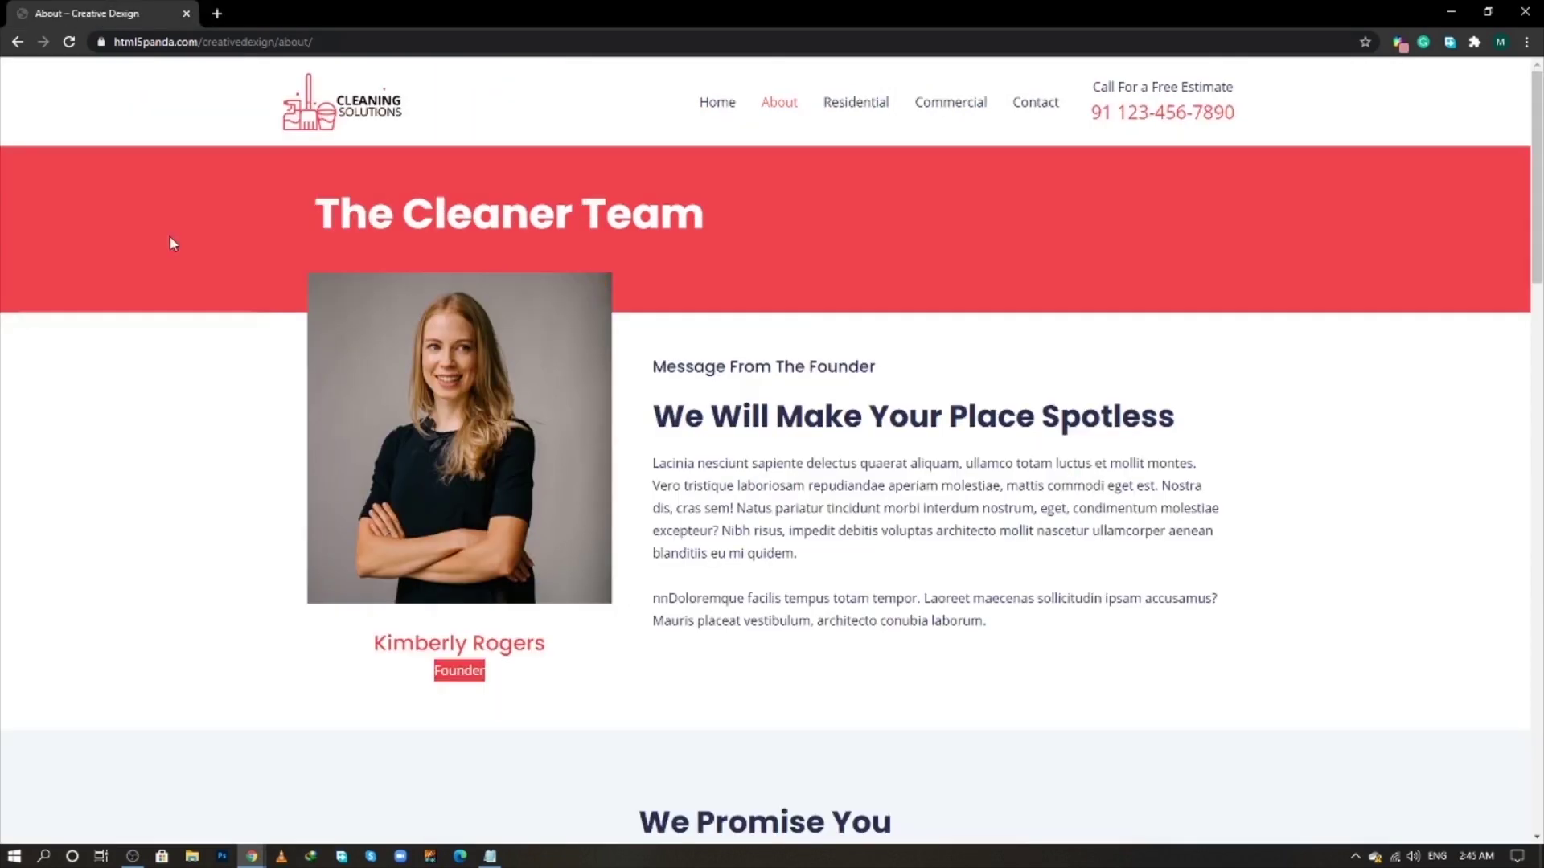
{"action": "key", "text": "alt+Tab"}
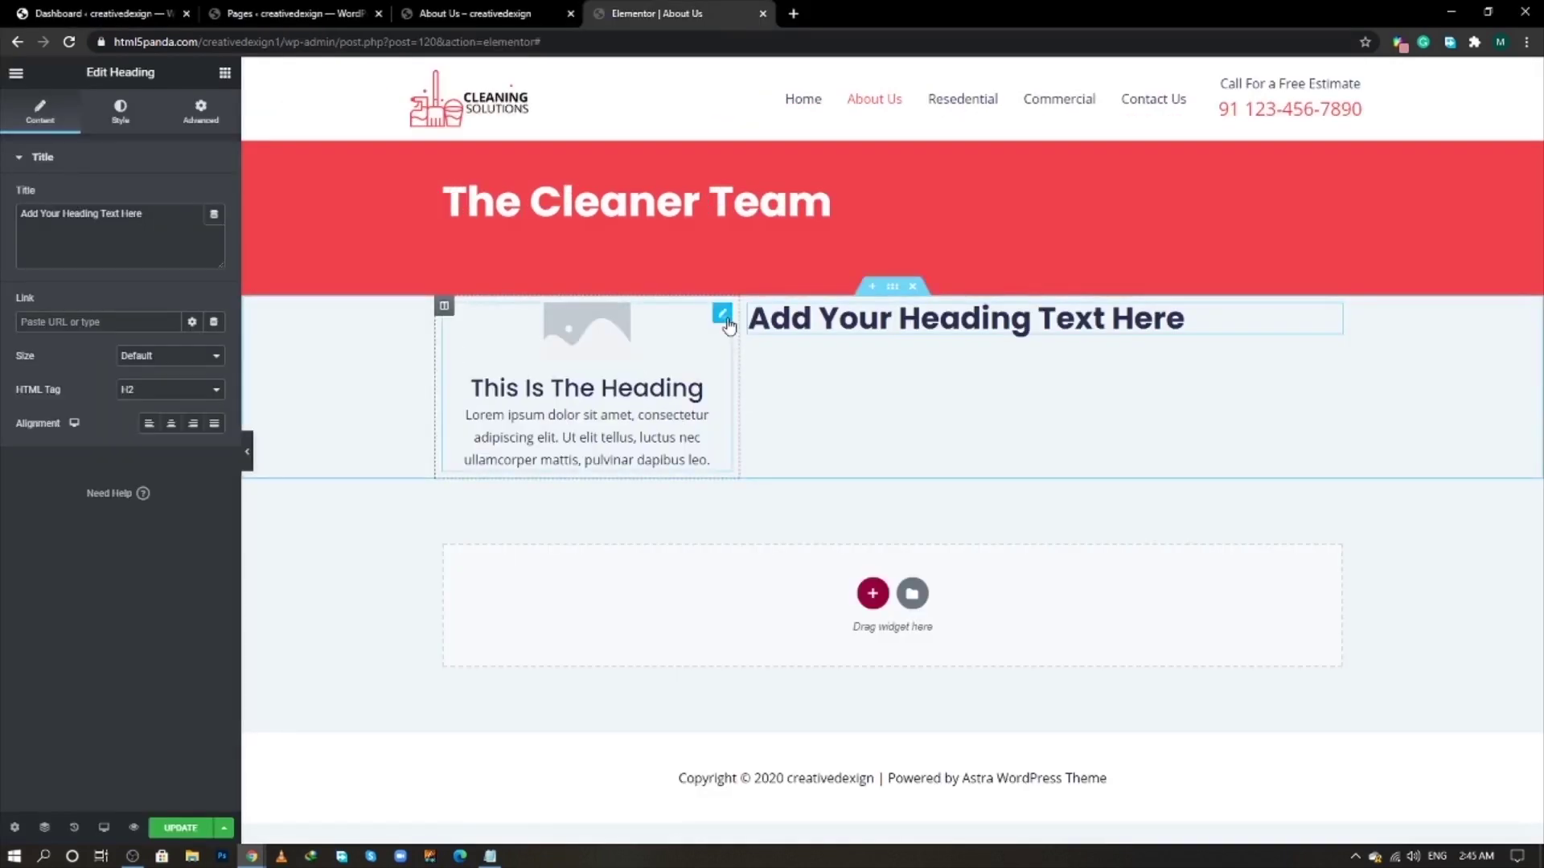
- Copy the image box and paste it below the heading in the wide column
{"action": "right_click", "coordinate": [730, 322]}
{"action": "left_click", "coordinate": [838, 387]}
{"action": "right_click", "coordinate": [839, 388]}
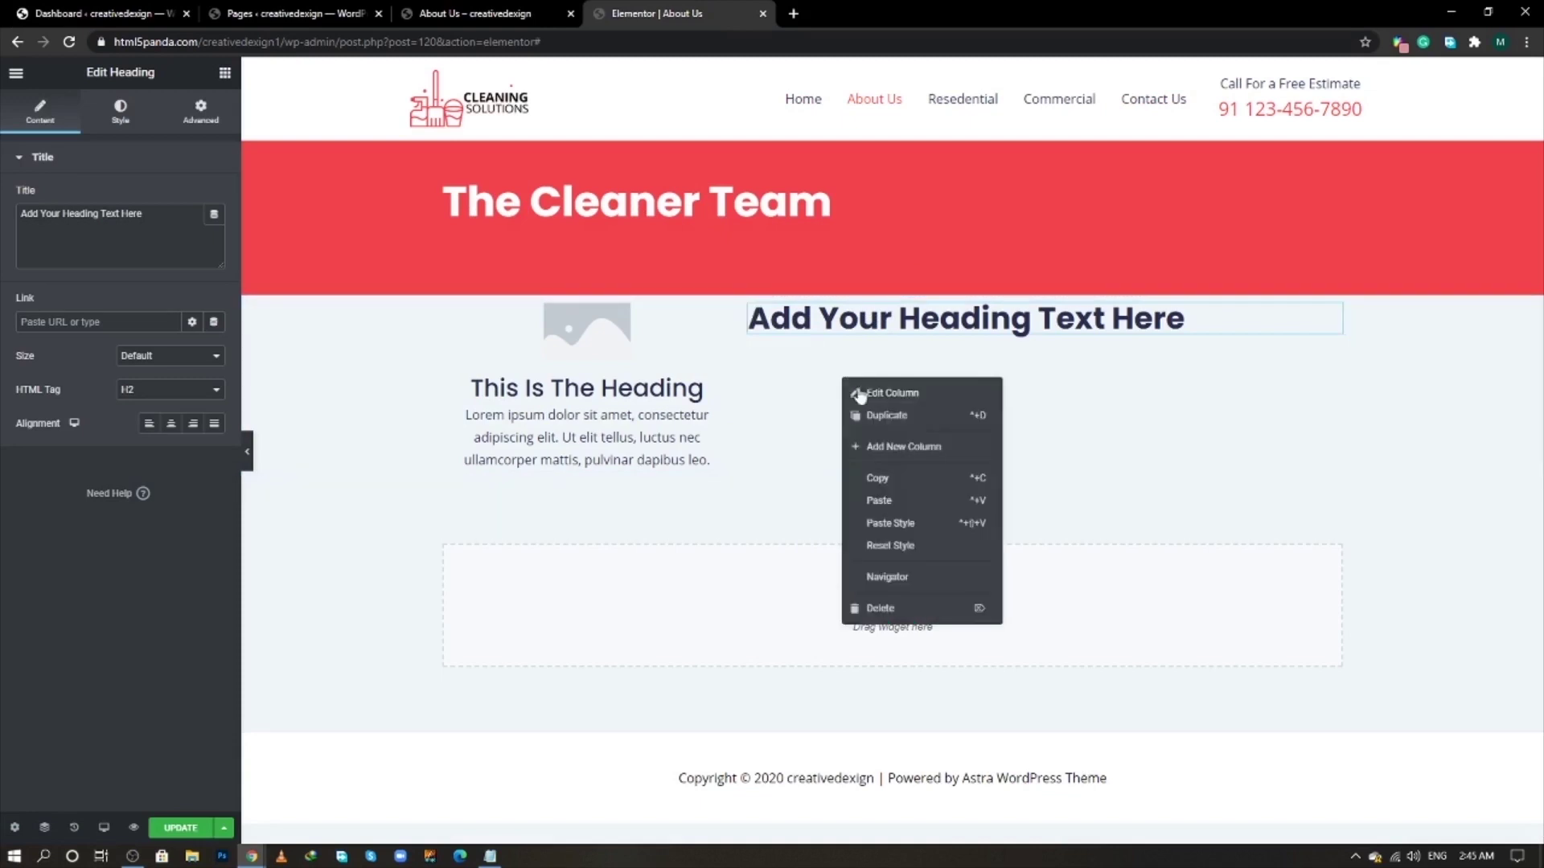
{"action": "left_click", "coordinate": [884, 503]}
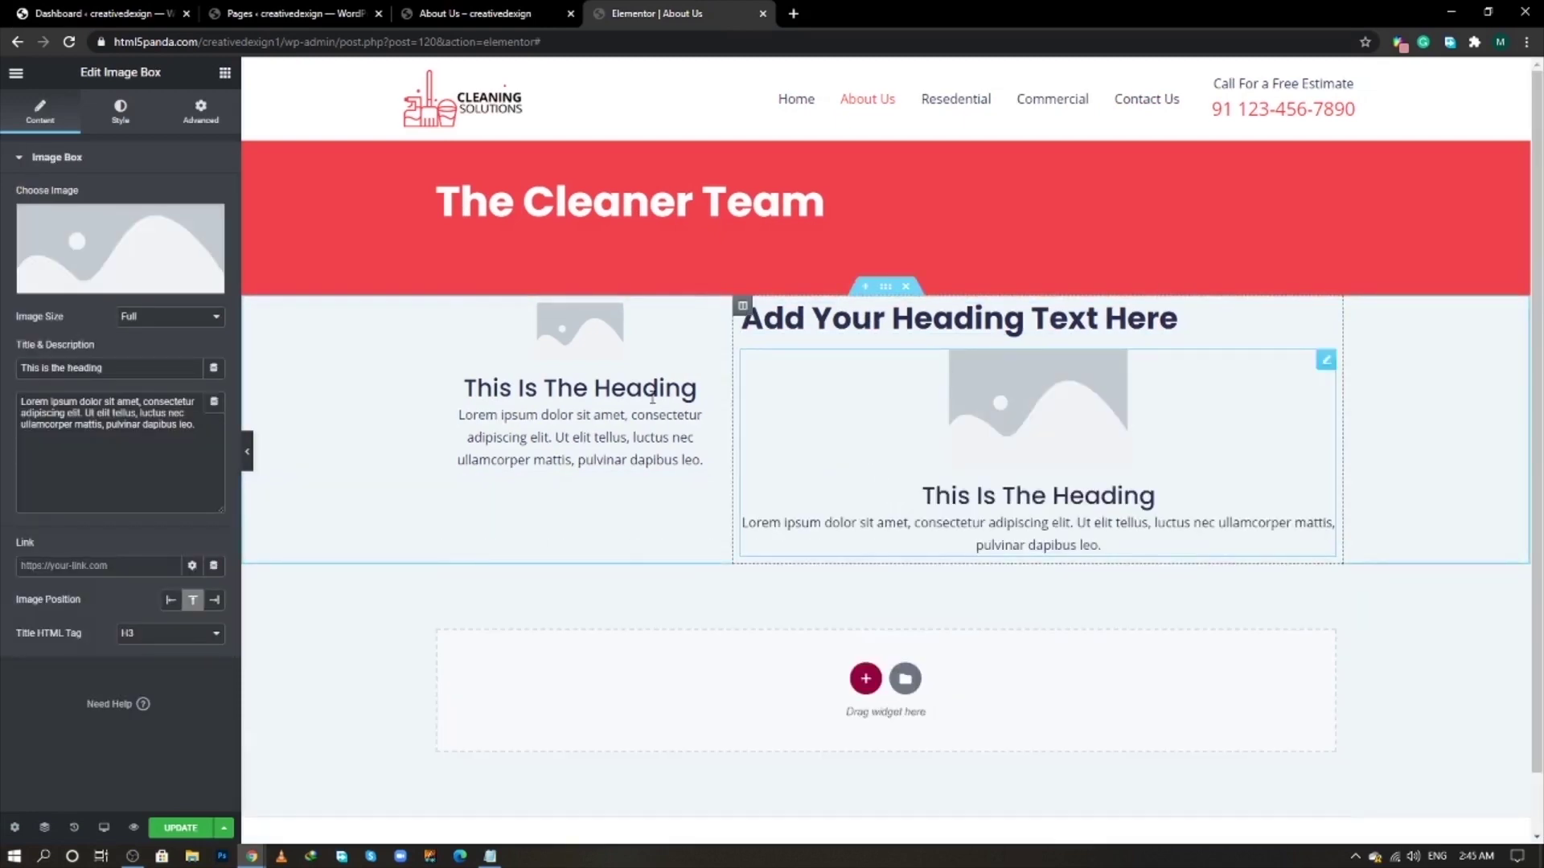
- Set the image of the narrow column's image box to cleaning-founder.jpg from the media library
{"action": "left_click", "coordinate": [715, 315]}
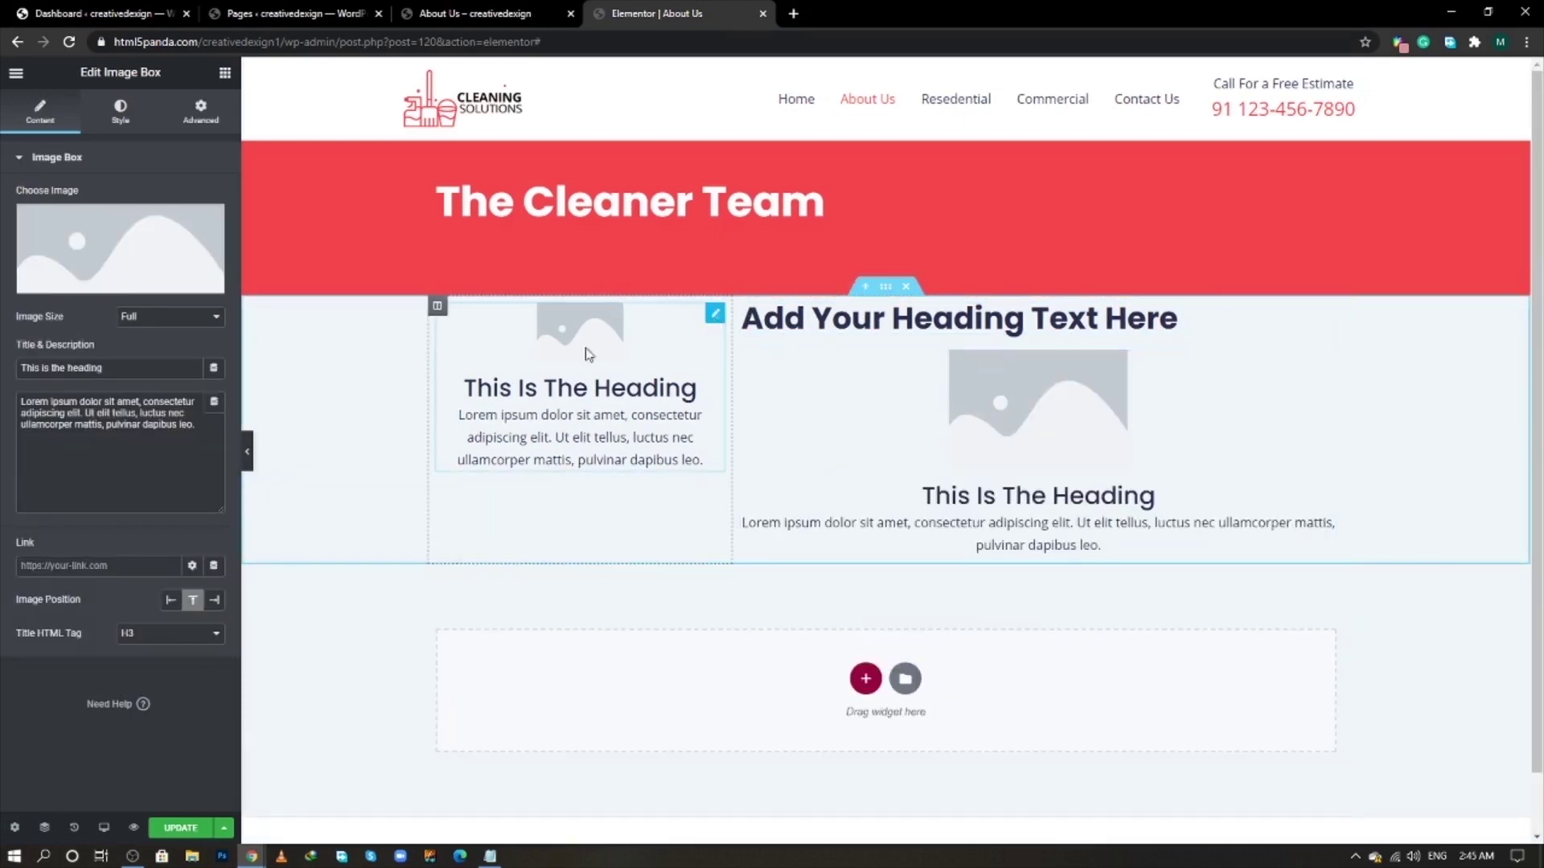
{"action": "left_click", "coordinate": [143, 250]}
{"action": "scroll", "coordinate": [941, 640], "scroll_direction": "down", "scroll_amount": 5}
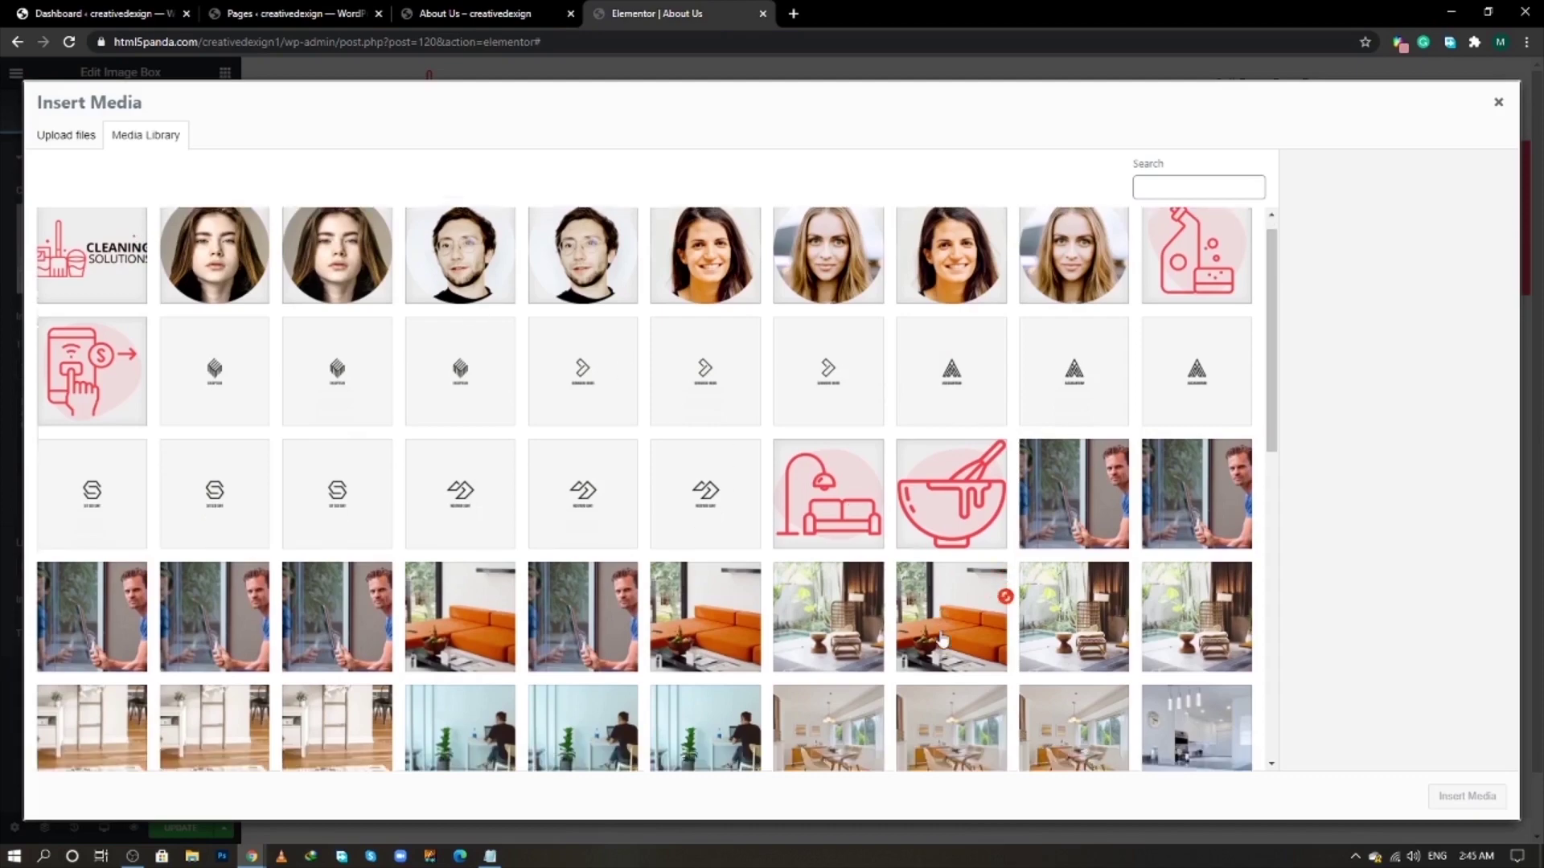
{"action": "scroll", "coordinate": [943, 641], "scroll_direction": "down", "scroll_amount": 3}
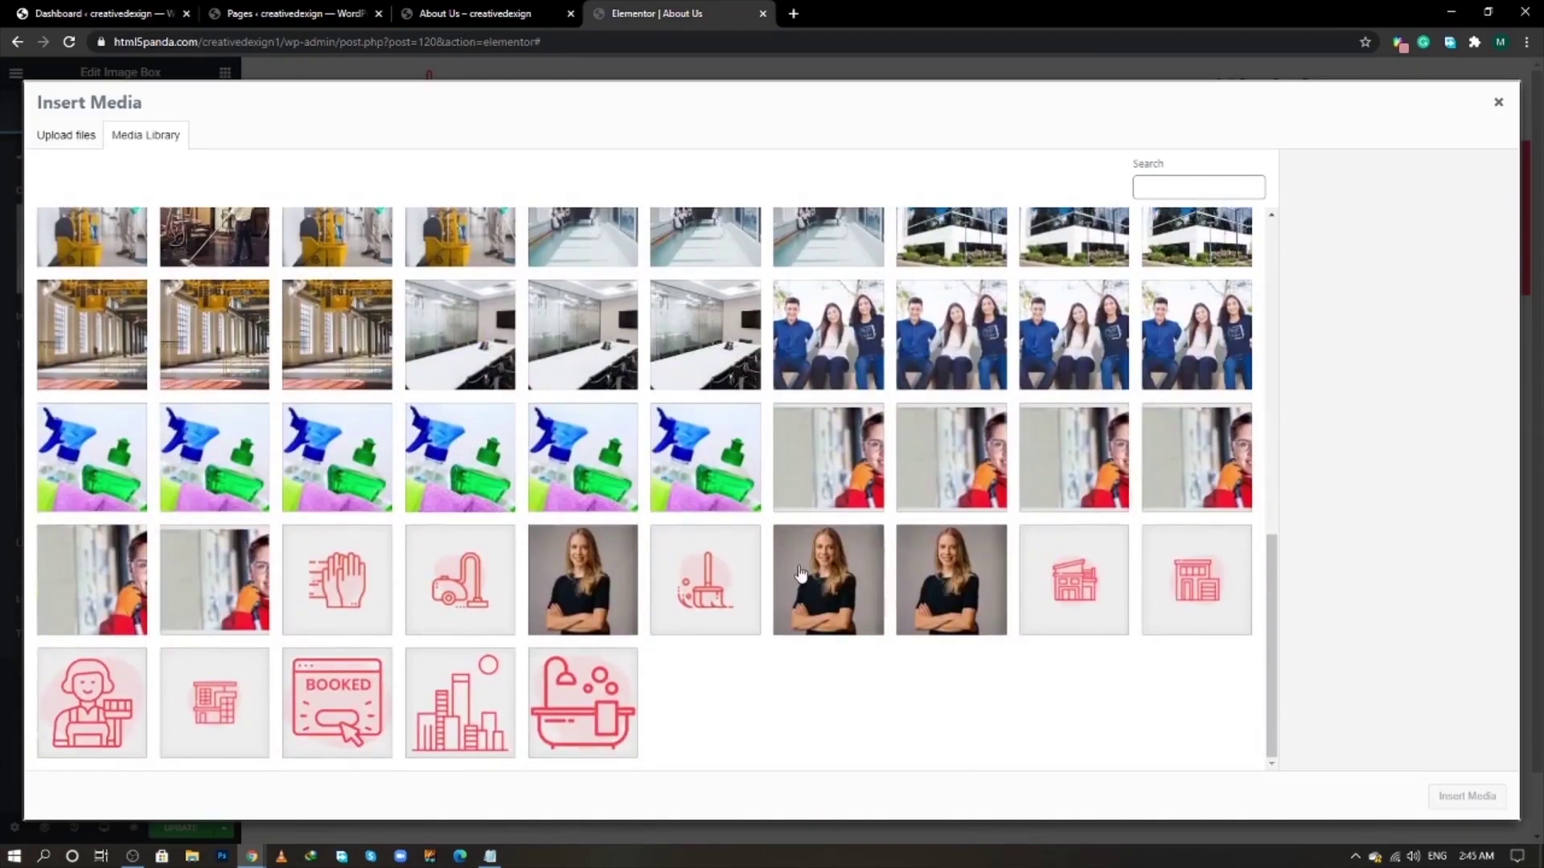
{"action": "left_click", "coordinate": [829, 579]}
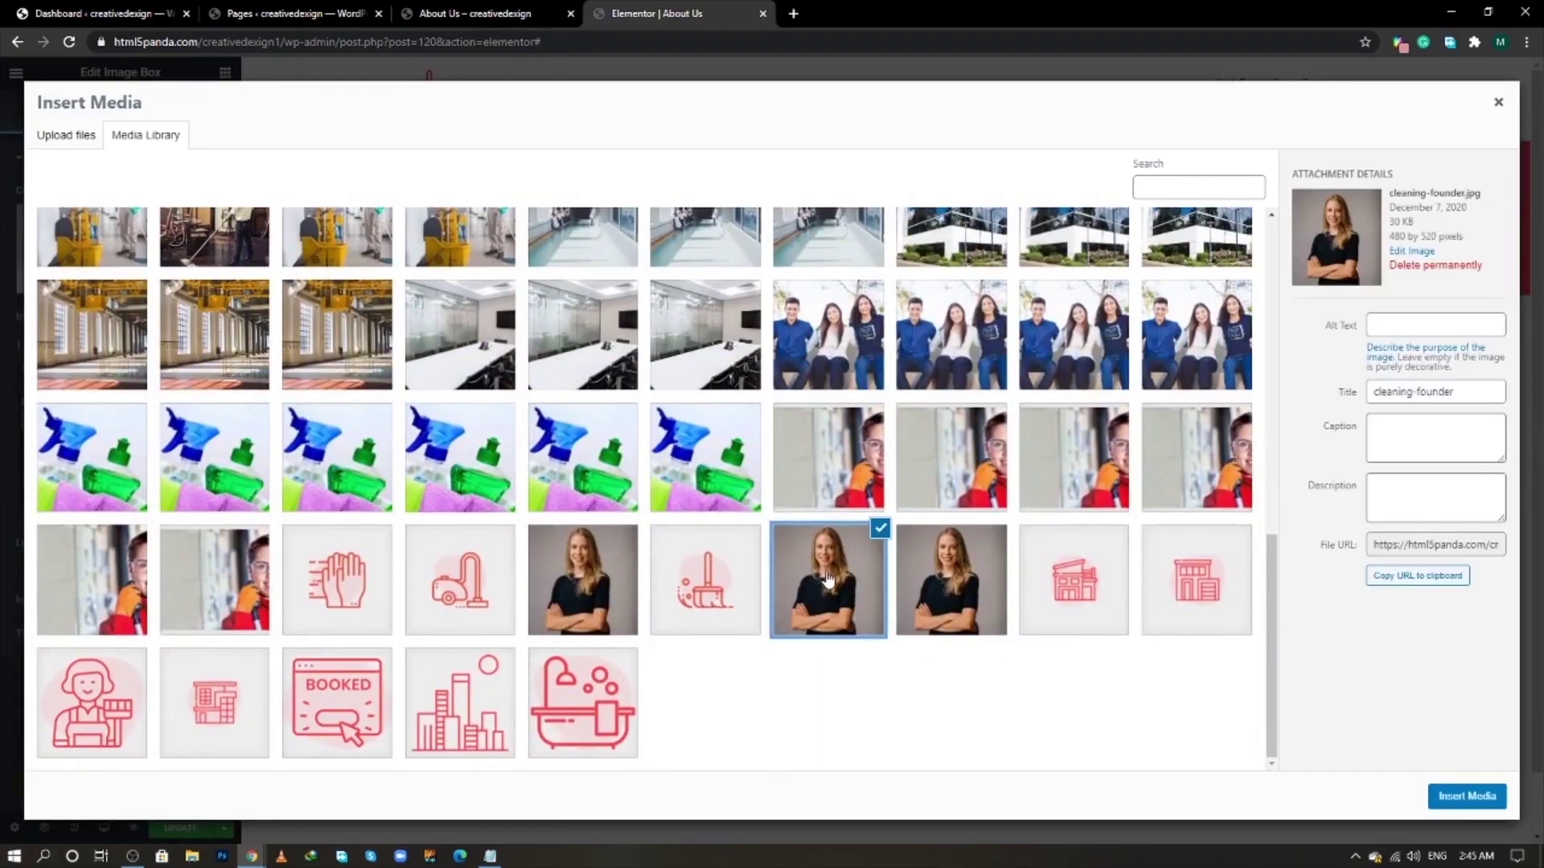
{"action": "left_click", "coordinate": [1460, 797]}
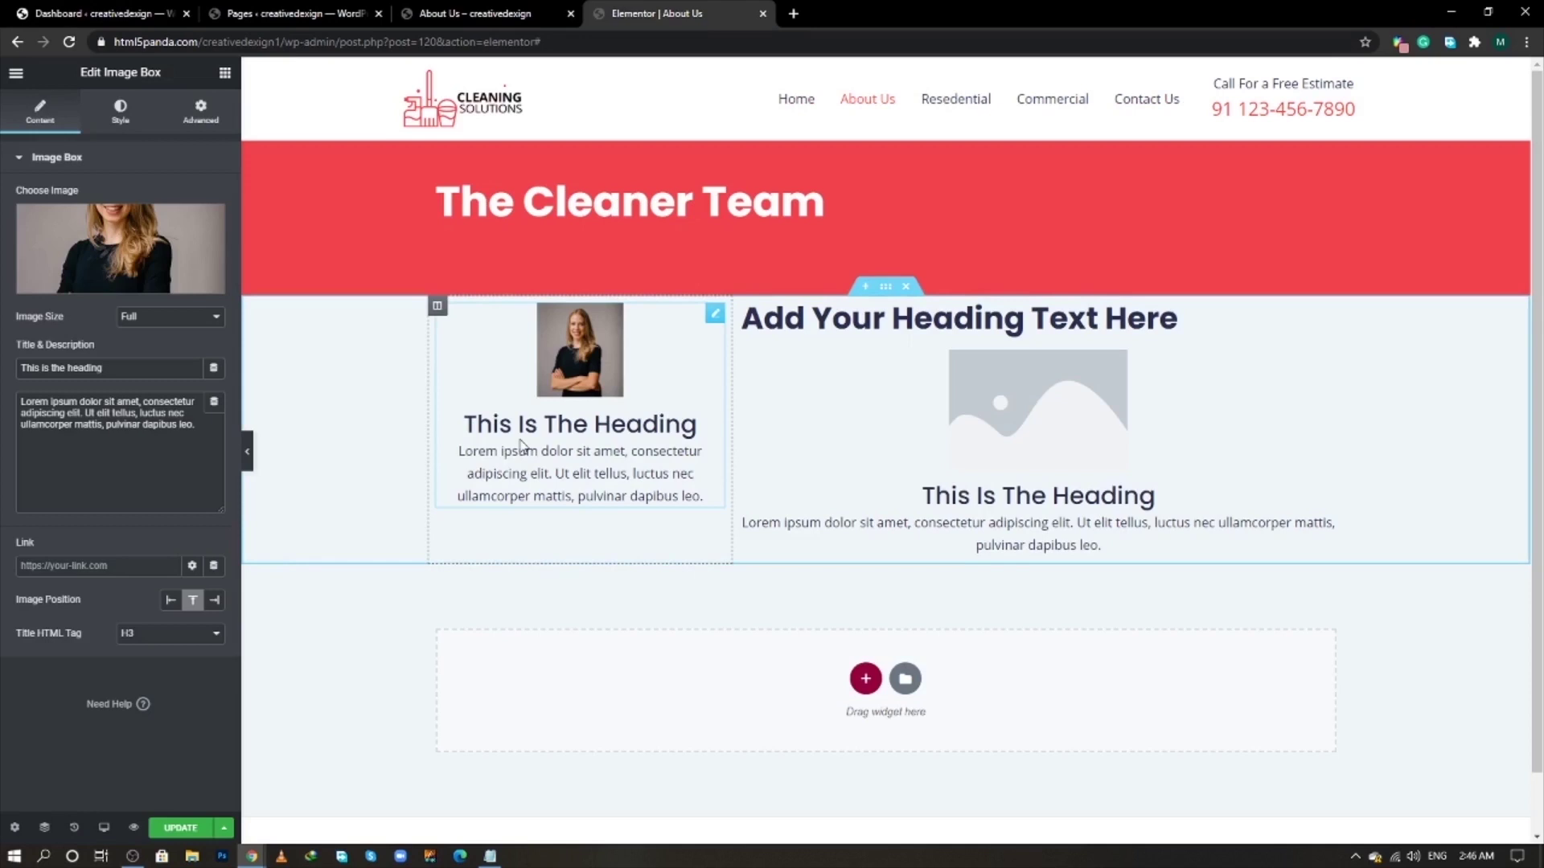
- Set the founder image's width to 100% and its spacing to 30, checking against the reference page
{"action": "key", "text": "alt+Tab"}
{"action": "key", "text": "alt+Tab"}
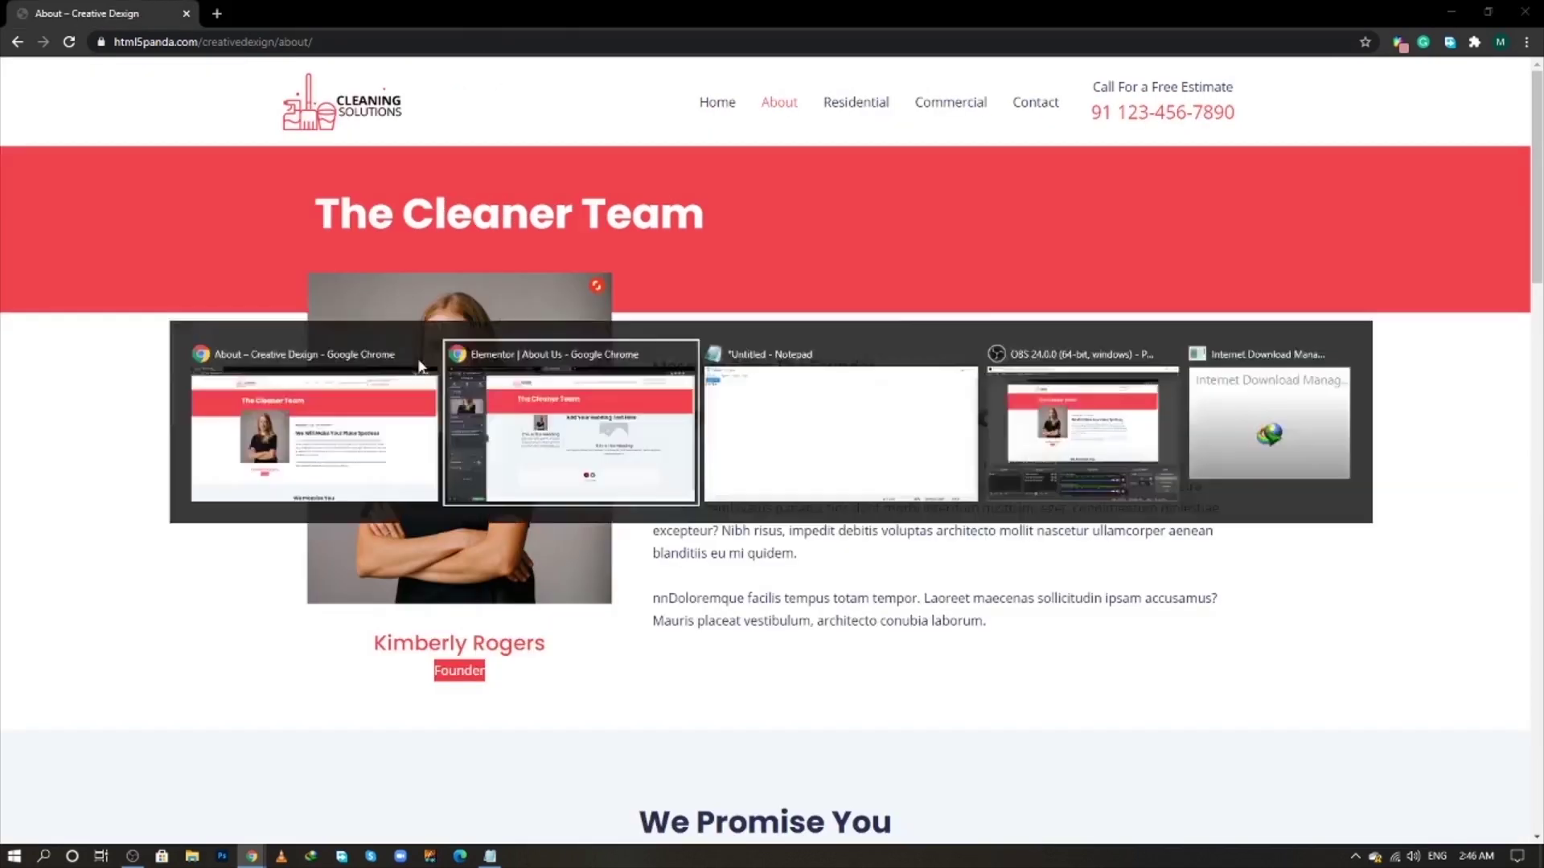
{"action": "left_click", "coordinate": [201, 111]}
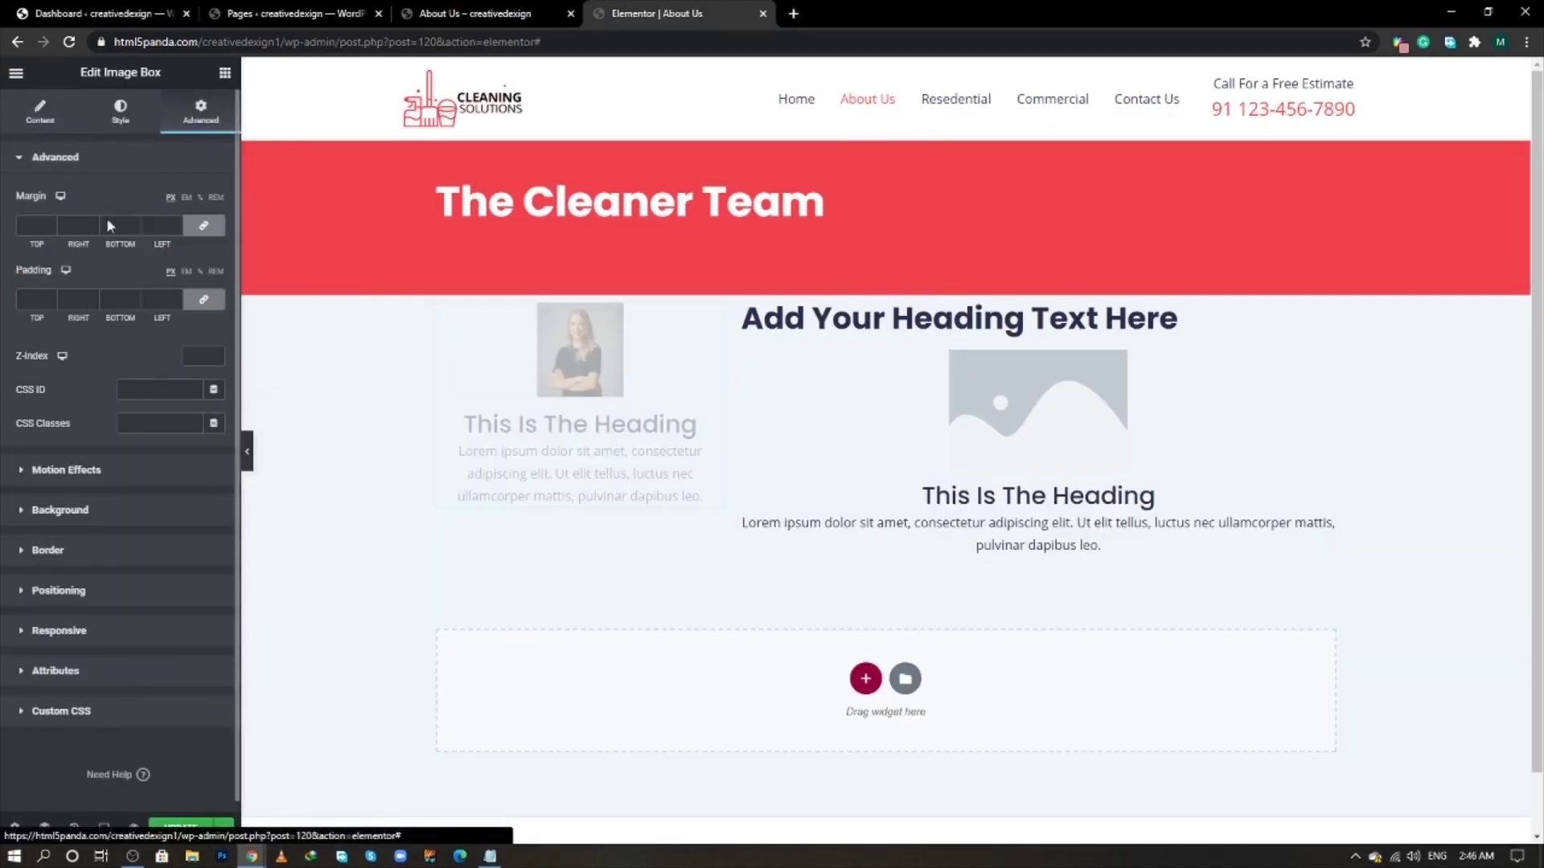
{"action": "left_click", "coordinate": [121, 111]}
{"action": "left_click_drag", "start_coordinate": [58, 291], "coordinate": [170, 288]}
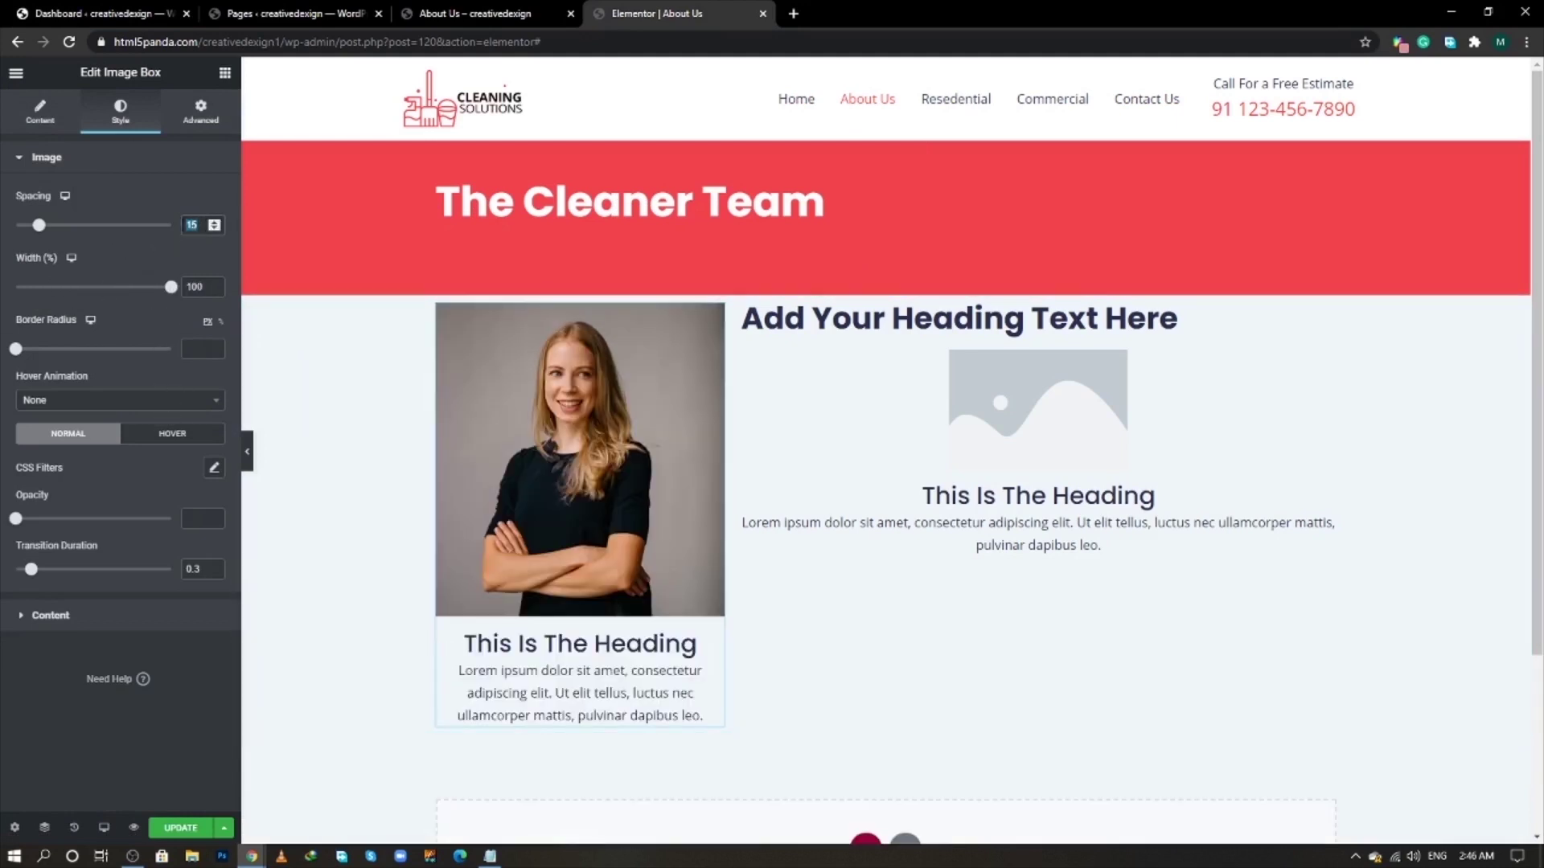
{"action": "type", "text": "30"}
- Copy the red colour code from the first line of the Notepad file and apply it as the founder image box's title colour
{"action": "key", "text": "alt+Tab"}
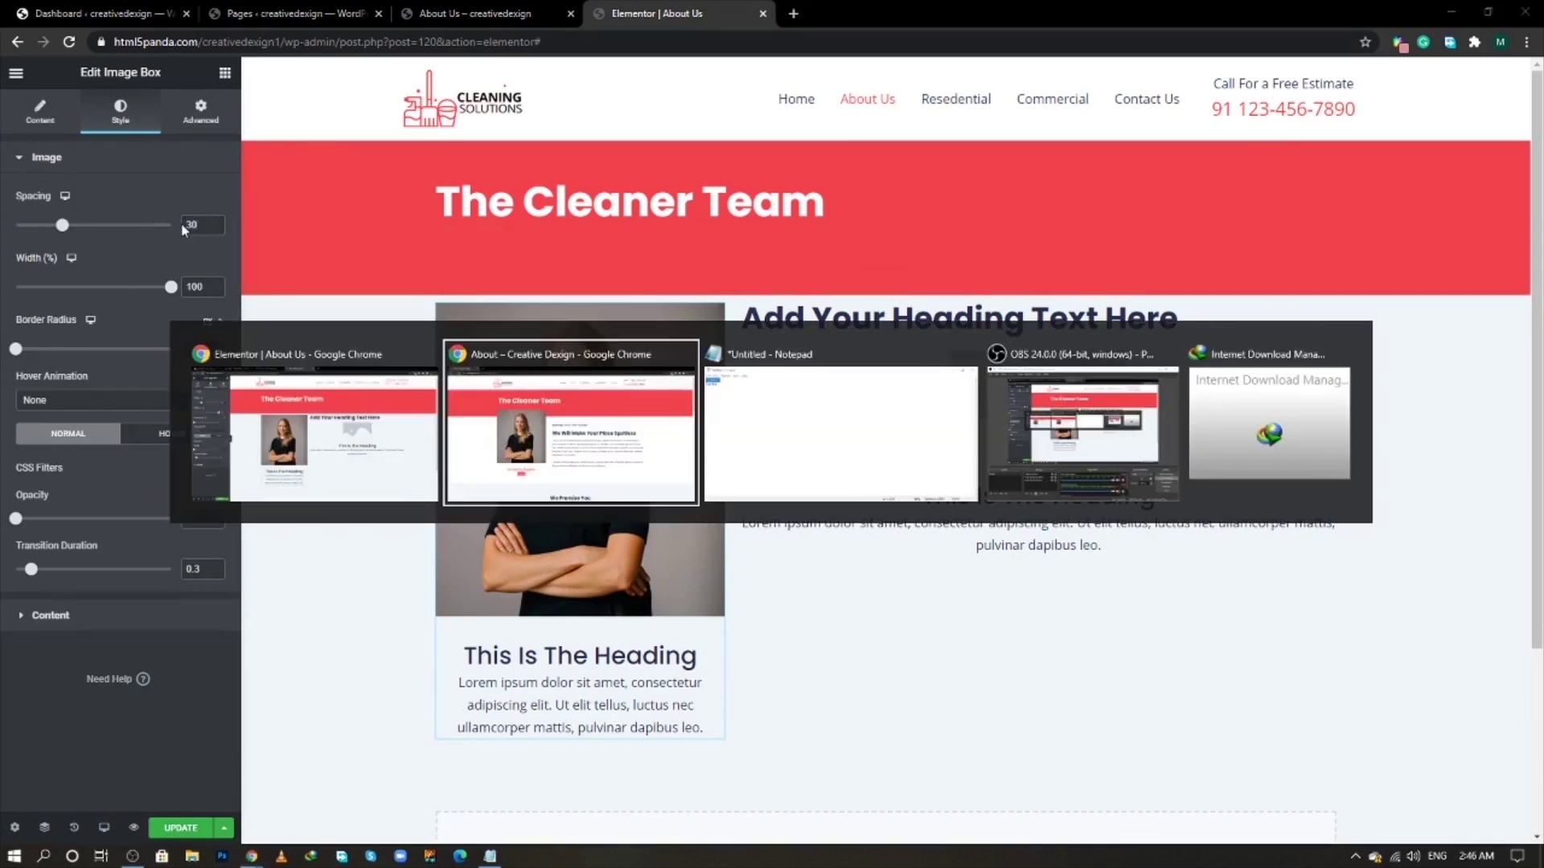
{"action": "key", "text": "Tab"}
{"action": "right_click", "coordinate": [342, 159]}
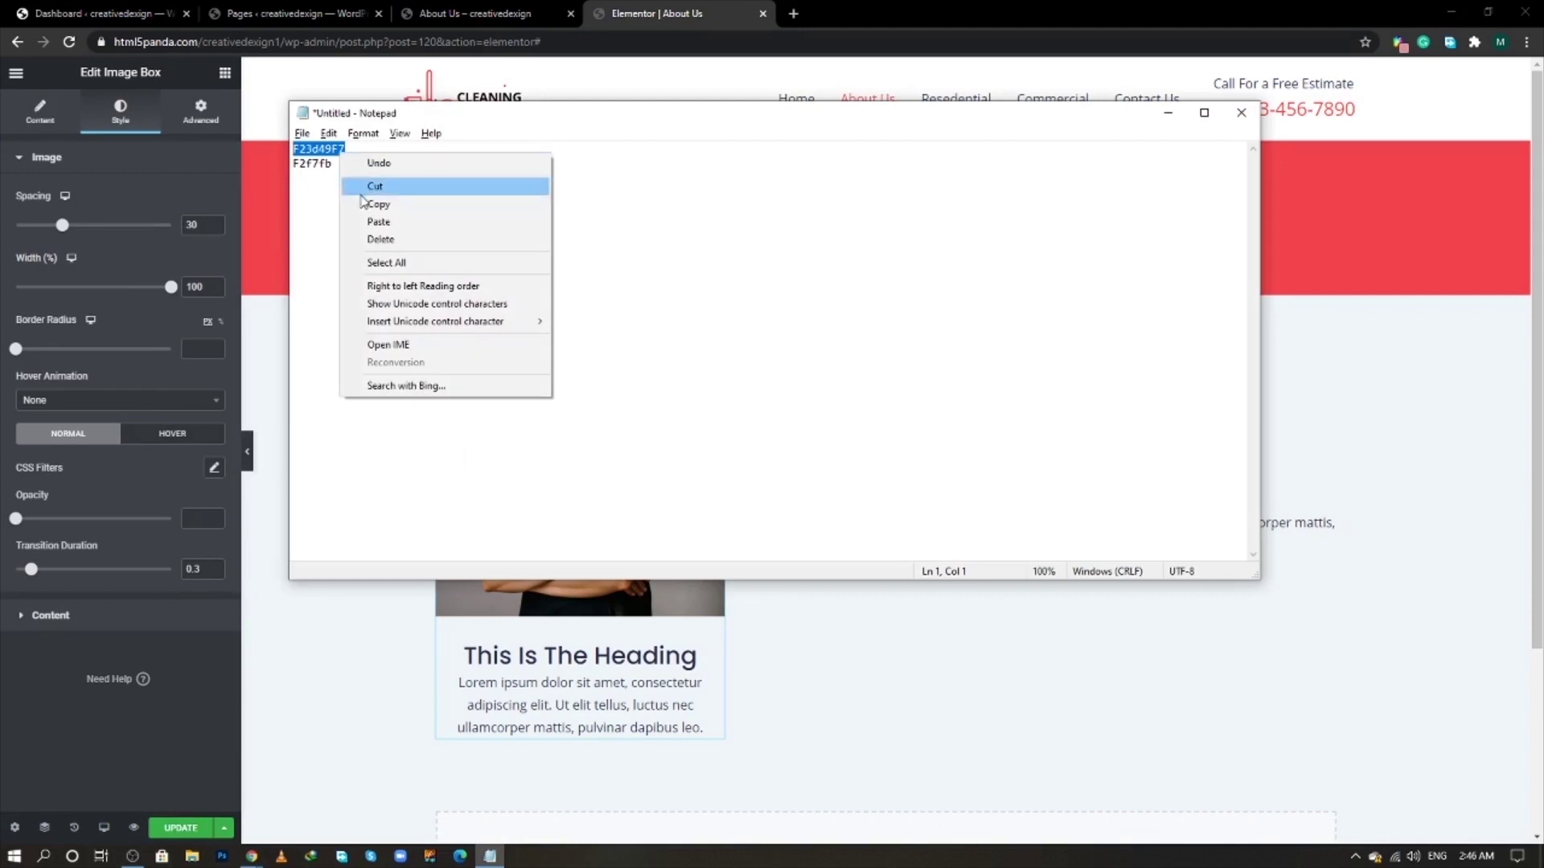
{"action": "left_click", "coordinate": [364, 202]}
{"action": "key", "text": "alt+Tab"}
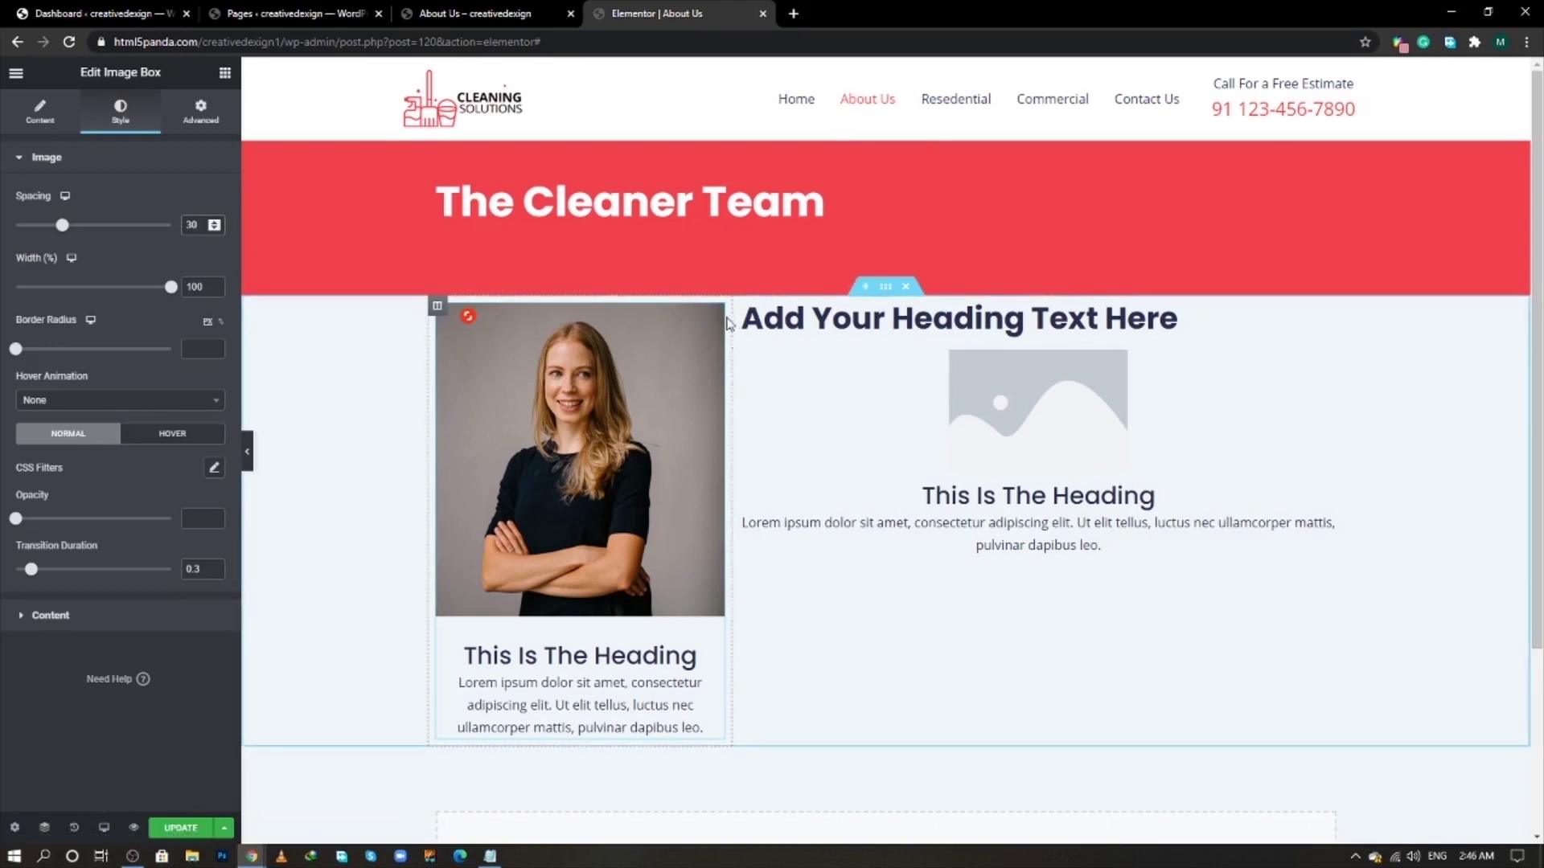
{"action": "left_click", "coordinate": [110, 617]}
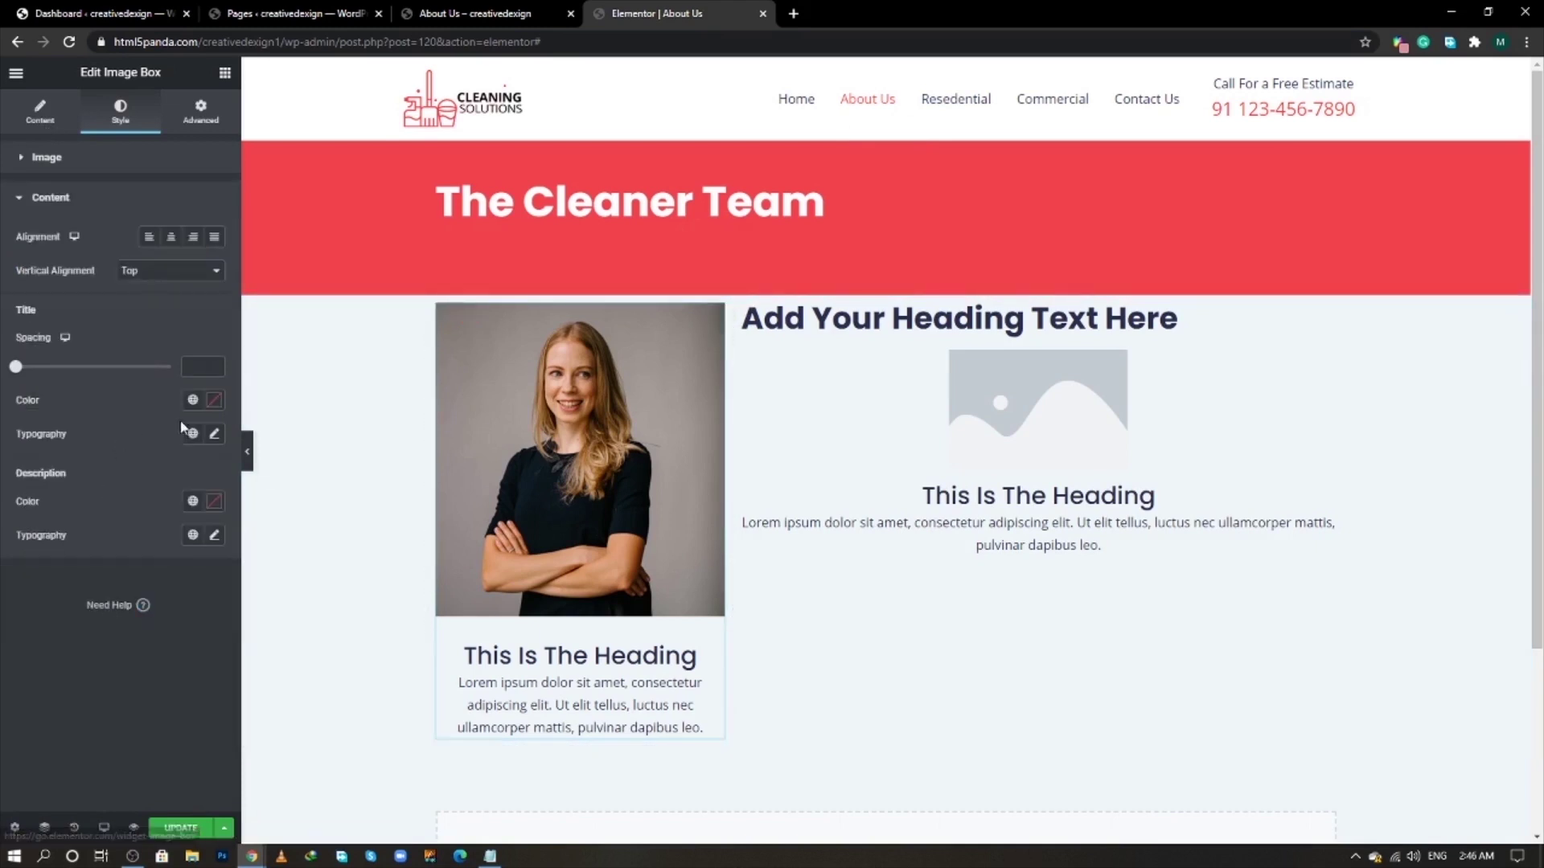
{"action": "left_click", "coordinate": [216, 401]}
- Replace the image box's placeholder title with the founder's name from the reference page and set the title HTML tag to H4
{"action": "left_click_drag", "start_coordinate": [550, 644], "coordinate": [374, 643]}
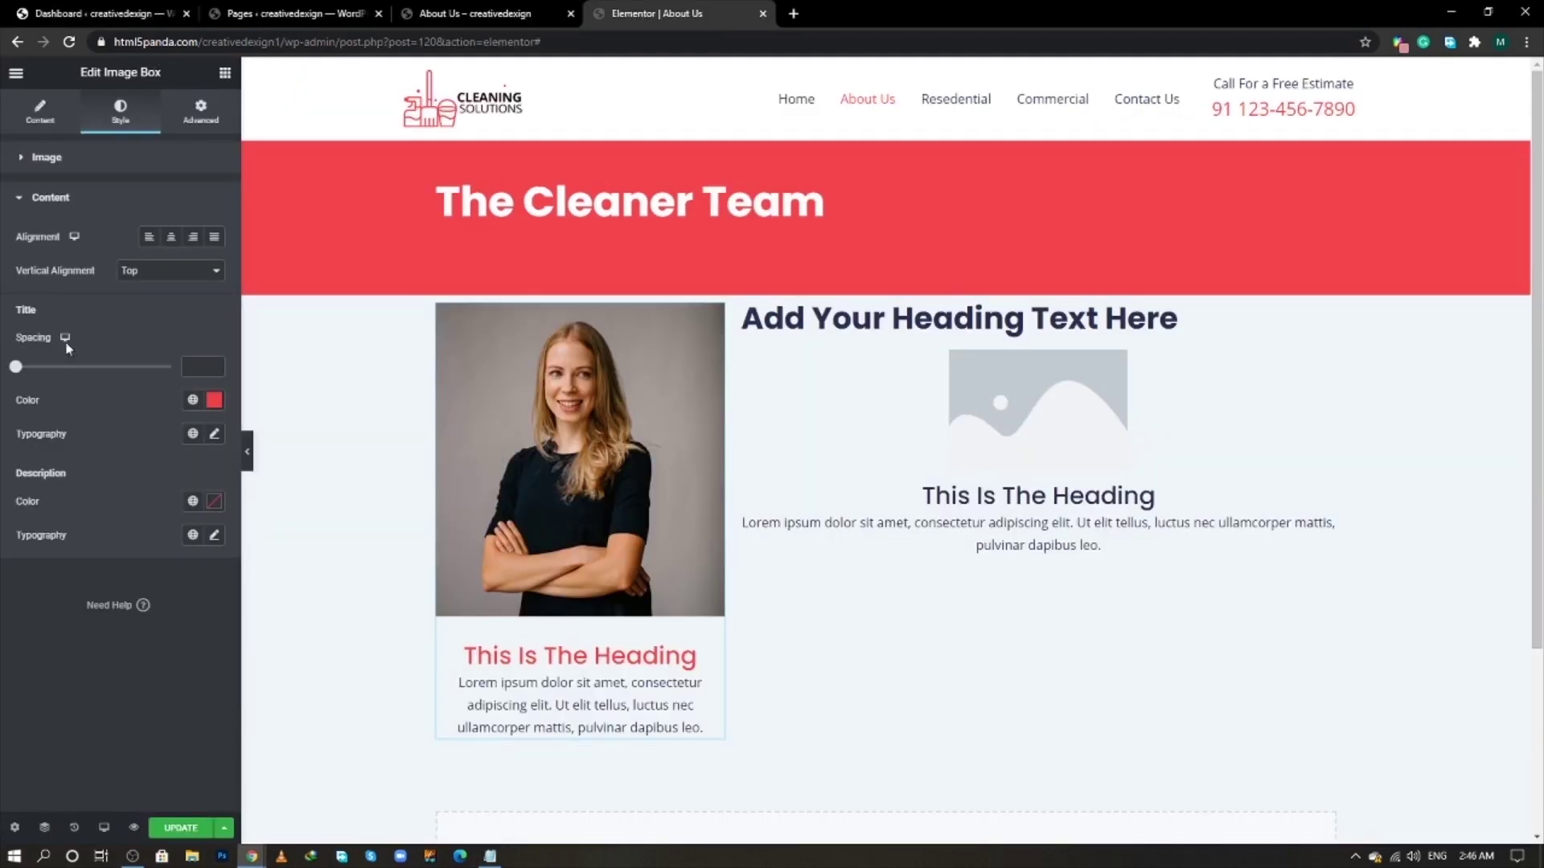
{"action": "left_click", "coordinate": [33, 123]}
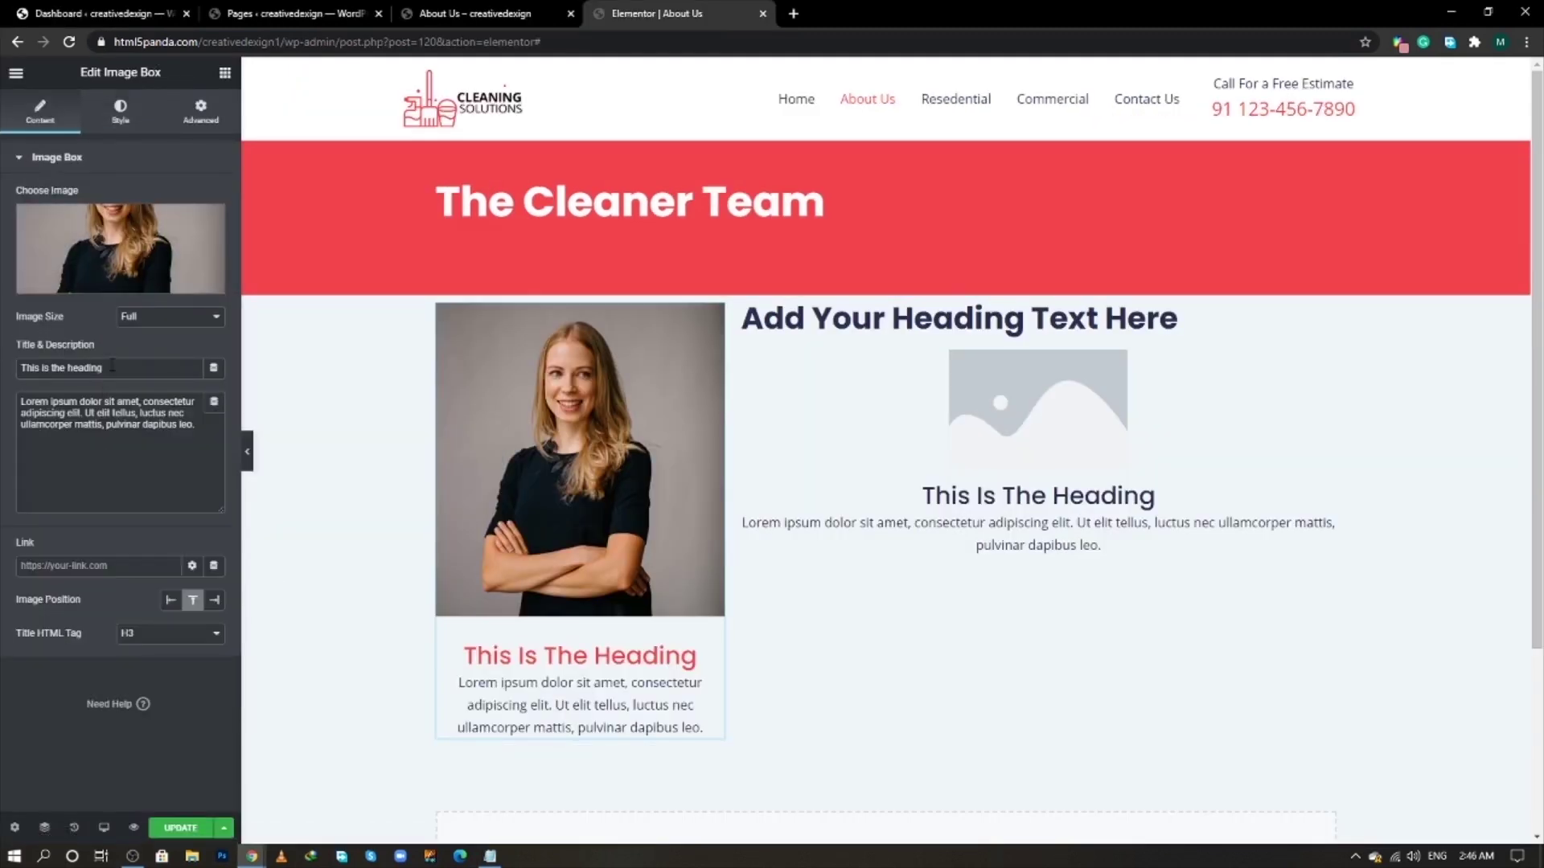
{"action": "left_click_drag", "start_coordinate": [112, 366], "coordinate": [8, 370]}
{"action": "key", "text": "ctrl+v"}
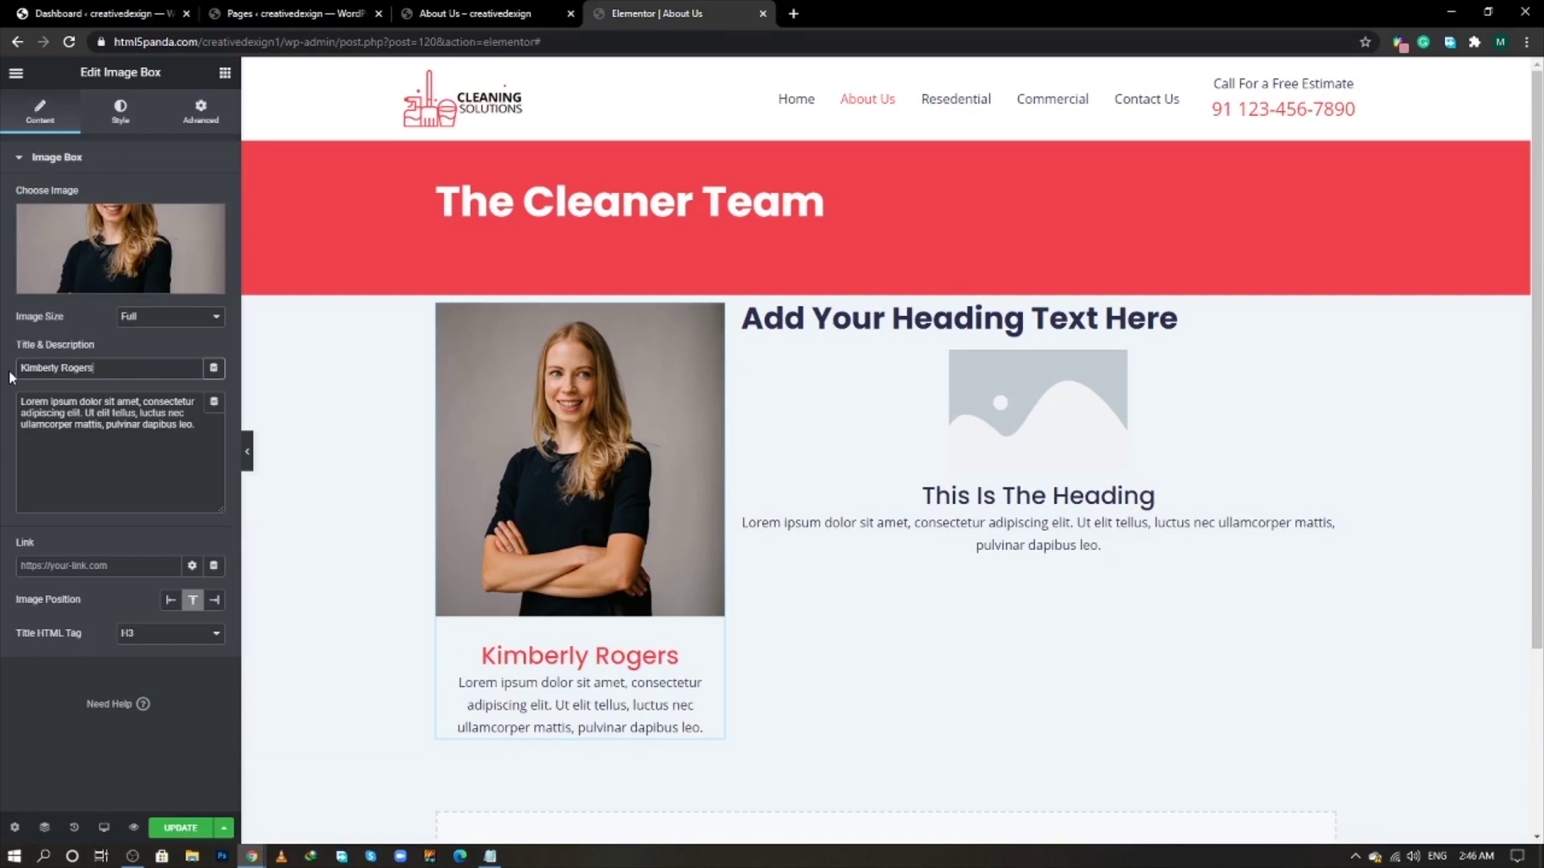
{"action": "left_click", "coordinate": [169, 633]}
{"action": "left_click", "coordinate": [155, 684]}
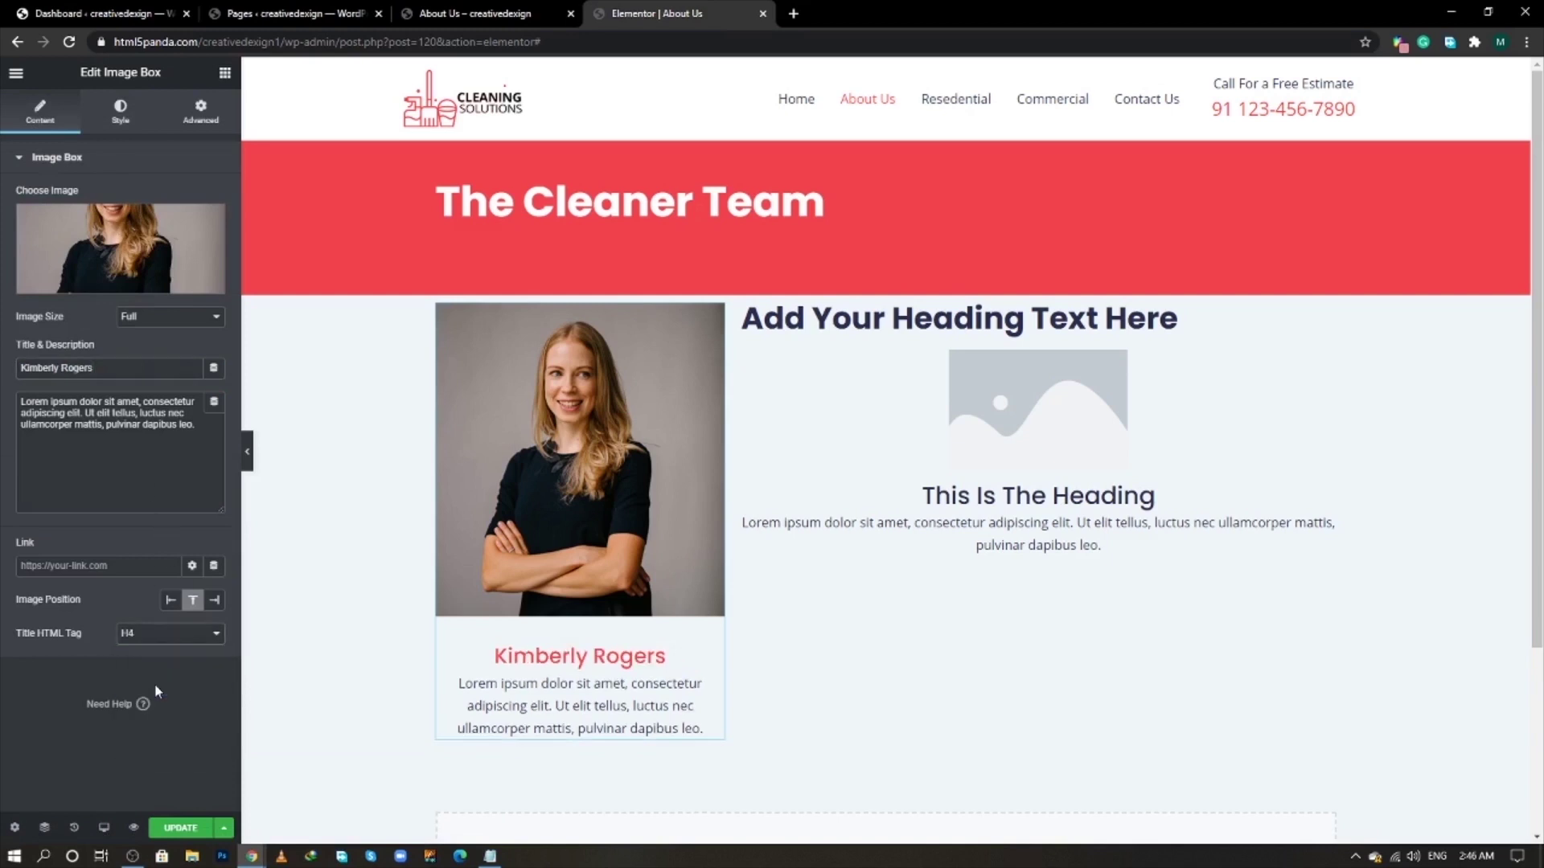
- Replace the image box's placeholder description with "Founder" copied from the reference page
{"action": "key", "text": "alt+Tab"}
{"action": "double_click", "coordinate": [461, 667]}
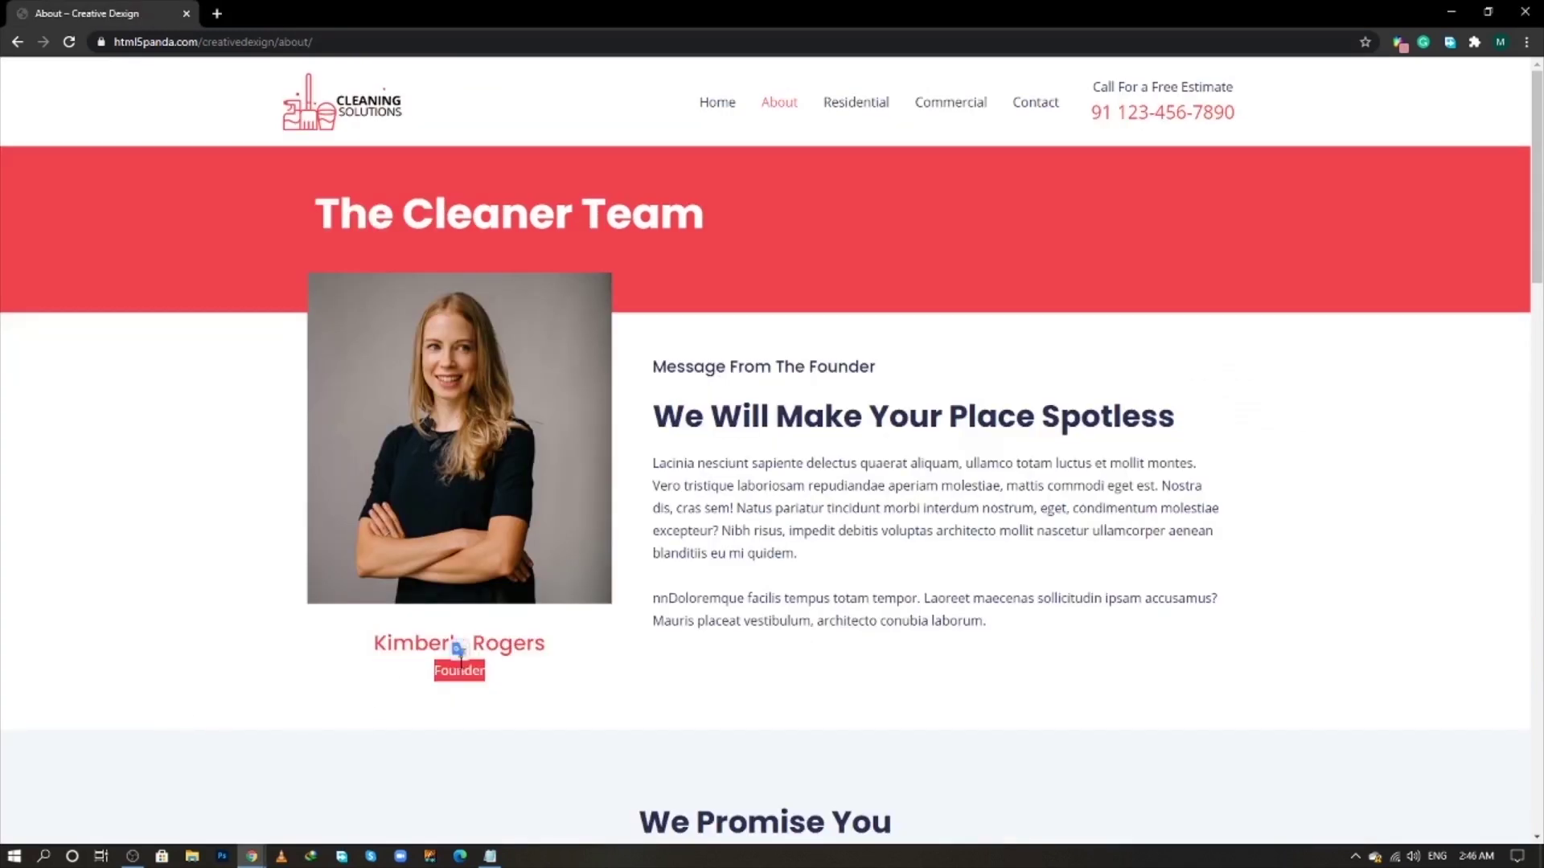
{"action": "right_click", "coordinate": [455, 674]}
{"action": "left_click", "coordinate": [462, 683]}
{"action": "key", "text": "alt+Tab"}
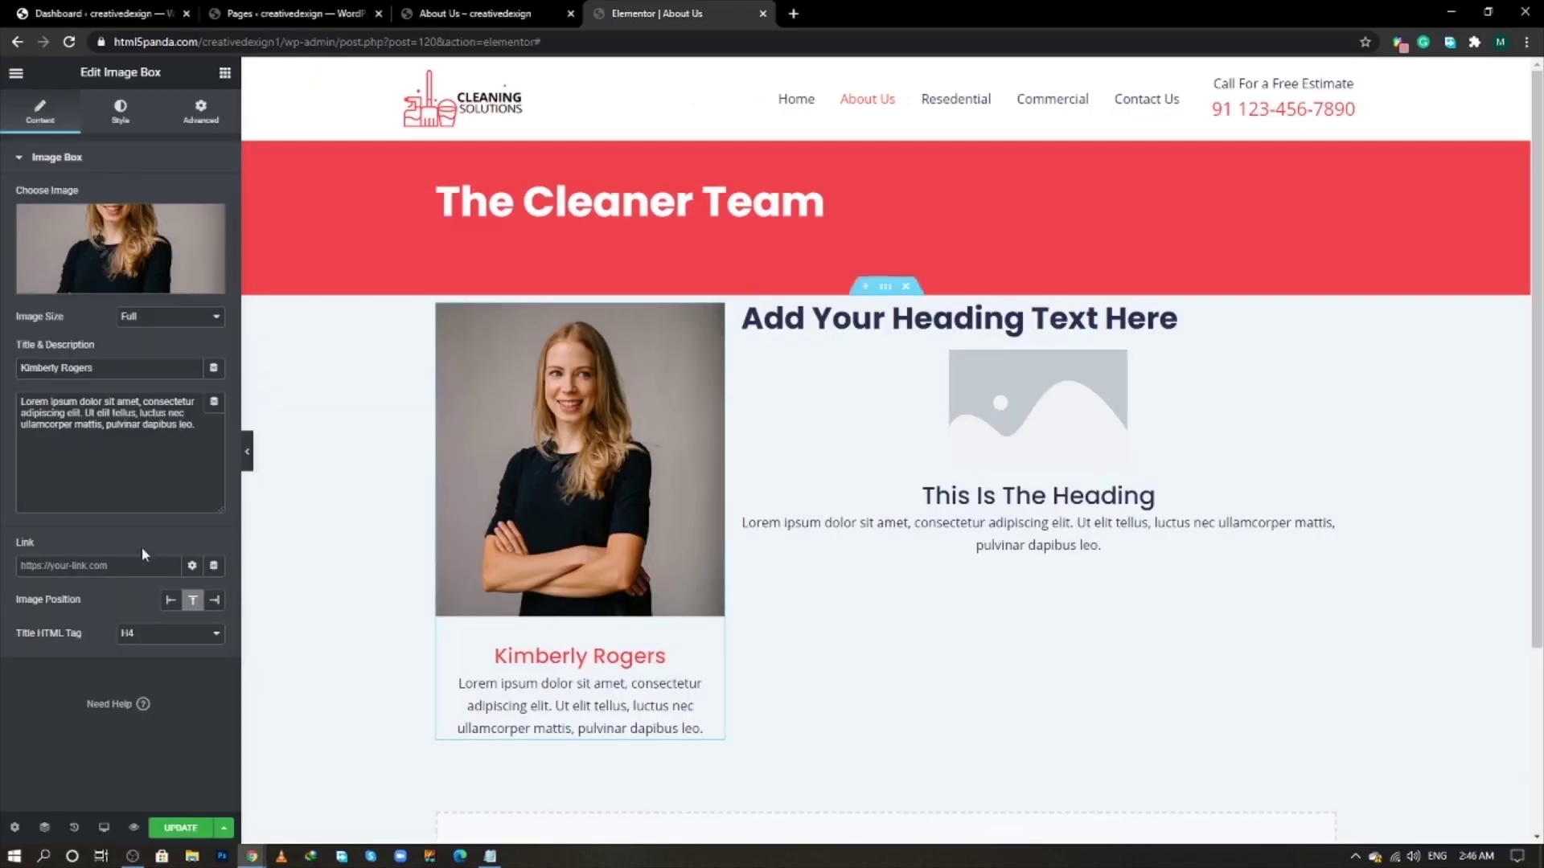
{"action": "left_click", "coordinate": [164, 435]}
{"action": "key", "text": "ctrl+a"}
{"action": "key", "text": "ctrl+v"}
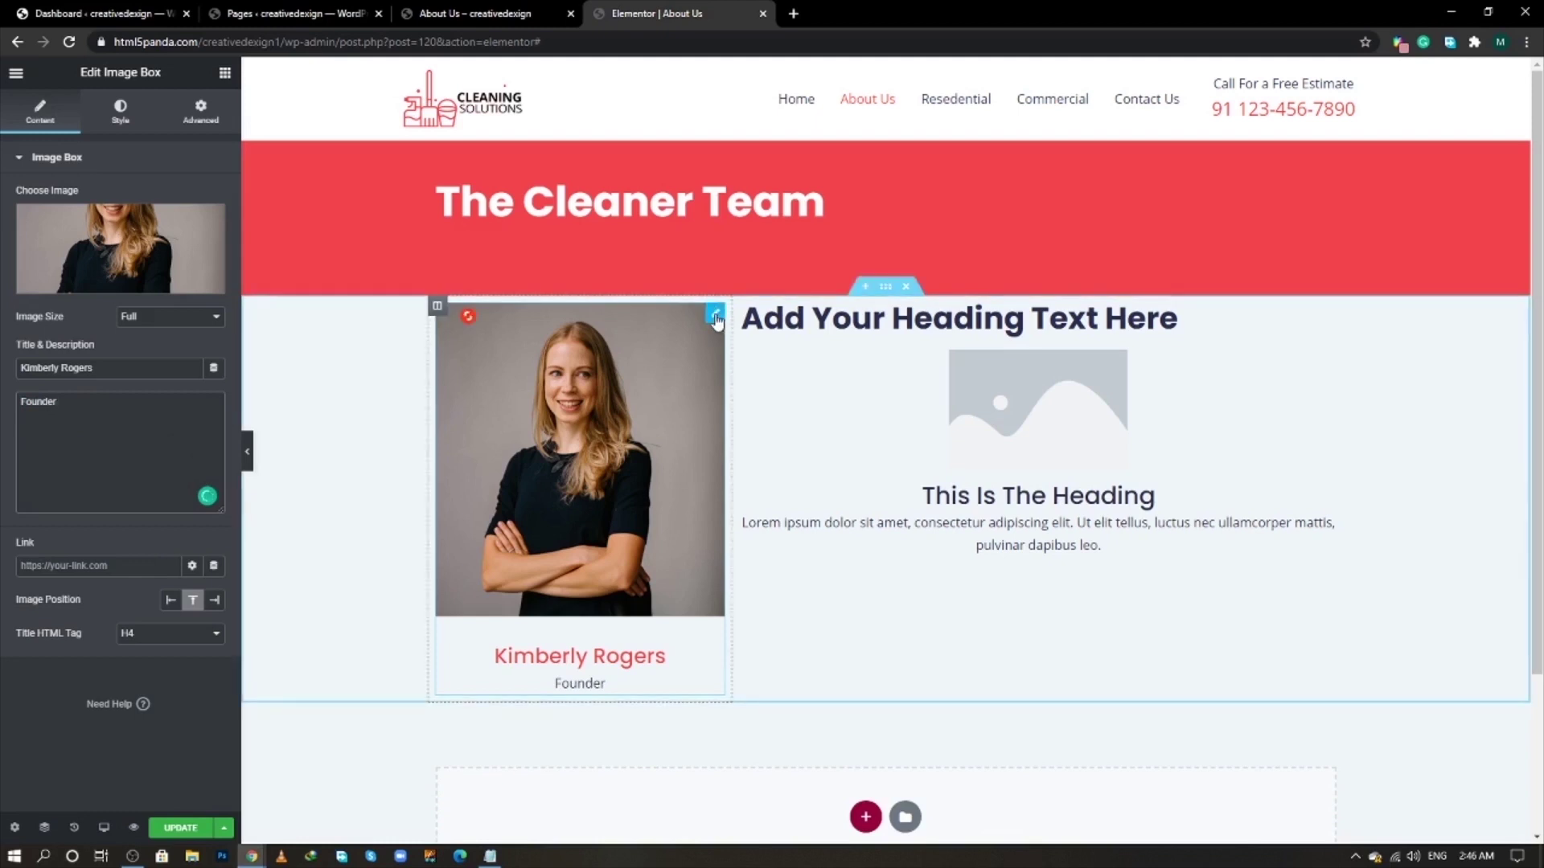
- Check the founder photo's position on the reference page and set its column's margin and padding to 0 on all sides
{"action": "key", "text": "alt+Tab"}
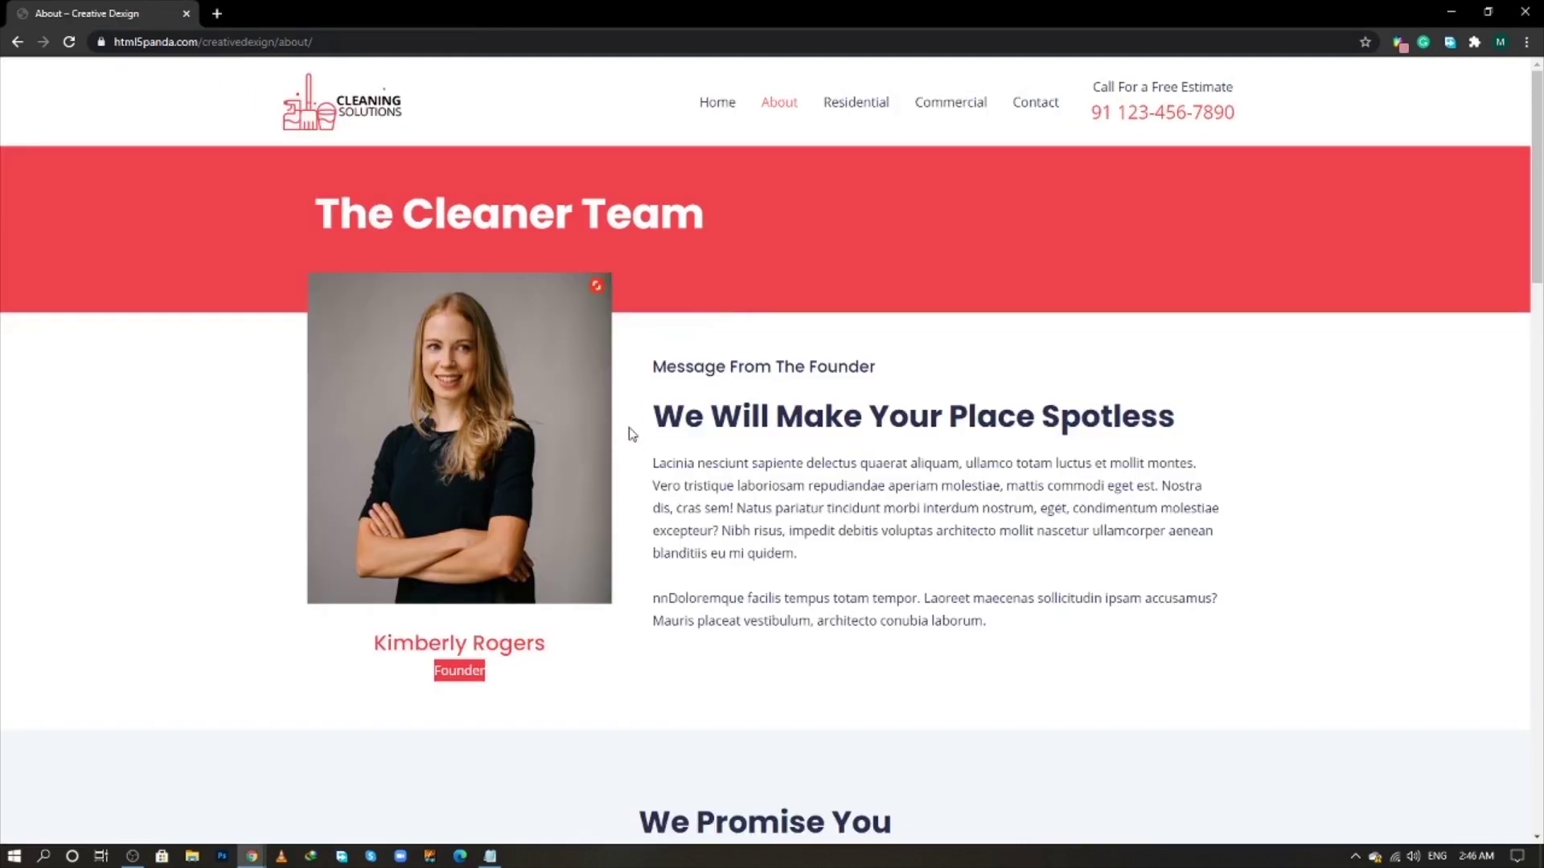
{"action": "key", "text": "alt+Tab"}
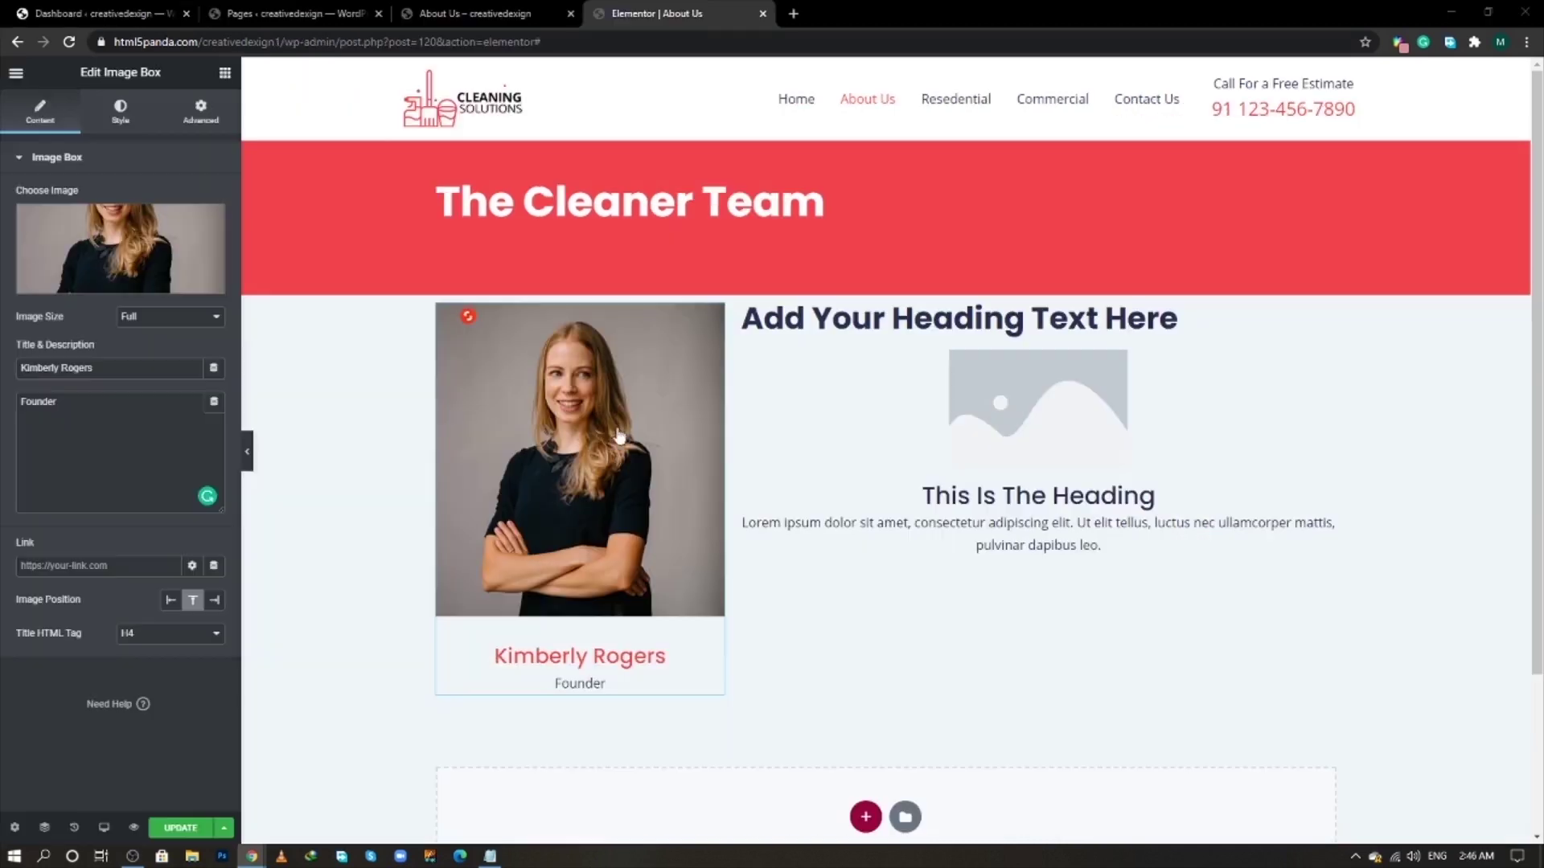
{"action": "left_click", "coordinate": [724, 307]}
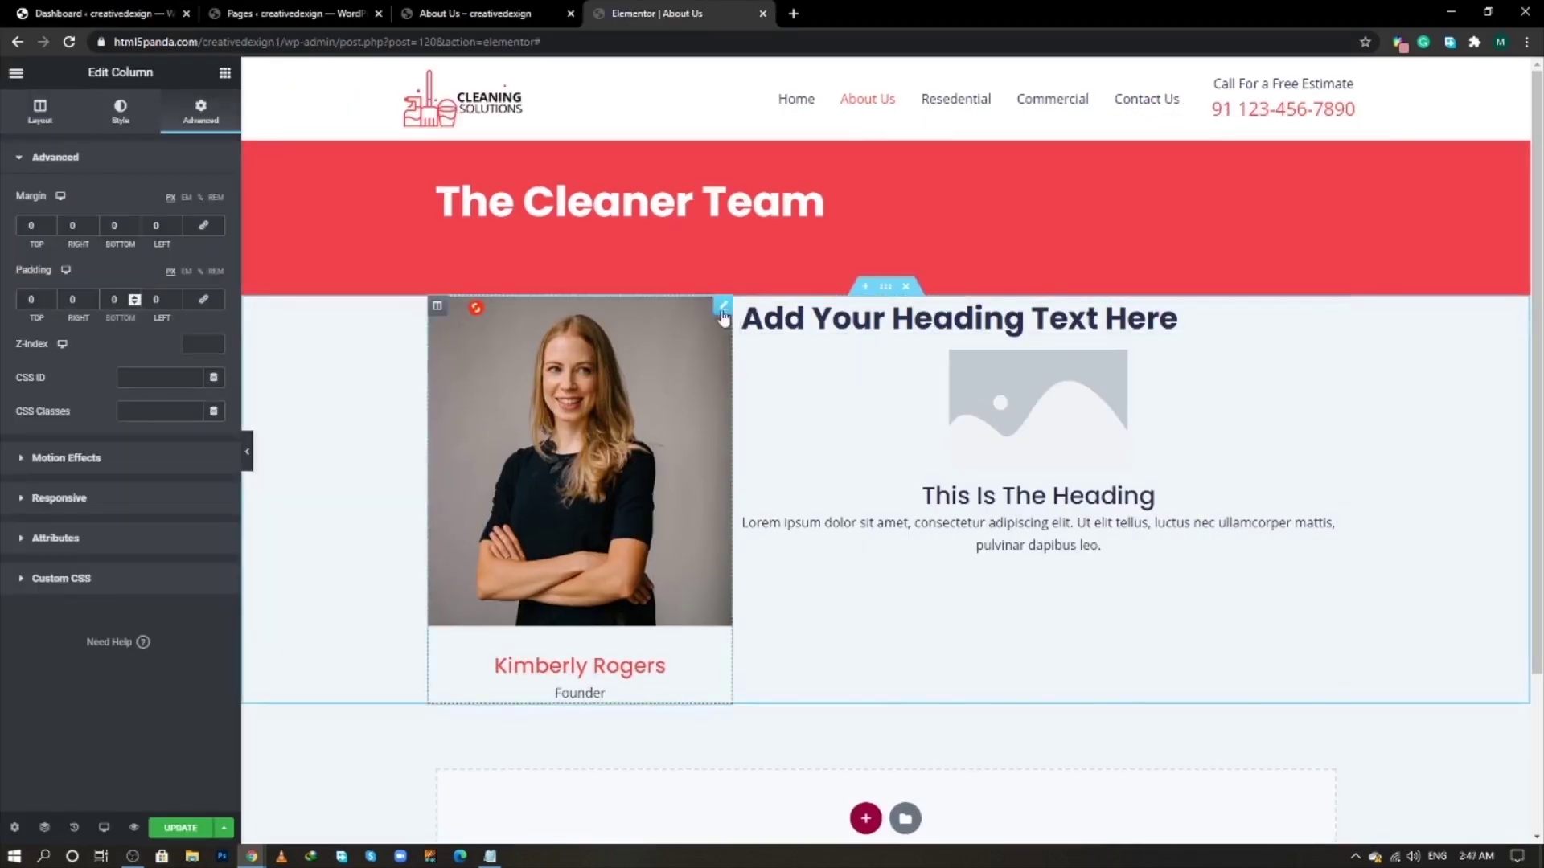
- Unlink the founder image box's margin and padding values, then set its bottom padding to 60 and top margin to -50
{"action": "left_click", "coordinate": [724, 307]}
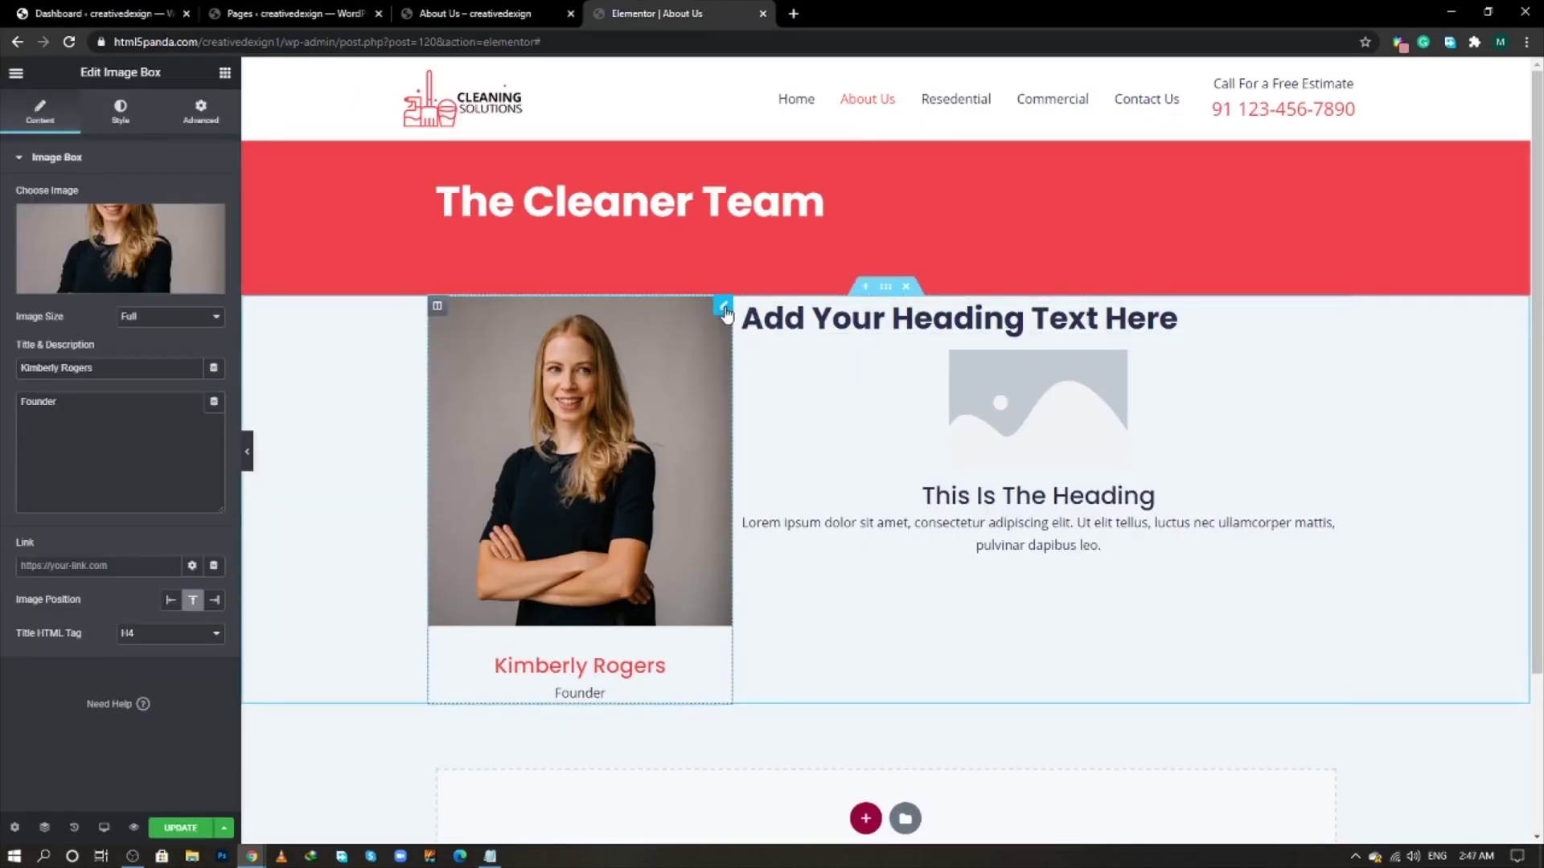
{"action": "left_click", "coordinate": [207, 123]}
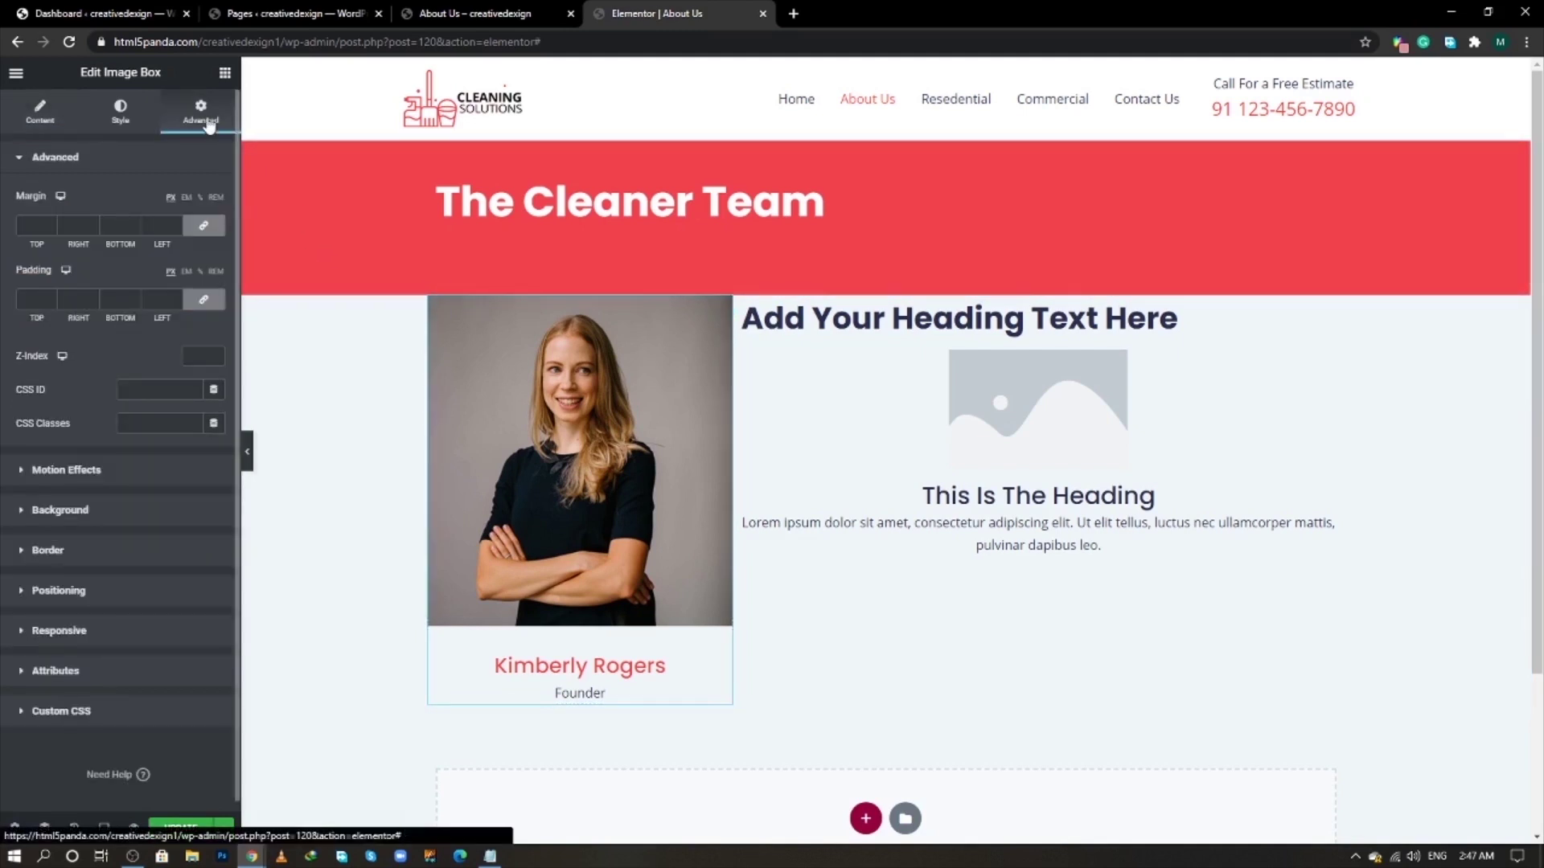
{"action": "left_click", "coordinate": [204, 225]}
{"action": "left_click", "coordinate": [204, 301]}
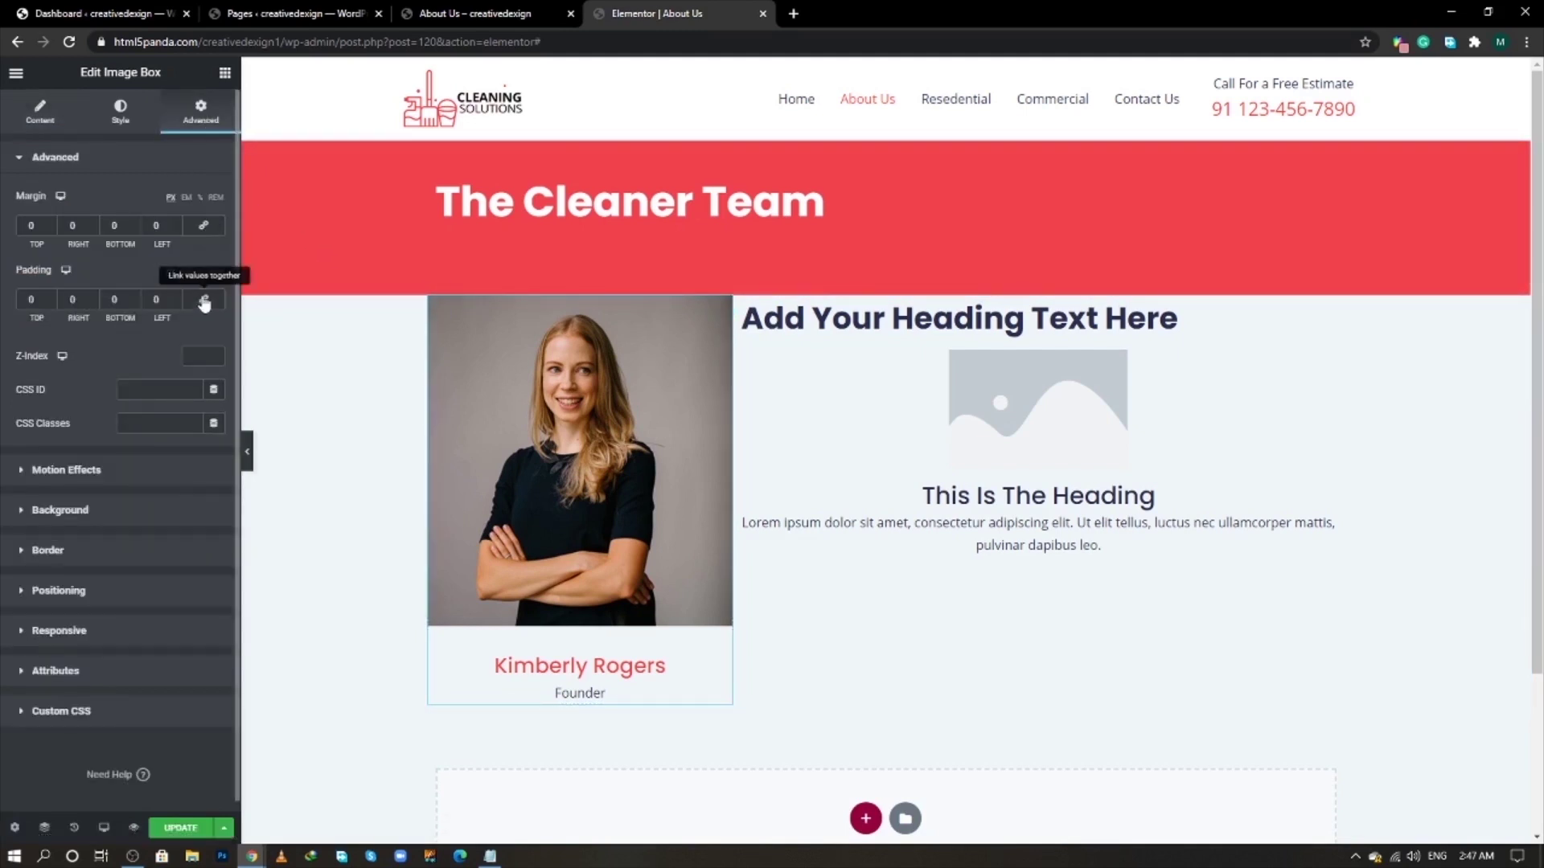
{"action": "left_click", "coordinate": [114, 299]}
{"action": "type", "text": "60"}
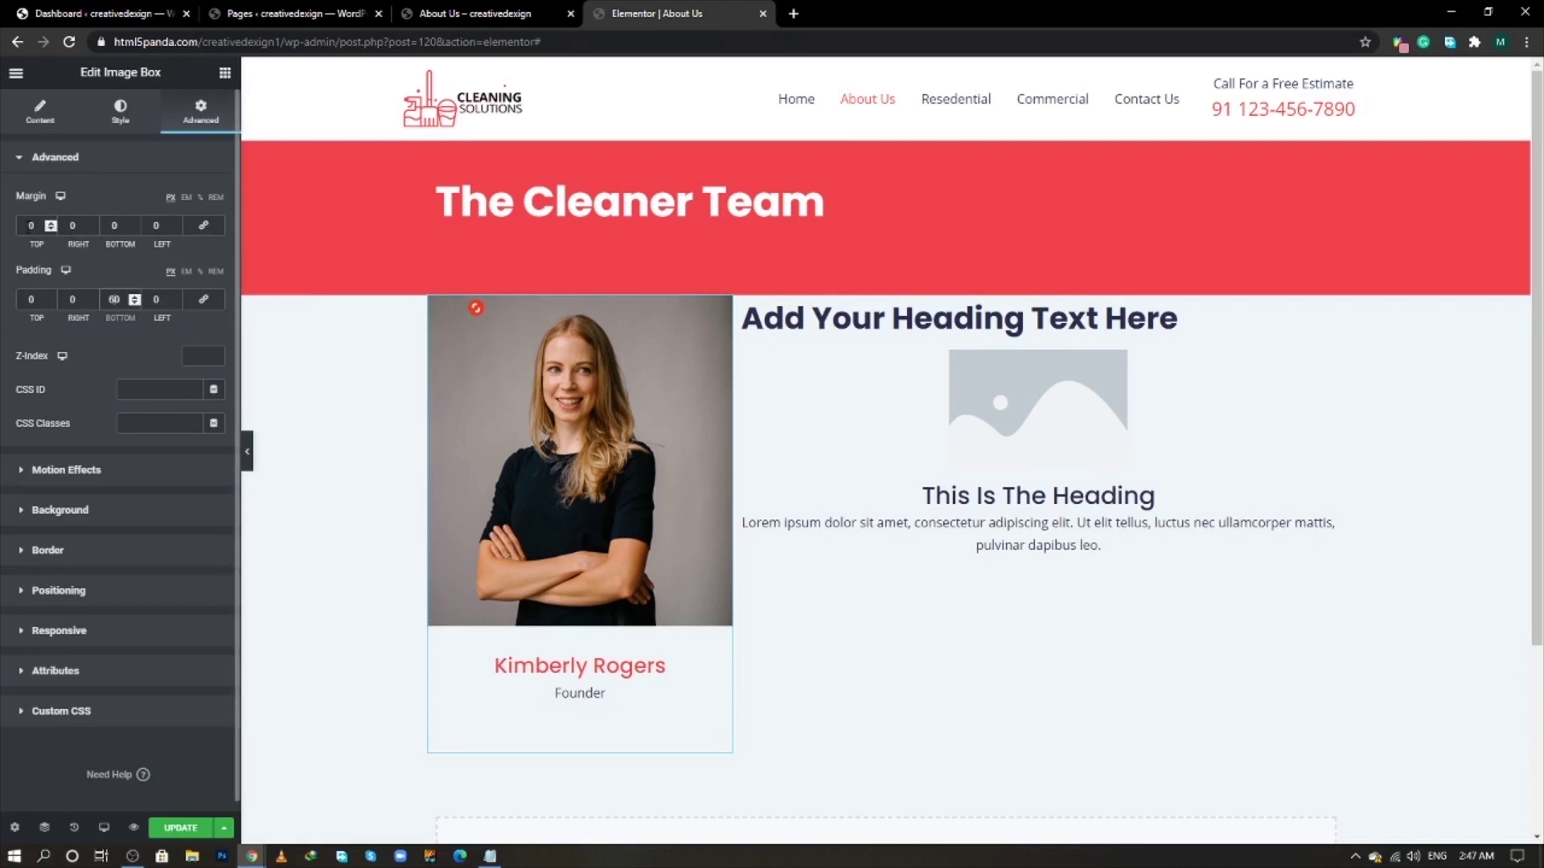
{"action": "left_click", "coordinate": [29, 226]}
{"action": "type", "text": "-50"}
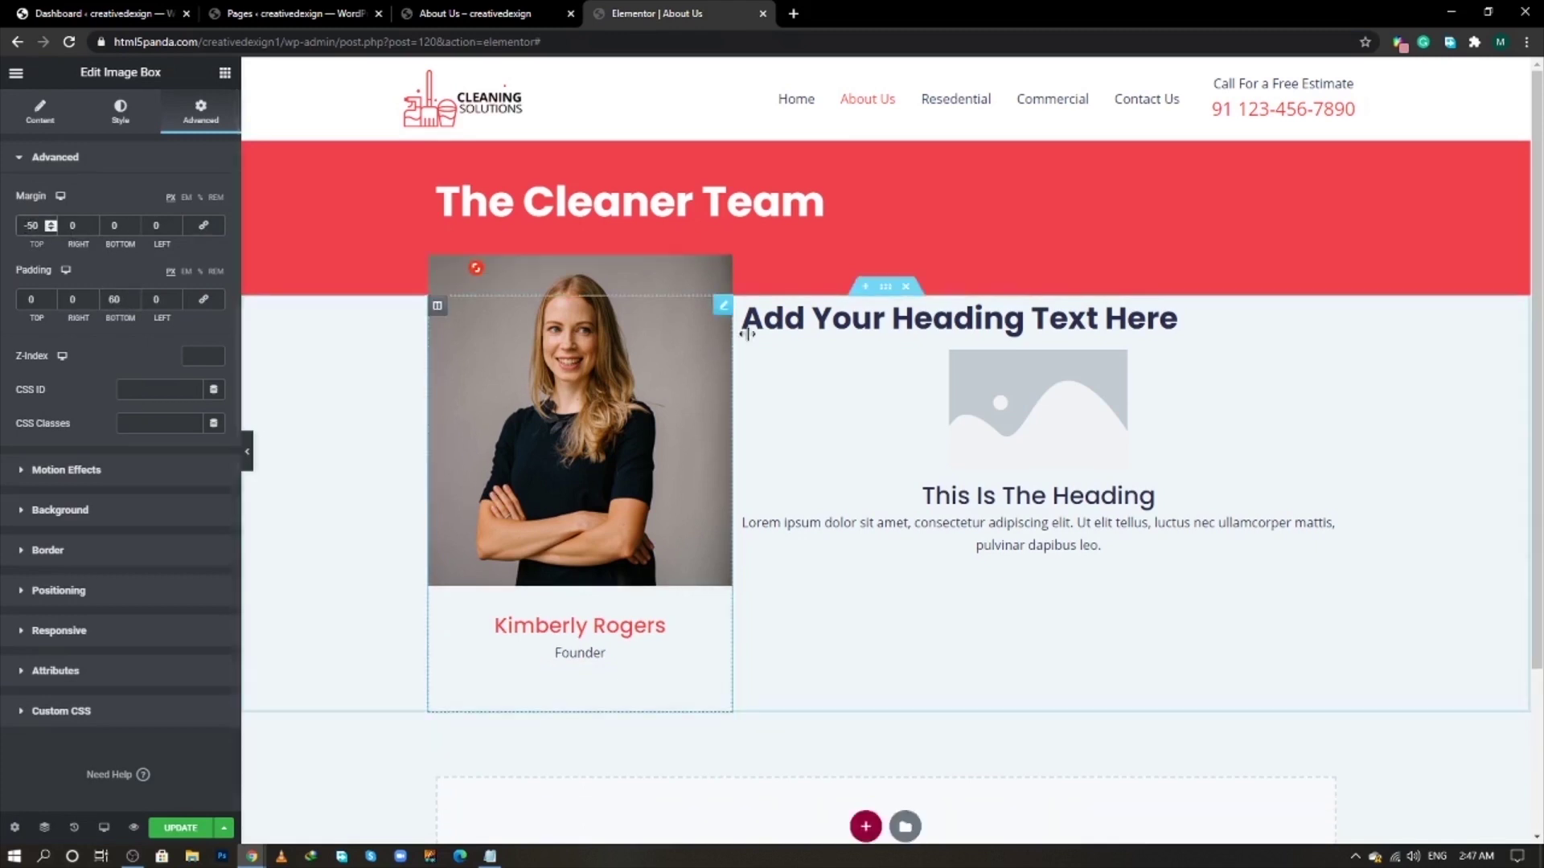
- Set the HTML tag of the placeholder heading beside the founder photo to H6
{"action": "left_click", "coordinate": [886, 288]}
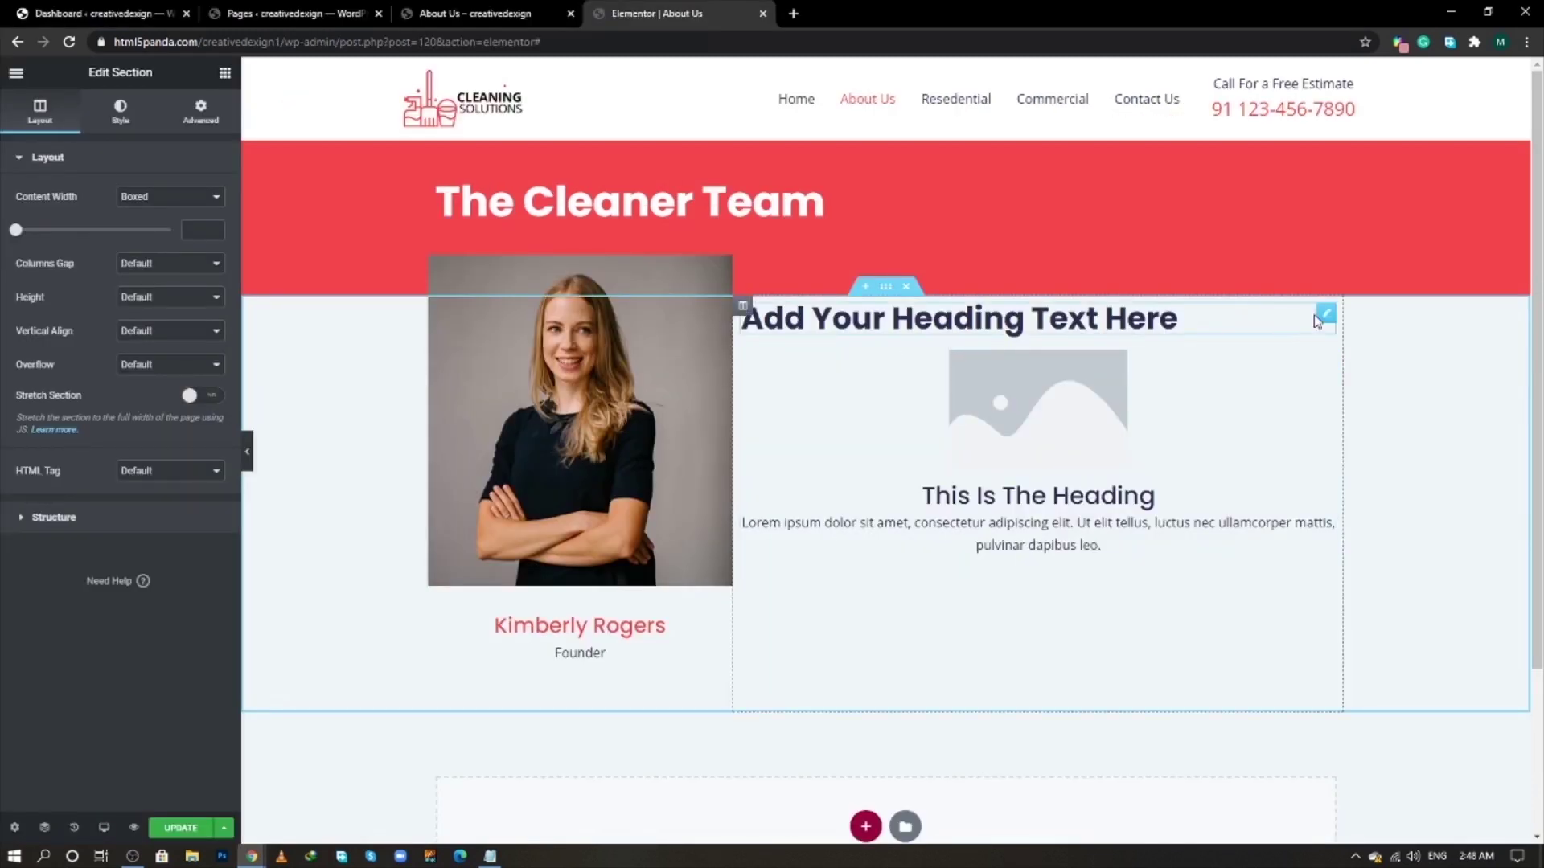
{"action": "left_click", "coordinate": [1325, 318]}
{"action": "left_click", "coordinate": [169, 382]}
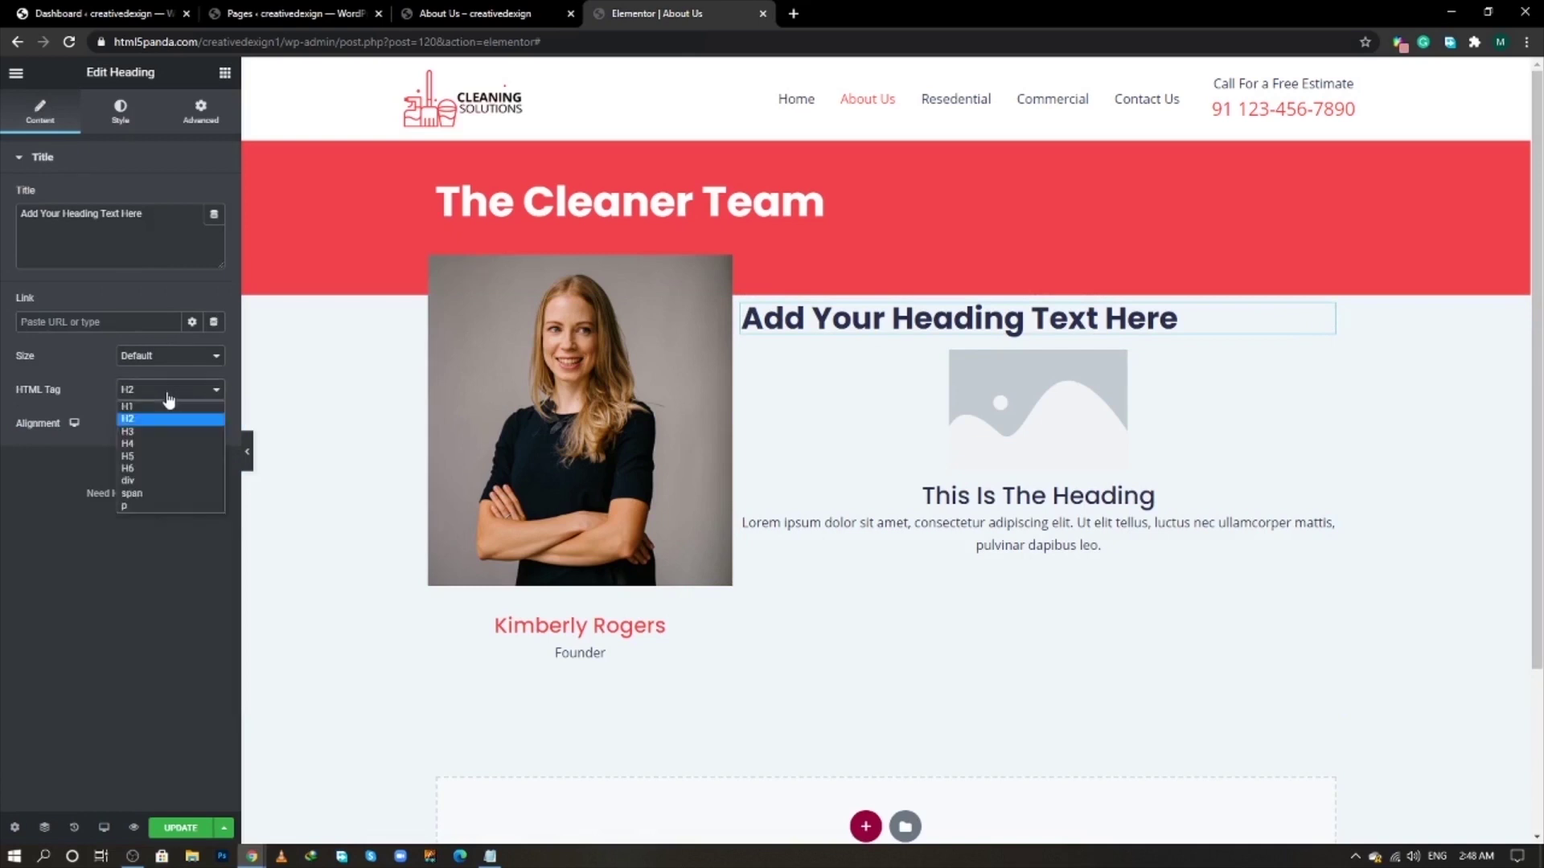
{"action": "left_click", "coordinate": [159, 468]}
- Replace the placeholder heading text with "Message From The Founder" copied from the reference page
{"action": "key", "text": "alt+Tab"}
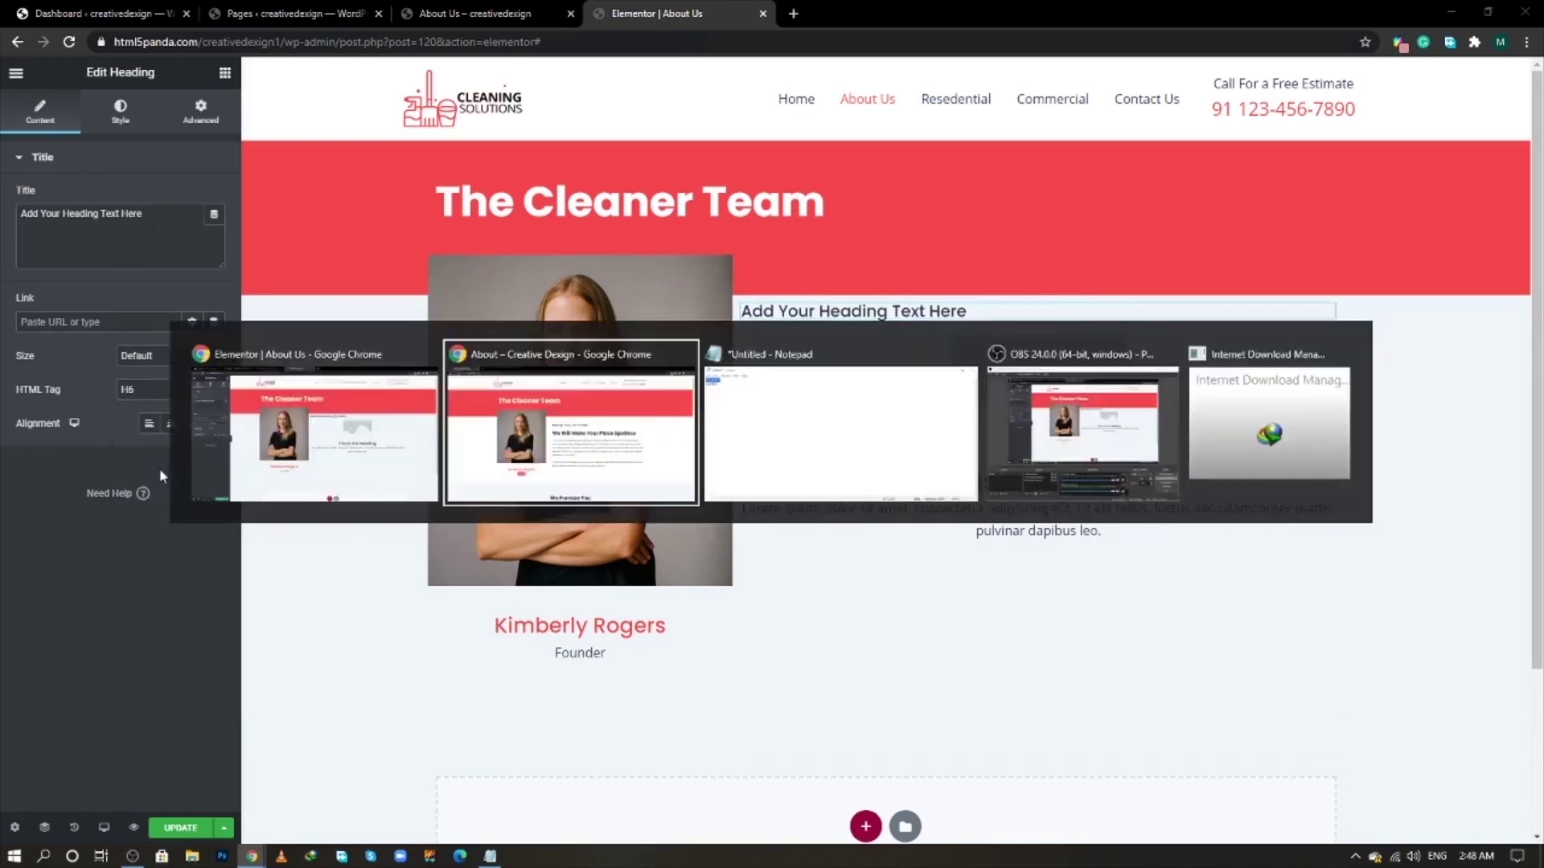
{"action": "triple_click", "coordinate": [825, 370]}
{"action": "right_click", "coordinate": [825, 370]}
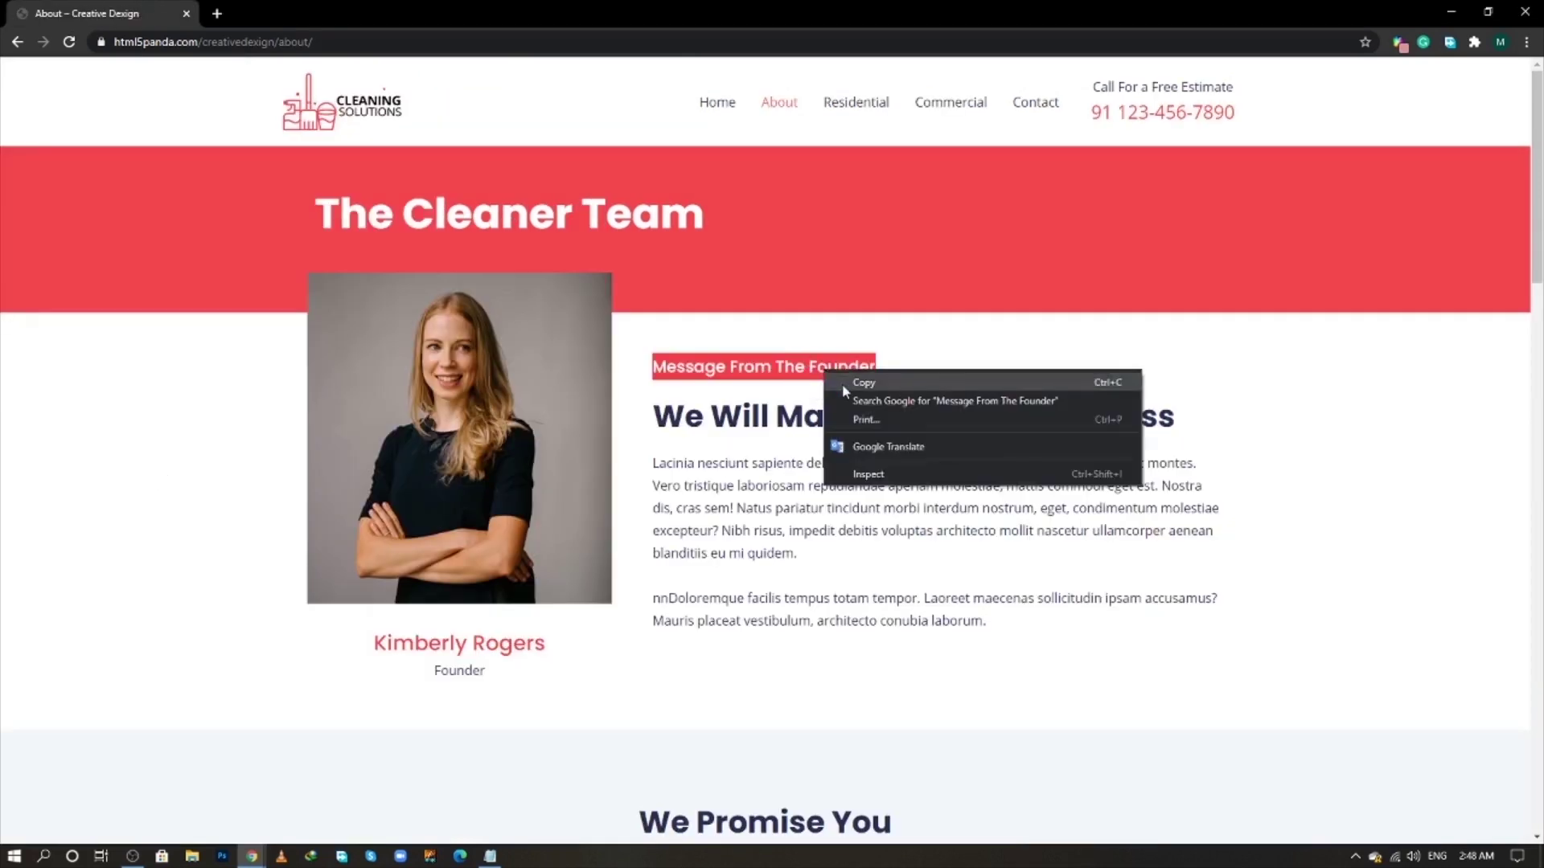
{"action": "left_click", "coordinate": [842, 384]}
{"action": "key", "text": "alt+Tab"}
{"action": "left_click", "coordinate": [125, 243]}
{"action": "key", "text": "ctrl+a"}
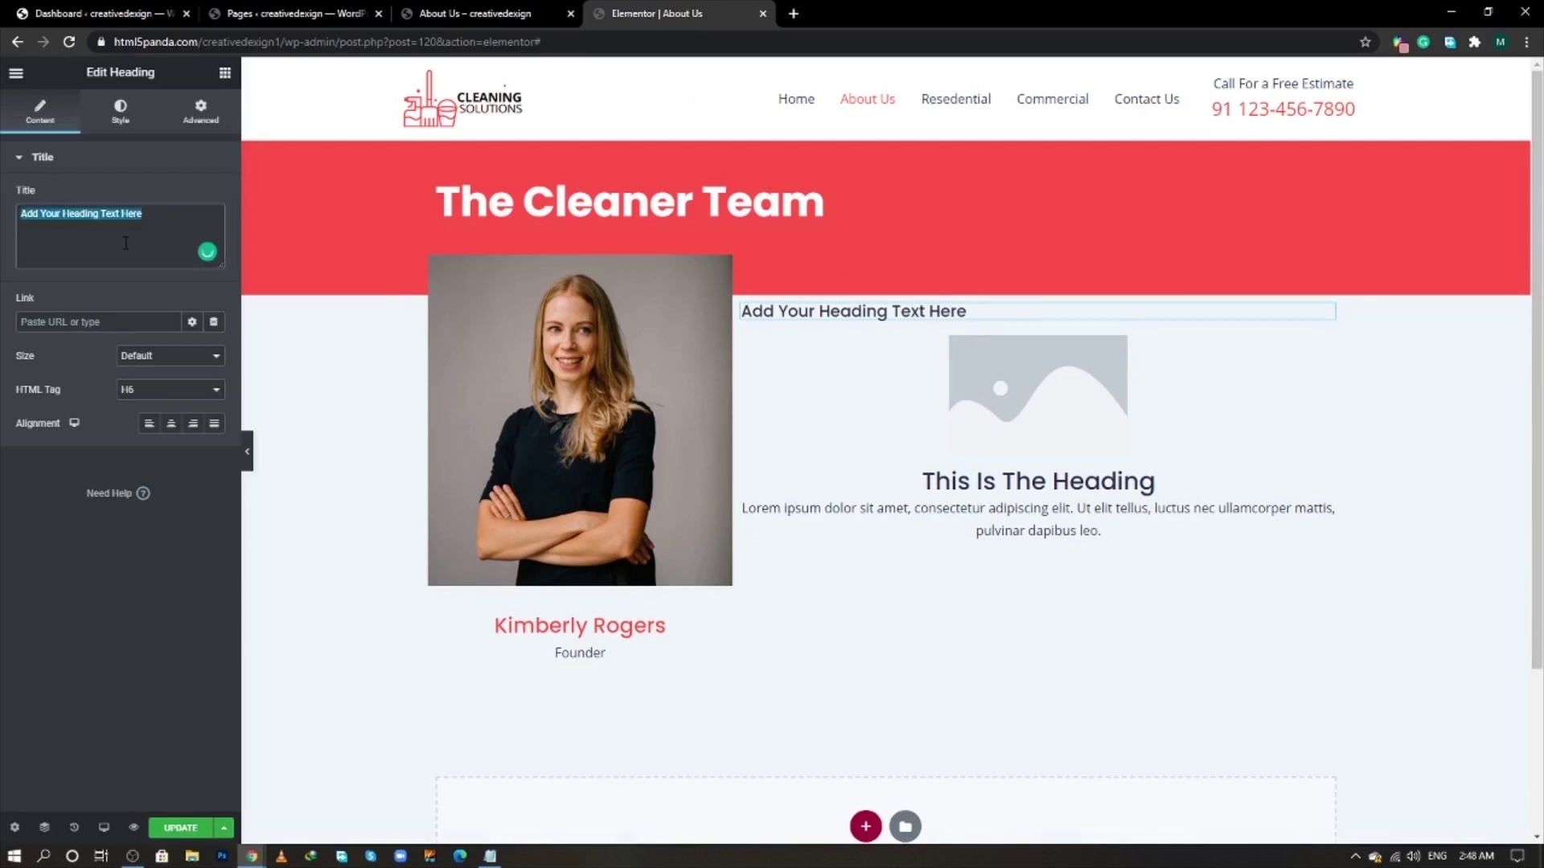
{"action": "key", "text": "ctrl+v"}
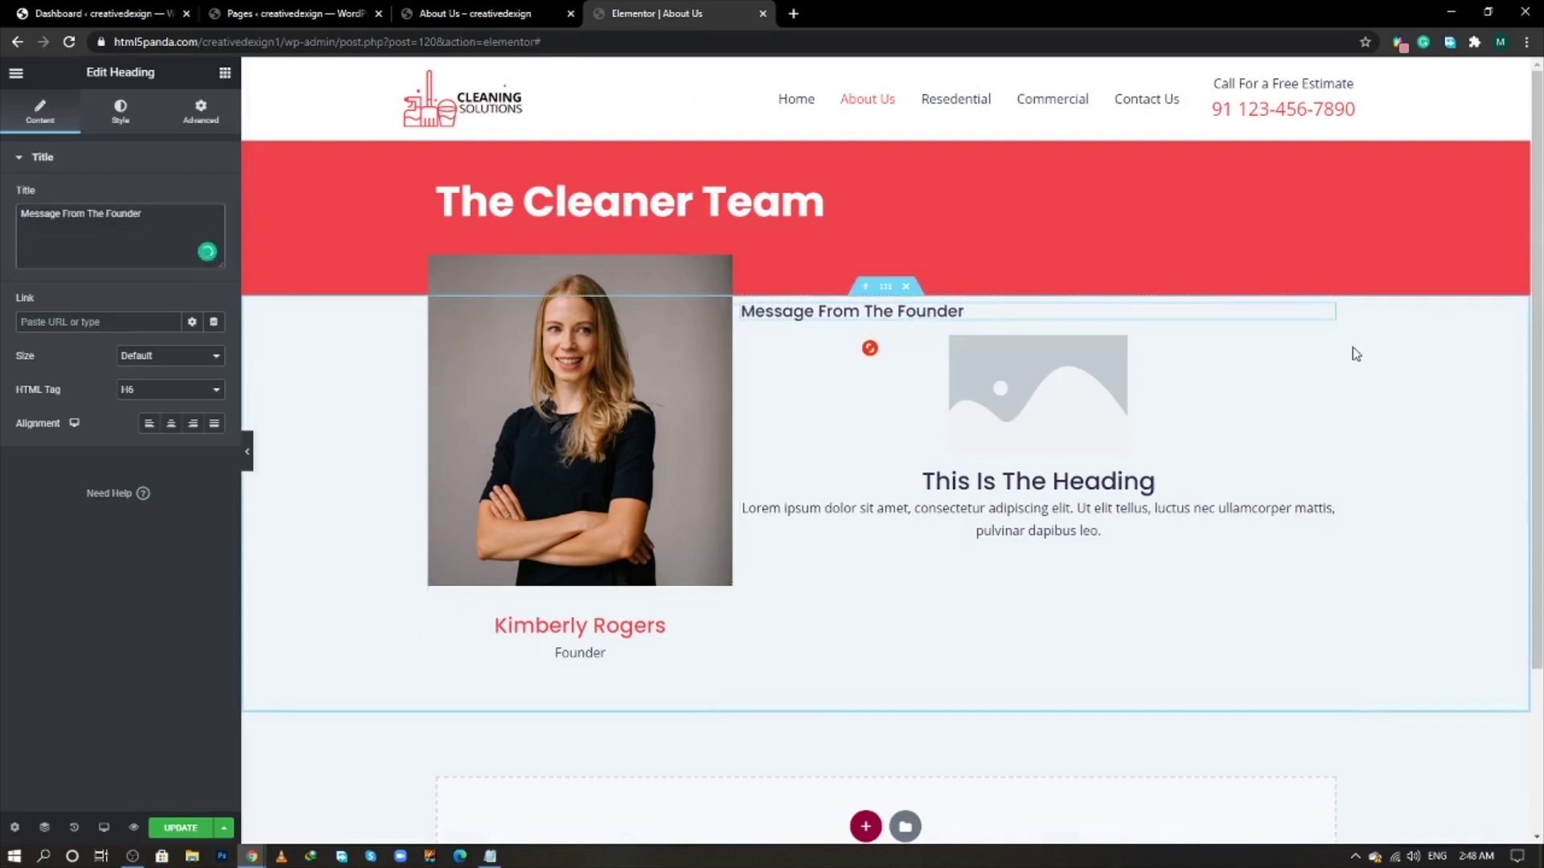
- Remove the placeholder image from the image box below the "Message From The Founder" heading and set its image position to left
{"action": "left_click", "coordinate": [1326, 347]}
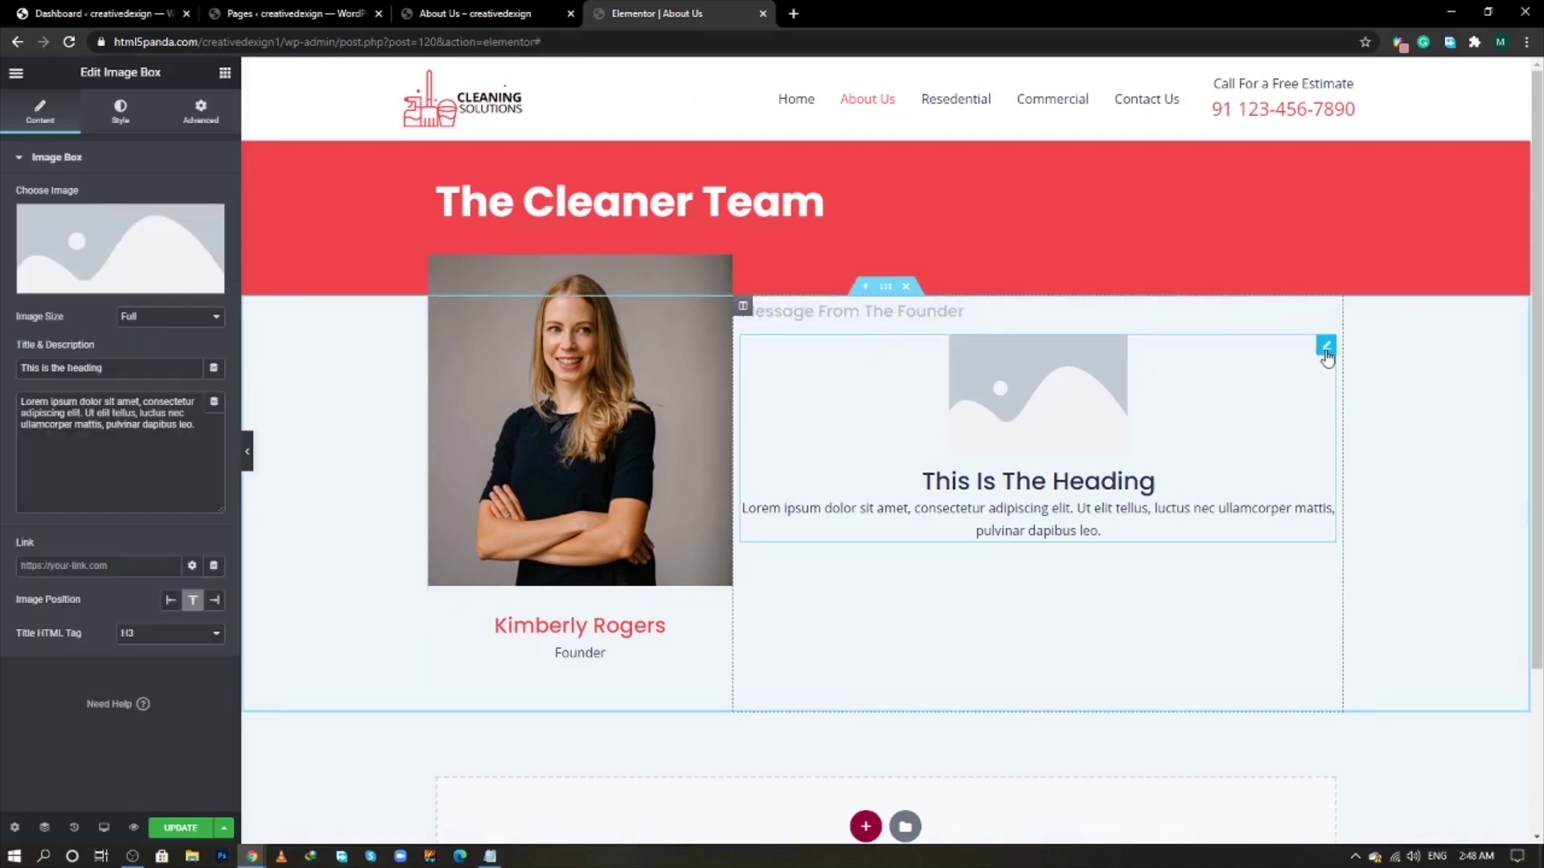
{"action": "left_click", "coordinate": [209, 229]}
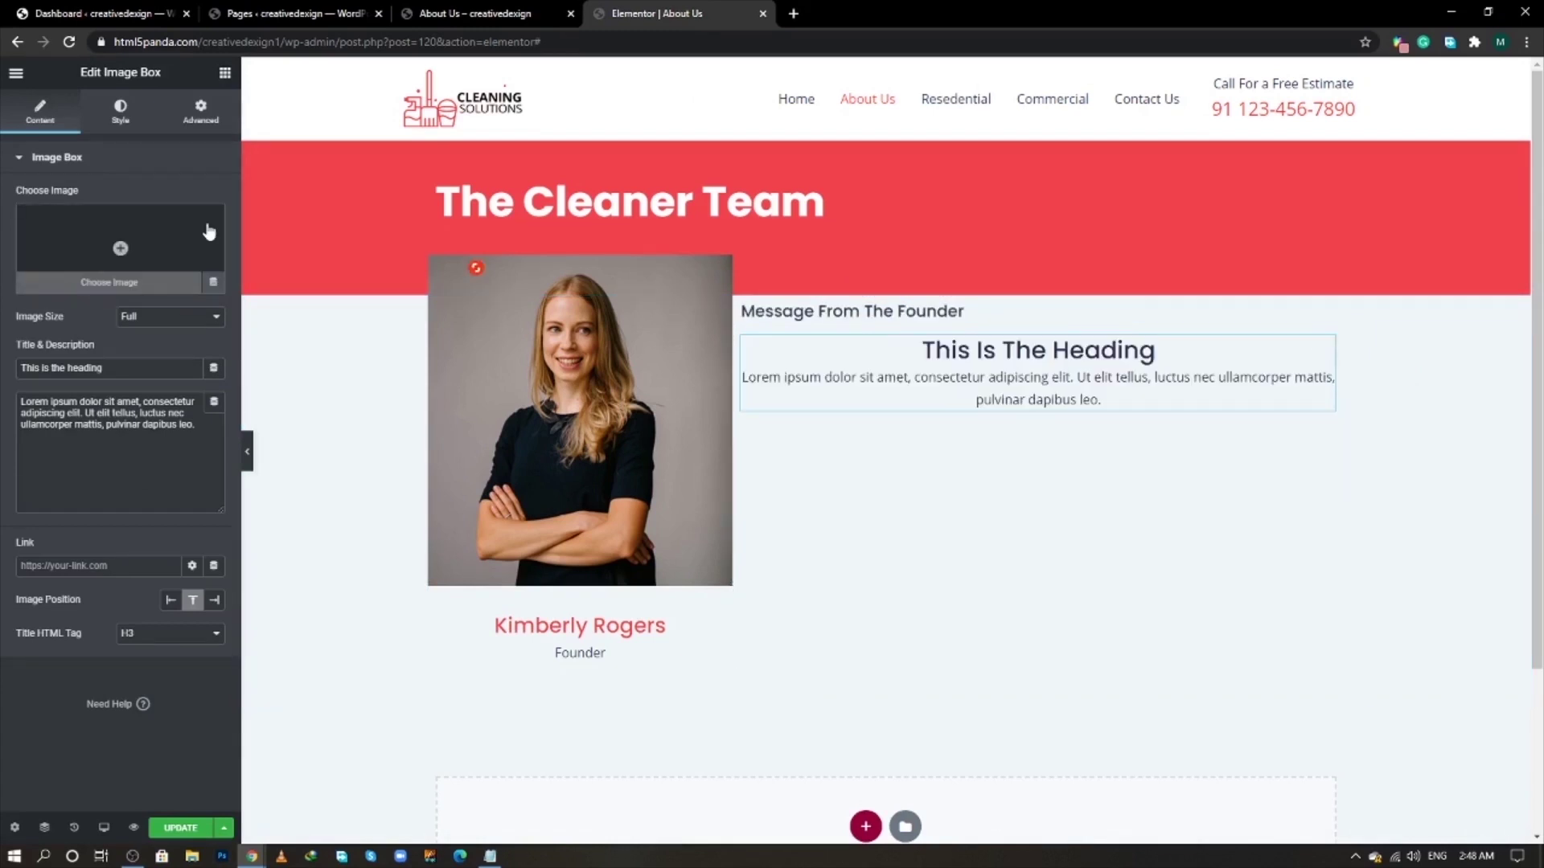
{"action": "left_click", "coordinate": [168, 603]}
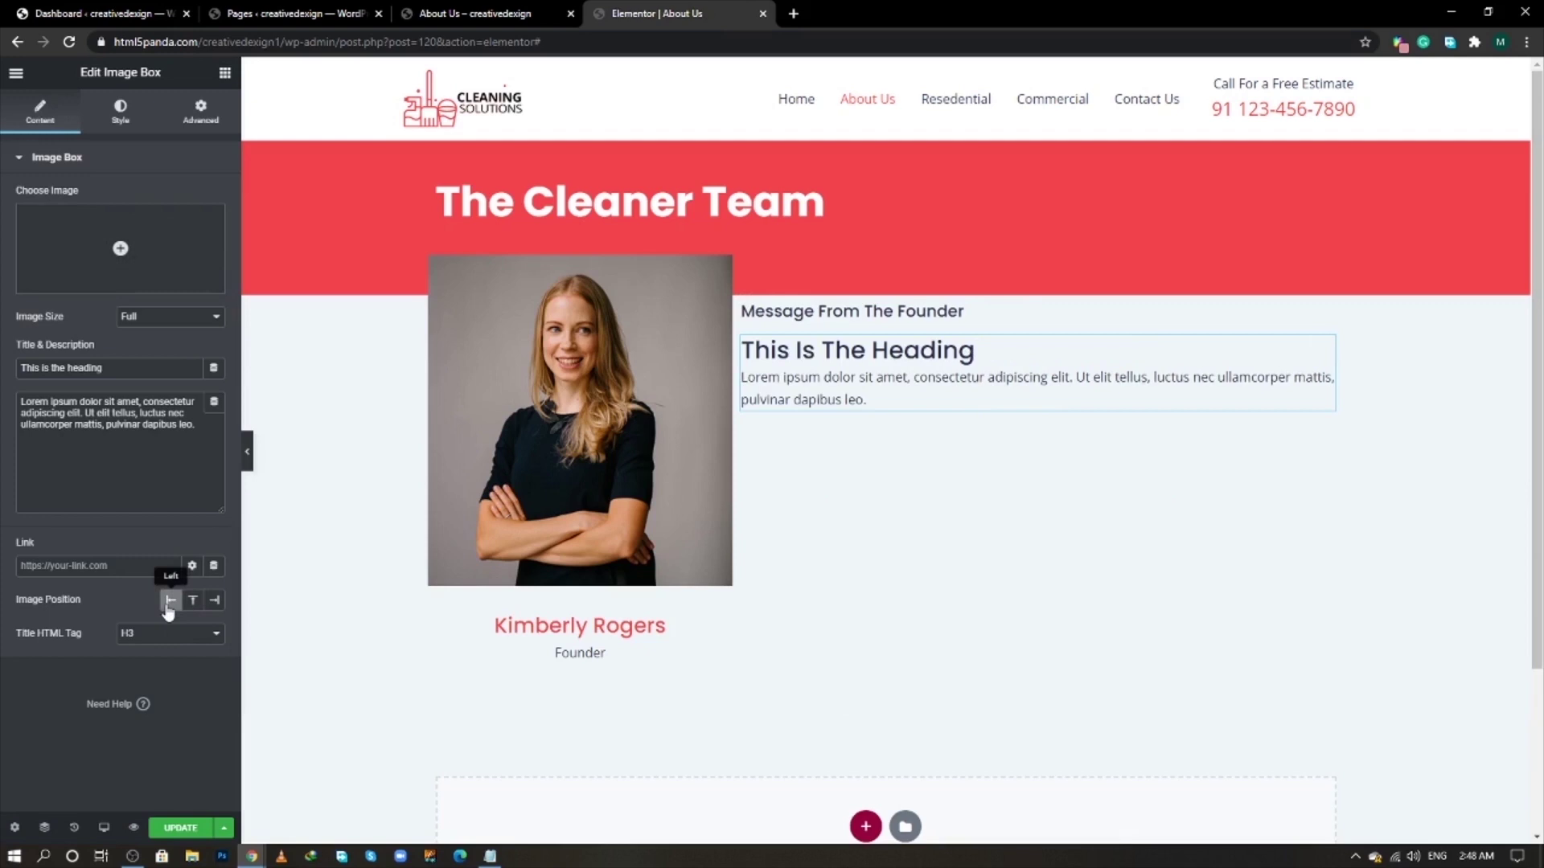
- Set the message image box's title HTML tag to H2 and replace its title with "We Will Make Your Place Spotless" copied from the reference page
{"action": "left_click", "coordinate": [133, 634]}
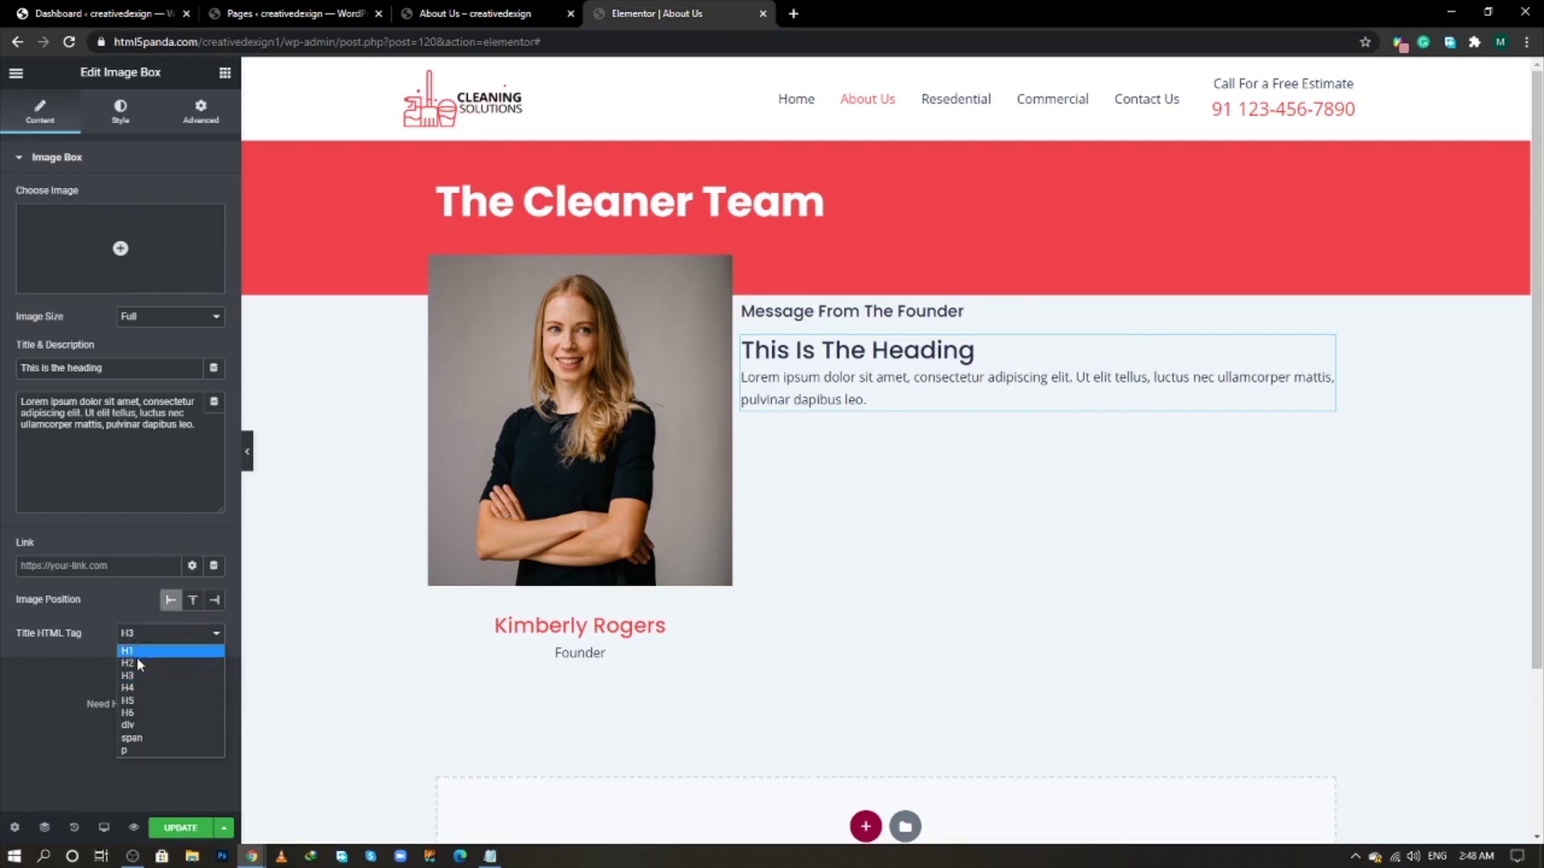
{"action": "left_click", "coordinate": [137, 658]}
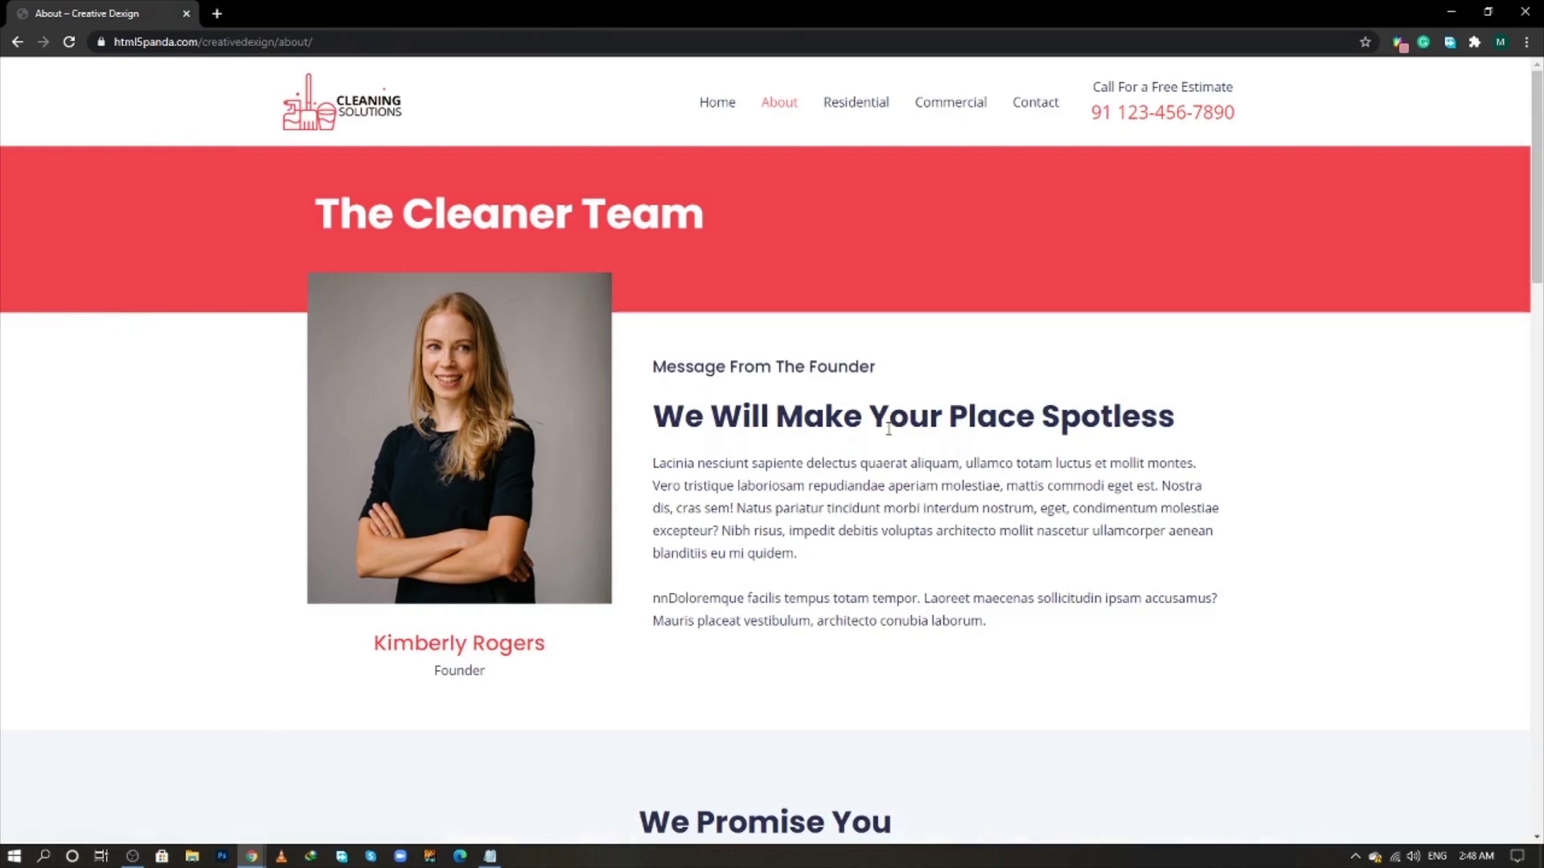
{"action": "double_click", "coordinate": [896, 423]}
{"action": "right_click", "coordinate": [896, 431]}
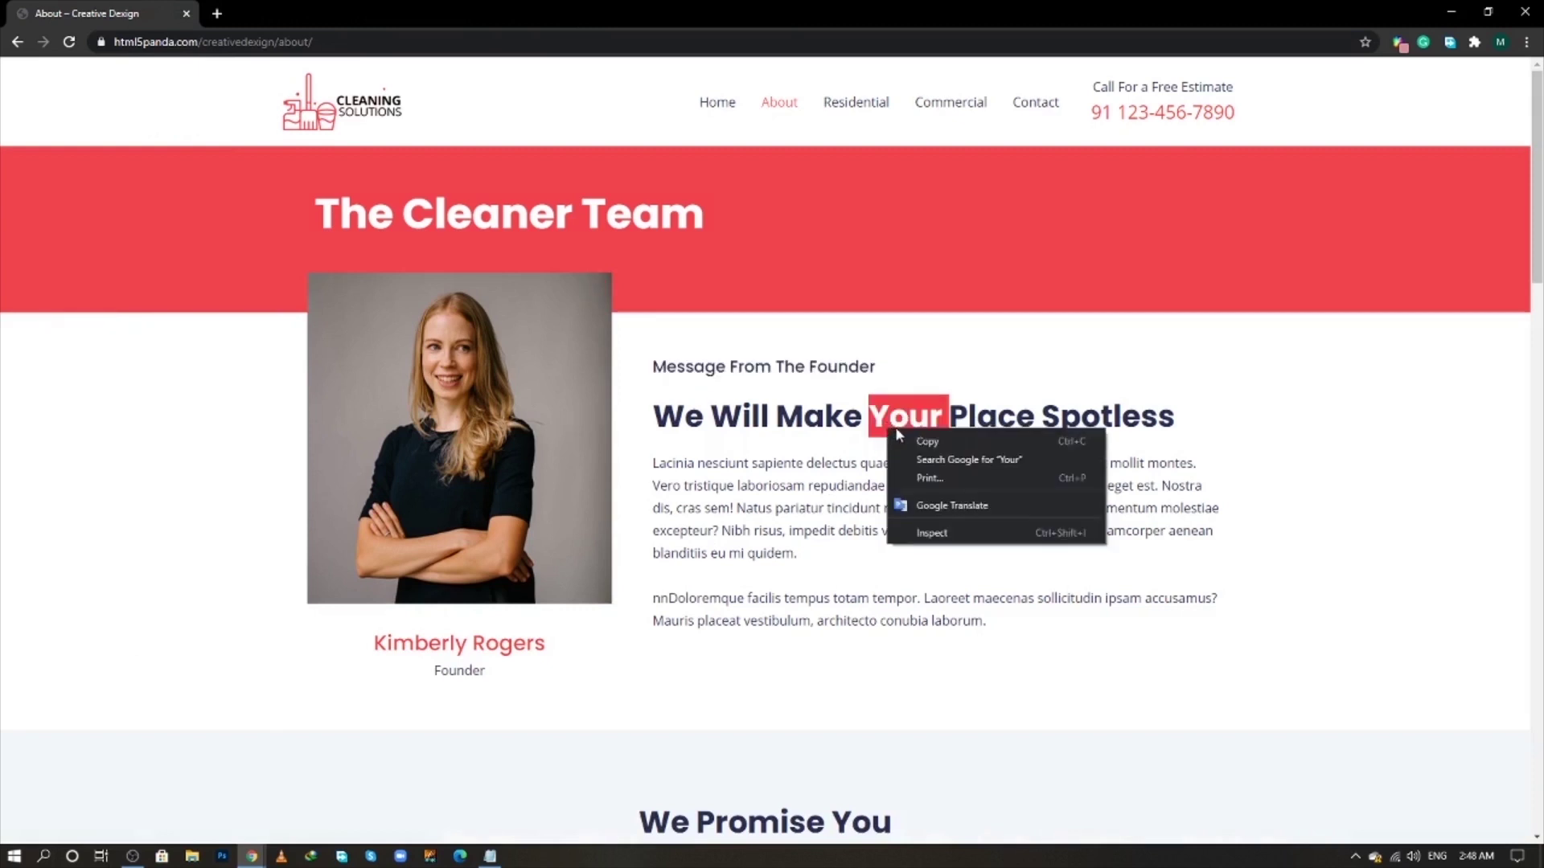
{"action": "left_click", "coordinate": [872, 441]}
{"action": "triple_click", "coordinate": [884, 426]}
{"action": "right_click", "coordinate": [894, 433]}
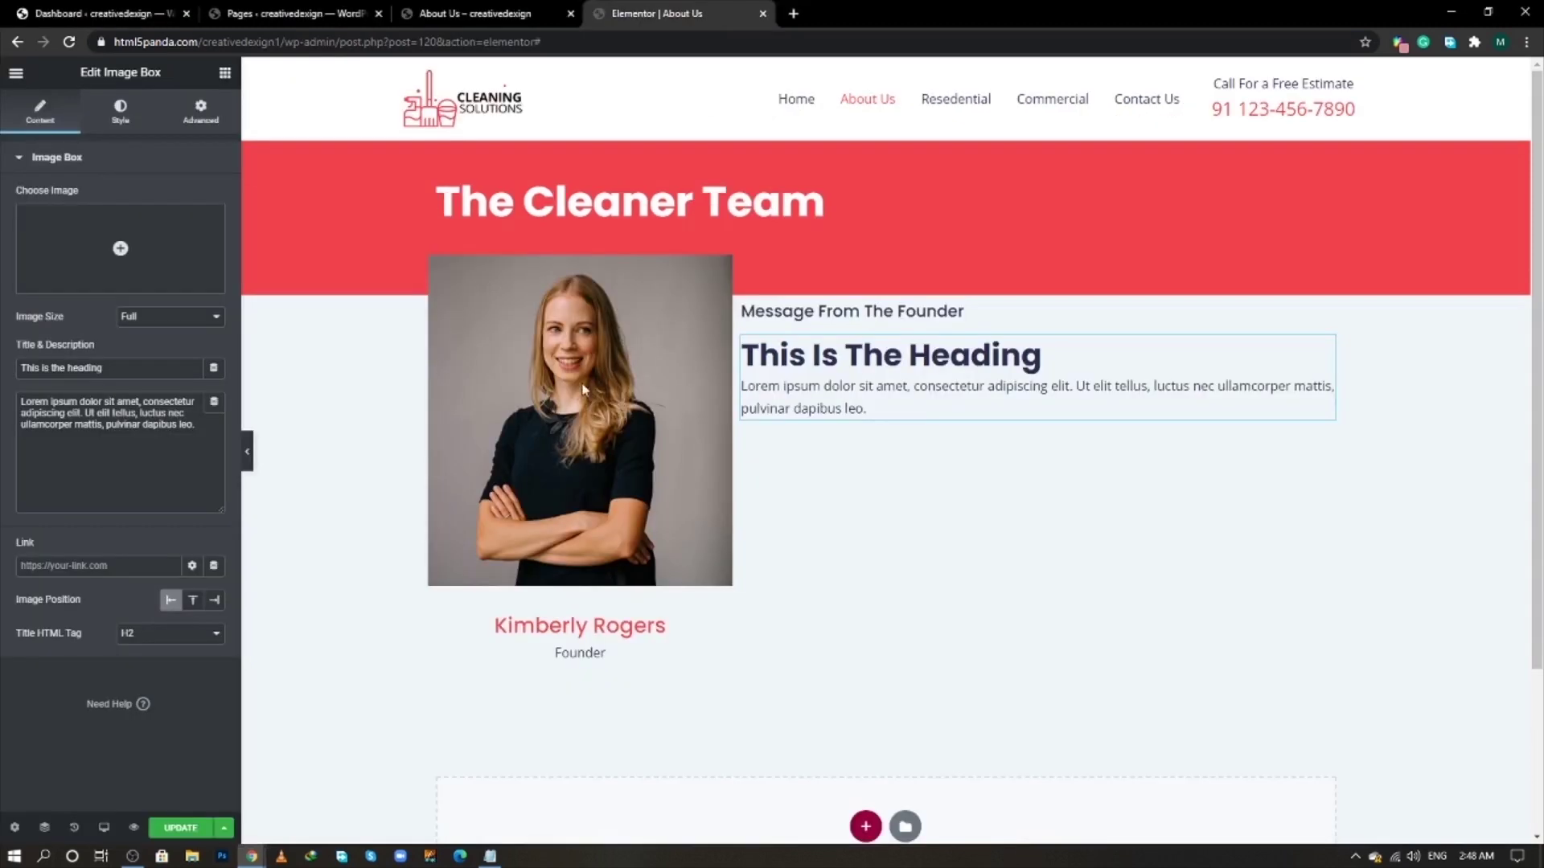
{"action": "triple_click", "coordinate": [134, 369]}
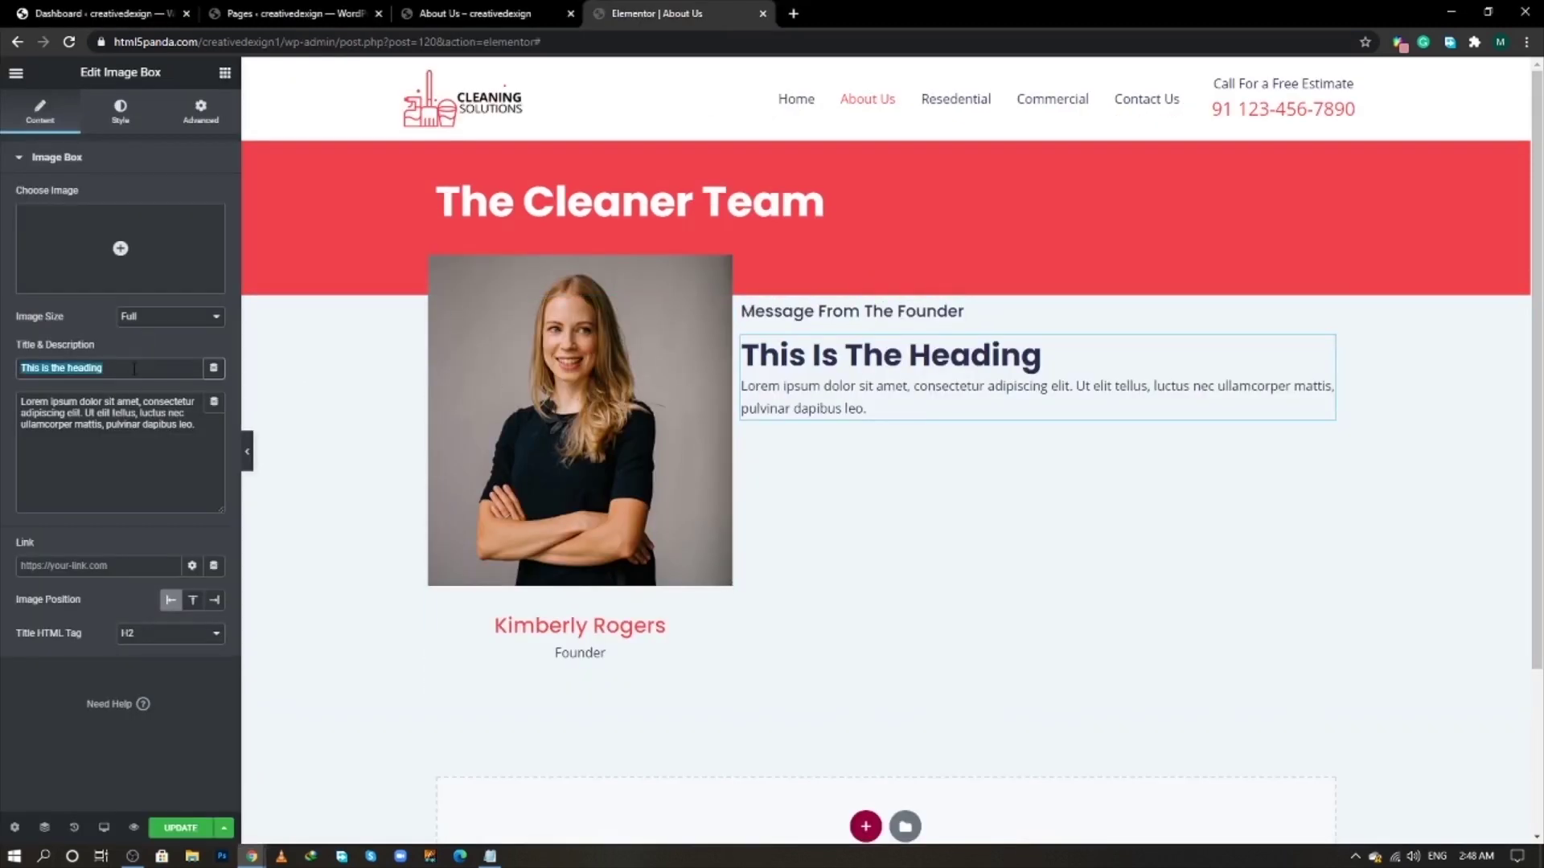
{"action": "key", "text": "ctrl+v"}
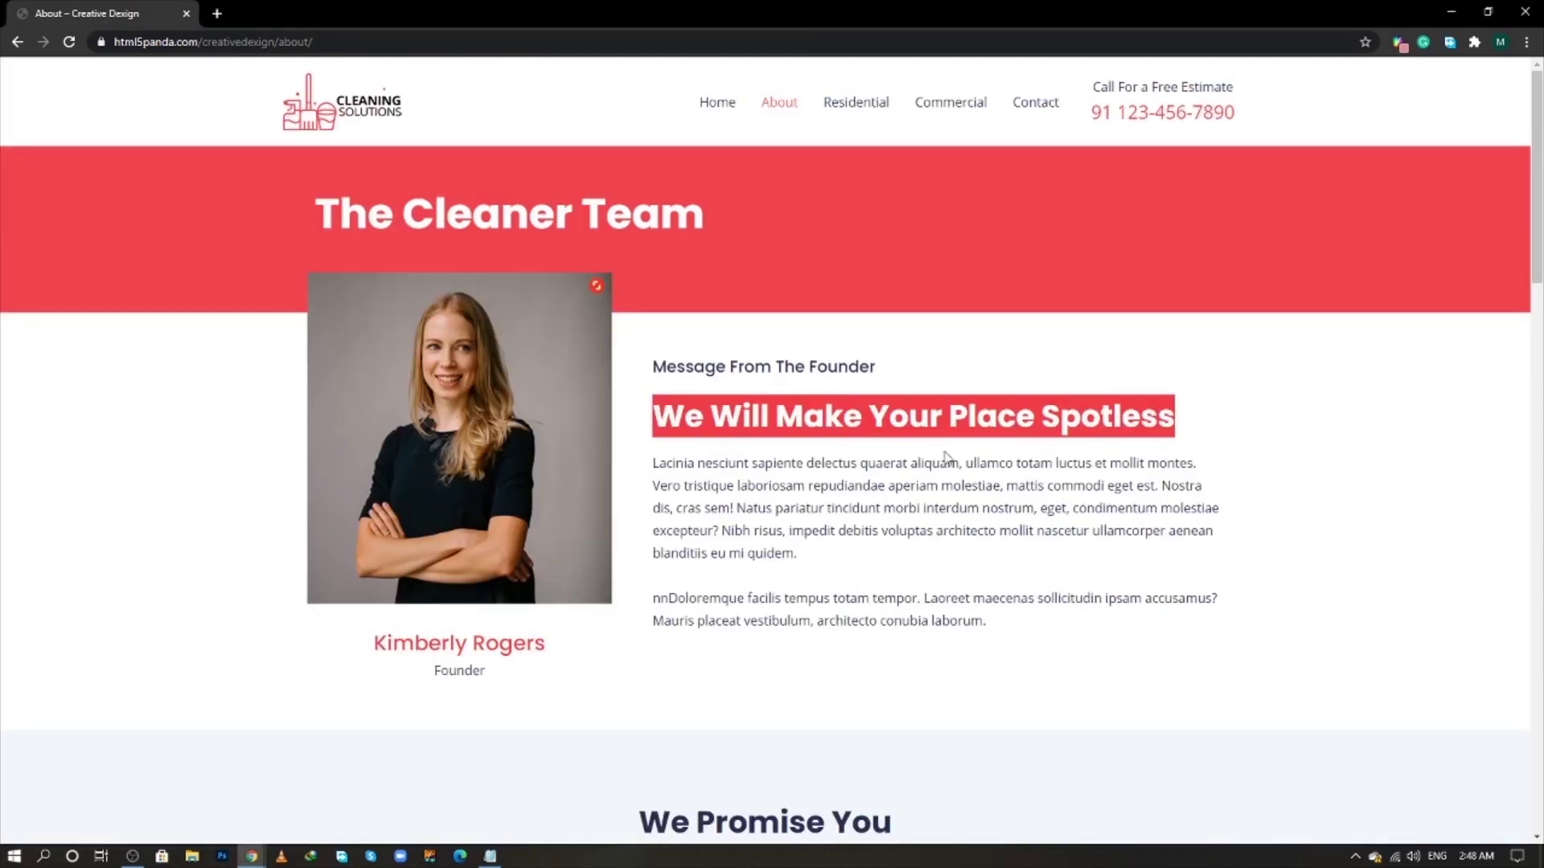
- Replace the message image box's description with the two founder message paragraphs from the reference page and separate them with <br><br>
{"action": "left_click", "coordinate": [866, 469]}
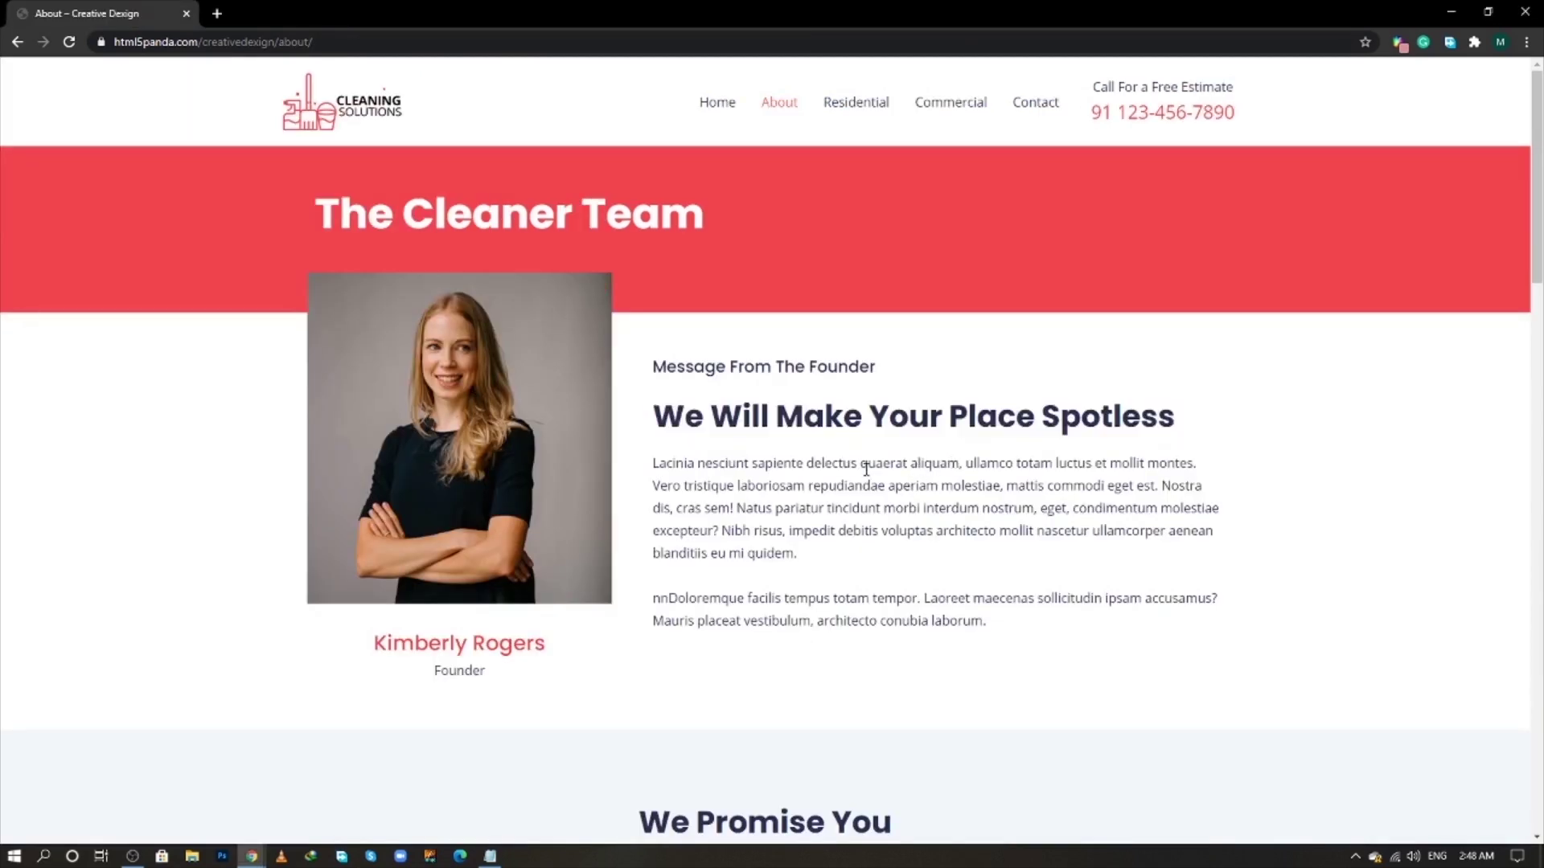
{"action": "left_click_drag", "start_coordinate": [655, 464], "coordinate": [992, 633]}
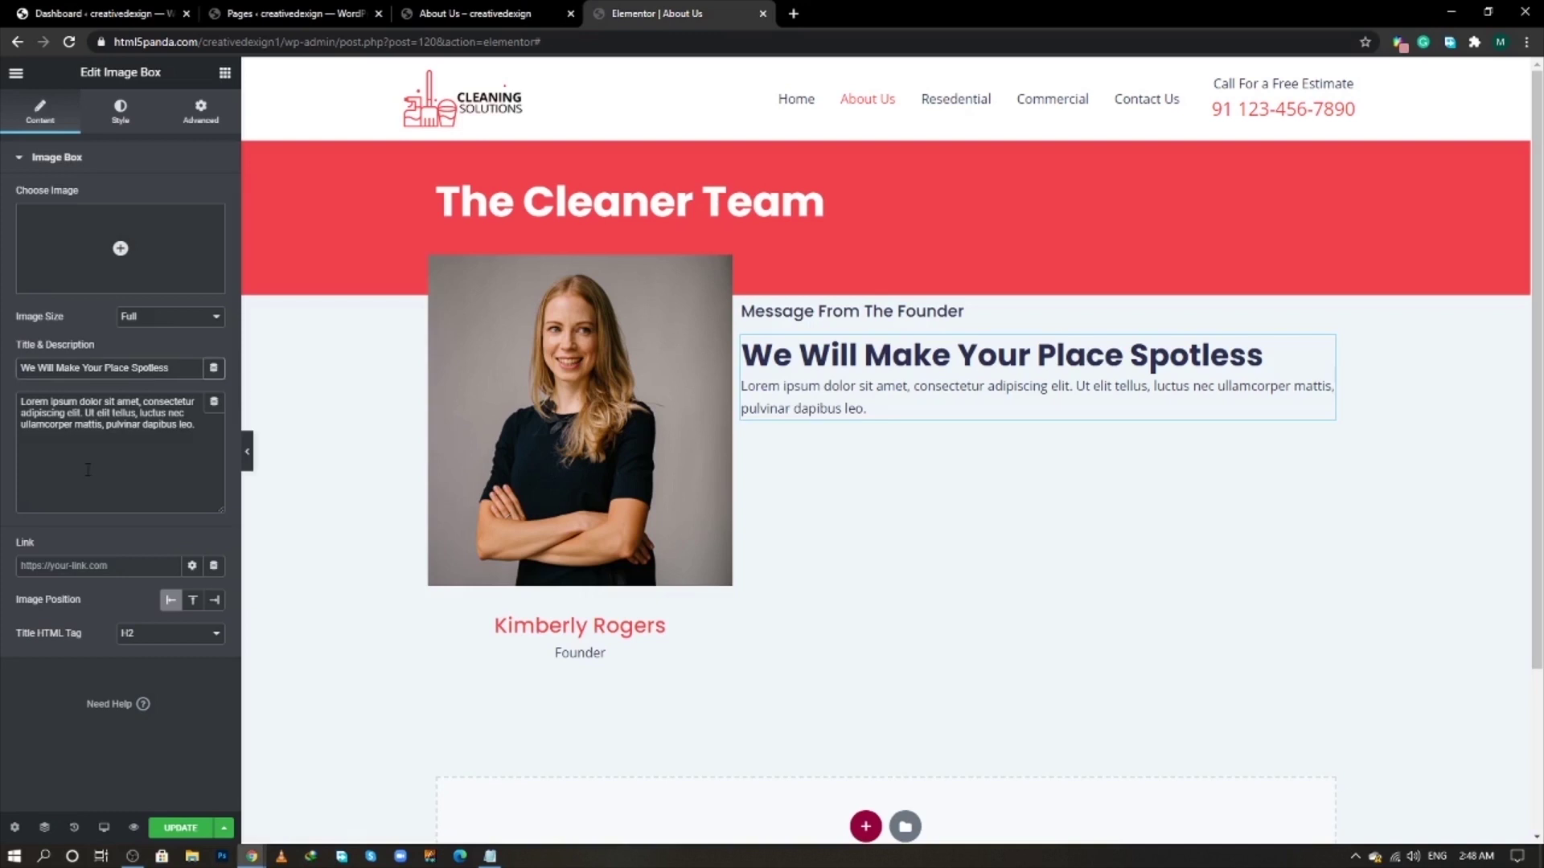
{"action": "key", "text": "ctrl+a"}
{"action": "key", "text": "ctrl+v"}
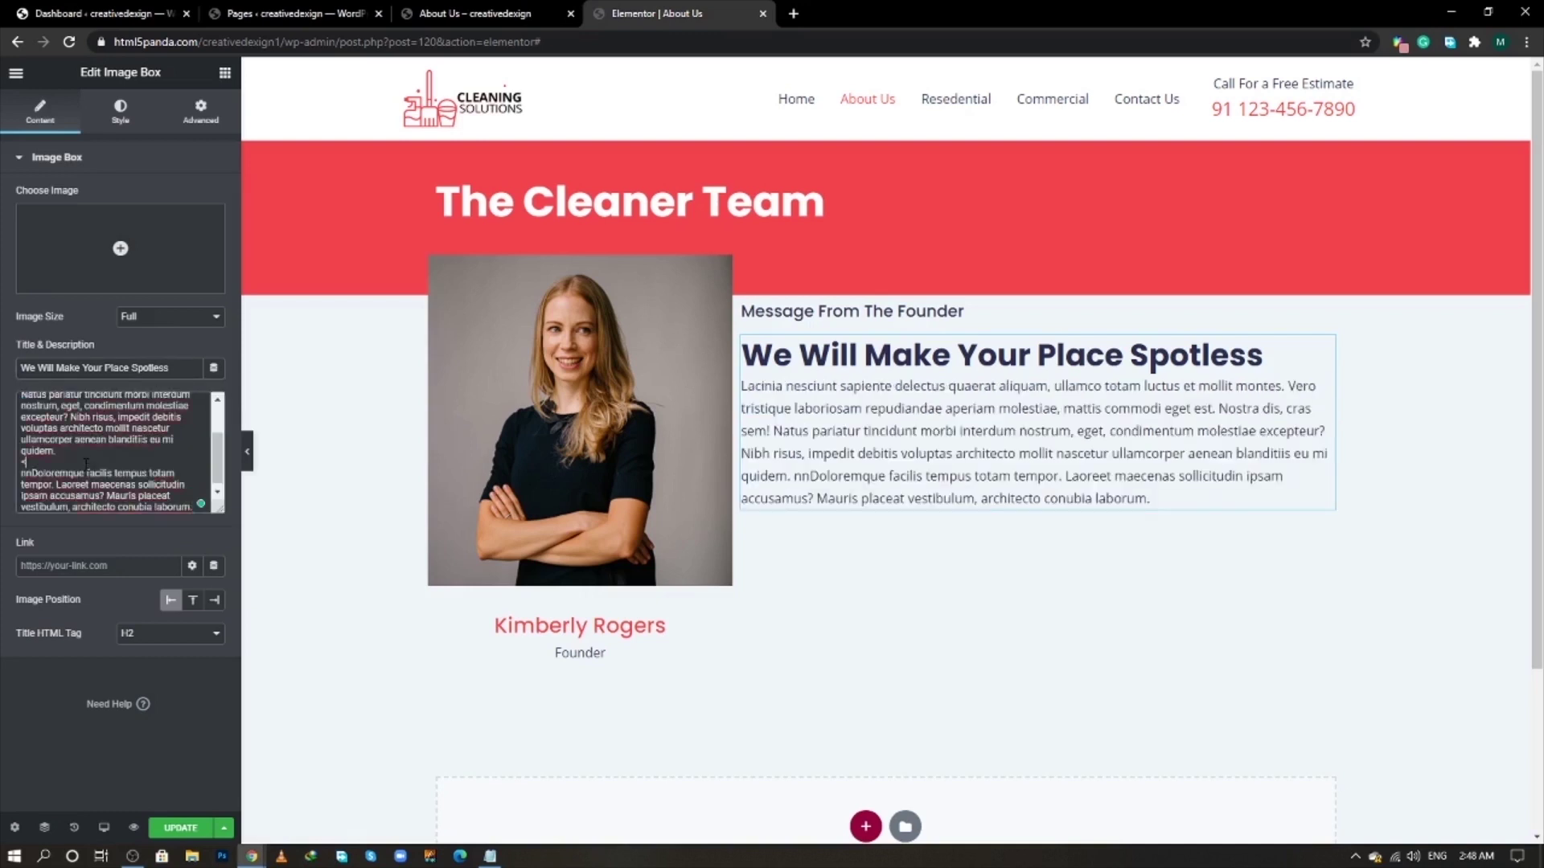
{"action": "type", "text": ">"}
{"action": "type", "text": "r>"}
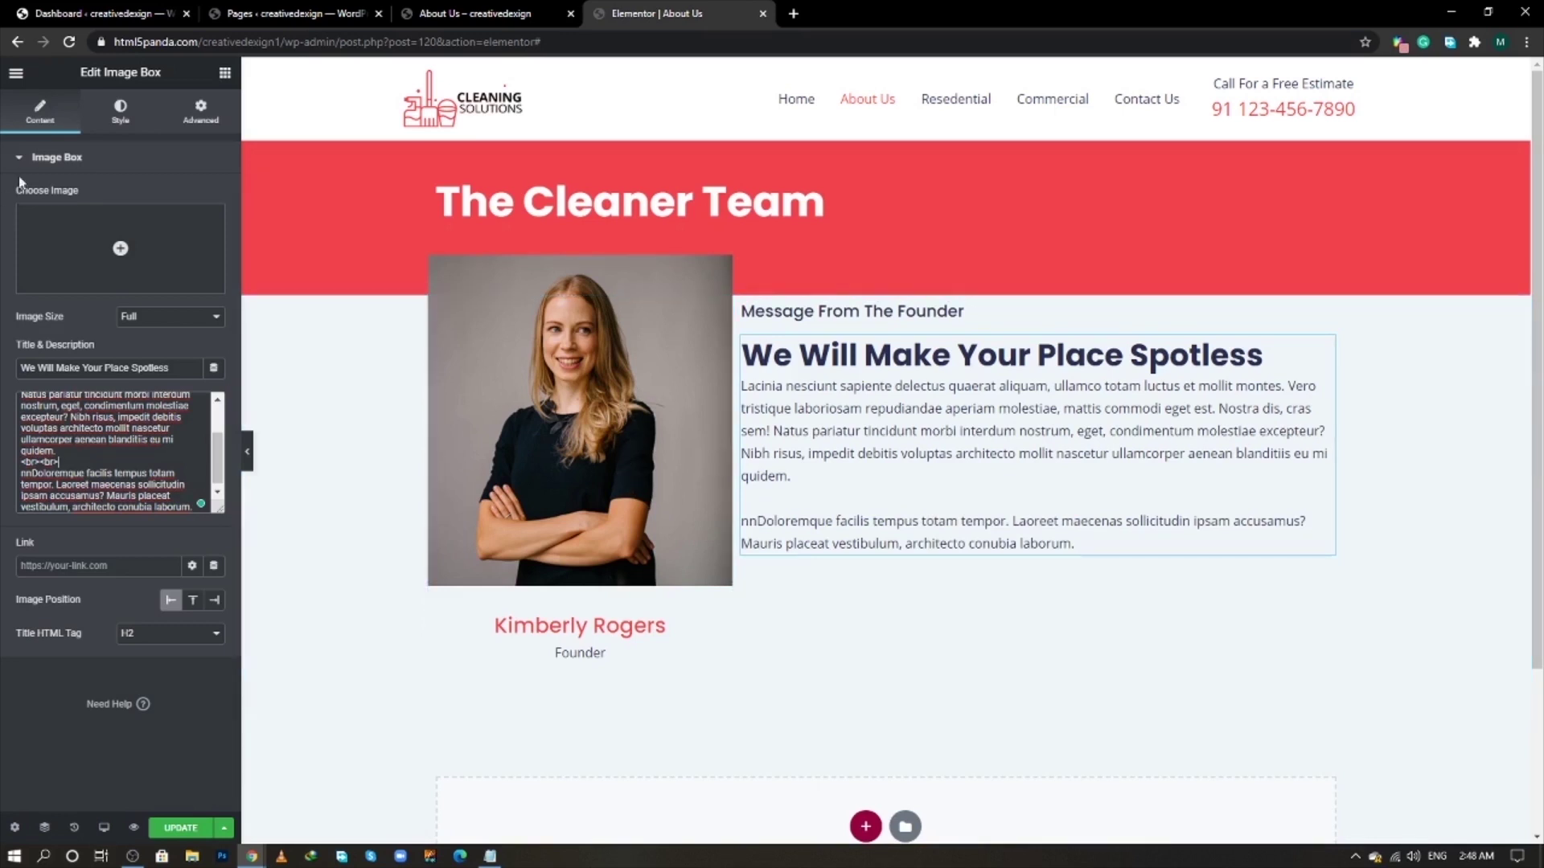
- Unlink the founder message column's padding values, set the top padding to 50 and apply an equal left padding
{"action": "left_click", "coordinate": [742, 306]}
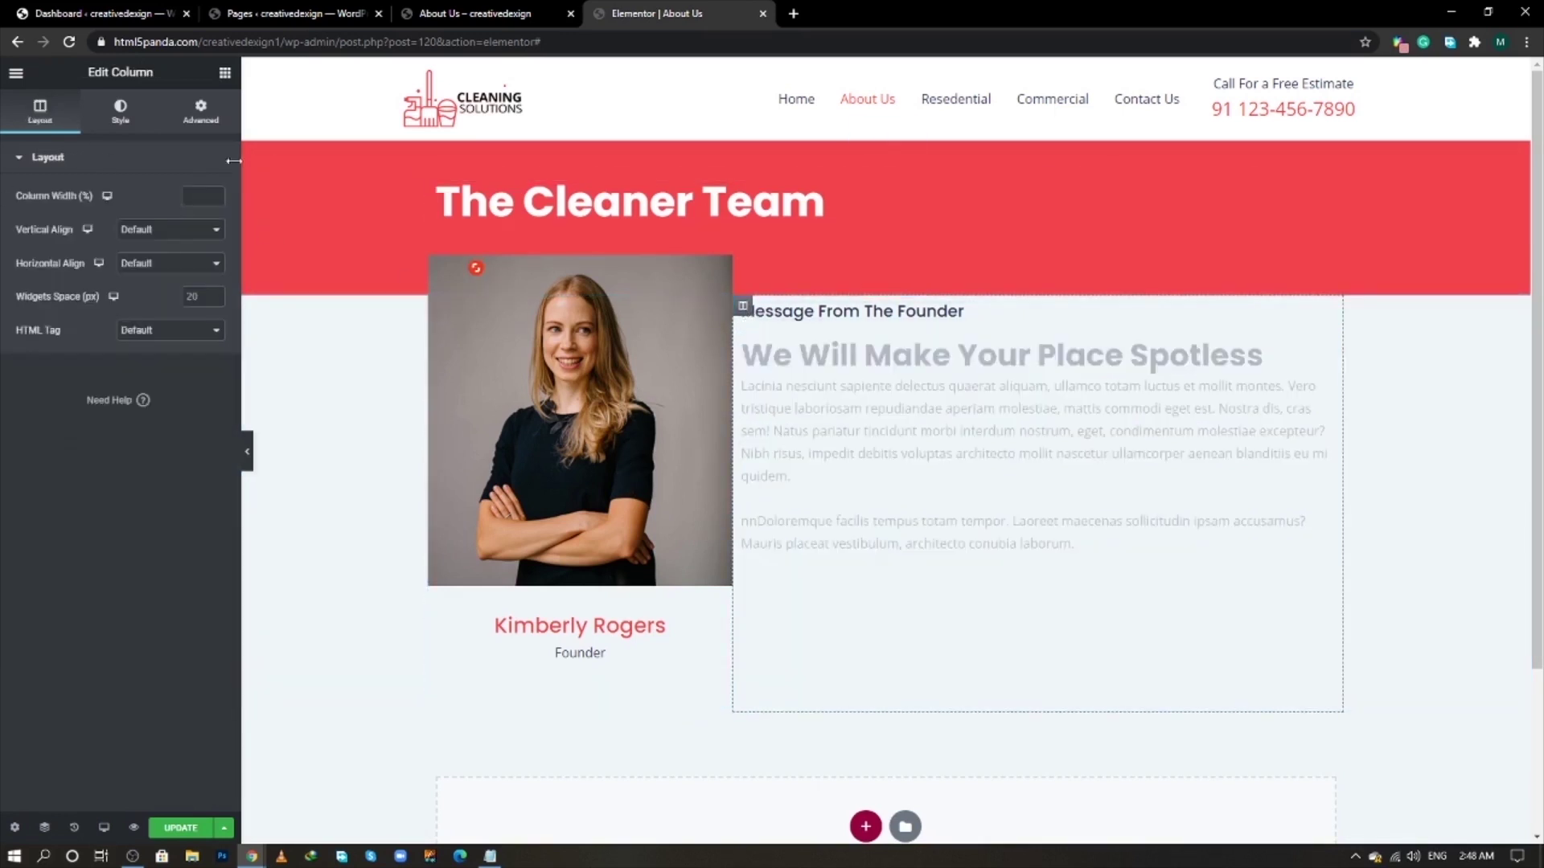
{"action": "left_click", "coordinate": [200, 110]}
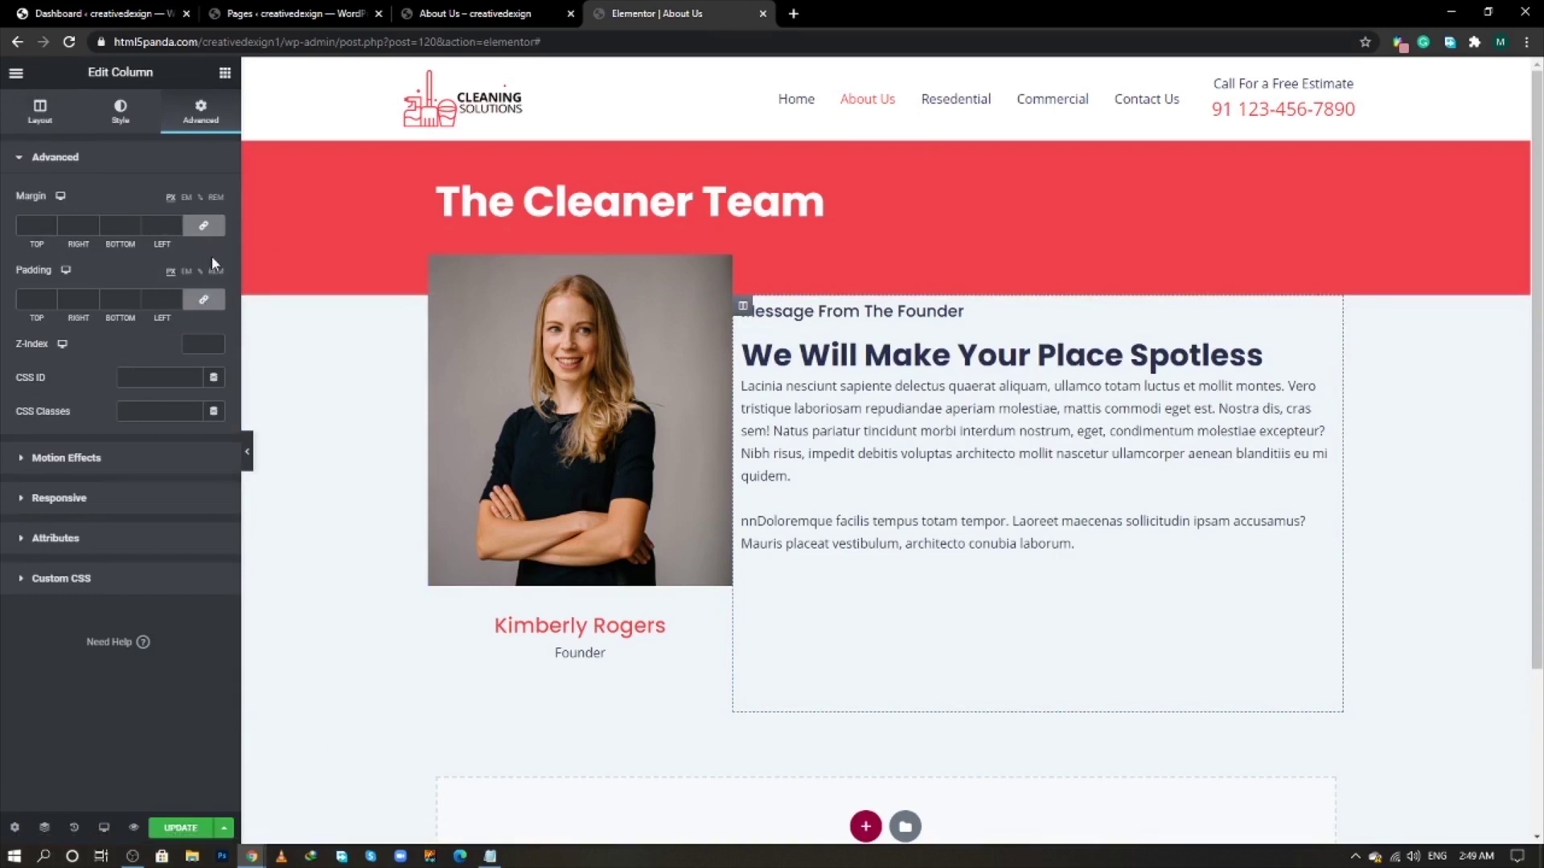
{"action": "left_click", "coordinate": [203, 299]}
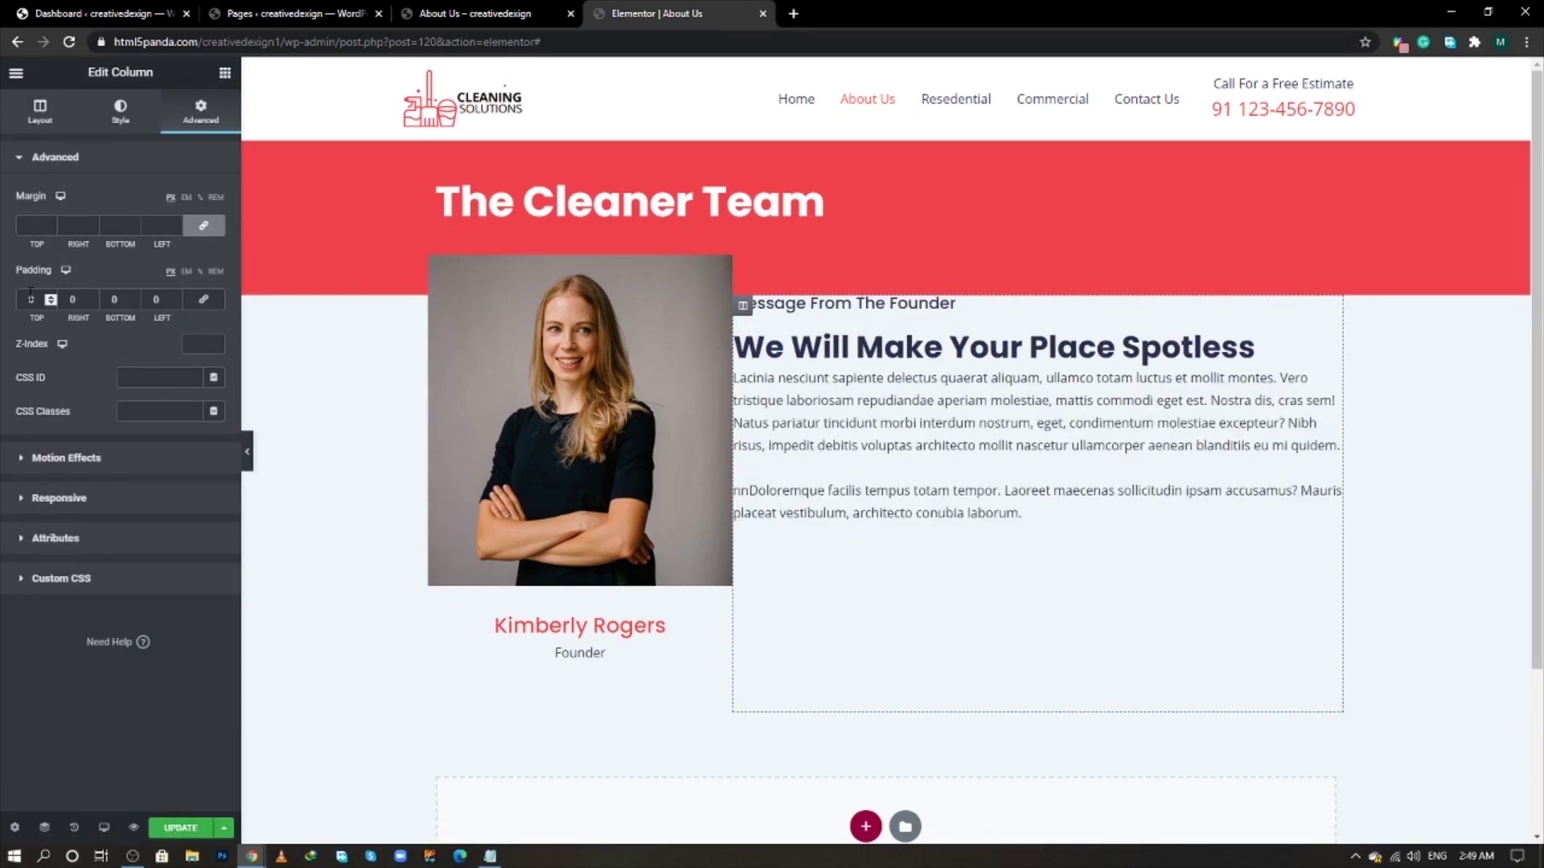
{"action": "type", "text": "50"}
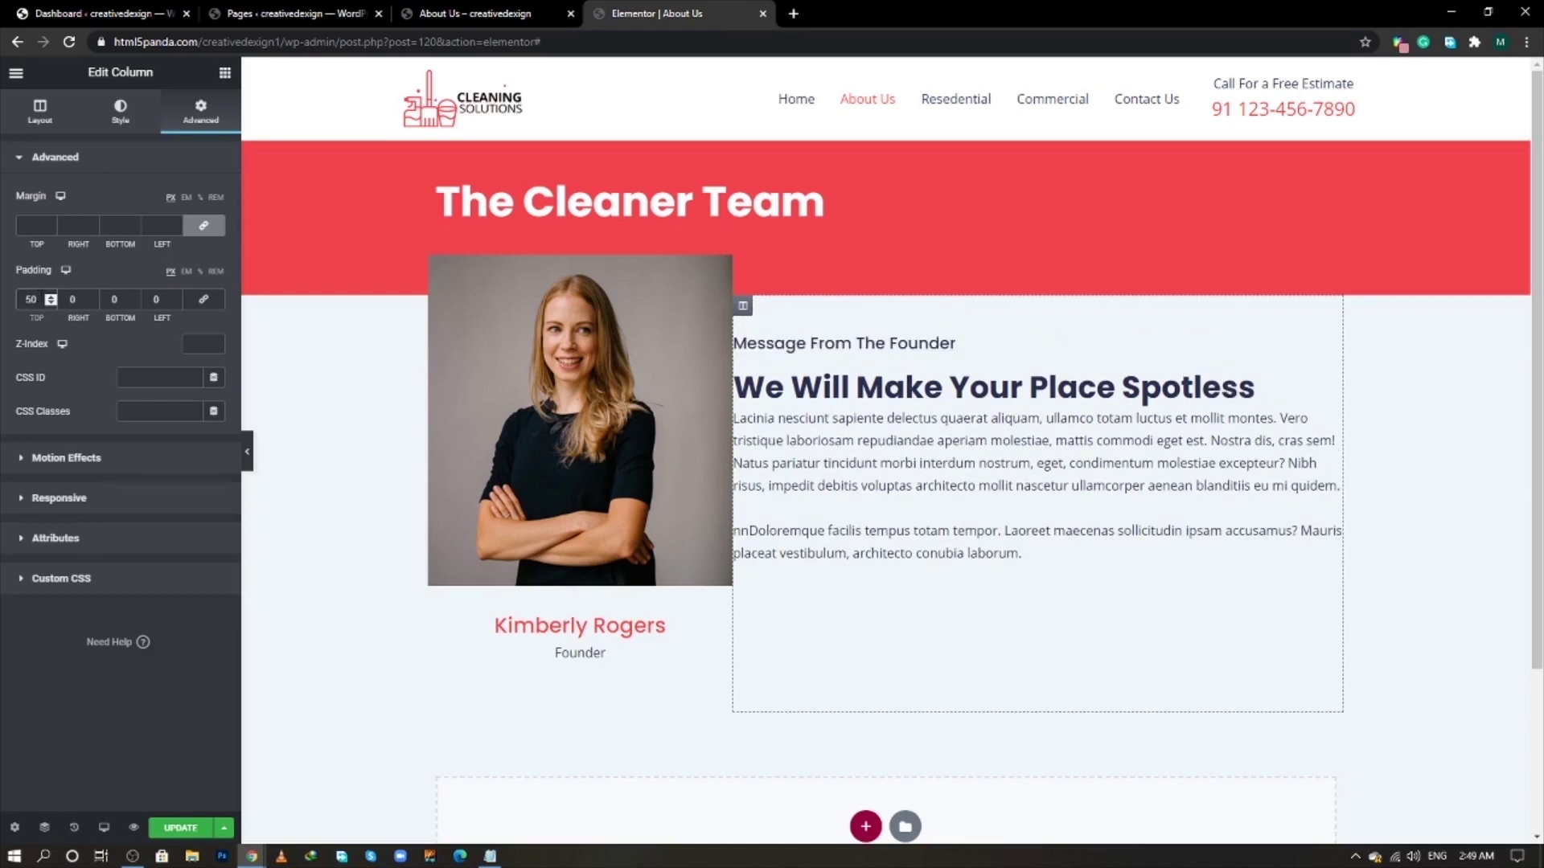
{"action": "left_click", "coordinate": [113, 299]}
{"action": "left_click", "coordinate": [148, 300]}
{"action": "type", "text": "5"}
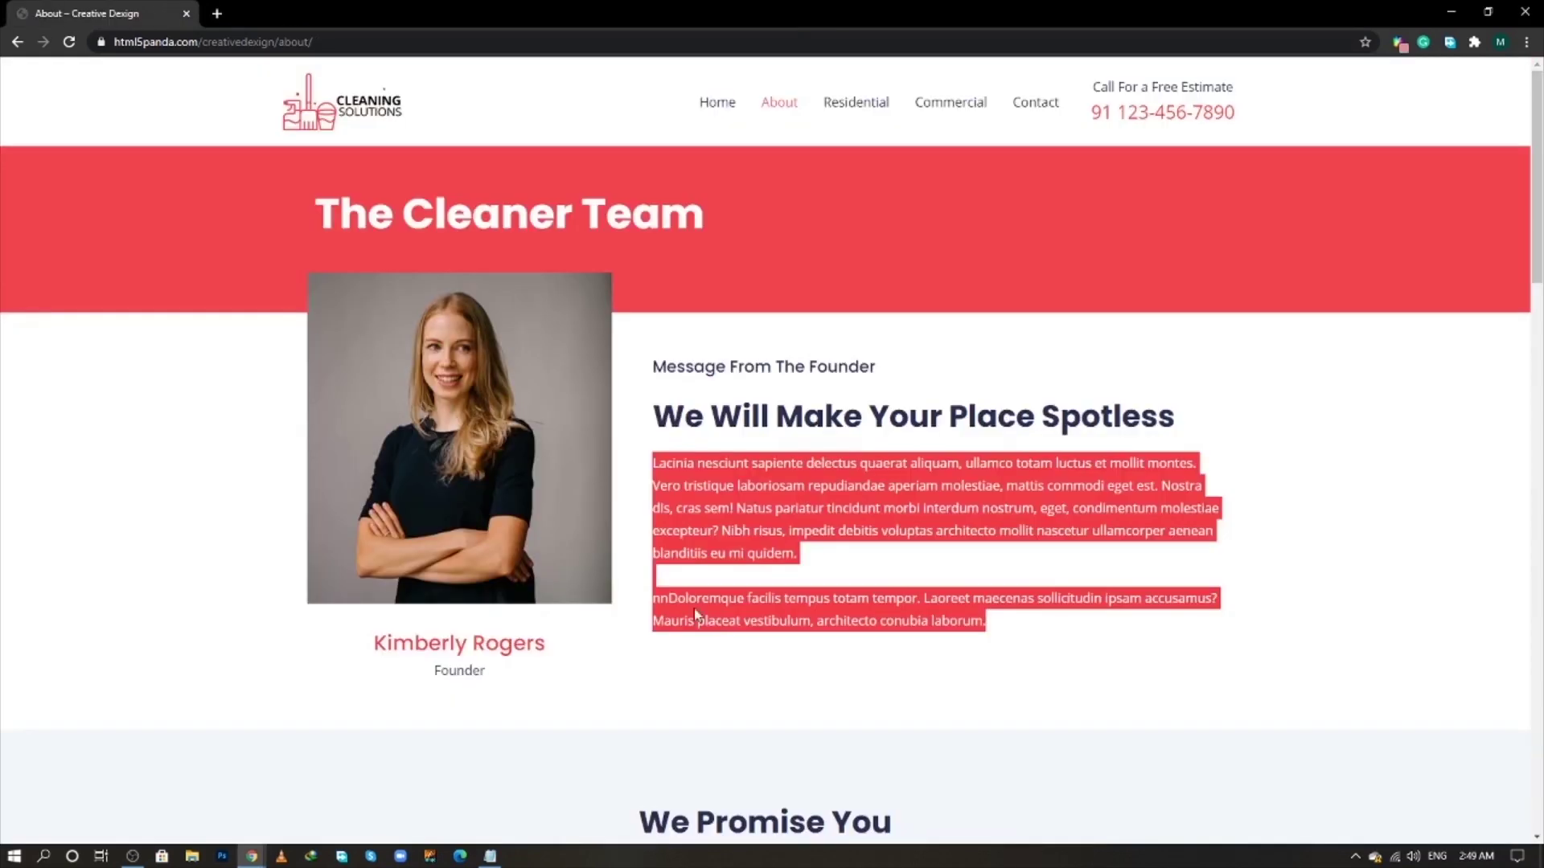
- Add a single-column section below the founder section for the reference page's "We Promise You" block and bring up the widget list
{"action": "scroll", "coordinate": [698, 616], "scroll_direction": "down", "scroll_amount": 4}
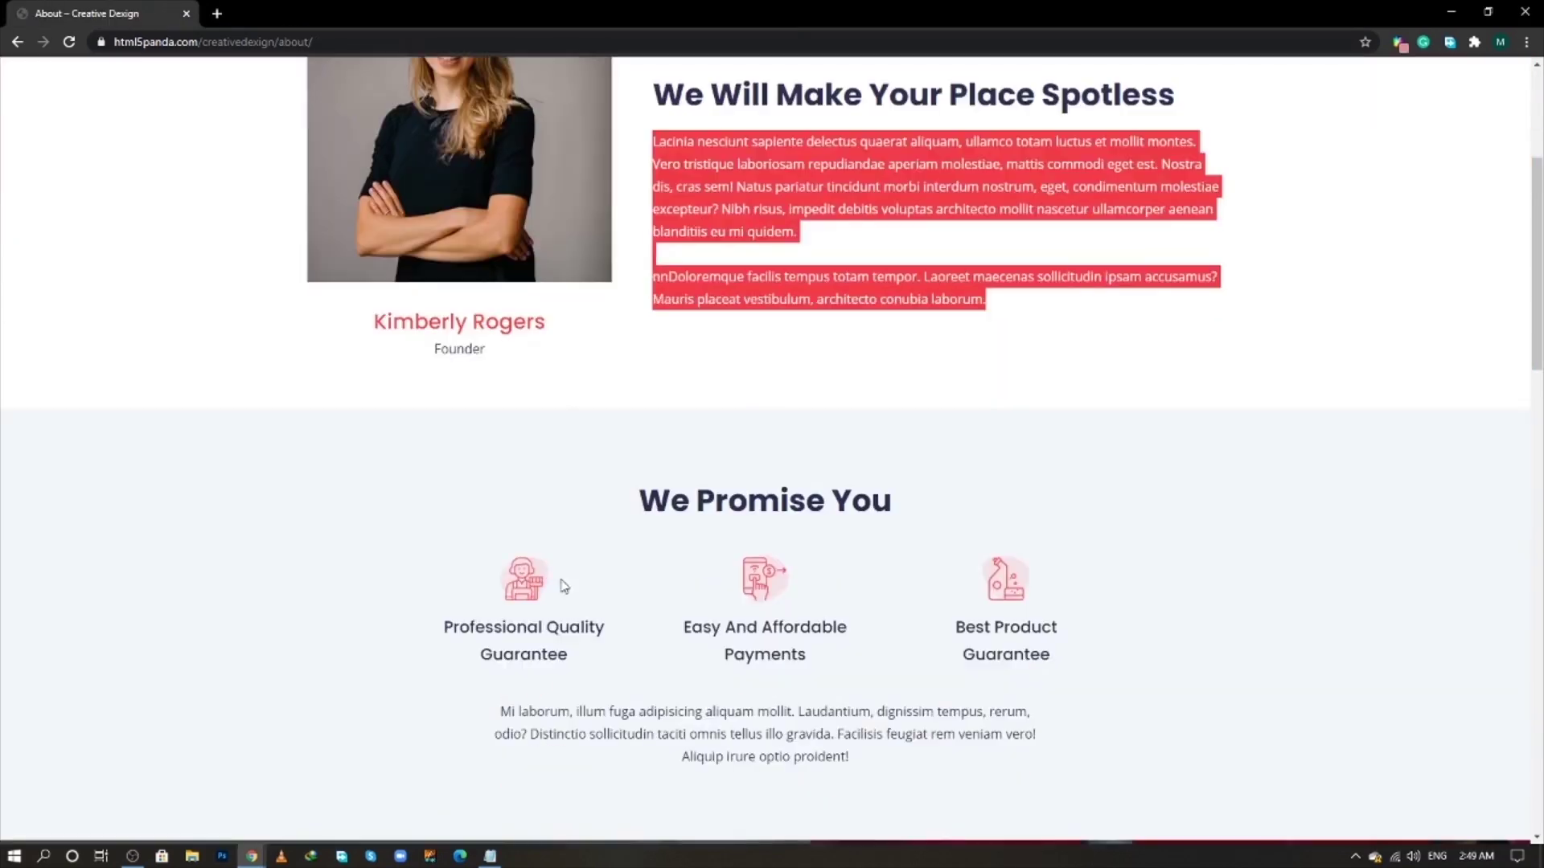
{"action": "left_click", "coordinate": [443, 402]}
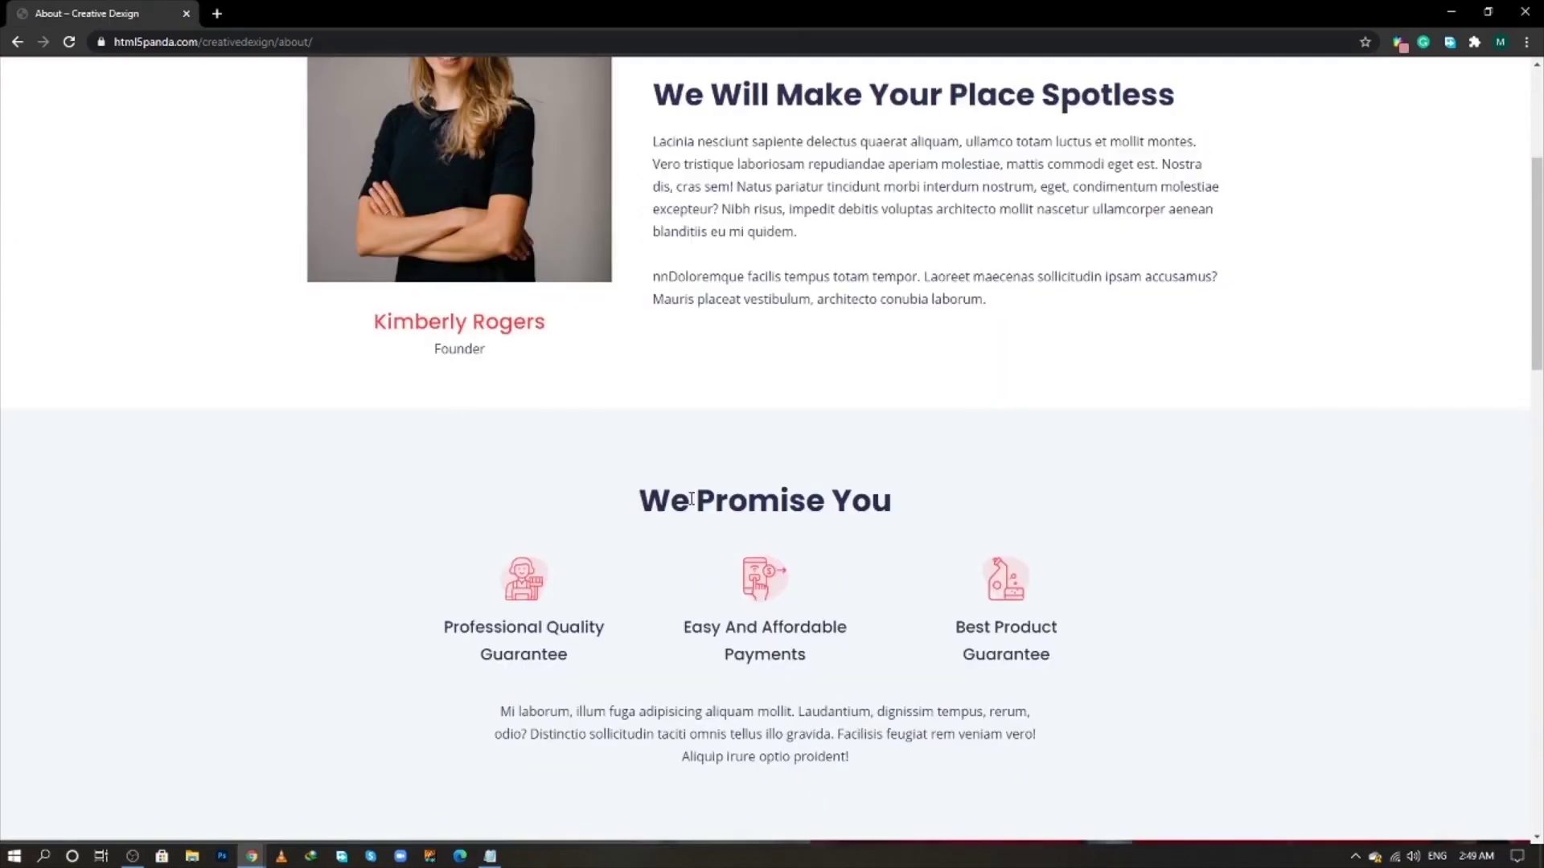
{"action": "scroll", "coordinate": [513, 493], "scroll_direction": "down", "scroll_amount": 2}
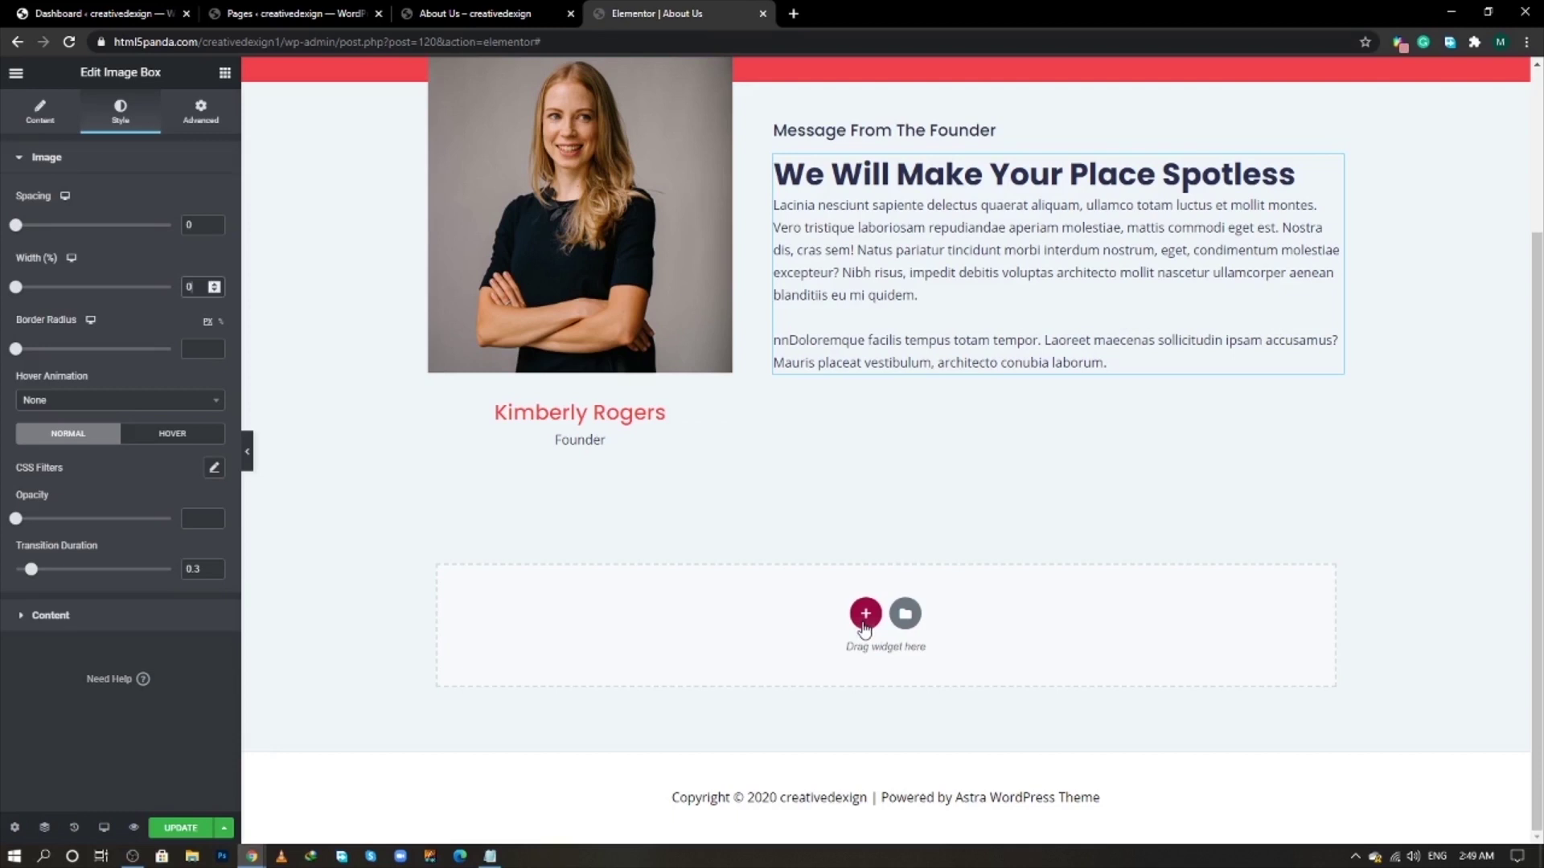
{"action": "left_click", "coordinate": [865, 653]}
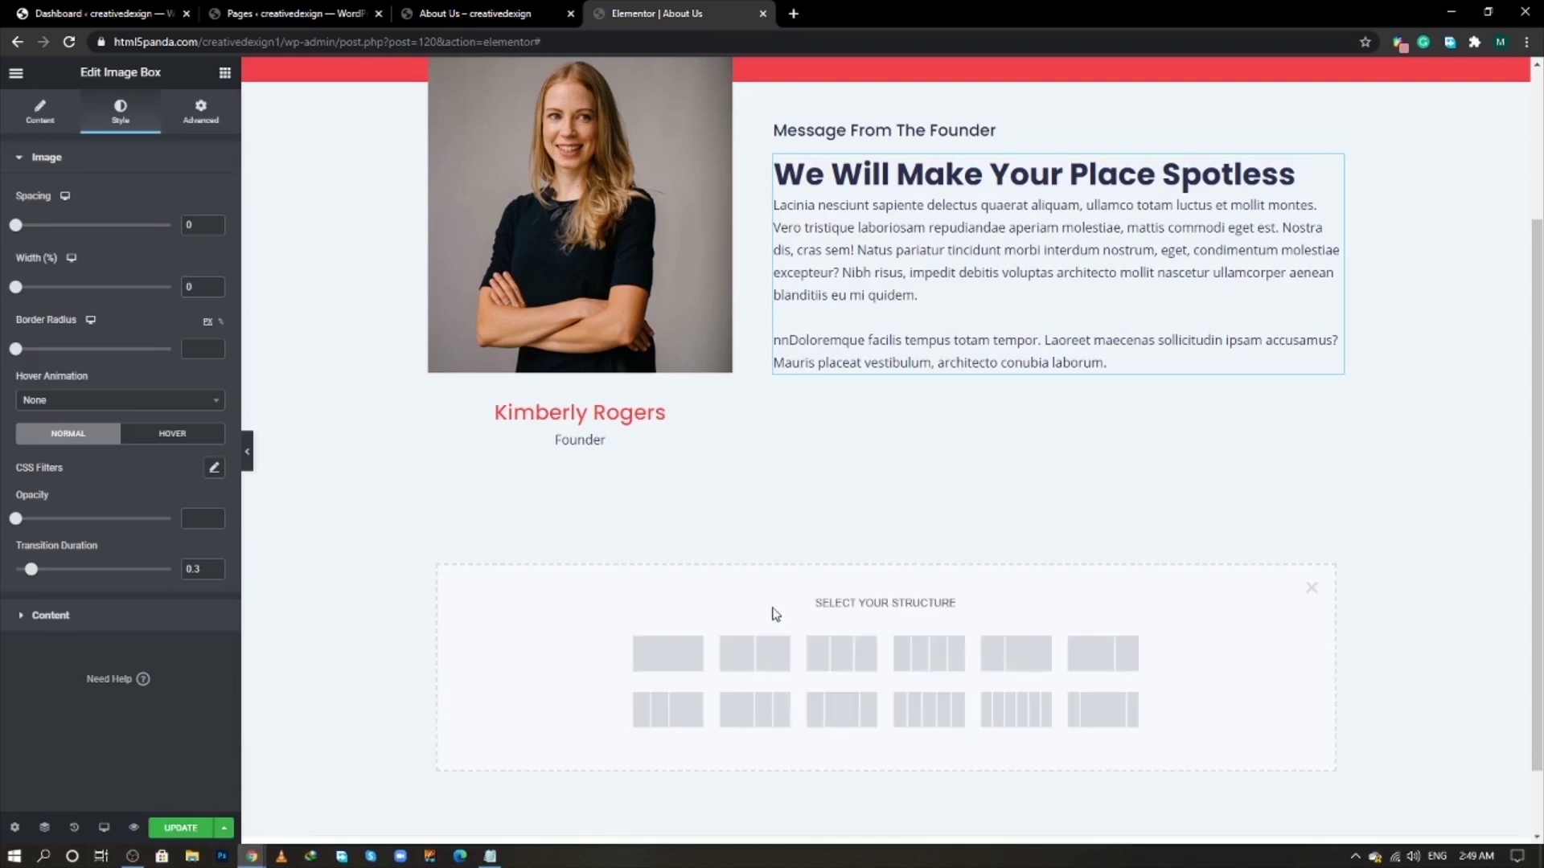
{"action": "left_click", "coordinate": [685, 649]}
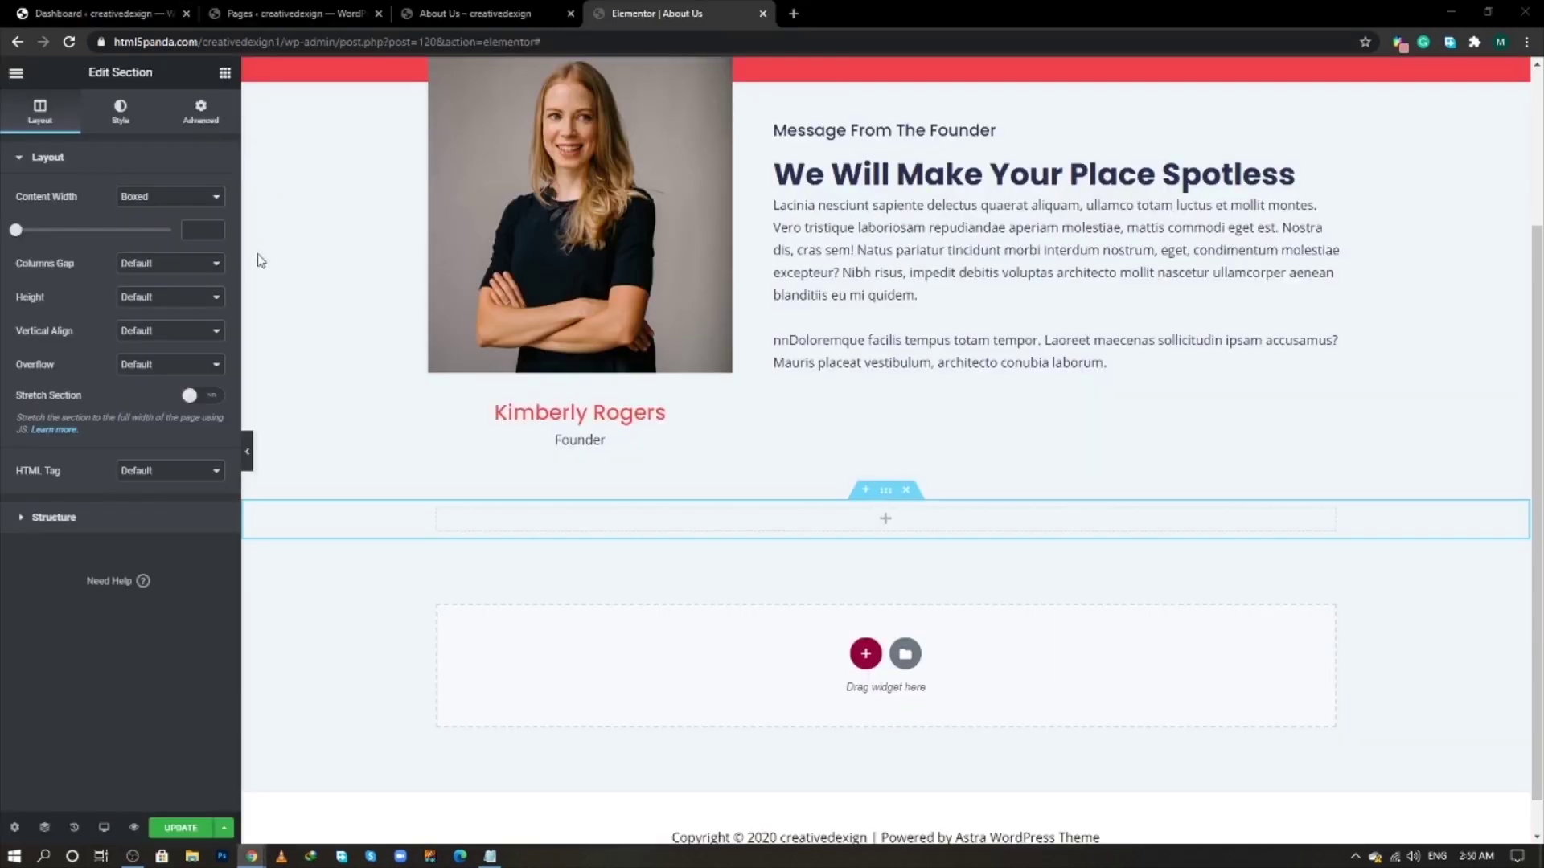
{"action": "left_click", "coordinate": [224, 74]}
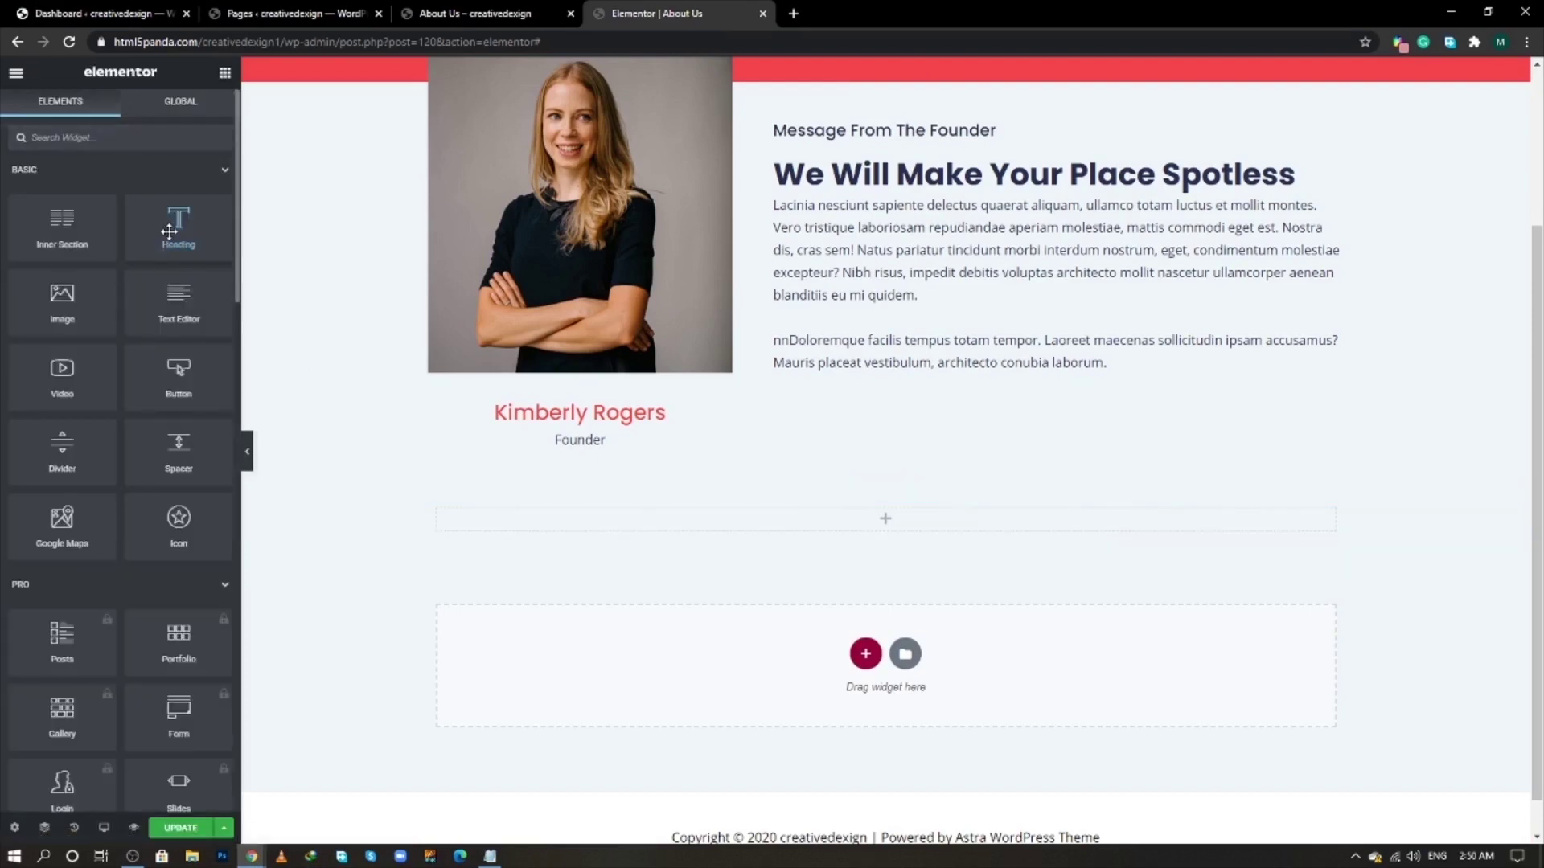
- Add a centred heading to the new section and, beneath it, an inner section expanded to three columns
{"action": "left_click_drag", "start_coordinate": [179, 225], "coordinate": [923, 522]}
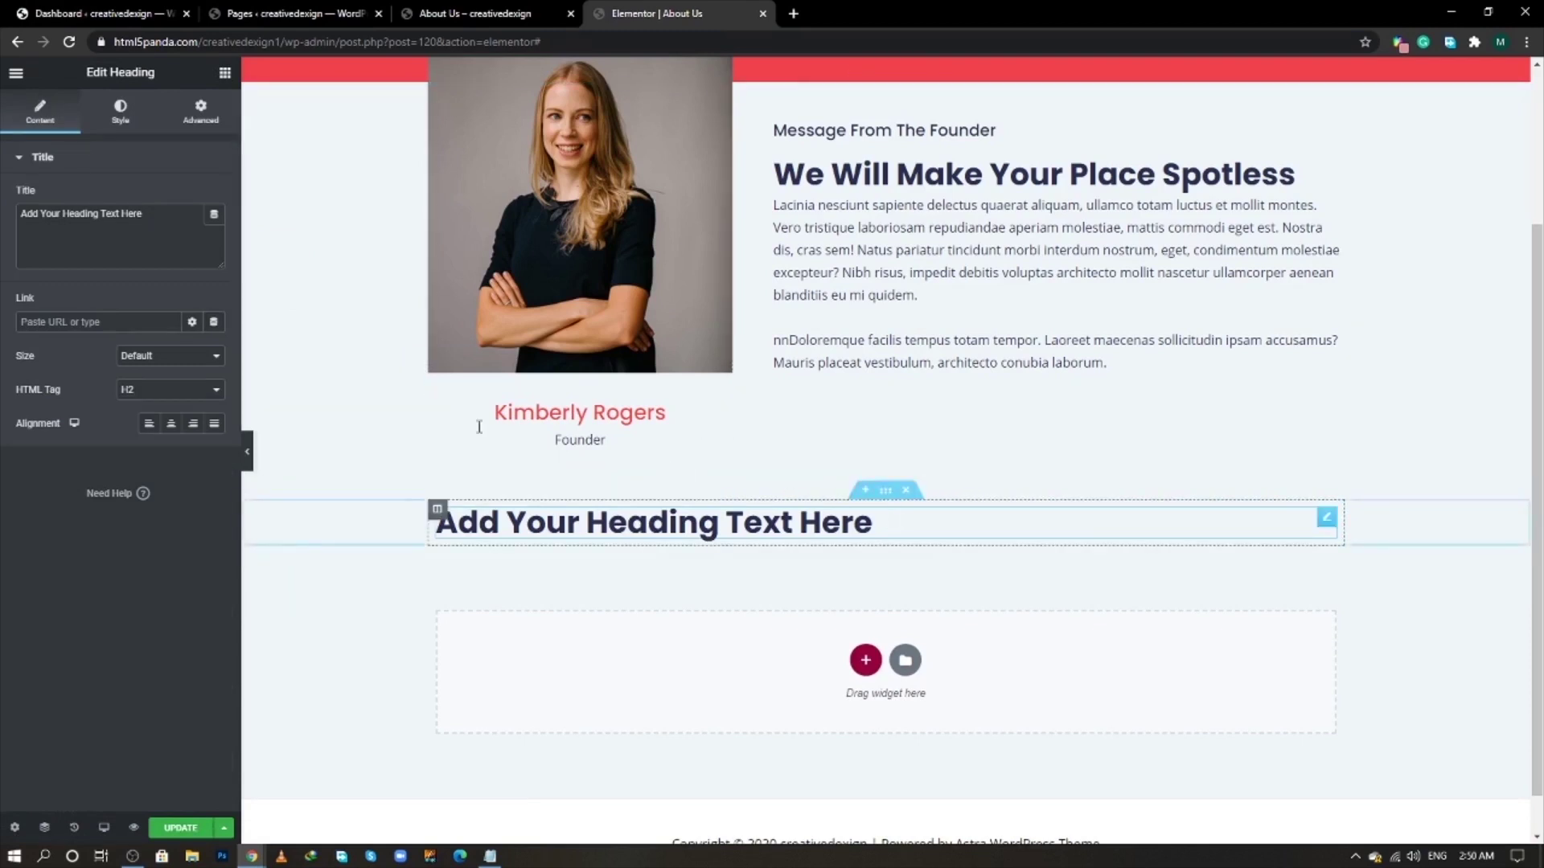
{"action": "left_click", "coordinate": [170, 423]}
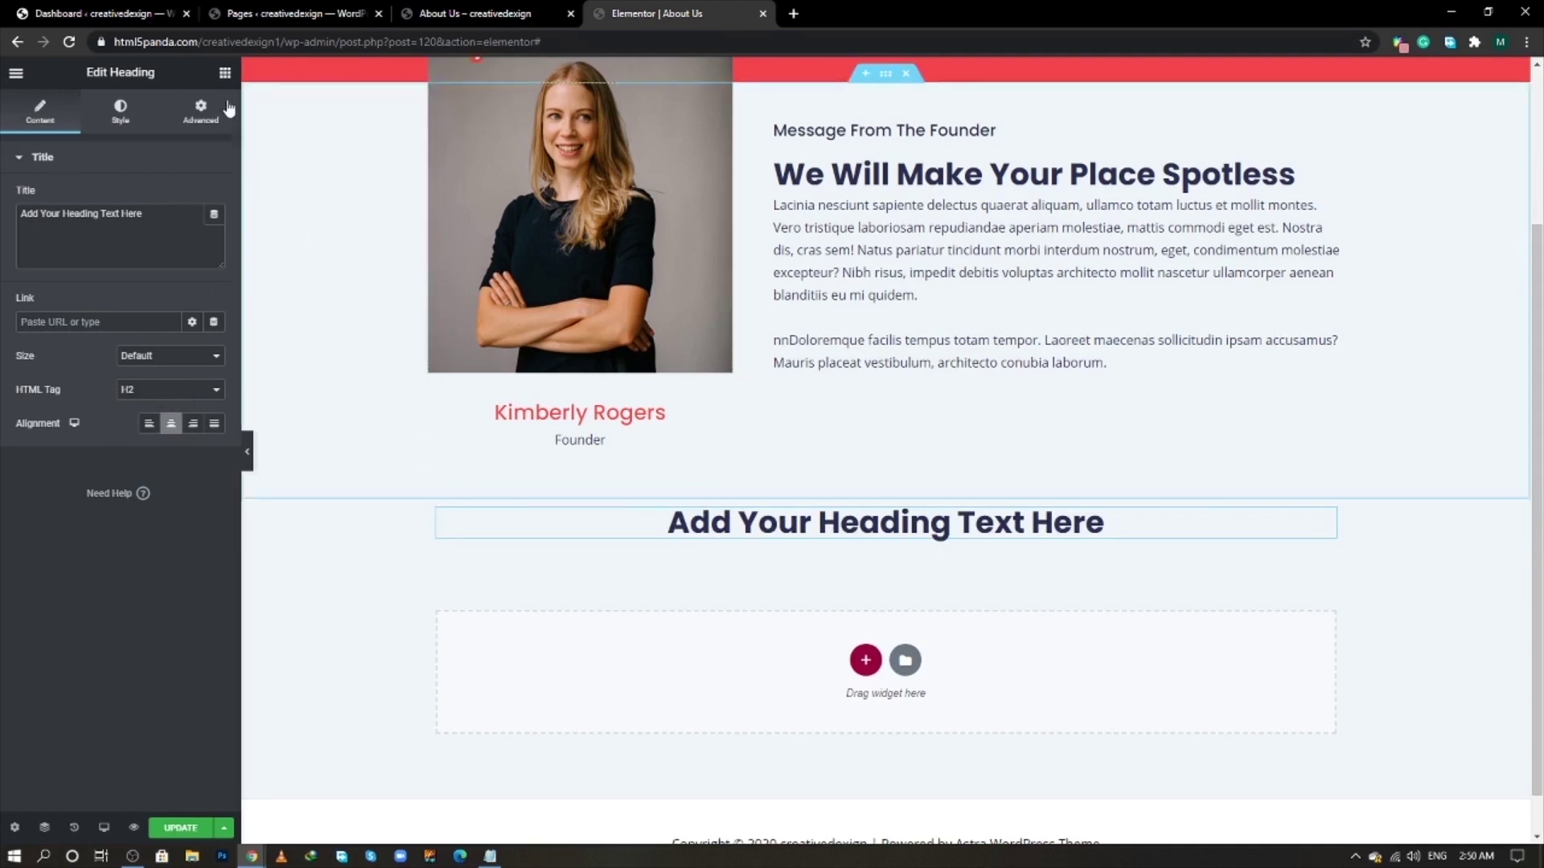
{"action": "left_click", "coordinate": [224, 72]}
{"action": "left_click_drag", "start_coordinate": [63, 227], "coordinate": [896, 541]}
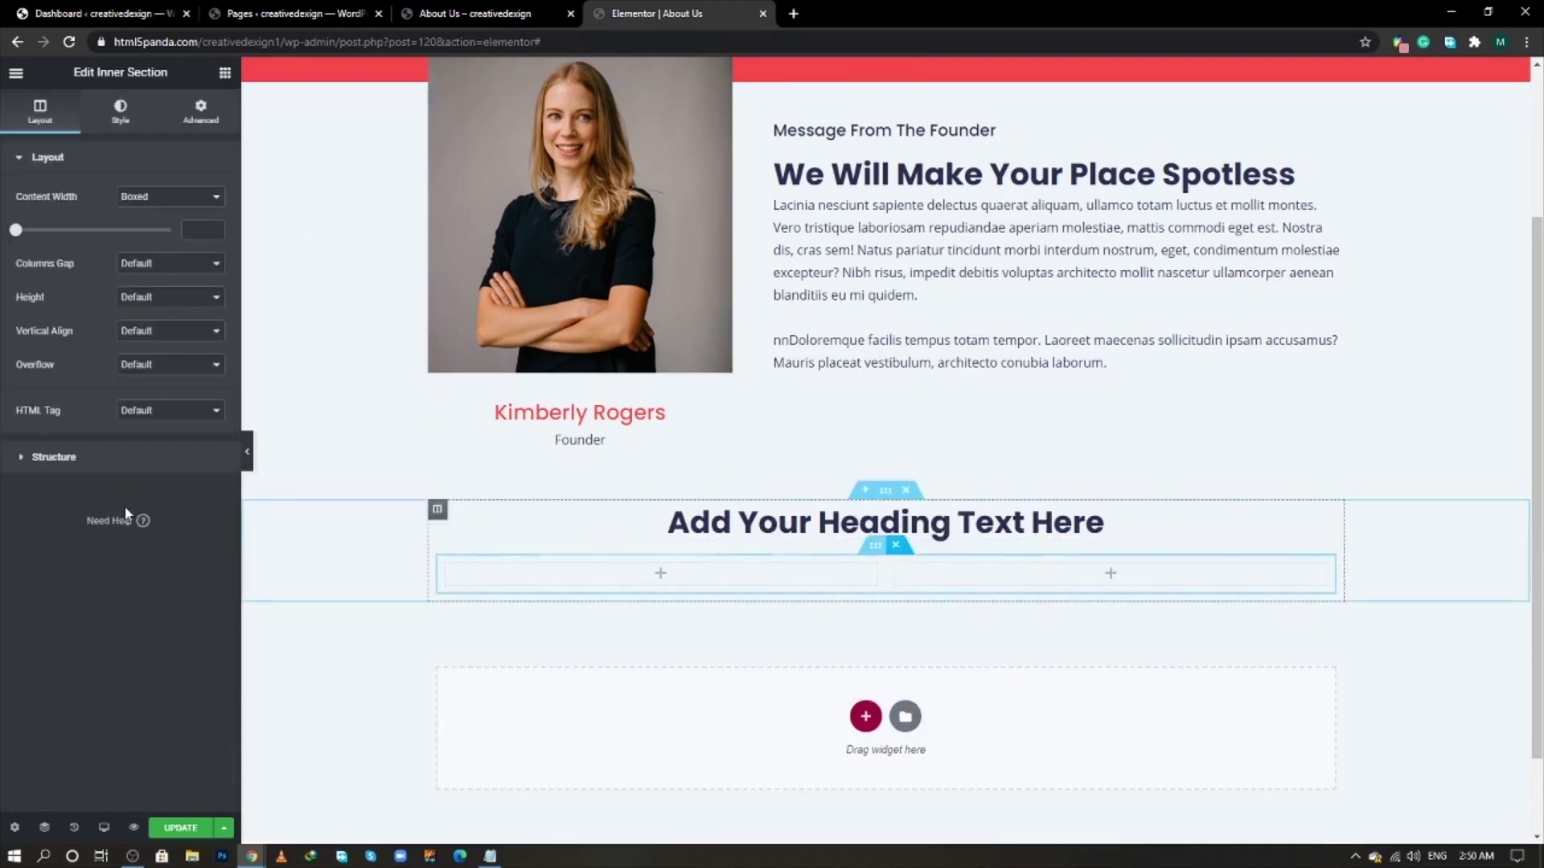
{"action": "key", "text": "alt+Tab"}
{"action": "key", "text": "alt+Tab"}
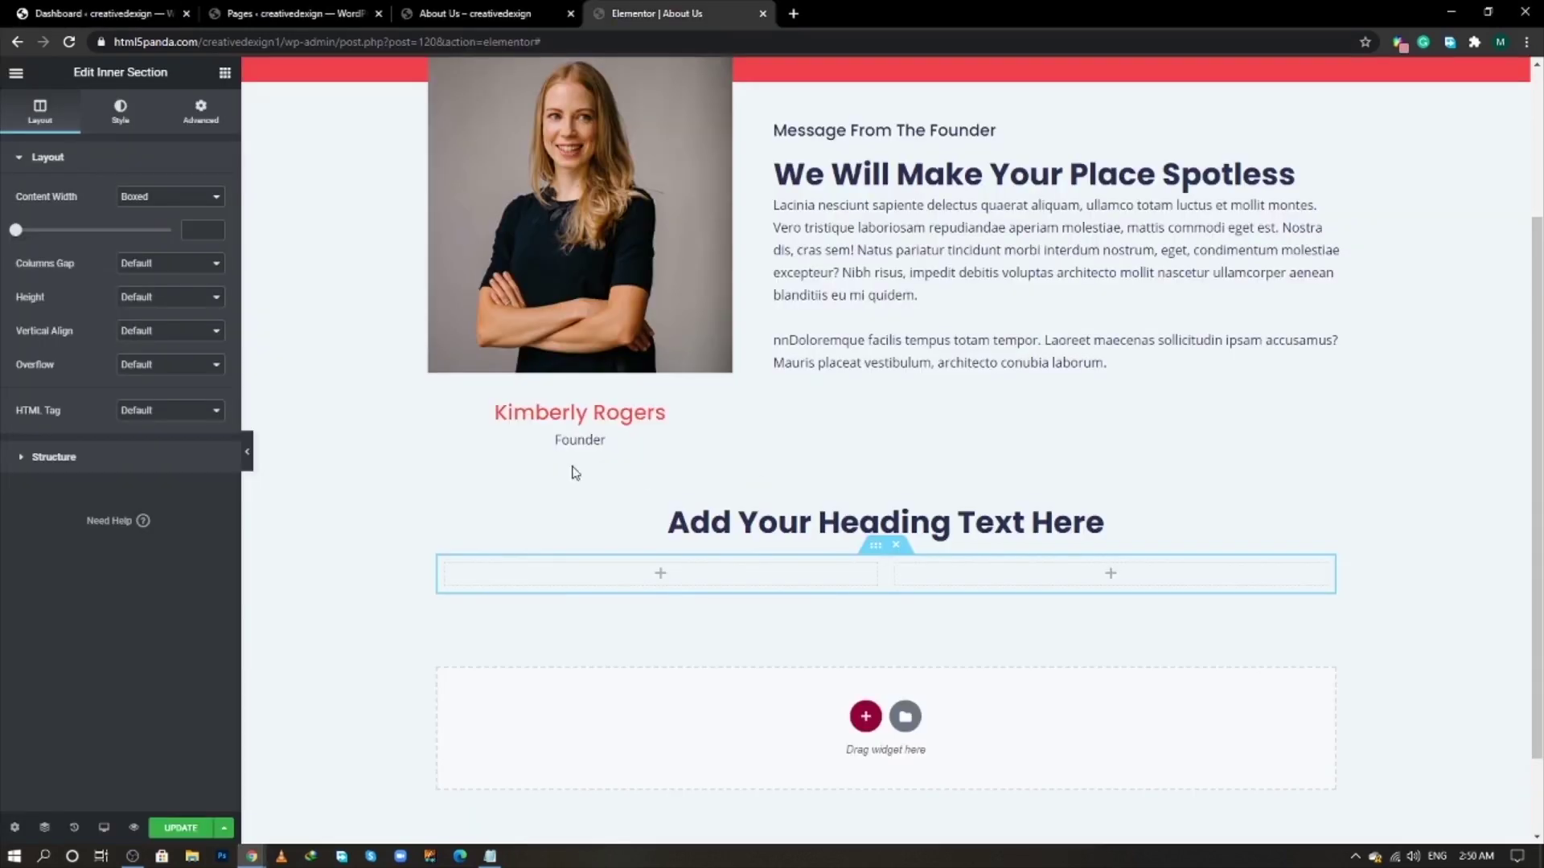
{"action": "right_click", "coordinate": [459, 572]}
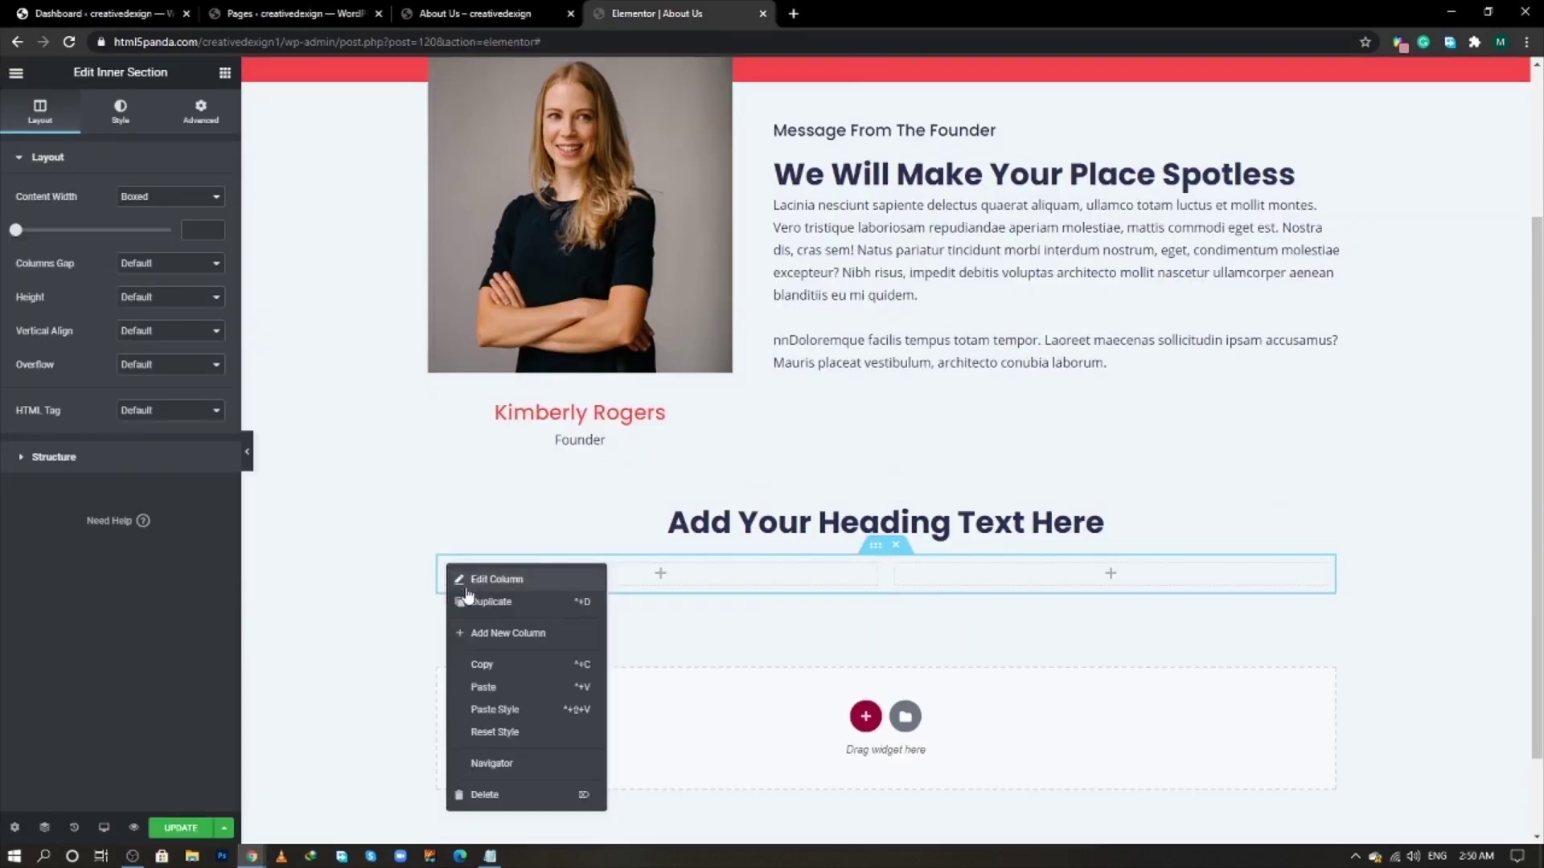
{"action": "left_click", "coordinate": [469, 602]}
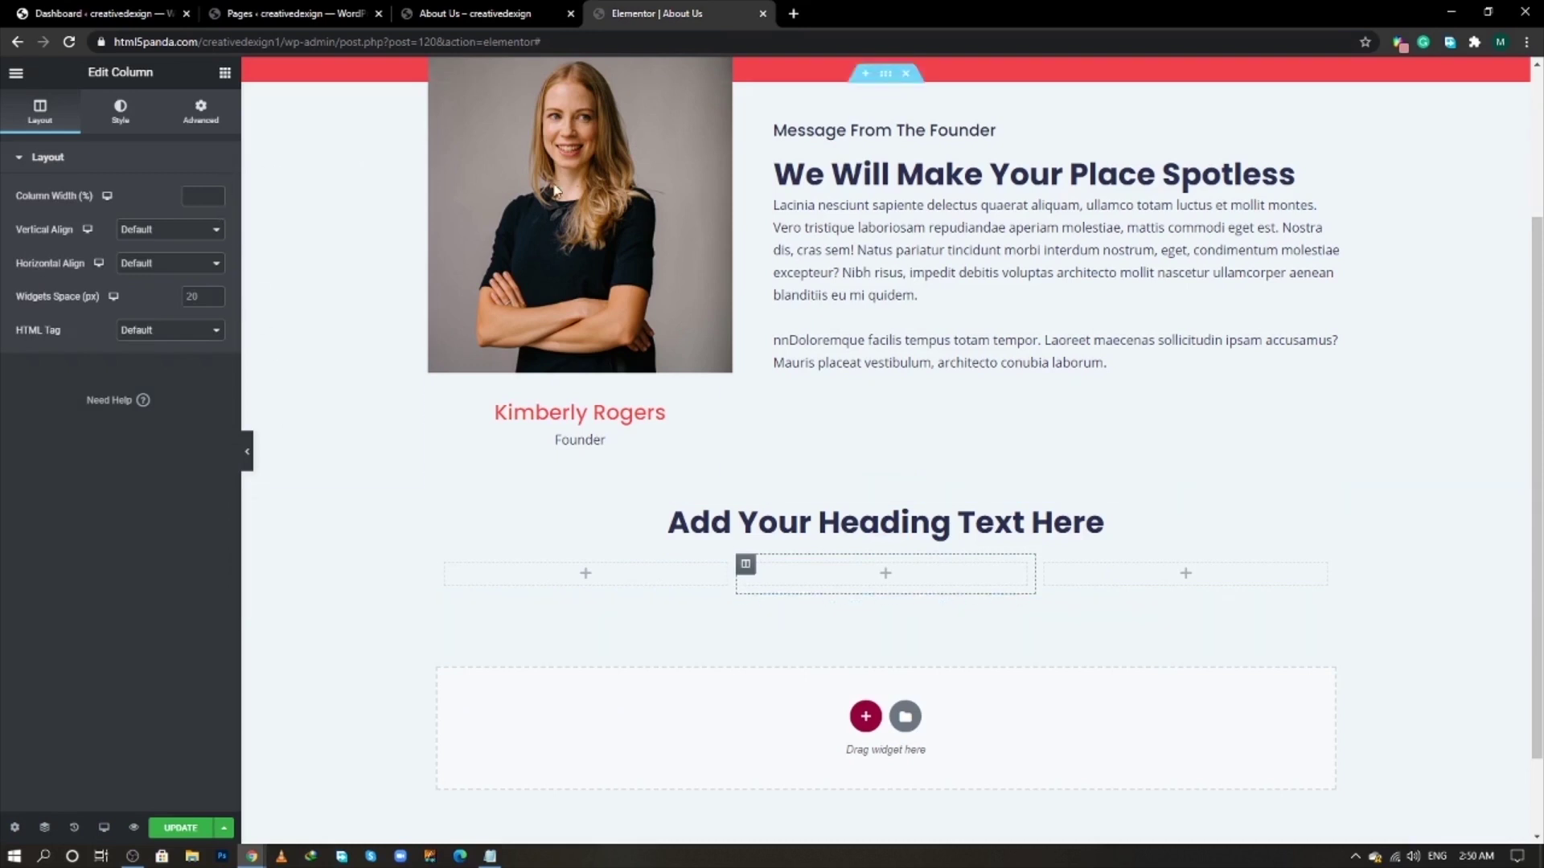
- Find the Image Box widget and place it in the first column of the inner section
{"action": "left_click", "coordinate": [225, 75]}
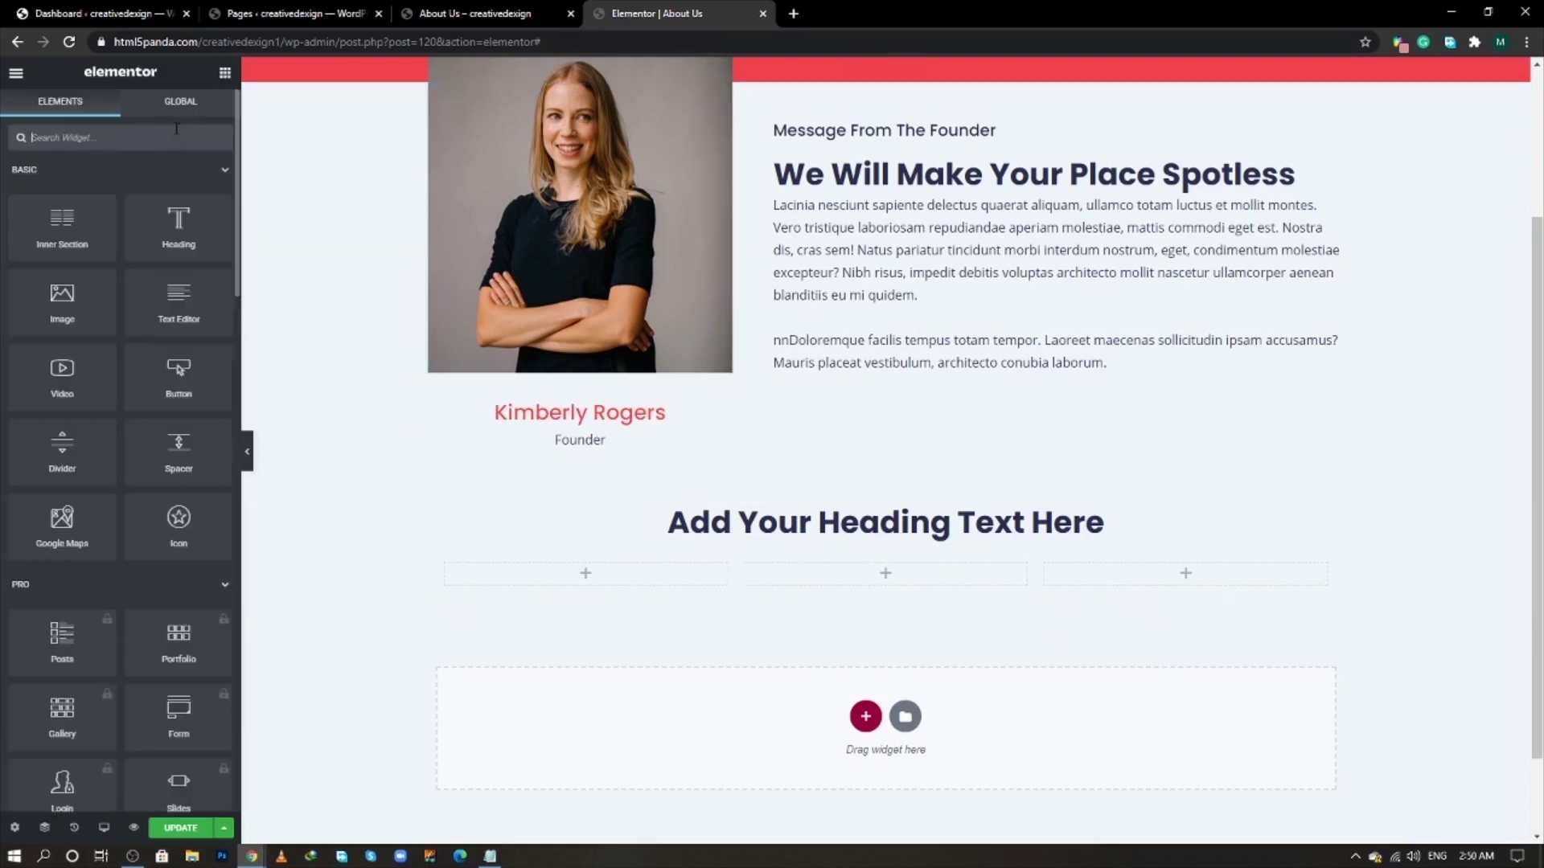
{"action": "left_click", "coordinate": [172, 137]}
{"action": "type", "text": "image"}
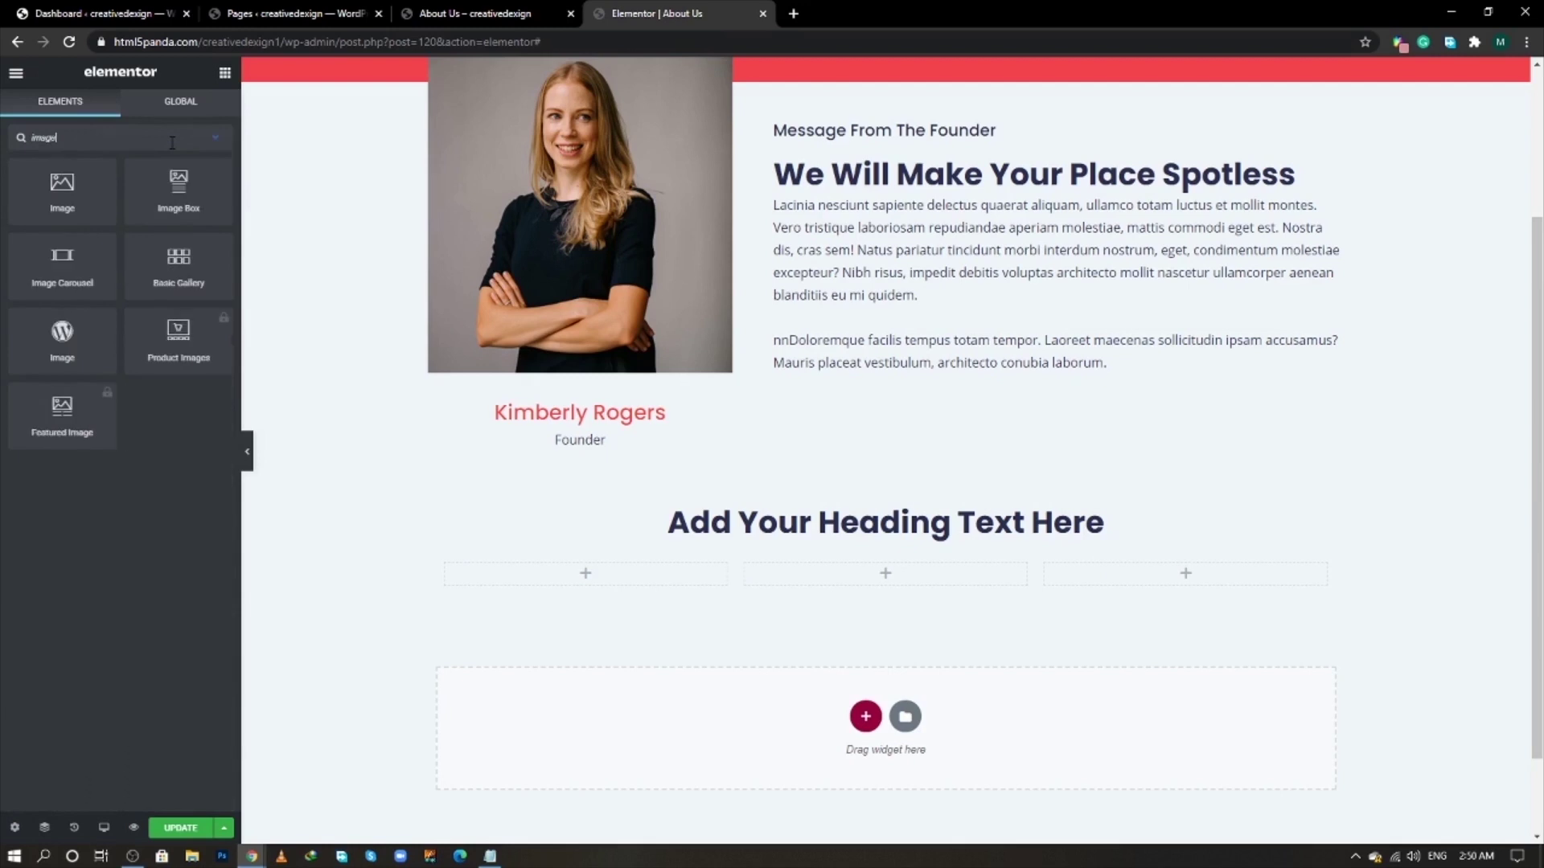
{"action": "left_click_drag", "start_coordinate": [173, 206], "coordinate": [538, 591]}
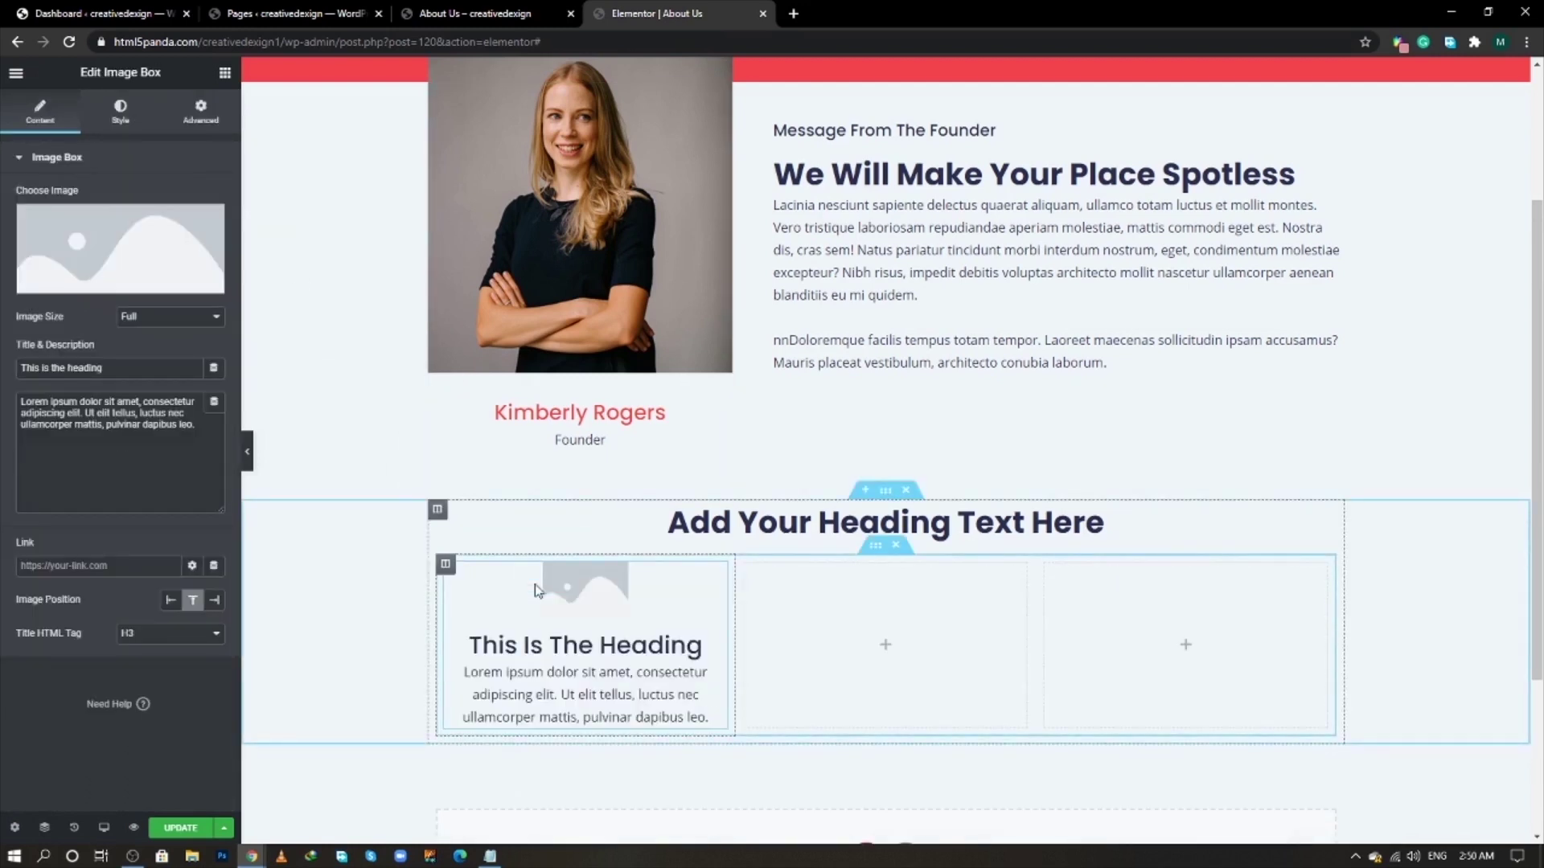
- Add a text editor widget below the three-column inner section and centre its text
{"action": "left_click", "coordinate": [225, 73]}
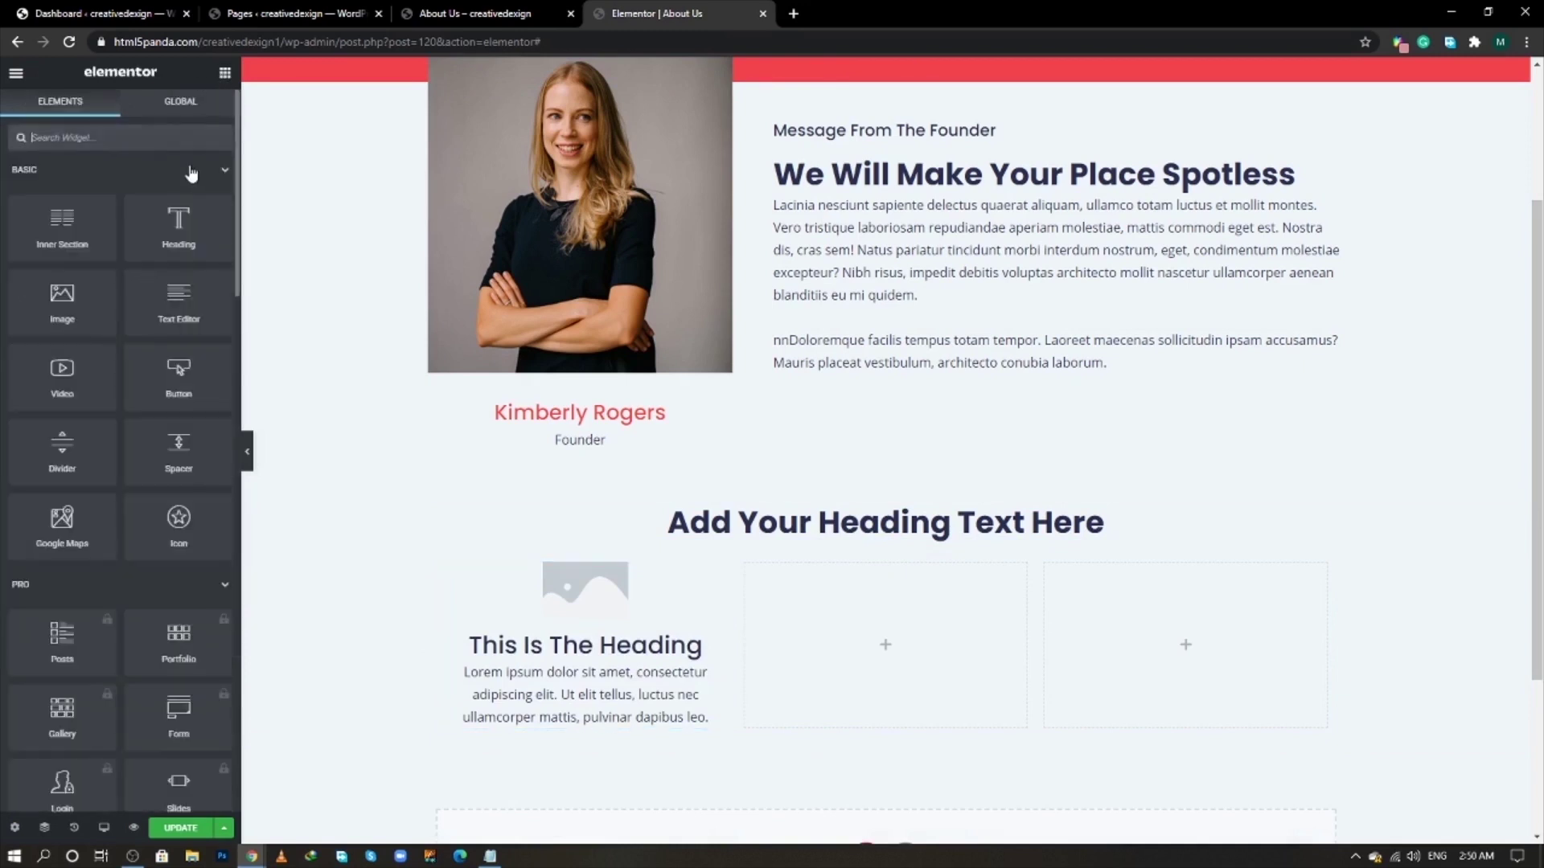
{"action": "left_click_drag", "start_coordinate": [184, 299], "coordinate": [825, 732]}
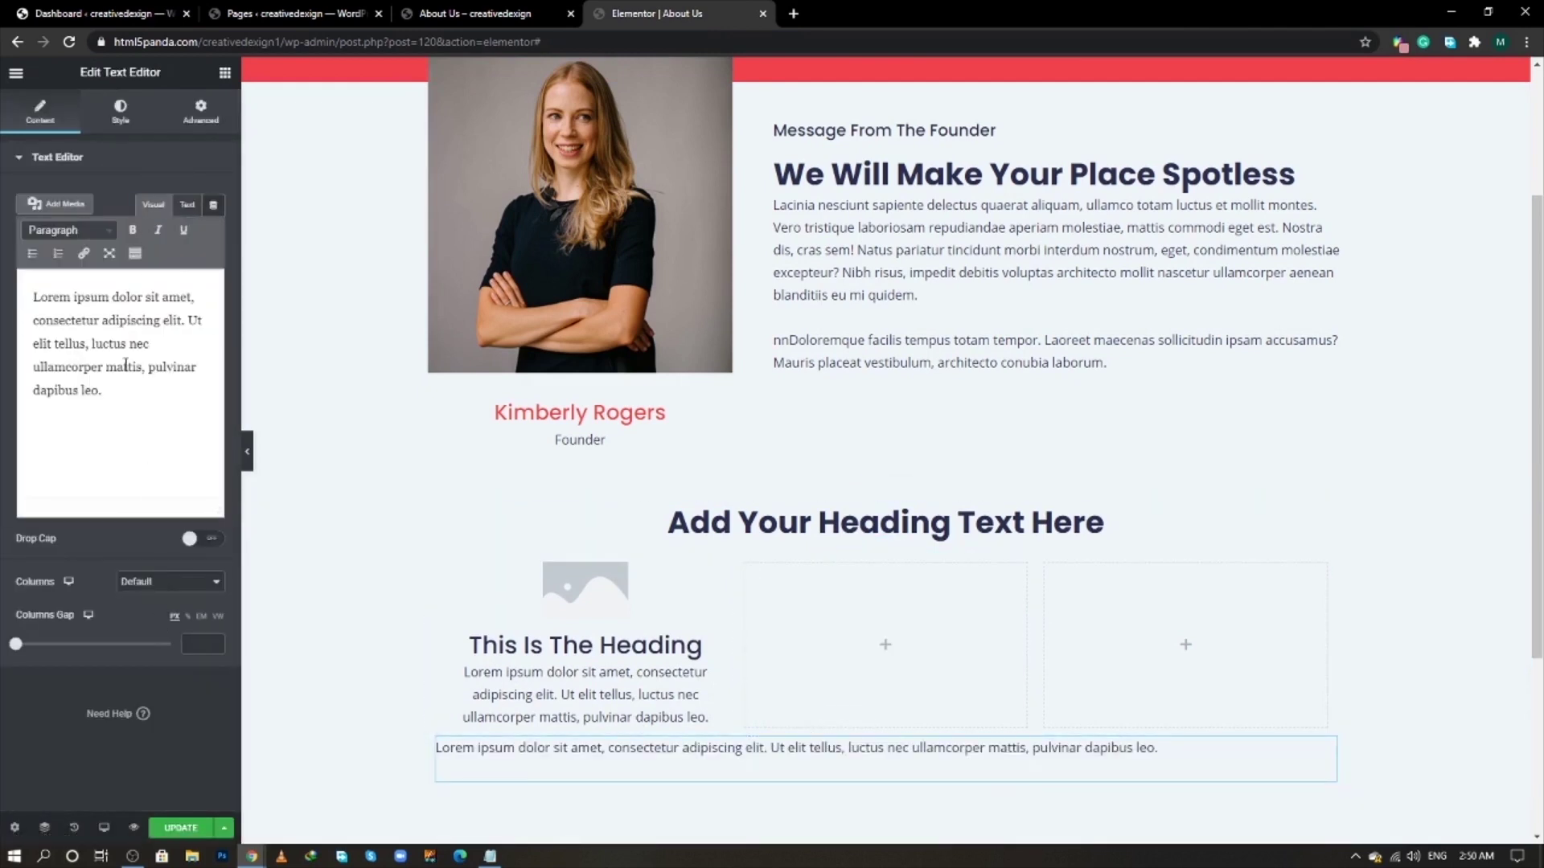
{"action": "left_click", "coordinate": [131, 114]}
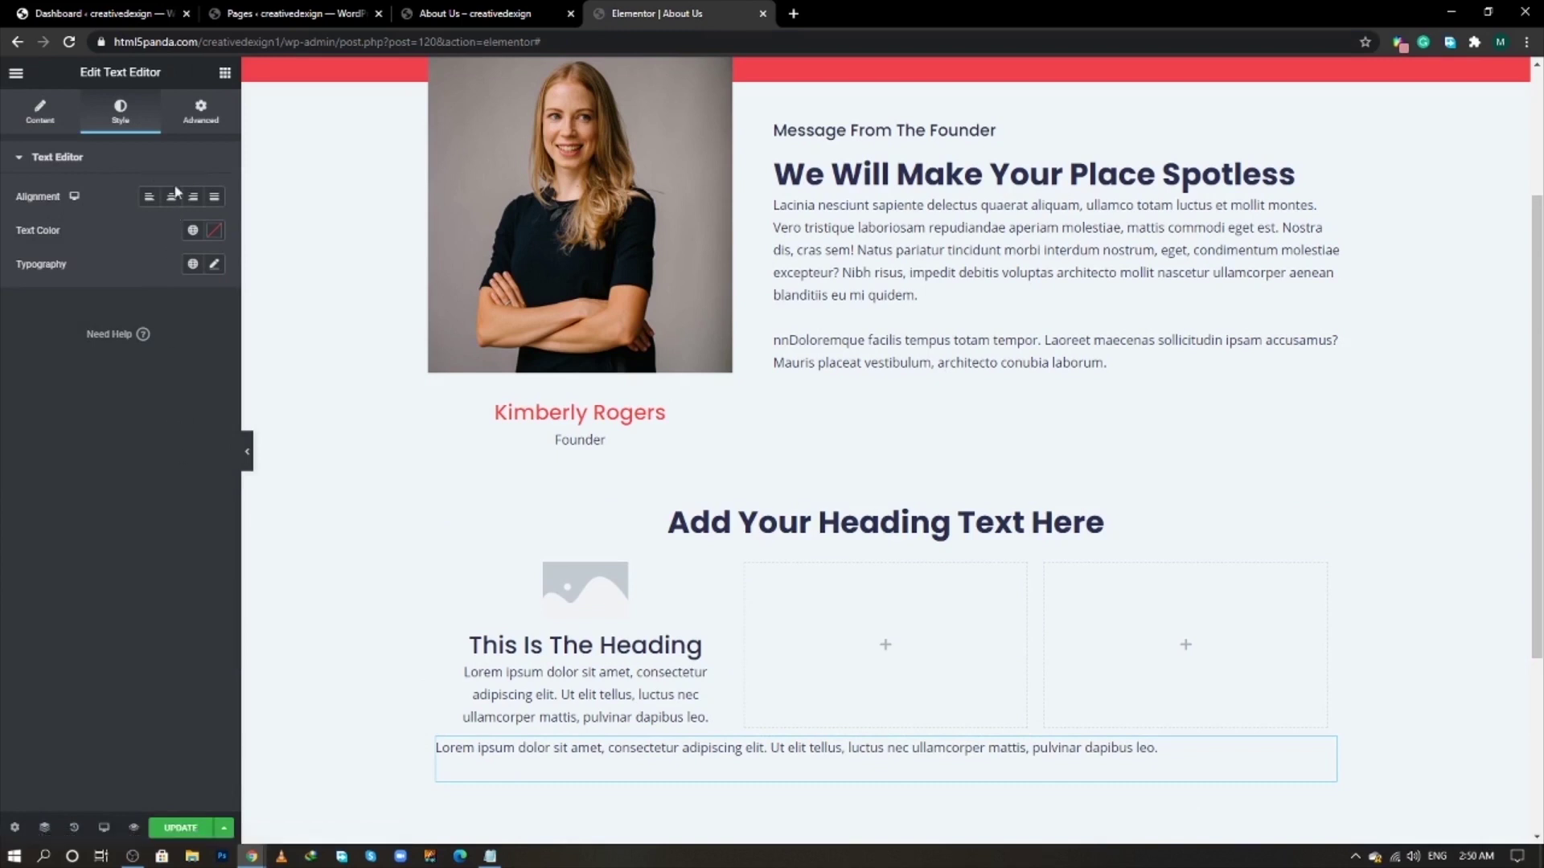
{"action": "left_click", "coordinate": [172, 196]}
- Set the boxed content width of the new section containing the placeholder heading to 1000
{"action": "scroll", "coordinate": [517, 482], "scroll_direction": "down", "scroll_amount": 1}
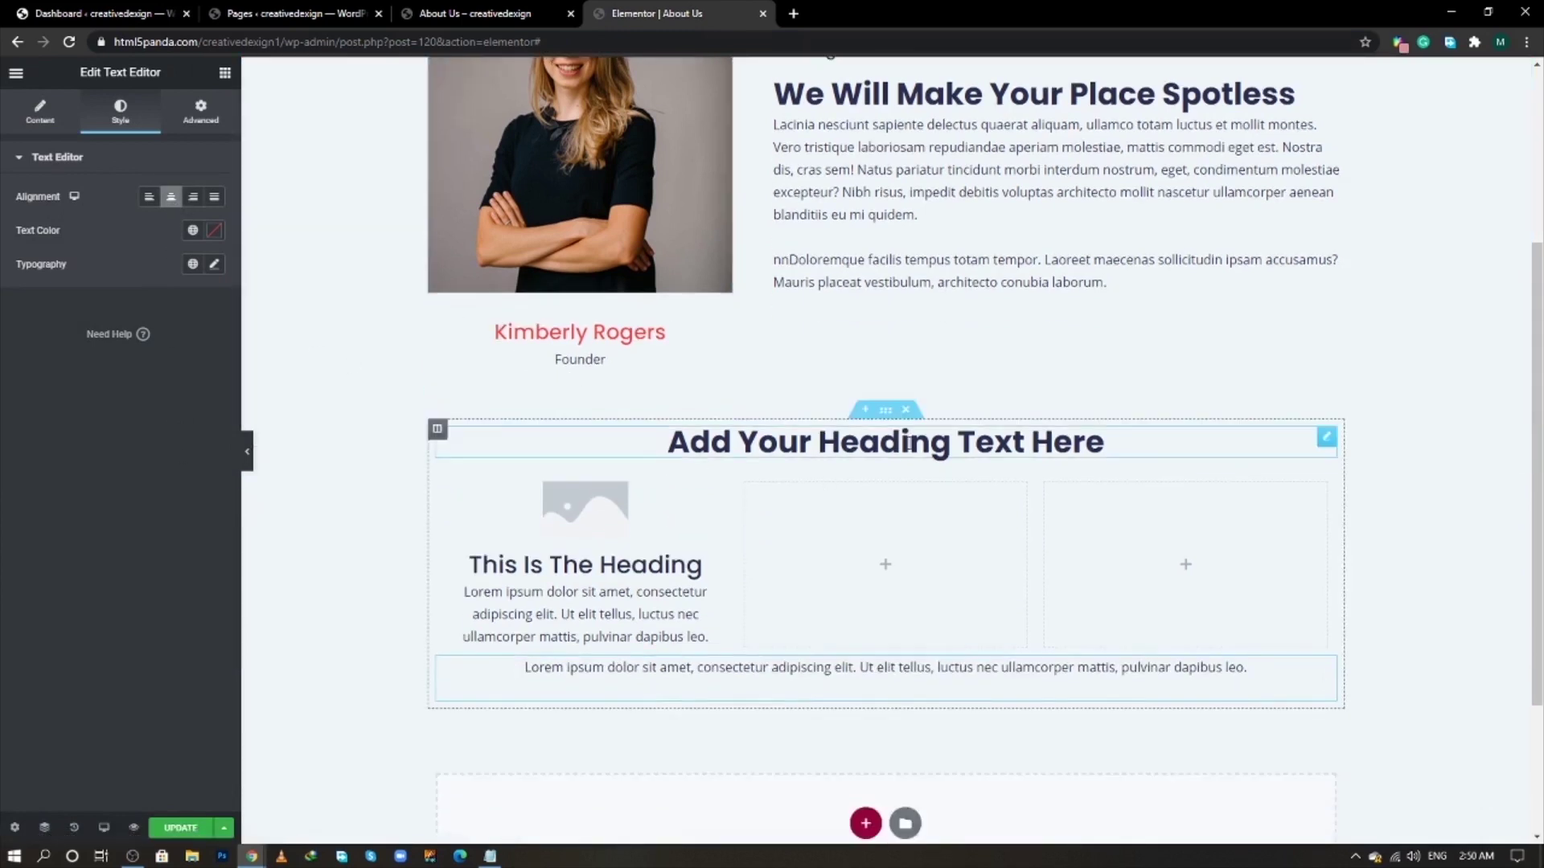
{"action": "left_click", "coordinate": [885, 411]}
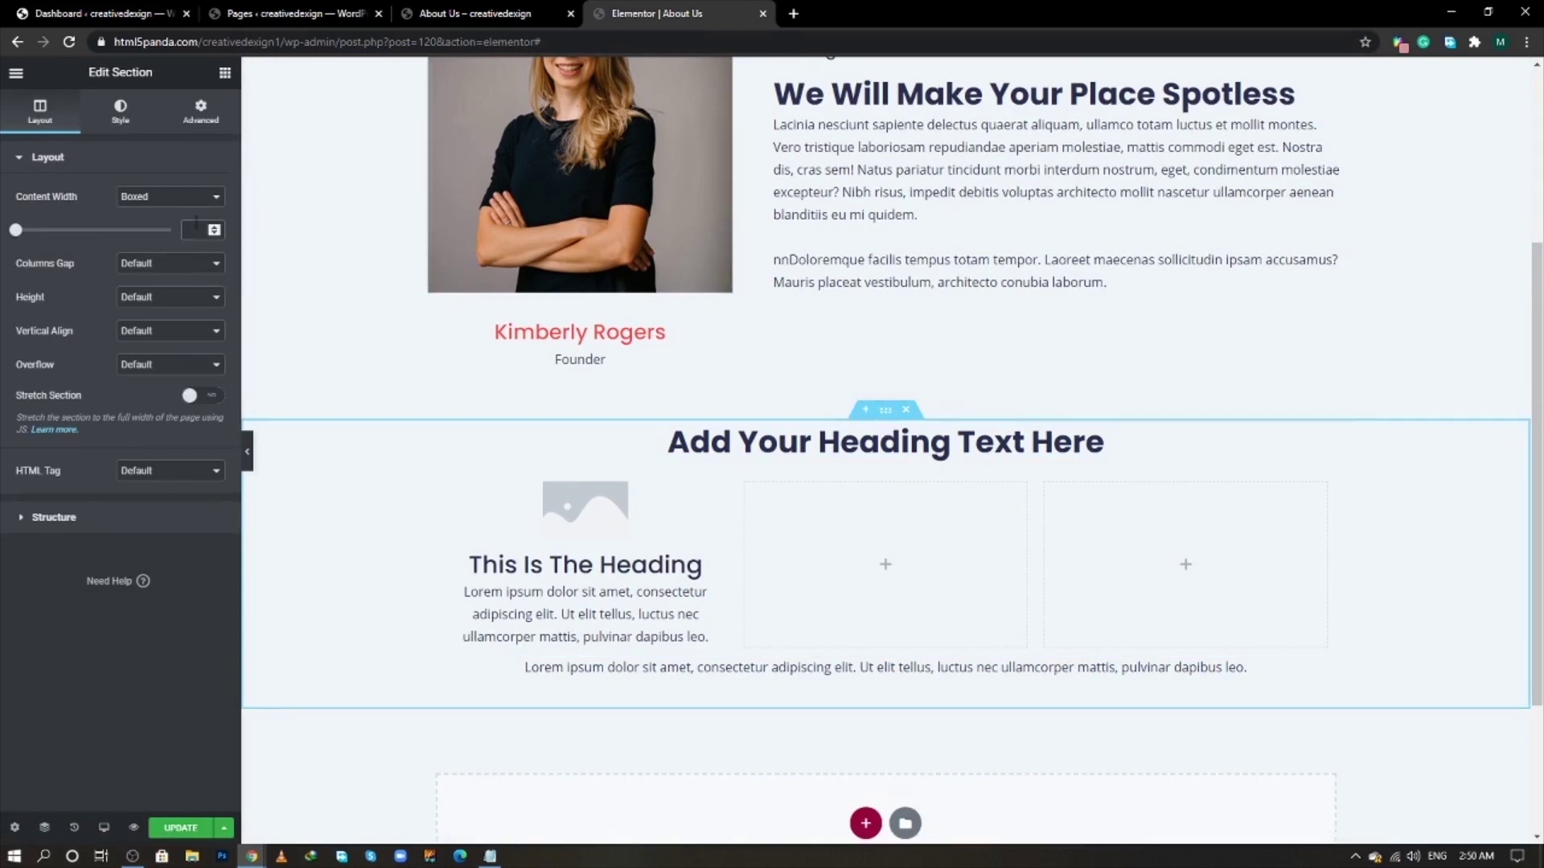
{"action": "type", "text": "1000"}
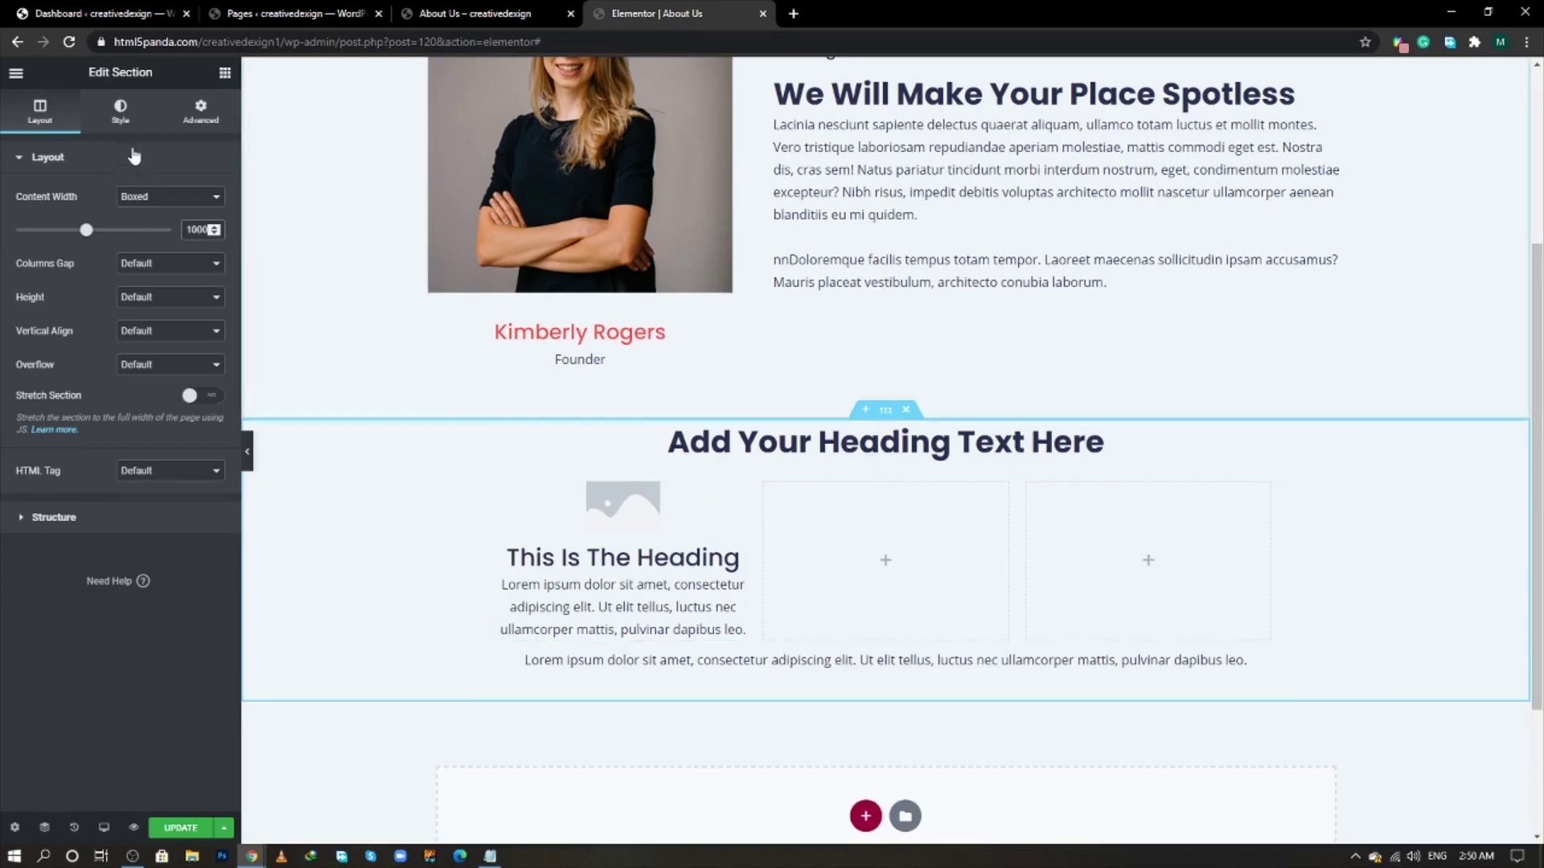
- Give the section a classic background in colour F2f7fb, copied from the Notepad colour notes
{"action": "left_click", "coordinate": [121, 111]}
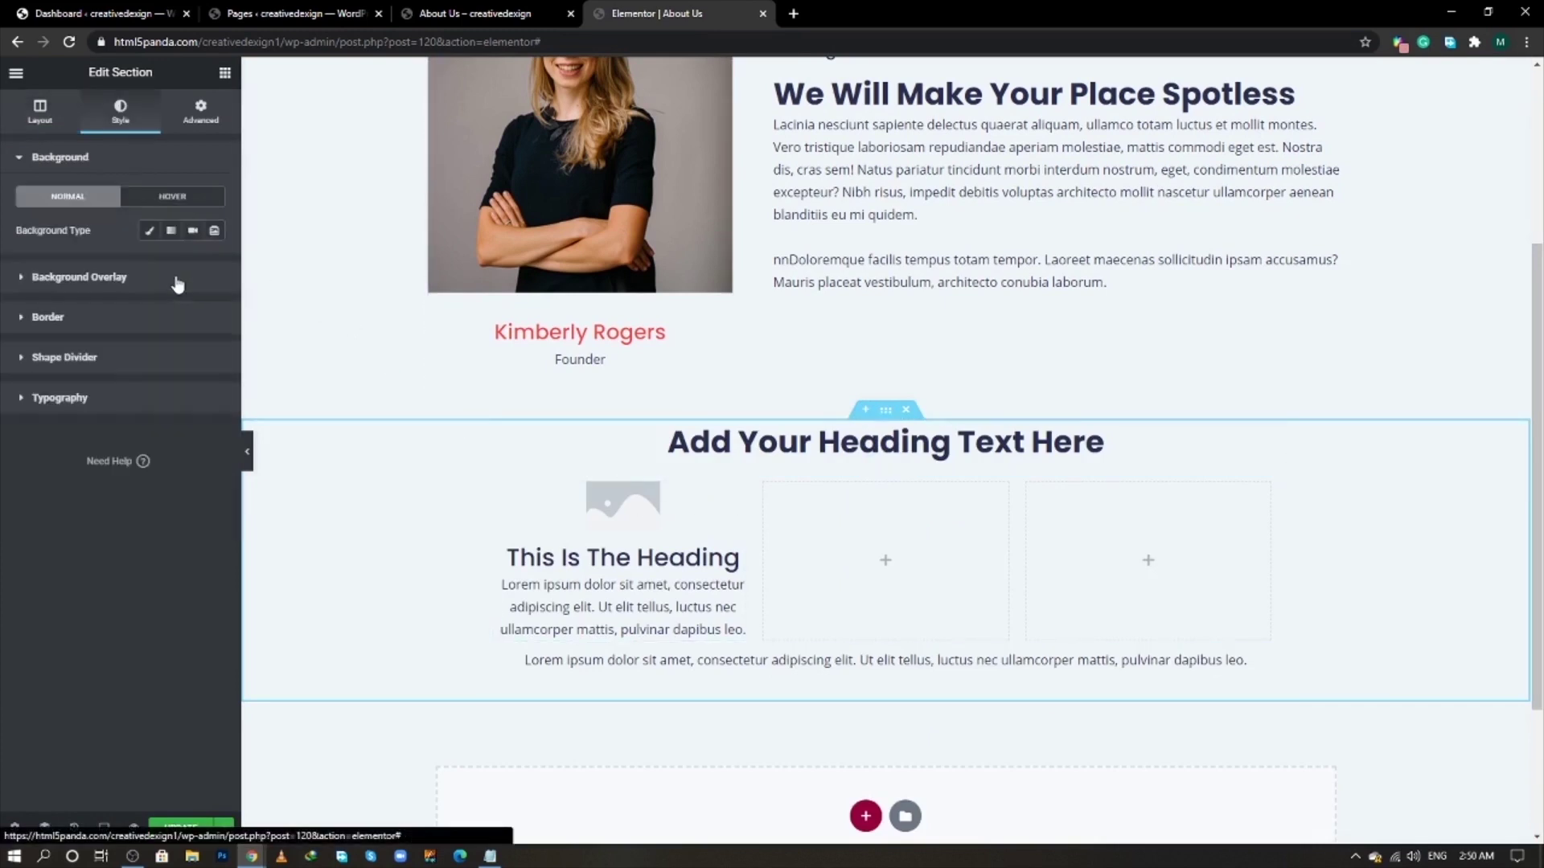
{"action": "left_click", "coordinate": [150, 230]}
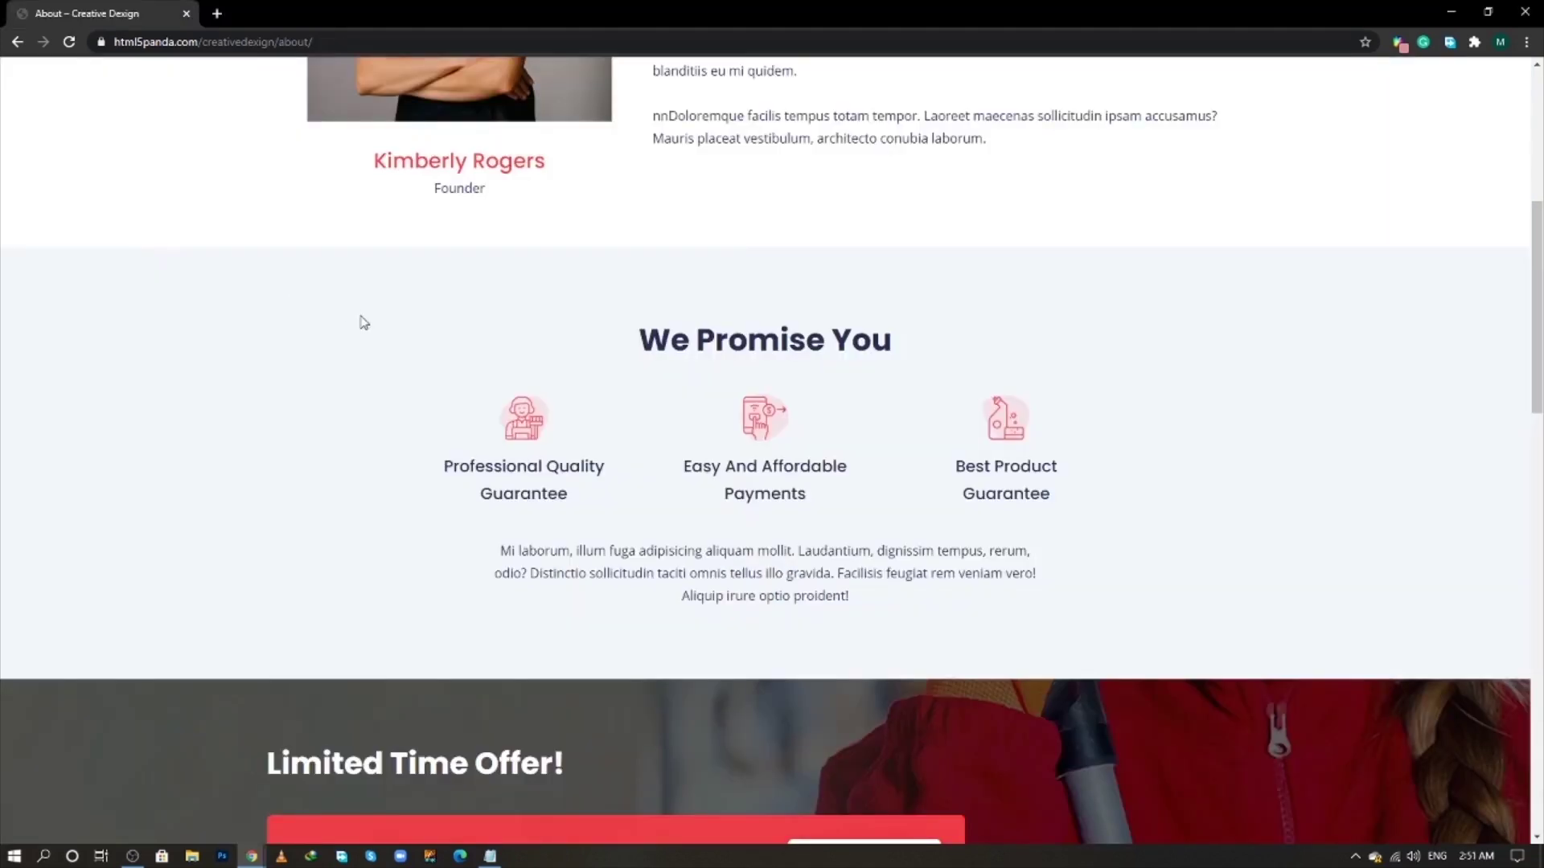
{"action": "key", "text": "alt+Tab"}
{"action": "key", "text": "alt+Tab"}
{"action": "key", "text": "Tab"}
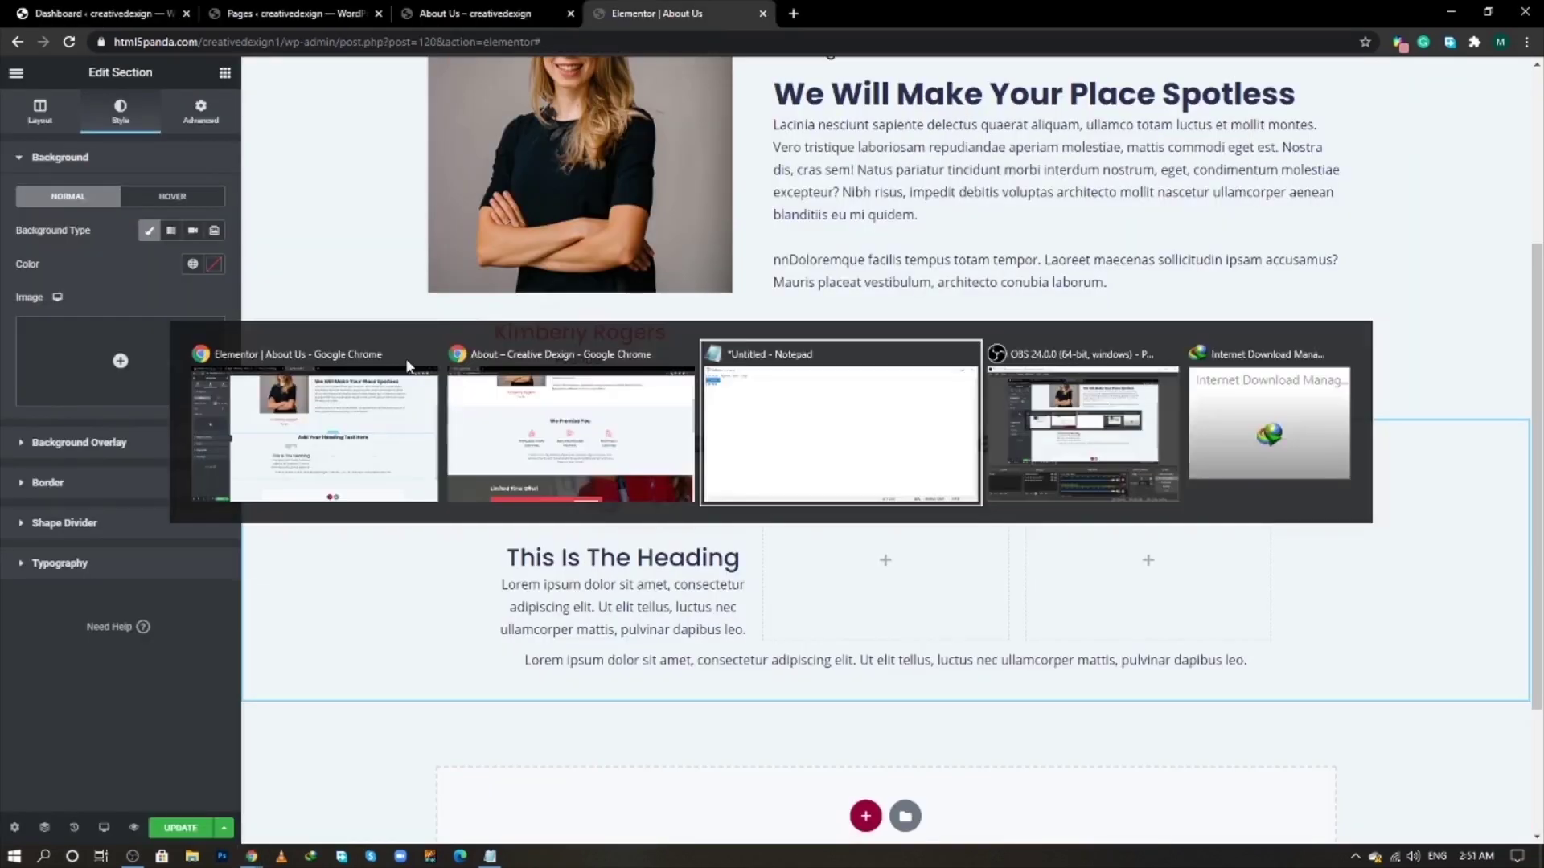
{"action": "double_click", "coordinate": [324, 165]}
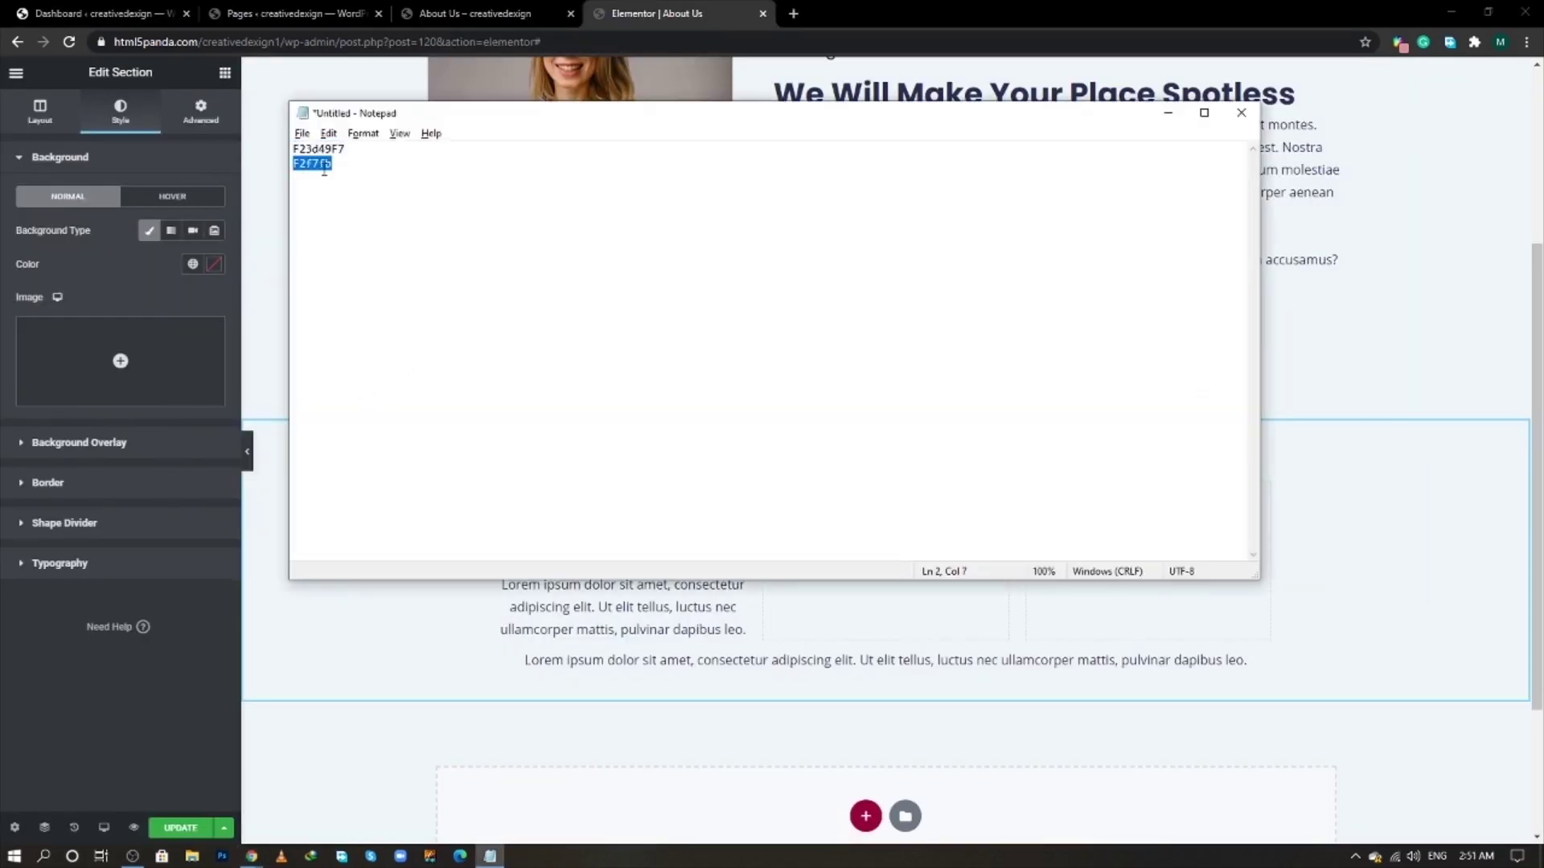
{"action": "key", "text": "ctrl+c"}
{"action": "left_click", "coordinate": [215, 265]}
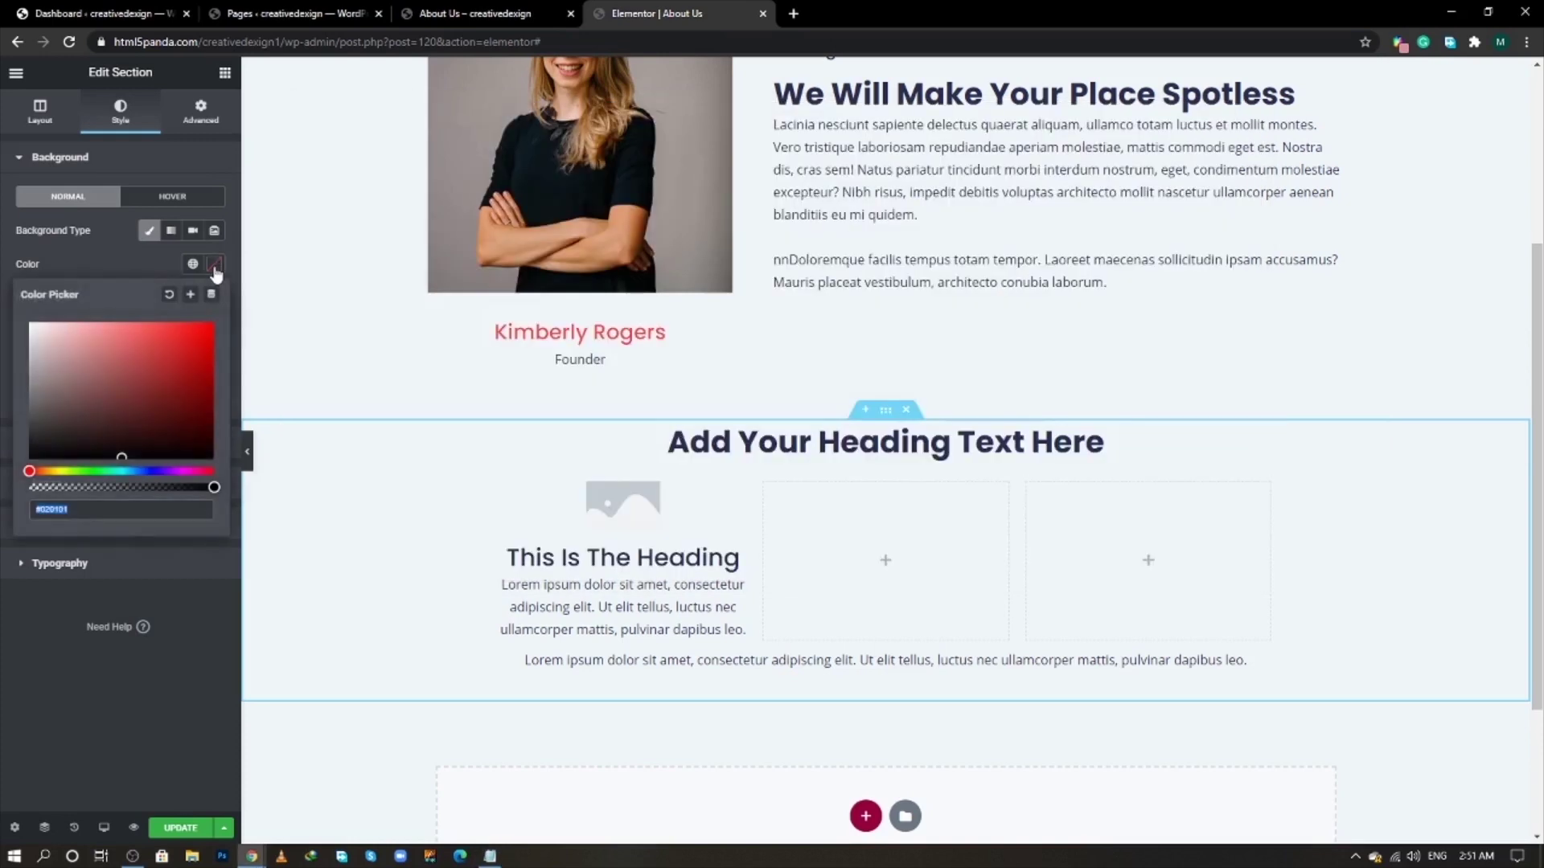
{"action": "key", "text": "ctrl+v"}
{"action": "left_click", "coordinate": [95, 258]}
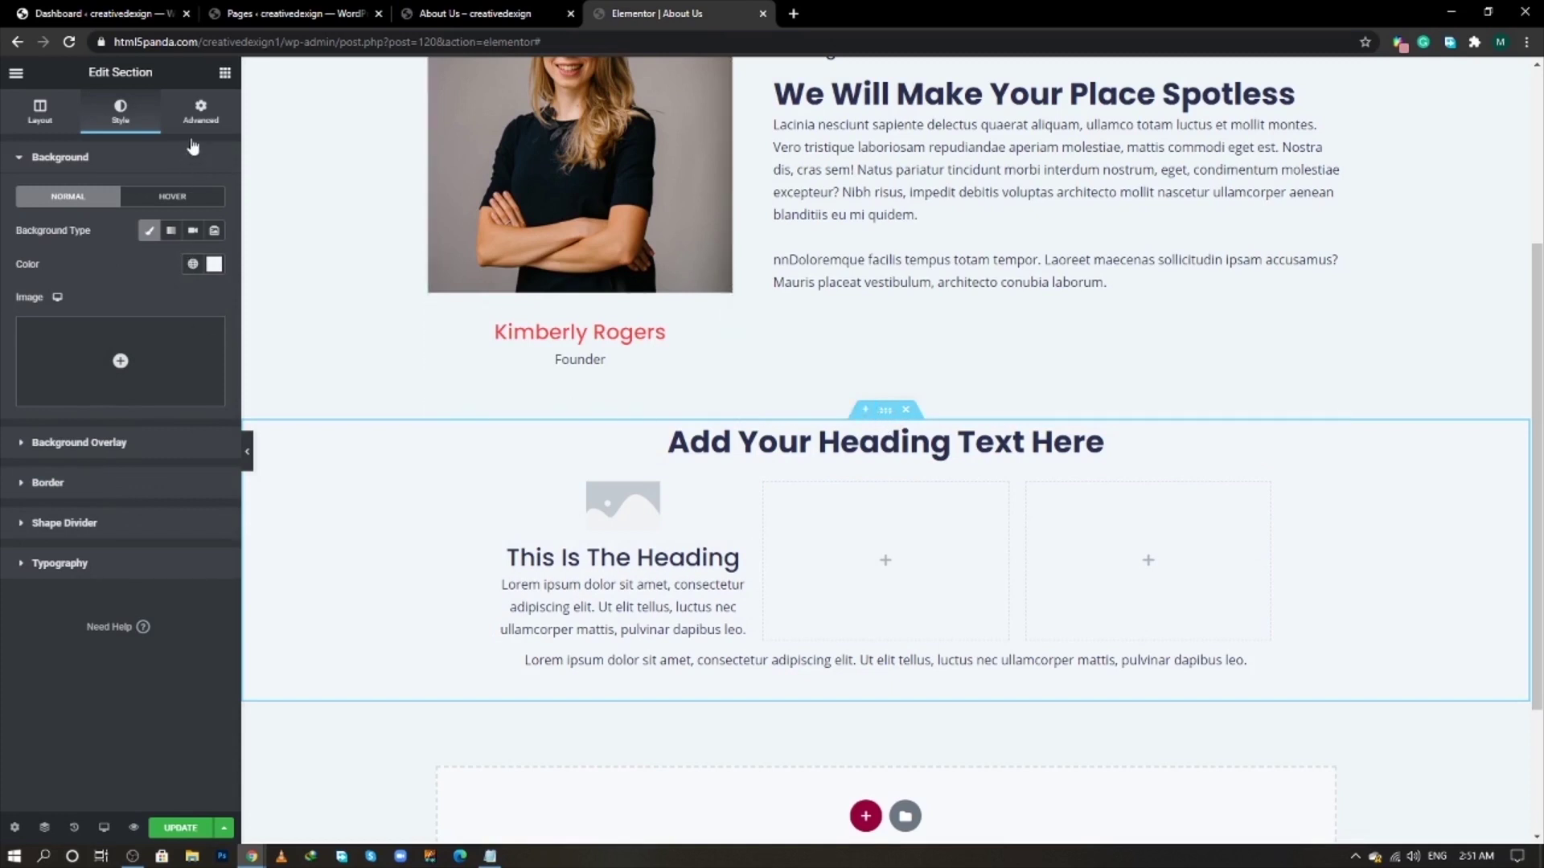
- Unlink the section's padding values and set both the top and bottom padding to 80
{"action": "left_click", "coordinate": [200, 112]}
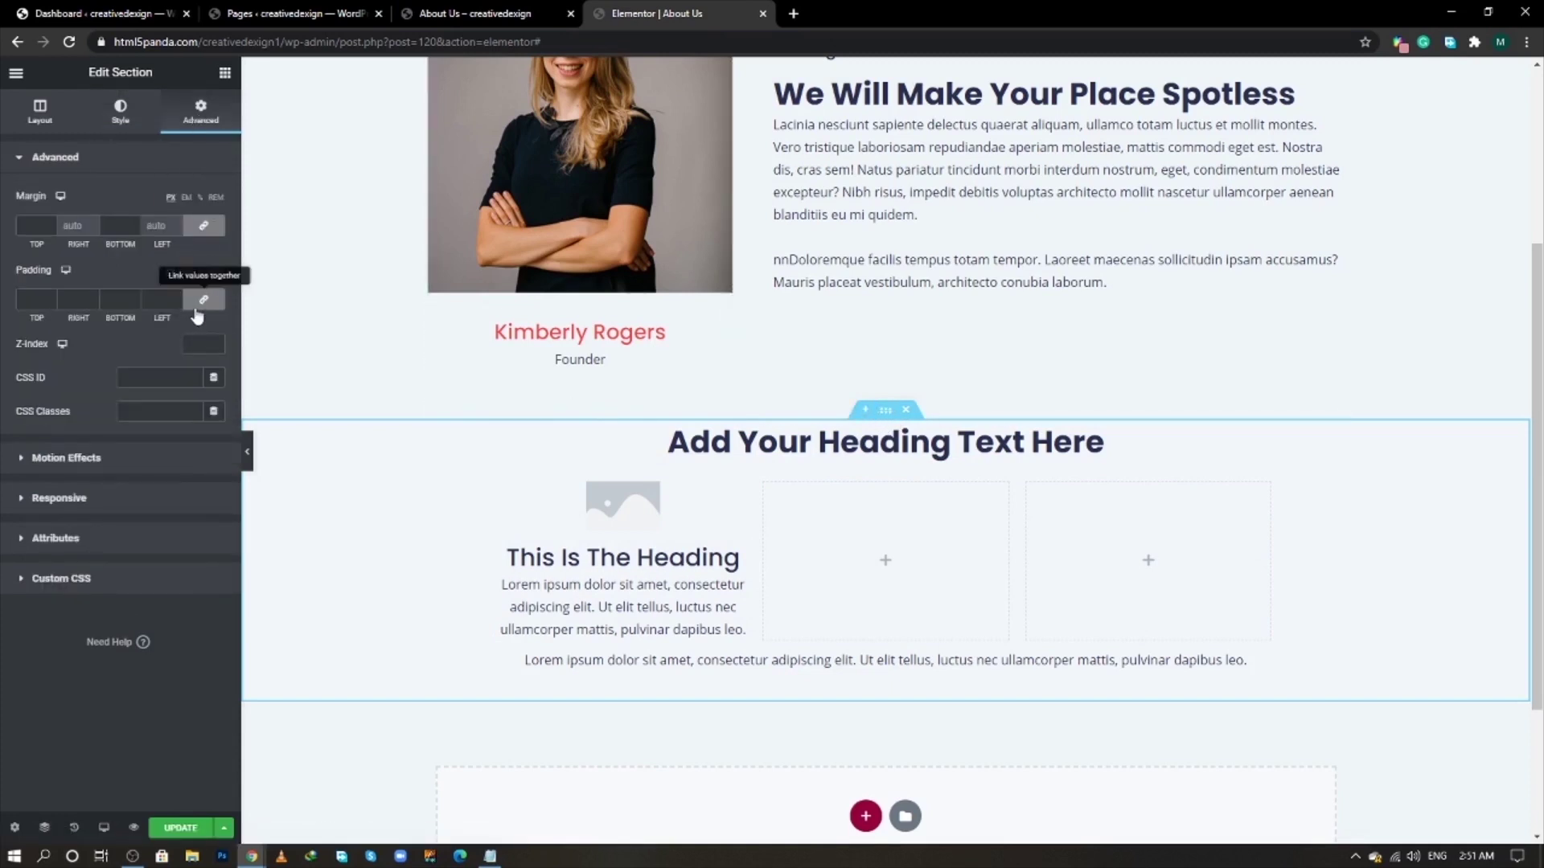
{"action": "left_click", "coordinate": [195, 310]}
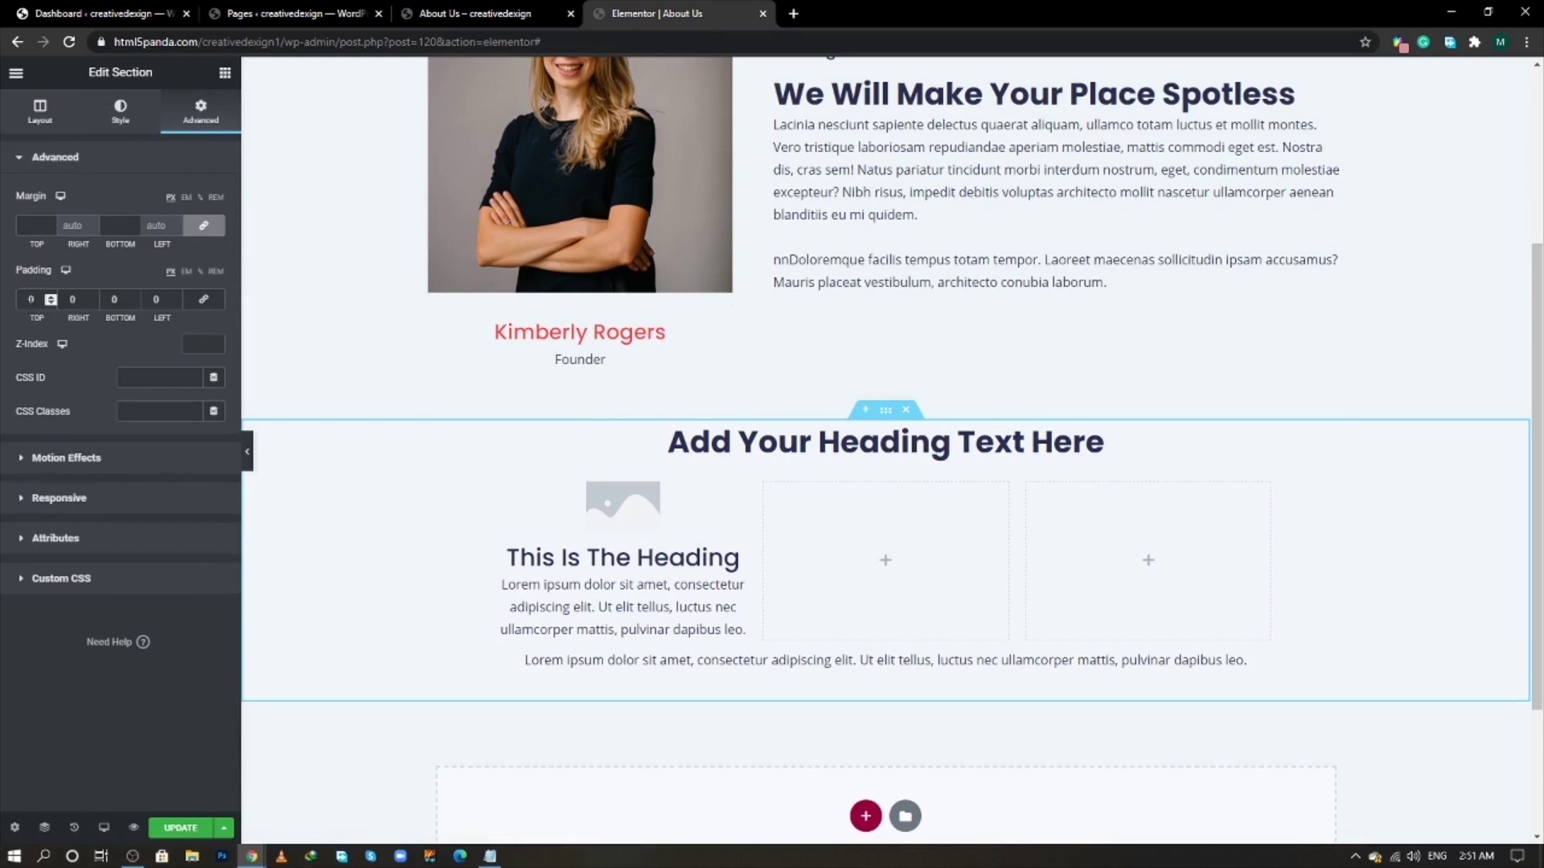
{"action": "double_click", "coordinate": [30, 299]}
{"action": "type", "text": "80"}
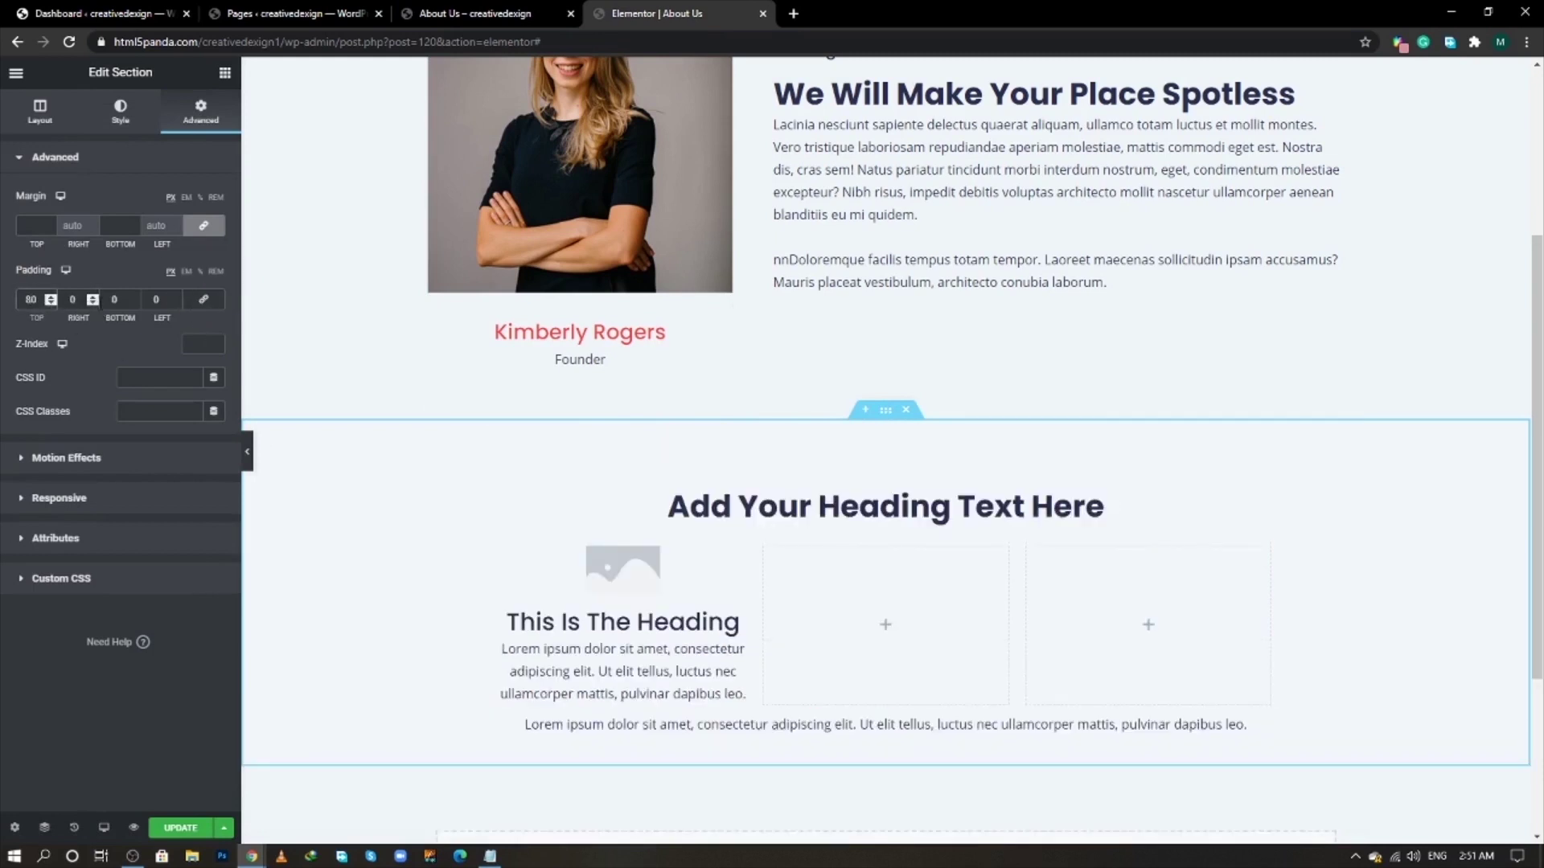
{"action": "double_click", "coordinate": [113, 299]}
{"action": "type", "text": "80"}
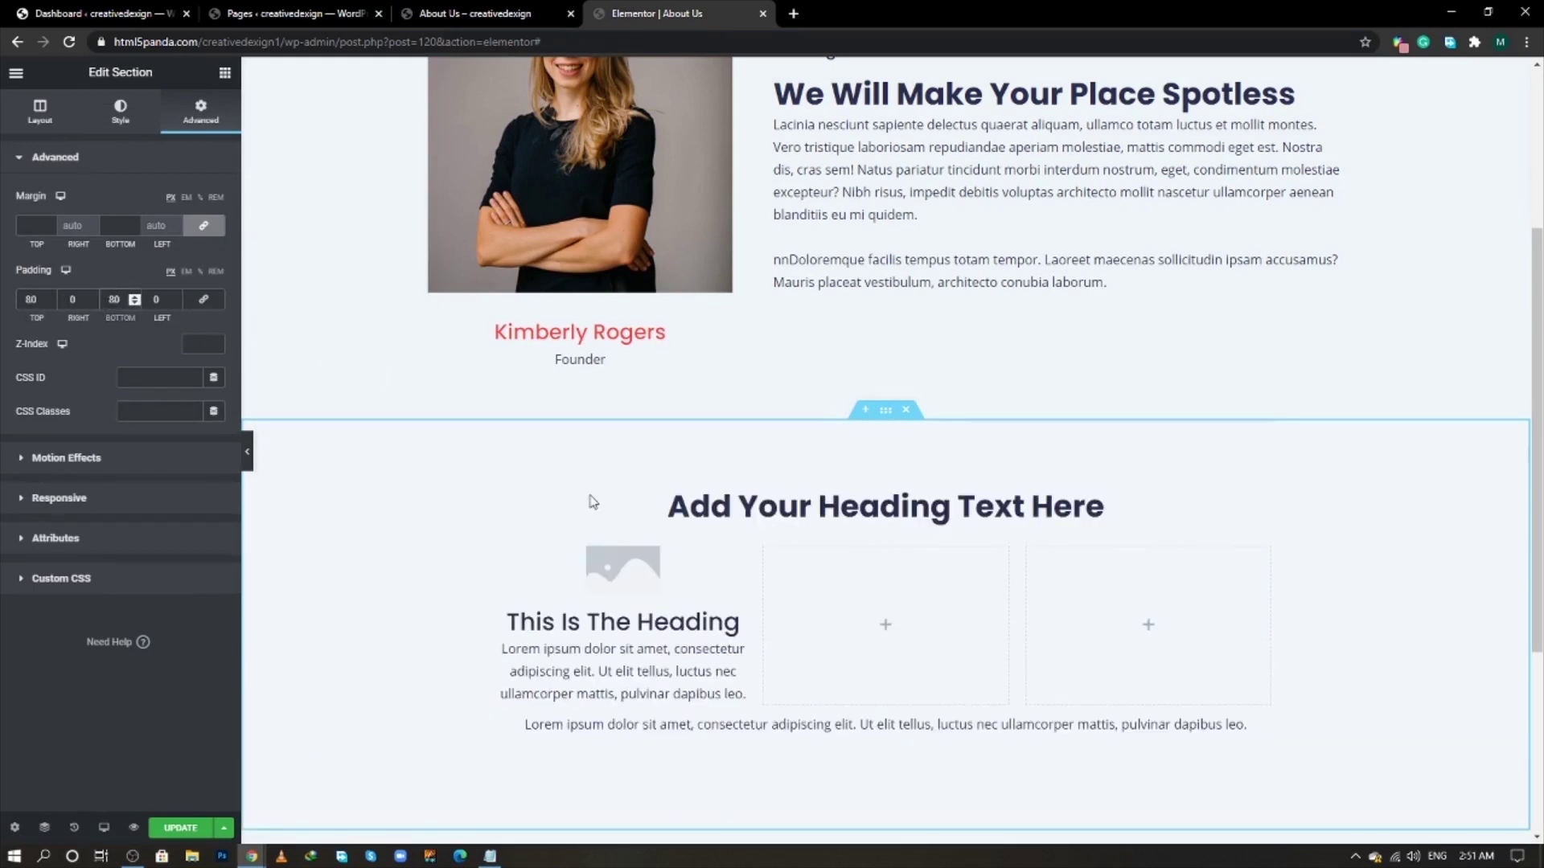
- Copy the "We Promise You" heading text from the reference About page
{"action": "scroll", "coordinate": [593, 502], "scroll_direction": "down", "scroll_amount": 1}
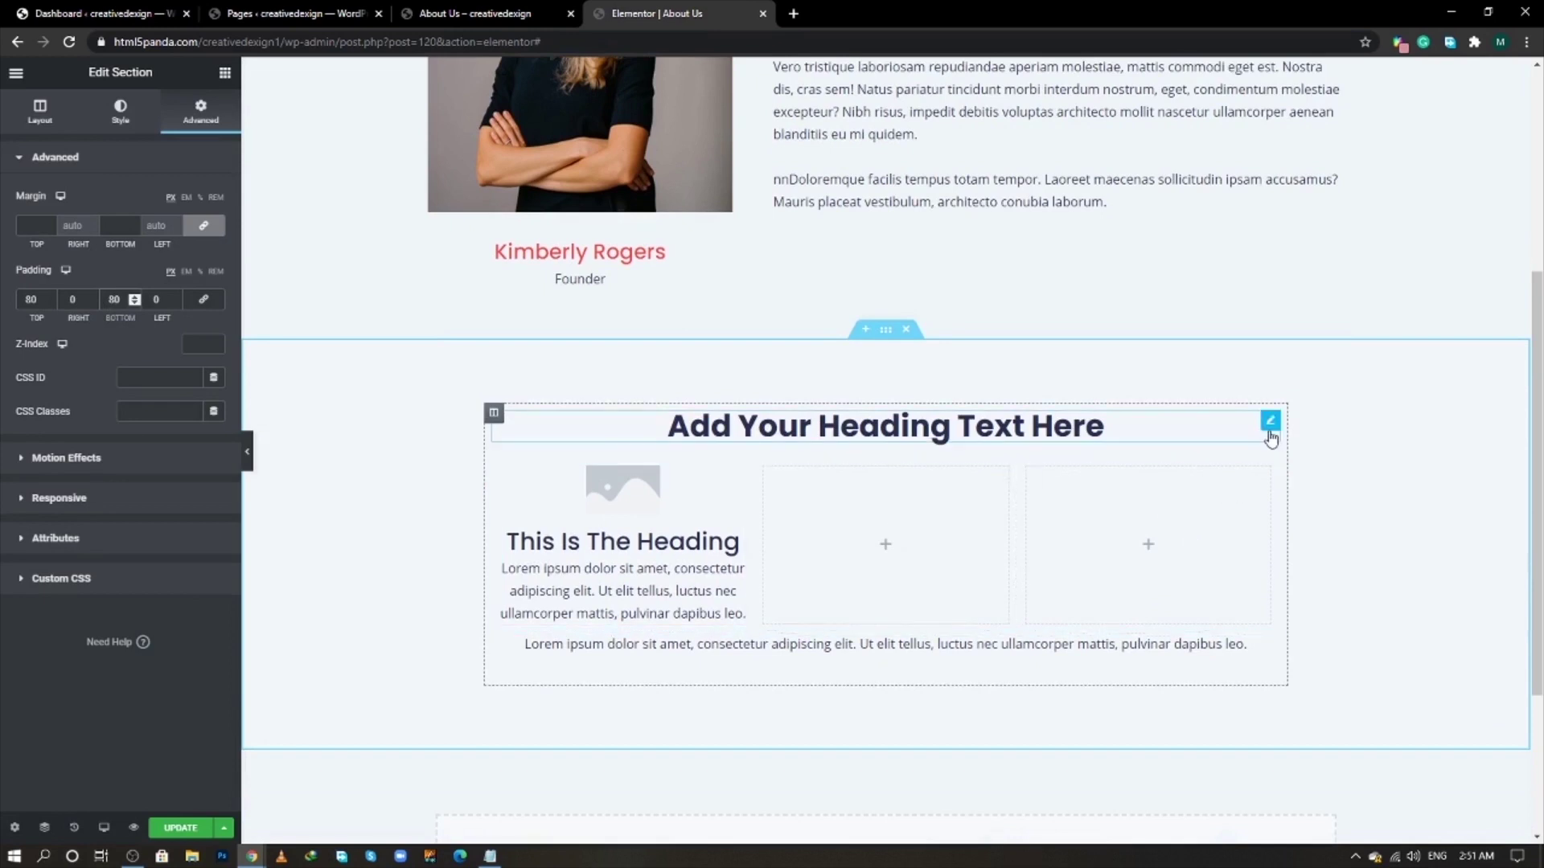
{"action": "key", "text": "alt+Tab"}
{"action": "key", "text": "alt+Tab"}
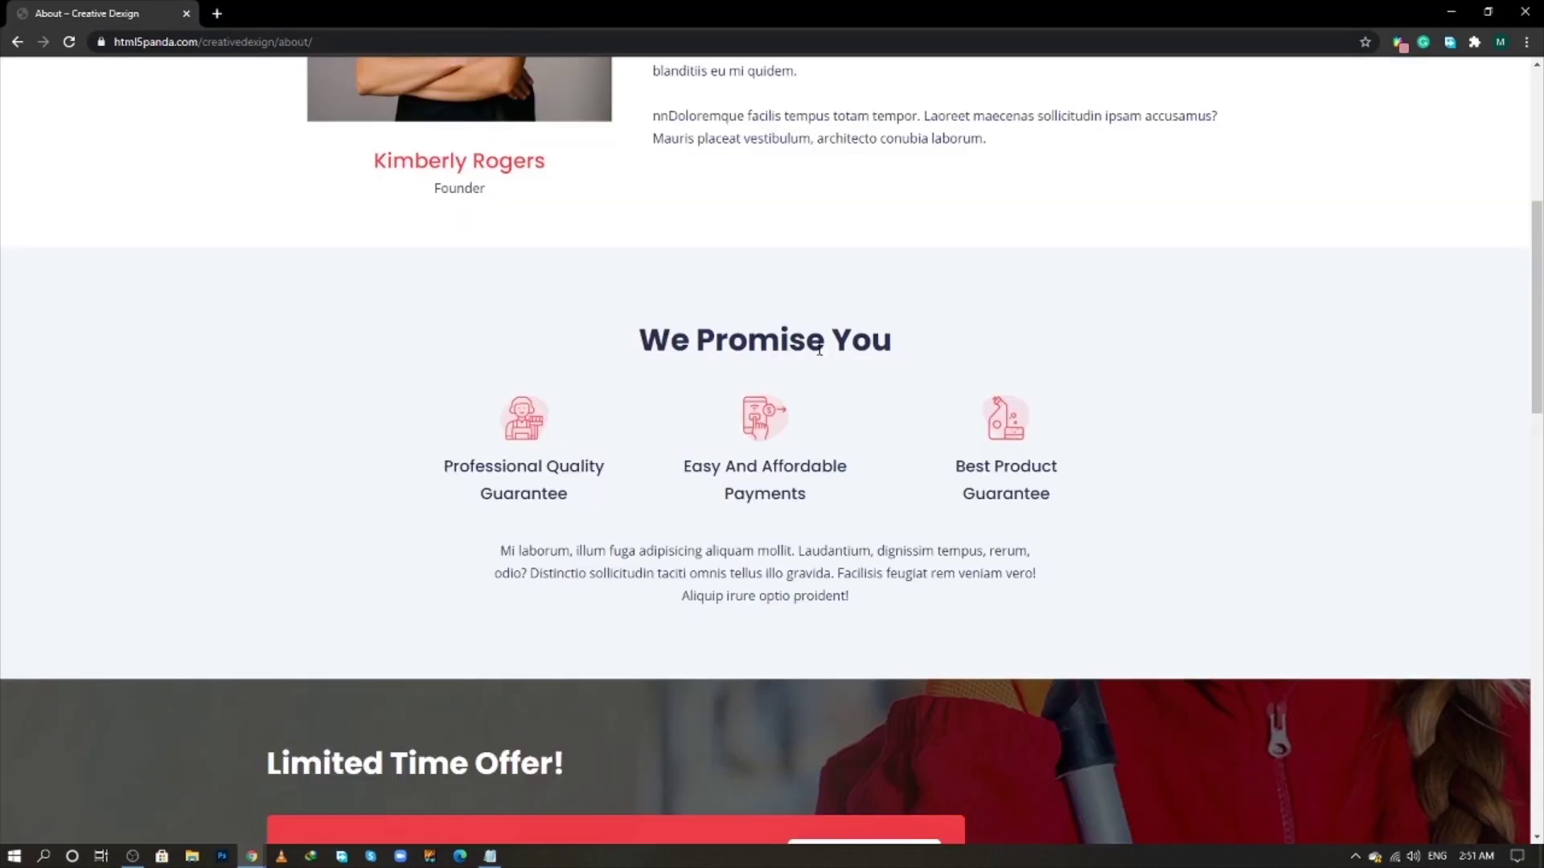
{"action": "triple_click", "coordinate": [821, 354]}
{"action": "key", "text": "ctrl+c"}
{"action": "right_click", "coordinate": [819, 351]}
{"action": "left_click", "coordinate": [859, 380]}
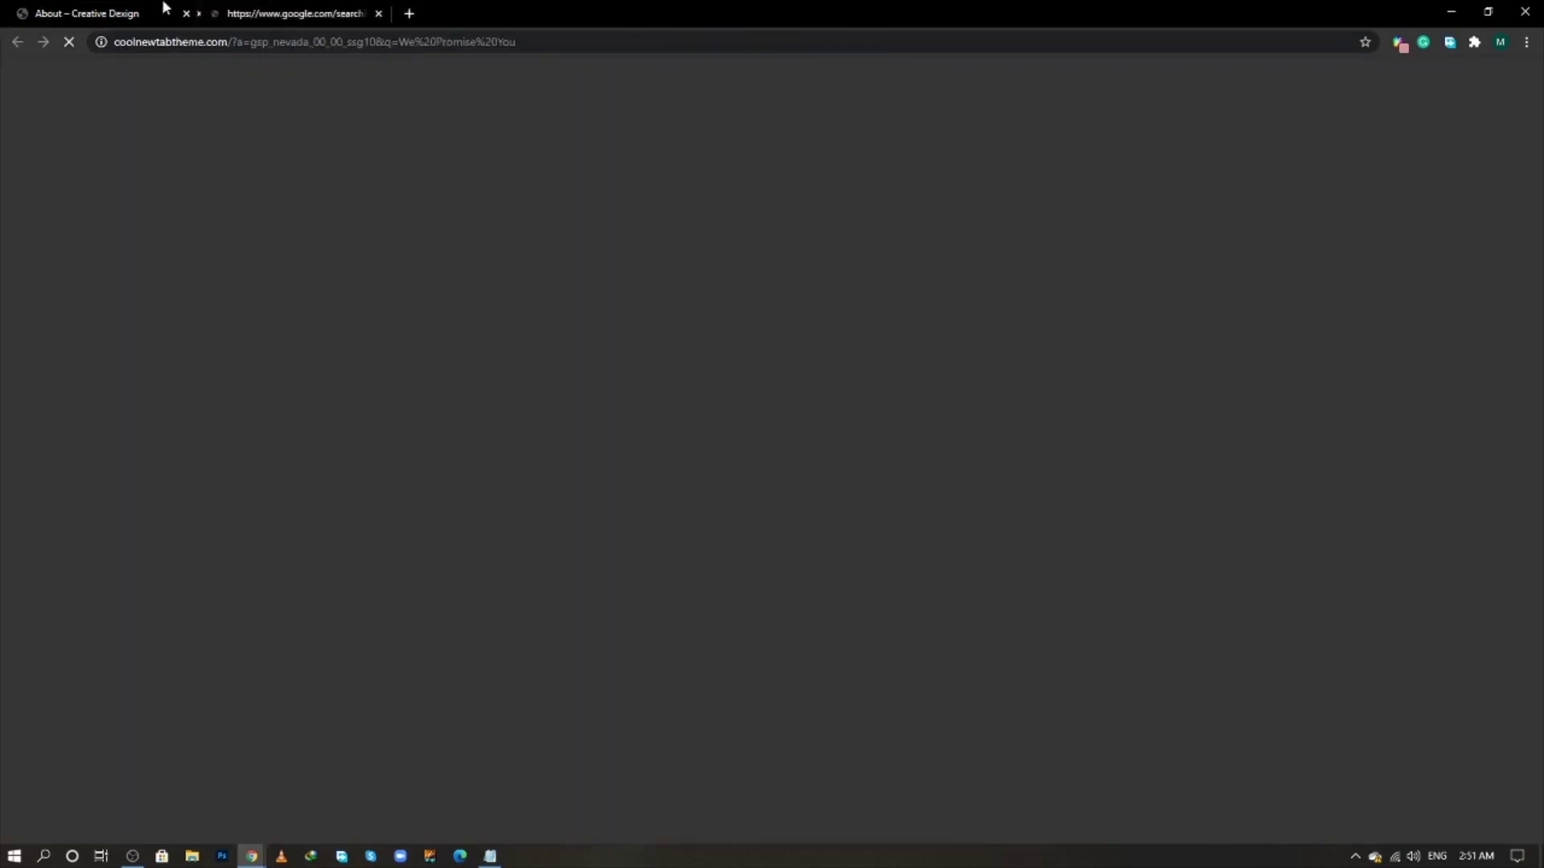
{"action": "left_click", "coordinate": [161, 12]}
{"action": "right_click", "coordinate": [687, 327]}
{"action": "left_click", "coordinate": [744, 342]}
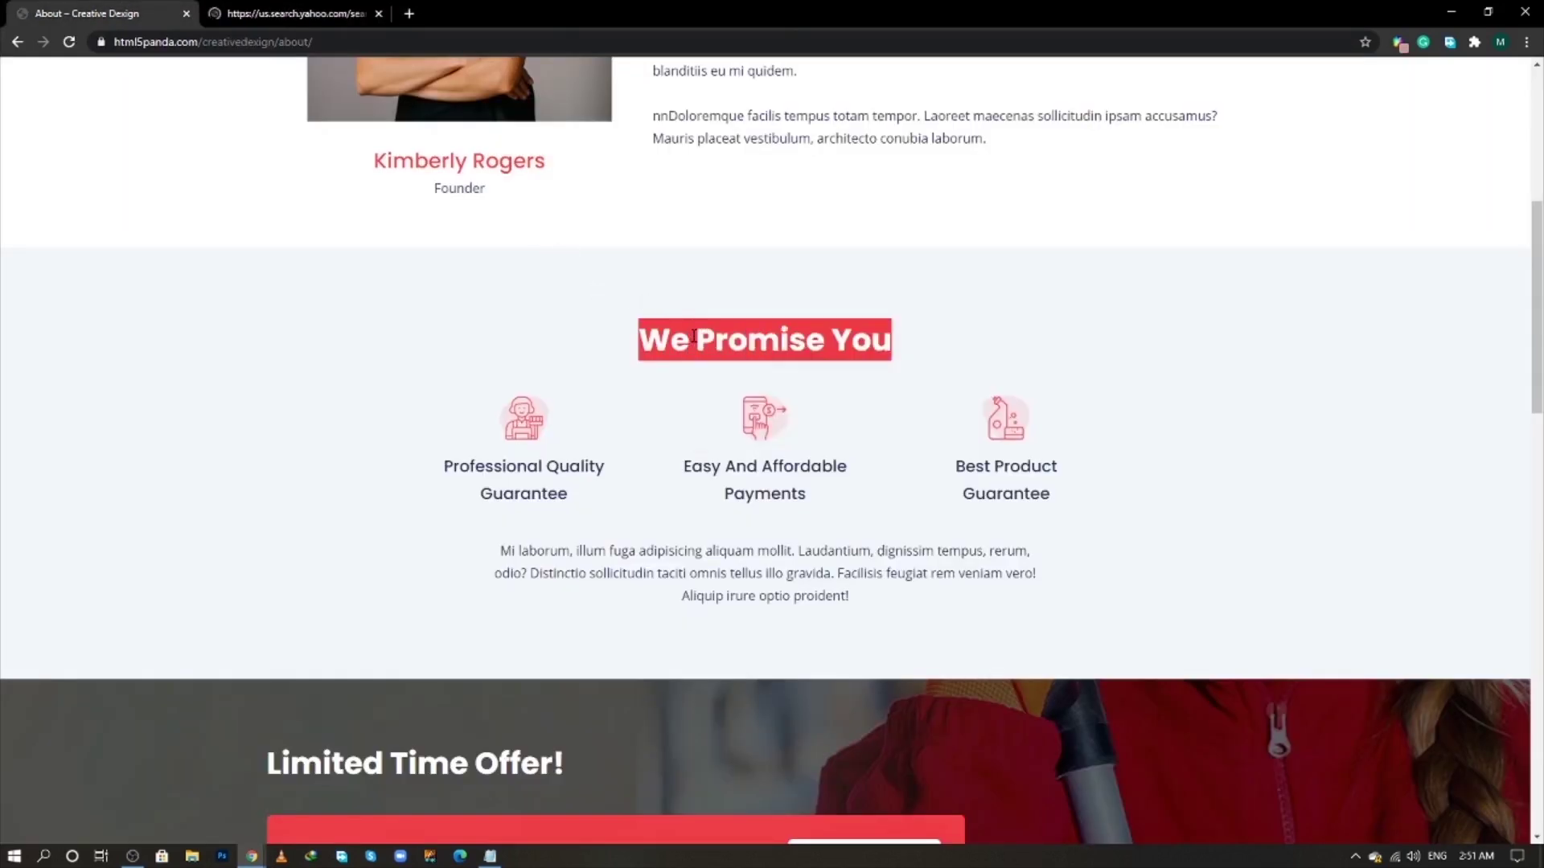
- Return to the Elementor editor and replace the section's placeholder heading title with "We Promise You"
{"action": "key", "text": "alt+Tab"}
{"action": "left_click", "coordinate": [762, 410]}
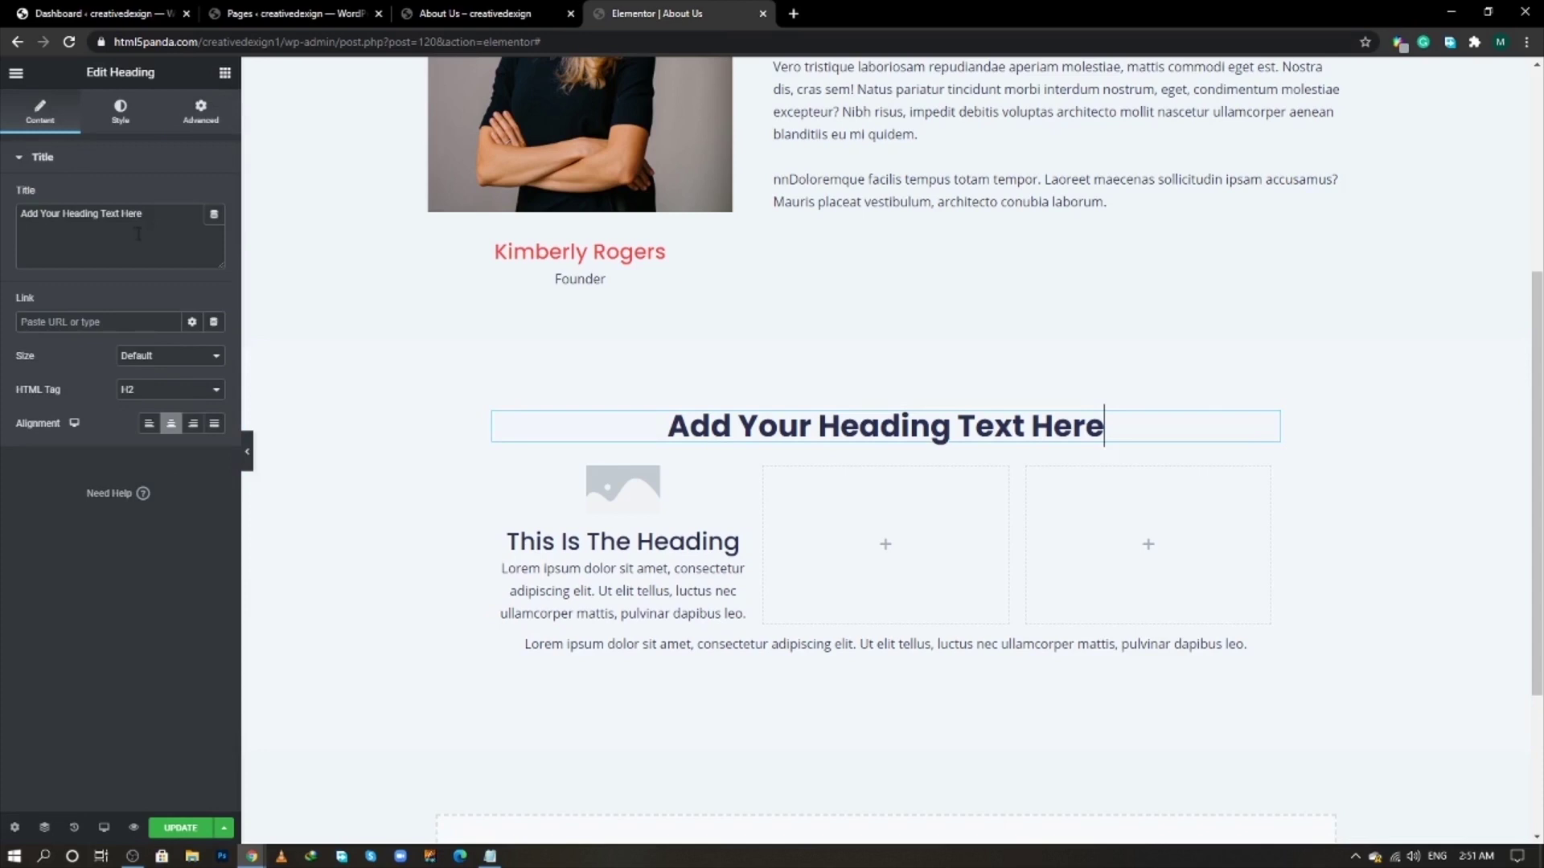
{"action": "left_click", "coordinate": [138, 233]}
{"action": "key", "text": "ctrl+a"}
{"action": "key", "text": "ctrl+v"}
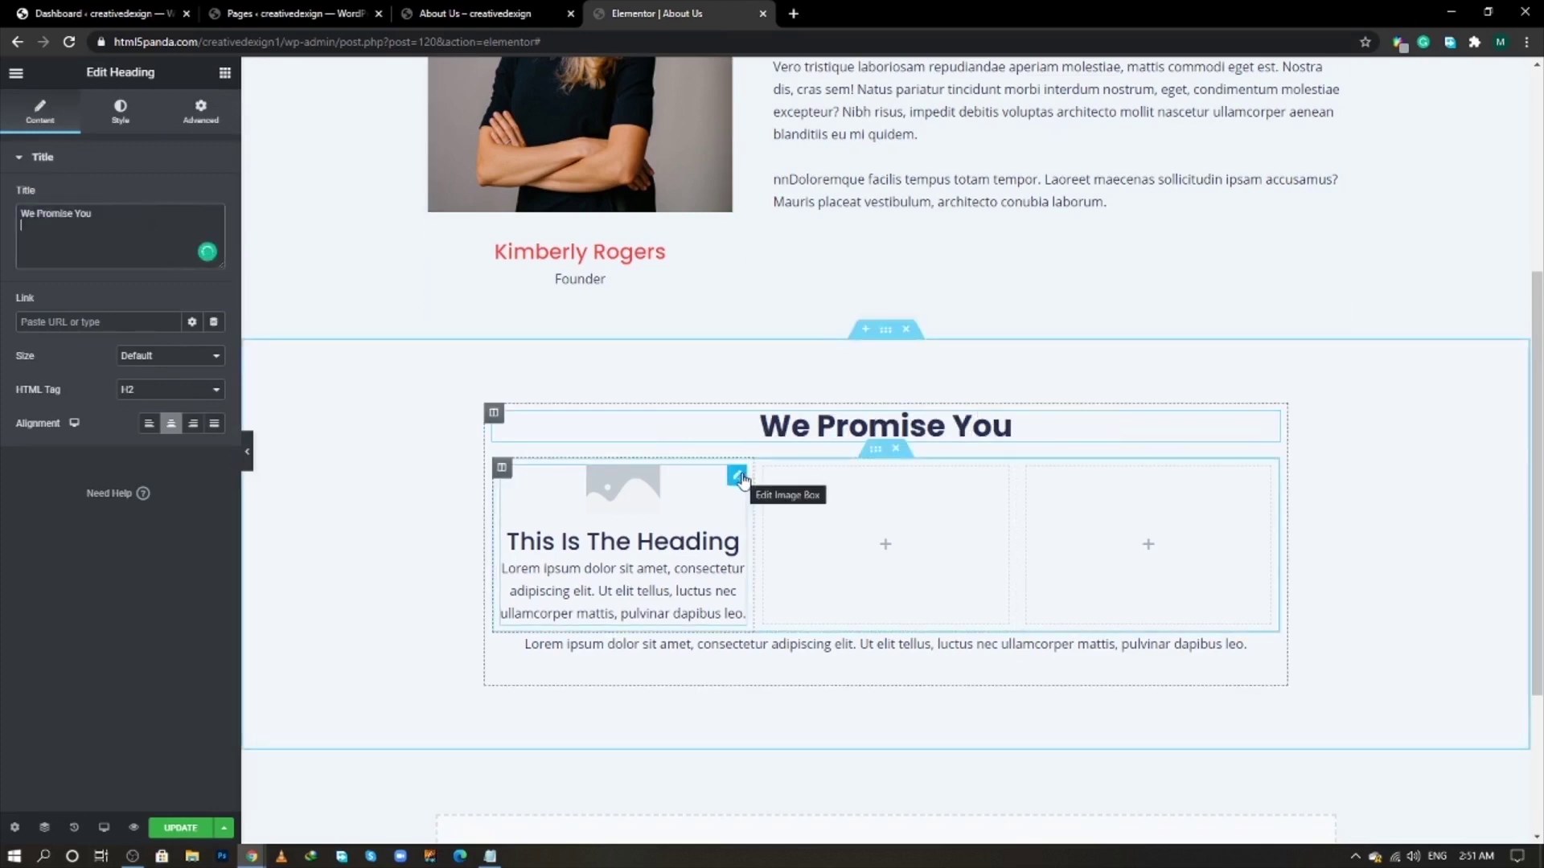
- Set the first image box's image to cleaners.png from the media library
{"action": "left_click", "coordinate": [737, 477]}
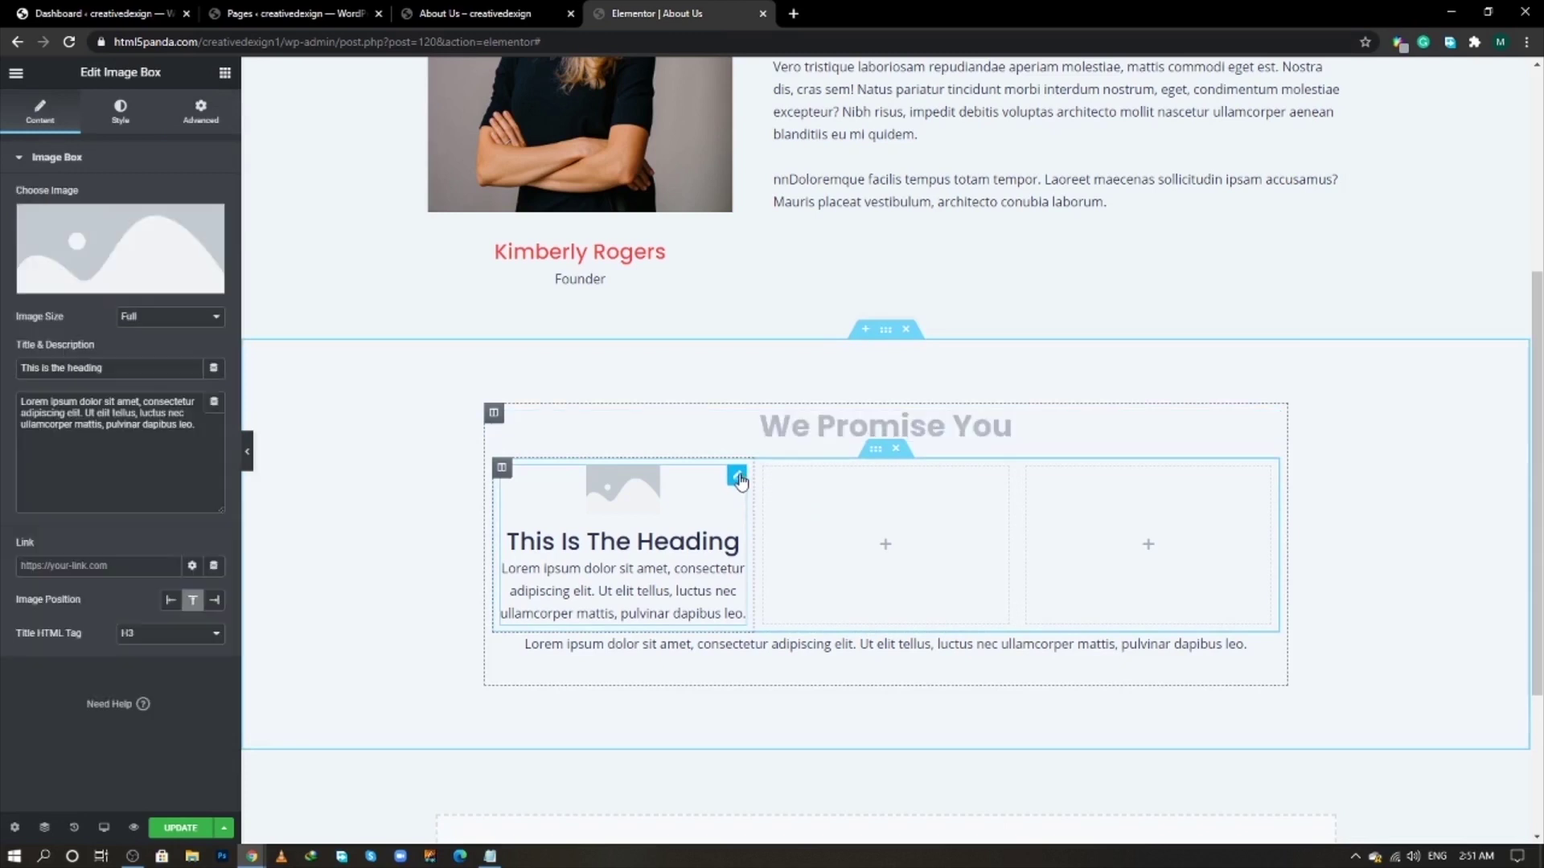
{"action": "left_click", "coordinate": [166, 262]}
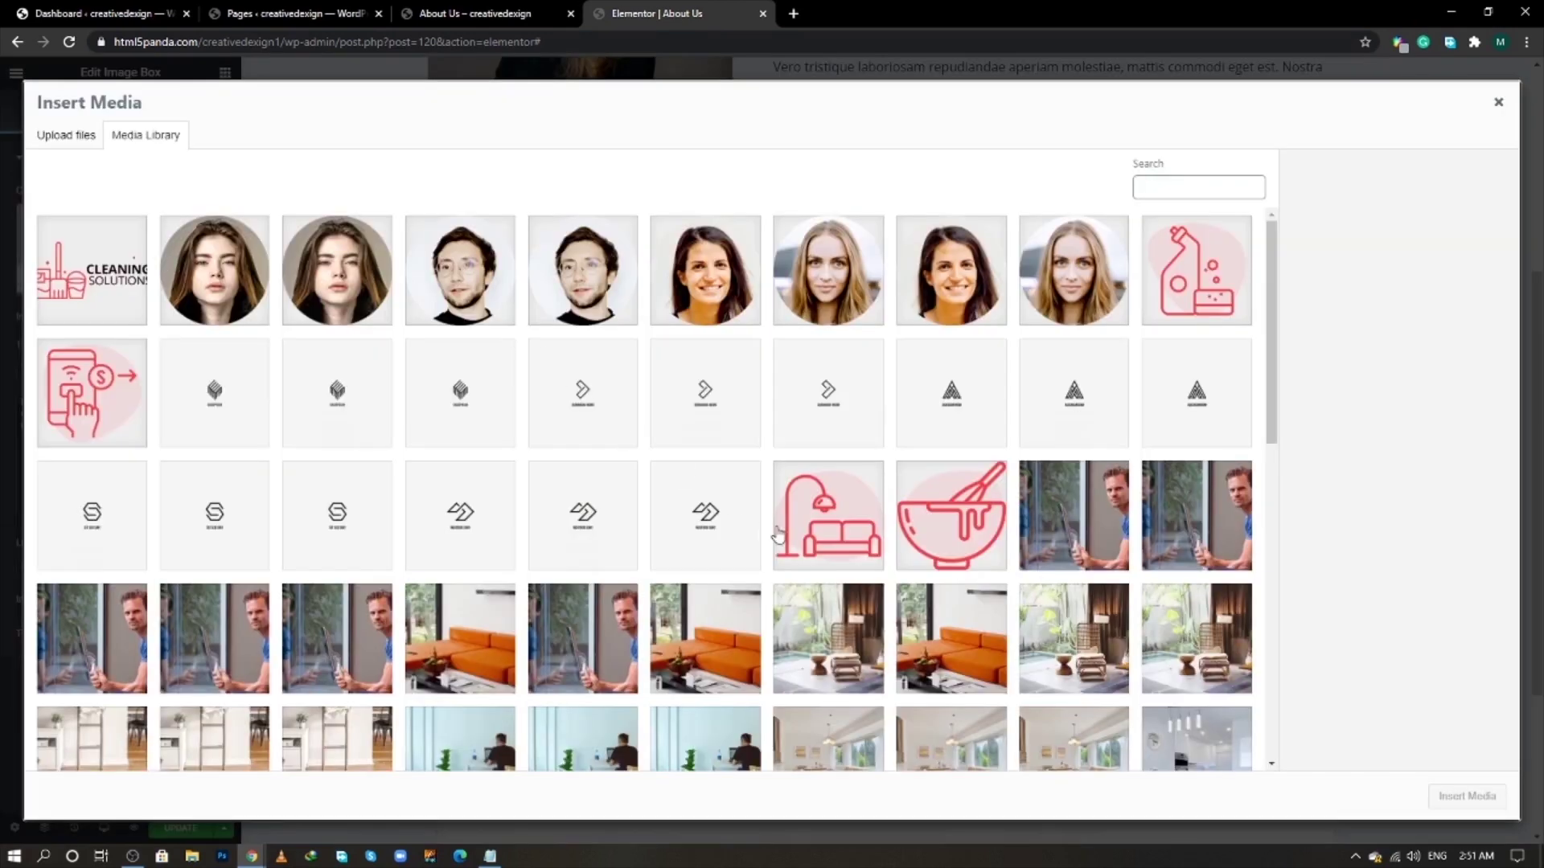
{"action": "scroll", "coordinate": [703, 585], "scroll_direction": "down", "scroll_amount": 3}
{"action": "scroll", "coordinate": [704, 585], "scroll_direction": "down", "scroll_amount": 6}
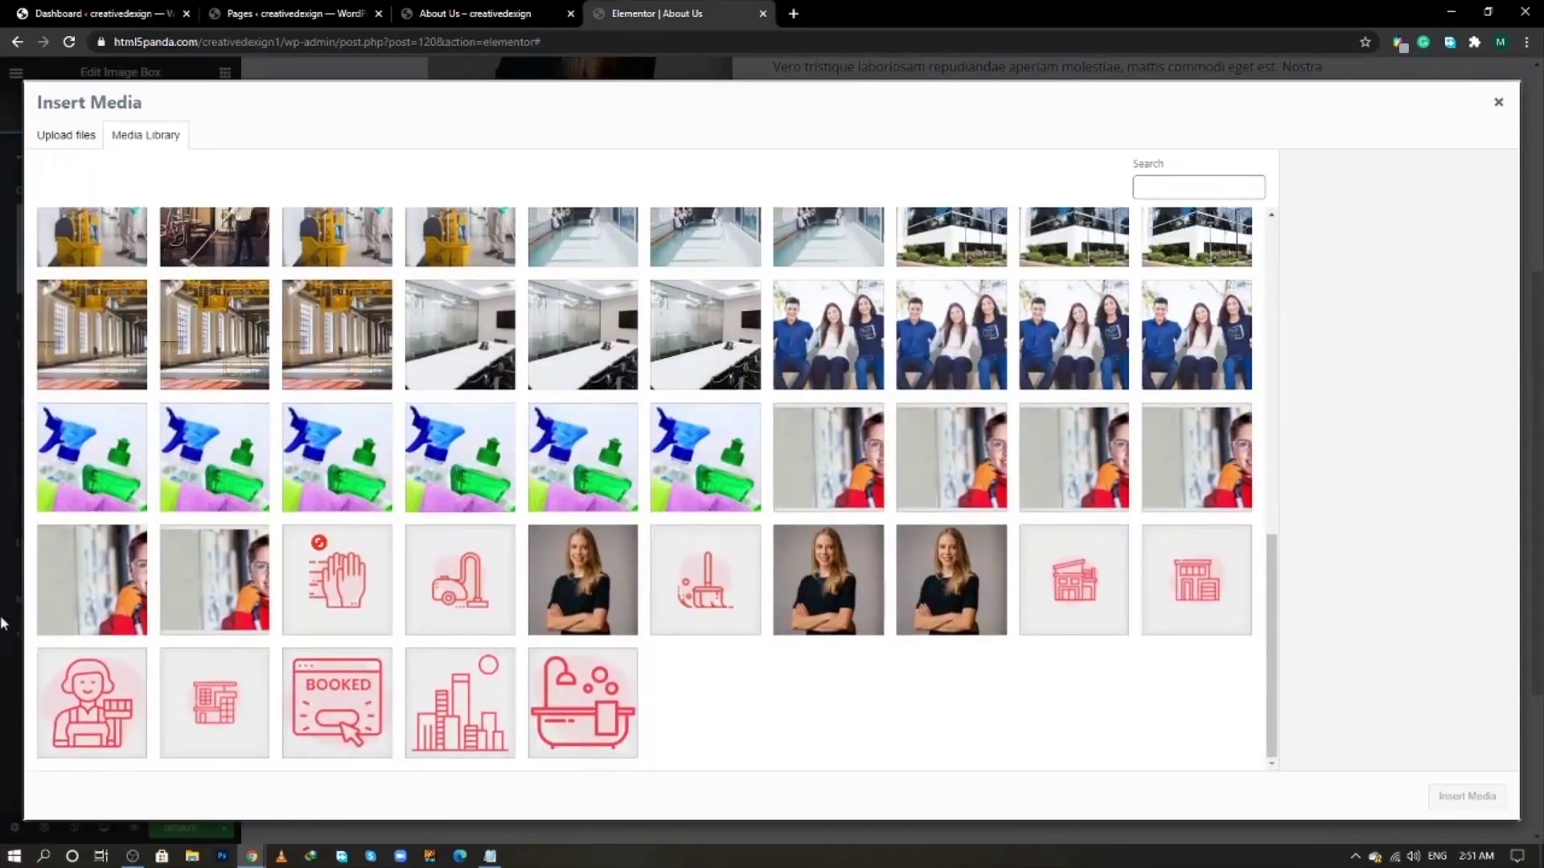
{"action": "left_click", "coordinate": [62, 708]}
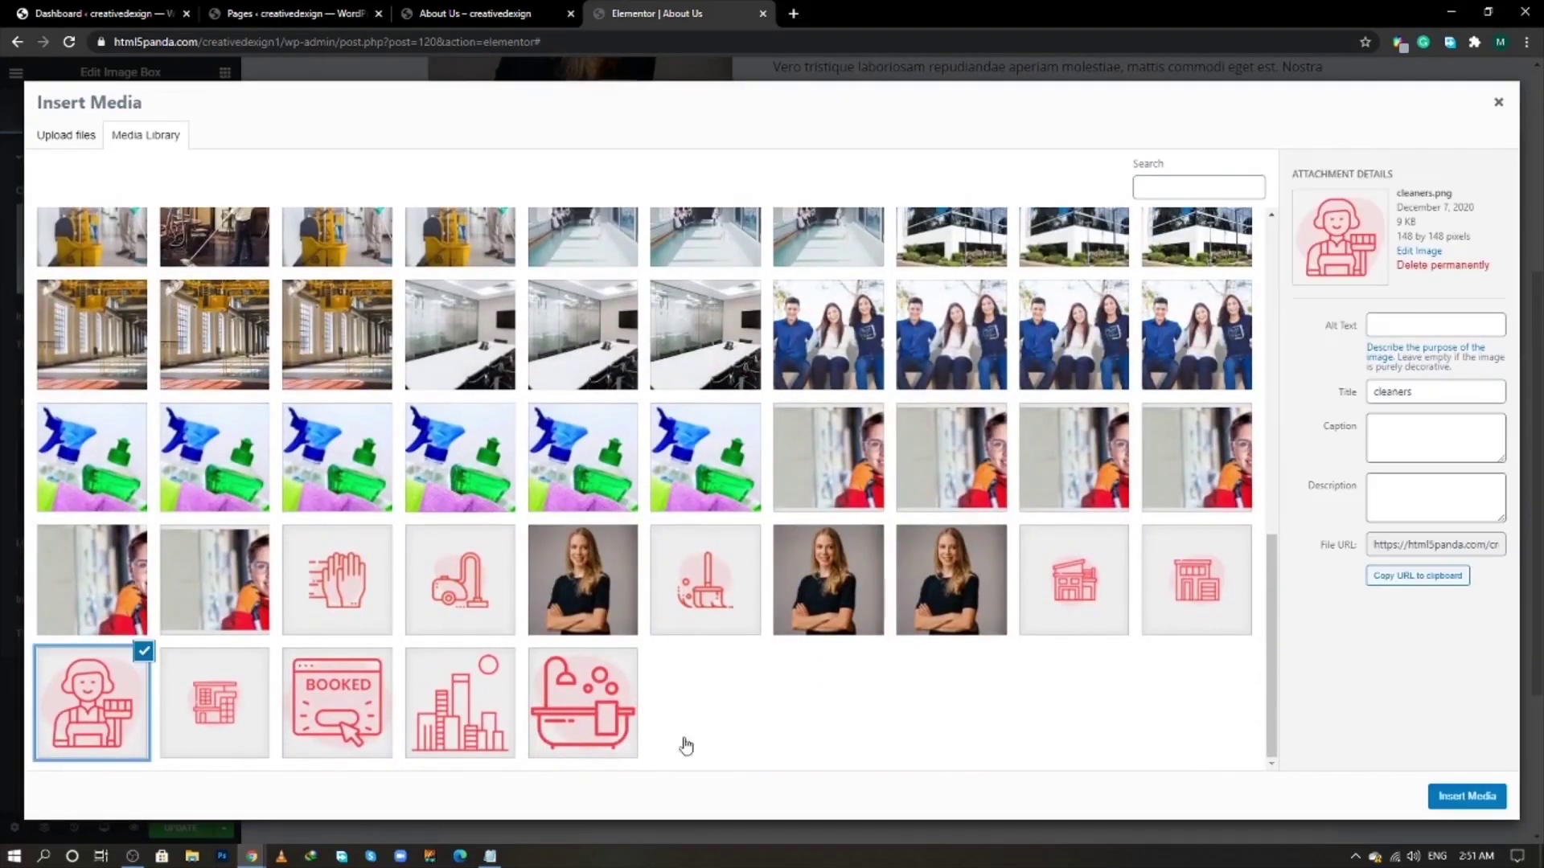
{"action": "left_click", "coordinate": [1468, 797]}
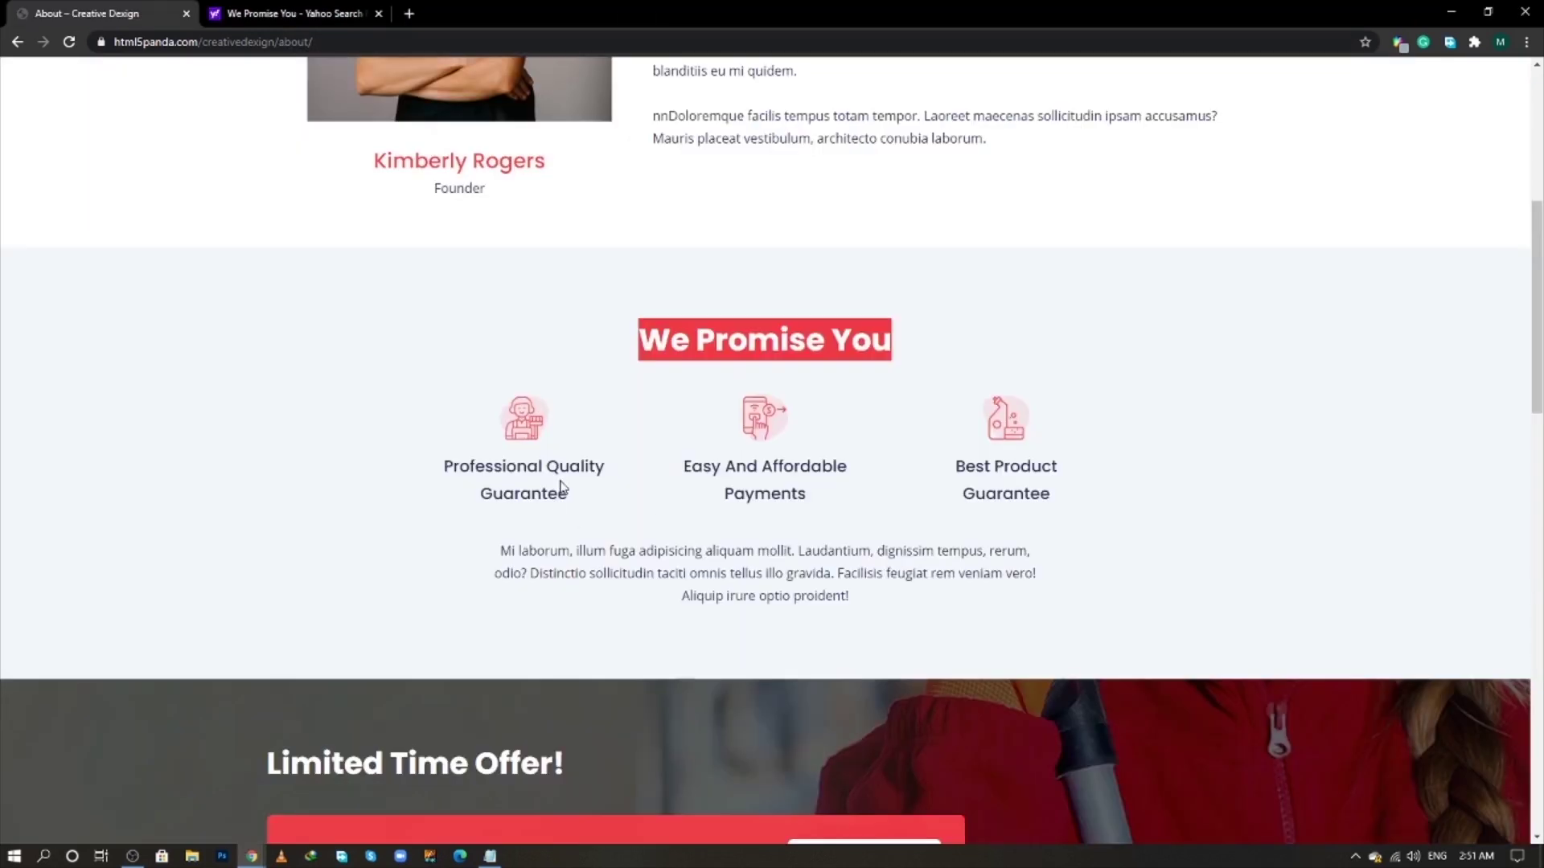
- Replace the first image box's title with "Professional Quality Guarantee", copied from the reference About page
{"action": "double_click", "coordinate": [553, 476]}
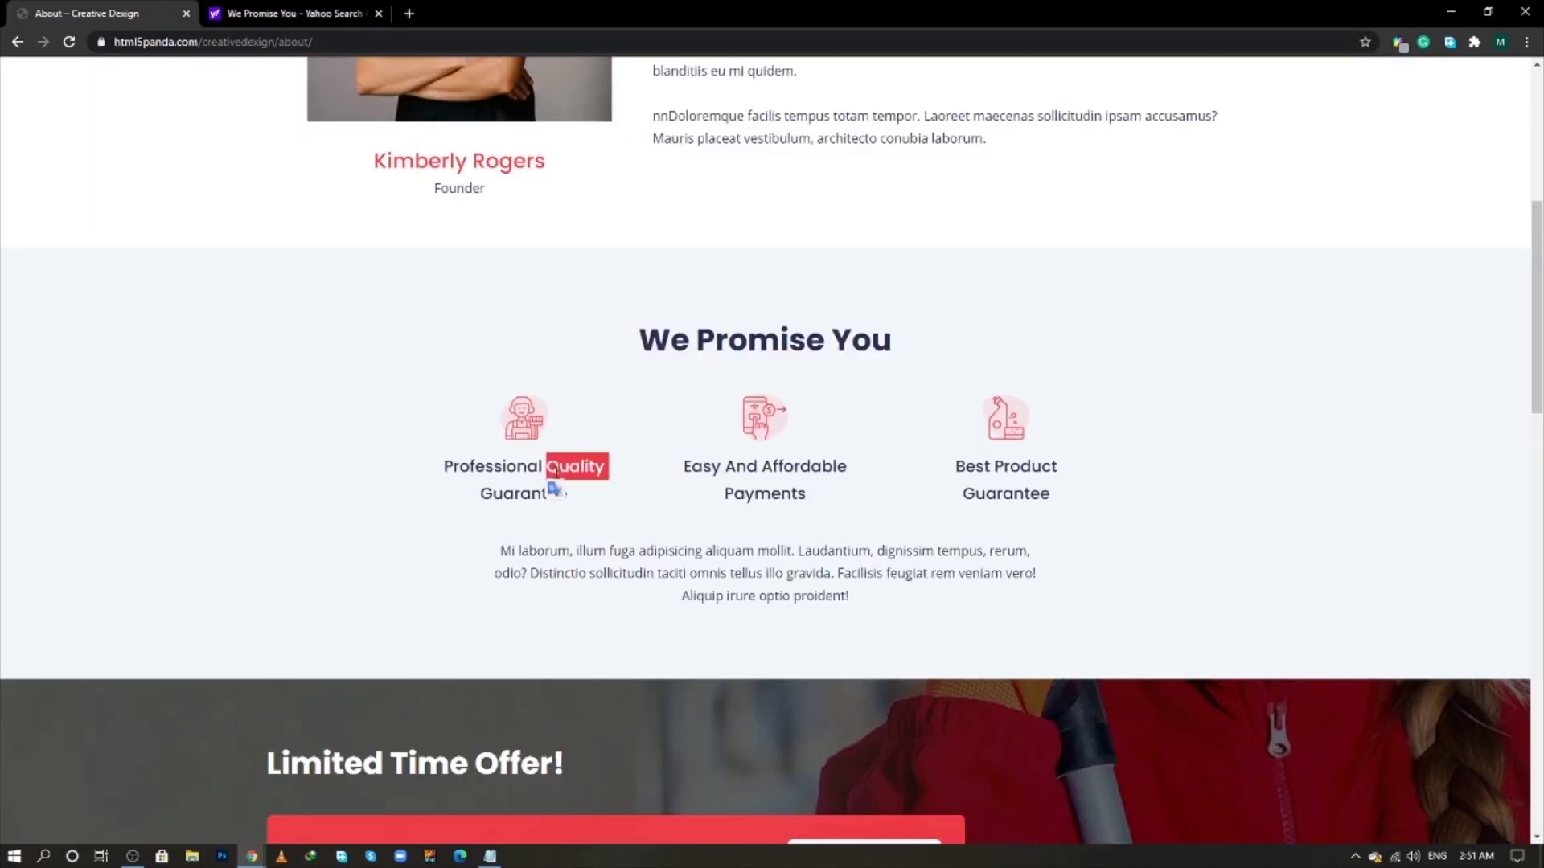
{"action": "left_click", "coordinate": [557, 475]}
{"action": "left_click_drag", "start_coordinate": [567, 487], "coordinate": [455, 459]}
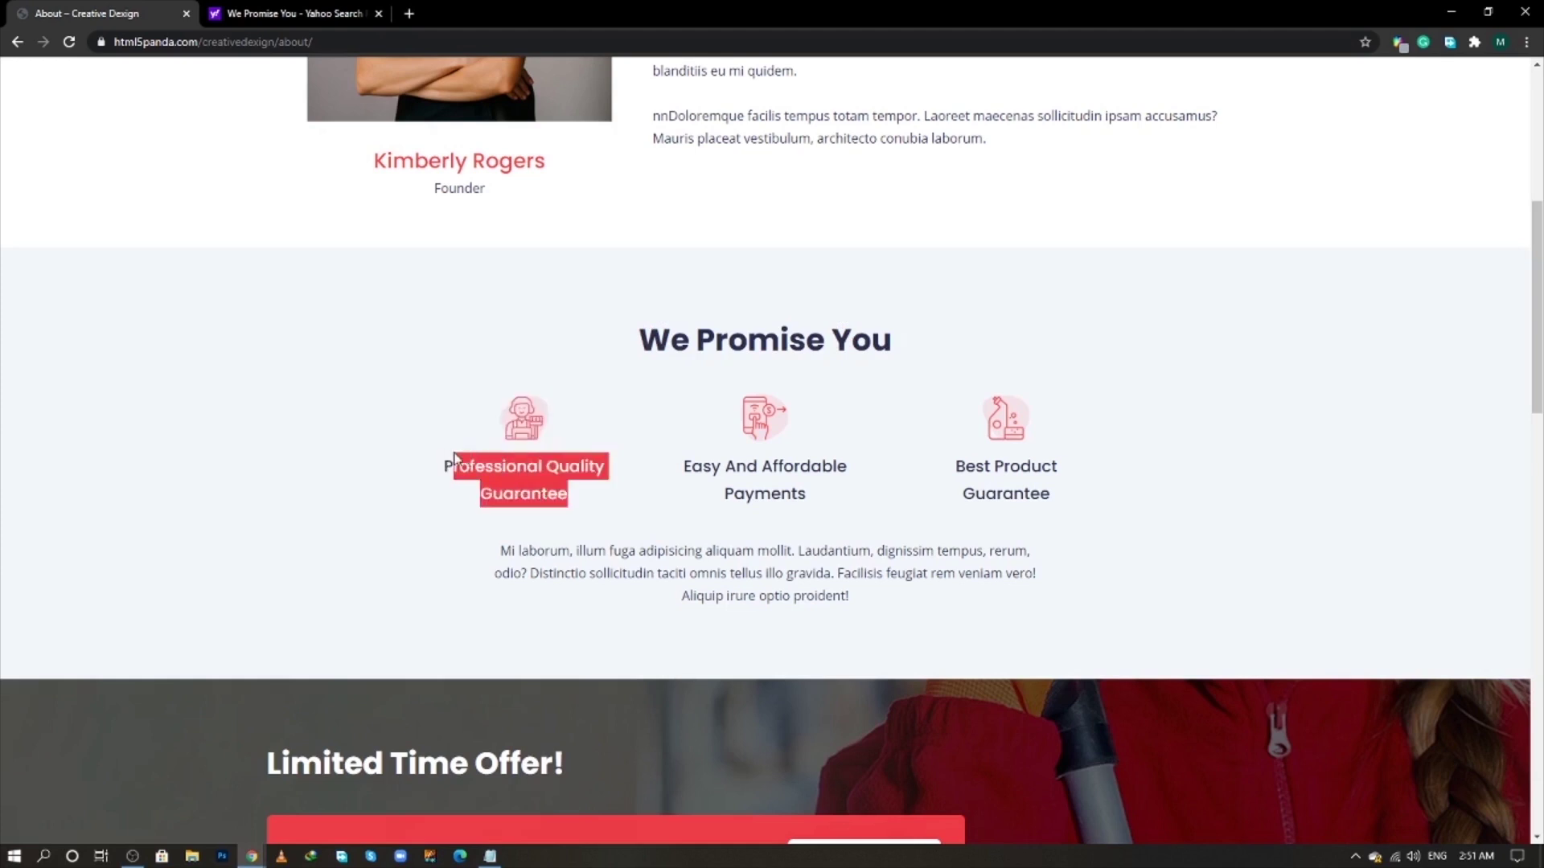
{"action": "right_click", "coordinate": [449, 465]}
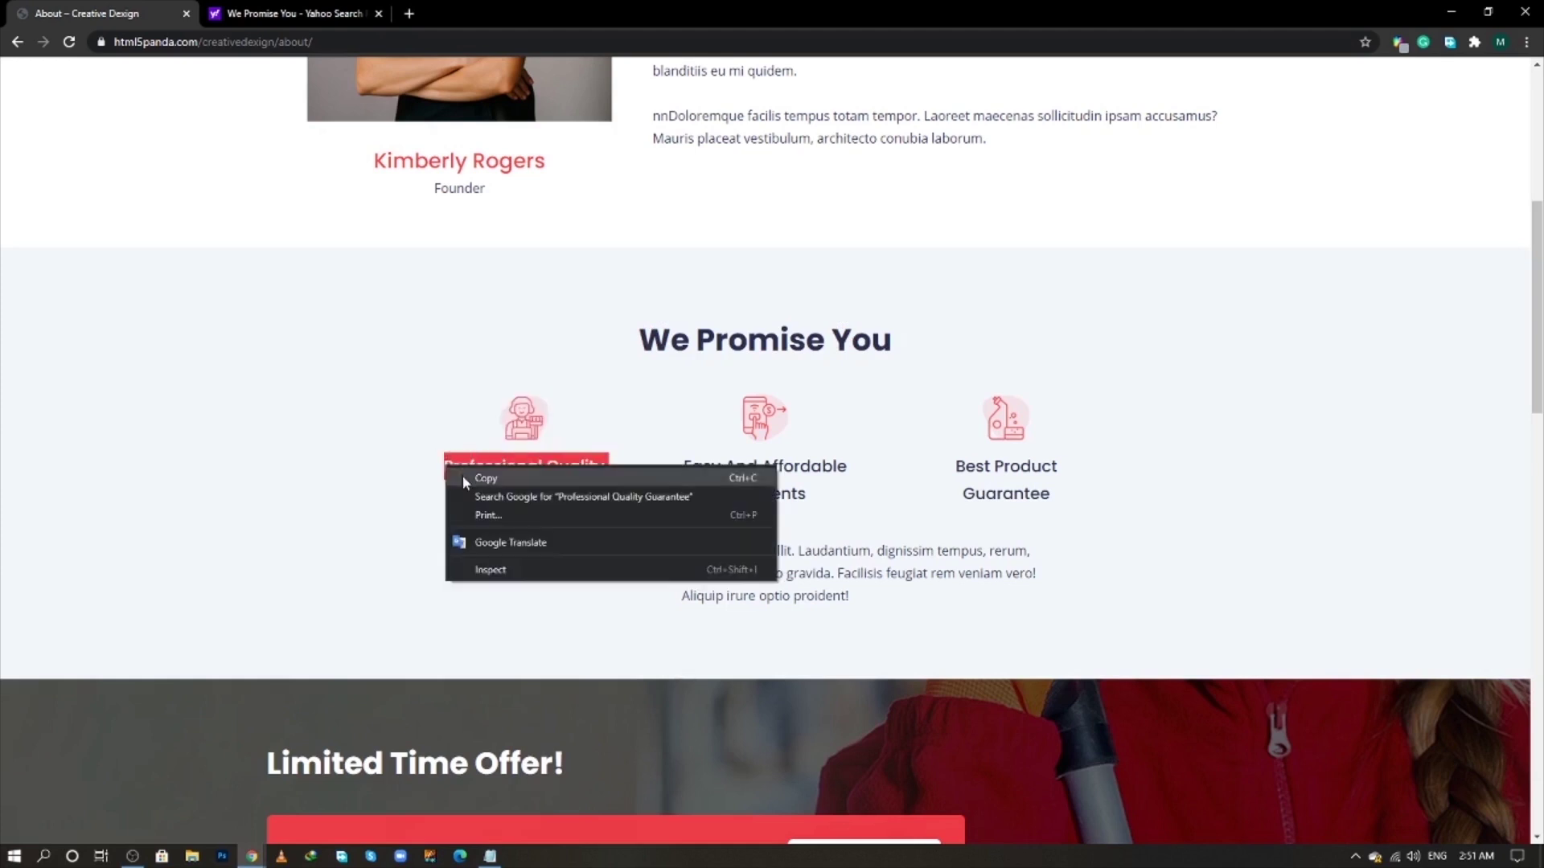
{"action": "left_click", "coordinate": [461, 475]}
{"action": "key", "text": "alt+Tab"}
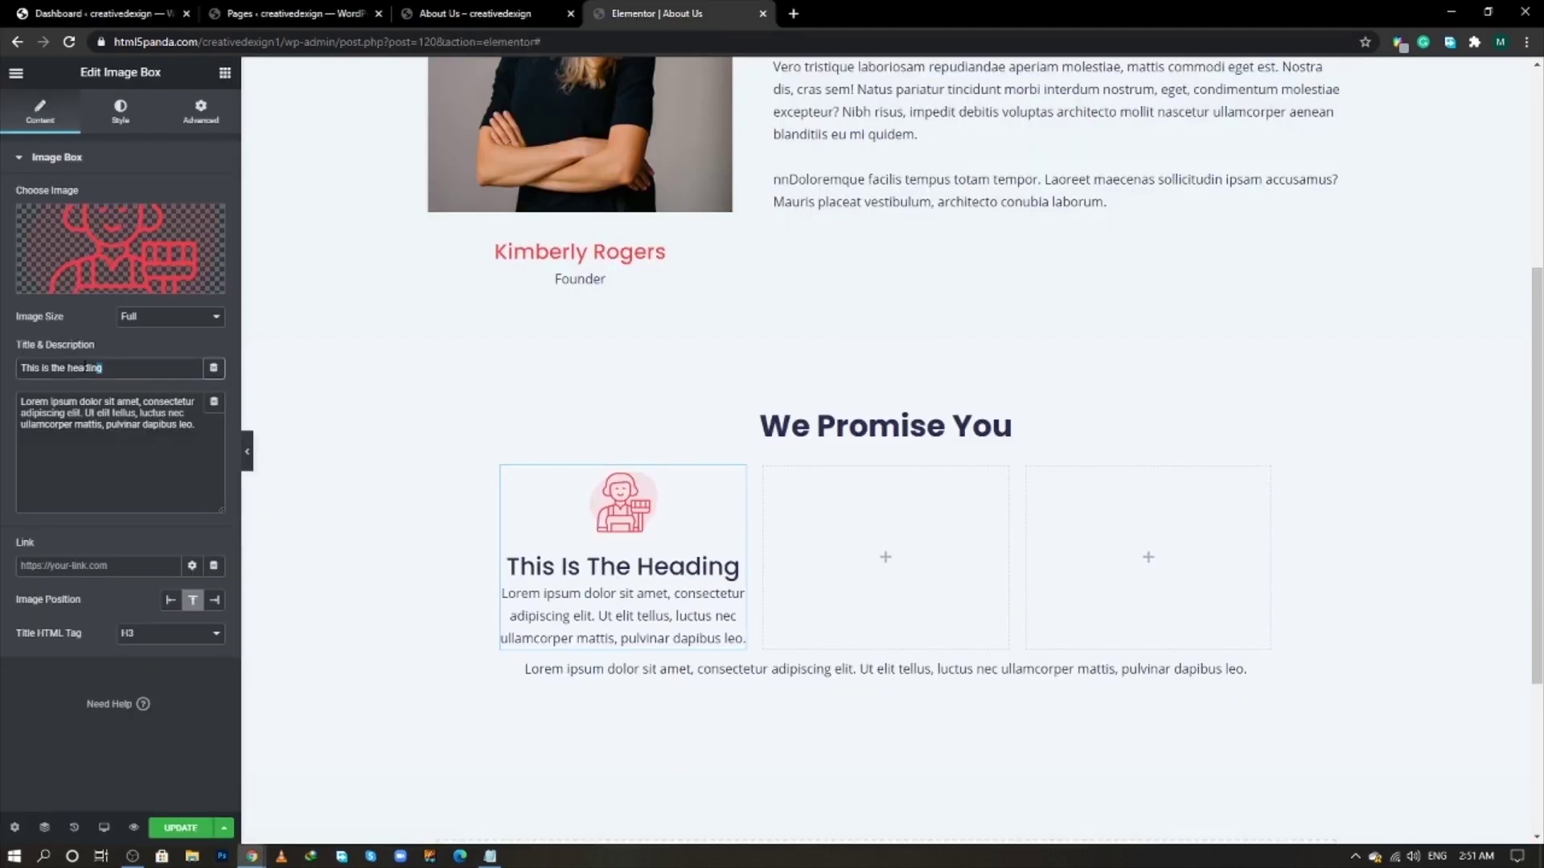
{"action": "left_click_drag", "start_coordinate": [103, 368], "coordinate": [19, 367]}
{"action": "key", "text": "ctrl+v"}
- Clear the first image box's placeholder description and set its title HTML tag to H6
{"action": "key", "text": "alt+Tab"}
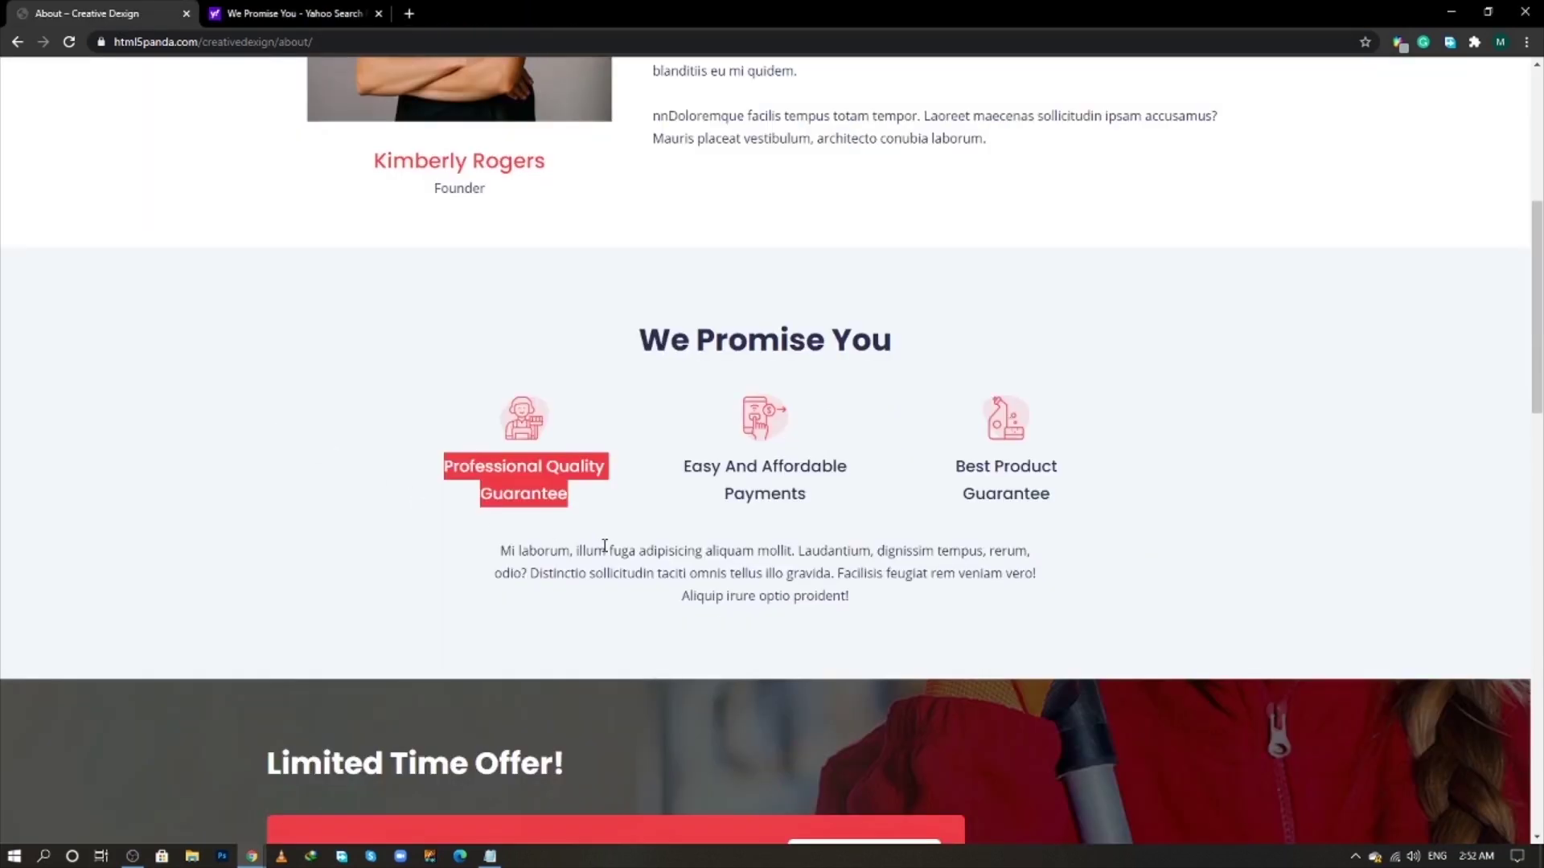
{"action": "key", "text": "alt+Tab"}
{"action": "key", "text": "alt+Tab"}
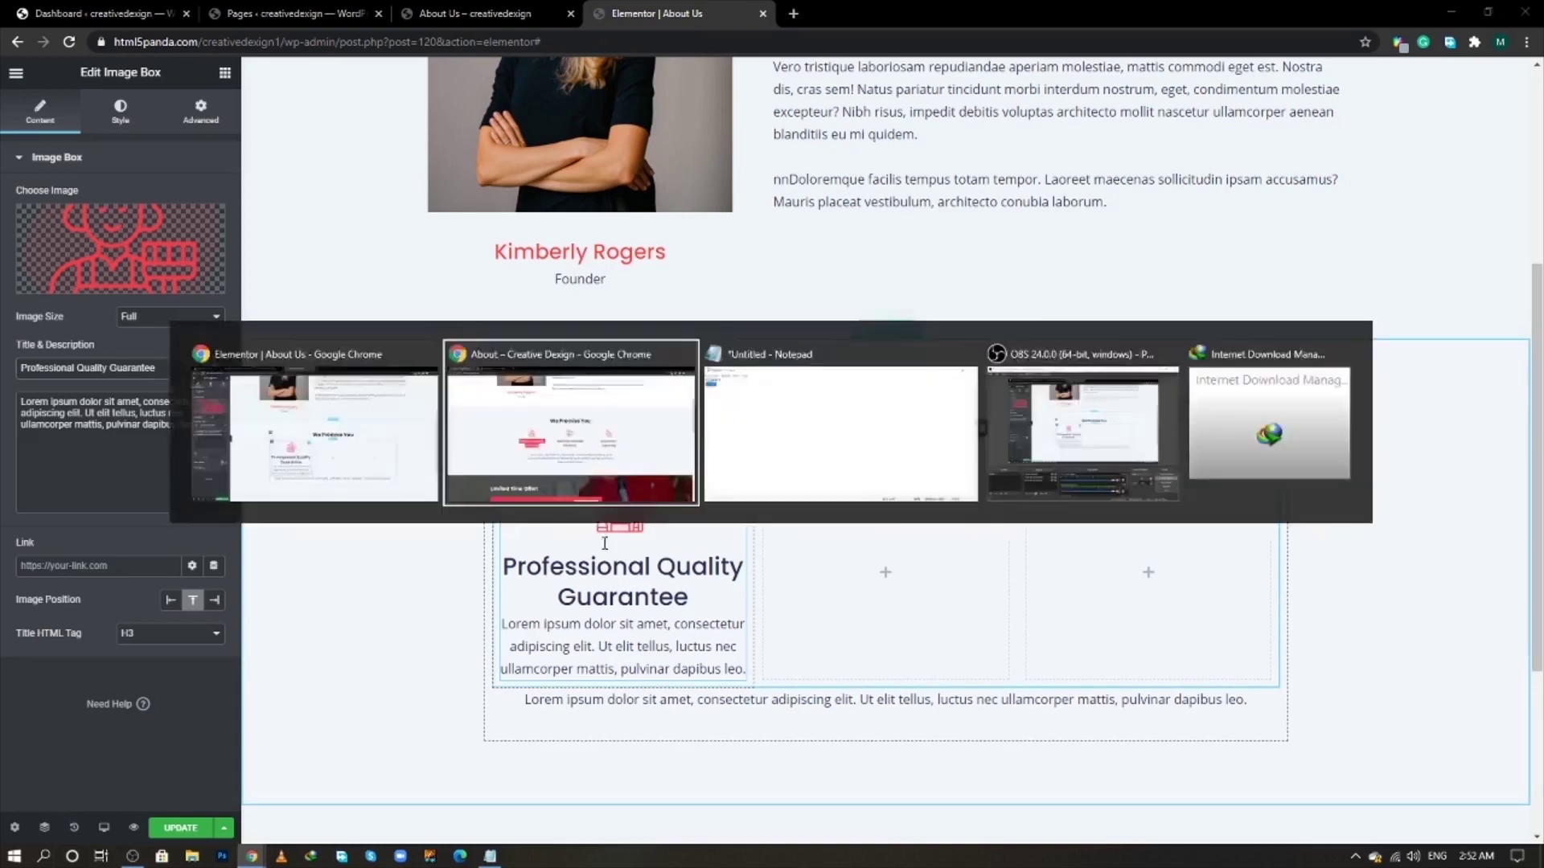
{"action": "key", "text": "alt+Tab"}
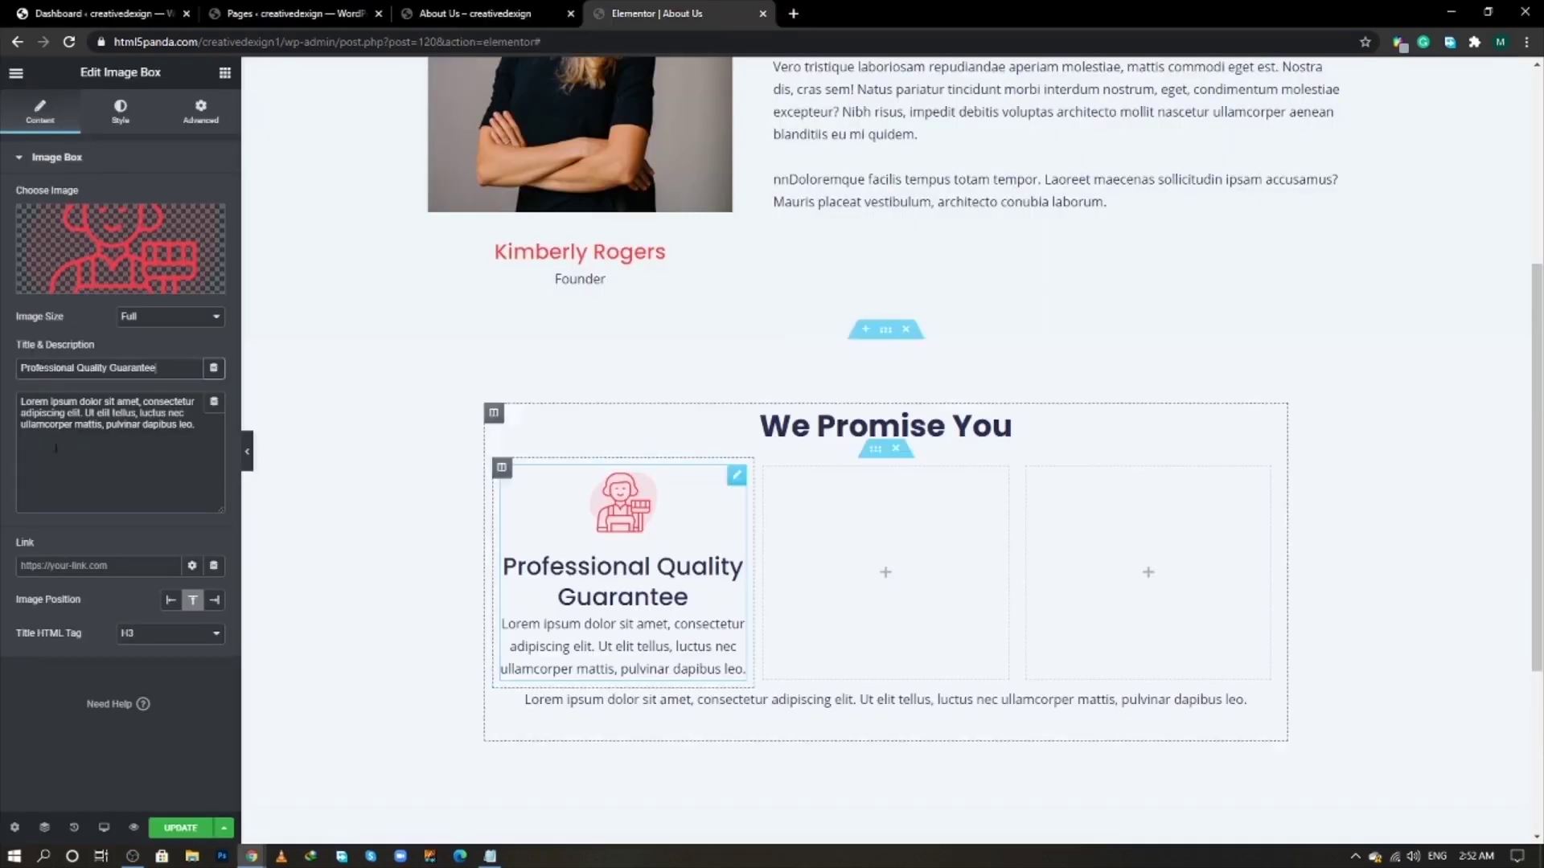
{"action": "left_click_drag", "start_coordinate": [121, 458], "coordinate": [2, 400]}
{"action": "key", "text": "BackSpace"}
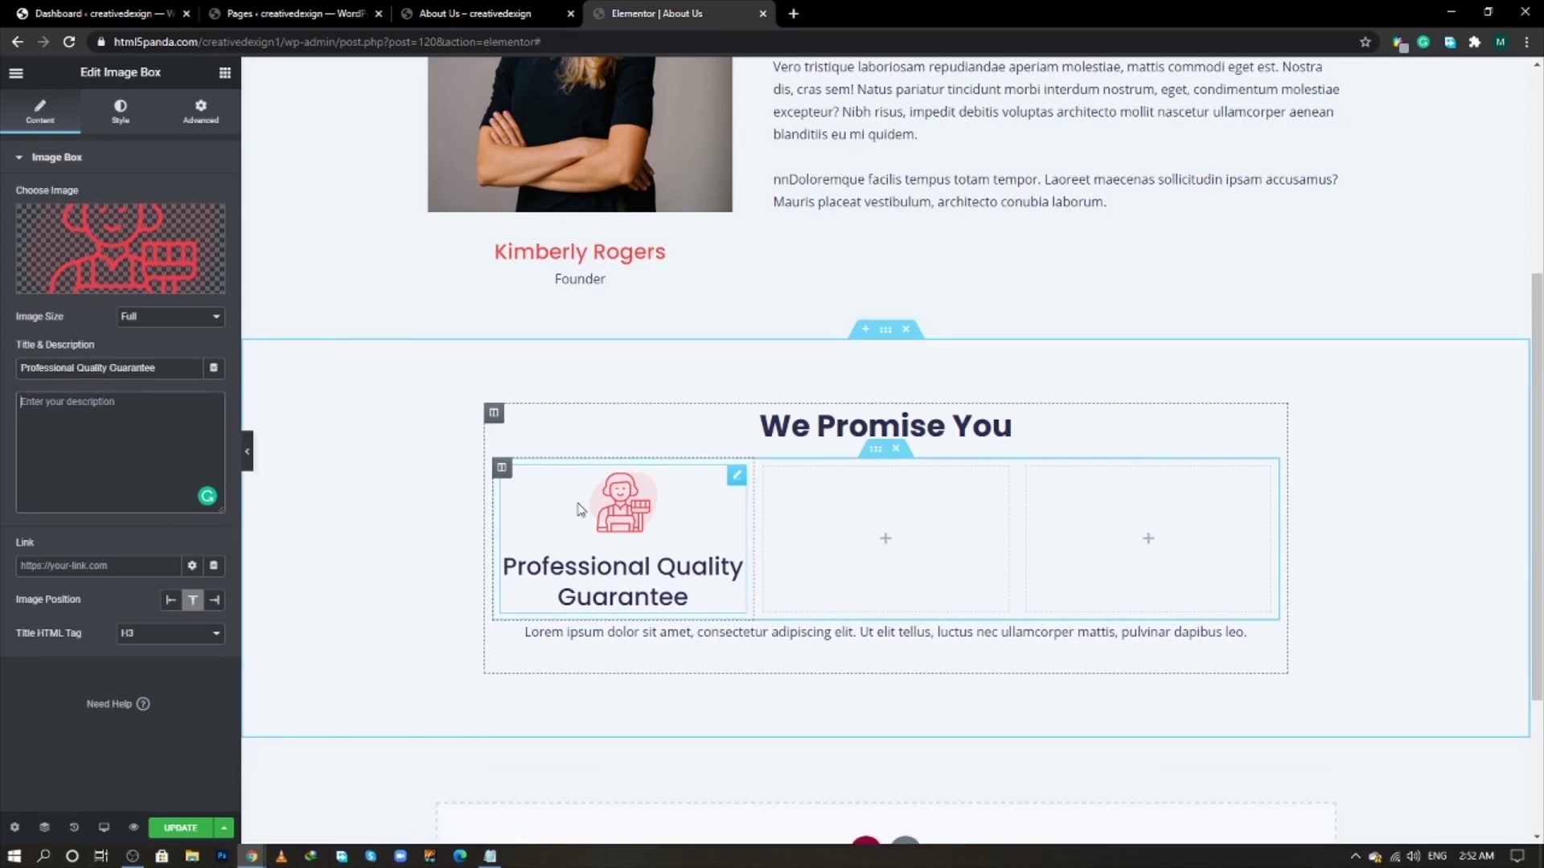
{"action": "left_click", "coordinate": [143, 635]}
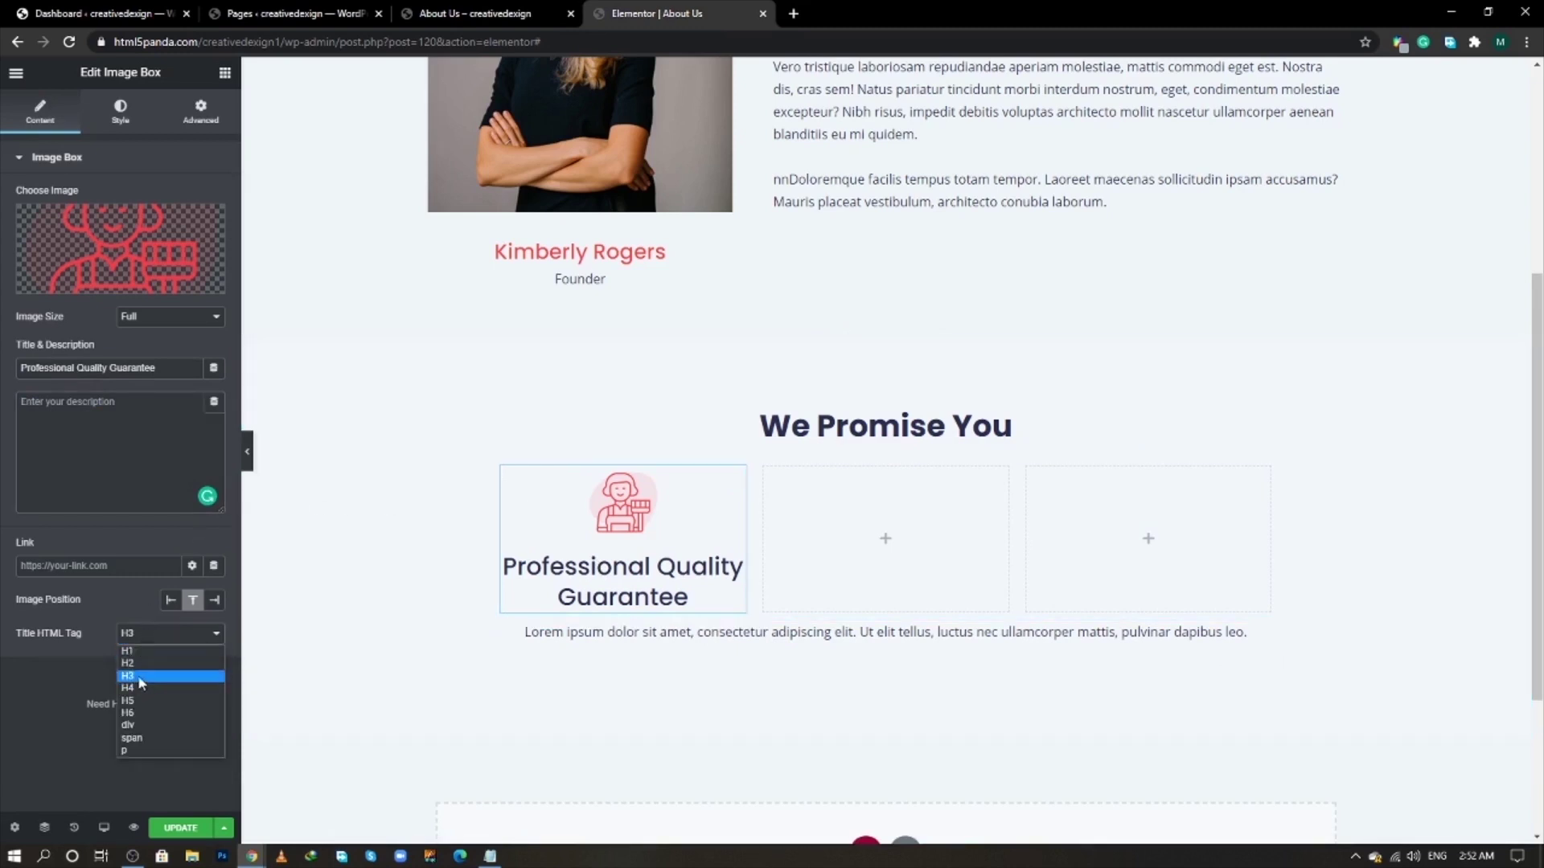
{"action": "left_click", "coordinate": [141, 714]}
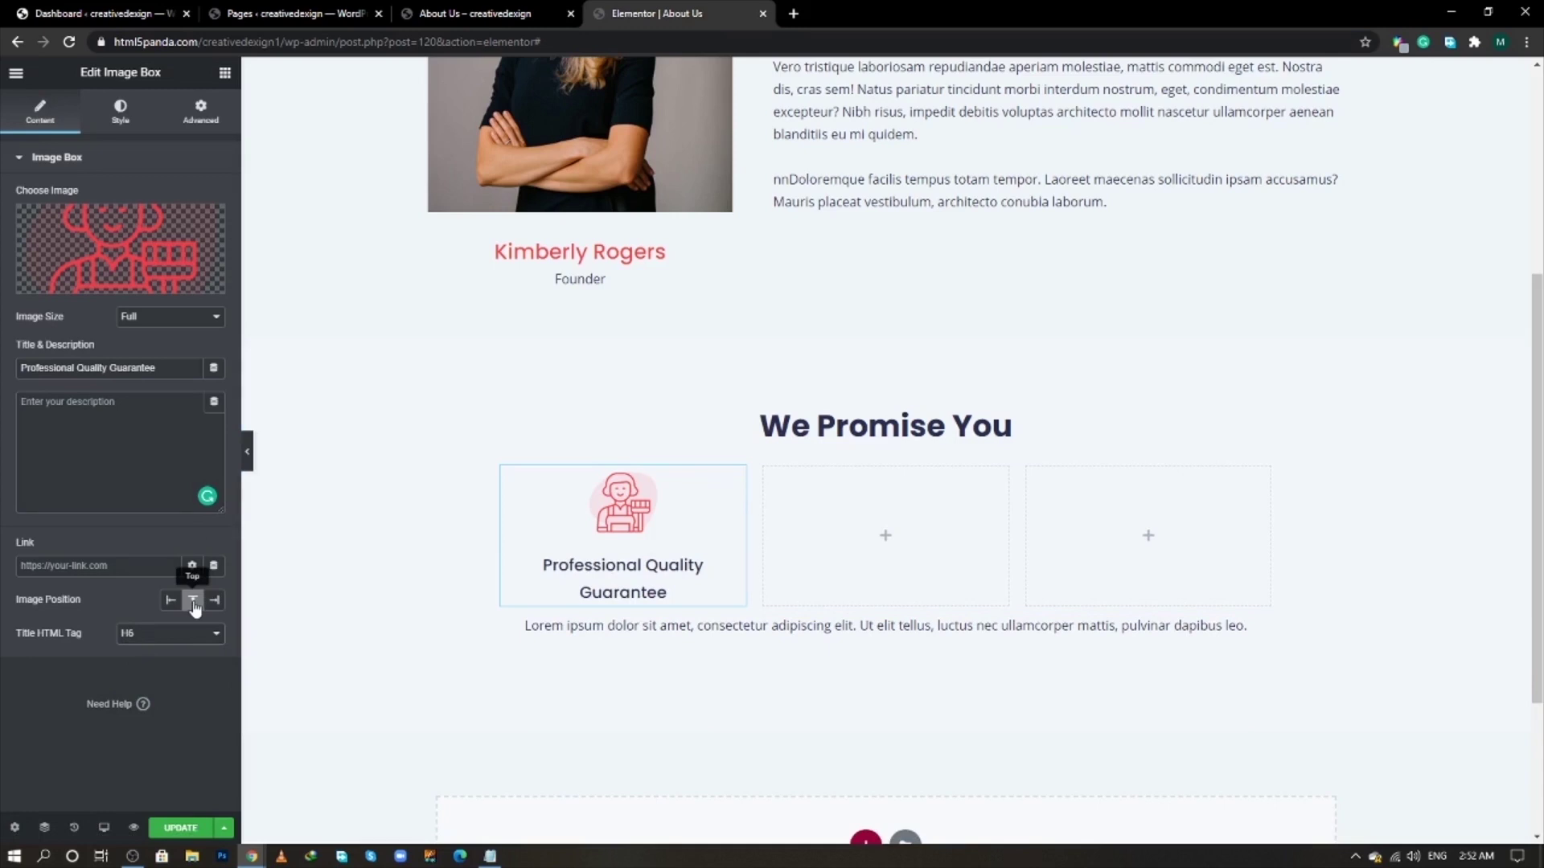
- Set the padding of the column holding the first image box to 40 on all sides
{"action": "left_click", "coordinate": [500, 467]}
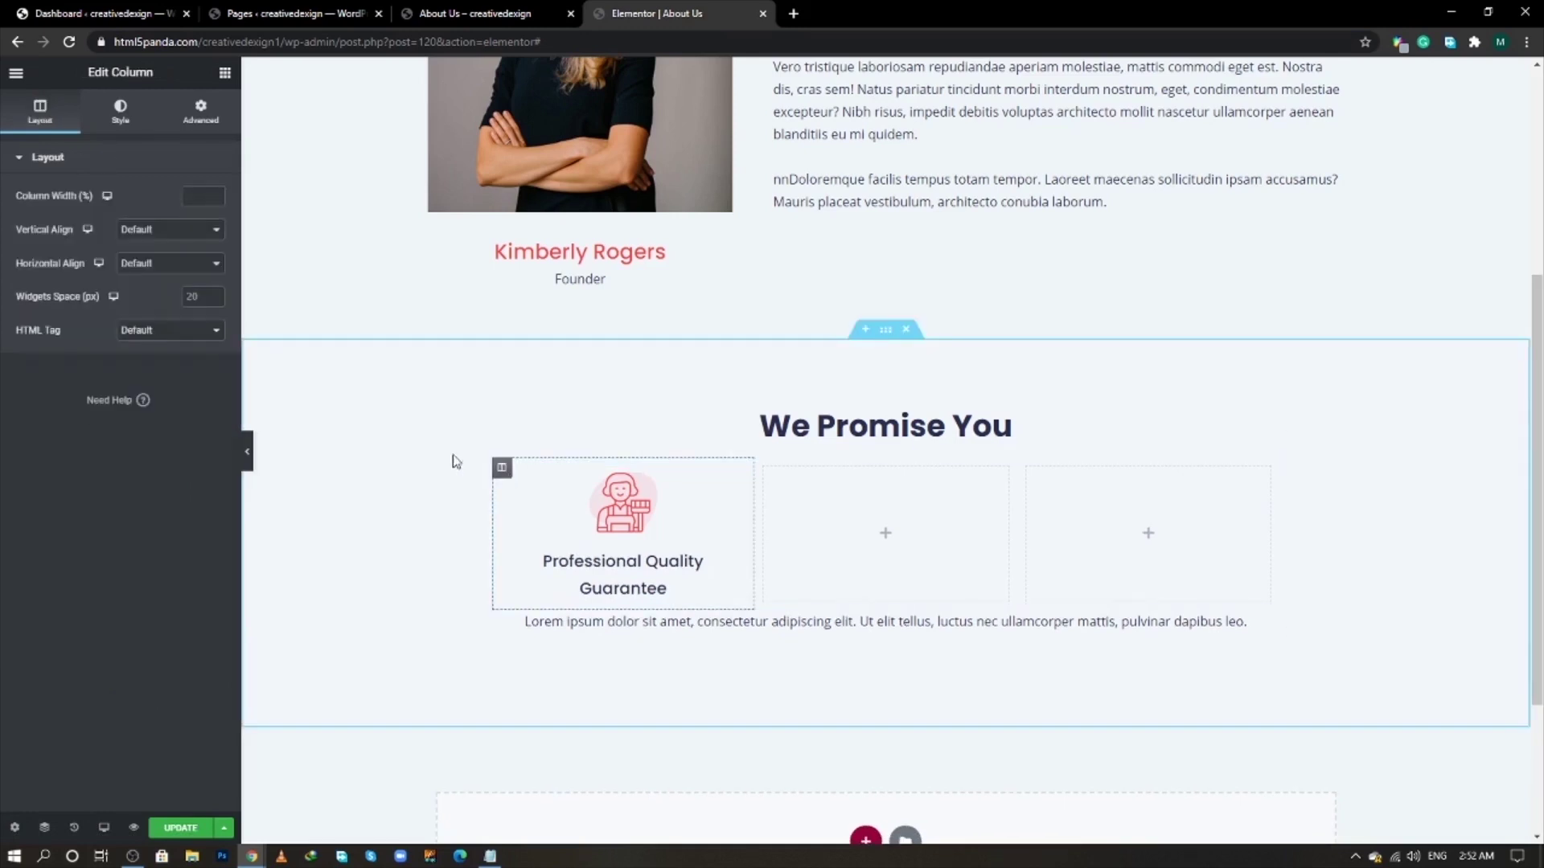
{"action": "left_click", "coordinate": [201, 126]}
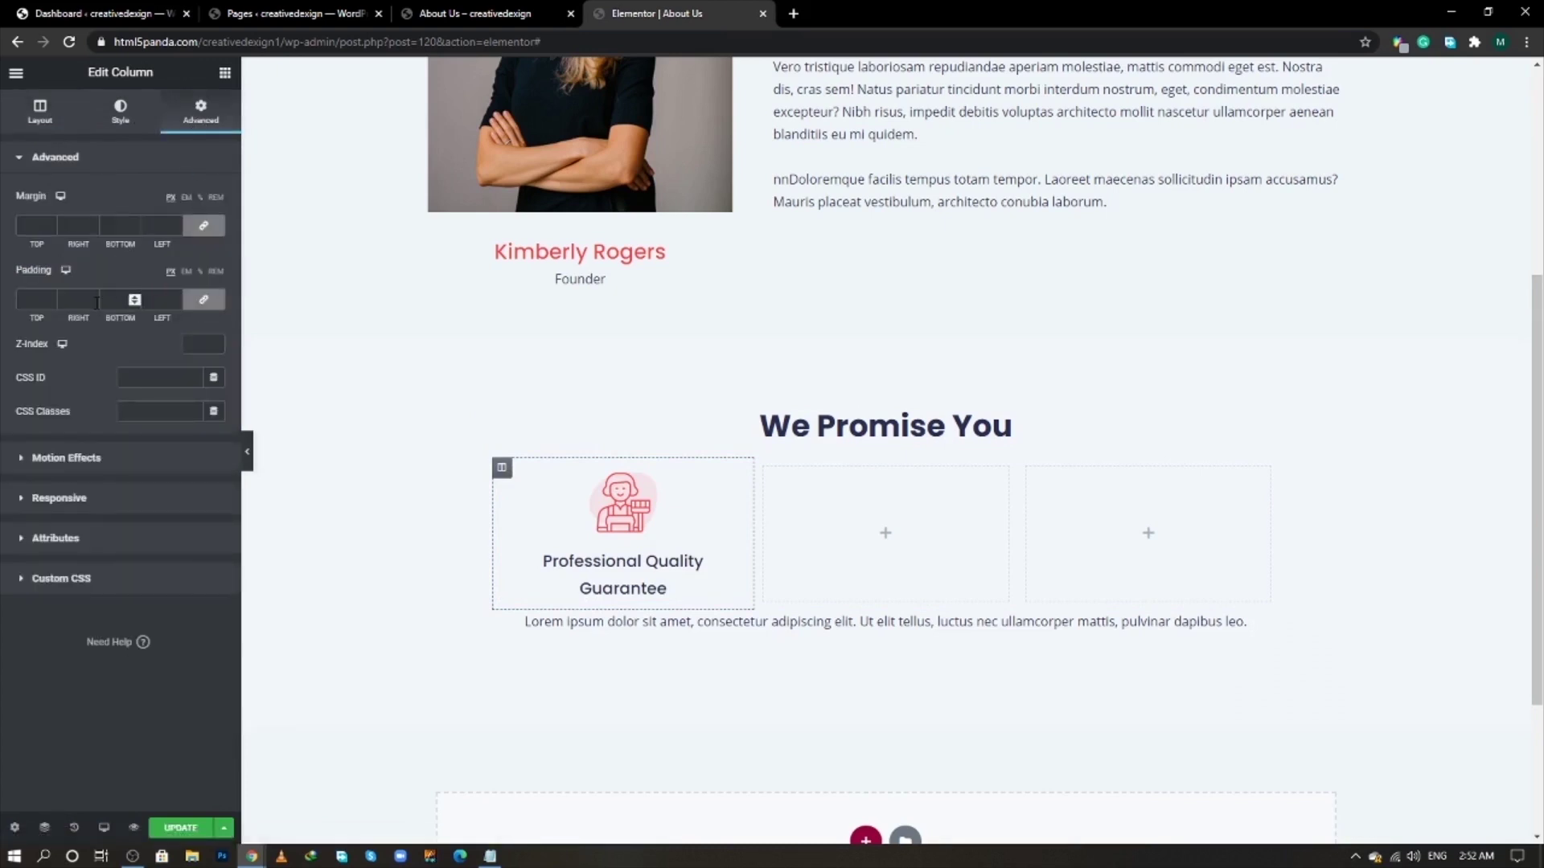
{"action": "left_click", "coordinate": [164, 303]}
{"action": "type", "text": "40"}
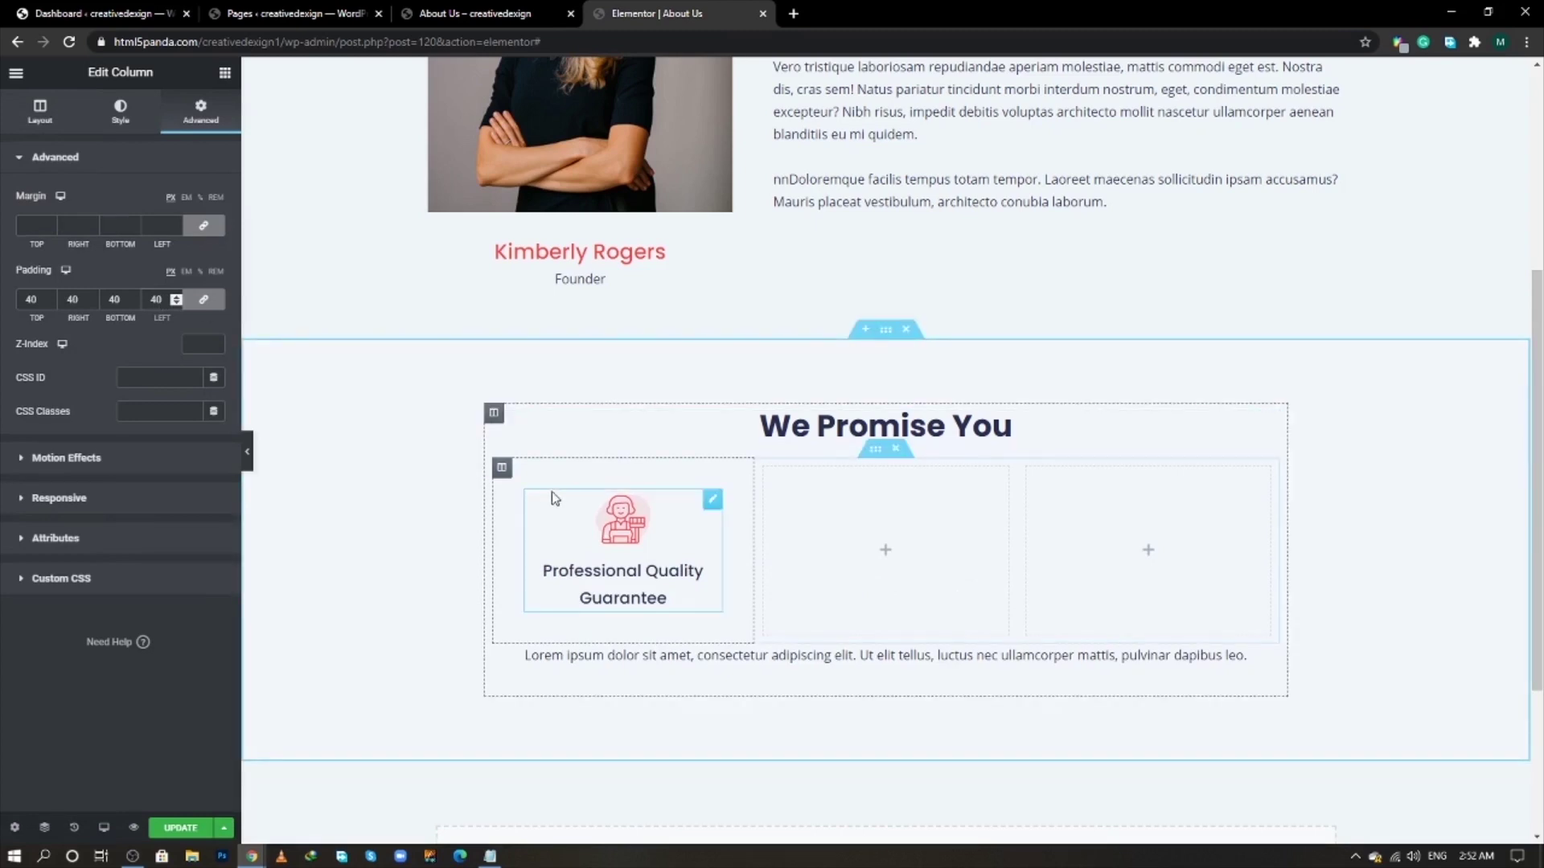
- Duplicate the "Professional Quality Guarantee" column twice and delete the two empty columns beside the copies
{"action": "right_click", "coordinate": [503, 472]}
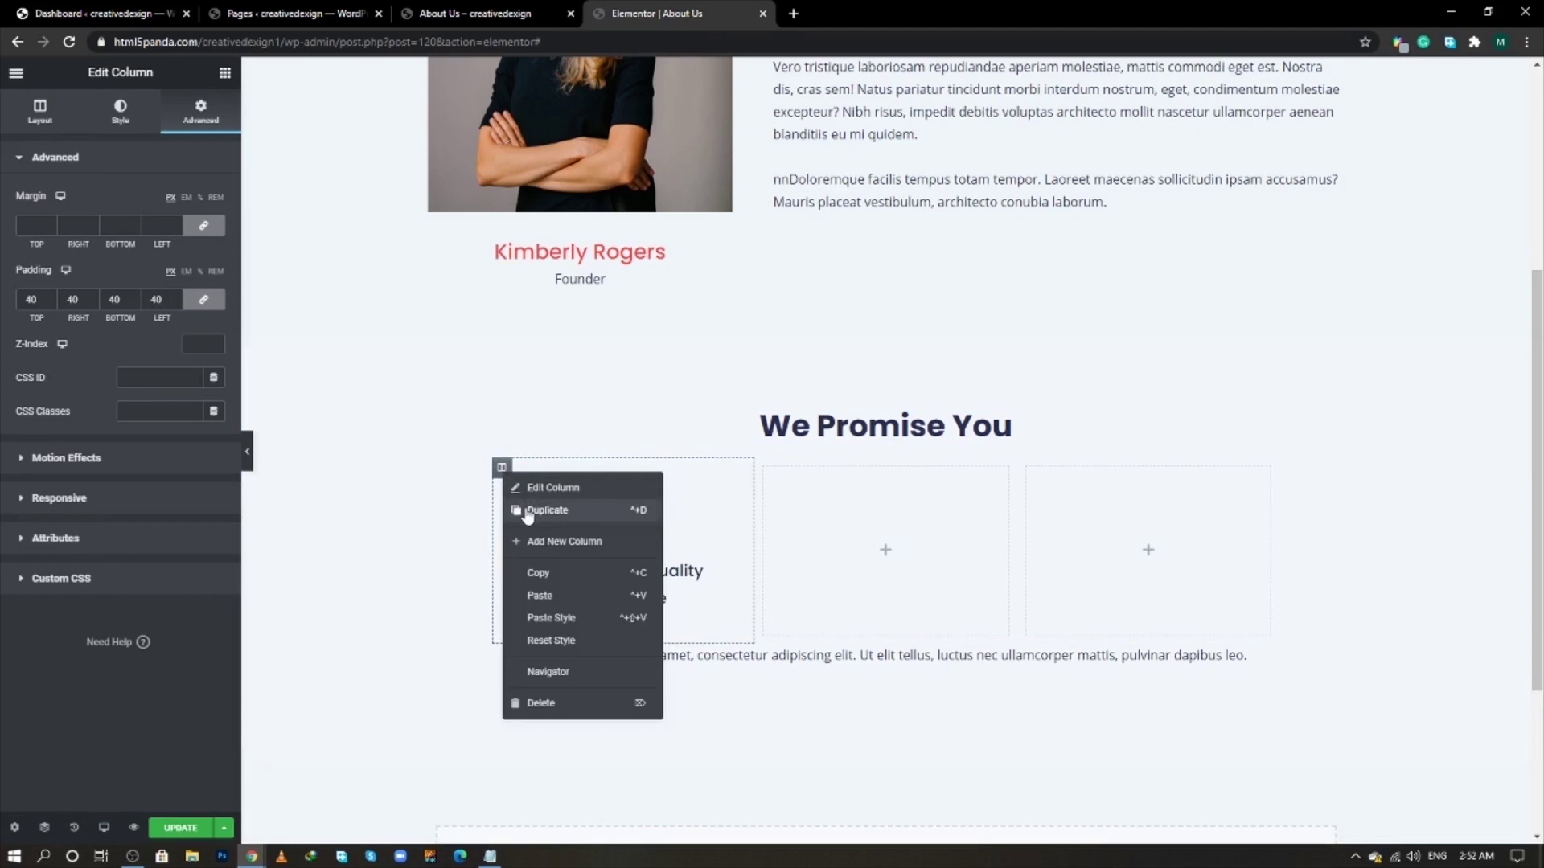
{"action": "left_click", "coordinate": [526, 508]}
{"action": "right_click", "coordinate": [510, 471]}
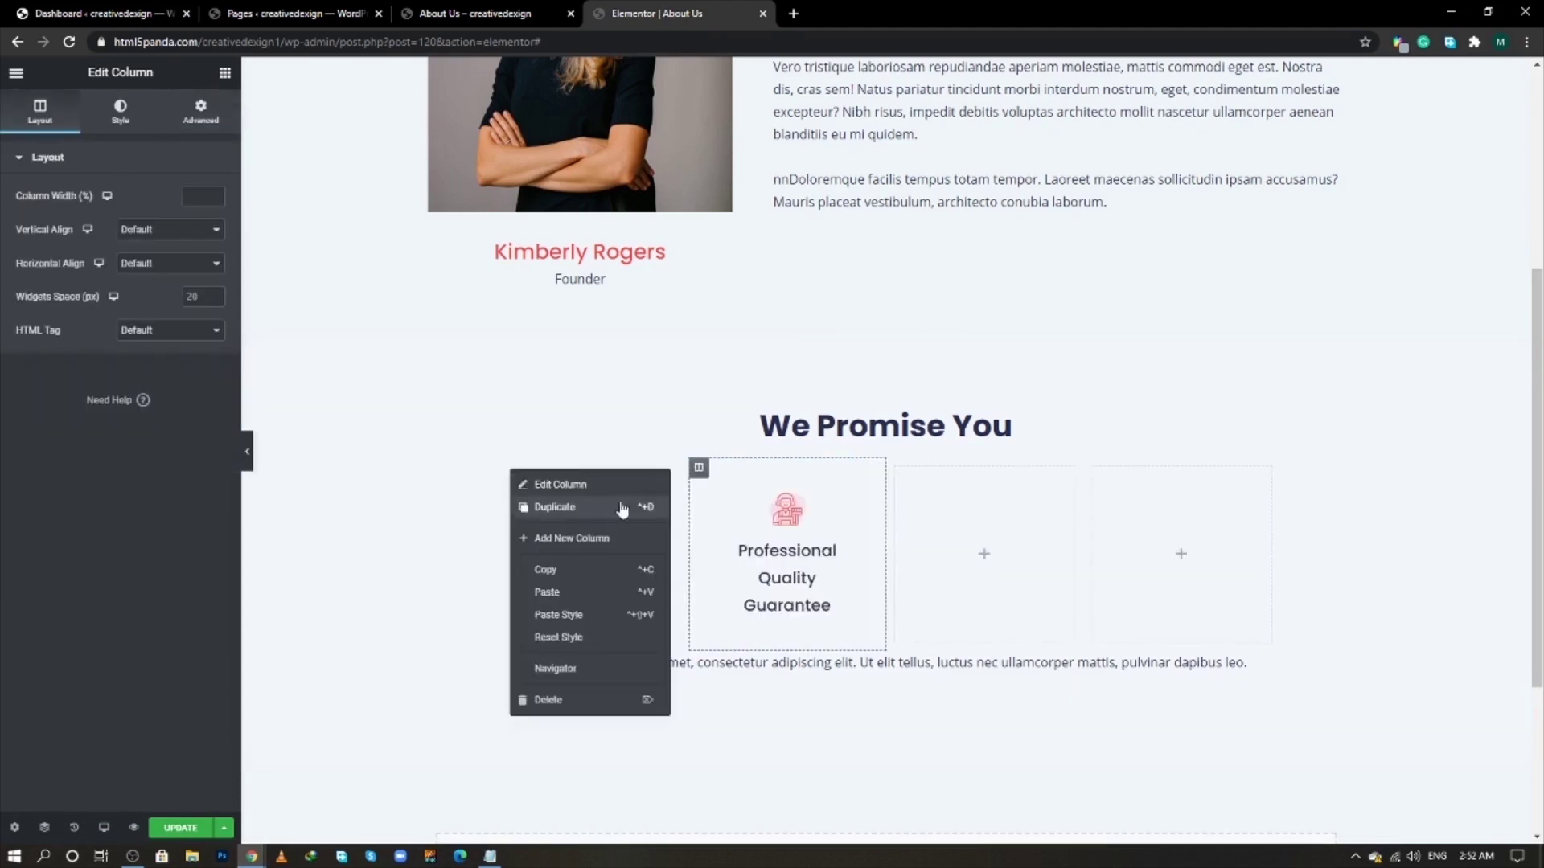
{"action": "left_click", "coordinate": [539, 508]}
{"action": "right_click", "coordinate": [977, 472]}
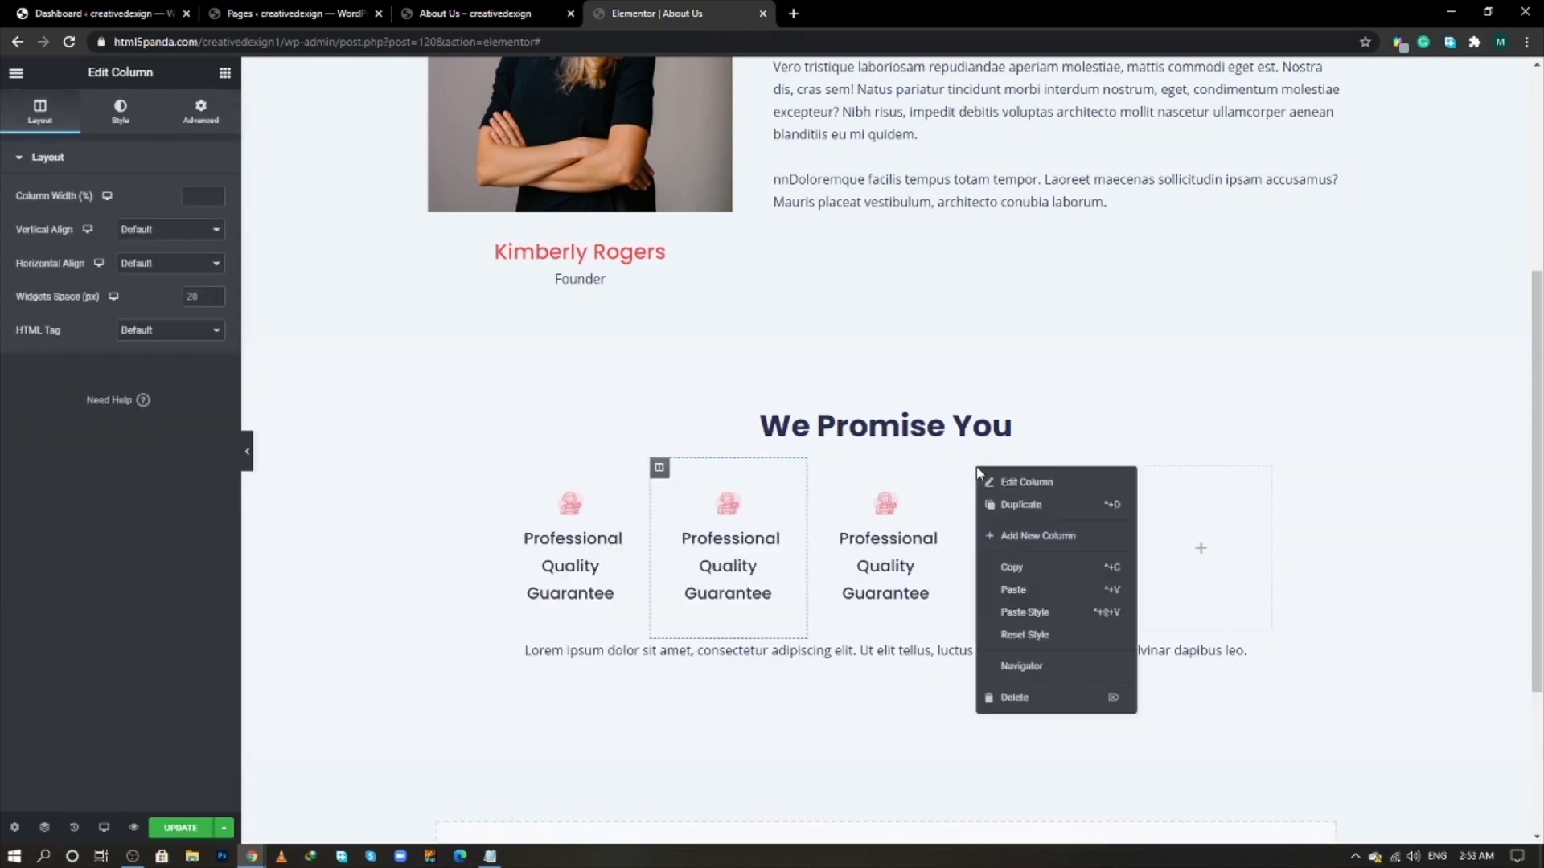
{"action": "left_click", "coordinate": [1013, 697]}
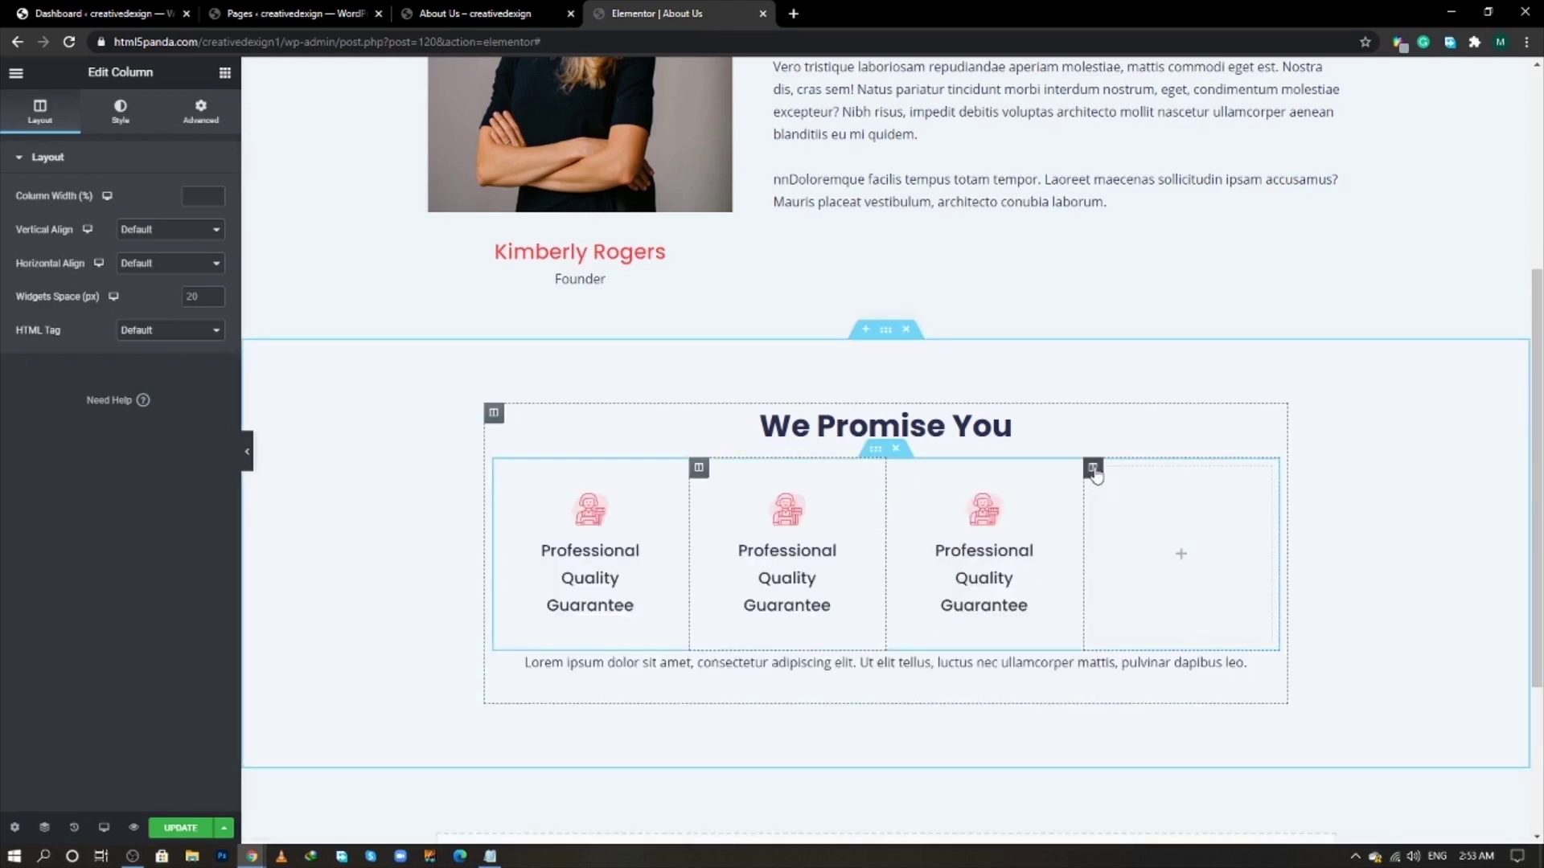
{"action": "right_click", "coordinate": [1094, 467]}
{"action": "key", "text": "Delete"}
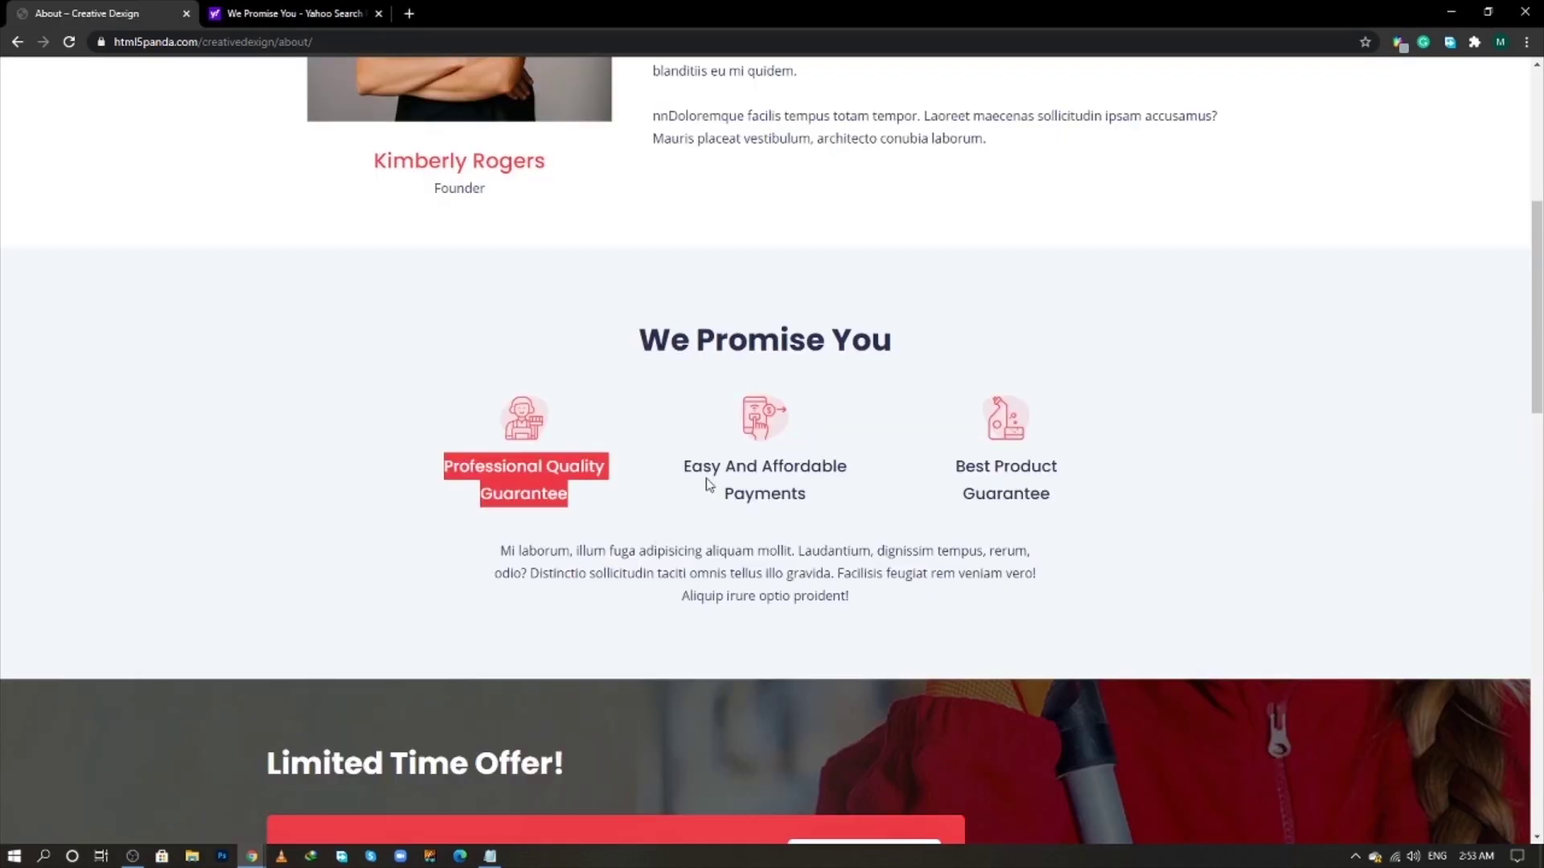
- Replace the middle image box's title with "Easy And Affordable Payments", copied from the reference About page
{"action": "left_click_drag", "start_coordinate": [684, 464], "coordinate": [820, 517]}
{"action": "right_click", "coordinate": [785, 489]}
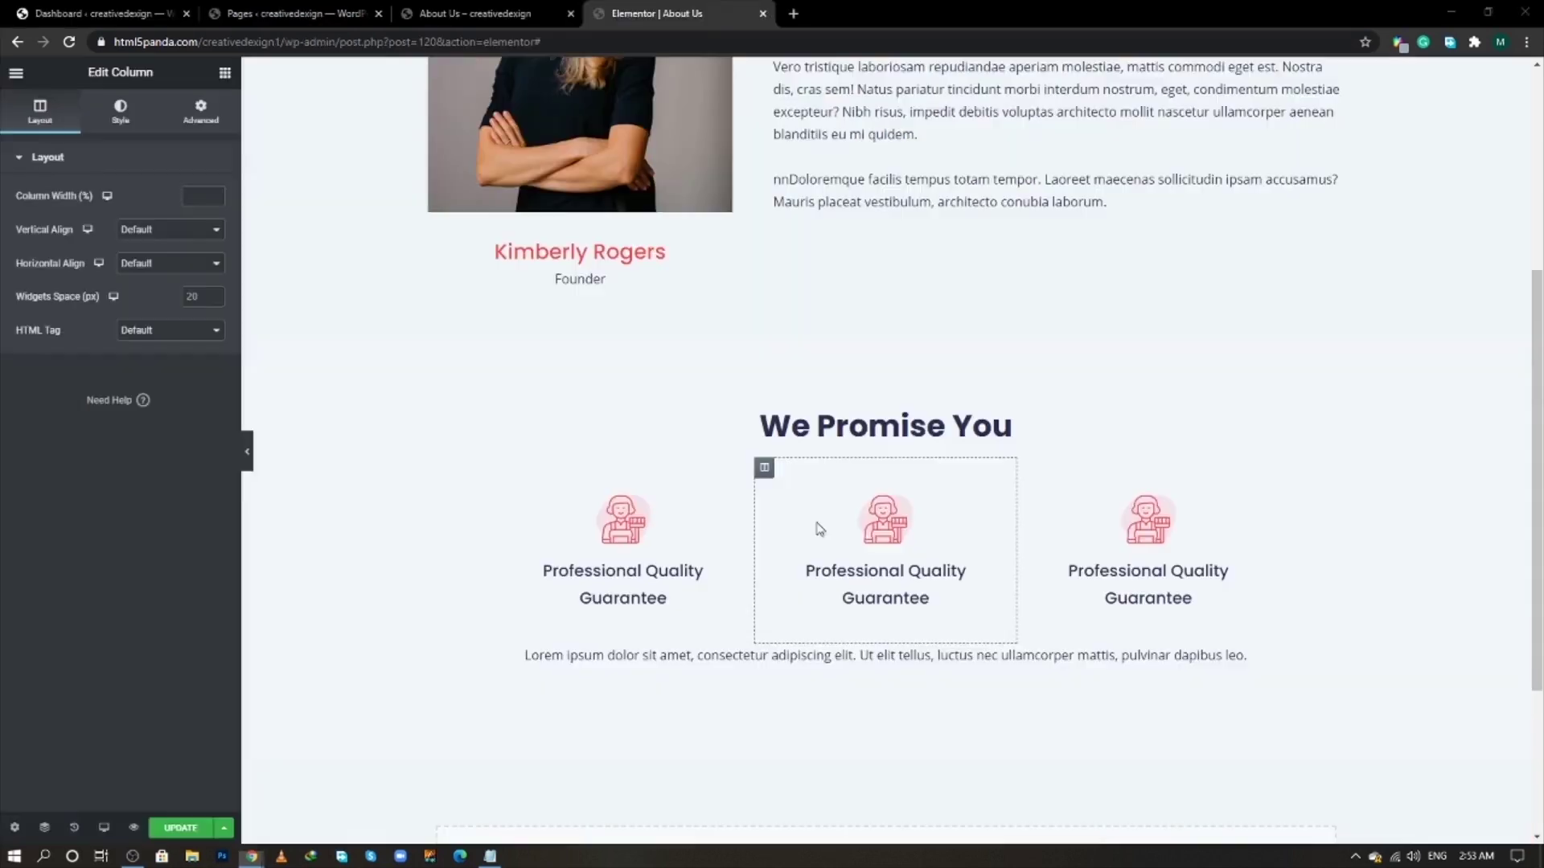
{"action": "left_click", "coordinate": [977, 502]}
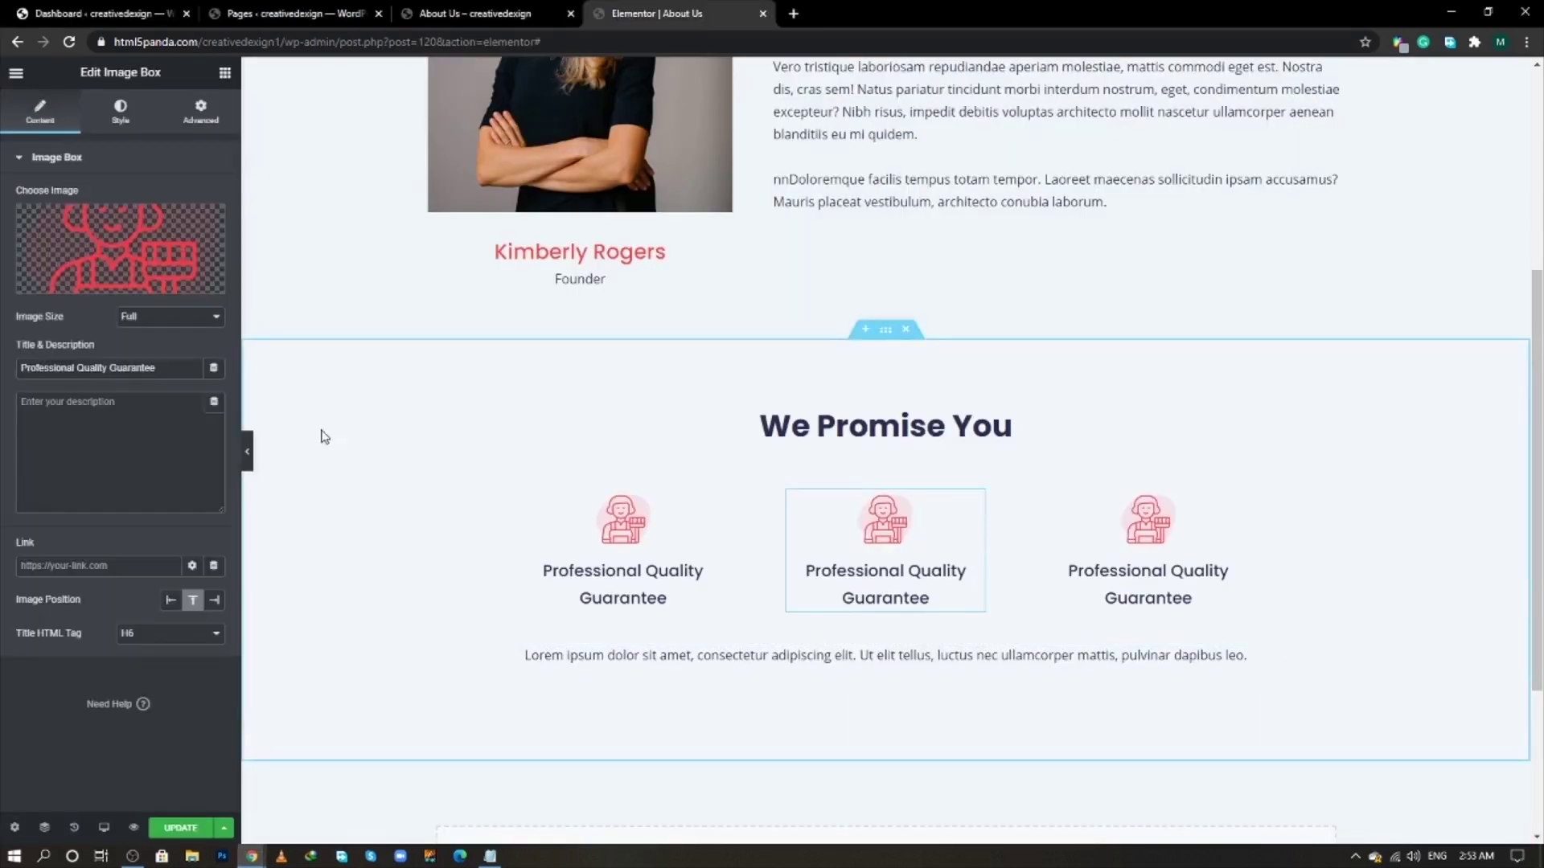
{"action": "left_click_drag", "start_coordinate": [167, 362], "coordinate": [3, 381]}
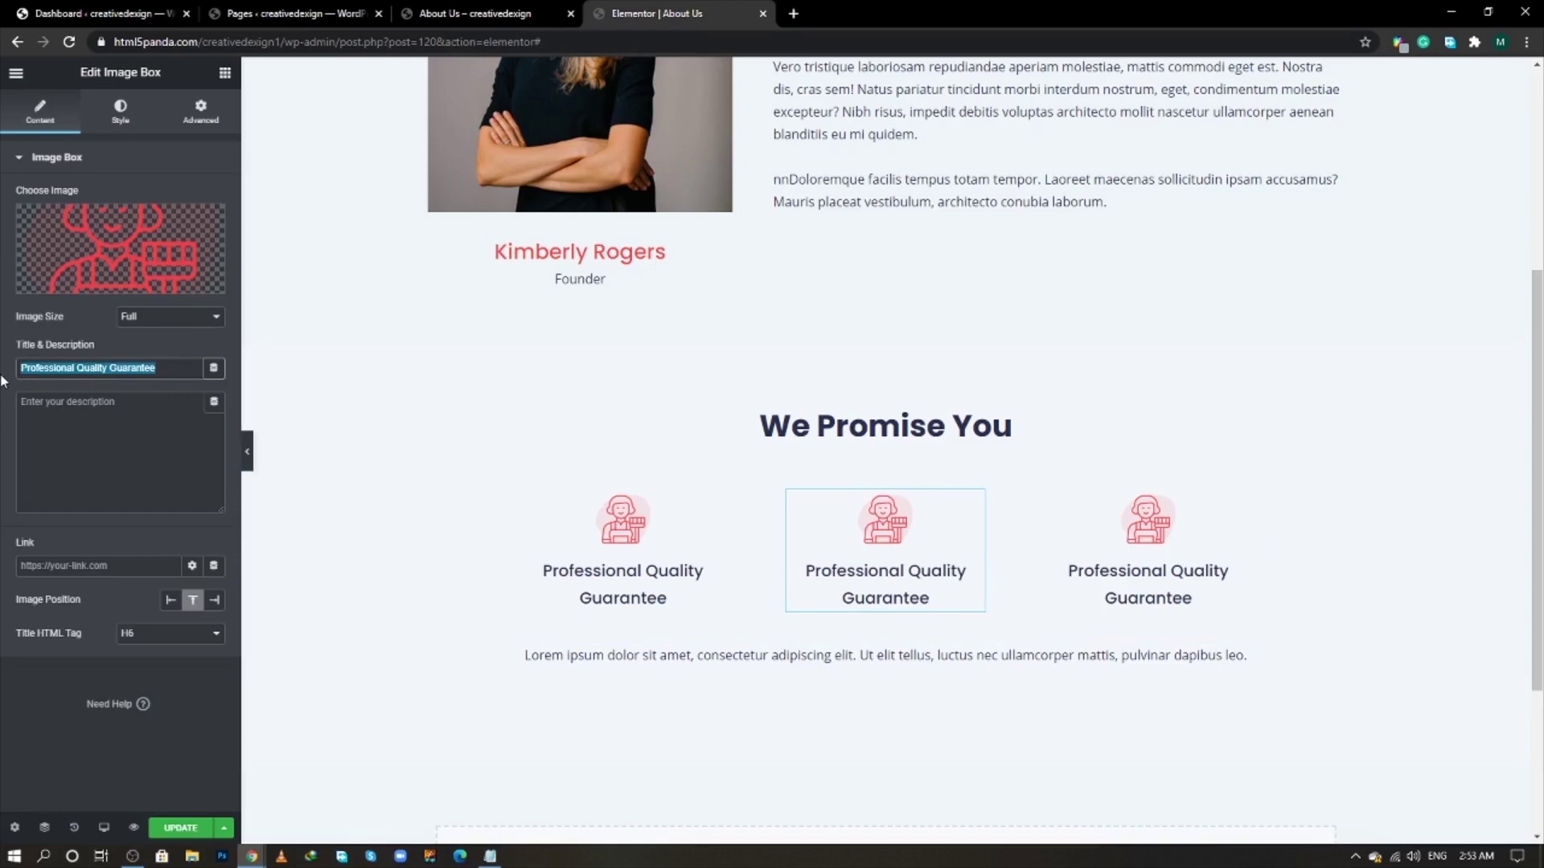
{"action": "key", "text": "ctrl+v"}
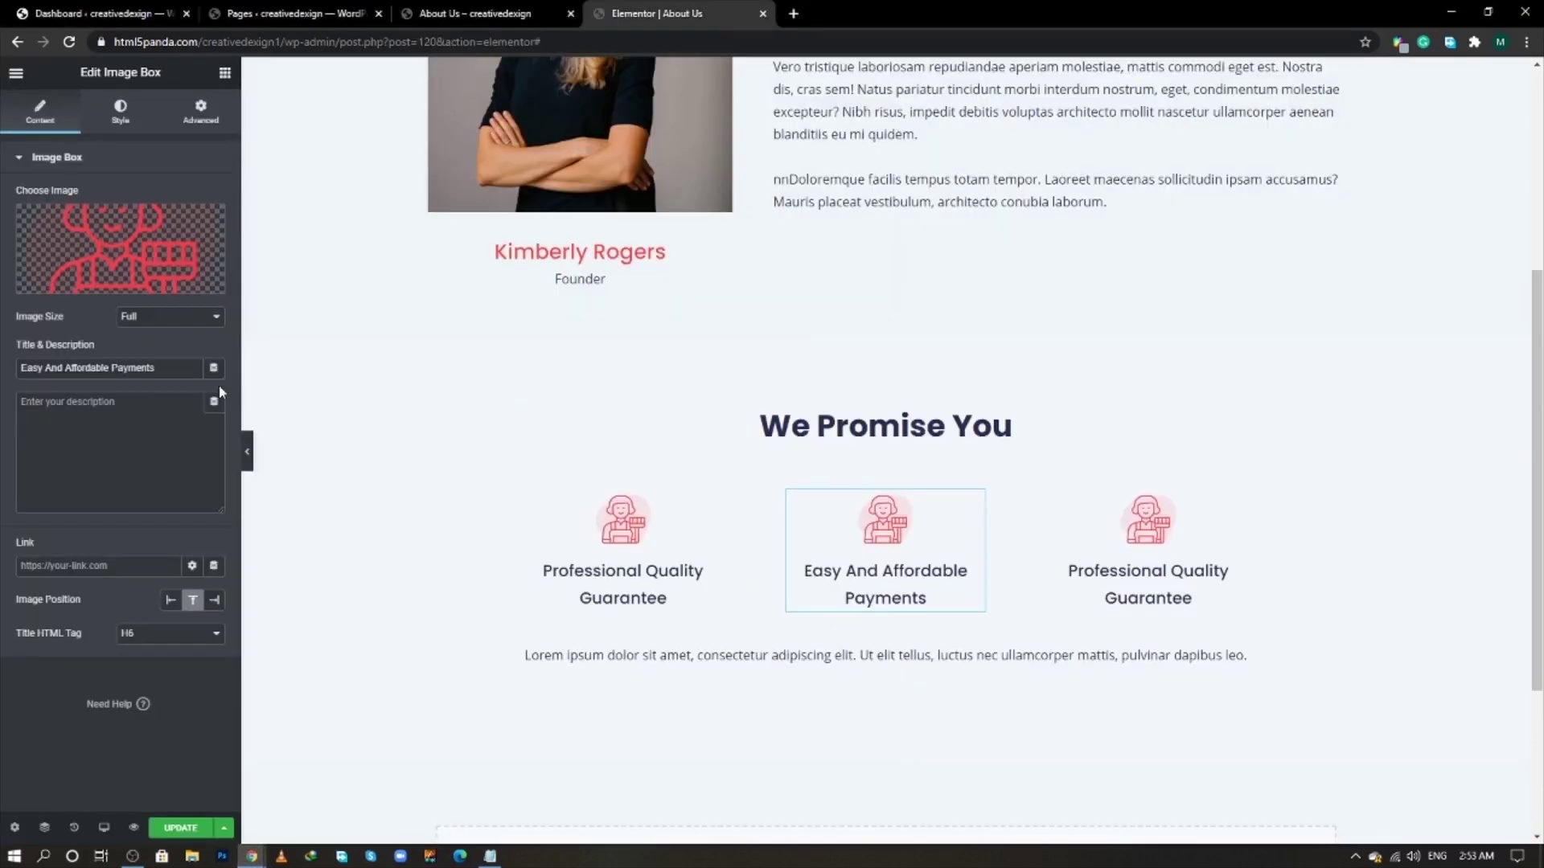
- Change the middle image box's image to payment.png from the media library
{"action": "left_click", "coordinate": [121, 249]}
{"action": "left_click", "coordinate": [105, 412]}
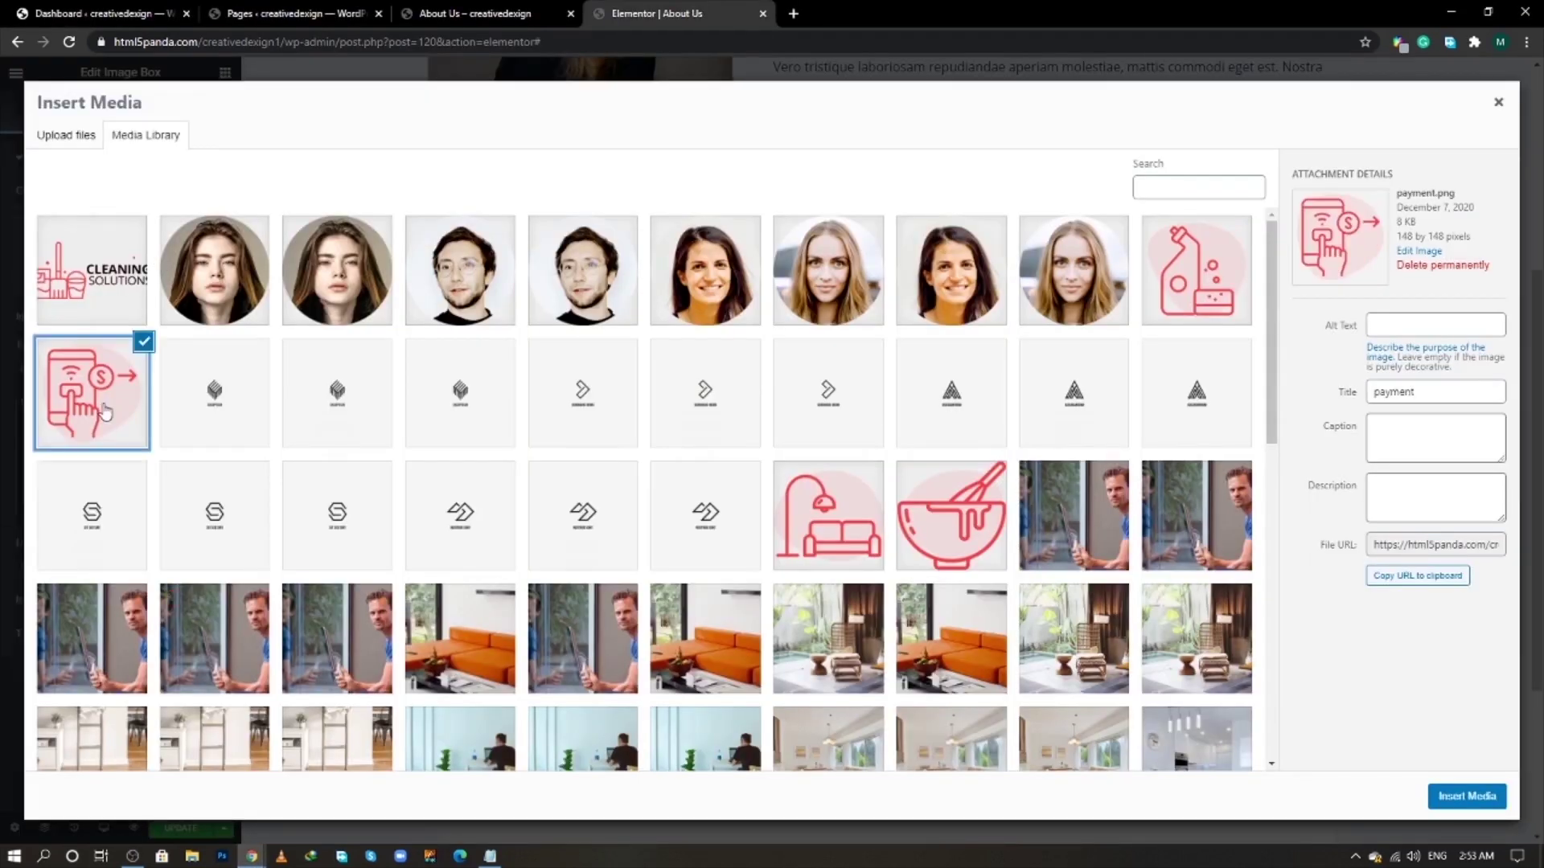
{"action": "left_click", "coordinate": [1467, 796]}
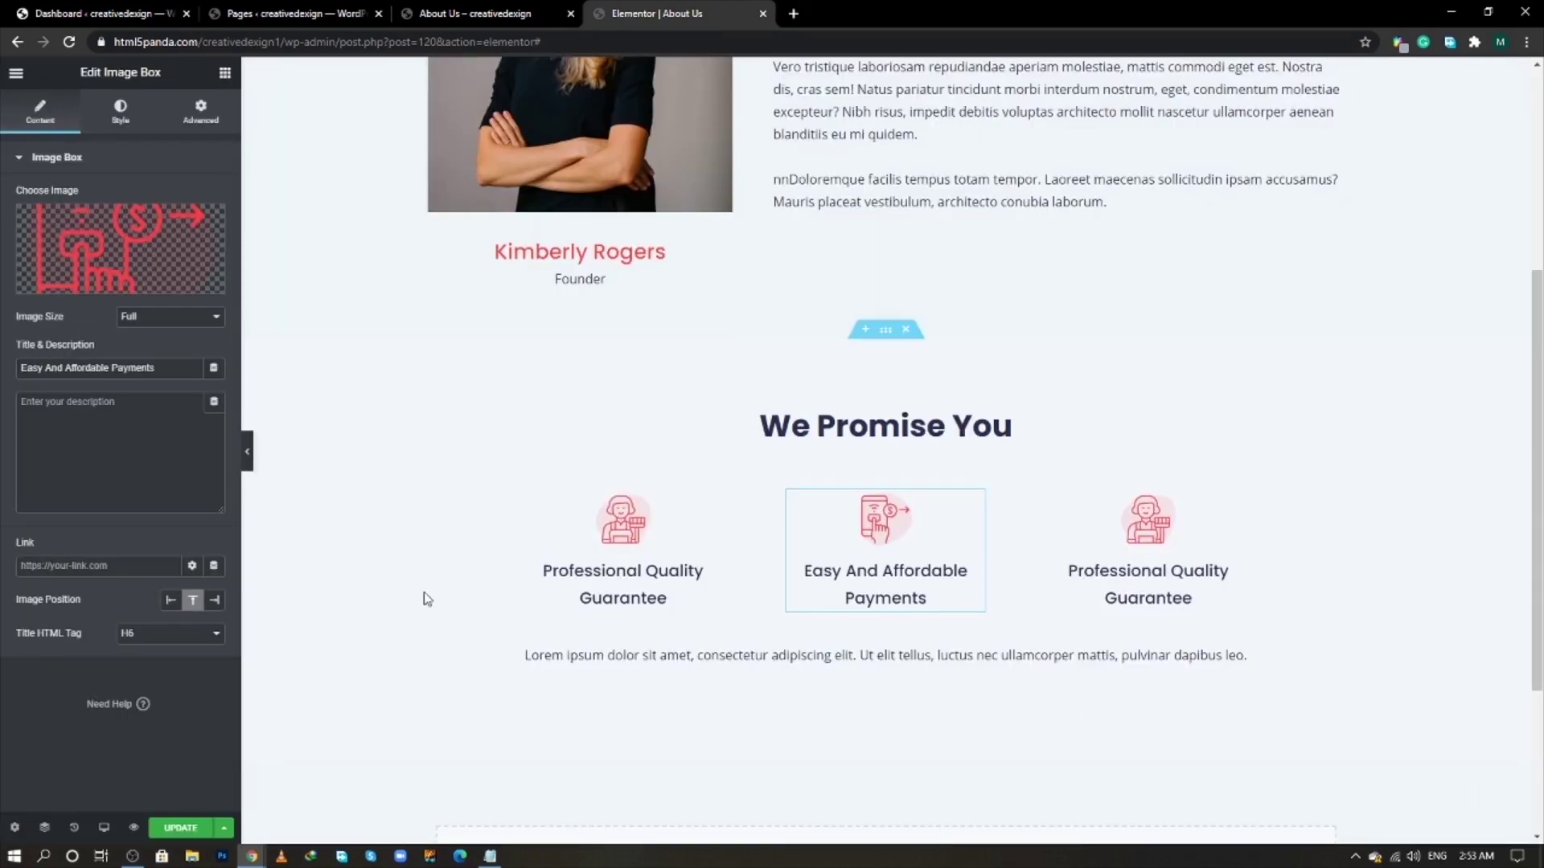
- Change the third image box's image to the spray bottle and sponge icon from the media library
{"action": "left_click", "coordinate": [1045, 578]}
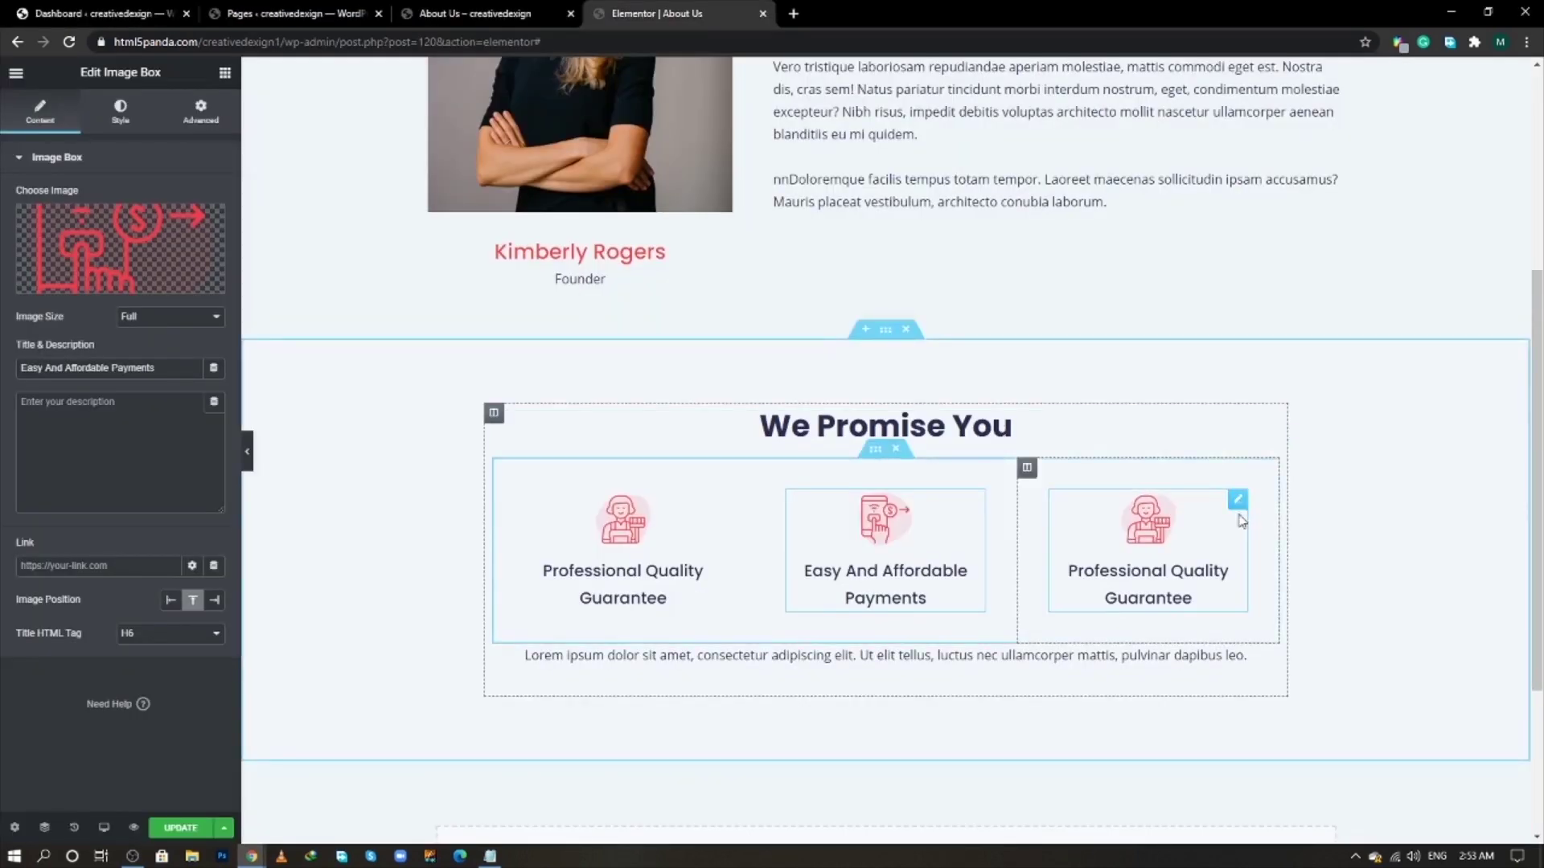
{"action": "left_click", "coordinate": [1238, 499]}
{"action": "left_click", "coordinate": [127, 256]}
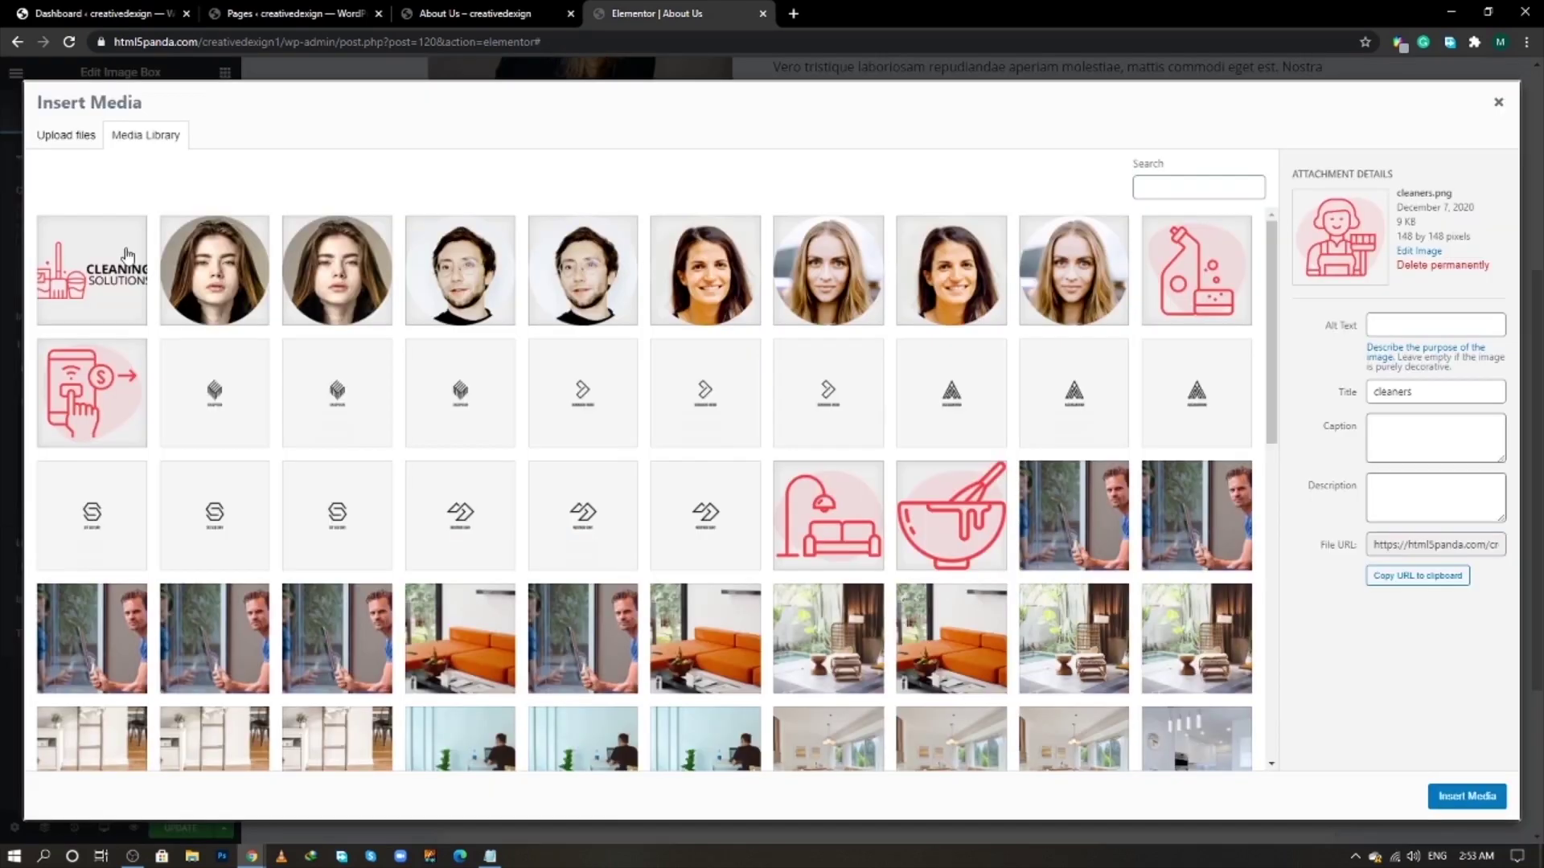
{"action": "left_click", "coordinate": [1197, 299]}
{"action": "left_click", "coordinate": [1467, 796]}
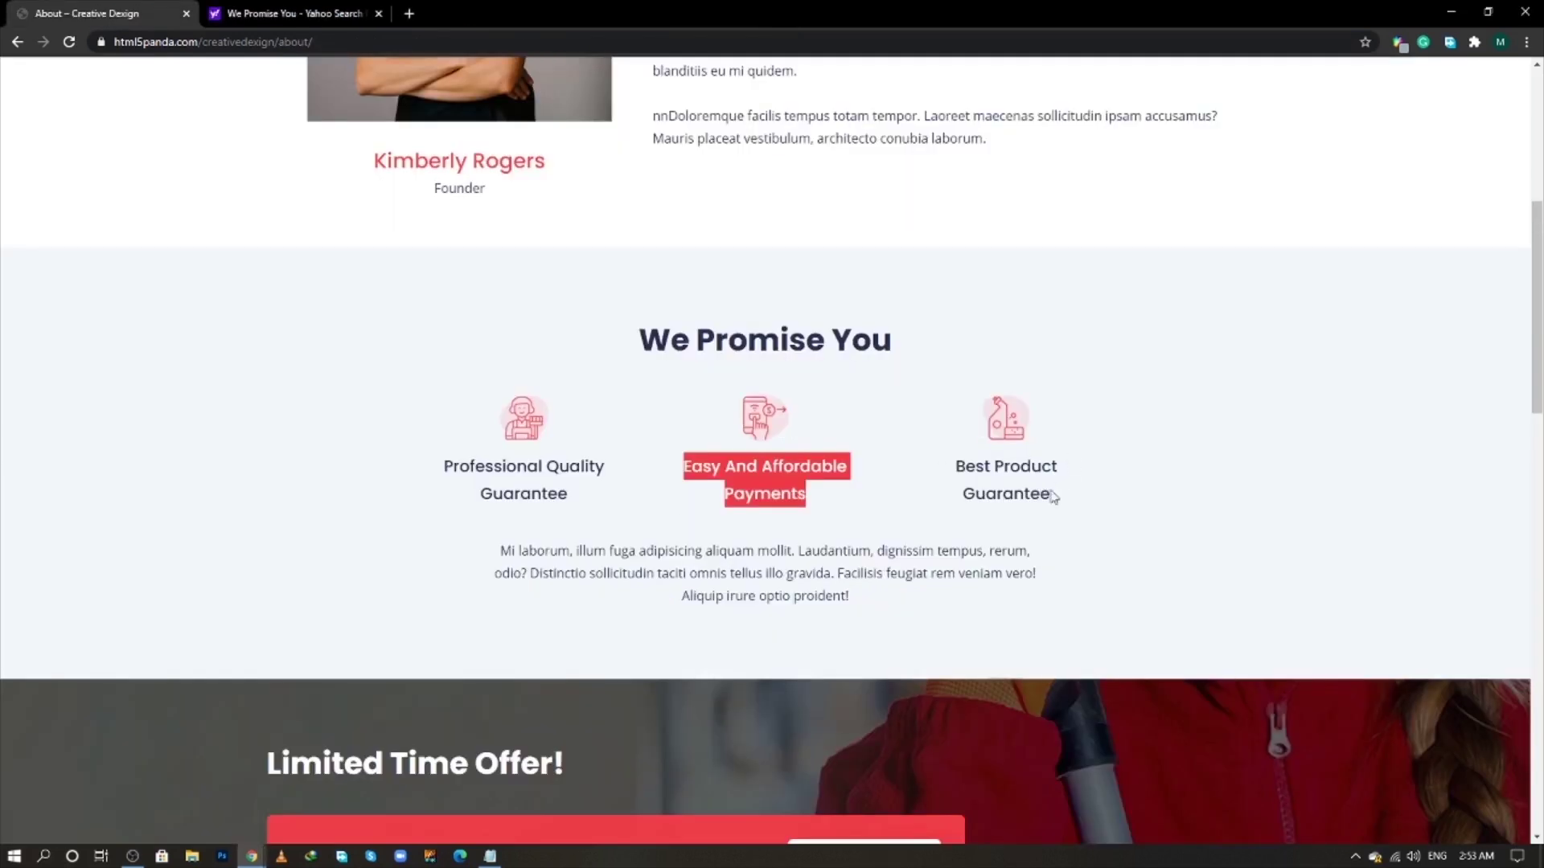
- Replace the third image box's title with "Best Product Guarantee", copied from the reference About page
{"action": "left_click_drag", "start_coordinate": [1053, 497], "coordinate": [955, 441]}
{"action": "right_click", "coordinate": [976, 460]}
{"action": "left_click", "coordinate": [979, 473]}
{"action": "key", "text": "alt+Tab"}
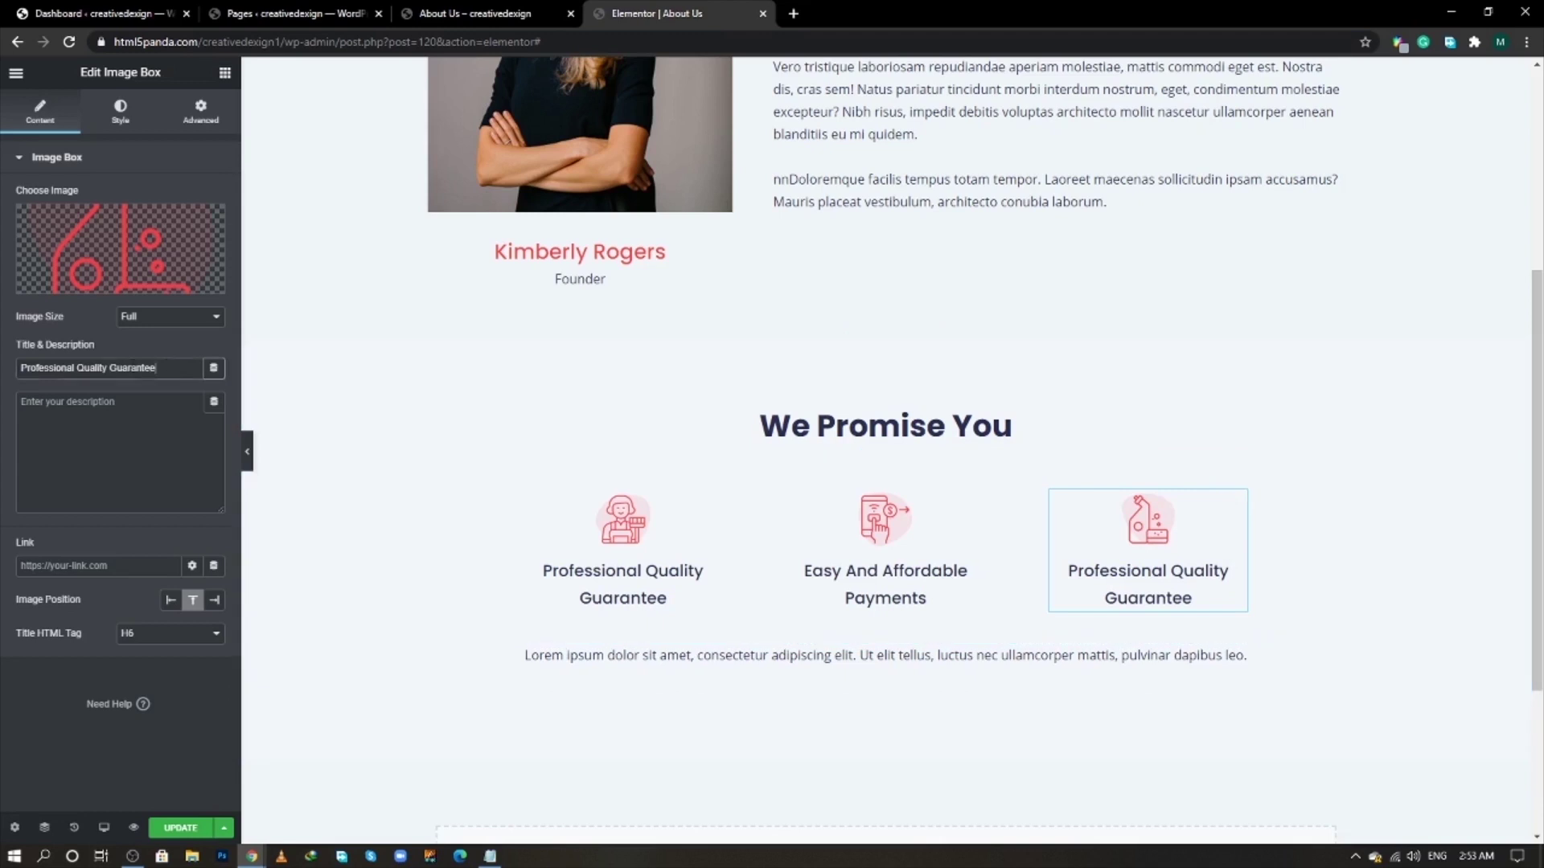
{"action": "key", "text": "ctrl+a"}
{"action": "key", "text": "ctrl+v"}
- Replace the paragraph below the image boxes with the "Mi laborum, illum fuga…" text copied from the reference About page, checking it in text mode
{"action": "key", "text": "alt+Tab"}
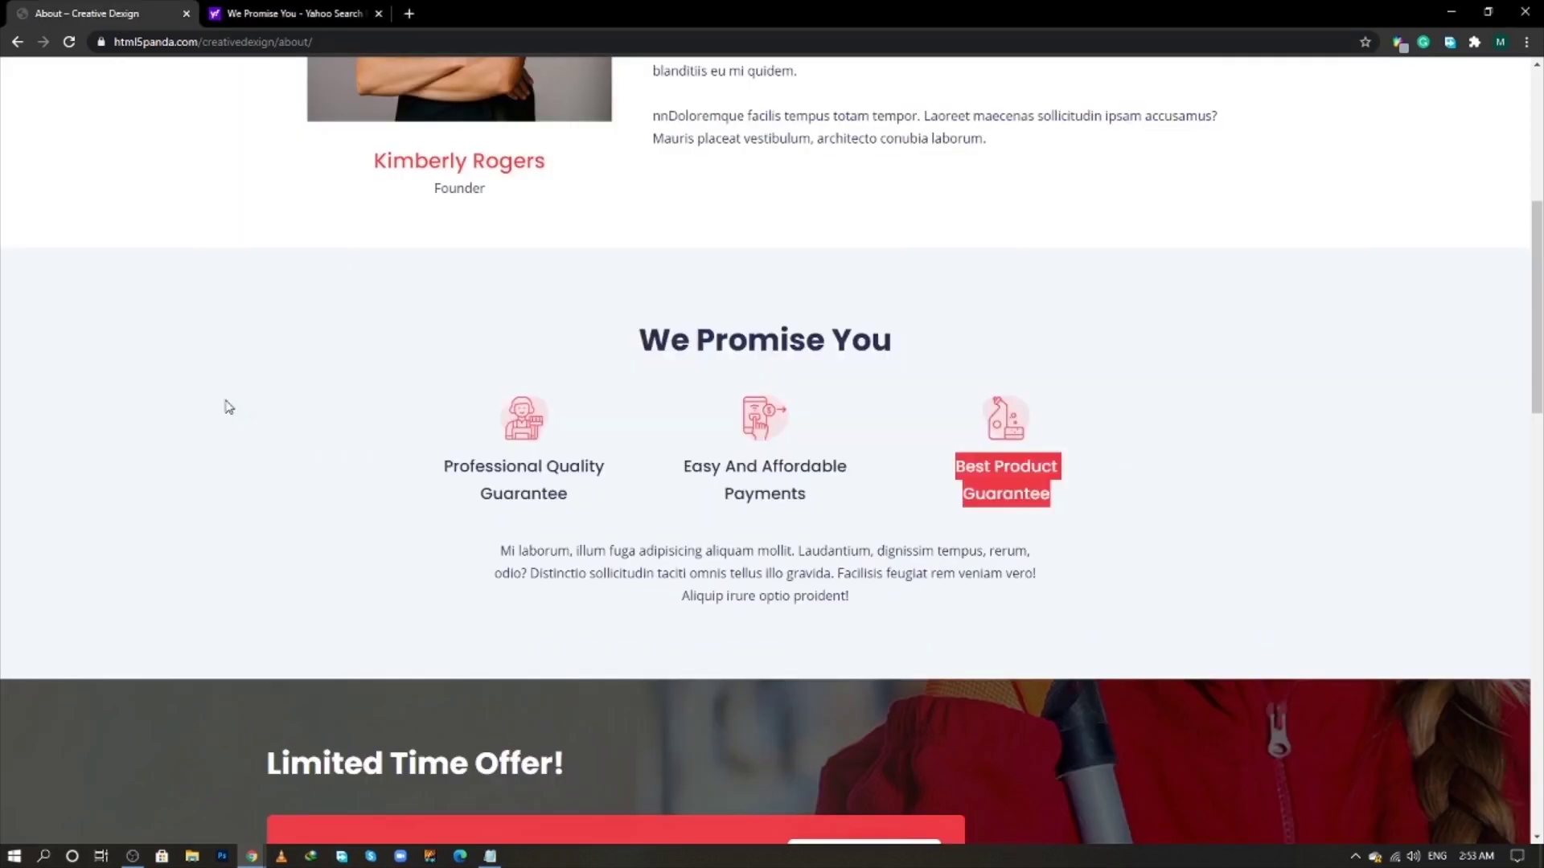
{"action": "left_click_drag", "start_coordinate": [504, 550], "coordinate": [879, 634]}
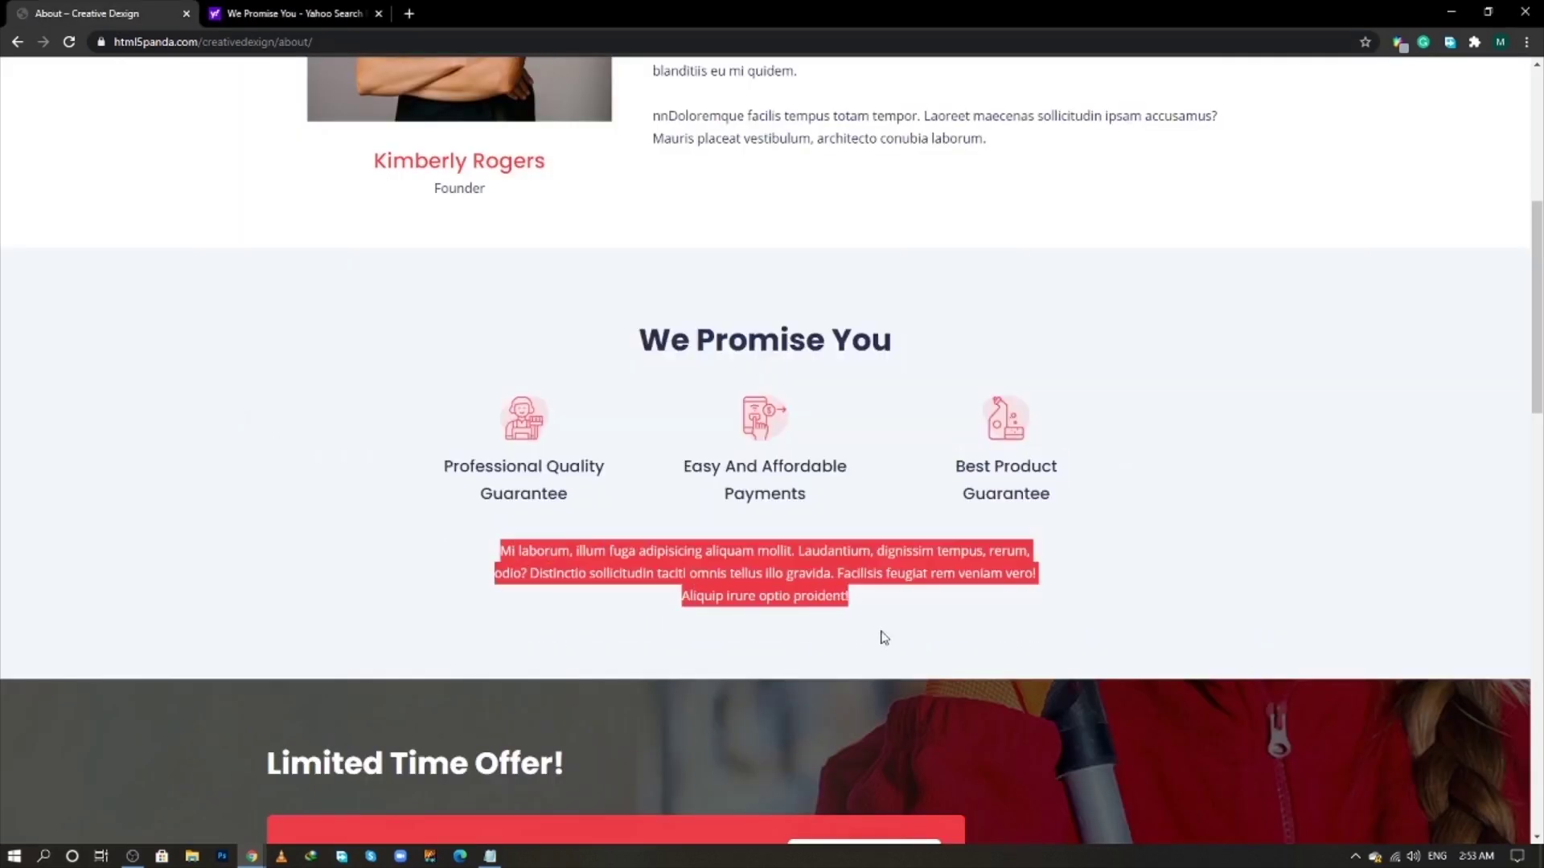
{"action": "right_click", "coordinate": [704, 562]}
{"action": "left_click", "coordinate": [738, 588]}
{"action": "key", "text": "alt+Tab"}
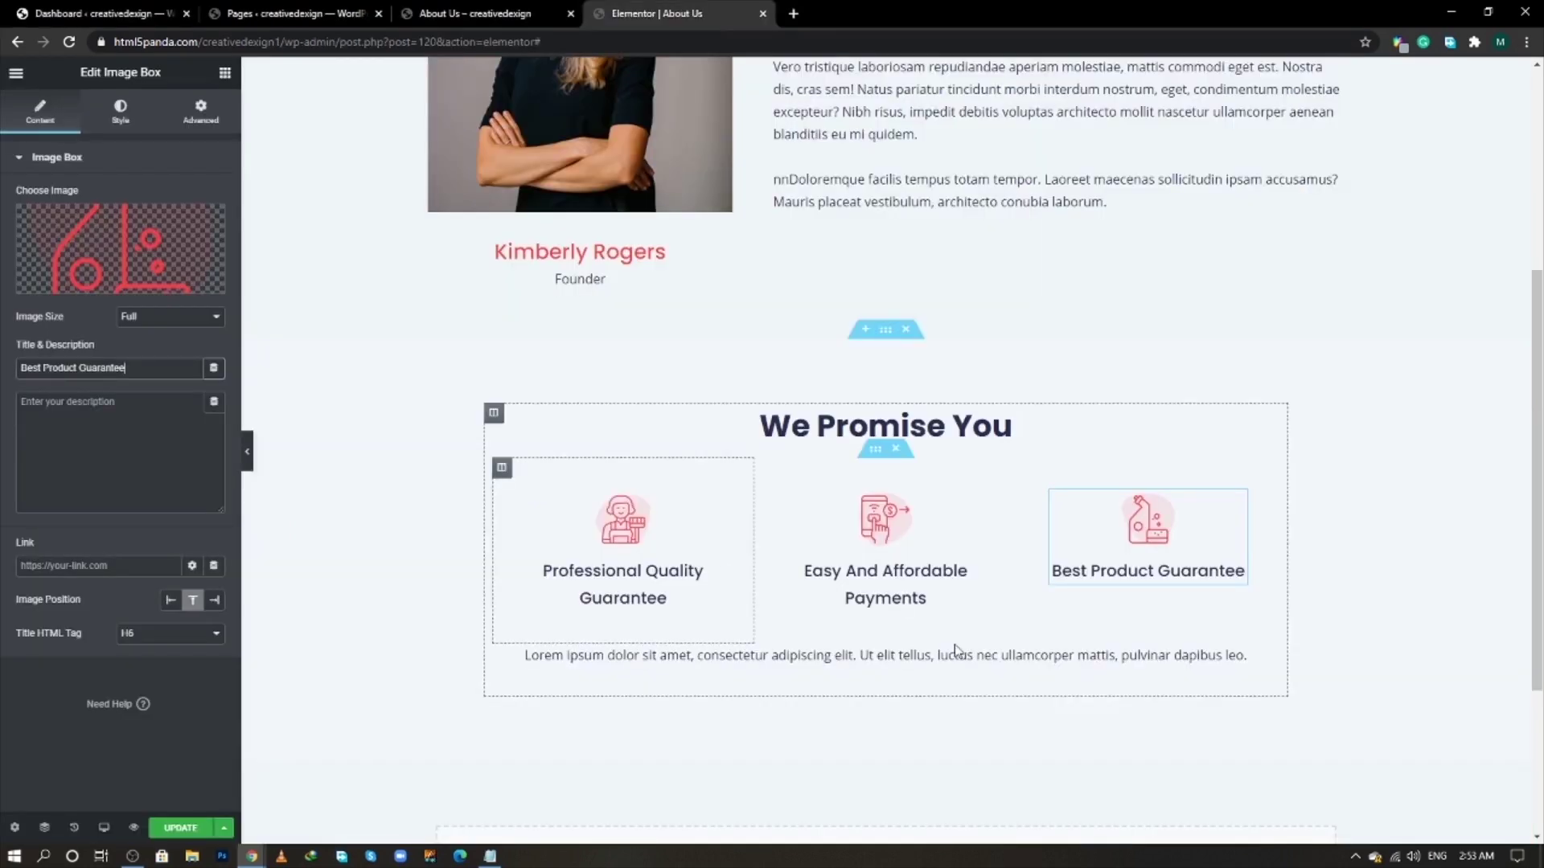
{"action": "left_click", "coordinate": [591, 655]}
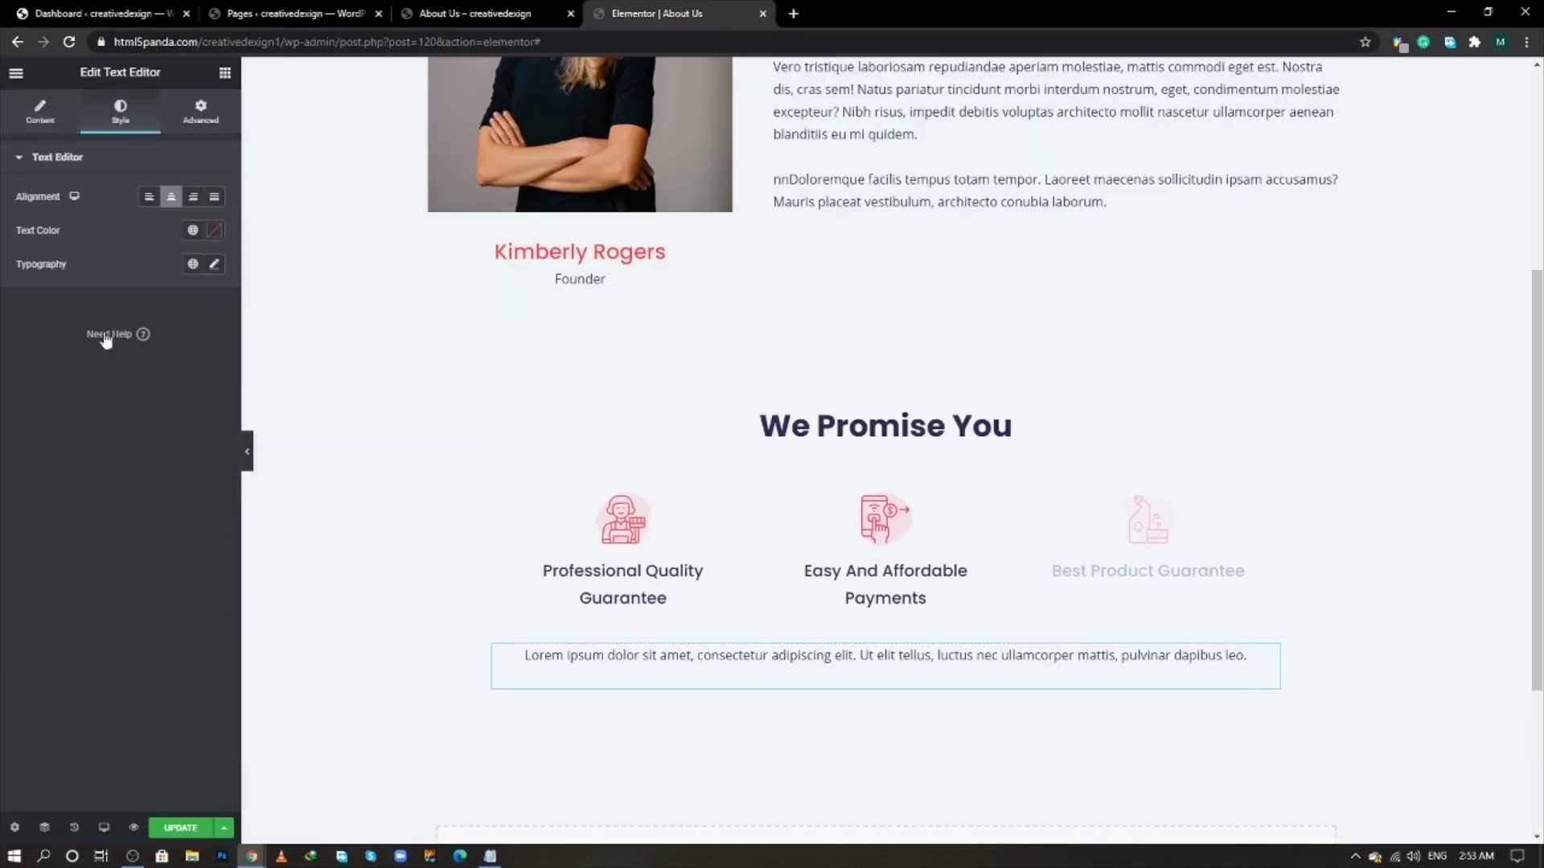
{"action": "left_click", "coordinate": [136, 358]}
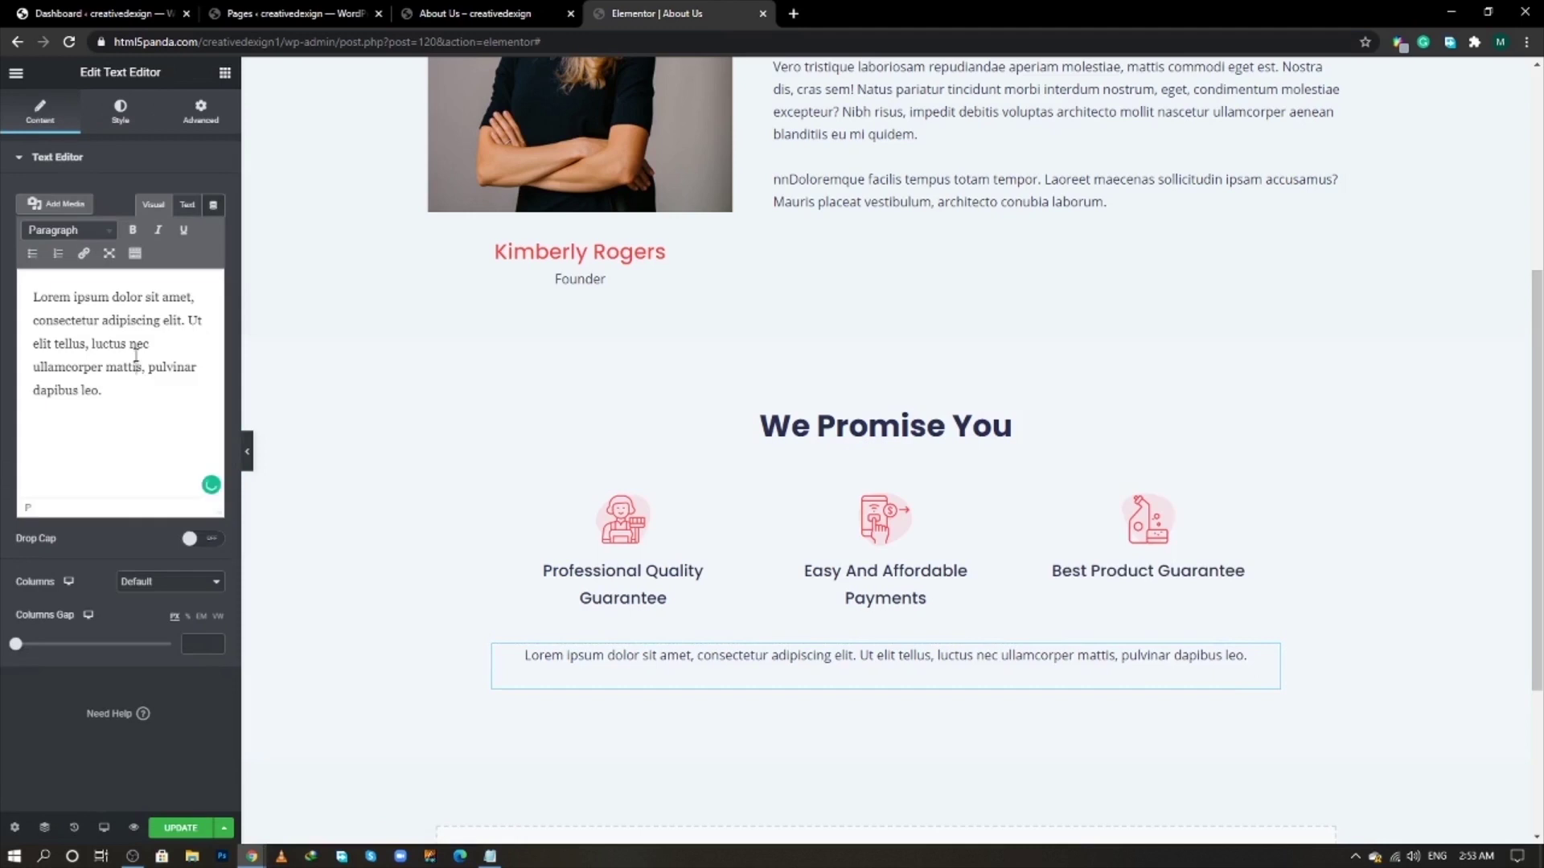
{"action": "key", "text": "ctrl+a"}
{"action": "key", "text": "ctrl+v"}
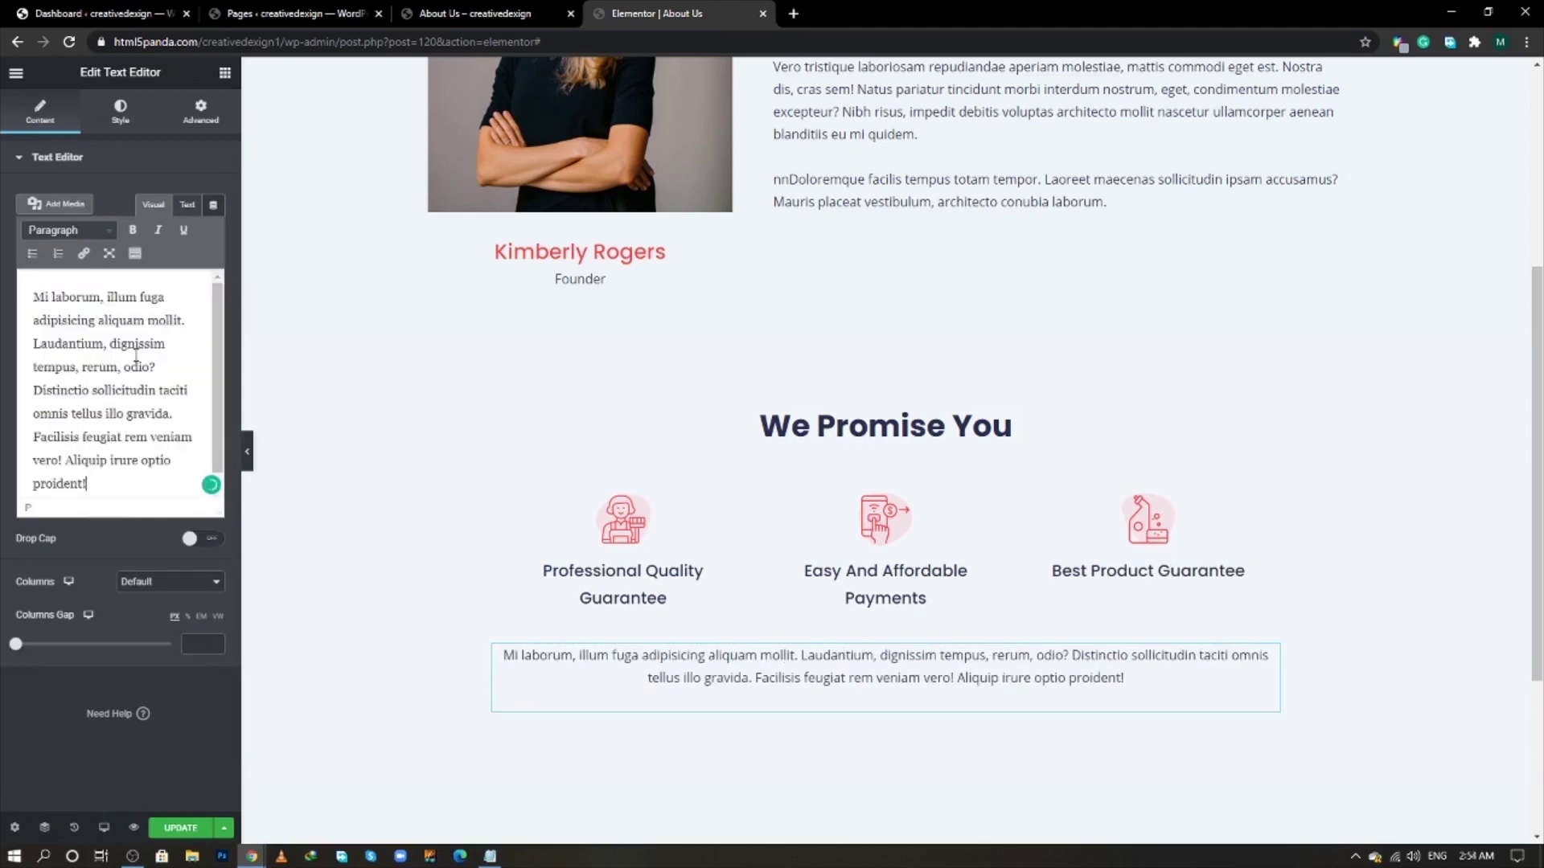
{"action": "left_click", "coordinate": [188, 204]}
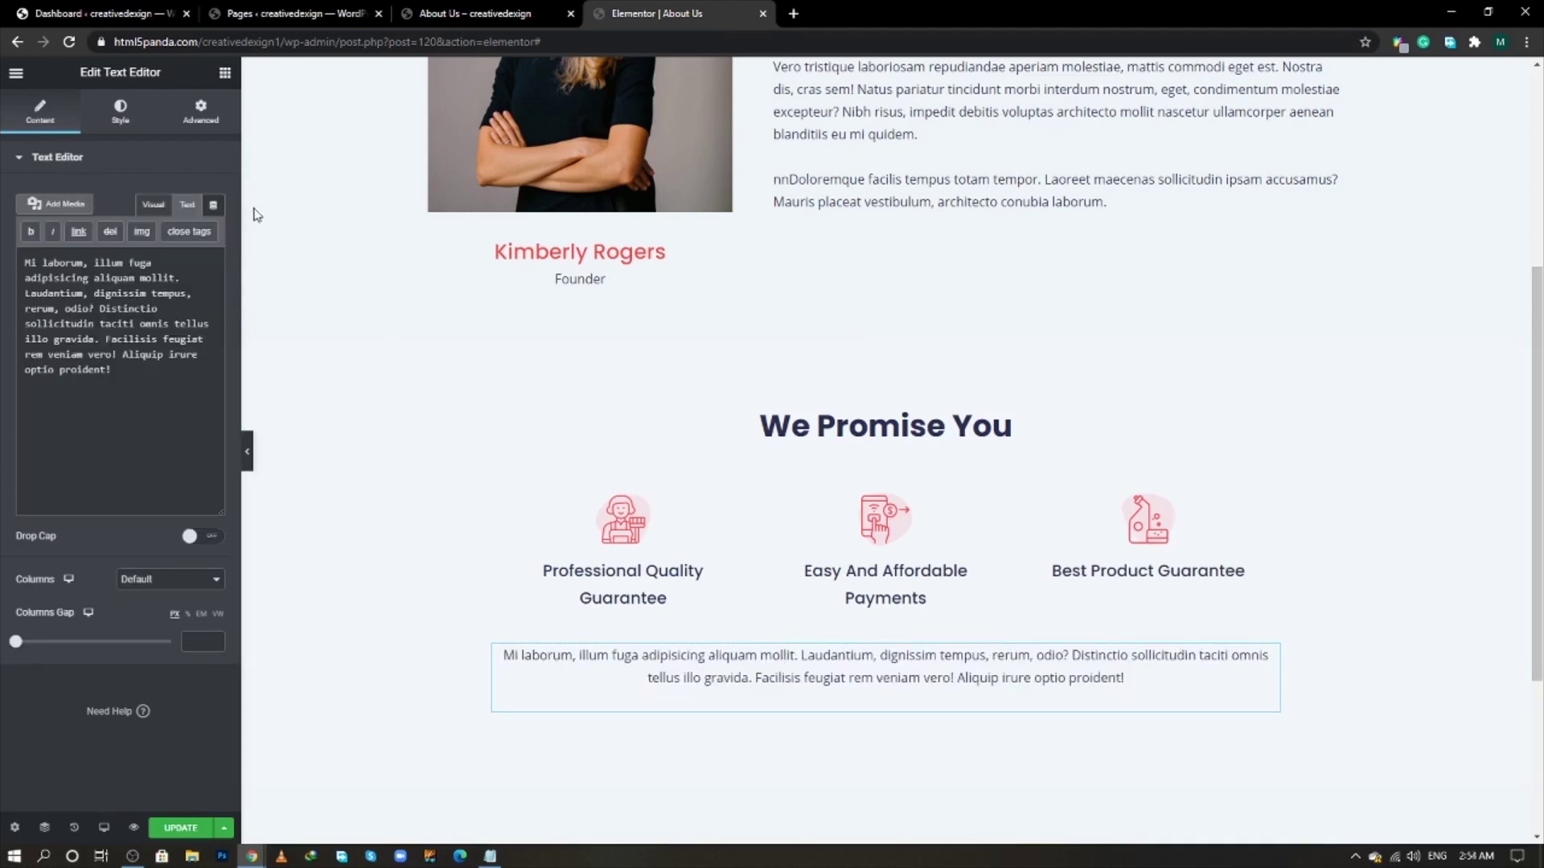
- Unlink the paragraph's margin and padding values and set its right and left margins to 140 px
{"action": "left_click", "coordinate": [201, 111]}
{"action": "left_click", "coordinate": [204, 300]}
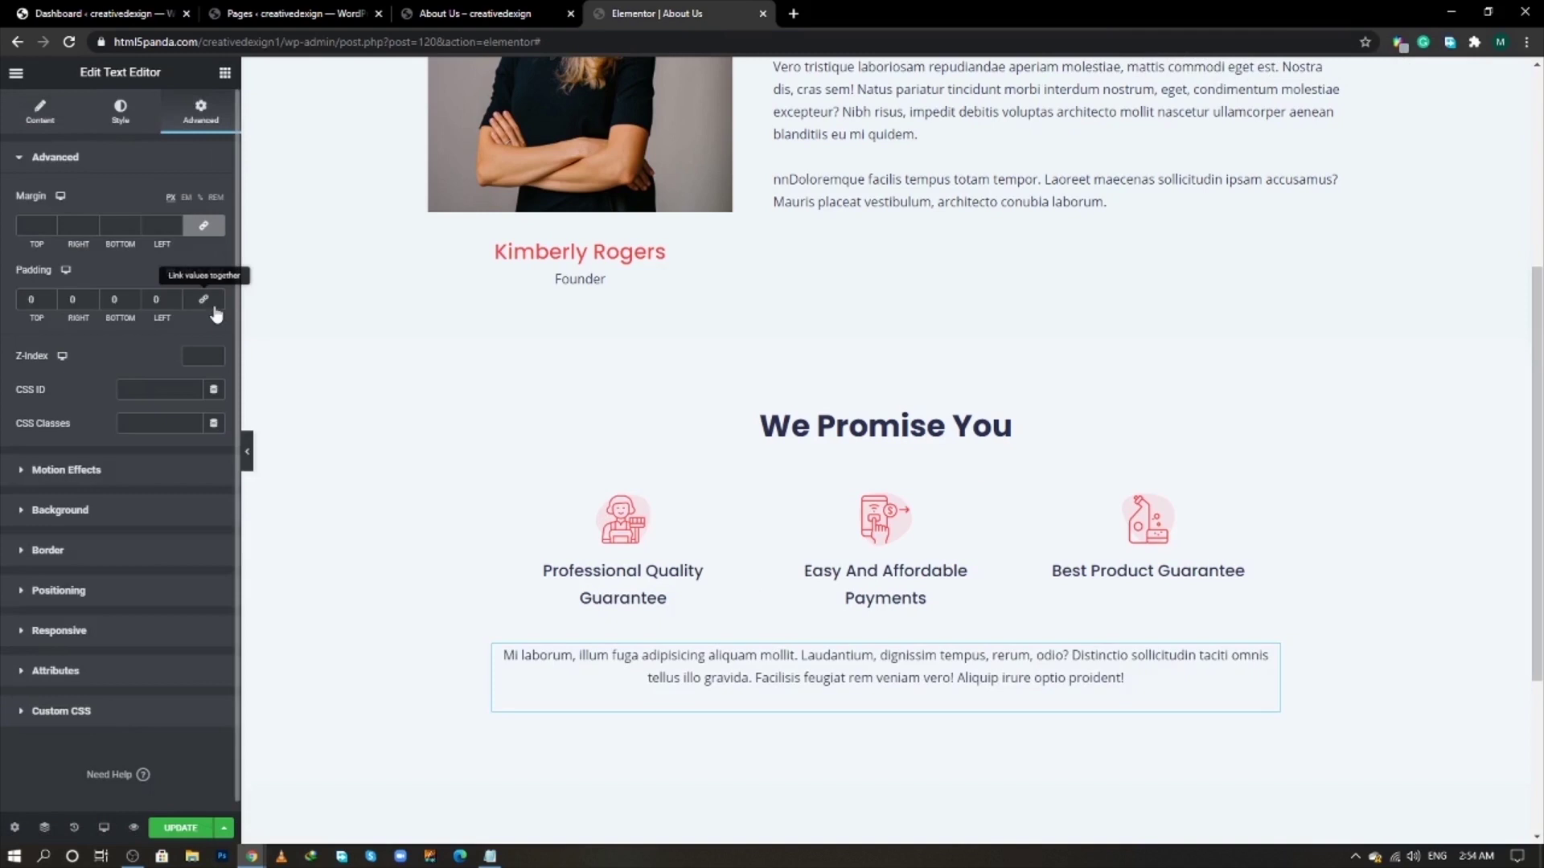
{"action": "left_click", "coordinate": [204, 225]}
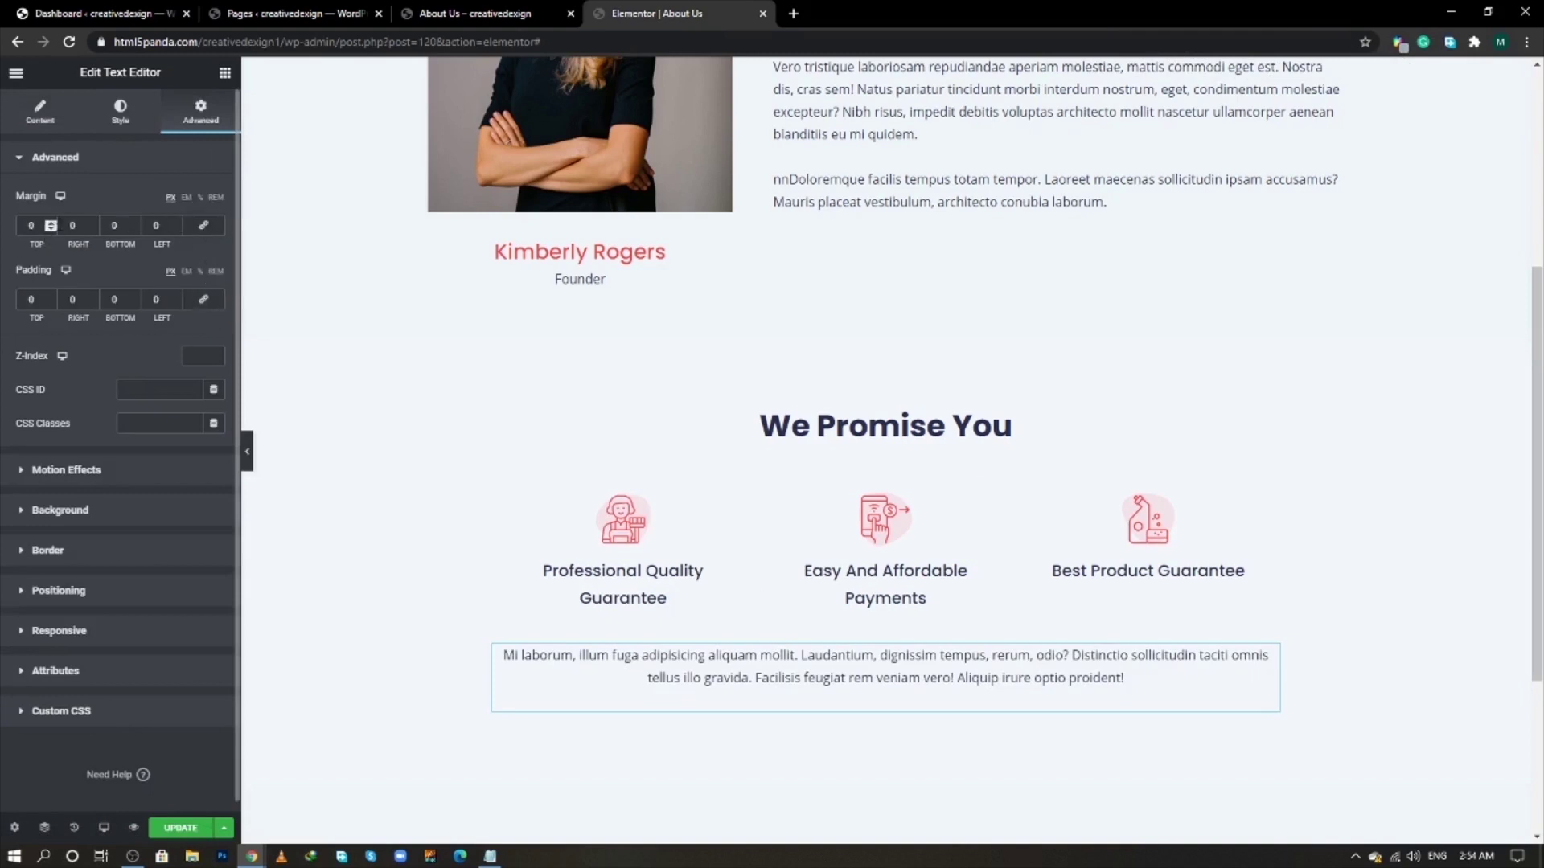
{"action": "left_click", "coordinate": [72, 225]}
{"action": "type", "text": "1"}
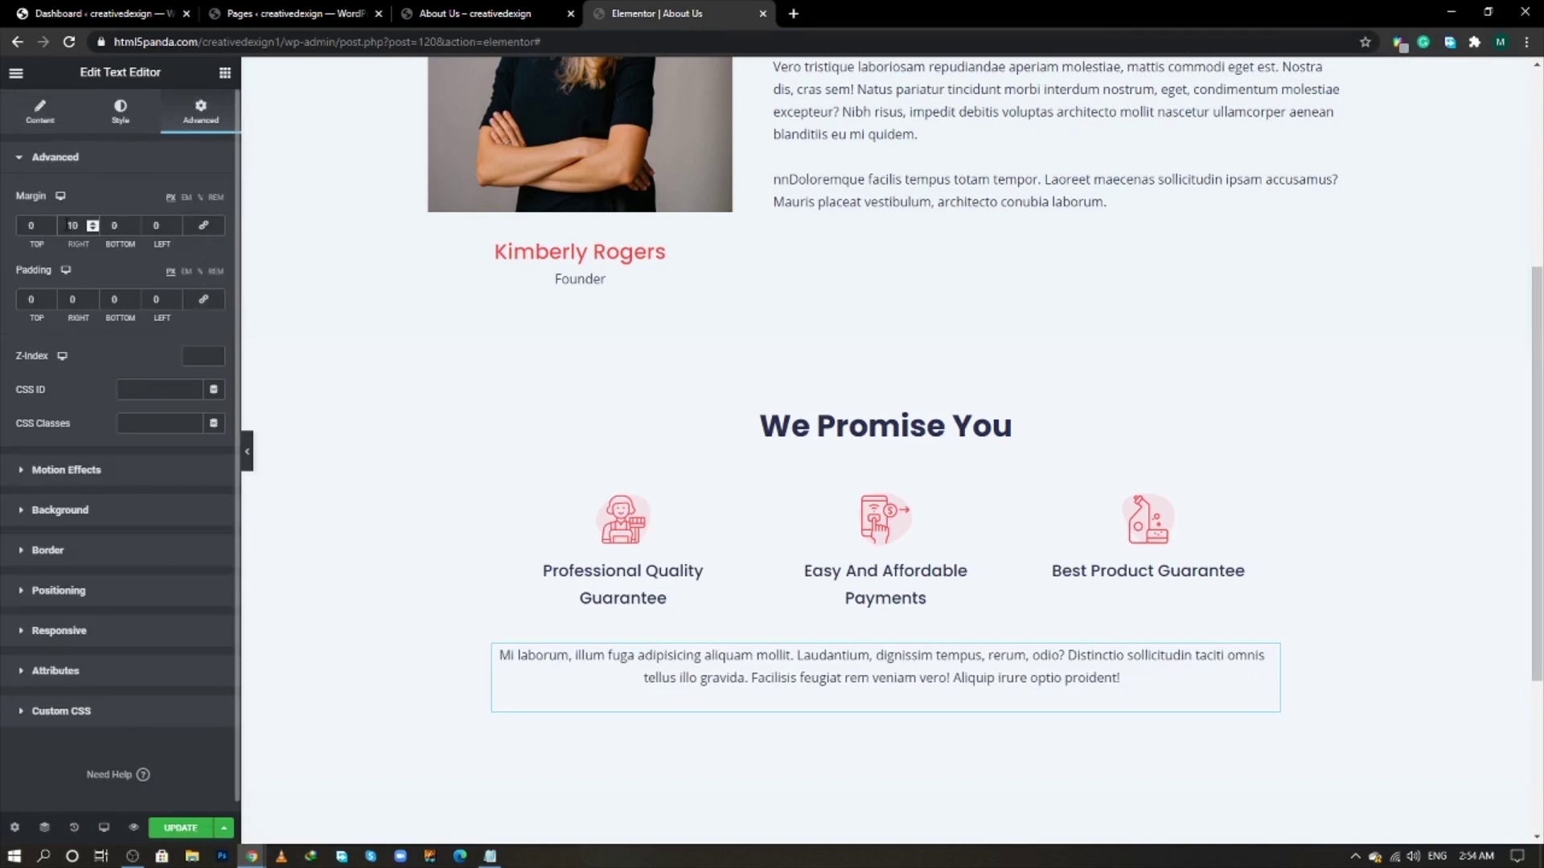
{"action": "type", "text": "4"}
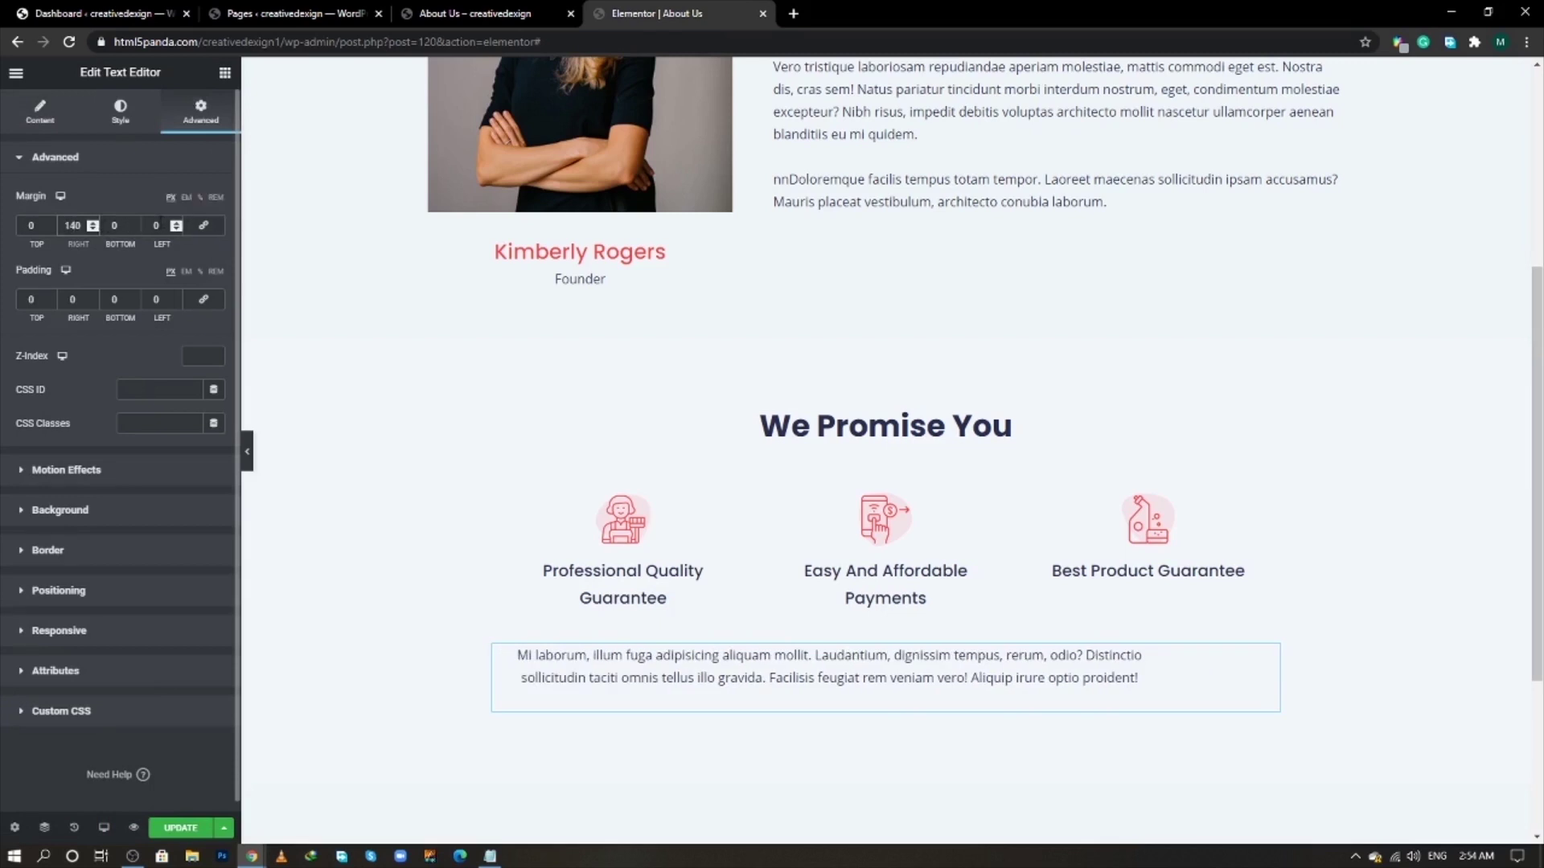
{"action": "left_click", "coordinate": [157, 225]}
{"action": "type", "text": "140"}
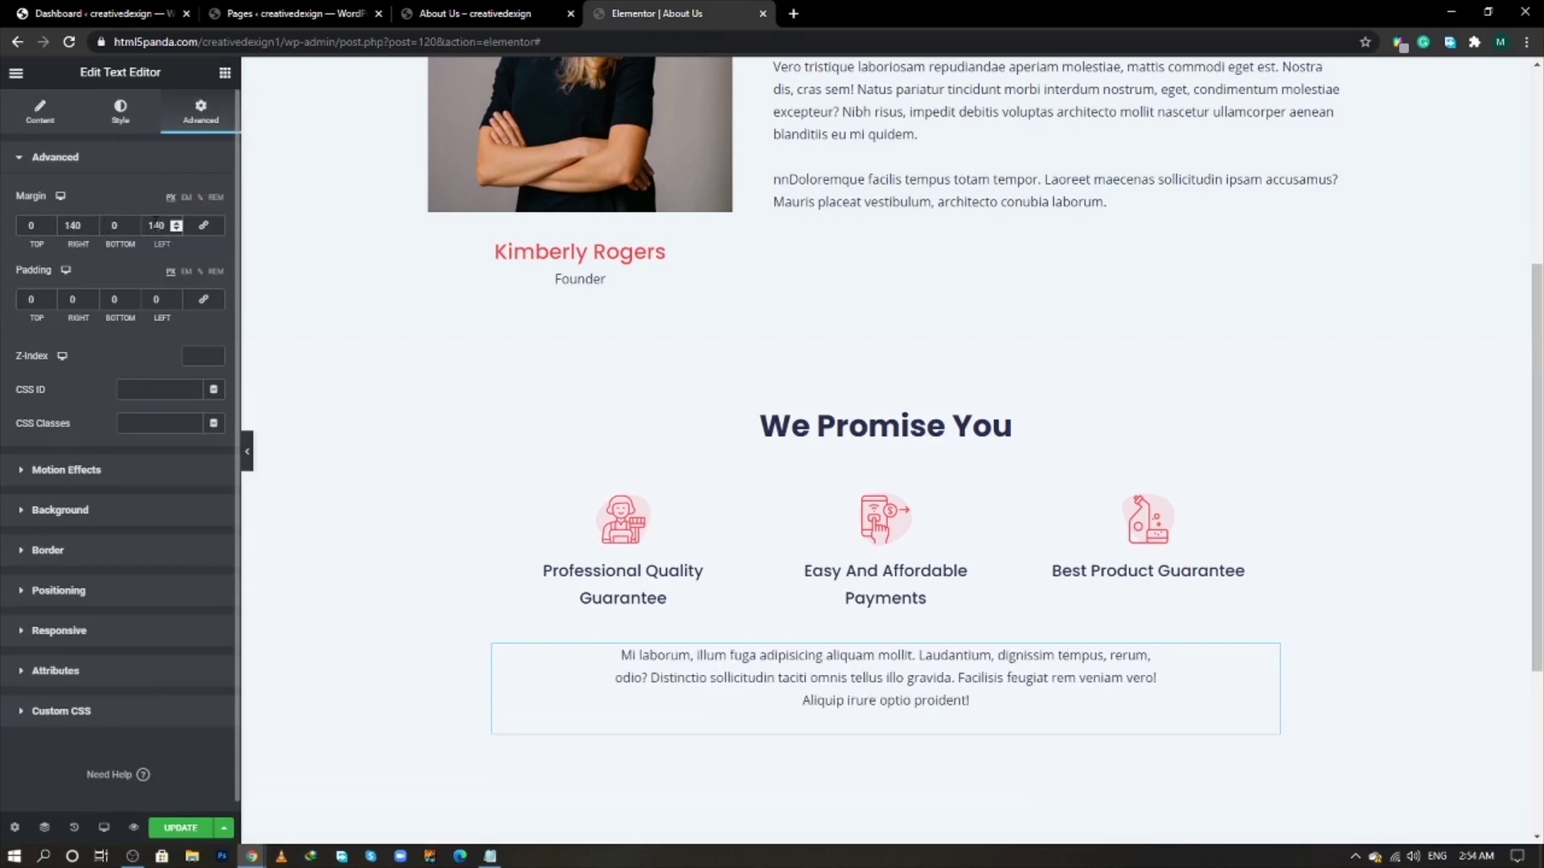
- Add a section with a wide first and narrow second column below "We Promise You" and place an inner section in the wide column
{"action": "scroll", "coordinate": [438, 572], "scroll_direction": "down", "scroll_amount": 2}
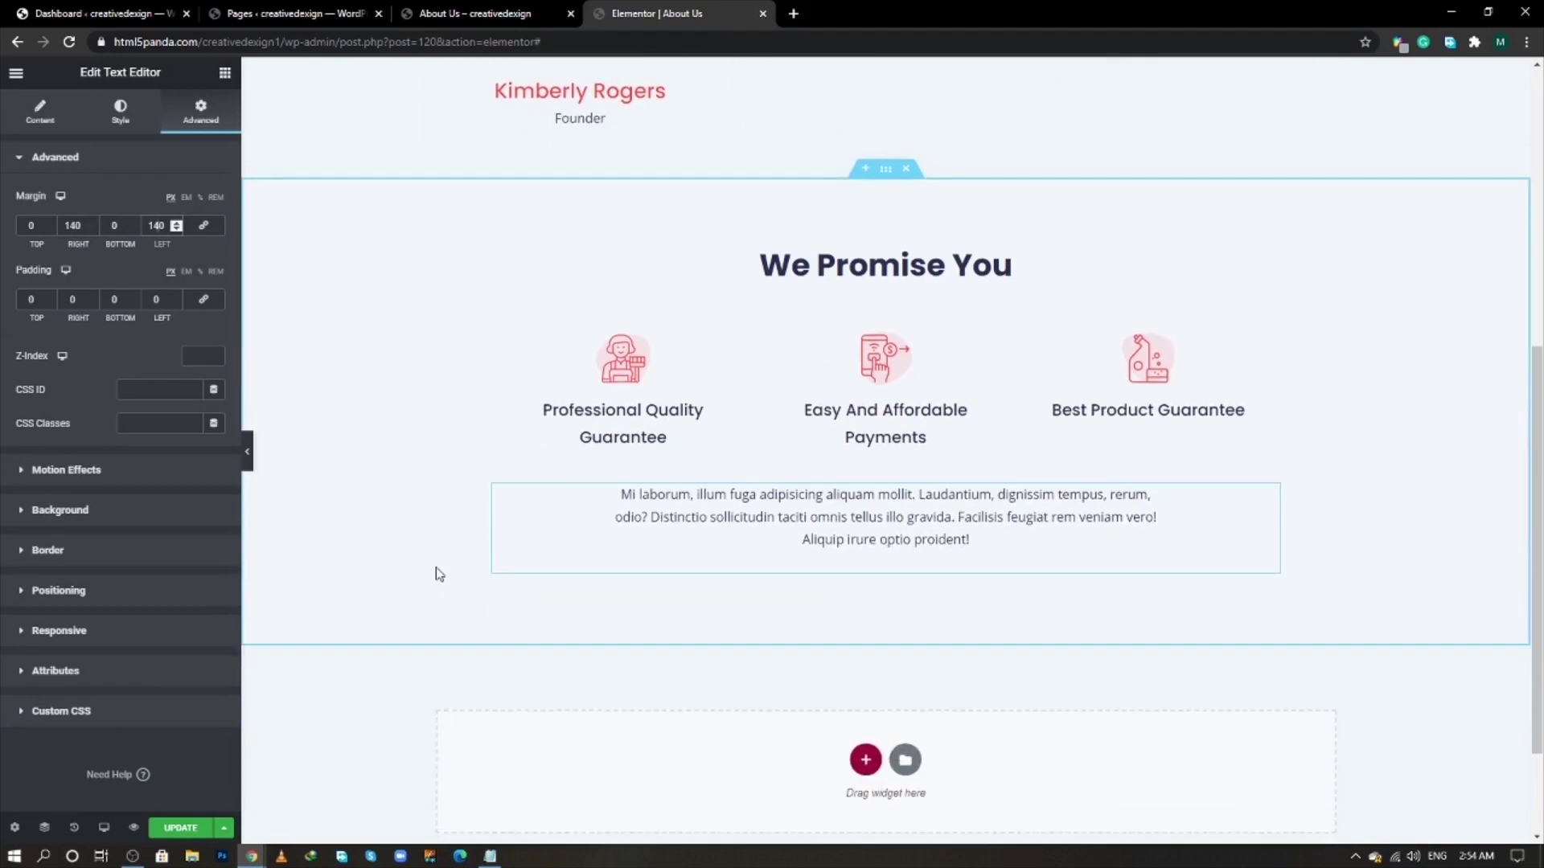
{"action": "scroll", "coordinate": [438, 572], "scroll_direction": "down", "scroll_amount": 2}
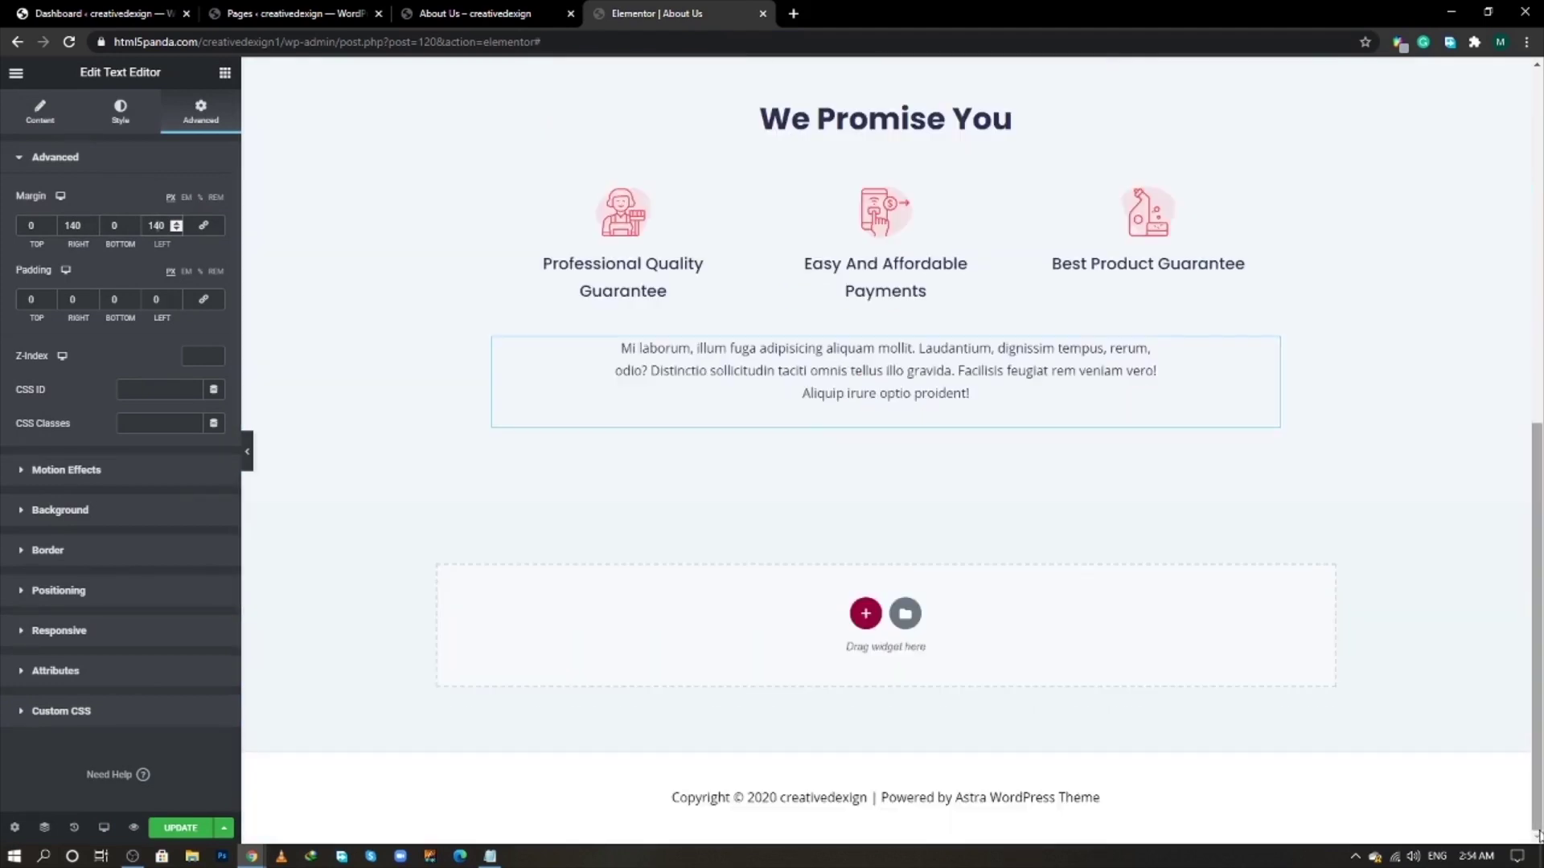
{"action": "key", "text": "alt+Tab"}
{"action": "scroll", "coordinate": [686, 550], "scroll_direction": "down", "scroll_amount": 6}
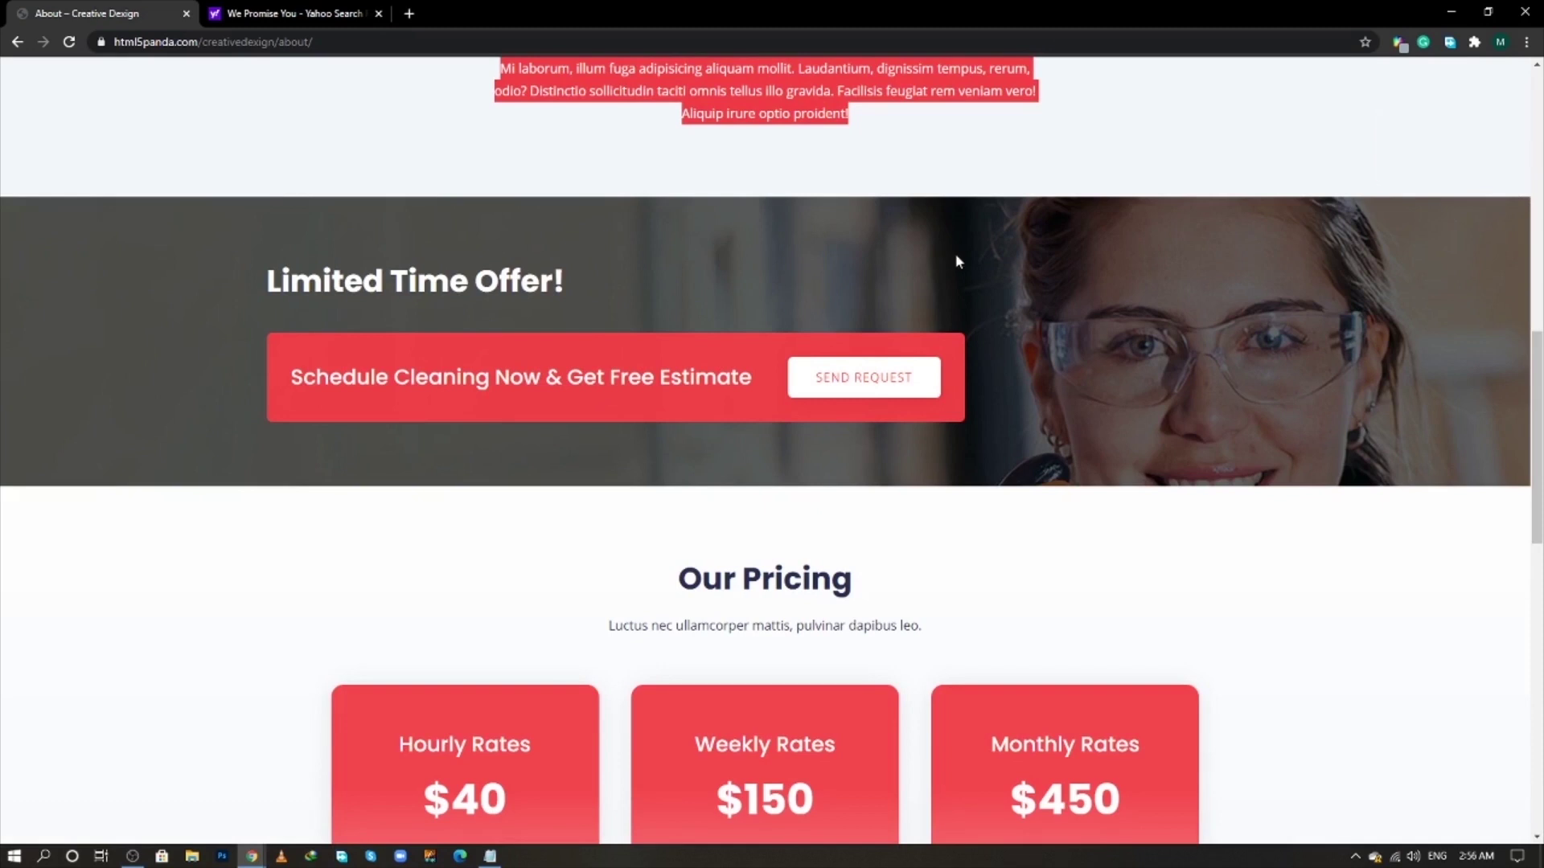
{"action": "key", "text": "alt+Tab"}
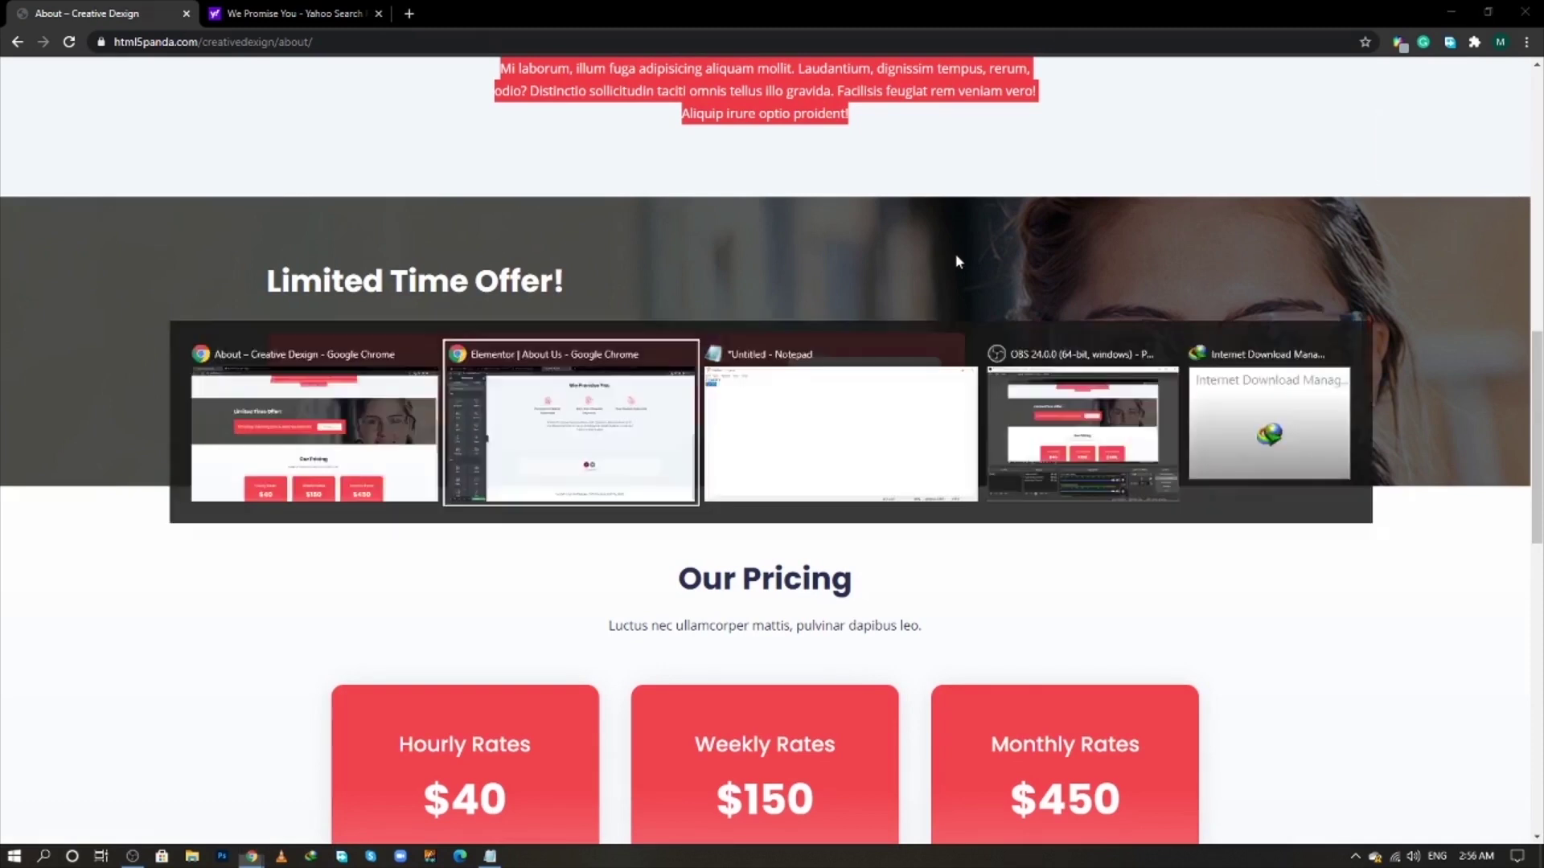
{"action": "left_click", "coordinate": [866, 614]}
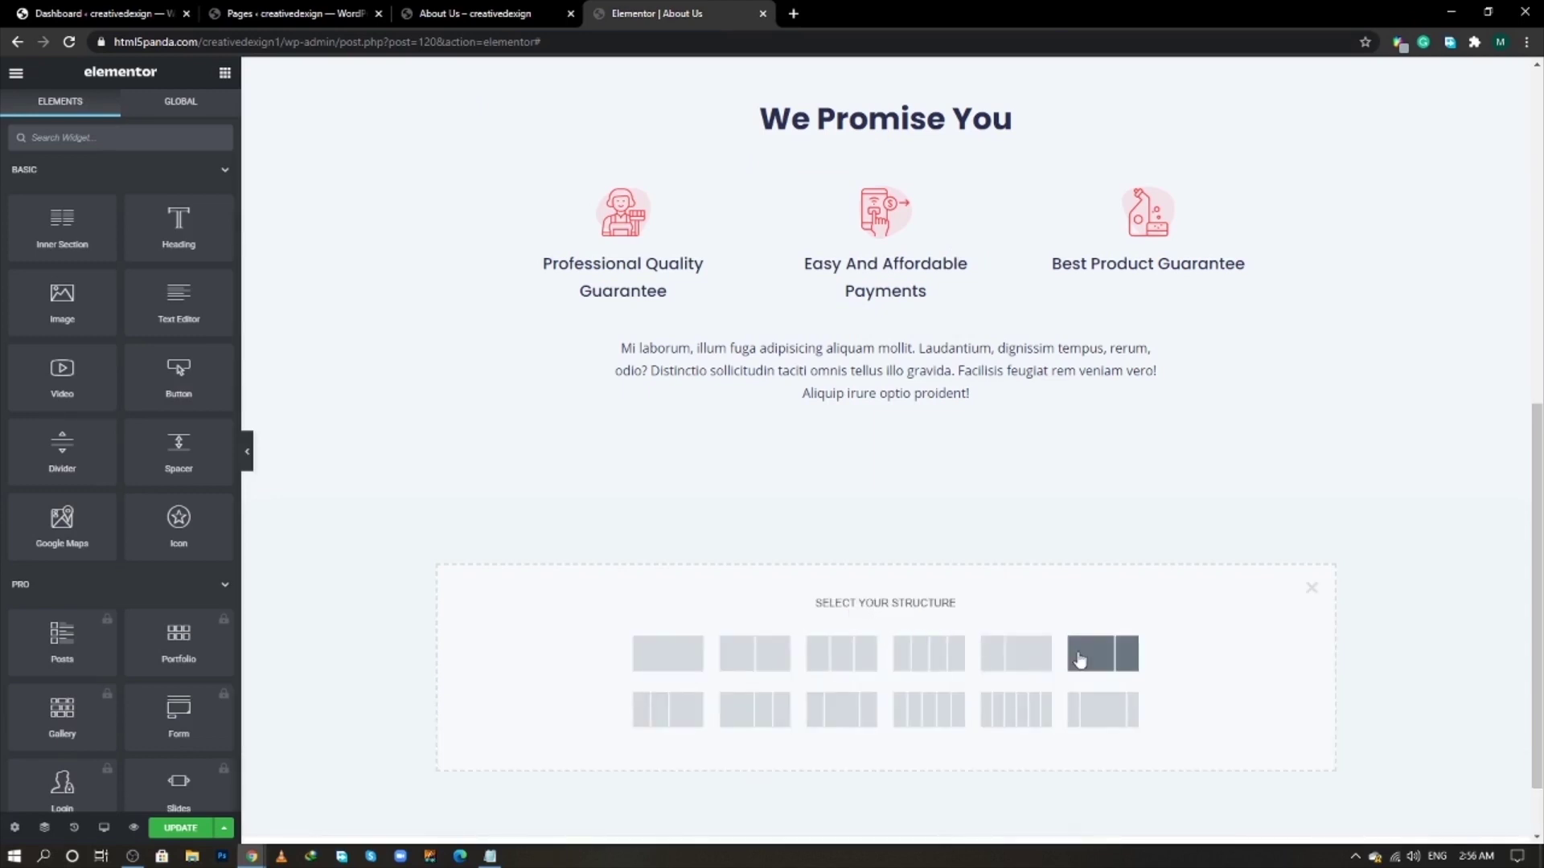
{"action": "left_click", "coordinate": [1080, 659]}
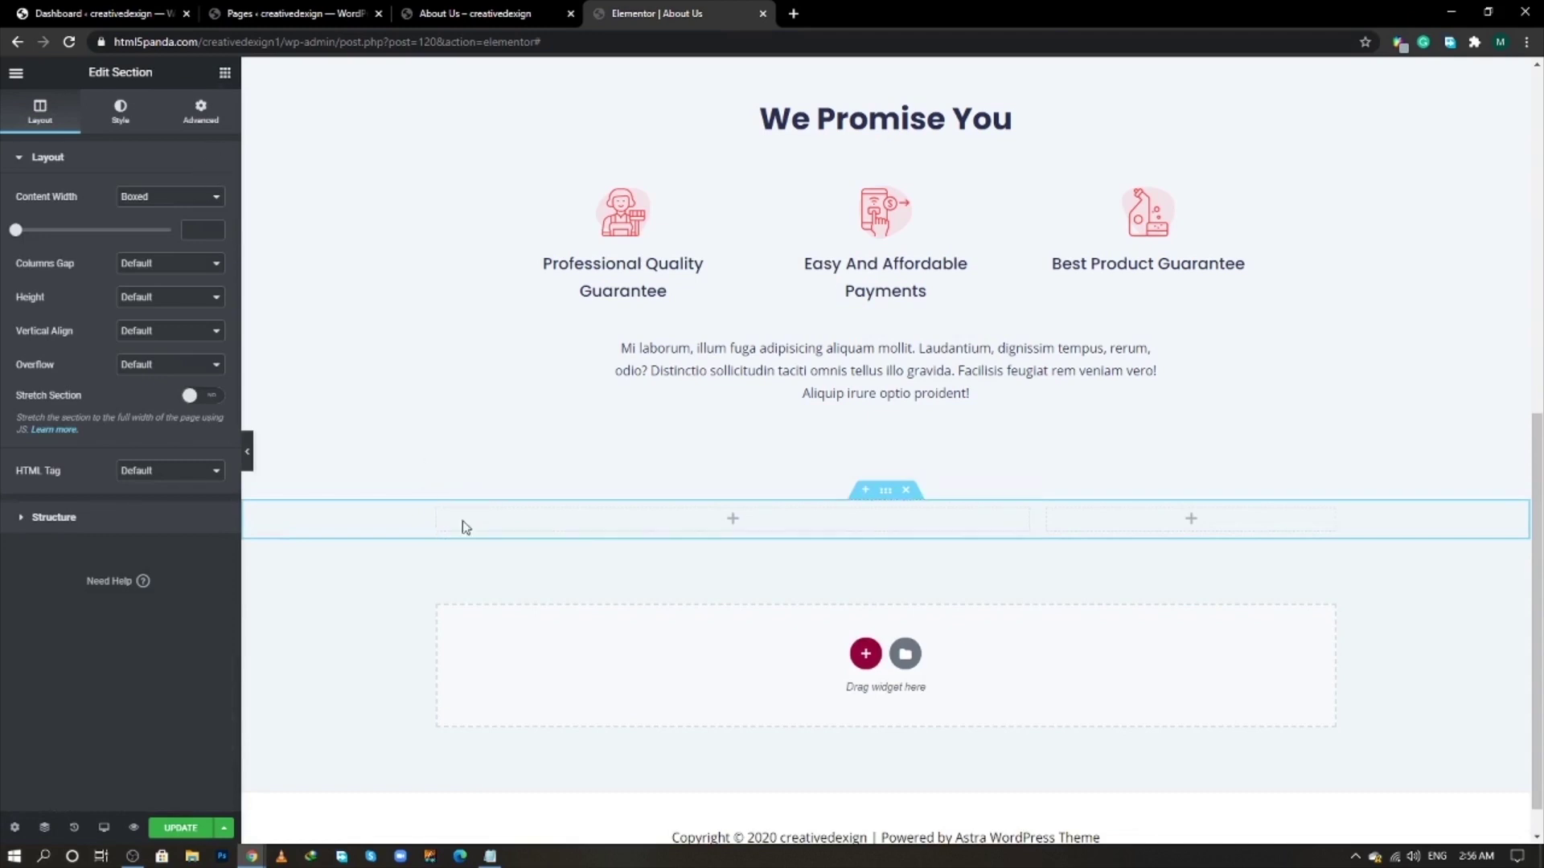
{"action": "mouse_move", "coordinate": [481, 525]}
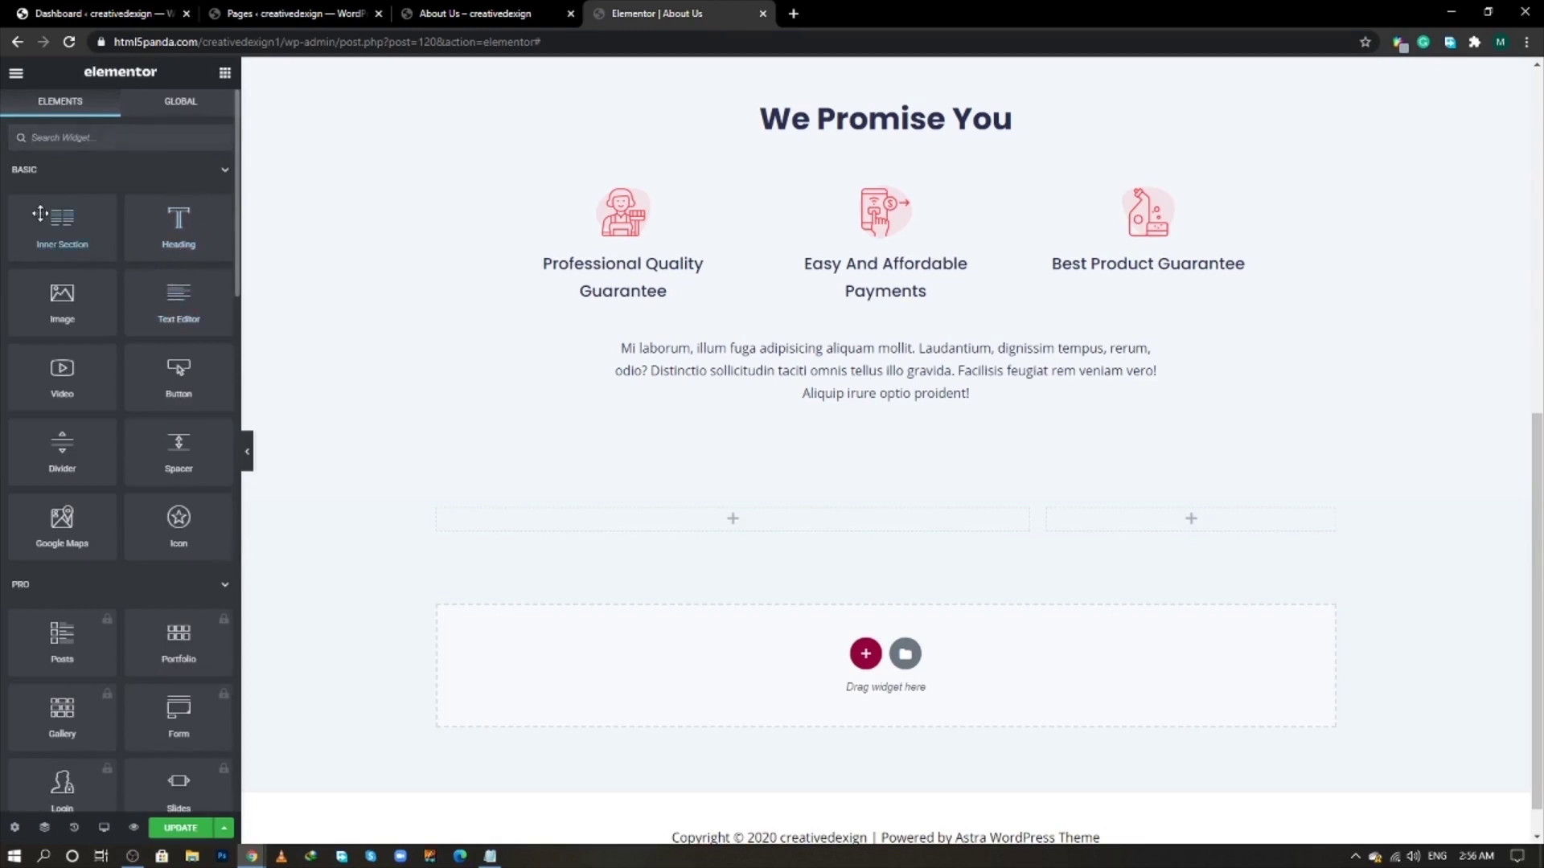
{"action": "left_click_drag", "start_coordinate": [39, 214], "coordinate": [658, 519]}
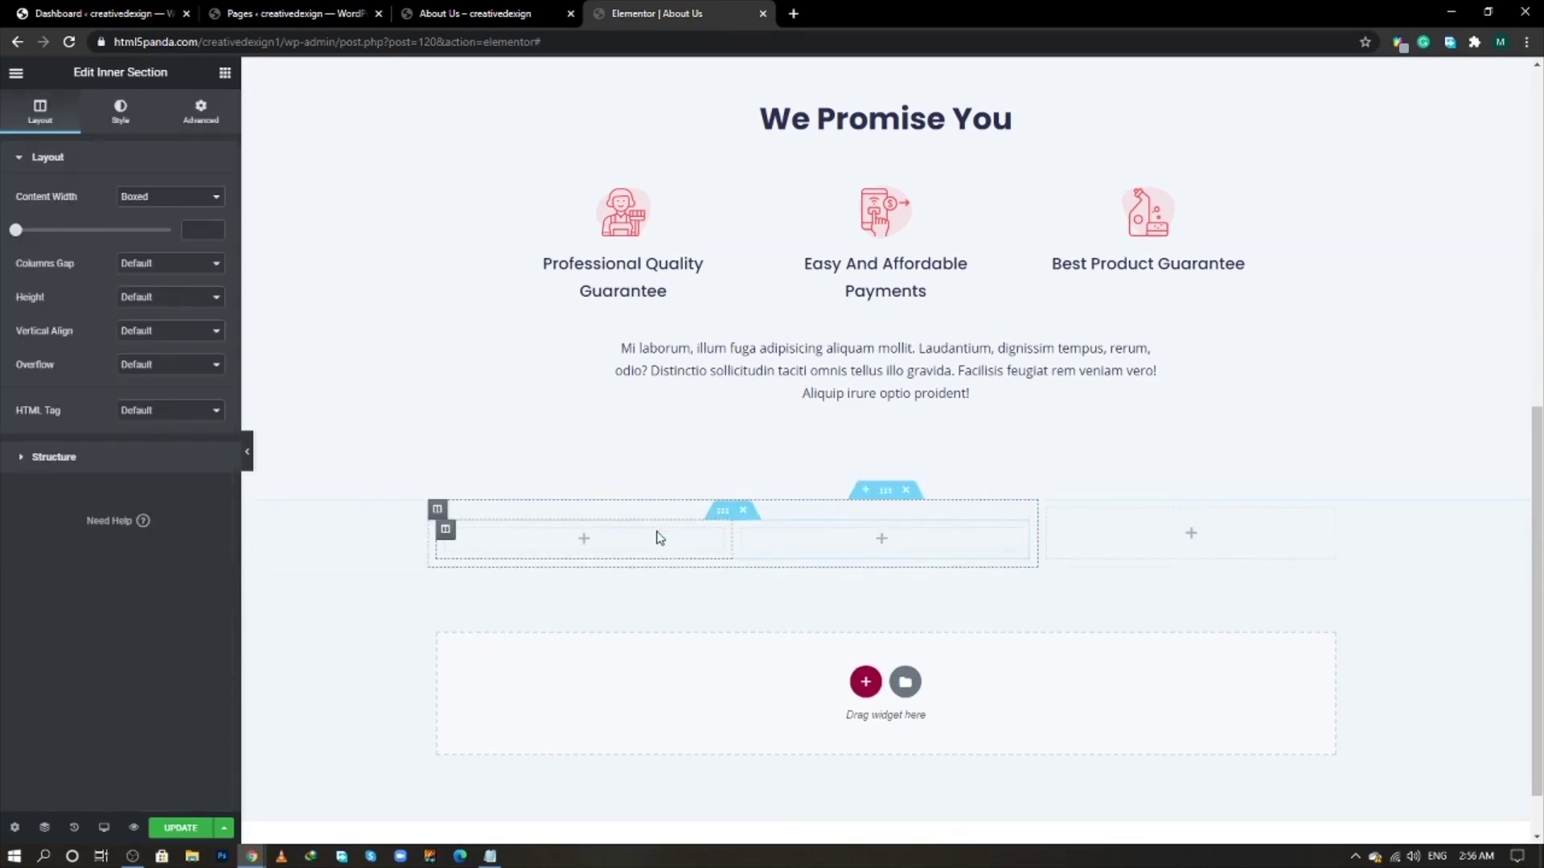
- Add a Heading widget to the new section's wide column, placed above the inner section as in the reference offer banner
{"action": "key", "text": "alt+Tab"}
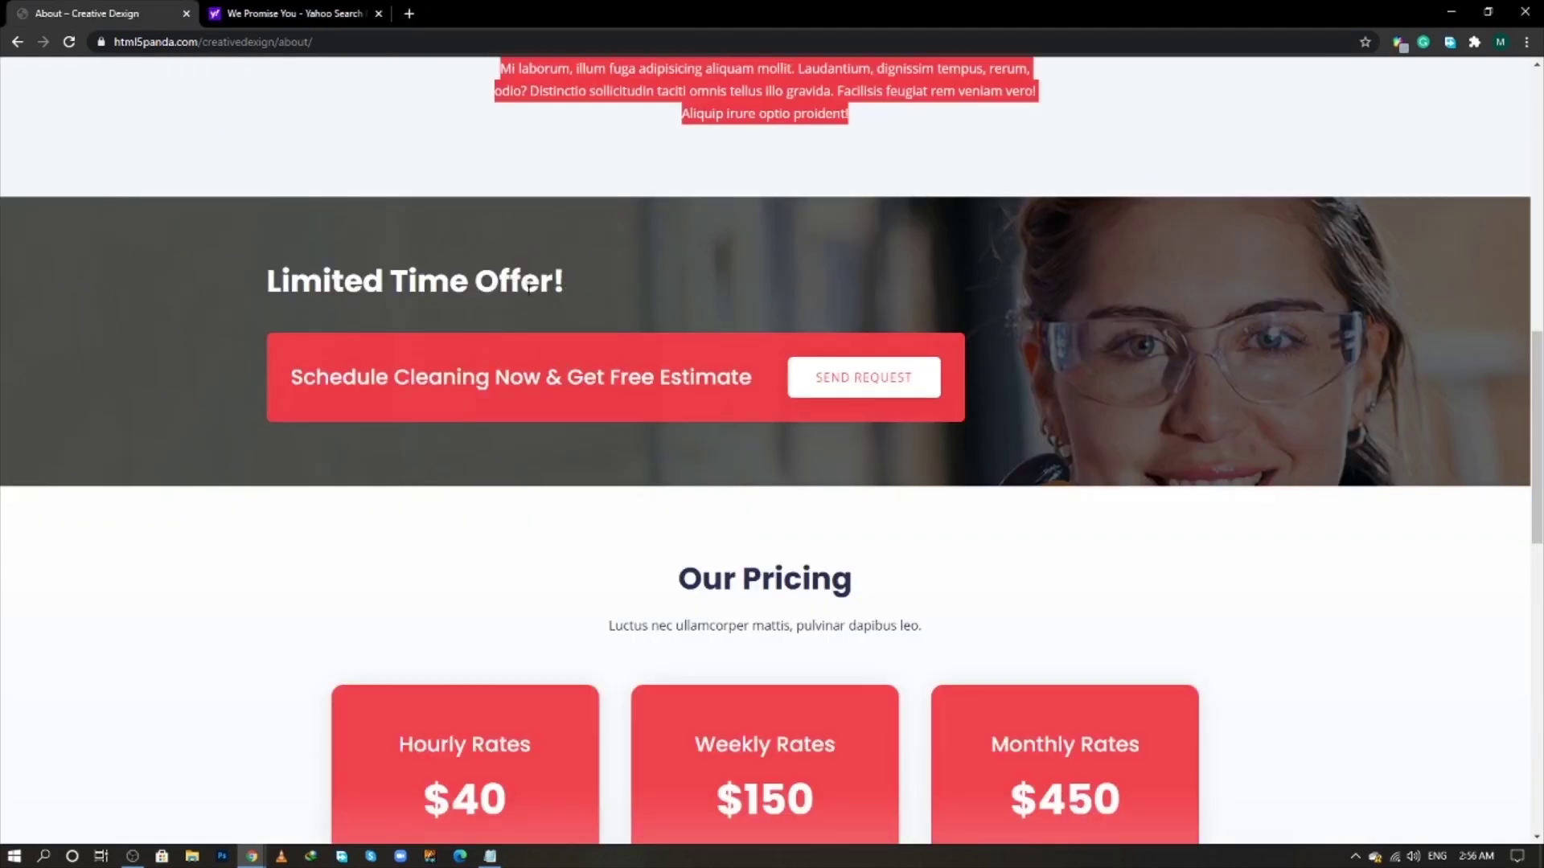
{"action": "key", "text": "alt+Tab"}
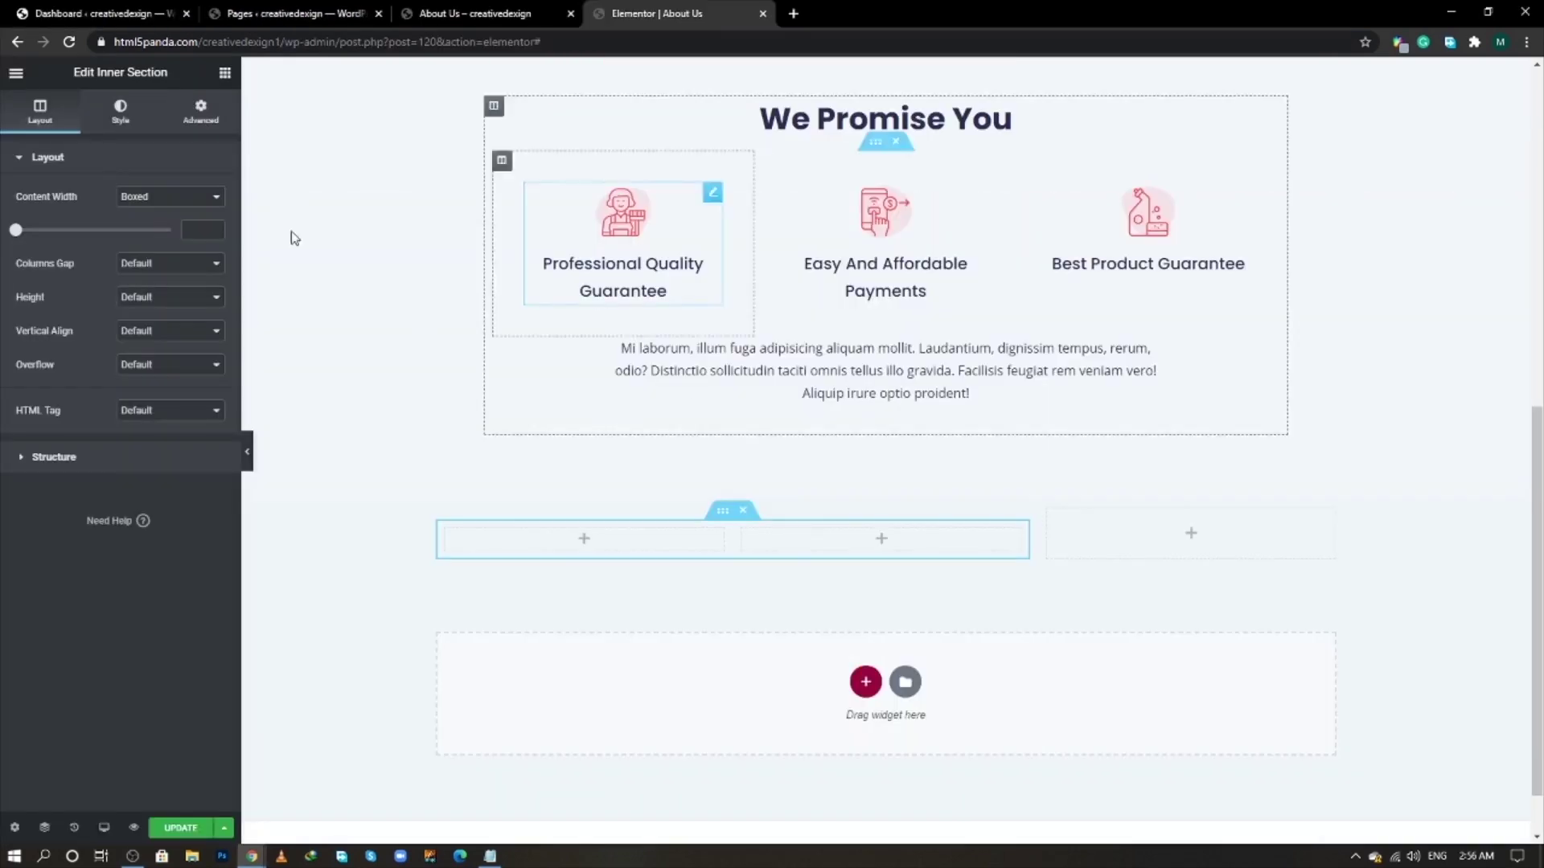
{"action": "left_click", "coordinate": [225, 72]}
{"action": "left_click_drag", "start_coordinate": [178, 221], "coordinate": [632, 547]}
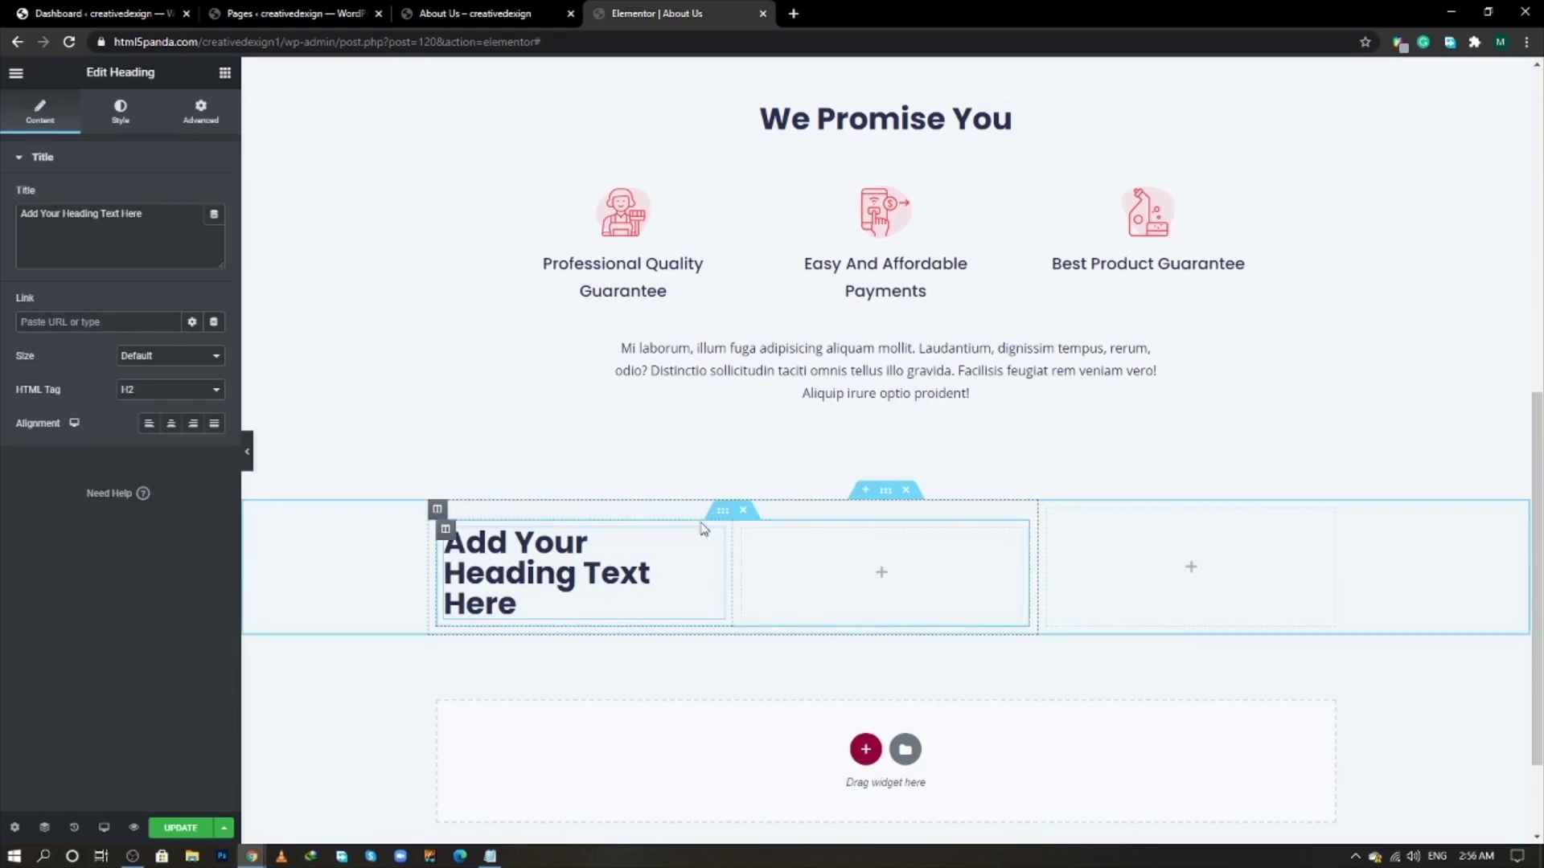
{"action": "left_click_drag", "start_coordinate": [711, 541], "coordinate": [679, 505]}
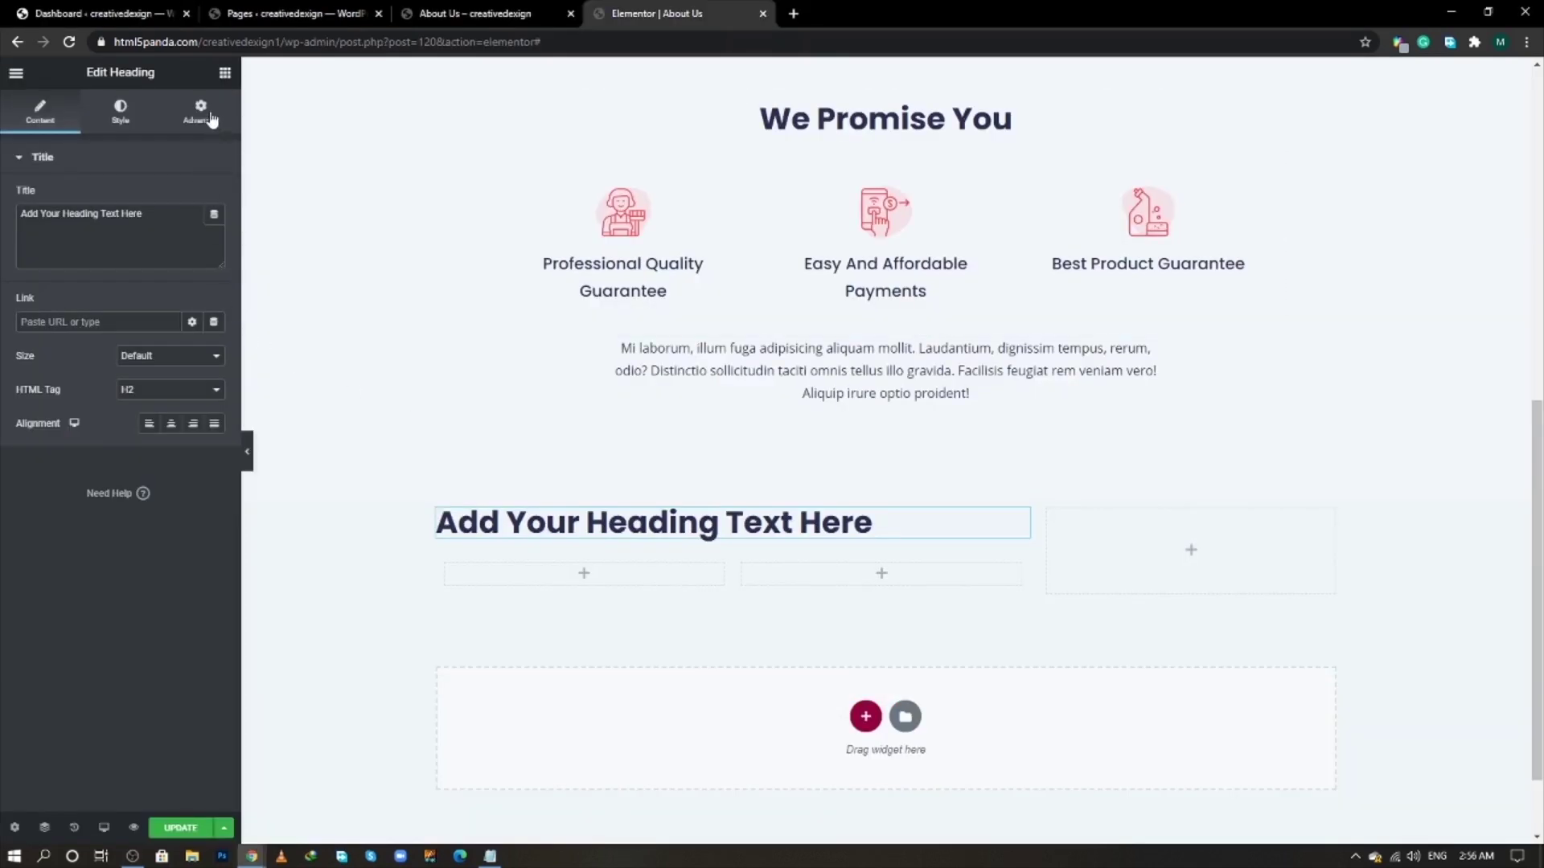
- Add a Heading widget to the inner section's first column and a Button widget to its second column
{"action": "left_click", "coordinate": [224, 72]}
{"action": "left_click_drag", "start_coordinate": [181, 227], "coordinate": [648, 576]}
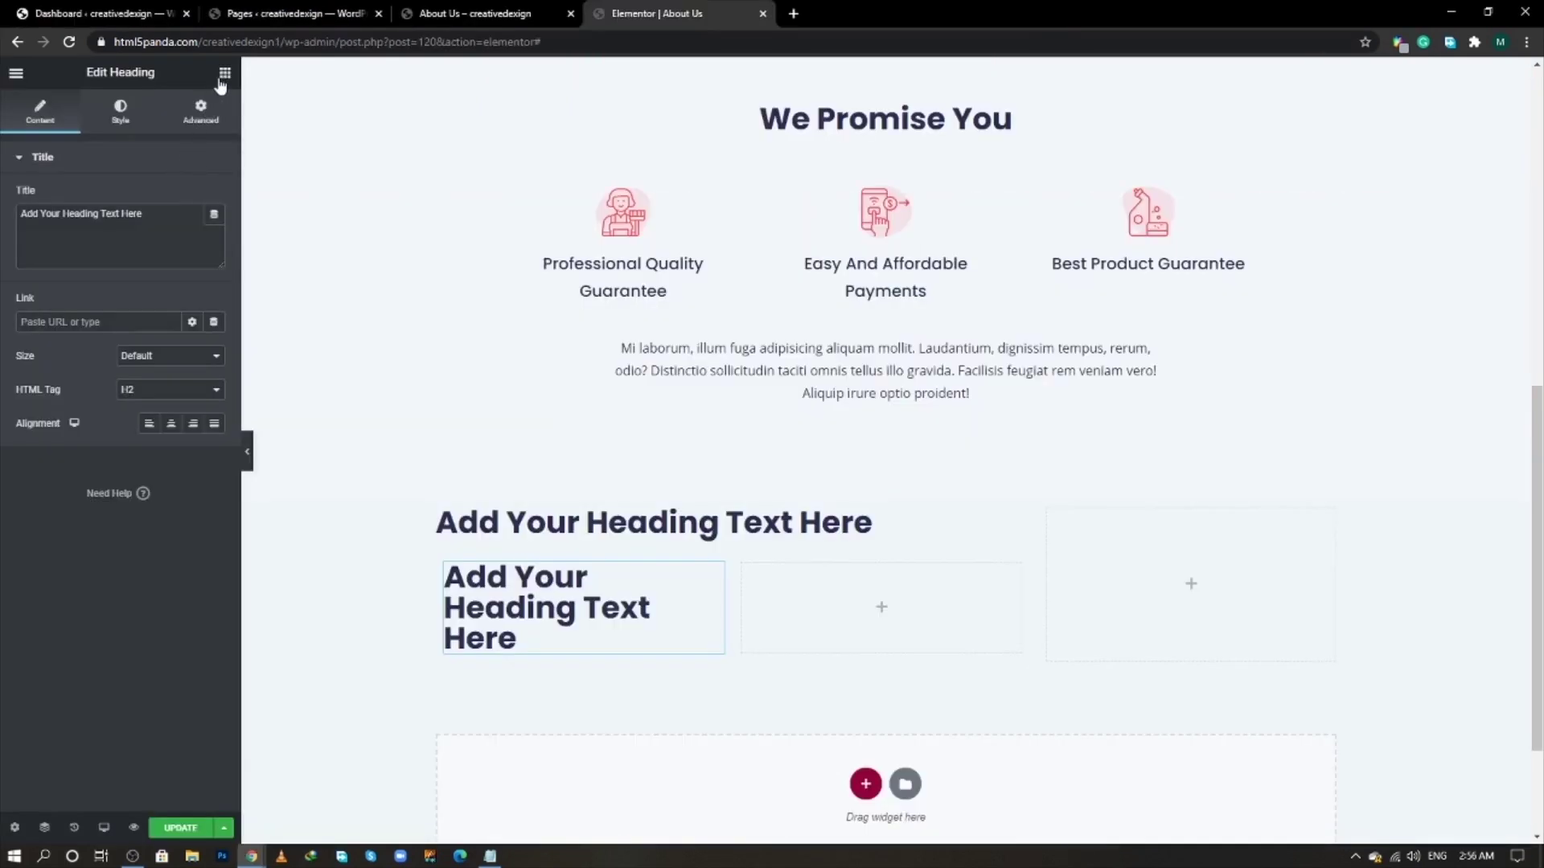
{"action": "left_click", "coordinate": [225, 72]}
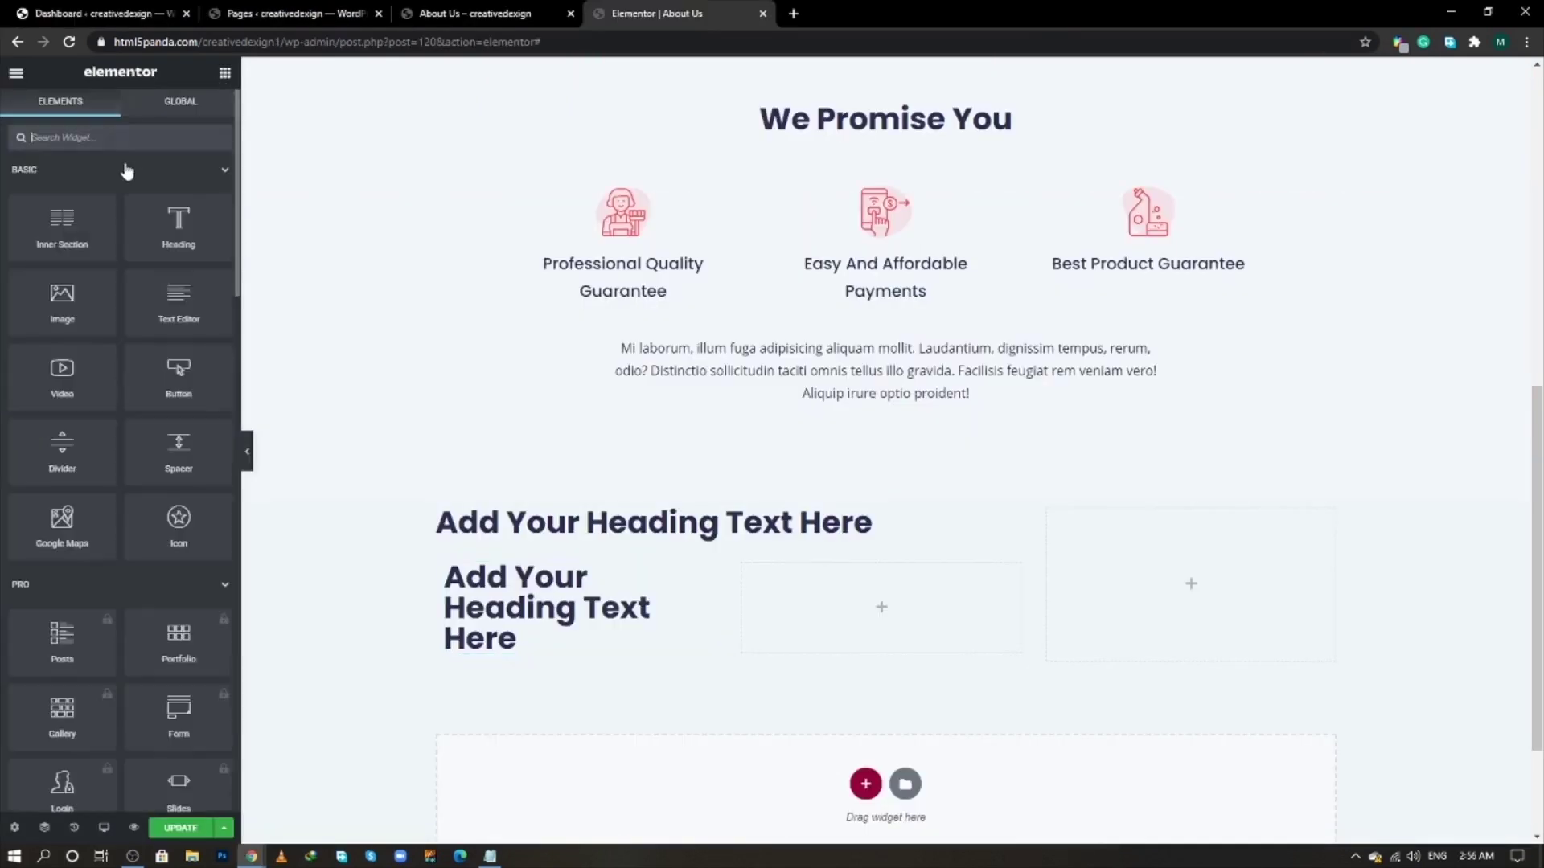
{"action": "left_click", "coordinate": [129, 138]}
{"action": "type", "text": "but"}
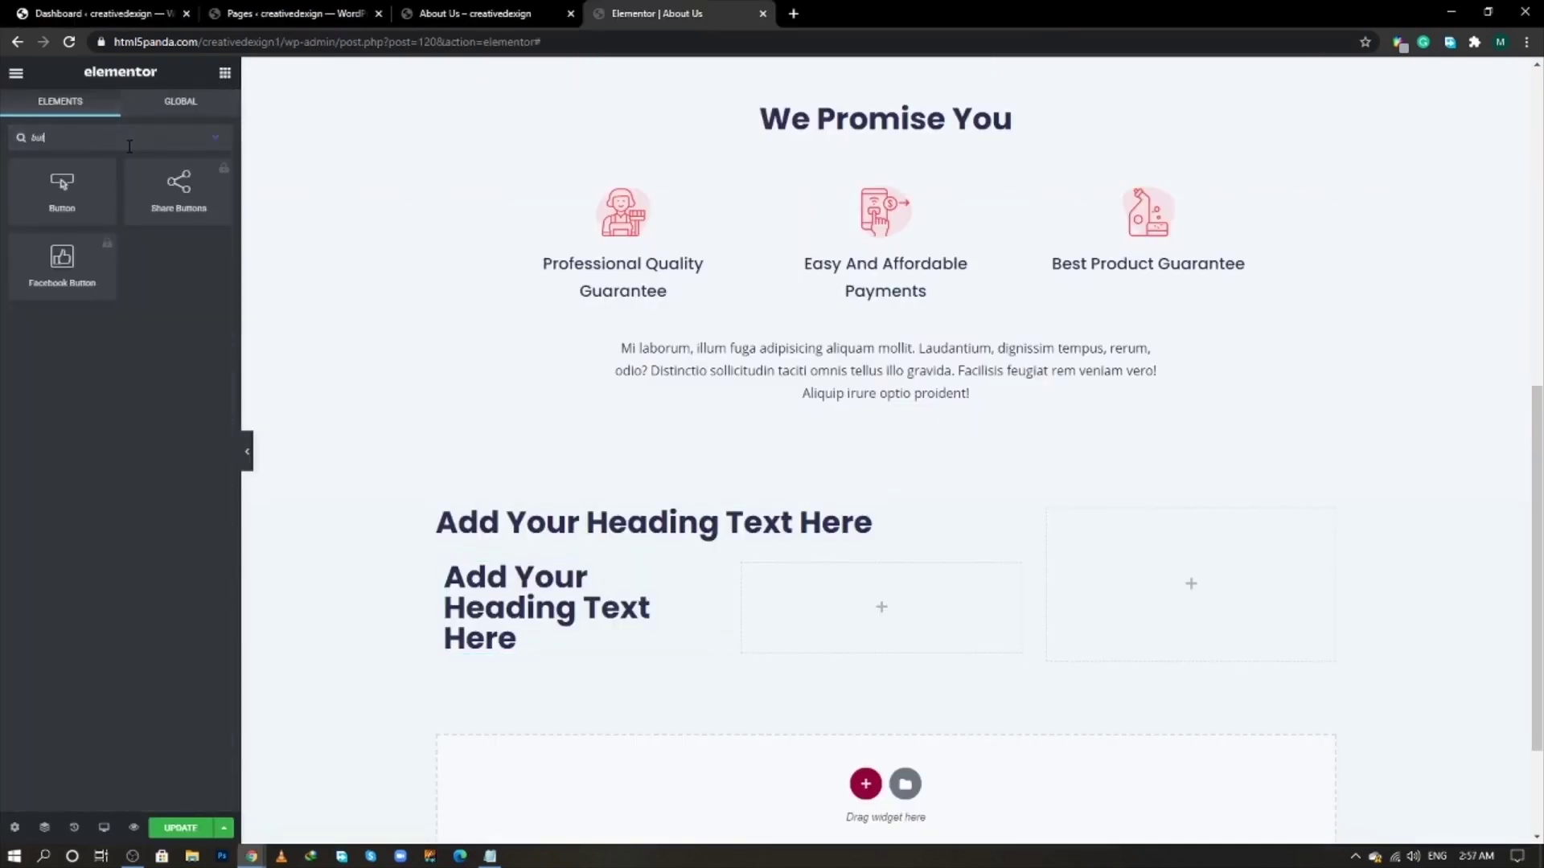
{"action": "left_click_drag", "start_coordinate": [112, 165], "coordinate": [923, 601]}
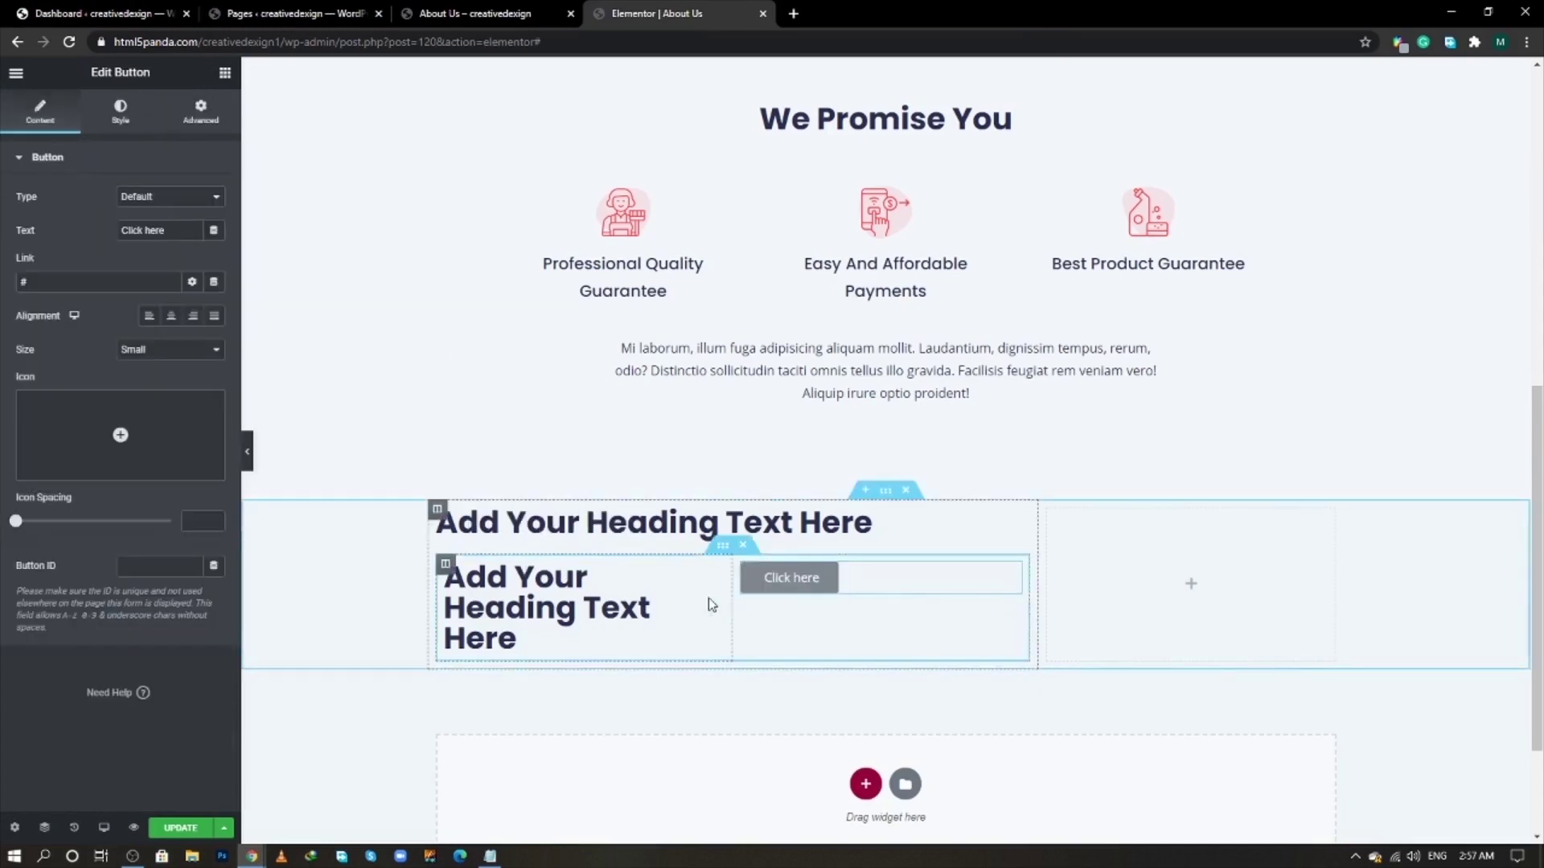
- Set the width of the inner section's first column to 75%
{"action": "left_click", "coordinate": [446, 566]}
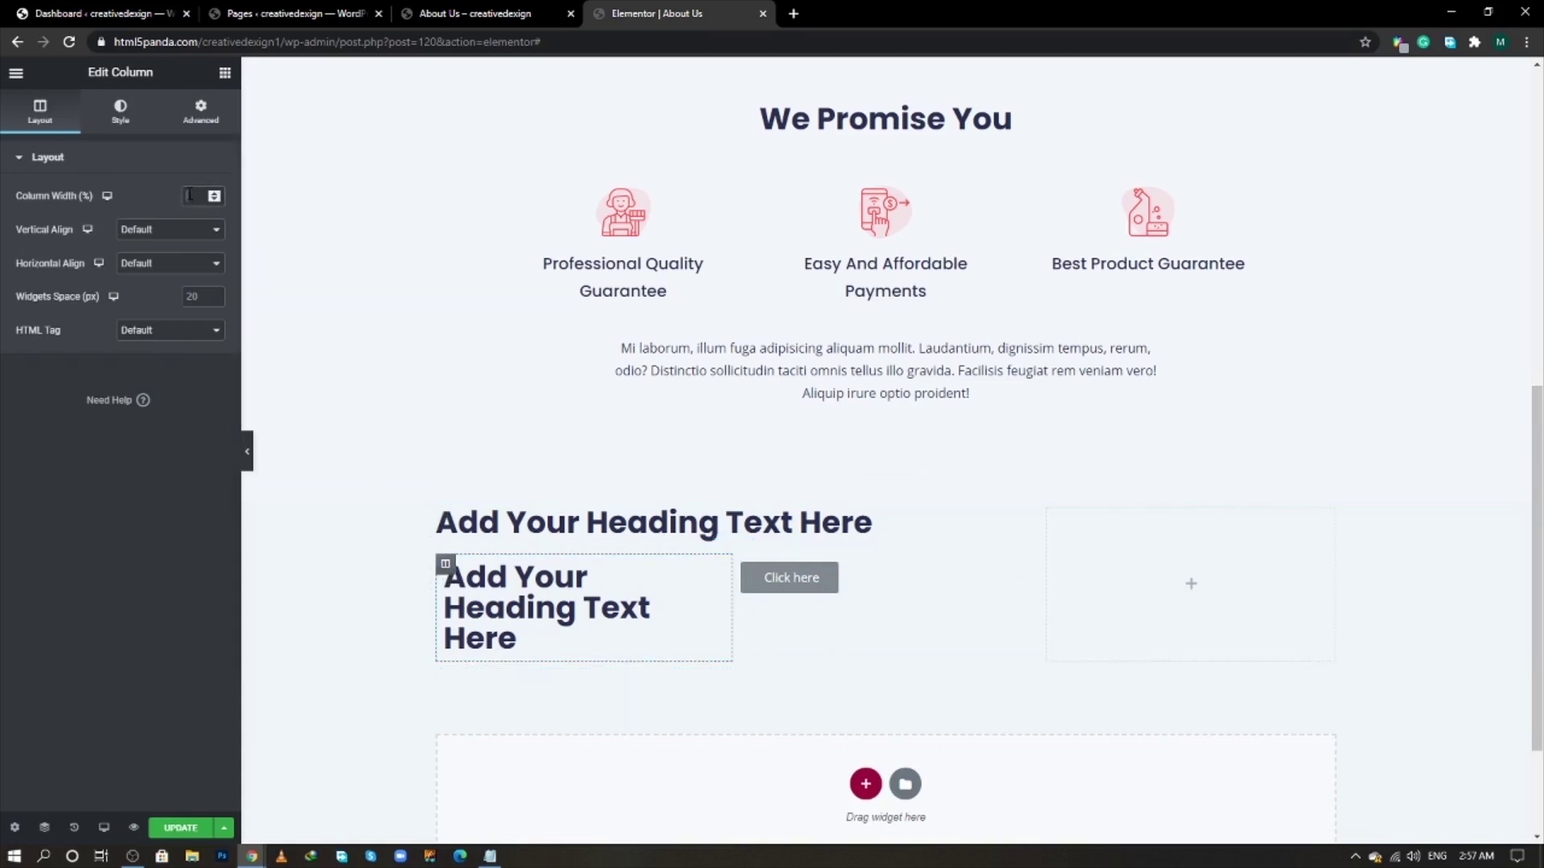
{"action": "left_click", "coordinate": [190, 195]}
{"action": "type", "text": "75"}
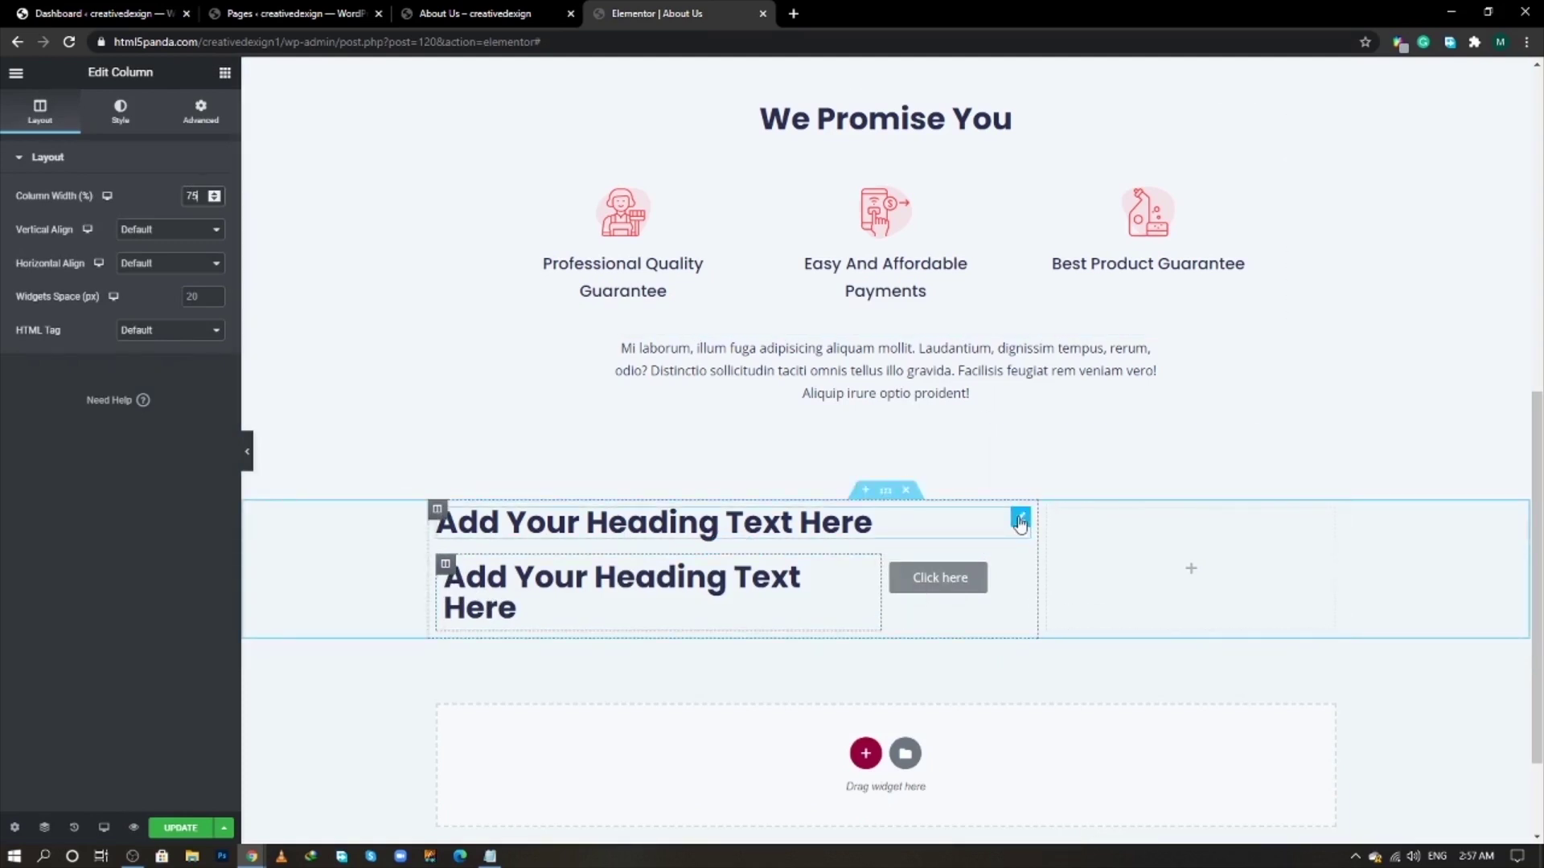
- Set the text color of the heading above the inner section to white, #FFFFFF
{"action": "left_click", "coordinate": [1020, 519]}
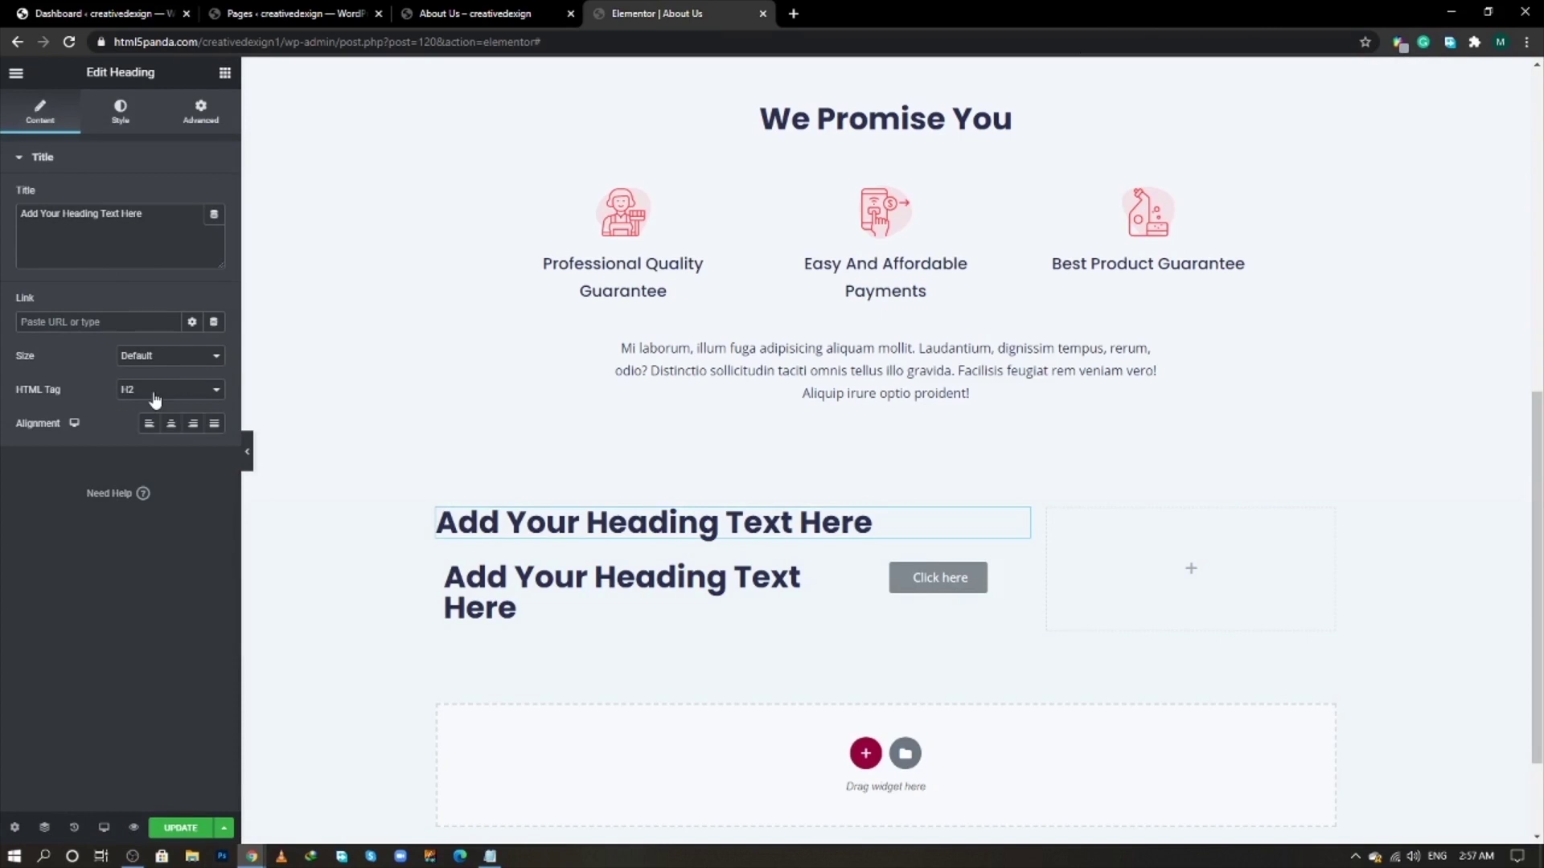
{"action": "left_click", "coordinate": [120, 111]}
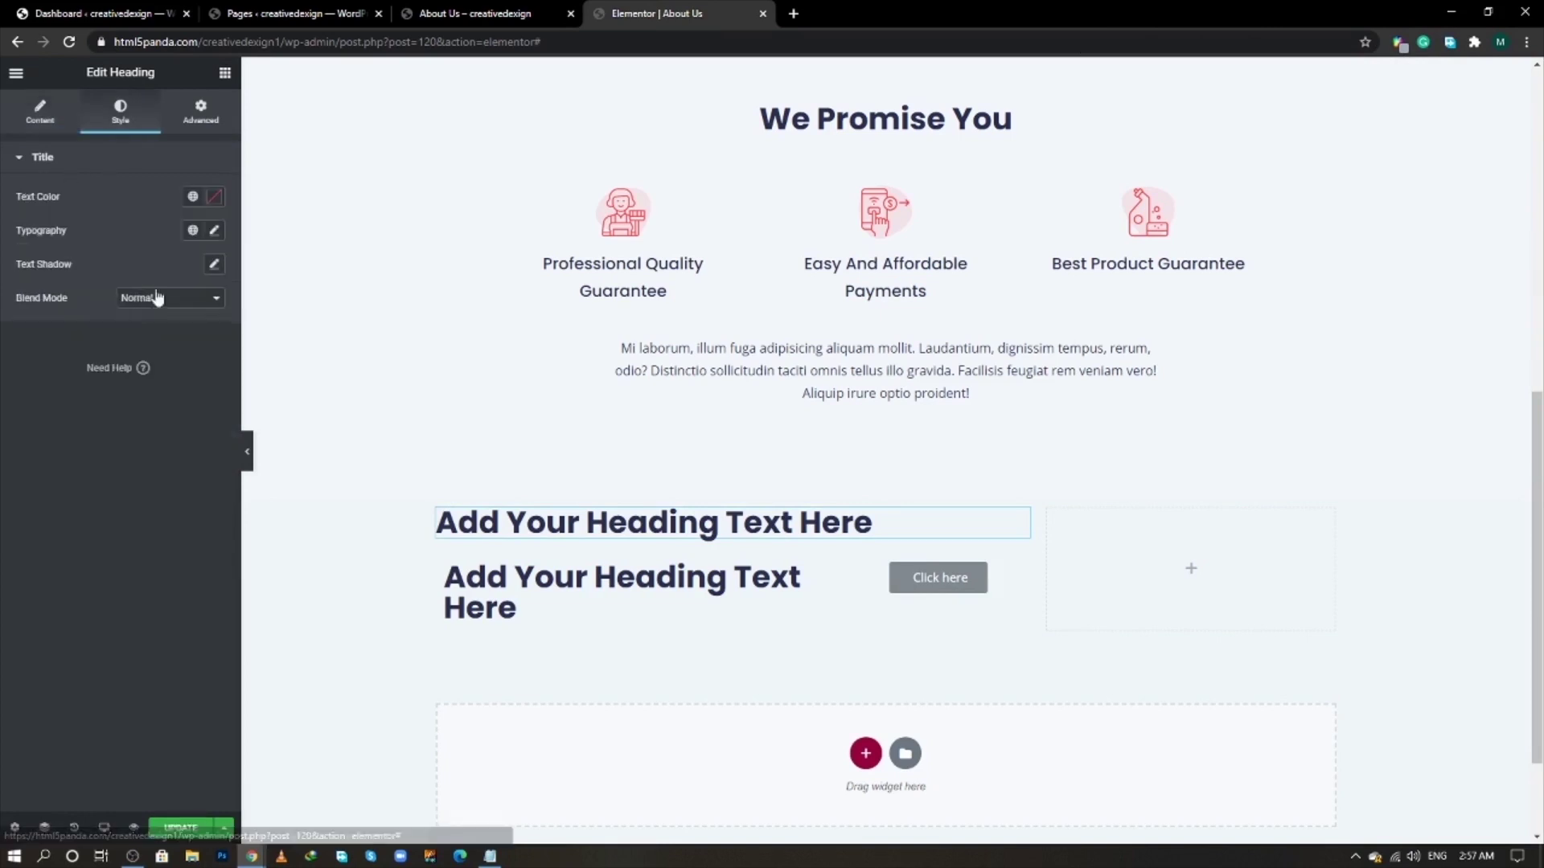
{"action": "left_click", "coordinate": [214, 196]}
{"action": "left_click_drag", "start_coordinate": [162, 259], "coordinate": [31, 256]}
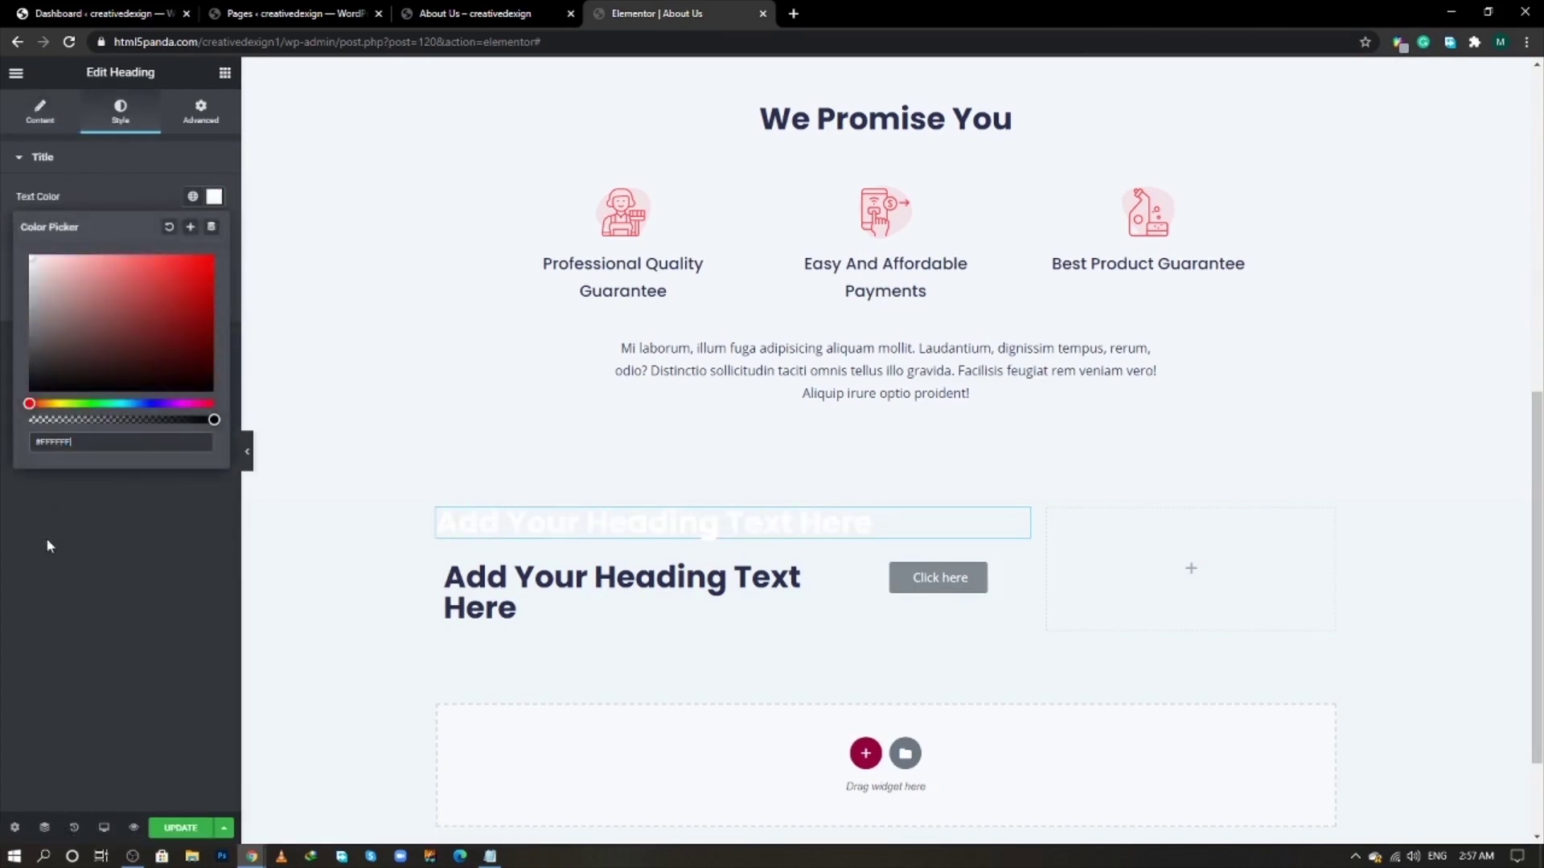
{"action": "left_click", "coordinate": [50, 552]}
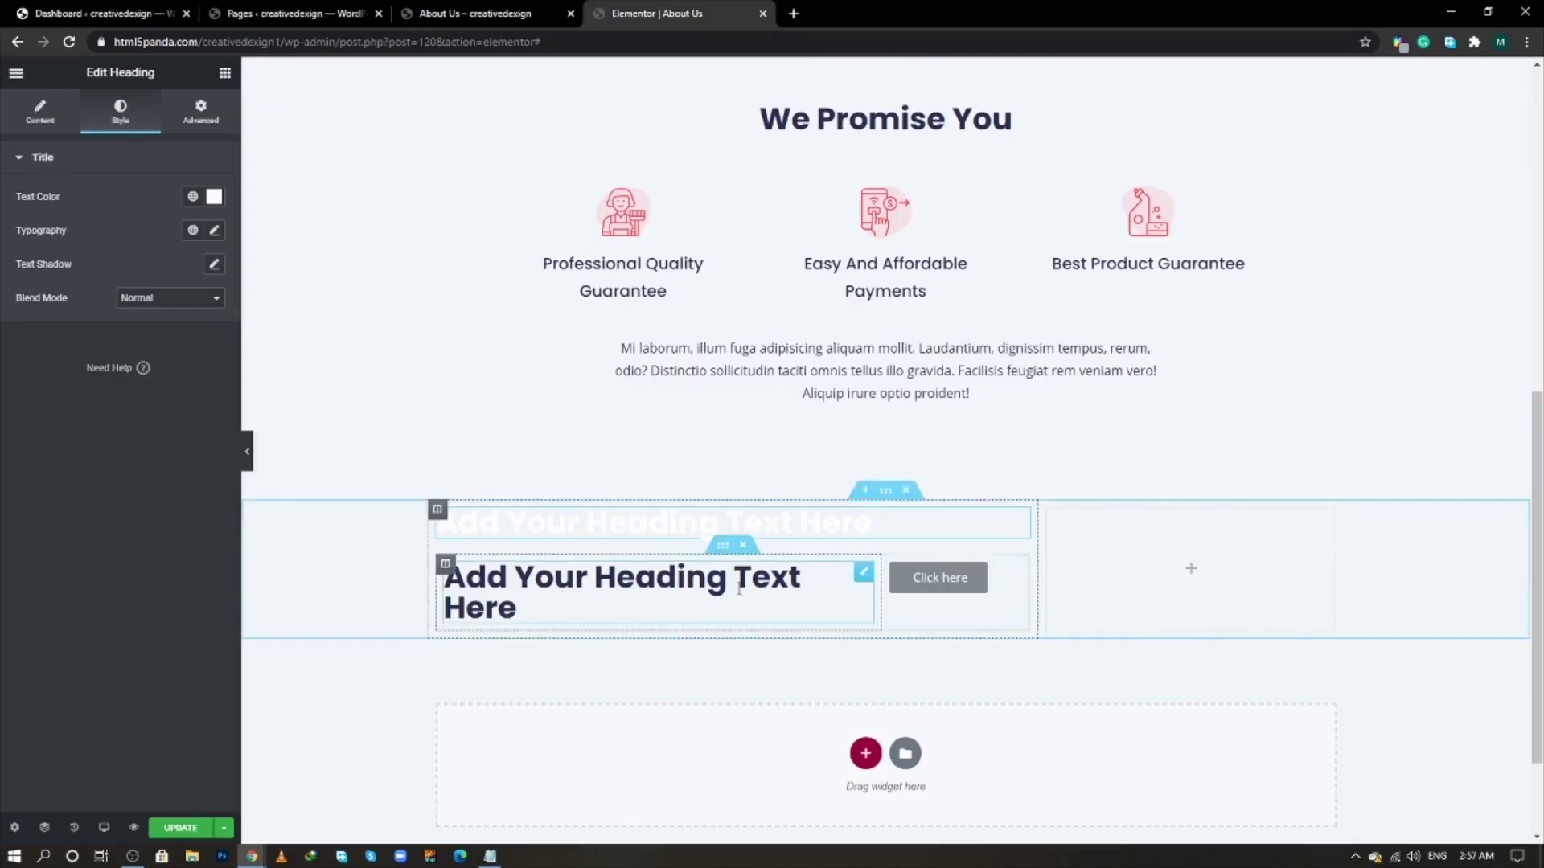
- Set the HTML tag of the heading in the inner section's first column to H4
{"action": "left_click", "coordinate": [864, 573]}
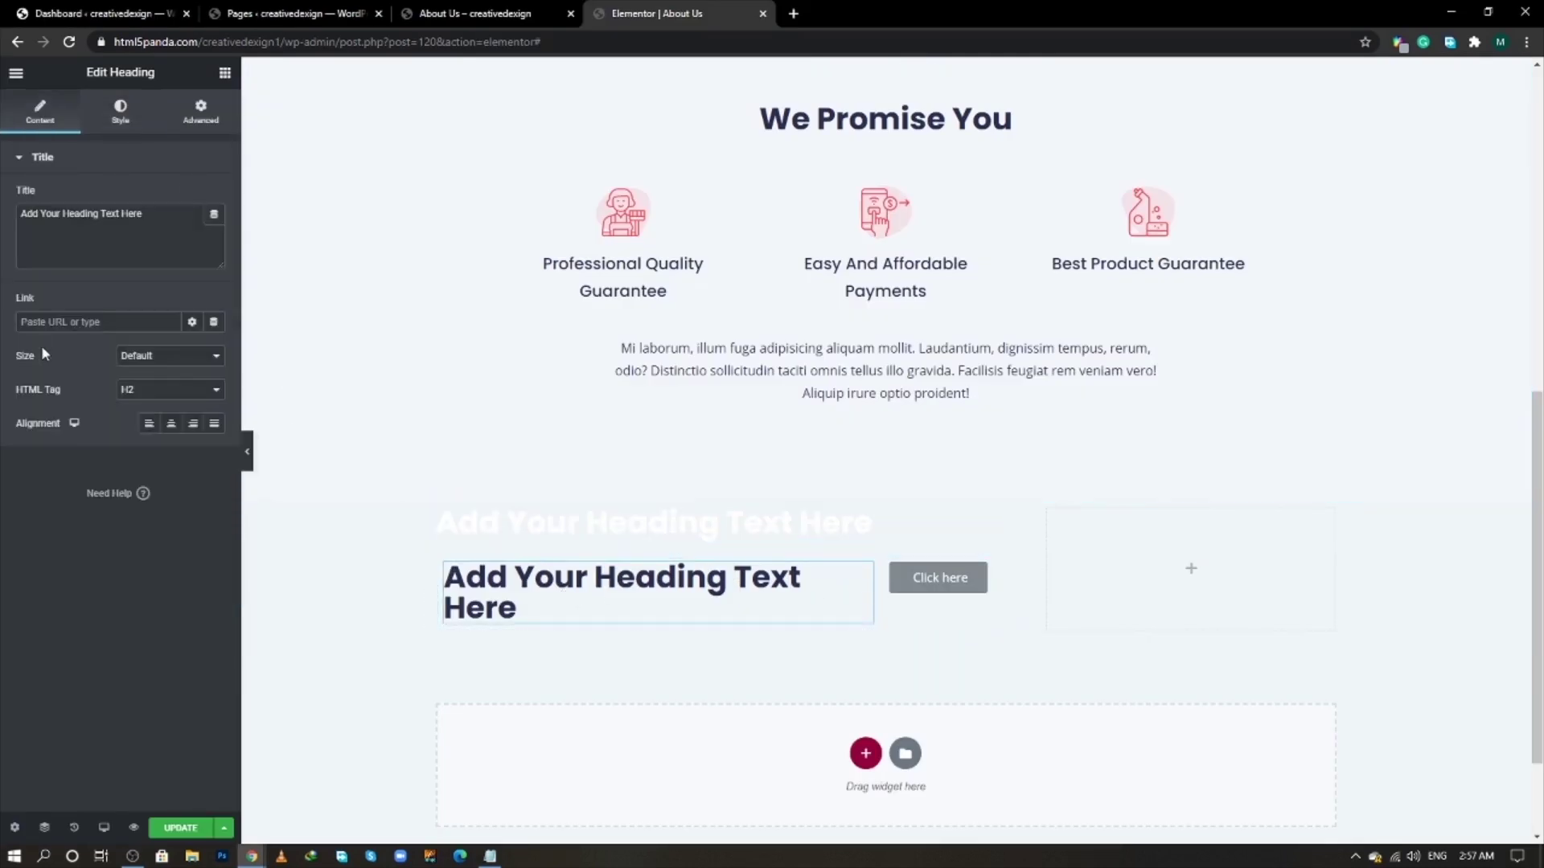
{"action": "left_click", "coordinate": [156, 392]}
{"action": "left_click", "coordinate": [150, 431]}
{"action": "left_click", "coordinate": [156, 394]}
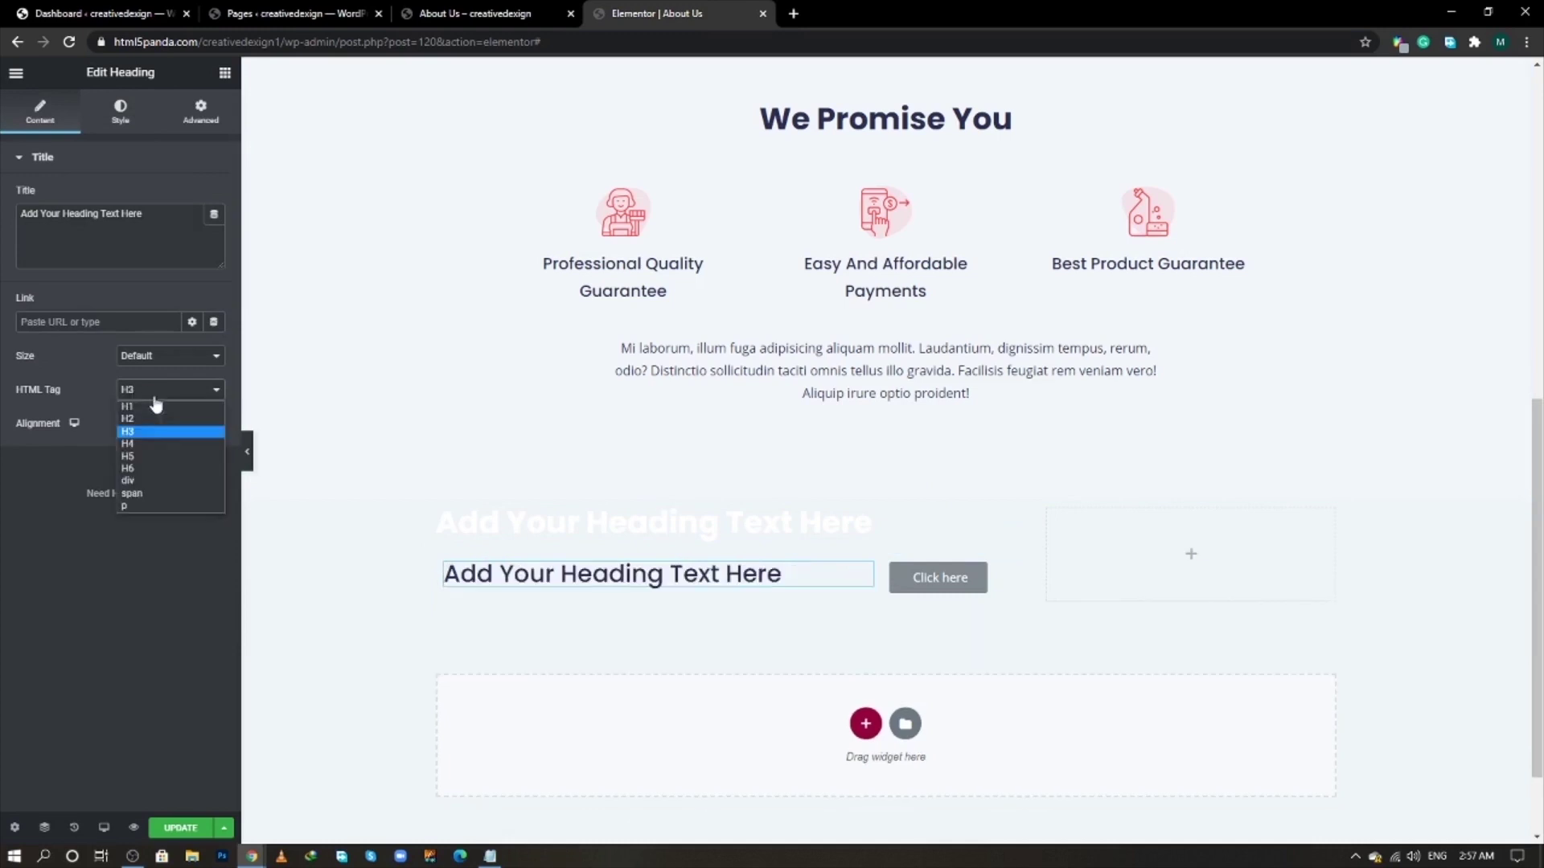
{"action": "left_click", "coordinate": [148, 443]}
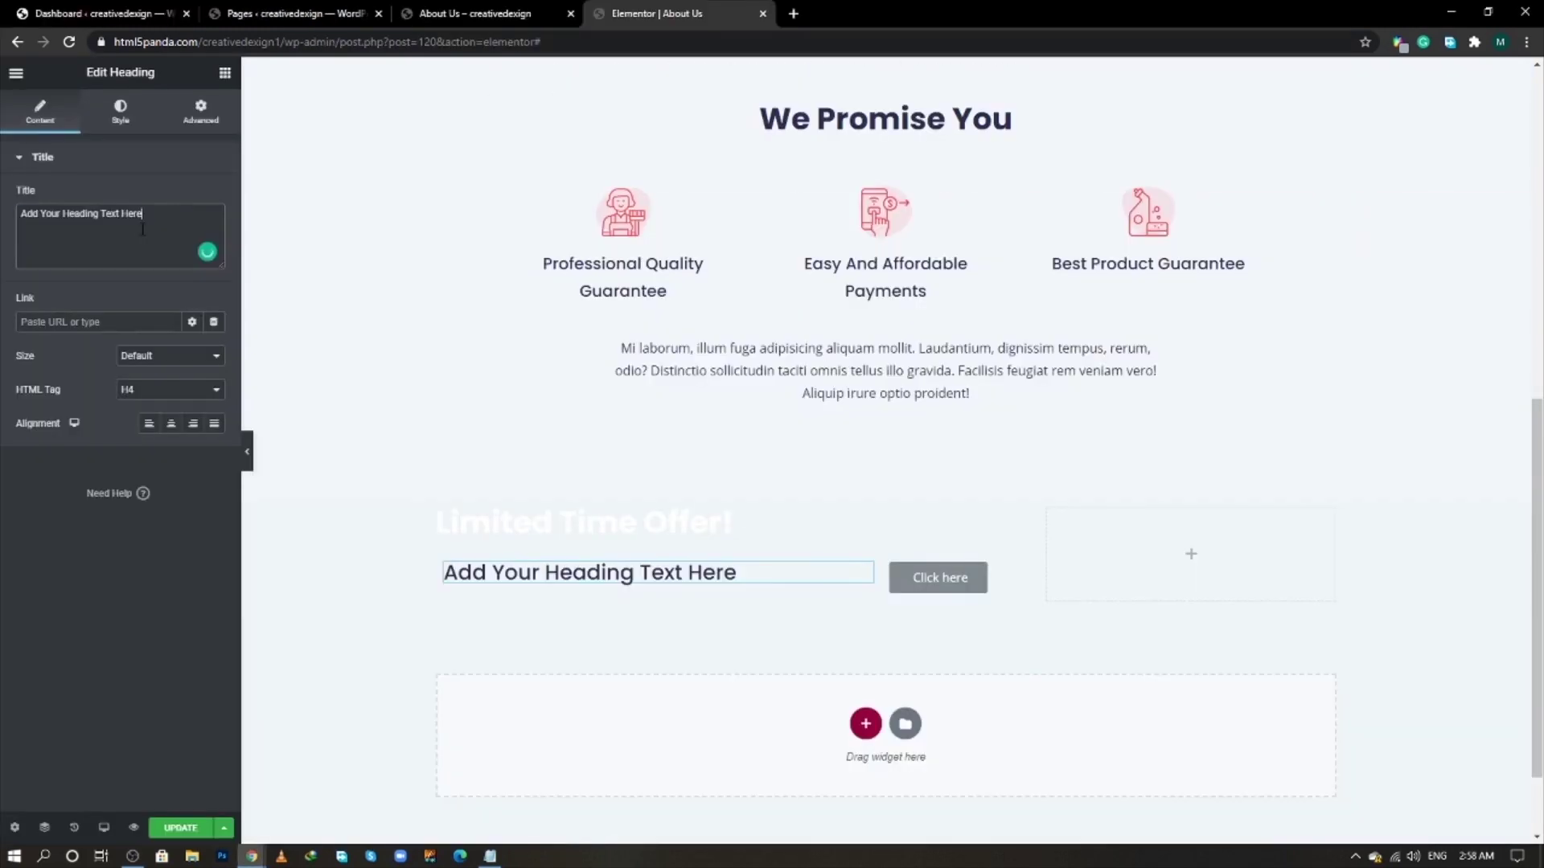
- Change the inner section heading's title to "Schedule Cleaning Now & Get Free Estimate"
{"action": "key", "text": "ctrl+a"}
{"action": "type", "text": "Schedule Cleaning Now & Get Free Estimate"}
{"action": "scroll", "coordinate": [583, 380], "scroll_direction": "up", "scroll_amount": 8}
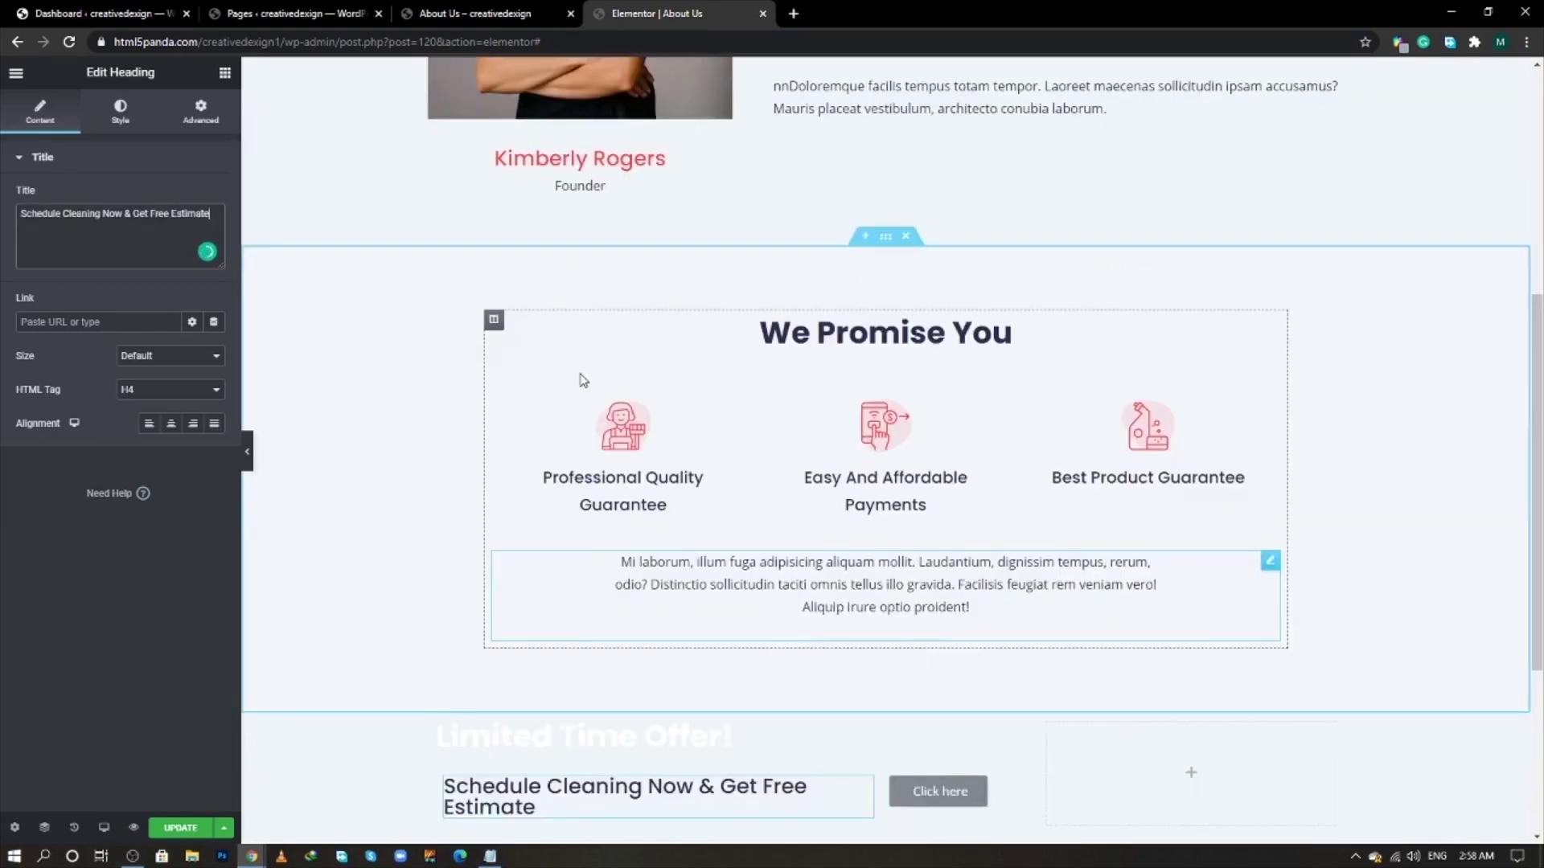
- Check the reference banner's button, open the Home page in Elementor, and copy the white phone button under "Call Us!"
{"action": "key", "text": "alt+Tab"}
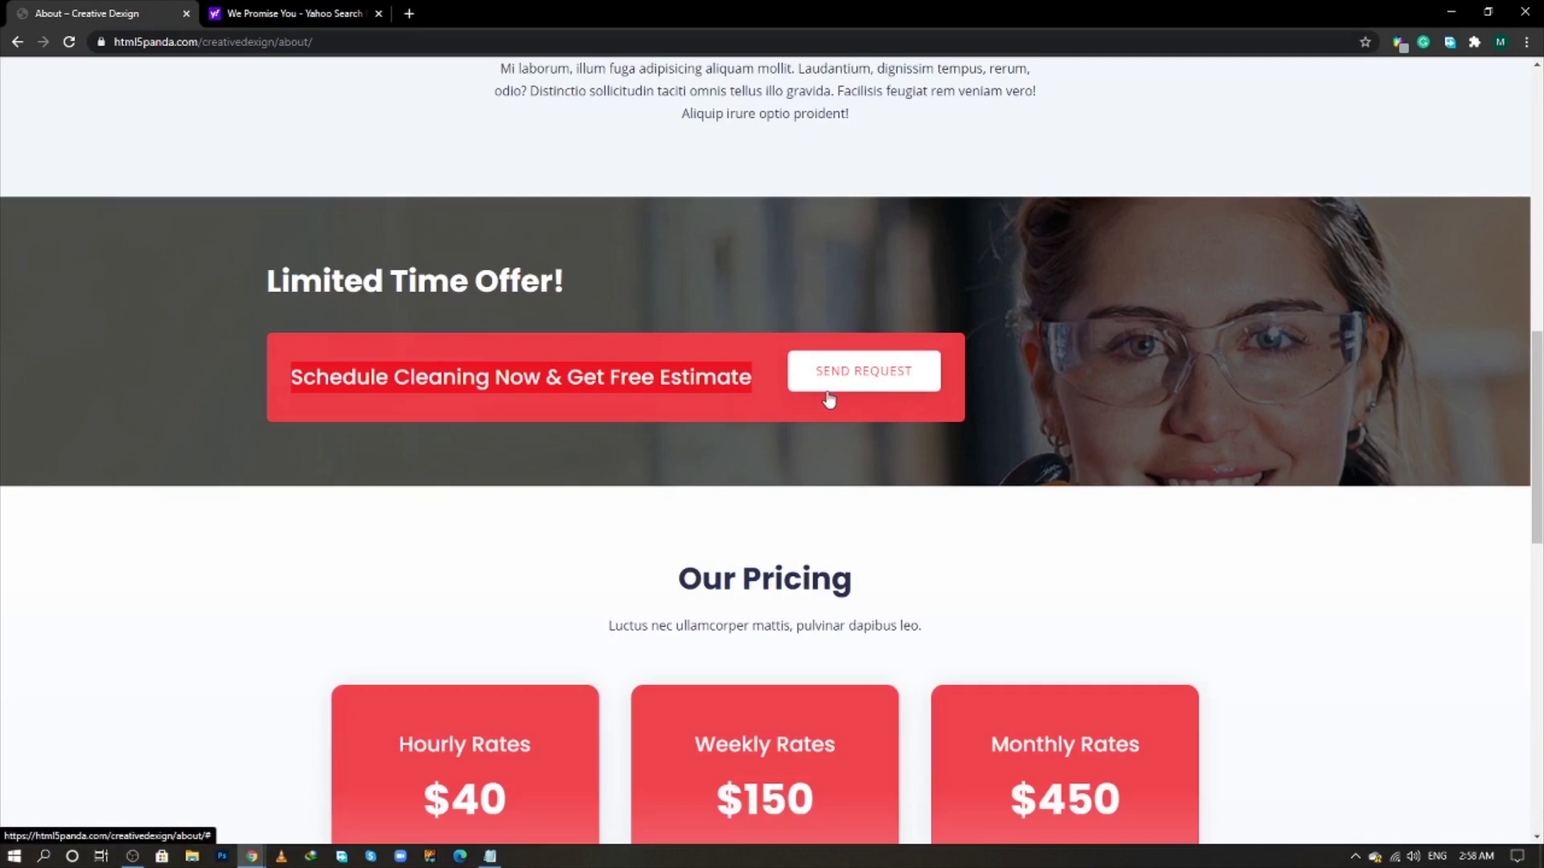
{"action": "key", "text": "alt+Tab"}
{"action": "left_click", "coordinate": [319, 8]}
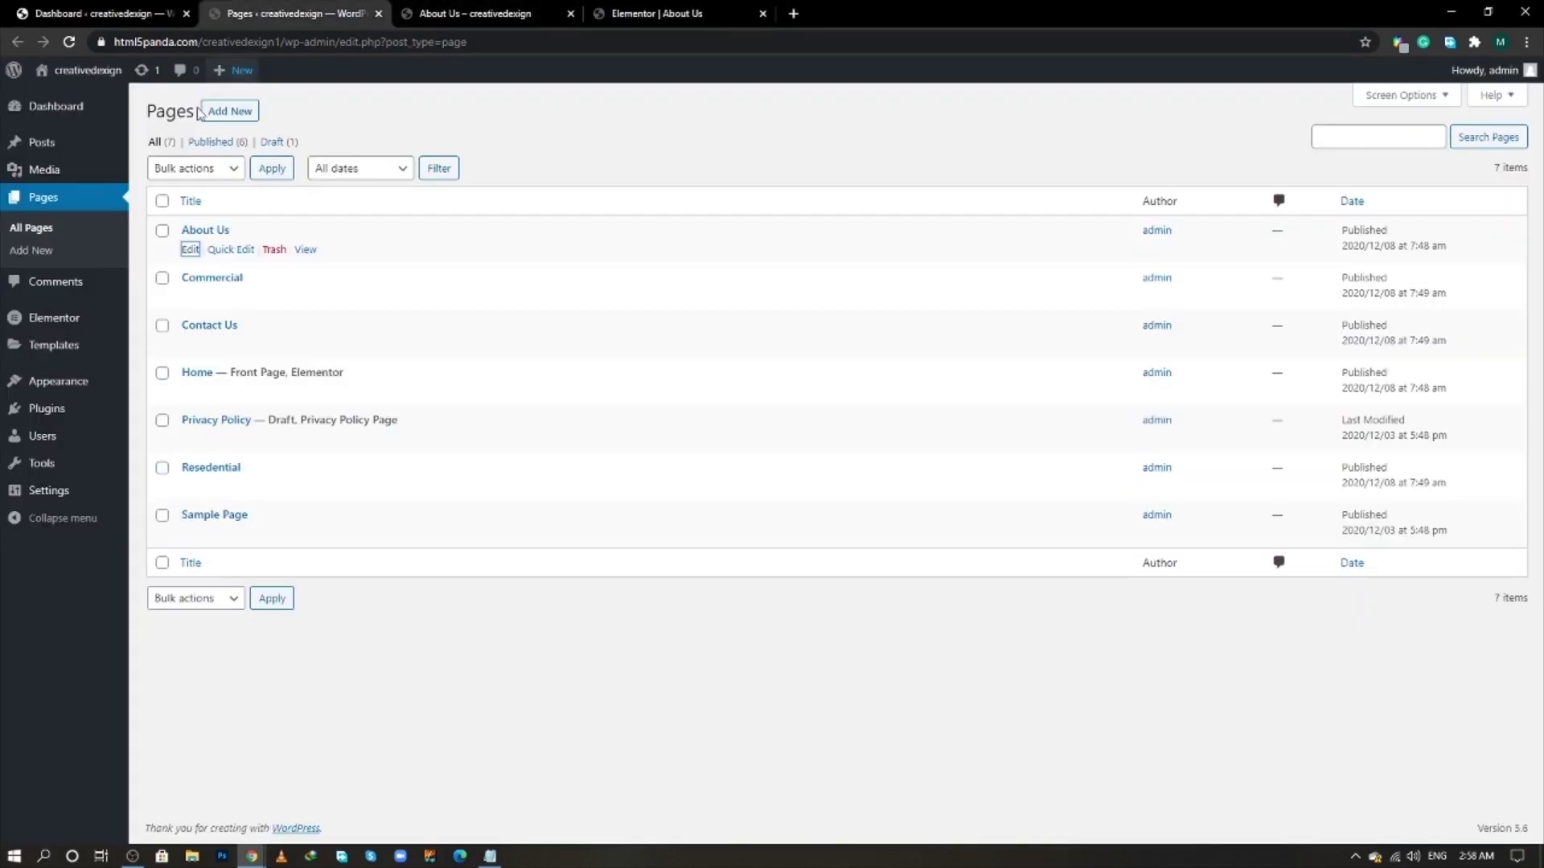
{"action": "left_click", "coordinate": [369, 394], "text": "ctrl"}
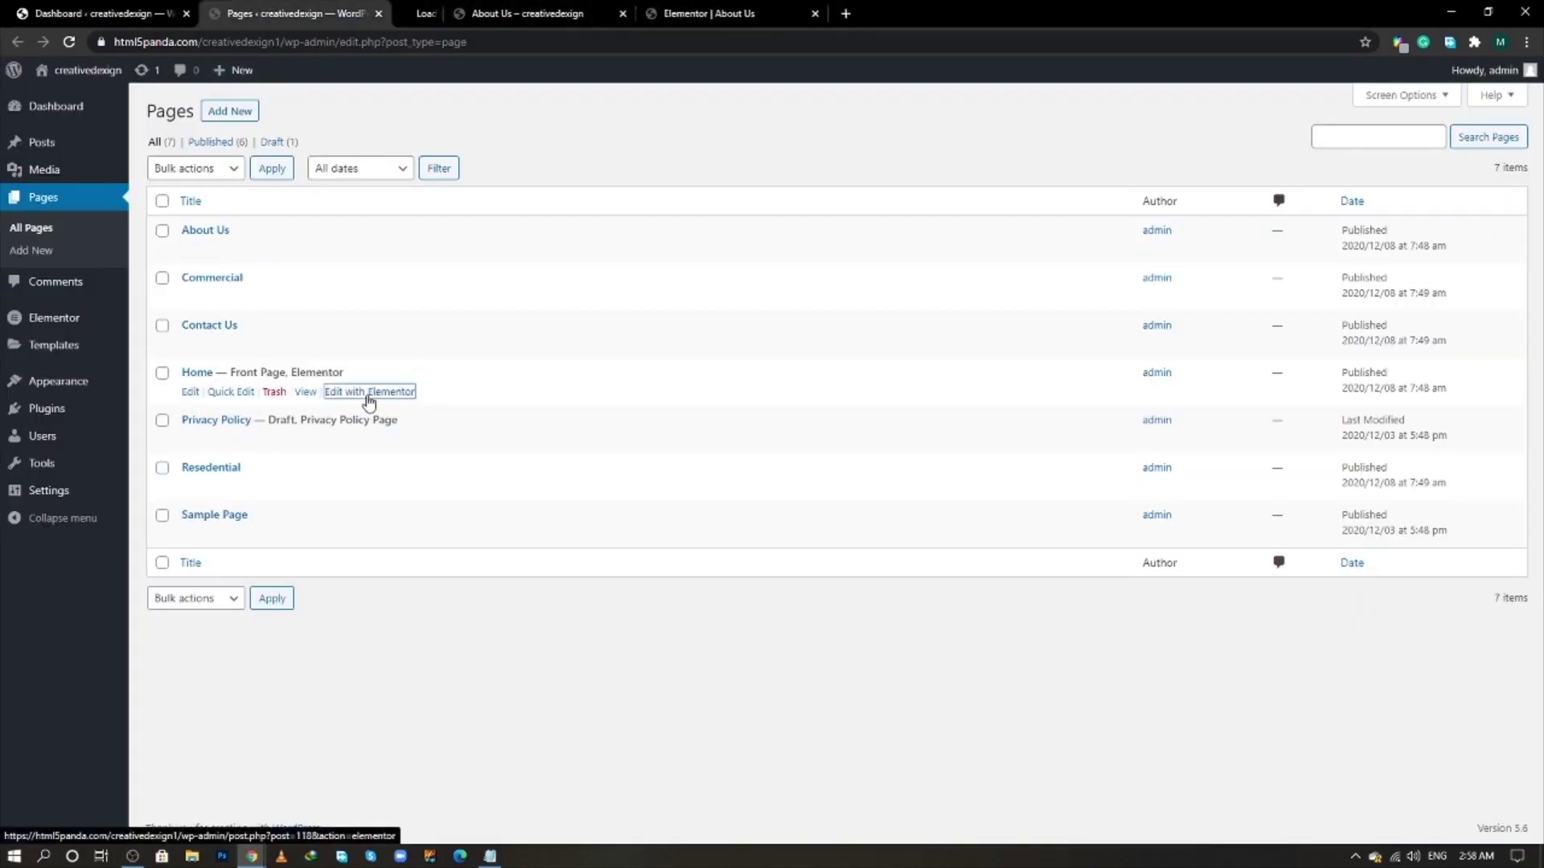
{"action": "left_click", "coordinate": [537, 8]}
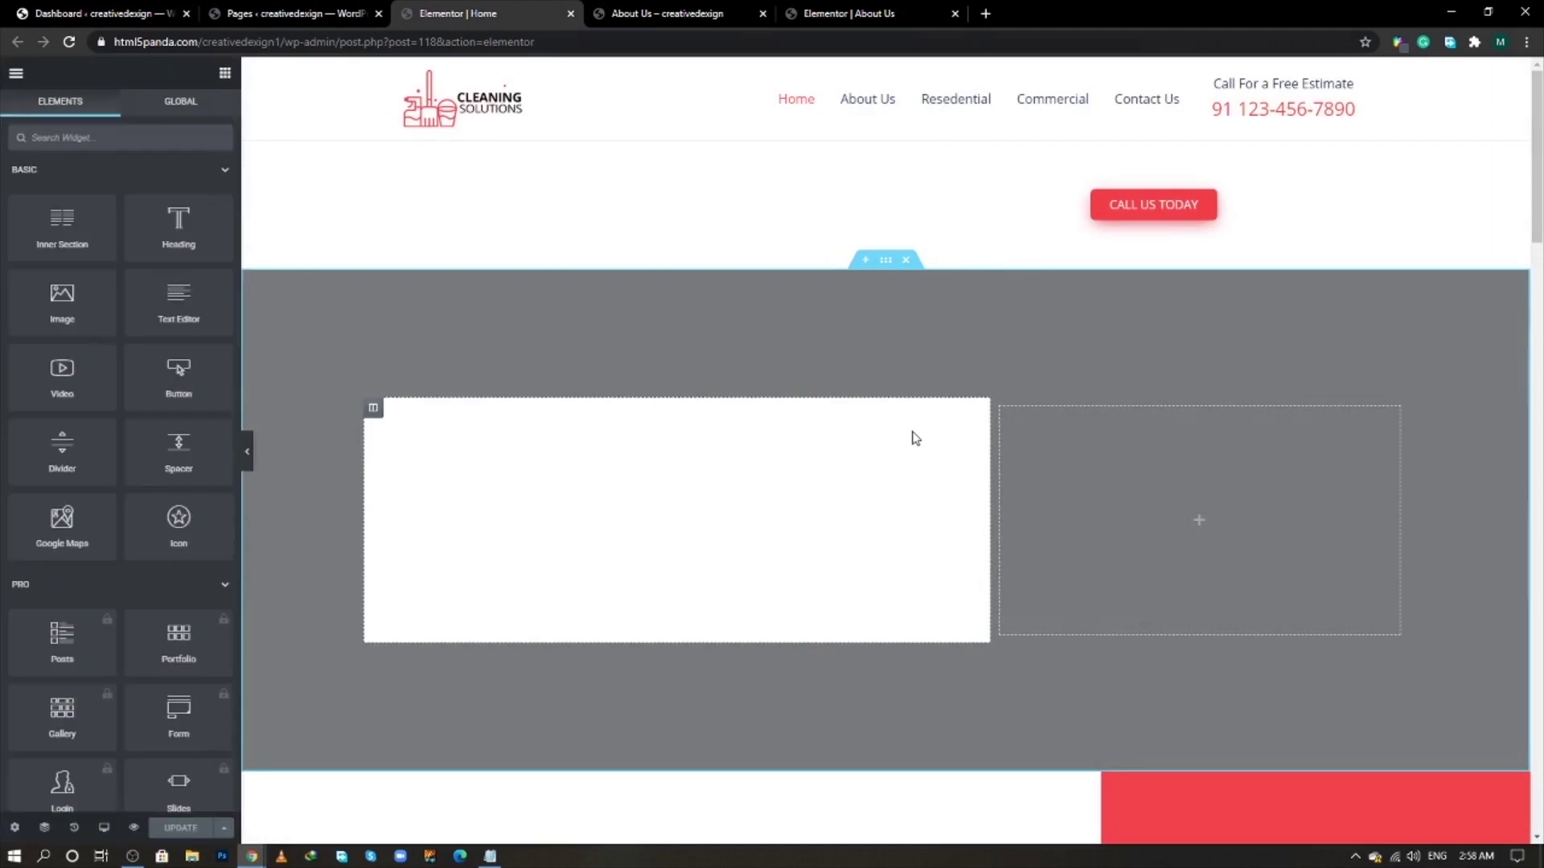
{"action": "scroll", "coordinate": [910, 437], "scroll_direction": "down", "scroll_amount": 4}
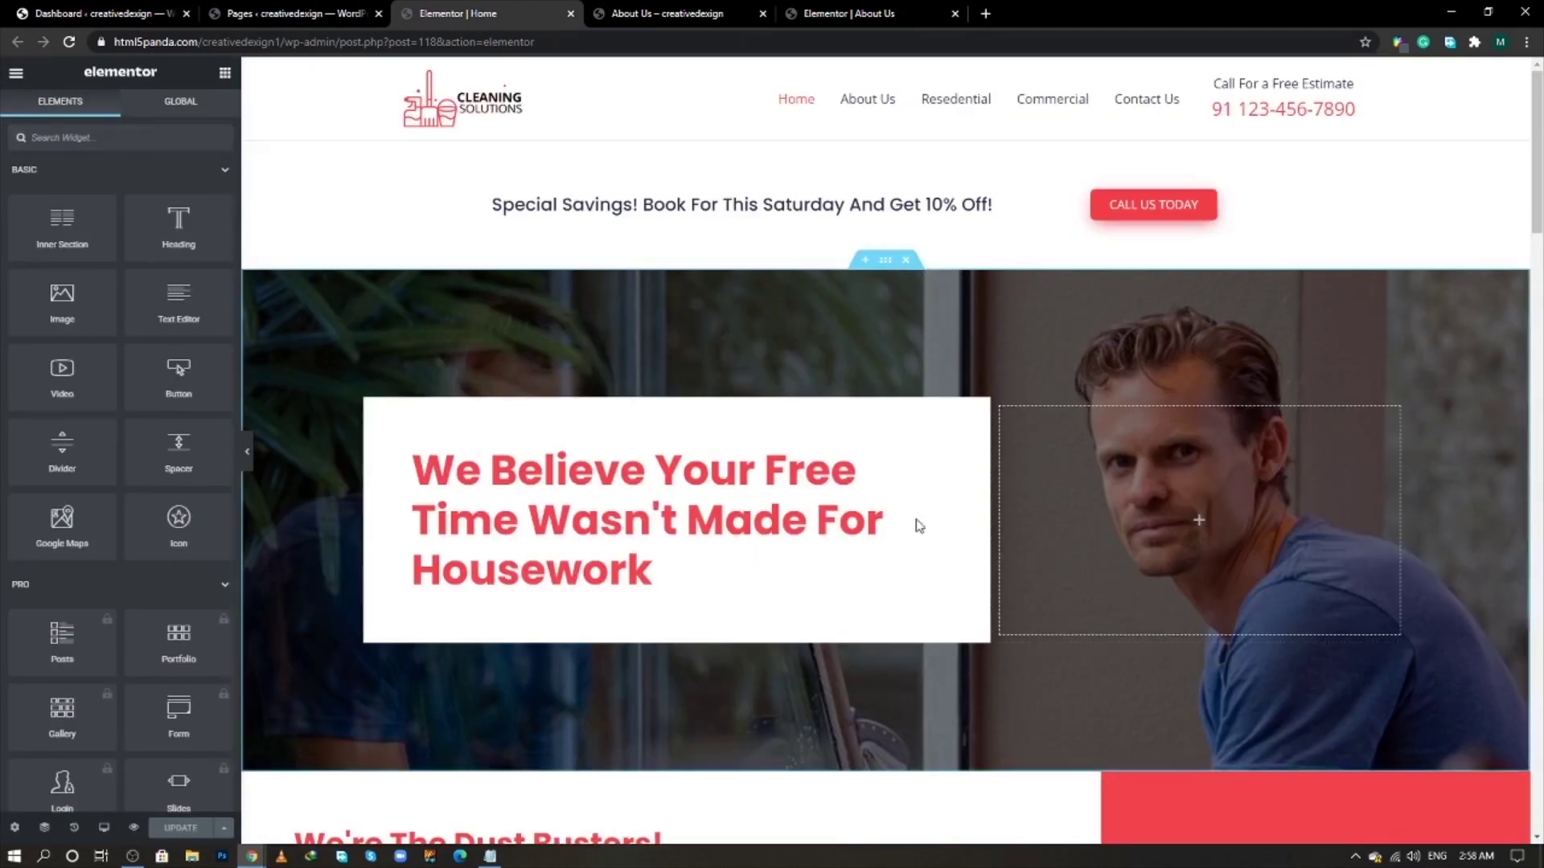
{"action": "scroll", "coordinate": [1058, 613], "scroll_direction": "down", "scroll_amount": 4}
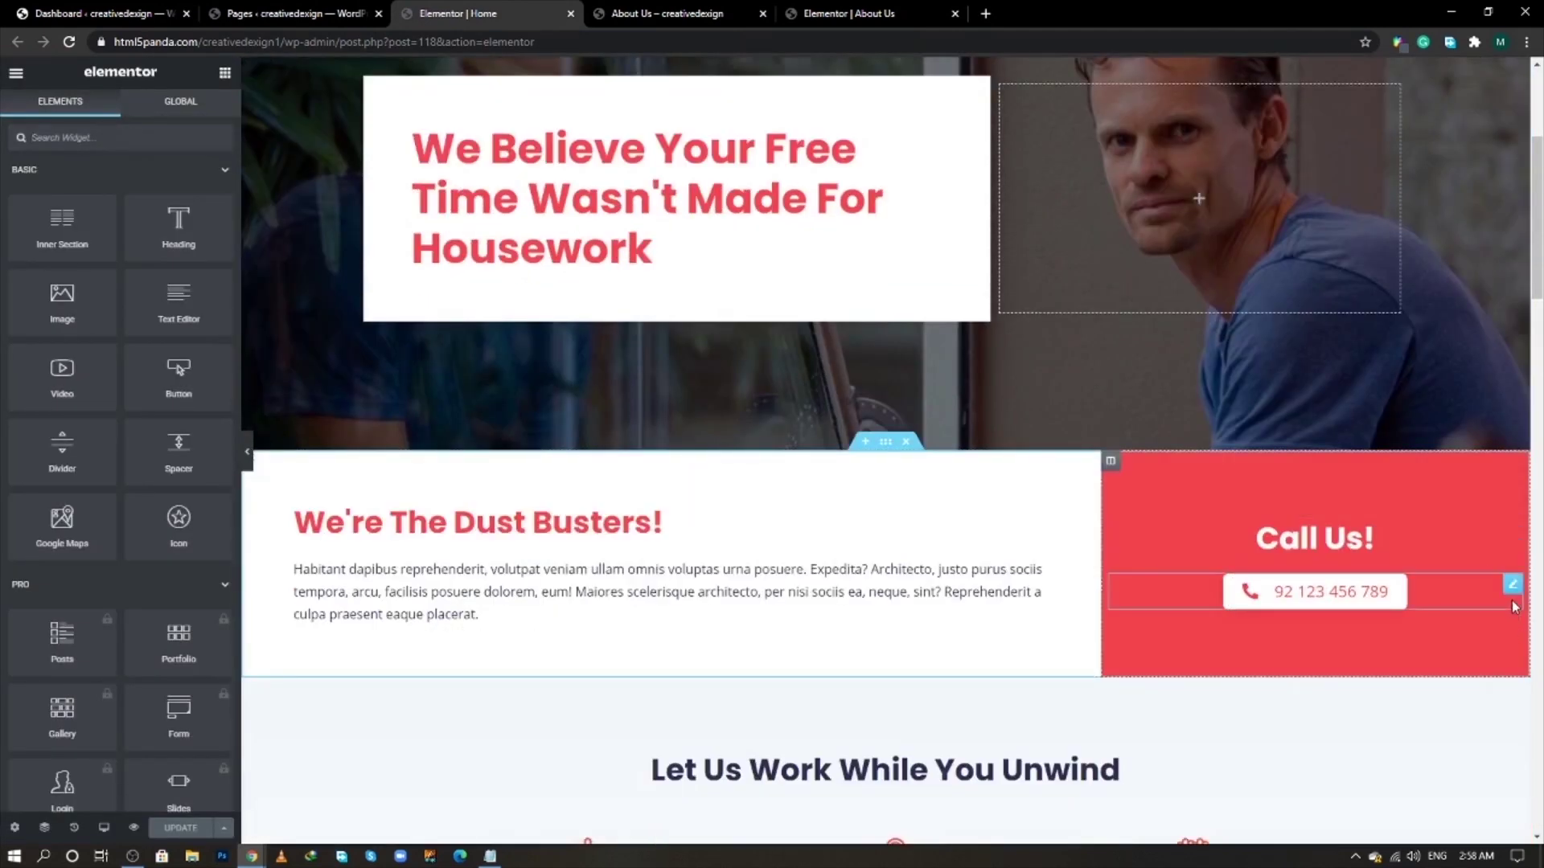
{"action": "right_click", "coordinate": [1515, 597]}
{"action": "left_click", "coordinate": [1459, 659]}
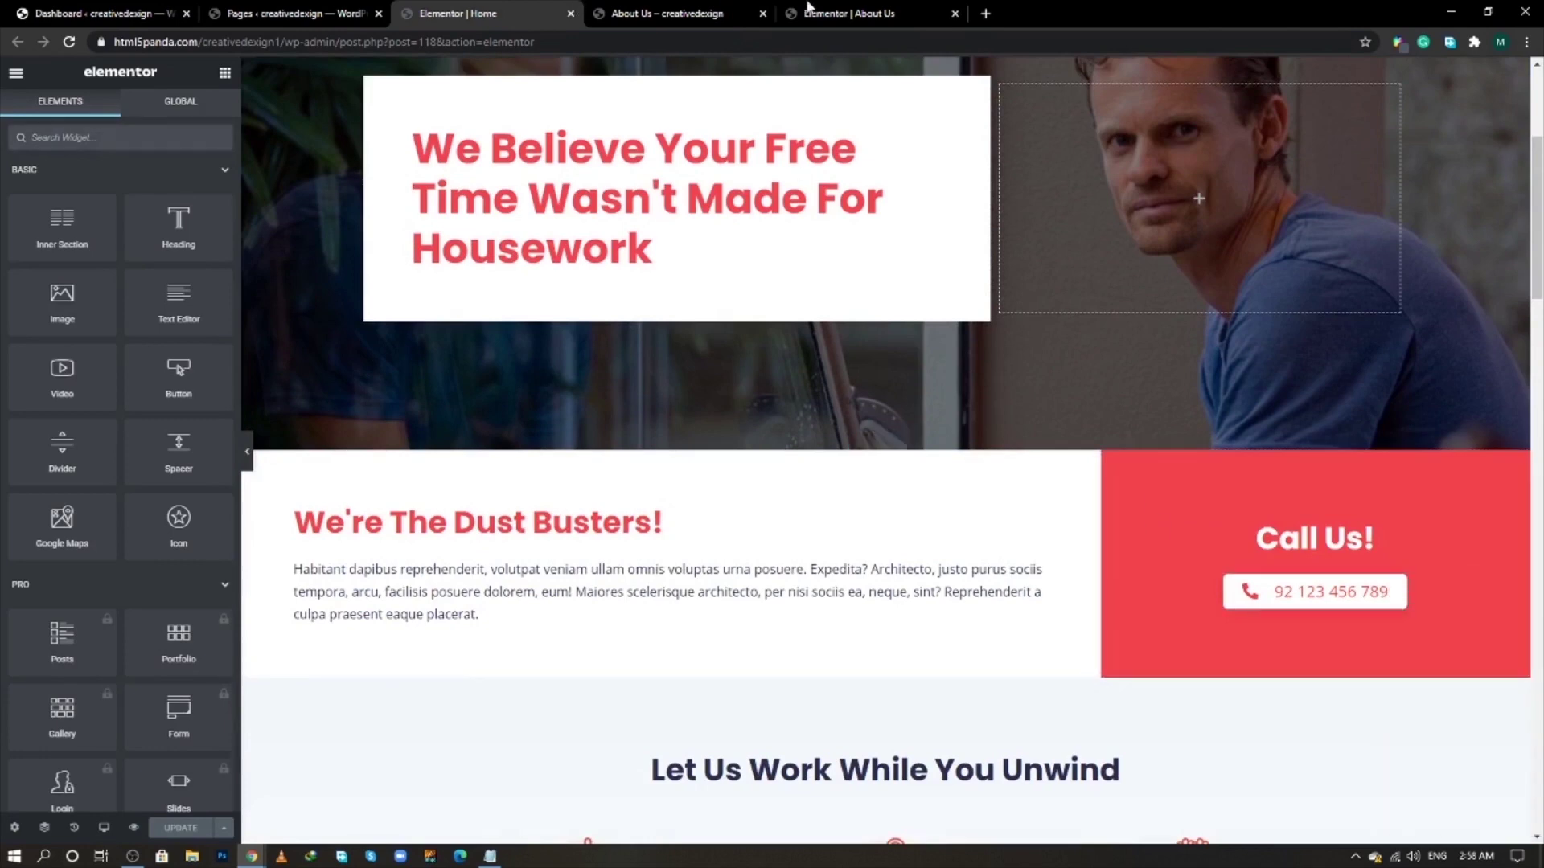
- Paste the copied button into the inner section's second column on the About Us page and delete the default "Click here" button
{"action": "left_click", "coordinate": [658, 11]}
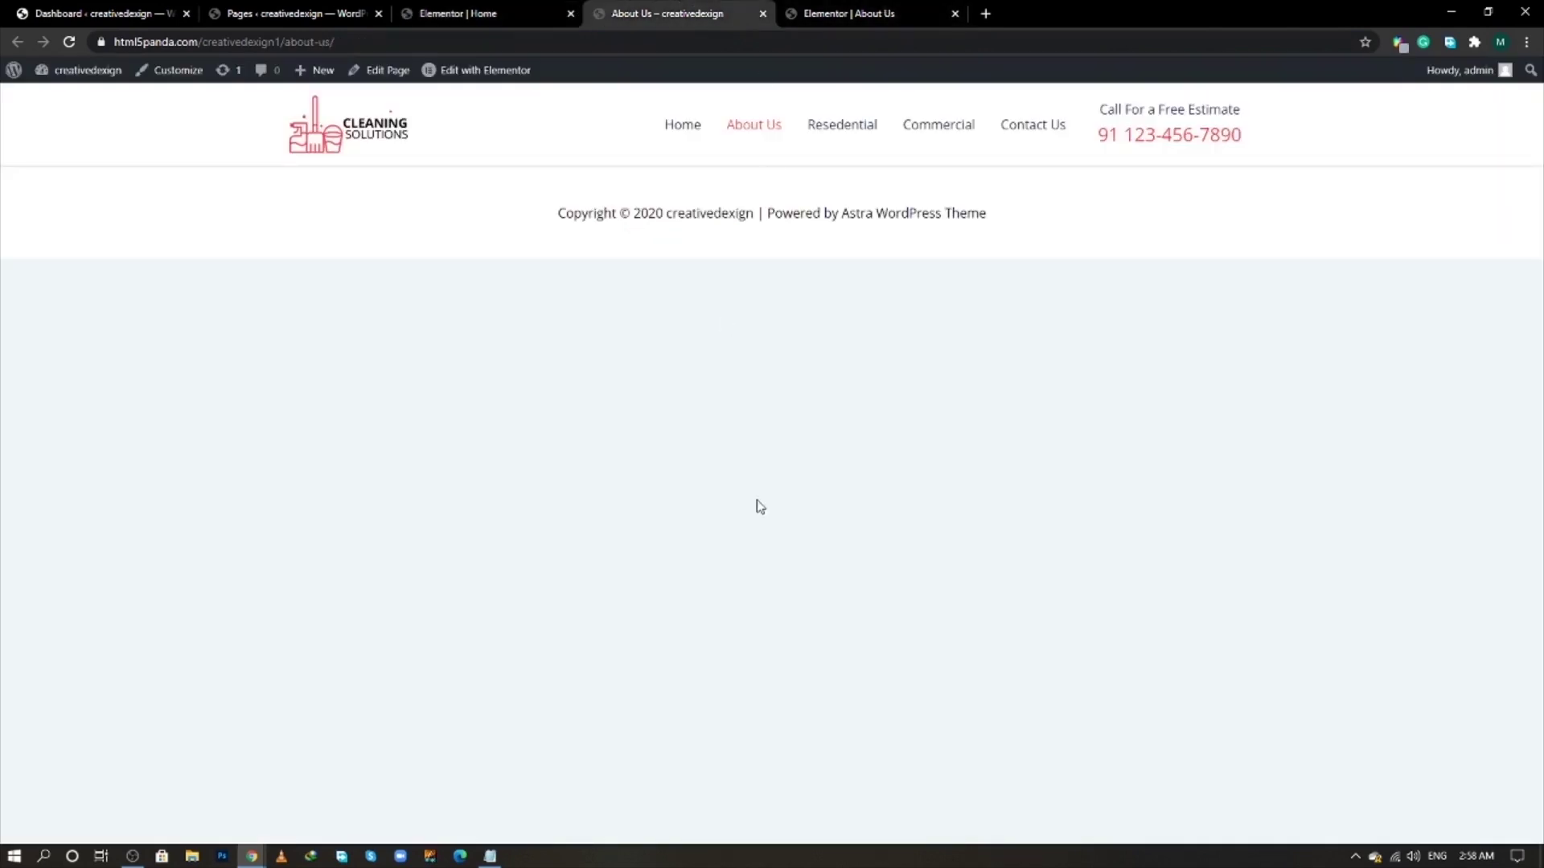
{"action": "left_click", "coordinate": [811, 14]}
{"action": "scroll", "coordinate": [800, 547], "scroll_direction": "down", "scroll_amount": 8}
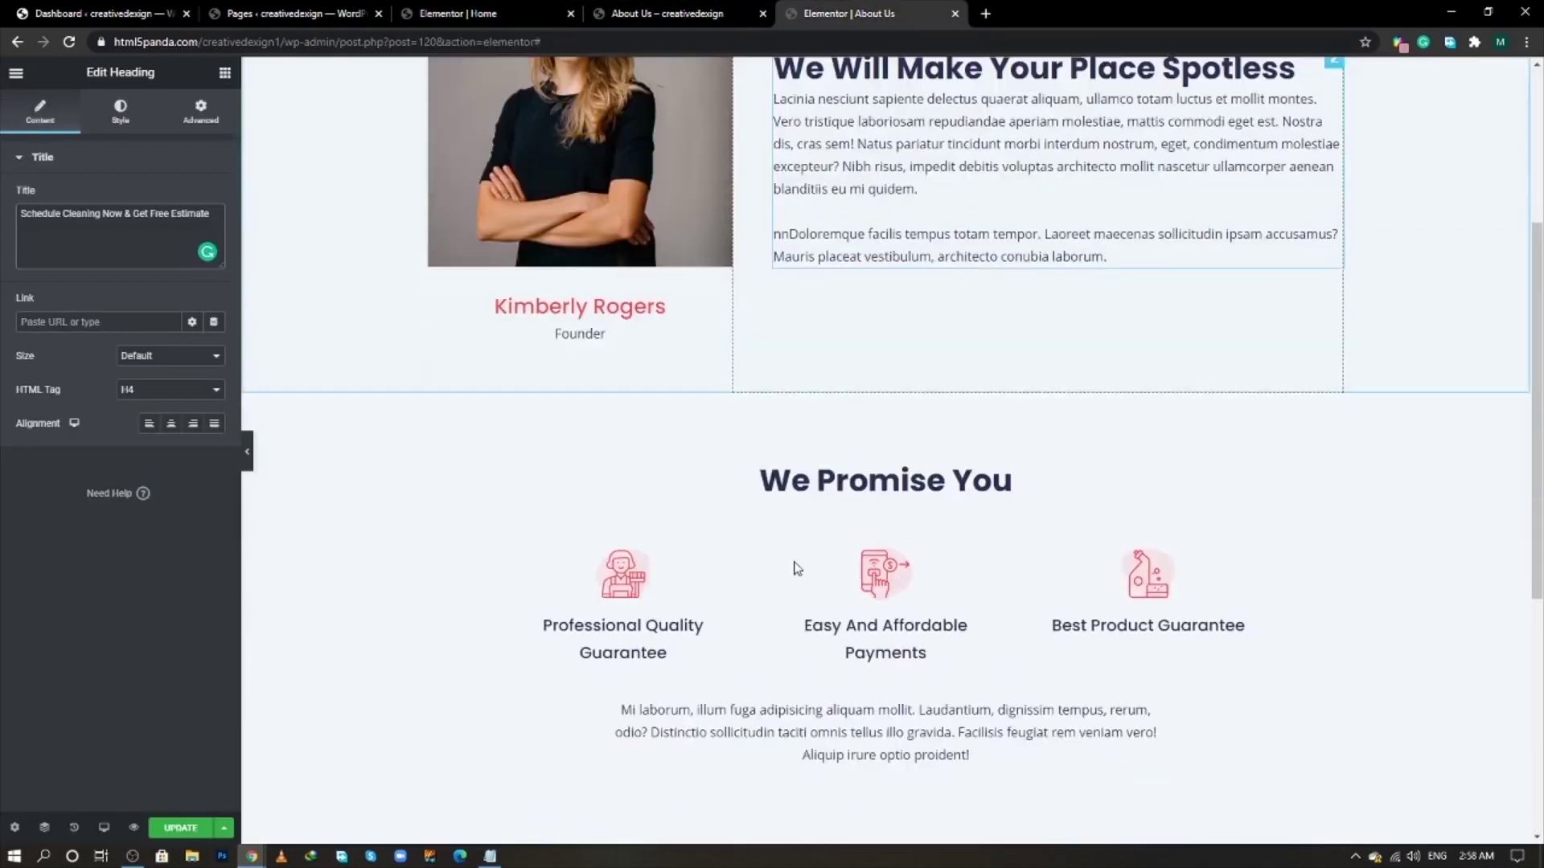
{"action": "scroll", "coordinate": [796, 569], "scroll_direction": "down", "scroll_amount": 2}
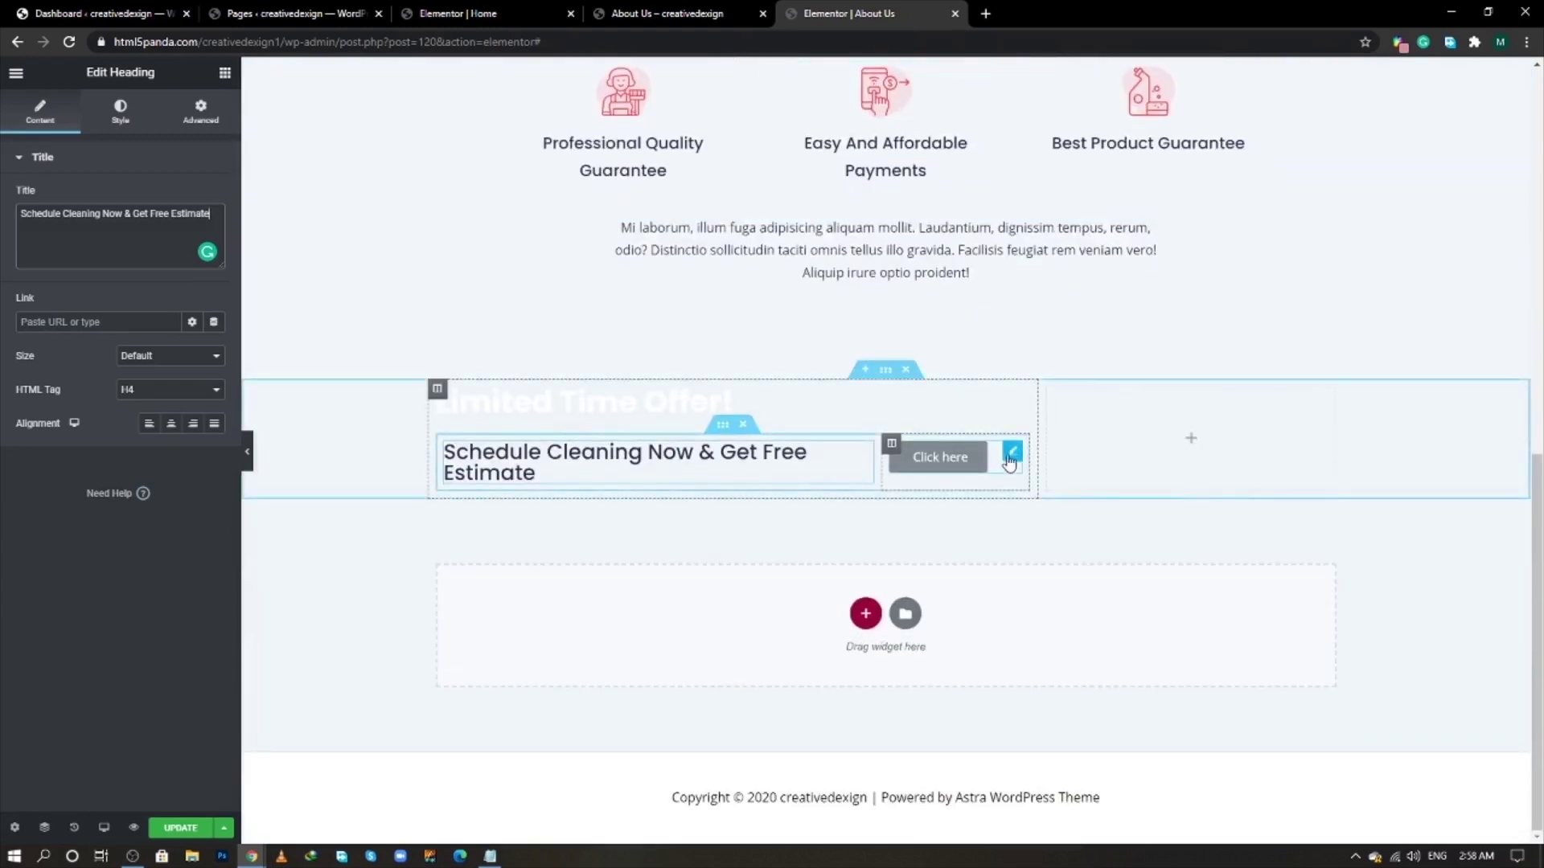
{"action": "right_click", "coordinate": [1011, 455]}
{"action": "left_click", "coordinate": [1046, 543]}
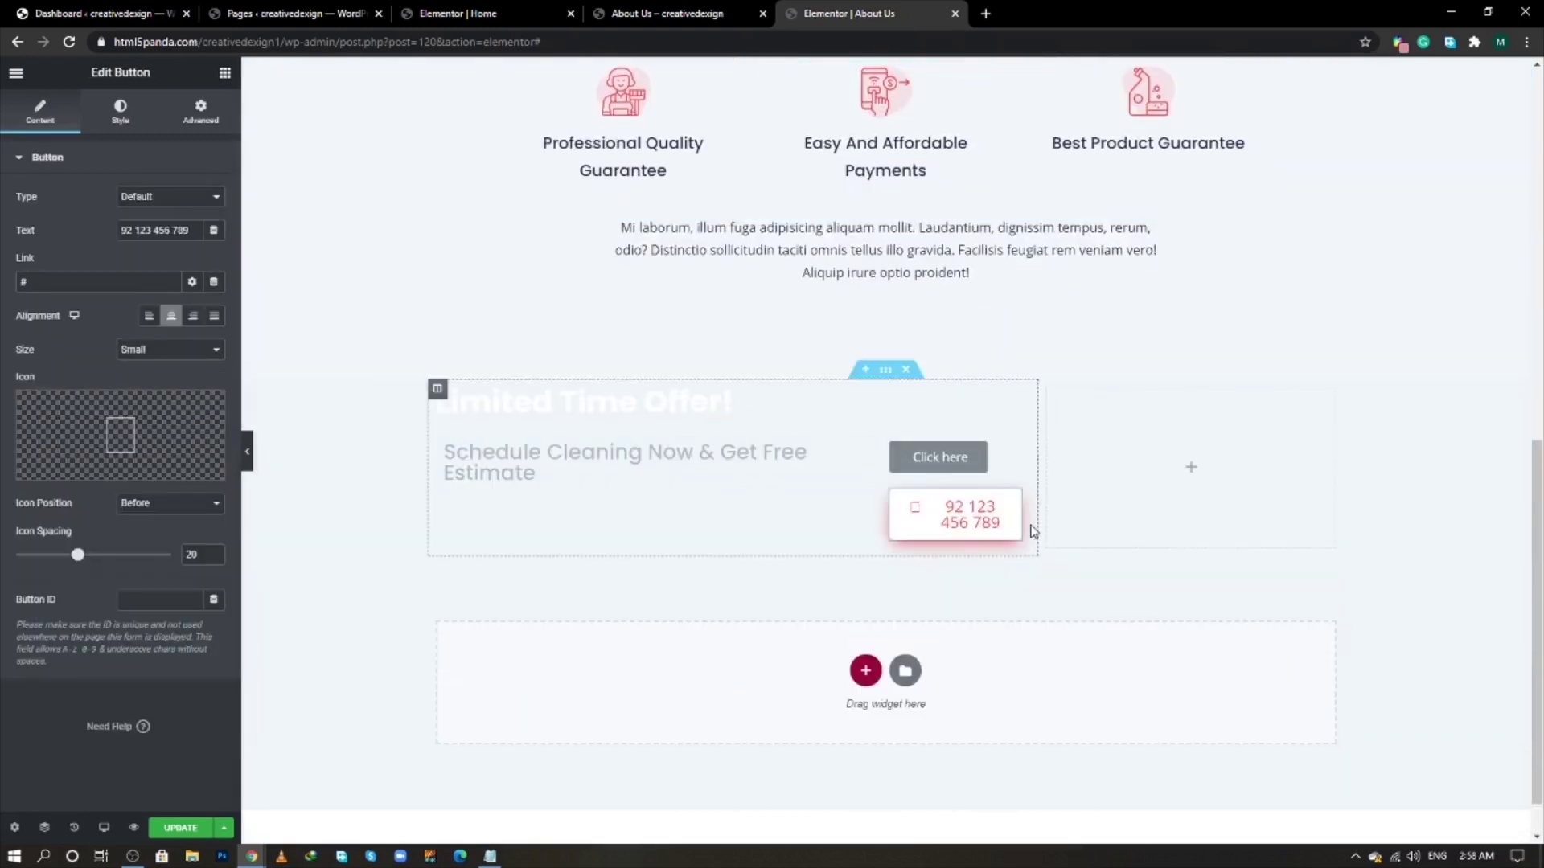
{"action": "right_click", "coordinate": [1010, 457]}
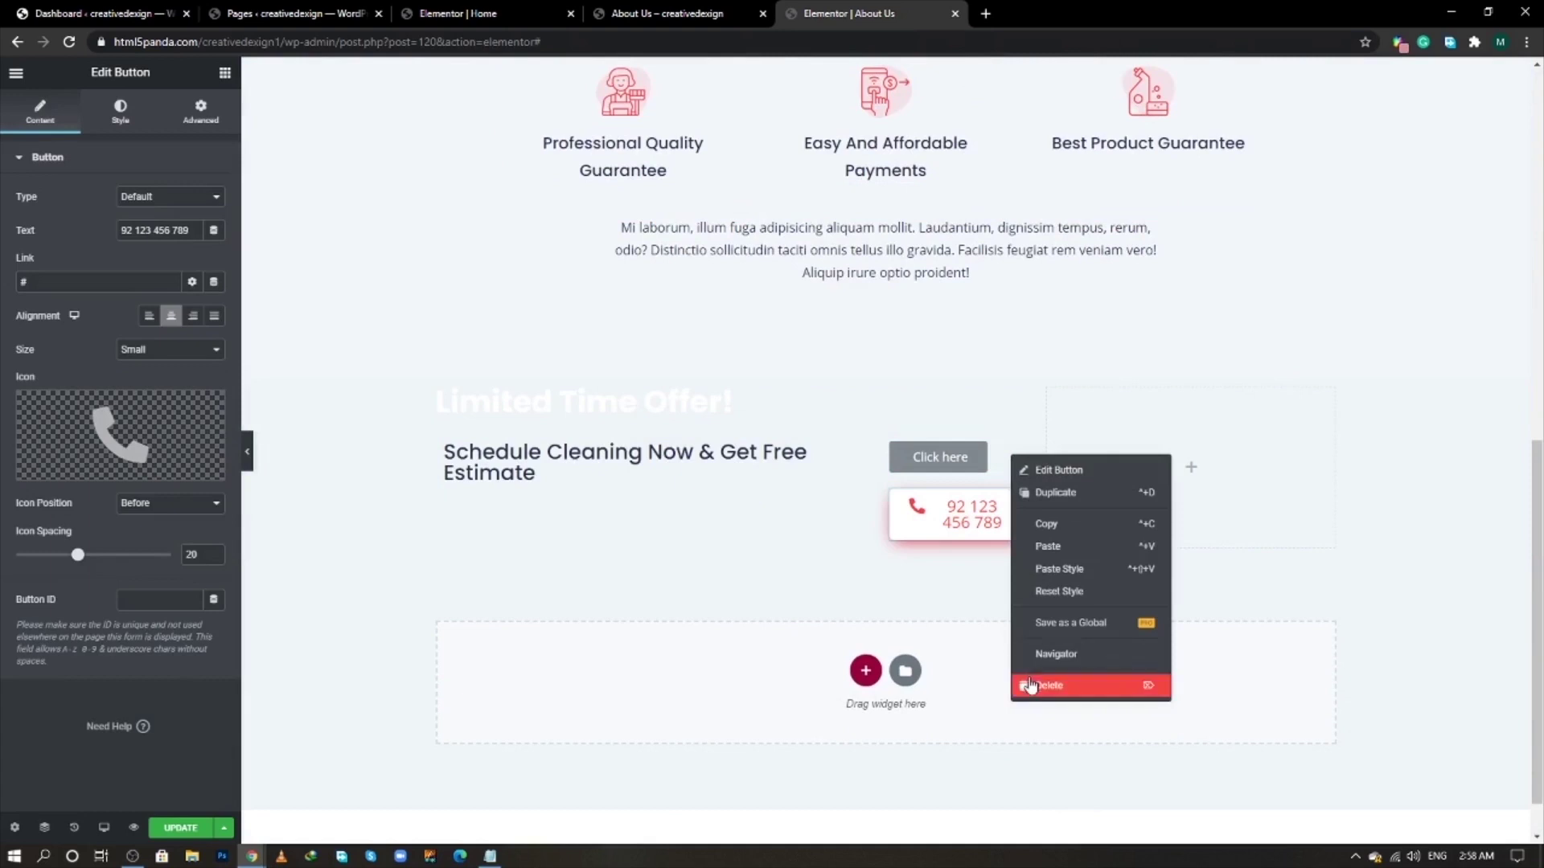
{"action": "left_click", "coordinate": [1032, 683]}
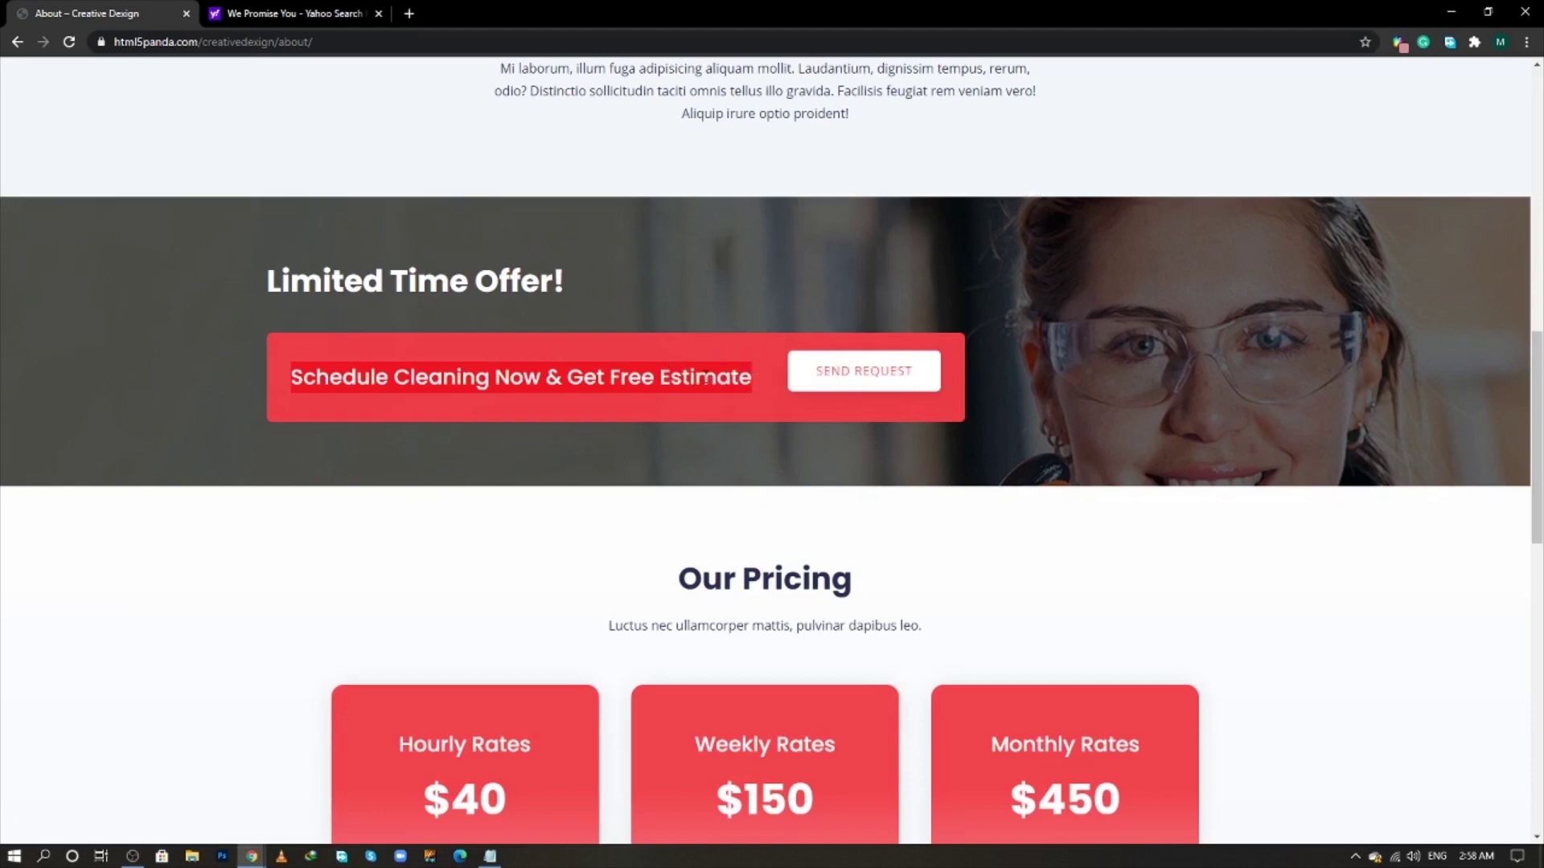
- Inspect the reference banner's button in the browser's developer tools and select its label text "Send Request" for reuse on the About Us page
{"action": "key", "text": "ctrl+shift+i"}
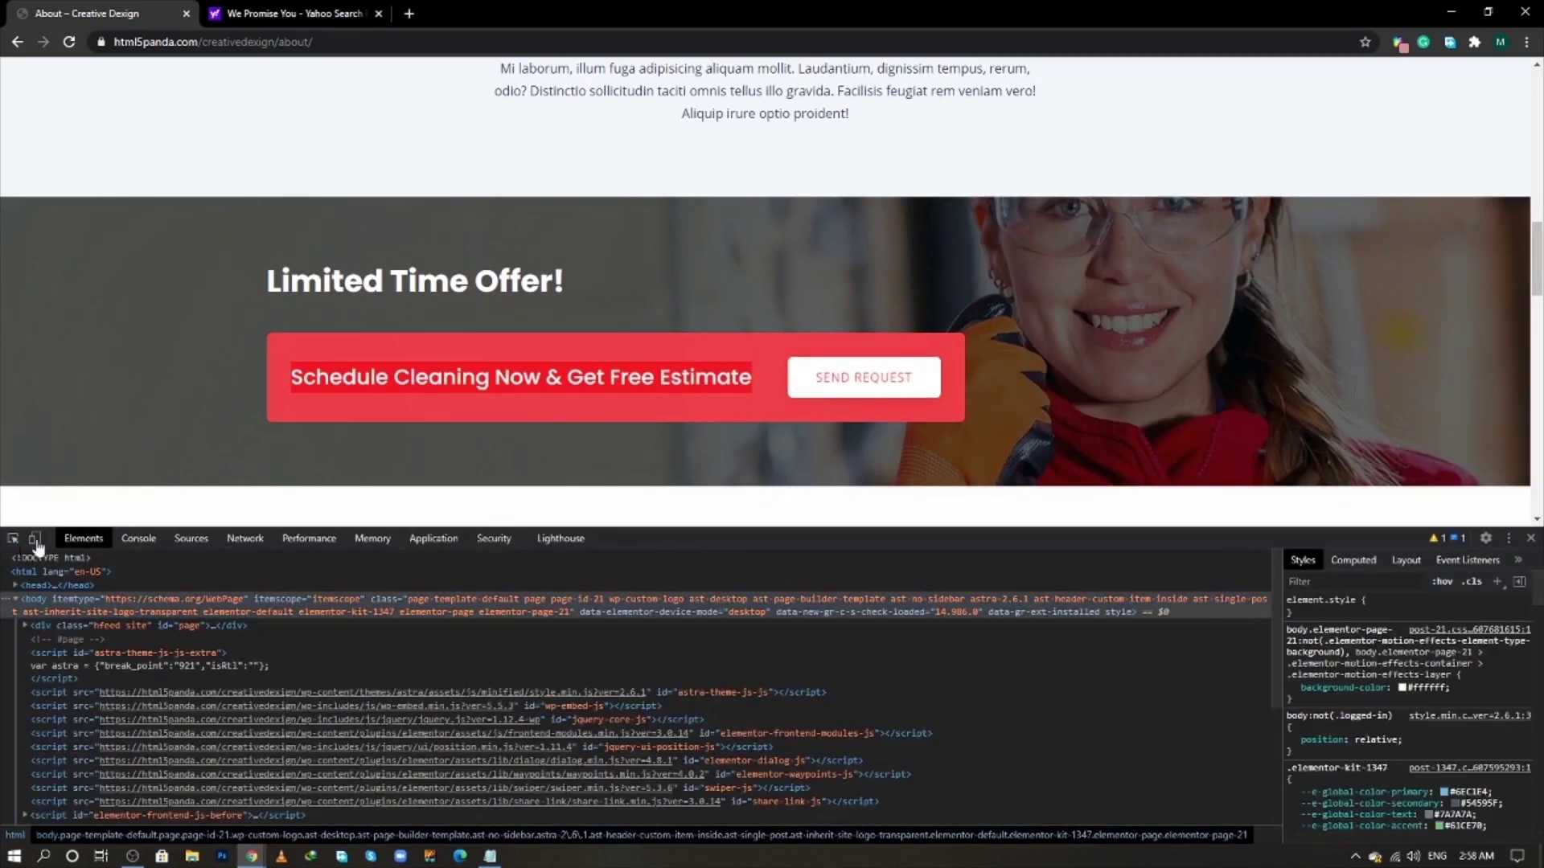
{"action": "left_click", "coordinate": [13, 538]}
{"action": "left_click", "coordinate": [895, 386]}
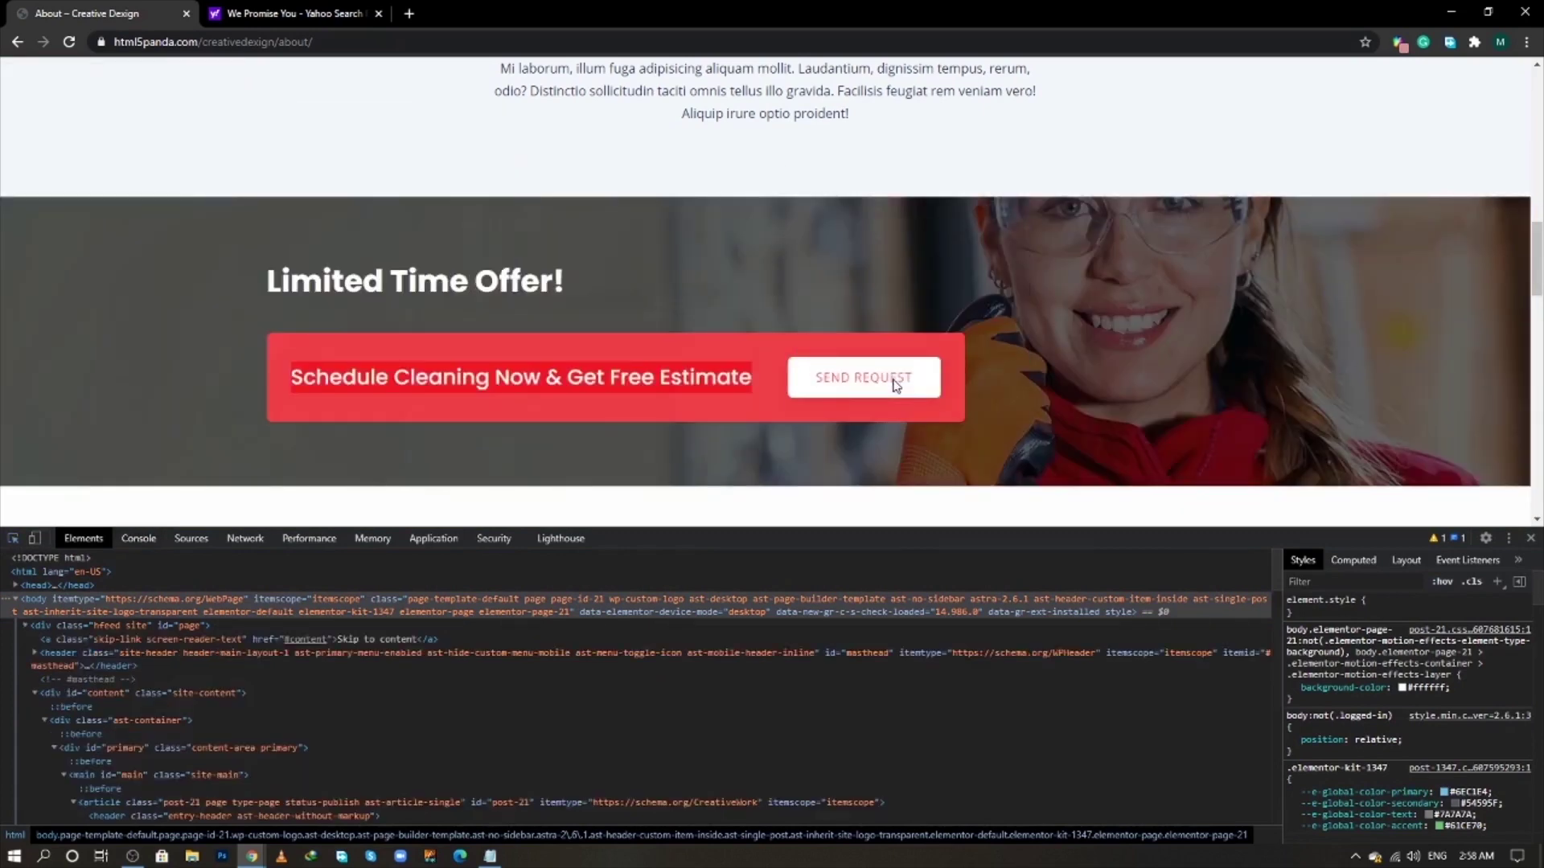
{"action": "double_click", "coordinate": [506, 690]}
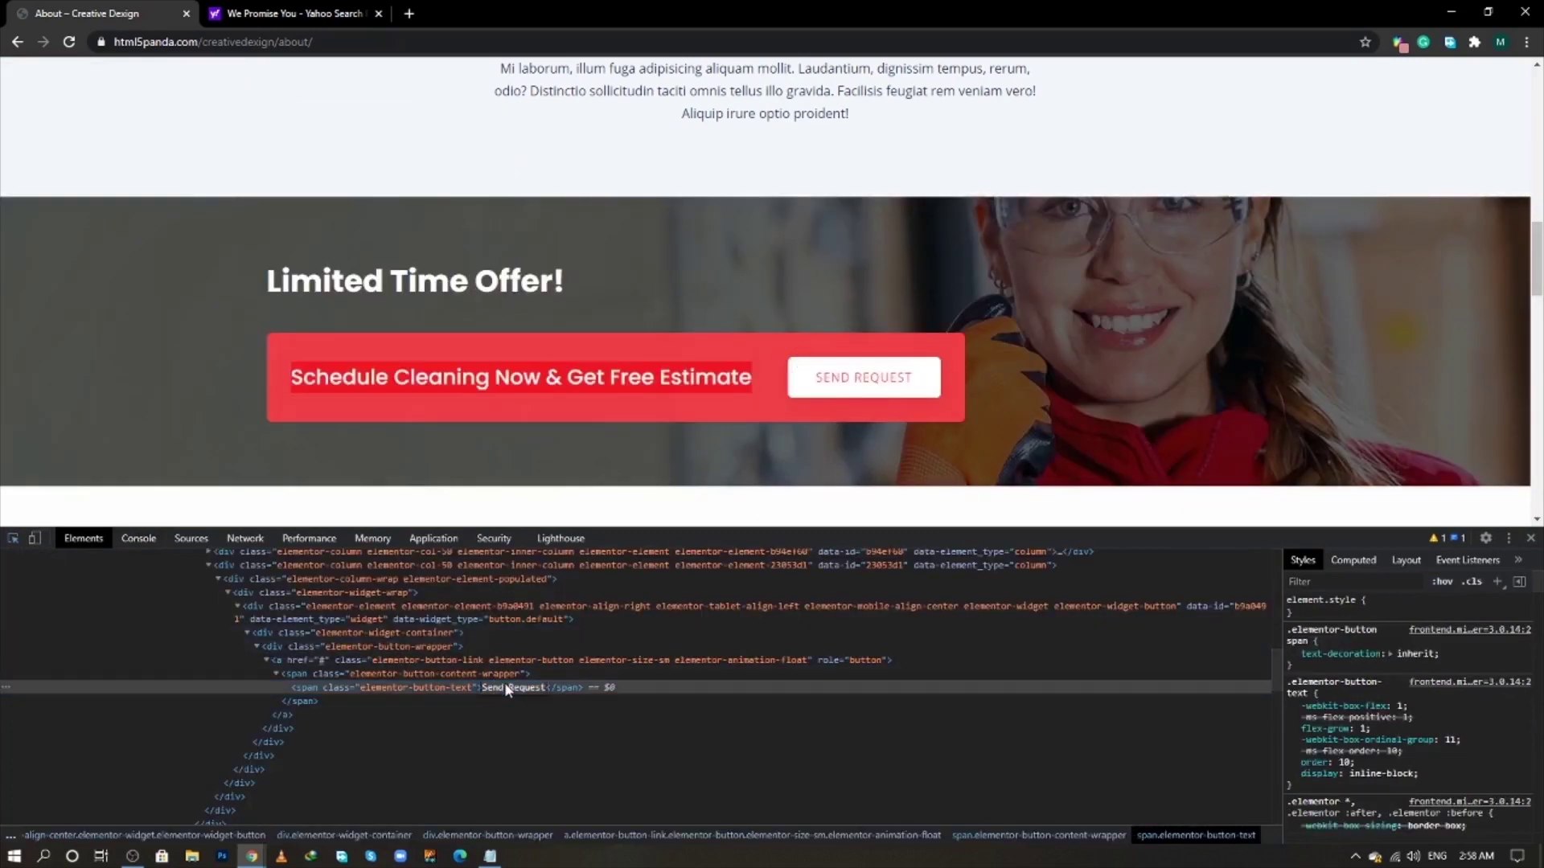
{"action": "key", "text": "alt+Tab"}
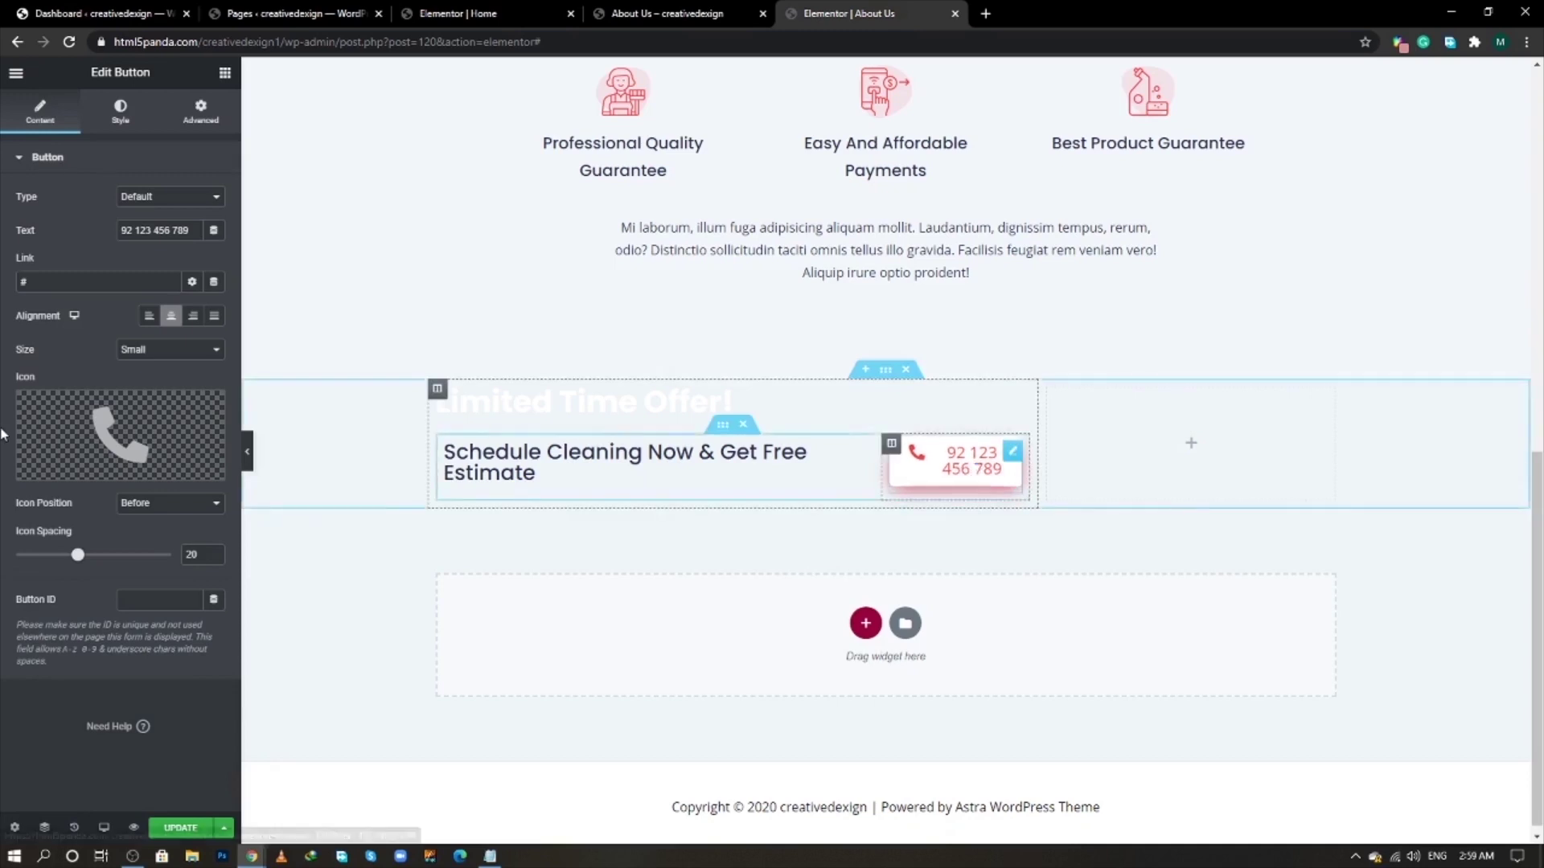
- Set the pasted button's text to "Send Request" and remove its phone icon
{"action": "triple_click", "coordinate": [167, 230]}
{"action": "type", "text": "Send Request"}
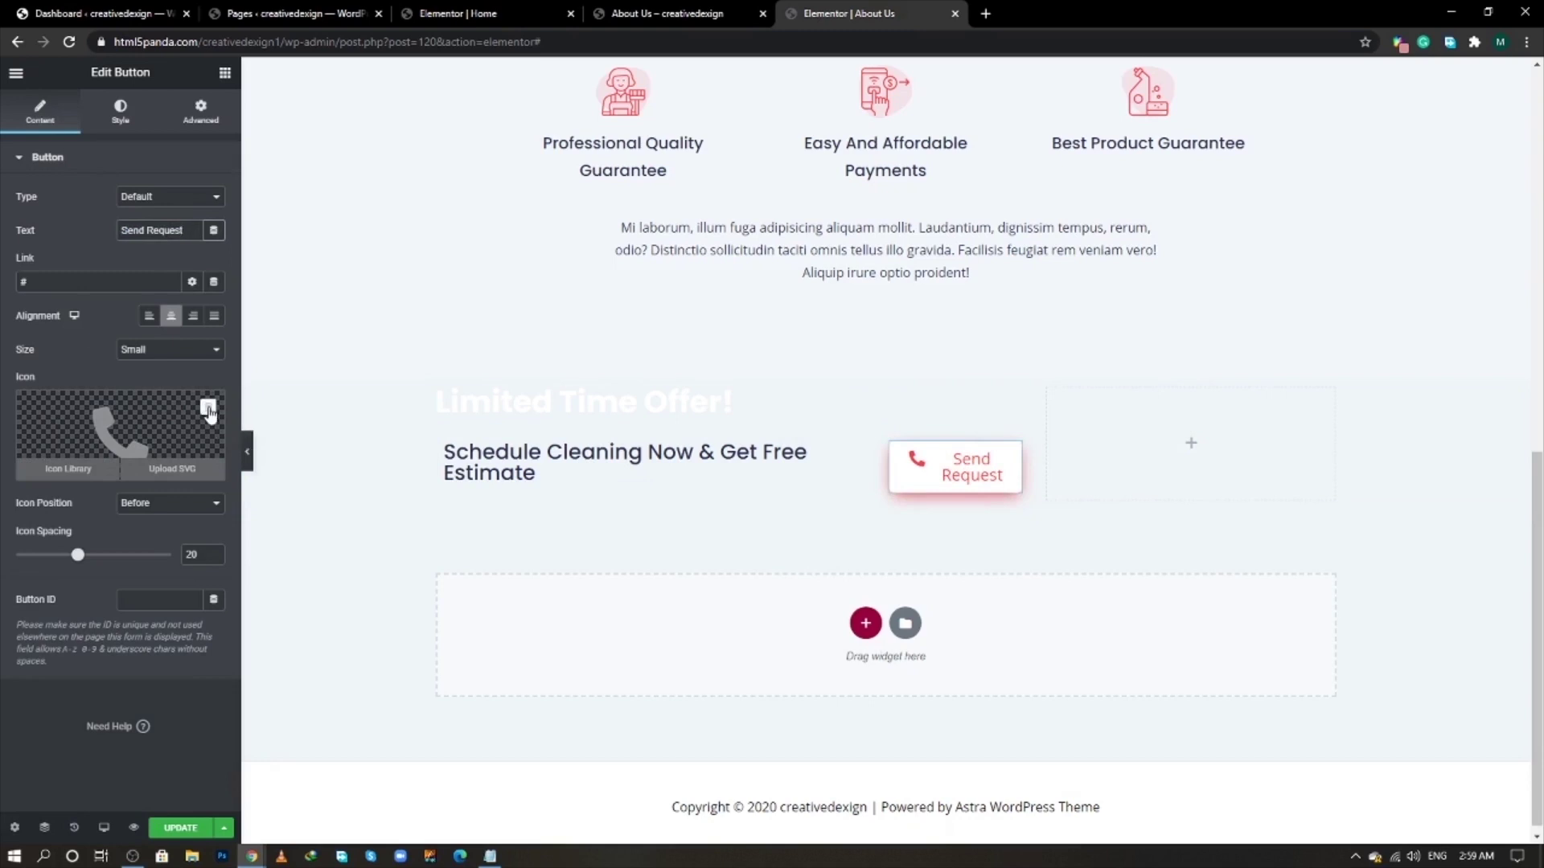
{"action": "left_click", "coordinate": [208, 409]}
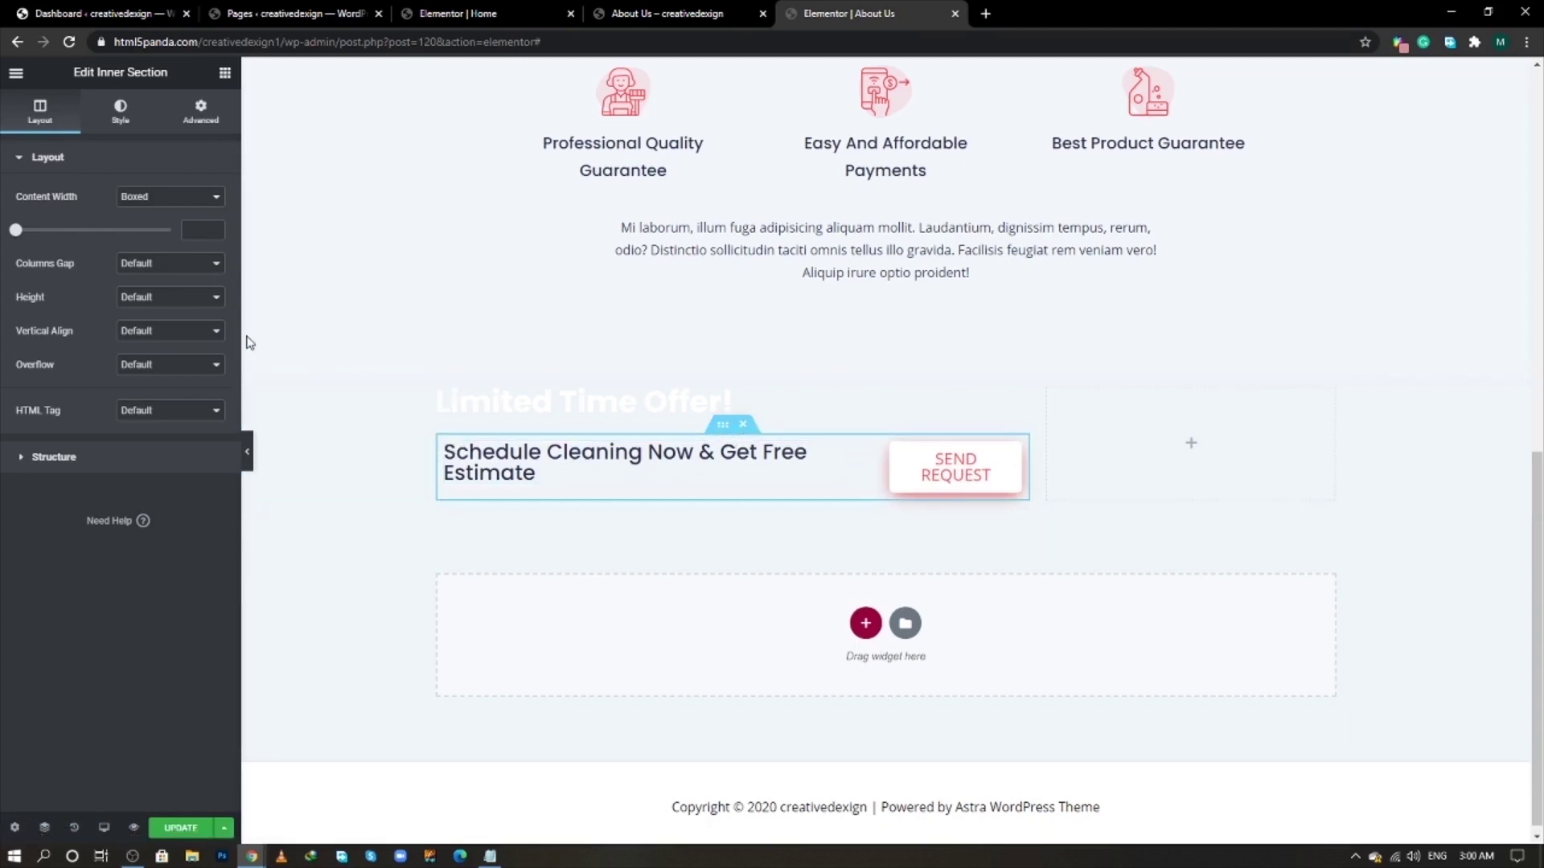
{"action": "left_click", "coordinate": [161, 273]}
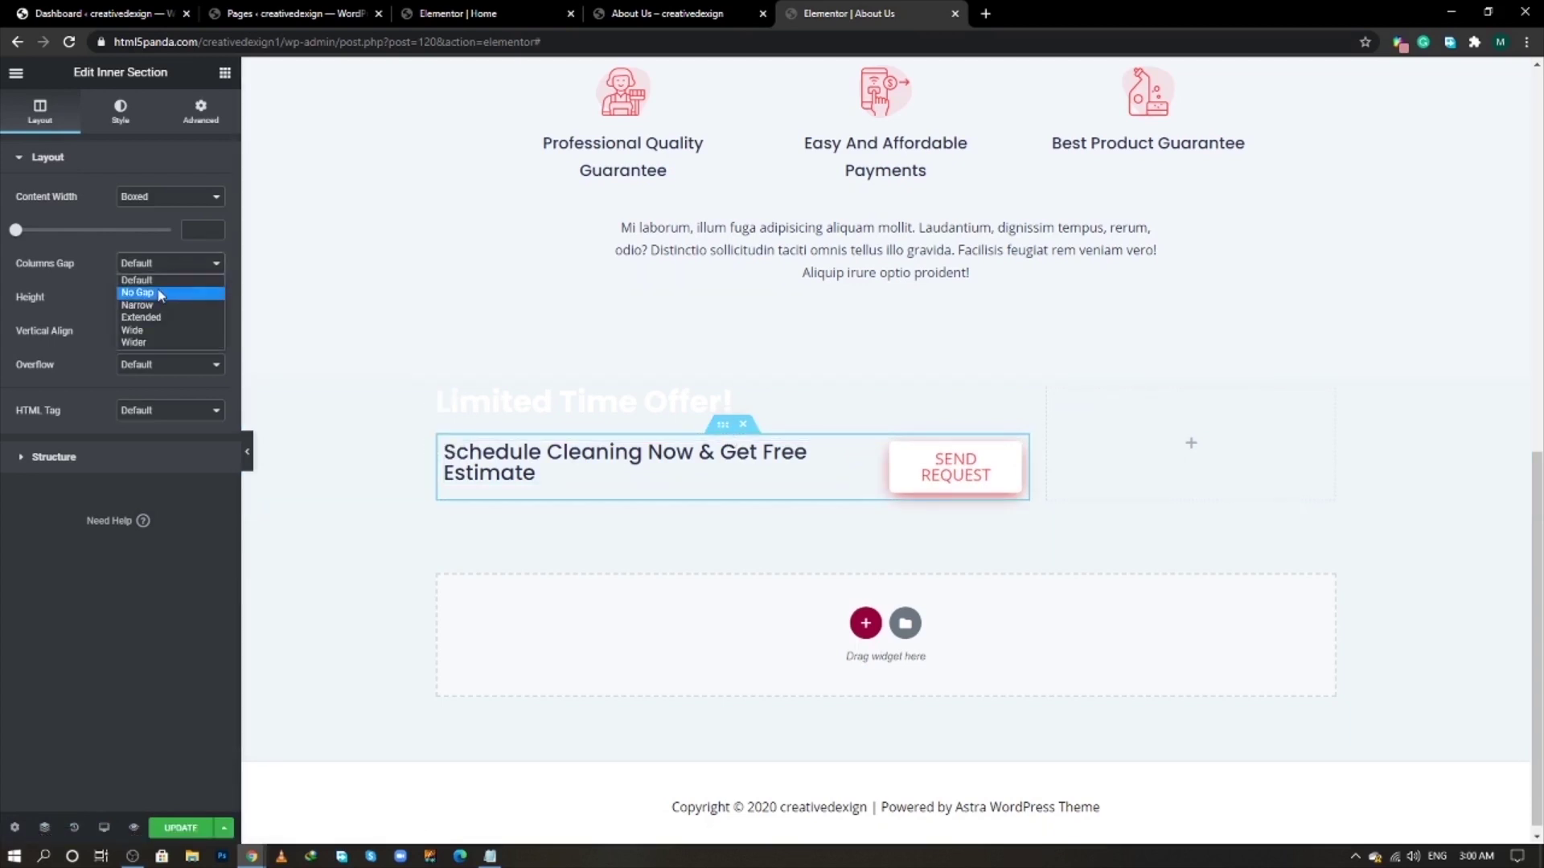
{"action": "left_click", "coordinate": [161, 297]}
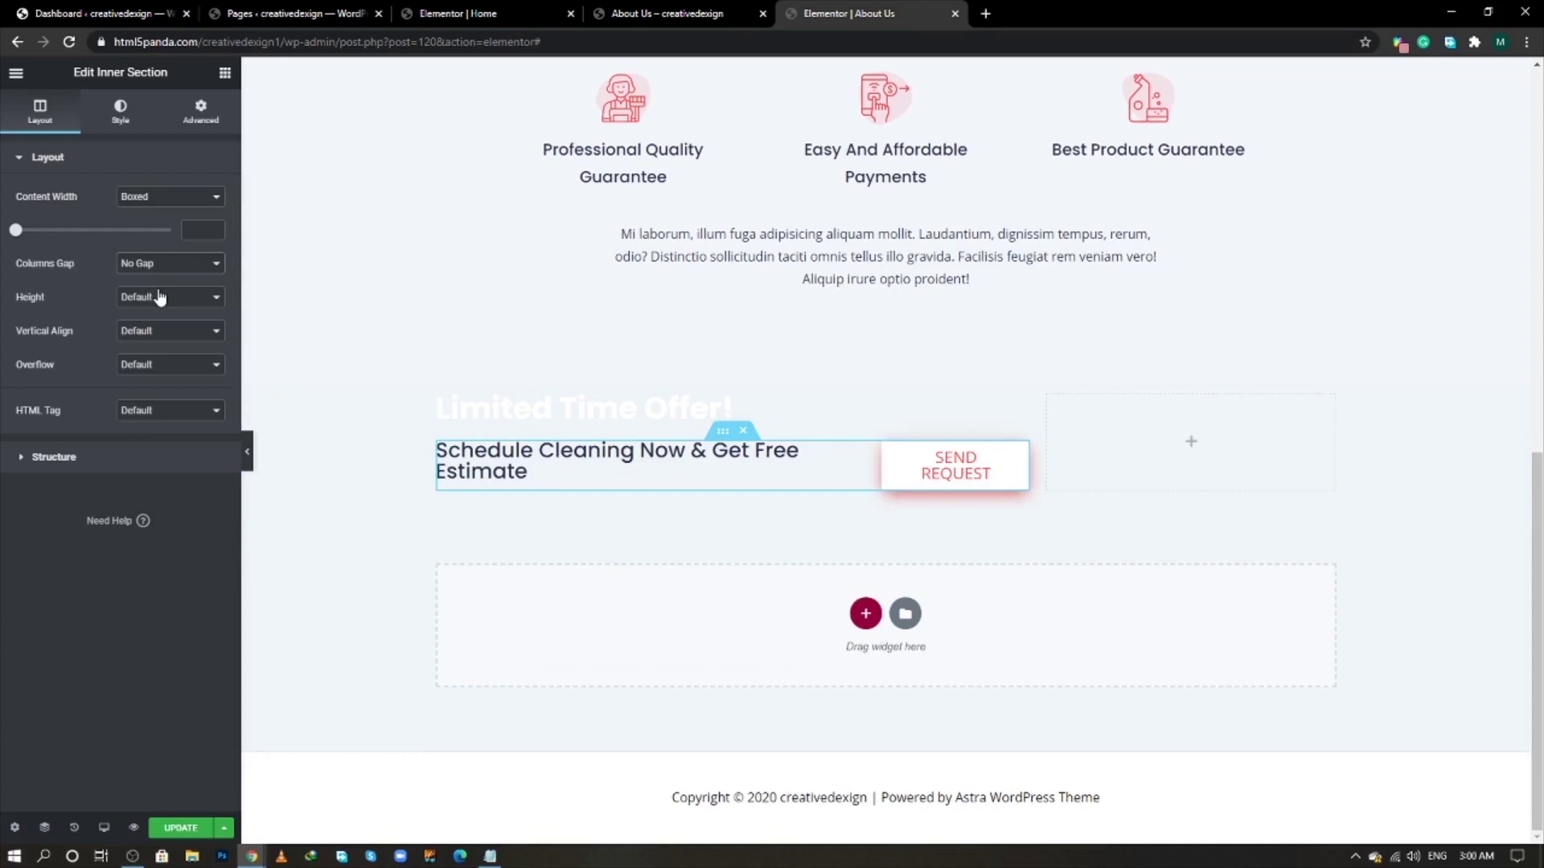
{"action": "key", "text": "ctrl+z"}
- Set the inner section's columns gap to No Gap and its top margin to 20 px, with margin and padding values unlinked
{"action": "left_click", "coordinate": [161, 274]}
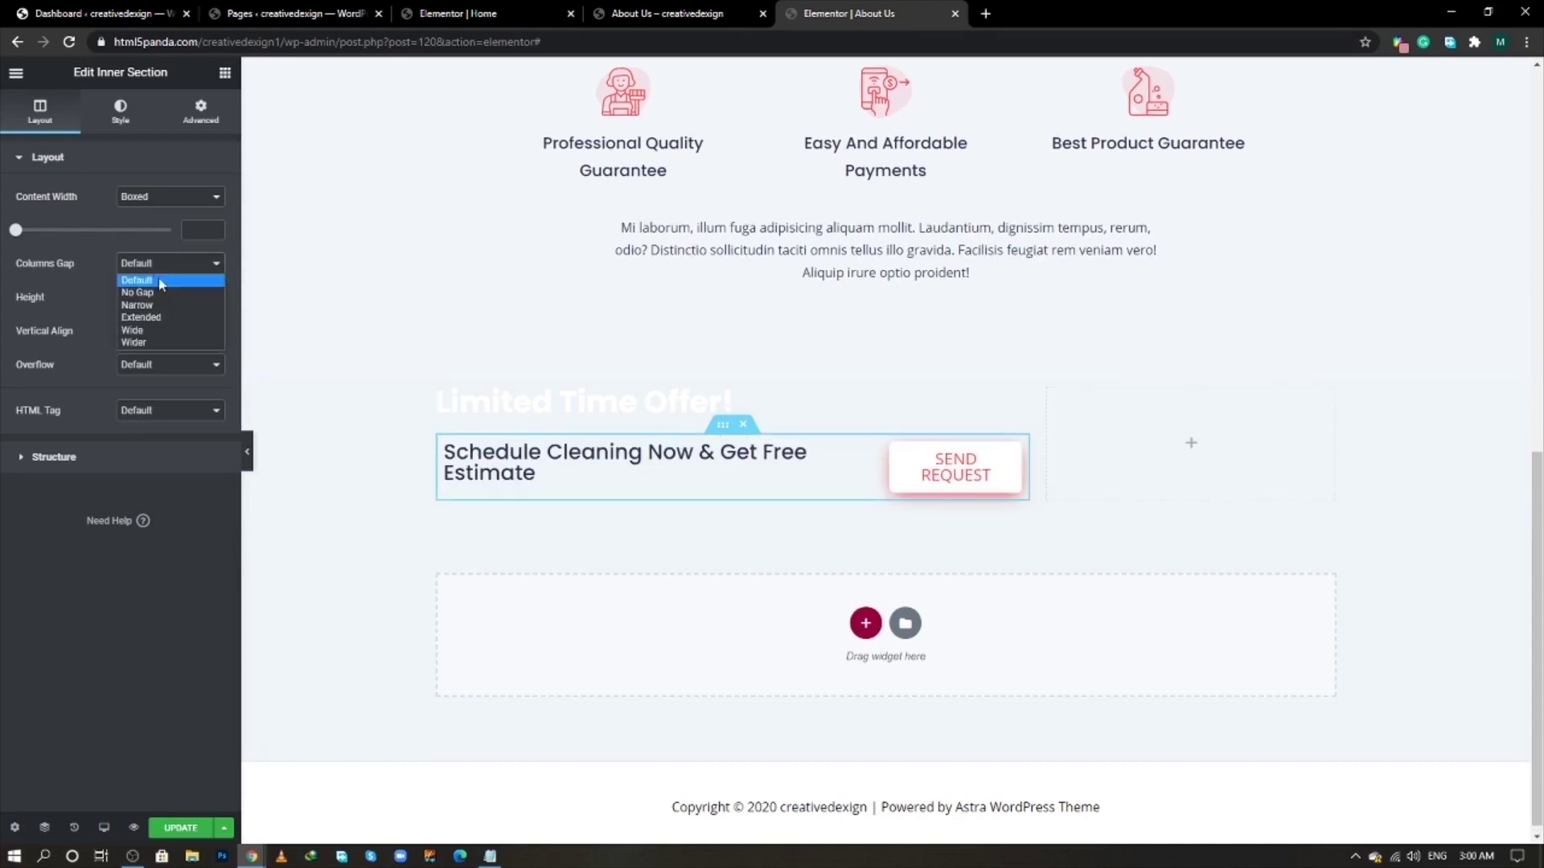
{"action": "left_click", "coordinate": [160, 297]}
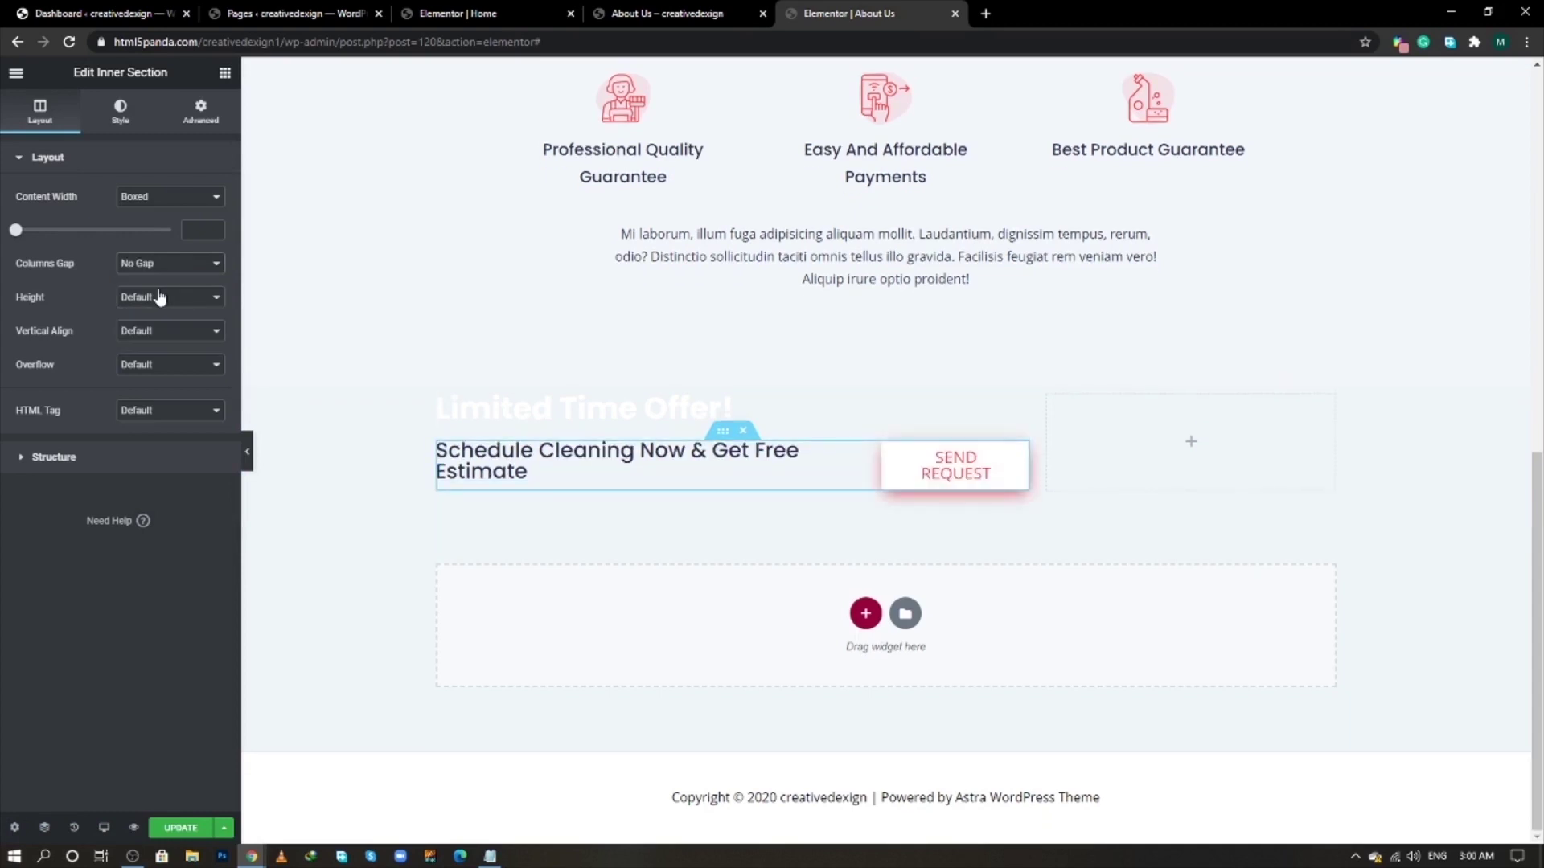
{"action": "left_click", "coordinate": [201, 113]}
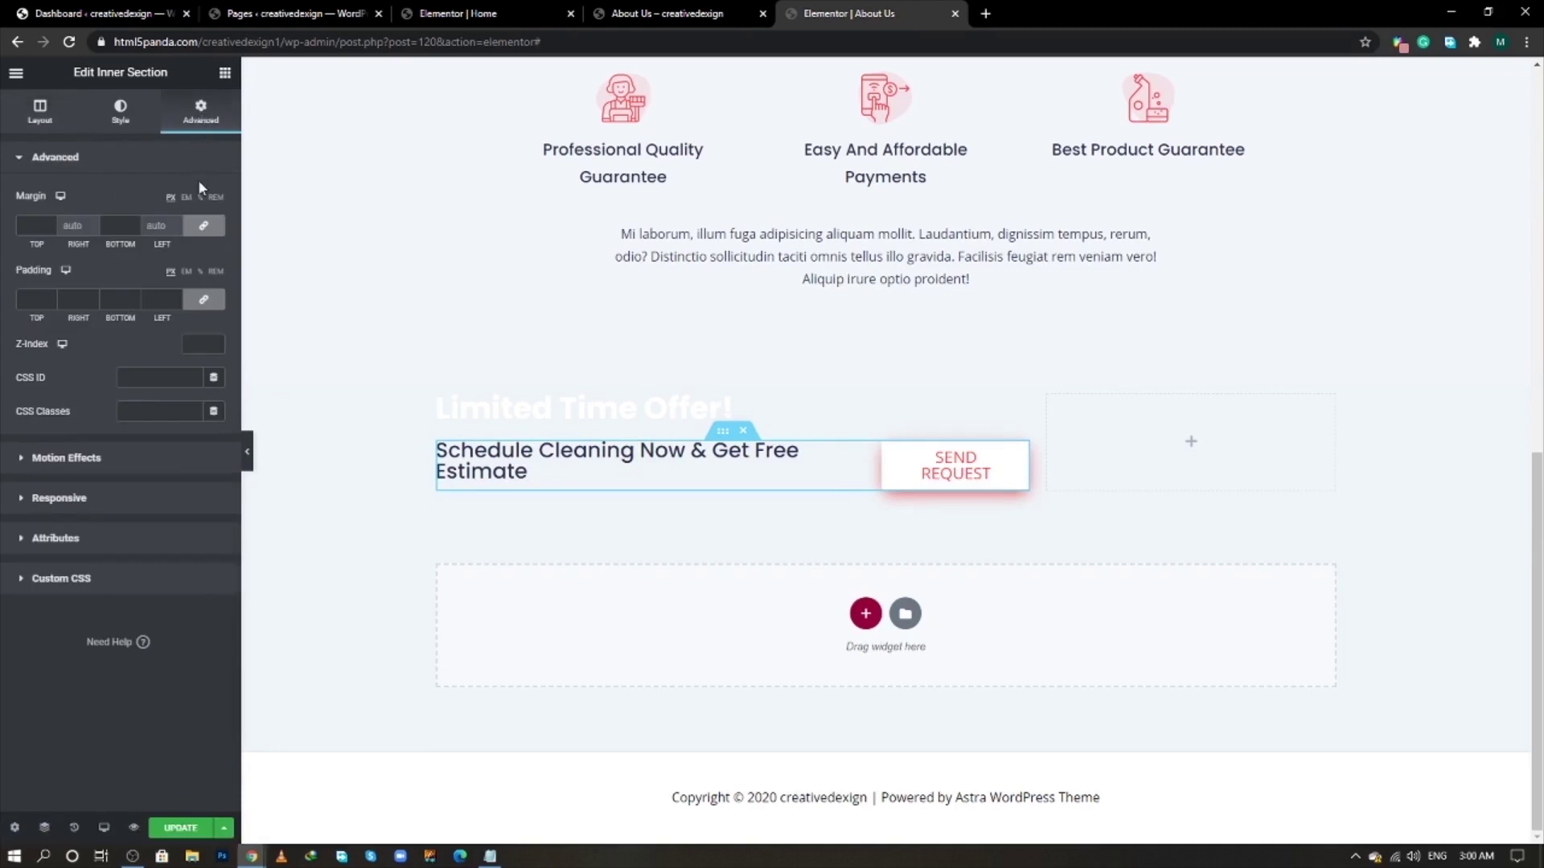
{"action": "left_click", "coordinate": [204, 225]}
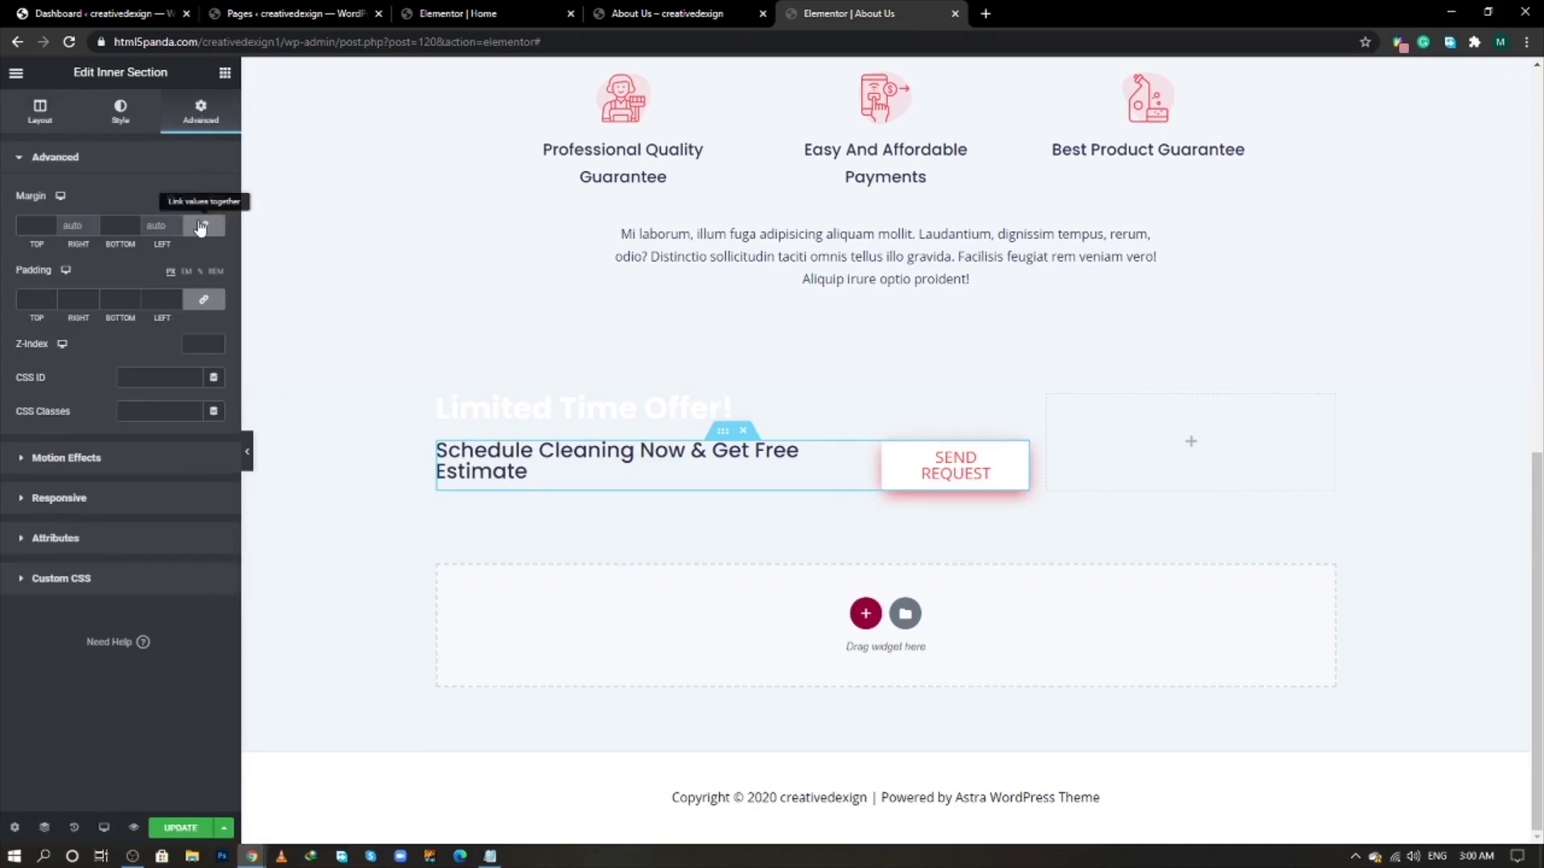
{"action": "left_click", "coordinate": [201, 304]}
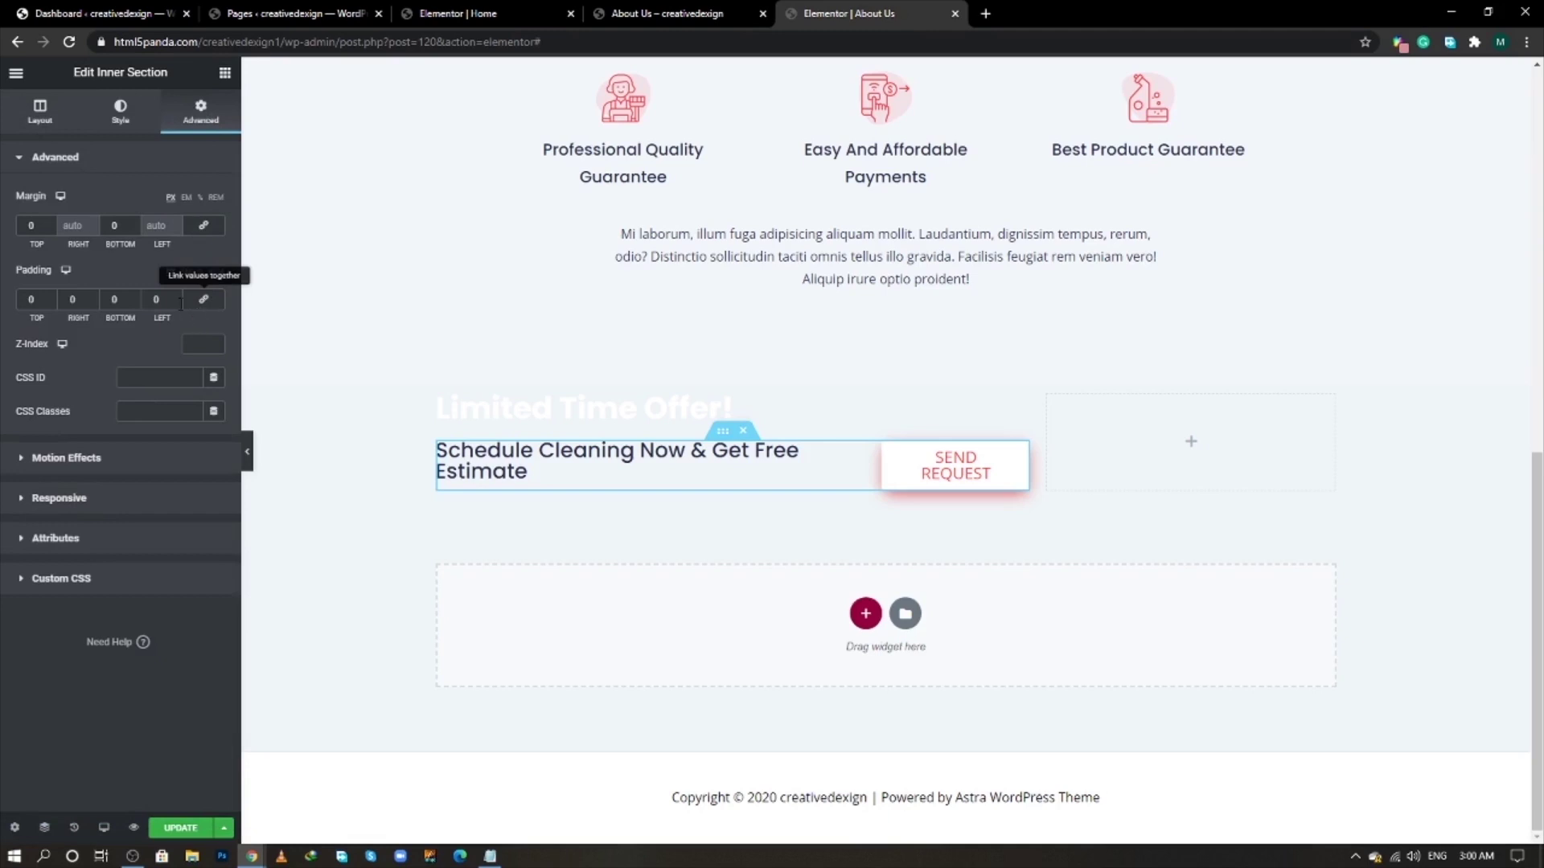
{"action": "left_click", "coordinate": [28, 225]}
{"action": "type", "text": "2"}
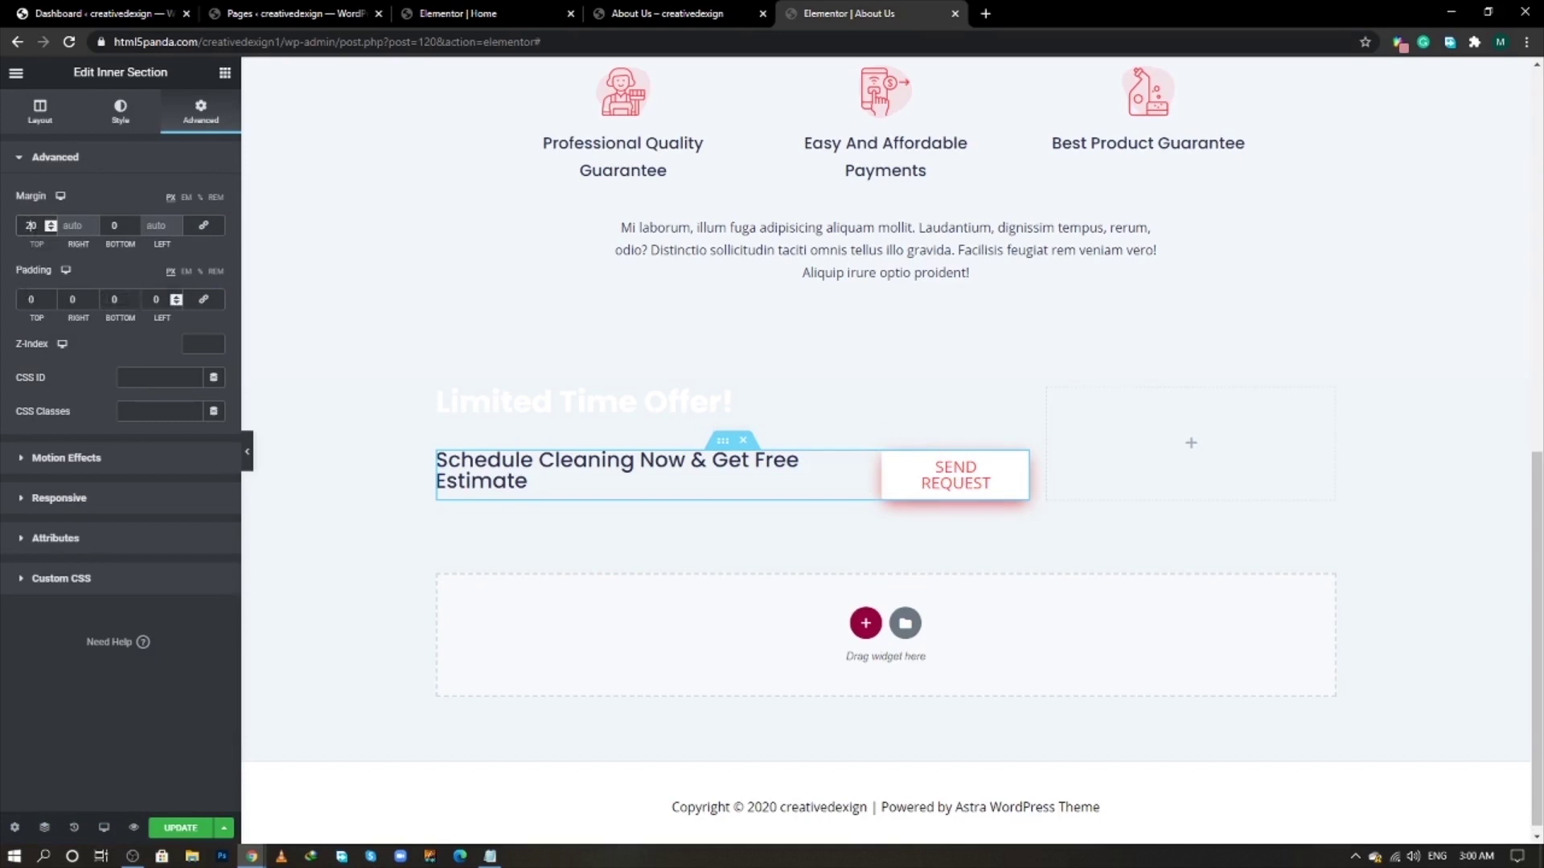
- Link the inner section's padding values and set them to 30 px on all sides
{"action": "left_click", "coordinate": [203, 299]}
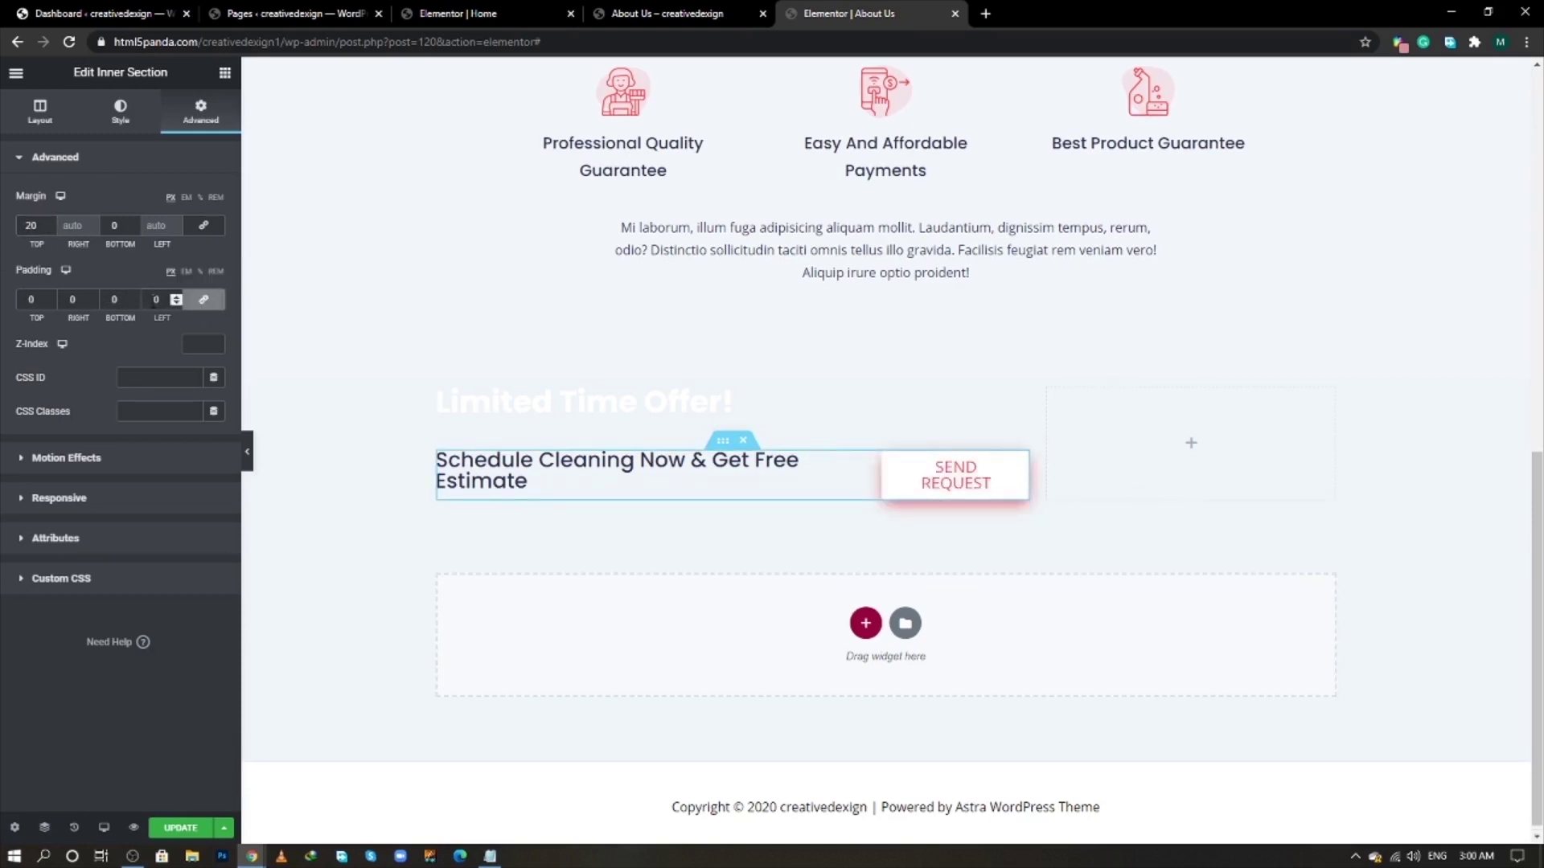
{"action": "left_click", "coordinate": [155, 300]}
{"action": "type", "text": "30"}
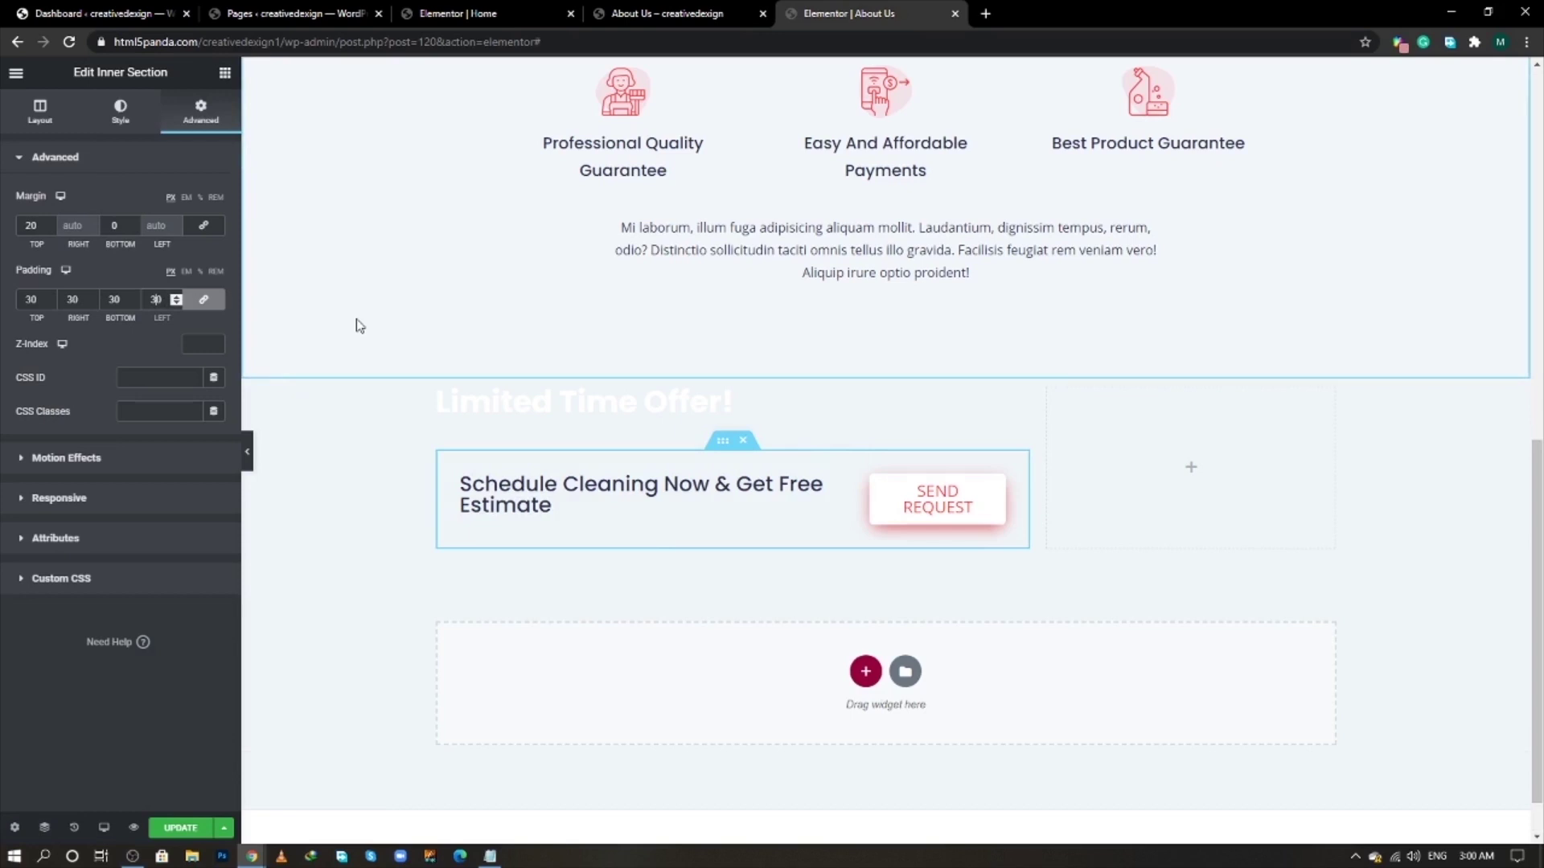
- Set the "Schedule Cleaning Now & Get Free Estimate" heading's HTML tag to H5 and the Send Request button's font size to 15 px
{"action": "left_click", "coordinate": [643, 526]}
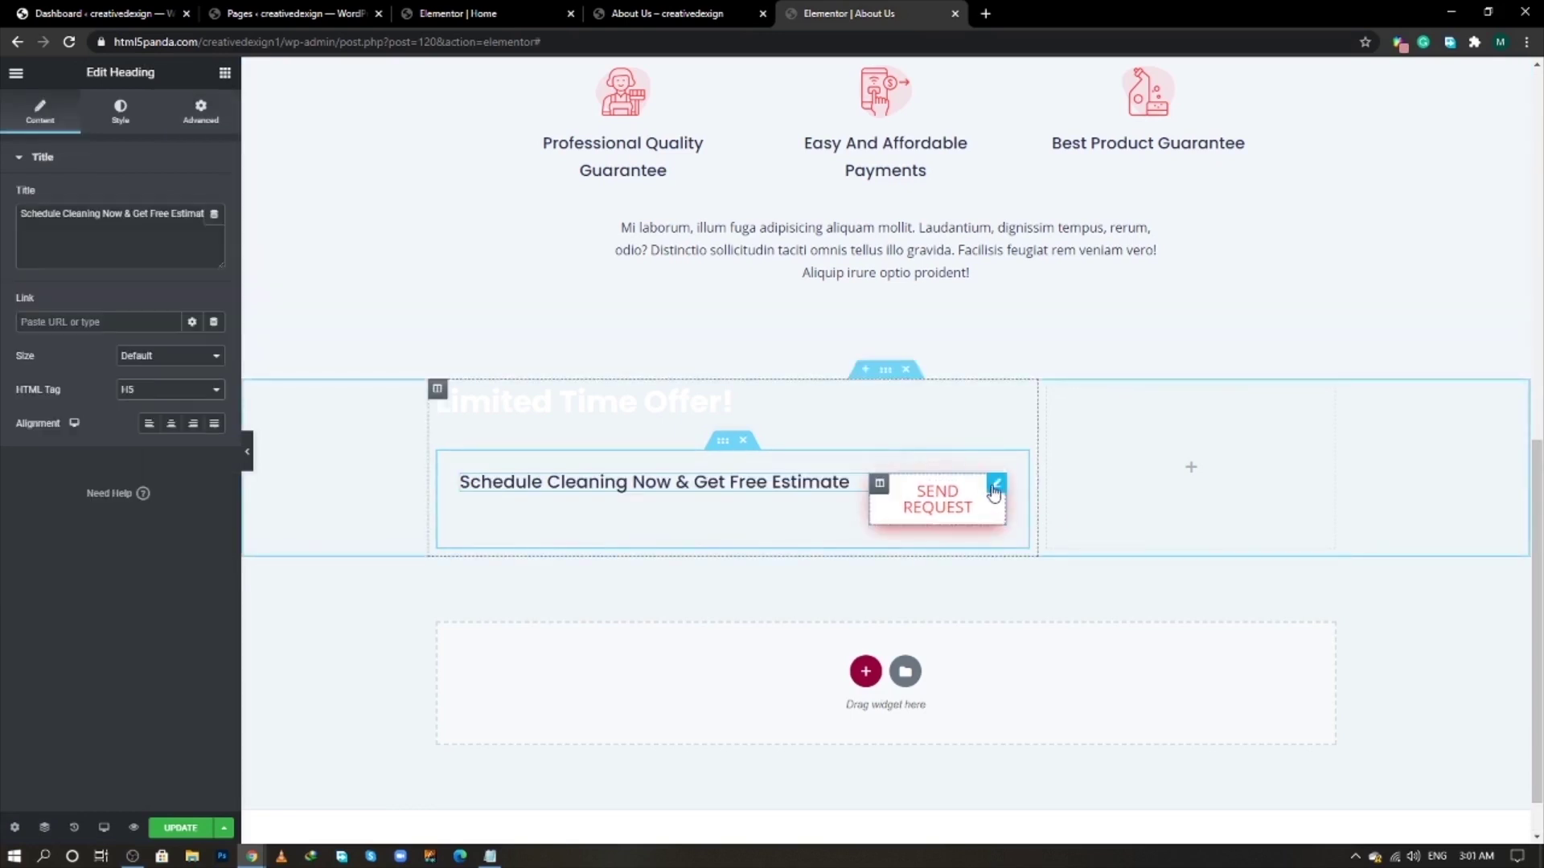
{"action": "left_click", "coordinate": [996, 487]}
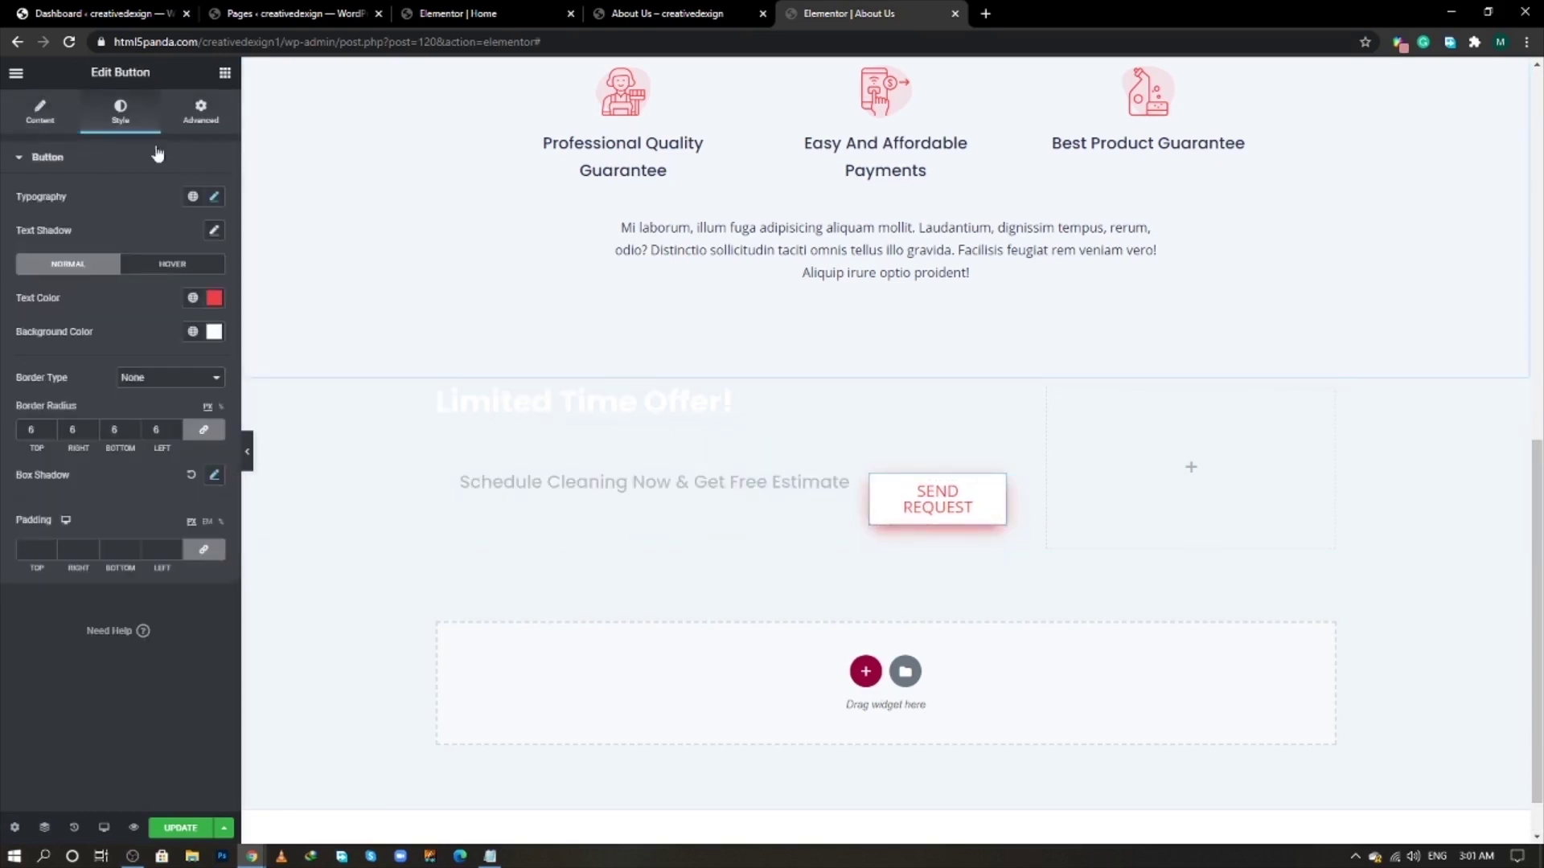
{"action": "left_click", "coordinate": [214, 200]}
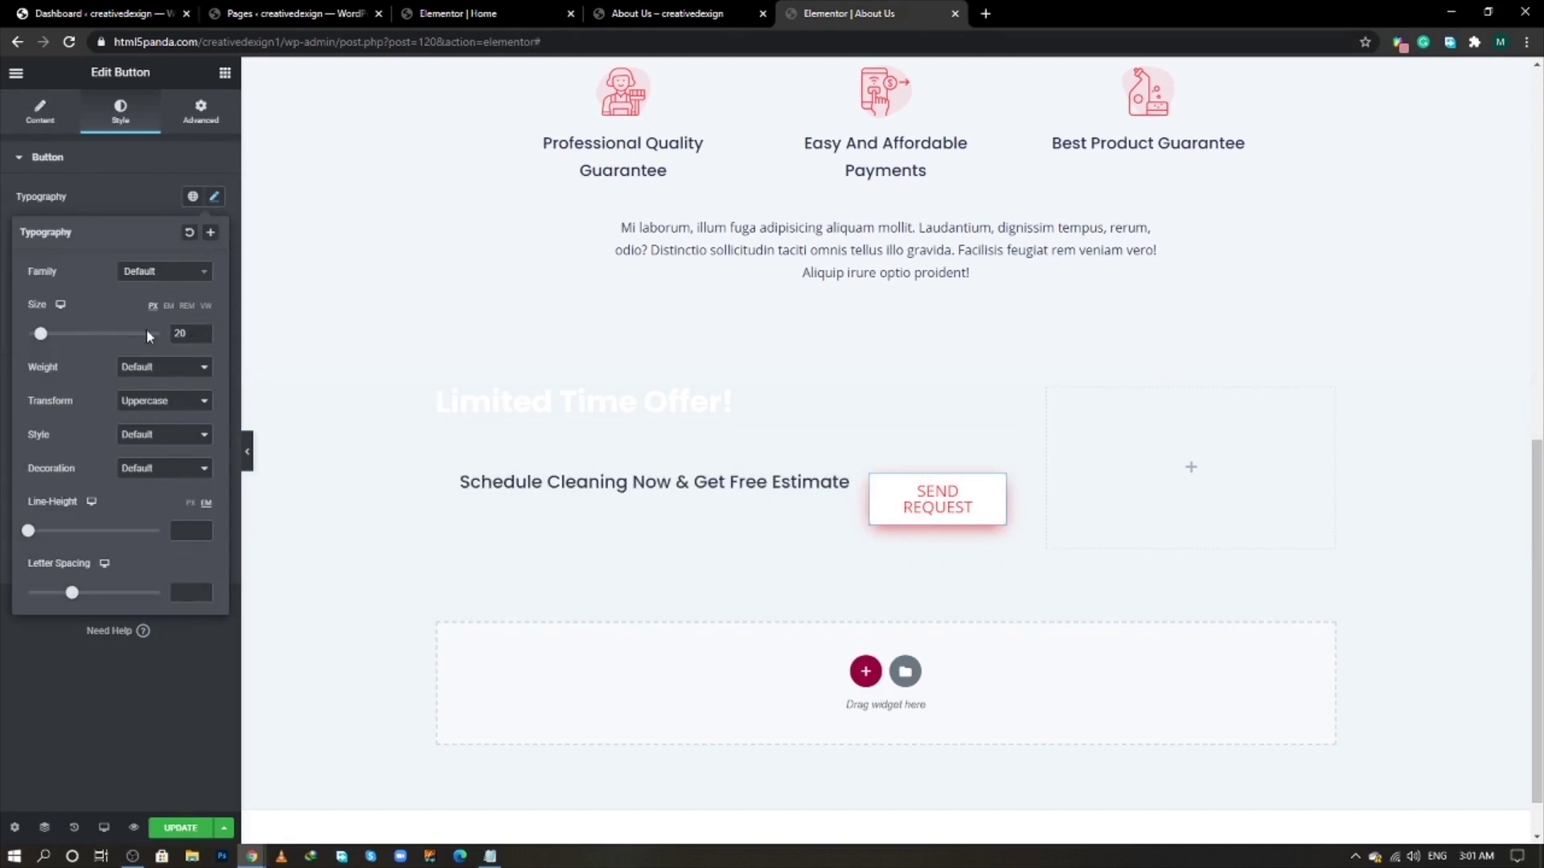
{"action": "type", "text": "15"}
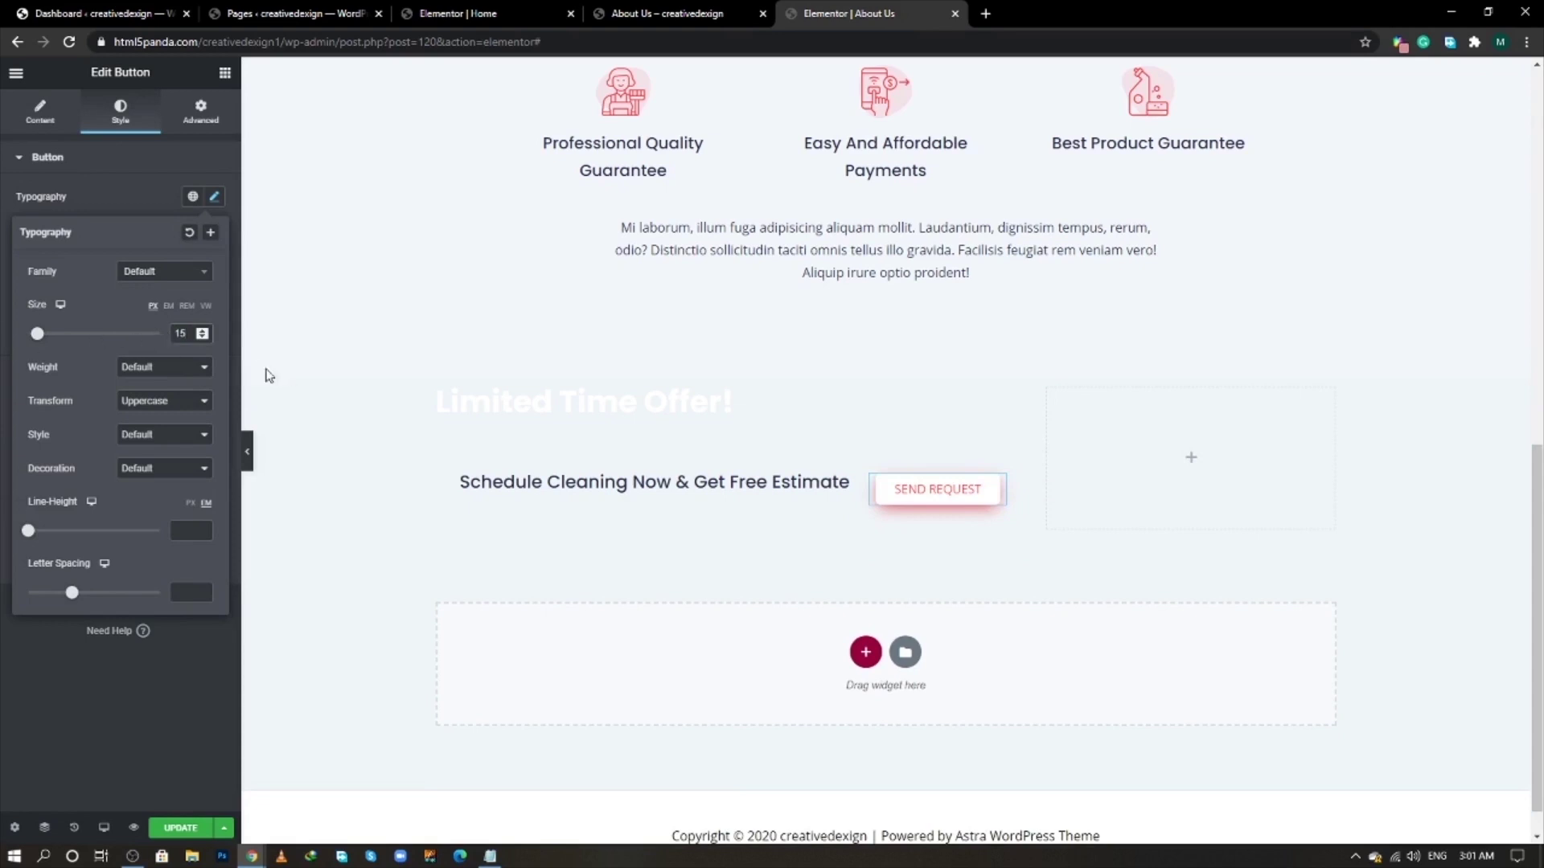
{"action": "left_click", "coordinate": [164, 680]}
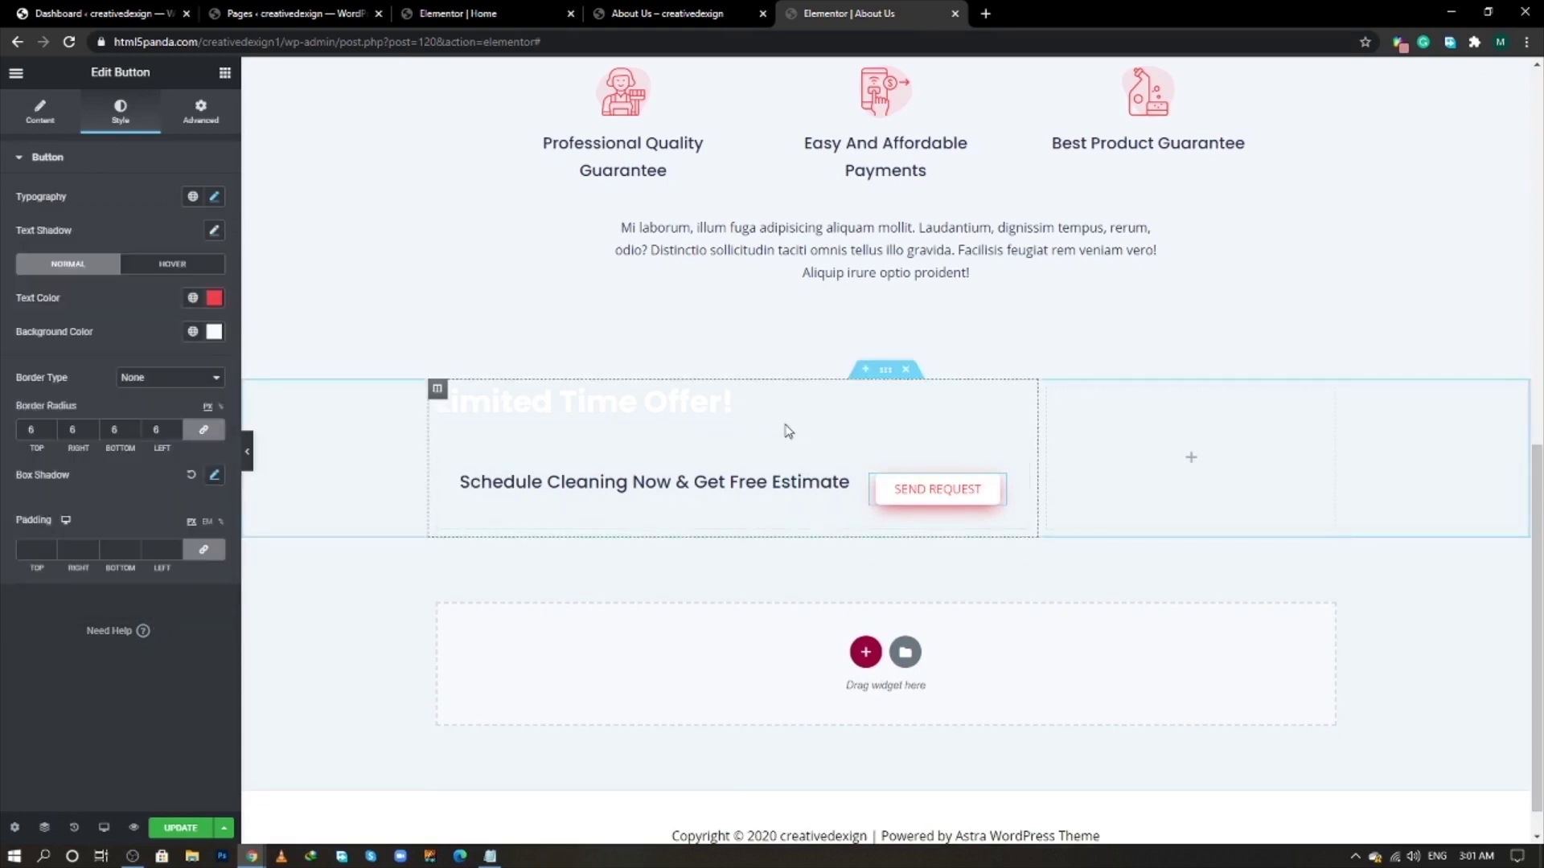
- Give the "Limited Time Offer!" section a classic background using the media library photo of the woman in safety glasses and orange gloves
{"action": "left_click", "coordinate": [886, 375]}
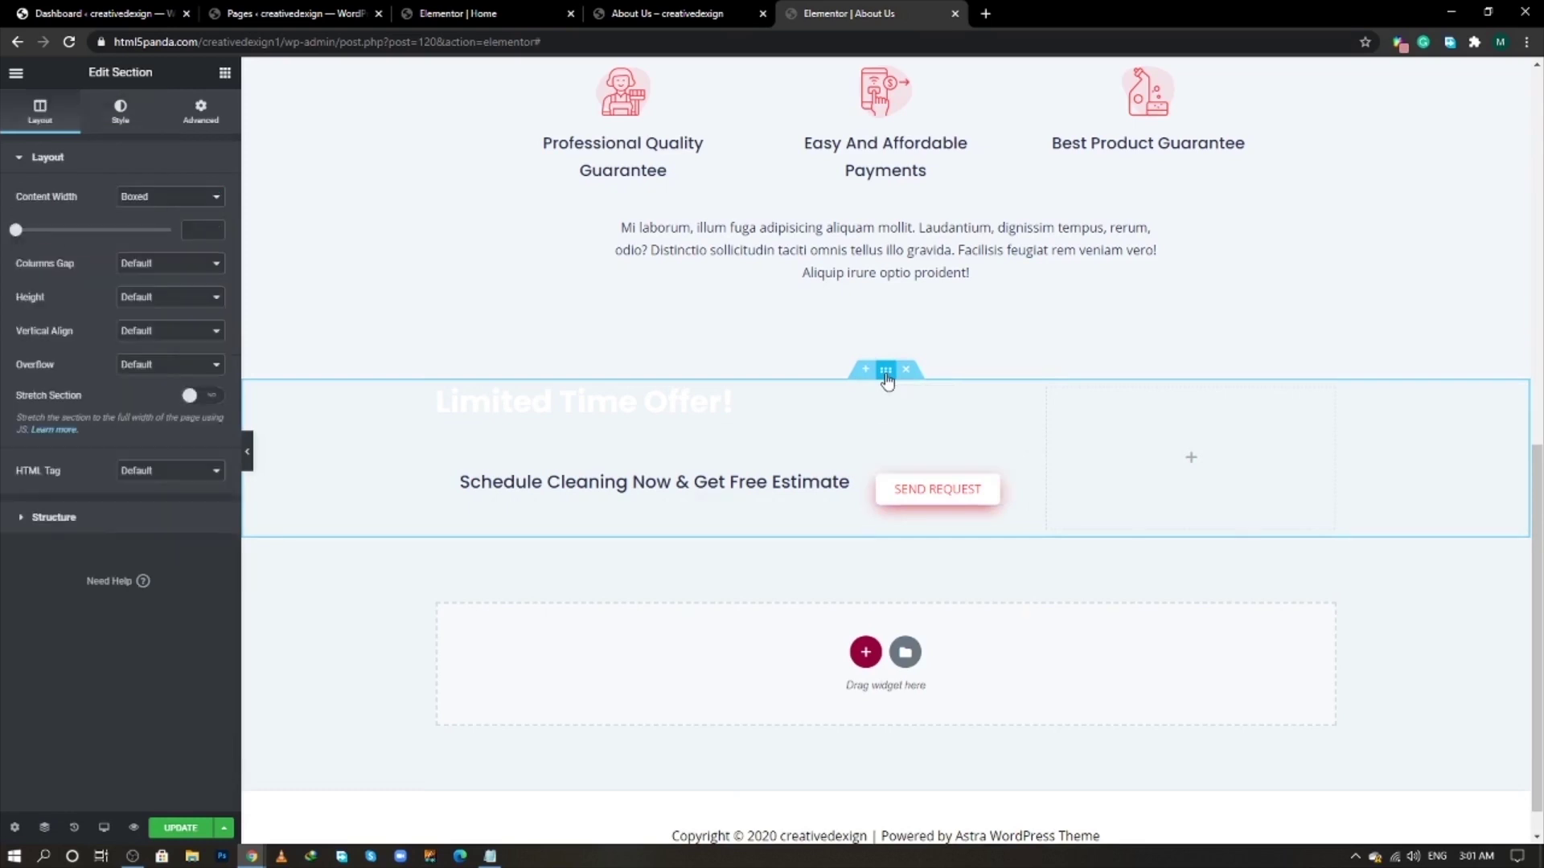
{"action": "left_click", "coordinate": [120, 113]}
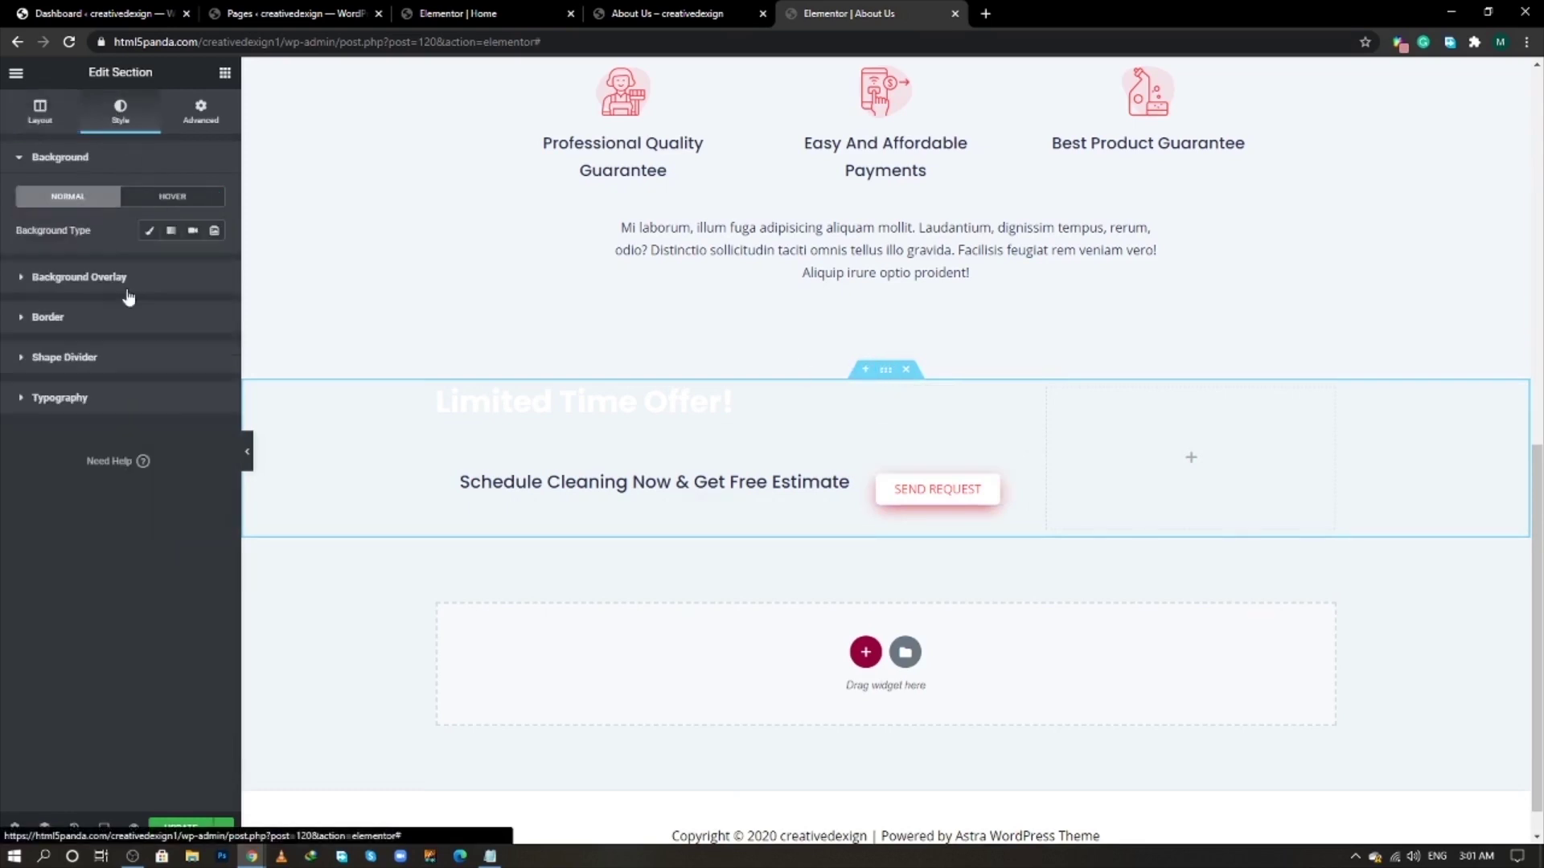
{"action": "left_click", "coordinate": [147, 233]}
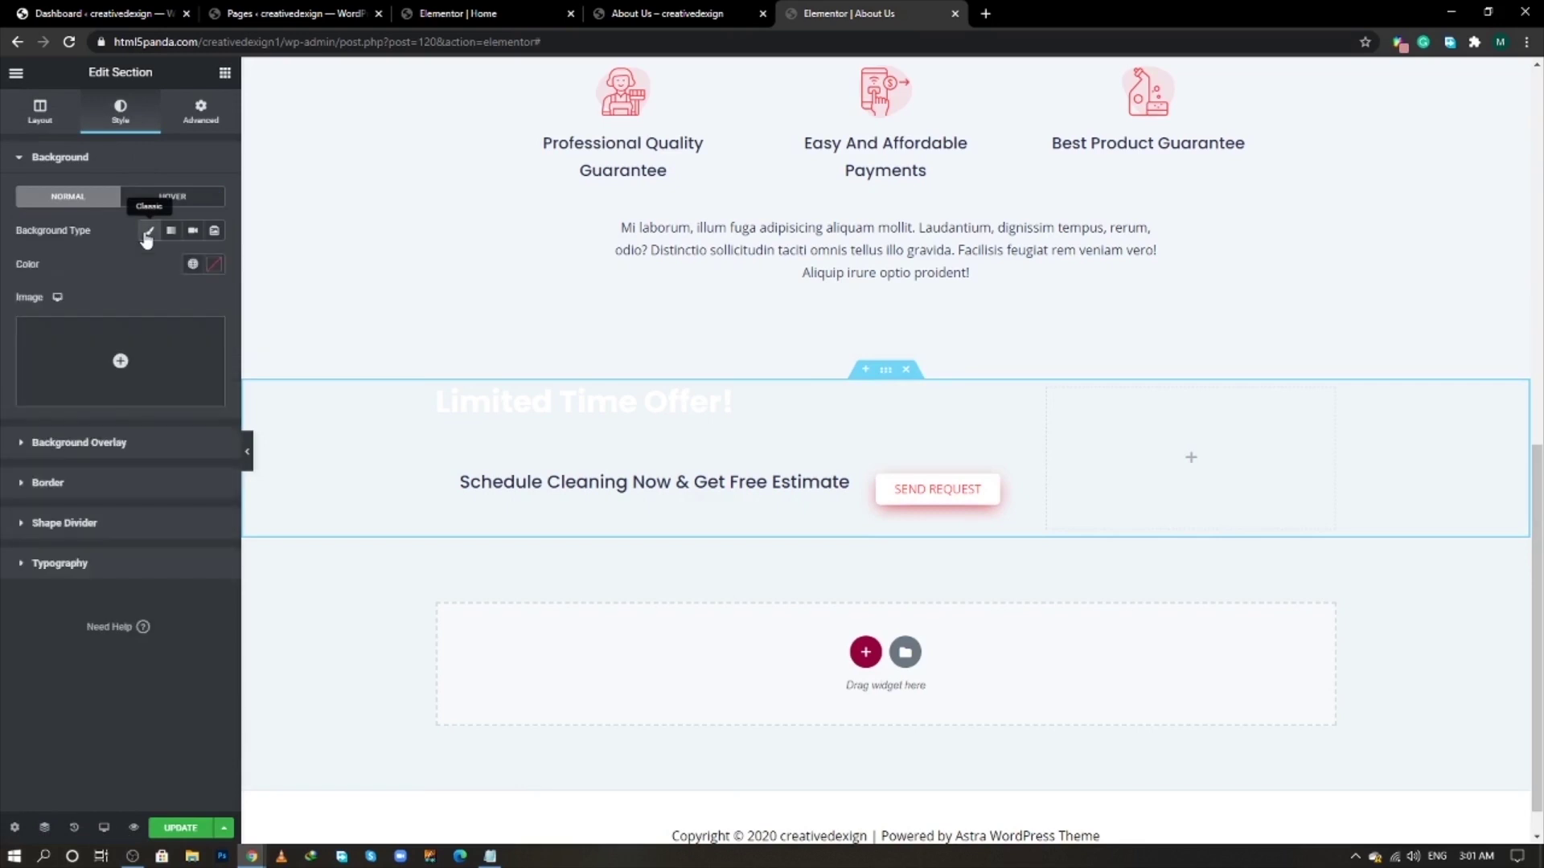
{"action": "left_click", "coordinate": [161, 344]}
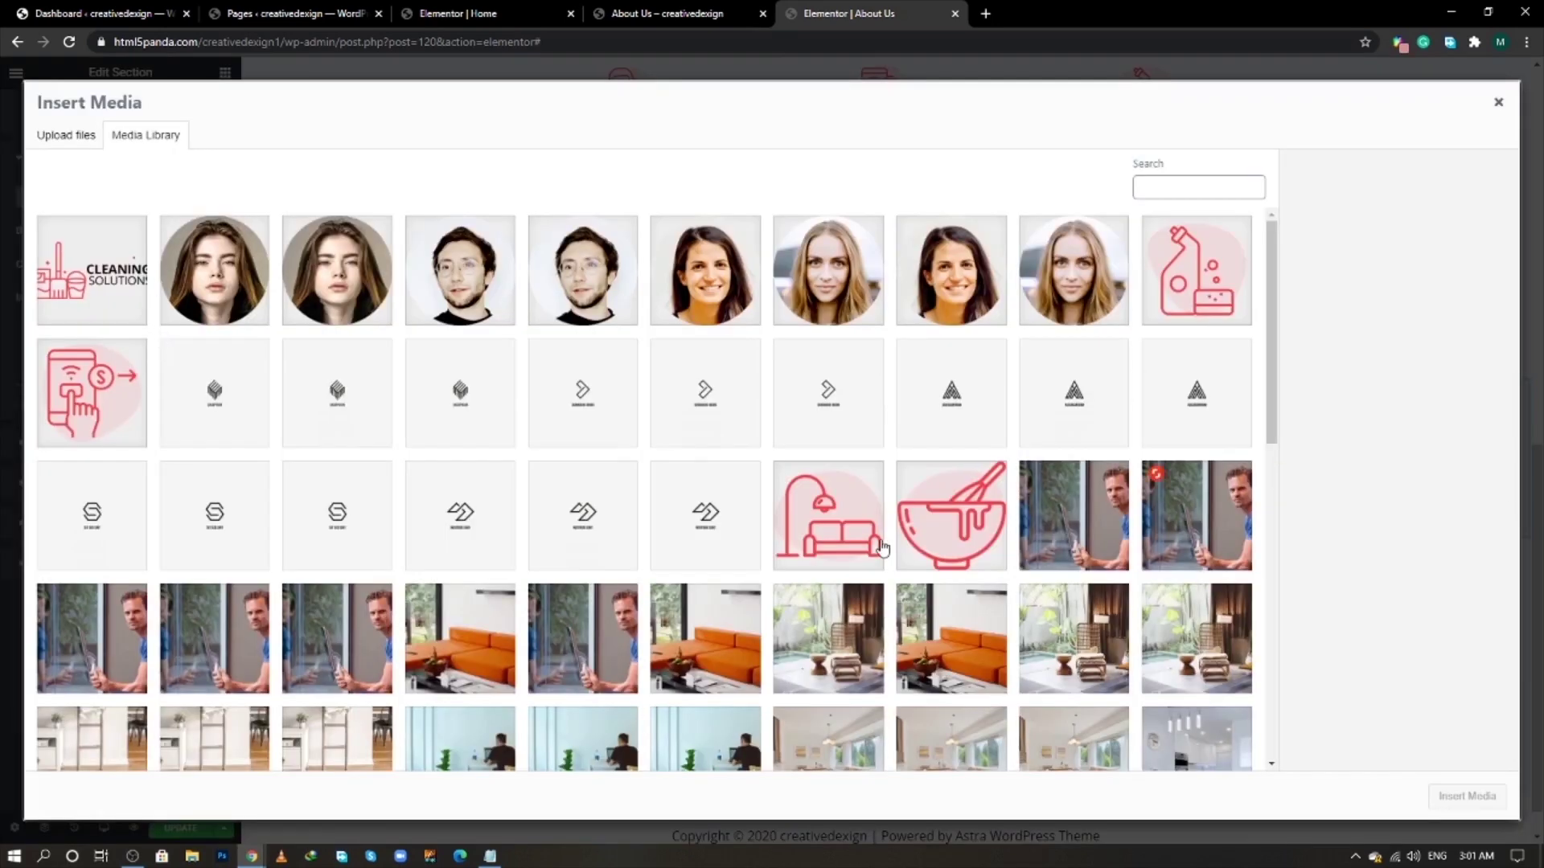
{"action": "scroll", "coordinate": [774, 555], "scroll_direction": "down", "scroll_amount": 5}
{"action": "scroll", "coordinate": [773, 555], "scroll_direction": "down", "scroll_amount": 5}
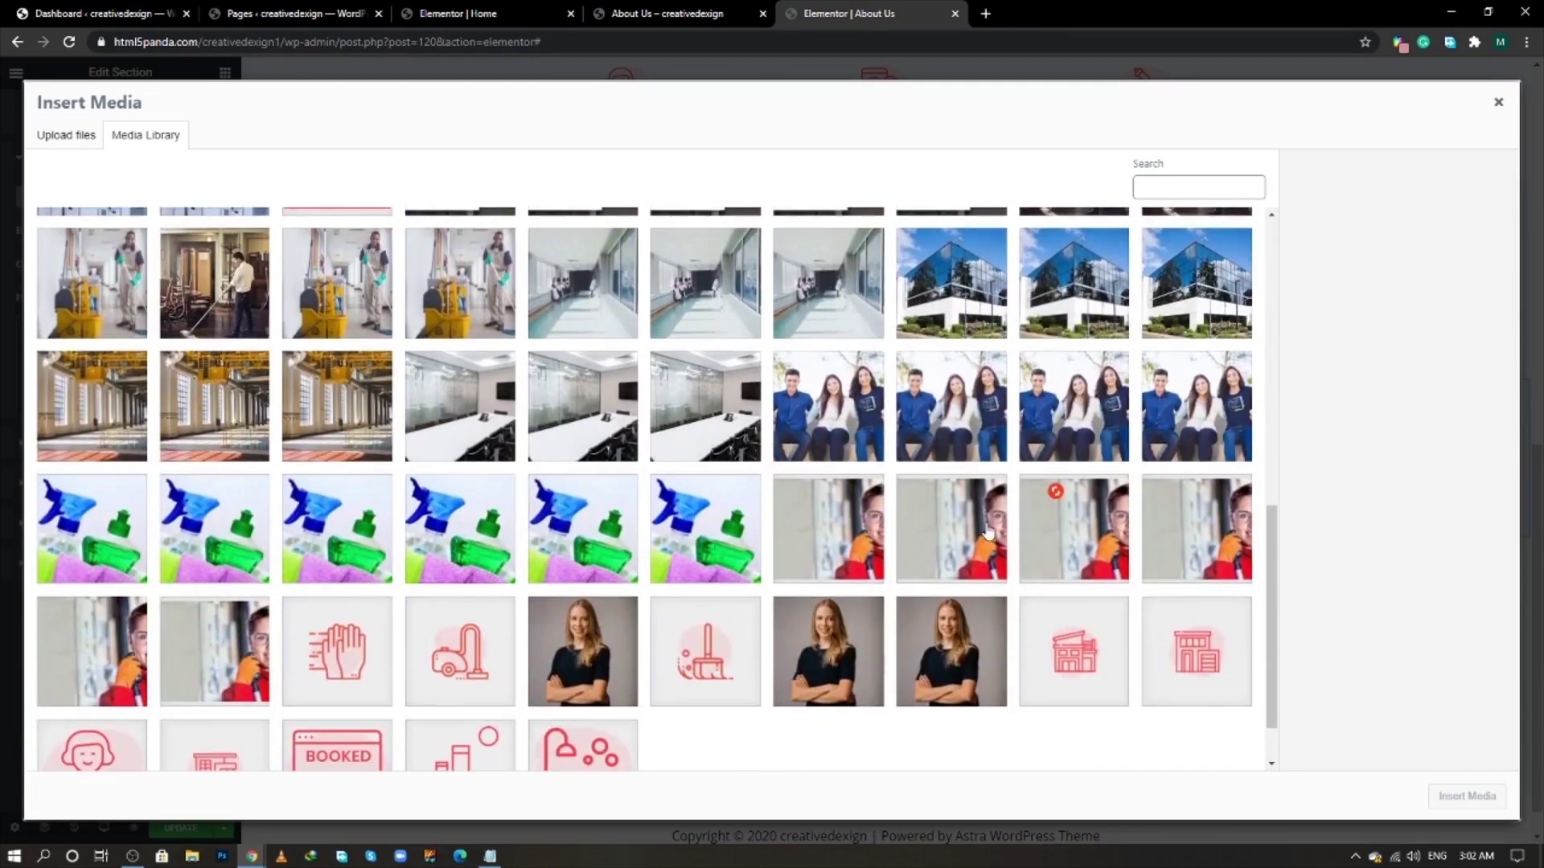
{"action": "left_click", "coordinate": [988, 533]}
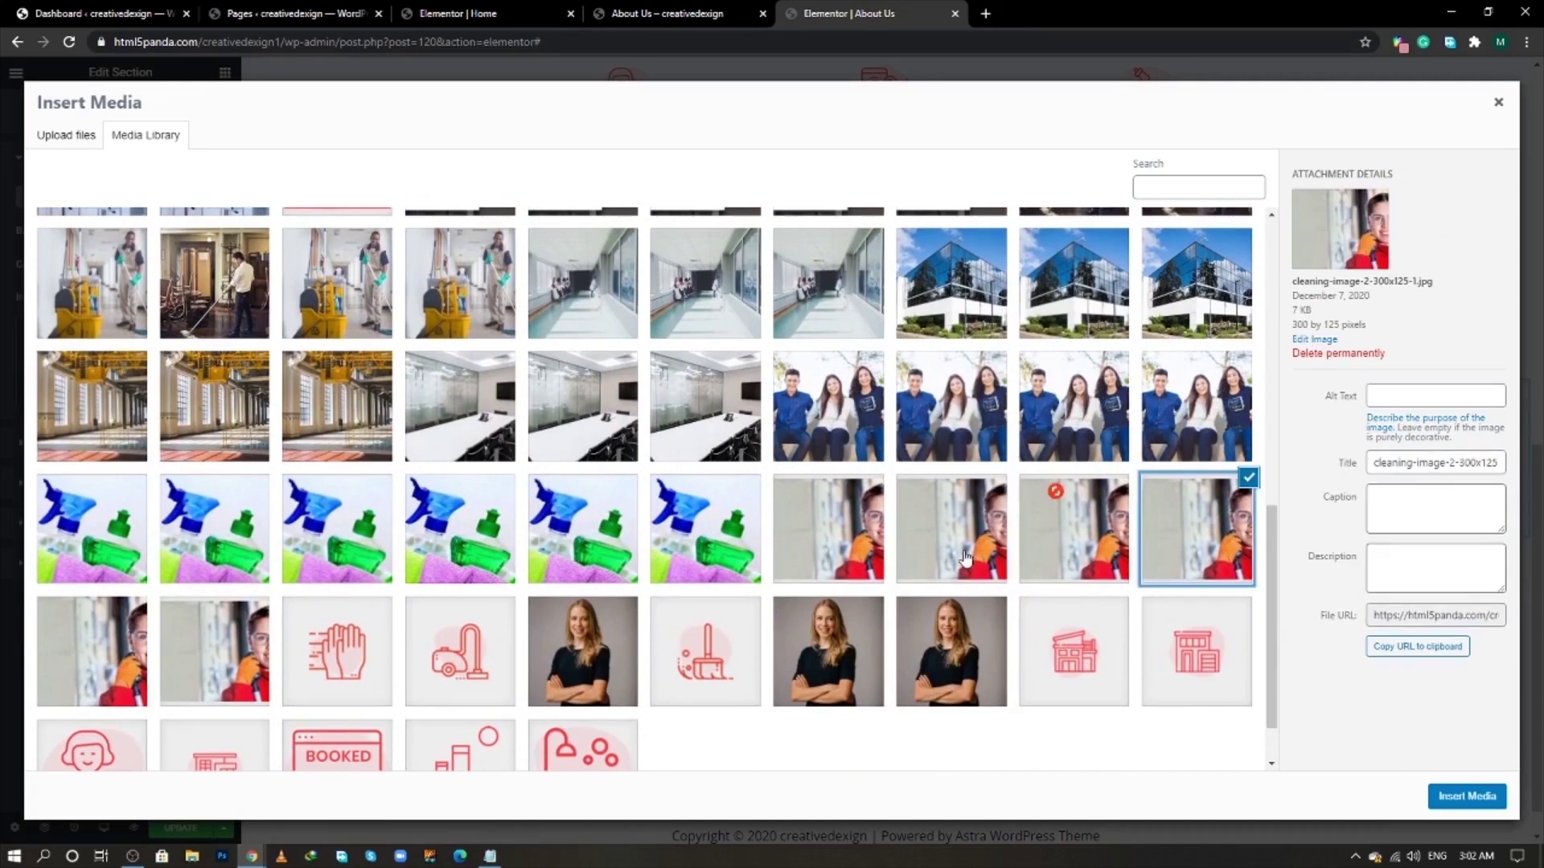
{"action": "left_click", "coordinate": [1472, 796]}
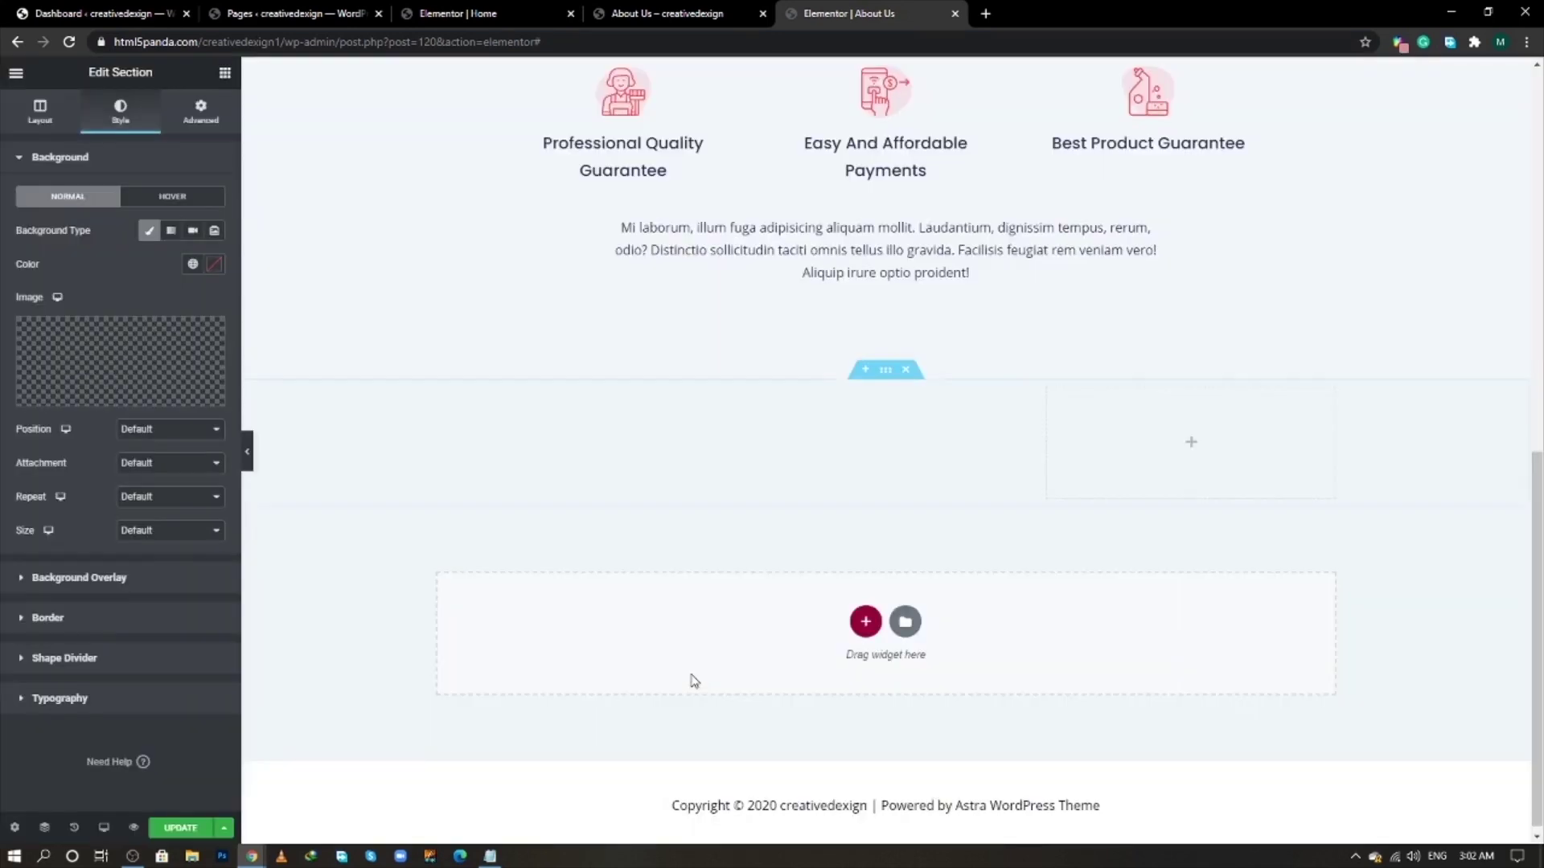
- Set the section's background image to position Center Center, attachment Fixed, No-repeat and size Cover
{"action": "left_click", "coordinate": [149, 433]}
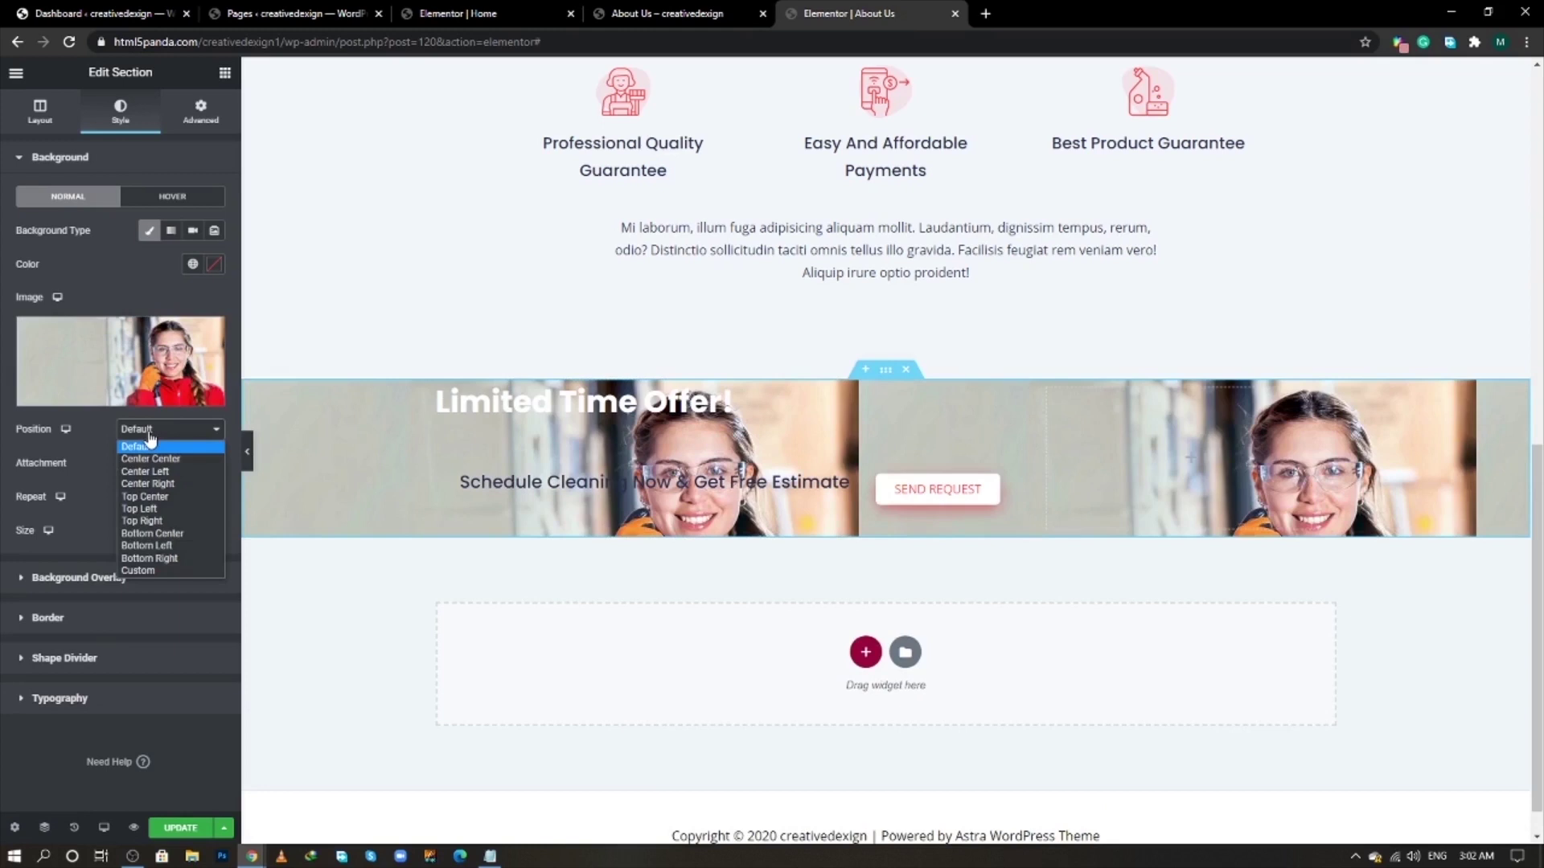
{"action": "left_click", "coordinate": [150, 459]}
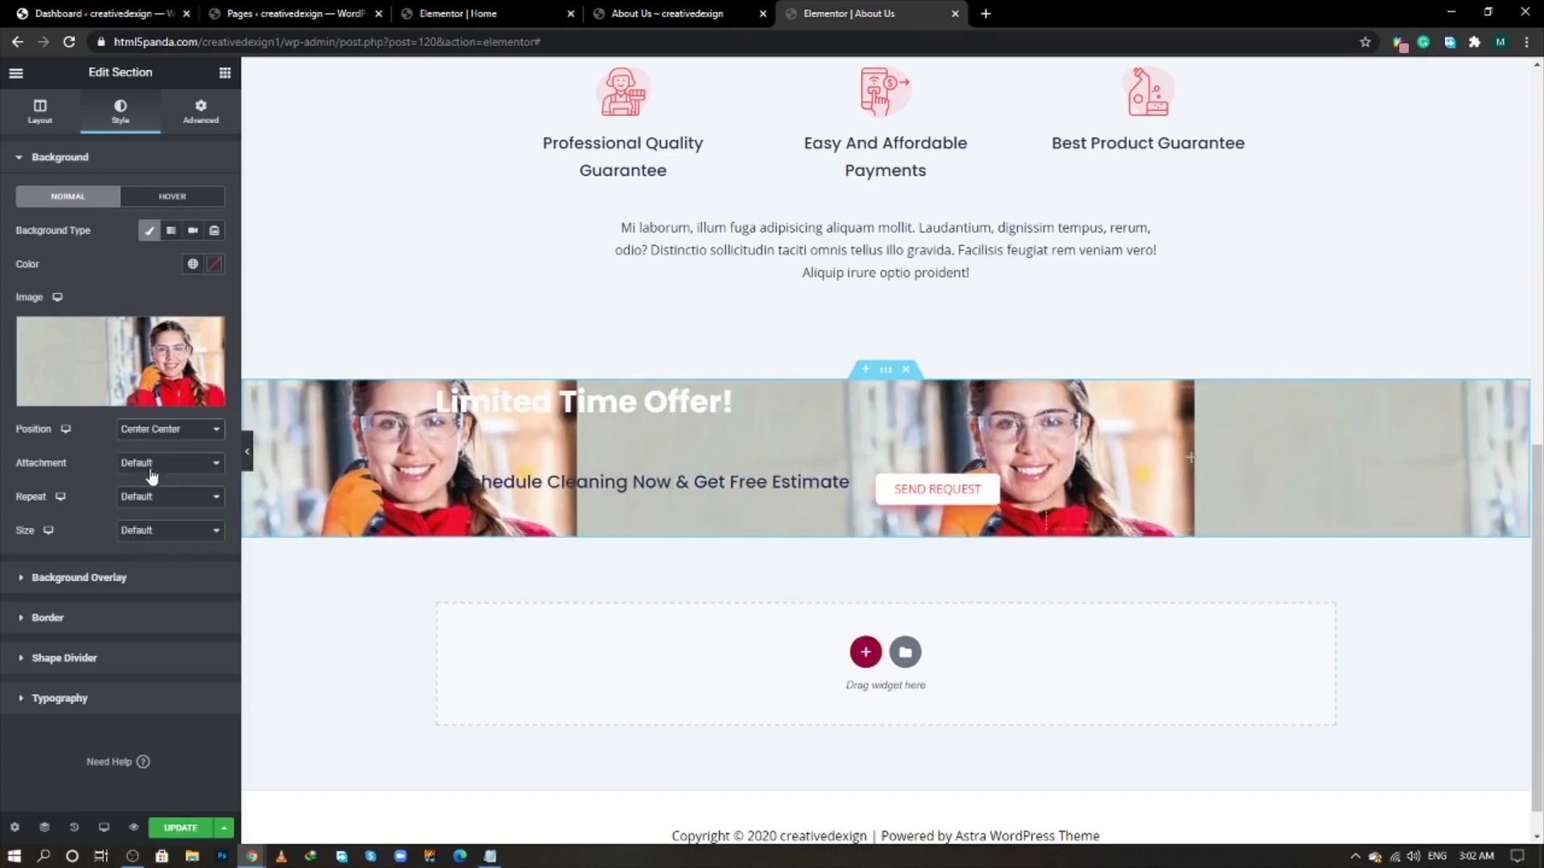
{"action": "left_click", "coordinate": [153, 464]}
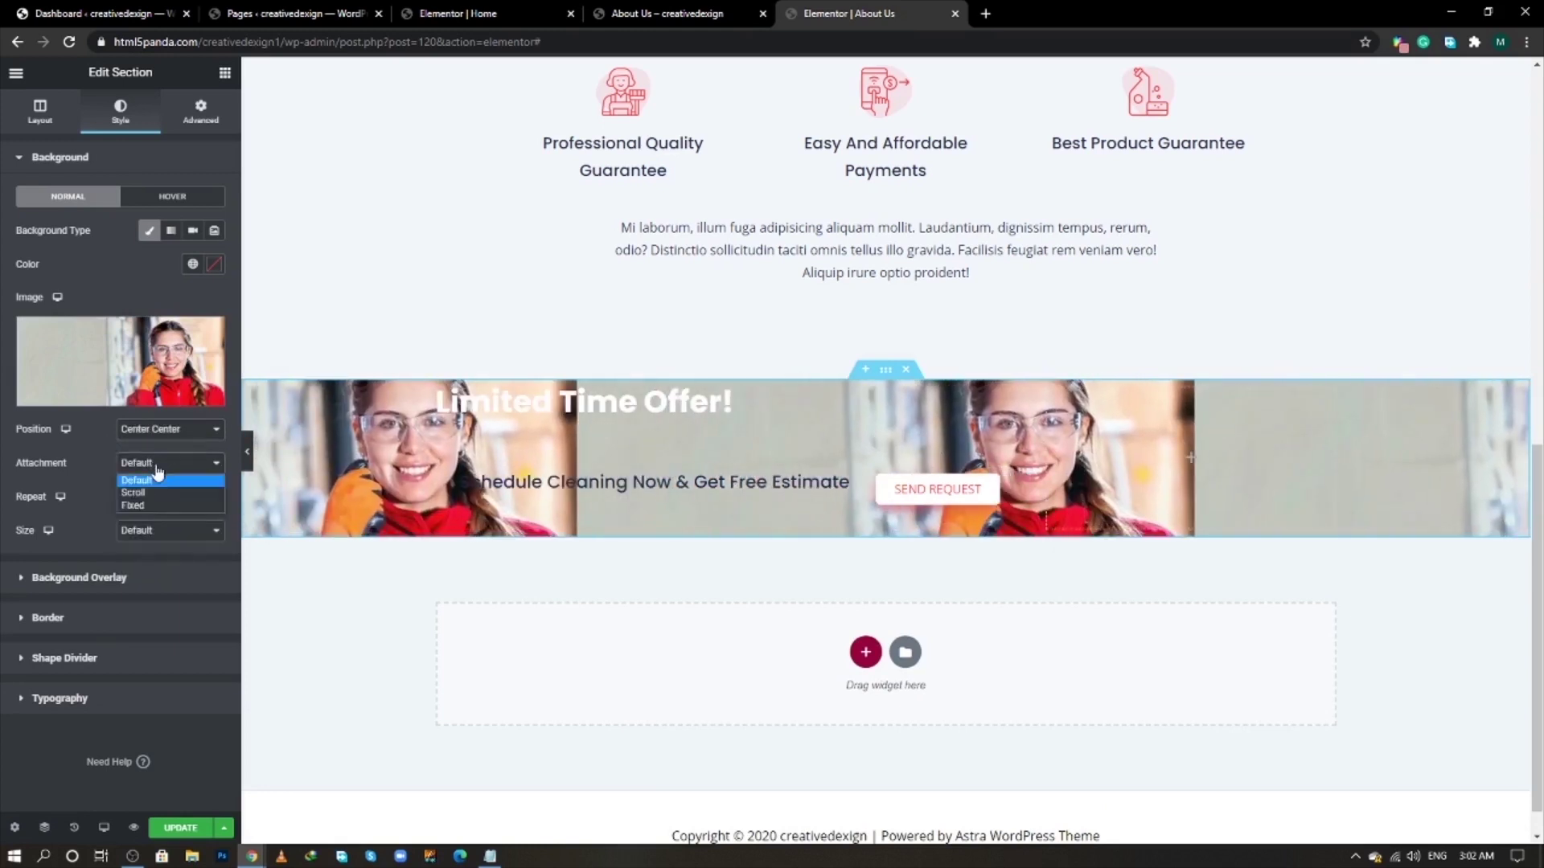
{"action": "left_click", "coordinate": [158, 505]}
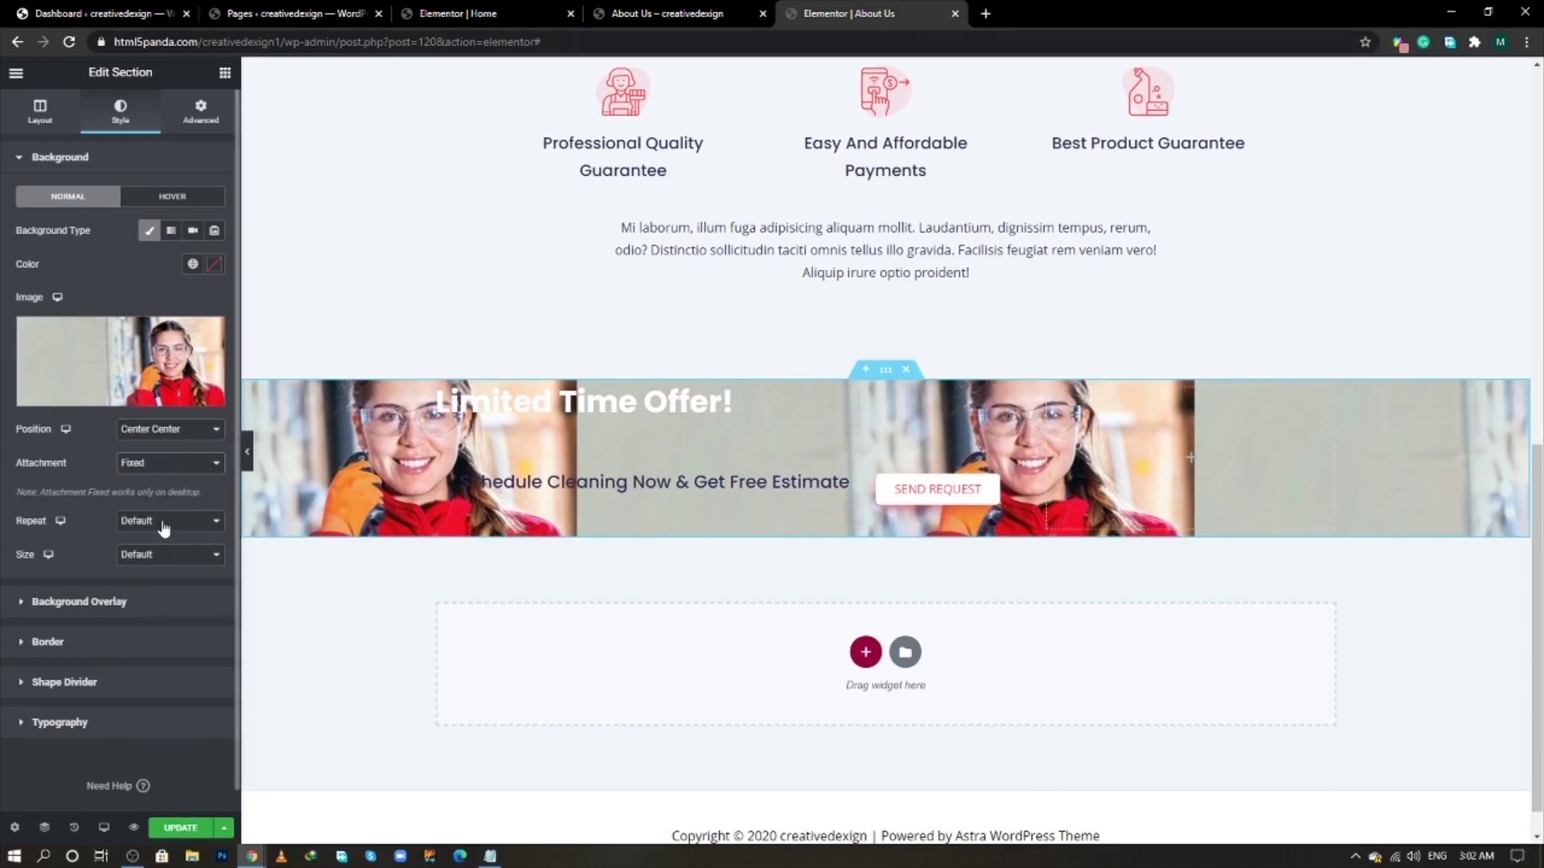
{"action": "left_click", "coordinate": [165, 524]}
{"action": "left_click", "coordinate": [165, 550]}
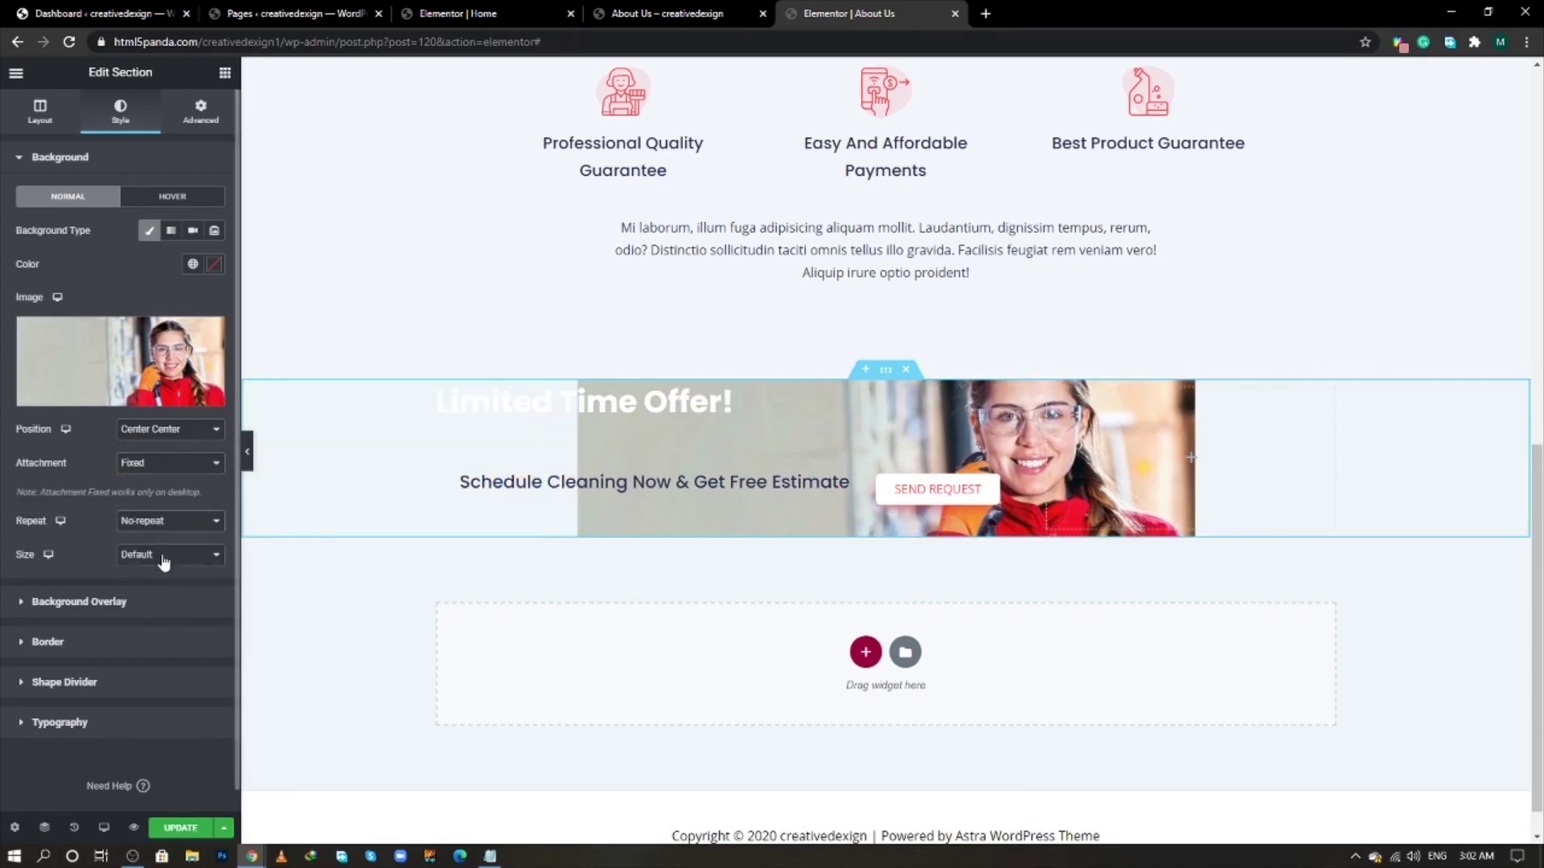
{"action": "left_click", "coordinate": [163, 558]}
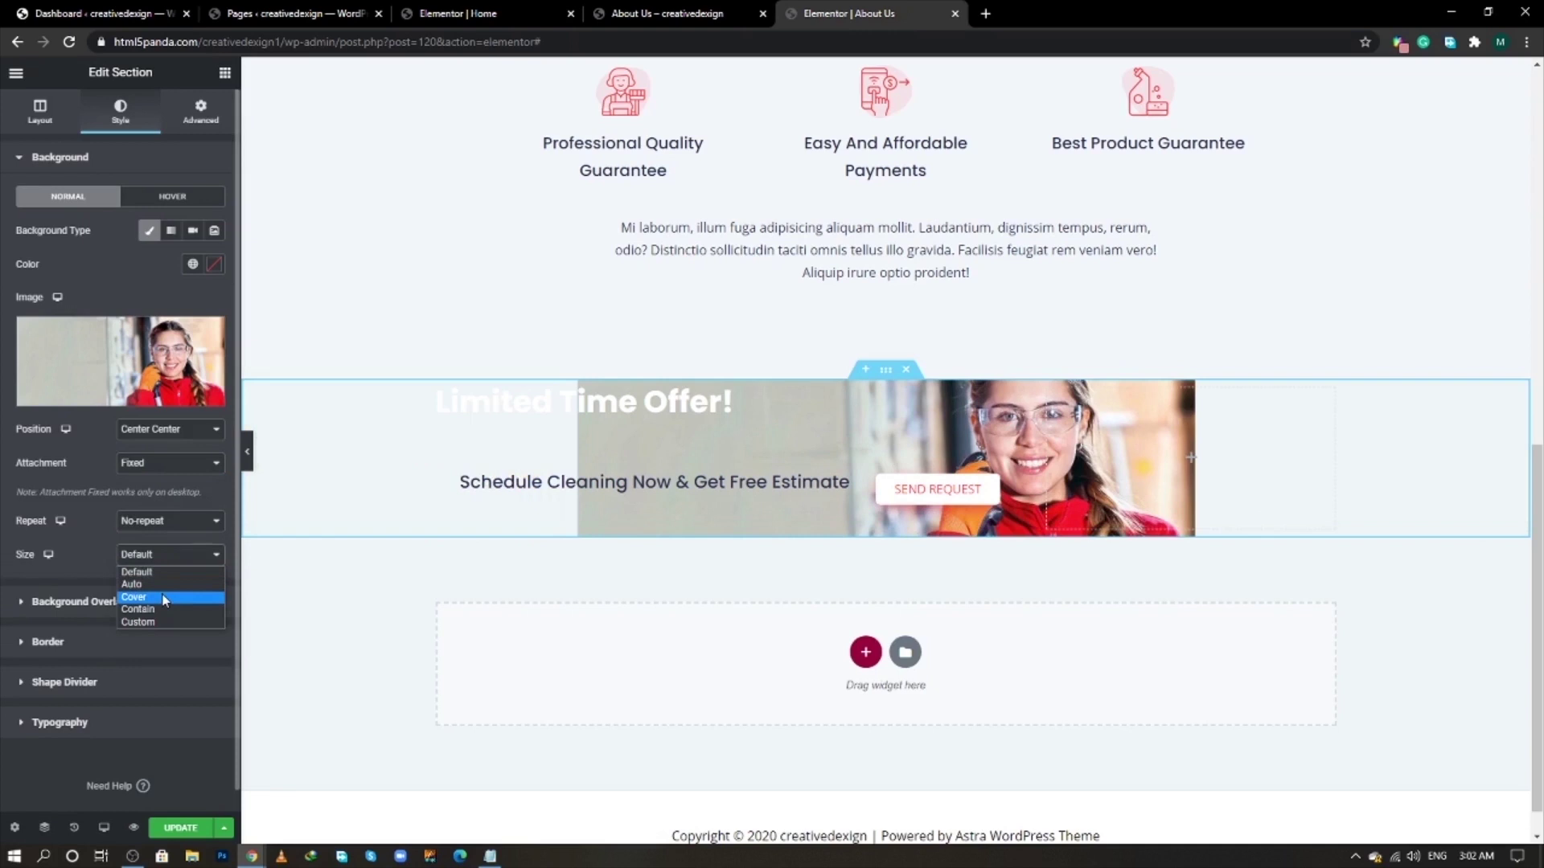
{"action": "left_click", "coordinate": [165, 597]}
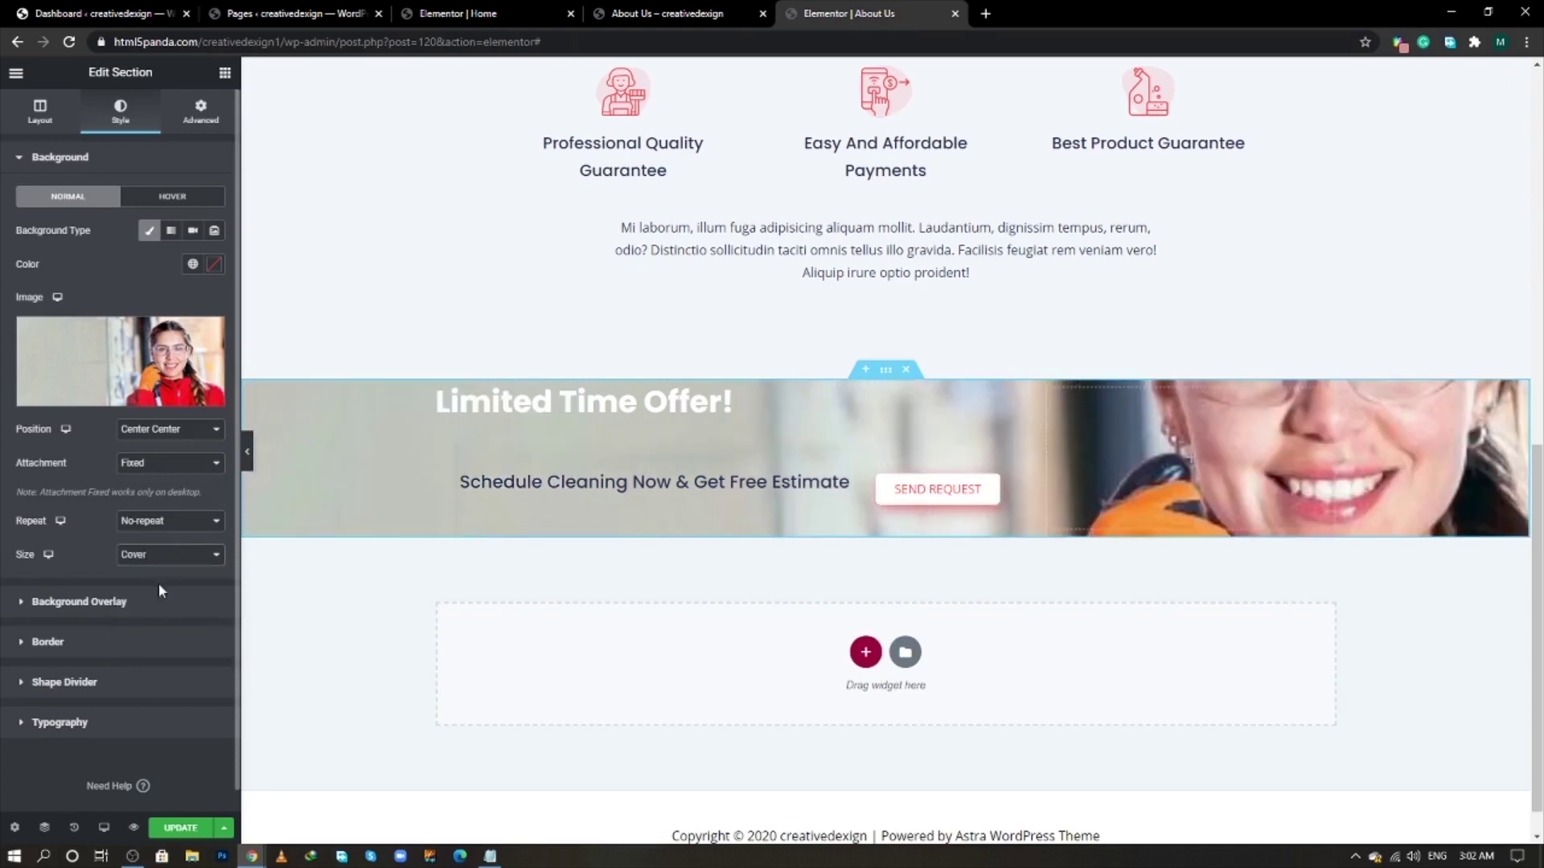
- Add a classic background overlay to the banner section in black (#000000) with 0.7 opacity
{"action": "left_click", "coordinate": [155, 612]}
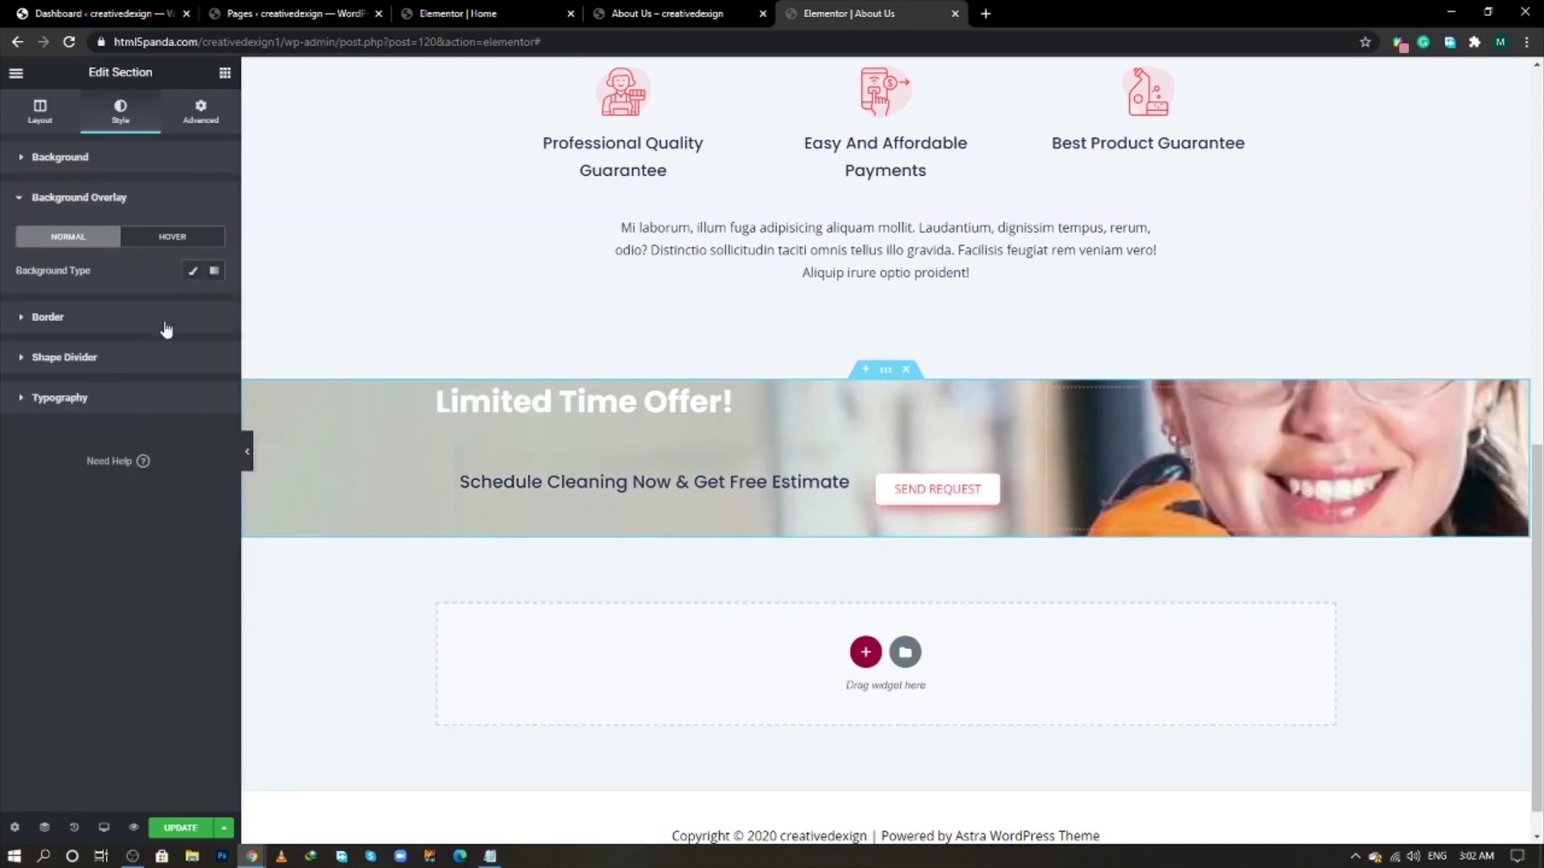
{"action": "left_click", "coordinate": [193, 272]}
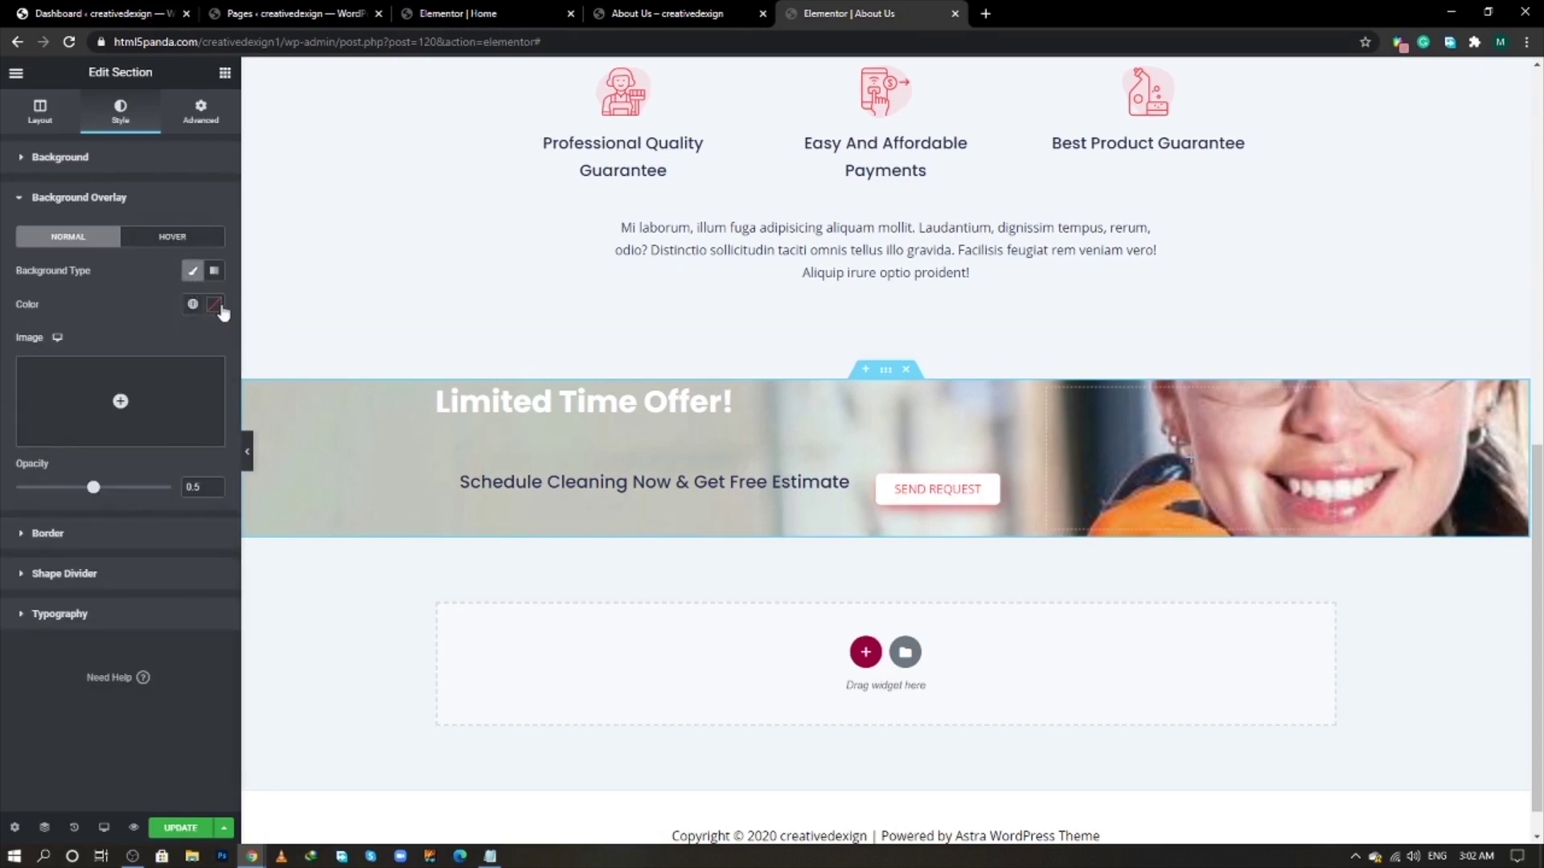
{"action": "left_click", "coordinate": [214, 304]}
{"action": "left_click_drag", "start_coordinate": [138, 442], "coordinate": [24, 515]}
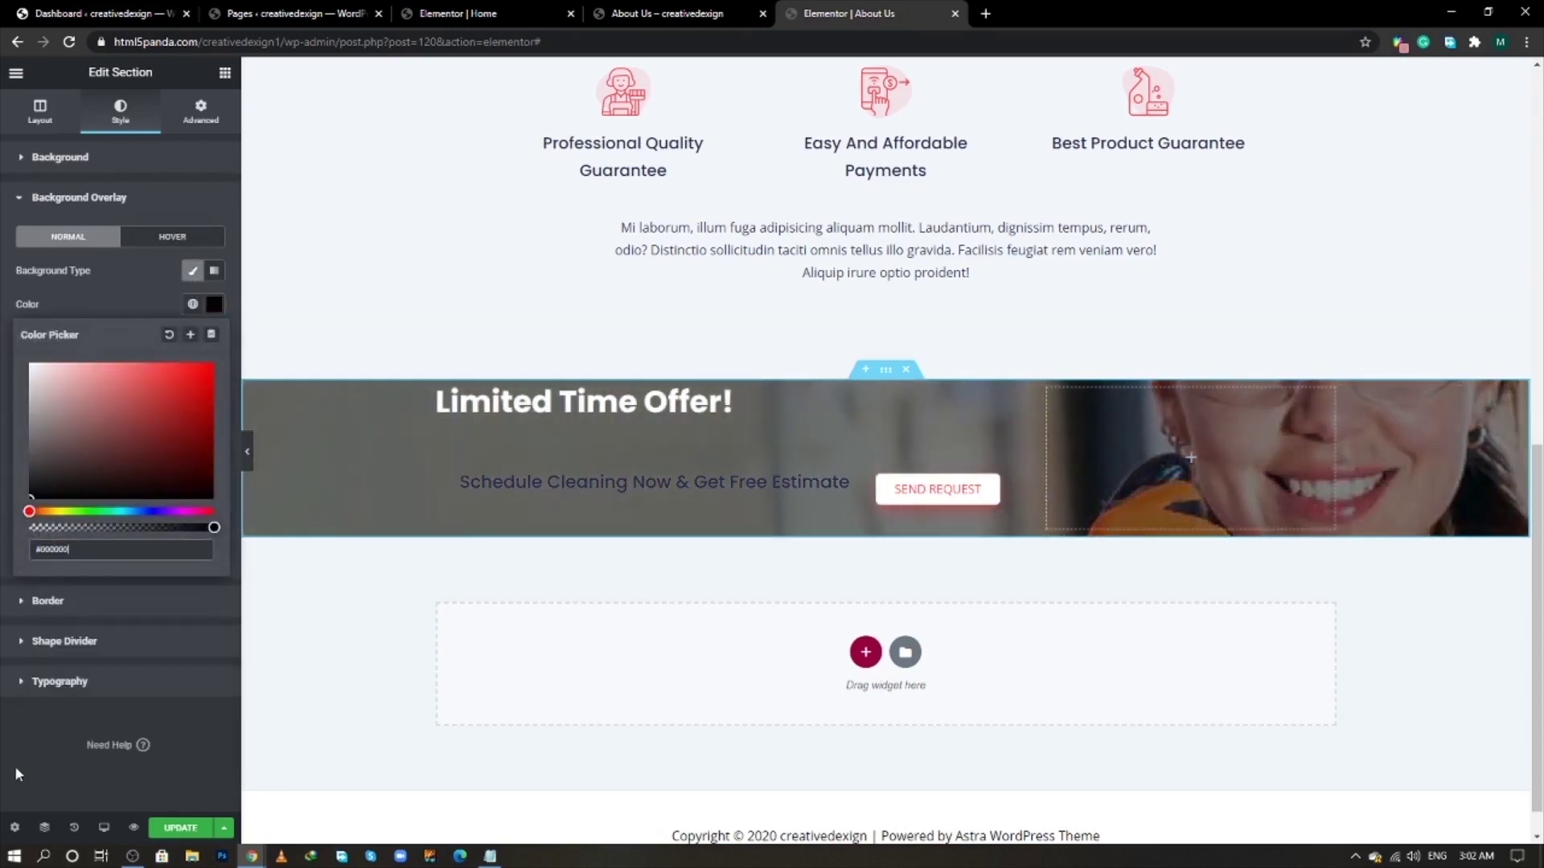
{"action": "left_click", "coordinate": [18, 770]}
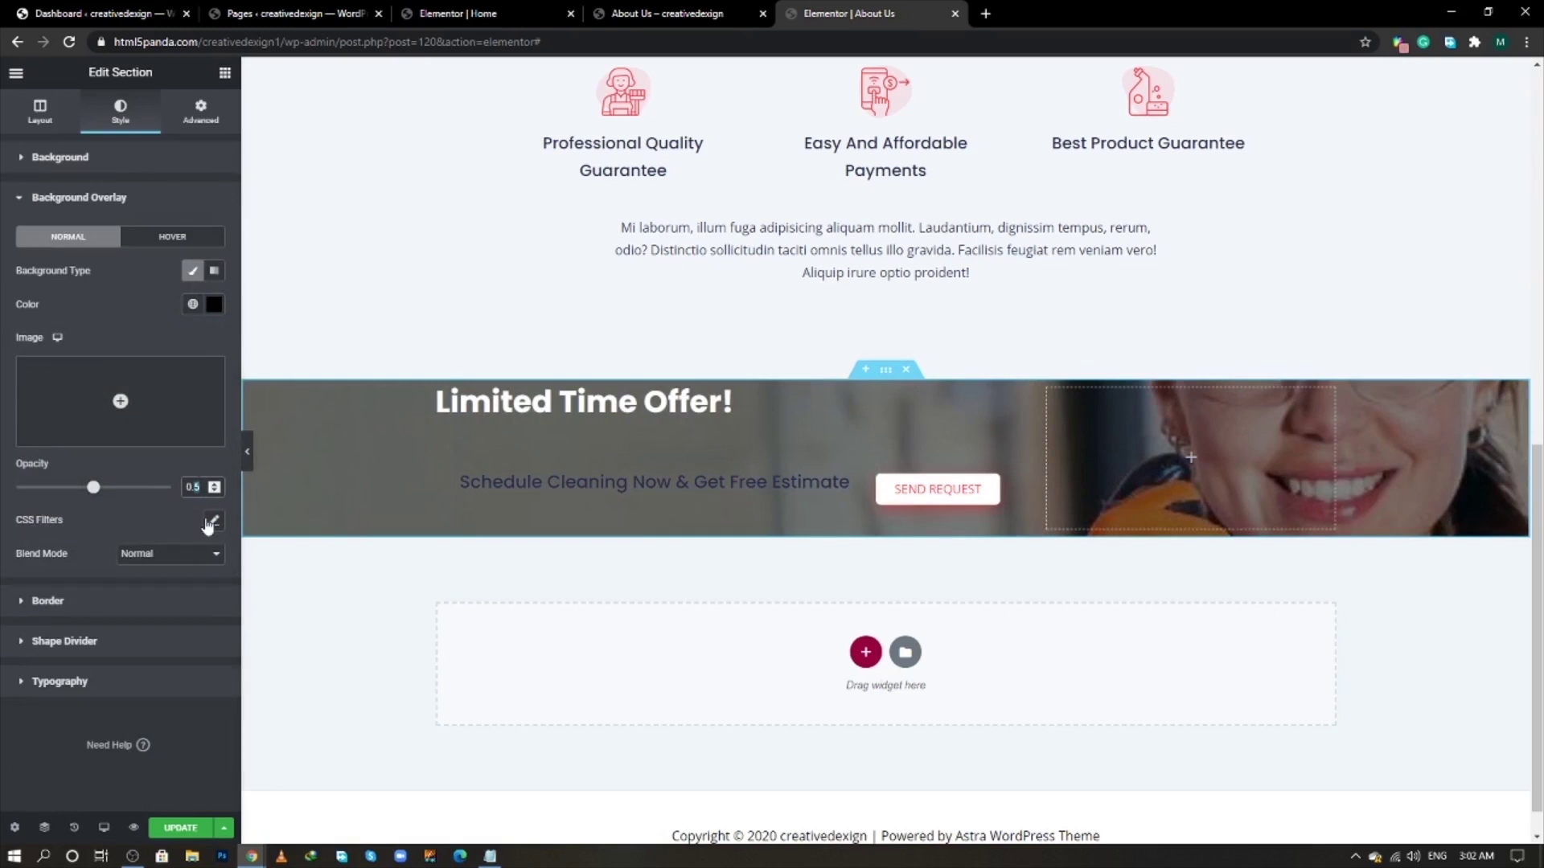
{"action": "key", "text": "BackSpace"}
{"action": "type", "text": "7"}
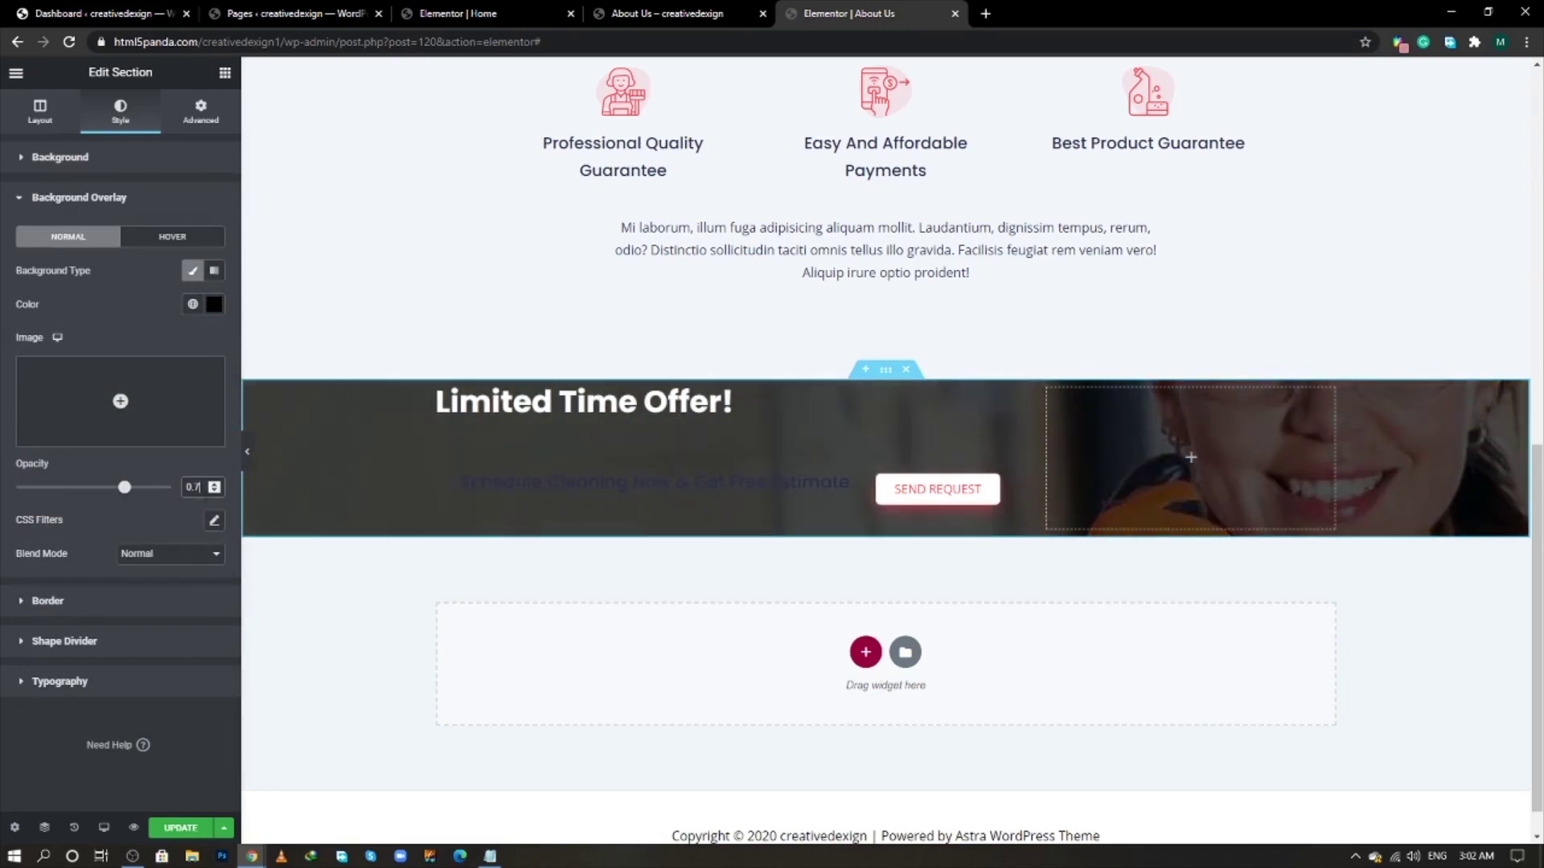
- Open the banner's inner section for editing and switch to the Notepad file holding the saved colour codes
{"action": "left_click", "coordinate": [725, 454]}
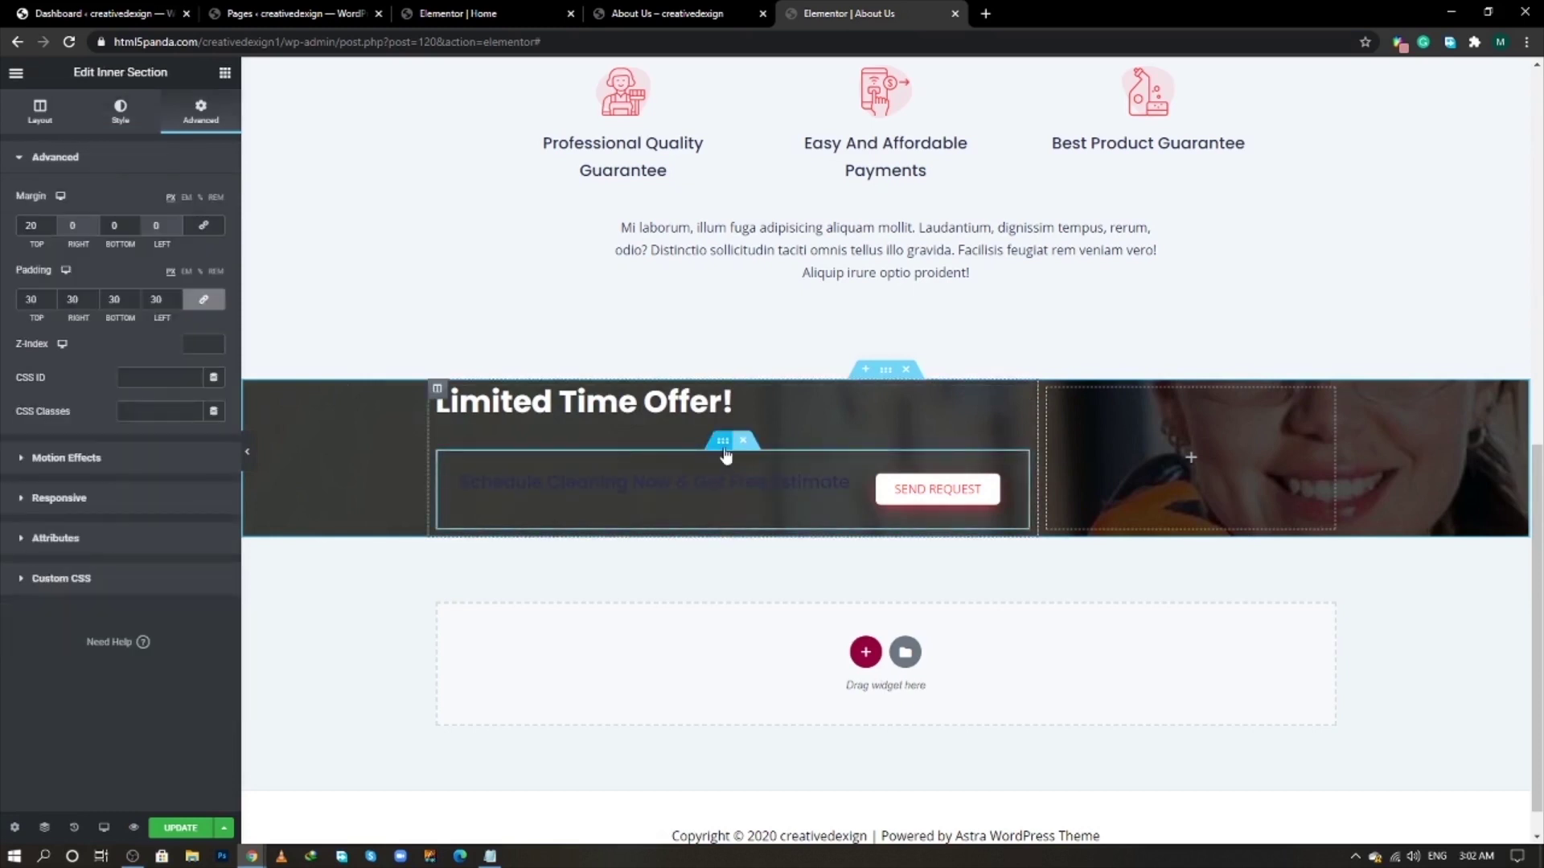
{"action": "key", "text": "alt+Tab"}
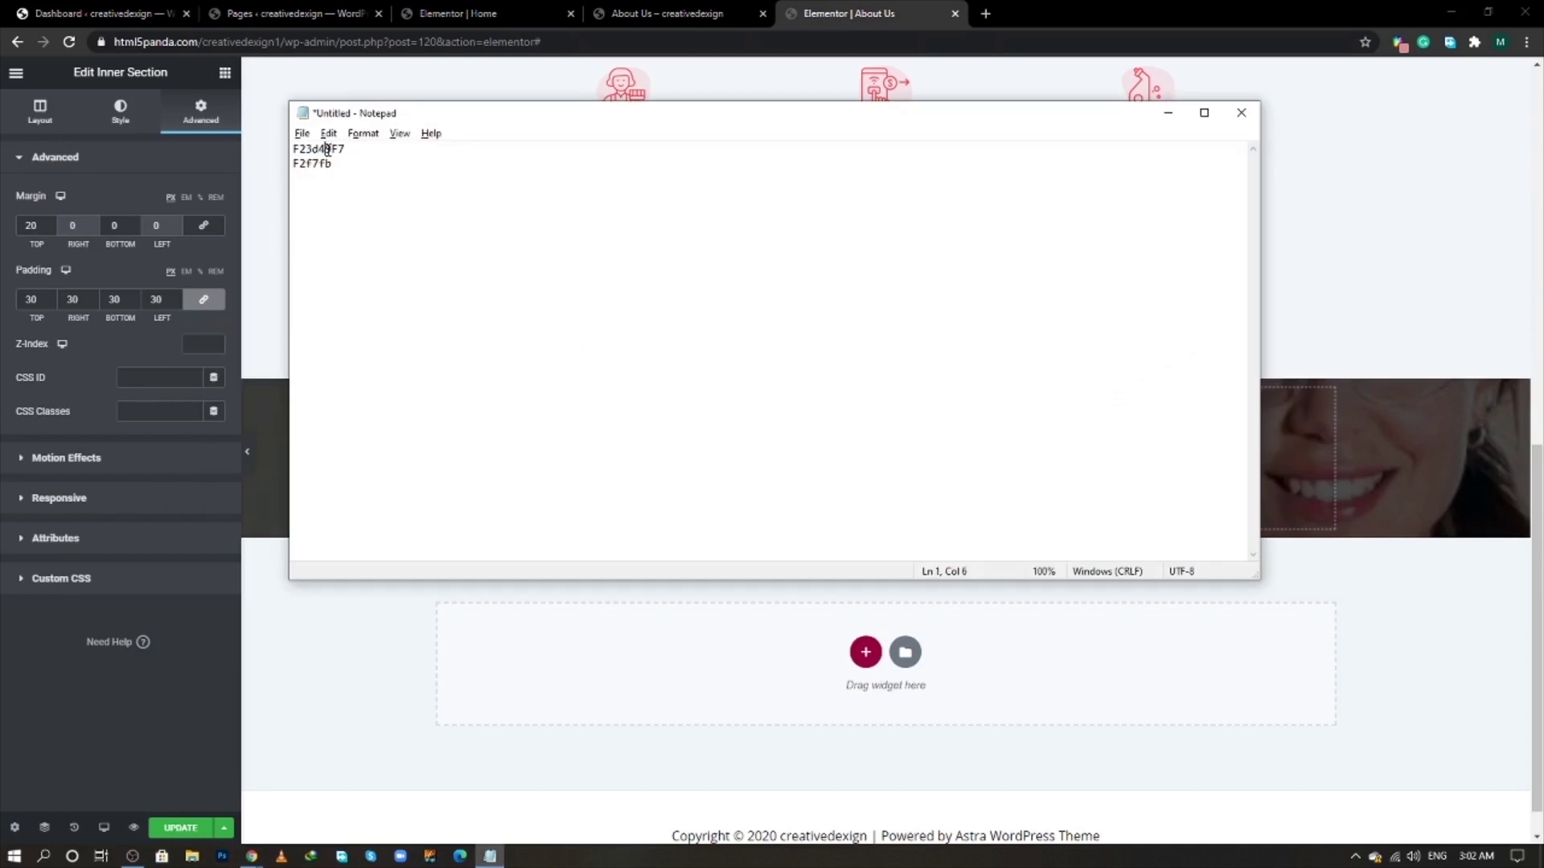
- Copy the hex colour F23d40F7 from the Notepad note and apply it as the offer inner section's classic background colour
{"action": "double_click", "coordinate": [328, 149]}
{"action": "key", "text": "alt+Tab"}
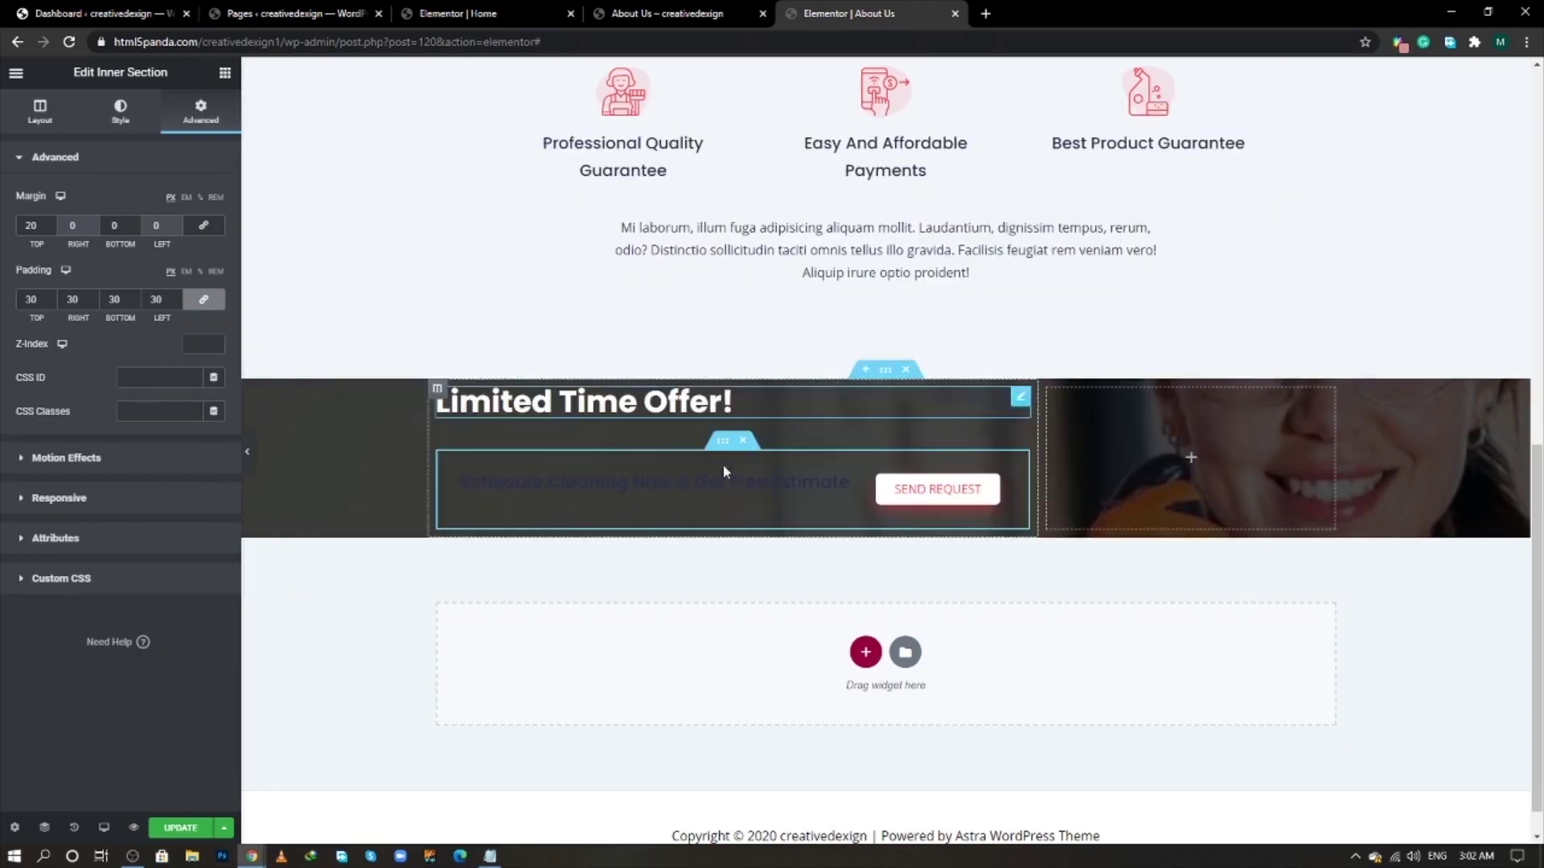
{"action": "left_click", "coordinate": [131, 123]}
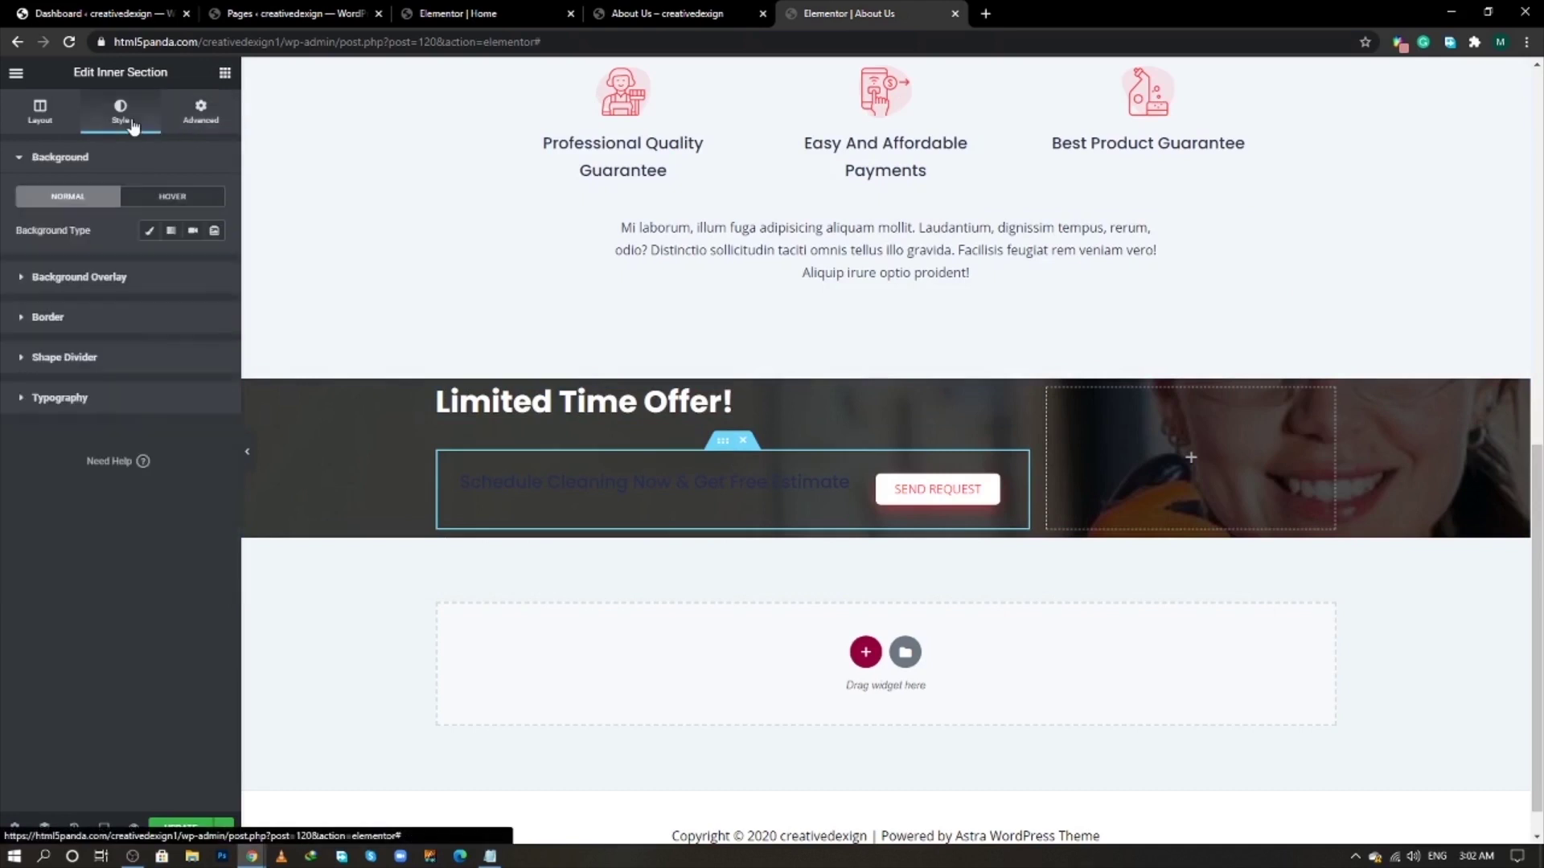
{"action": "left_click", "coordinate": [149, 231]}
{"action": "left_click", "coordinate": [215, 276]}
{"action": "type", "text": "F23d40F7"}
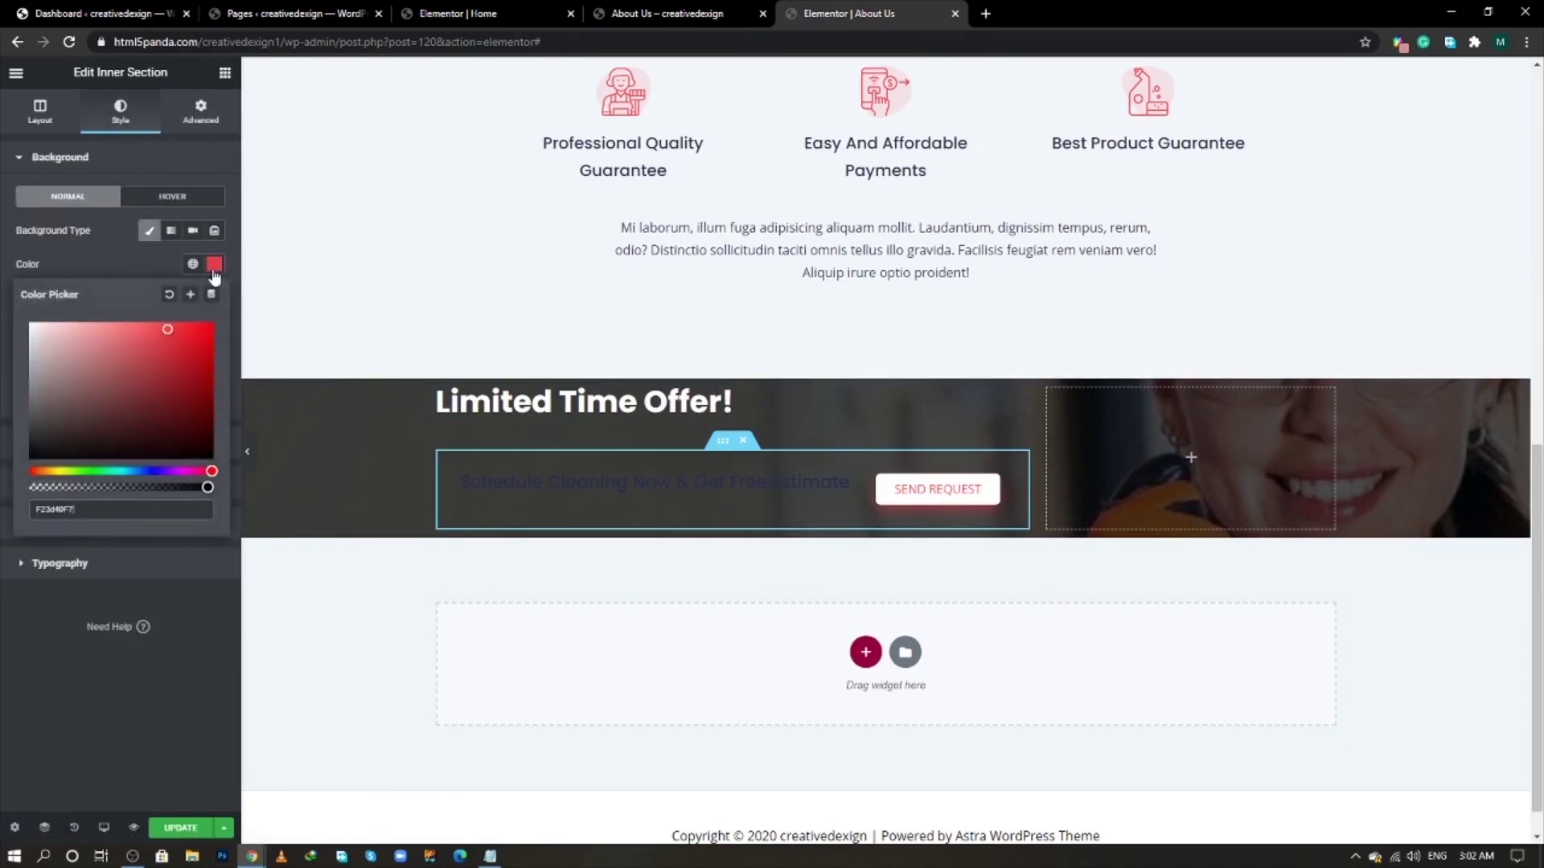
{"action": "left_click", "coordinate": [118, 259]}
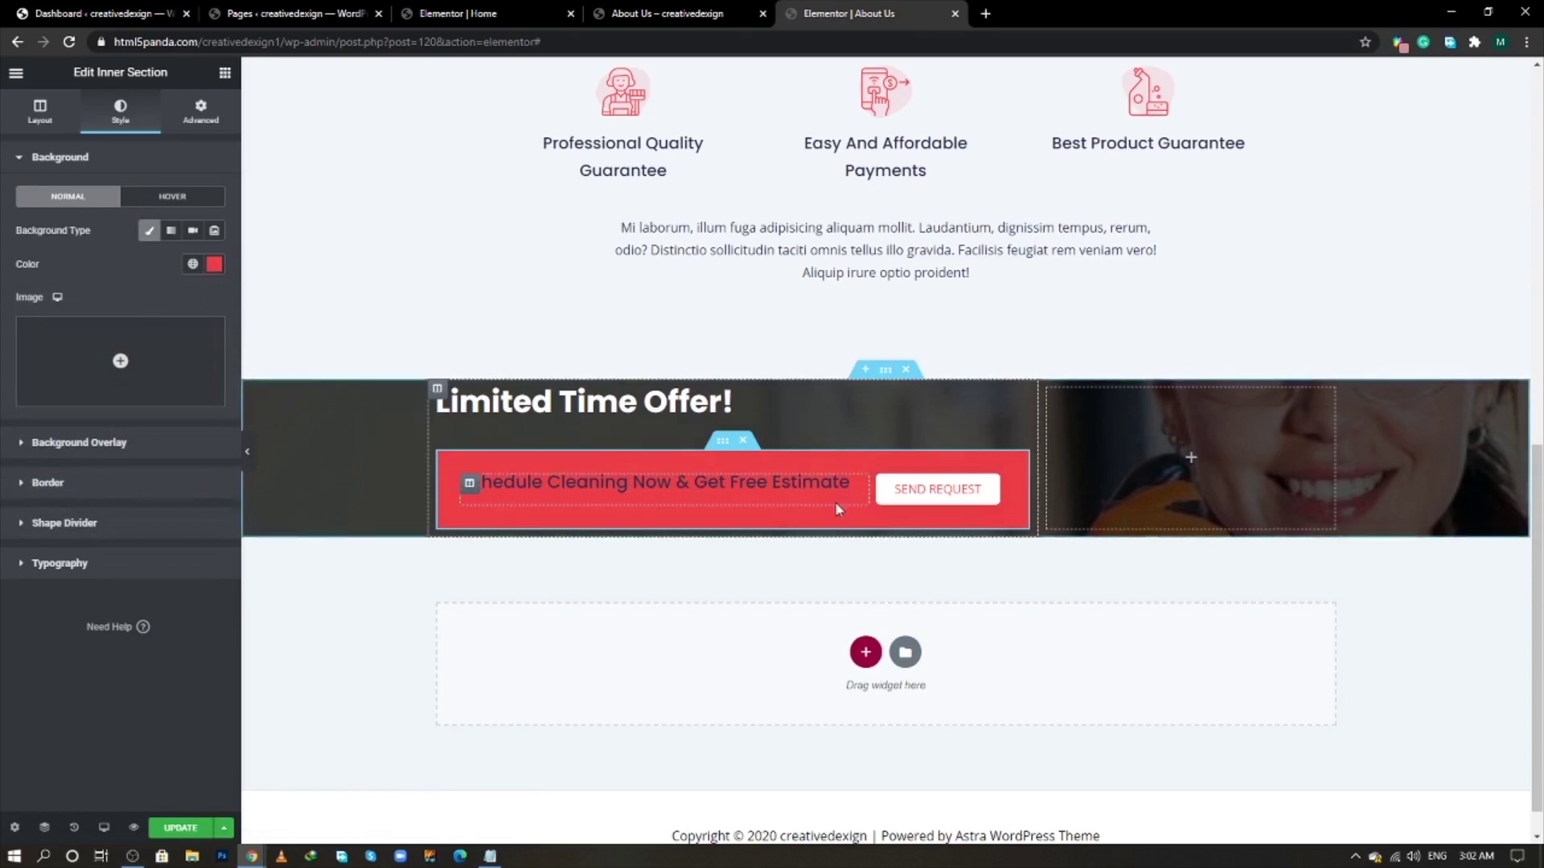
- Set the text colour of the "Schedule Cleaning Now & Get Free Estimate" heading to white
{"action": "triple_click", "coordinate": [788, 481]}
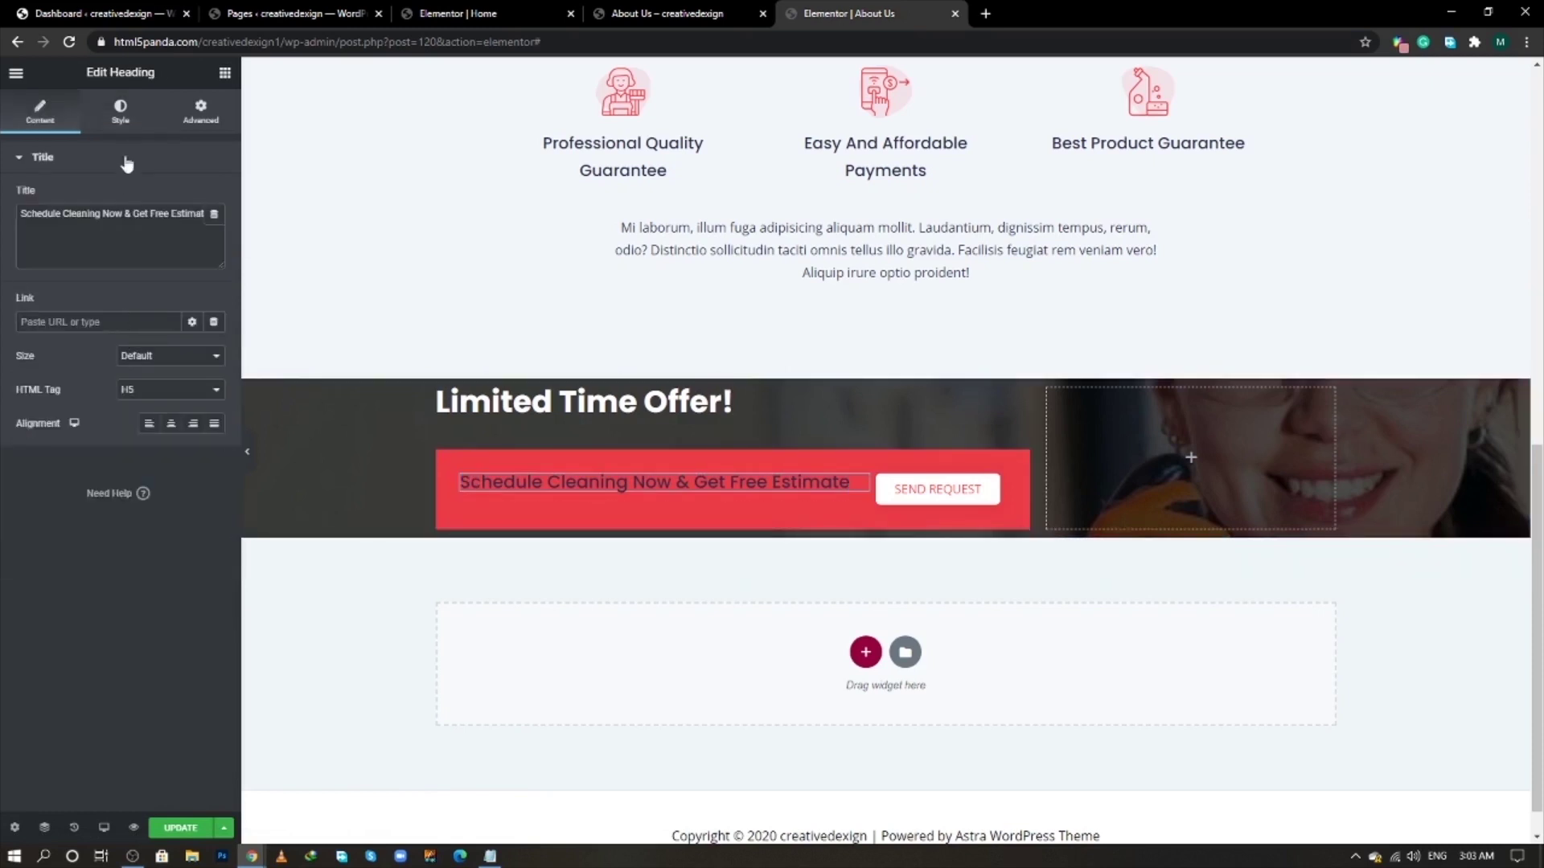
{"action": "left_click", "coordinate": [120, 112]}
{"action": "left_click", "coordinate": [213, 196]}
{"action": "left_click_drag", "start_coordinate": [112, 305], "coordinate": [28, 259]}
{"action": "left_click", "coordinate": [857, 546]}
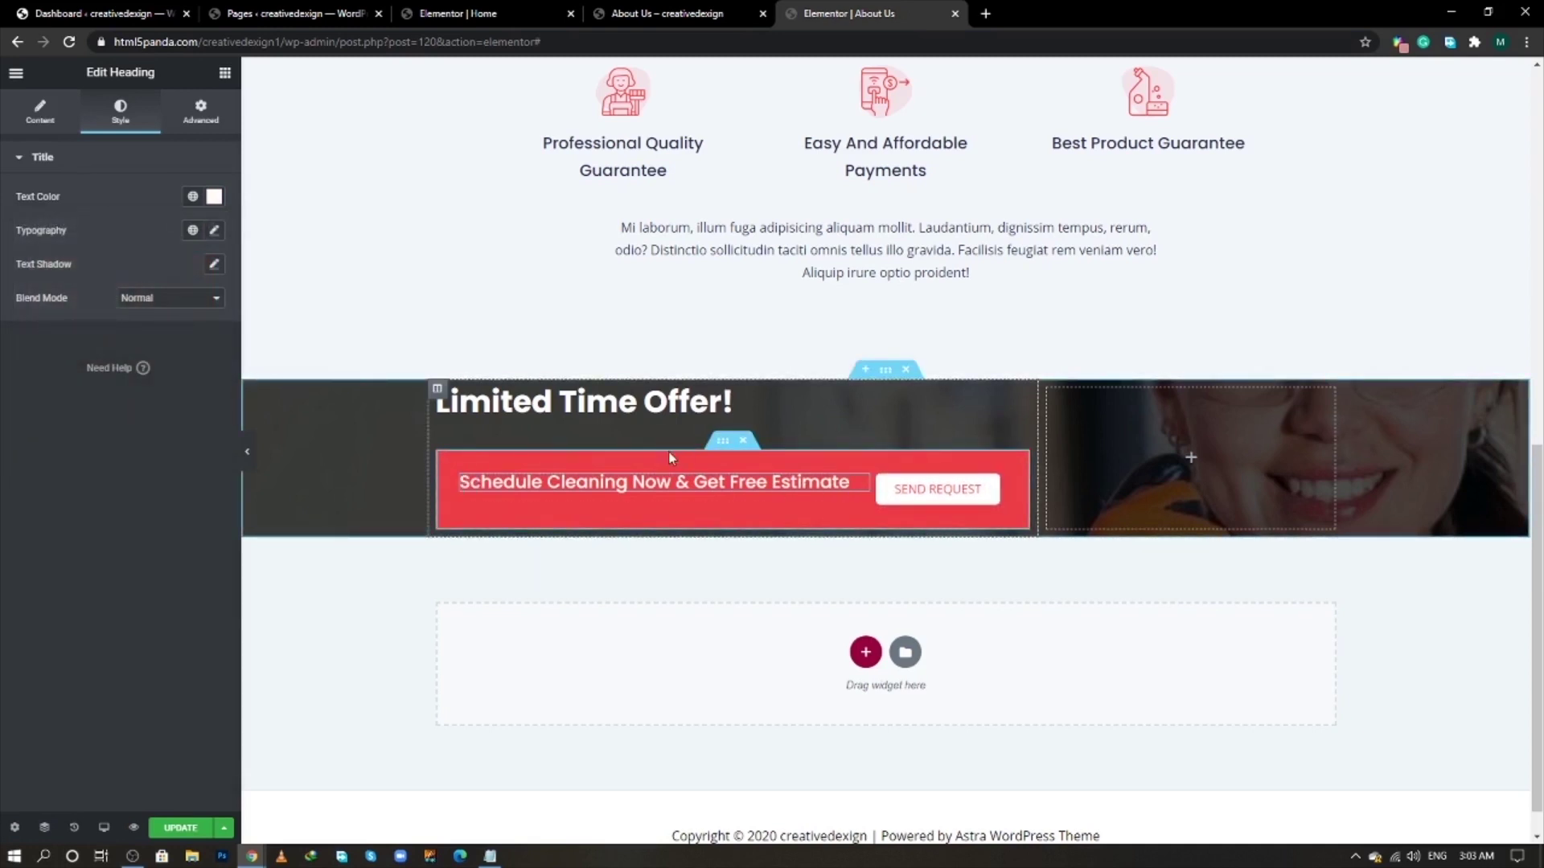
- Set the vertical alignment of the red inner section to Middle
{"action": "left_click", "coordinate": [724, 449]}
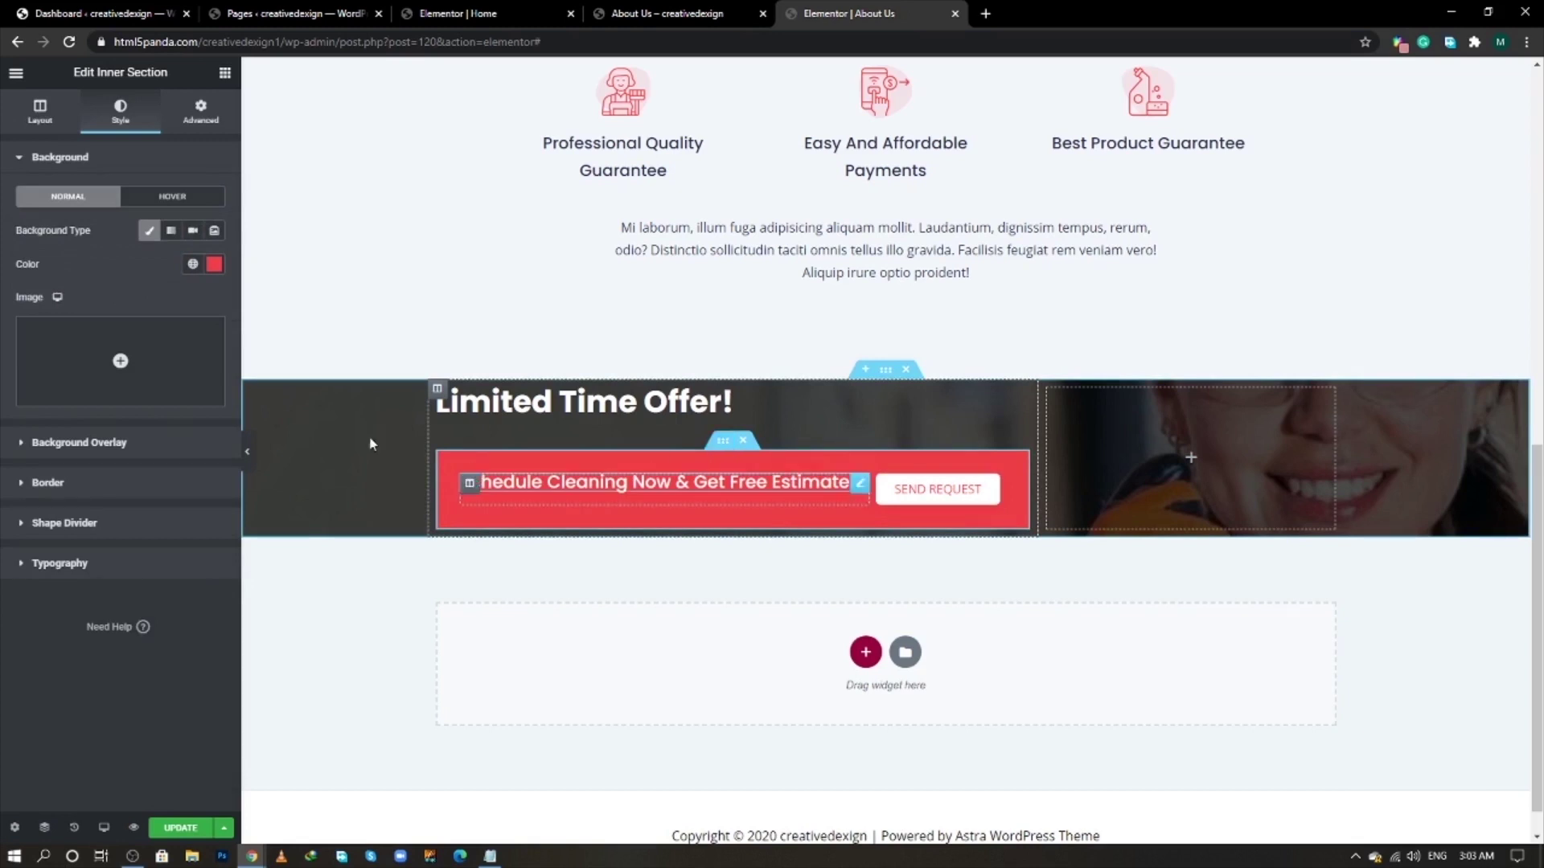
{"action": "left_click", "coordinate": [57, 120]}
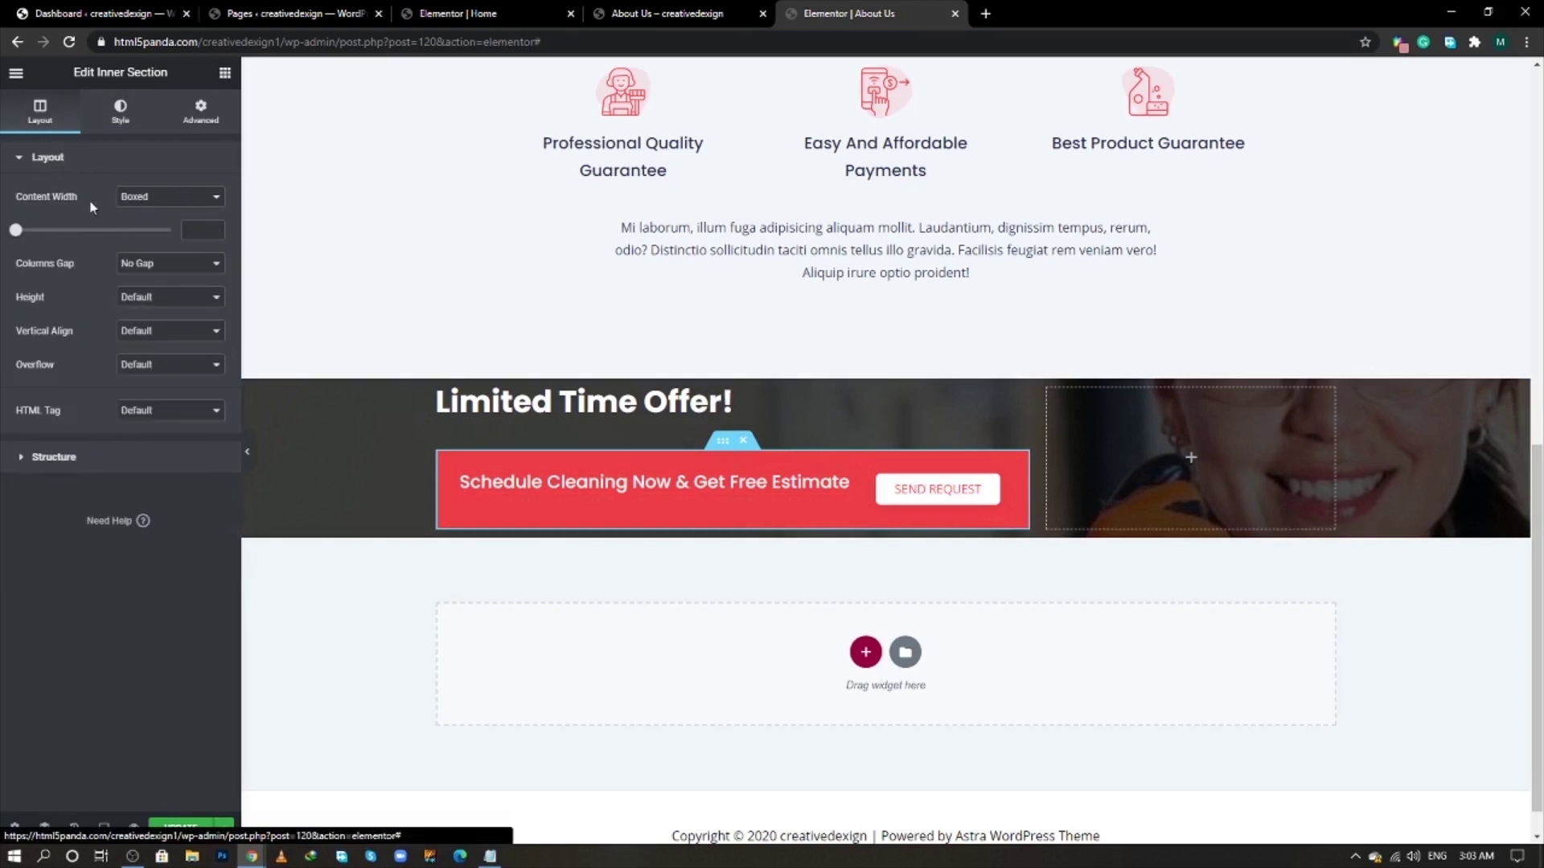
{"action": "left_click", "coordinate": [146, 333]}
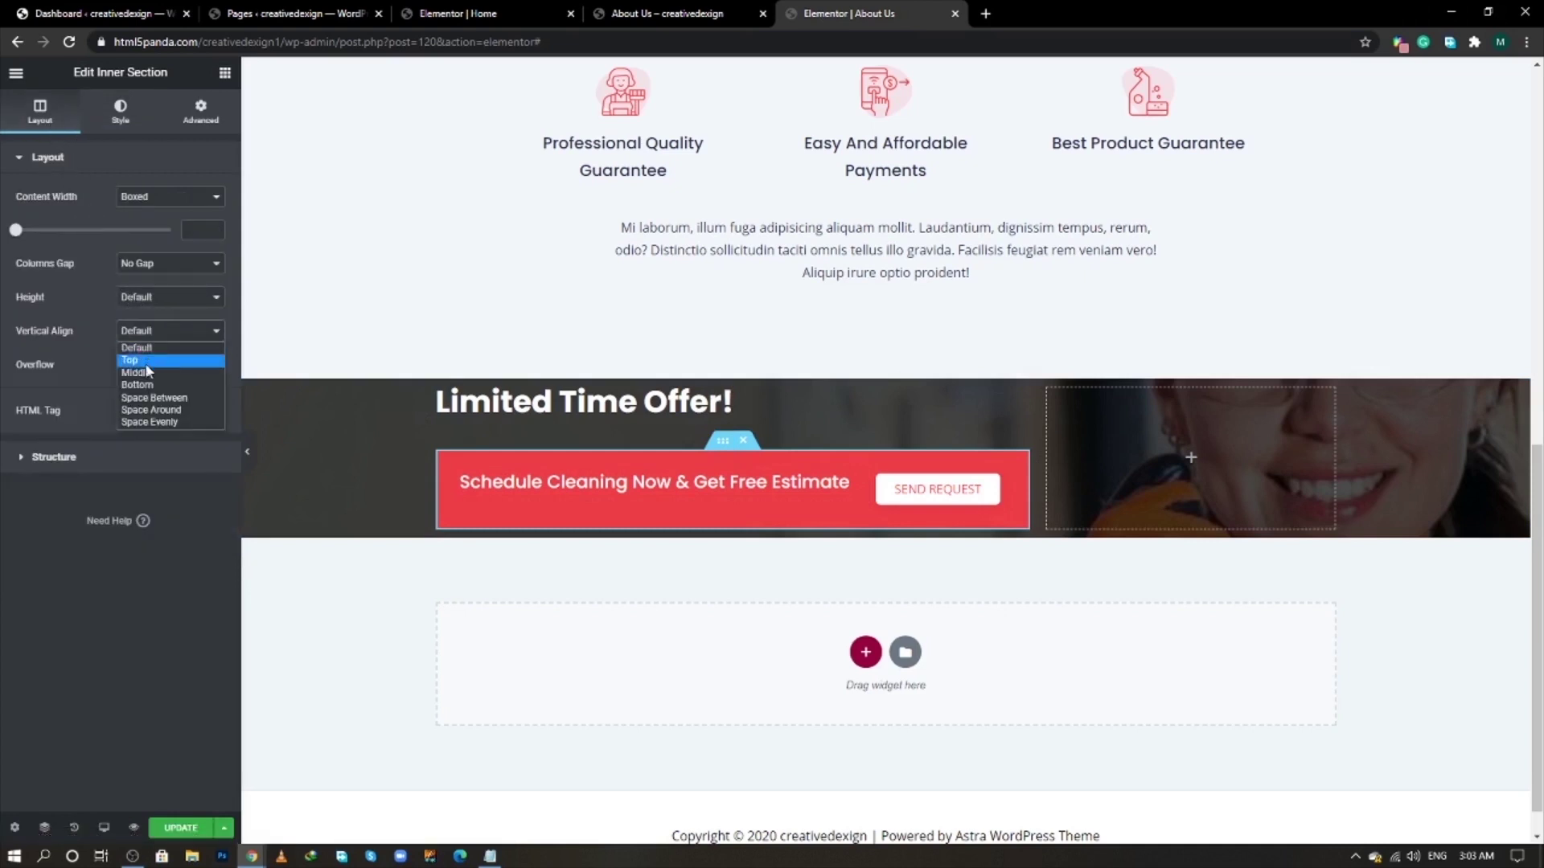
{"action": "left_click", "coordinate": [147, 373]}
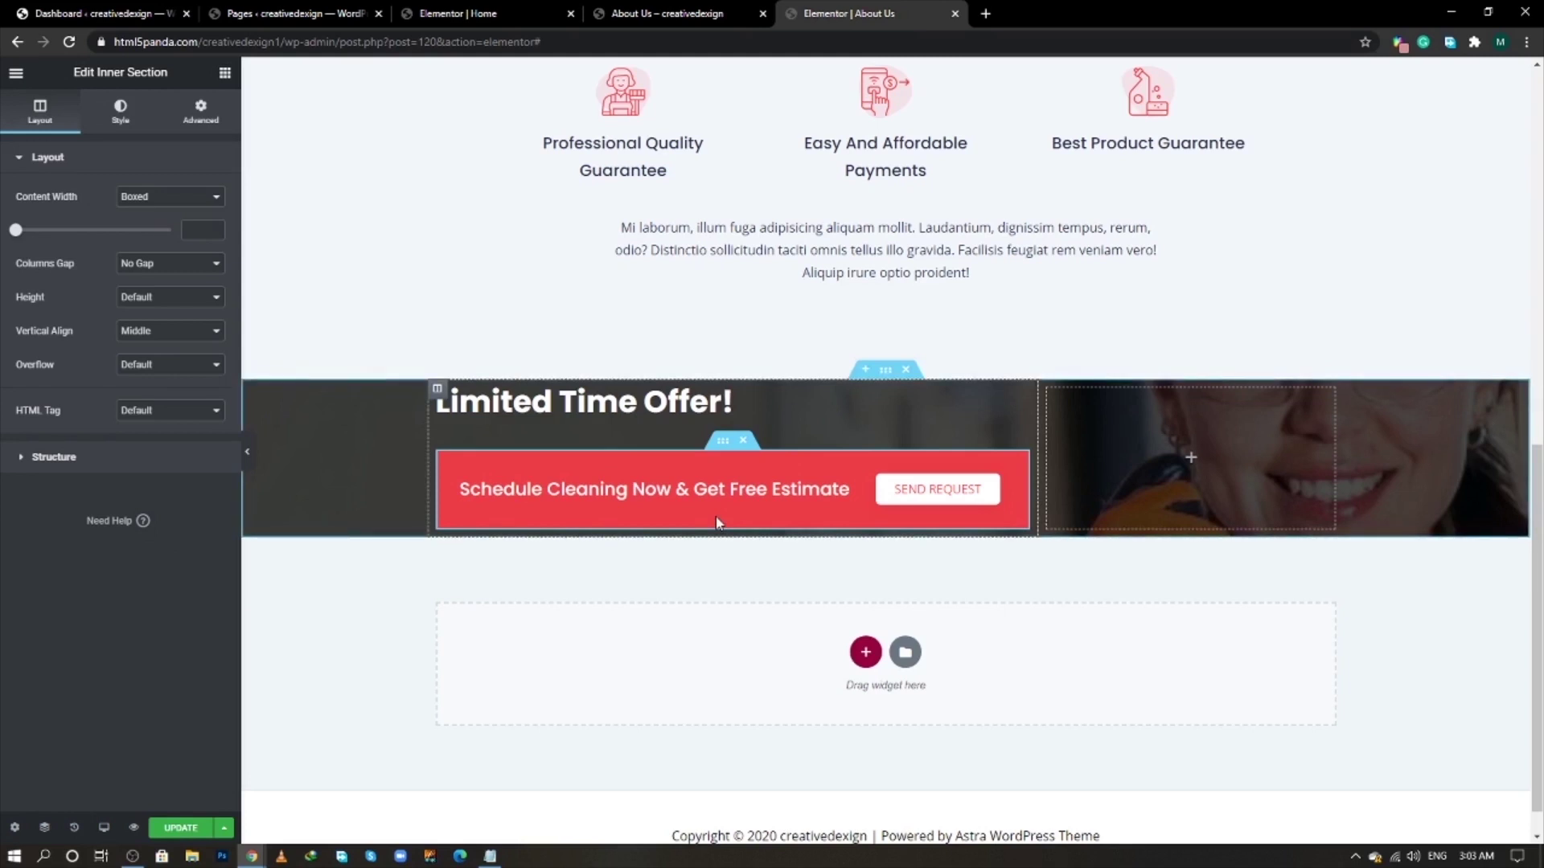
- Set the boxed content width of the Limited Time Offer section to 1240
{"action": "left_click", "coordinate": [883, 378]}
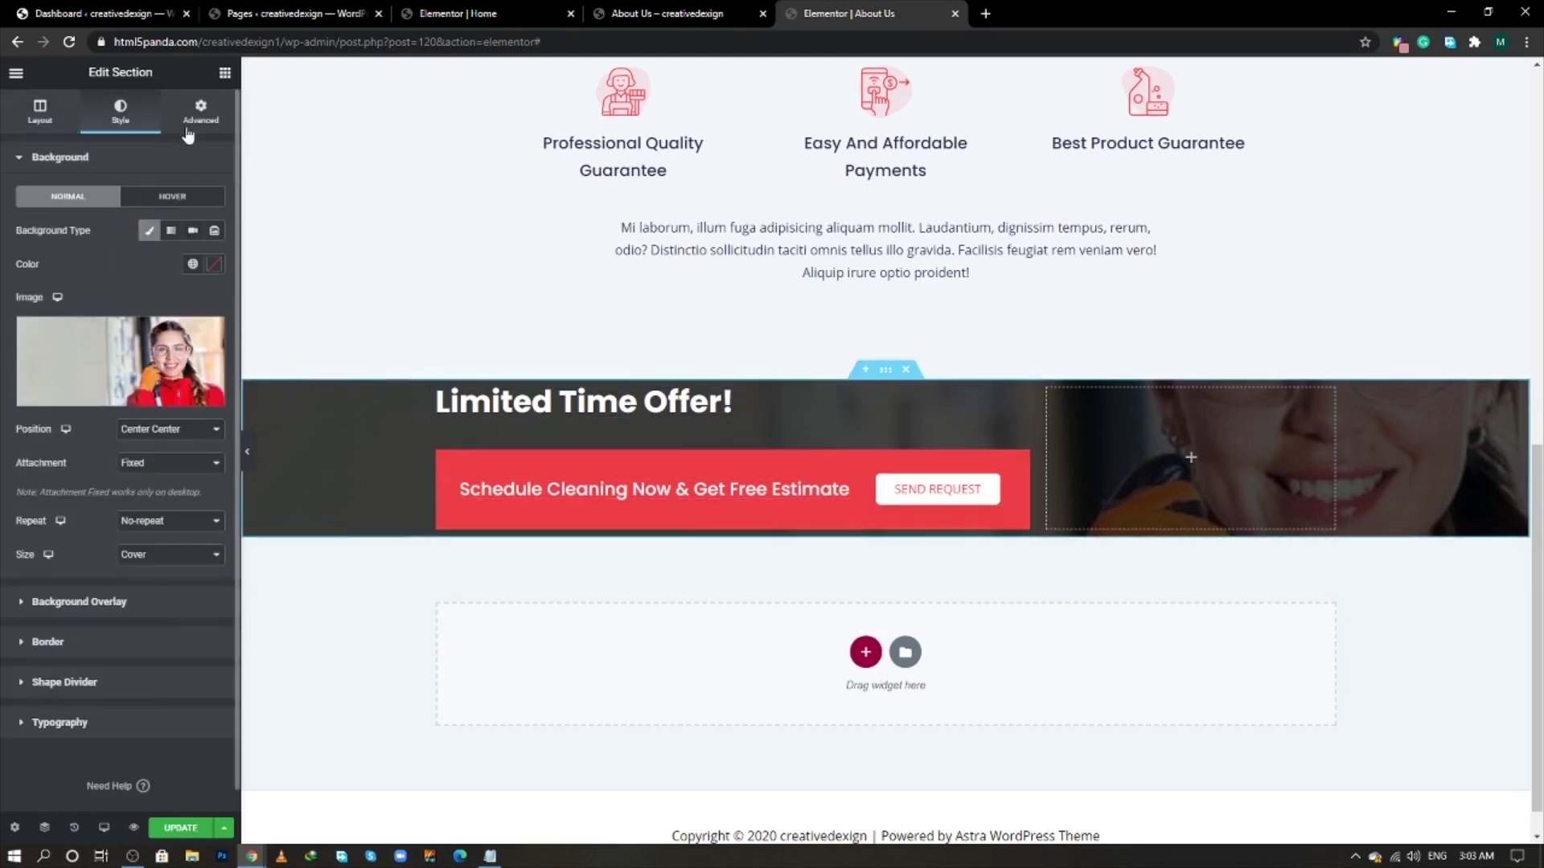
{"action": "left_click", "coordinate": [38, 121]}
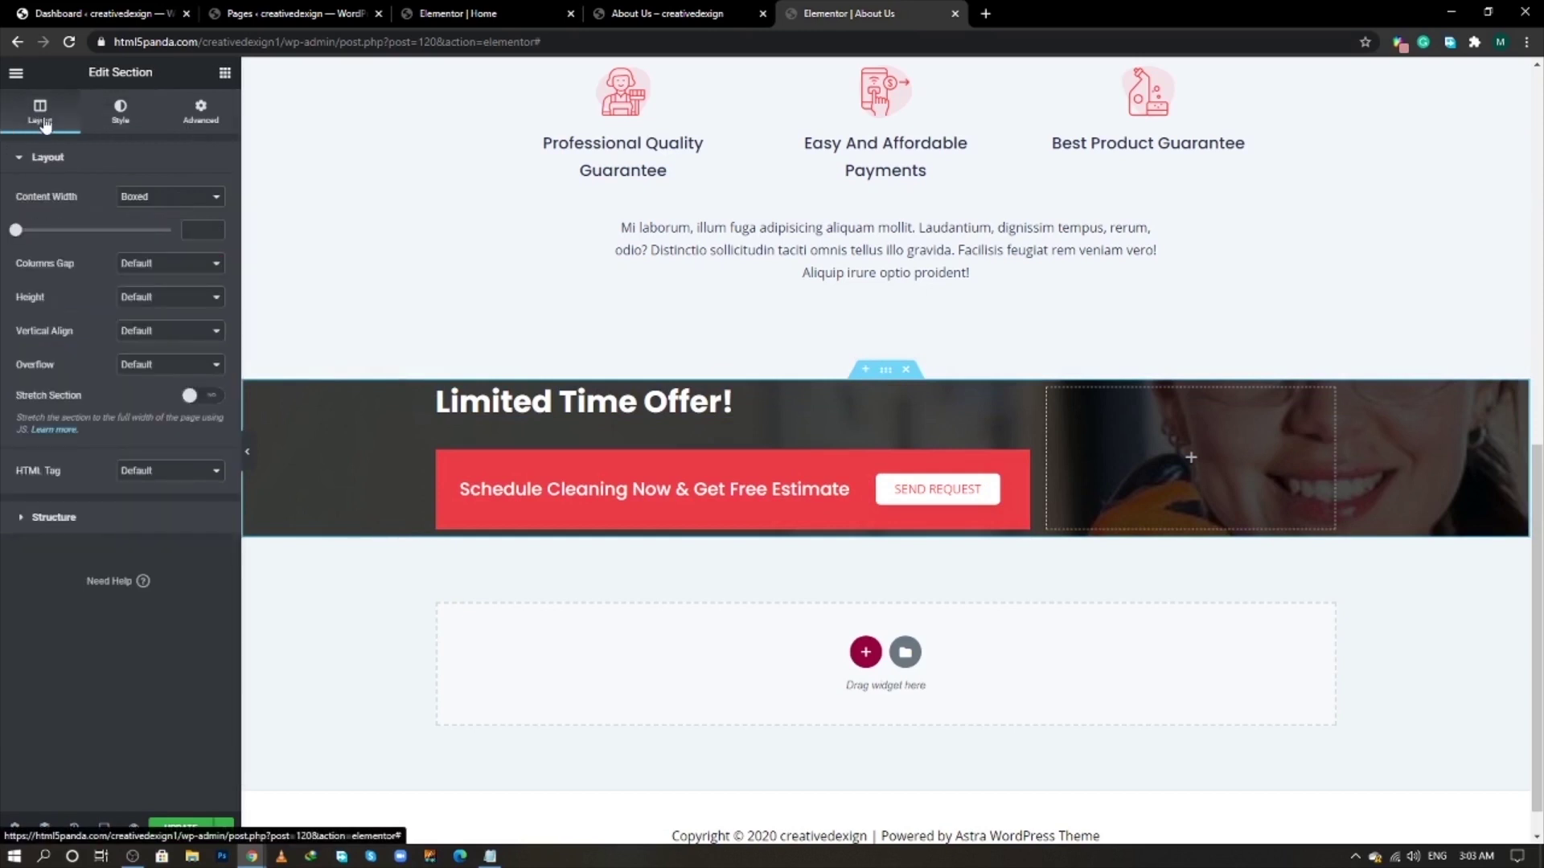
{"action": "left_click", "coordinate": [186, 230]}
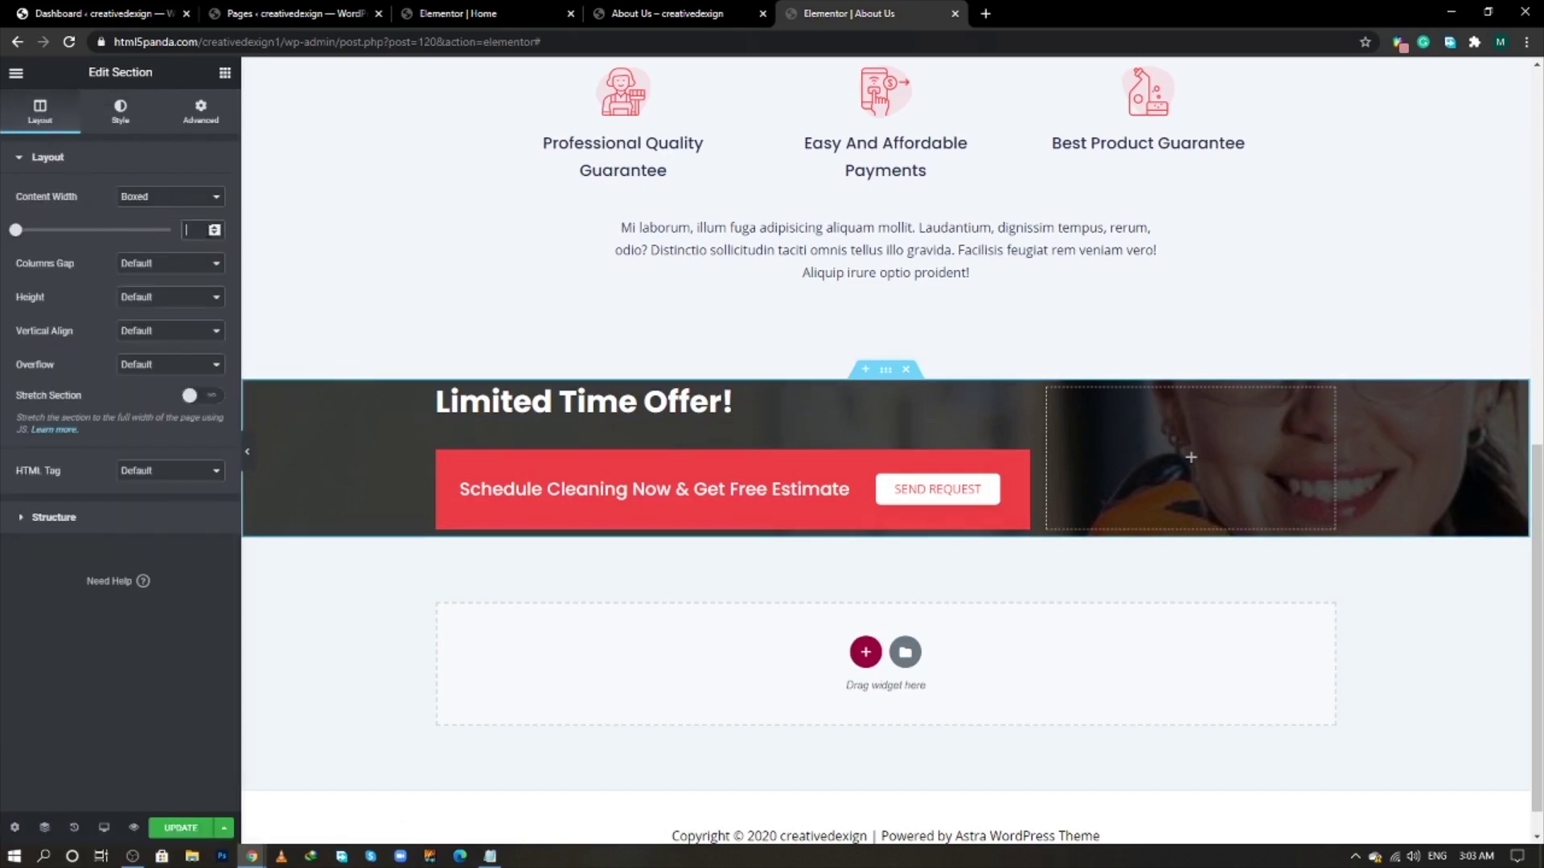
{"action": "type", "text": "1240"}
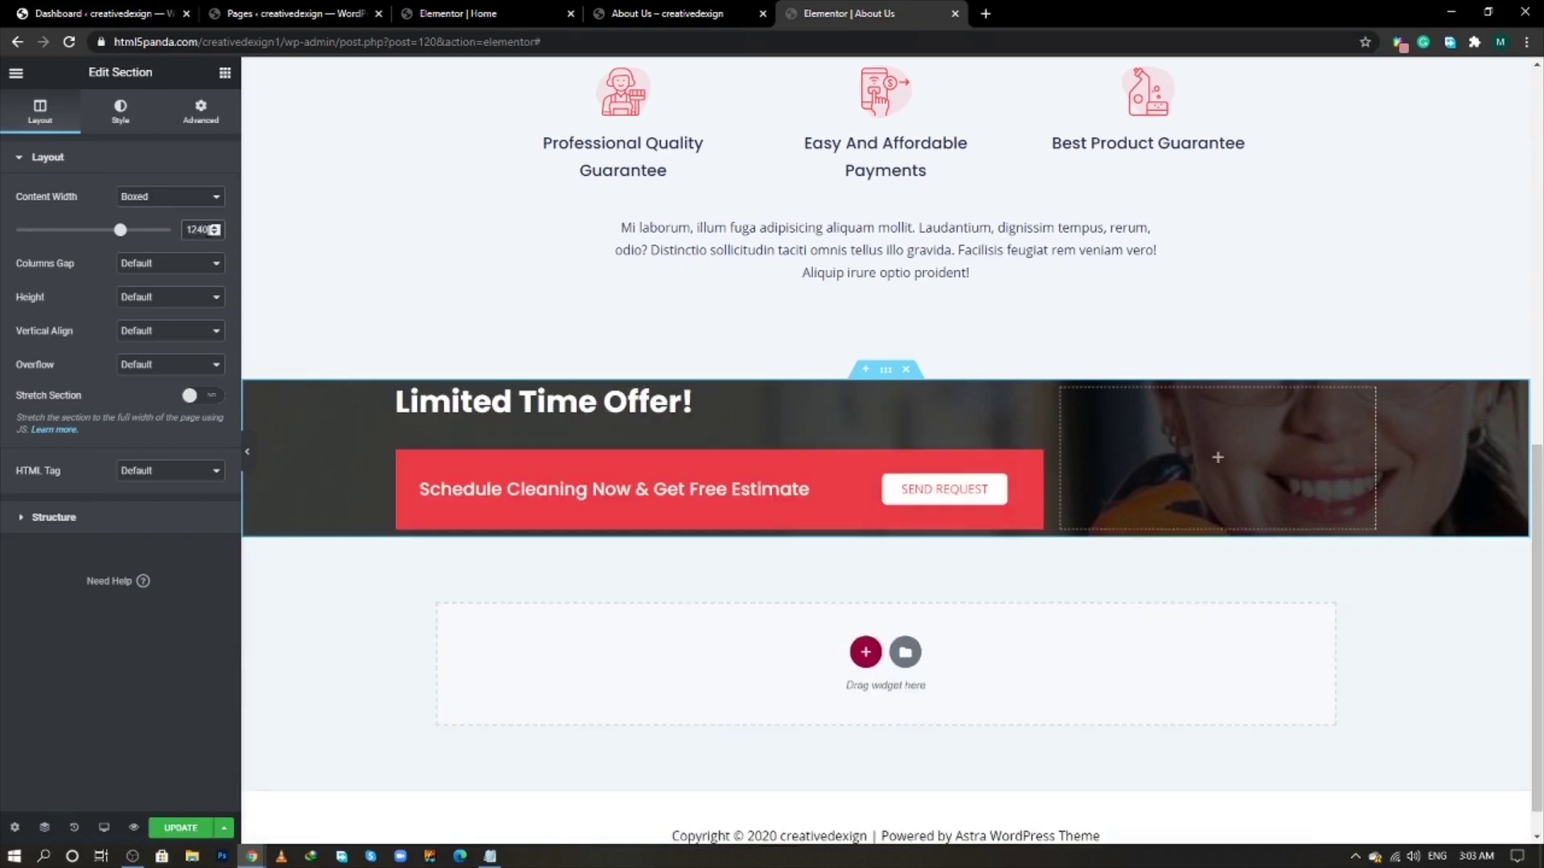
- Unlink the Limited Time Offer section's padding, set top and bottom to 80, and update the page
{"action": "left_click", "coordinate": [194, 123]}
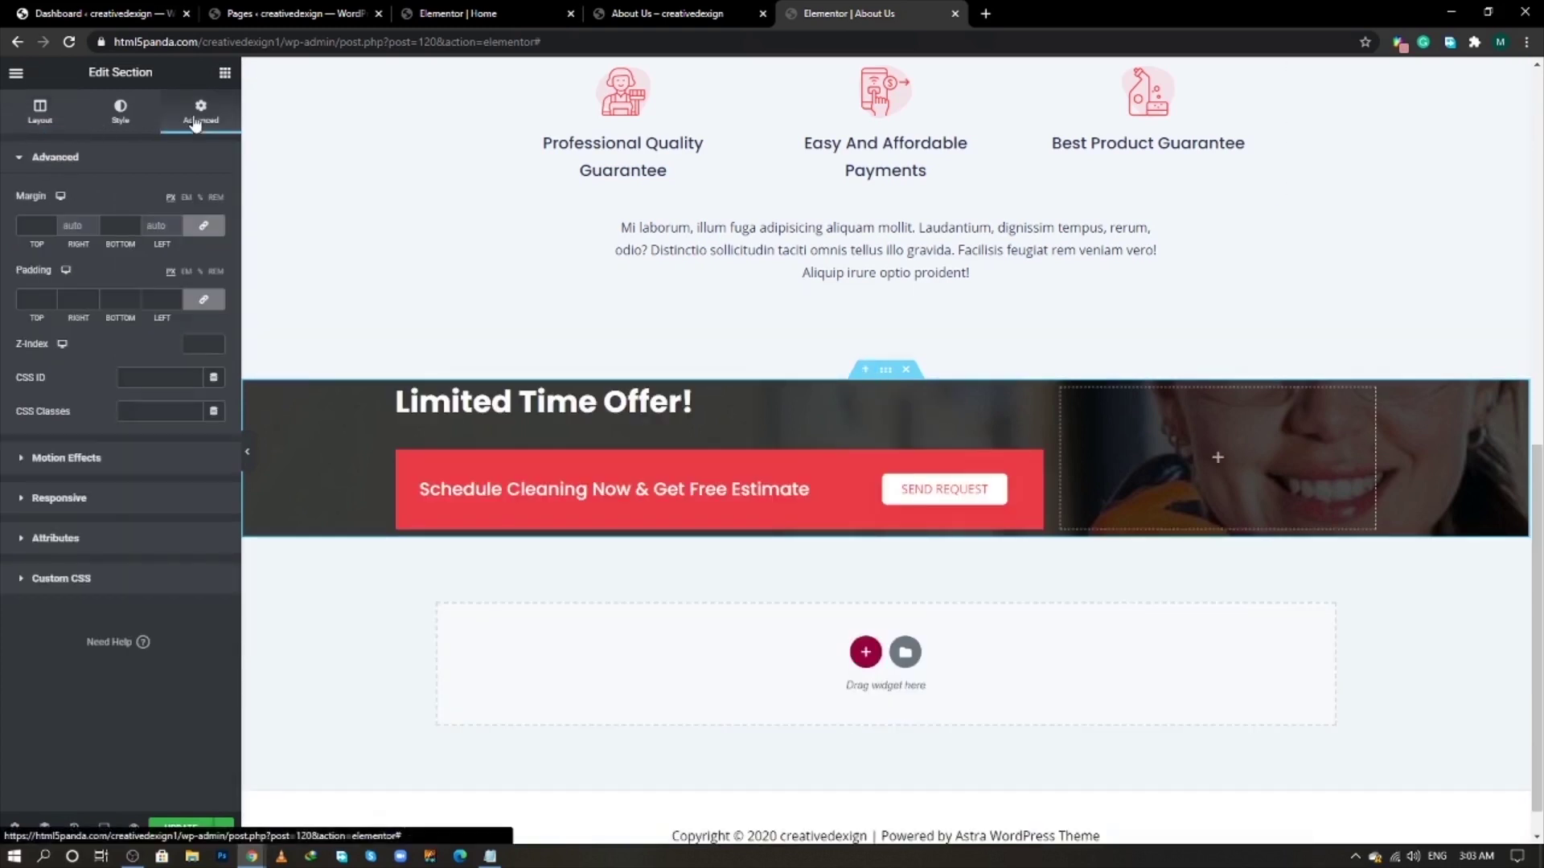
{"action": "left_click", "coordinate": [217, 296]}
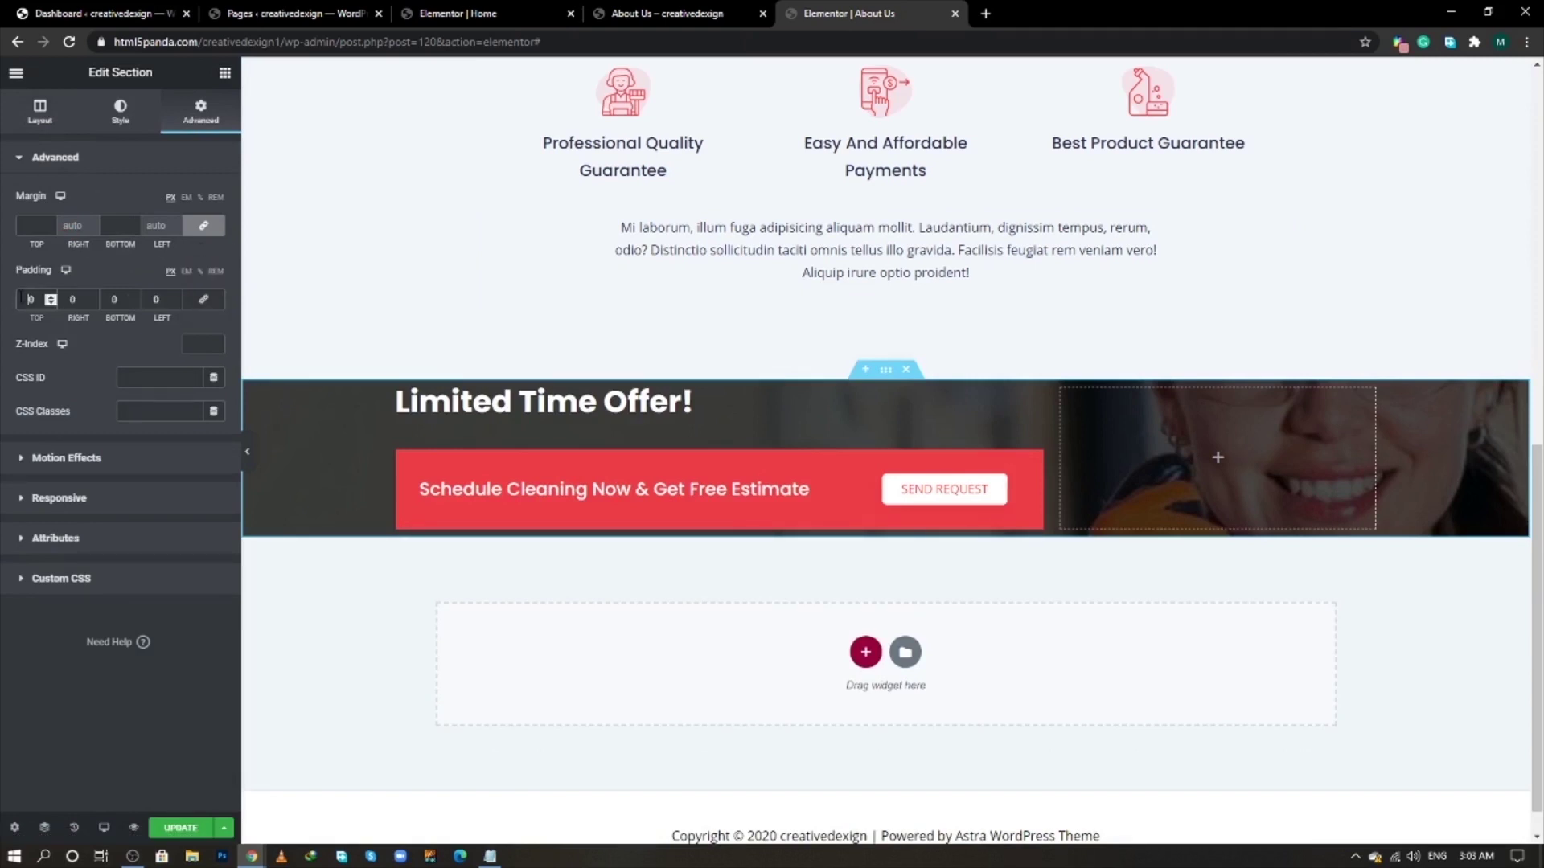
{"action": "left_click", "coordinate": [24, 299]}
{"action": "type", "text": "80"}
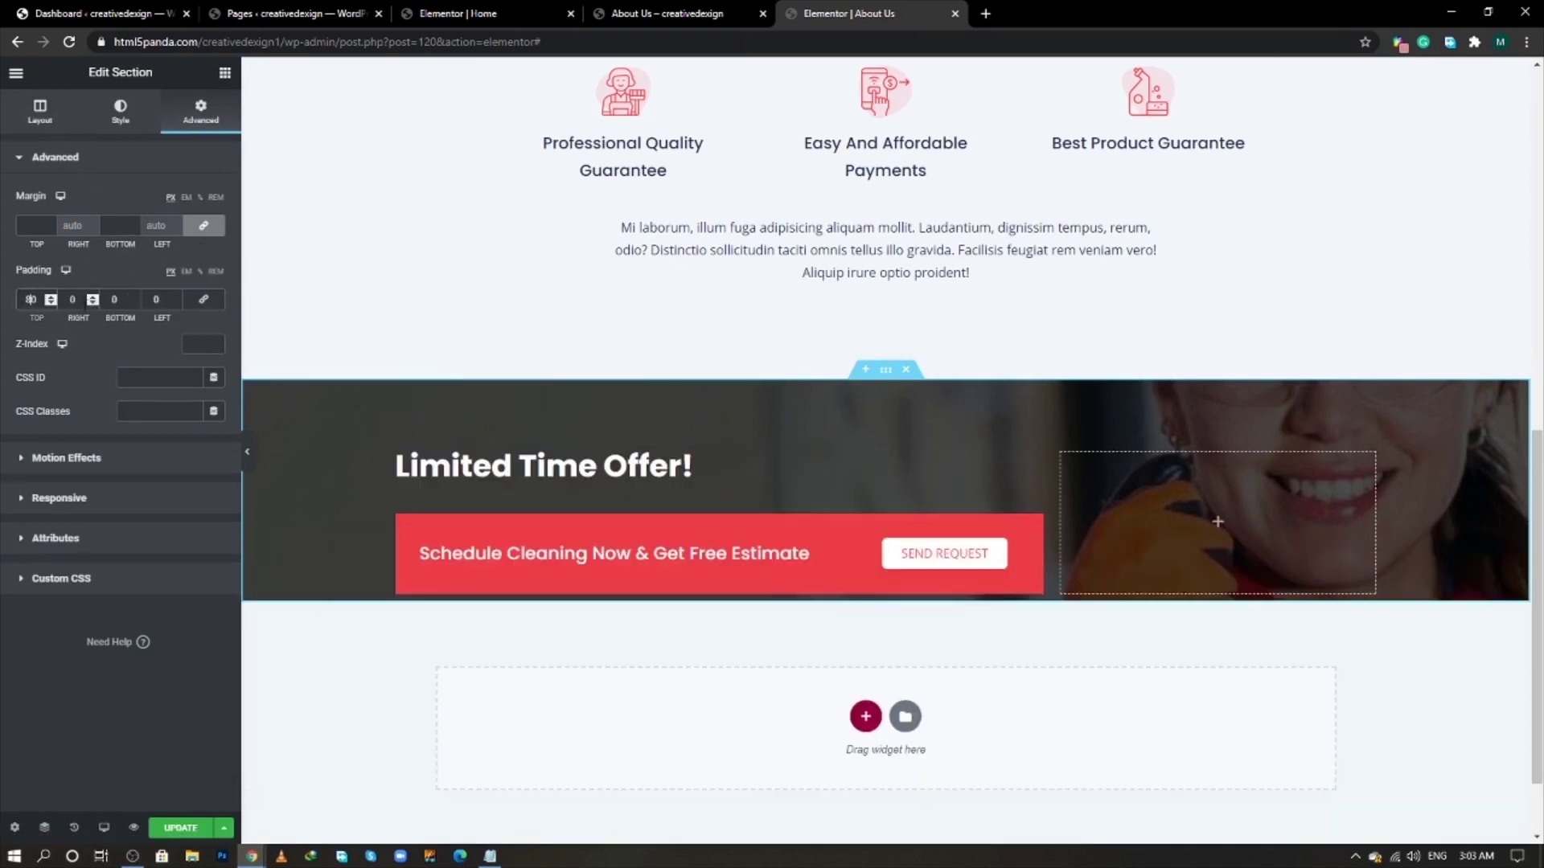
{"action": "left_click", "coordinate": [106, 299]}
{"action": "type", "text": "80"}
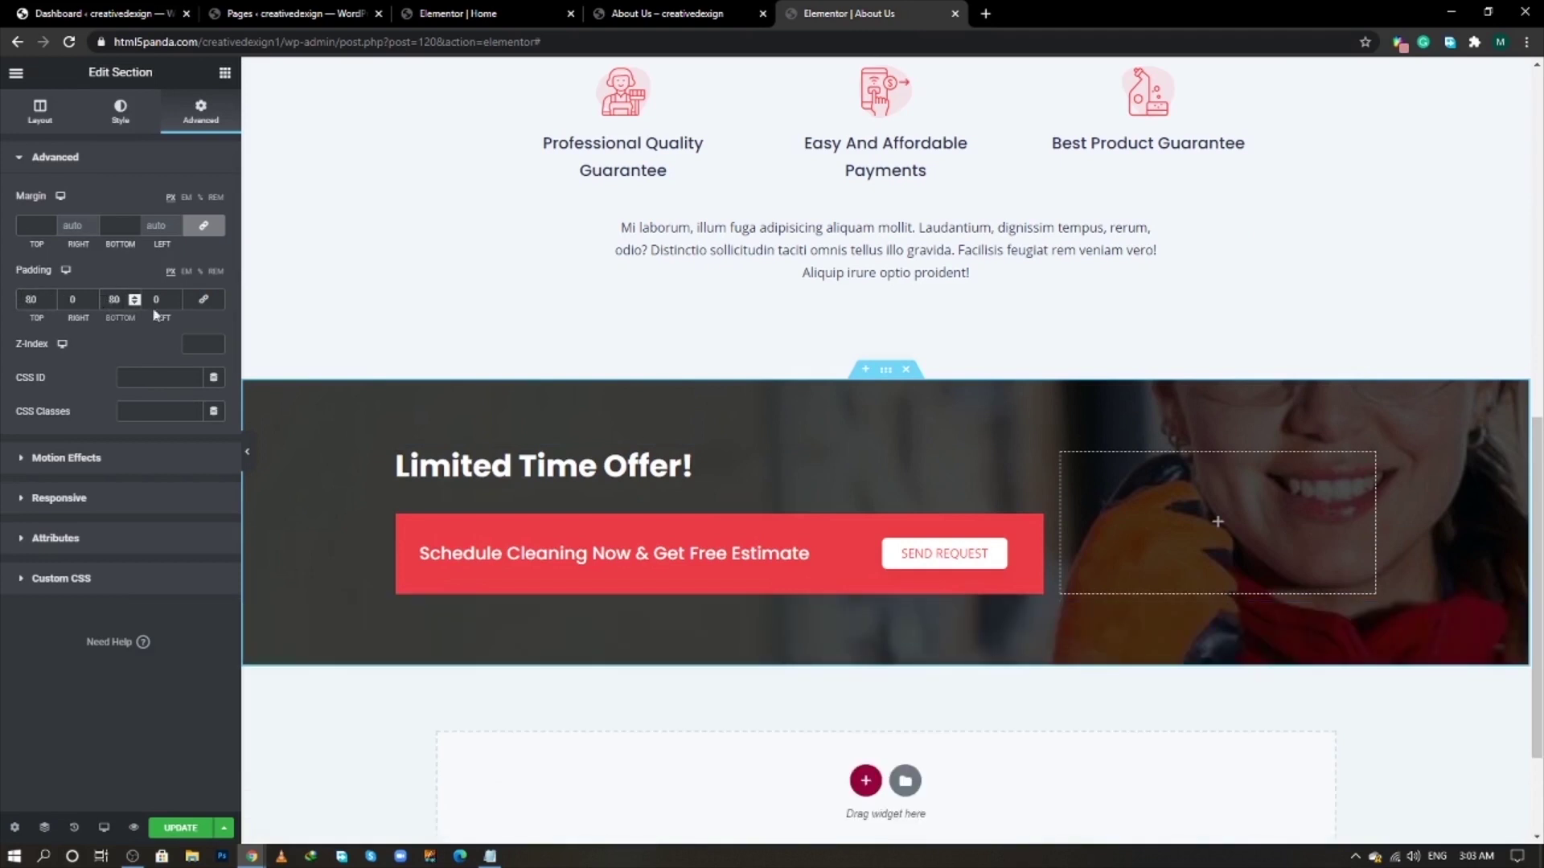
{"action": "mouse_move", "coordinate": [738, 523]}
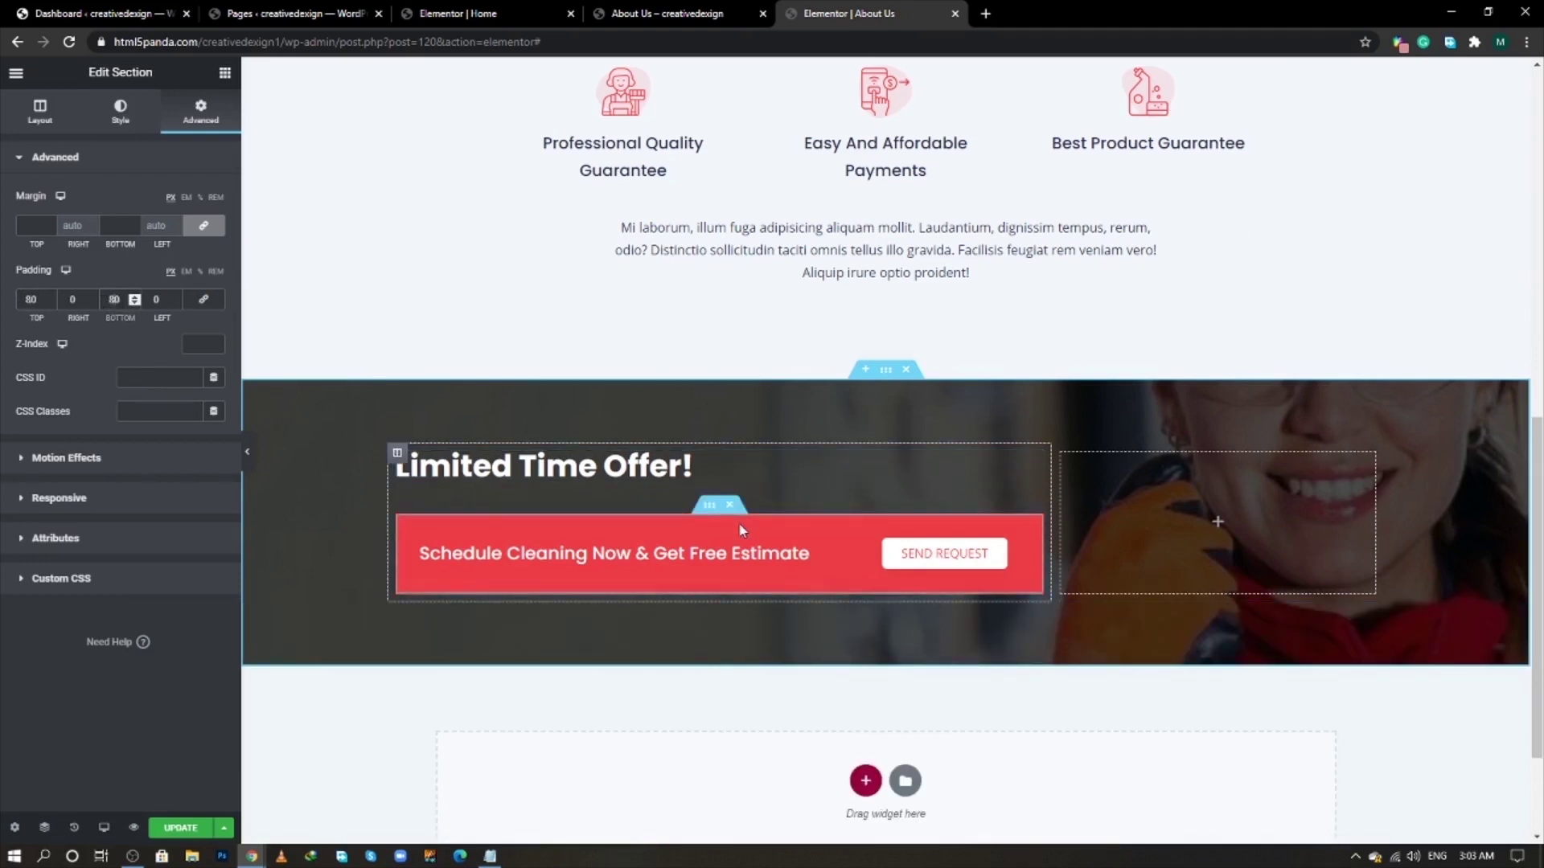
{"action": "left_click", "coordinate": [196, 833]}
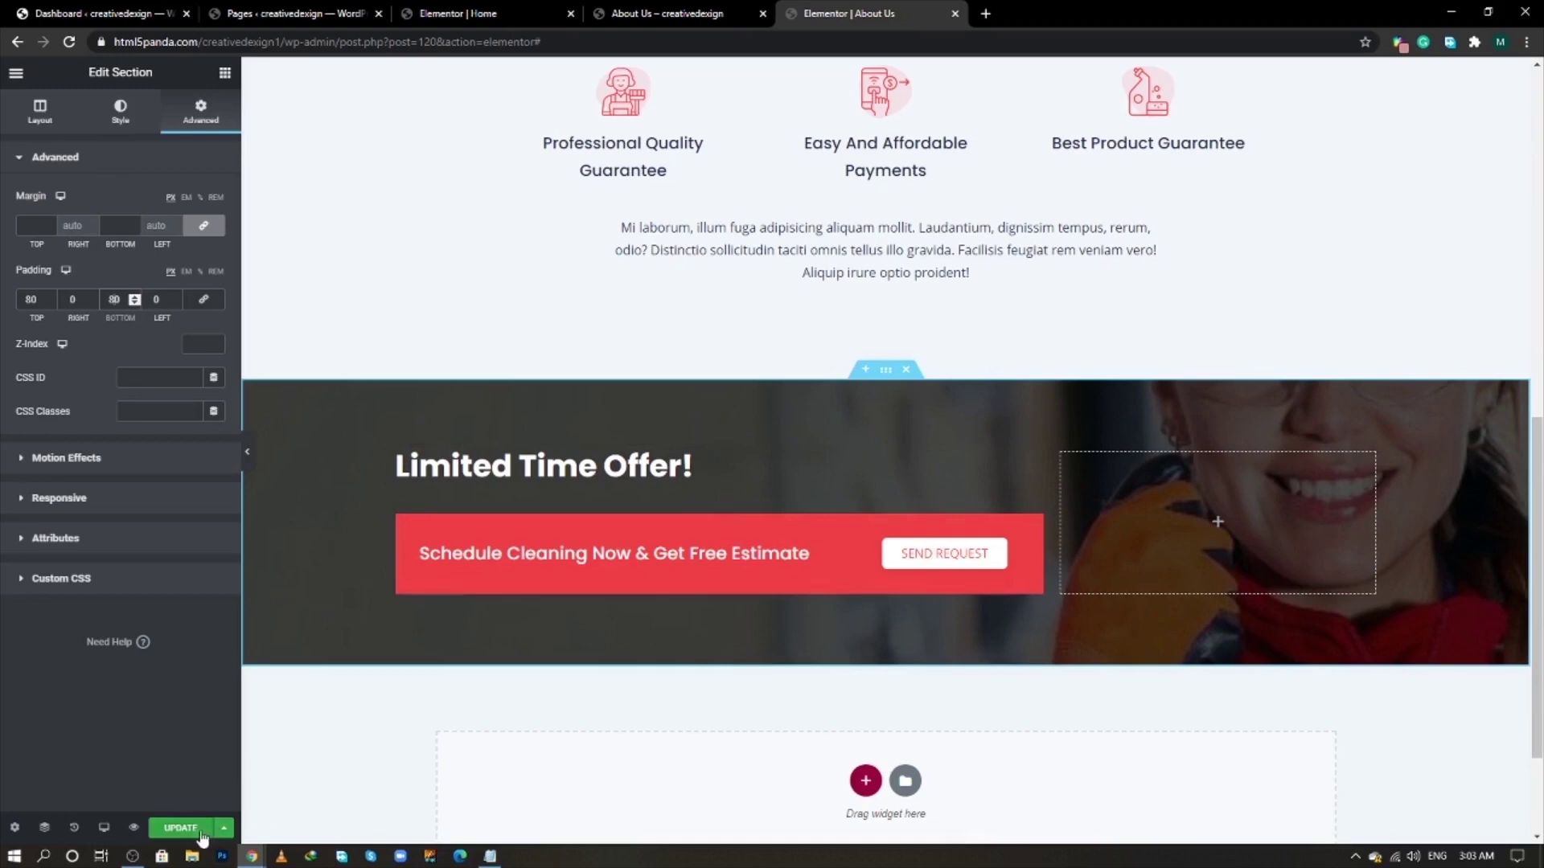
- Switch to the reference About page, close its developer tools and examine the layout of the Our Pricing section
{"action": "scroll", "coordinate": [758, 492], "scroll_direction": "down", "scroll_amount": 2}
{"action": "key", "text": "alt+Tab"}
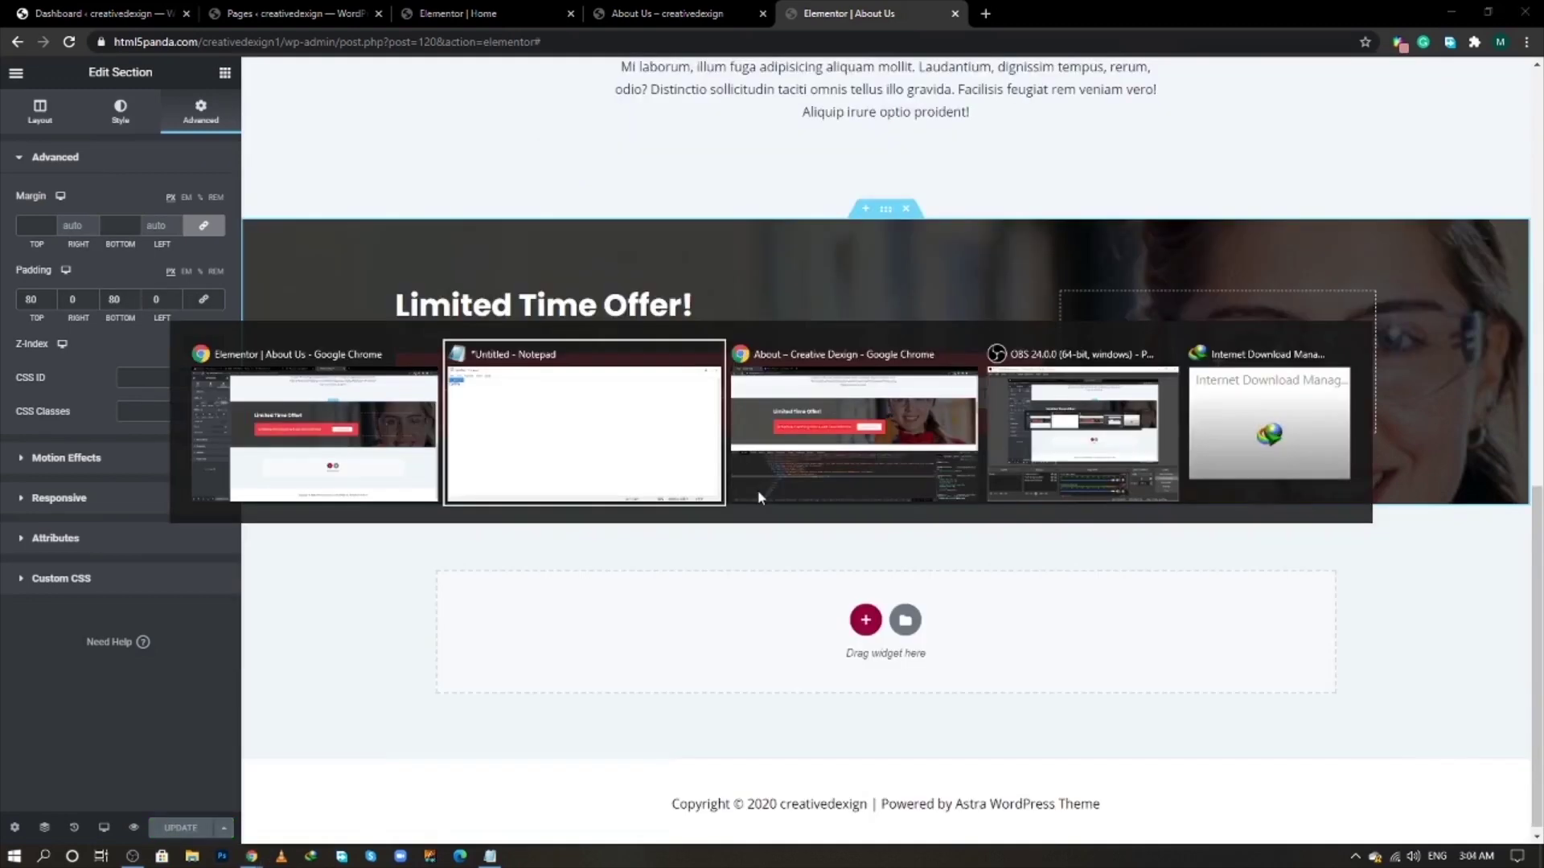
{"action": "left_click", "coordinate": [757, 490]}
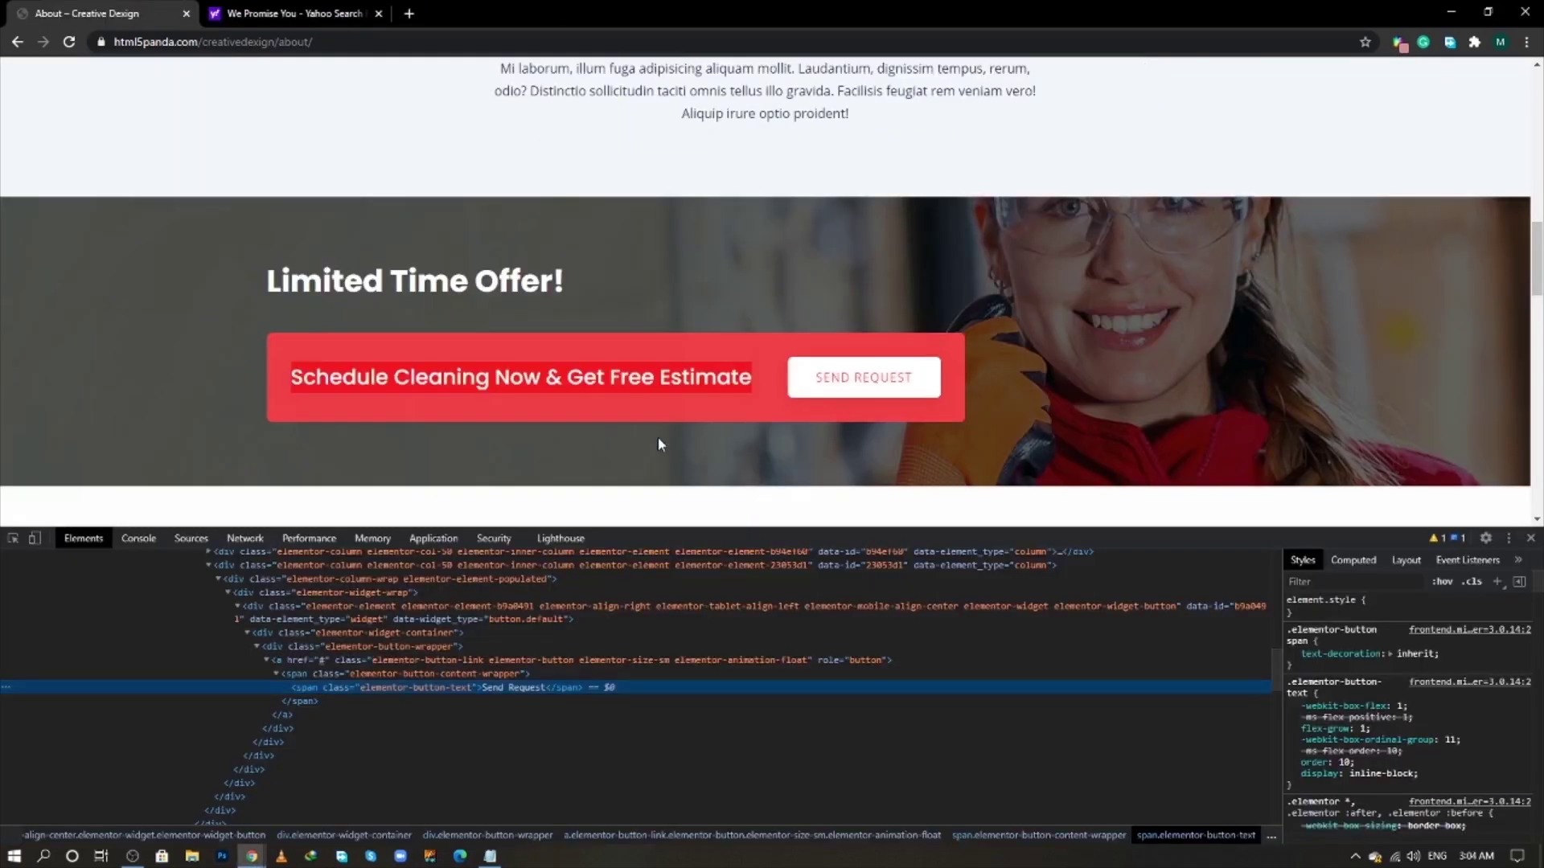
{"action": "scroll", "coordinate": [658, 437], "scroll_direction": "down", "scroll_amount": 5}
{"action": "left_click", "coordinate": [1532, 539]}
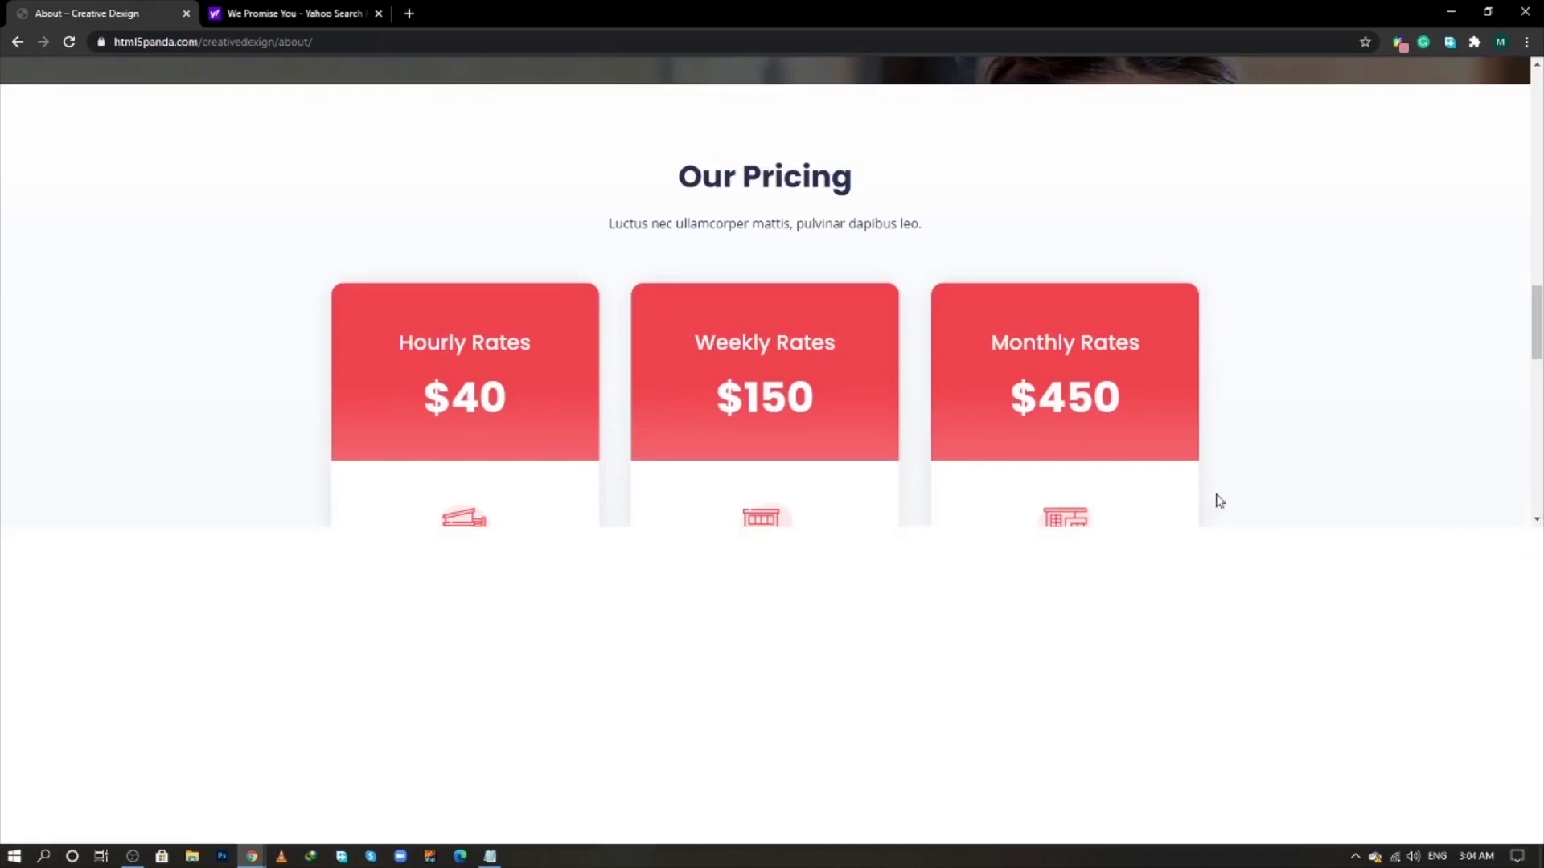
{"action": "scroll", "coordinate": [372, 421], "scroll_direction": "up", "scroll_amount": 4}
{"action": "scroll", "coordinate": [362, 410], "scroll_direction": "down", "scroll_amount": 3}
{"action": "scroll", "coordinate": [354, 404], "scroll_direction": "down", "scroll_amount": 1}
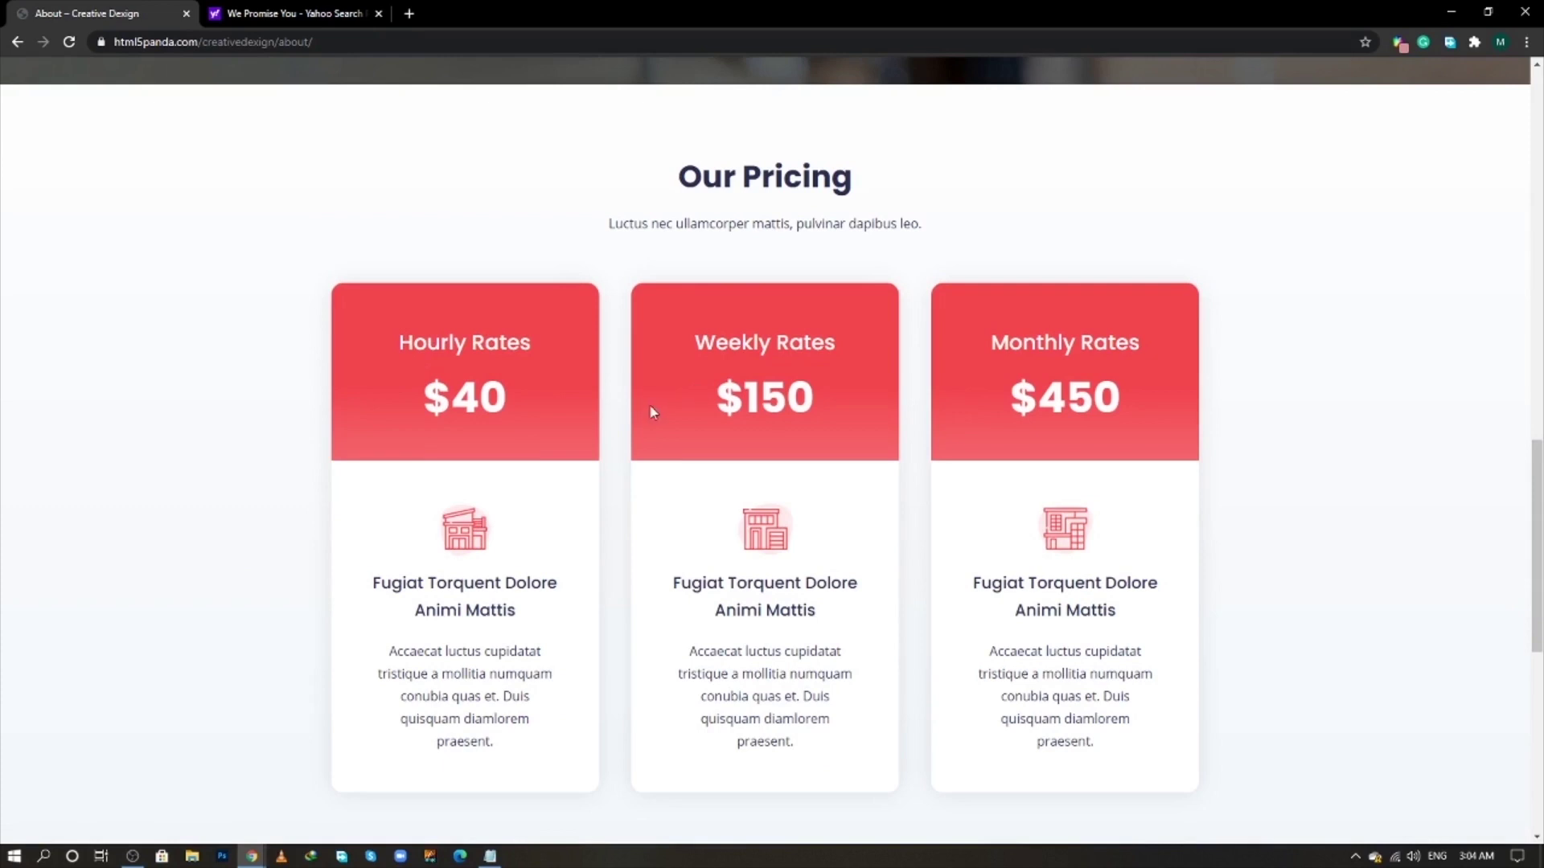
- Return to the Elementor editor window and add a single-column section below the Limited Time Offer banner
{"action": "key", "text": "alt+Tab"}
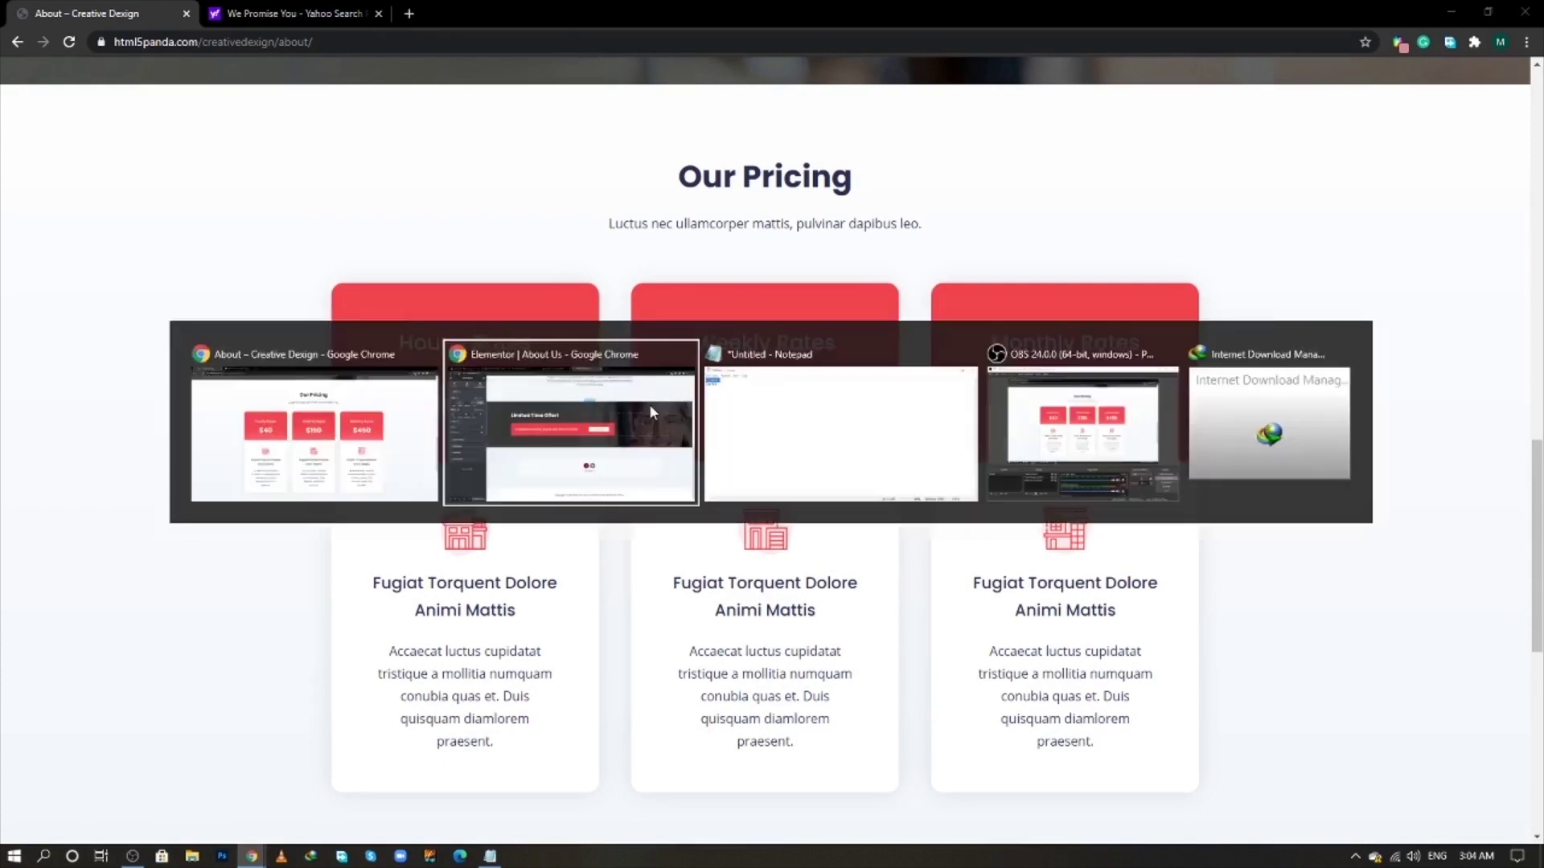
{"action": "left_click", "coordinate": [857, 628]}
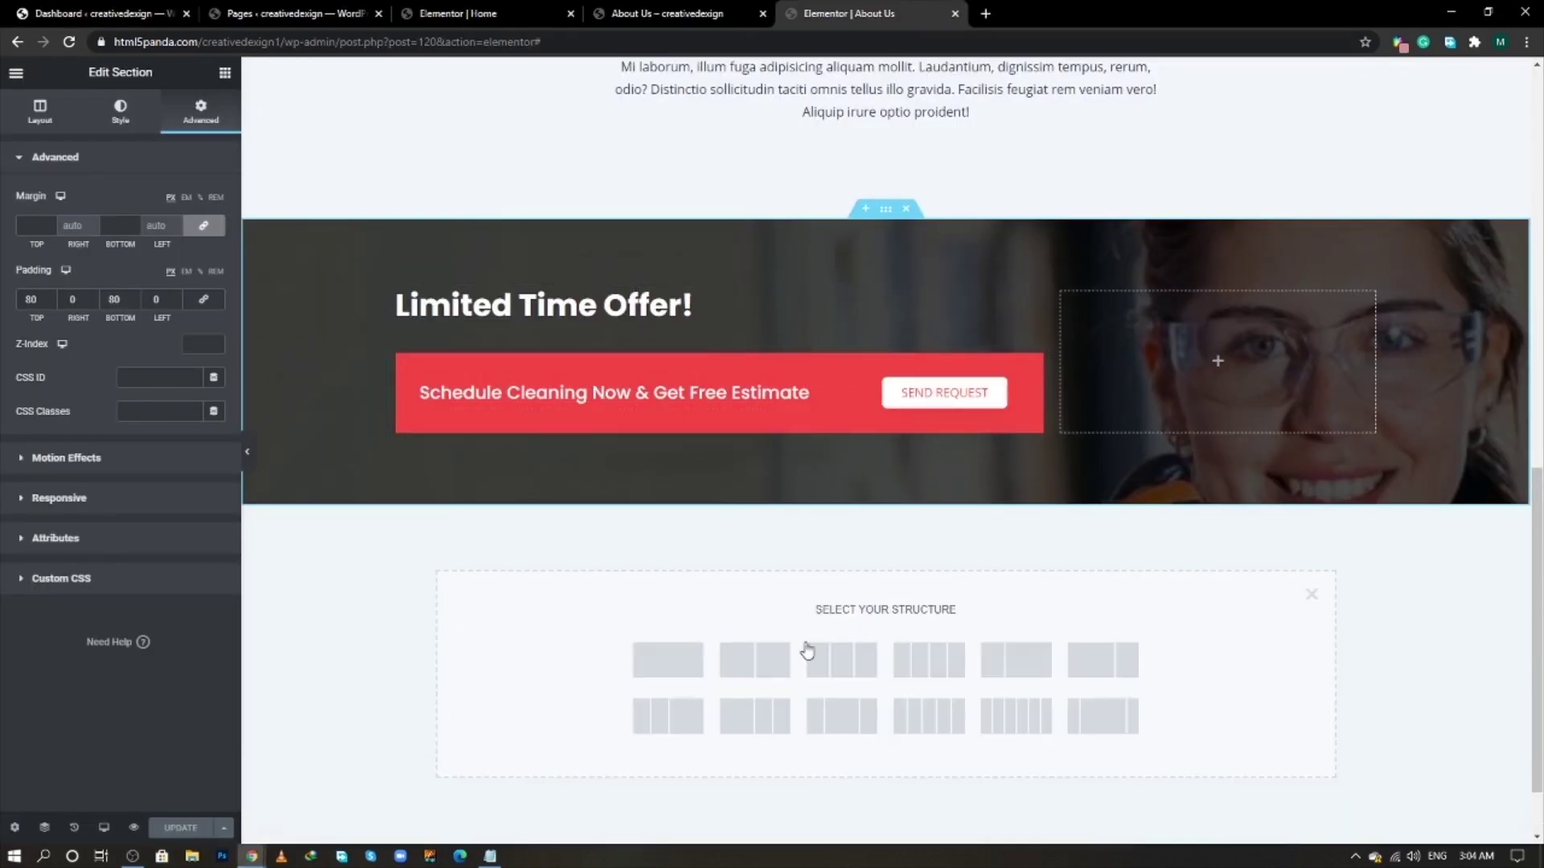
{"action": "left_click", "coordinate": [668, 660]}
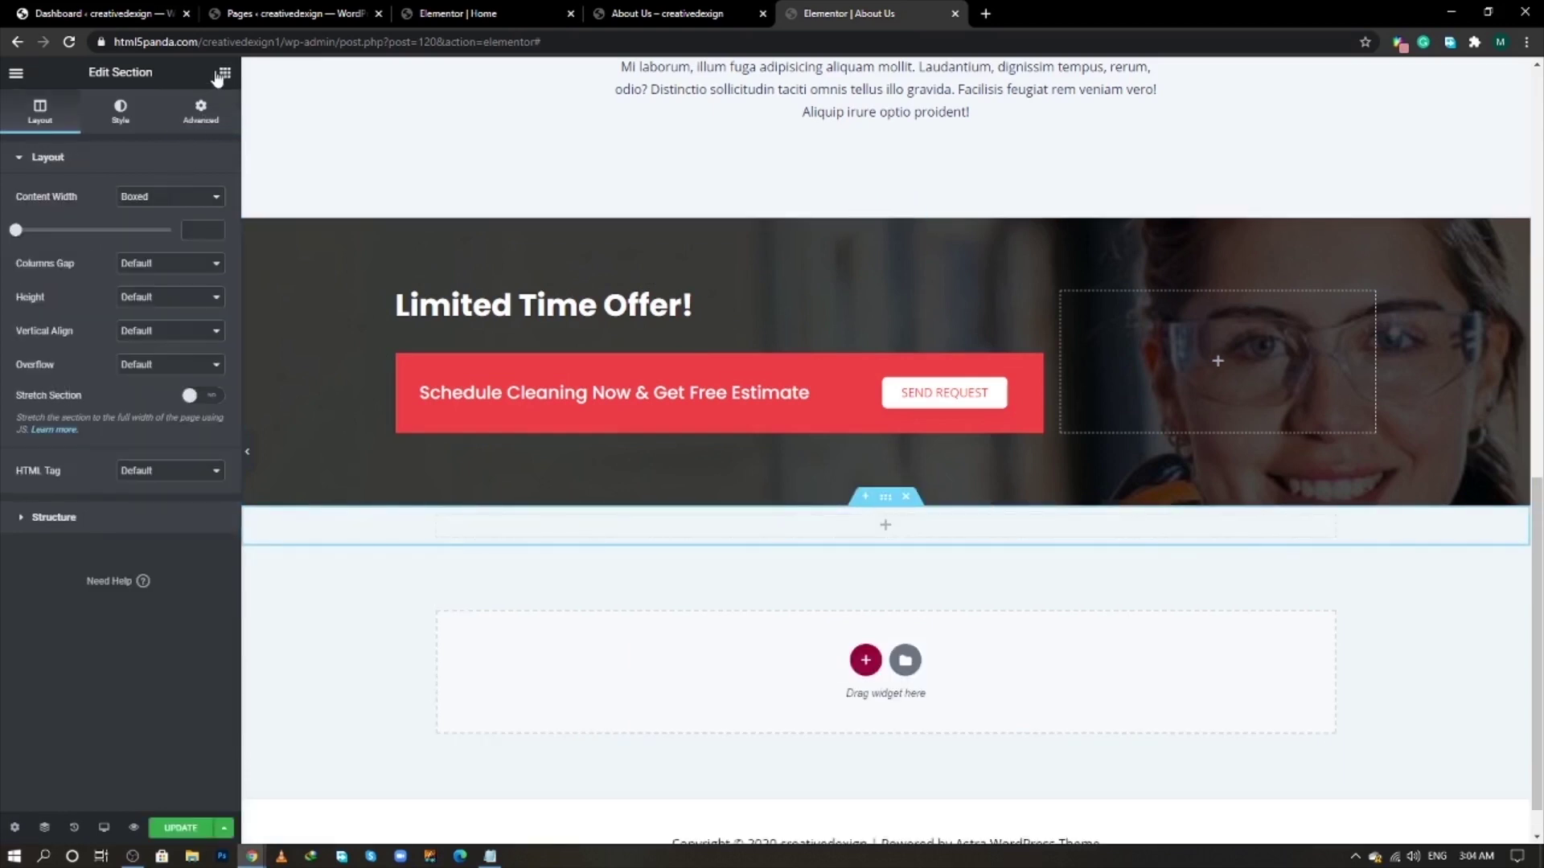
- Check the reference pricing section, and add a Heading widget with a Text Editor widget beneath it in the new section
{"action": "key", "text": "alt+Tab"}
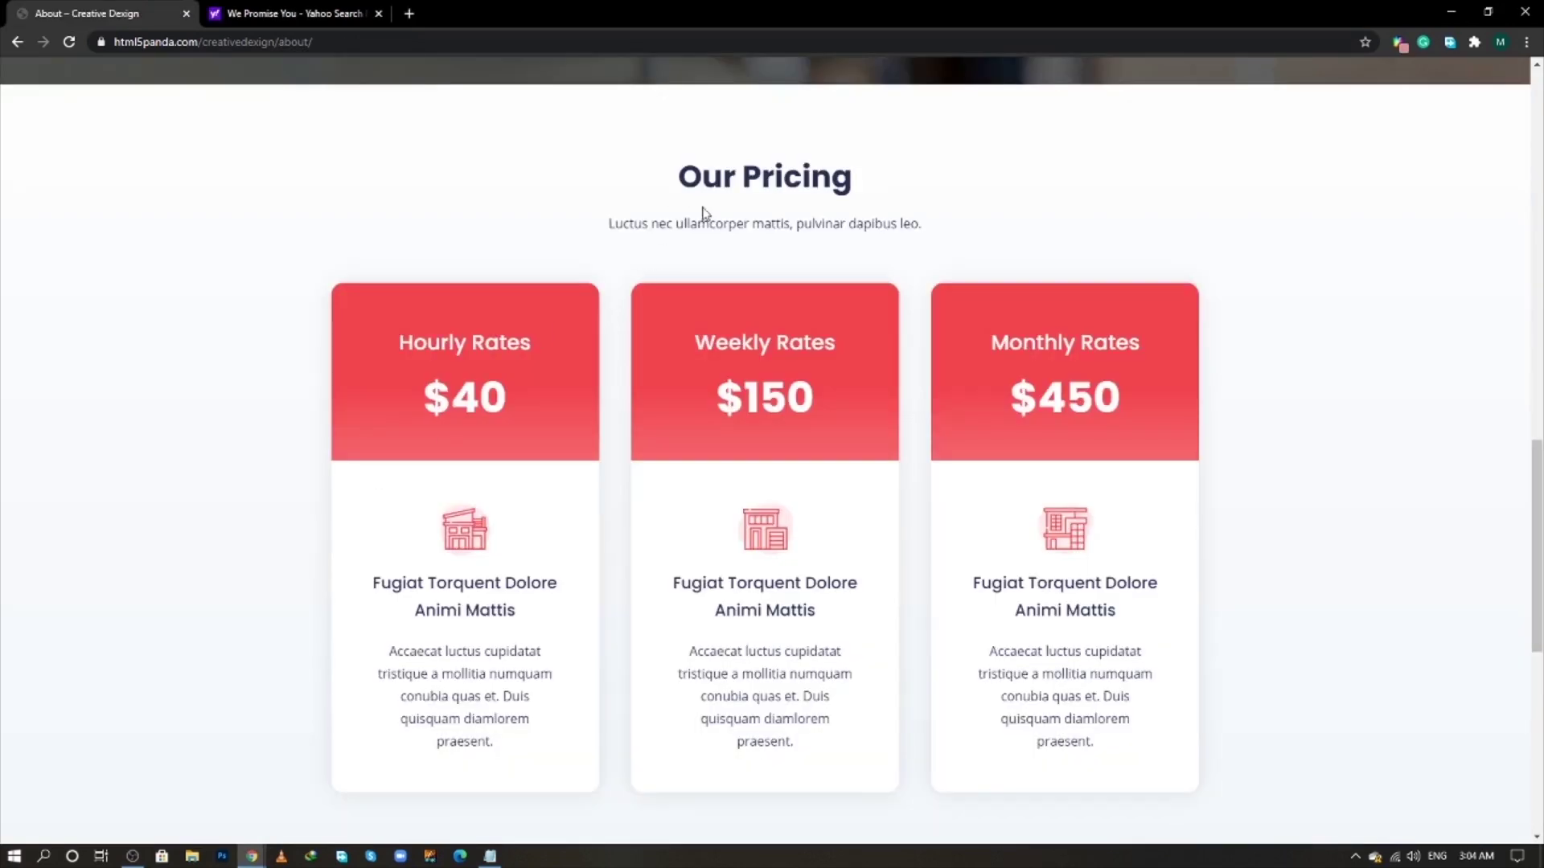
{"action": "key", "text": "alt+Tab"}
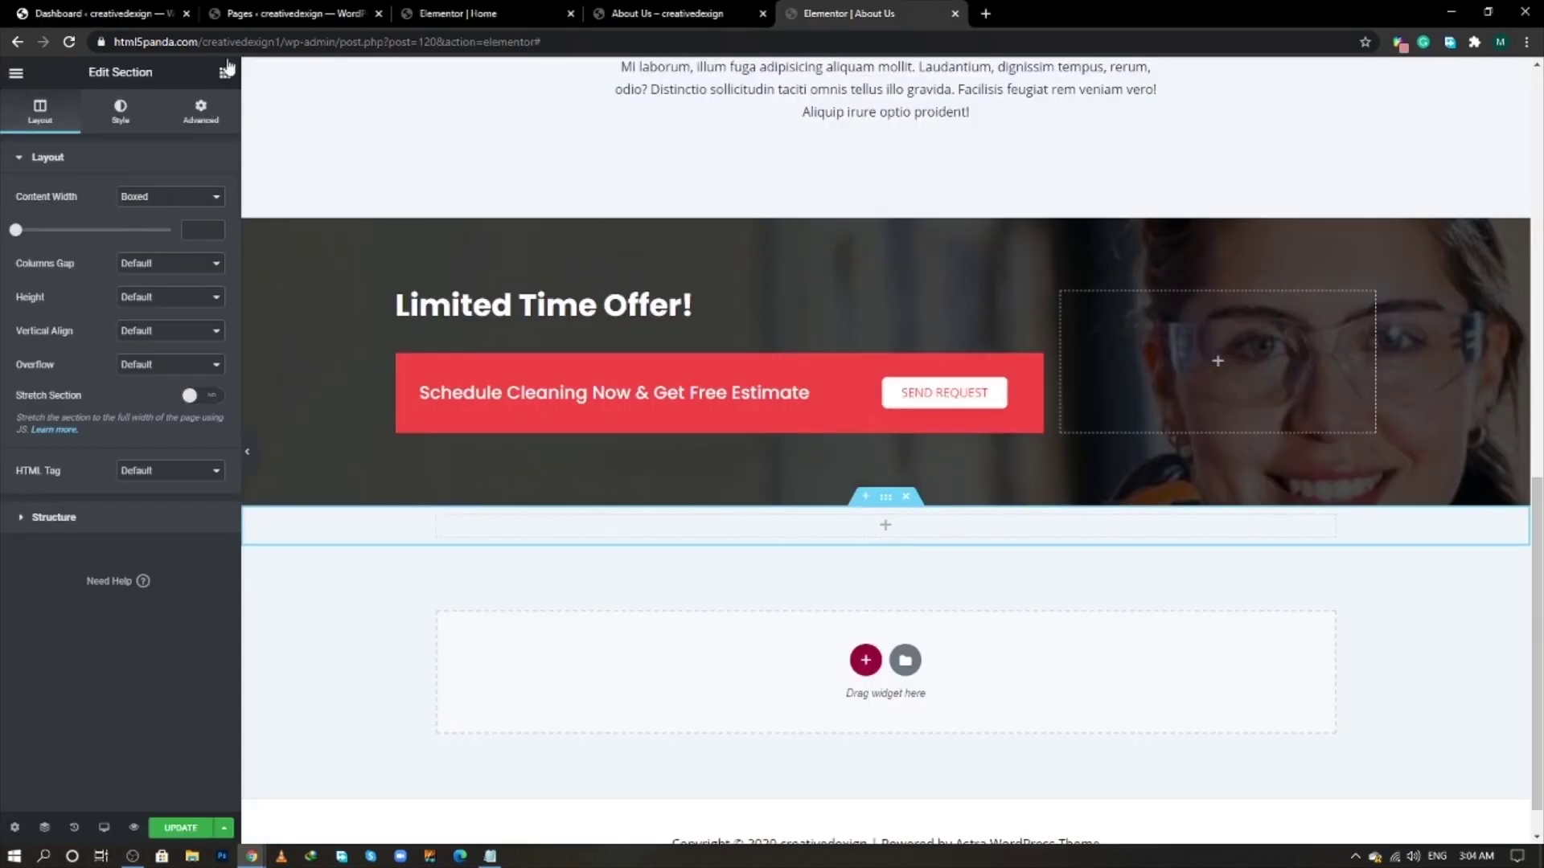
{"action": "left_click", "coordinate": [224, 72]}
{"action": "left_click_drag", "start_coordinate": [173, 228], "coordinate": [890, 531]}
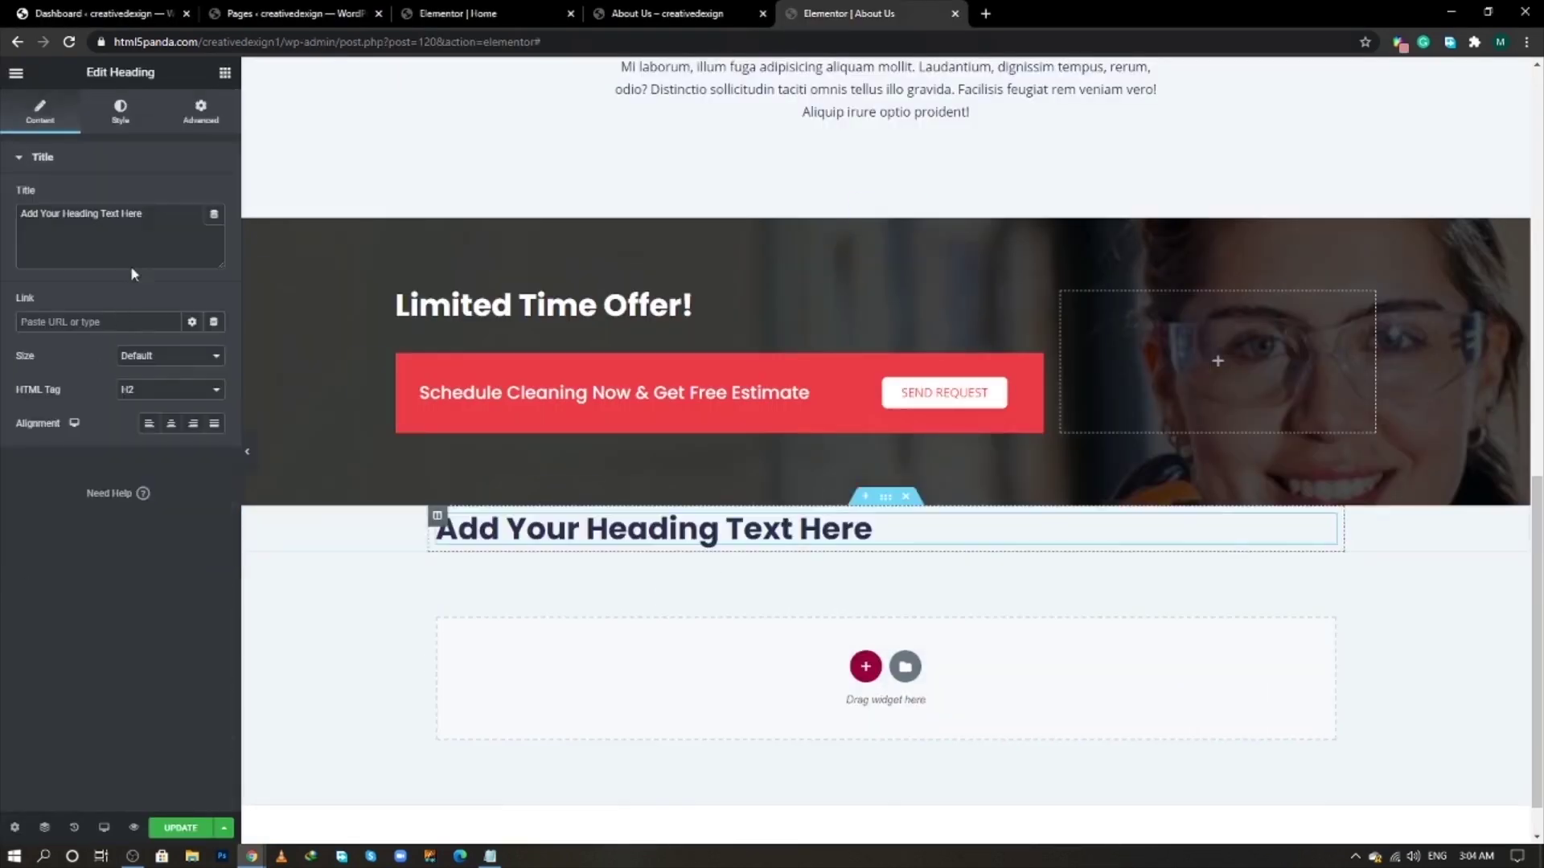
{"action": "left_click", "coordinate": [225, 71]}
{"action": "left_click_drag", "start_coordinate": [178, 310], "coordinate": [817, 553]}
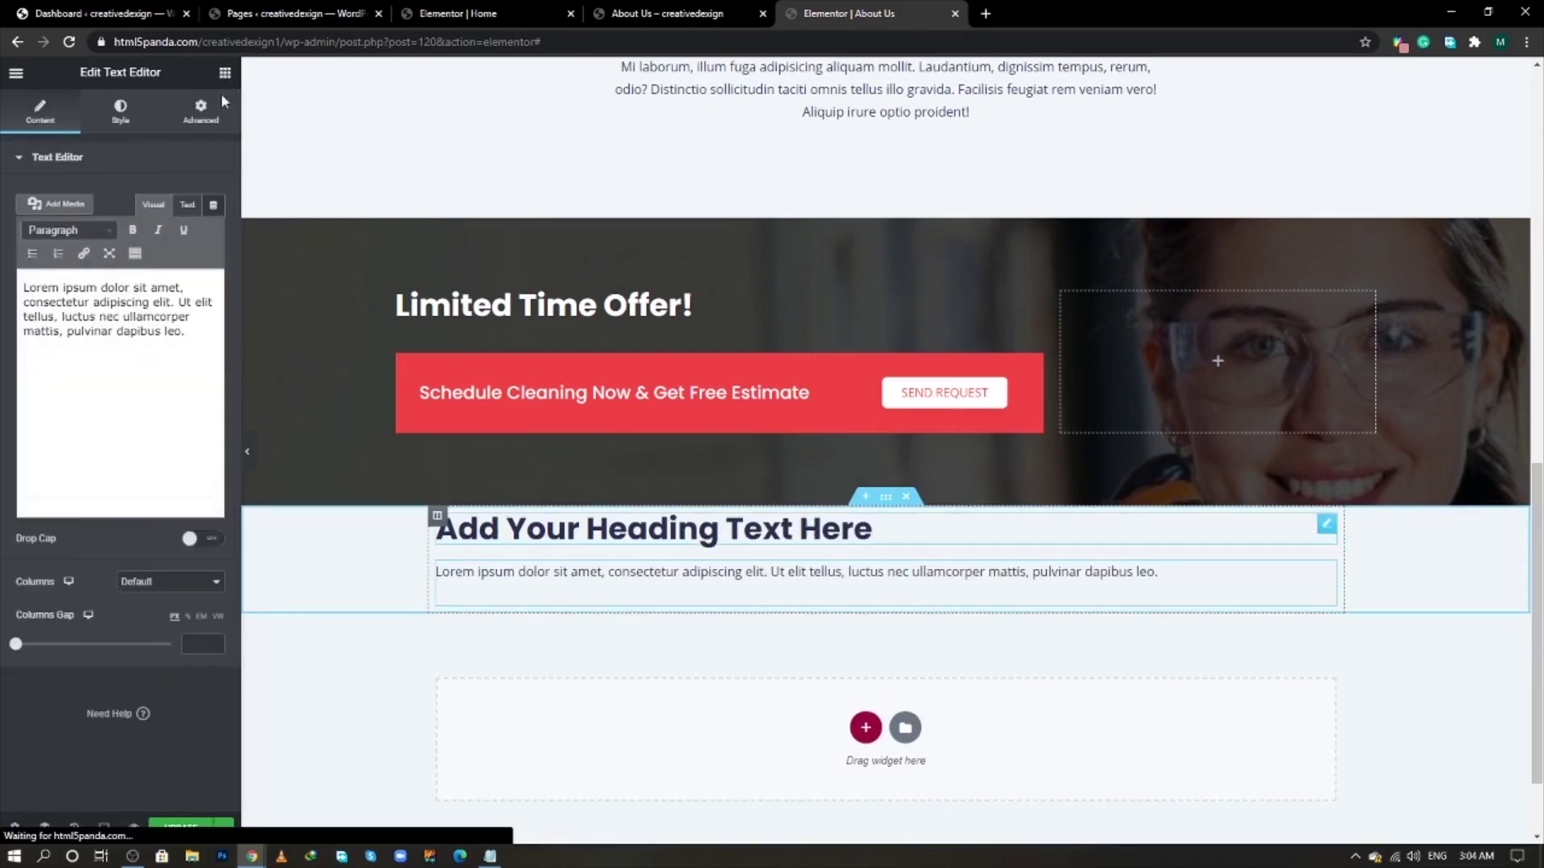
- Add an Inner Section below the placeholder text and duplicate its first column to make three columns
{"action": "left_click", "coordinate": [224, 71]}
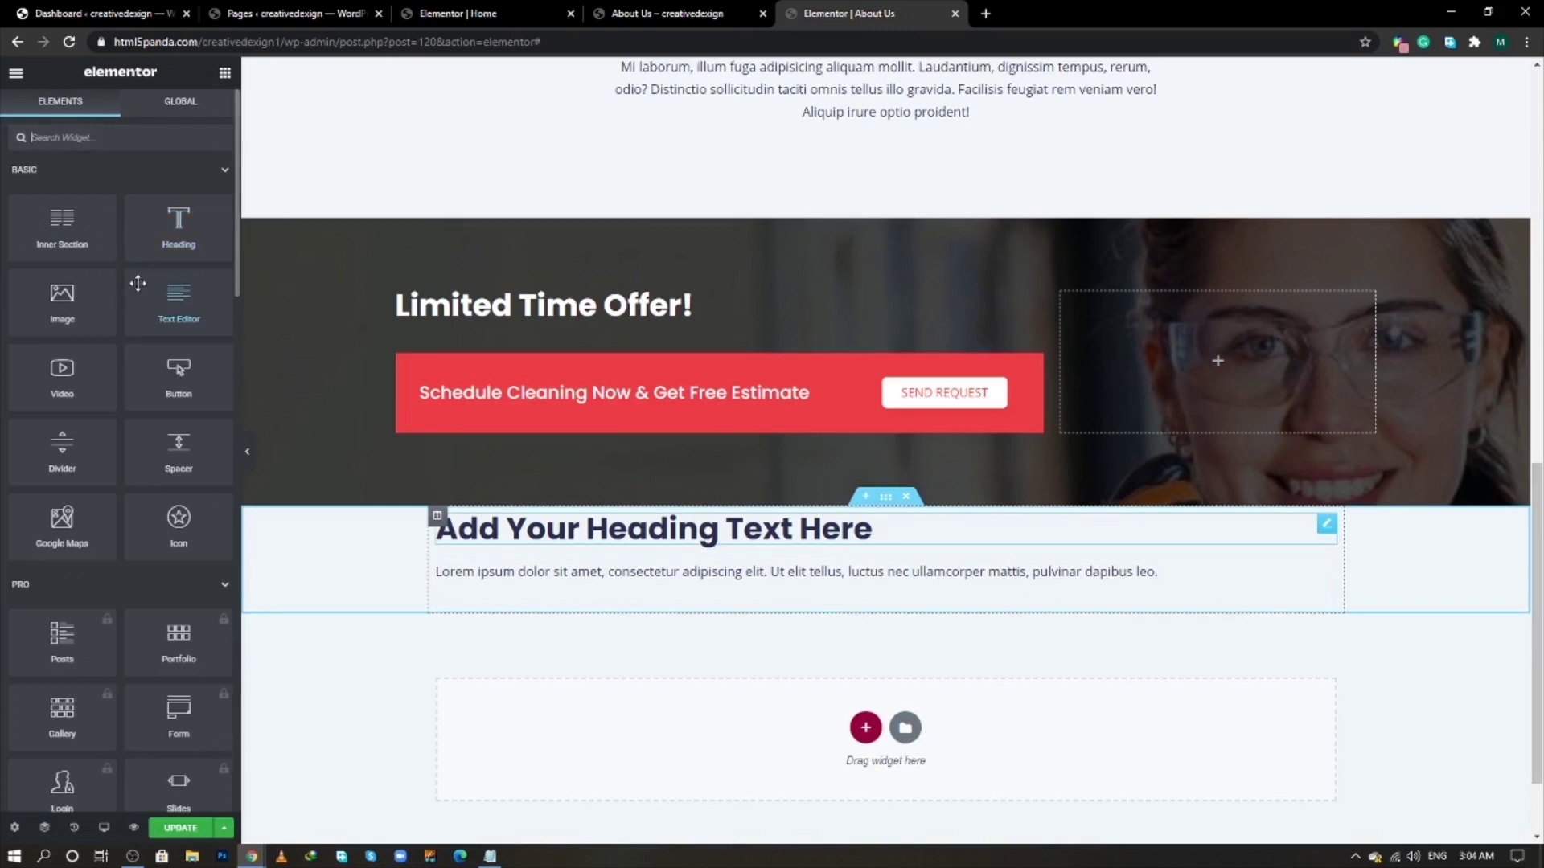
{"action": "left_click_drag", "start_coordinate": [62, 227], "coordinate": [784, 611]}
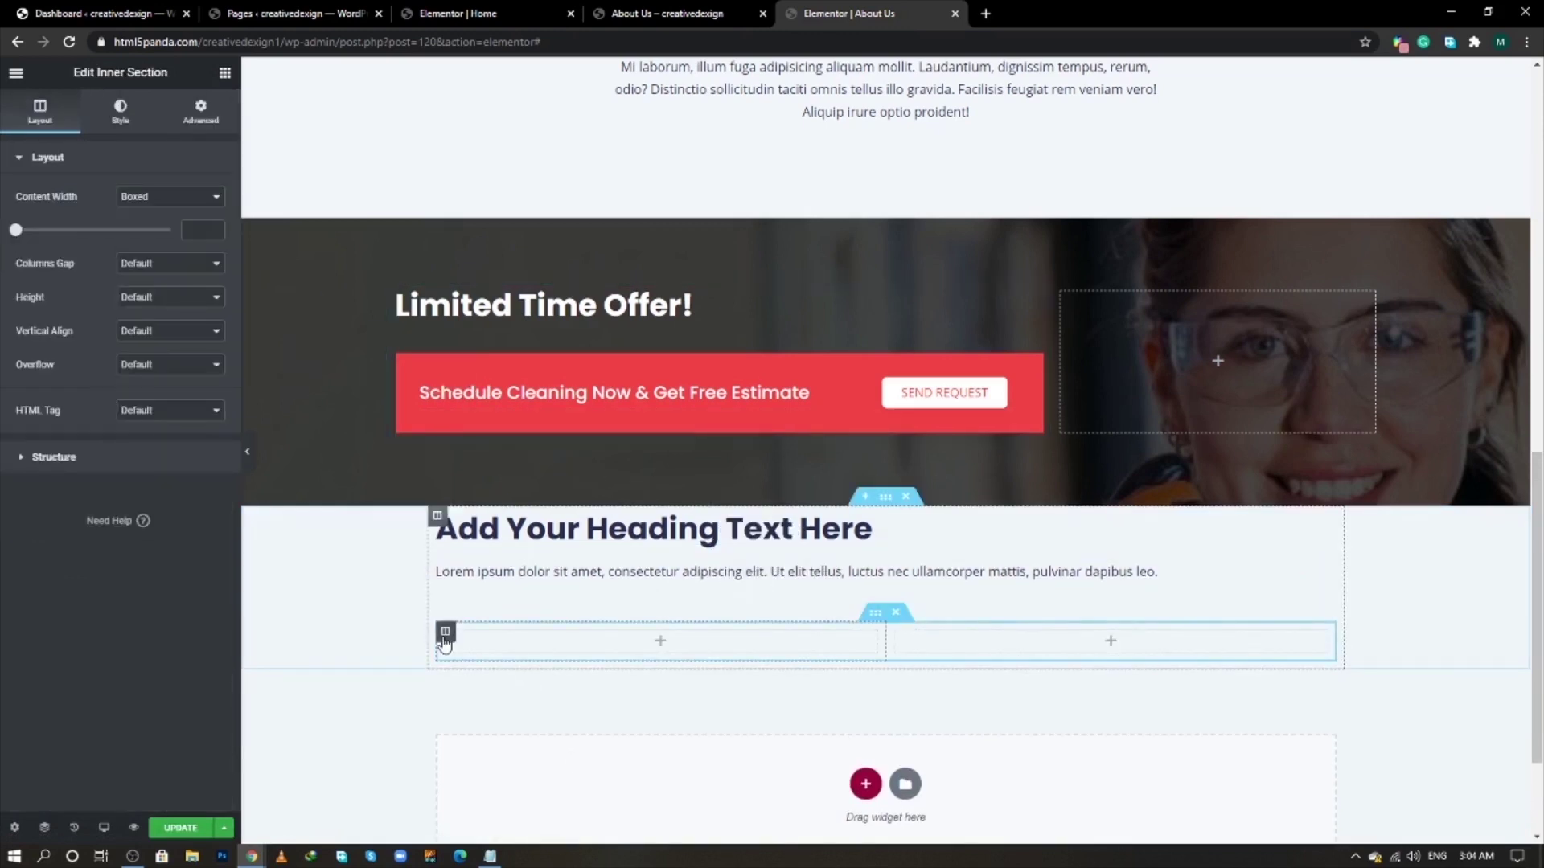
{"action": "right_click", "coordinate": [446, 635]}
{"action": "left_click", "coordinate": [480, 642]}
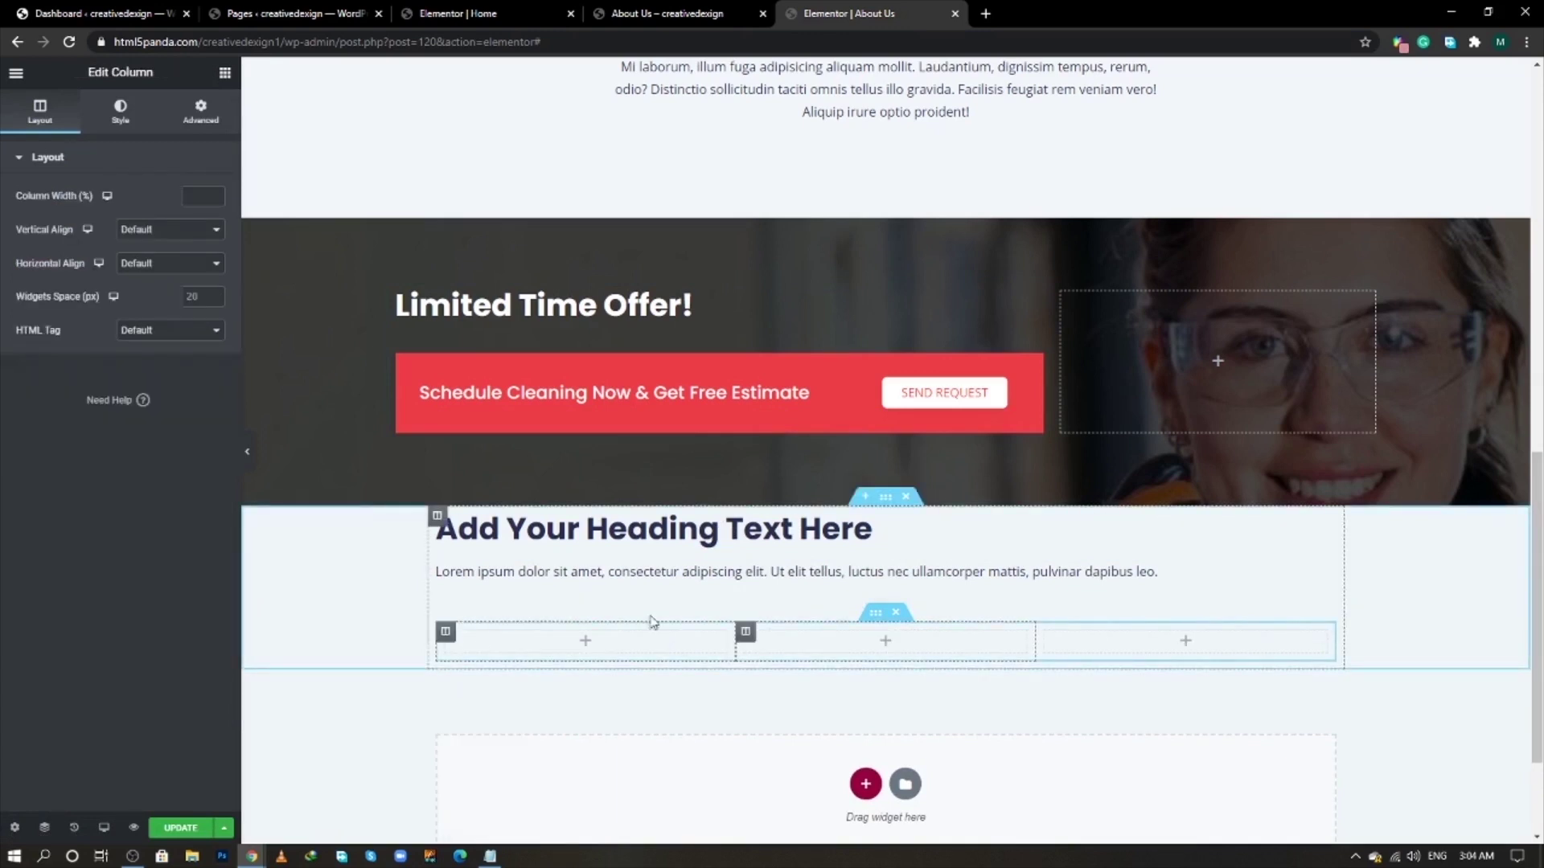
- Center-align the new section's heading and the placeholder text beneath it
{"action": "left_click", "coordinate": [954, 544]}
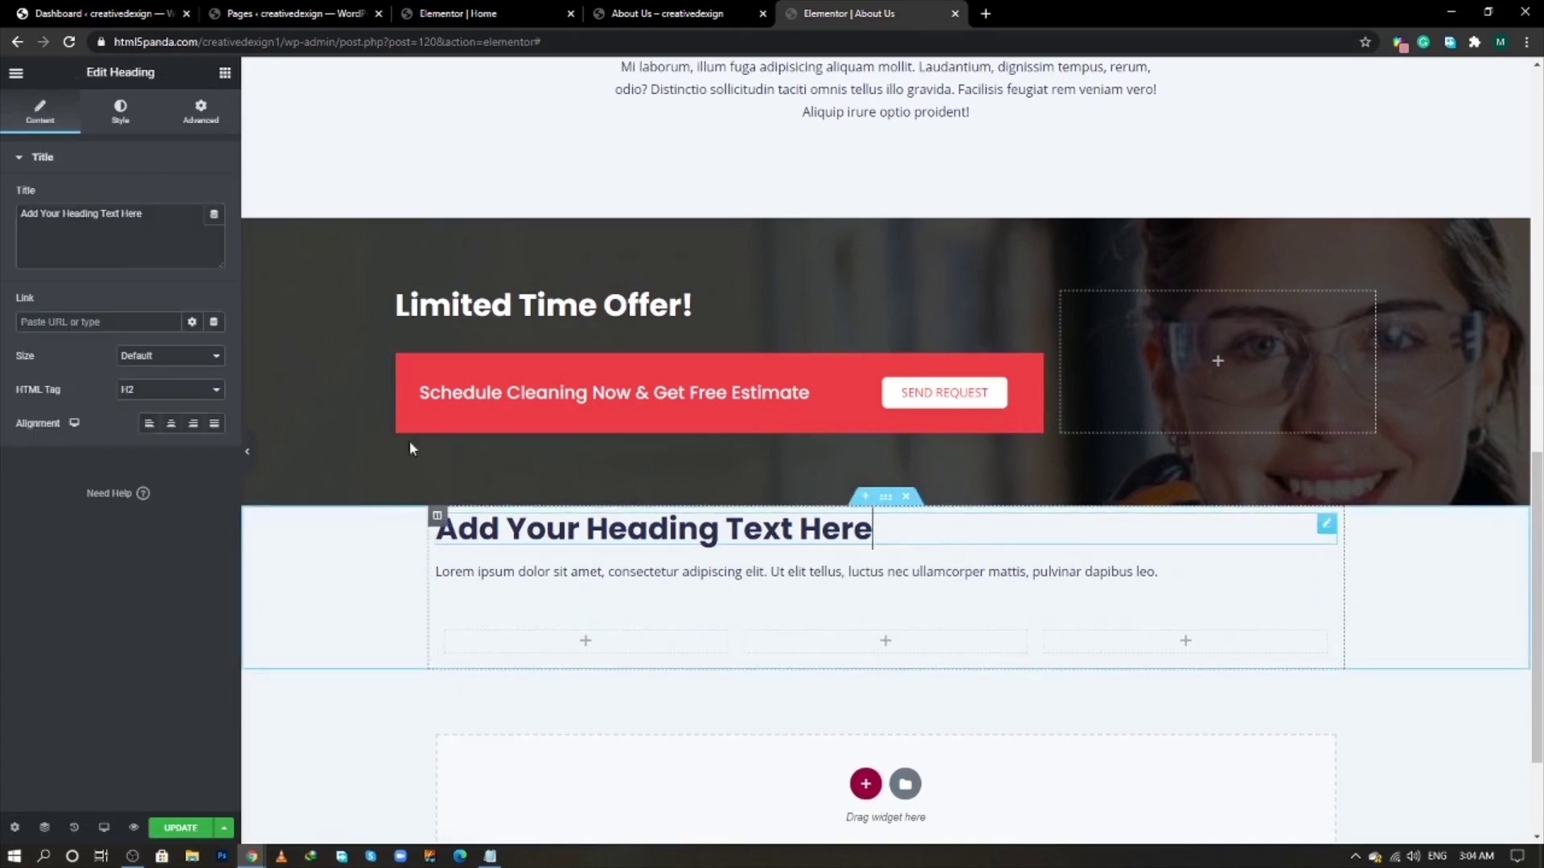
{"action": "left_click", "coordinate": [170, 423]}
{"action": "left_click", "coordinate": [1158, 572]}
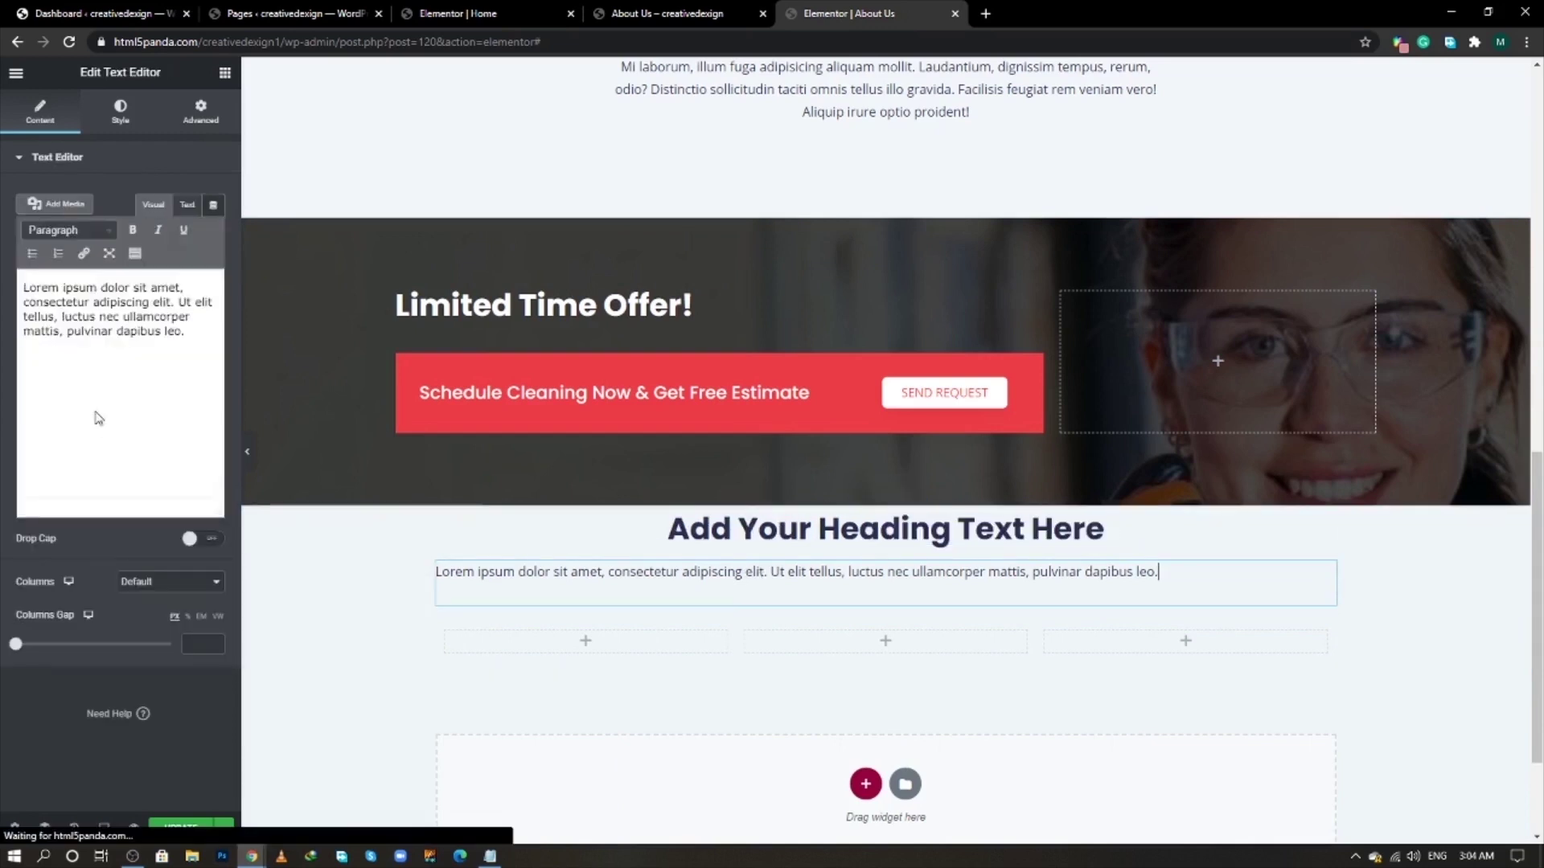
{"action": "left_click", "coordinate": [121, 113]}
{"action": "left_click", "coordinate": [169, 201]}
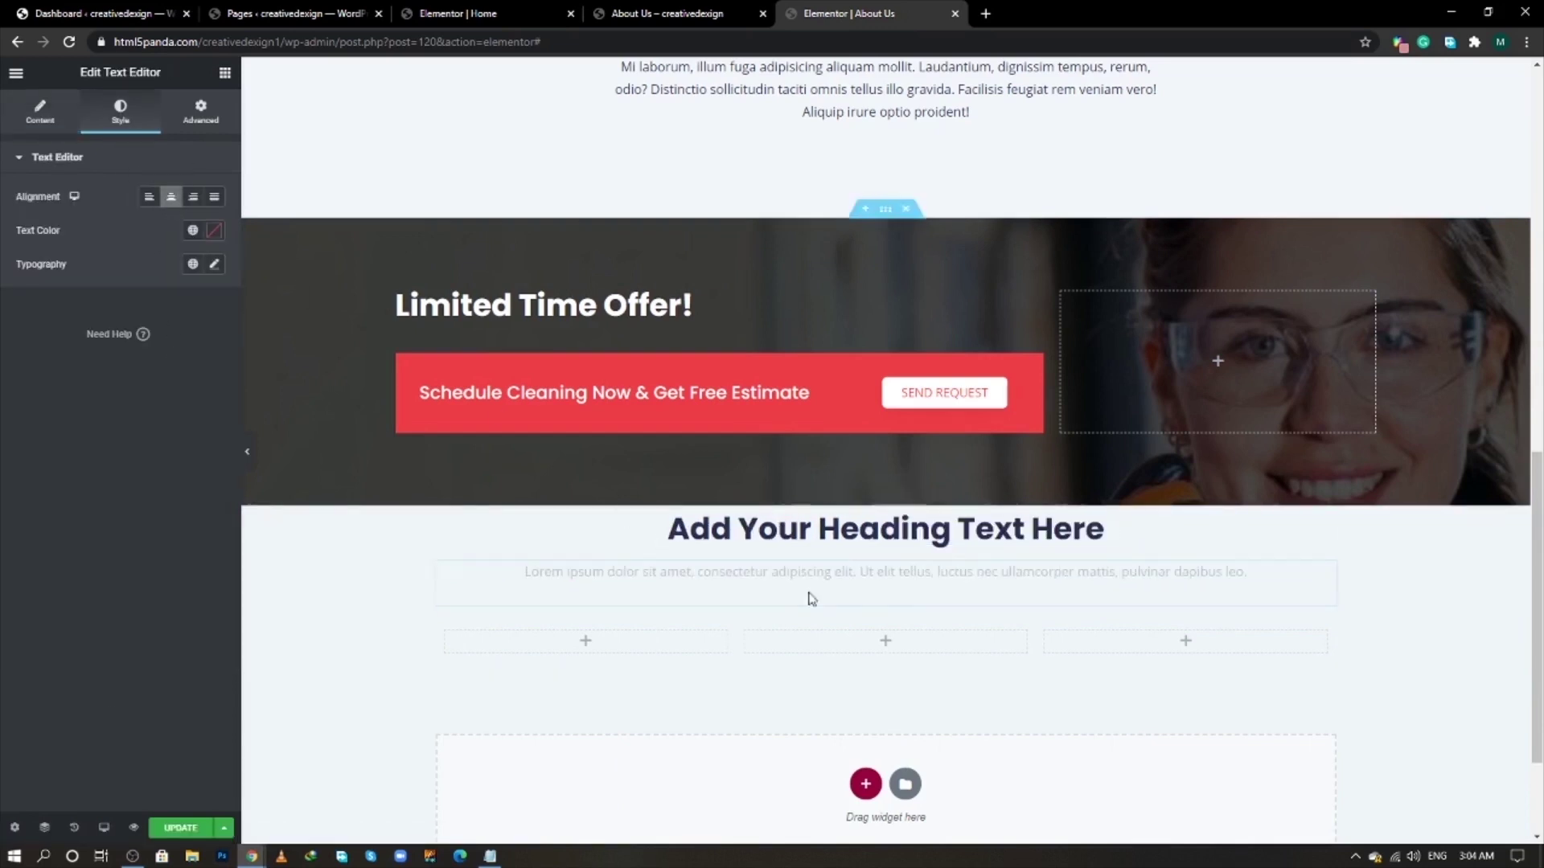
- Set the new section's padding to 80 px at the top and bottom and 0 at the sides
{"action": "left_click", "coordinate": [888, 498]}
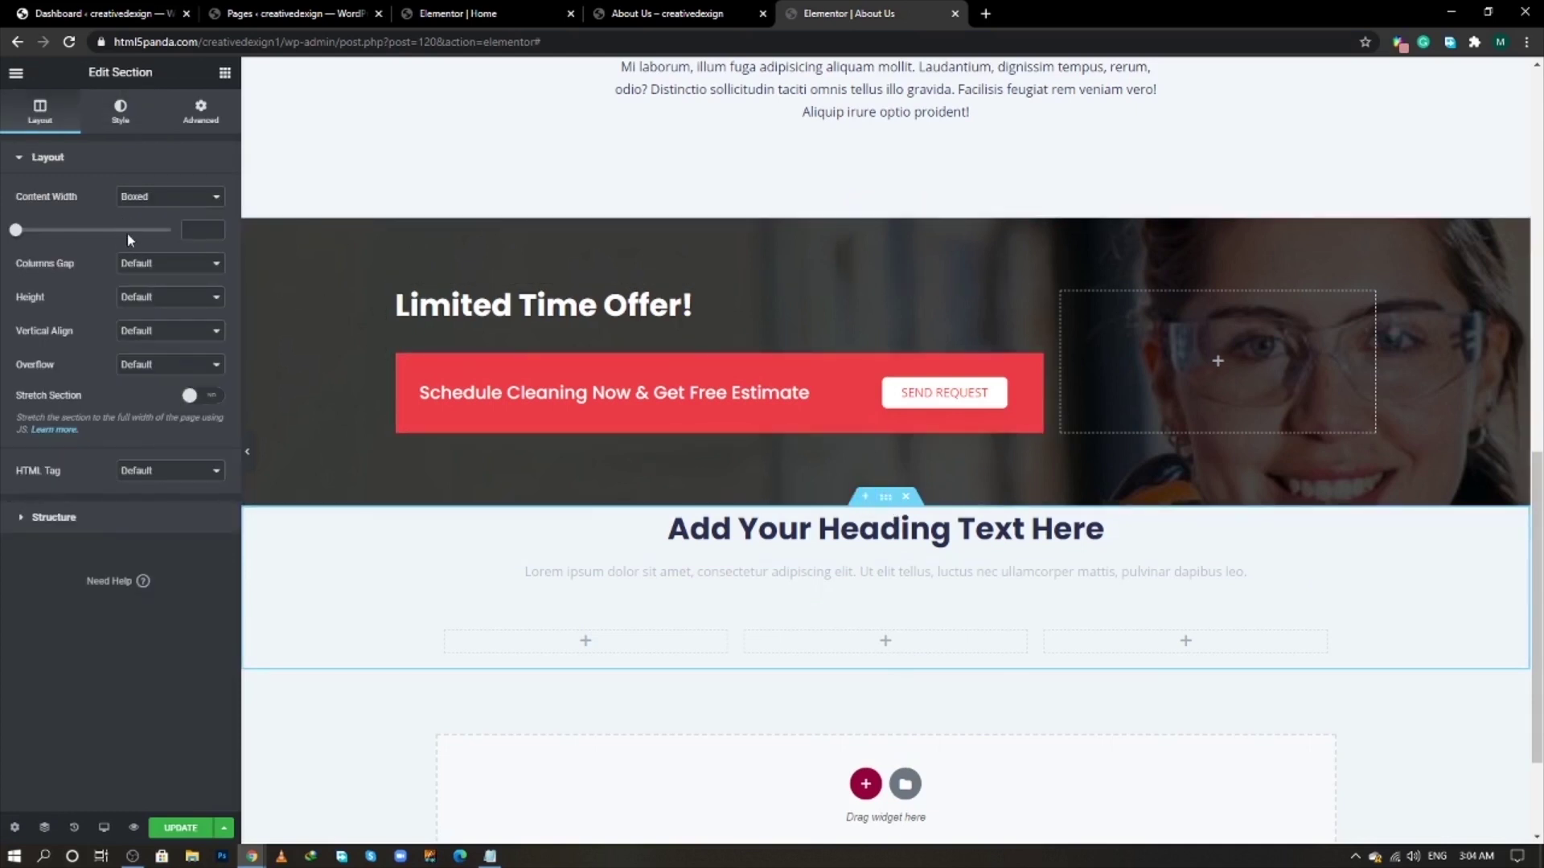
{"action": "left_click", "coordinate": [200, 113]}
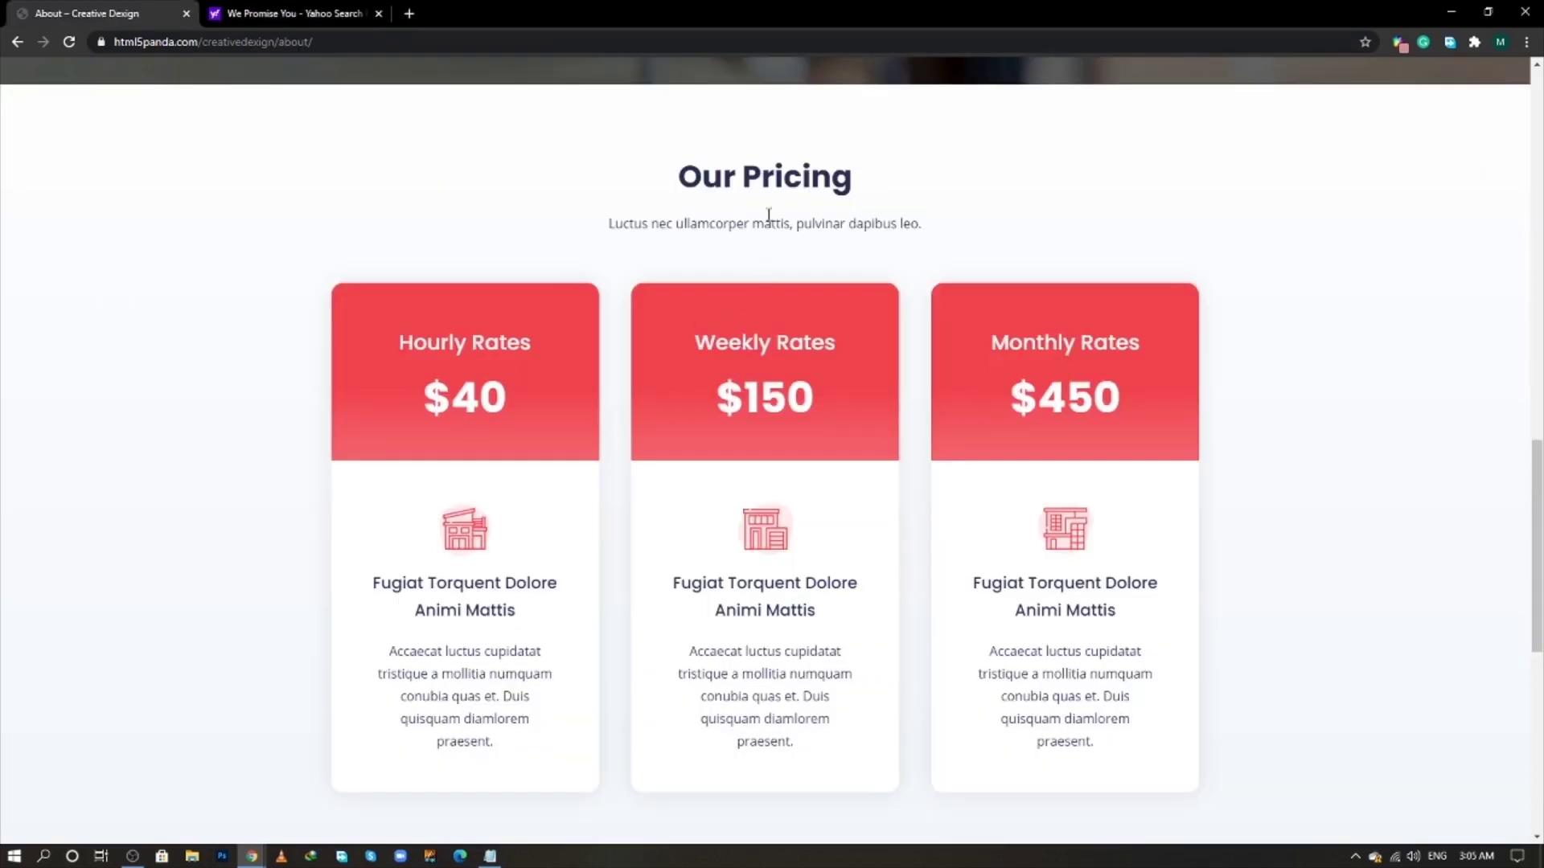
- Copy the heading from the reference page's pricing section and replace the new heading's title with "Our Pricing"
{"action": "triple_click", "coordinate": [775, 189]}
{"action": "right_click", "coordinate": [777, 197]}
{"action": "left_click", "coordinate": [804, 200]}
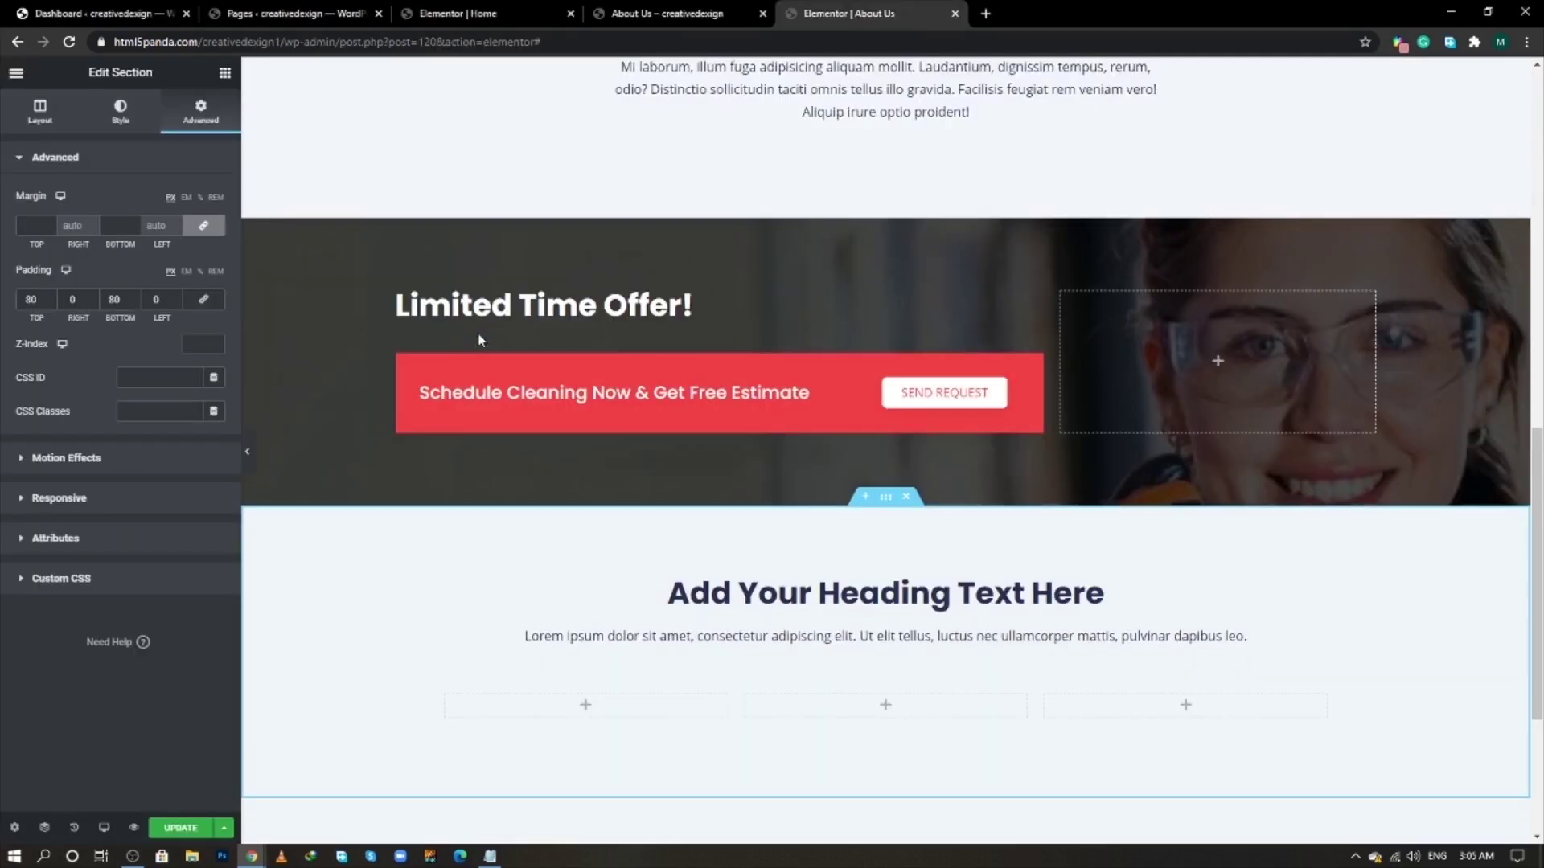
{"action": "left_click", "coordinate": [1102, 592]}
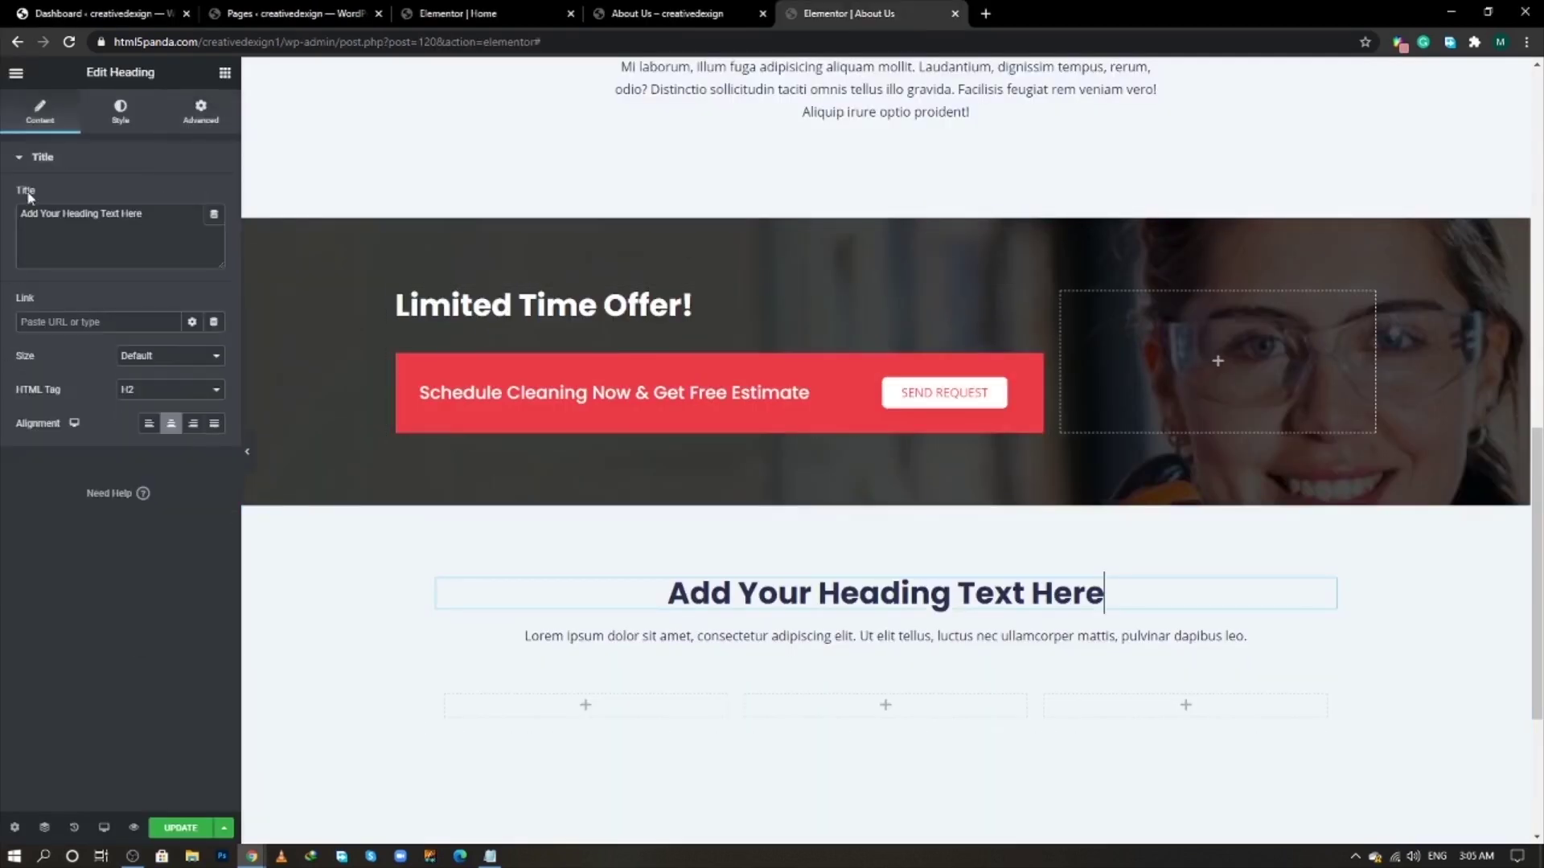
{"action": "triple_click", "coordinate": [157, 218]}
{"action": "key", "text": "ctrl+v"}
- Copy the subtitle under the reference's Our Pricing heading and replace the placeholder text with "Luctus nec ullamcorper mattis, pulvinar dapibus leo."
{"action": "key", "text": "alt+Tab"}
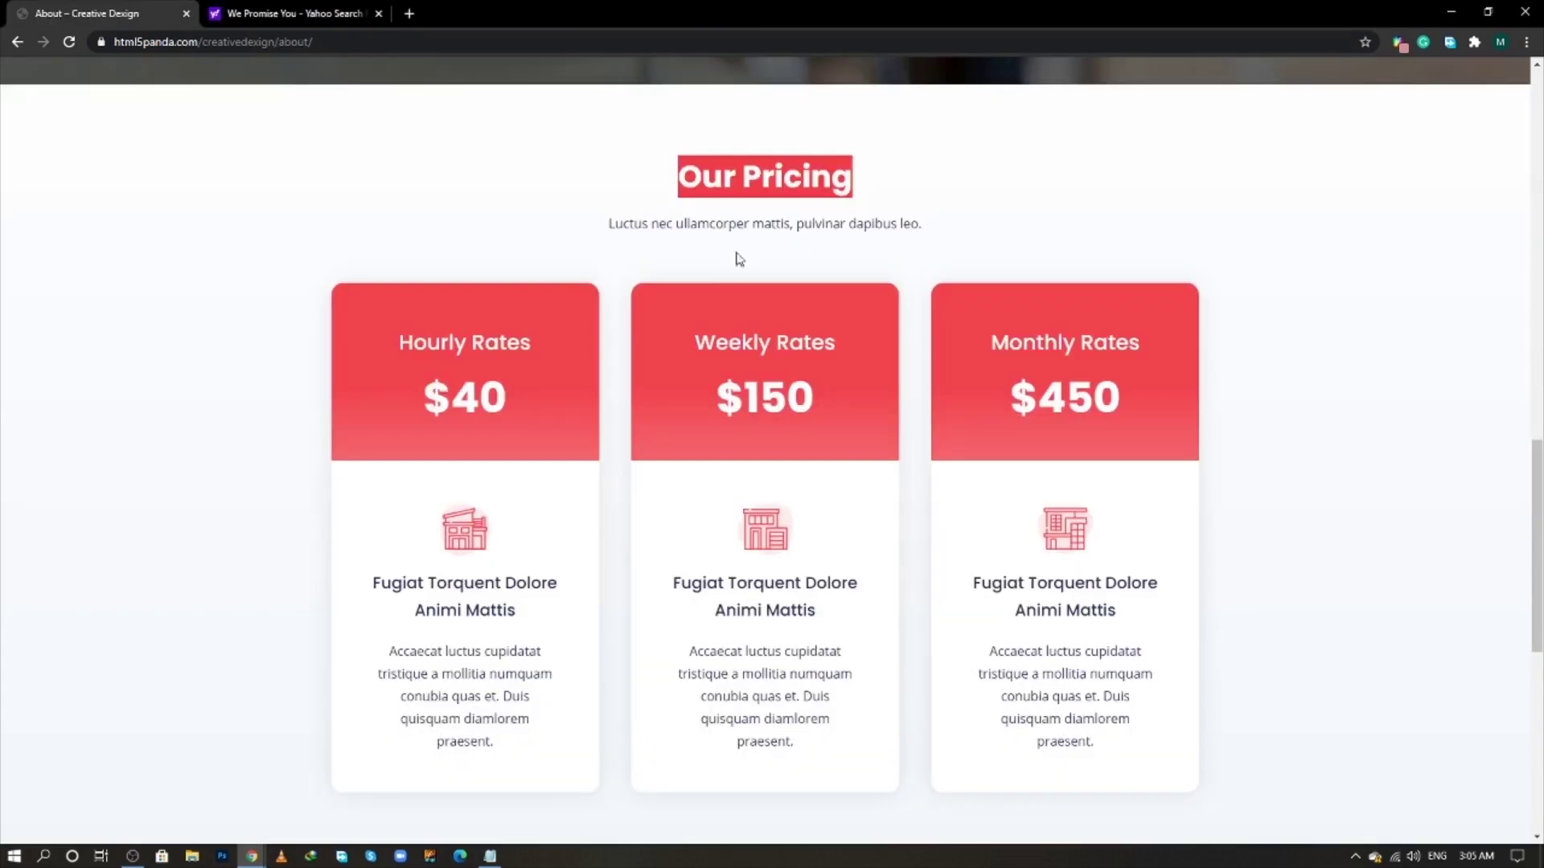
{"action": "triple_click", "coordinate": [847, 227]}
{"action": "right_click", "coordinate": [846, 228]}
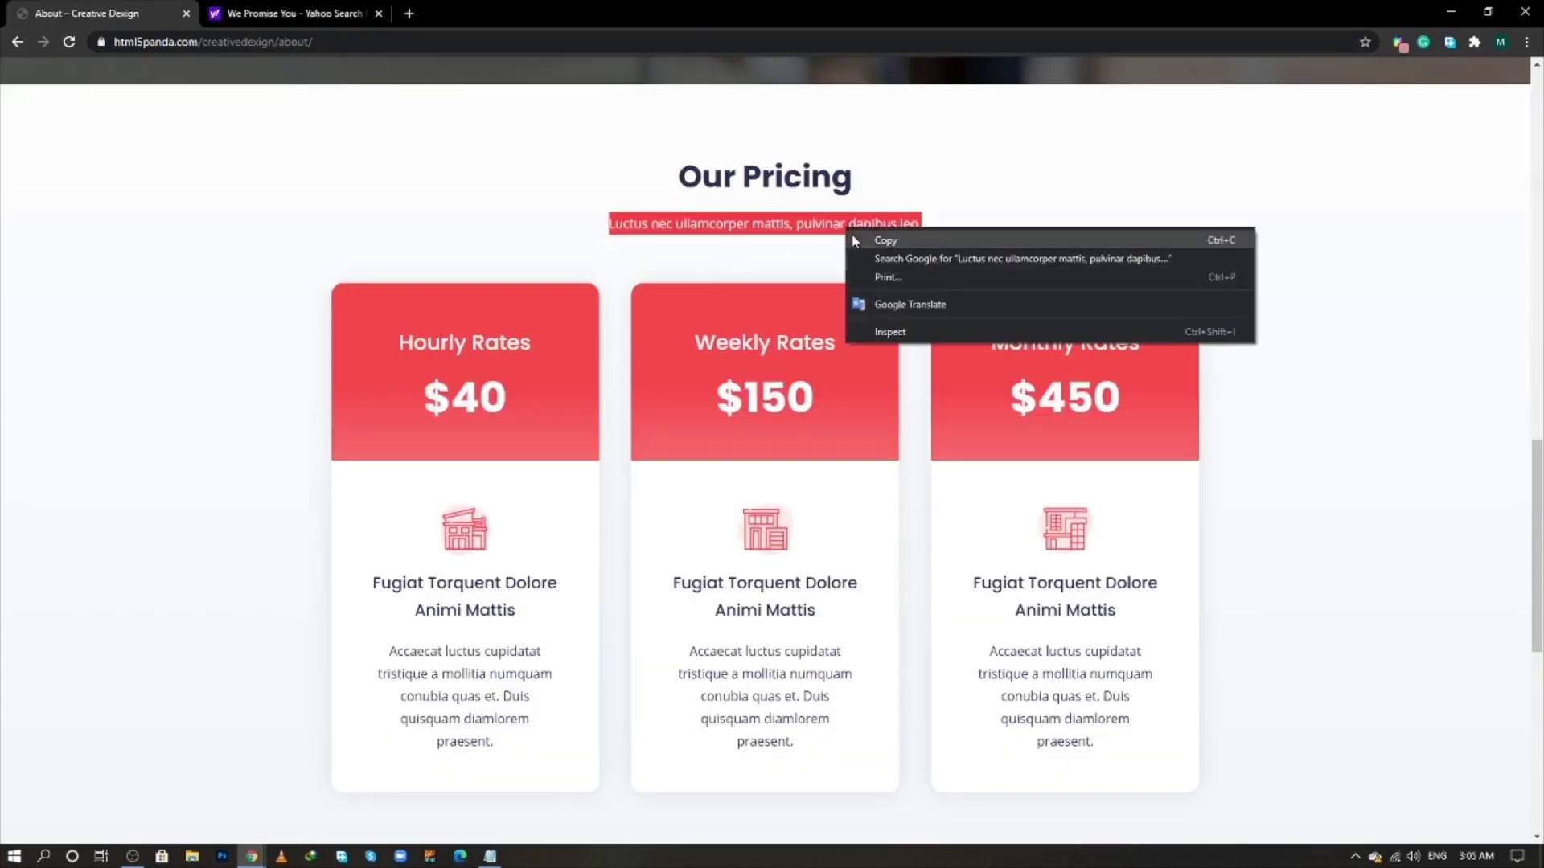
{"action": "left_click", "coordinate": [877, 233]}
{"action": "key", "text": "alt+Tab"}
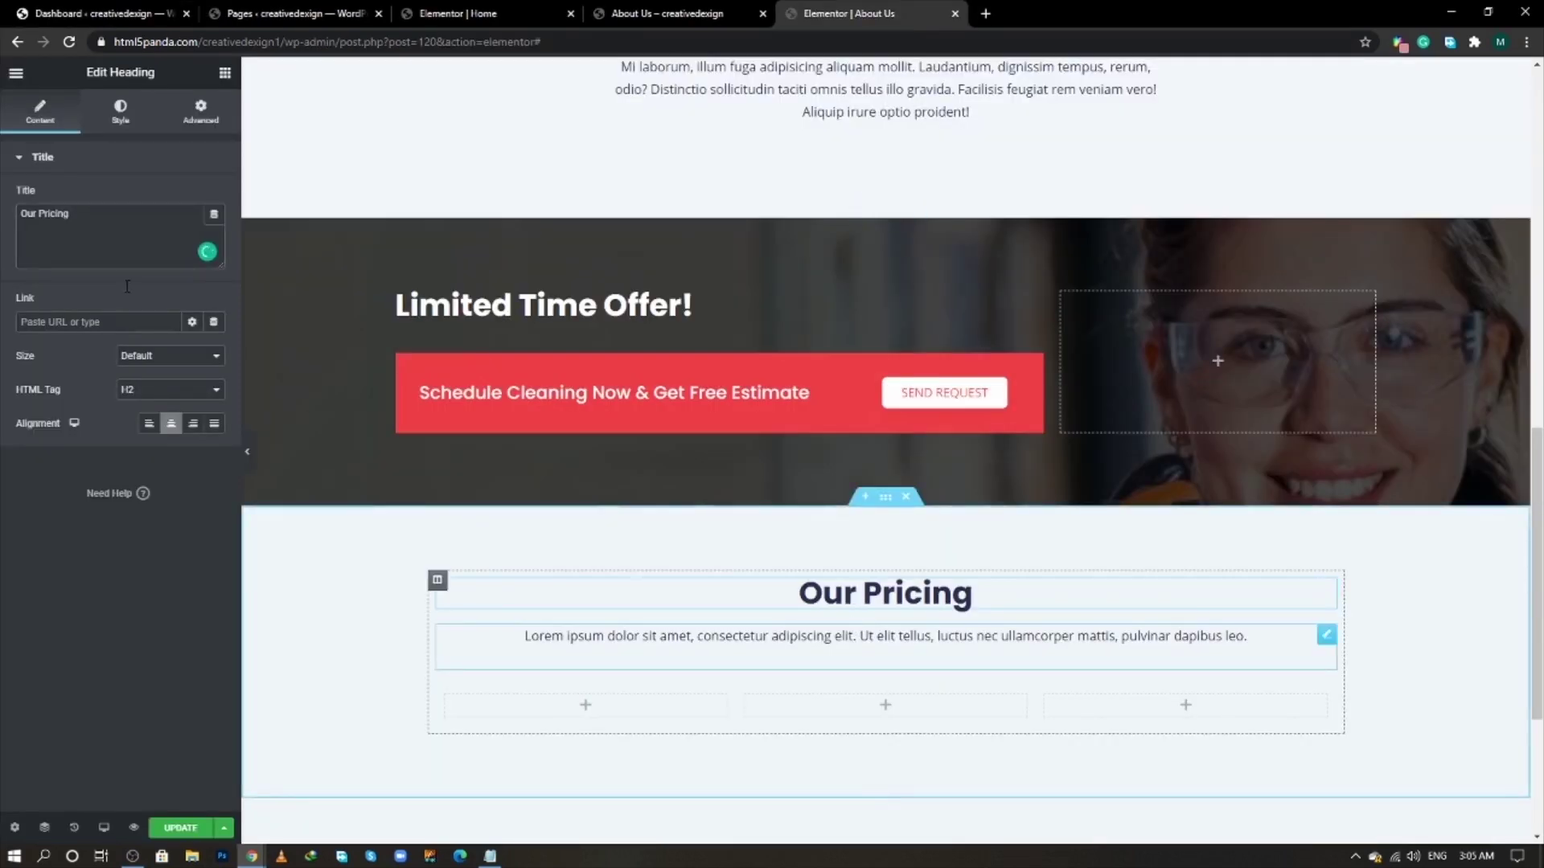
{"action": "left_click", "coordinate": [853, 633]}
{"action": "left_click", "coordinate": [40, 111]}
{"action": "key", "text": "ctrl+a"}
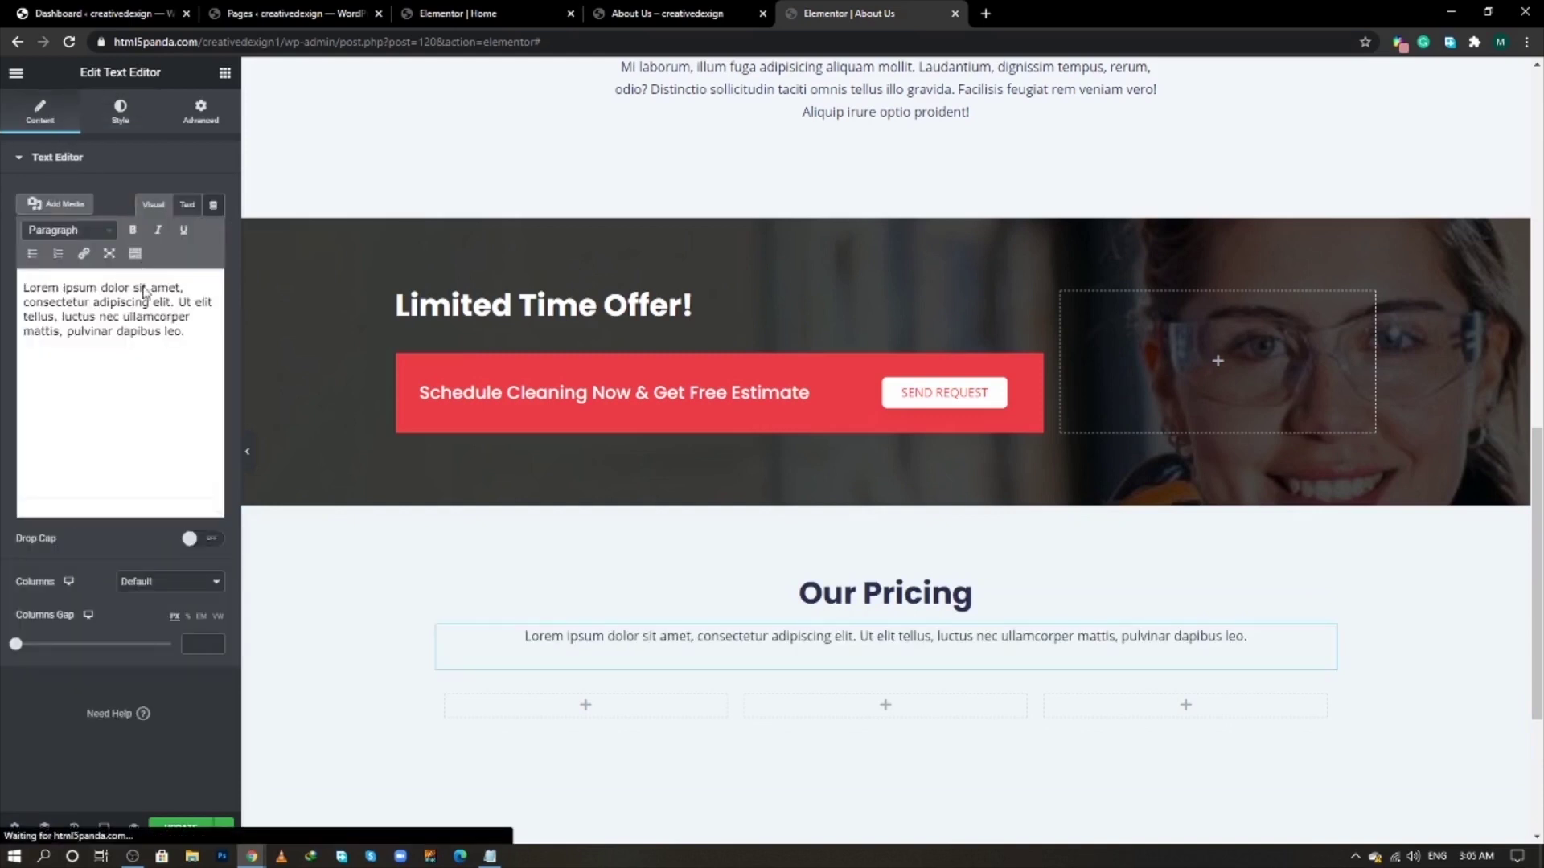
{"action": "key", "text": "ctrl+v"}
- Unlink the three-column inner section's margins and set its top margin to 20 px
{"action": "scroll", "coordinate": [855, 529], "scroll_direction": "down", "scroll_amount": 2}
{"action": "left_click", "coordinate": [855, 529]}
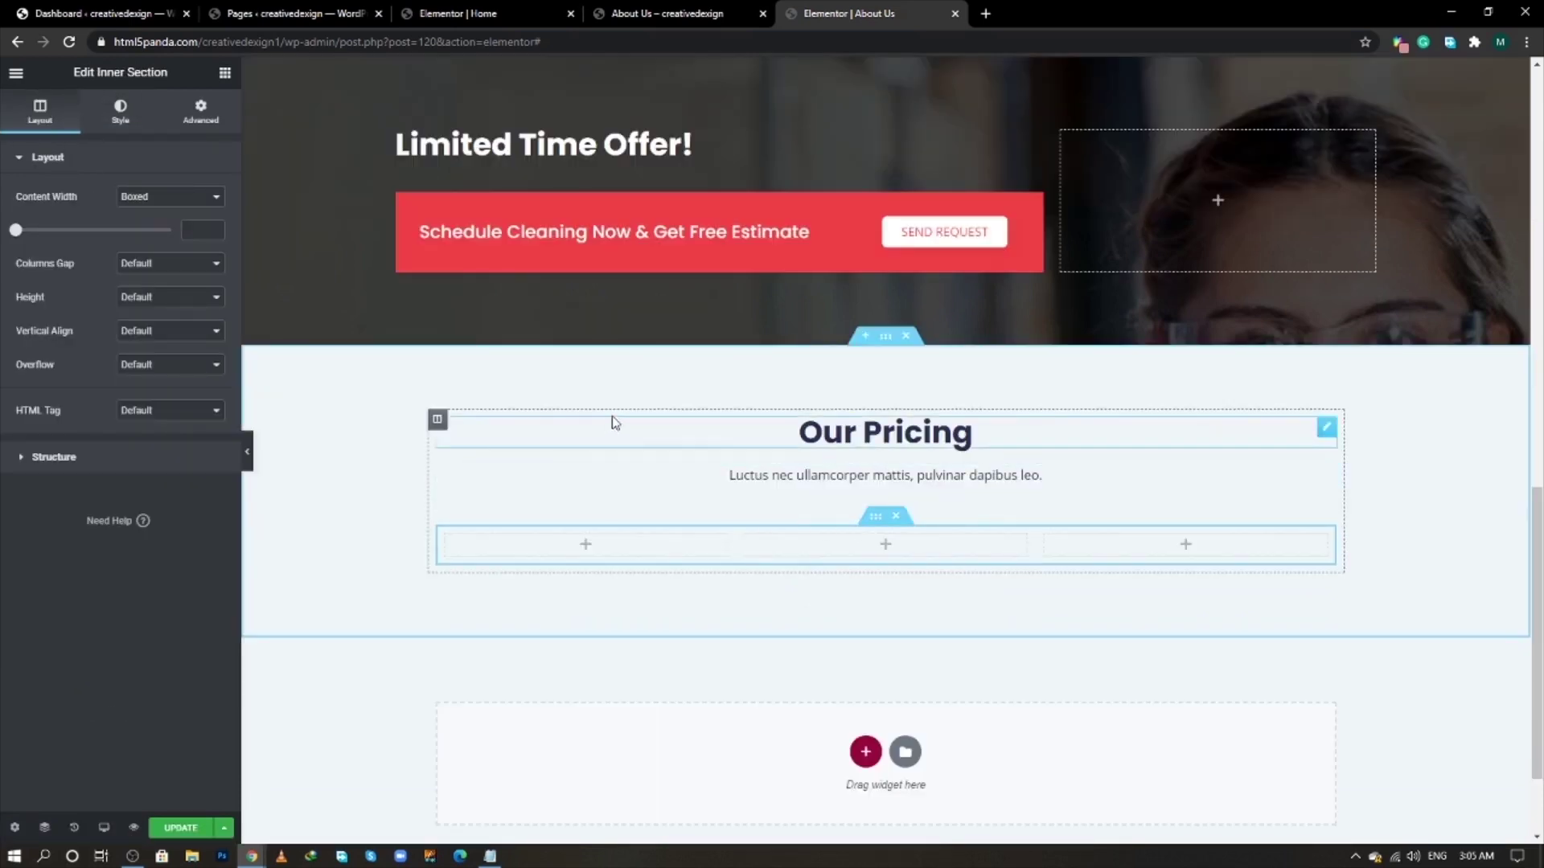
{"action": "left_click", "coordinate": [200, 111]}
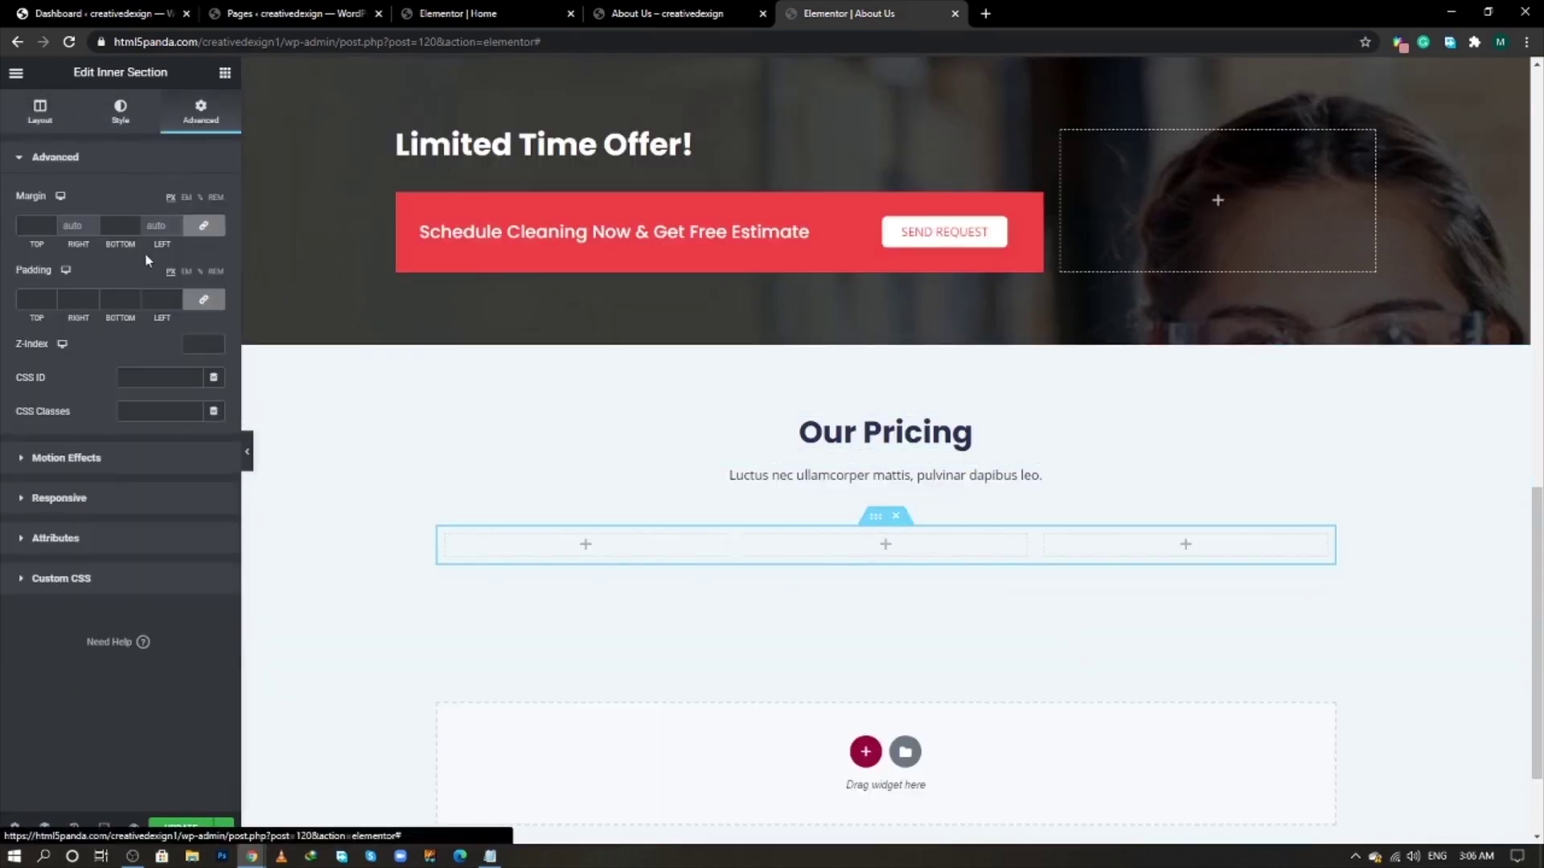
{"action": "left_click", "coordinate": [205, 229]}
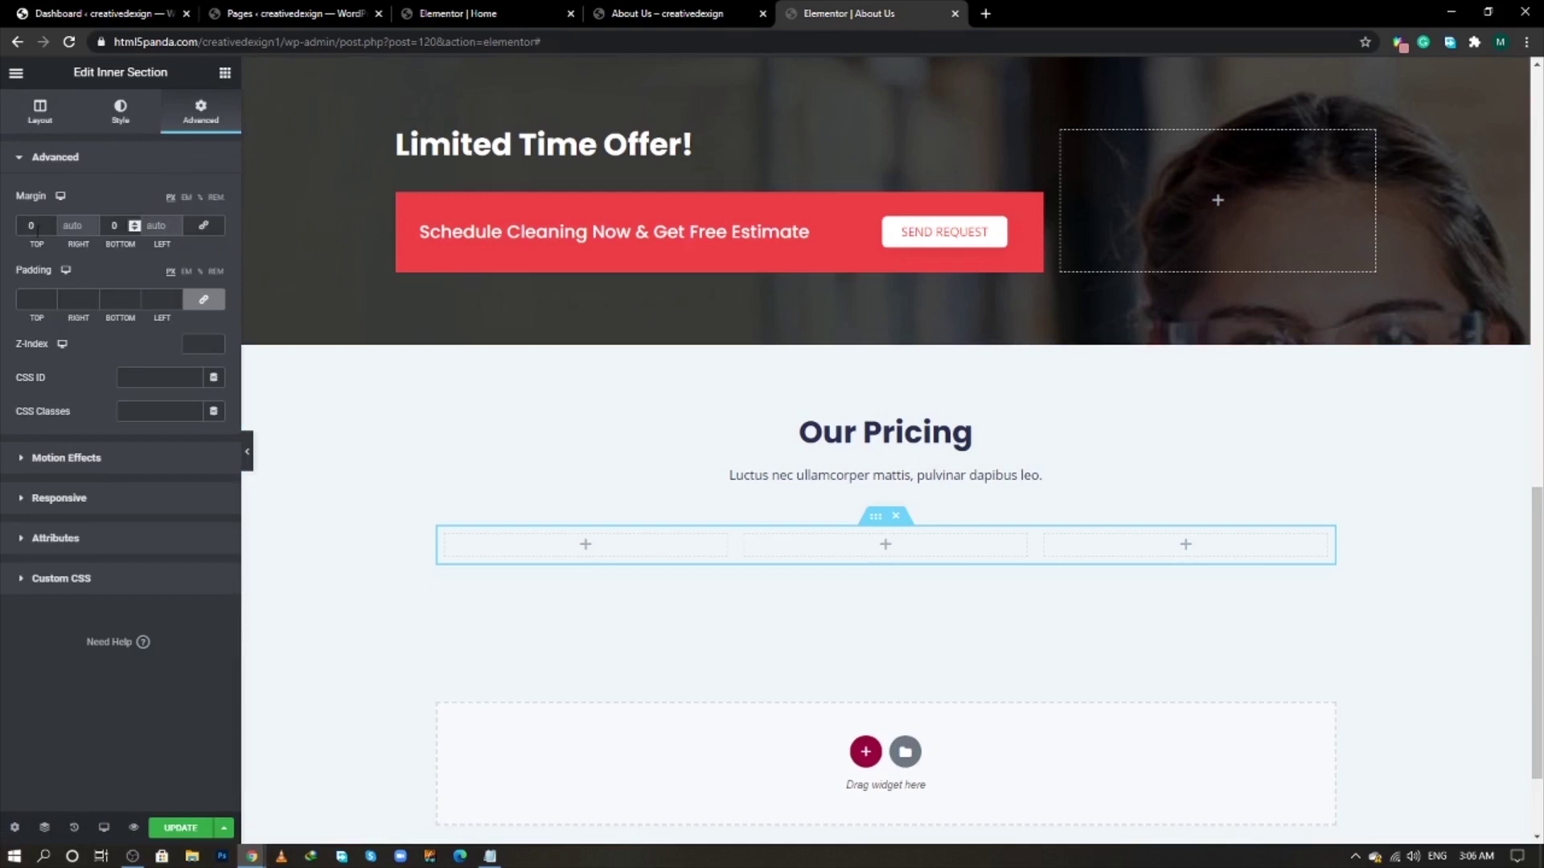
{"action": "type", "text": "20"}
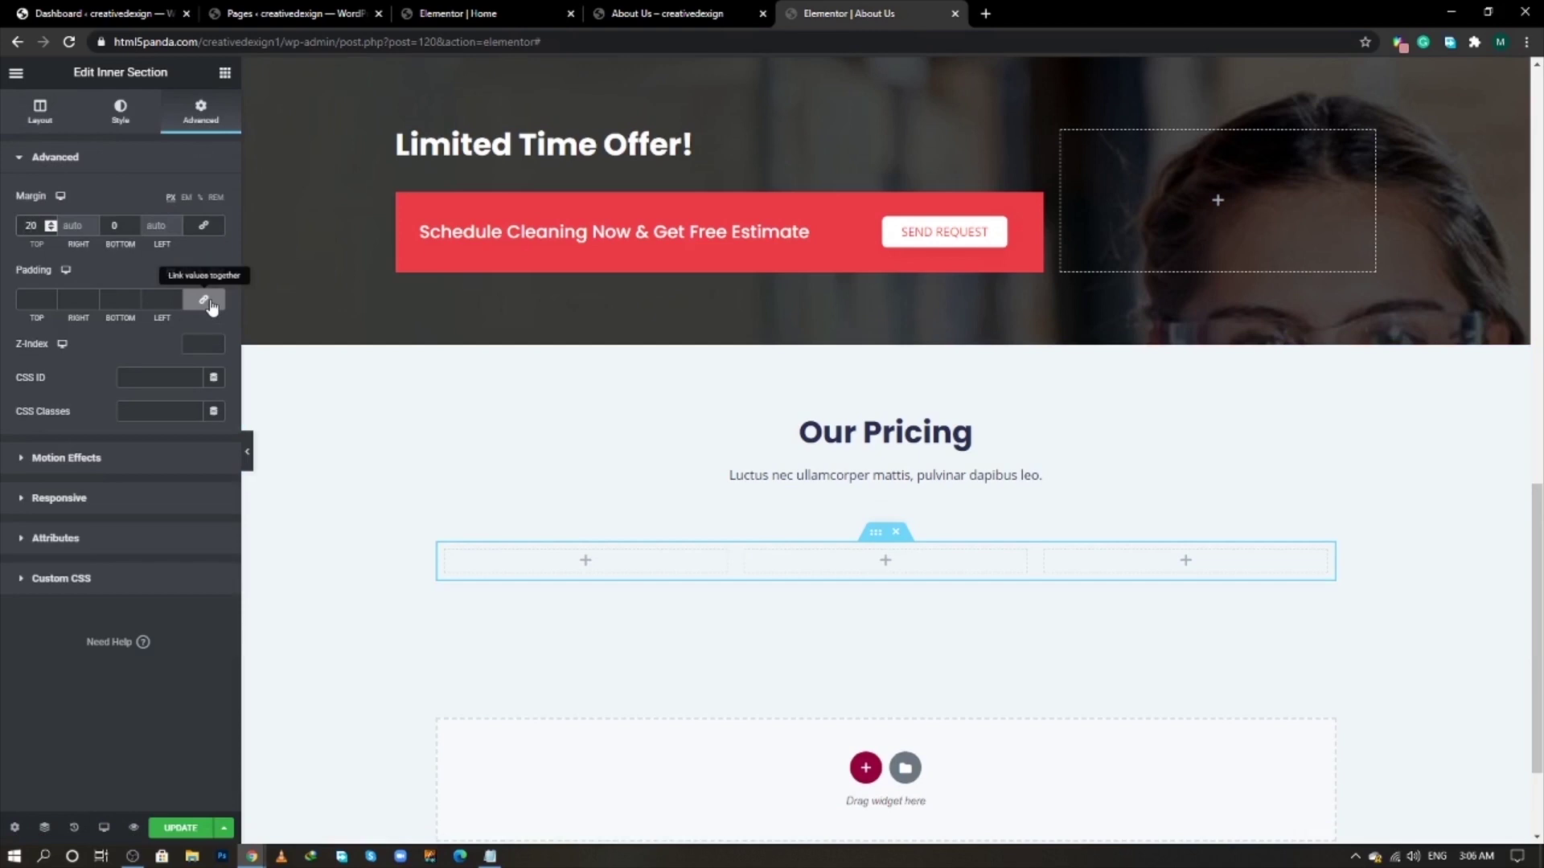
- Give the inner section's first column a 20 px margin on all sides and a top padding of 55 px
{"action": "left_click", "coordinate": [445, 552]}
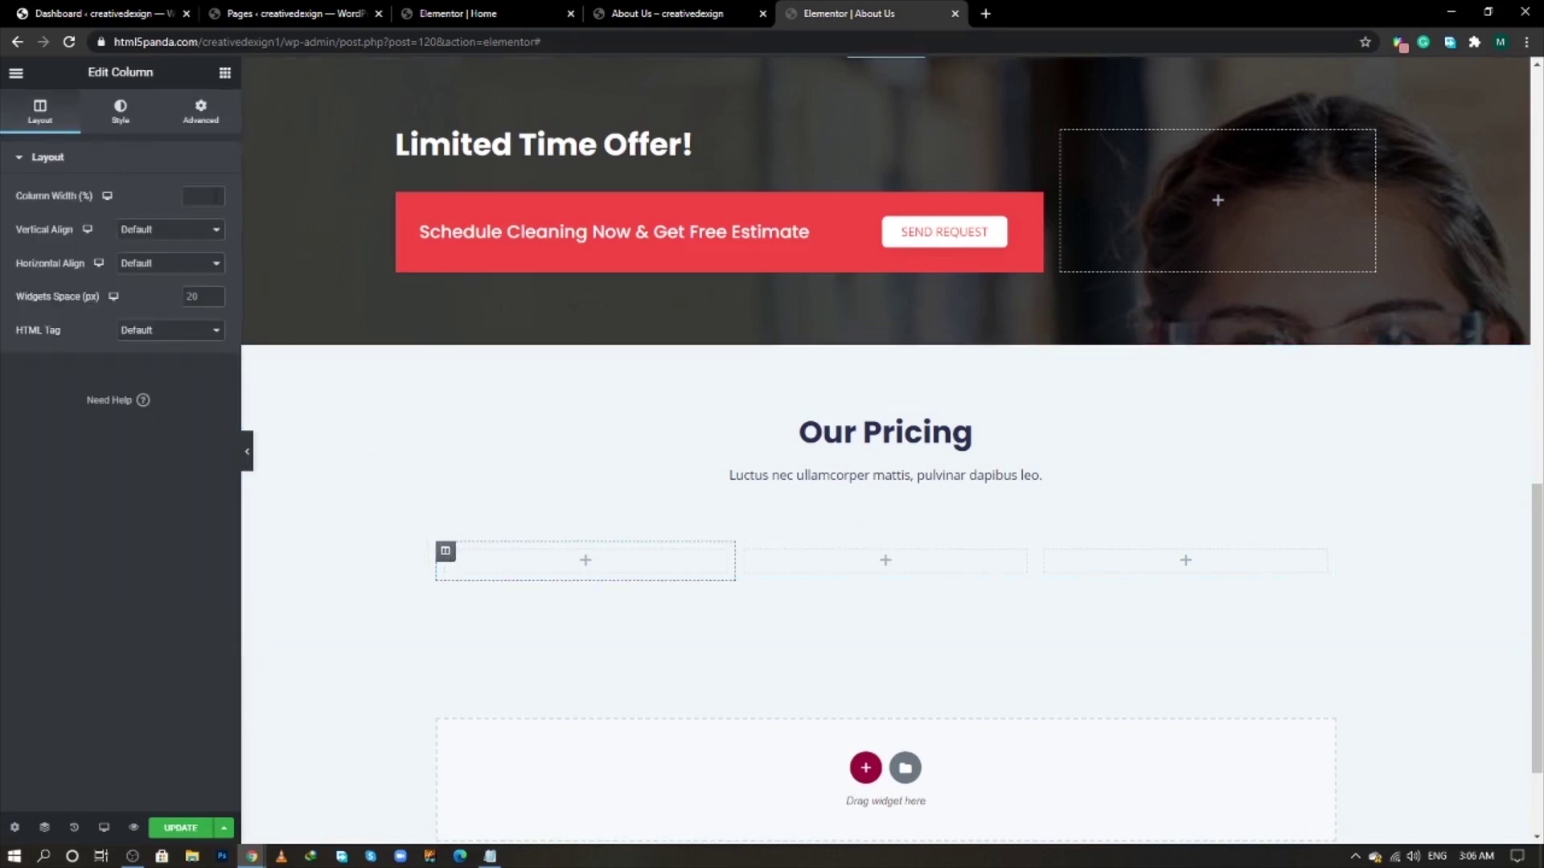
{"action": "left_click", "coordinate": [201, 111]}
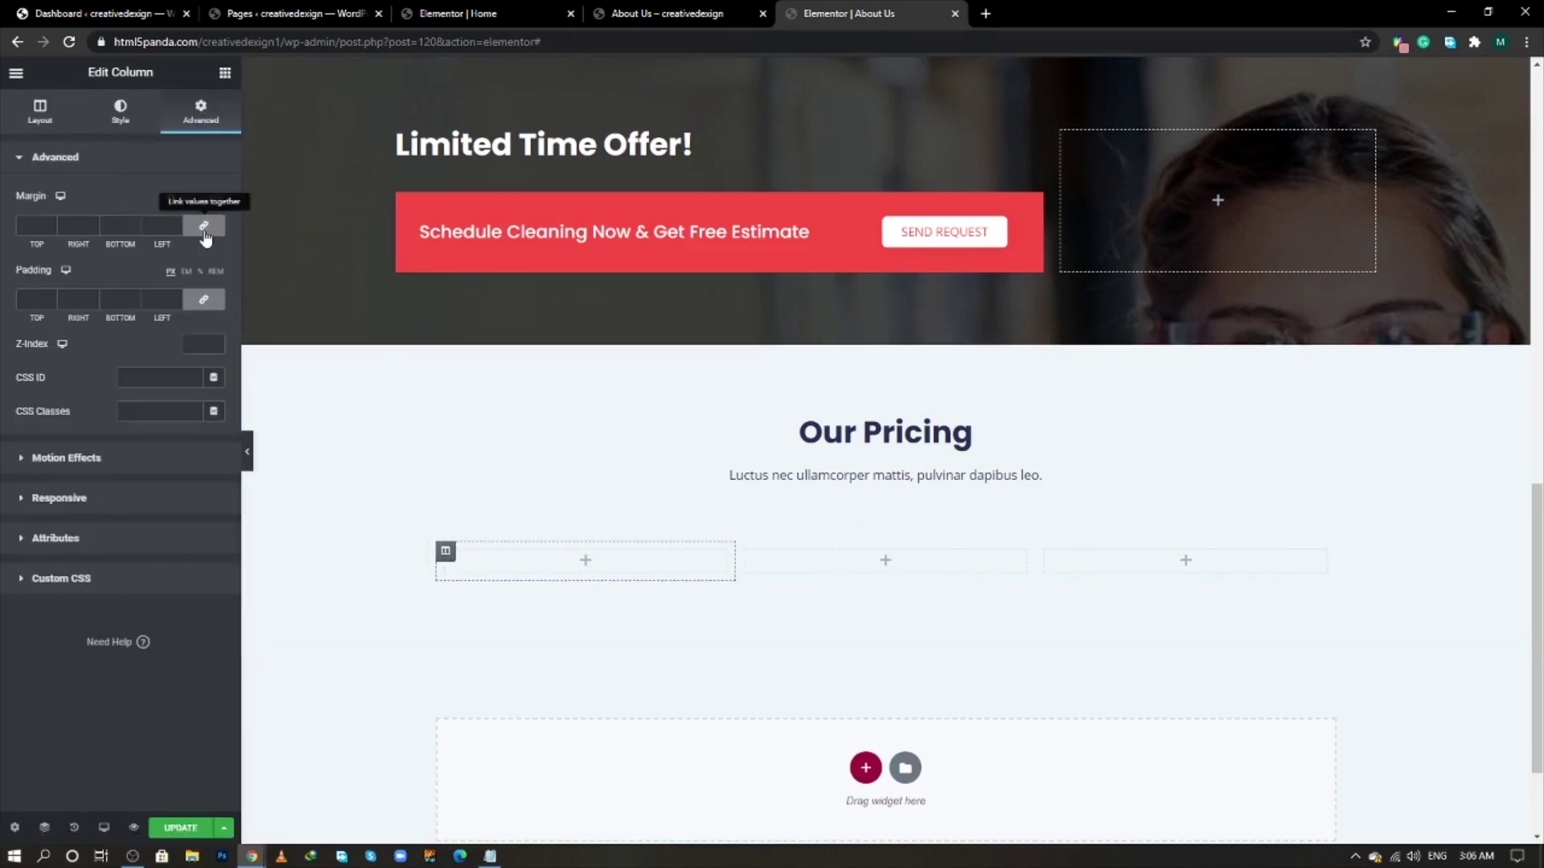
{"action": "left_click", "coordinate": [158, 229]}
{"action": "type", "text": "20"}
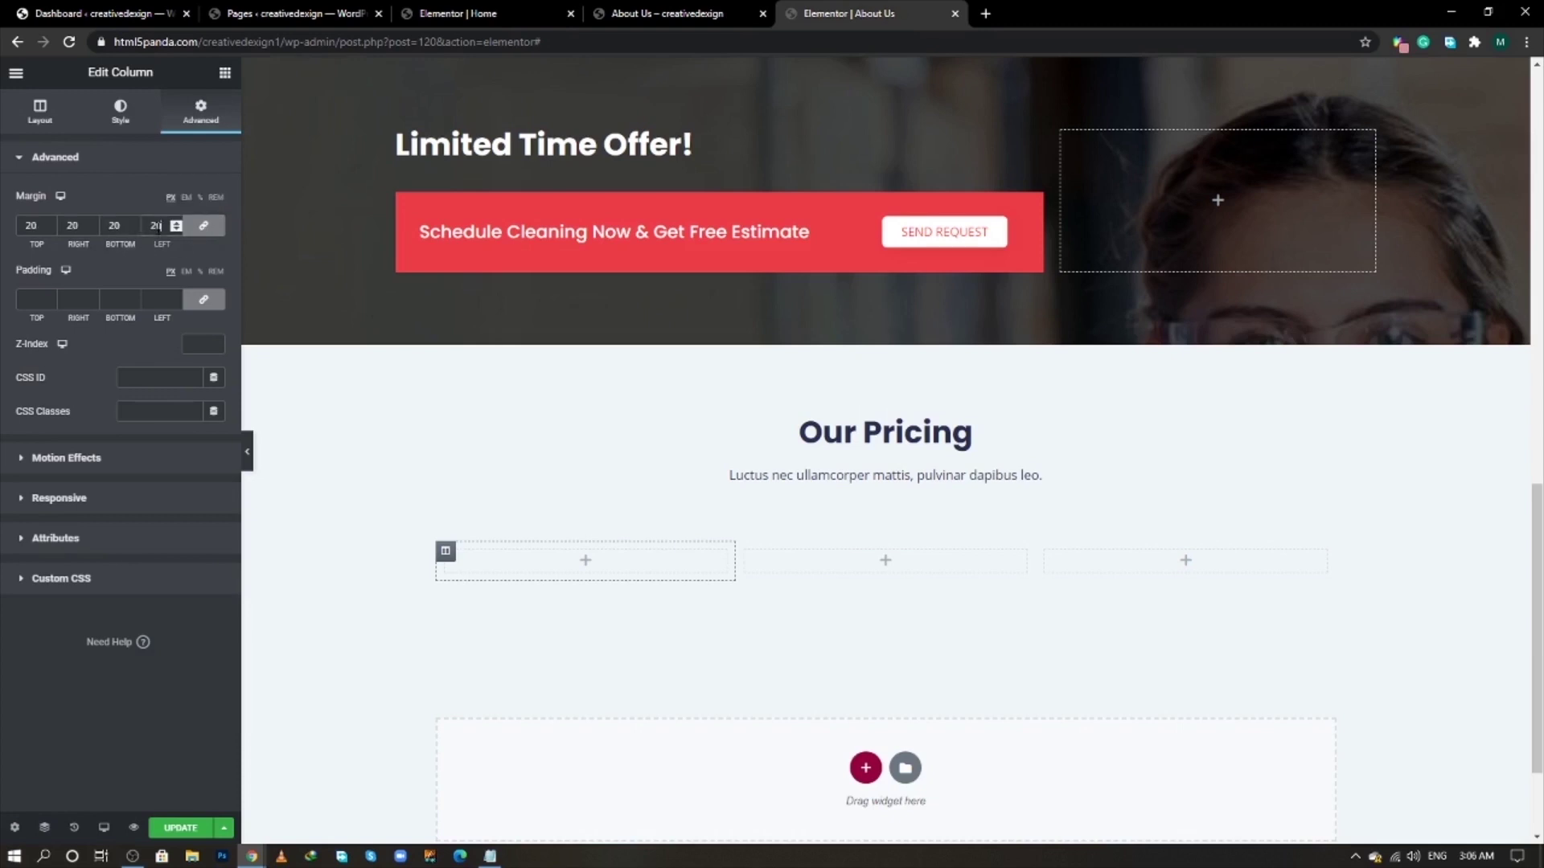
{"action": "left_click", "coordinate": [205, 302]}
{"action": "left_click", "coordinate": [36, 300]}
{"action": "type", "text": "550"}
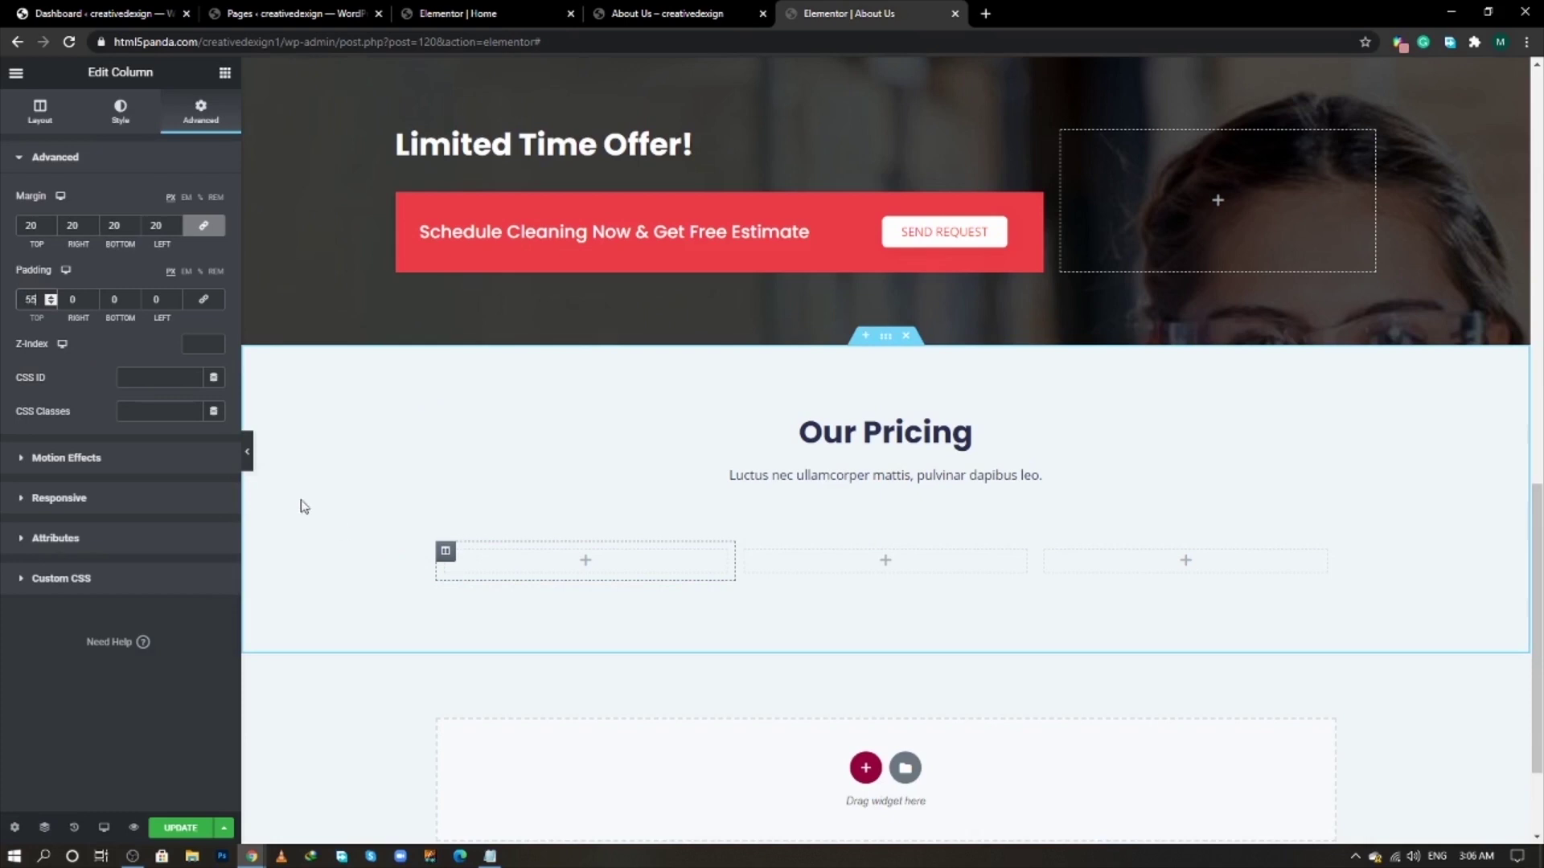
- Give the first column a gradient background whose first color is F23d49F7, copied from the Notepad notes
{"action": "left_click", "coordinate": [121, 121]}
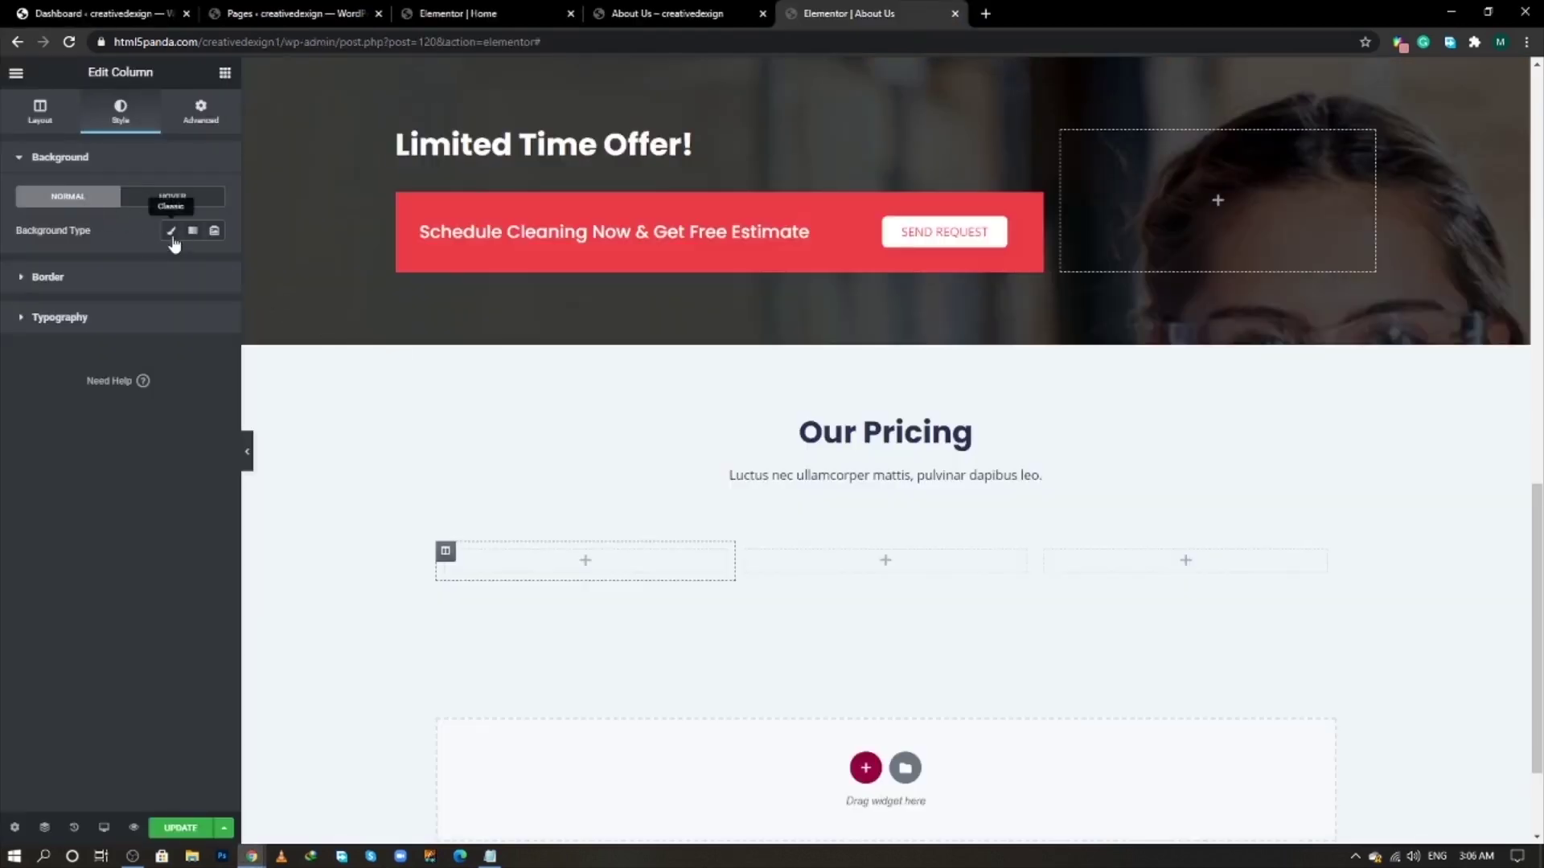
{"action": "left_click", "coordinate": [193, 231]}
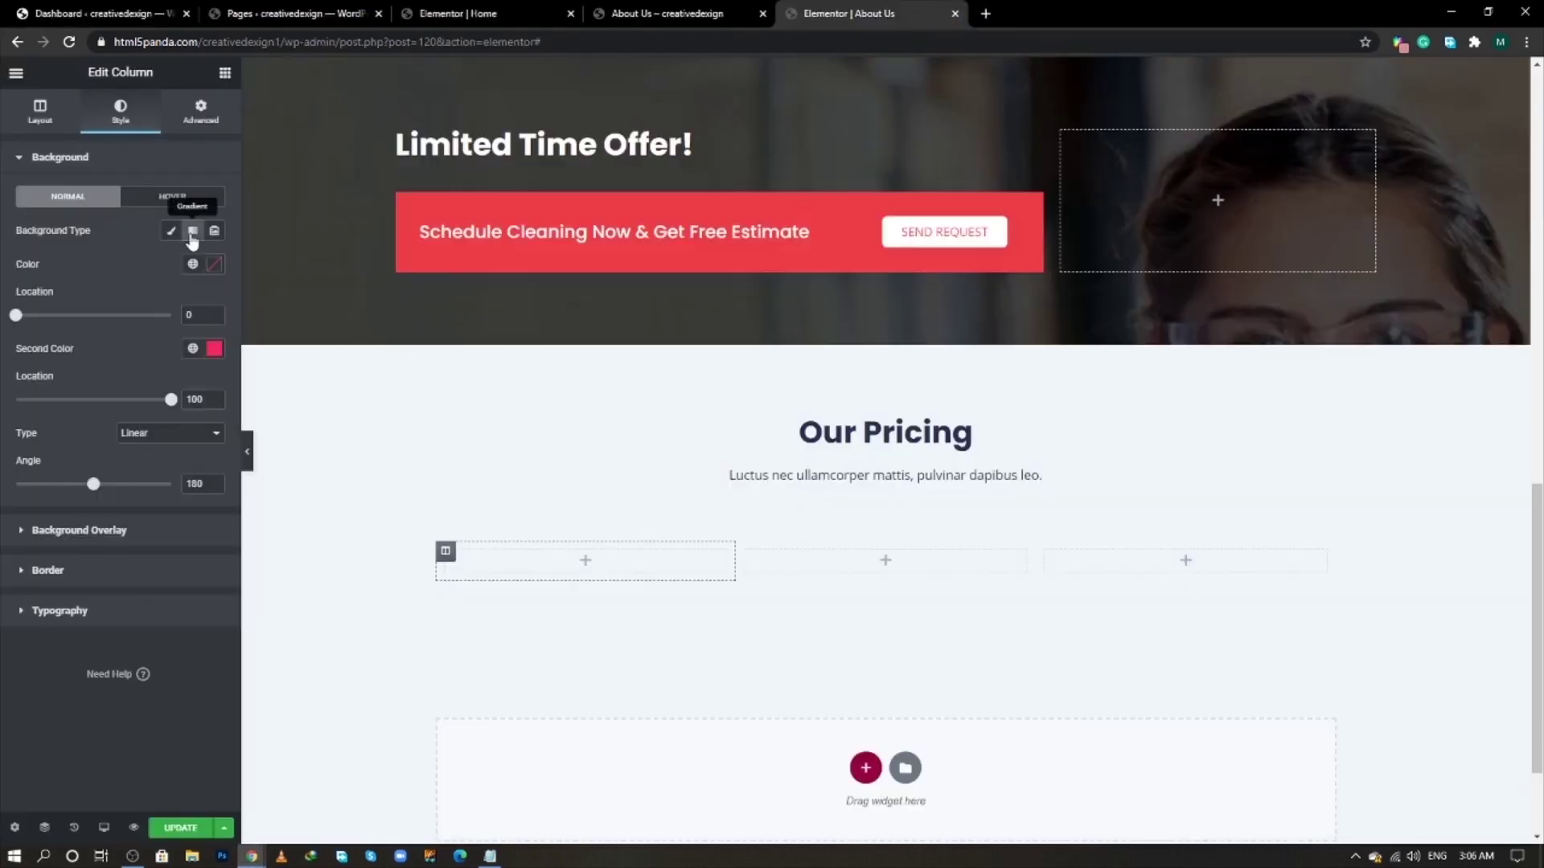
{"action": "key", "text": "alt+Tab"}
{"action": "key", "text": "Tab"}
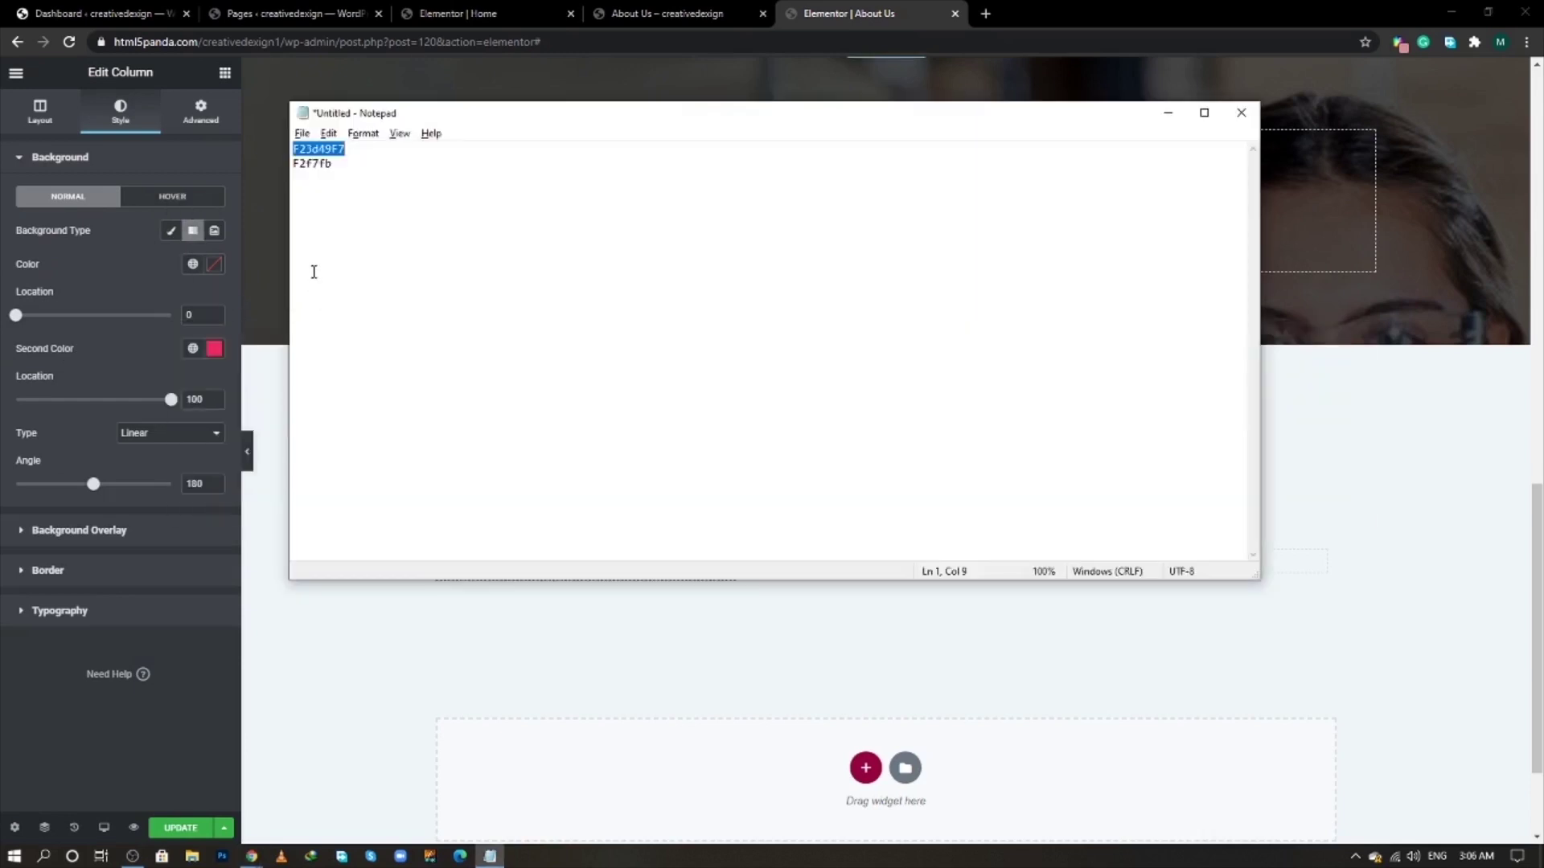
{"action": "right_click", "coordinate": [330, 149]}
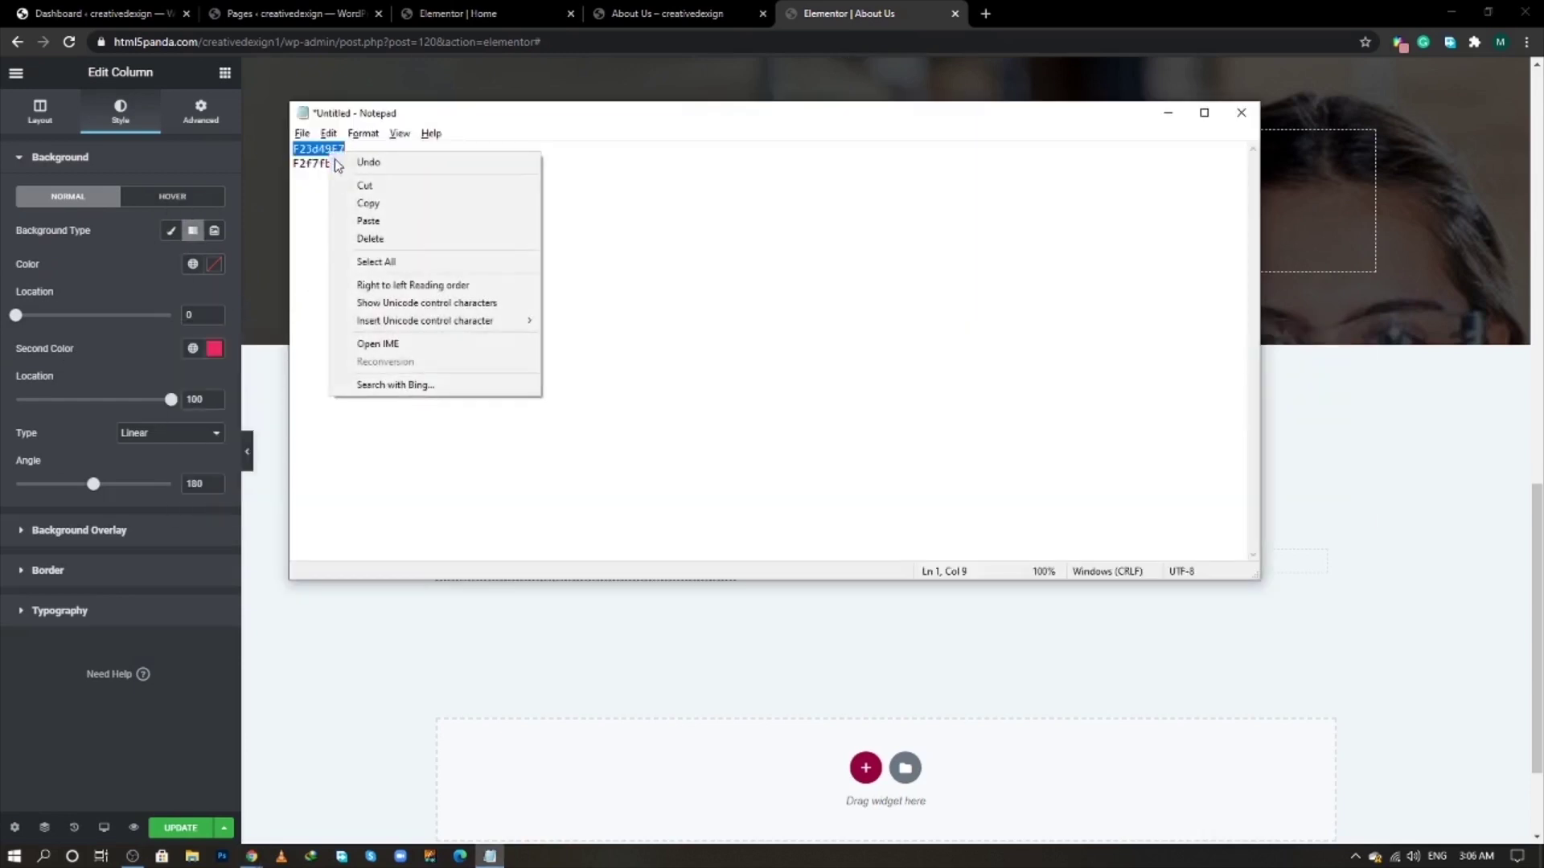
{"action": "left_click", "coordinate": [354, 198]}
{"action": "key", "text": "alt+Tab"}
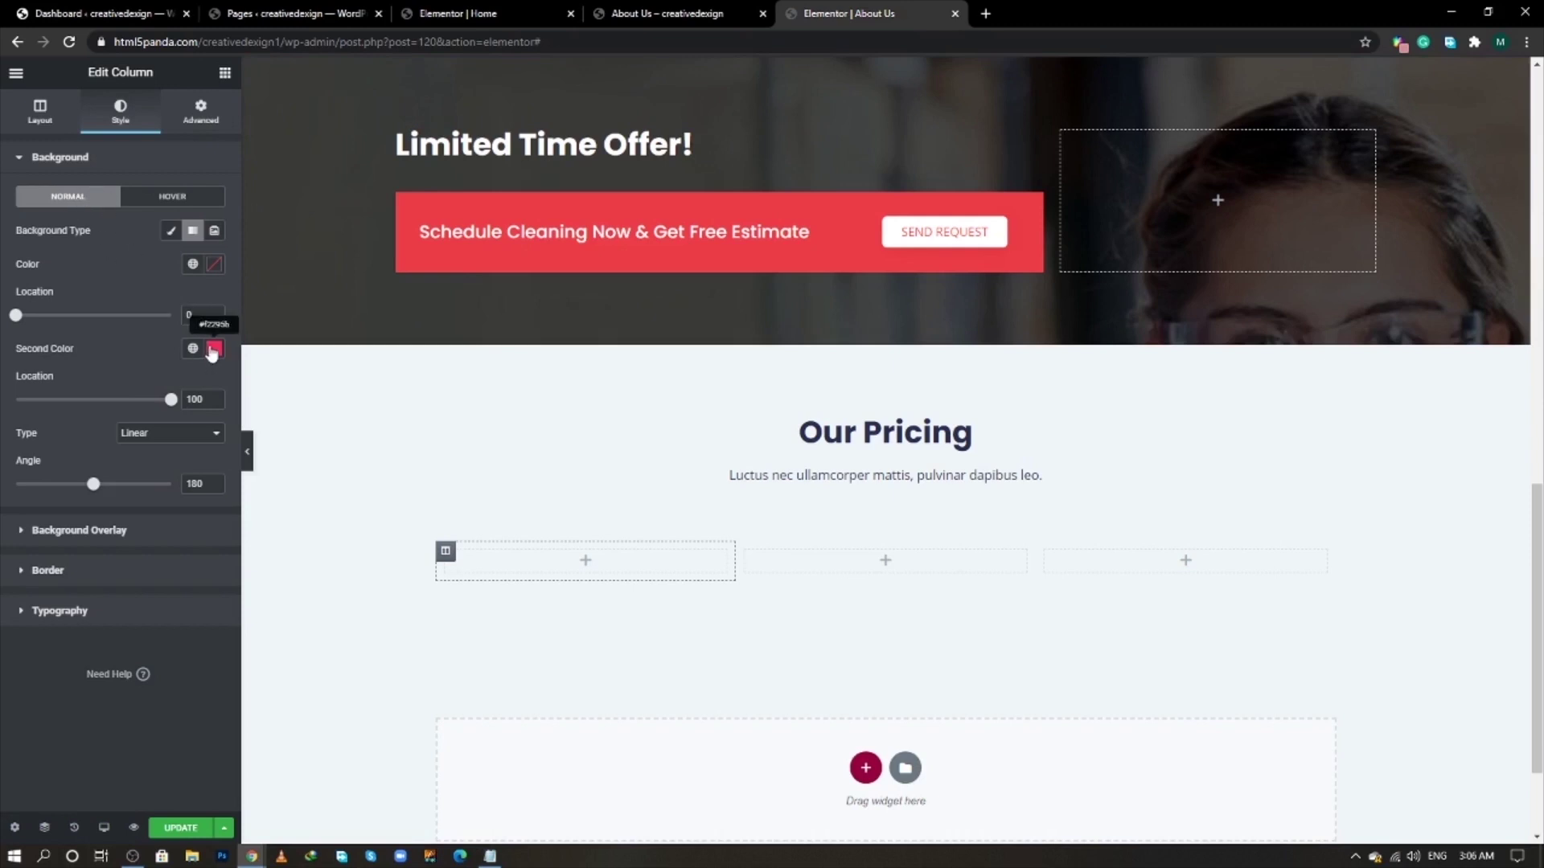
{"action": "left_click", "coordinate": [213, 267]}
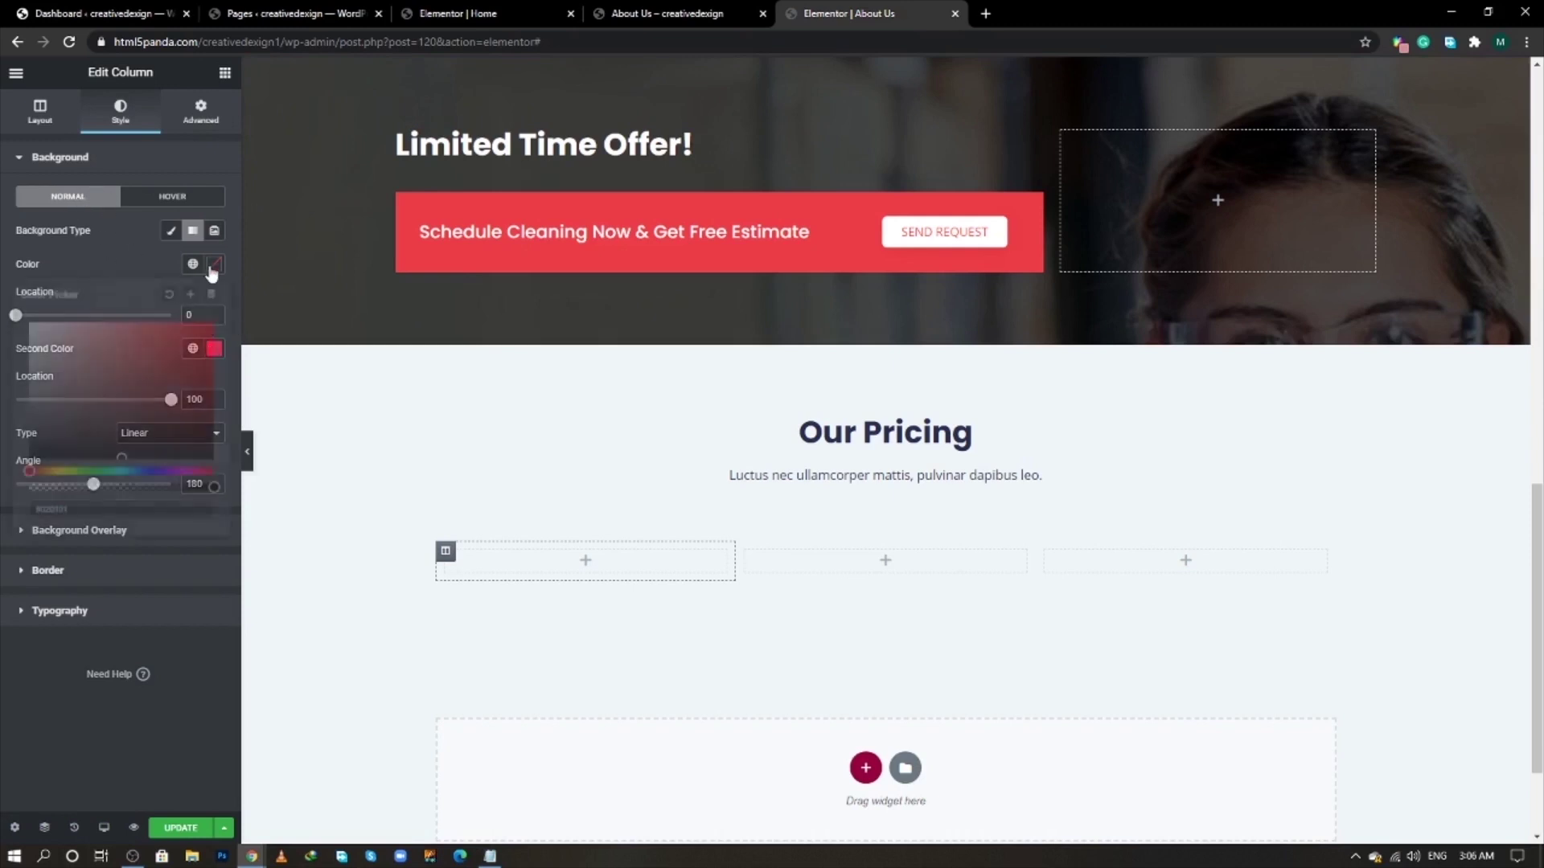
{"action": "key", "text": "ctrl+v"}
{"action": "left_click", "coordinate": [103, 253]}
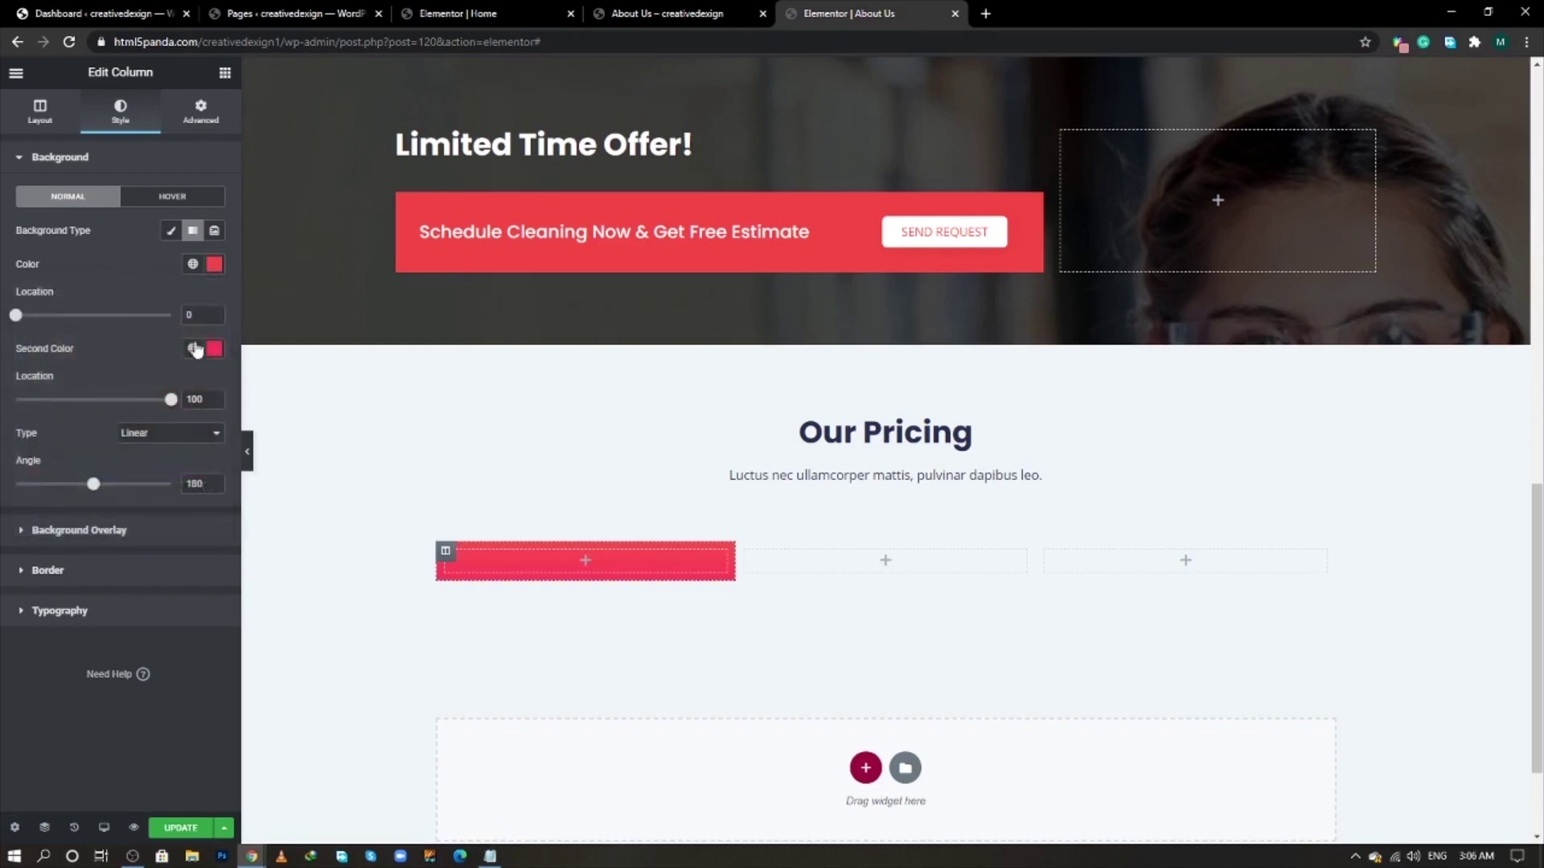
- Set the gradient's second color to #FFFFFF and the first color's location to 20
{"action": "left_click", "coordinate": [214, 349]}
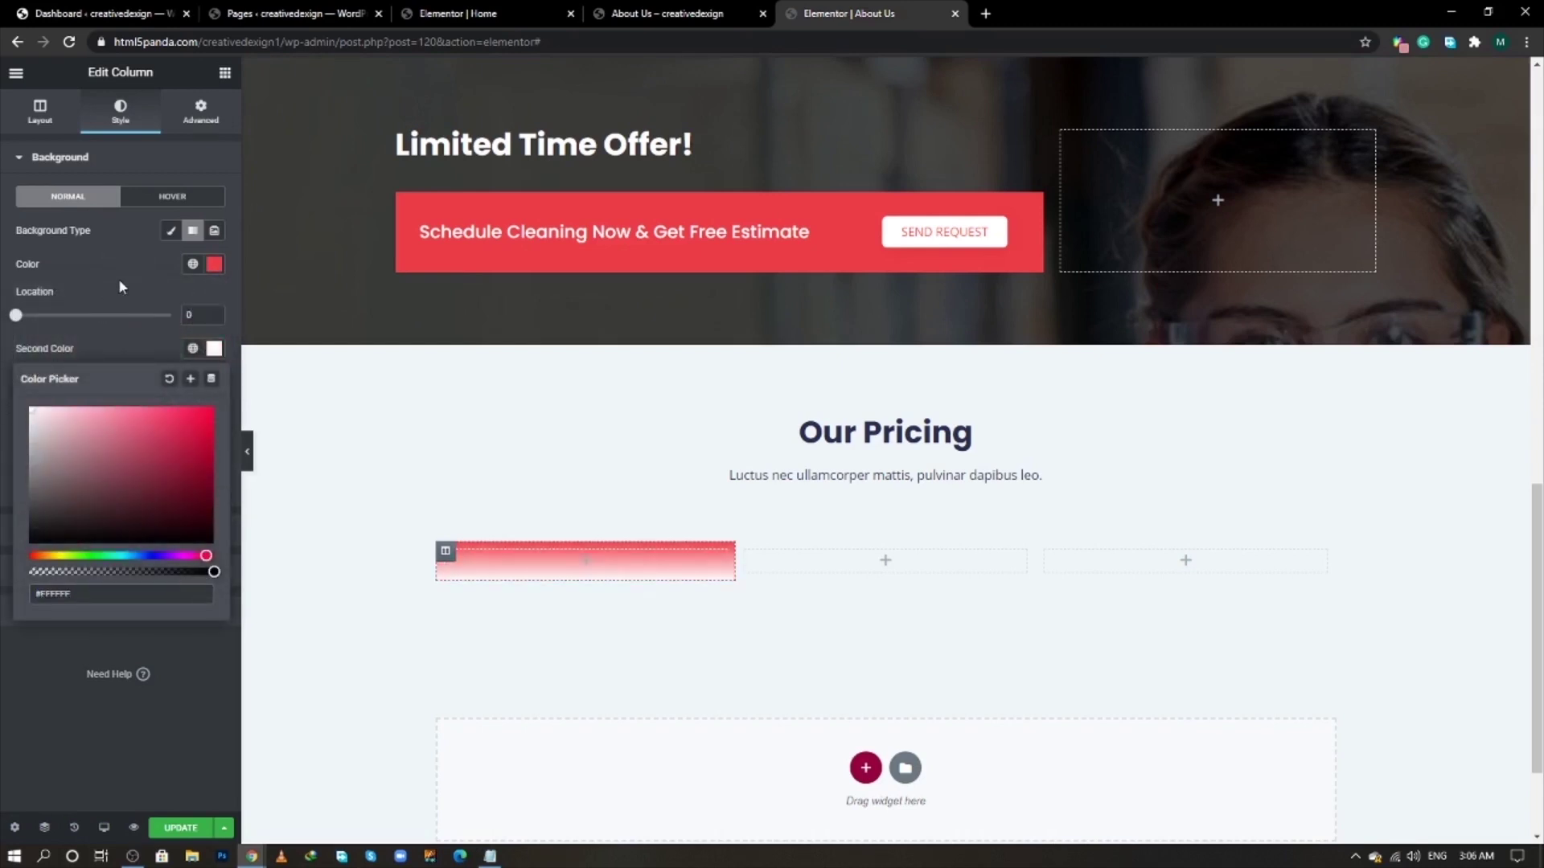
{"action": "left_click", "coordinate": [120, 279]}
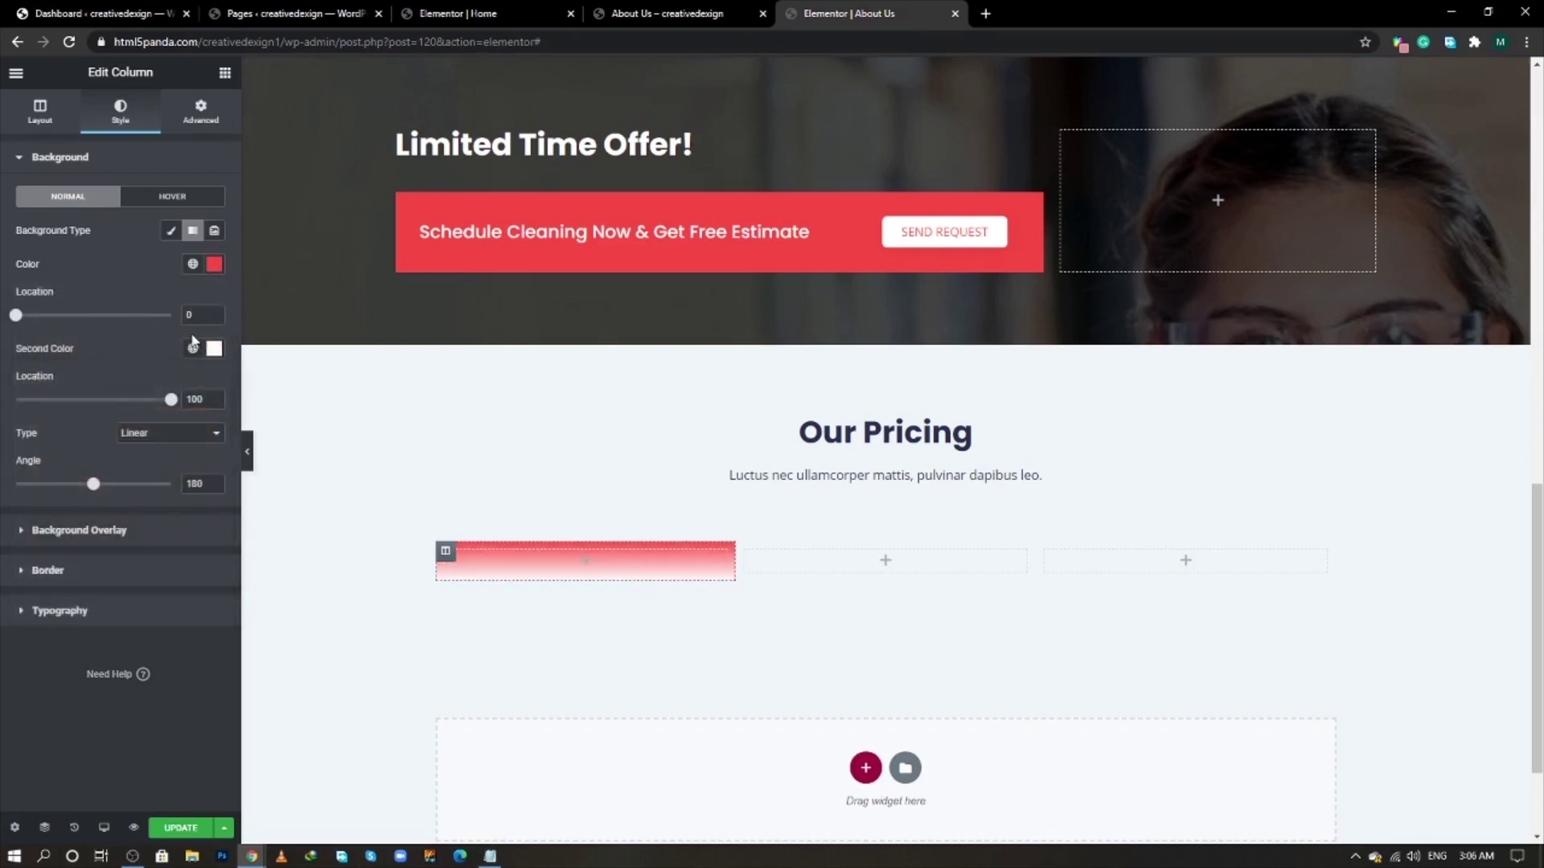
{"action": "type", "text": "20"}
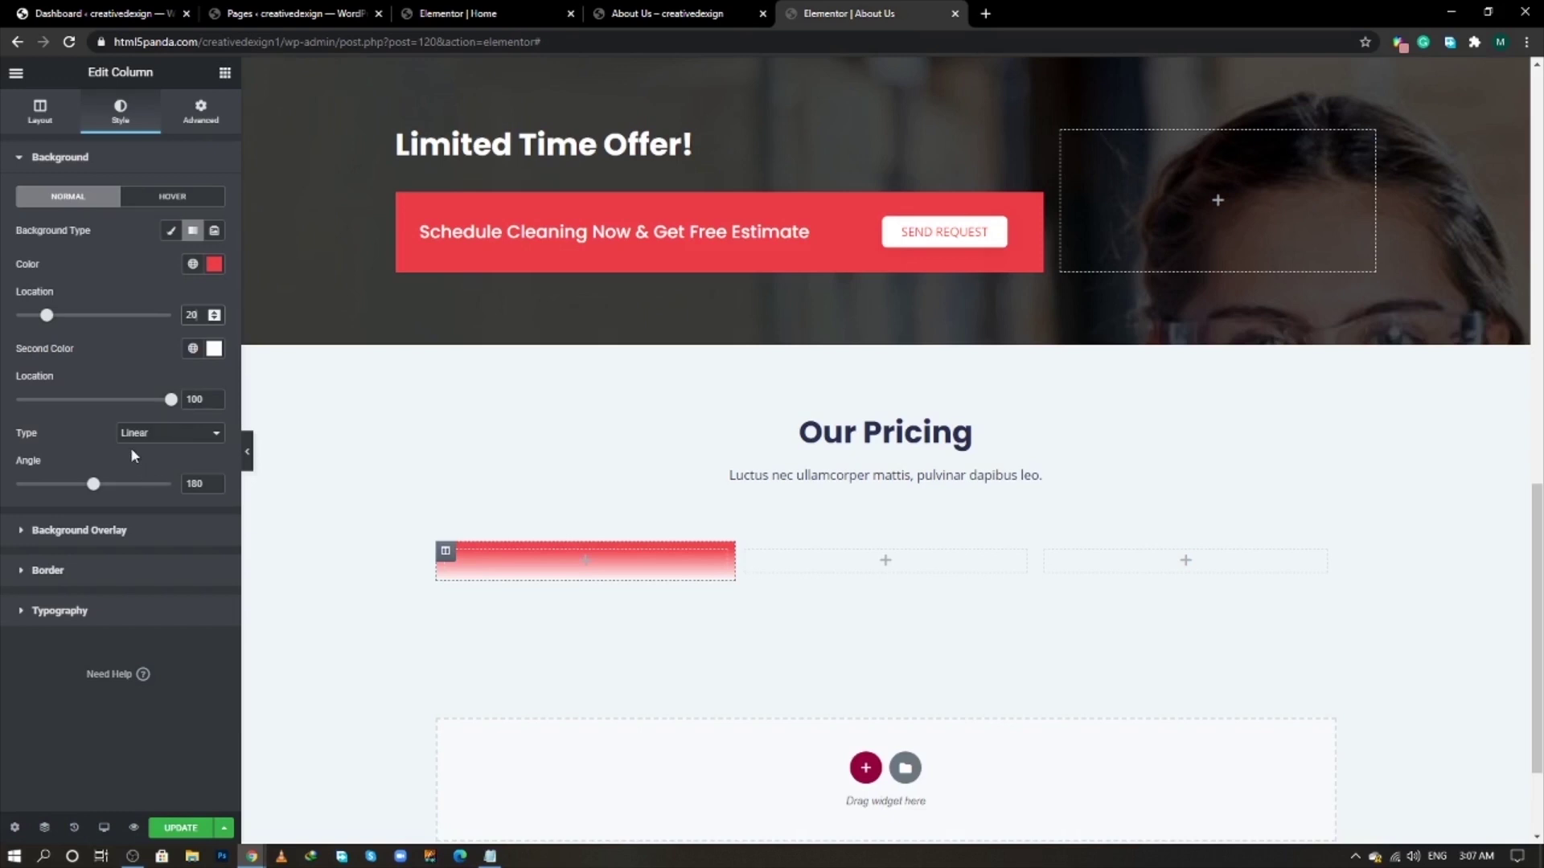
- Add a Heading widget to the gradient column and set its HTML tag to H4
{"action": "left_click", "coordinate": [225, 74]}
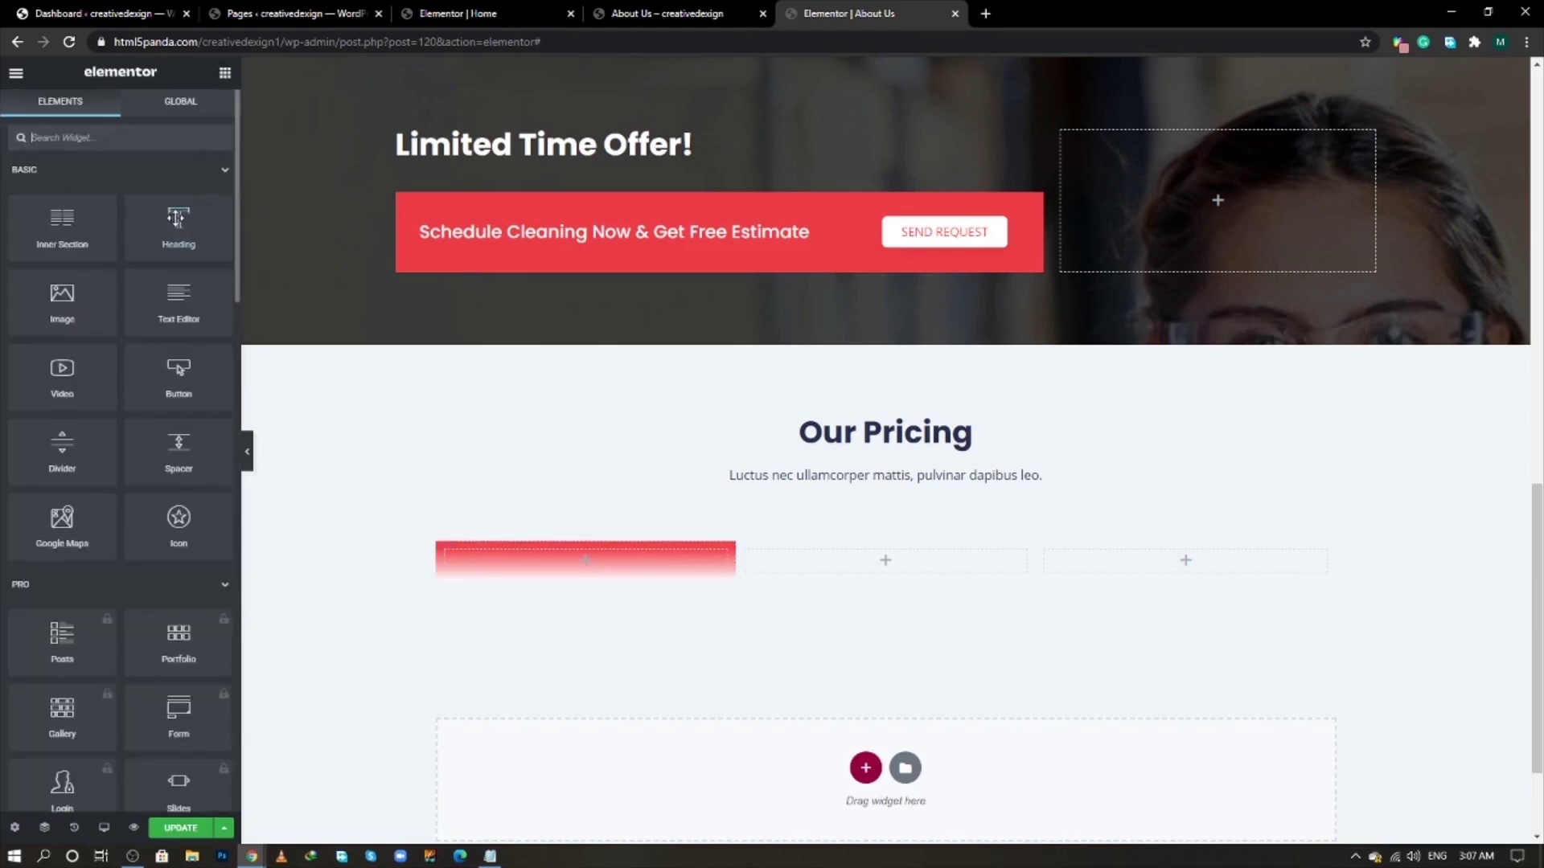
{"action": "left_click_drag", "start_coordinate": [179, 223], "coordinate": [563, 557]}
{"action": "left_click", "coordinate": [156, 391]}
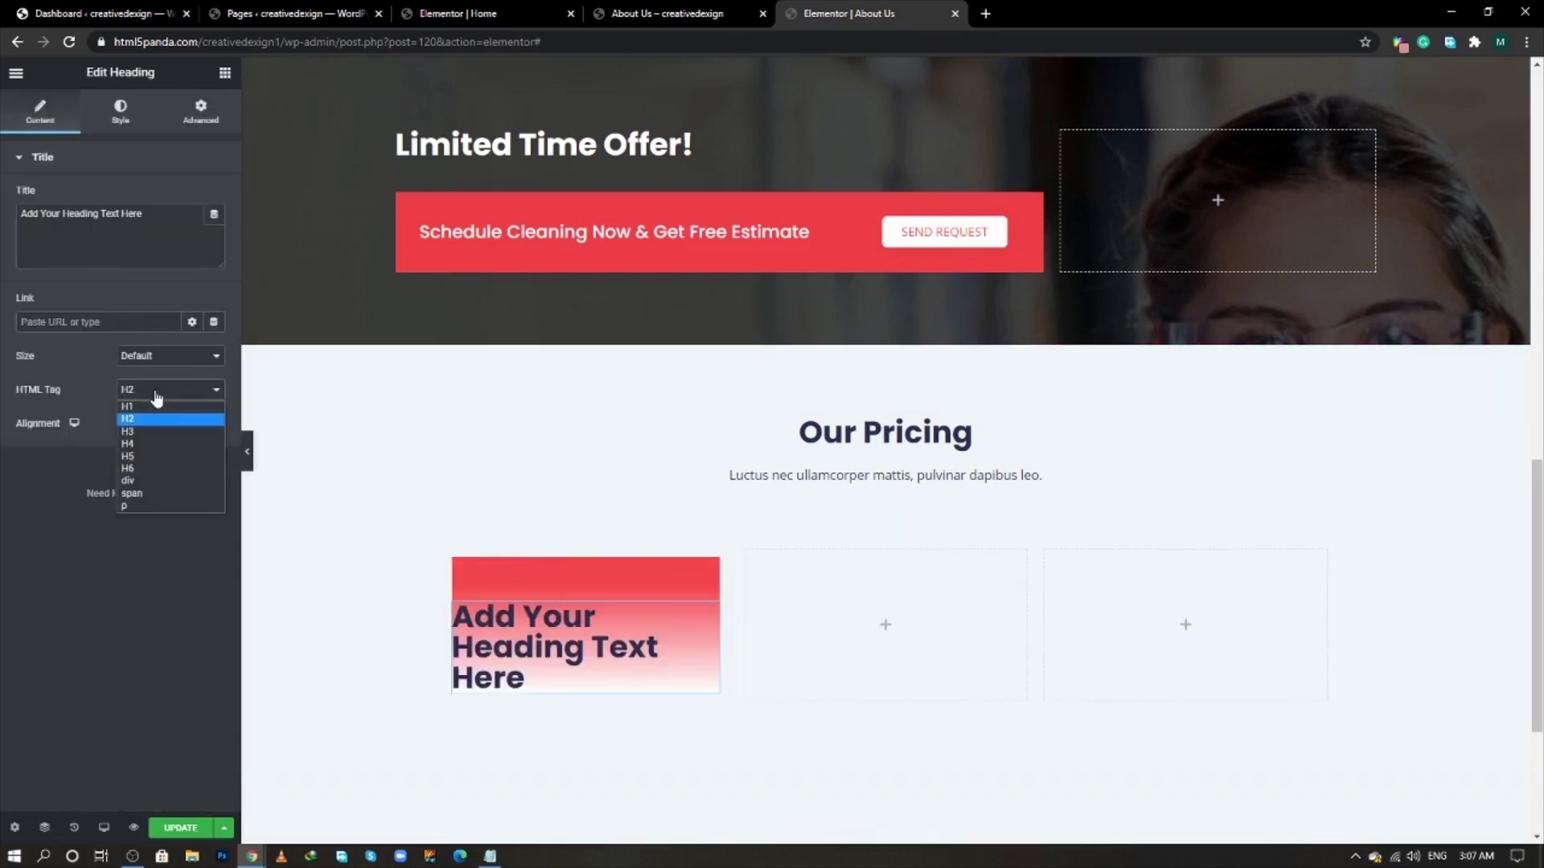
{"action": "left_click", "coordinate": [151, 444]}
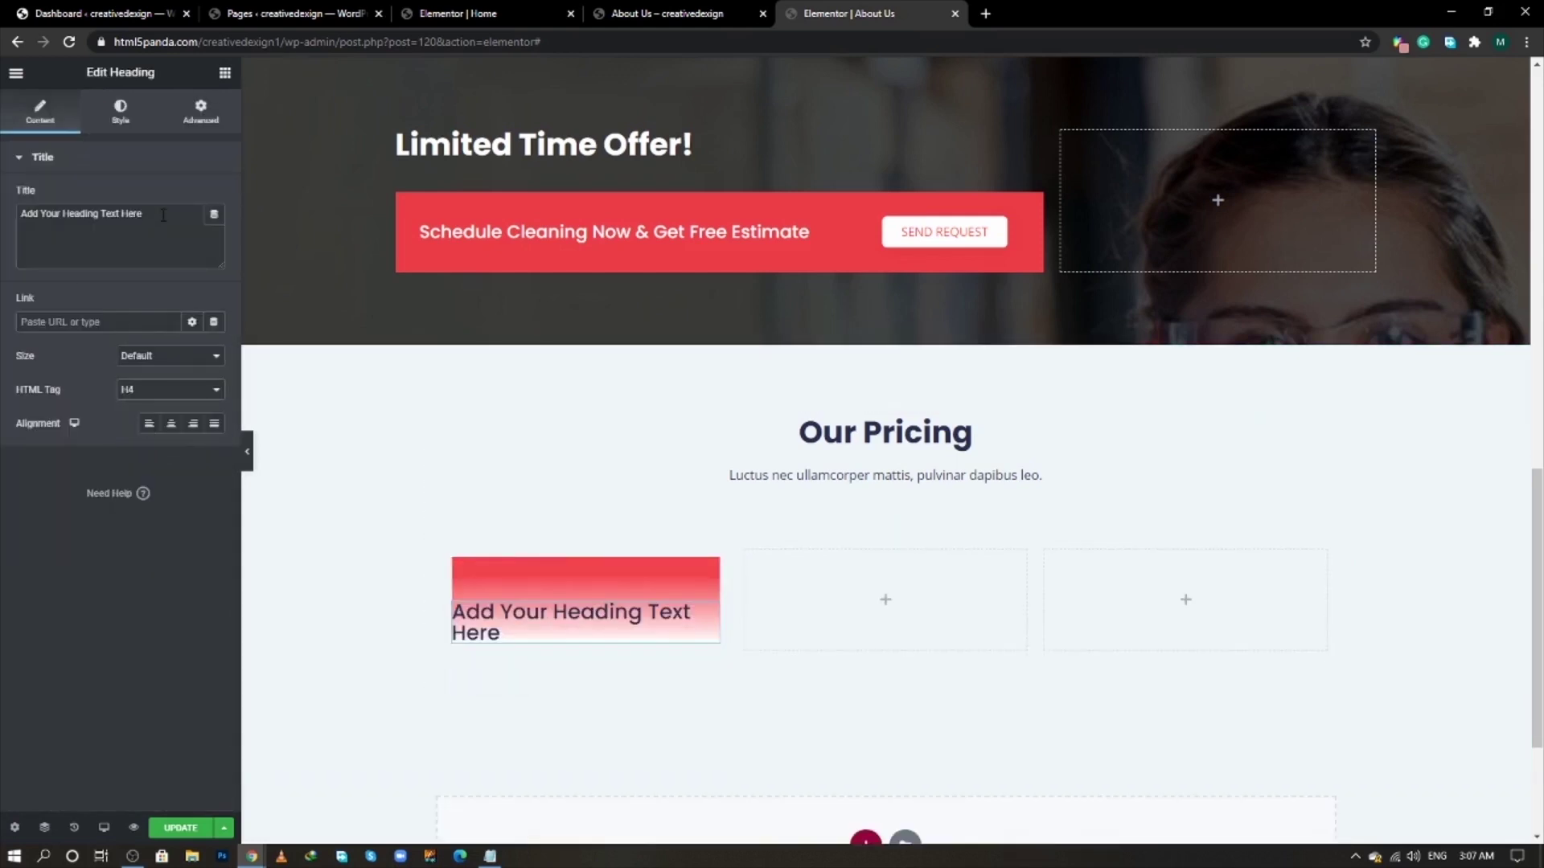
- Duplicate the heading in the gradient column and set the copy's HTML tag to H1
{"action": "left_click", "coordinate": [224, 72]}
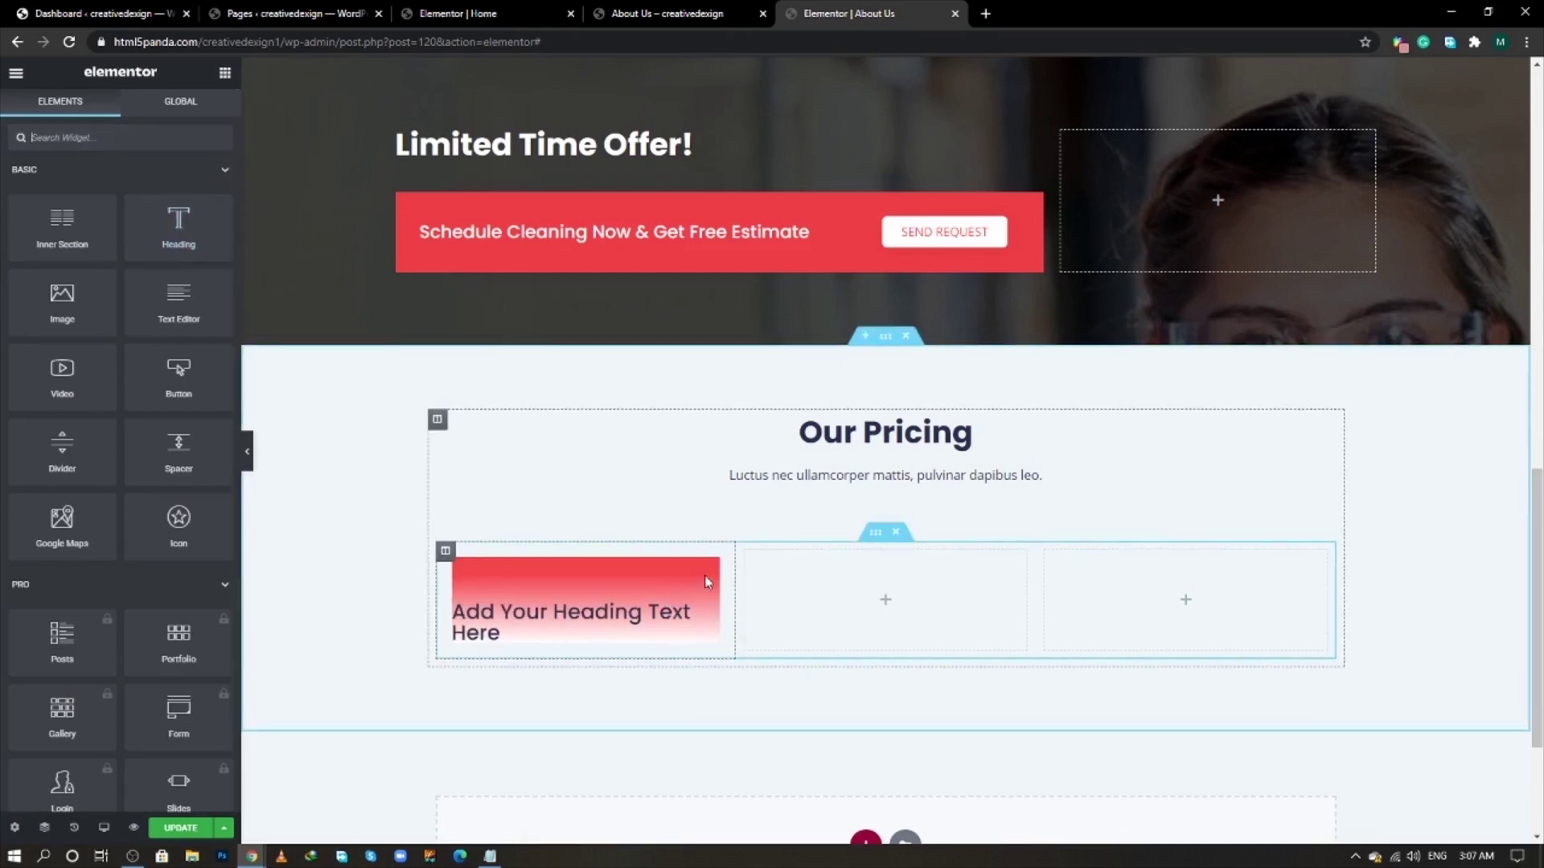
{"action": "right_click", "coordinate": [698, 610]}
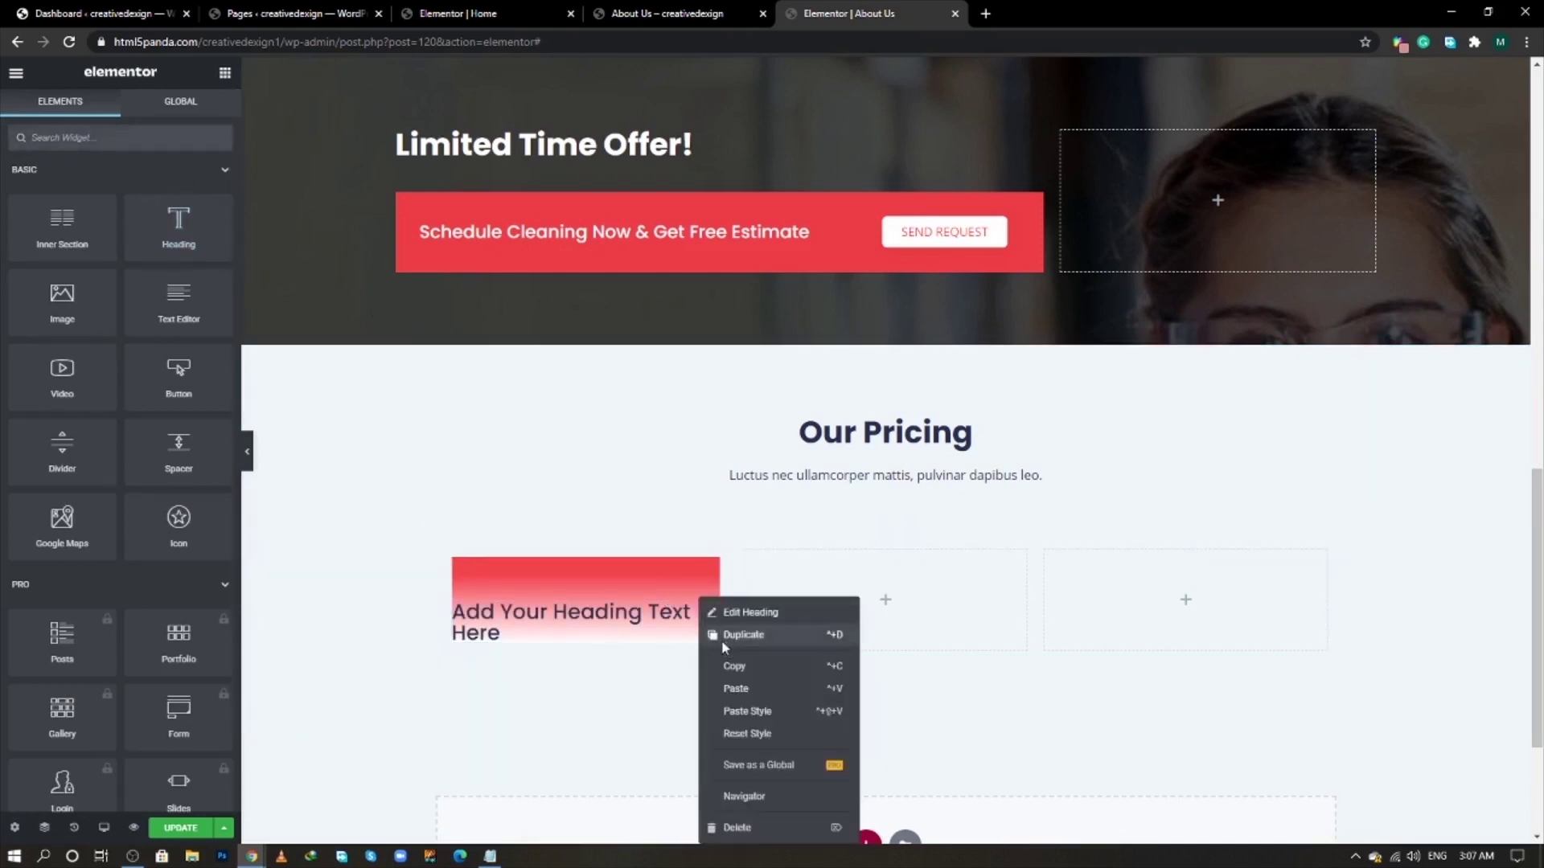
{"action": "left_click", "coordinate": [724, 643]}
{"action": "left_click", "coordinate": [153, 389]}
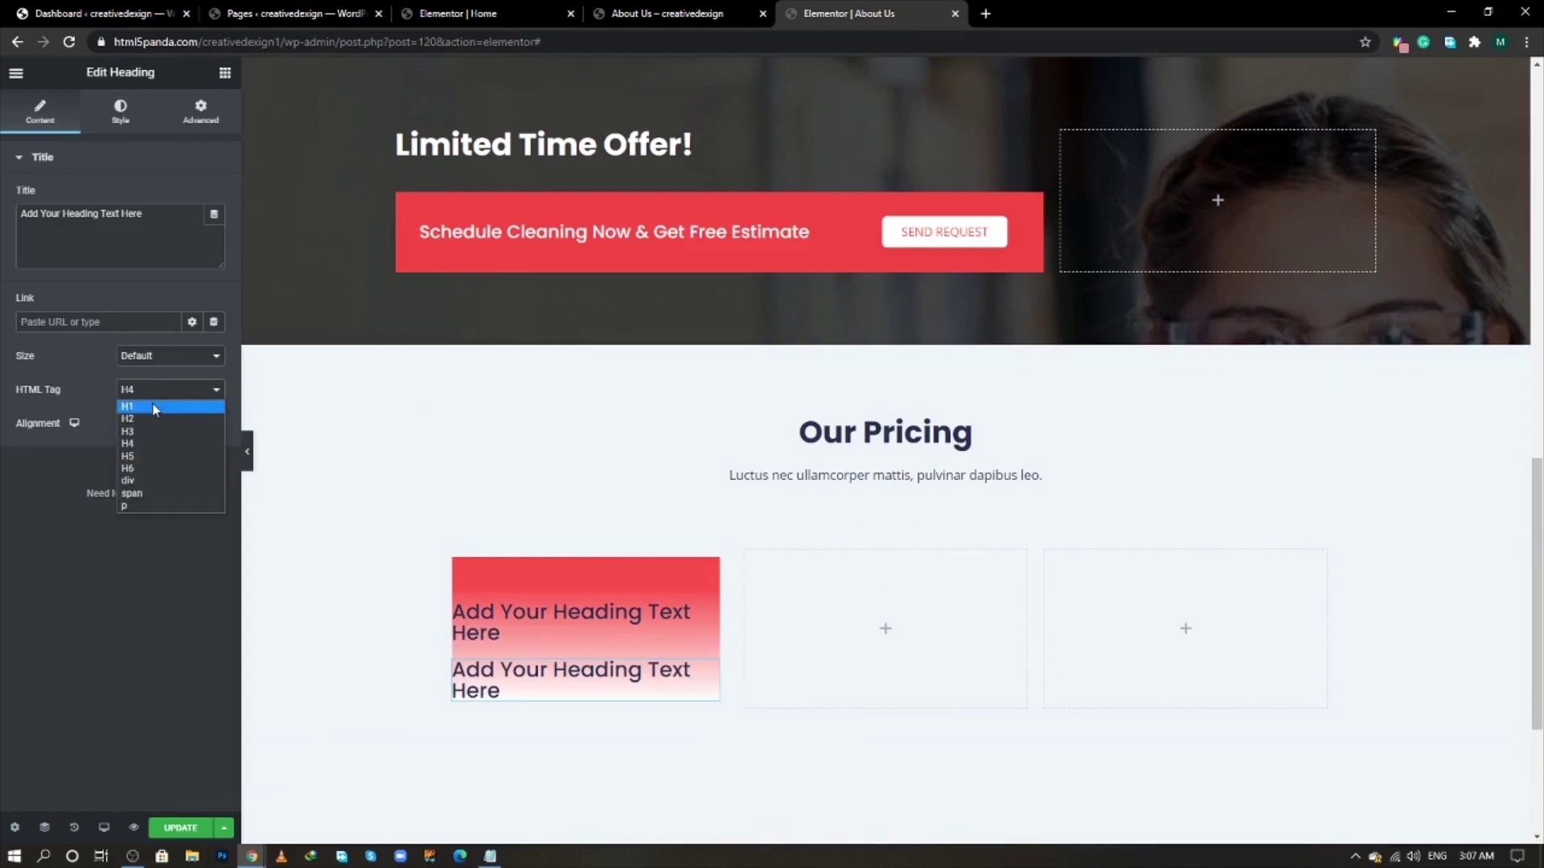
{"action": "left_click", "coordinate": [155, 408]}
{"action": "scroll", "coordinate": [534, 538], "scroll_direction": "down", "scroll_amount": 2}
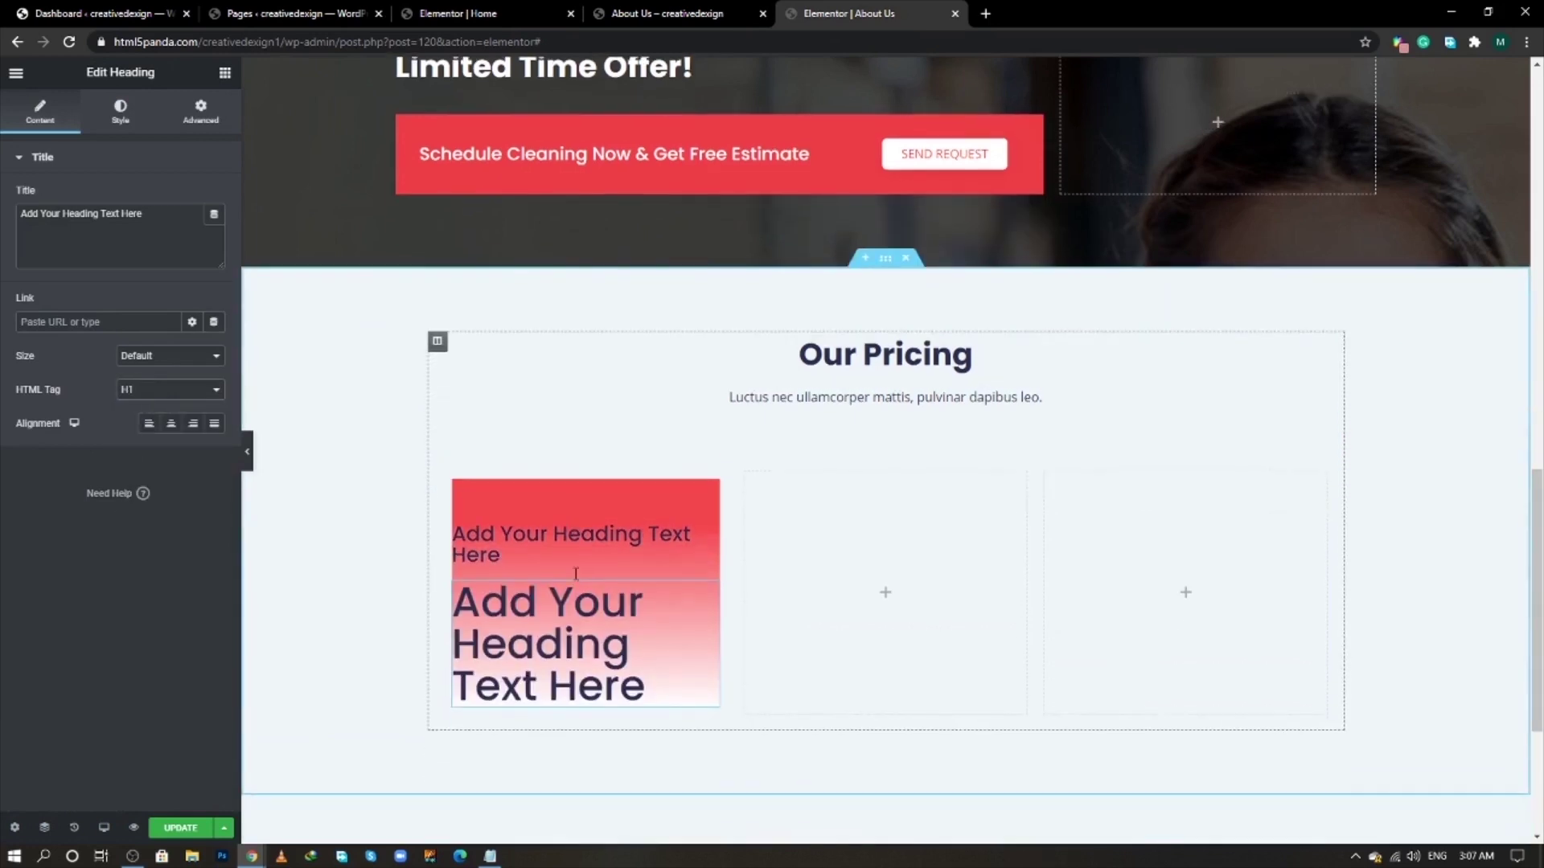
- Copy the "Hourly Rates" title from the first pricing card on the reference About page and return to the Elementor editor
{"action": "key", "text": "alt+Tab"}
{"action": "key", "text": "alt+Tab"}
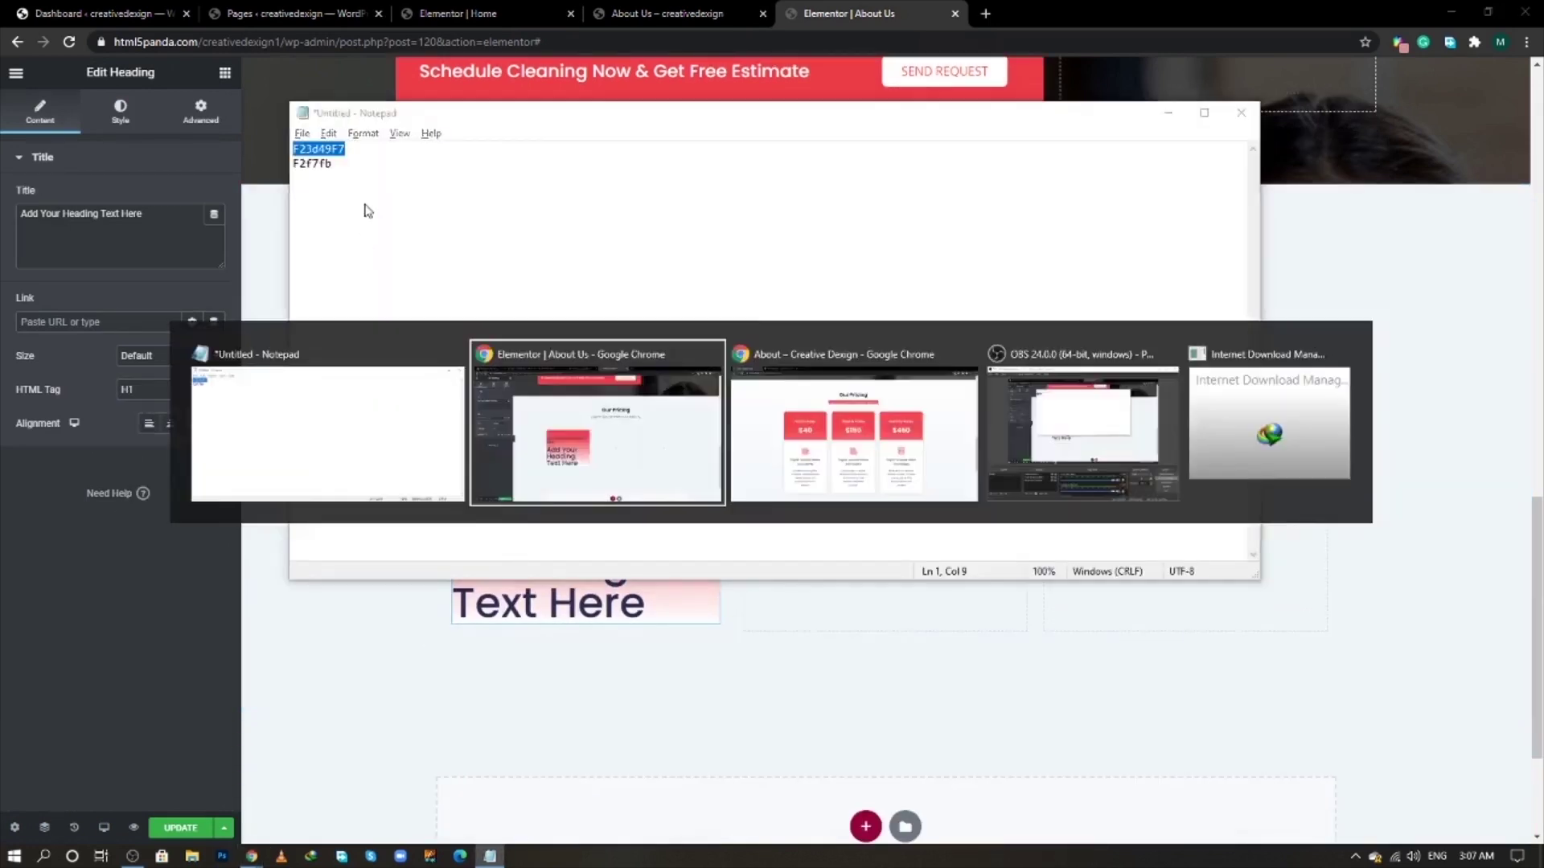
{"action": "key", "text": "alt+Tab"}
{"action": "key", "text": "alt+Tab"}
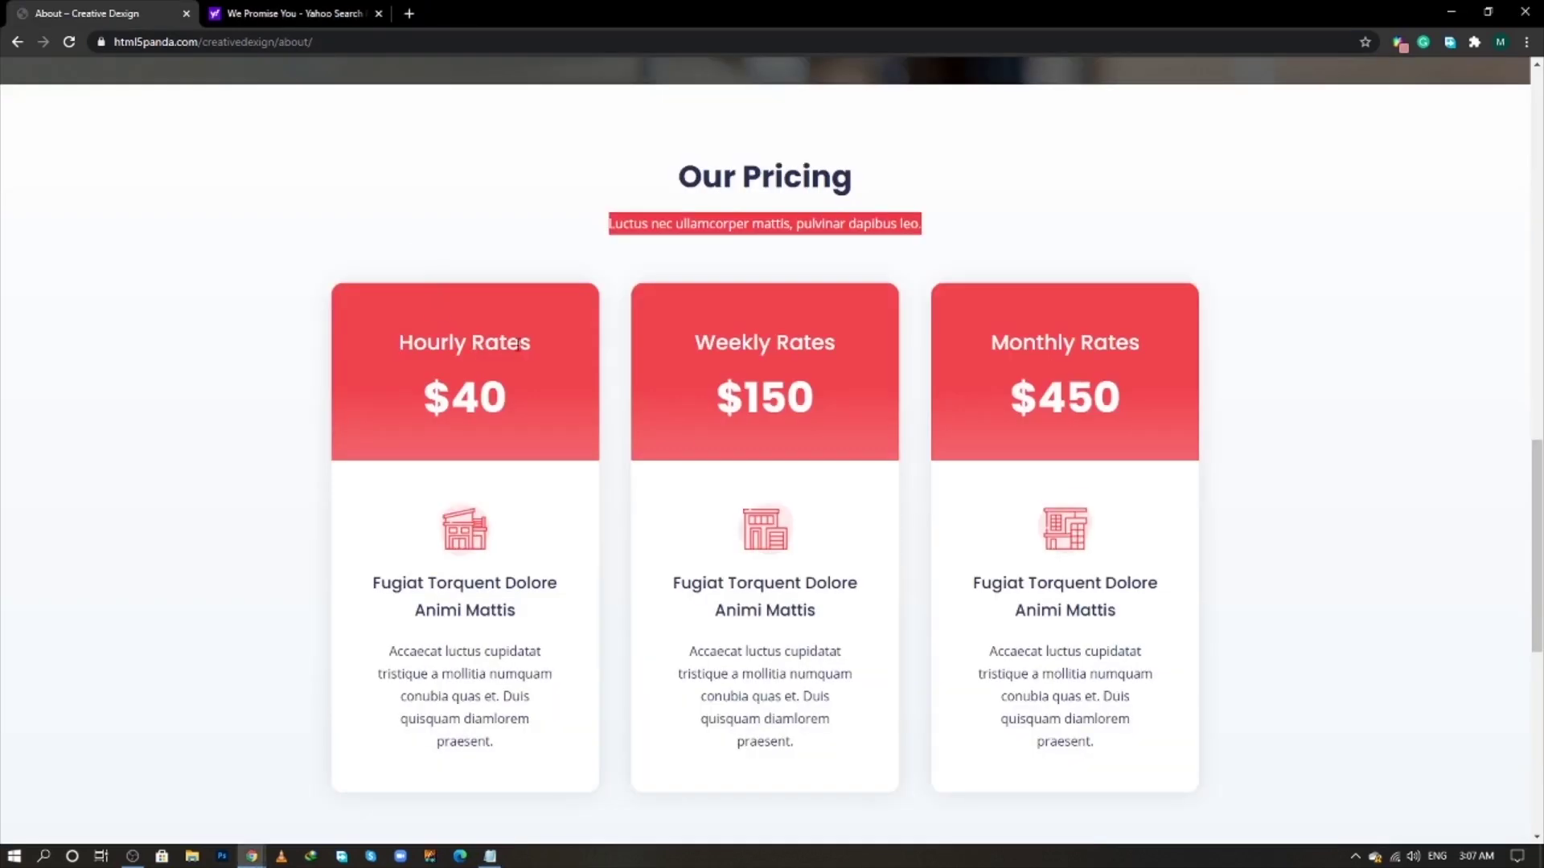
{"action": "left_click_drag", "start_coordinate": [398, 343], "coordinate": [526, 349]}
{"action": "right_click", "coordinate": [526, 349]}
{"action": "left_click", "coordinate": [528, 353]}
{"action": "key", "text": "alt+Tab"}
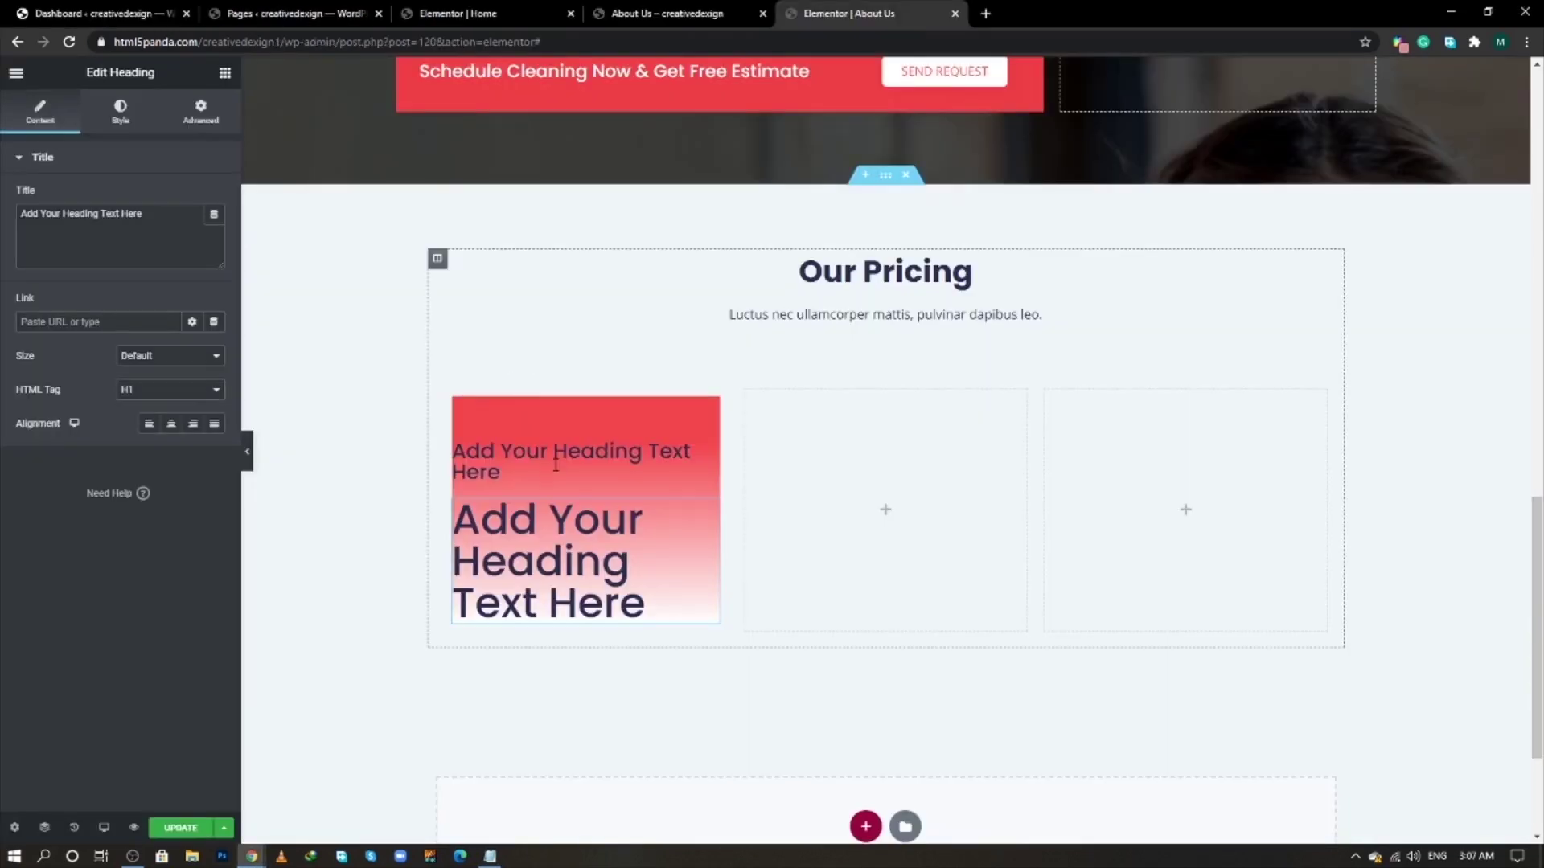
- Replace the H4 heading's text with the copied "Hourly Rates" and center it
{"action": "left_click", "coordinate": [706, 456]}
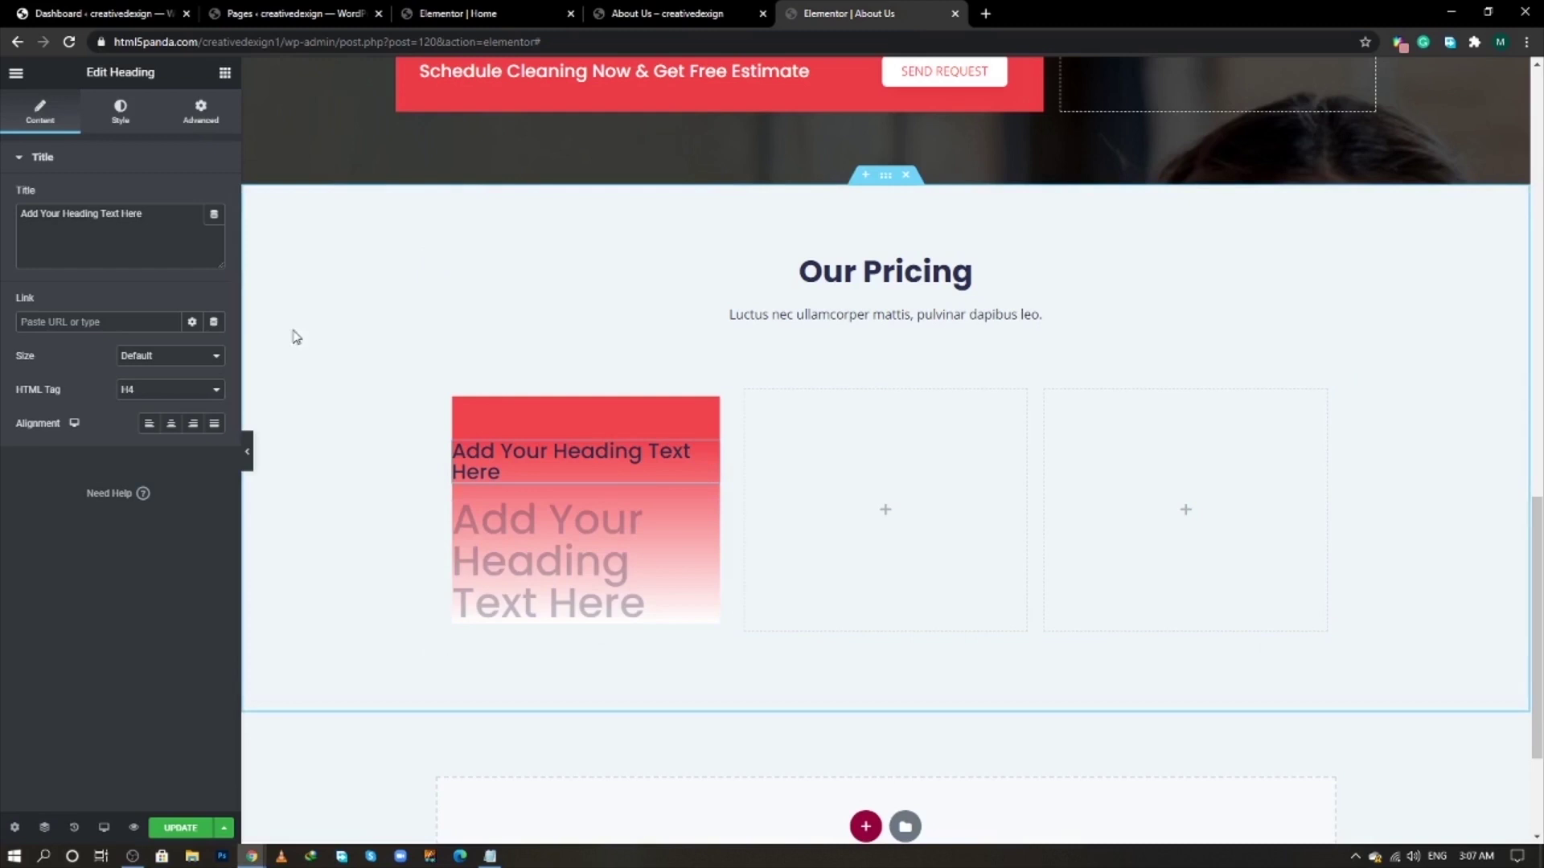
{"action": "left_click", "coordinate": [148, 219]}
{"action": "key", "text": "ctrl+a"}
{"action": "key", "text": "ctrl+v"}
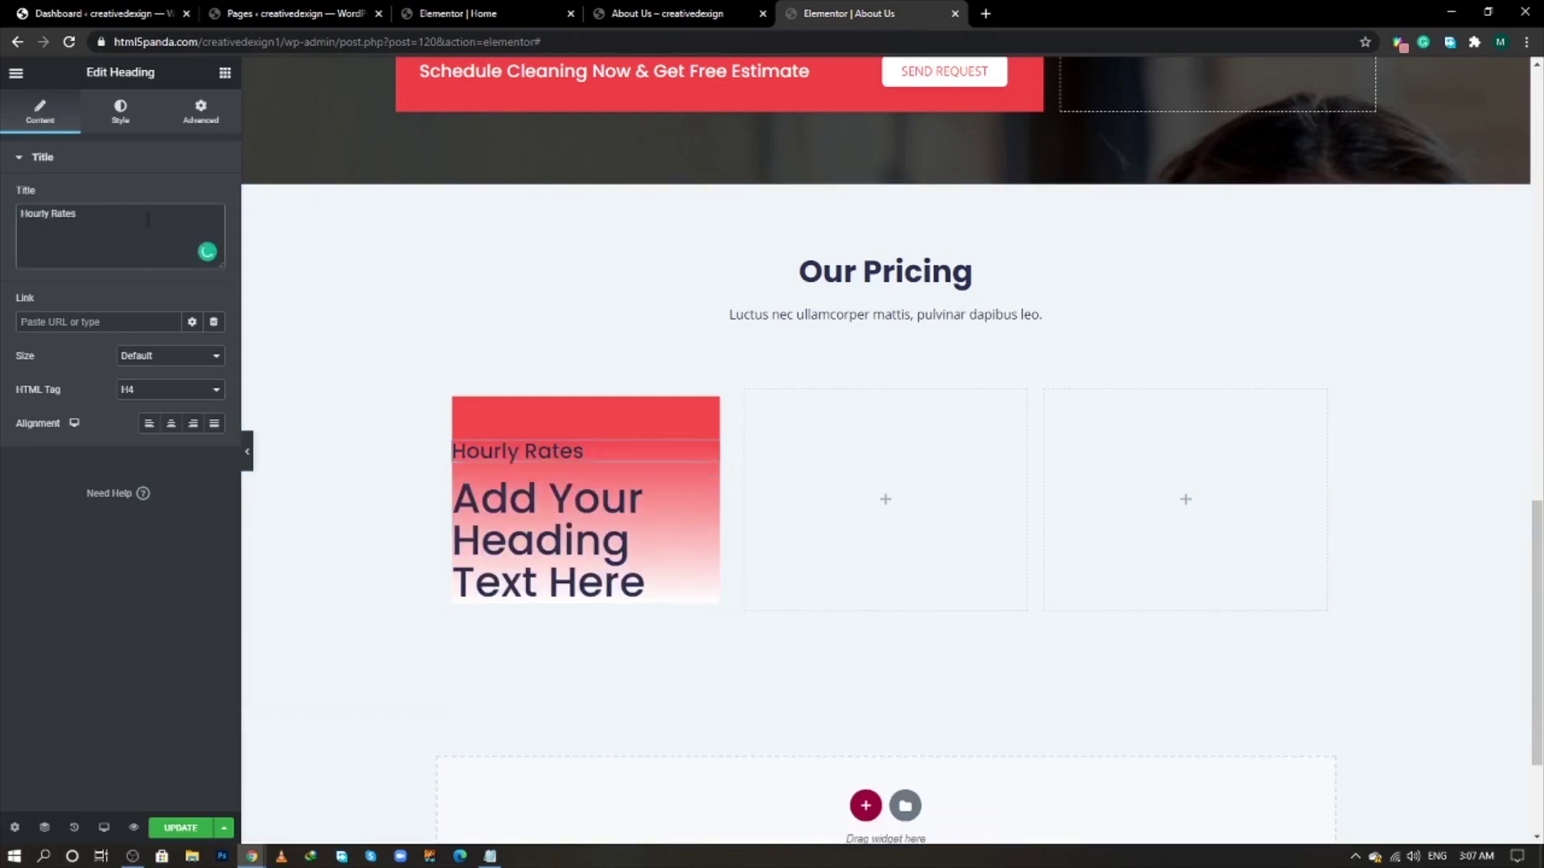
{"action": "key", "text": "alt+Tab"}
{"action": "key", "text": "alt+Tab"}
{"action": "left_click", "coordinate": [171, 424]}
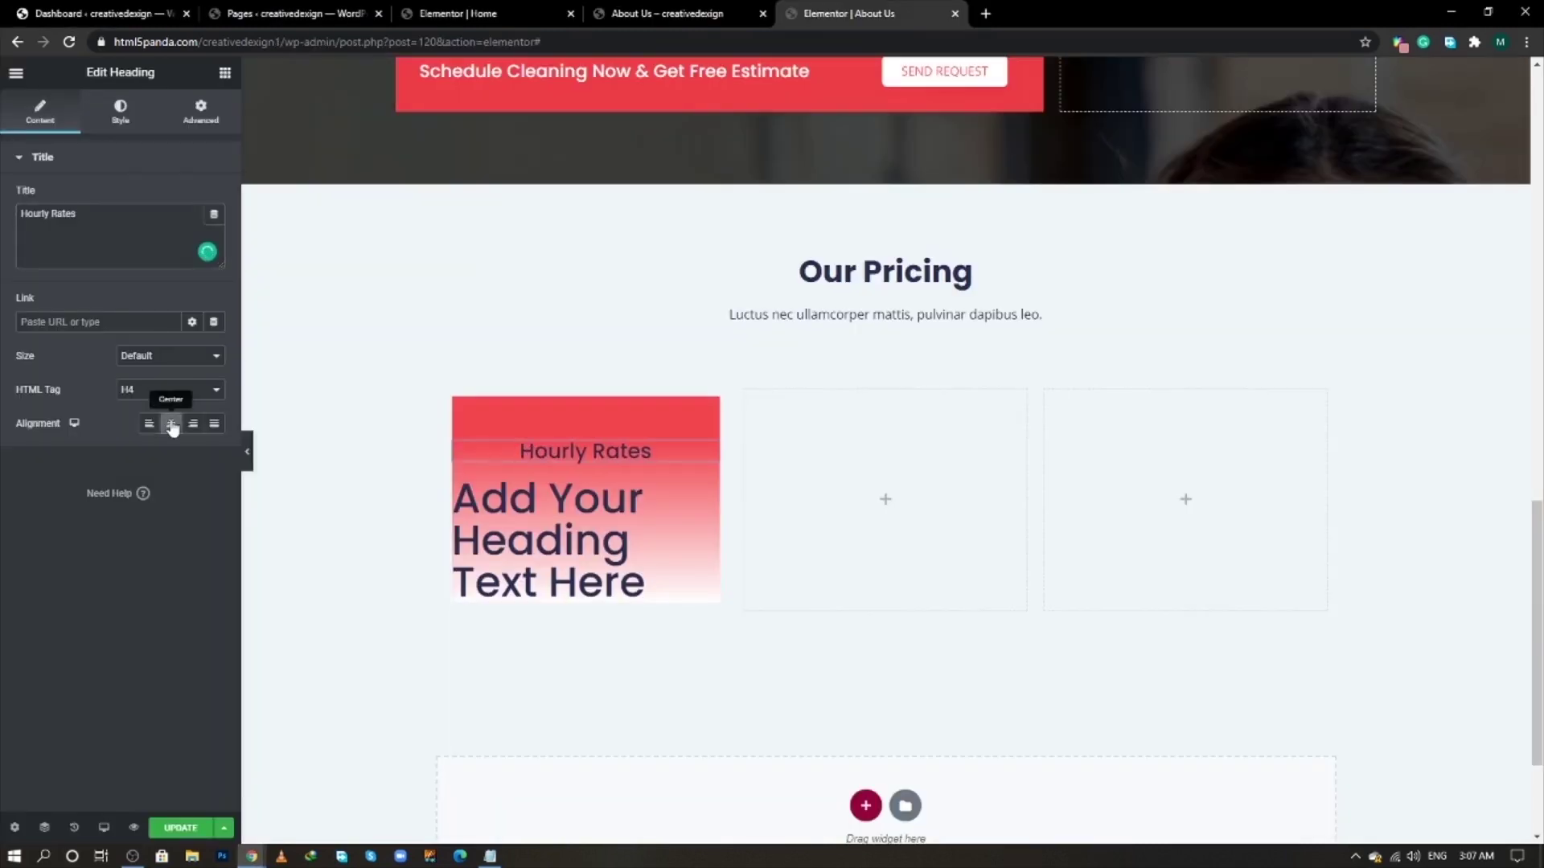
- Replace the H1 heading's text with "$40" copied from the reference page's first pricing card and center it
{"action": "key", "text": "alt+Tab"}
{"action": "left_click_drag", "start_coordinate": [501, 406], "coordinate": [434, 396]}
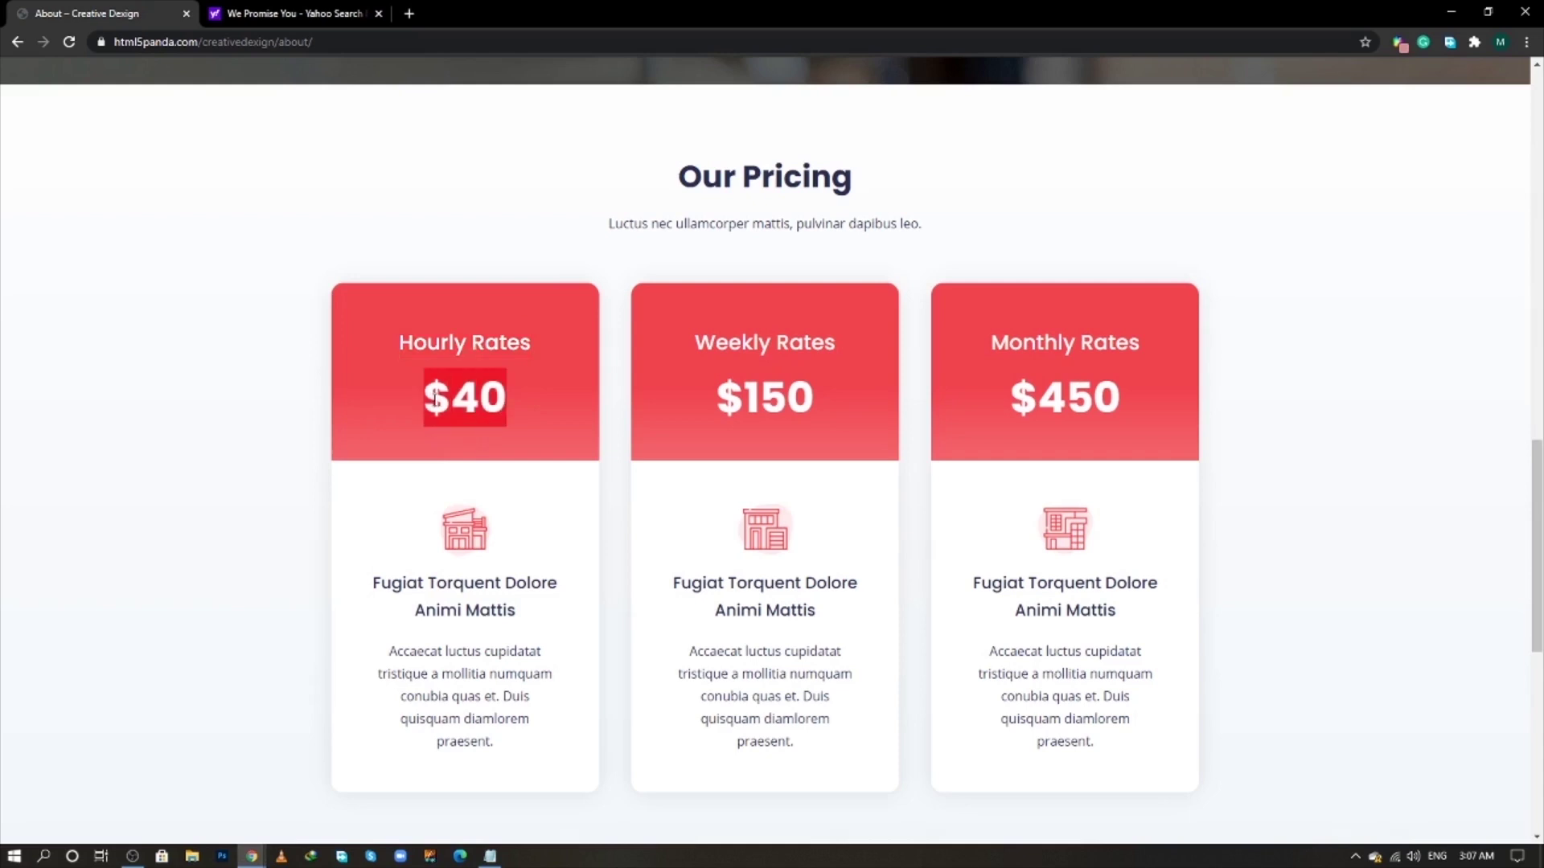
{"action": "right_click", "coordinate": [434, 398]}
{"action": "left_click", "coordinate": [449, 408]}
{"action": "key", "text": "alt+Tab"}
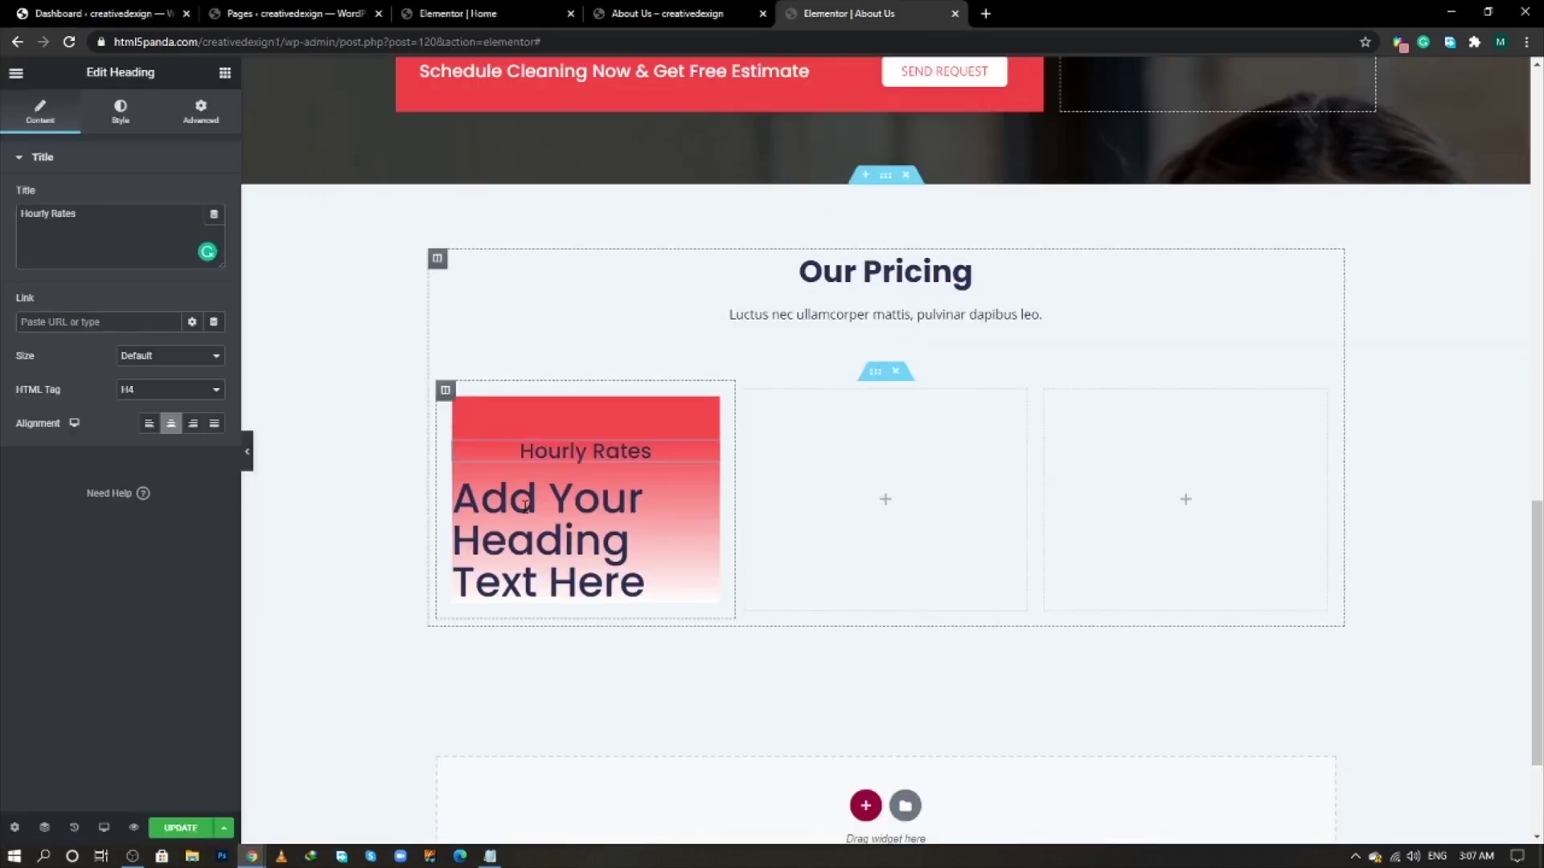
{"action": "left_click", "coordinate": [525, 504]}
{"action": "left_click", "coordinate": [153, 230]}
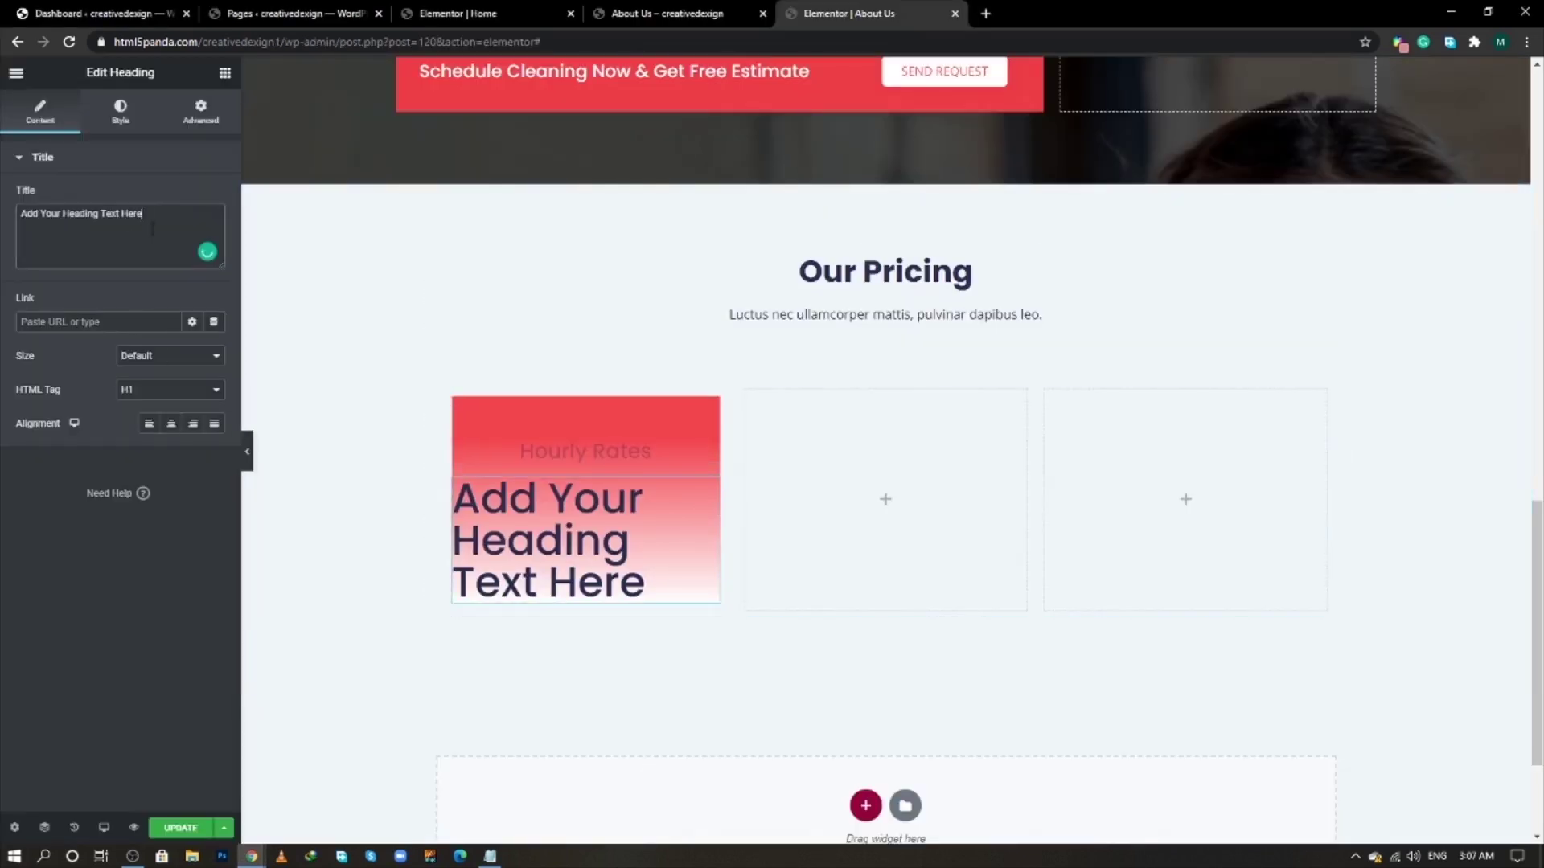
{"action": "key", "text": "ctrl+a"}
{"action": "key", "text": "ctrl+v"}
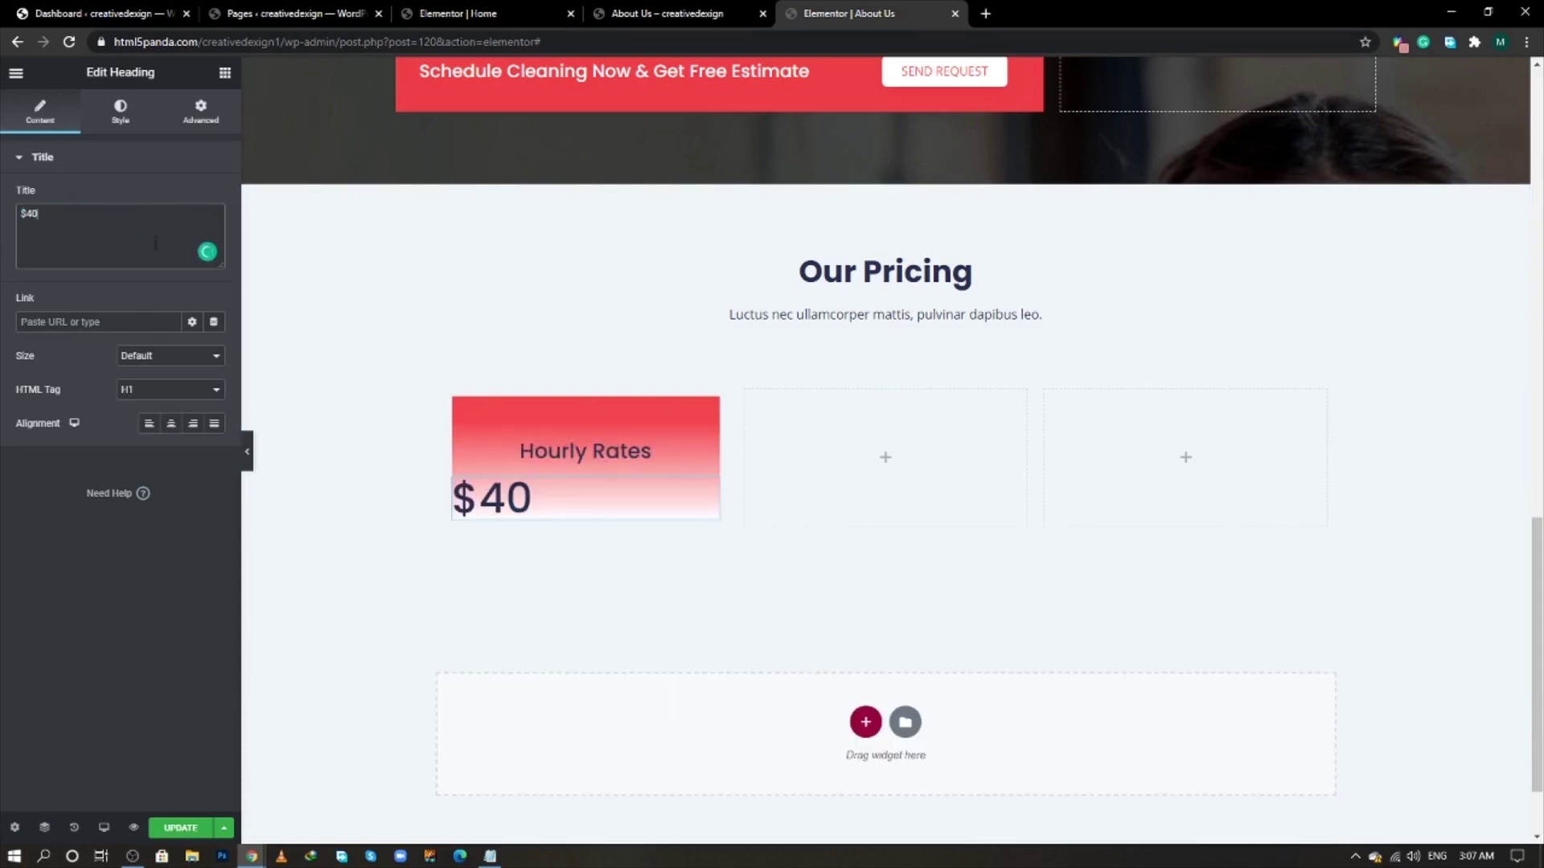
{"action": "left_click", "coordinate": [172, 424]}
- Set the $40 heading's text color to #FFFFFF and give it a bolder font weight
{"action": "left_click", "coordinate": [120, 112]}
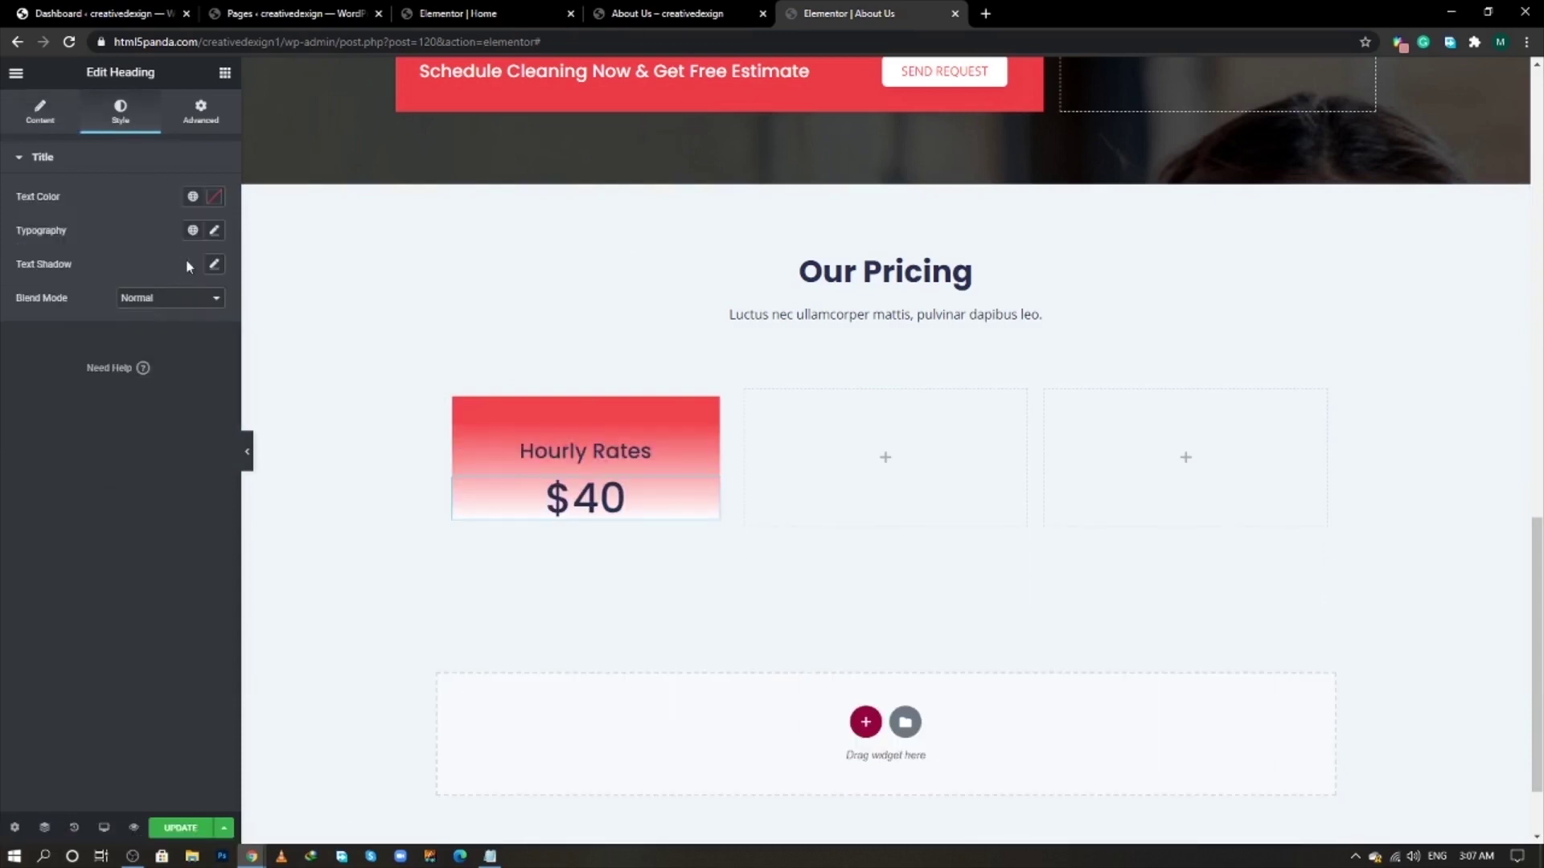
{"action": "left_click", "coordinate": [213, 196]}
{"action": "key", "text": "ctrl+v"}
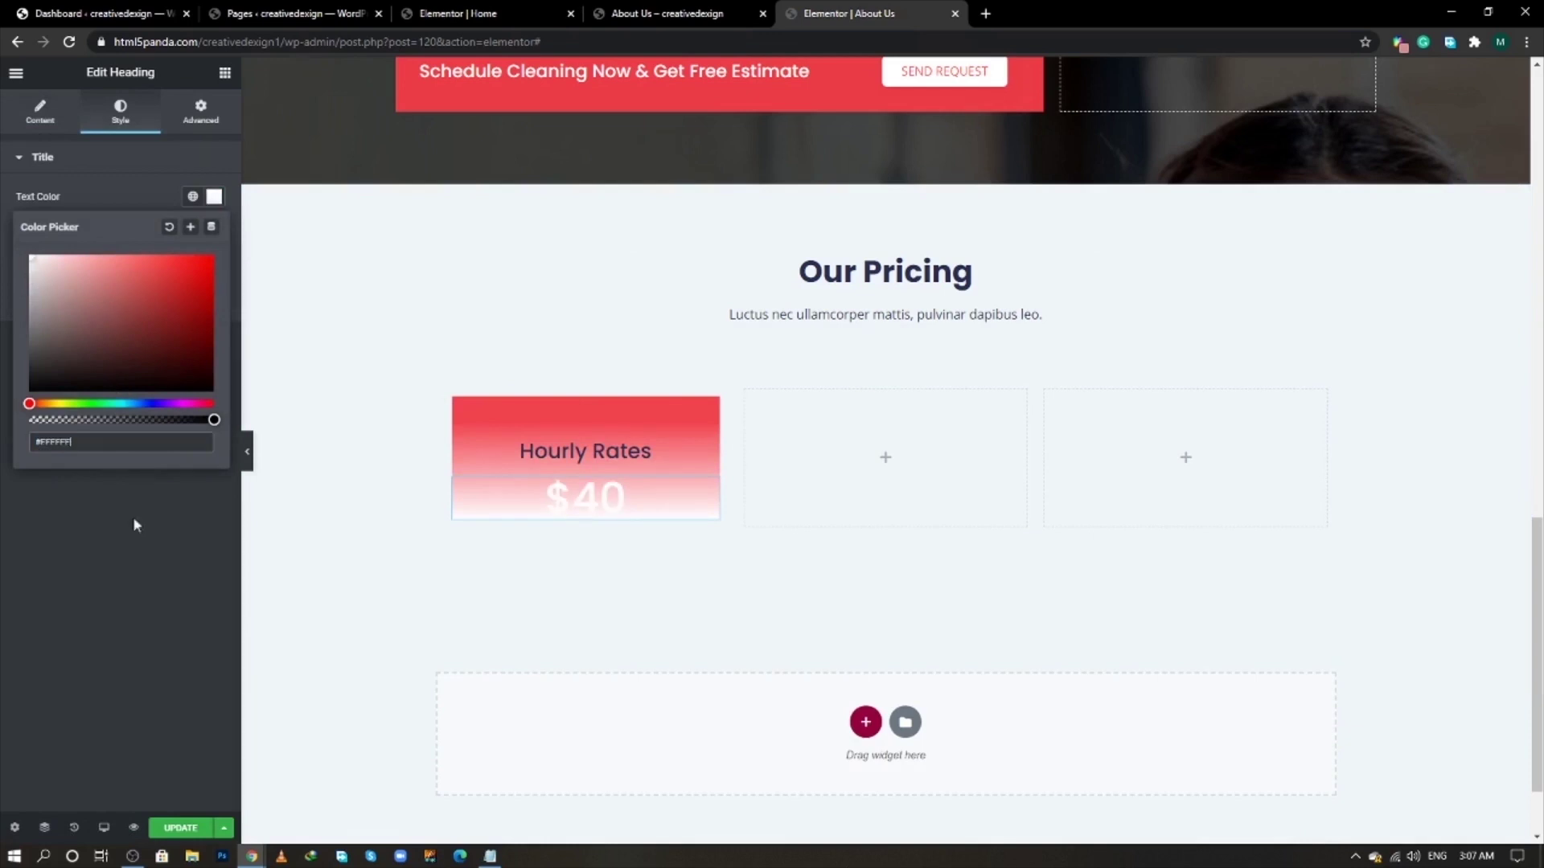
{"action": "left_click", "coordinate": [193, 686]}
{"action": "left_click", "coordinate": [214, 231]}
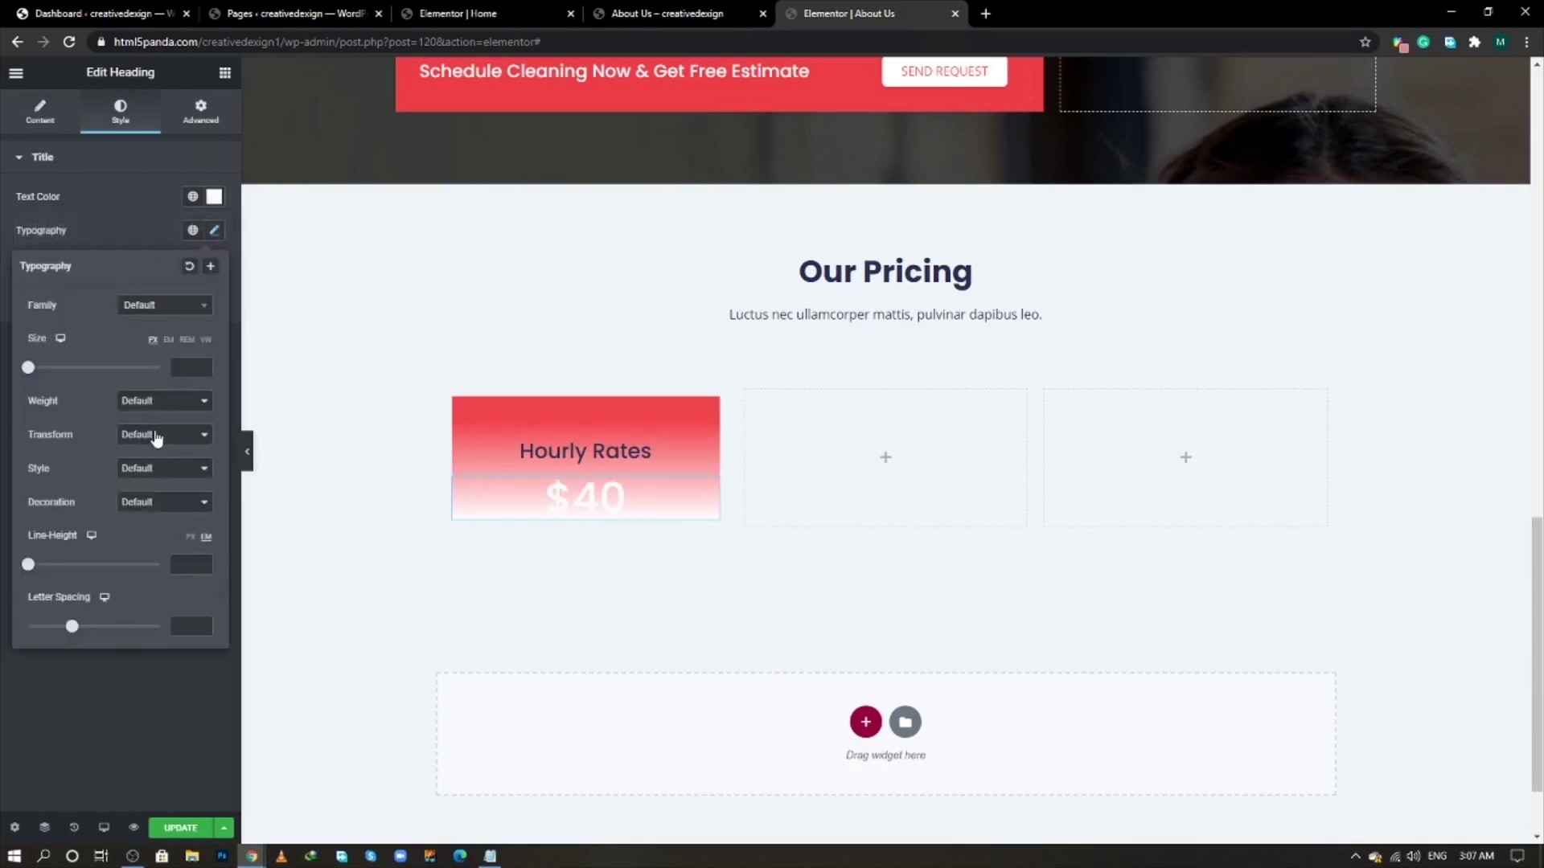
{"action": "left_click", "coordinate": [155, 435]}
{"action": "left_click", "coordinate": [161, 402]}
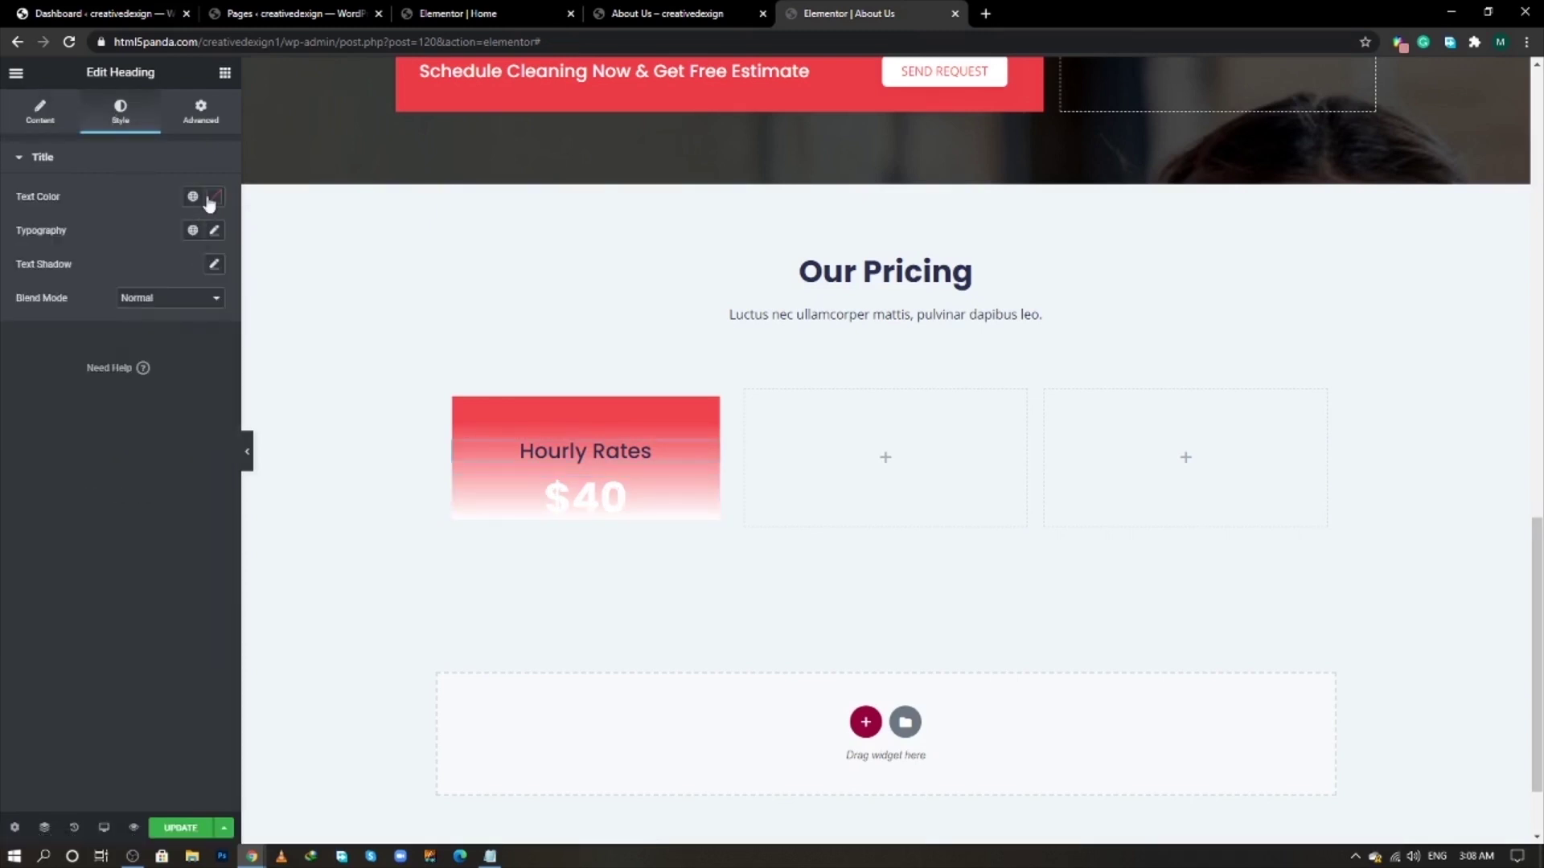
- Set the Hourly Rates heading's text color to #FFFFFF
{"action": "left_click", "coordinate": [214, 196]}
{"action": "type", "text": "#FFFFFF"}
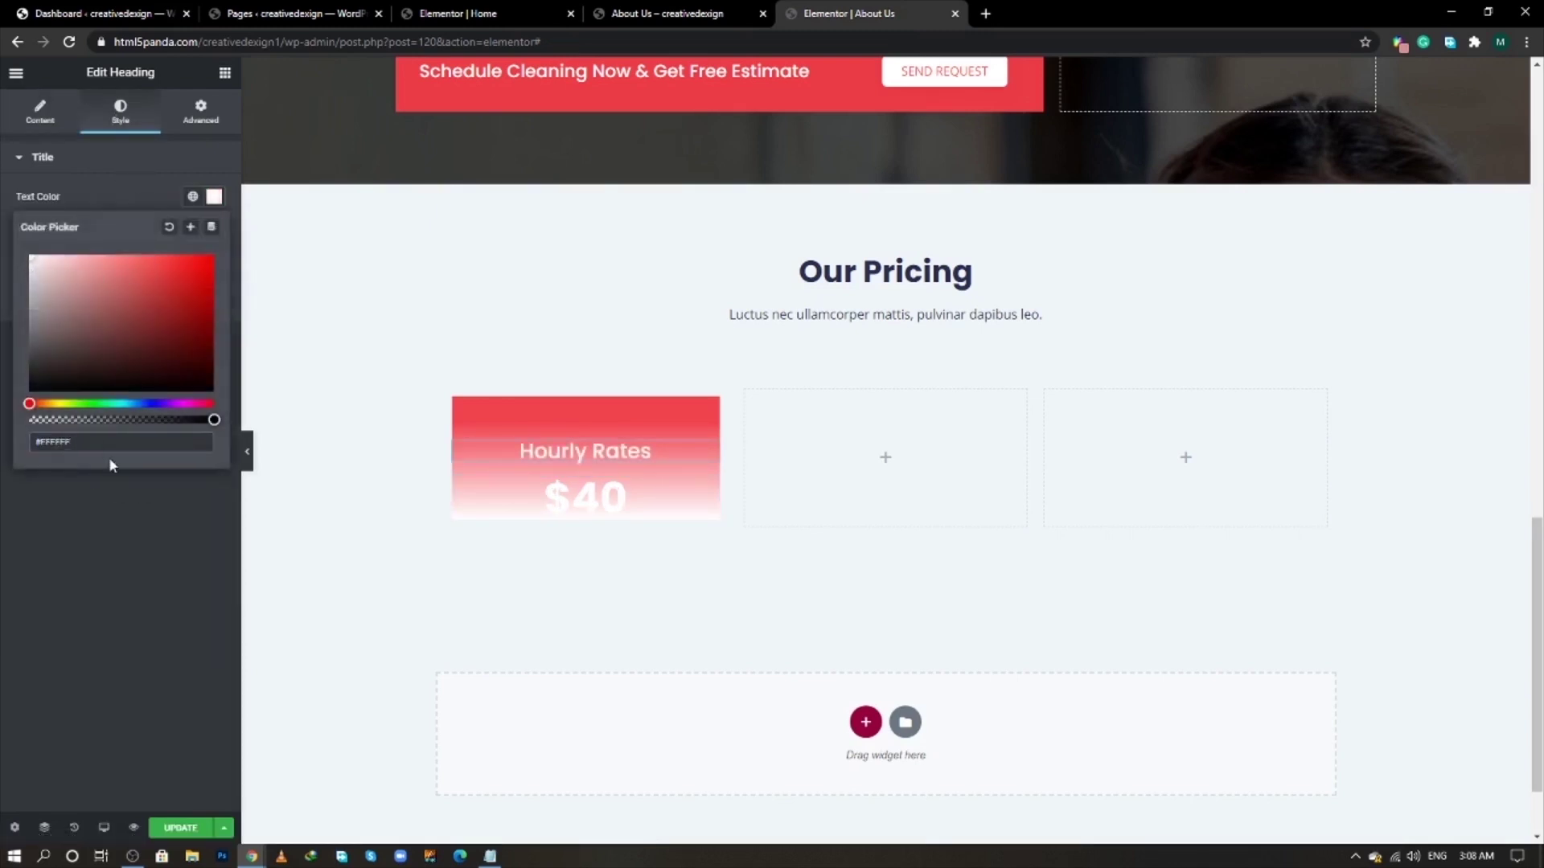
{"action": "left_click", "coordinate": [155, 567]}
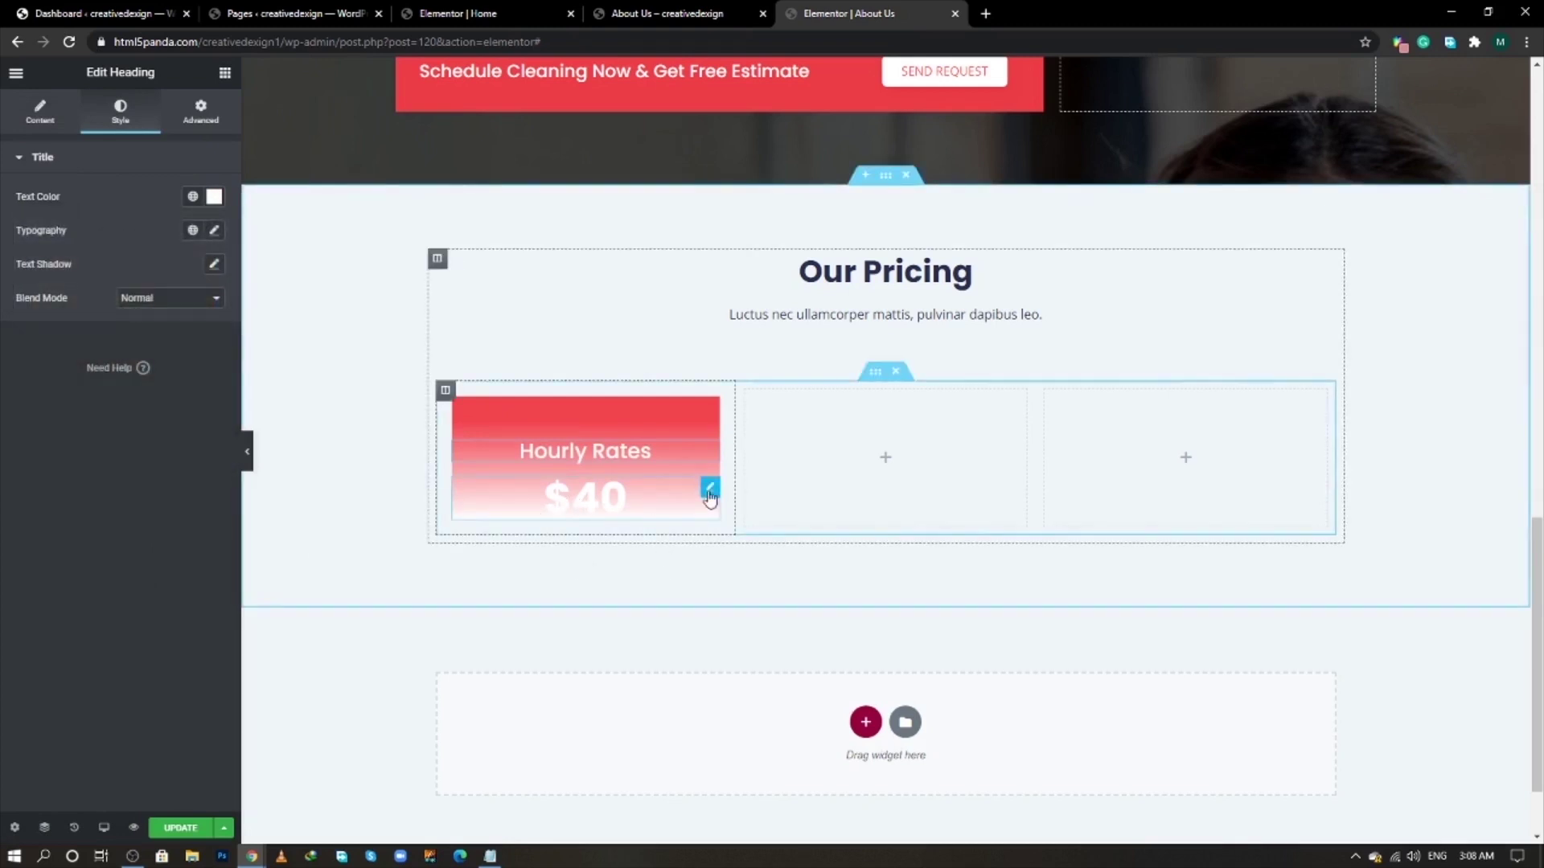
- Unlink the $40 heading's margins and set the top margin to 15 px and the bottom margin to 45 px
{"action": "left_click", "coordinate": [201, 112]}
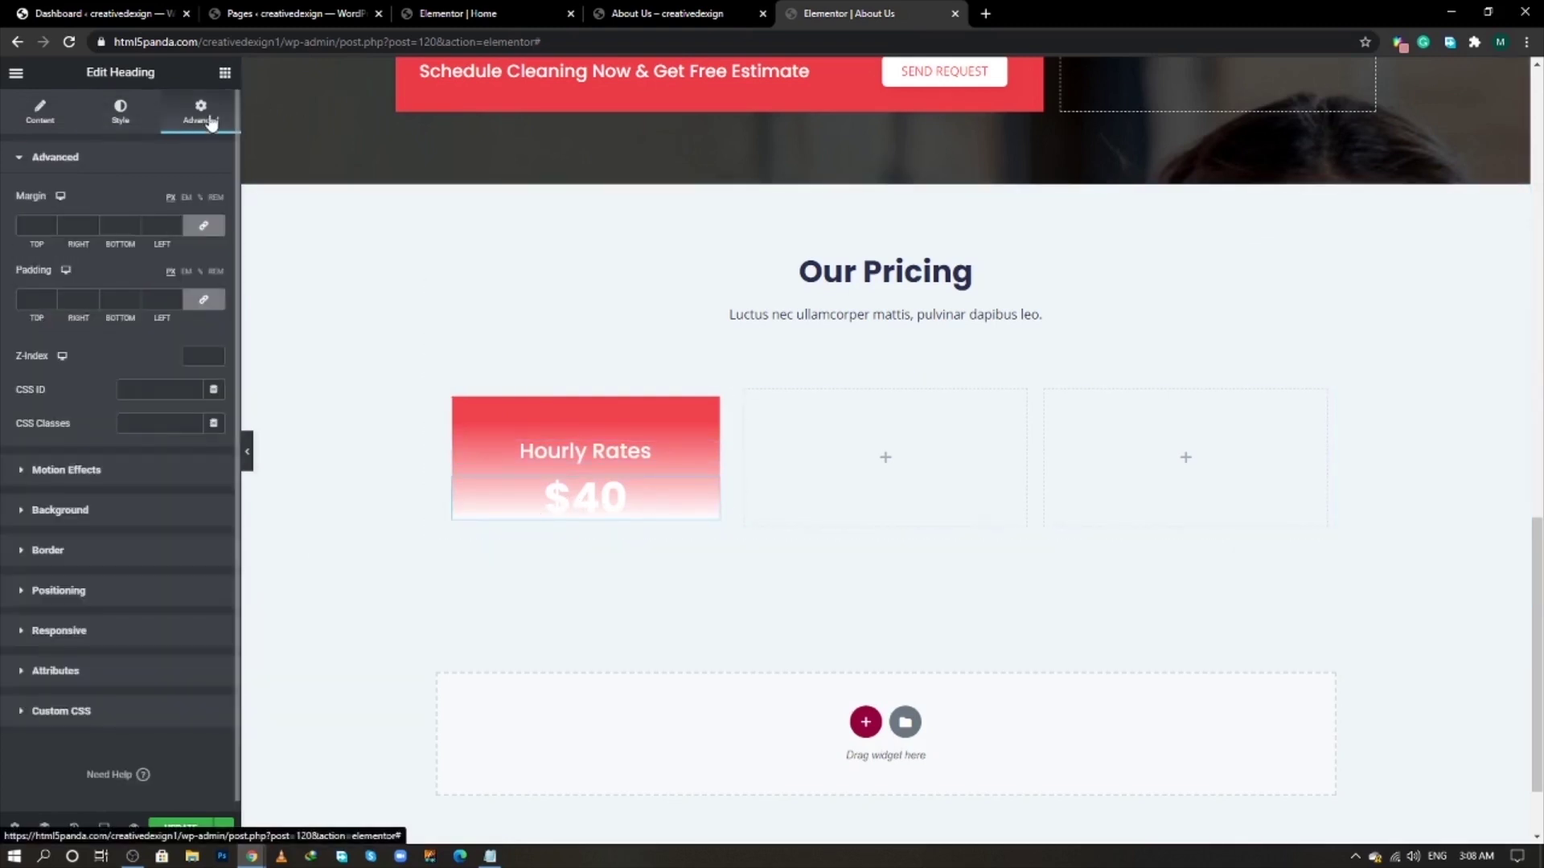
{"action": "left_click", "coordinate": [203, 228]}
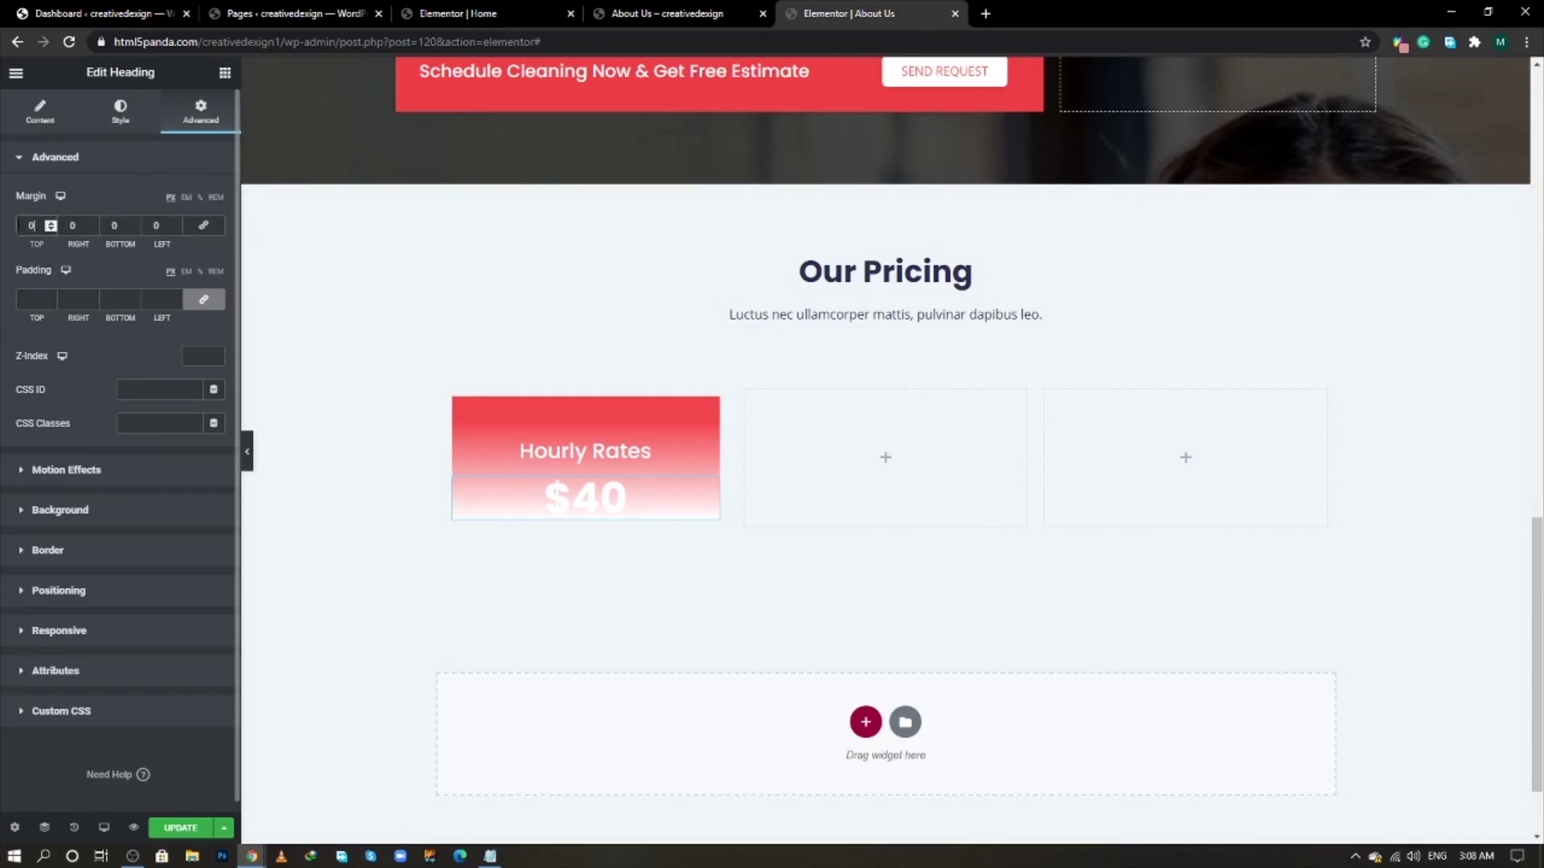
{"action": "key", "text": "ctrl+a"}
{"action": "type", "text": "15"}
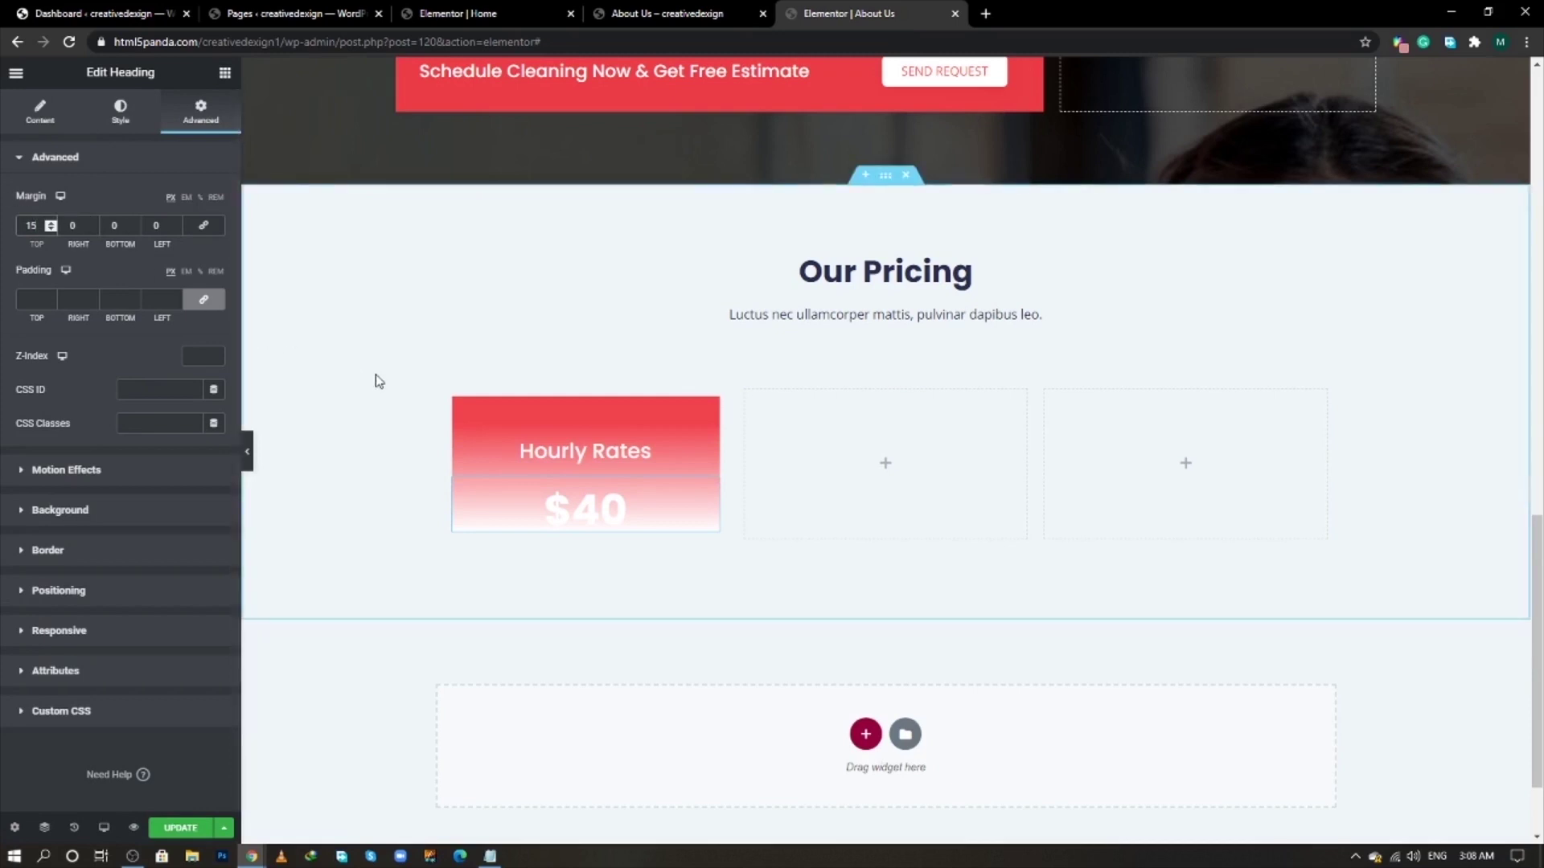
{"action": "left_click", "coordinate": [106, 224]}
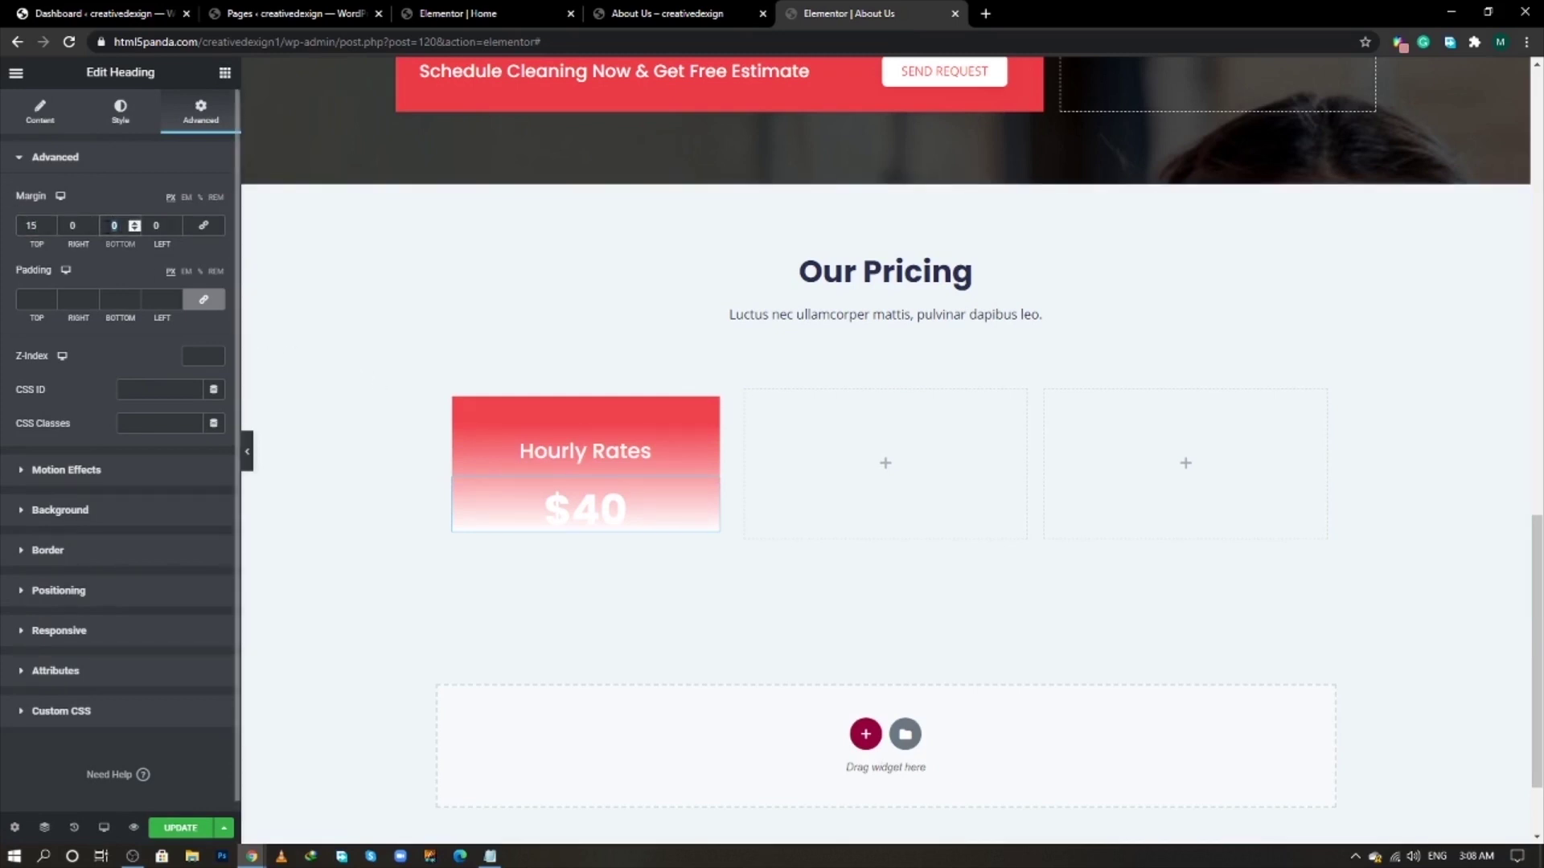
{"action": "type", "text": "45"}
- Add an Image Box widget below the $40 heading and set its title HTML tag to H6
{"action": "left_click", "coordinate": [579, 390]}
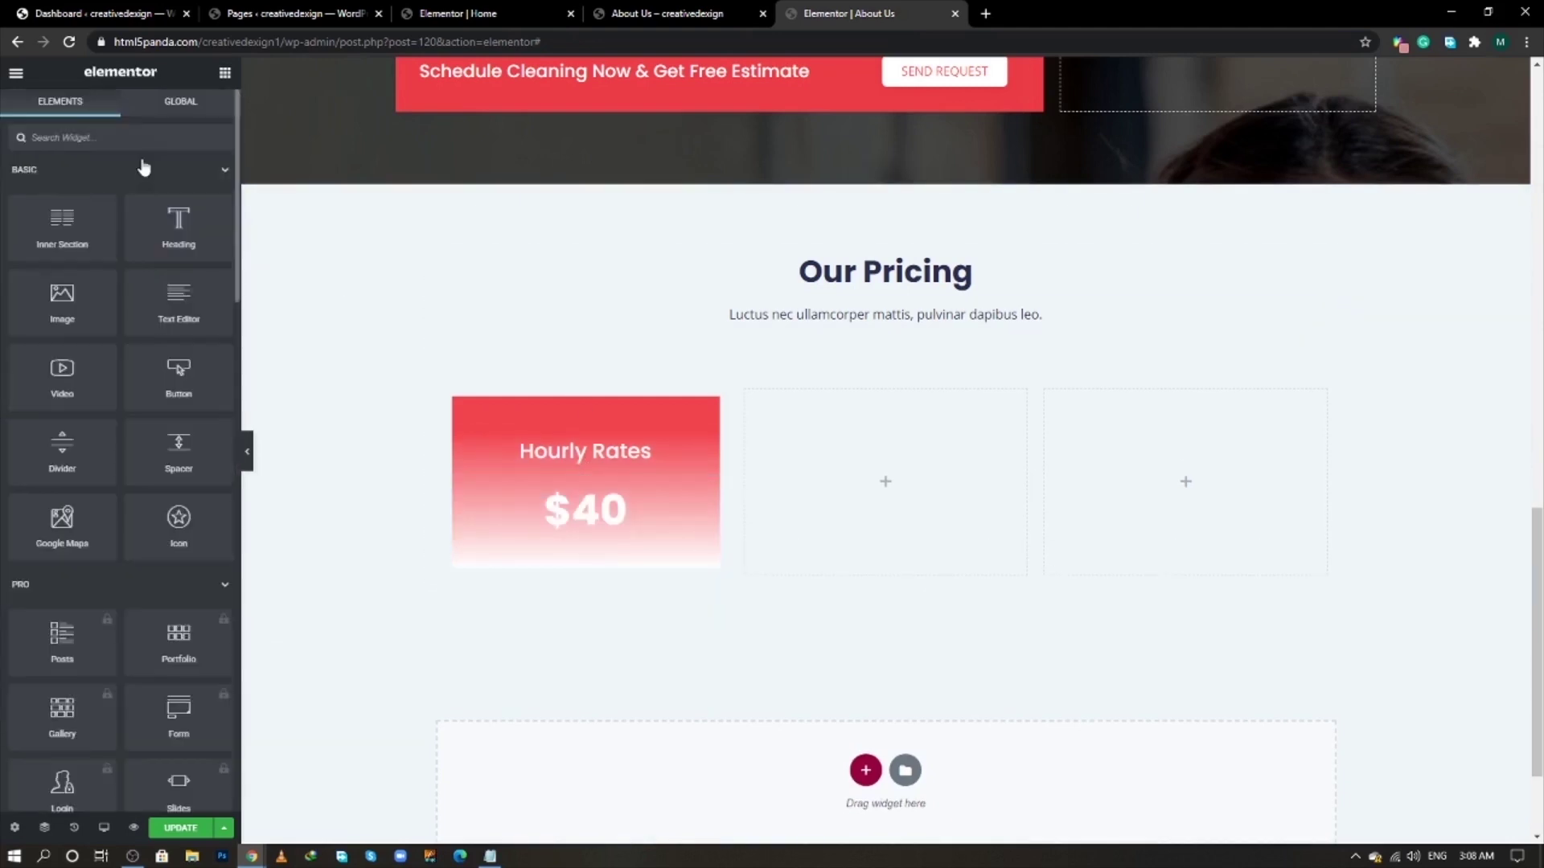
{"action": "type", "text": "ima"}
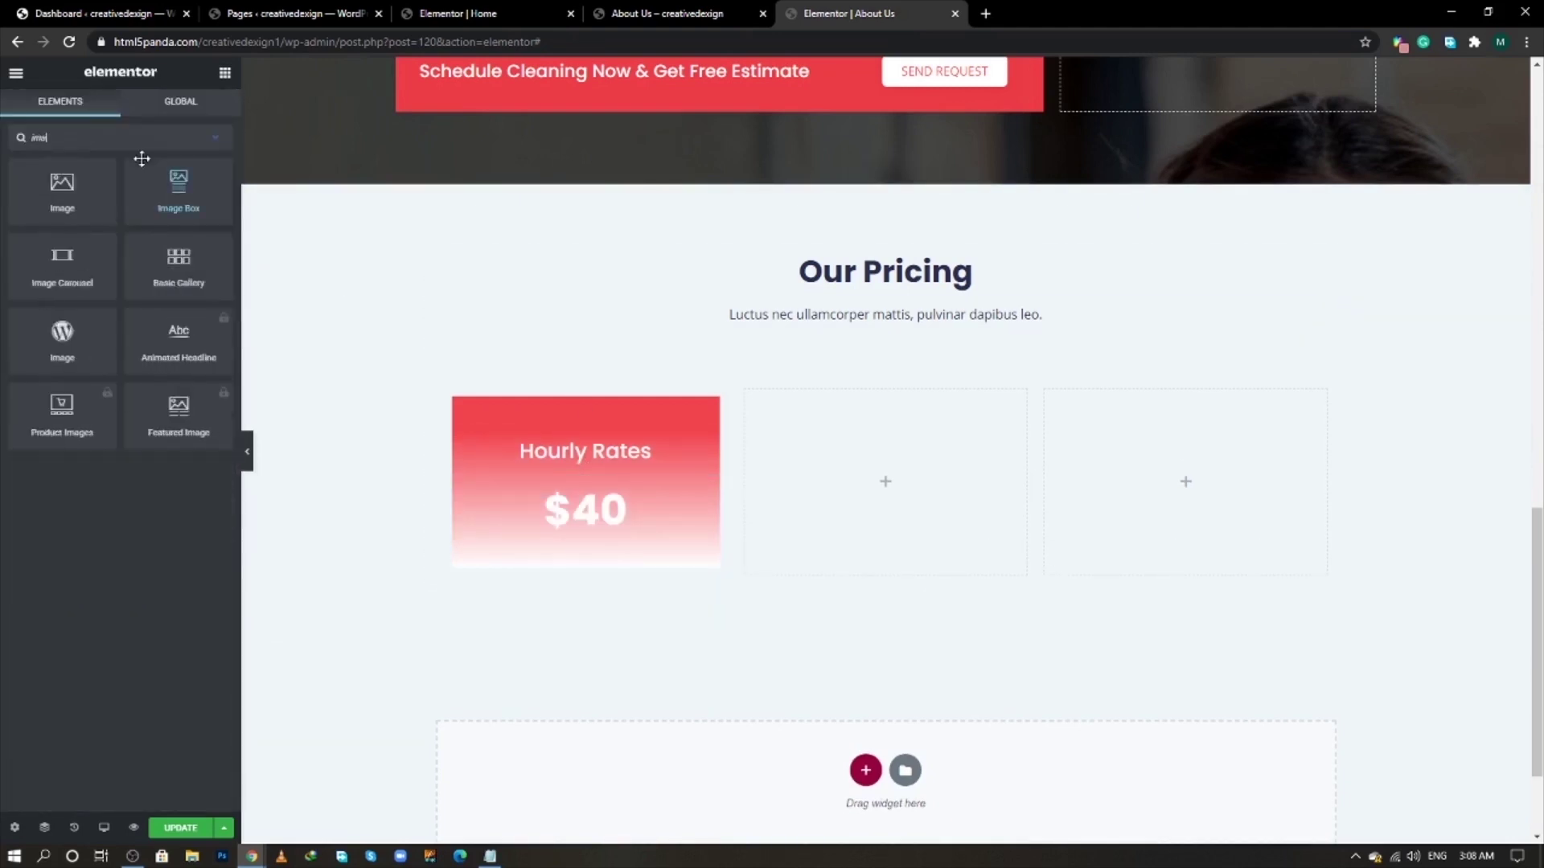
{"action": "left_click_drag", "start_coordinate": [168, 186], "coordinate": [575, 552]}
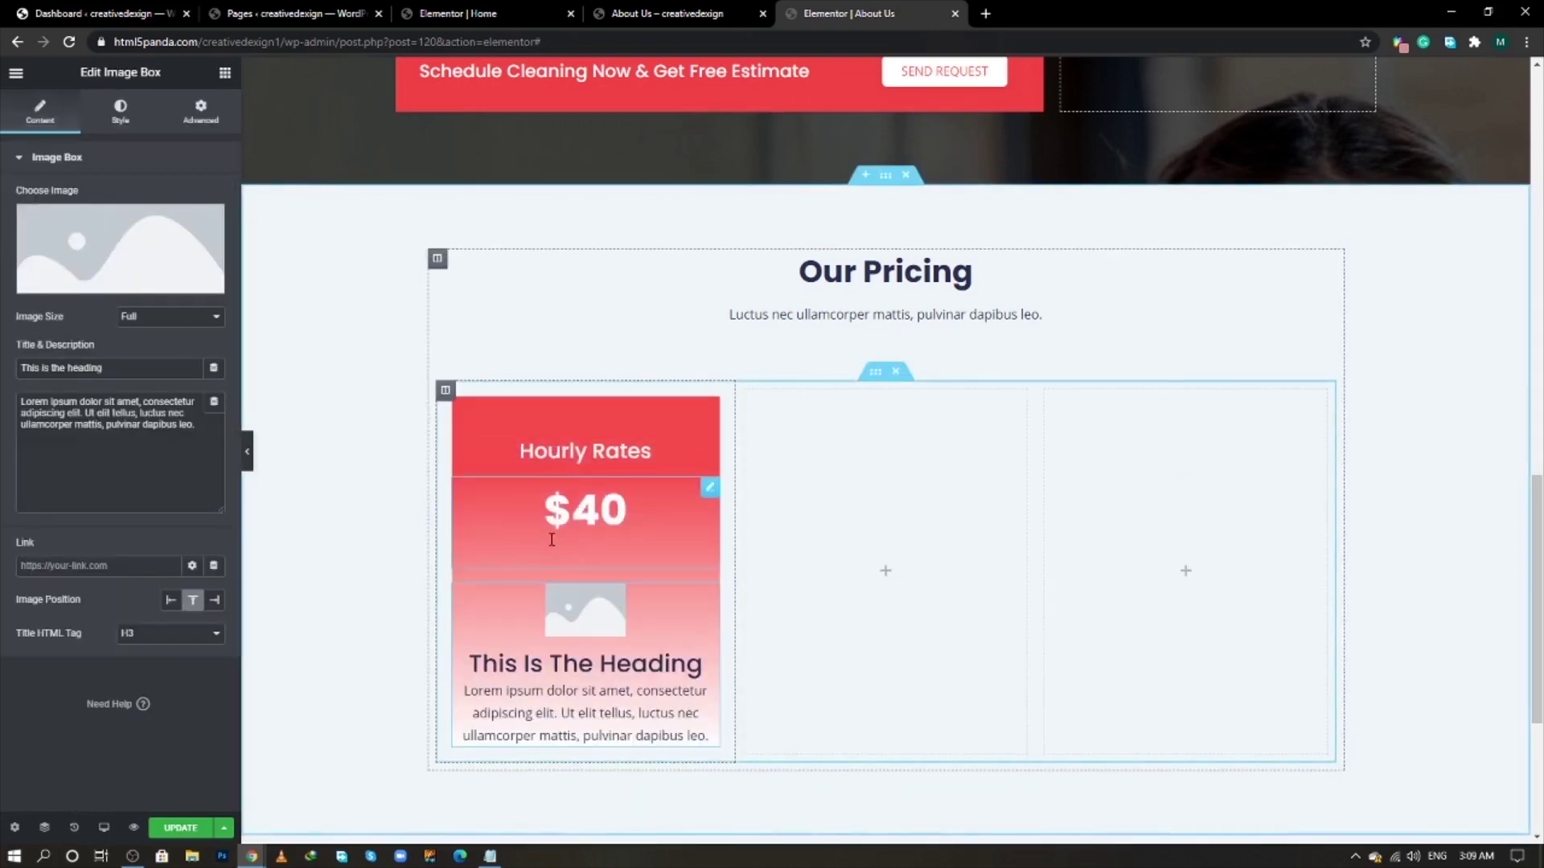
{"action": "left_click", "coordinate": [152, 635]}
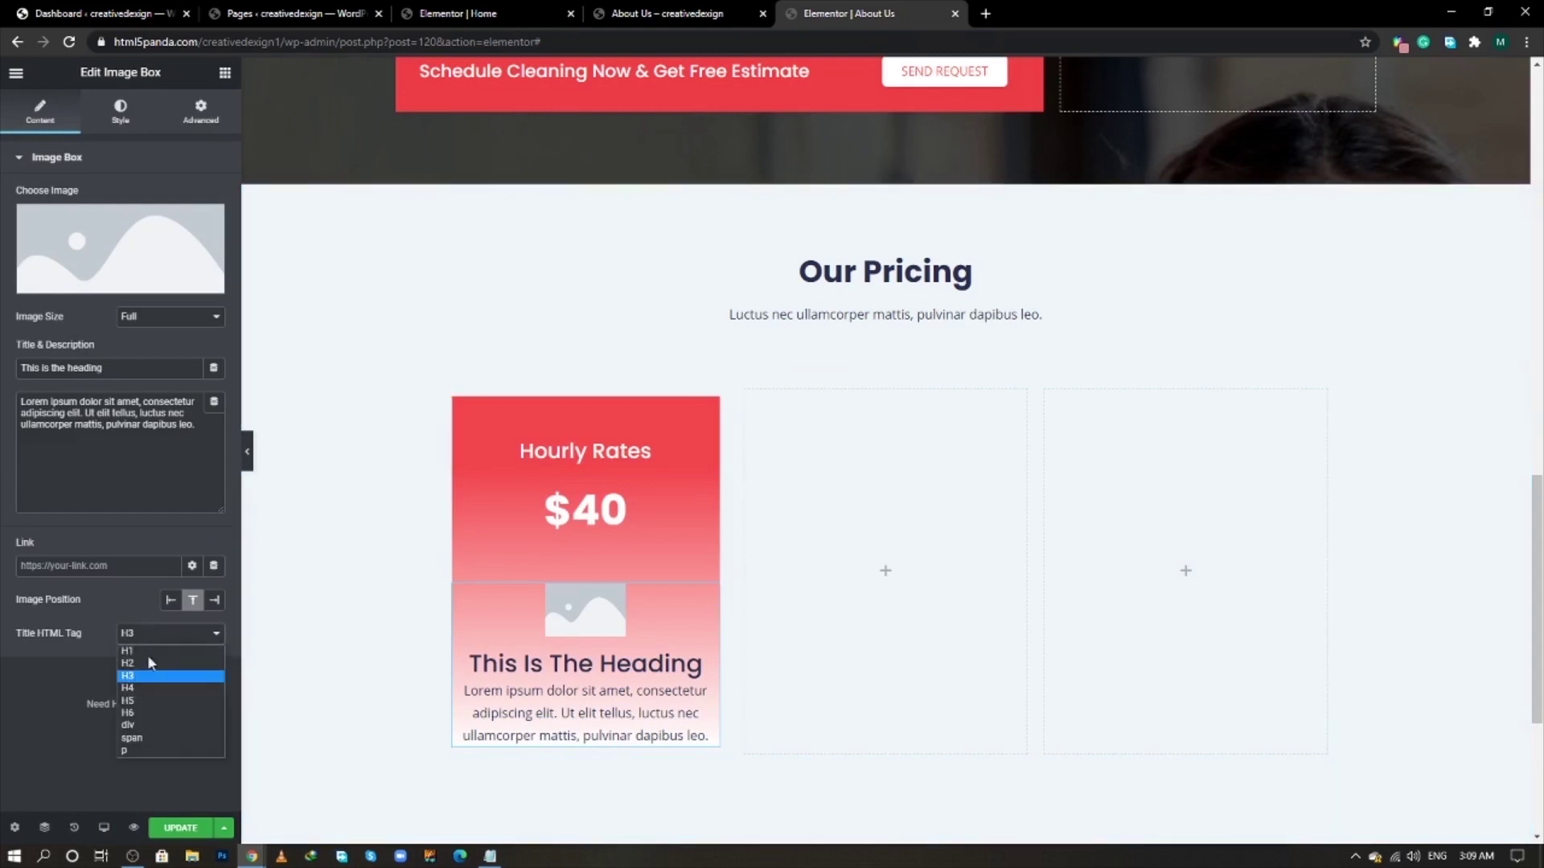
{"action": "left_click", "coordinate": [150, 714]}
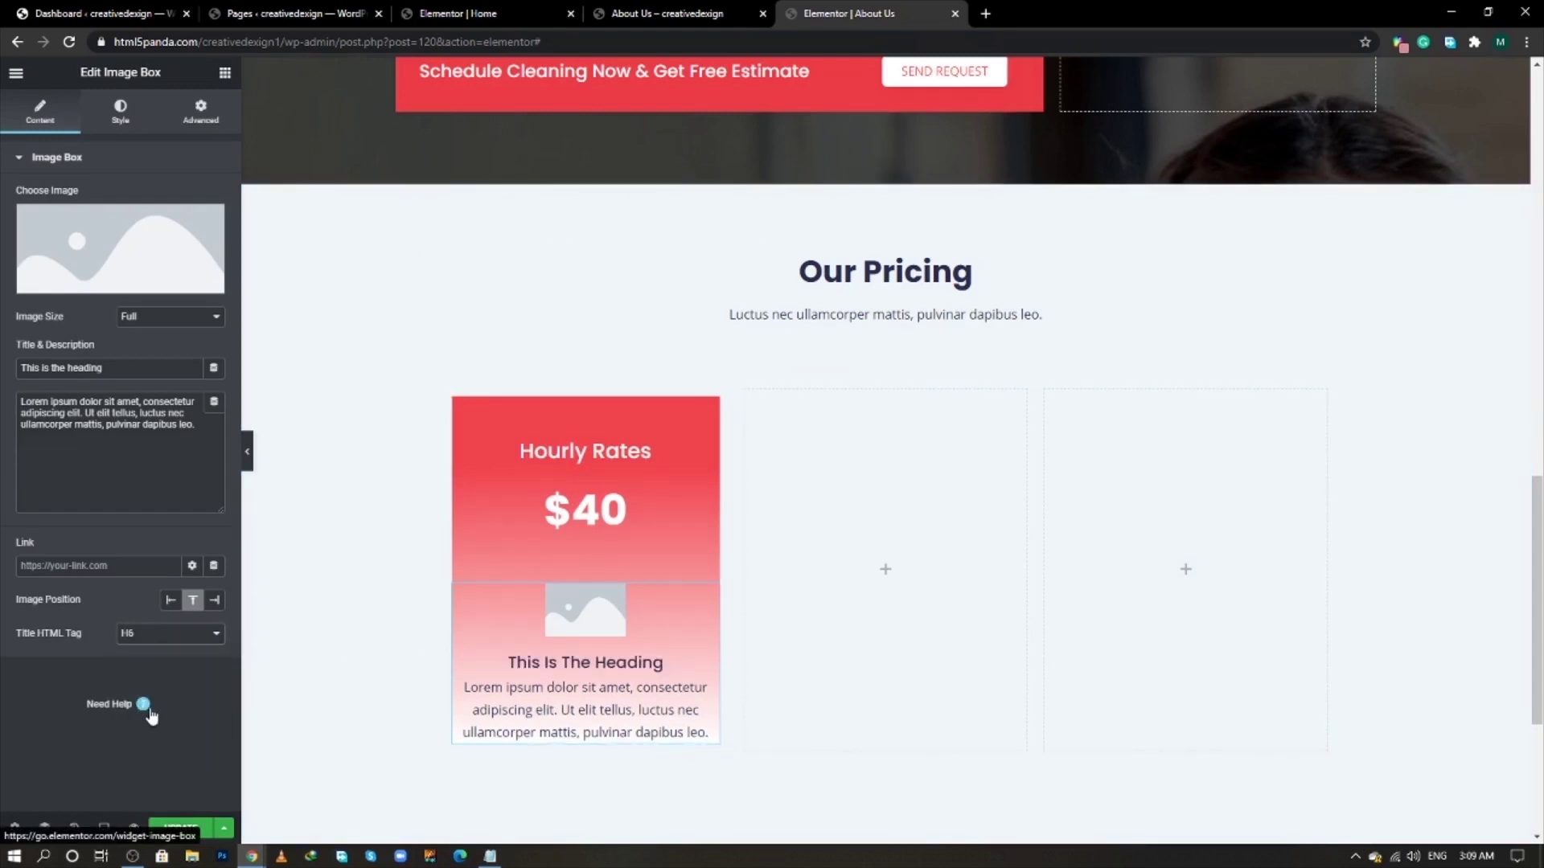
- Insert cleaning3.png from the media library as the image box's picture
{"action": "left_click", "coordinate": [99, 243]}
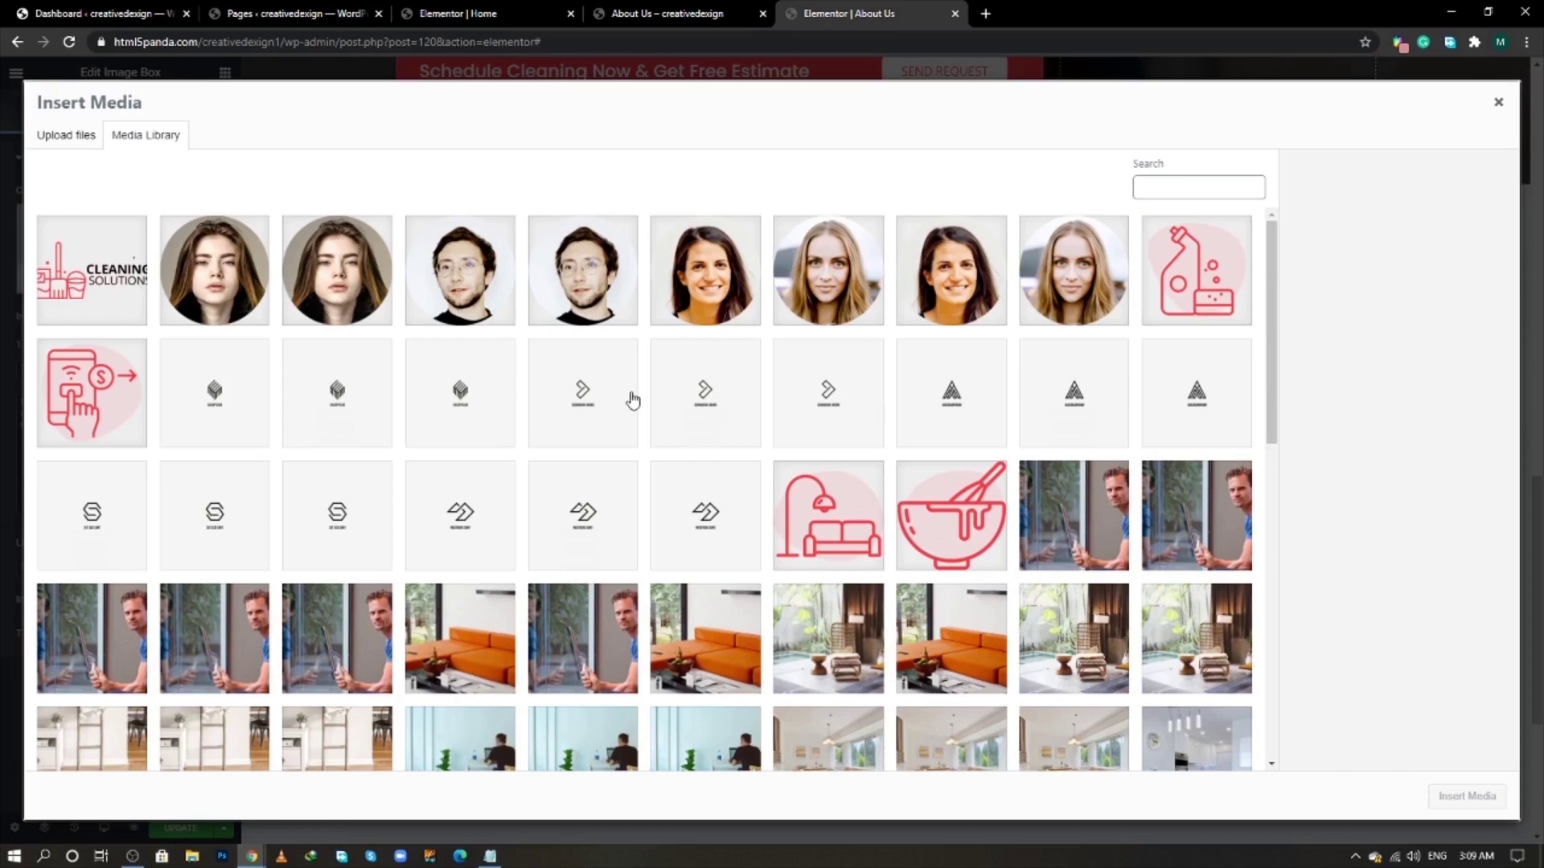
{"action": "scroll", "coordinate": [631, 399], "scroll_direction": "down", "scroll_amount": 10}
{"action": "left_click", "coordinate": [1082, 605]}
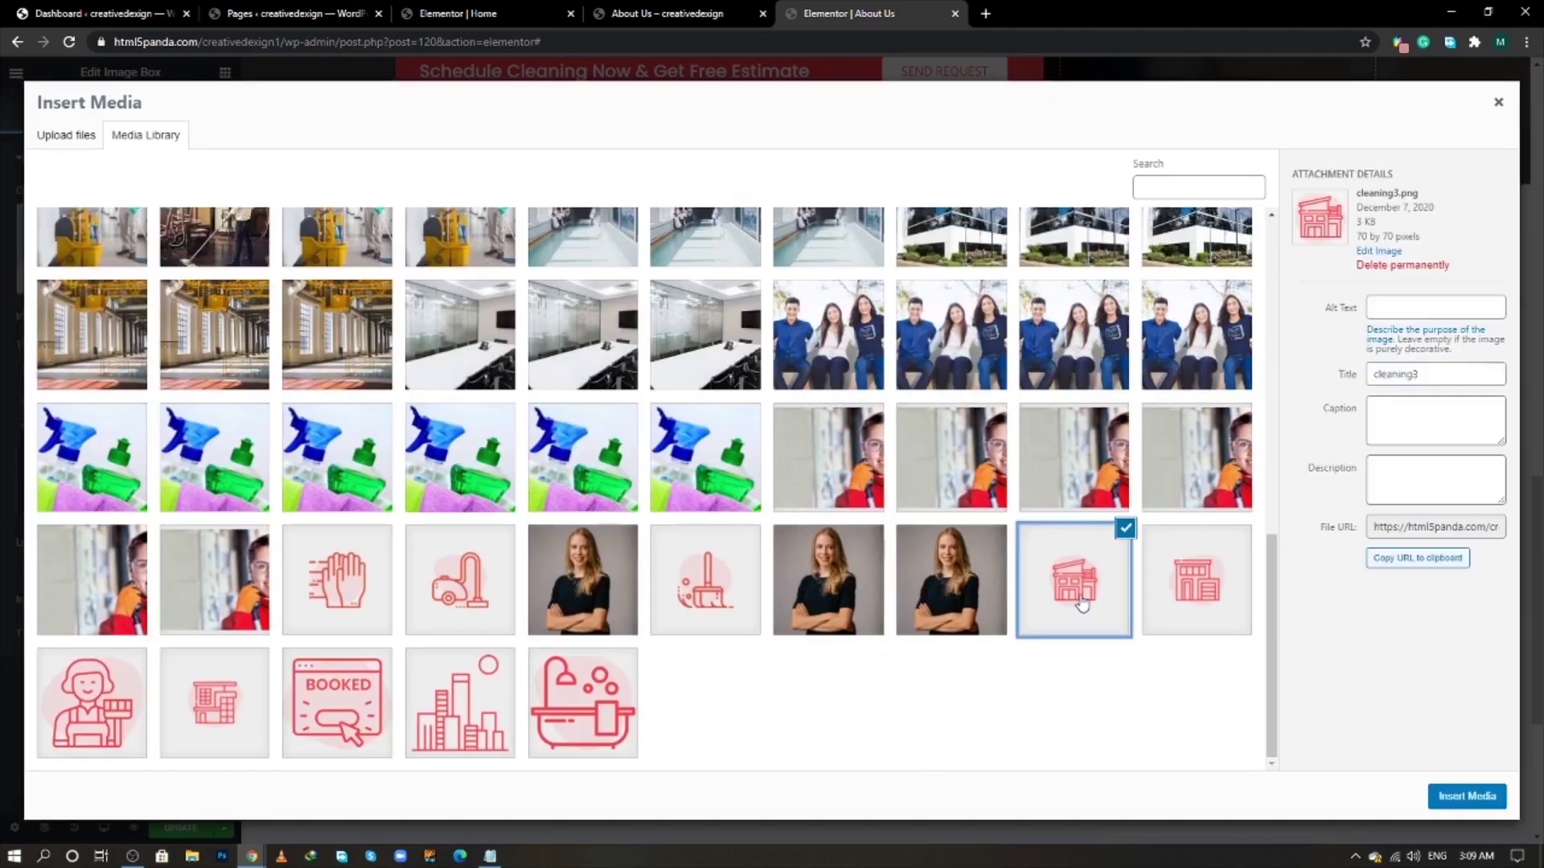
{"action": "left_click", "coordinate": [1465, 796]}
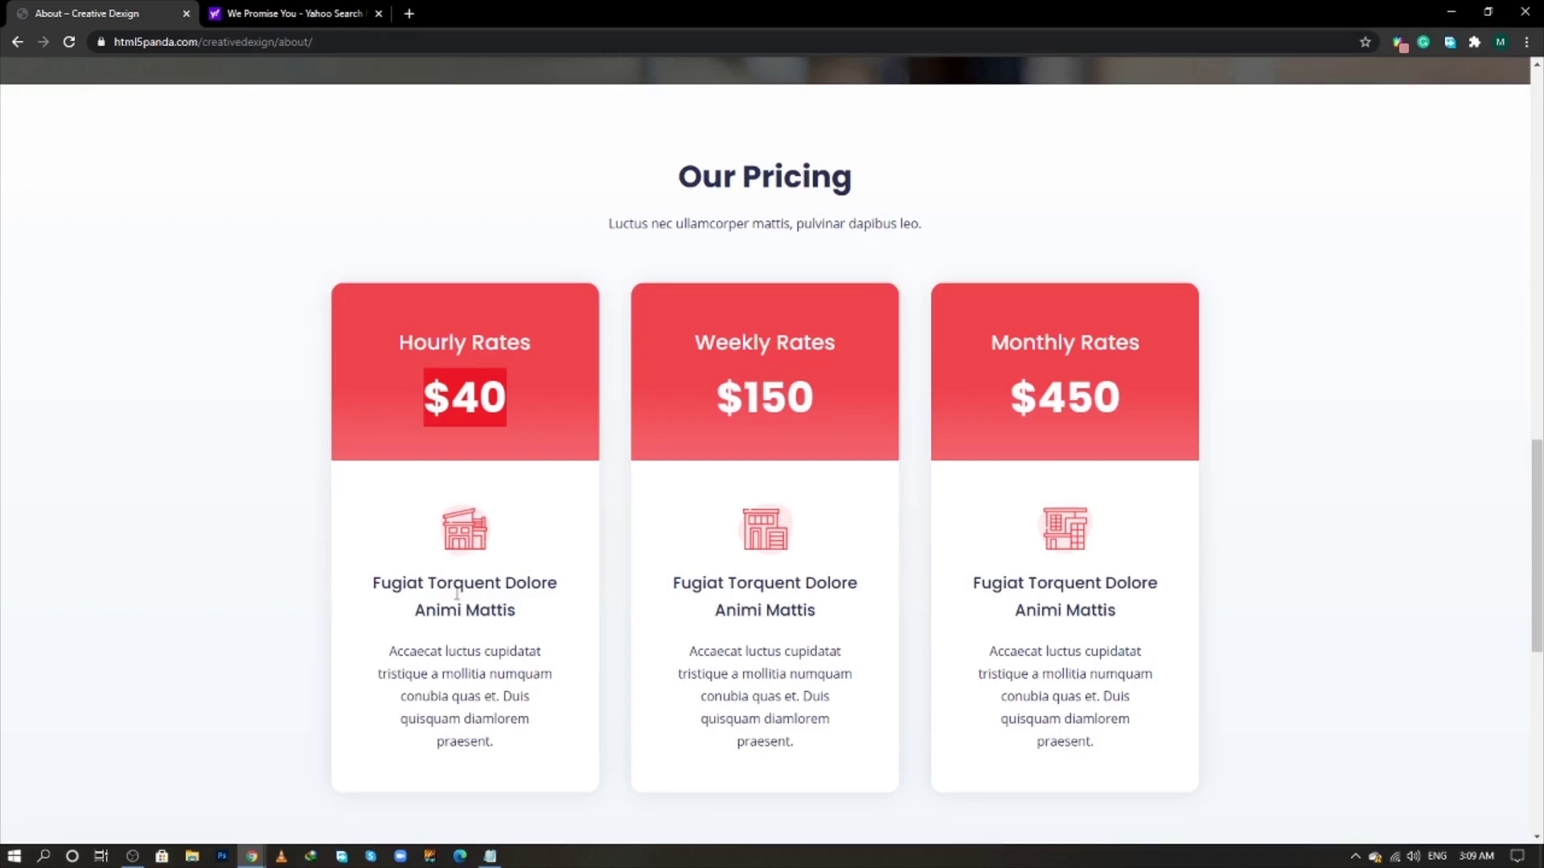
- Replace the image box's title with "Fugiat Torquent Dolore Animi Mattis" copied from the reference page's first pricing card
{"action": "left_click_drag", "start_coordinate": [517, 614], "coordinate": [376, 585]}
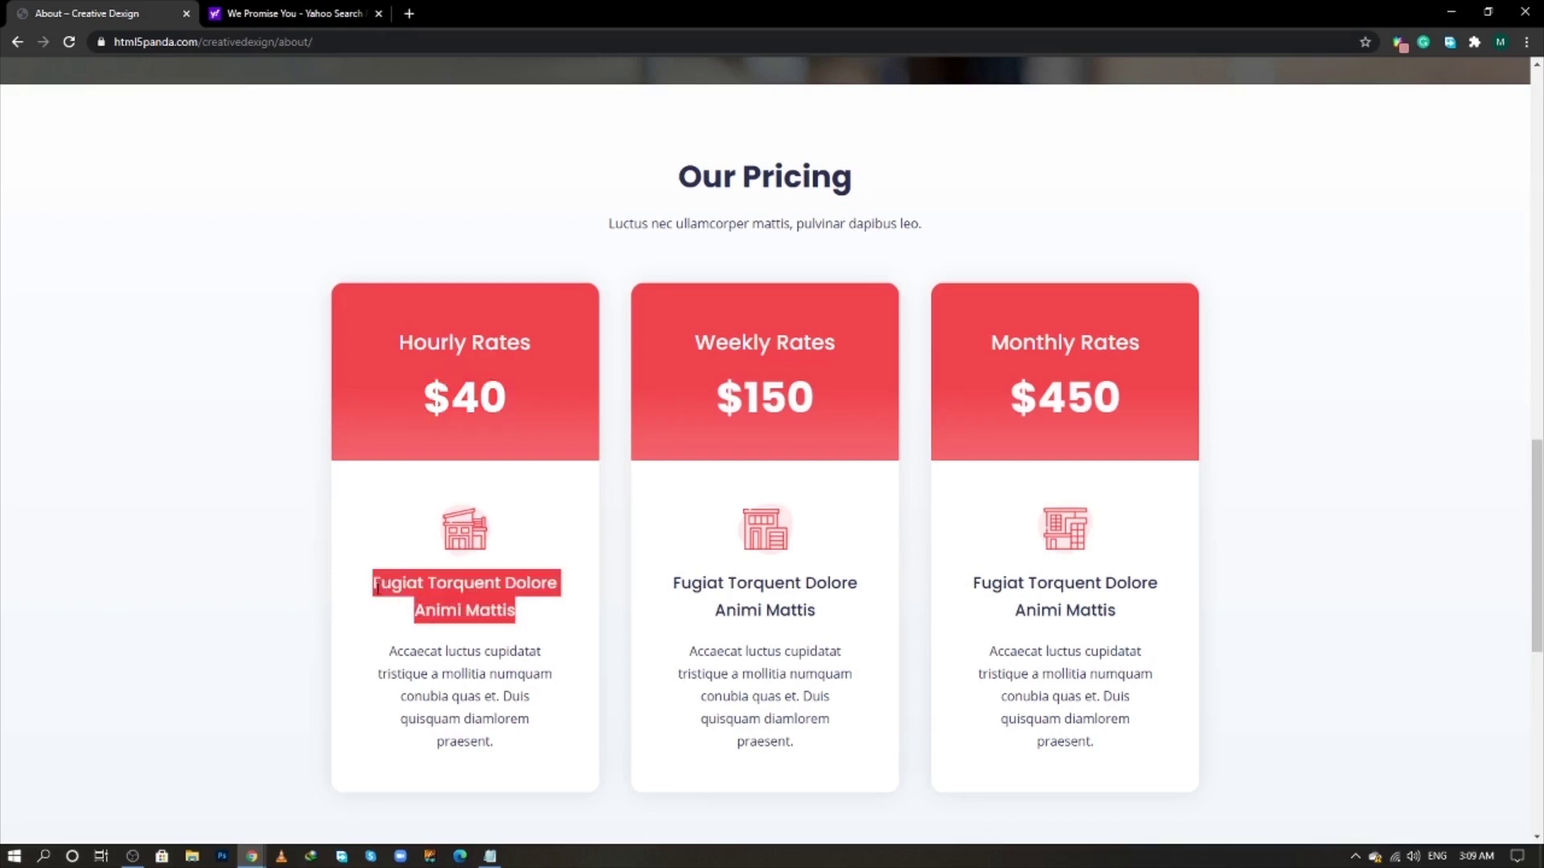
{"action": "right_click", "coordinate": [376, 582]}
{"action": "left_click", "coordinate": [404, 603]}
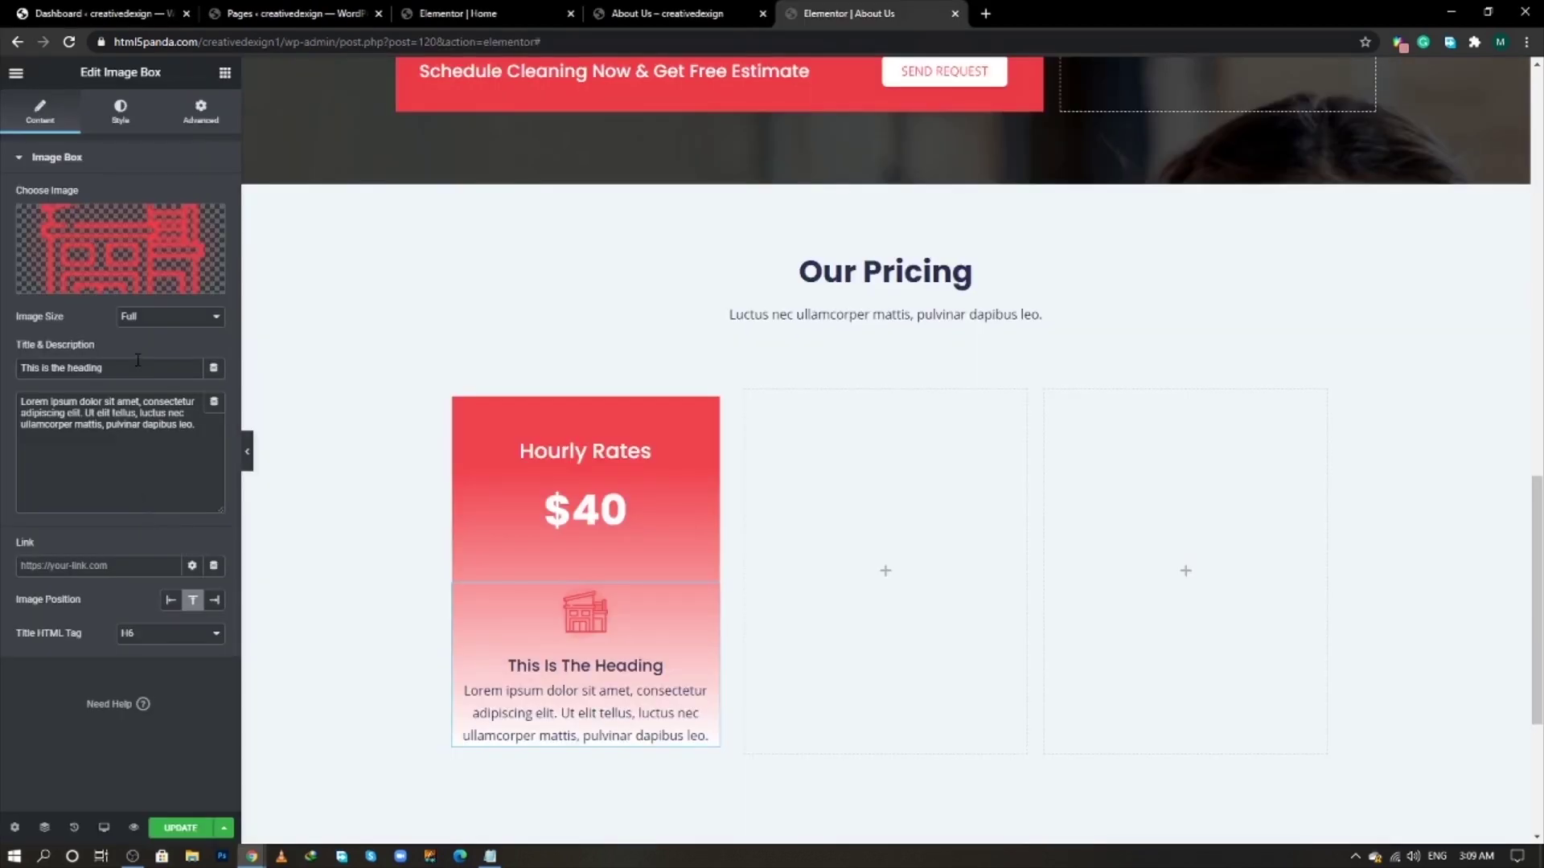
{"action": "left_click", "coordinate": [137, 367]}
{"action": "key", "text": "ctrl+a"}
{"action": "key", "text": "ctrl+v"}
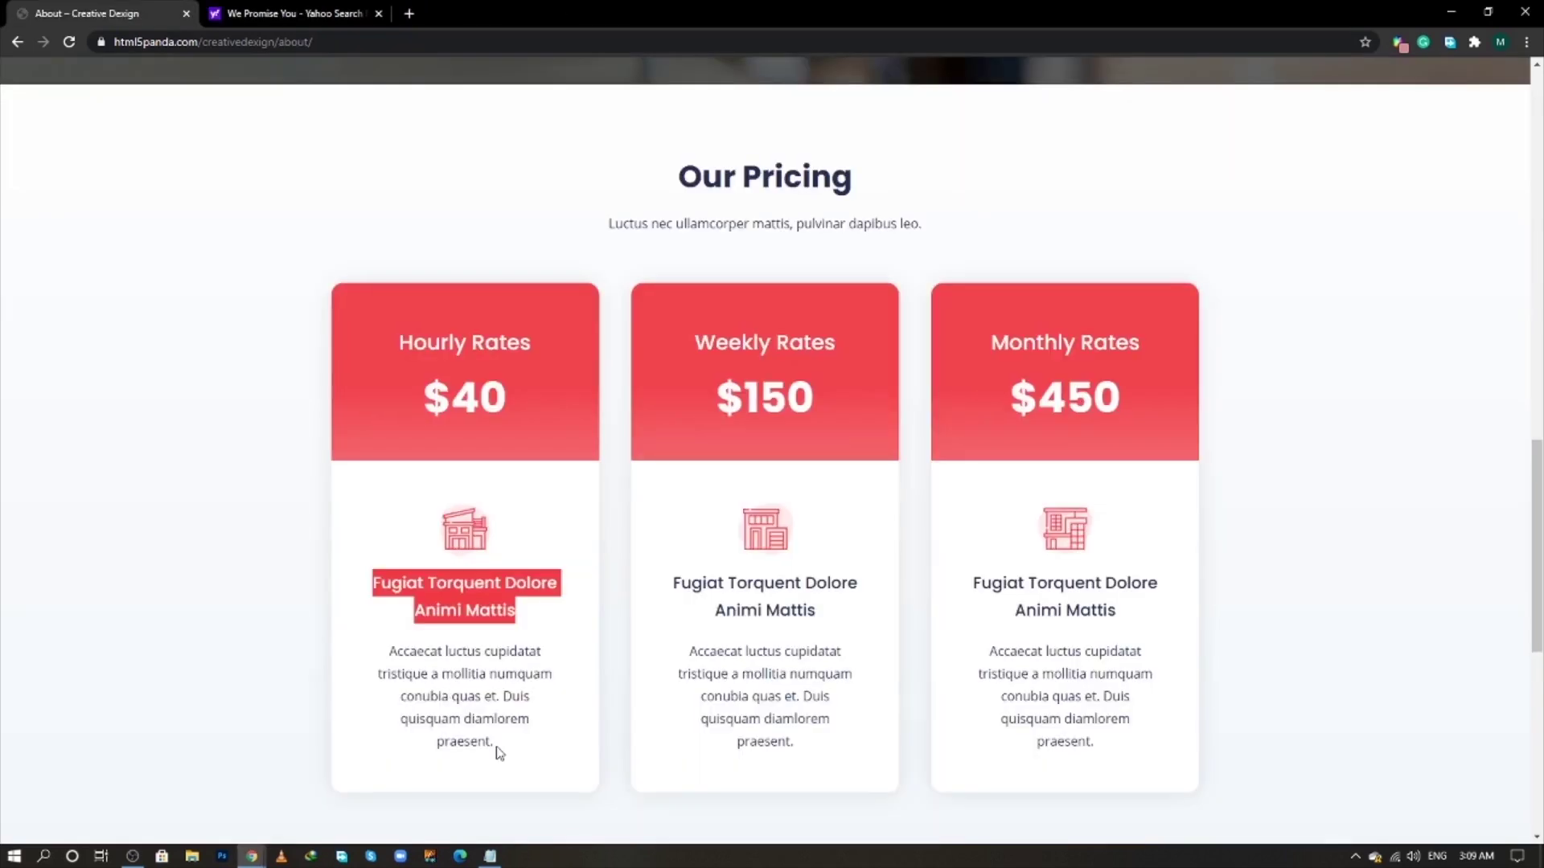
- Replace the image box's description with "Accaecat luctus cupidatat tristique a mollitia numquam conubia quas et. Duis quisquam diamlorem praesent." from the reference card
{"action": "left_click_drag", "start_coordinate": [494, 748], "coordinate": [384, 644]}
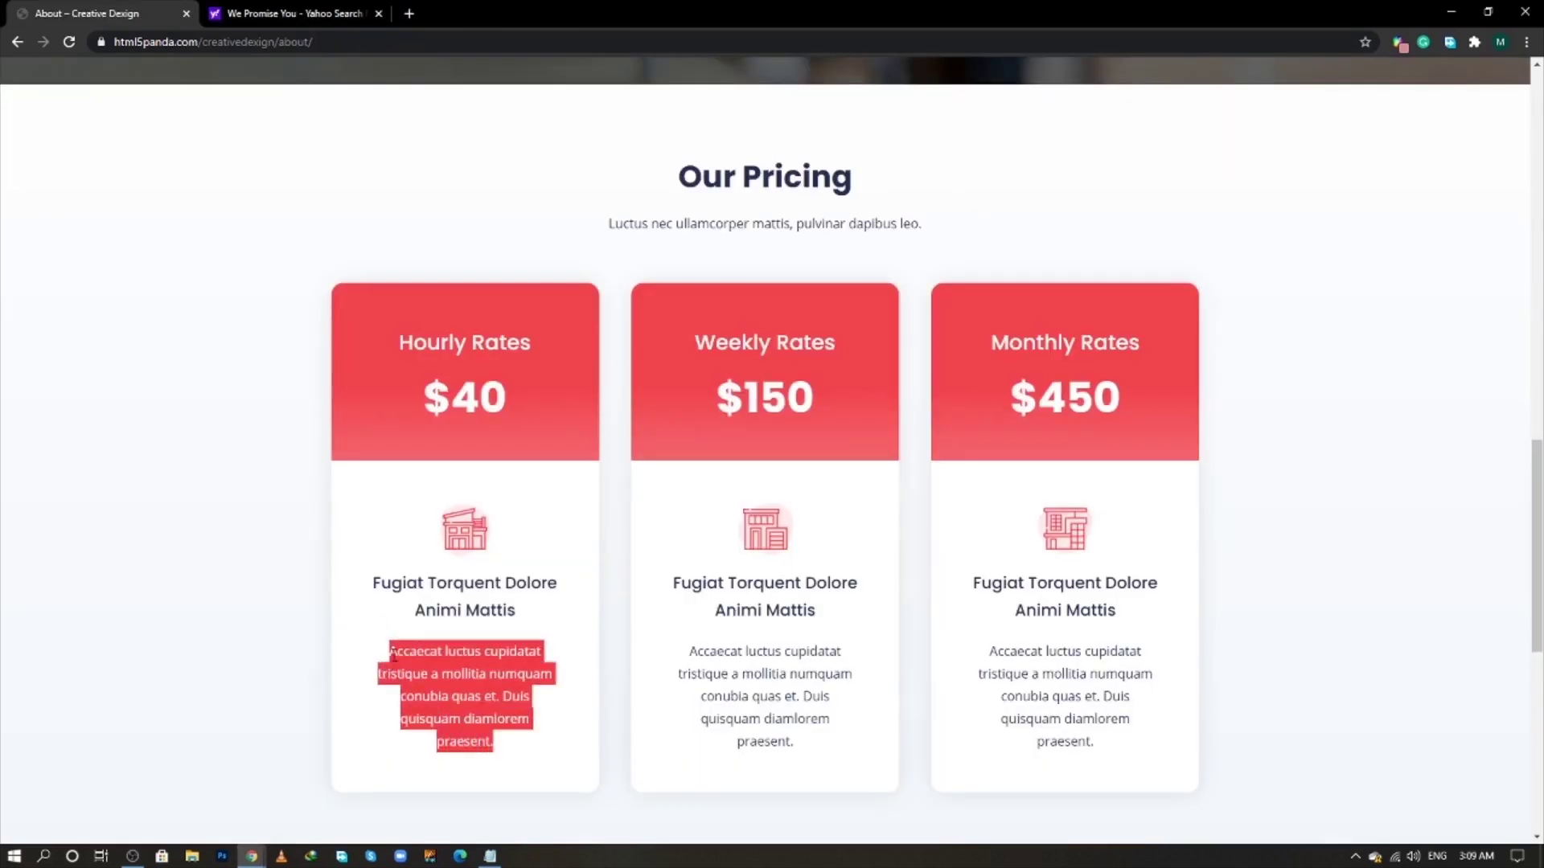
{"action": "right_click", "coordinate": [390, 649]}
{"action": "left_click", "coordinate": [401, 666]}
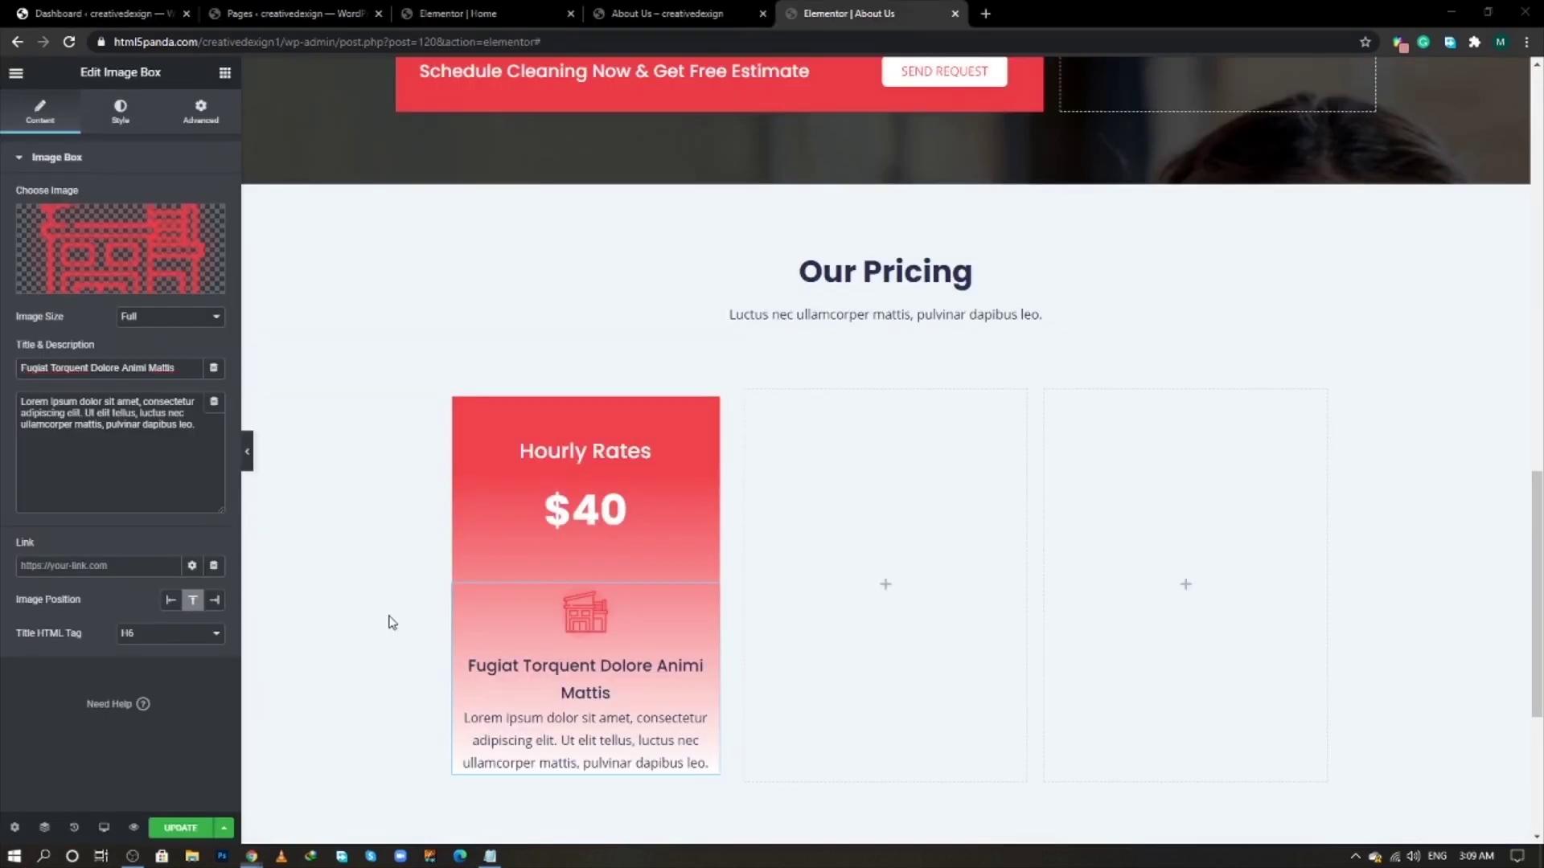
{"action": "left_click", "coordinate": [149, 446]}
{"action": "key", "text": "ctrl+a"}
{"action": "key", "text": "ctrl+v"}
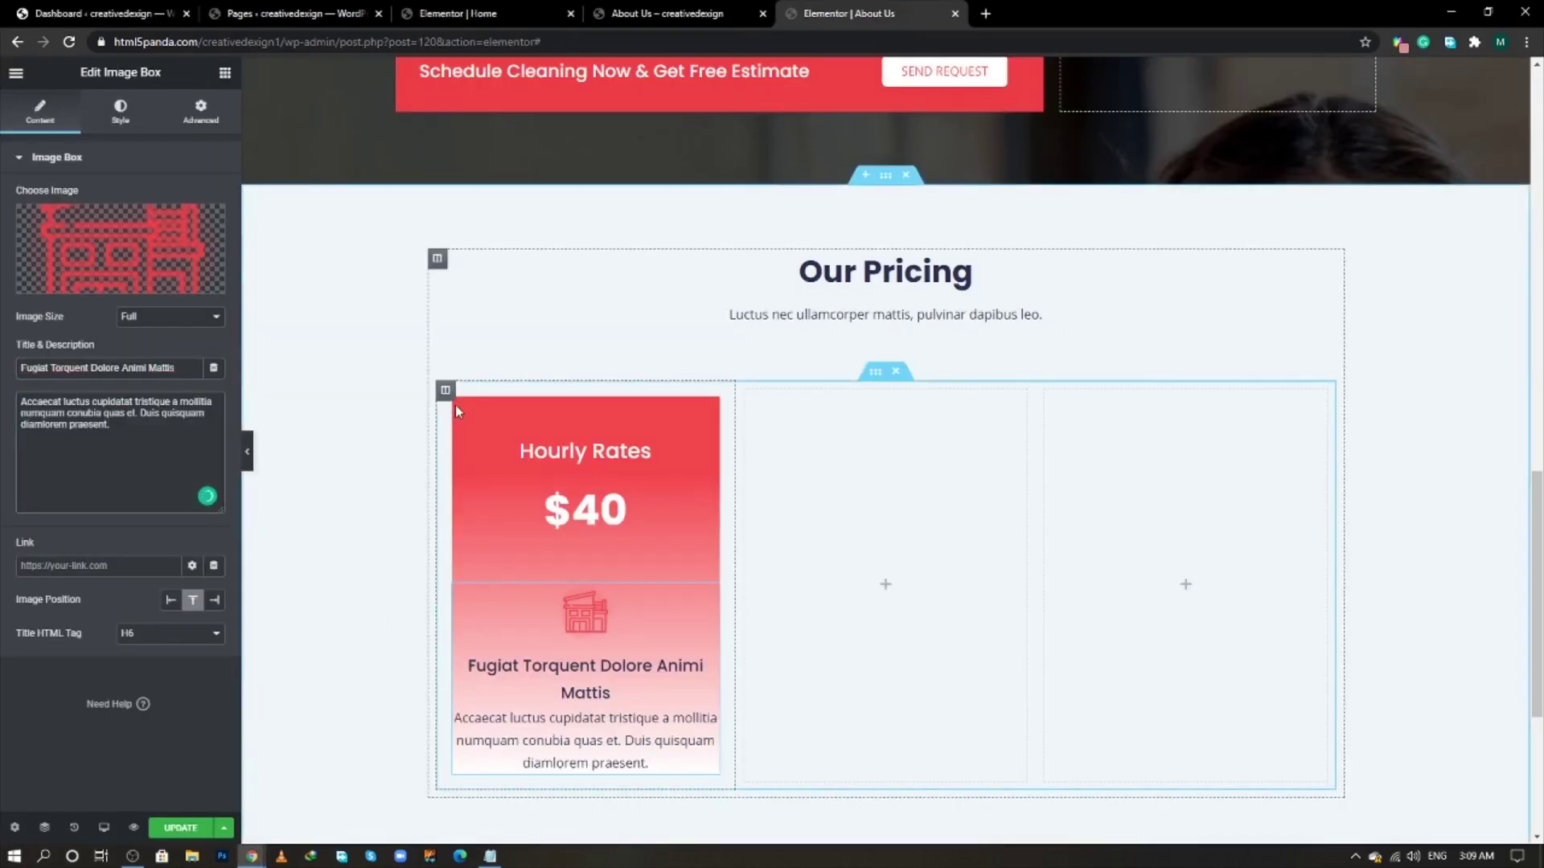
- Set the border radius of the first pricing column to 15 px on all corners
{"action": "key", "text": "alt+Tab"}
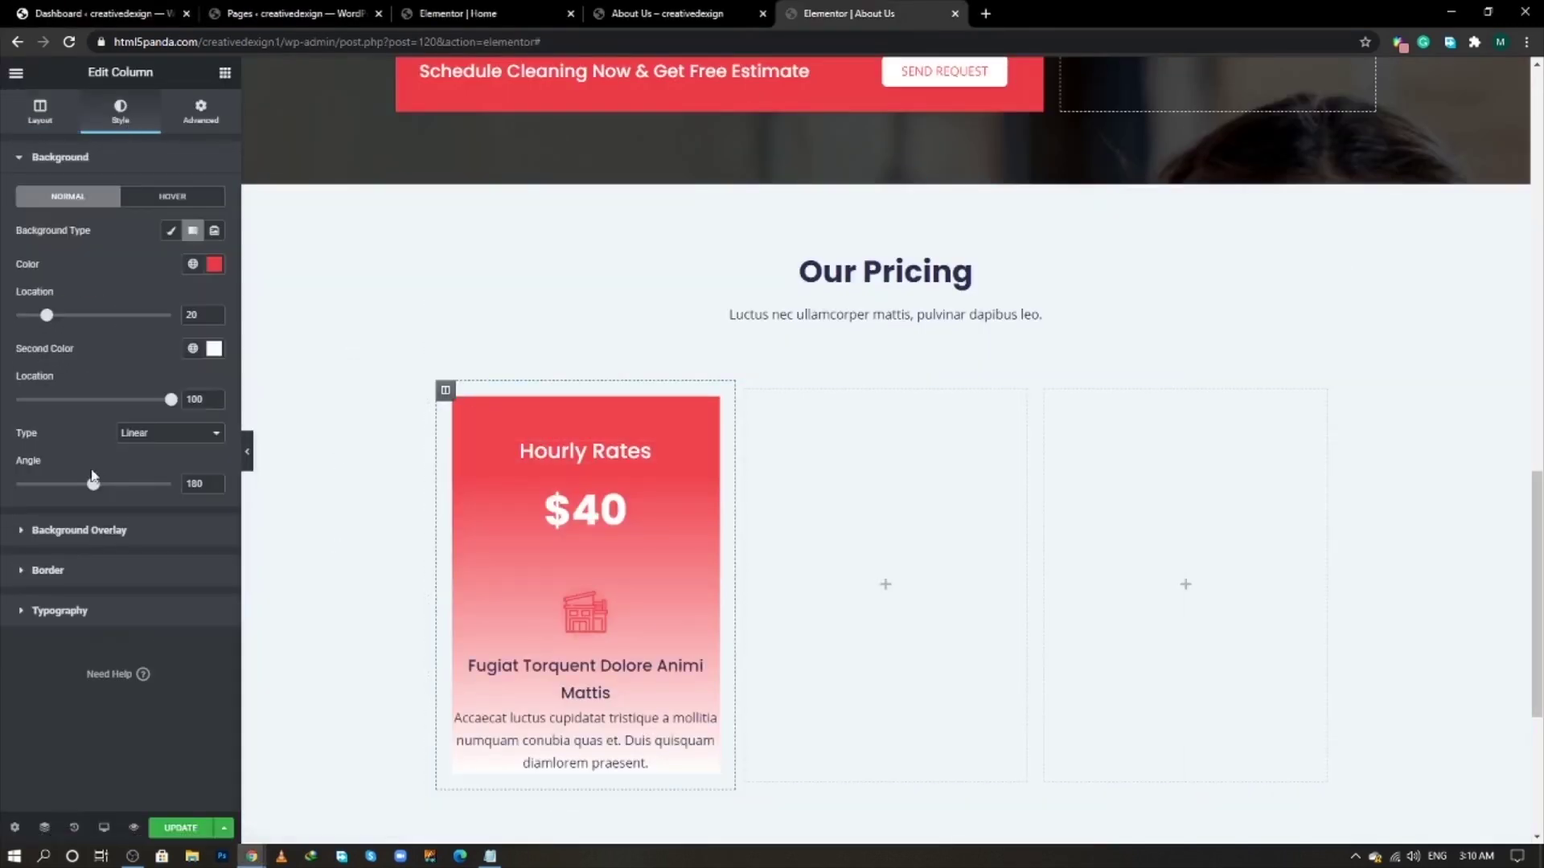
{"action": "left_click", "coordinate": [94, 570]}
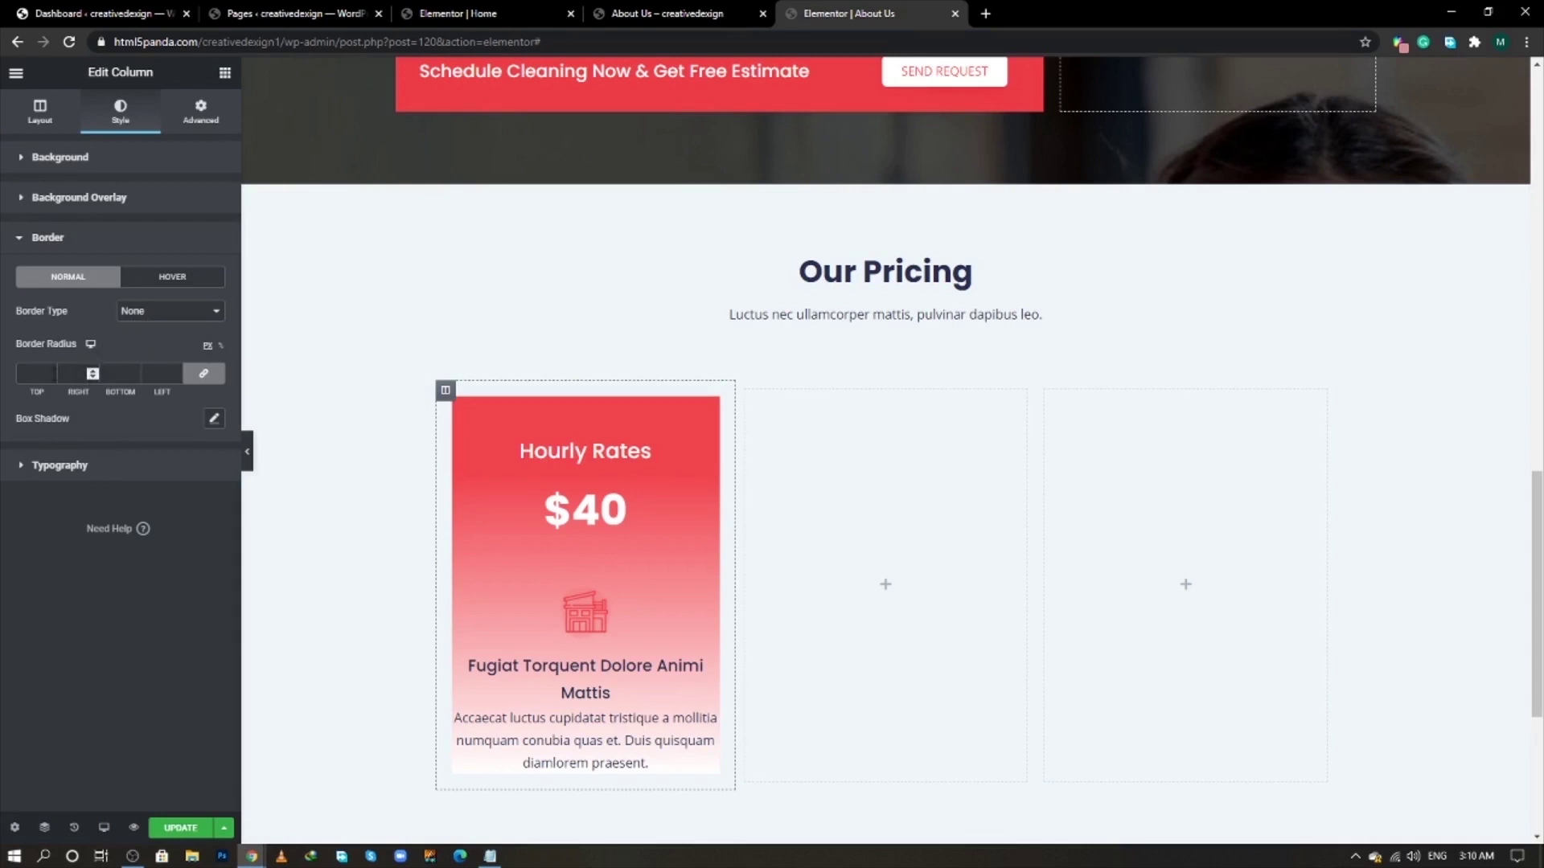
{"action": "left_click", "coordinate": [31, 373]}
{"action": "type", "text": "15"}
- Give the first pricing column a box shadow with a blur of 30 and the color rgba(0, 0, 0, 0.11)
{"action": "left_click", "coordinate": [209, 425]}
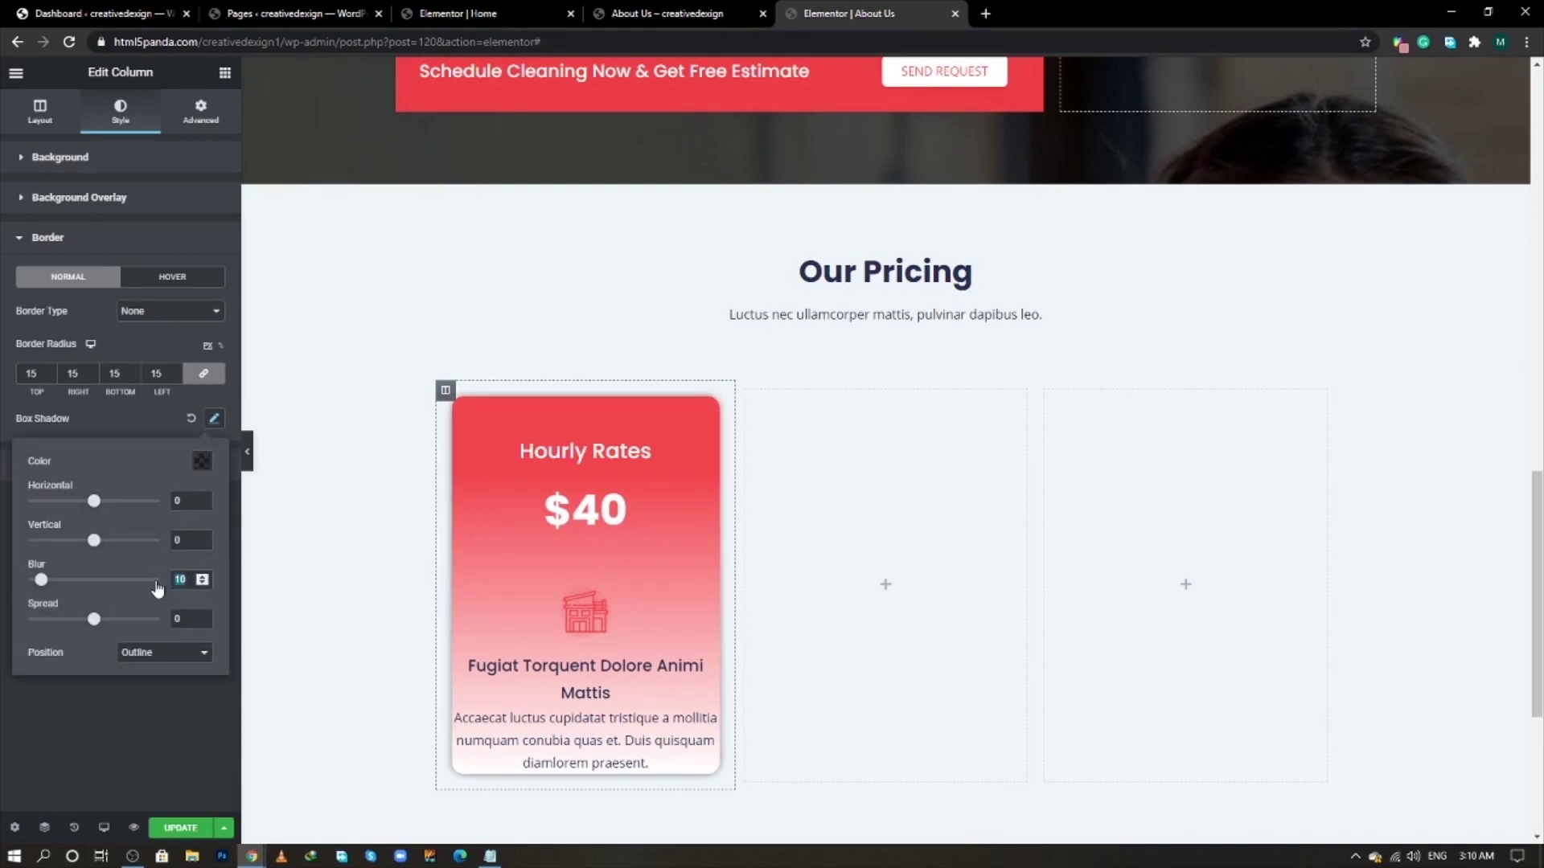
{"action": "type", "text": "30"}
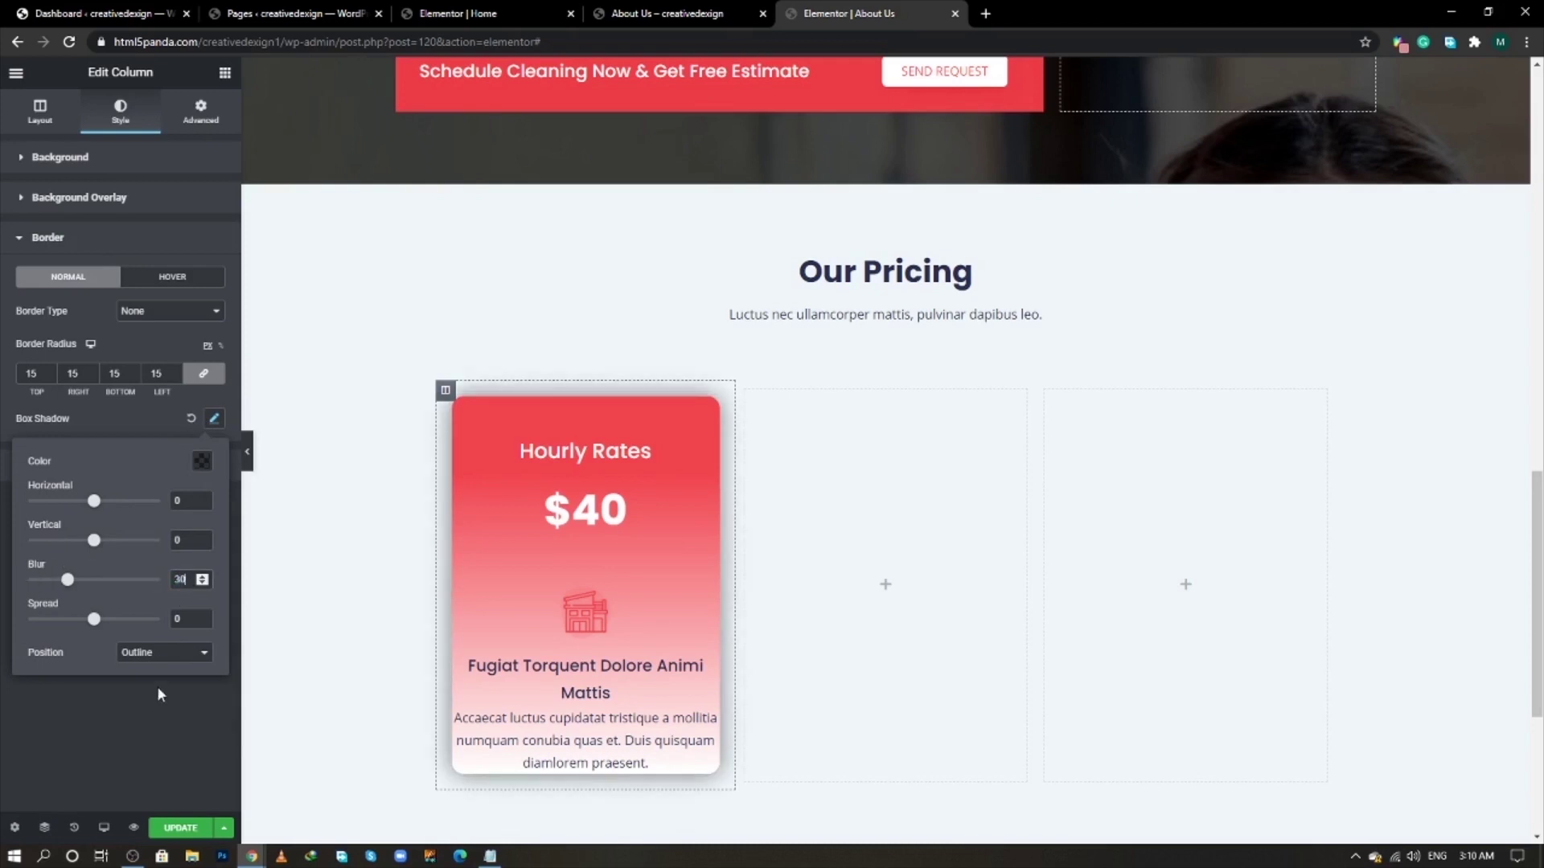
{"action": "left_click", "coordinate": [202, 462]}
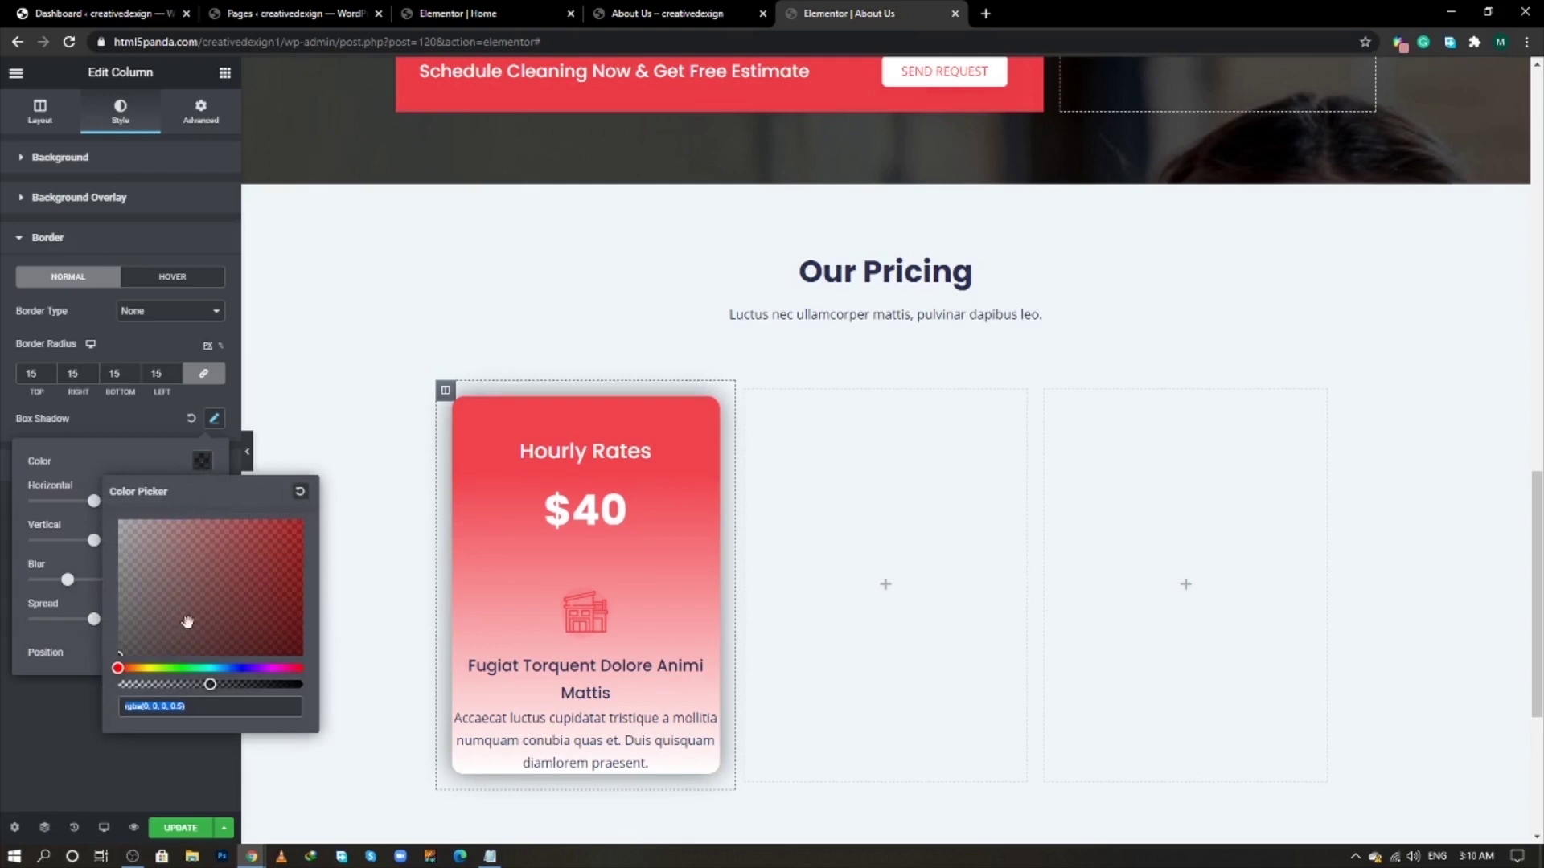
{"action": "left_click_drag", "start_coordinate": [199, 685], "coordinate": [140, 694]}
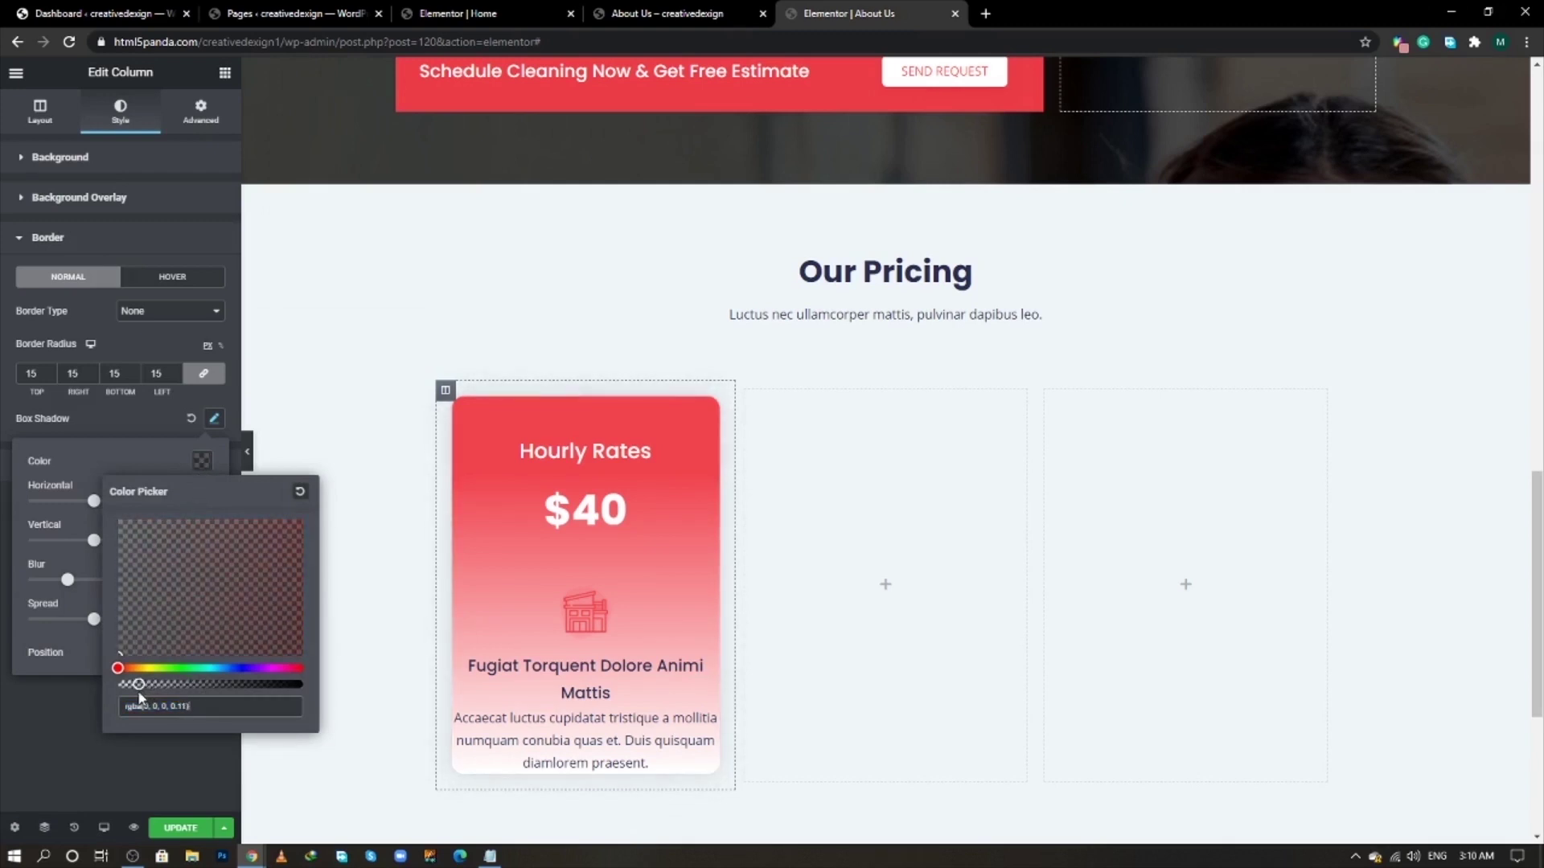
- Give the image box in the first pricing column a solid white classic background
{"action": "left_click", "coordinate": [585, 627]}
{"action": "left_click", "coordinate": [200, 111]}
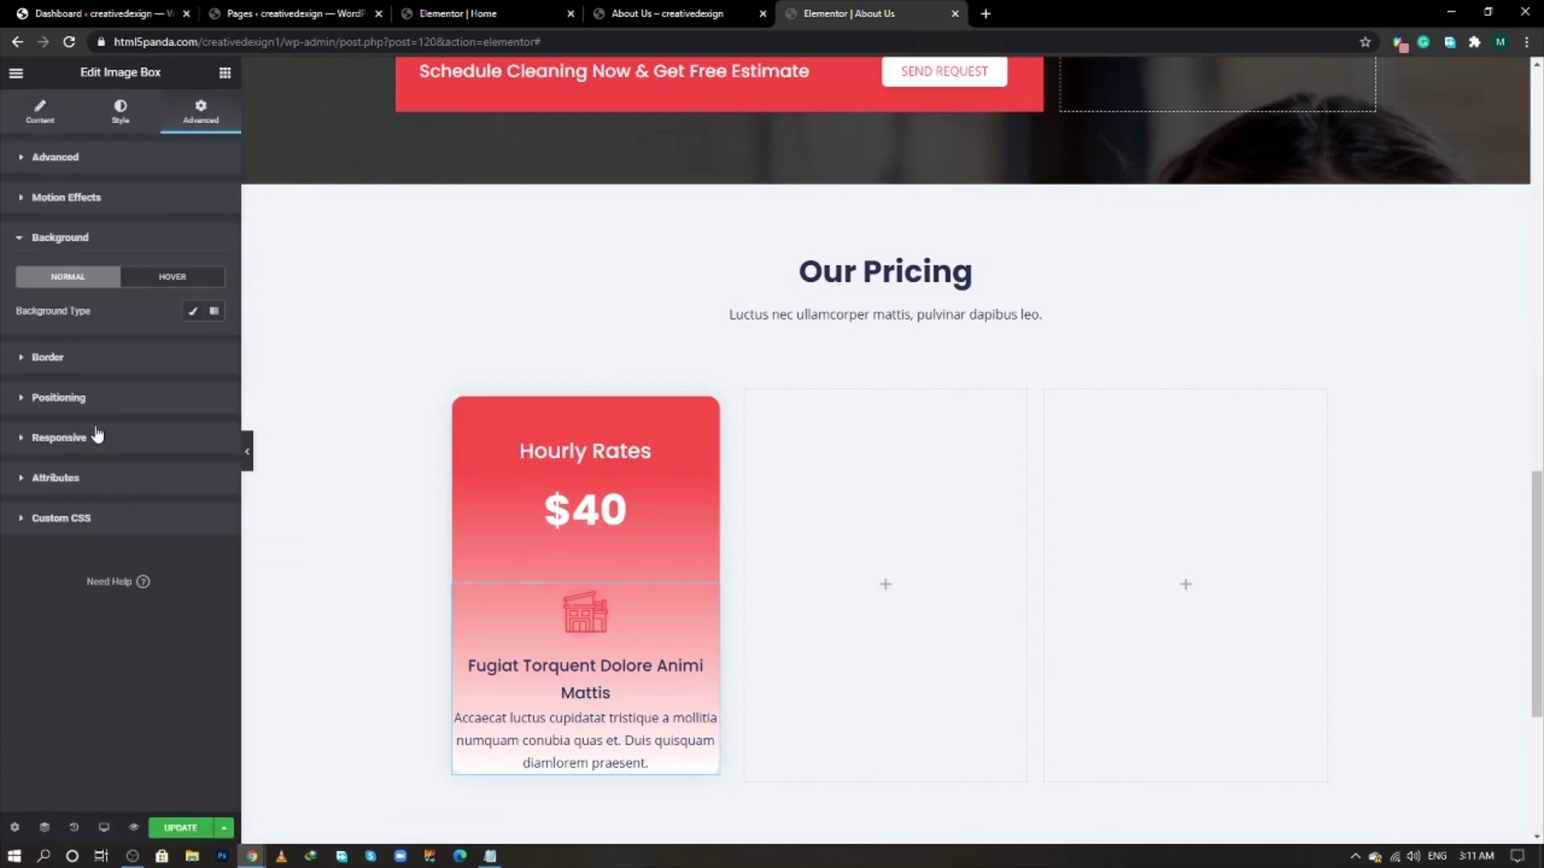
{"action": "left_click", "coordinate": [193, 312]}
{"action": "left_click", "coordinate": [214, 344]}
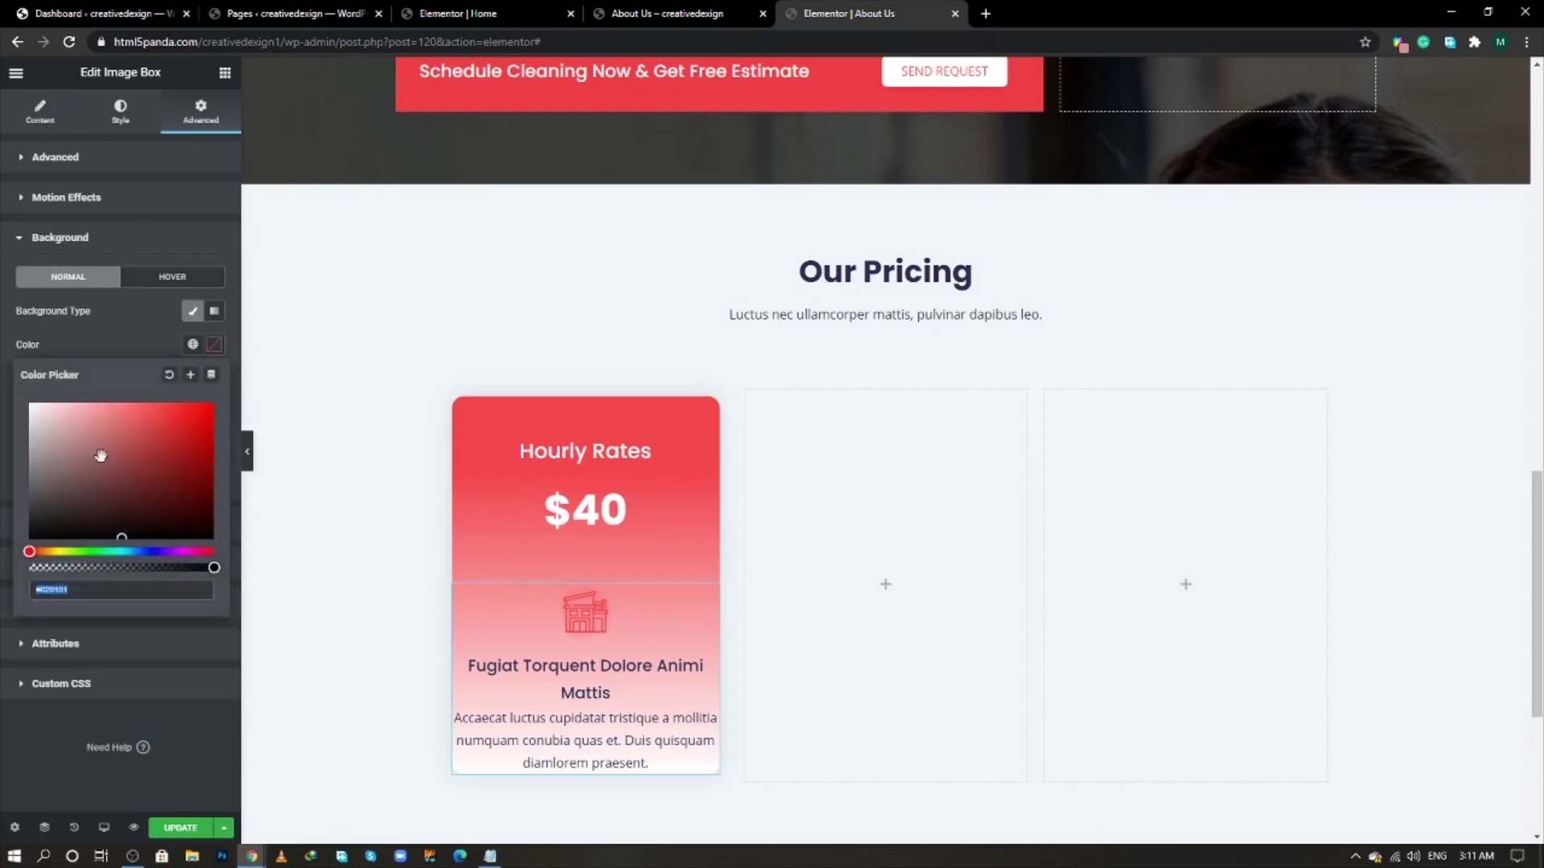
{"action": "left_click_drag", "start_coordinate": [100, 451], "coordinate": [4, 374]}
{"action": "left_click", "coordinate": [126, 355]}
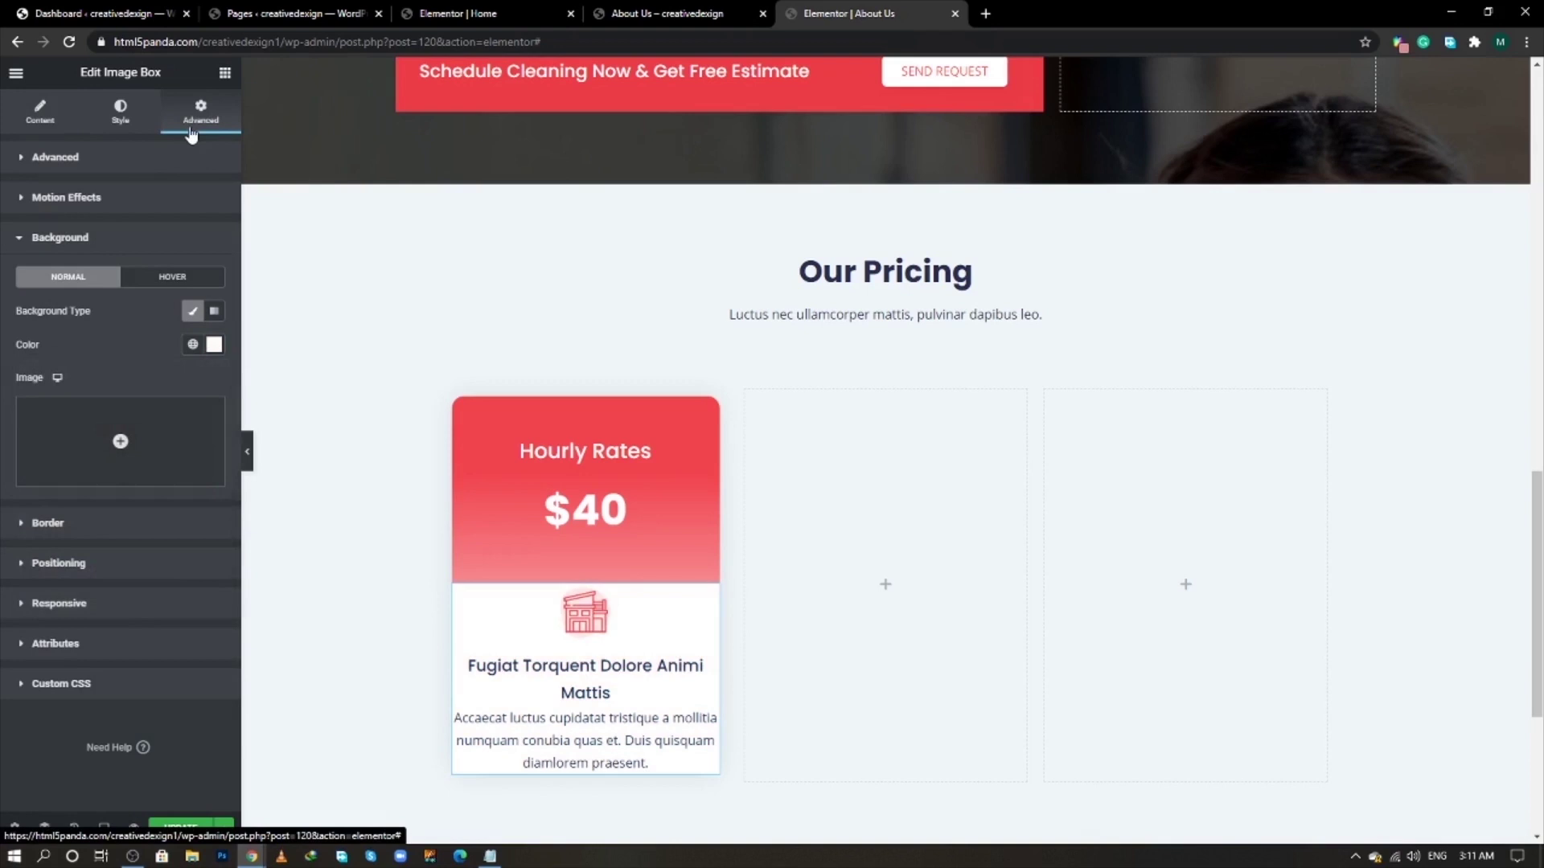
- Set the image box's padding to 50 px on all four sides
{"action": "left_click", "coordinate": [111, 158]}
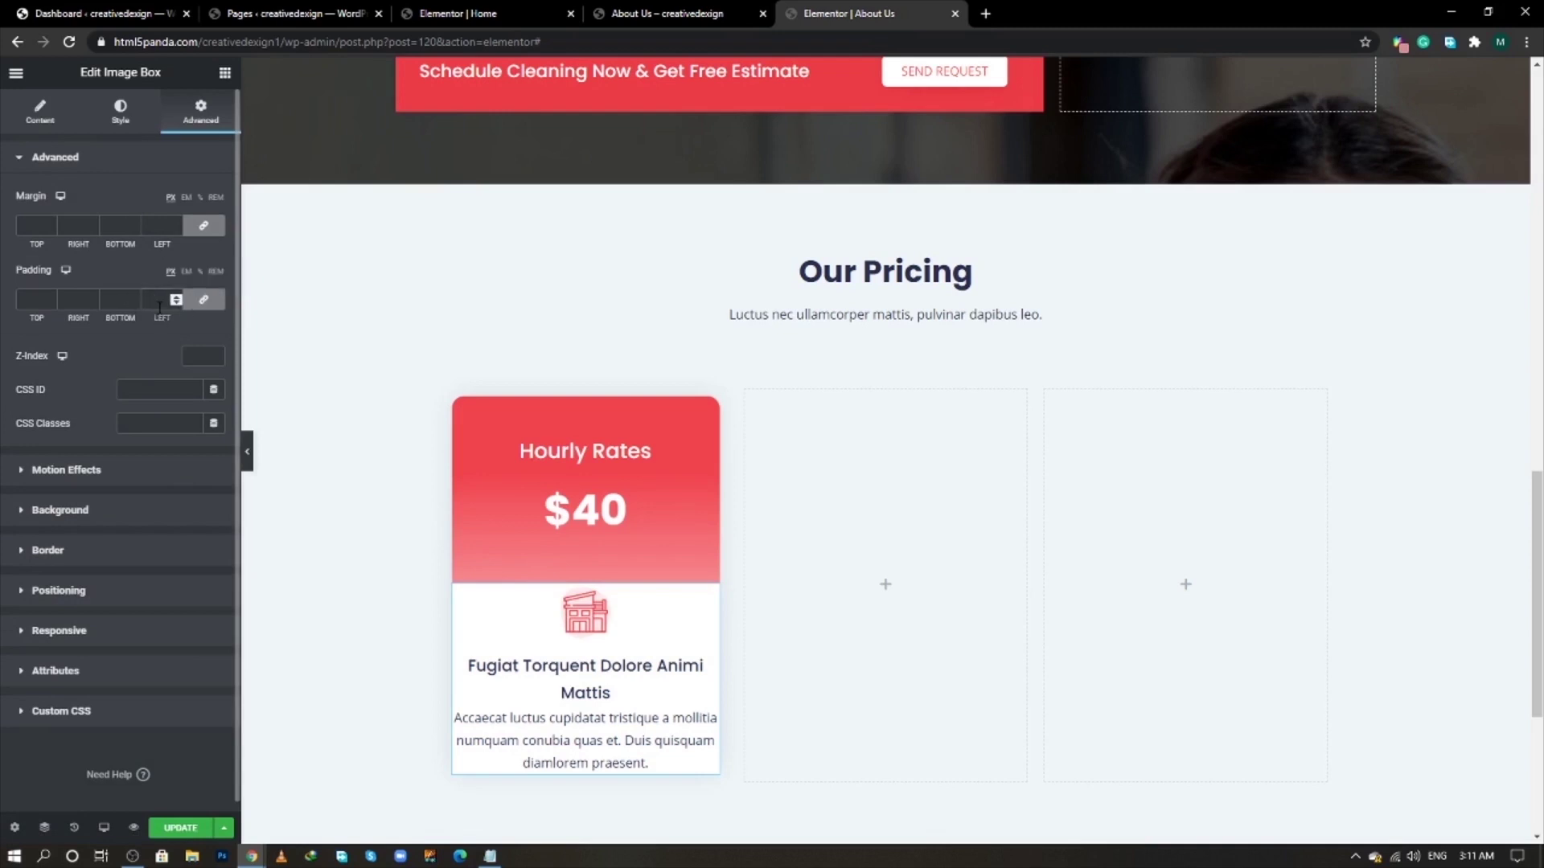
{"action": "type", "text": "50"}
{"action": "scroll", "coordinate": [477, 471], "scroll_direction": "down", "scroll_amount": 2}
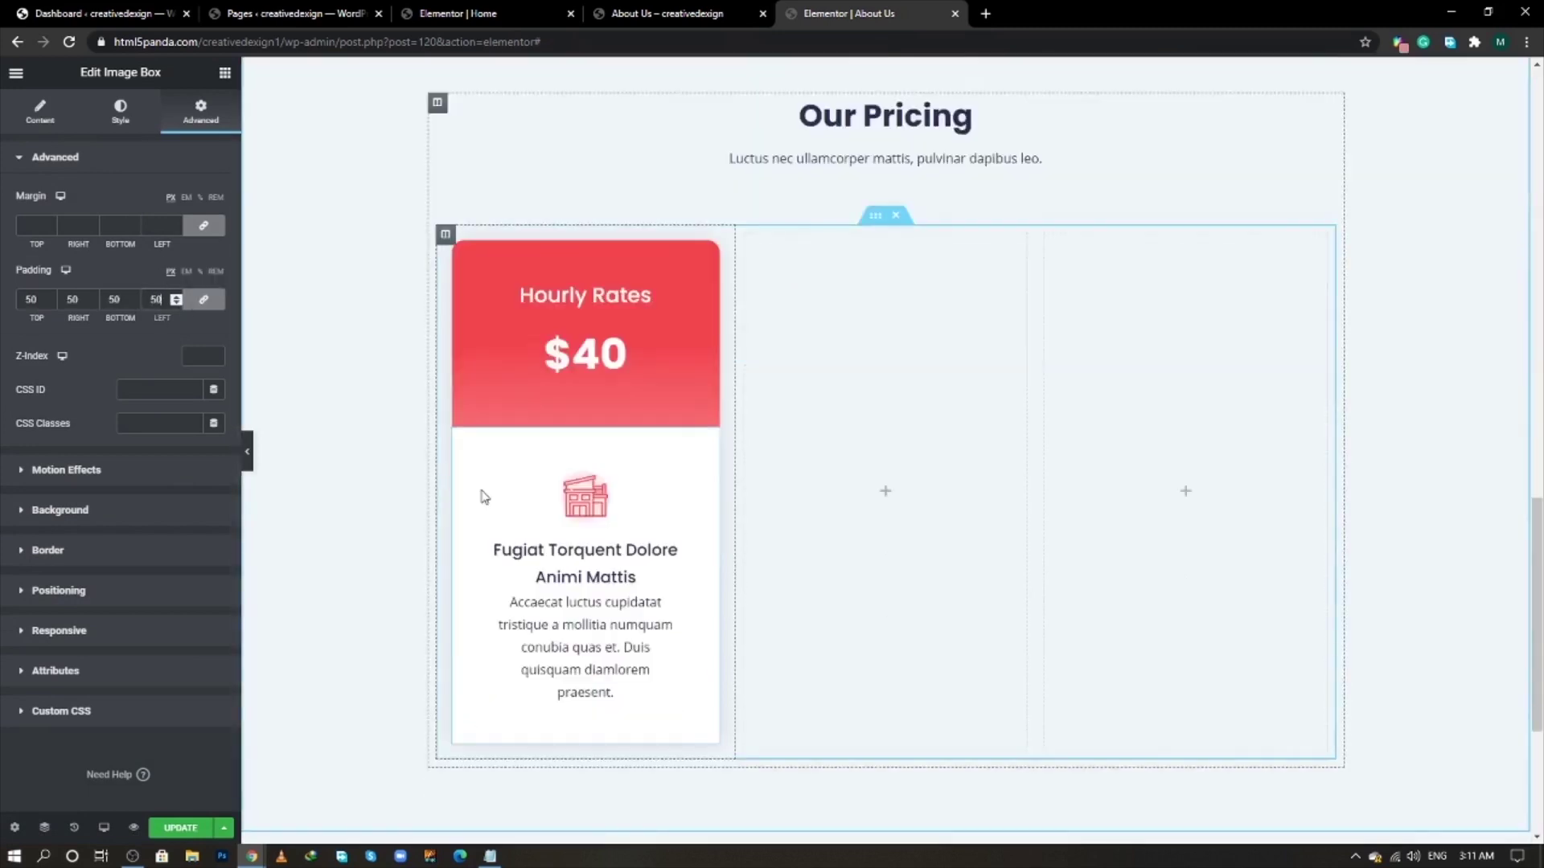
- Duplicate the finished Hourly Rates column twice within the pricing inner section
{"action": "scroll", "coordinate": [485, 497], "scroll_direction": "down", "scroll_amount": 1}
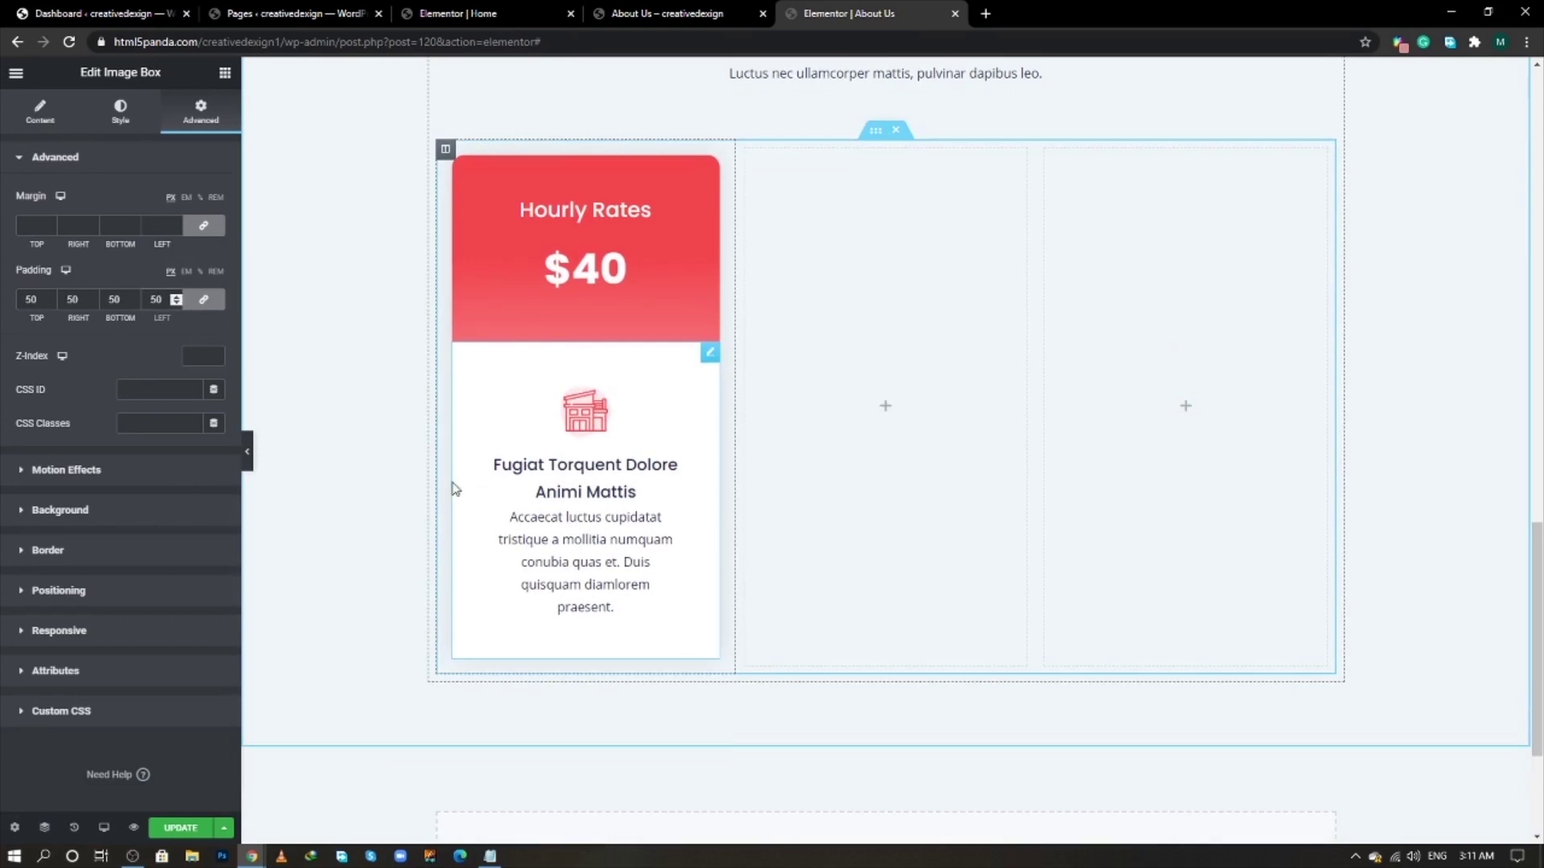
{"action": "right_click", "coordinate": [446, 148]}
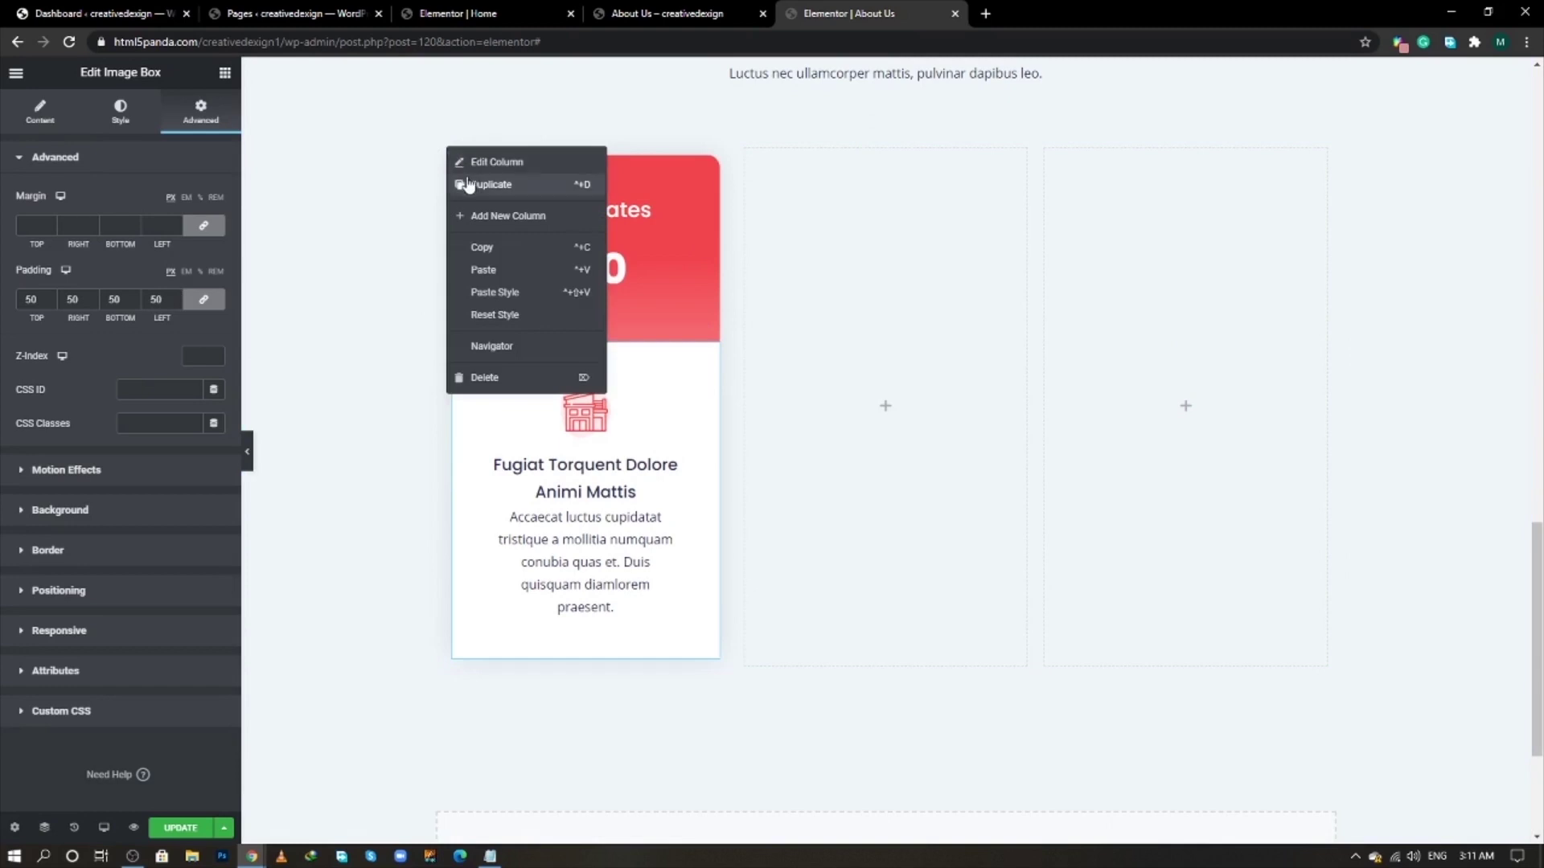
{"action": "left_click", "coordinate": [469, 185]}
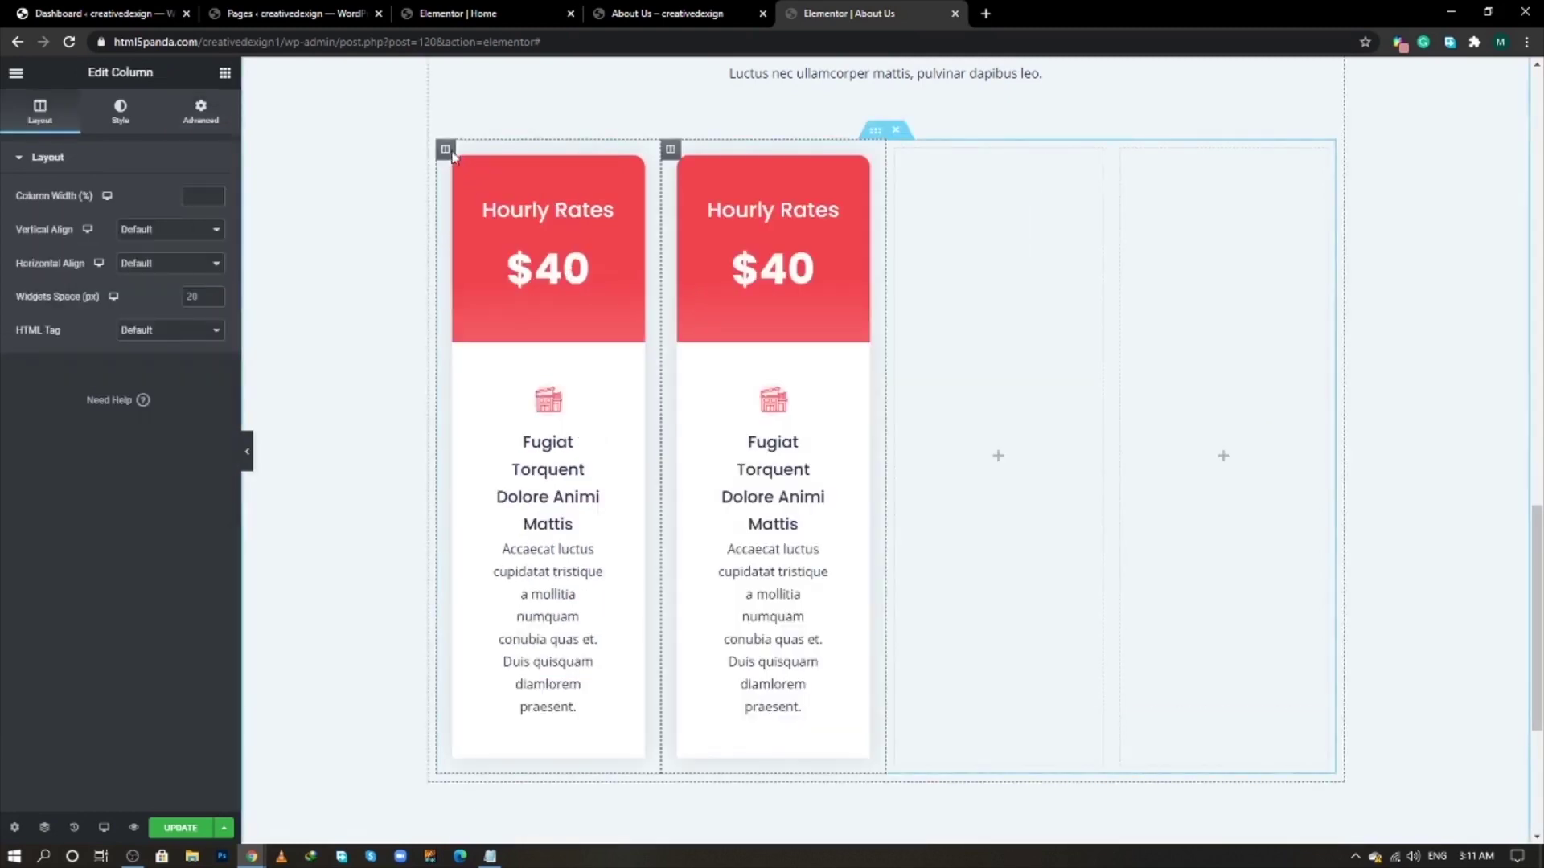
{"action": "right_click", "coordinate": [451, 151]}
{"action": "key", "text": "ctrl+d"}
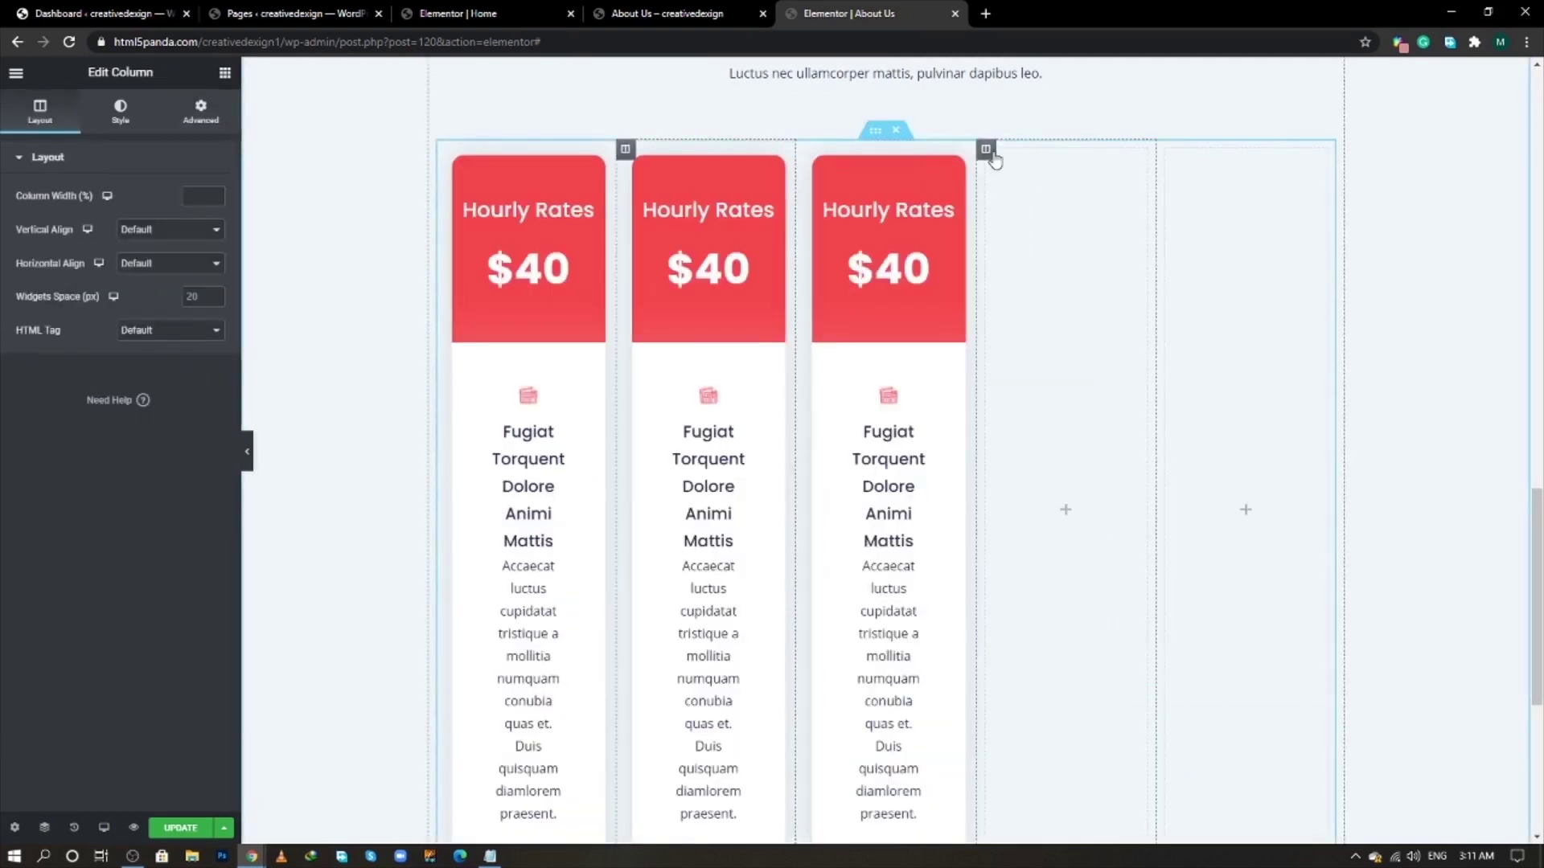
- Delete the two empty columns beside the three Hourly Rates cards
{"action": "right_click", "coordinate": [990, 150]}
{"action": "key", "text": "Delete"}
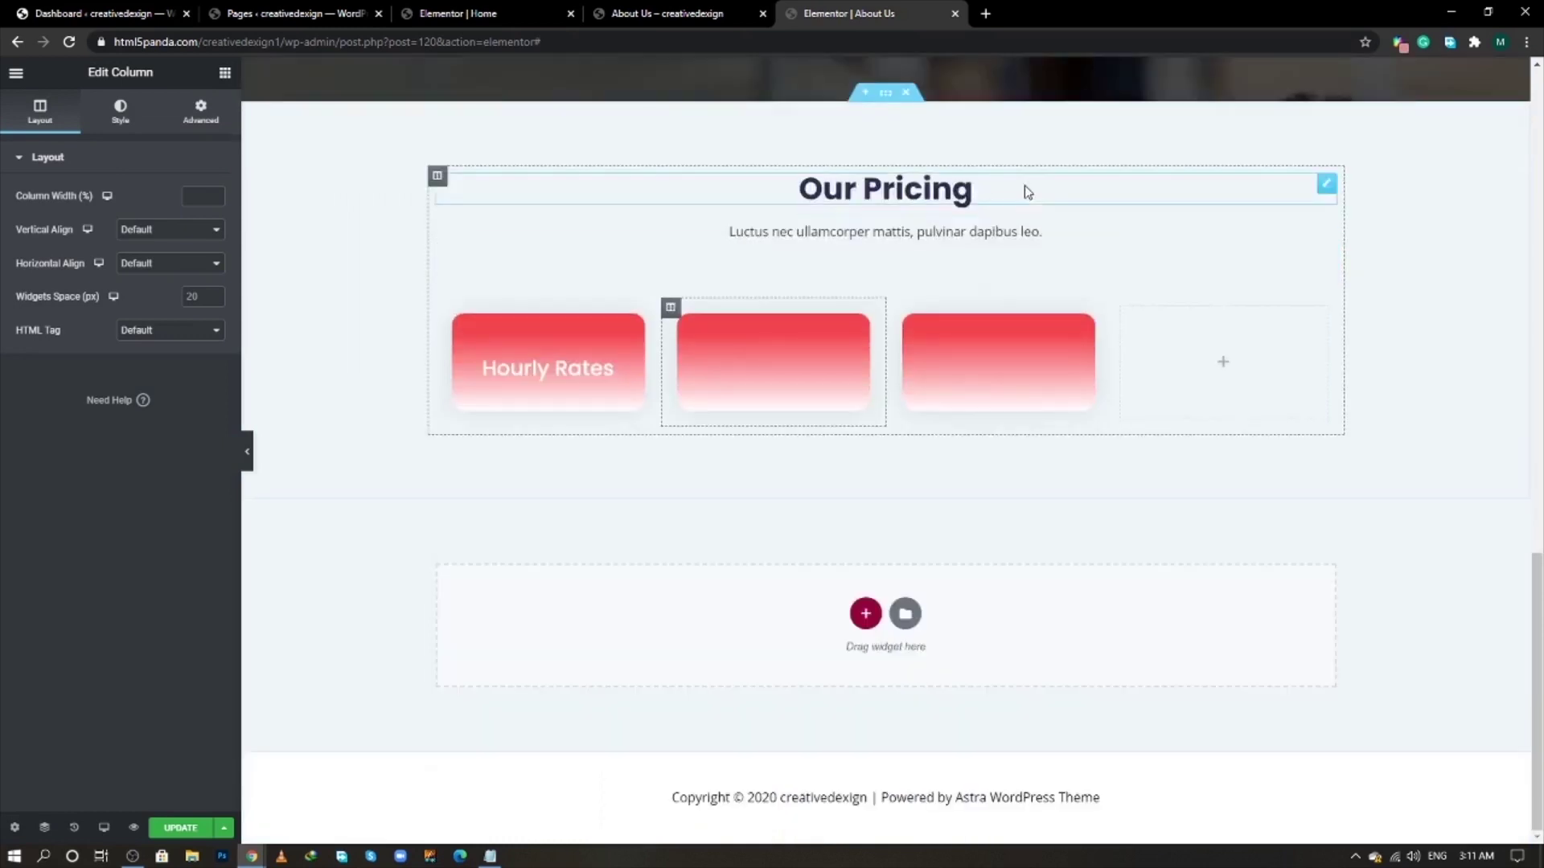
{"action": "right_click", "coordinate": [1121, 150]}
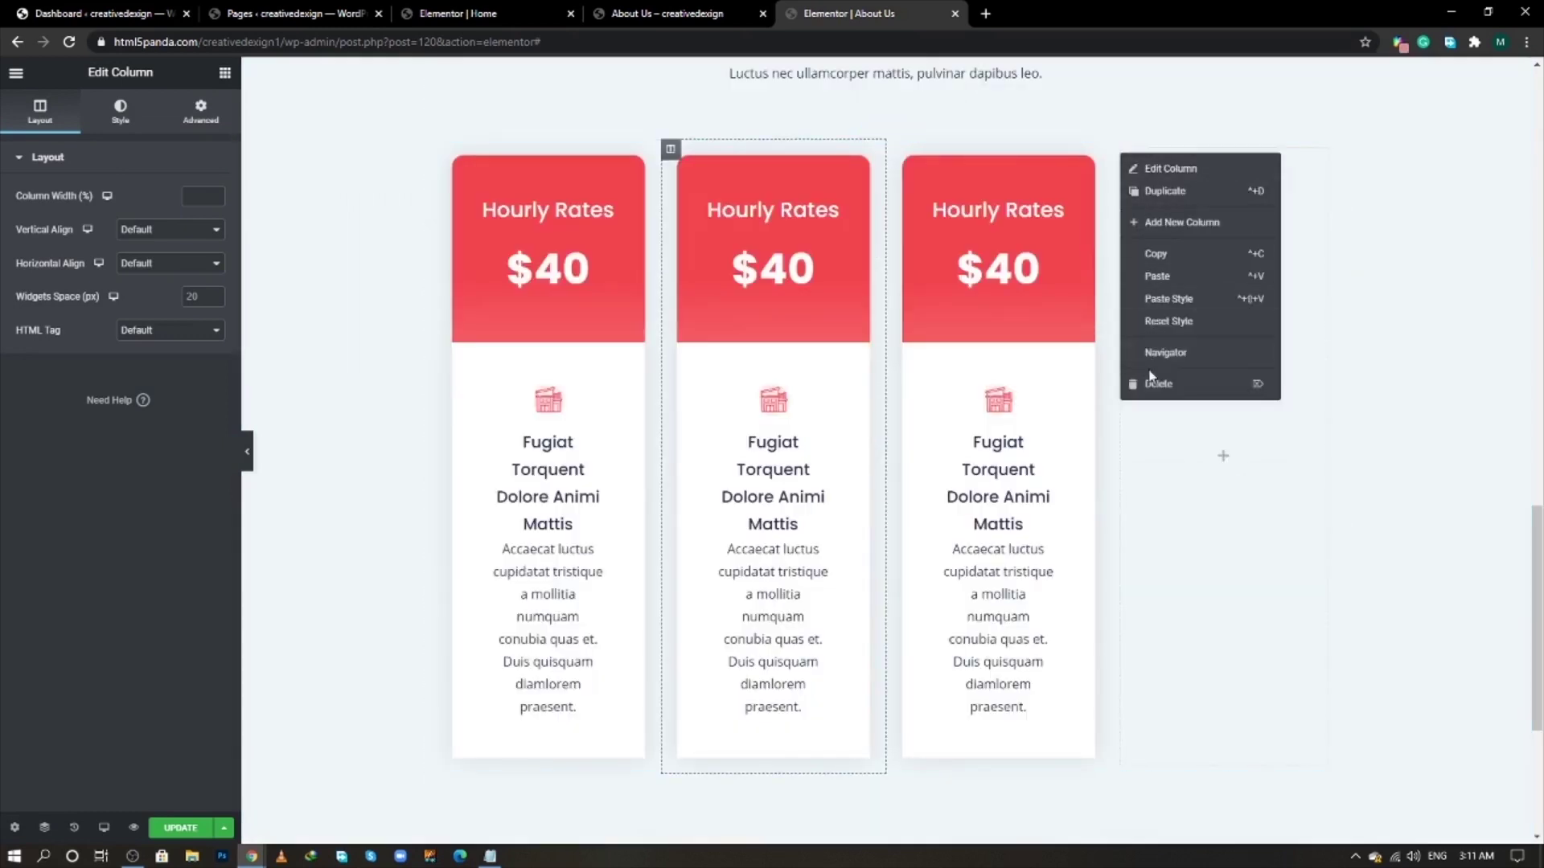
{"action": "left_click", "coordinate": [1137, 380]}
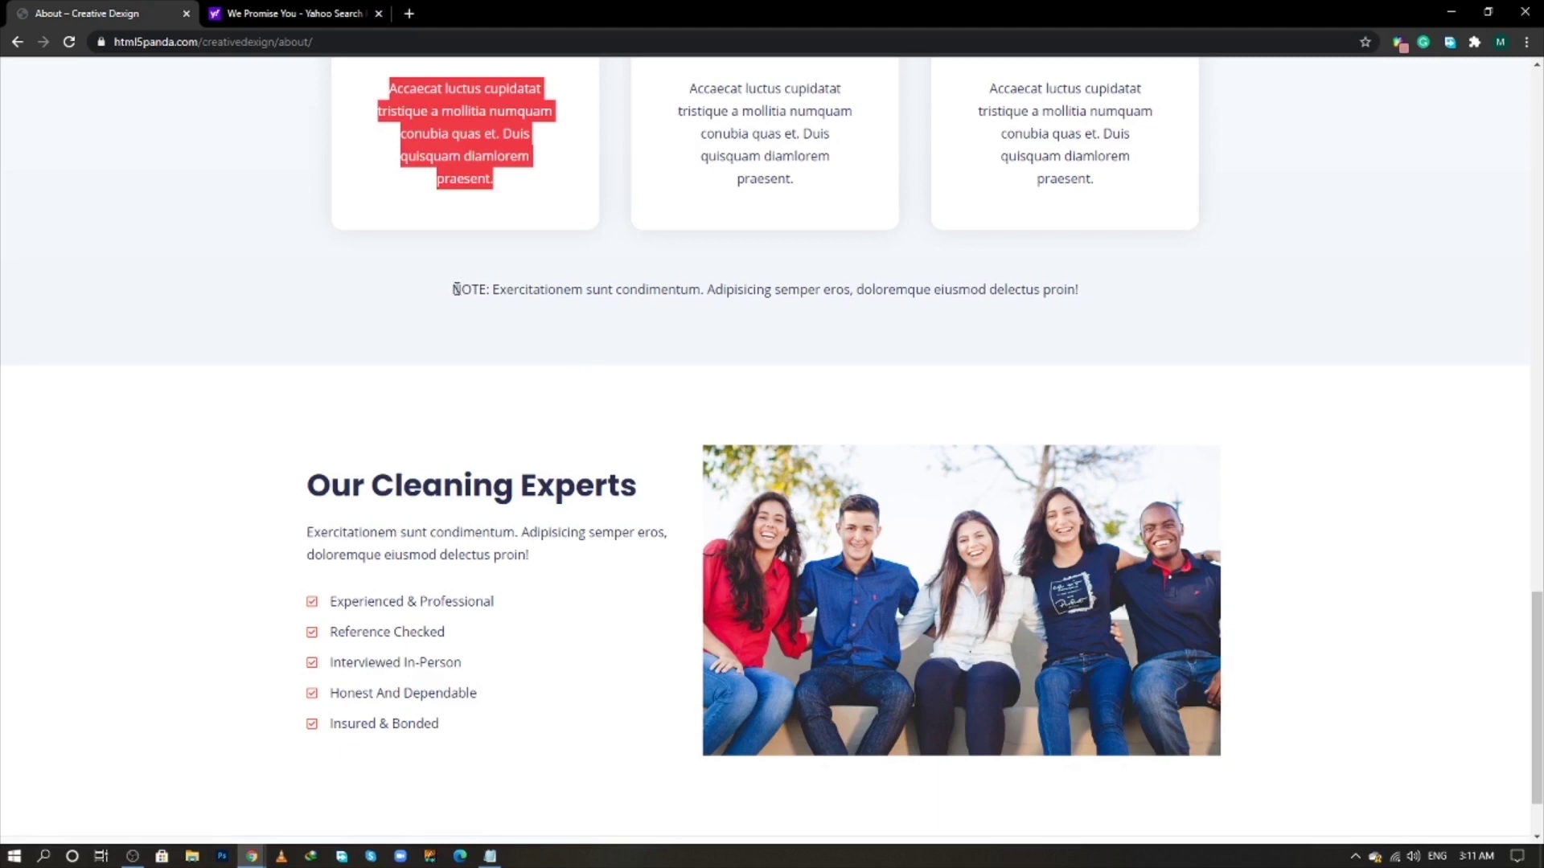
- Add a Text Editor below the pricing cards reading "NOTE: Exercitationem sunt condimentum. Adipisicing semper eros, doloremque eiusmod delectus proin!" from the reference page
{"action": "left_click_drag", "start_coordinate": [454, 290], "coordinate": [1085, 302]}
{"action": "right_click", "coordinate": [1066, 295]}
{"action": "left_click", "coordinate": [1080, 311]}
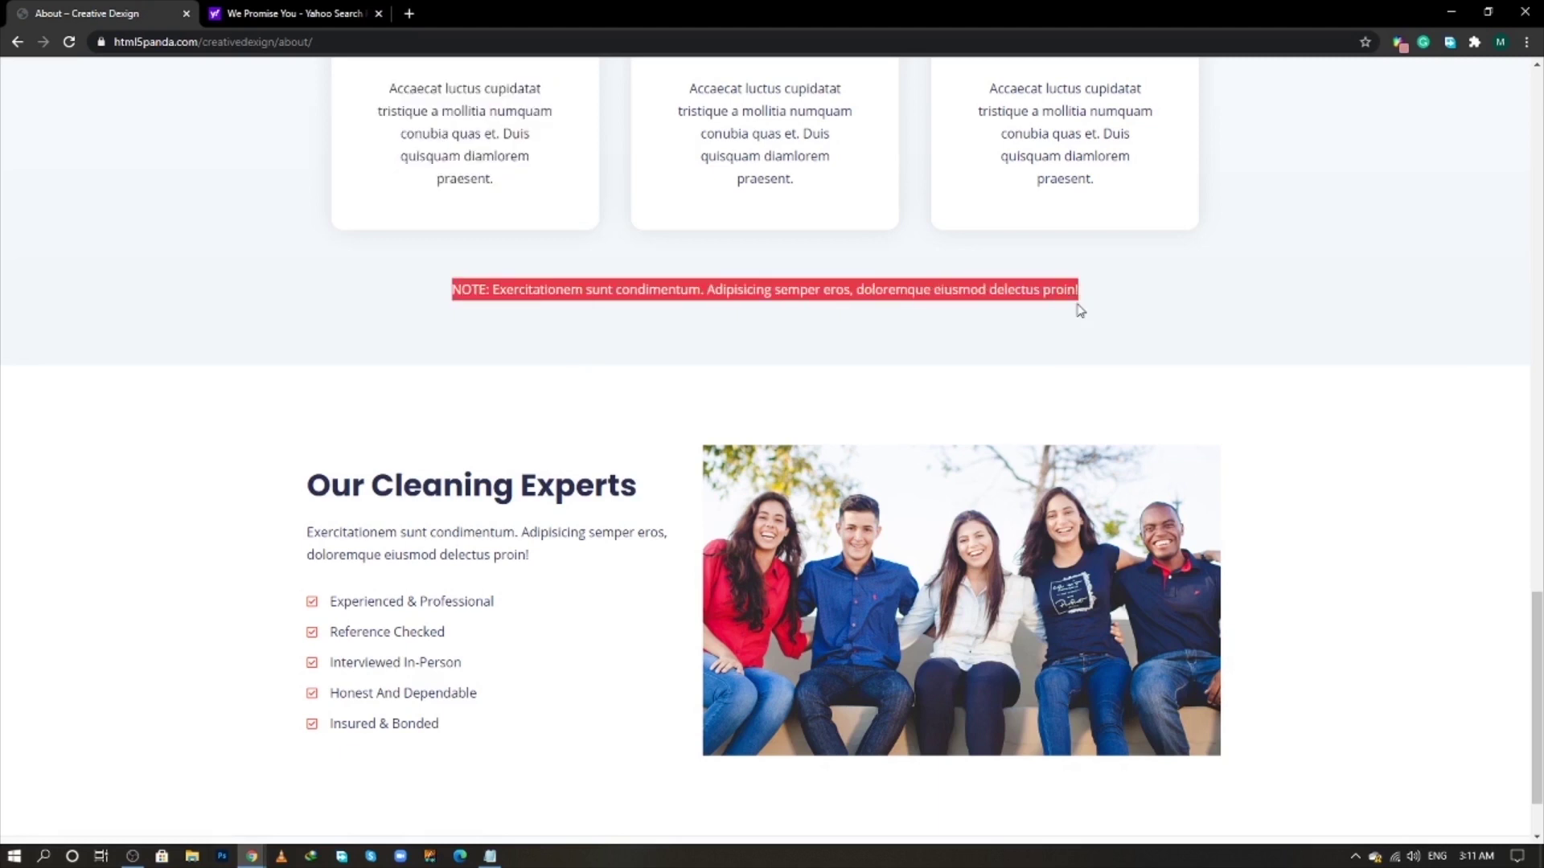
{"action": "key", "text": "alt+Tab"}
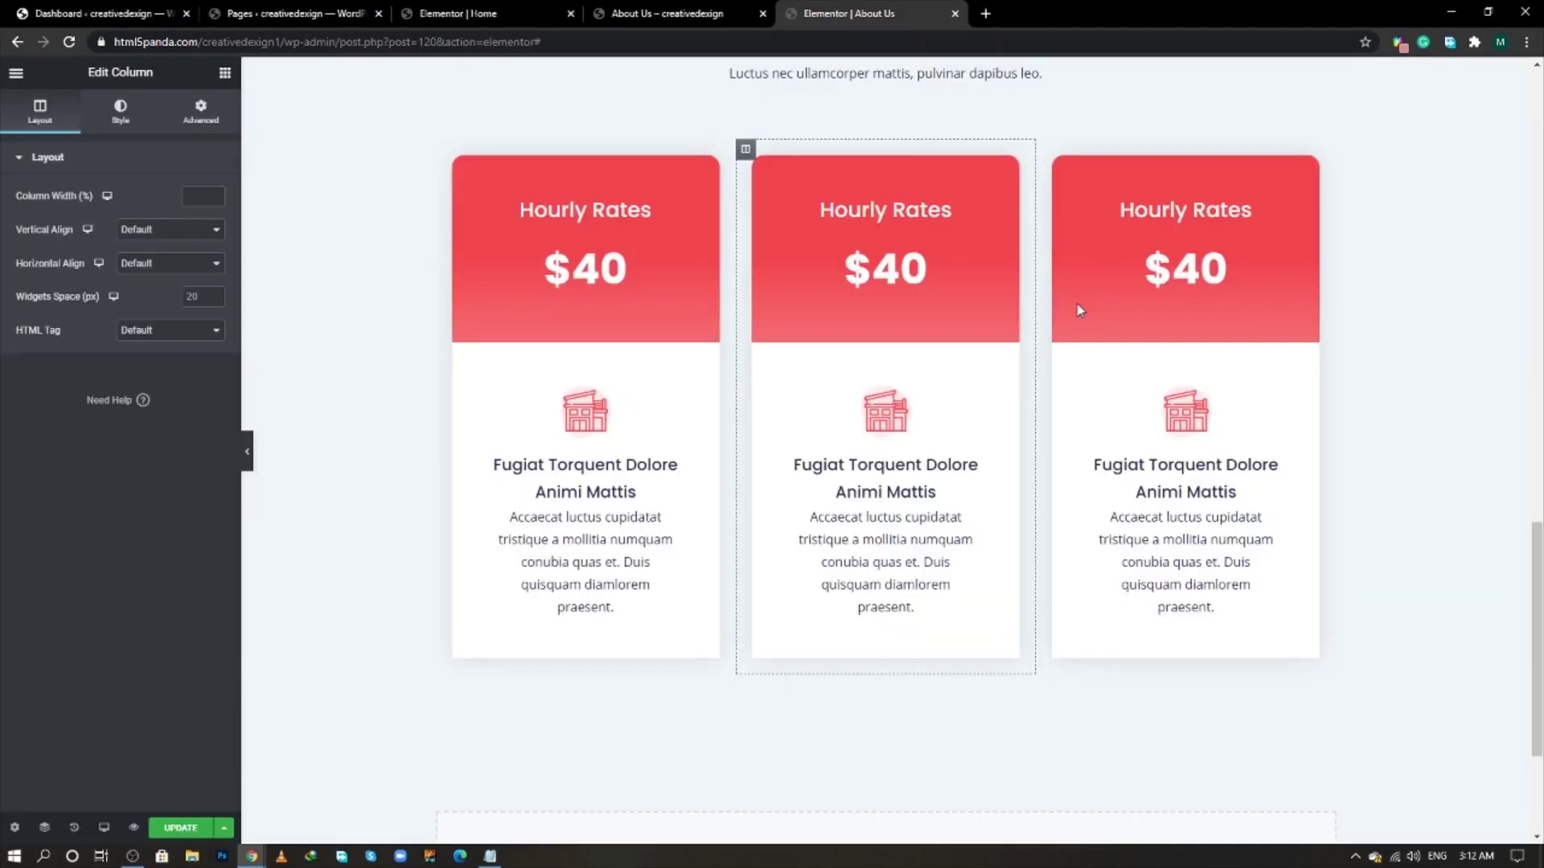
{"action": "key", "text": "alt+Tab"}
{"action": "key", "text": "alt+Tab"}
{"action": "left_click", "coordinate": [230, 78]}
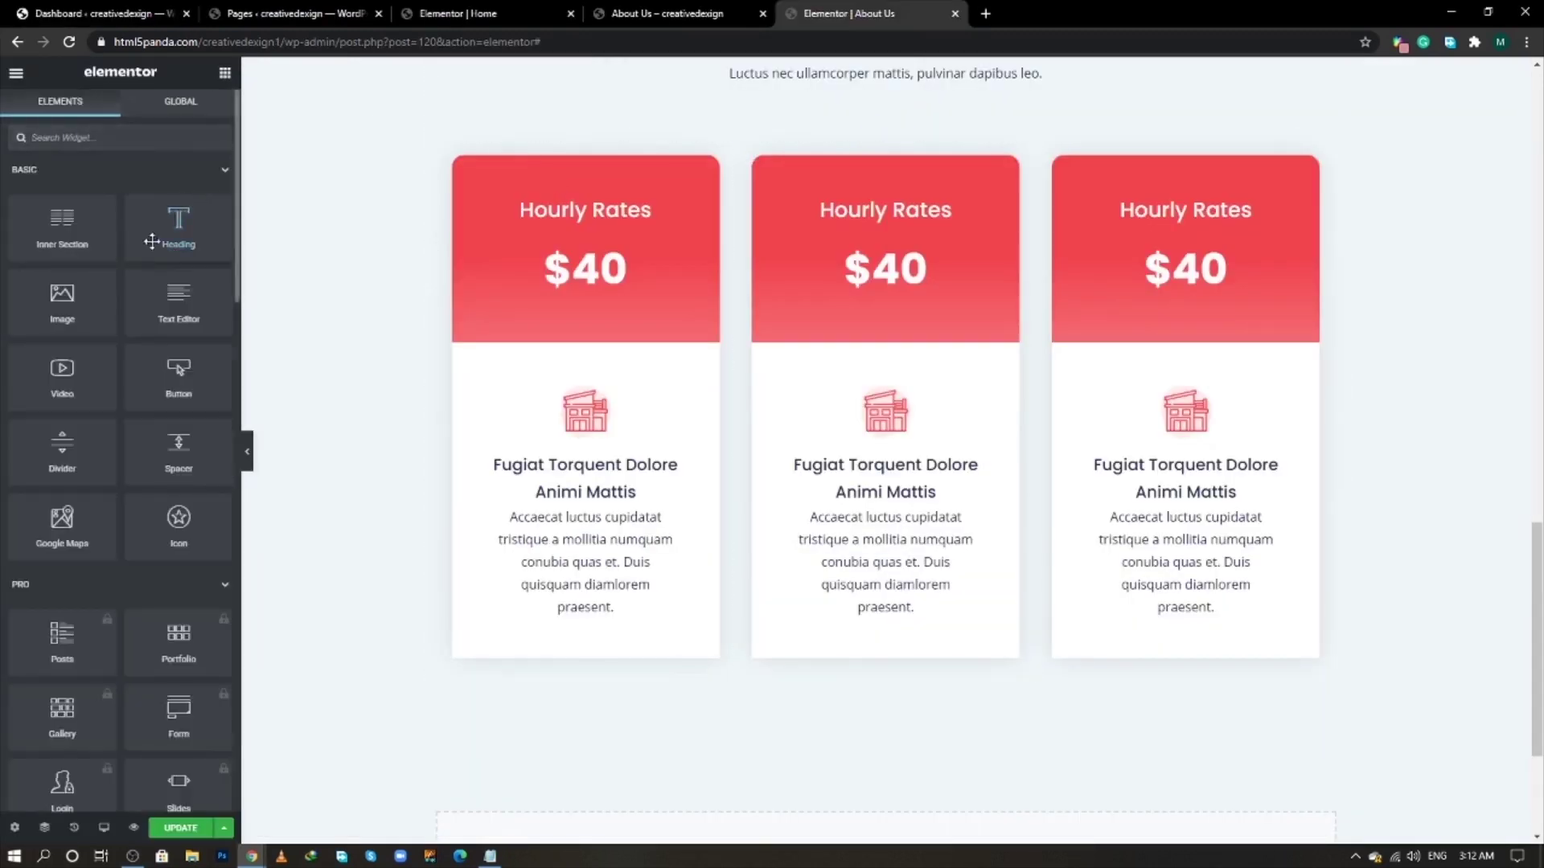
{"action": "left_click_drag", "start_coordinate": [169, 310], "coordinate": [784, 672]}
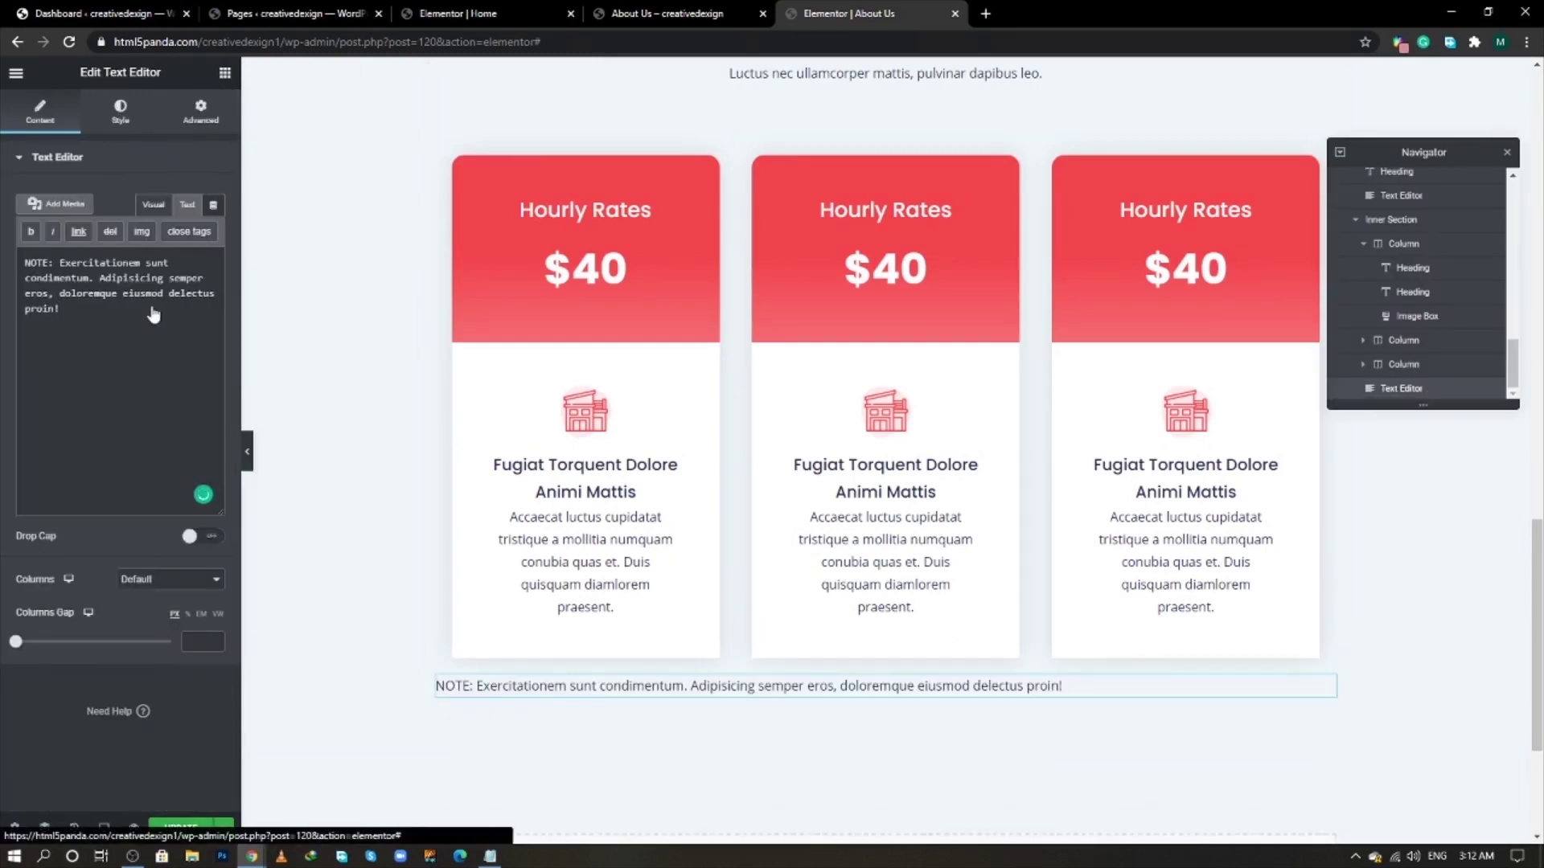
- Center the NOTE text and set only its top margin to 40 px, leaving the other margins at 0
{"action": "left_click", "coordinate": [120, 111]}
{"action": "left_click", "coordinate": [170, 196]}
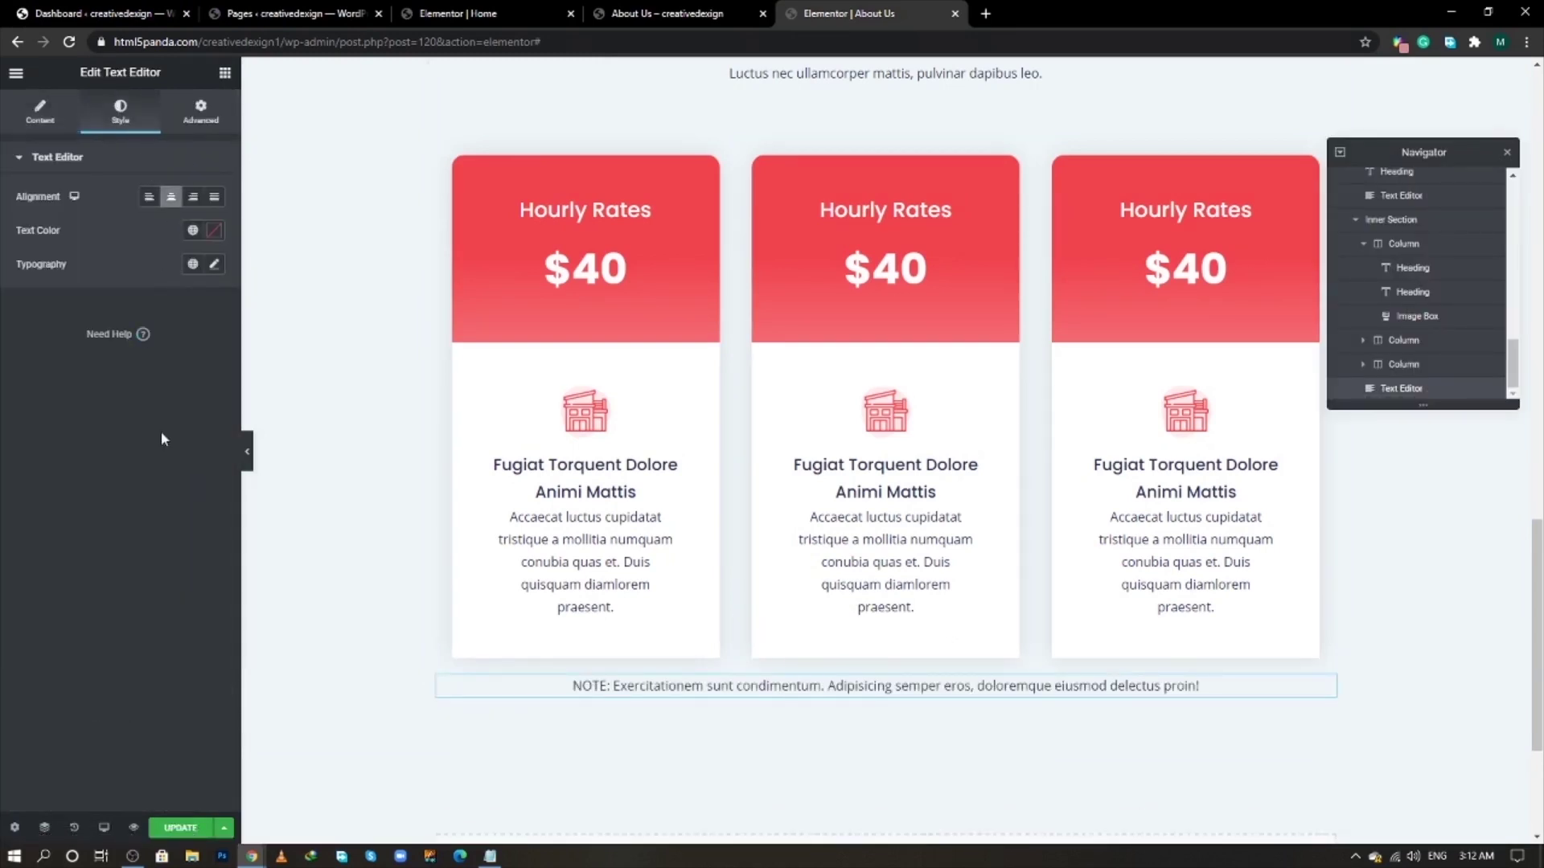
{"action": "left_click", "coordinate": [223, 118]}
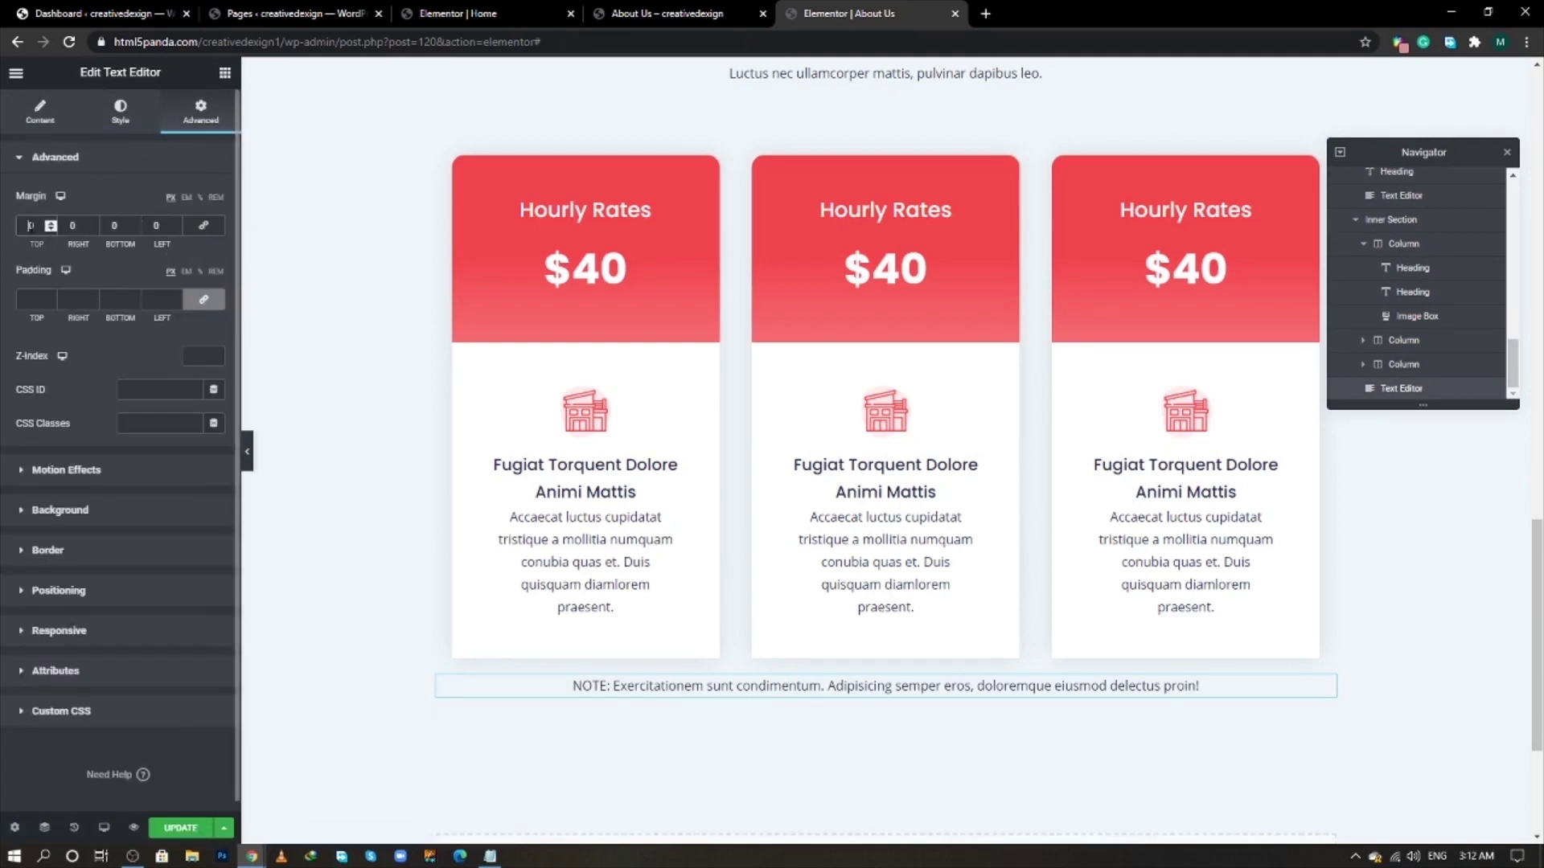
{"action": "type", "text": "40"}
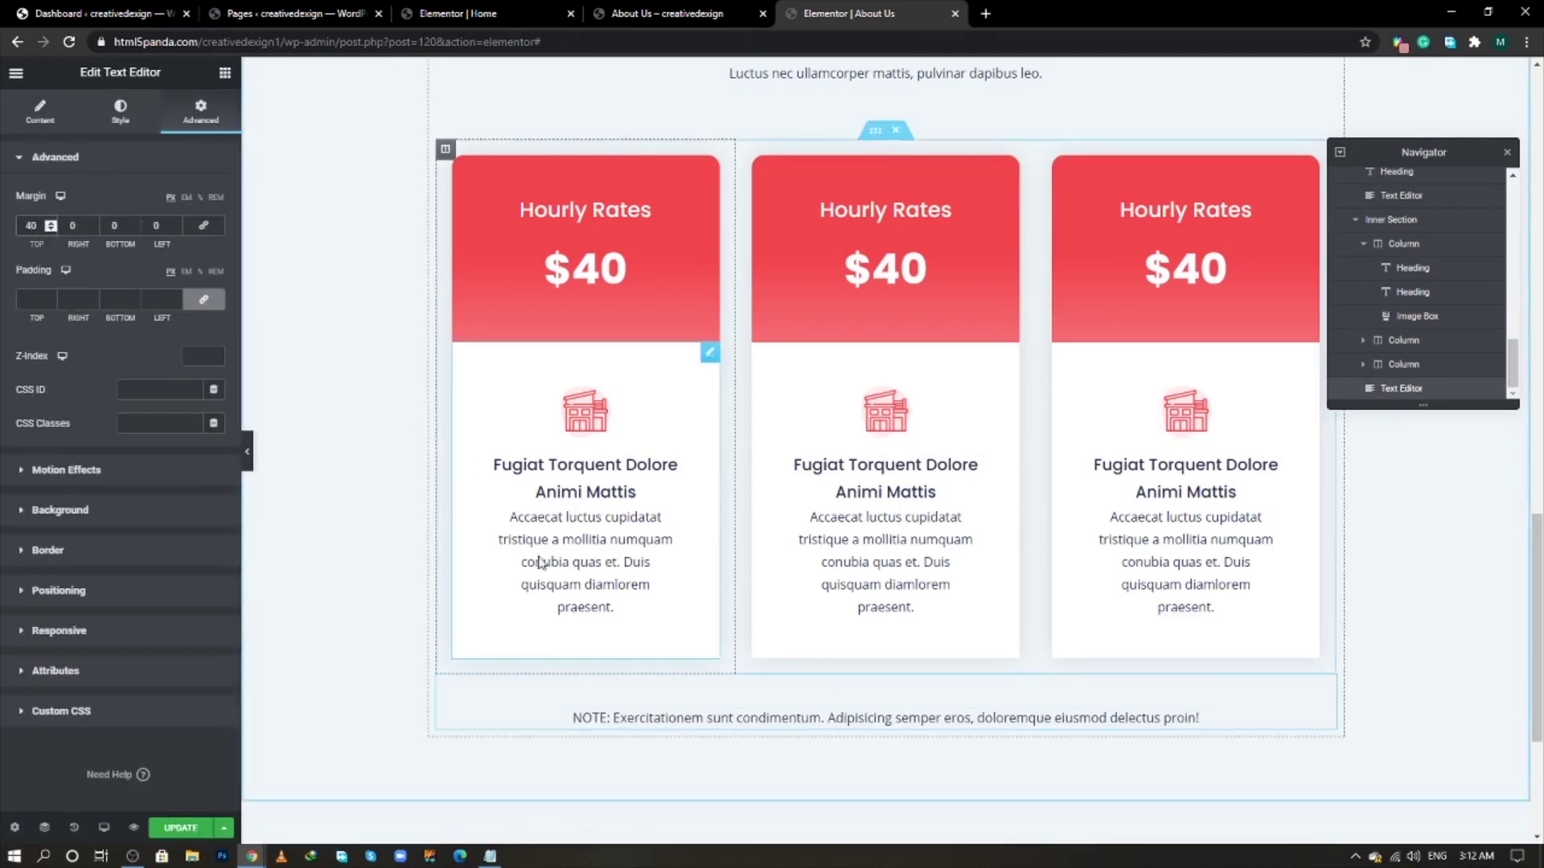
- Check the reference page's Our Cleaning Experts layout and add a new section with two equal columns below the pricing section
{"action": "scroll", "coordinate": [536, 560], "scroll_direction": "down", "scroll_amount": 2}
{"action": "scroll", "coordinate": [537, 559], "scroll_direction": "down", "scroll_amount": 2}
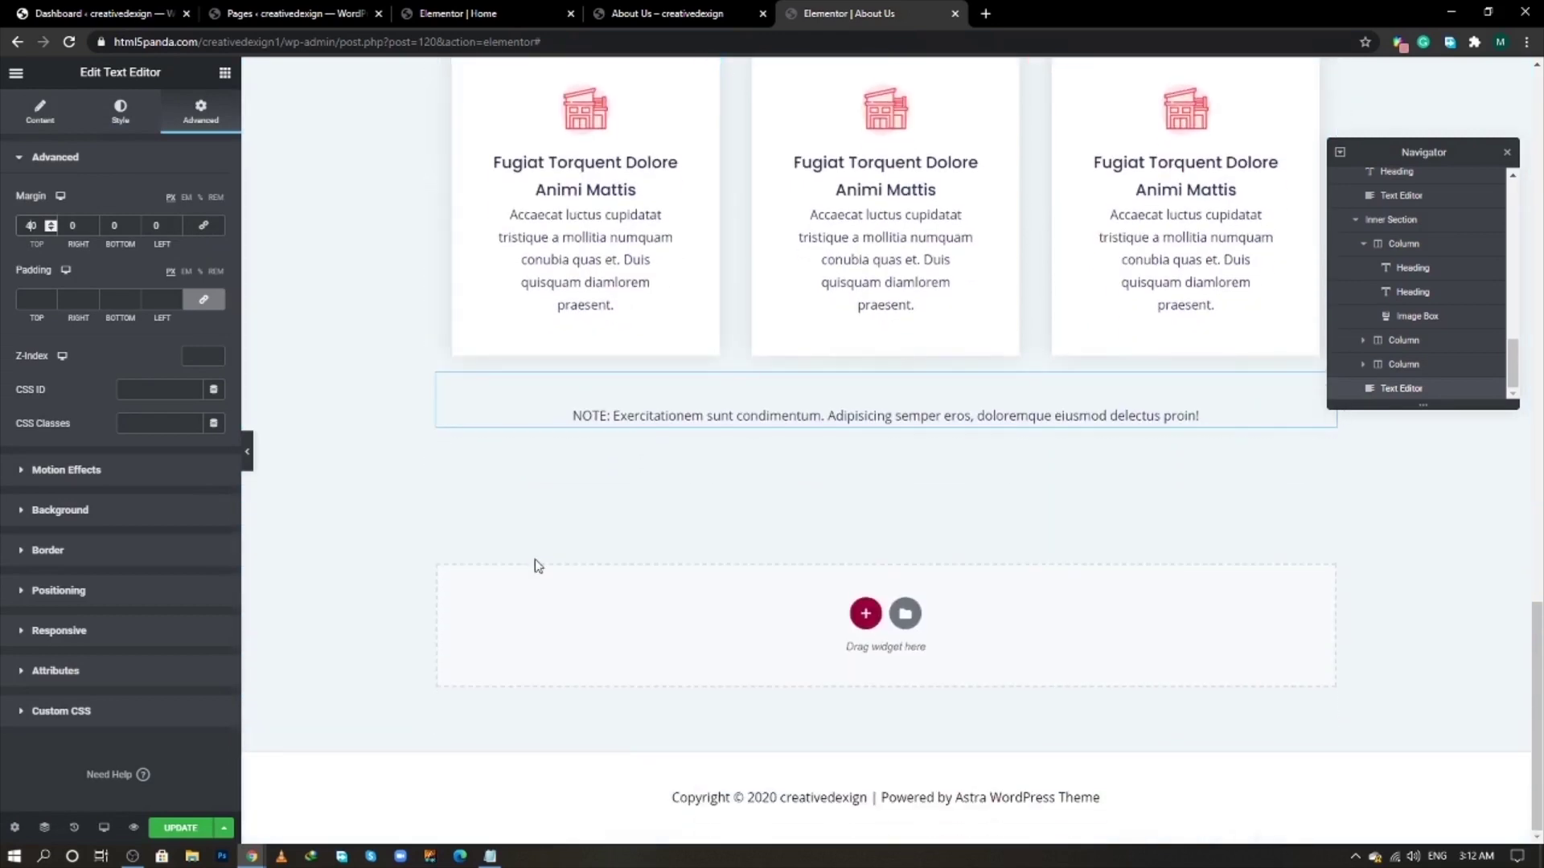
{"action": "key", "text": "alt+Tab"}
{"action": "scroll", "coordinate": [344, 523], "scroll_direction": "down", "scroll_amount": 1}
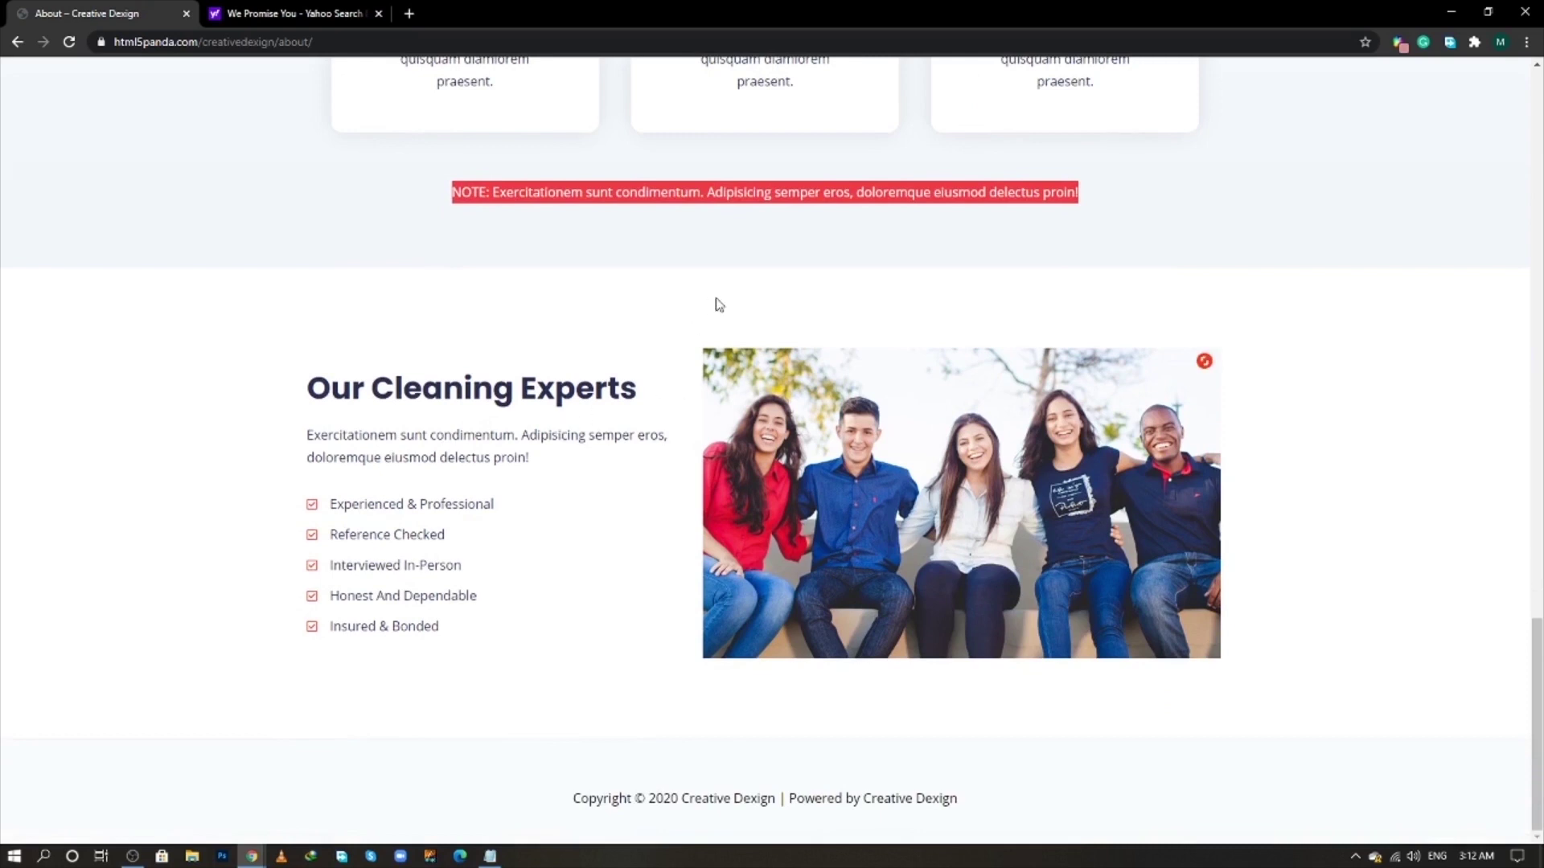
{"action": "key", "text": "alt+Tab"}
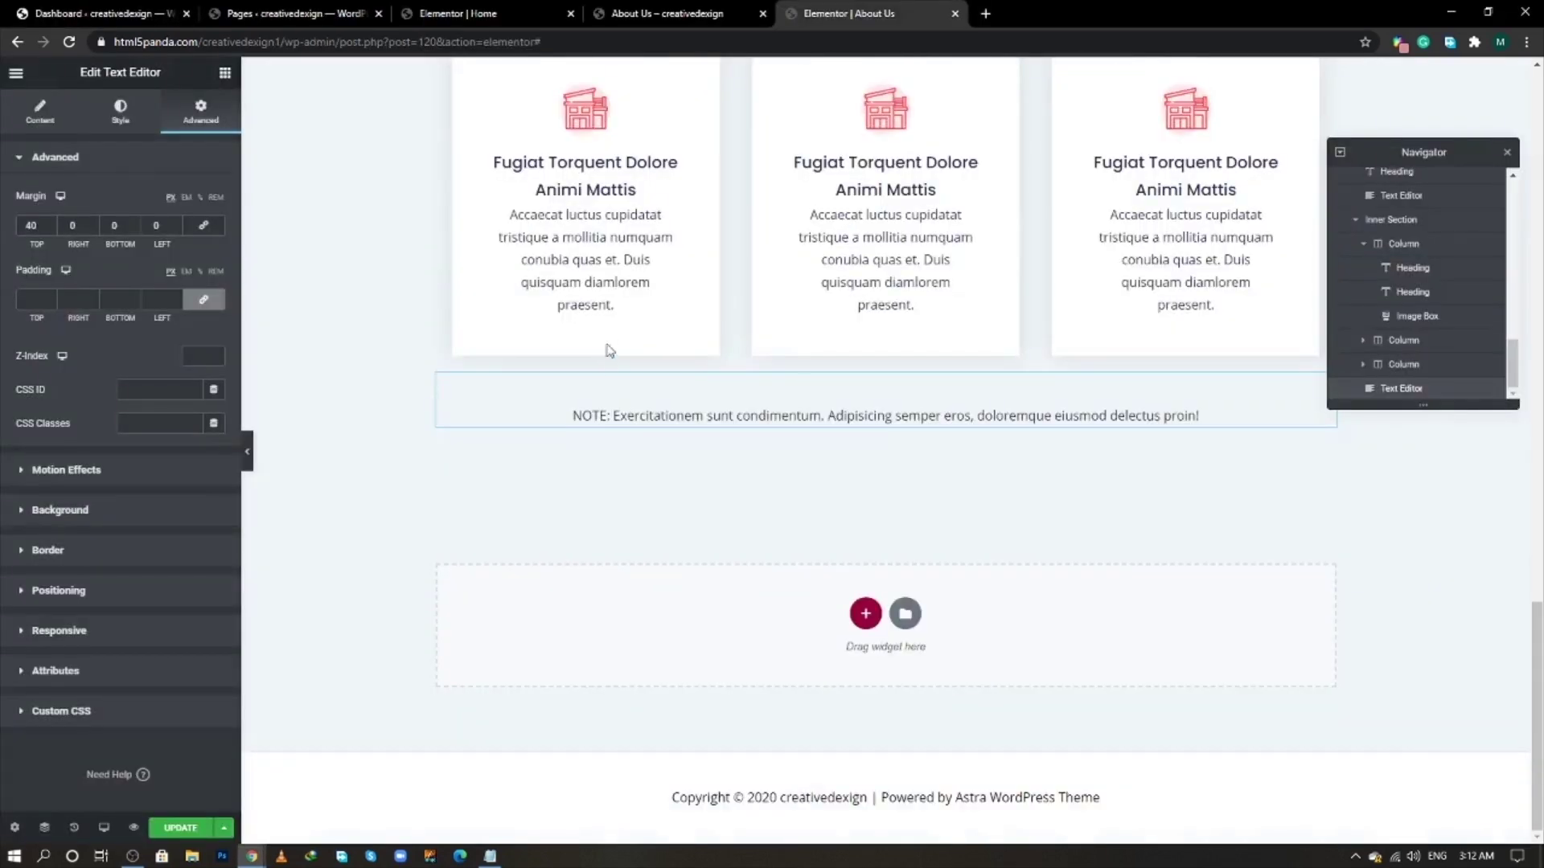
{"action": "left_click", "coordinate": [862, 616]}
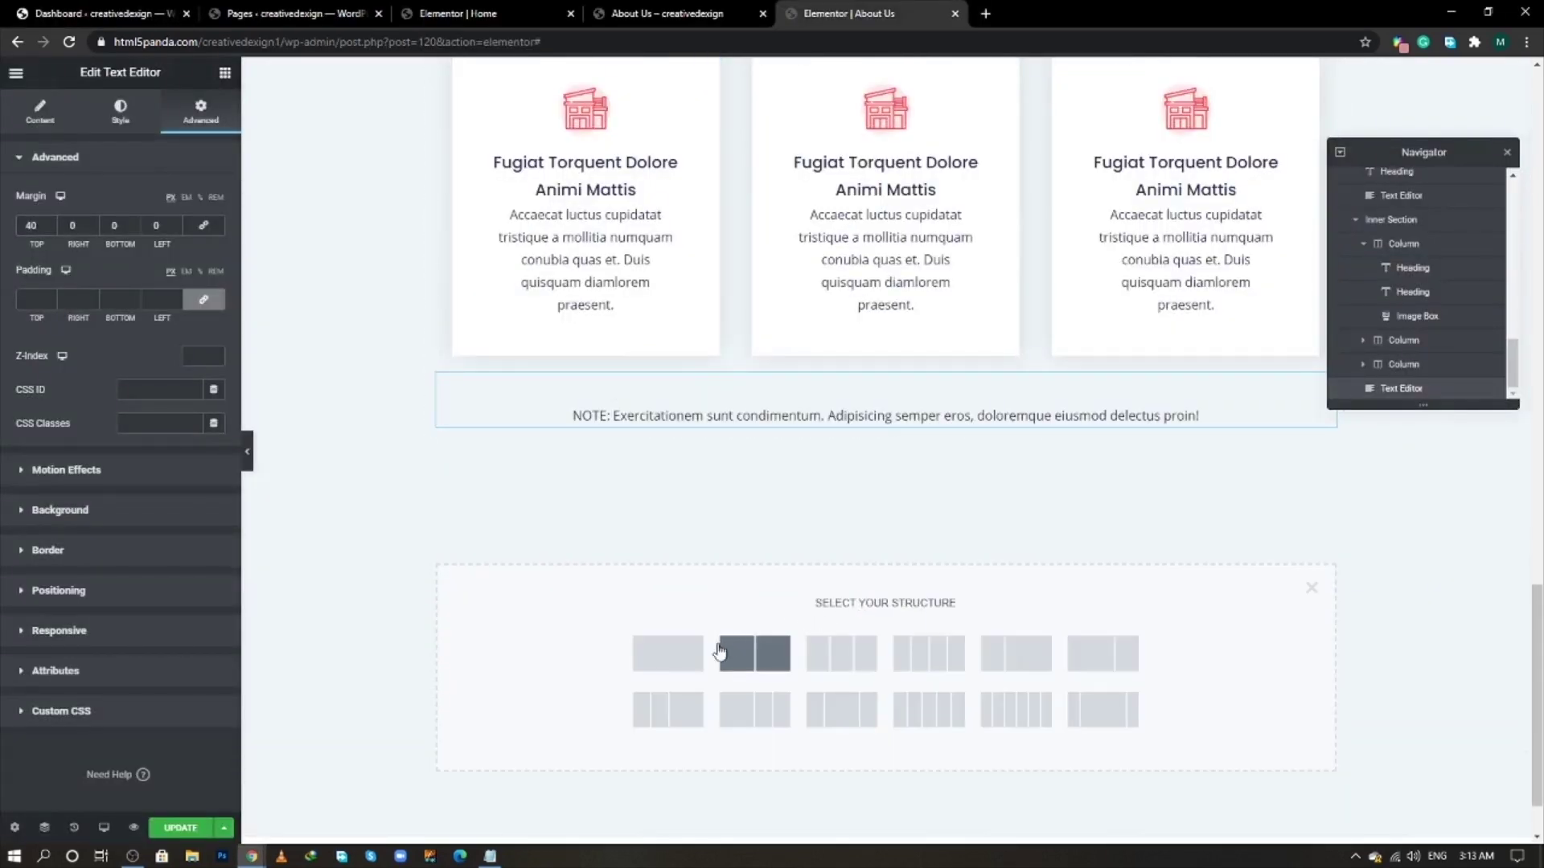
{"action": "key", "text": "alt+Tab"}
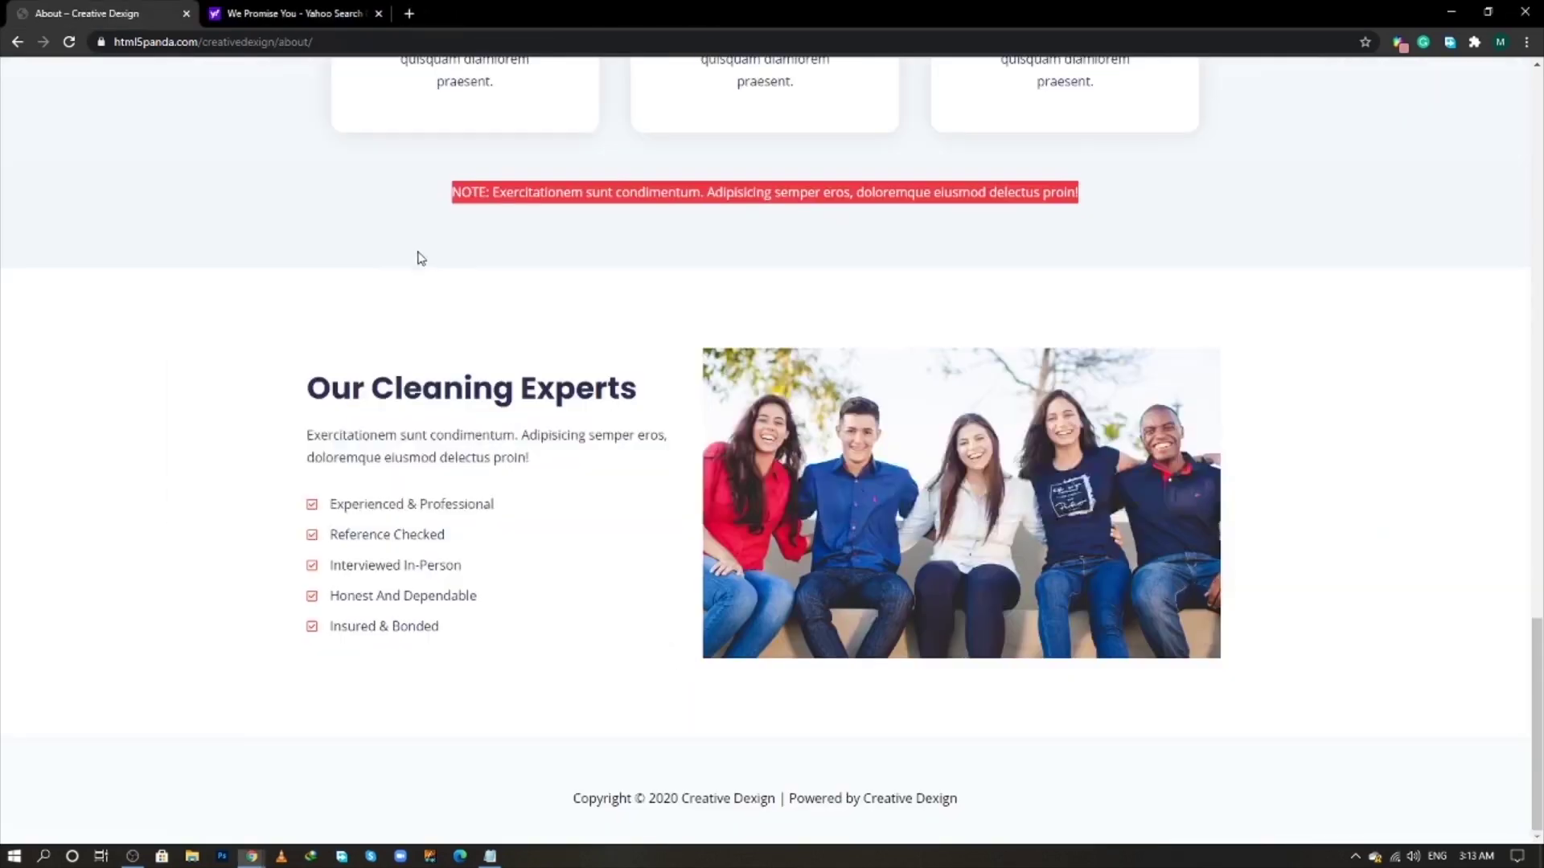
{"action": "key", "text": "alt+Tab"}
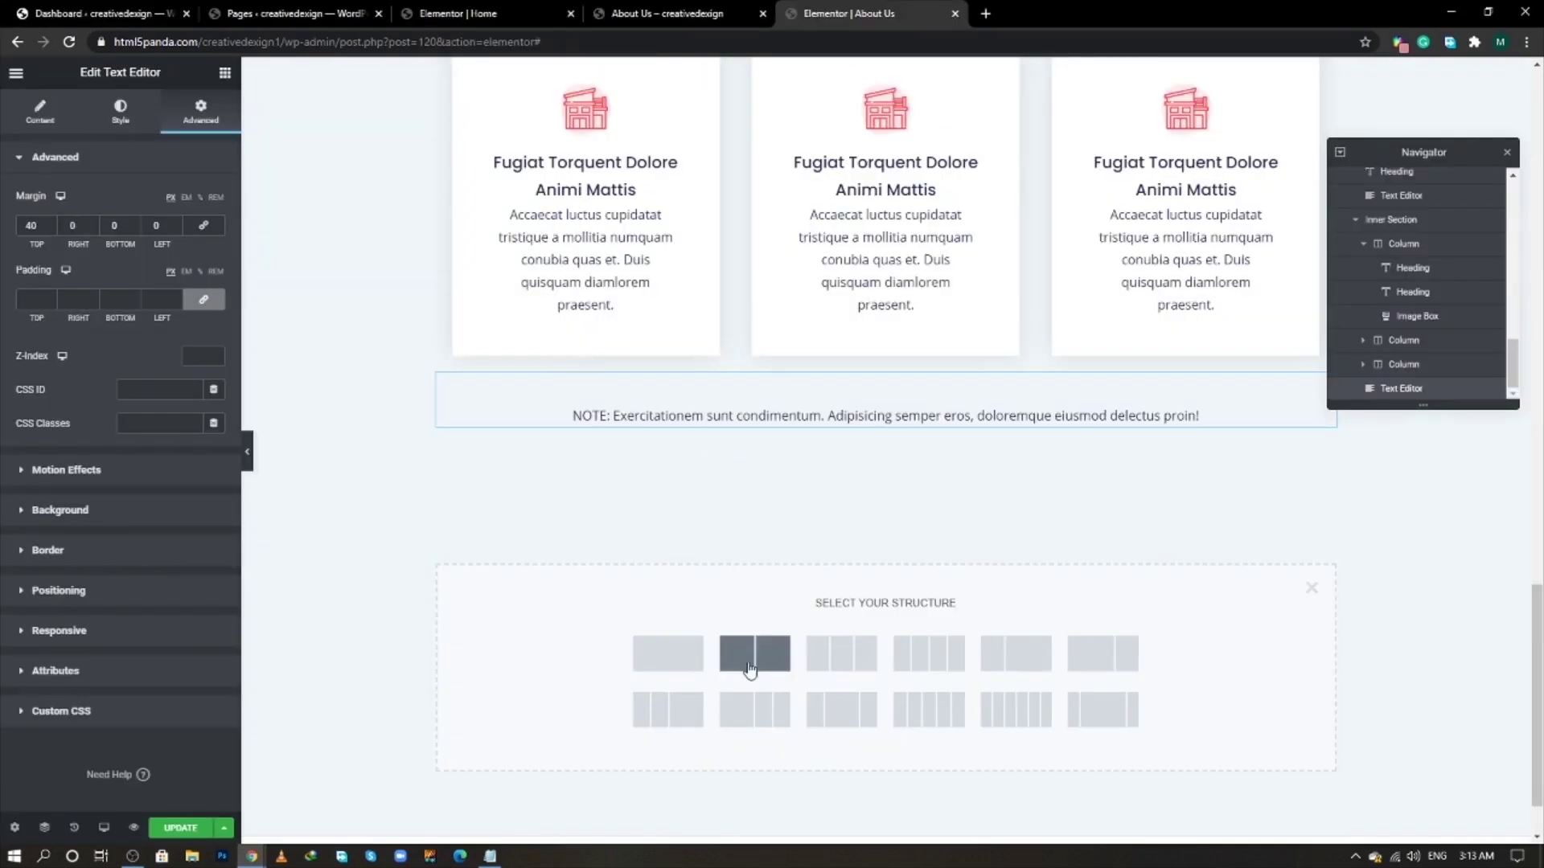
{"action": "left_click", "coordinate": [748, 670]}
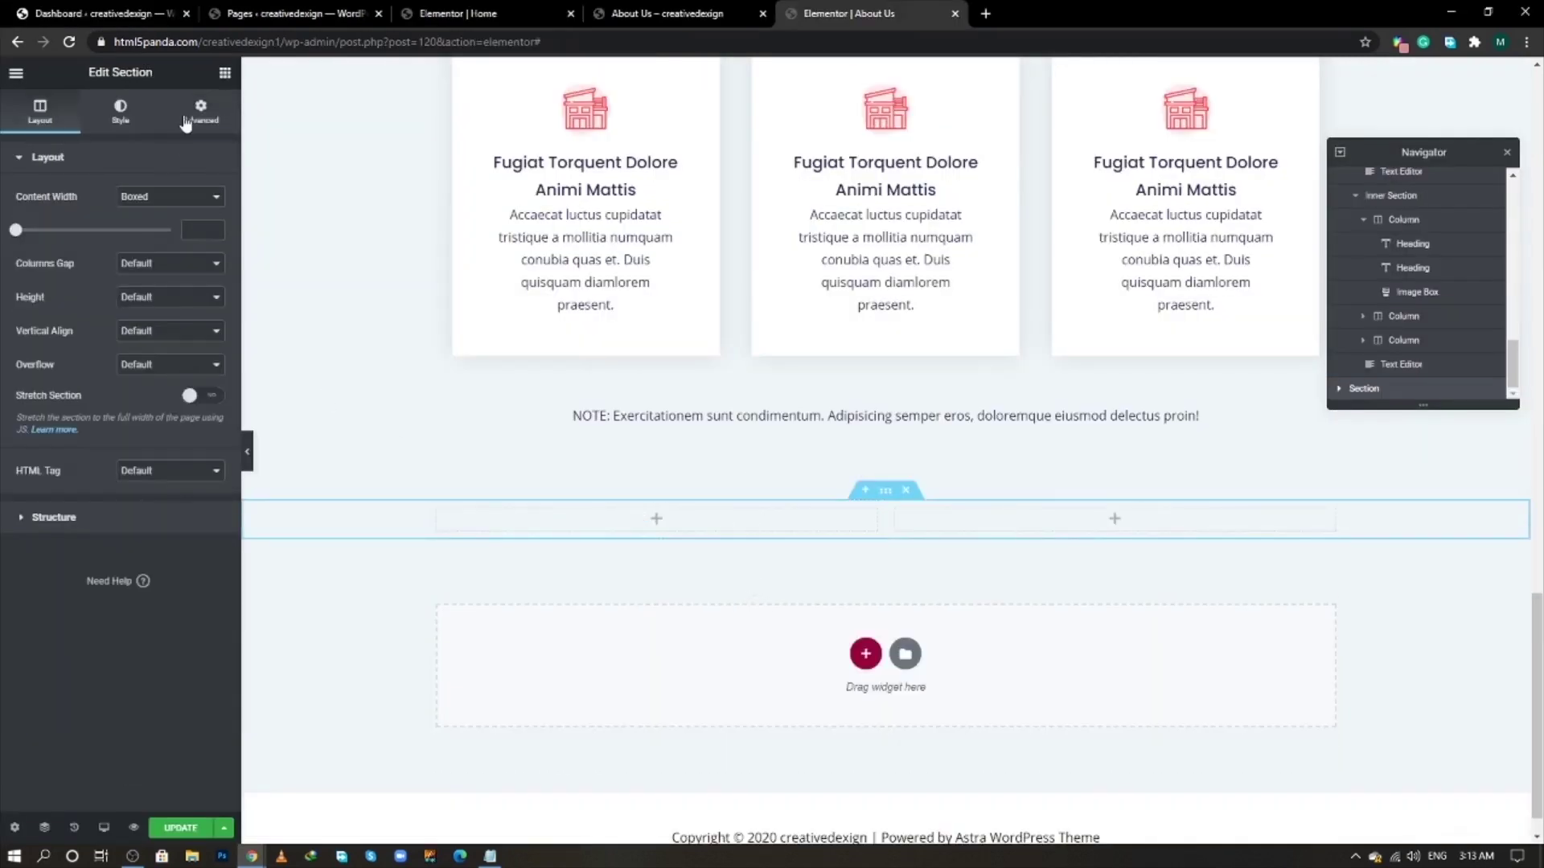
- Add a Heading widget with a Text Editor widget below it in the first column of the new section
{"action": "key", "text": "alt+Tab"}
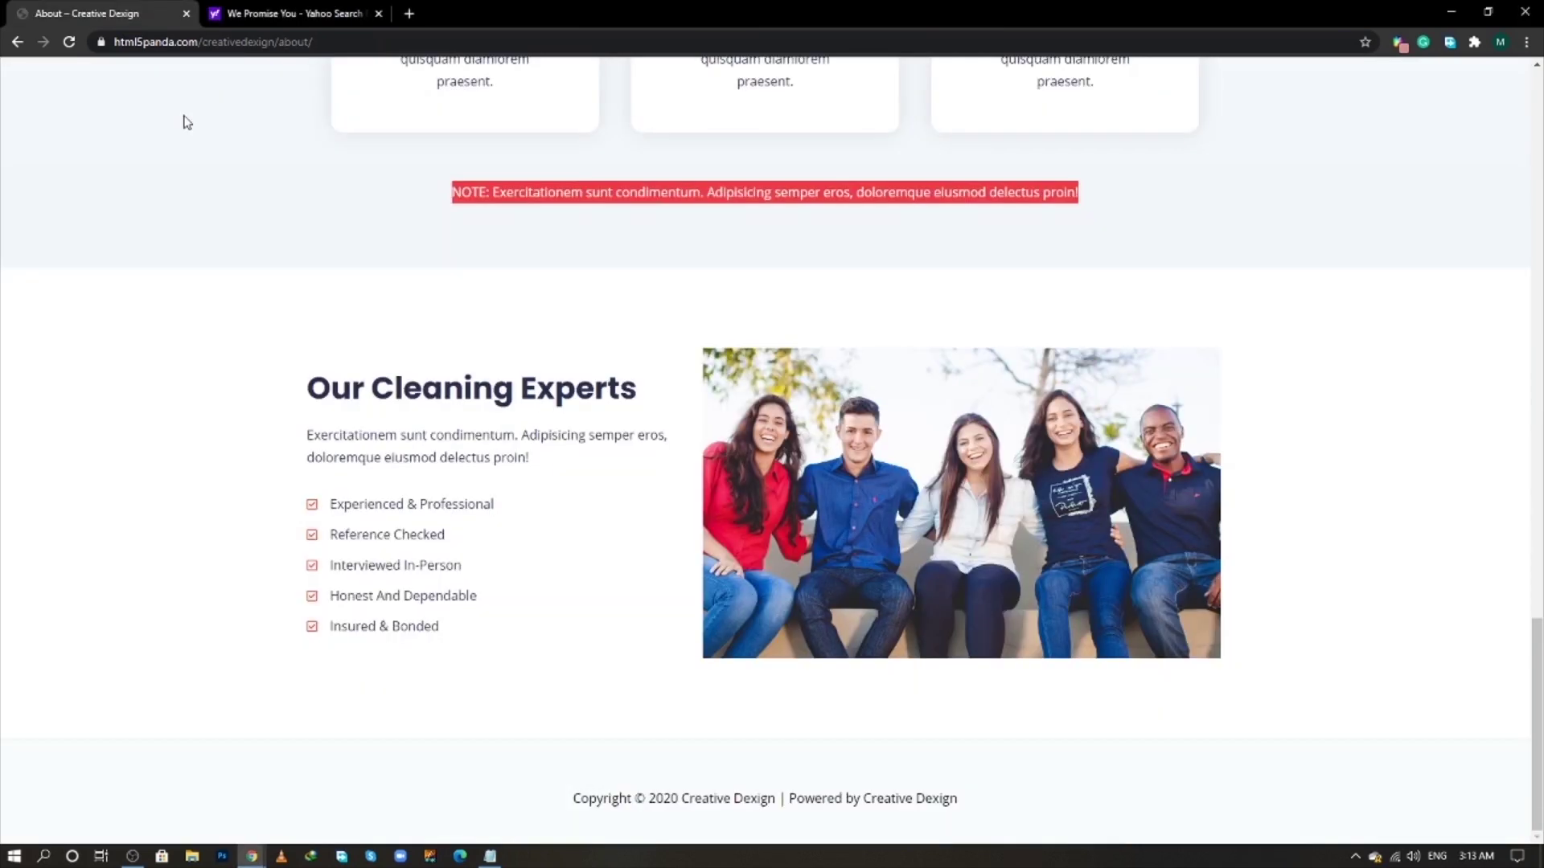
{"action": "key", "text": "alt+Tab"}
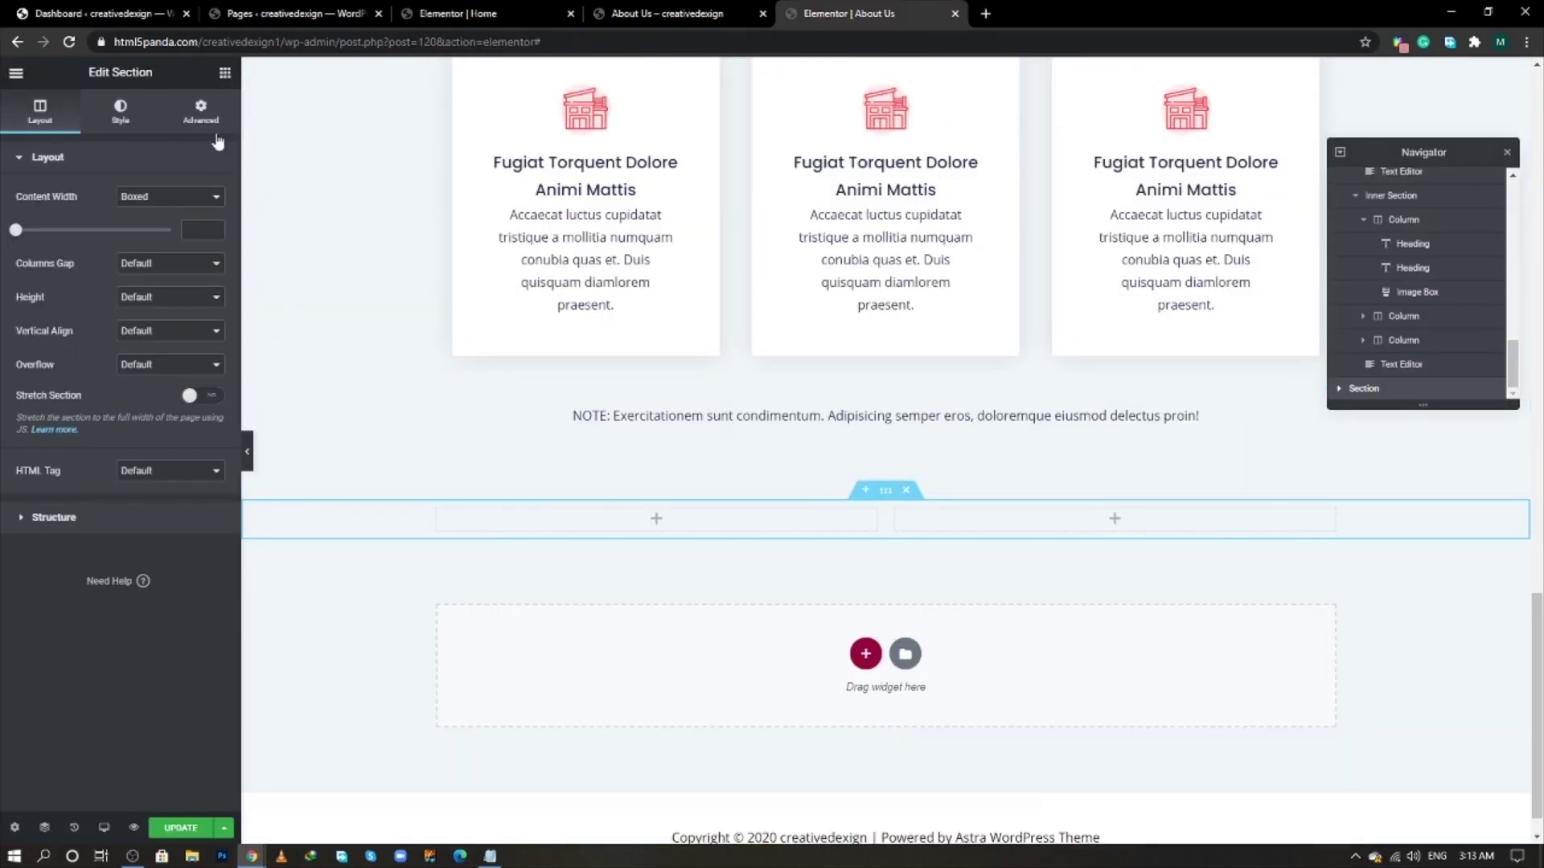
{"action": "left_click", "coordinate": [225, 74]}
{"action": "left_click_drag", "start_coordinate": [172, 234], "coordinate": [564, 512]}
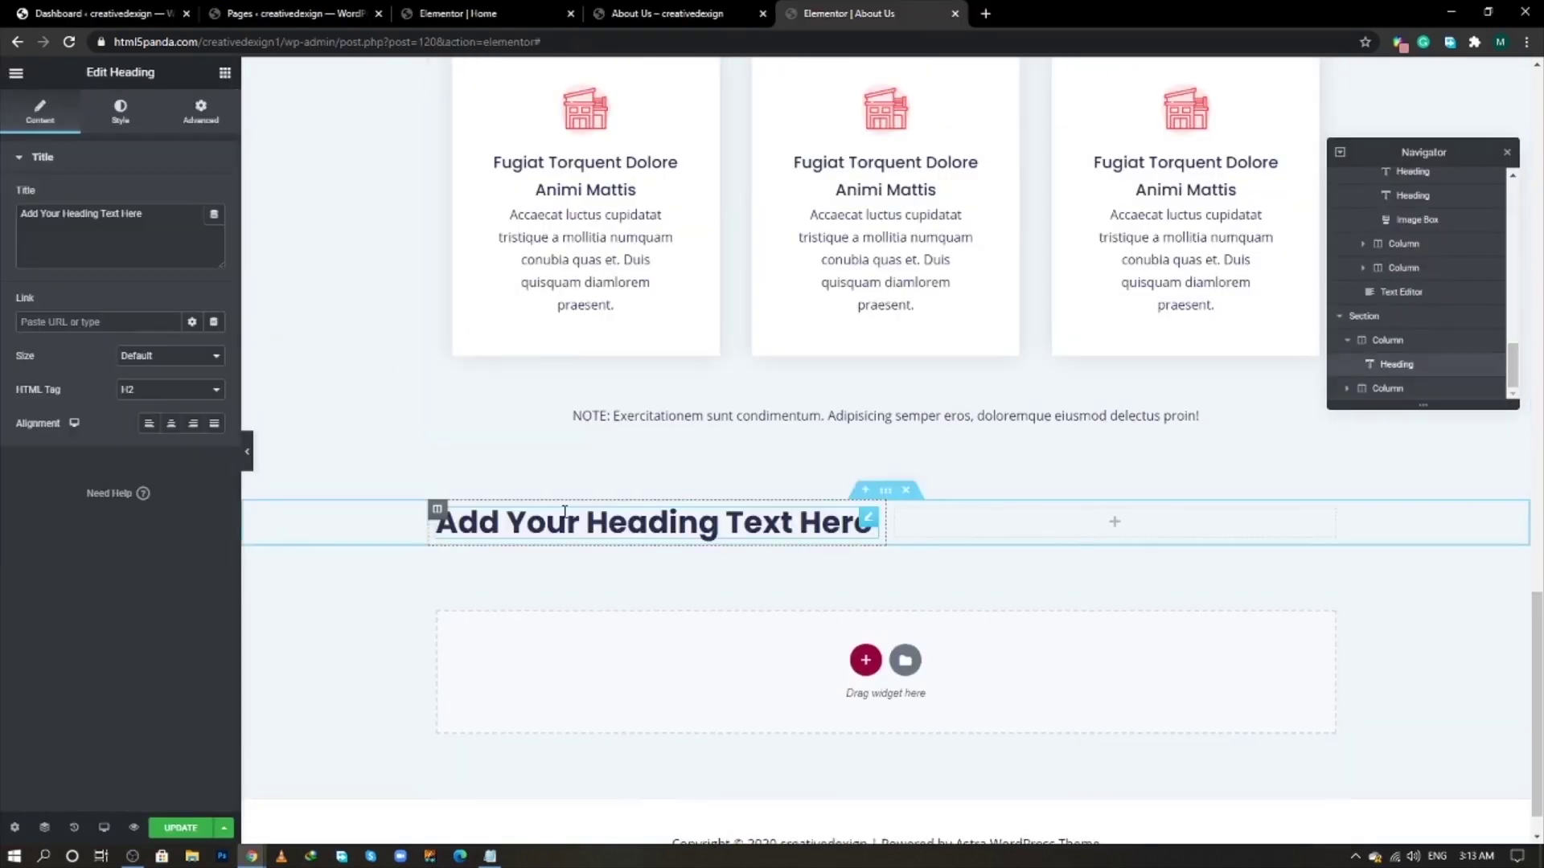
{"action": "key", "text": "alt+Tab"}
{"action": "key", "text": "alt+Tab"}
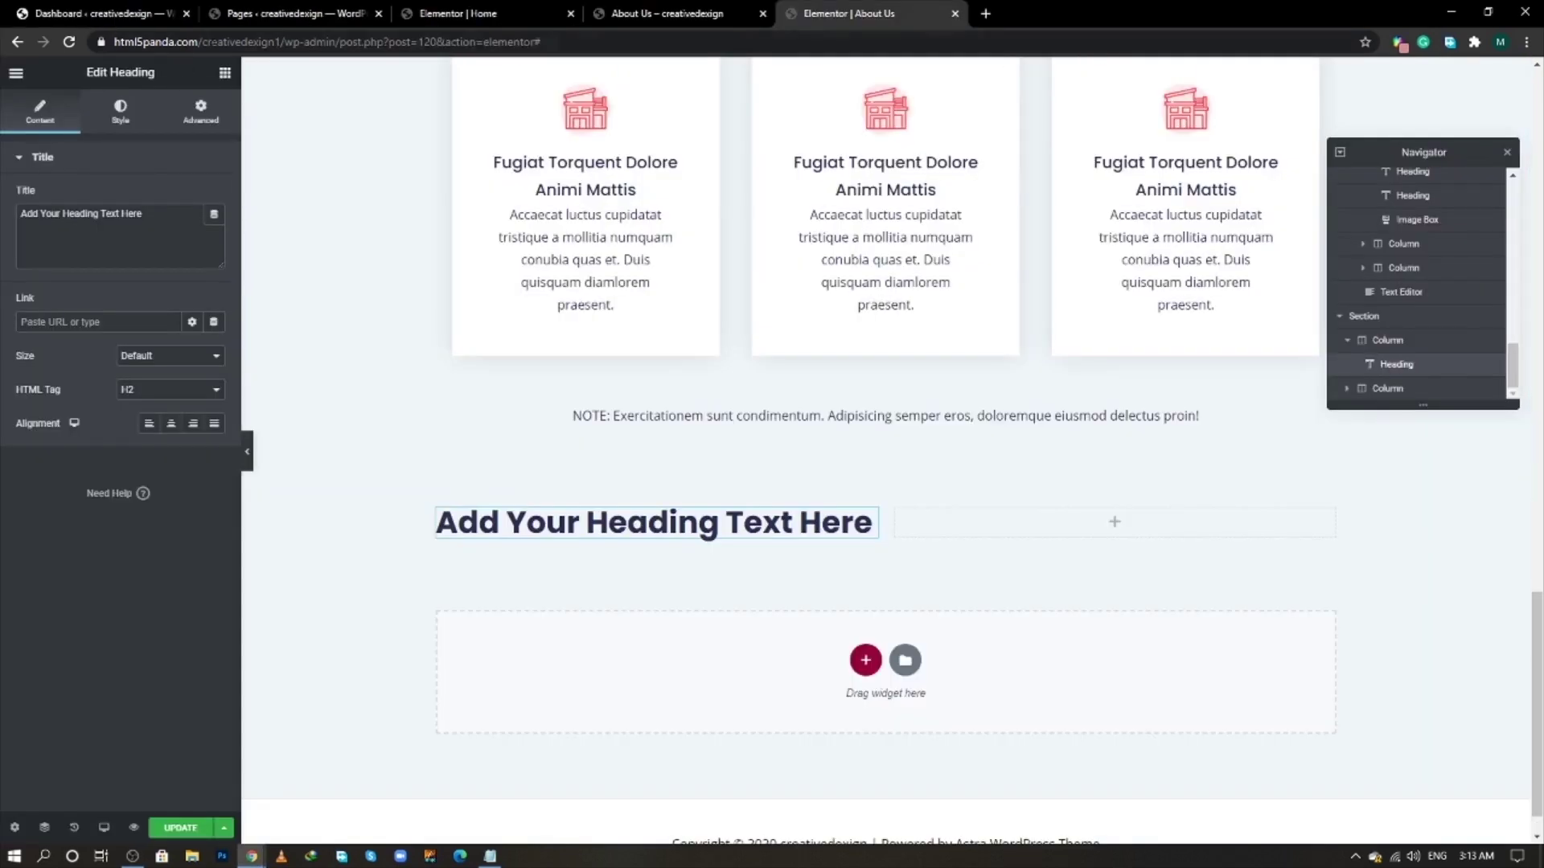
{"action": "left_click", "coordinate": [226, 74]}
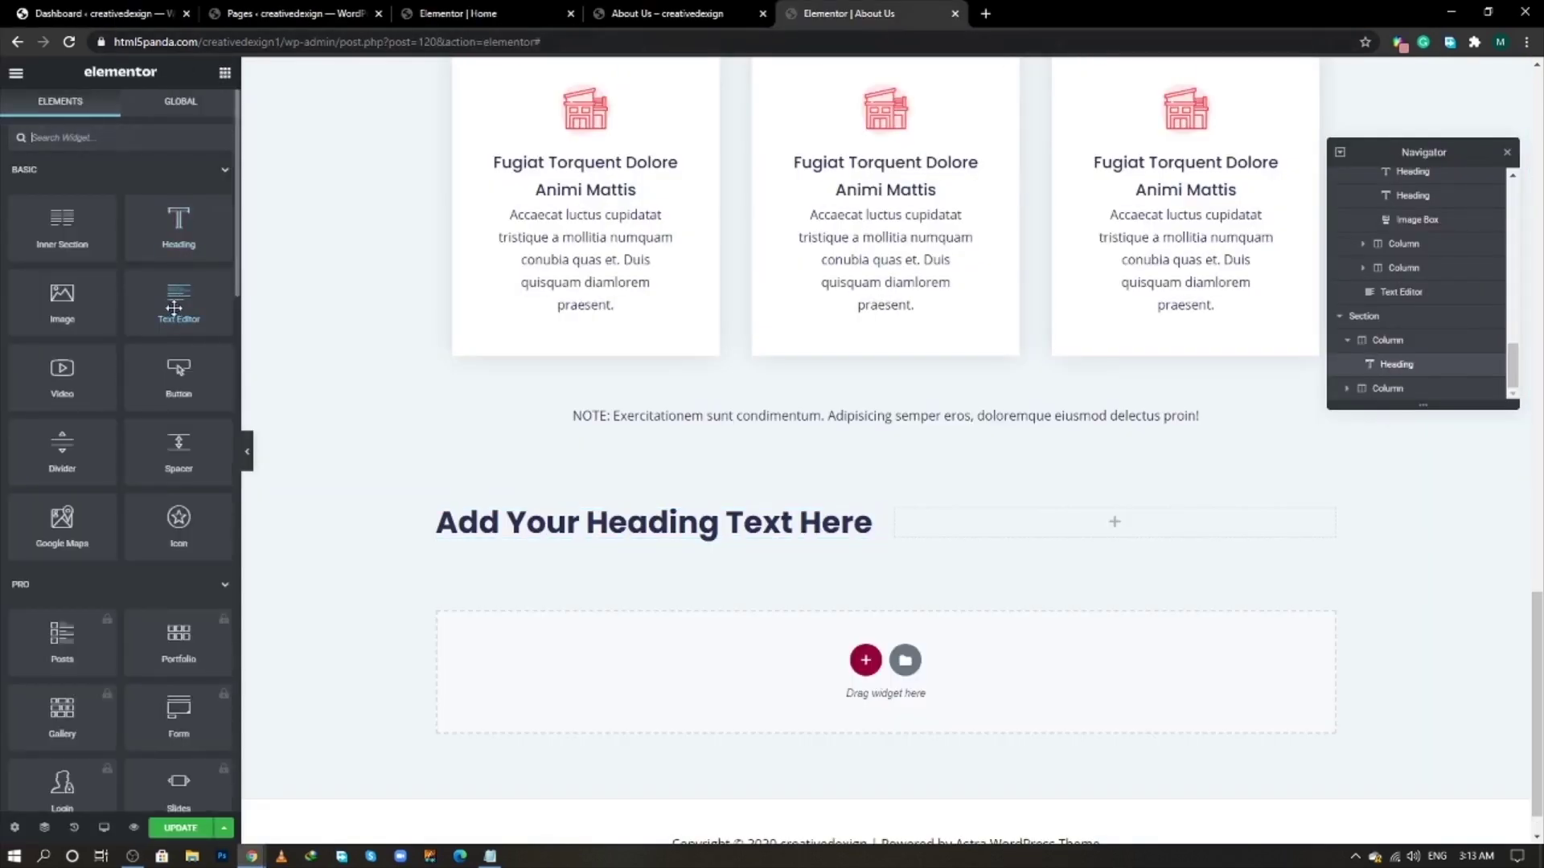
{"action": "left_click", "coordinate": [178, 302]}
- Add an Icon List below the text in the first column and an Image widget in the second column
{"action": "left_click", "coordinate": [112, 139]}
{"action": "type", "text": "lis"}
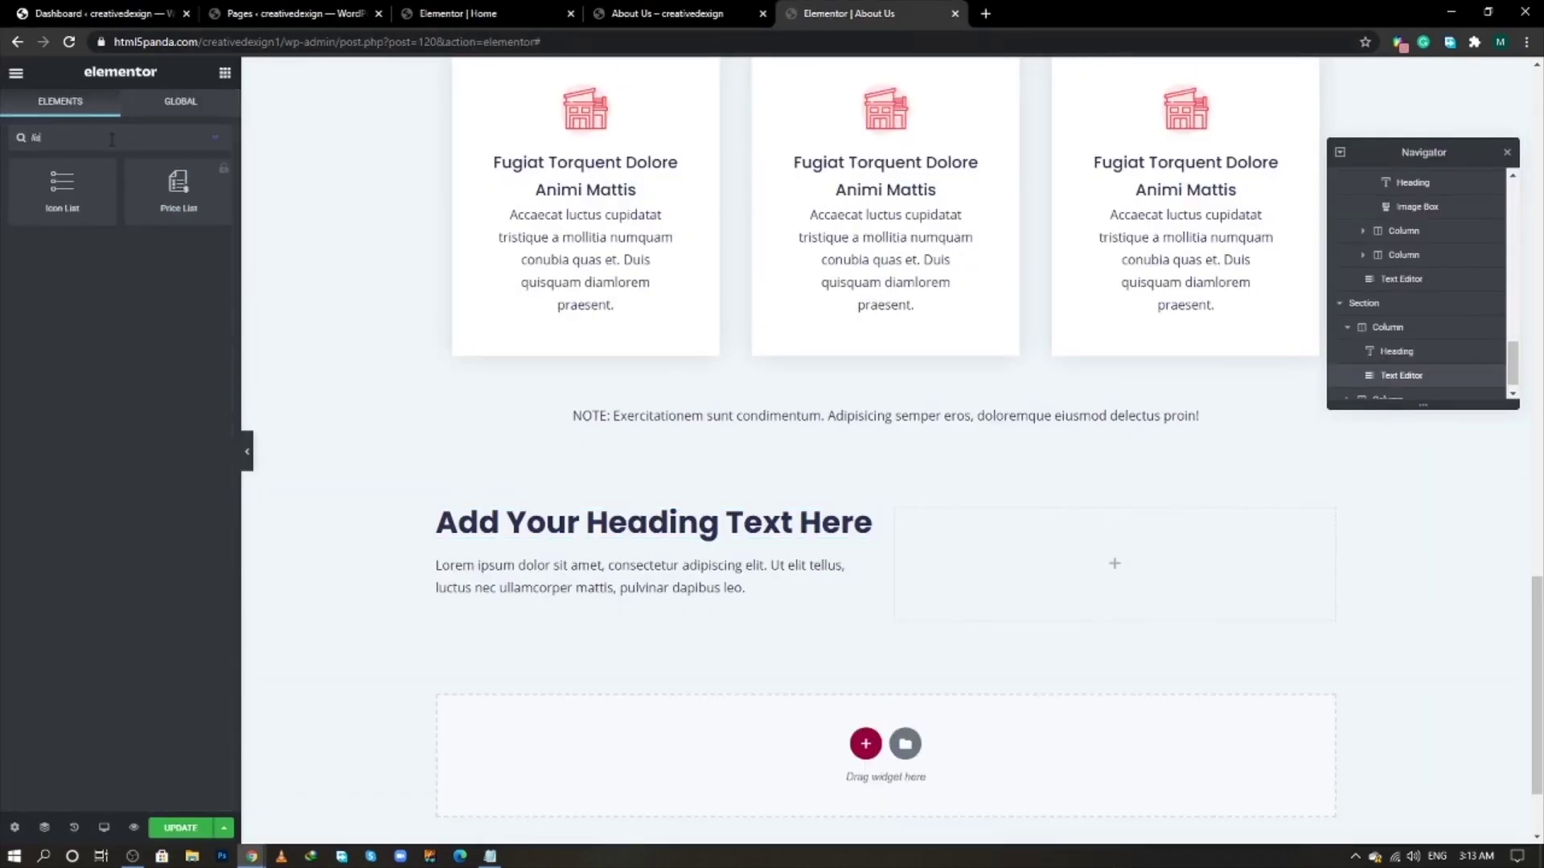
{"action": "type", "text": "t"}
{"action": "left_click_drag", "start_coordinate": [61, 189], "coordinate": [571, 595]}
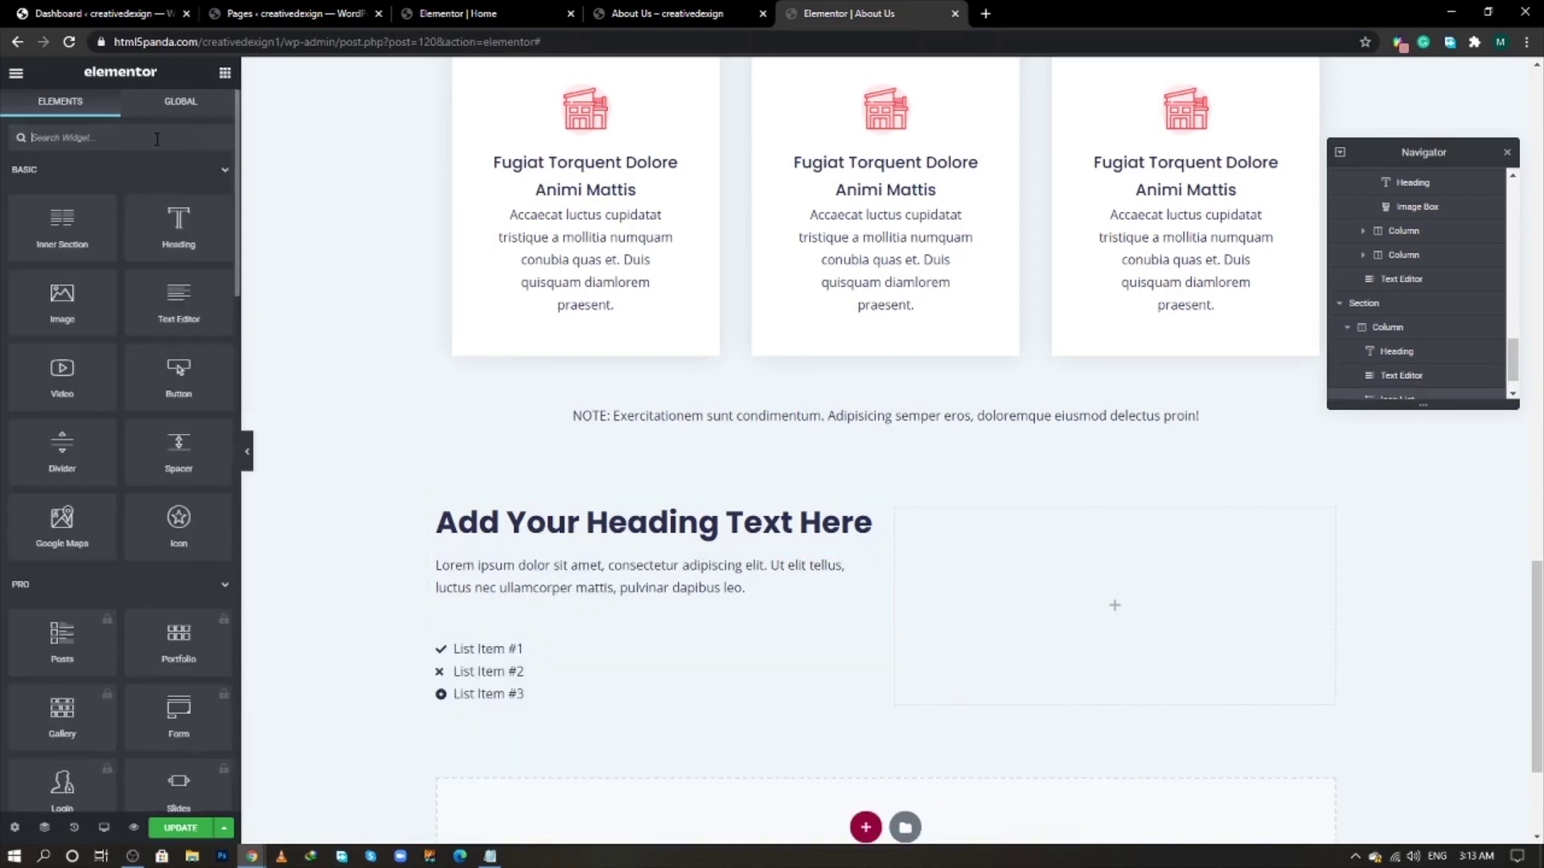
{"action": "left_click", "coordinate": [157, 138]}
{"action": "type", "text": "ima"}
{"action": "left_click_drag", "start_coordinate": [62, 189], "coordinate": [1062, 599]}
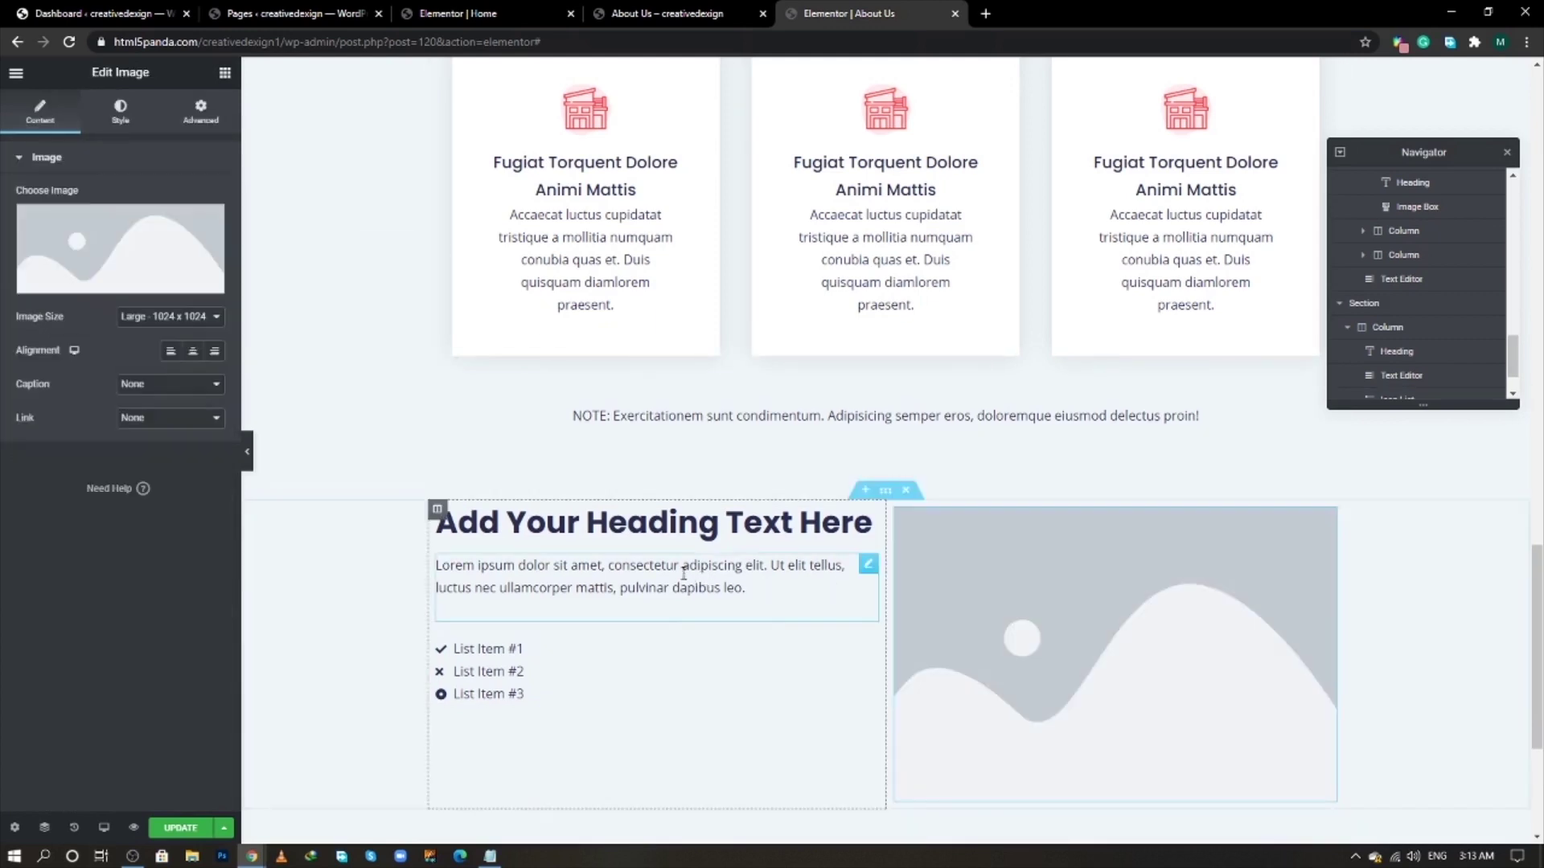
- Give the new two-column section a classic background in white, #FFFFFF
{"action": "left_click", "coordinate": [886, 489]}
{"action": "left_click", "coordinate": [118, 121]}
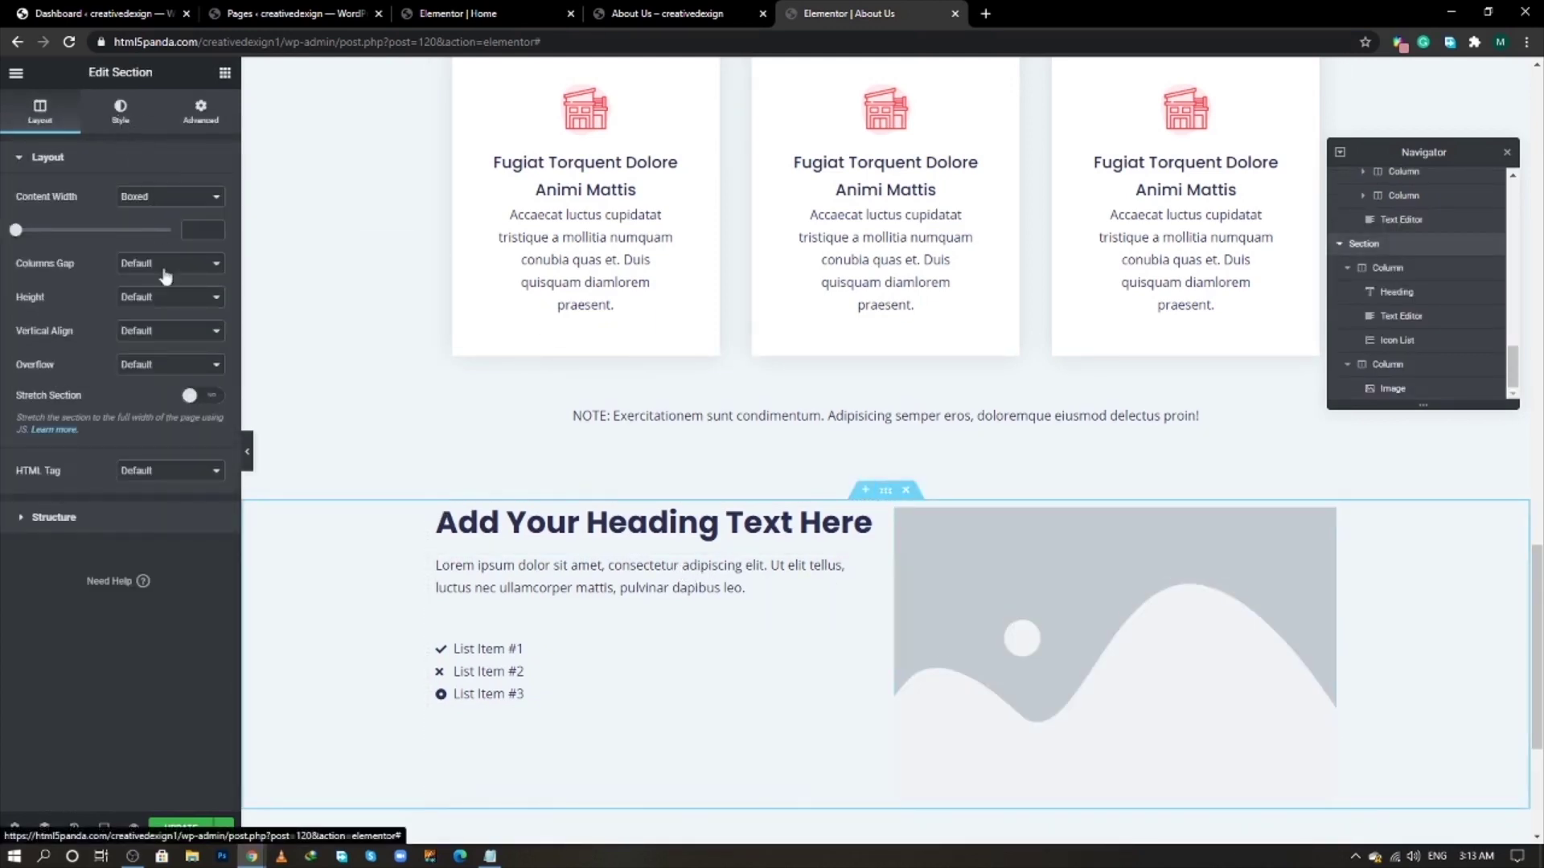
{"action": "left_click", "coordinate": [149, 230]}
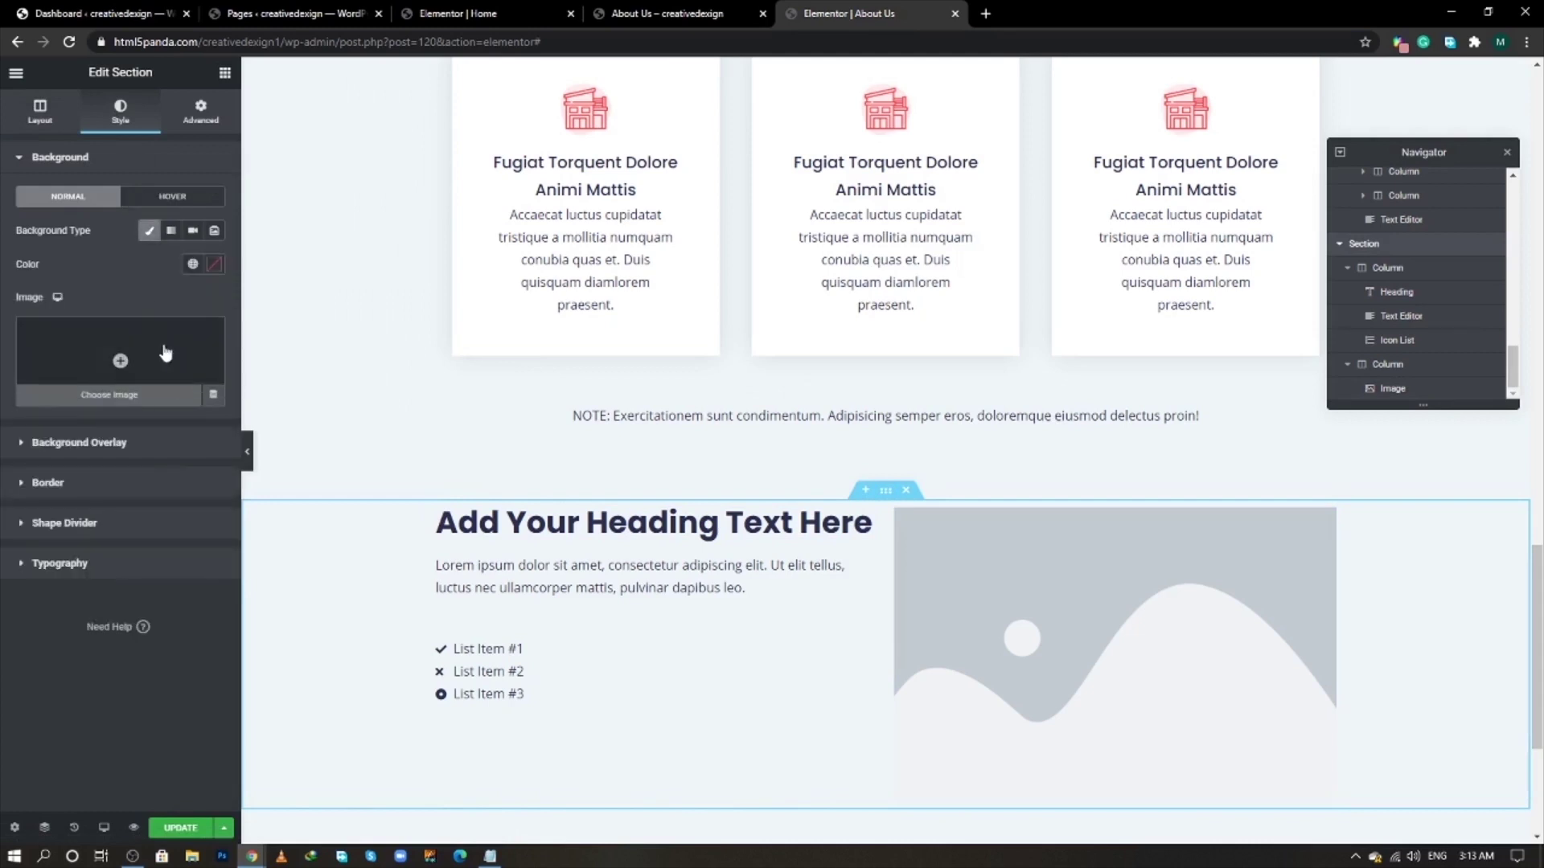
{"action": "left_click", "coordinate": [213, 264]}
{"action": "left_click", "coordinate": [30, 324]}
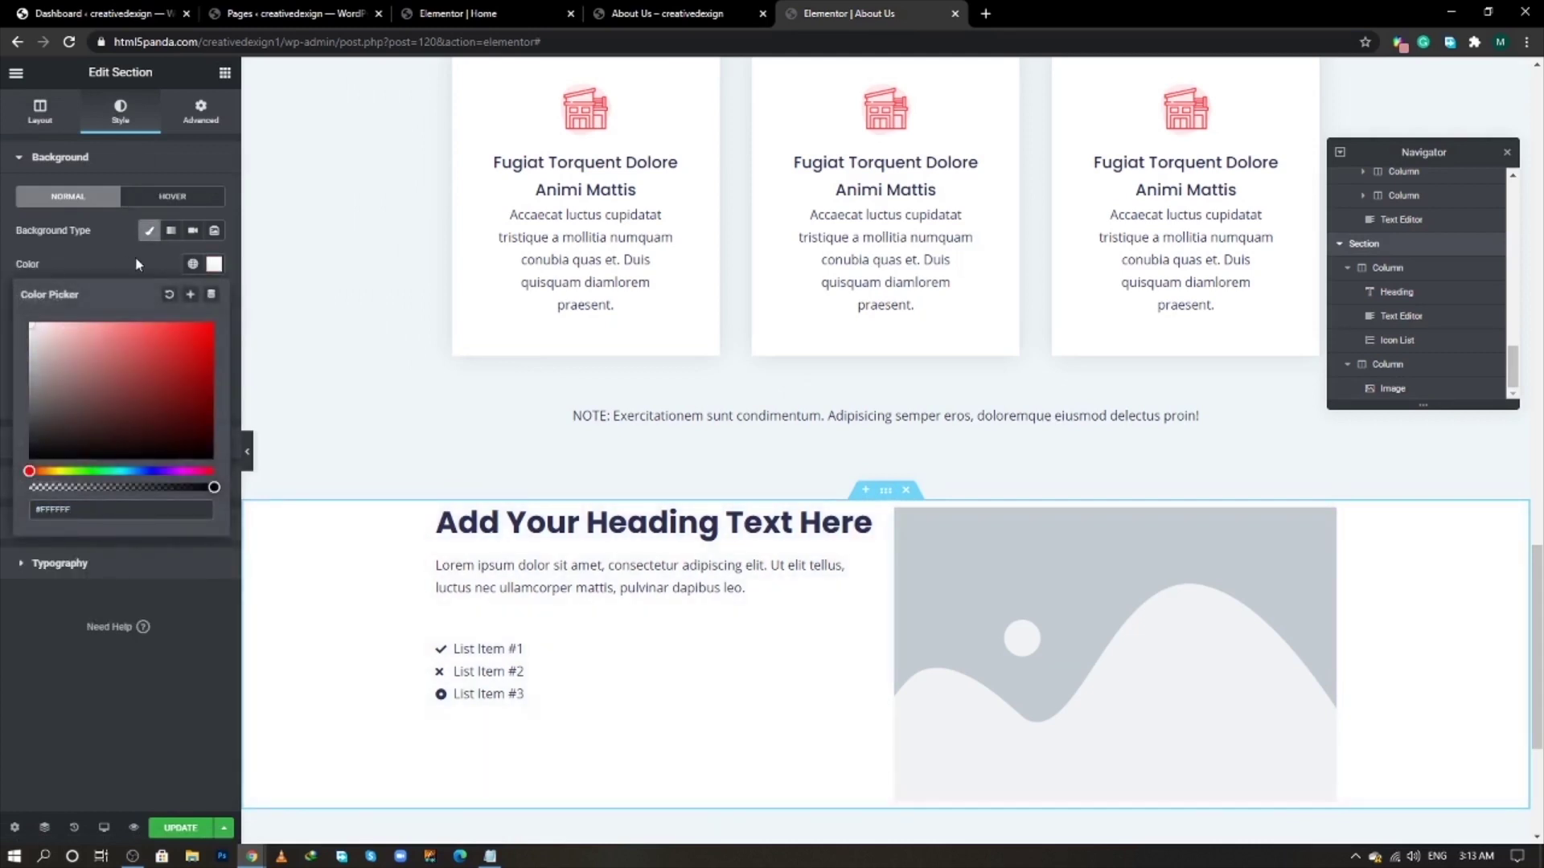
{"action": "left_click", "coordinate": [137, 264]}
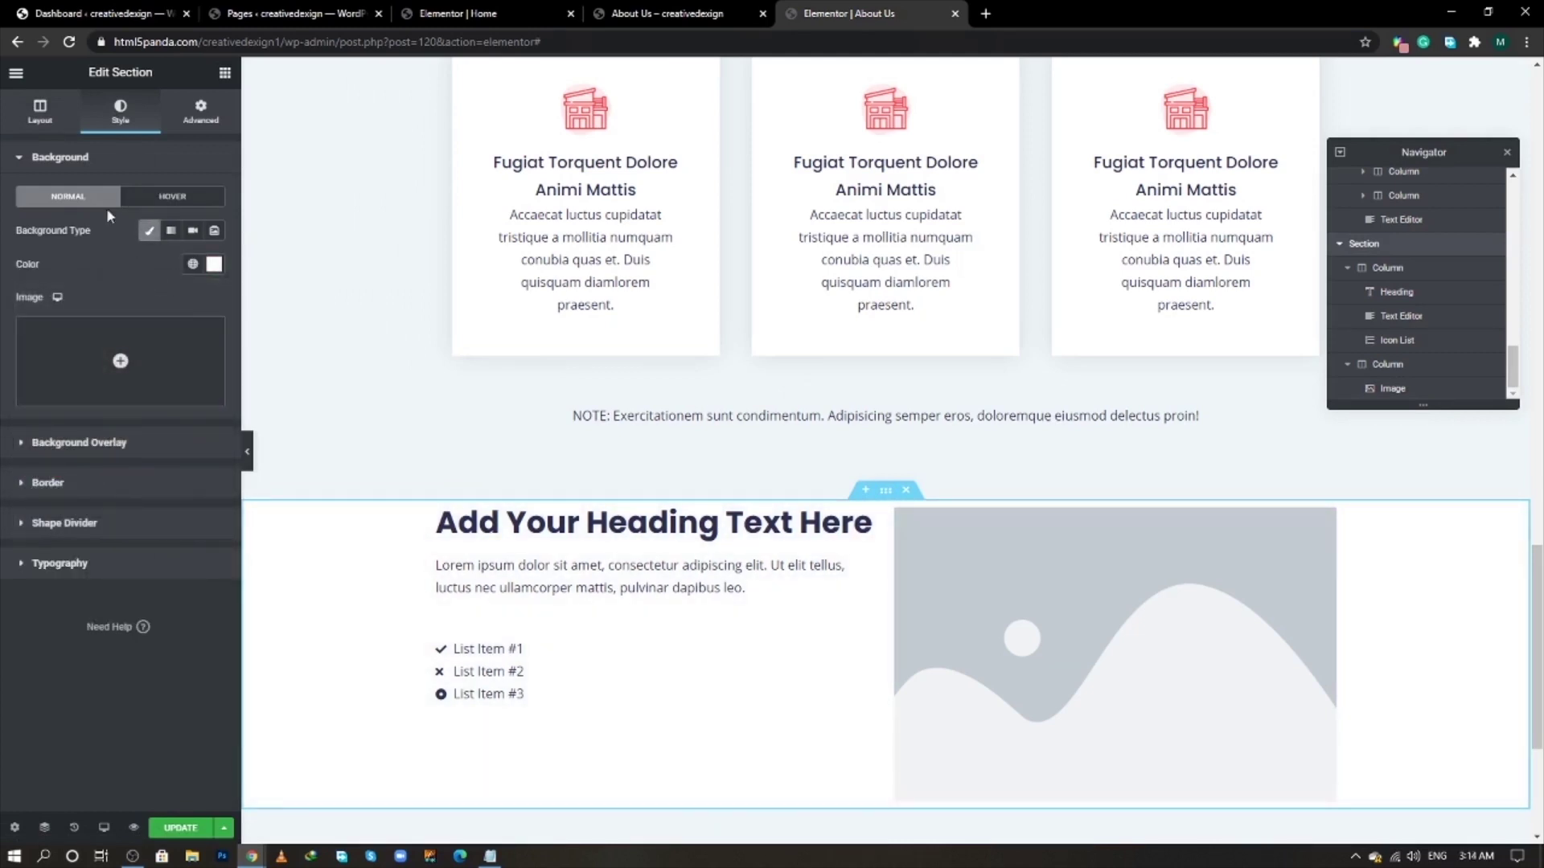
- Set the two-column section's columns gap to No Gap
{"action": "left_click", "coordinate": [40, 111]}
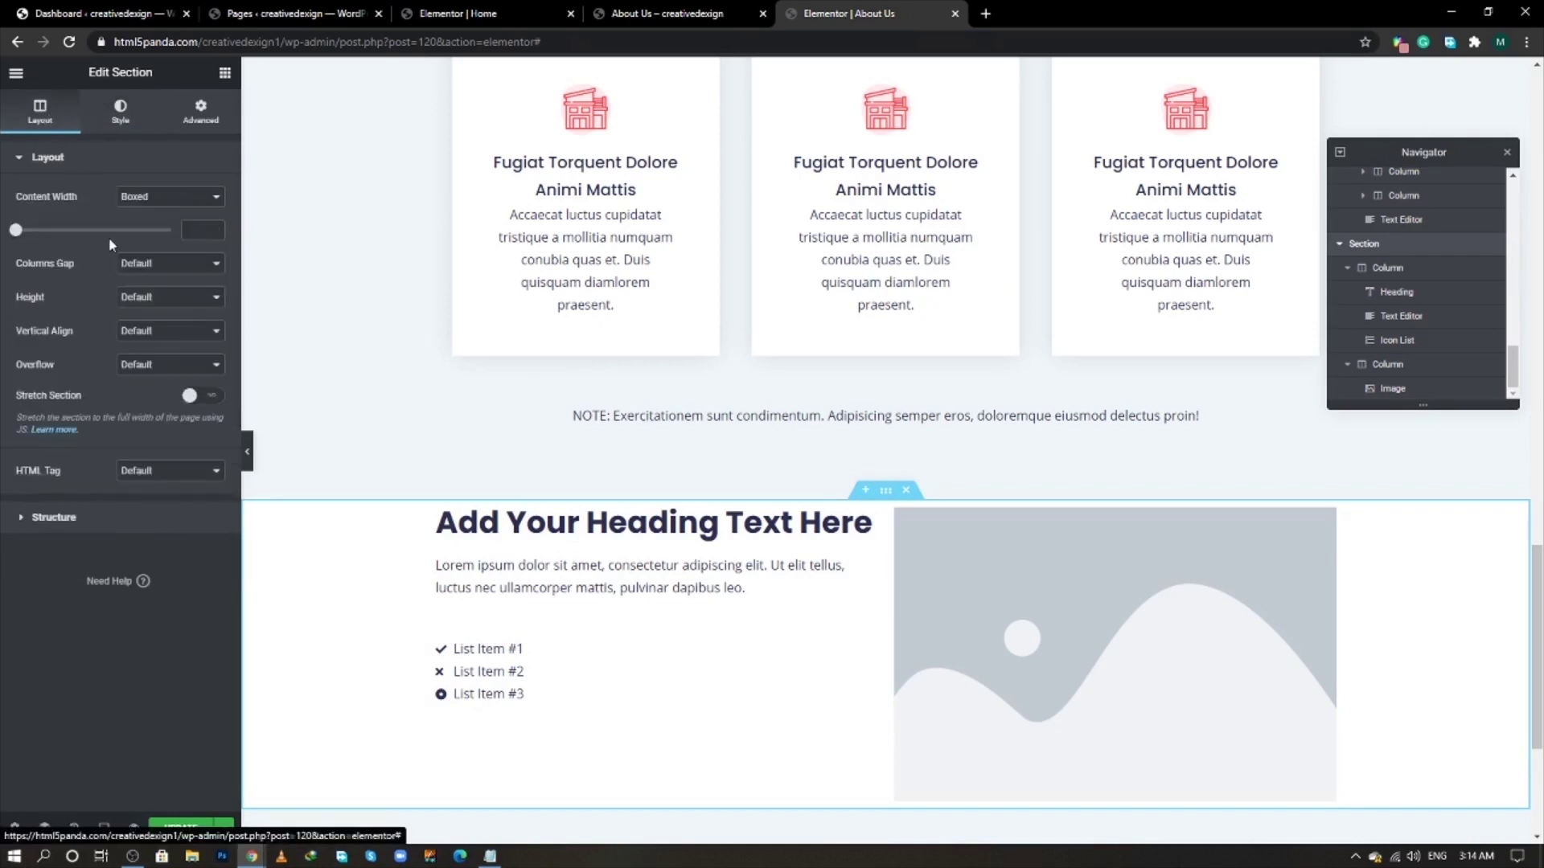
{"action": "left_click", "coordinate": [153, 270]}
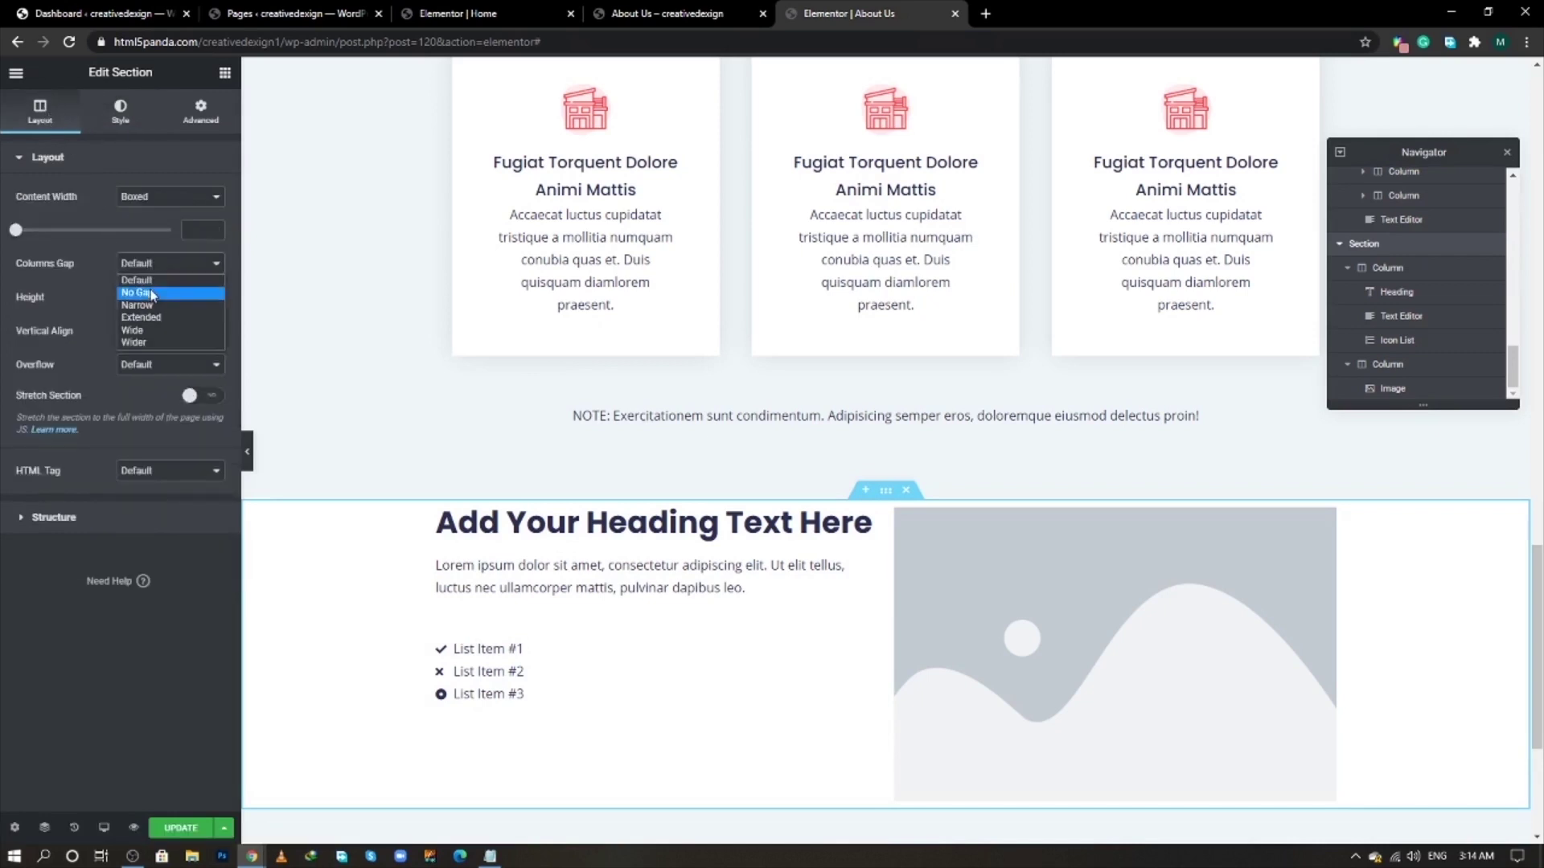
{"action": "left_click", "coordinate": [153, 294]}
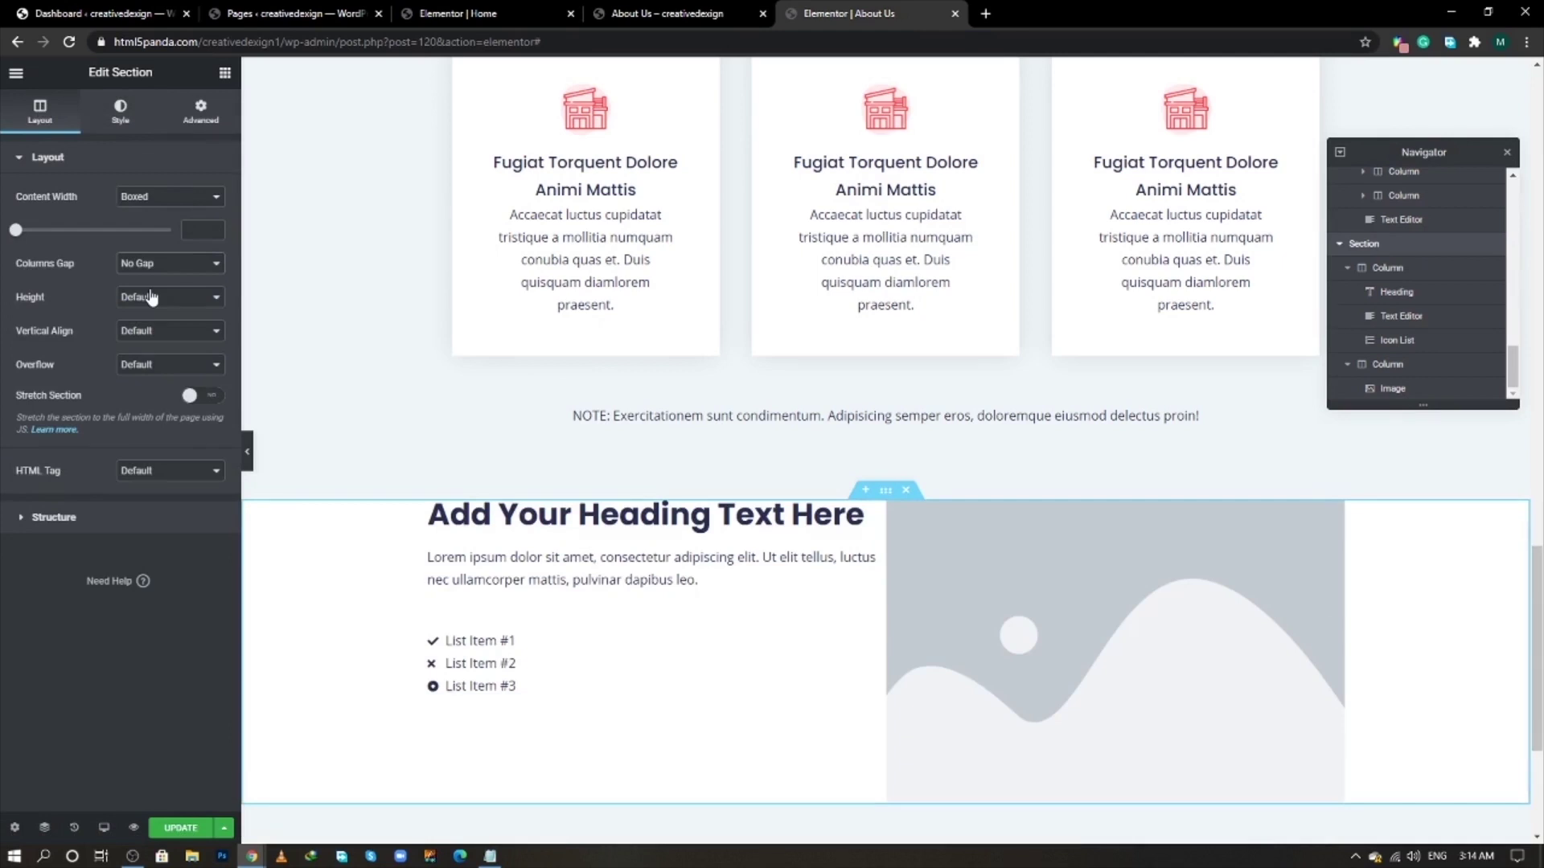
- Set the section's top and bottom padding to 100 px, with the right and left padding at 0
{"action": "left_click", "coordinate": [201, 111]}
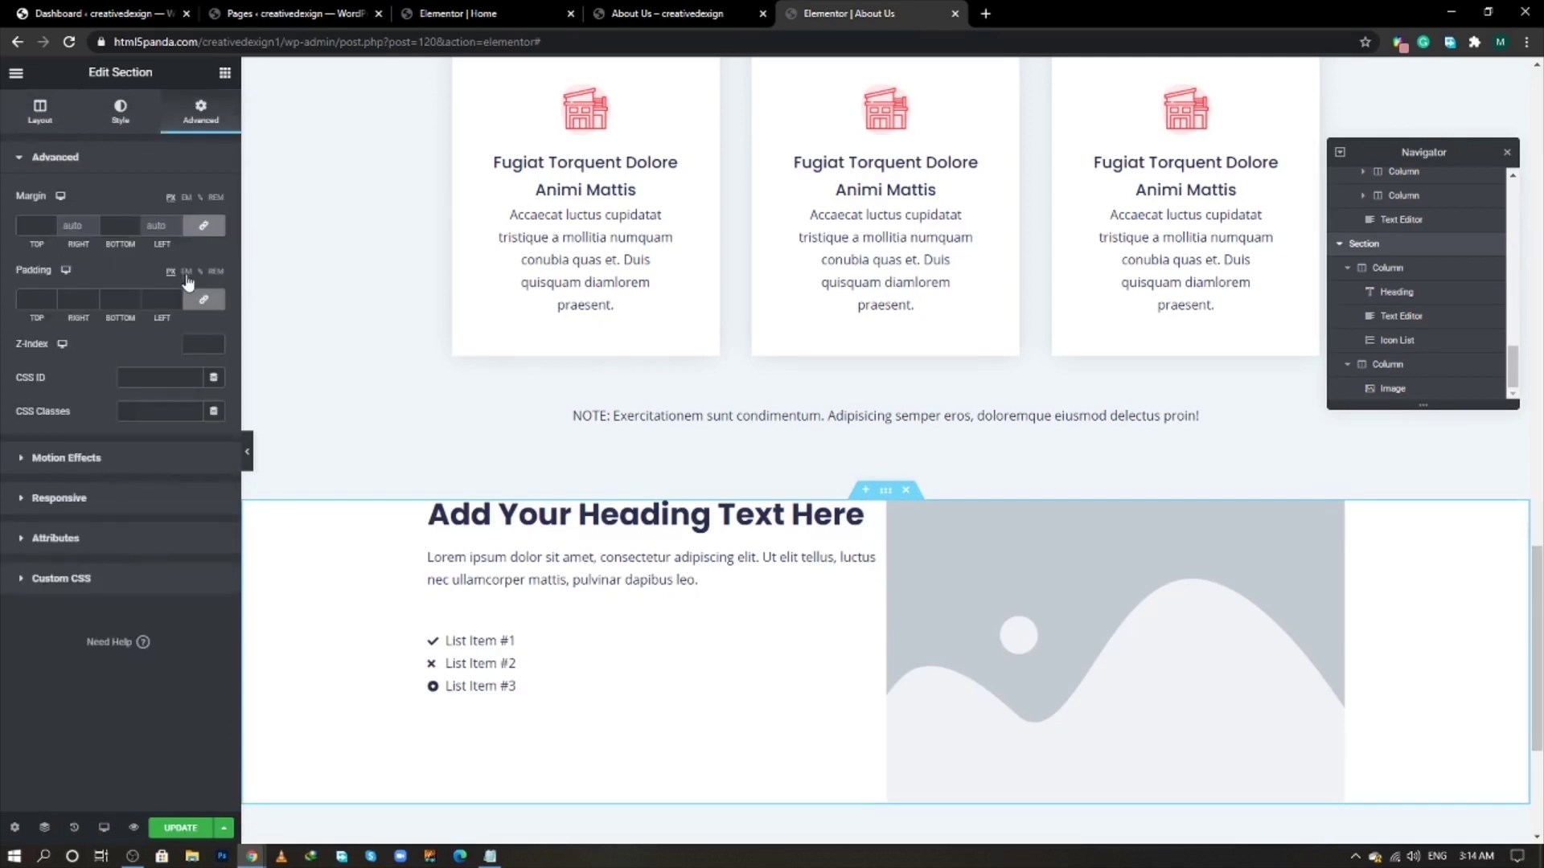
{"action": "left_click", "coordinate": [31, 299]}
{"action": "type", "text": "0"}
{"action": "type", "text": "10"}
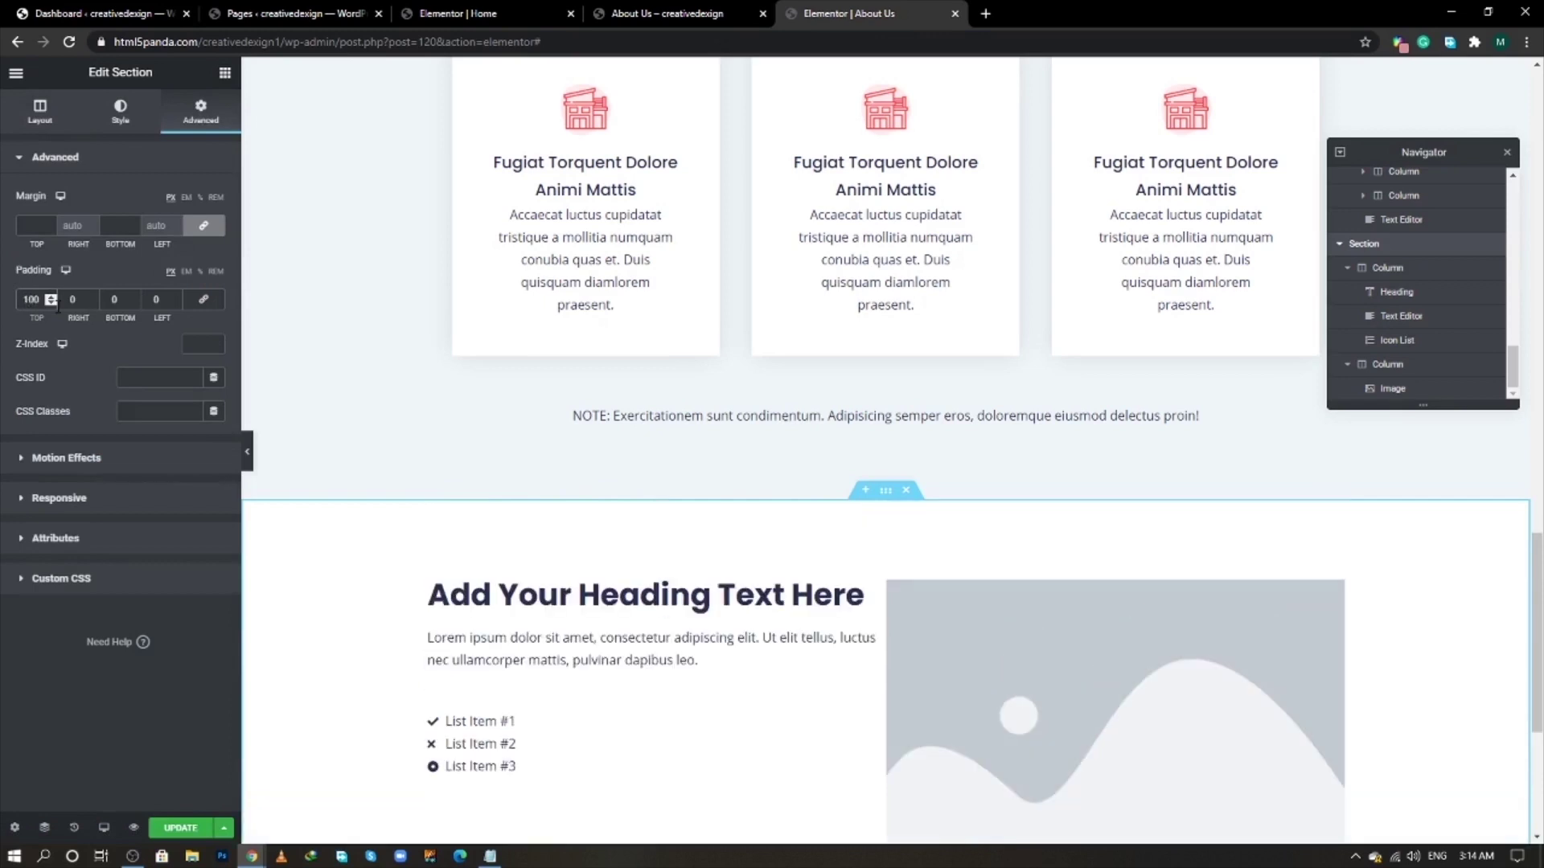
{"action": "left_click", "coordinate": [108, 306]}
{"action": "type", "text": "100"}
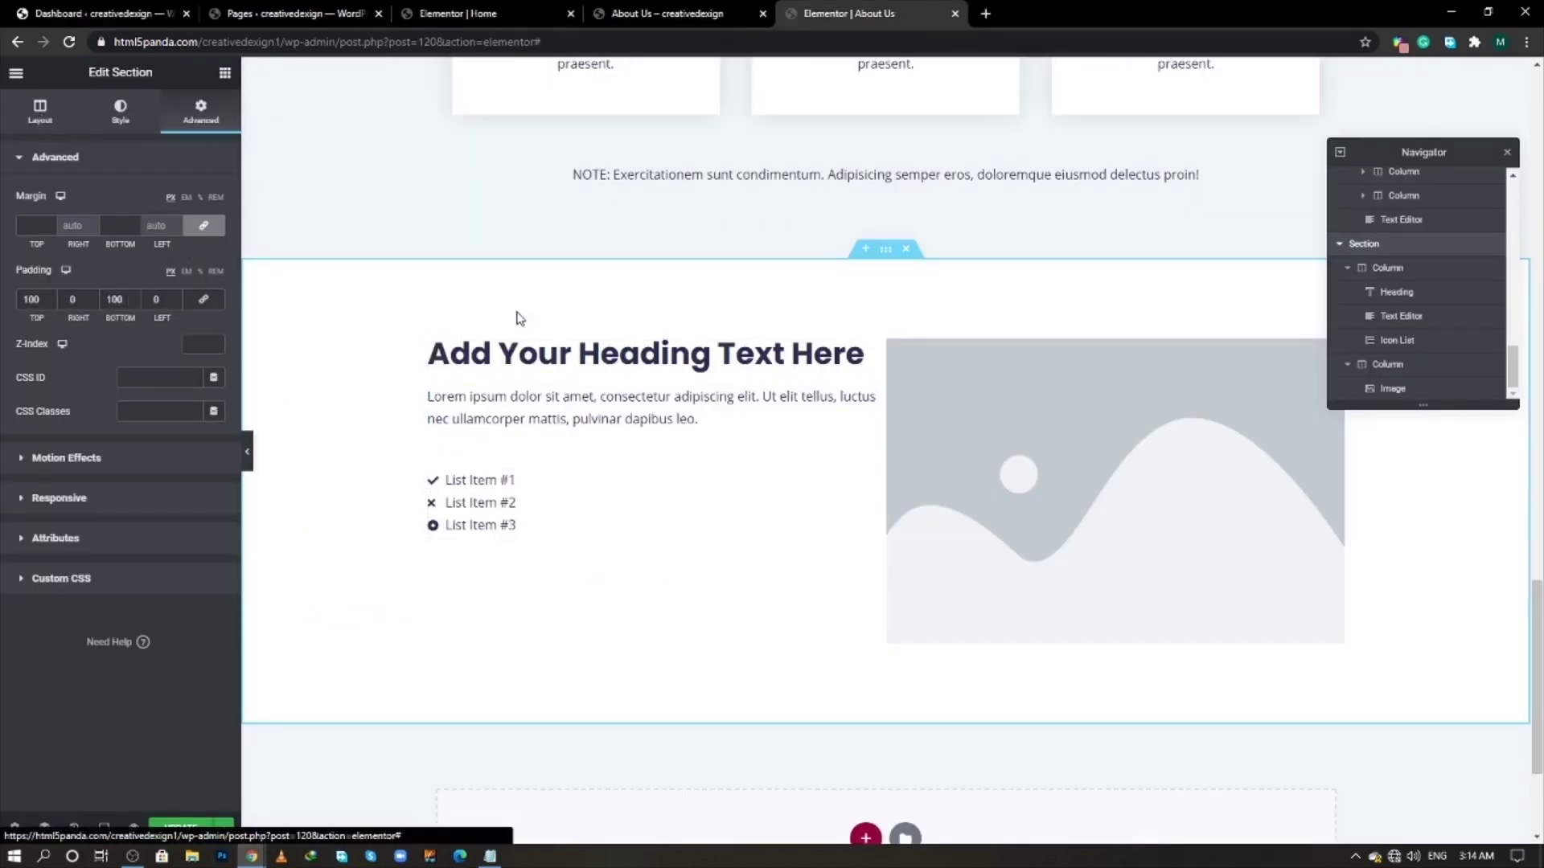
- Replace the placeholder heading in the first column with "Our Cleaning Experts"
{"action": "left_click", "coordinate": [799, 359]}
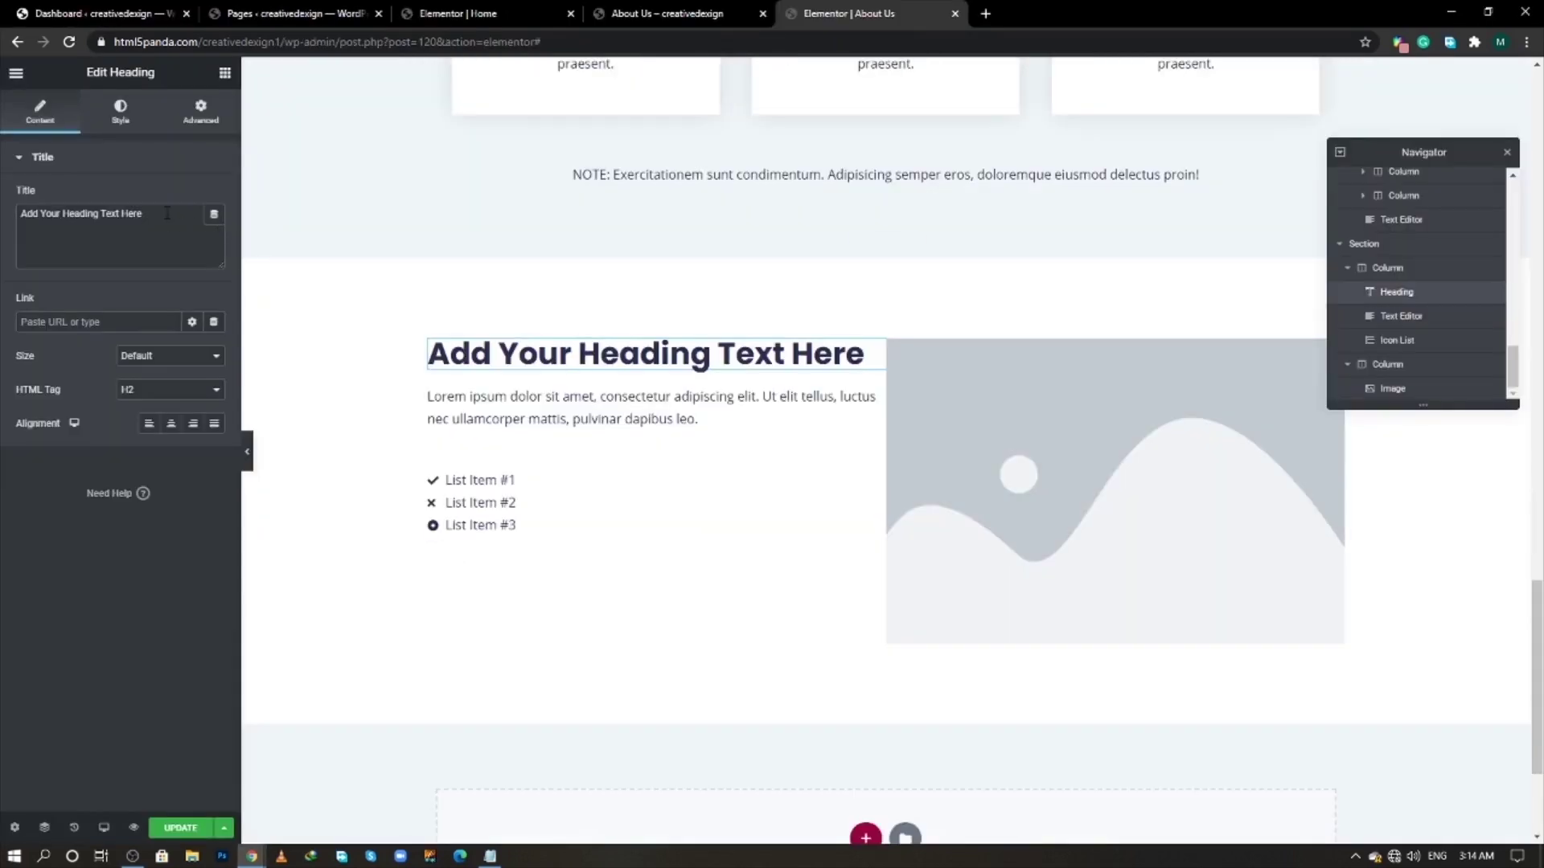
{"action": "left_click", "coordinate": [166, 213]}
{"action": "key", "text": "ctrl+a"}
{"action": "type", "text": "Our Cleaning Experts"}
- Copy the paragraph under the Our Cleaning Experts heading on the reference page
{"action": "key", "text": "alt+Tab"}
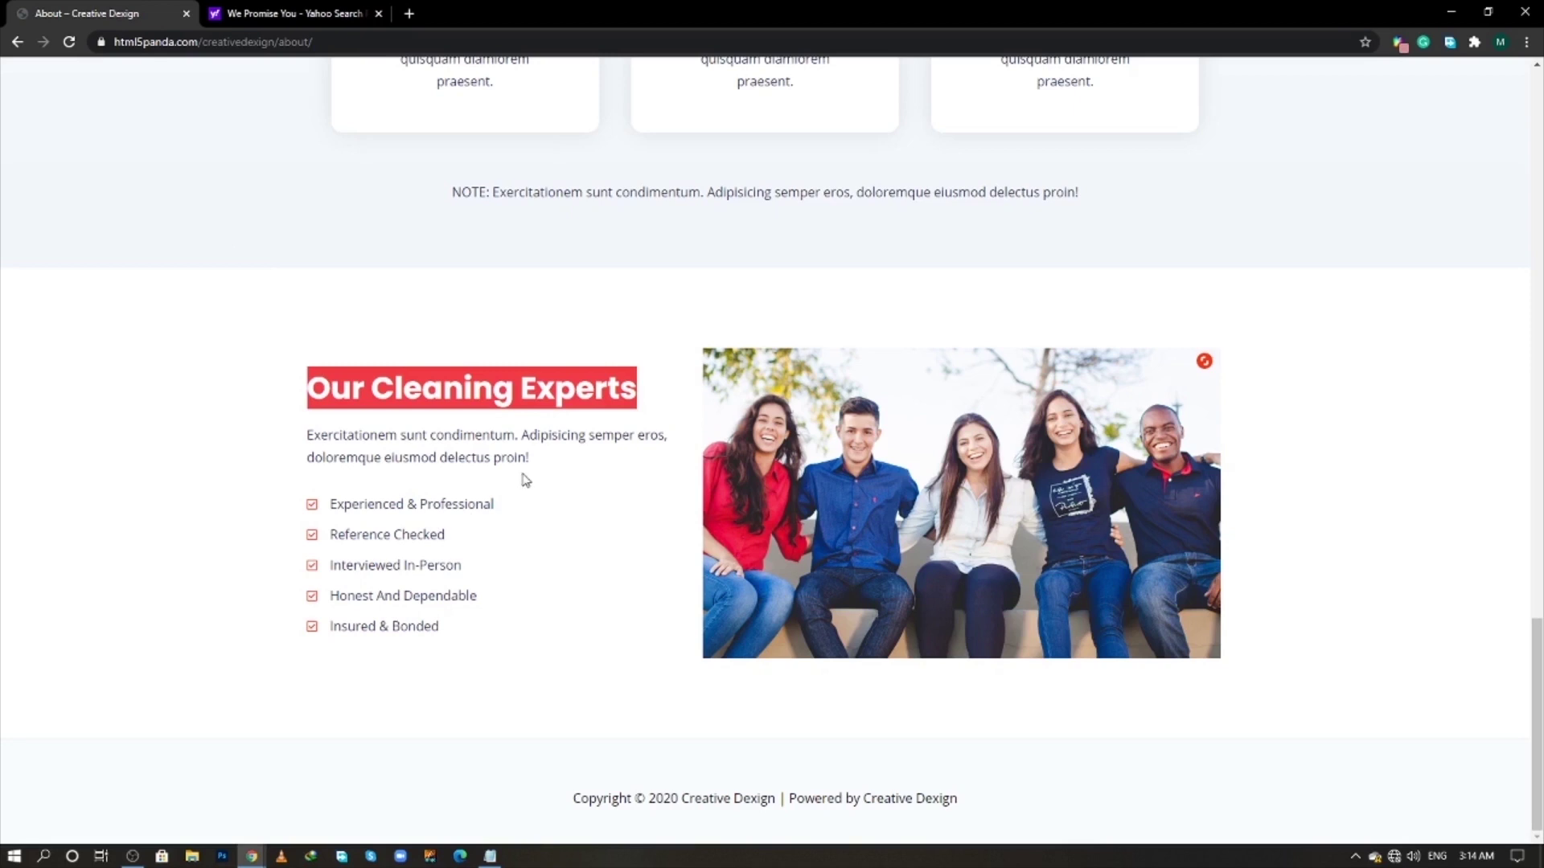
{"action": "left_click_drag", "start_coordinate": [524, 479], "coordinate": [307, 438]}
{"action": "left_click", "coordinate": [315, 432]}
{"action": "double_click", "coordinate": [314, 432]}
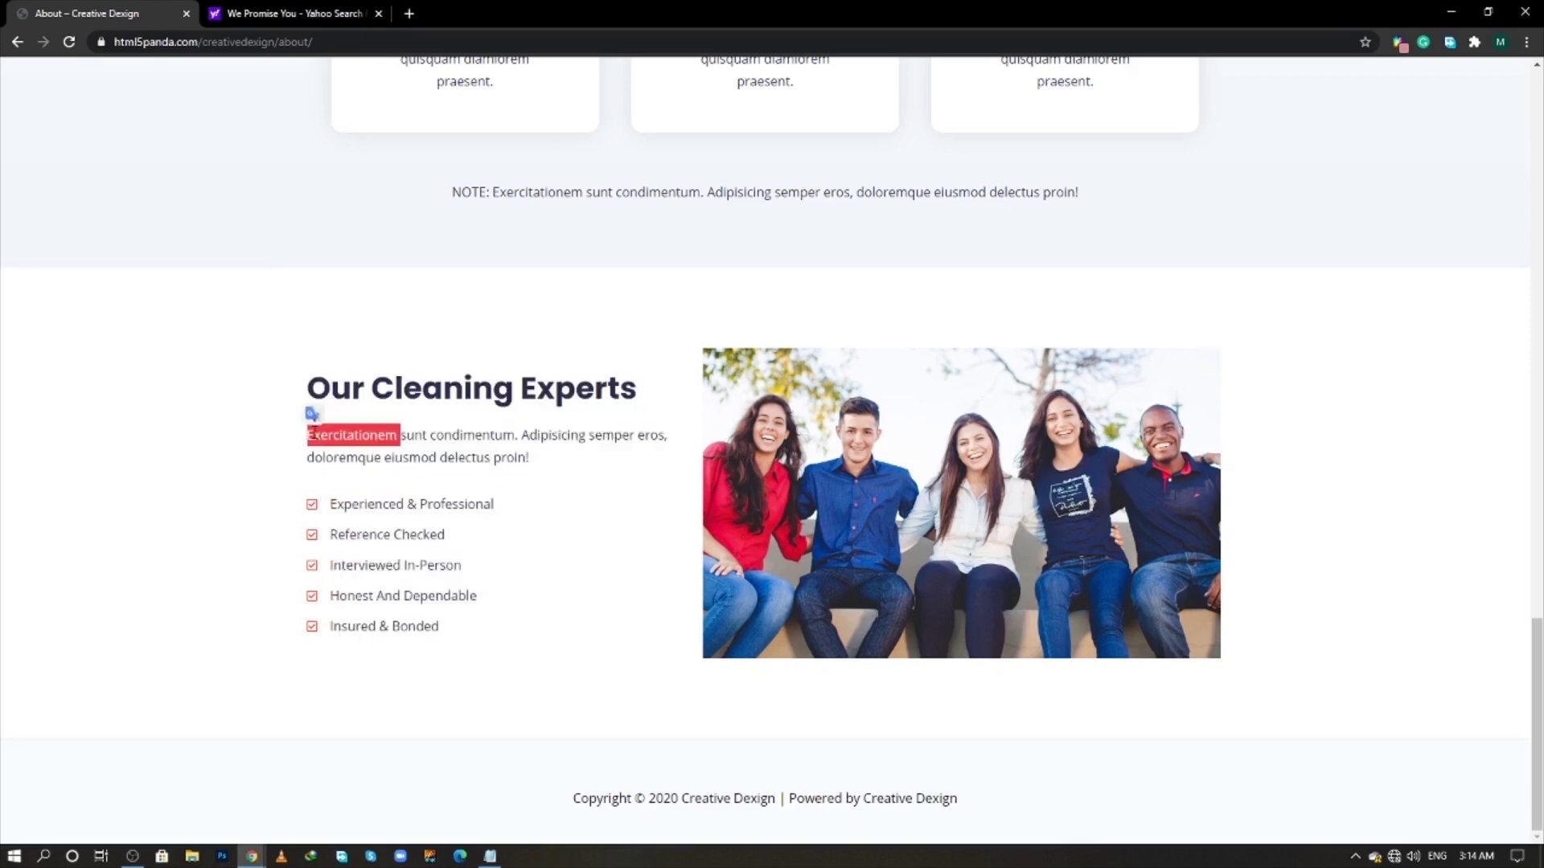
{"action": "triple_click", "coordinate": [314, 432]}
{"action": "right_click", "coordinate": [312, 426]}
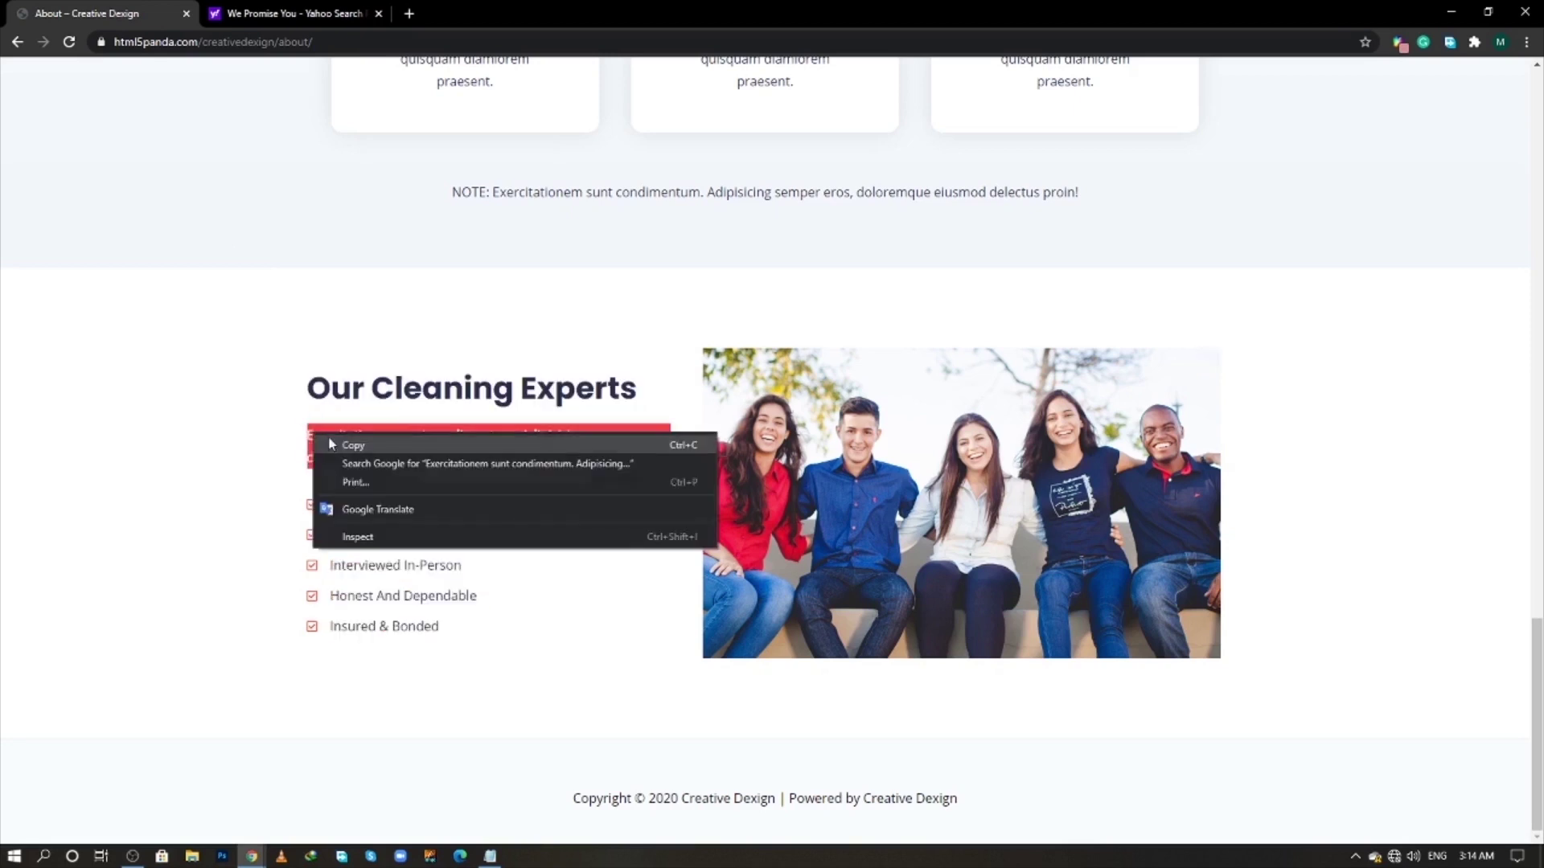
{"action": "left_click", "coordinate": [345, 442]}
- Replace the Text Editor's placeholder with the copied "Exercitationem sunt condimentum. Adipisicing semper eros, doloremque eiusmod delectus proin!"
{"action": "key", "text": "alt+Tab"}
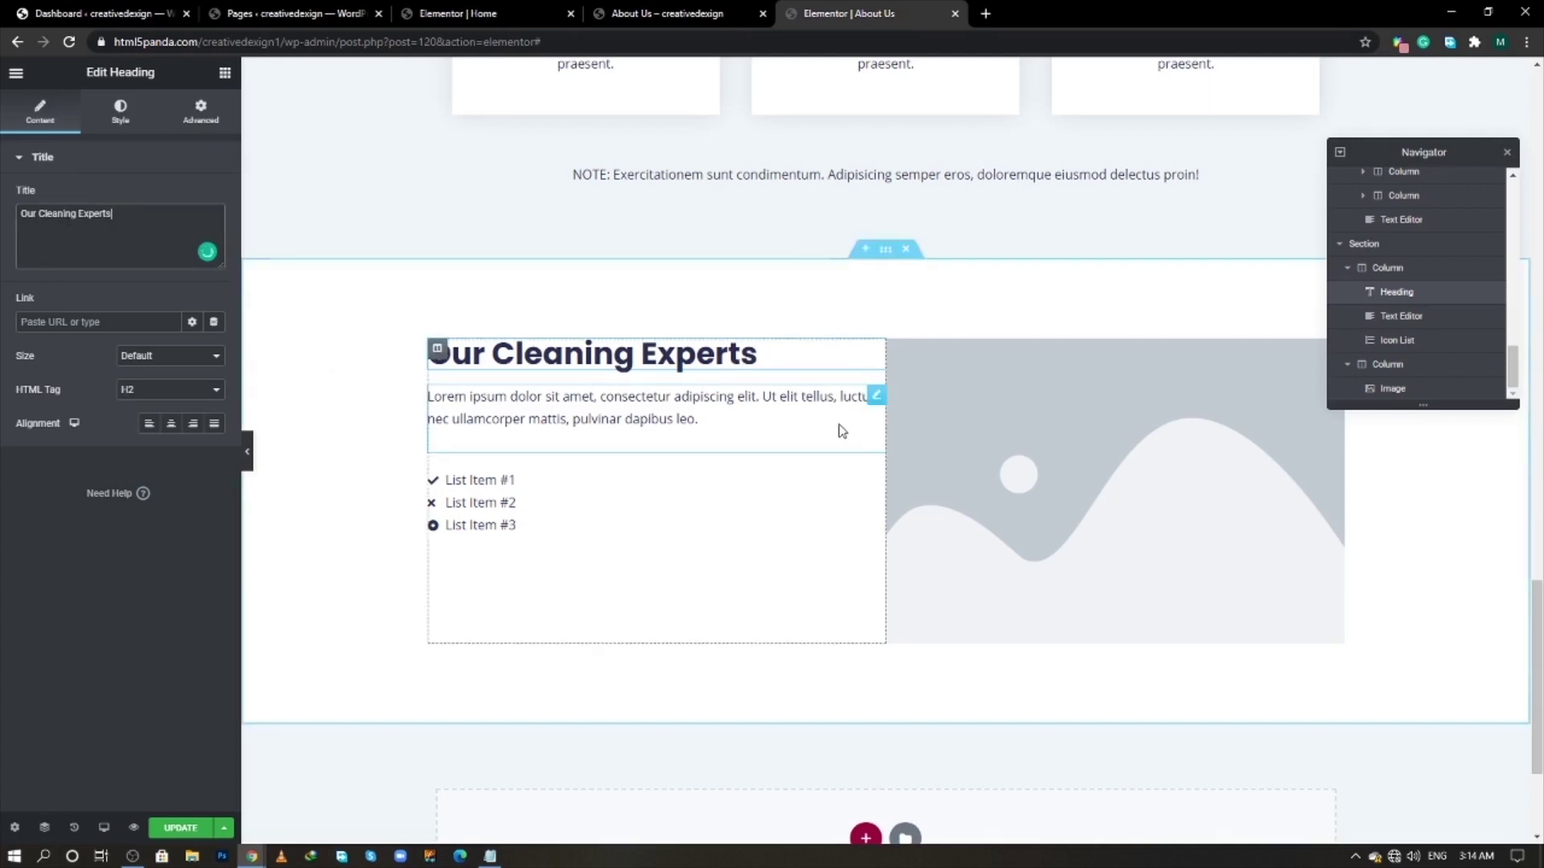
{"action": "left_click", "coordinate": [874, 402]}
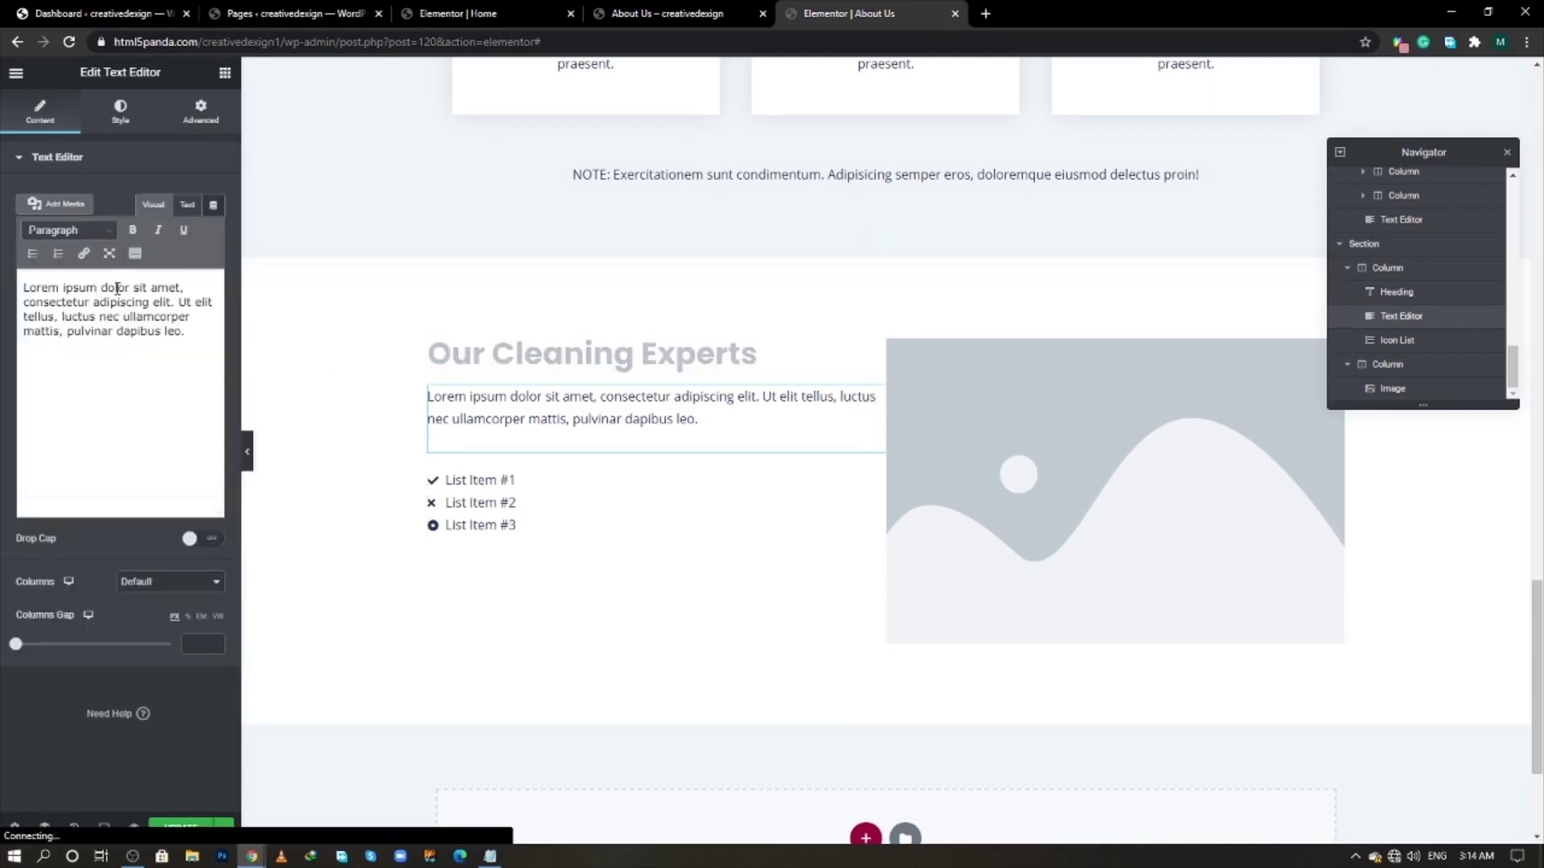
{"action": "left_click", "coordinate": [187, 205]}
{"action": "left_click", "coordinate": [167, 305]}
{"action": "key", "text": "ctrl+a"}
{"action": "key", "text": "ctrl+v"}
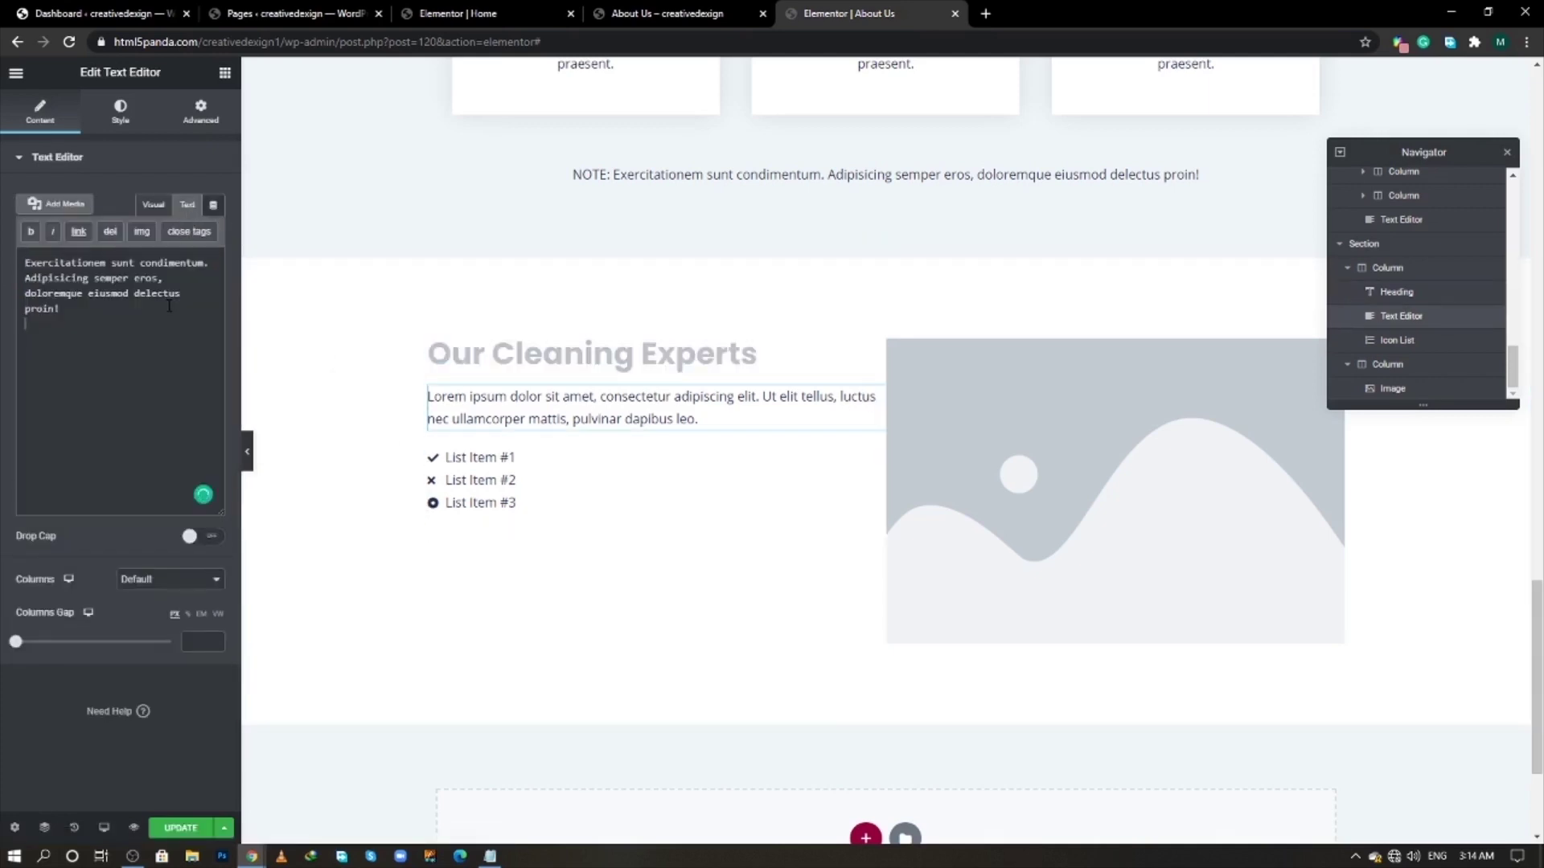
- Set the first icon list item's text to "Experienced & Professional", copied from the reference page
{"action": "key", "text": "alt+Tab"}
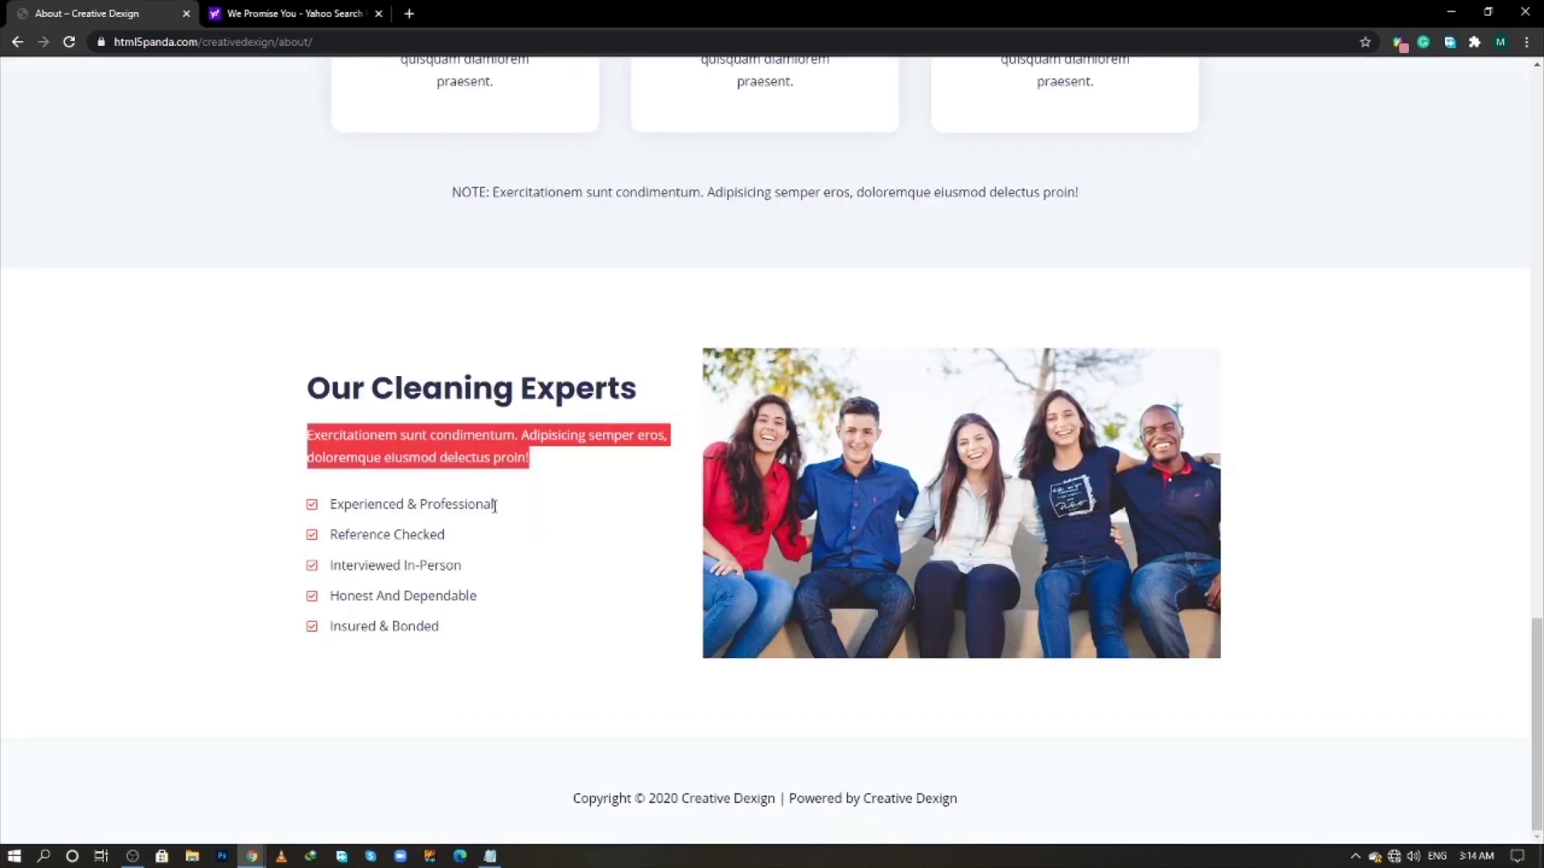
{"action": "left_click_drag", "start_coordinate": [494, 505], "coordinate": [330, 505]}
{"action": "right_click", "coordinate": [330, 506]}
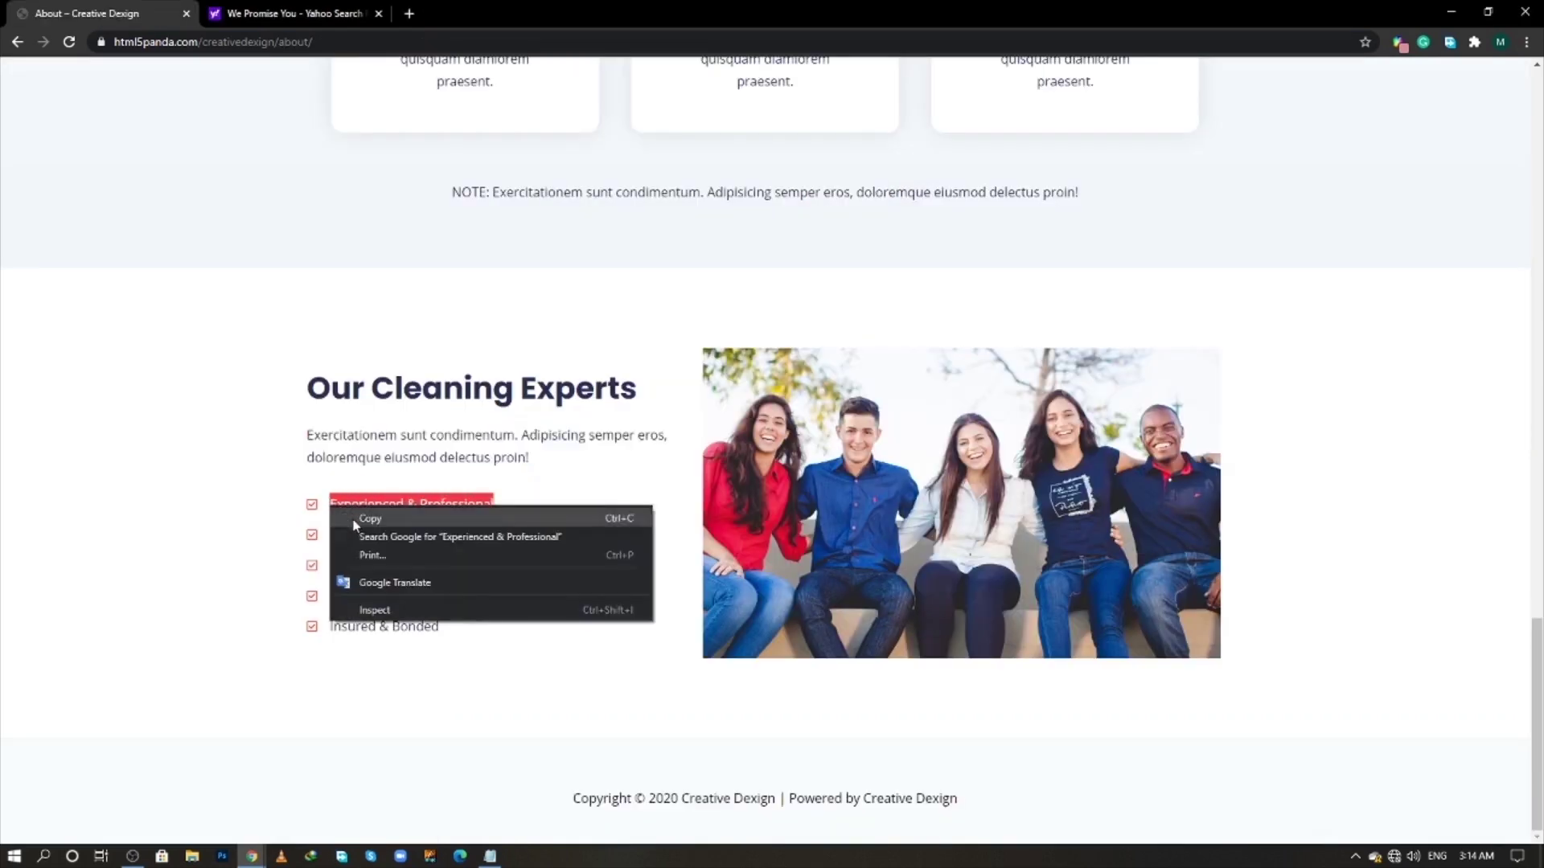
{"action": "left_click", "coordinate": [359, 518]}
{"action": "key", "text": "alt+Tab"}
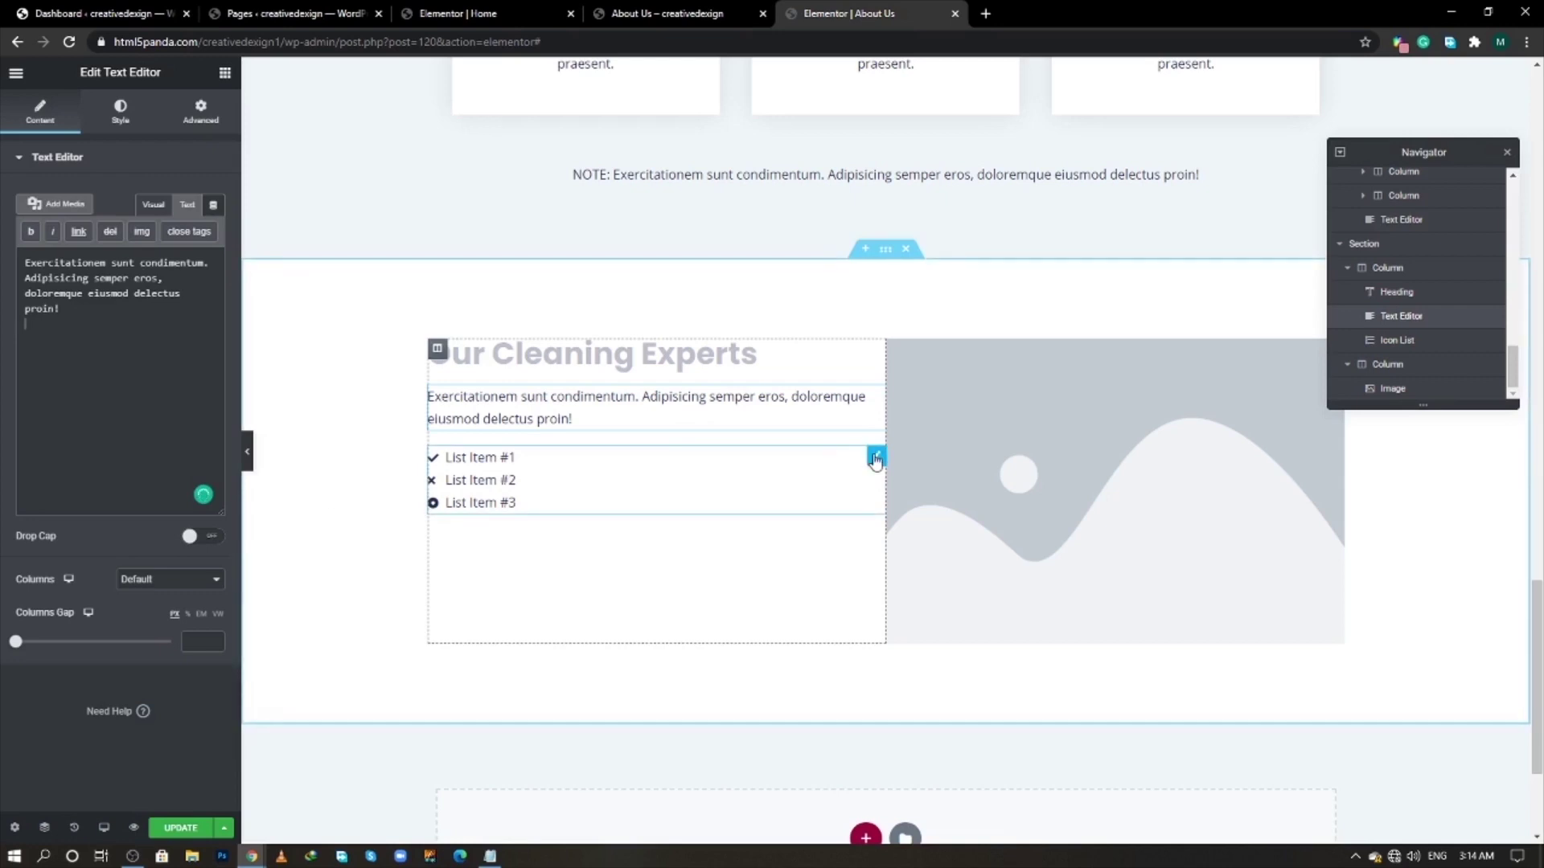
{"action": "left_click", "coordinate": [876, 459]}
{"action": "left_click", "coordinate": [83, 259]}
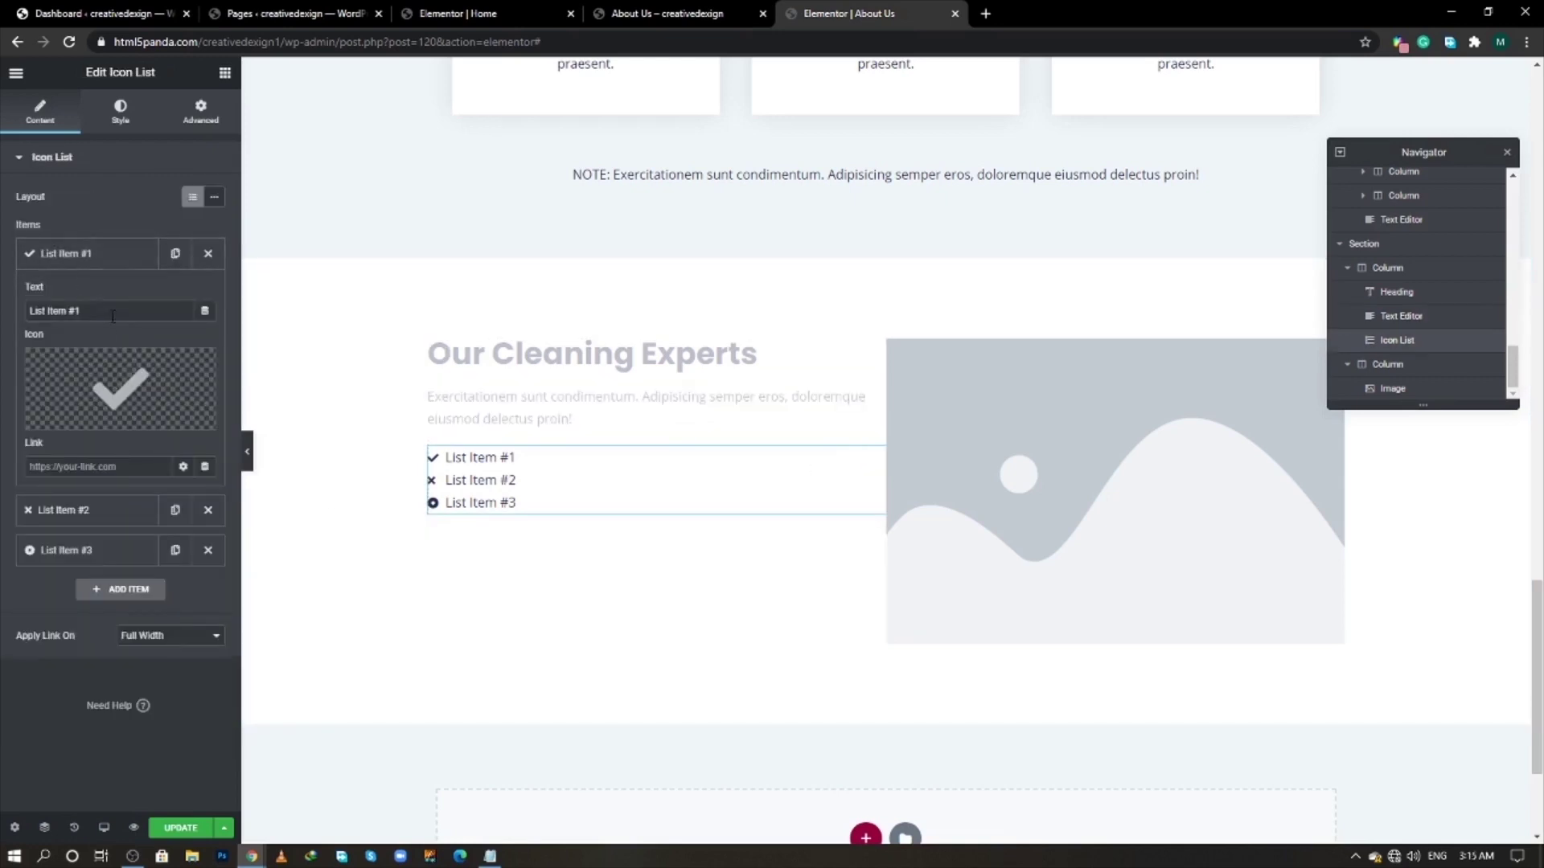
{"action": "left_click_drag", "start_coordinate": [113, 316], "coordinate": [2, 320]}
{"action": "key", "text": "ctrl+v"}
- Change the Experienced & Professional item's icon to the outlined check square from the icon library
{"action": "left_click", "coordinate": [74, 417]}
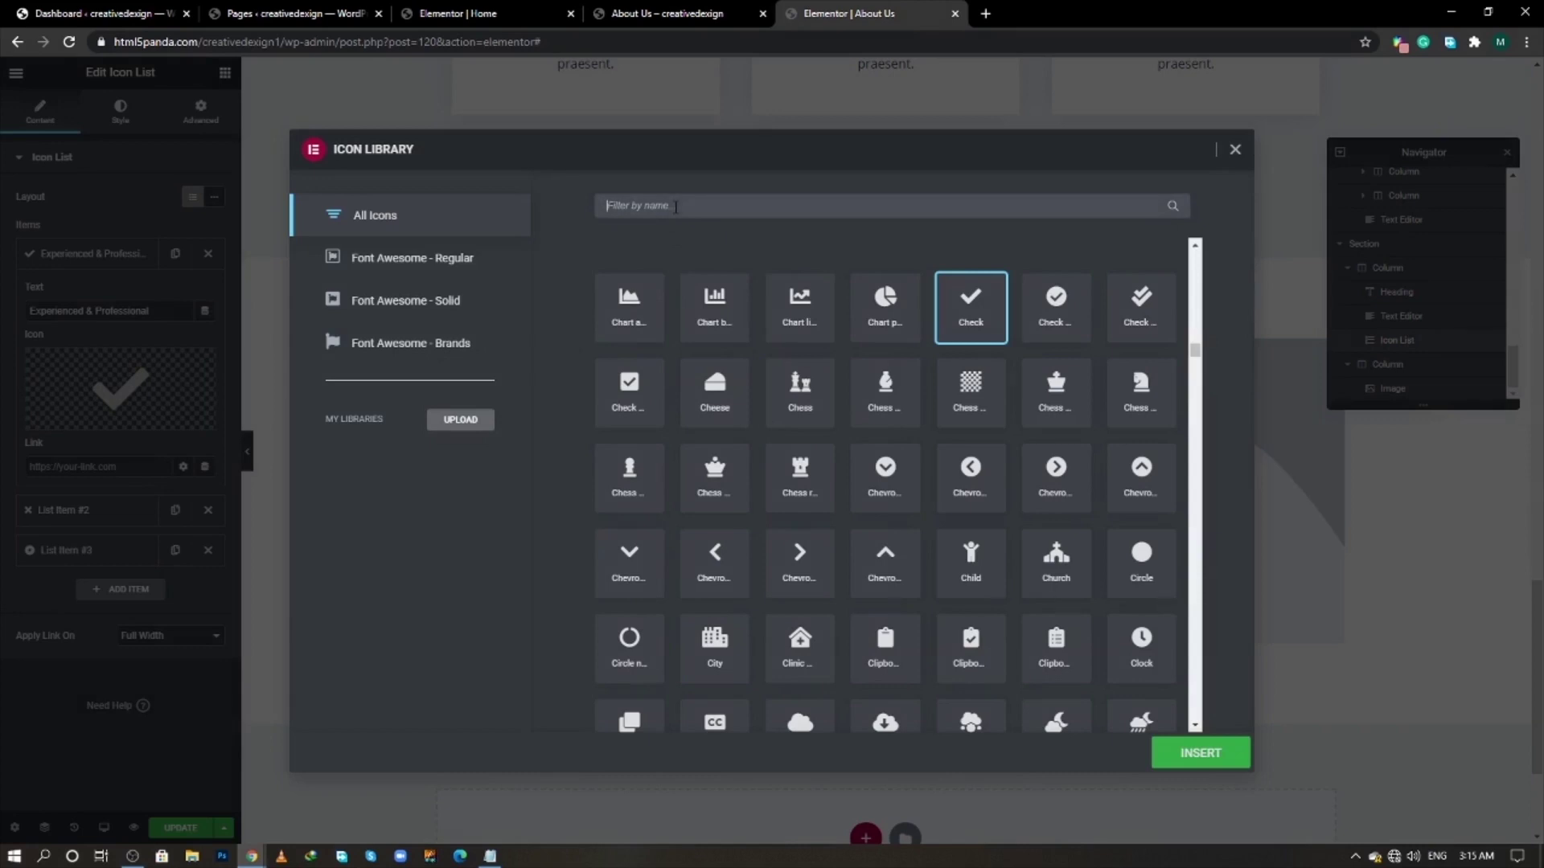
{"action": "type", "text": "chec"}
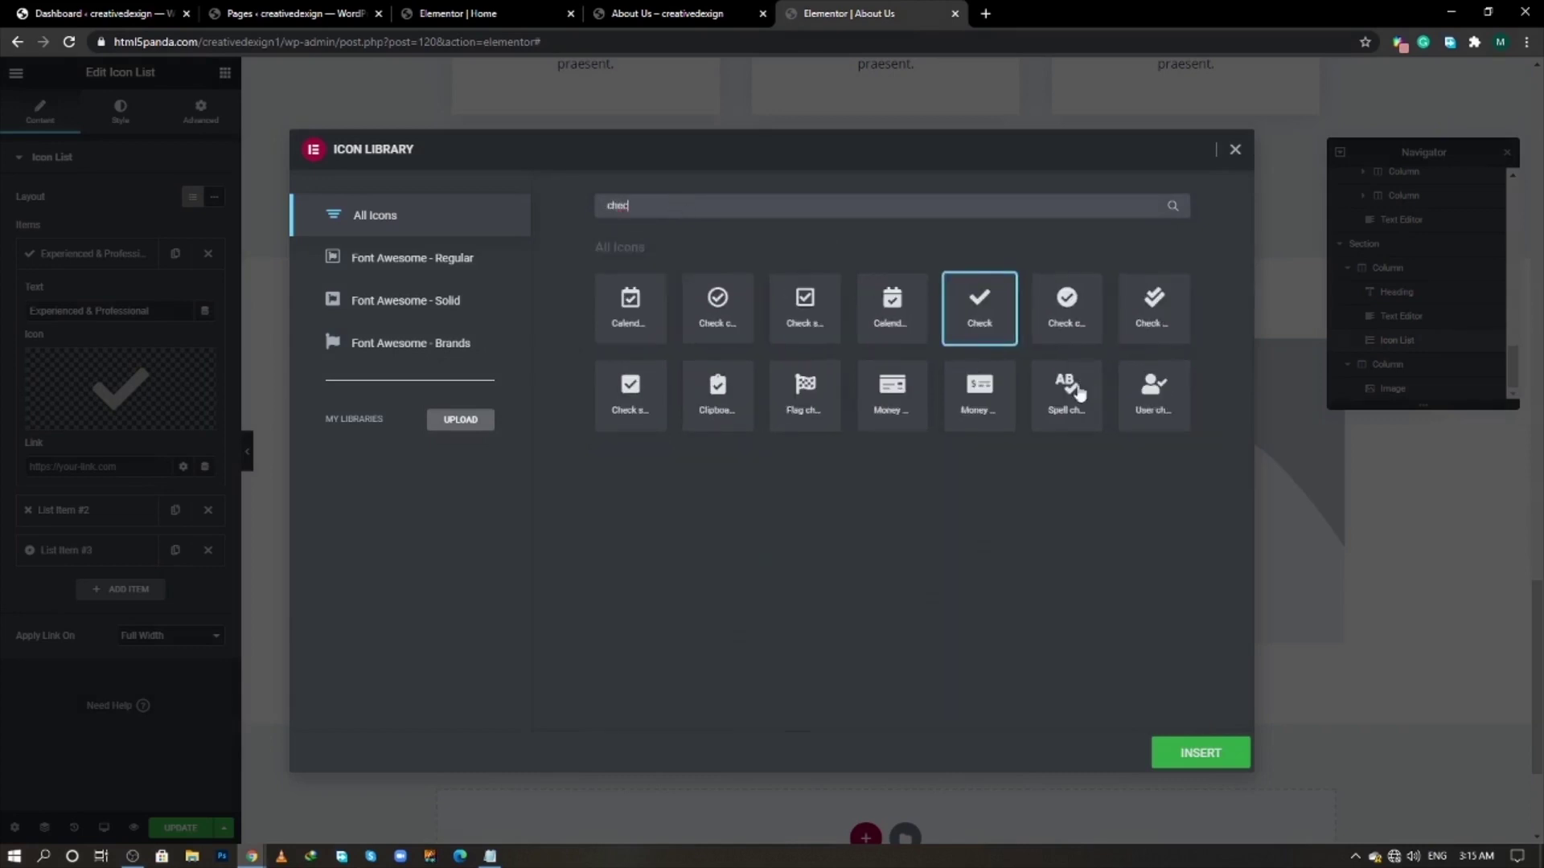
{"action": "left_click", "coordinate": [825, 319]}
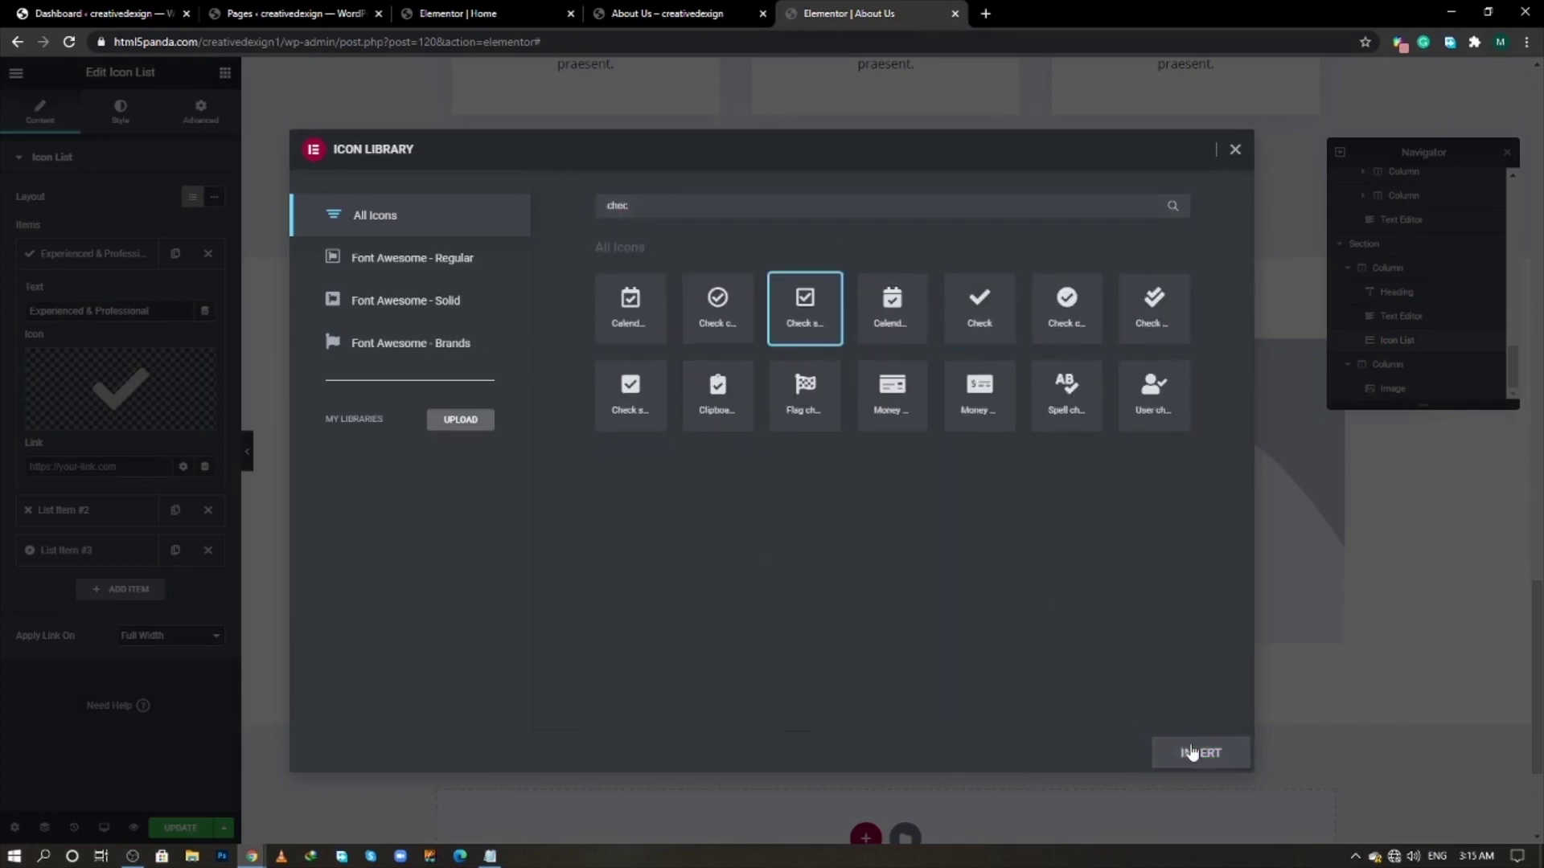
{"action": "left_click", "coordinate": [1190, 751]}
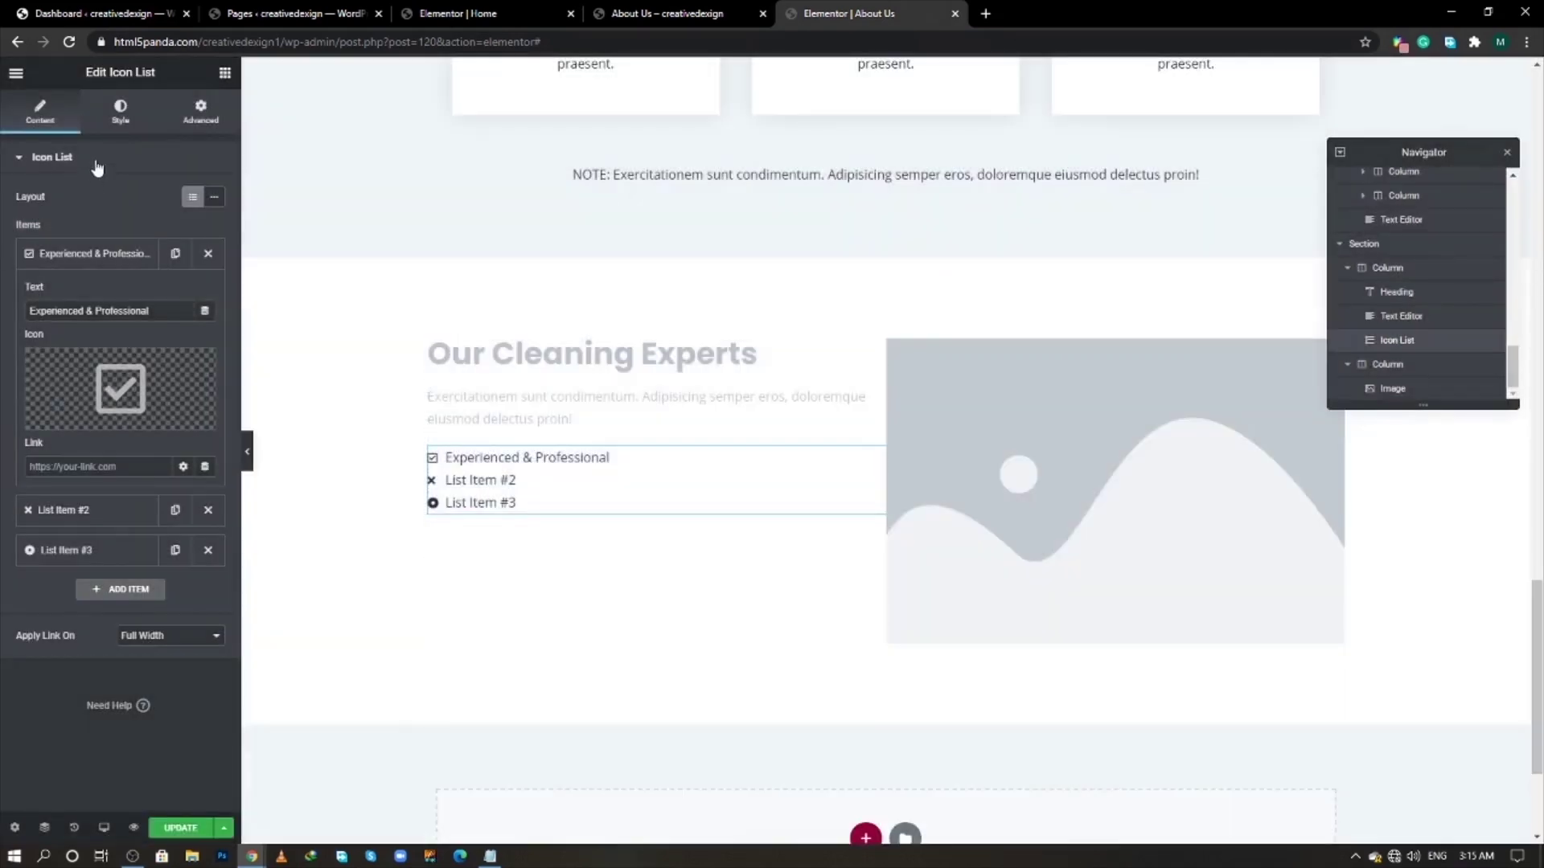
- Delete List Item #2 and List Item #3 from the icon list
{"action": "left_click", "coordinate": [143, 257]}
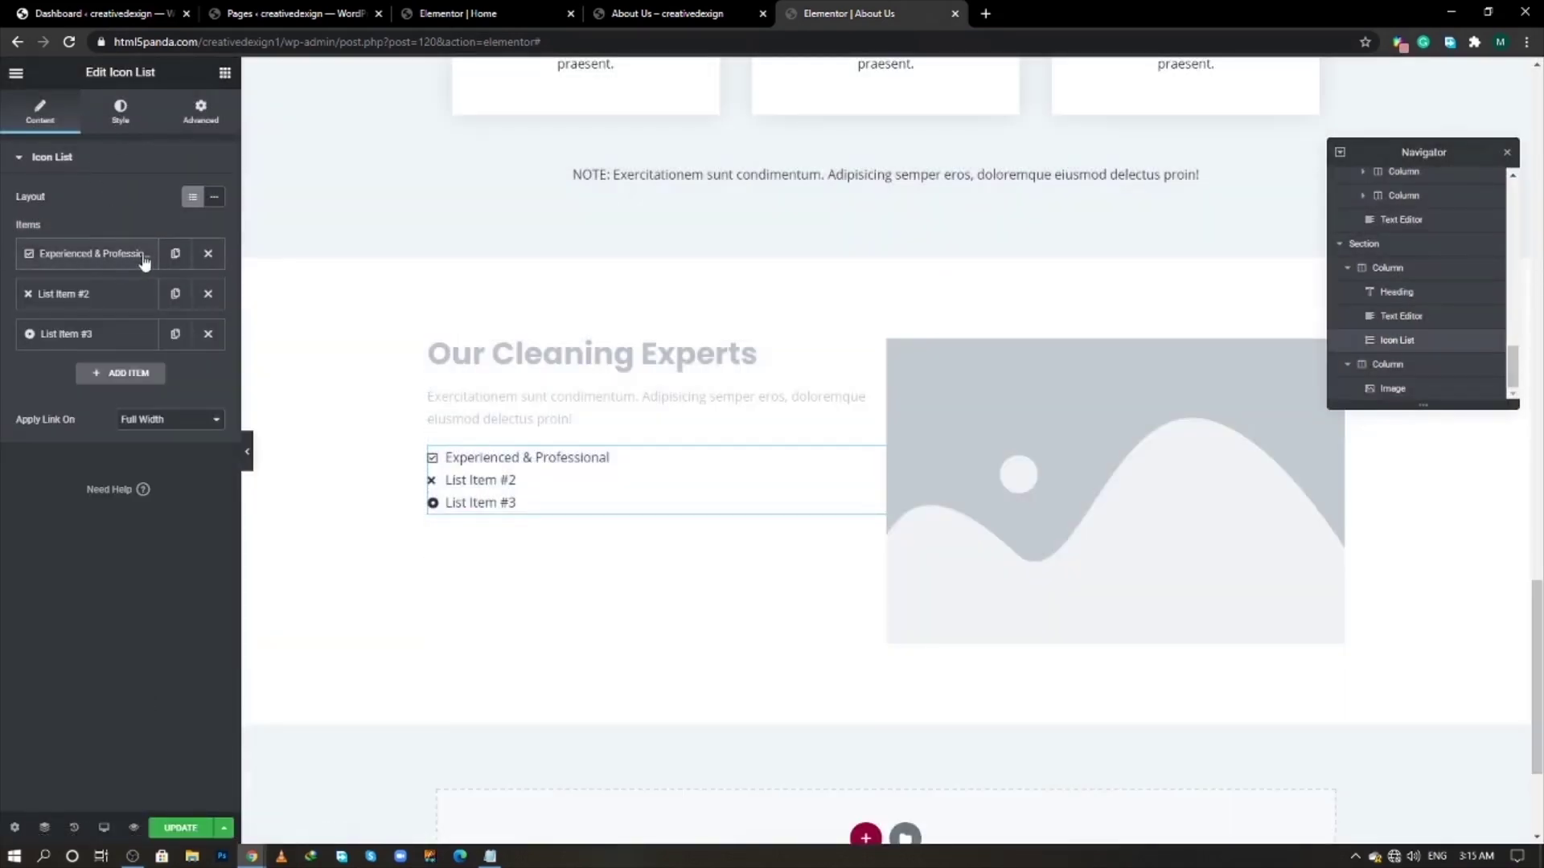
{"action": "left_click", "coordinate": [207, 294]}
{"action": "left_click", "coordinate": [207, 295]}
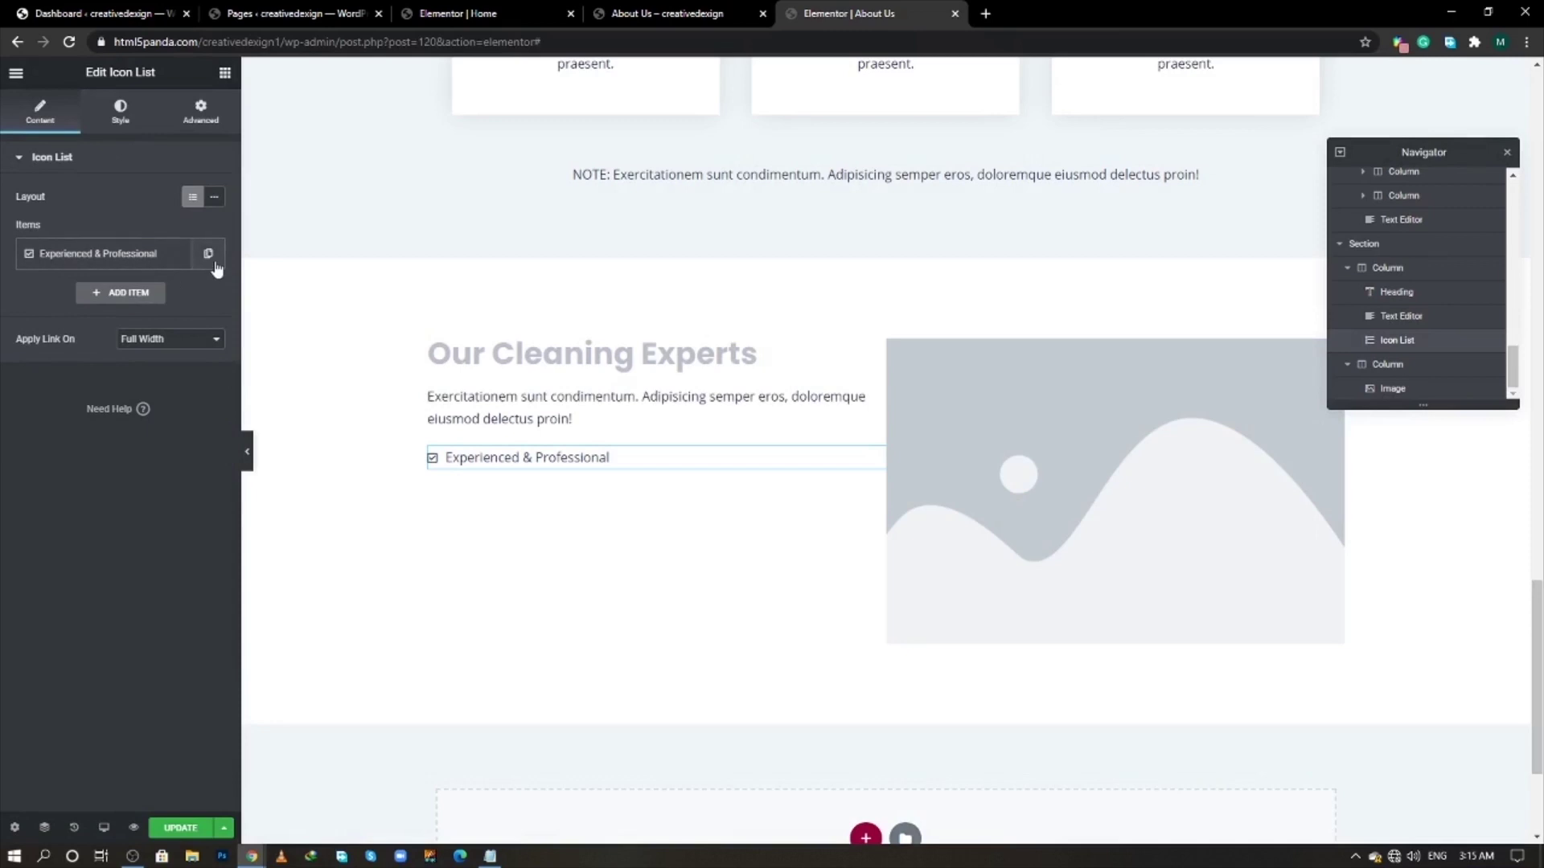
- Duplicate the "Experienced & Professional" item until the icon list holds five identical entries
{"action": "left_click", "coordinate": [176, 254]}
{"action": "left_click", "coordinate": [176, 294]}
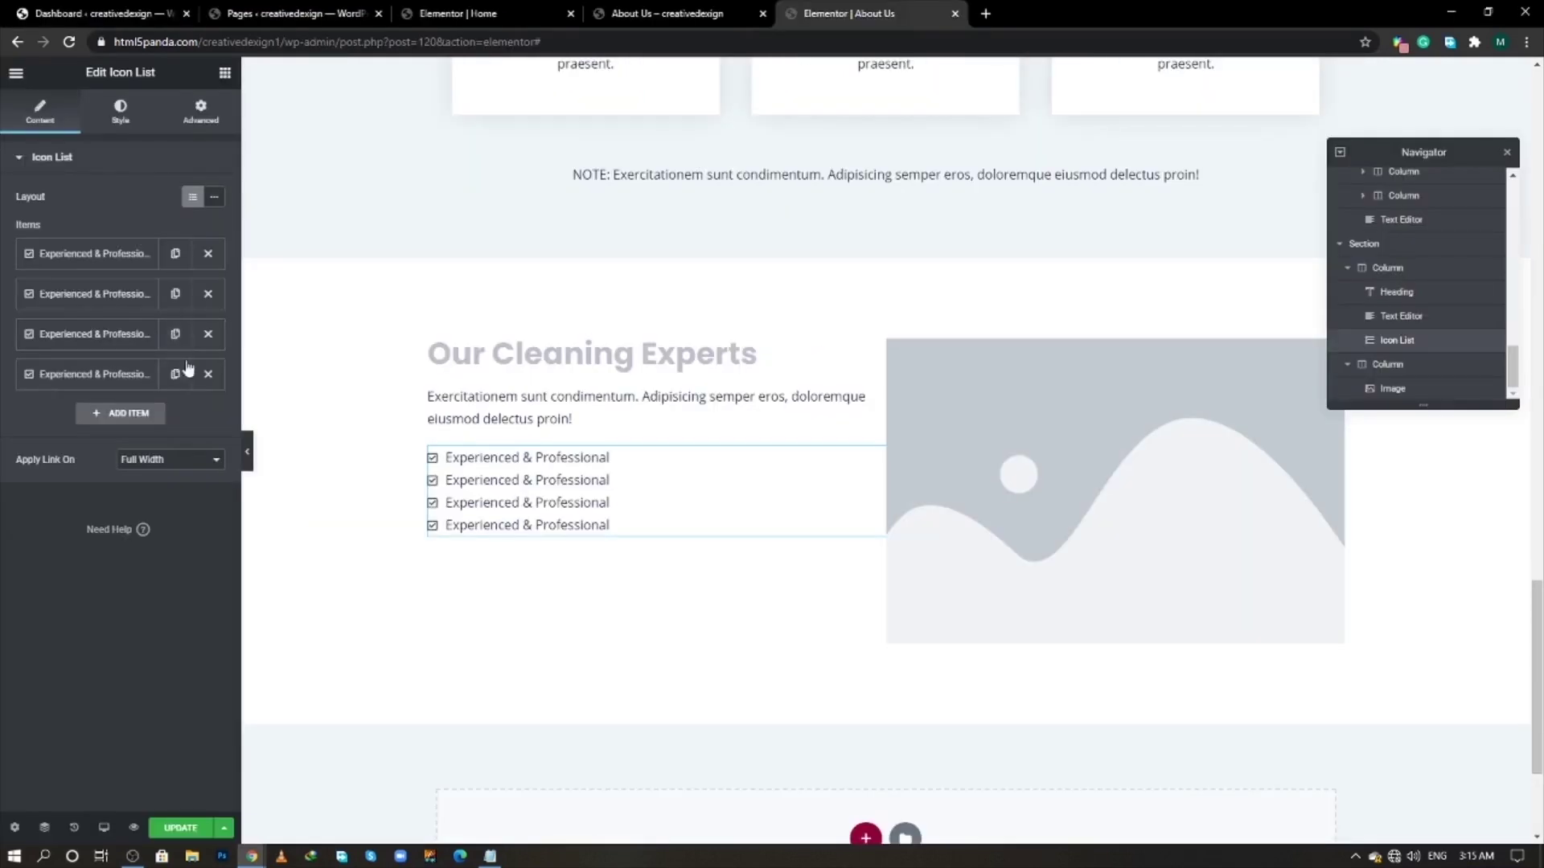
{"action": "left_click", "coordinate": [175, 375]}
- Set the icon list's icon color to F23d49F7, copied from the Notepad color notes
{"action": "left_click", "coordinate": [121, 111]}
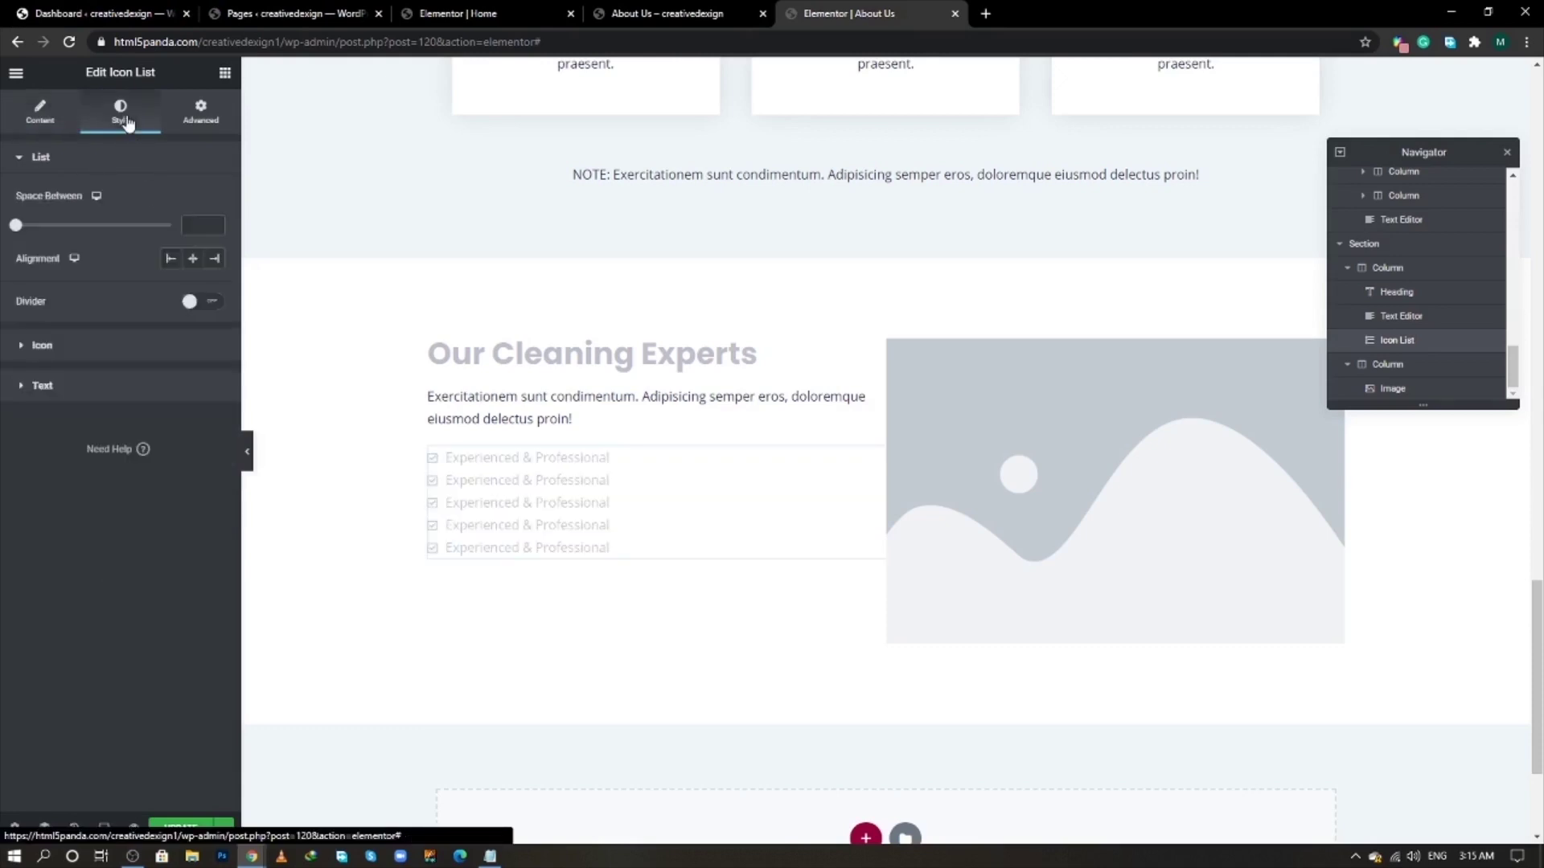
{"action": "left_click", "coordinate": [132, 347]}
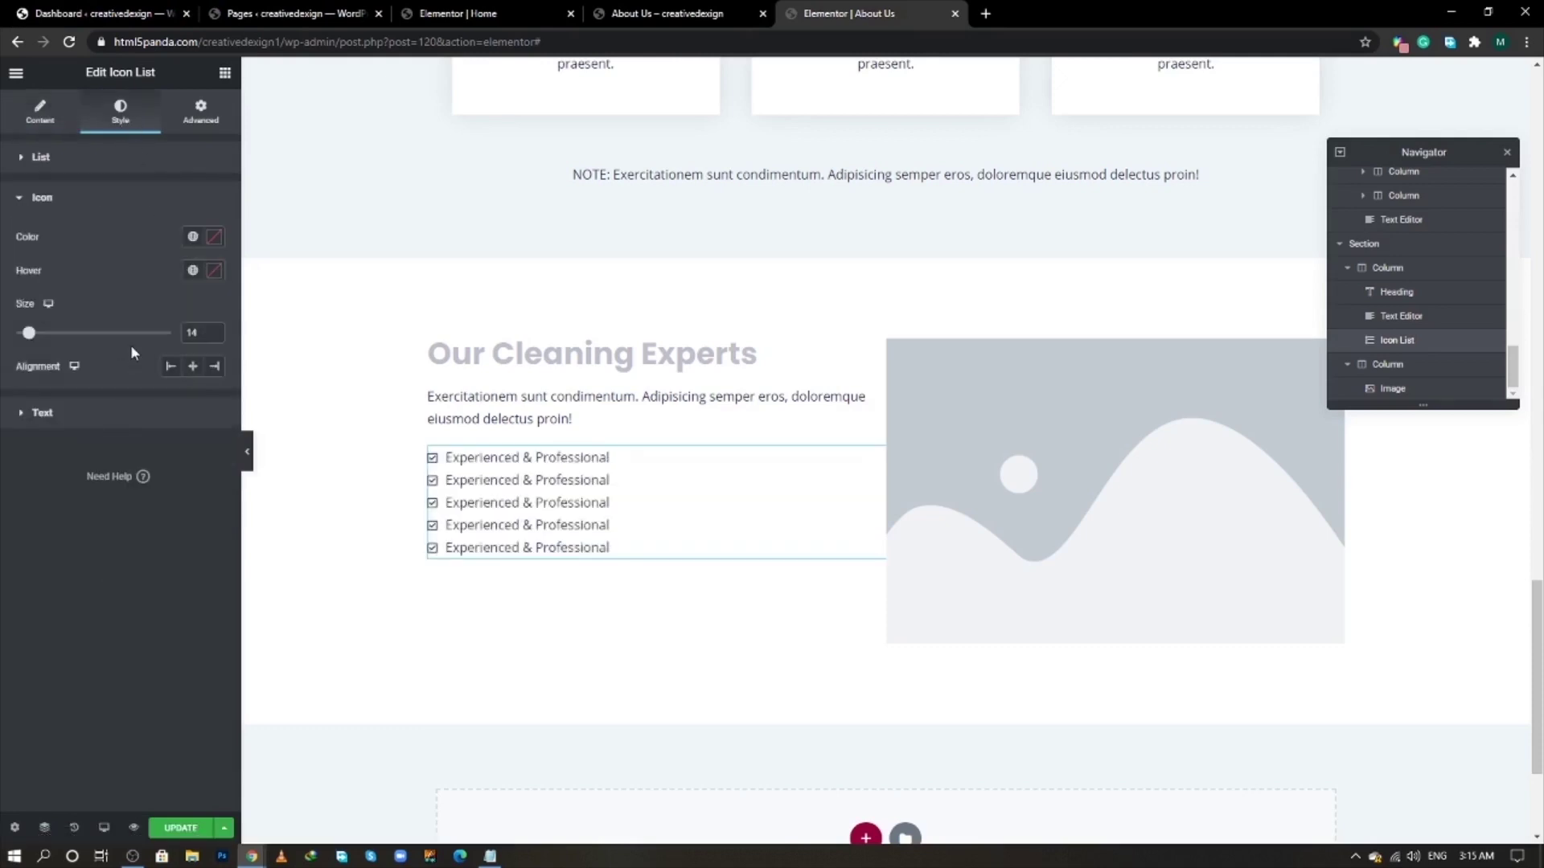
{"action": "key", "text": "alt+Tab"}
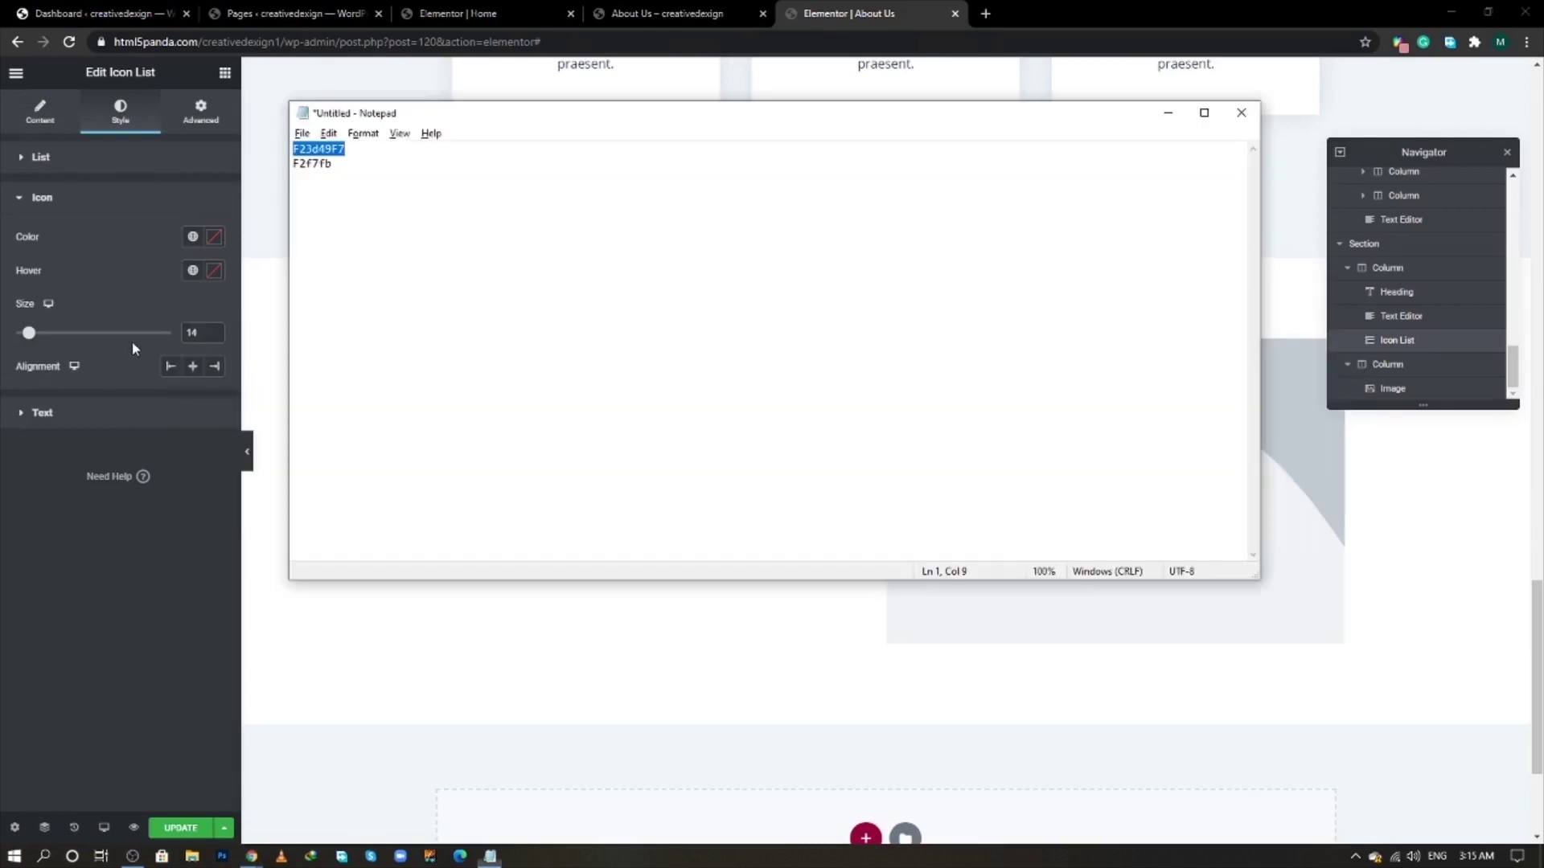
{"action": "right_click", "coordinate": [319, 154]}
{"action": "left_click", "coordinate": [347, 201]}
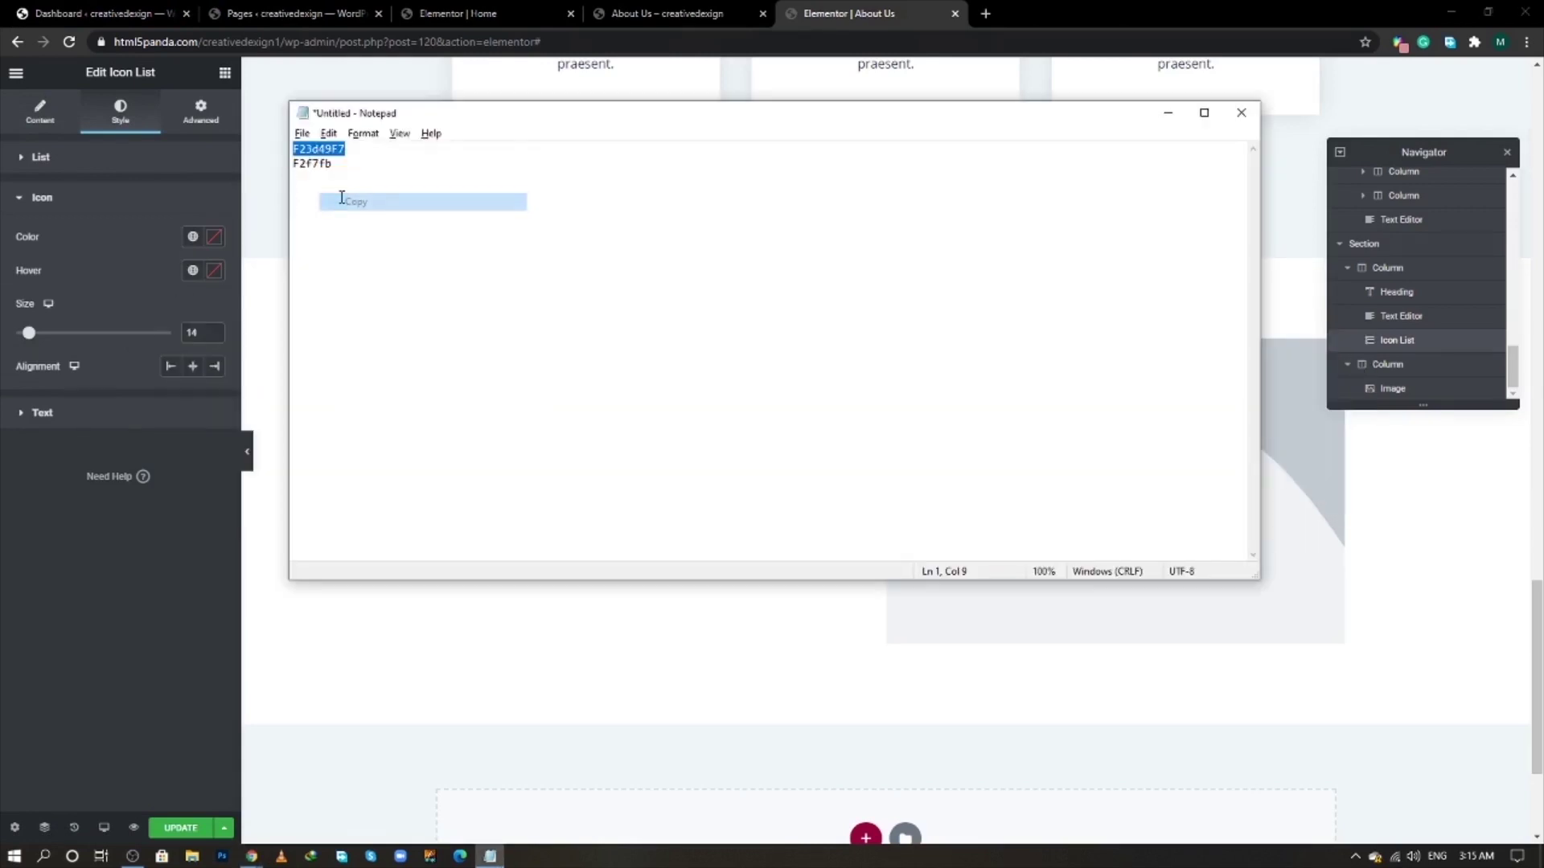
{"action": "left_click", "coordinate": [213, 238]}
{"action": "key", "text": "ctrl+v"}
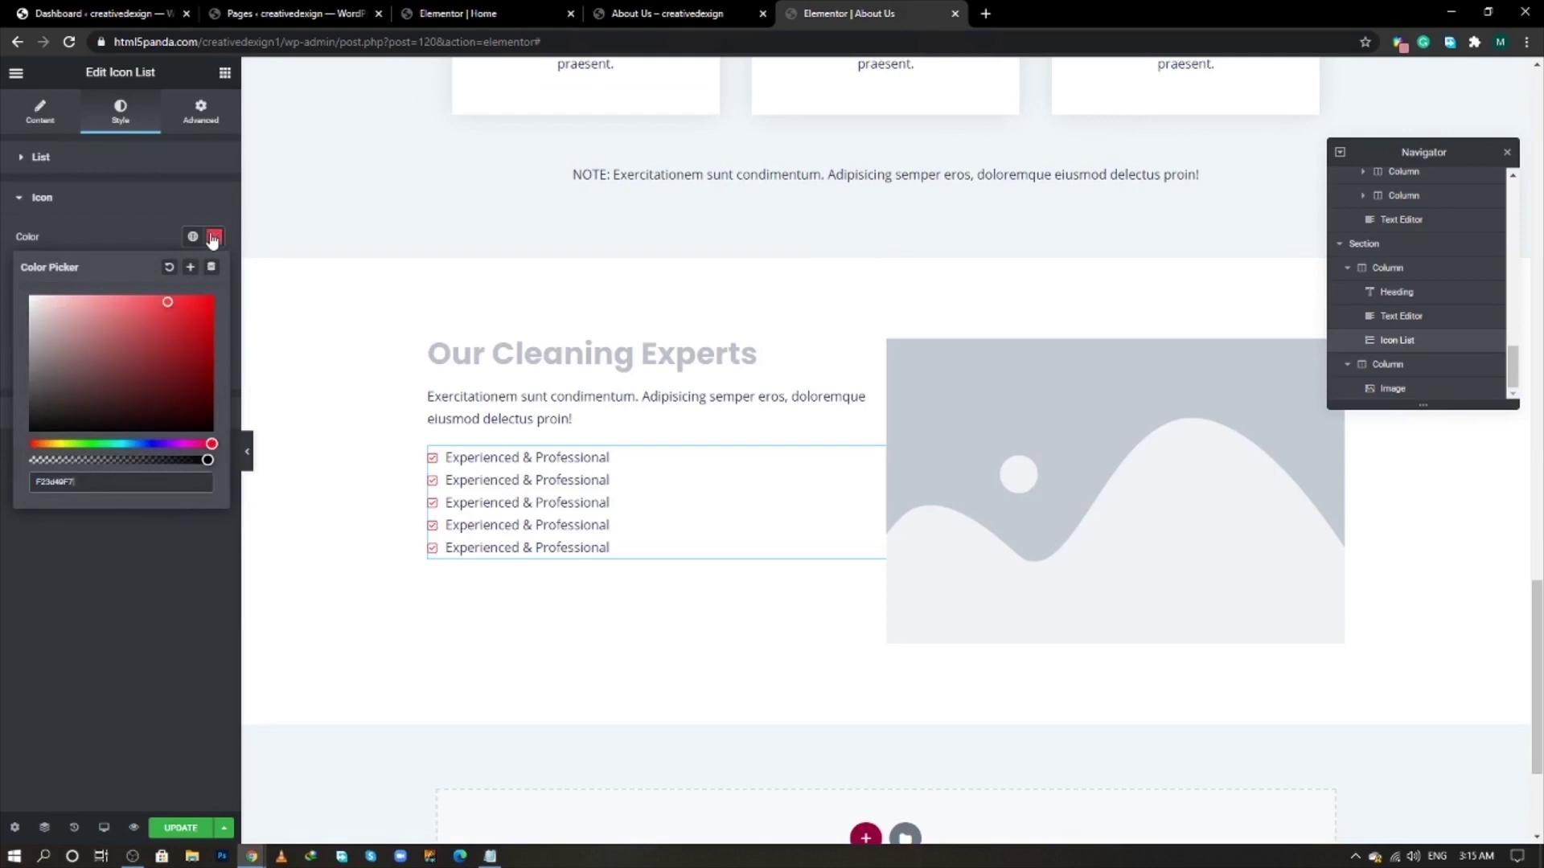
{"action": "left_click", "coordinate": [119, 213]}
- Close the Navigator and replace the placeholder beside the Our Cleaning Experts text with cleaning-team.jpg from the media library
{"action": "left_click", "coordinate": [1387, 364]}
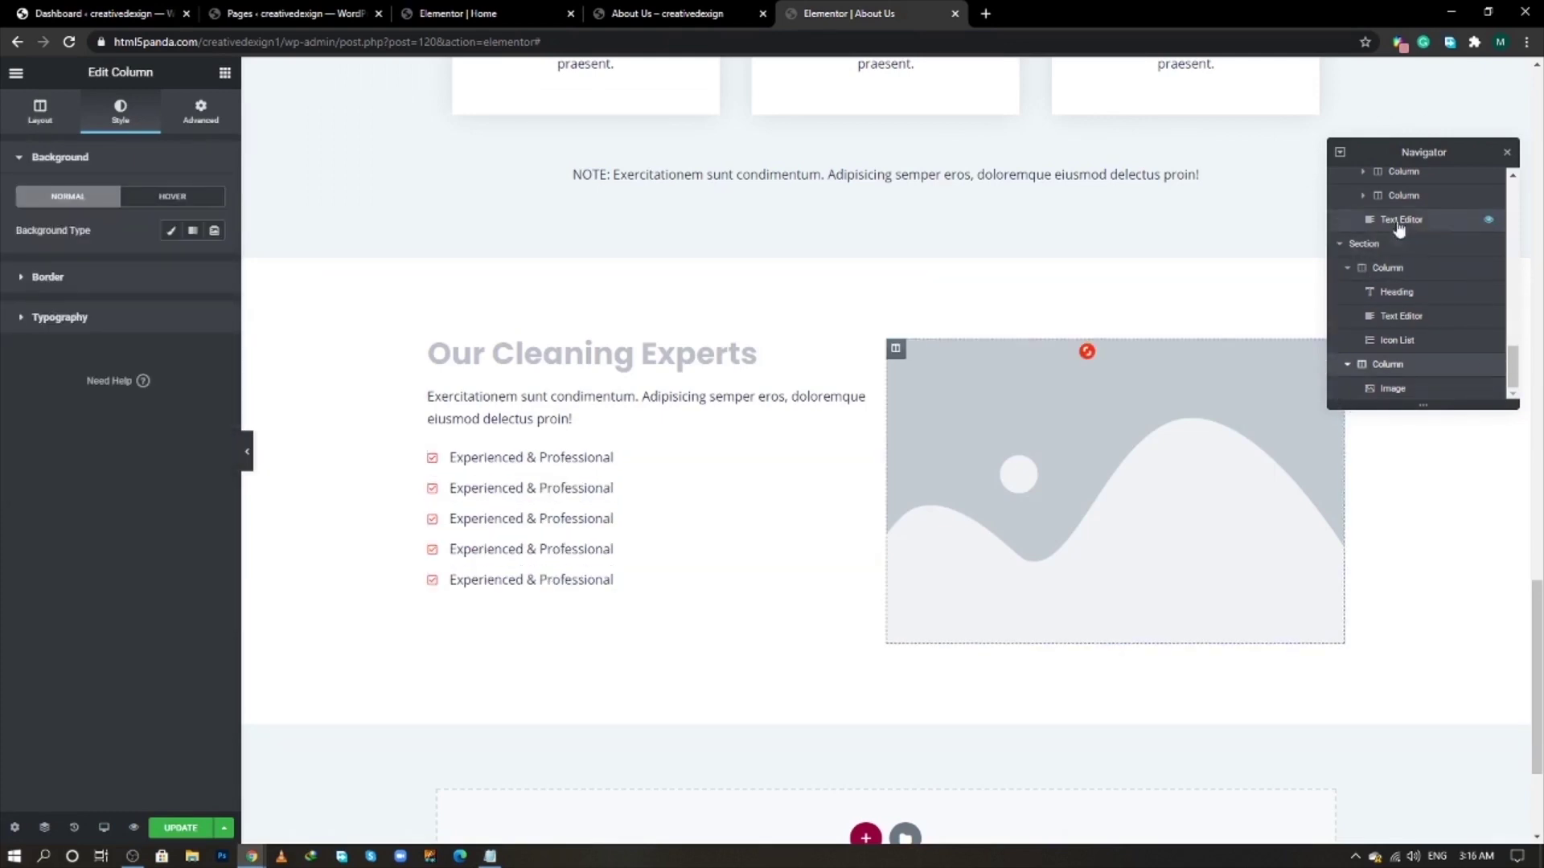
{"action": "left_click", "coordinate": [1507, 154]}
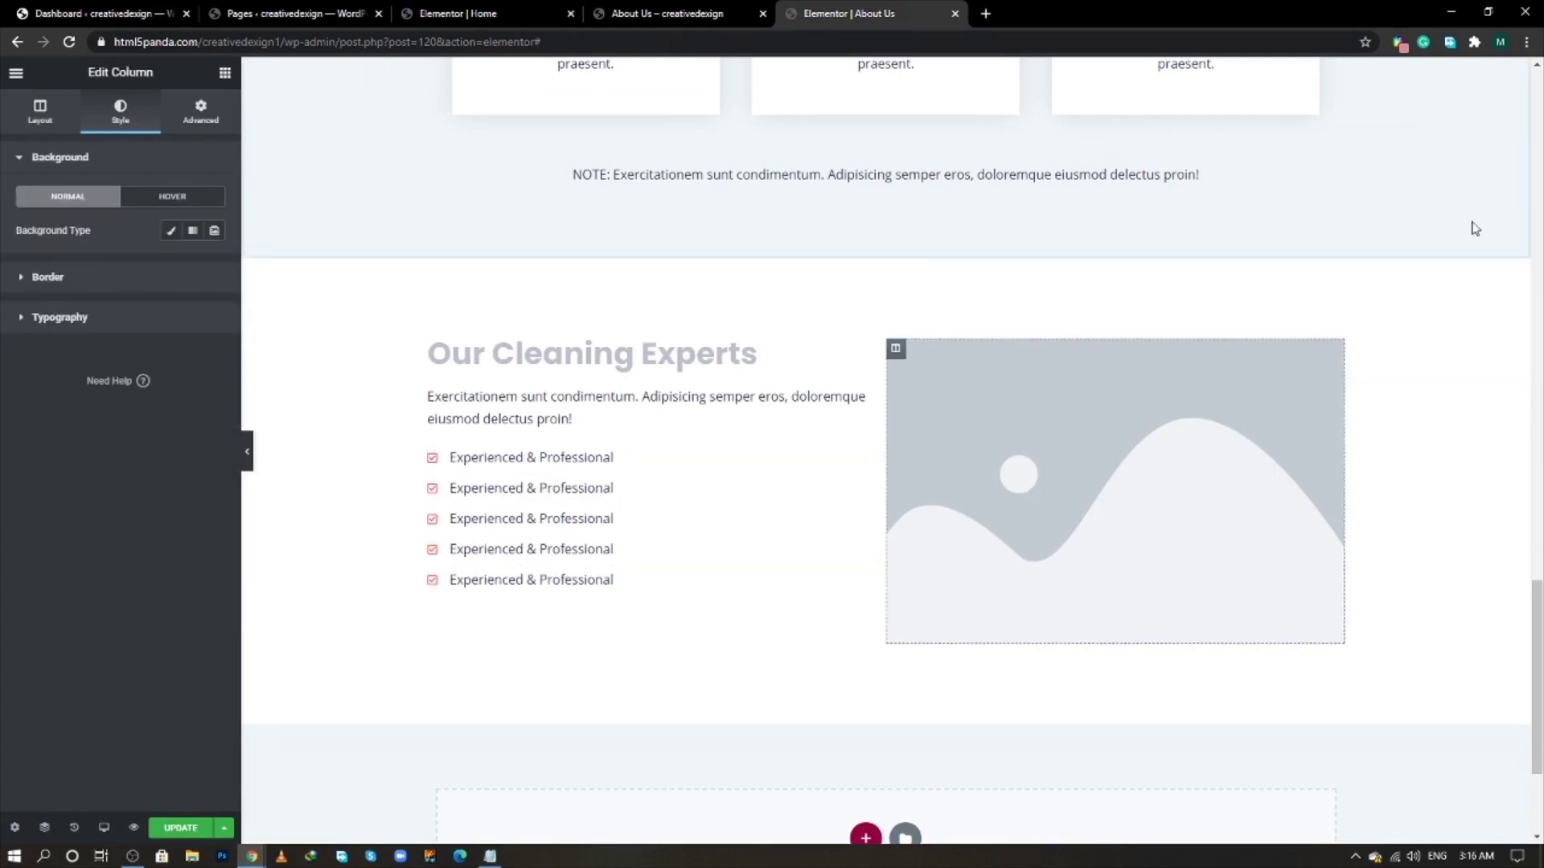
{"action": "left_click", "coordinate": [1332, 352]}
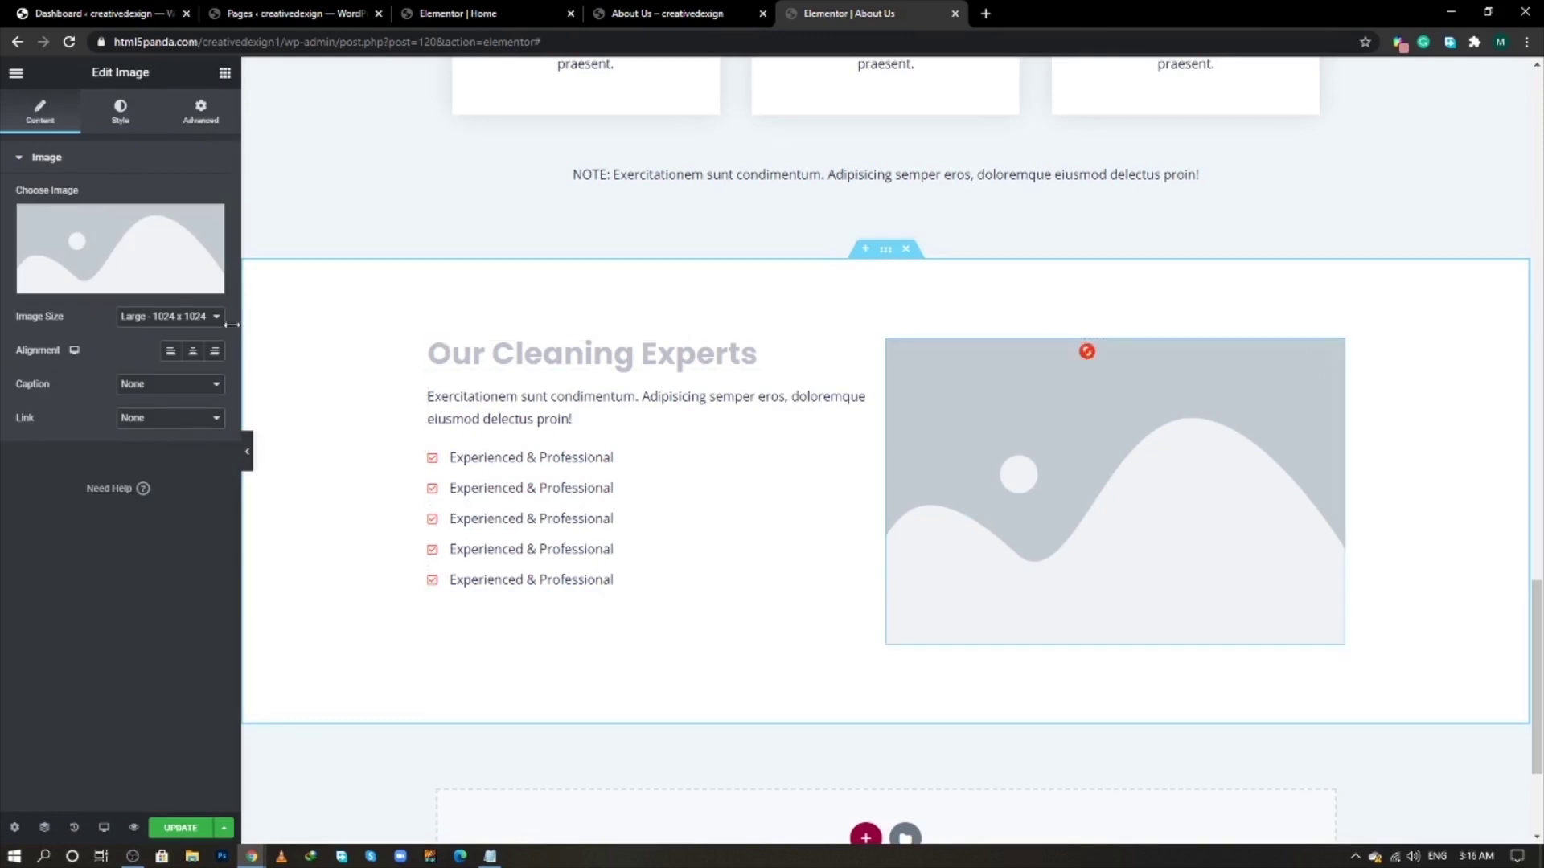
{"action": "left_click", "coordinate": [115, 257]}
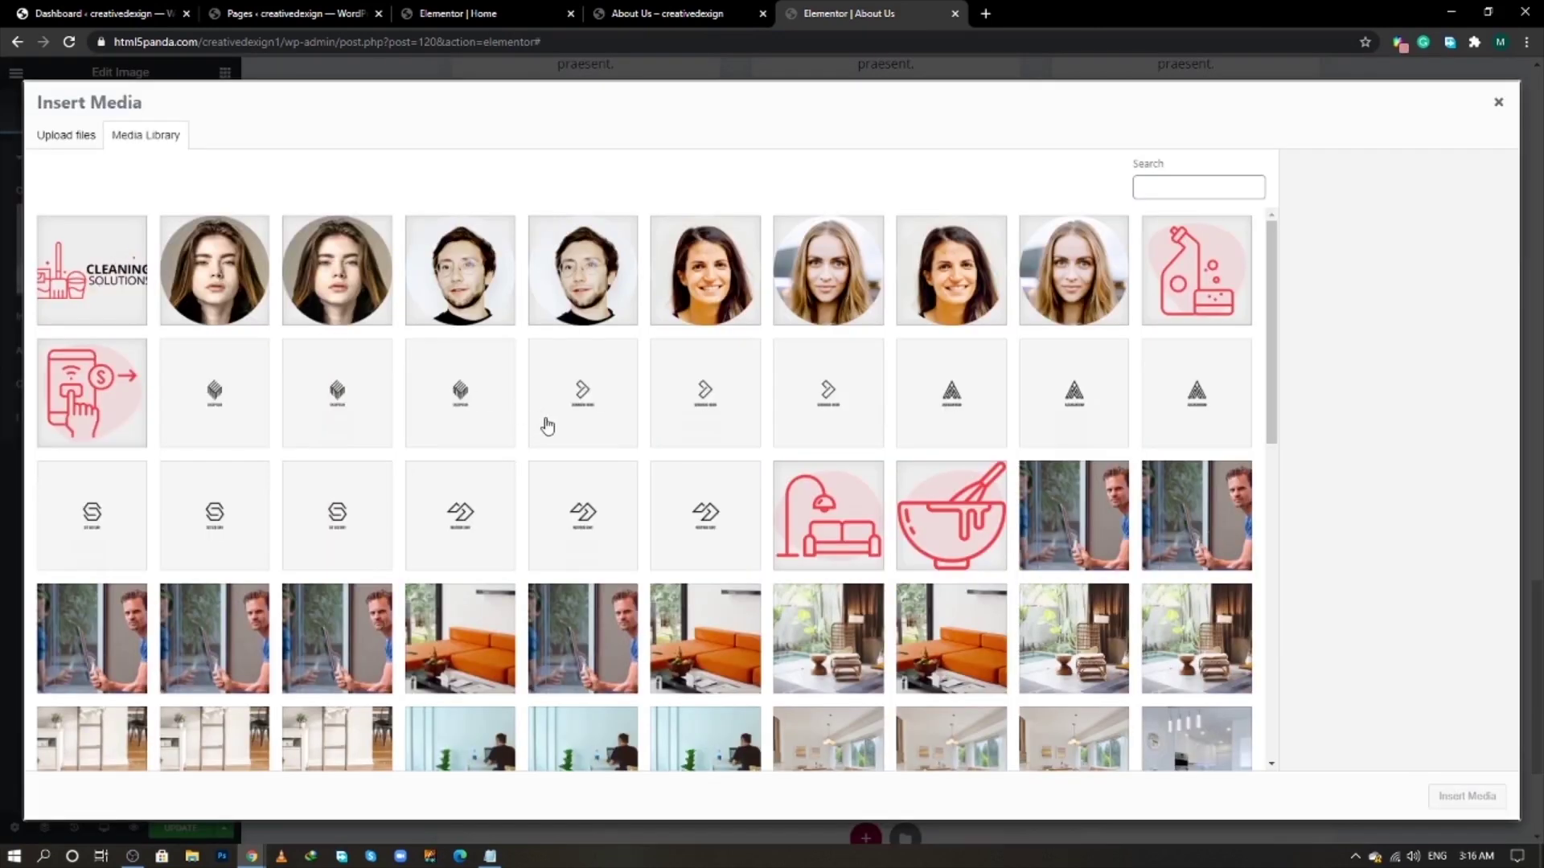
{"action": "scroll", "coordinate": [730, 527], "scroll_direction": "down", "scroll_amount": 3}
{"action": "scroll", "coordinate": [730, 527], "scroll_direction": "down", "scroll_amount": 5}
{"action": "left_click", "coordinate": [1194, 406]}
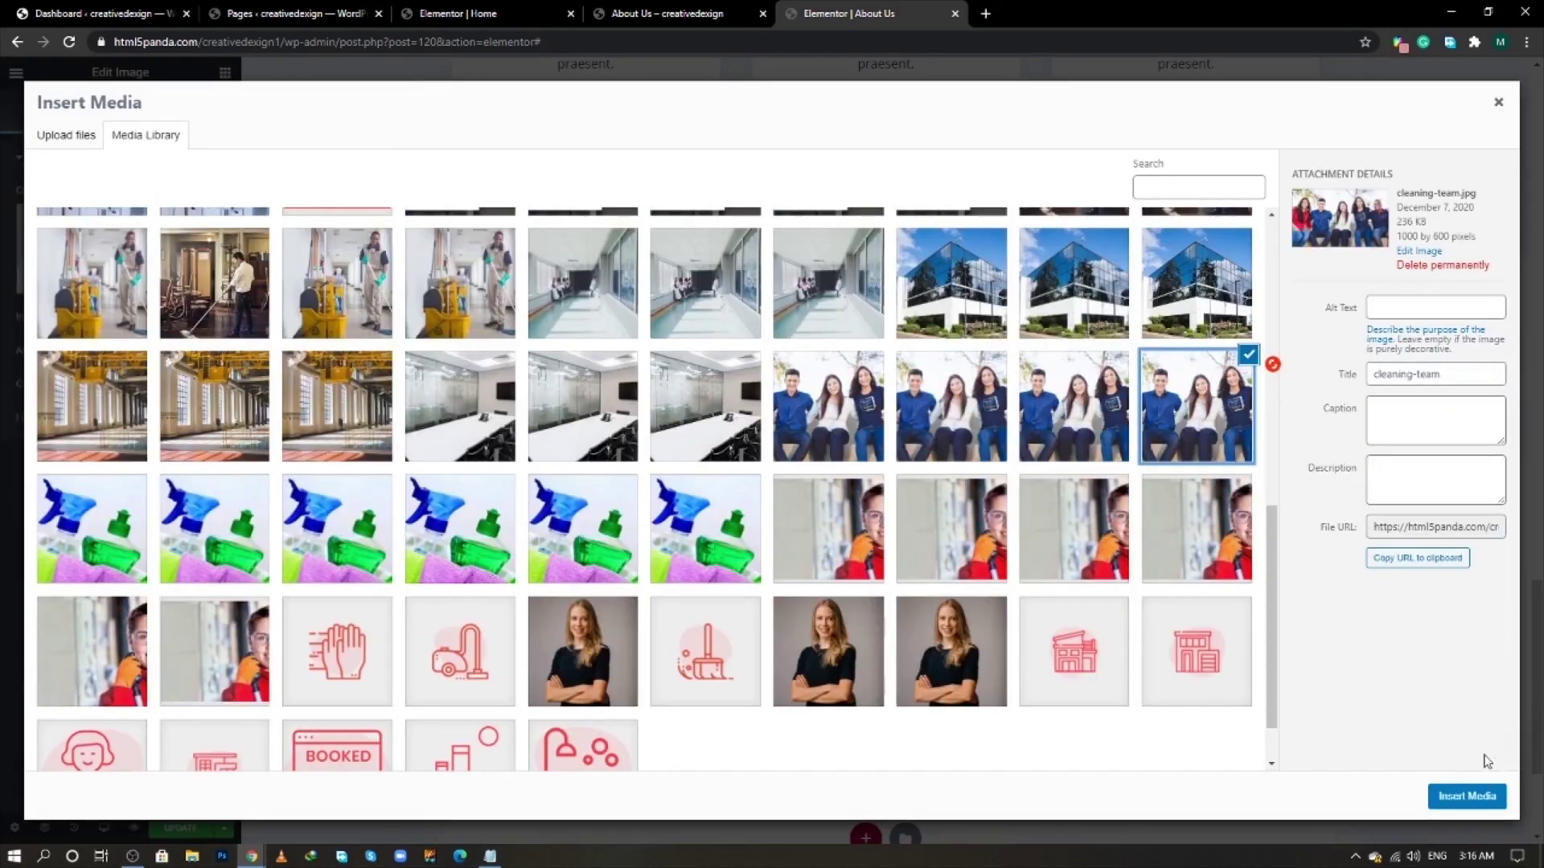
{"action": "left_click", "coordinate": [1472, 796]}
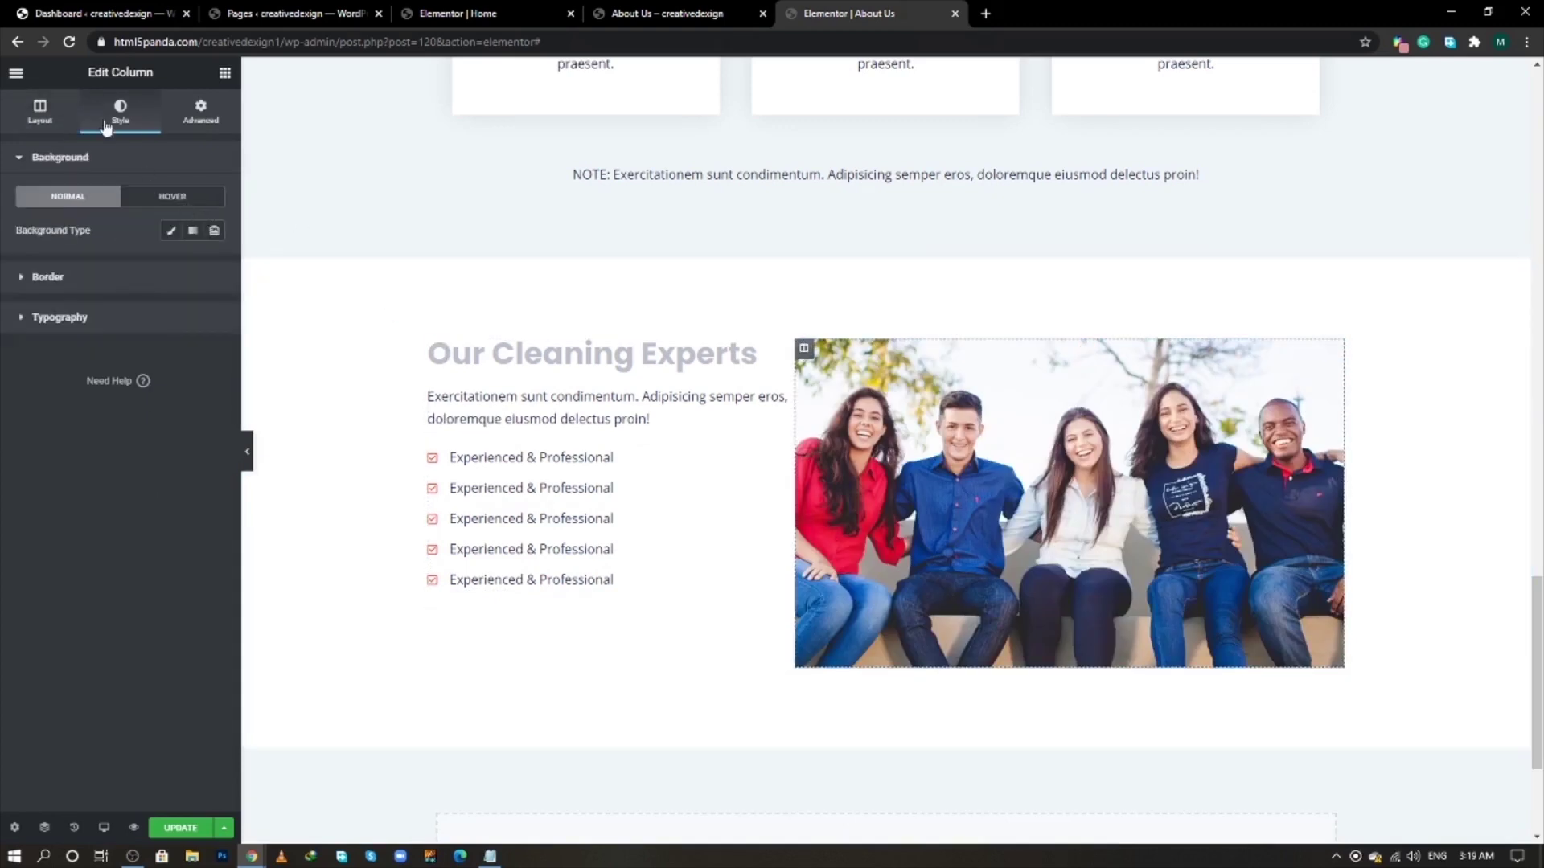
- Unlink the image column's margin values and set its left margin to 40 px
{"action": "left_click", "coordinate": [47, 115]}
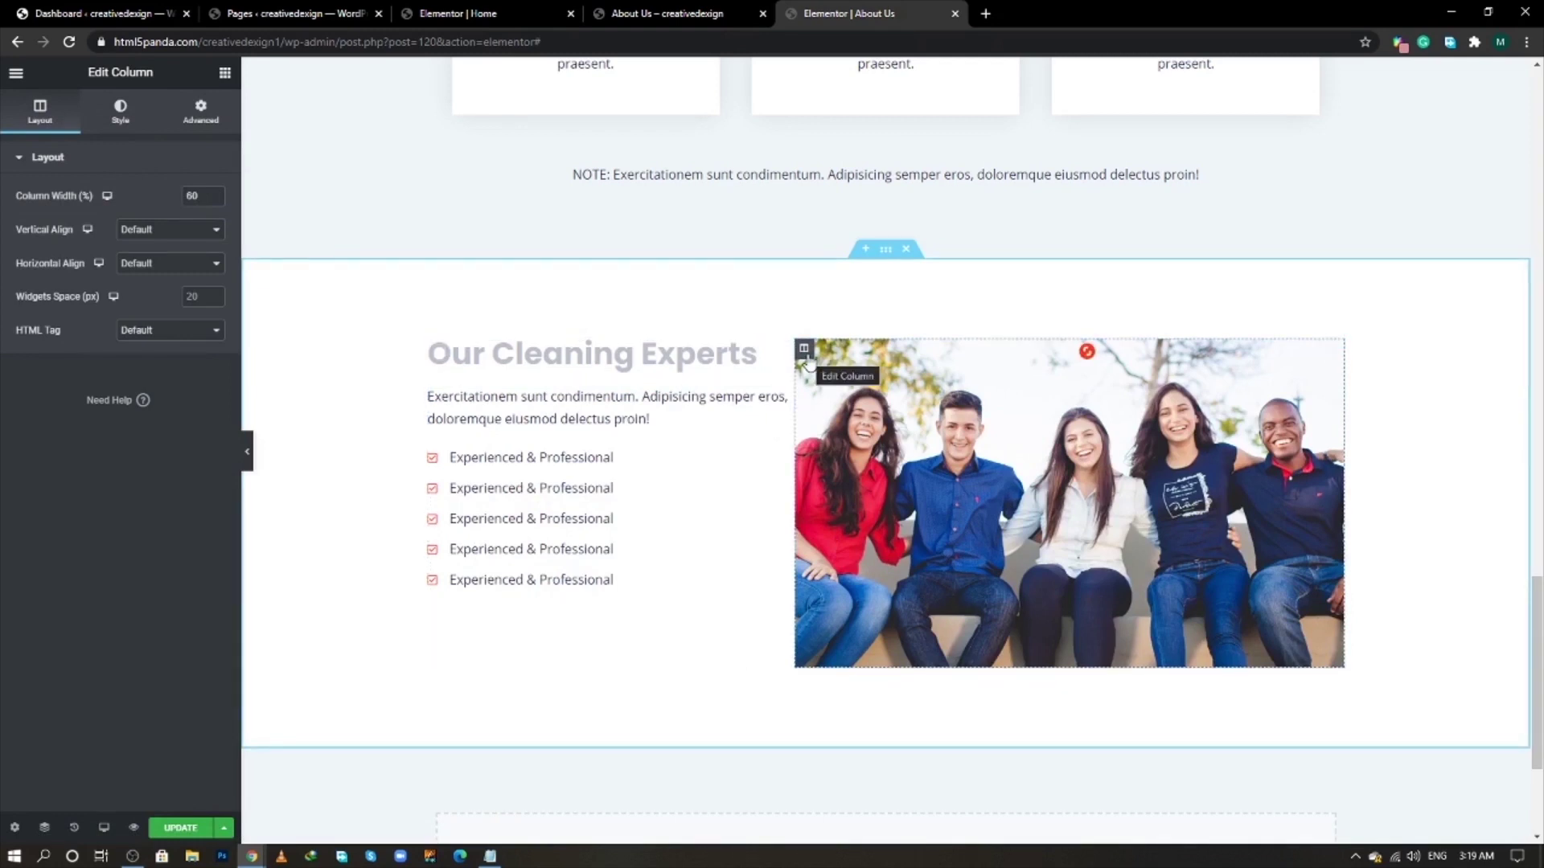
{"action": "left_click", "coordinate": [198, 116]}
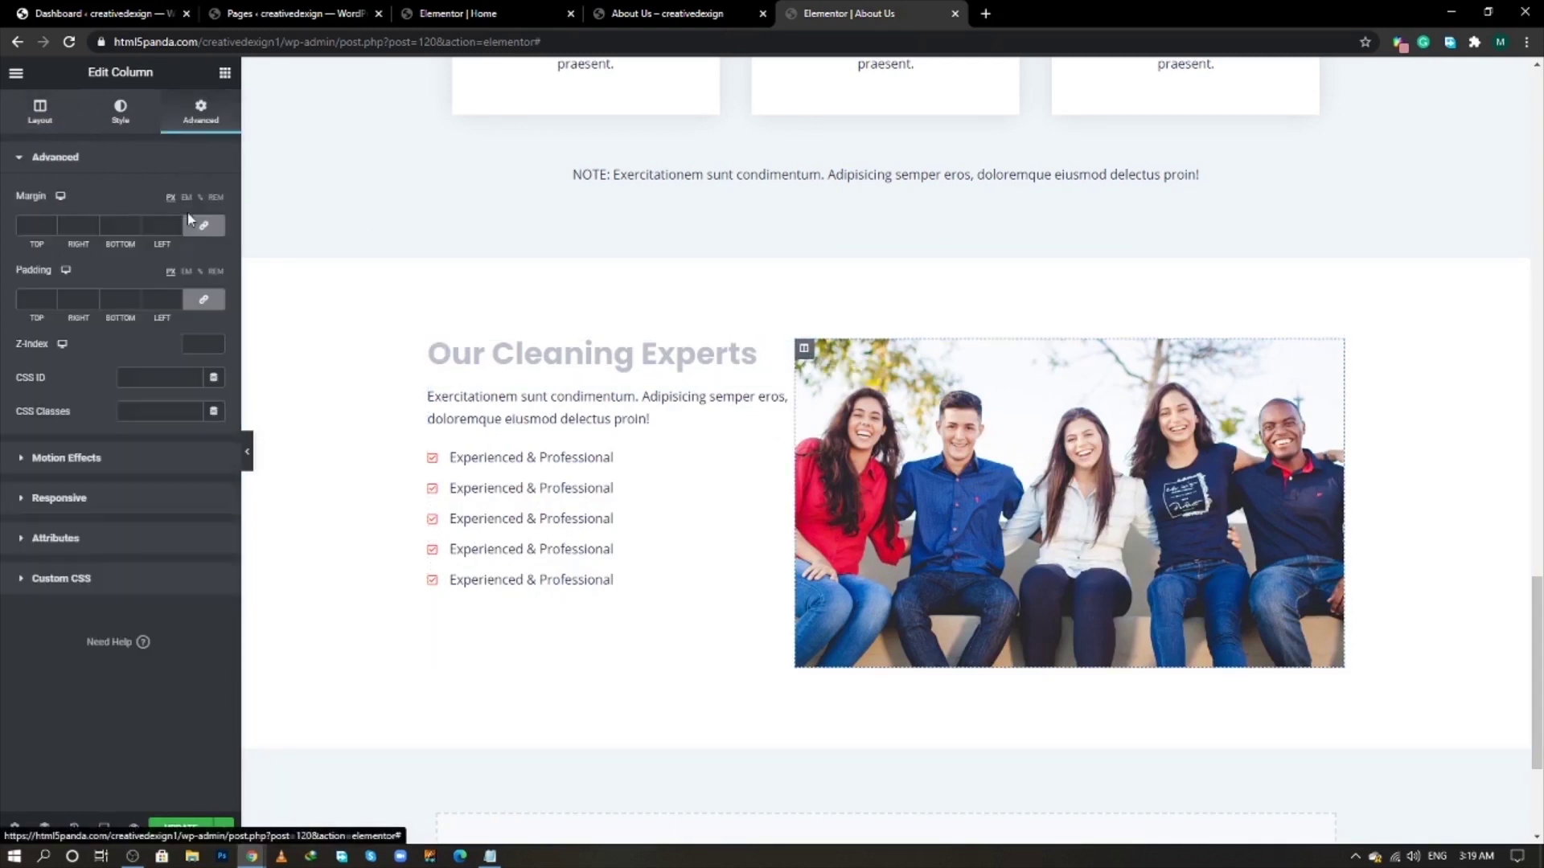
{"action": "left_click", "coordinate": [196, 228]}
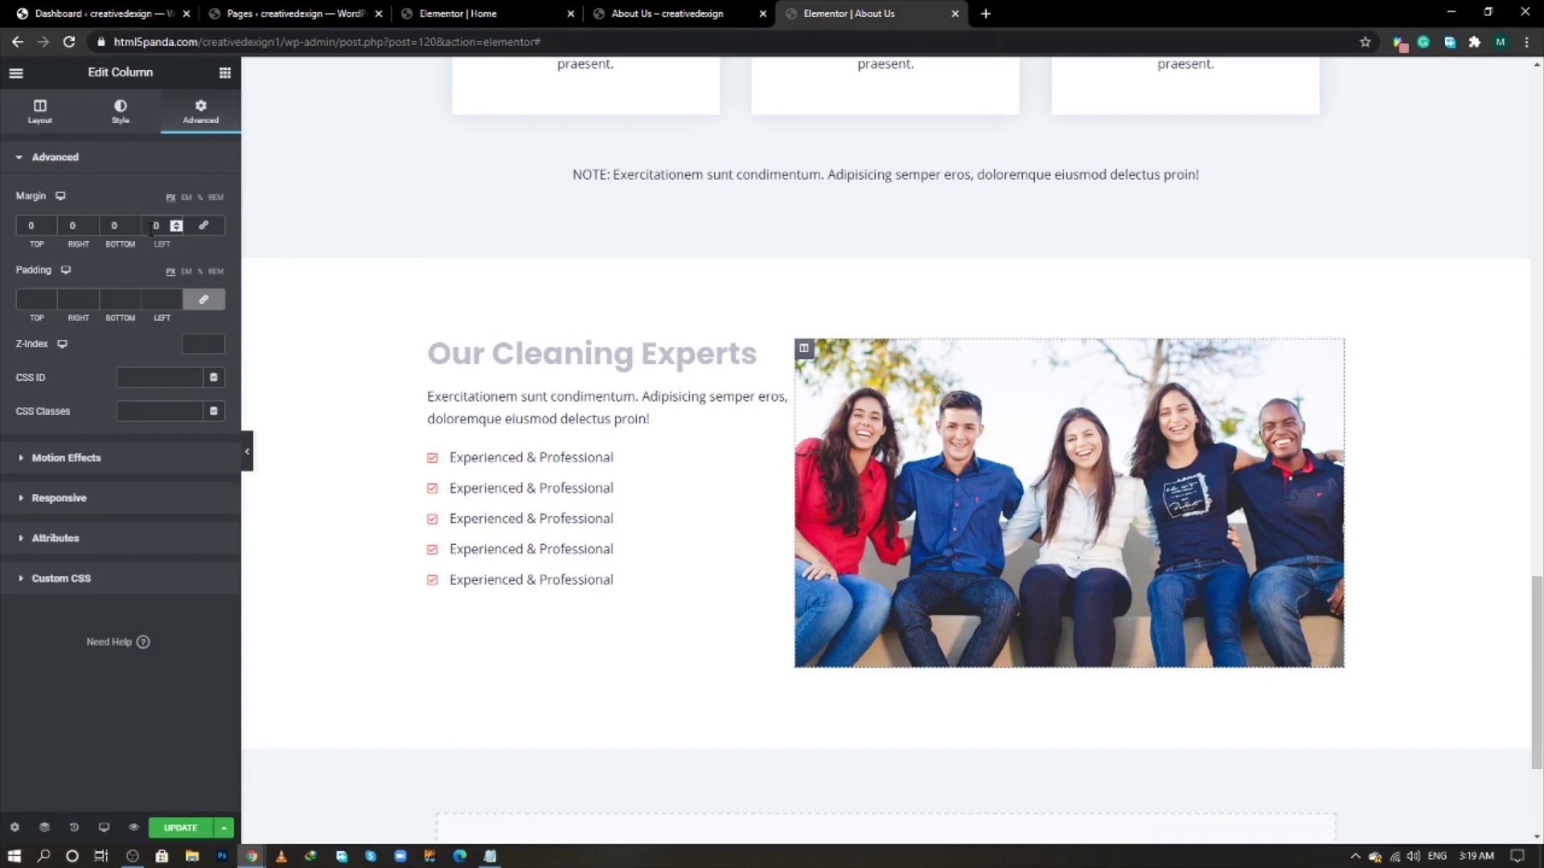
{"action": "left_click", "coordinate": [154, 226]}
{"action": "type", "text": "4"}
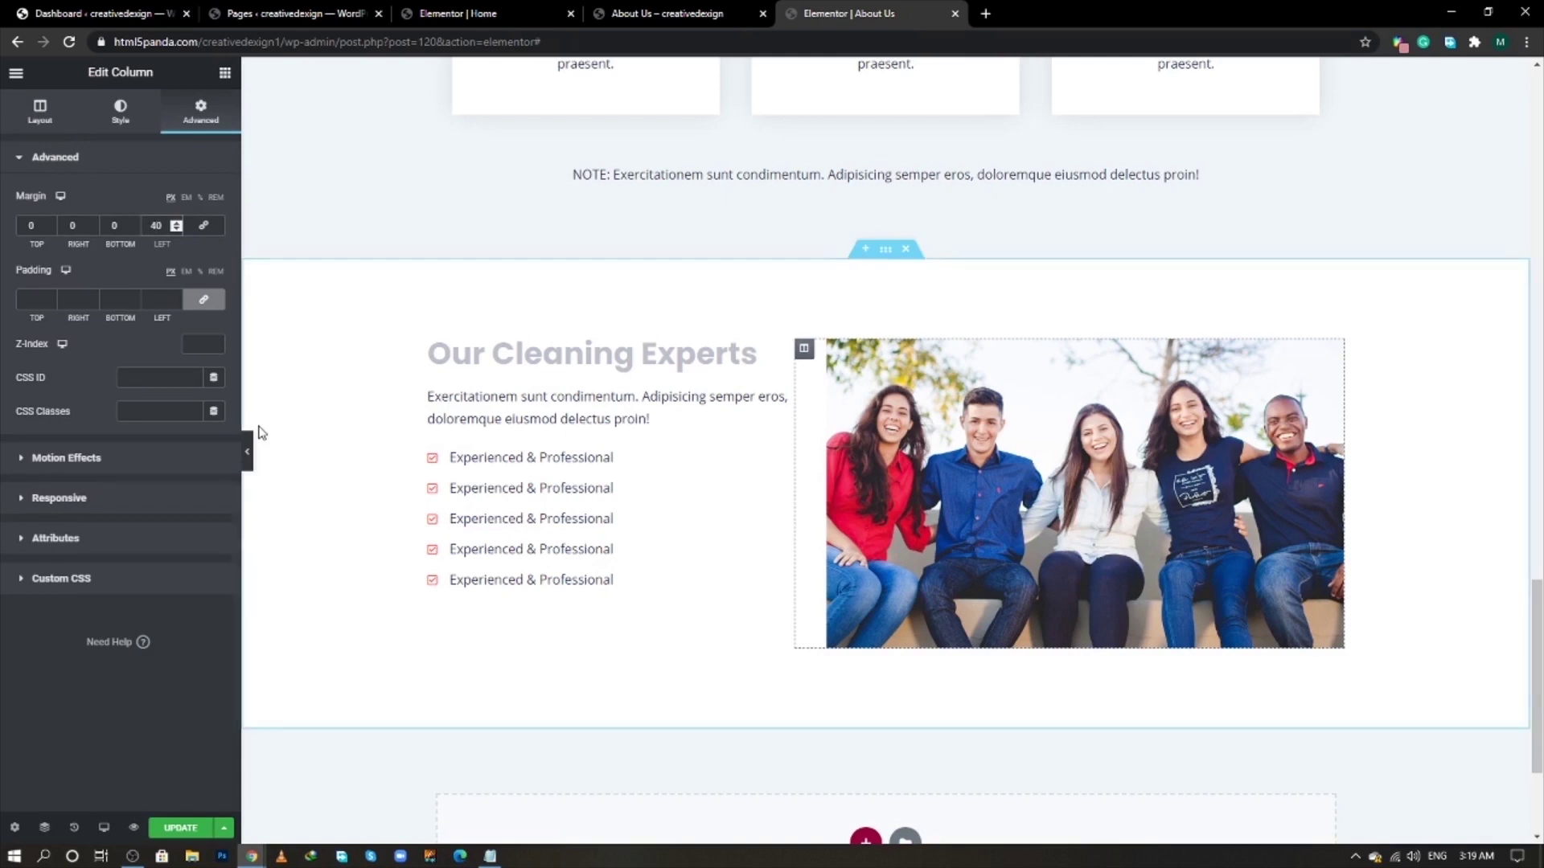
- Update the About Us page, then reload its live version and review the sections through the pricing cards and below
{"action": "left_click", "coordinate": [183, 829]}
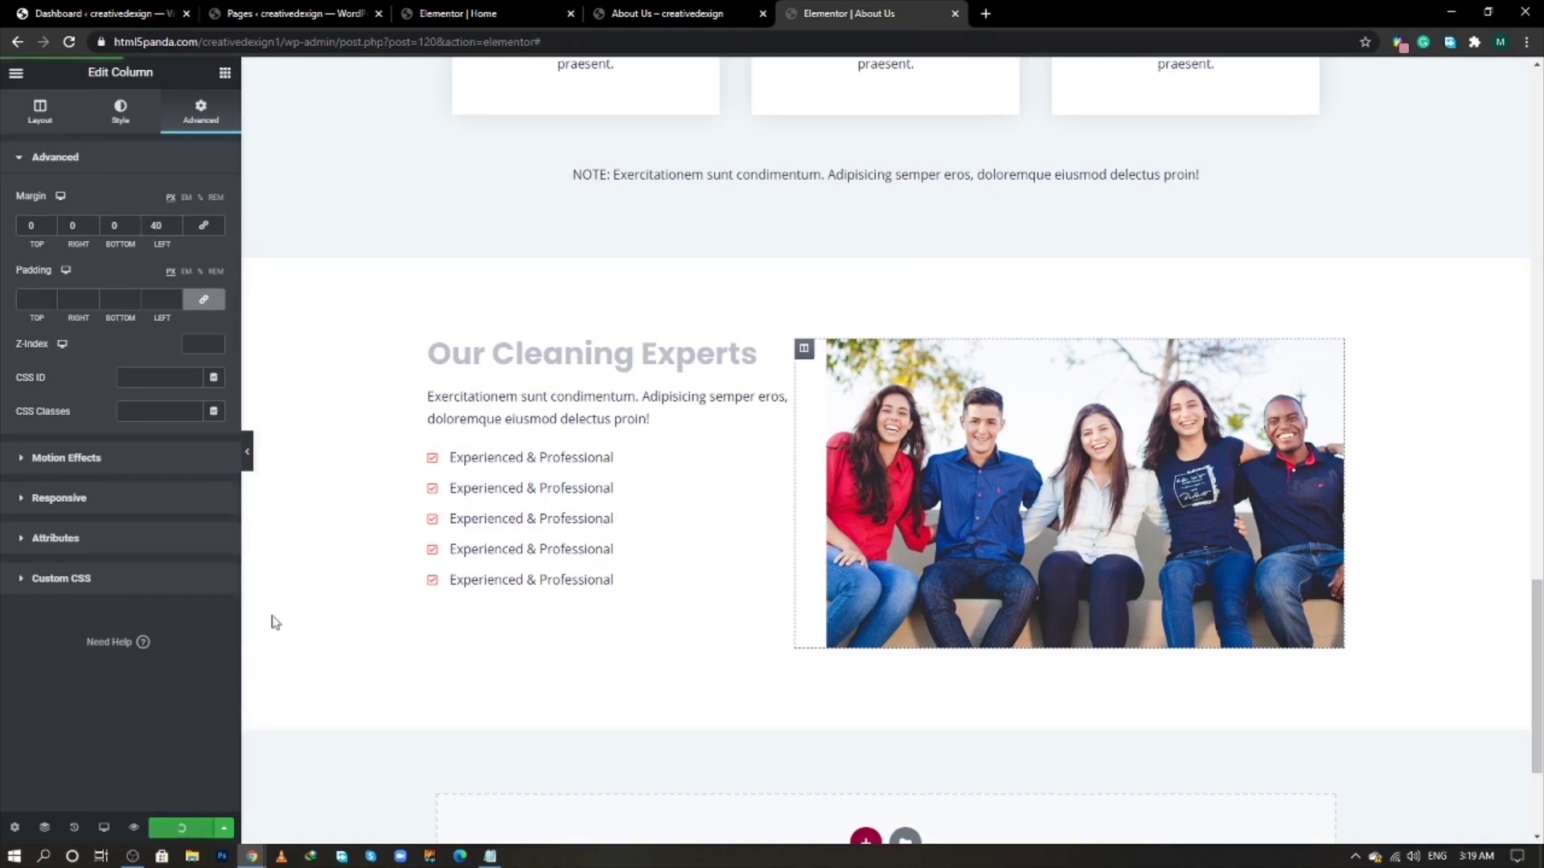
{"action": "left_click", "coordinate": [684, 13]}
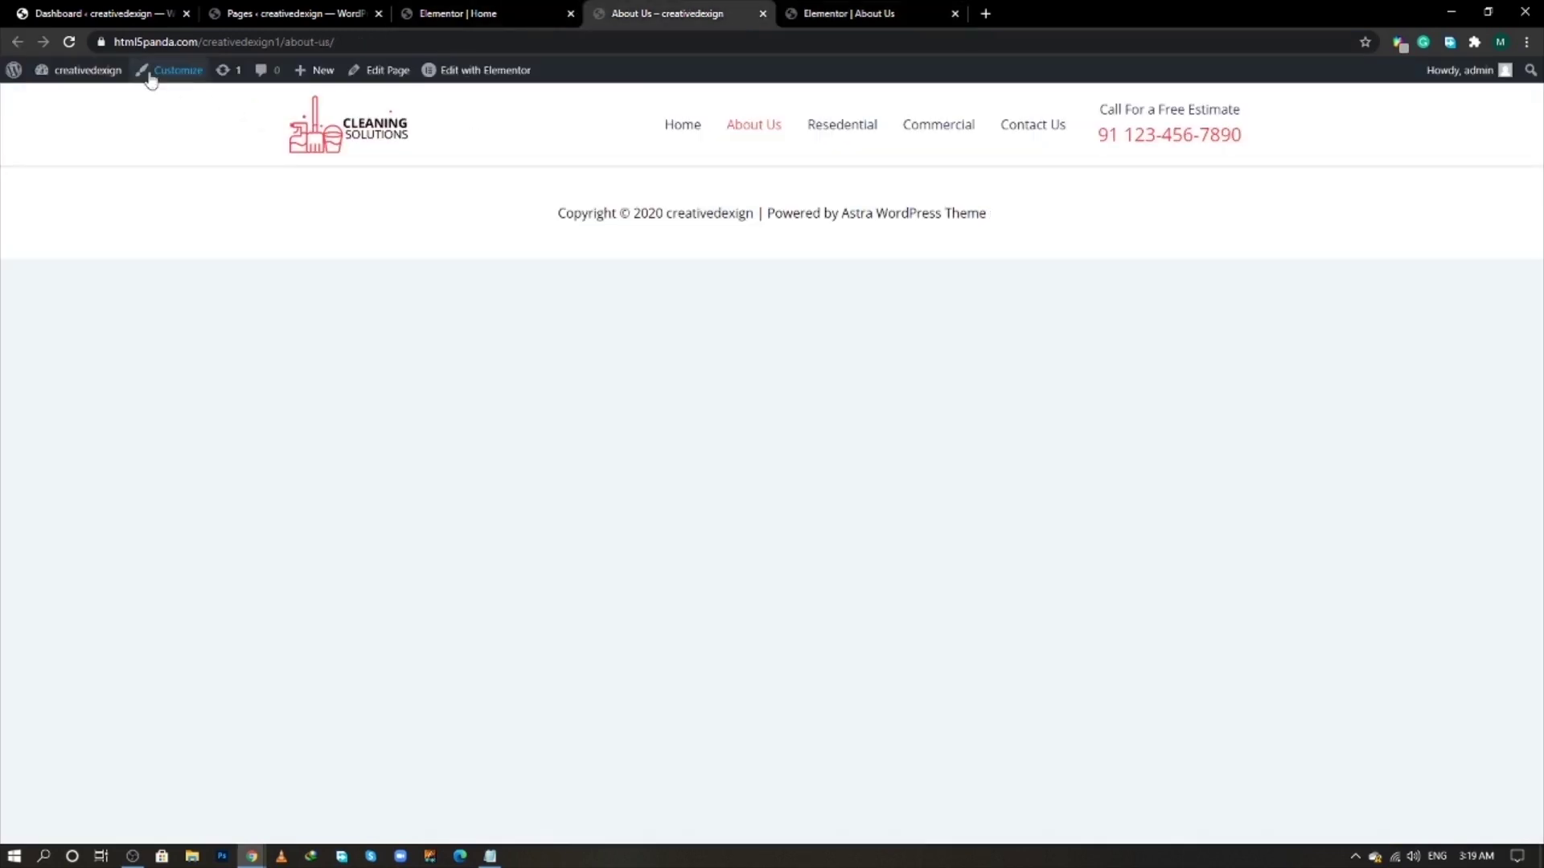
{"action": "left_click", "coordinate": [70, 41]}
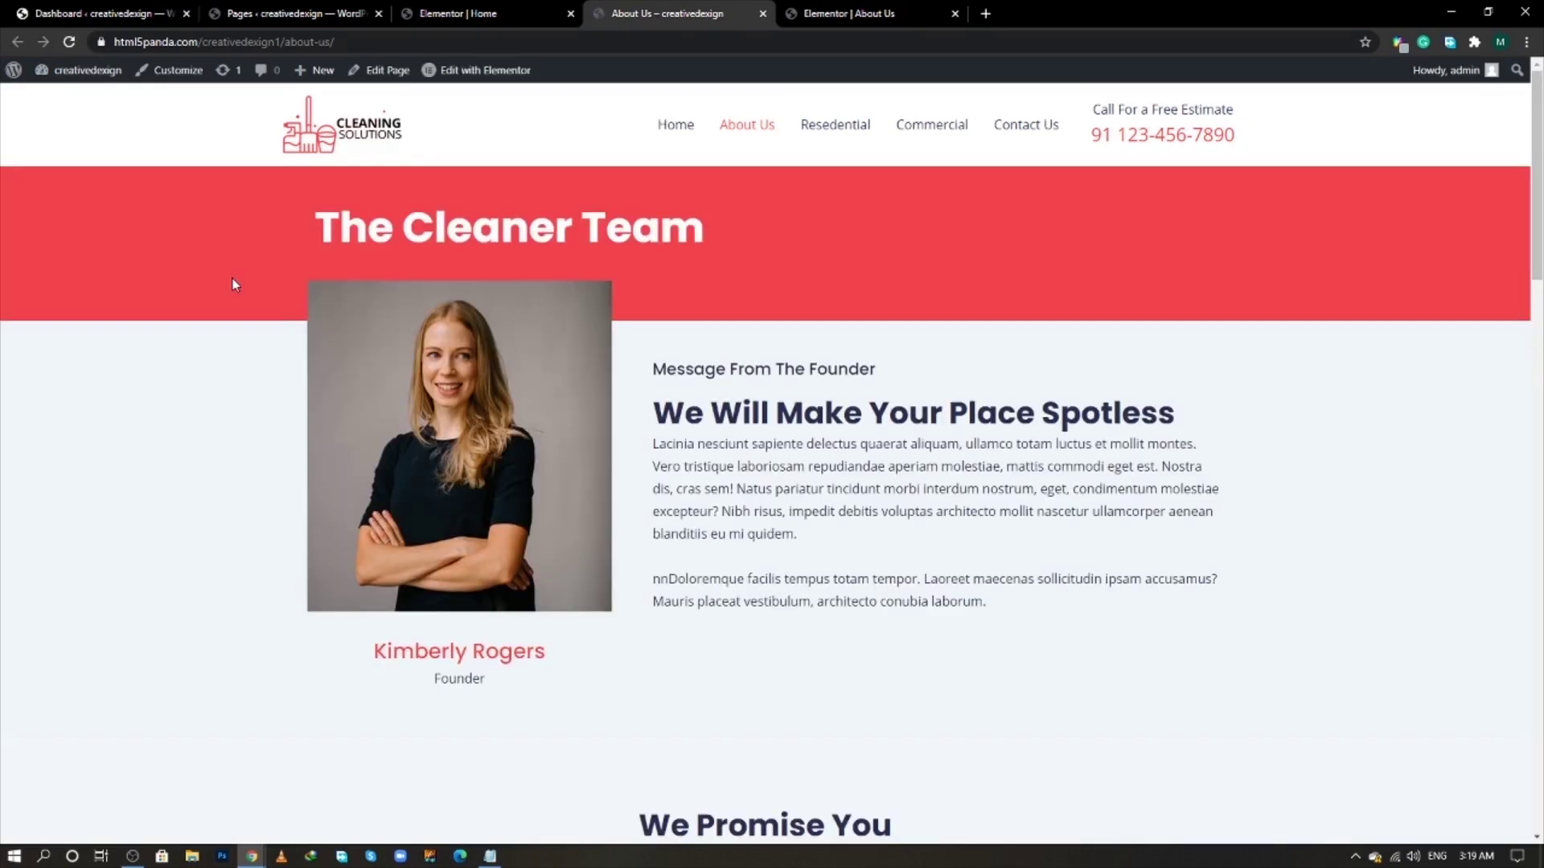
{"action": "scroll", "coordinate": [268, 446], "scroll_direction": "down", "scroll_amount": 3}
{"action": "scroll", "coordinate": [269, 449], "scroll_direction": "down", "scroll_amount": 5}
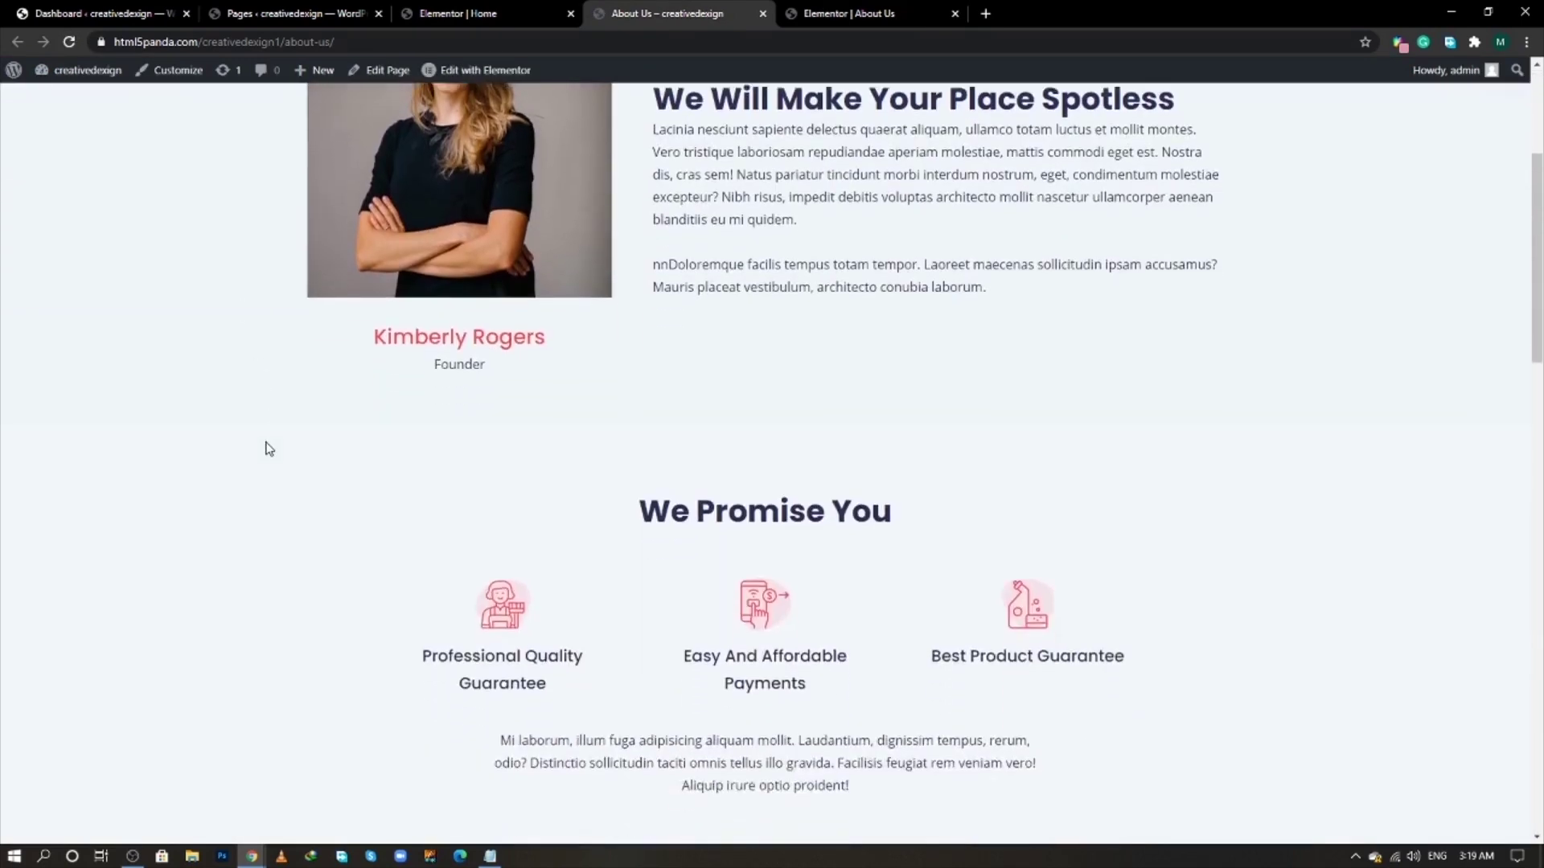
{"action": "scroll", "coordinate": [268, 449], "scroll_direction": "down", "scroll_amount": 8}
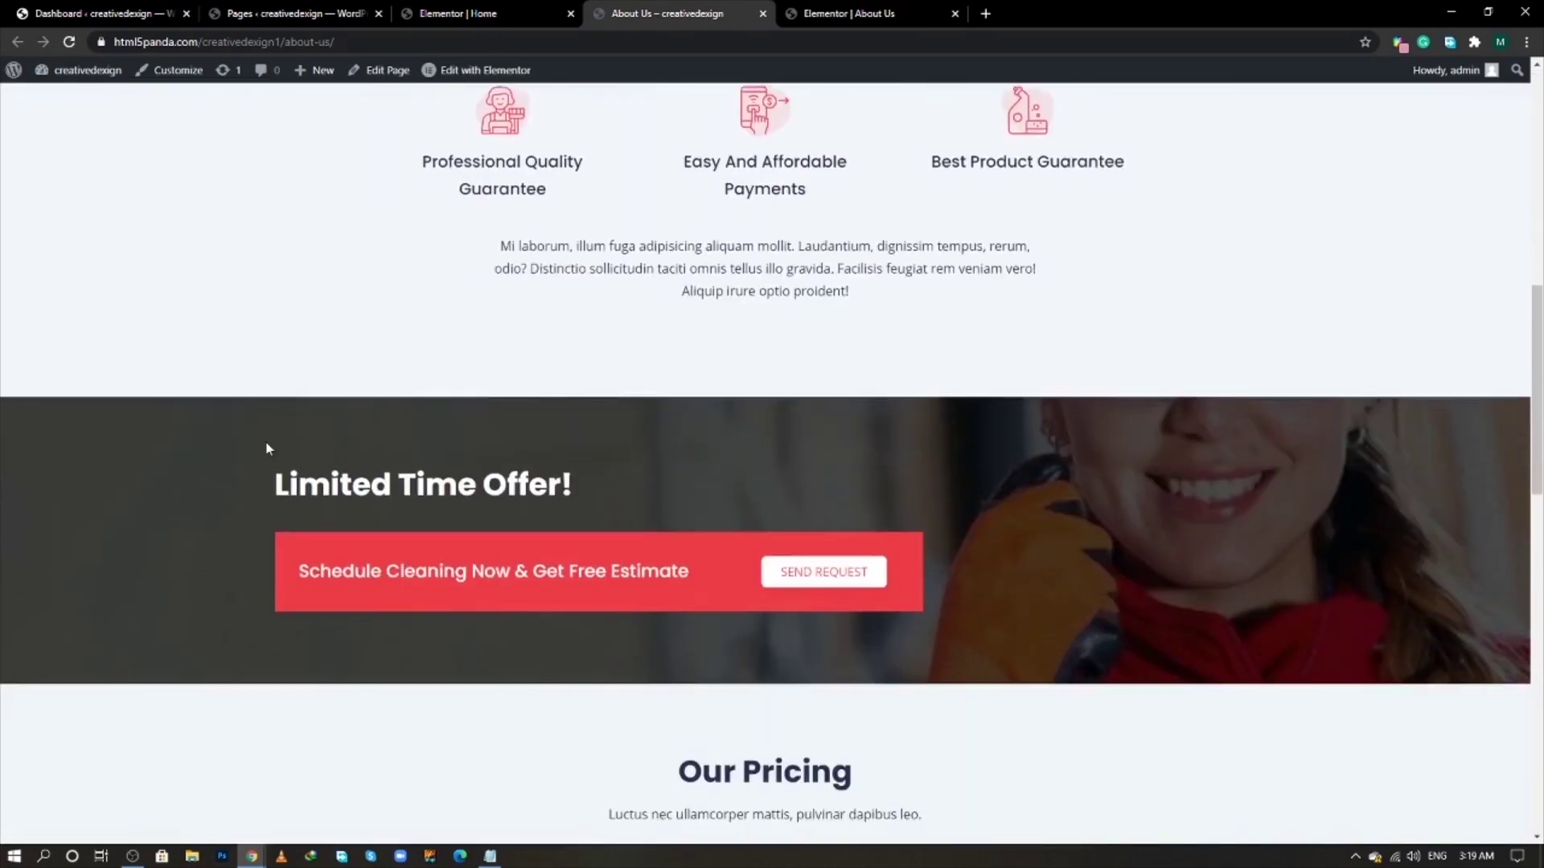
{"action": "scroll", "coordinate": [269, 449], "scroll_direction": "down", "scroll_amount": 7}
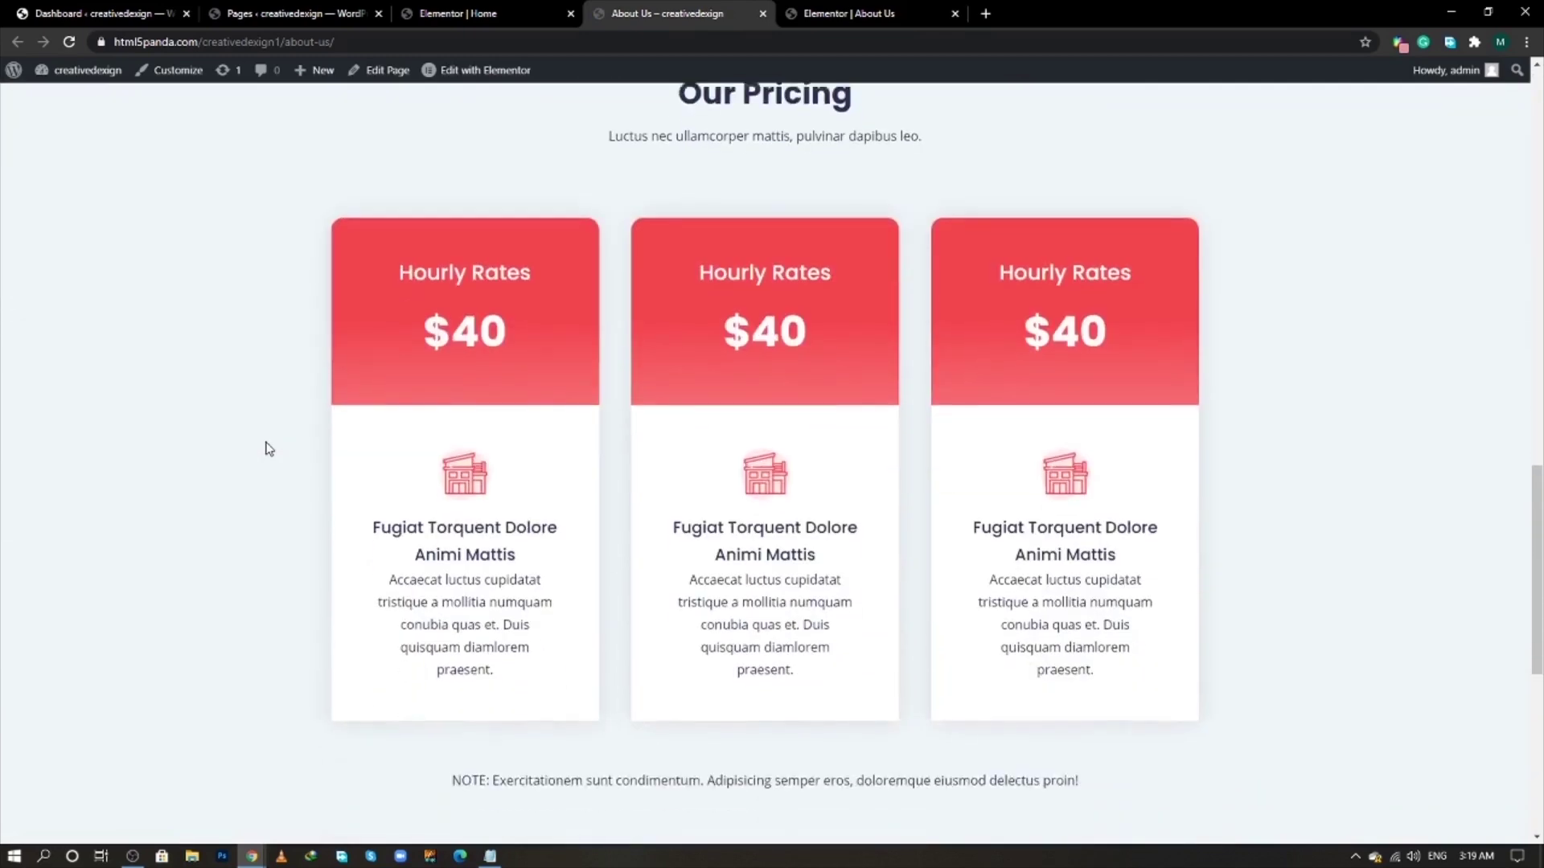
{"action": "scroll", "coordinate": [269, 448], "scroll_direction": "down", "scroll_amount": 2}
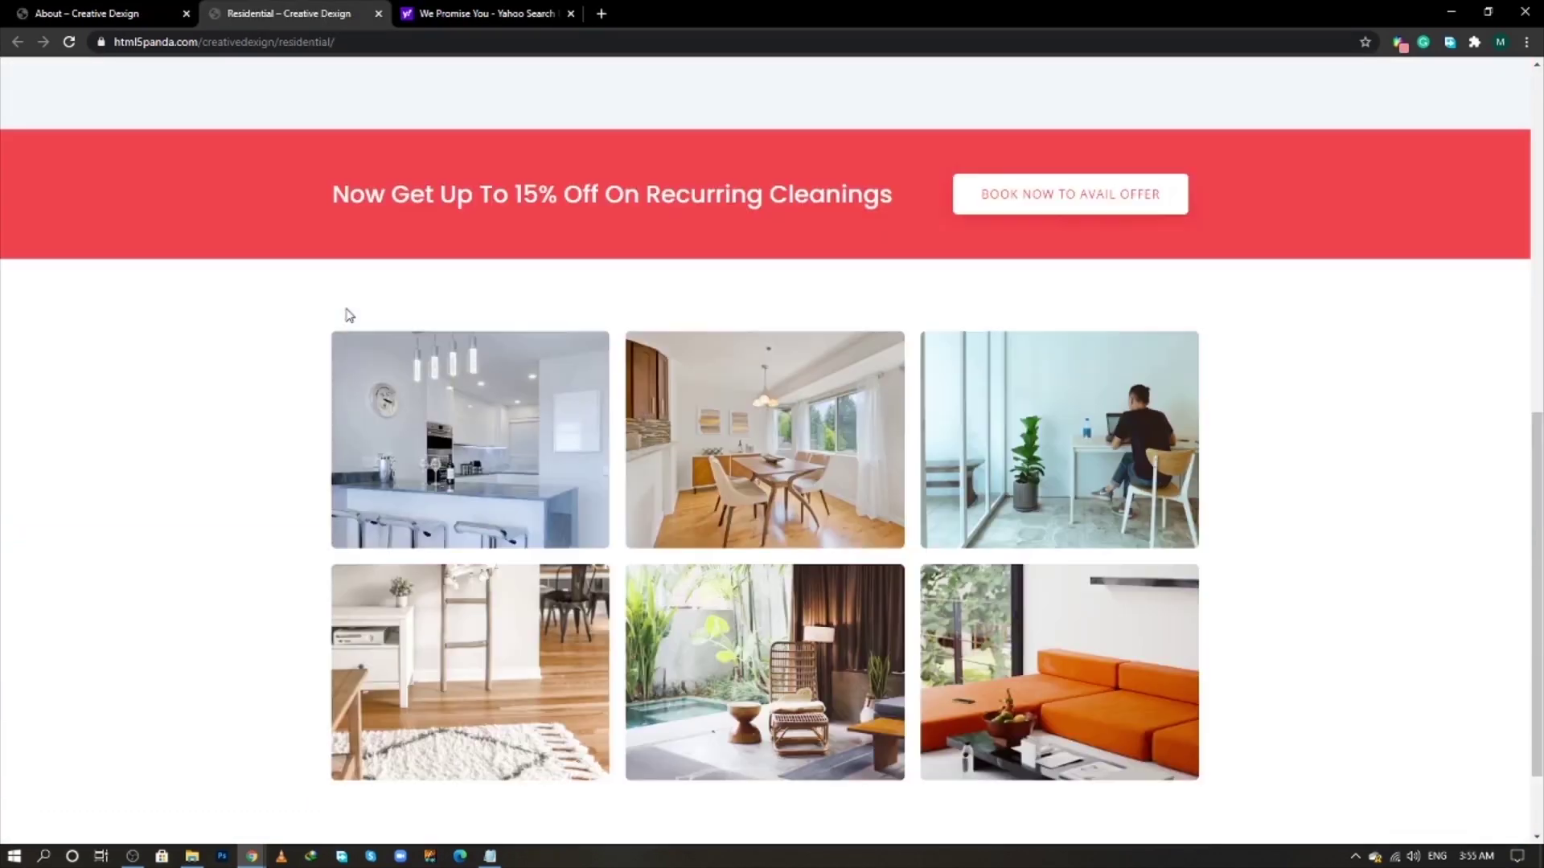
- Look over the reference Residential page, then return to the site's browser window and close the Home and About Us tabs
{"action": "scroll", "coordinate": [344, 311], "scroll_direction": "down", "scroll_amount": 2}
{"action": "scroll", "coordinate": [348, 316], "scroll_direction": "up", "scroll_amount": 5}
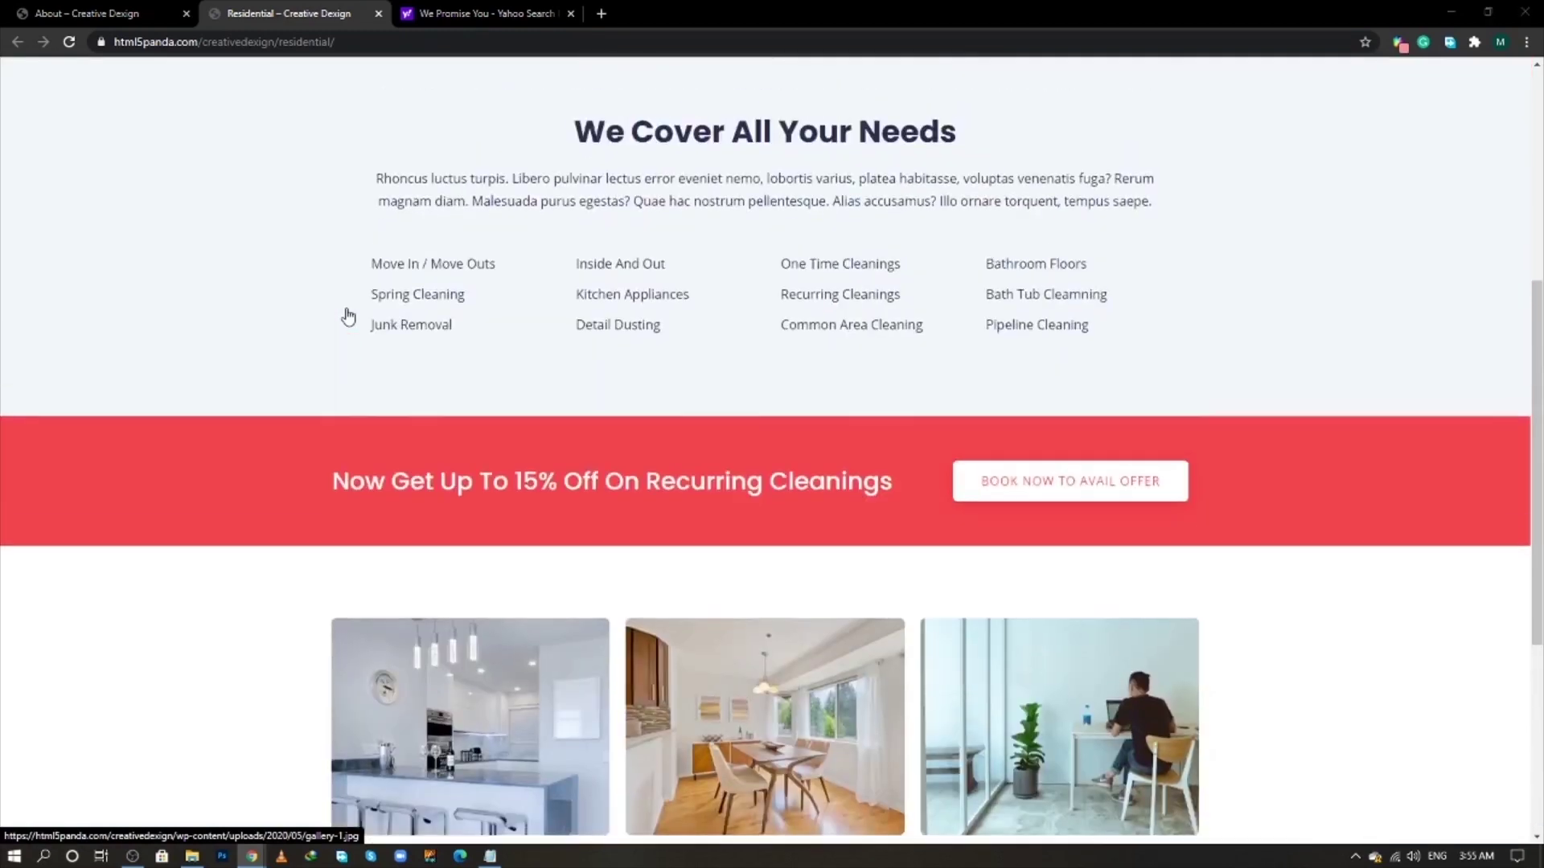
{"action": "key", "text": "alt+Tab"}
{"action": "key", "text": "alt+Tab"}
{"action": "key", "text": "alt+Tab"}
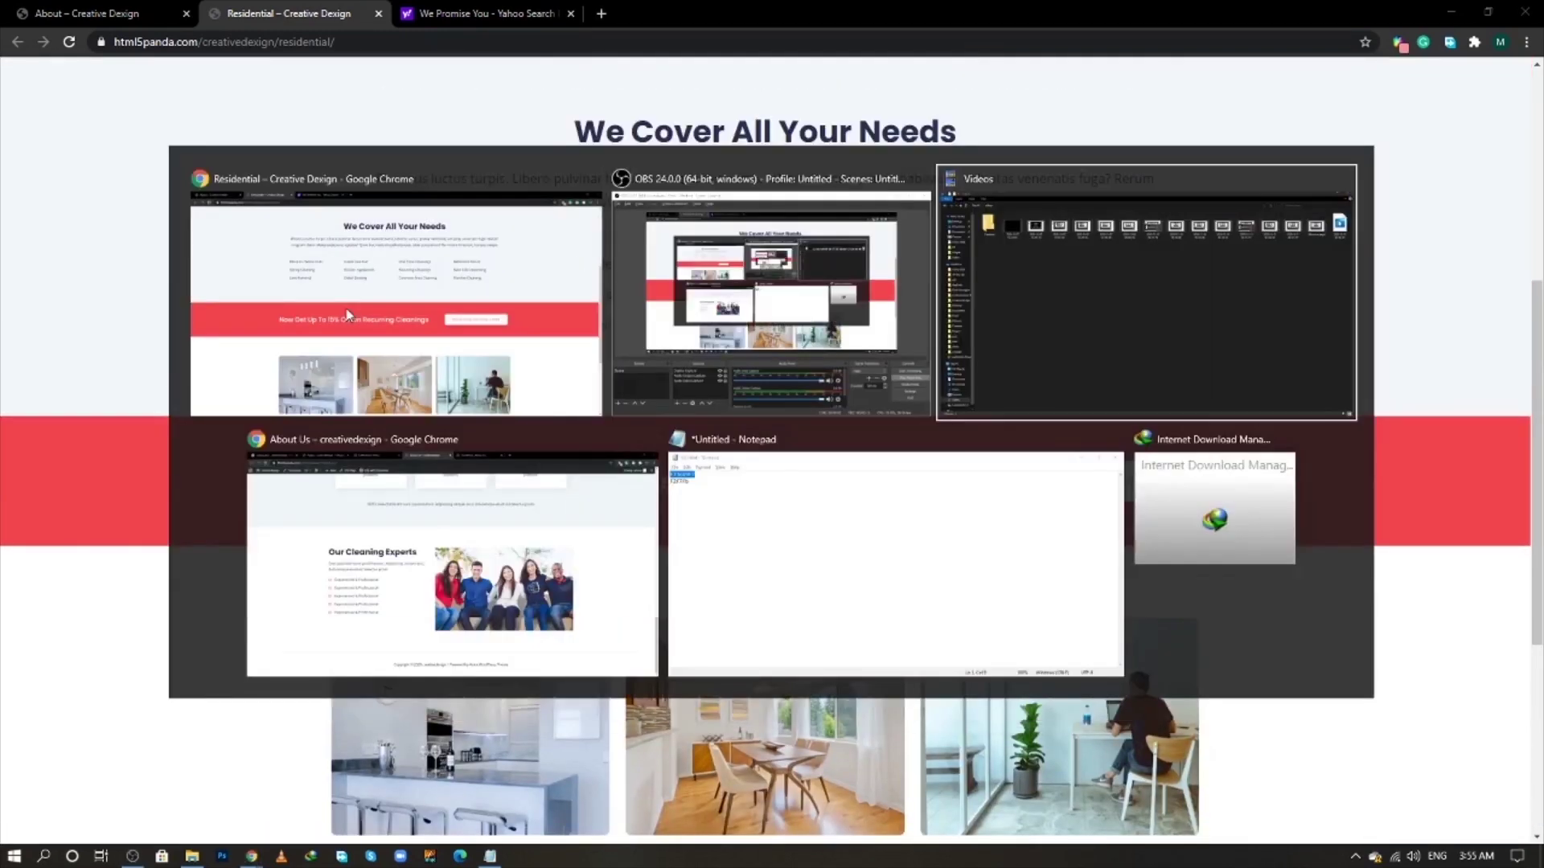
{"action": "left_click", "coordinate": [121, 8]}
{"action": "left_click", "coordinate": [844, 13]}
{"action": "left_click", "coordinate": [570, 13]}
{"action": "left_click", "coordinate": [570, 13]}
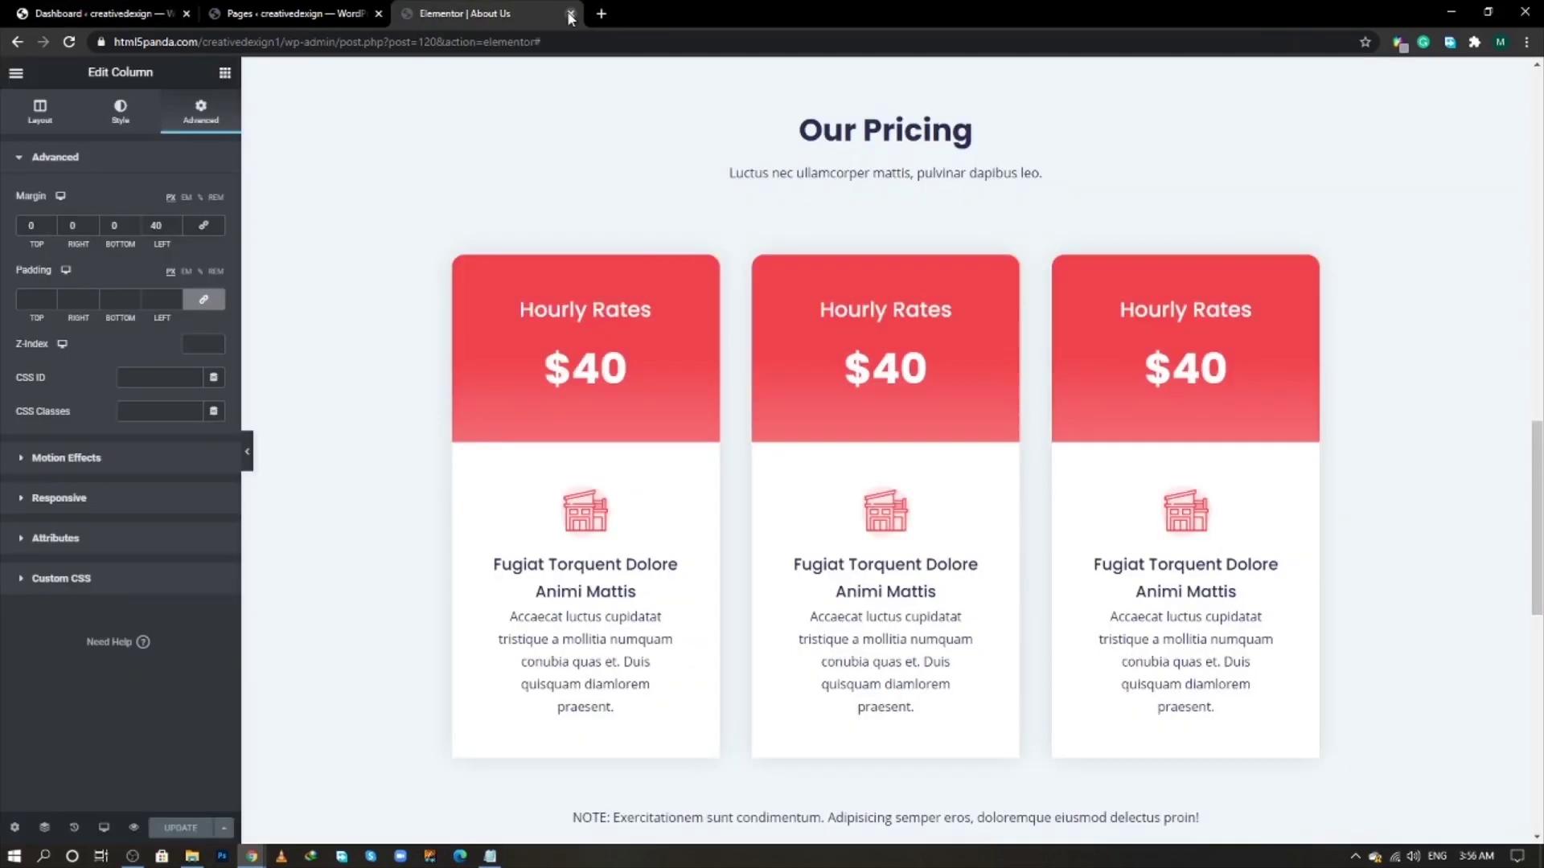
{"action": "left_click", "coordinate": [570, 12]}
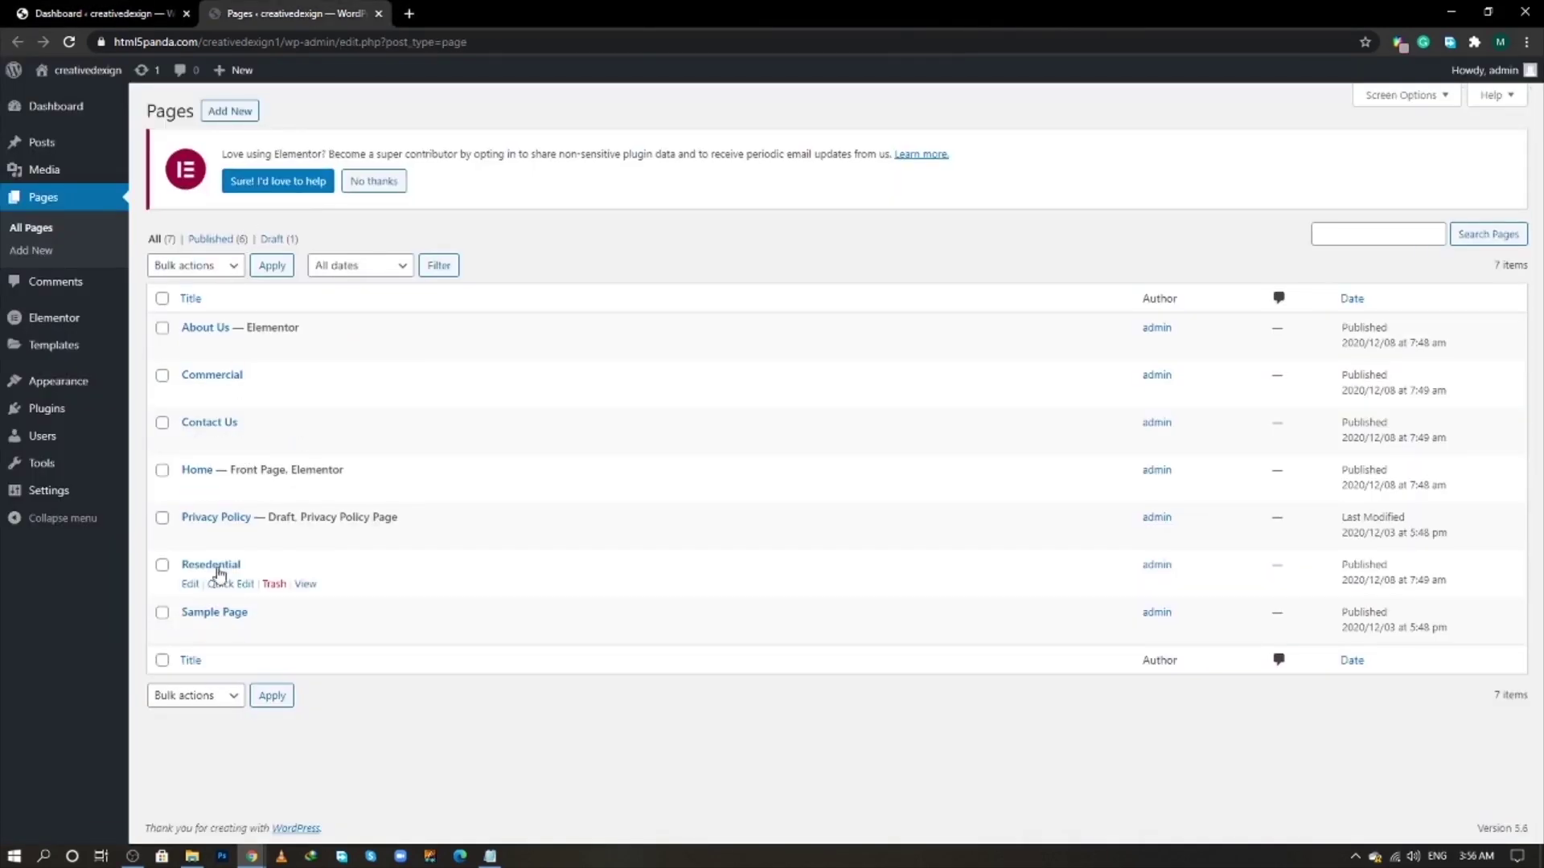
- Open the Resedential page from the pages list in a new tab and edit it with Elementor
{"action": "middle_click", "coordinate": [191, 584]}
{"action": "left_click", "coordinate": [444, 8]}
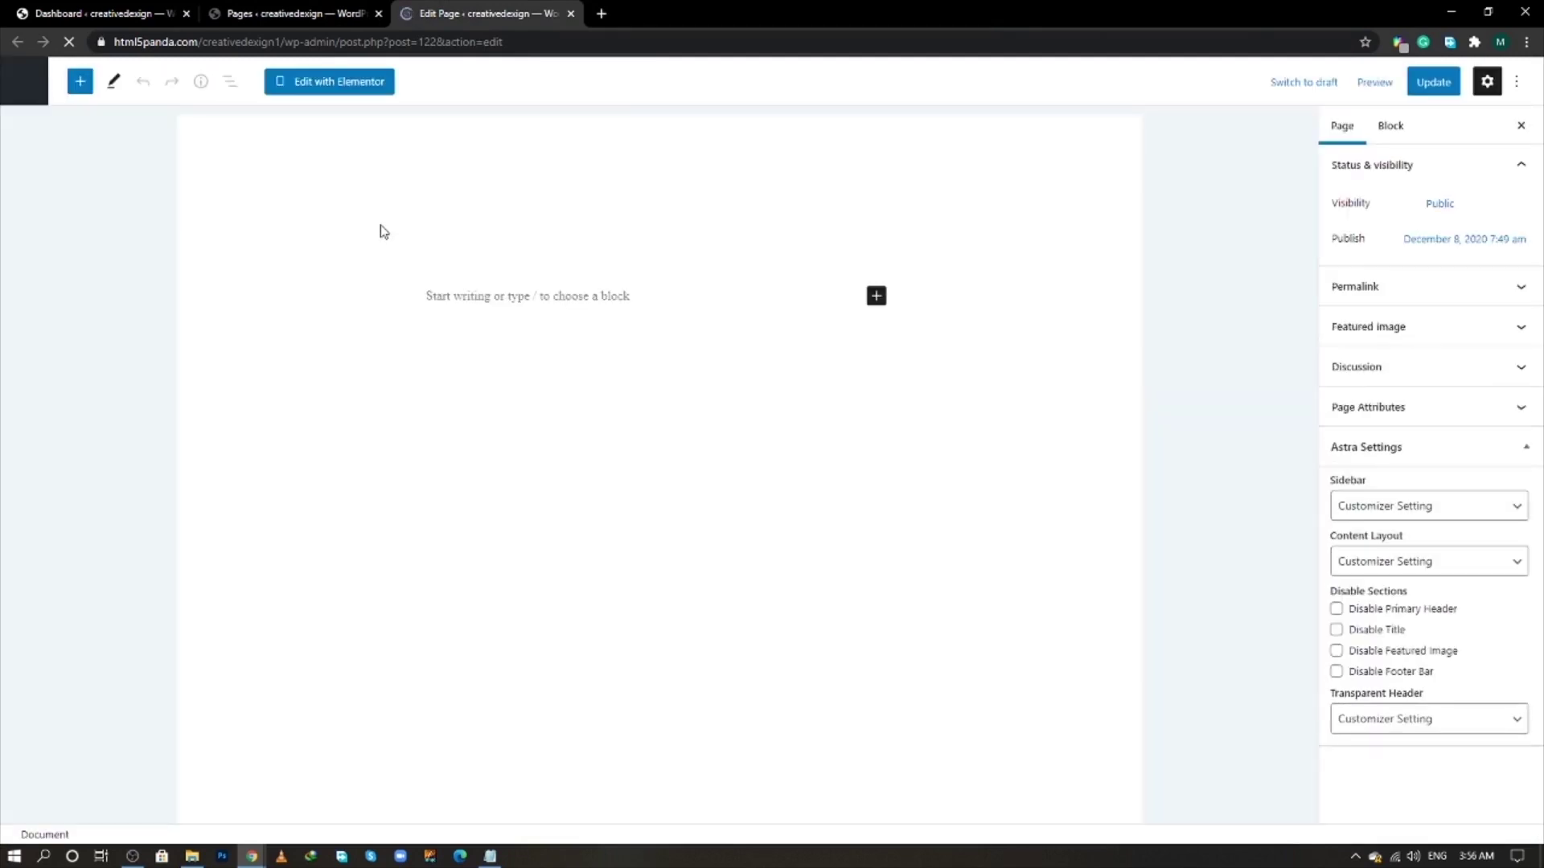
{"action": "left_click", "coordinate": [324, 88]}
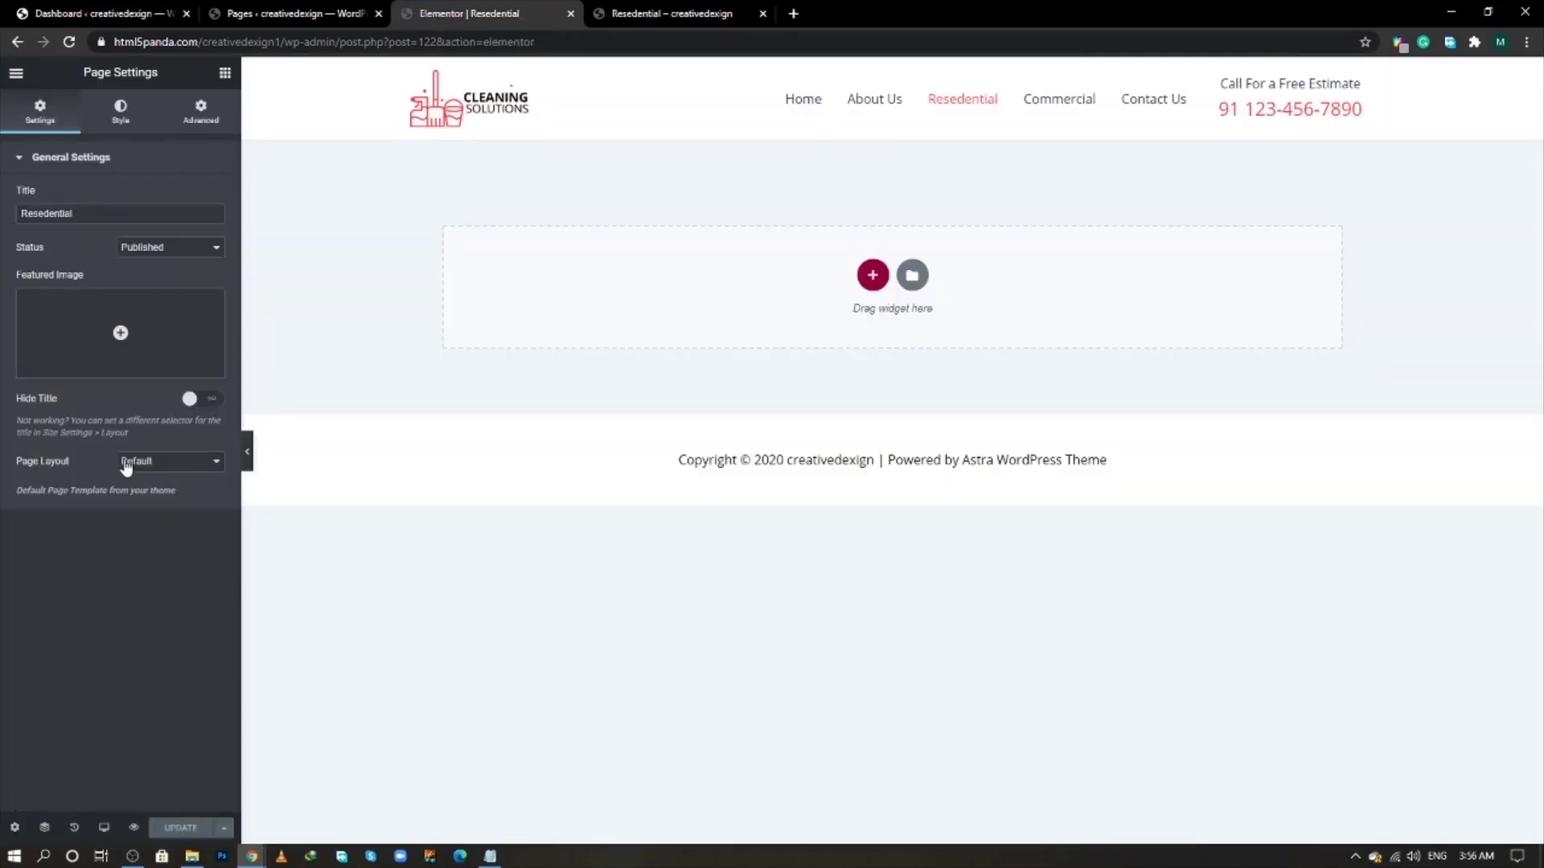
- Set the Resedential page's layout to Elementor Full Width and update the page
{"action": "left_click", "coordinate": [127, 463]}
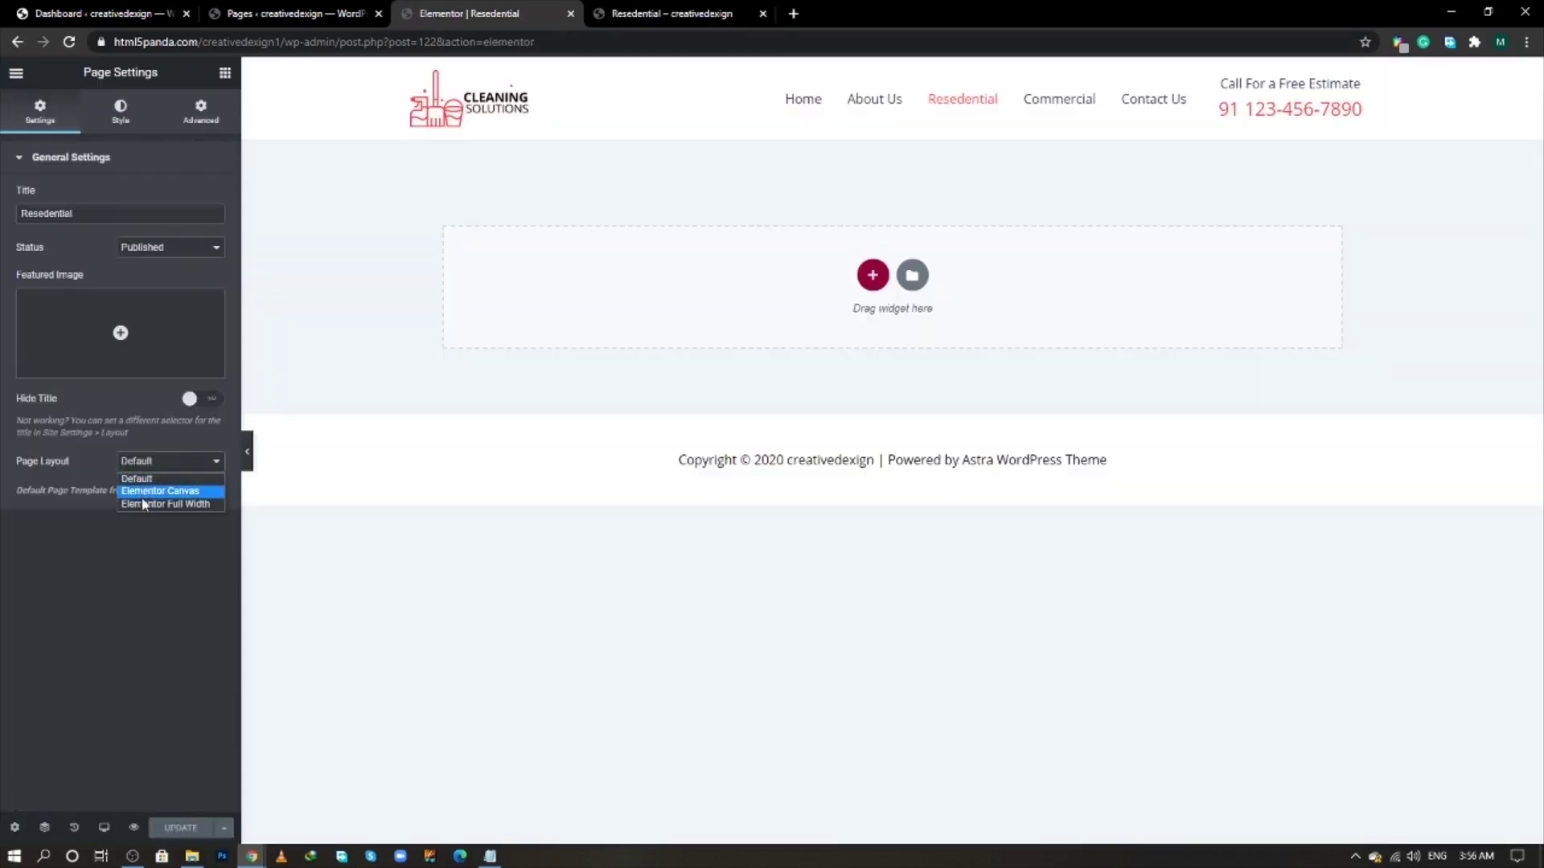
{"action": "left_click", "coordinate": [141, 499]}
{"action": "left_click", "coordinate": [169, 828]}
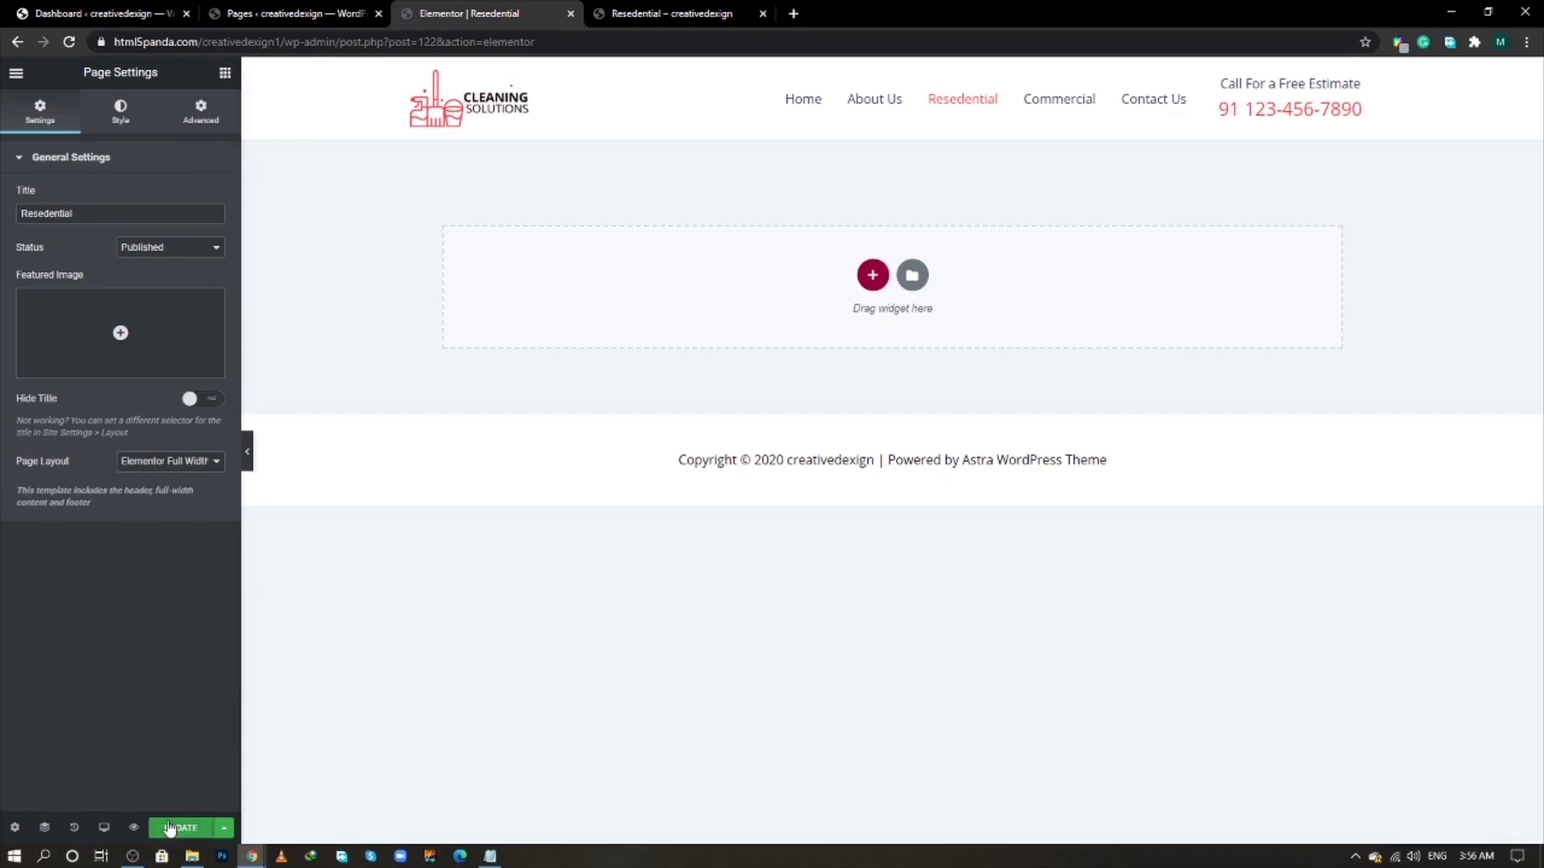
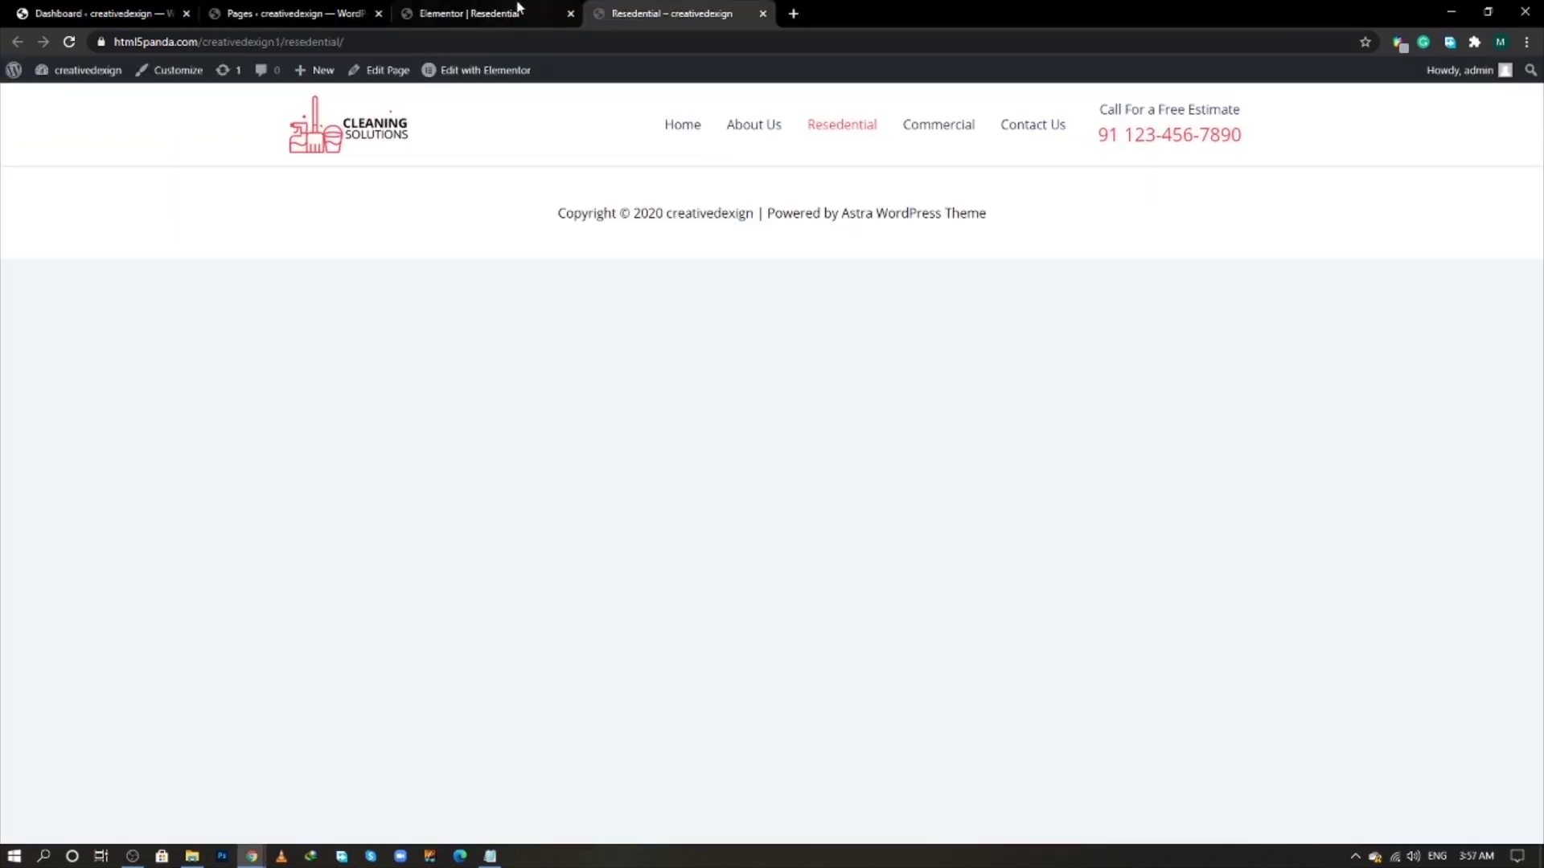
- Return to the pages list and open the About Us page with Elementor in a separate tab
{"action": "left_click", "coordinate": [504, 8]}
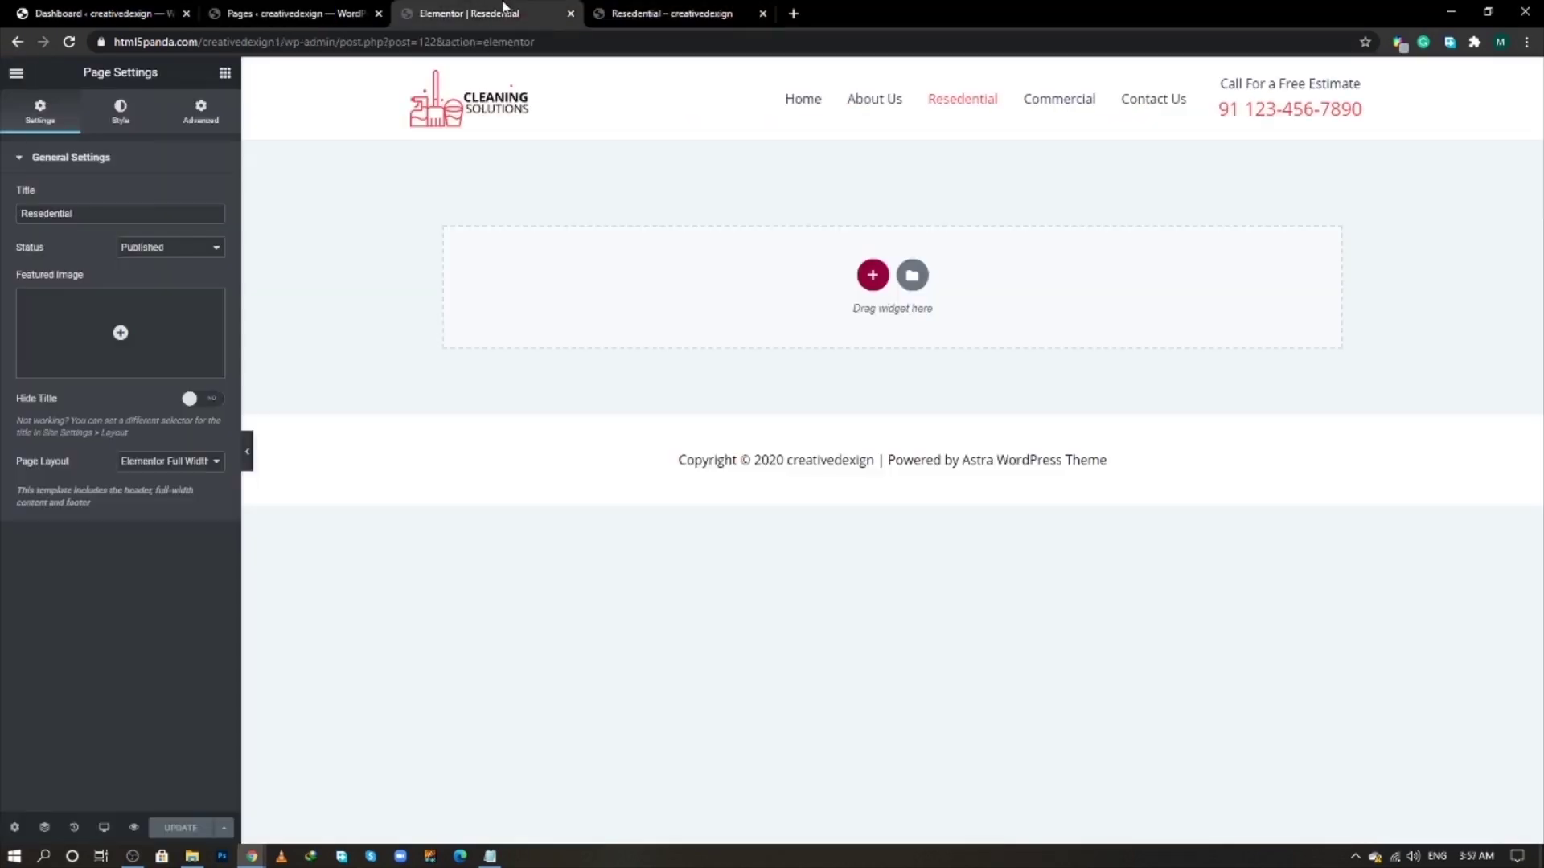
{"action": "left_click", "coordinate": [362, 10]}
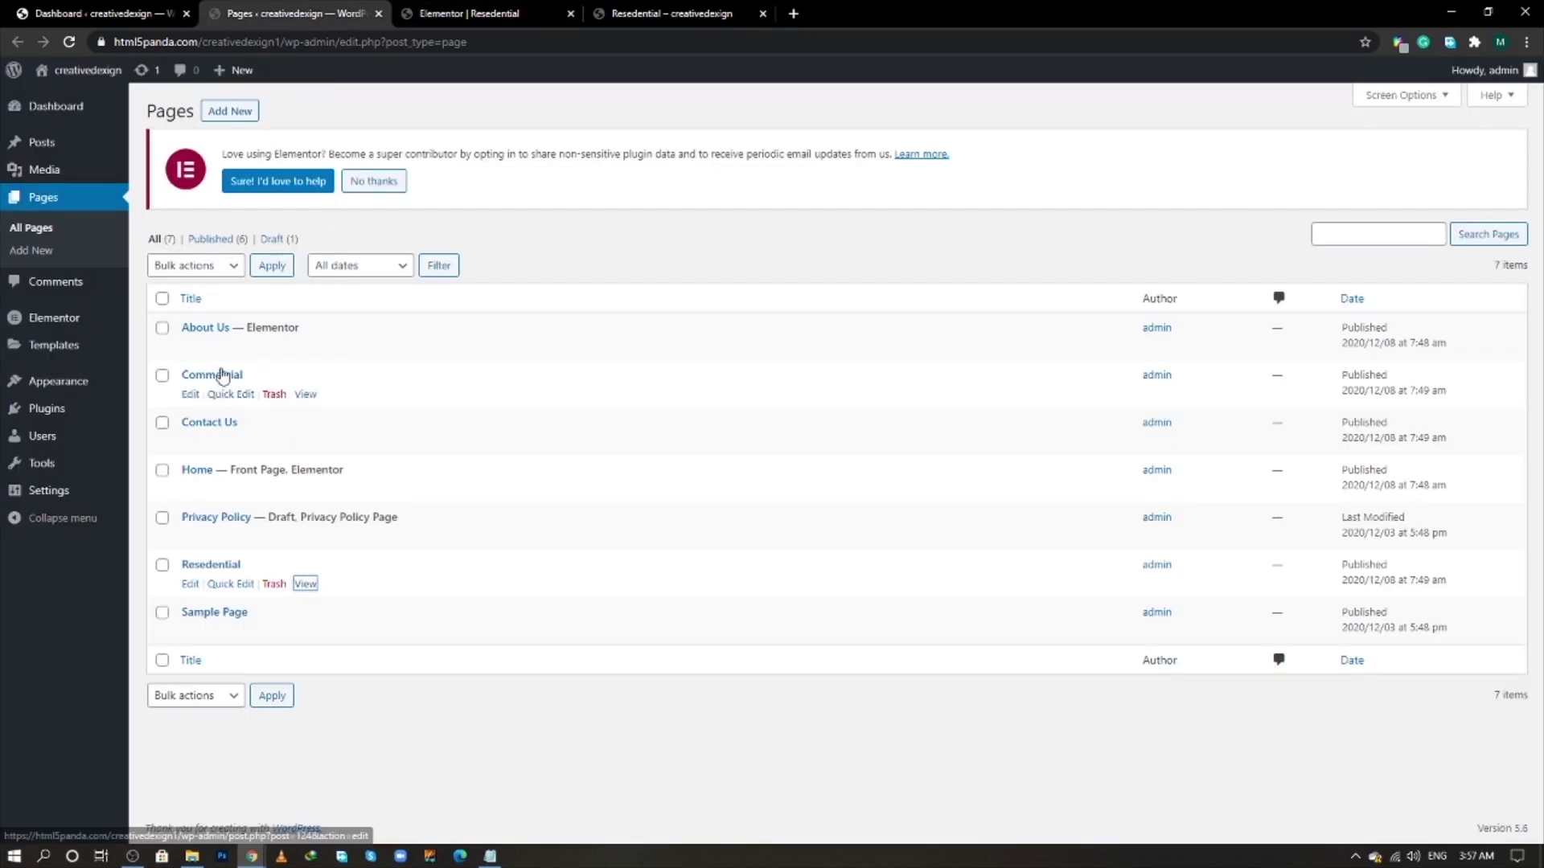
{"action": "middle_click", "coordinate": [369, 347]}
{"action": "left_click", "coordinate": [817, 8]}
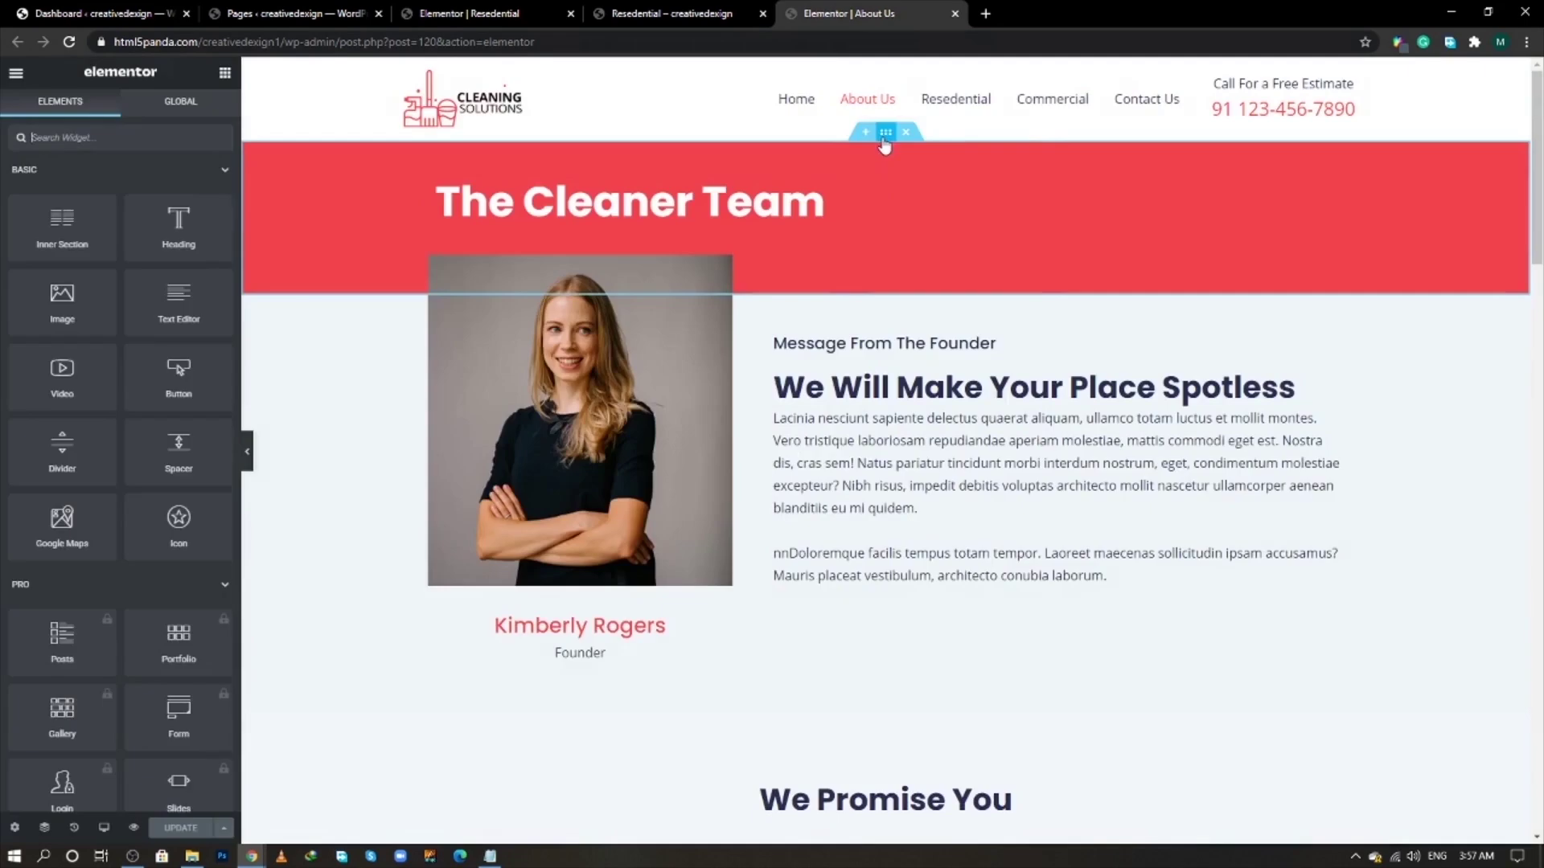
- Copy the red heading section from the About Us page and paste it into the empty Resedential page
{"action": "right_click", "coordinate": [887, 150]}
{"action": "left_click", "coordinate": [900, 203]}
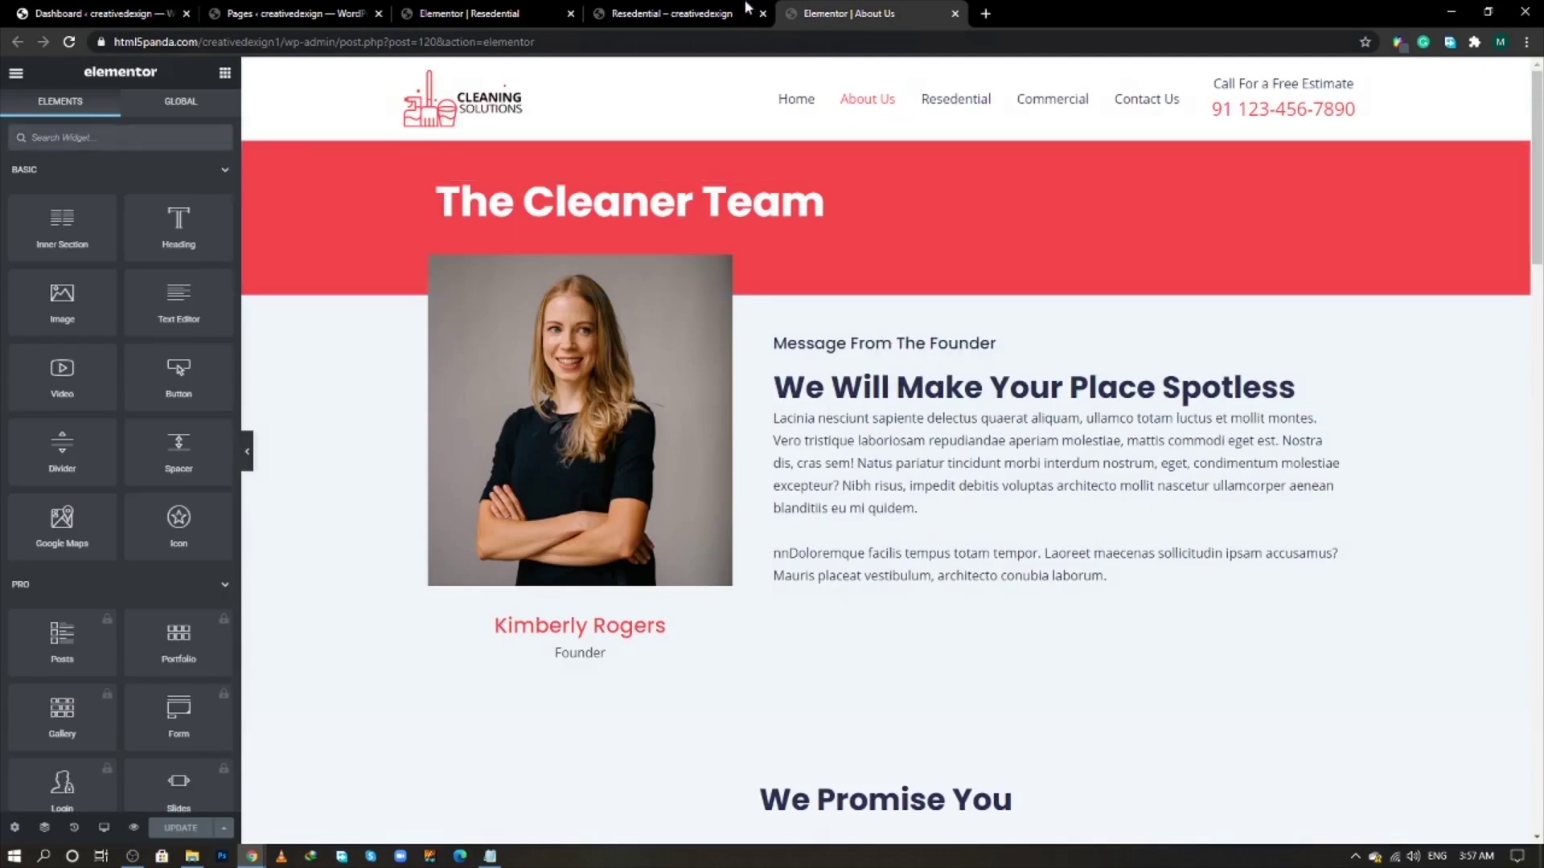
{"action": "left_click", "coordinate": [719, 9]}
{"action": "left_click", "coordinate": [454, 10]}
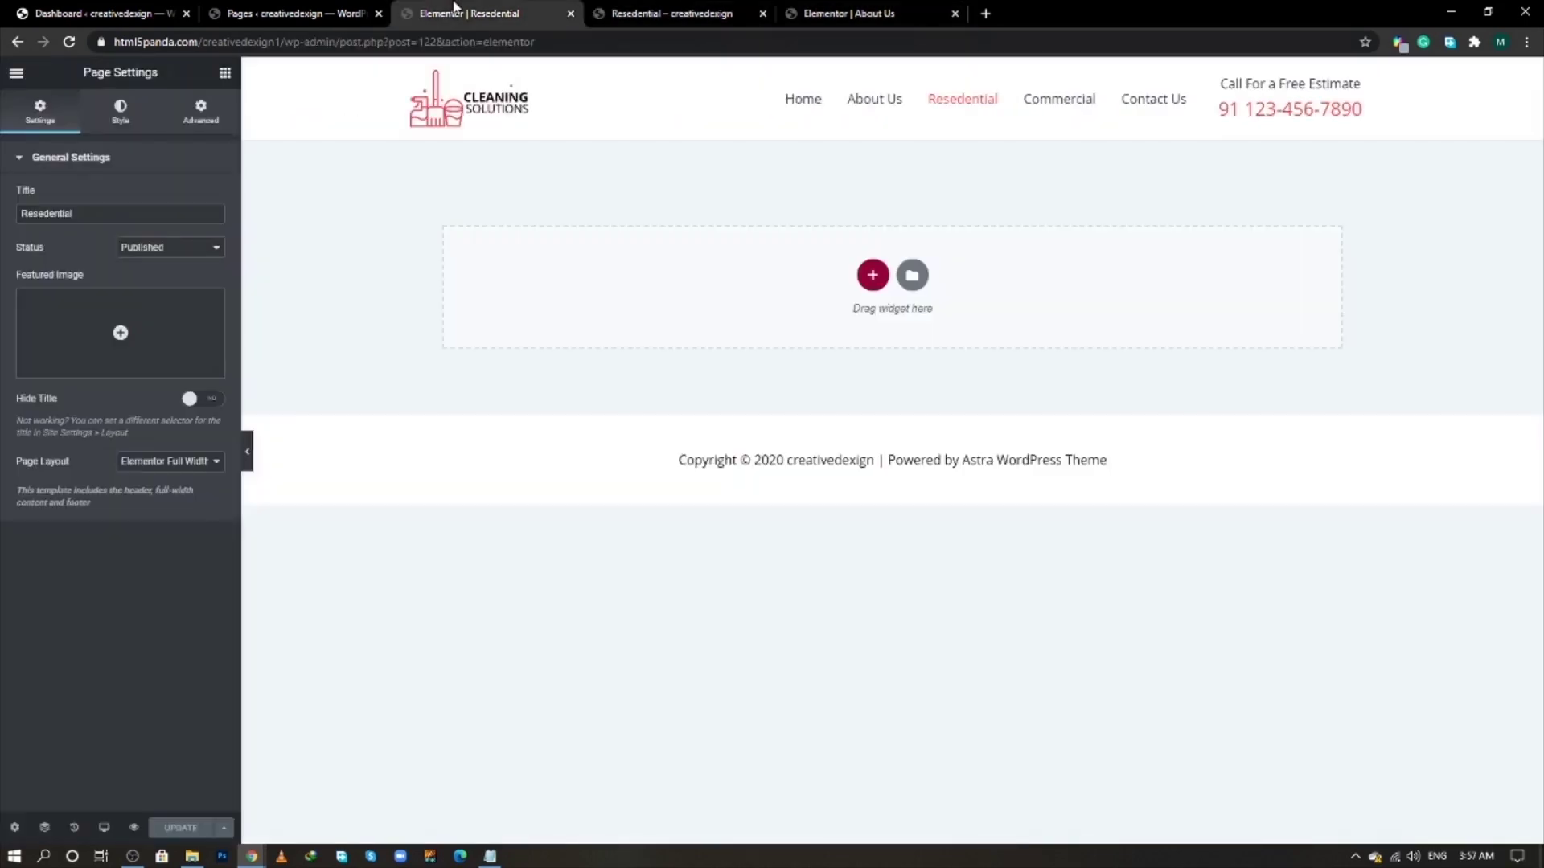
{"action": "right_click", "coordinate": [631, 251]}
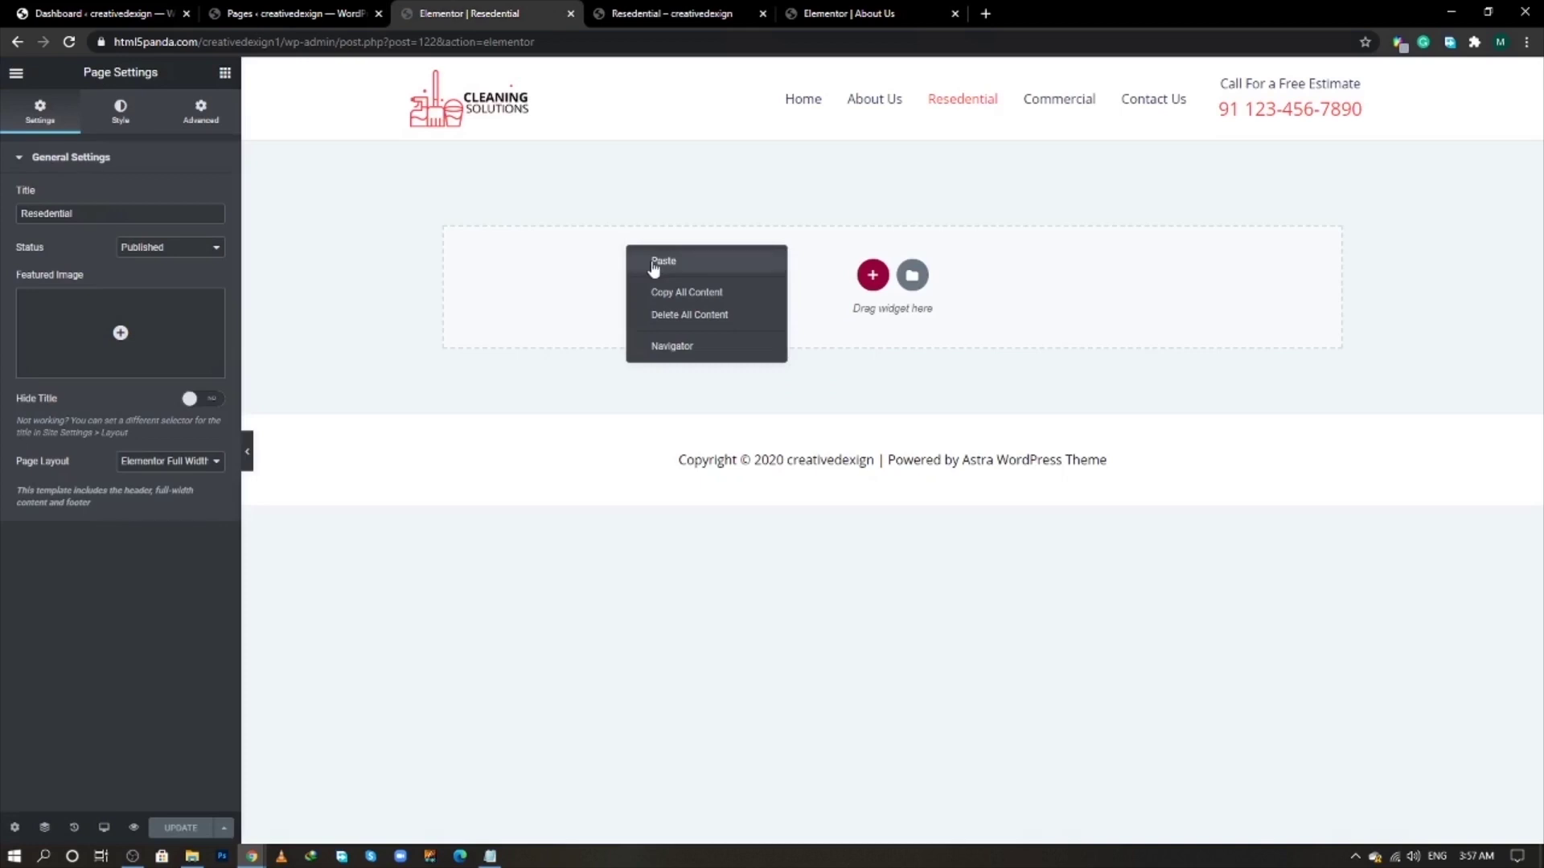
{"action": "left_click", "coordinate": [653, 264]}
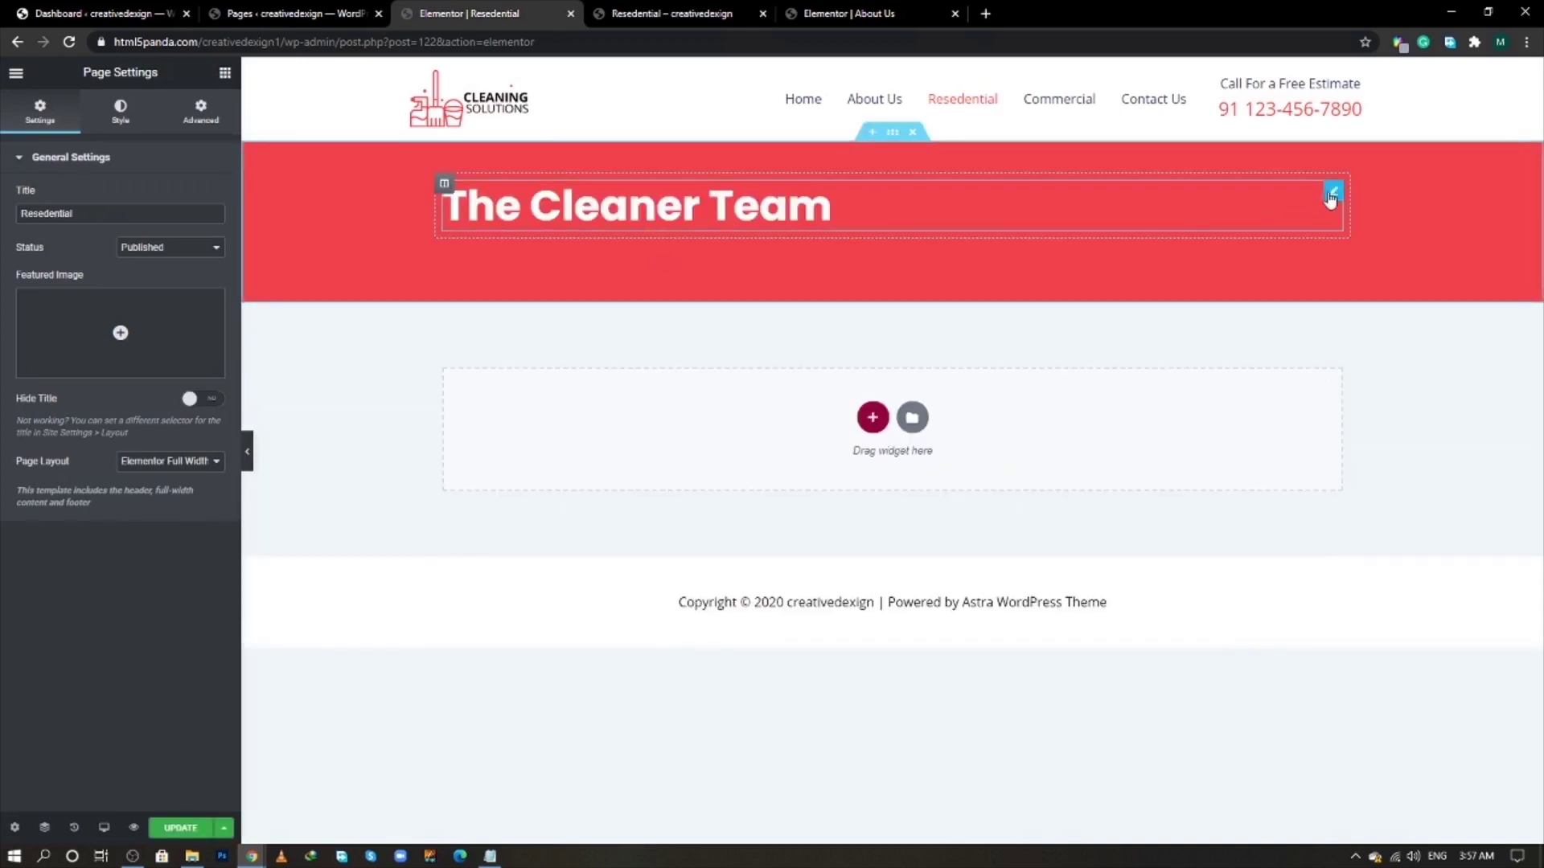
- Change the pasted section's heading text to "Leave Your Dust To Us"
{"action": "left_click", "coordinate": [1332, 193]}
{"action": "triple_click", "coordinate": [128, 222]}
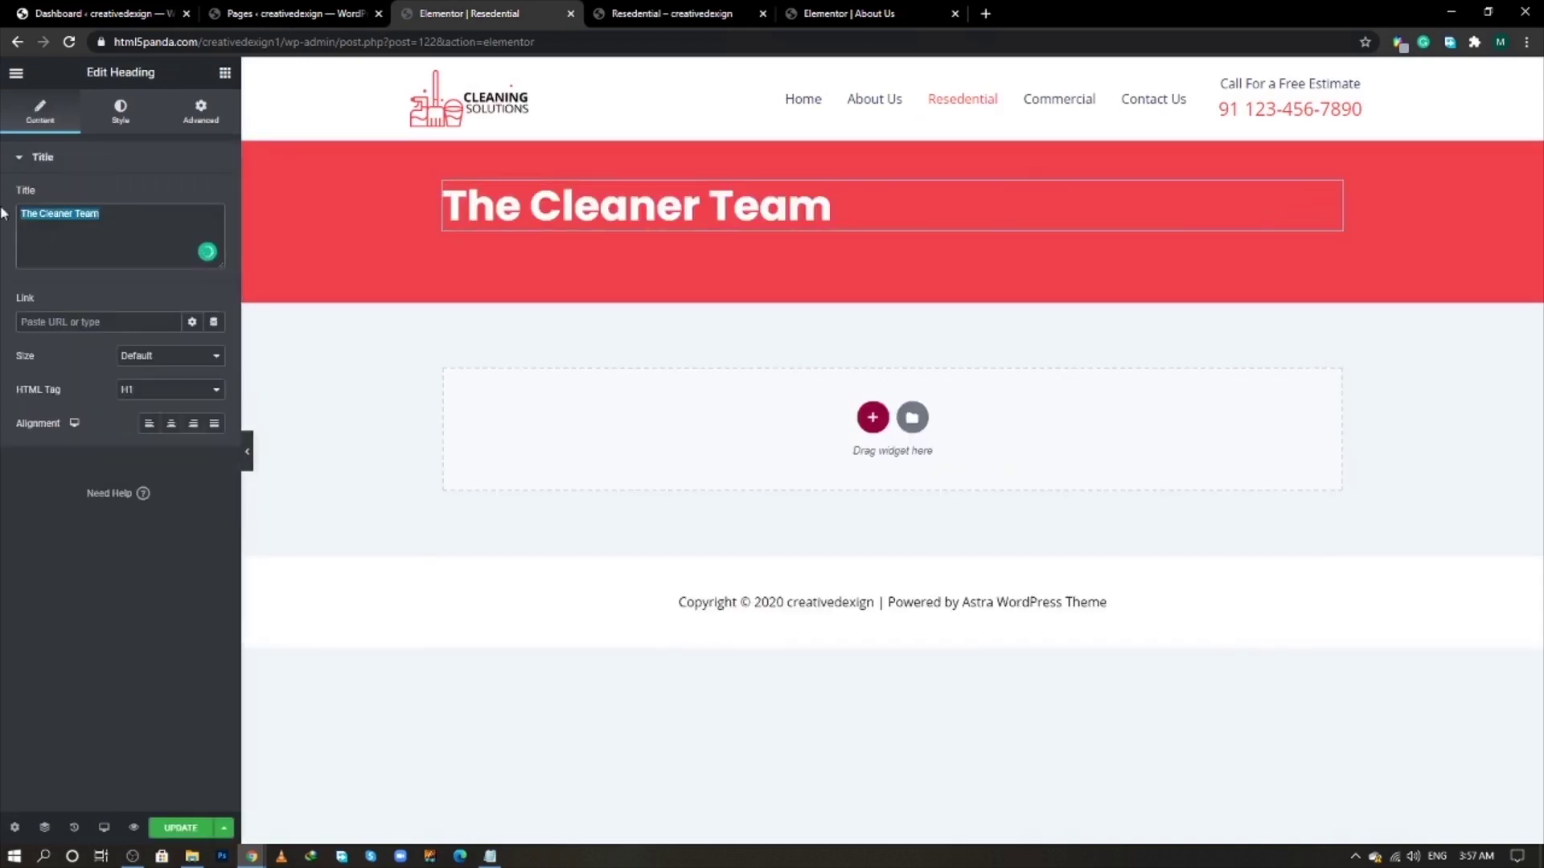
{"action": "type", "text": "Leave Your Dust To Us"}
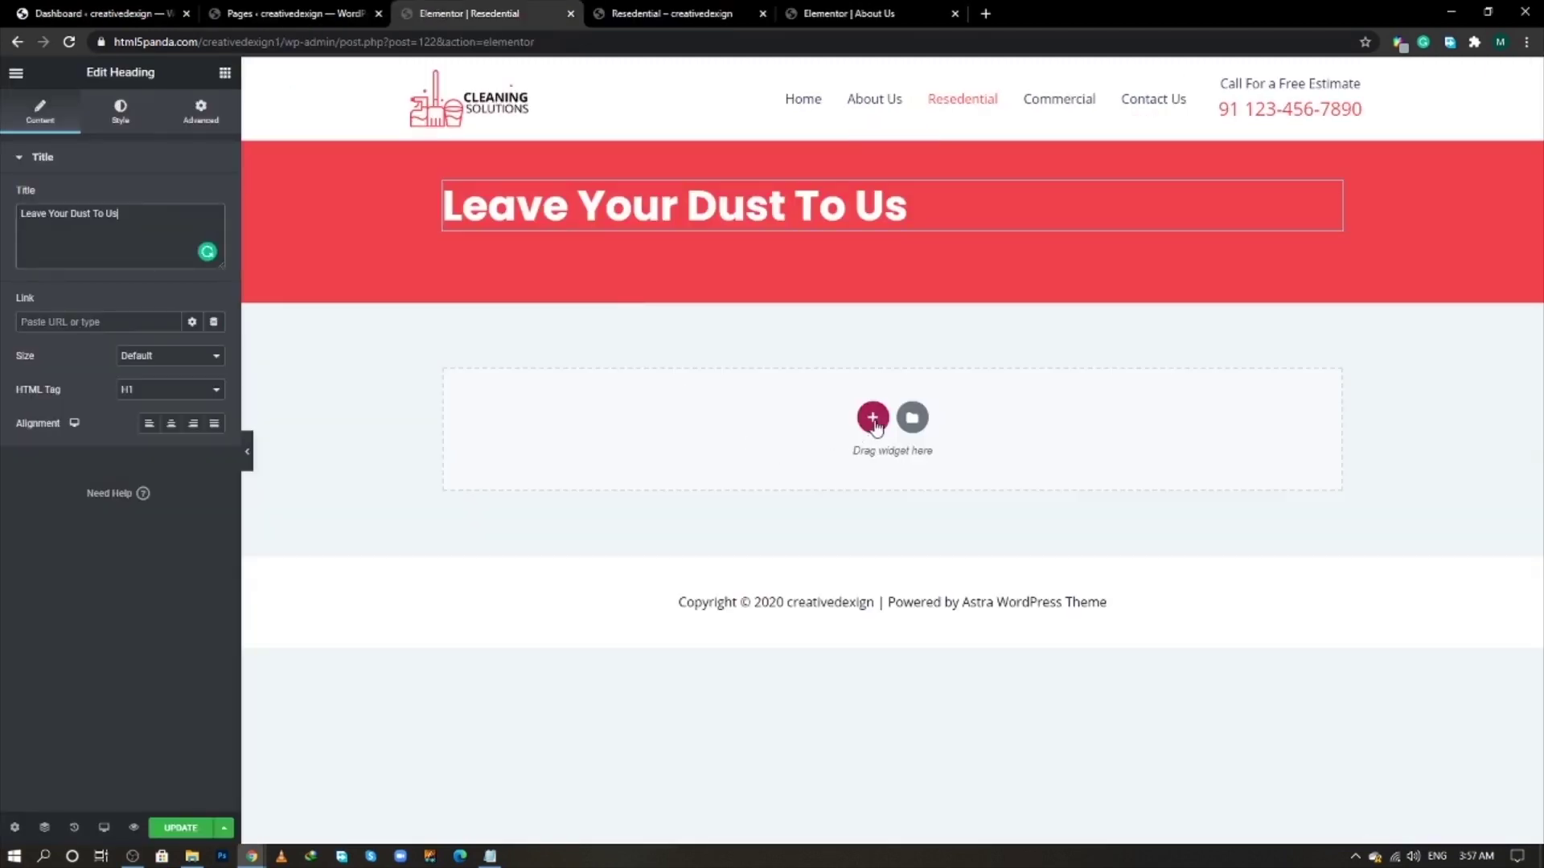
- Add a four-equal-column section below the red banner and place an Image Box widget in its first column
{"action": "left_click", "coordinate": [873, 418]}
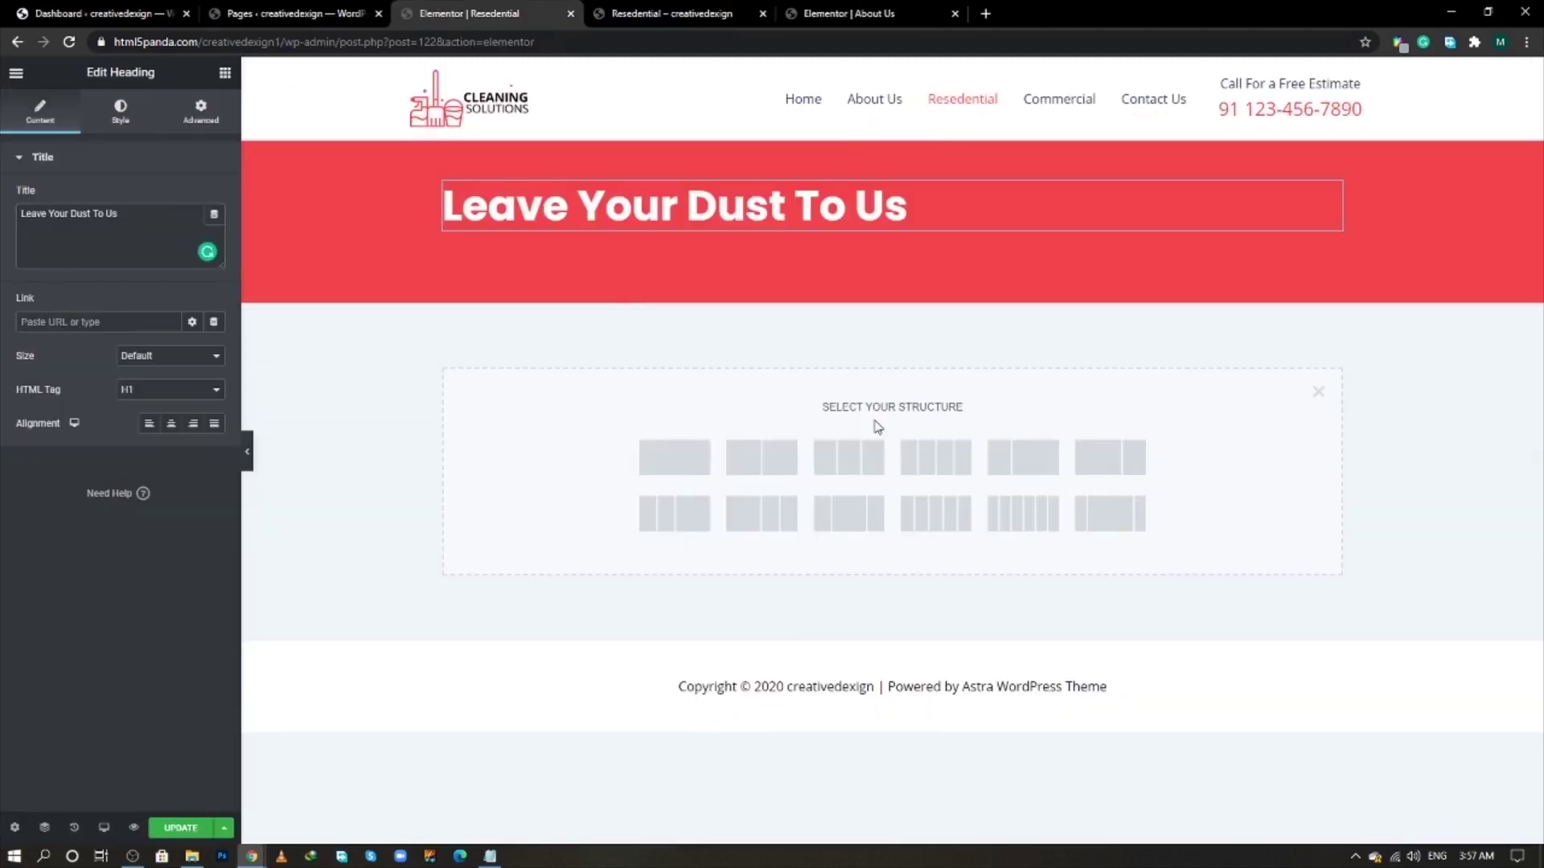
{"action": "left_click", "coordinate": [937, 464]}
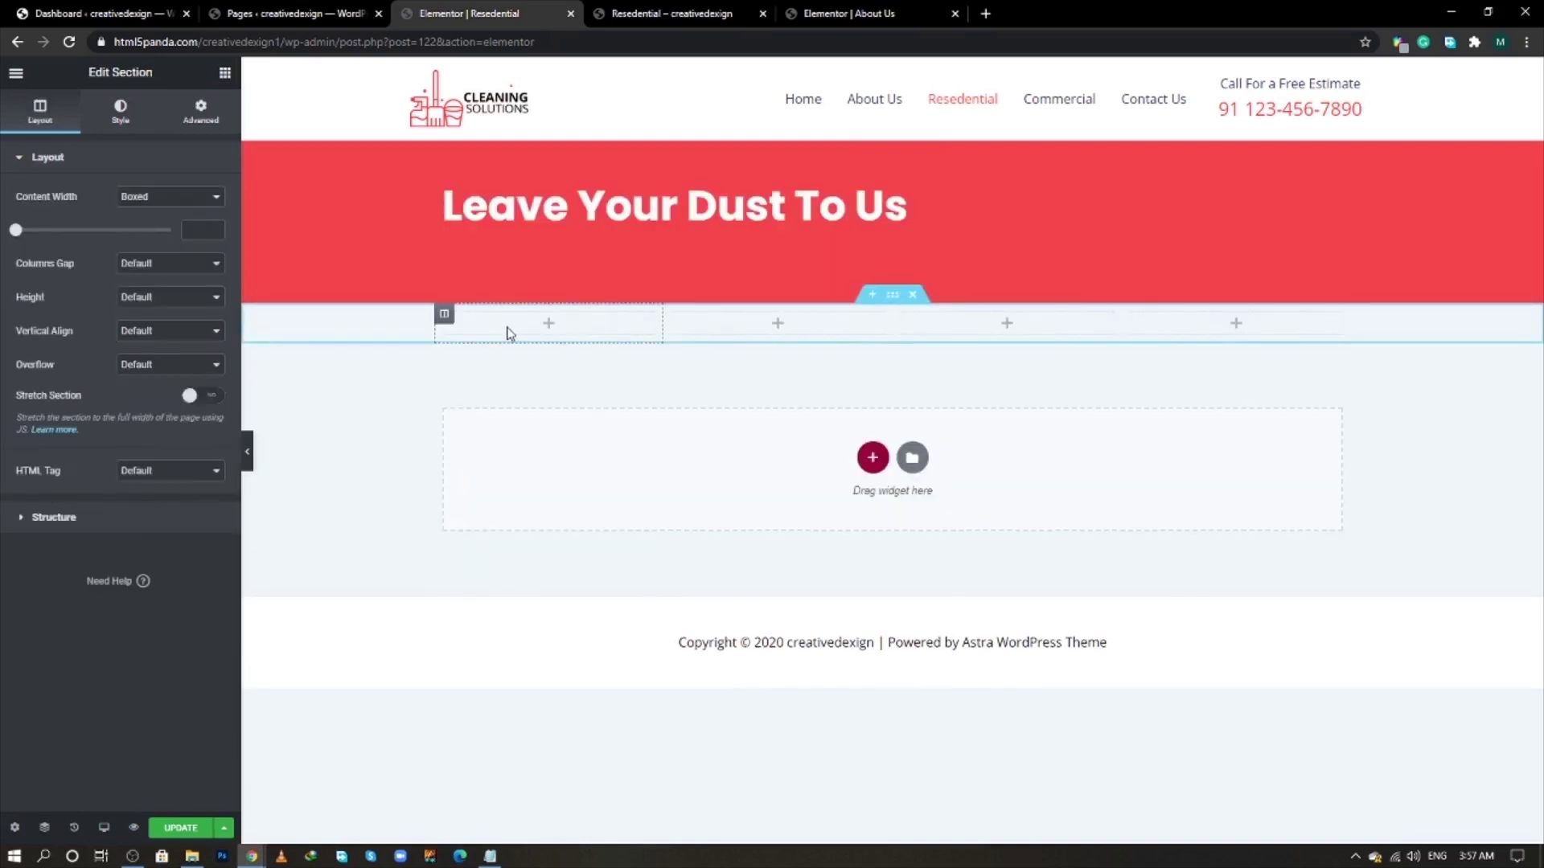
{"action": "key", "text": "alt+Tab"}
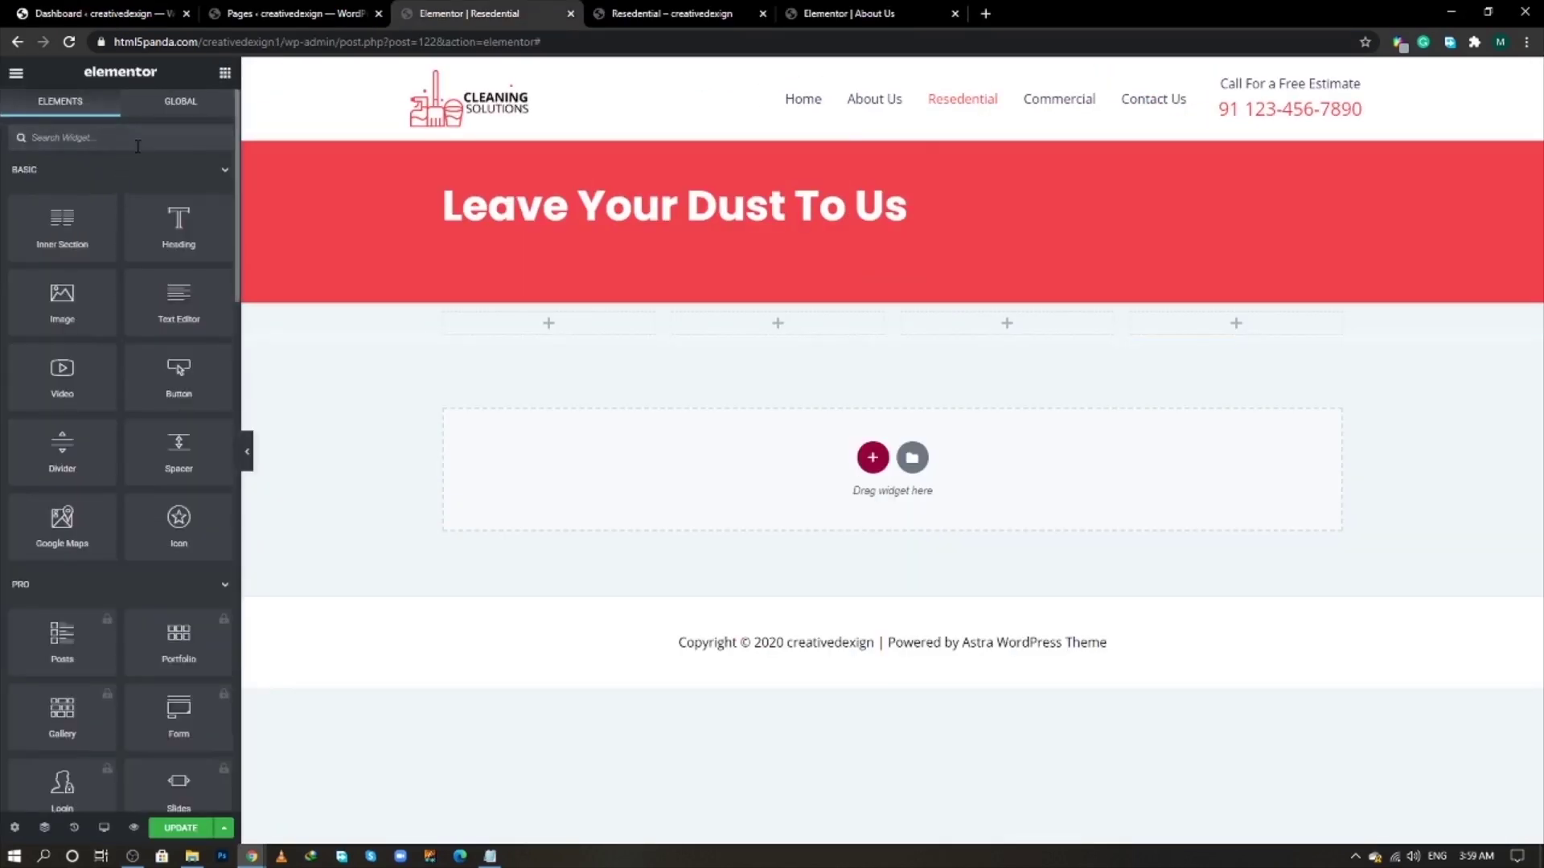
{"action": "type", "text": "imag"}
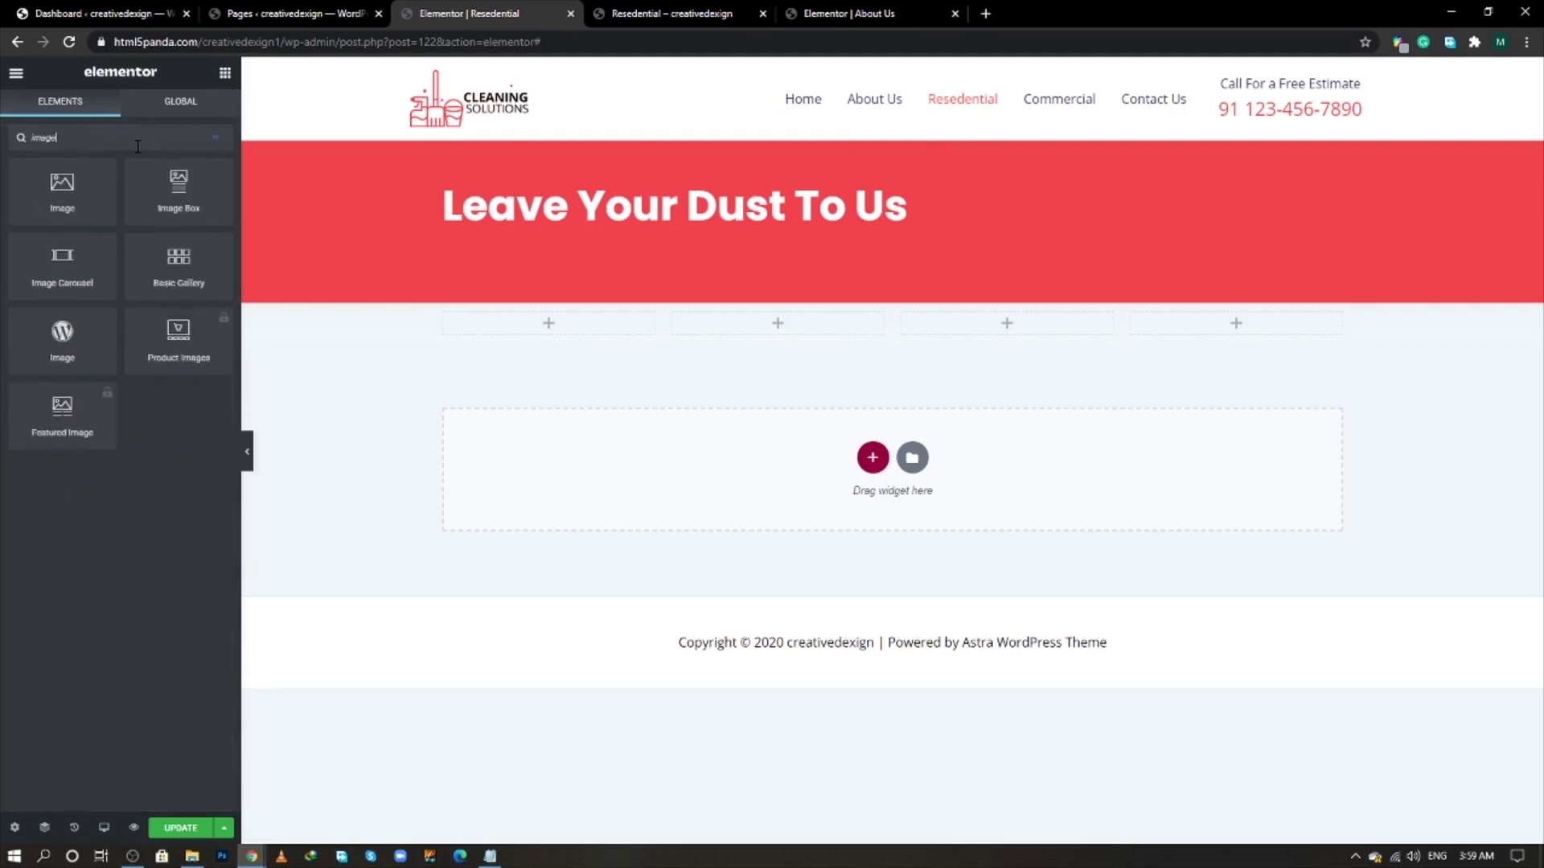
{"action": "type", "text": "e"}
{"action": "left_click_drag", "start_coordinate": [149, 196], "coordinate": [530, 334]}
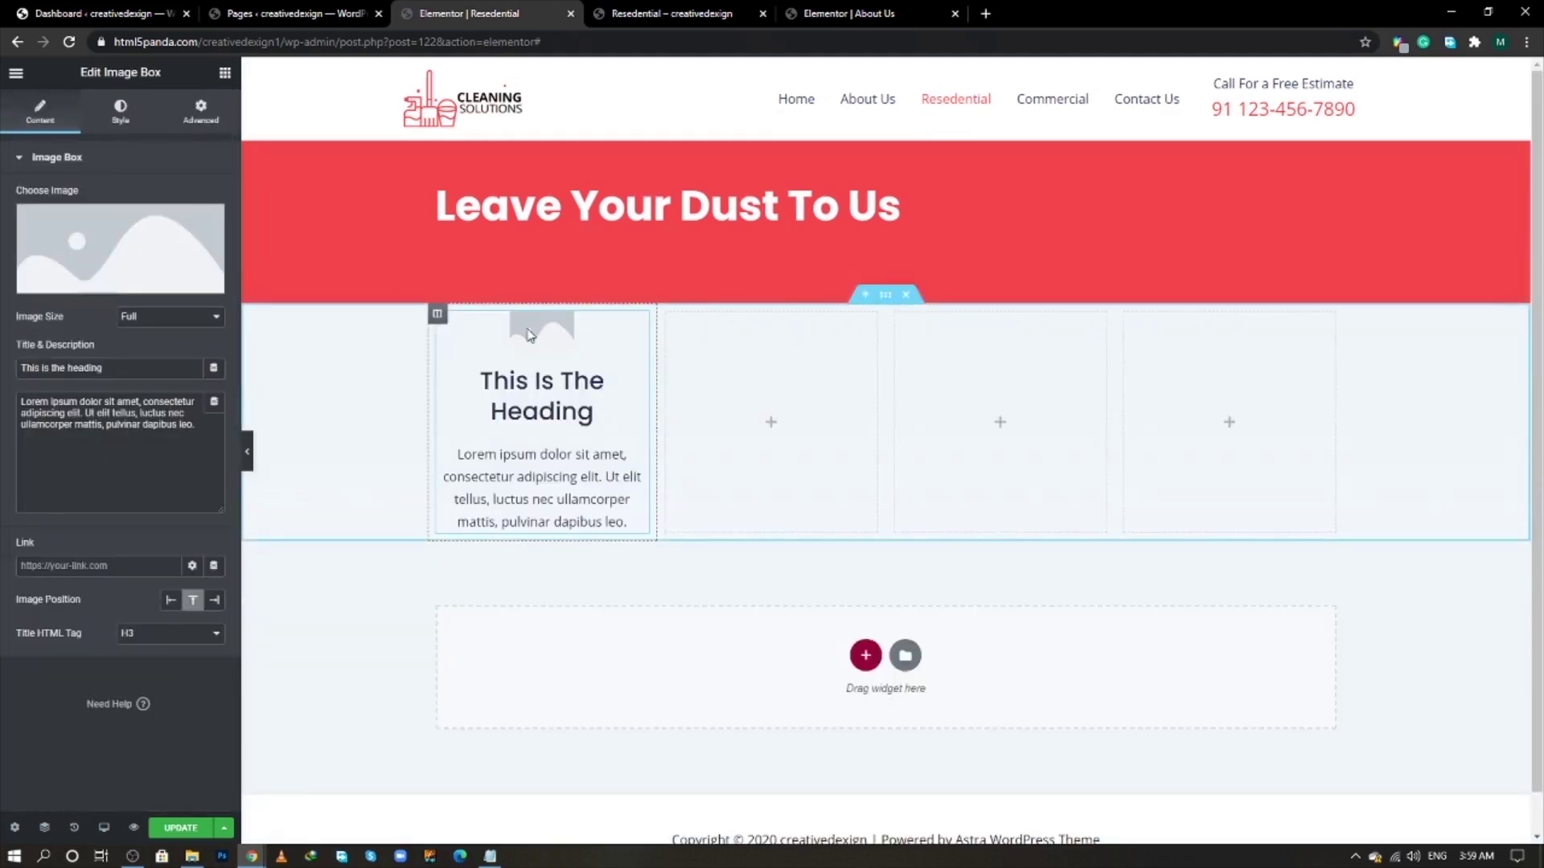
- Give the first column a classic background in white (#FFFFFF)
{"action": "left_click", "coordinate": [437, 314]}
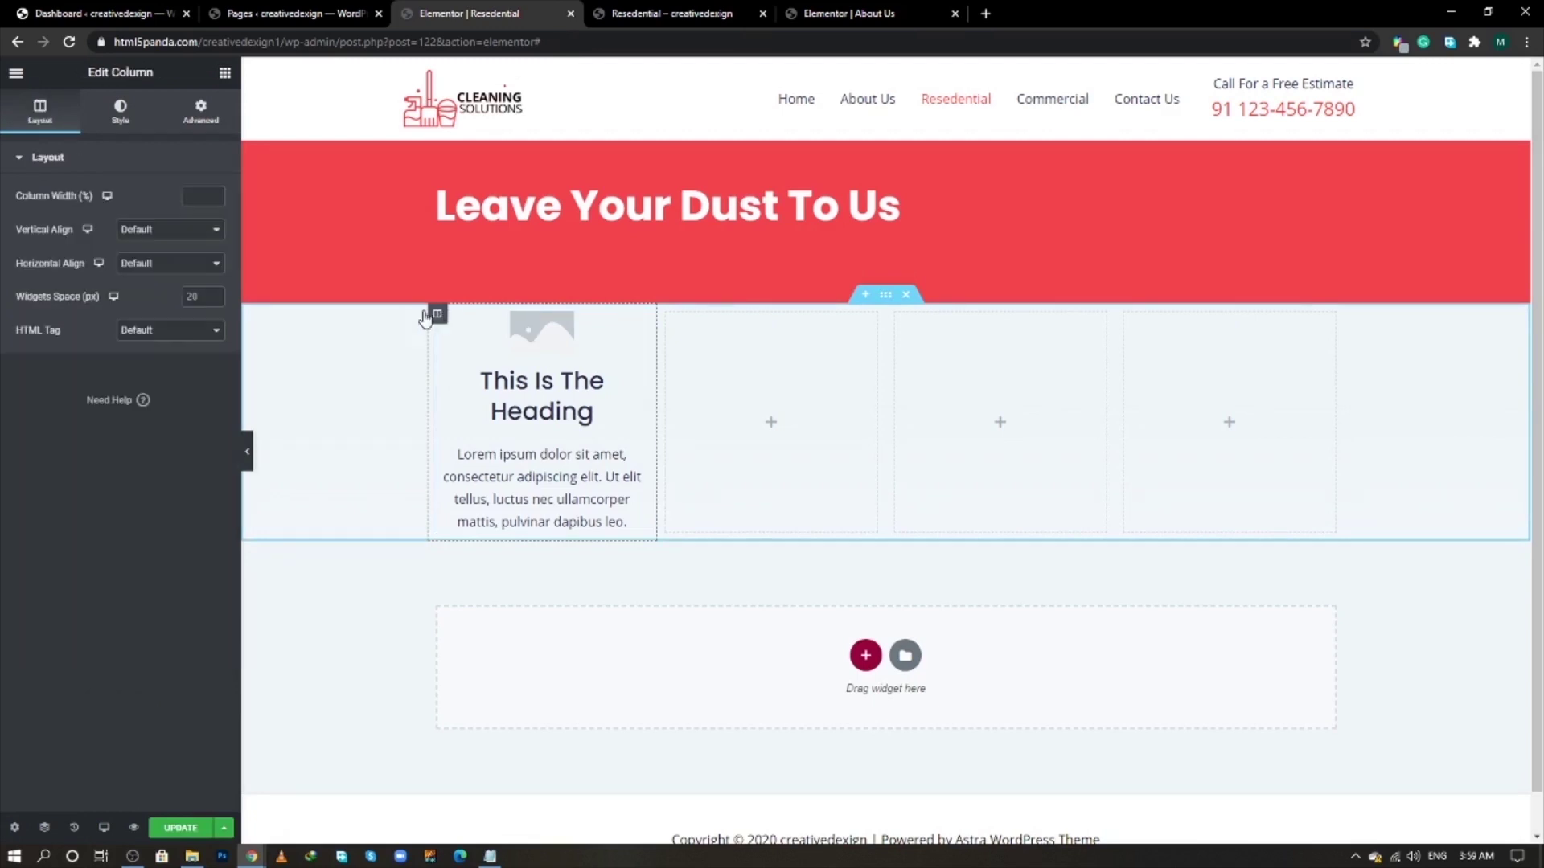
{"action": "left_click", "coordinate": [120, 113]}
{"action": "left_click", "coordinate": [170, 231]}
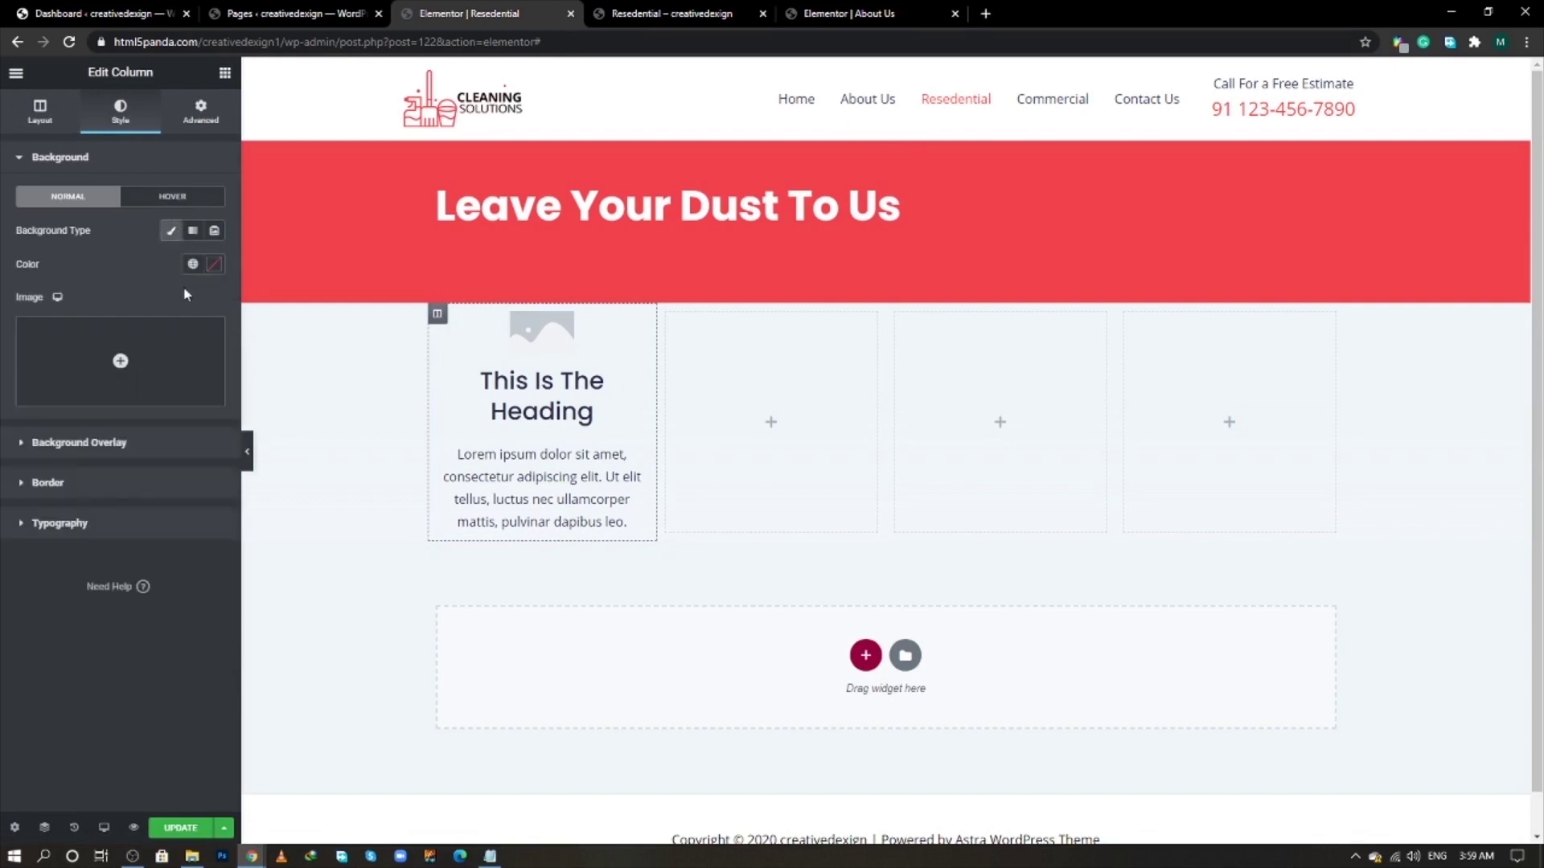
{"action": "left_click", "coordinate": [214, 264]}
{"action": "left_click_drag", "start_coordinate": [121, 348], "coordinate": [2, 297]}
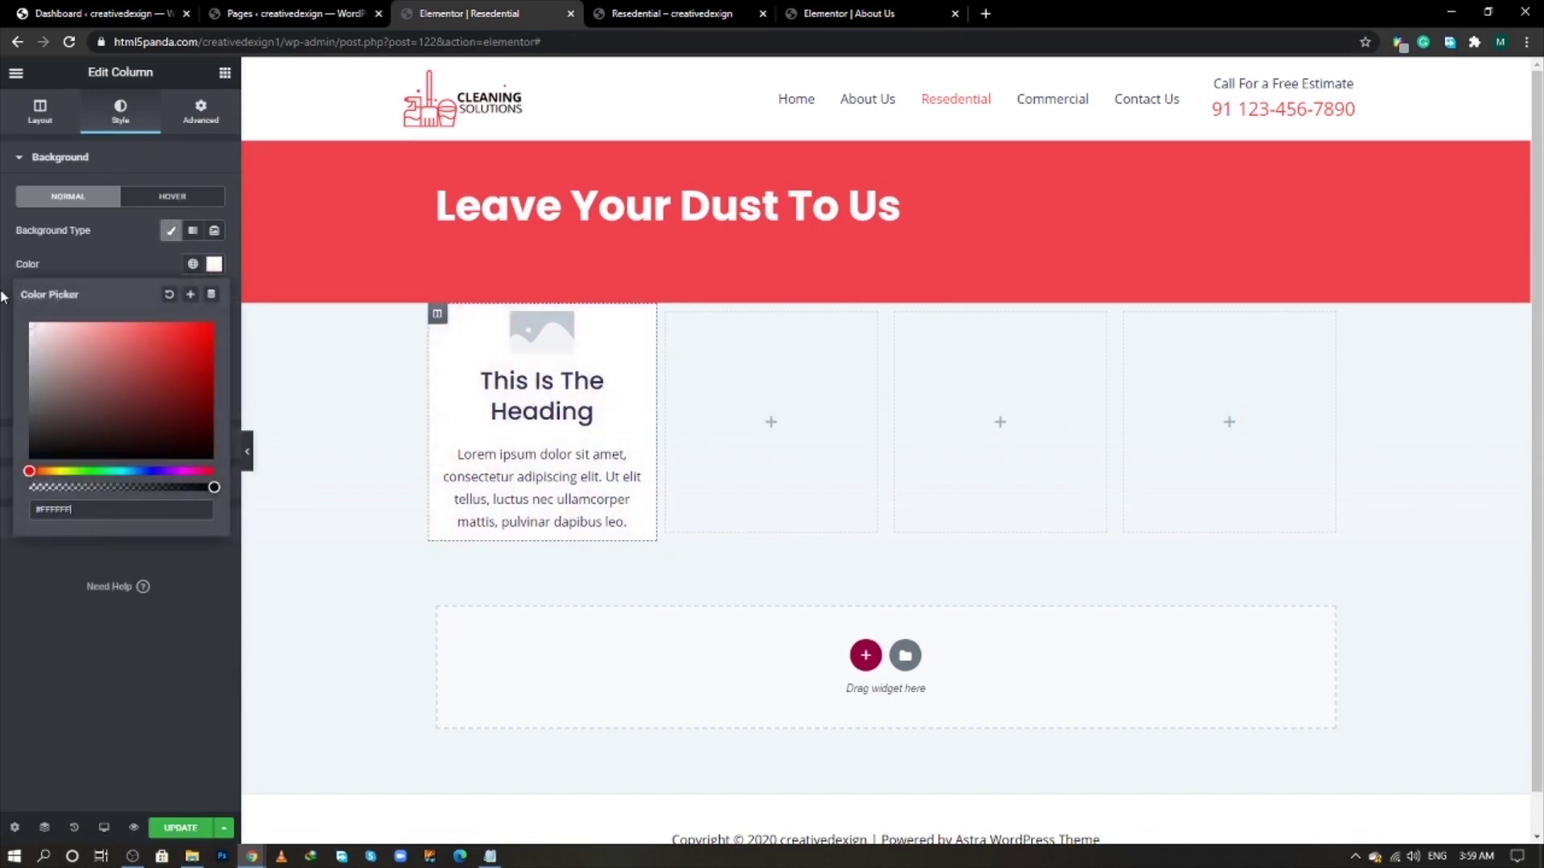
{"action": "left_click", "coordinate": [132, 234]}
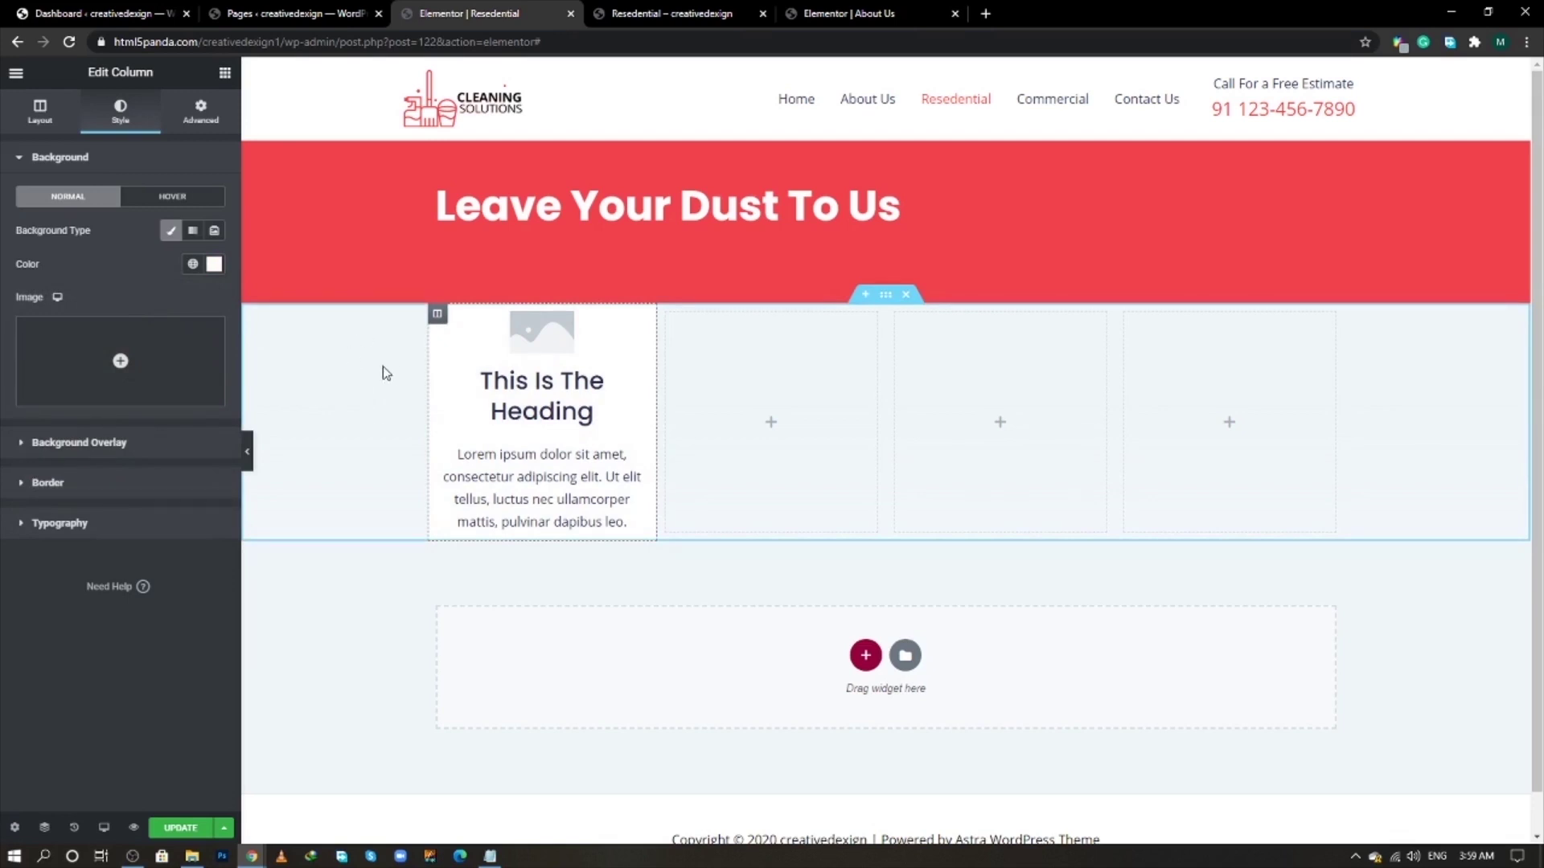
- Set the first column's margin to 10 px and its padding to 20 px on all sides
{"action": "left_click", "coordinate": [200, 111]}
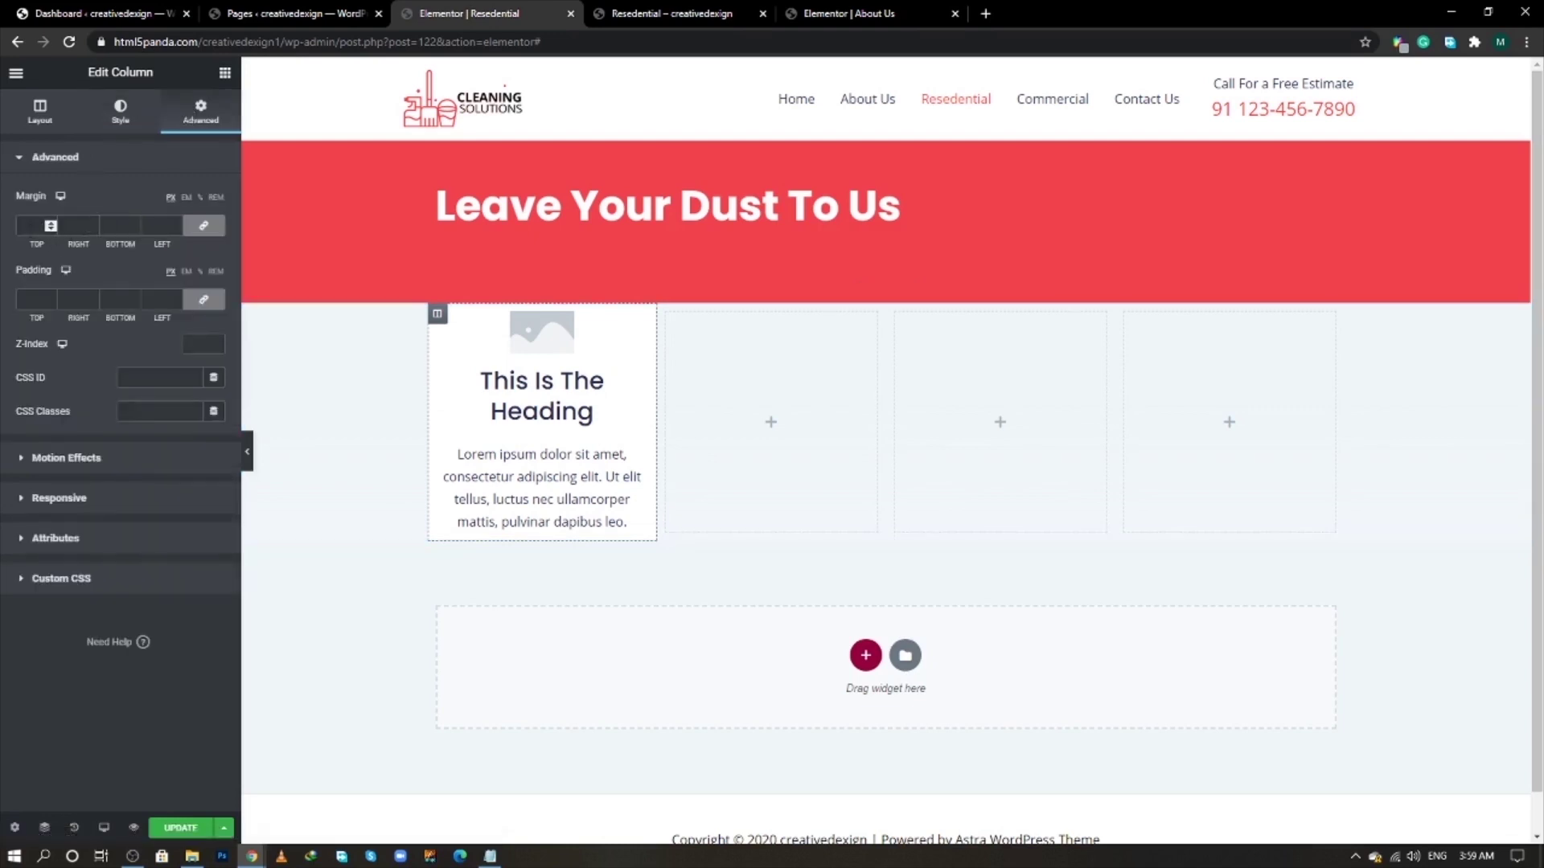
{"action": "left_click", "coordinate": [32, 226]}
{"action": "type", "text": "10"}
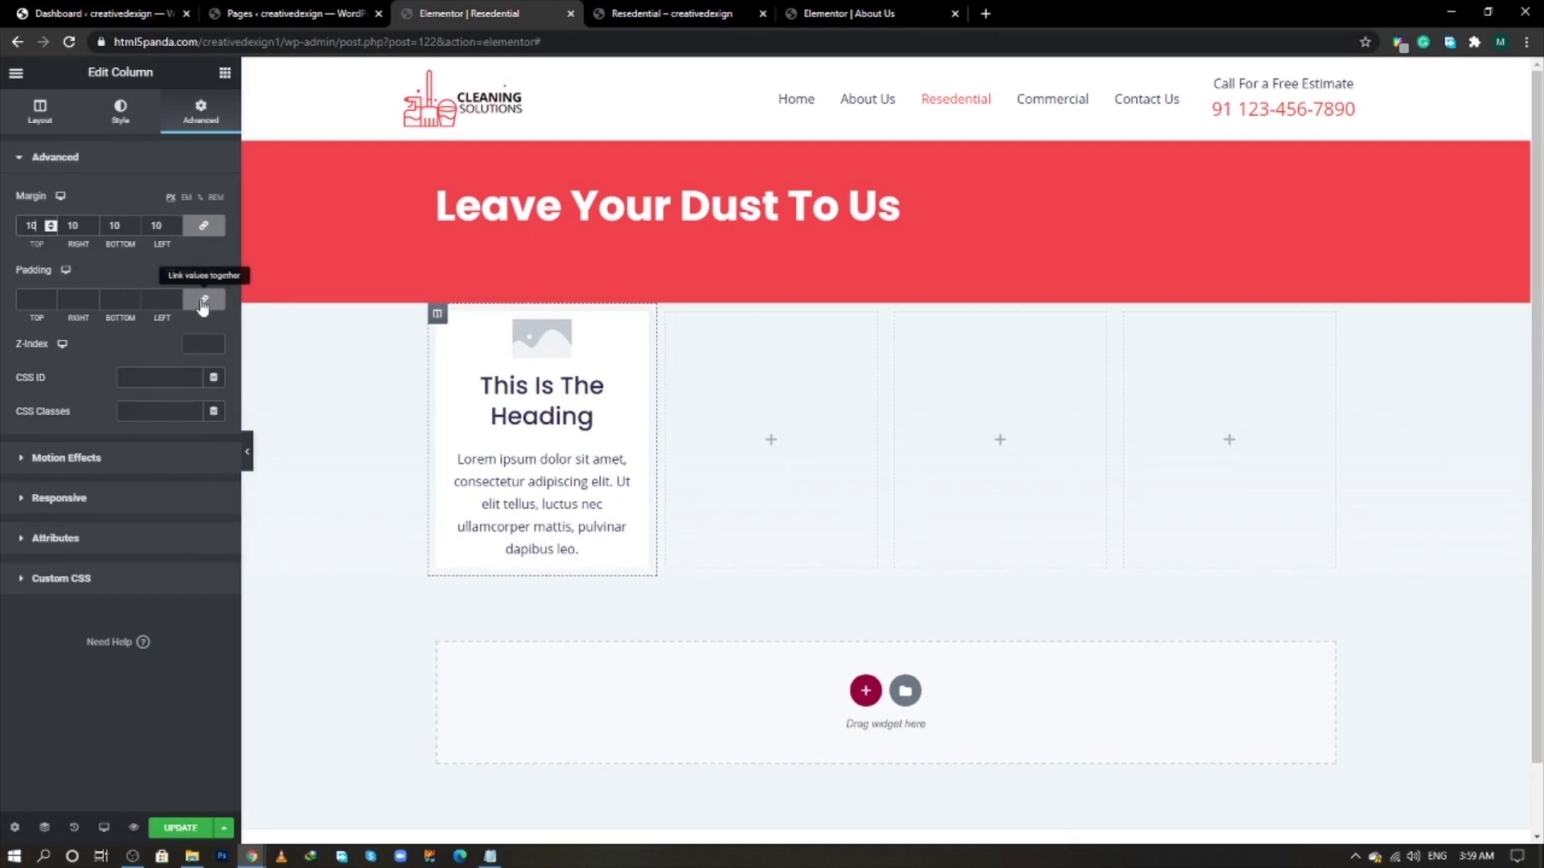
{"action": "left_click", "coordinate": [165, 300]}
{"action": "type", "text": "20"}
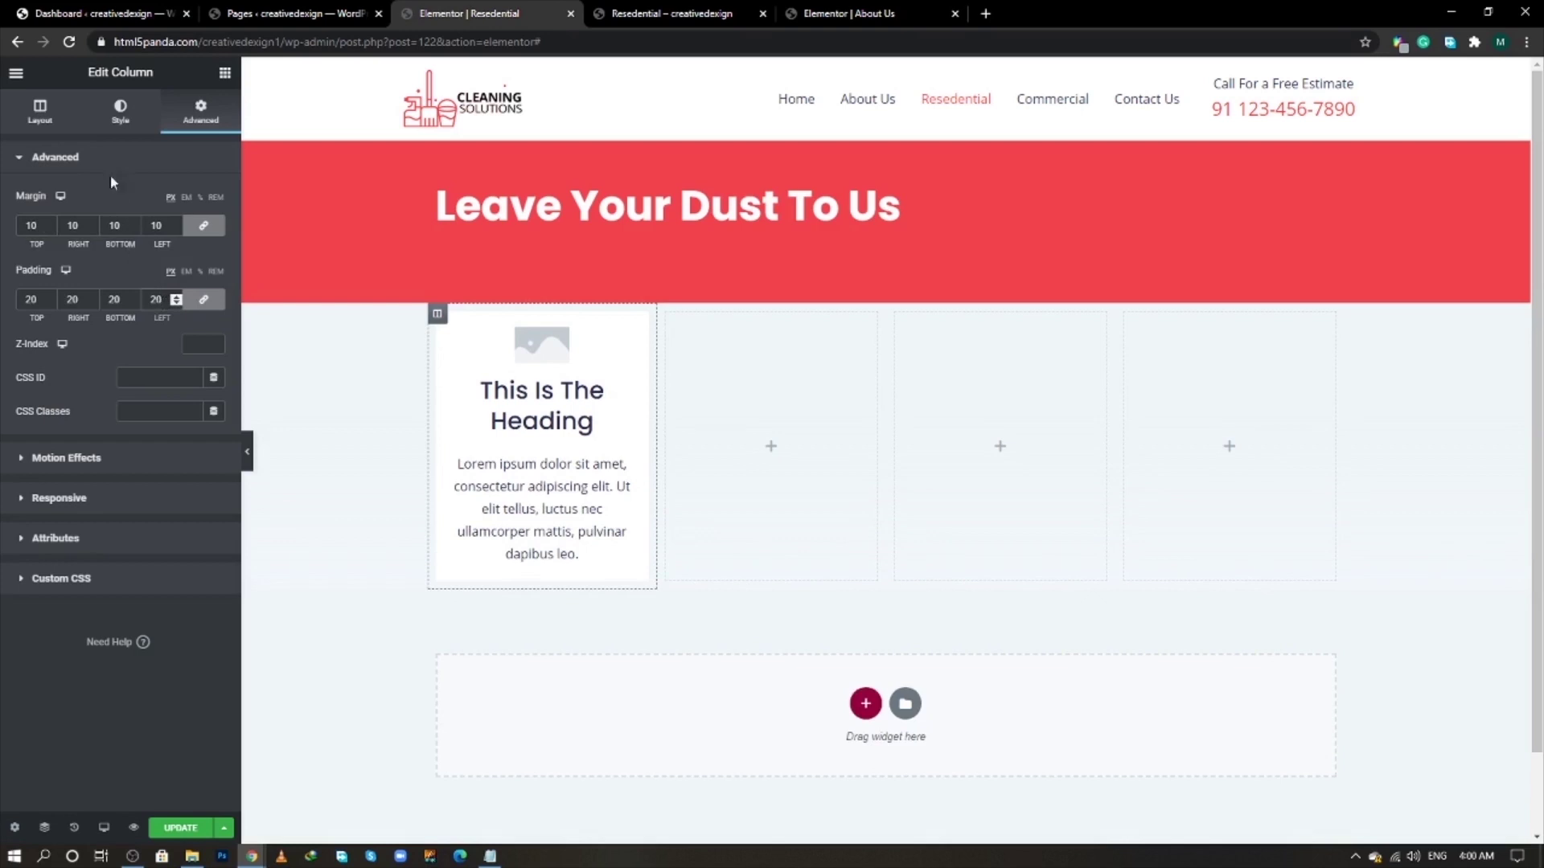
- Set the first column's border radius to 12 on all corners
{"action": "left_click", "coordinate": [123, 124]}
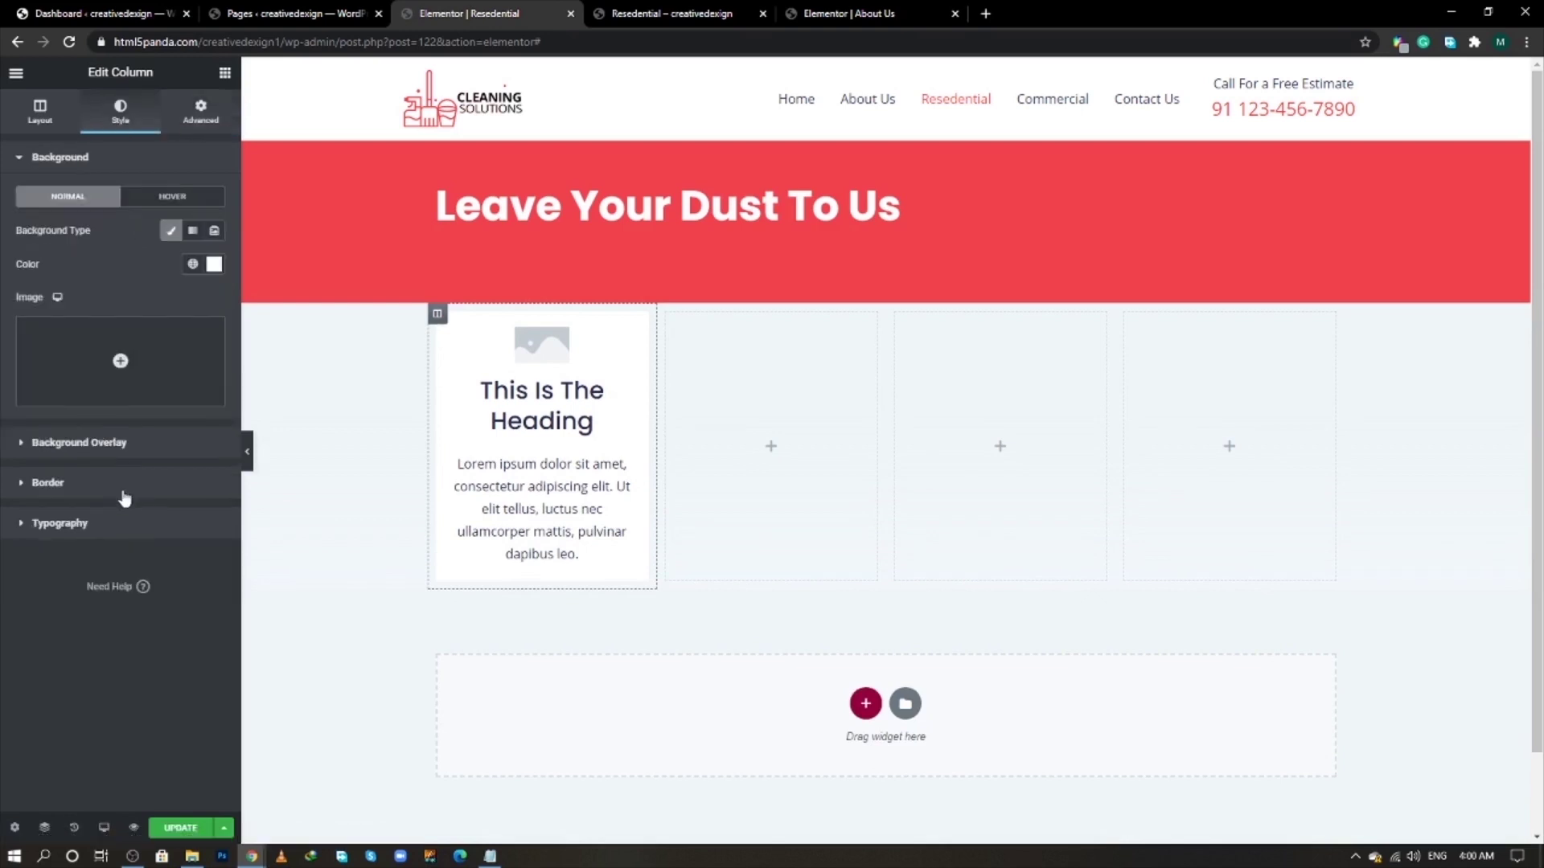
{"action": "left_click", "coordinate": [117, 487]}
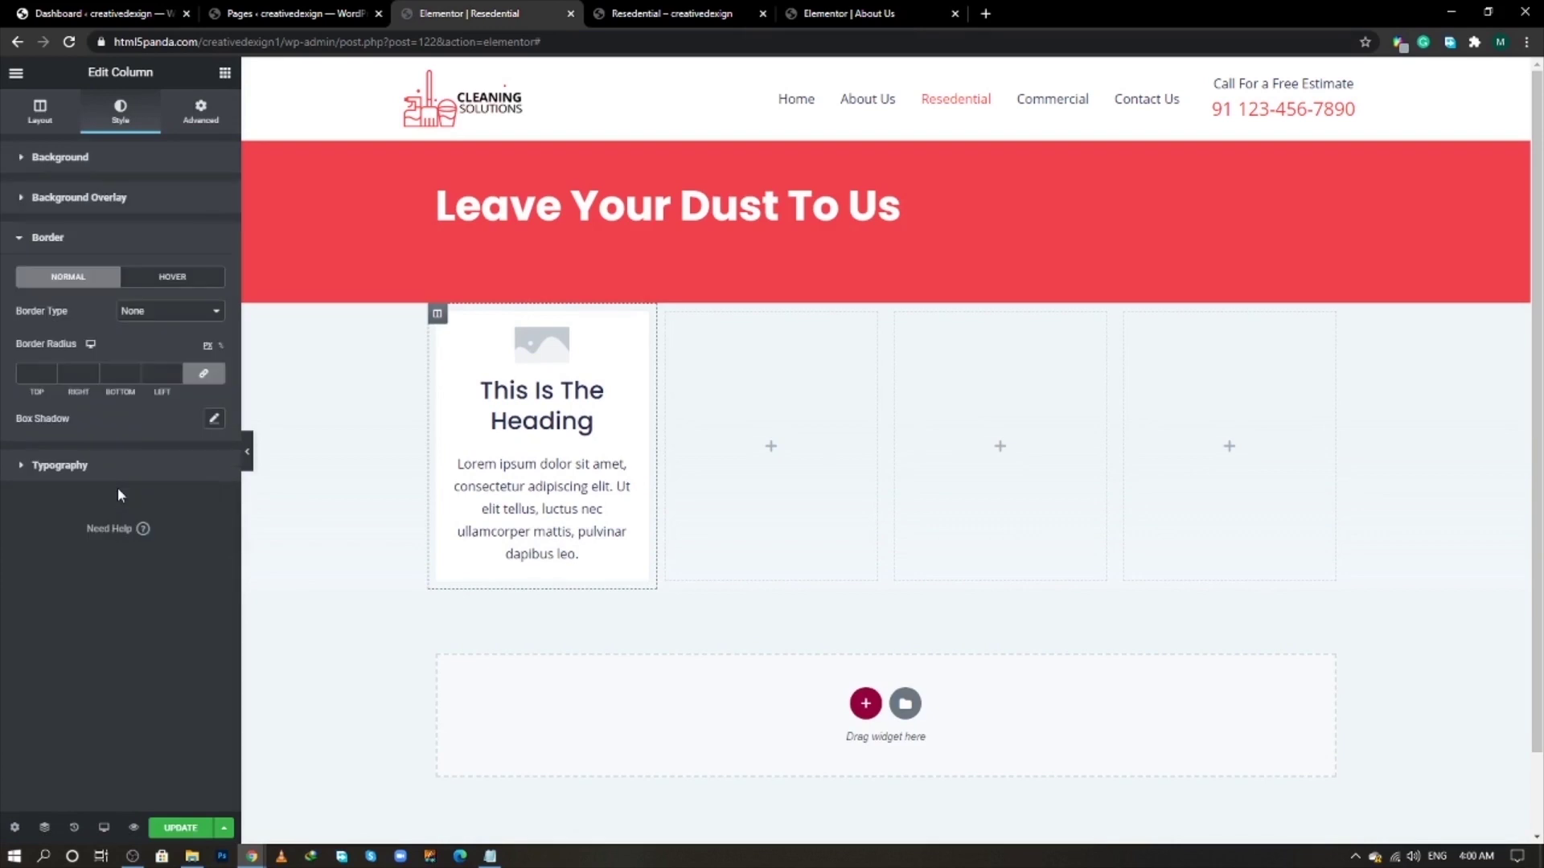
{"action": "left_click", "coordinate": [117, 374]}
{"action": "type", "text": "12"}
- Add a faint box shadow to the first column with the color rgba(0, 0, 0, 0.09)
{"action": "left_click", "coordinate": [212, 419]}
{"action": "left_click", "coordinate": [203, 461]}
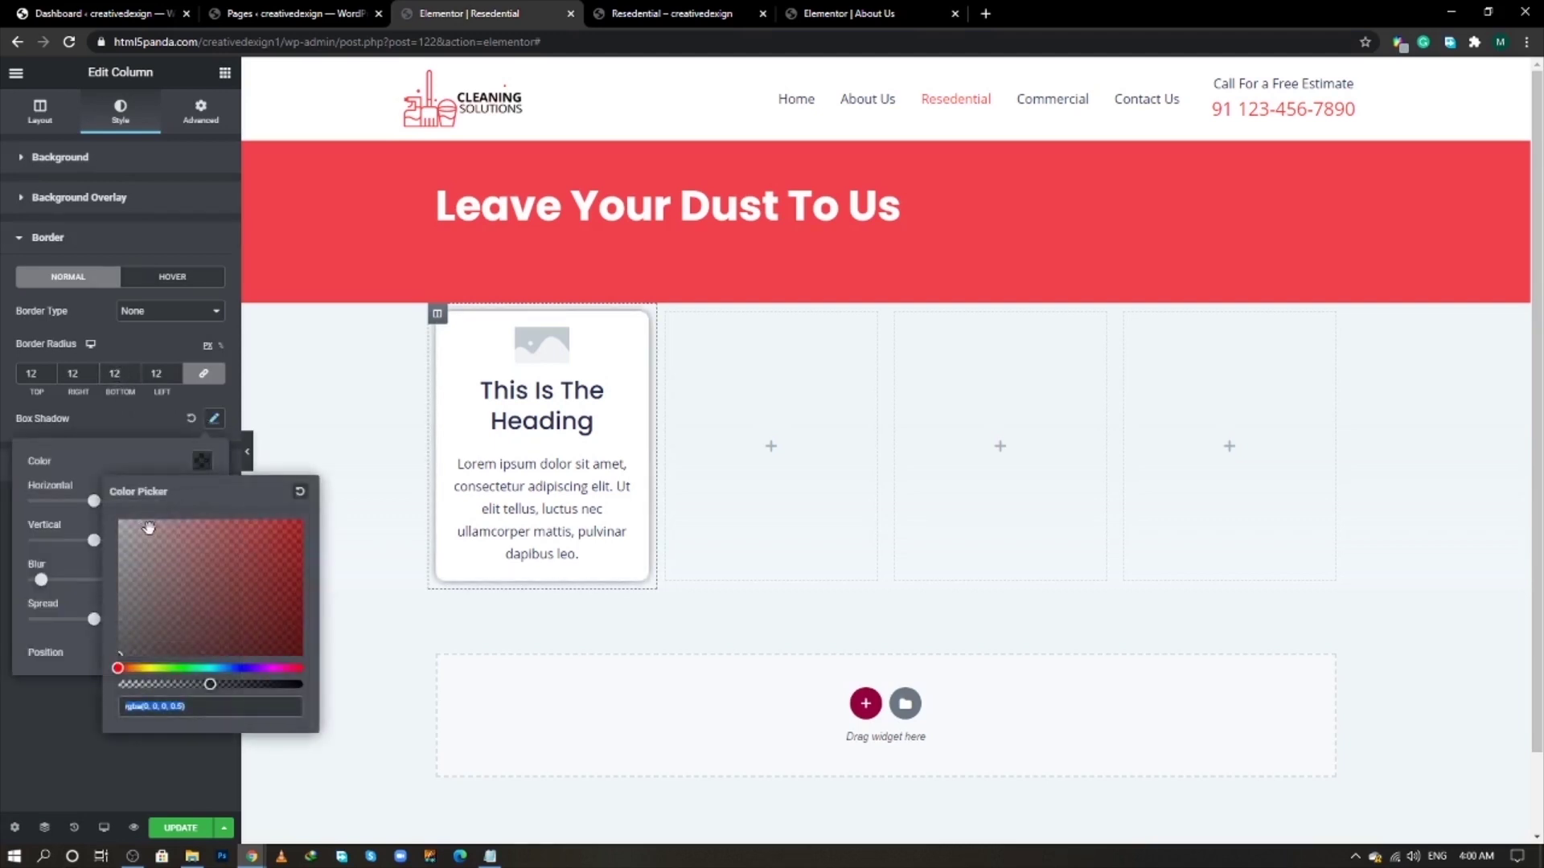
{"action": "left_click", "coordinate": [199, 684]}
{"action": "left_click_drag", "start_coordinate": [199, 684], "coordinate": [150, 686]}
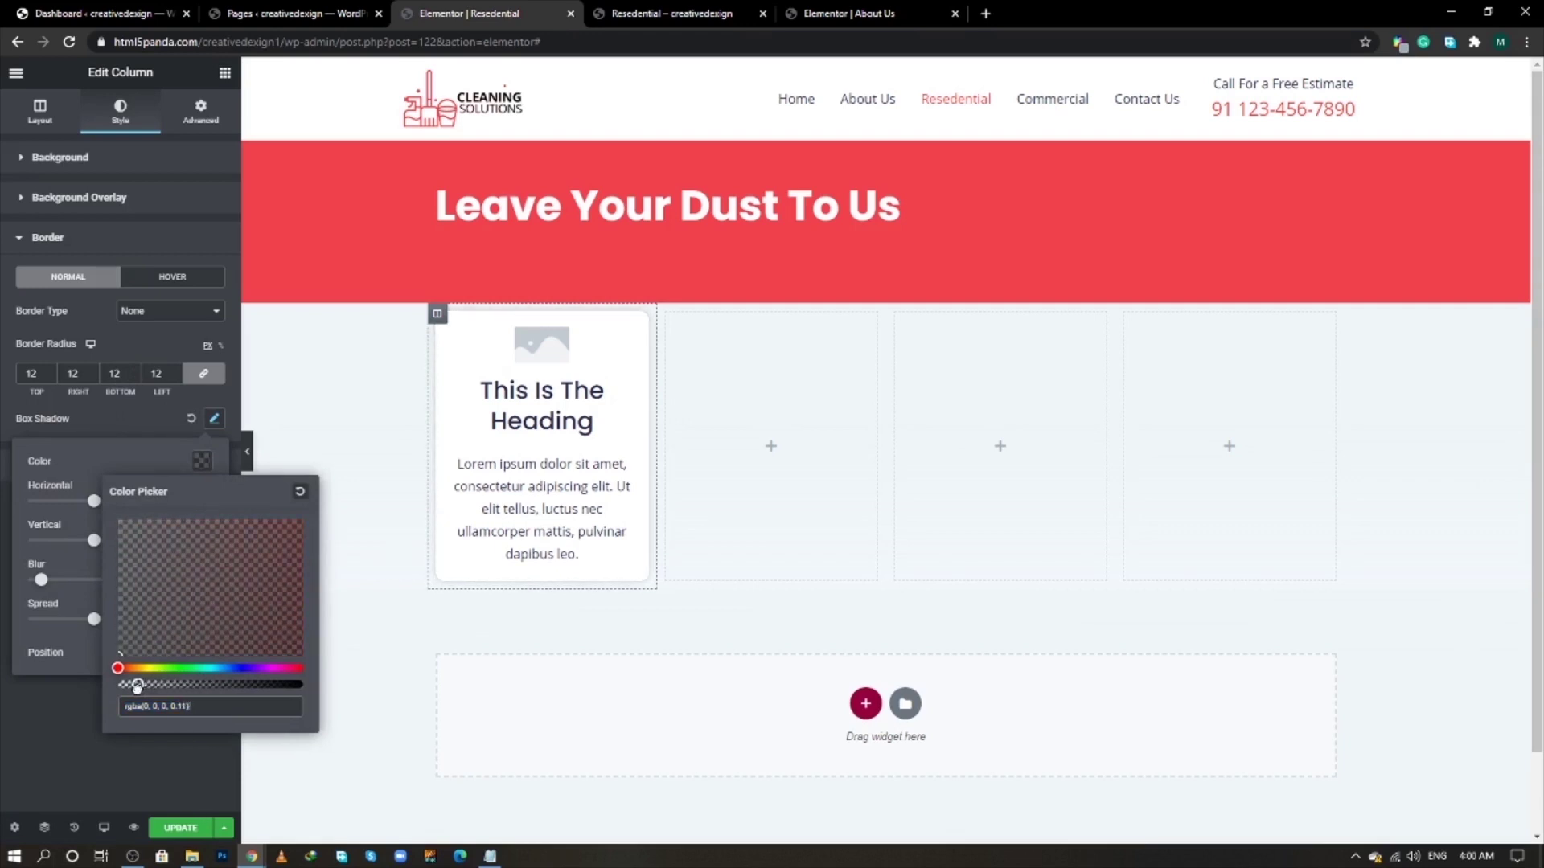
{"action": "left_click_drag", "start_coordinate": [137, 686], "coordinate": [136, 696]}
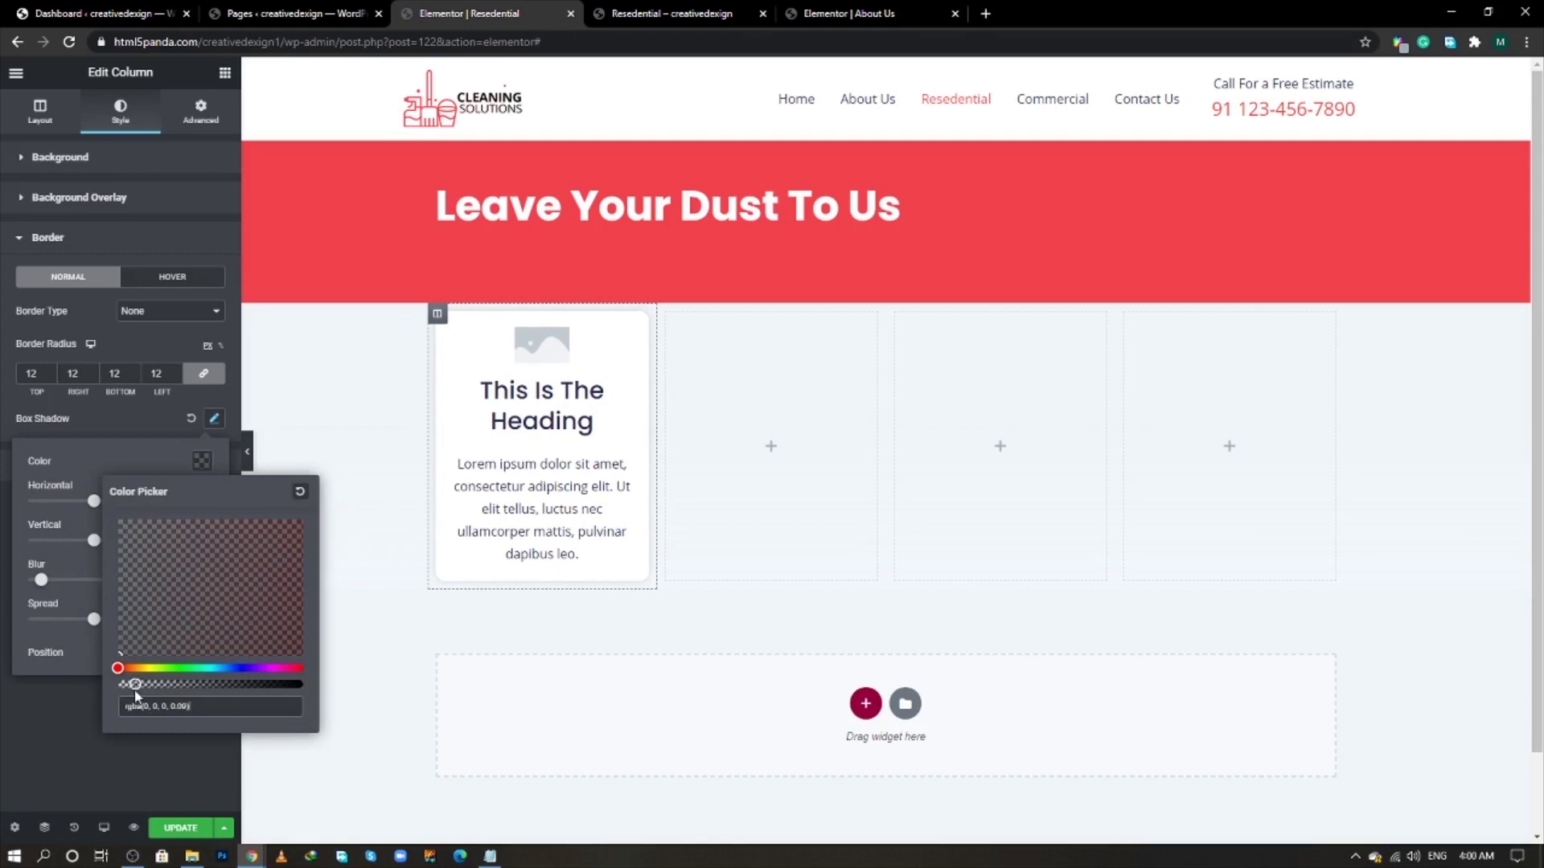
{"action": "left_click", "coordinate": [85, 765]}
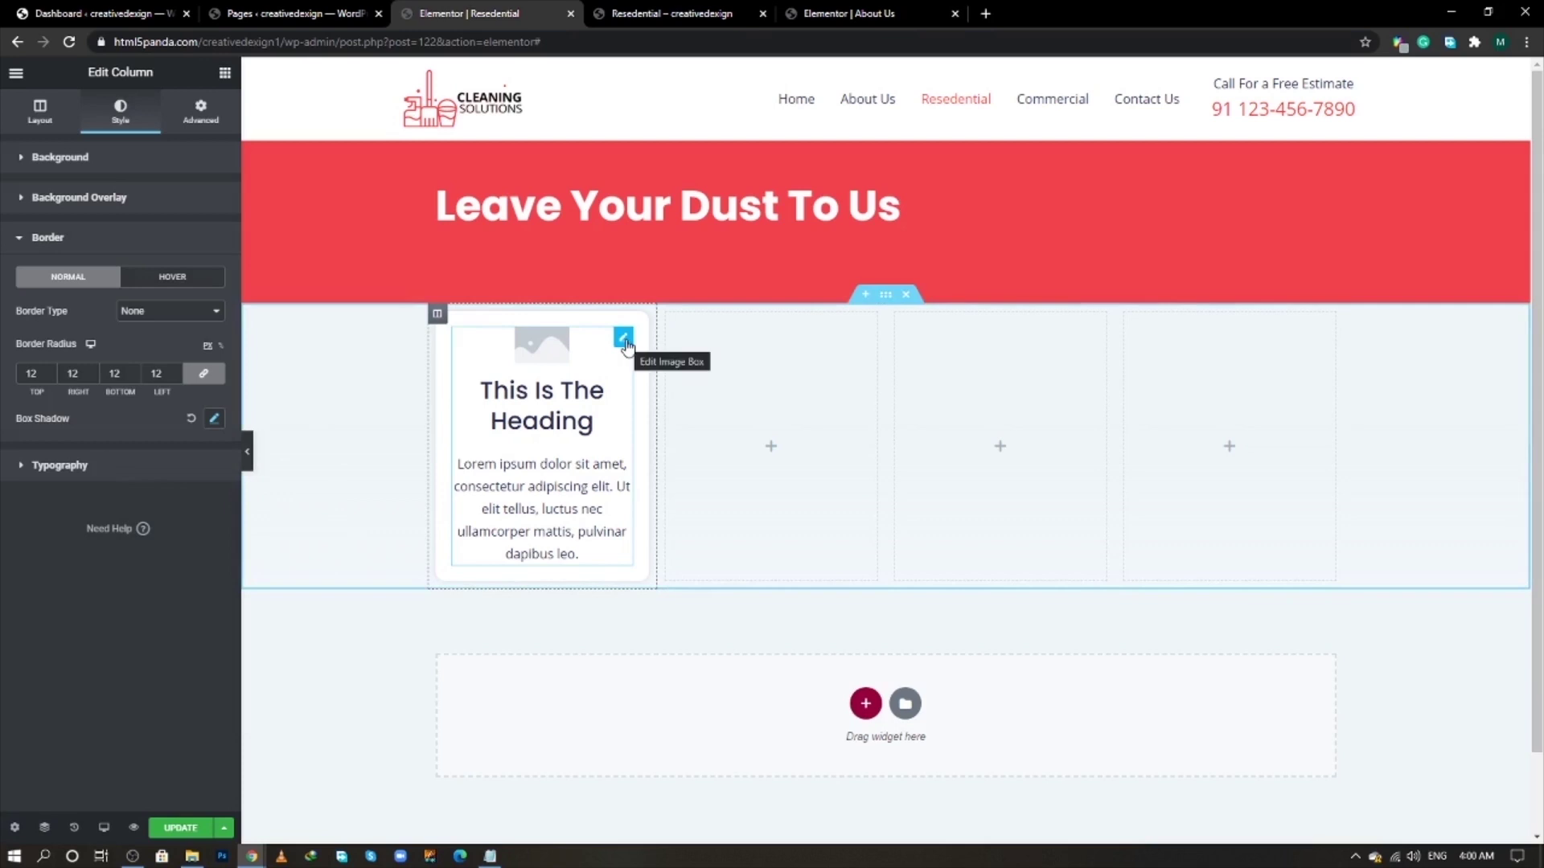
- Set the image box's picture to living-room-1.png from the media library, matching the reference page's first card
{"action": "left_click", "coordinate": [624, 338]}
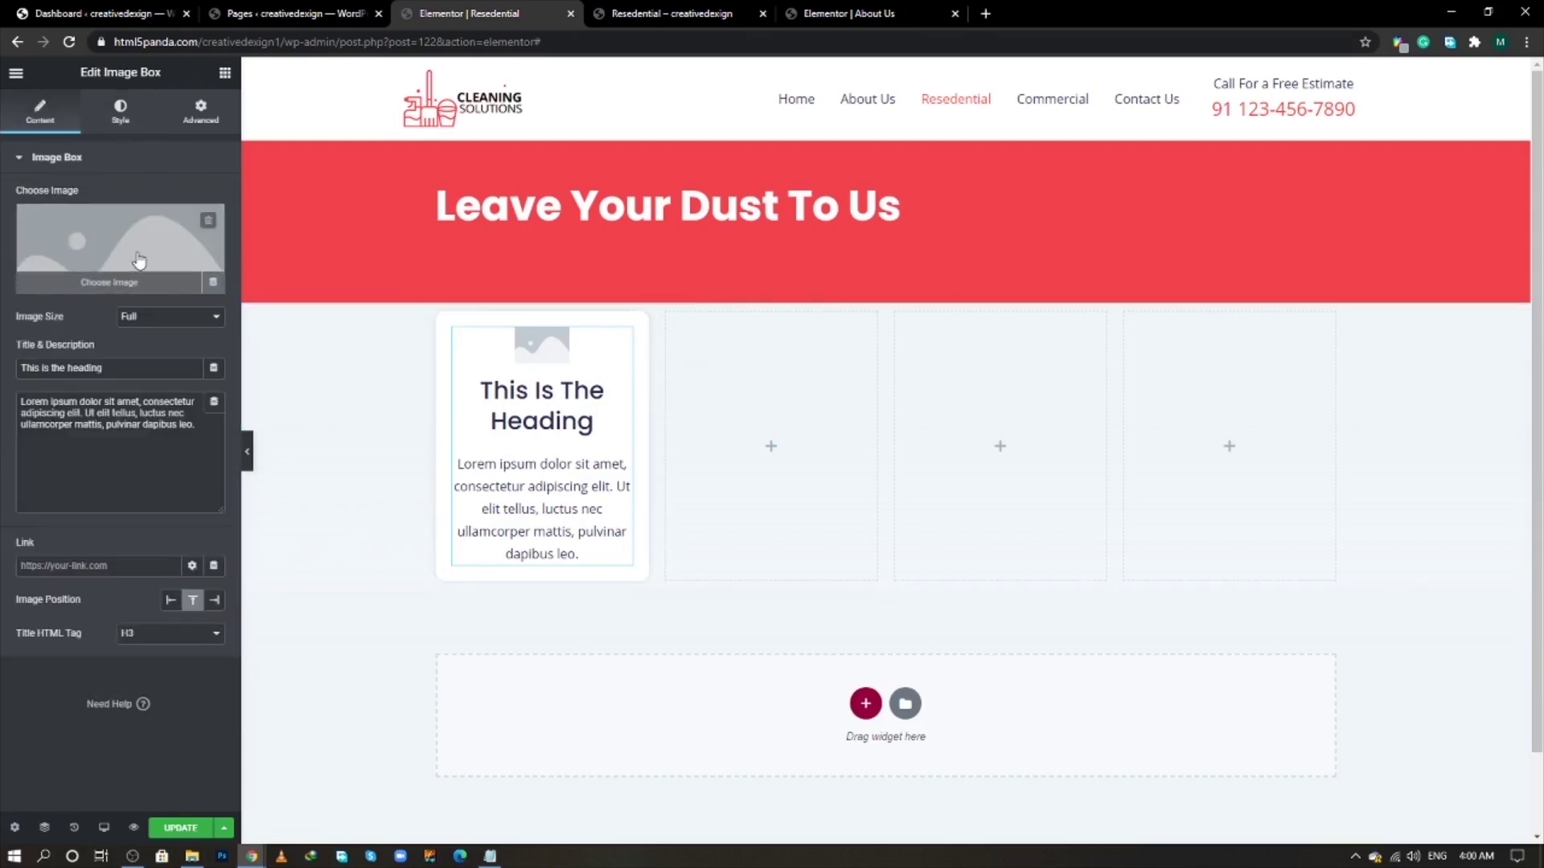
{"action": "left_click", "coordinate": [136, 254]}
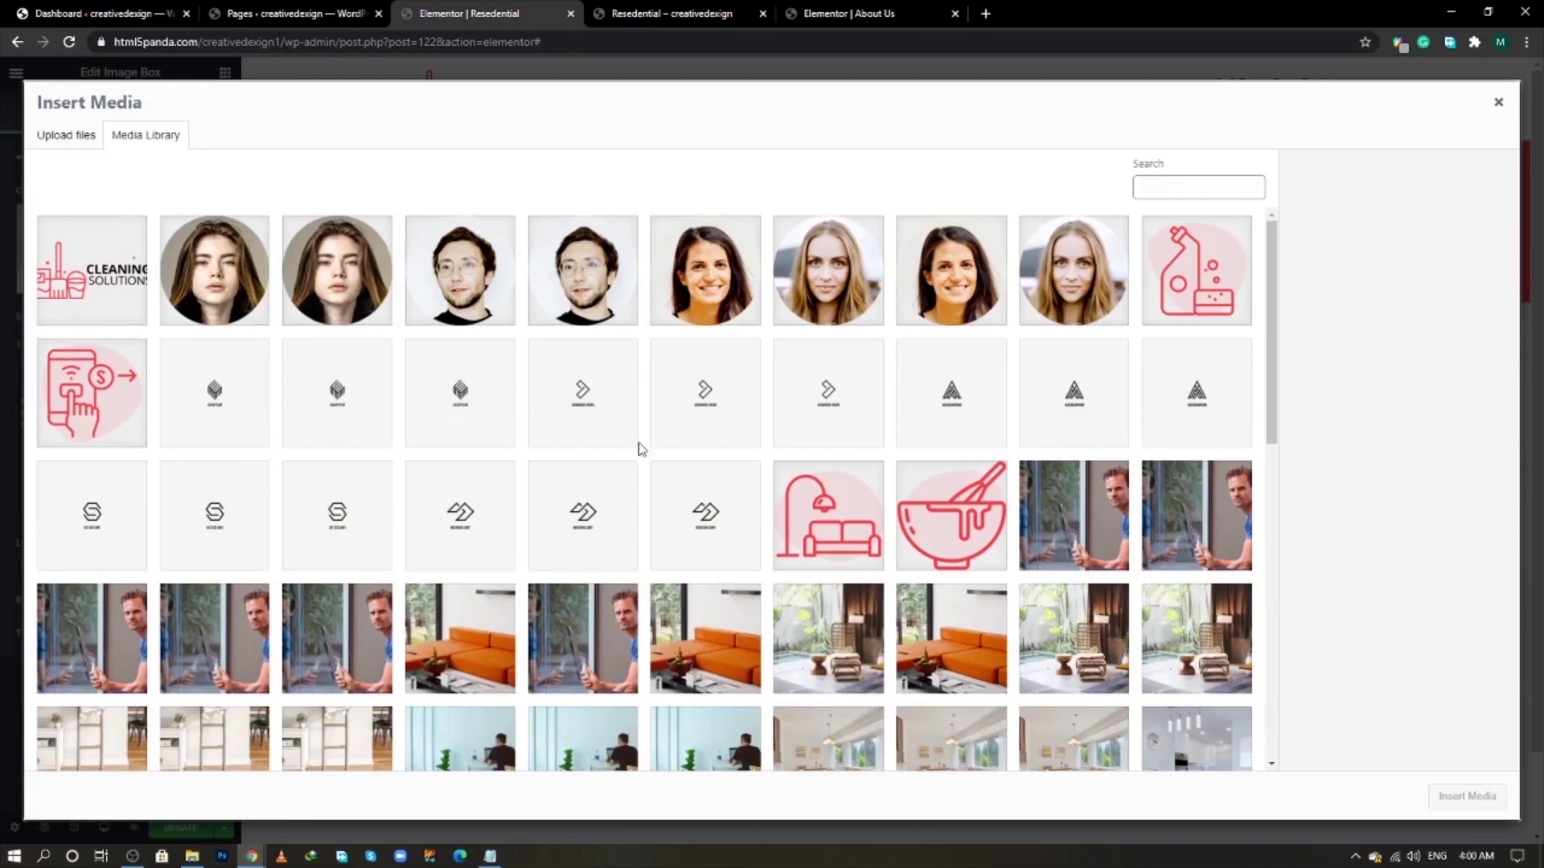
{"action": "key", "text": "alt+Tab"}
{"action": "key", "text": "alt+Tab"}
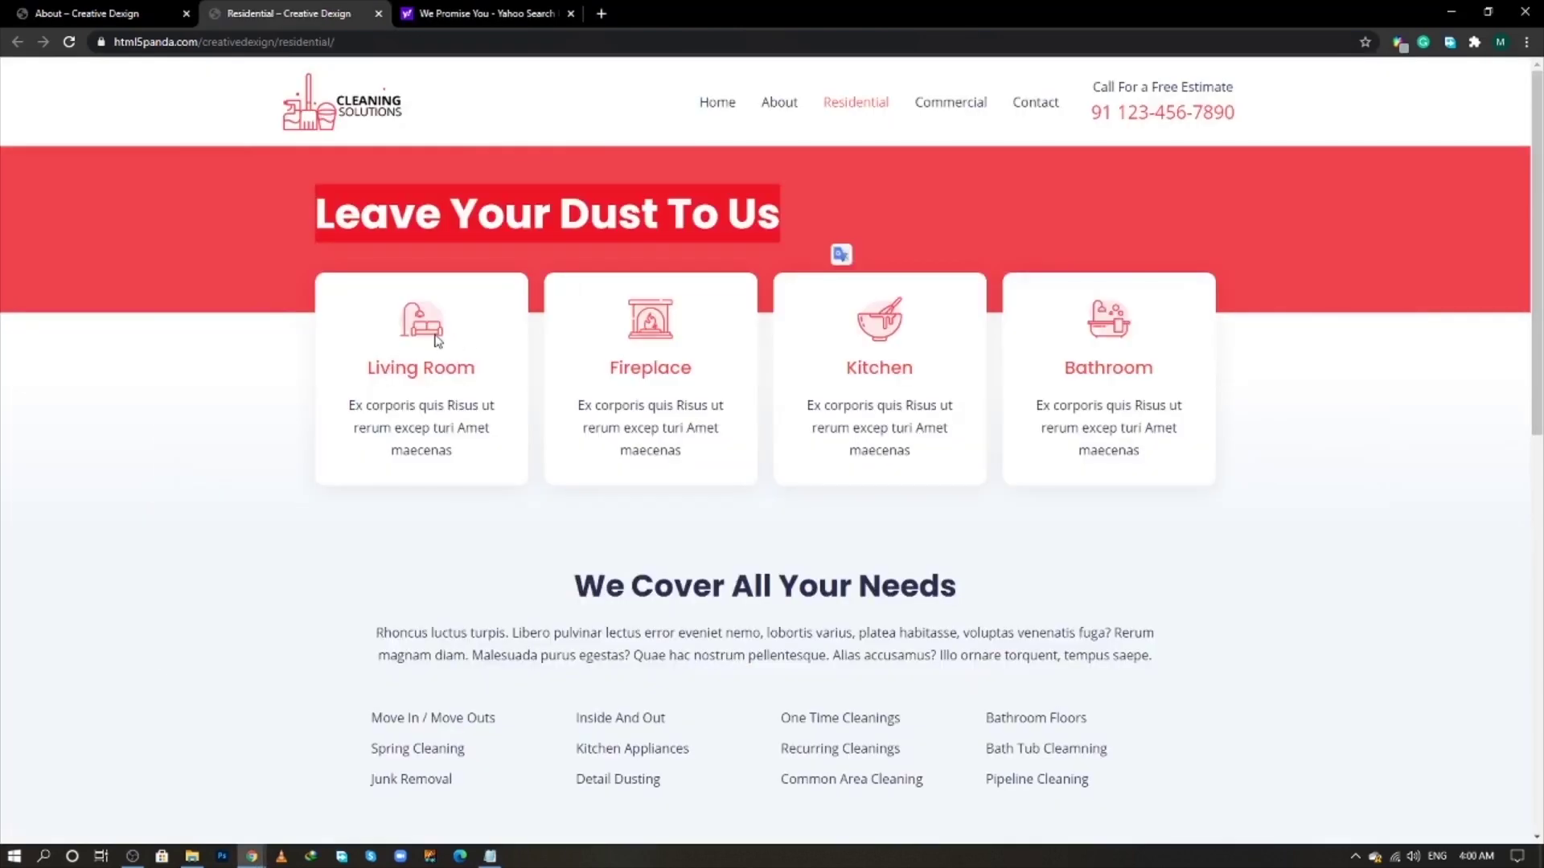
{"action": "key", "text": "alt+Tab"}
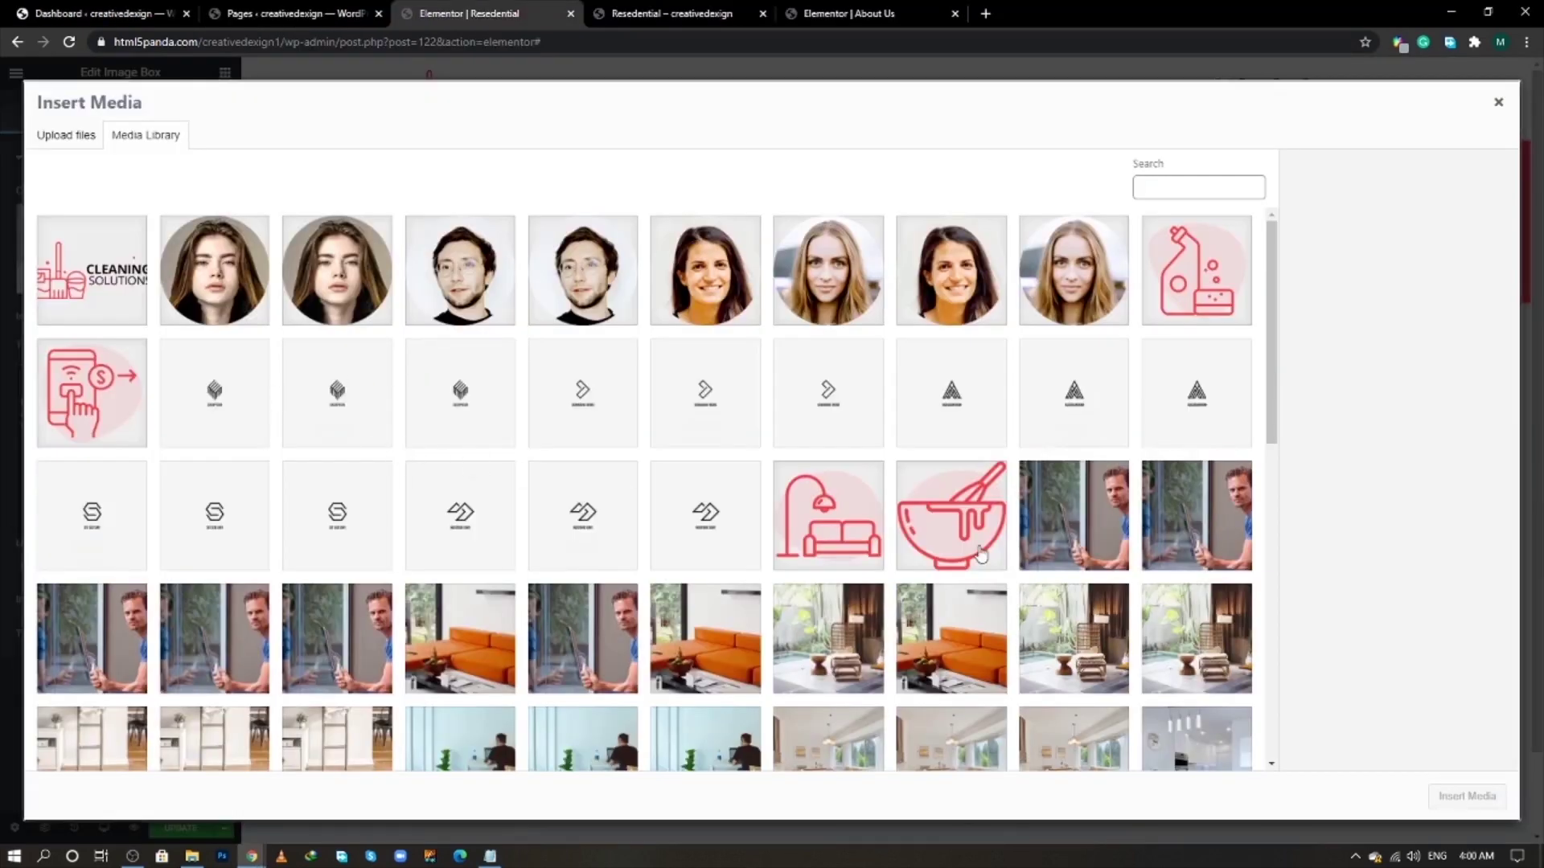
{"action": "left_click", "coordinate": [850, 527]}
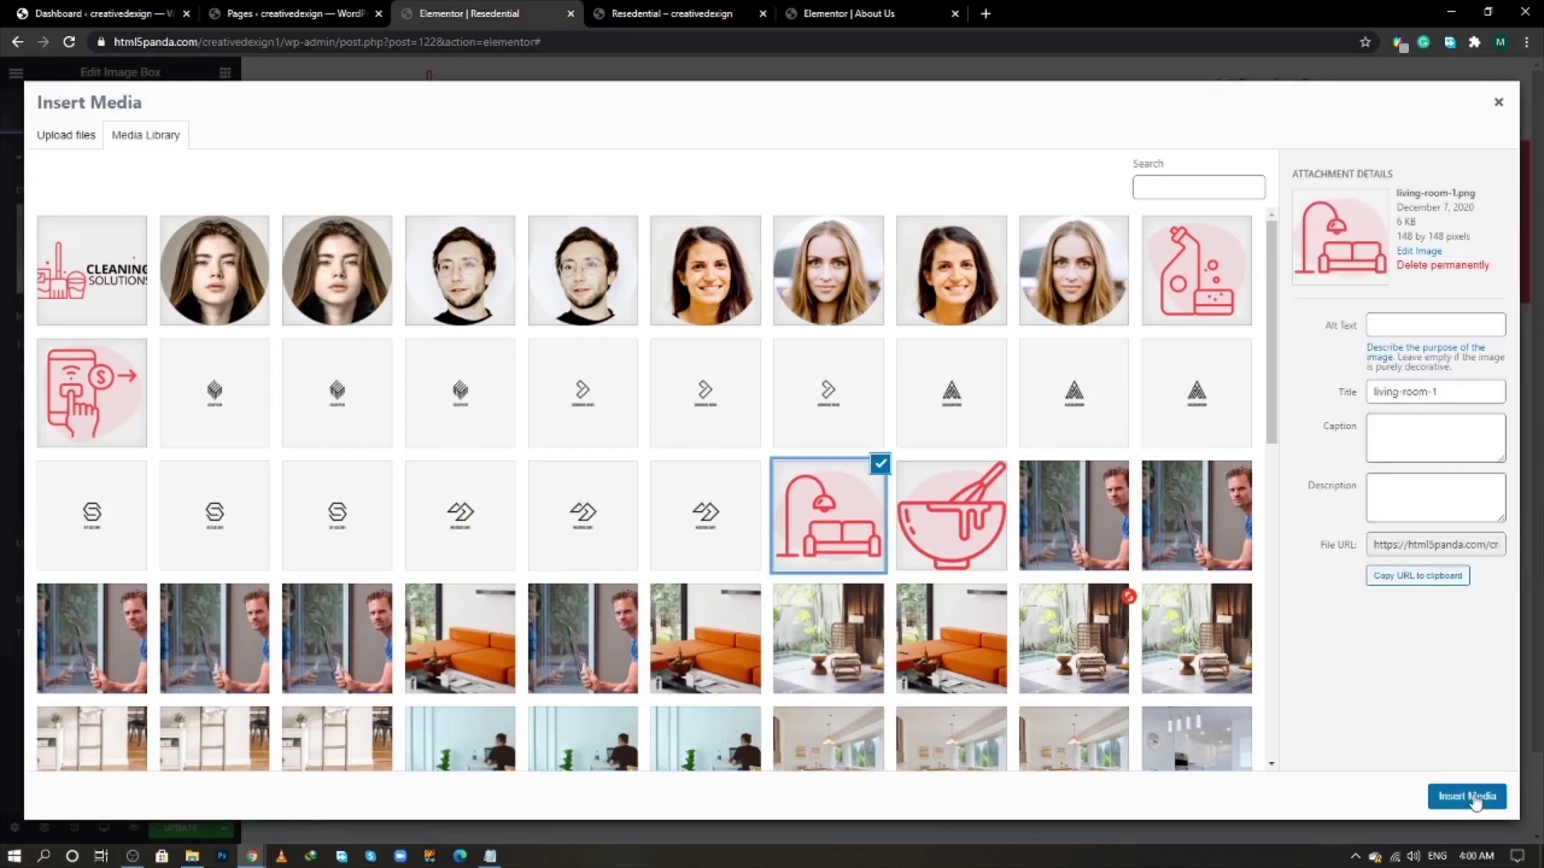
{"action": "left_click", "coordinate": [1474, 799]}
- Replace the image box title with "Living Room" copied from the reference Residential page, and return to that page
{"action": "key", "text": "alt+Tab"}
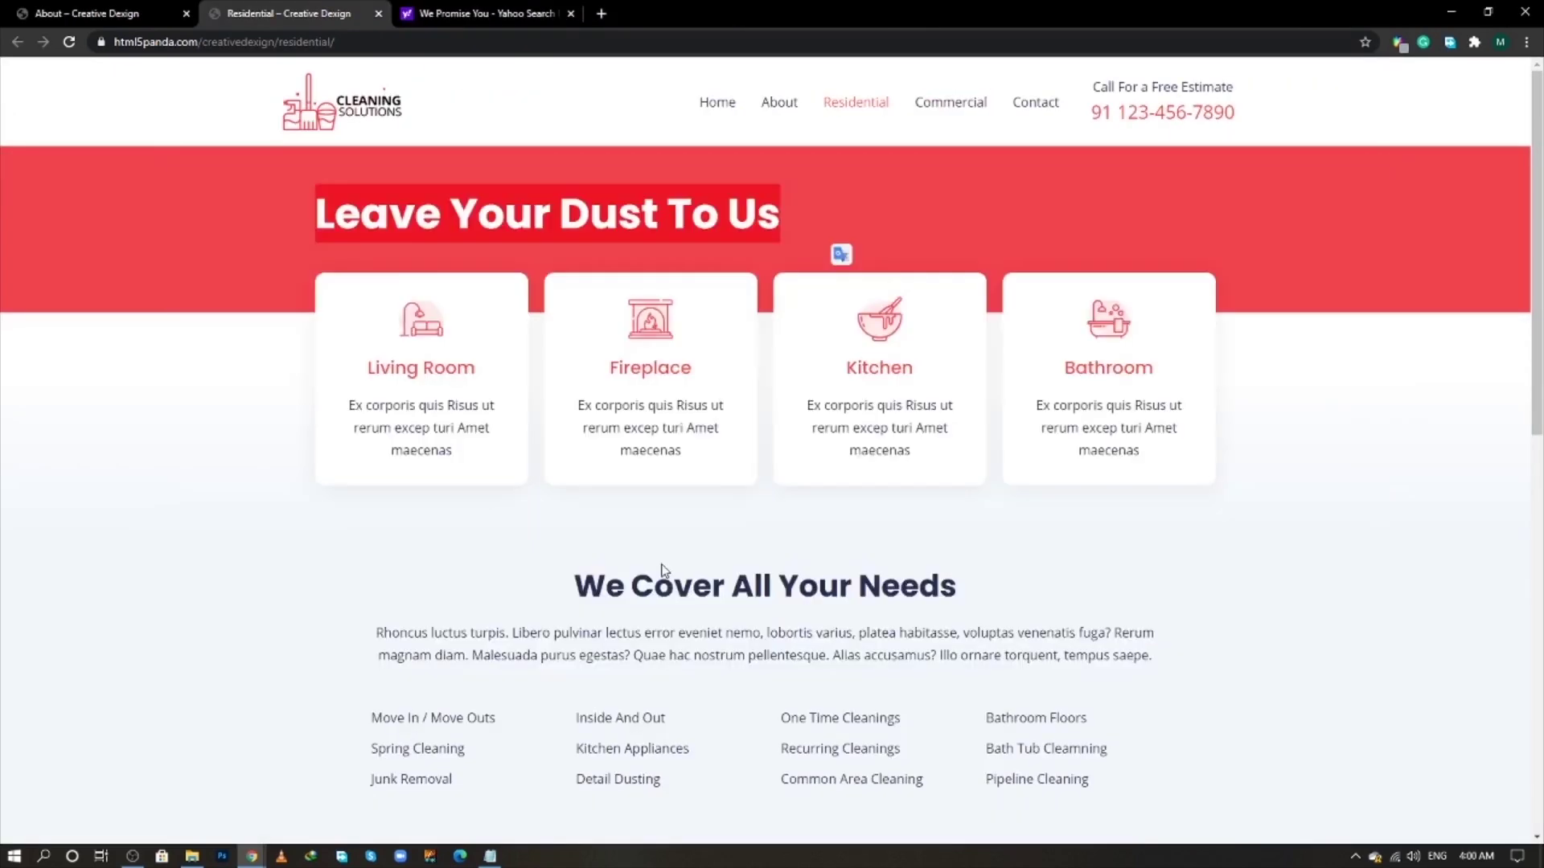
{"action": "key", "text": "alt+Tab"}
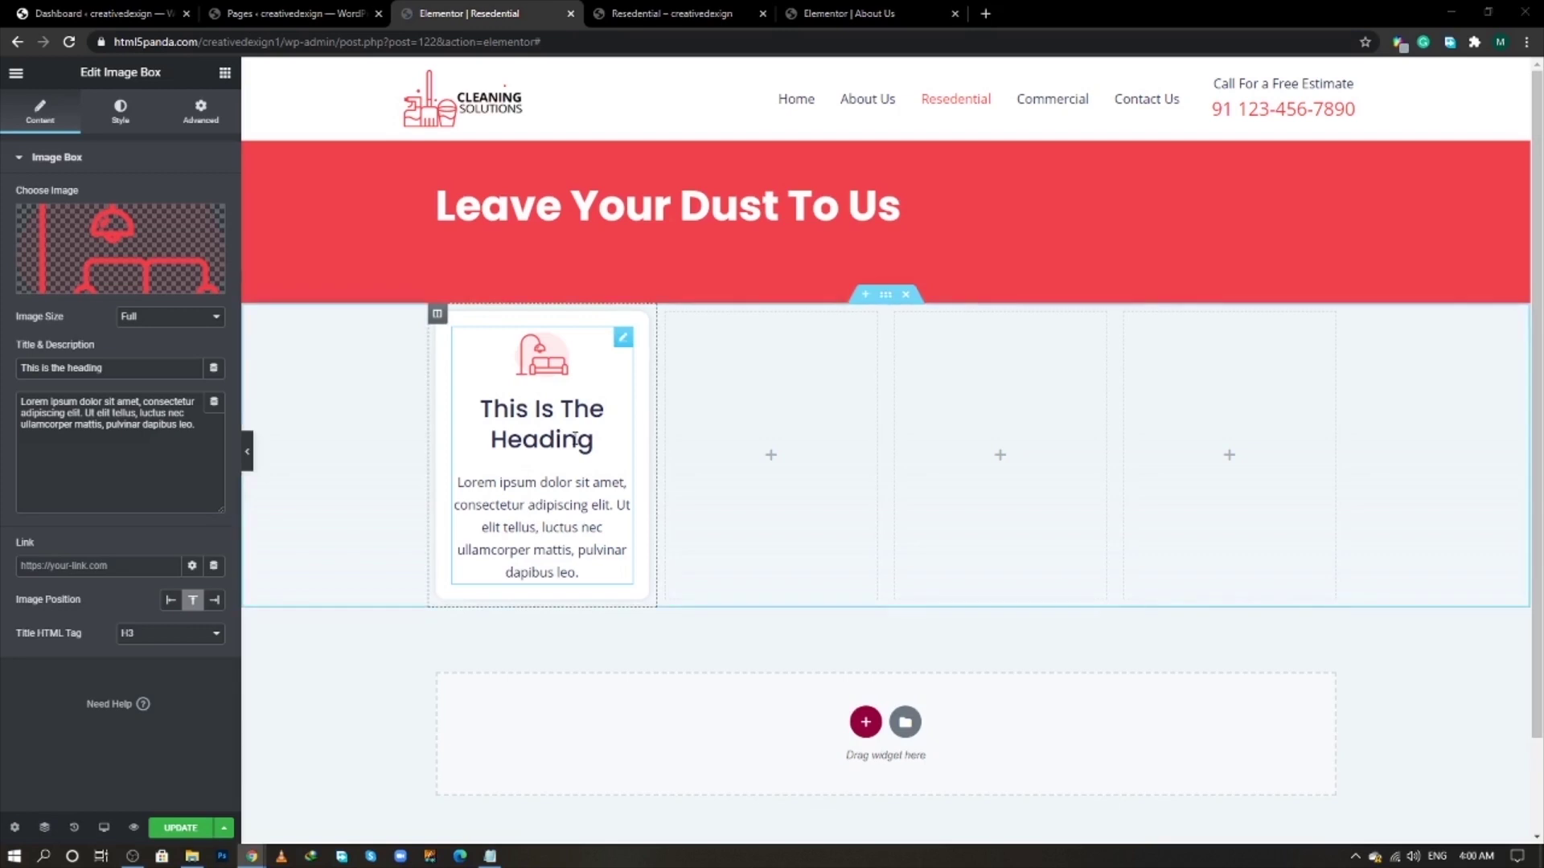
{"action": "key", "text": "alt+Tab"}
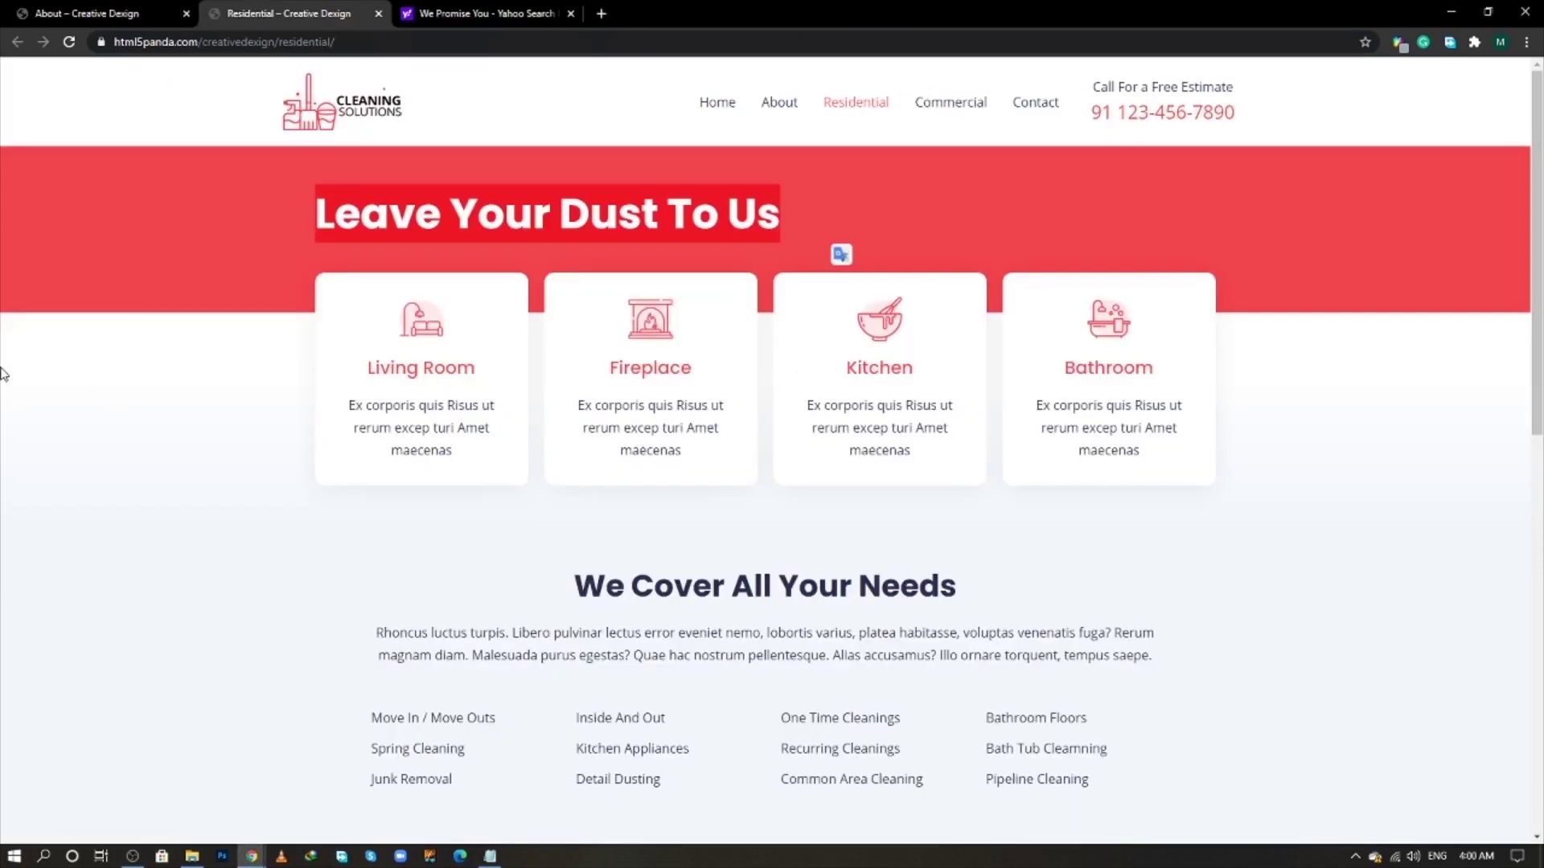
{"action": "triple_click", "coordinate": [407, 378]}
{"action": "right_click", "coordinate": [410, 377]}
{"action": "left_click", "coordinate": [437, 388]}
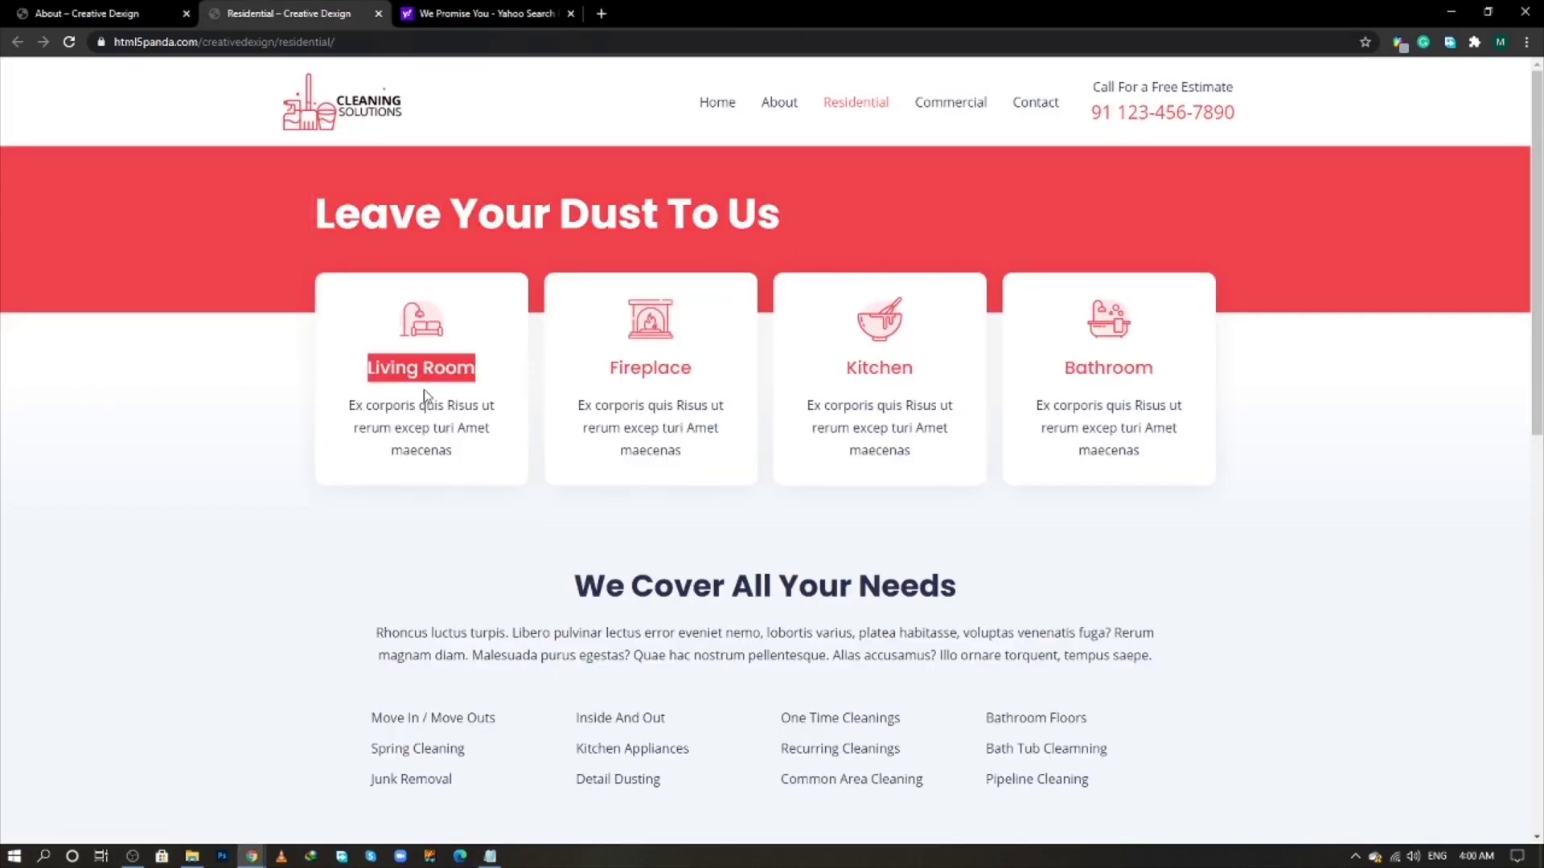
{"action": "key", "text": "alt+Tab"}
{"action": "left_click", "coordinate": [147, 365]}
{"action": "key", "text": "ctrl+a"}
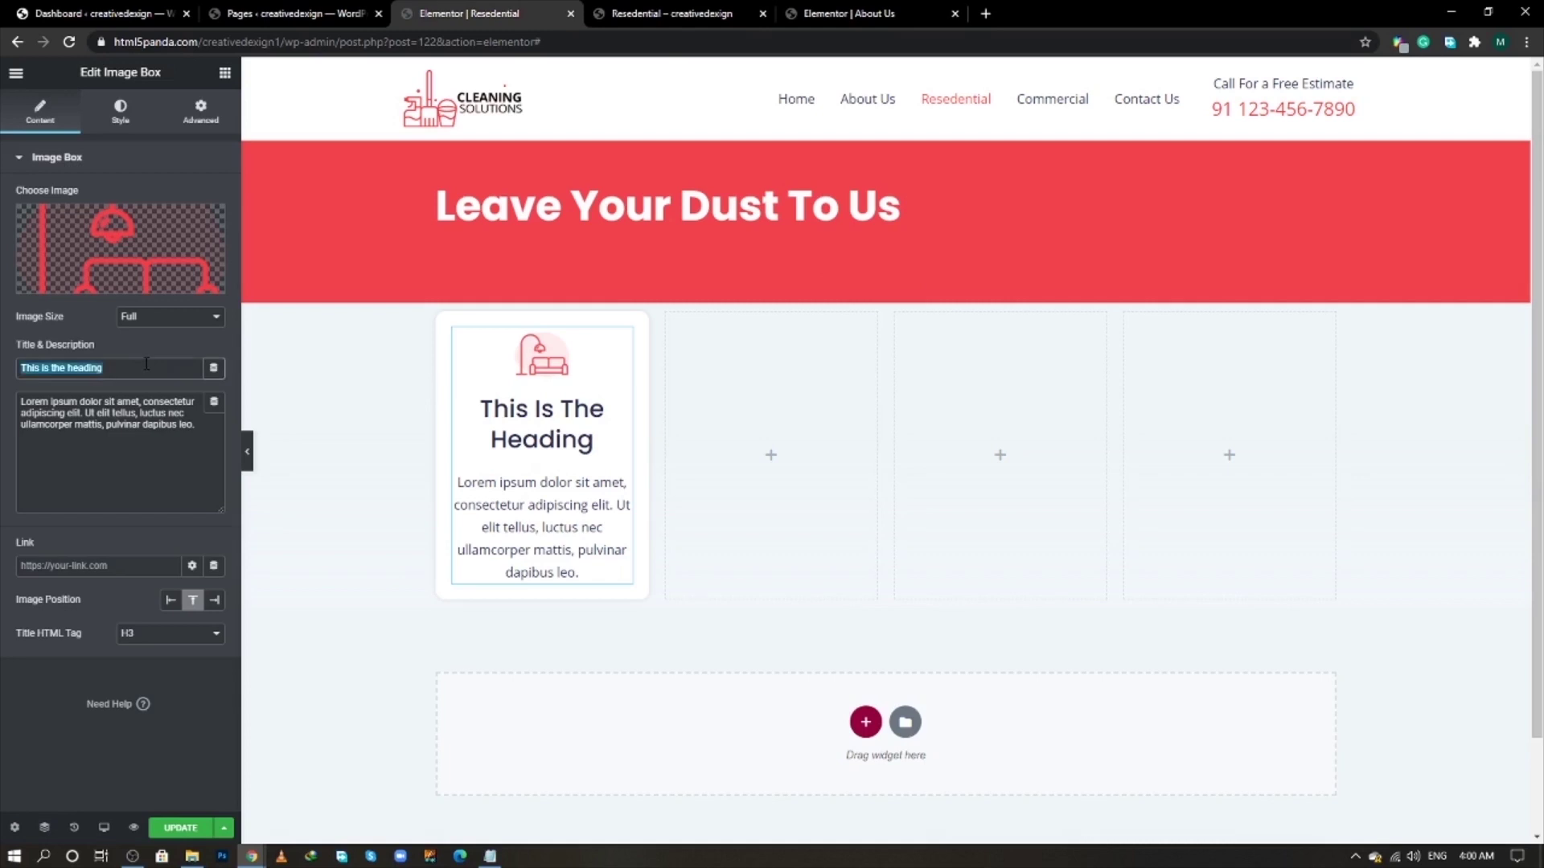
{"action": "key", "text": "ctrl+v"}
{"action": "key", "text": "alt+Tab"}
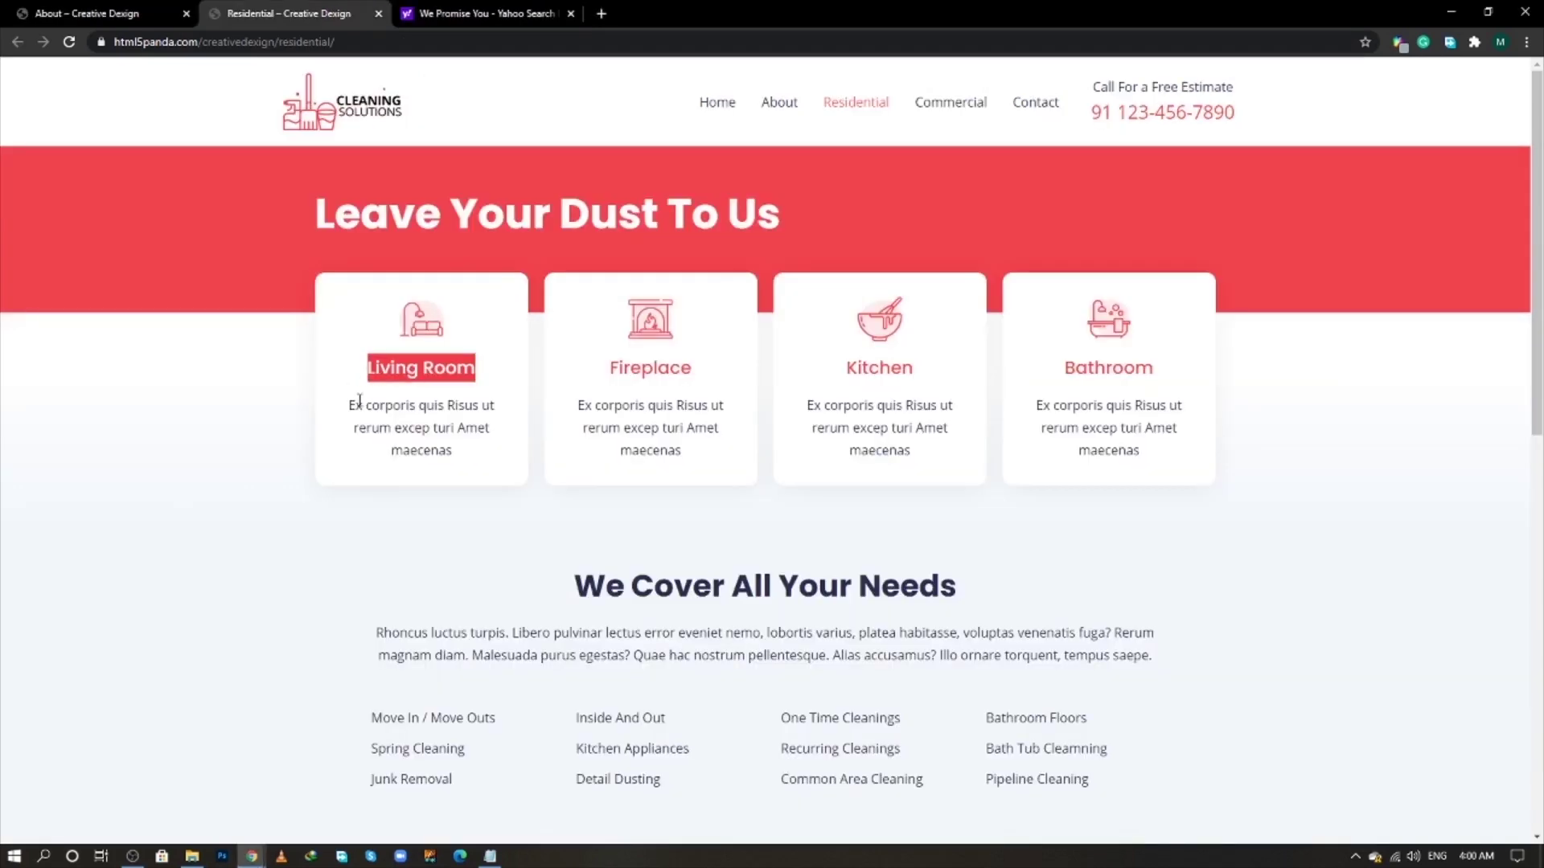
- Replace the image box description with "Ex corporis quis Risus ut rerum excep turi Amet maecenas" copied from the reference page's Living Room card
{"action": "left_click", "coordinate": [353, 405]}
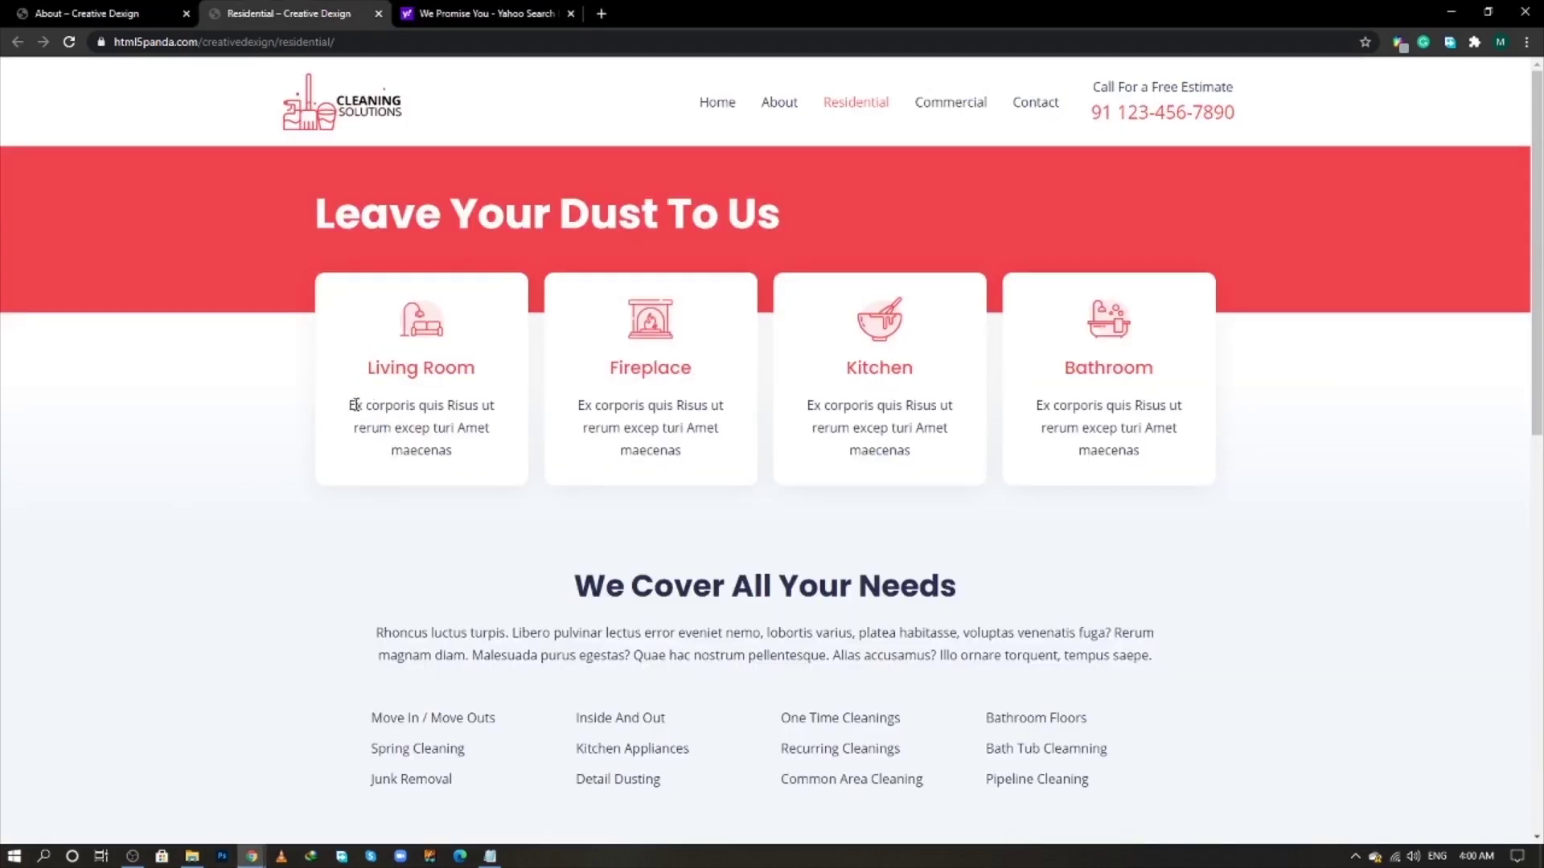
{"action": "left_click_drag", "start_coordinate": [351, 405], "coordinate": [496, 448]}
{"action": "right_click", "coordinate": [393, 420]}
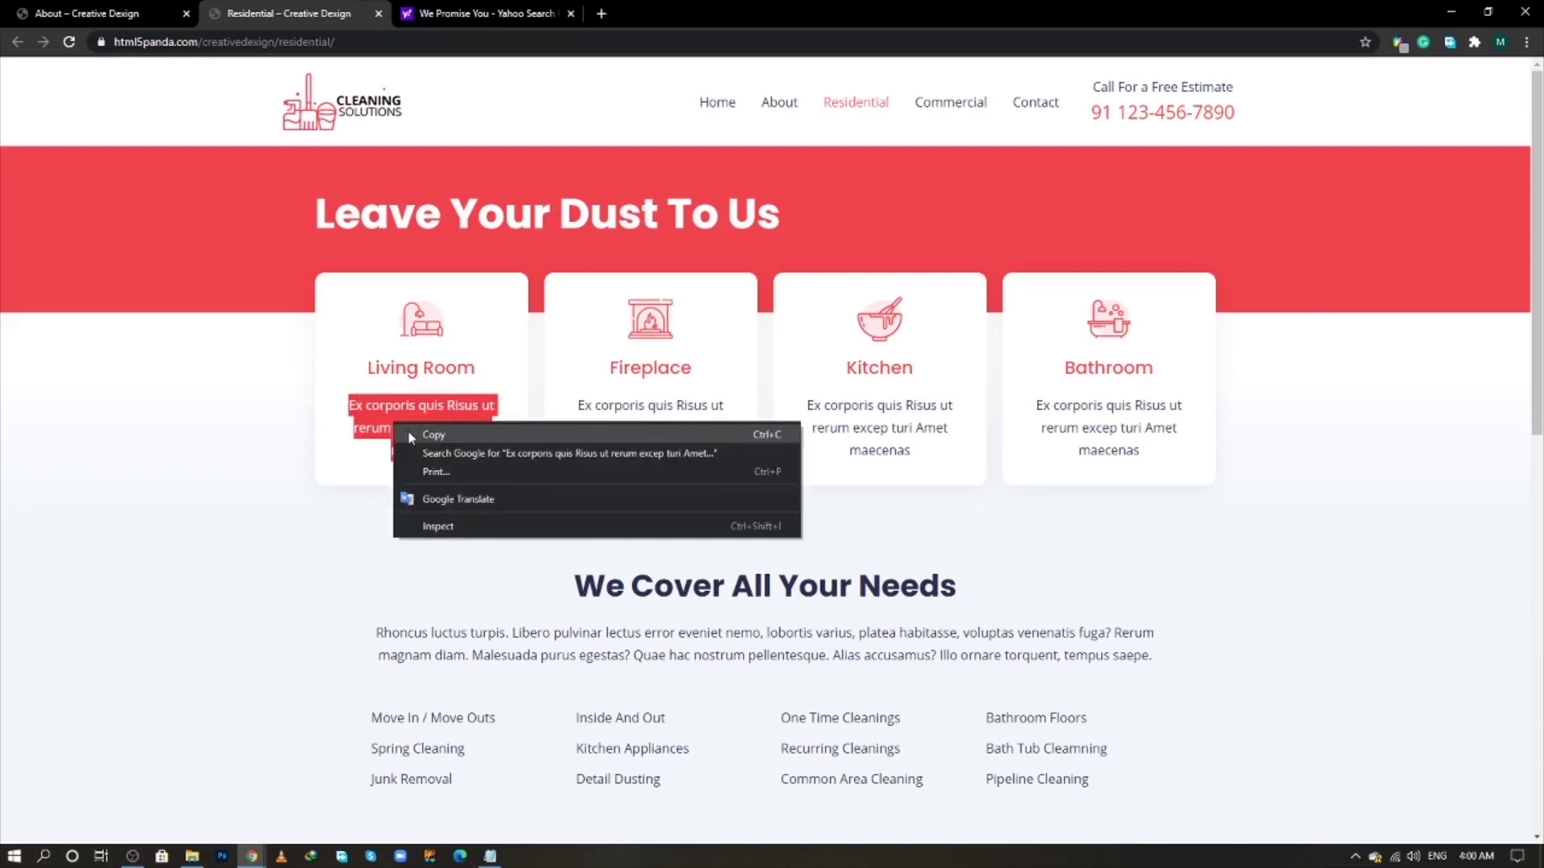
{"action": "left_click", "coordinate": [408, 431]}
{"action": "key", "text": "alt+Tab"}
{"action": "left_click", "coordinate": [126, 417]}
{"action": "key", "text": "ctrl+a"}
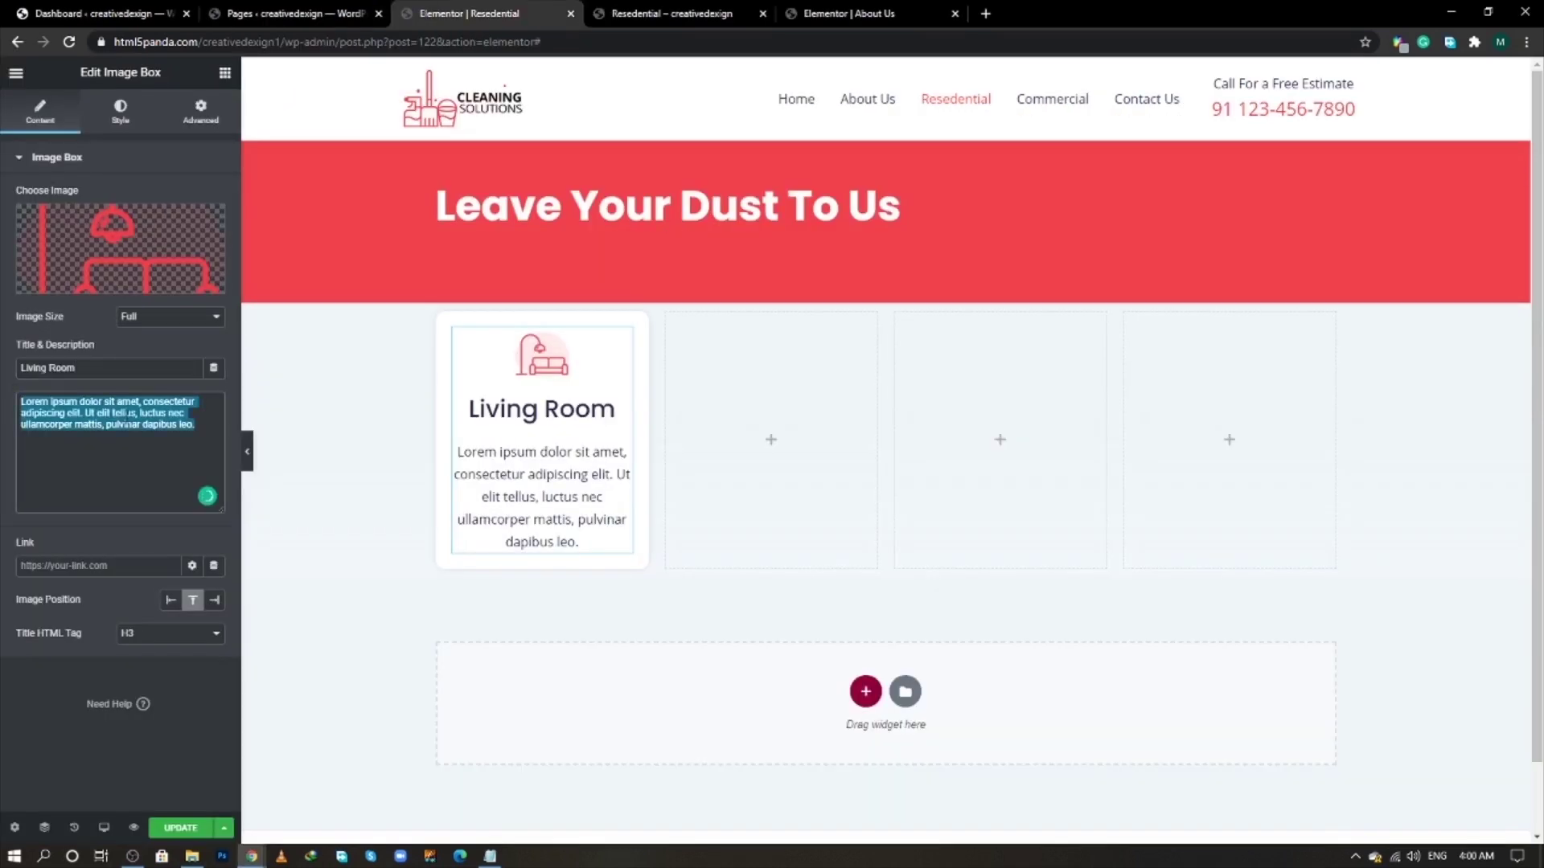
{"action": "key", "text": "ctrl+v"}
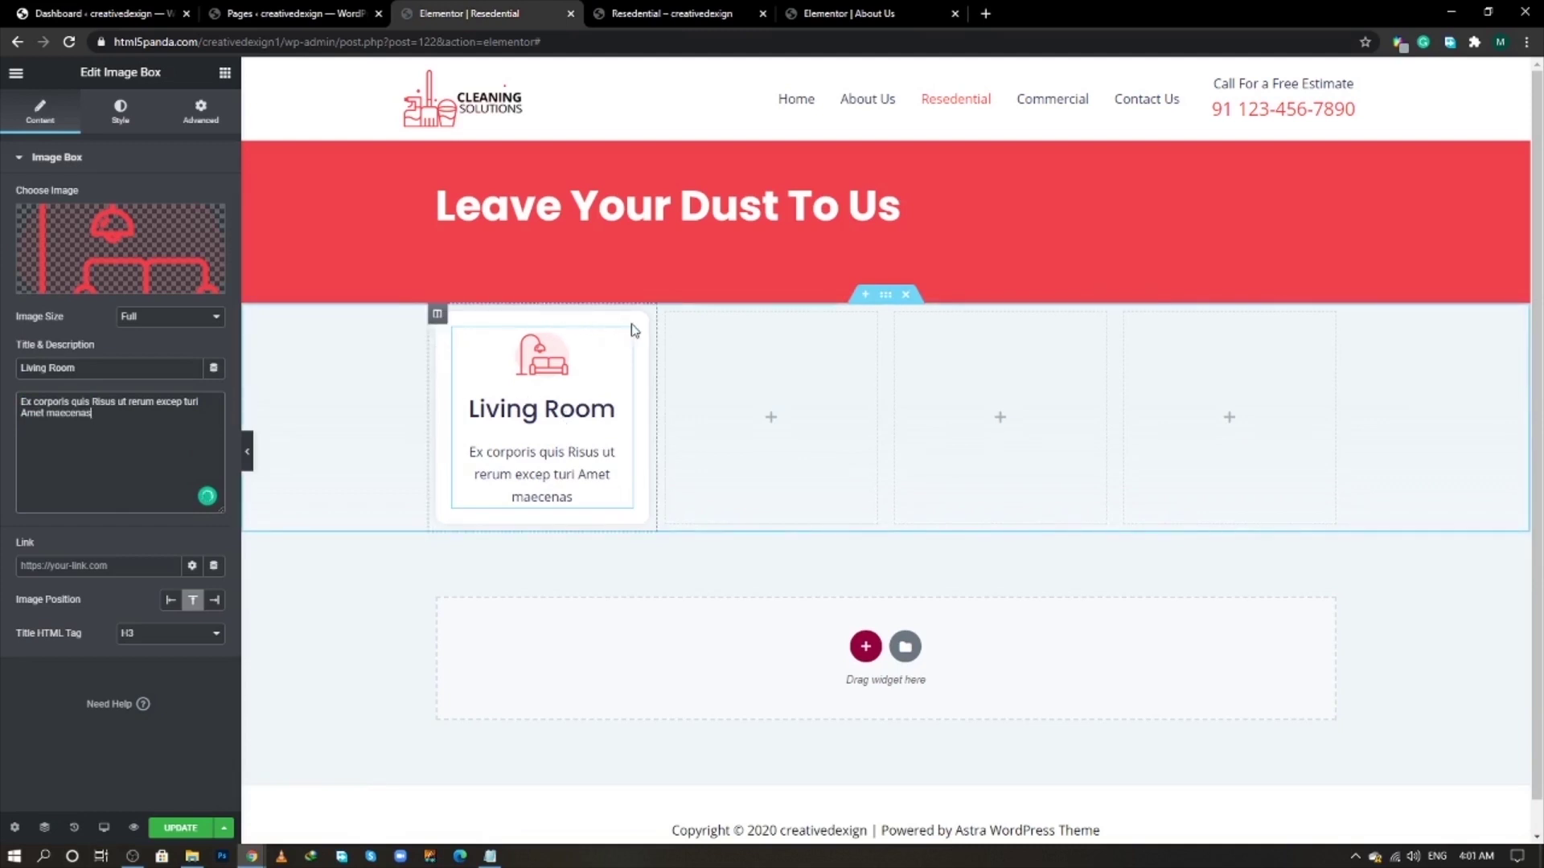
- Duplicate the first column with the Living Room card three times
{"action": "left_click", "coordinate": [201, 113]}
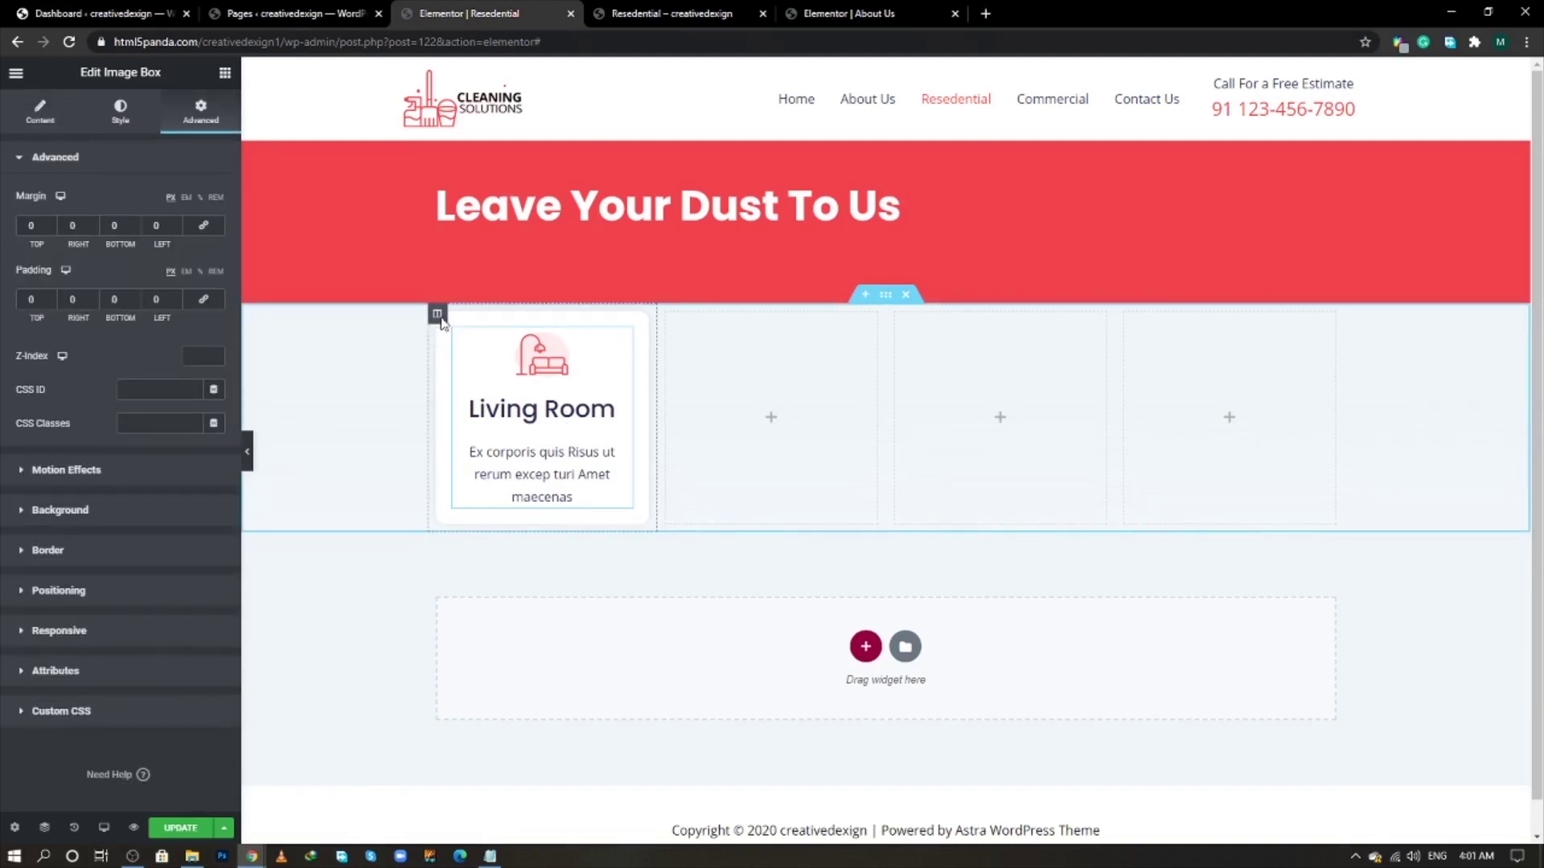
{"action": "right_click", "coordinate": [441, 322]}
{"action": "left_click", "coordinate": [458, 355]}
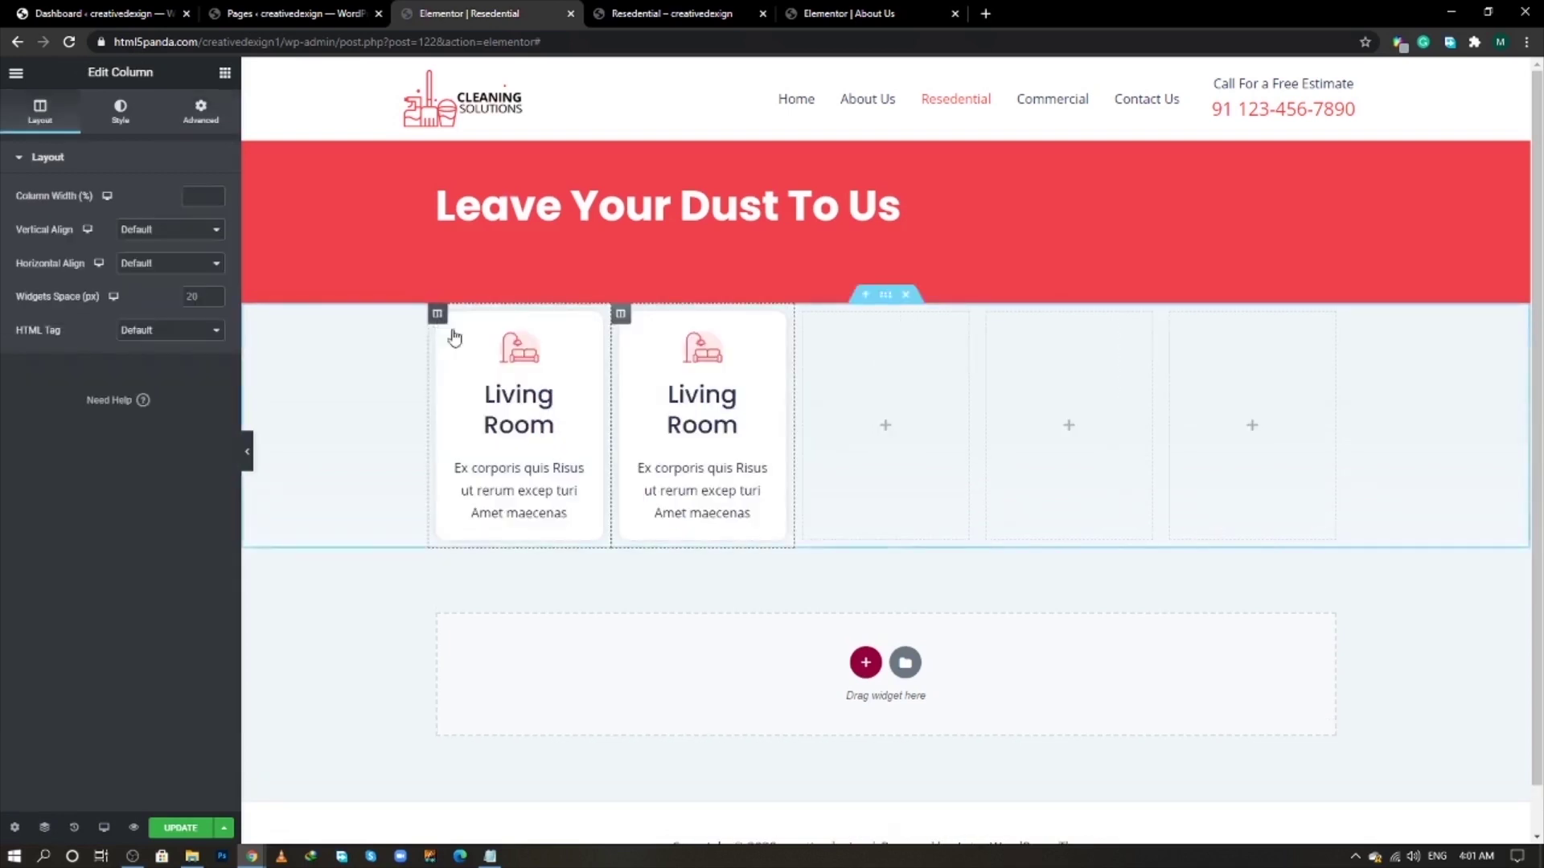
{"action": "right_click", "coordinate": [438, 315]}
{"action": "left_click", "coordinate": [464, 357]}
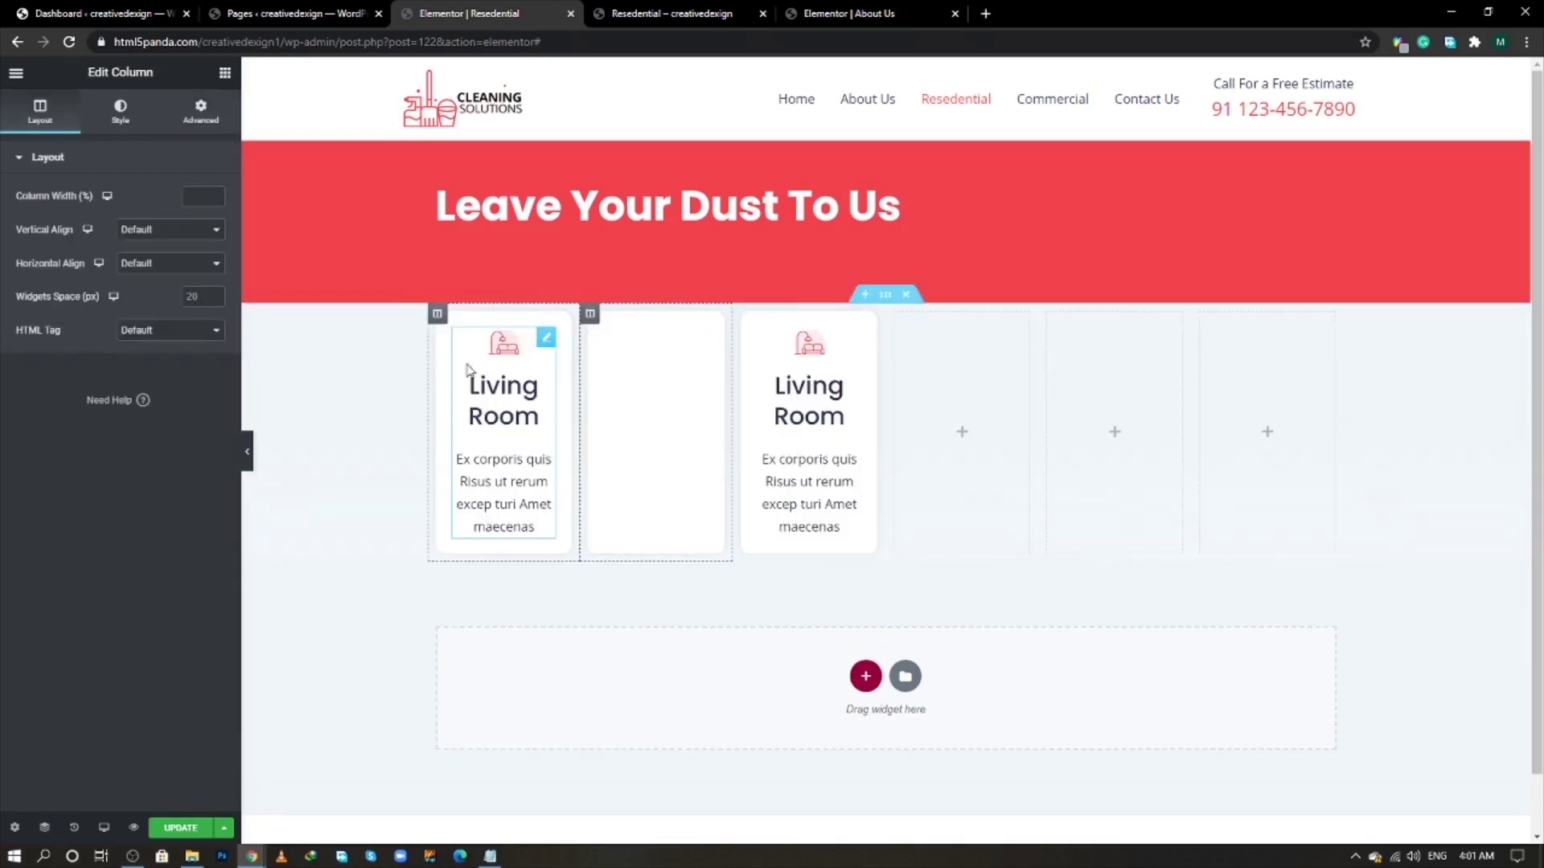
{"action": "right_click", "coordinate": [438, 314]}
{"action": "left_click", "coordinate": [481, 344]}
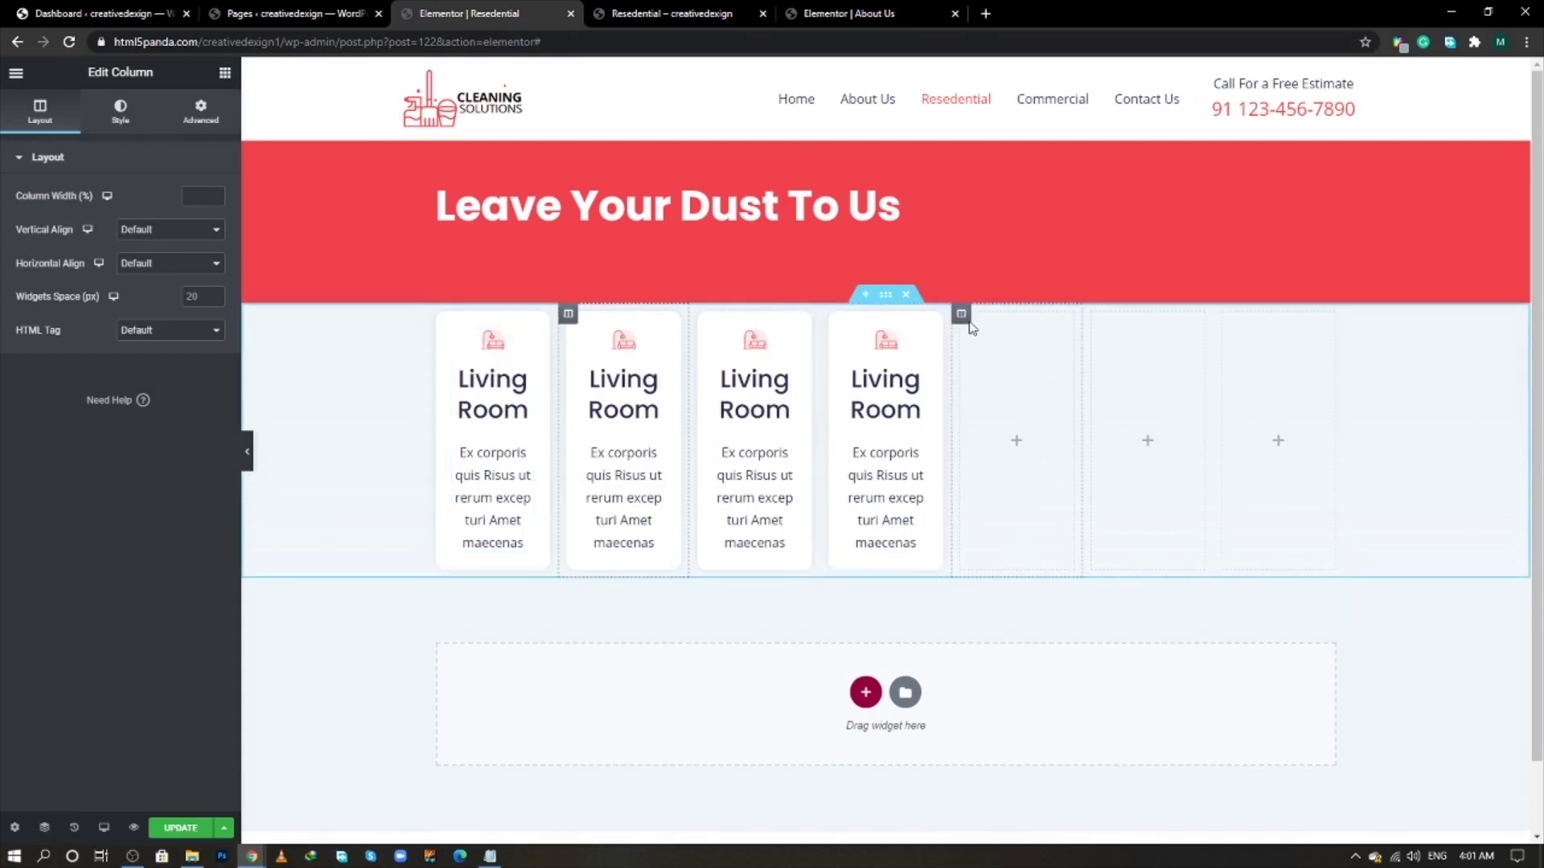
- Delete the three empty columns beside the four Living Room cards
{"action": "right_click", "coordinate": [963, 316]}
{"action": "key", "text": "Delete"}
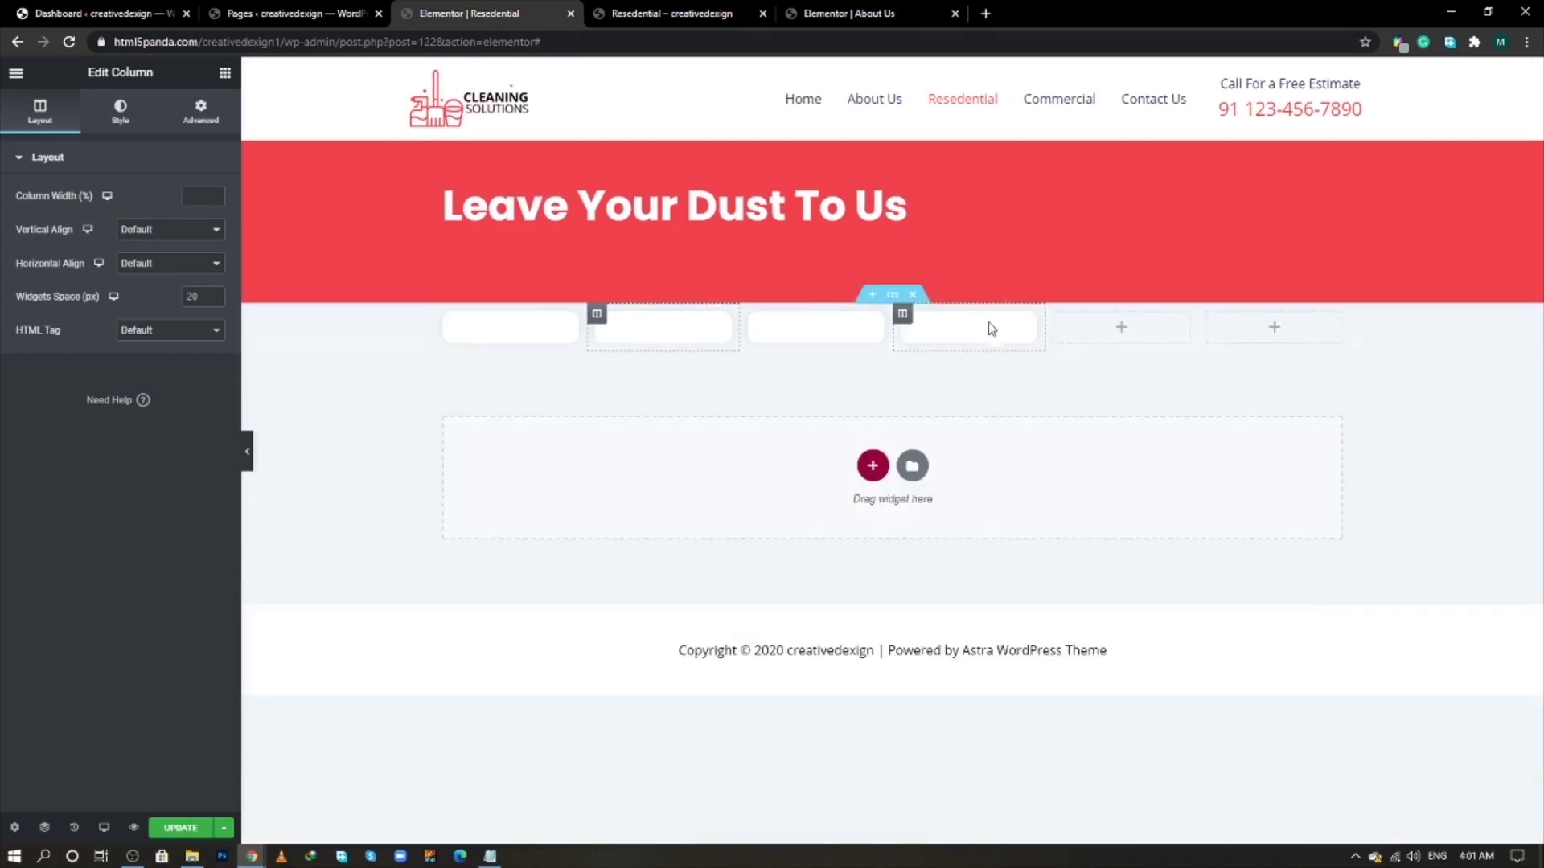
{"action": "right_click", "coordinate": [1051, 314]}
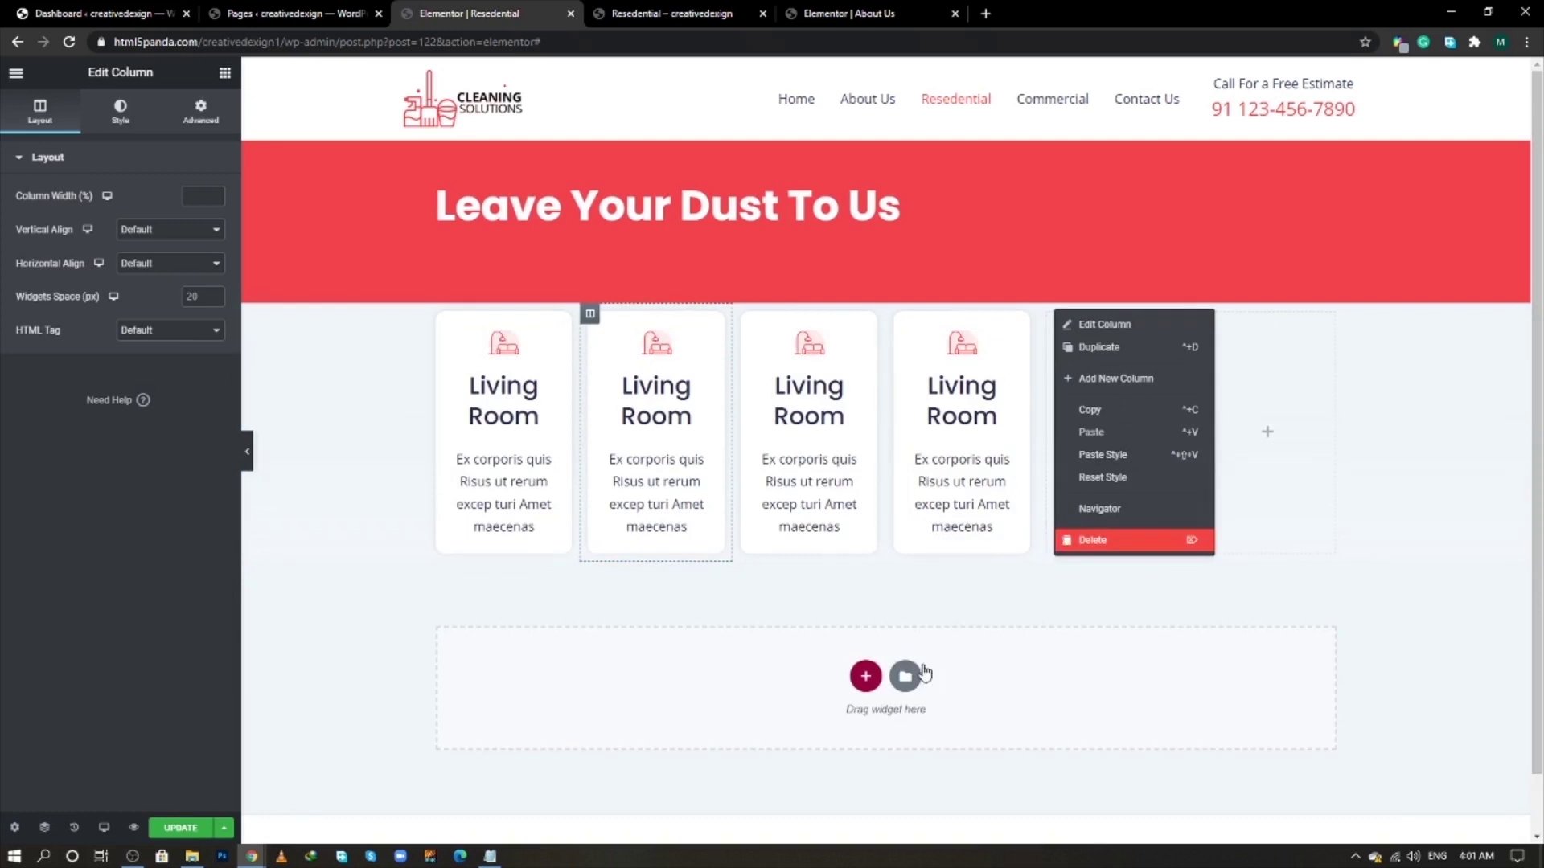
{"action": "key", "text": "Delete"}
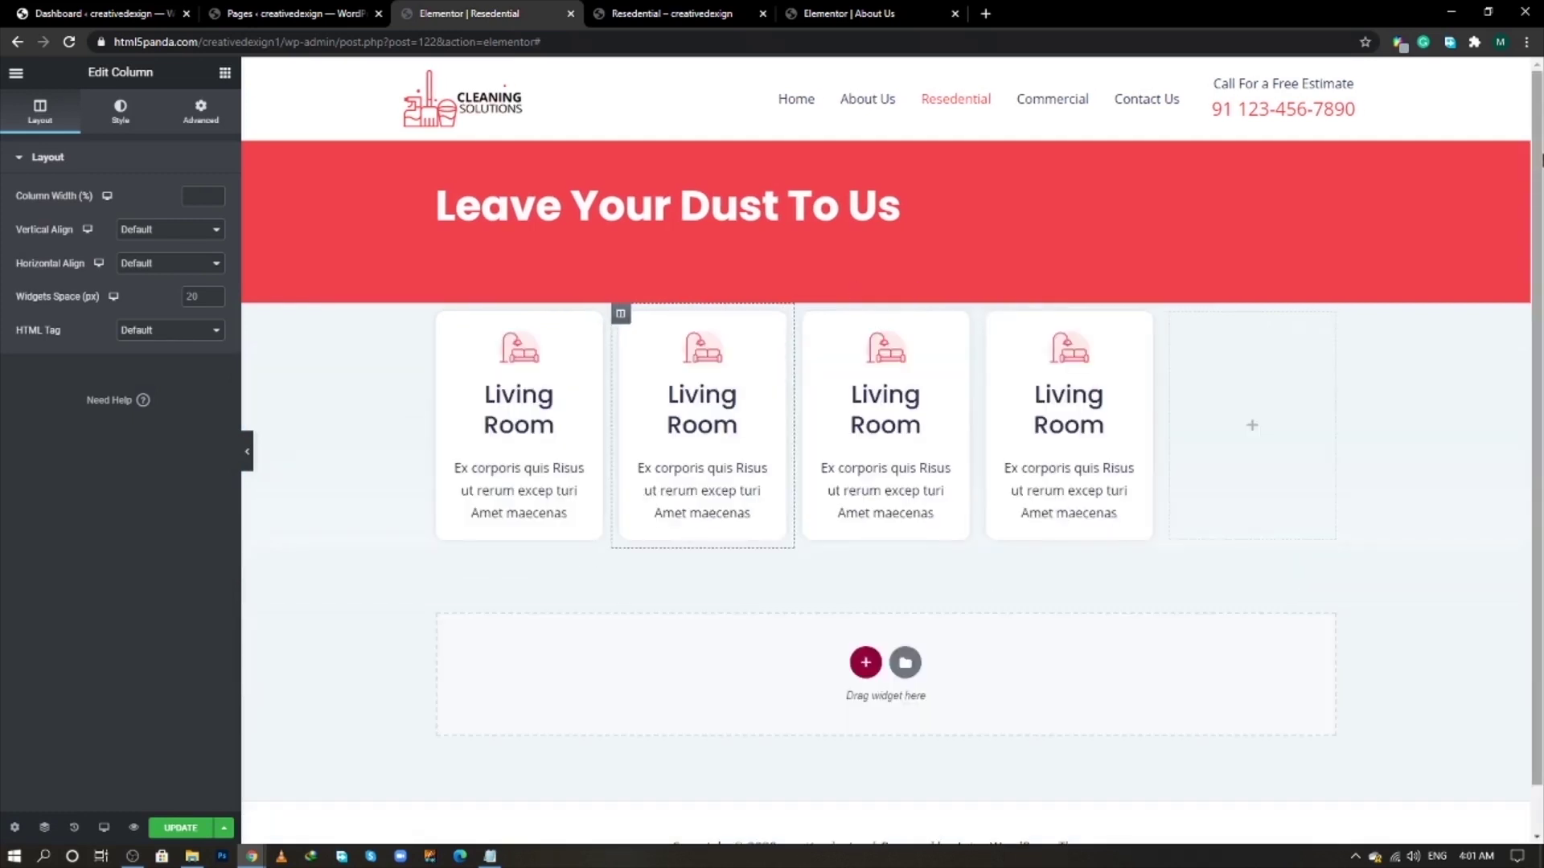
{"action": "right_click", "coordinate": [1177, 320]}
{"action": "left_click", "coordinate": [1253, 553]}
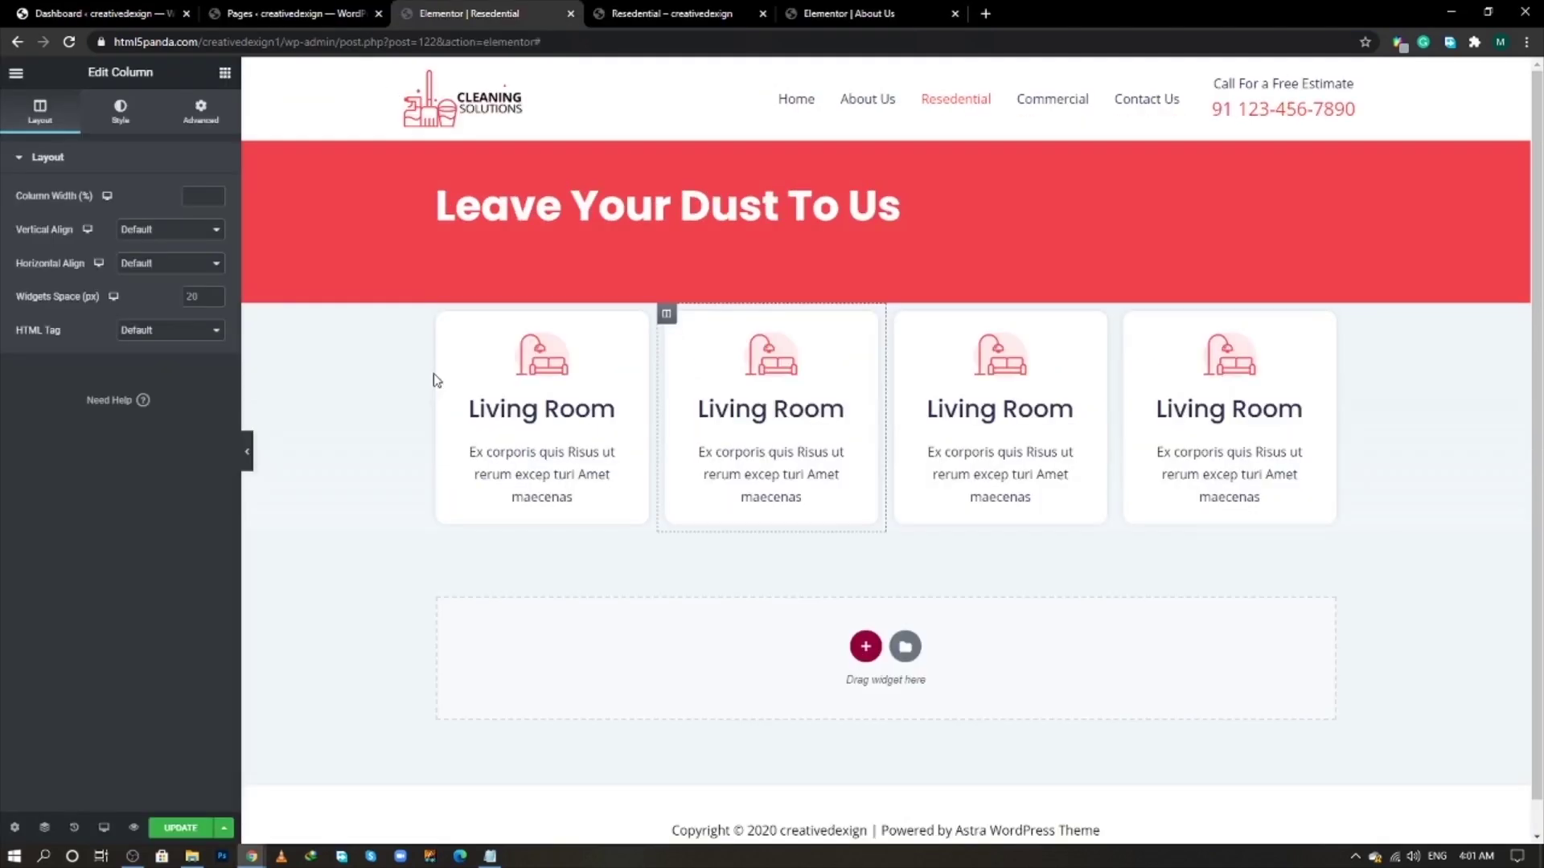
- Compare the cards with the reference page and set the first card's title HTML tag to H5
{"action": "key", "text": "alt+Tab"}
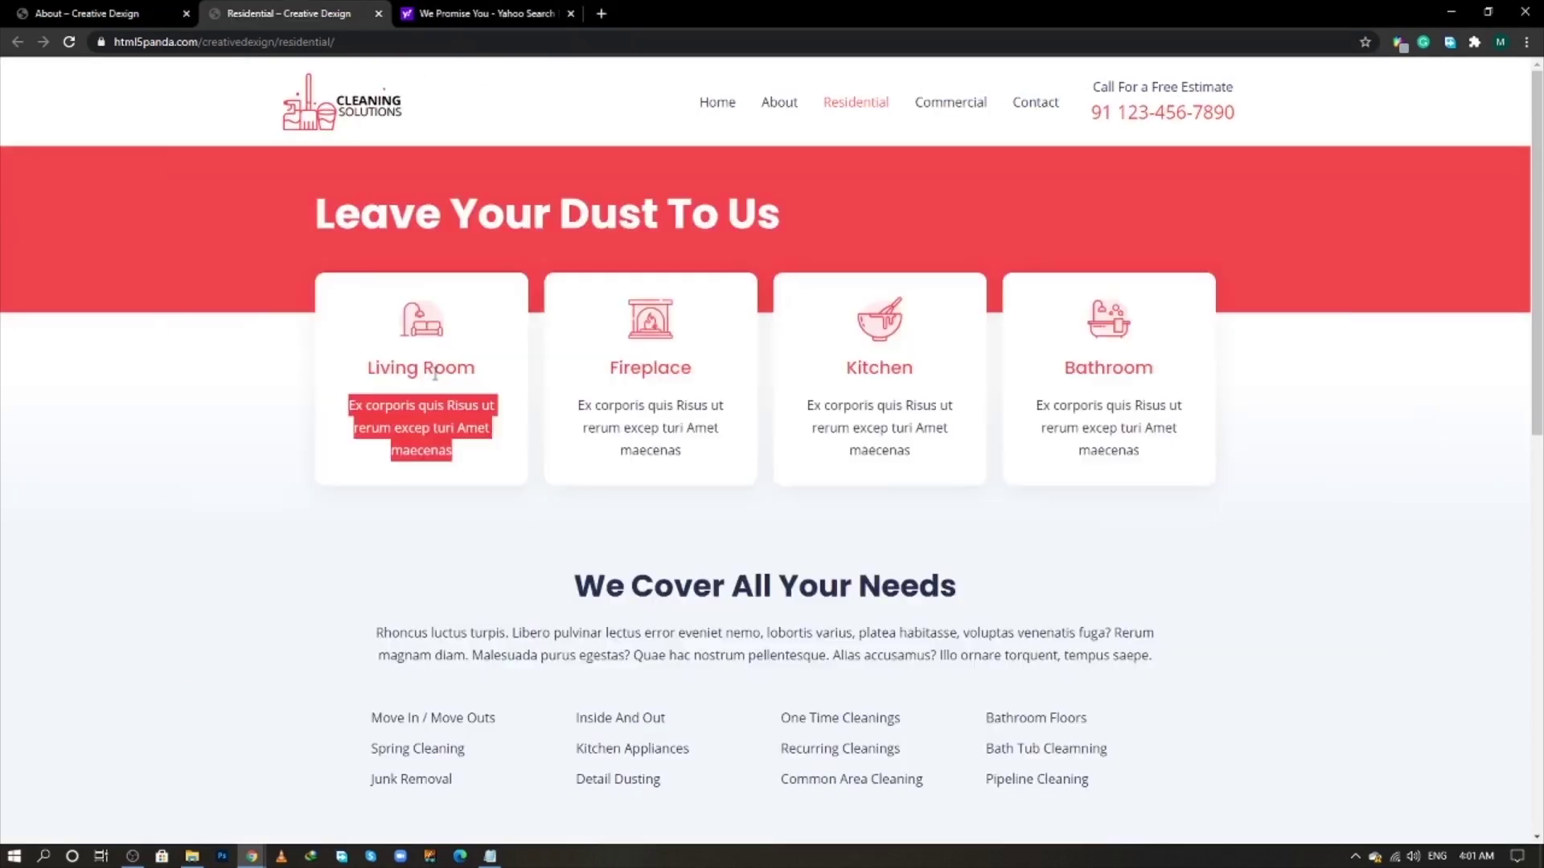
{"action": "key", "text": "alt+Tab"}
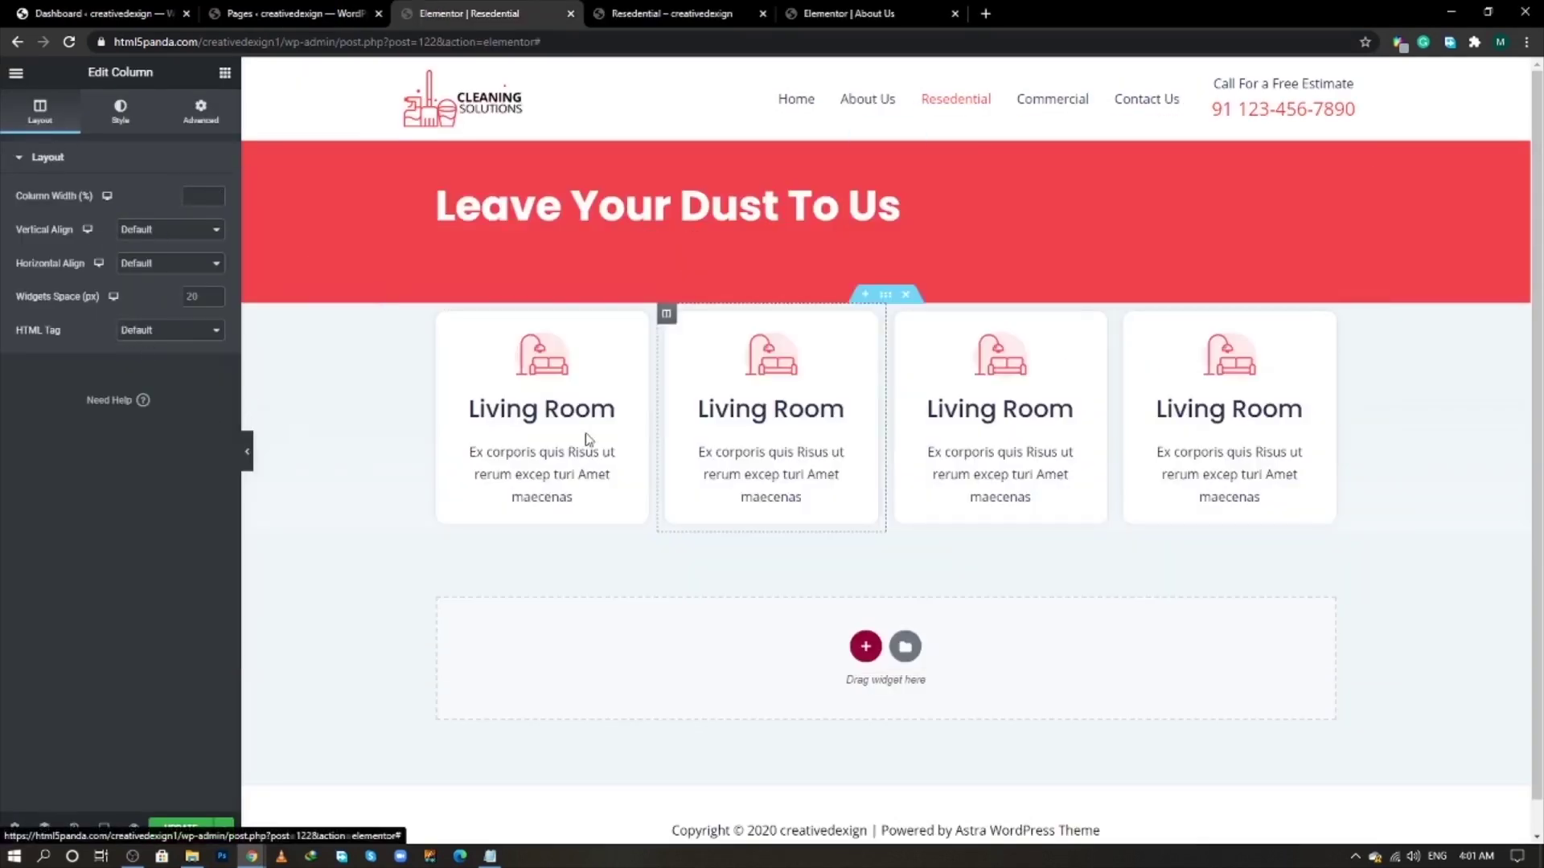
{"action": "left_click", "coordinate": [624, 339]}
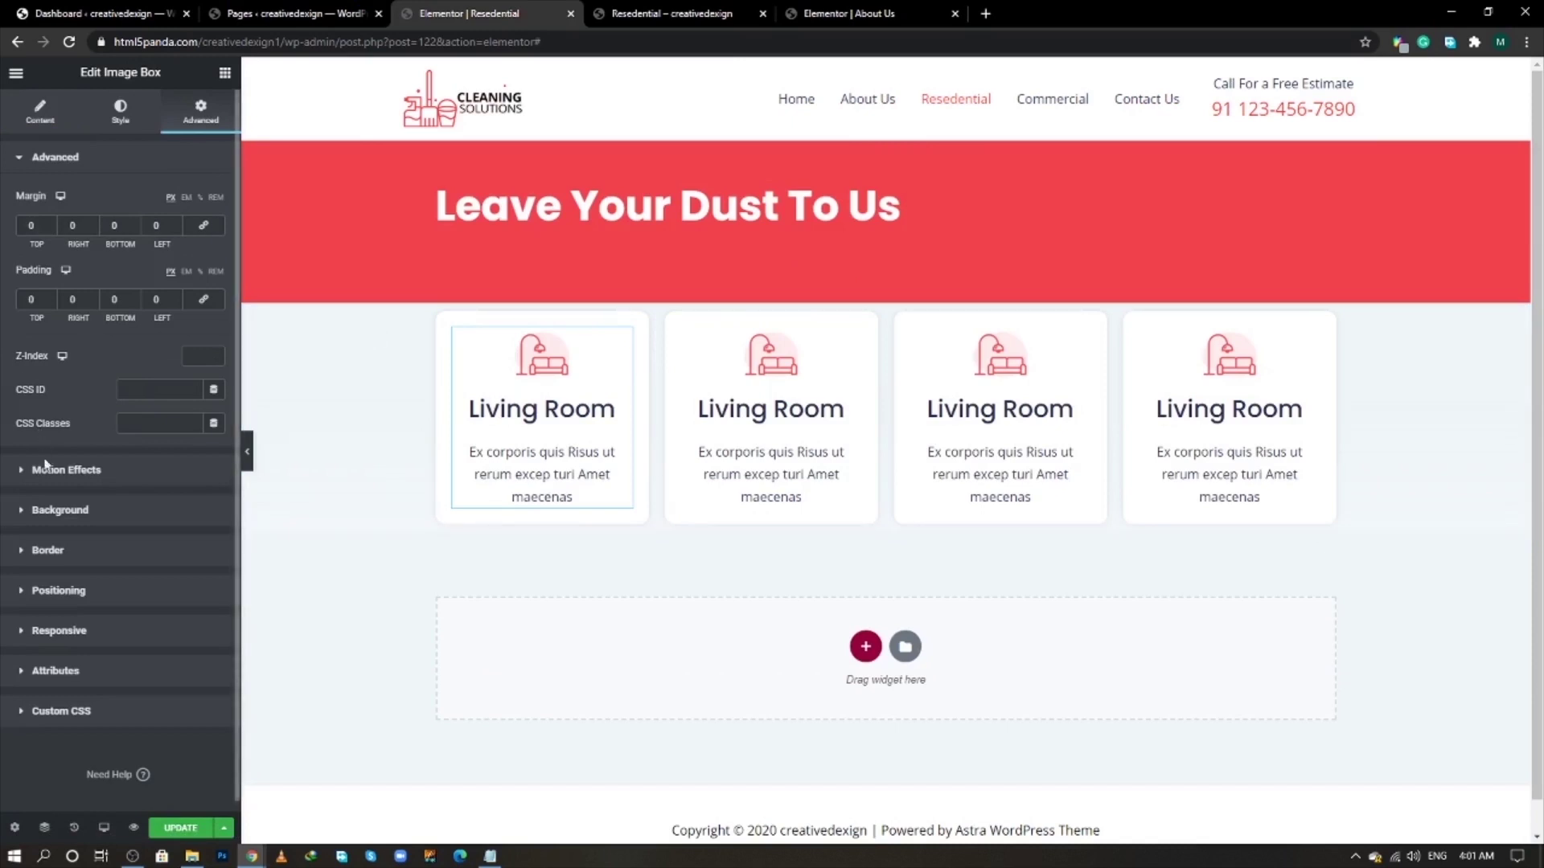
{"action": "left_click", "coordinate": [42, 119]}
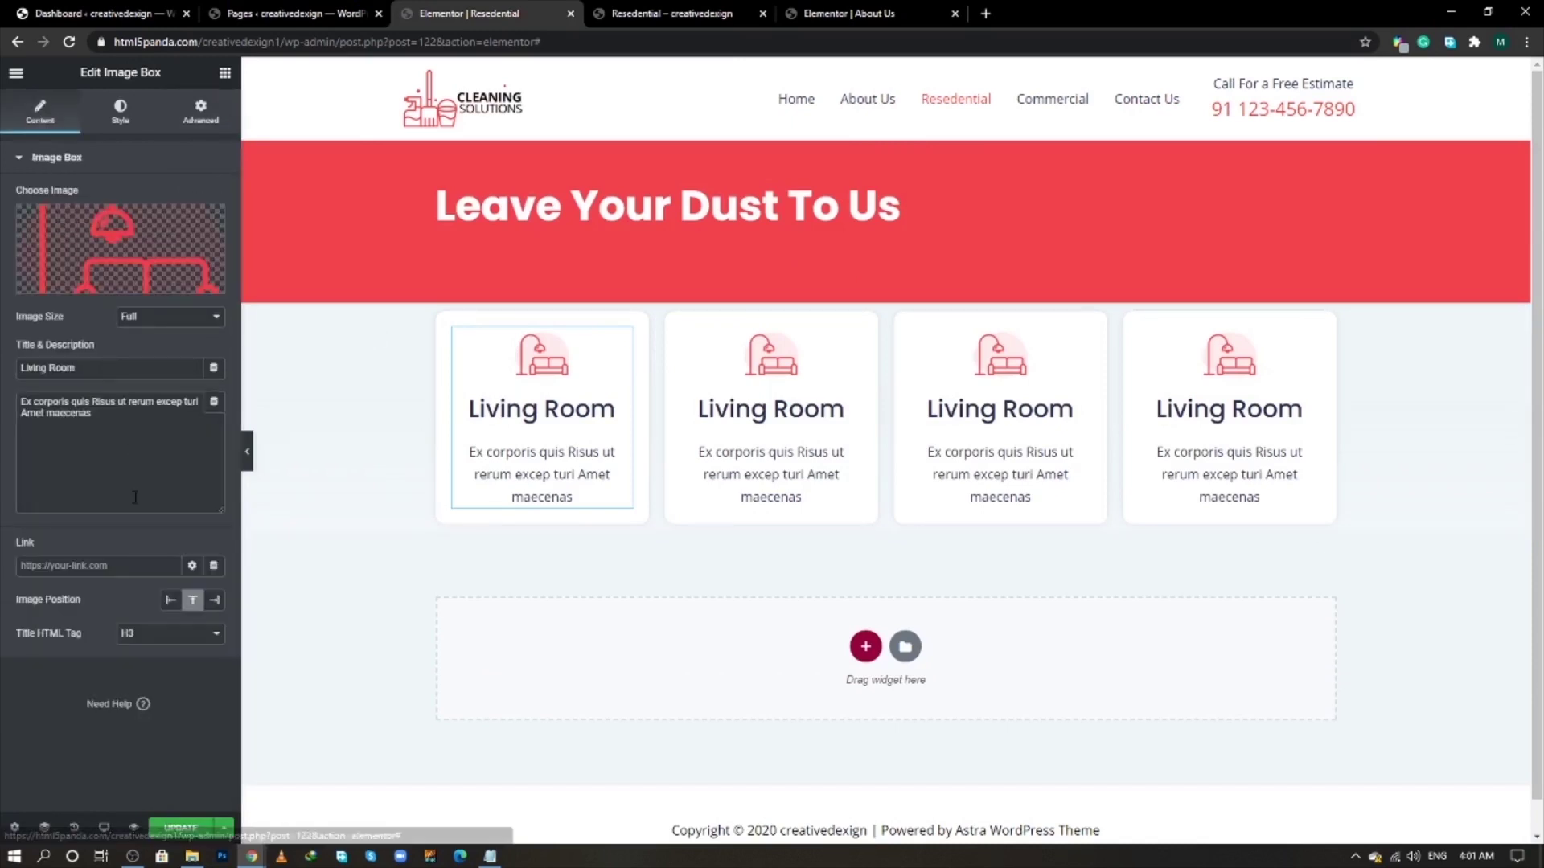
{"action": "left_click", "coordinate": [140, 633]}
{"action": "left_click", "coordinate": [143, 702]}
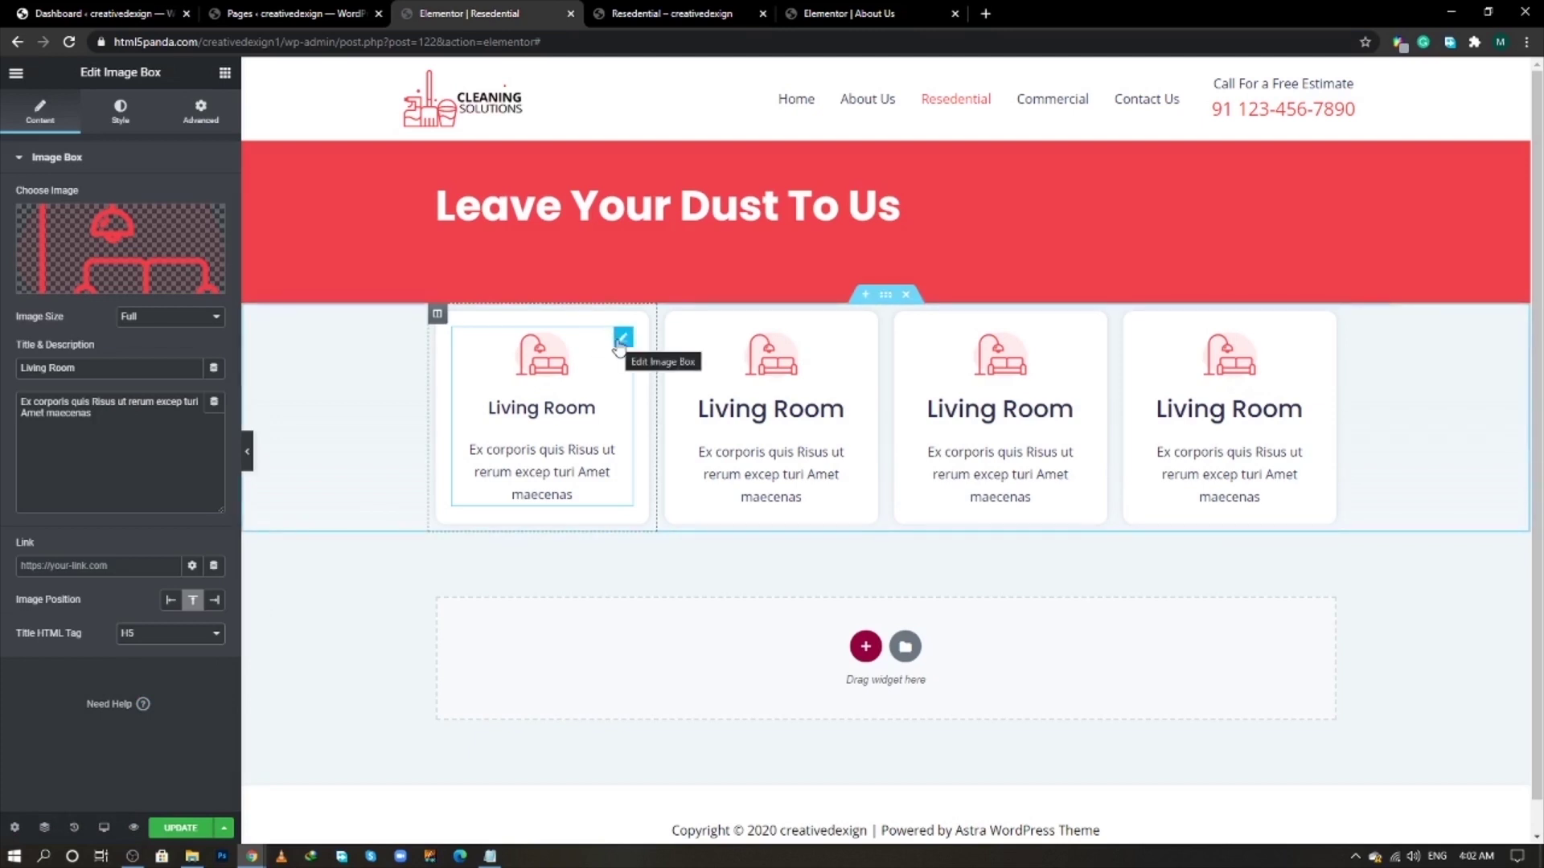
- Set the first card's title color to F23d49F7, copied from the Notepad color list
{"action": "left_click", "coordinate": [120, 111]}
{"action": "key", "text": "alt+Tab"}
{"action": "left_click", "coordinate": [328, 133]}
{"action": "left_click", "coordinate": [348, 196]}
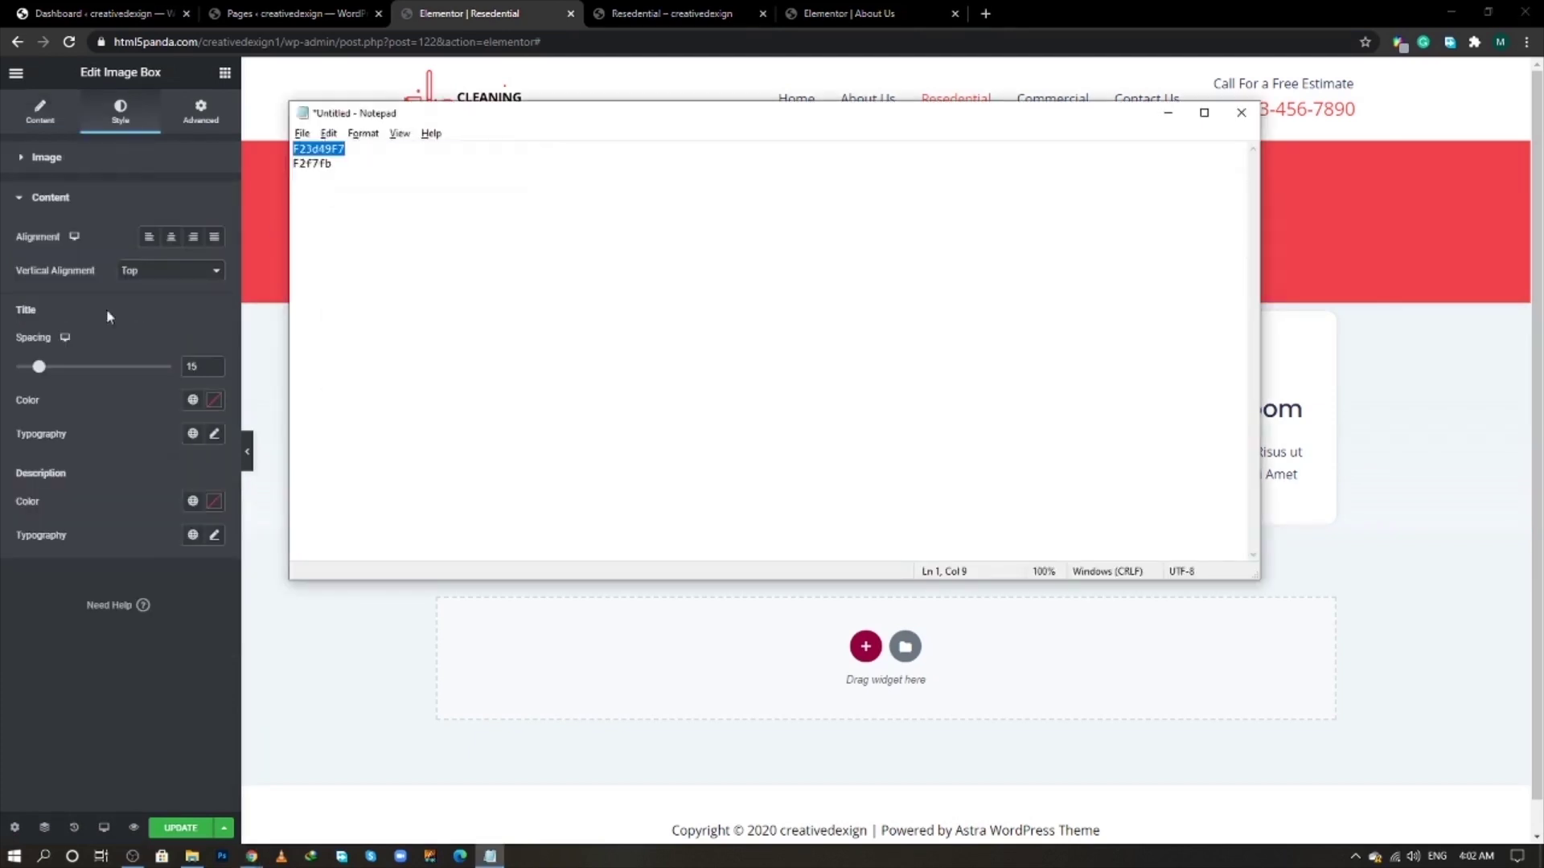
{"action": "left_click", "coordinate": [214, 399]}
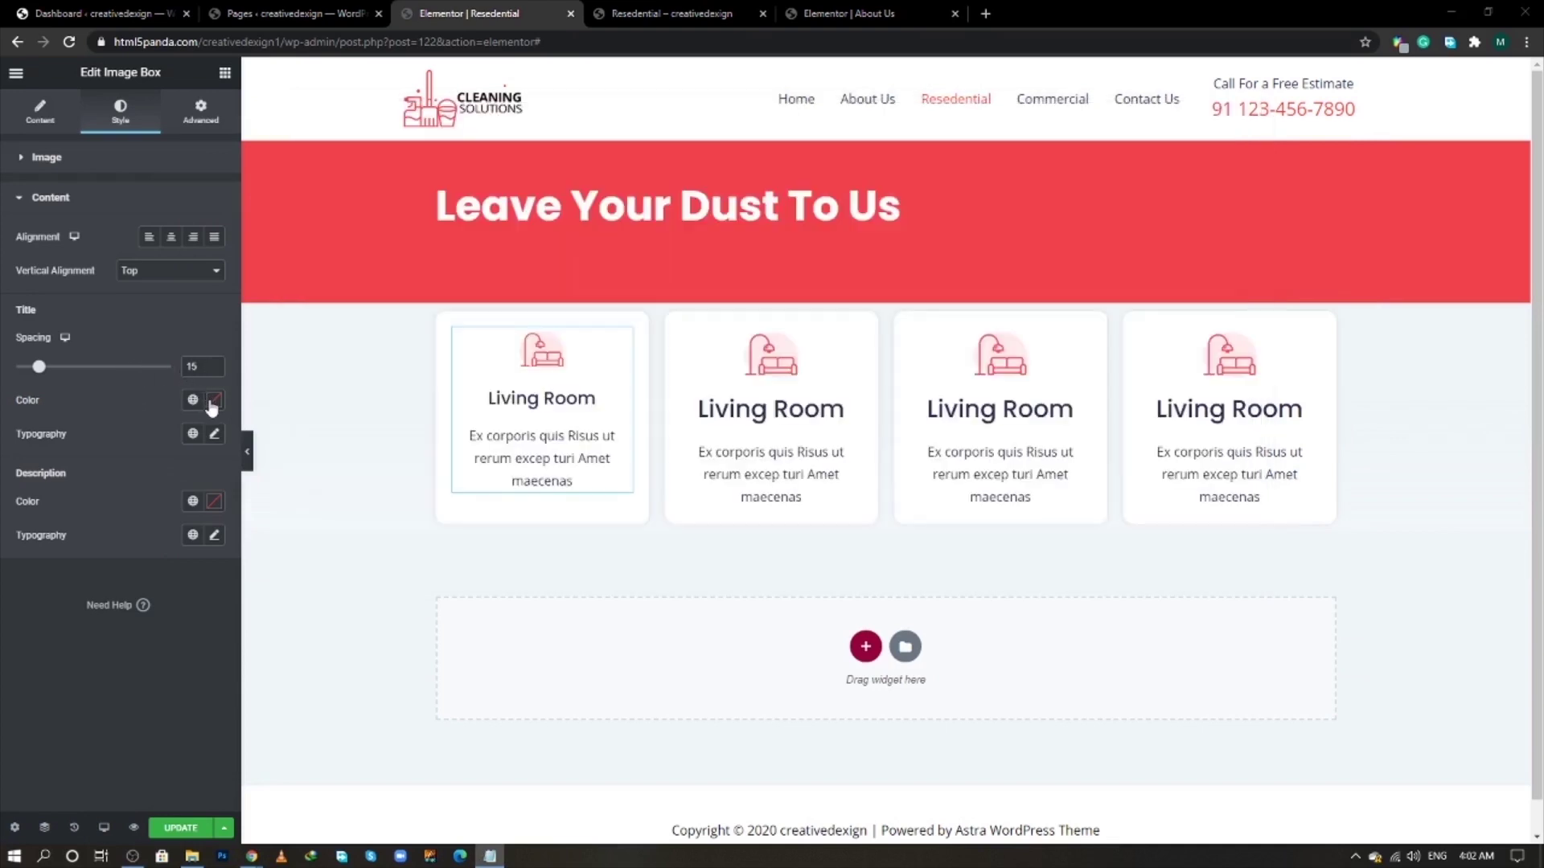
{"action": "key", "text": "ctrl+v"}
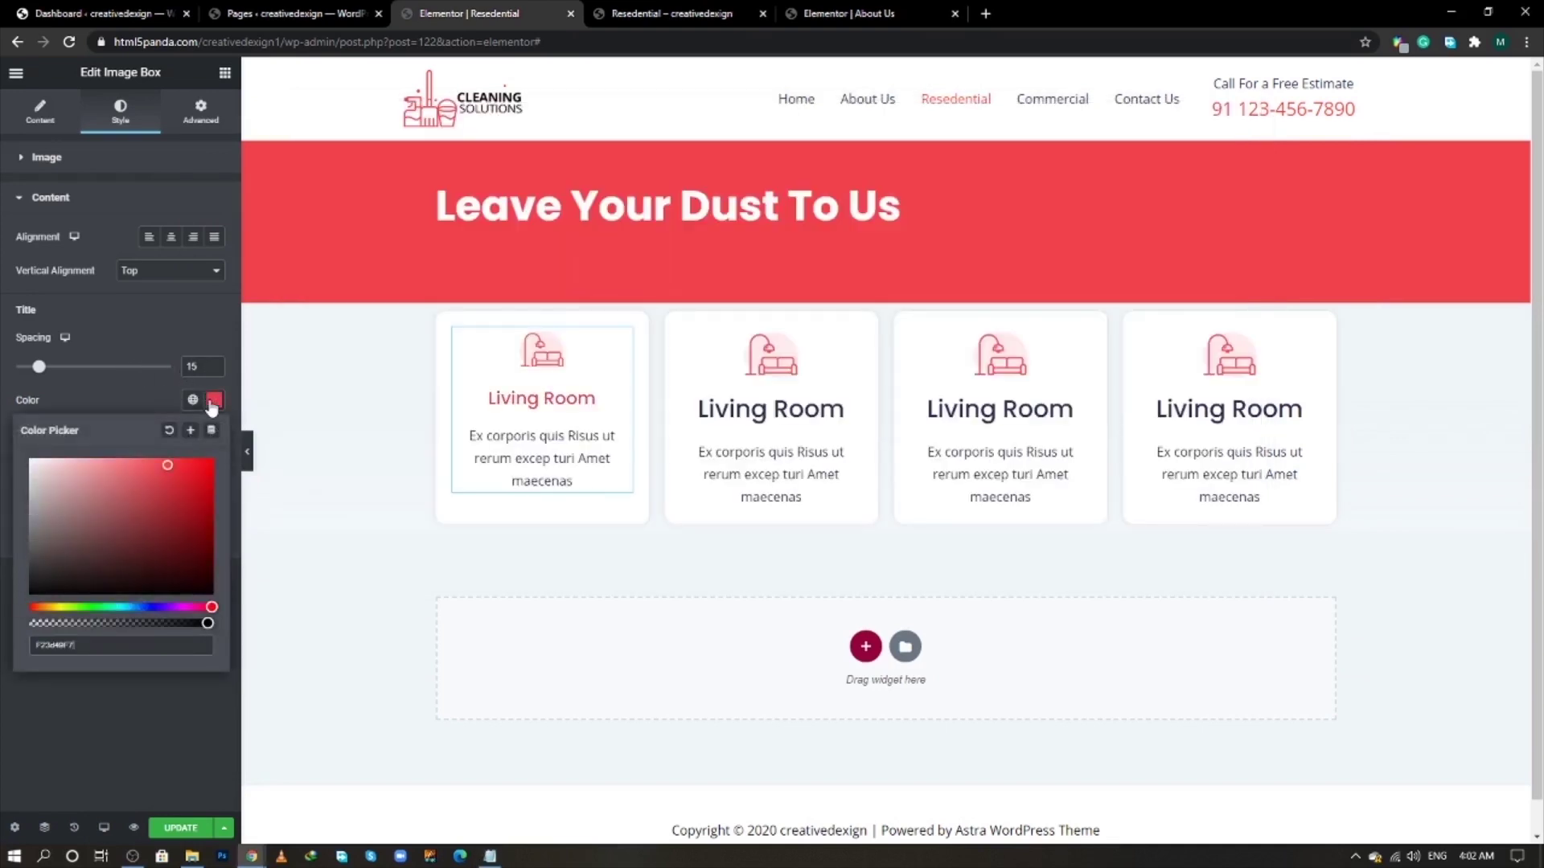
{"action": "left_click", "coordinate": [142, 398]}
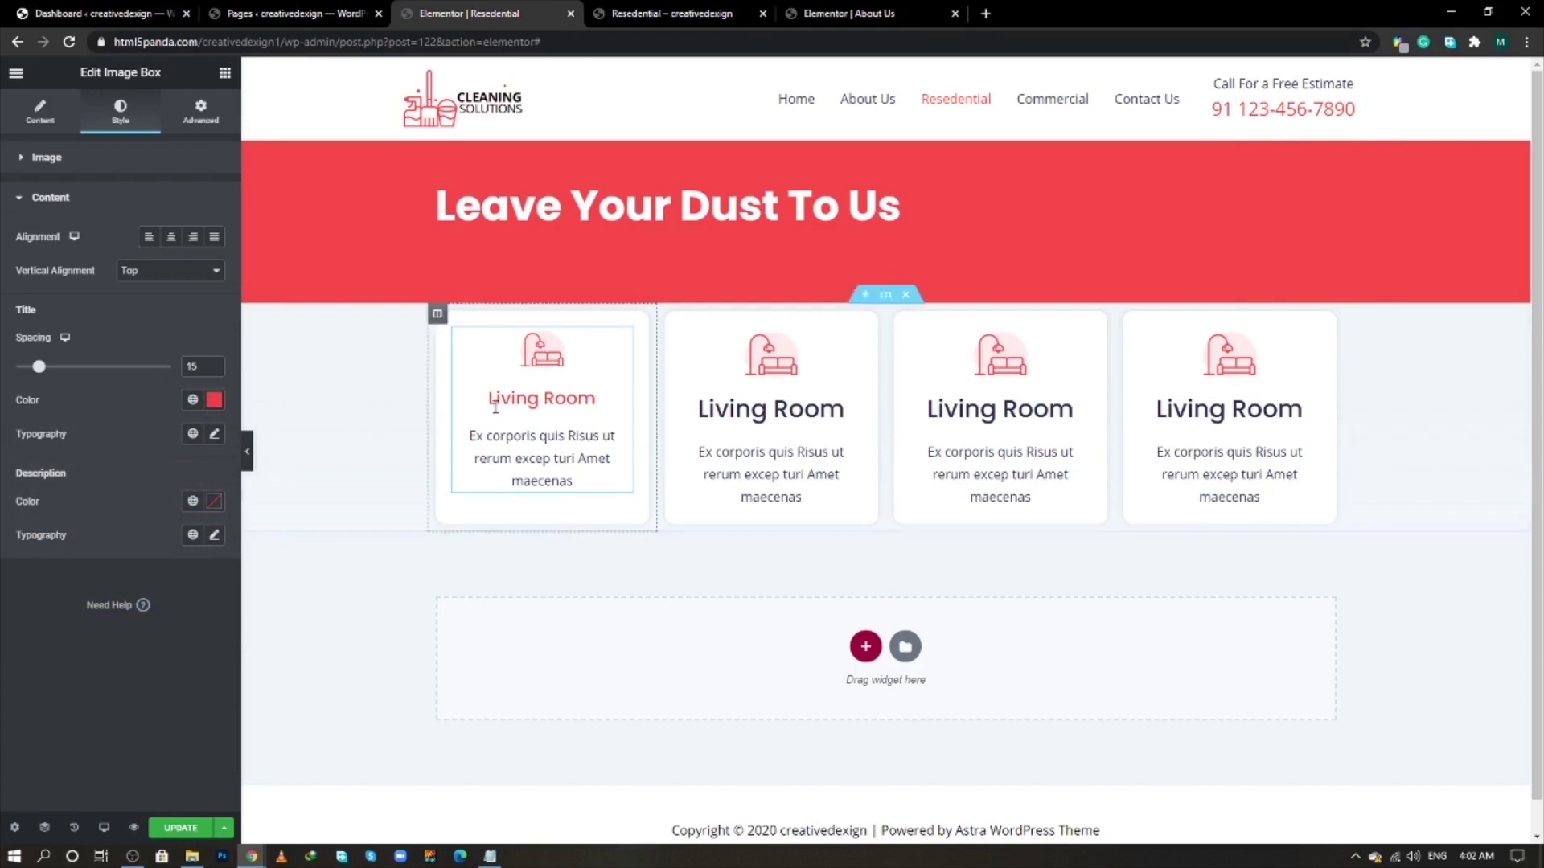
- Copy the first image box and paste its style onto the image boxes in the other three cards
{"action": "right_click", "coordinate": [622, 341]}
{"action": "left_click", "coordinate": [639, 405]}
{"action": "right_click", "coordinate": [852, 347]}
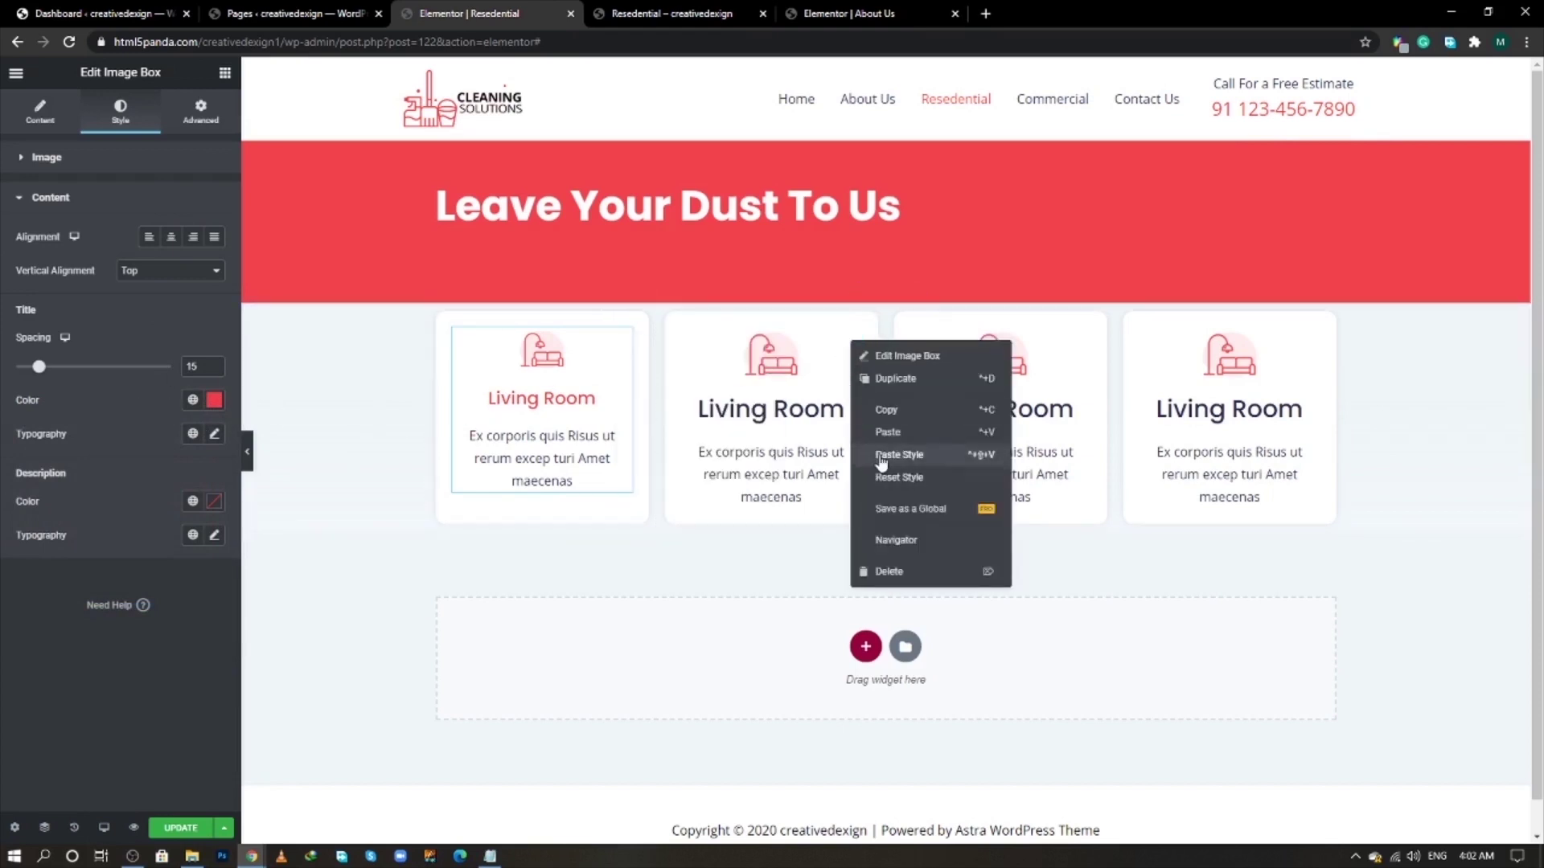
{"action": "left_click", "coordinate": [899, 451]}
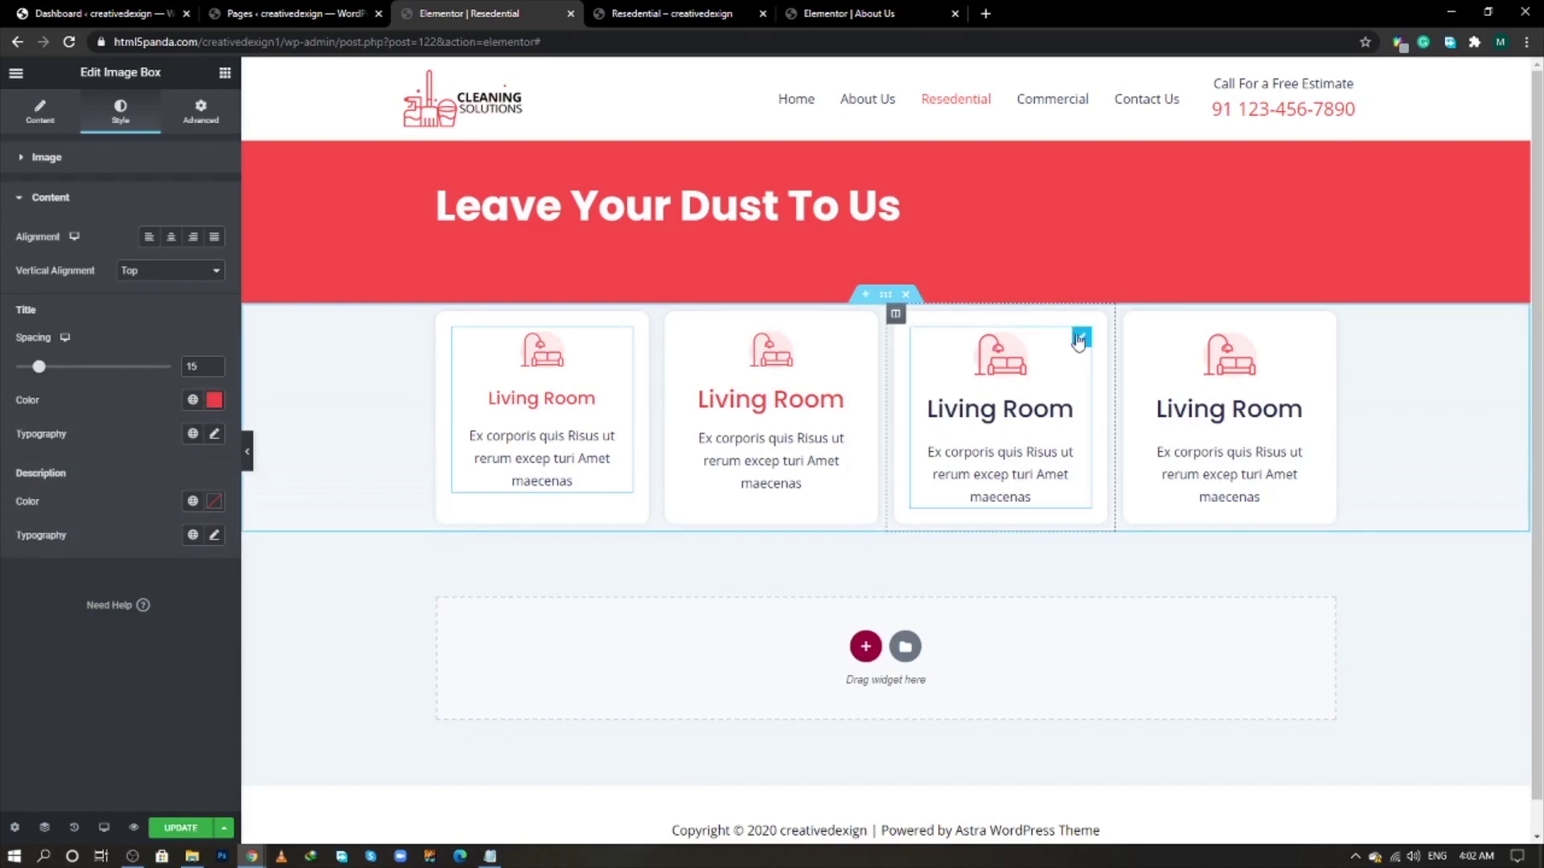
{"action": "right_click", "coordinate": [1077, 335]}
{"action": "left_click", "coordinate": [1115, 453]}
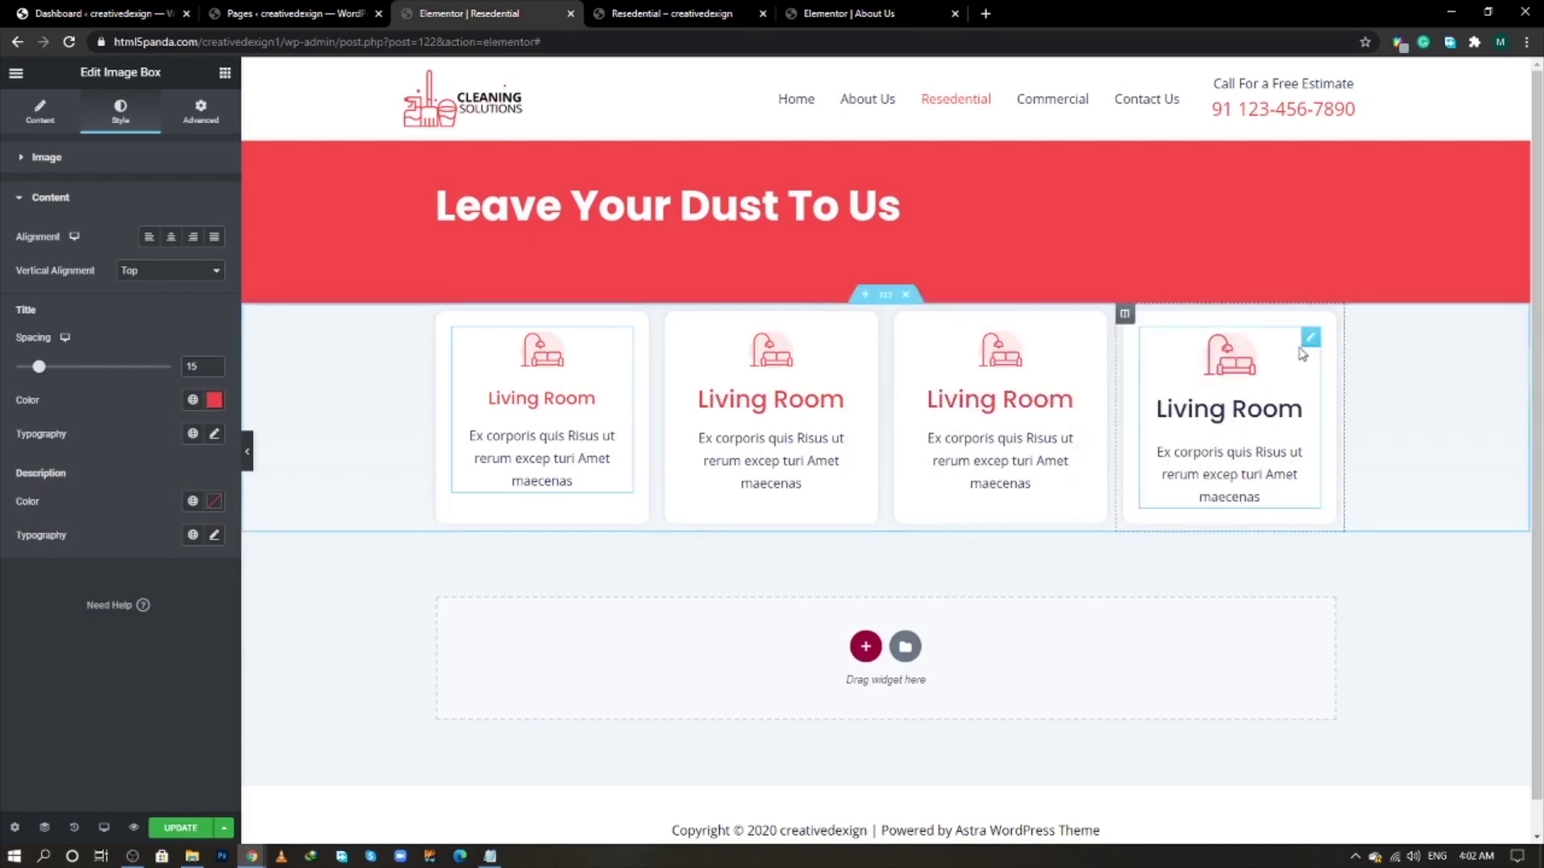
{"action": "right_click", "coordinate": [1312, 339]}
{"action": "left_click", "coordinate": [1348, 455]}
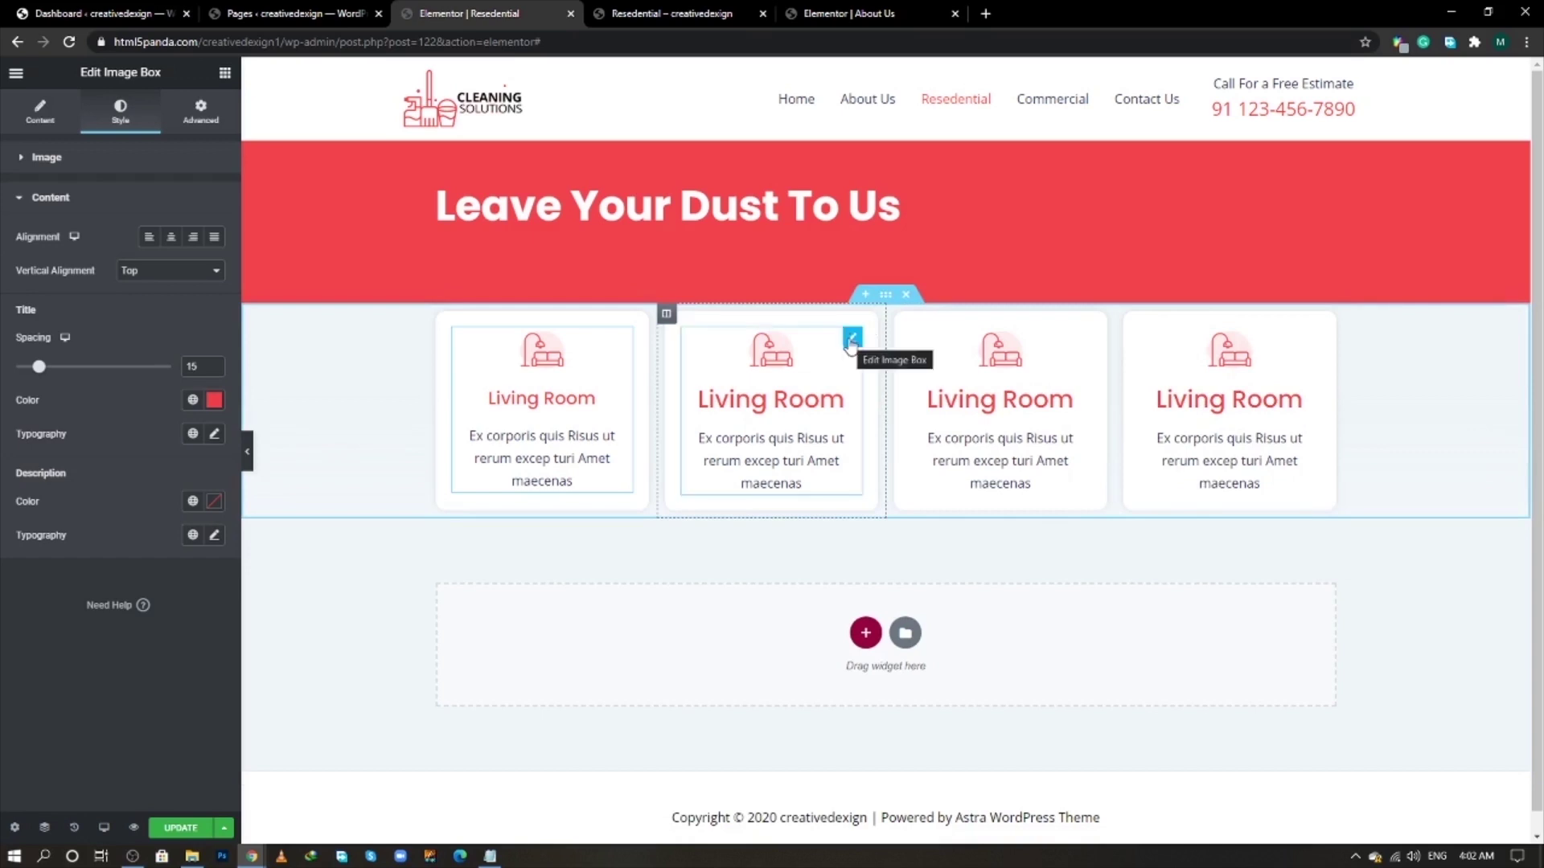
- Set the title HTML tag to H5 on the second, third and fourth cards
{"action": "left_click", "coordinate": [851, 341]}
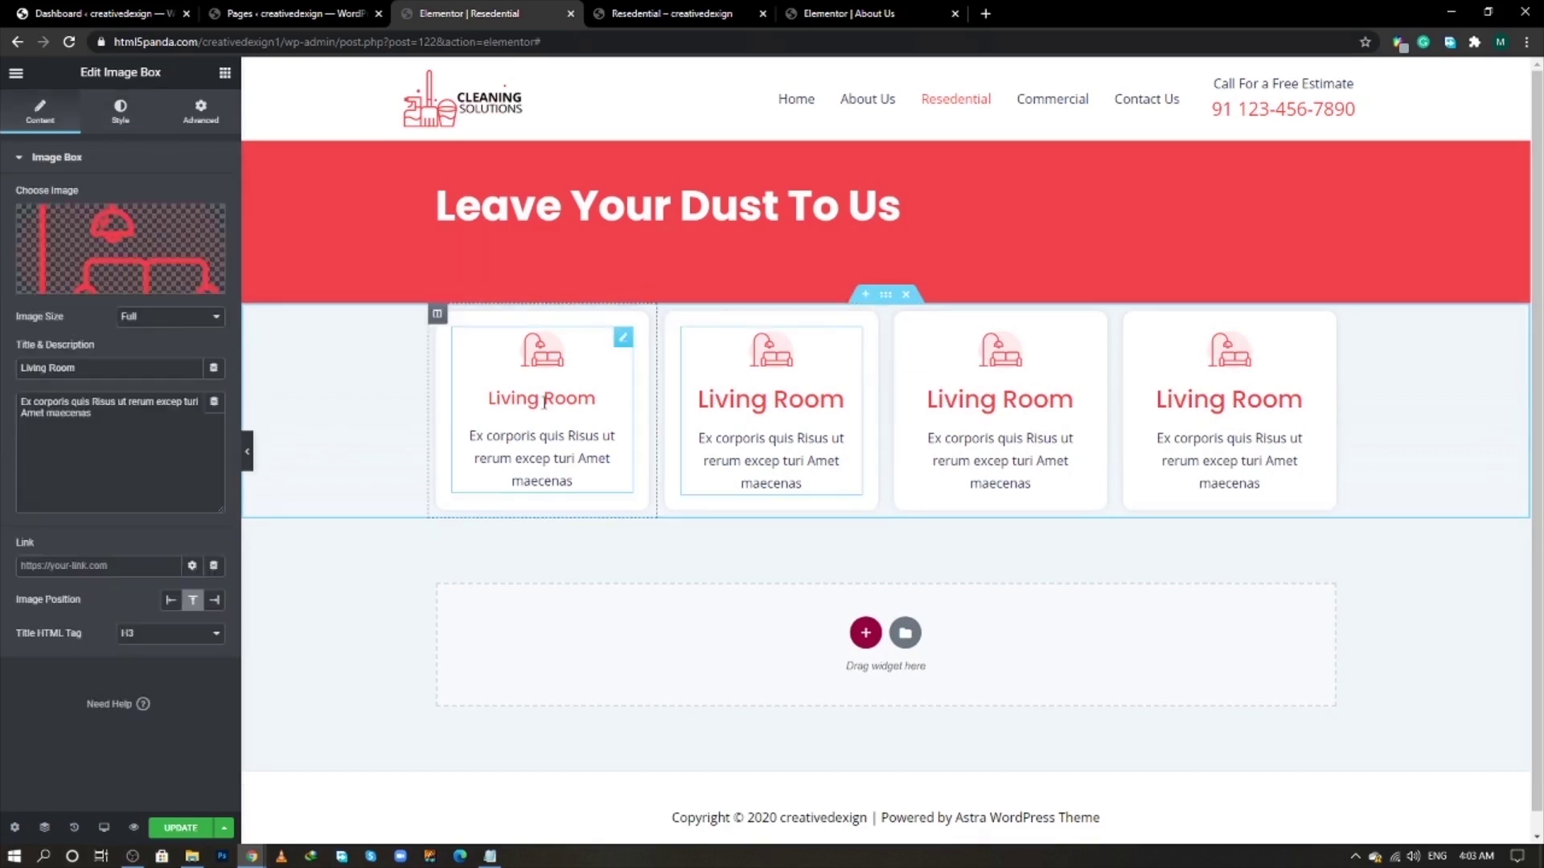
{"action": "left_click", "coordinate": [161, 639]}
{"action": "left_click", "coordinate": [145, 701]}
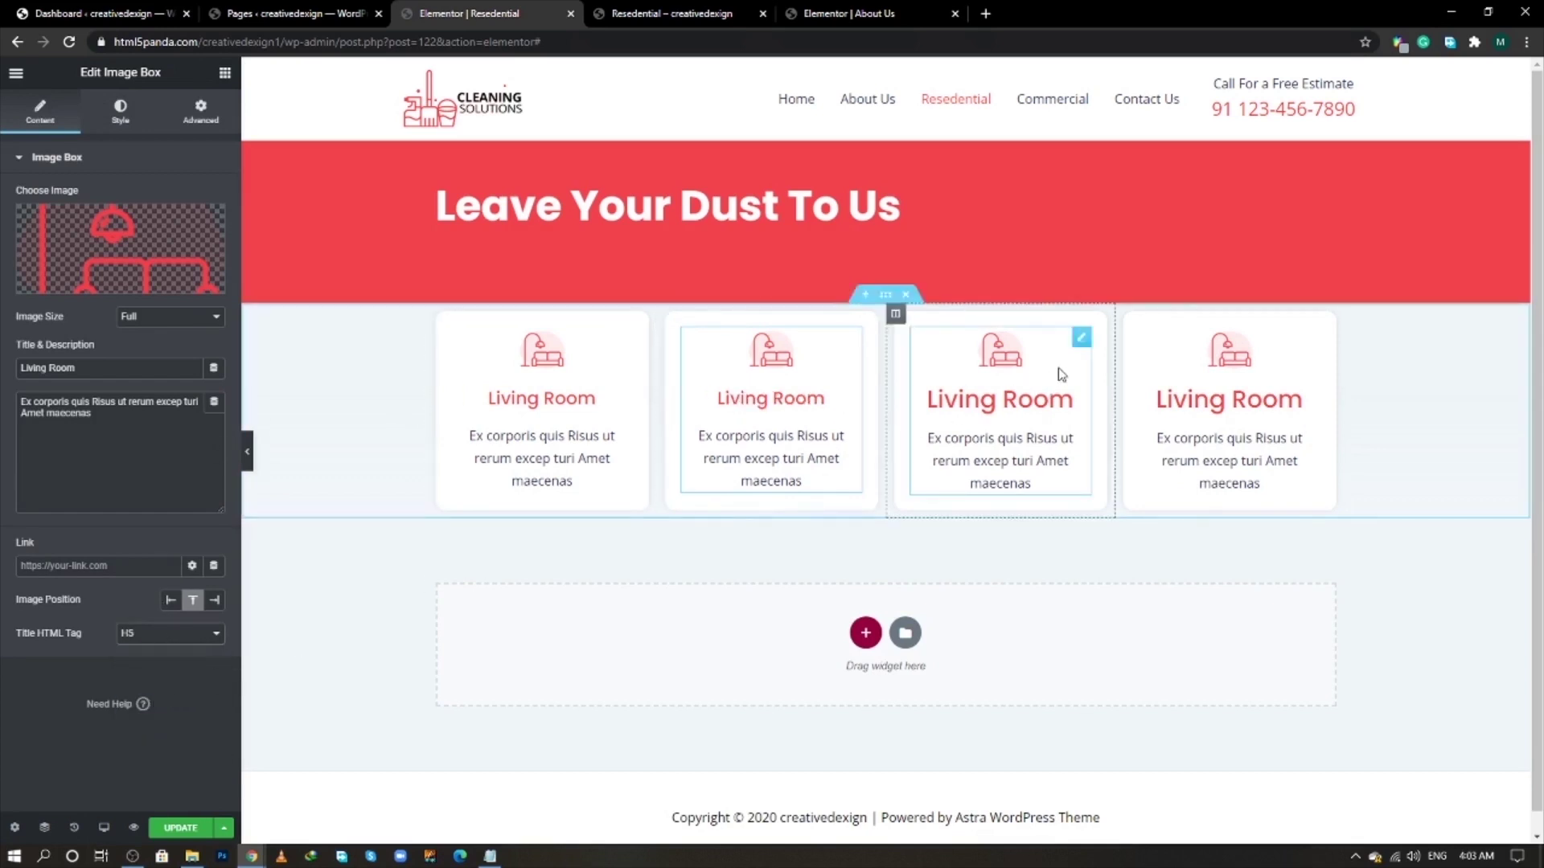
{"action": "left_click", "coordinate": [1081, 336]}
{"action": "left_click", "coordinate": [139, 635]}
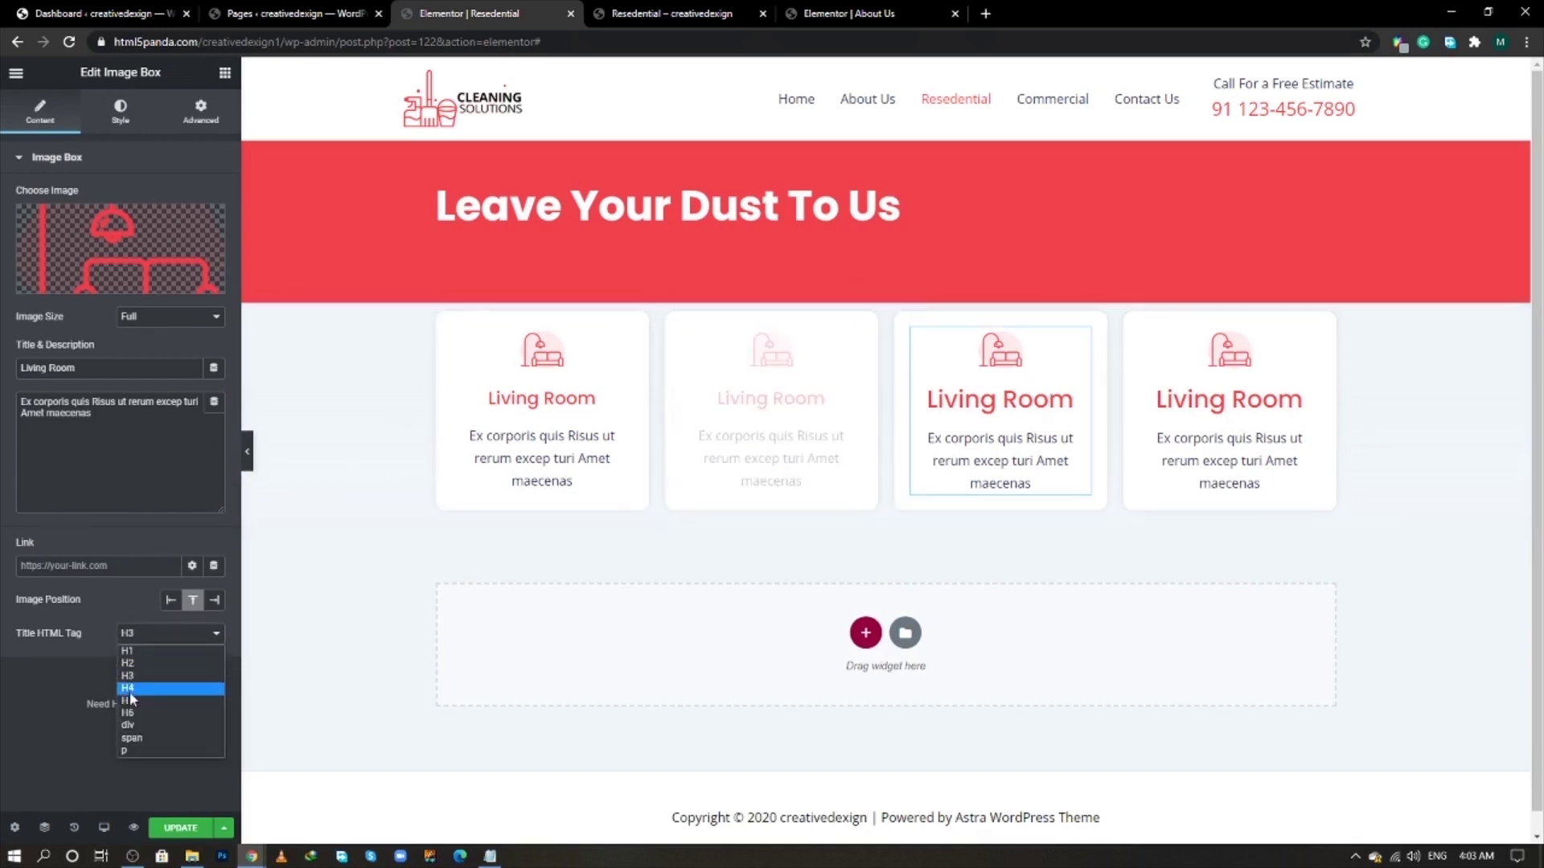
{"action": "left_click", "coordinate": [134, 701]}
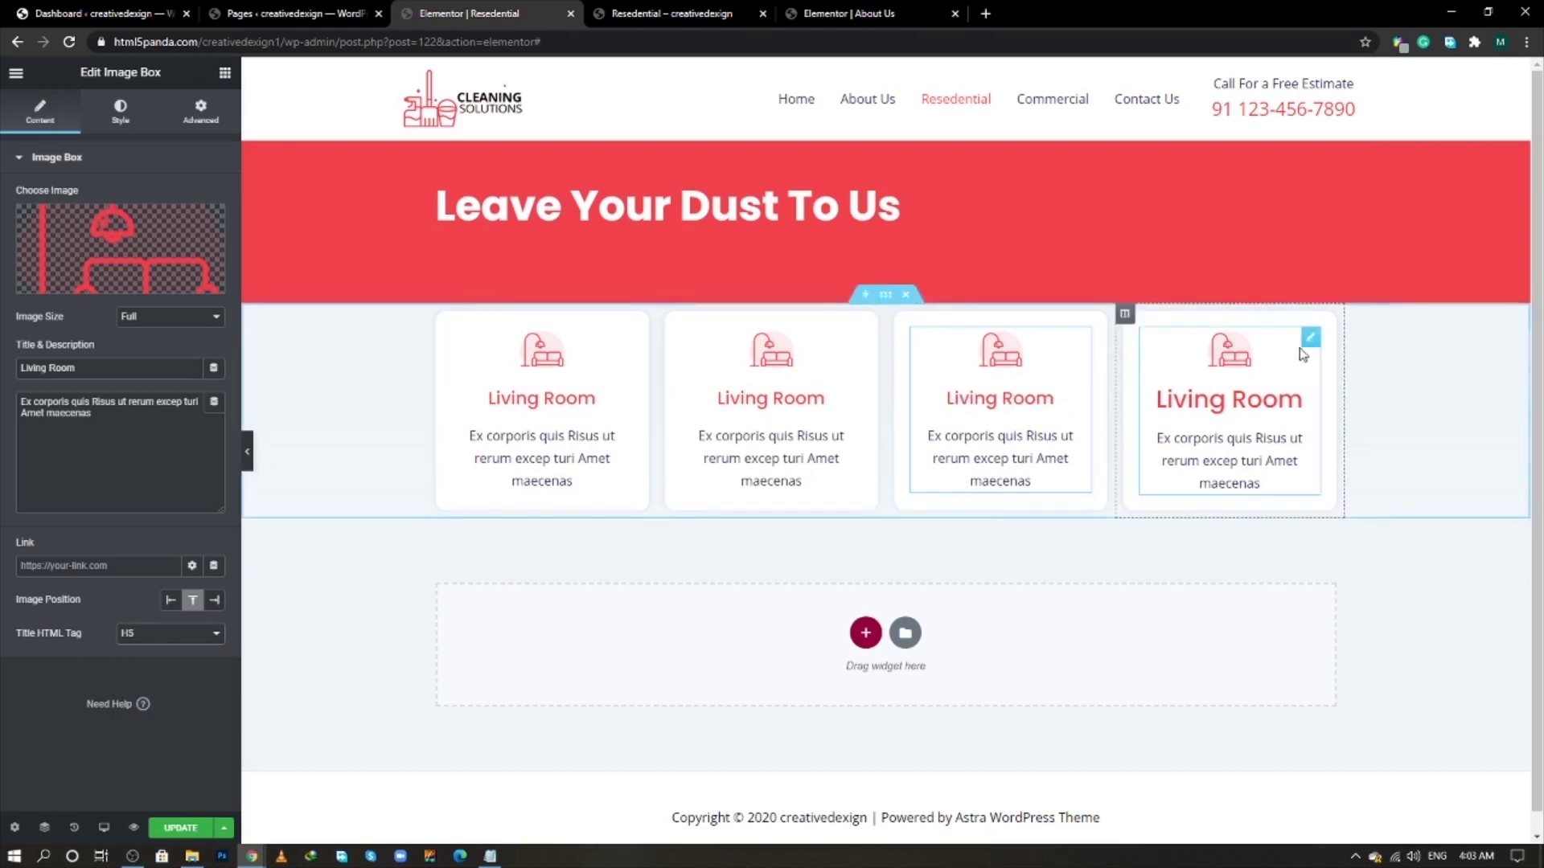
{"action": "left_click", "coordinate": [1312, 336]}
{"action": "left_click", "coordinate": [138, 636]}
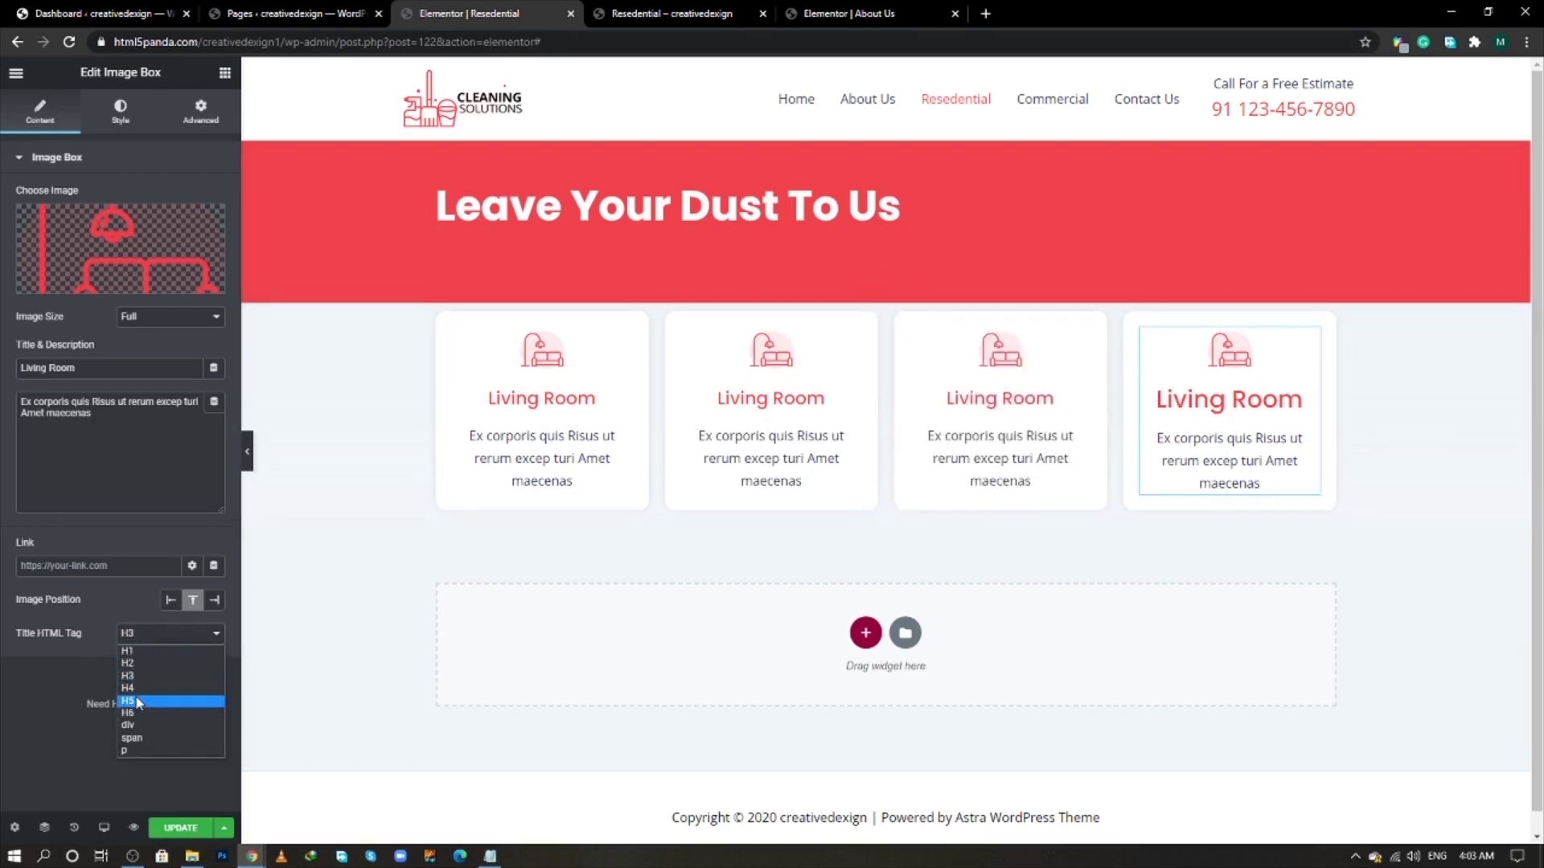
{"action": "left_click", "coordinate": [130, 701]}
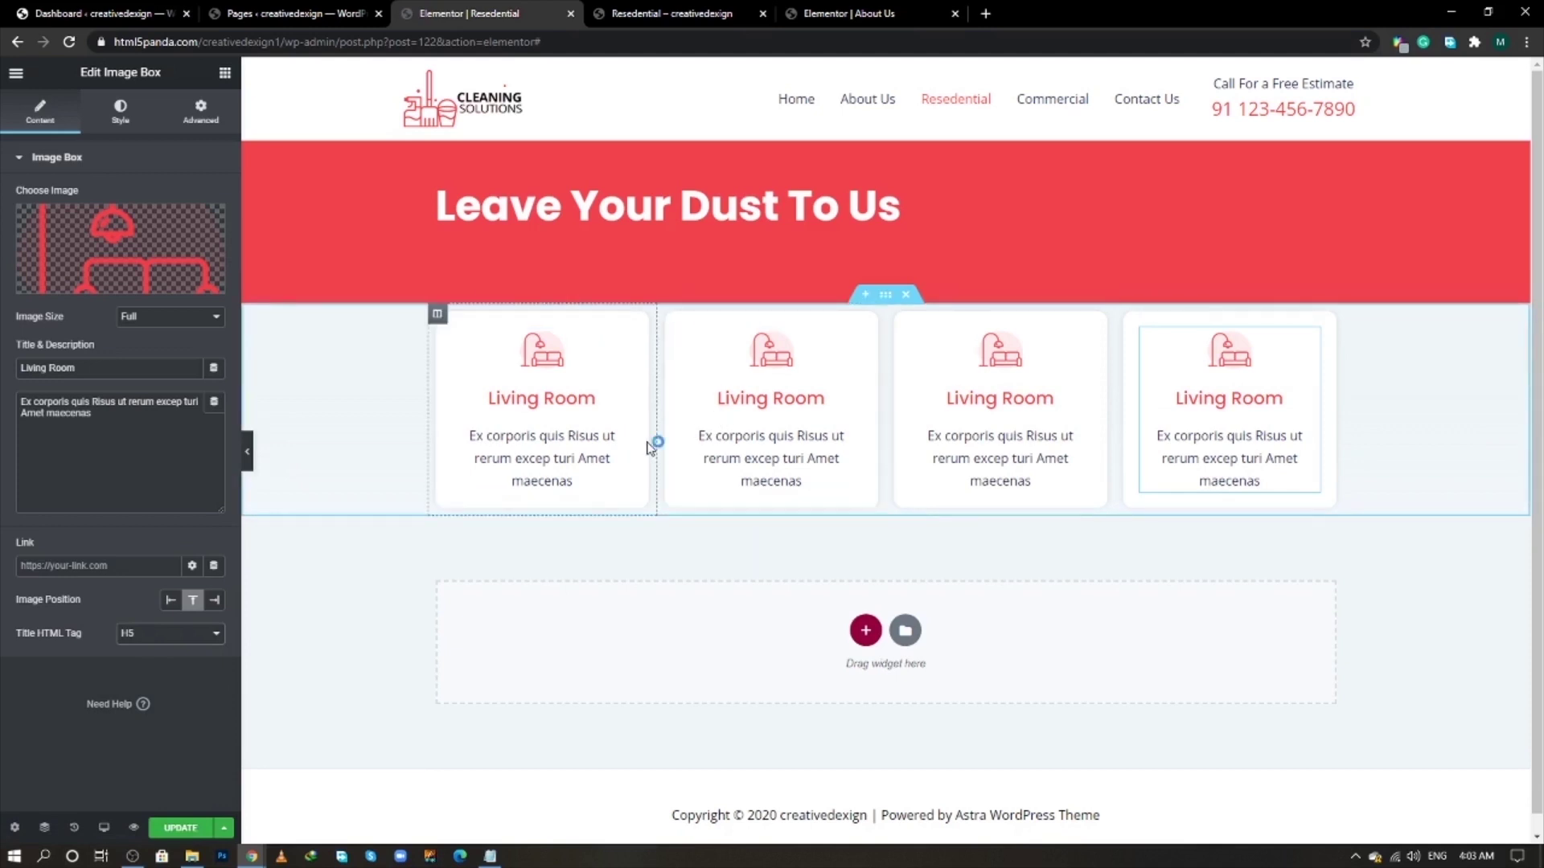
- Unlink the card section's margins and set its top margin to -60 so the cards overlap the red banner
{"action": "left_click", "coordinate": [261, 185]}
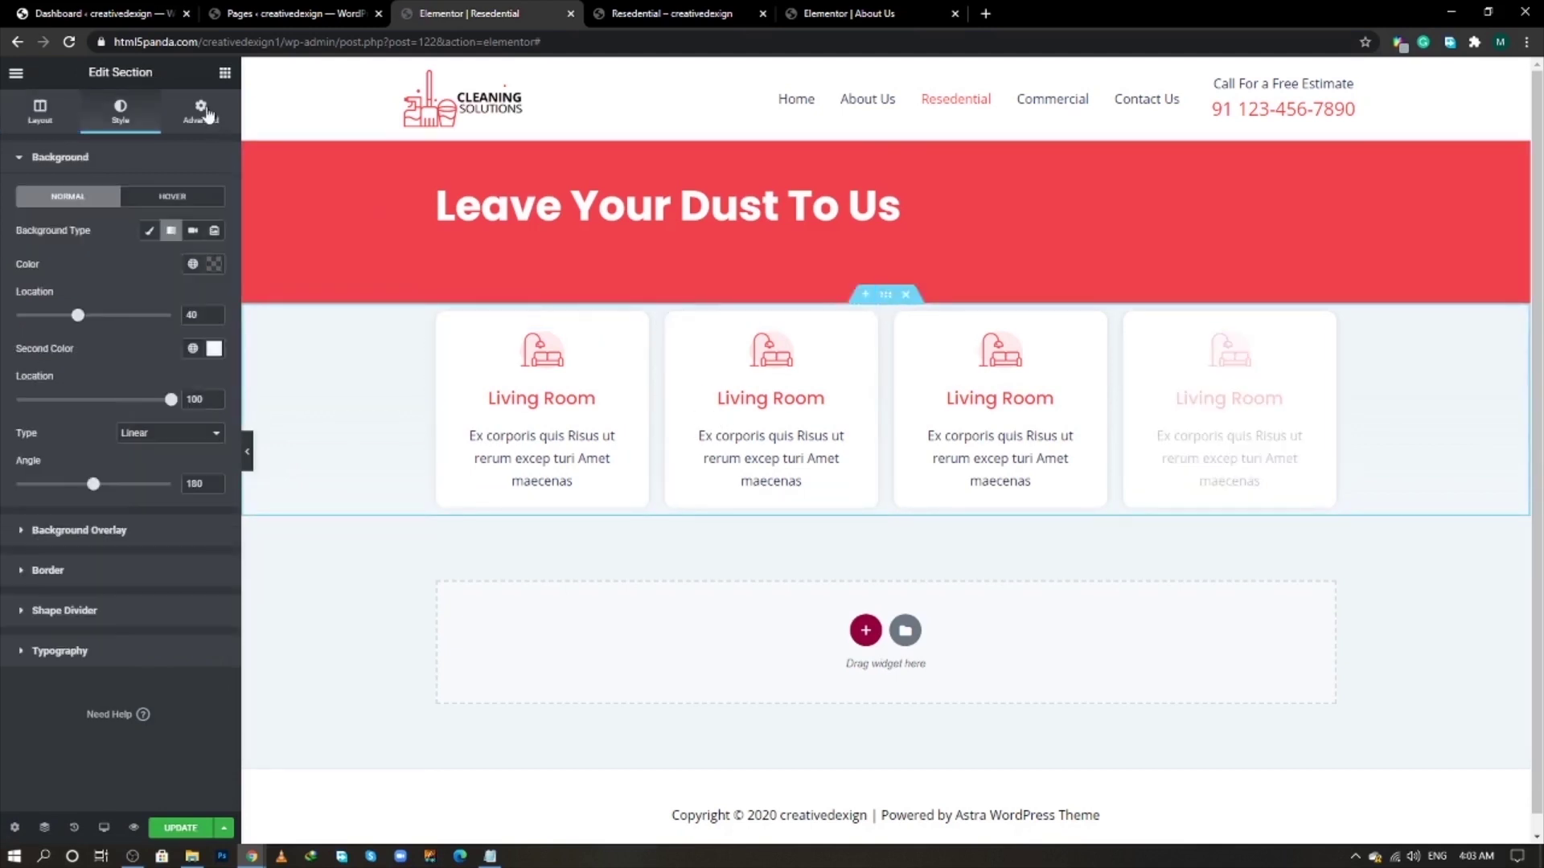
{"action": "left_click", "coordinate": [200, 112]}
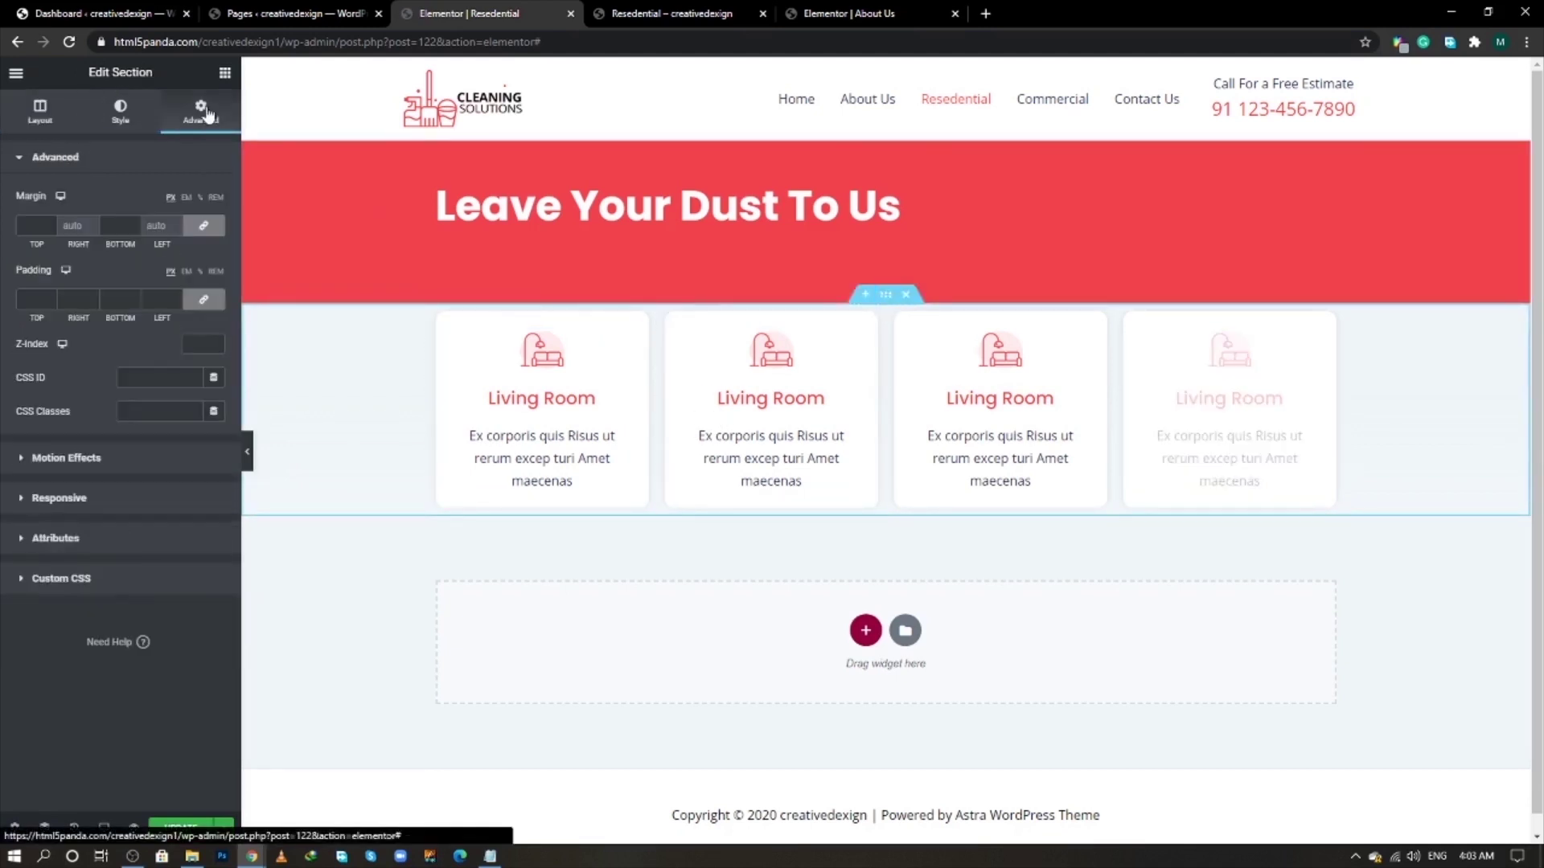
{"action": "left_click", "coordinate": [213, 228]}
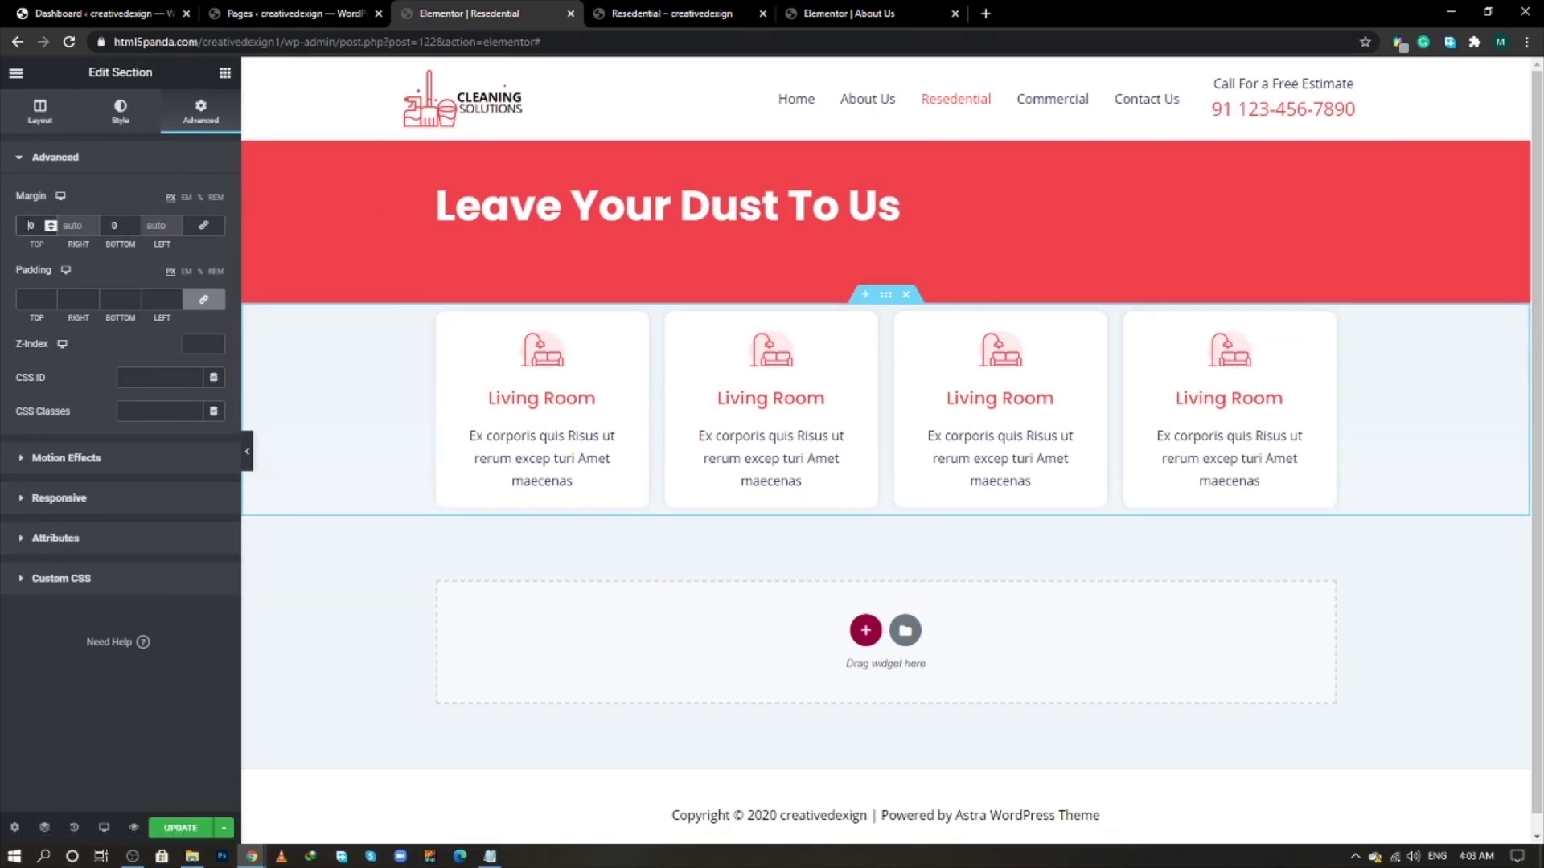
{"action": "type", "text": "-60"}
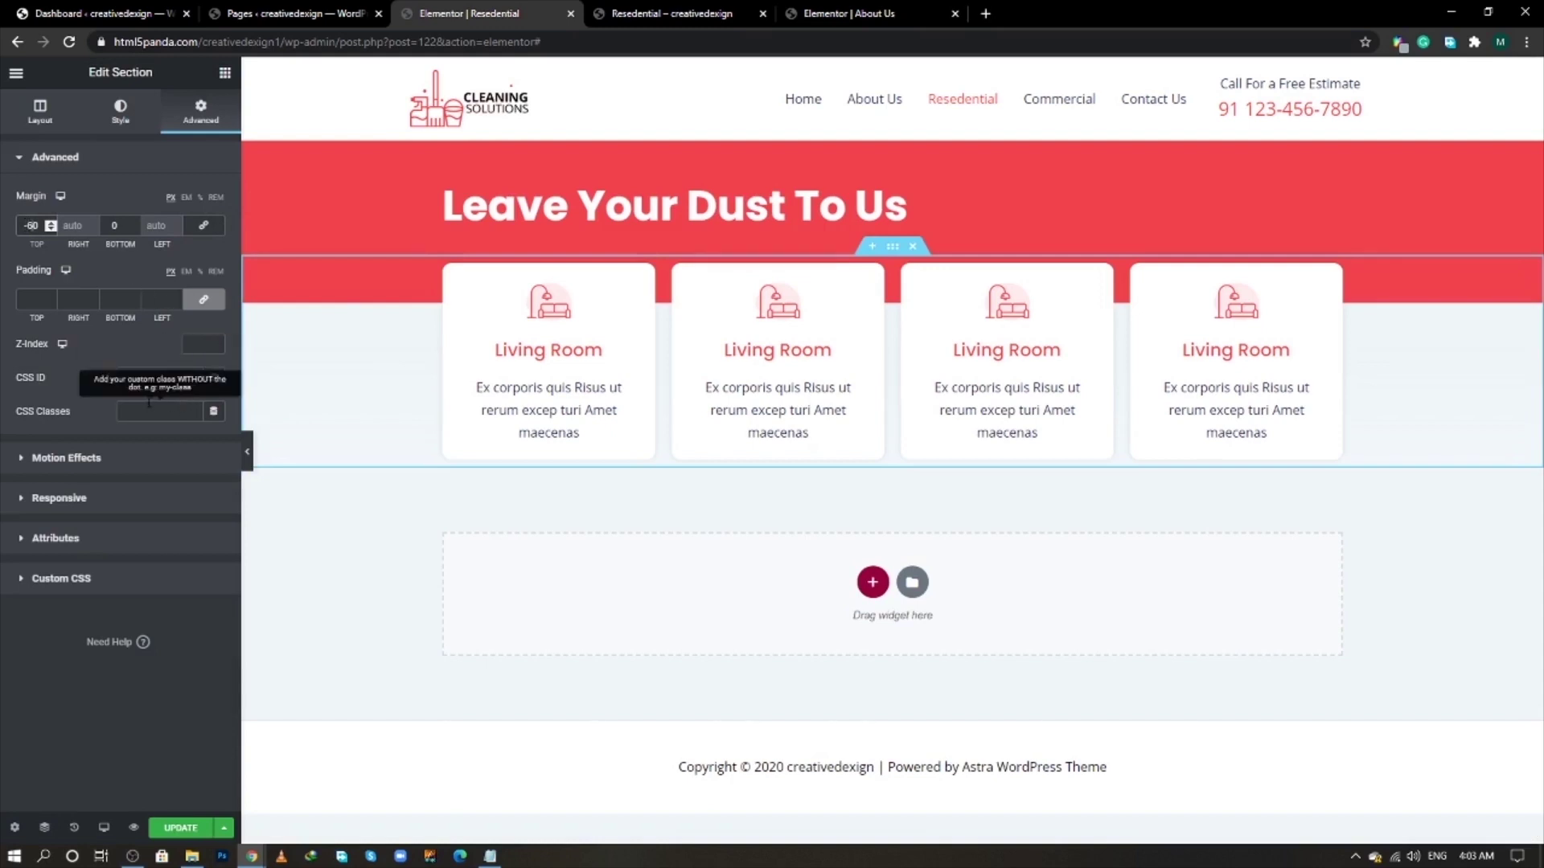
- Unlink the card section's padding values, set its bottom padding to 50, and update the page
{"action": "left_click", "coordinate": [163, 299]}
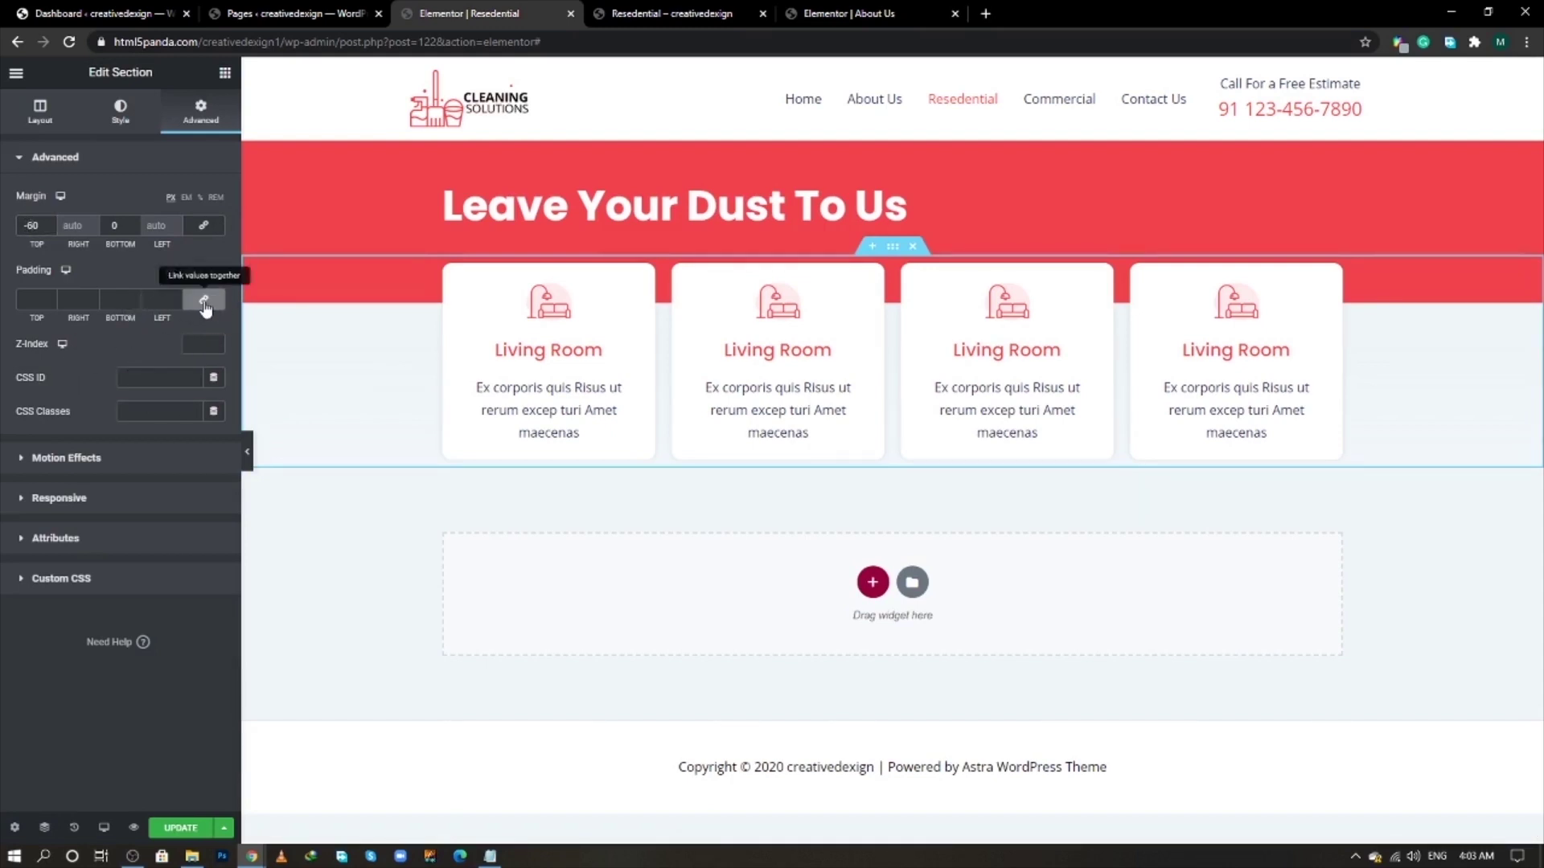
{"action": "left_click", "coordinate": [204, 299]}
{"action": "left_click", "coordinate": [113, 300]}
{"action": "type", "text": "50"}
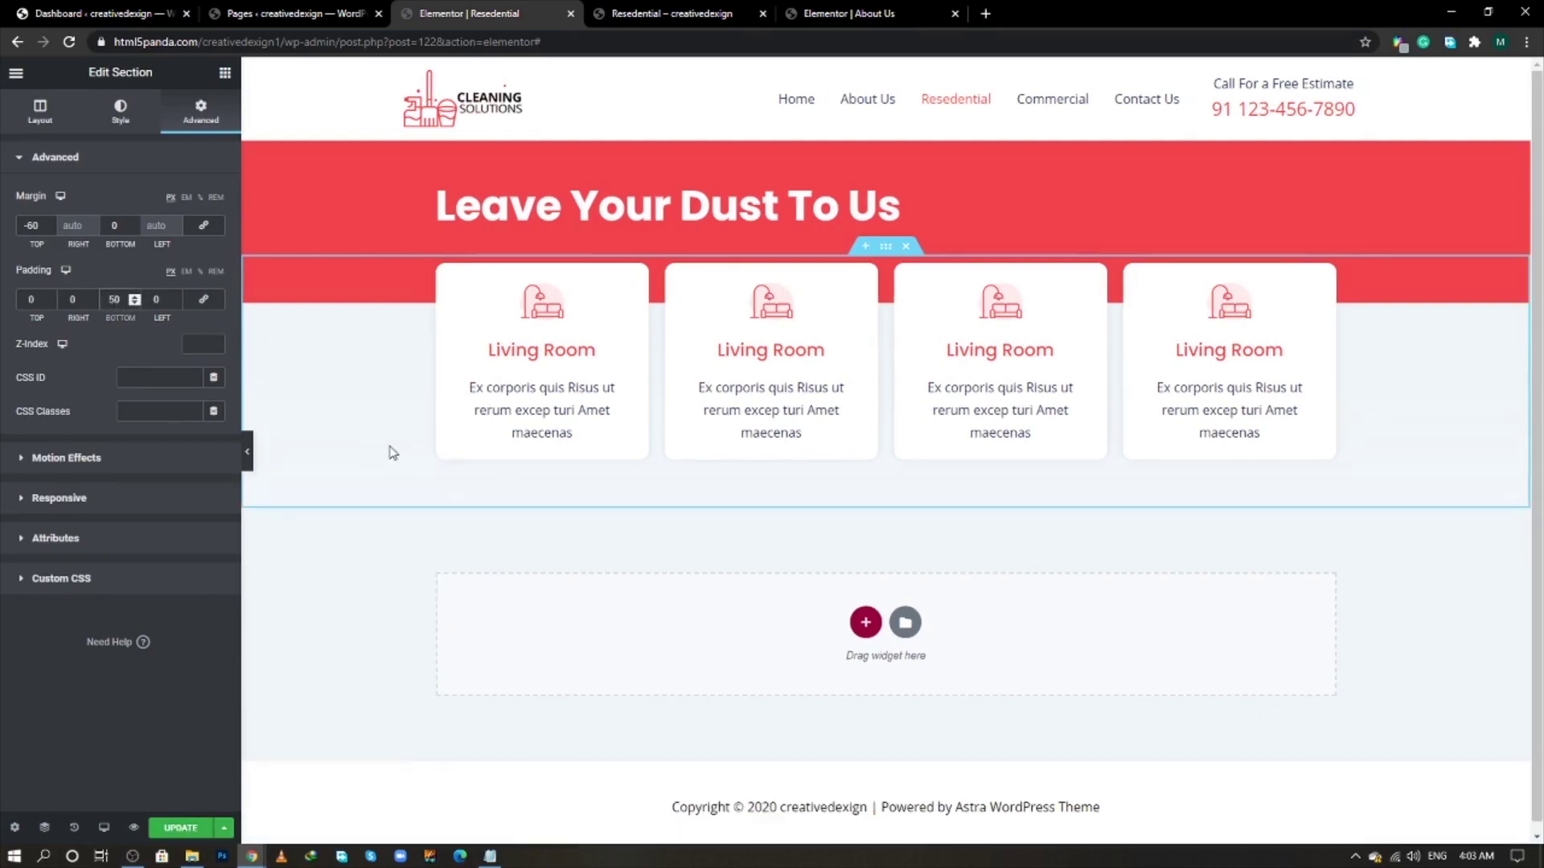
{"action": "left_click", "coordinate": [178, 829]}
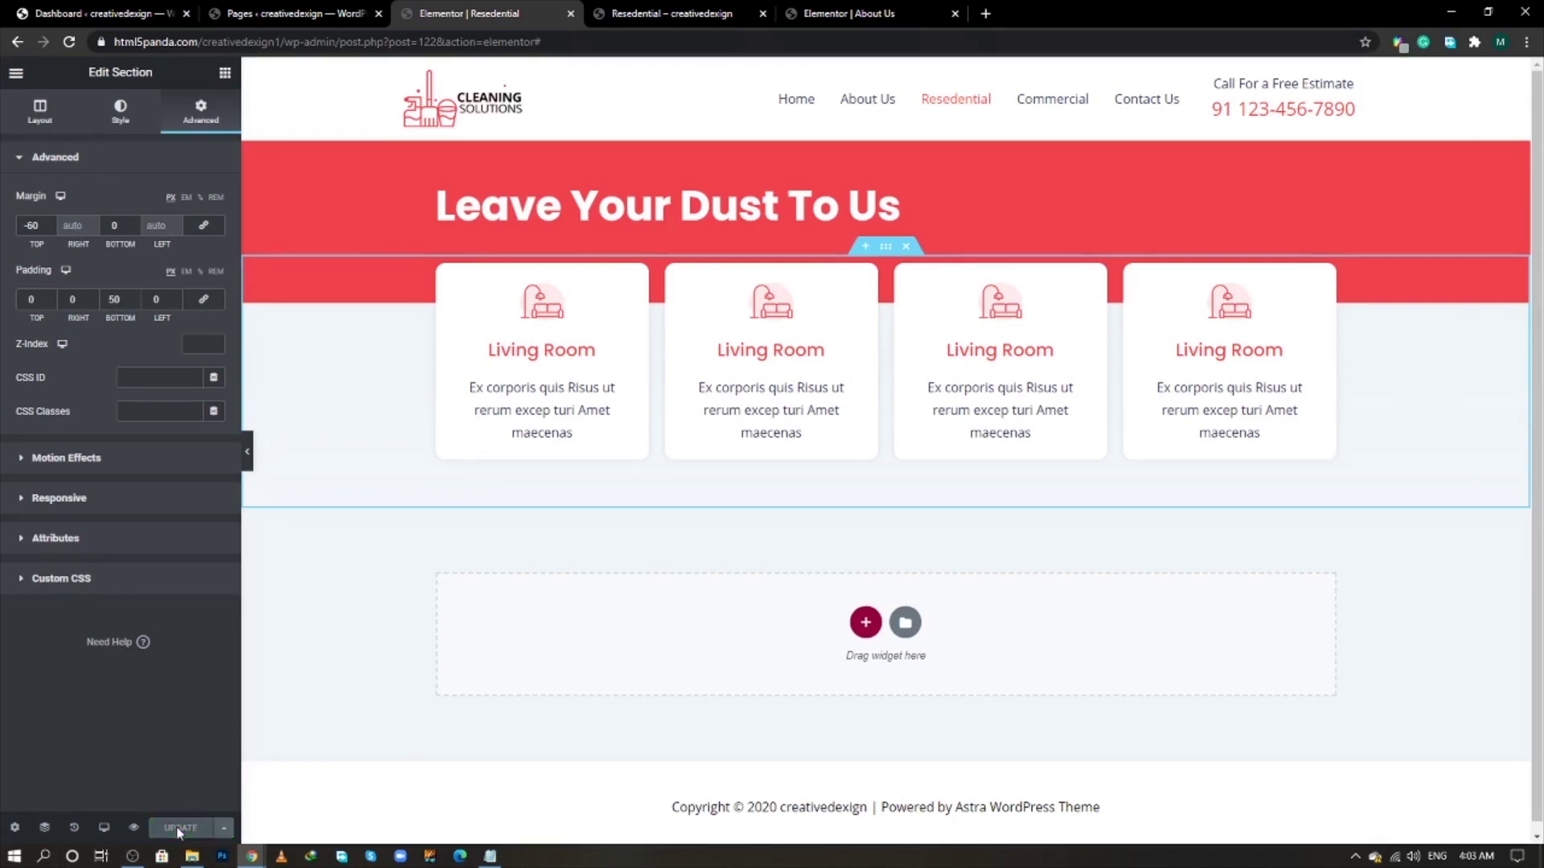
- Check the reference page's next section and add an Image Box widget to the empty section below the cards
{"action": "key", "text": "alt+Tab"}
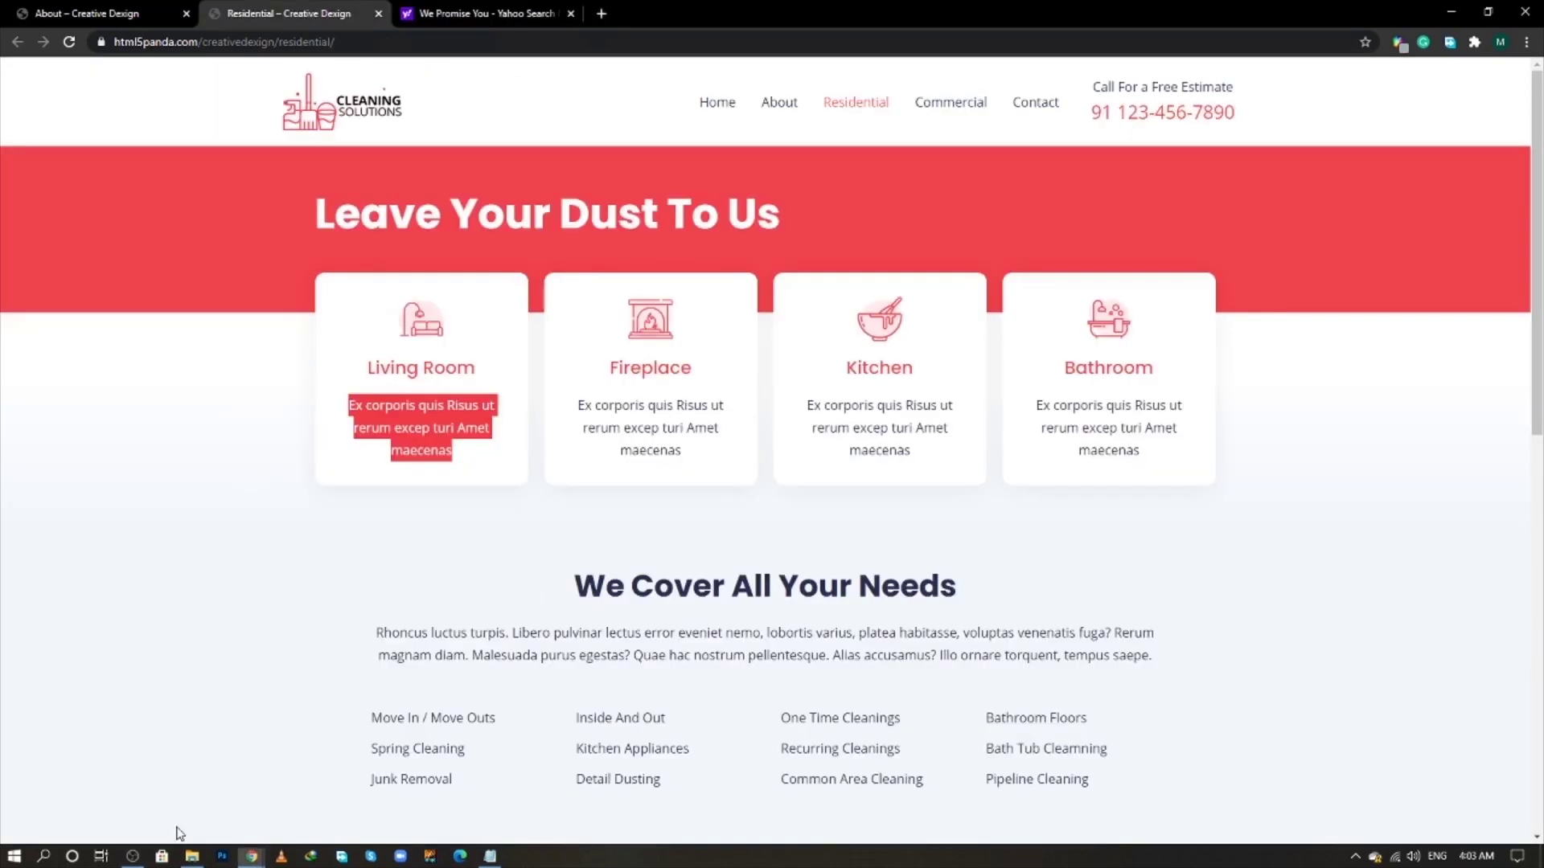
{"action": "scroll", "coordinate": [531, 620], "scroll_direction": "down", "scroll_amount": 2}
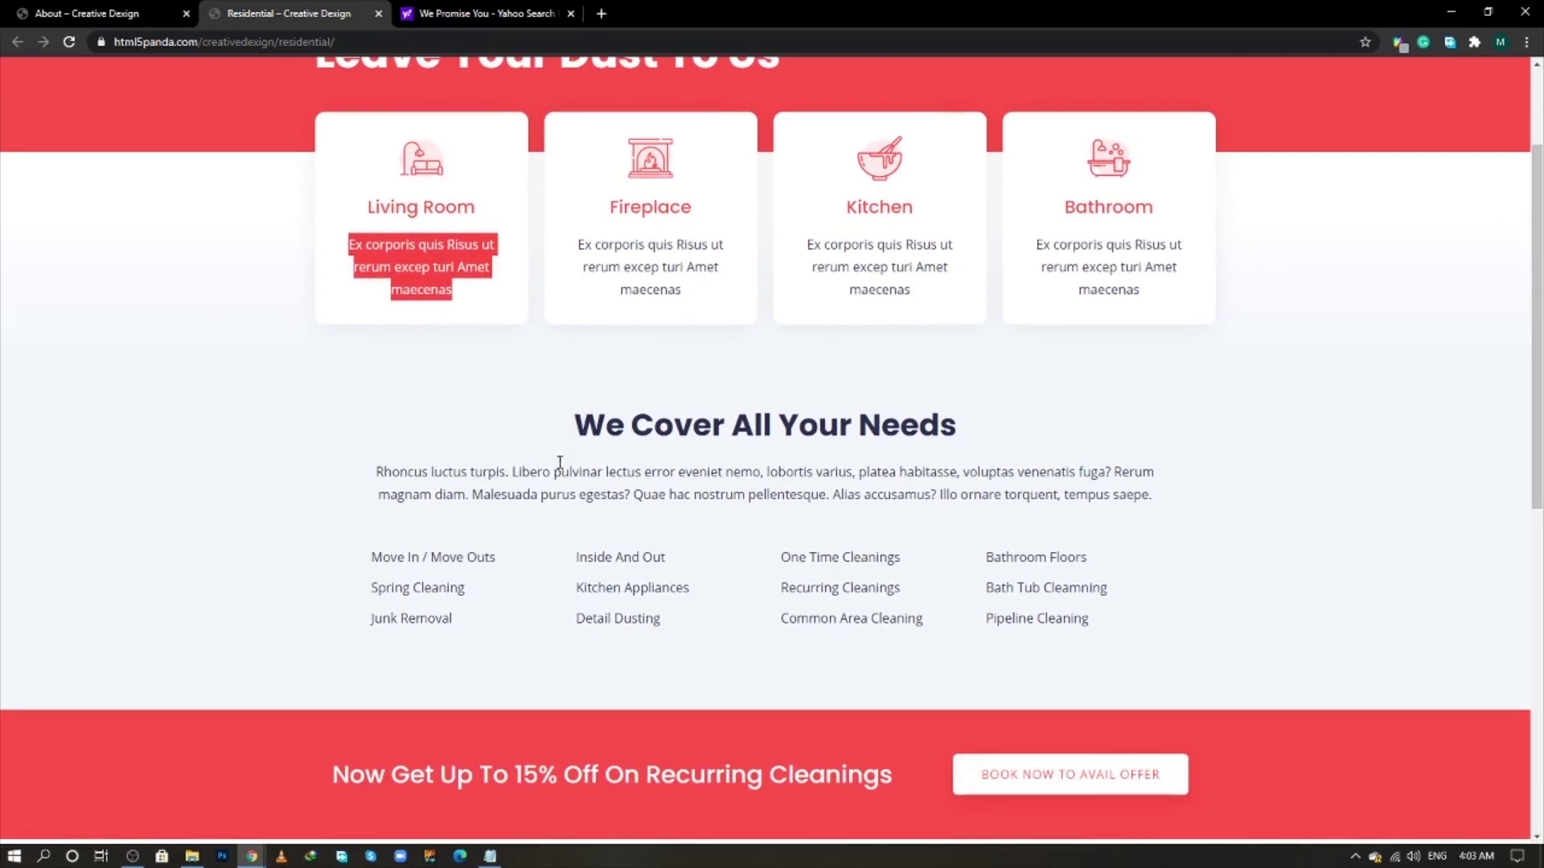
{"action": "key", "text": "alt+Tab"}
{"action": "left_click", "coordinate": [178, 135]}
{"action": "type", "text": "ima"}
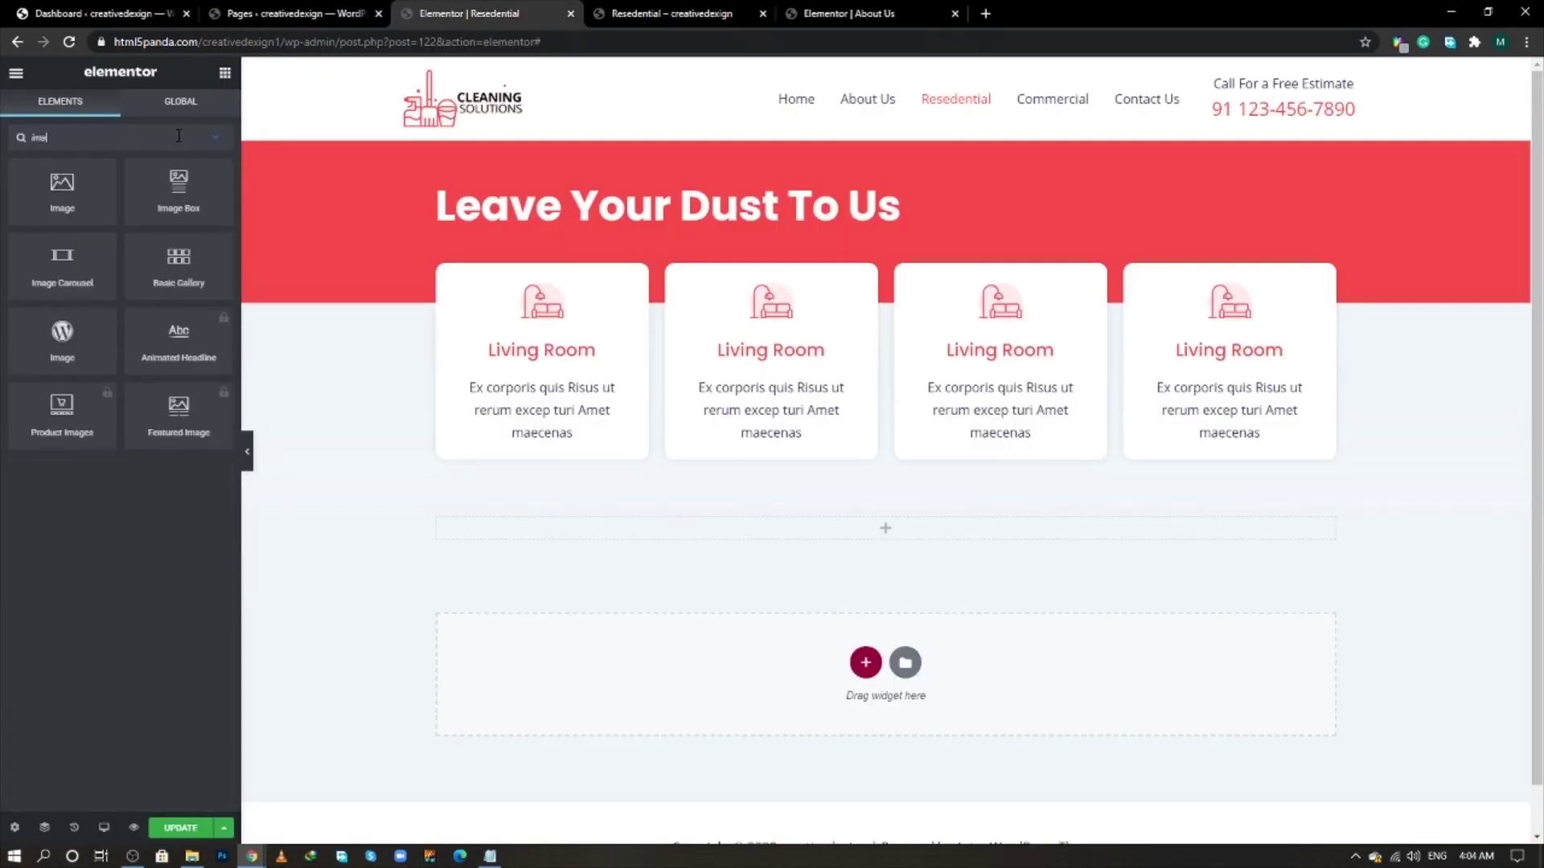
{"action": "left_click_drag", "start_coordinate": [179, 189], "coordinate": [925, 542]}
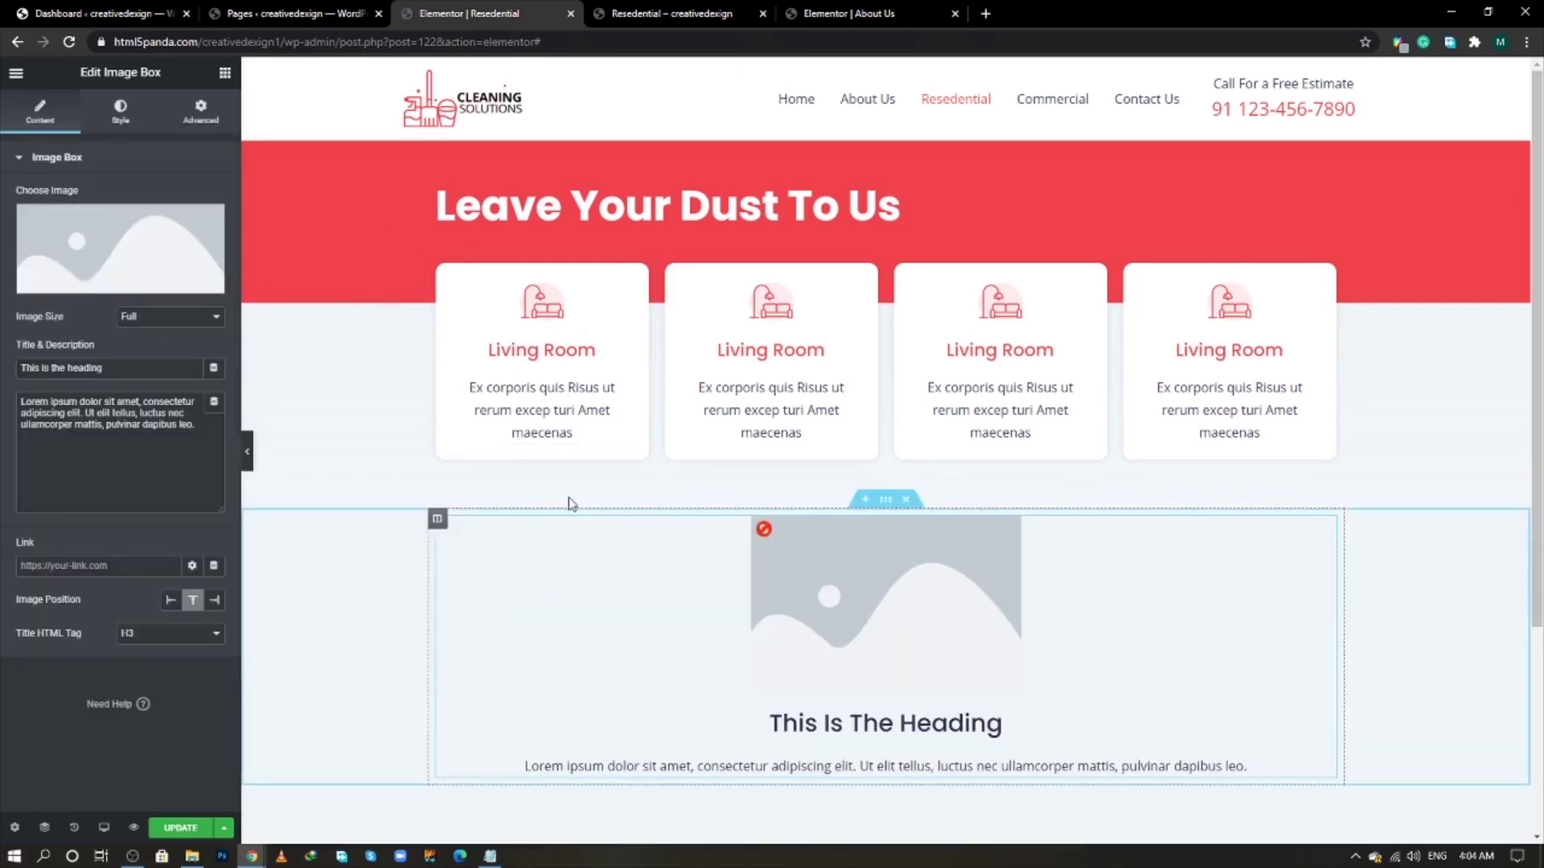
- Add an inner section below the image box and duplicate its columns to make four
{"action": "scroll", "coordinate": [570, 504], "scroll_direction": "down", "scroll_amount": 1}
{"action": "scroll", "coordinate": [570, 504], "scroll_direction": "down", "scroll_amount": 2}
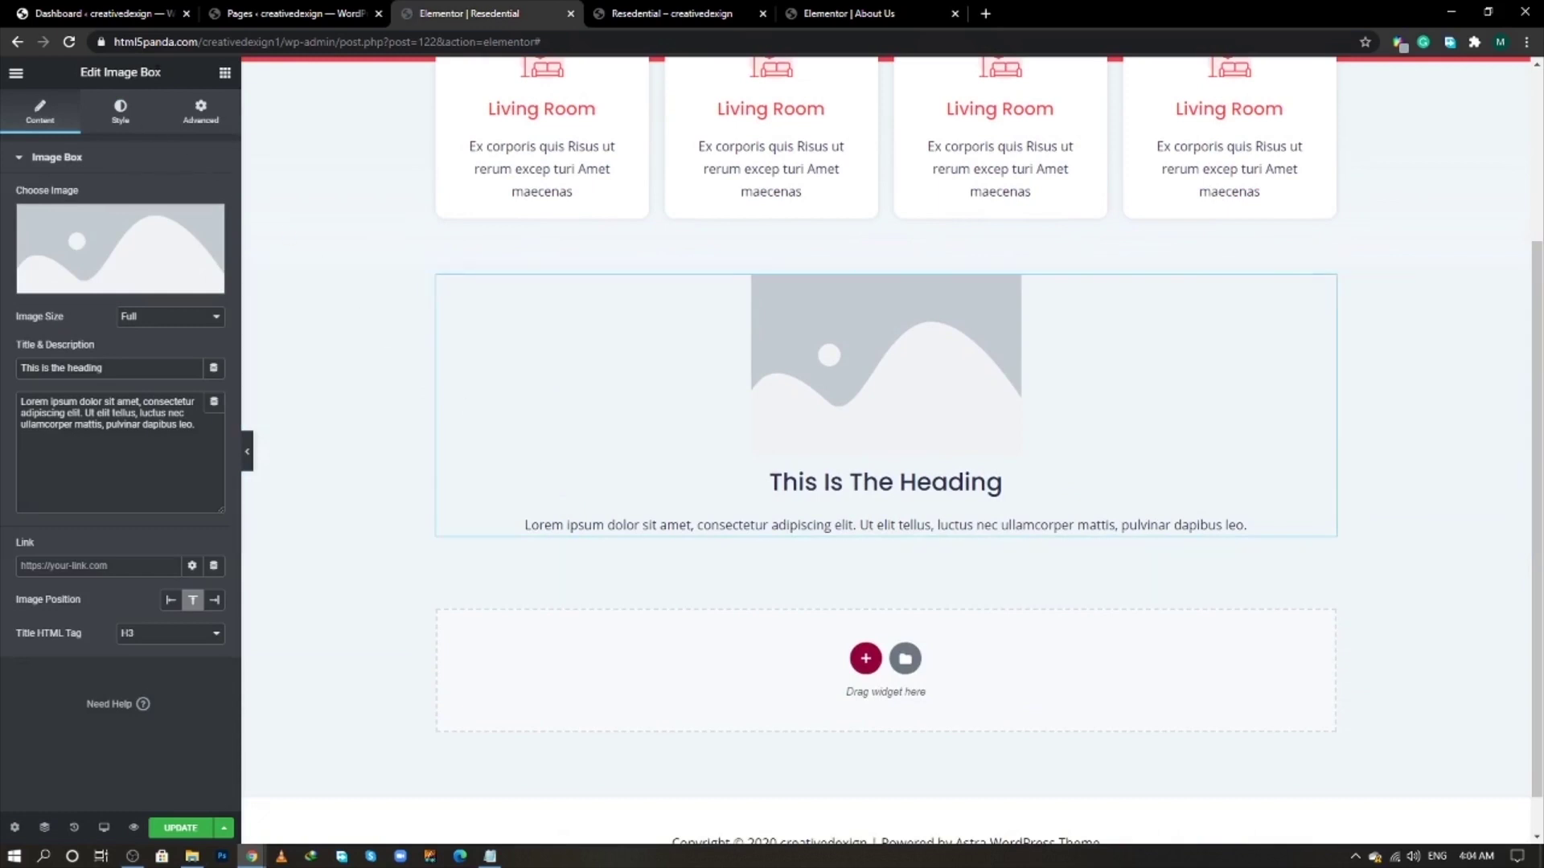
{"action": "left_click", "coordinate": [224, 72]}
{"action": "left_click_drag", "start_coordinate": [82, 228], "coordinate": [726, 519]}
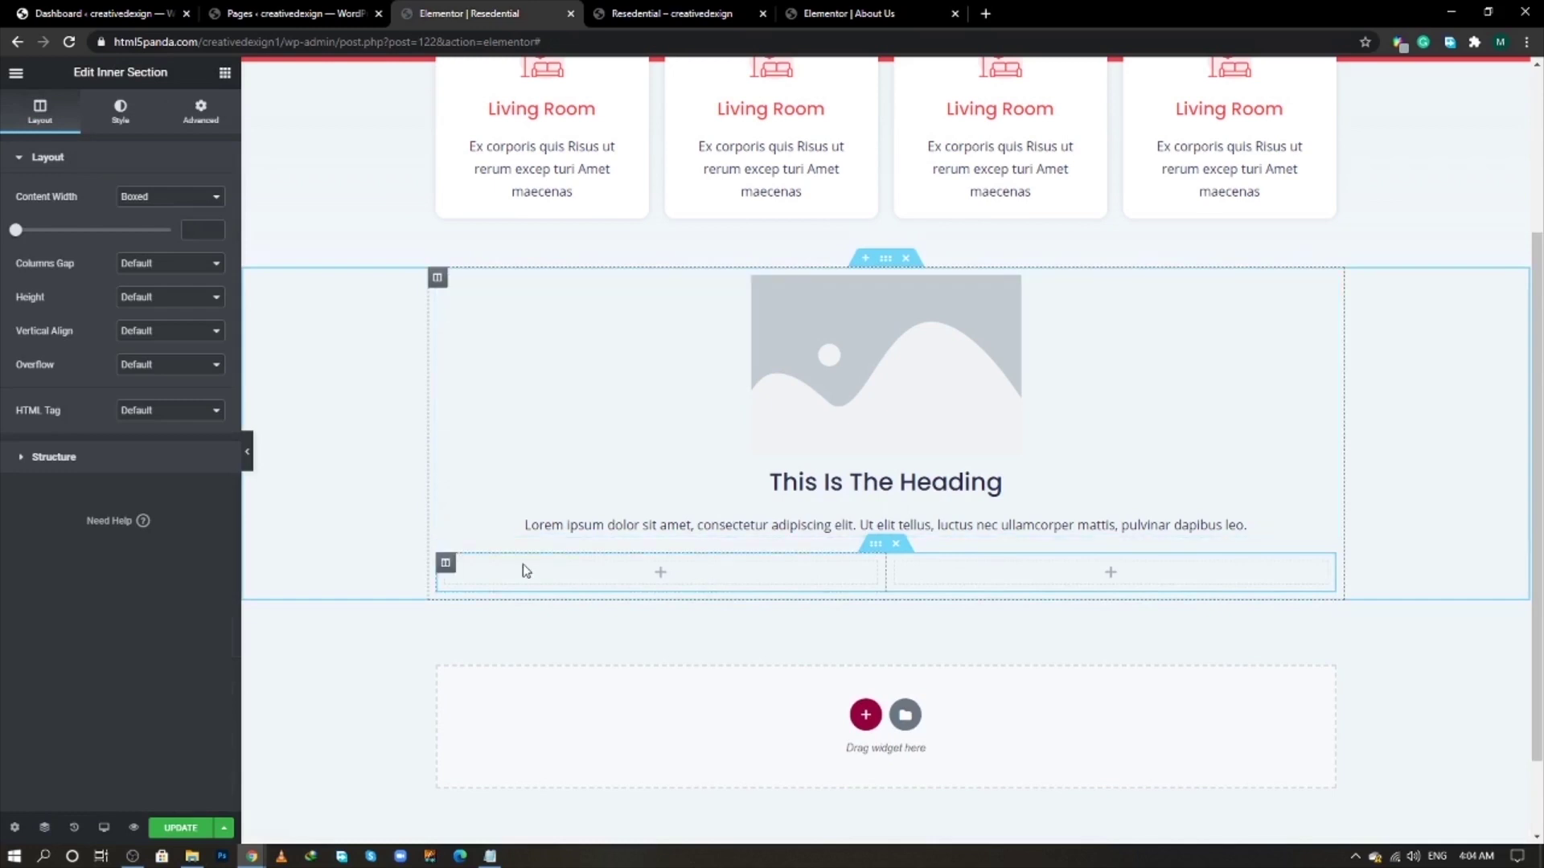
{"action": "right_click", "coordinate": [446, 563]}
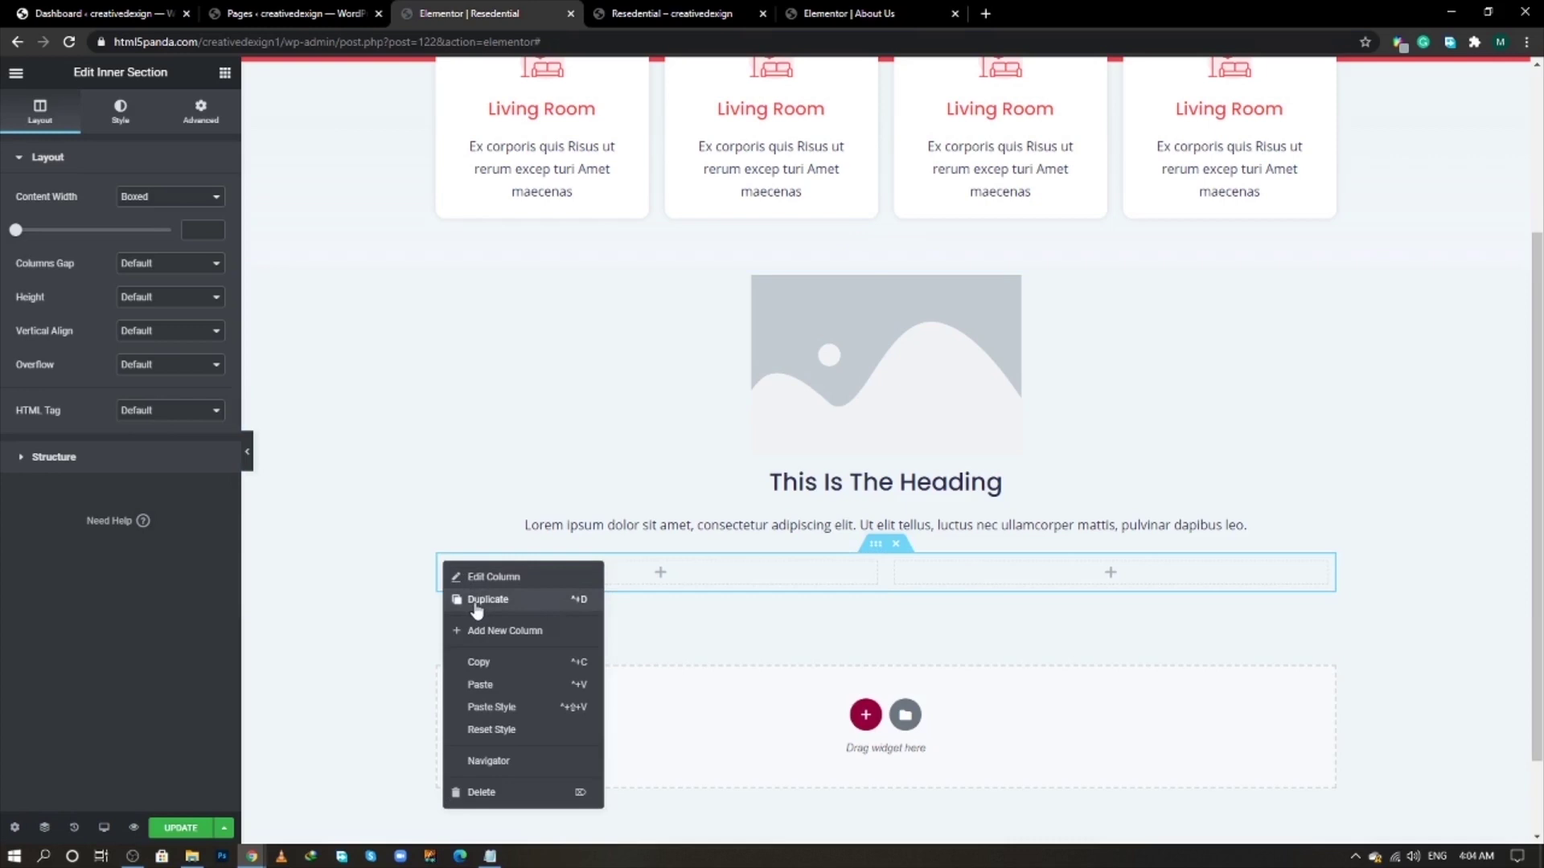
{"action": "left_click", "coordinate": [476, 600]}
{"action": "right_click", "coordinate": [455, 562]}
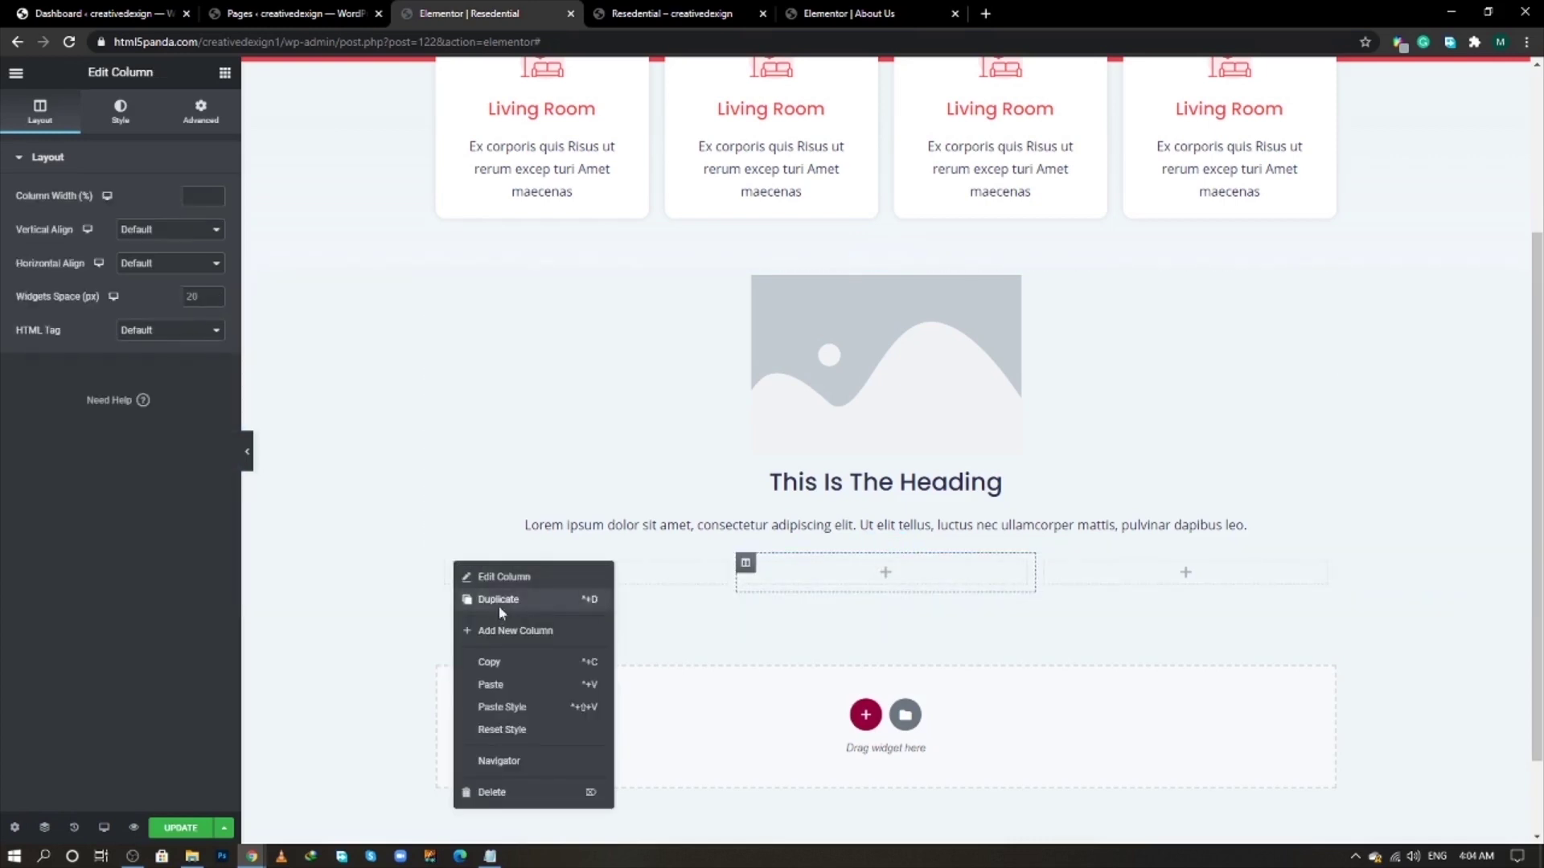
{"action": "left_click", "coordinate": [499, 603]}
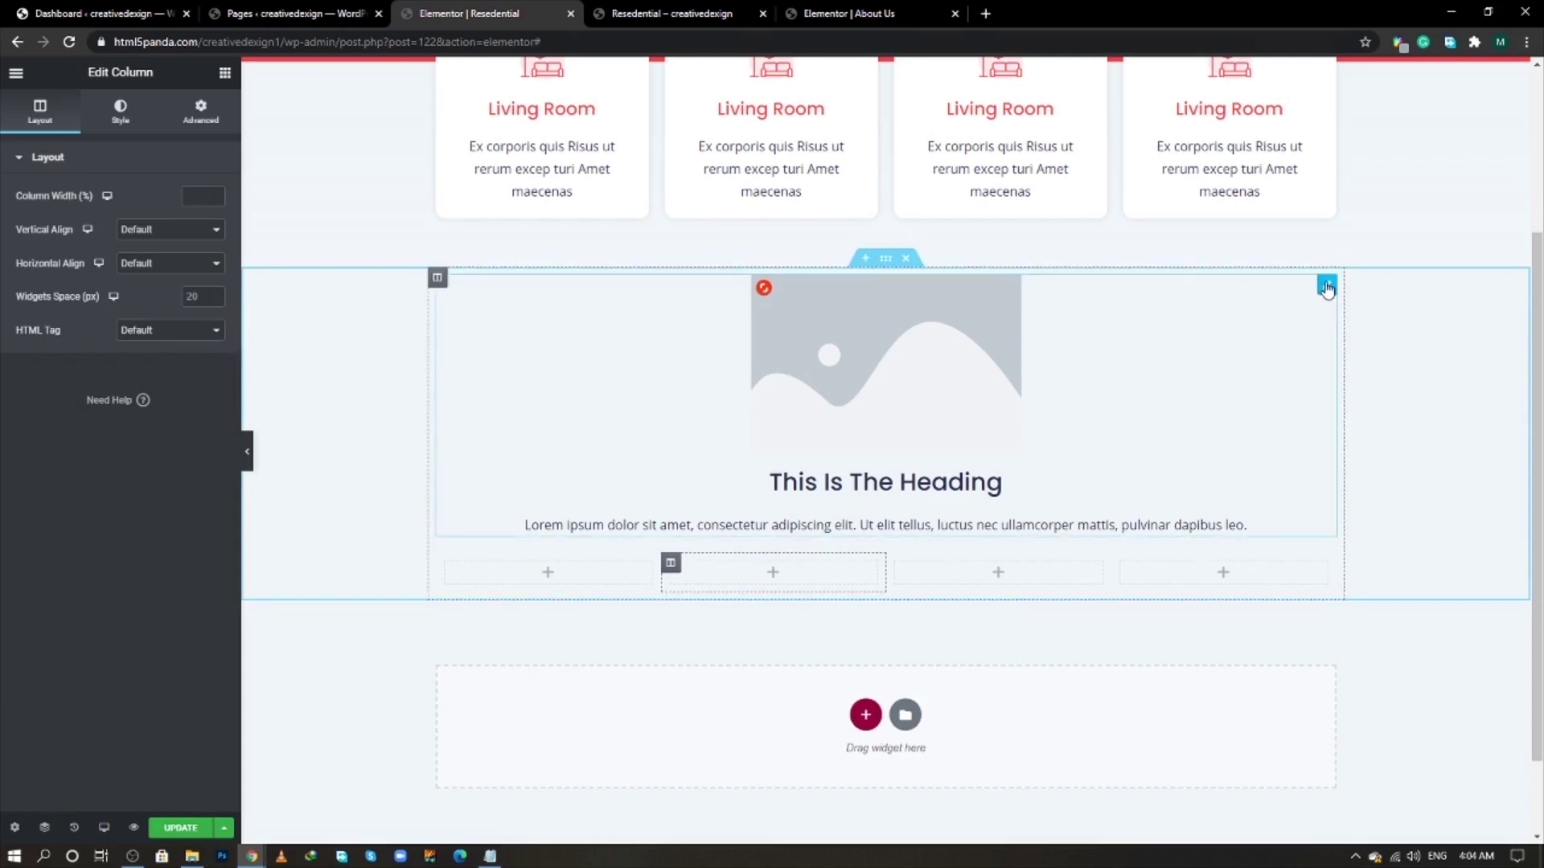
- Remove the placeholder image from the new image box
{"action": "left_click", "coordinate": [1284, 299]}
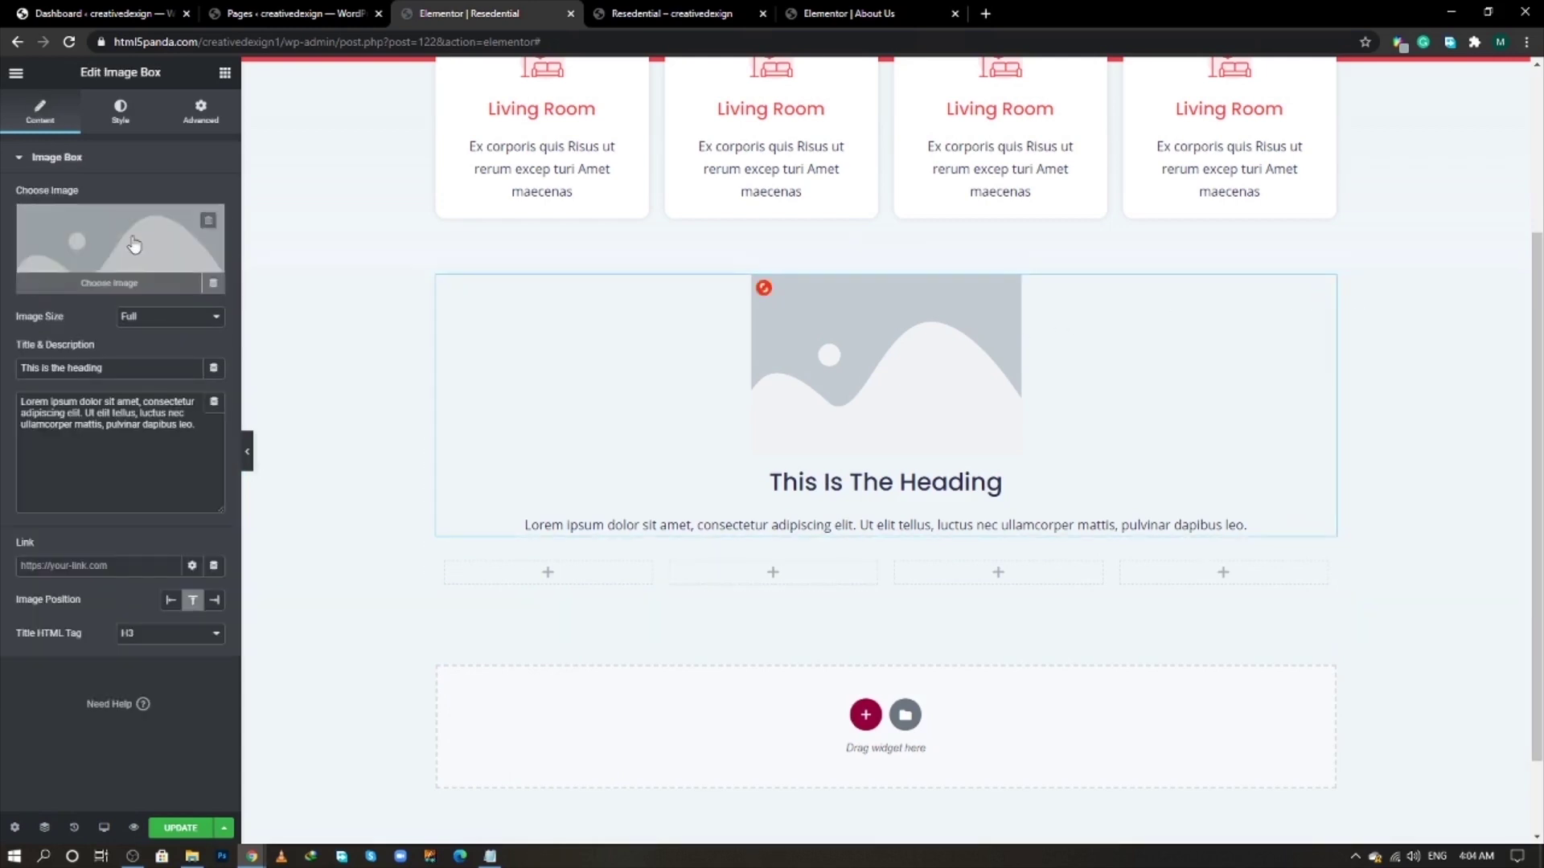
{"action": "left_click", "coordinate": [207, 227]}
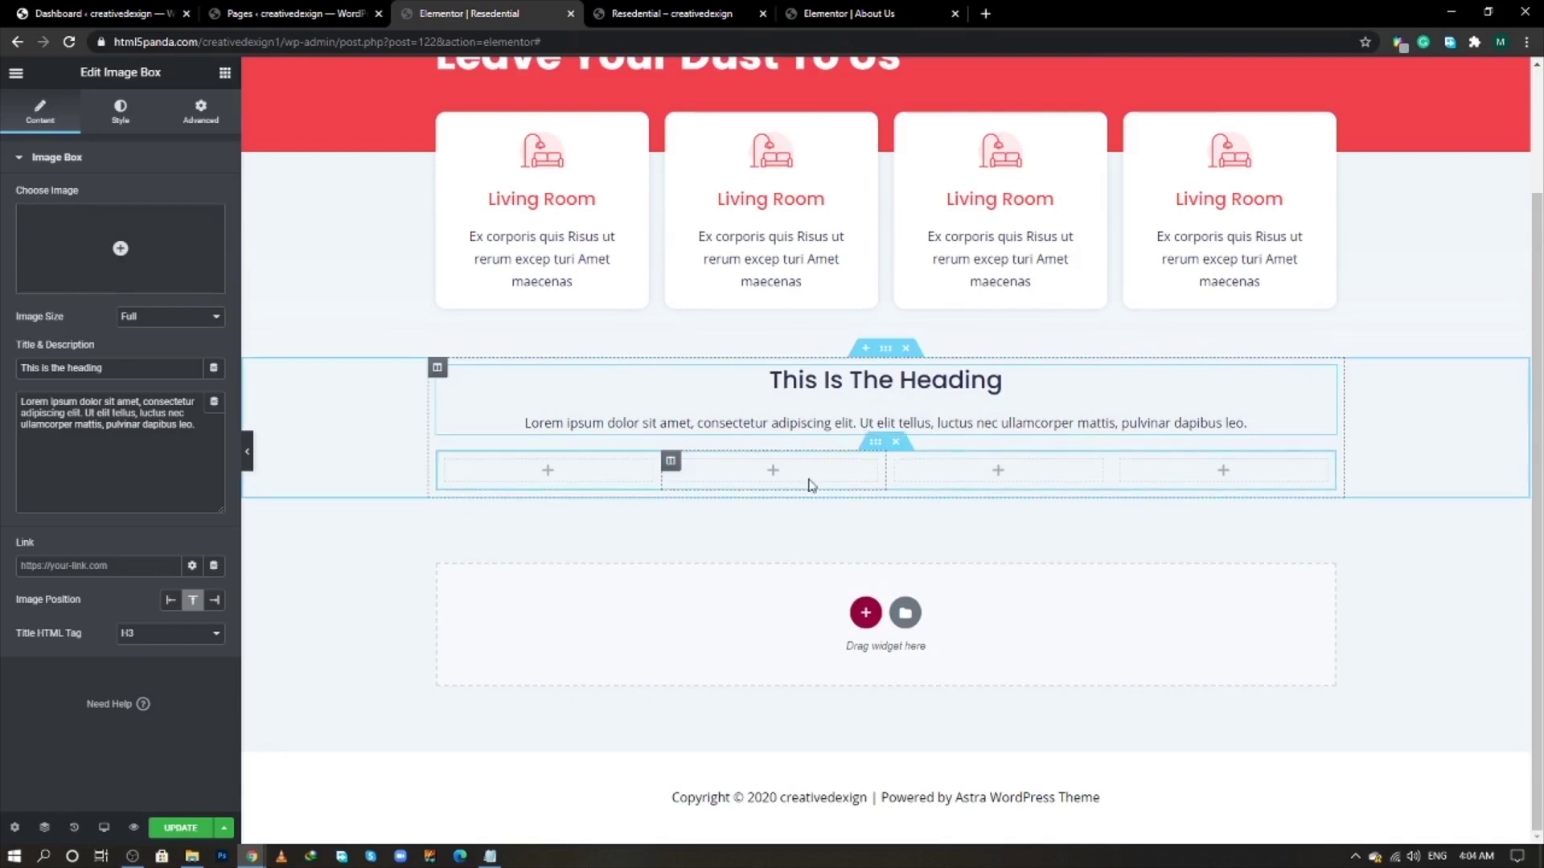
- Set the new section's content width to 980 and its columns gap to No Gap
{"action": "left_click", "coordinate": [338, 467]}
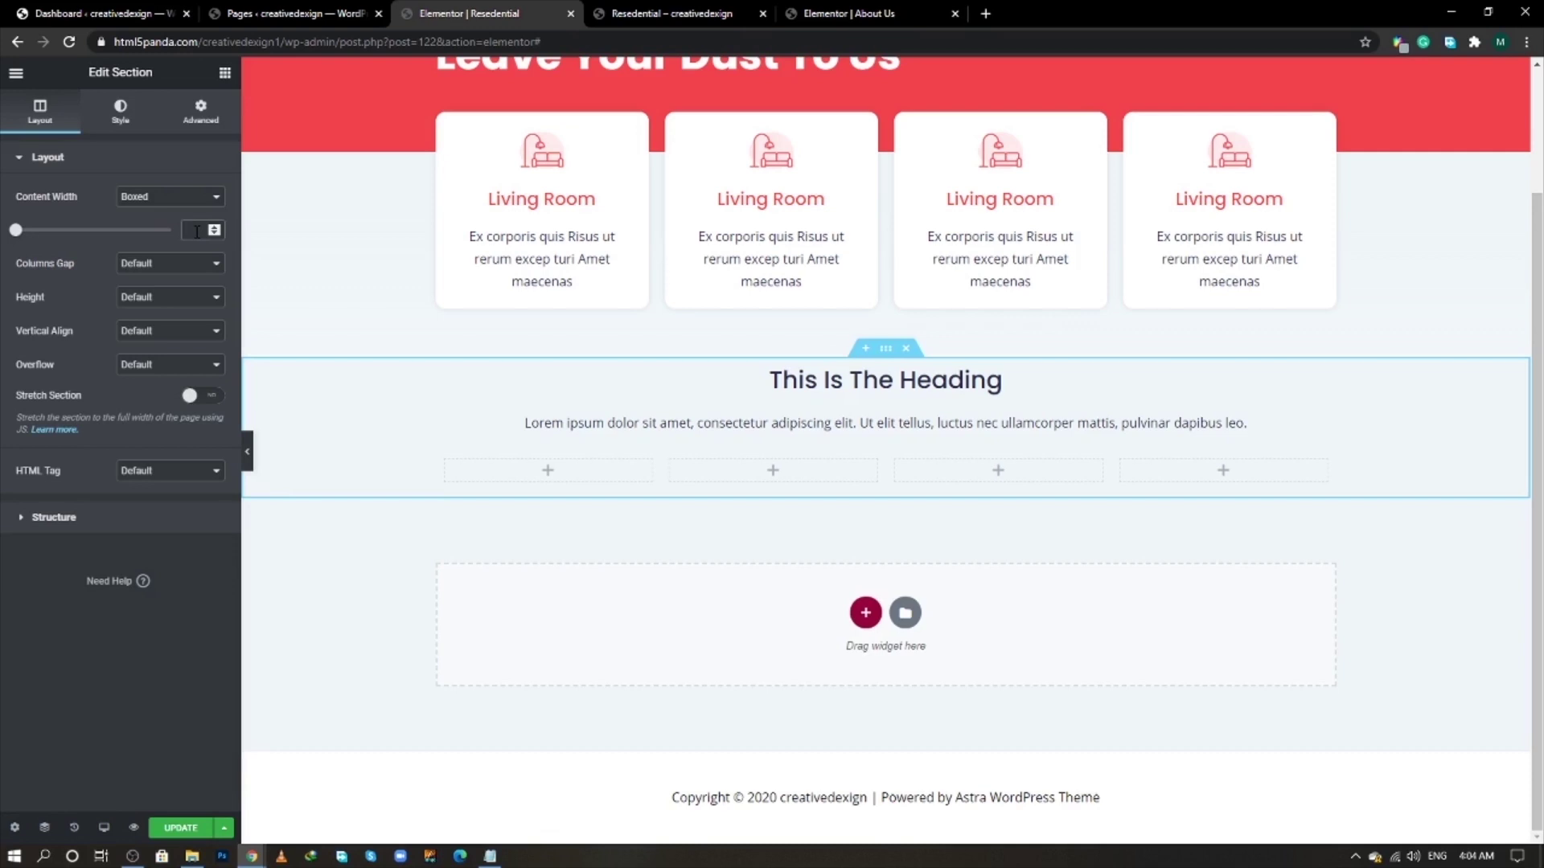
{"action": "type", "text": "980"}
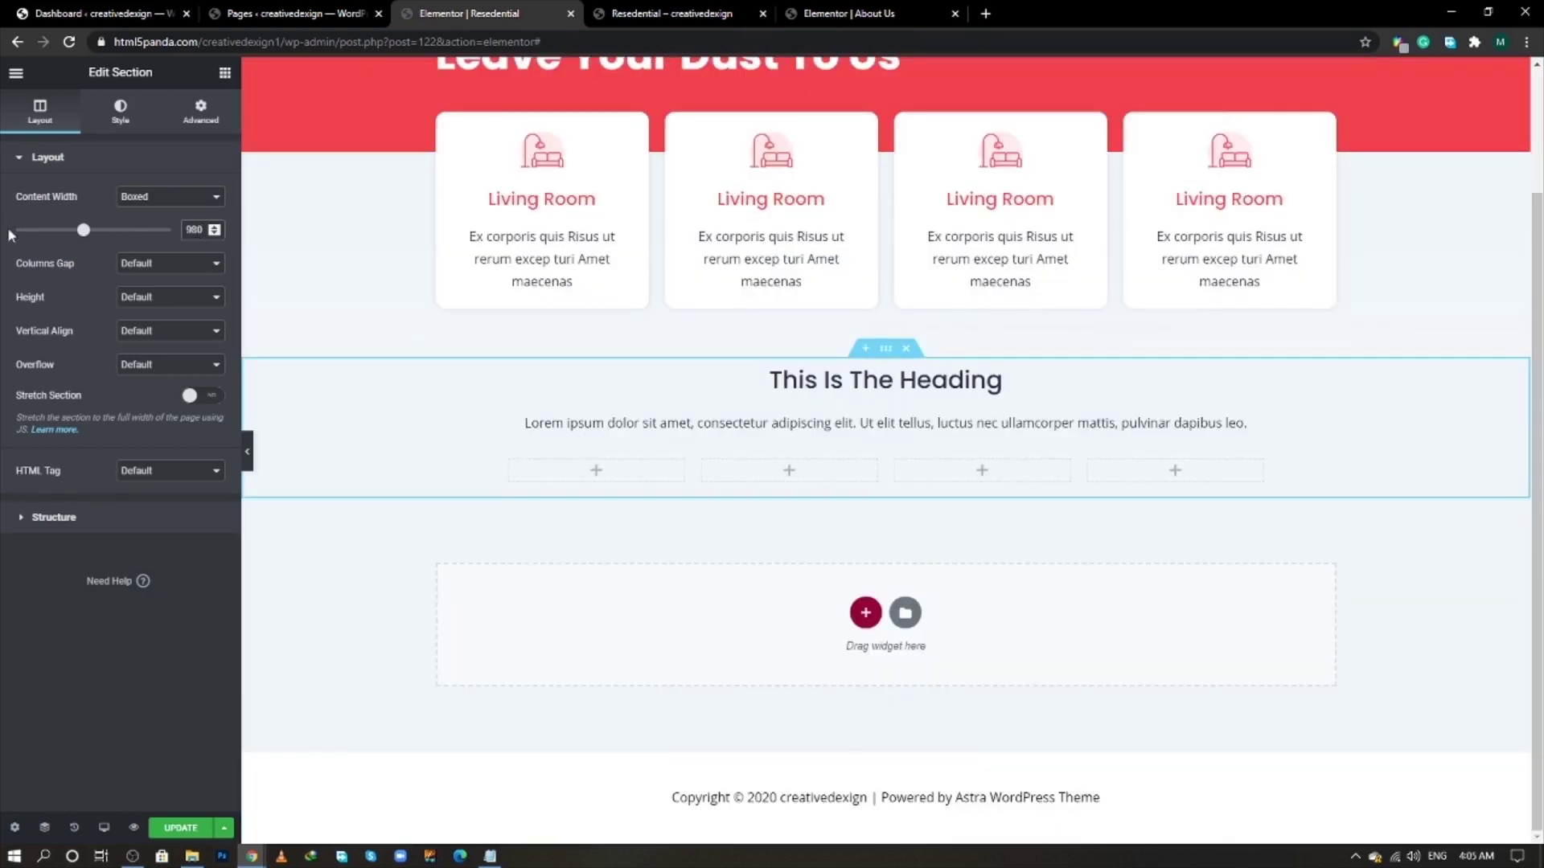
{"action": "left_click", "coordinate": [126, 265]}
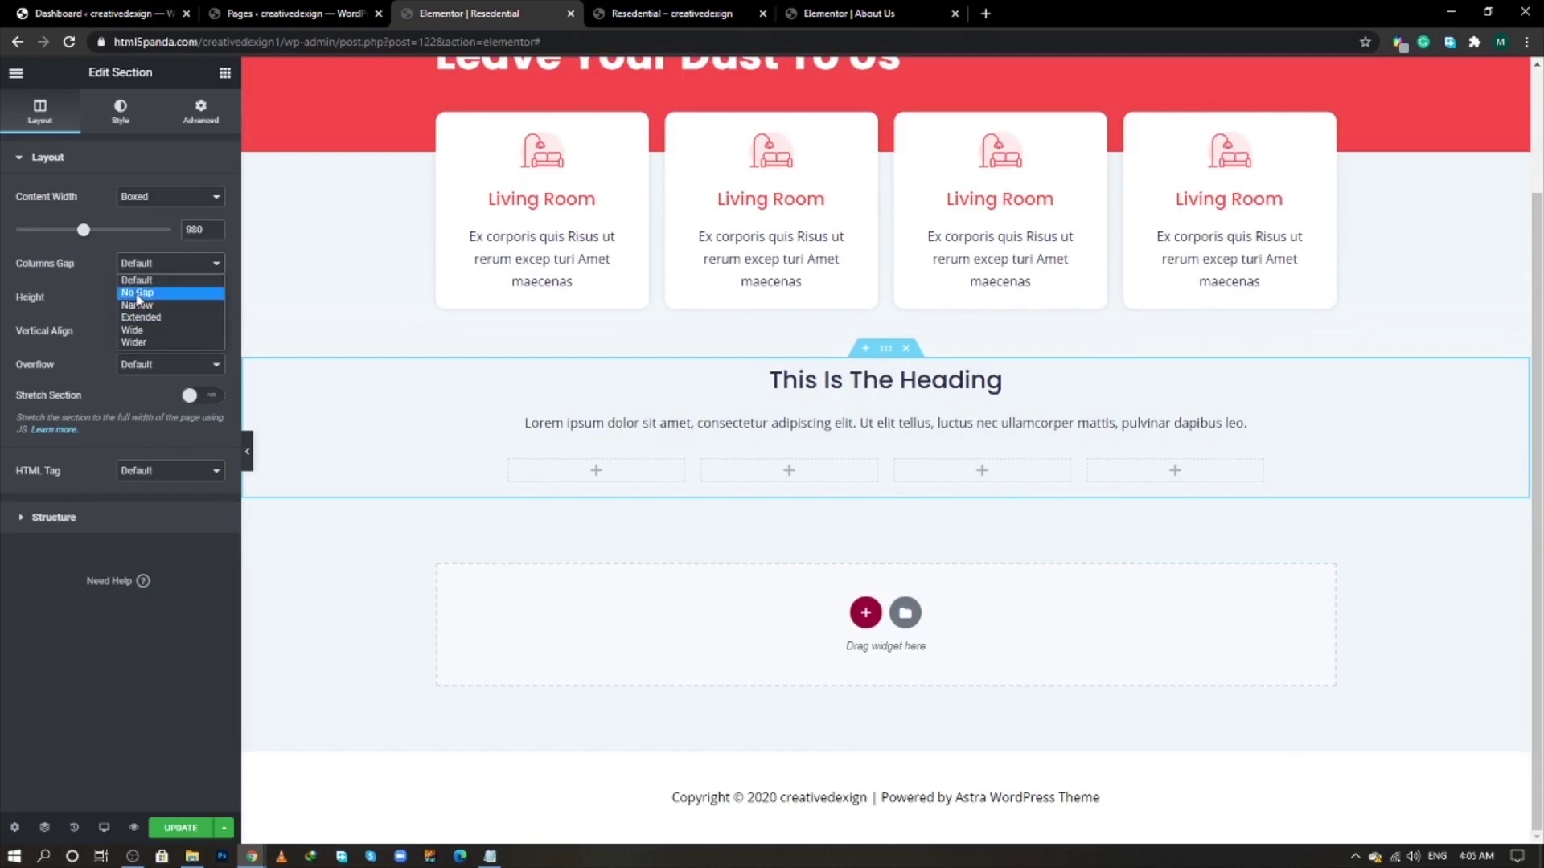
{"action": "left_click", "coordinate": [138, 293]}
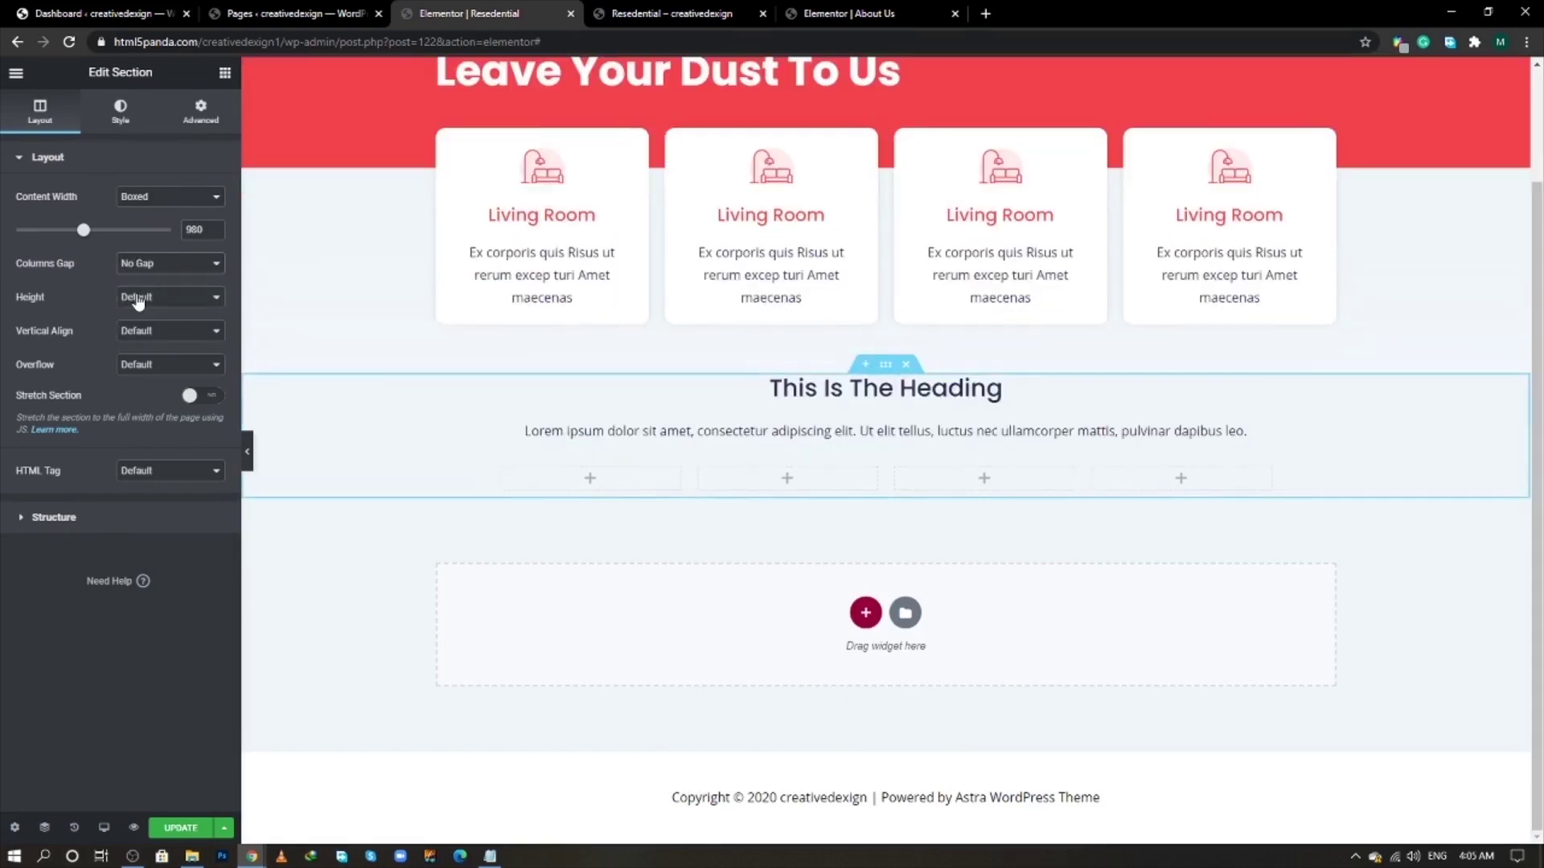
- Set the new section's padding to 40 at the top and 100 at the bottom
{"action": "left_click", "coordinate": [200, 118]}
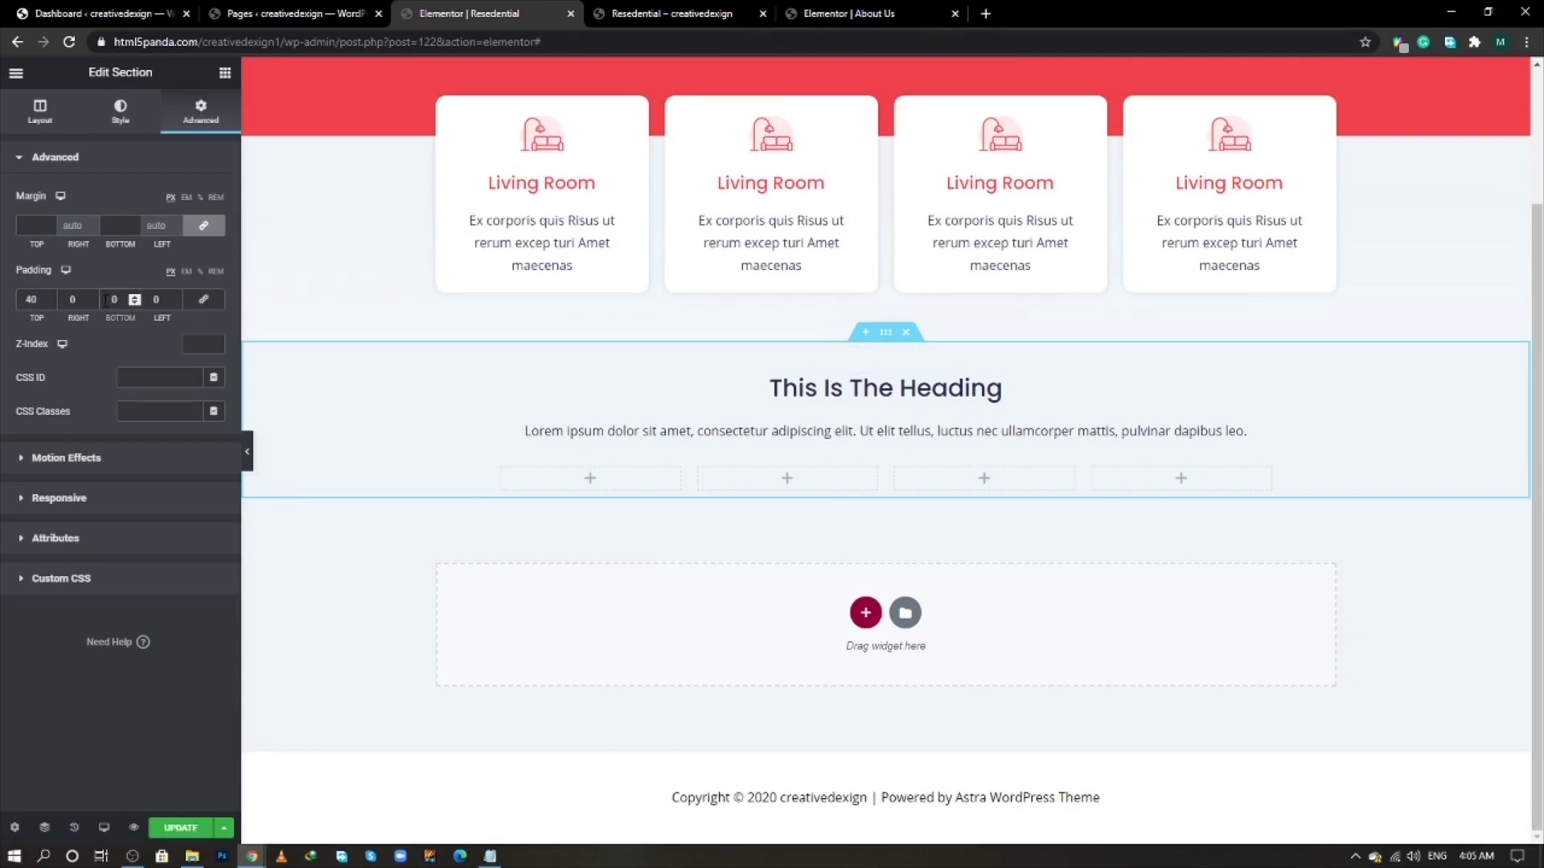
{"action": "type", "text": "100"}
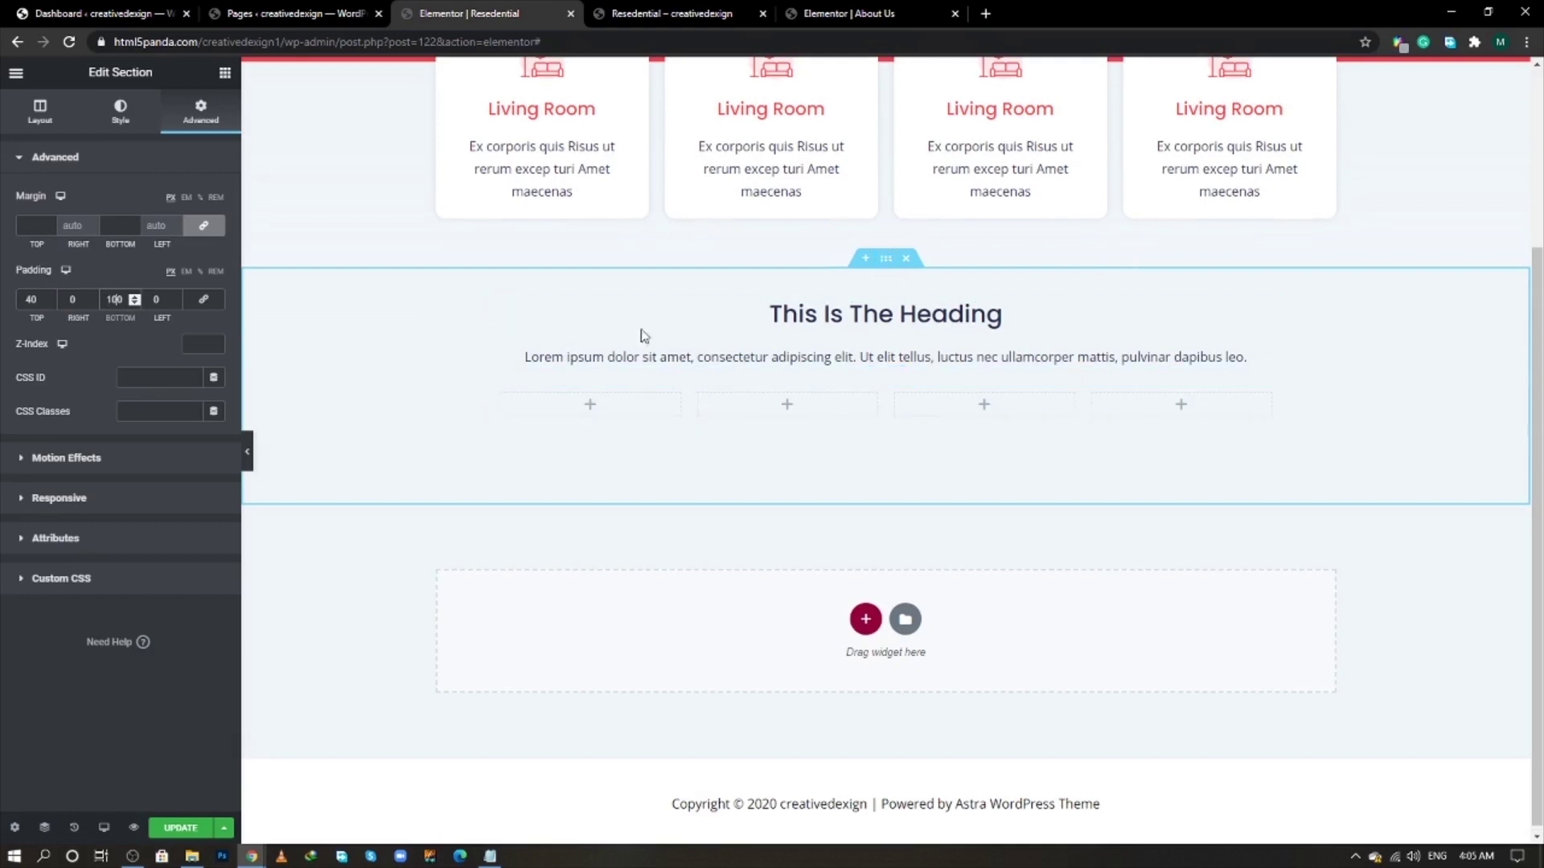
- Give the new section a classic background colored F2f7fb, copied from the Notepad color list
{"action": "left_click", "coordinate": [121, 111]}
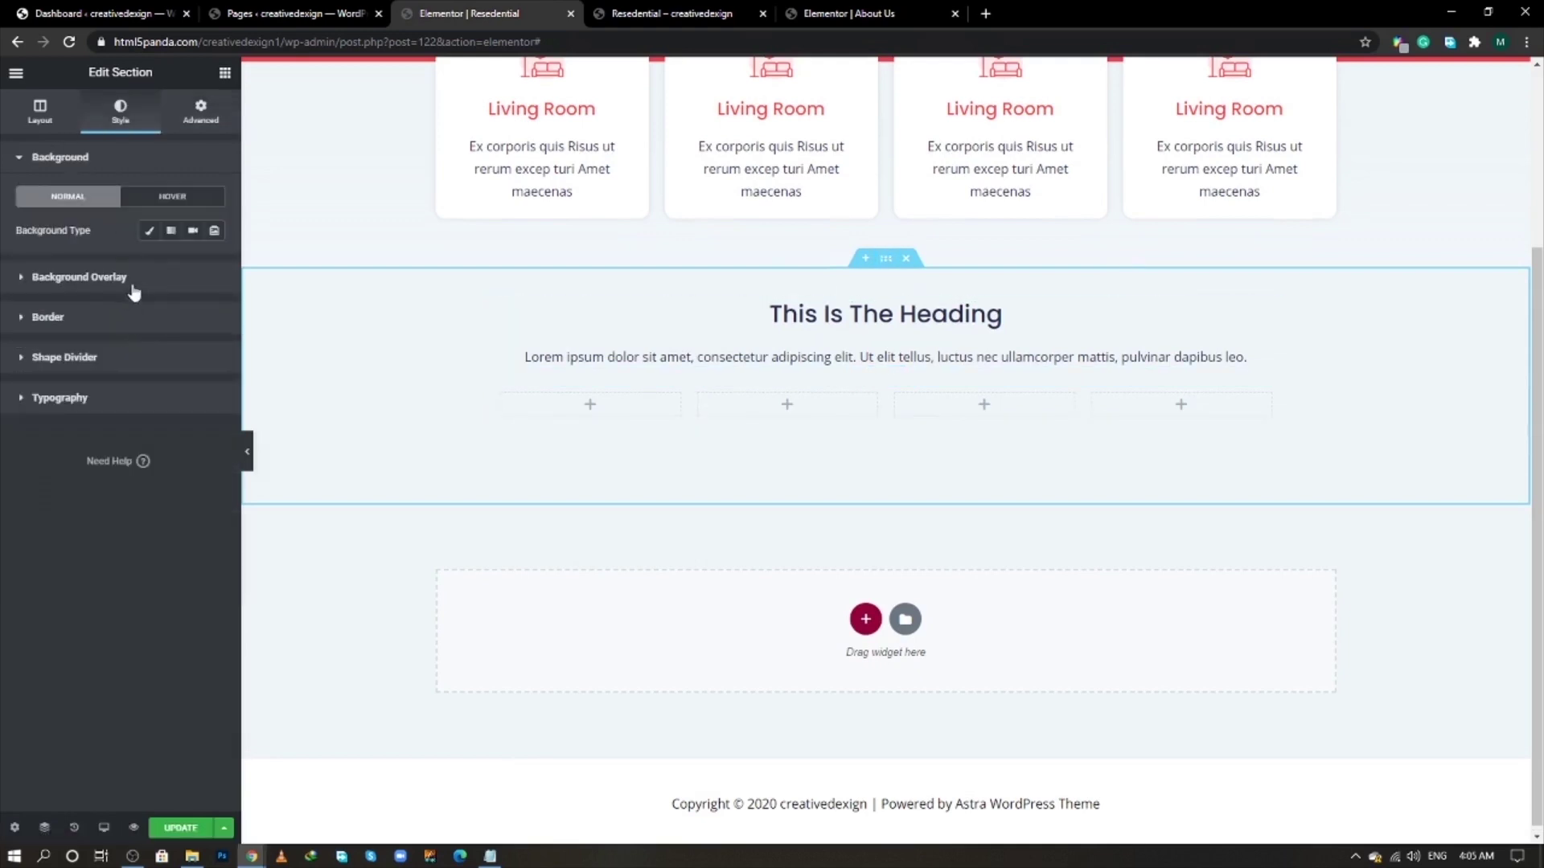
{"action": "left_click", "coordinate": [148, 231]}
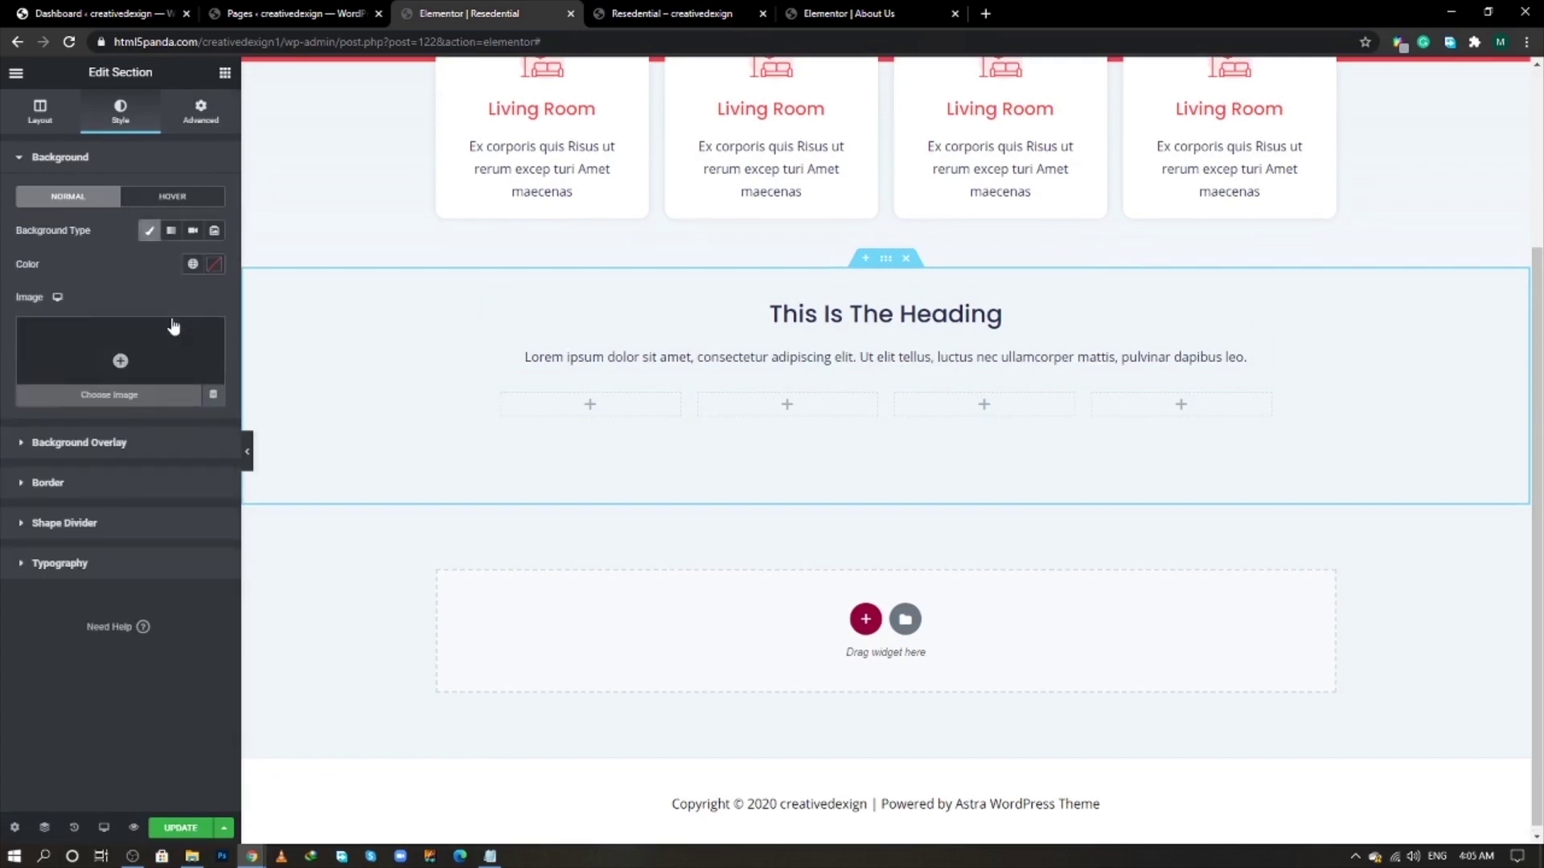
{"action": "key", "text": "alt+Tab"}
{"action": "key", "text": "Tab"}
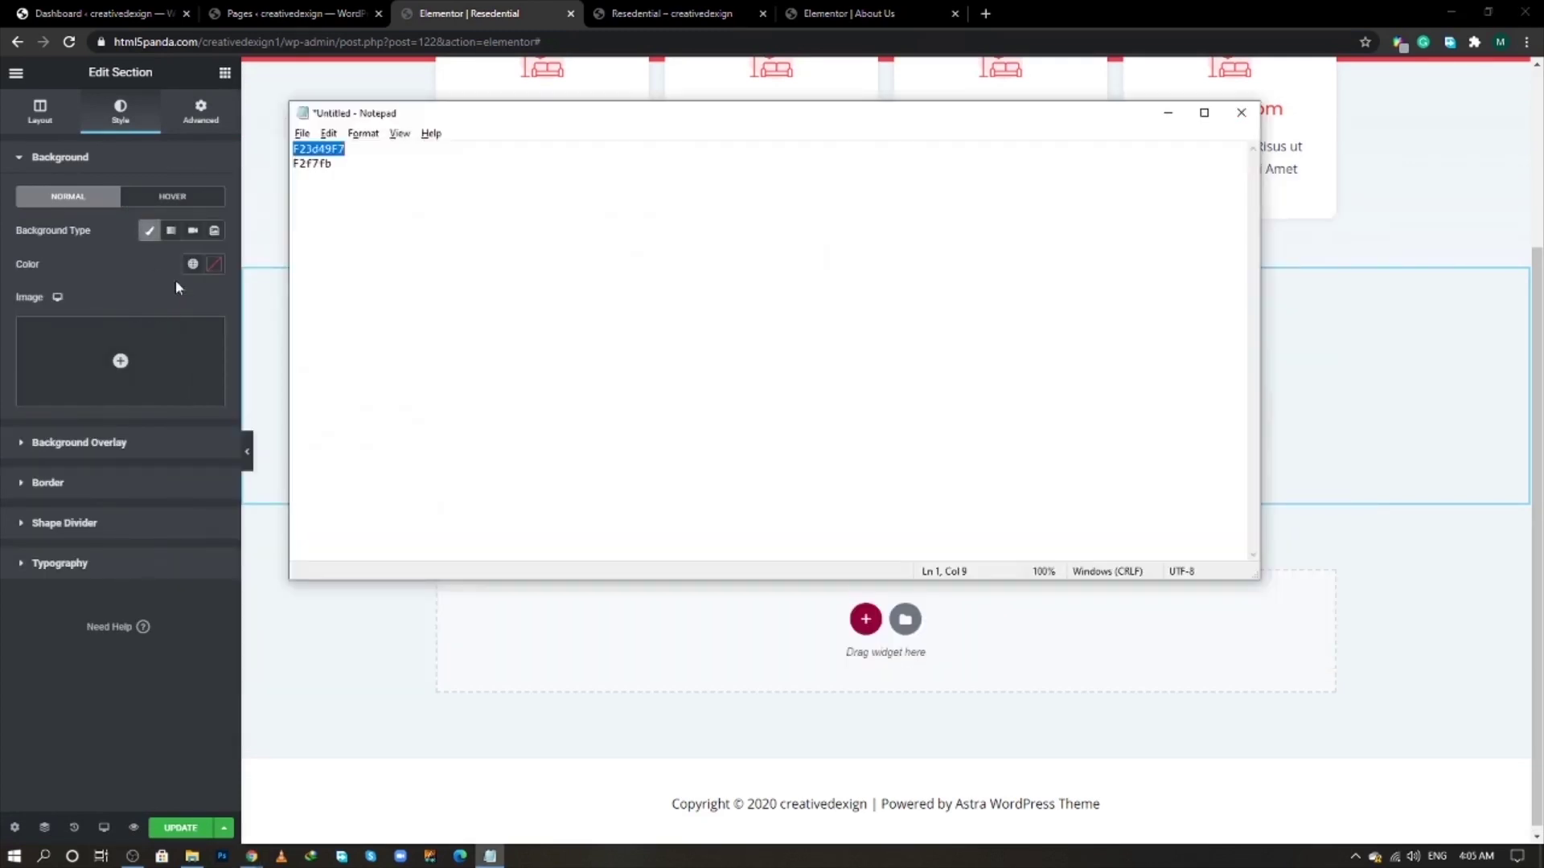
{"action": "double_click", "coordinate": [317, 164]}
{"action": "key", "text": "ctrl+c"}
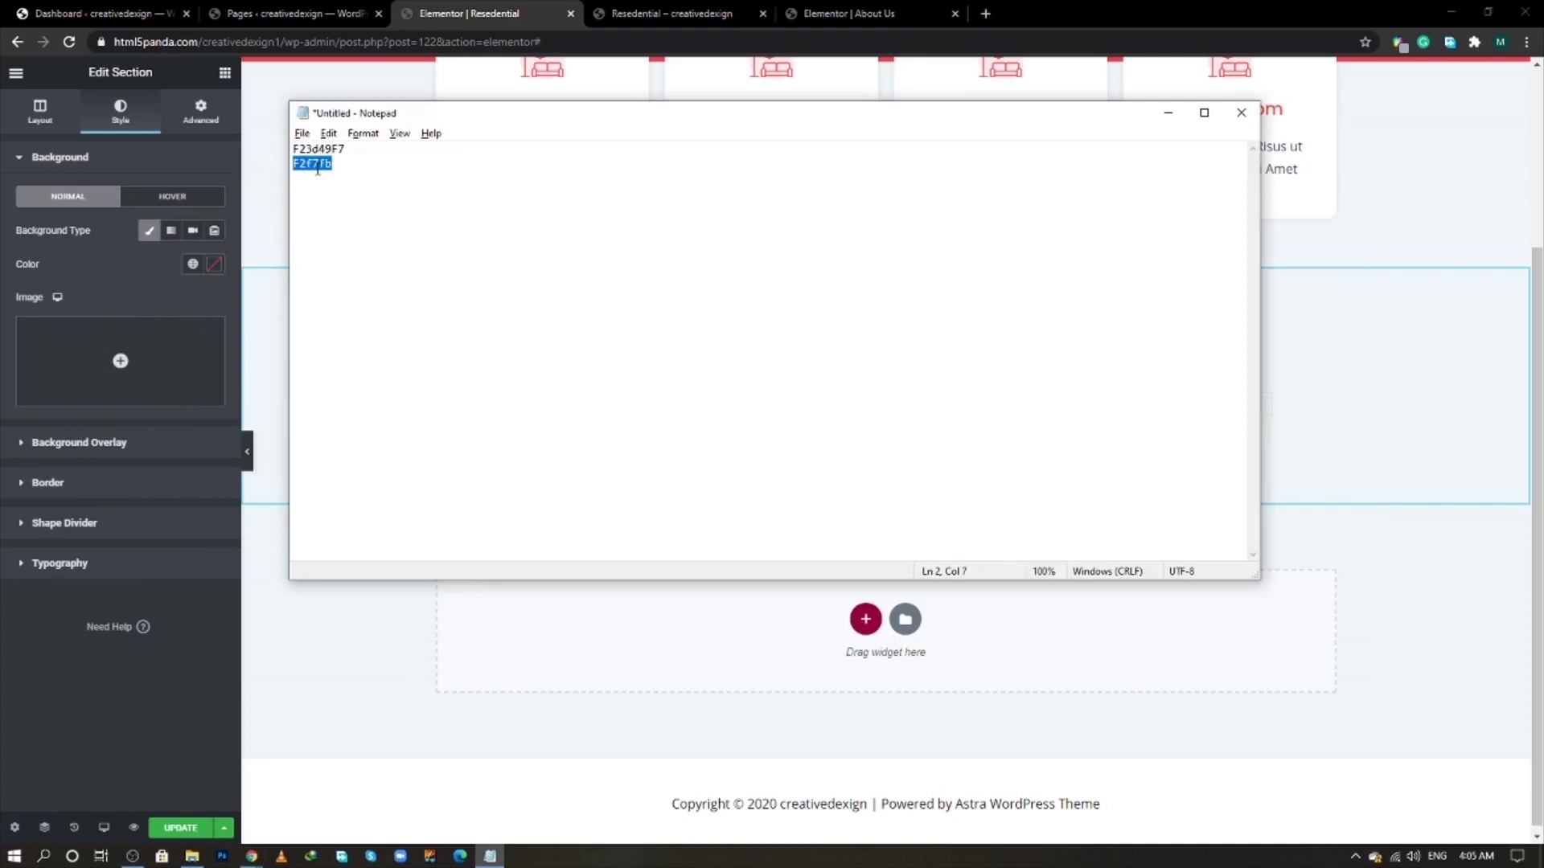
{"action": "key", "text": "alt+Tab"}
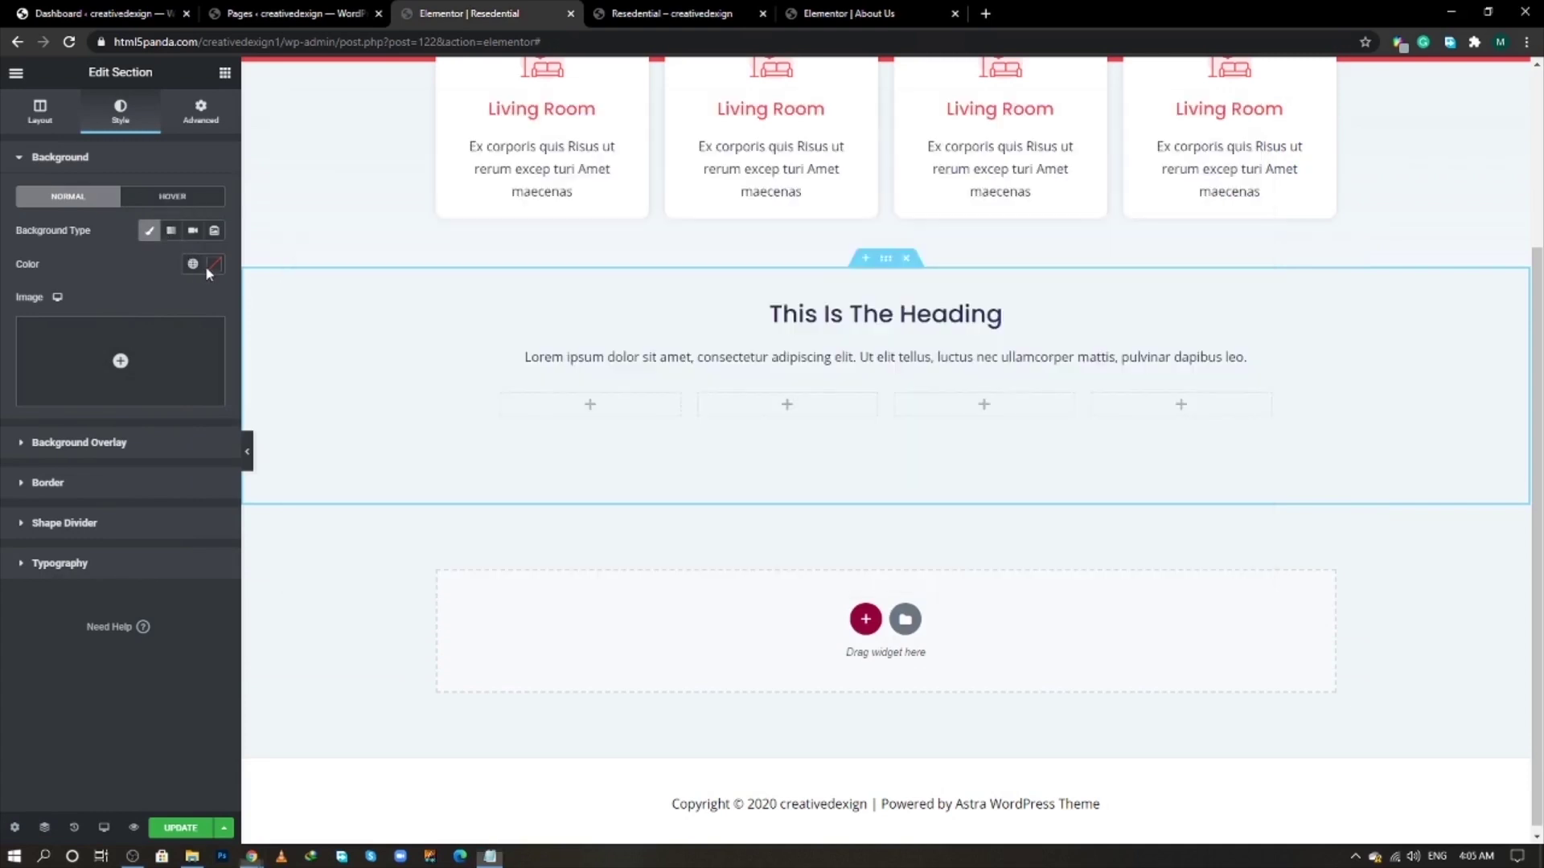
{"action": "left_click", "coordinate": [211, 266]}
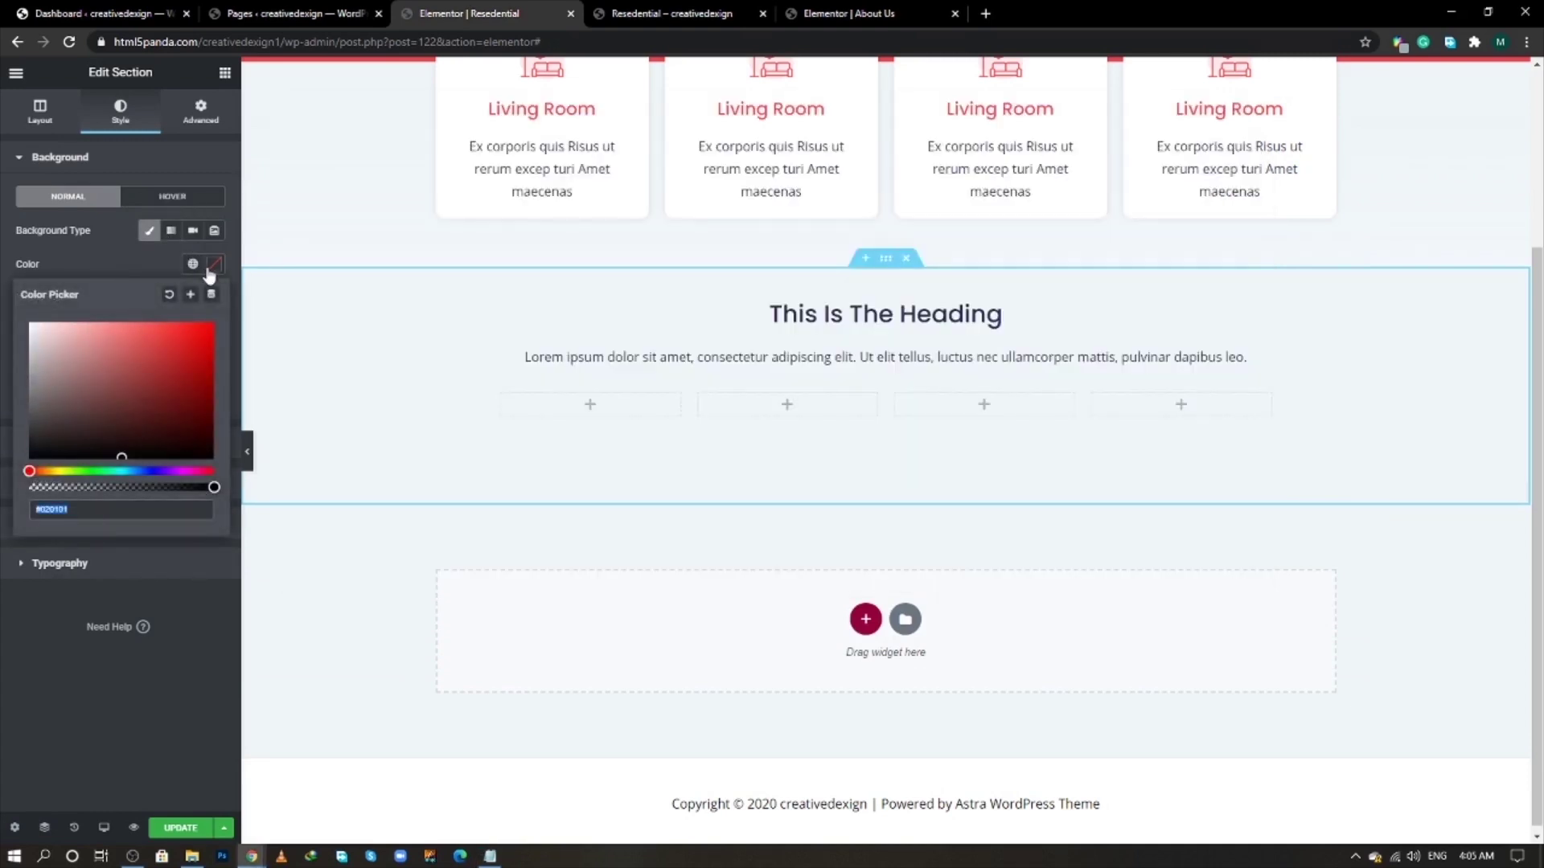
{"action": "key", "text": "ctrl+v"}
{"action": "left_click", "coordinate": [87, 238]}
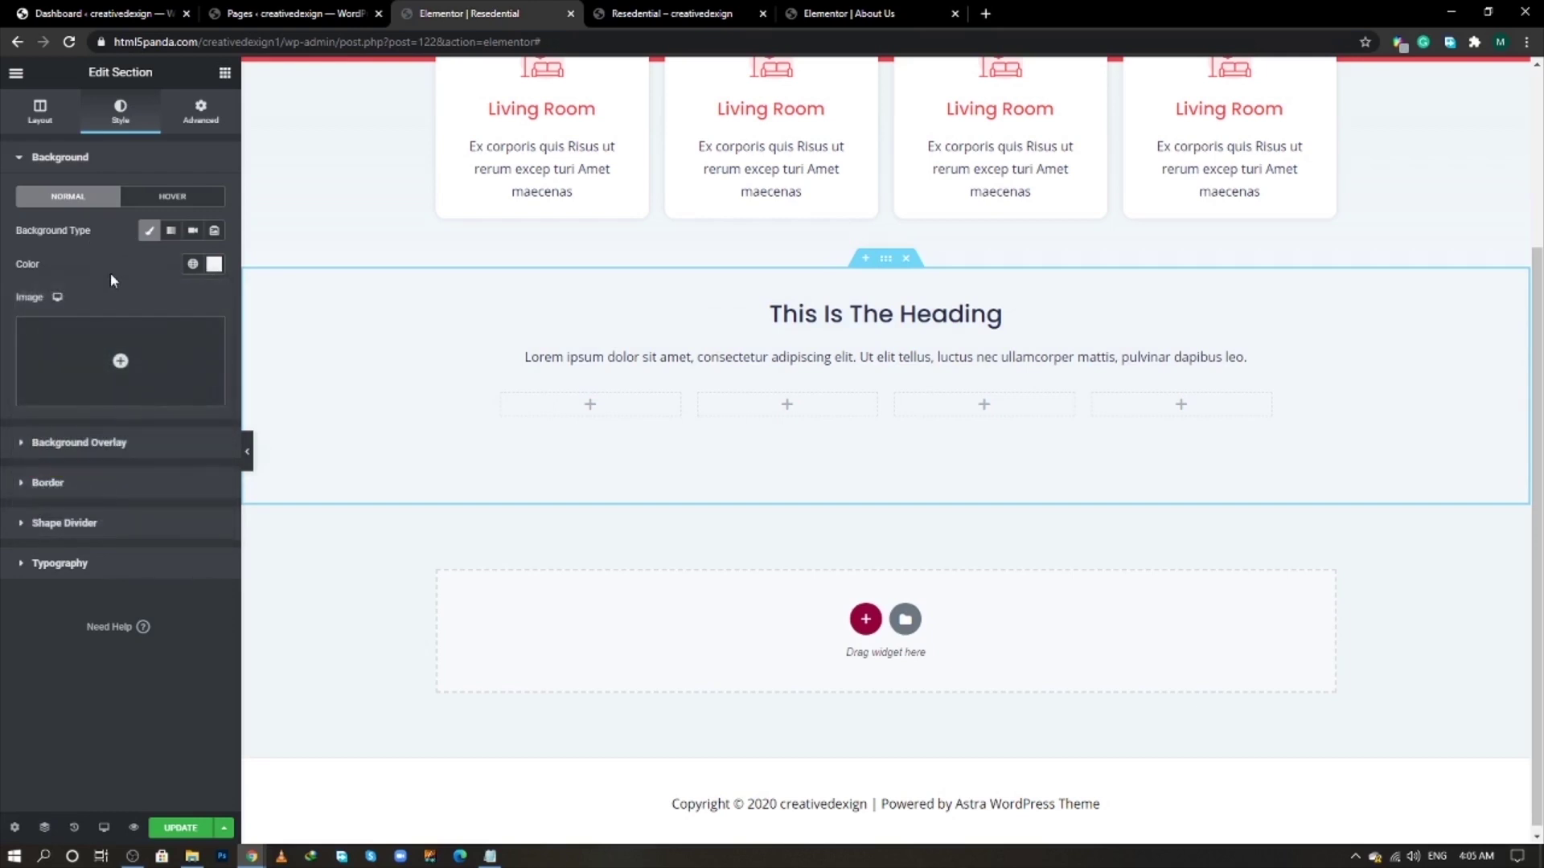
- Copy the heading "We Cover All Your Needs" from the reference page and paste it as the image box title
{"action": "key", "text": "alt+Tab"}
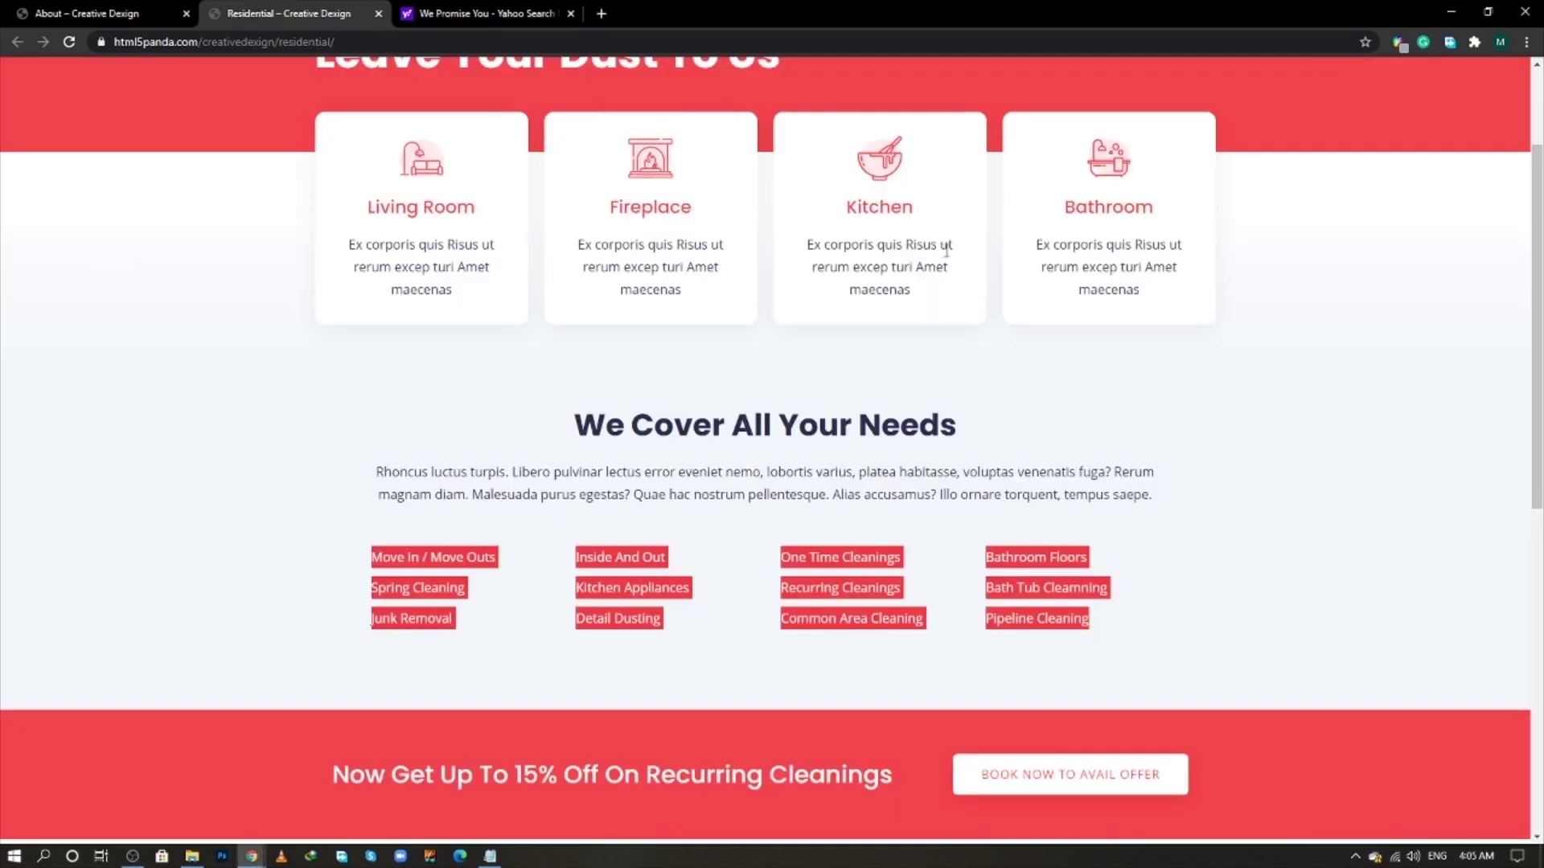
{"action": "triple_click", "coordinate": [897, 455]}
{"action": "key", "text": "ctrl+c"}
{"action": "key", "text": "alt+Tab"}
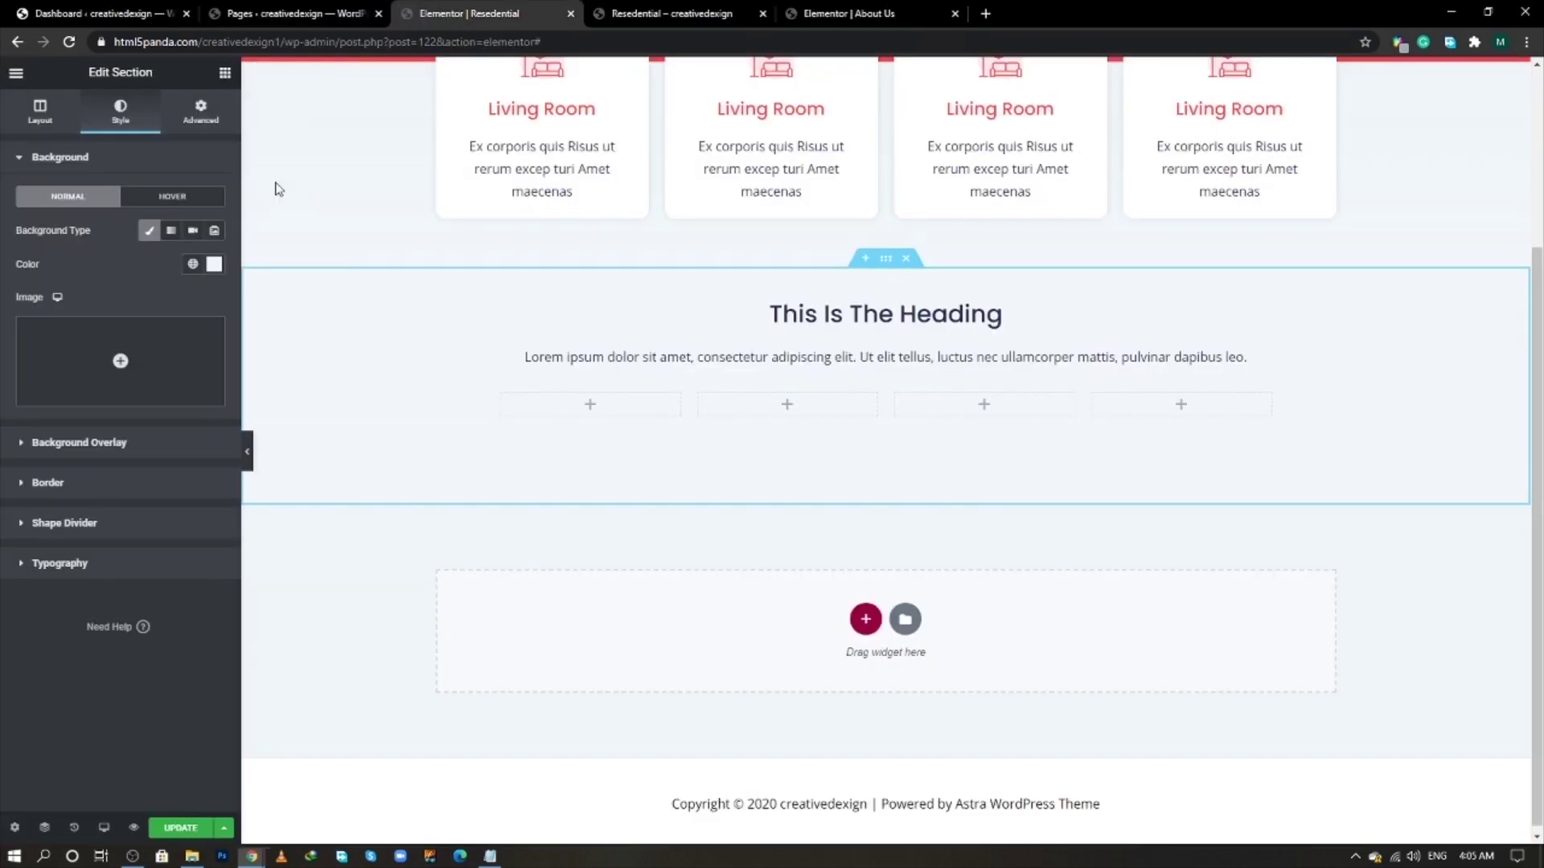
{"action": "left_click", "coordinate": [822, 296]}
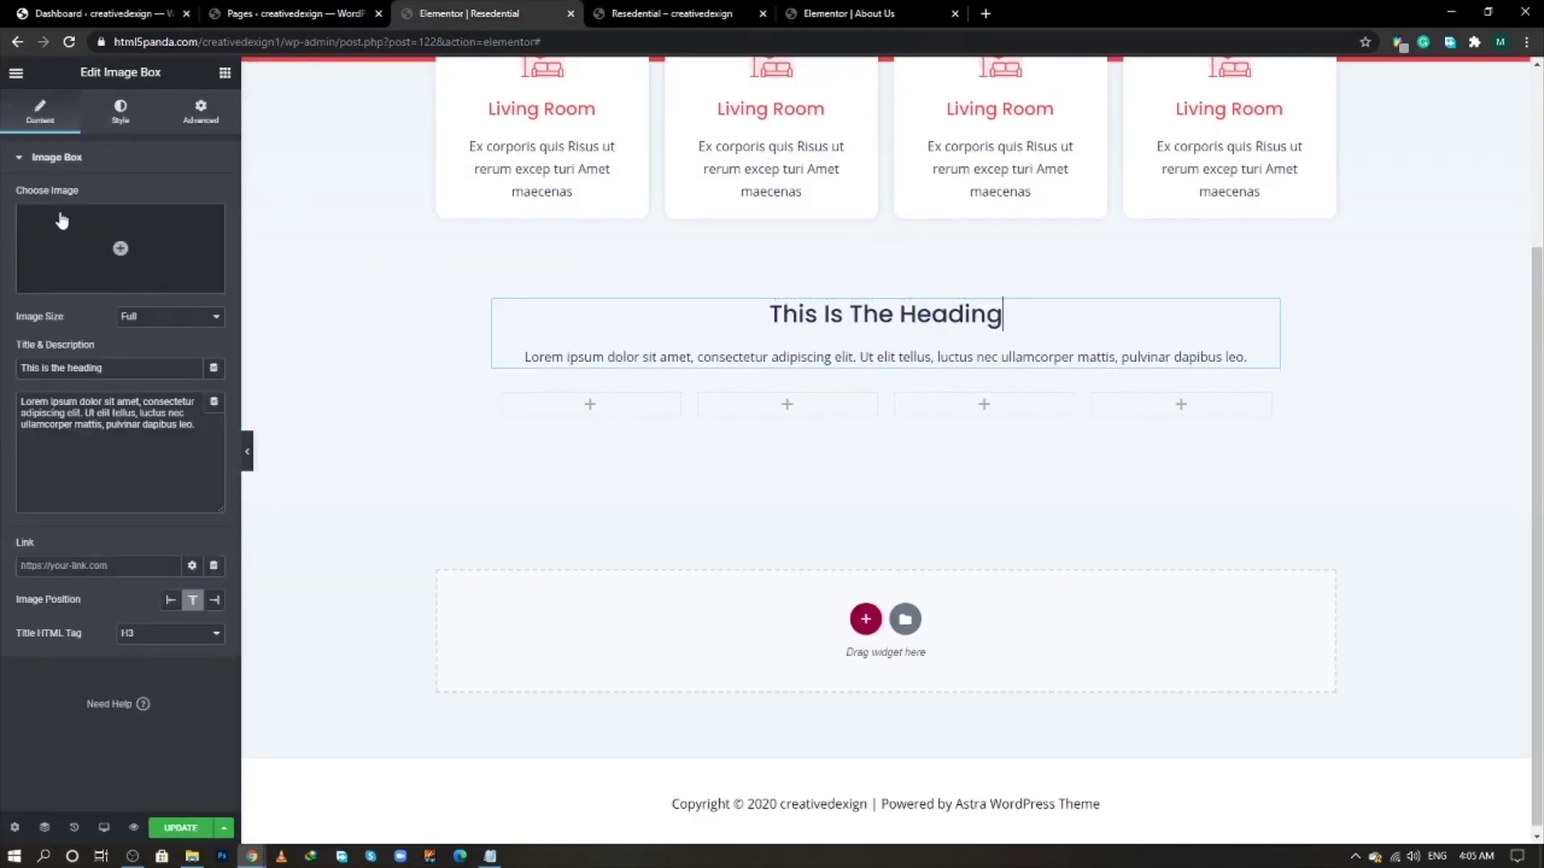
{"action": "left_click", "coordinate": [127, 372]}
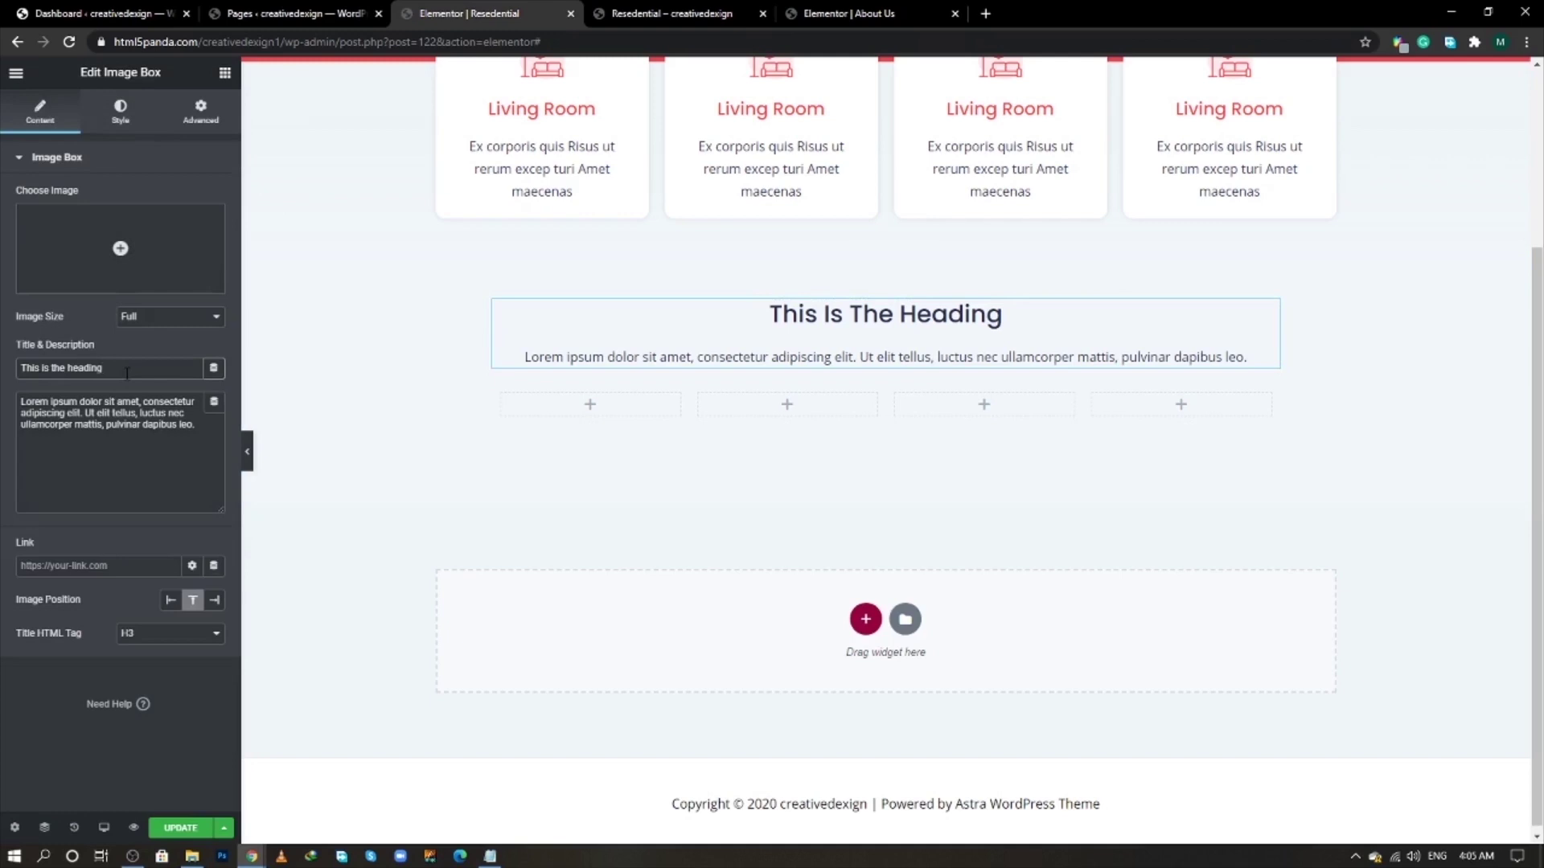
{"action": "key", "text": "ctrl+a"}
{"action": "key", "text": "ctrl+v"}
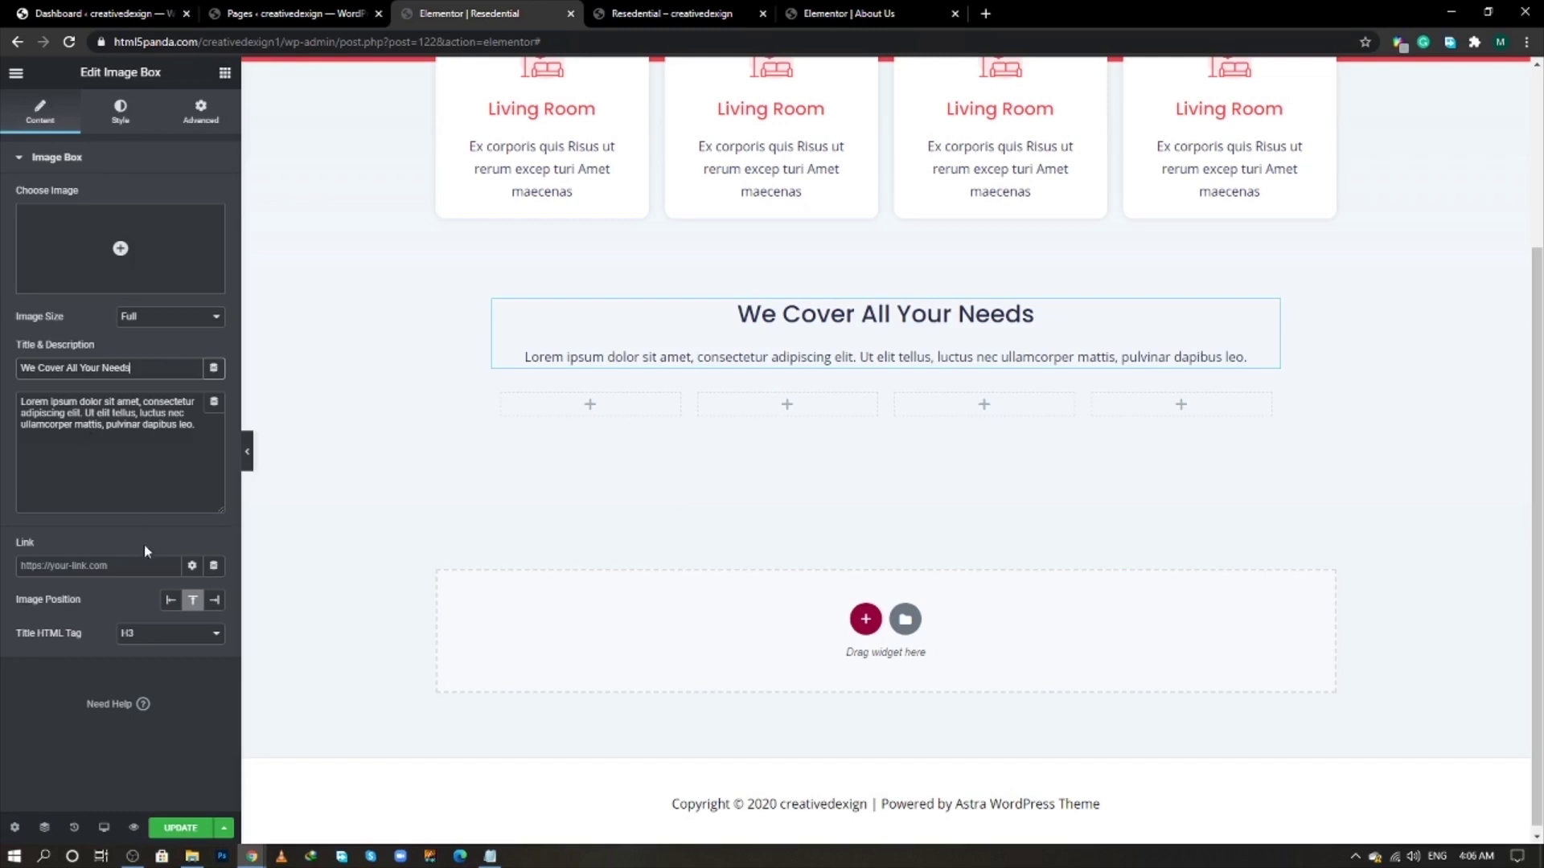
- Set the image box's title HTML tag to H2
{"action": "left_click", "coordinate": [157, 635]}
{"action": "left_click", "coordinate": [157, 668]}
{"action": "left_click", "coordinate": [160, 635]}
{"action": "left_click", "coordinate": [154, 659]}
- Copy the paragraph under "We Cover All Your Needs" on the reference page and paste it over the image box's description
{"action": "key", "text": "alt+Tab"}
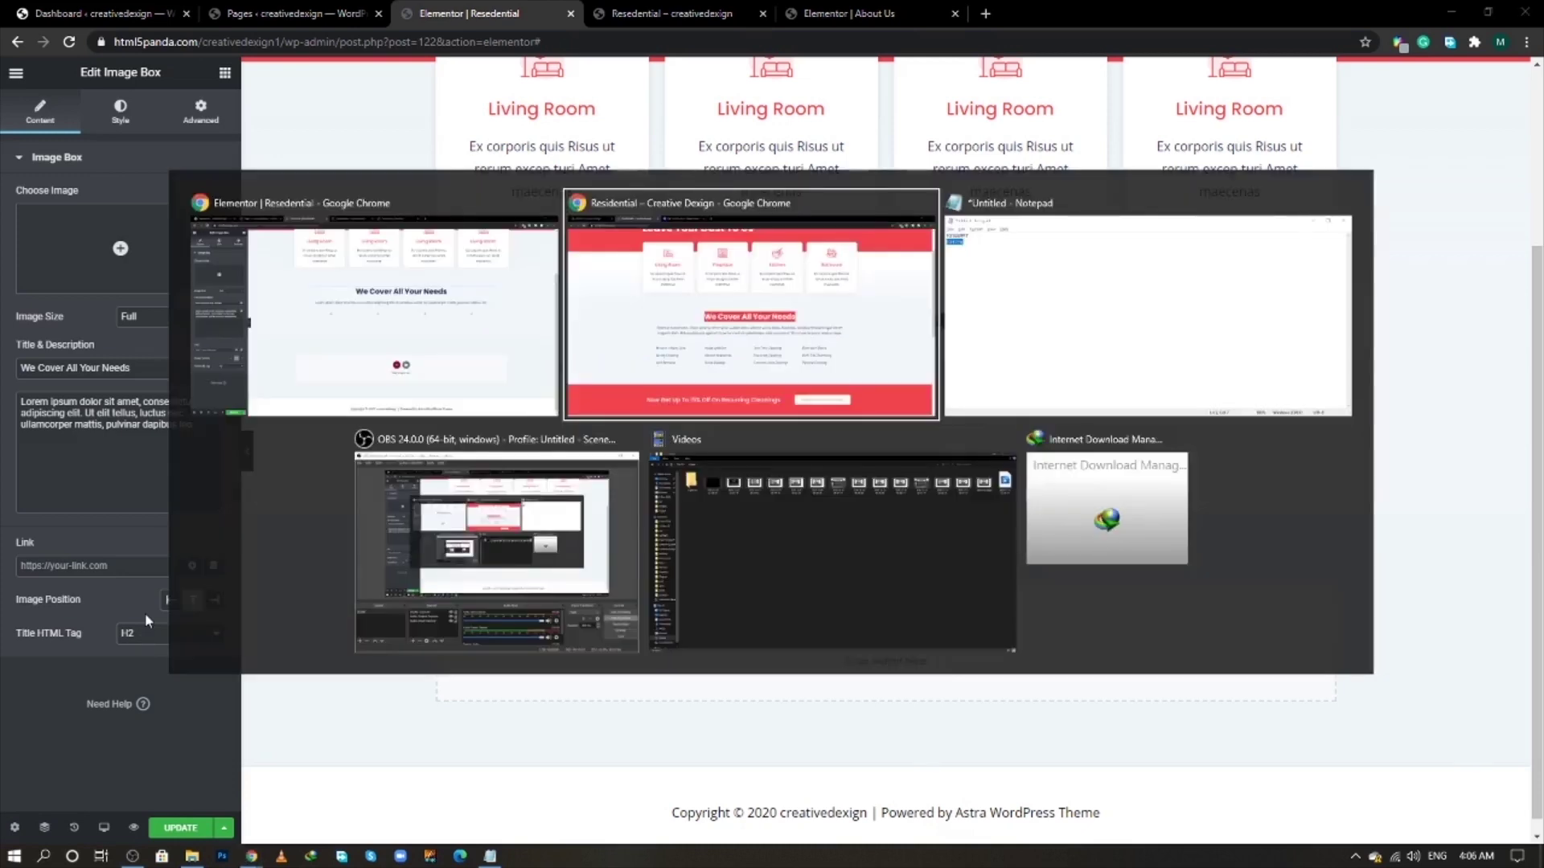
{"action": "double_click", "coordinate": [784, 494]}
{"action": "triple_click", "coordinate": [785, 494]}
{"action": "key", "text": "ctrl+c"}
{"action": "right_click", "coordinate": [784, 490]}
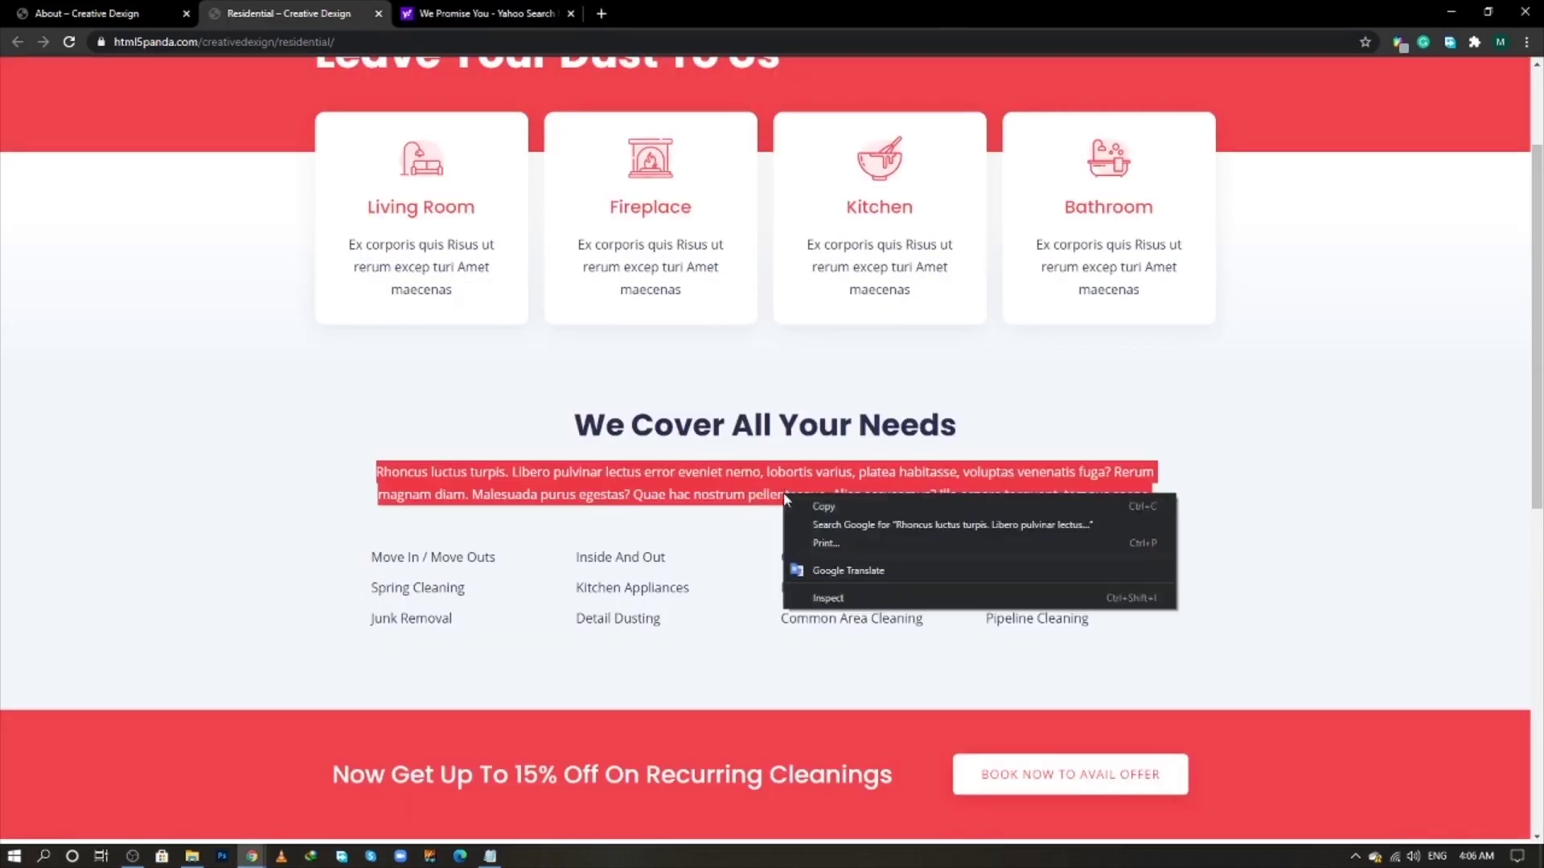
{"action": "left_click", "coordinate": [808, 500]}
{"action": "key", "text": "alt+Tab"}
{"action": "left_click", "coordinate": [120, 450]}
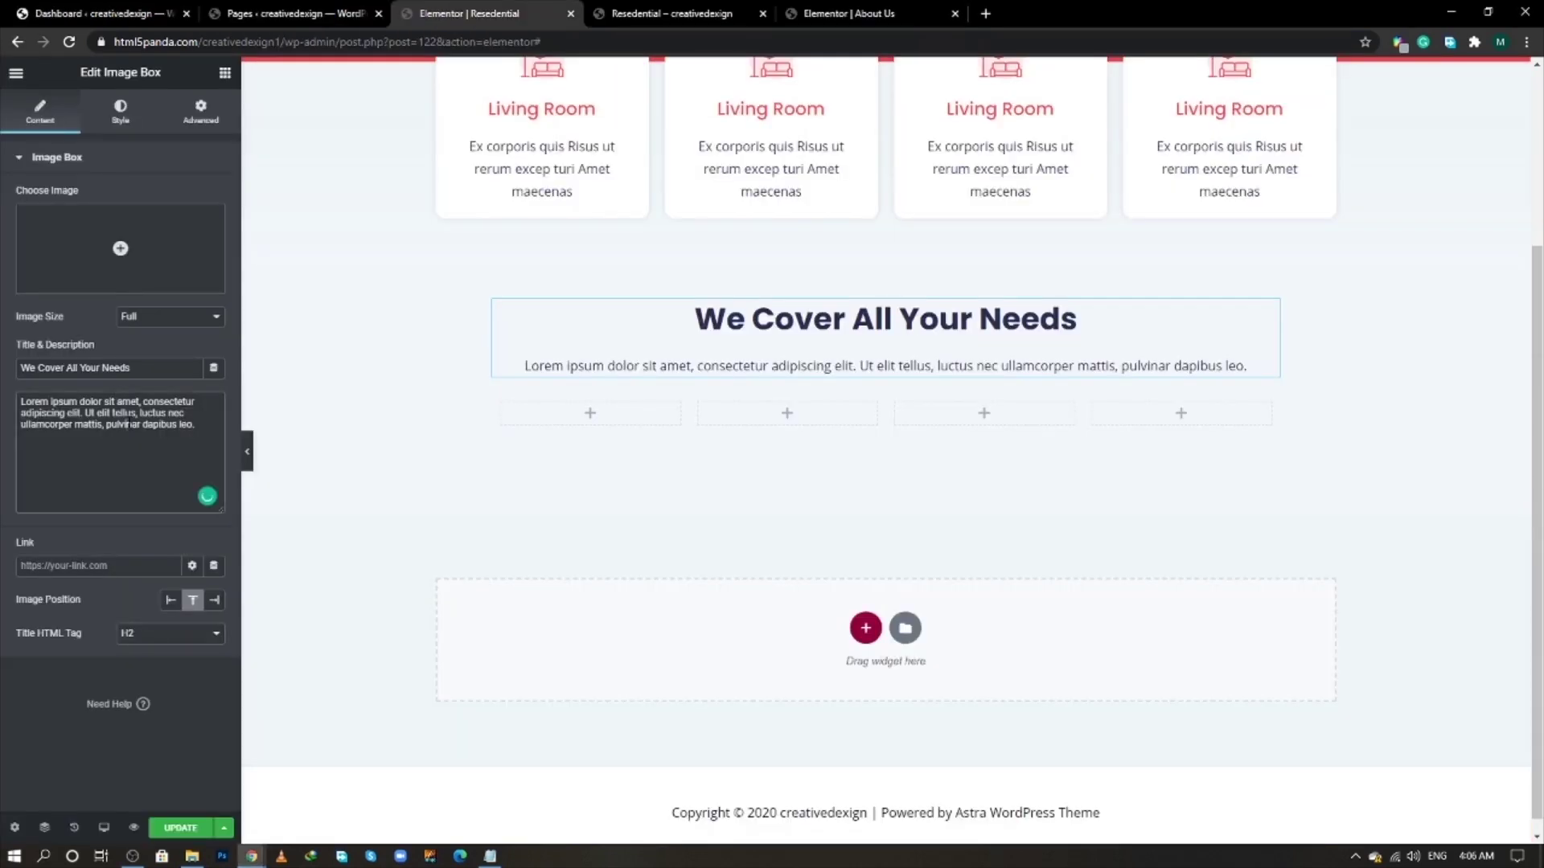
{"action": "key", "text": "ctrl+a"}
{"action": "key", "text": "ctrl+v"}
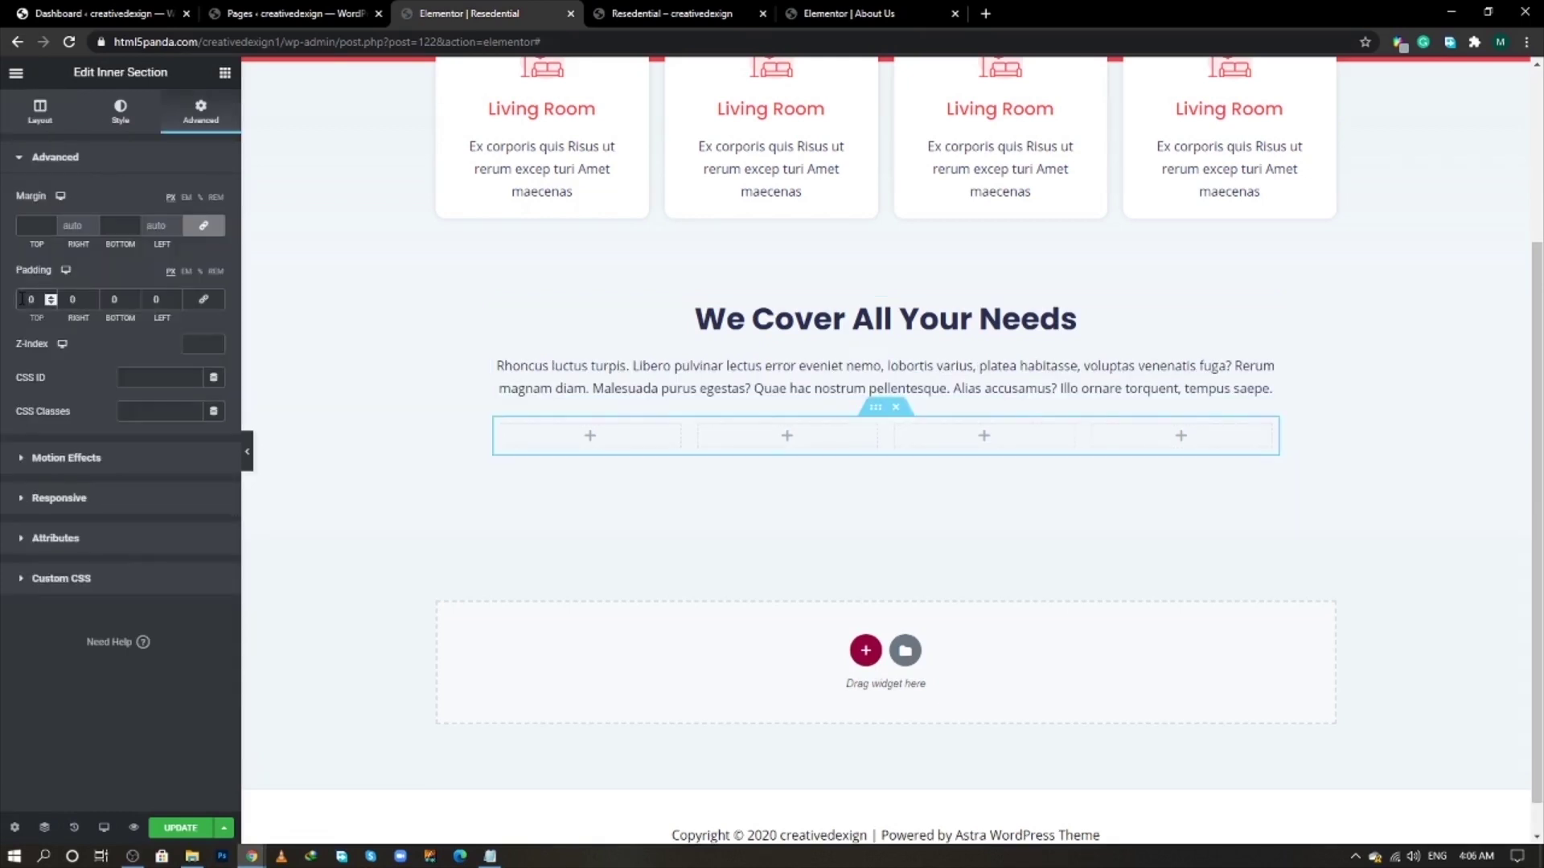
- Set the four-column inner section's top padding to 30 and add an Icon List widget to its first column
{"action": "left_click", "coordinate": [21, 299]}
{"action": "type", "text": "3"}
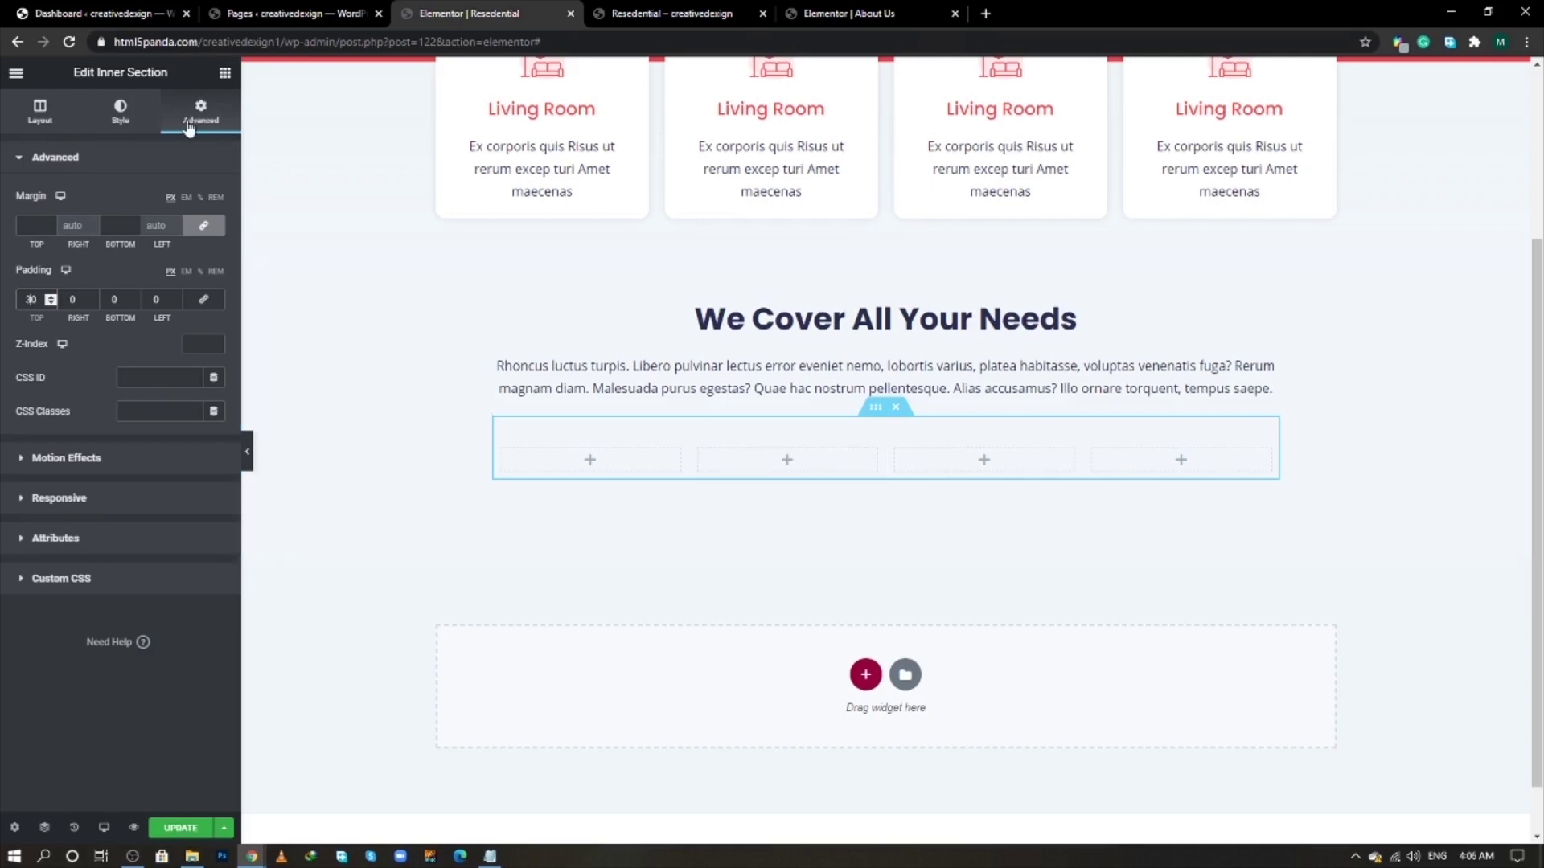
{"action": "left_click", "coordinate": [224, 72]}
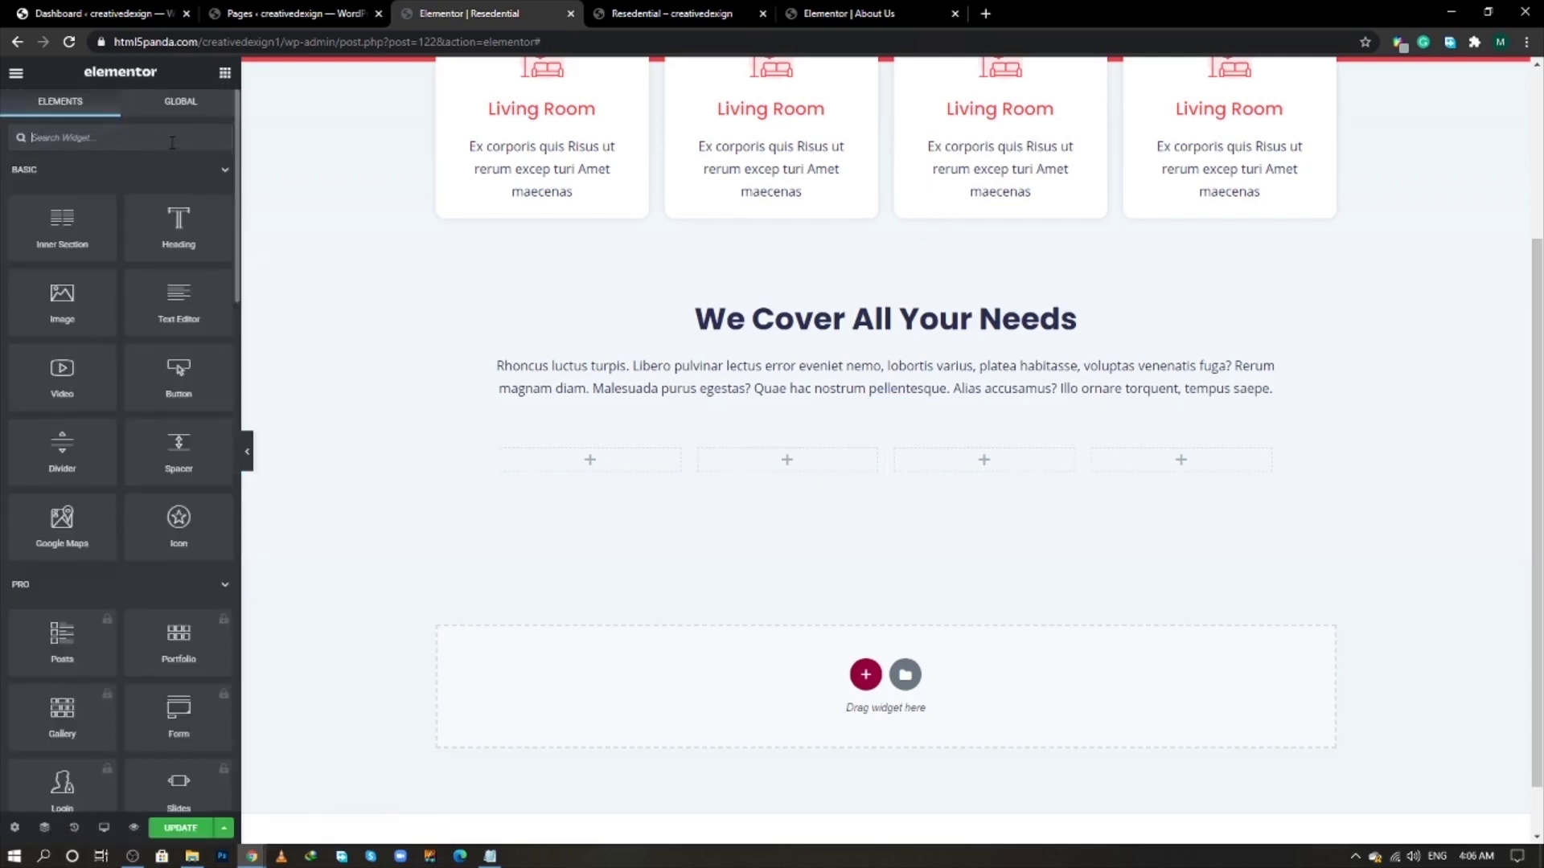
{"action": "left_click", "coordinate": [172, 143]}
{"action": "type", "text": "icon"}
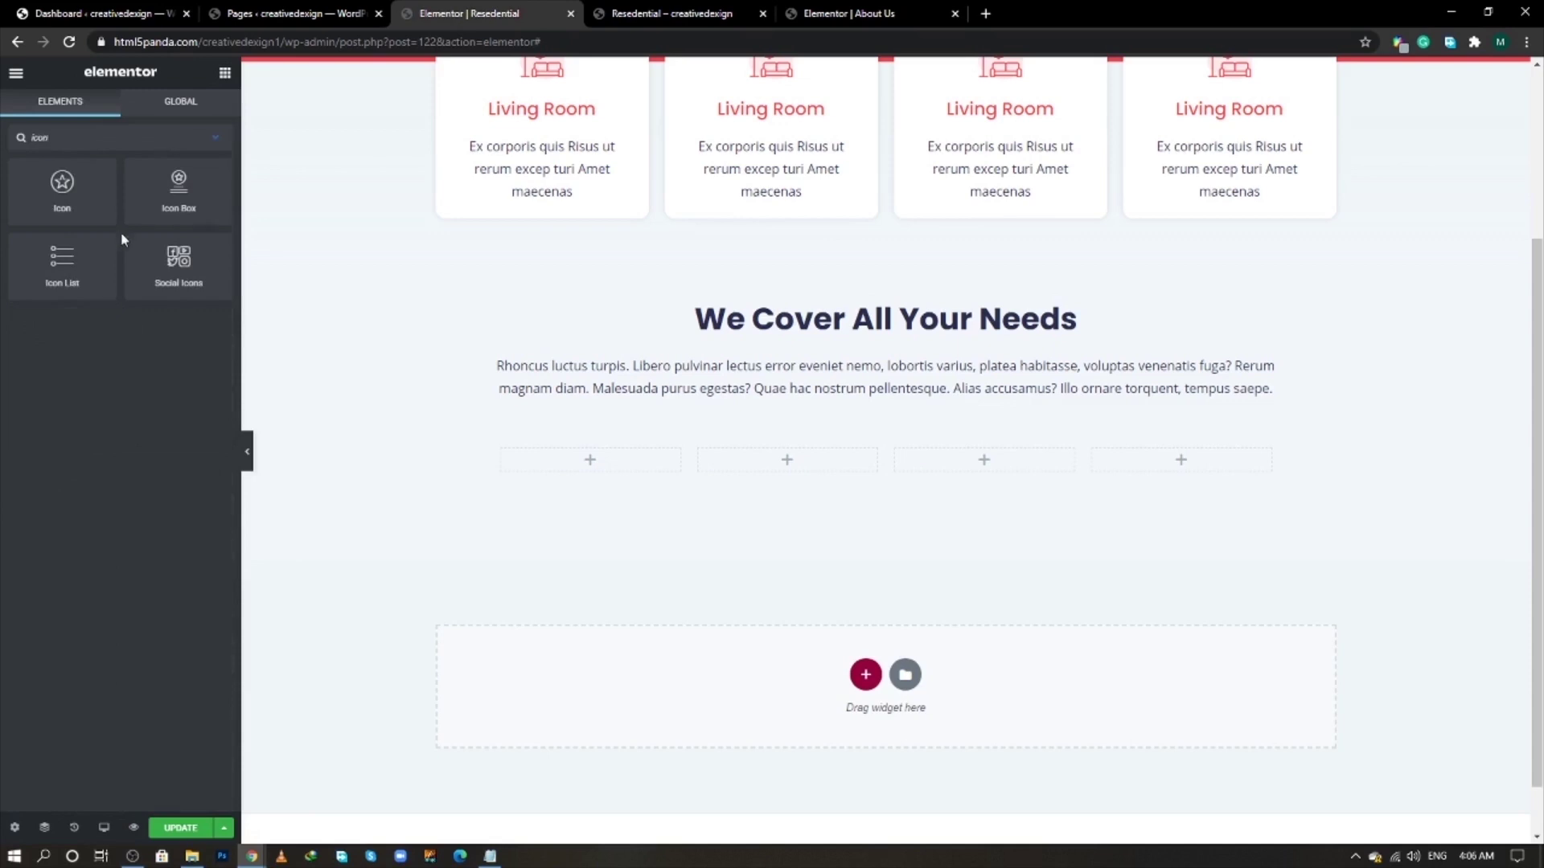
{"action": "left_click_drag", "start_coordinate": [73, 259], "coordinate": [631, 446]}
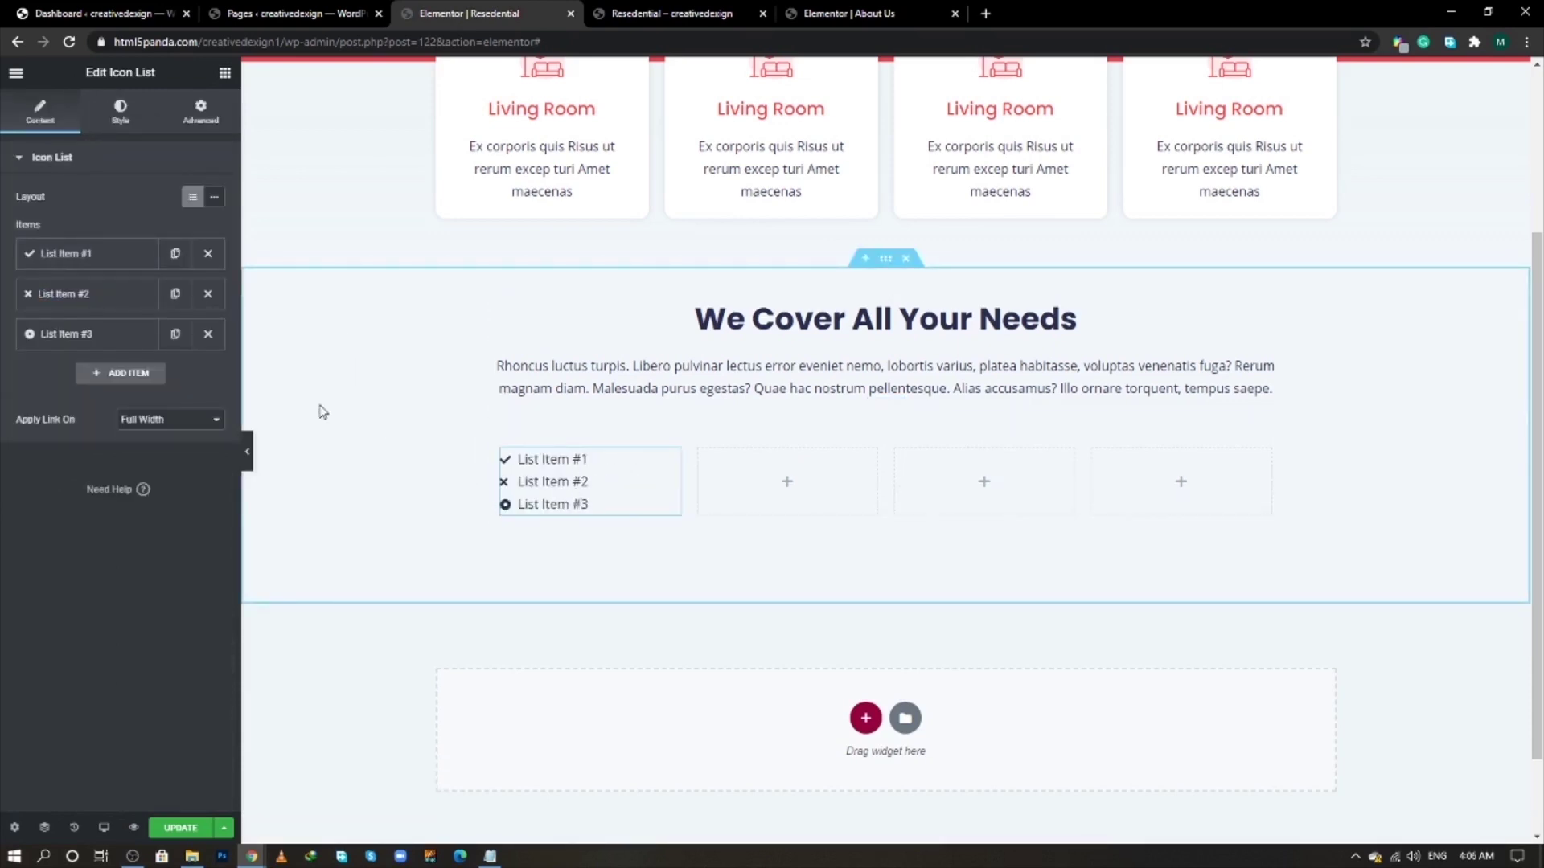
- Delete the second and third items of the icon list and remove the icon from the remaining item
{"action": "left_click", "coordinate": [208, 294]}
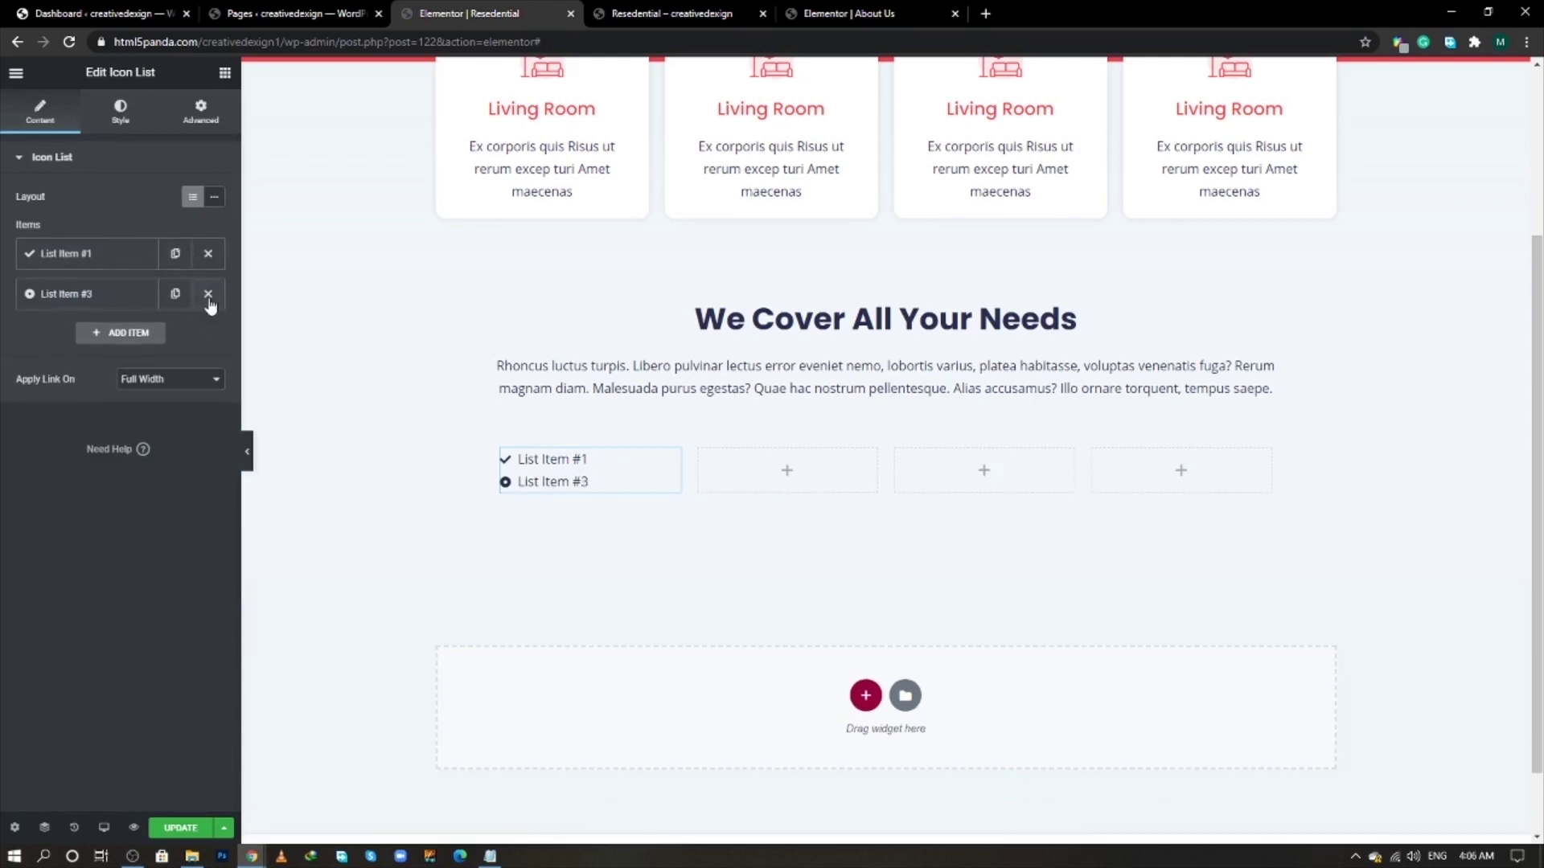
{"action": "left_click", "coordinate": [208, 294]}
{"action": "left_click", "coordinate": [120, 254]}
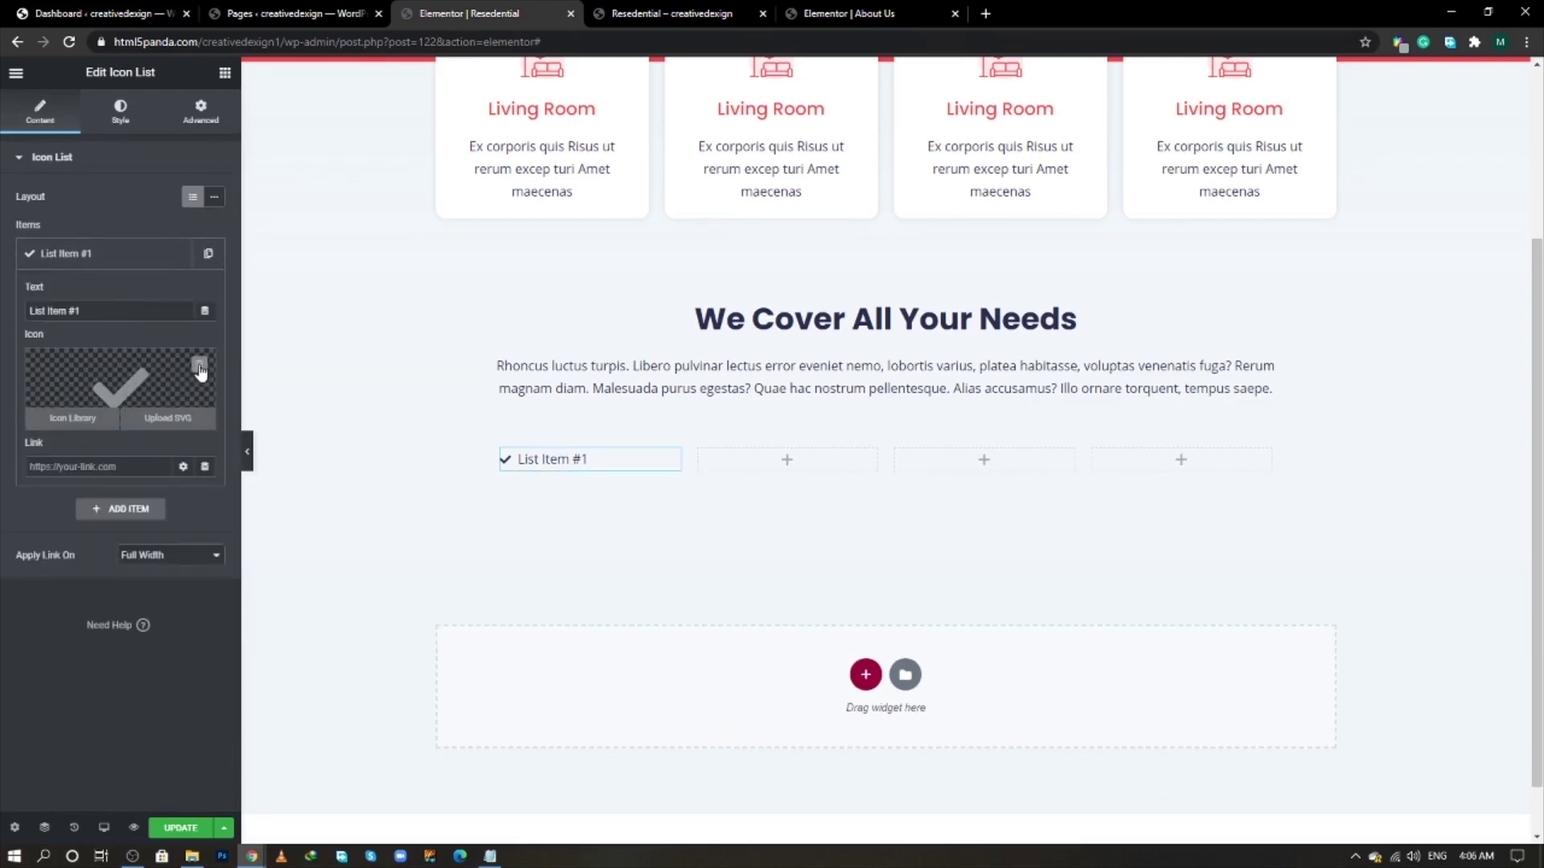
{"action": "left_click", "coordinate": [200, 371]}
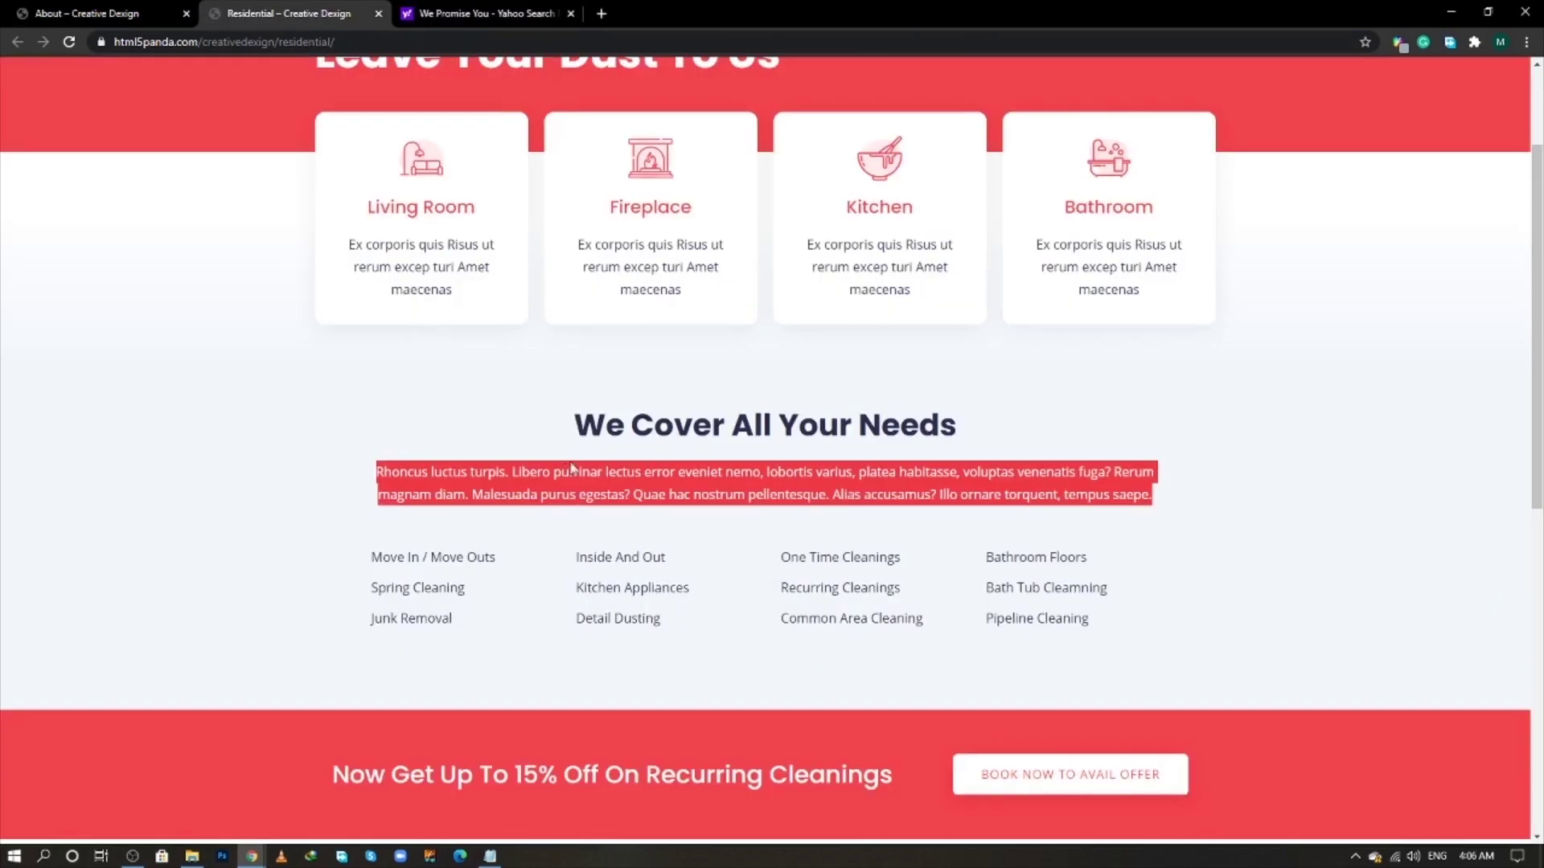
- Set the list item's text to "Move In / Move Outs", copied from the reference page
{"action": "right_click", "coordinate": [440, 553]}
{"action": "key", "text": "alt+Tab"}
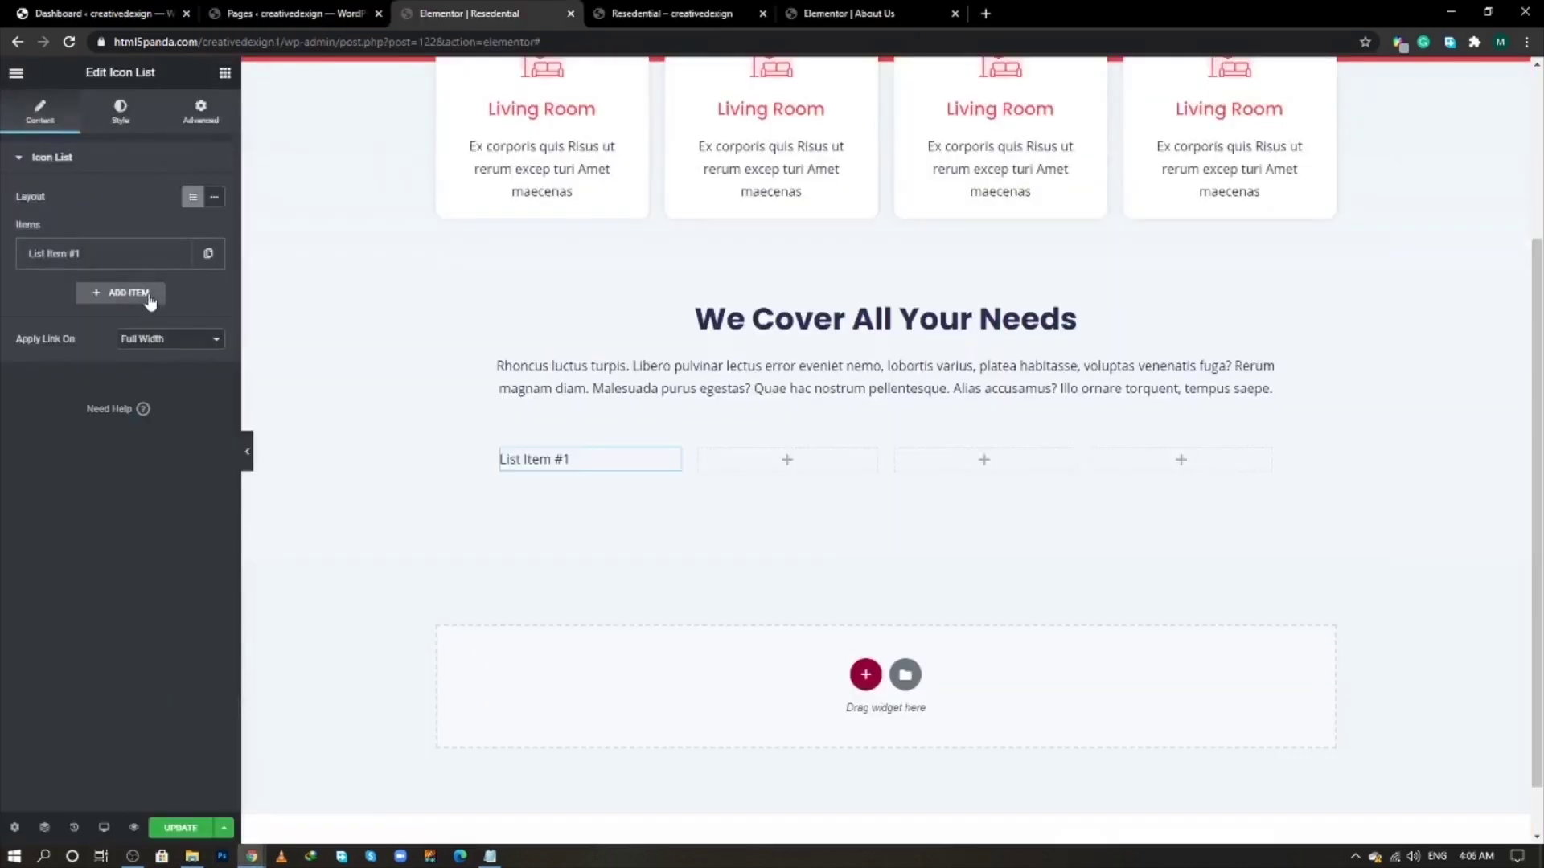
{"action": "triple_click", "coordinate": [145, 311]}
{"action": "type", "text": "Move In / Move Outs"}
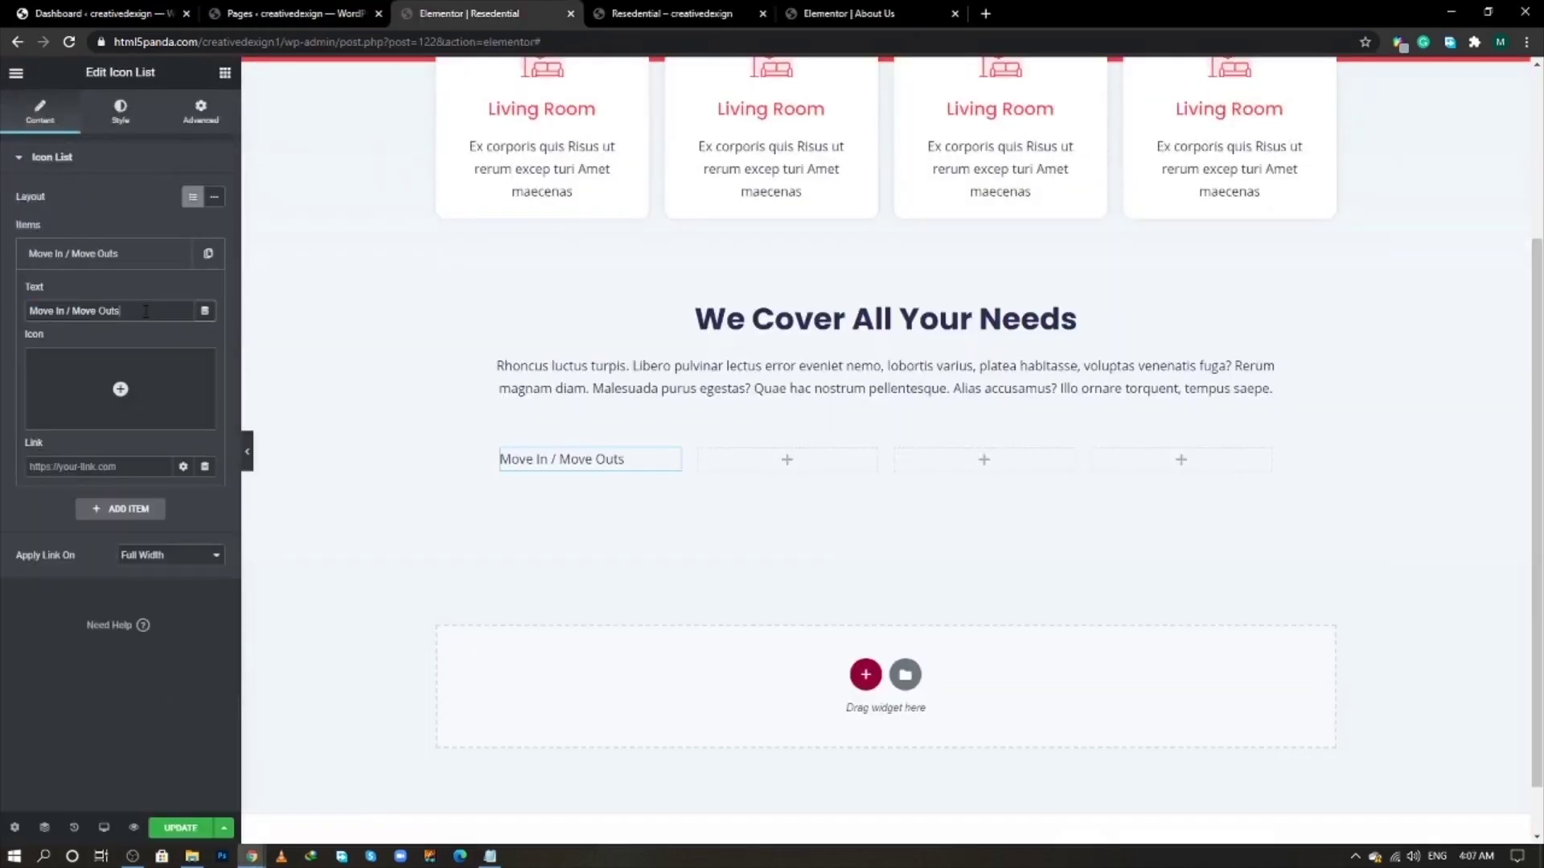
- Duplicate the "Move In / Move Outs" item twice and set the list's space between items to 10
{"action": "left_click", "coordinate": [150, 259]}
{"action": "left_click", "coordinate": [208, 254]}
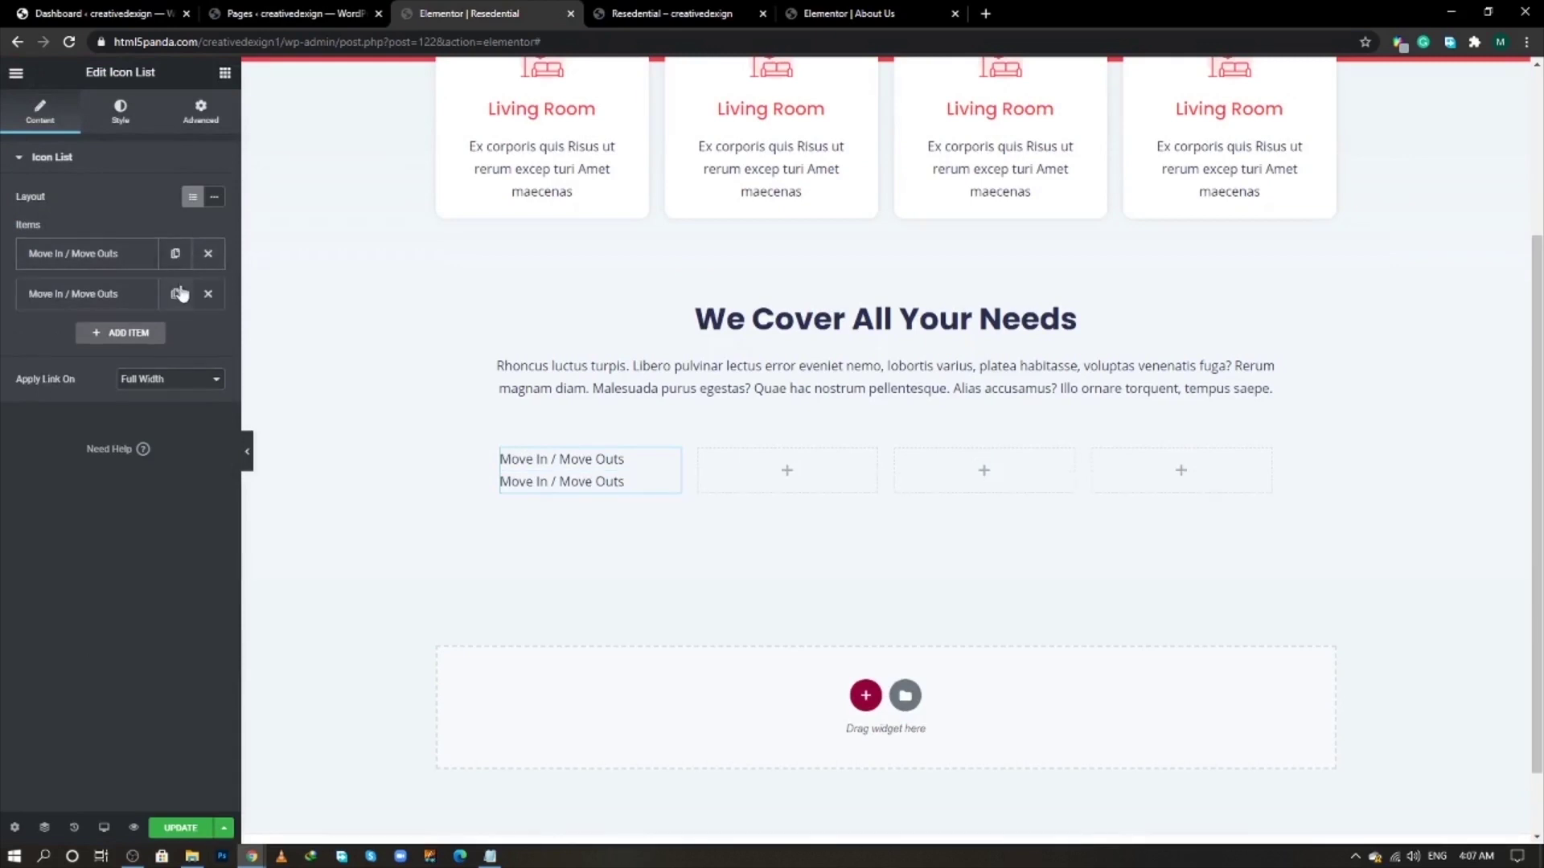
{"action": "left_click", "coordinate": [177, 294]}
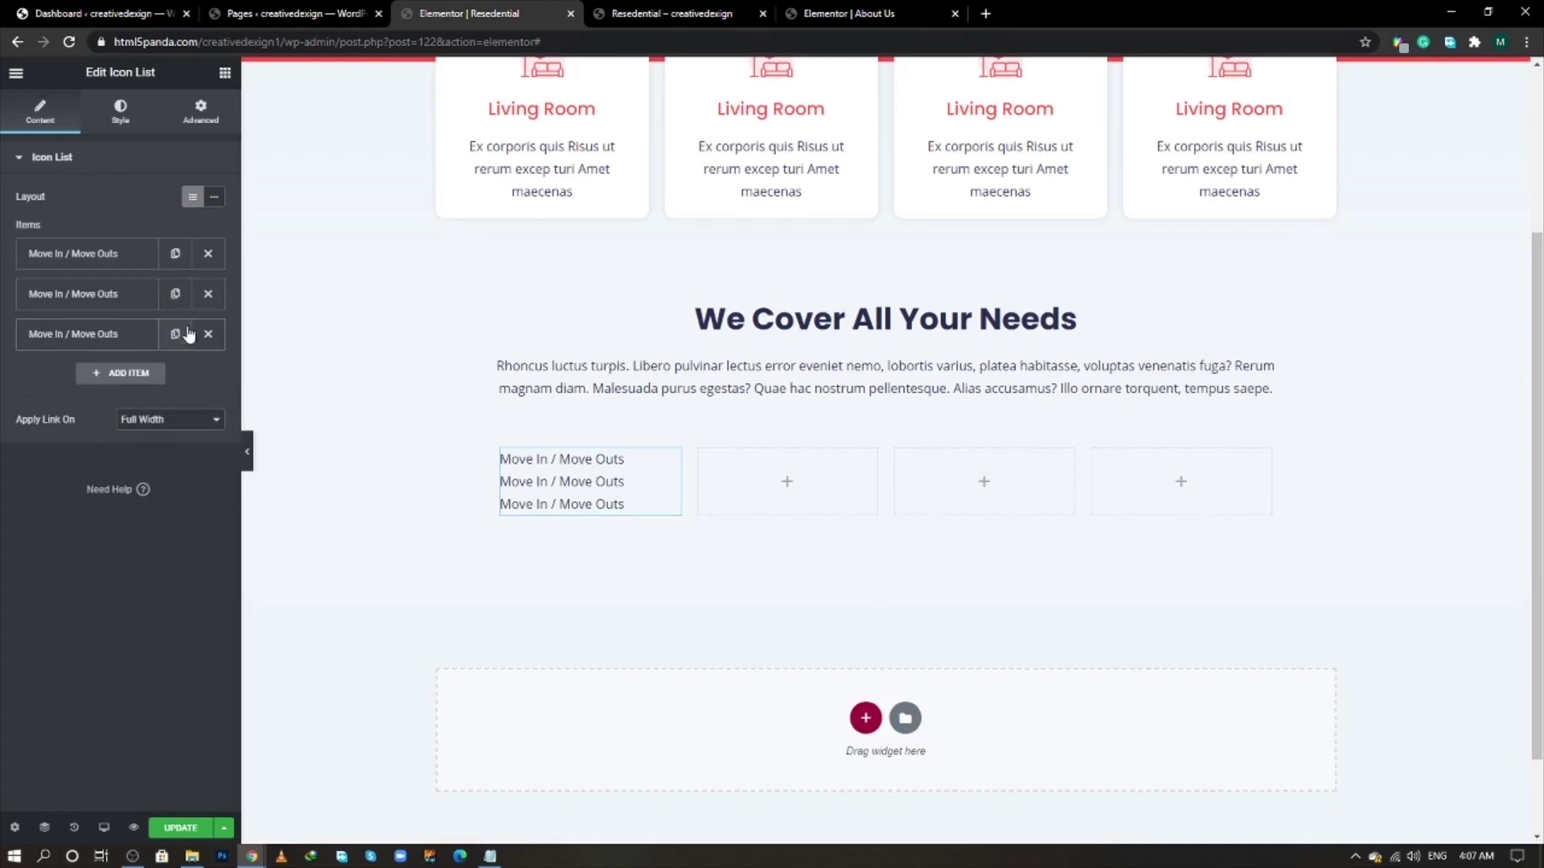
{"action": "left_click", "coordinate": [121, 113]}
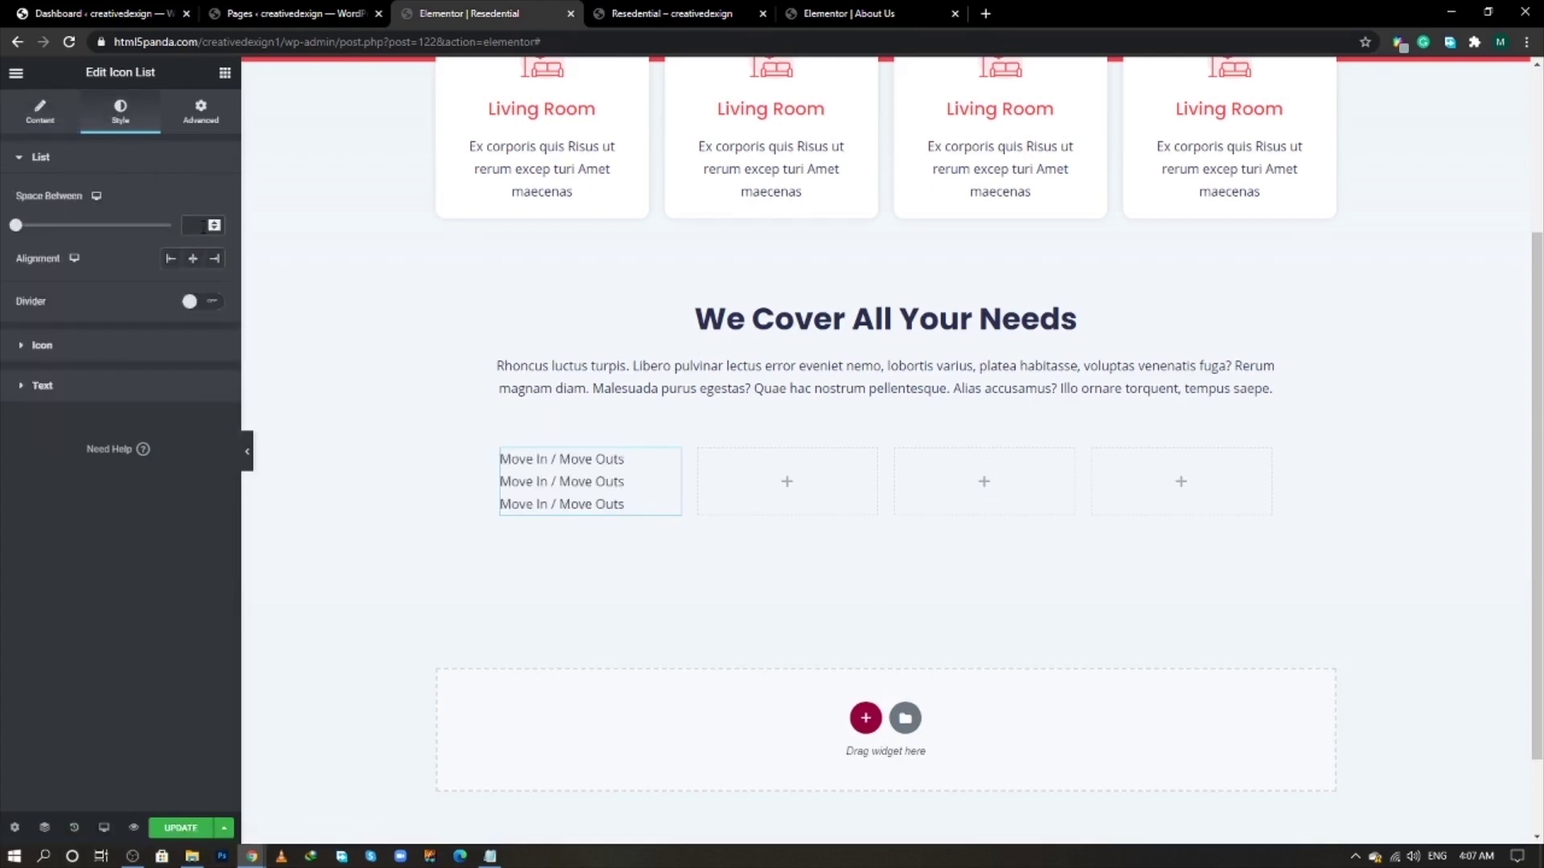
{"action": "type", "text": "10"}
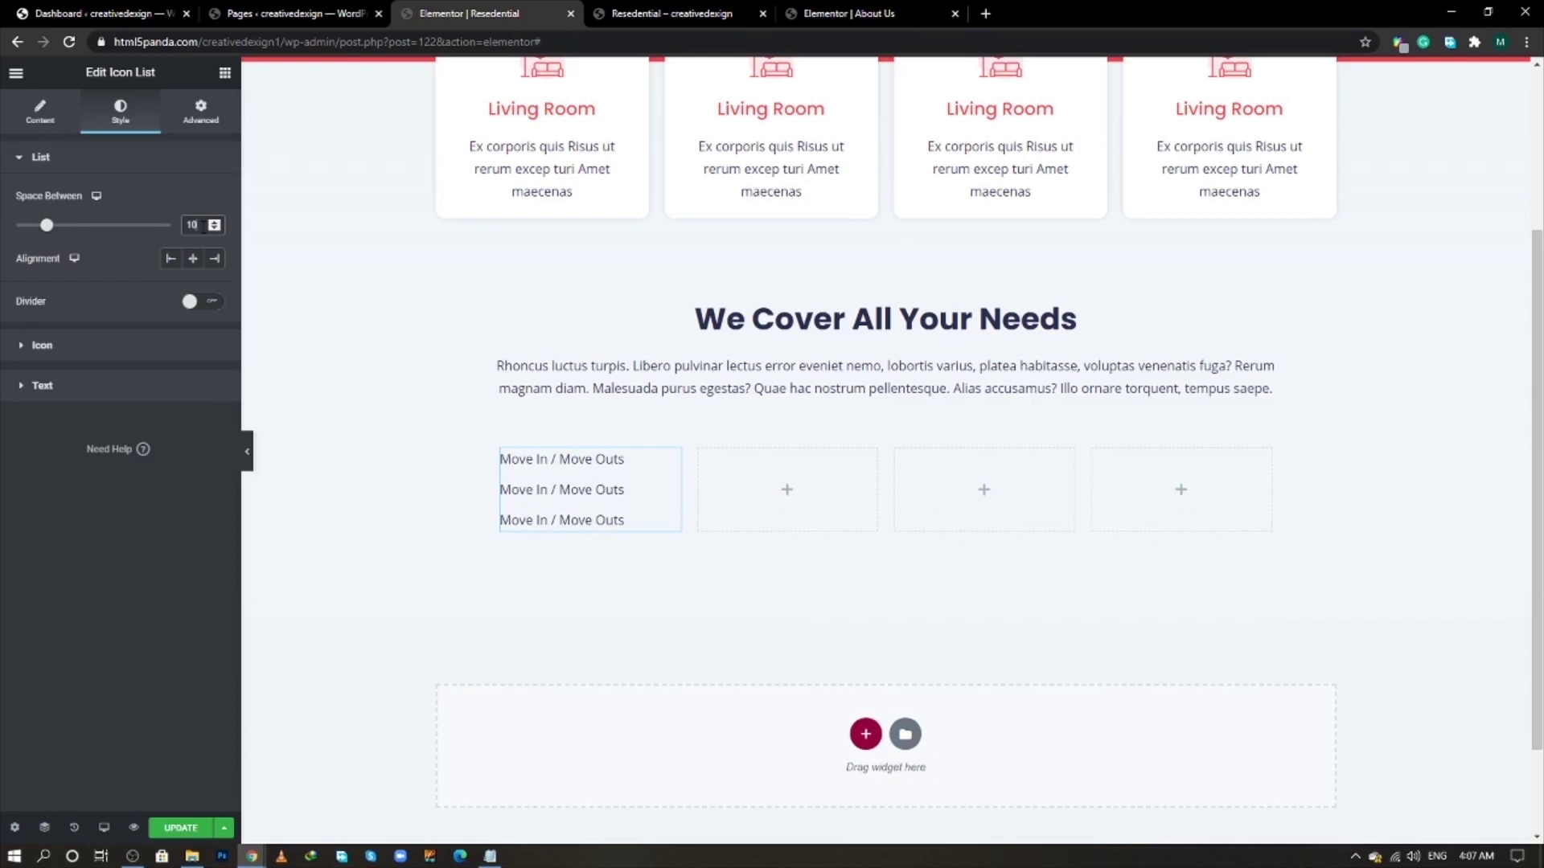
- Duplicate the column containing the icon list three times within the inner section
{"action": "right_click", "coordinate": [505, 453]}
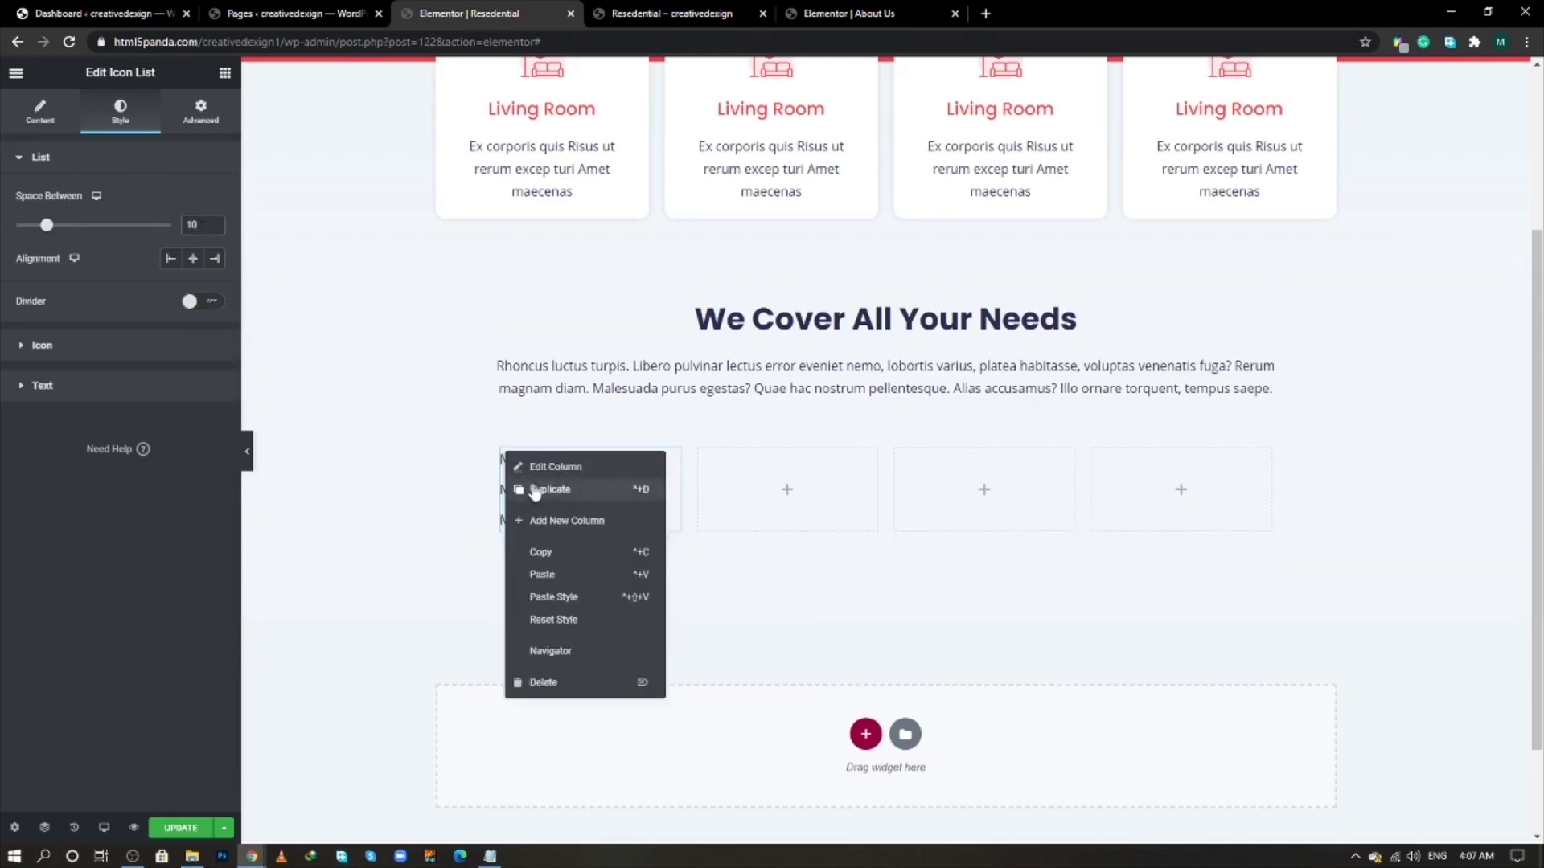
{"action": "left_click", "coordinate": [534, 490]}
{"action": "right_click", "coordinate": [508, 455]}
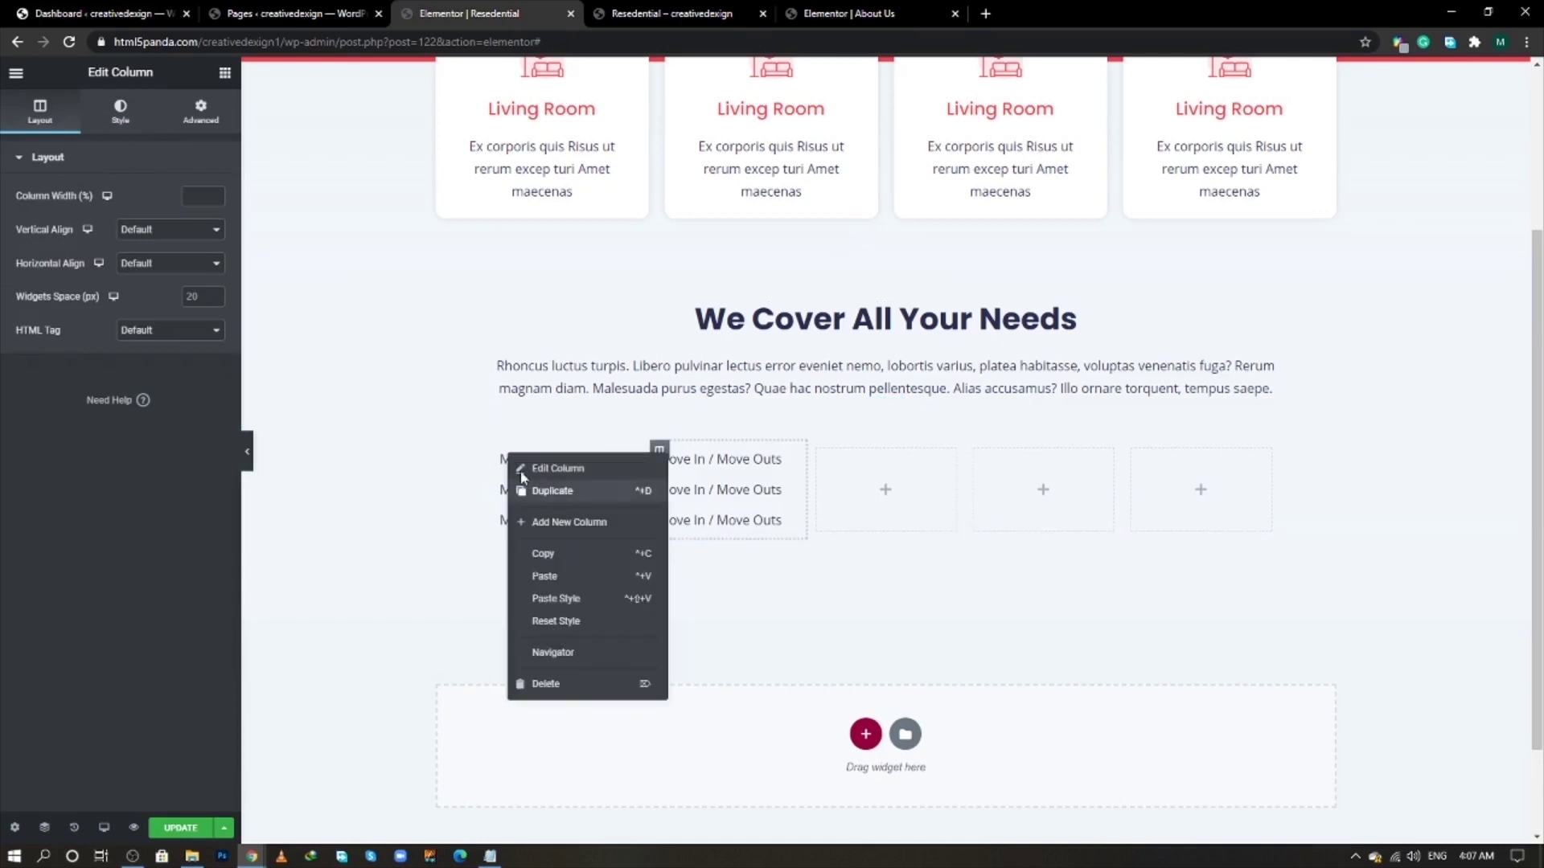
{"action": "left_click", "coordinate": [525, 489]}
{"action": "right_click", "coordinate": [509, 456]}
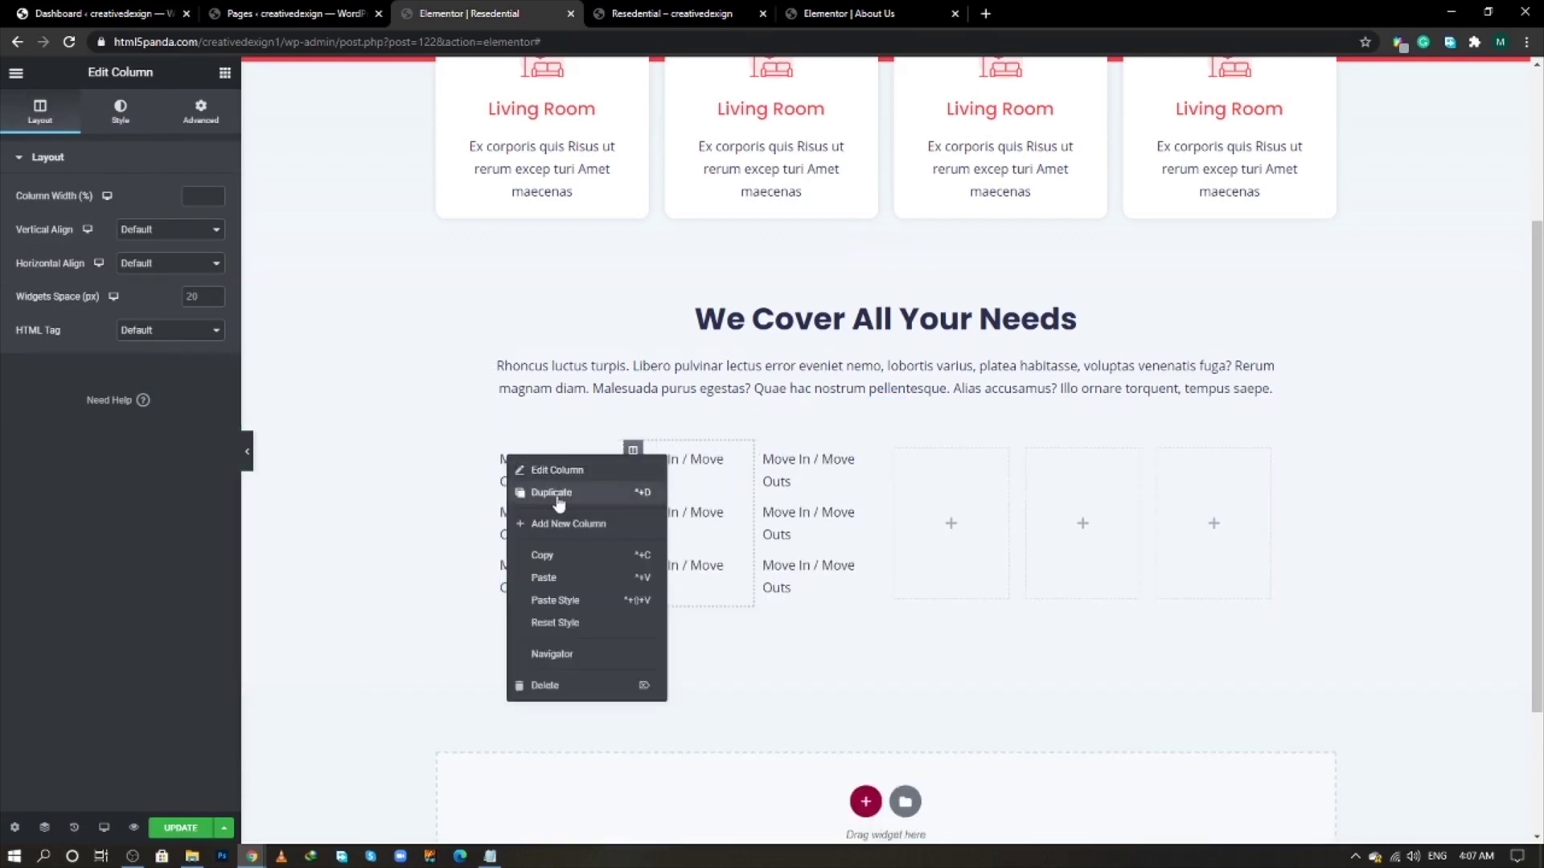
{"action": "left_click", "coordinate": [558, 503]}
- Delete the three empty columns from the inner section, keeping the four columns with icon lists
{"action": "right_click", "coordinate": [953, 454]}
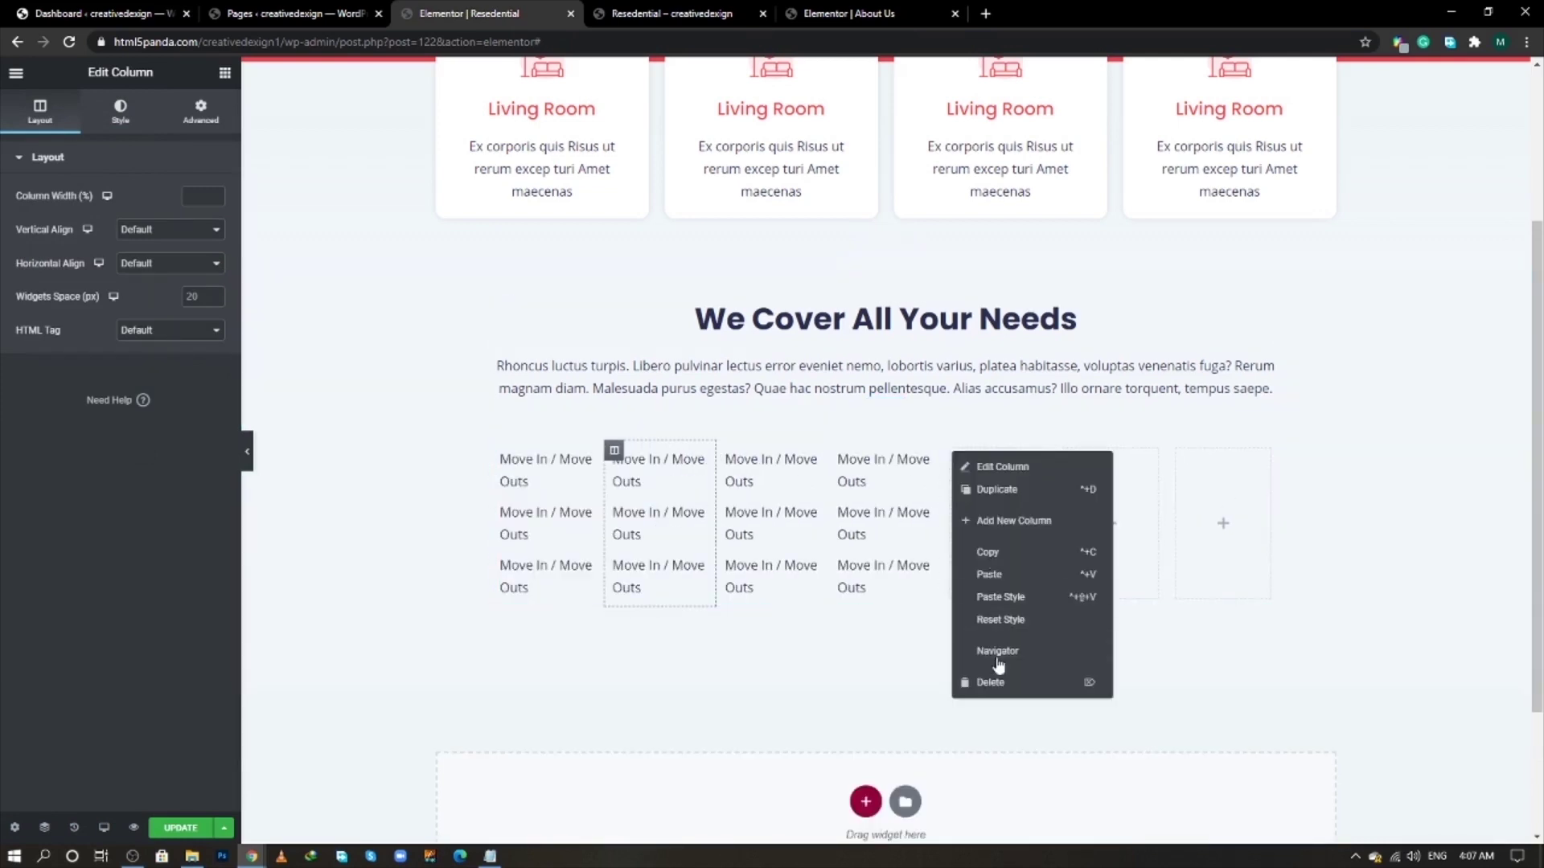
{"action": "left_click", "coordinate": [990, 682]}
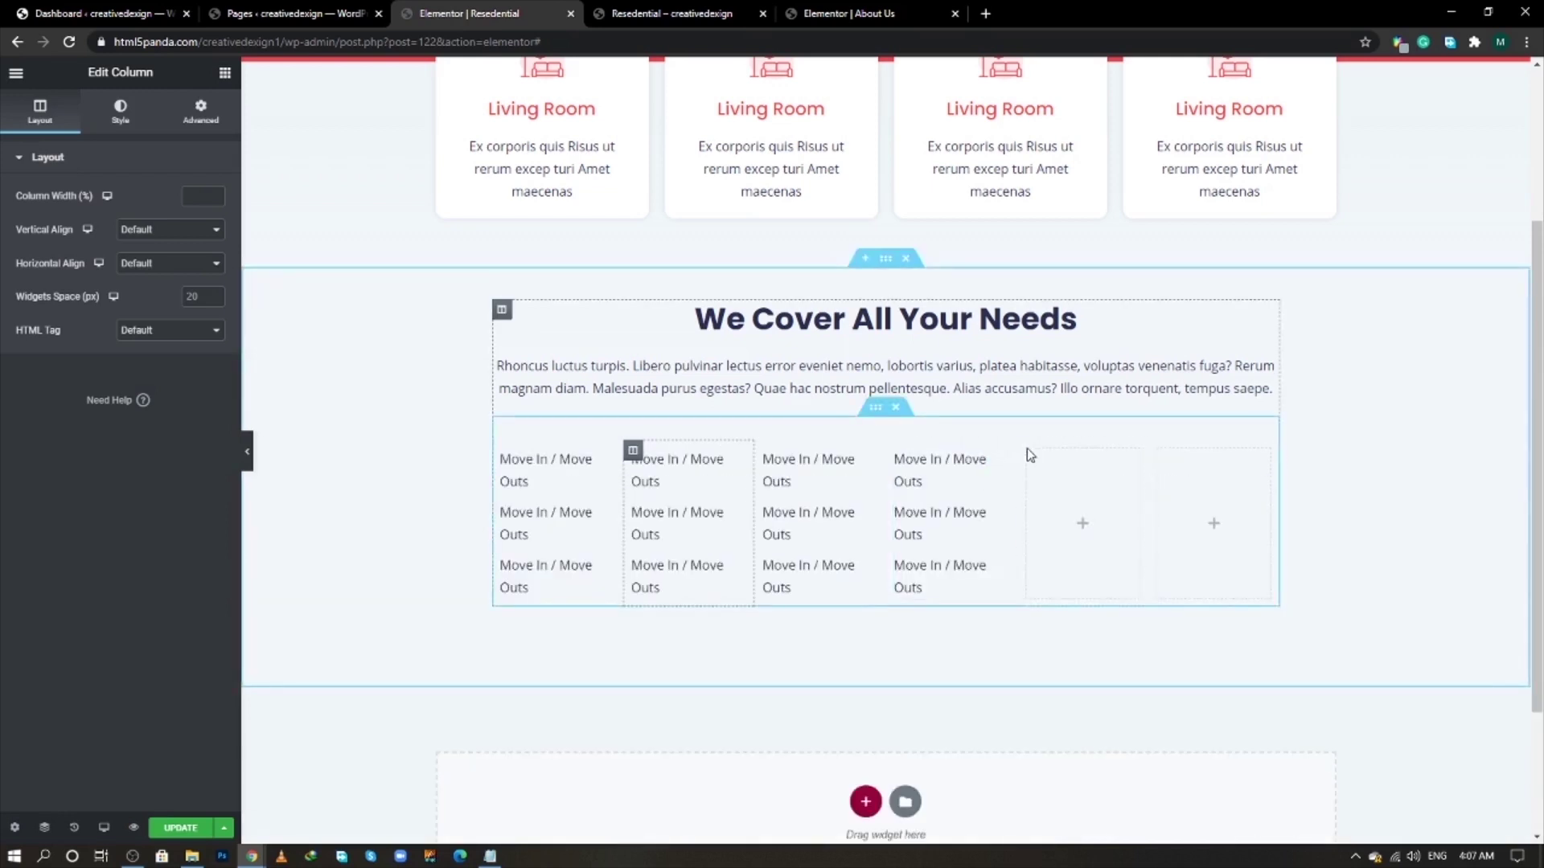
{"action": "right_click", "coordinate": [1029, 449]}
{"action": "left_click", "coordinate": [1085, 680]}
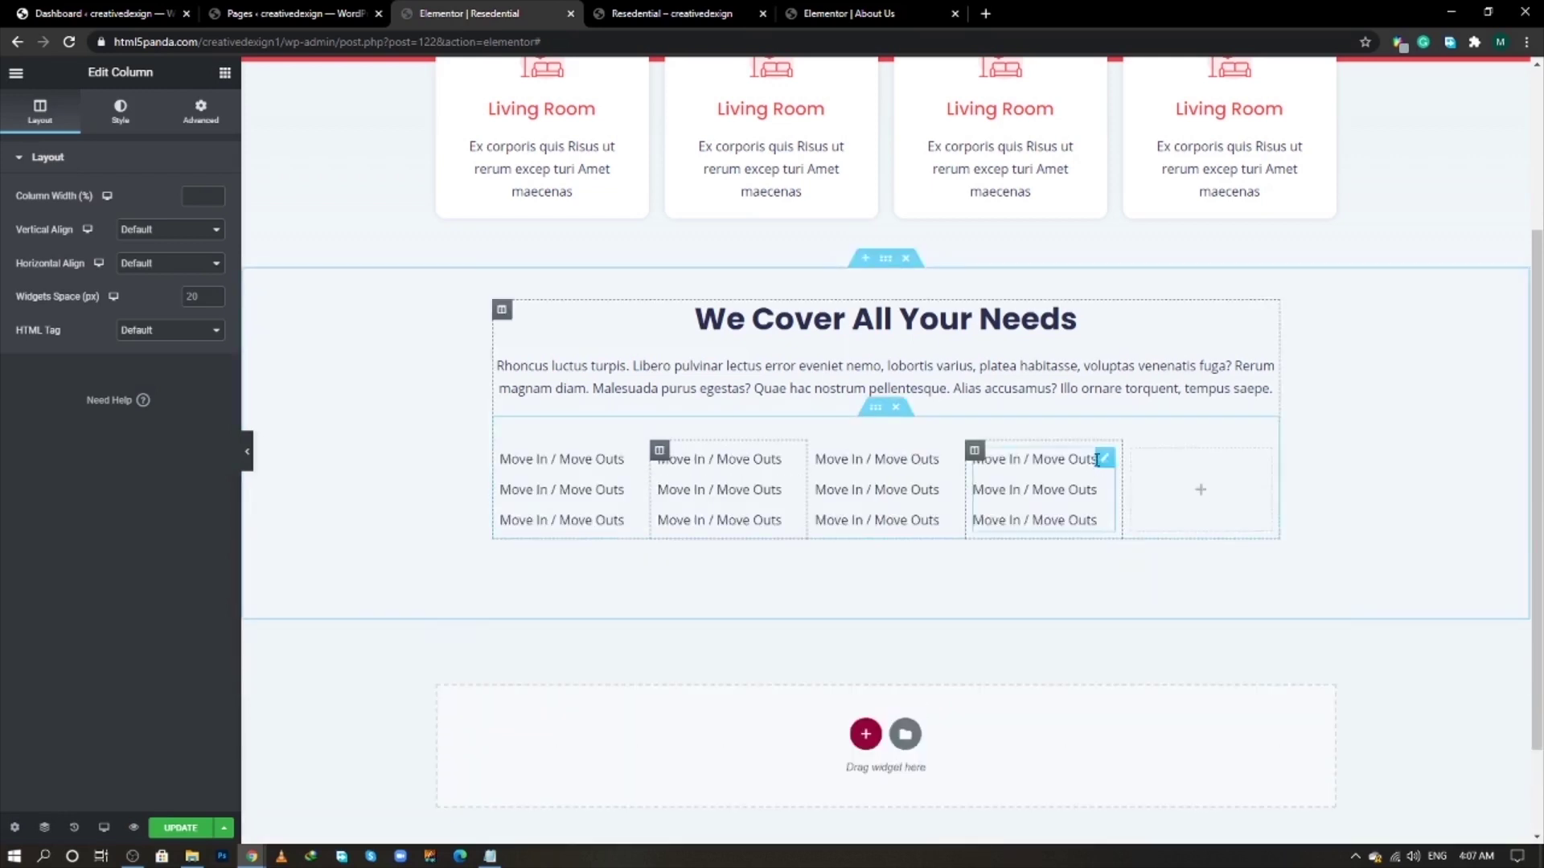
{"action": "right_click", "coordinate": [1129, 450]}
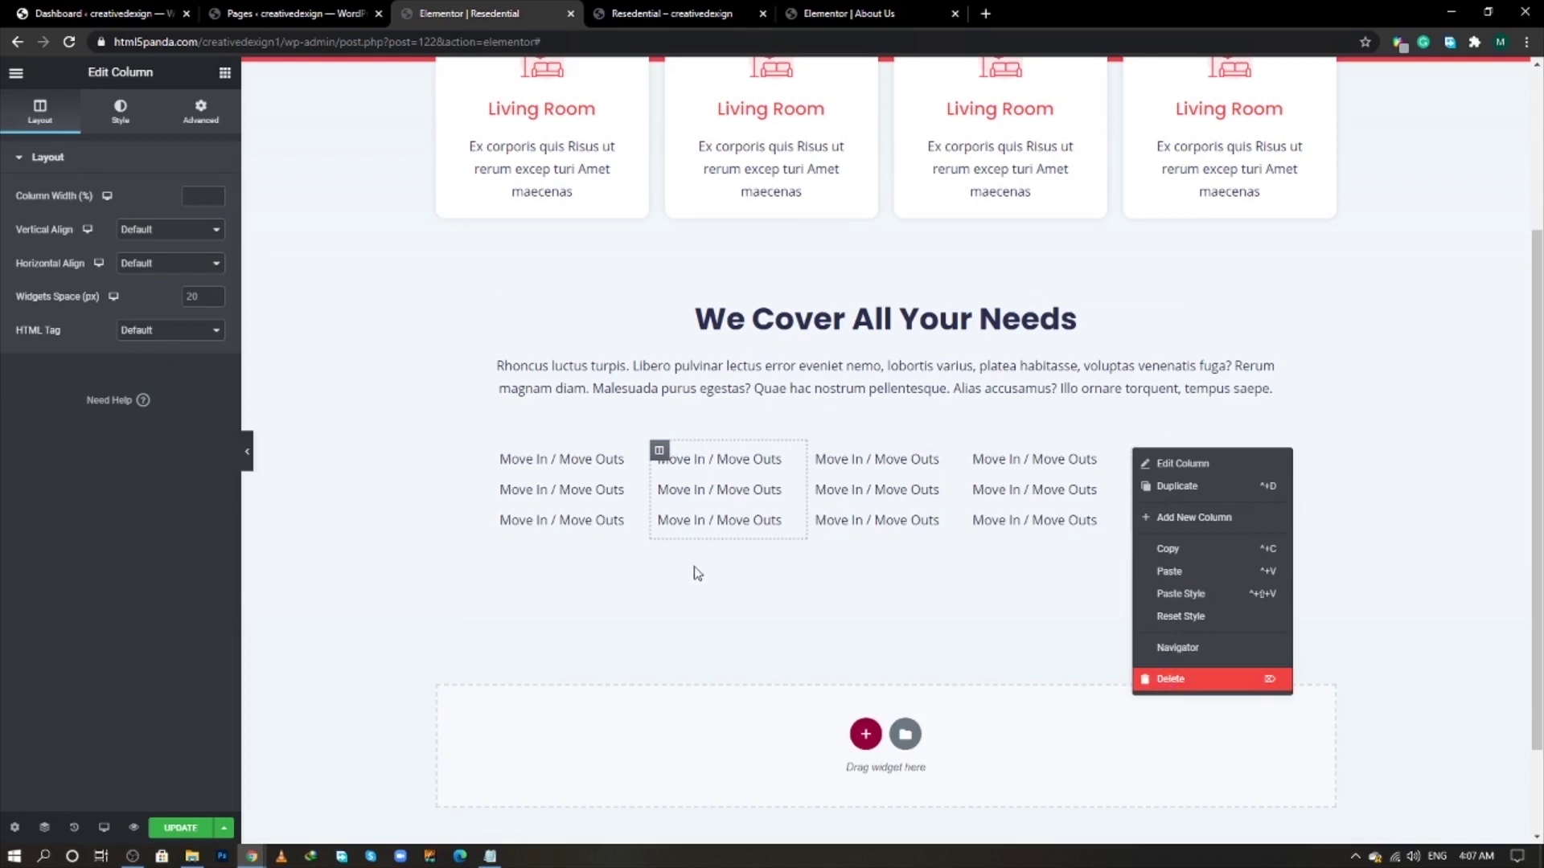
{"action": "key", "text": "Delete"}
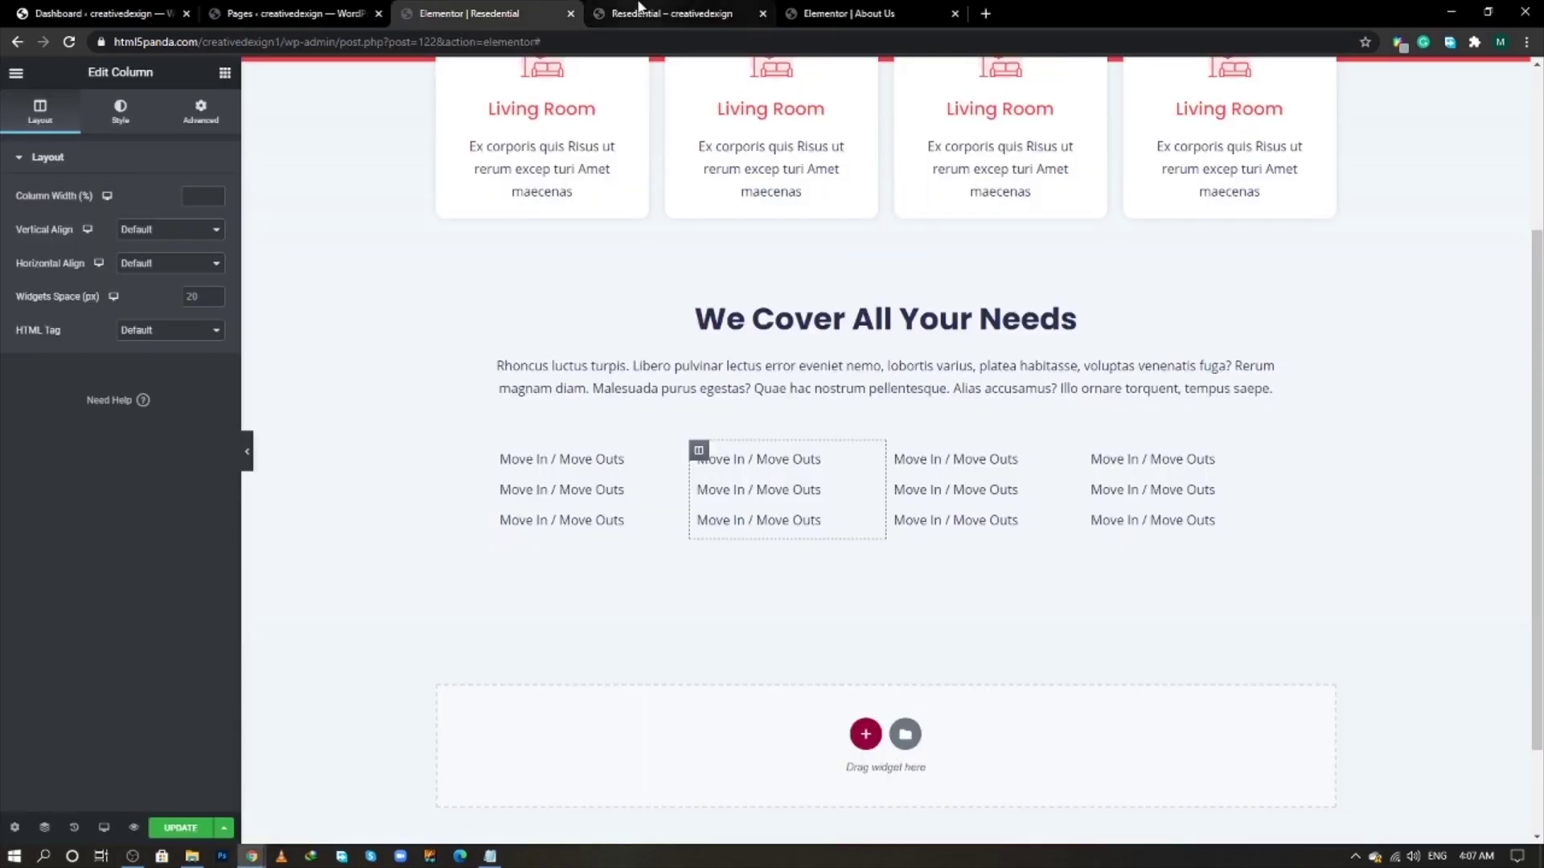
- Open the Home page in Elementor in a new tab and copy its red "Schedule Your Cleaning Now & Get Free Estimate" section
{"action": "left_click", "coordinate": [812, 13]}
{"action": "scroll", "coordinate": [558, 436], "scroll_direction": "down", "scroll_amount": 15}
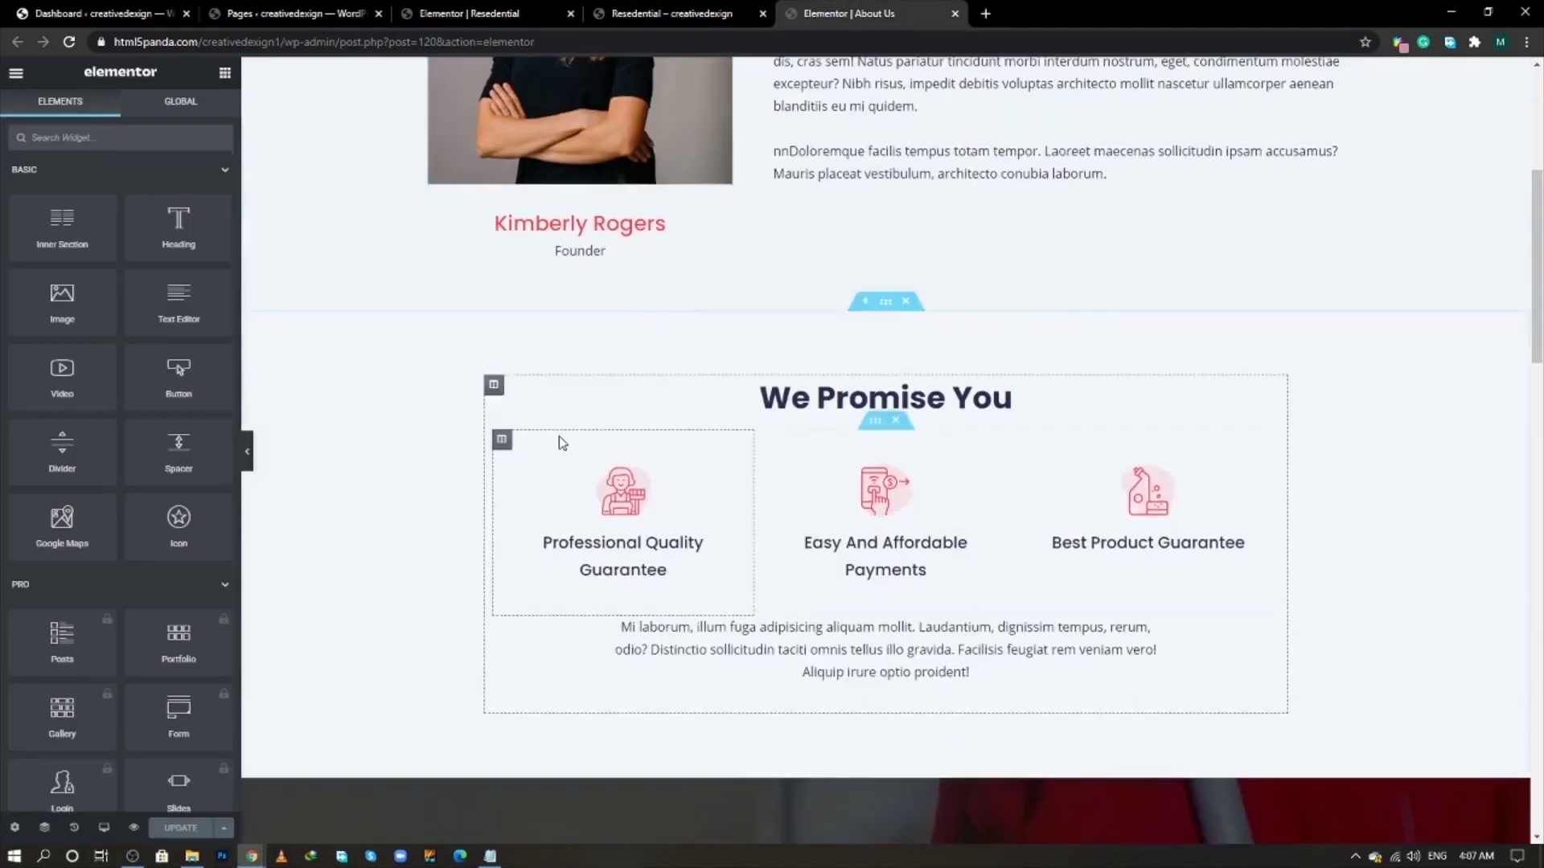
{"action": "left_click", "coordinate": [290, 14]}
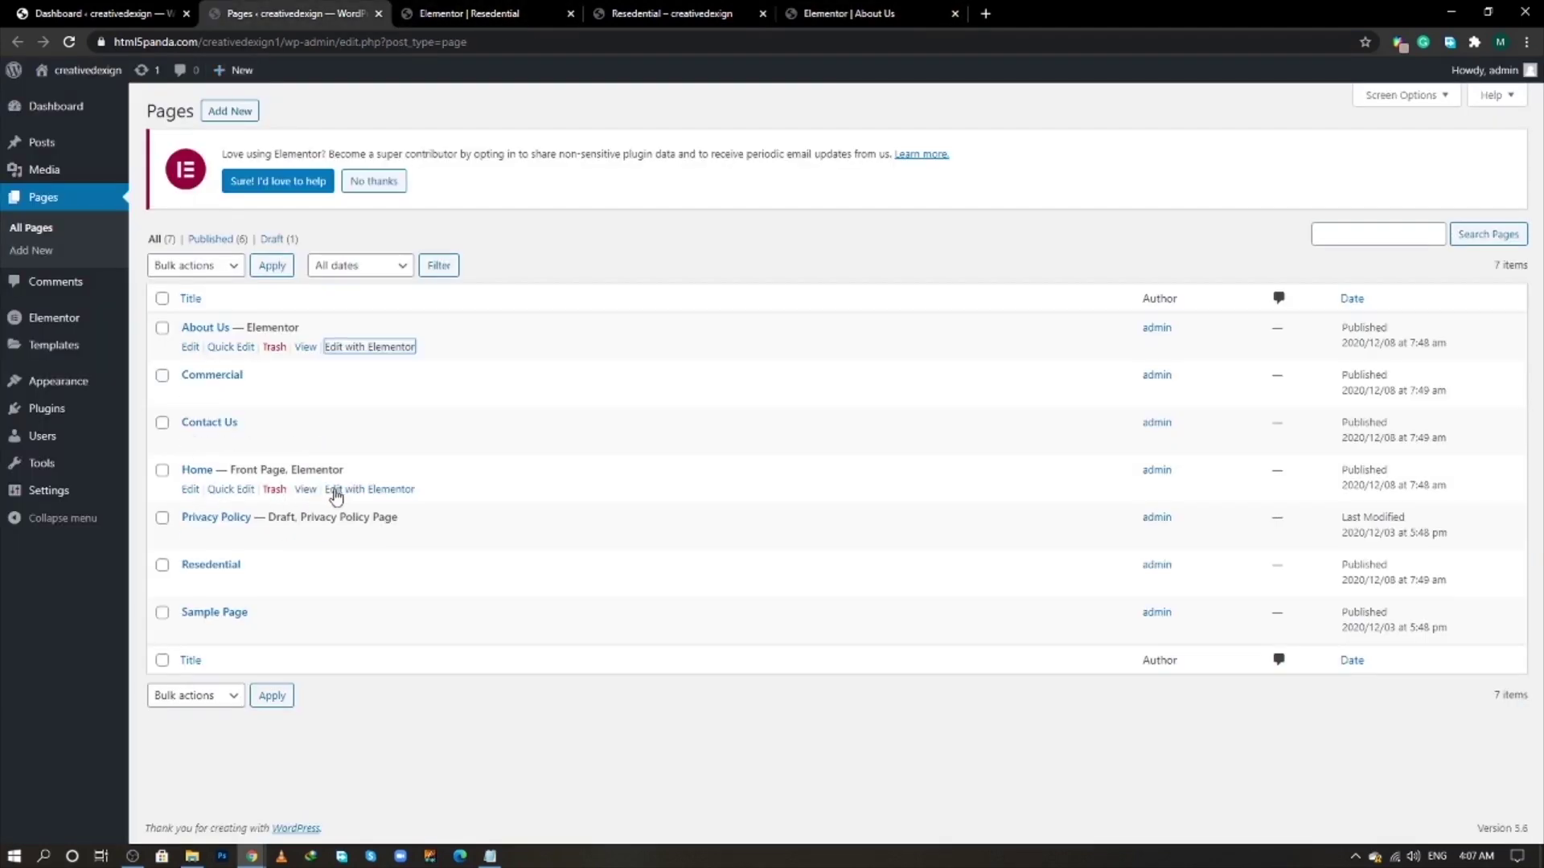
{"action": "middle_click", "coordinate": [341, 492]}
{"action": "left_click", "coordinate": [1069, 10]}
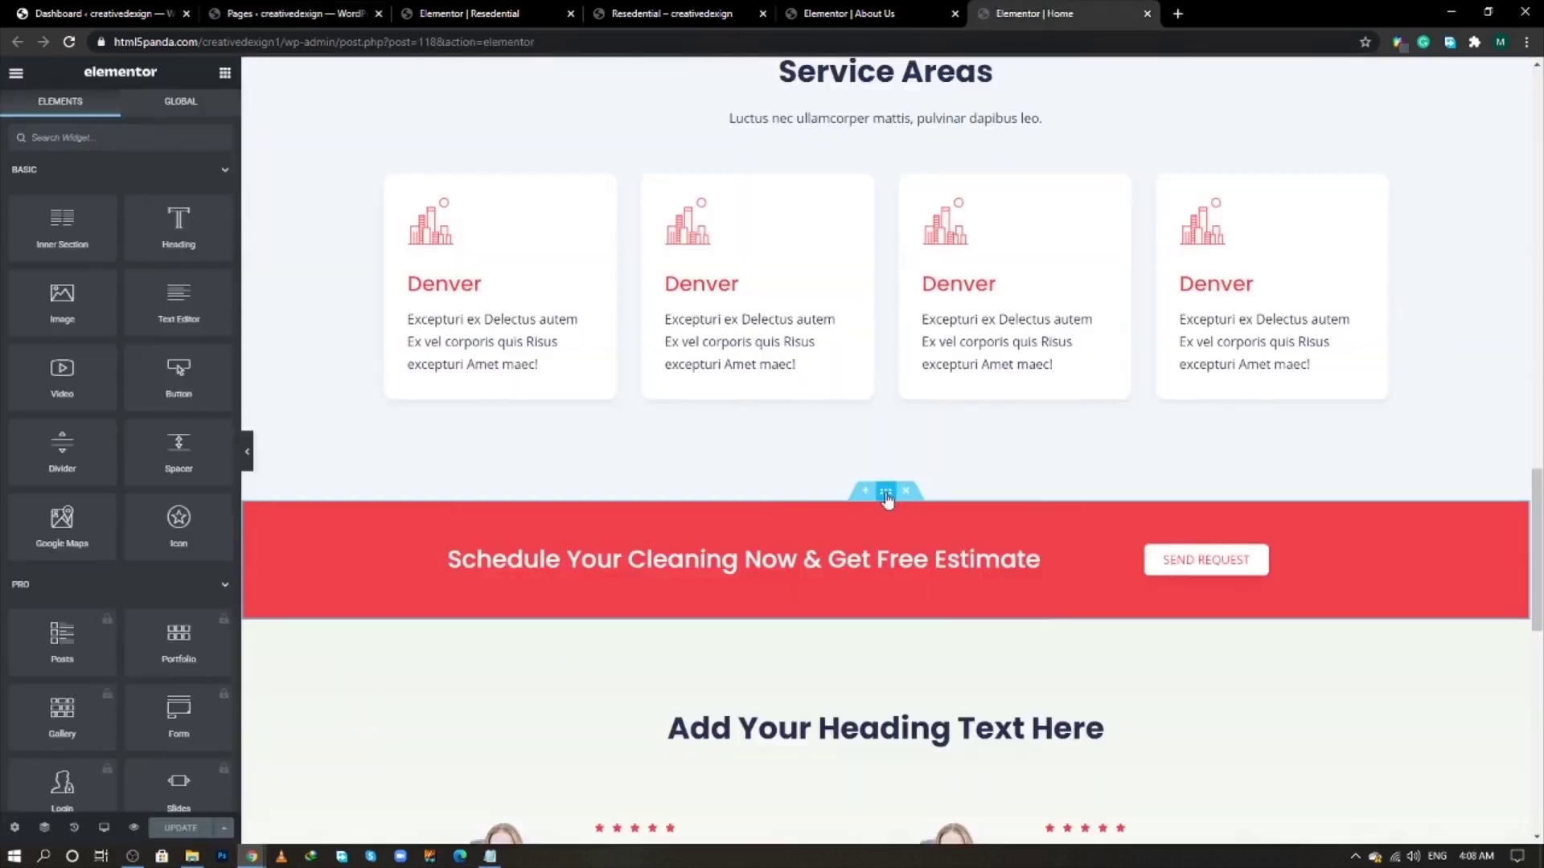
{"action": "right_click", "coordinate": [887, 494]}
{"action": "left_click", "coordinate": [911, 568]}
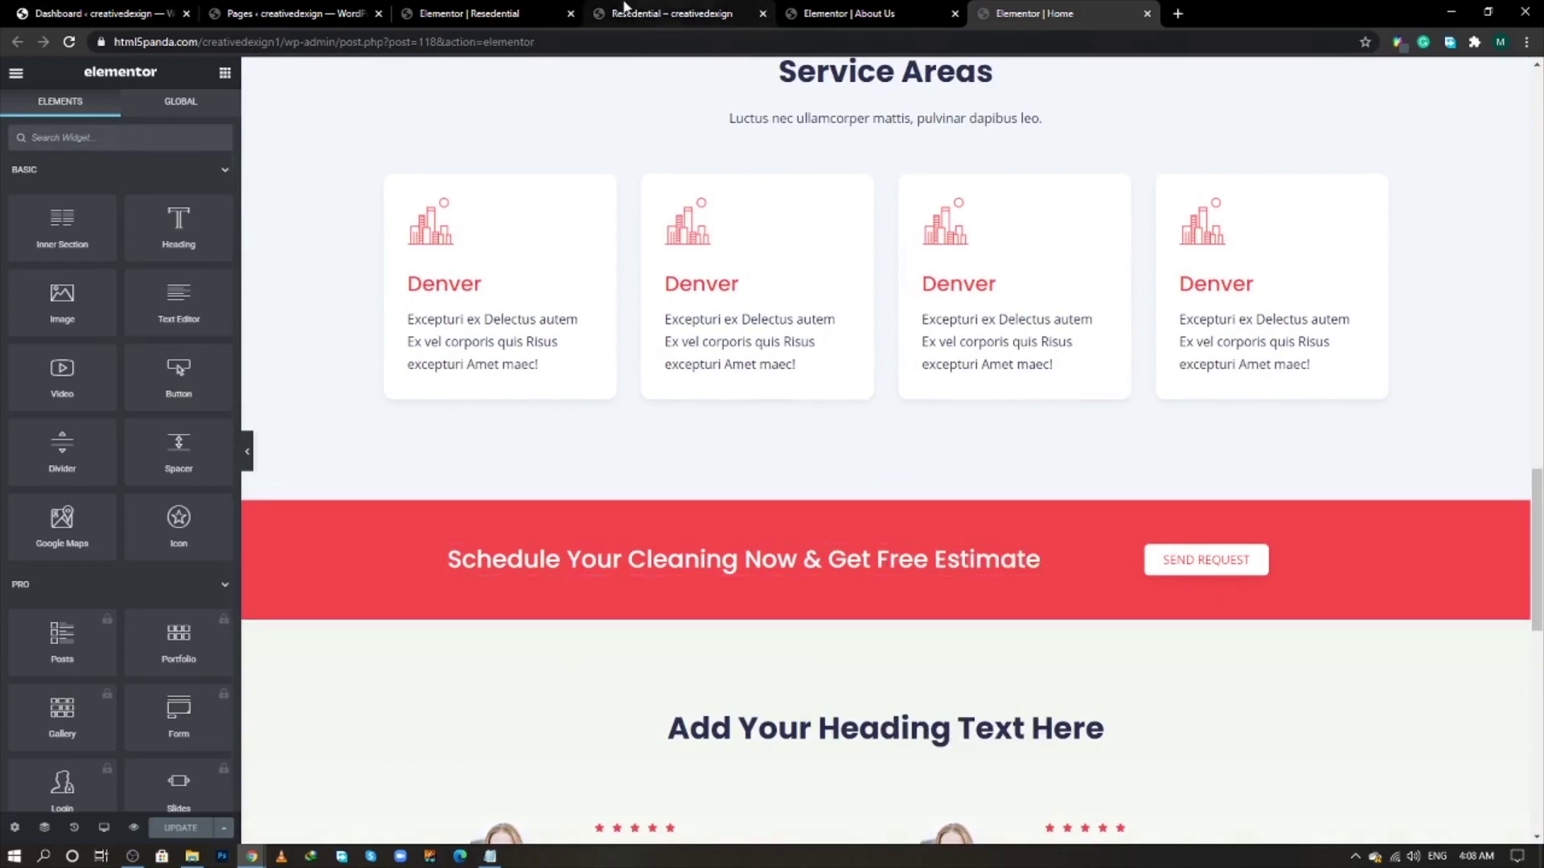
- Paste the copied red call-to-action section into the Resedential page below the "We Cover All Your Needs" section
{"action": "left_click", "coordinate": [515, 13]}
{"action": "scroll", "coordinate": [690, 674], "scroll_direction": "down", "scroll_amount": 2}
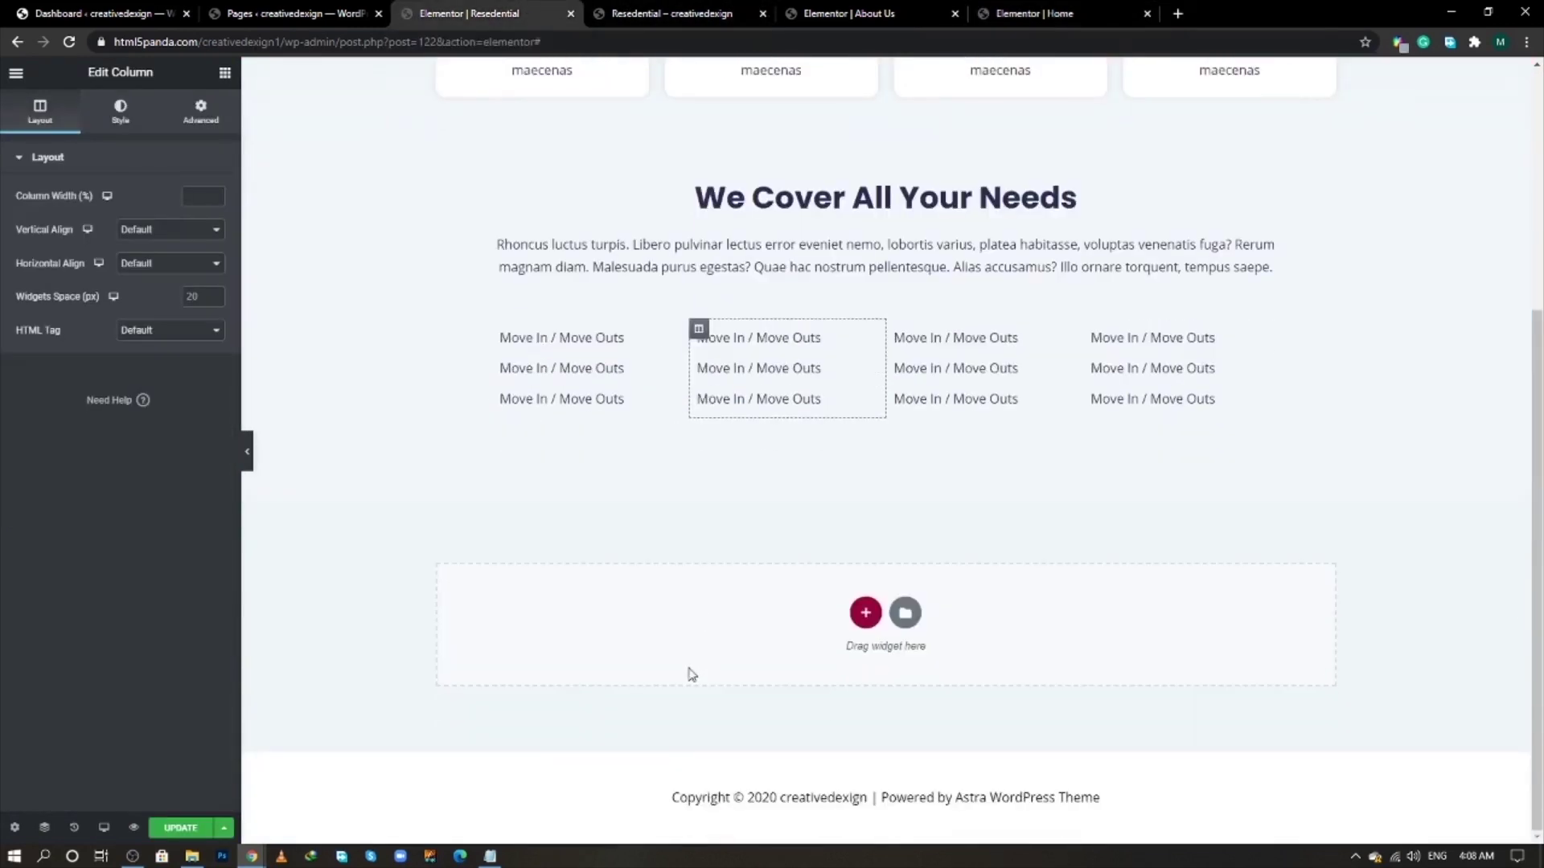
{"action": "right_click", "coordinate": [575, 534]}
{"action": "left_click", "coordinate": [550, 581]}
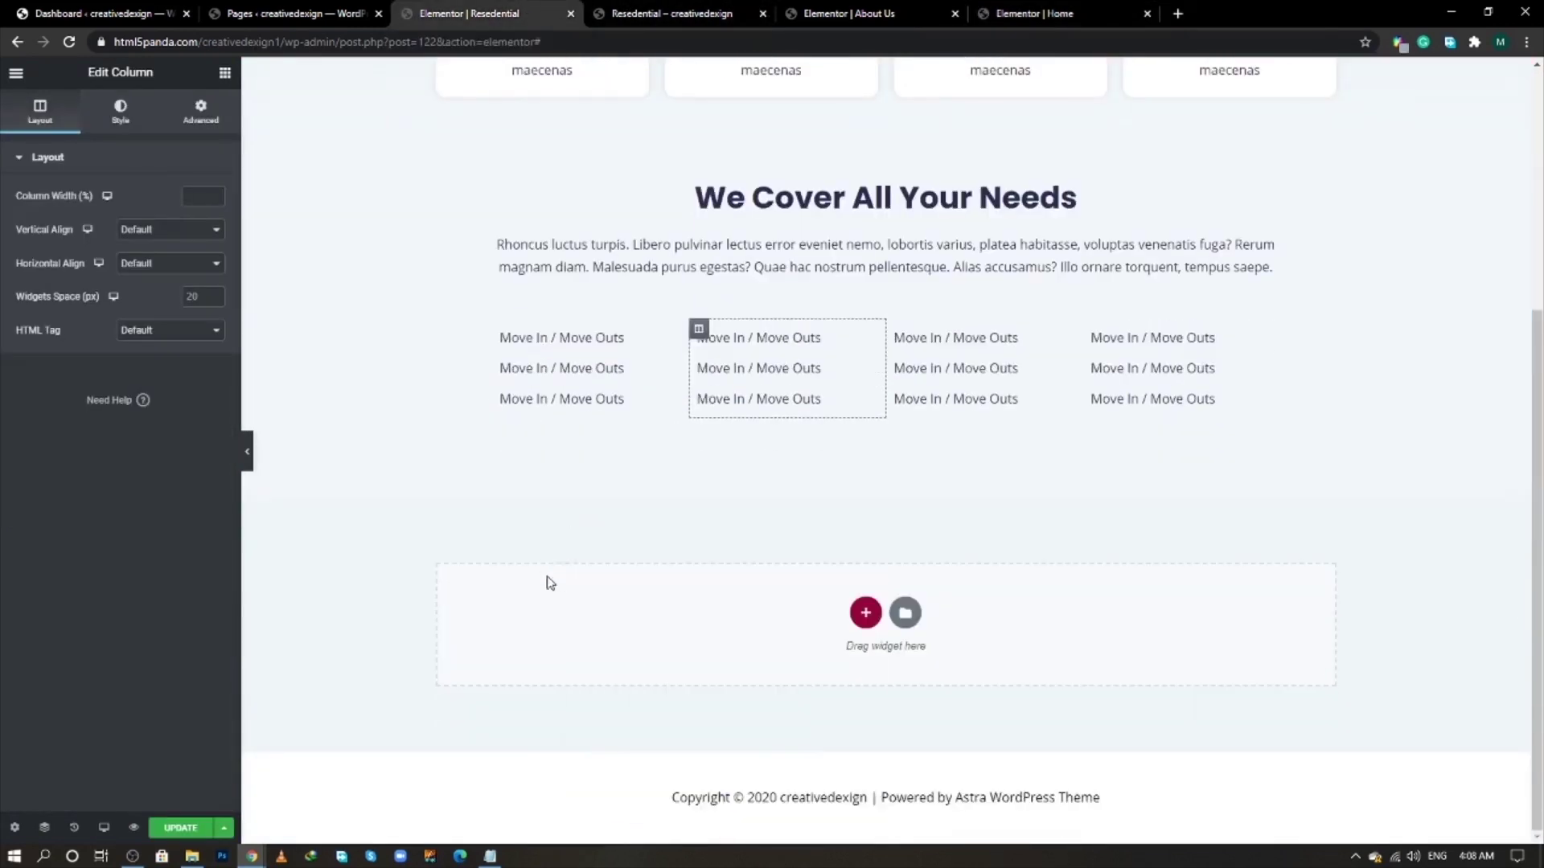
{"action": "right_click", "coordinate": [695, 617]}
{"action": "left_click", "coordinate": [732, 624]}
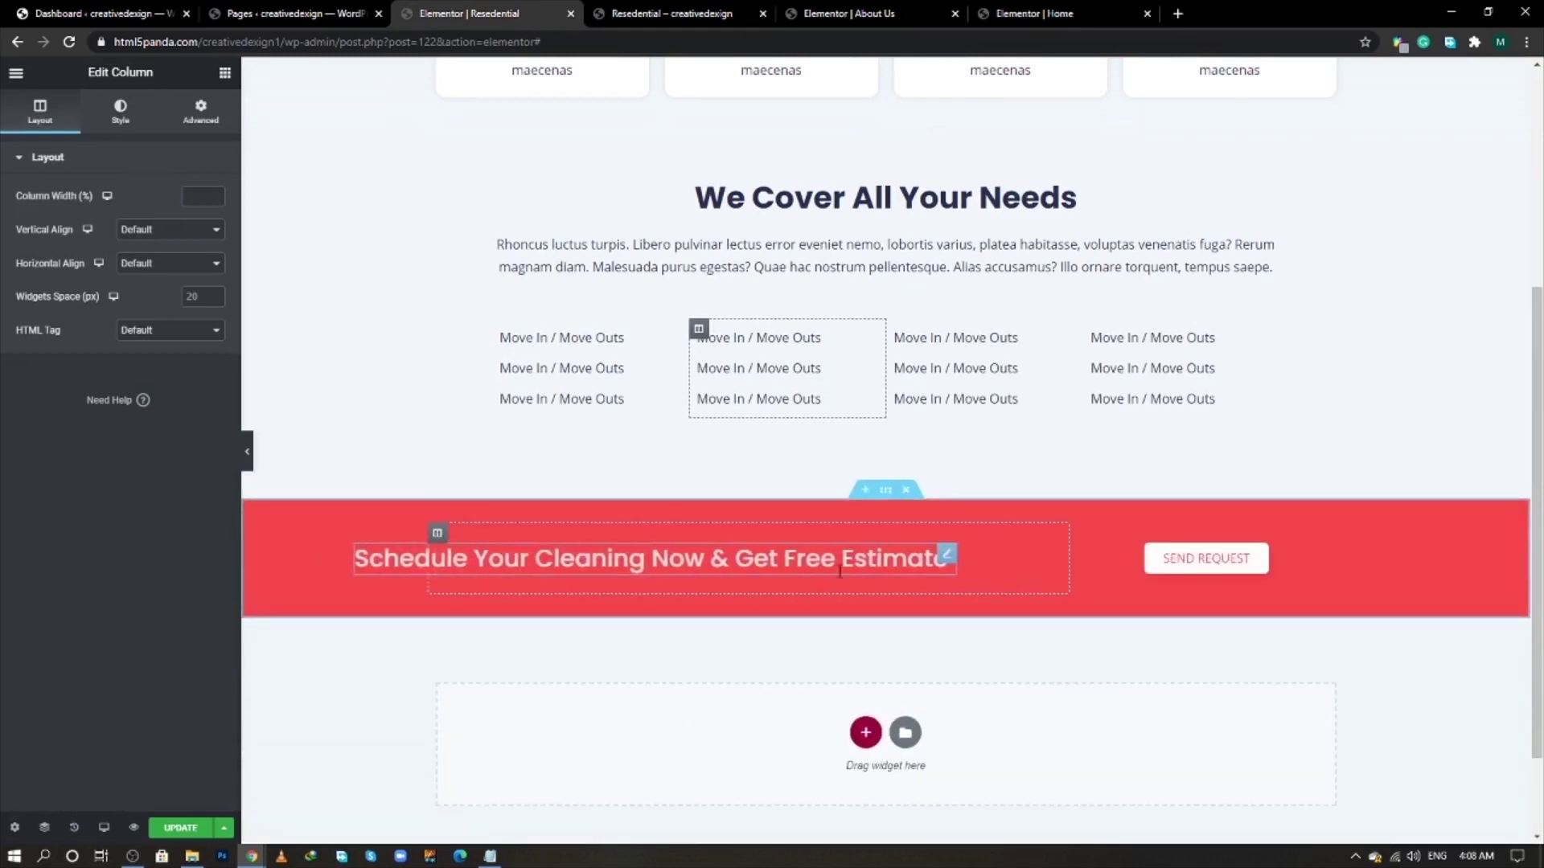
- Examine the offer banner and the image gallery below it on the reference Residential page
{"action": "key", "text": "alt+Tab"}
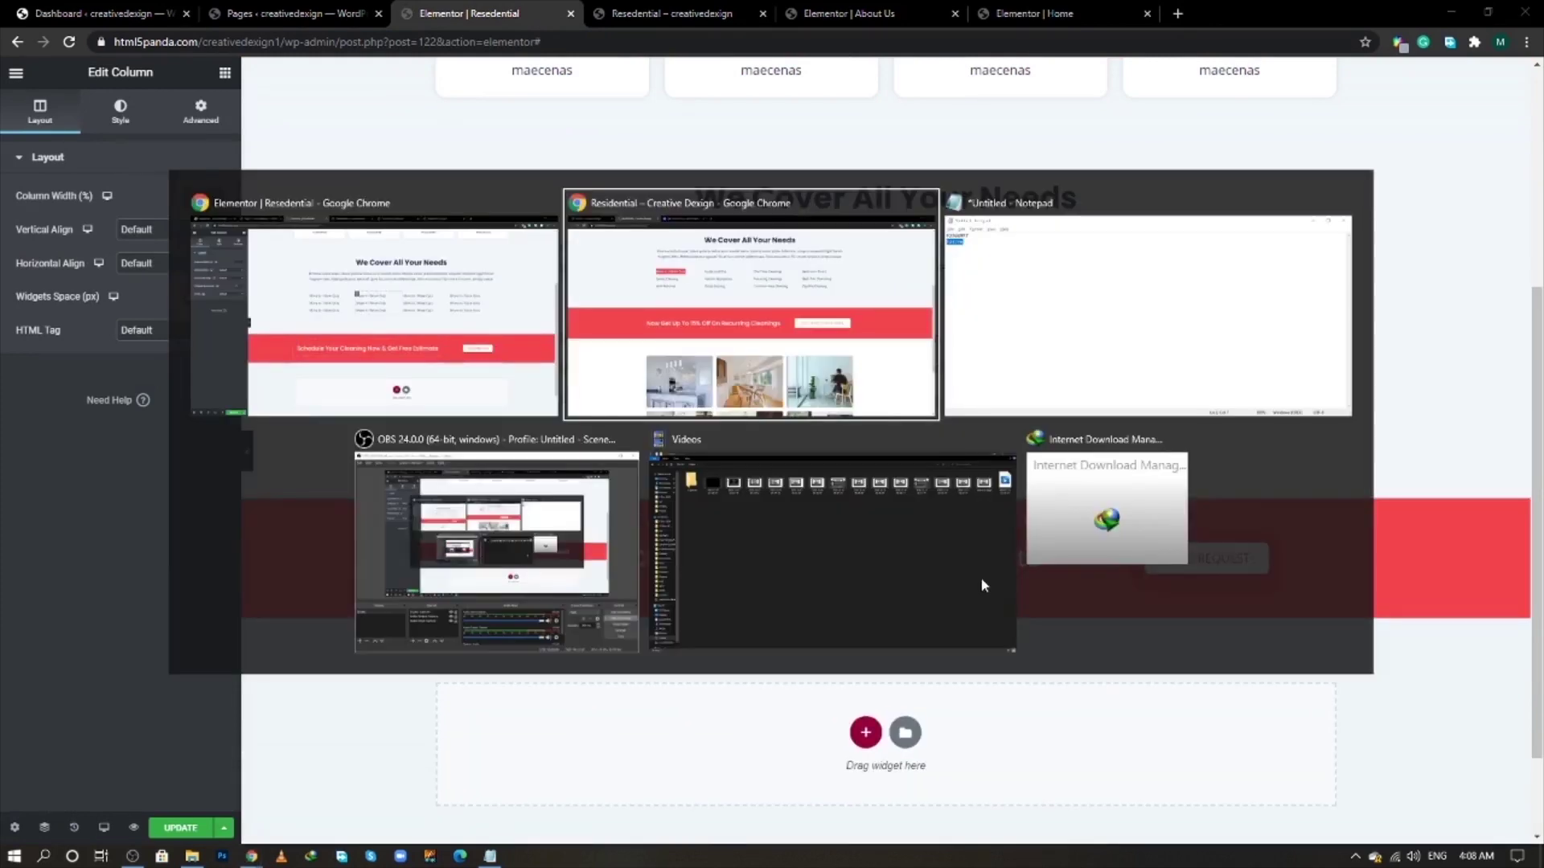
{"action": "scroll", "coordinate": [808, 543], "scroll_direction": "down", "scroll_amount": 2}
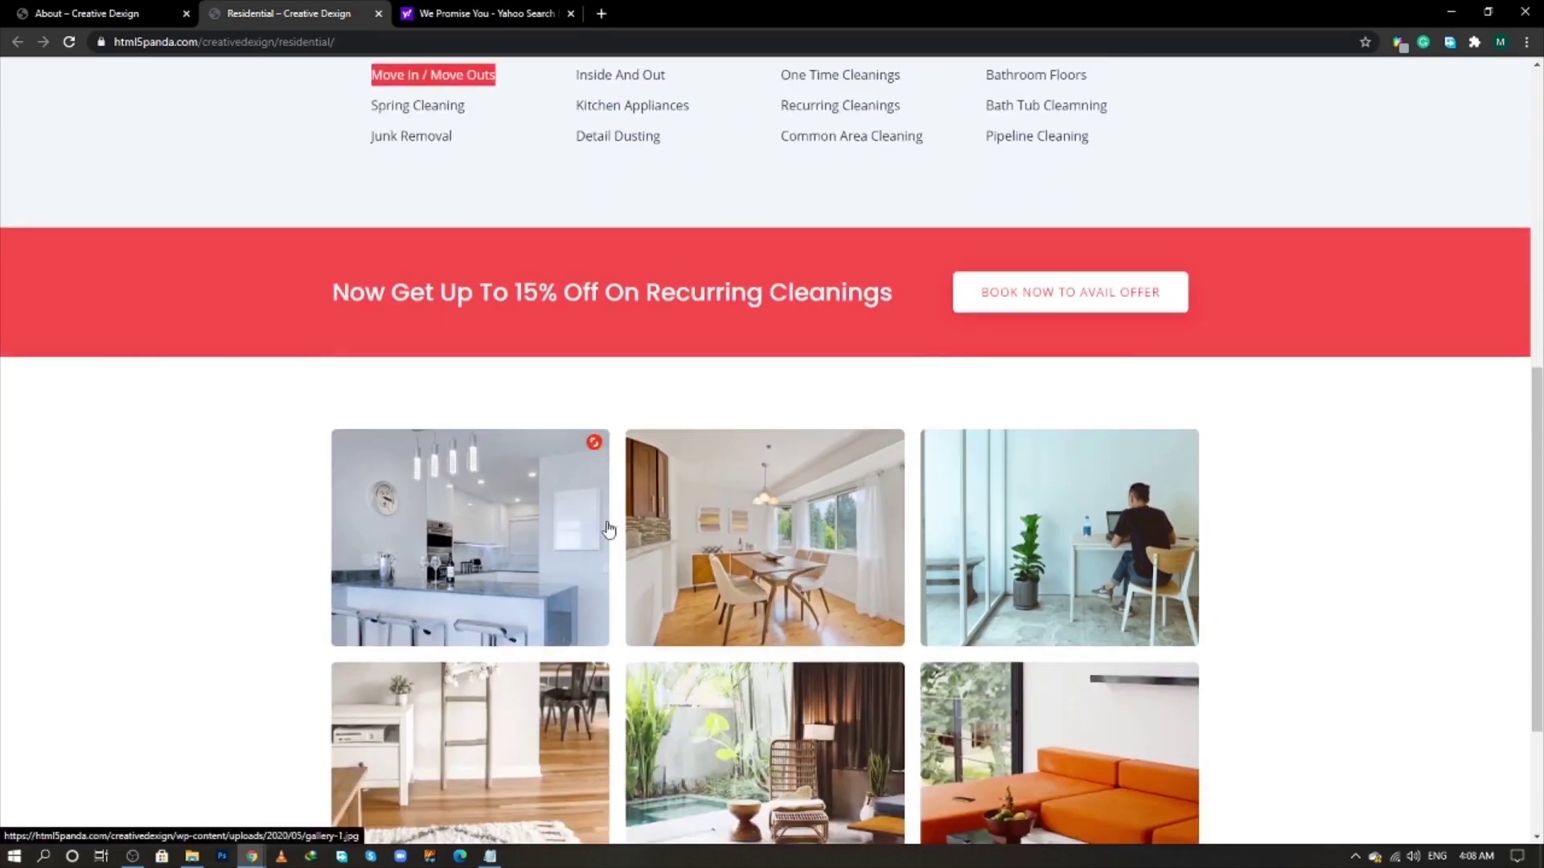
{"action": "key", "text": "alt+Tab"}
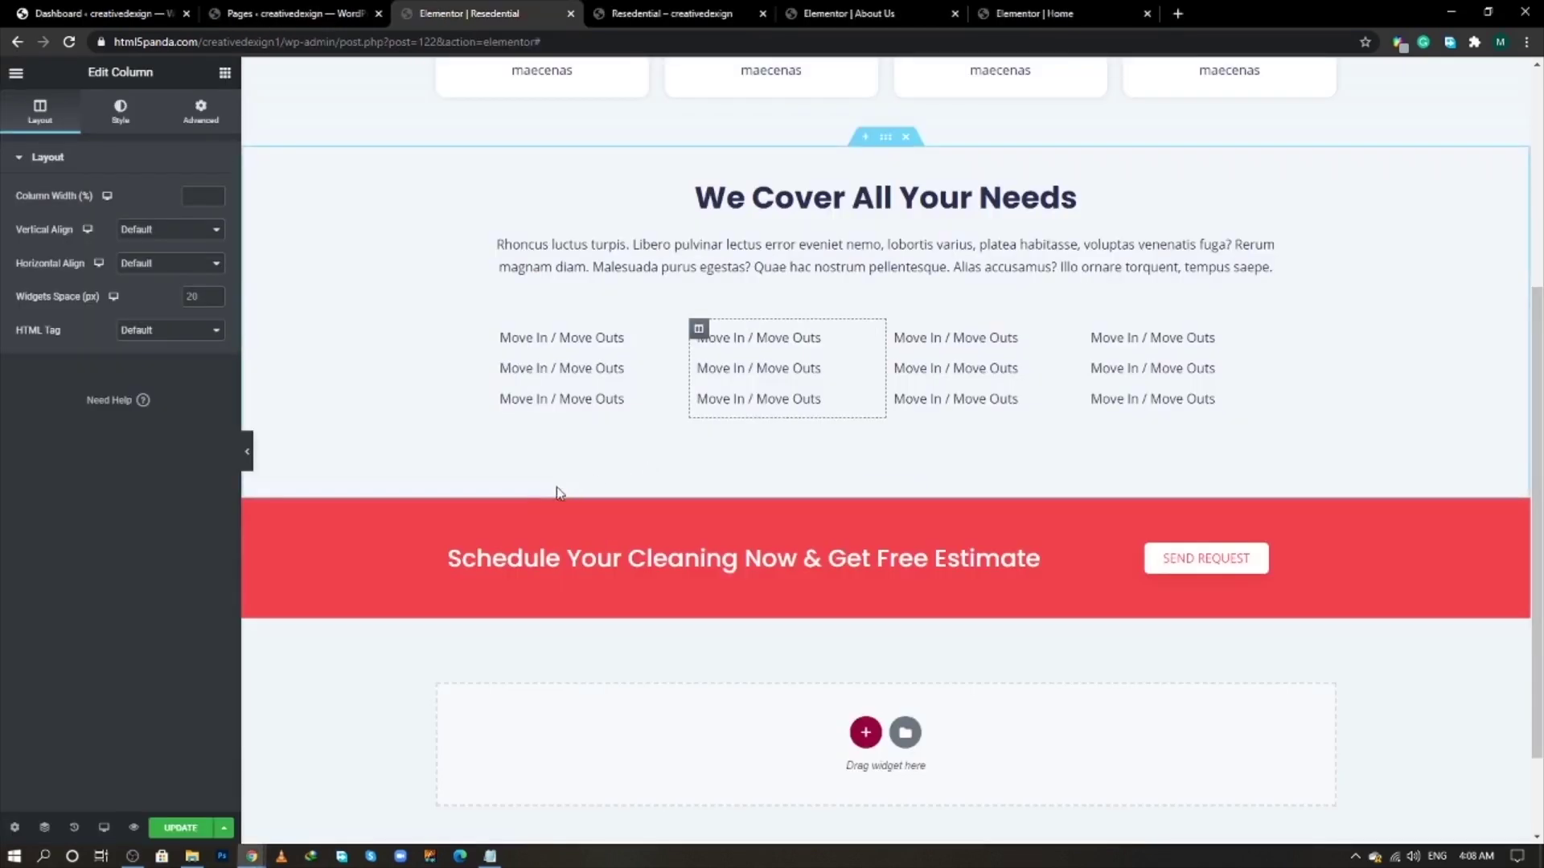
- Add a single-column section below the red call-to-action banner and set its boxed content width to 1100
{"action": "scroll", "coordinate": [794, 647], "scroll_direction": "down", "scroll_amount": 1}
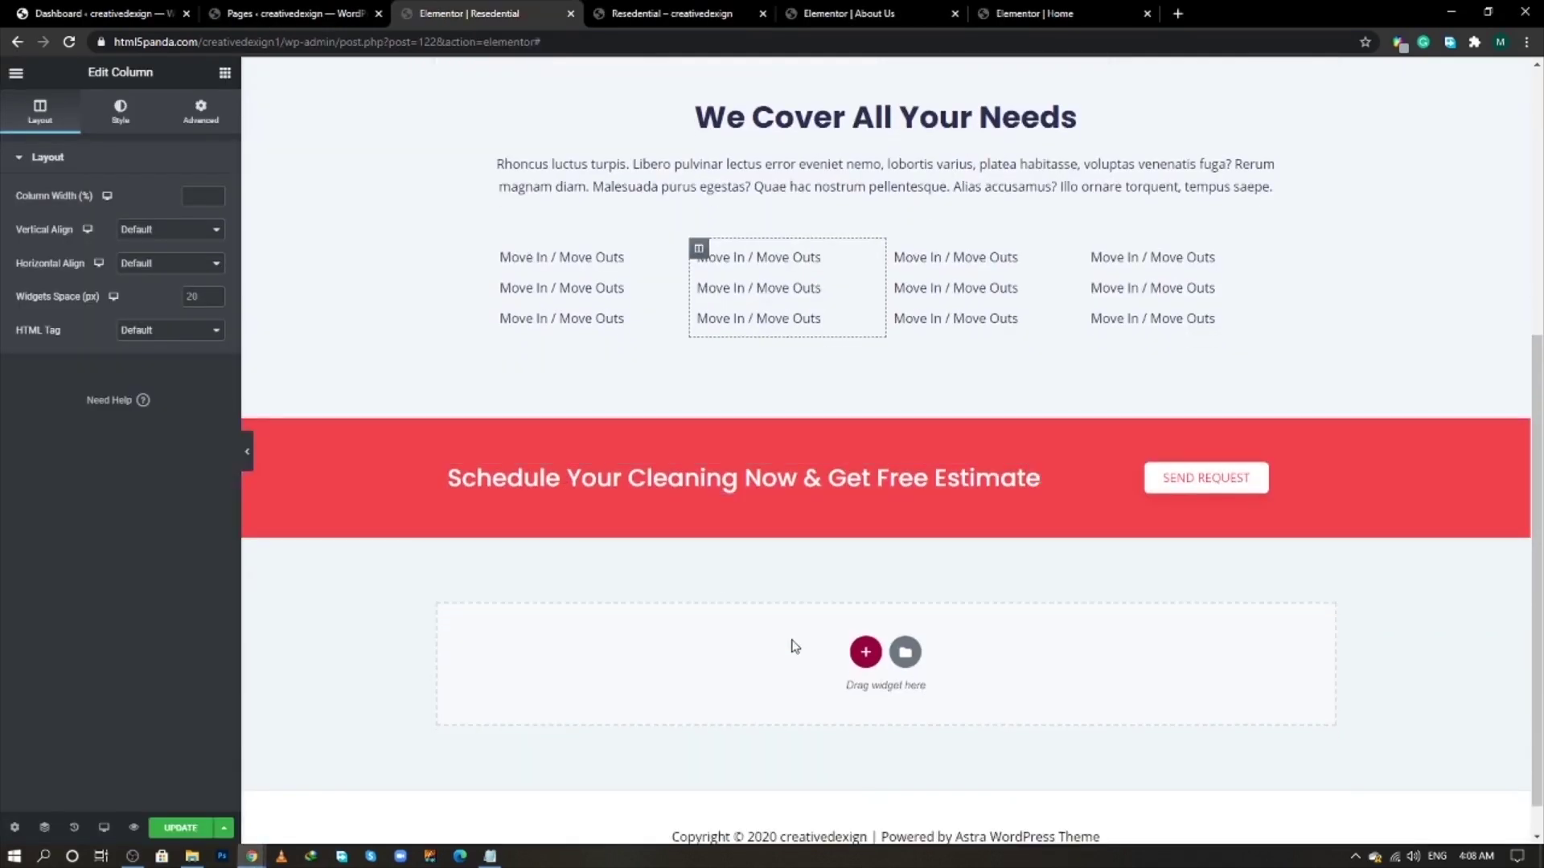
{"action": "left_click", "coordinate": [864, 653]}
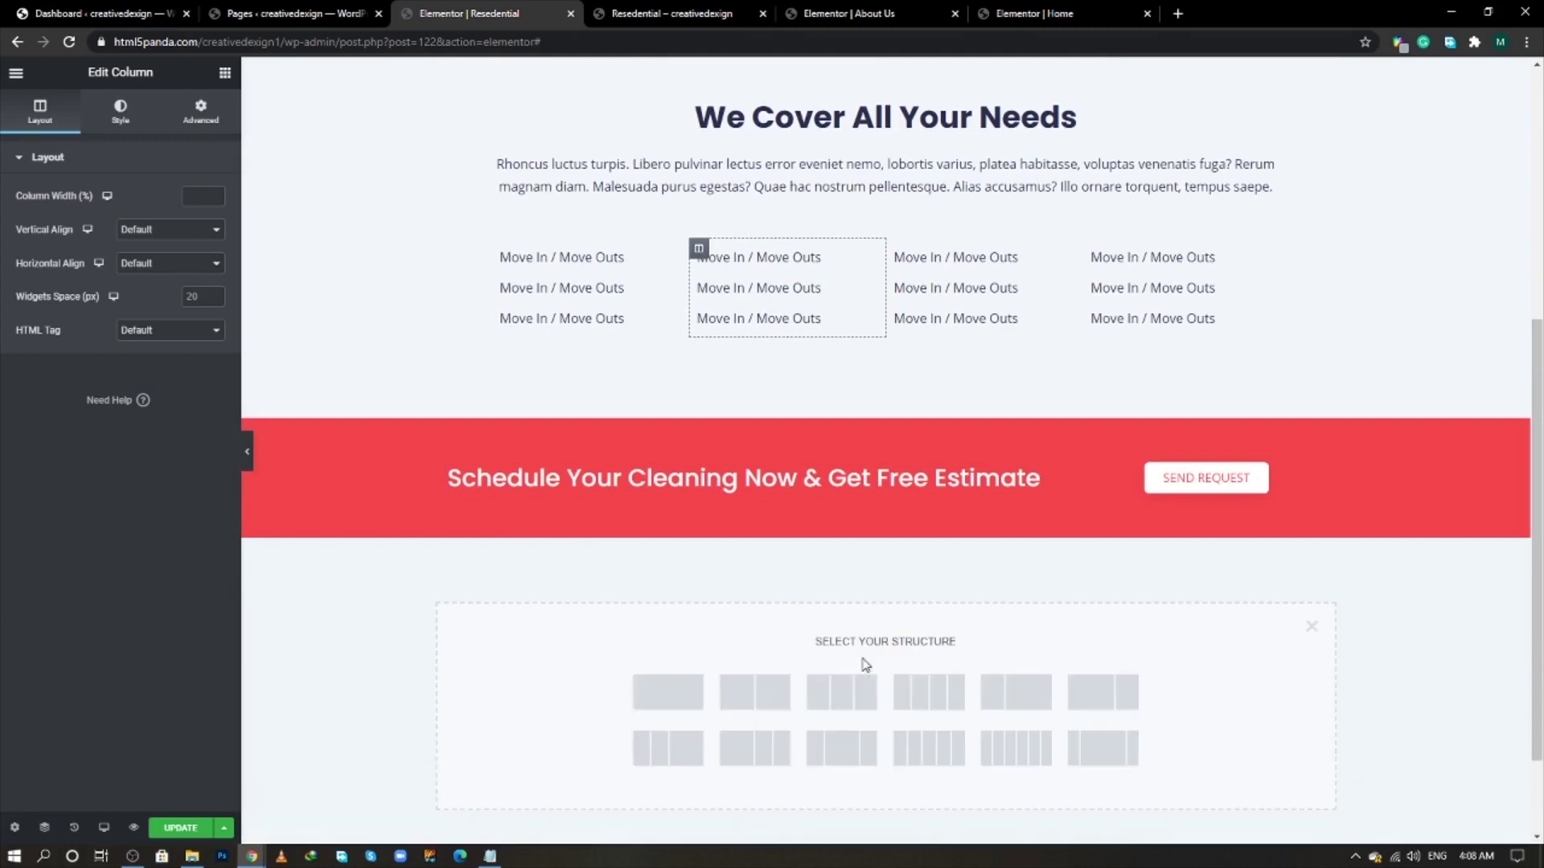
{"action": "left_click", "coordinate": [683, 704]}
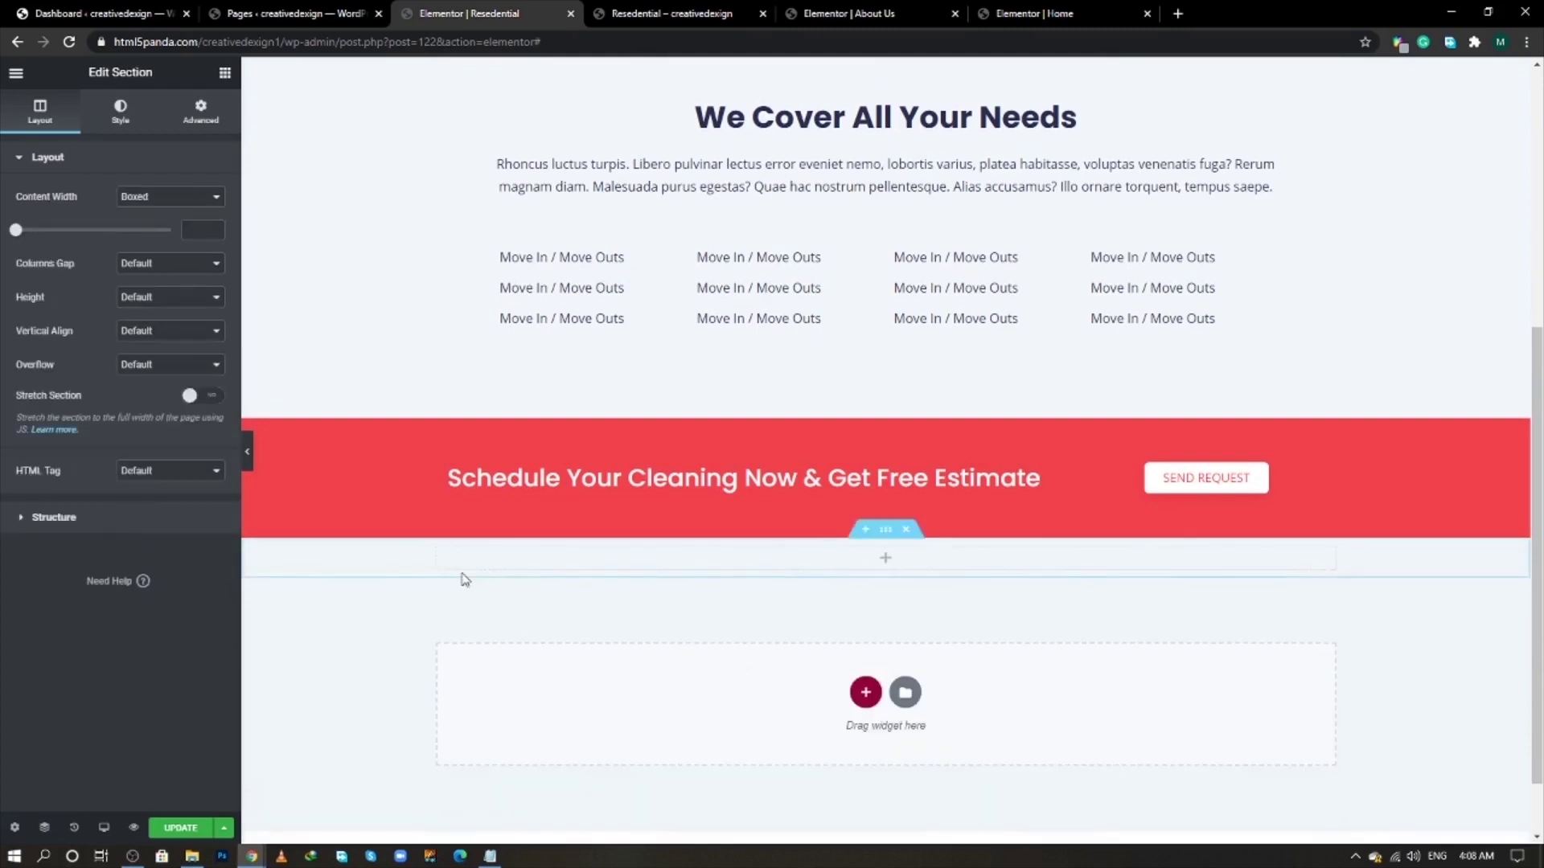
{"action": "left_click", "coordinate": [202, 235]}
{"action": "type", "text": "1100"}
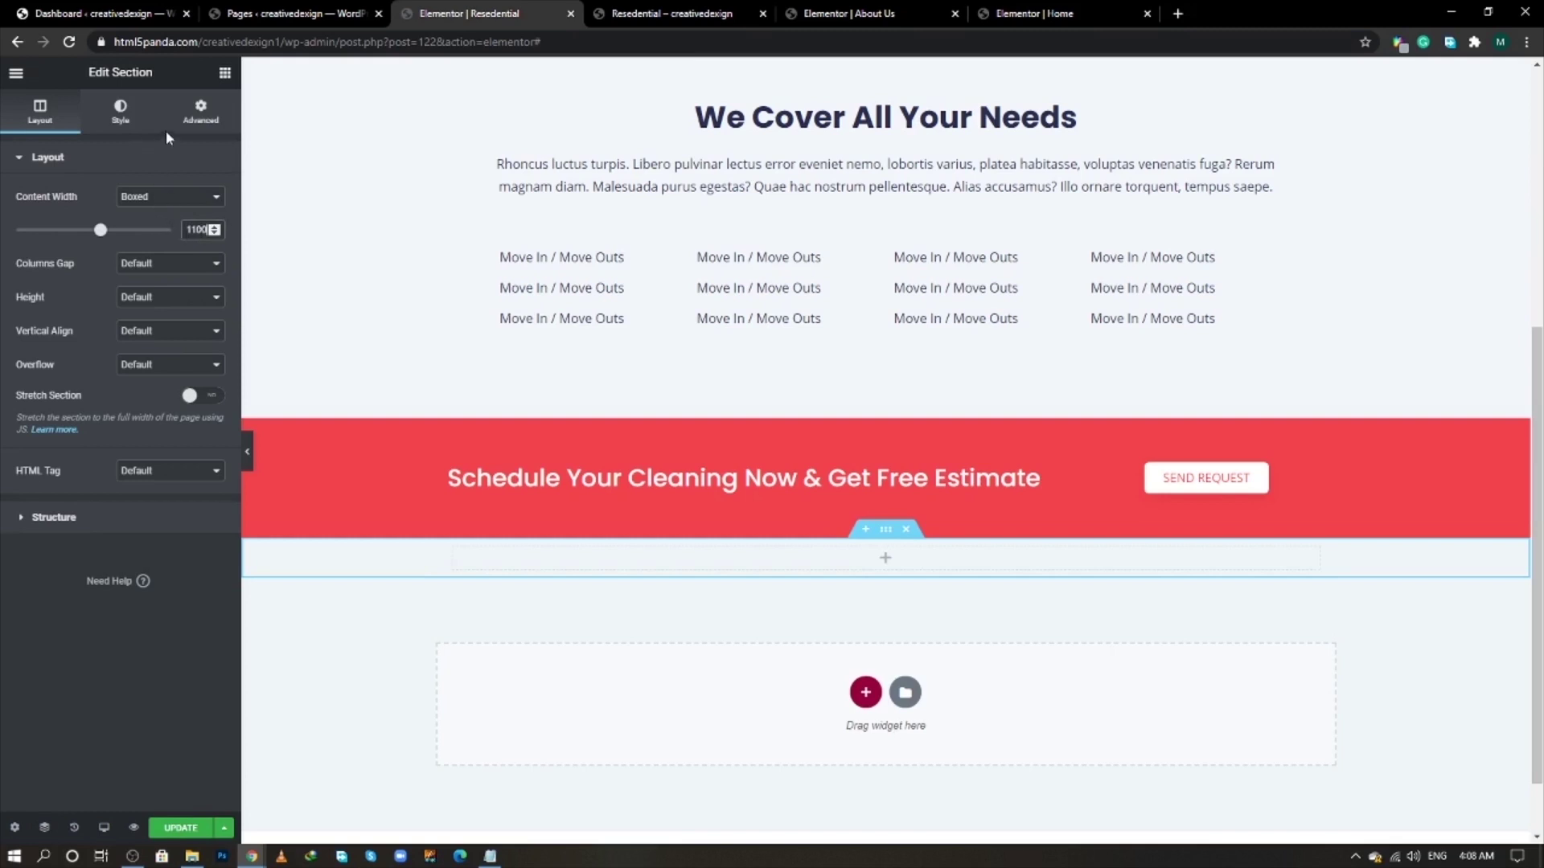
- Unlink the new section's padding values and set the top and bottom padding to 80
{"action": "left_click", "coordinate": [201, 116]}
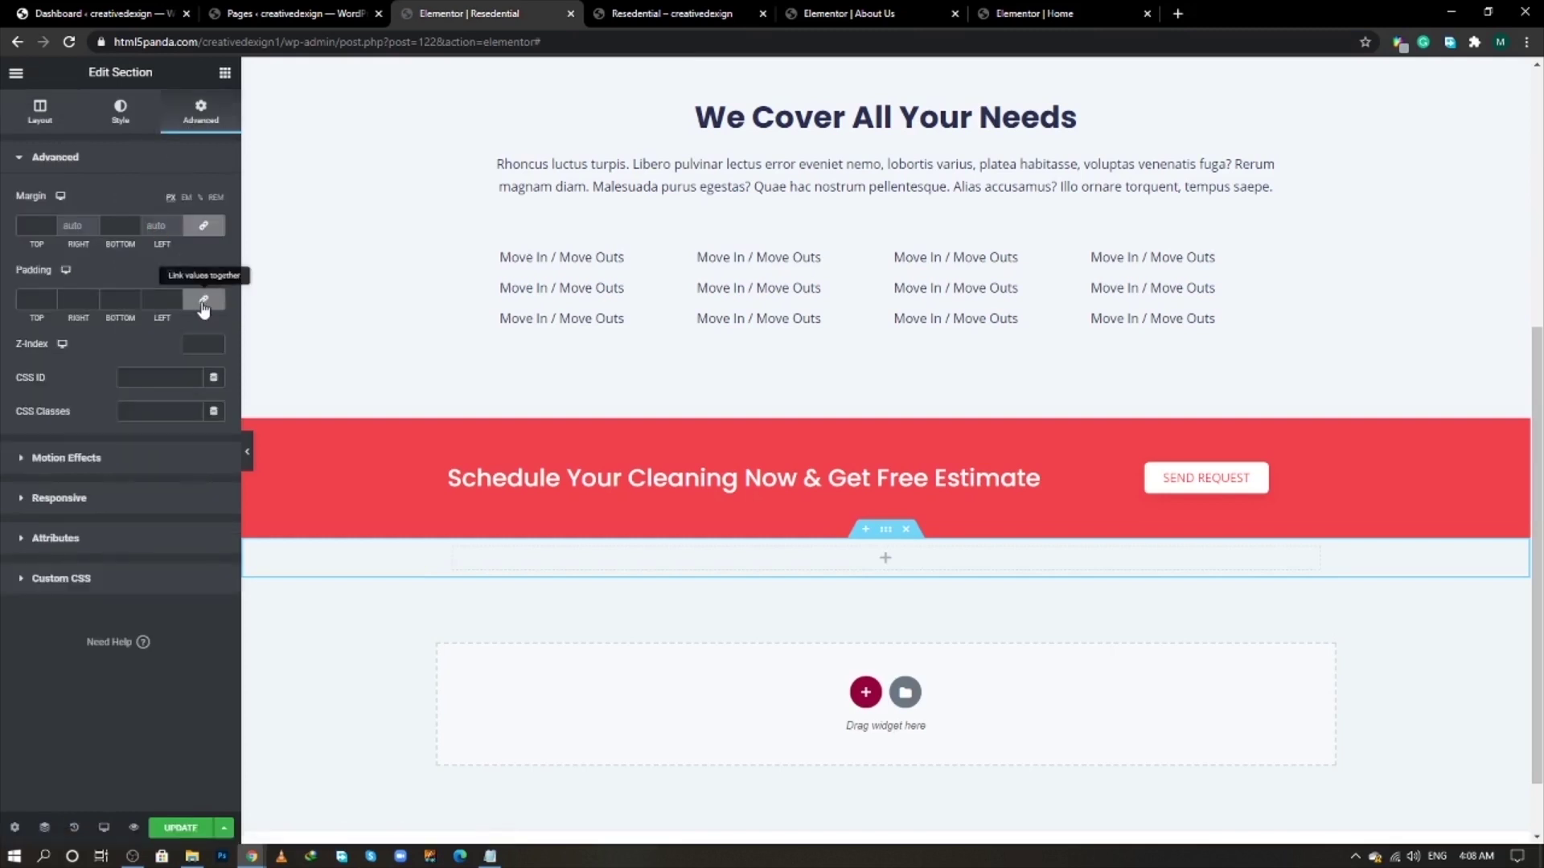
{"action": "left_click", "coordinate": [203, 303]}
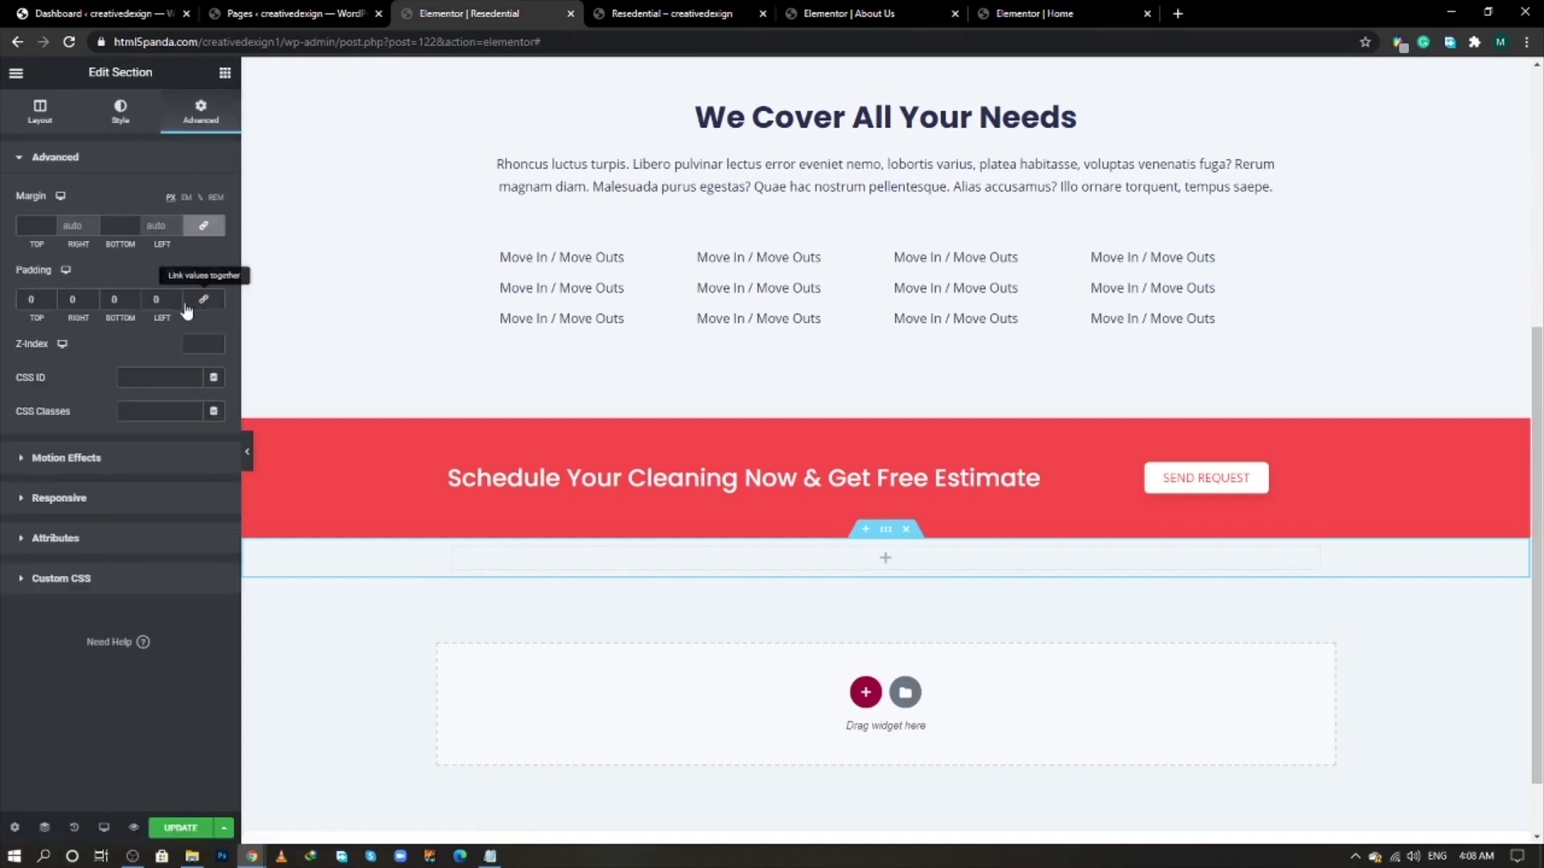
{"action": "left_click", "coordinate": [21, 298]}
{"action": "type", "text": "80"}
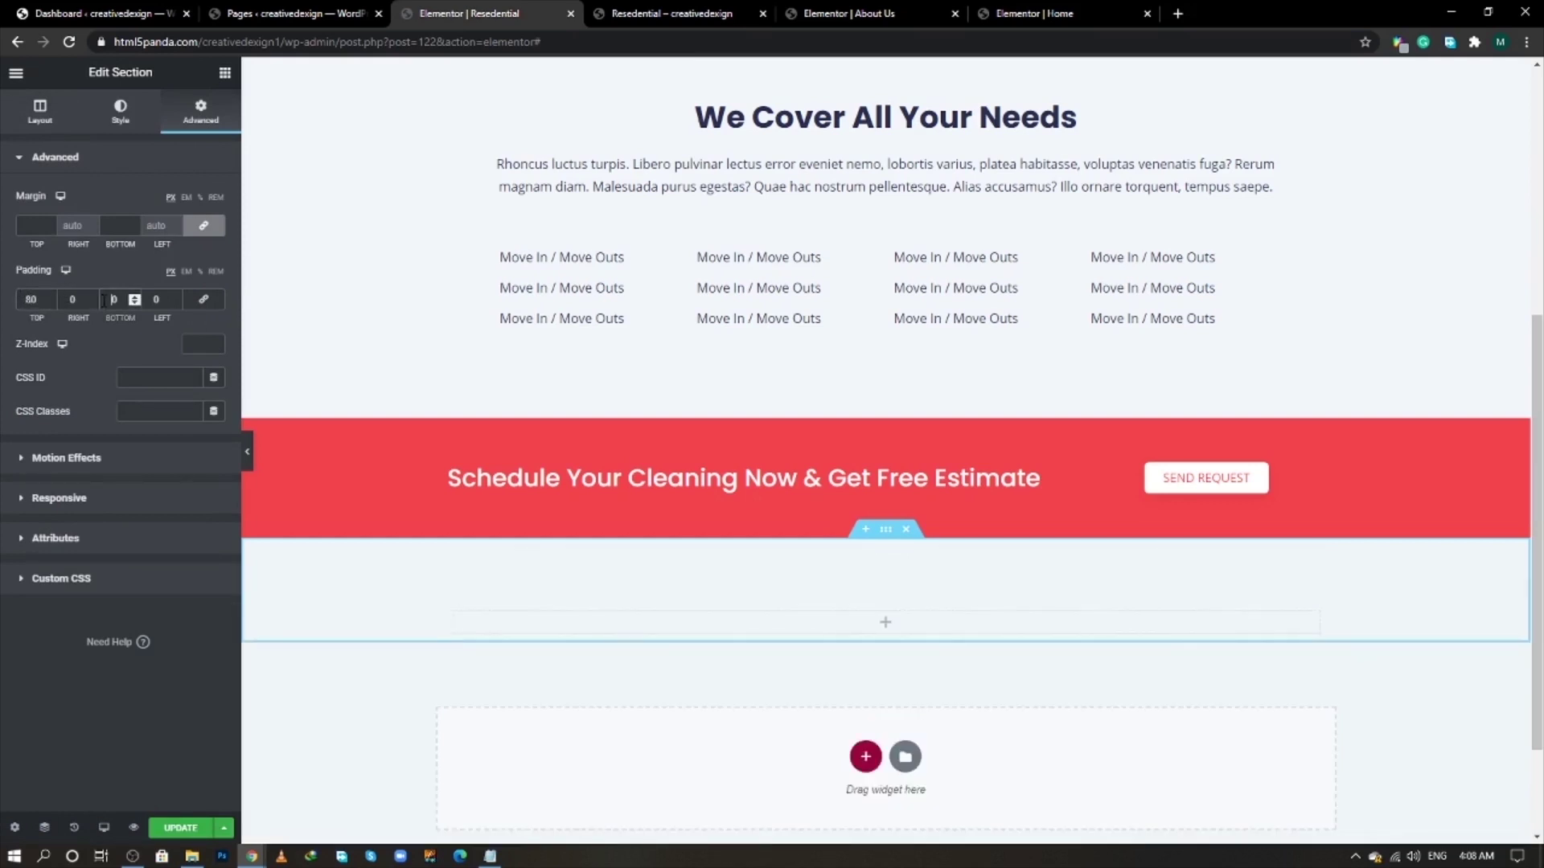
{"action": "type", "text": "80"}
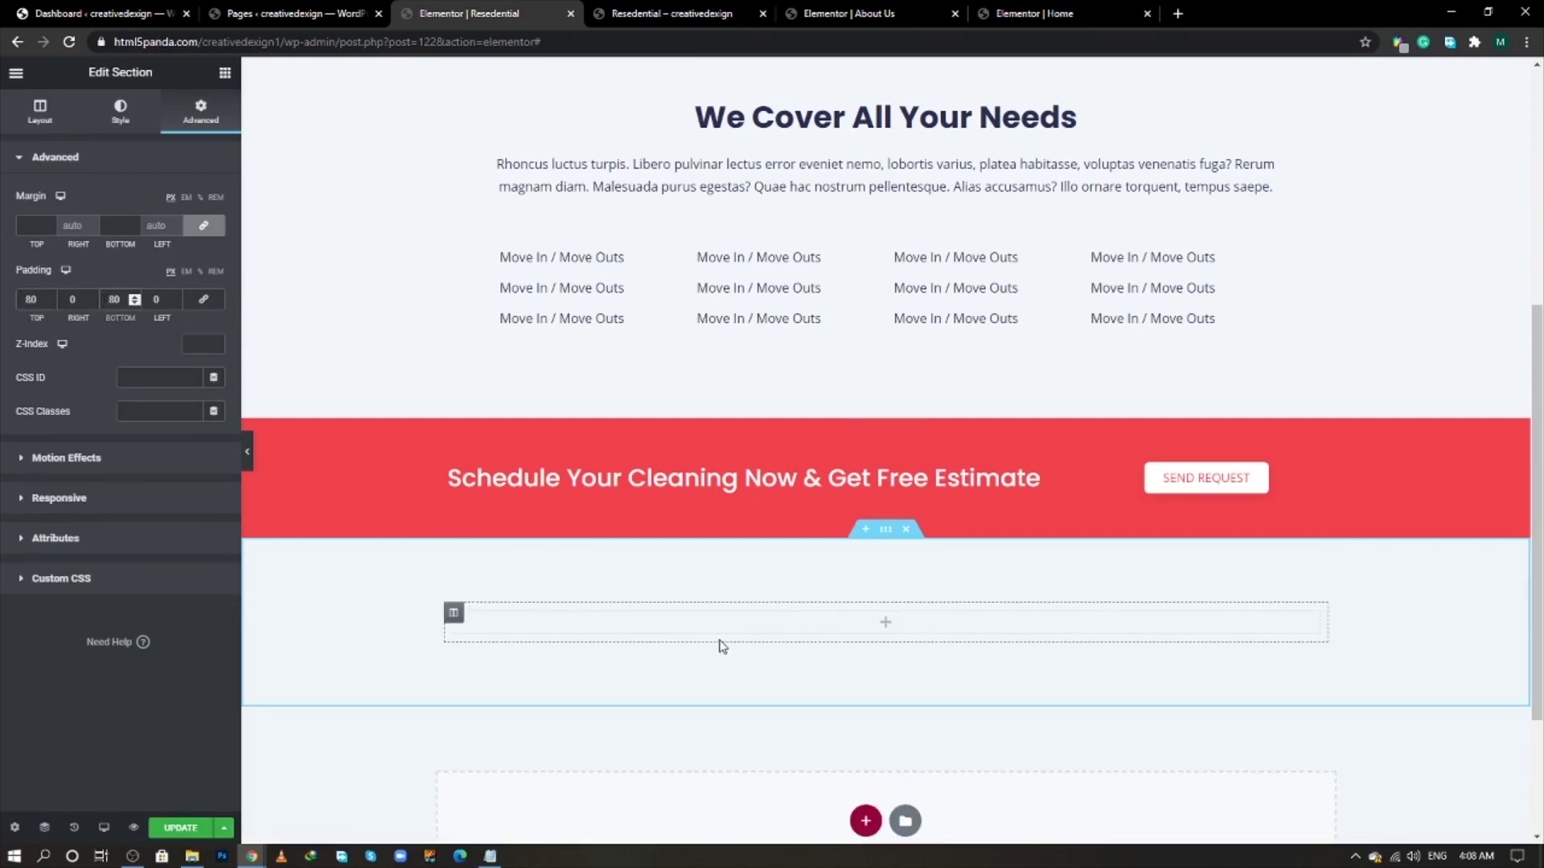
- Add a Basic Gallery widget to the new section with six media library photos: orange sofa, ladder room, blue office, dining room, kitchen and lounge chair
{"action": "left_click", "coordinate": [740, 621]}
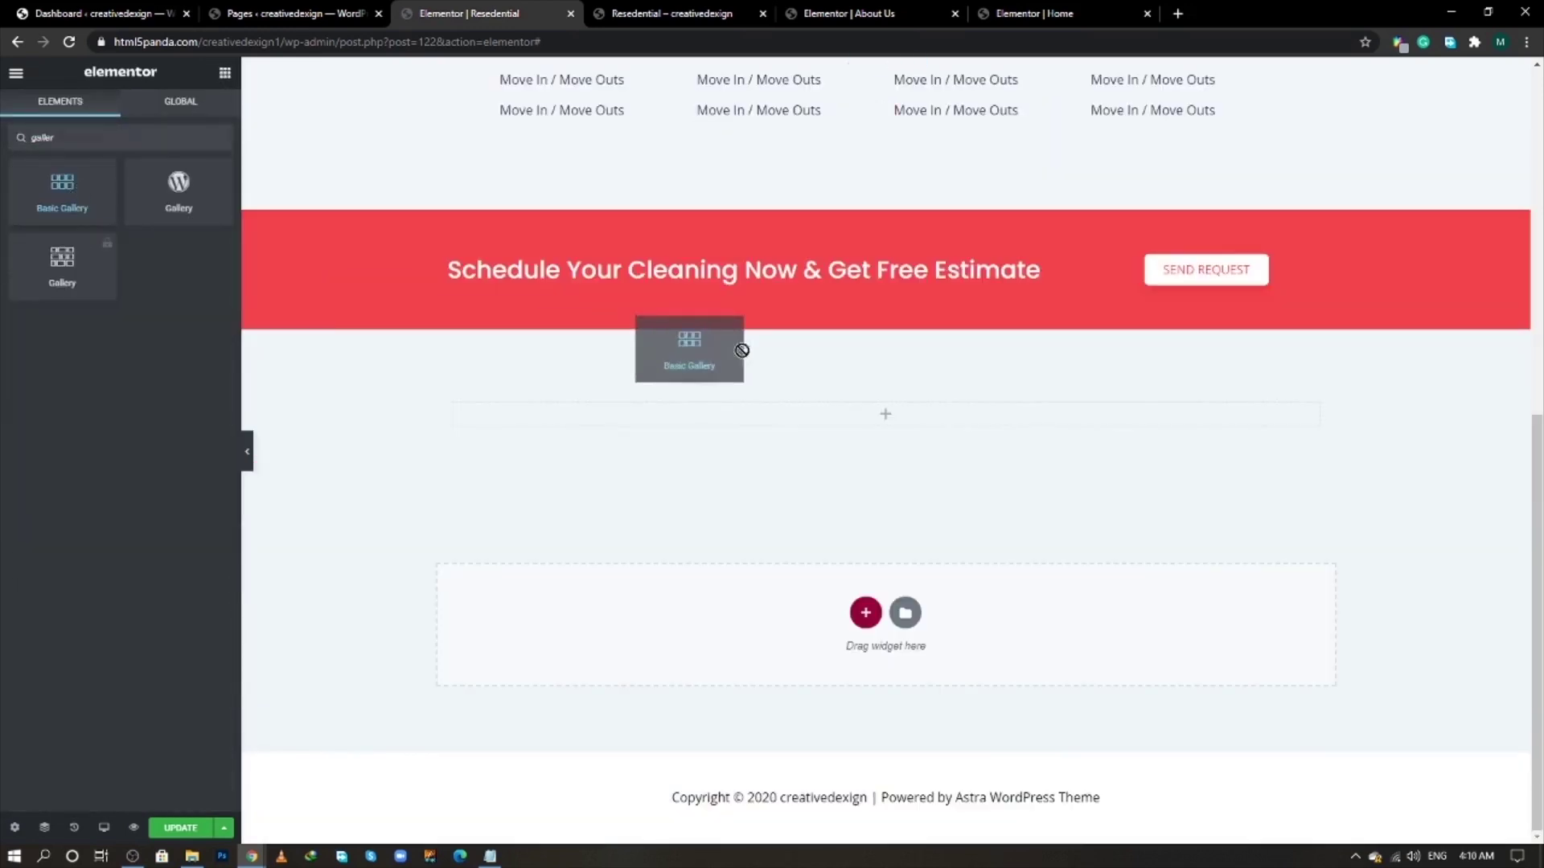
{"action": "left_click_drag", "start_coordinate": [736, 347], "coordinate": [910, 425]}
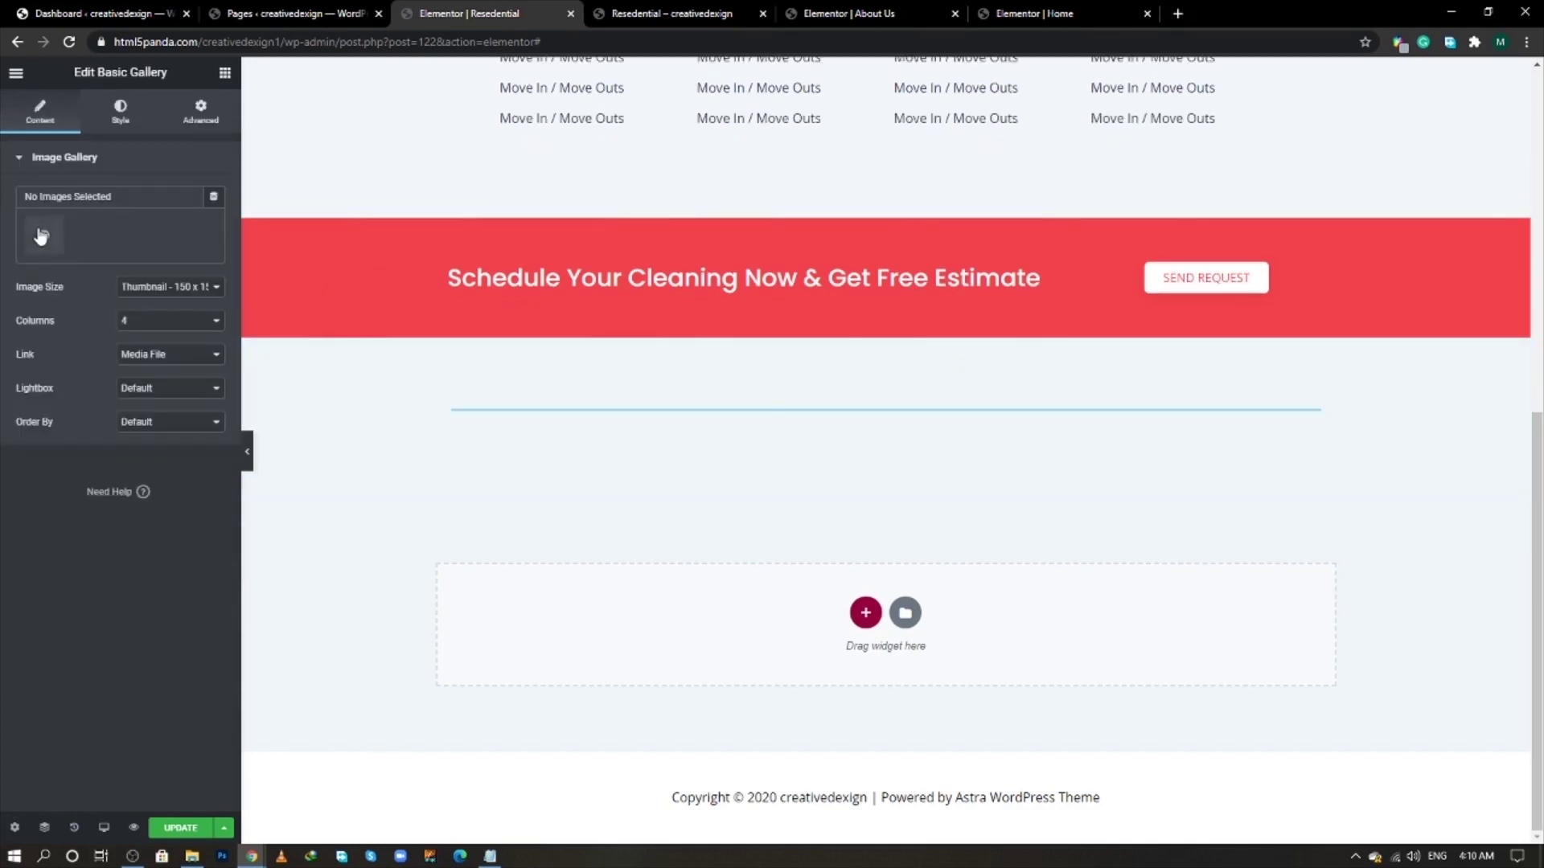
{"action": "left_click", "coordinate": [41, 235]}
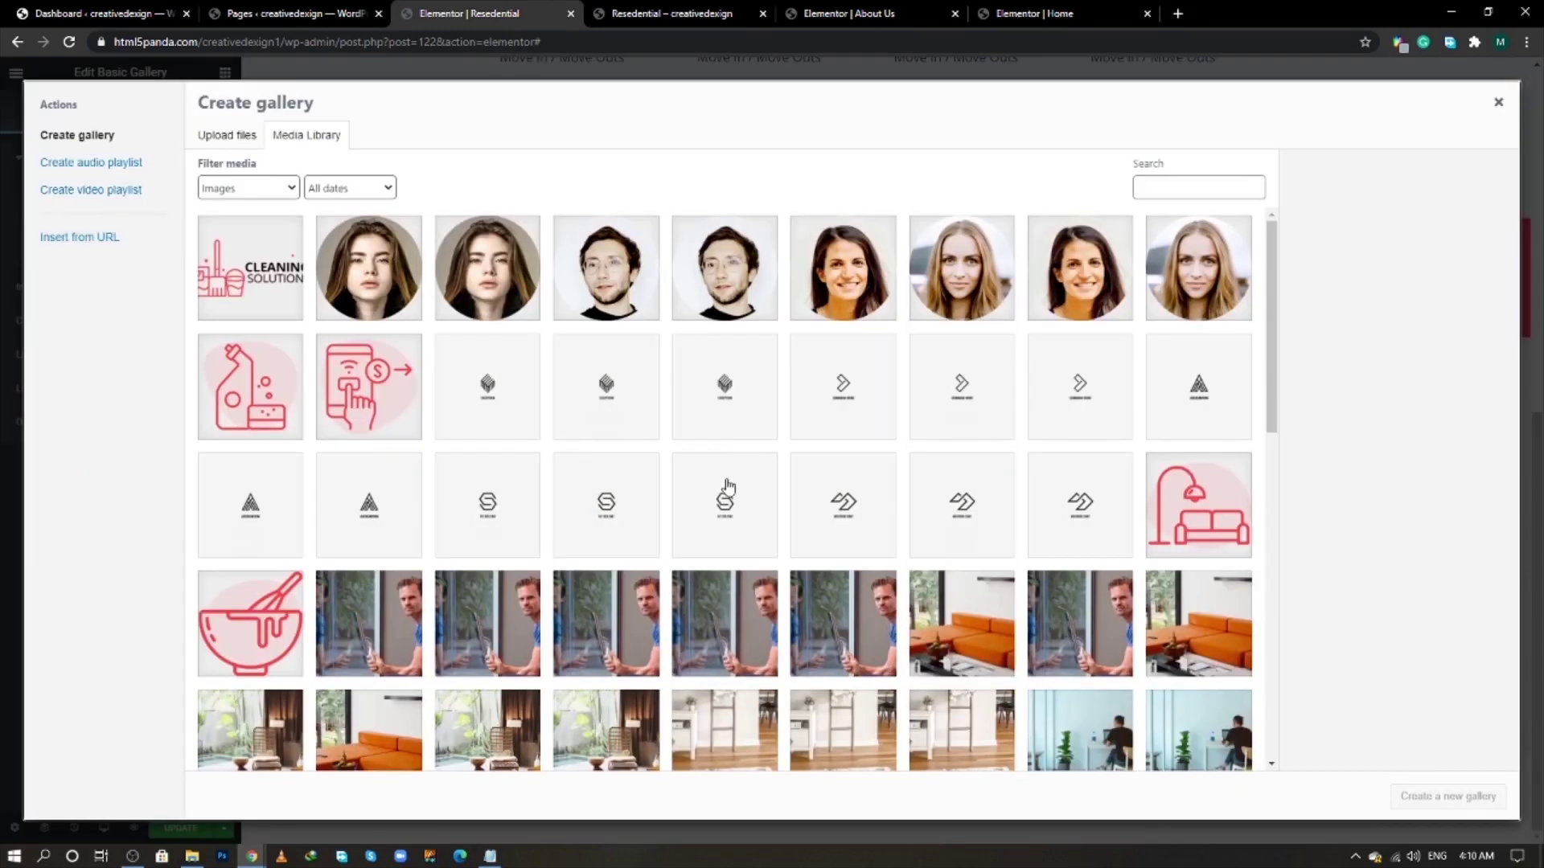
{"action": "scroll", "coordinate": [804, 522], "scroll_direction": "down", "scroll_amount": 2}
{"action": "left_click", "coordinate": [1088, 458]}
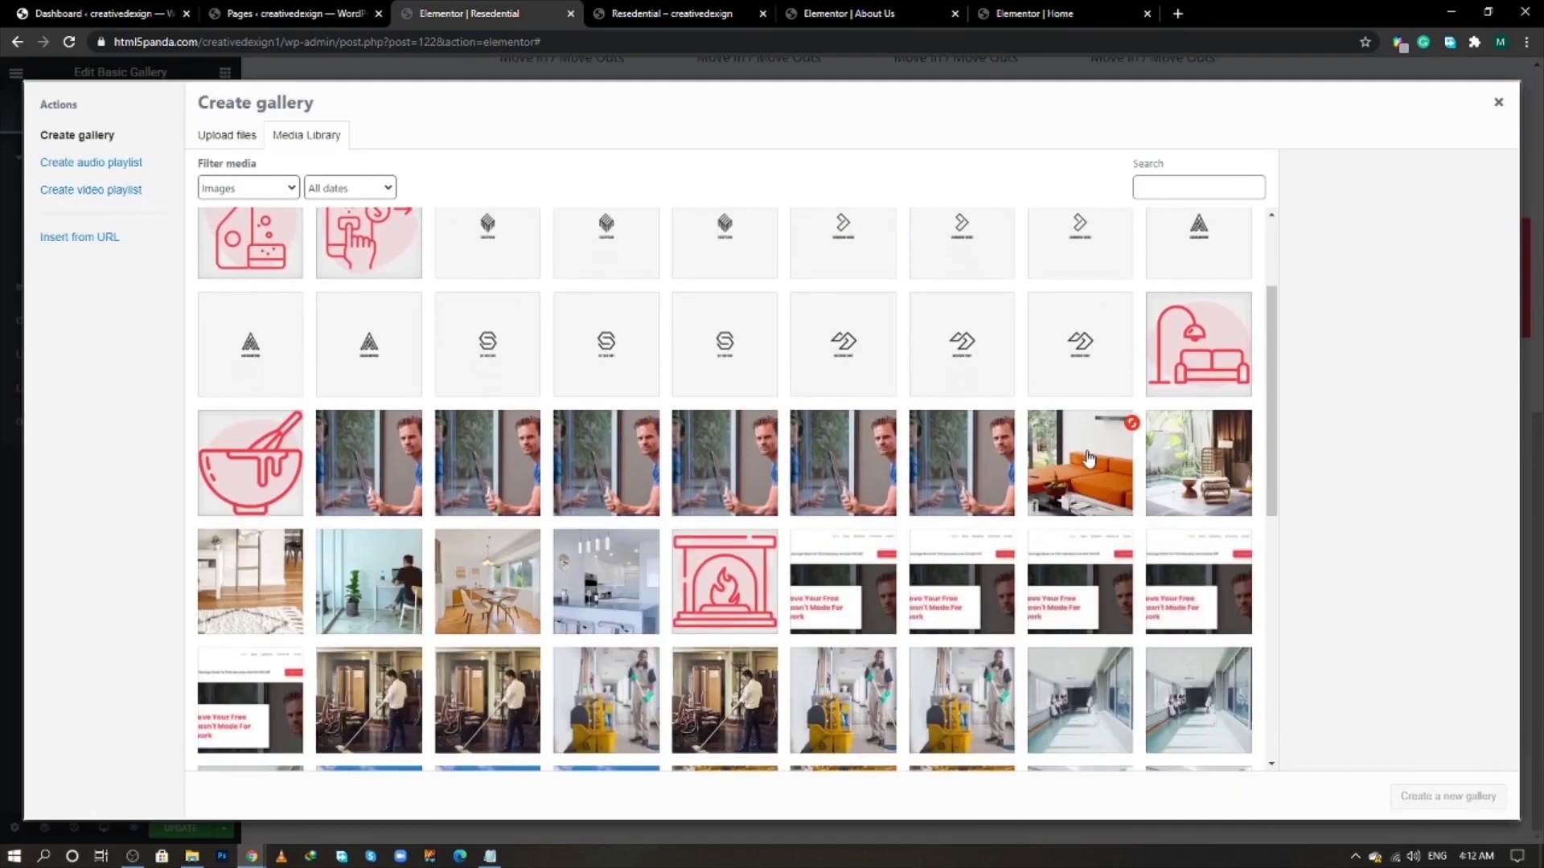
{"action": "left_click", "coordinate": [250, 581]}
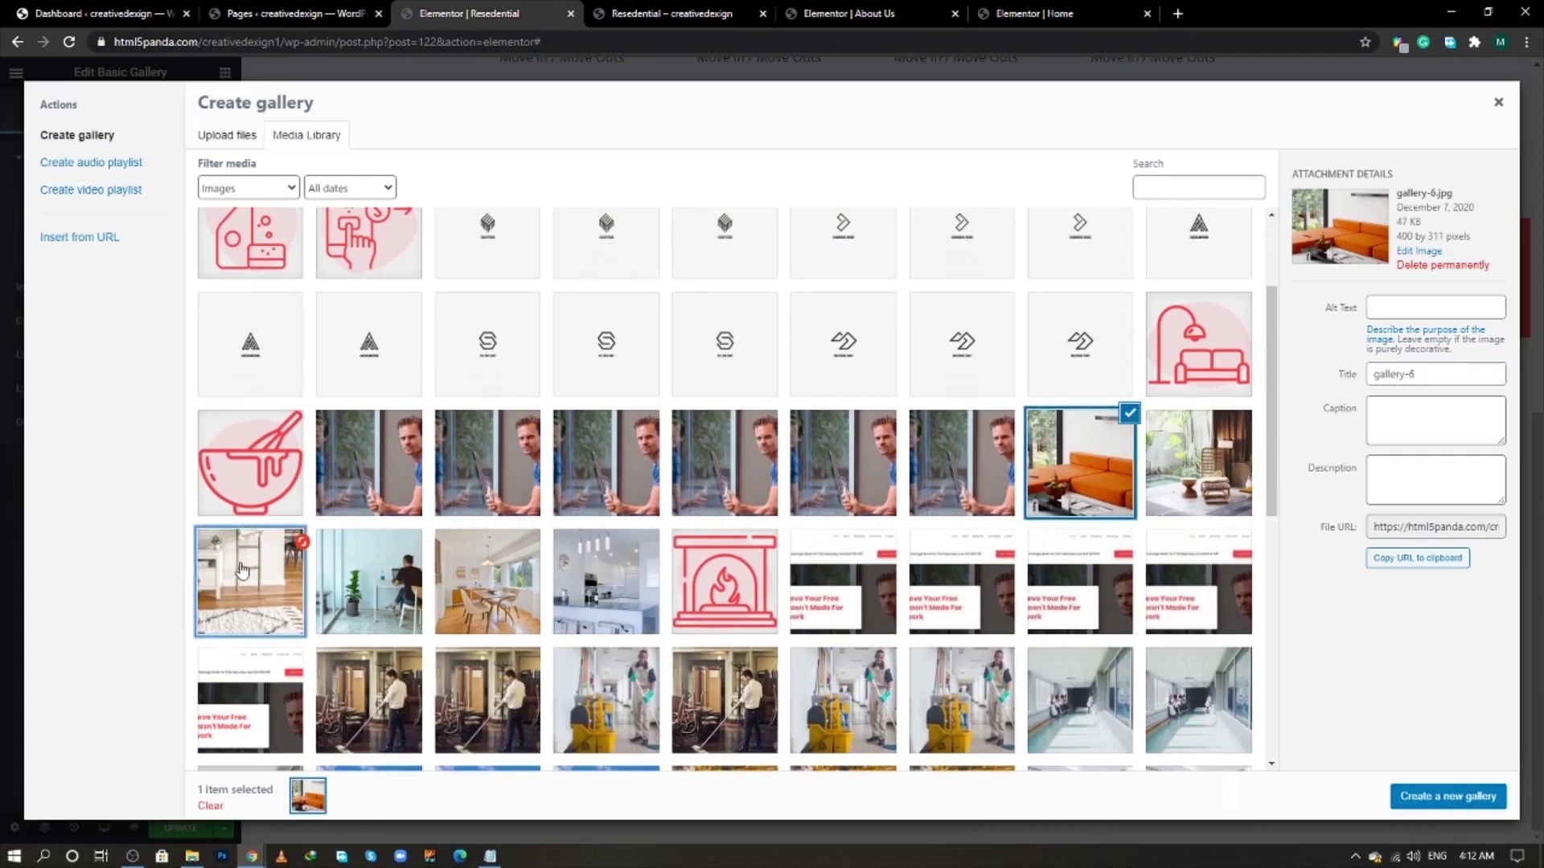
{"action": "left_click", "coordinate": [369, 581]}
{"action": "left_click", "coordinate": [480, 582]}
{"action": "left_click", "coordinate": [605, 581]}
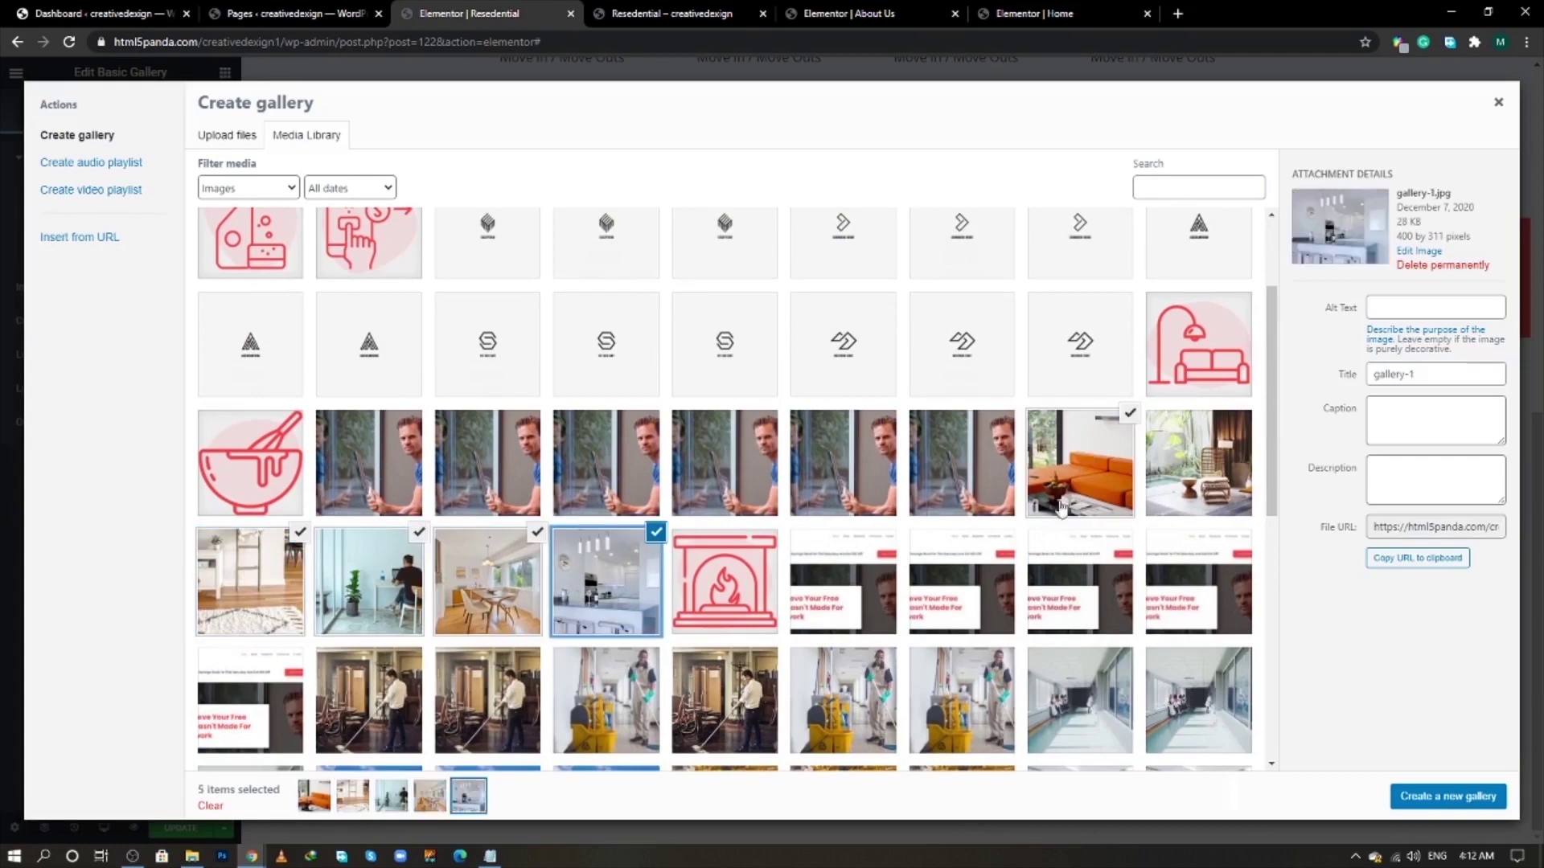
{"action": "left_click", "coordinate": [1198, 462]}
{"action": "left_click", "coordinate": [1446, 796]}
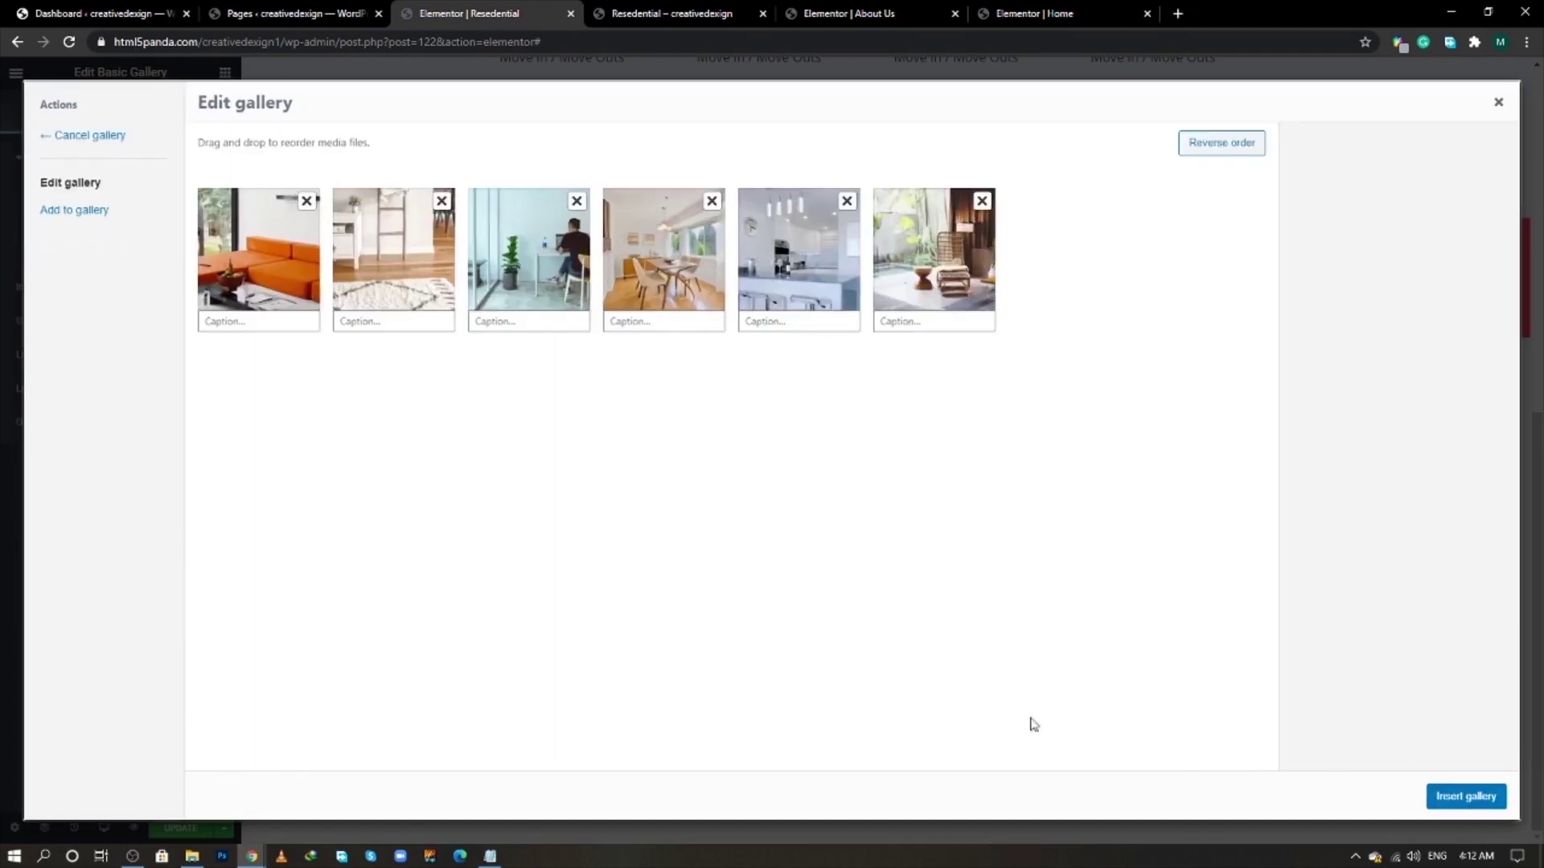
{"action": "left_click", "coordinate": [1465, 796]}
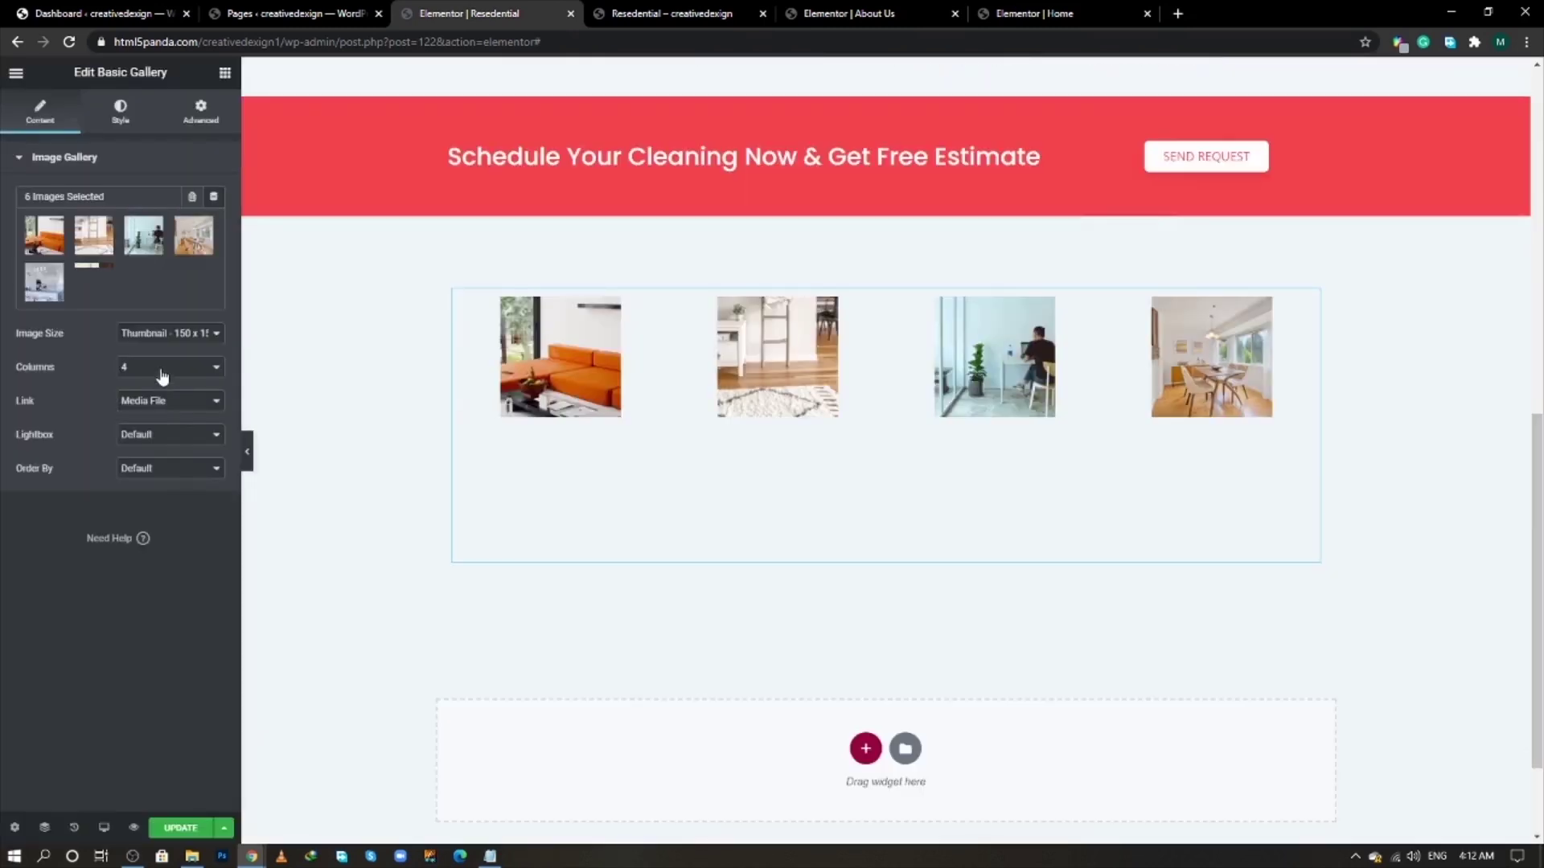
- Set the gallery to 3 columns and open its image size options
{"action": "left_click", "coordinate": [162, 368]}
{"action": "left_click", "coordinate": [157, 415]}
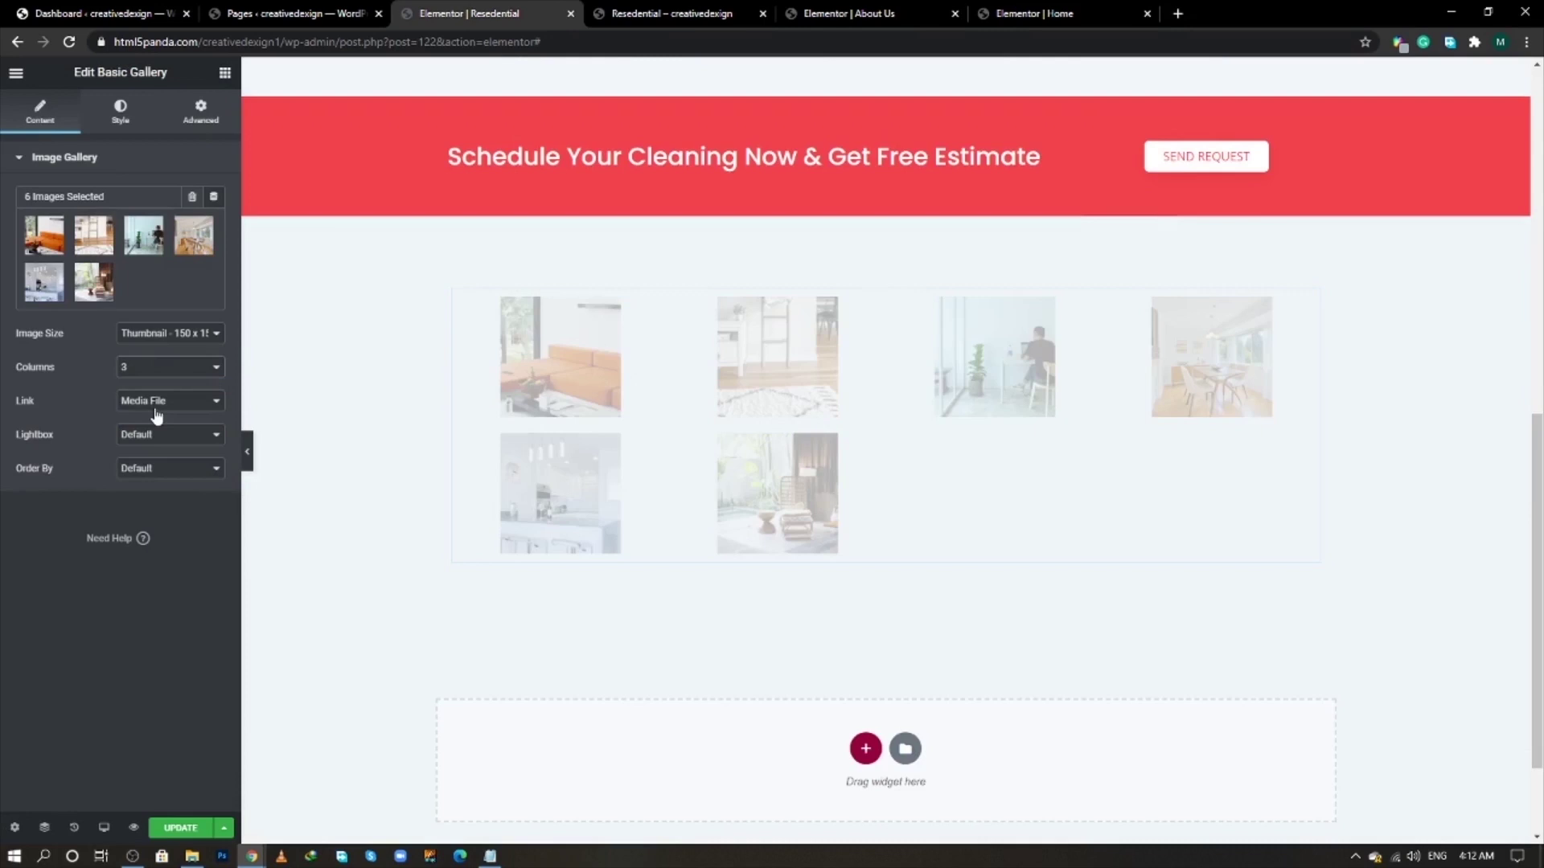
{"action": "left_click", "coordinate": [165, 335]}
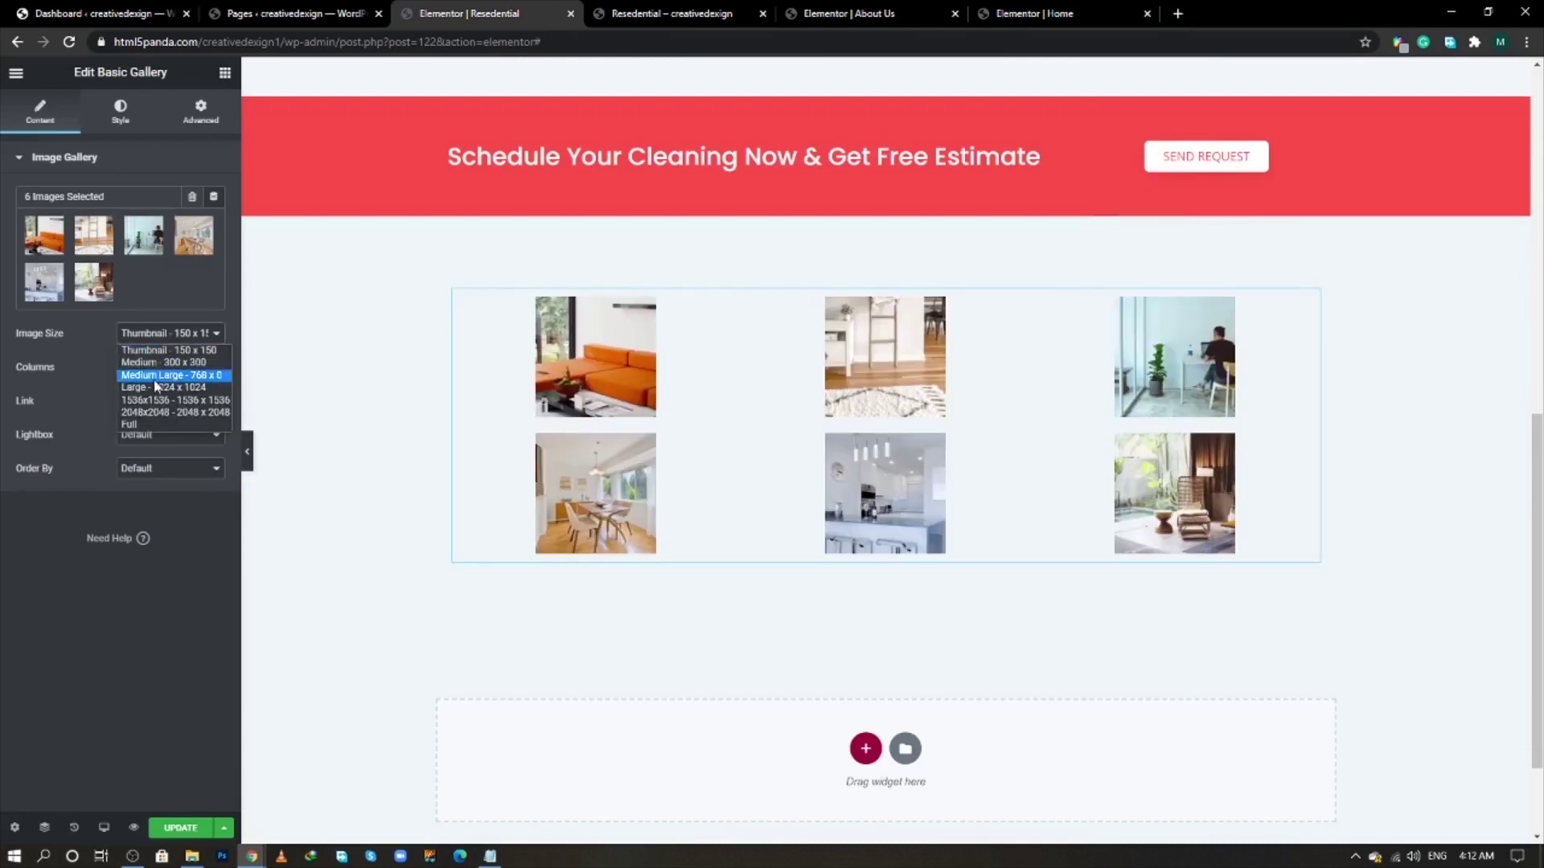
- Set the image gallery's image size to Full and preview its first image enlarged in the lightbox
{"action": "left_click", "coordinate": [146, 425]}
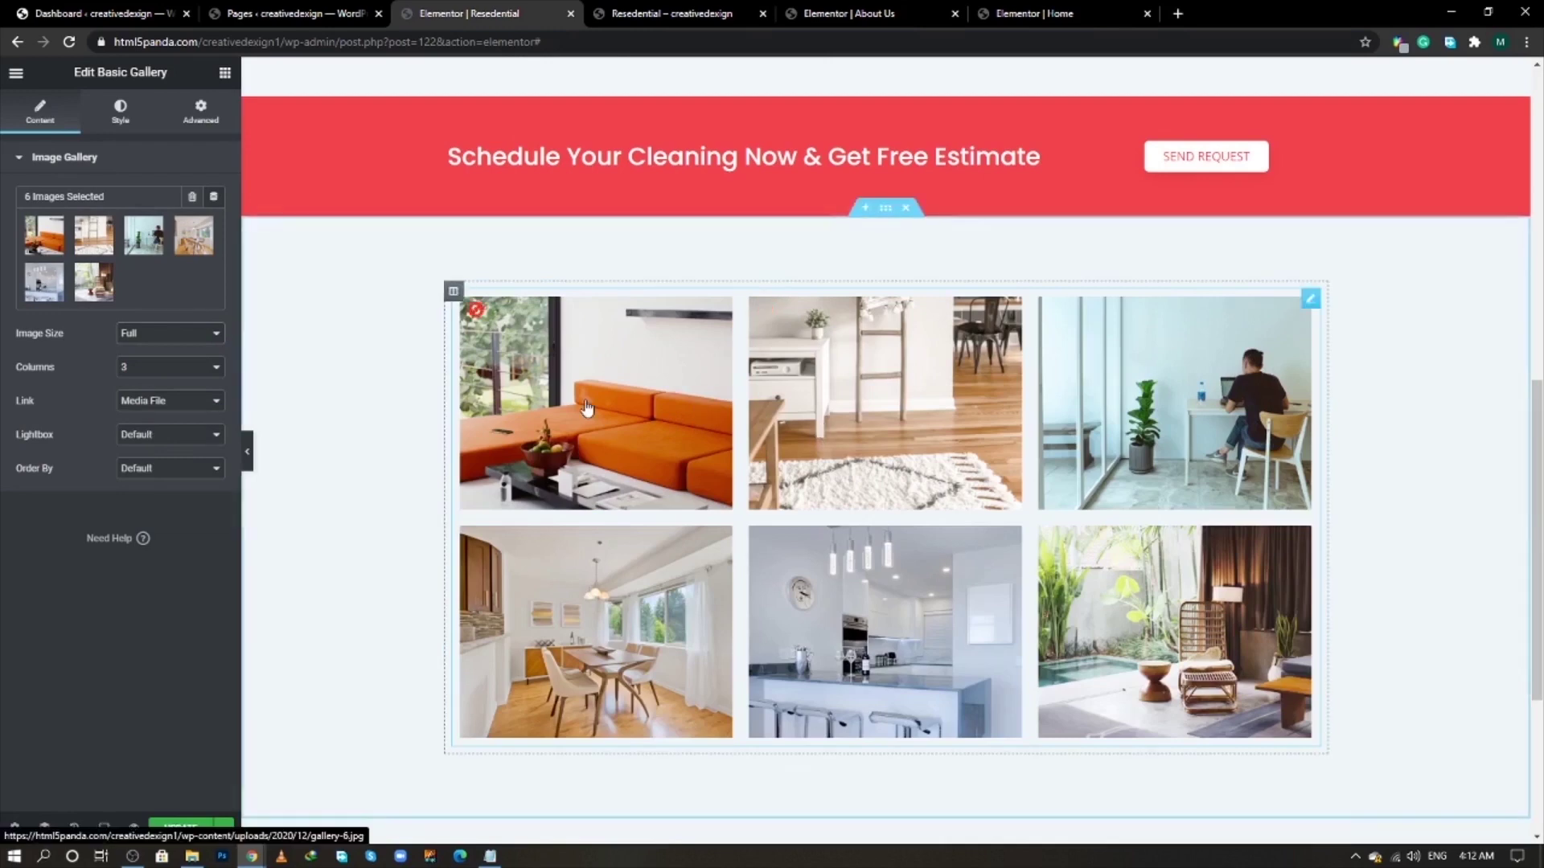
{"action": "left_click", "coordinate": [587, 409]}
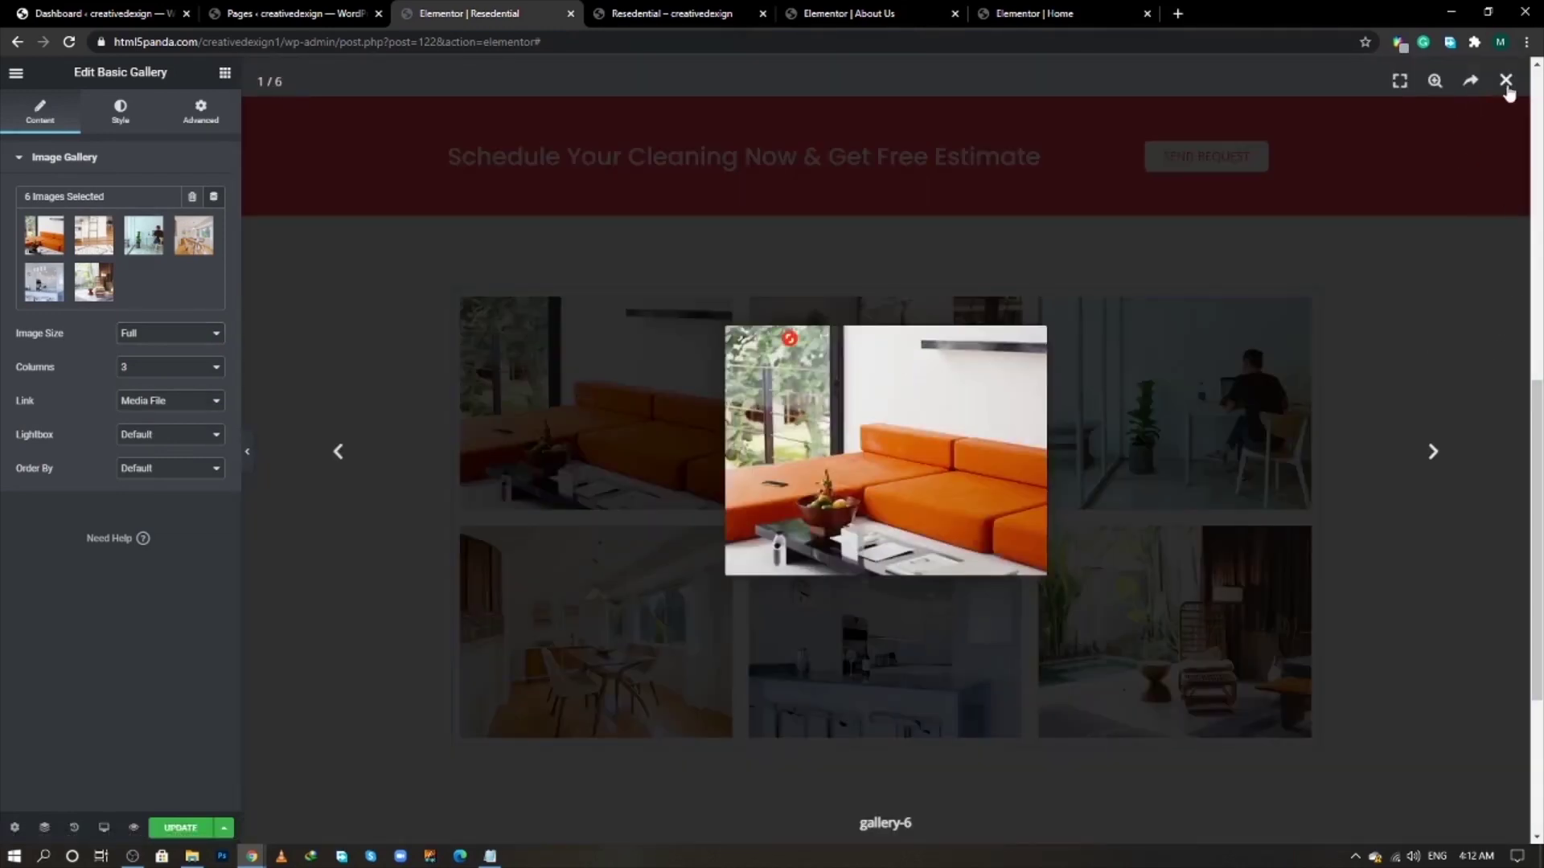
{"action": "left_click", "coordinate": [1507, 84]}
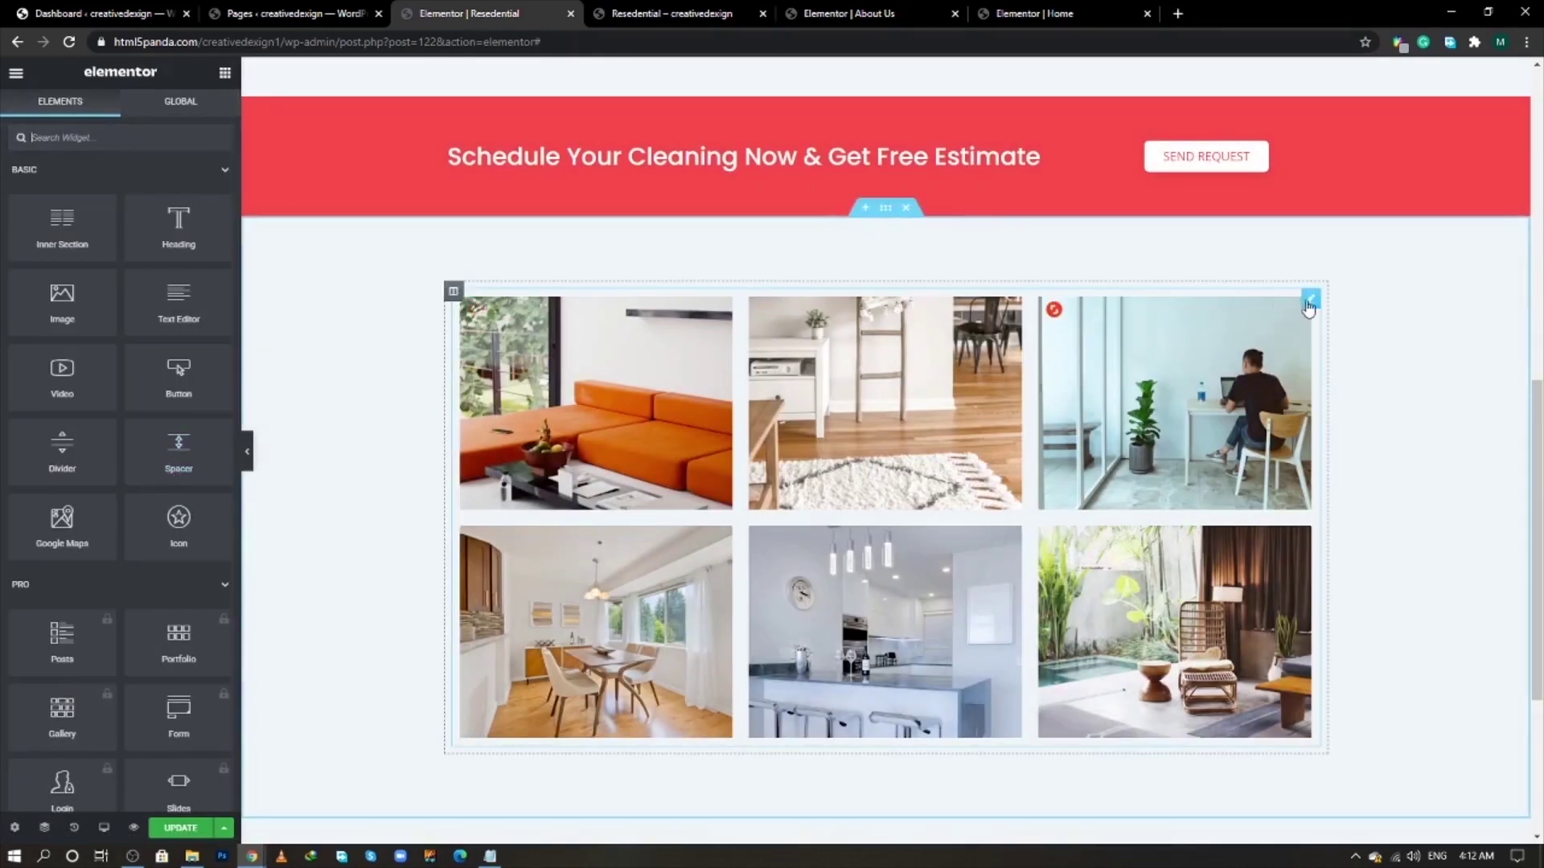
{"action": "left_click", "coordinate": [1308, 302]}
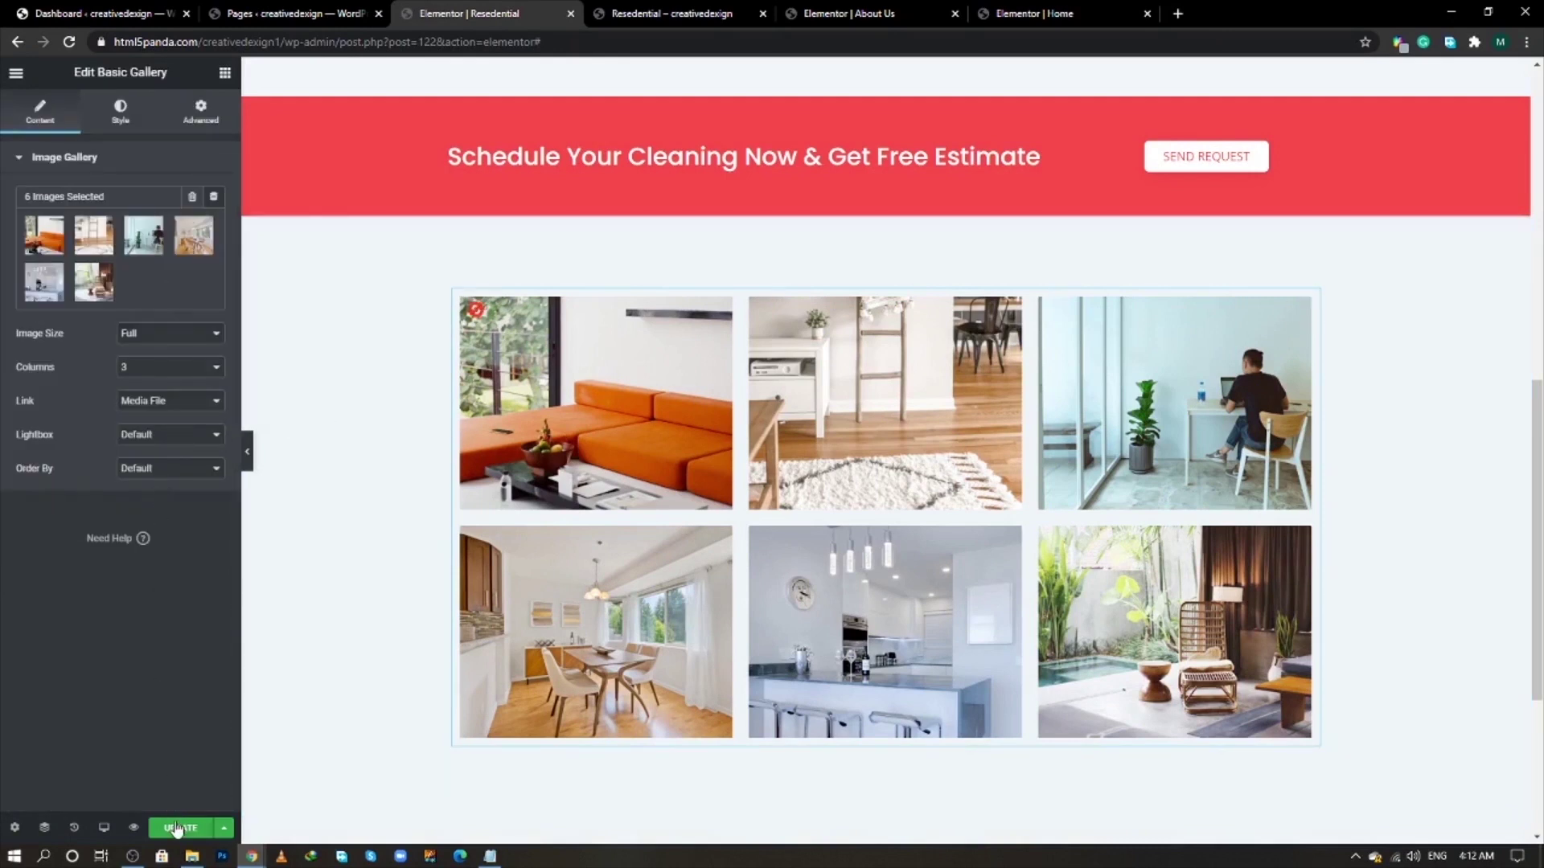
- Update the Resedential page, then reload its live version and review the sections down to the image gallery
{"action": "left_click", "coordinate": [177, 828]}
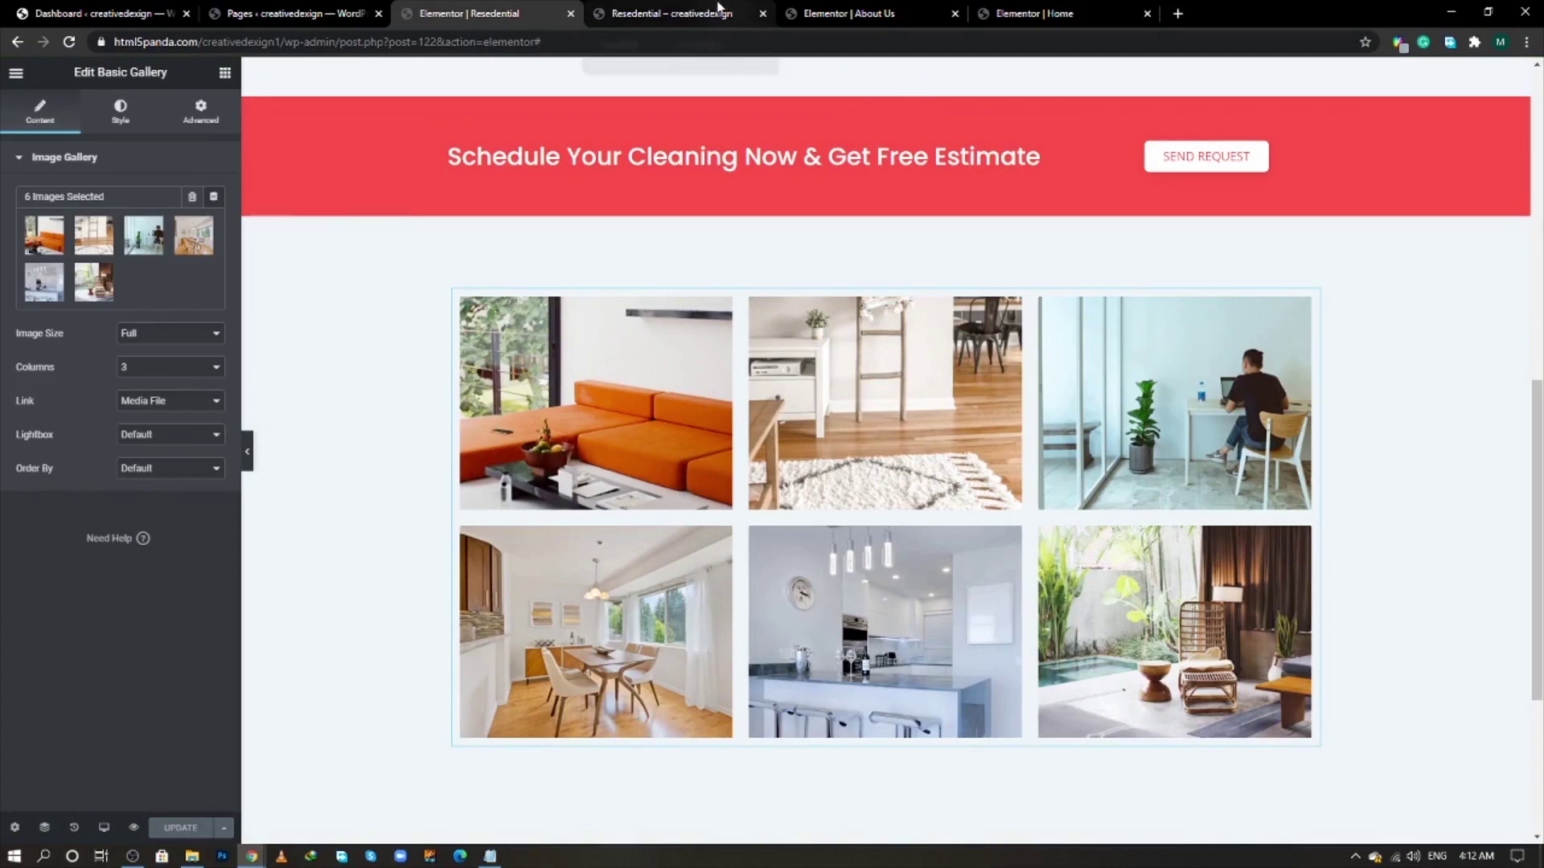
{"action": "left_click", "coordinate": [722, 11]}
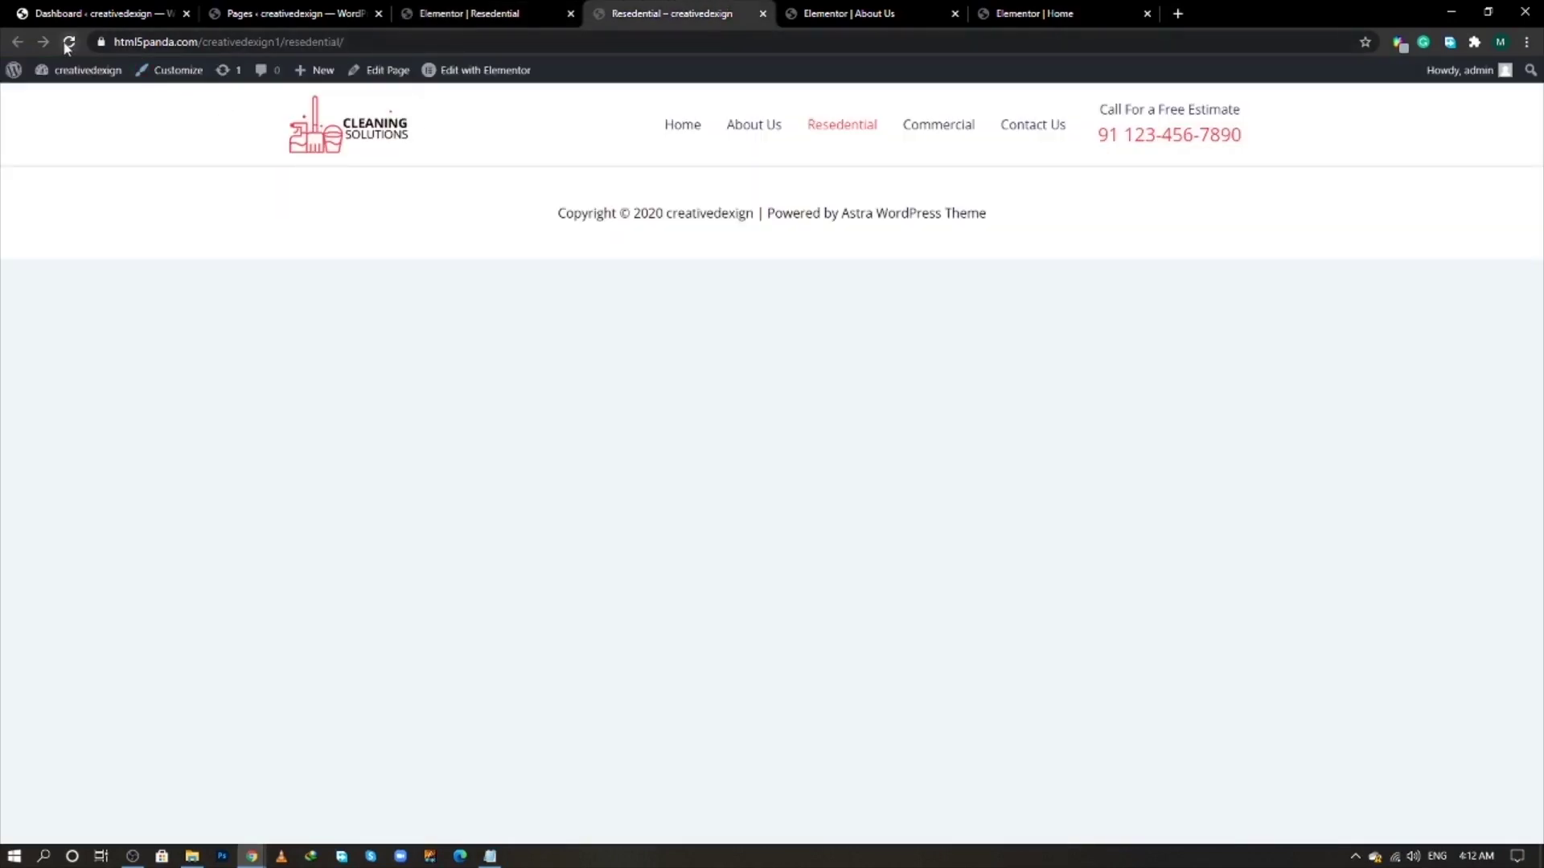
{"action": "left_click", "coordinate": [67, 43]}
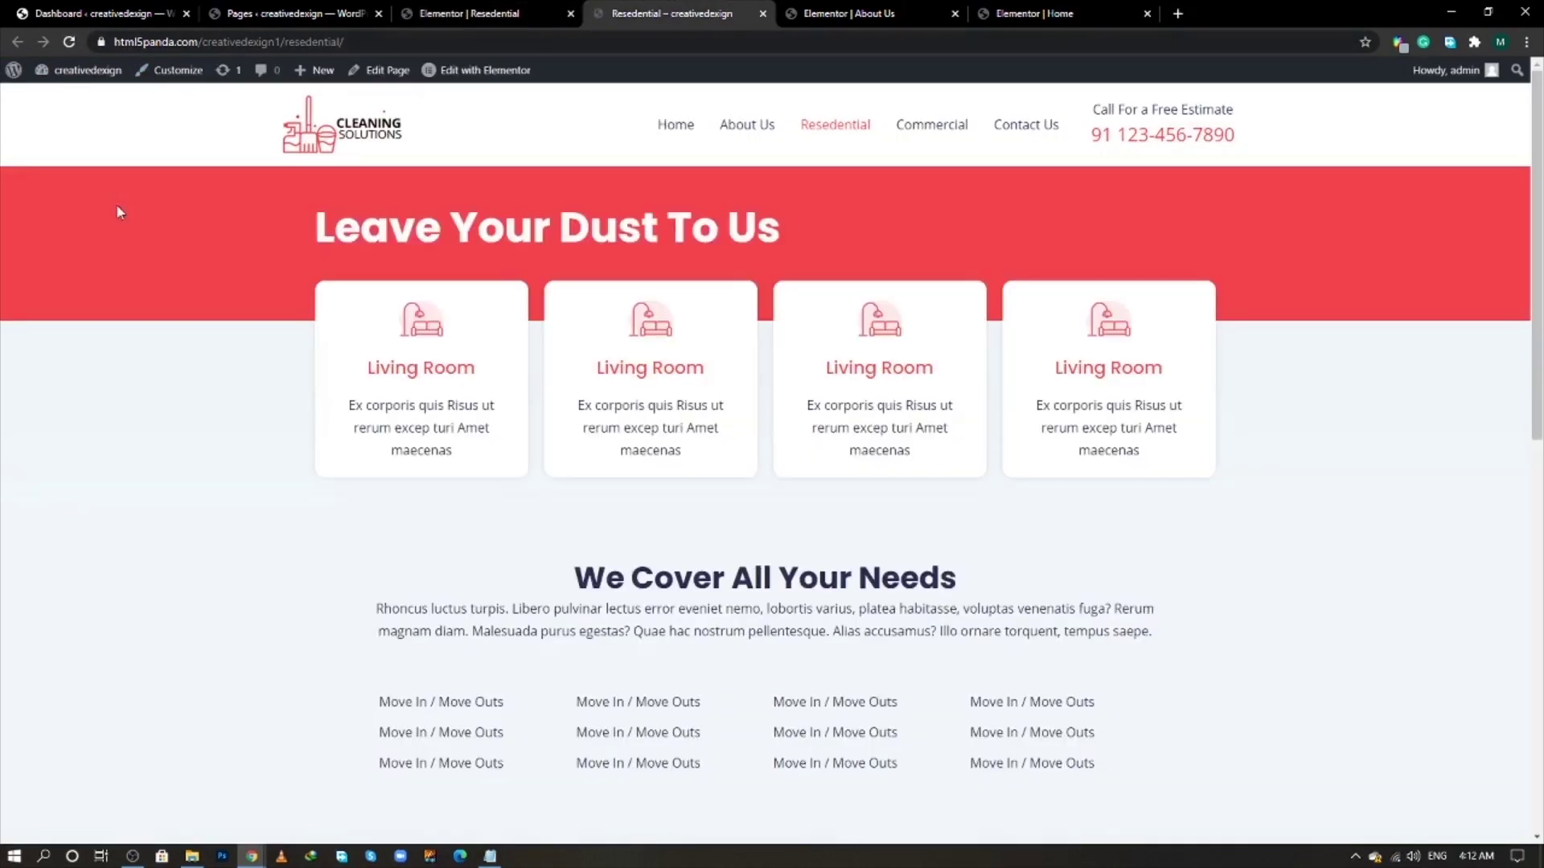
{"action": "scroll", "coordinate": [238, 451], "scroll_direction": "down", "scroll_amount": 5}
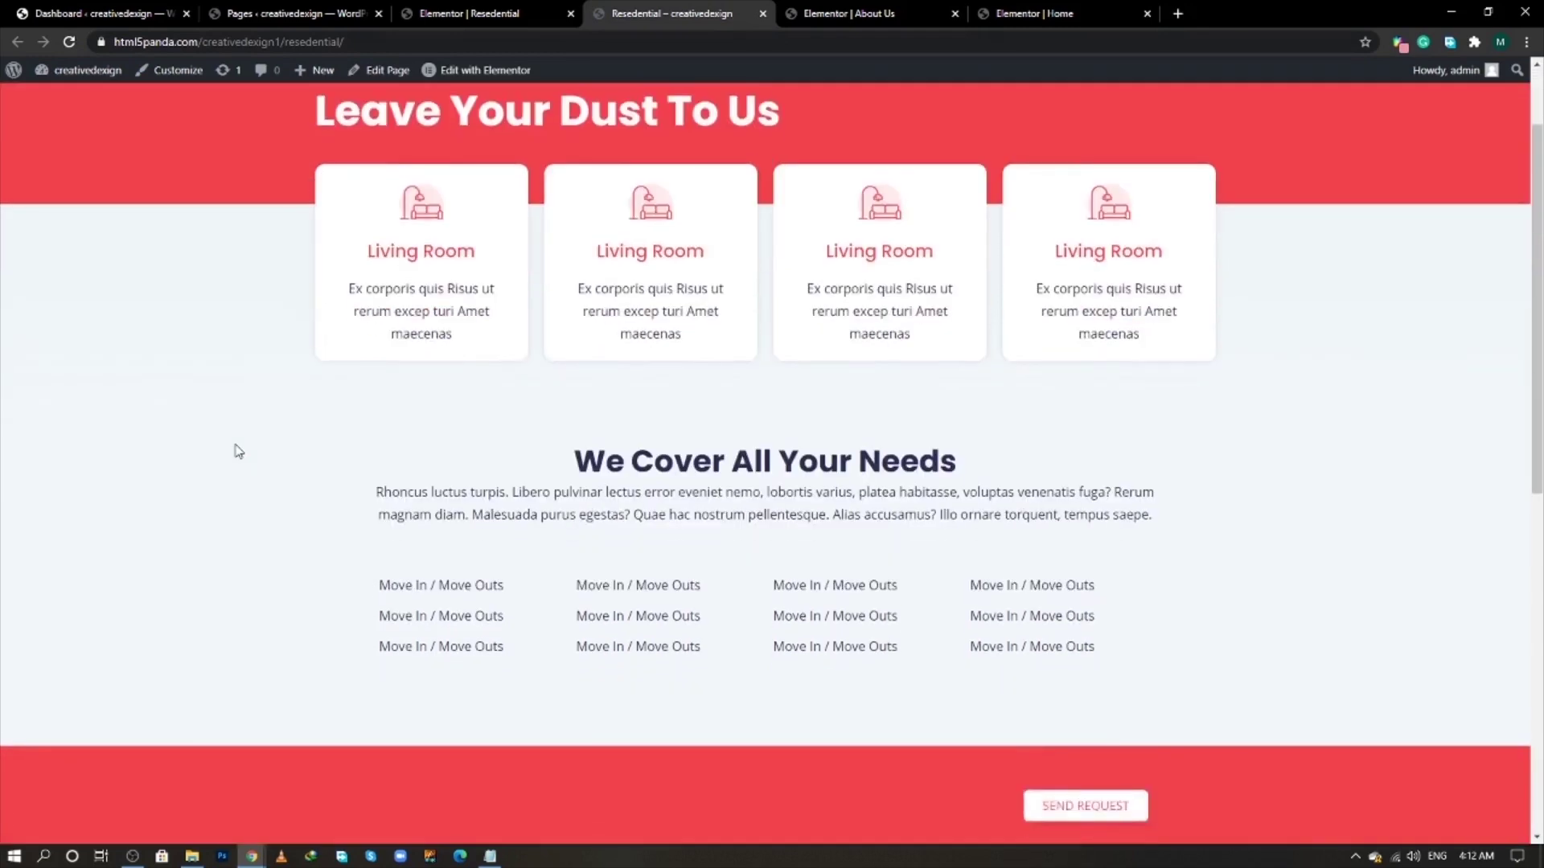
{"action": "scroll", "coordinate": [238, 451], "scroll_direction": "down", "scroll_amount": 5}
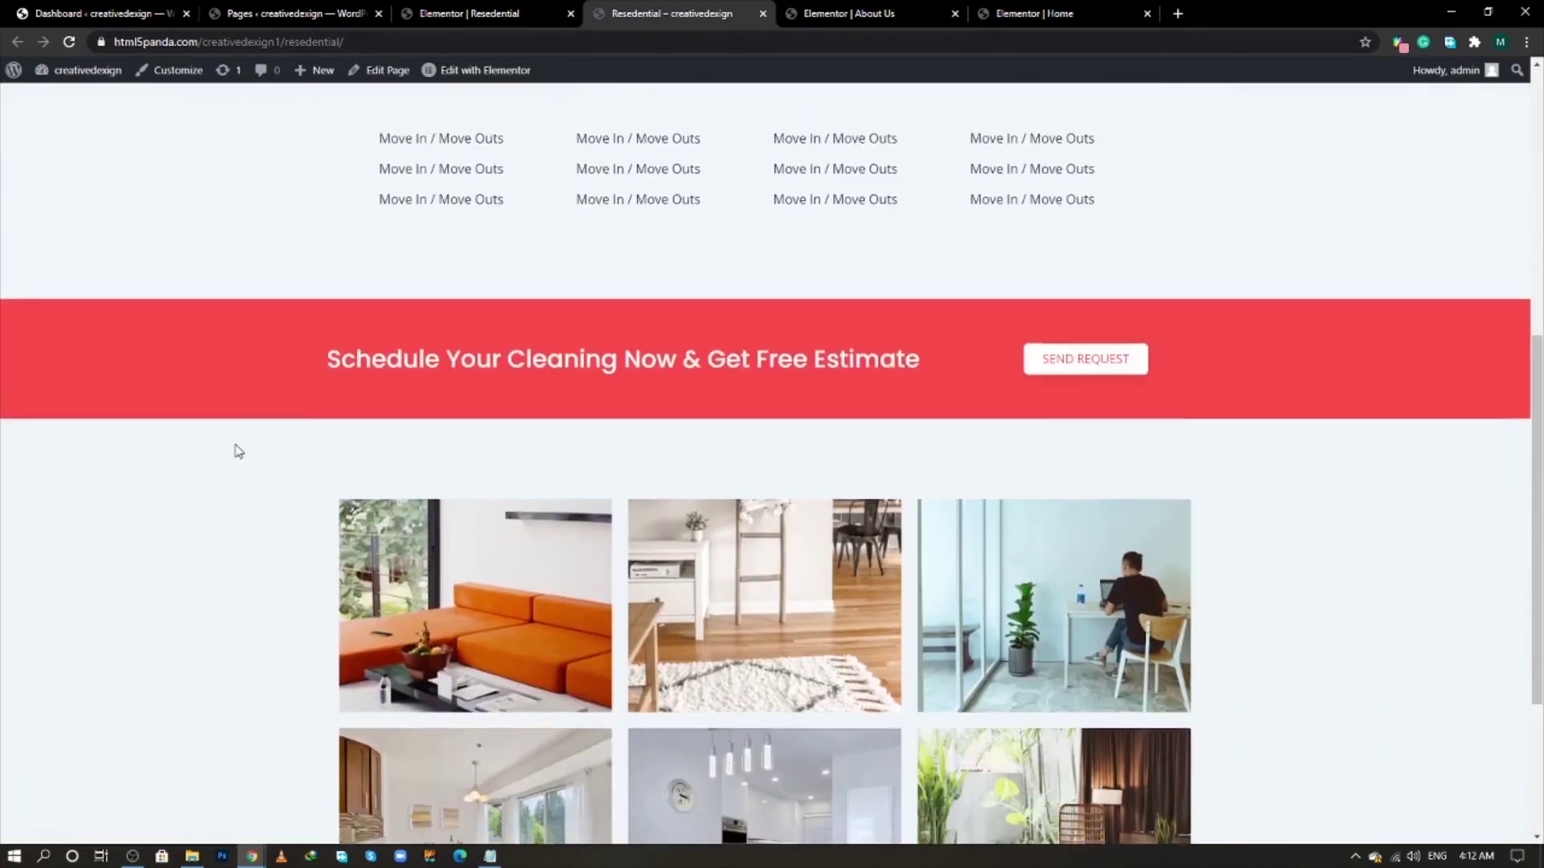
{"action": "scroll", "coordinate": [238, 451], "scroll_direction": "up", "scroll_amount": 8}
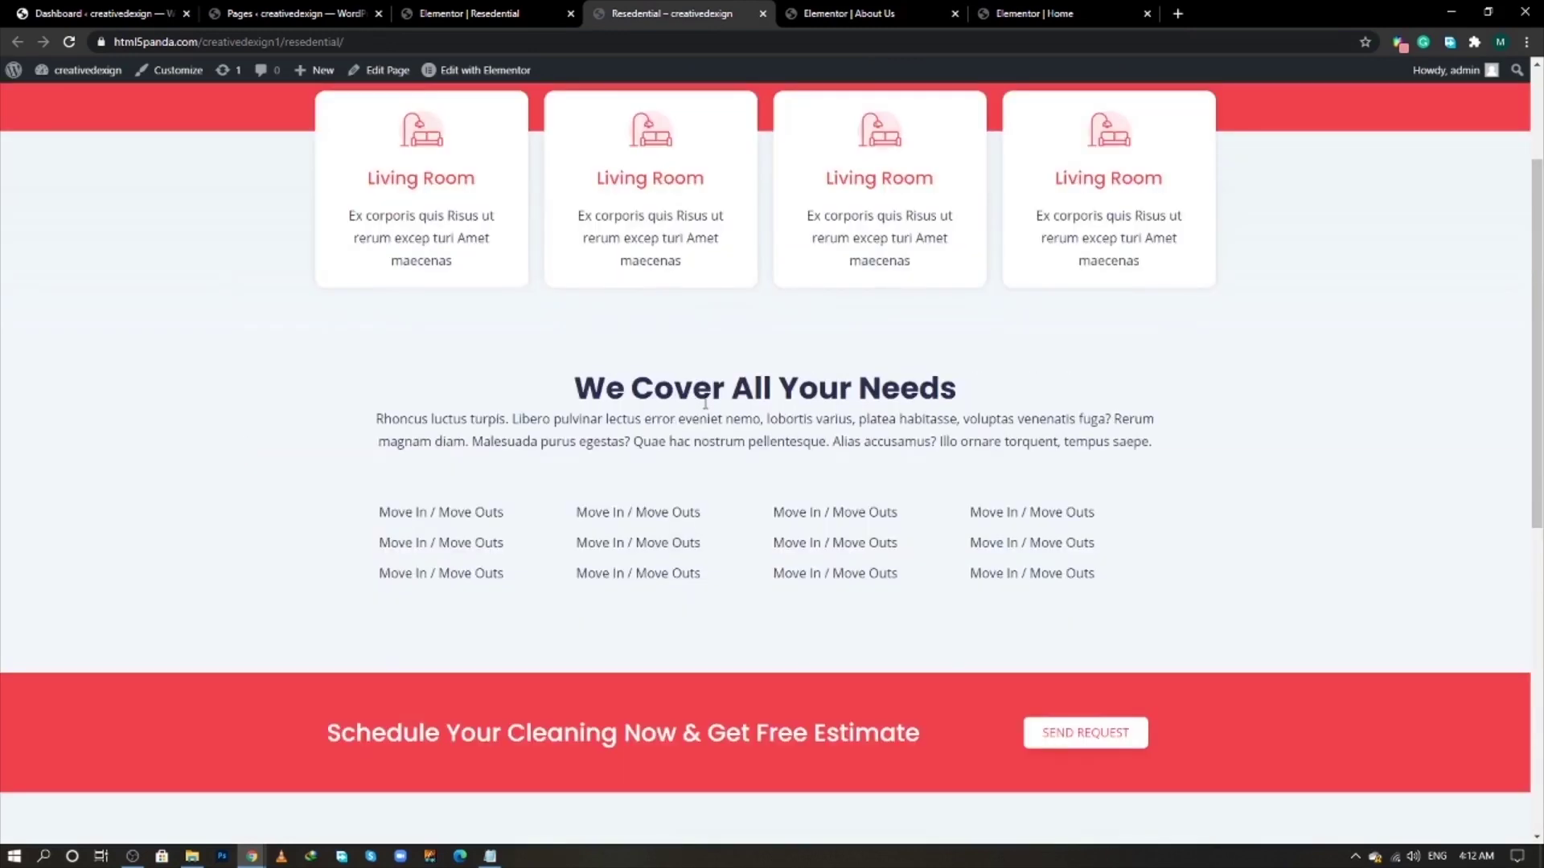
- Examine the gallery and "Trusted For Cleanliness By" sections of the reference Commercial page
{"action": "key", "text": "alt+Tab"}
{"action": "key", "text": "alt+Tab"}
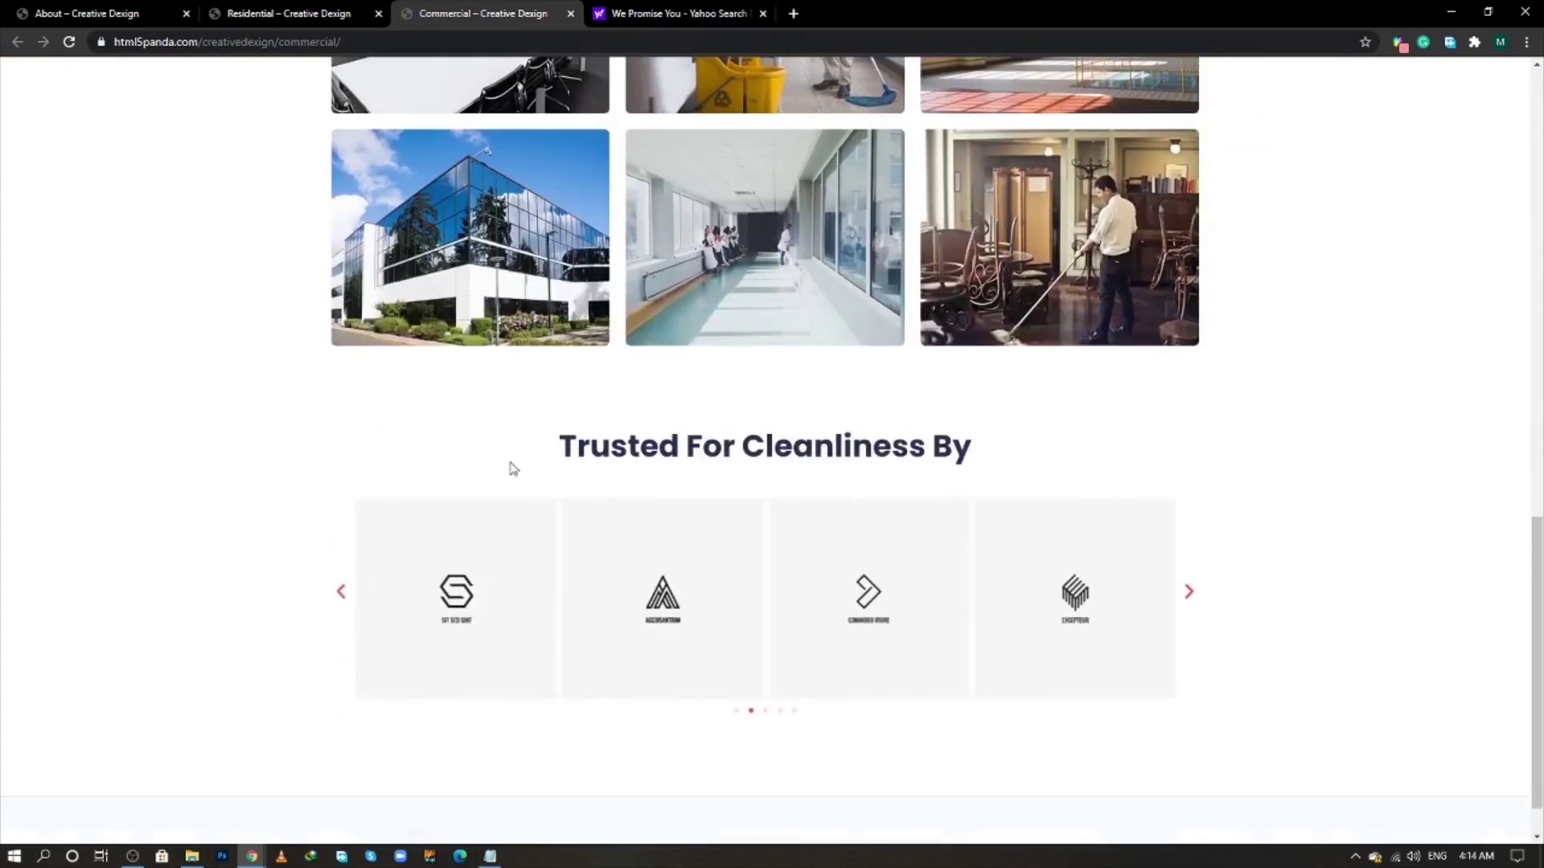
{"action": "scroll", "coordinate": [547, 445], "scroll_direction": "down", "scroll_amount": 1}
{"action": "scroll", "coordinate": [557, 445], "scroll_direction": "up", "scroll_amount": 6}
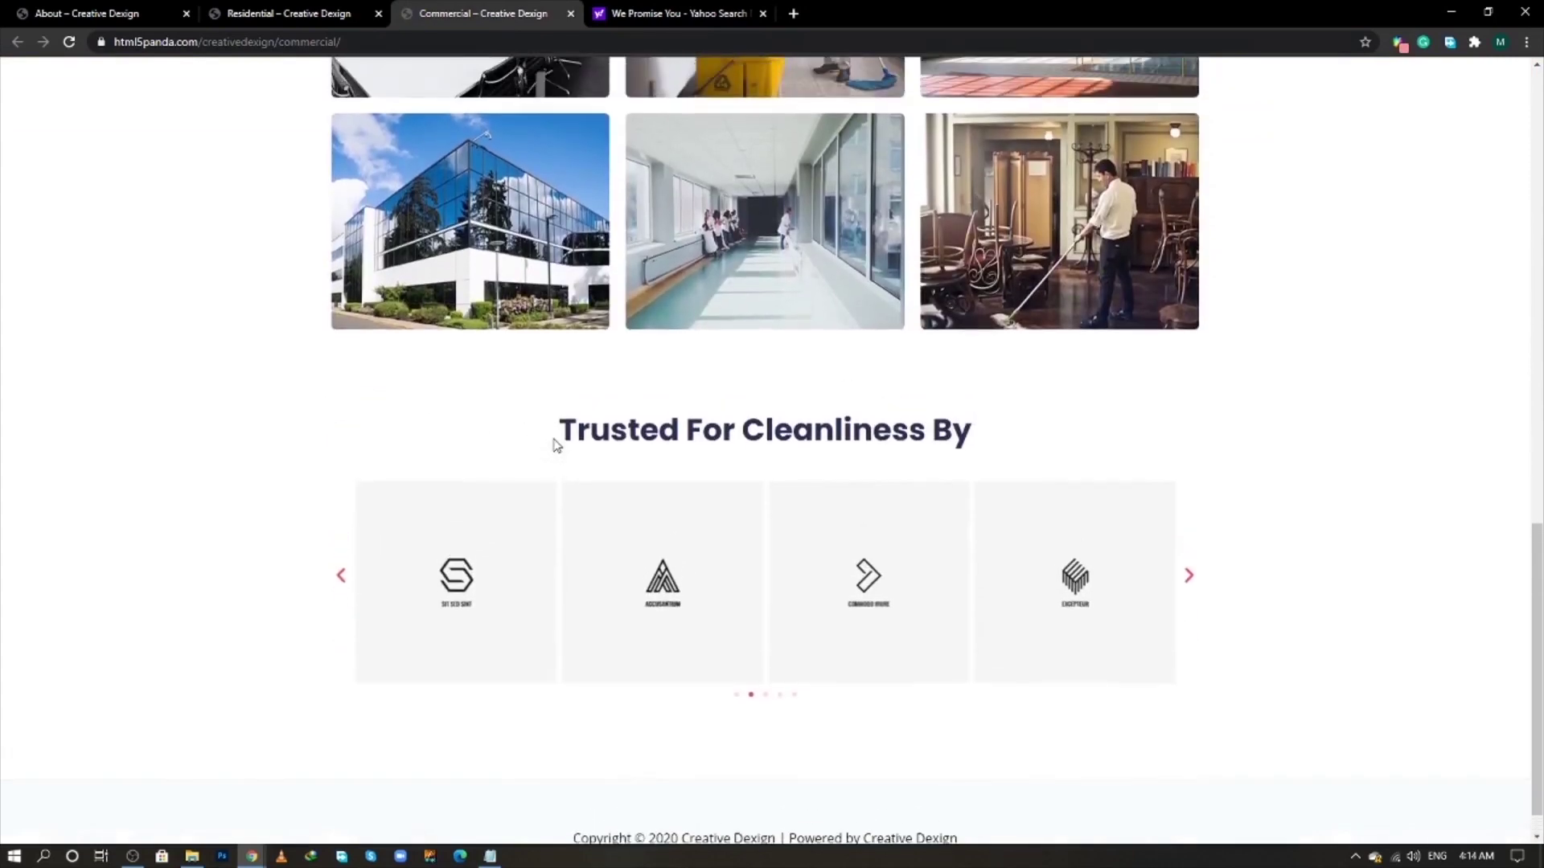
{"action": "scroll", "coordinate": [555, 443], "scroll_direction": "up", "scroll_amount": 5}
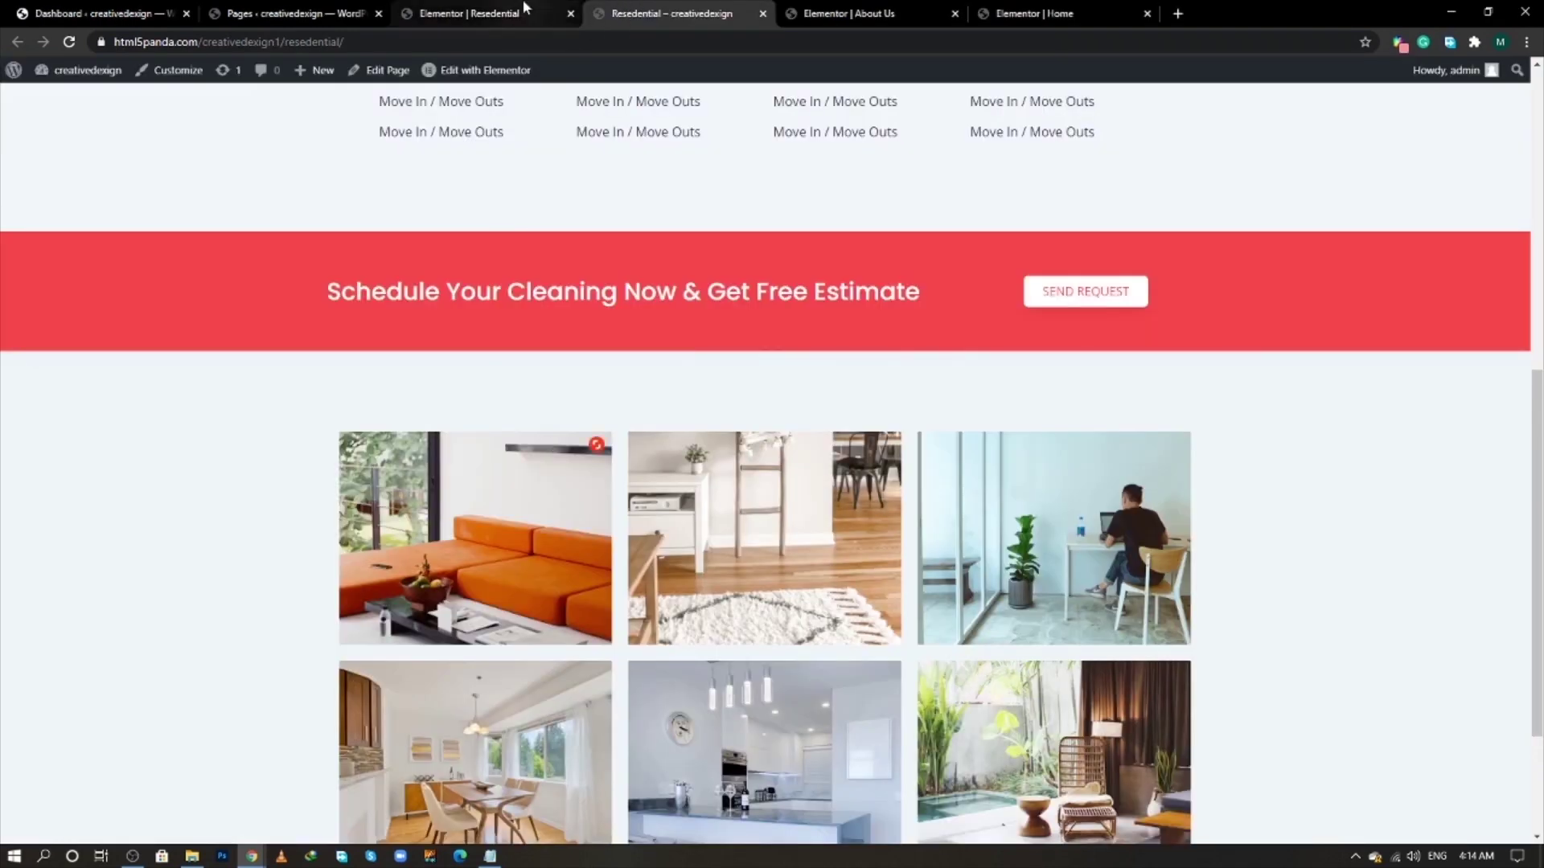
- Save the whole Resedential page to the library as a template named "resedential page tem" and reload the editor
{"action": "left_click", "coordinate": [524, 8]}
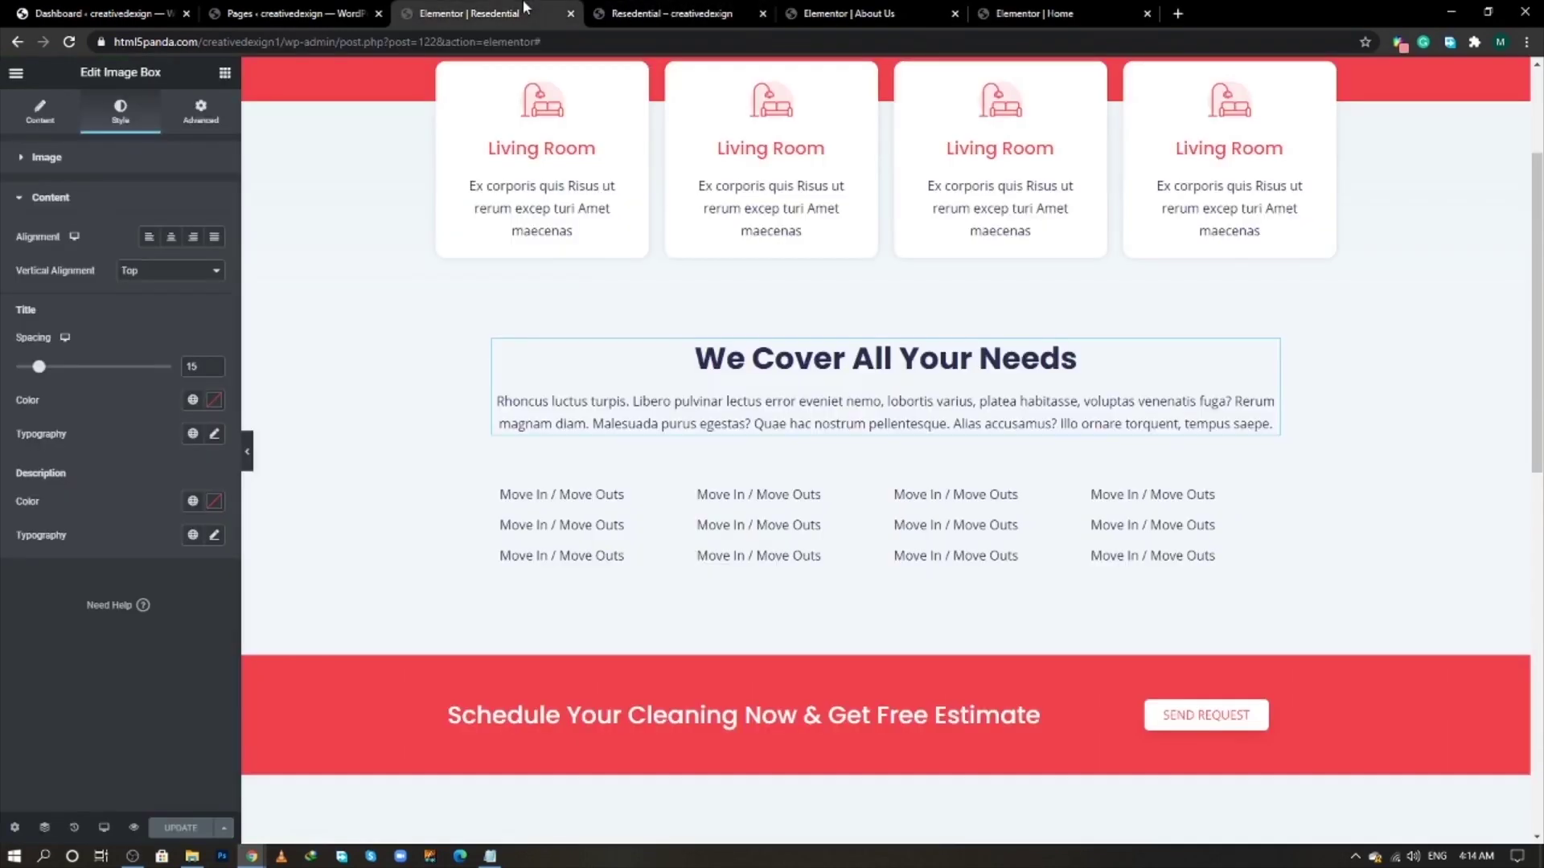
{"action": "left_click", "coordinate": [226, 828]}
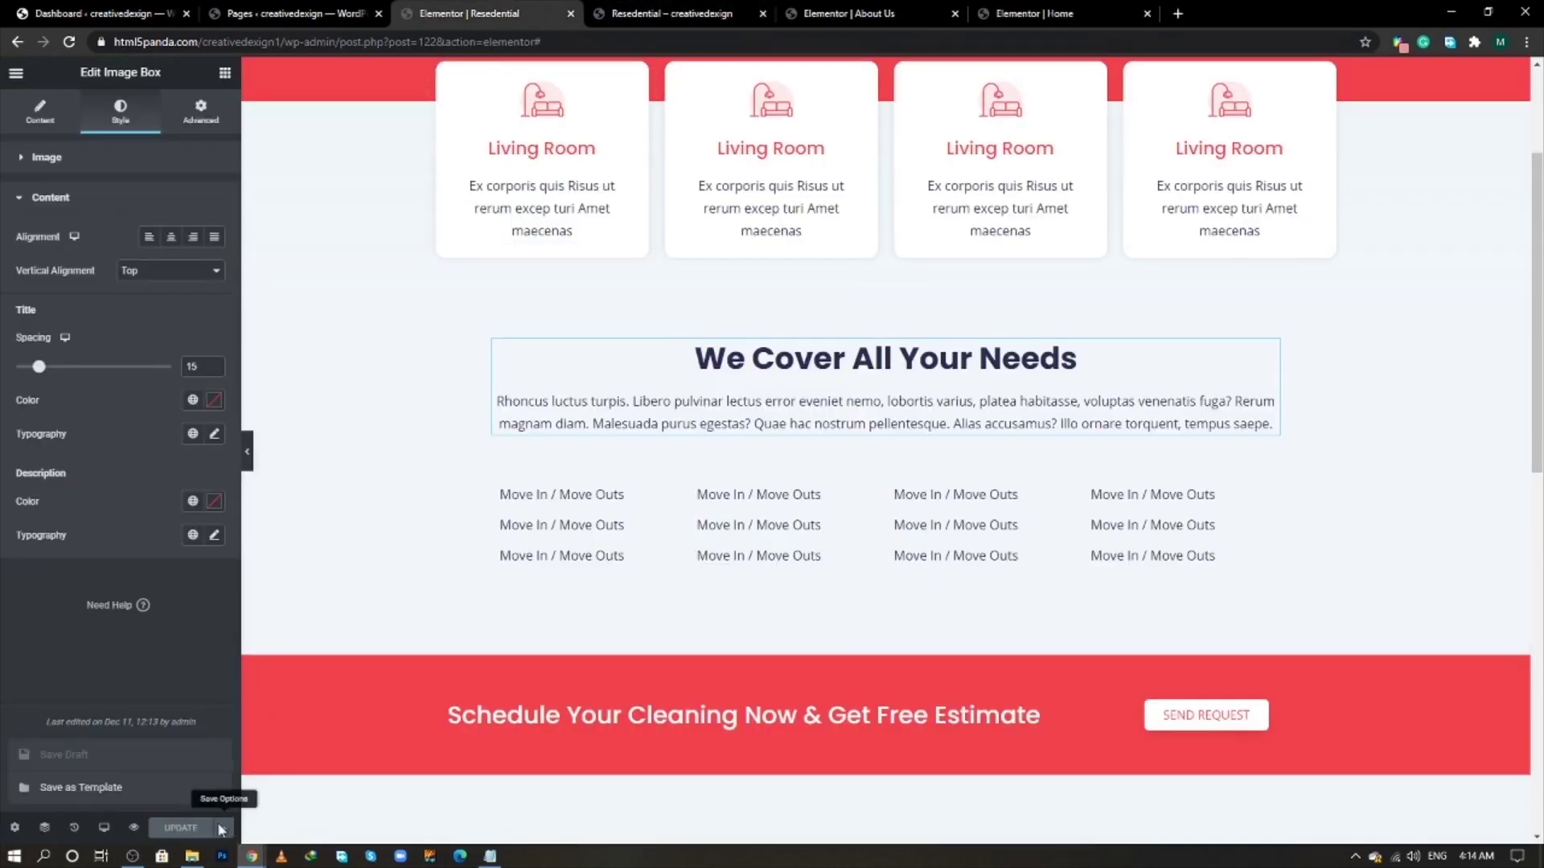
{"action": "left_click", "coordinate": [136, 791]}
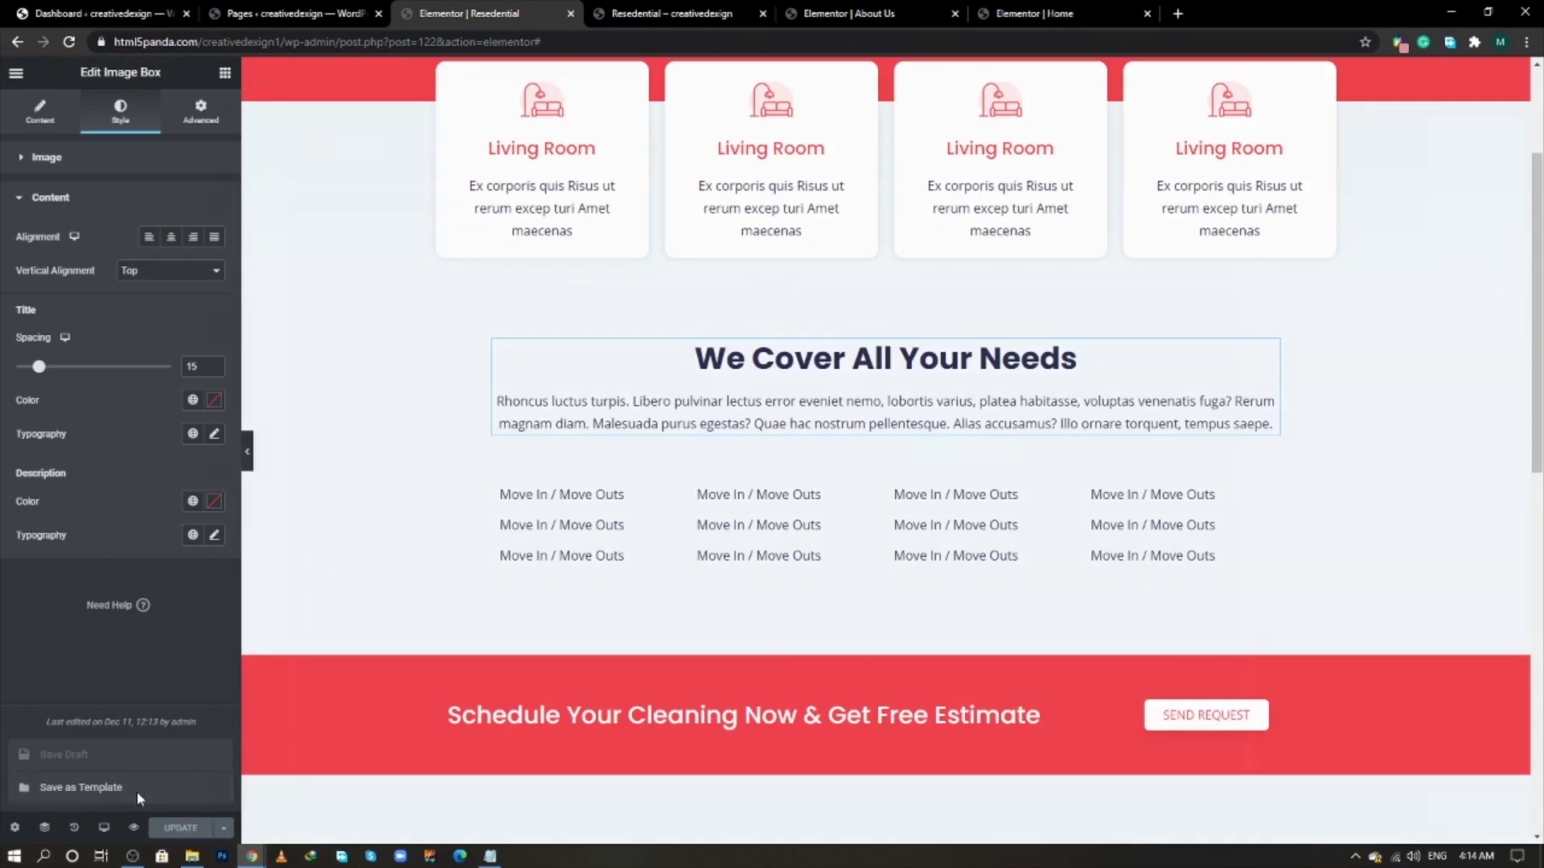
{"action": "left_click", "coordinate": [575, 439]}
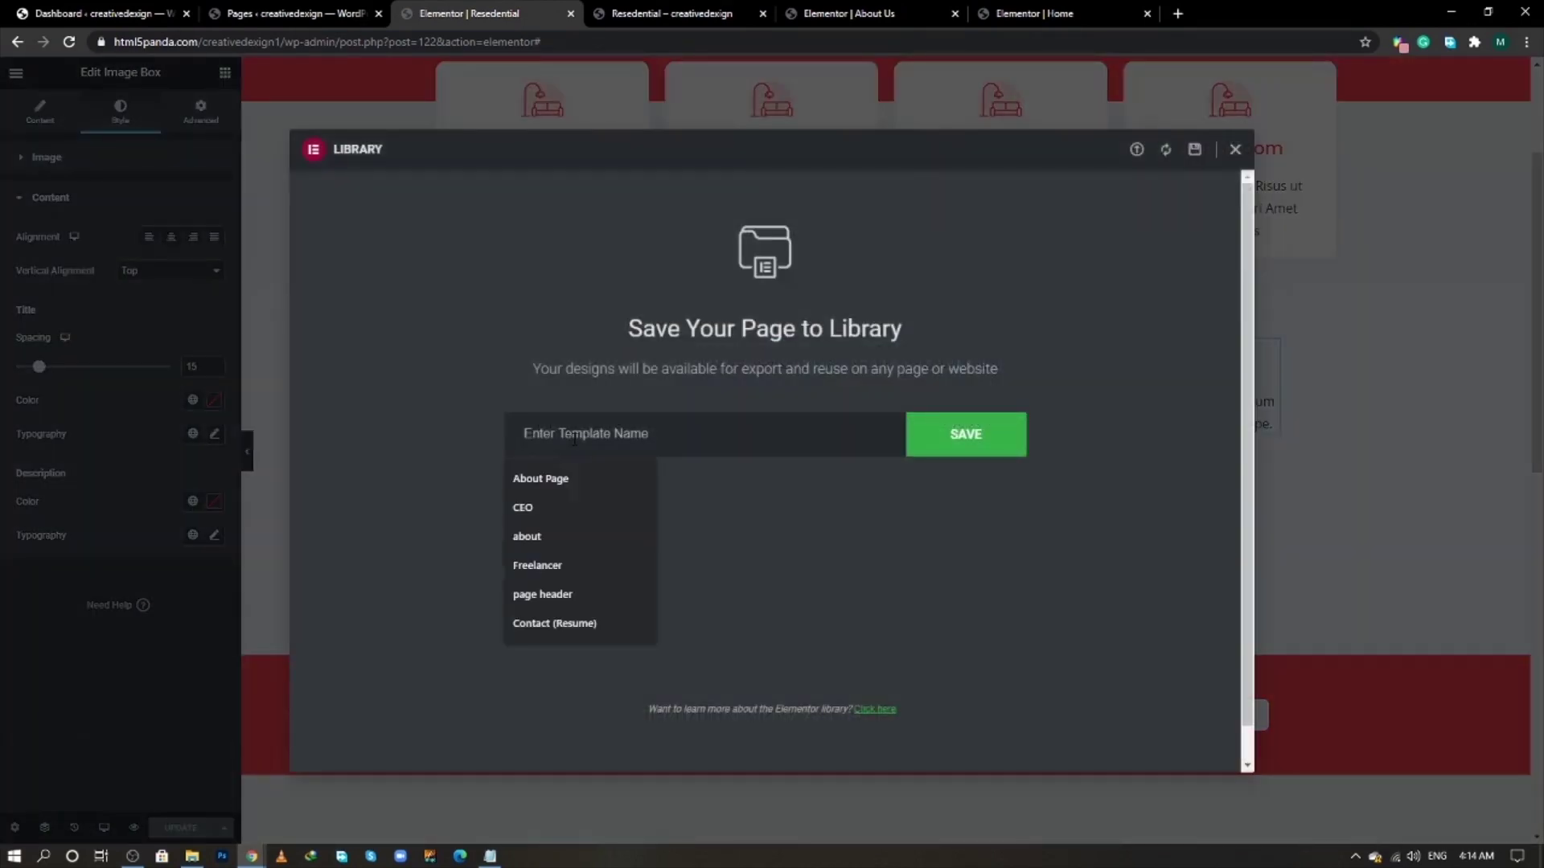
{"action": "type", "text": "r"}
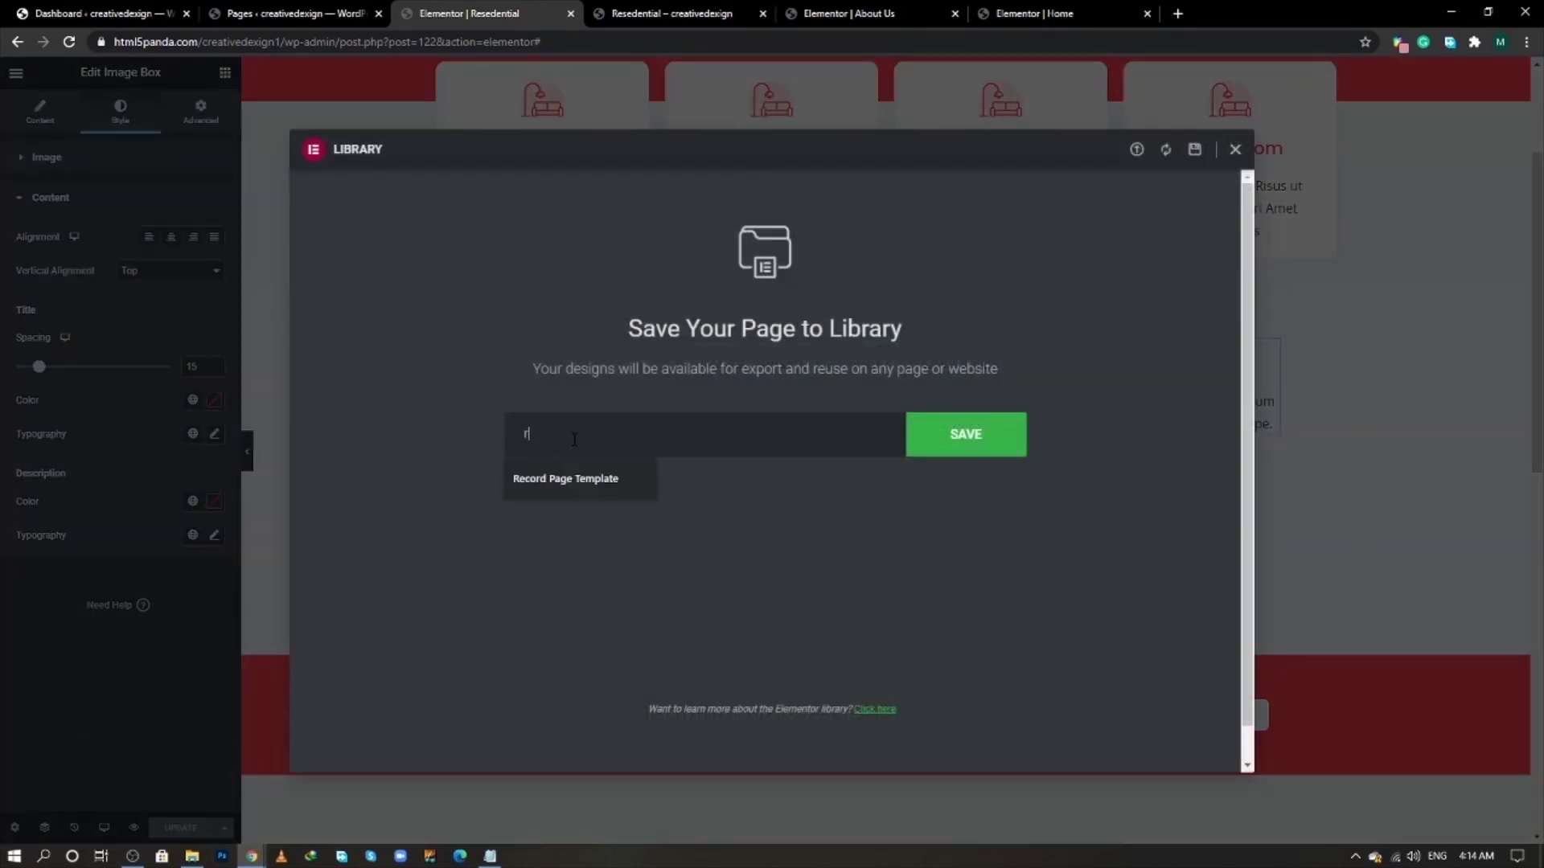
{"action": "type", "text": "esedential page tem"}
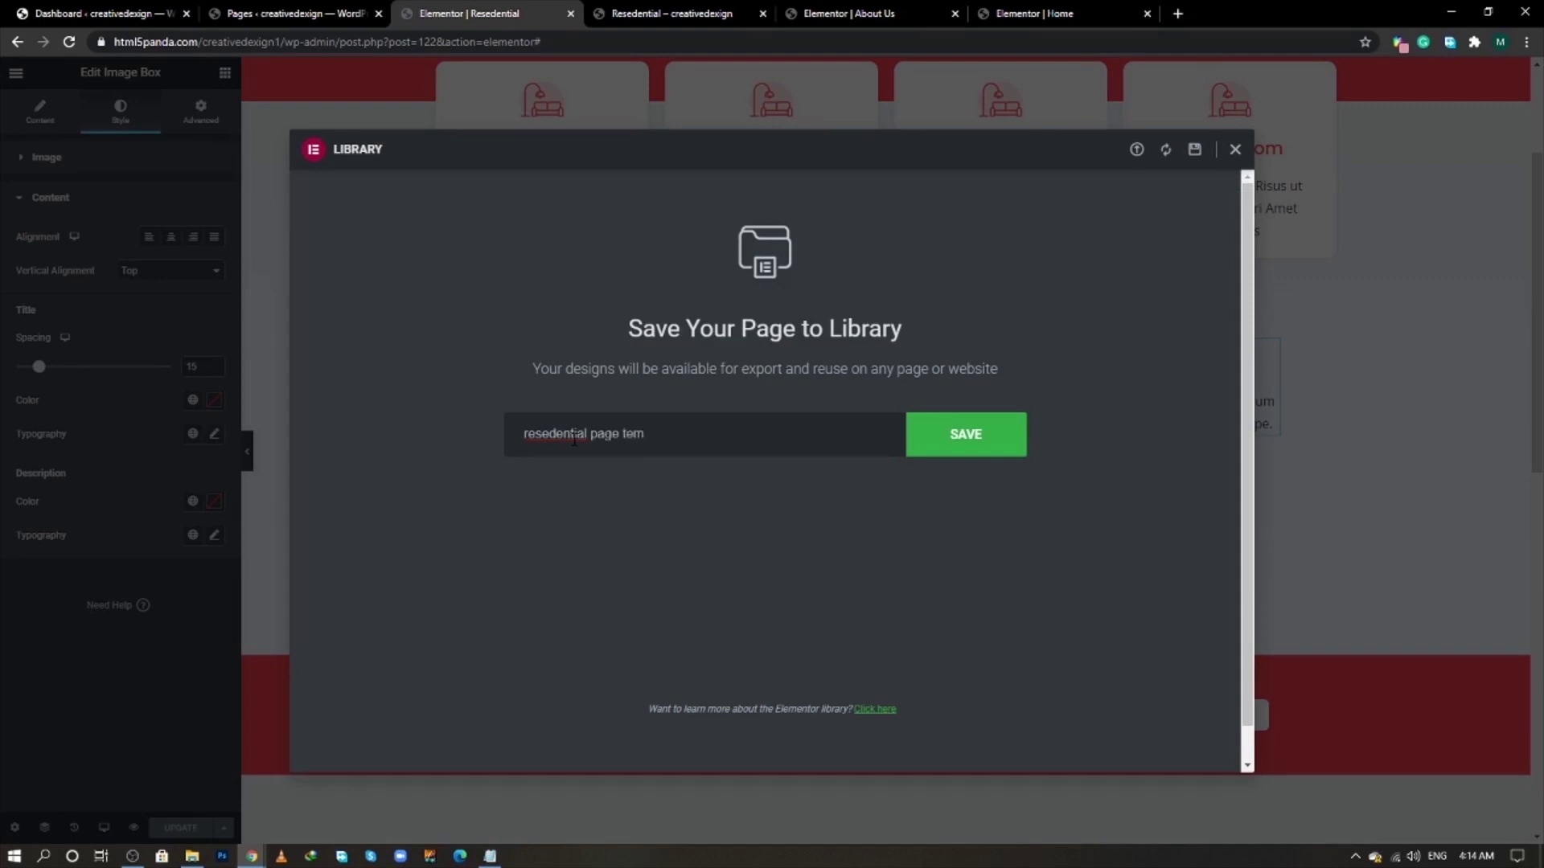
{"action": "key", "text": "Return"}
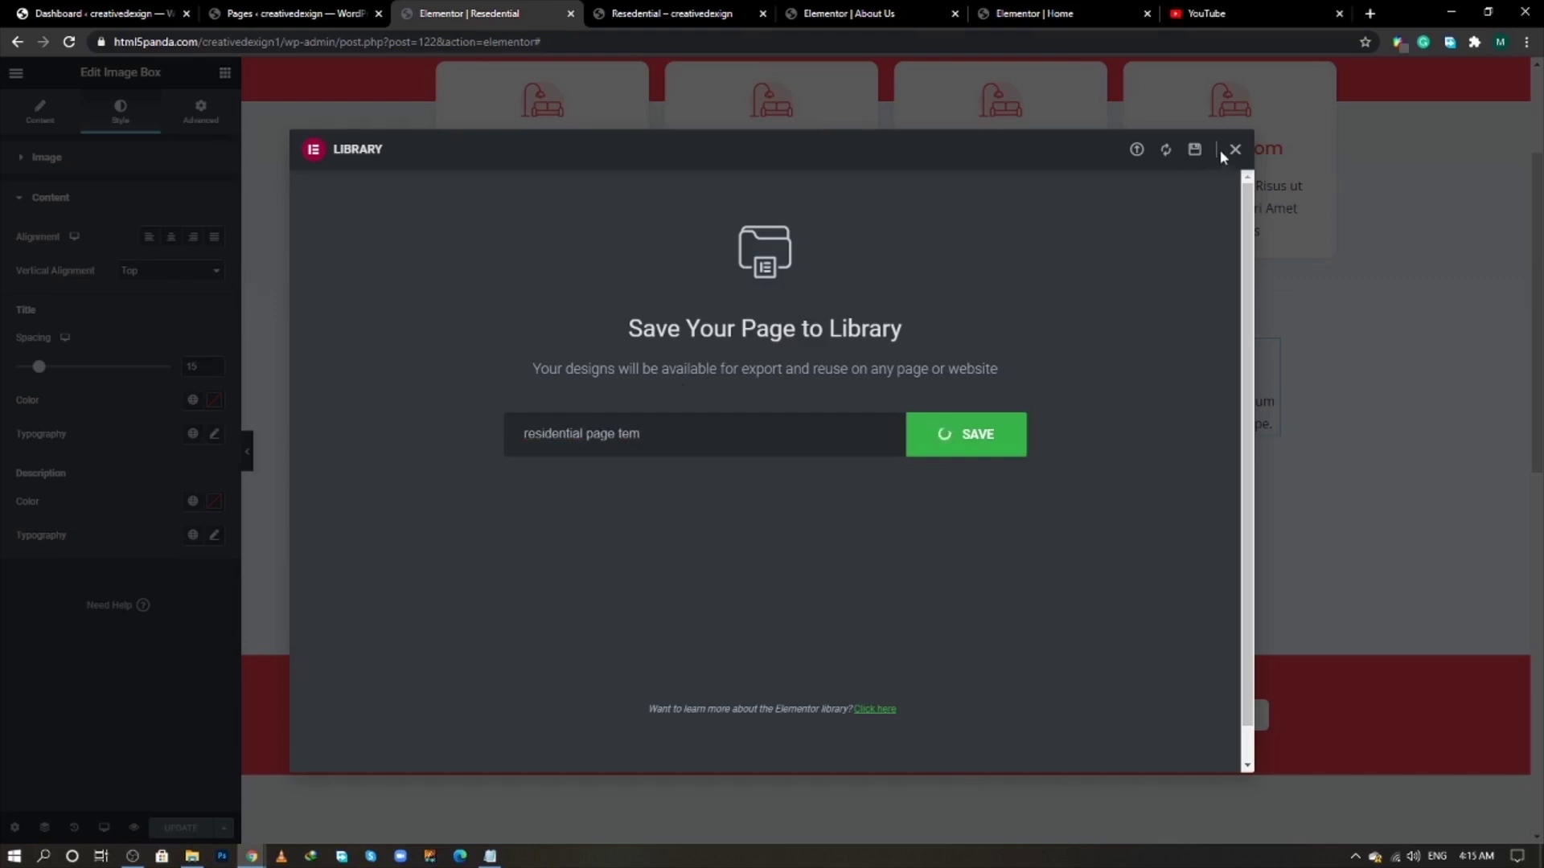
{"action": "left_click", "coordinate": [1235, 152]}
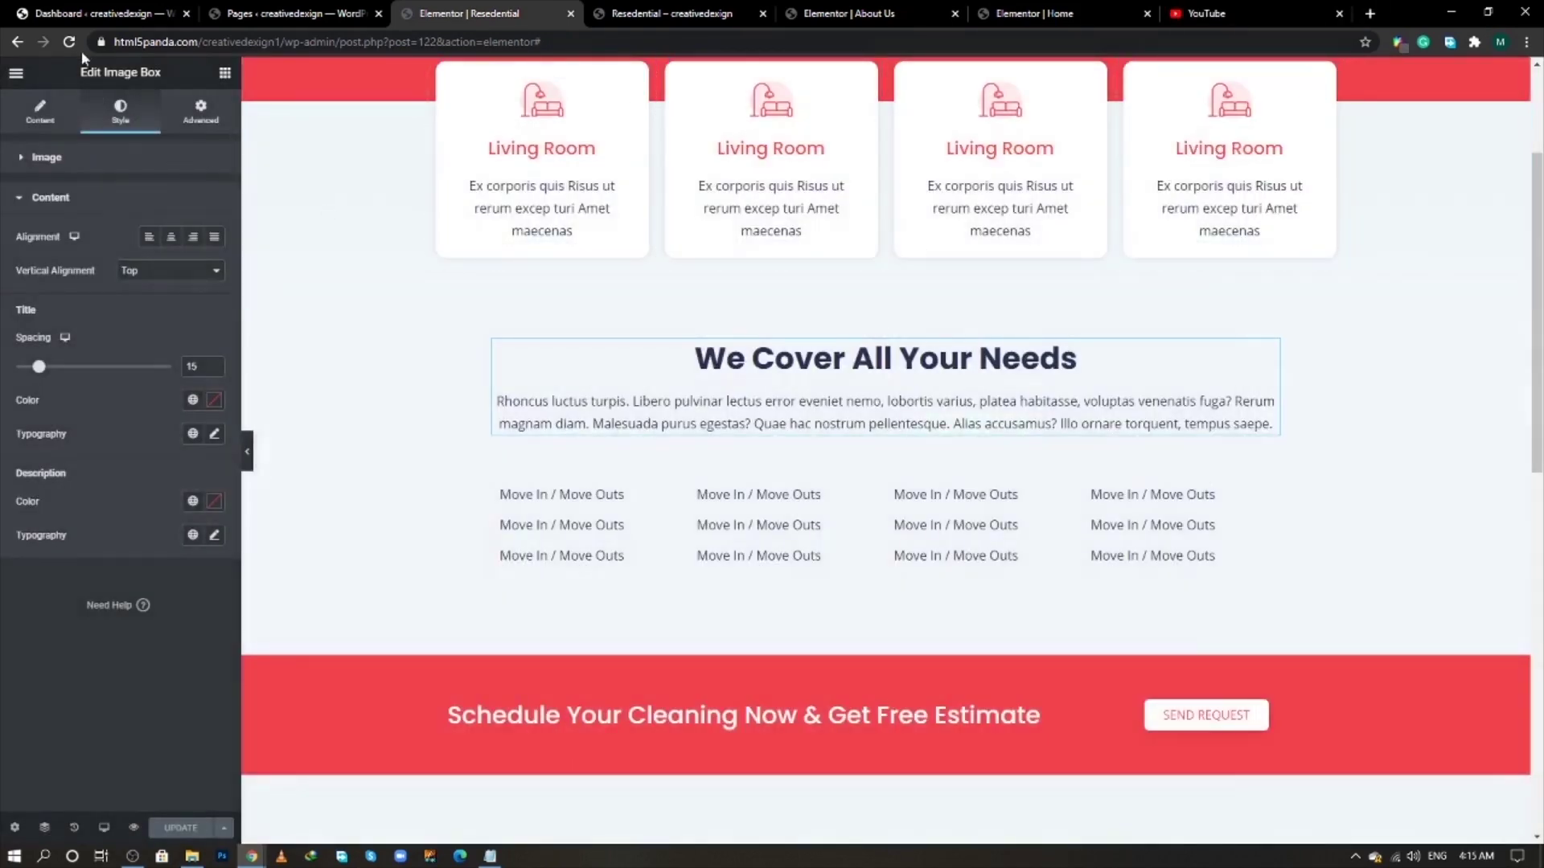
{"action": "left_click", "coordinate": [70, 43]}
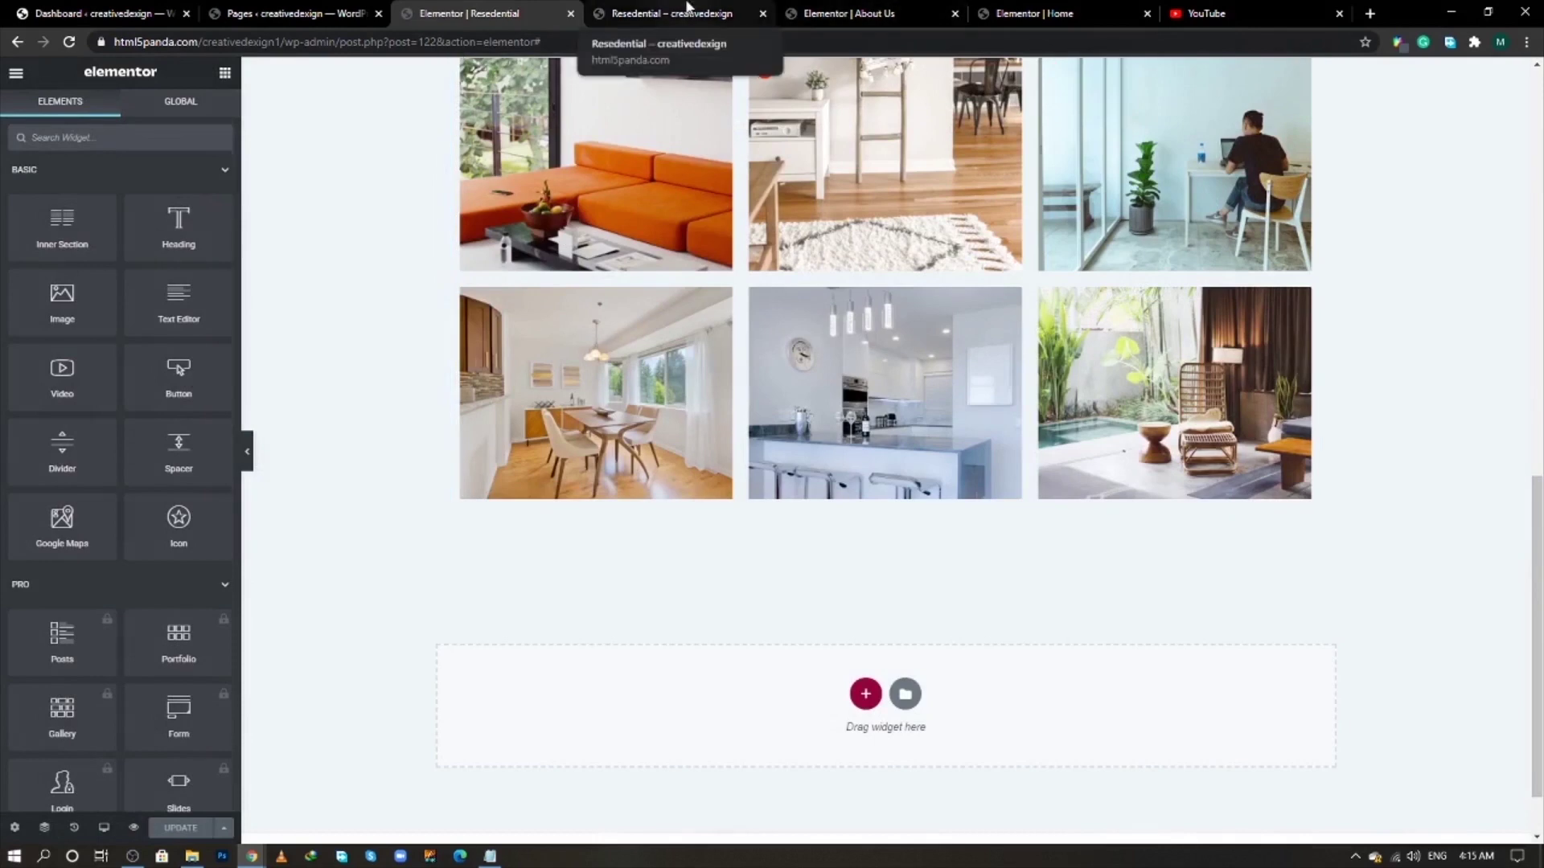
- Open the Commercial page from the WordPress pages list for editing with Elementor
{"action": "left_click", "coordinate": [320, 10]}
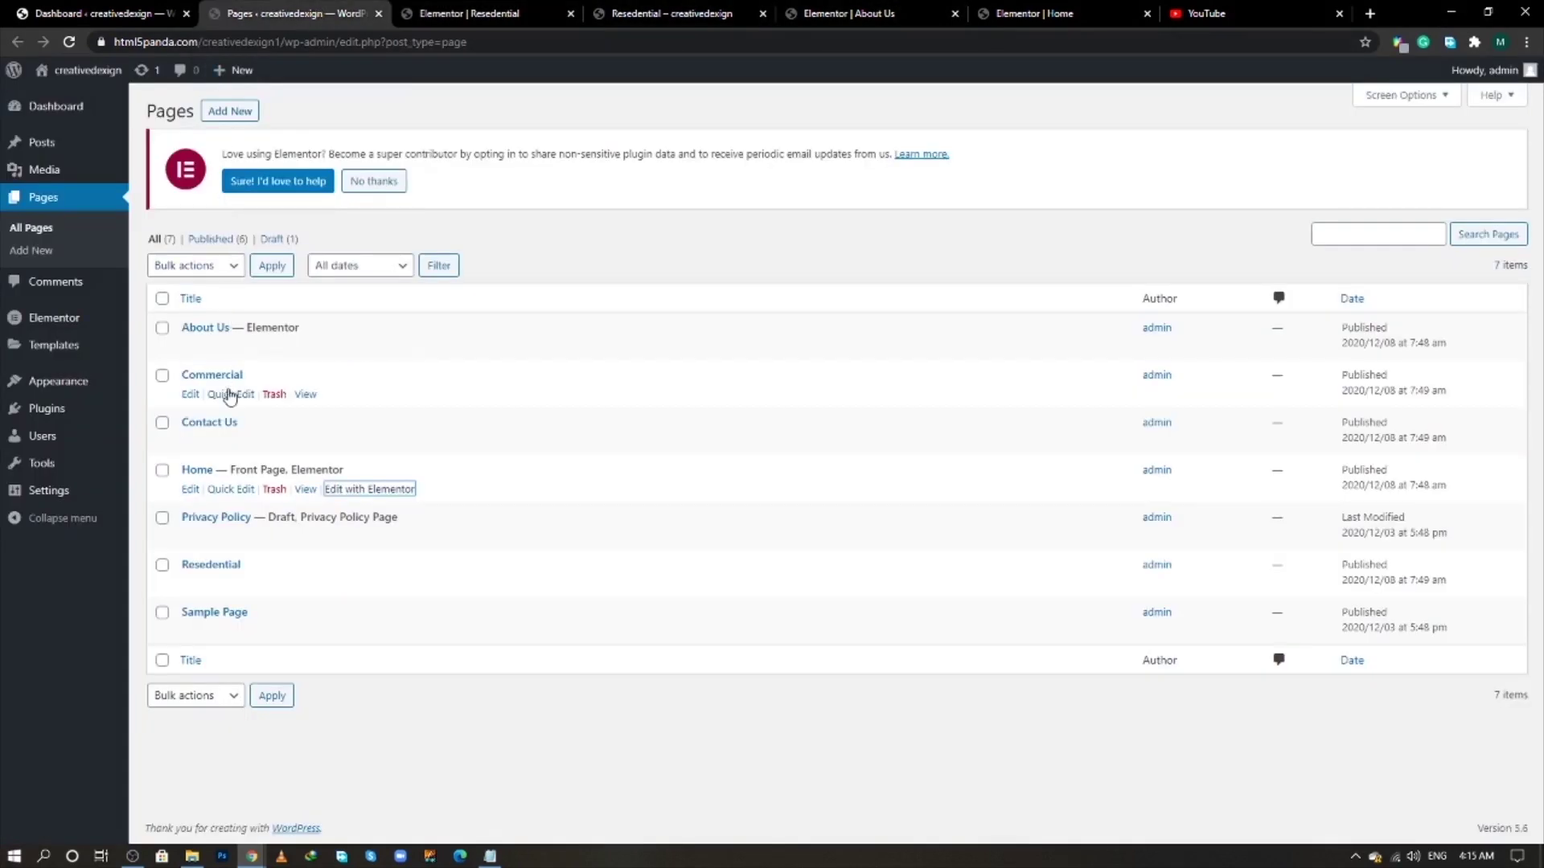
{"action": "middle_click", "coordinate": [190, 395]}
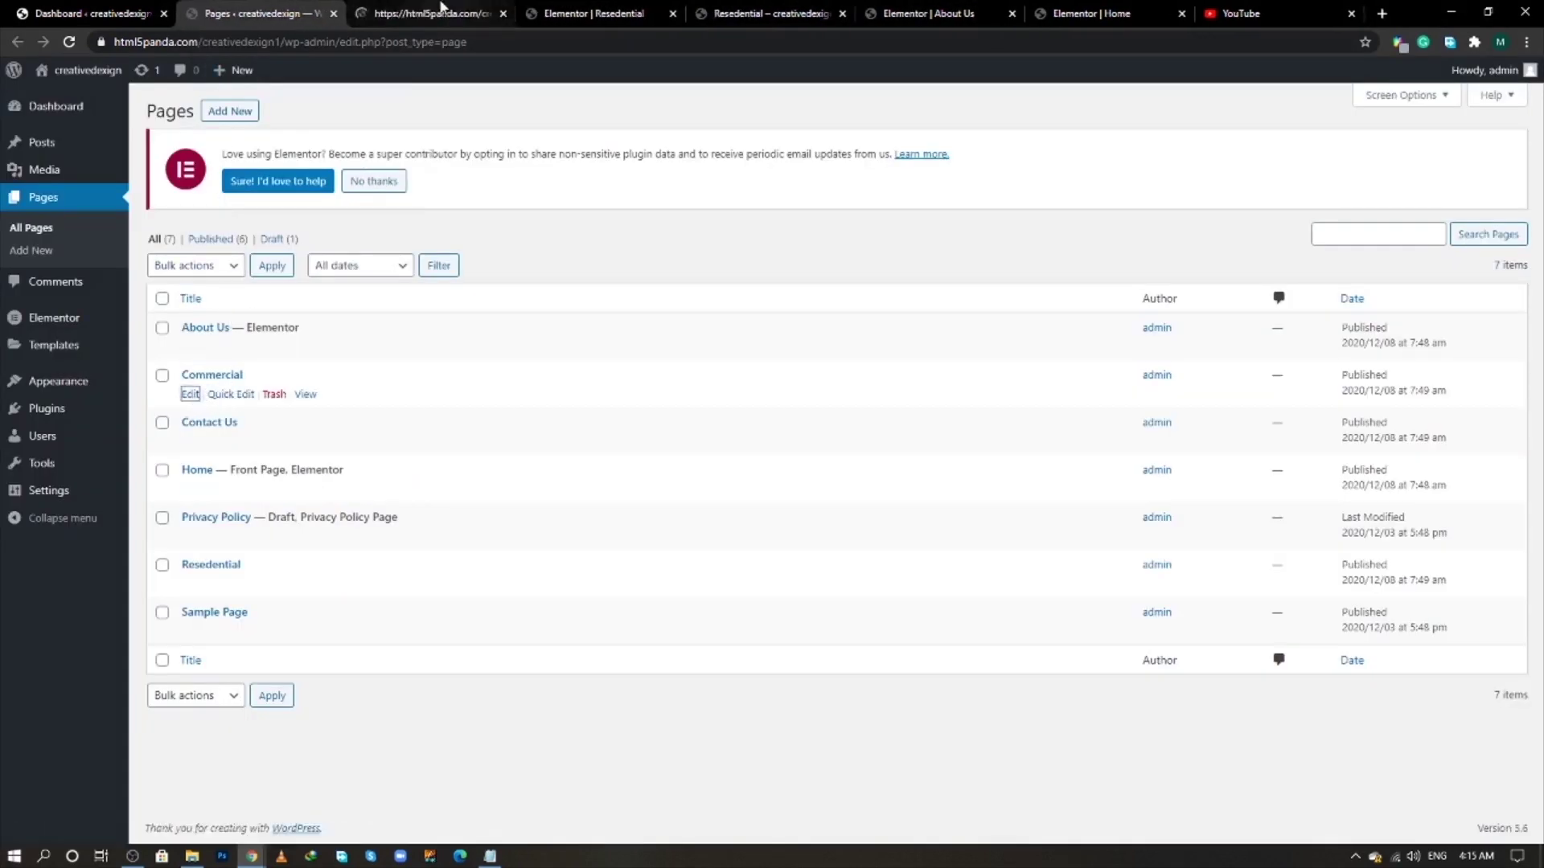
{"action": "left_click", "coordinate": [441, 10]}
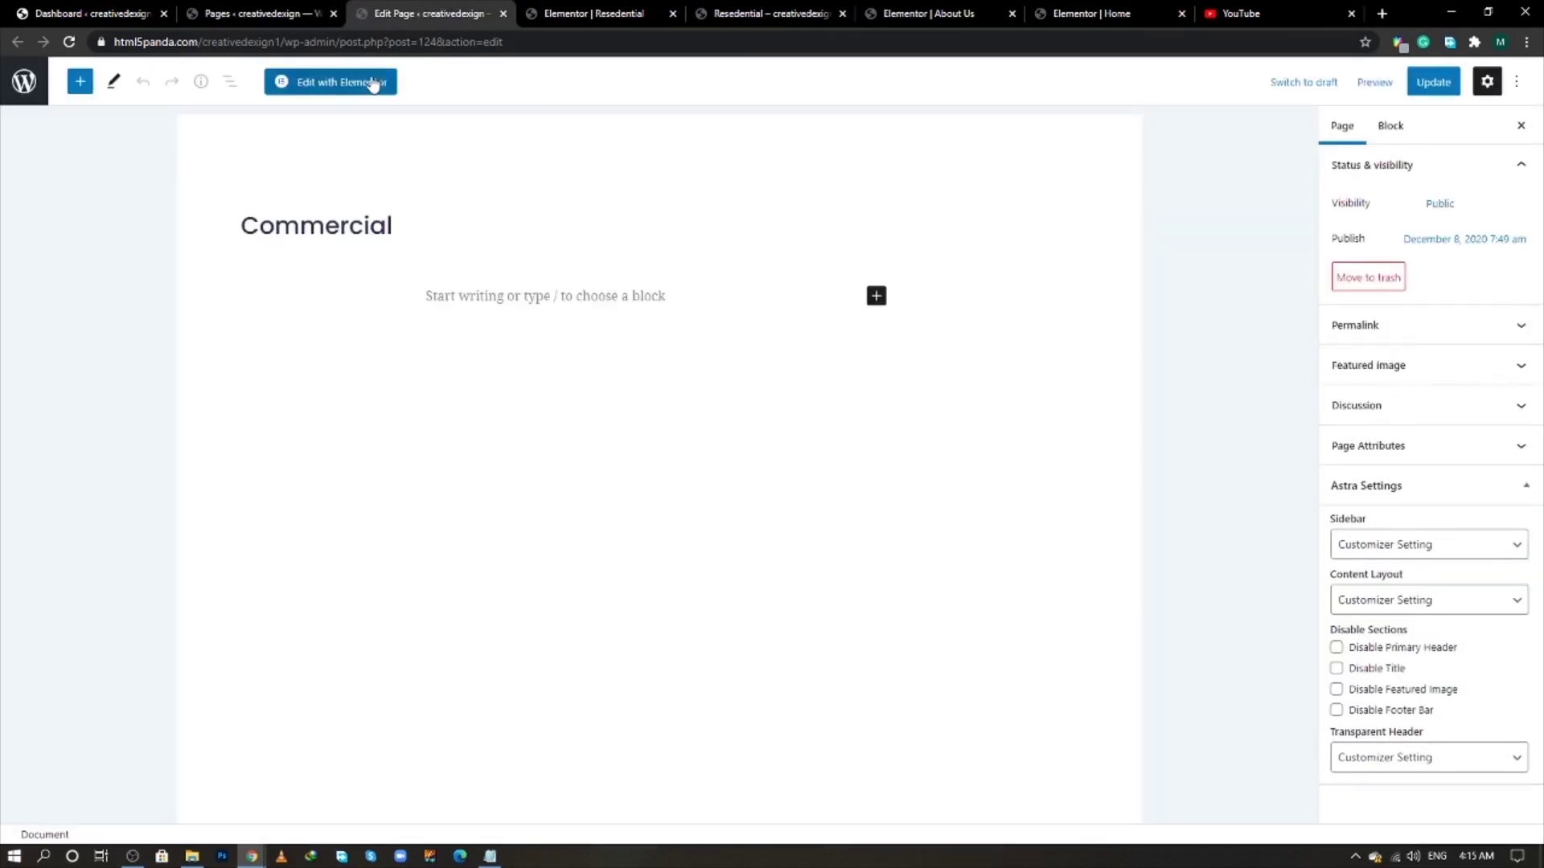
{"action": "left_click", "coordinate": [372, 83]}
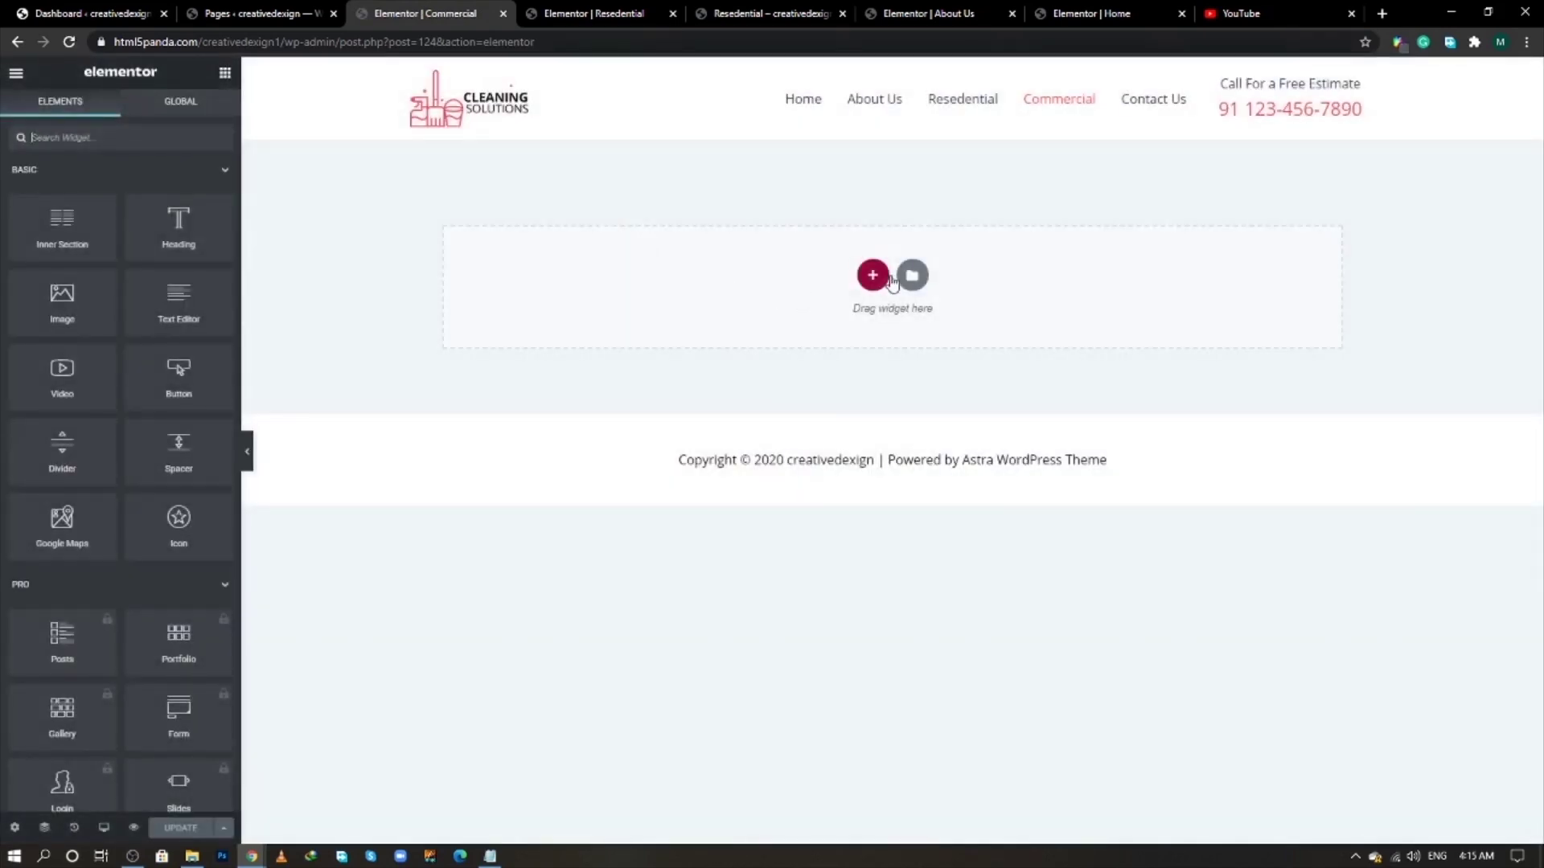
- Insert the saved "resedential page tem" template into the Commercial page with its document settings, and update the page
{"action": "left_click", "coordinate": [911, 276]}
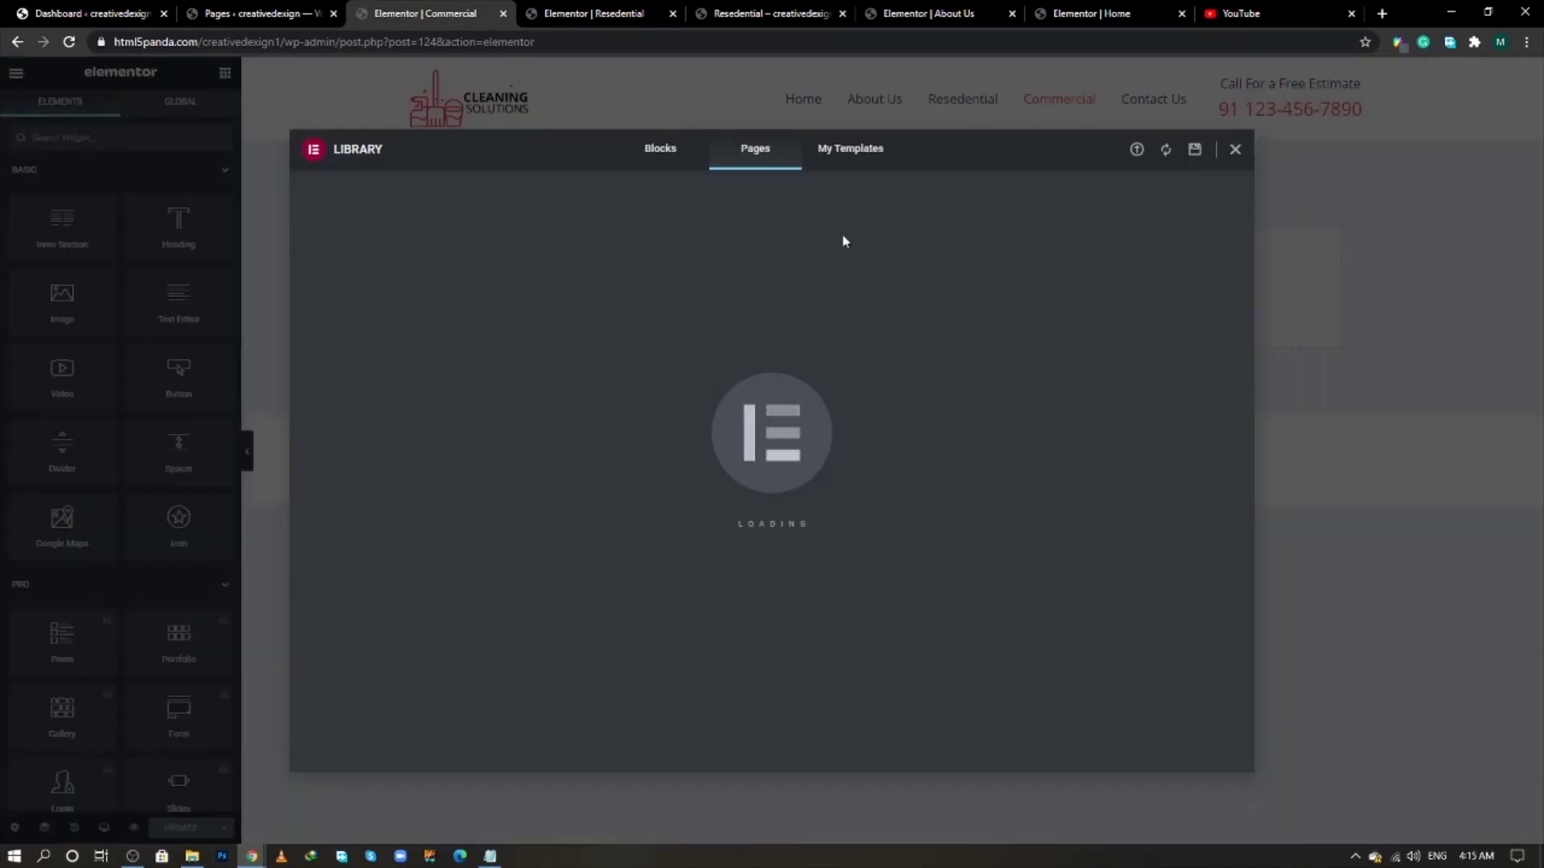
{"action": "left_click", "coordinate": [856, 150]}
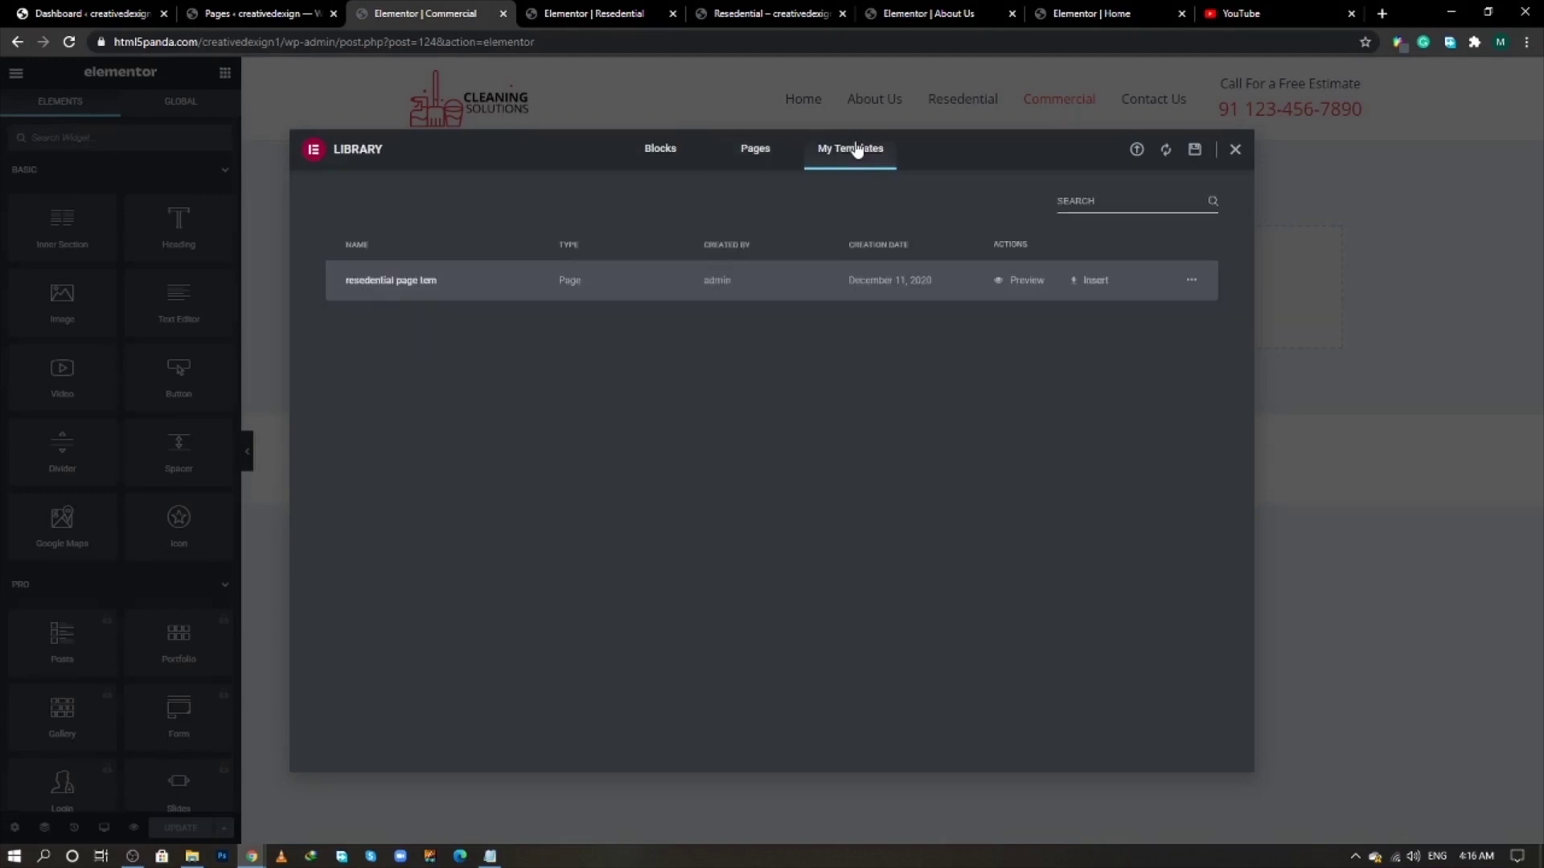
{"action": "left_click", "coordinate": [1094, 278]}
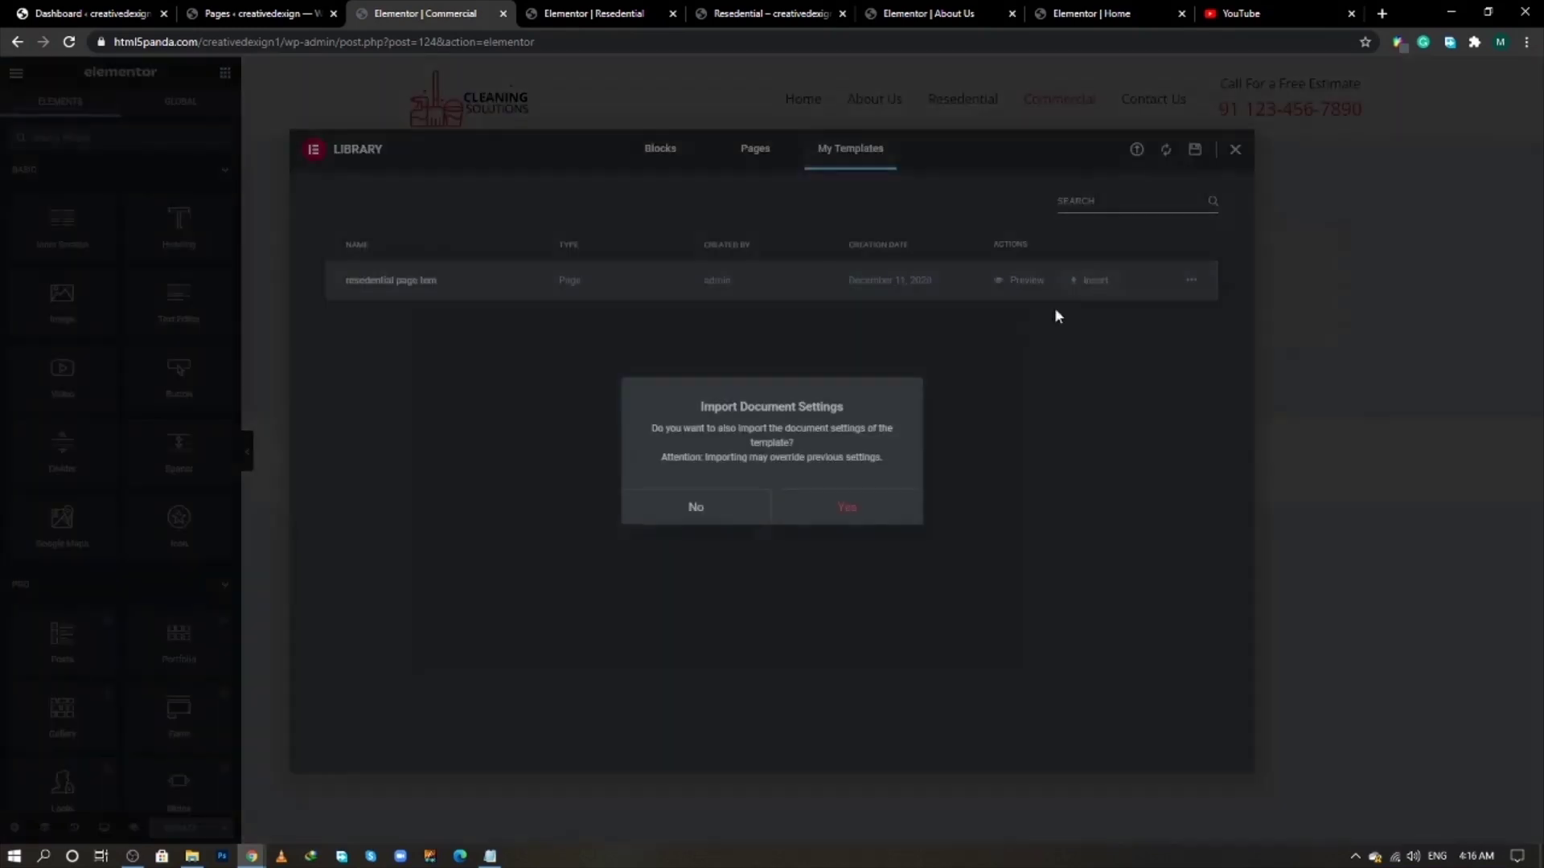
{"action": "left_click", "coordinate": [869, 508]}
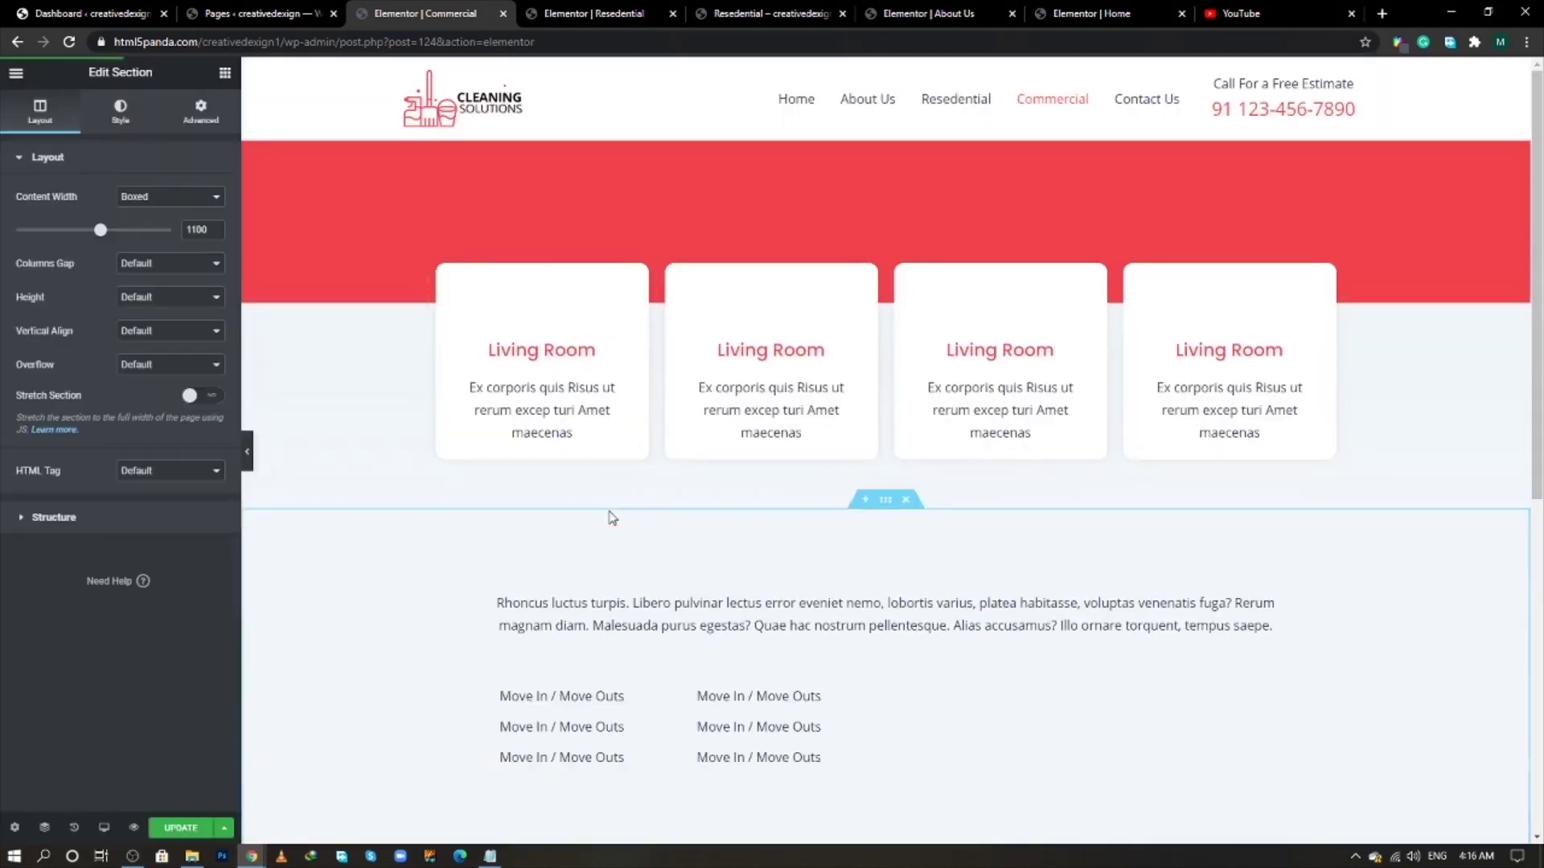
{"action": "scroll", "coordinate": [562, 547], "scroll_direction": "down", "scroll_amount": 4}
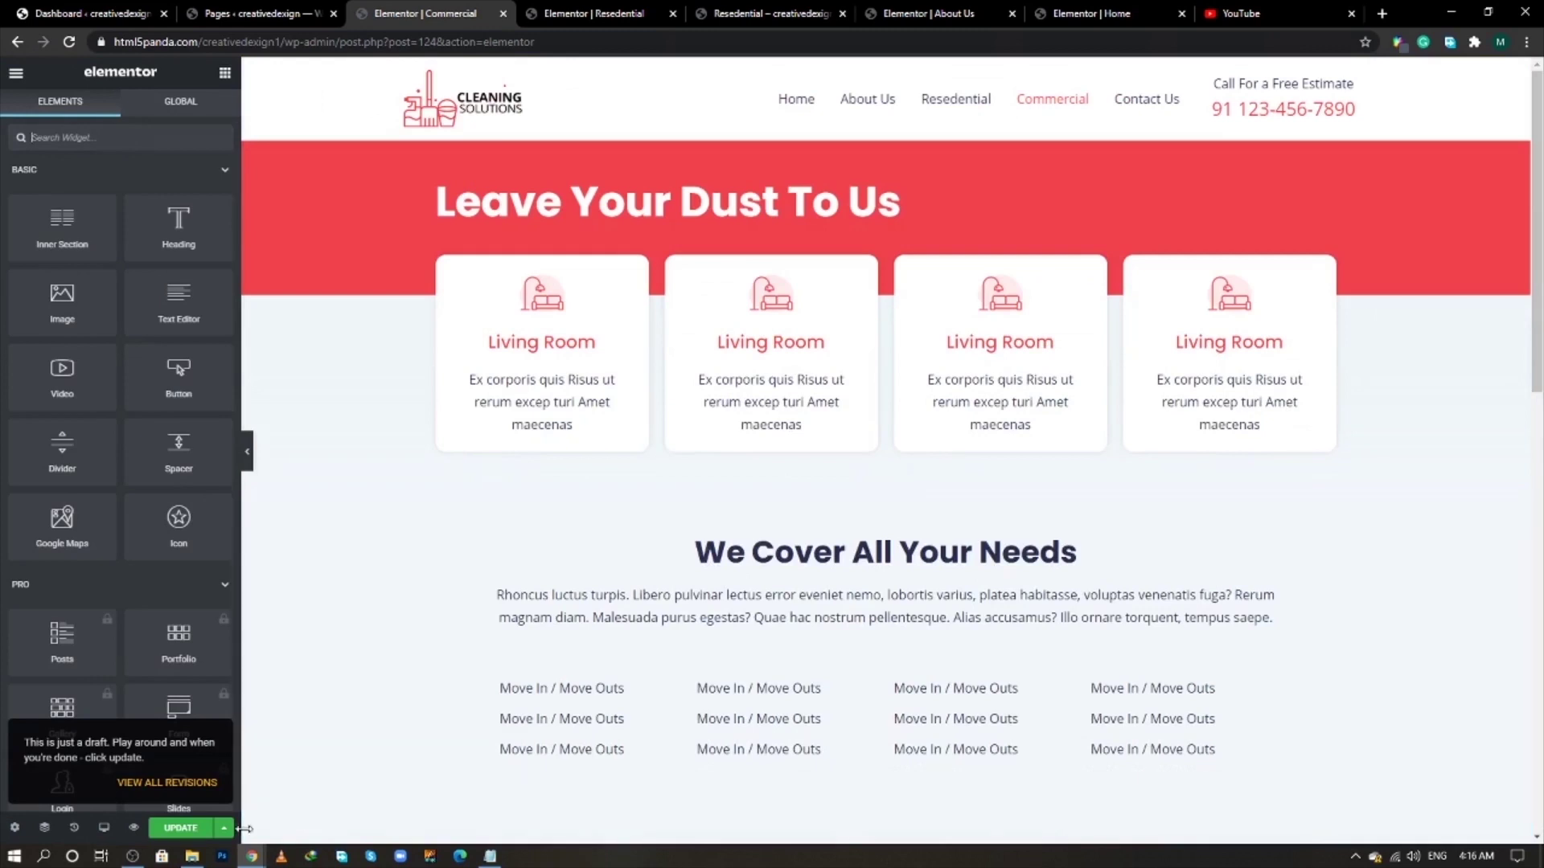
{"action": "left_click", "coordinate": [181, 828]}
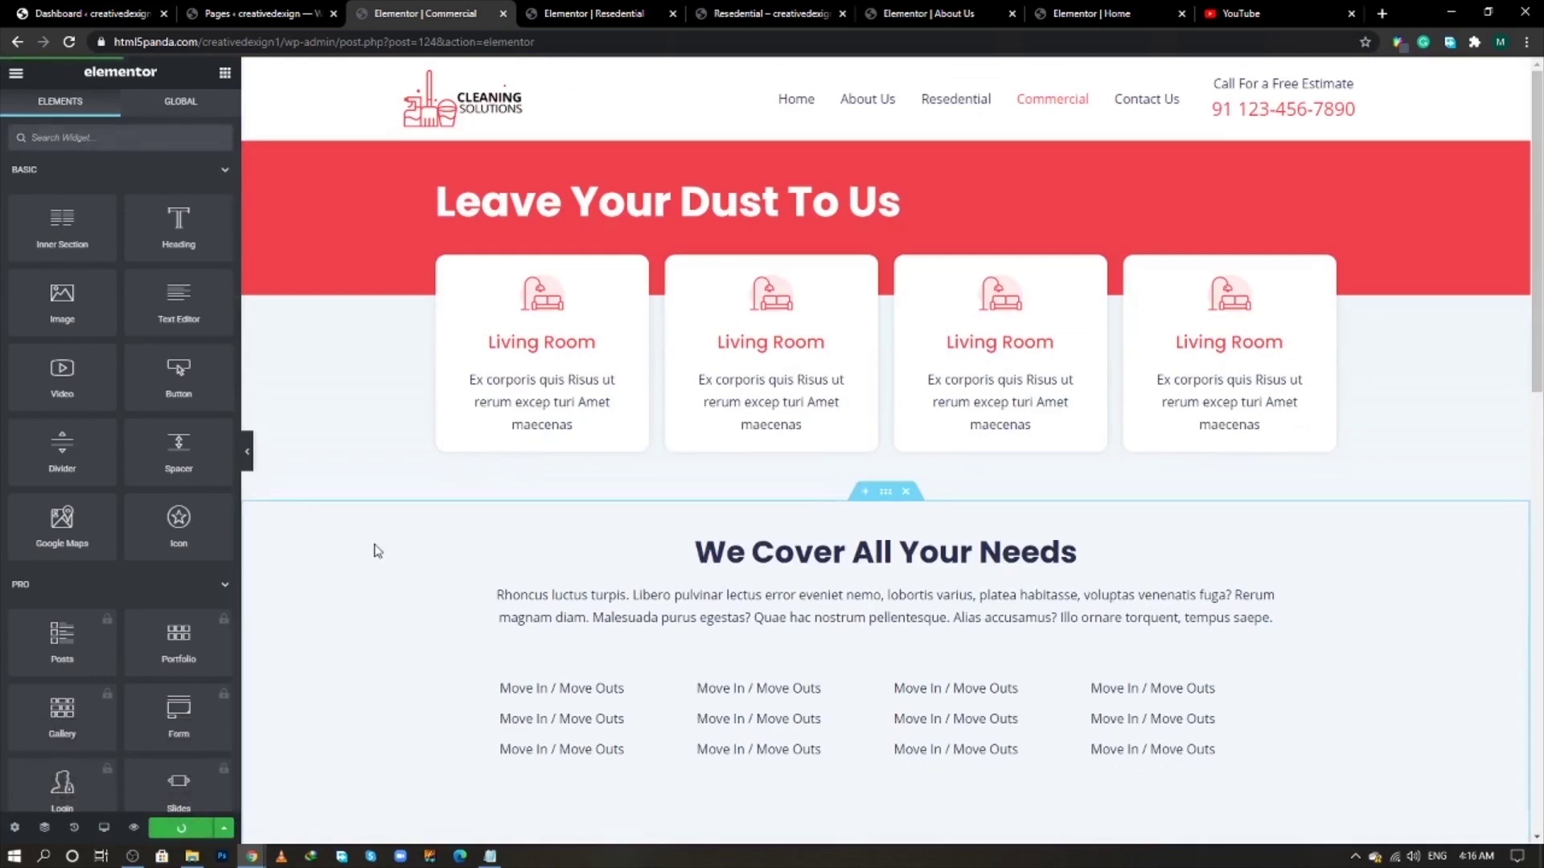
- Compare the Commercial page's inserted layout with the reference Commercial page, from the services list to the "Trusted For Cleanliness By" carousel
{"action": "scroll", "coordinate": [378, 551], "scroll_direction": "down", "scroll_amount": 10}
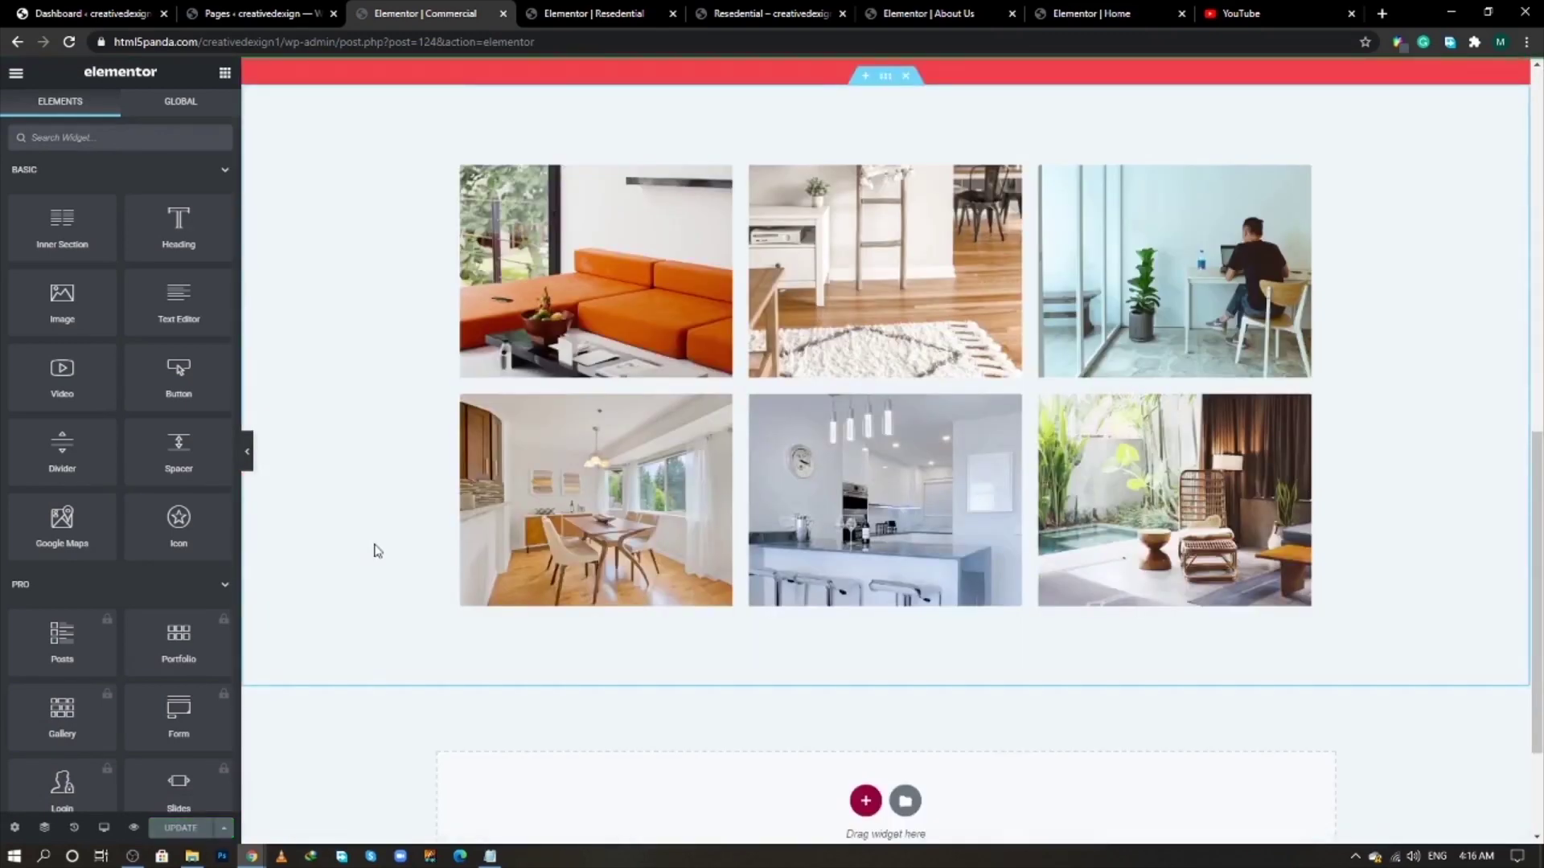
{"action": "key", "text": "alt+Tab"}
{"action": "scroll", "coordinate": [547, 446], "scroll_direction": "down", "scroll_amount": 1}
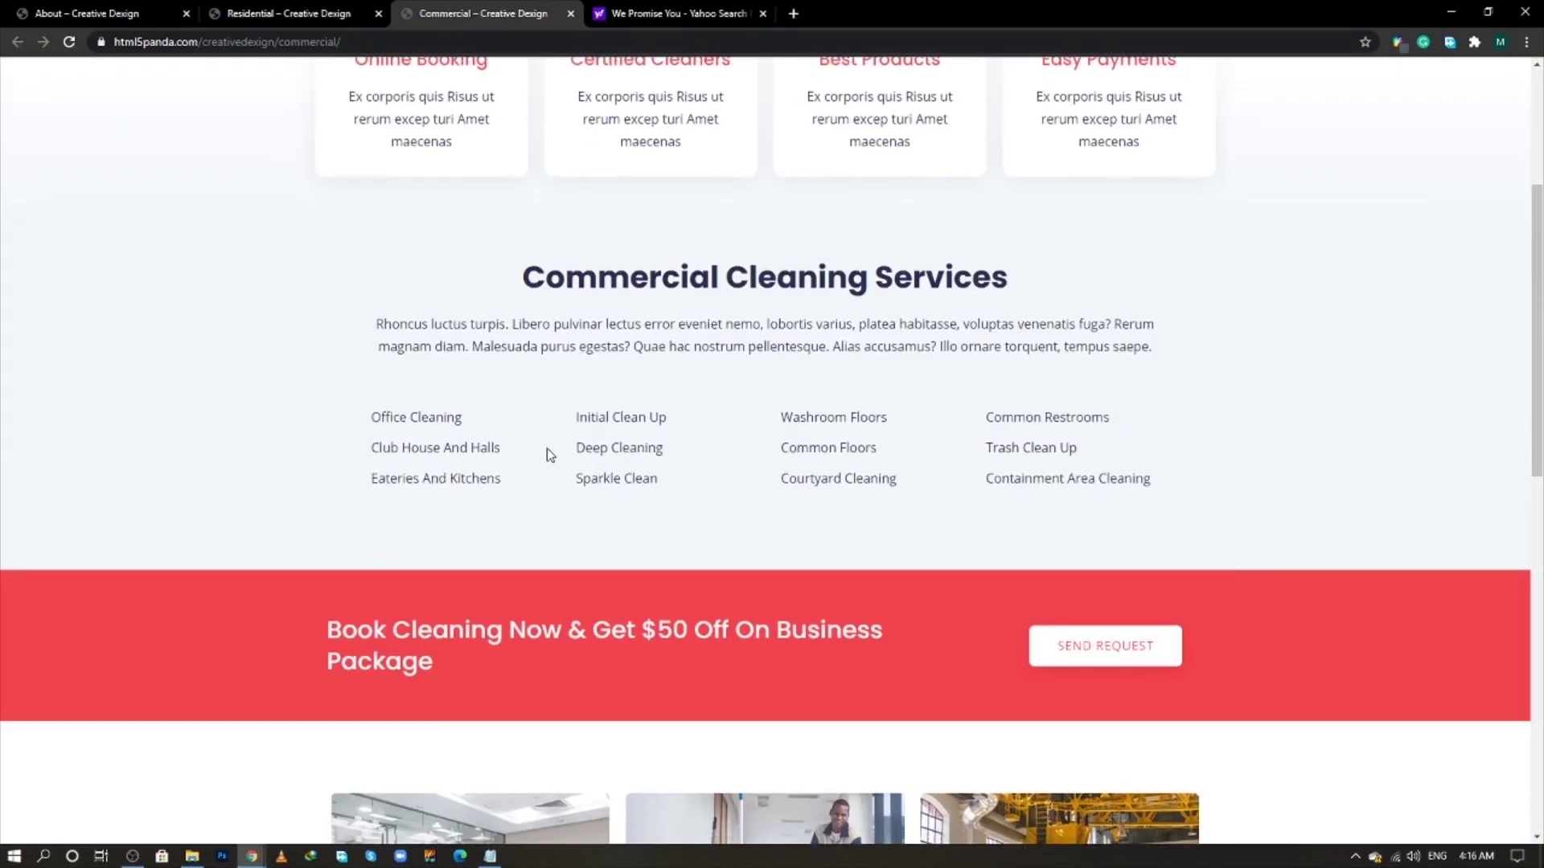
{"action": "scroll", "coordinate": [549, 454], "scroll_direction": "down", "scroll_amount": 10}
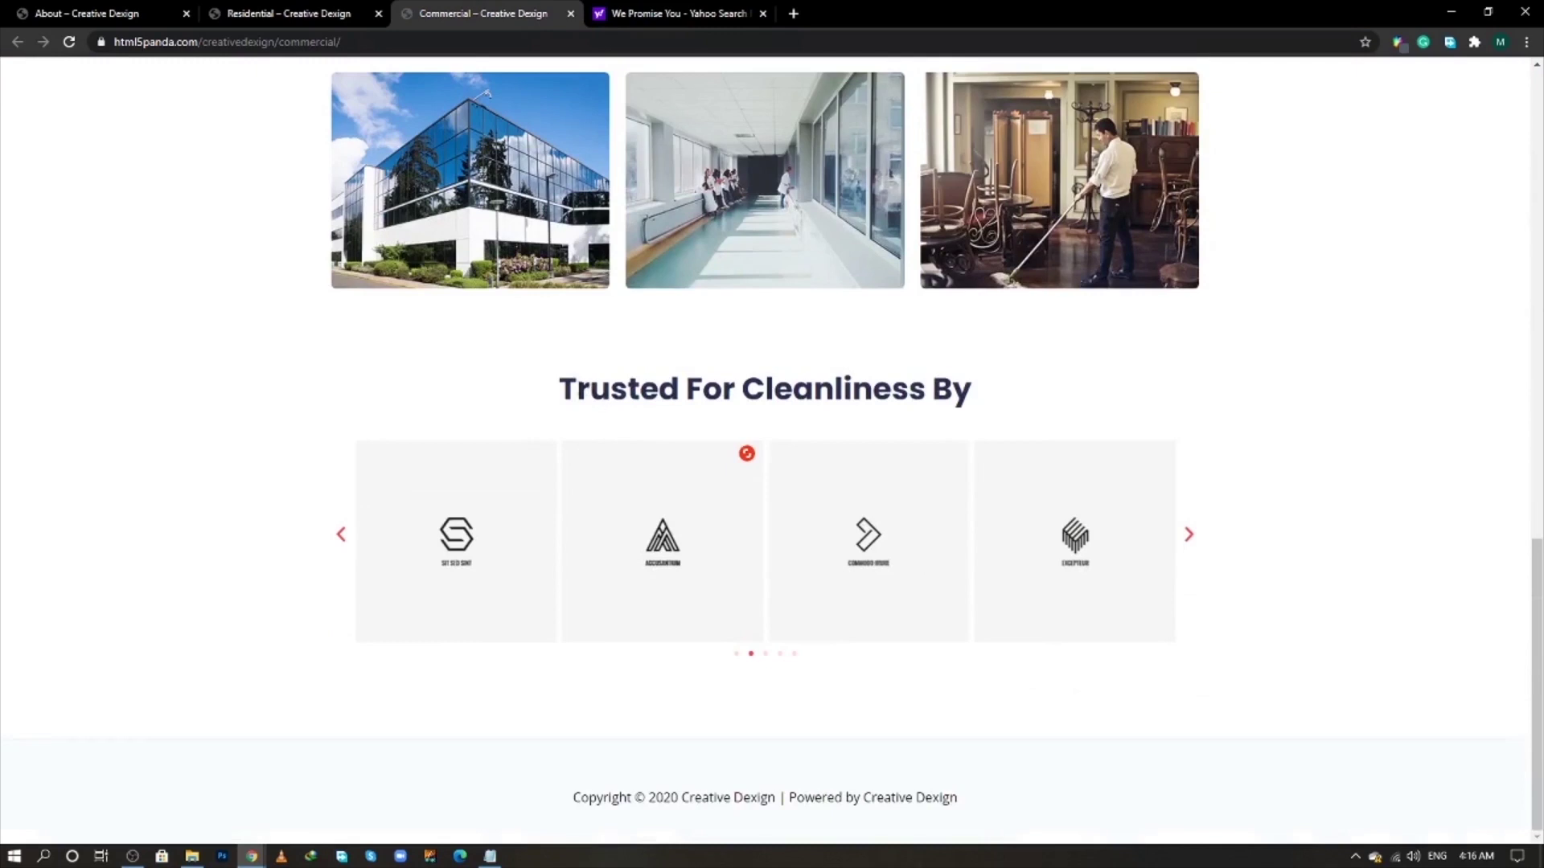
- Copy the "Trusted For Cleanliness By" text from the reference page and add a centred Heading widget below the Commercial page's image gallery
{"action": "left_click_drag", "start_coordinate": [571, 388], "coordinate": [973, 393]}
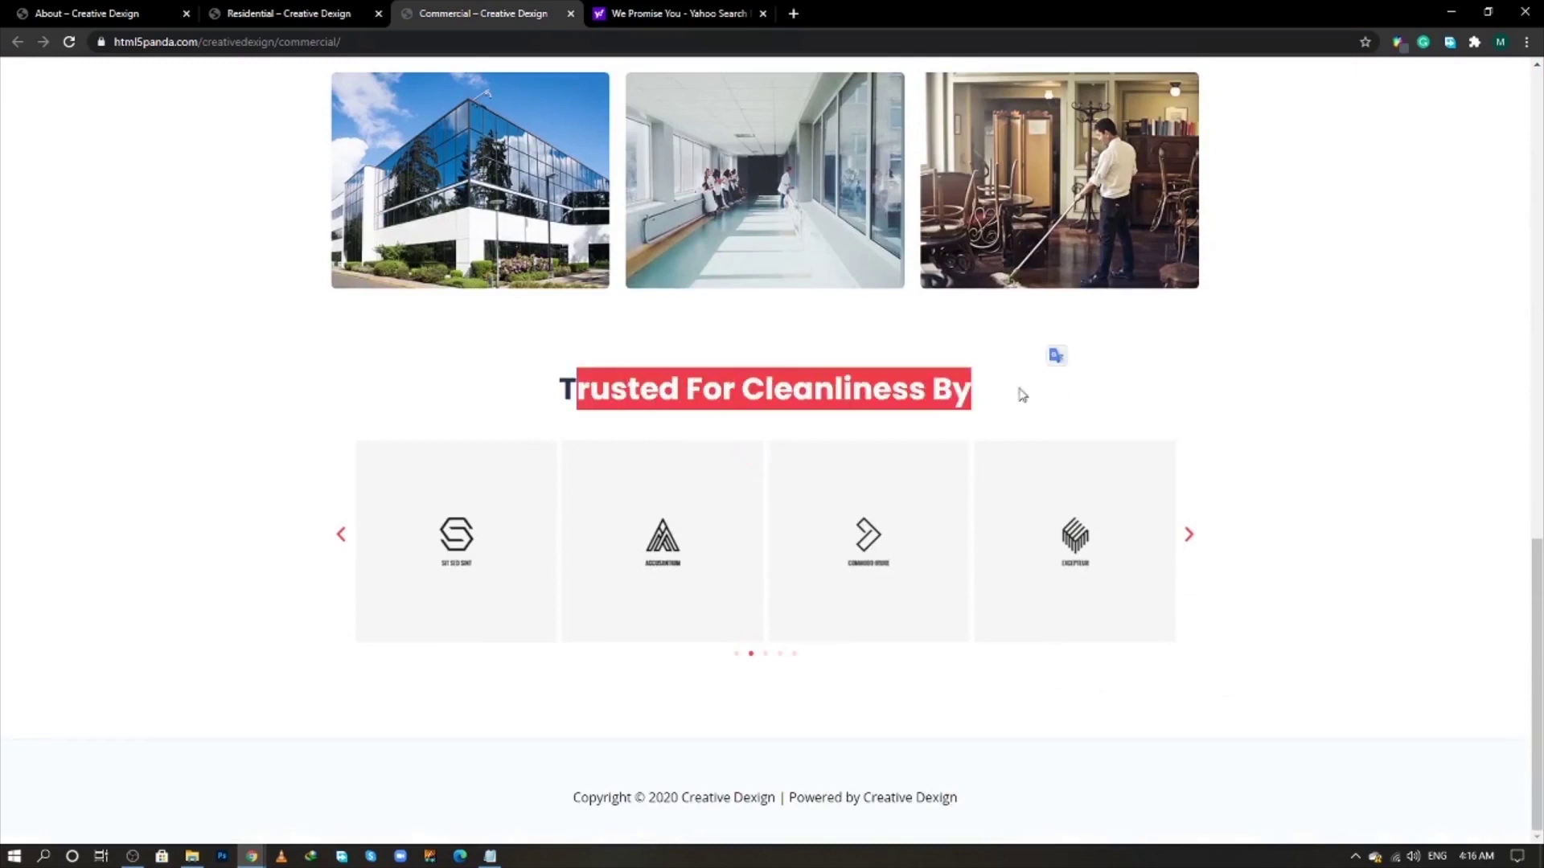
{"action": "triple_click", "coordinate": [860, 389]}
{"action": "key", "text": "ctrl+c"}
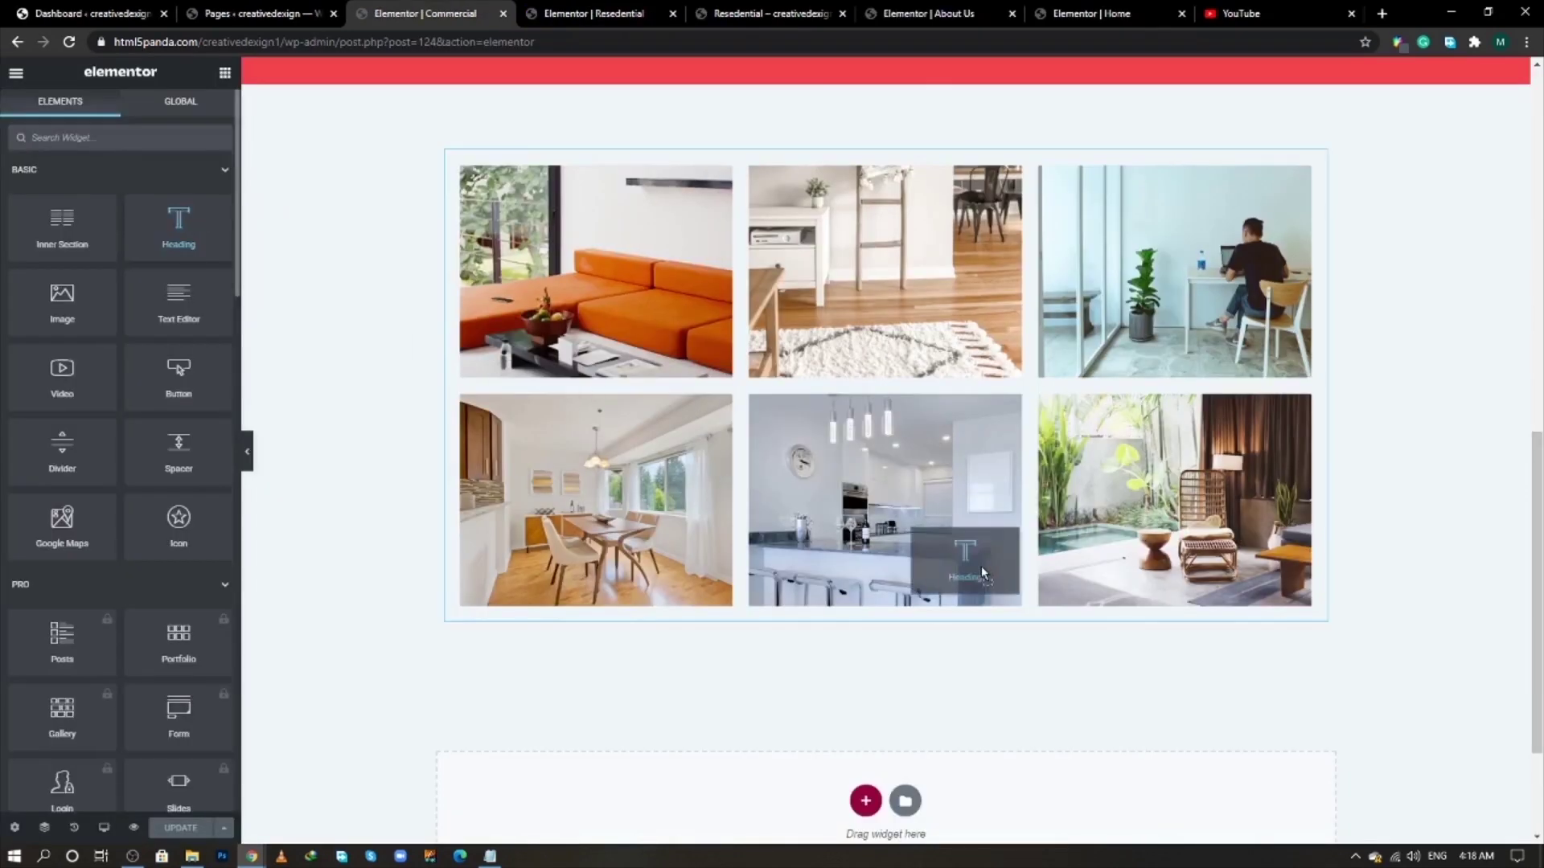
{"action": "left_click_drag", "start_coordinate": [975, 562], "coordinate": [938, 617]}
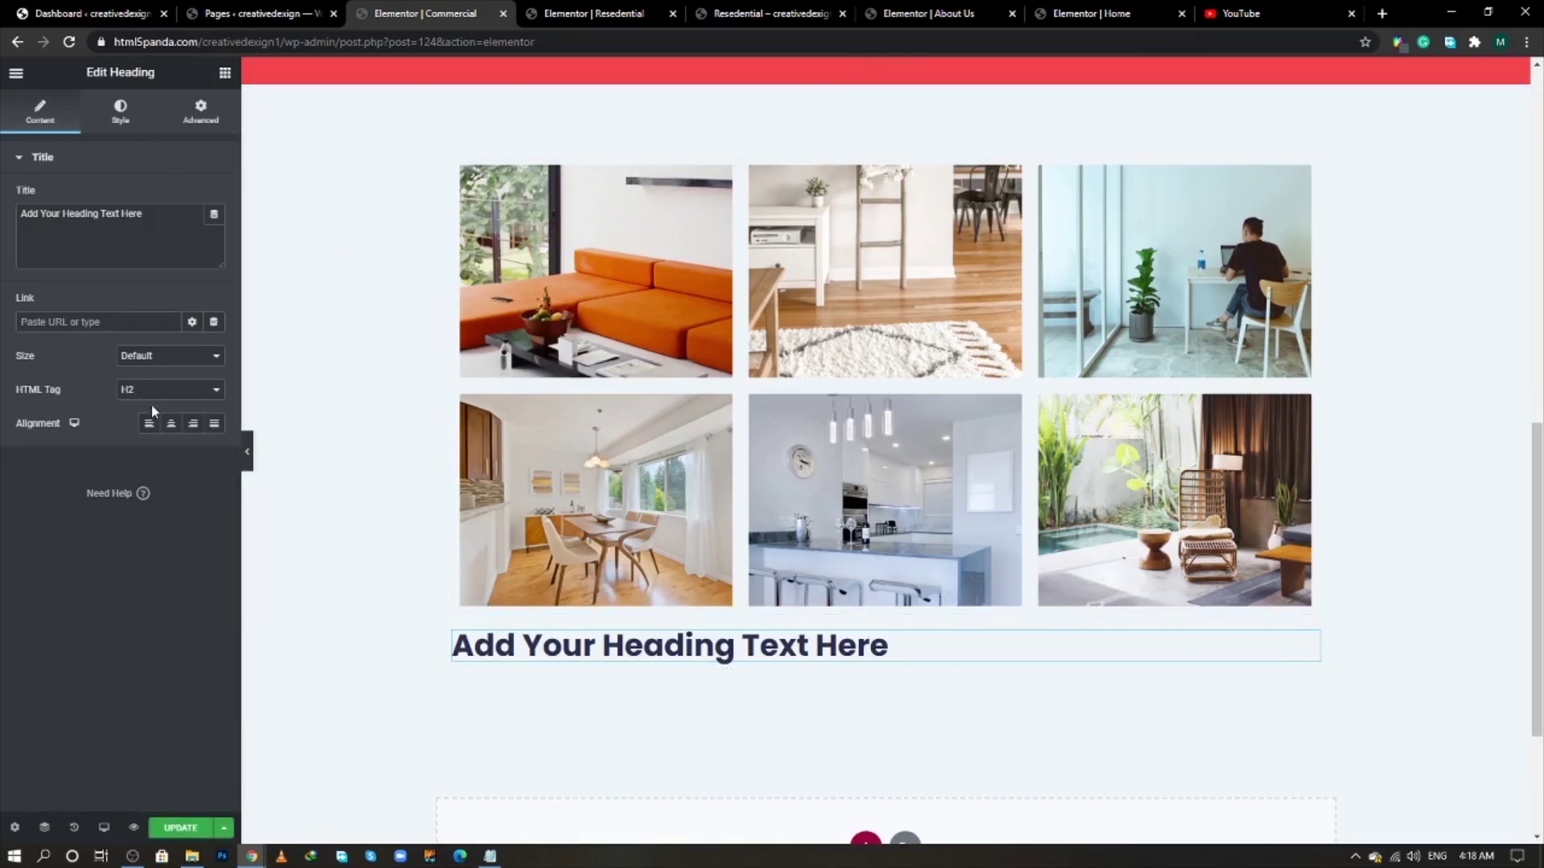
{"action": "left_click", "coordinate": [169, 425]}
- Copy the reference page's carousel heading again and replace the new heading's title with "Trusted For Cleanliness By"
{"action": "key", "text": "alt+Tab"}
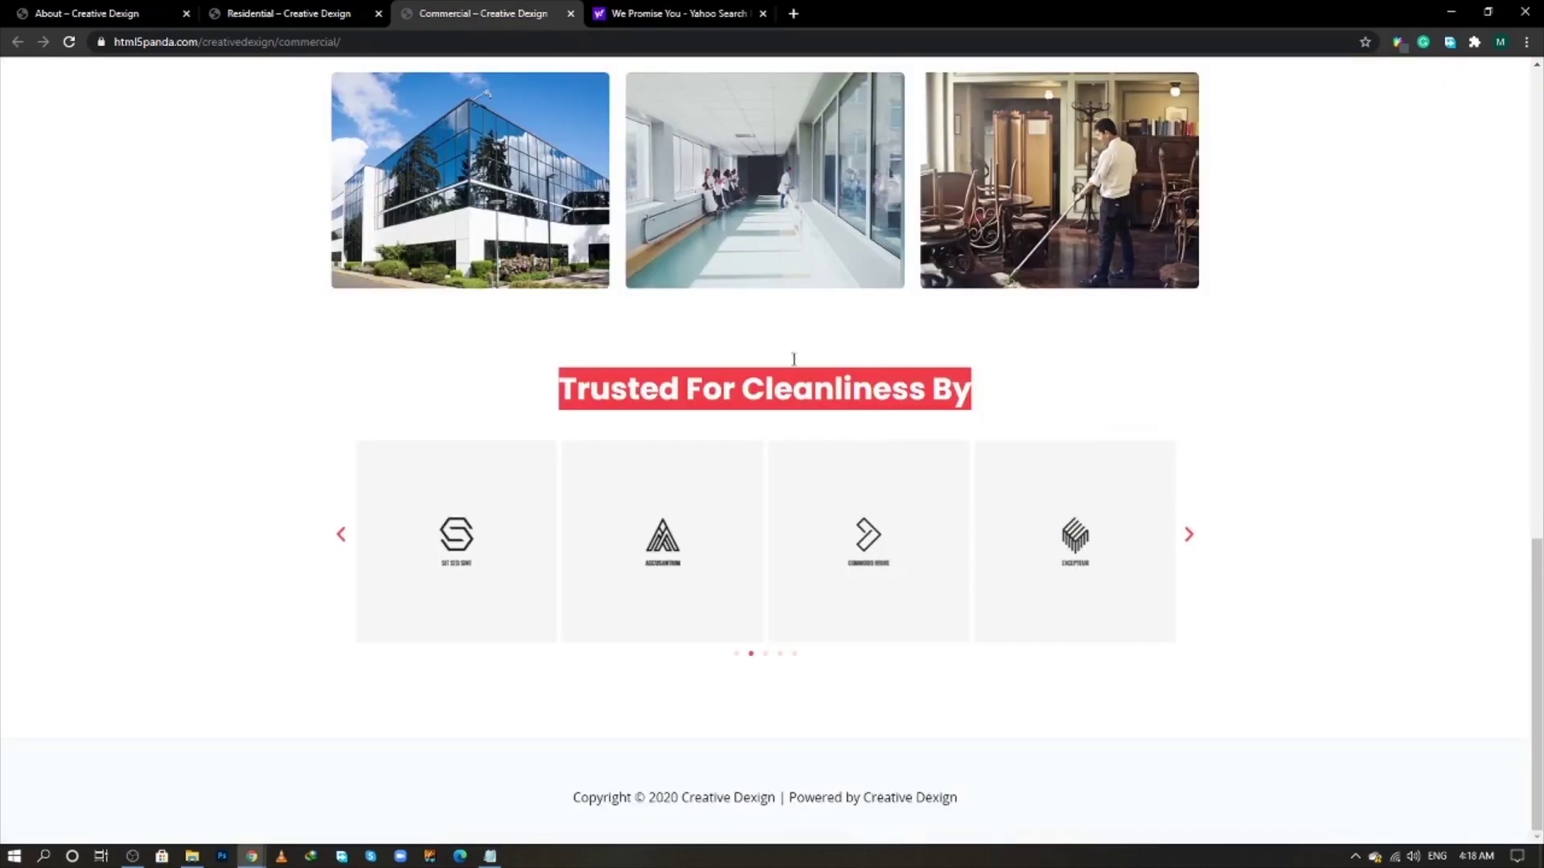
{"action": "right_click", "coordinate": [786, 363]}
{"action": "left_click", "coordinate": [805, 384]}
{"action": "key", "text": "alt+Tab"}
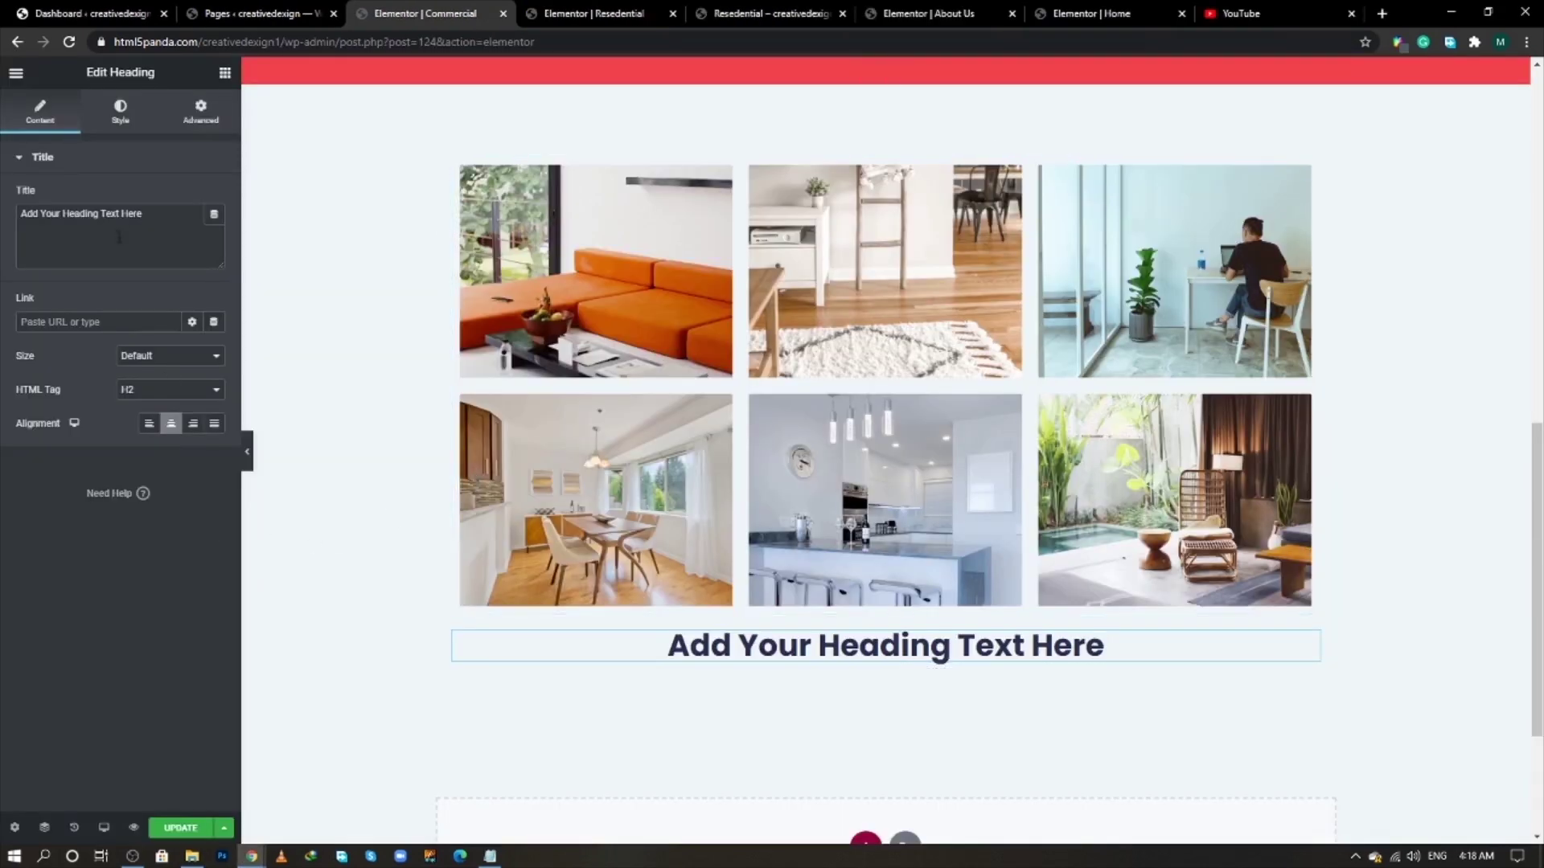
{"action": "left_click", "coordinate": [132, 227]}
{"action": "key", "text": "ctrl+a"}
{"action": "key", "text": "ctrl+v"}
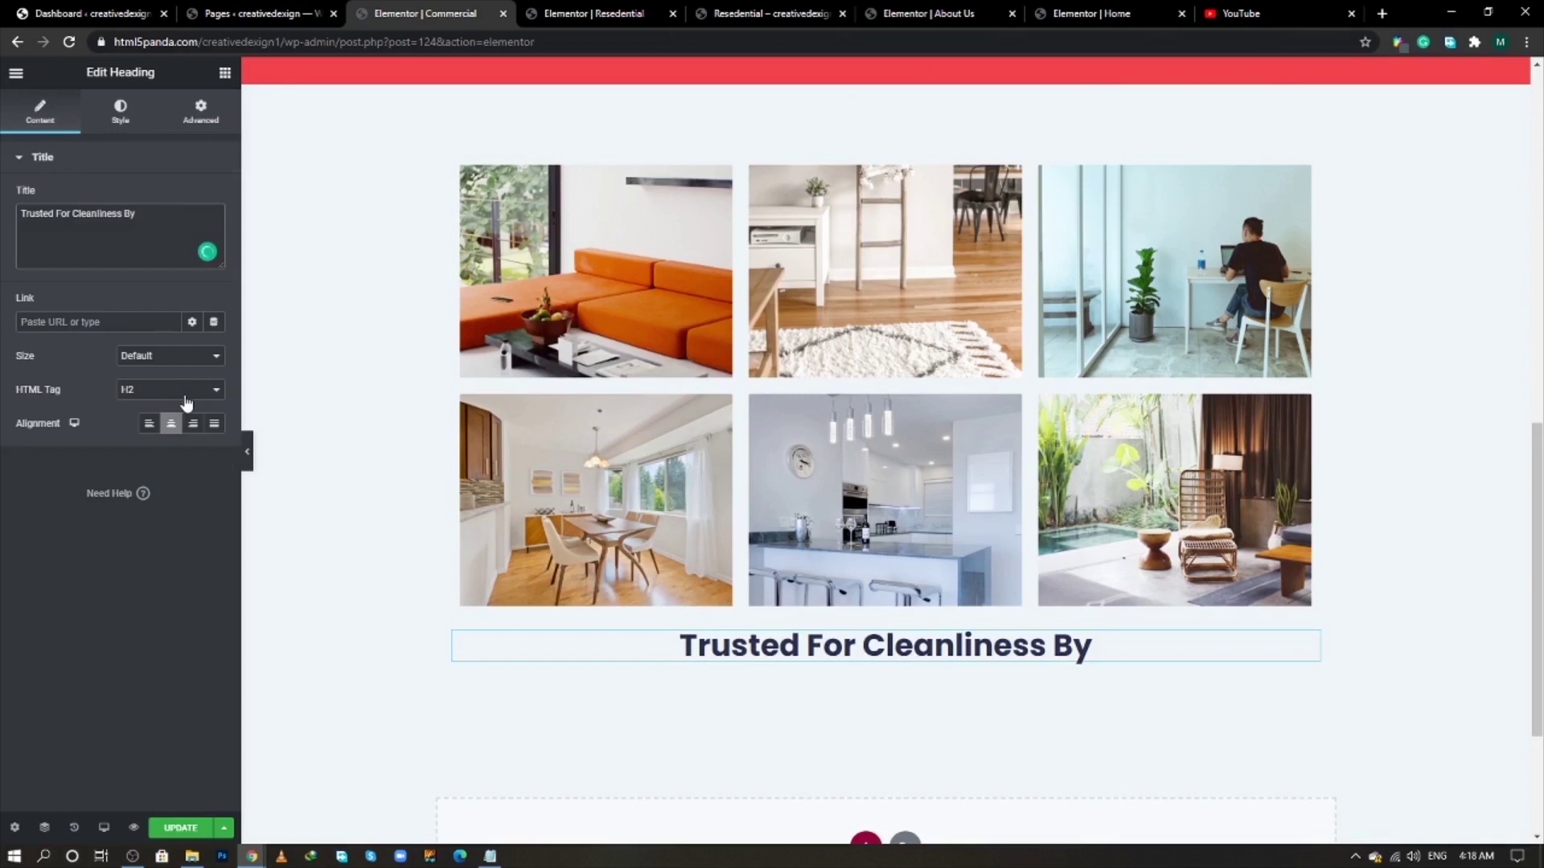
- Unlink the heading's margin values and set its top margin to 80 px
{"action": "left_click", "coordinate": [205, 129]}
{"action": "left_click", "coordinate": [203, 225]}
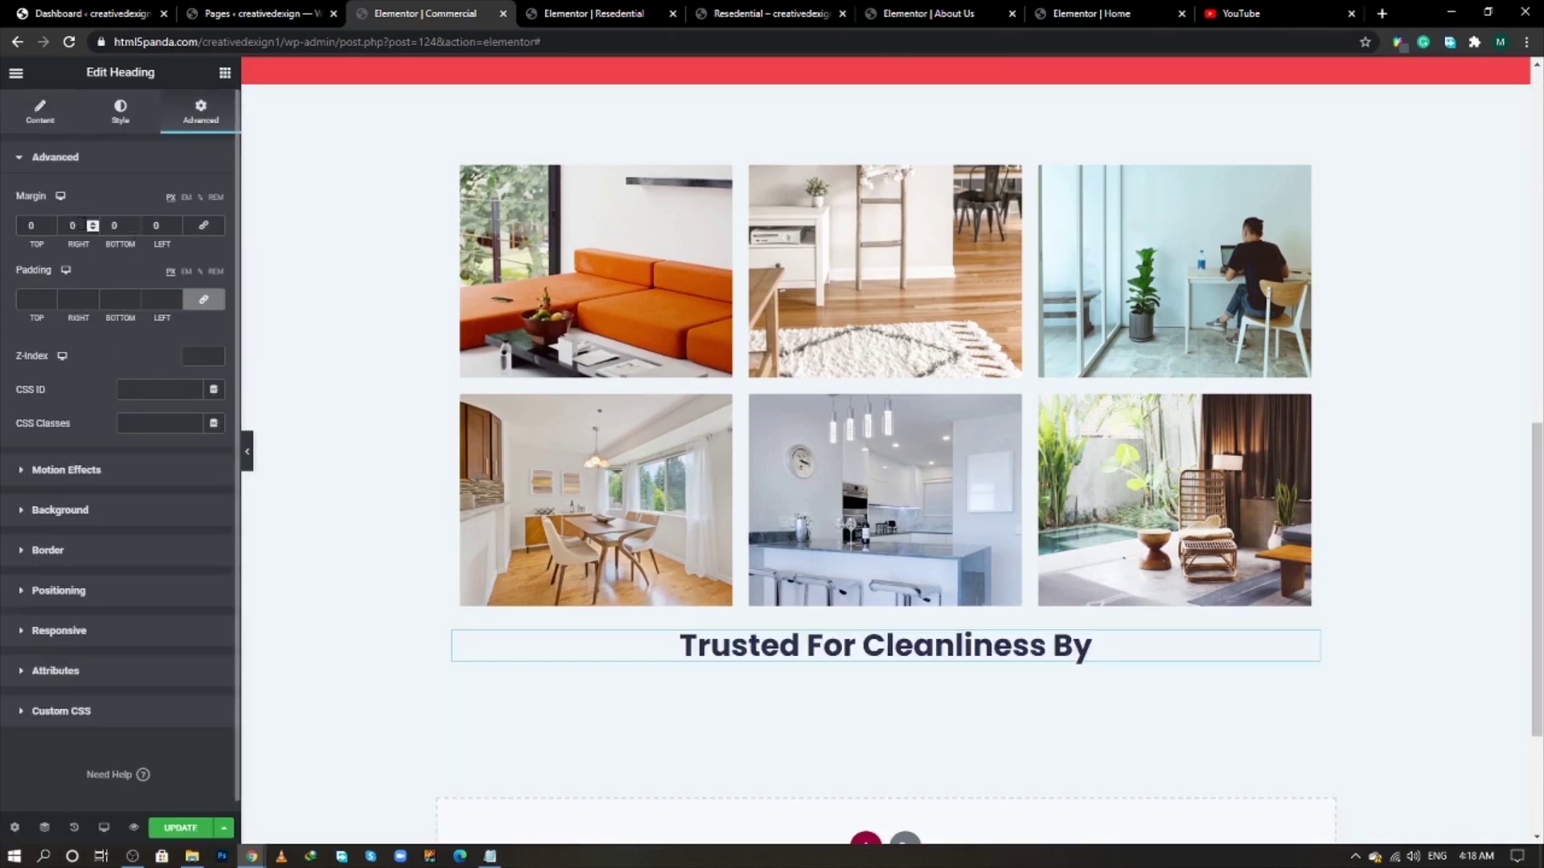
{"action": "left_click", "coordinate": [26, 222]}
{"action": "type", "text": "80"}
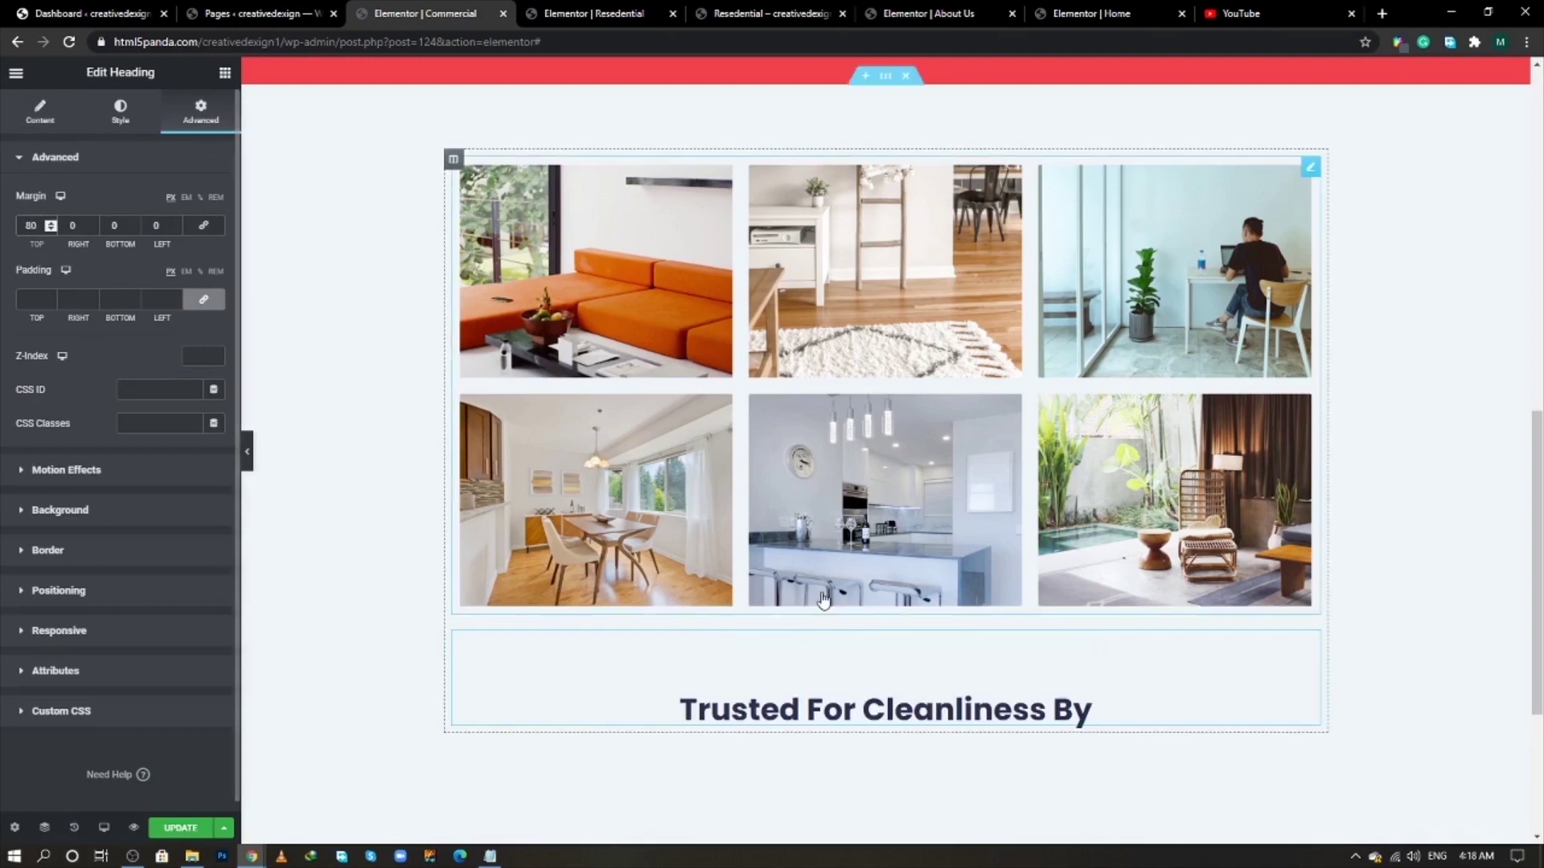
- Find the Image Carousel widget and place it directly below the "Trusted For Cleanliness By" heading
{"action": "scroll", "coordinate": [821, 603], "scroll_direction": "down", "scroll_amount": 3}
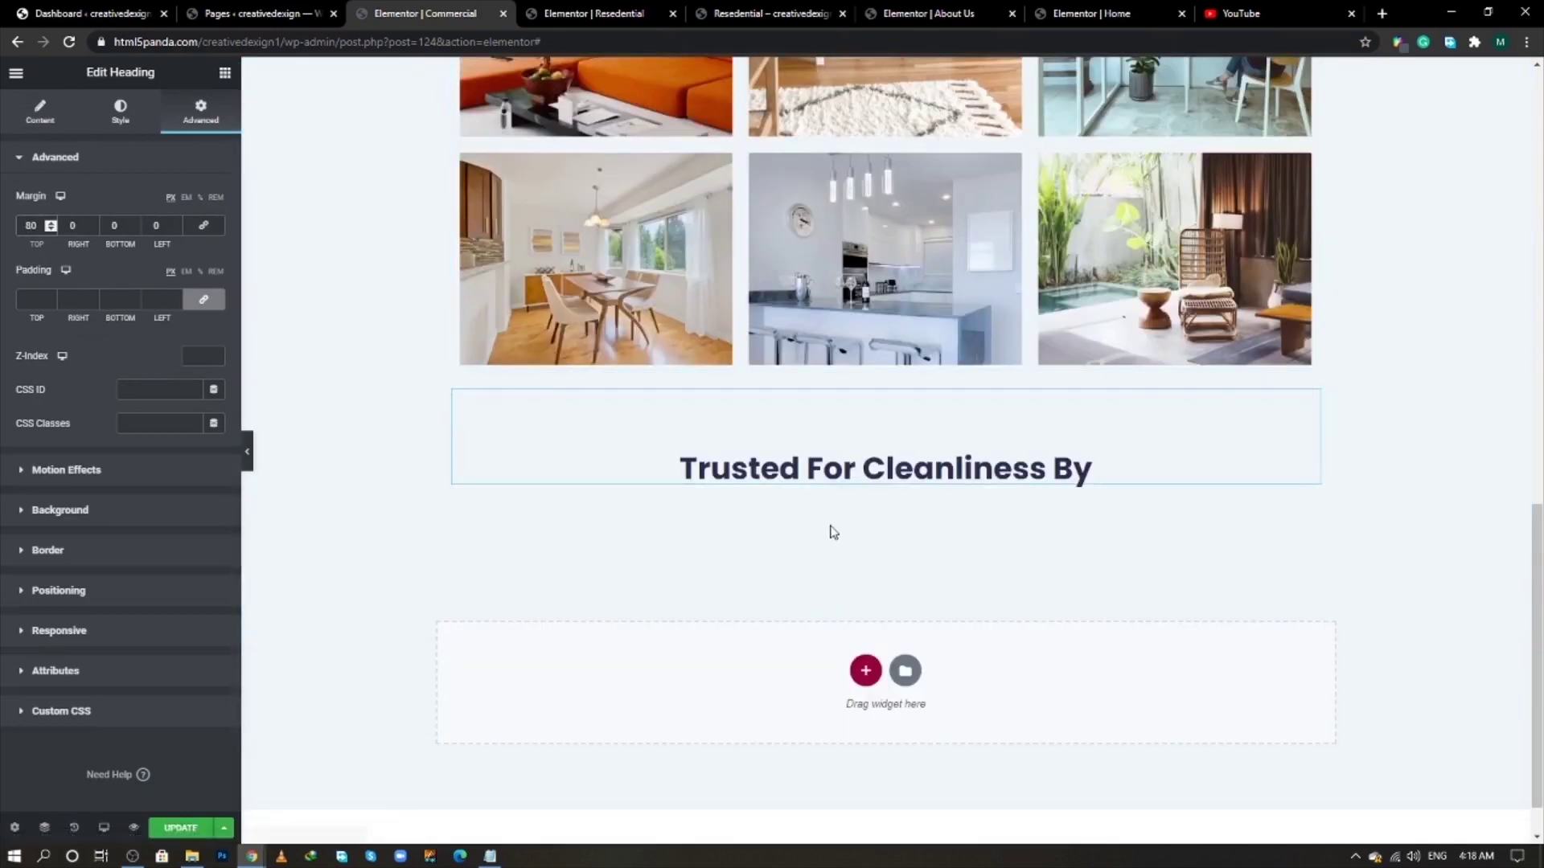
{"action": "left_click", "coordinate": [224, 73]}
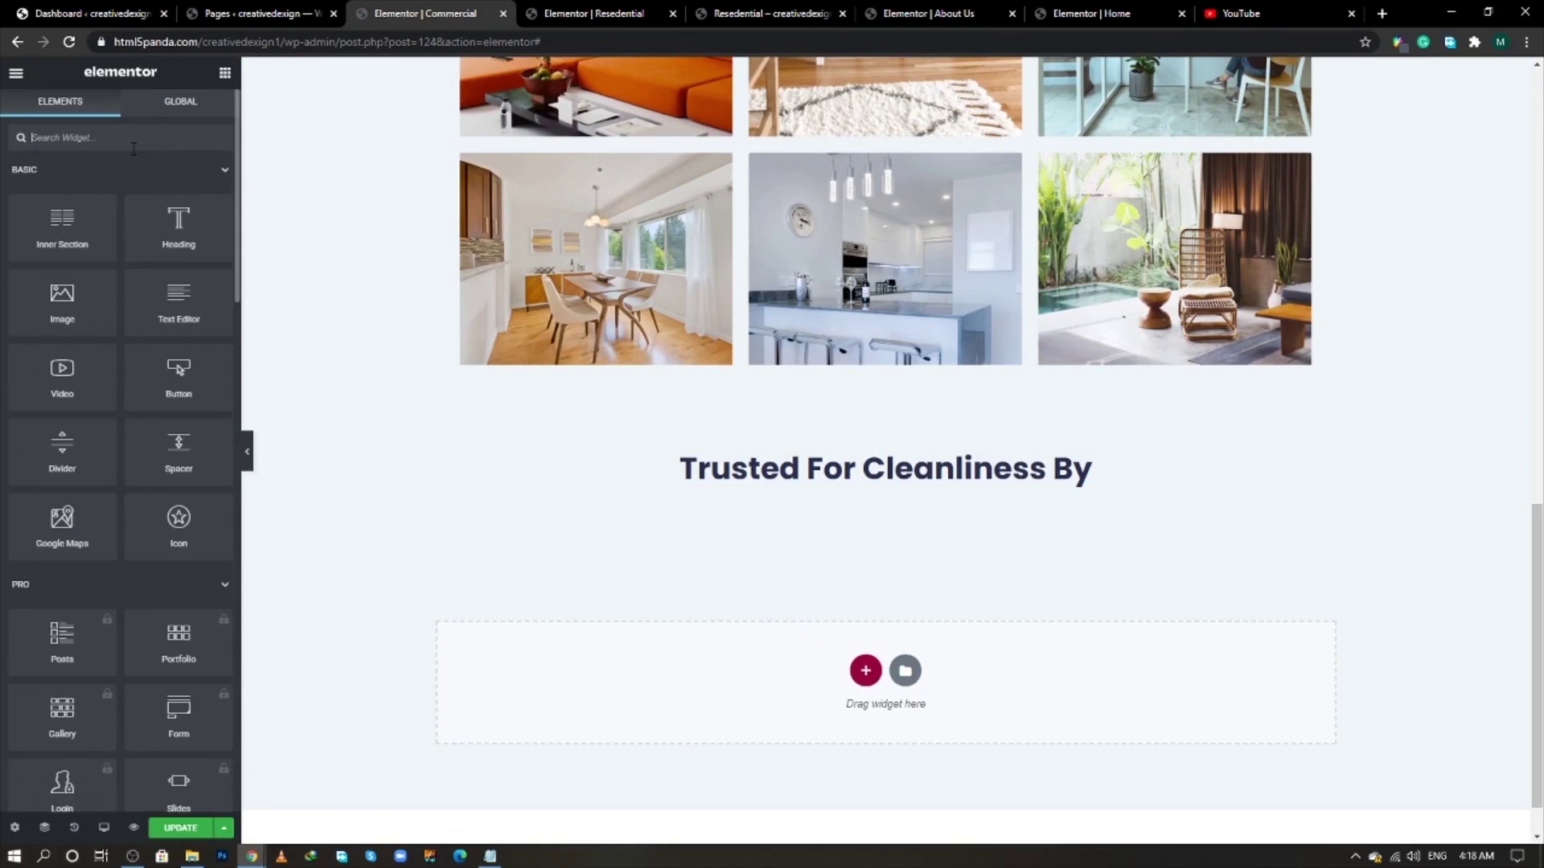
{"action": "type", "text": "cal"}
{"action": "type", "text": "rou"}
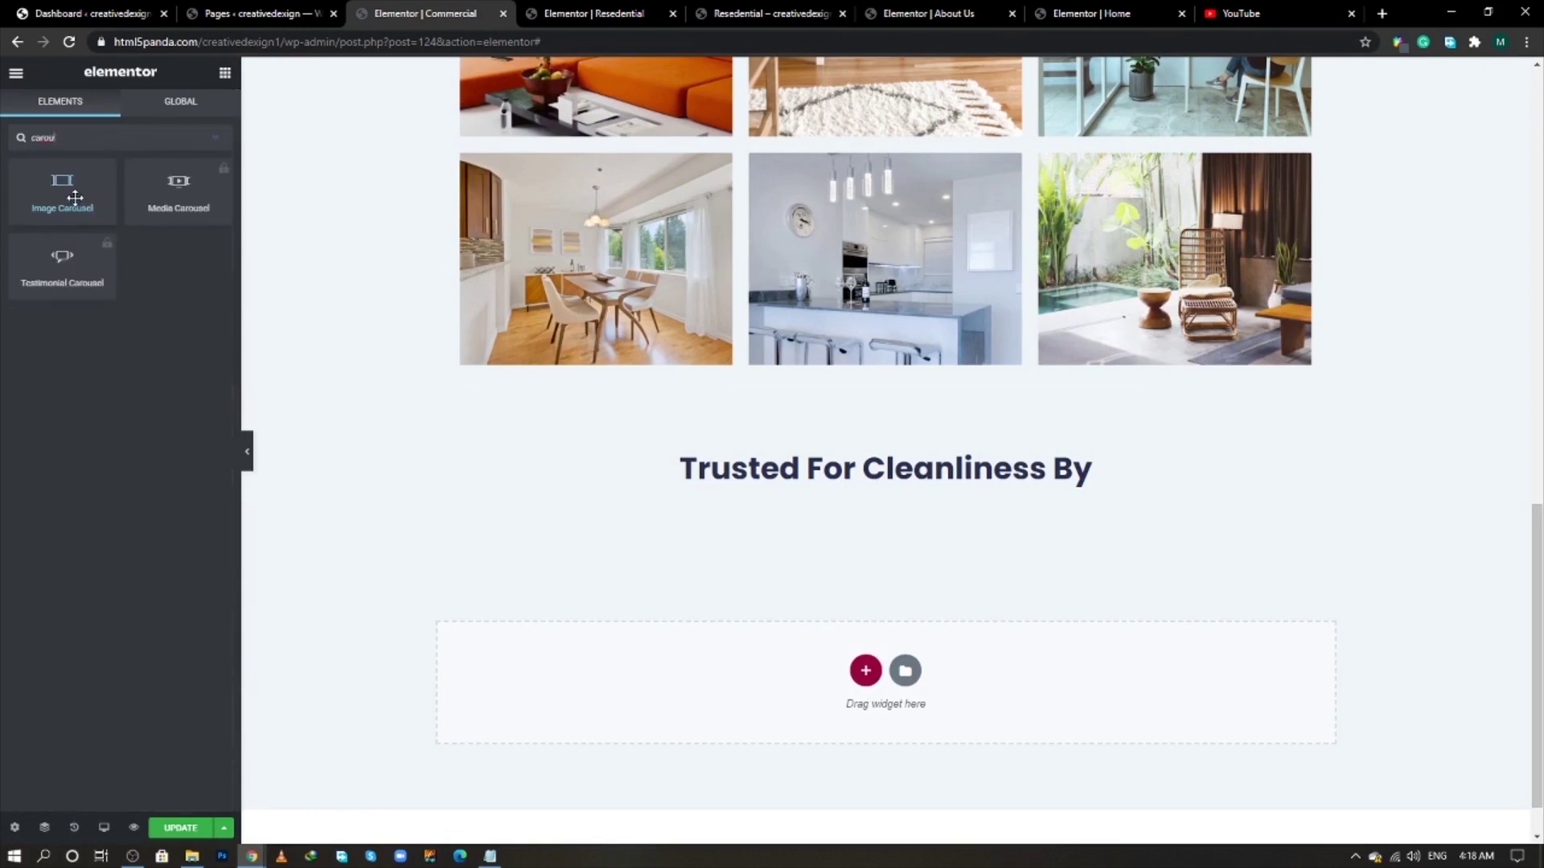
{"action": "left_click_drag", "start_coordinate": [75, 197], "coordinate": [892, 482]}
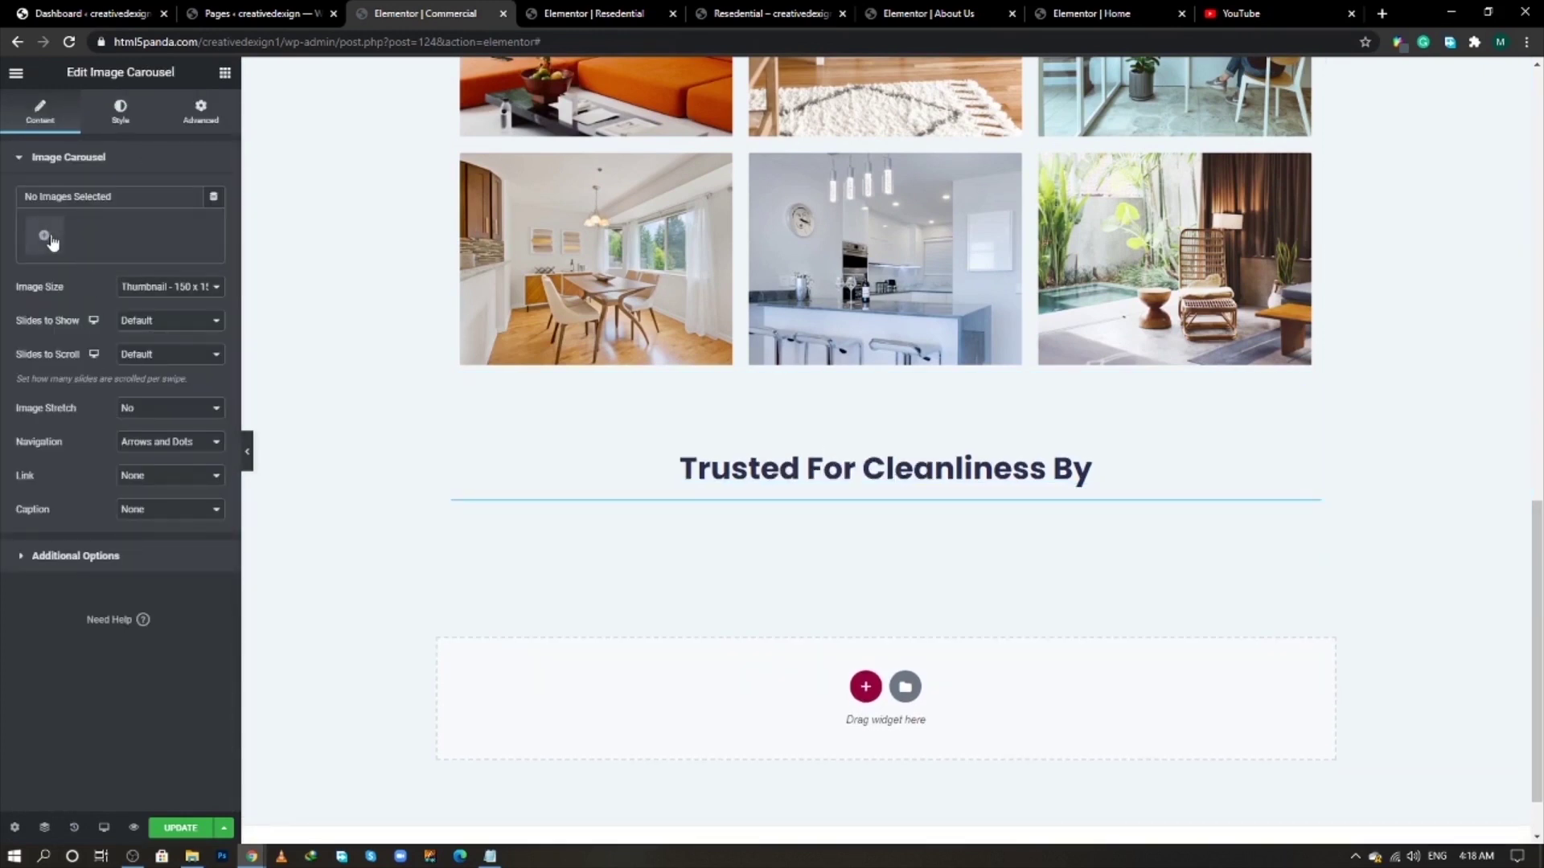
- Fill the carousel with a gallery of the five different company logos from the media library, using the 400 by 400 versions
{"action": "left_click", "coordinate": [45, 236]}
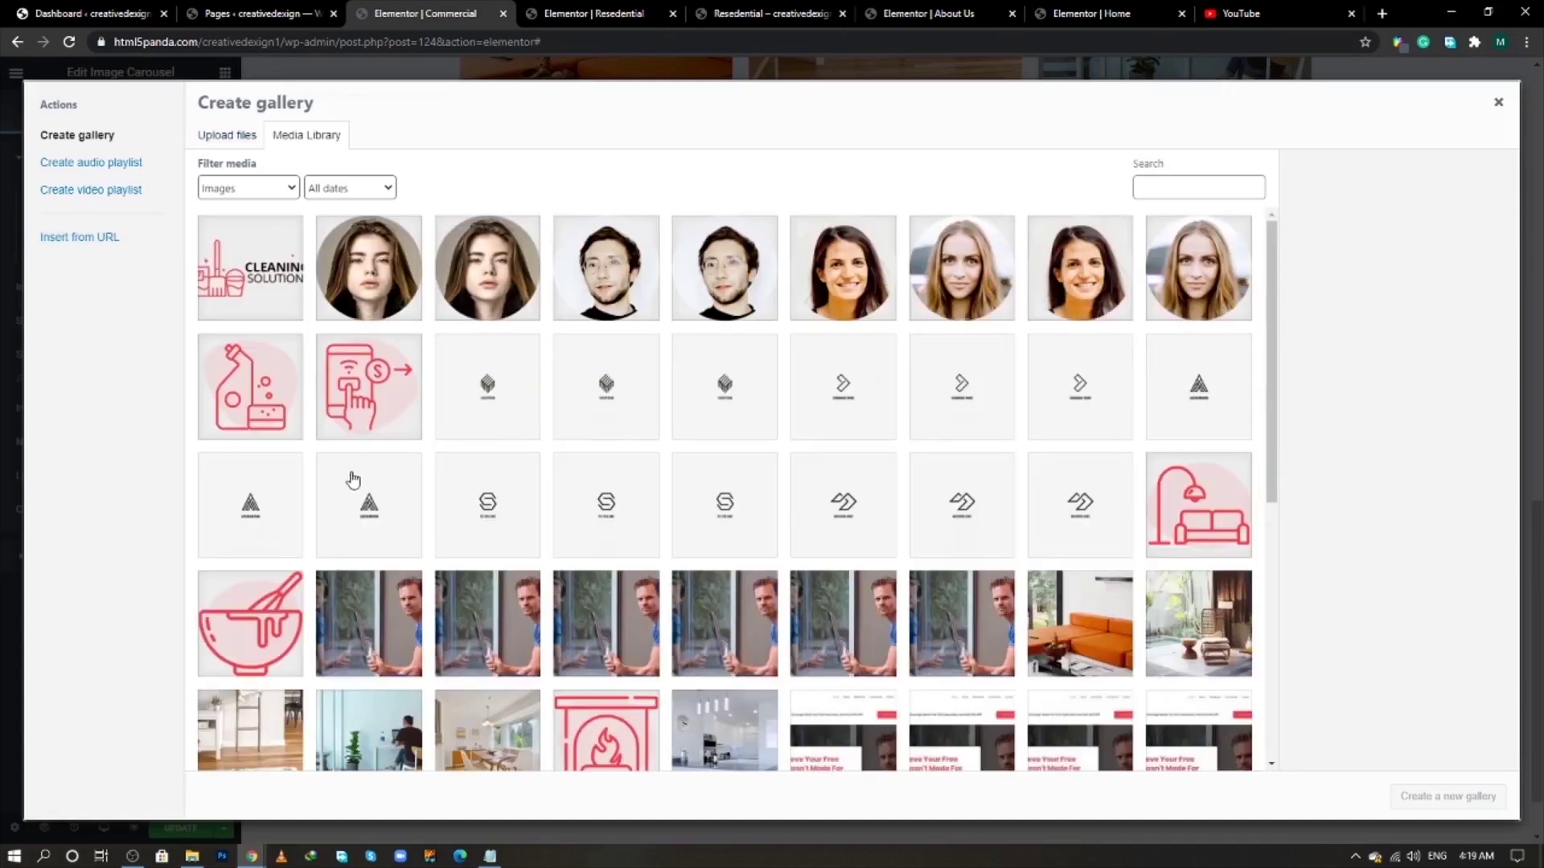
{"action": "left_click", "coordinate": [504, 402]}
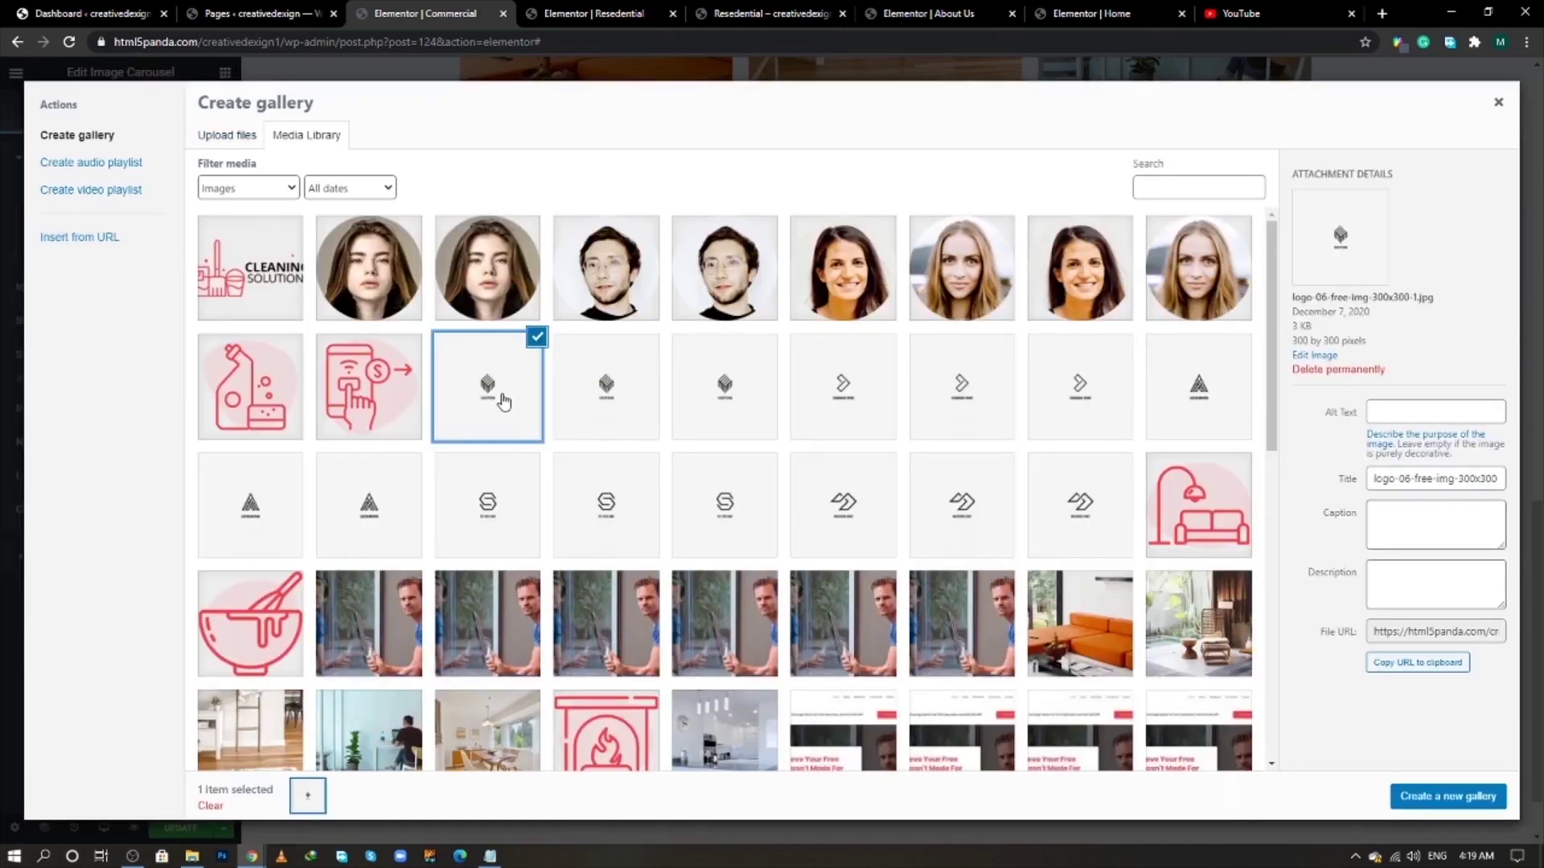
{"action": "left_click", "coordinate": [1080, 394]}
{"action": "left_click", "coordinate": [365, 505]}
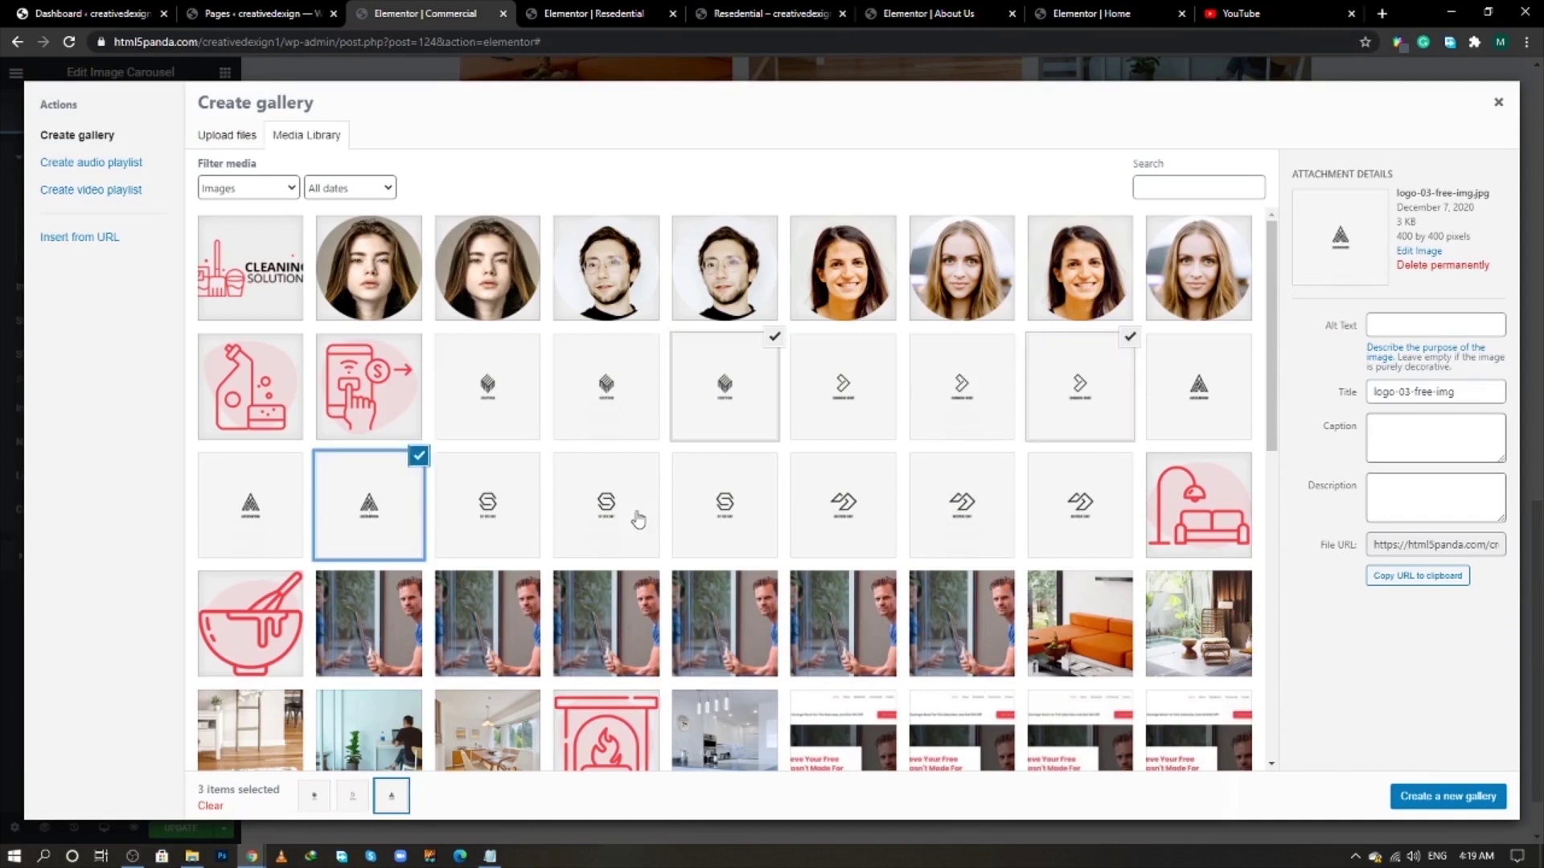
{"action": "left_click", "coordinate": [713, 515]}
{"action": "left_click", "coordinate": [1084, 514]}
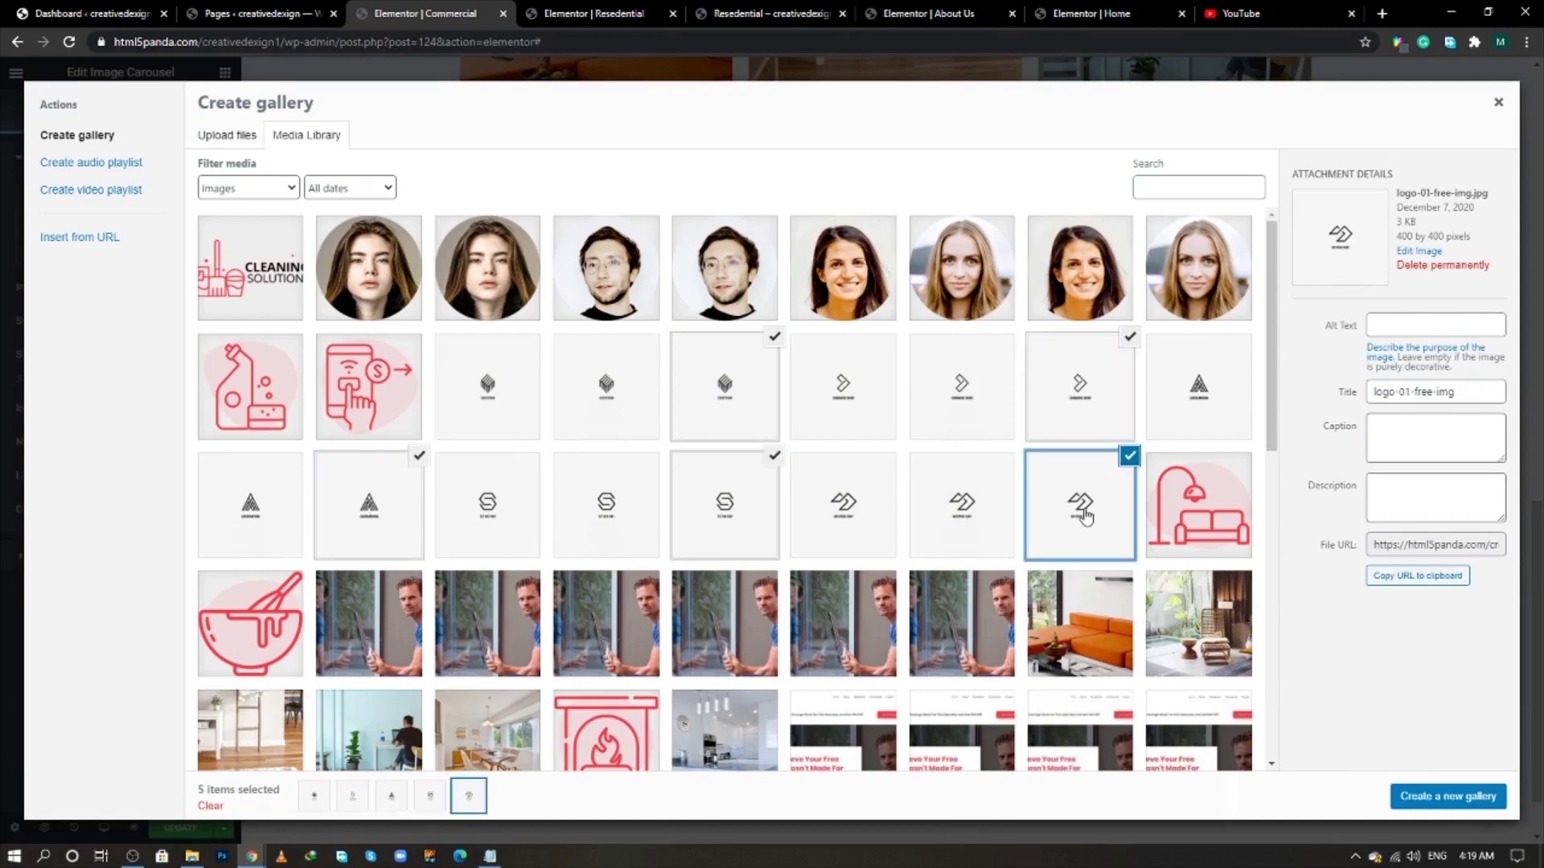
{"action": "left_click", "coordinate": [1405, 798]}
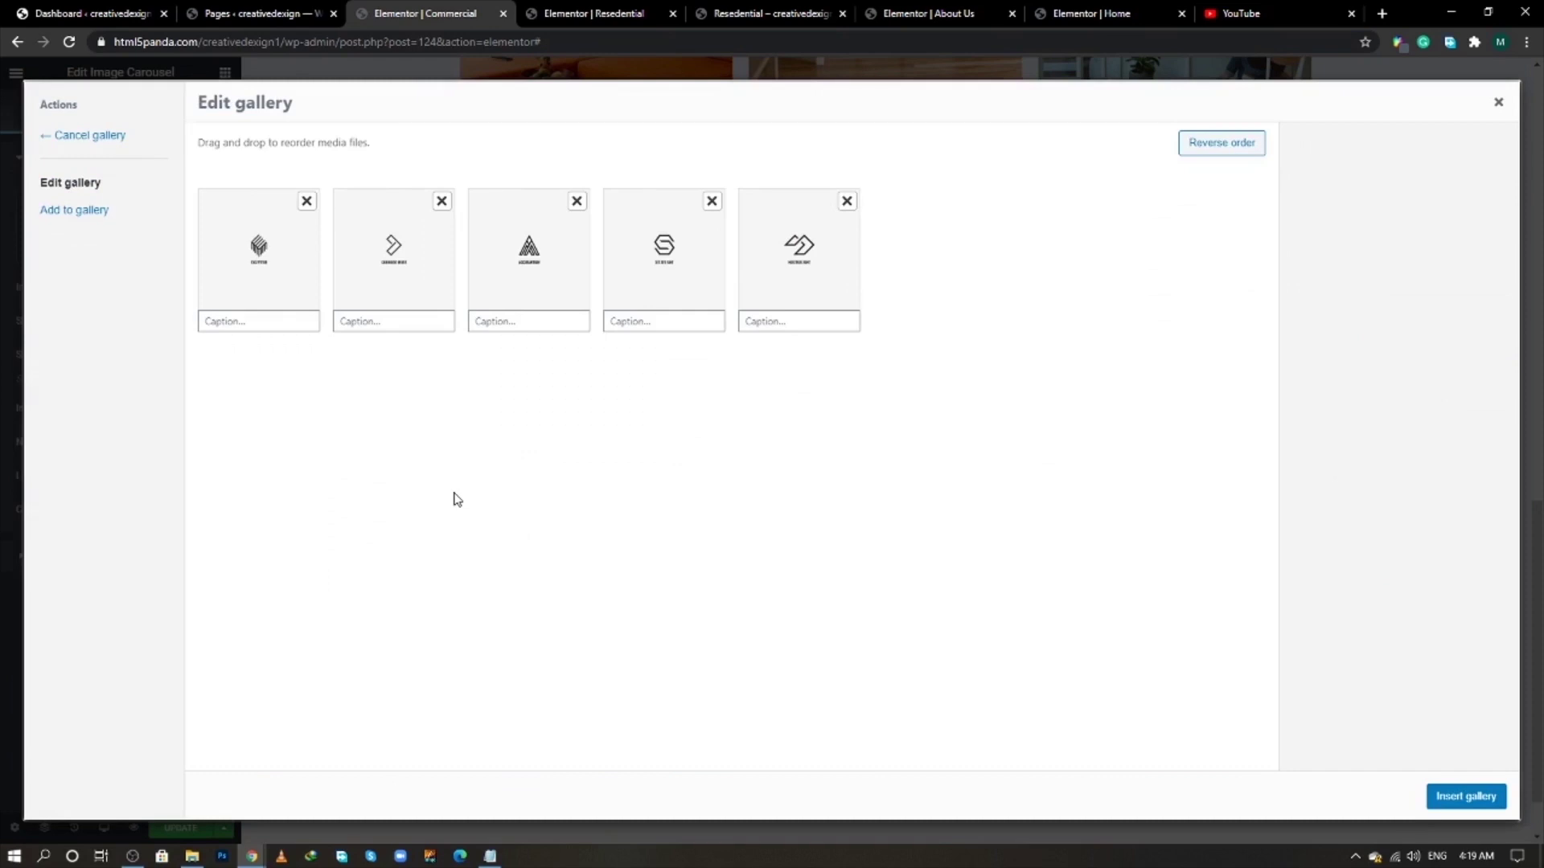
{"action": "left_click", "coordinate": [1463, 797]}
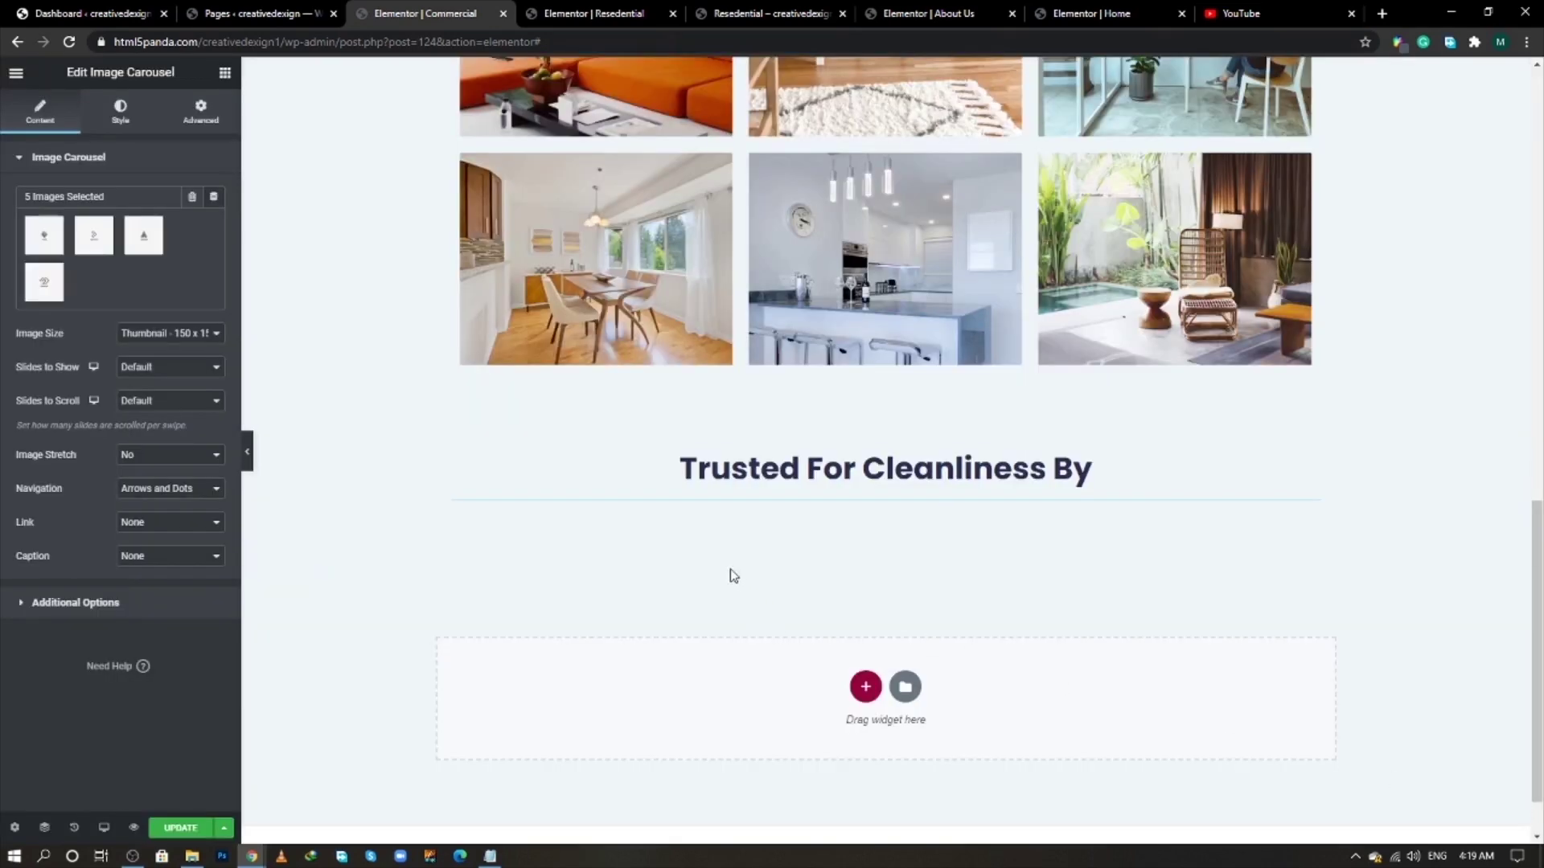
- Set the carousel's image size to Full, slides to show to 4 and navigation to Arrows, and review its additional options
{"action": "left_click", "coordinate": [160, 339]}
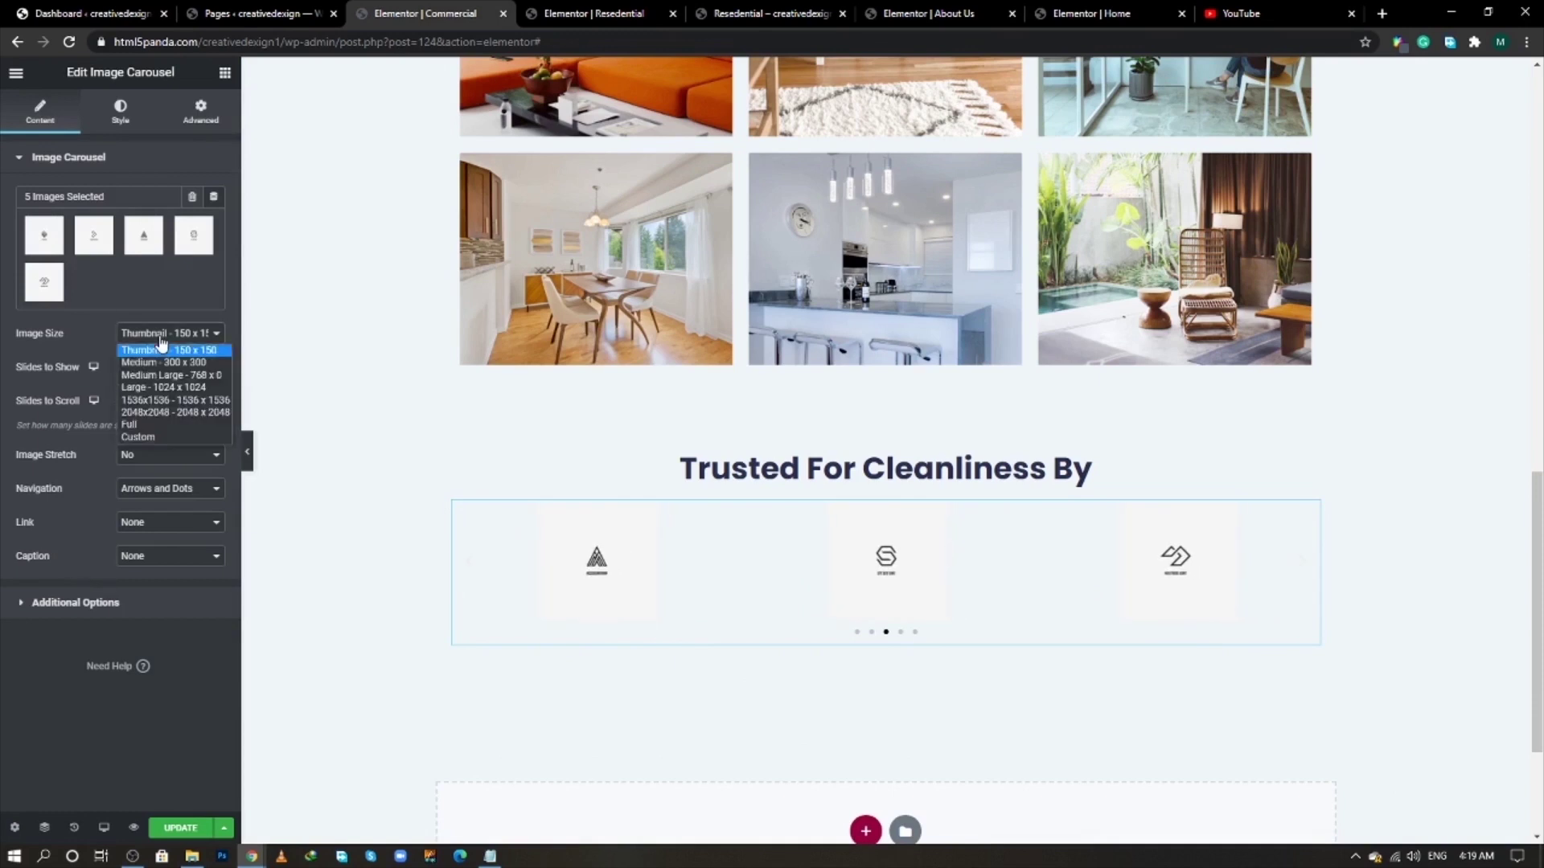
{"action": "left_click", "coordinate": [191, 428]}
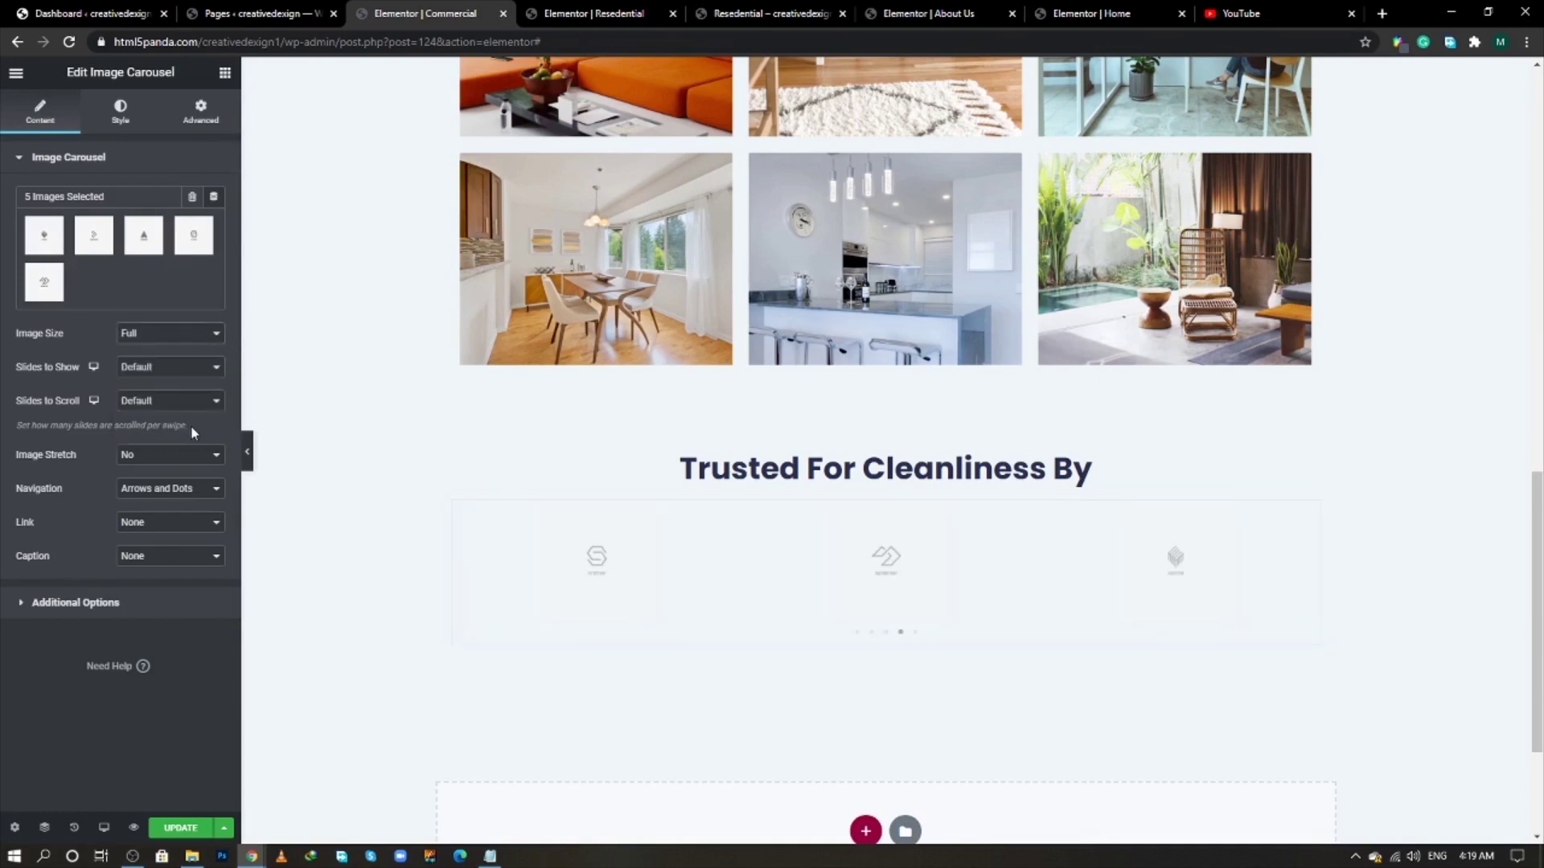
{"action": "left_click", "coordinate": [165, 370]}
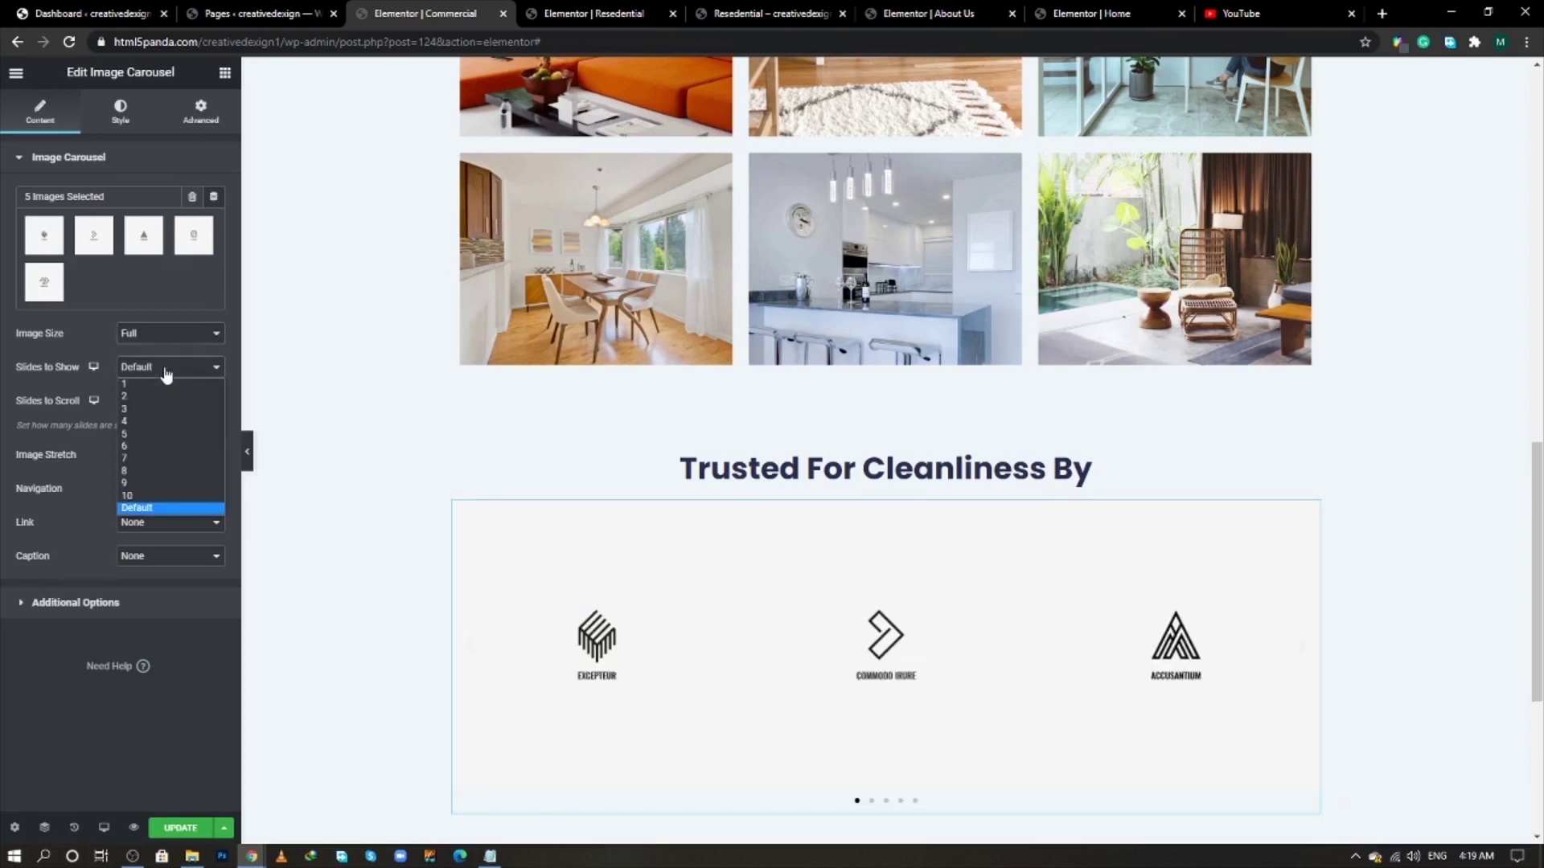
{"action": "left_click", "coordinate": [168, 423]}
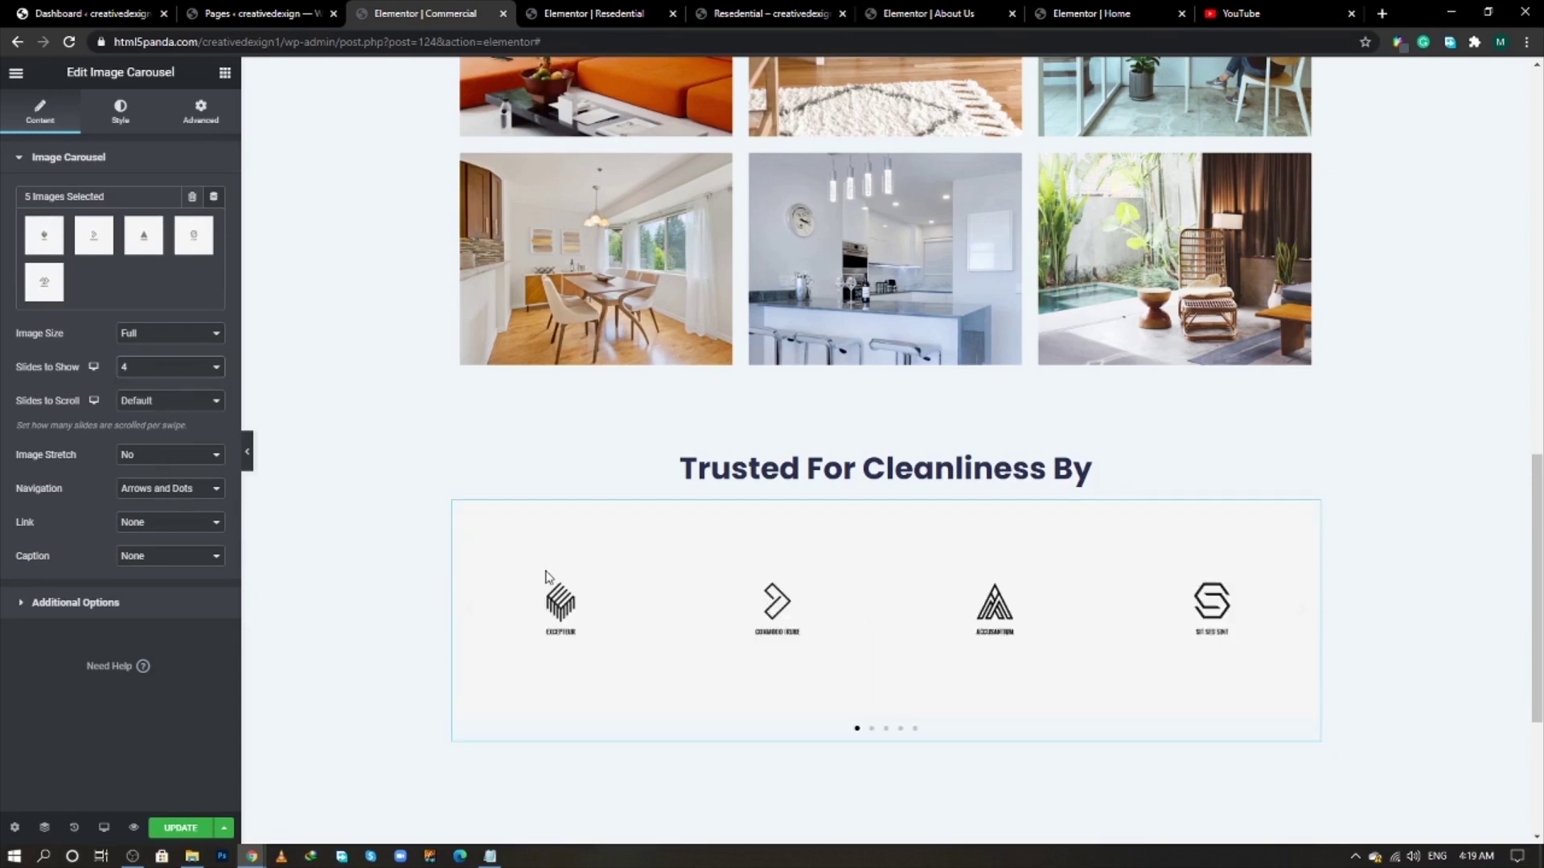
{"action": "left_click", "coordinate": [169, 498]}
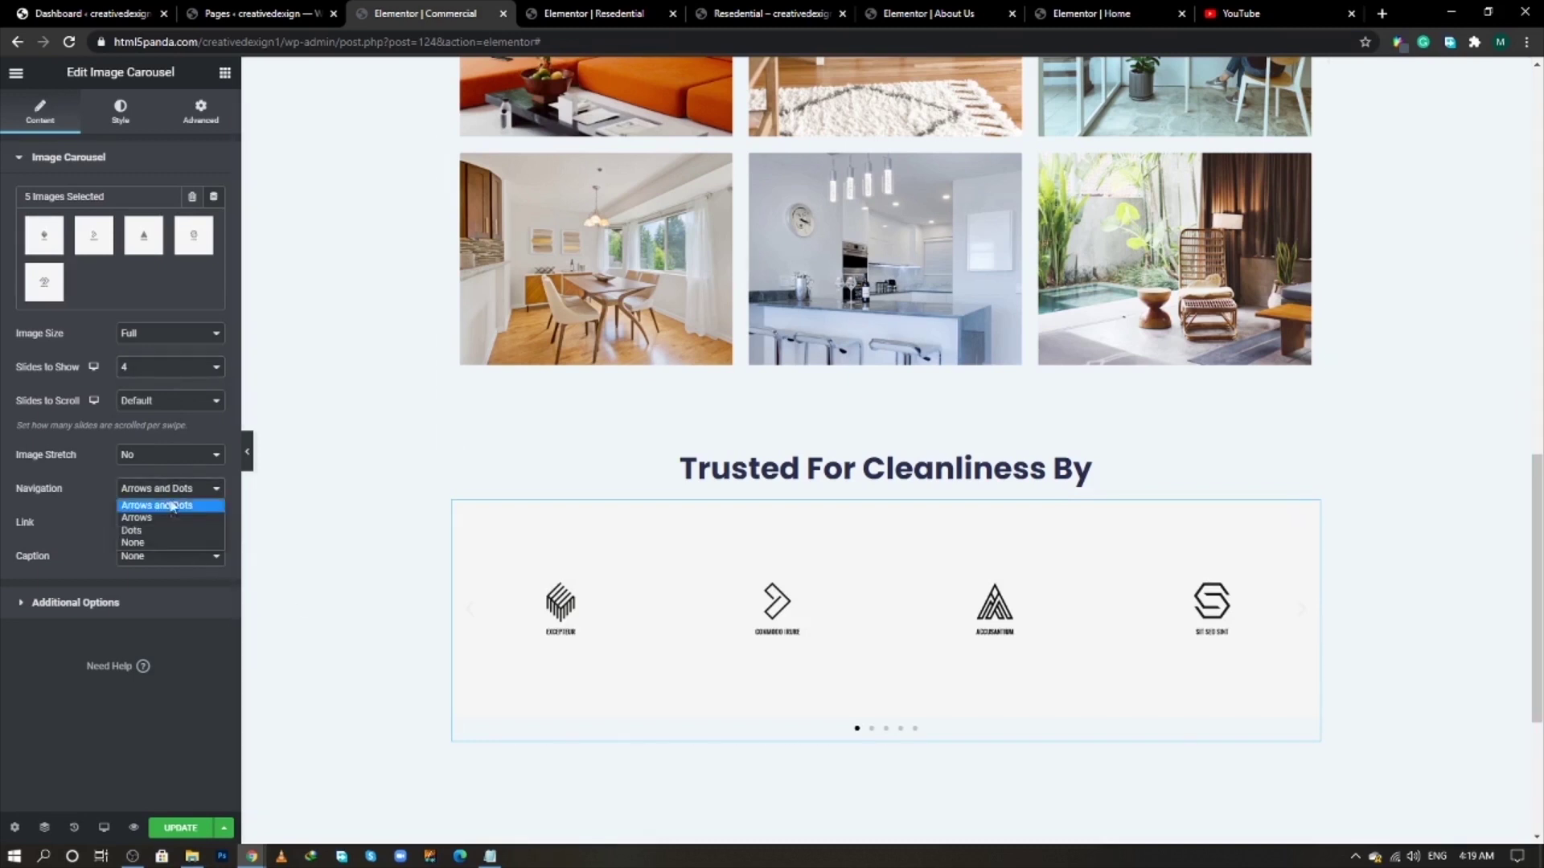
{"action": "left_click", "coordinate": [171, 519]}
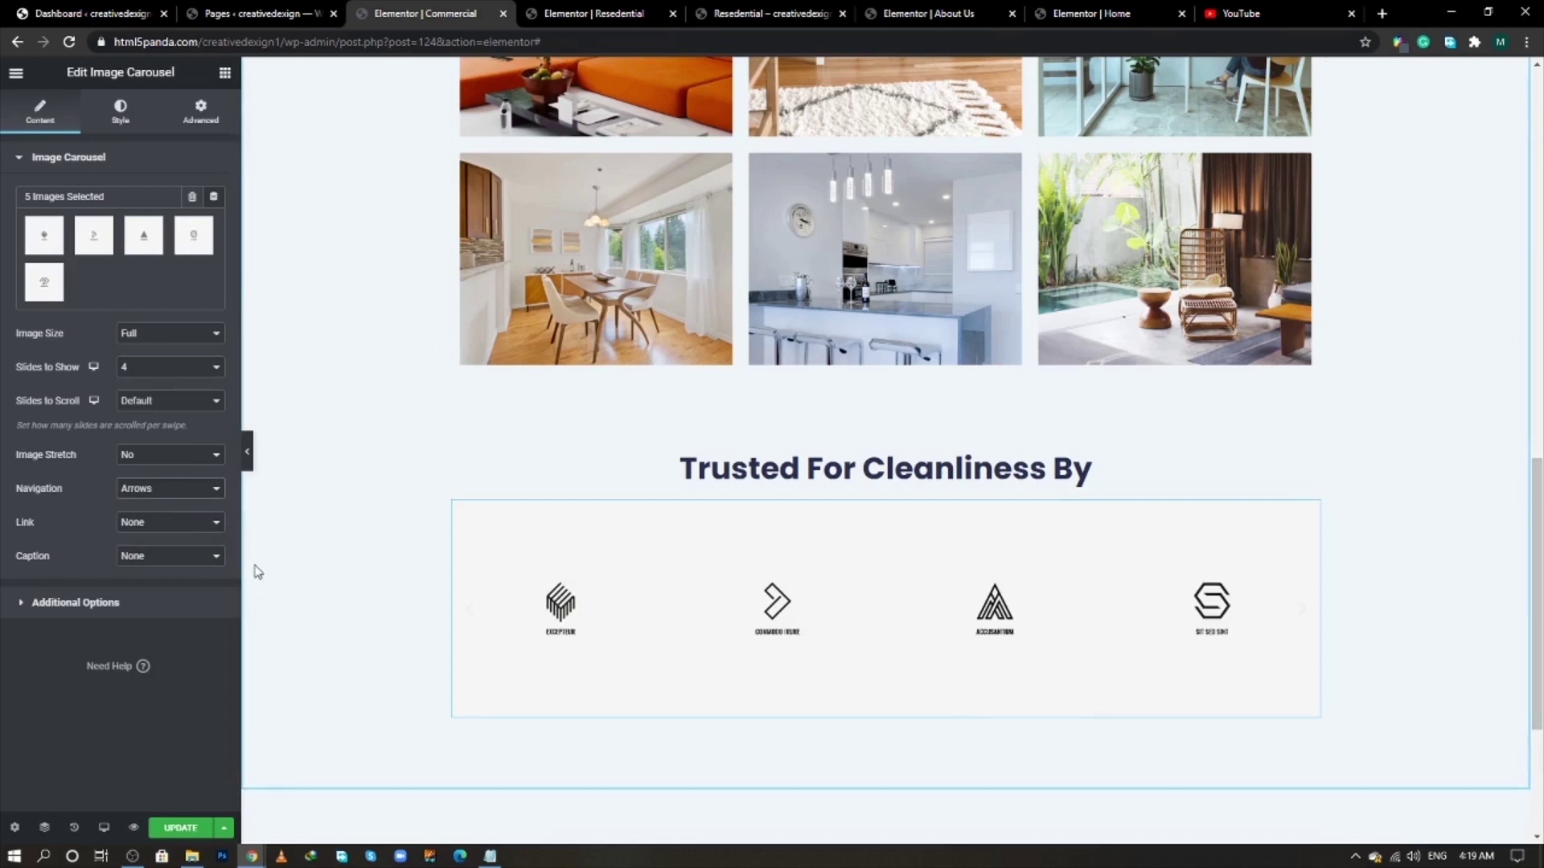
{"action": "left_click", "coordinate": [175, 611]}
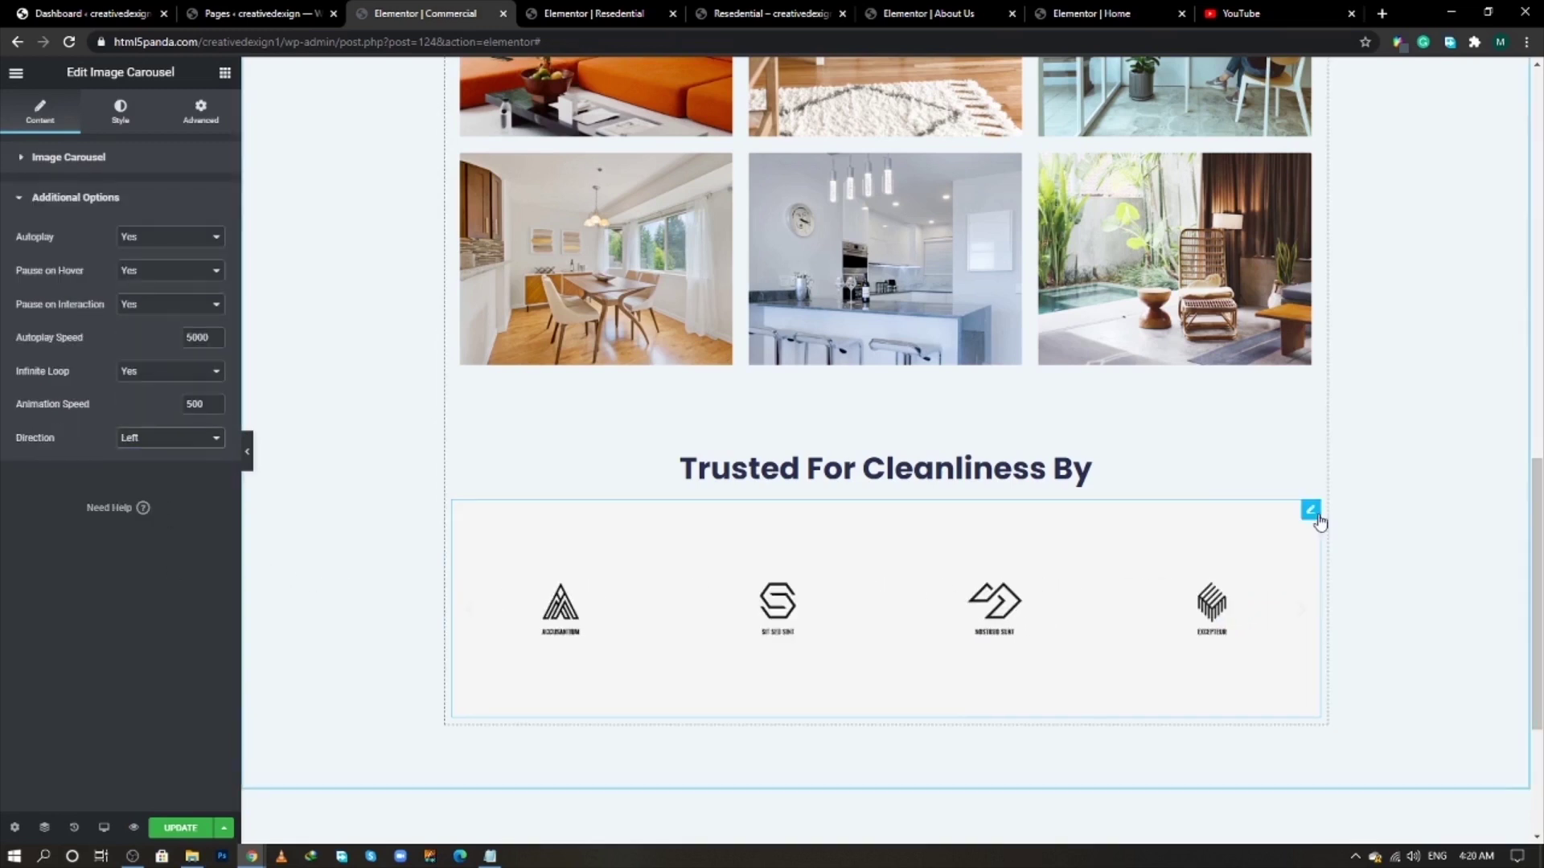
{"action": "left_click", "coordinate": [54, 159]}
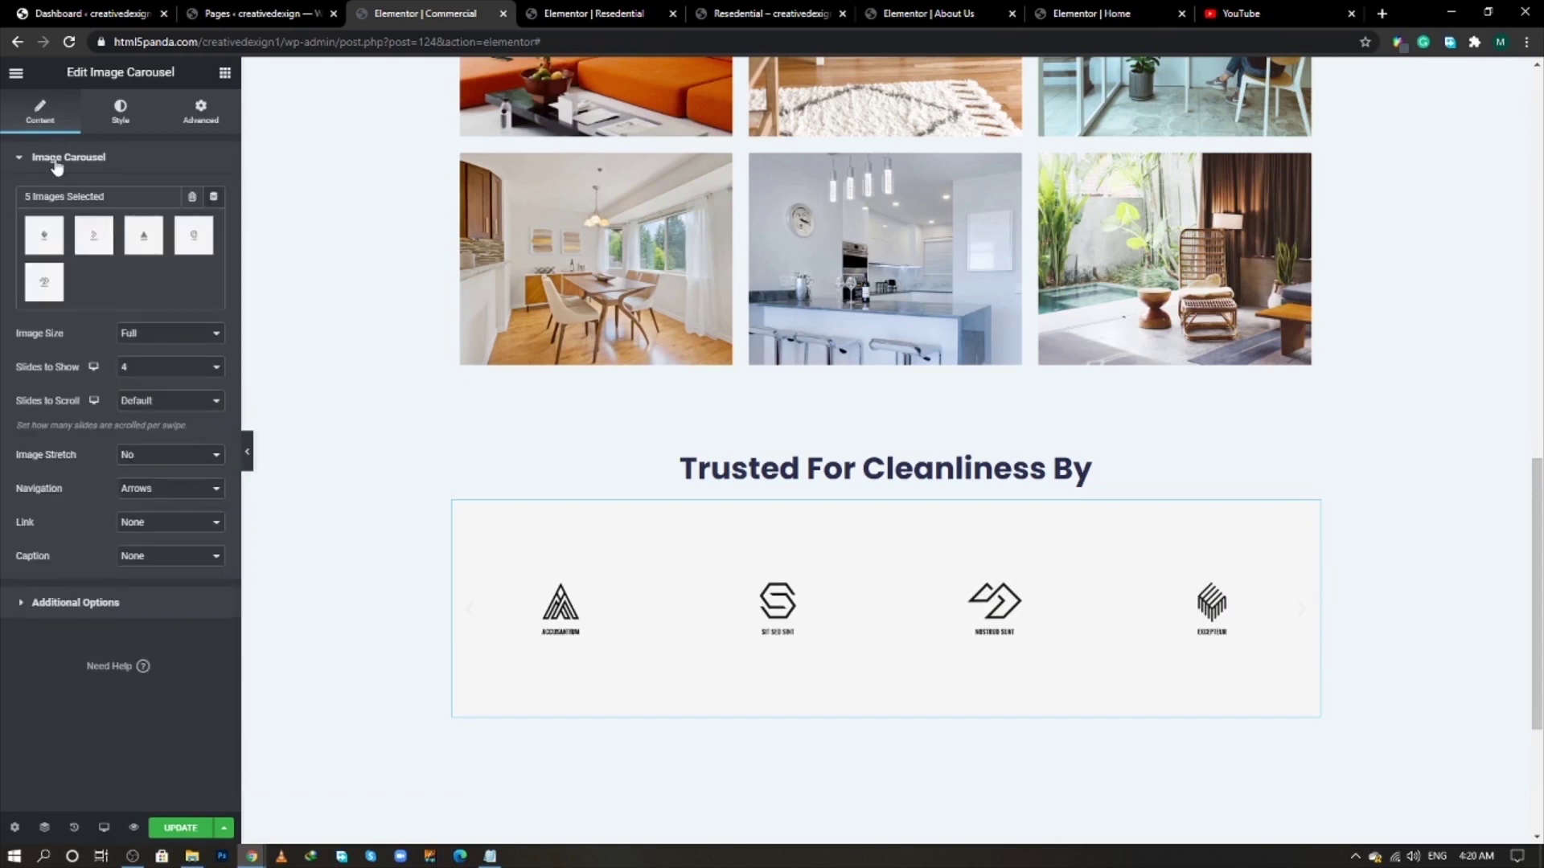
{"action": "left_click", "coordinate": [55, 611]}
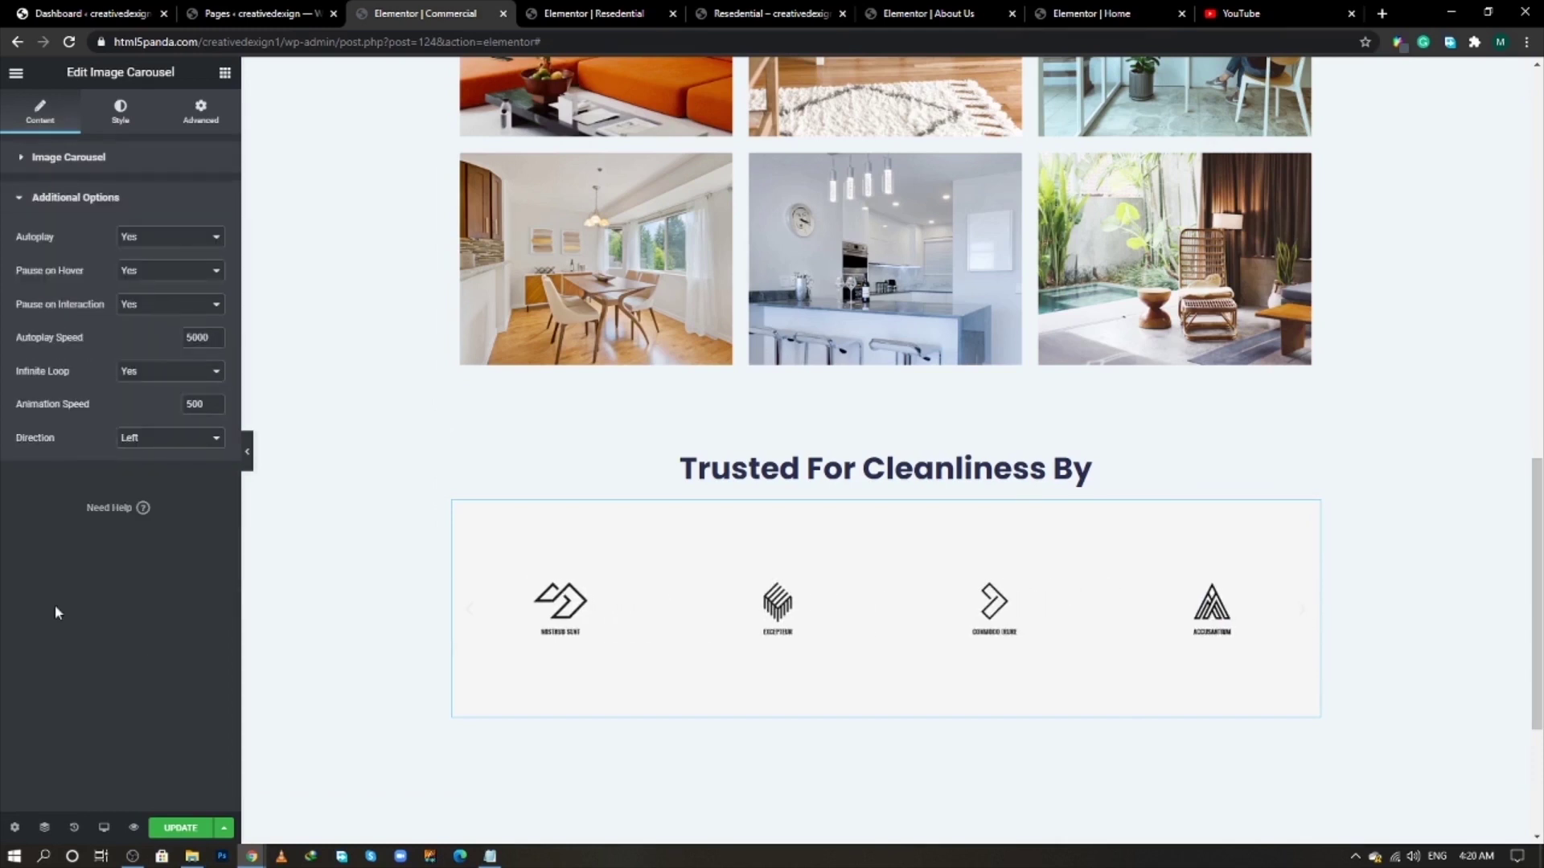
- Position the carousel's arrows outside and colour them with the red hex code copied from the first line of the Notepad note
{"action": "left_click", "coordinate": [119, 111]}
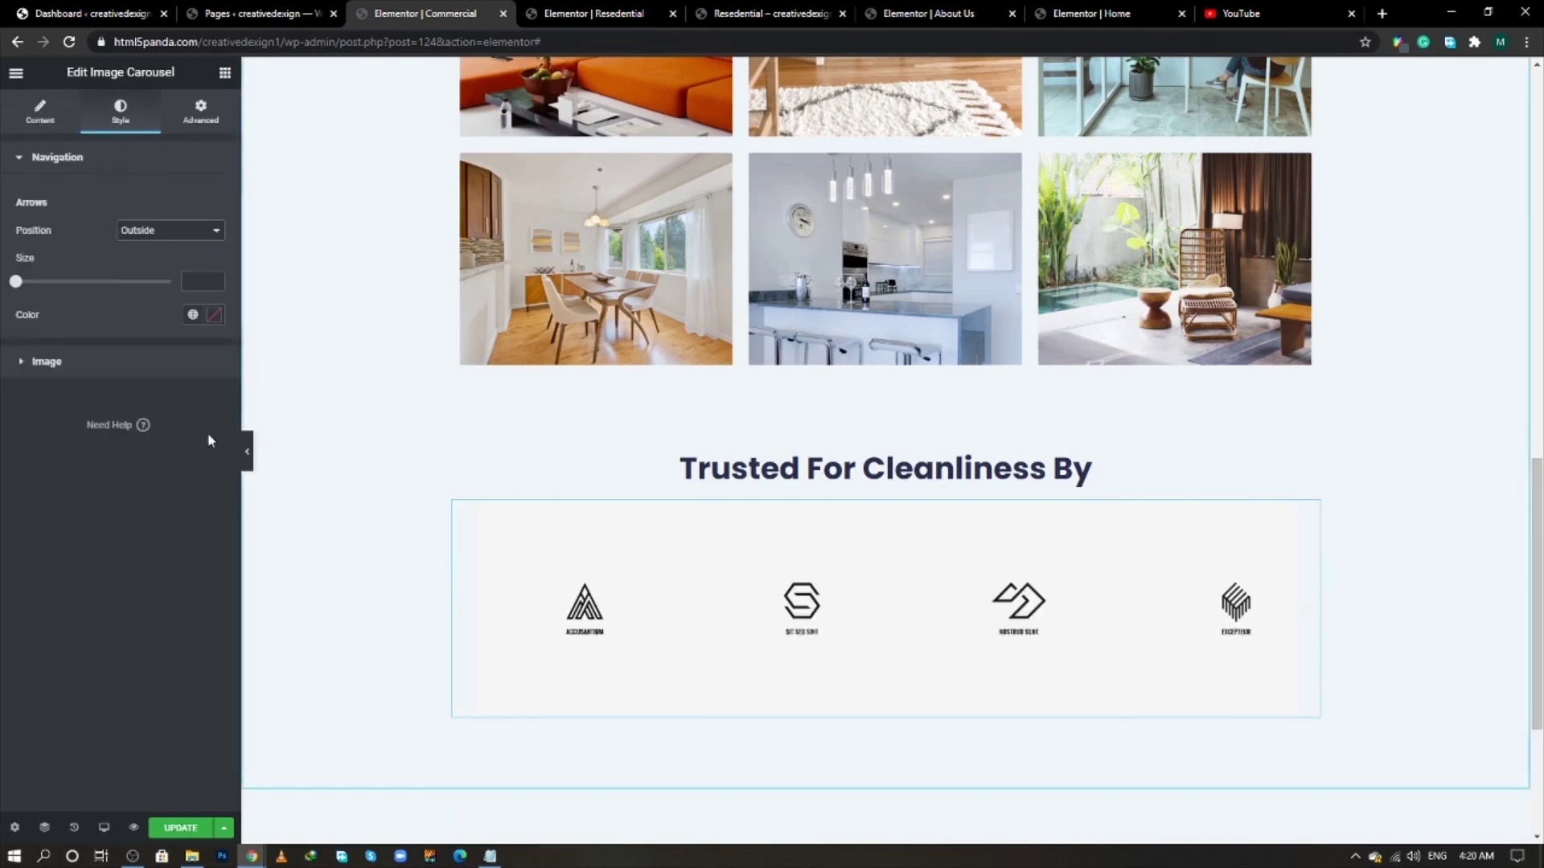
{"action": "left_click", "coordinate": [212, 316]}
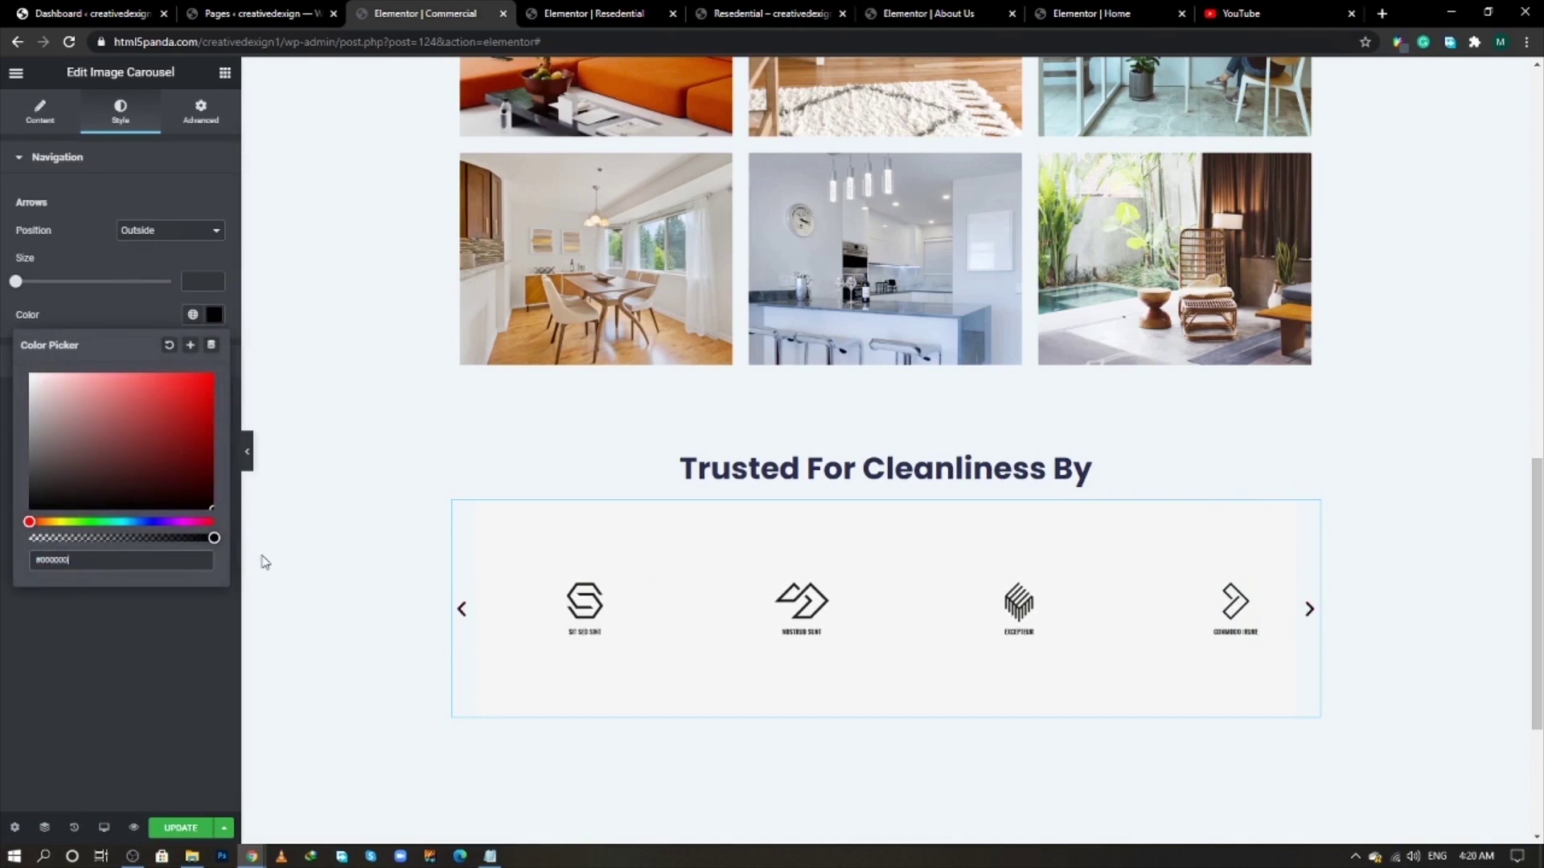
{"action": "left_click", "coordinate": [143, 671]}
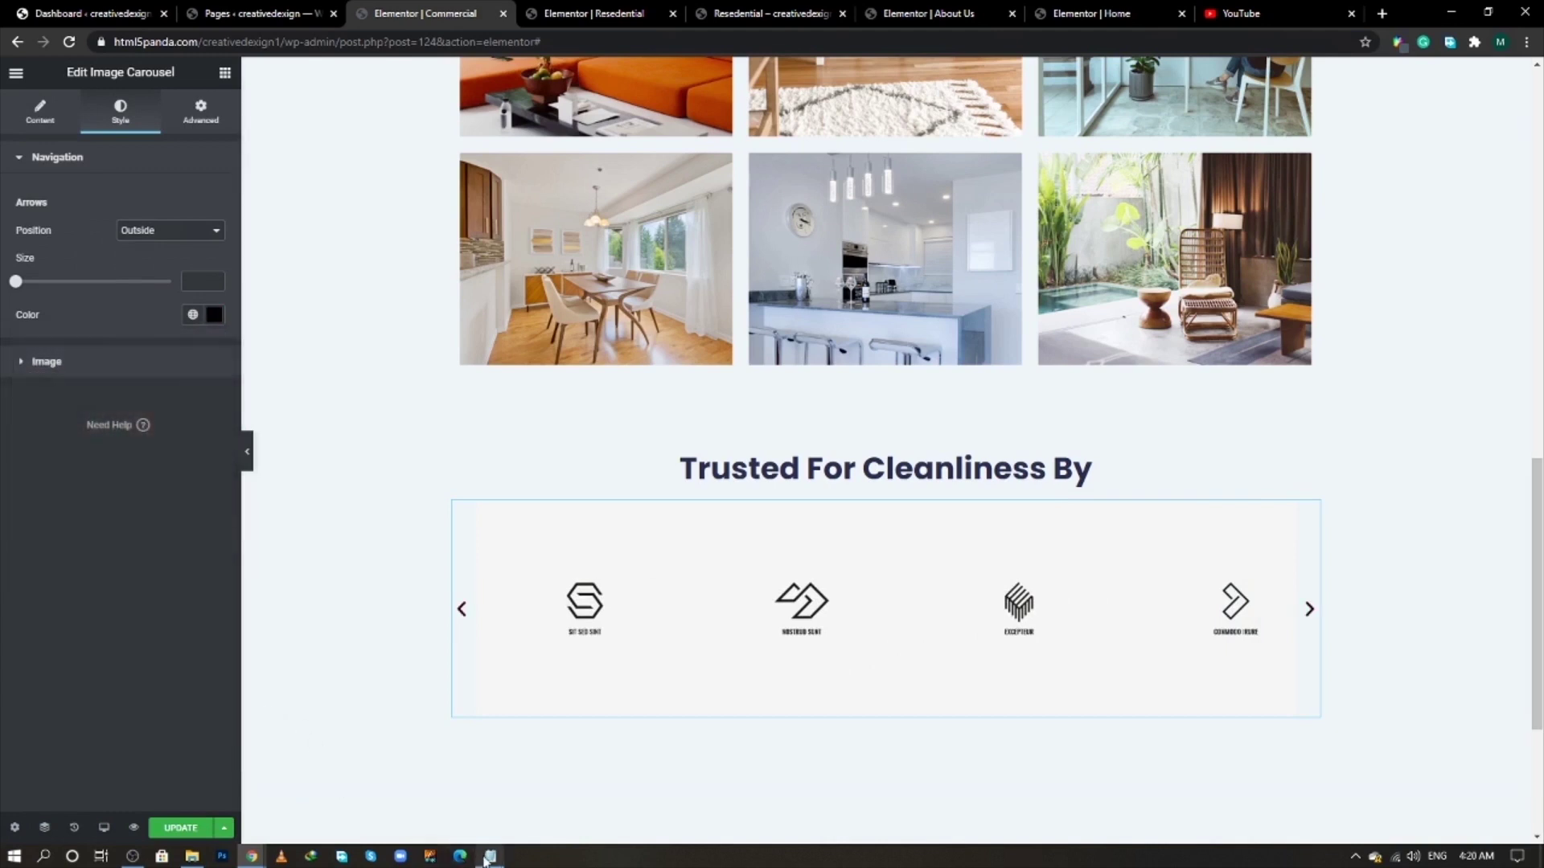
{"action": "left_click", "coordinate": [490, 856]}
{"action": "double_click", "coordinate": [312, 151]}
{"action": "key", "text": "ctrl+c"}
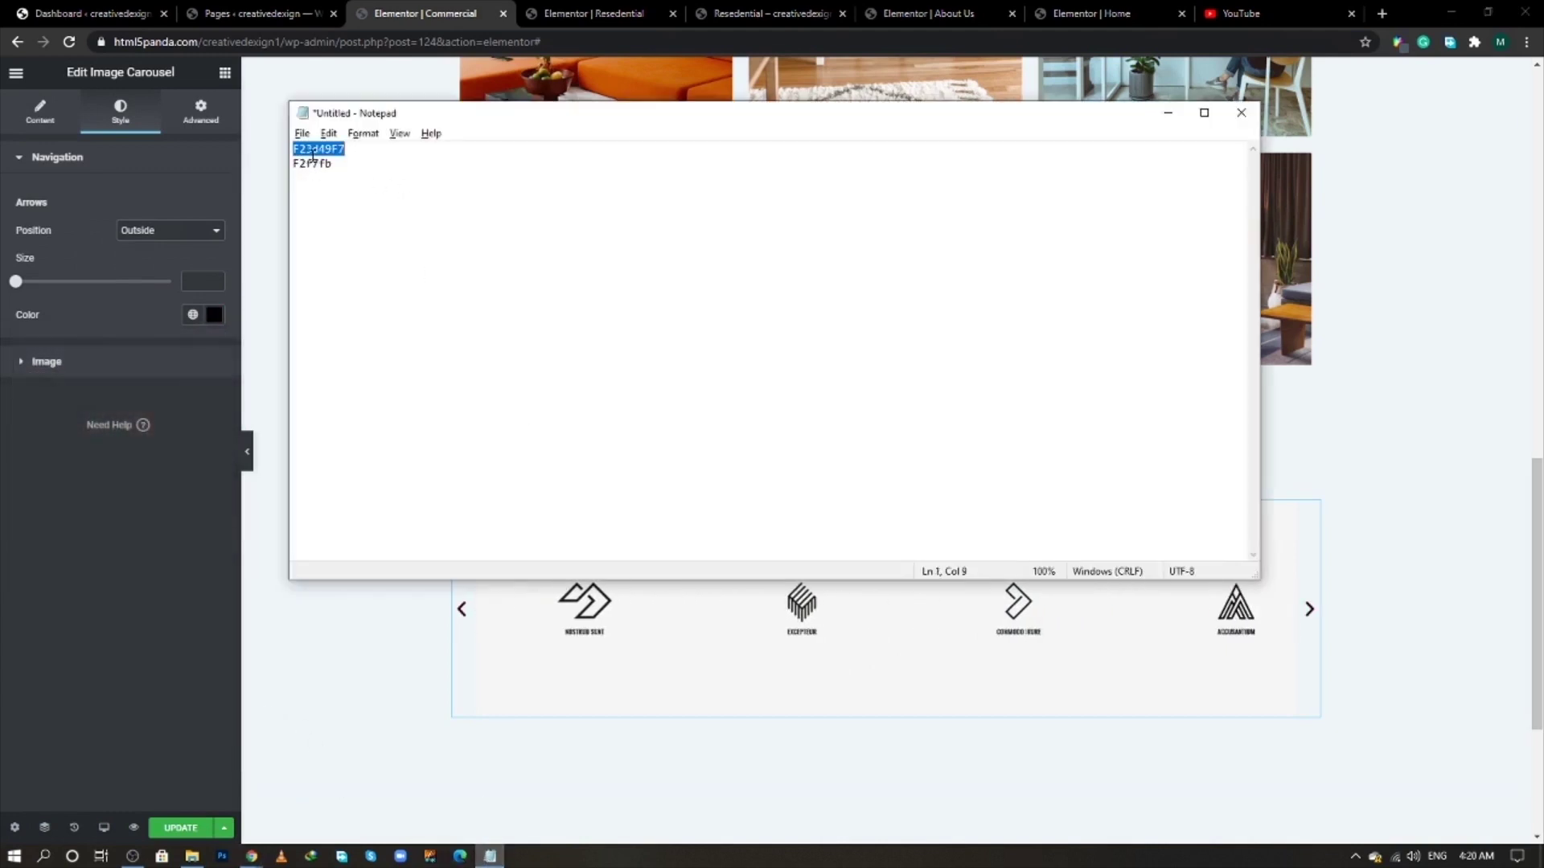
{"action": "left_click", "coordinate": [215, 316]}
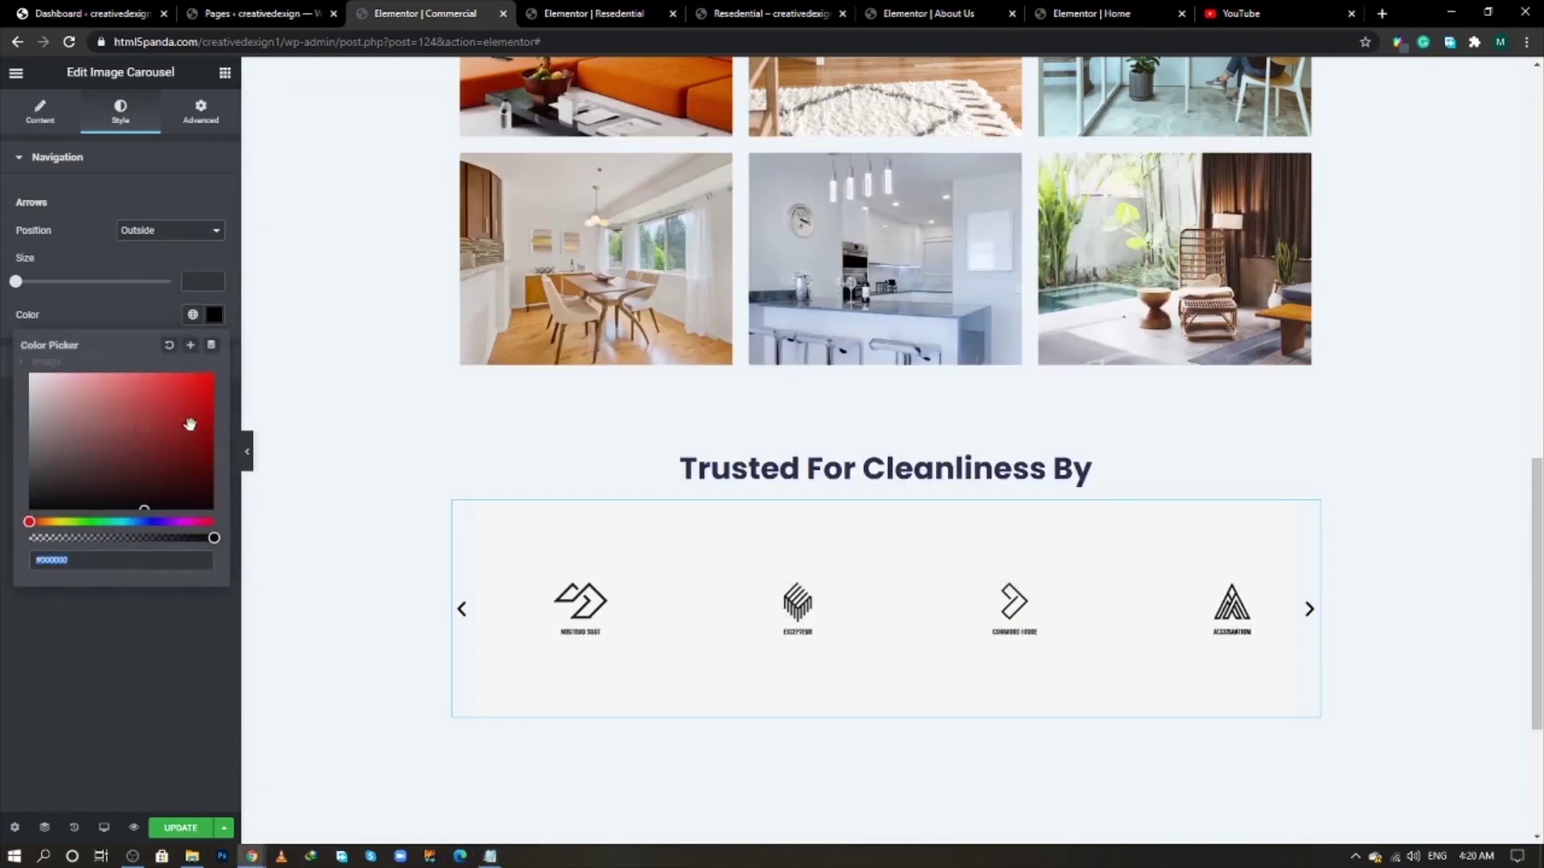
{"action": "key", "text": "ctrl+v"}
{"action": "left_click", "coordinate": [123, 631]}
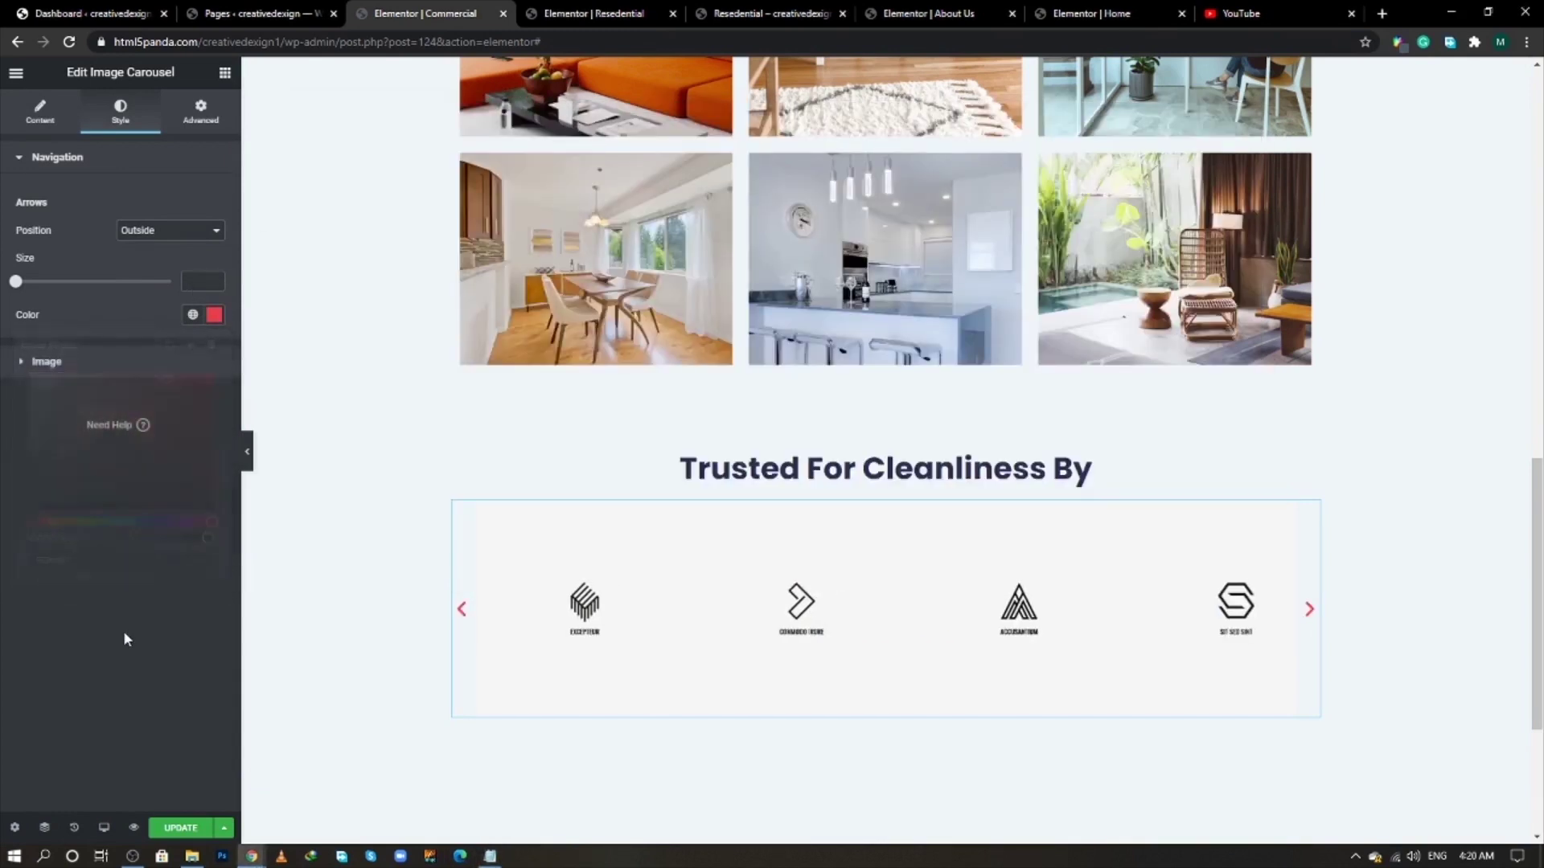
- Compare the carousel's navigation with the one on the reference Commercial page and return to its content settings
{"action": "key", "text": "alt+Tab"}
{"action": "left_click", "coordinate": [1267, 313]}
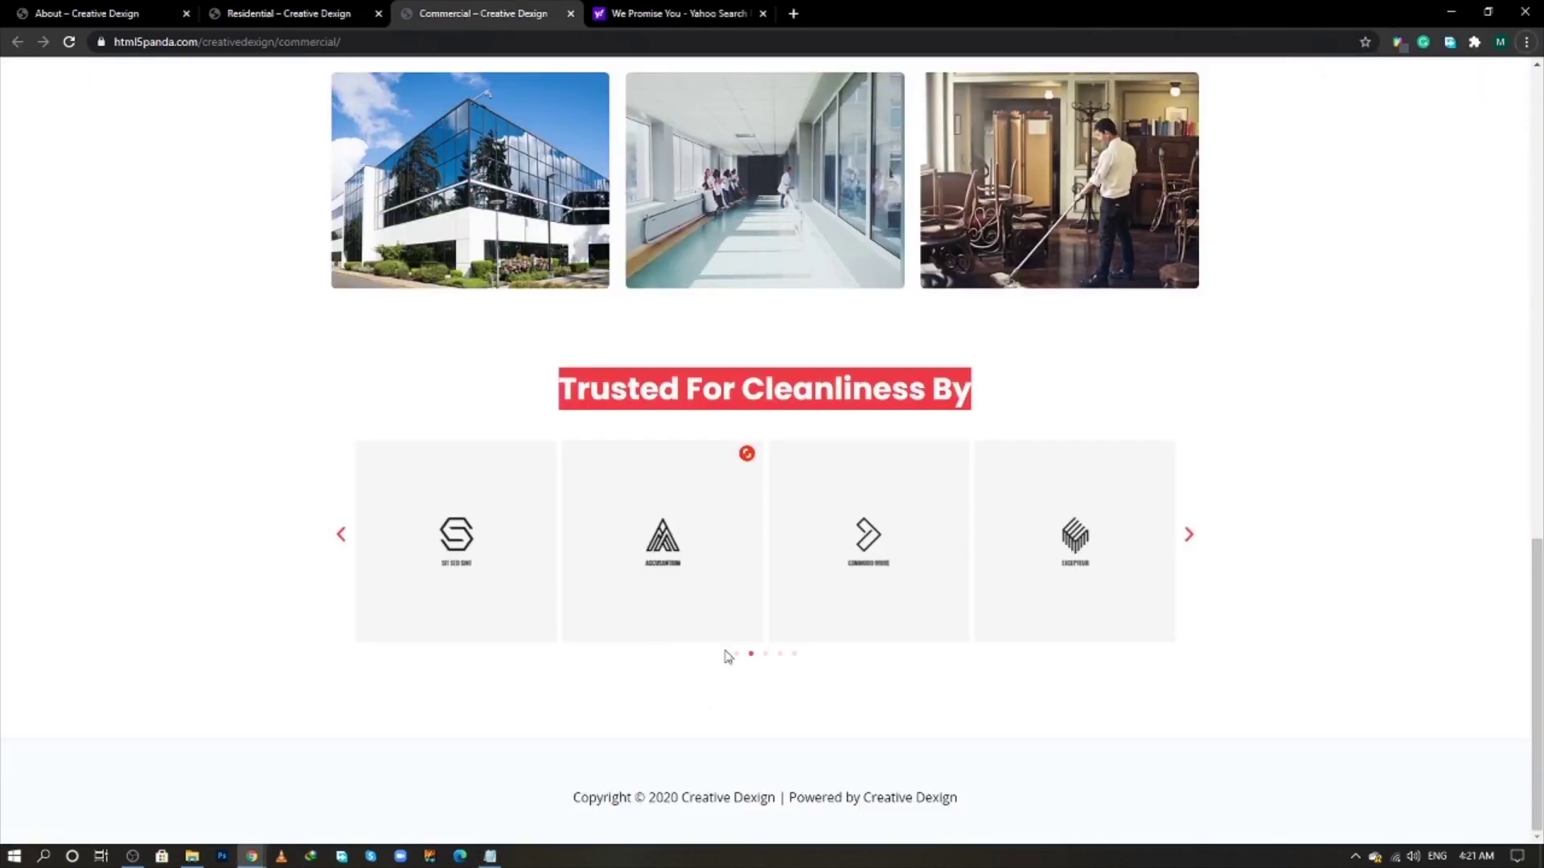
{"action": "key", "text": "alt+Tab"}
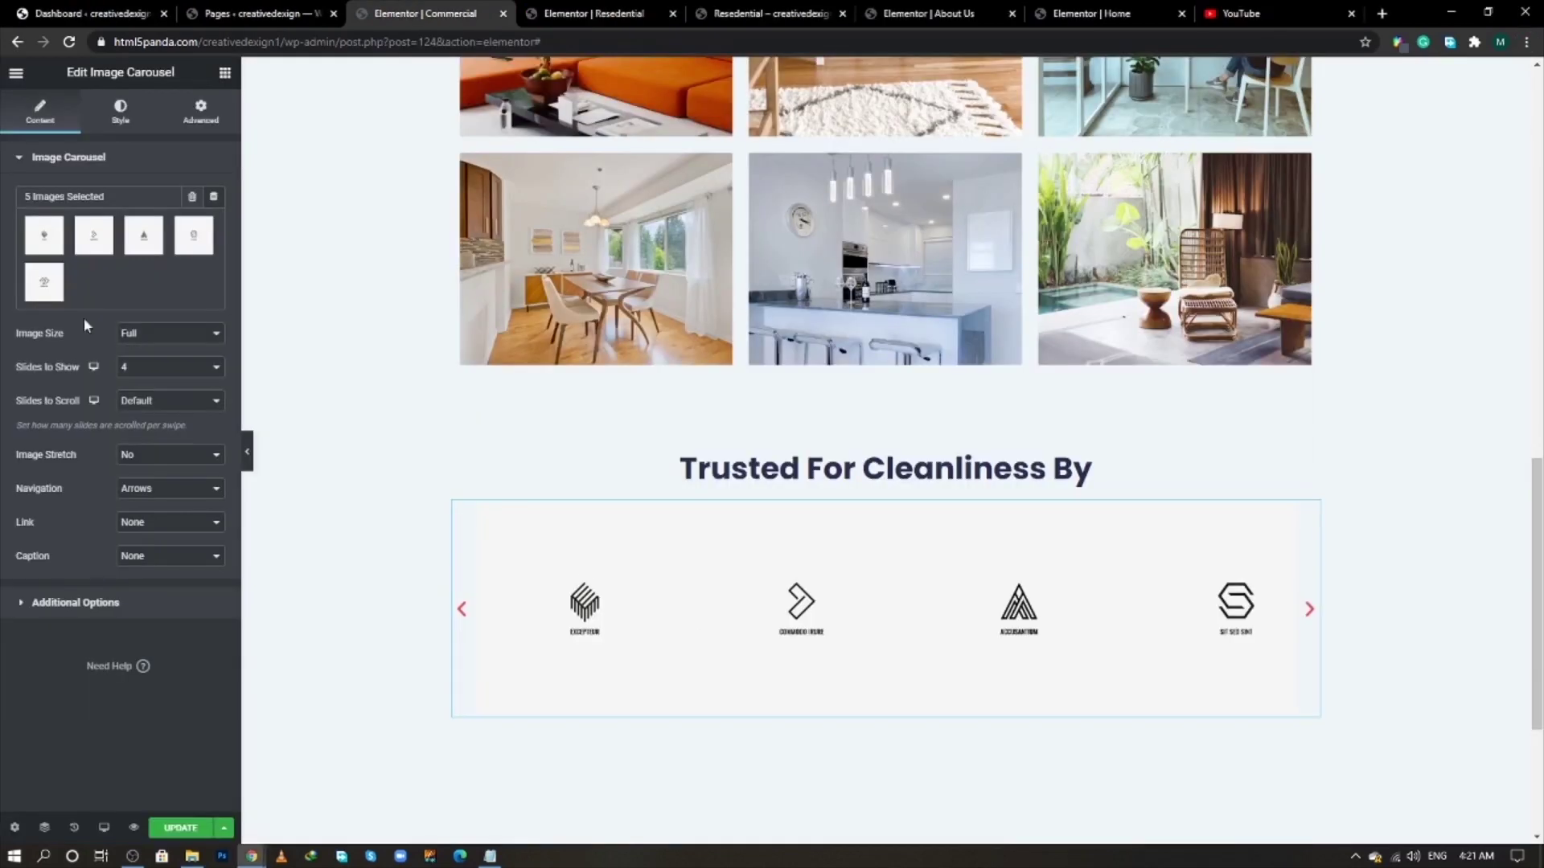
- Set the logo carousel's navigation to Arrows and Dots and colour the dots with the copied red hex code
{"action": "left_click", "coordinate": [147, 488]}
{"action": "left_click", "coordinate": [149, 507]}
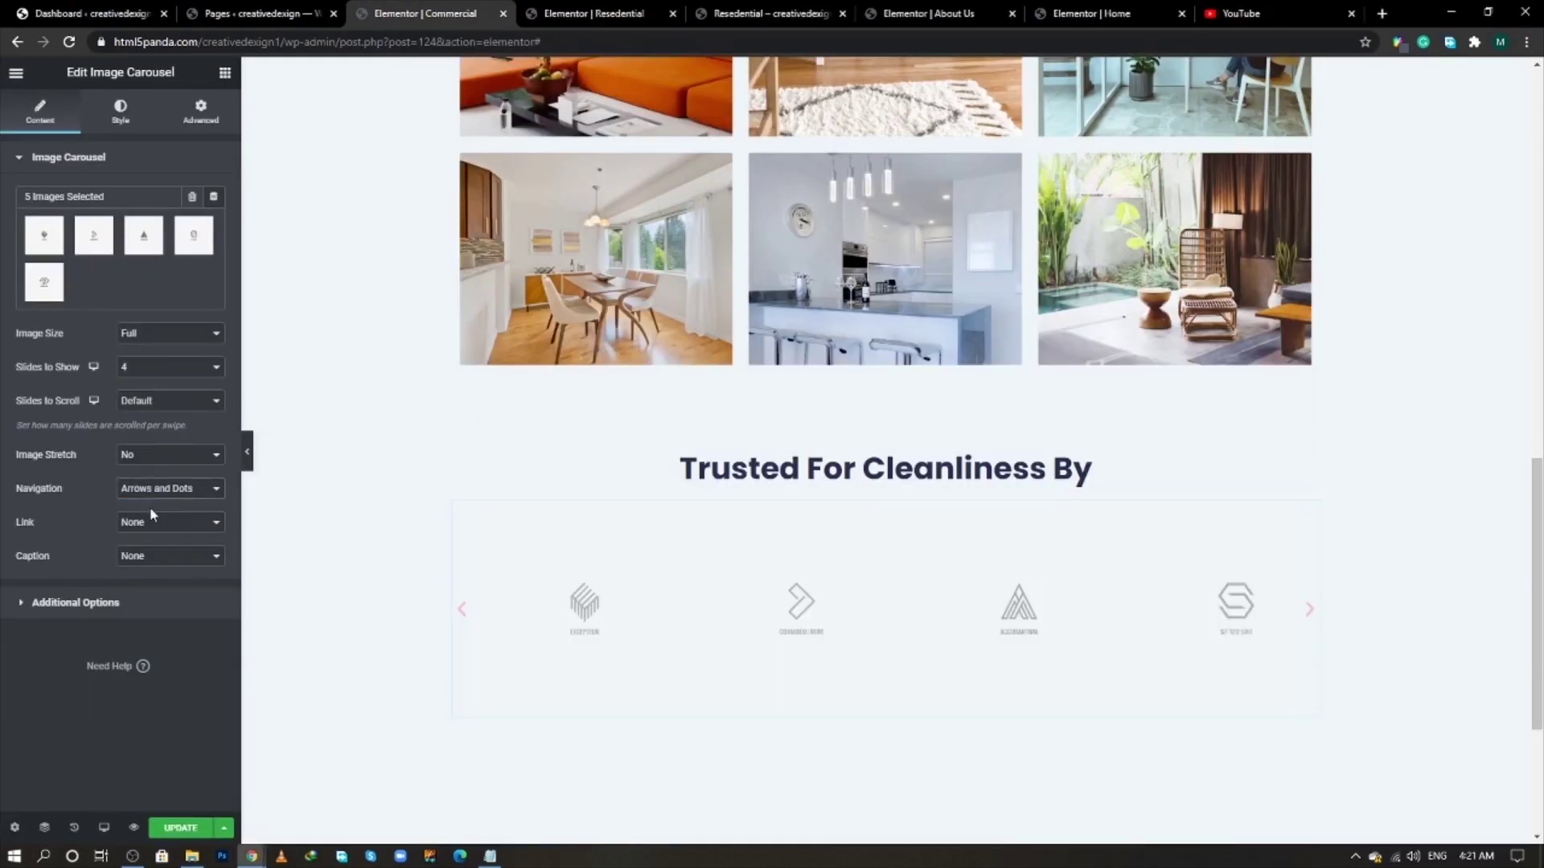
{"action": "left_click", "coordinate": [120, 115]}
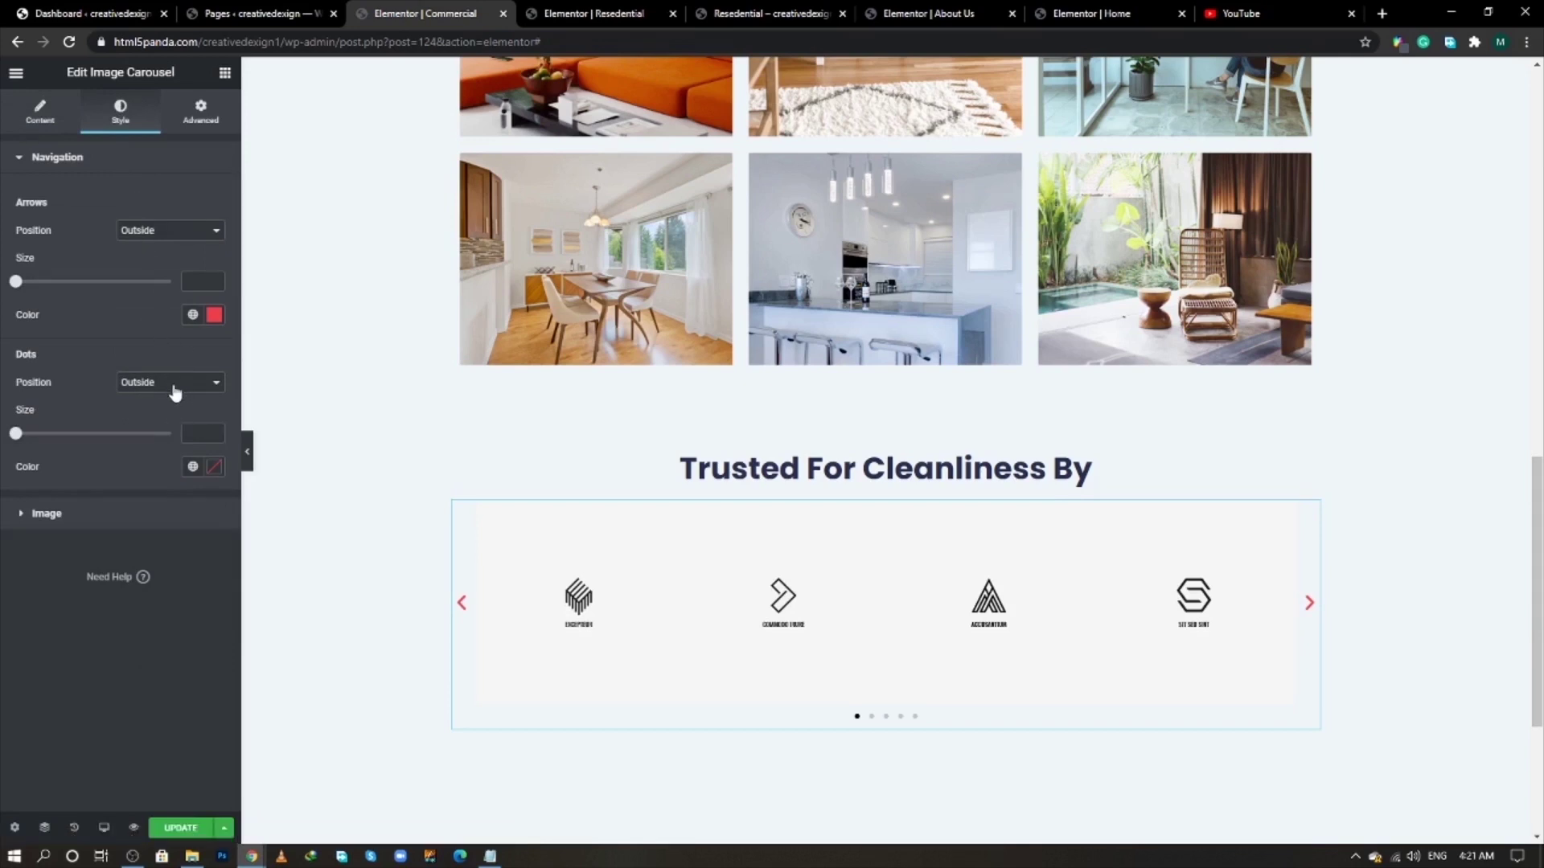
{"action": "left_click", "coordinate": [214, 466]}
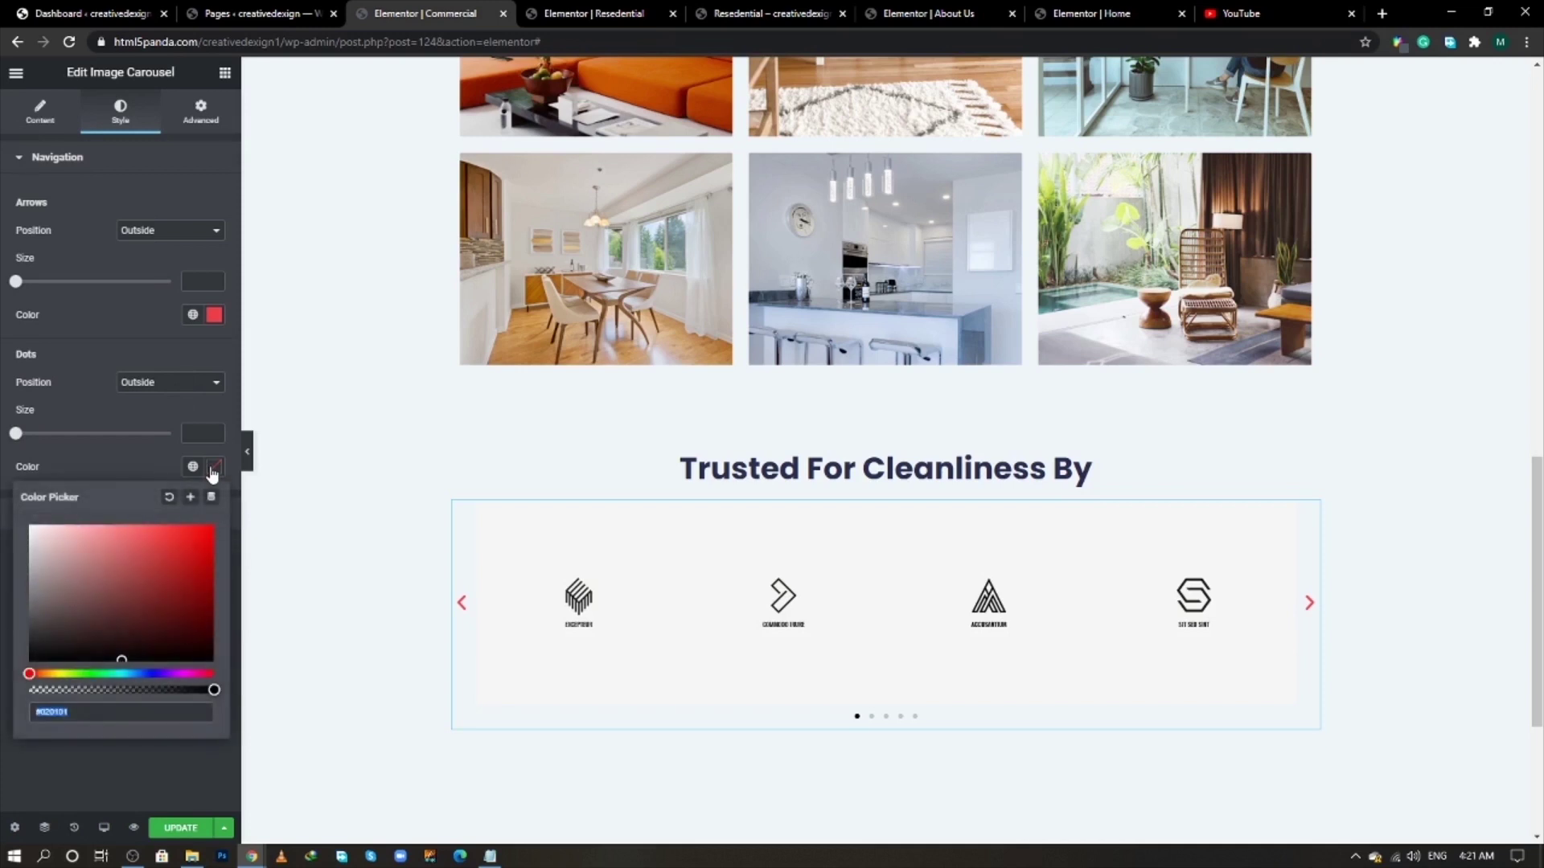
{"action": "key", "text": "ctrl+v"}
{"action": "left_click", "coordinate": [157, 460]}
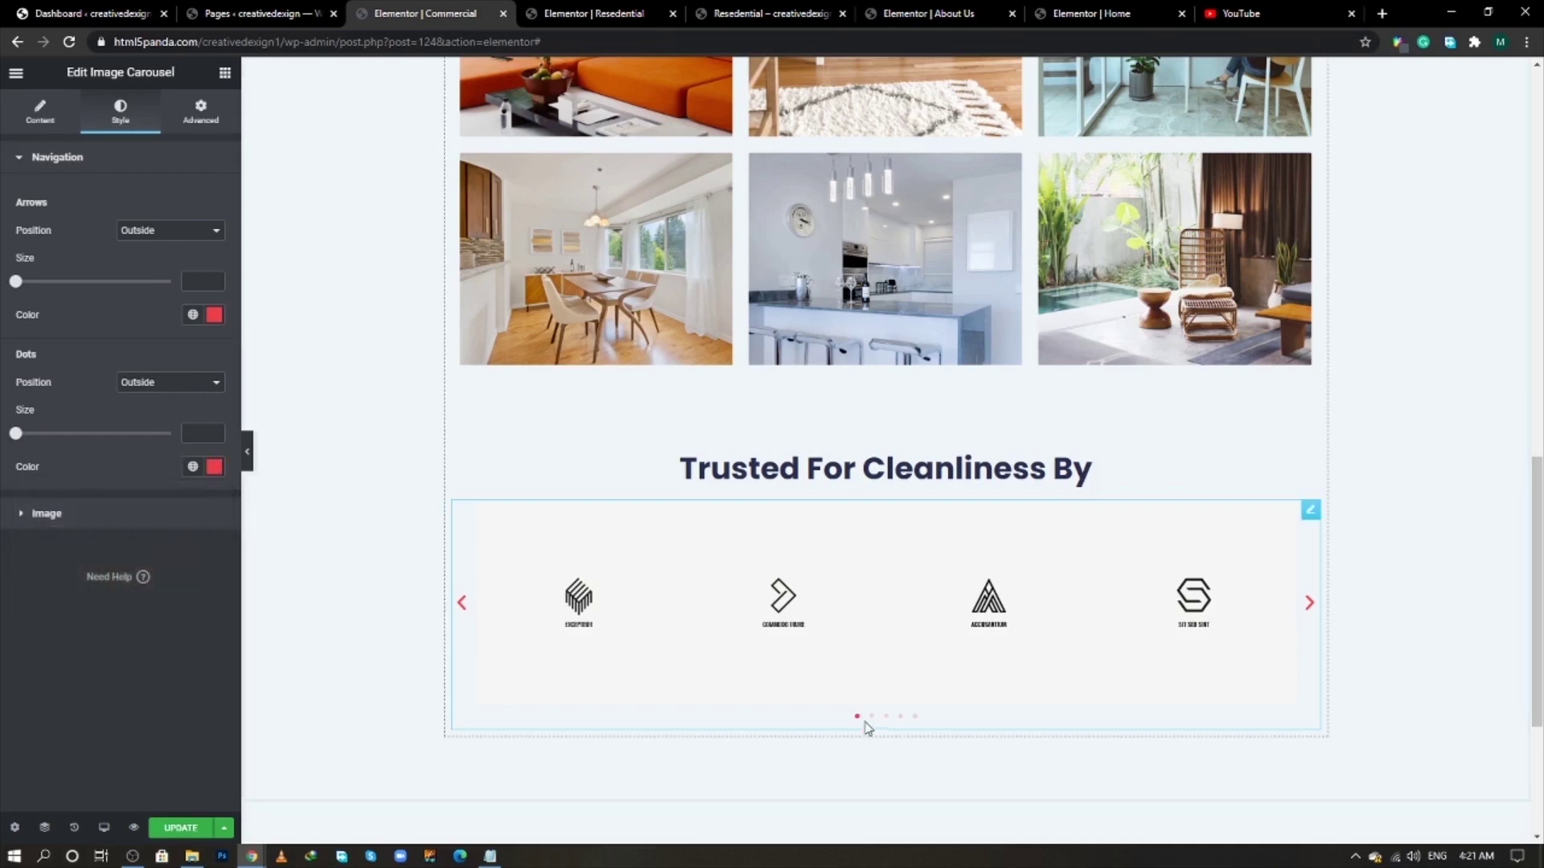
- Unlink the carousel's margin values, add a margin at its top only and update the Commercial page
{"action": "left_click", "coordinate": [200, 112]}
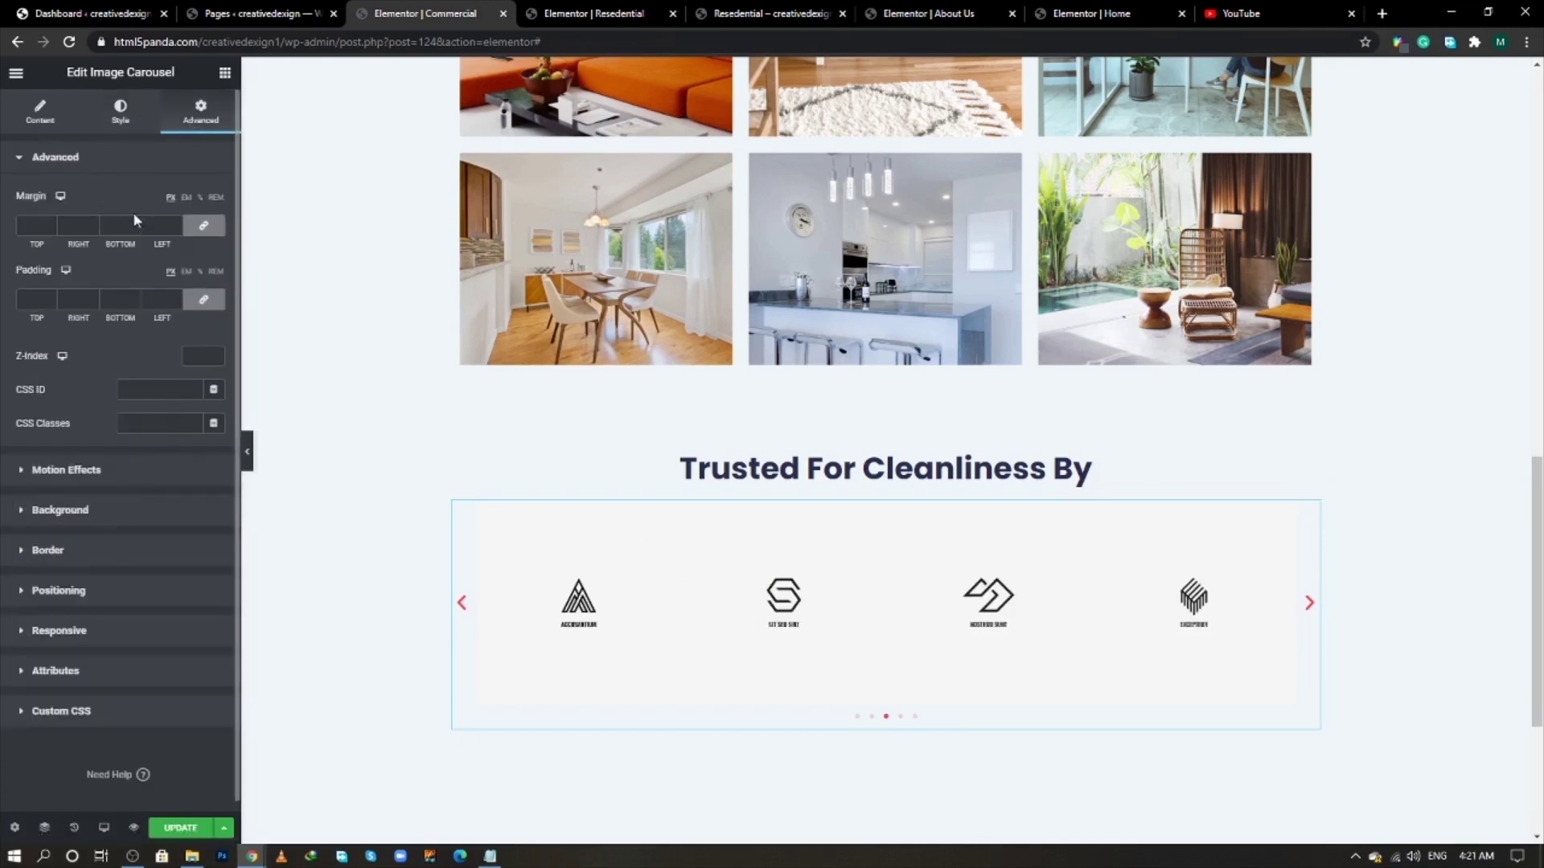
{"action": "left_click", "coordinate": [205, 228]}
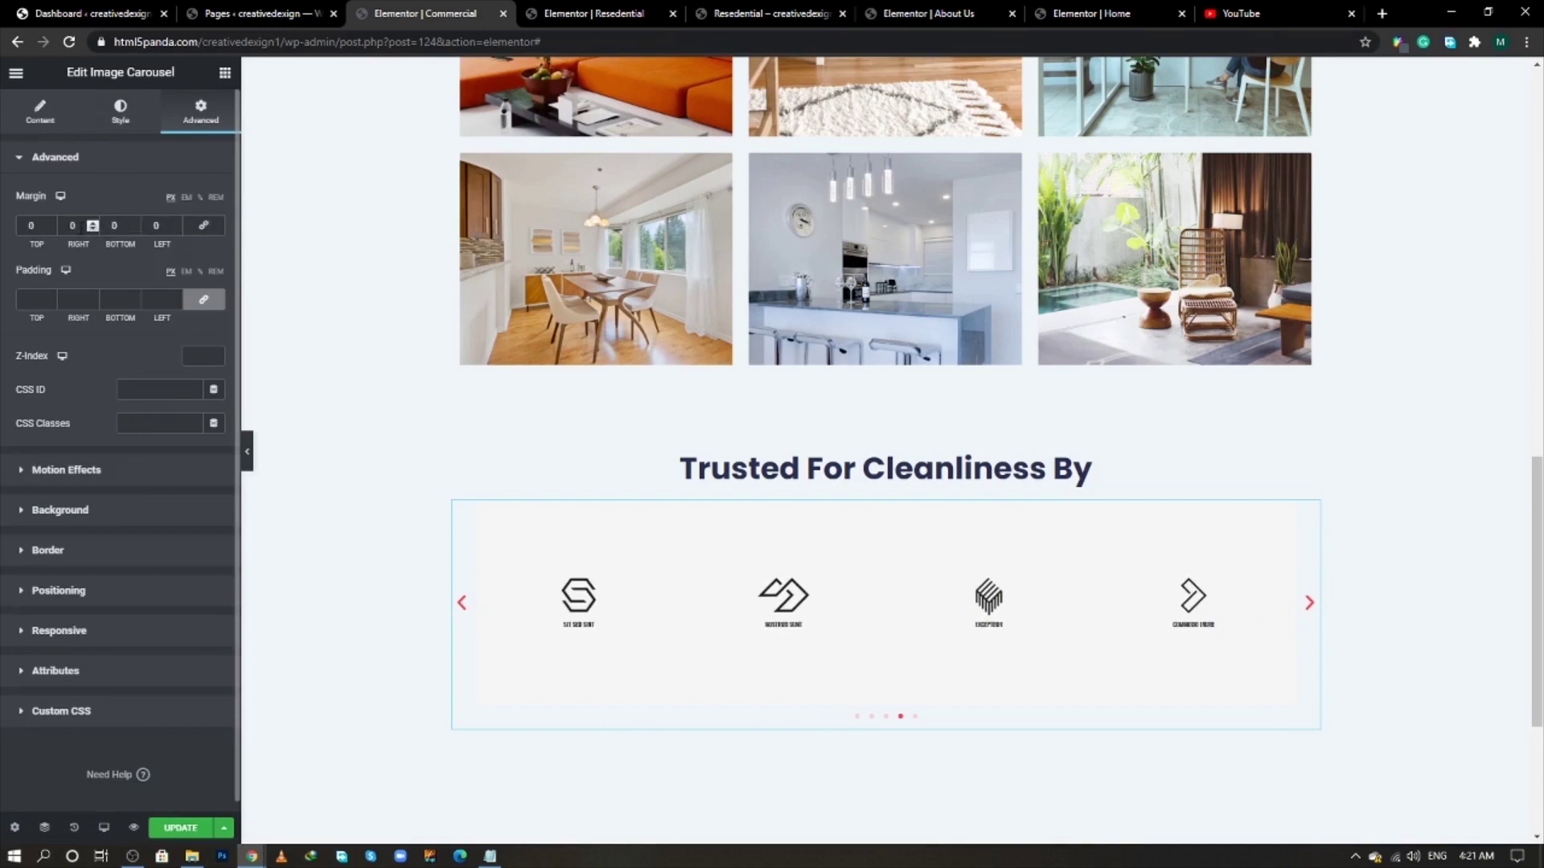
{"action": "left_click", "coordinate": [30, 226]}
{"action": "type", "text": "2"}
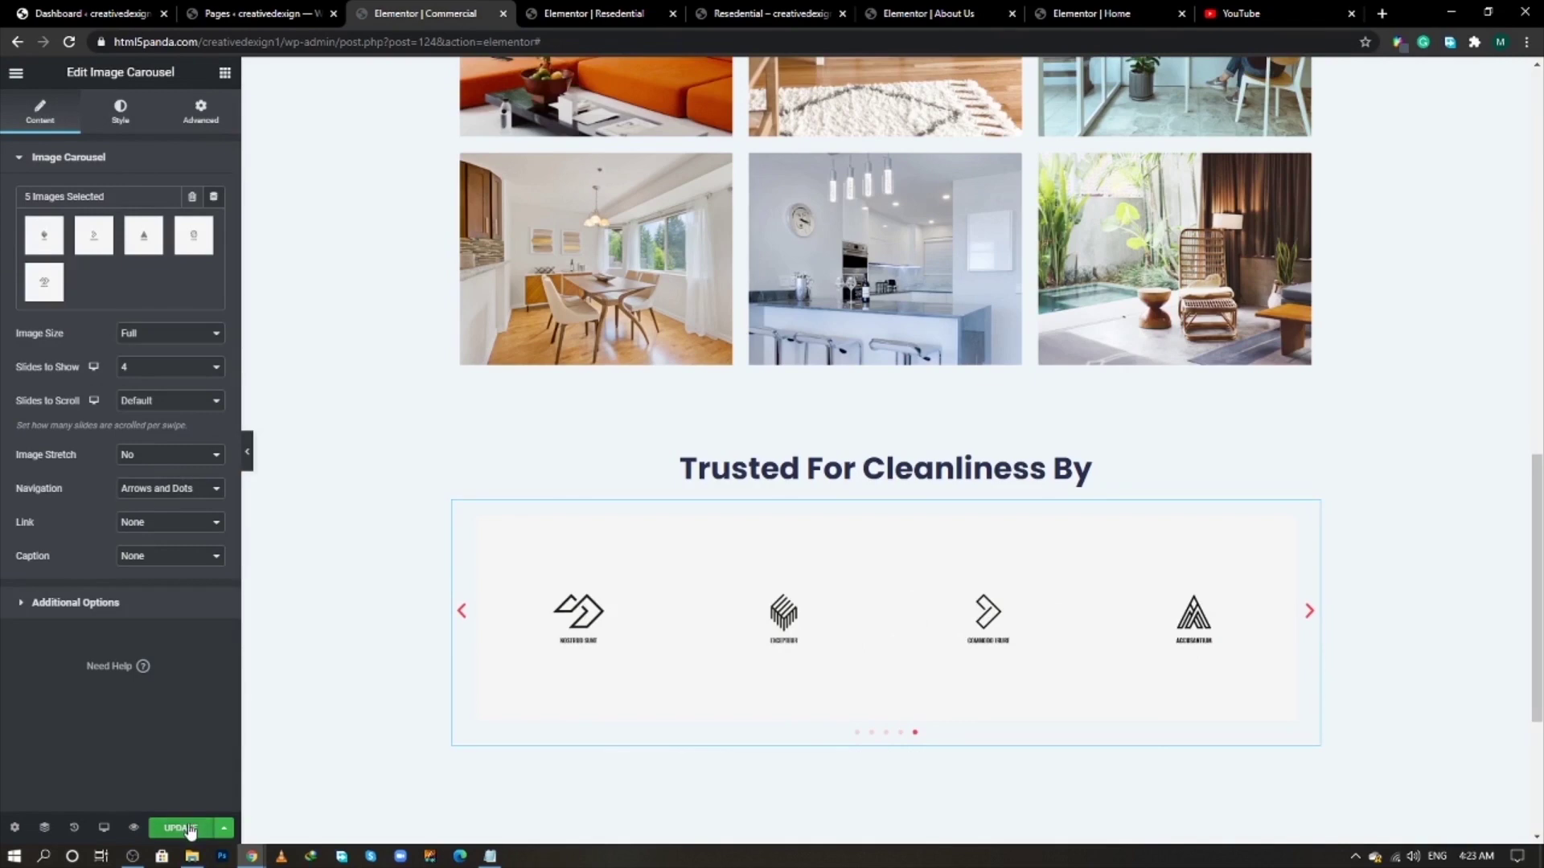
{"action": "left_click", "coordinate": [189, 829]}
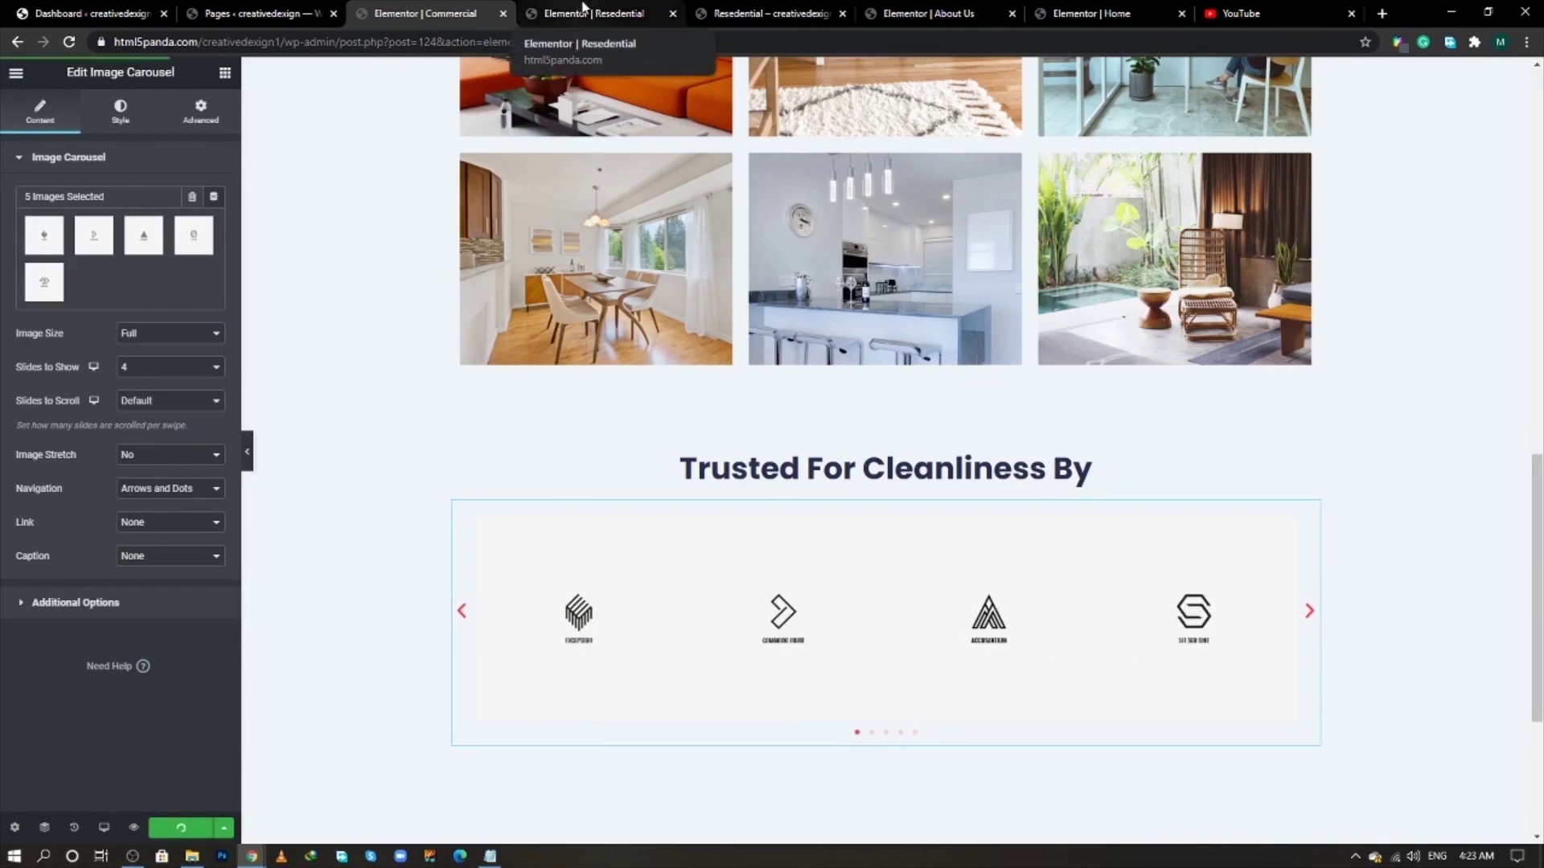
- Open the live Commercial page from the site navigation, review its sections and test the logo carousel's arrows
{"action": "left_click", "coordinate": [768, 13]}
{"action": "left_click", "coordinate": [939, 122]}
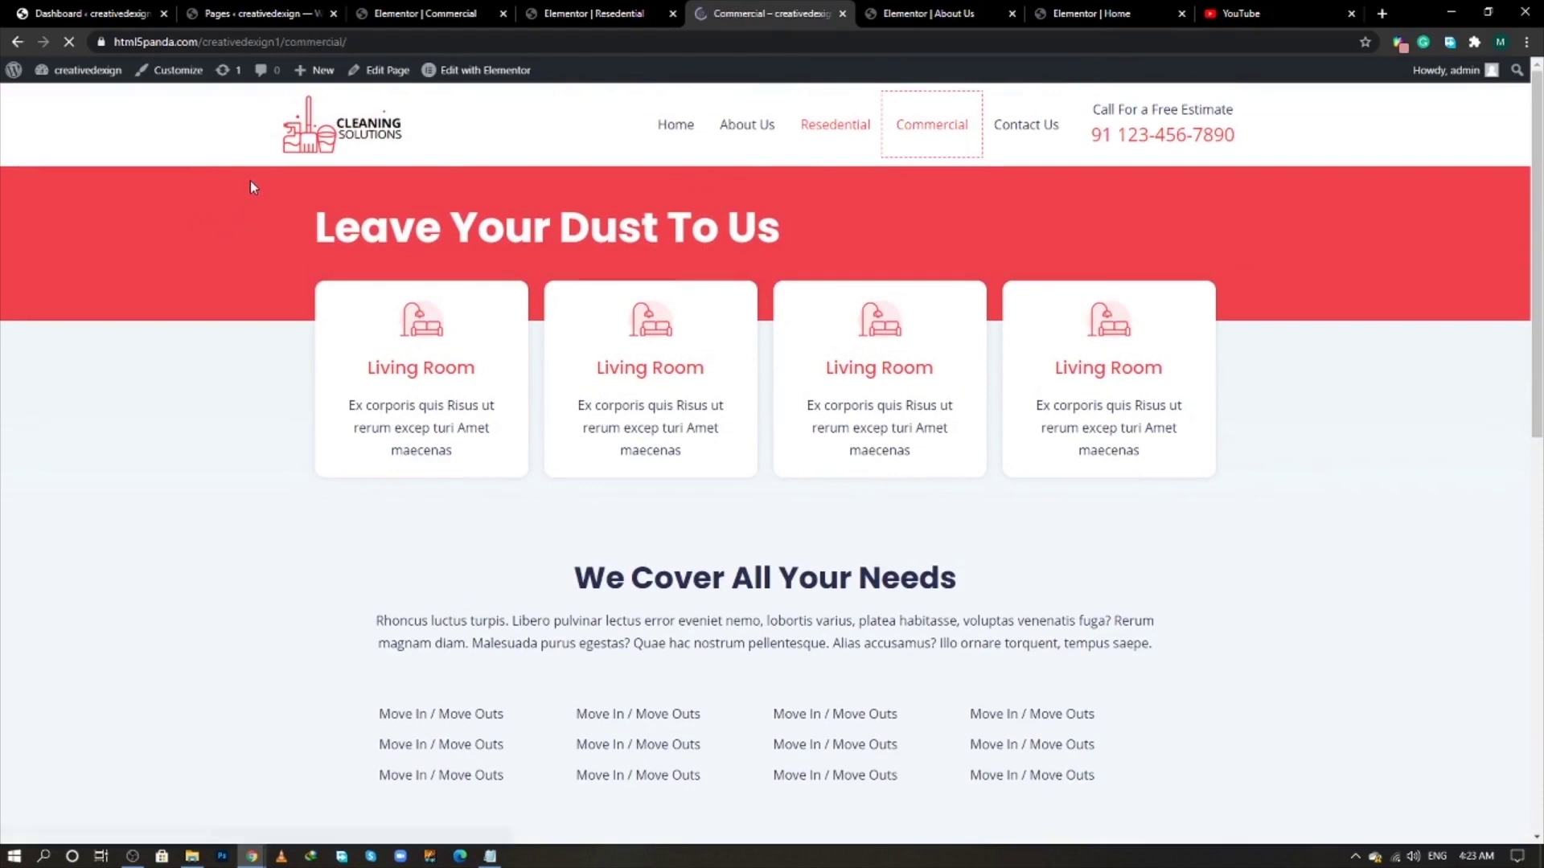
{"action": "scroll", "coordinate": [251, 184], "scroll_direction": "down", "scroll_amount": 8}
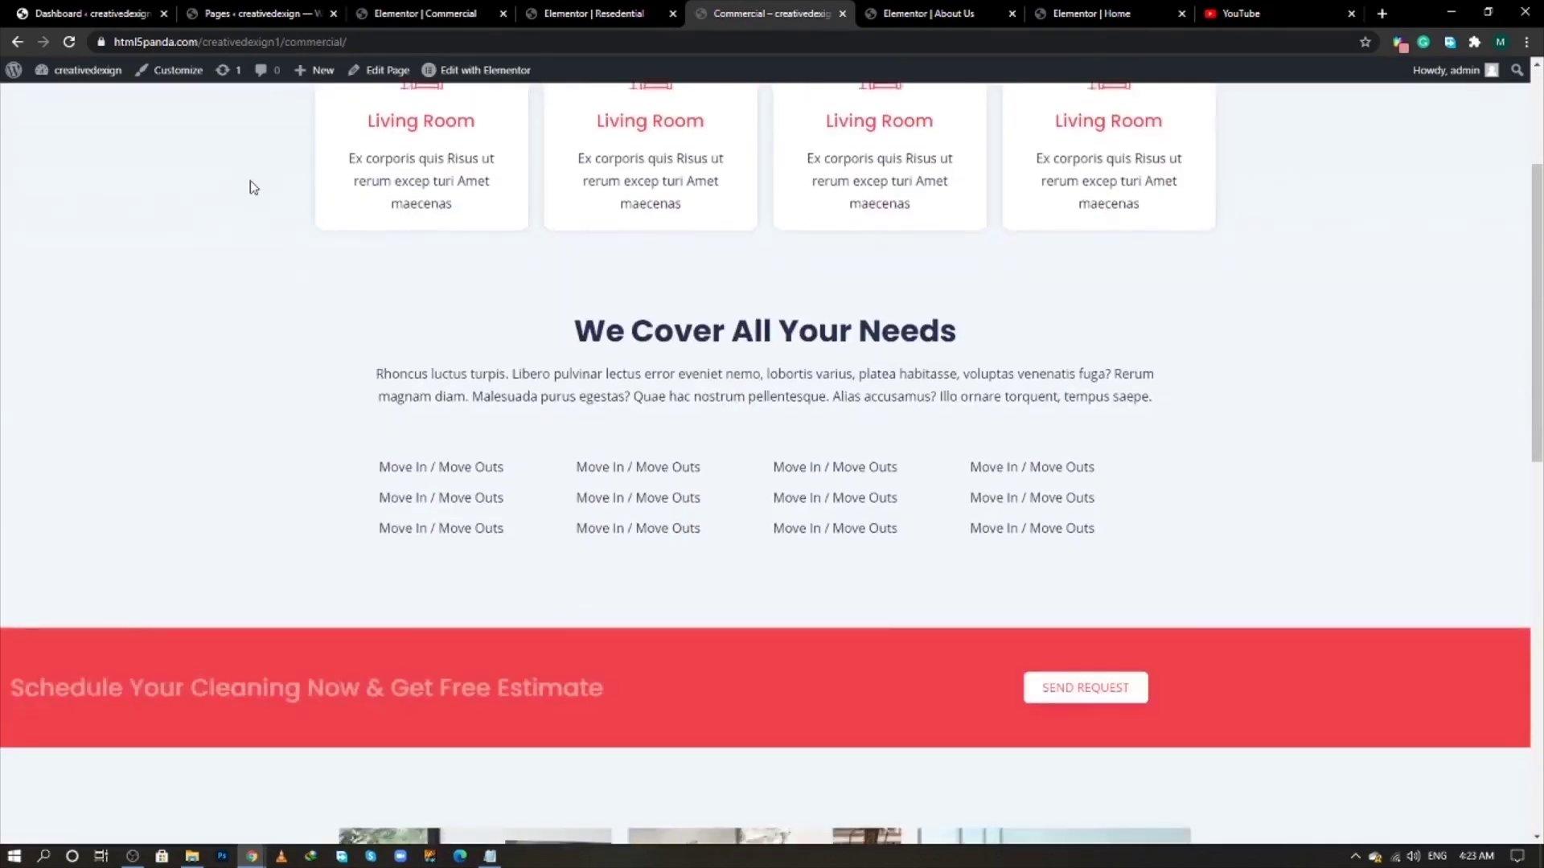
{"action": "scroll", "coordinate": [250, 182], "scroll_direction": "down", "scroll_amount": 6}
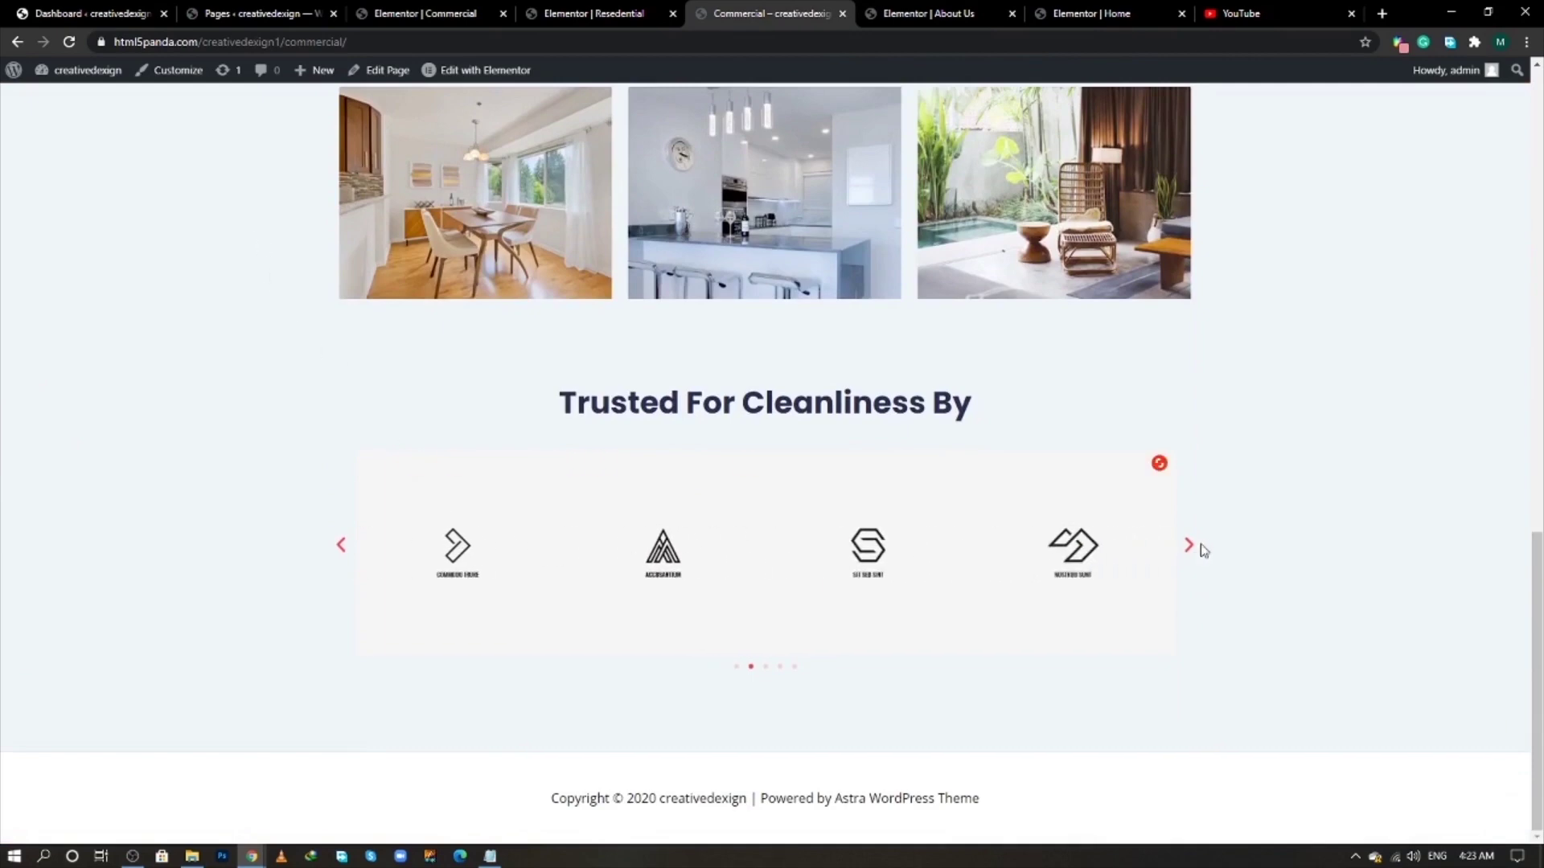
{"action": "left_click", "coordinate": [1195, 549]}
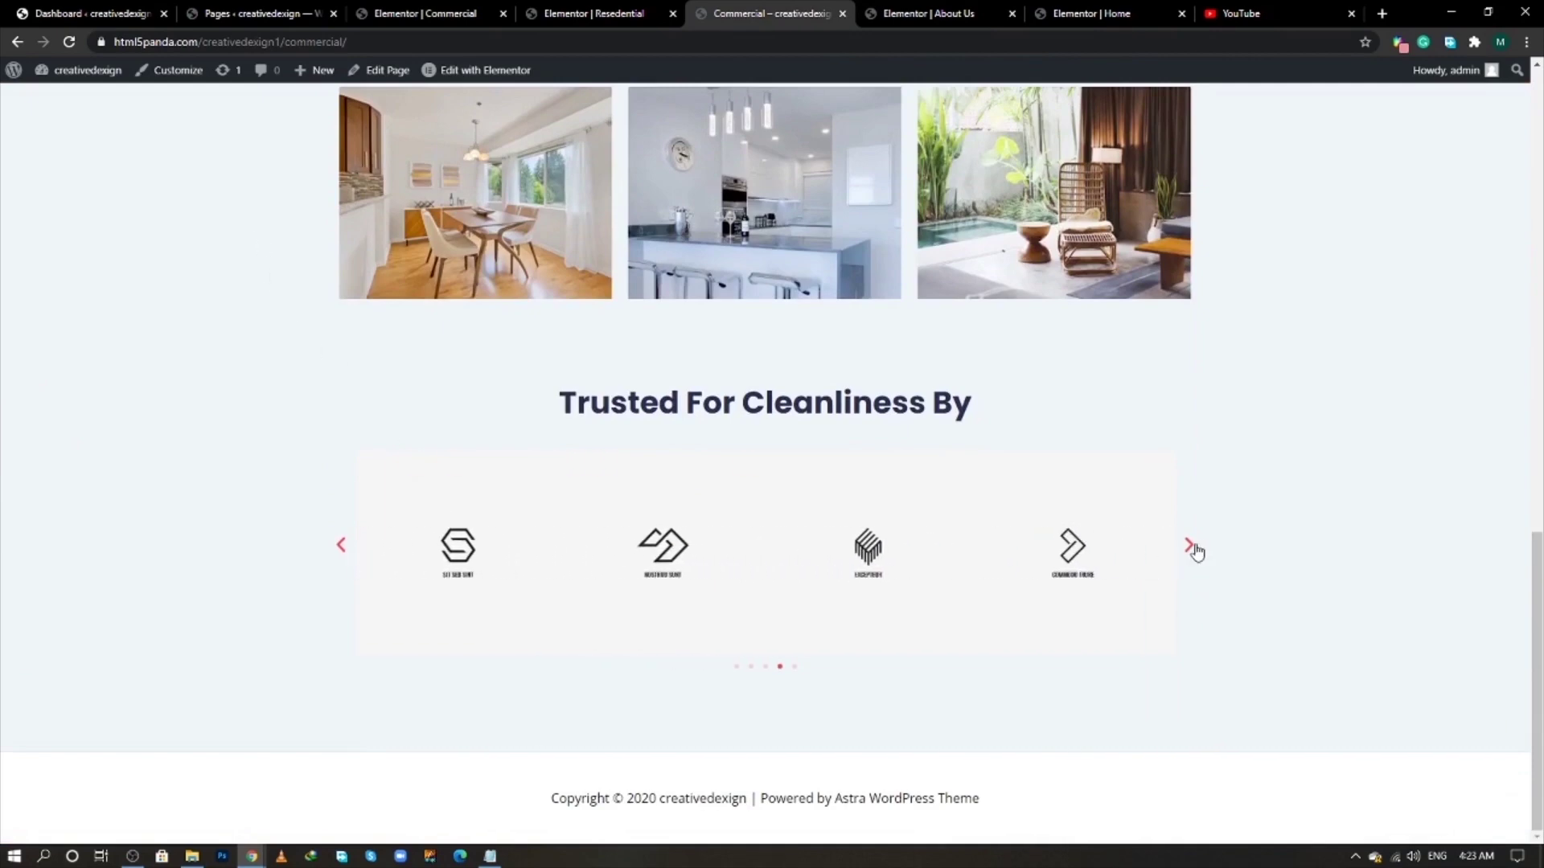
{"action": "scroll", "coordinate": [2, 435], "scroll_direction": "up", "scroll_amount": 7}
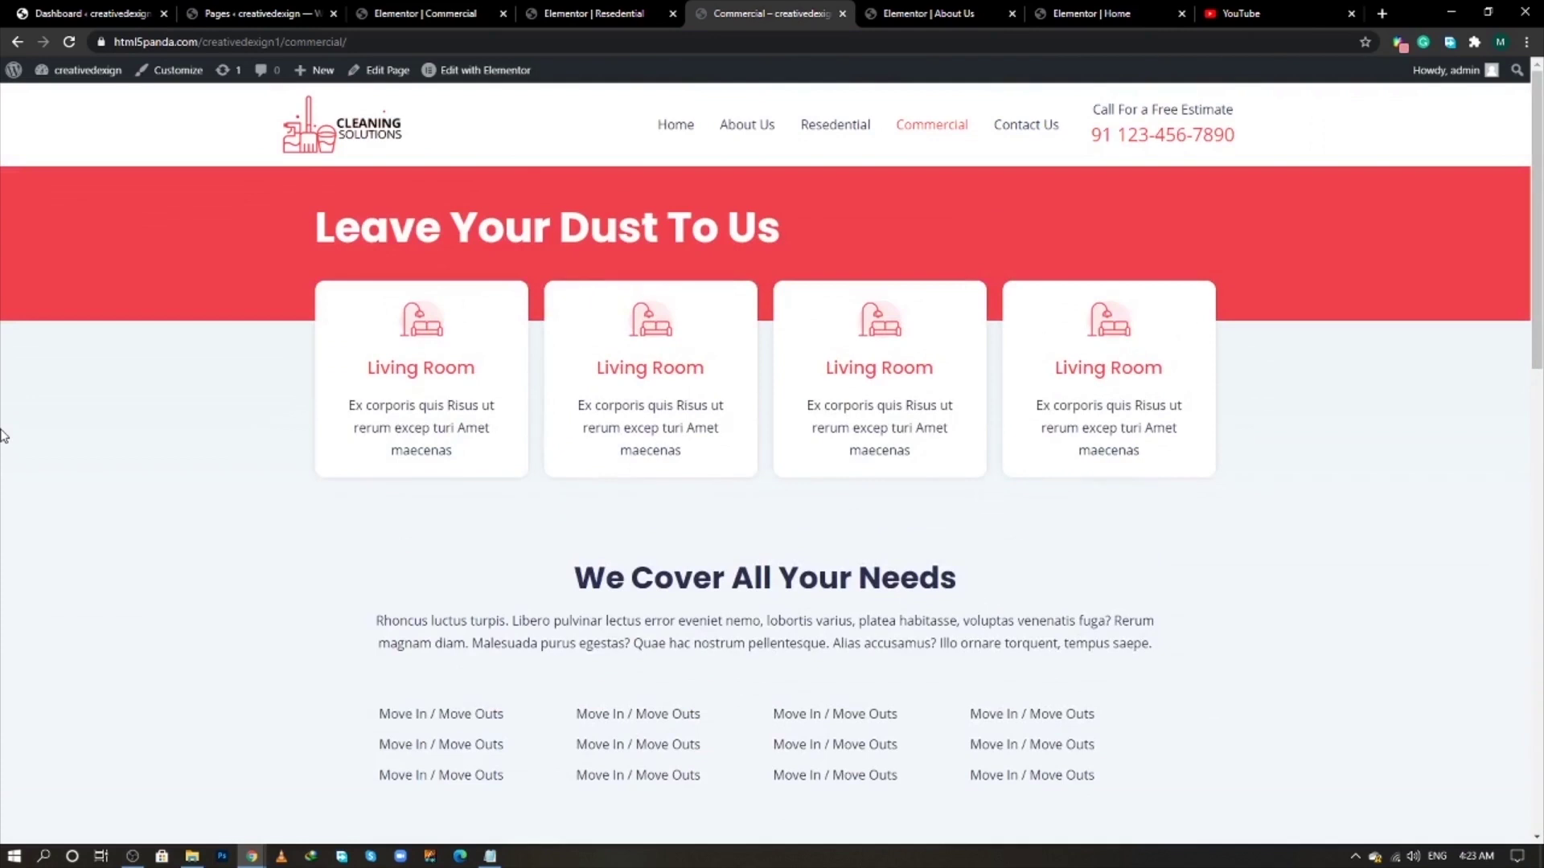
- Open the live Contact Us page in a new tab and close the Commercial and Resedential editor tabs
{"action": "left_click", "coordinate": [1015, 127], "text": "ctrl"}
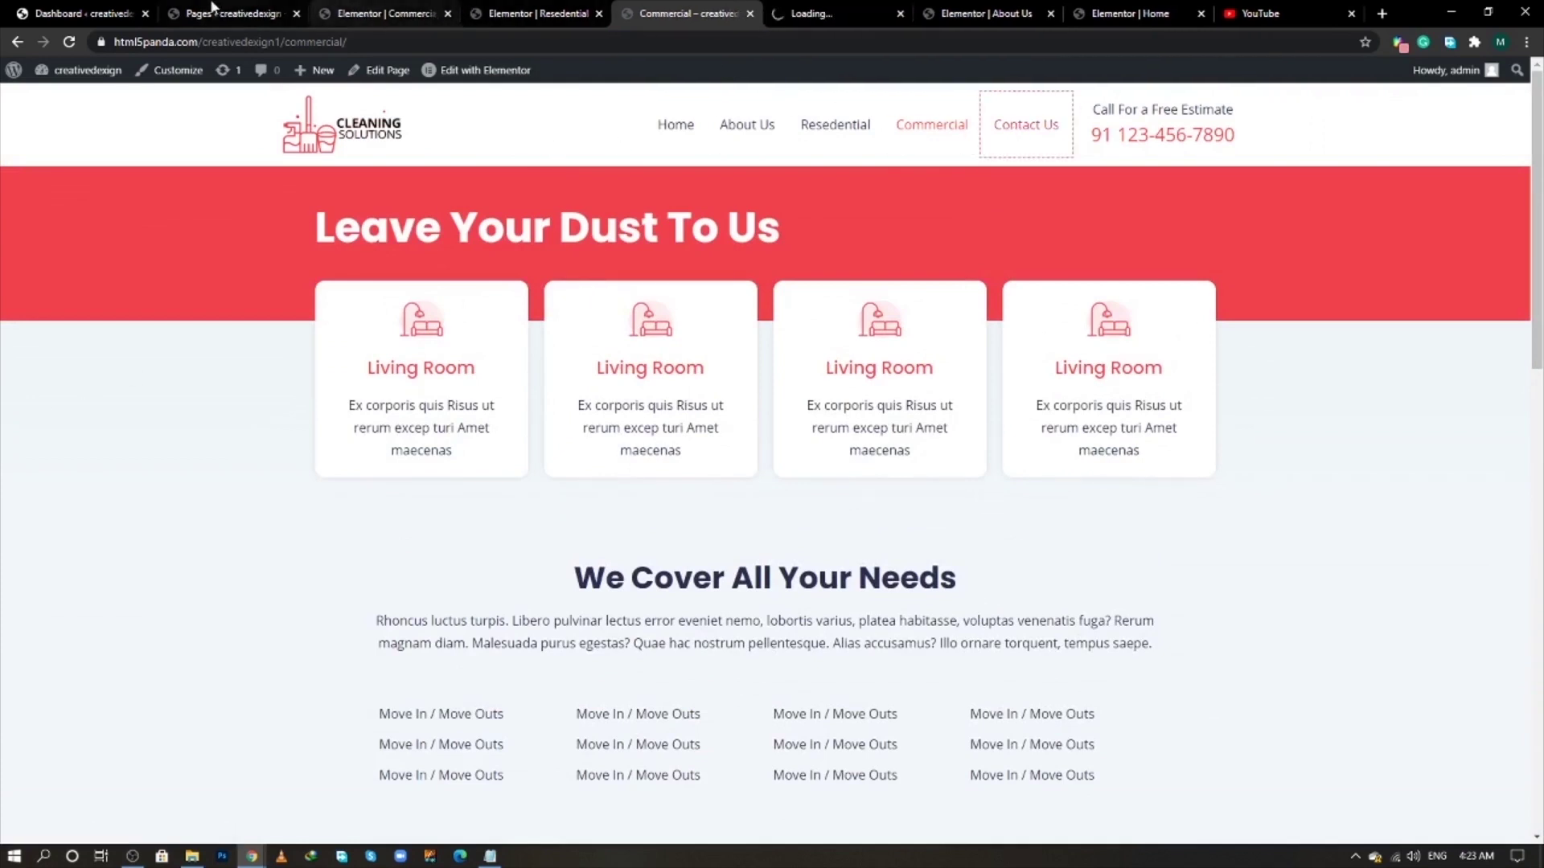
{"action": "left_click", "coordinate": [213, 7]}
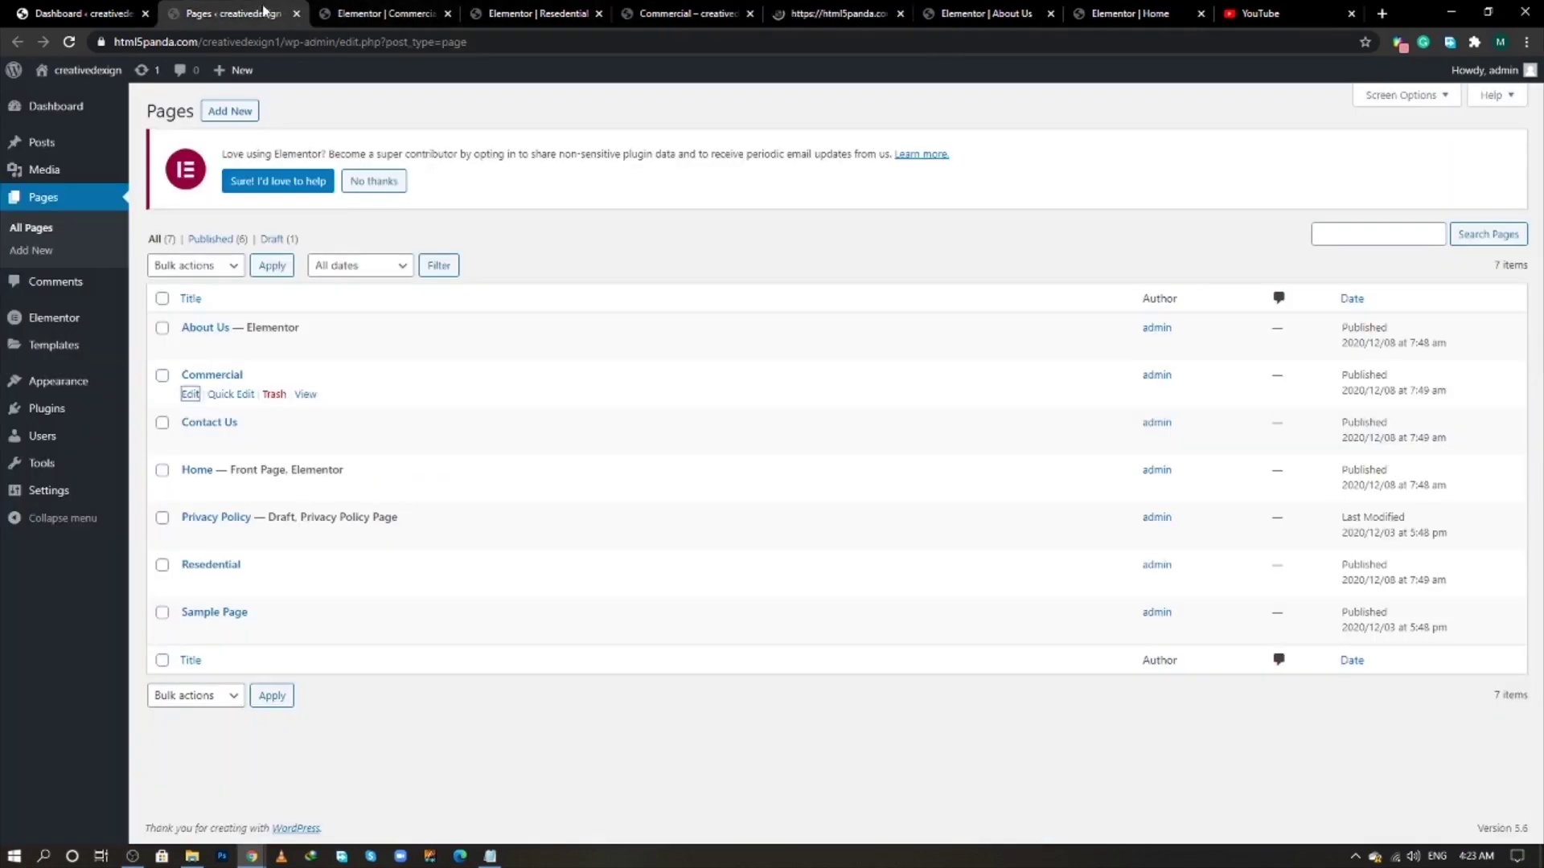
{"action": "left_click", "coordinate": [447, 13]}
{"action": "left_click", "coordinate": [447, 14]}
{"action": "left_click", "coordinate": [643, 13]}
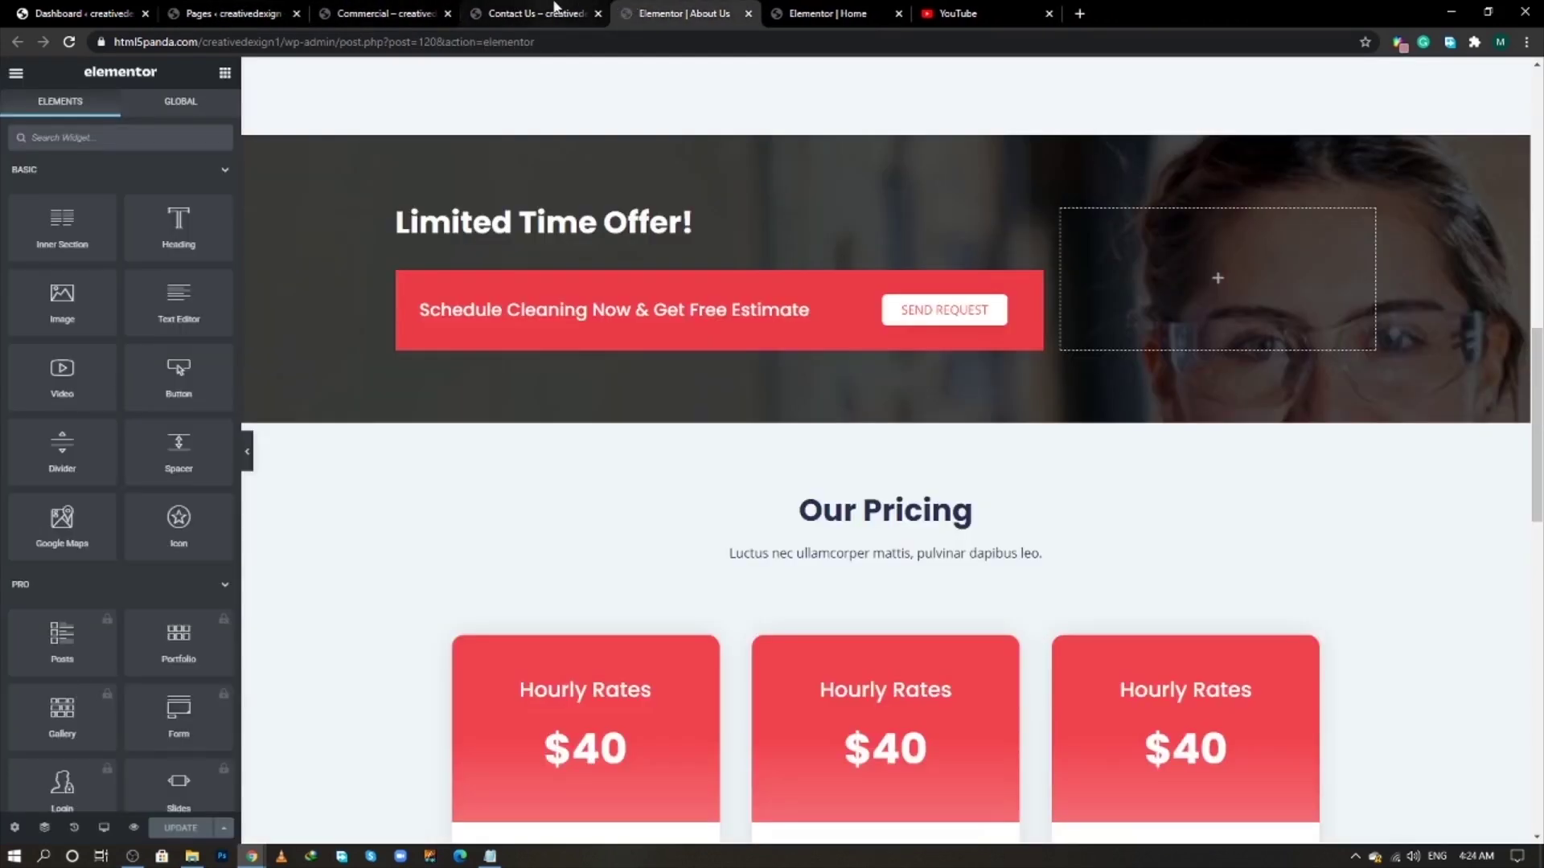
- Open the Contact Us page for editing in a new tab and load it in Elementor
{"action": "left_click", "coordinate": [553, 7]}
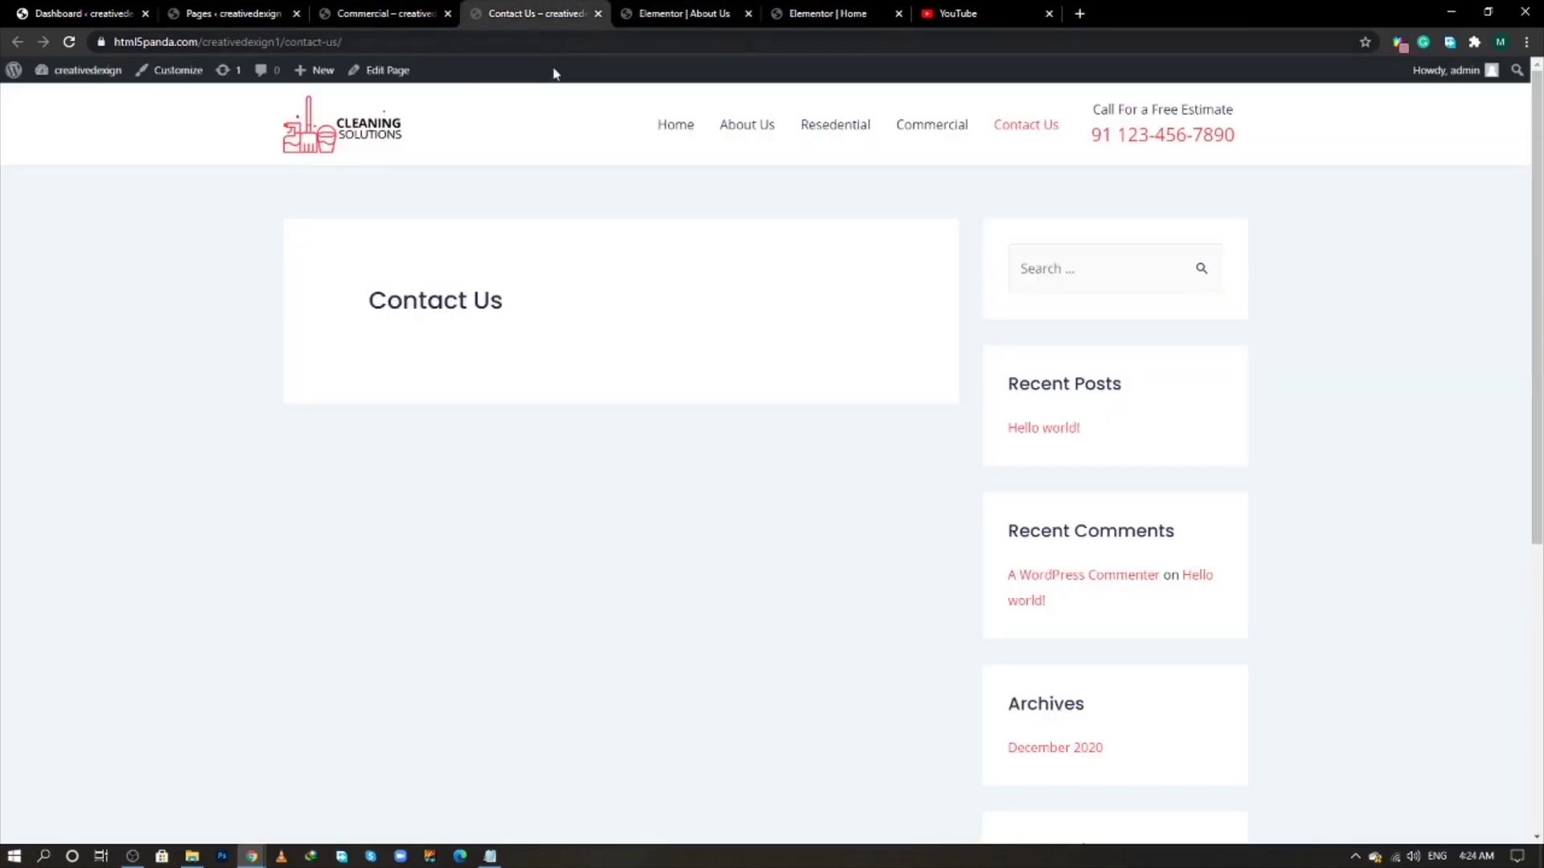
{"action": "middle_click", "coordinate": [390, 74]}
{"action": "left_click", "coordinate": [741, 10]}
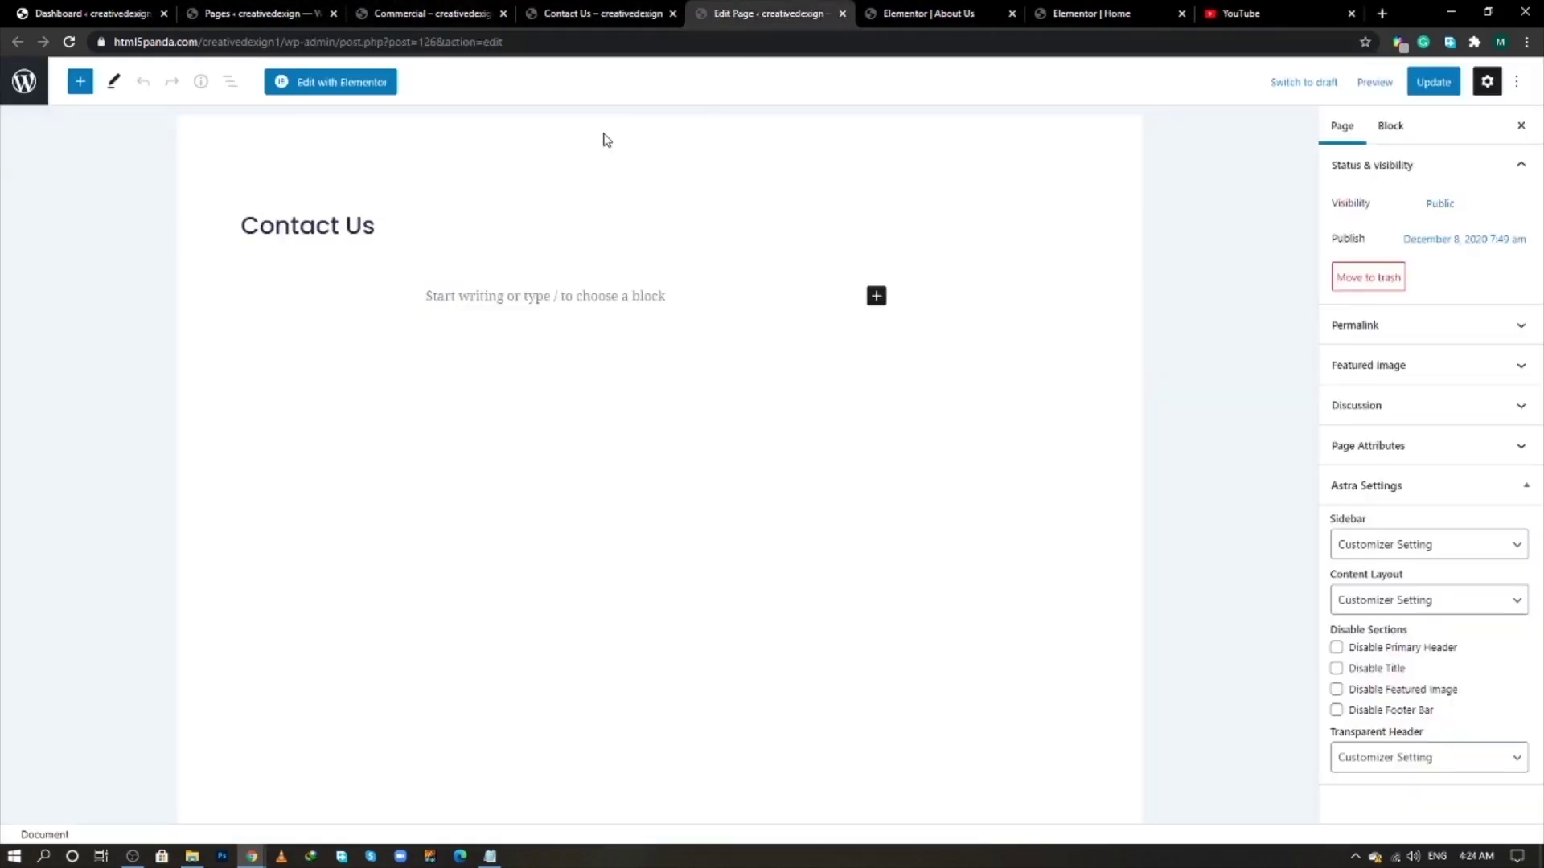
{"action": "left_click", "coordinate": [322, 87]}
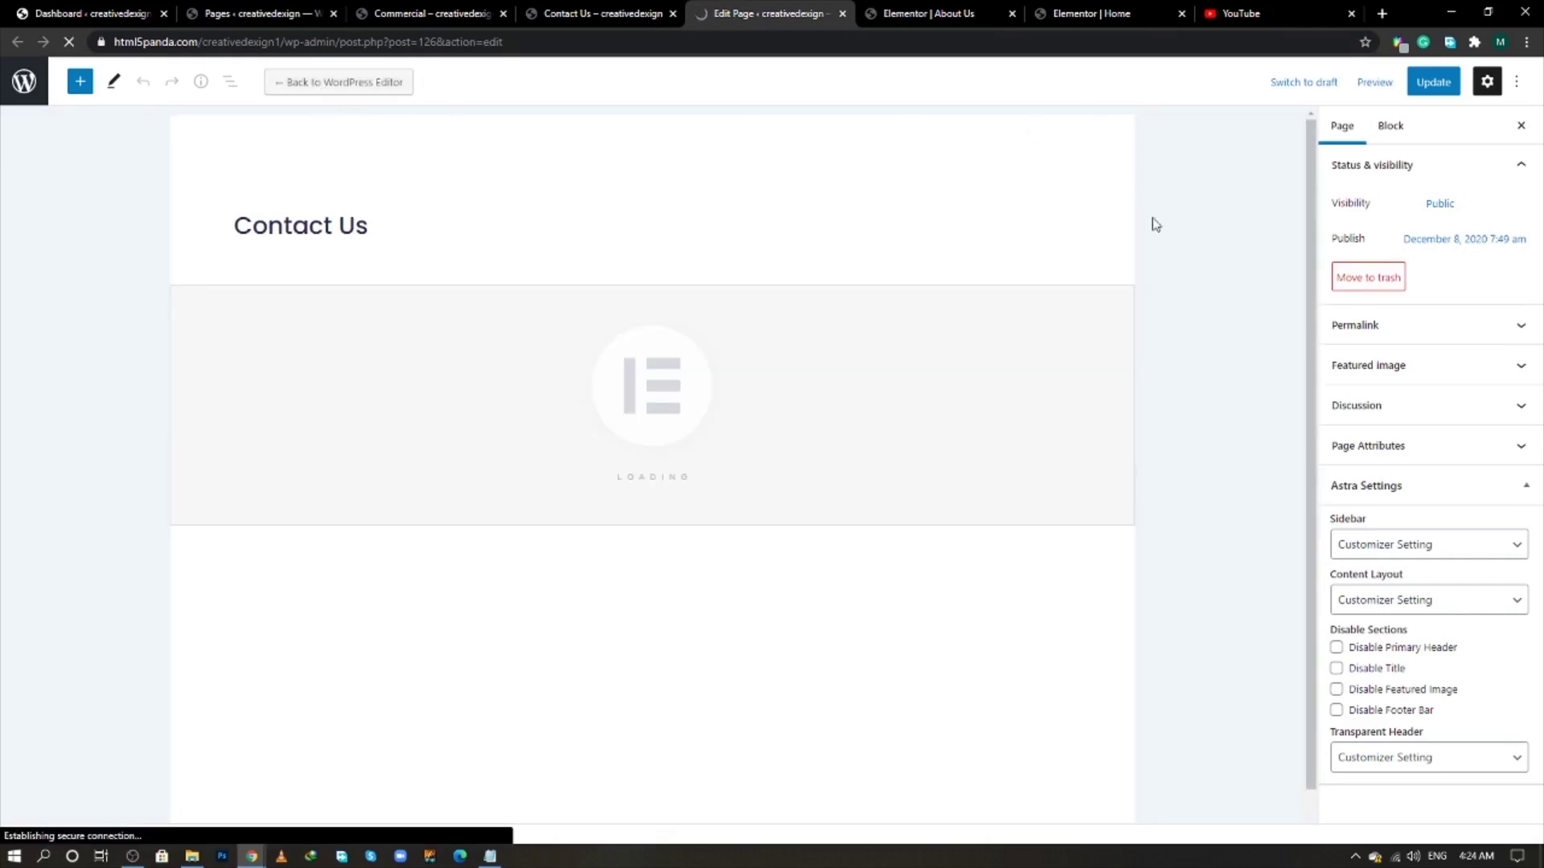
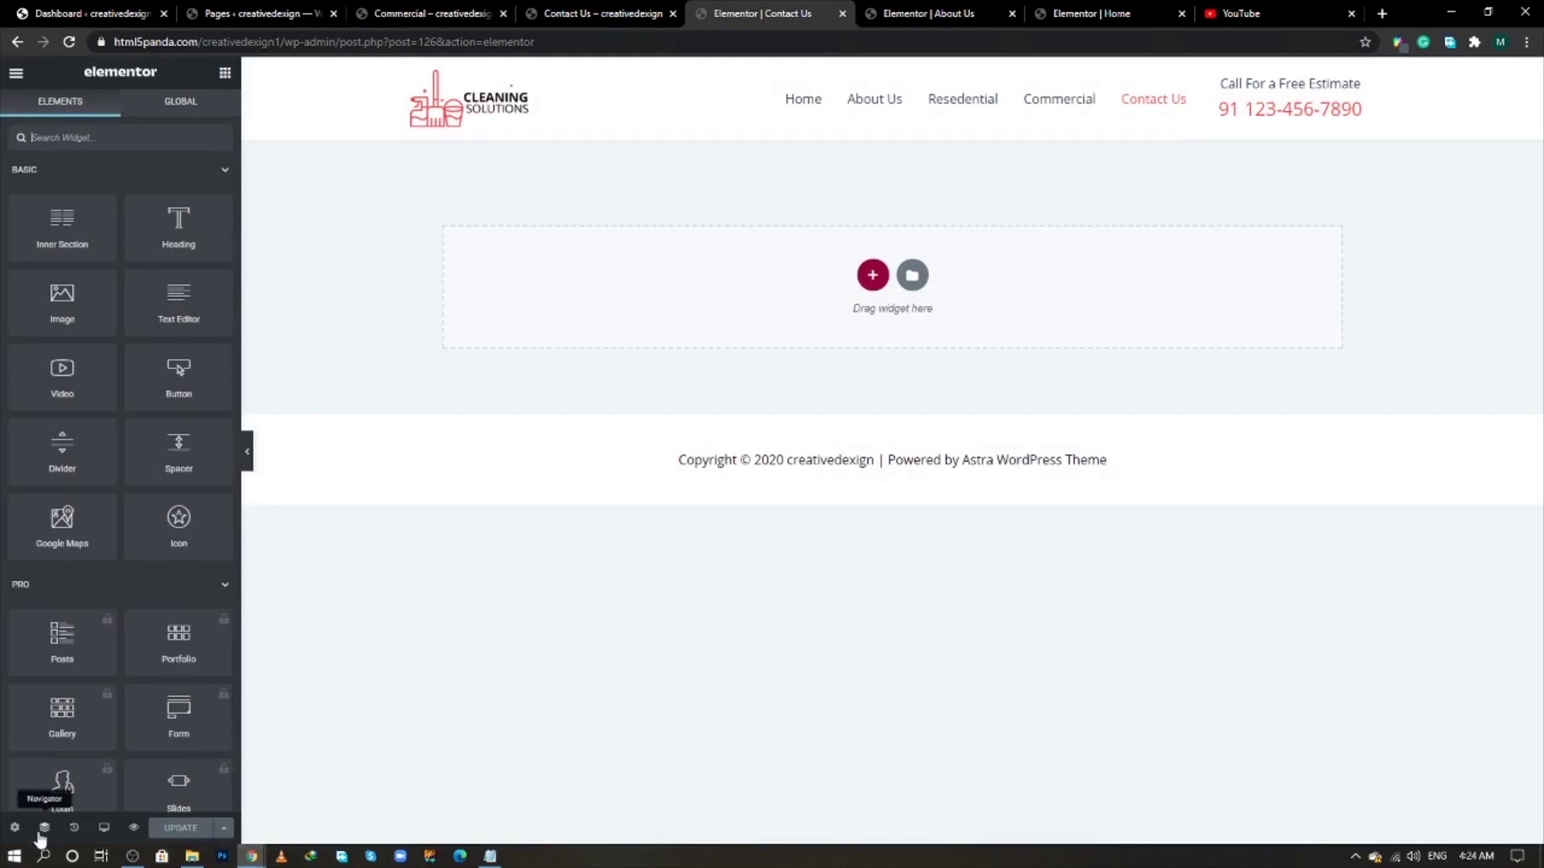
- Set the Contact Us page layout to Elementor Full Width, update the page and switch to its live view
{"action": "left_click", "coordinate": [14, 829]}
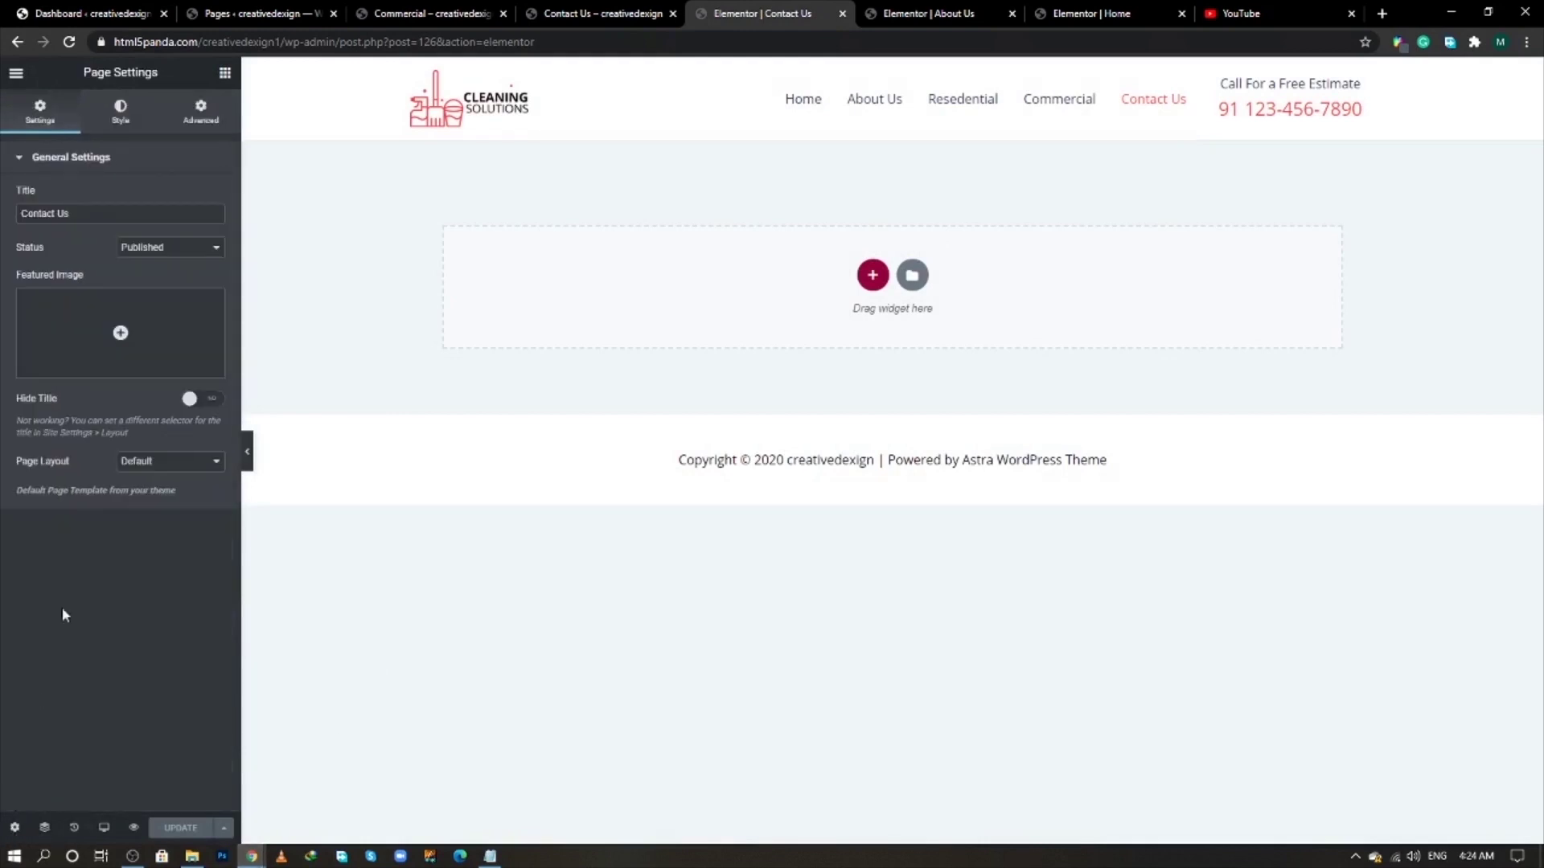
{"action": "left_click", "coordinate": [147, 472]}
{"action": "left_click", "coordinate": [142, 505]}
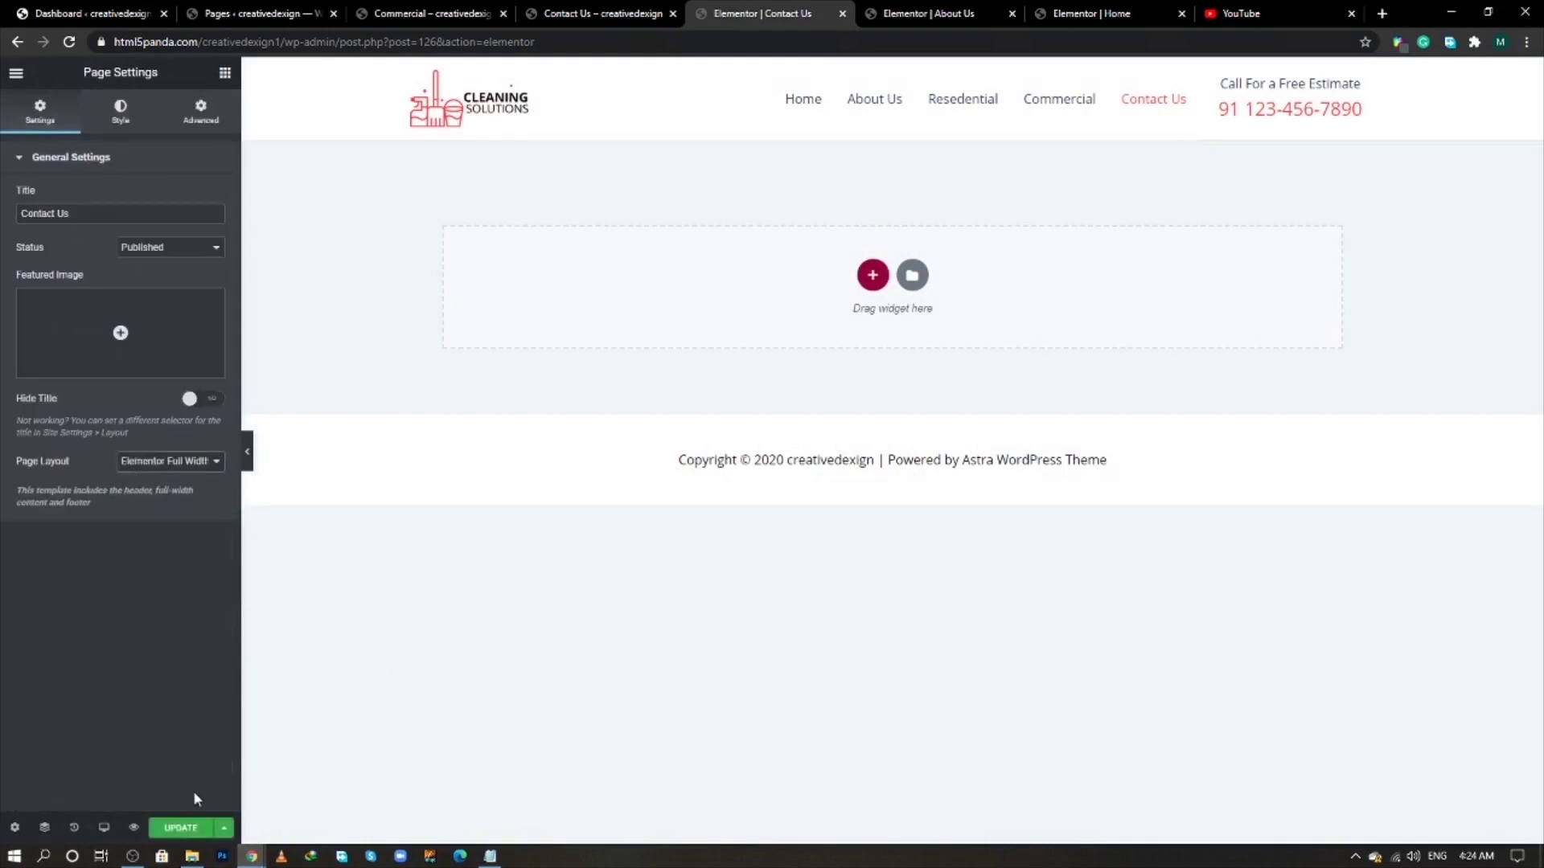
{"action": "left_click", "coordinate": [187, 828]}
{"action": "left_click", "coordinate": [650, 7]}
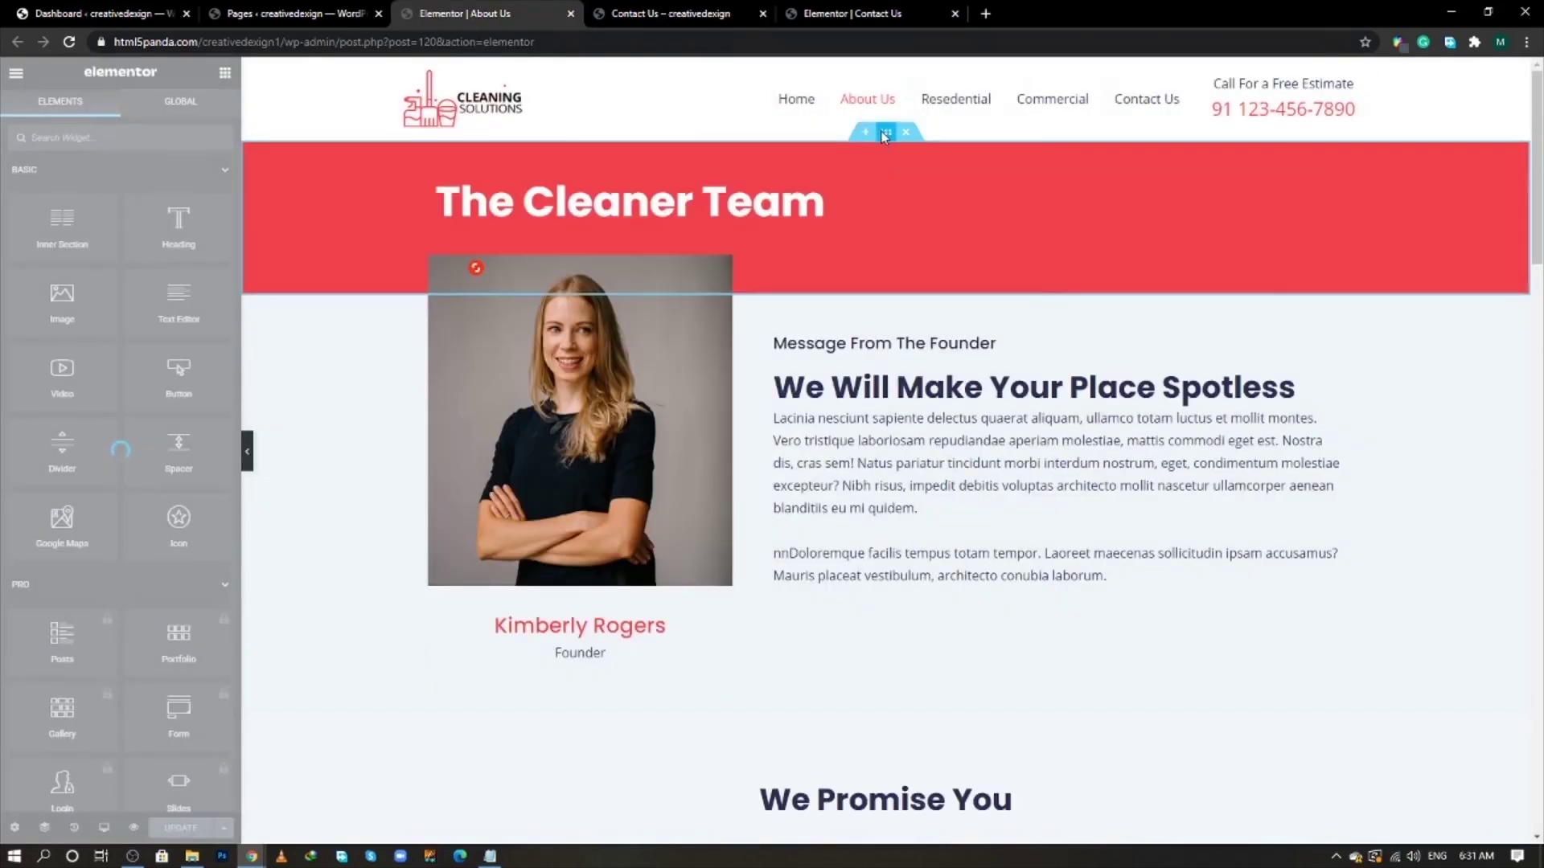
- Copy the red "The Cleaner Team" section from the About Us page and paste it into the Contact Us page
{"action": "right_click", "coordinate": [883, 135]}
{"action": "left_click", "coordinate": [900, 200]}
{"action": "left_click", "coordinate": [844, 14]}
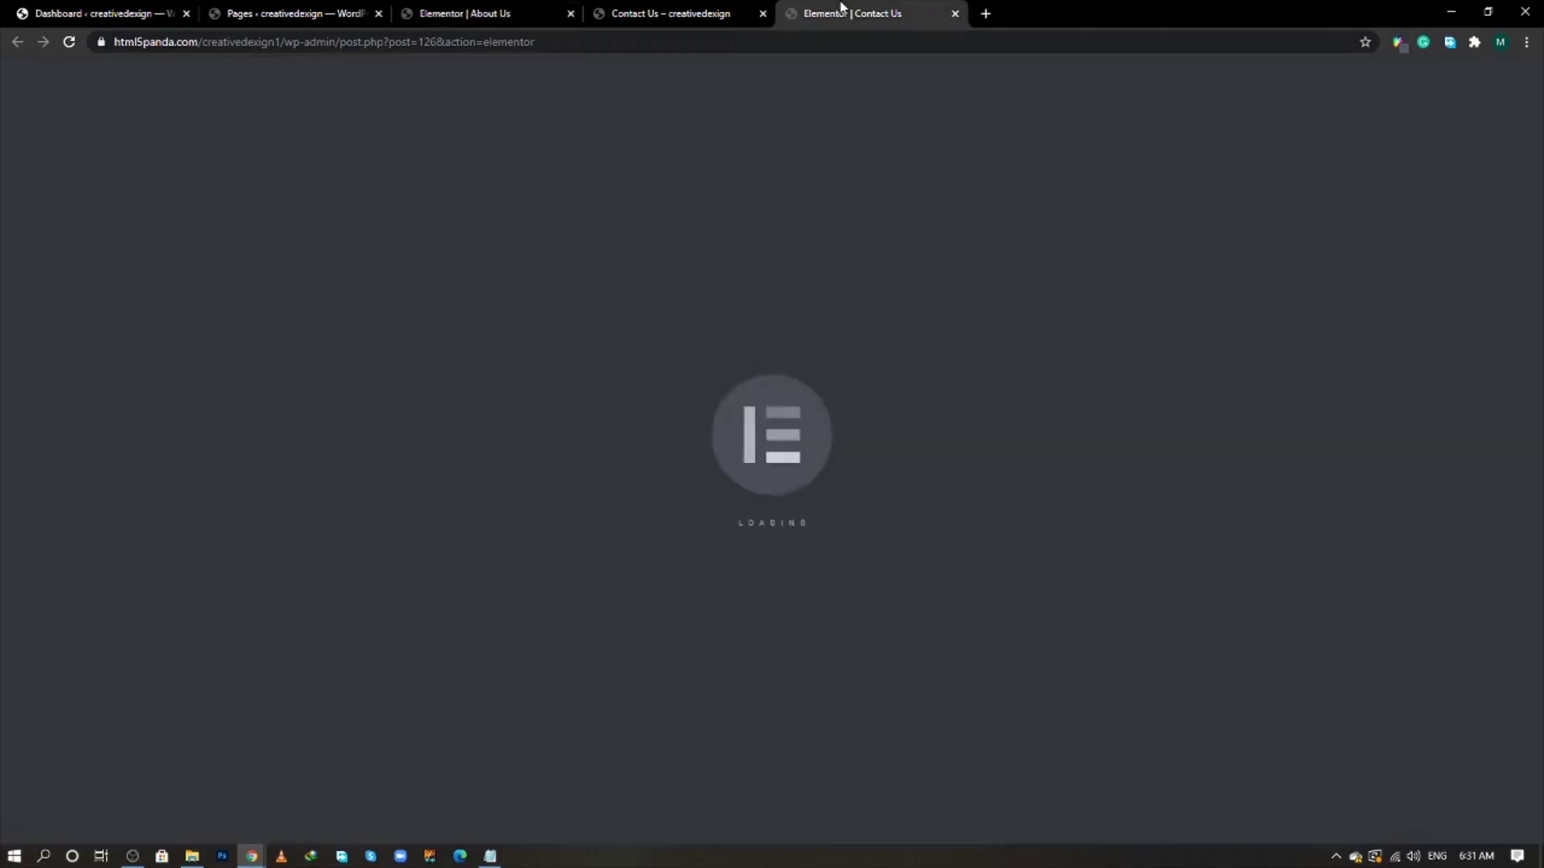
{"action": "right_click", "coordinate": [669, 280]}
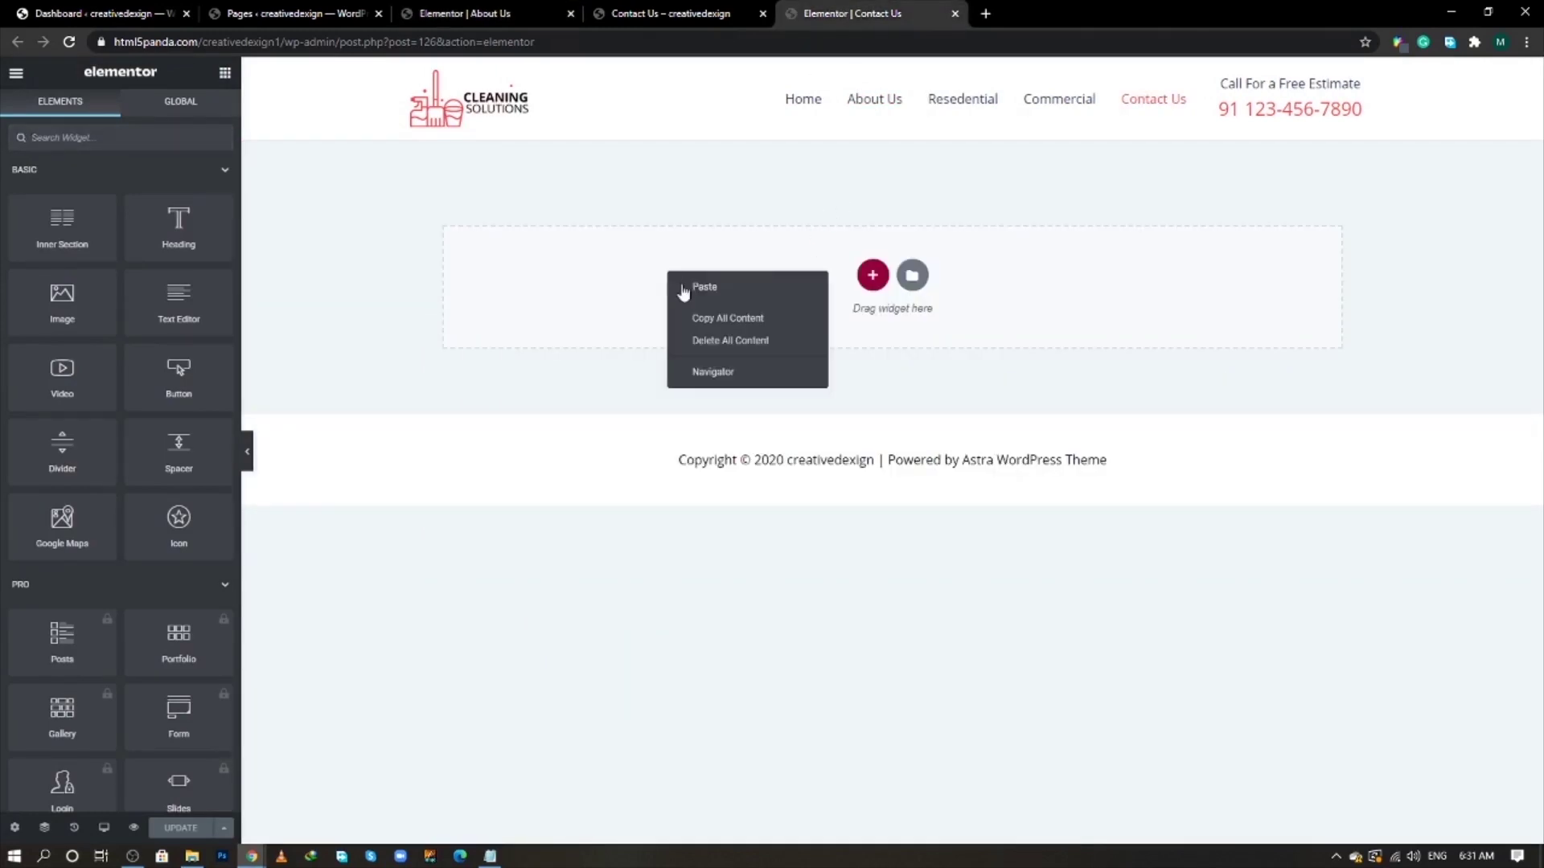
{"action": "left_click", "coordinate": [693, 292]}
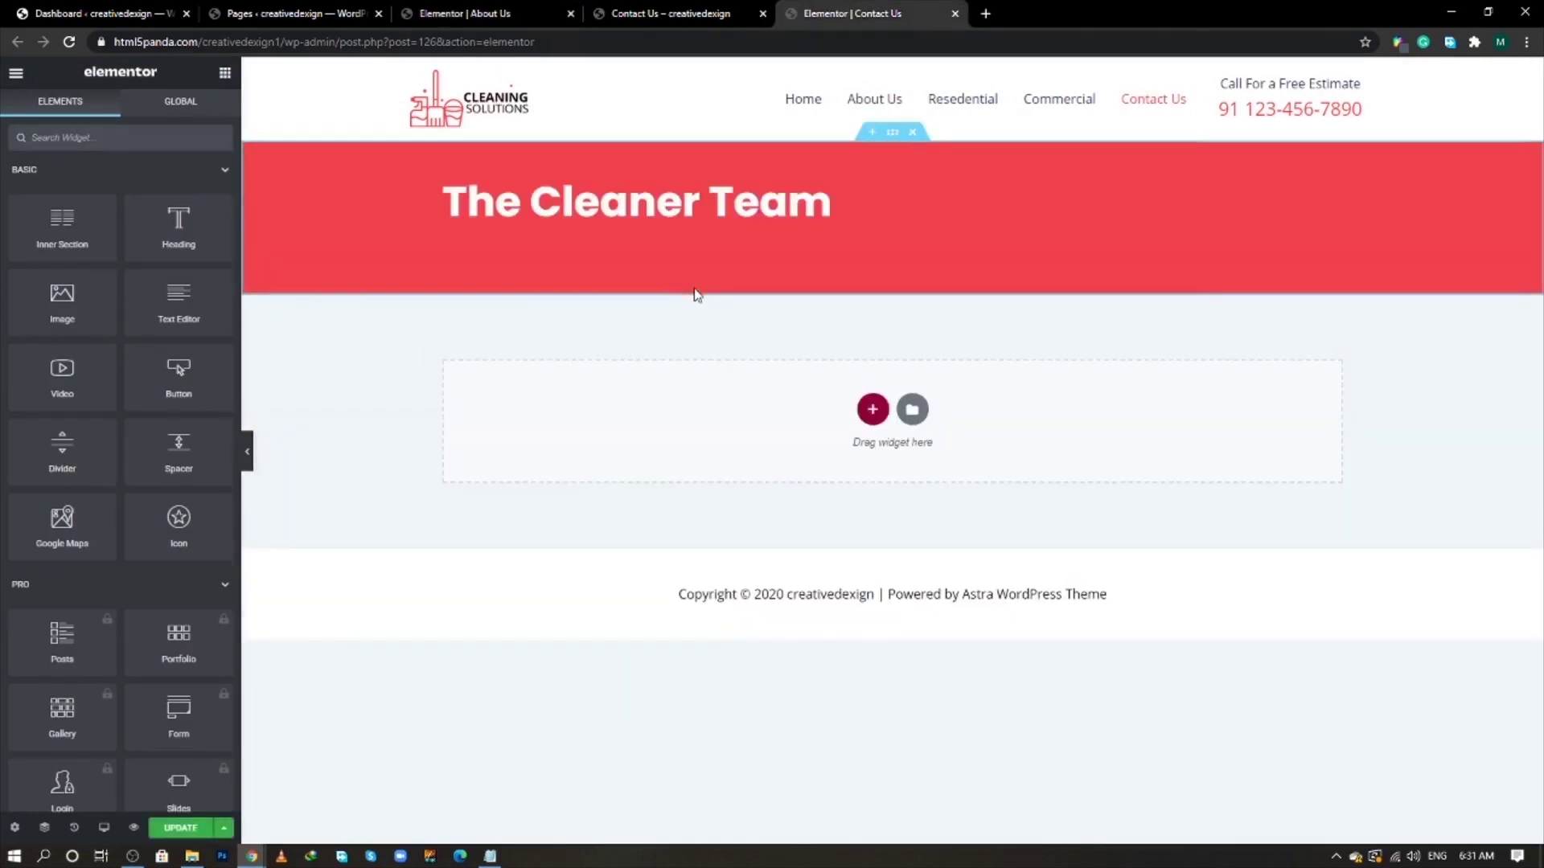
- Replace the pasted section's heading with "Contact Us & Enjoy Your Time Off", copied from the reference Contact page
{"action": "key", "text": "alt+Tab"}
{"action": "key", "text": "alt+Tab"}
{"action": "key", "text": "alt+Tab"}
{"action": "key", "text": "Tab"}
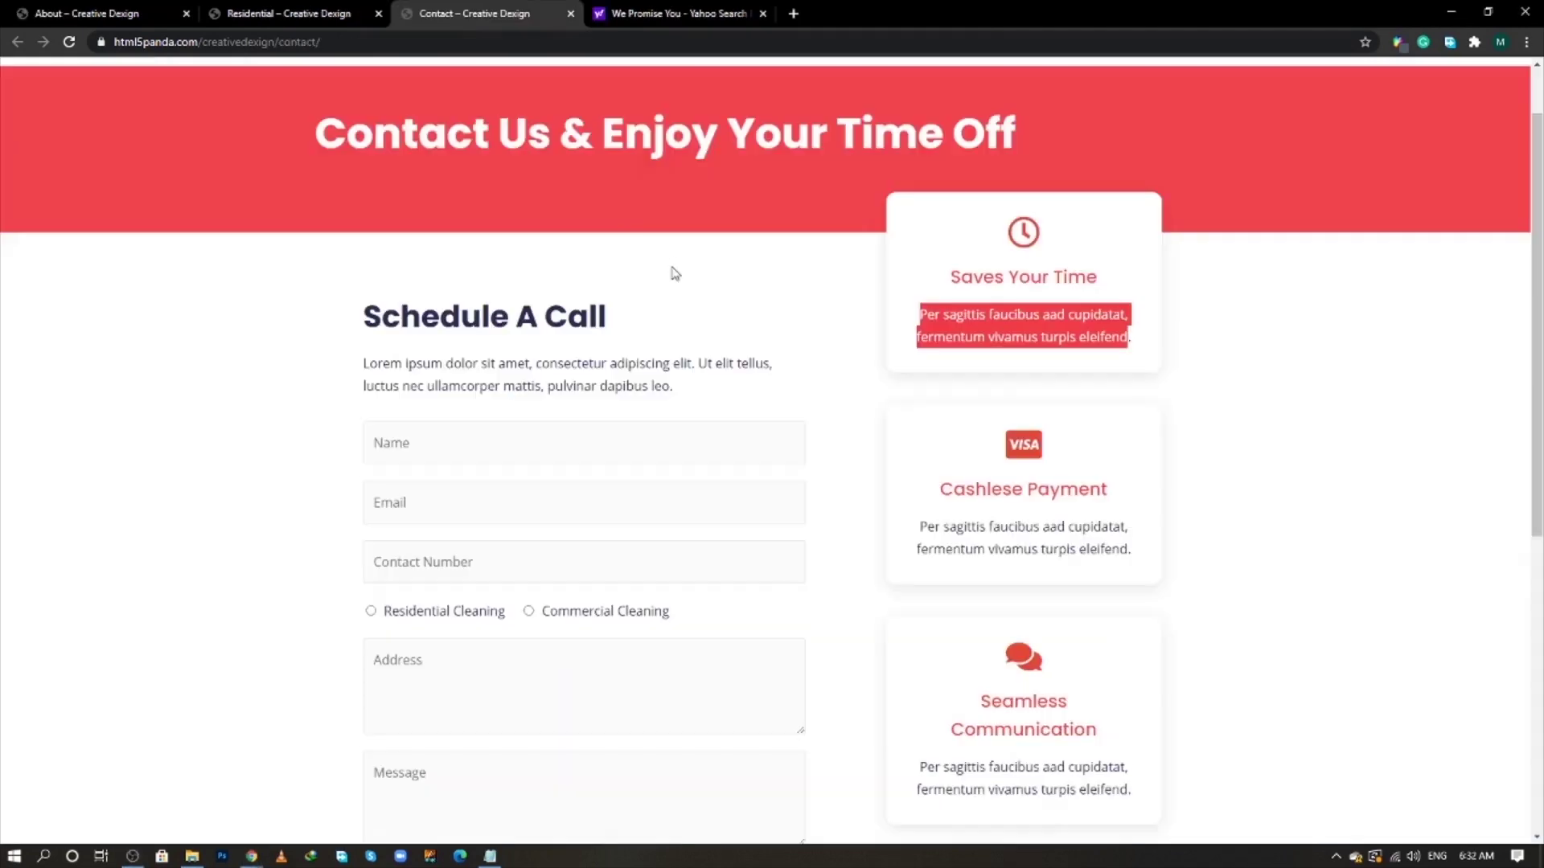
{"action": "triple_click", "coordinate": [483, 137]}
{"action": "right_click", "coordinate": [488, 146]}
{"action": "left_click", "coordinate": [519, 149]}
{"action": "key", "text": "alt+Tab"}
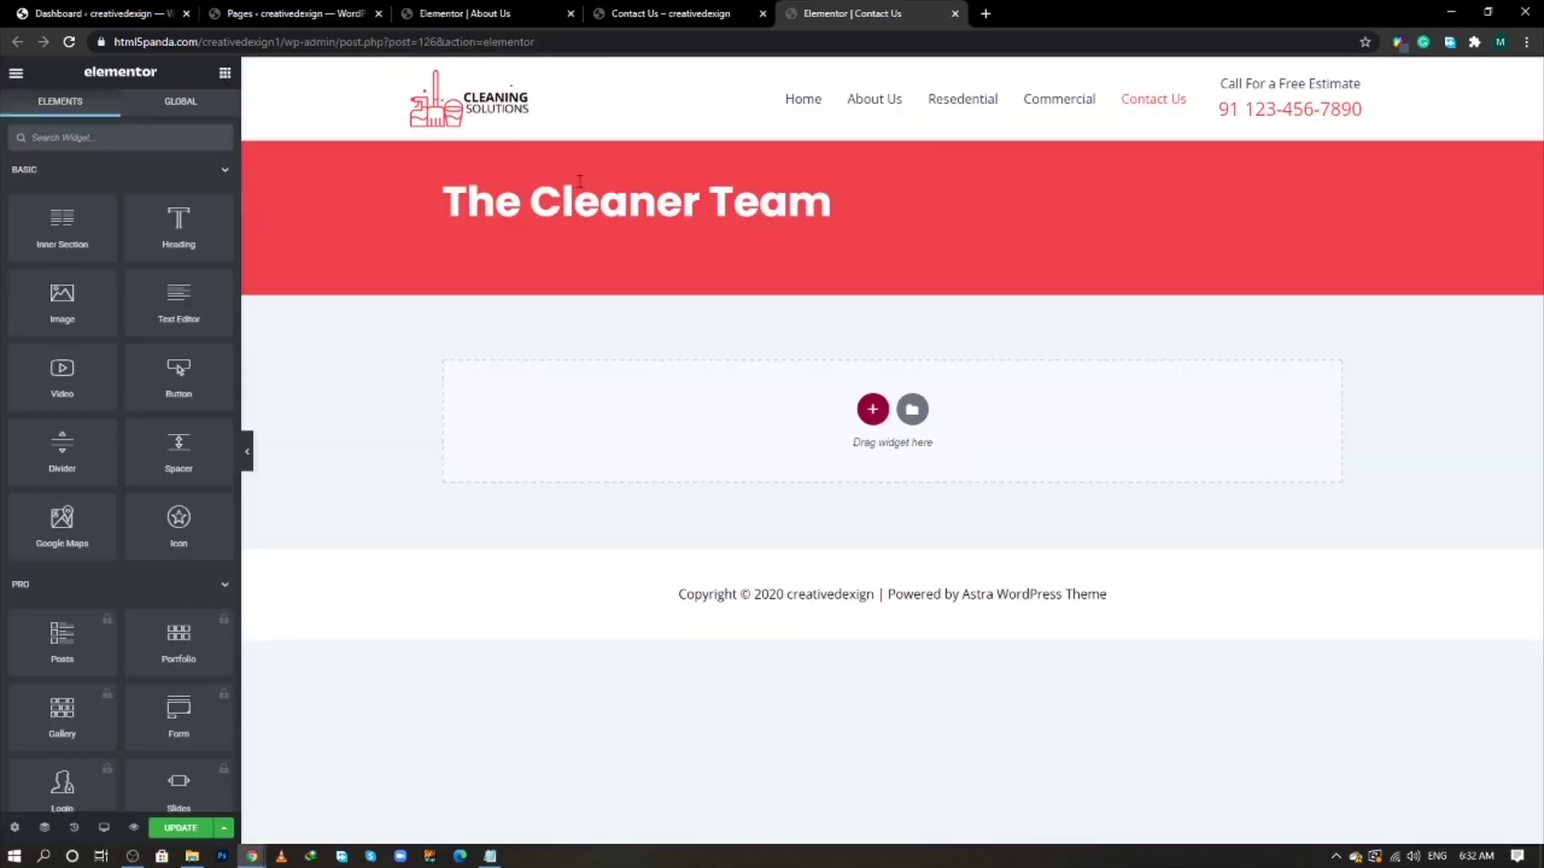
{"action": "left_click", "coordinate": [579, 181]}
{"action": "key", "text": "ctrl+a"}
{"action": "key", "text": "ctrl+v"}
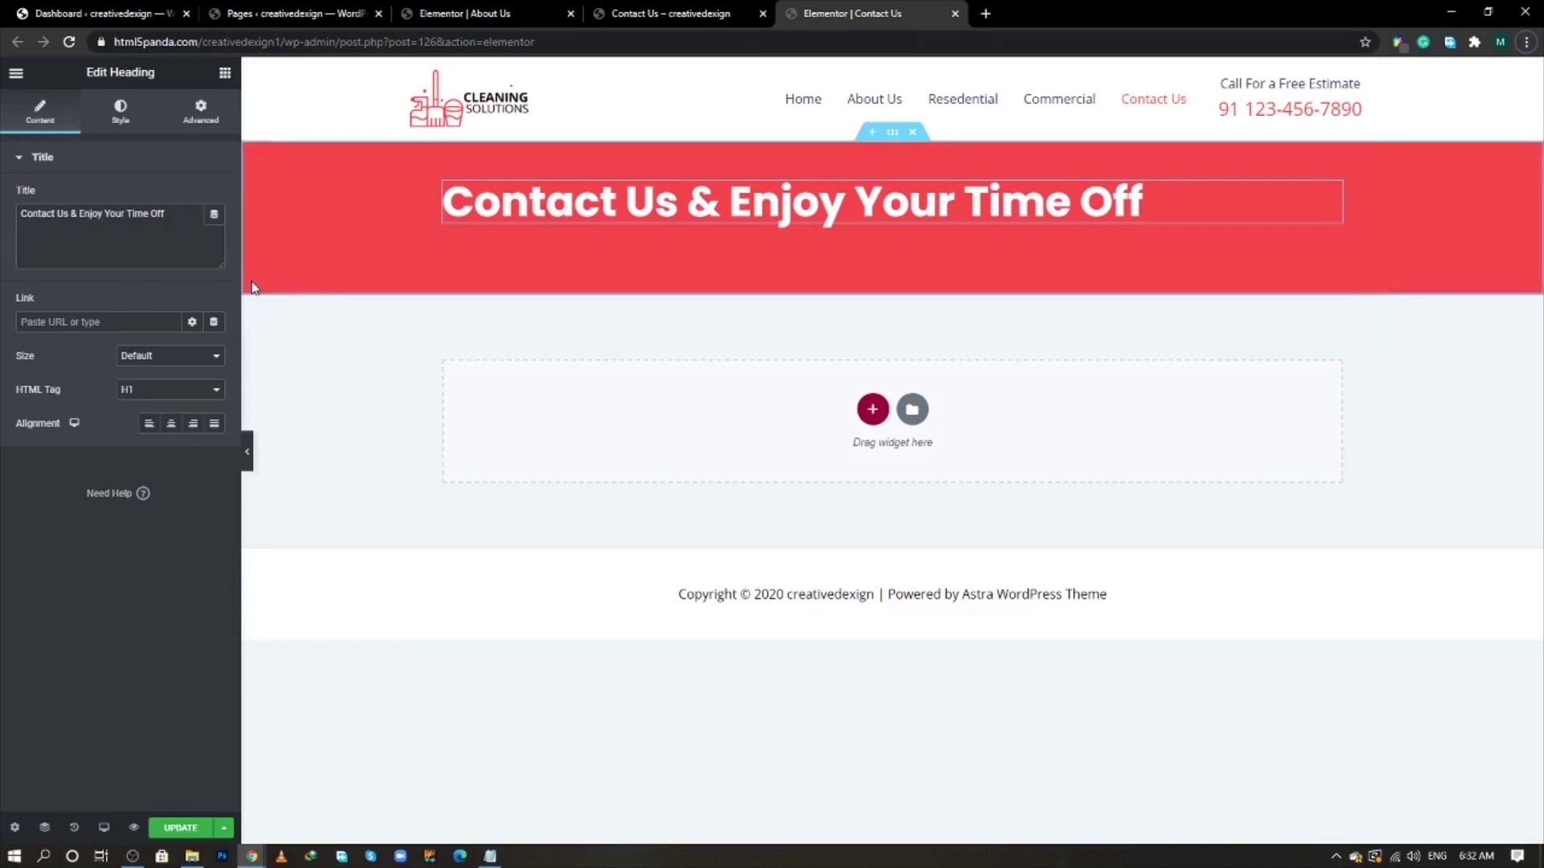
{"action": "left_click", "coordinate": [268, 262]}
- Check the layout of the reference Contact page and add a section with two equal columns below the heading section
{"action": "key", "text": "alt+Tab"}
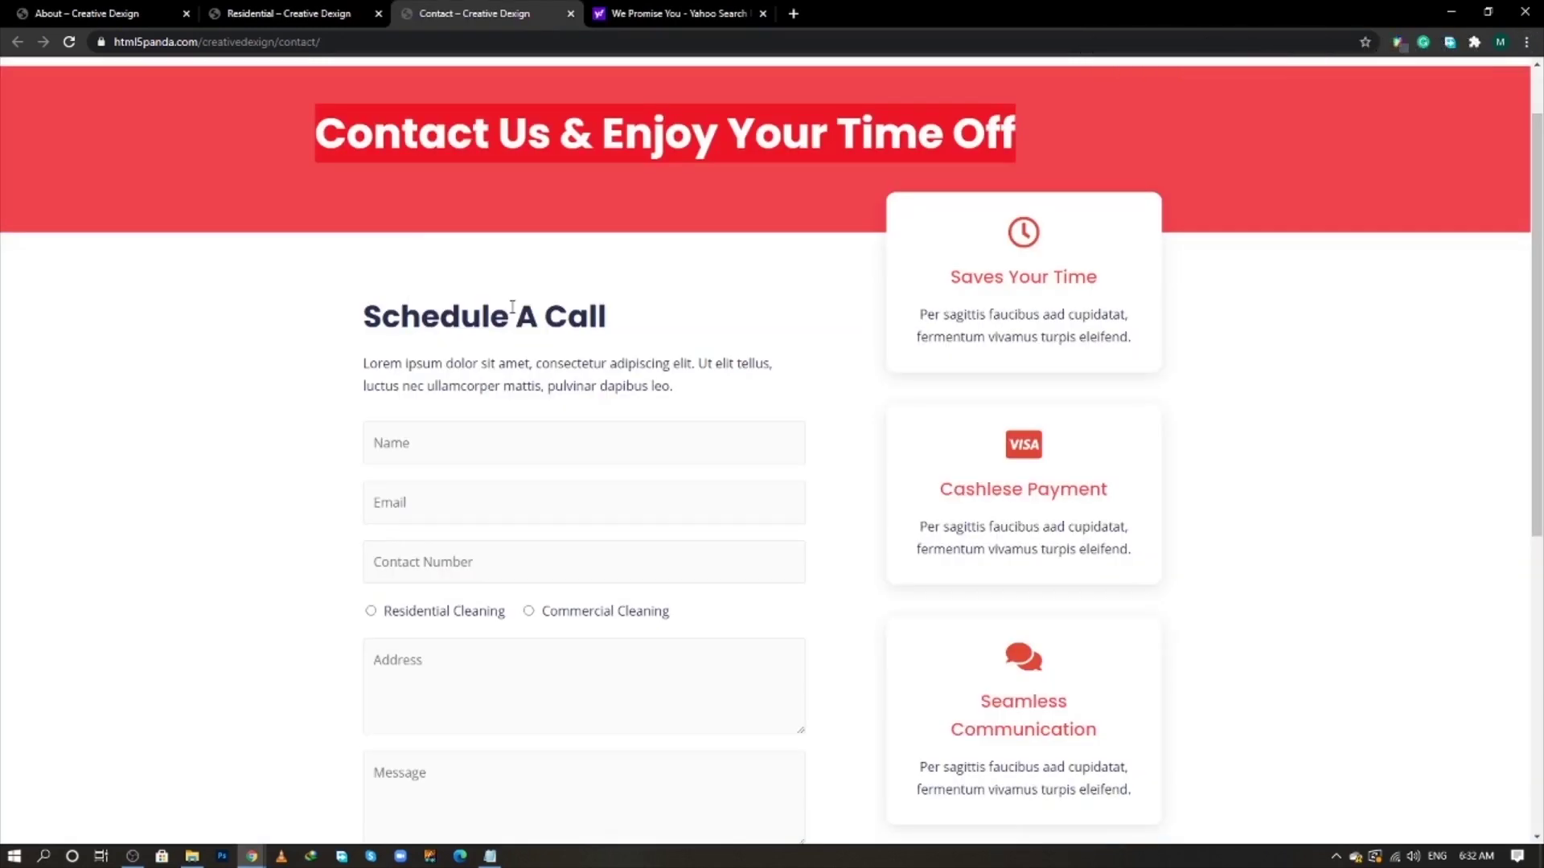
{"action": "key", "text": "alt+Tab"}
{"action": "left_click", "coordinate": [890, 414]}
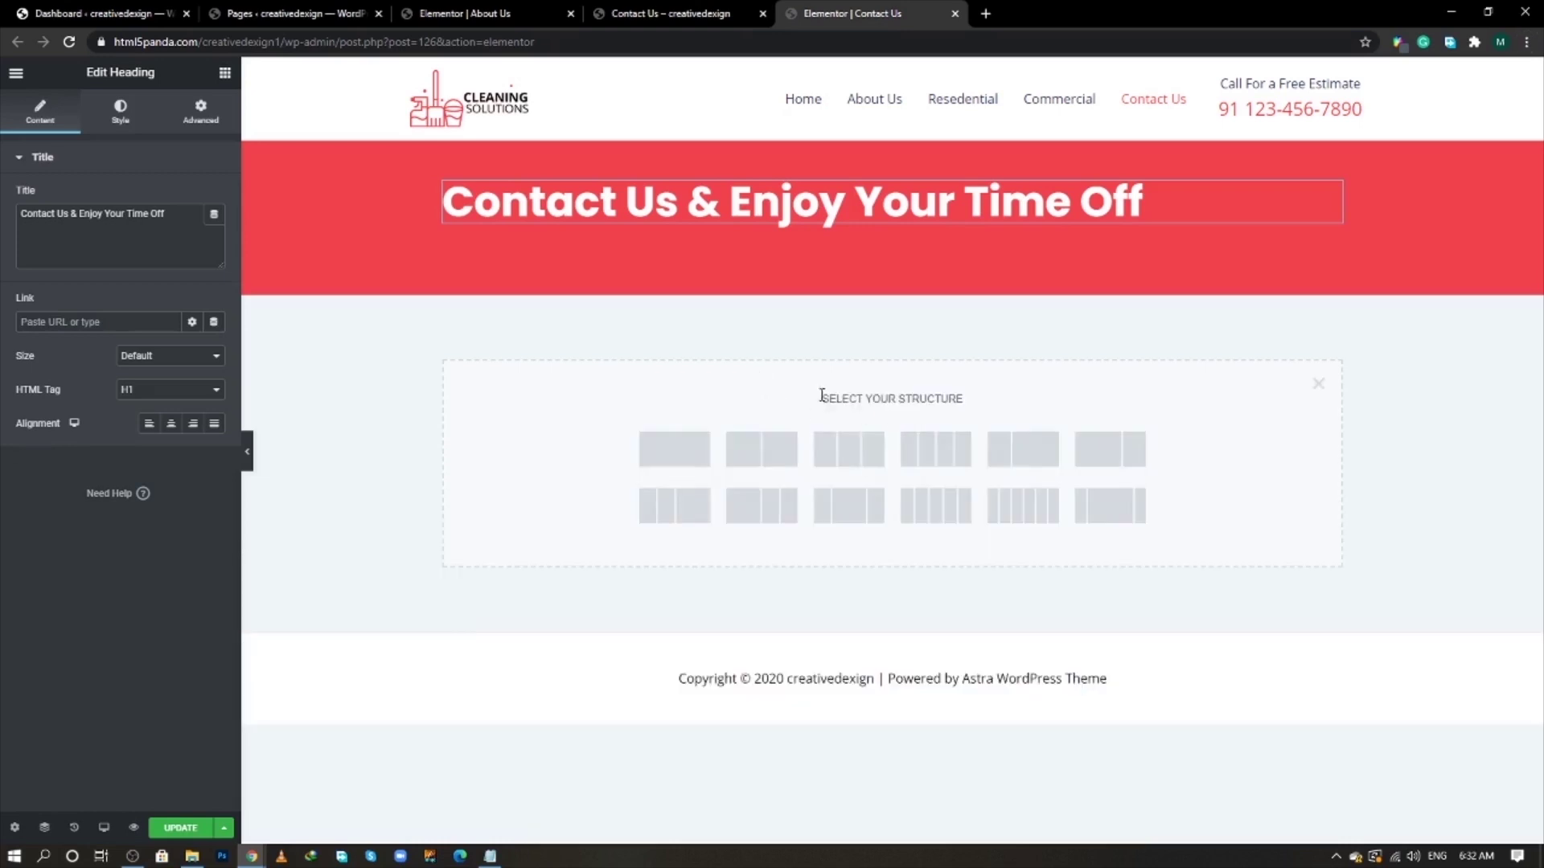
{"action": "left_click", "coordinate": [762, 447]}
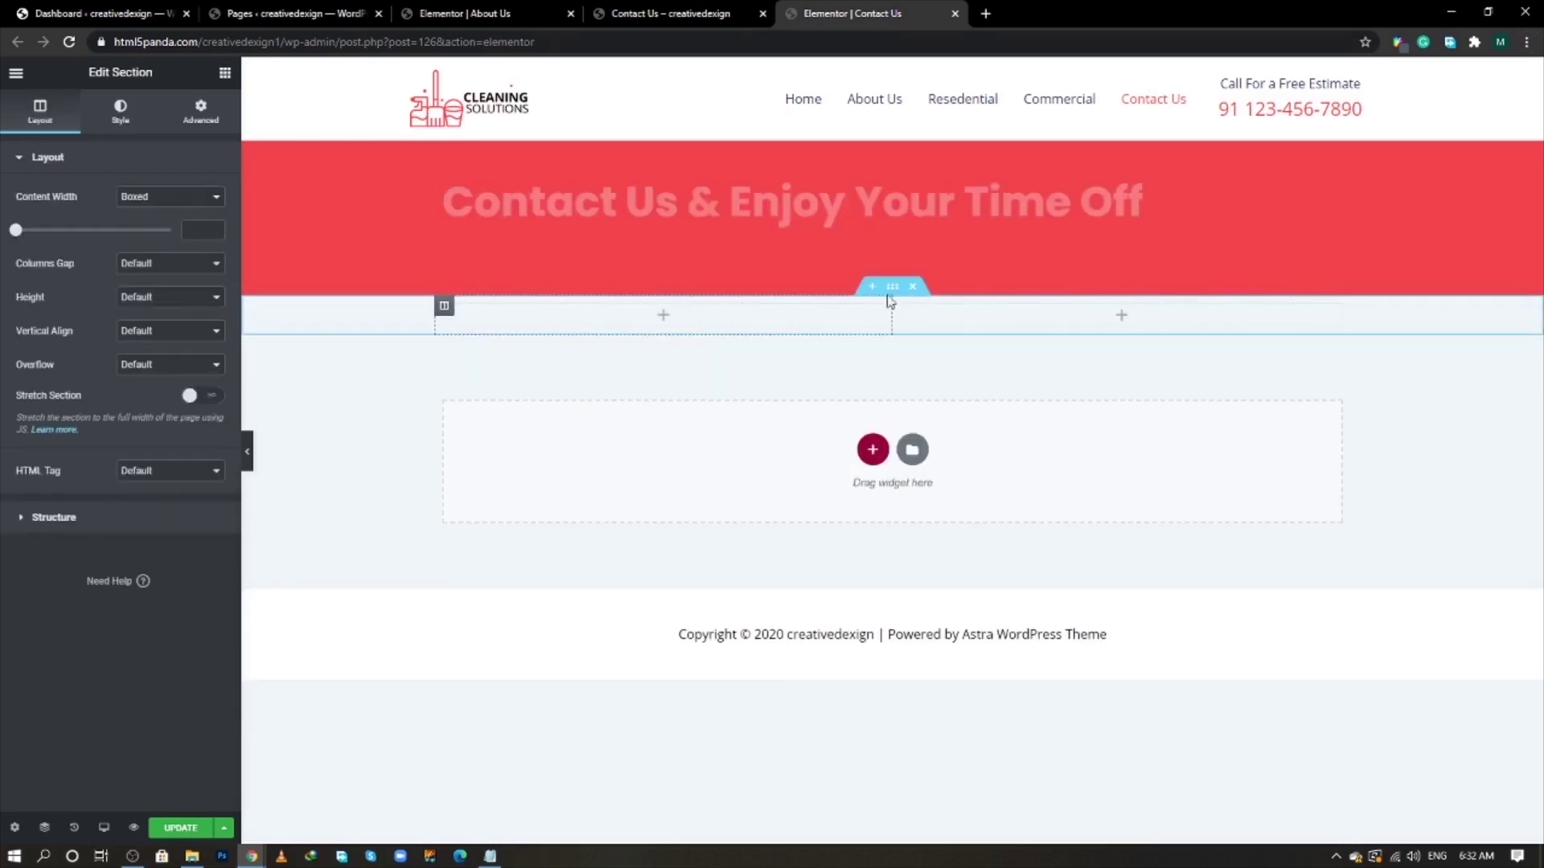
- Set the two-column section's boxed content width to 1000 and its columns gap to No Gap
{"action": "left_click", "coordinate": [201, 231]}
{"action": "type", "text": "1000"}
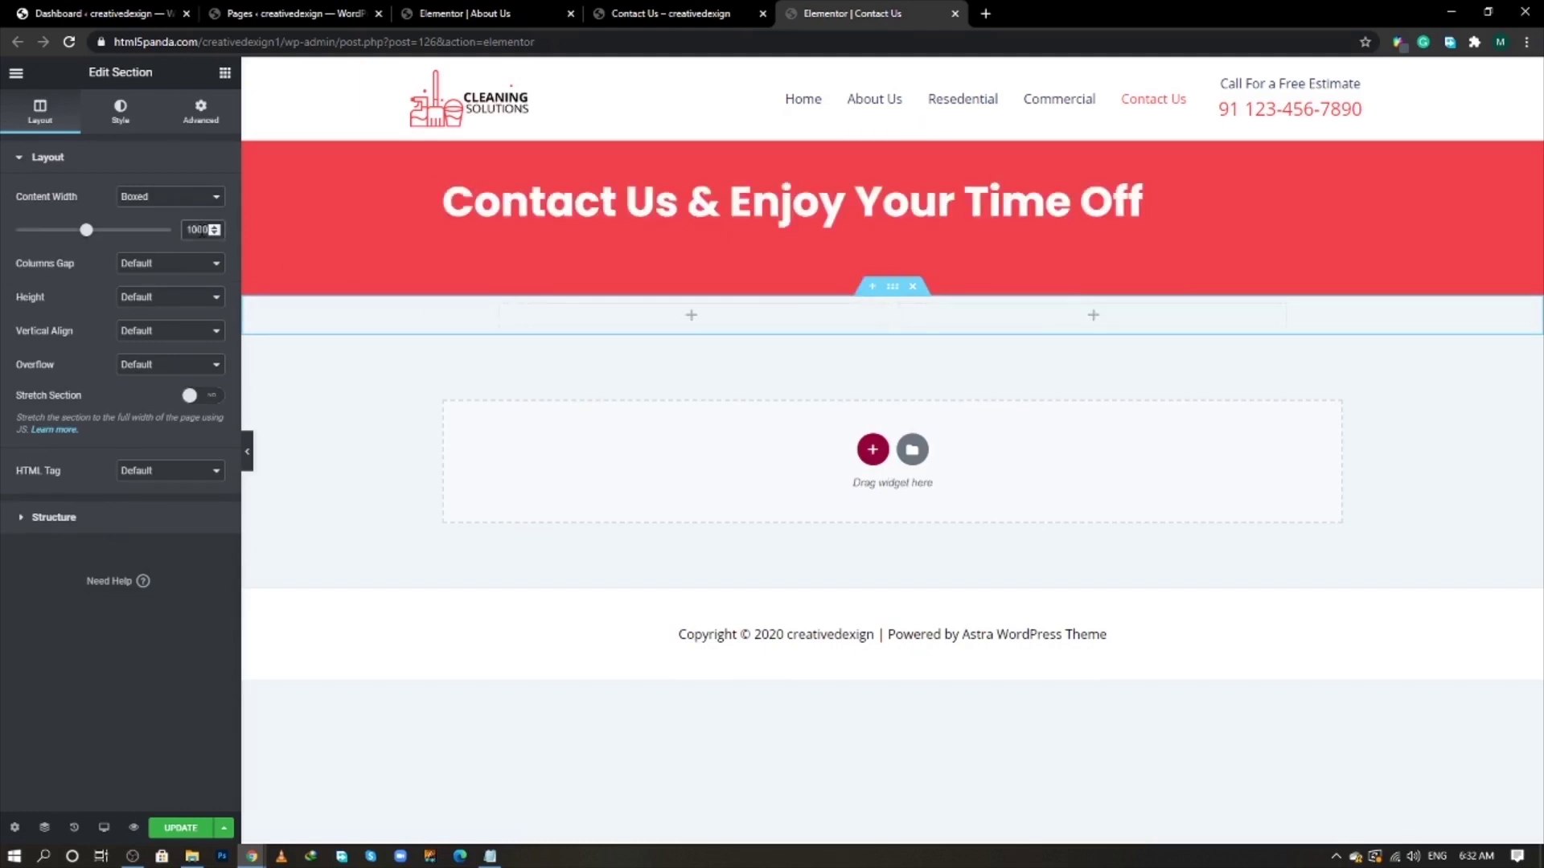
{"action": "left_click", "coordinate": [135, 272]}
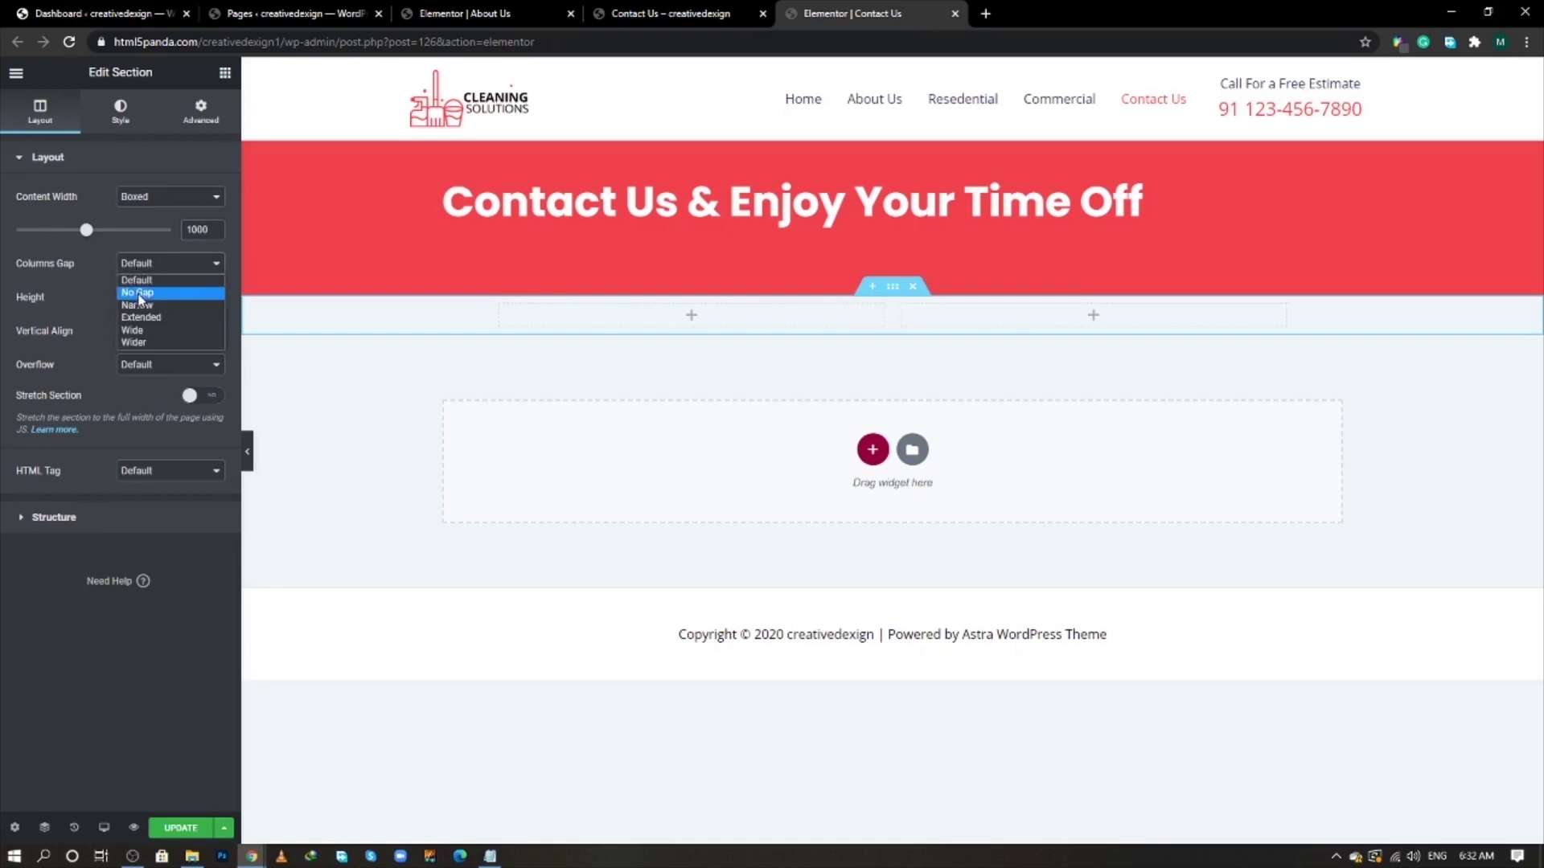
{"action": "left_click", "coordinate": [139, 294]}
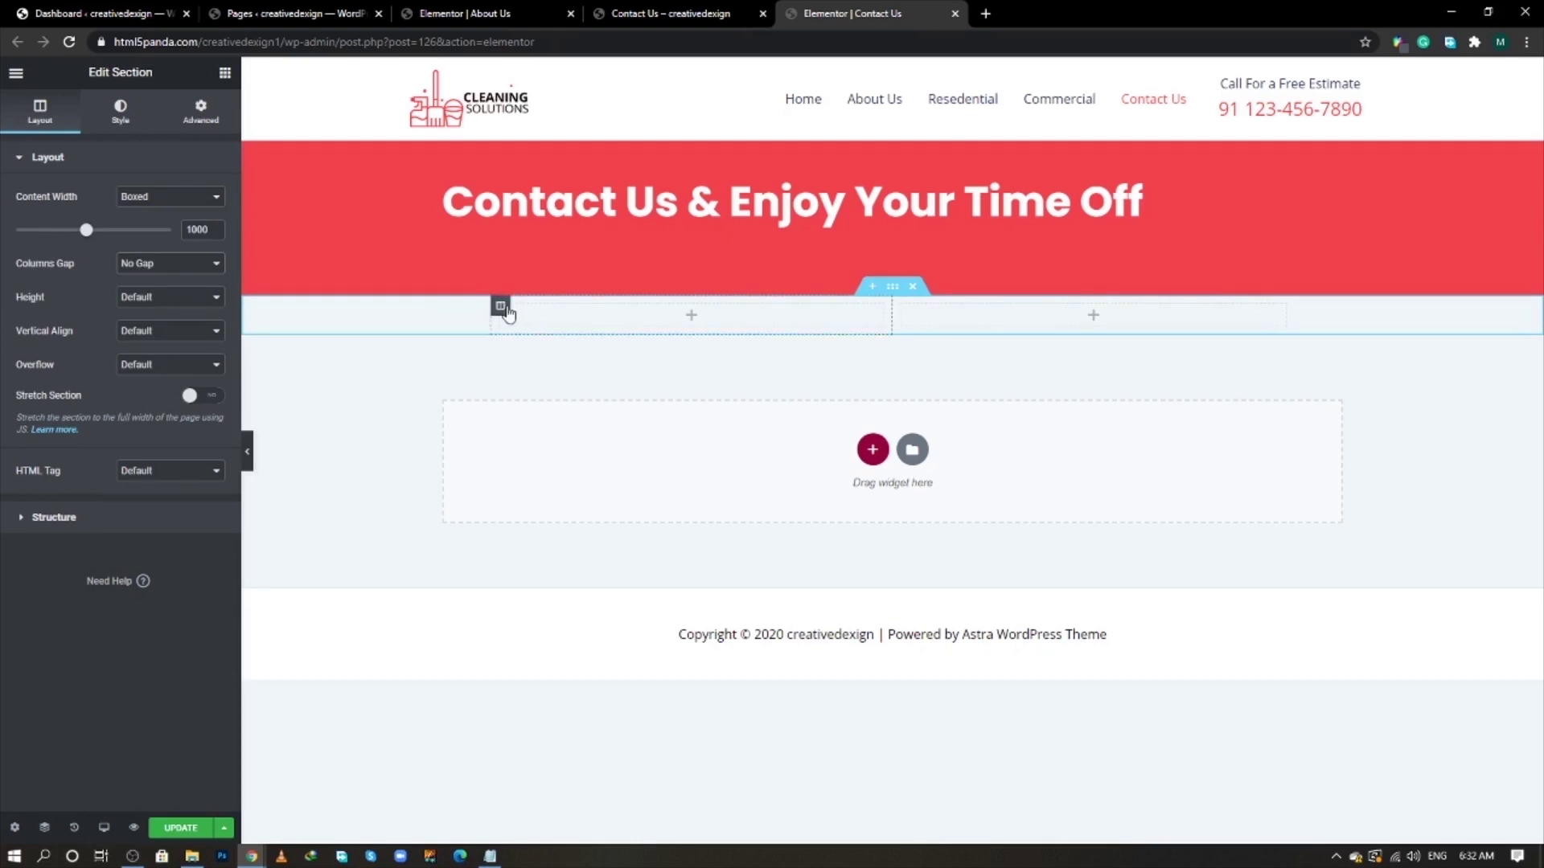
- Set the width of the first column in the two-column section to 60%
{"action": "left_click", "coordinate": [500, 306]}
{"action": "left_click", "coordinate": [199, 198]}
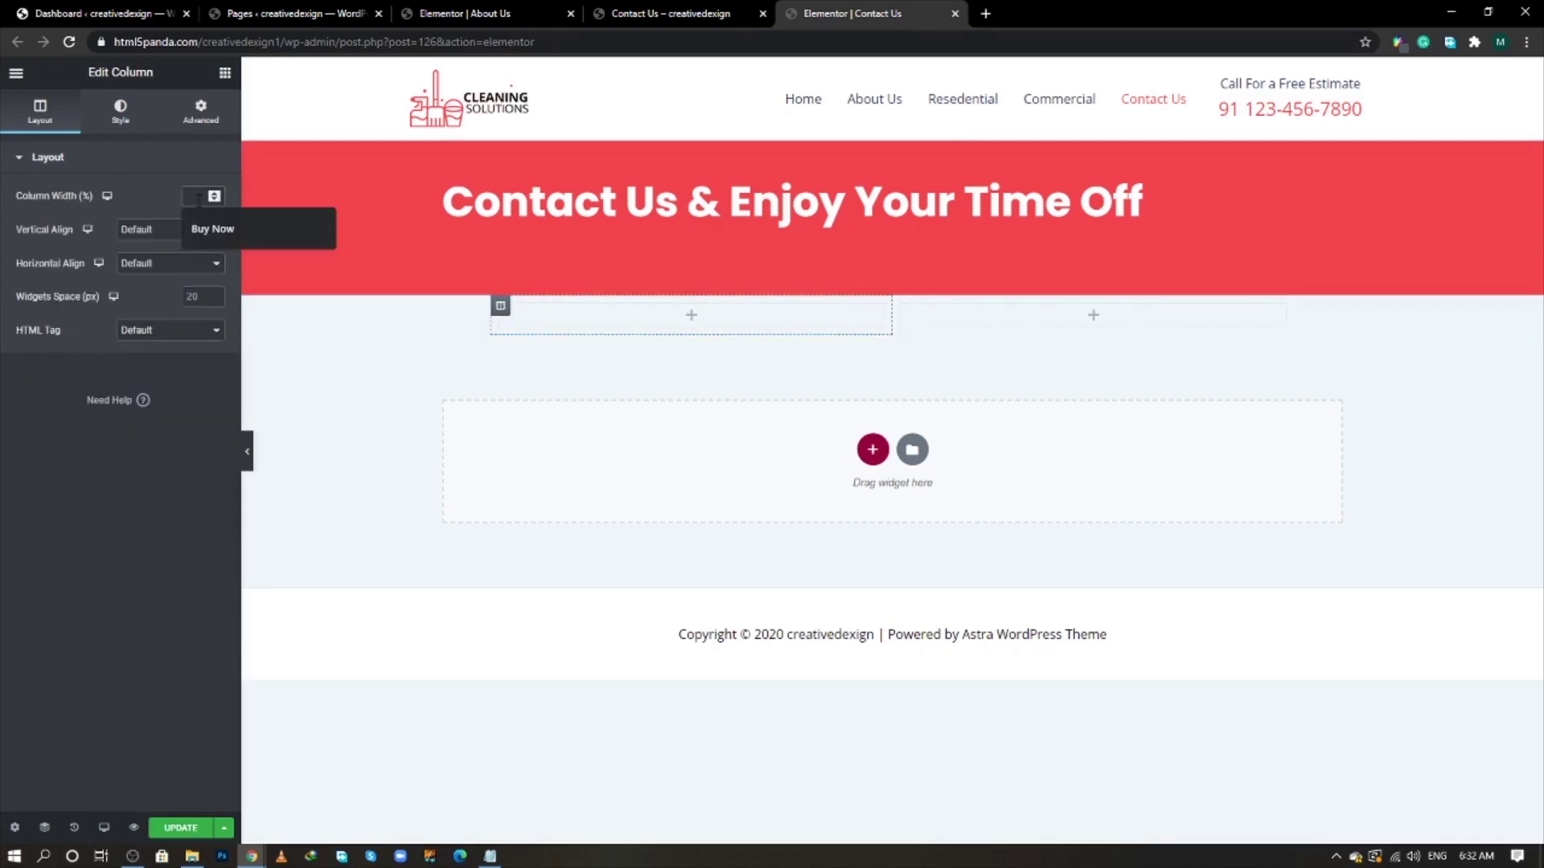
{"action": "type", "text": "60"}
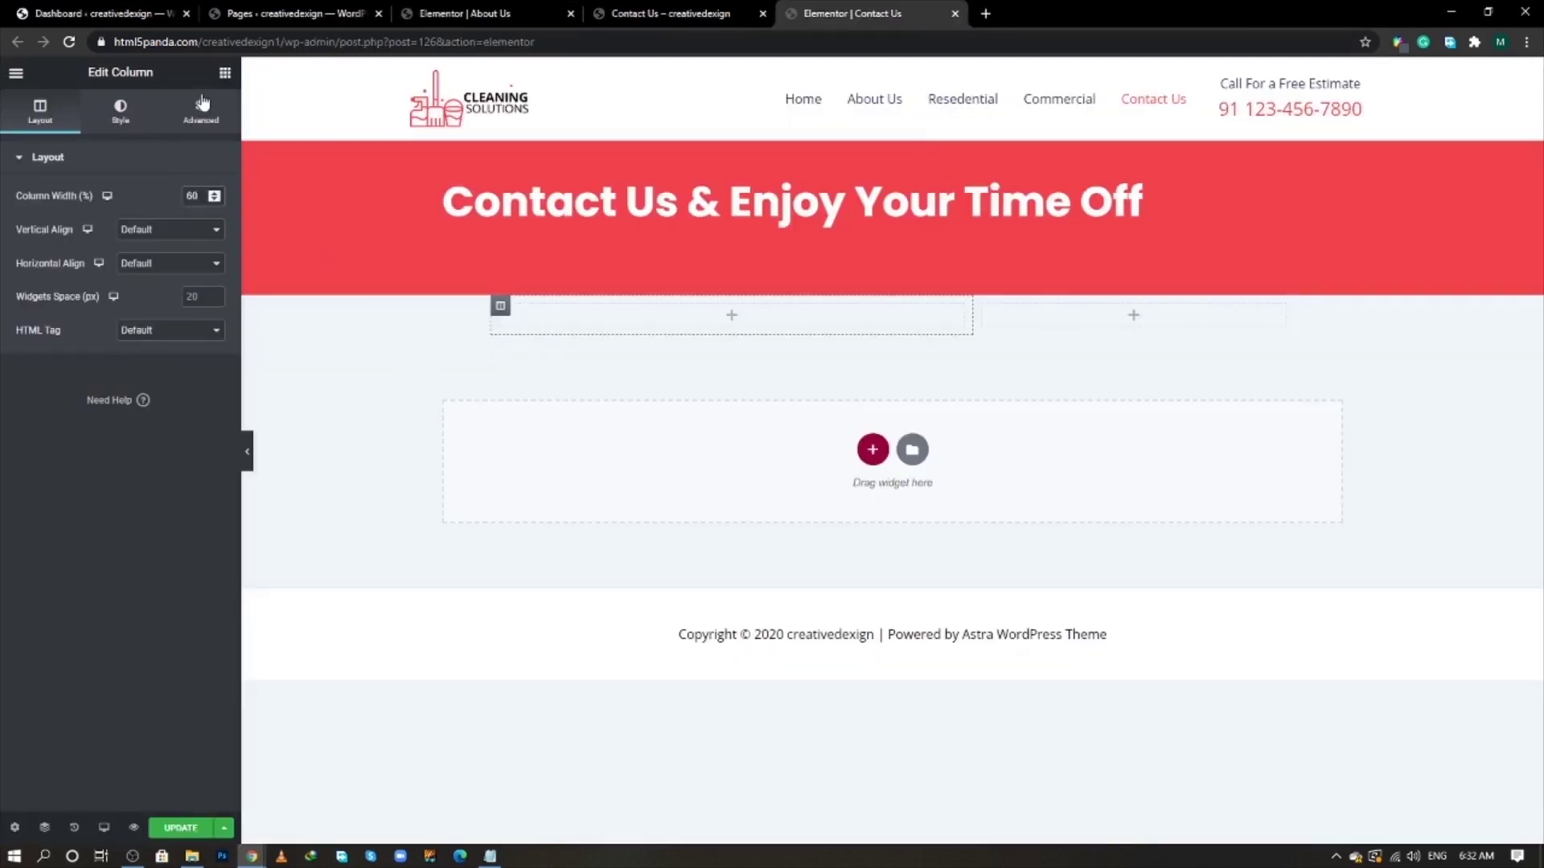
- Add a Heading, a Text Editor and a Shortcode widget, stacked in that order, to the 60% column
{"action": "left_click", "coordinate": [224, 72]}
{"action": "left_click_drag", "start_coordinate": [179, 229], "coordinate": [658, 318]}
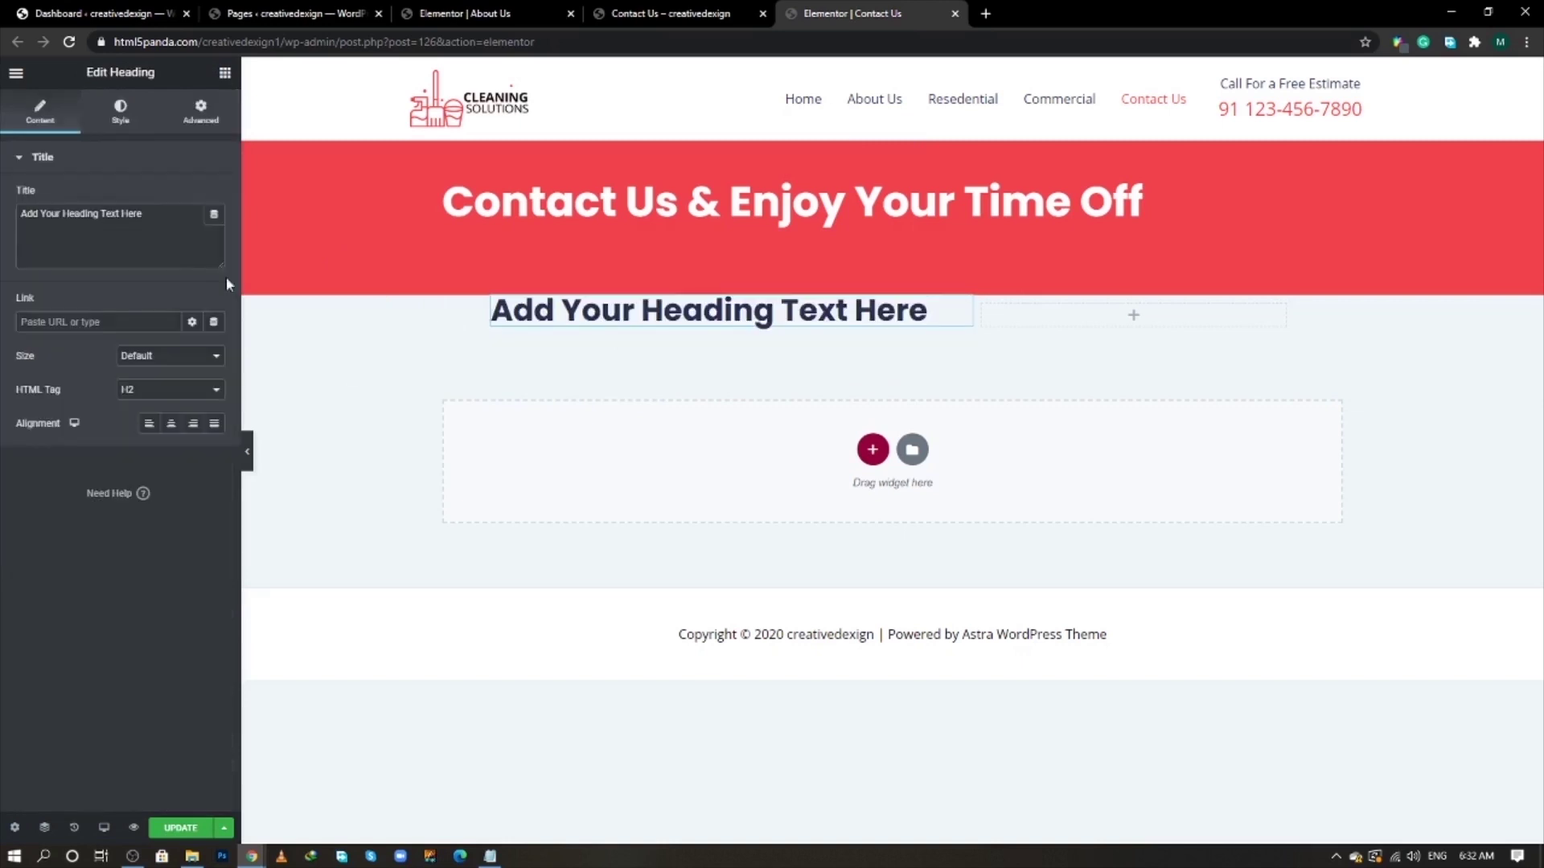
{"action": "left_click", "coordinate": [224, 73]}
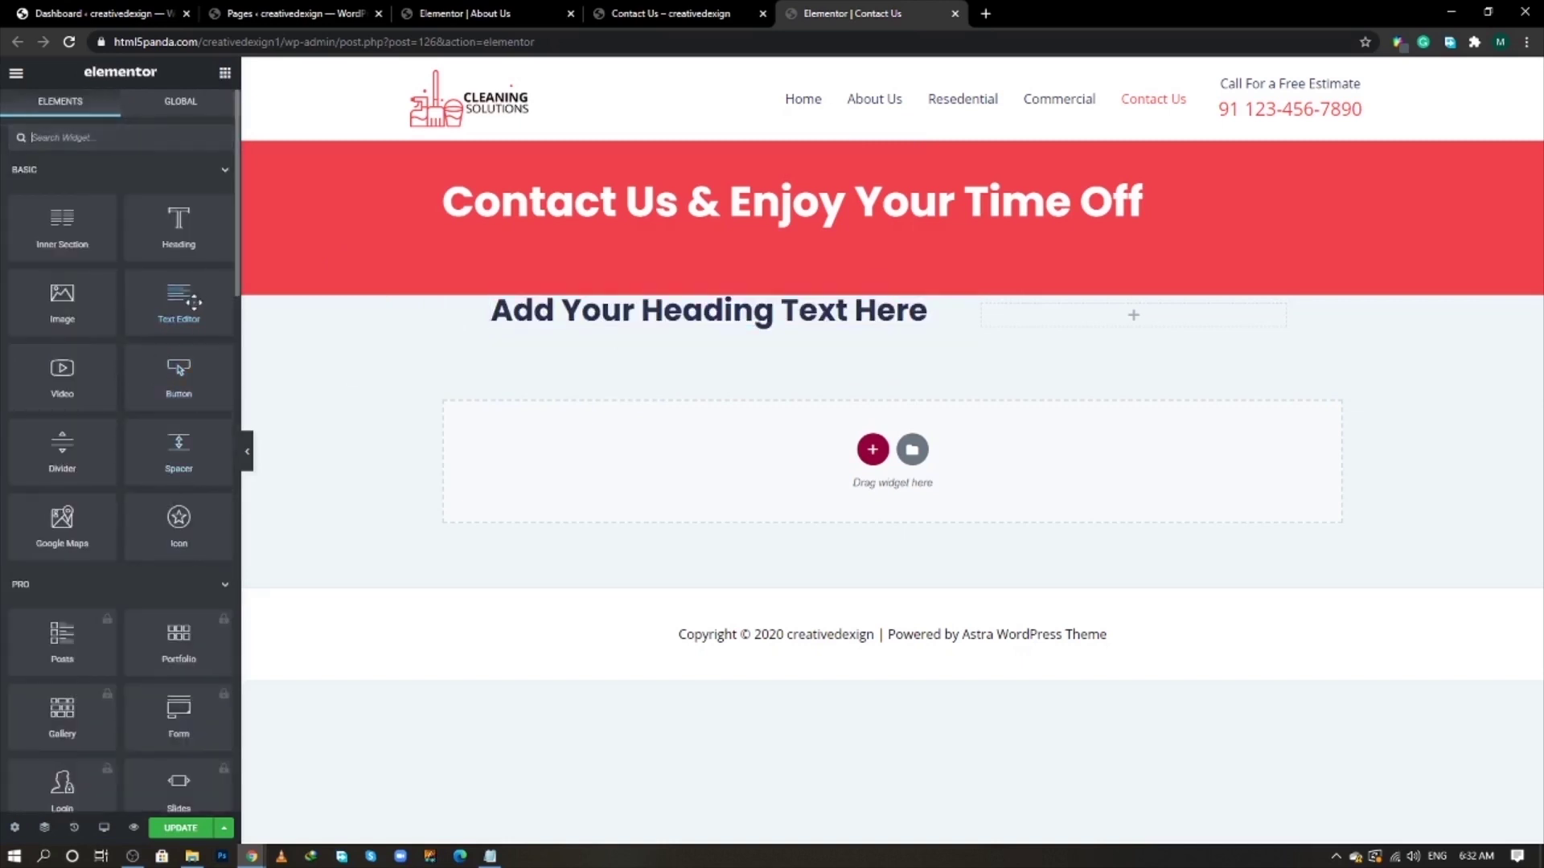
{"action": "left_click_drag", "start_coordinate": [194, 302], "coordinate": [672, 332]}
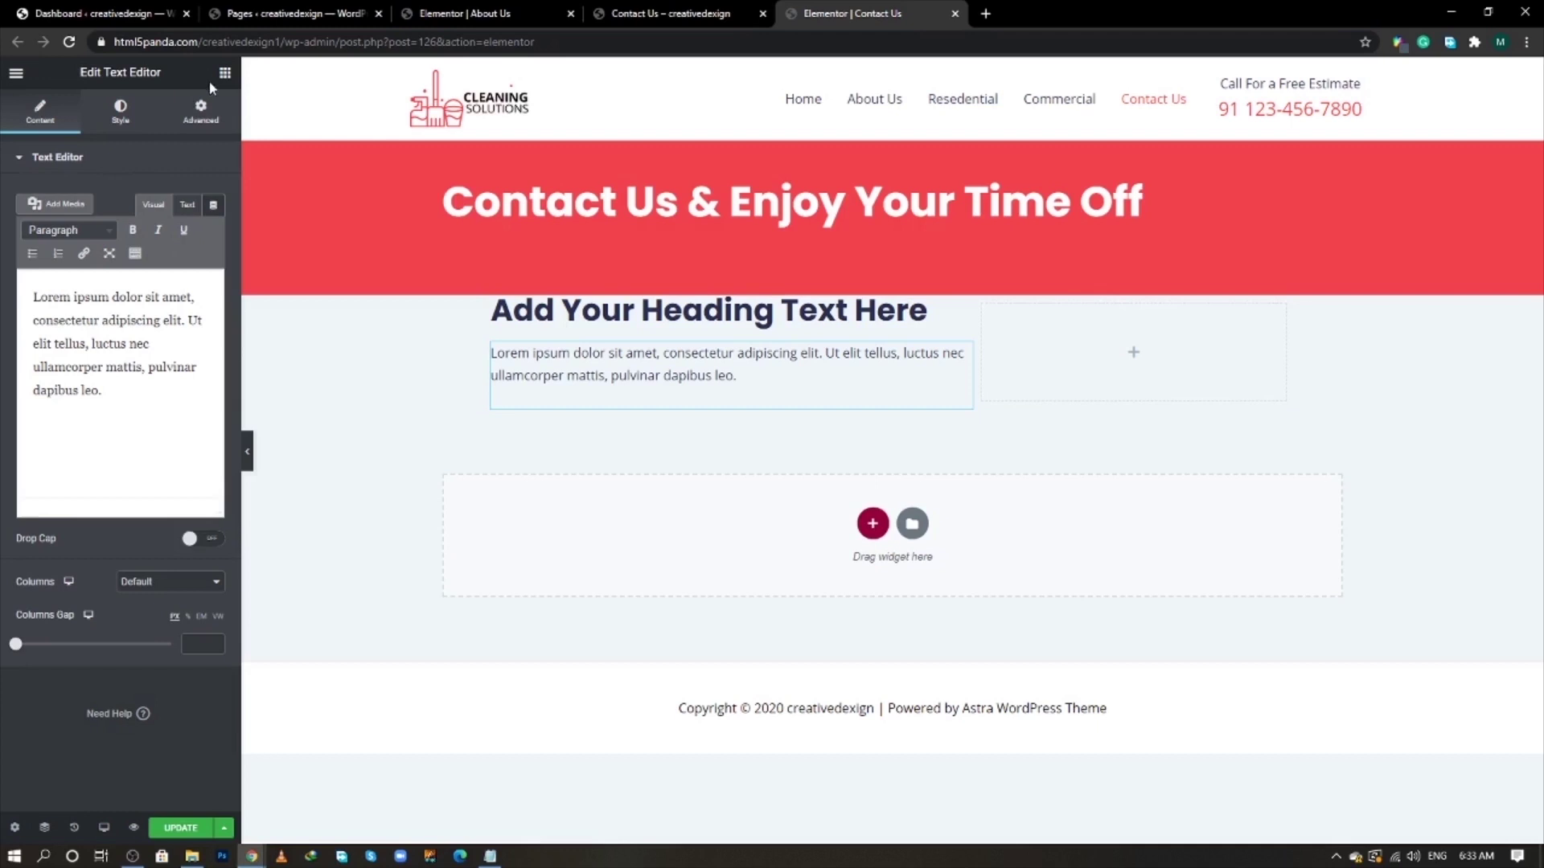
{"action": "left_click", "coordinate": [225, 74]}
{"action": "type", "text": "short"}
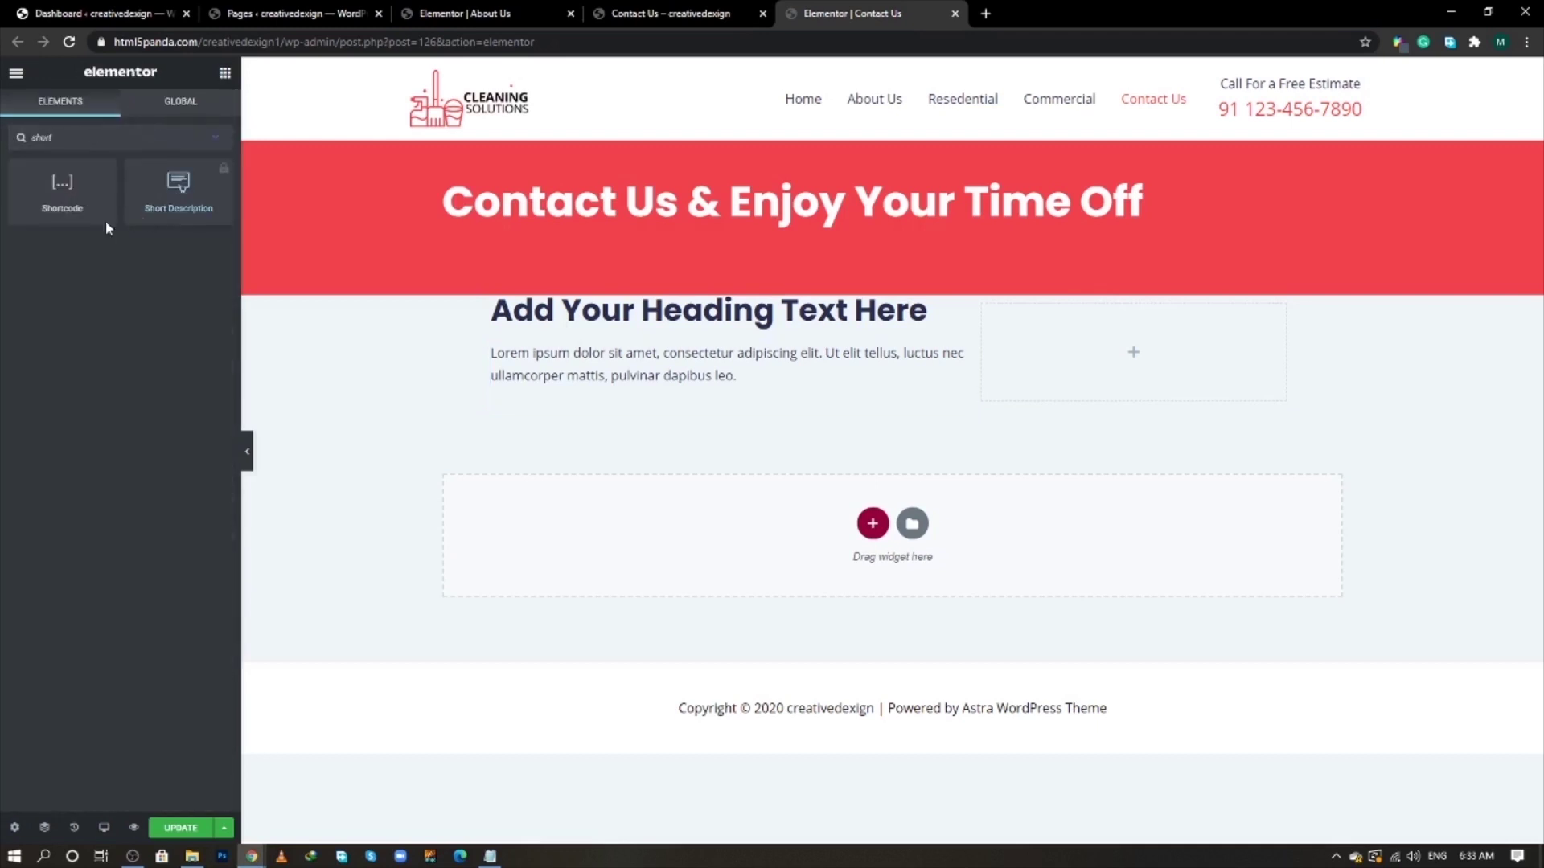
{"action": "left_click_drag", "start_coordinate": [104, 224], "coordinate": [718, 397]}
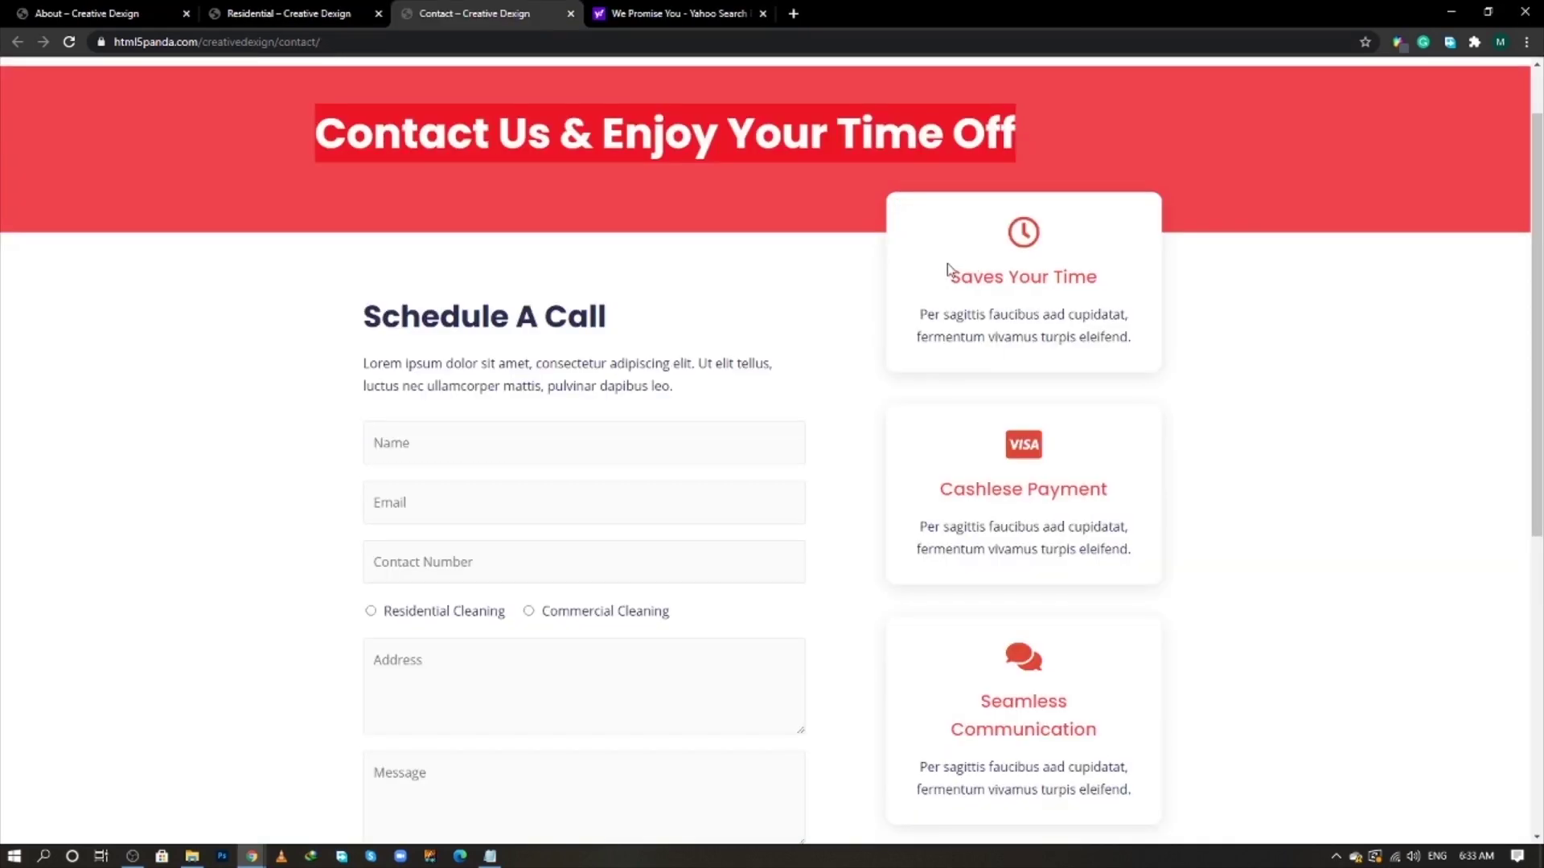
- Check the "Saves Your Time" card on the reference Contact page and add an Icon Box widget to the empty second column
{"action": "left_click_drag", "start_coordinate": [948, 269], "coordinate": [1087, 307]}
{"action": "key", "text": "alt+Tab"}
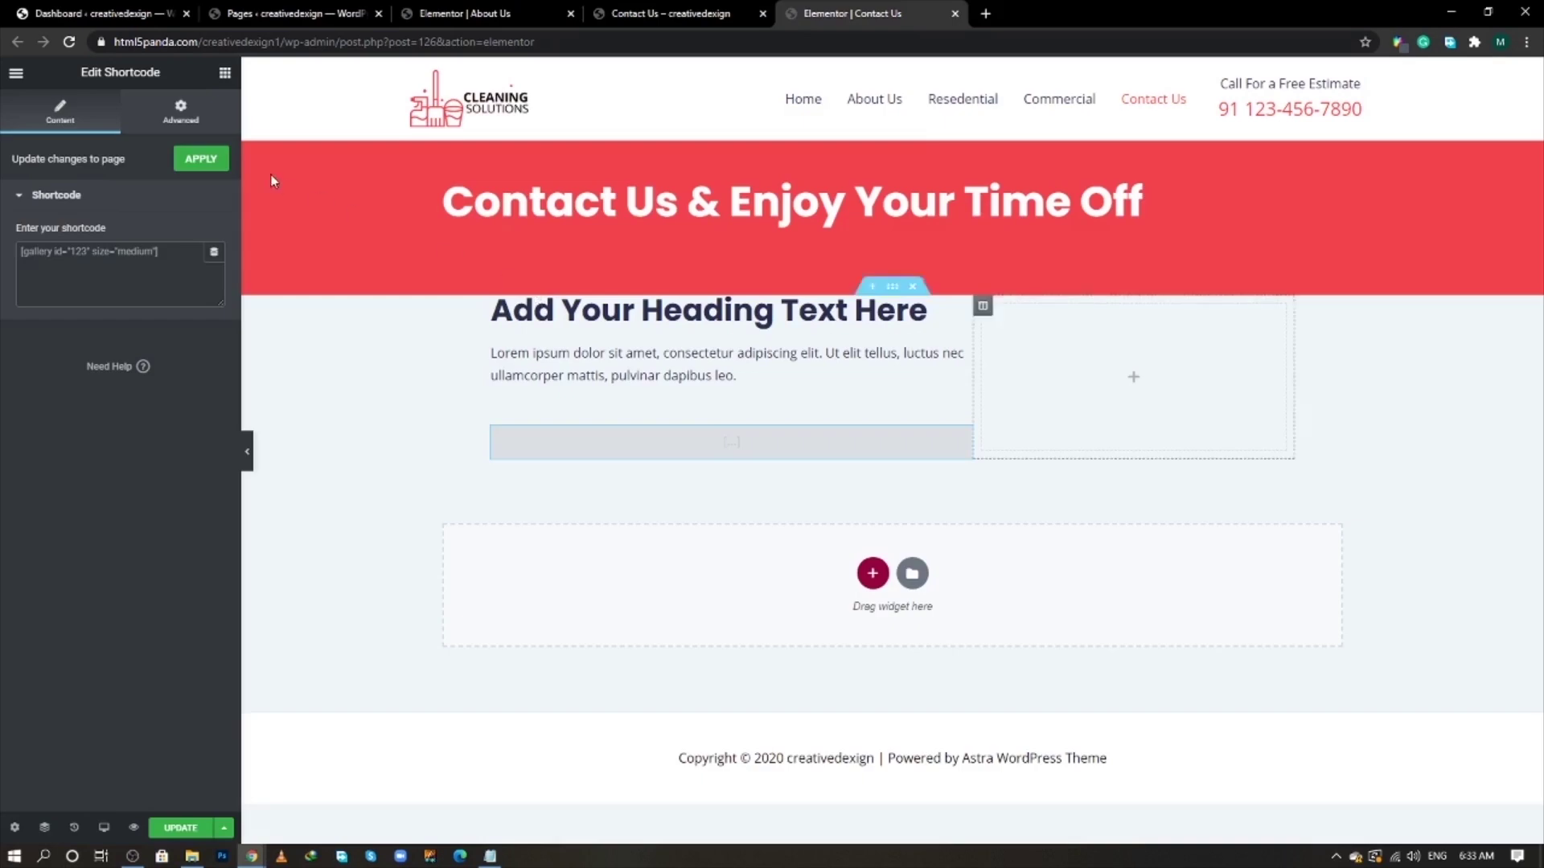
{"action": "left_click", "coordinate": [224, 72]}
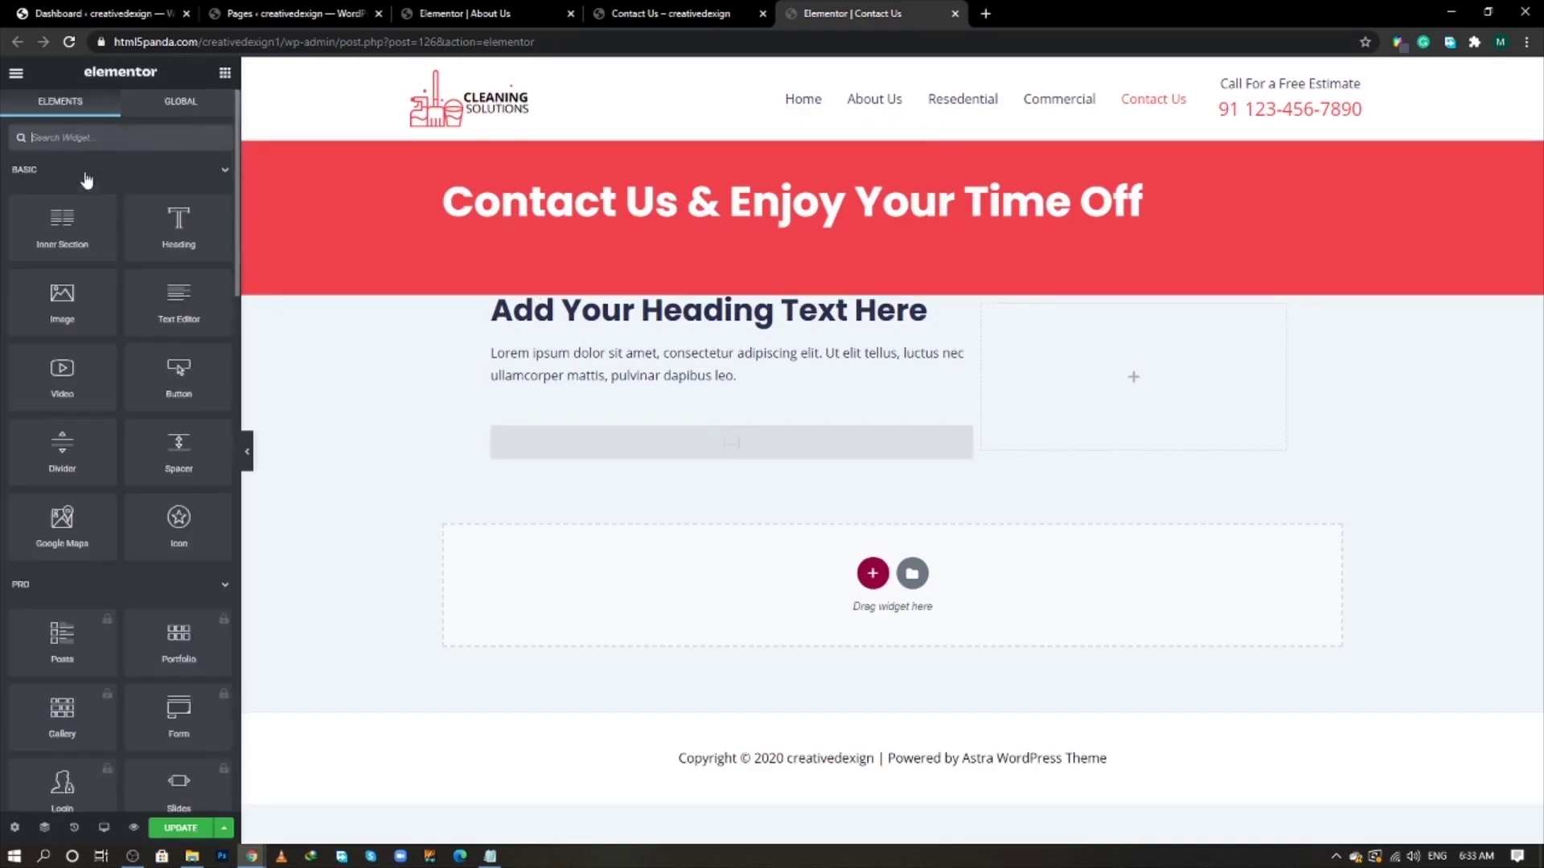
{"action": "left_click", "coordinate": [132, 139]}
{"action": "type", "text": "icon"}
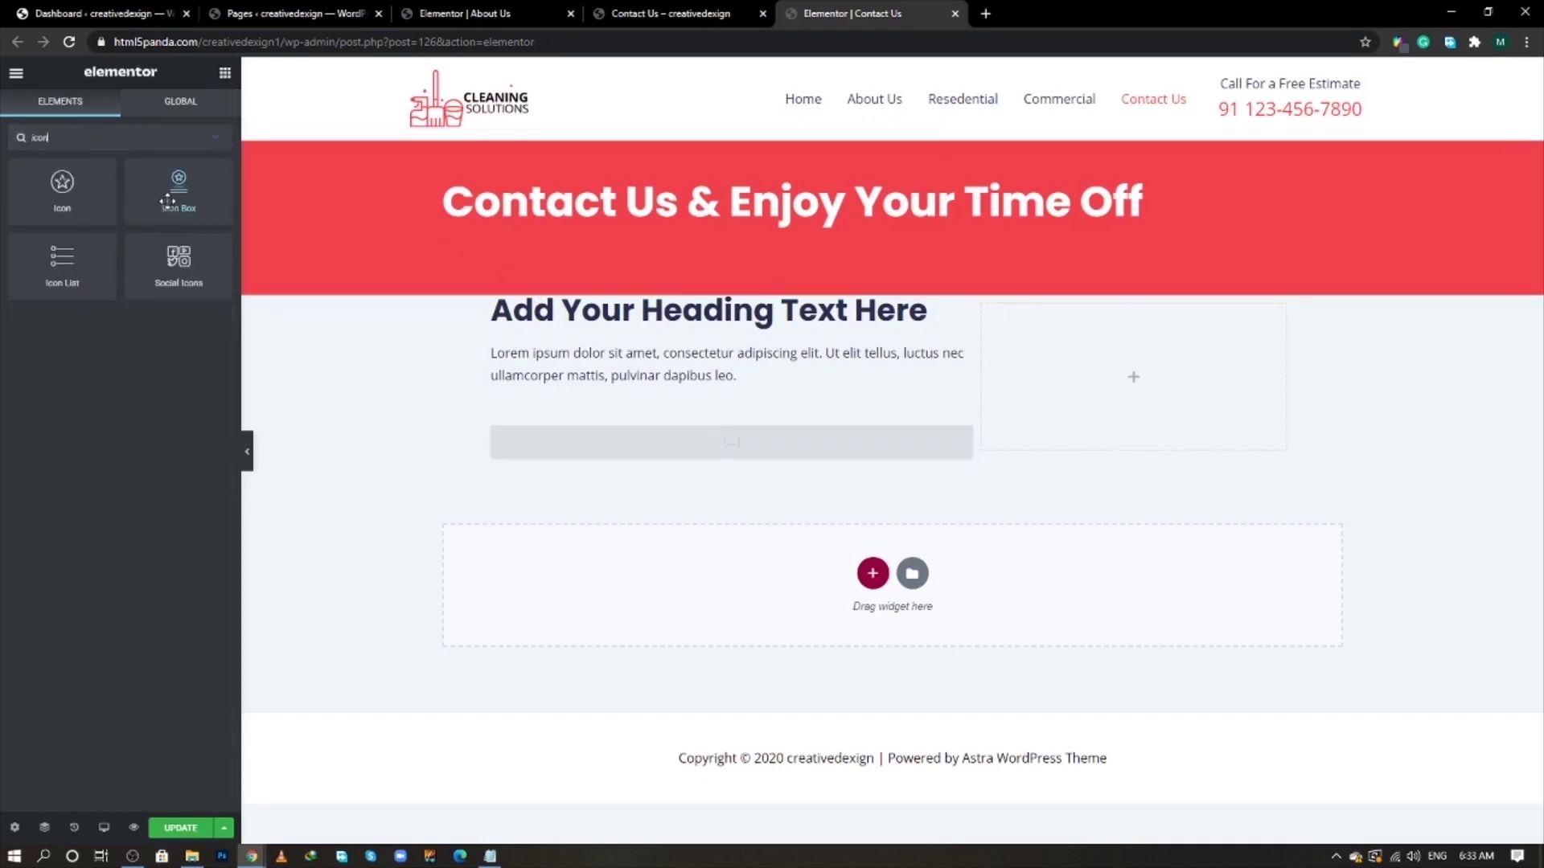
{"action": "left_click_drag", "start_coordinate": [178, 189], "coordinate": [1078, 374]}
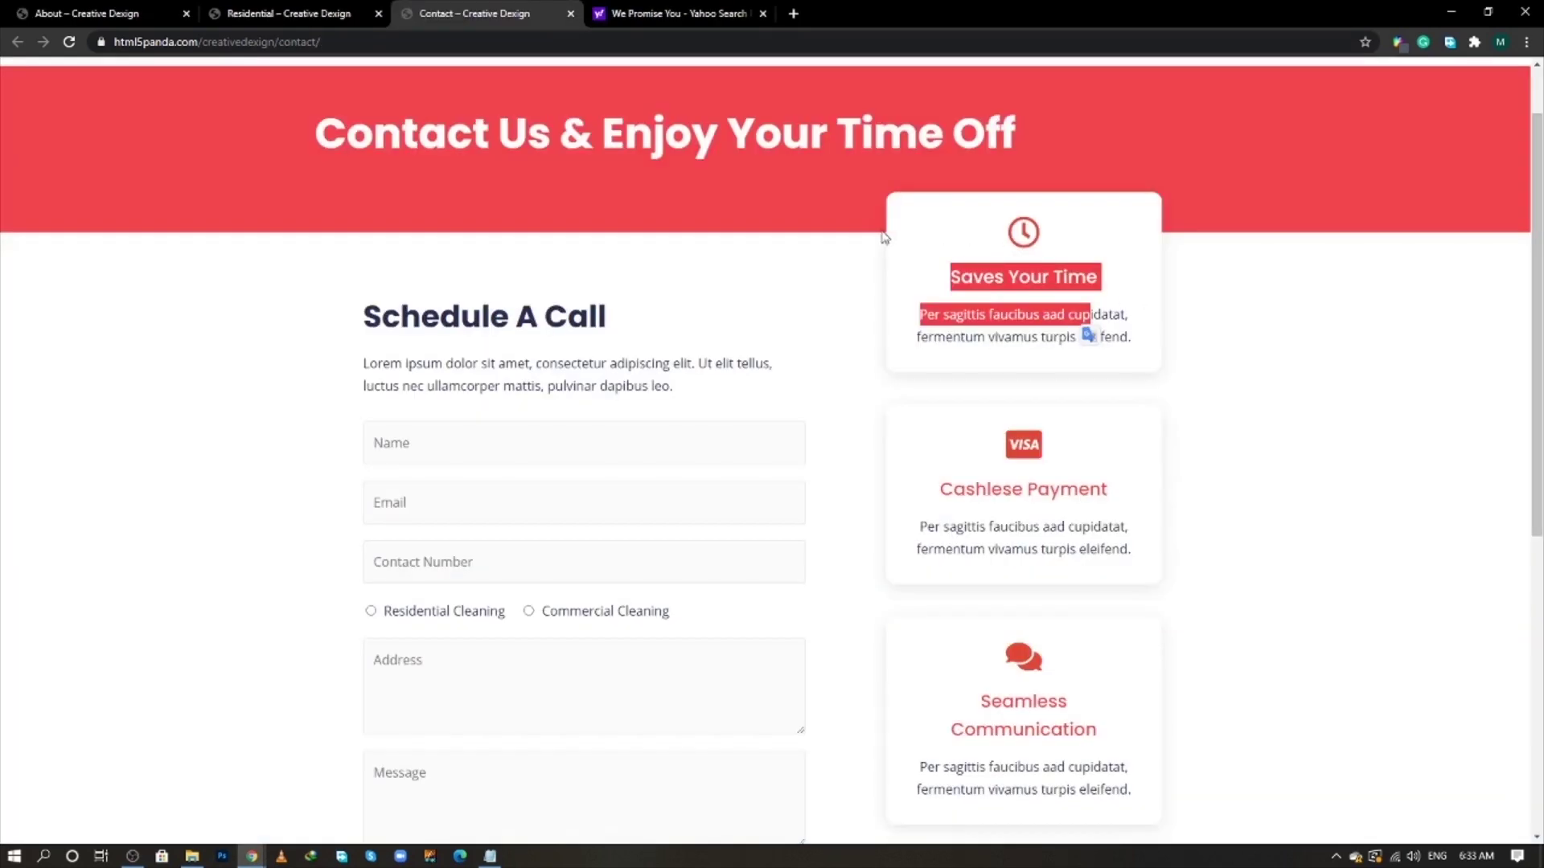
{"action": "left_click", "coordinate": [885, 238]}
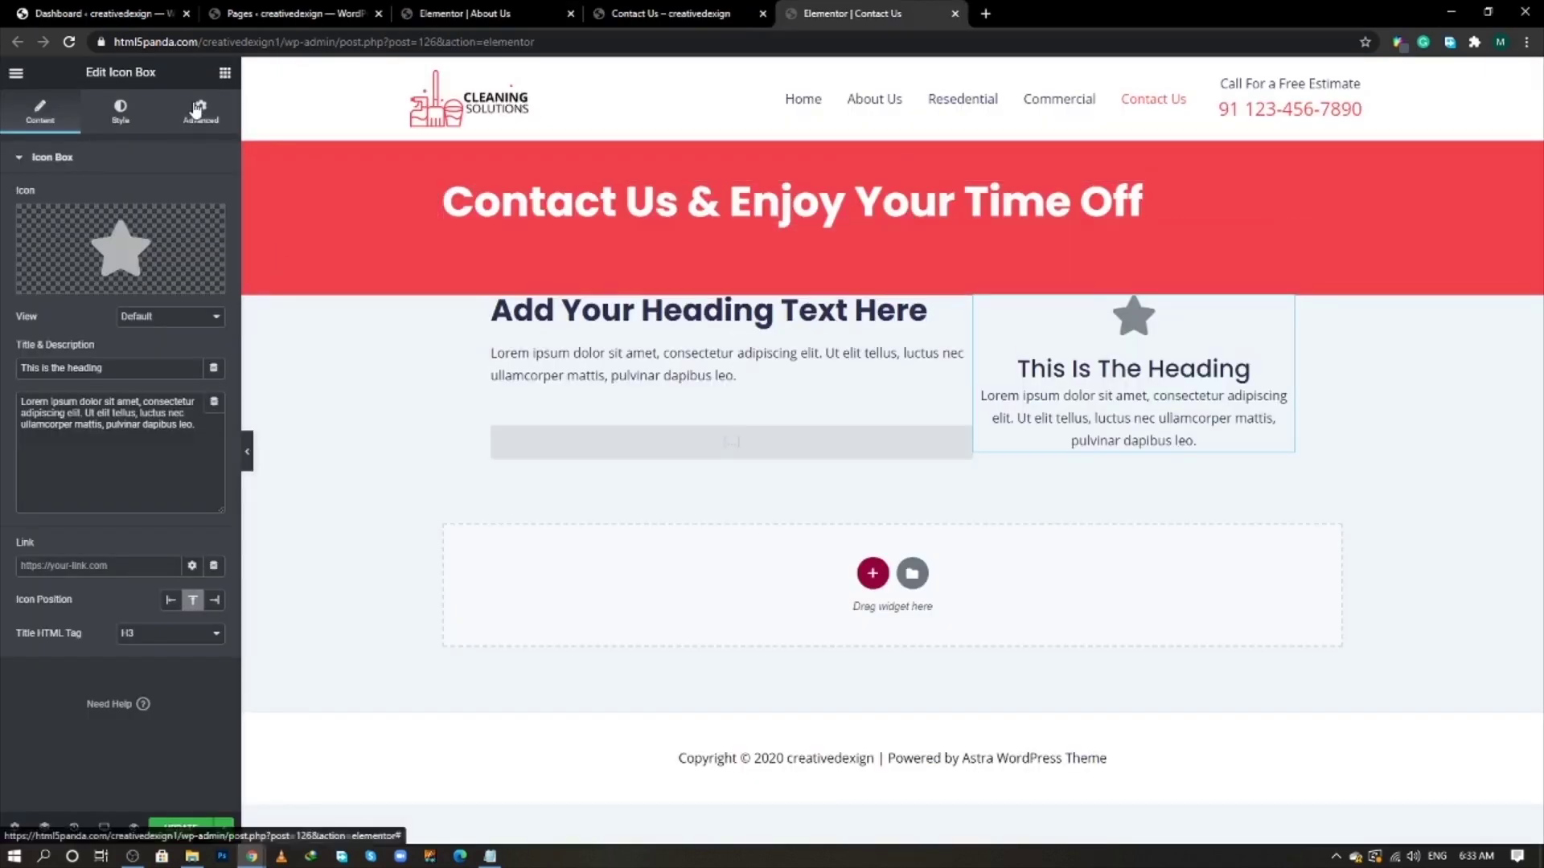
- Unlink the icon box's margins and set its top margin to -50
{"action": "left_click", "coordinate": [201, 110]}
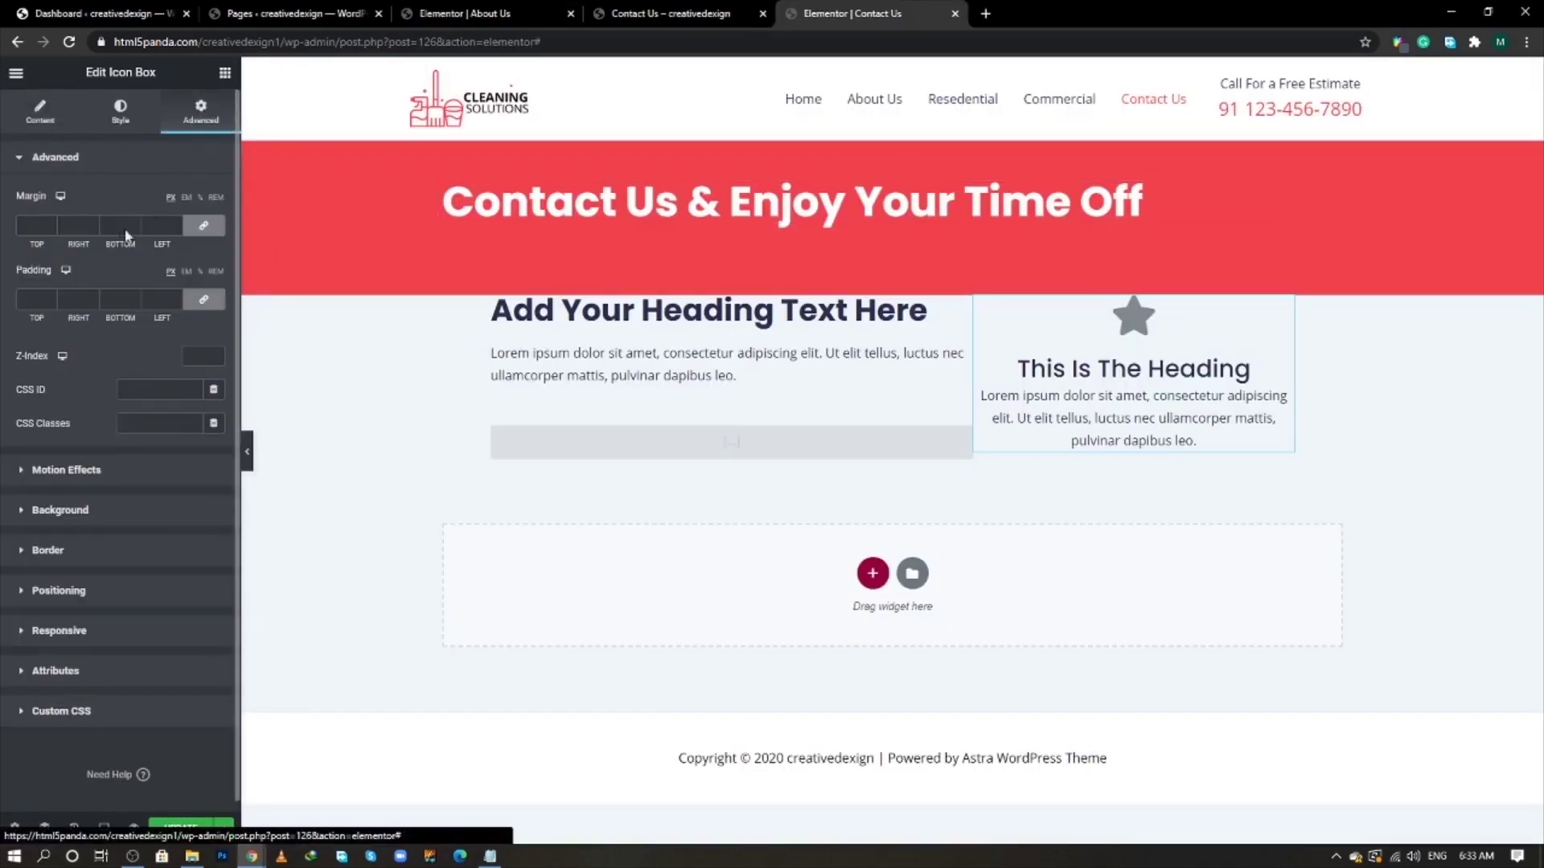
{"action": "left_click", "coordinate": [204, 225]}
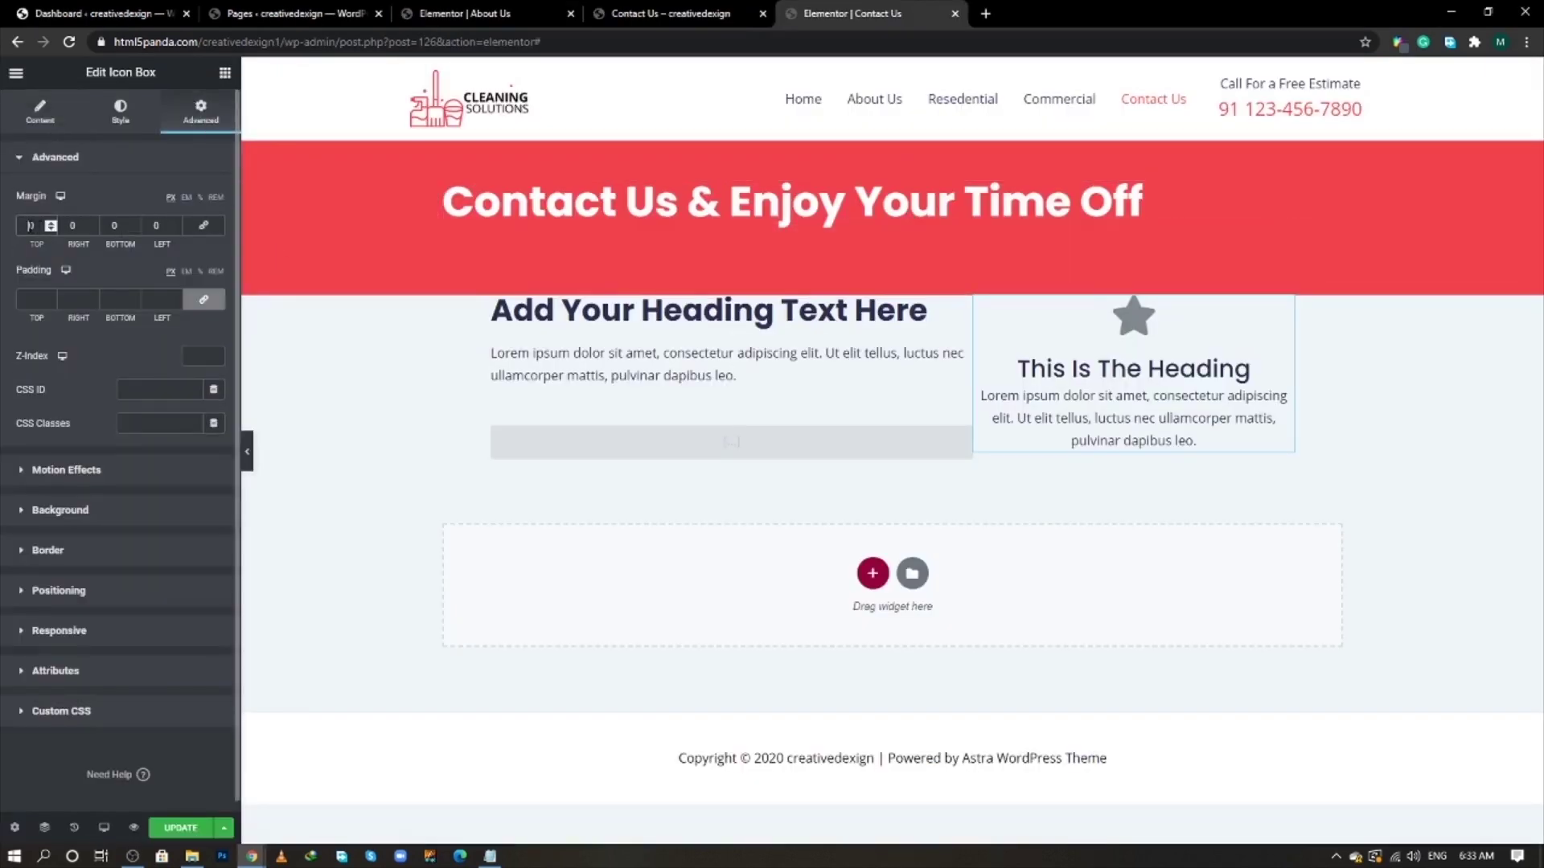
{"action": "type", "text": "-50"}
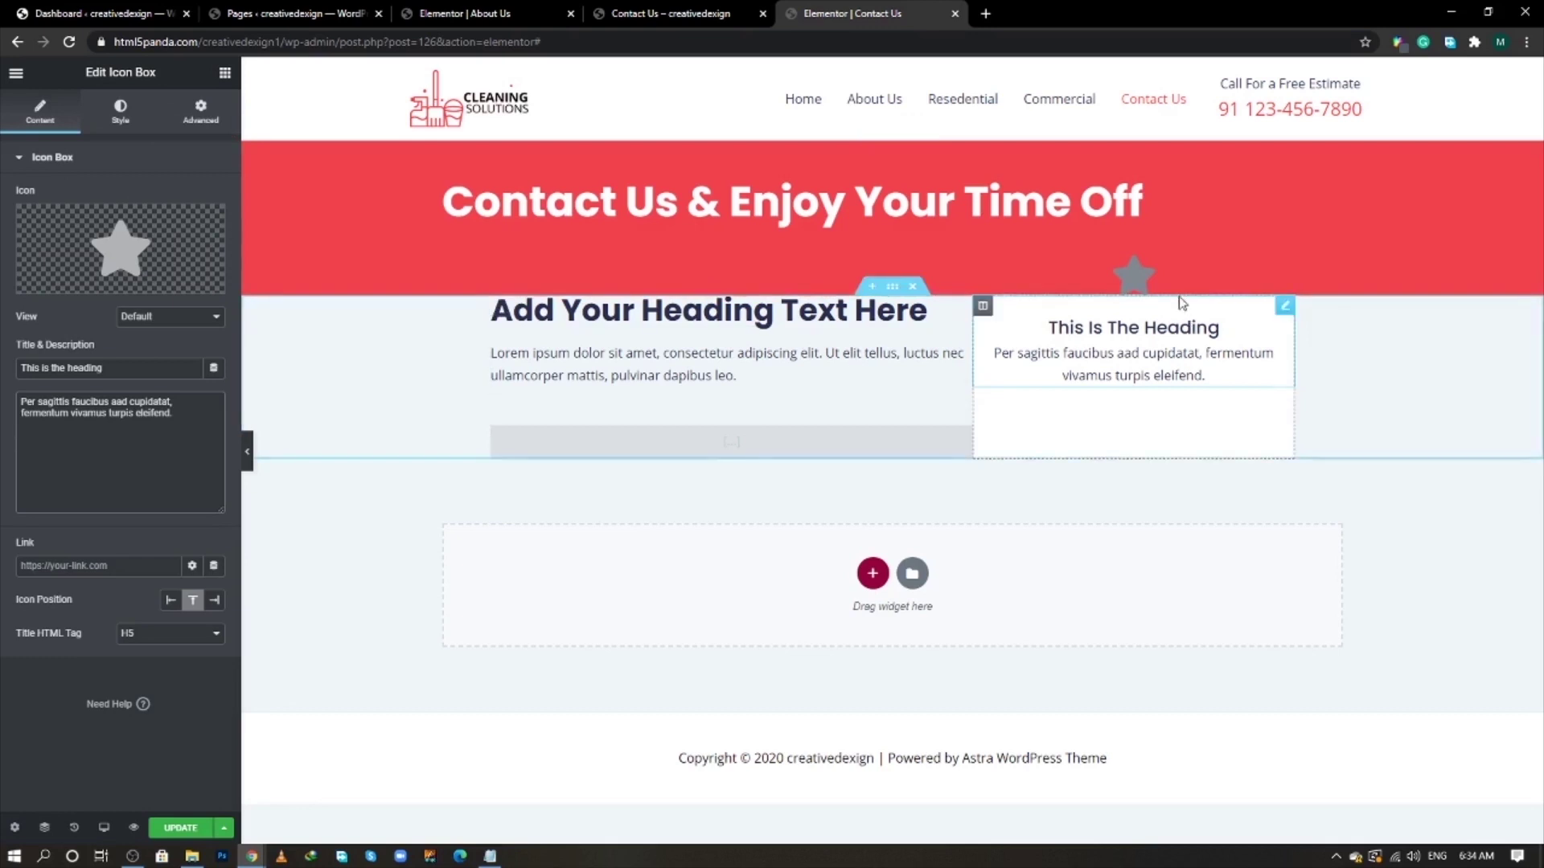
- Clear the white background color from the column holding the icon box
{"action": "left_click", "coordinate": [982, 305]}
{"action": "left_click", "coordinate": [122, 117]}
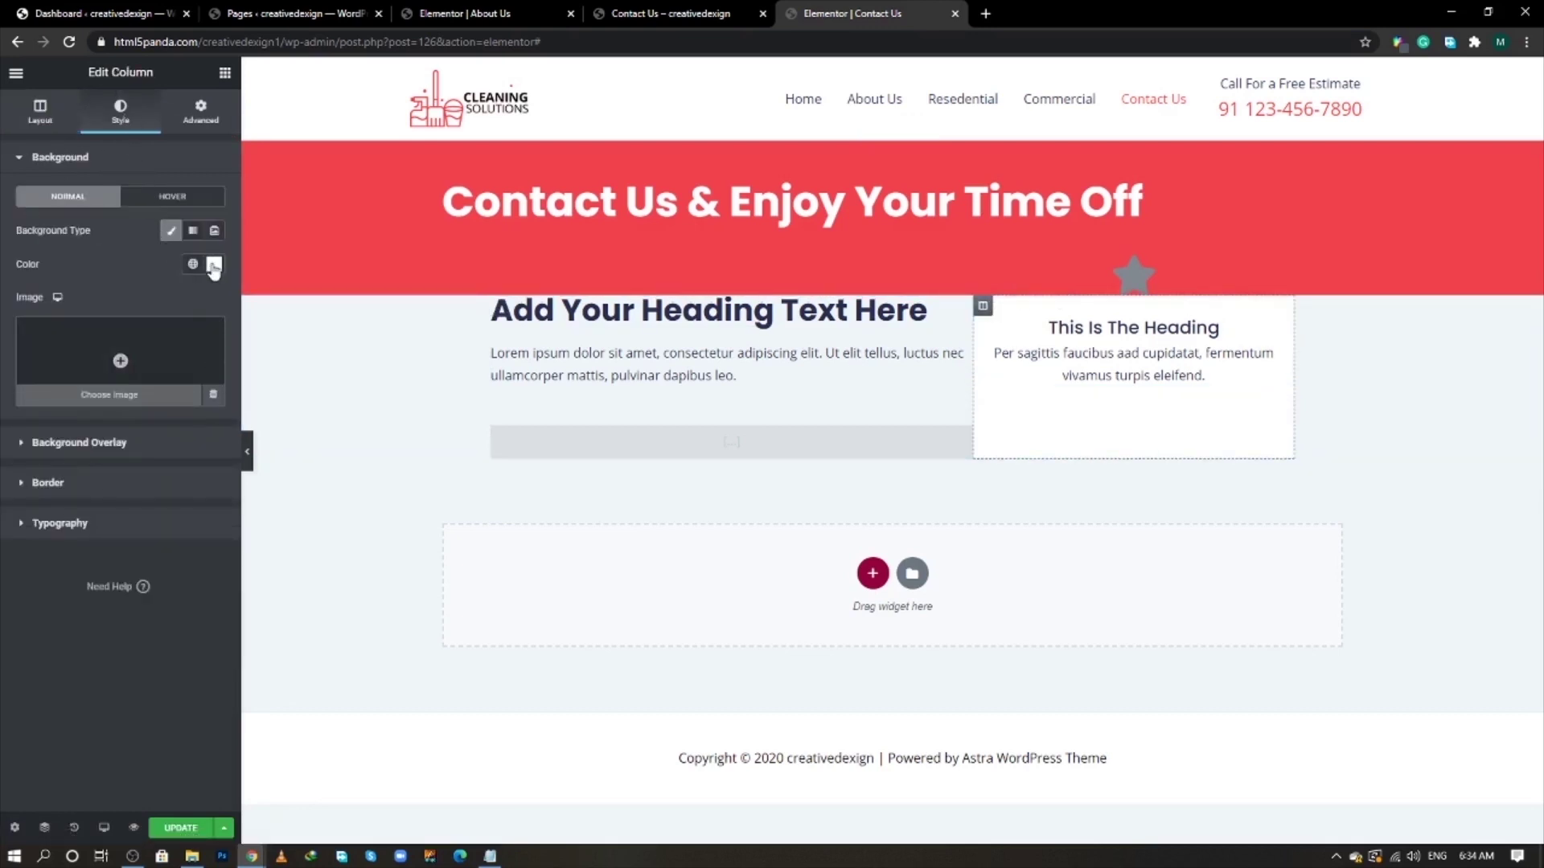
{"action": "left_click", "coordinate": [213, 266]}
{"action": "left_click", "coordinate": [168, 295]}
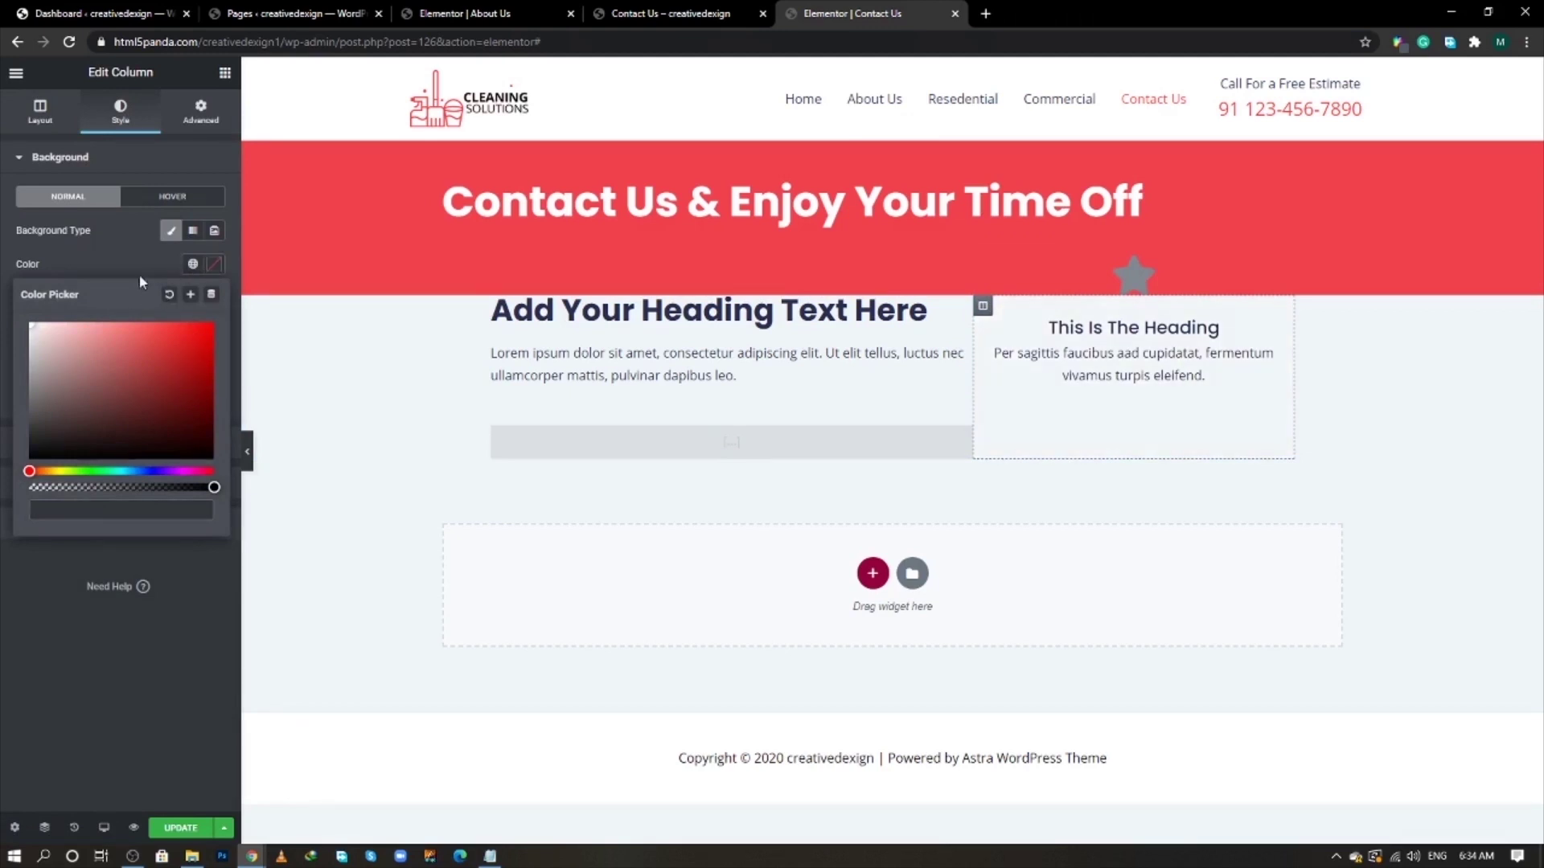
- Give the icon box itself a classic white background color
{"action": "left_click", "coordinate": [1214, 312]}
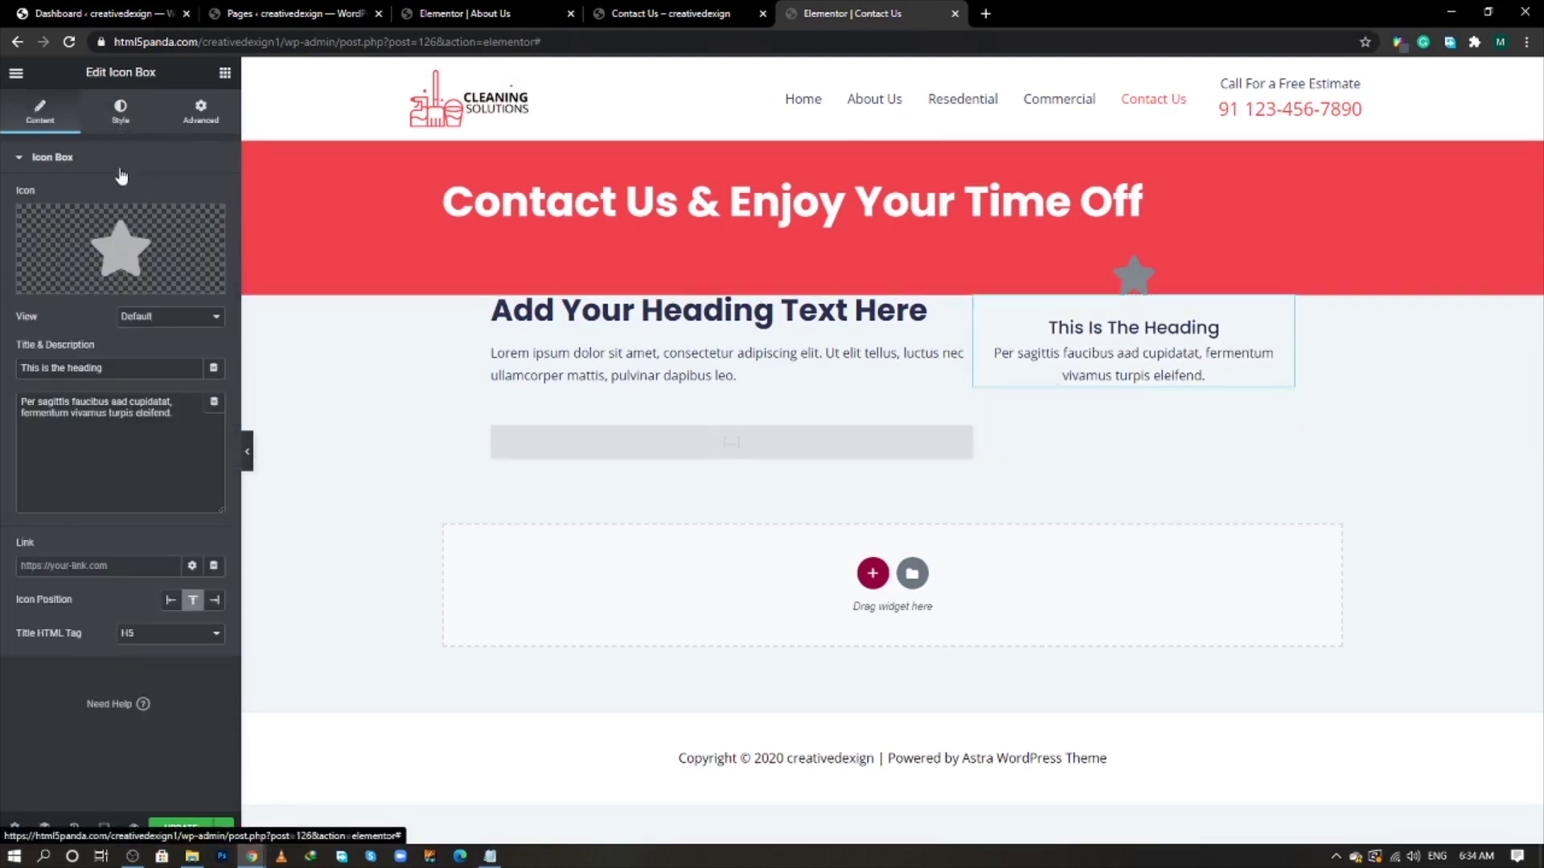
{"action": "left_click", "coordinate": [119, 119]}
{"action": "left_click", "coordinate": [201, 113]}
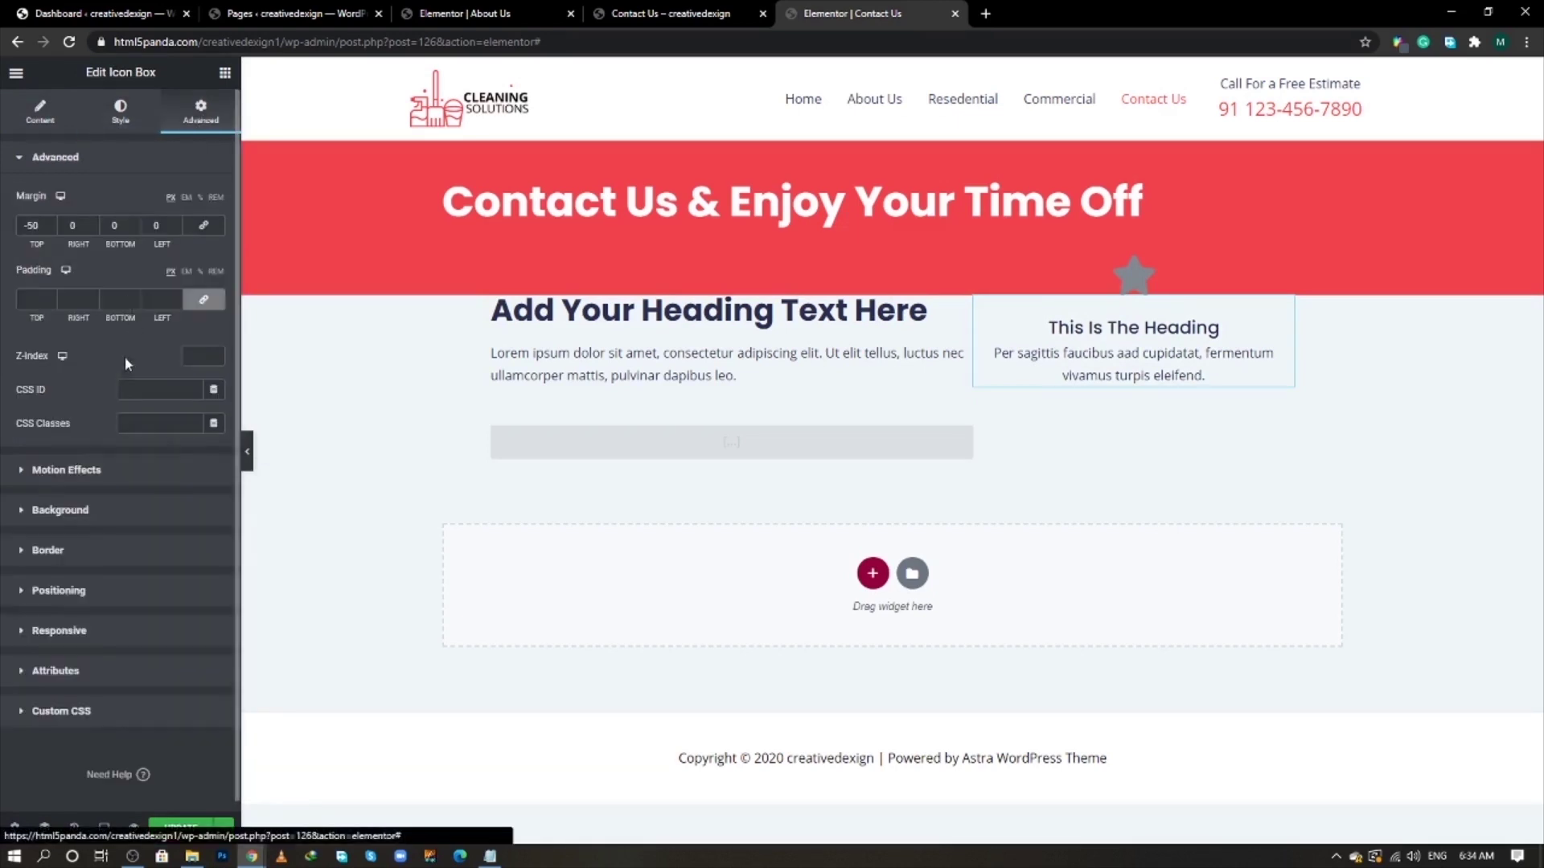
{"action": "left_click", "coordinate": [83, 516]}
{"action": "left_click", "coordinate": [190, 313]}
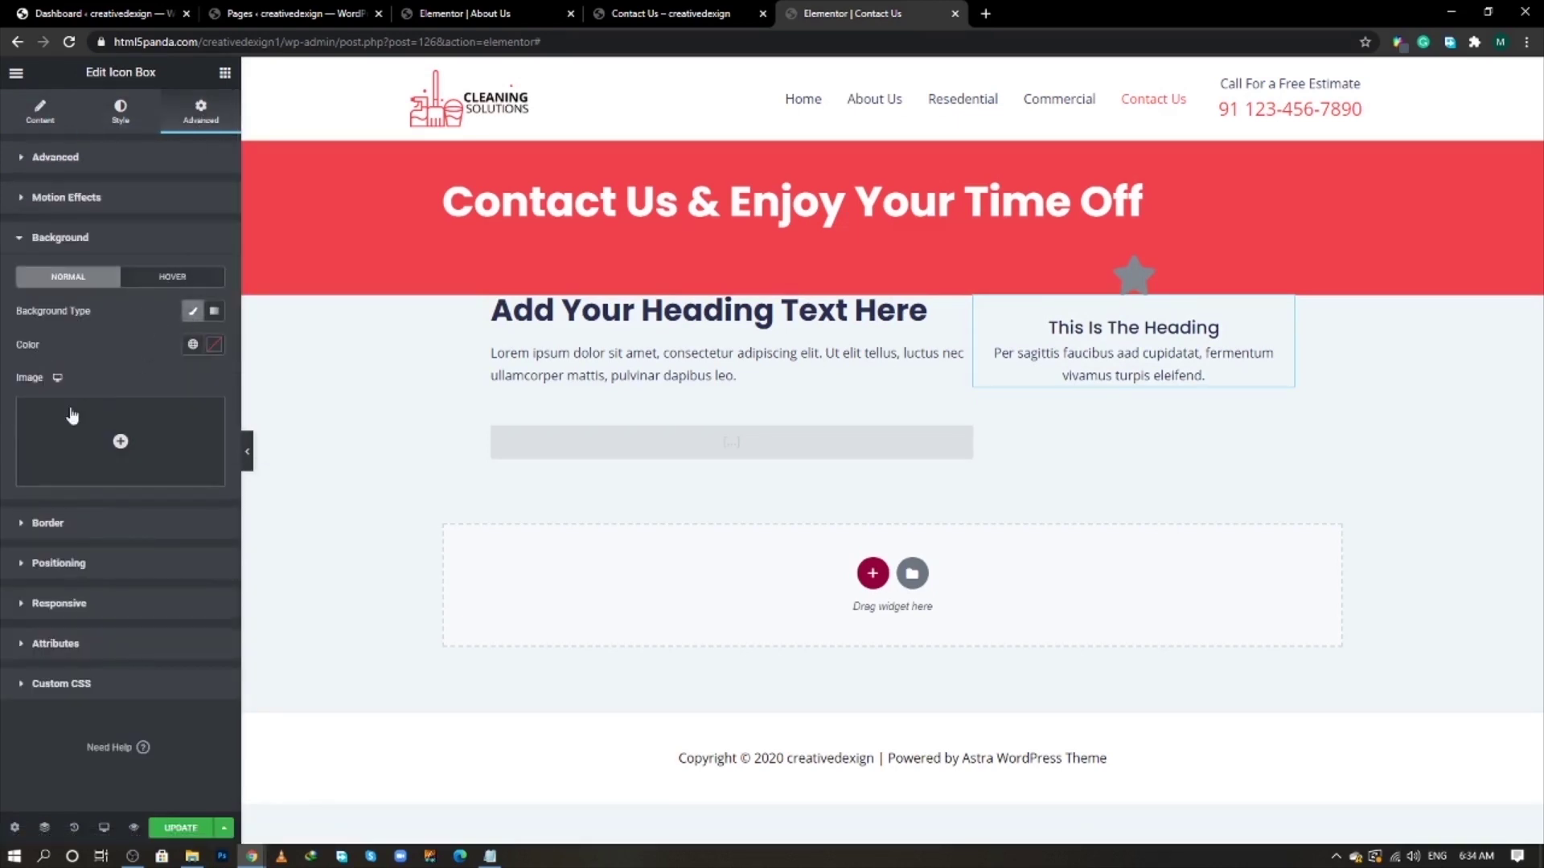
{"action": "left_click", "coordinate": [212, 344]}
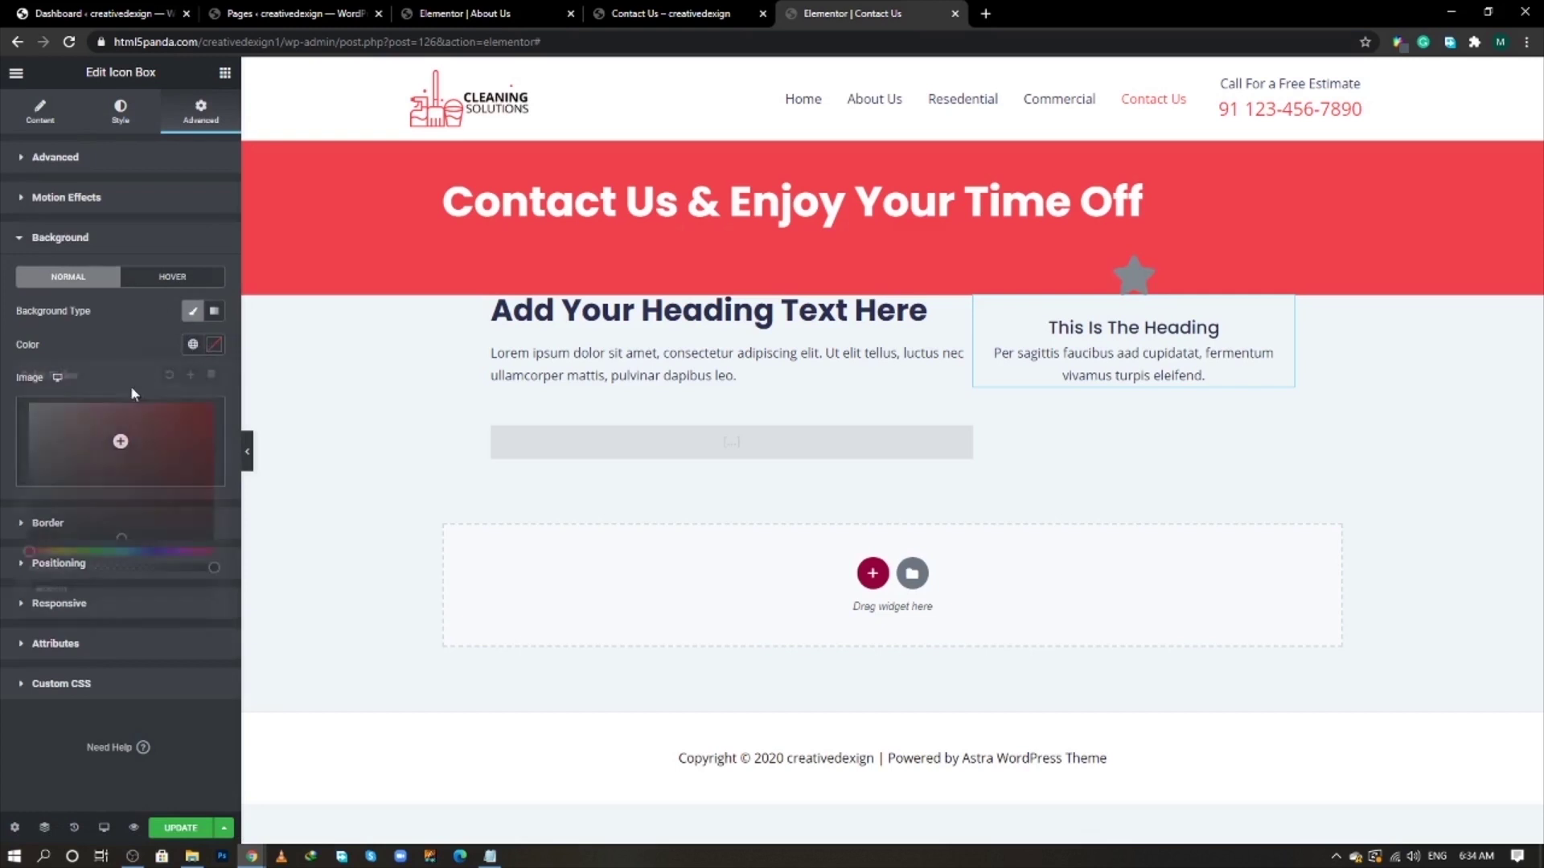
{"action": "left_click", "coordinate": [31, 407]}
{"action": "left_click", "coordinate": [117, 335]}
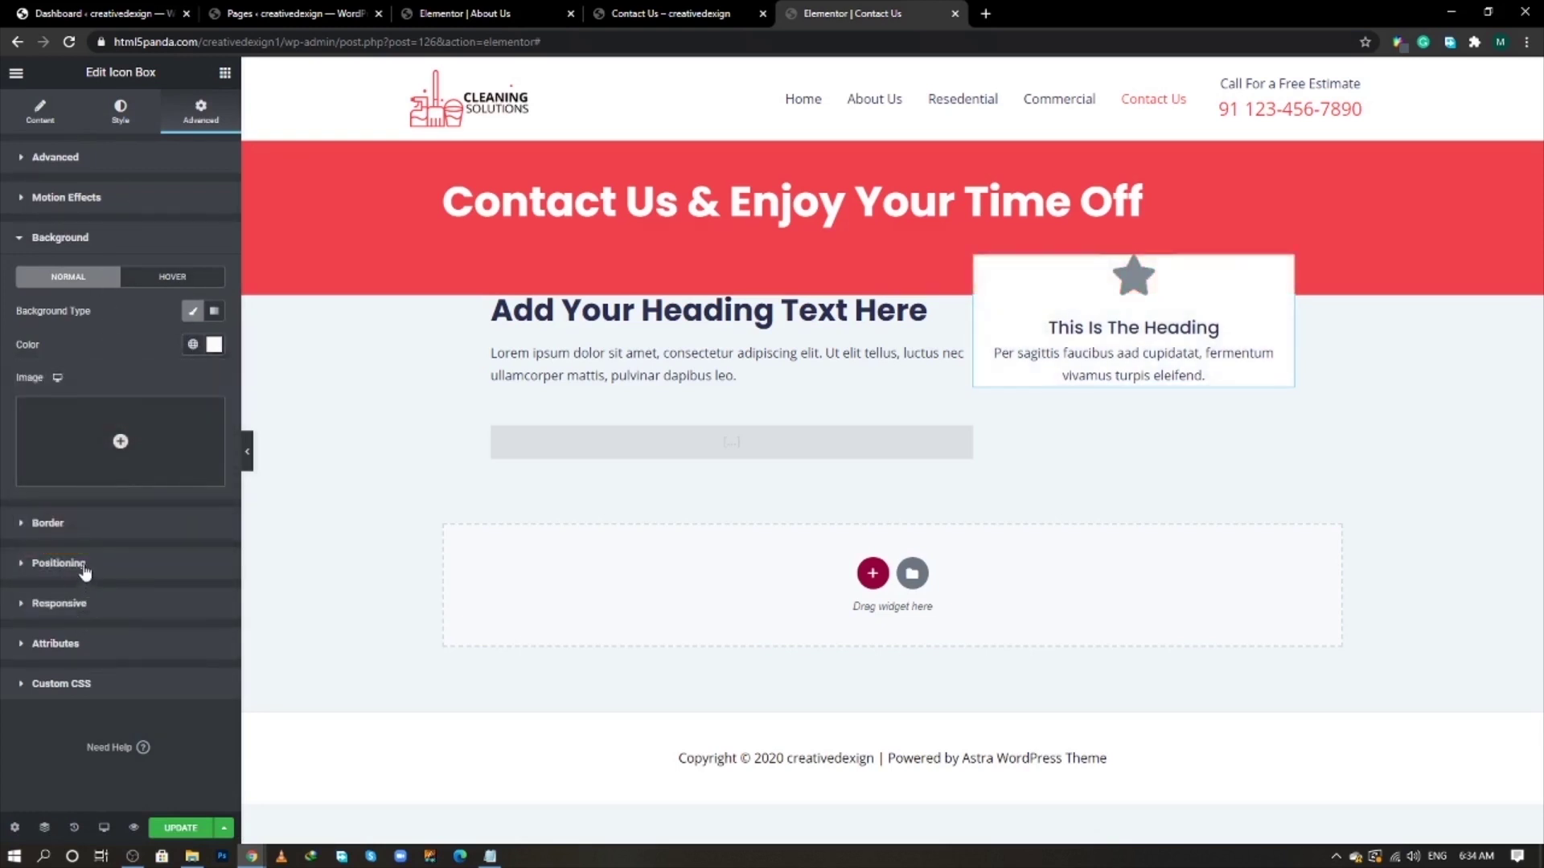
- Set the icon box's border radius to 12 and add a box shadow colored rgba(0, 0, 0, 0.15)
{"action": "left_click", "coordinate": [93, 528]}
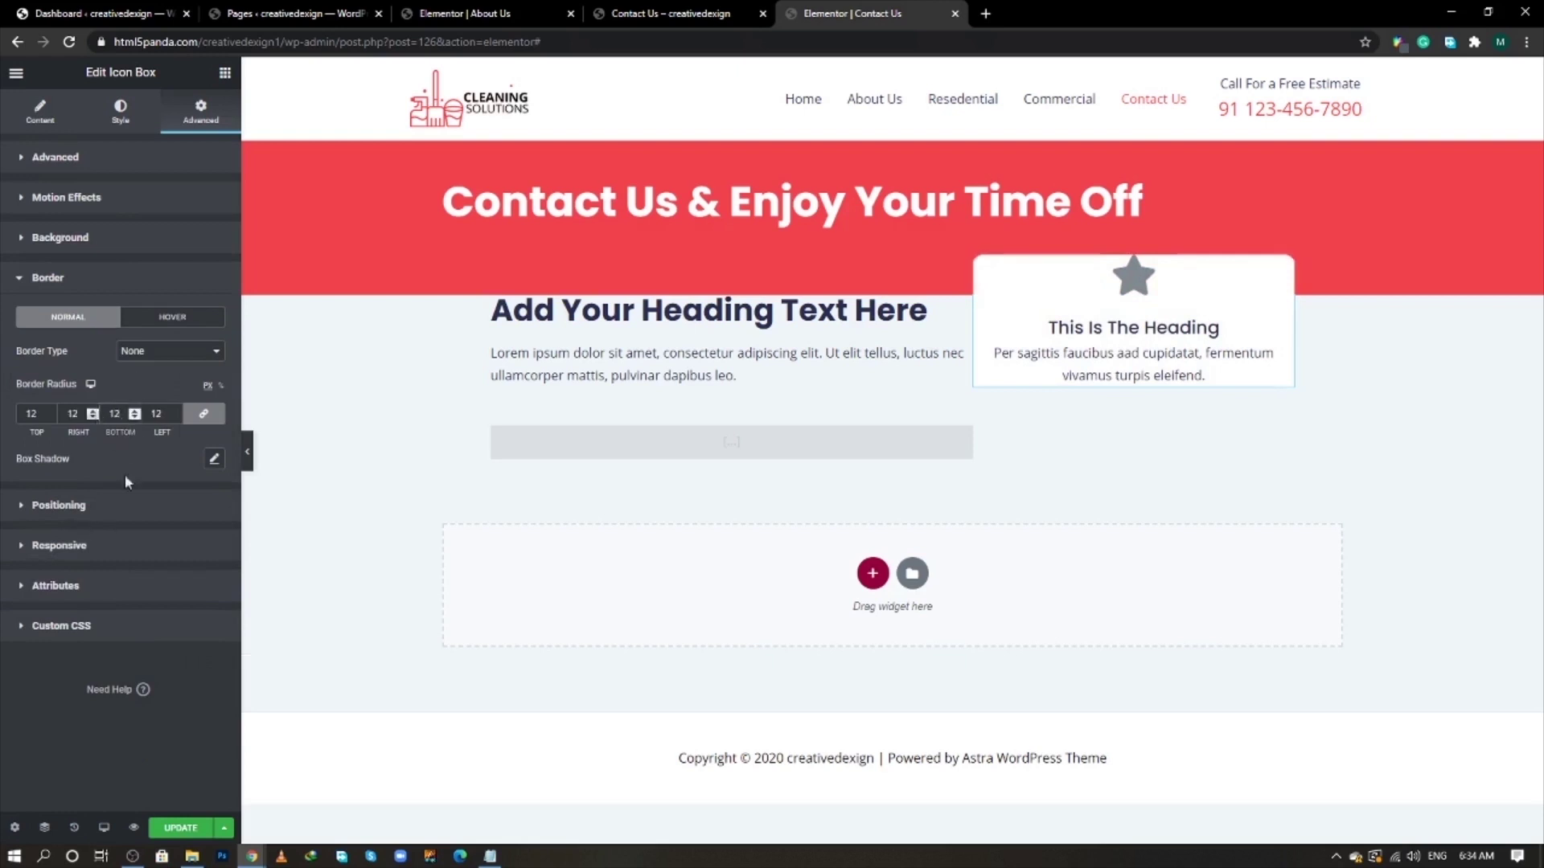
{"action": "left_click", "coordinate": [214, 459]}
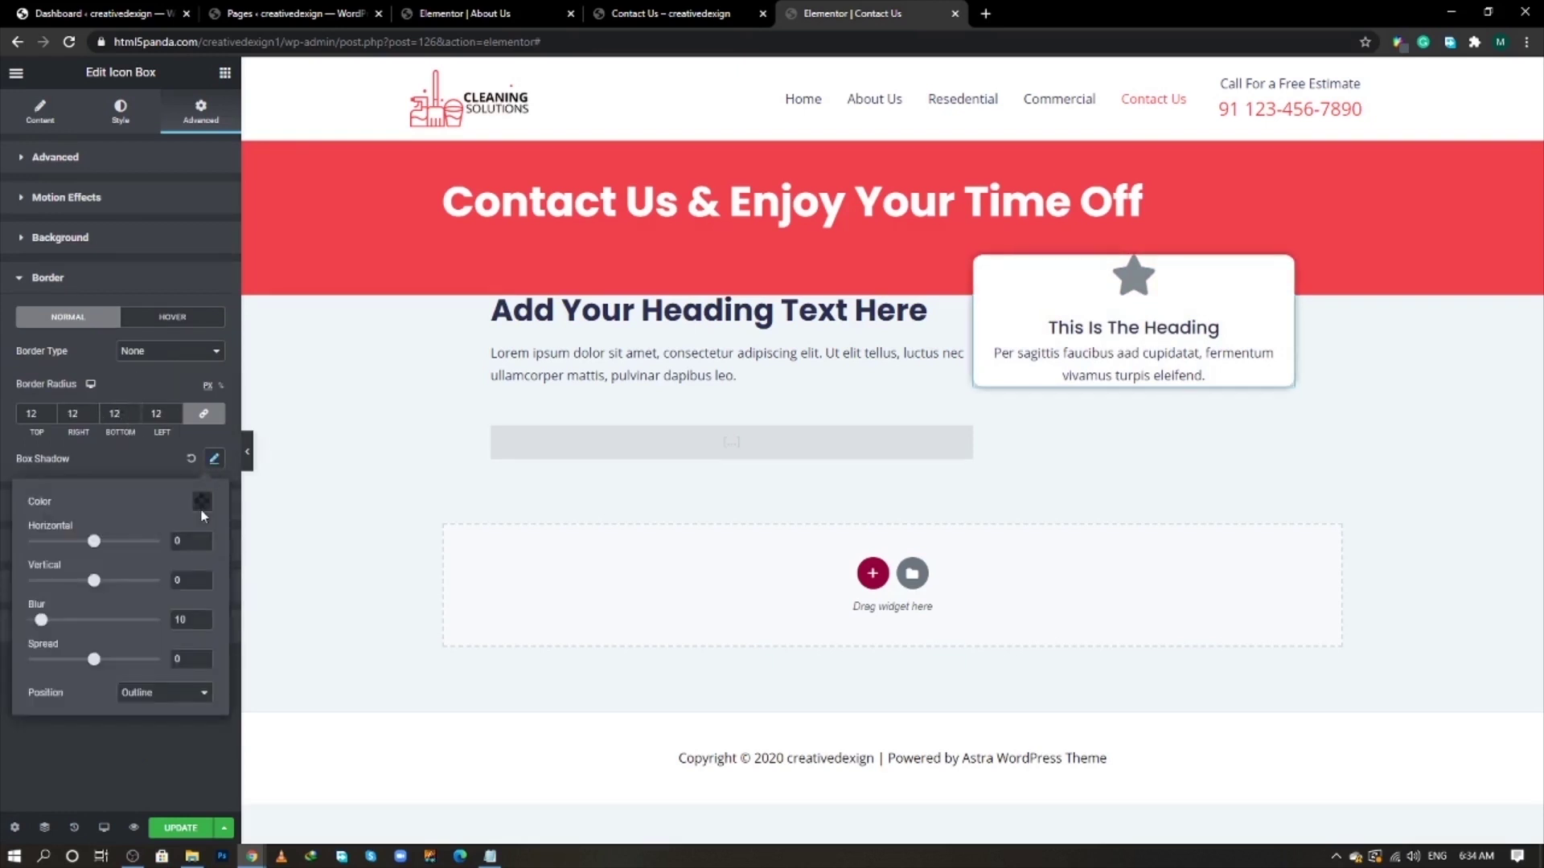
{"action": "left_click", "coordinate": [202, 505]}
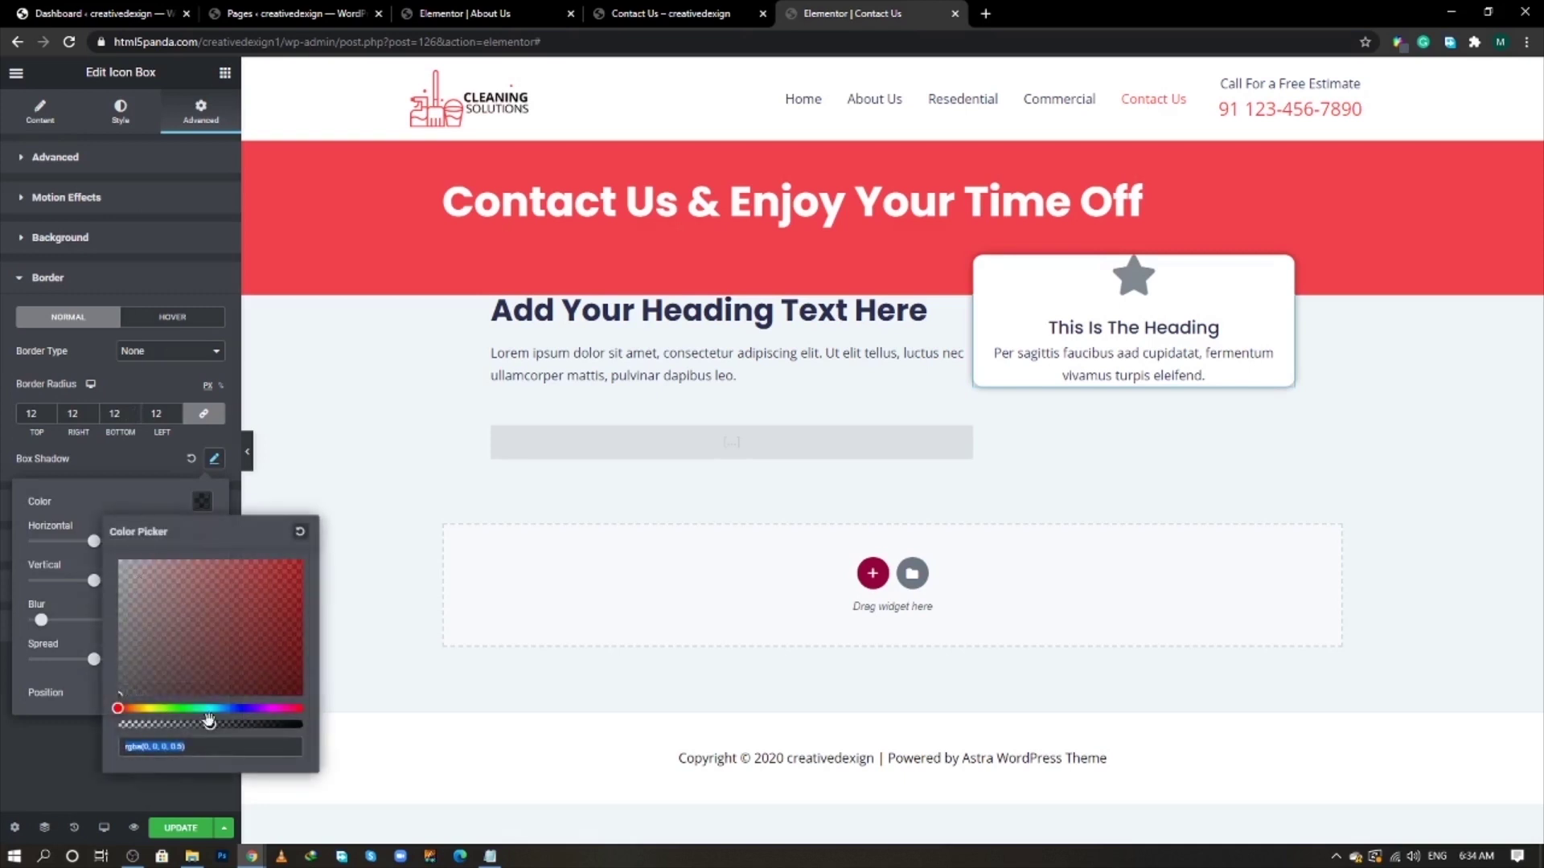
{"action": "left_click_drag", "start_coordinate": [209, 723], "coordinate": [144, 724]}
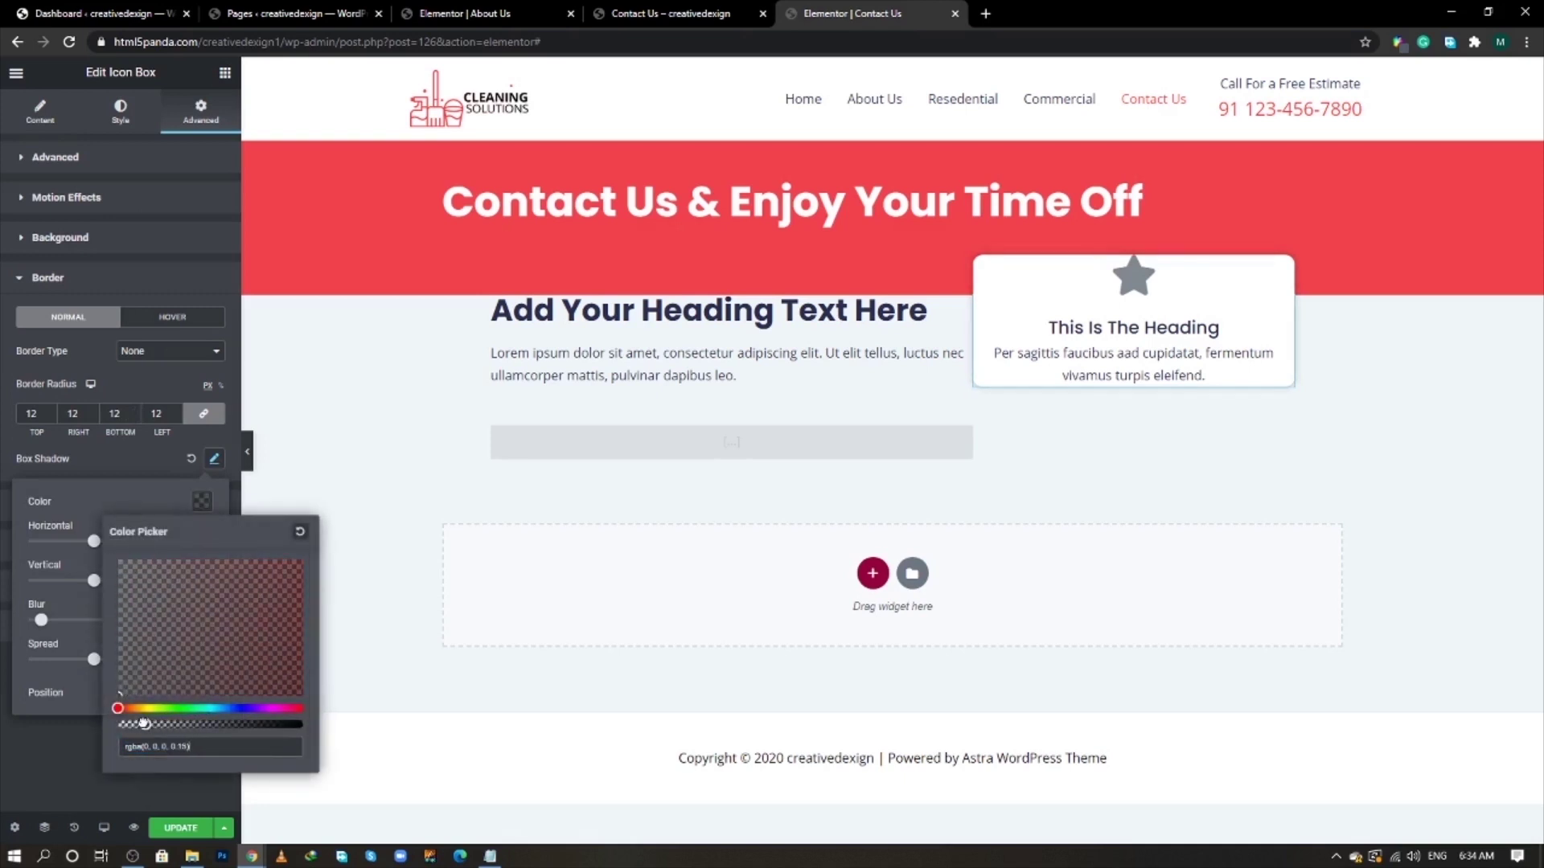
{"action": "left_click", "coordinate": [133, 471]}
- Set the icon box's padding to 30 on all sides, with icon spacing 10 and icon size 40
{"action": "left_click", "coordinate": [54, 156]}
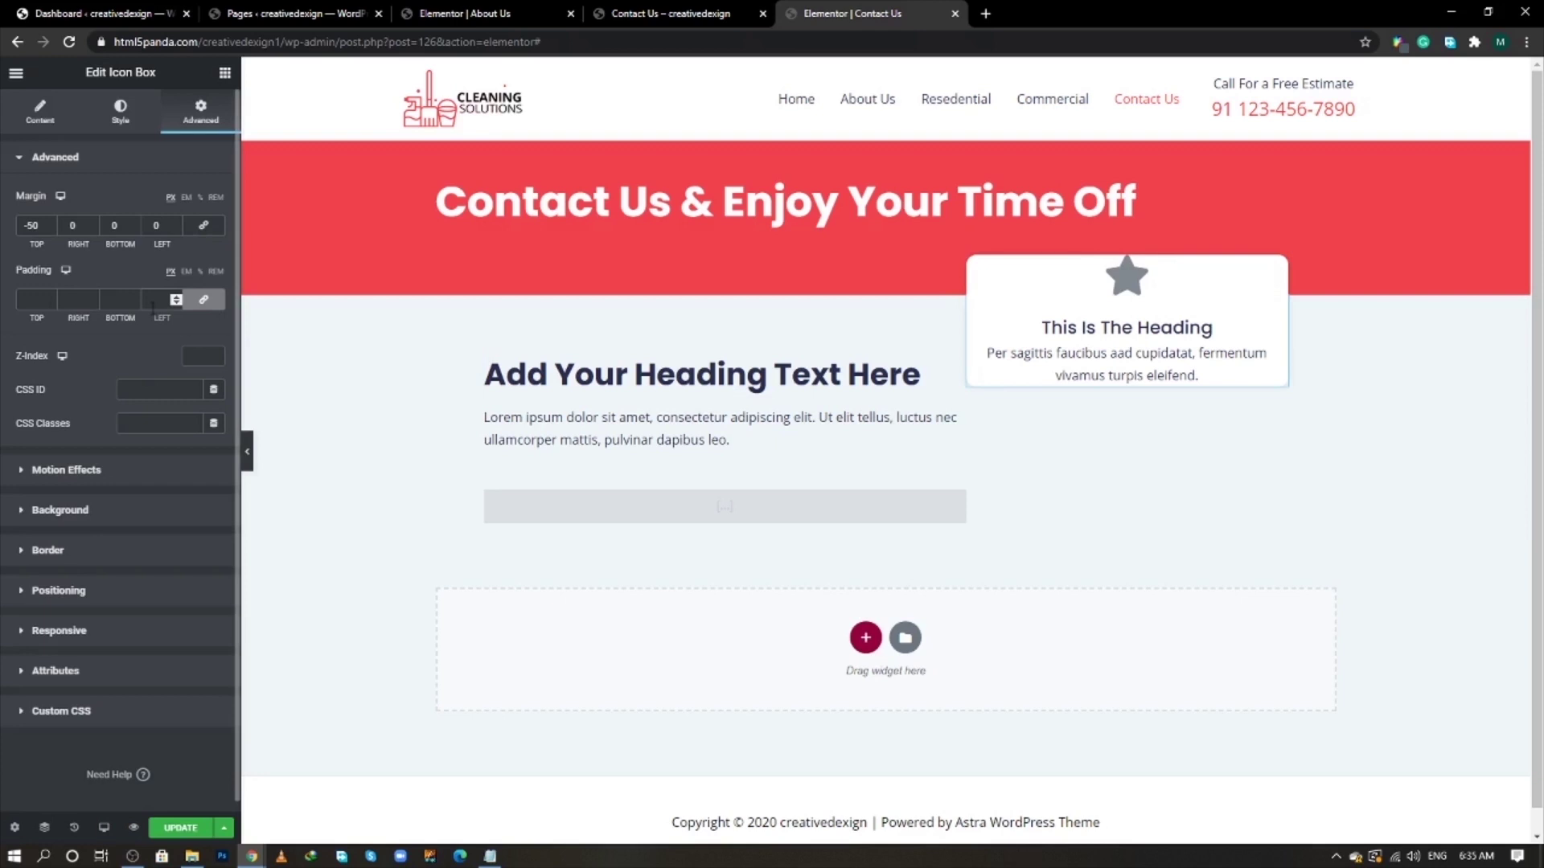
{"action": "type", "text": "30"}
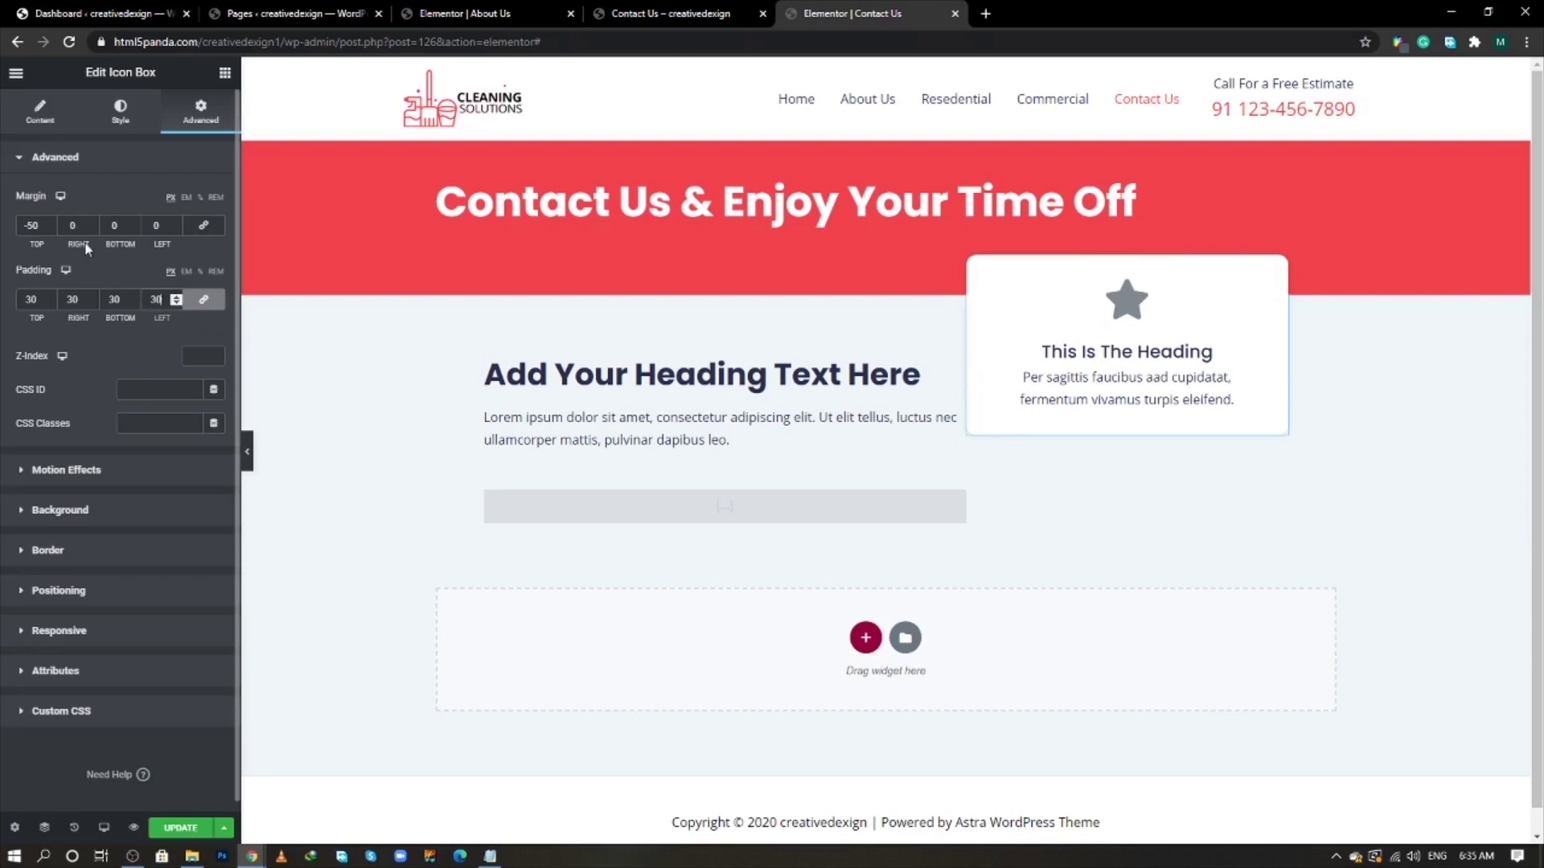
{"action": "left_click", "coordinate": [121, 116]}
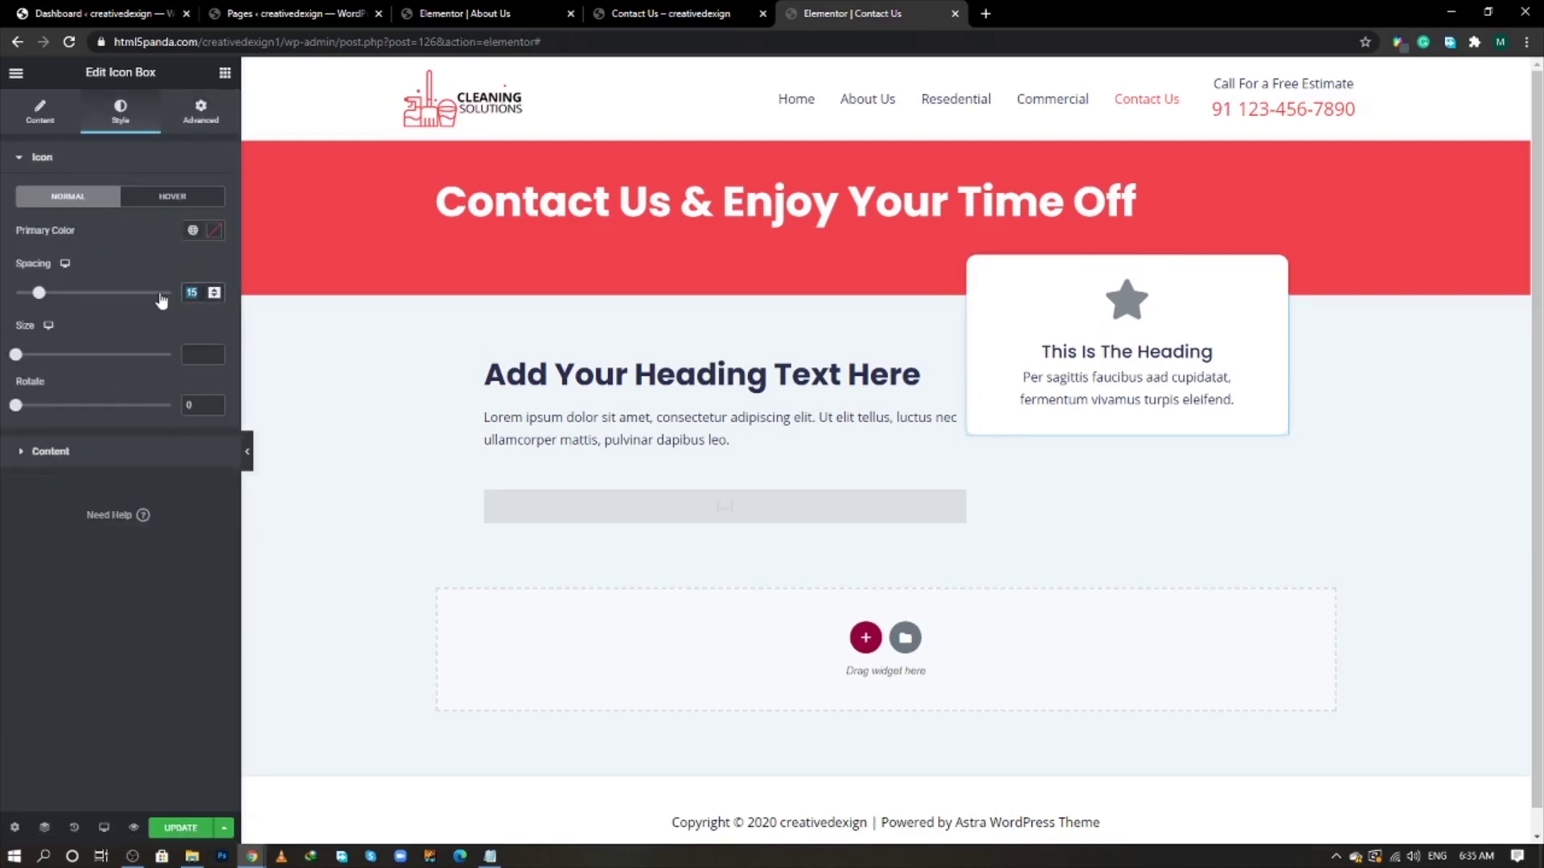
{"action": "type", "text": "10"}
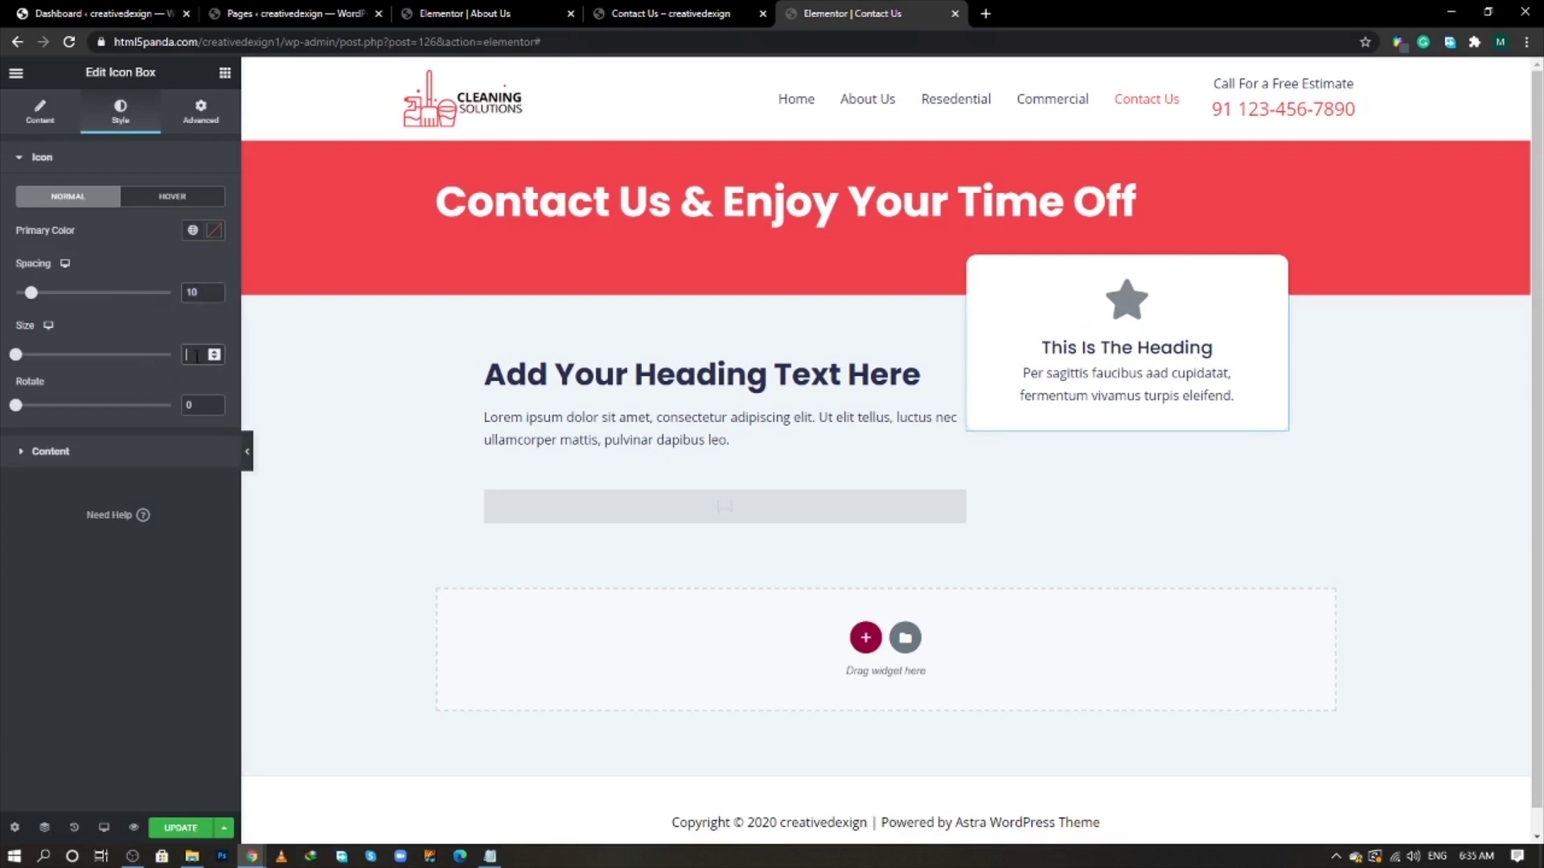
{"action": "type", "text": "40"}
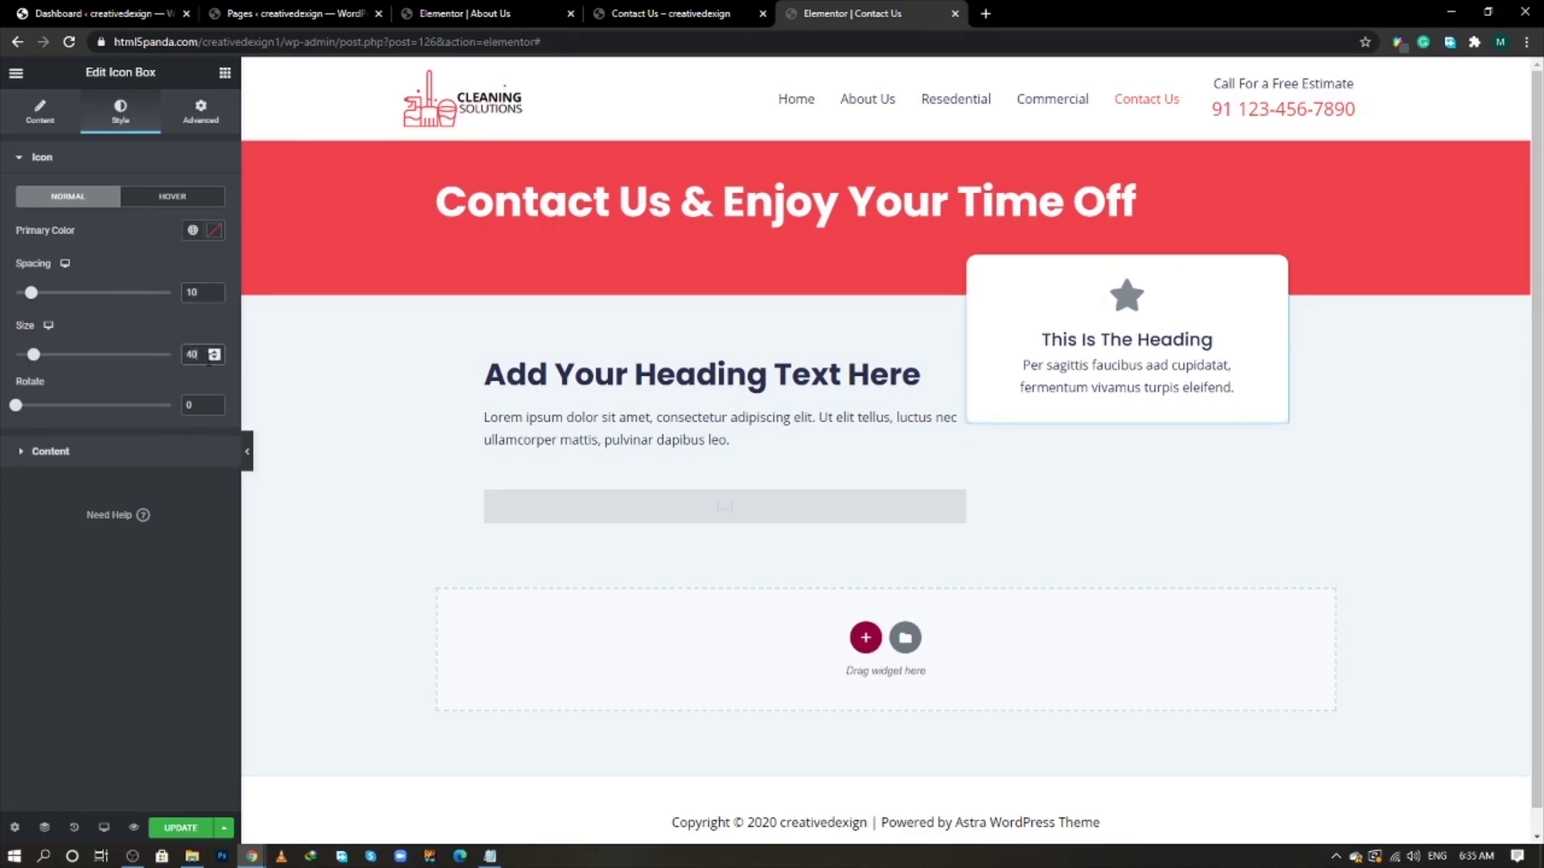
- Copy the red color code F23d49F7 from the Notepad note and apply it as the icon's primary color
{"action": "left_click", "coordinate": [490, 856]}
{"action": "right_click", "coordinate": [319, 148]}
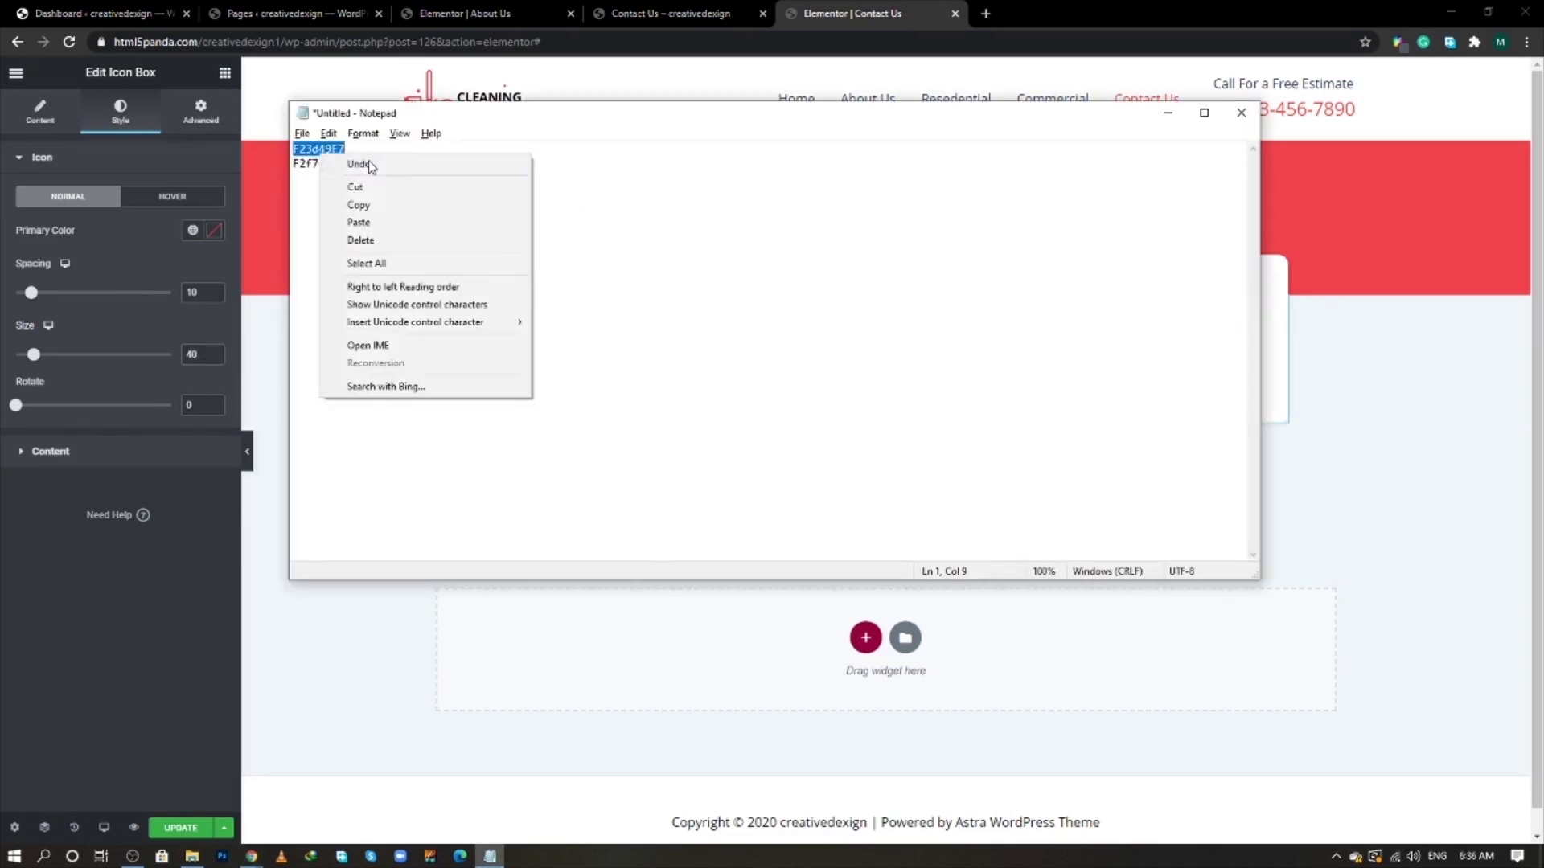
{"action": "left_click", "coordinate": [366, 204]}
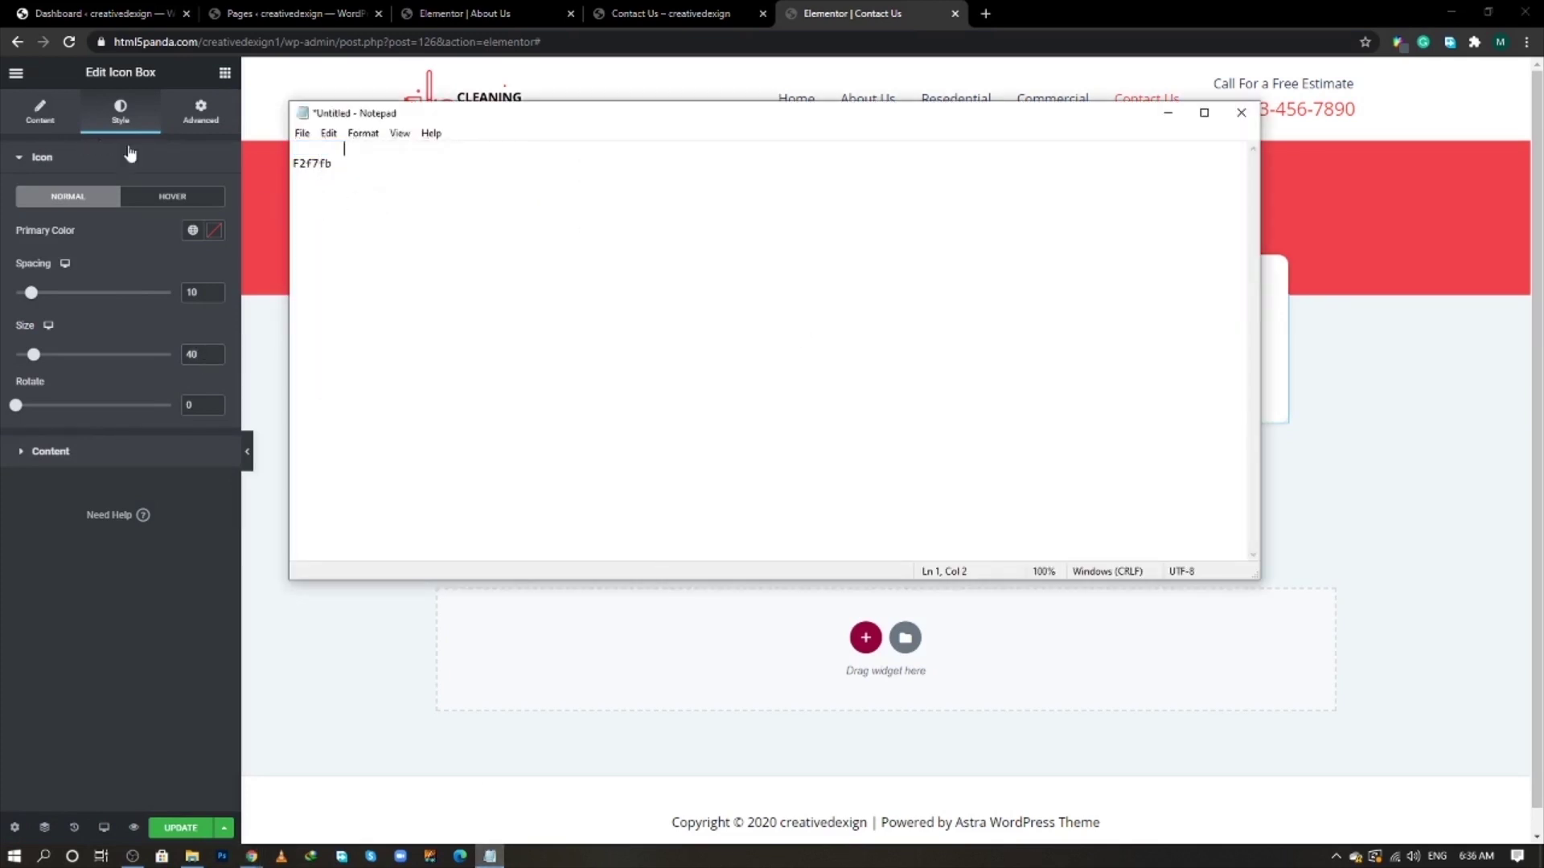
{"action": "left_click", "coordinate": [213, 231]}
{"action": "key", "text": "ctrl+v"}
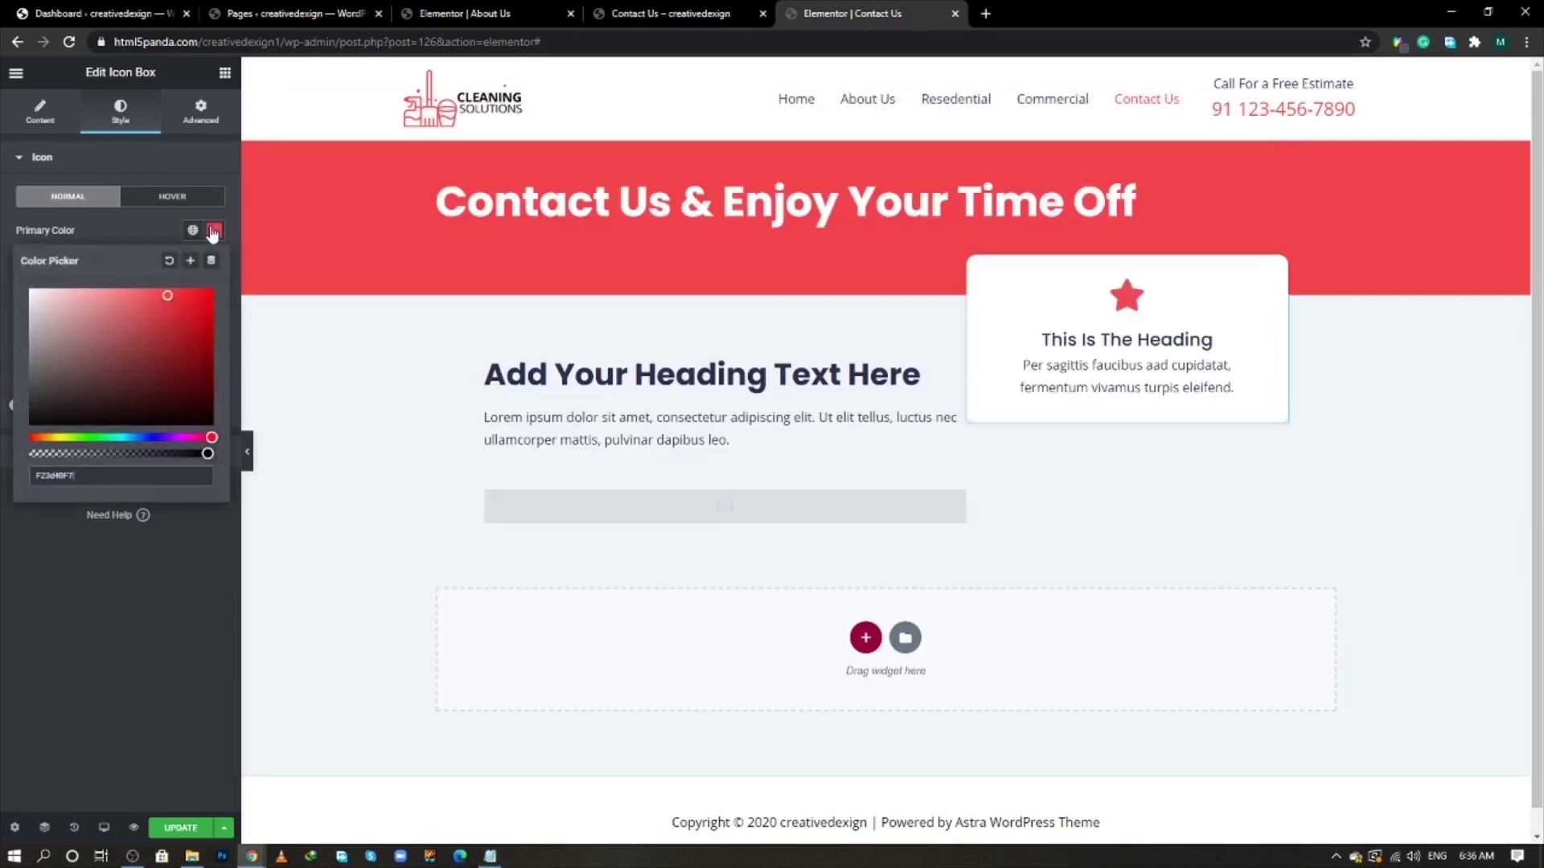
{"action": "left_click", "coordinate": [149, 231]}
- Apply the copied red color code to the icon box's title
{"action": "left_click", "coordinate": [124, 456]}
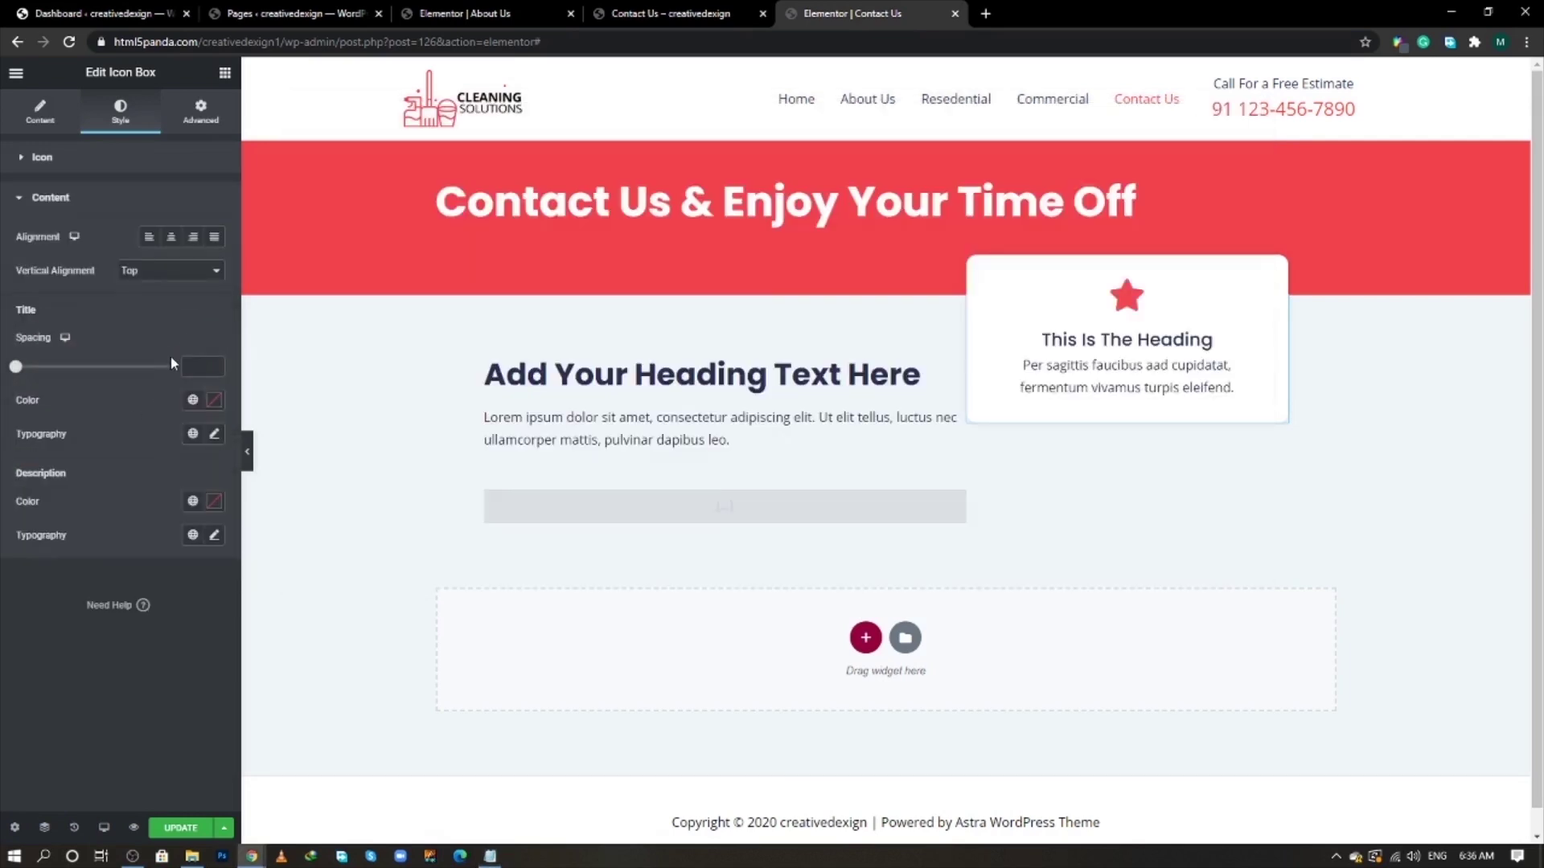
{"action": "left_click", "coordinate": [213, 402]}
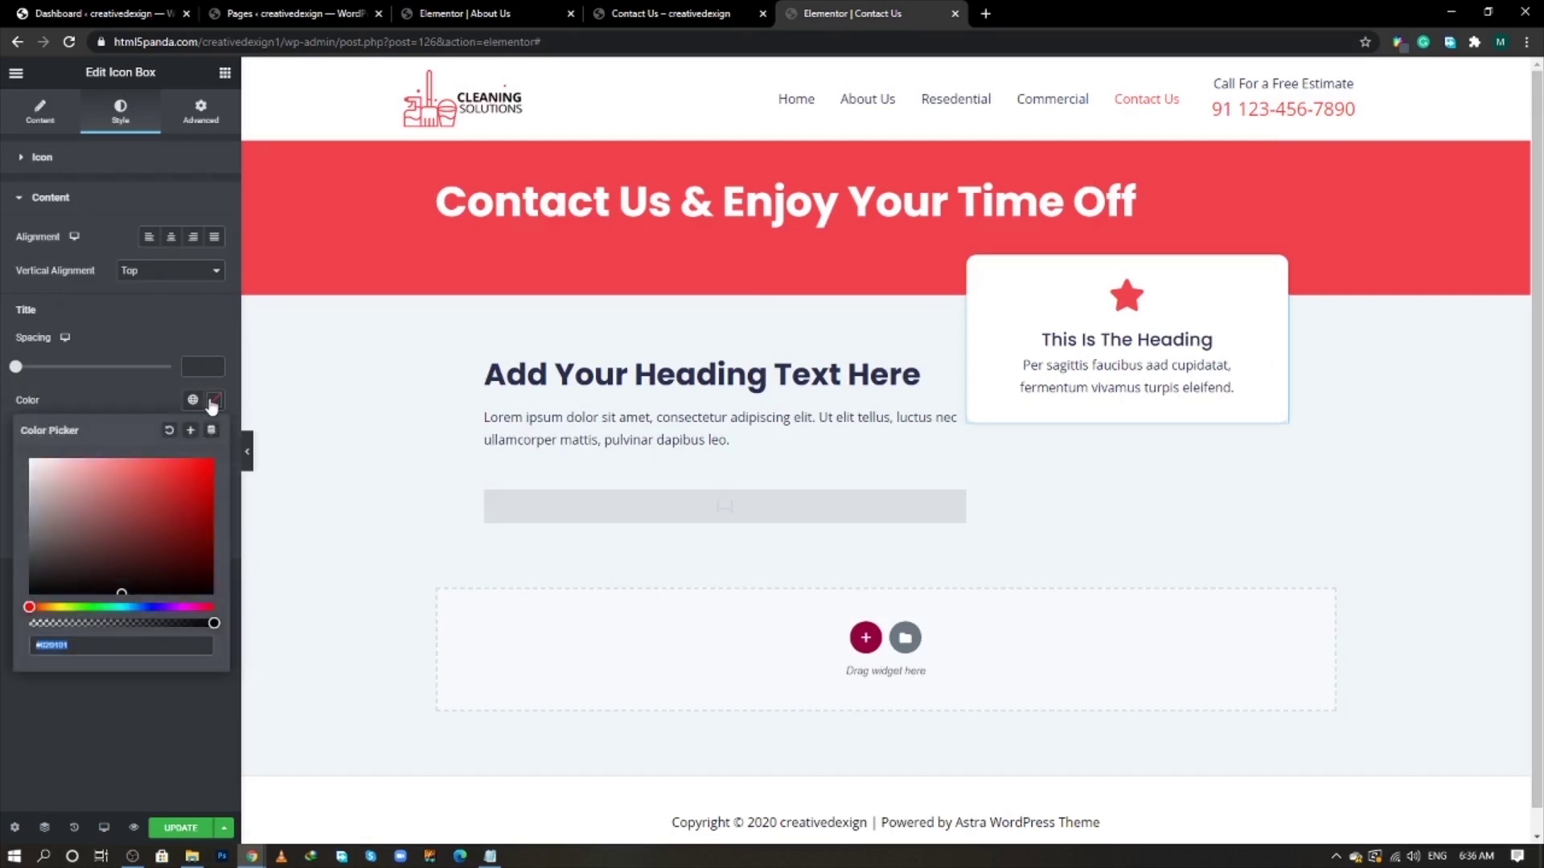
{"action": "key", "text": "ctrl+v"}
{"action": "left_click", "coordinate": [136, 384]}
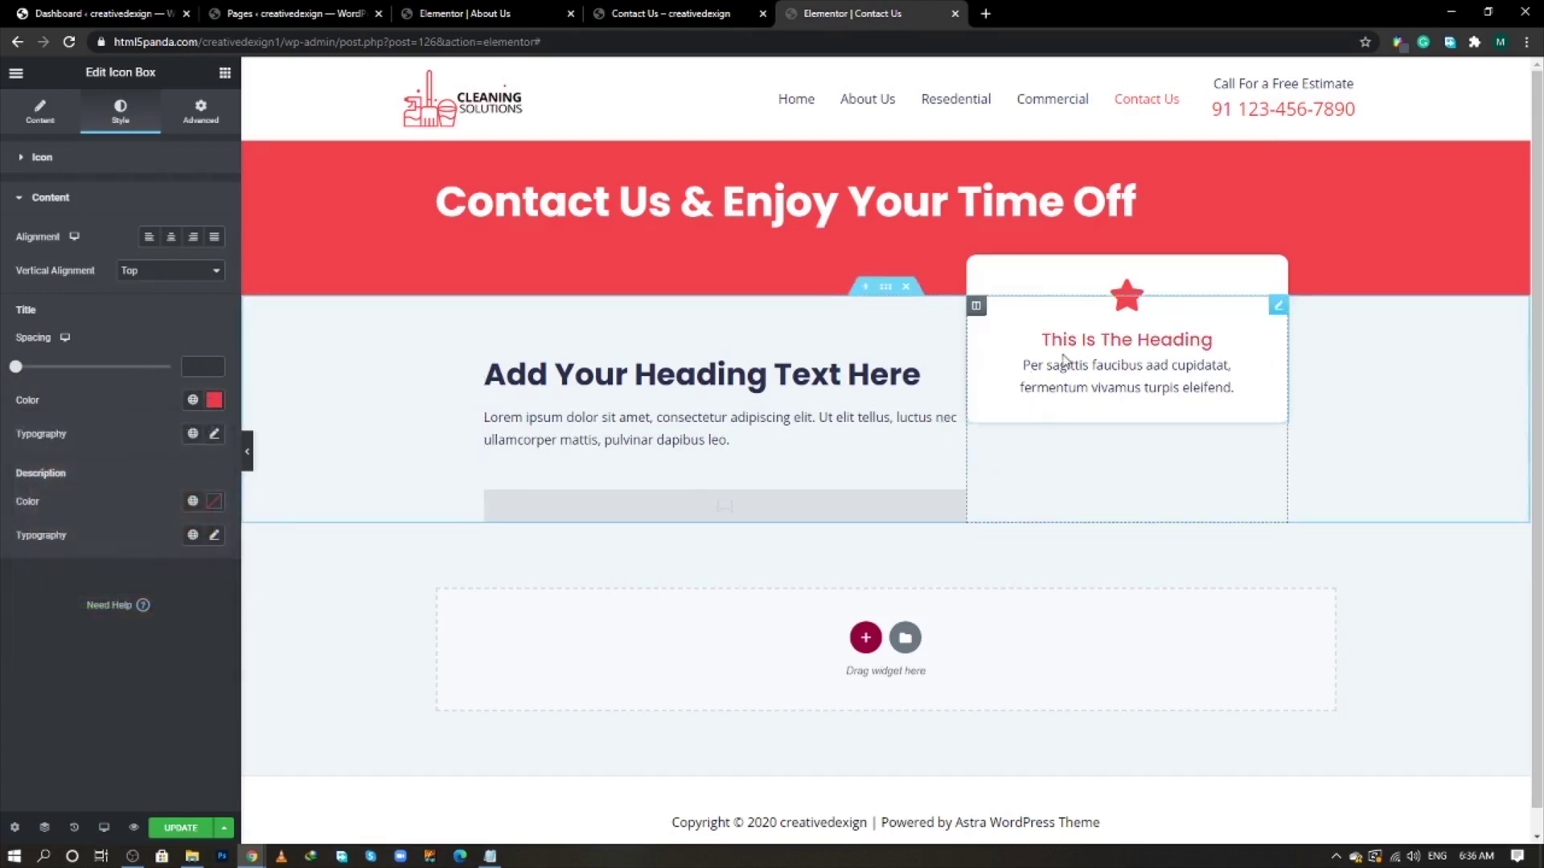
- Duplicate the icon box twice to stack three cards, giving both copies a top margin of 20
{"action": "right_click", "coordinate": [1279, 310]}
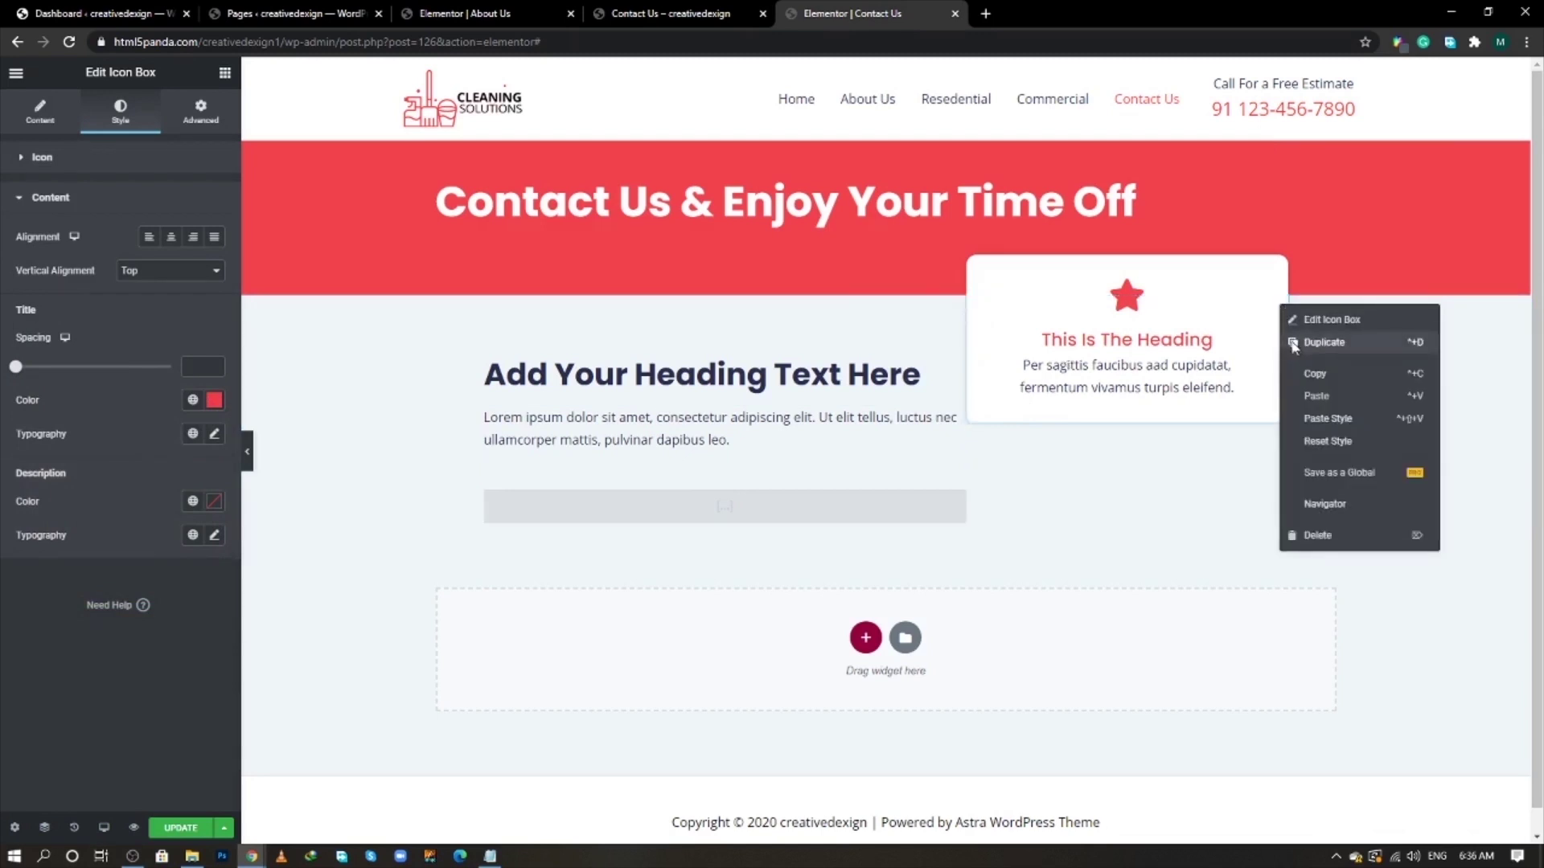
{"action": "left_click", "coordinate": [1318, 343]}
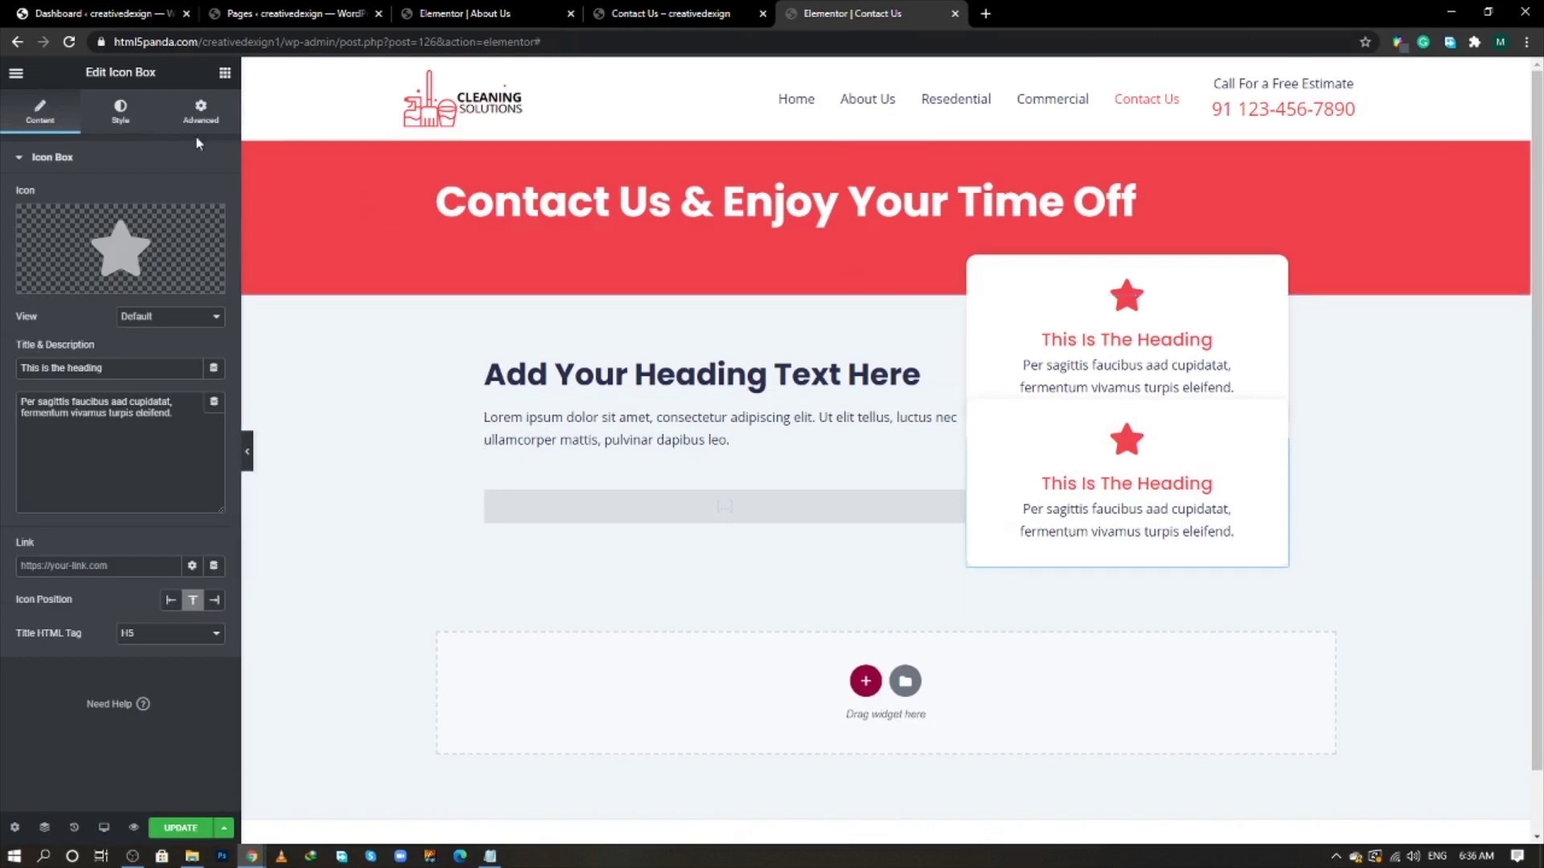
{"action": "left_click", "coordinate": [200, 112]}
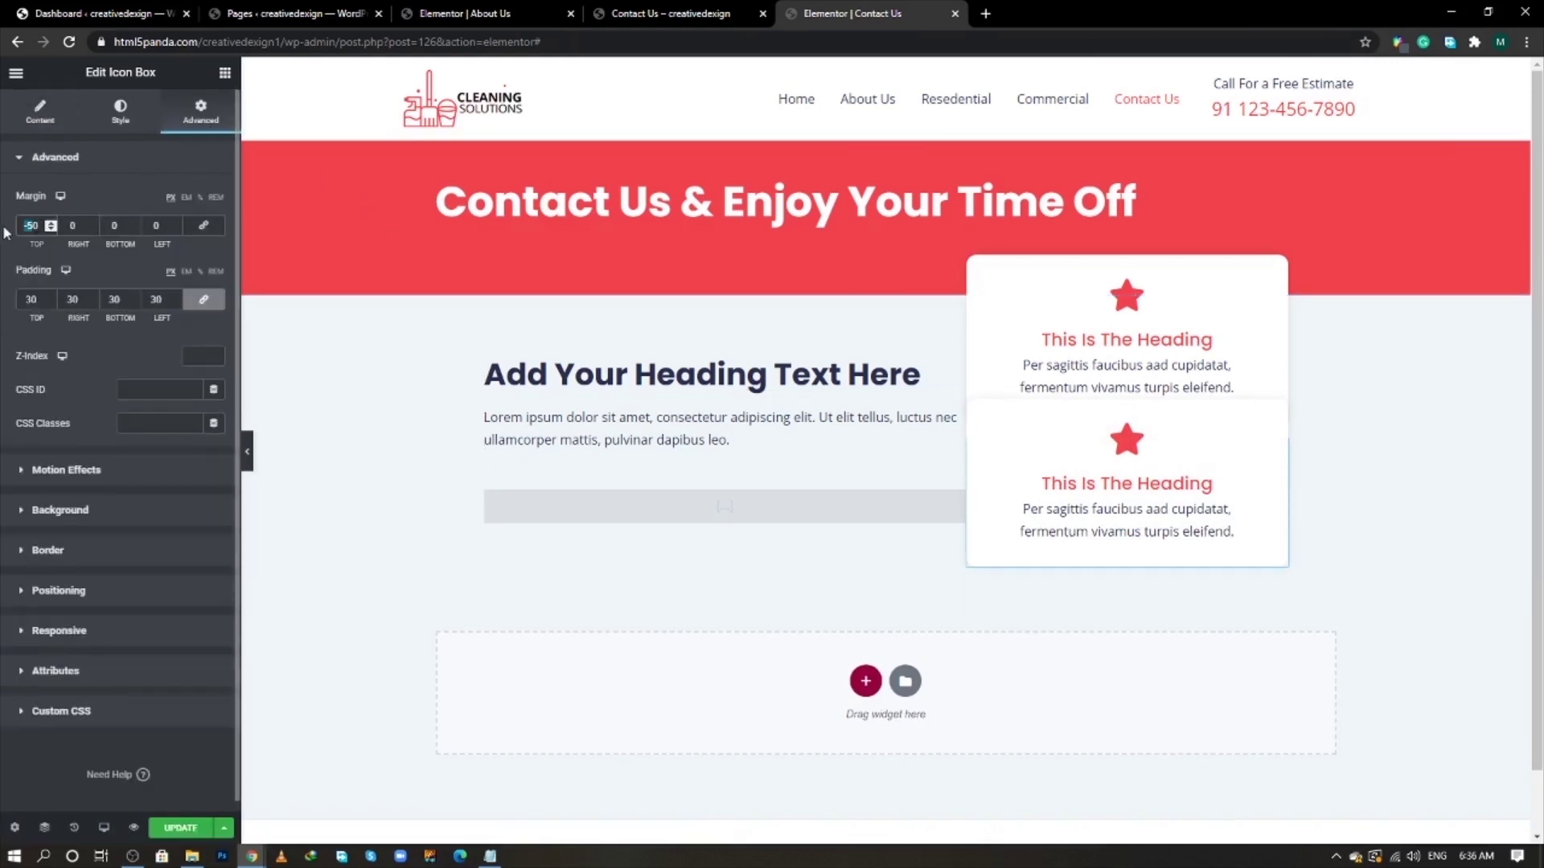
{"action": "type", "text": "20"}
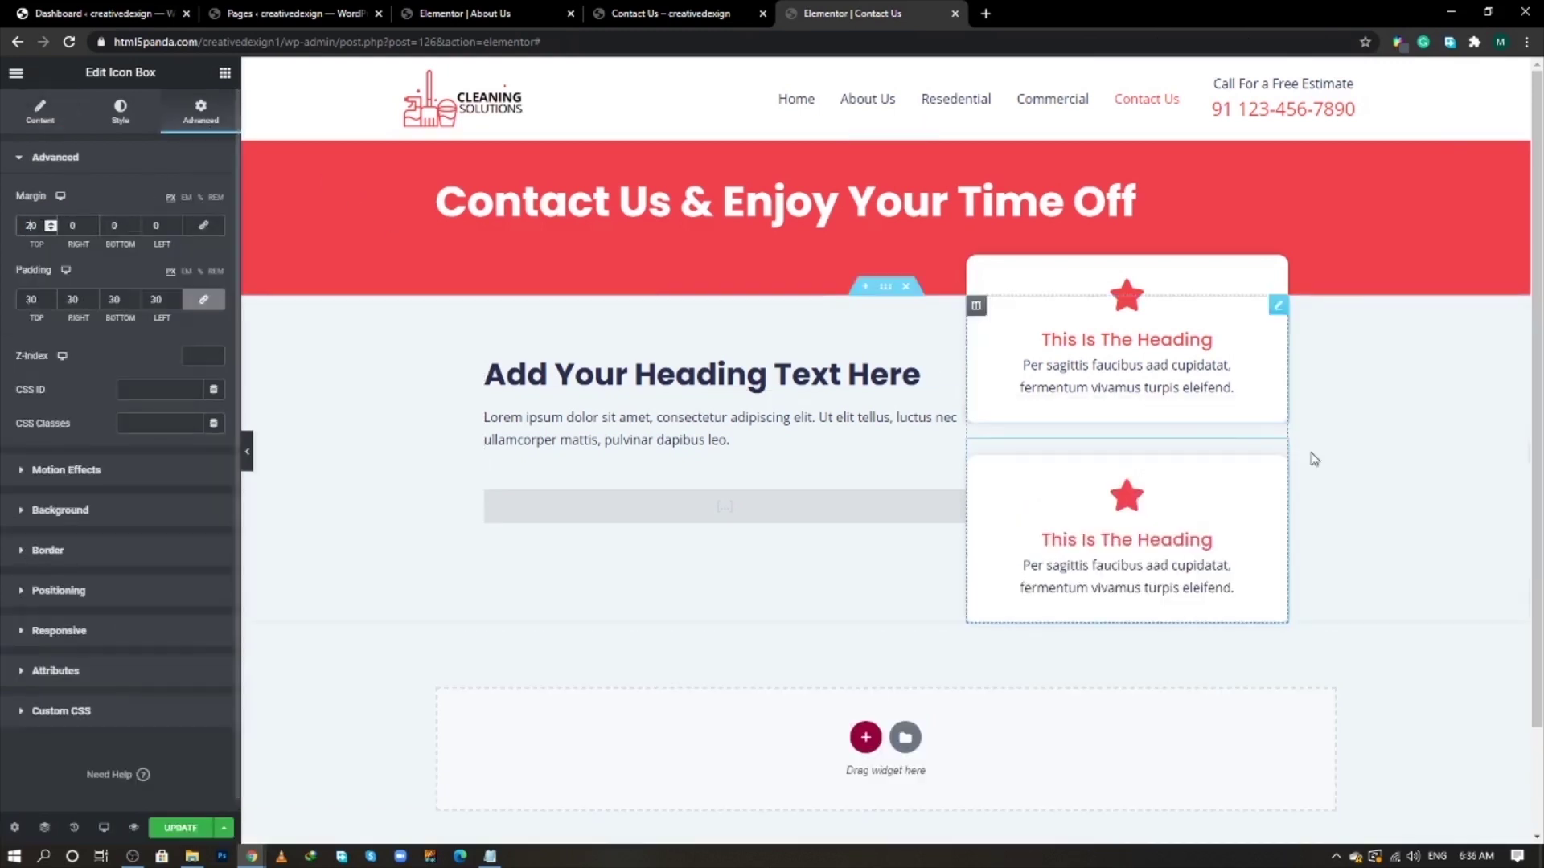
{"action": "right_click", "coordinate": [1278, 460]}
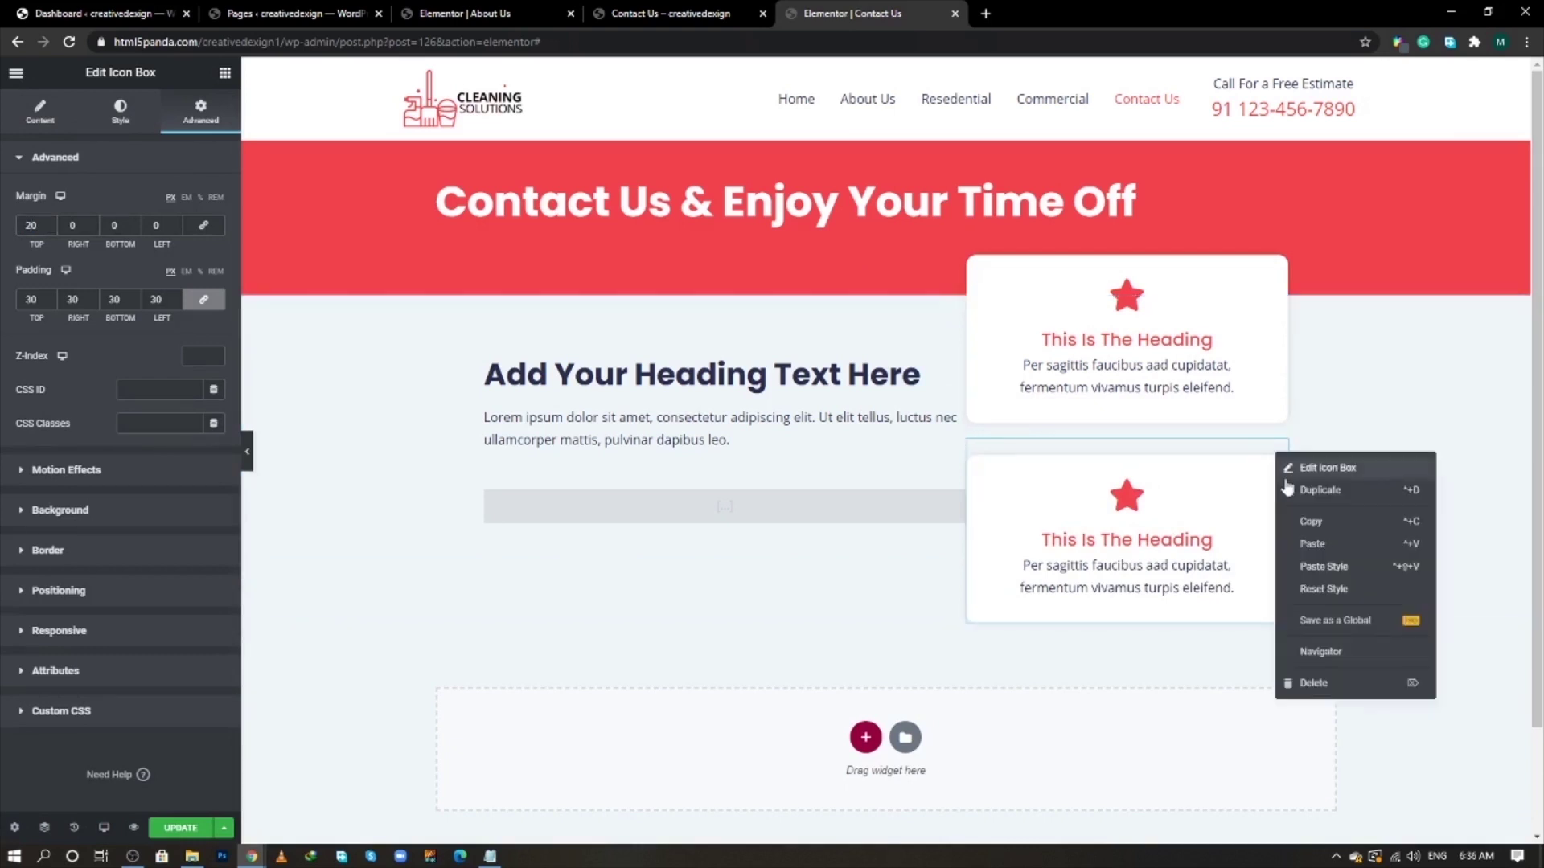
{"action": "left_click", "coordinate": [1287, 490]}
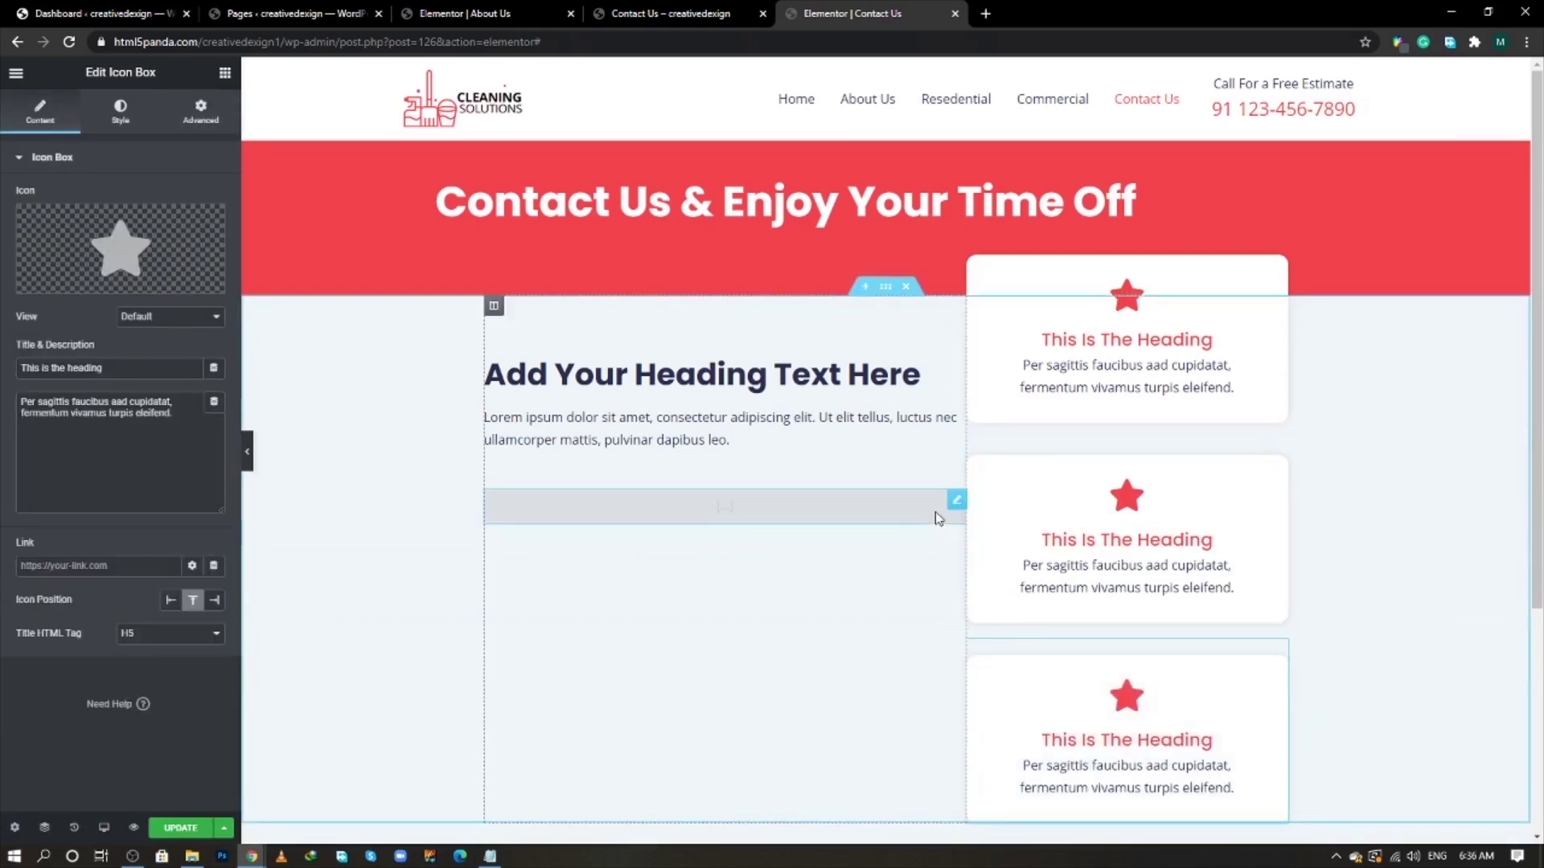
- Replace the first icon box's star with the outlined Clock icon, searching the icon library for "clo"
{"action": "left_click", "coordinate": [1247, 496]}
{"action": "left_click", "coordinate": [42, 113]}
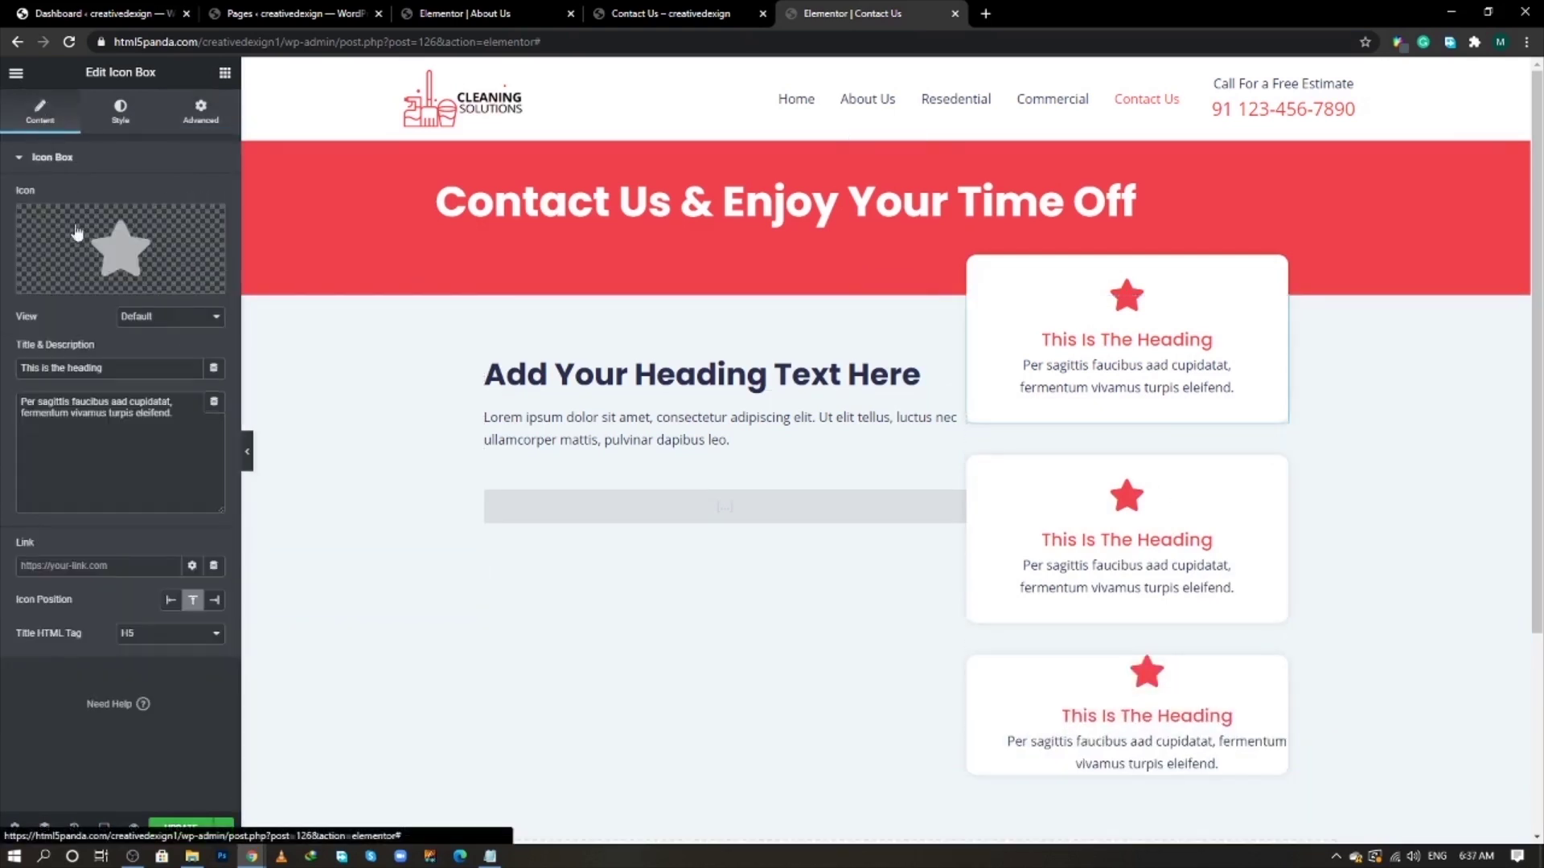
{"action": "left_click", "coordinate": [95, 249]}
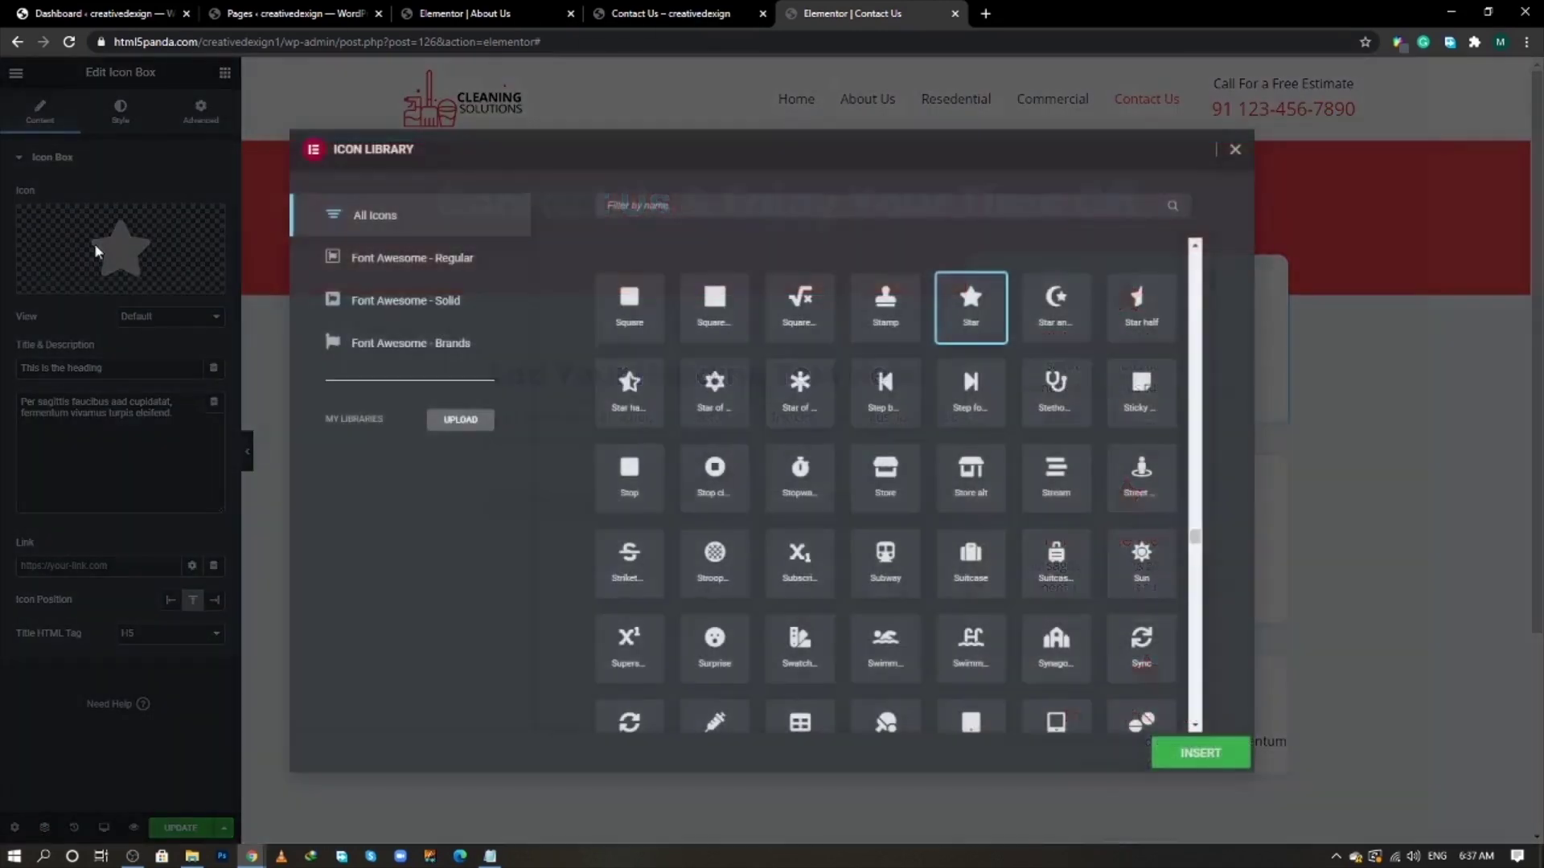
{"action": "key", "text": "alt+Tab"}
{"action": "key", "text": "alt+Tab"}
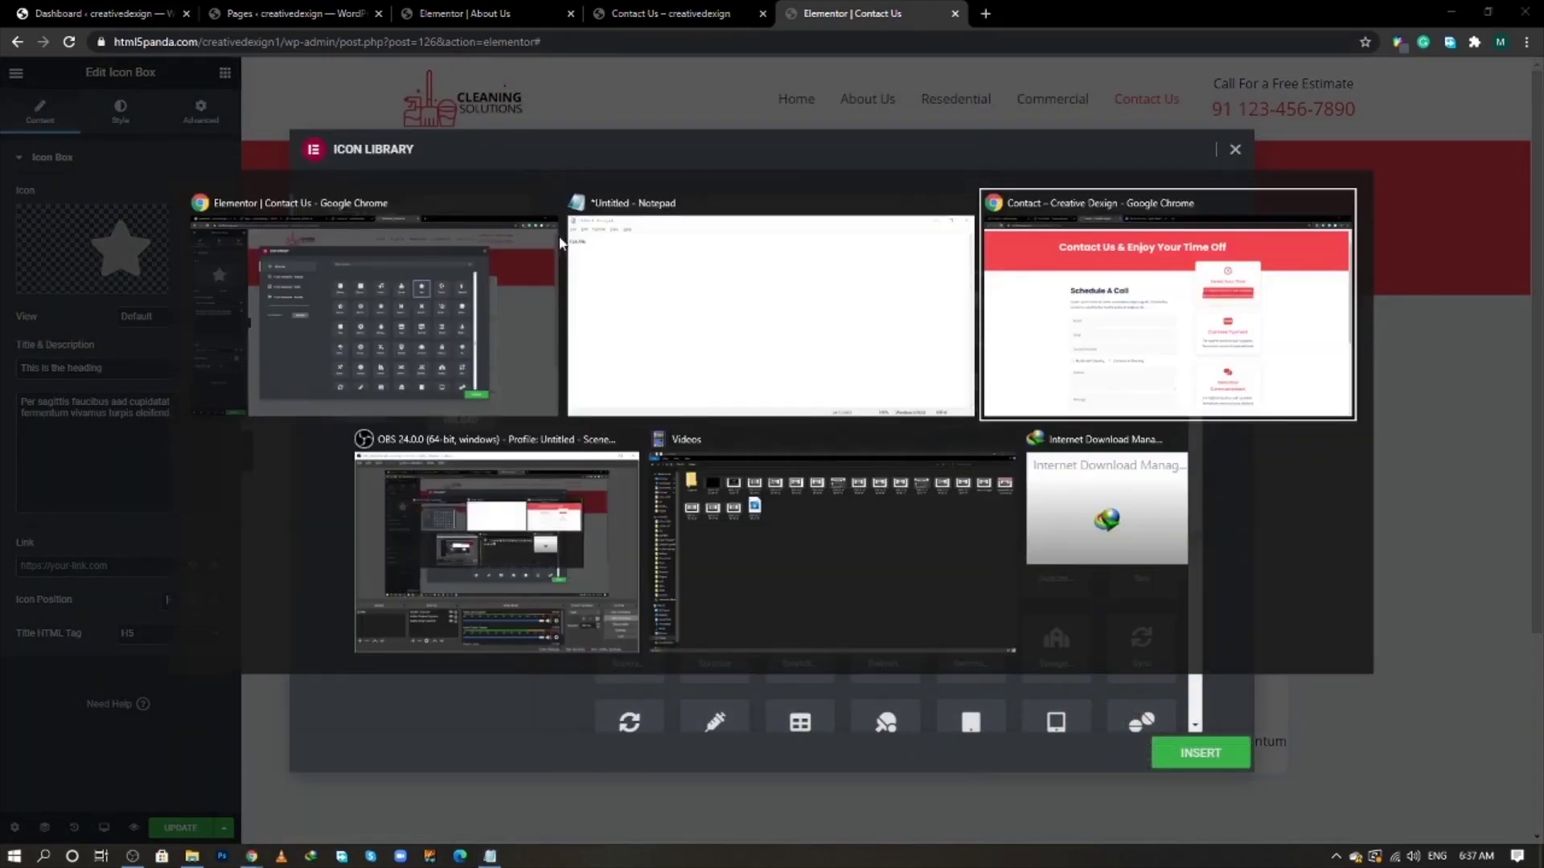
{"action": "key", "text": "alt+Tab"}
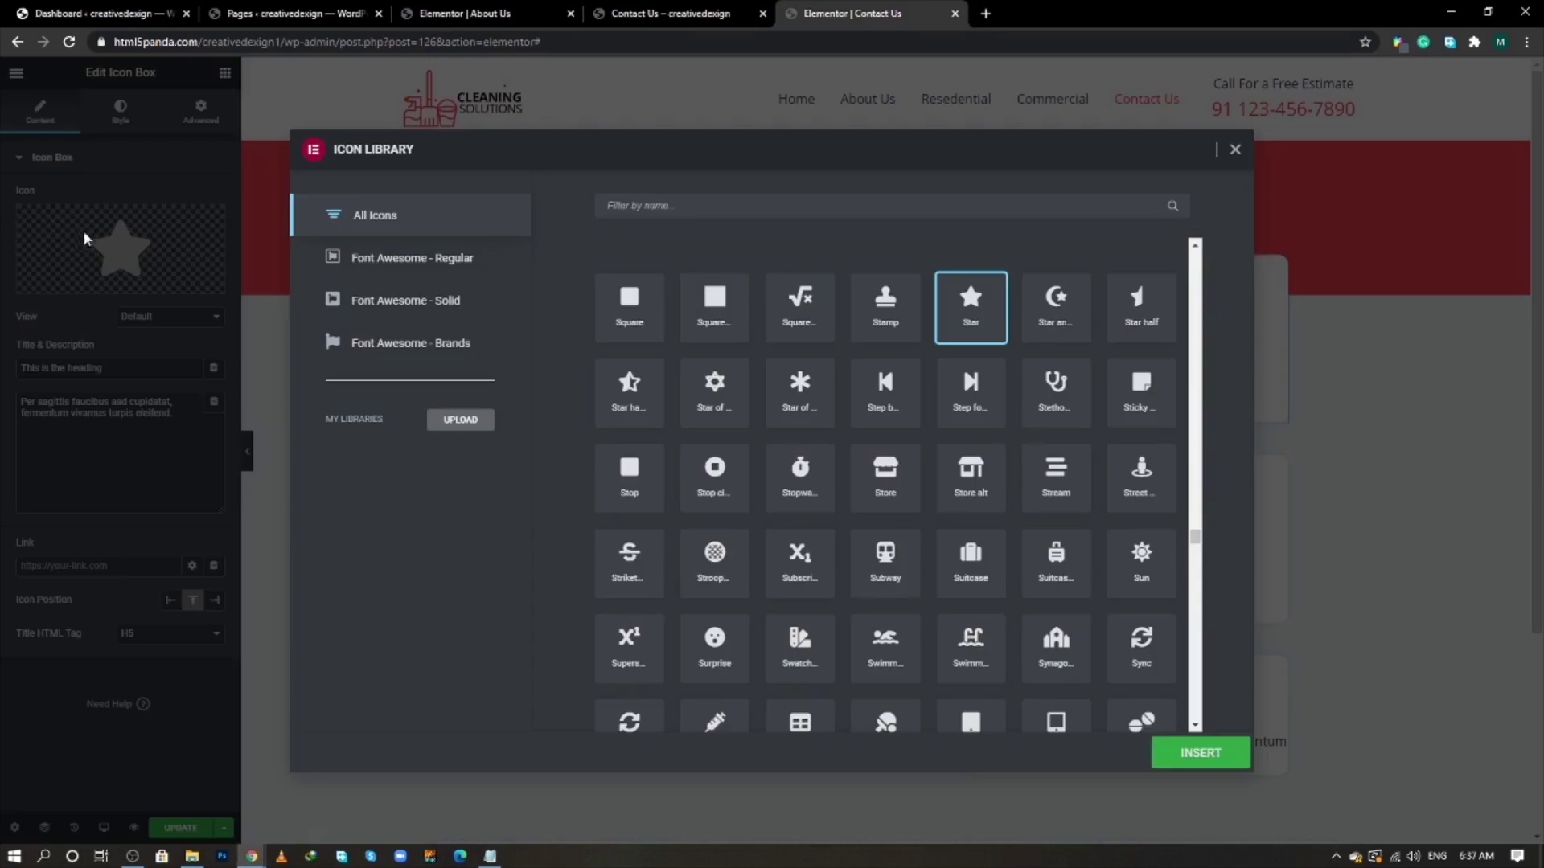
{"action": "left_click", "coordinate": [82, 231]}
{"action": "left_click", "coordinate": [80, 231]}
{"action": "left_click", "coordinate": [814, 215]}
{"action": "type", "text": "clo"}
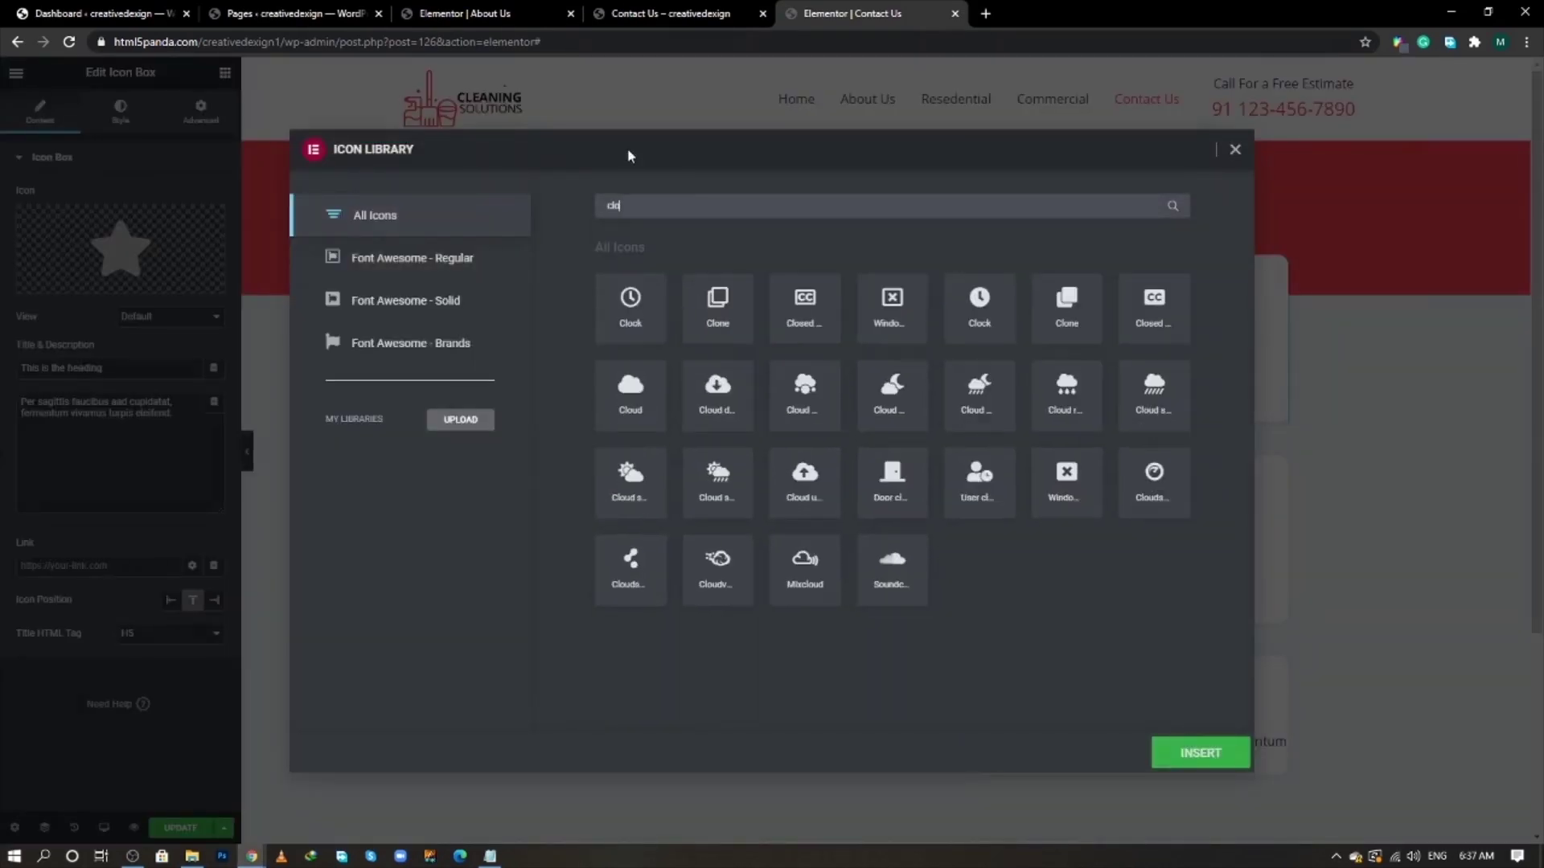
{"action": "left_click", "coordinate": [613, 313]}
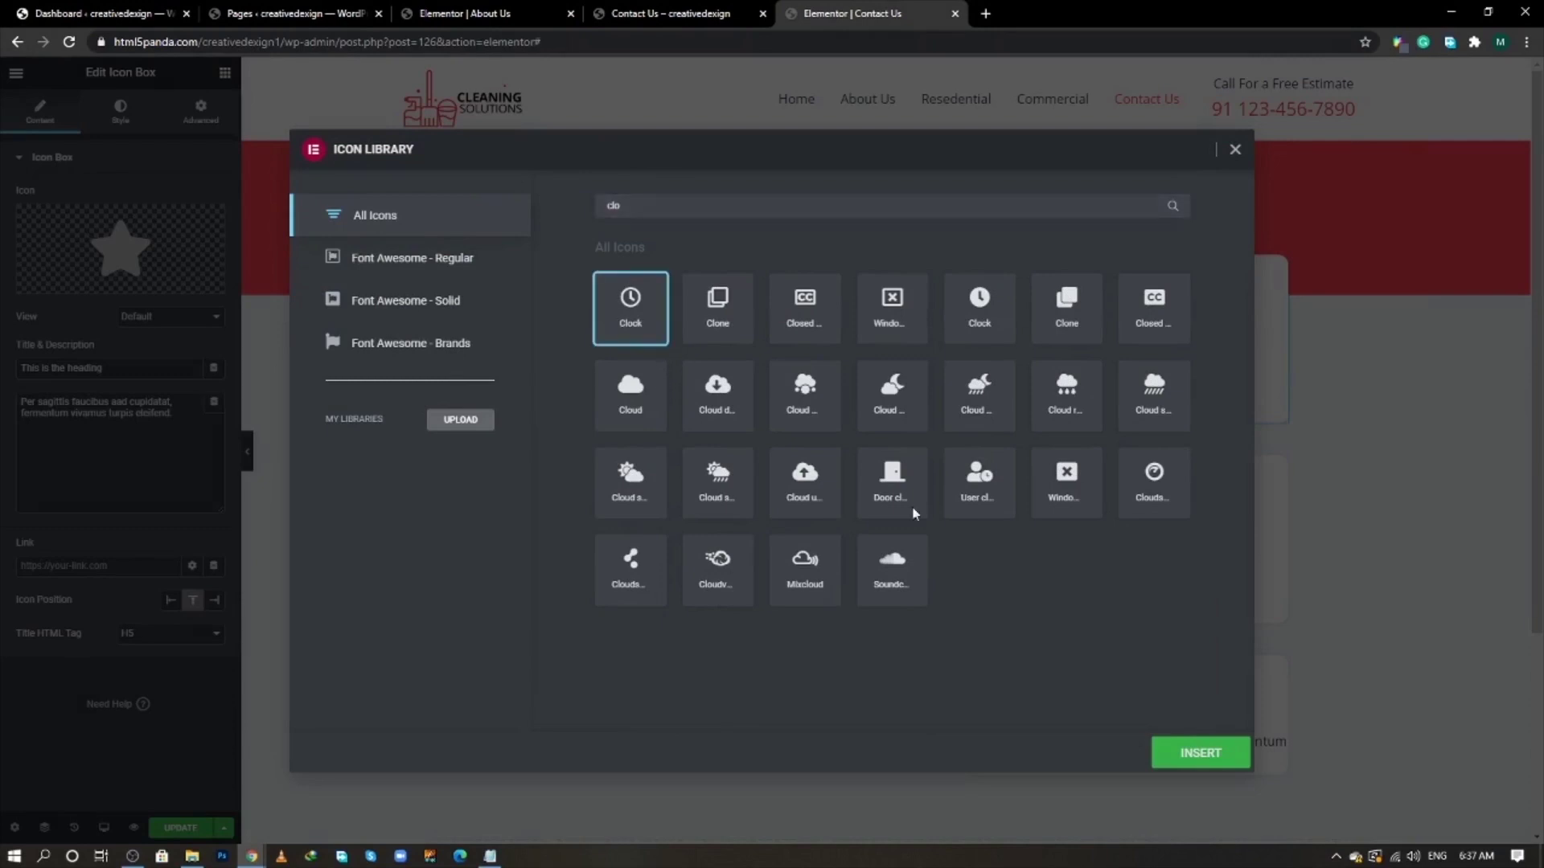
{"action": "left_click", "coordinate": [1175, 753]}
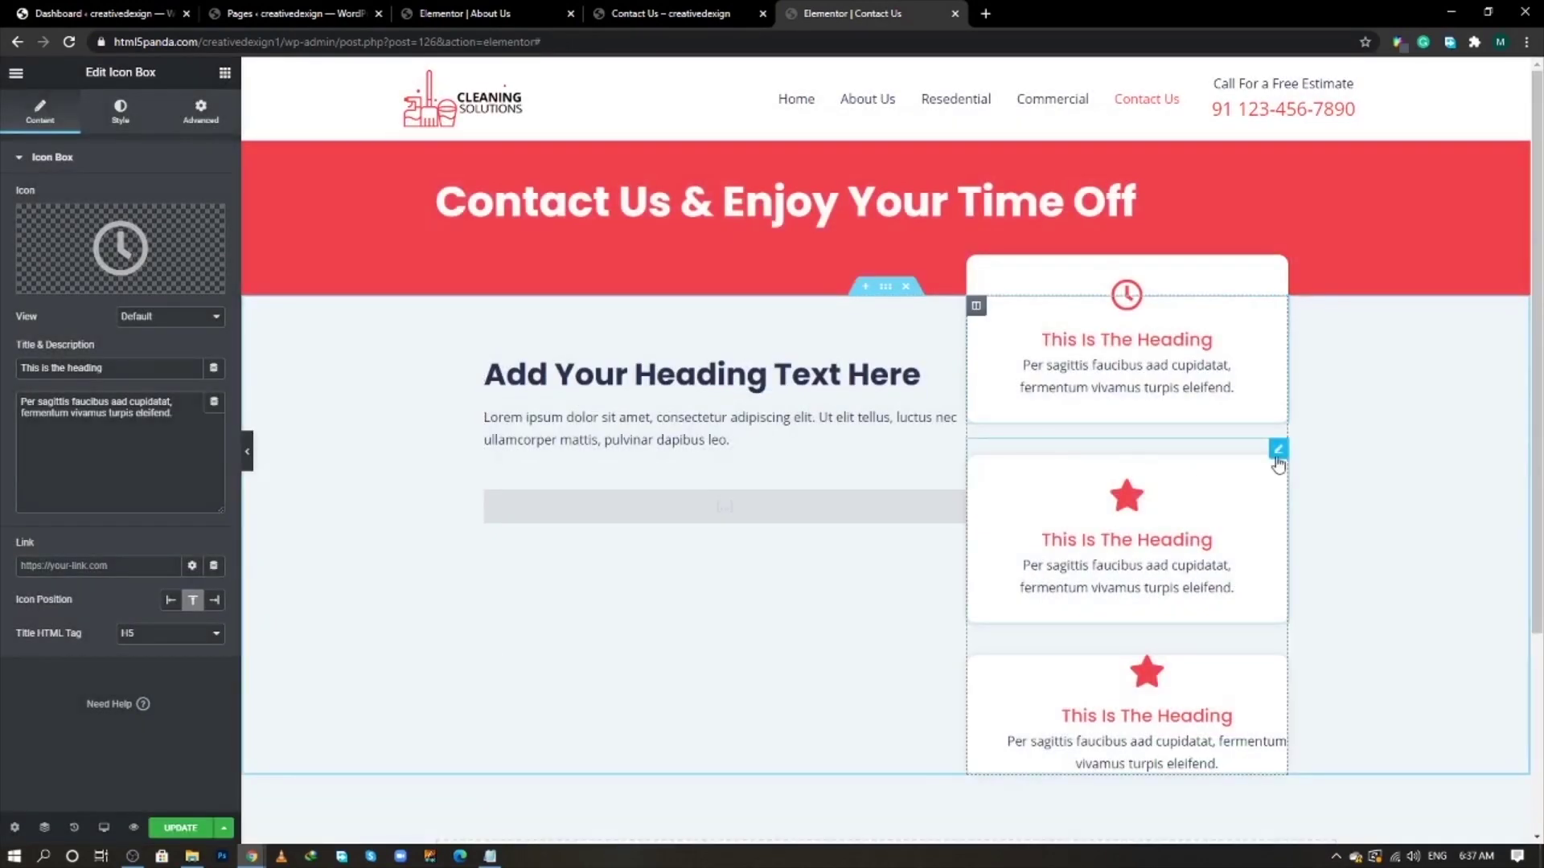
- Replace the second icon box's star with the Cc visa icon, searching the icon library for "visa"
{"action": "left_click", "coordinate": [1278, 449]}
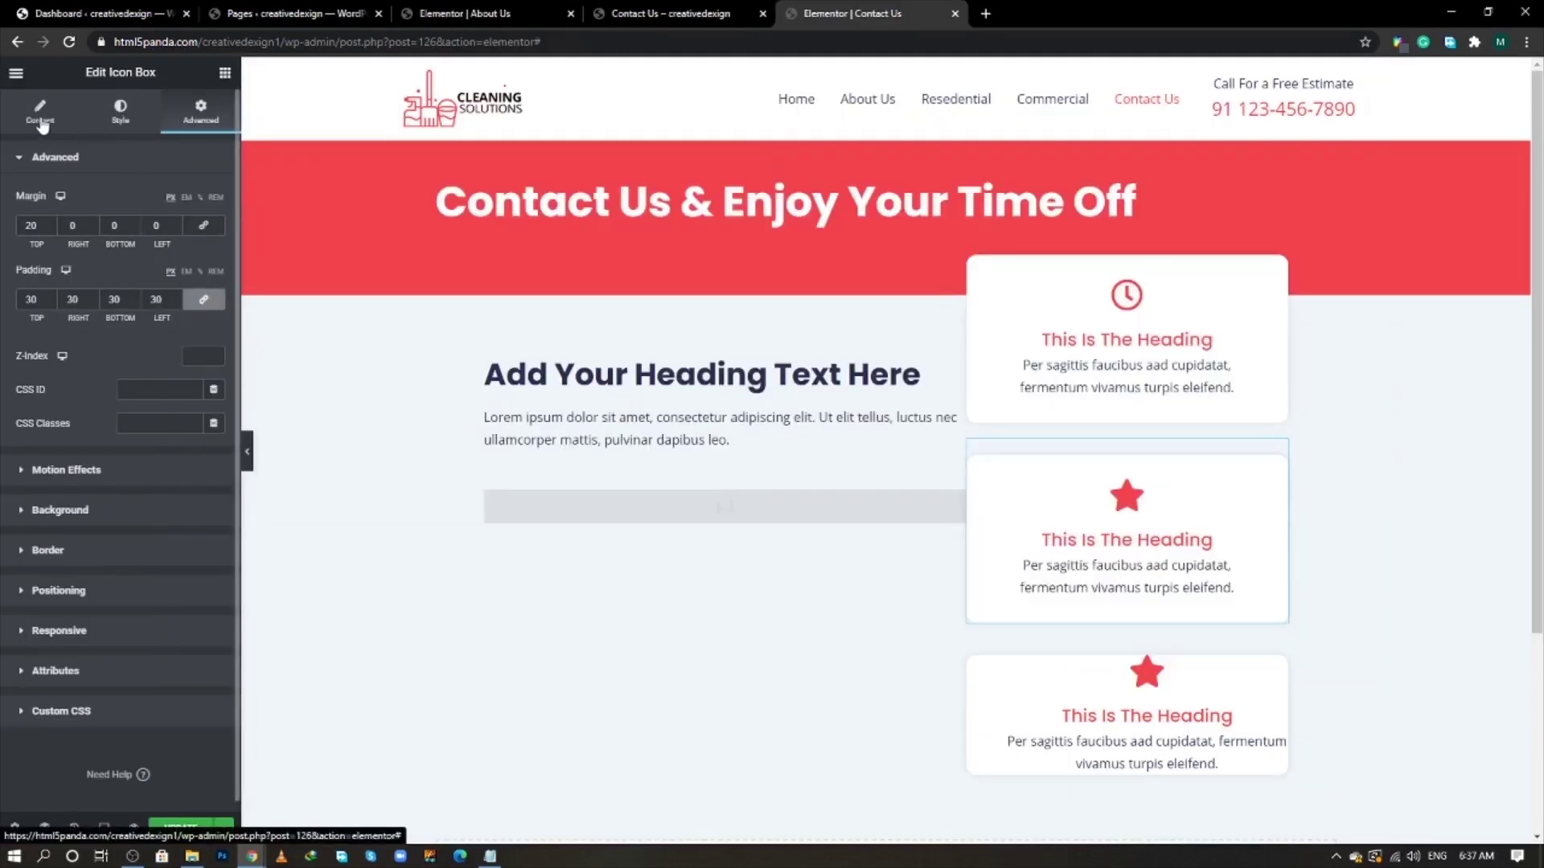
{"action": "left_click", "coordinate": [42, 121]}
{"action": "left_click", "coordinate": [121, 249]}
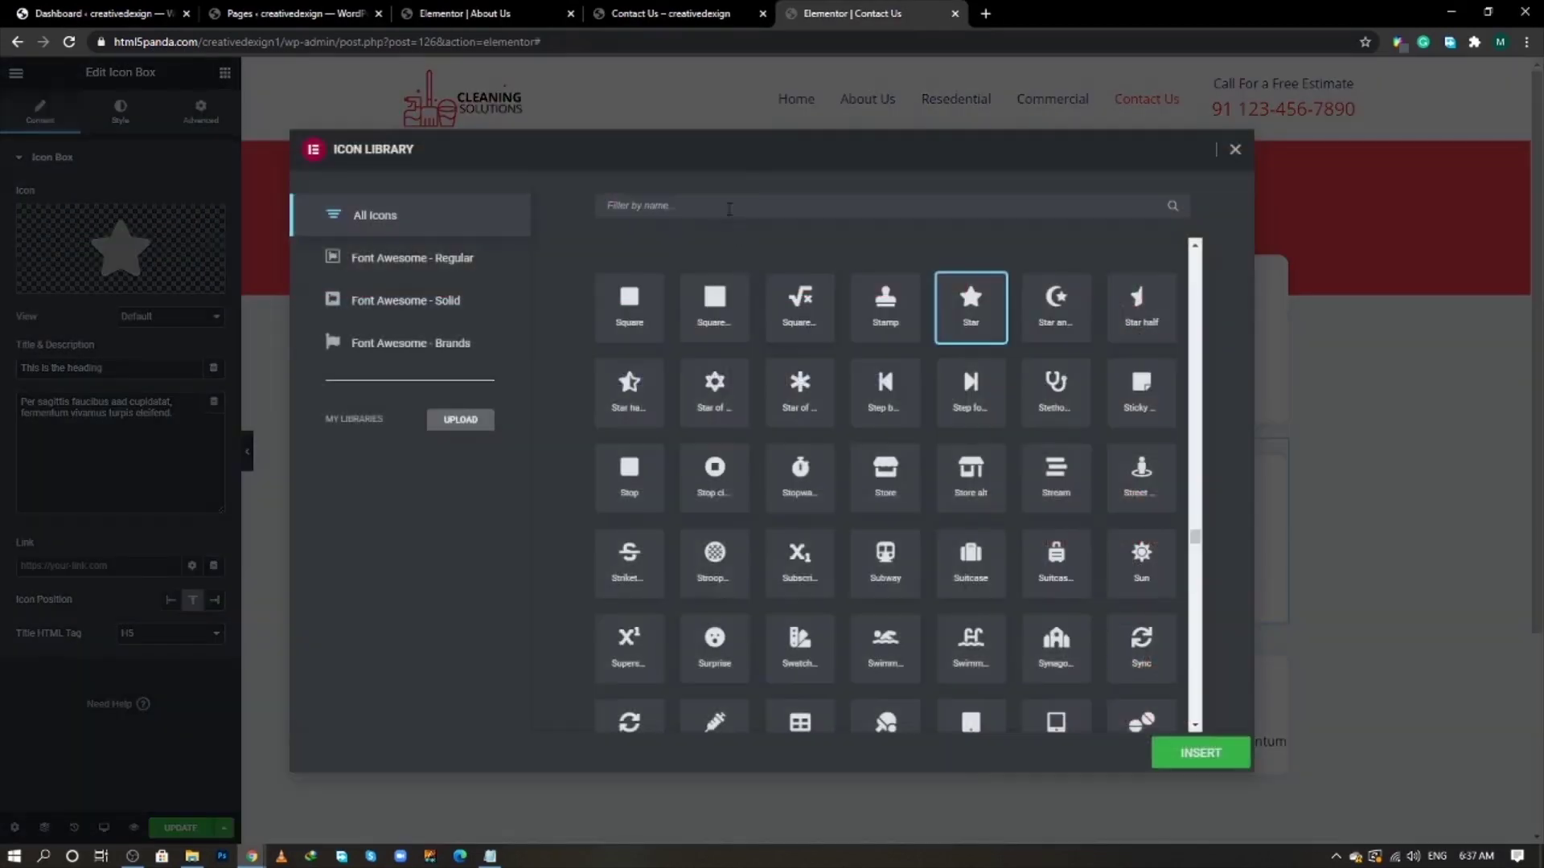
{"action": "left_click", "coordinate": [729, 209]}
{"action": "type", "text": "visa"}
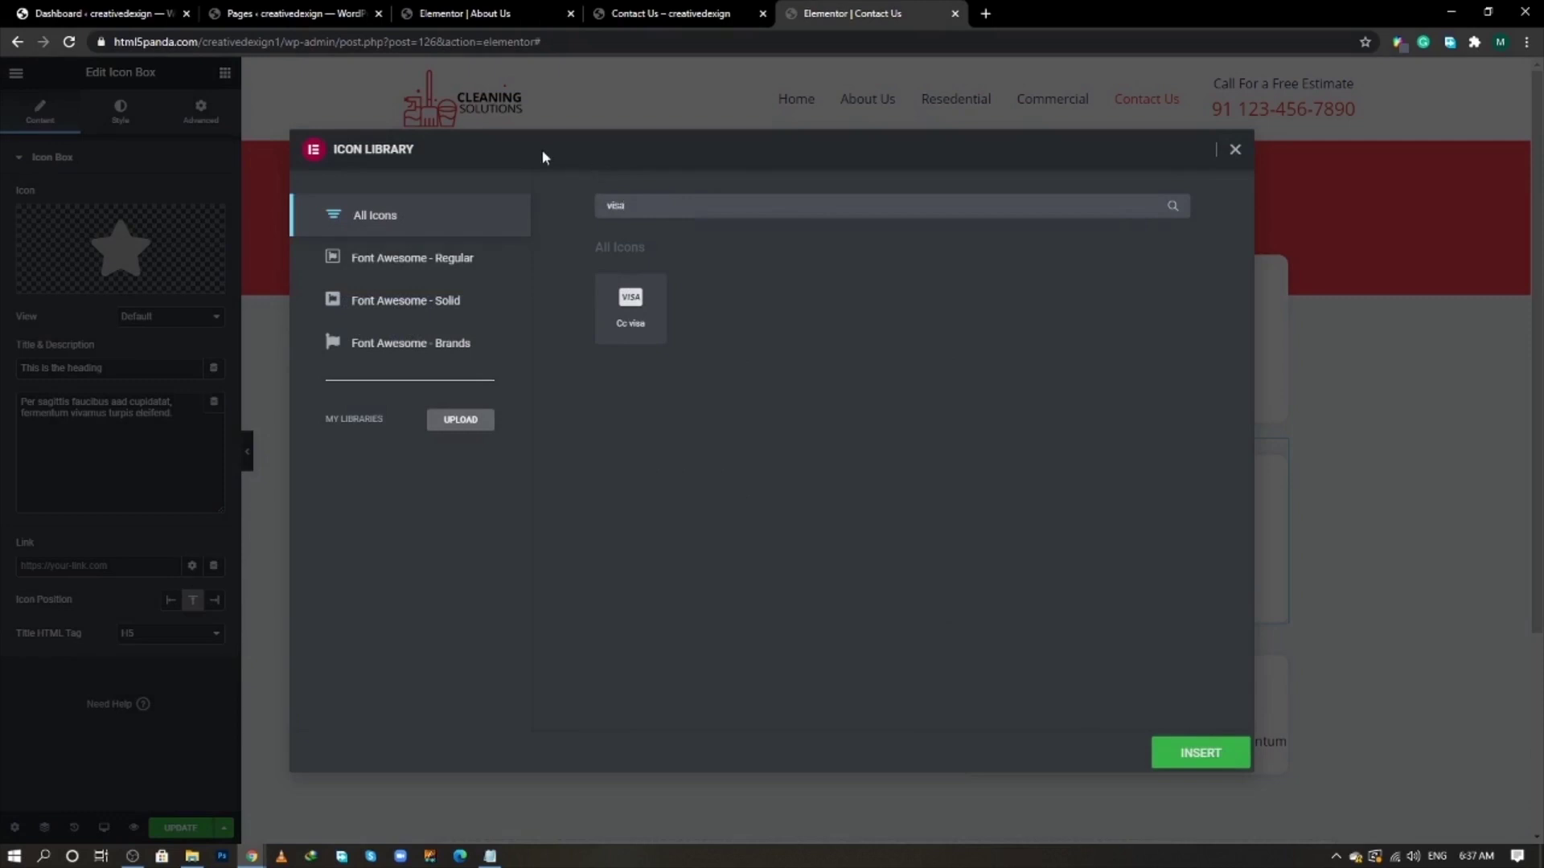
{"action": "left_click", "coordinate": [641, 337]}
{"action": "left_click", "coordinate": [1199, 752]}
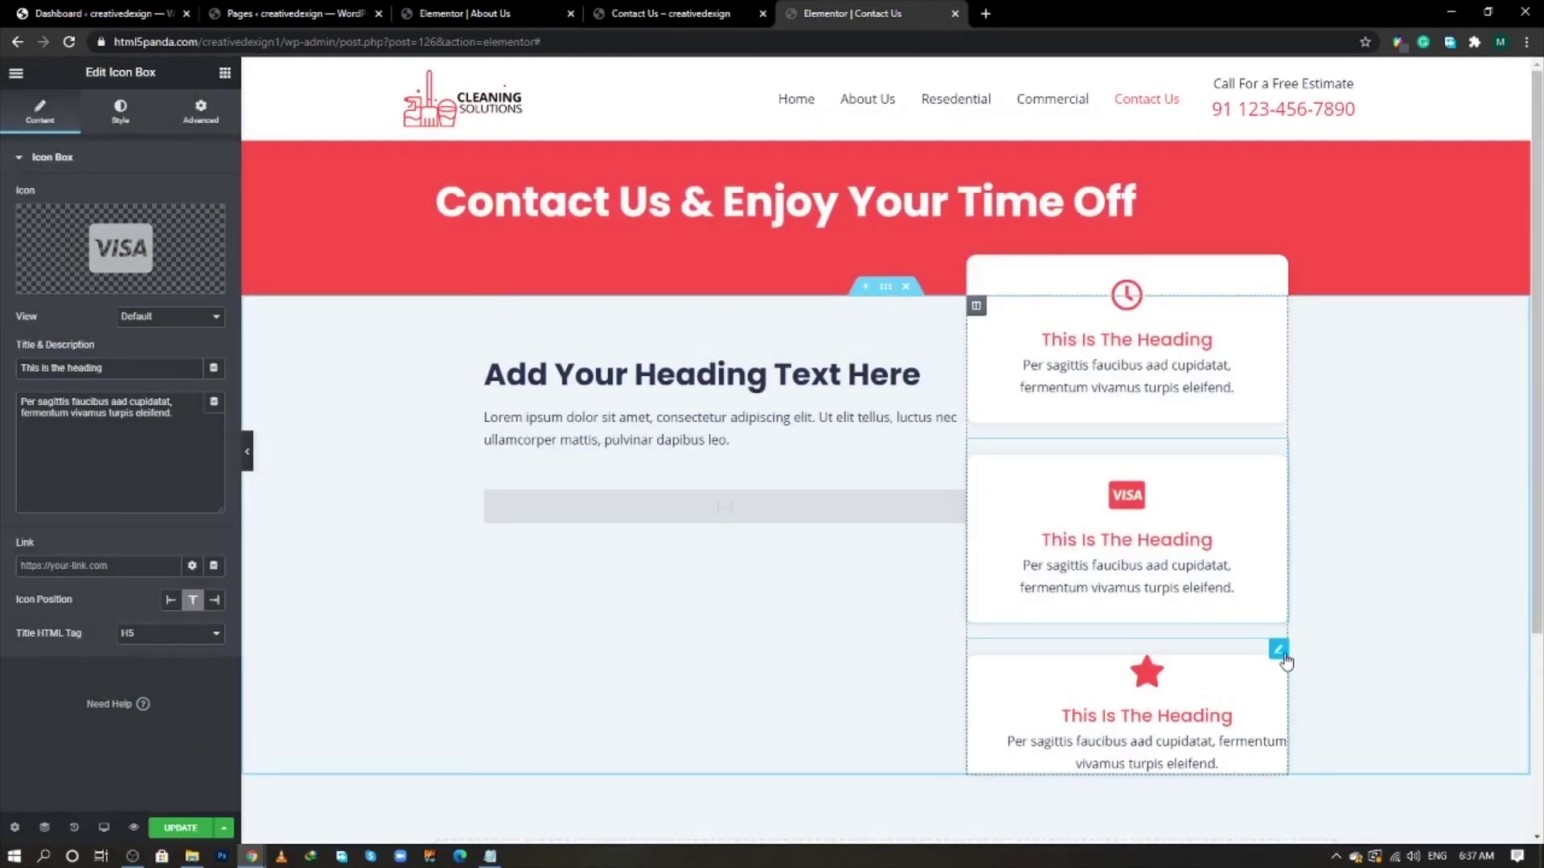
- Replace the third icon box's star with the solid double speech bubble icon, searching for "comm", and update the page
{"action": "left_click", "coordinate": [1279, 650]}
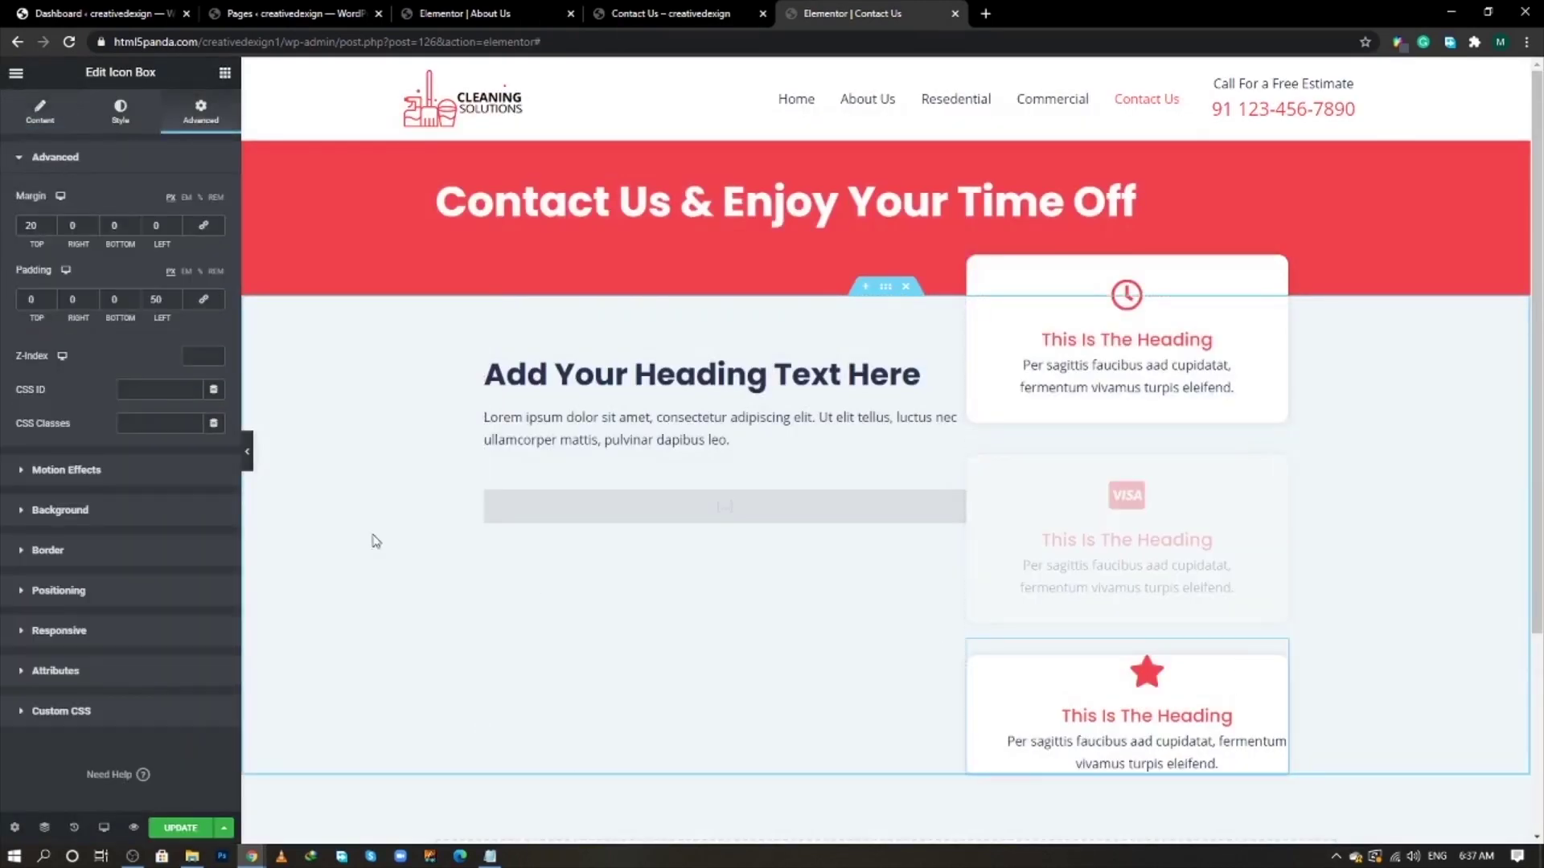
{"action": "left_click", "coordinate": [36, 121]}
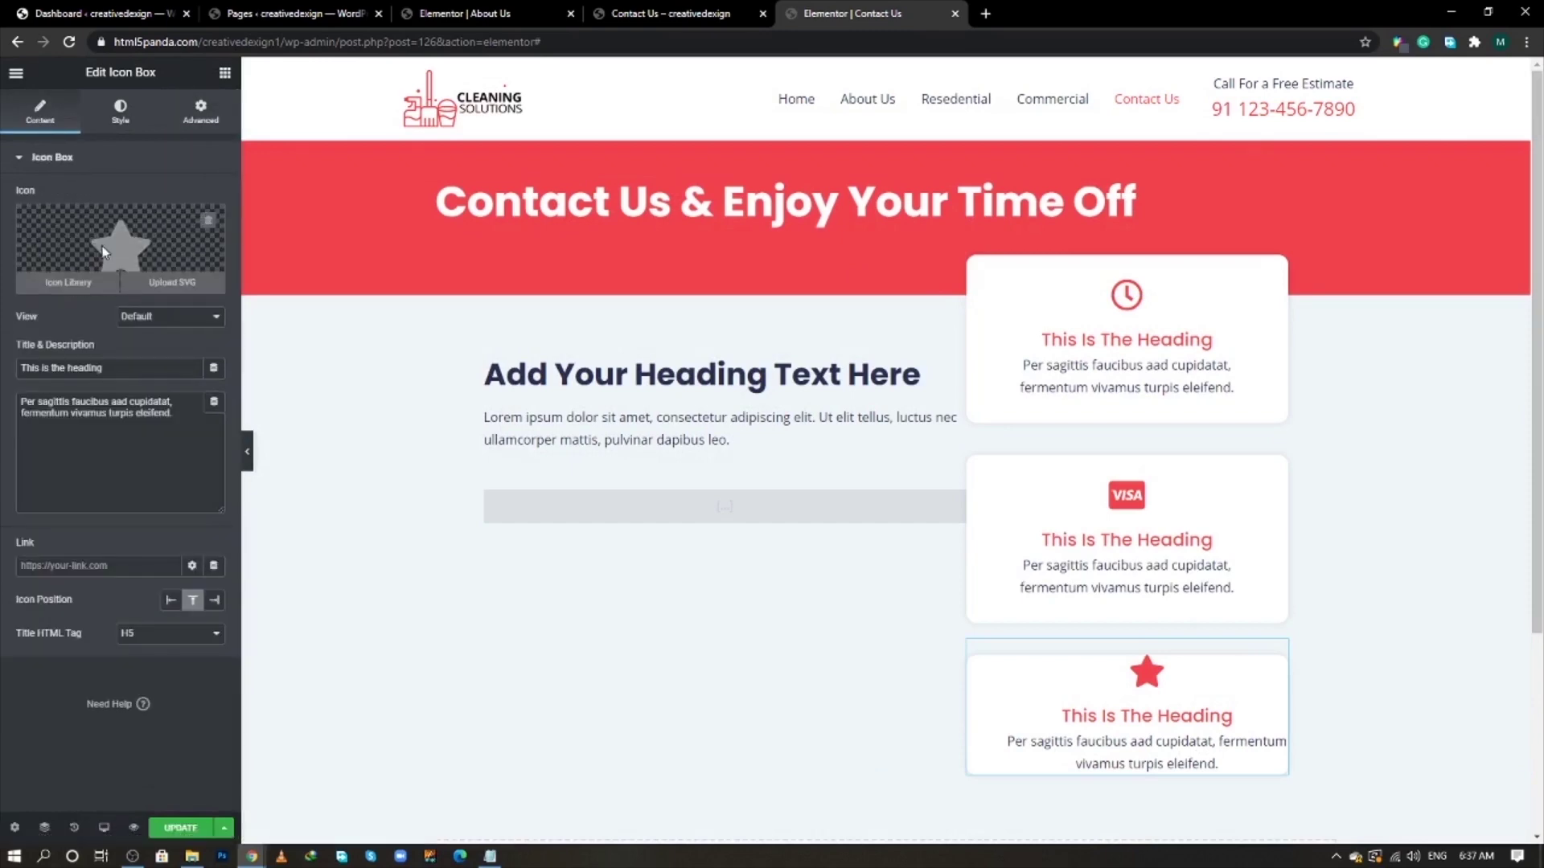
{"action": "left_click", "coordinate": [68, 282]}
{"action": "type", "text": "comm"}
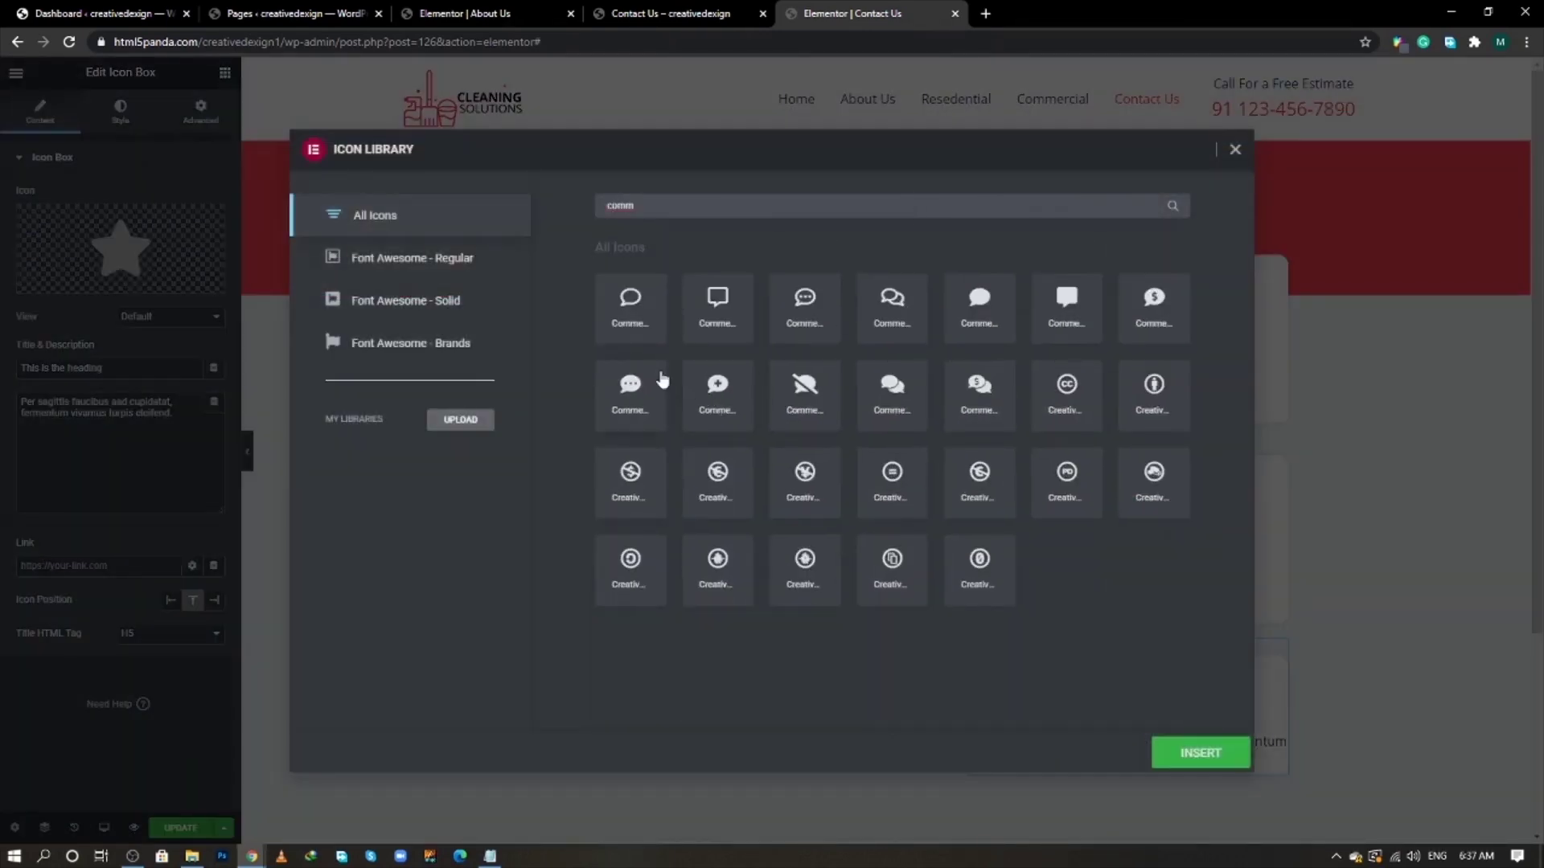
{"action": "left_click", "coordinate": [892, 390]}
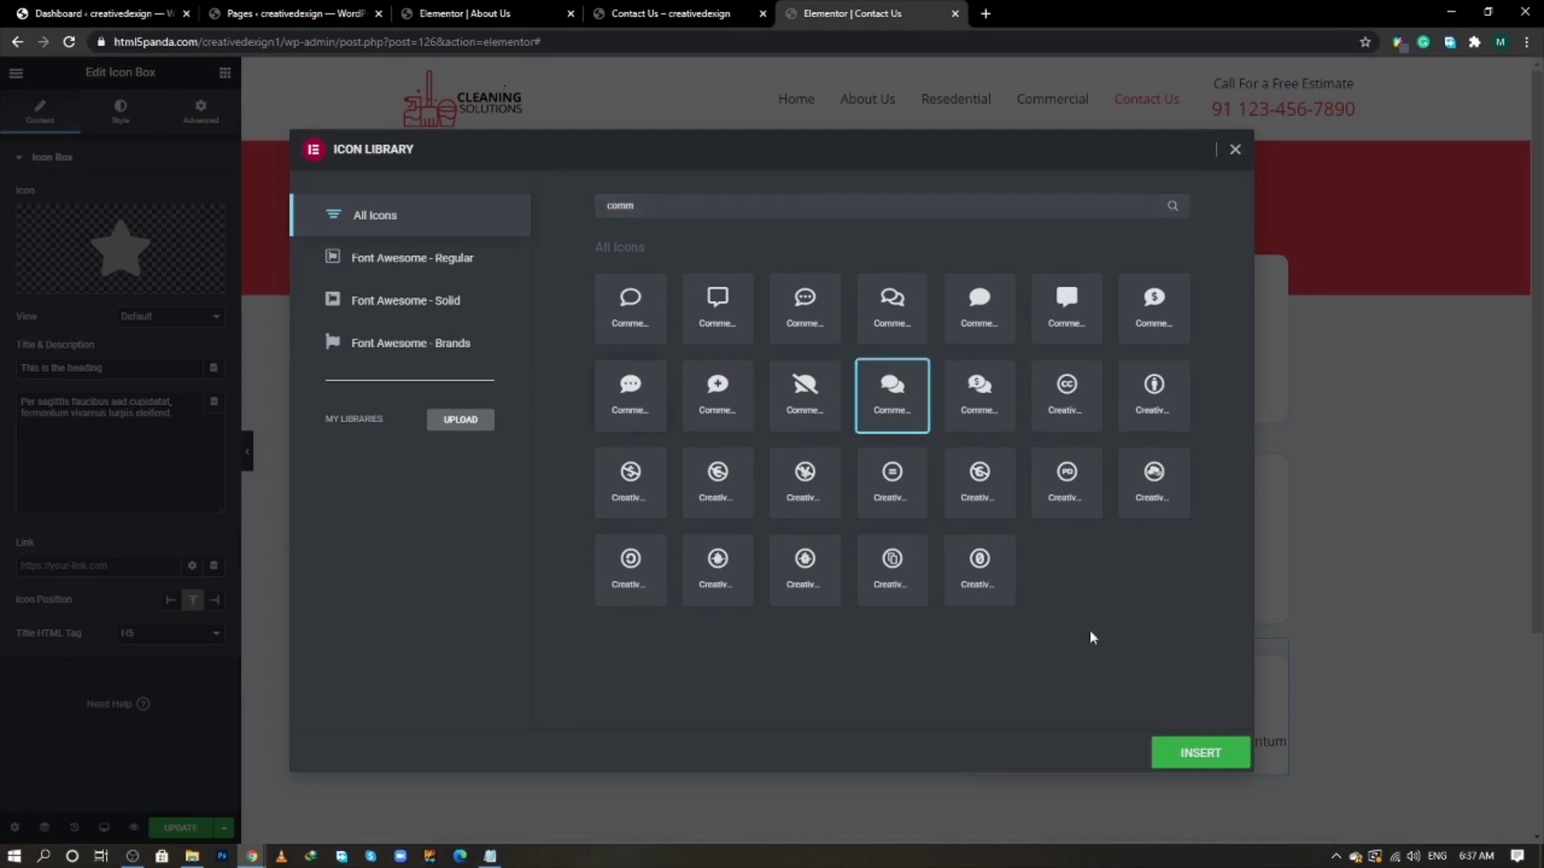
{"action": "left_click", "coordinate": [1204, 756]}
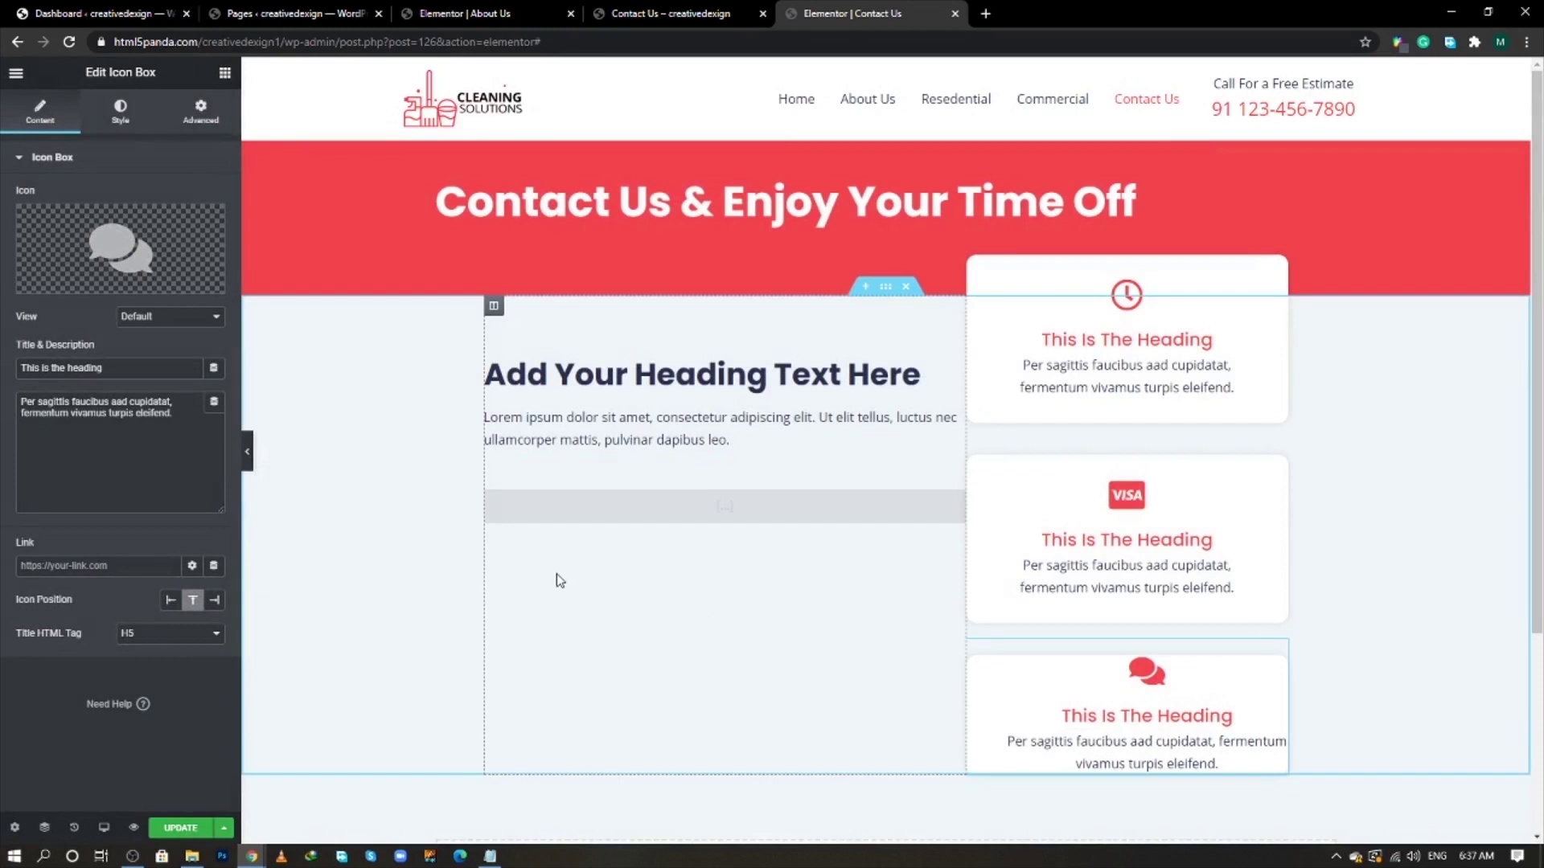
{"action": "left_click", "coordinate": [180, 830]}
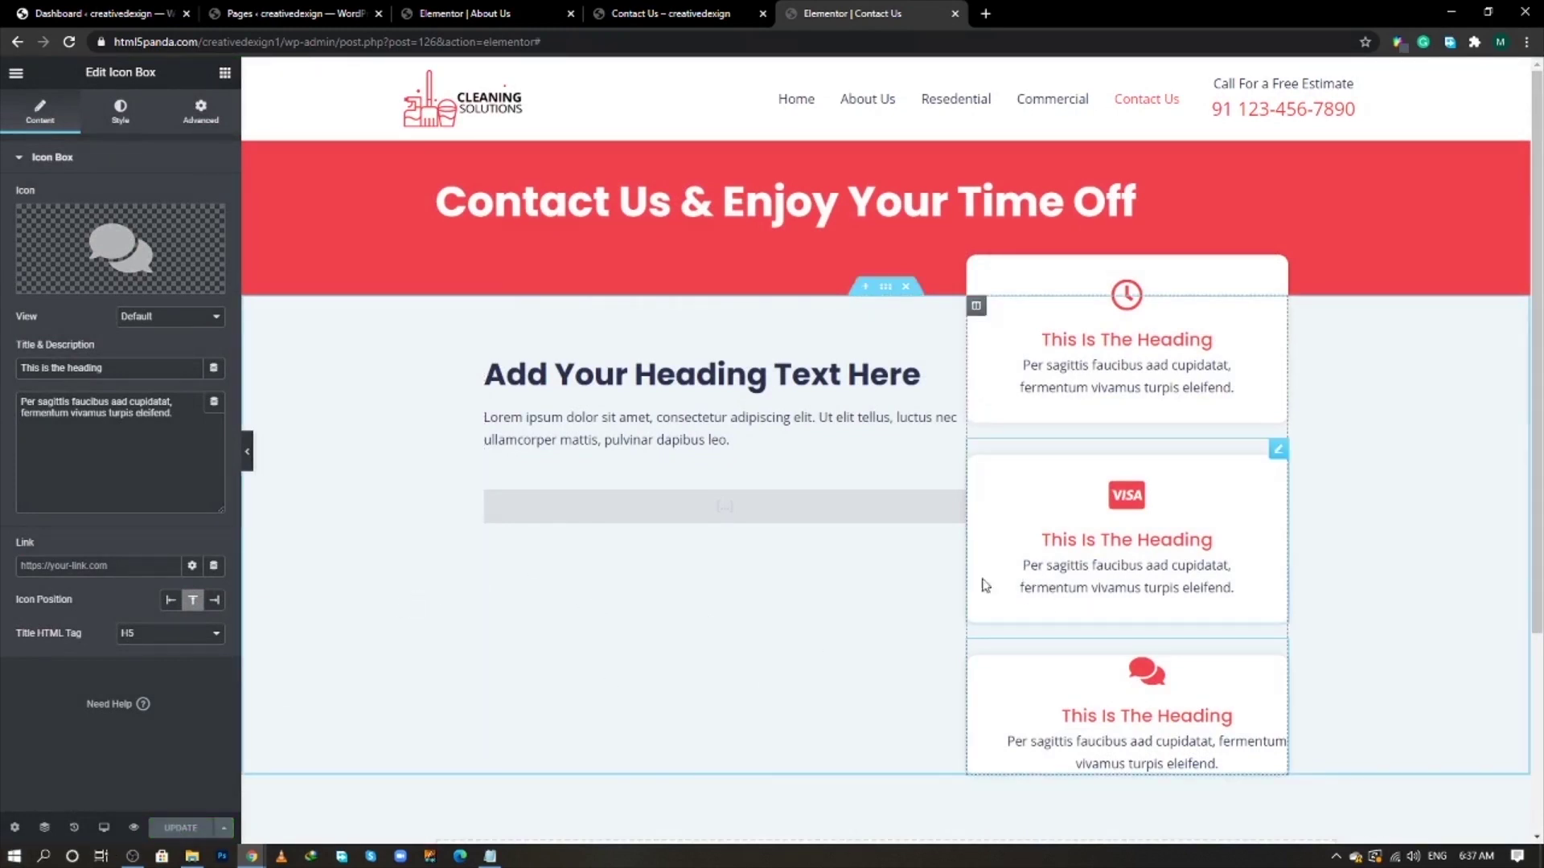
{"action": "scroll", "coordinate": [659, 527], "scroll_direction": "down", "scroll_amount": 2}
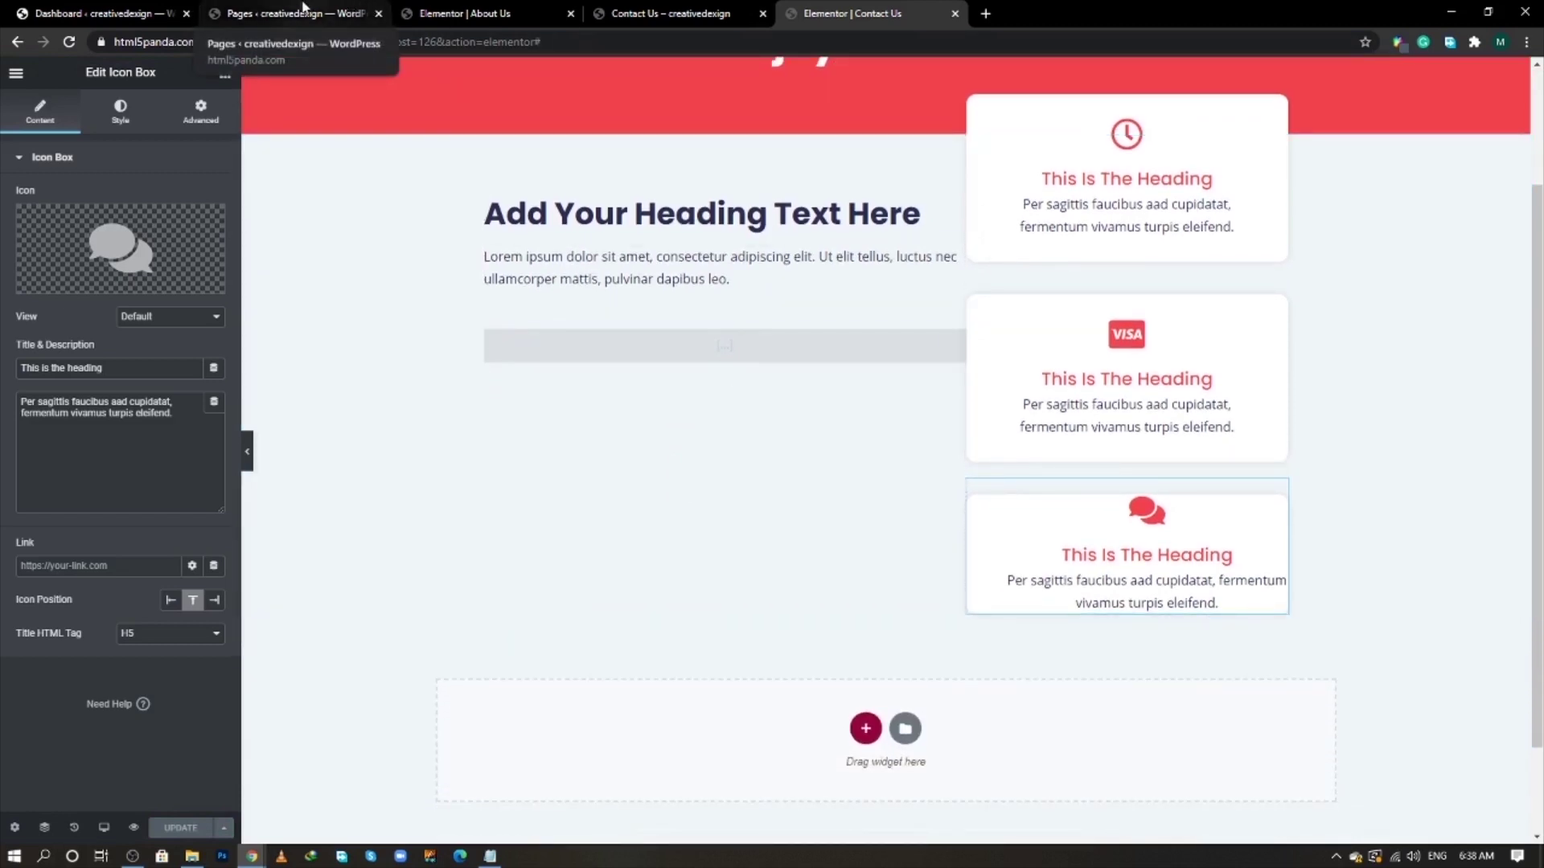
- Open the page for adding new plugins in a separate browser tab from the WordPress dashboard
{"action": "left_click", "coordinate": [97, 13]}
{"action": "mouse_move", "coordinate": [89, 409]}
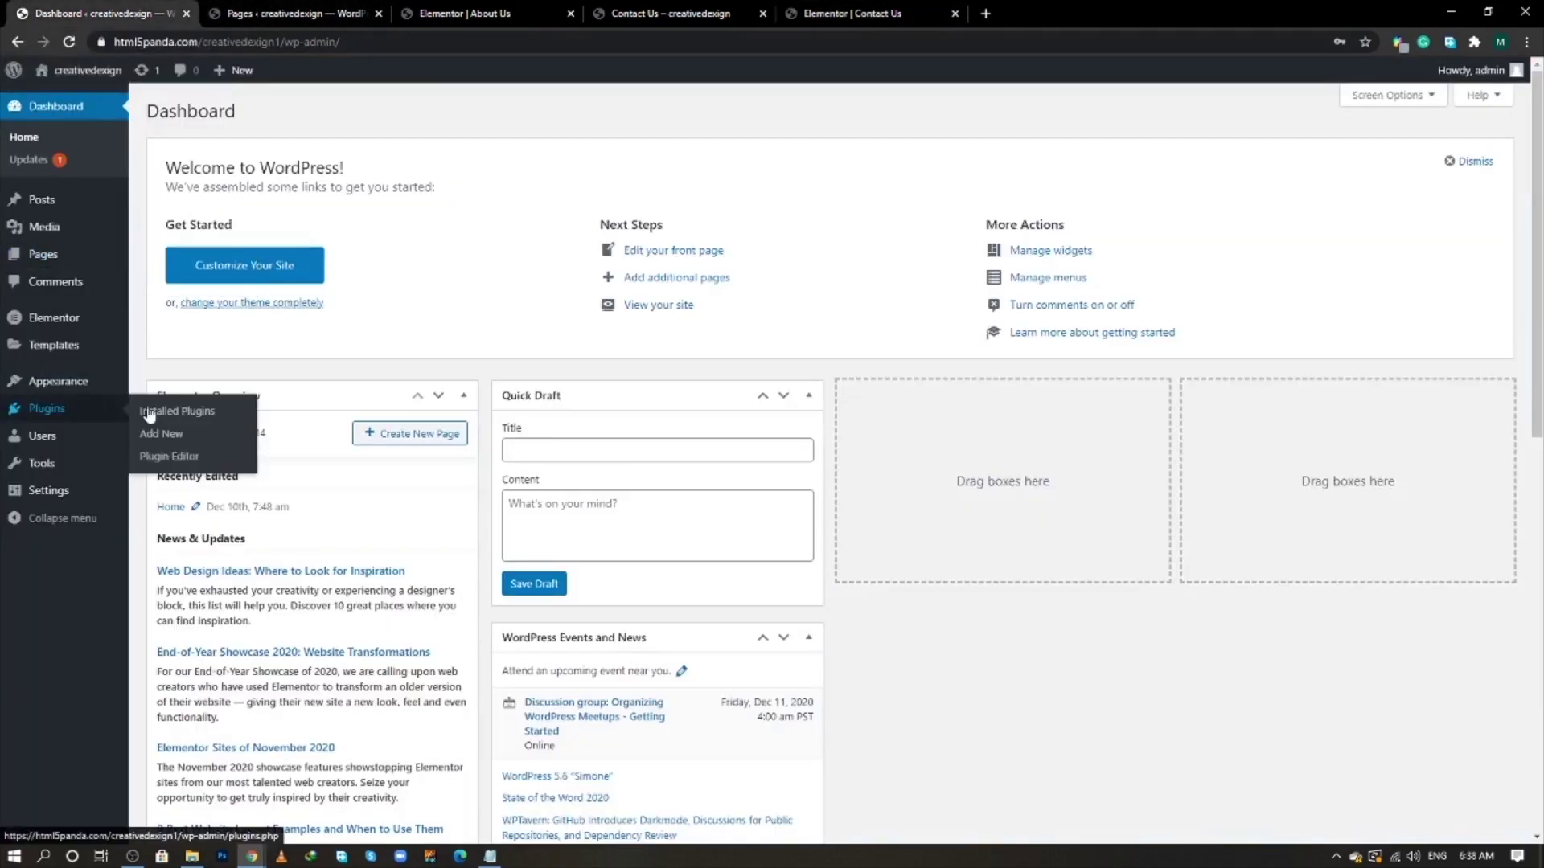
{"action": "middle_click", "coordinate": [162, 435]}
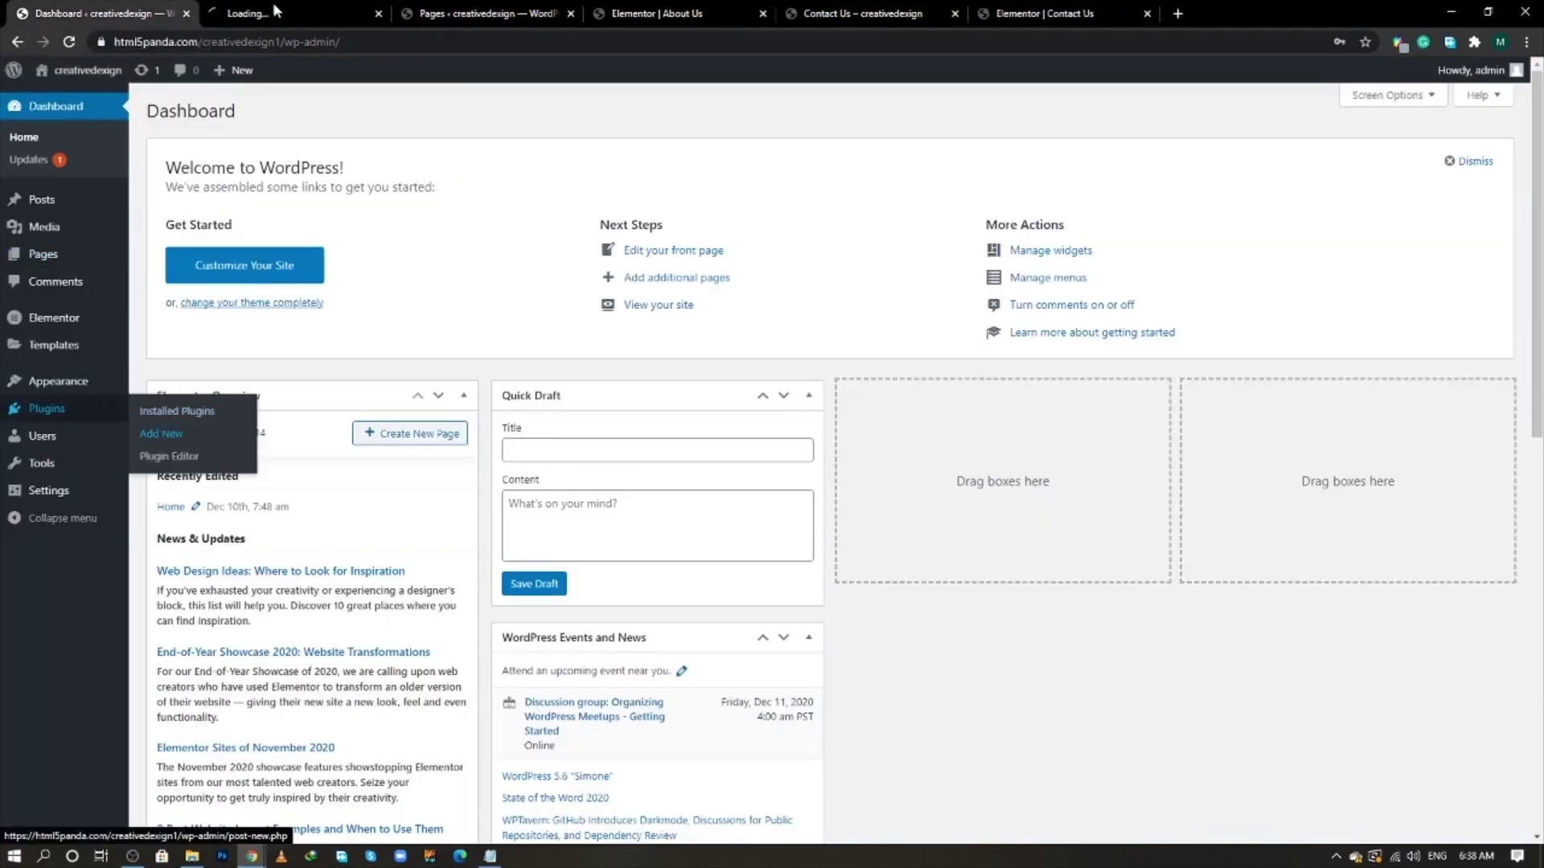
{"action": "left_click", "coordinate": [334, 8]}
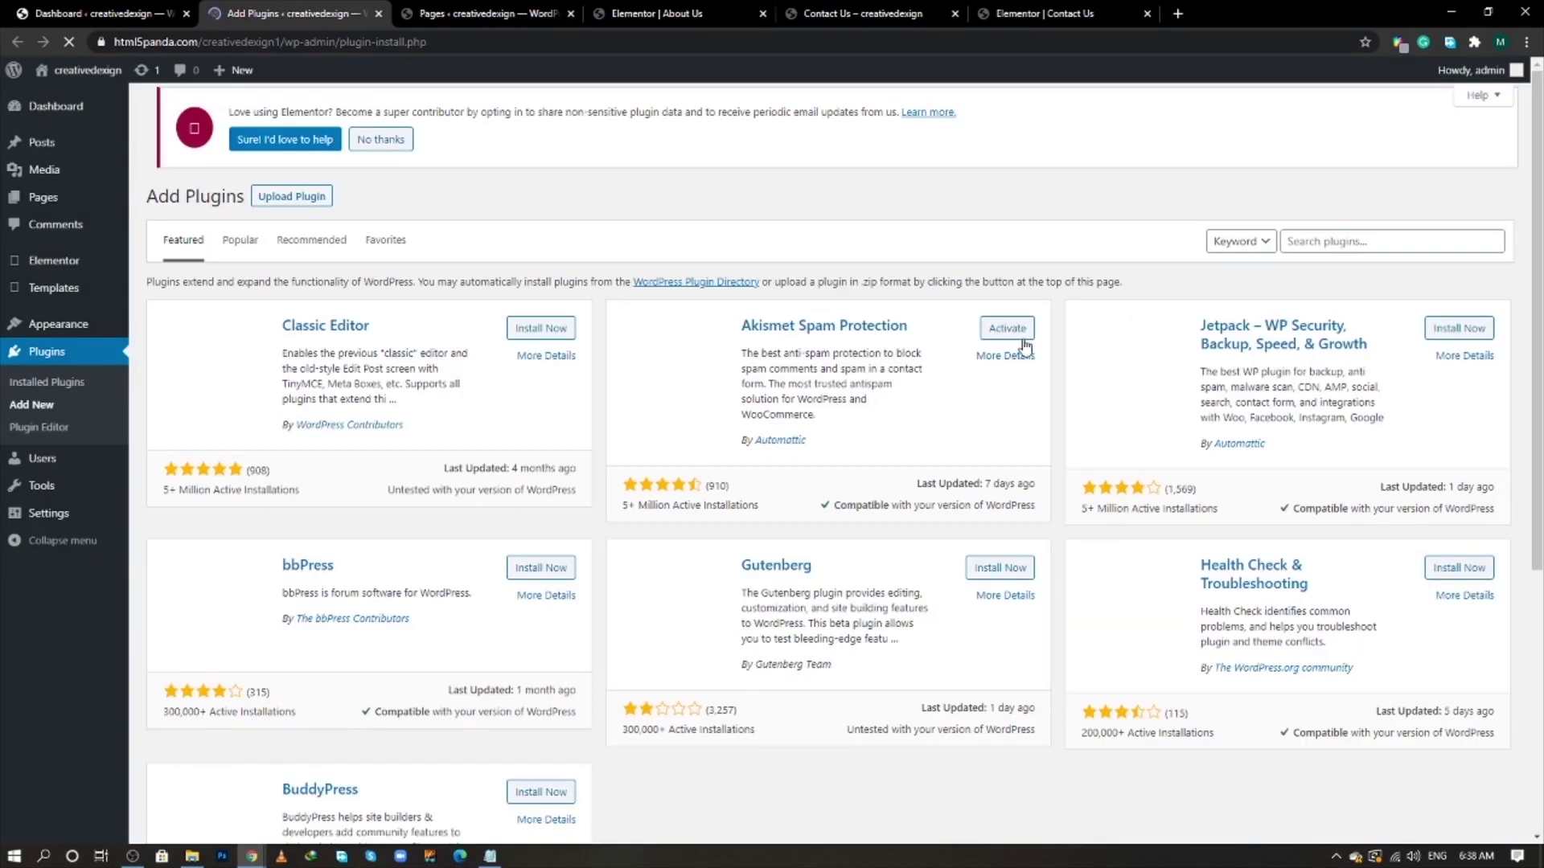
- Search the plugins for "wp form", then install and activate Contact Form by WPForms
{"action": "left_click", "coordinate": [1290, 241]}
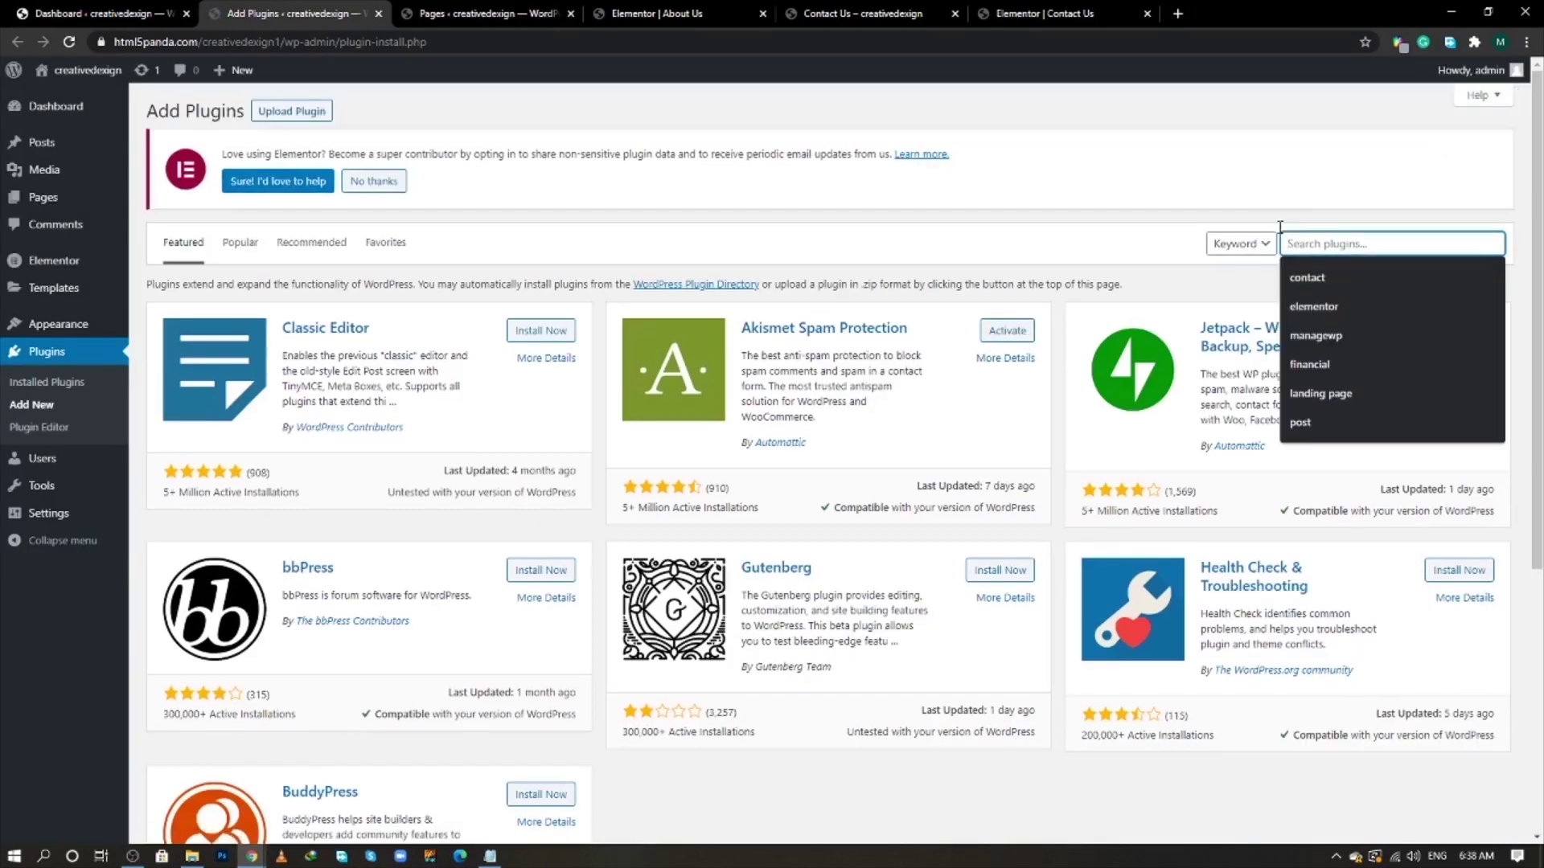
{"action": "type", "text": "wp l"}
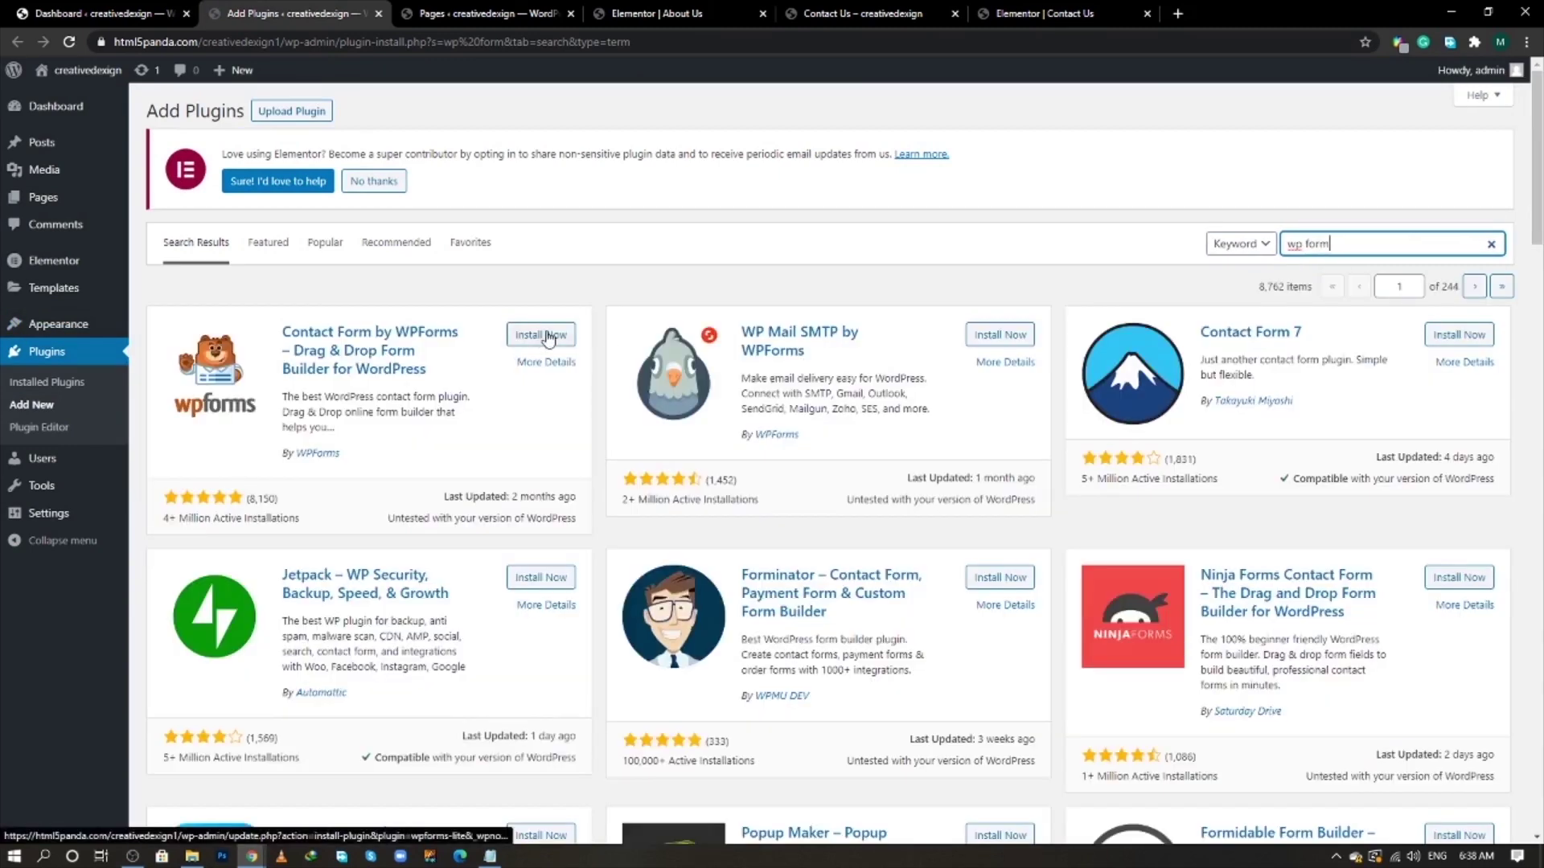
{"action": "left_click", "coordinate": [545, 336]}
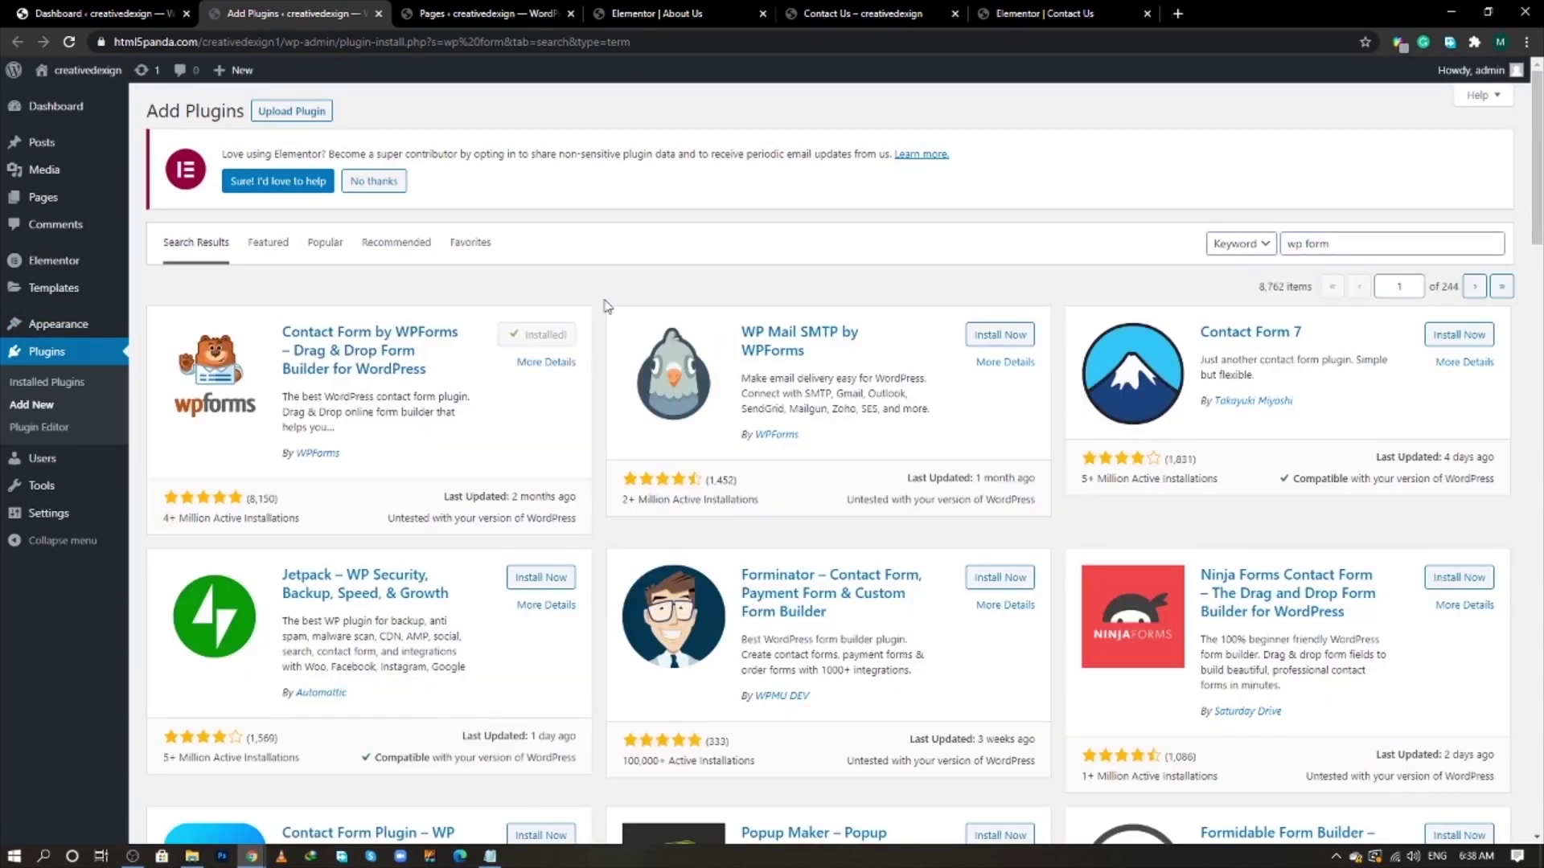
{"action": "left_click", "coordinate": [555, 335]}
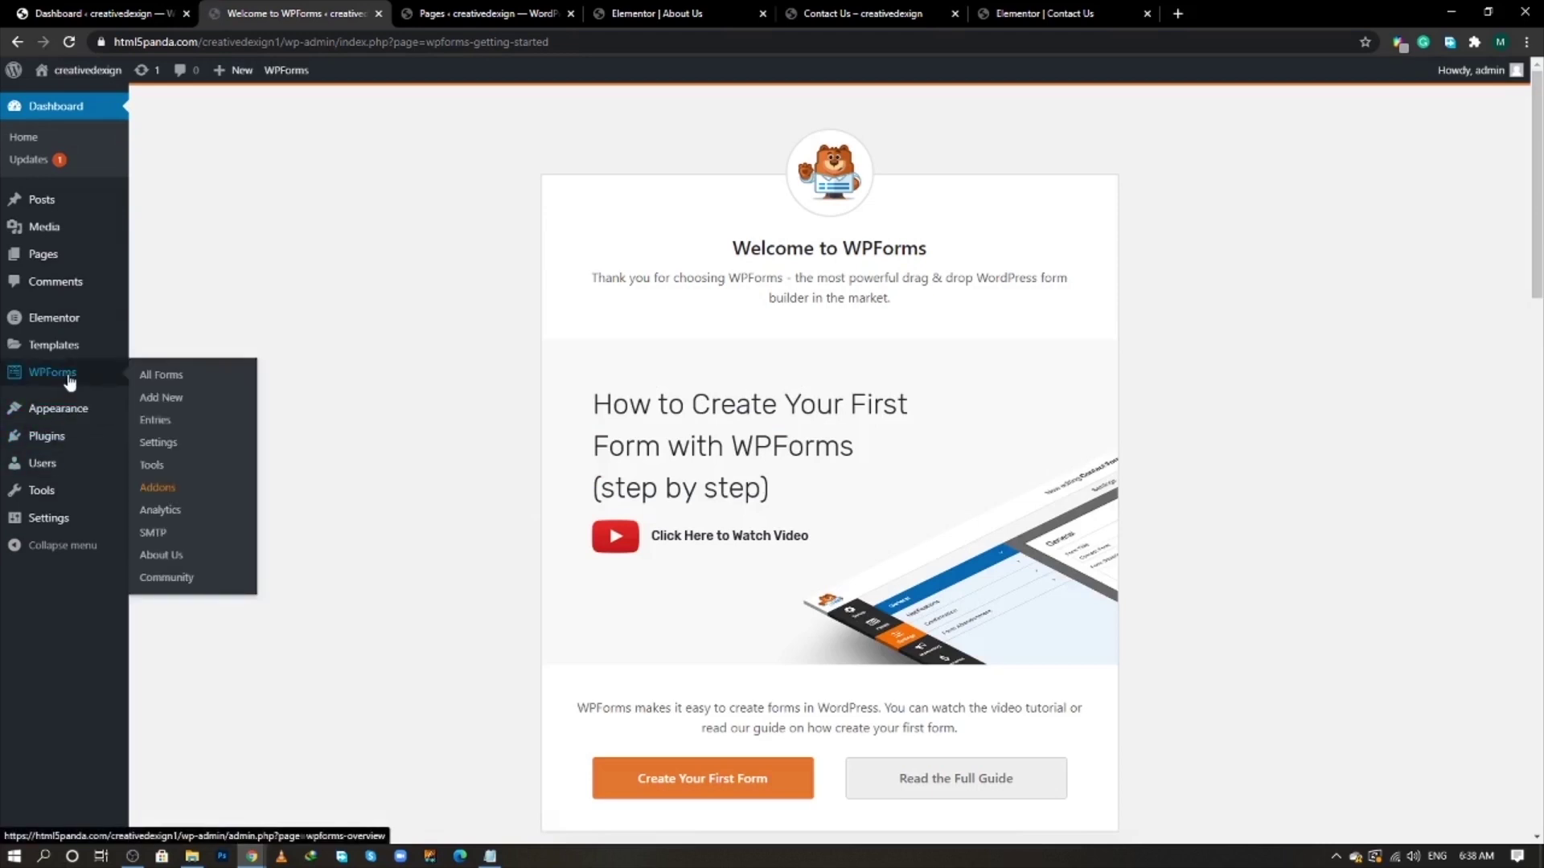
{"action": "mouse_move", "coordinate": [99, 384]}
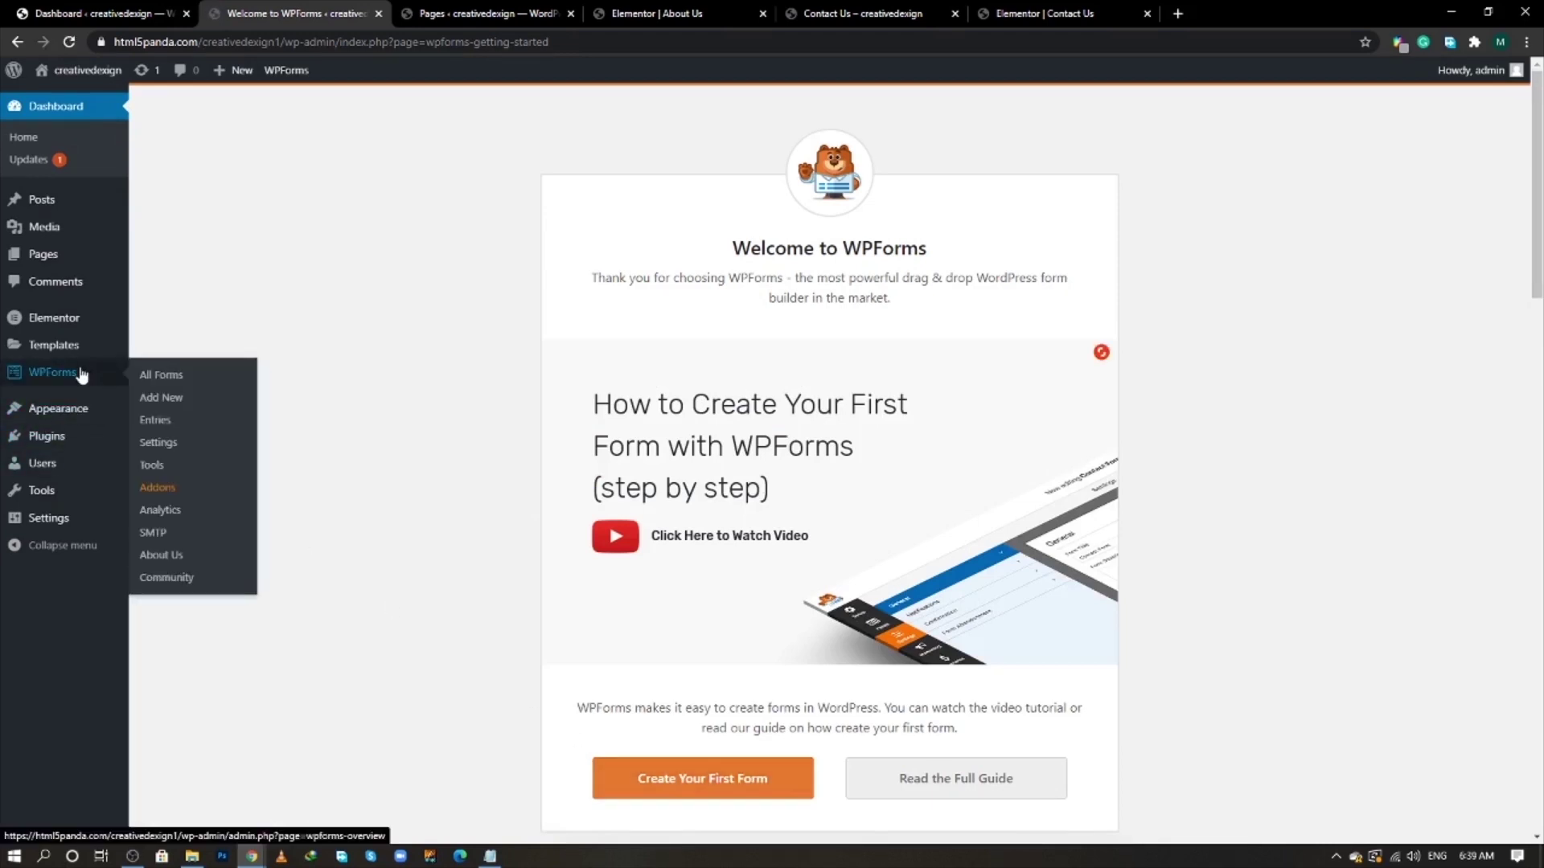
- Open the WPForms forms overview in a separate browser tab and create a new form from the Blank Form template
{"action": "middle_click", "coordinate": [175, 378]}
{"action": "left_click", "coordinate": [492, 11]}
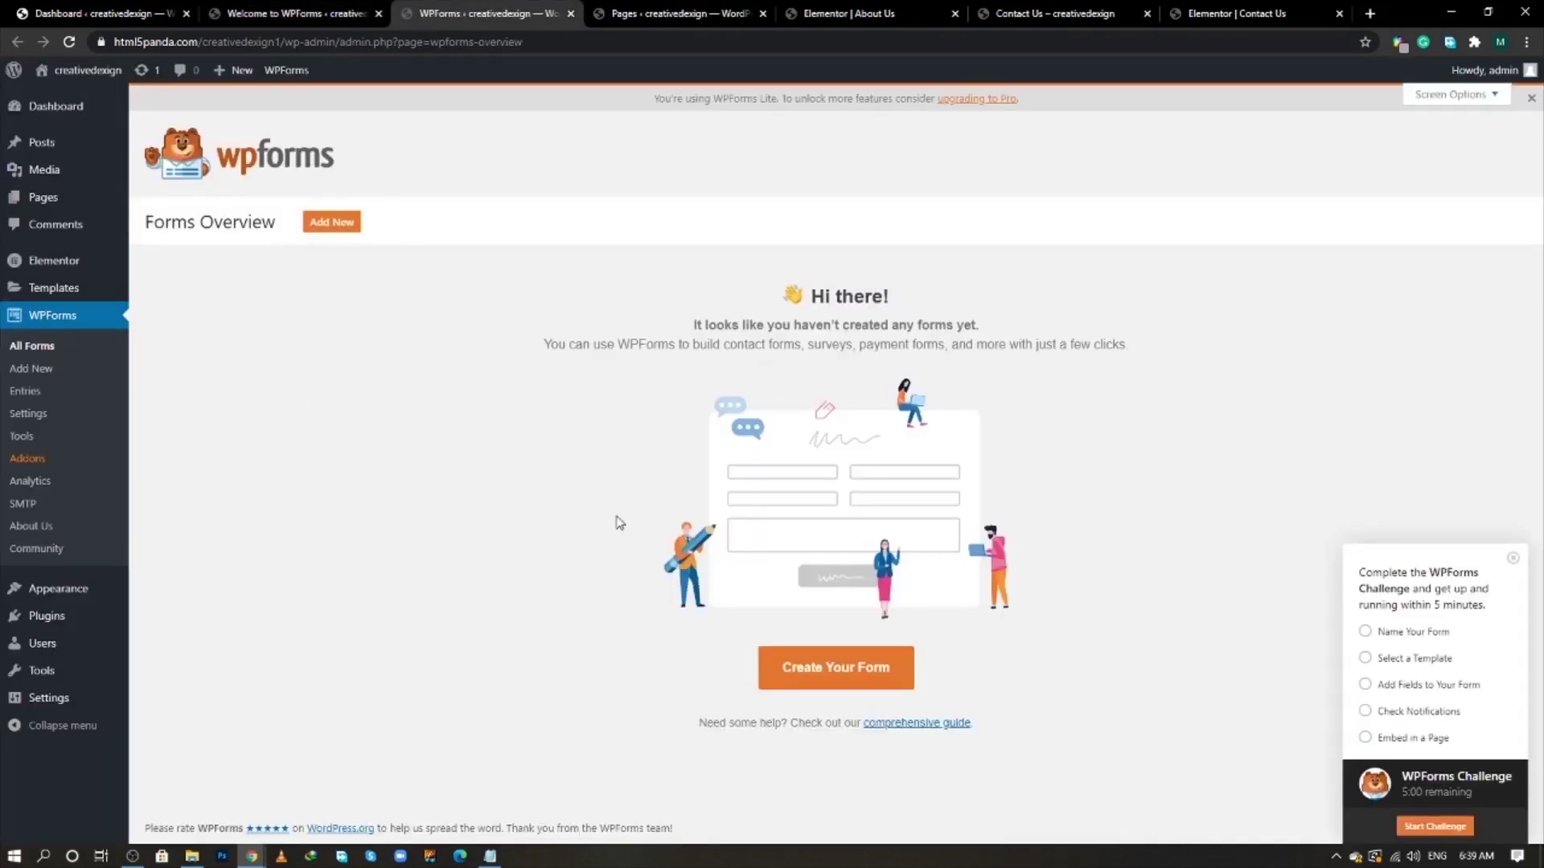
{"action": "left_click", "coordinate": [342, 225]}
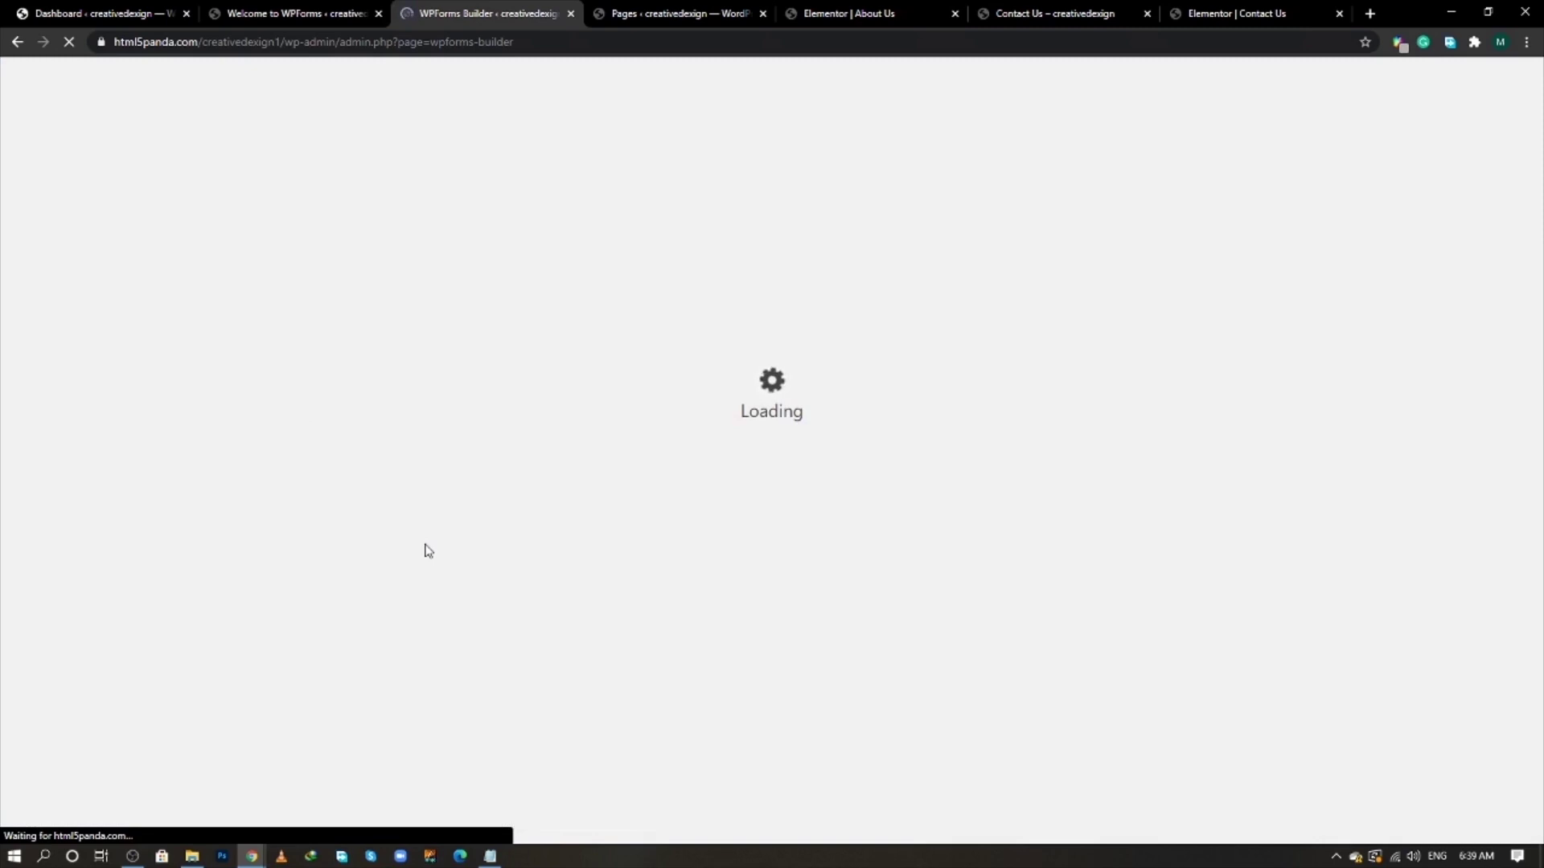
{"action": "key", "text": "alt+Tab"}
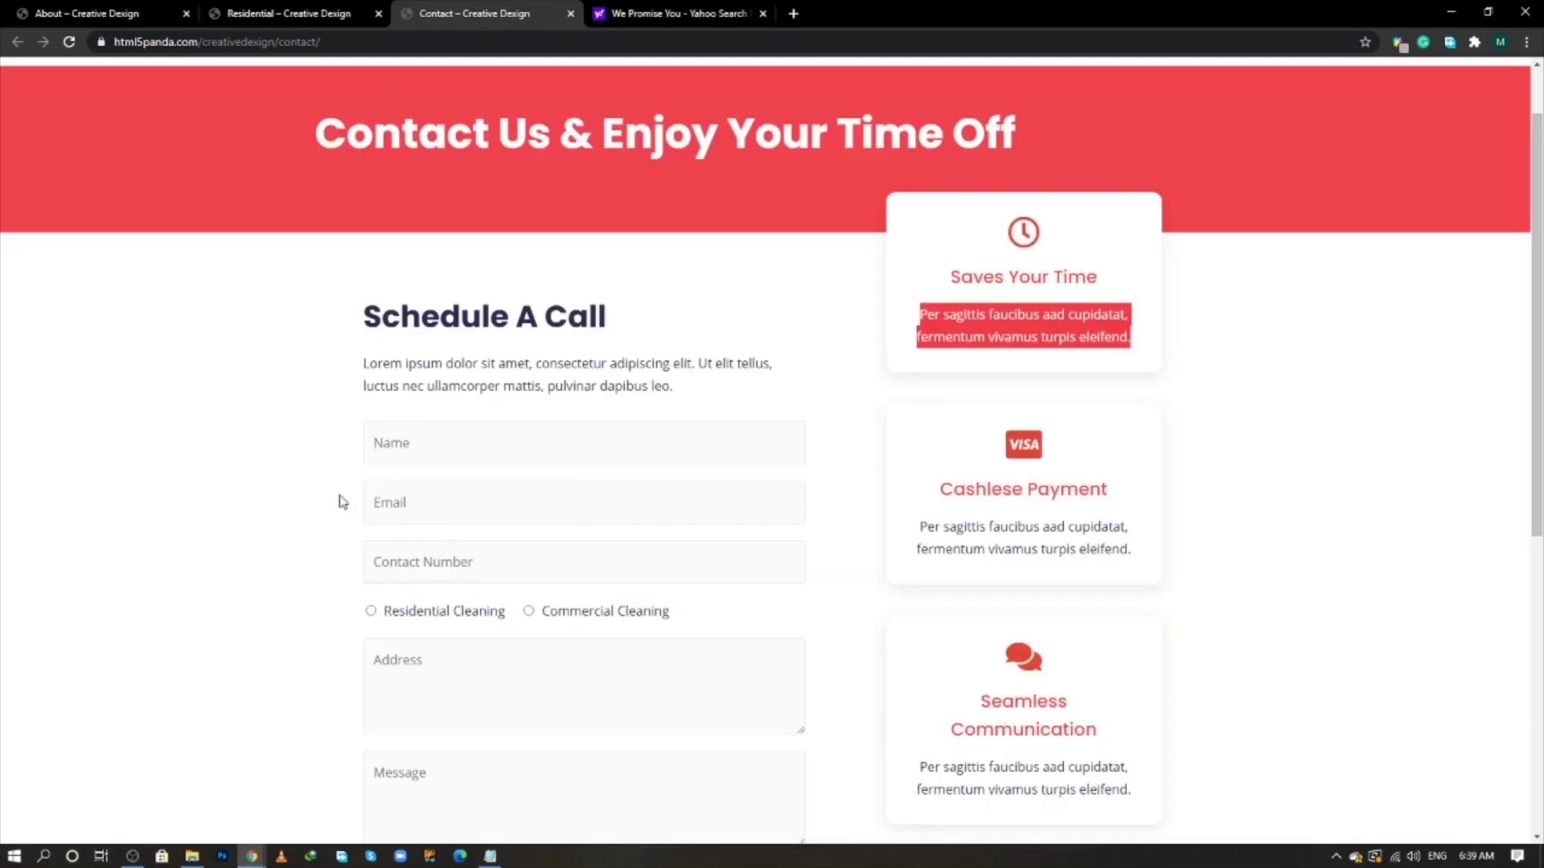
{"action": "key", "text": "alt+Tab"}
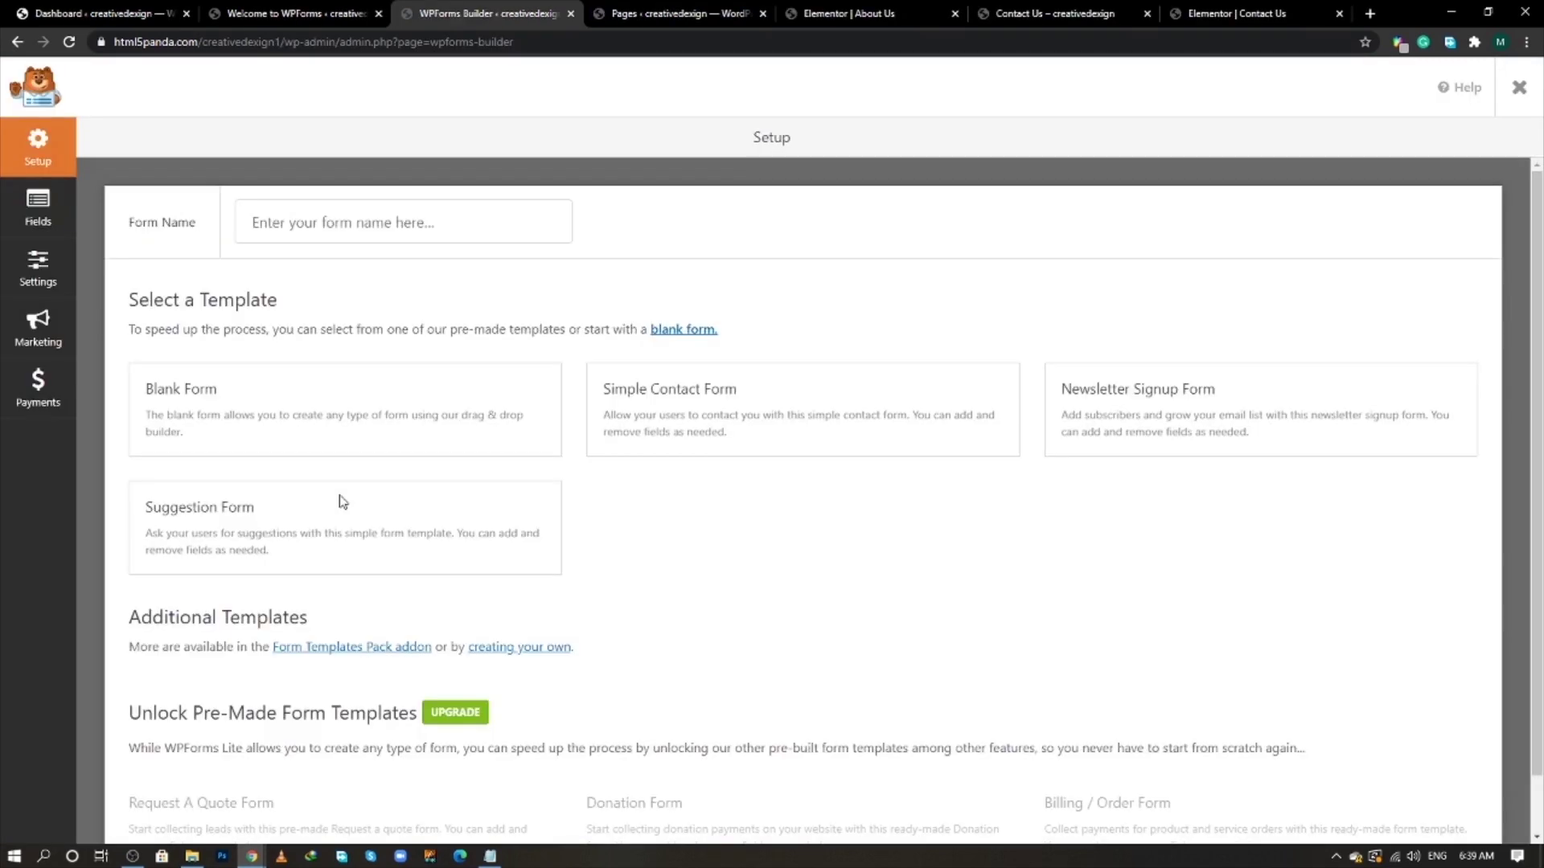
{"action": "mouse_move", "coordinate": [421, 441]}
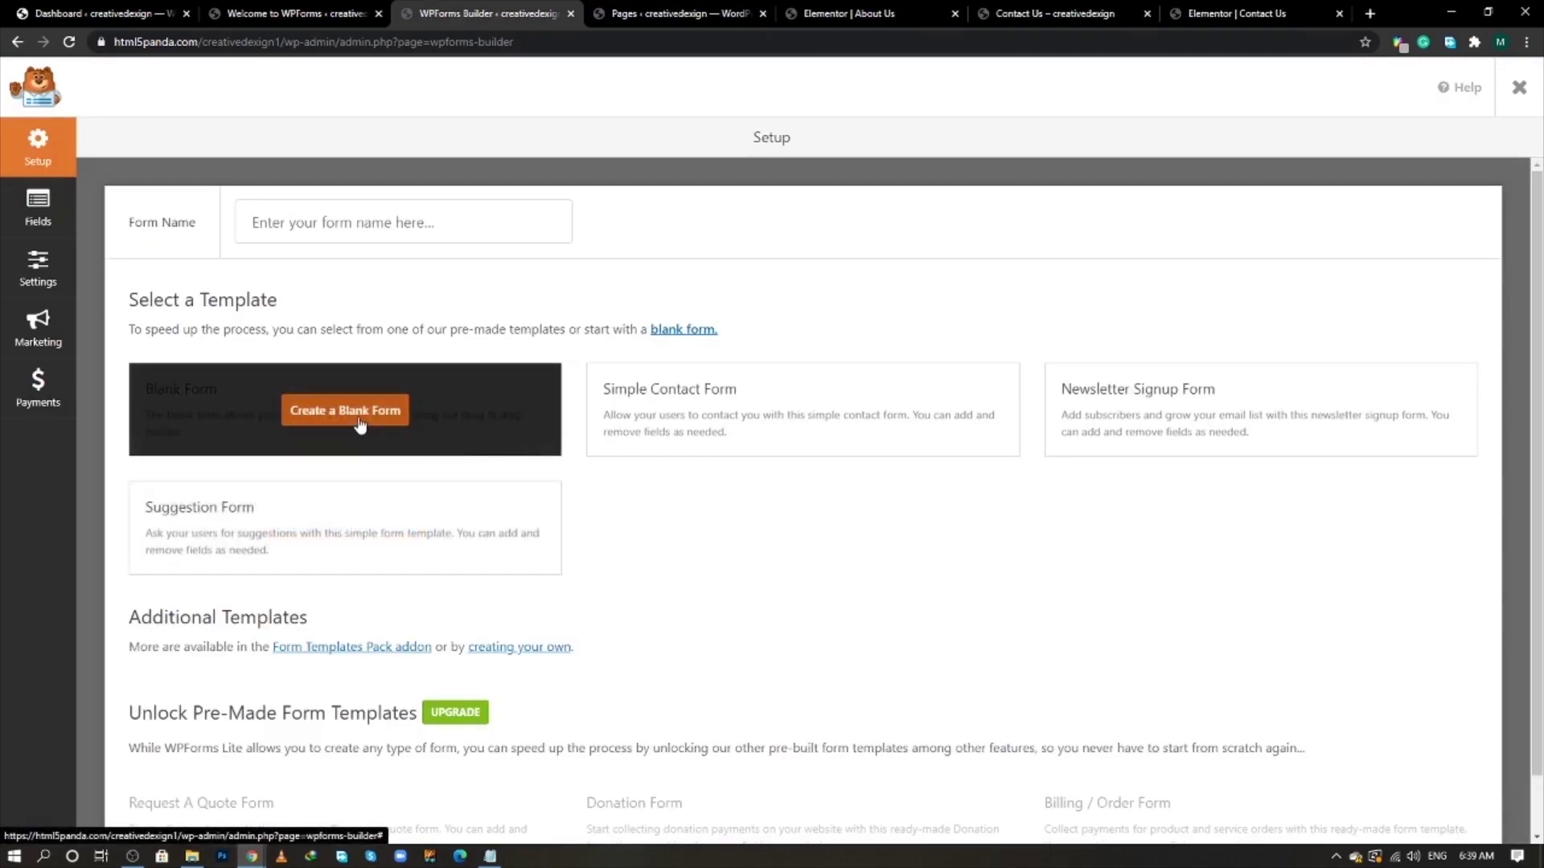
{"action": "left_click", "coordinate": [360, 427]}
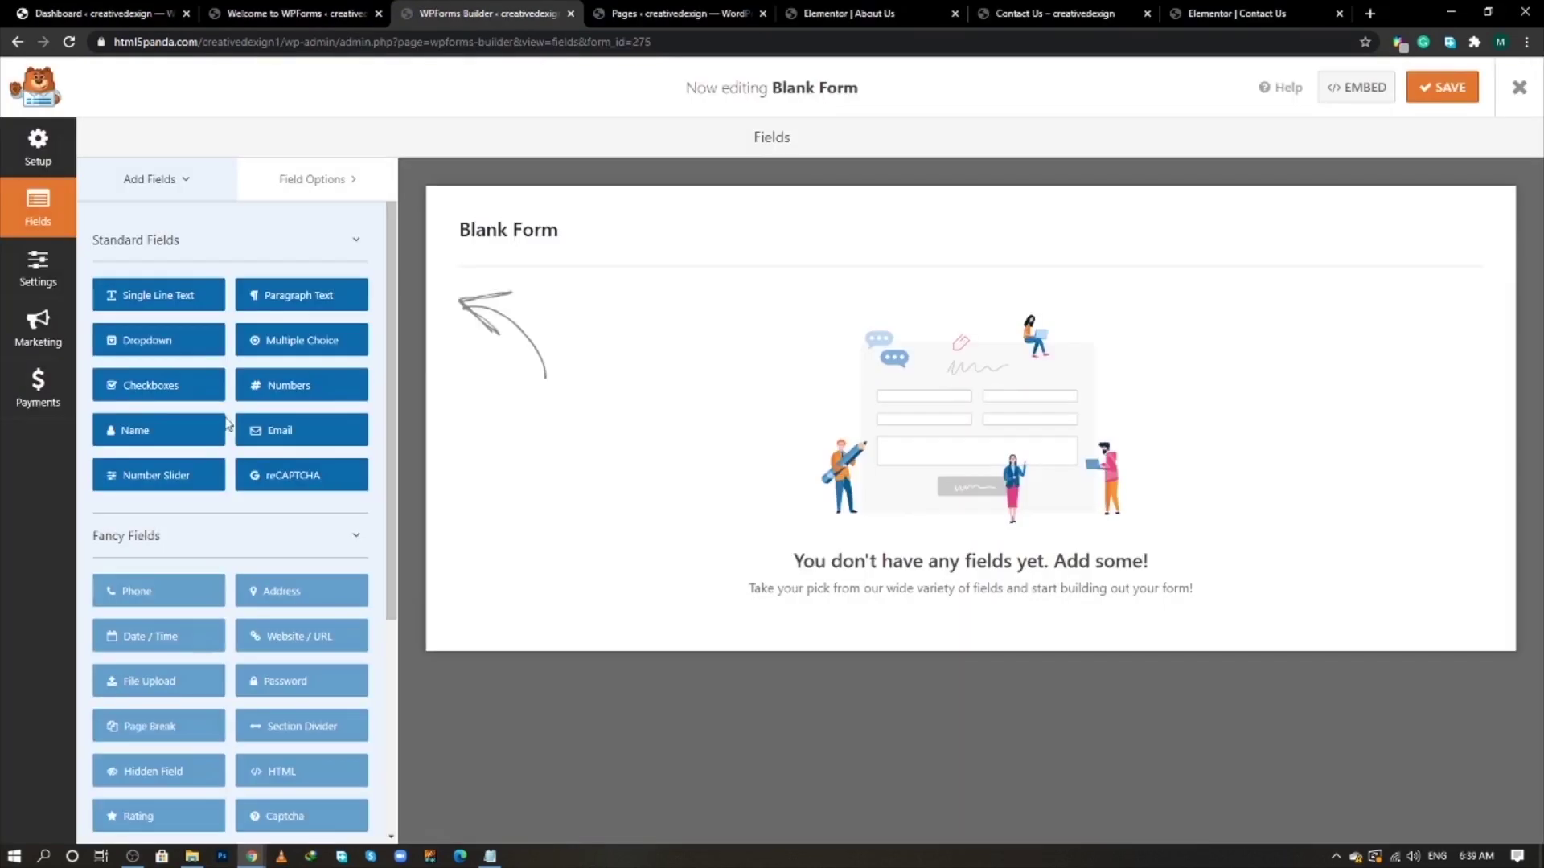
- Add a Name field to the blank form and set its format to Simple
{"action": "left_click", "coordinate": [156, 432]}
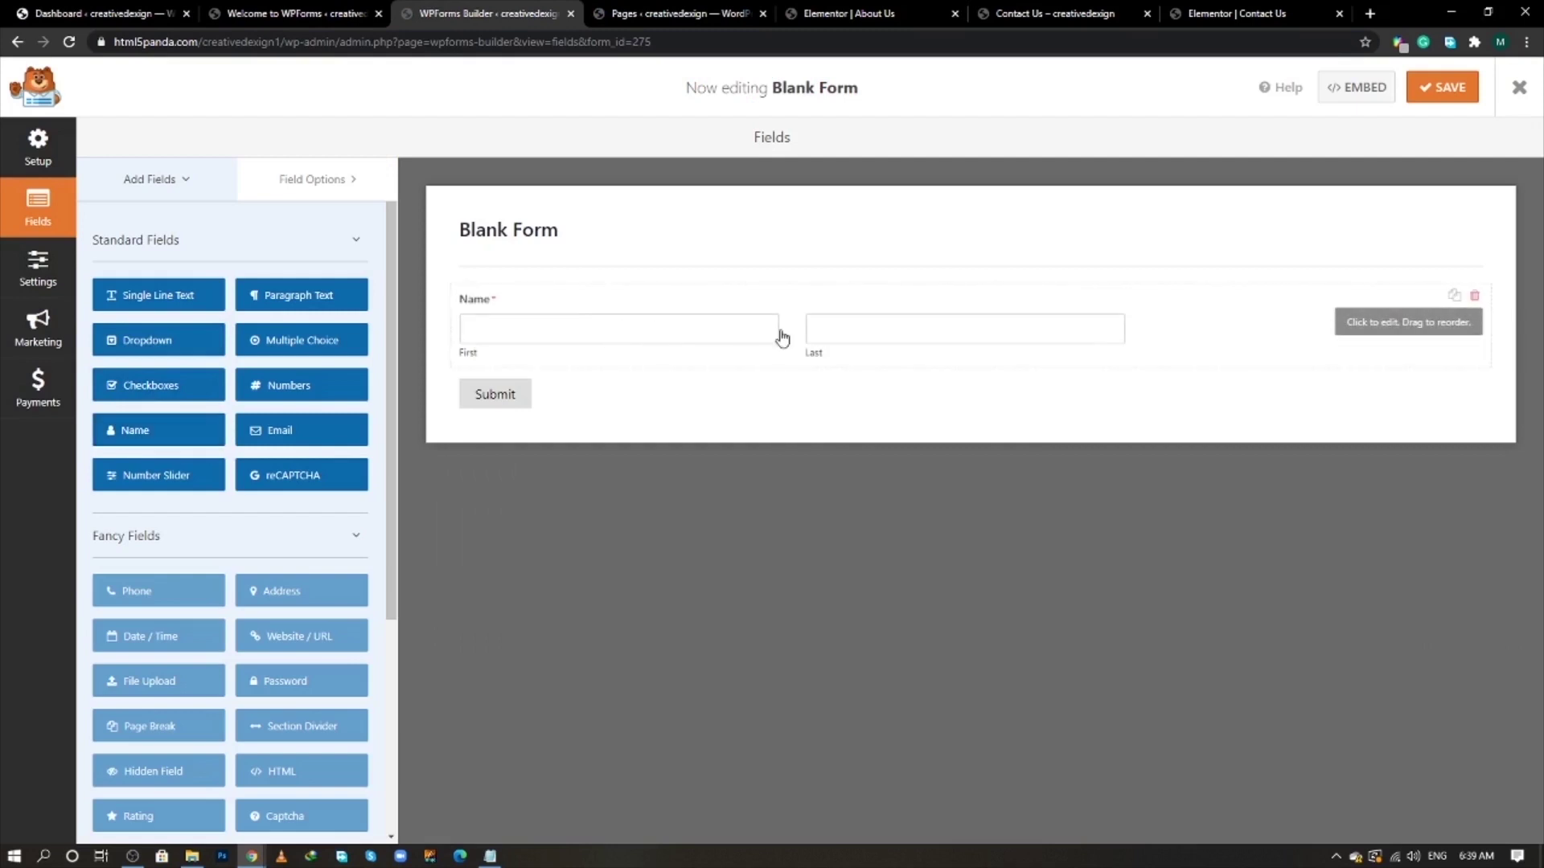
{"action": "left_click", "coordinate": [840, 340]}
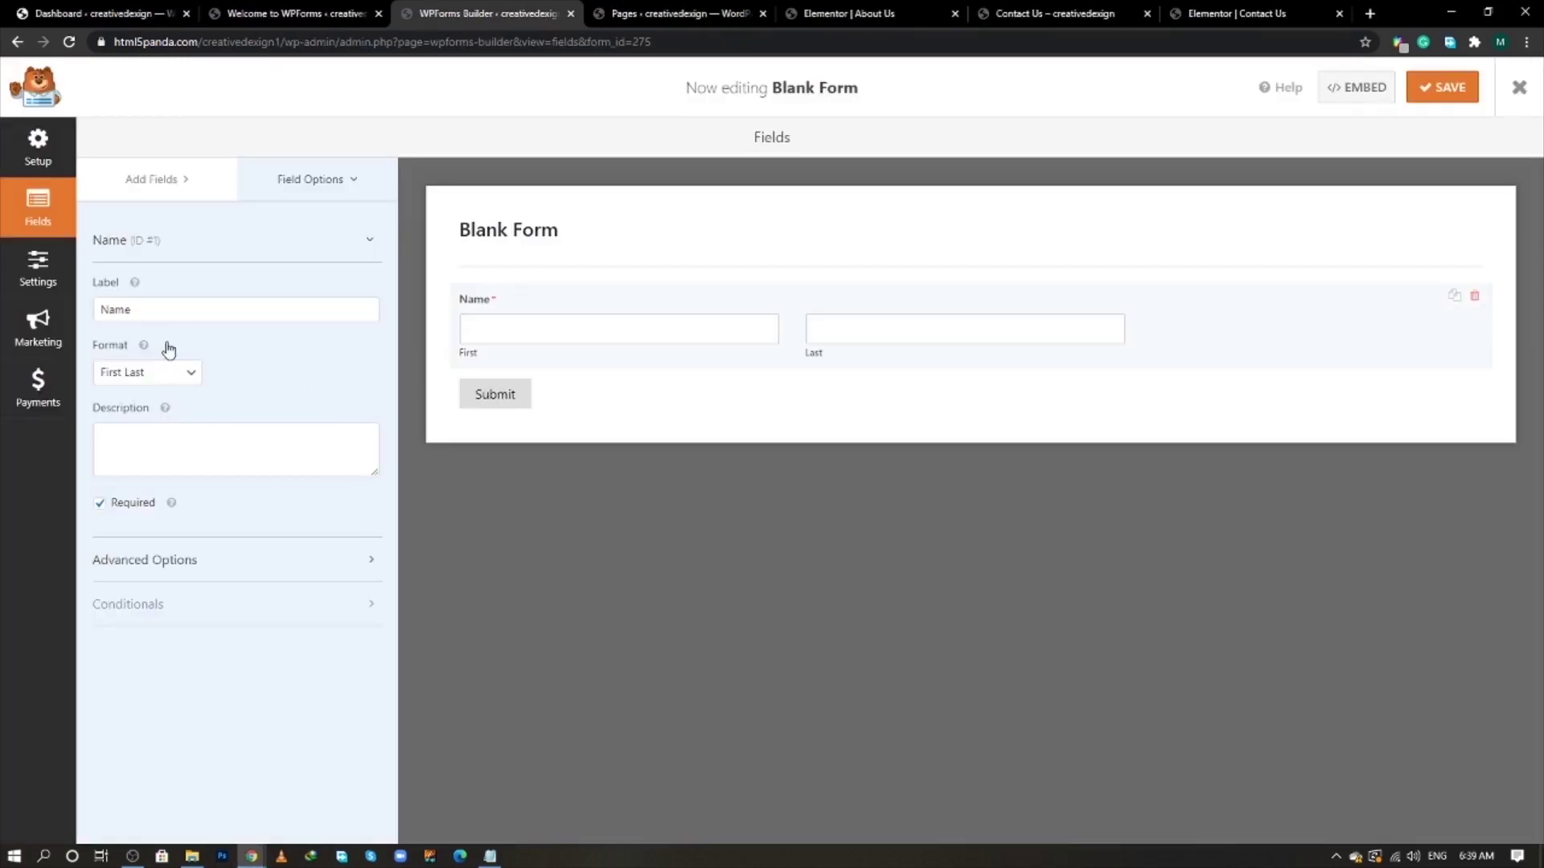
{"action": "left_click", "coordinate": [173, 376]}
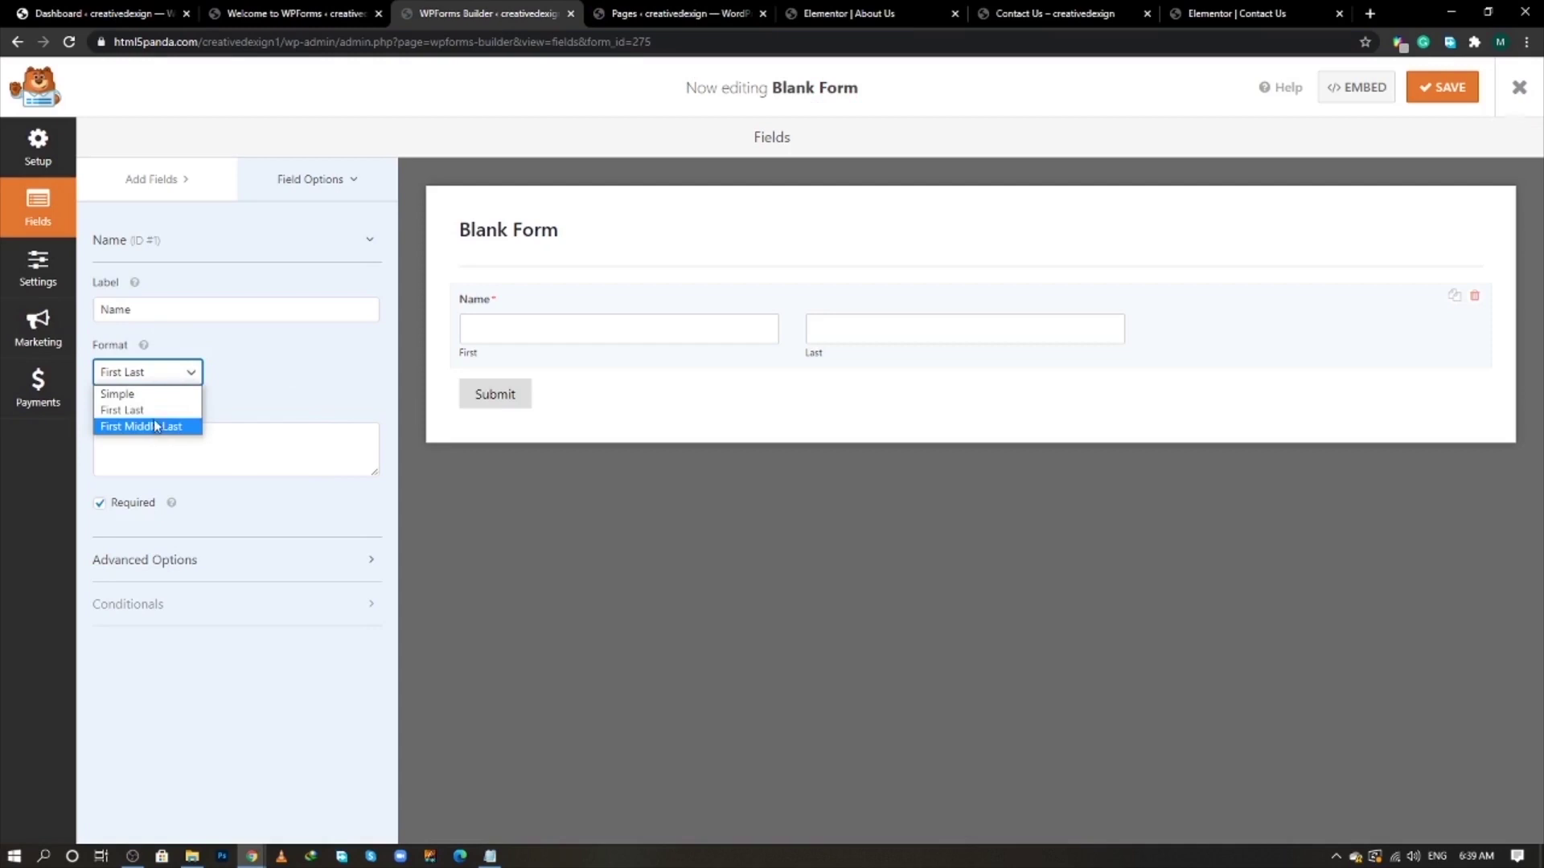
{"action": "left_click", "coordinate": [148, 395]}
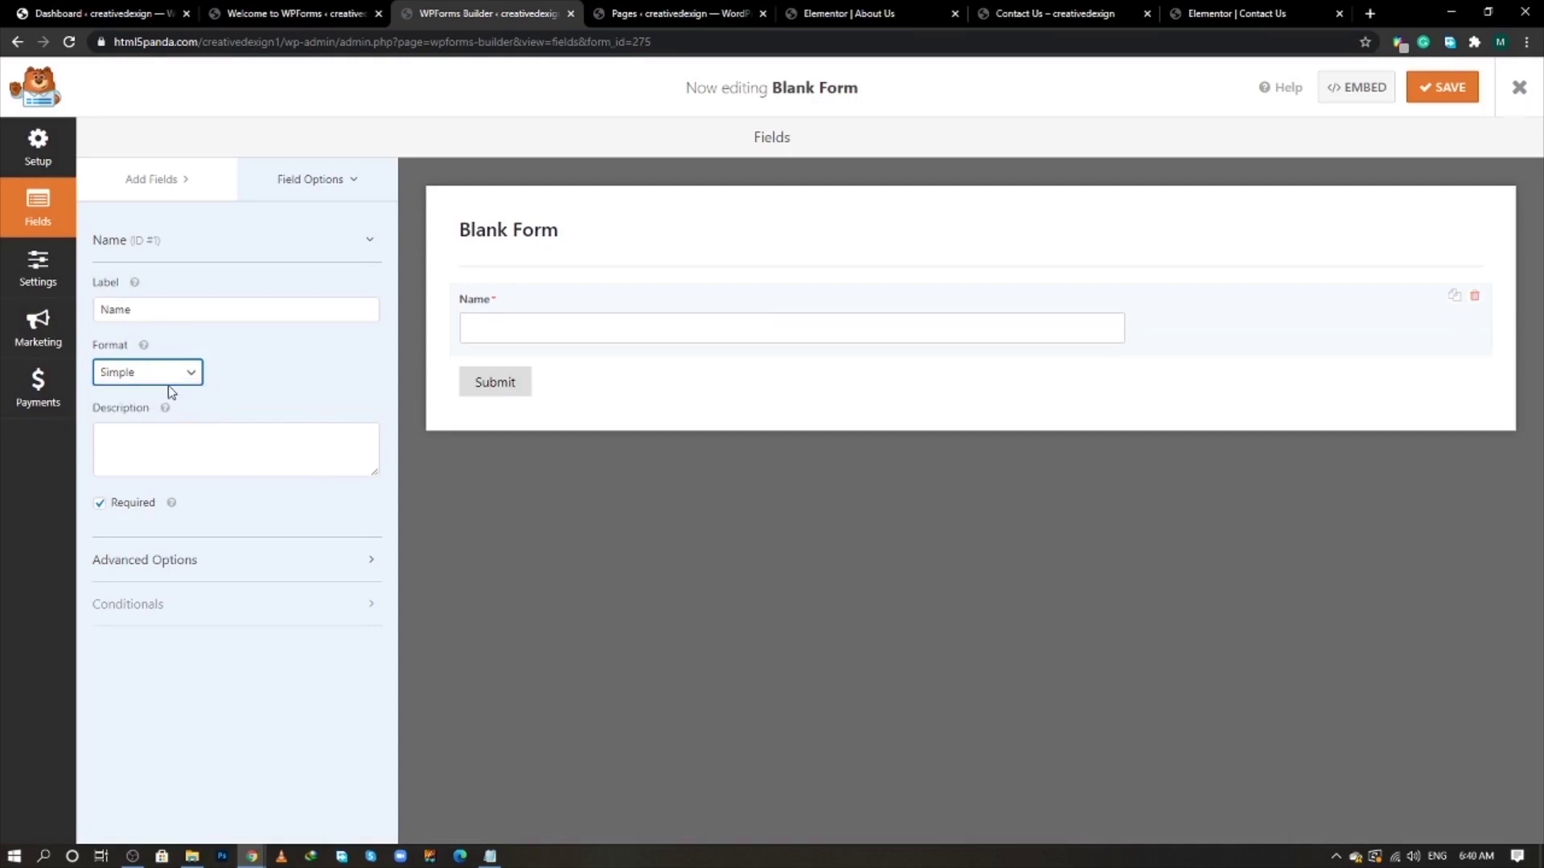
- Set the Name field's size to Large, hide its label and enter "Name" as its placeholder
{"action": "left_click", "coordinate": [215, 562]}
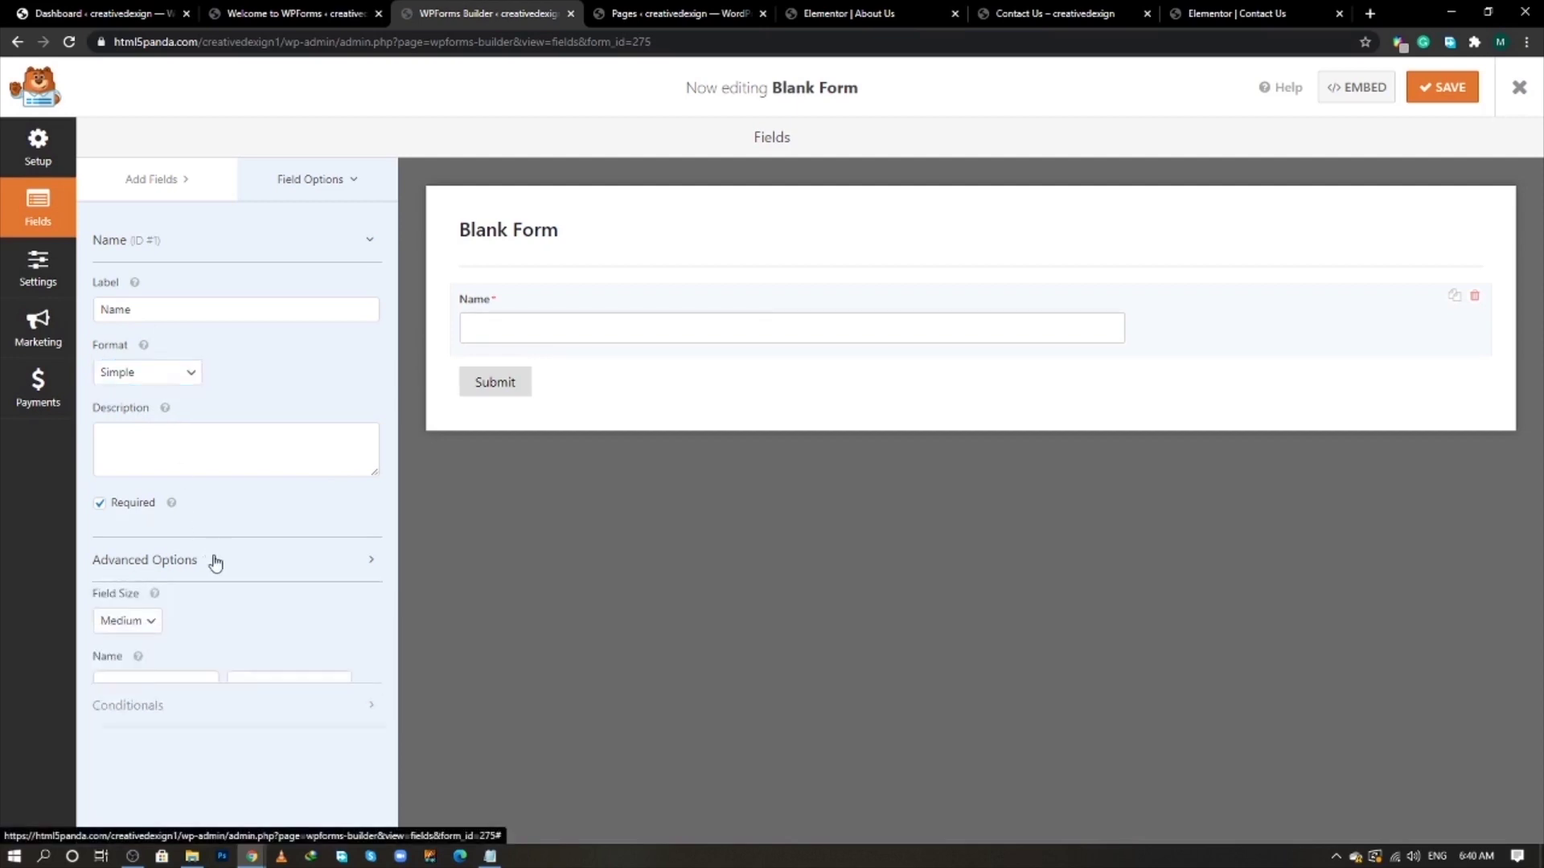
{"action": "left_click", "coordinate": [152, 631]}
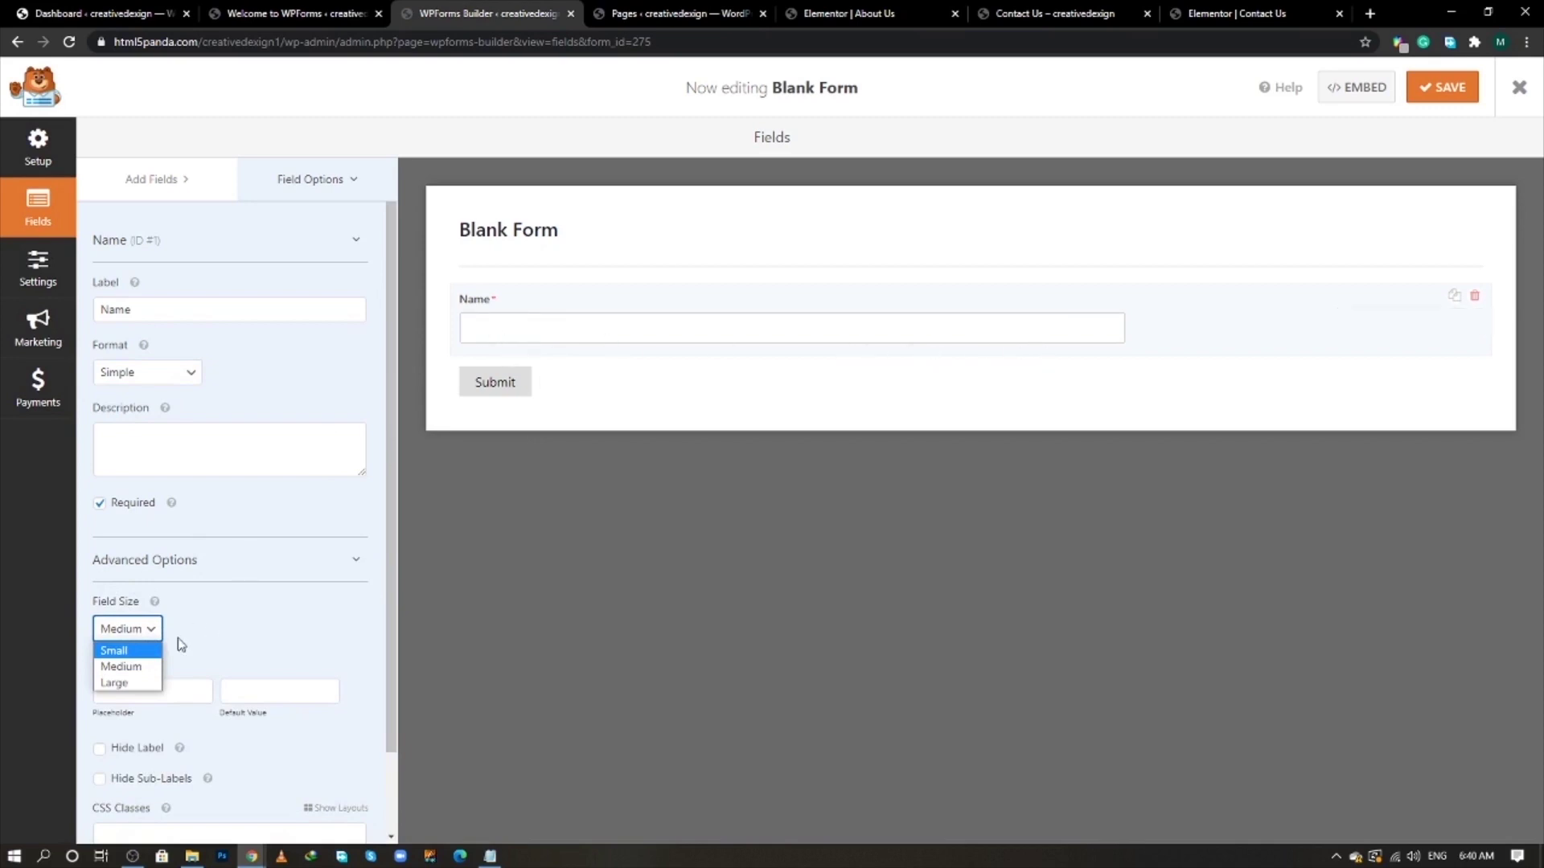
{"action": "left_click", "coordinate": [105, 683]}
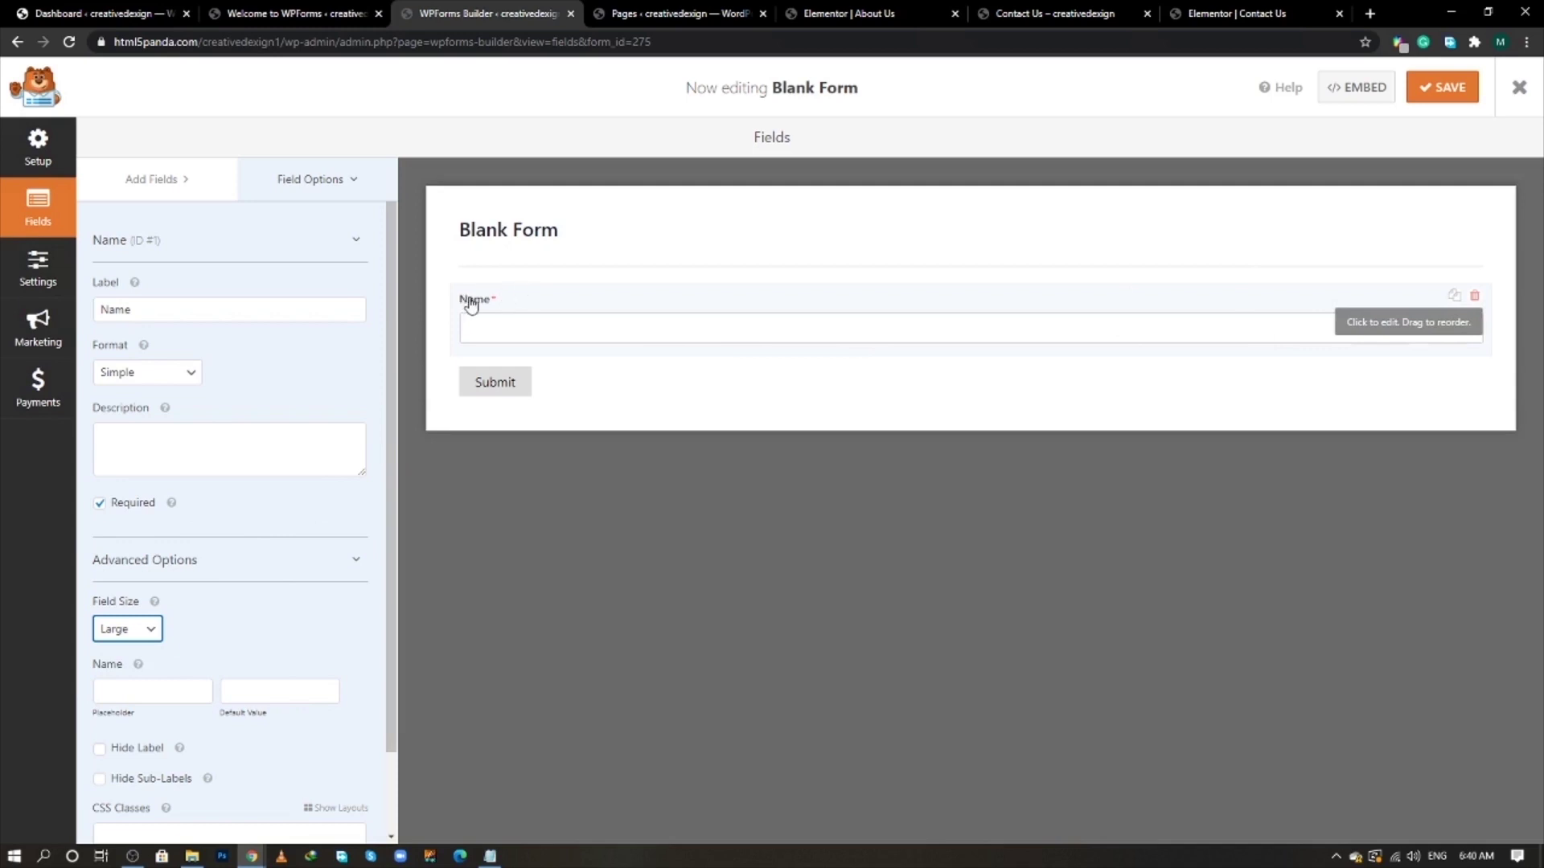
{"action": "left_click", "coordinate": [100, 752]}
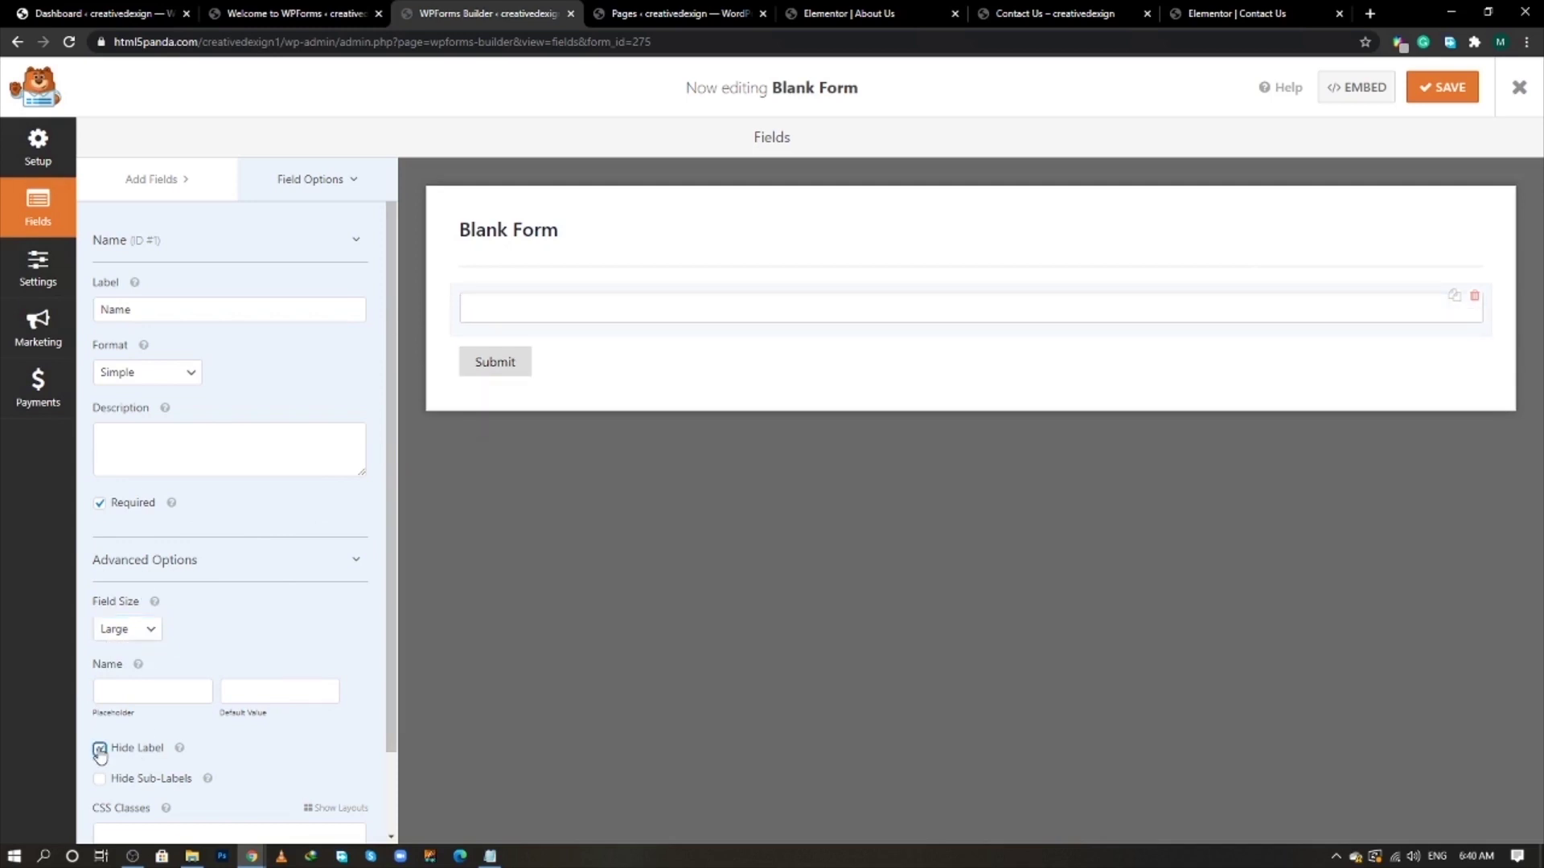
{"action": "left_click", "coordinate": [114, 693]}
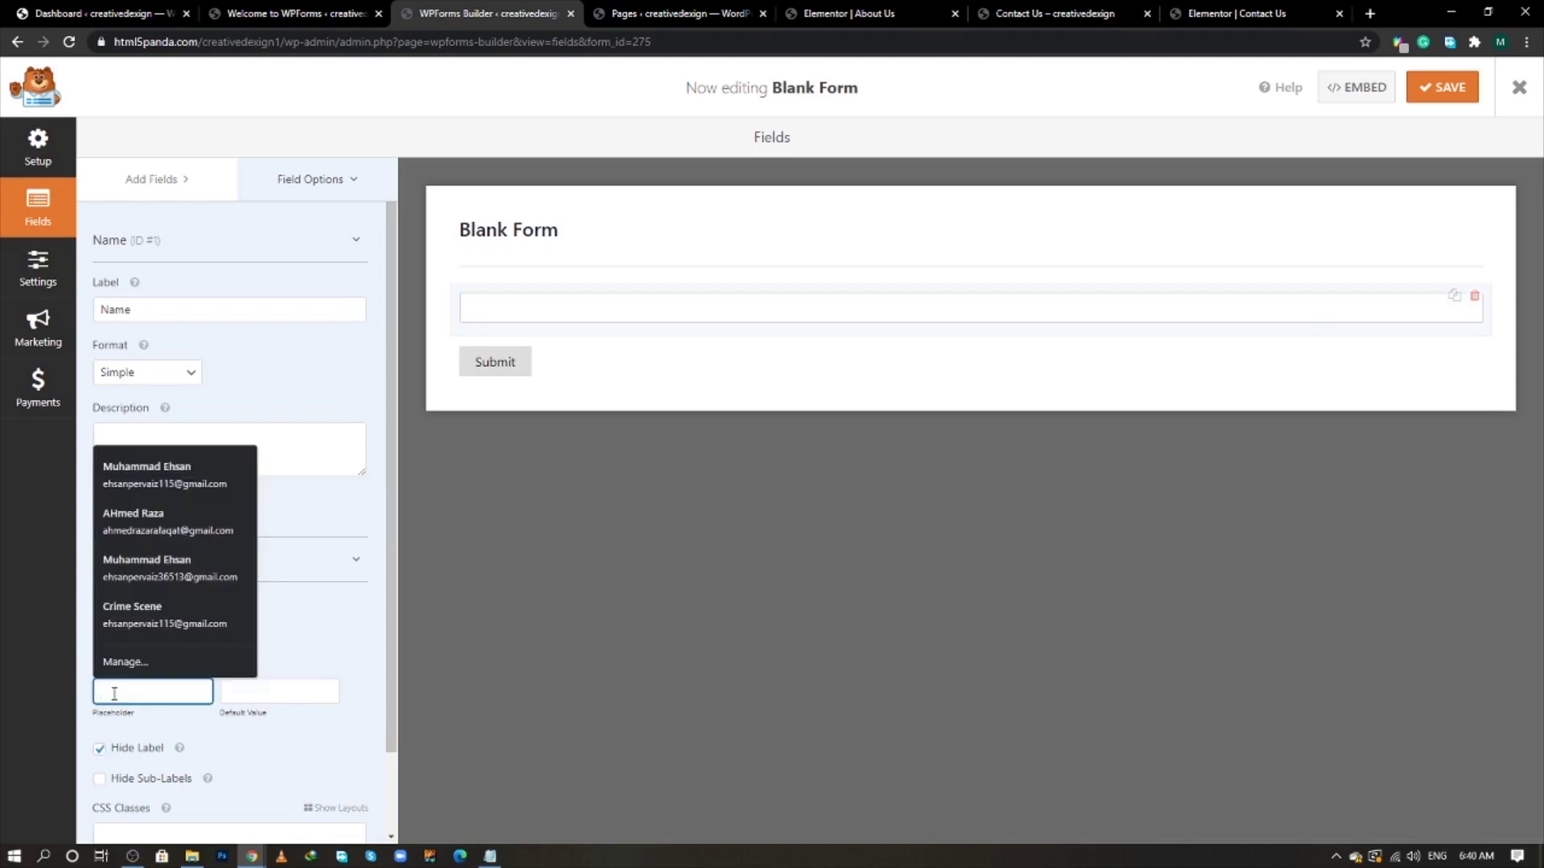
{"action": "type", "text": "Name"}
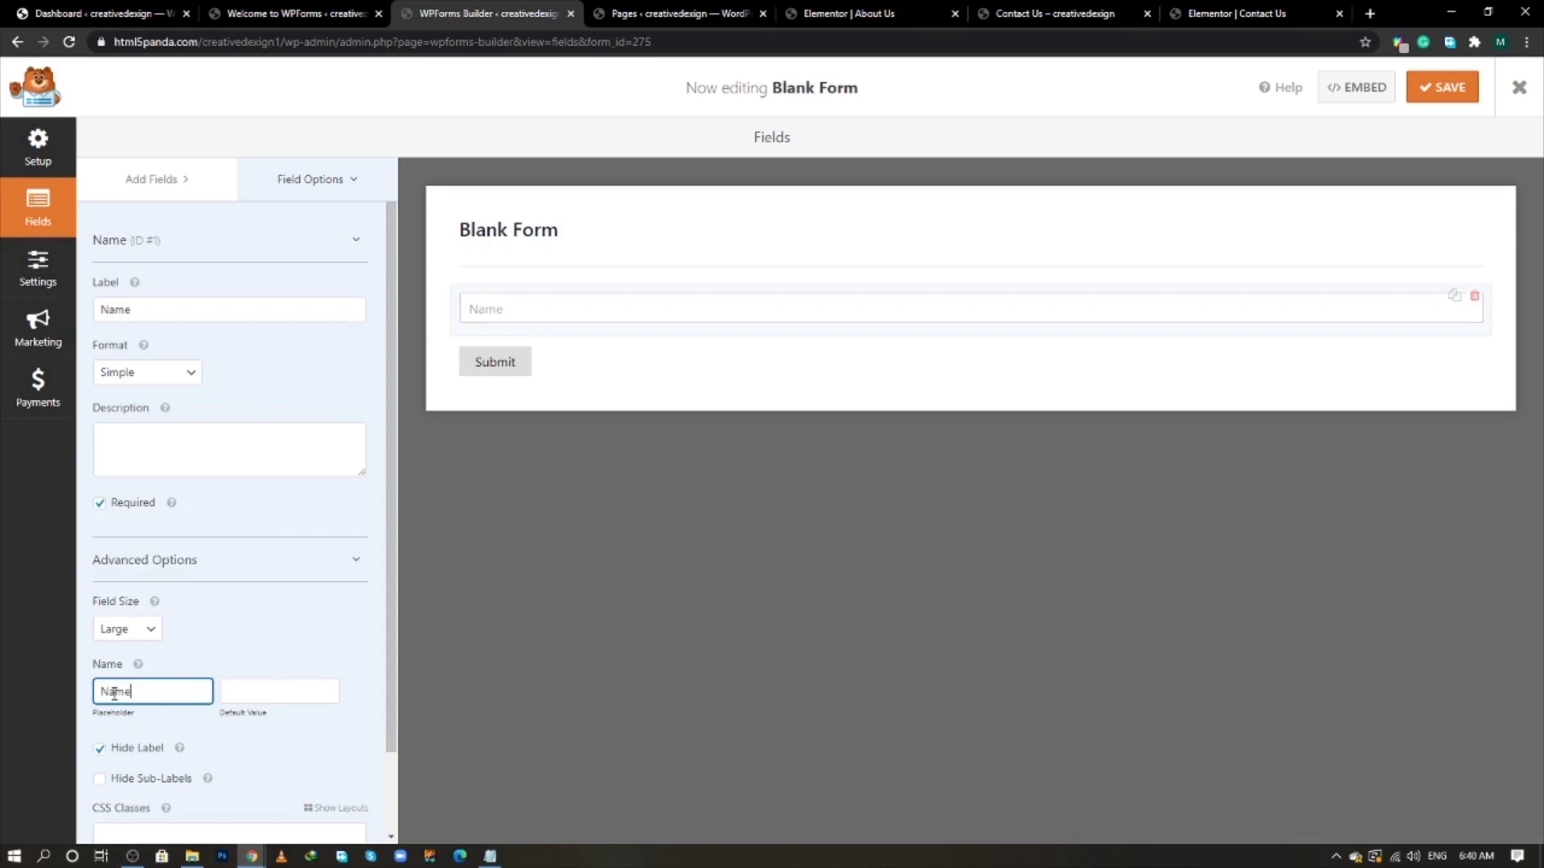
{"action": "left_click", "coordinate": [215, 651]}
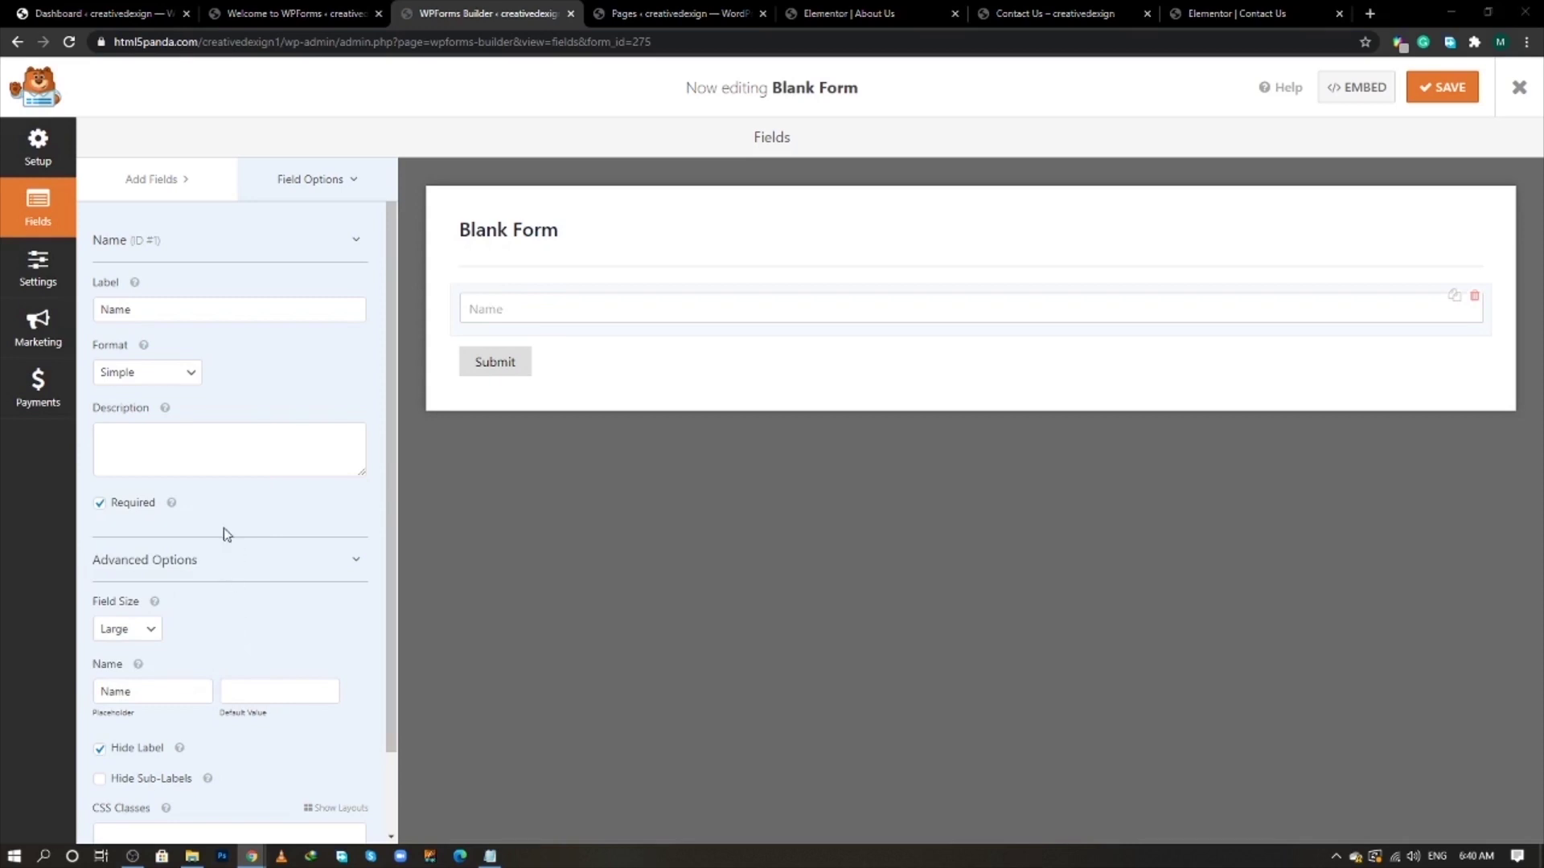
- Check the reference contact form, then add an Email field with size Large and the placeholder "Email"
{"action": "key", "text": "alt+Tab"}
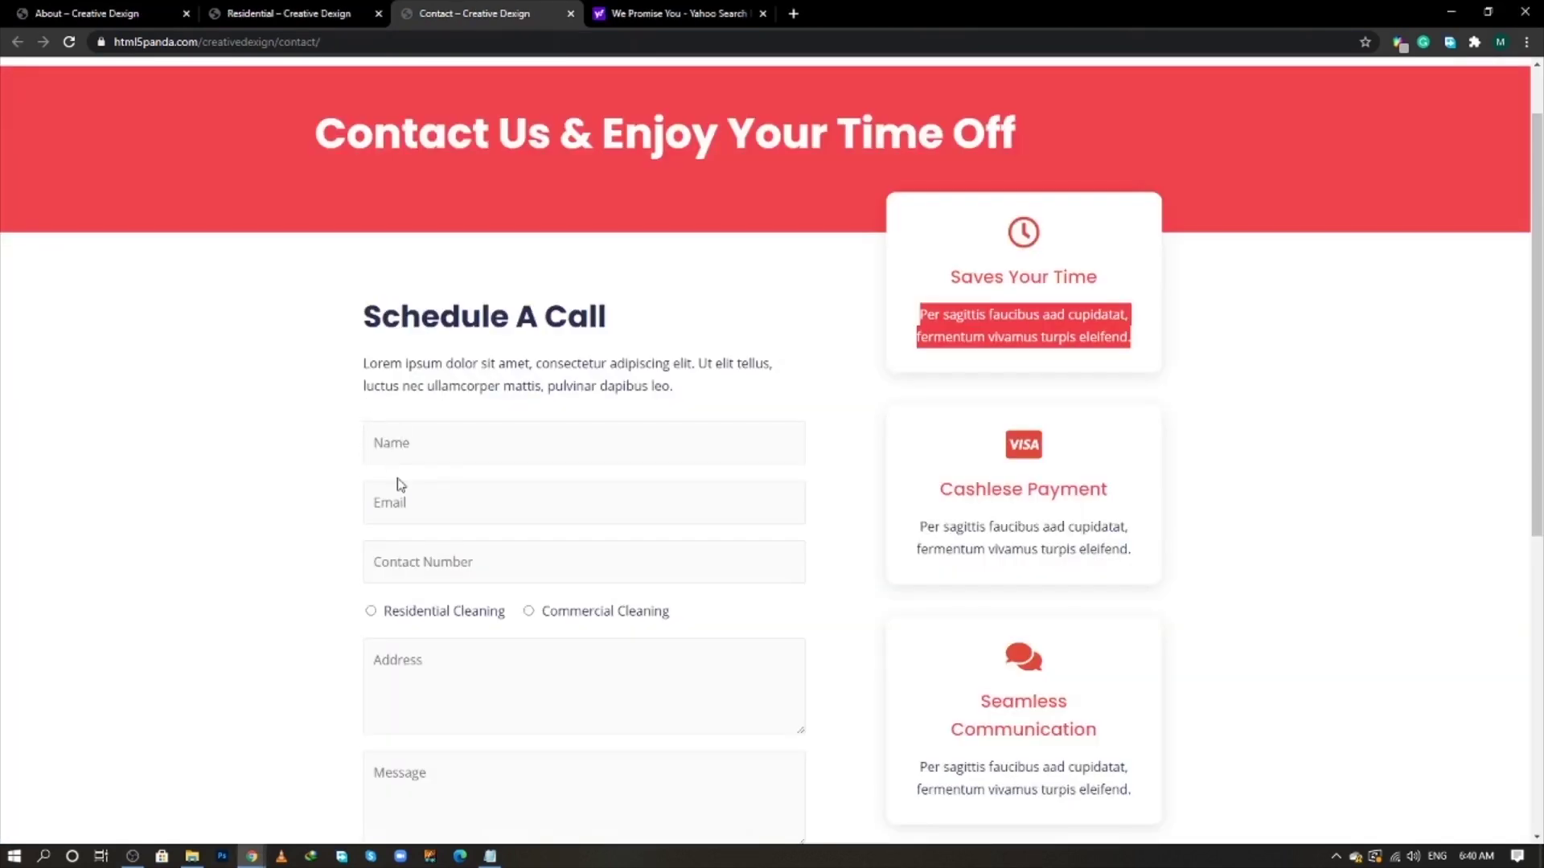
{"action": "key", "text": "alt+Tab"}
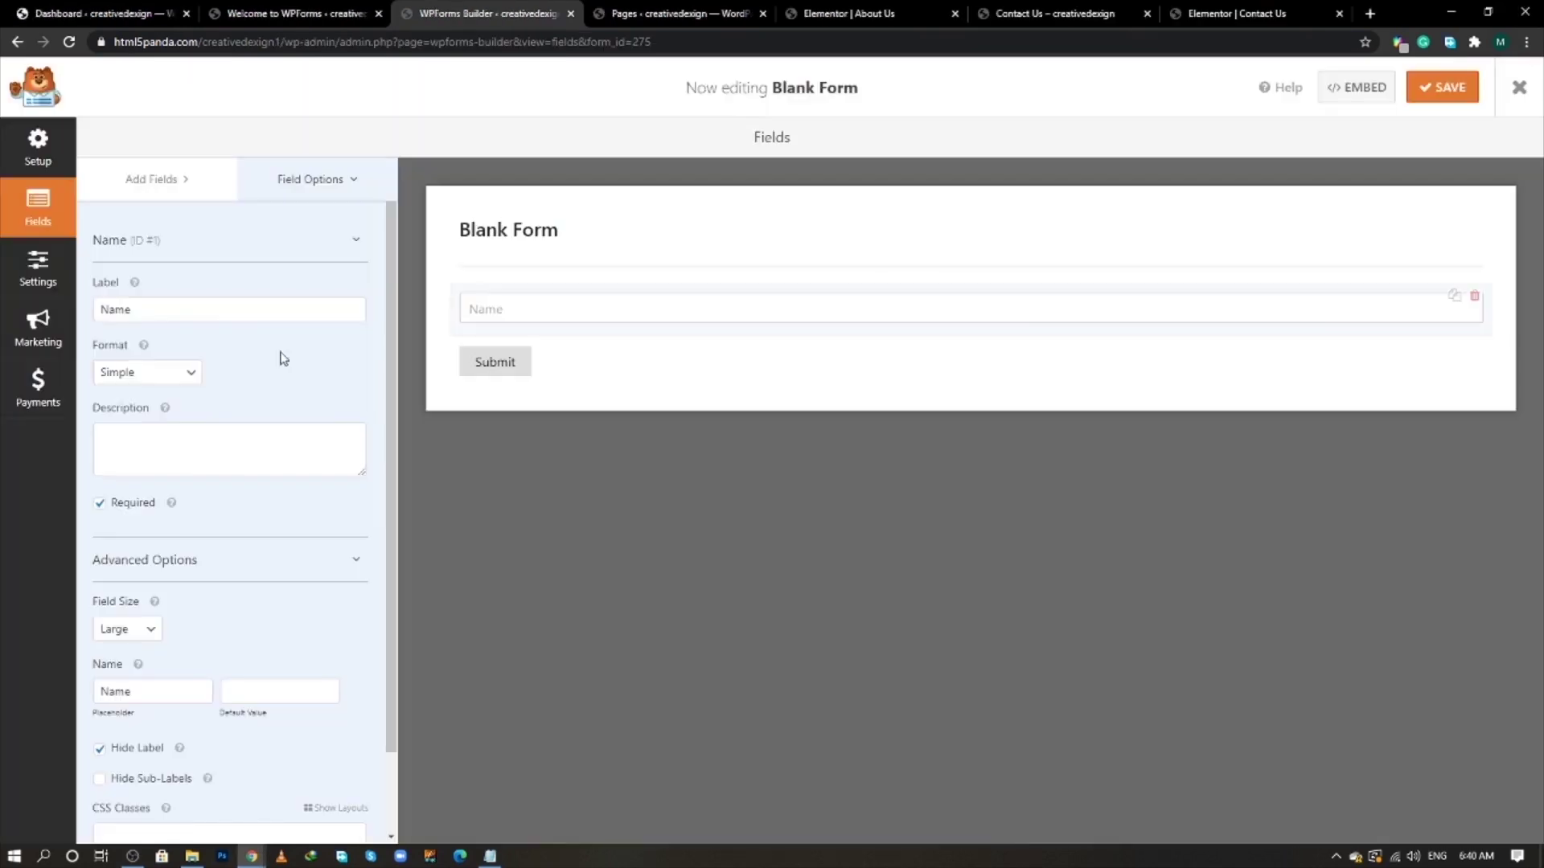
{"action": "left_click", "coordinate": [157, 188]}
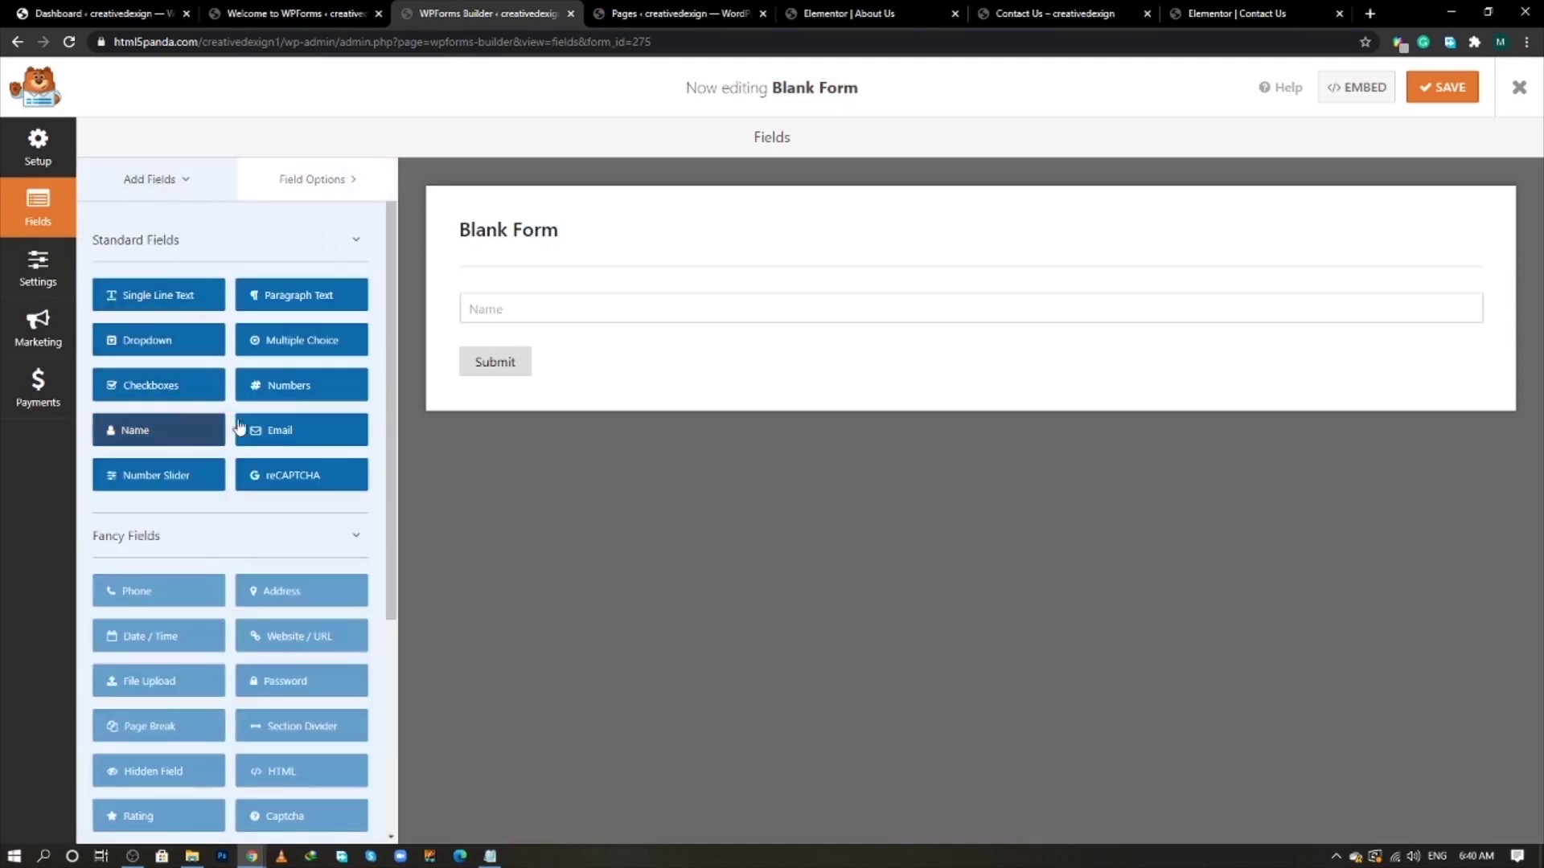
{"action": "left_click", "coordinate": [293, 431]}
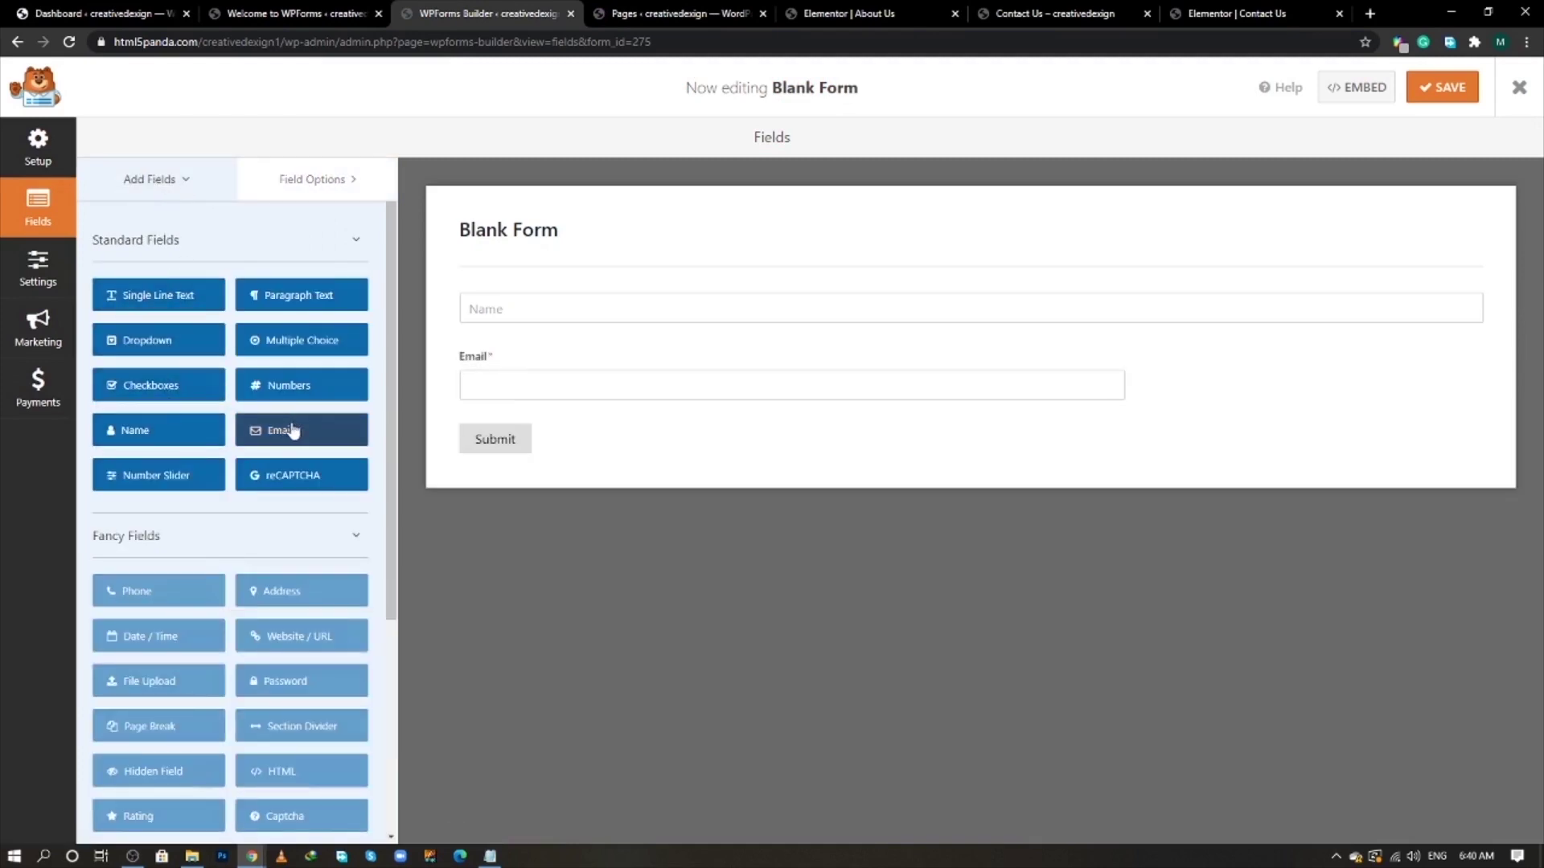
{"action": "left_click", "coordinate": [531, 393]}
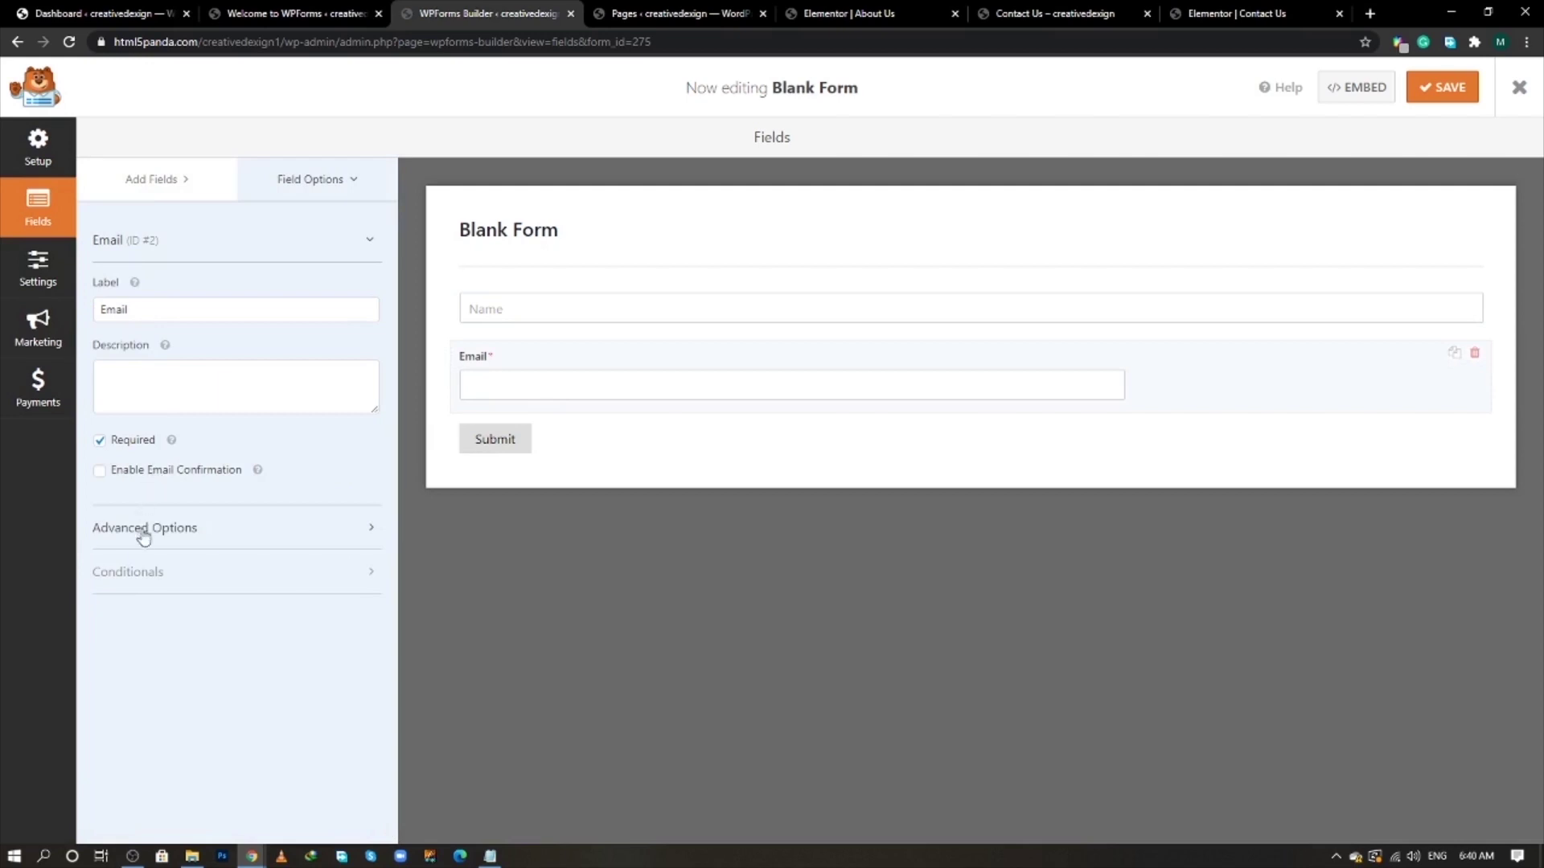
{"action": "left_click", "coordinate": [173, 527]}
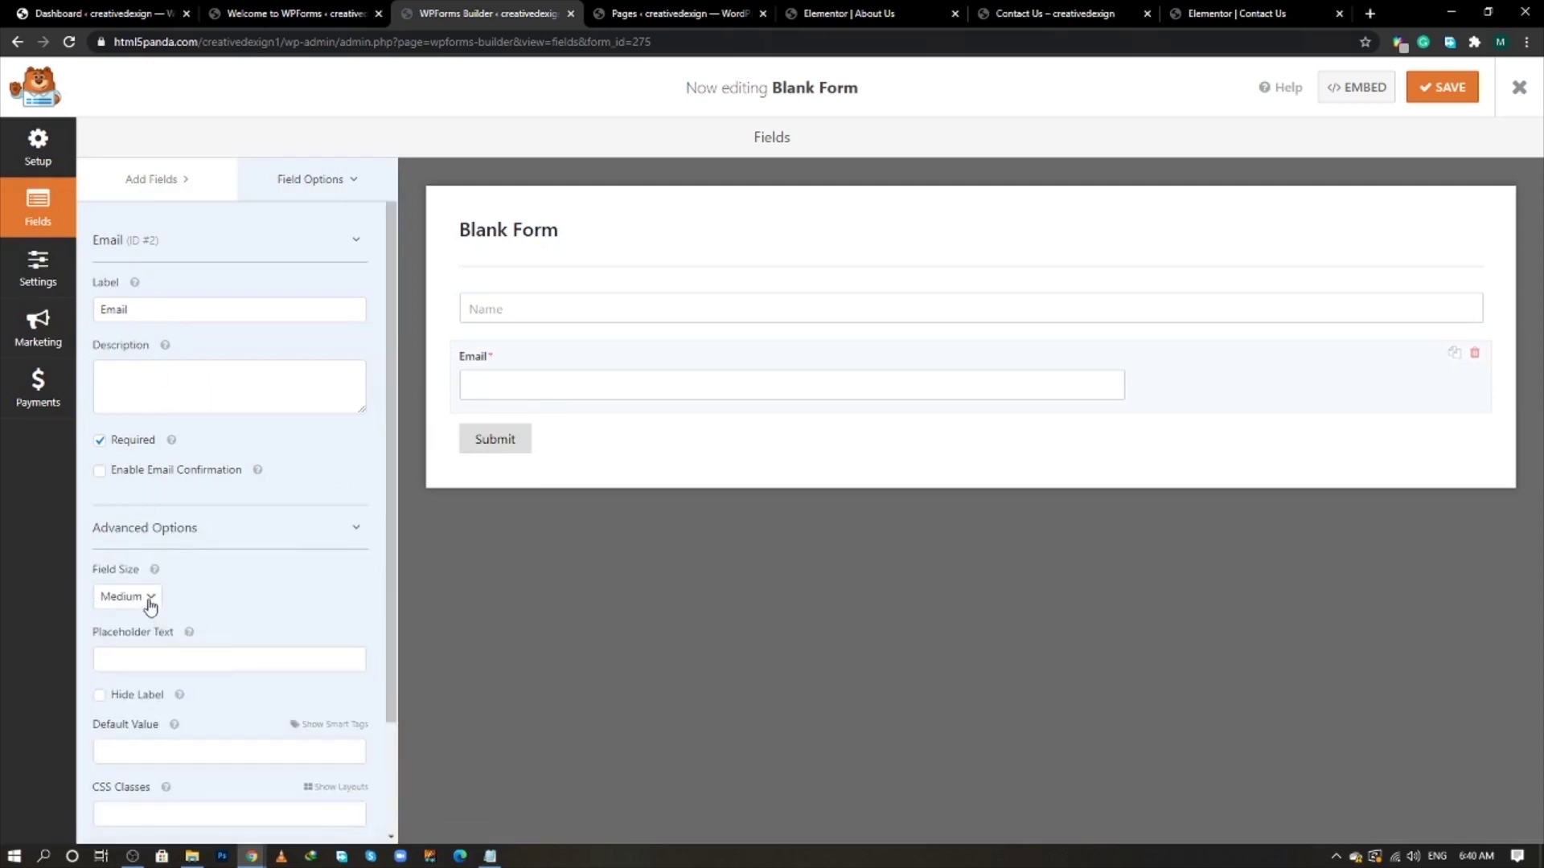
{"action": "left_click", "coordinate": [148, 599]}
{"action": "left_click", "coordinate": [113, 651]}
{"action": "left_click", "coordinate": [139, 655]}
{"action": "type", "text": "Email"}
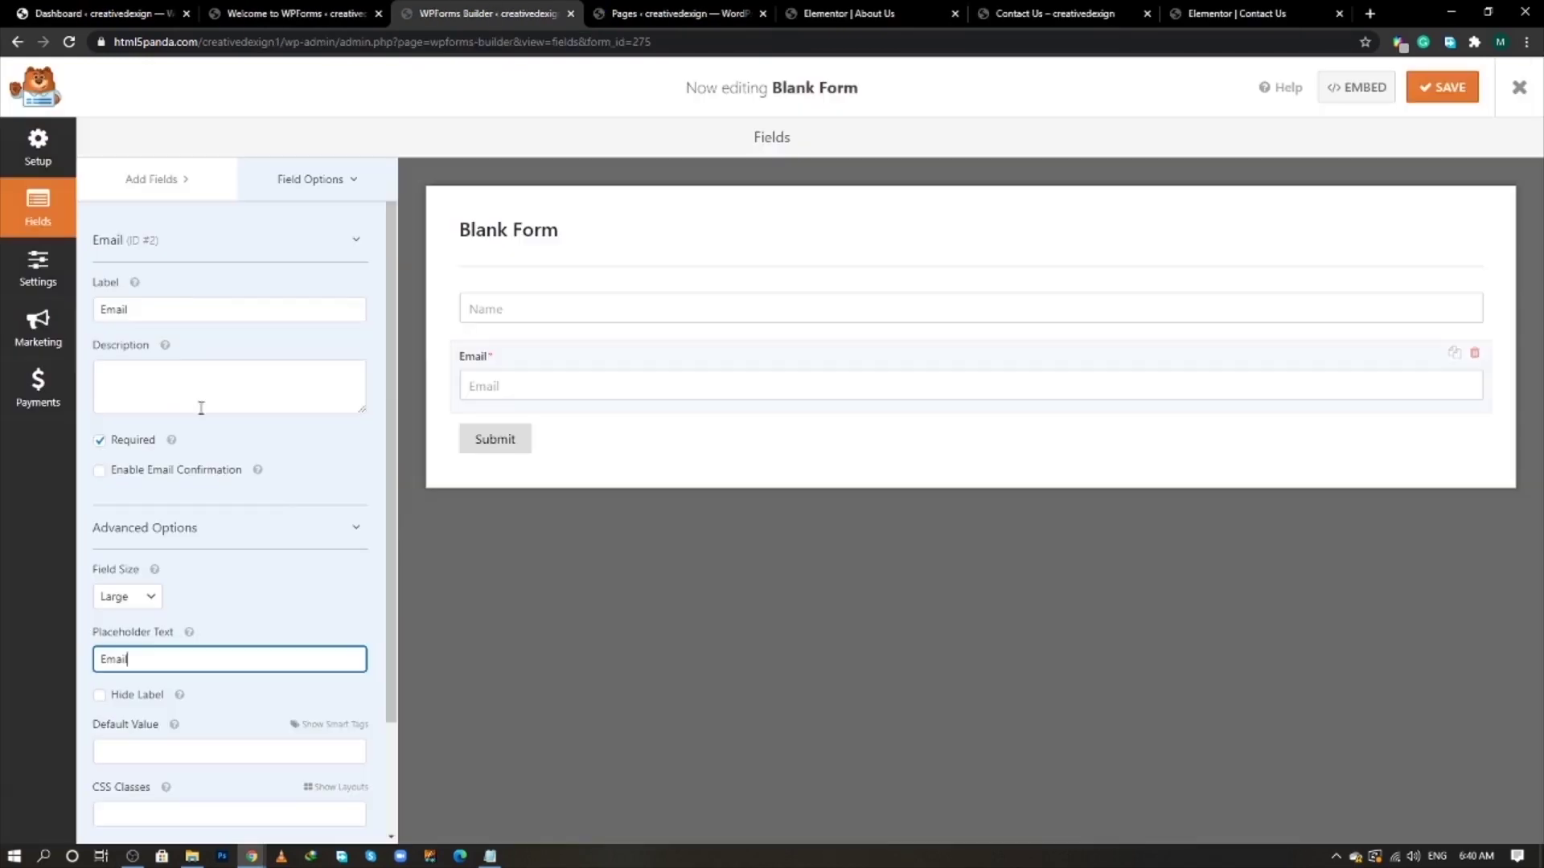
- Add a Numbers field below the Email field and delete its duplicate copy
{"action": "left_click", "coordinate": [151, 178]}
{"action": "double_click", "coordinate": [291, 394]}
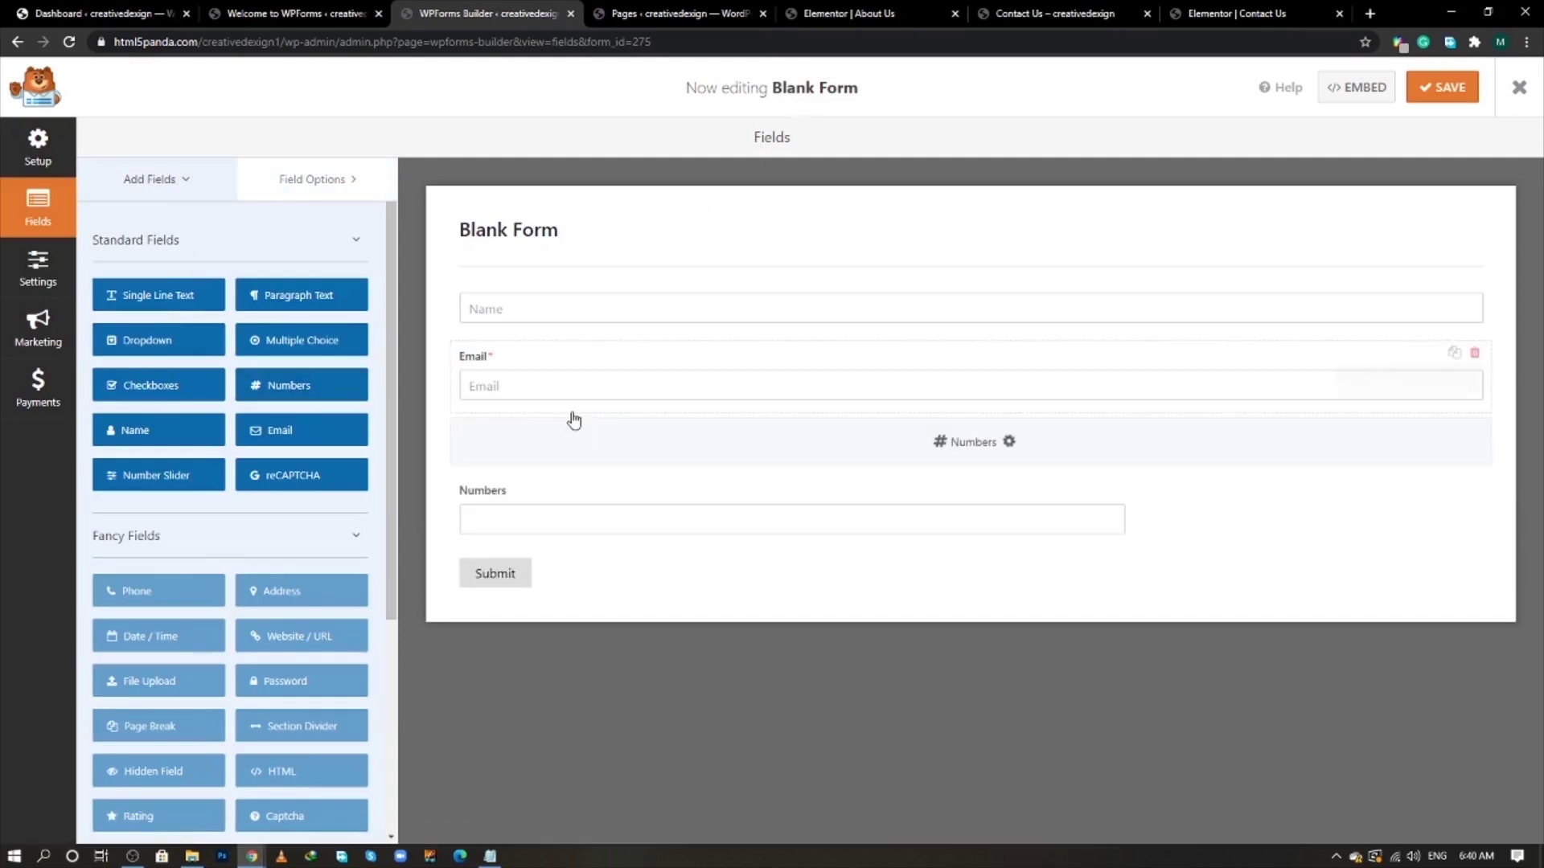
{"action": "left_click", "coordinate": [1475, 509]}
{"action": "left_click", "coordinate": [735, 493]}
- Hide the Email field's label so that only its placeholder identifies it
{"action": "left_click", "coordinate": [534, 459]}
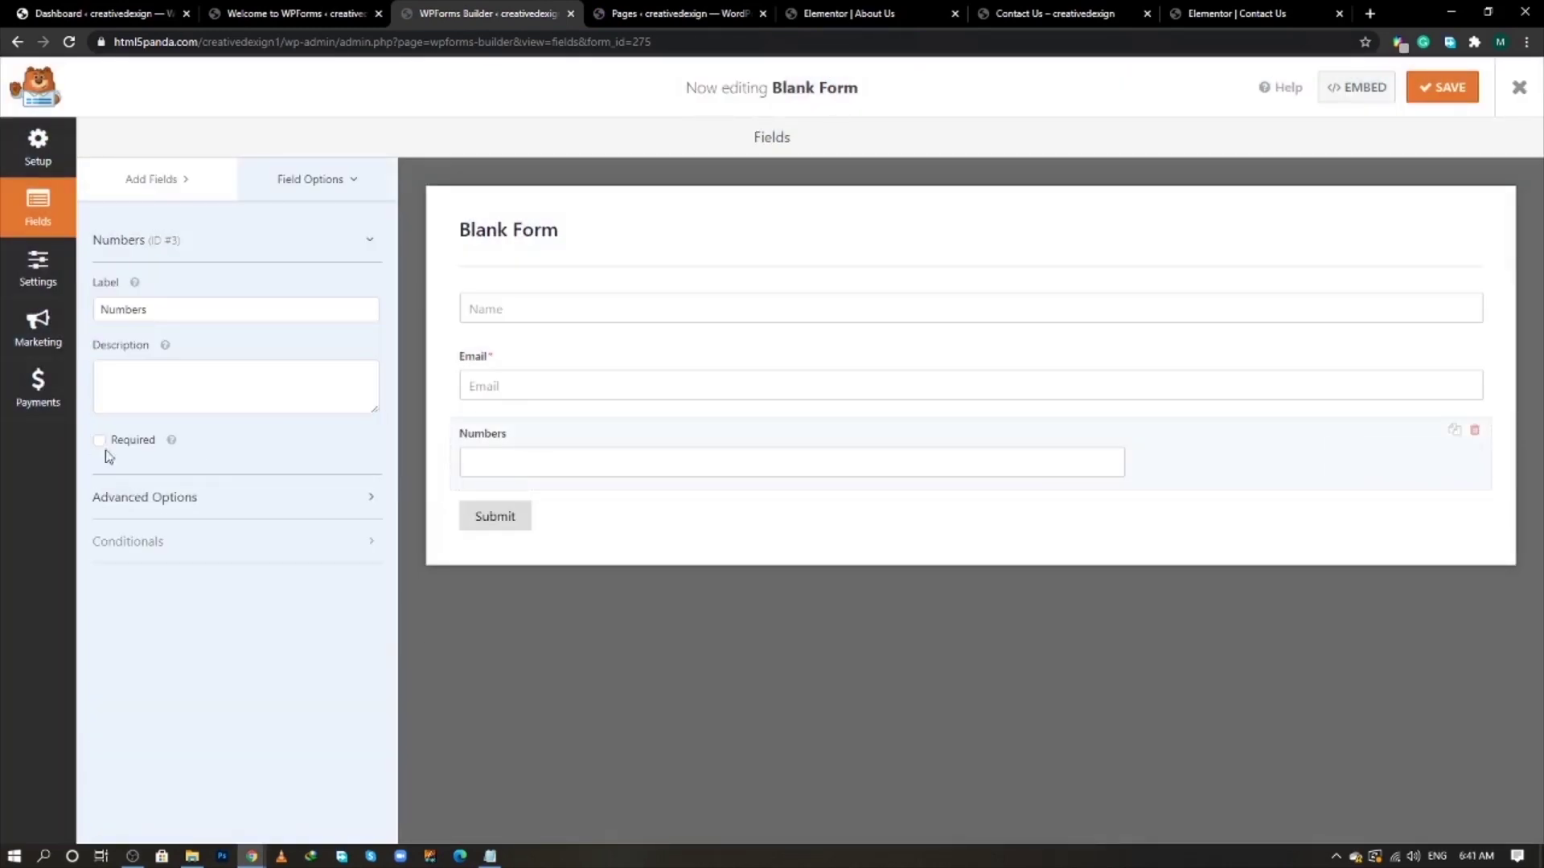
{"action": "left_click", "coordinate": [537, 398]}
{"action": "left_click", "coordinate": [102, 694]}
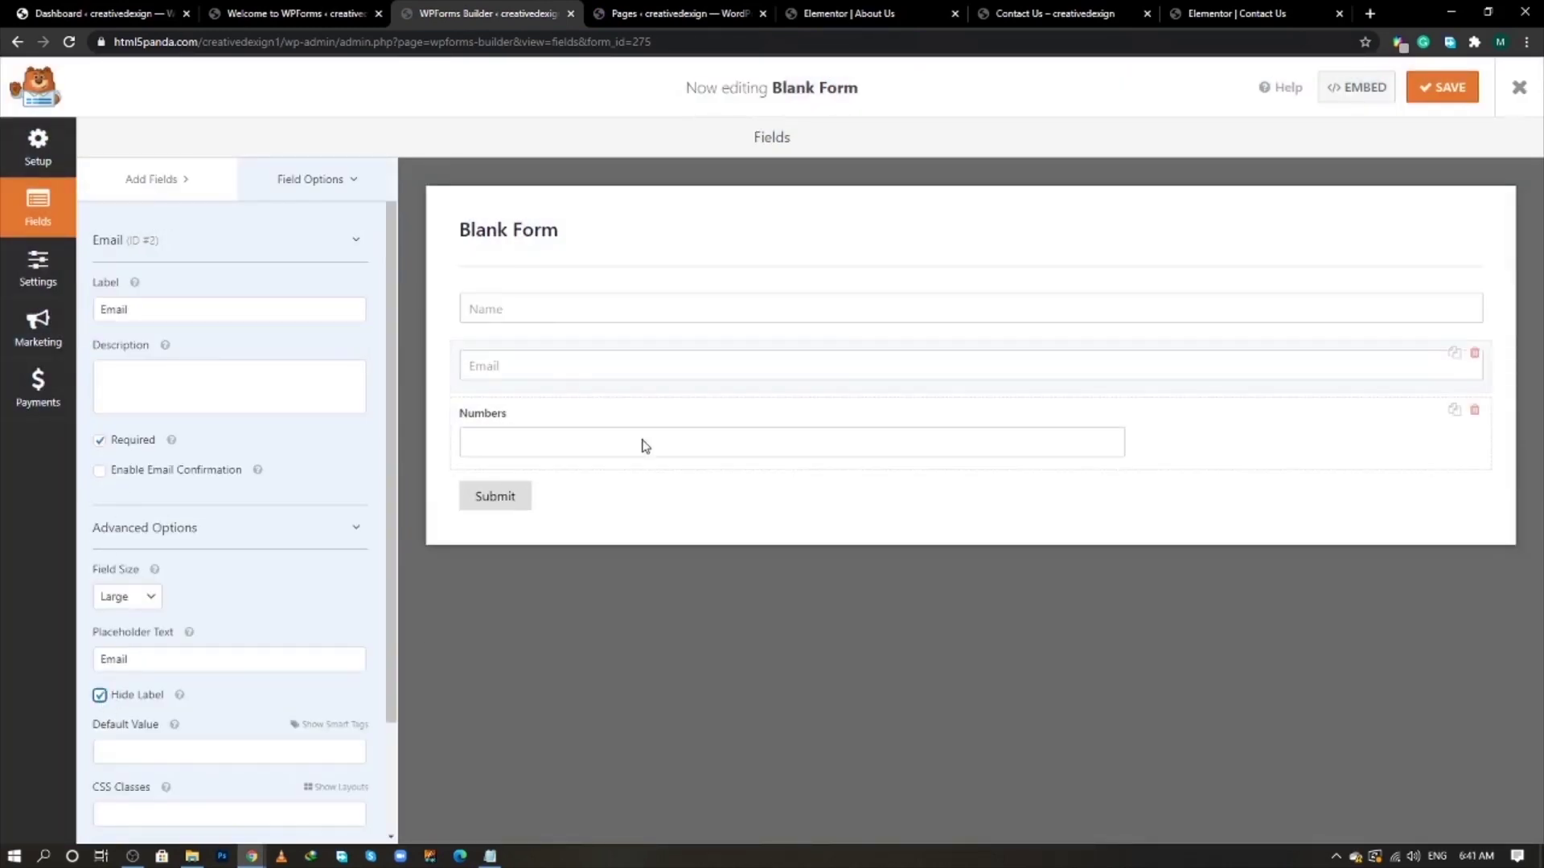
- Make the Numbers field required, set its size to Large, hide its label and enter "Number" as its placeholder
{"action": "left_click", "coordinate": [640, 442]}
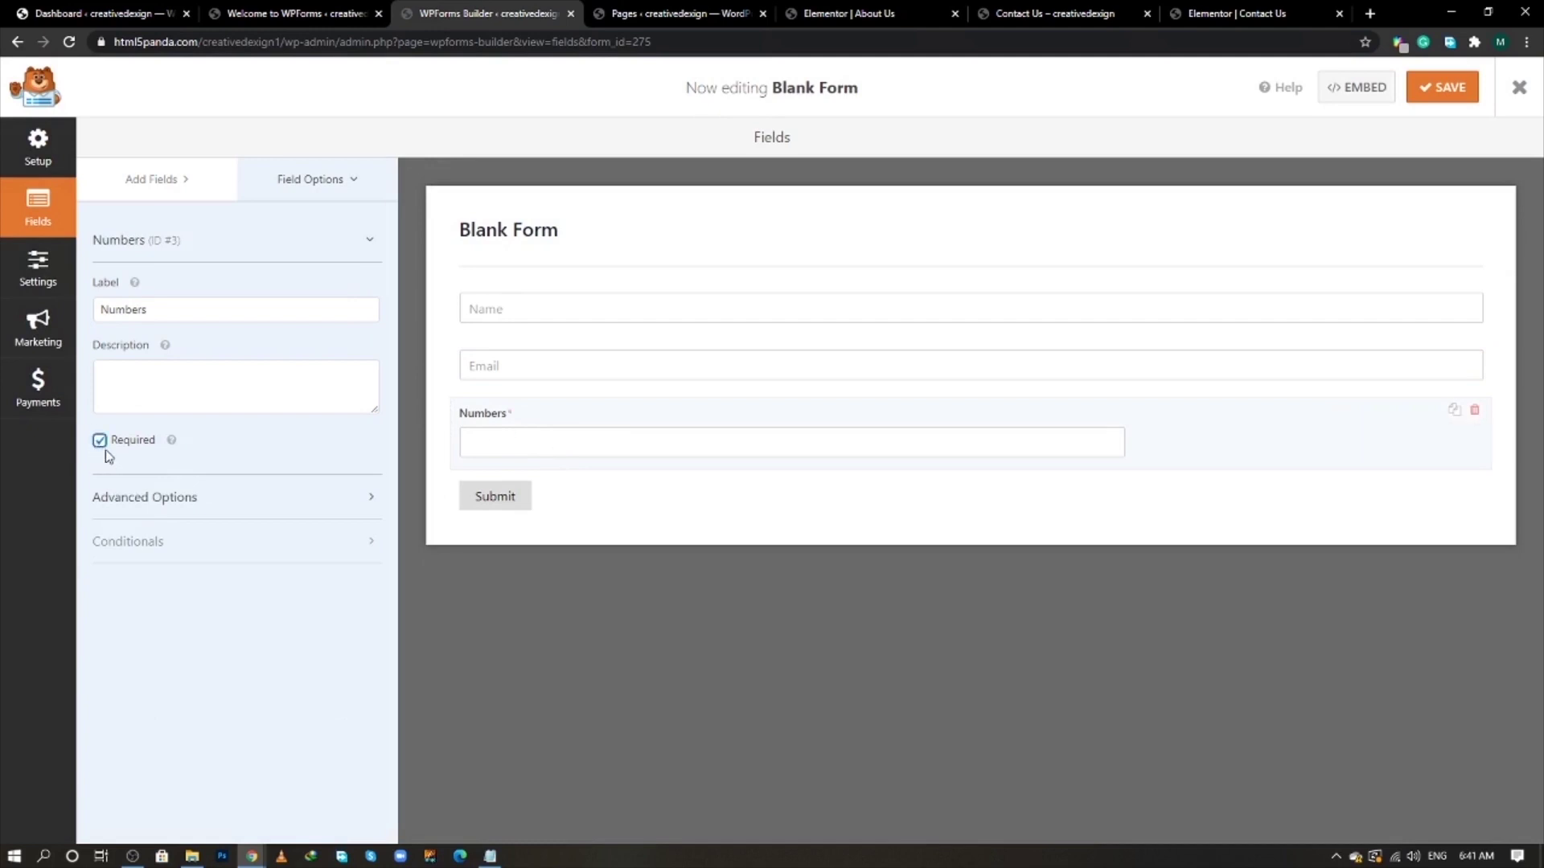
{"action": "left_click", "coordinate": [196, 500]}
{"action": "left_click", "coordinate": [127, 567]}
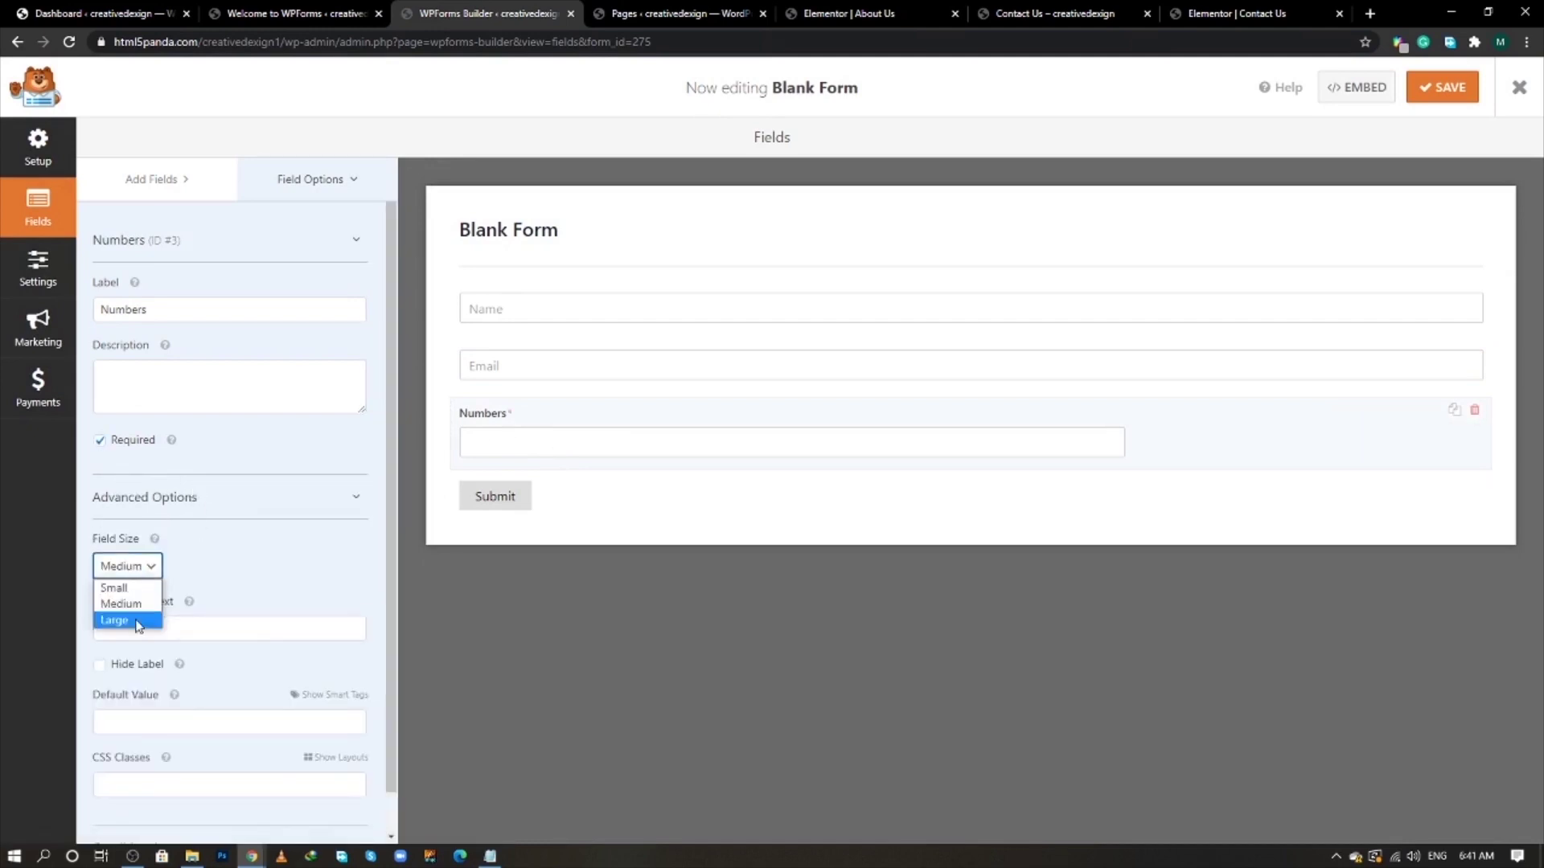
{"action": "left_click", "coordinate": [121, 624]}
{"action": "left_click", "coordinate": [100, 665]}
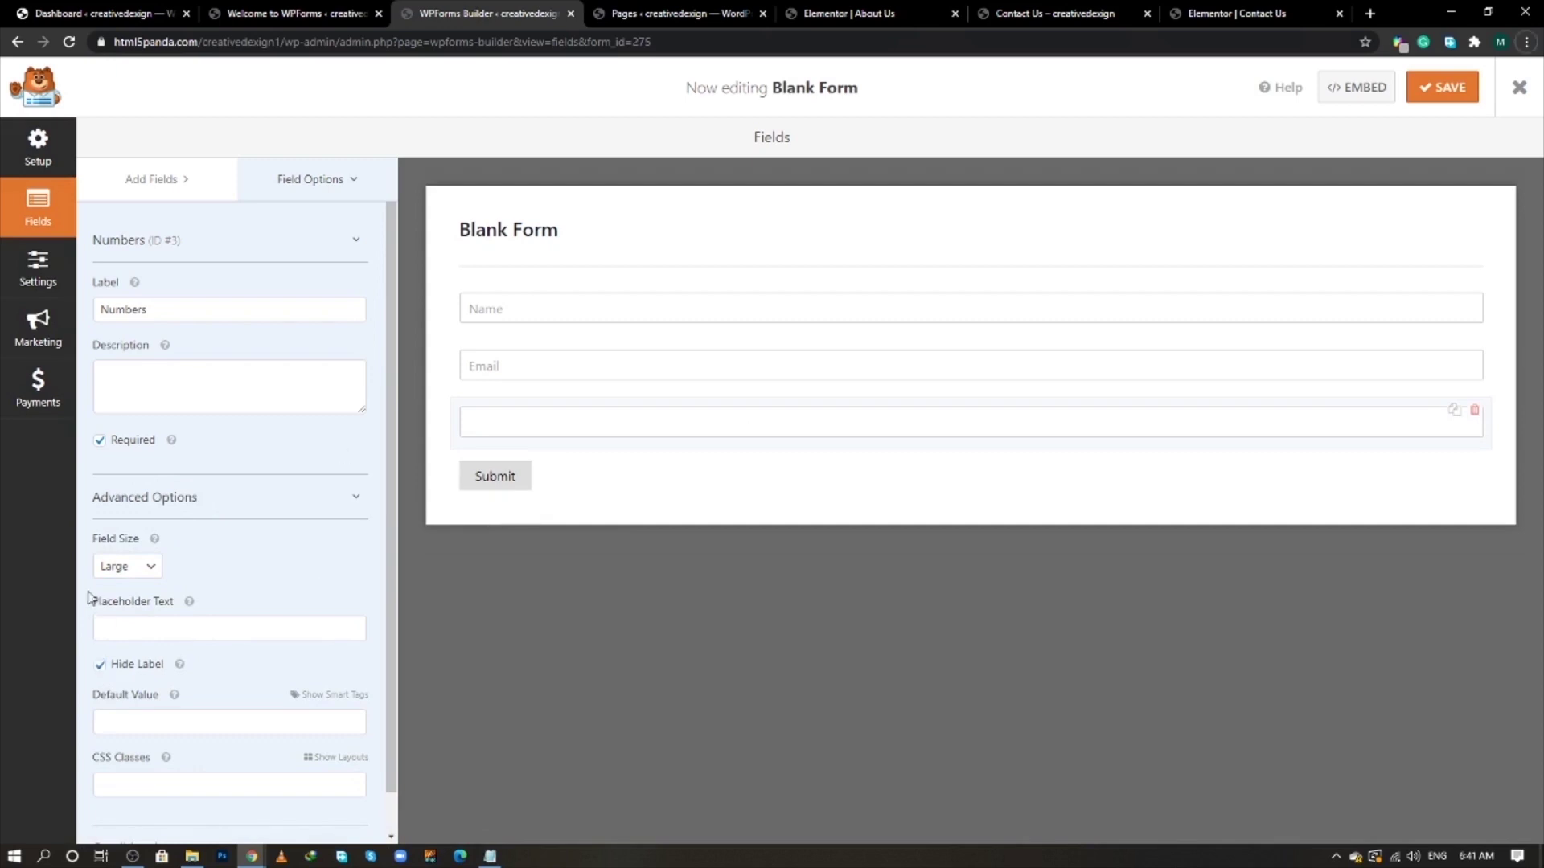
{"action": "left_click", "coordinate": [98, 629]}
{"action": "type", "text": "Numeb"}
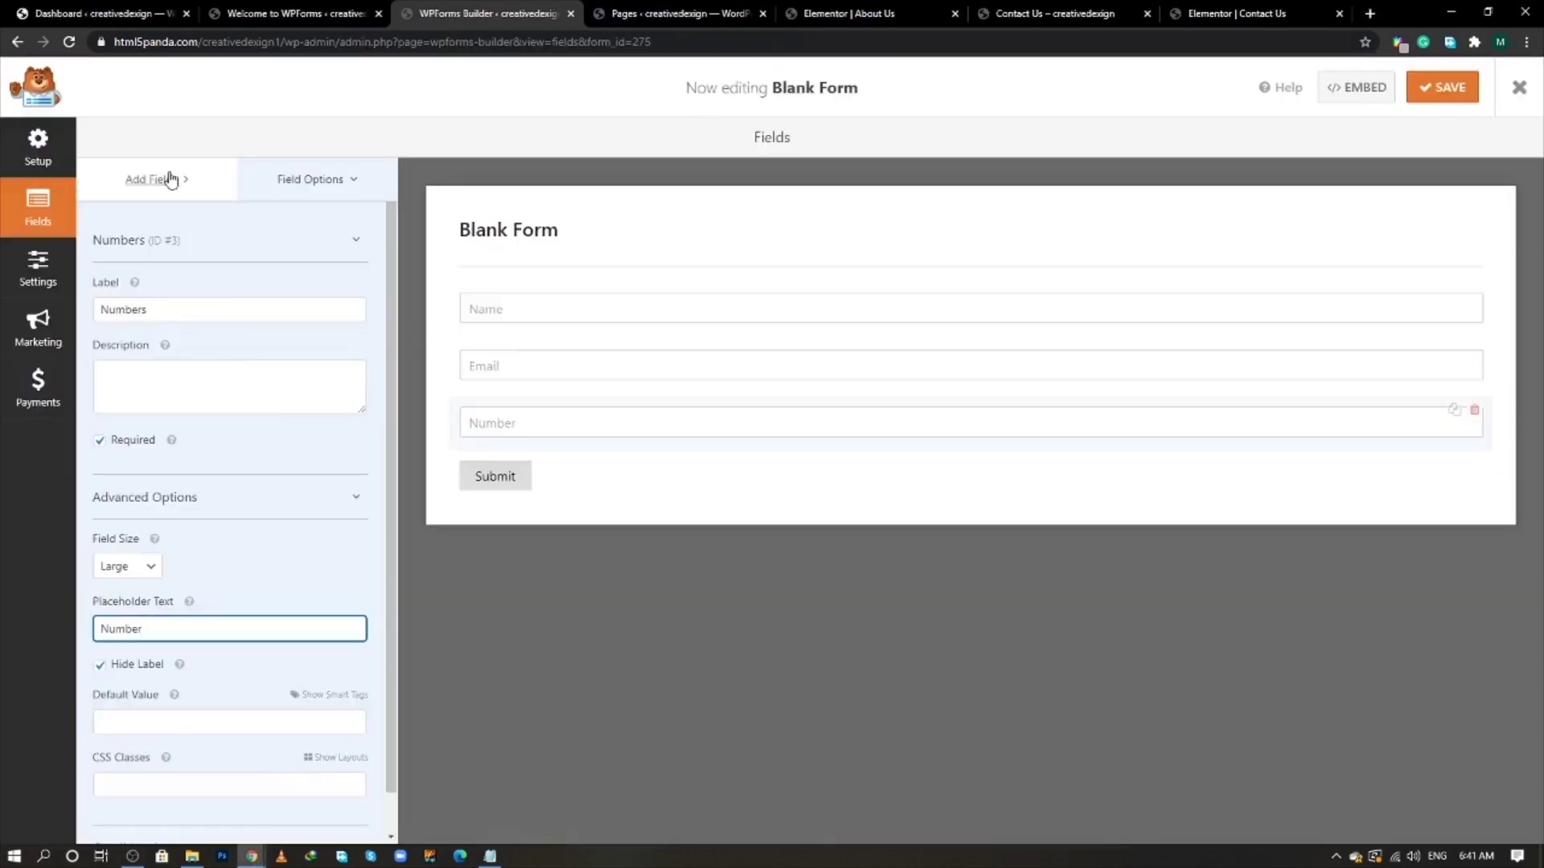
- Add a Multiple Choice field below the Number field and open its options
{"action": "left_click", "coordinate": [165, 179]}
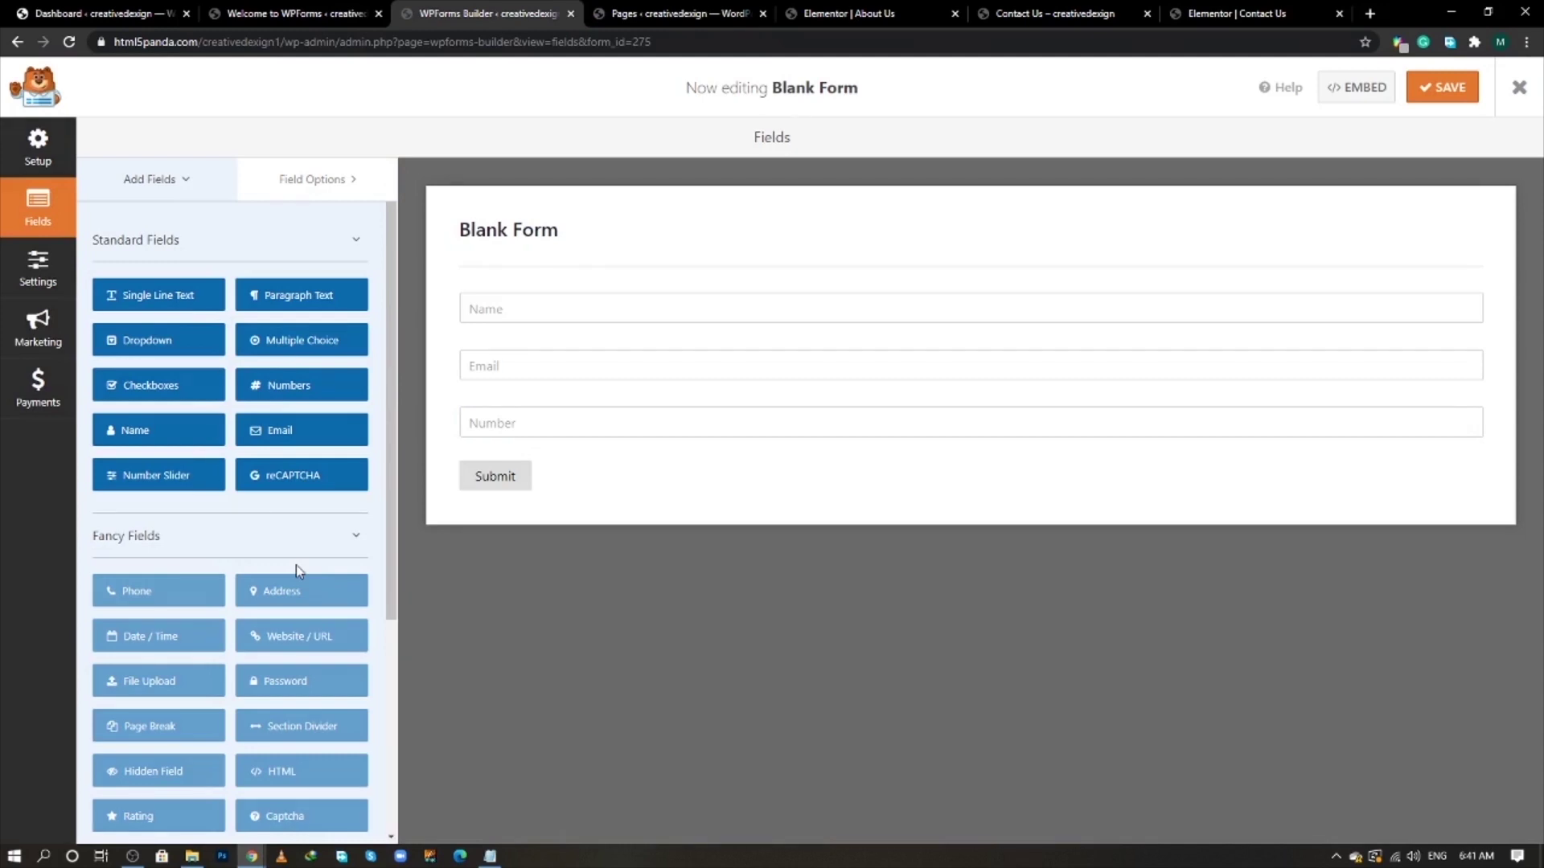
{"action": "left_click", "coordinate": [285, 344]}
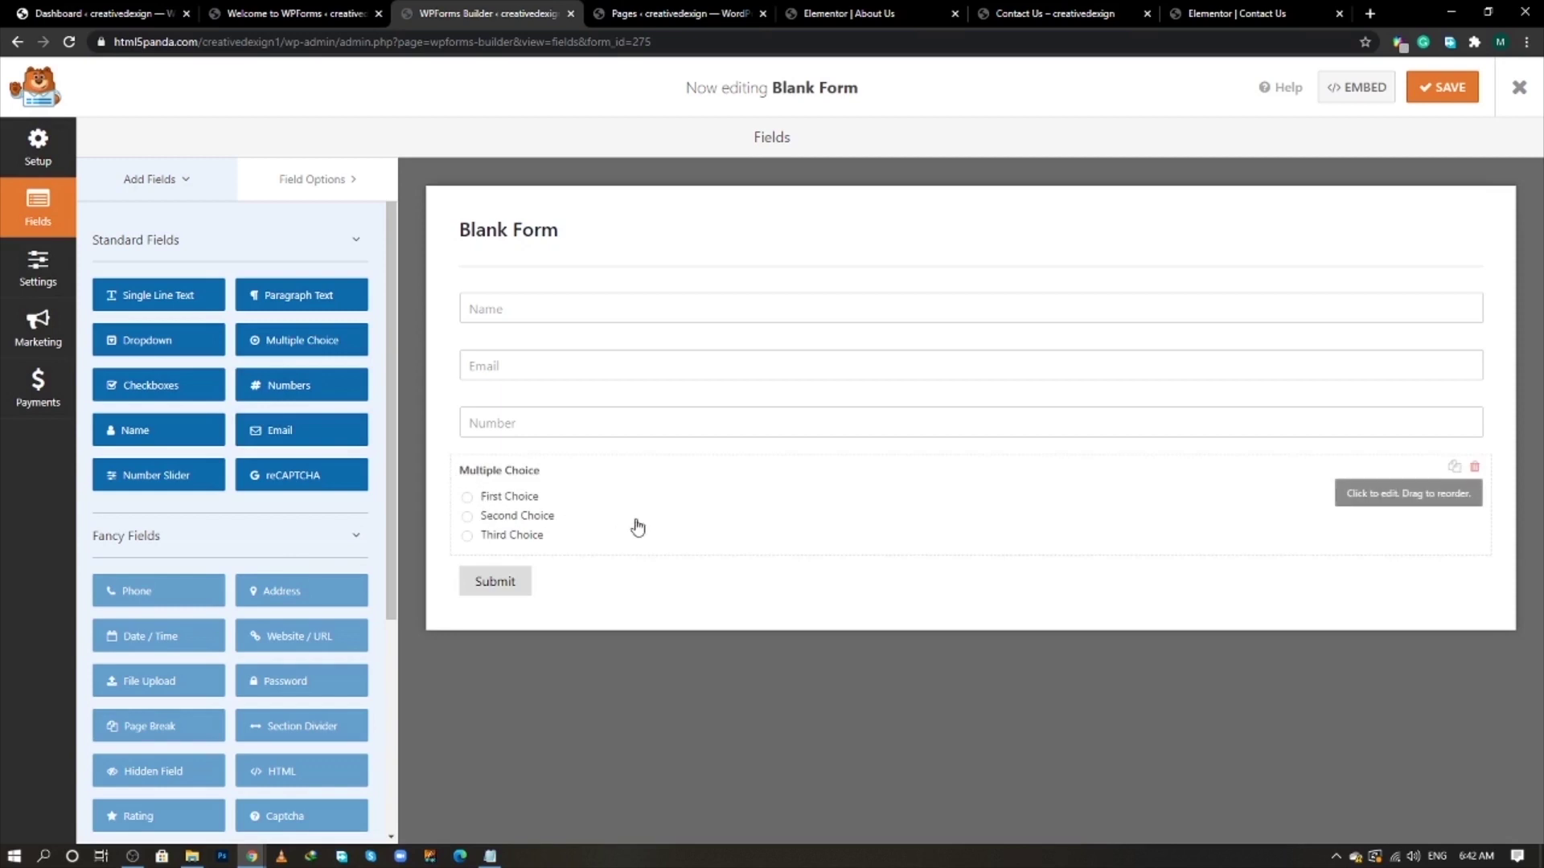
{"action": "left_click", "coordinate": [629, 513]}
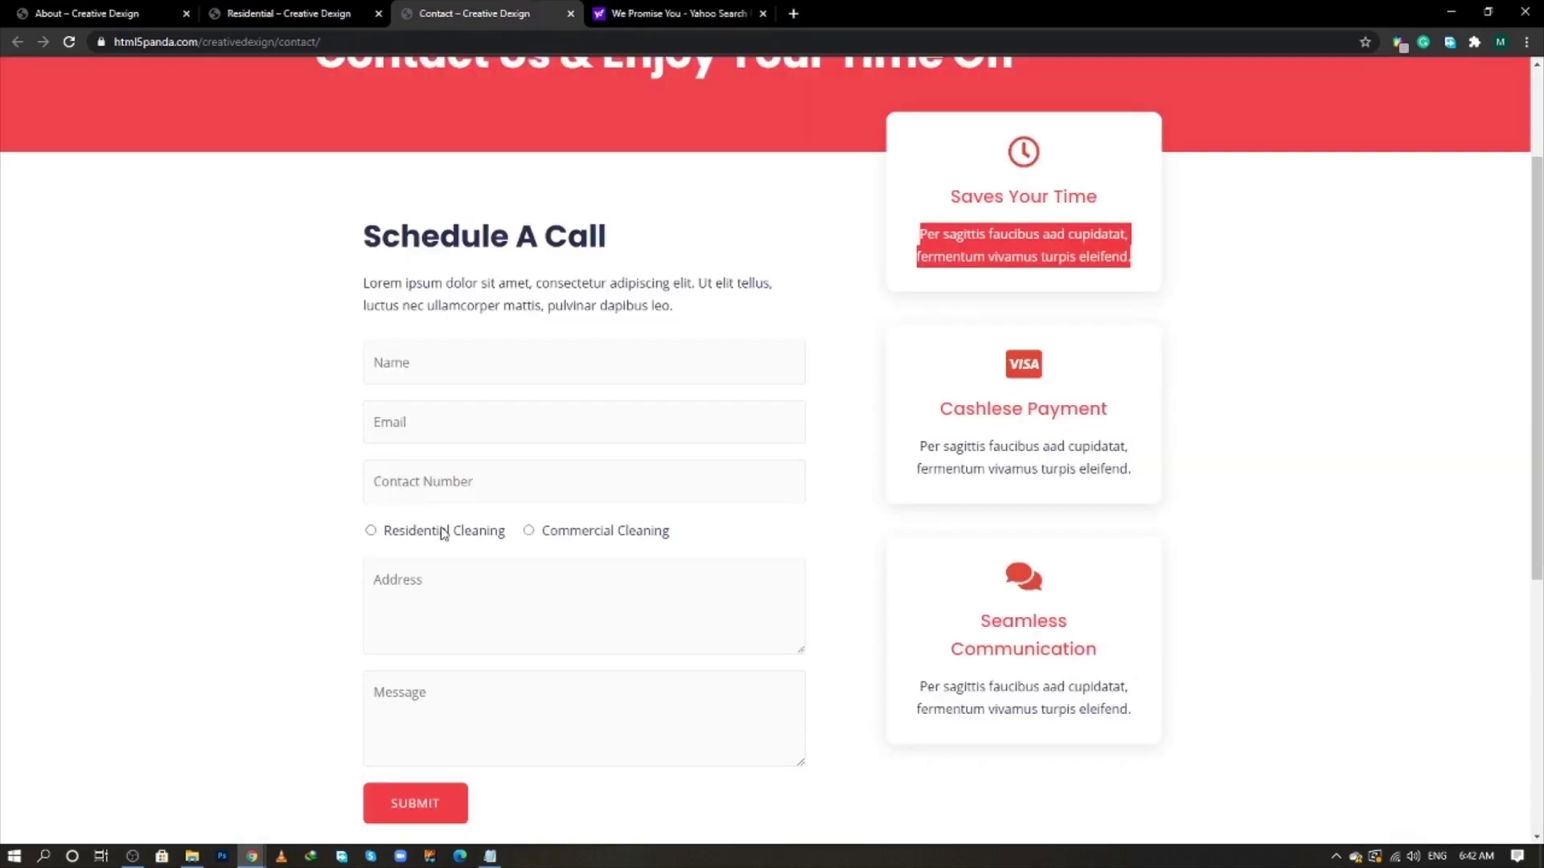
- Copy "Residential Cleaning" from the reference contact page and use it as the Multiple Choice field's first choice
{"action": "double_click", "coordinate": [438, 531]}
{"action": "left_click", "coordinate": [450, 533]}
{"action": "triple_click", "coordinate": [450, 533]}
{"action": "left_click", "coordinate": [475, 534]}
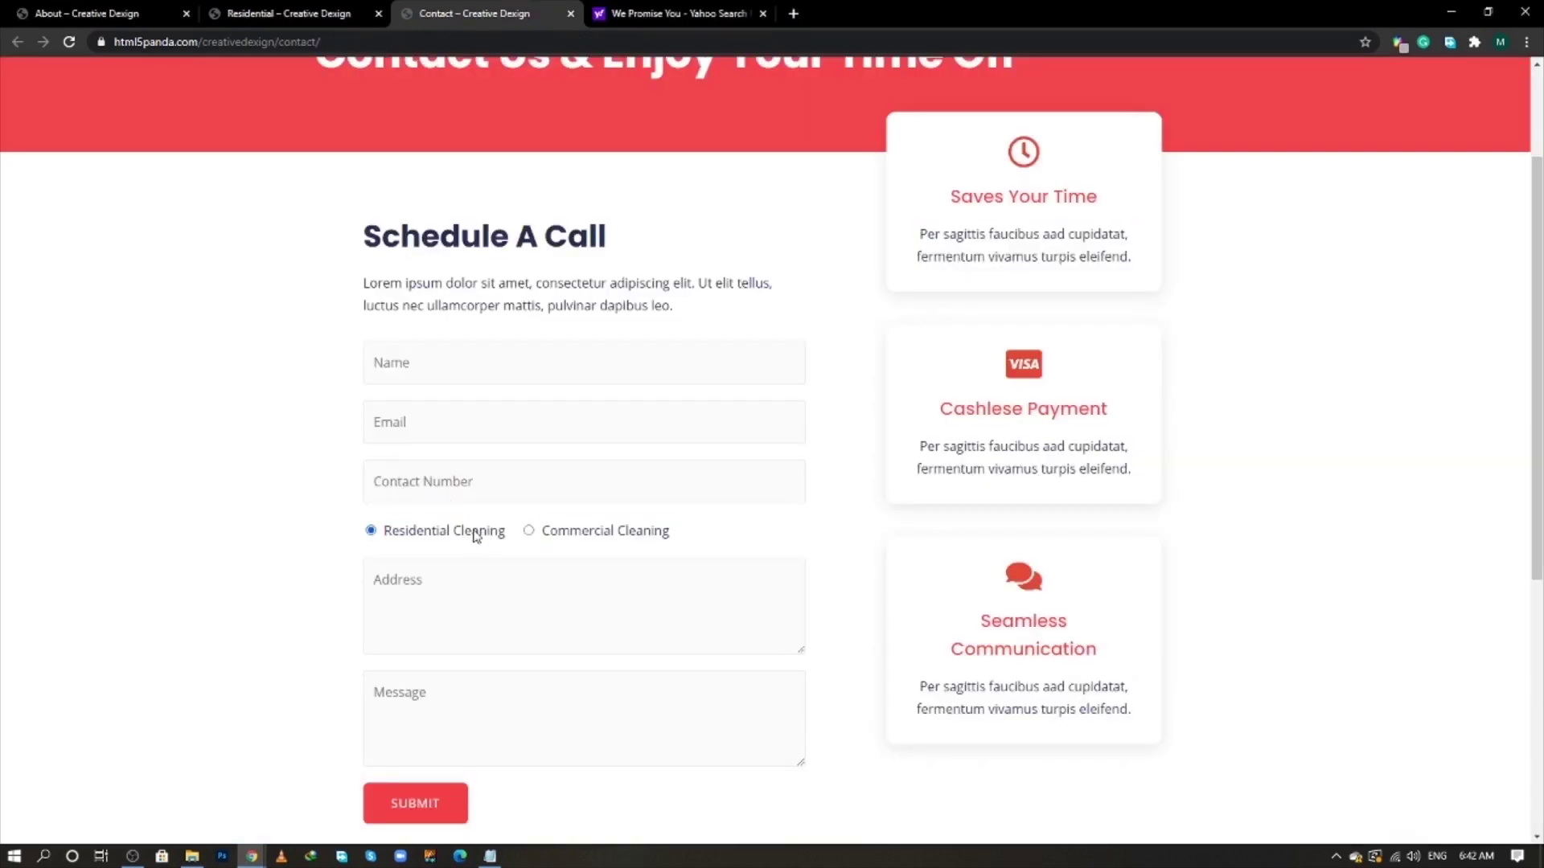
{"action": "left_click_drag", "start_coordinate": [505, 533], "coordinate": [387, 536]}
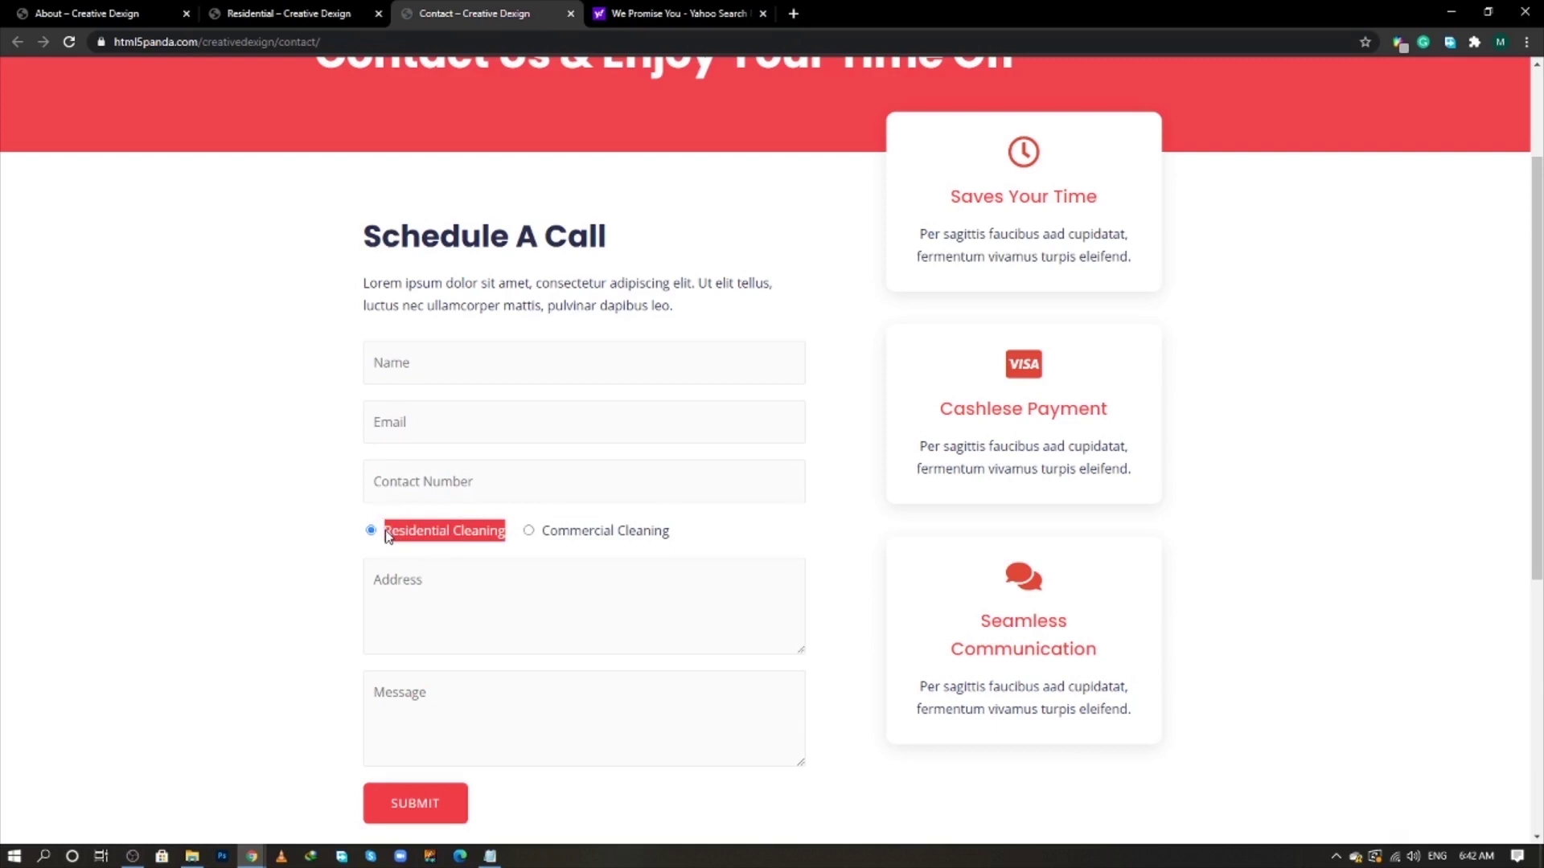
{"action": "right_click", "coordinate": [394, 534]}
{"action": "left_click", "coordinate": [407, 538]}
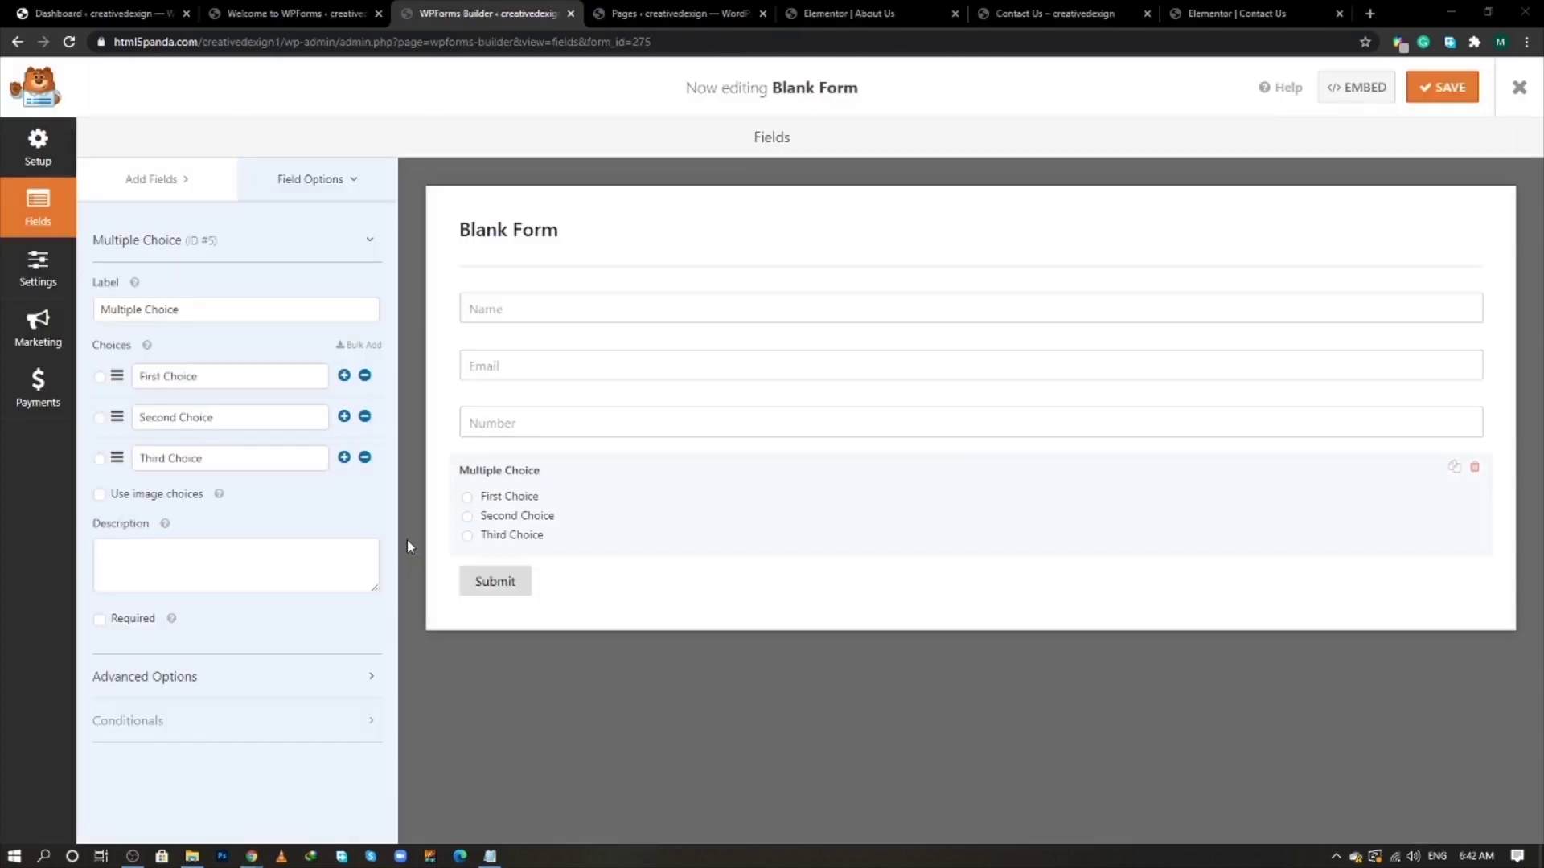
{"action": "triple_click", "coordinate": [220, 381]}
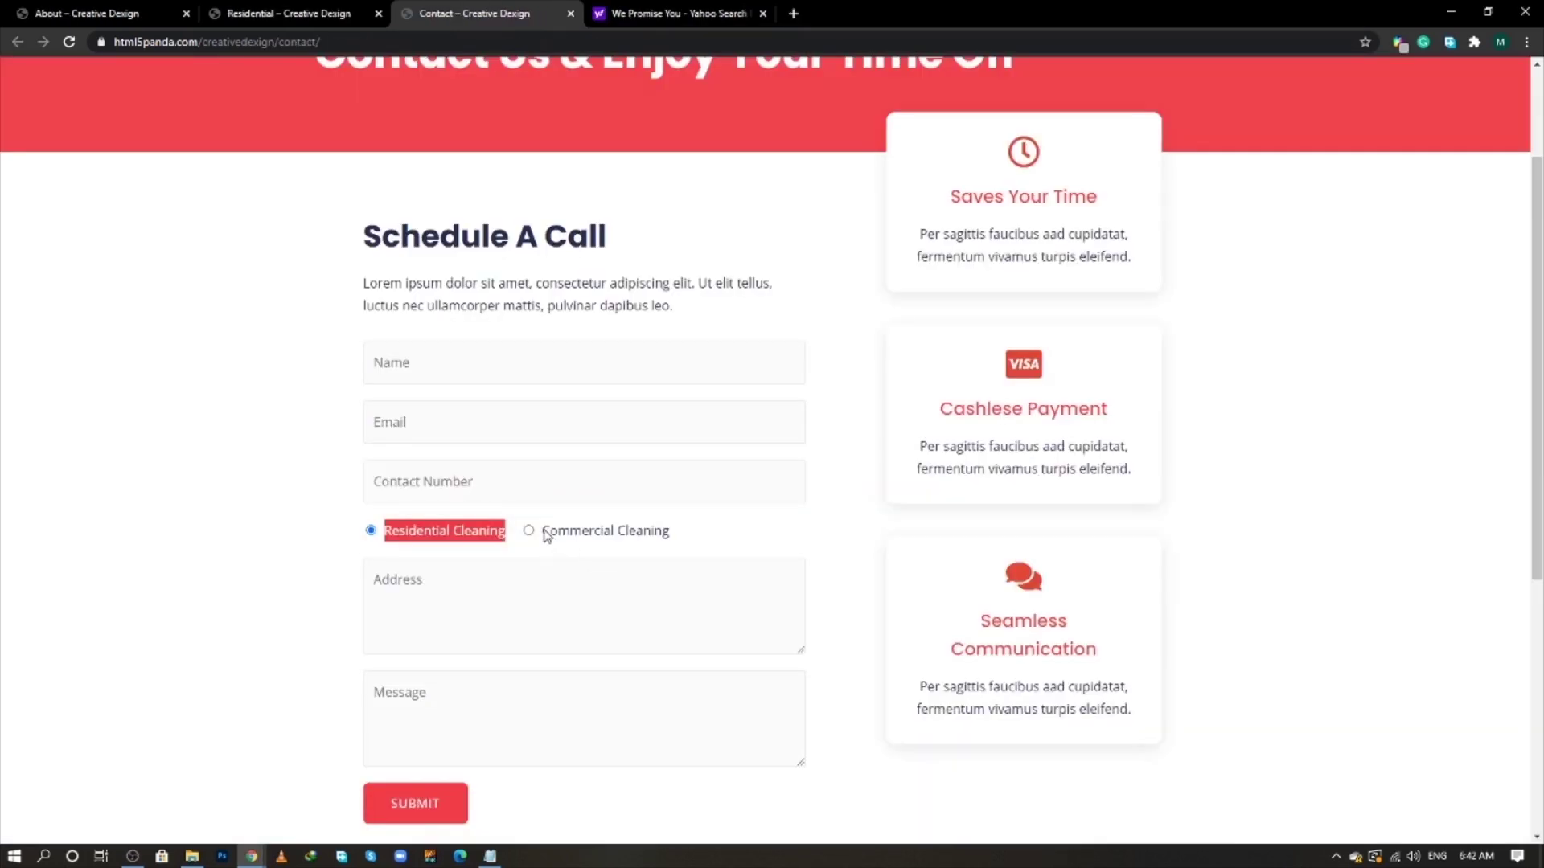
- Copy "Commercial Cleaning" from the reference page into the second choice and remove the third choice
{"action": "left_click_drag", "start_coordinate": [543, 532], "coordinate": [670, 534]}
{"action": "right_click", "coordinate": [644, 531]}
{"action": "left_click", "coordinate": [655, 538]}
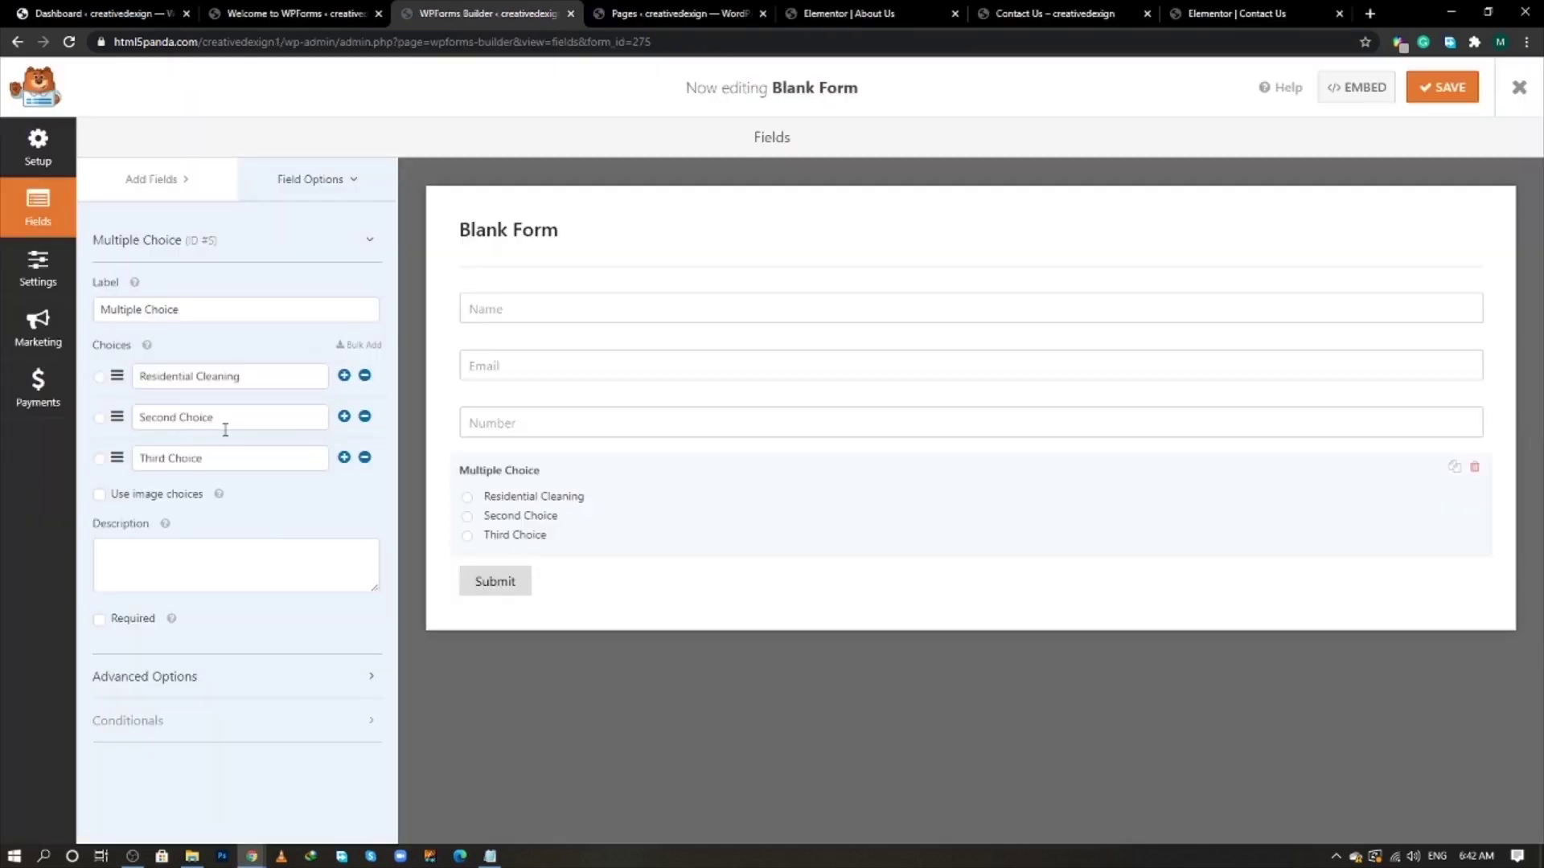
{"action": "left_click_drag", "start_coordinate": [226, 426], "coordinate": [117, 413]}
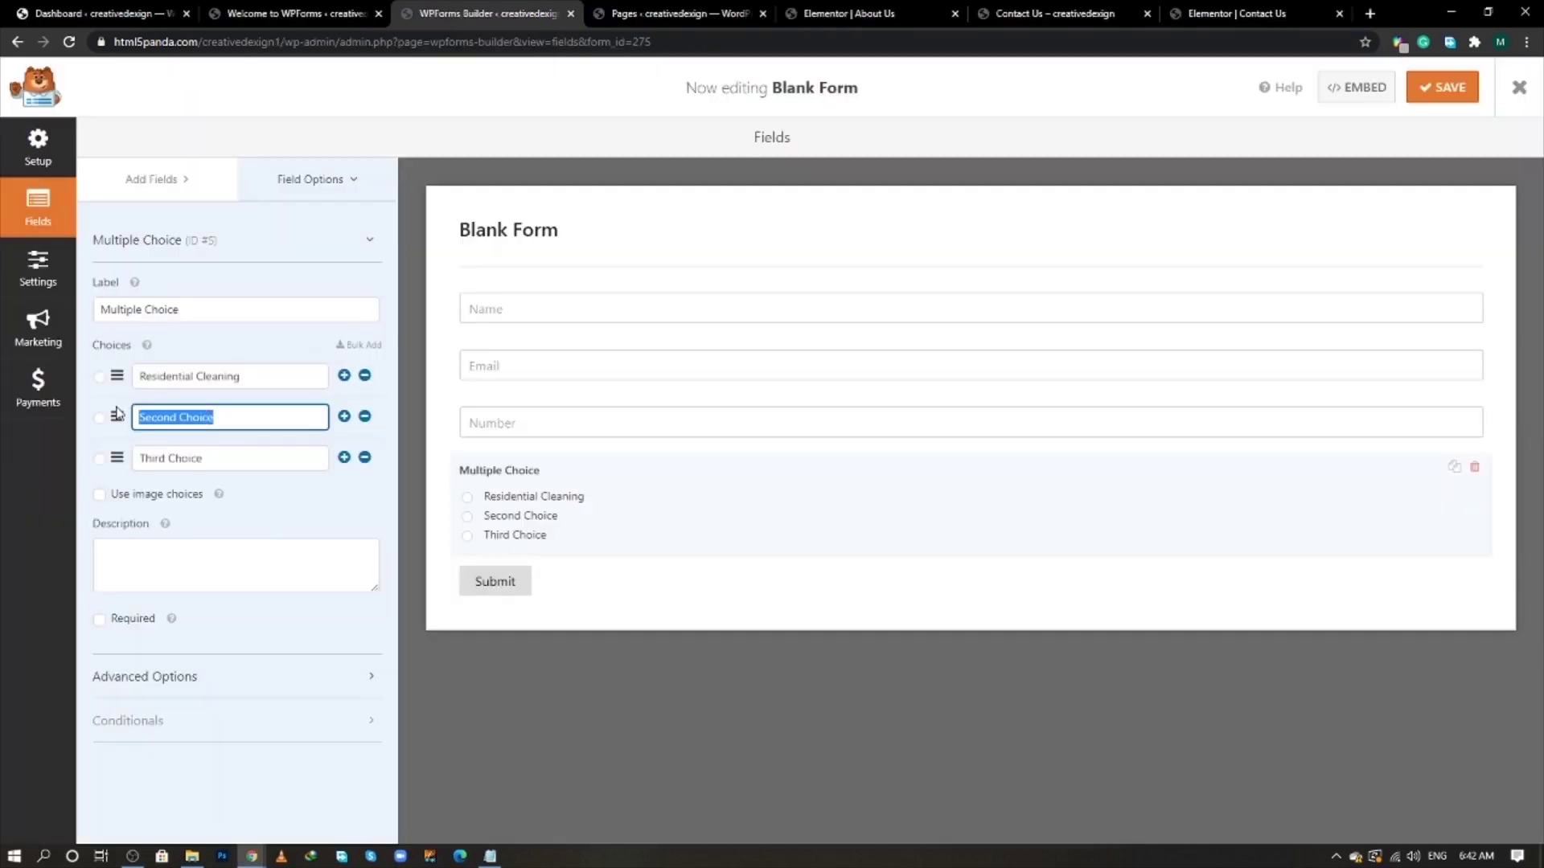
{"action": "key", "text": "ctrl+v"}
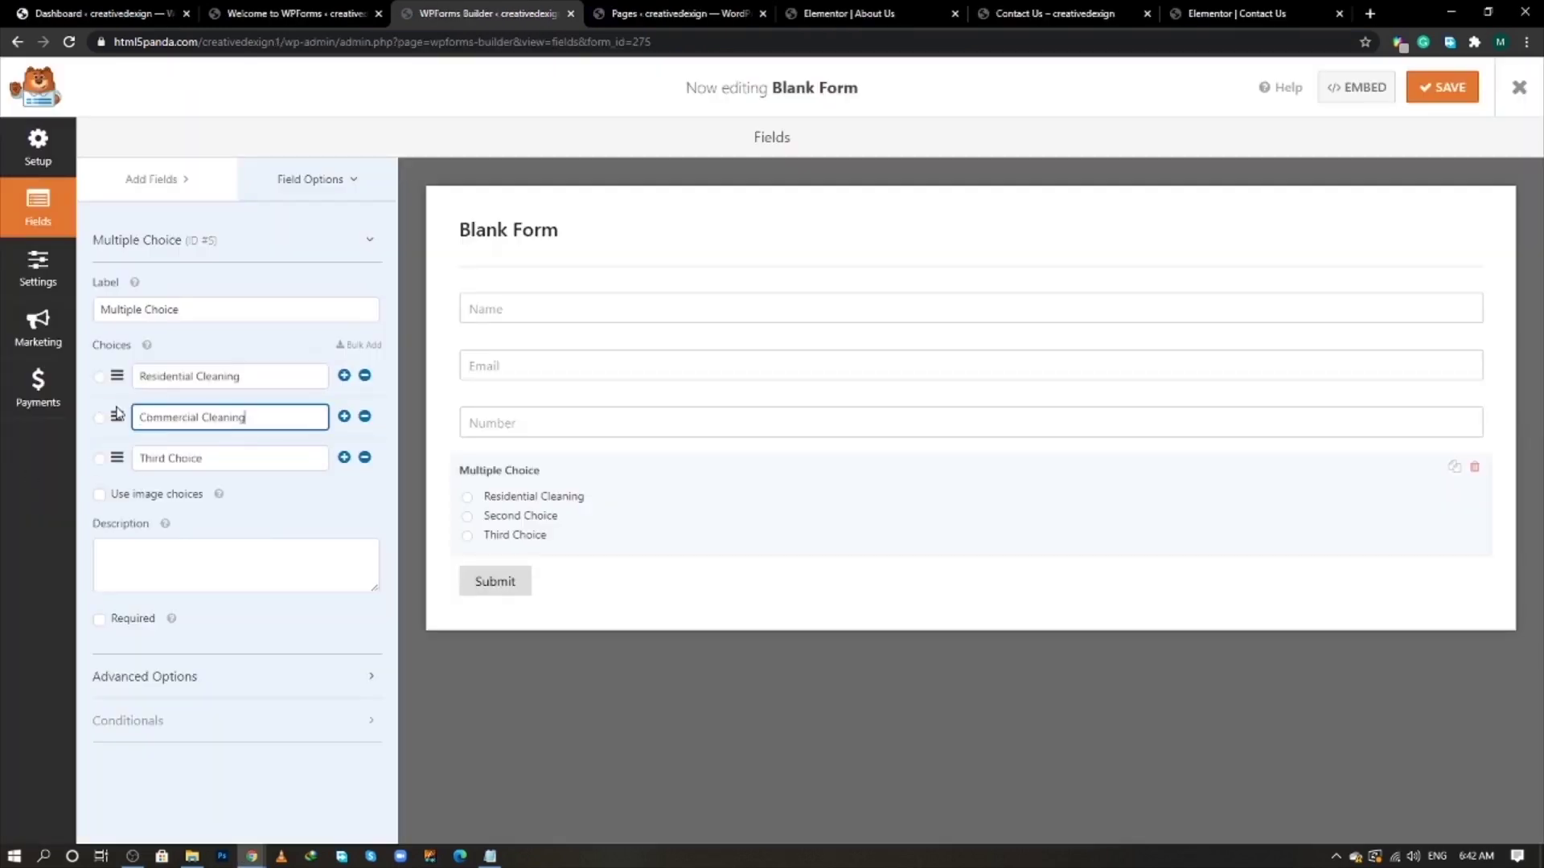
{"action": "left_click", "coordinate": [365, 457]}
- Make the Multiple Choice field required, hide its label and set its choice layout to Inline
{"action": "left_click", "coordinate": [100, 578]}
{"action": "left_click", "coordinate": [212, 650]}
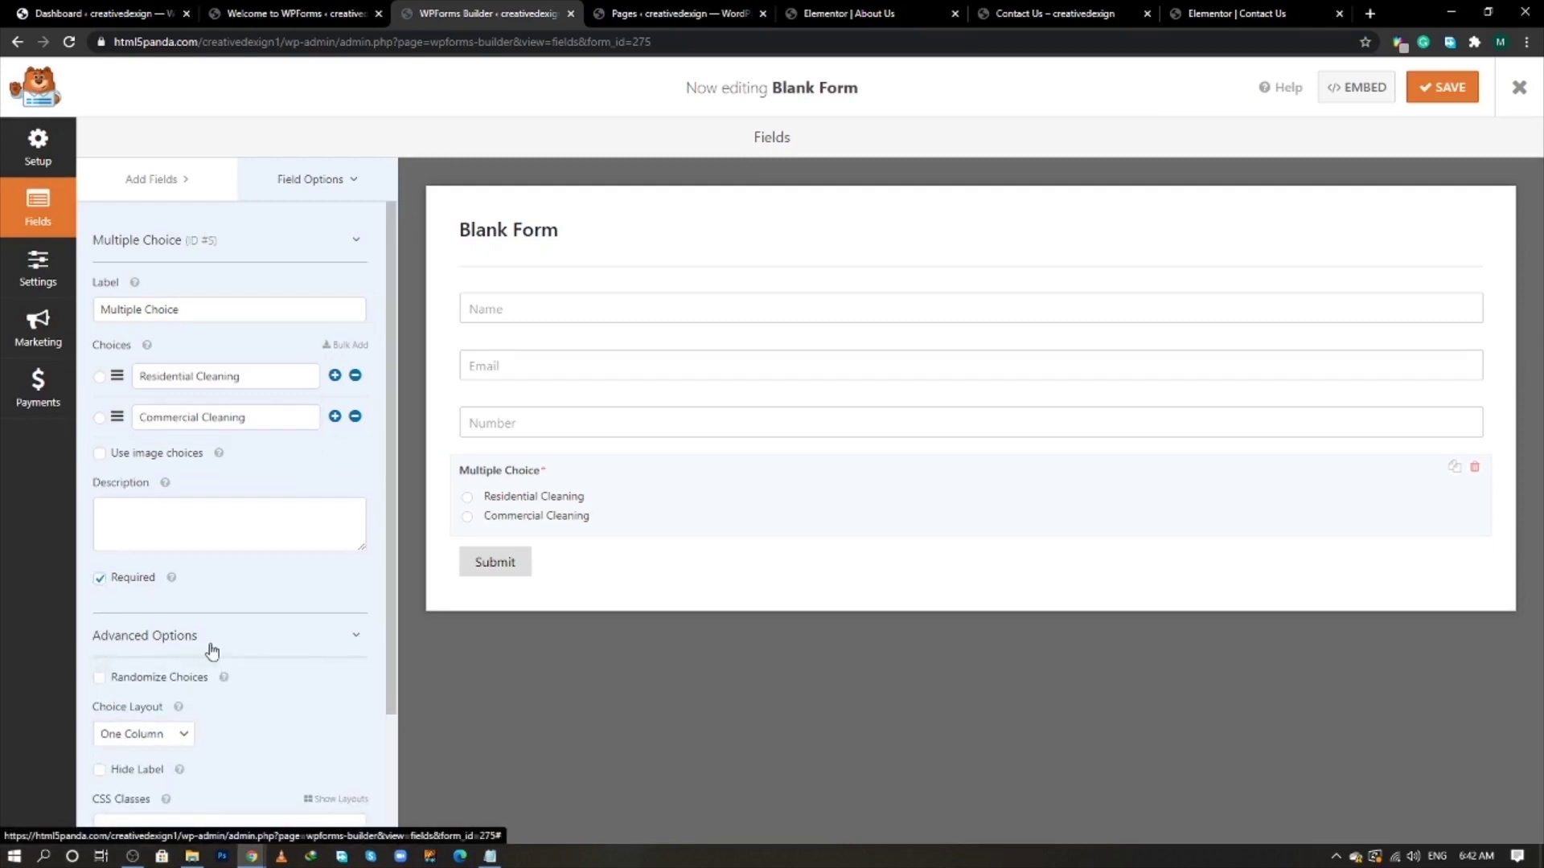
{"action": "scroll", "coordinate": [211, 648], "scroll_direction": "down", "scroll_amount": 2}
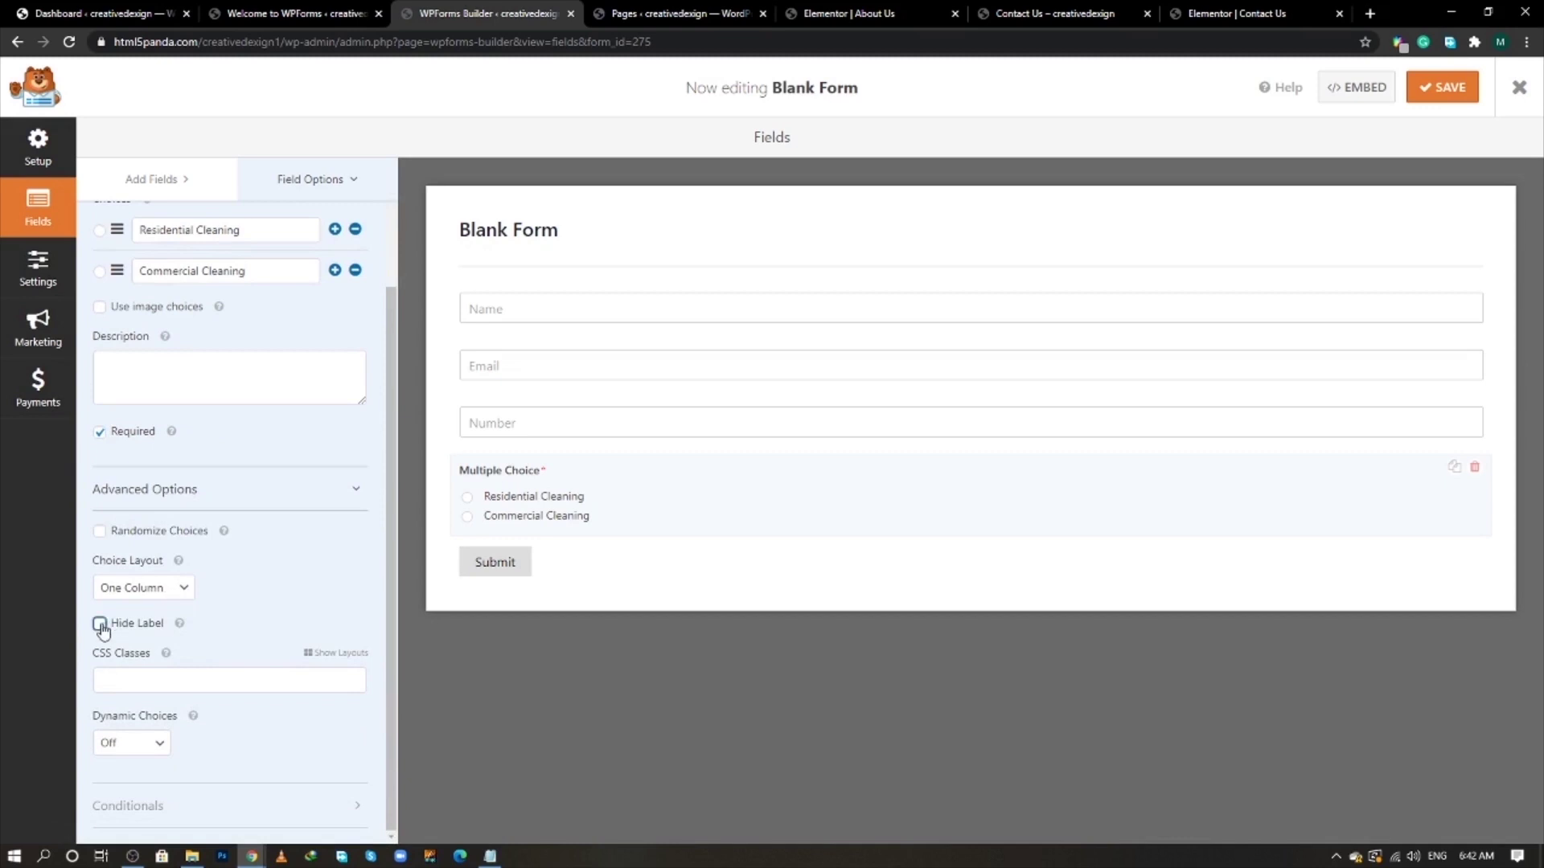
{"action": "left_click", "coordinate": [100, 624]}
{"action": "left_click", "coordinate": [165, 589]}
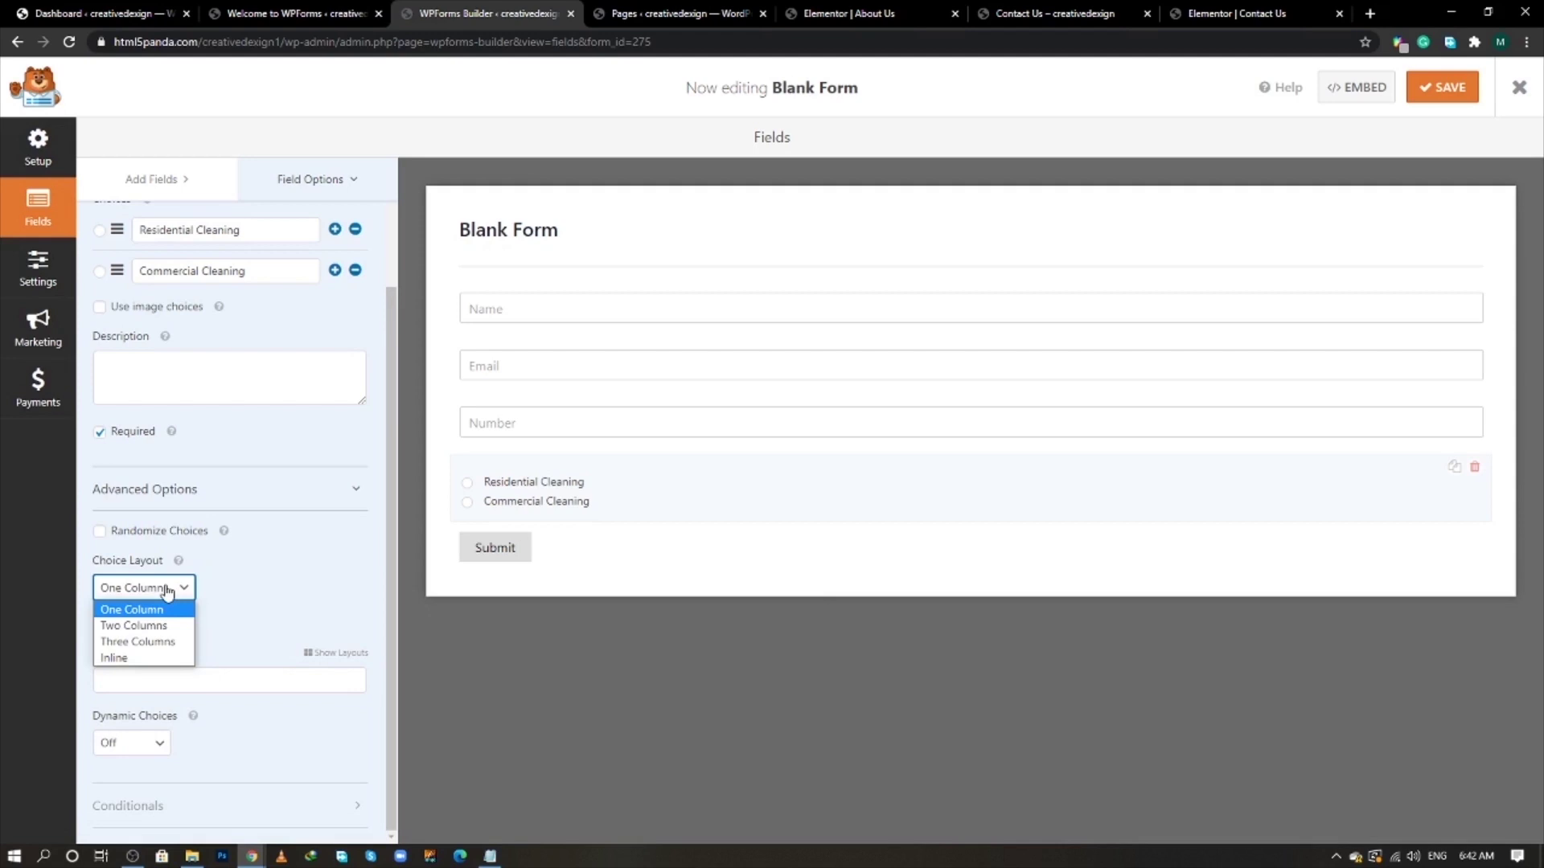
{"action": "left_click", "coordinate": [146, 658]}
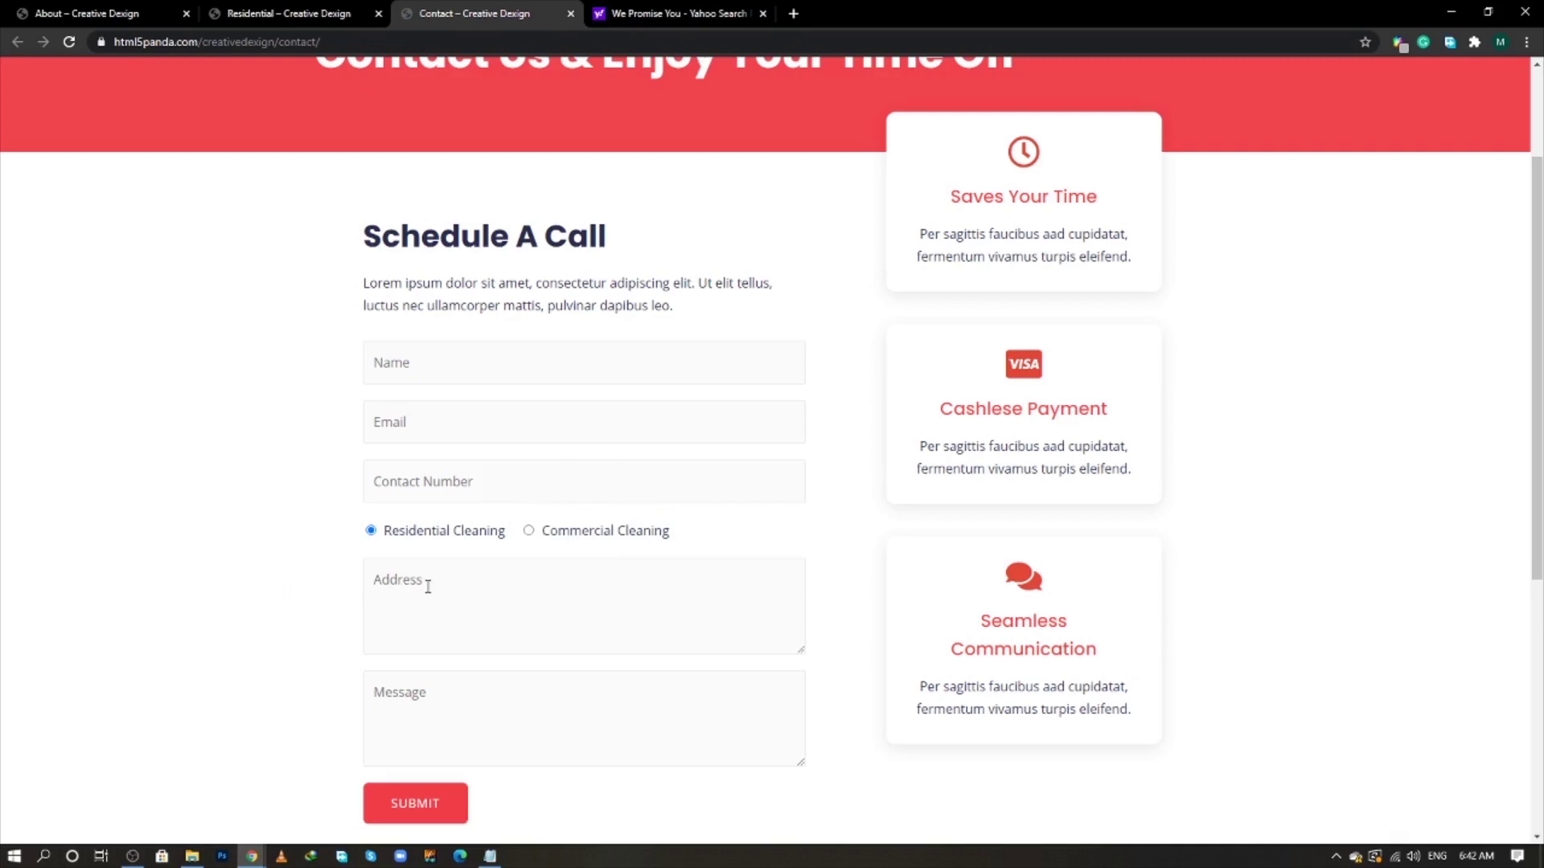
- Check the Address box on the reference page, and add a Paragraph Text field below the cleaning choices
{"action": "left_click", "coordinate": [426, 587]}
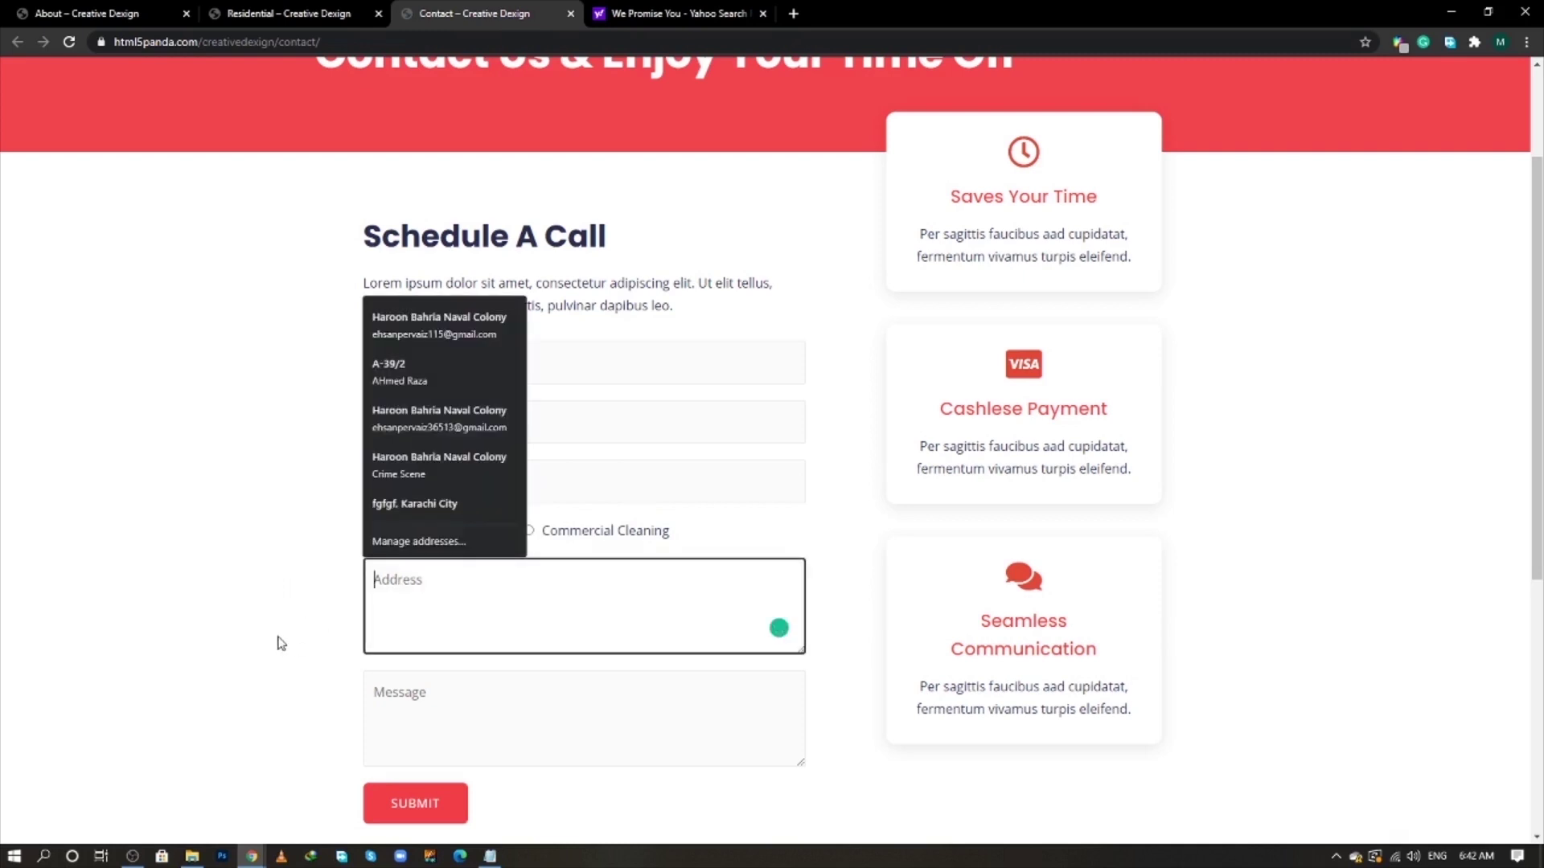
{"action": "scroll", "coordinate": [317, 635], "scroll_direction": "down", "scroll_amount": 1}
{"action": "left_click", "coordinate": [448, 624]}
{"action": "left_click", "coordinate": [234, 592]}
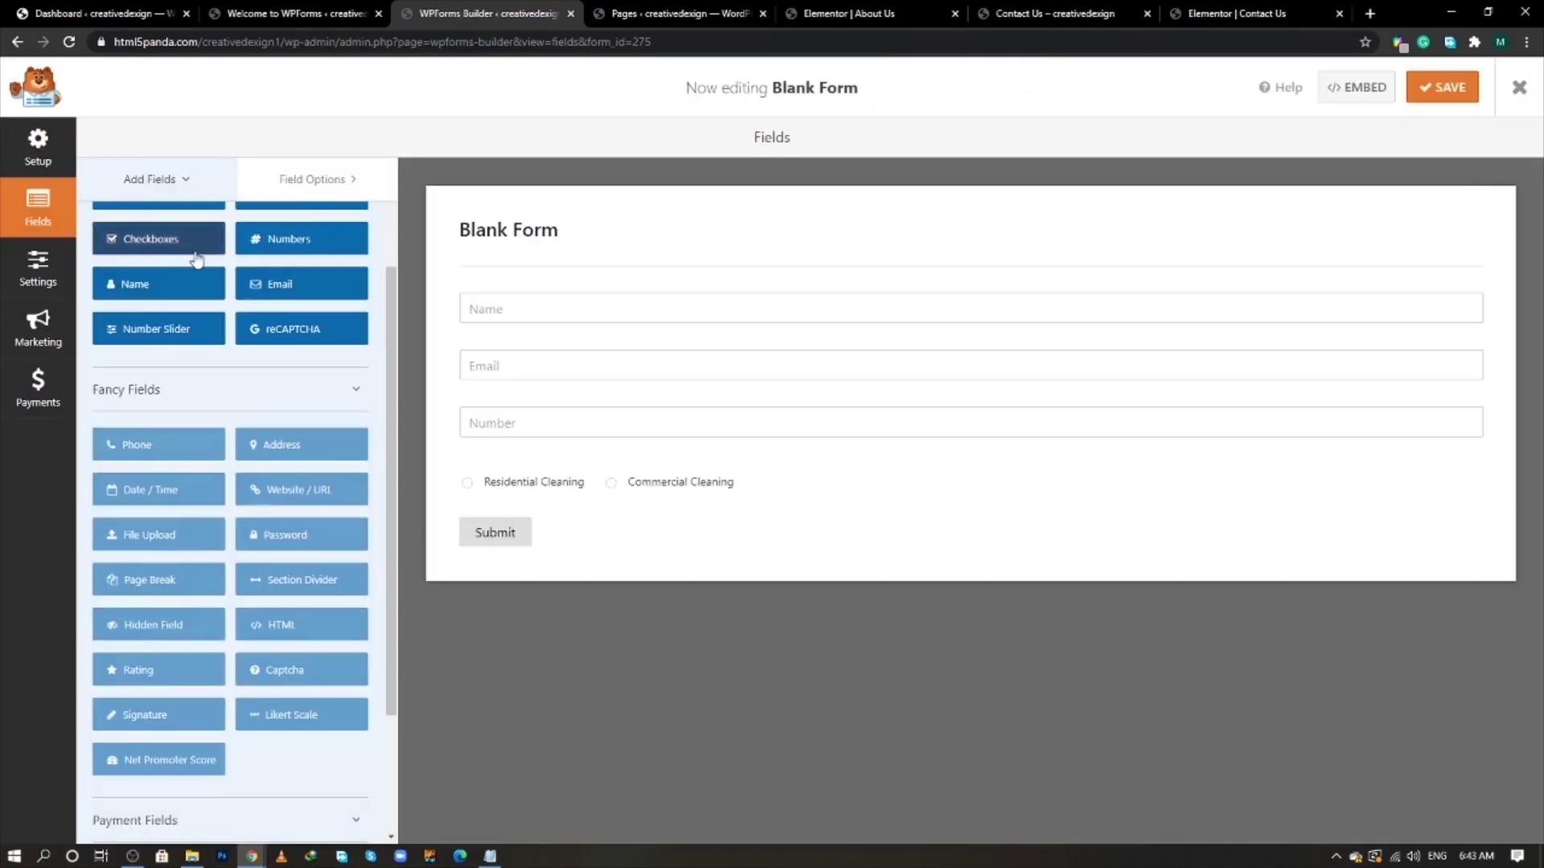
{"action": "scroll", "coordinate": [196, 266], "scroll_direction": "up", "scroll_amount": 2}
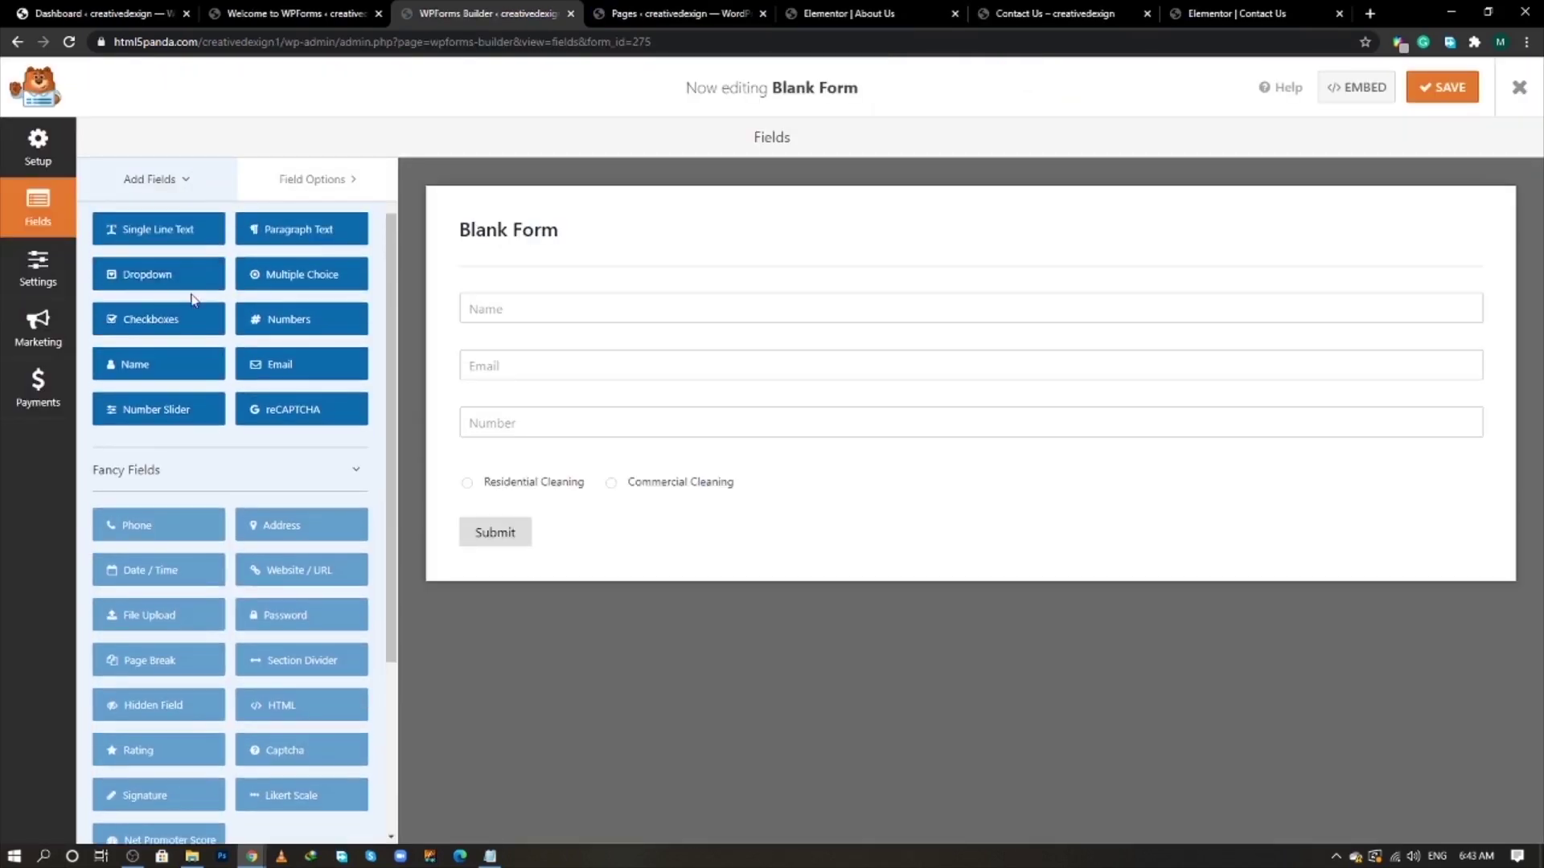
{"action": "left_click", "coordinate": [293, 301]}
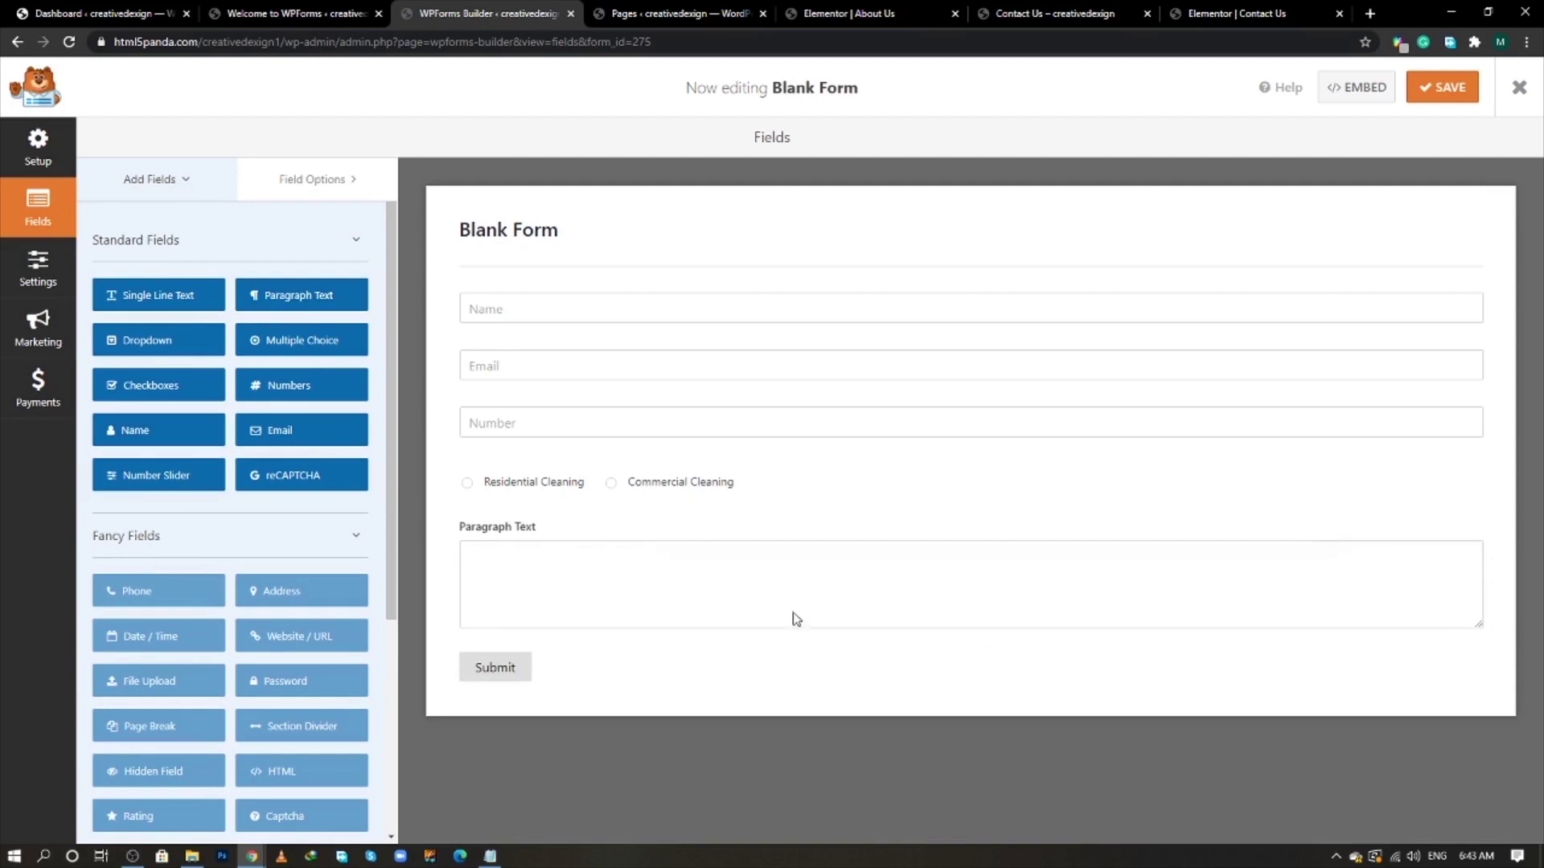
{"action": "left_click", "coordinate": [665, 592]}
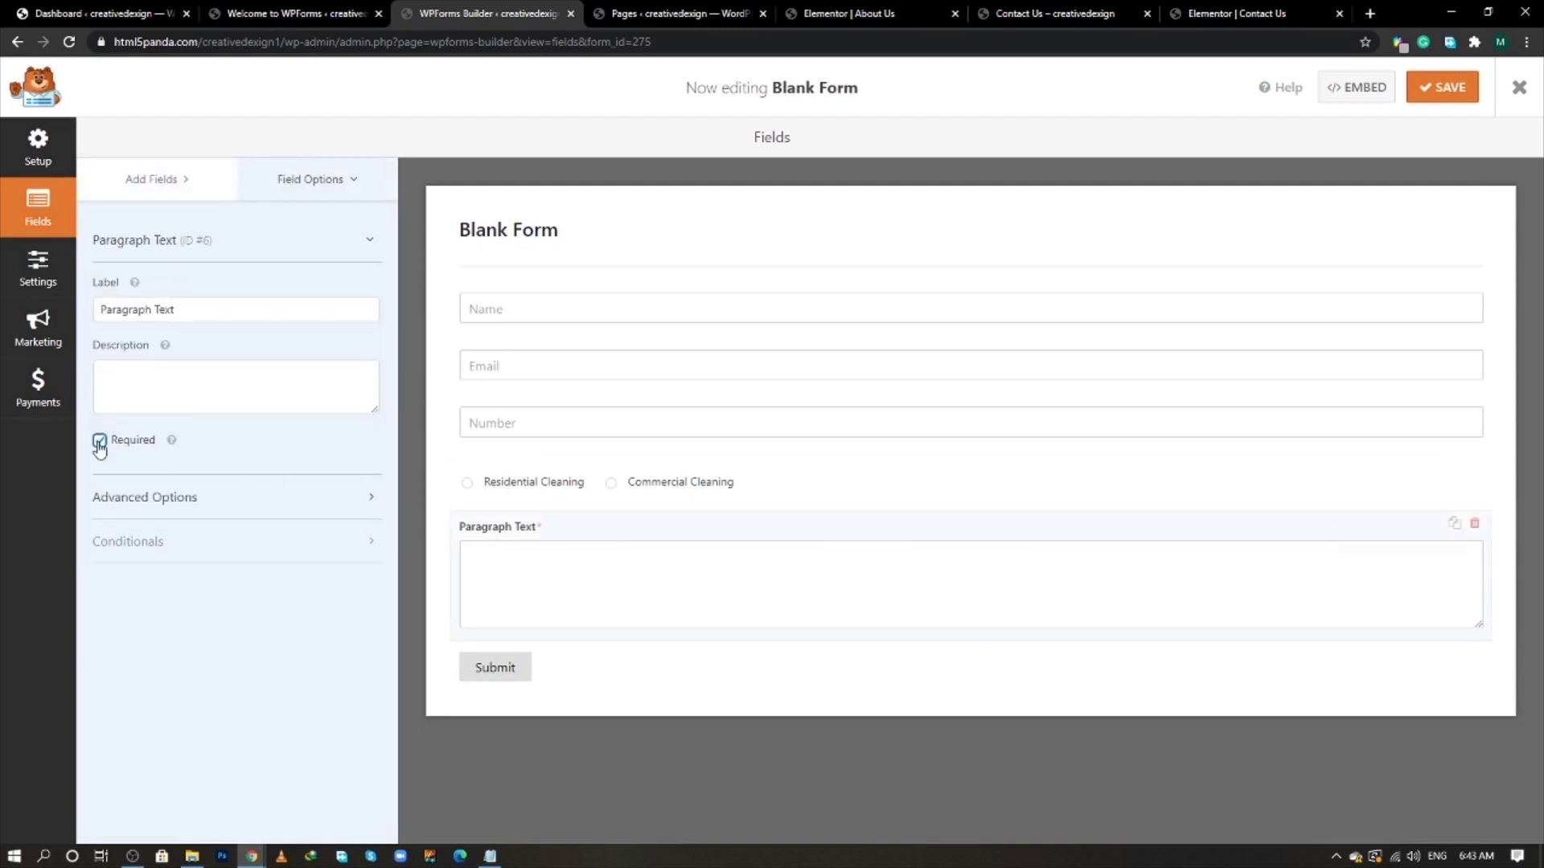
- Open the Paragraph Text field's advanced options and set its field size to Medium
{"action": "left_click", "coordinate": [148, 497]}
{"action": "left_click", "coordinate": [125, 565]}
{"action": "left_click", "coordinate": [122, 621]}
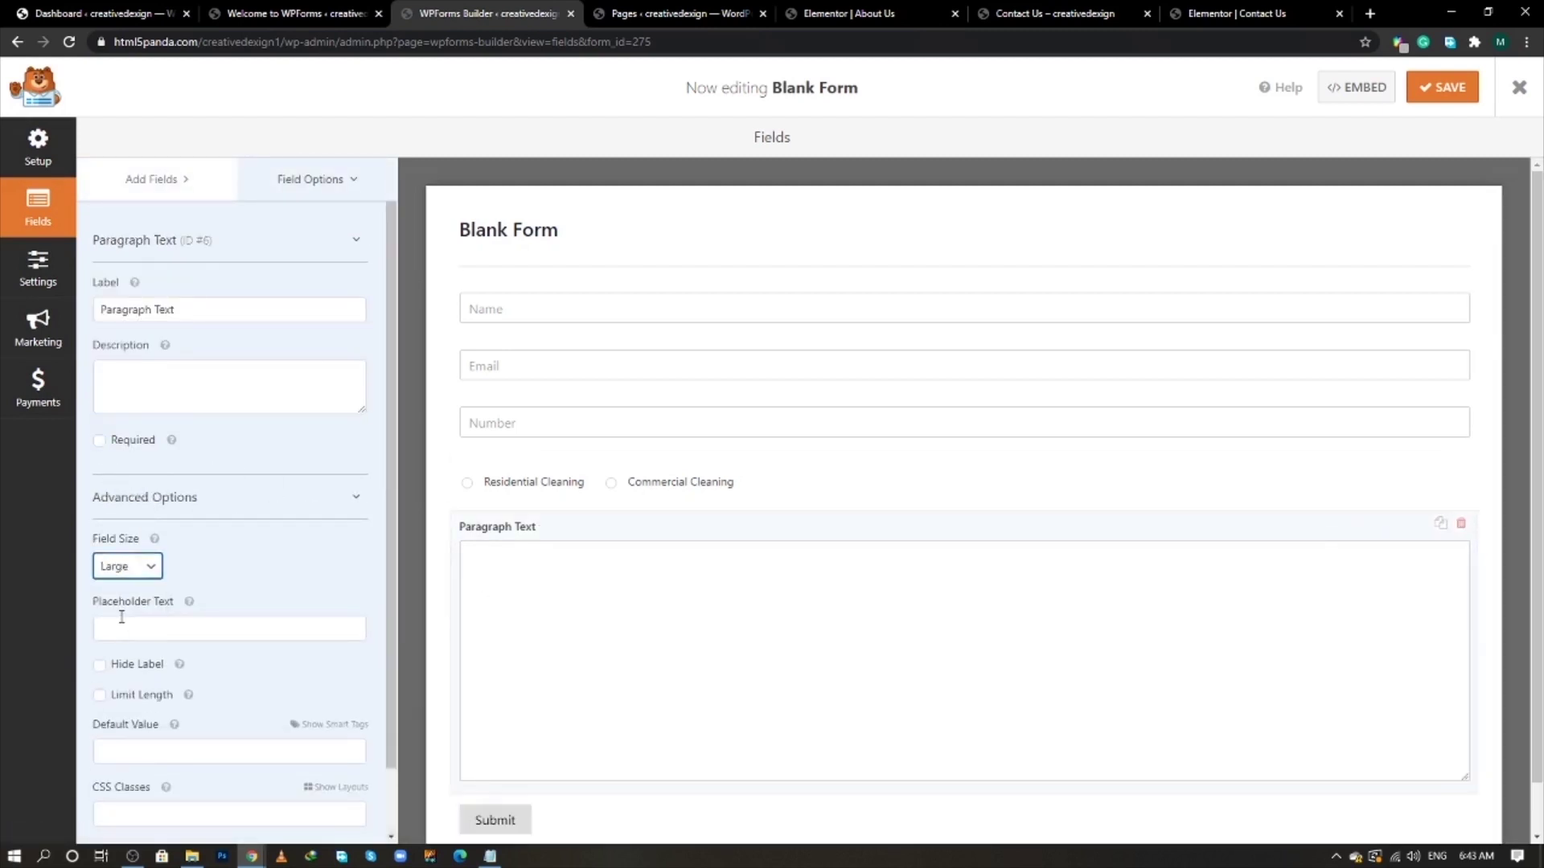
{"action": "left_click", "coordinate": [125, 567]}
{"action": "left_click", "coordinate": [122, 600]}
- Enter "Address" as the Paragraph Text field's placeholder and hide its label
{"action": "left_click", "coordinate": [140, 629]}
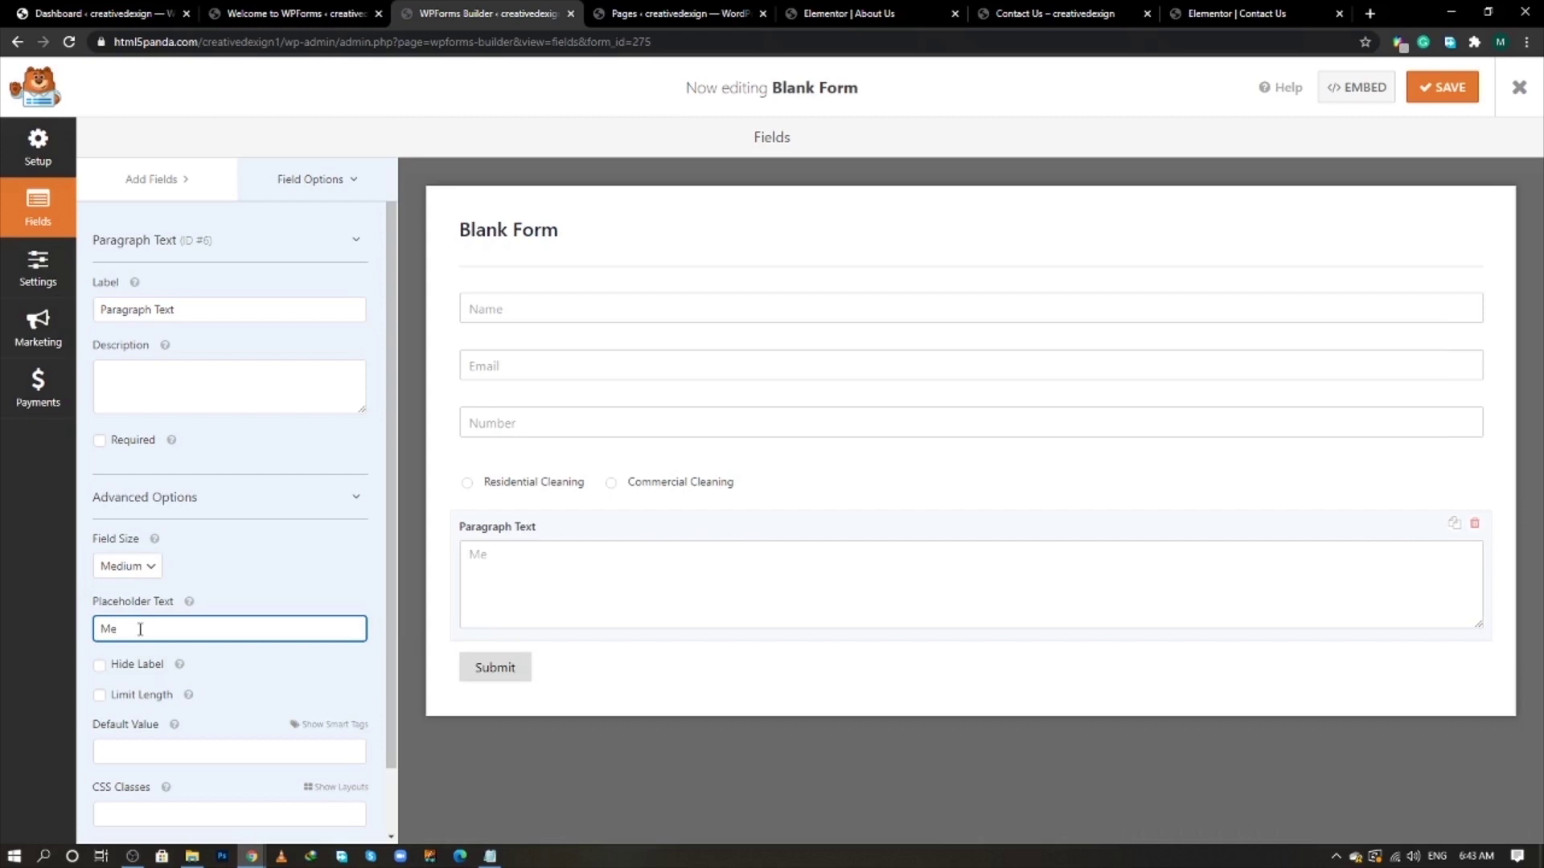
{"action": "key", "text": "alt+Tab"}
{"action": "key", "text": "alt+Tab"}
{"action": "left_click", "coordinate": [121, 628]}
{"action": "left_click_drag", "start_coordinate": [121, 628], "coordinate": [87, 628]}
{"action": "type", "text": "Address"}
{"action": "left_click", "coordinate": [100, 667]}
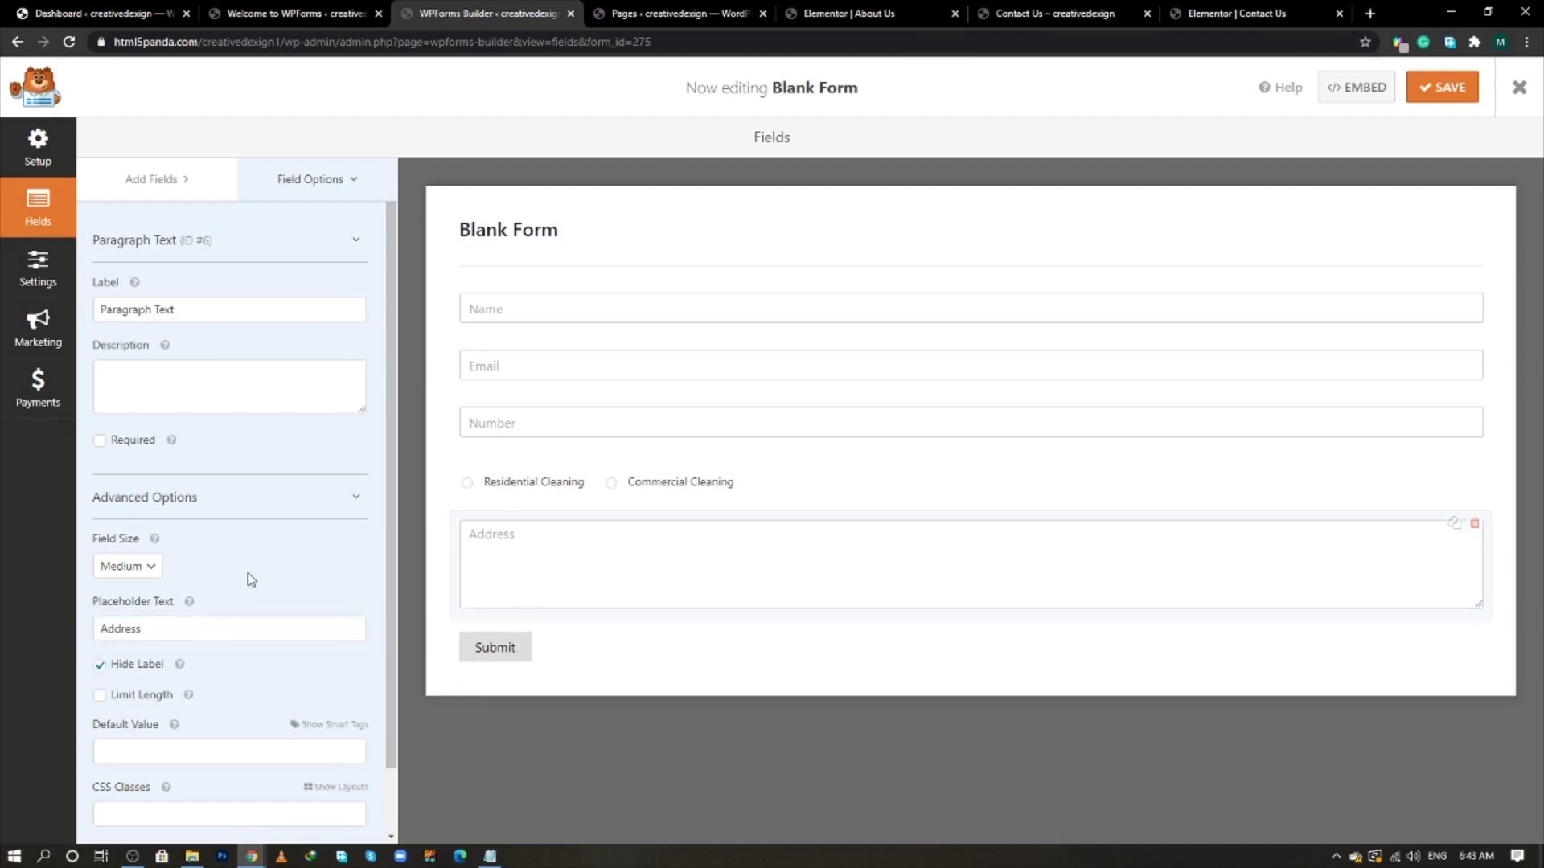
- Duplicate the Address field, set the copy's placeholder to "Message" and save the form
{"action": "left_click", "coordinate": [1454, 525]}
{"action": "left_click", "coordinate": [733, 498]}
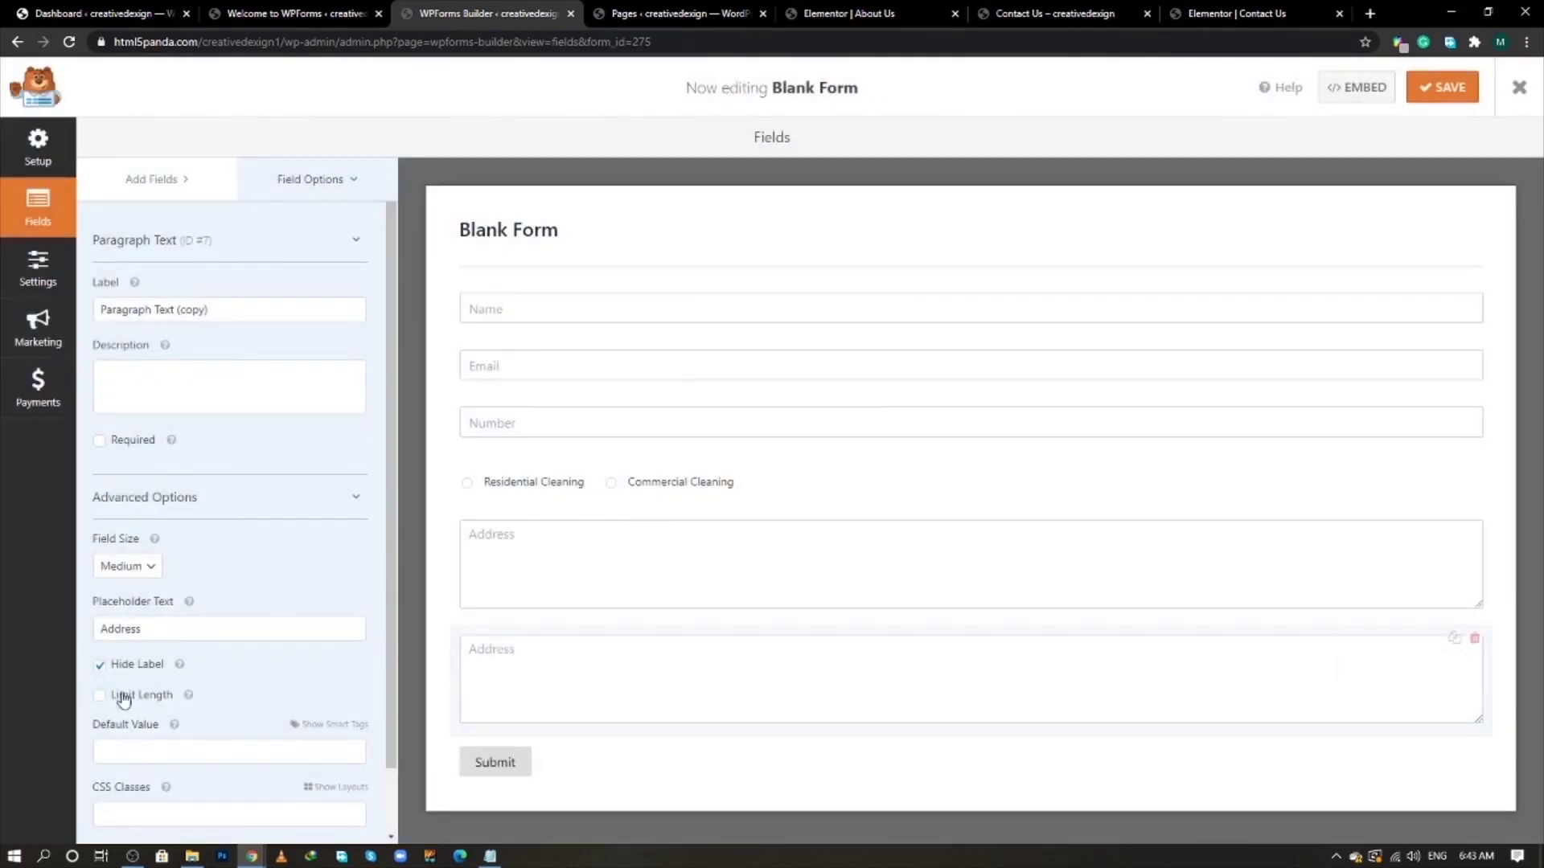
{"action": "left_click_drag", "start_coordinate": [157, 638], "coordinate": [64, 641]}
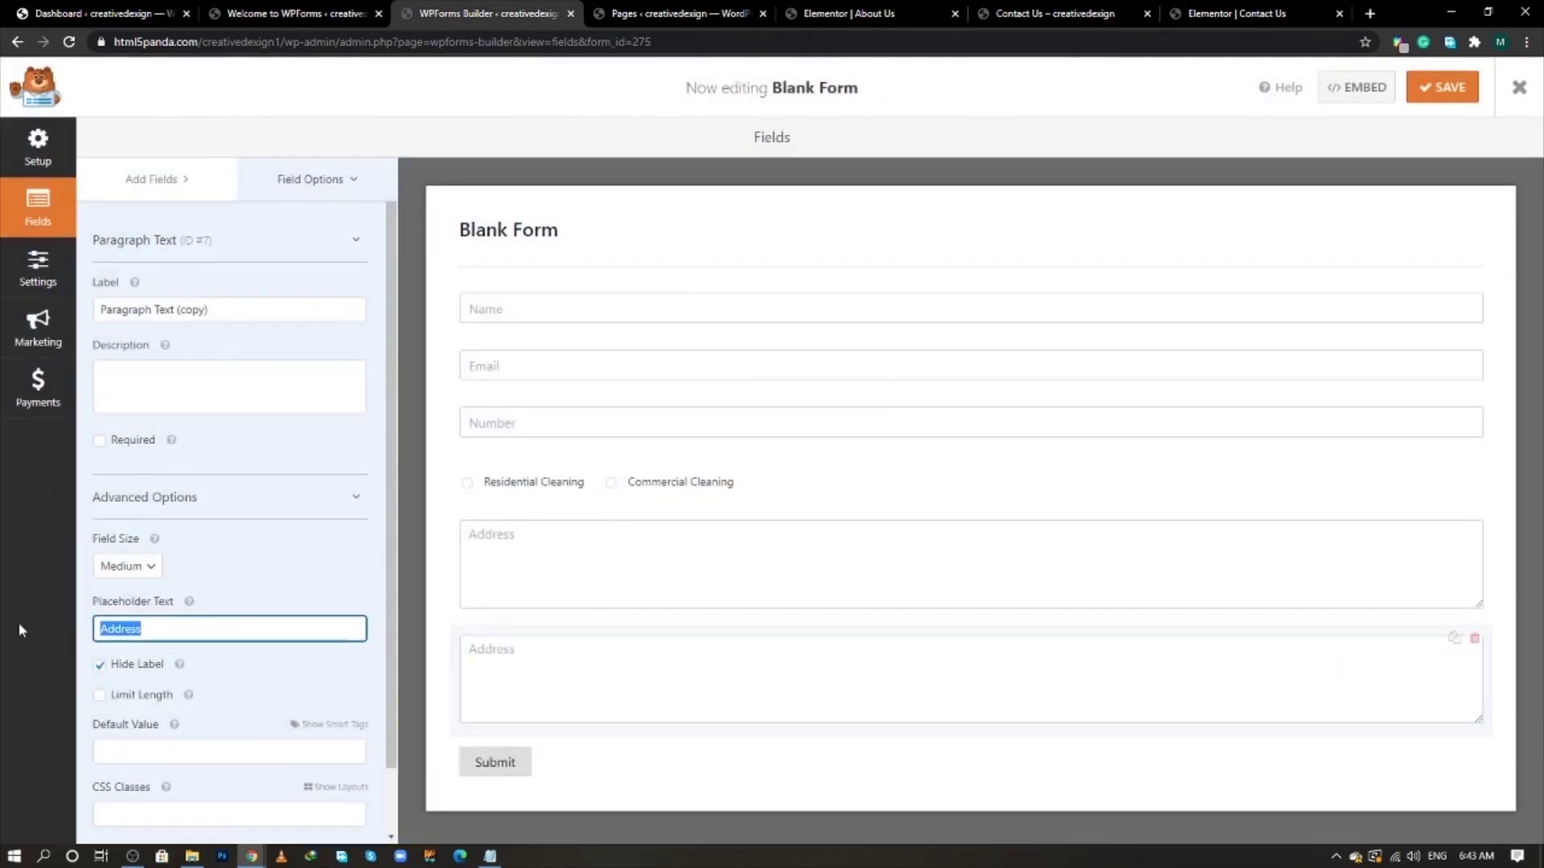
{"action": "type", "text": "Mess"}
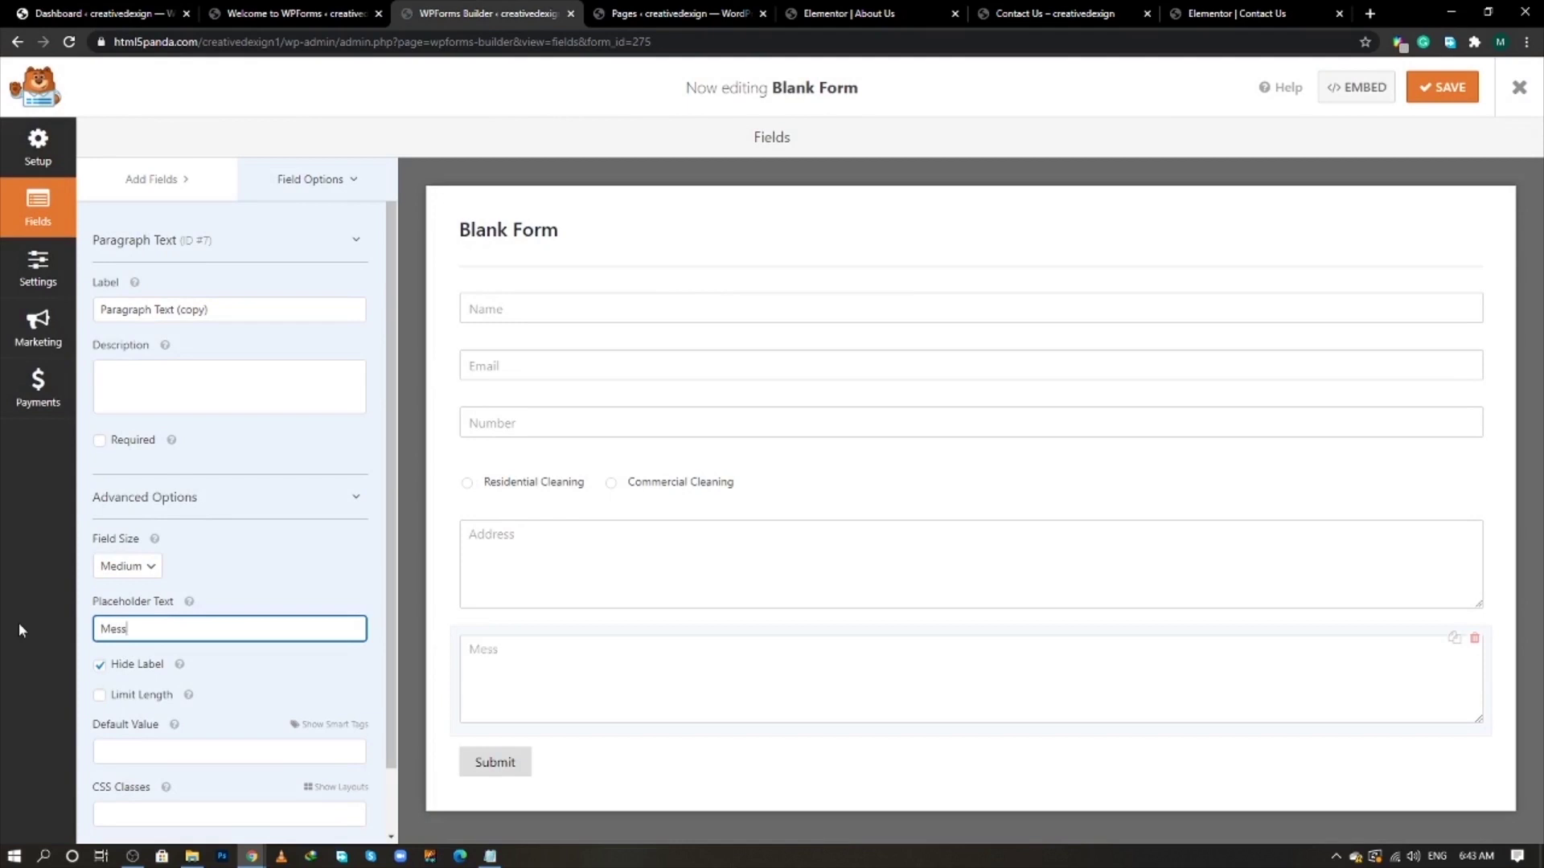
{"action": "type", "text": "age"}
{"action": "left_click", "coordinate": [233, 593]}
{"action": "scroll", "coordinate": [172, 362], "scroll_direction": "down", "scroll_amount": 1}
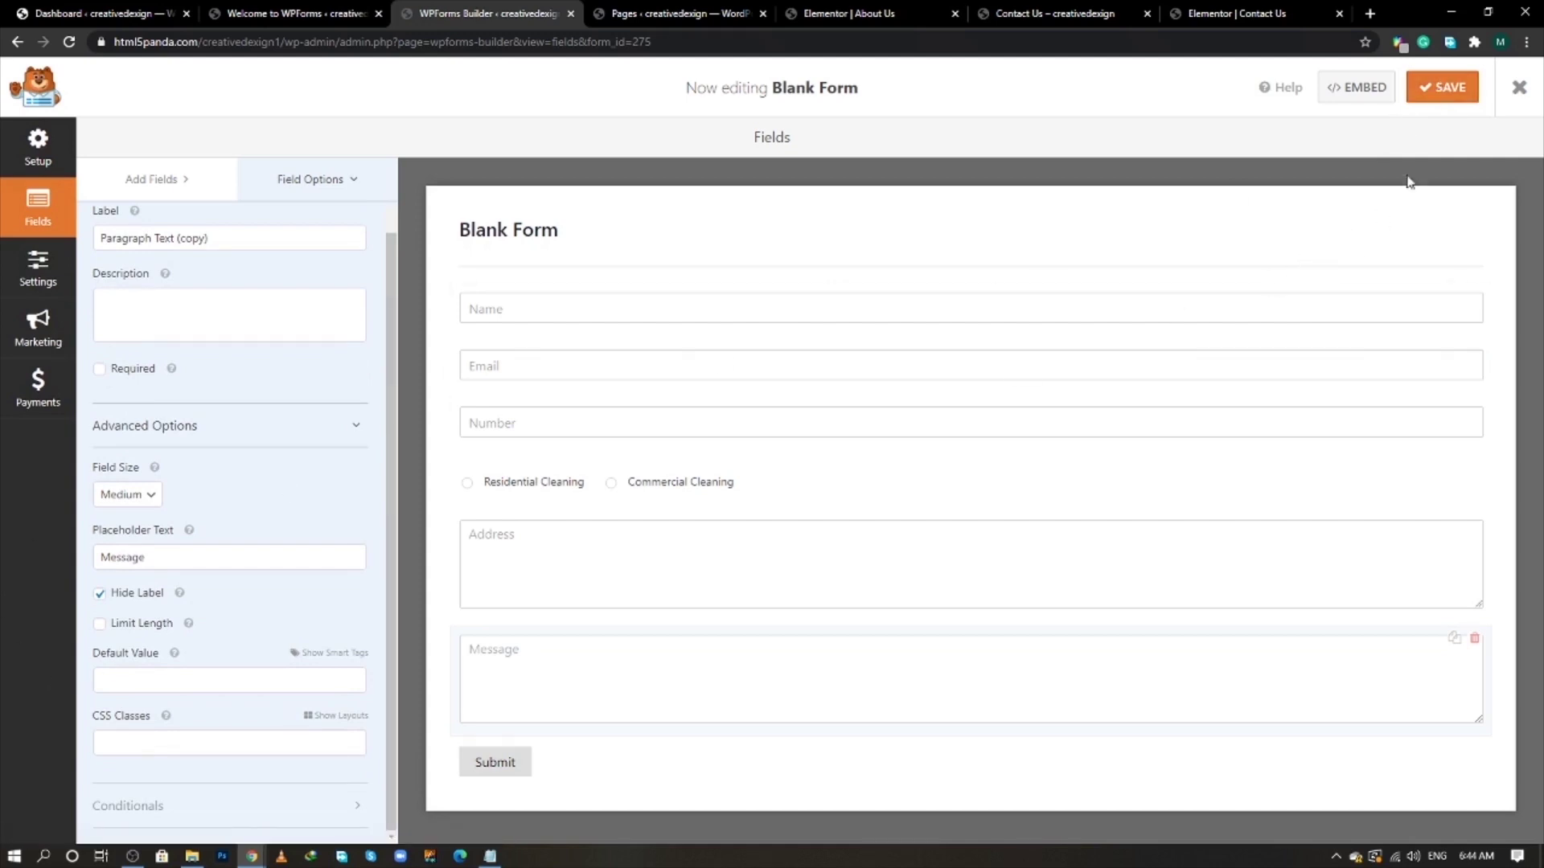
{"action": "left_click", "coordinate": [1437, 97]}
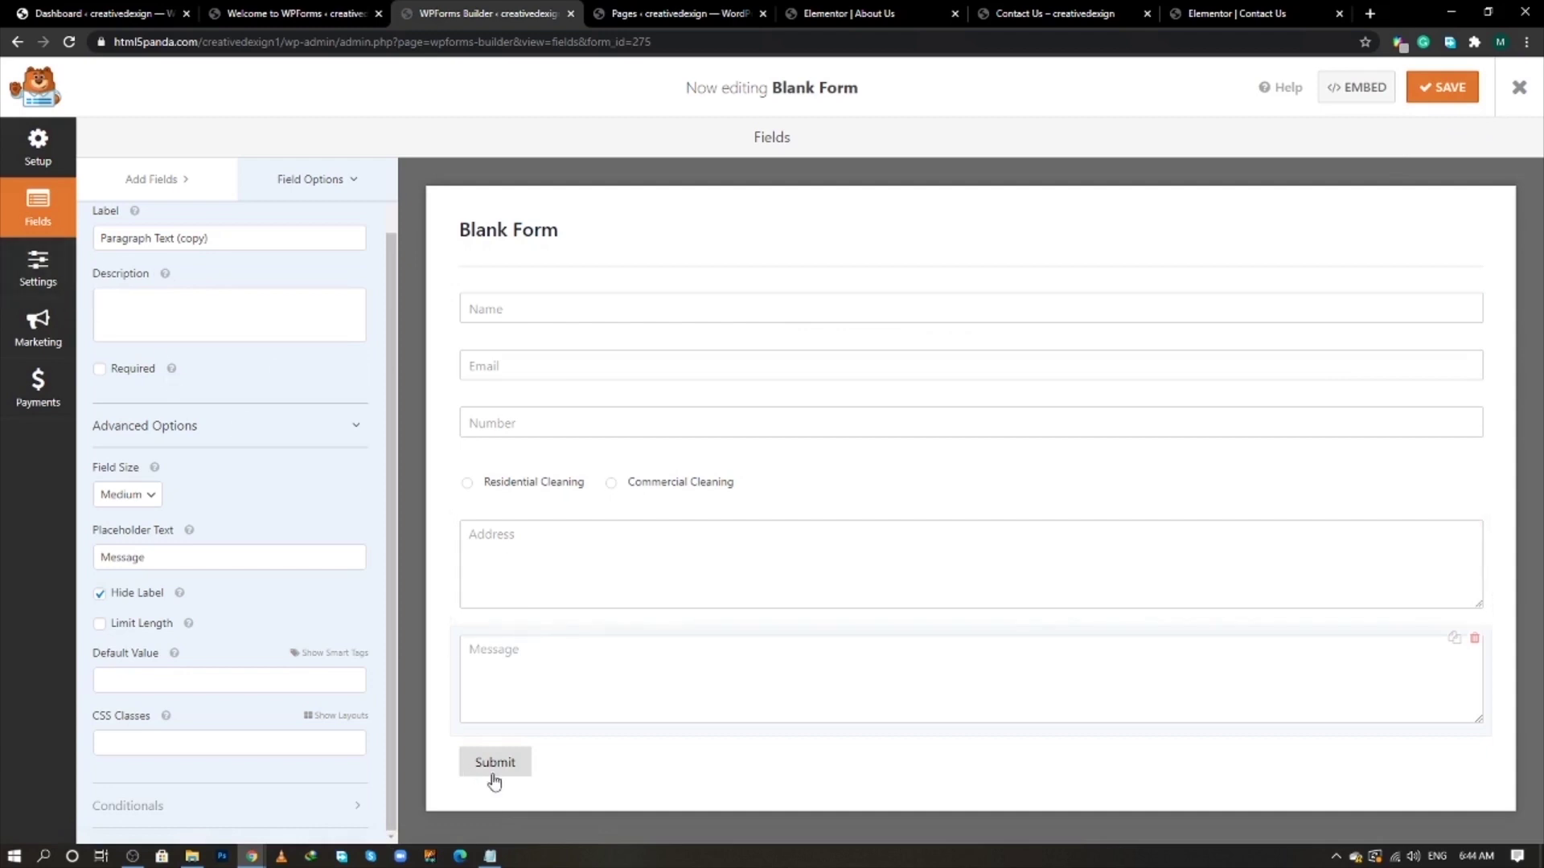
- Change the submit button text to "Send" in the form's general settings
{"action": "left_click", "coordinate": [53, 267]}
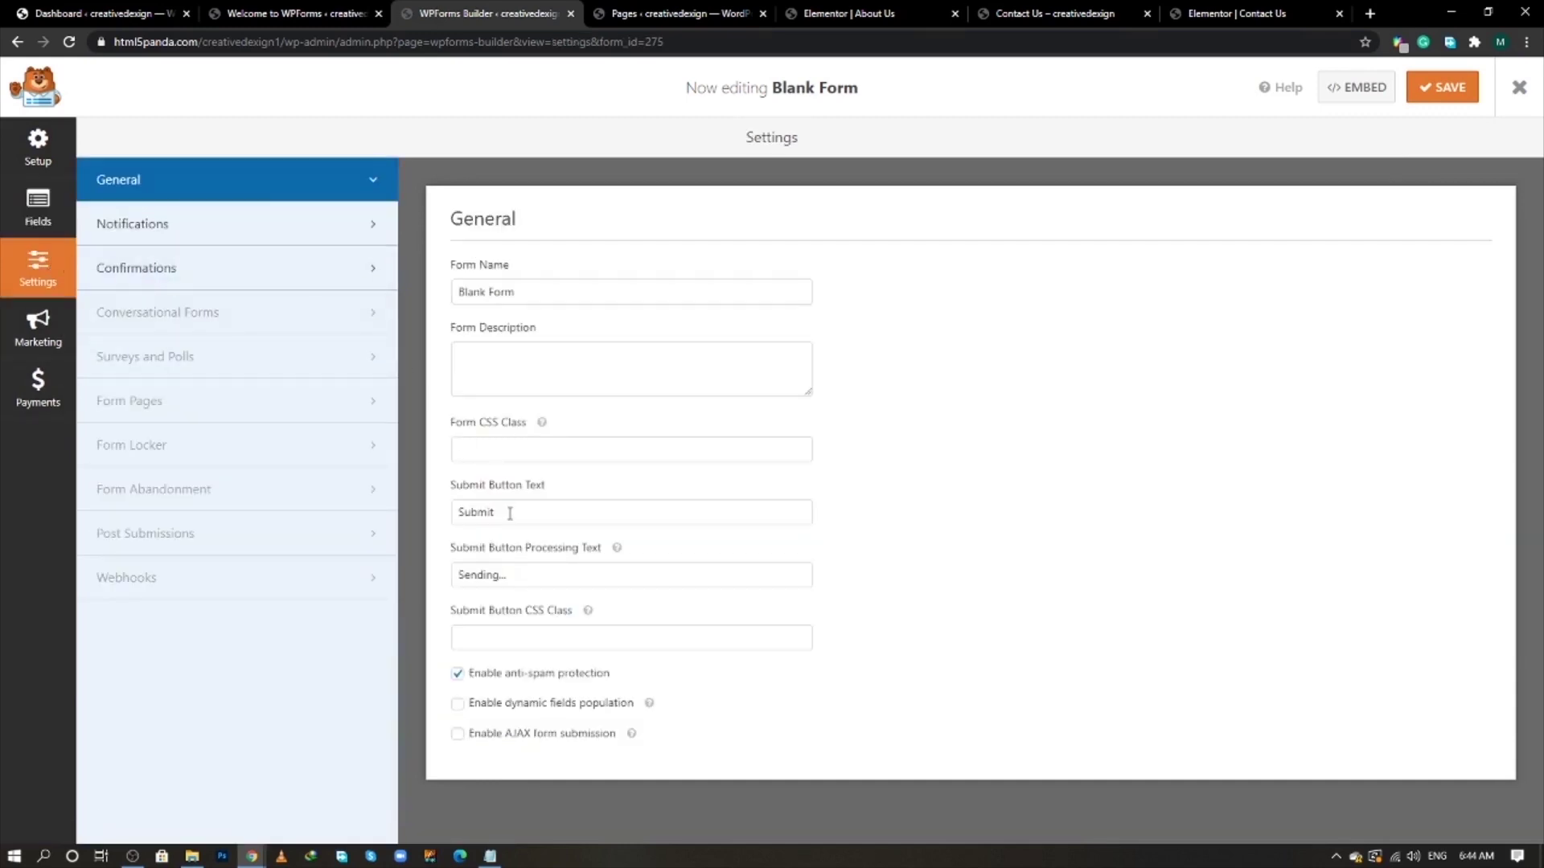
{"action": "left_click_drag", "start_coordinate": [511, 514], "coordinate": [456, 512]}
{"action": "type", "text": "Send"}
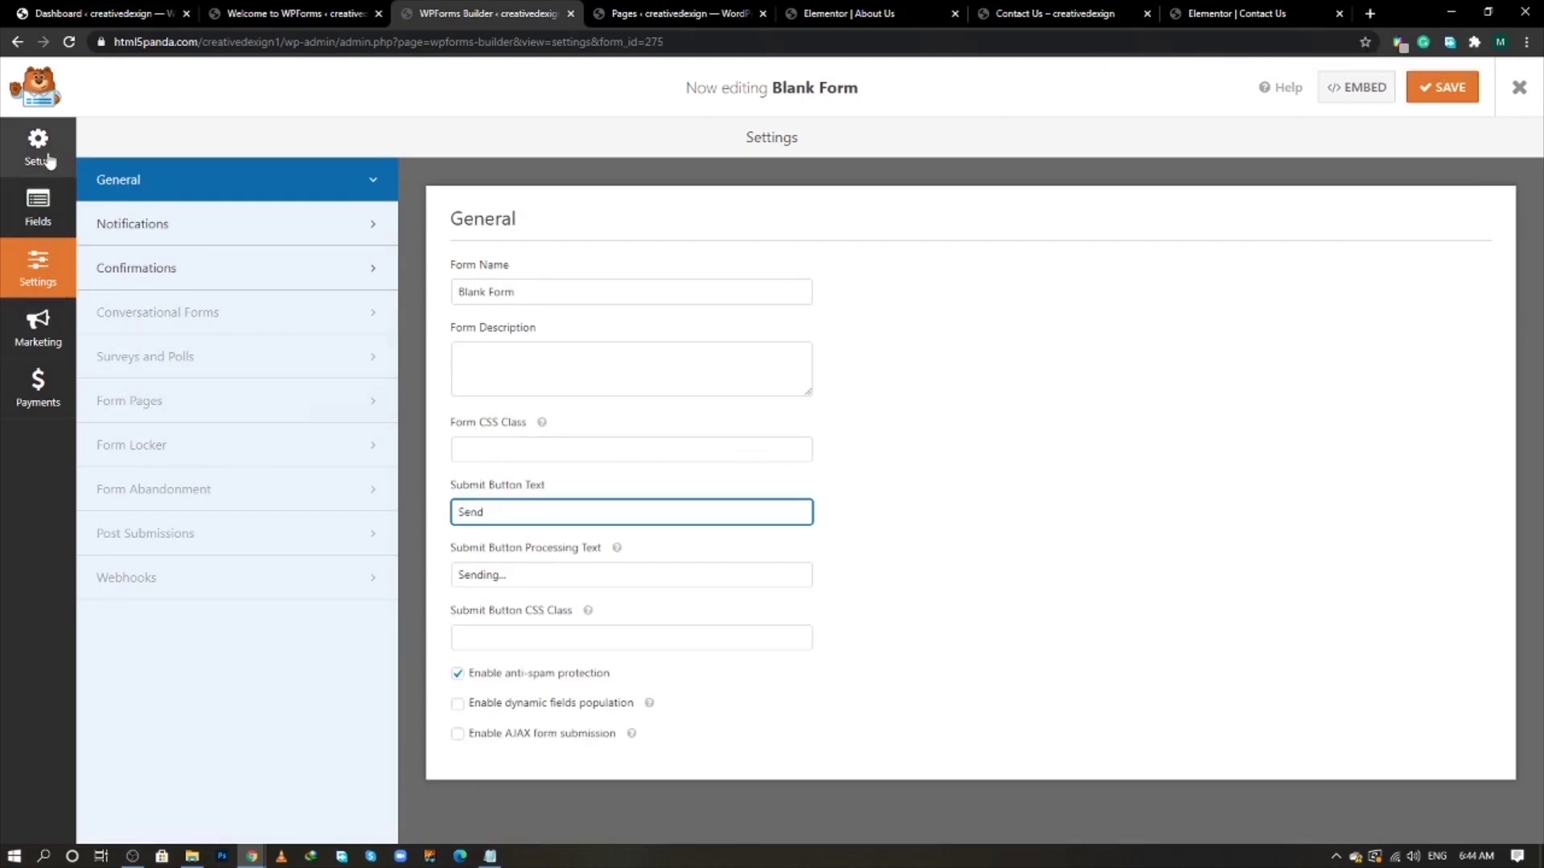
- Set the default notification's Send To Email Address to the site owner's e-mail address and save the form
{"action": "left_click", "coordinate": [225, 239]}
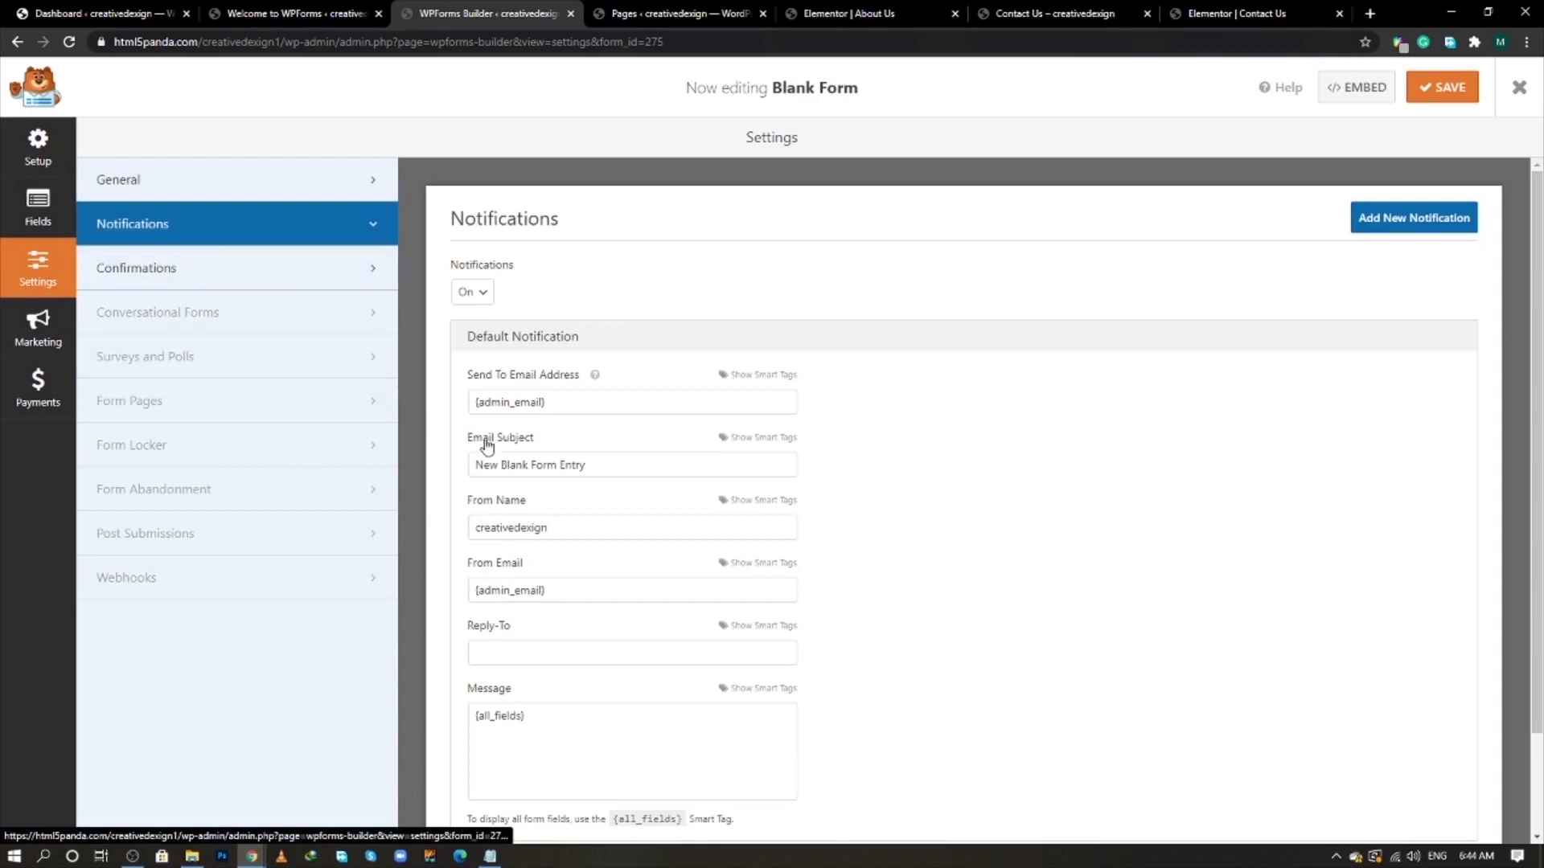
{"action": "left_click_drag", "start_coordinate": [563, 400], "coordinate": [479, 400]}
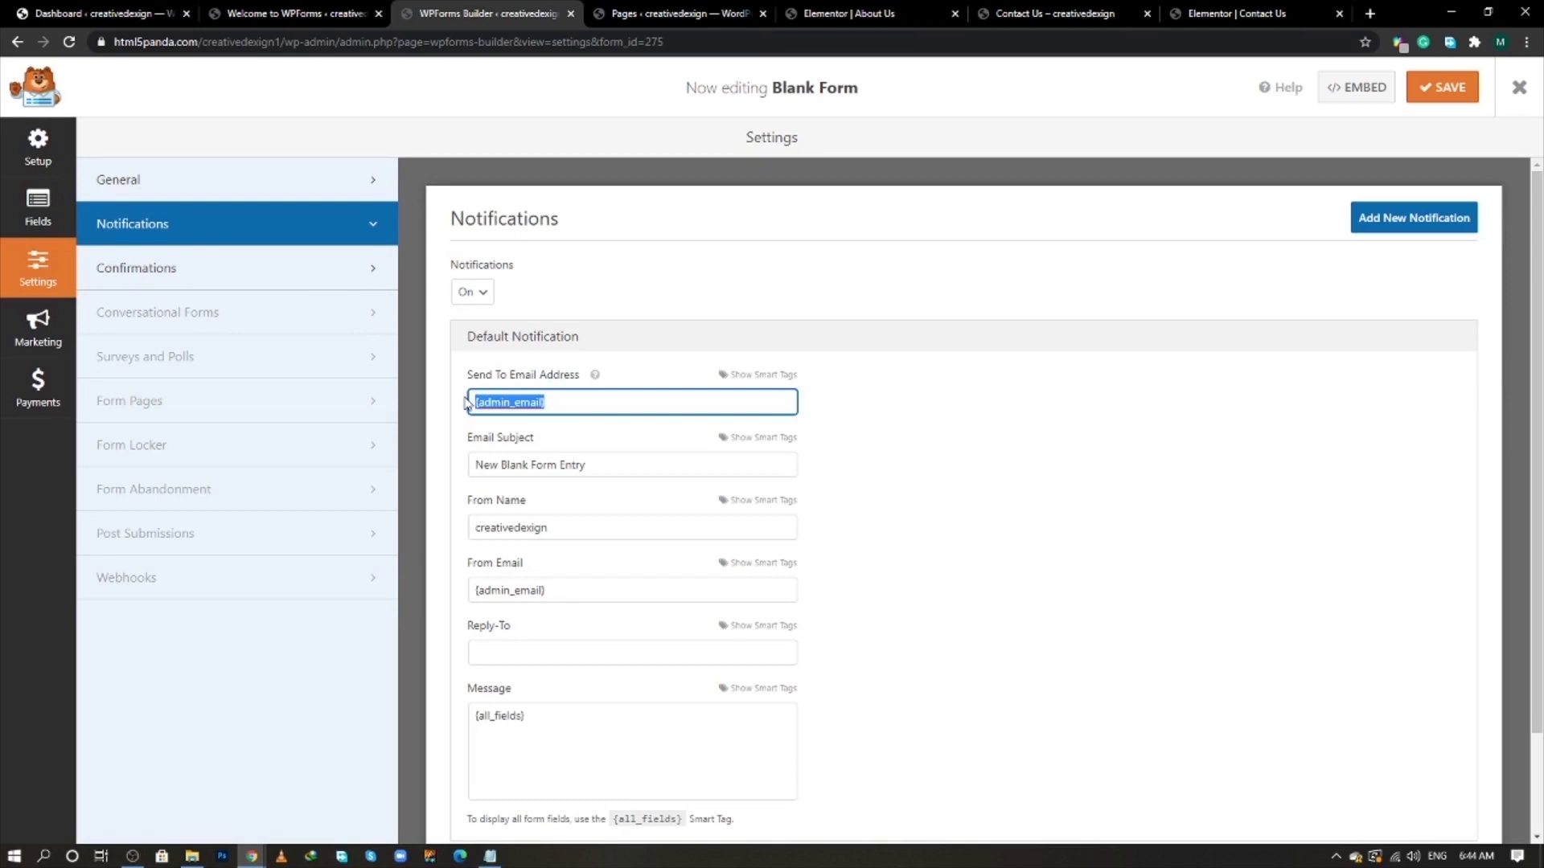
{"action": "type", "text": "eh"}
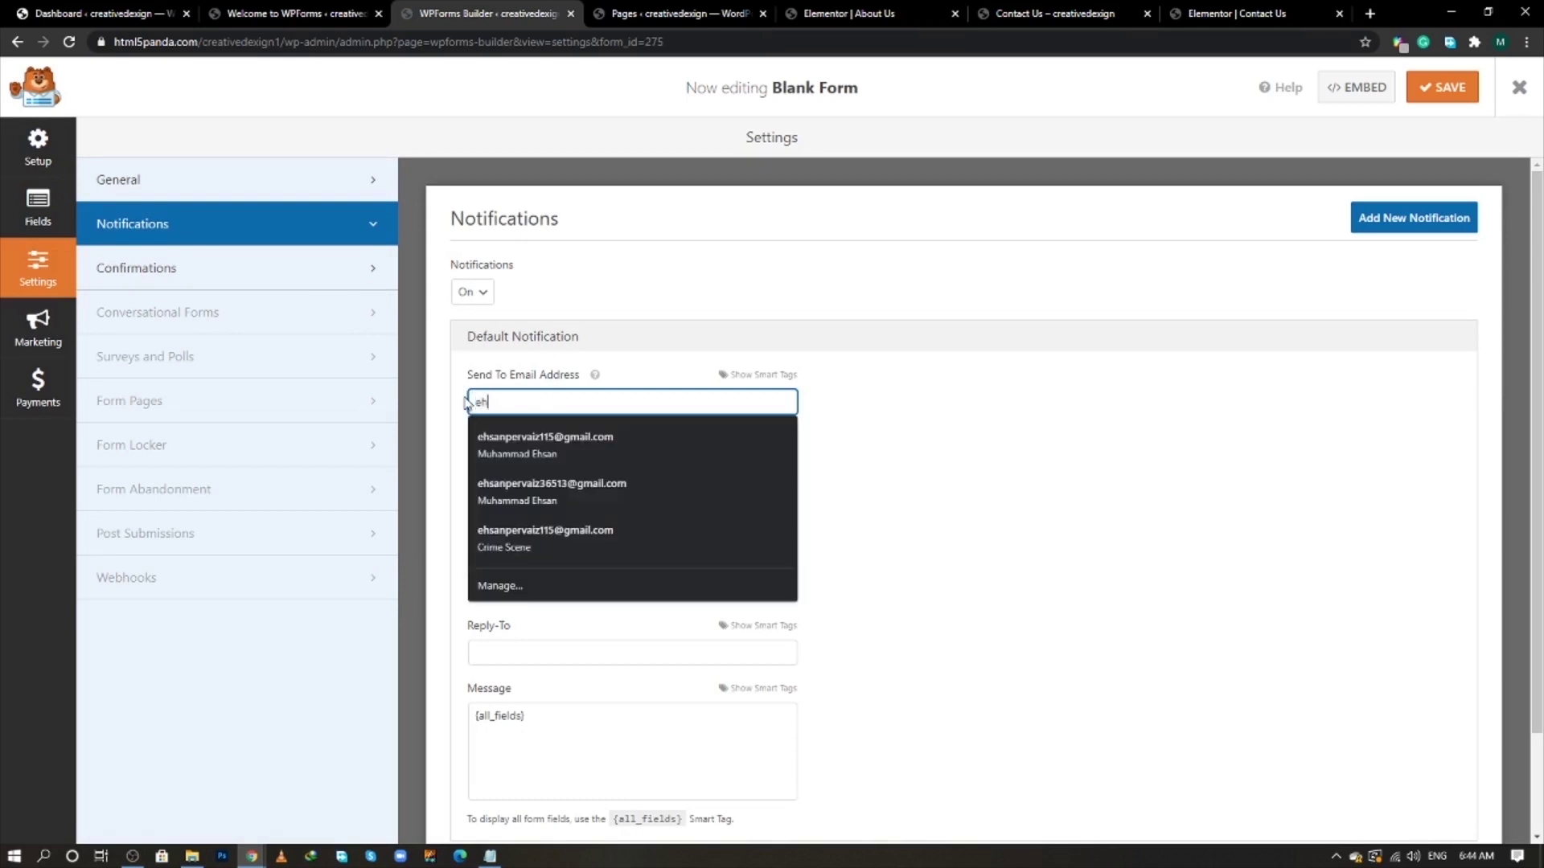
{"action": "type", "text": "sa"}
{"action": "key", "text": "Down"}
{"action": "key", "text": "Return"}
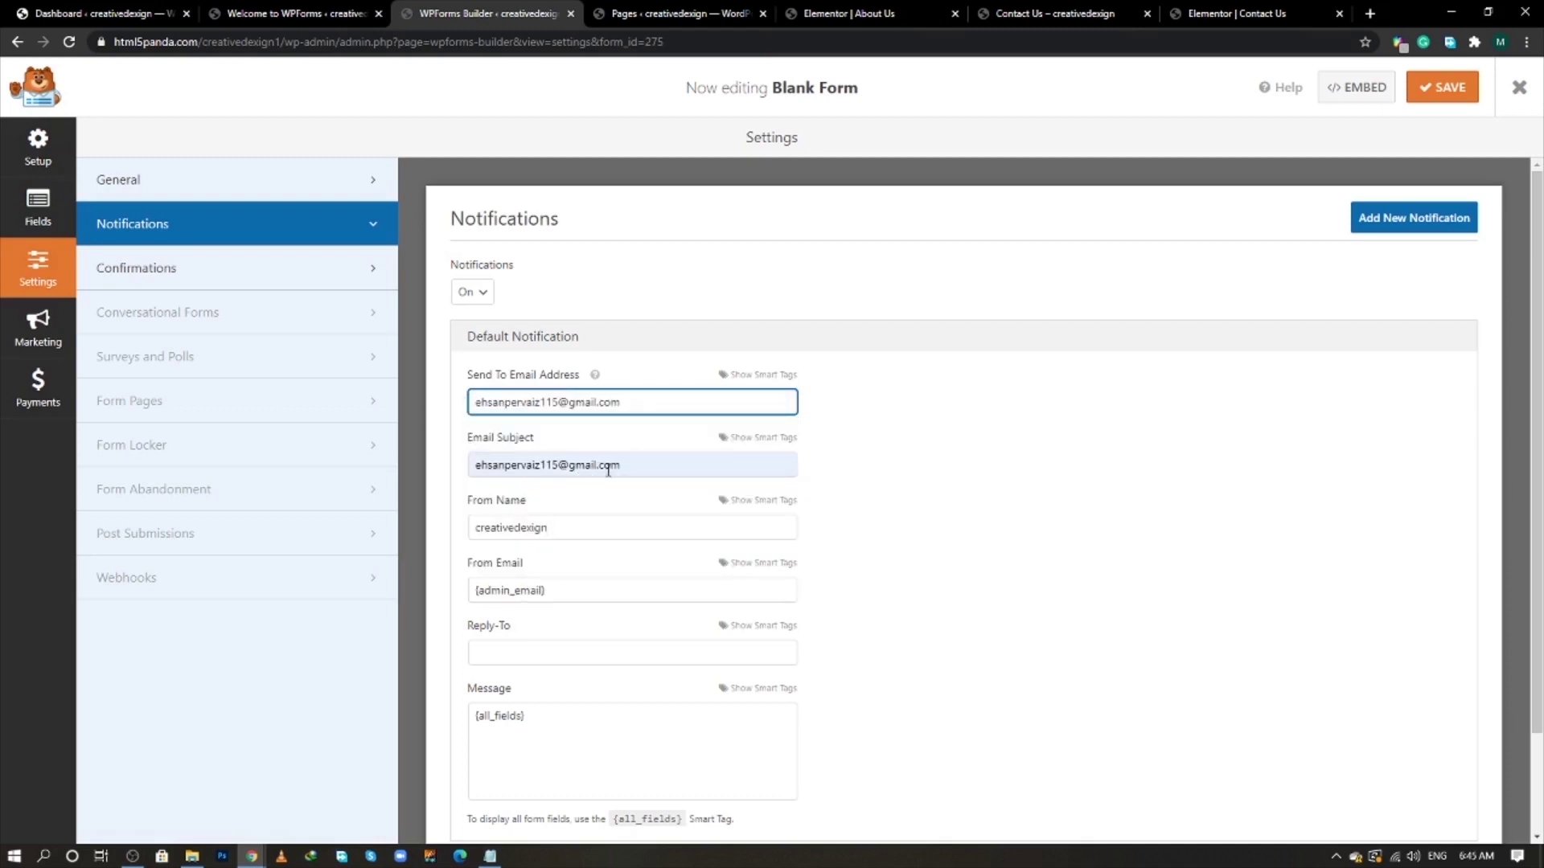
{"action": "left_click", "coordinate": [866, 487]}
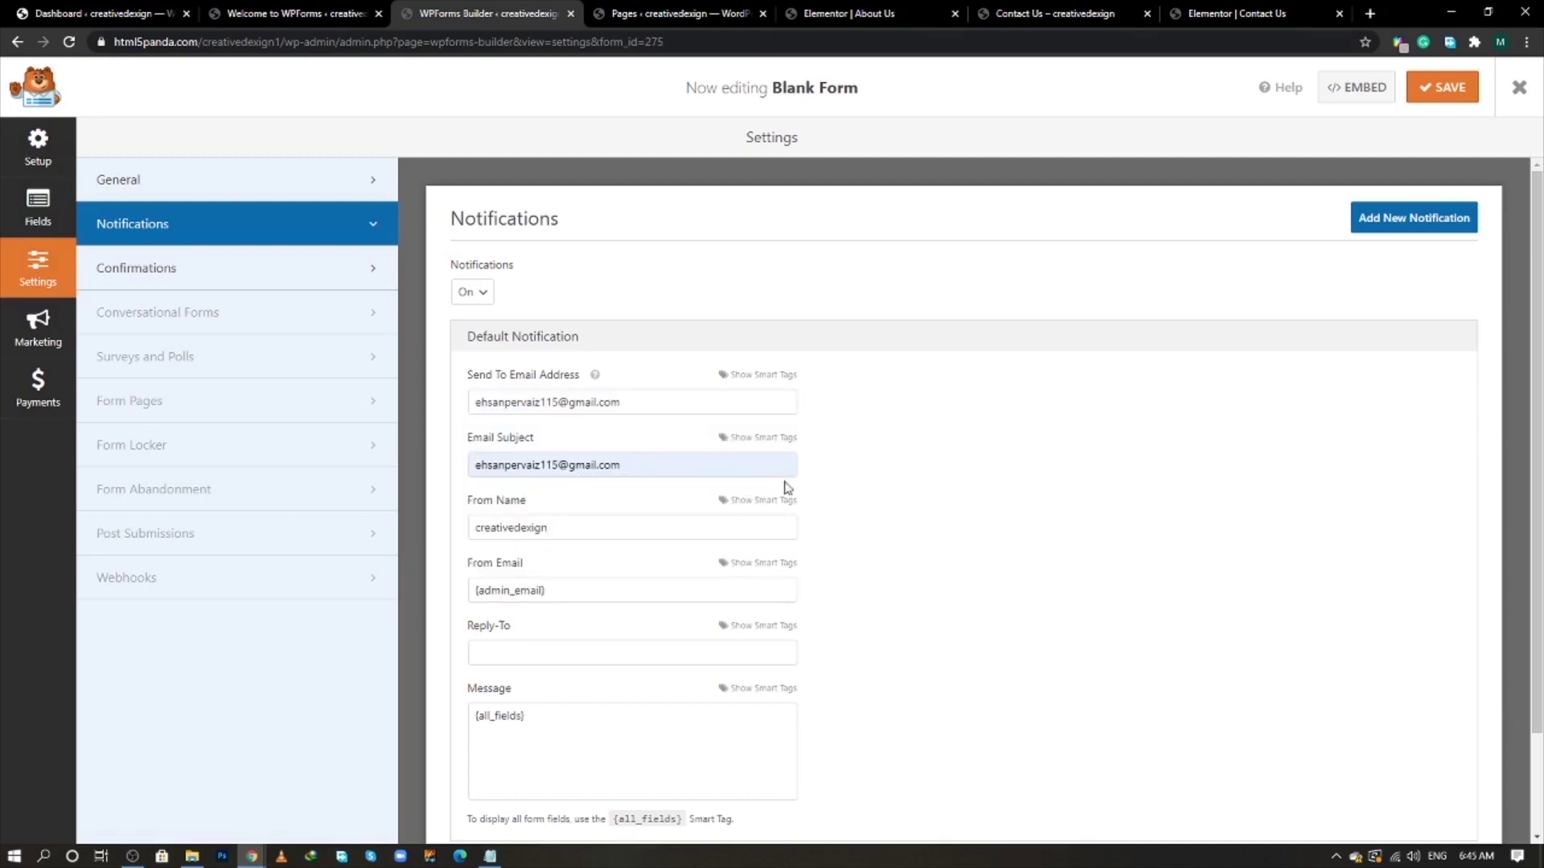
{"action": "left_click", "coordinate": [1441, 105]}
- Copy Blank Form's shortcode from the WPForms forms overview and return to the Contact Us page in the Elementor editor
{"action": "key", "text": "ctrl+1"}
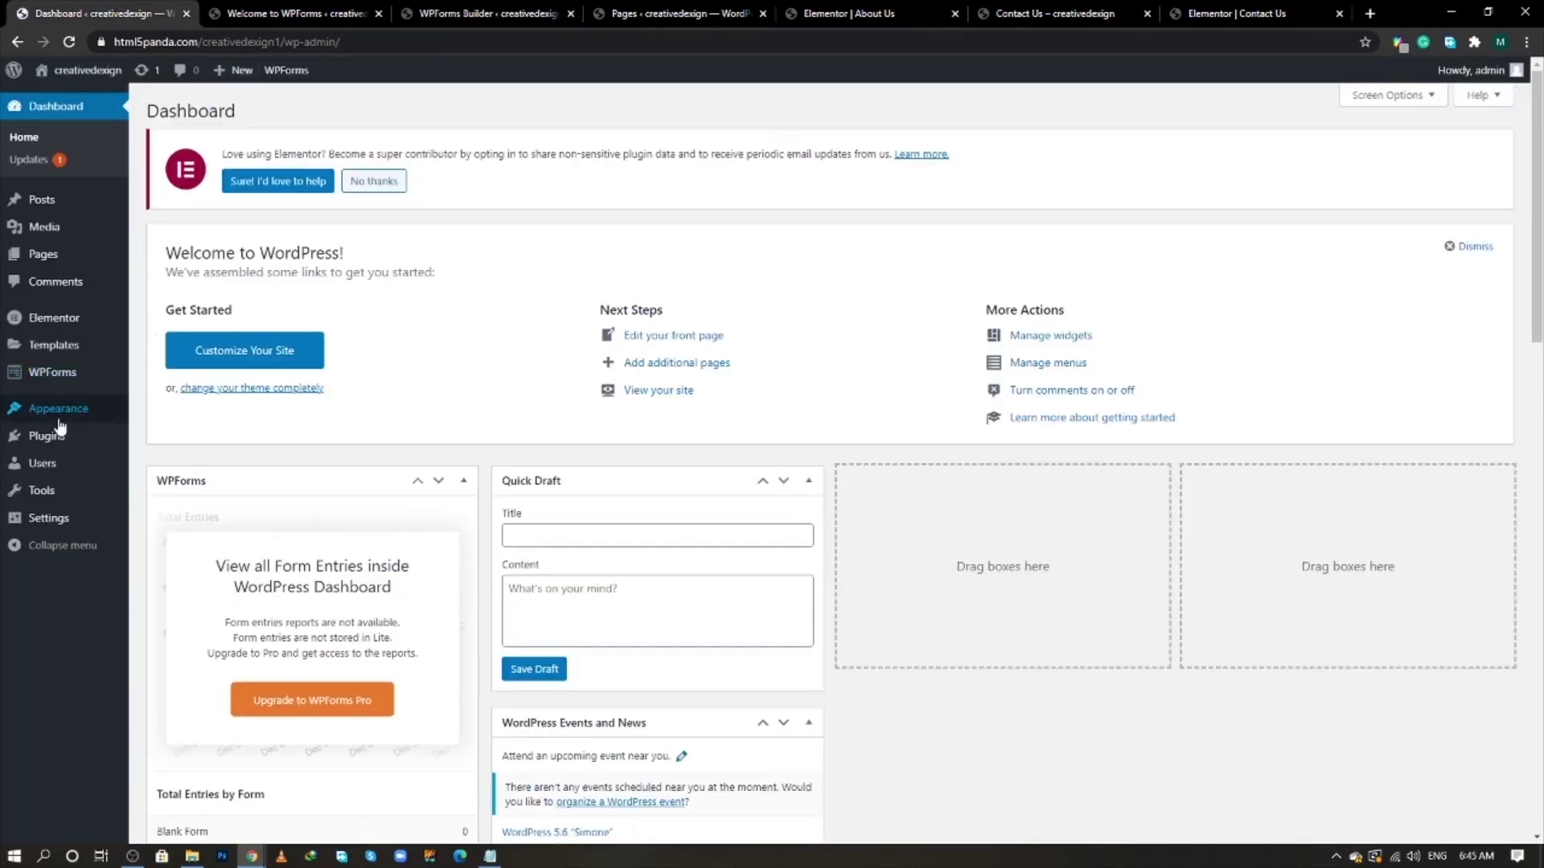
{"action": "middle_click", "coordinate": [56, 378]}
{"action": "left_click", "coordinate": [246, 8]}
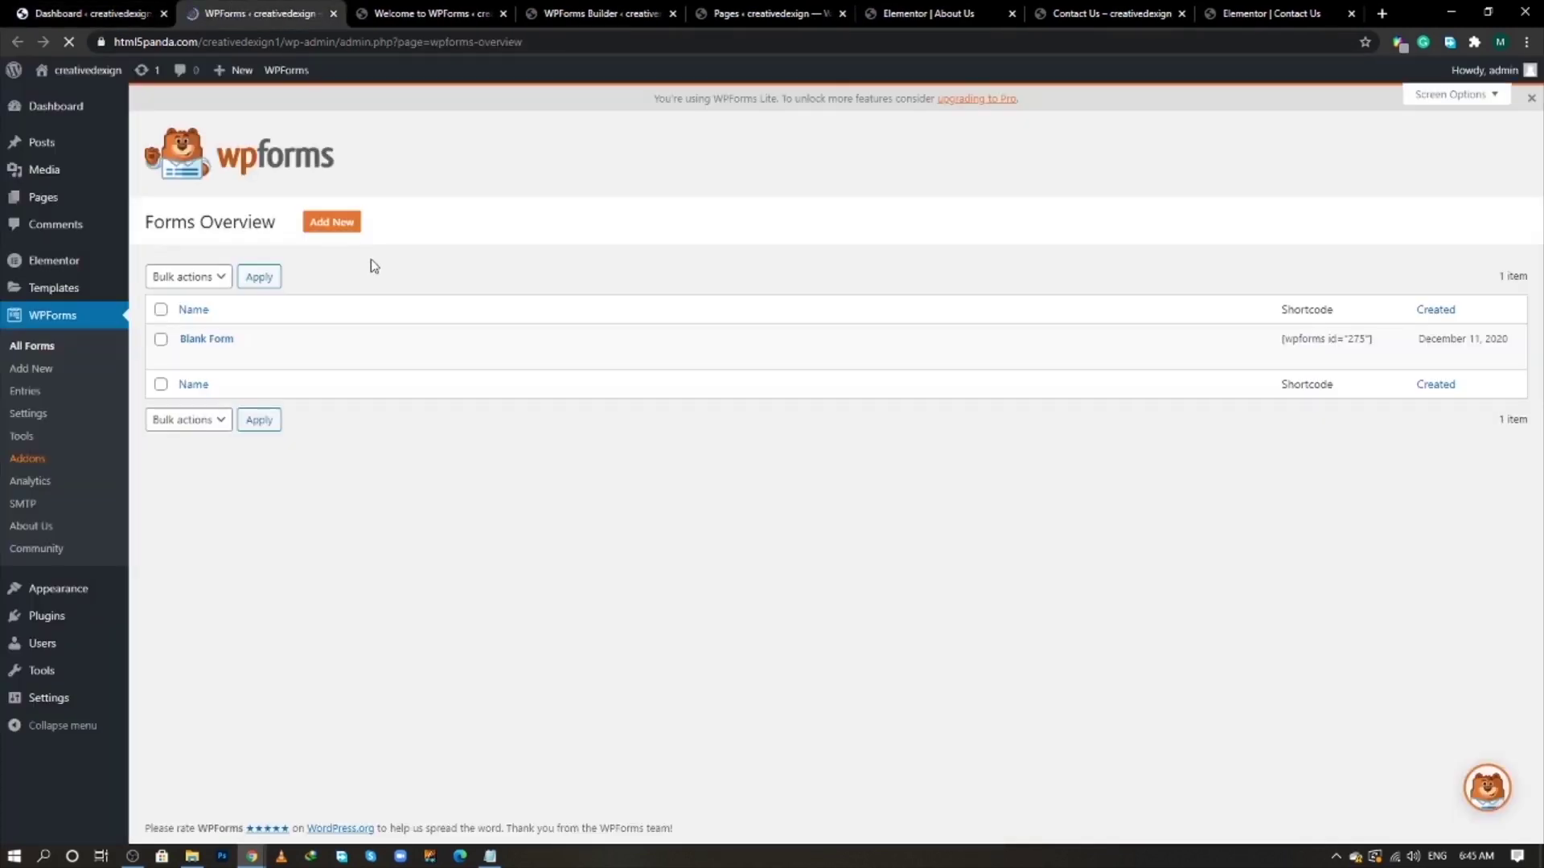
{"action": "triple_click", "coordinate": [1286, 346]}
{"action": "right_click", "coordinate": [1285, 351]}
{"action": "left_click", "coordinate": [1293, 354]}
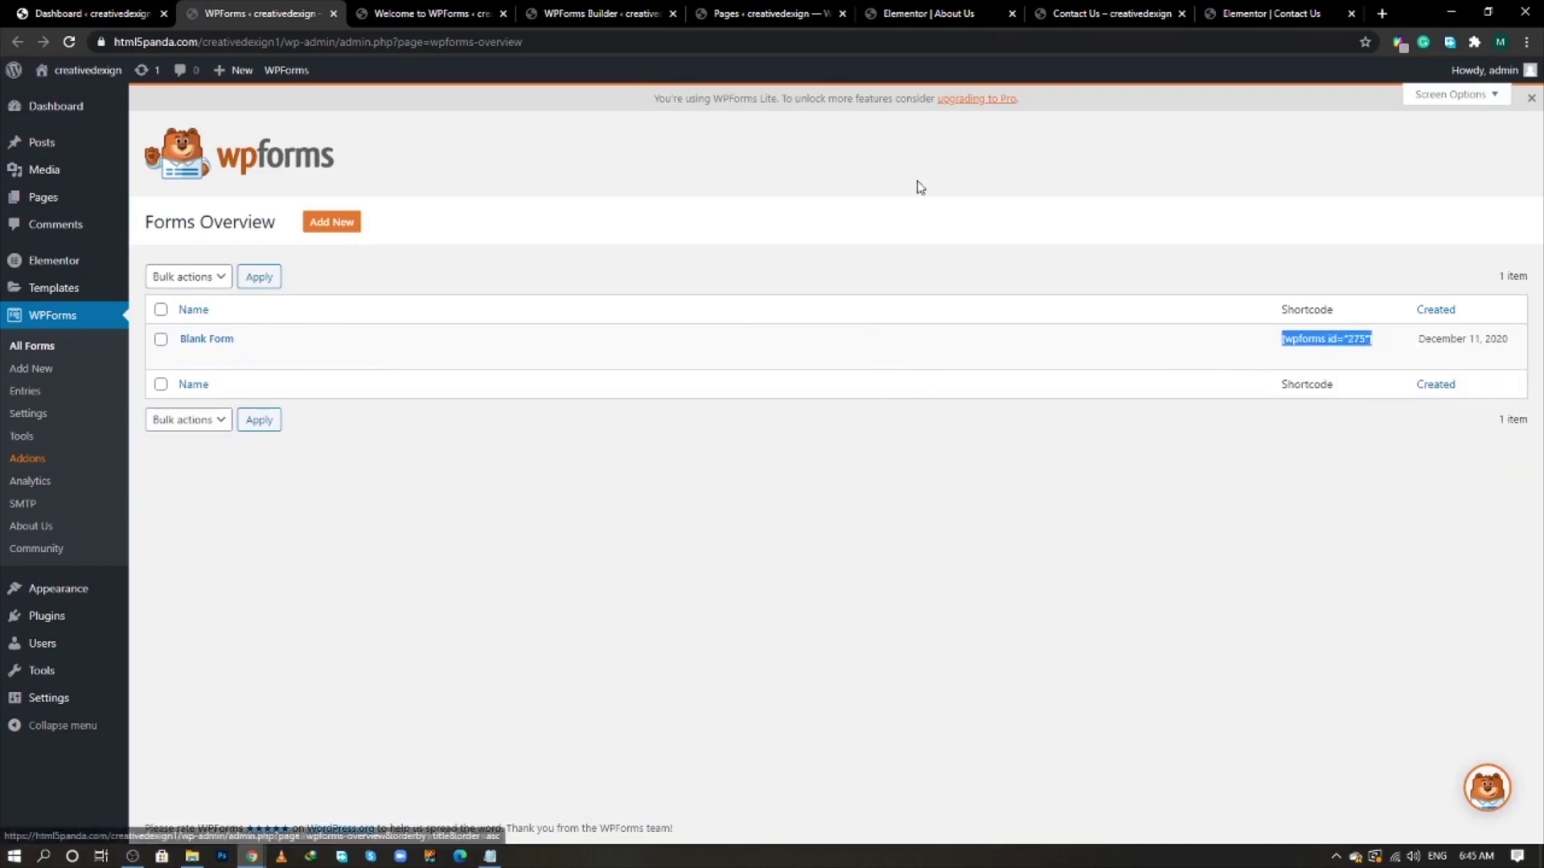
{"action": "left_click", "coordinate": [1244, 10]}
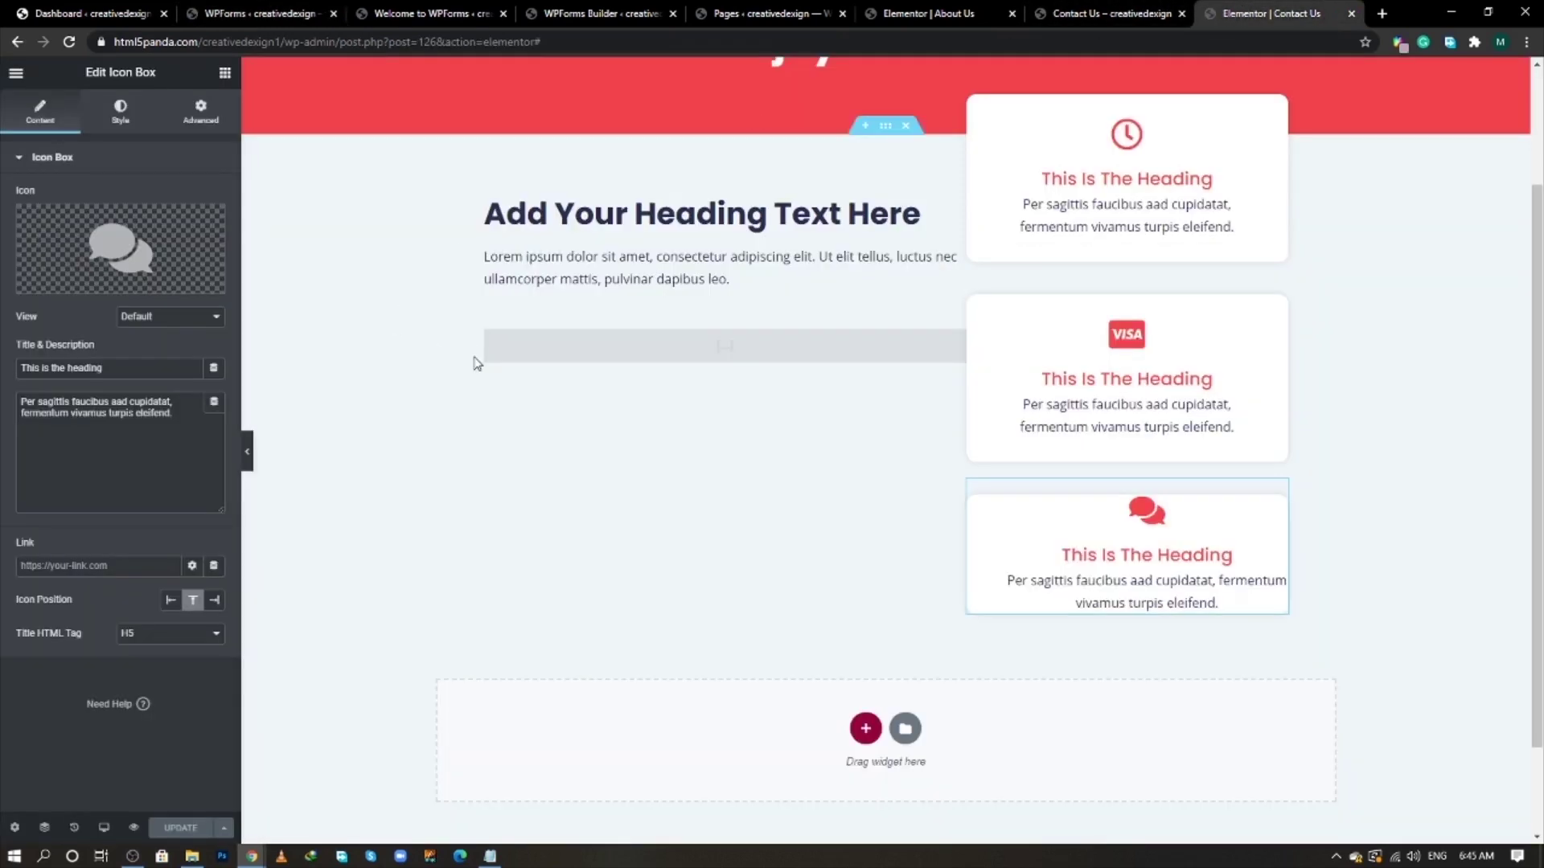
- Insert the shortcode [wpforms id="275"] into the shortcode widget below the intro text, apply it and update the page
{"action": "left_click", "coordinate": [587, 354]}
{"action": "left_click", "coordinate": [170, 281]}
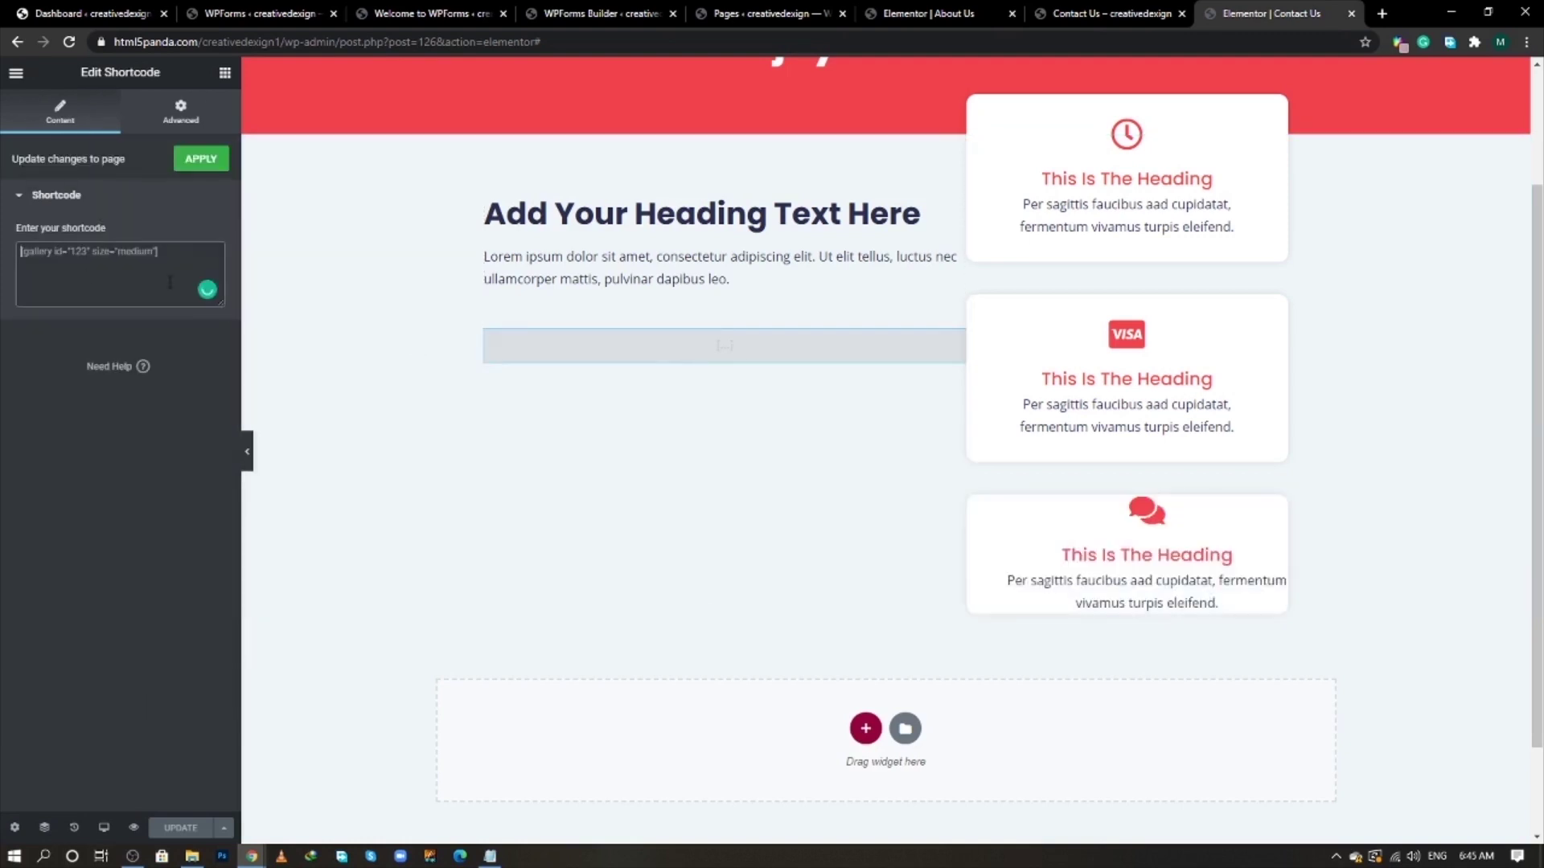
{"action": "key", "text": "ctrl+v"}
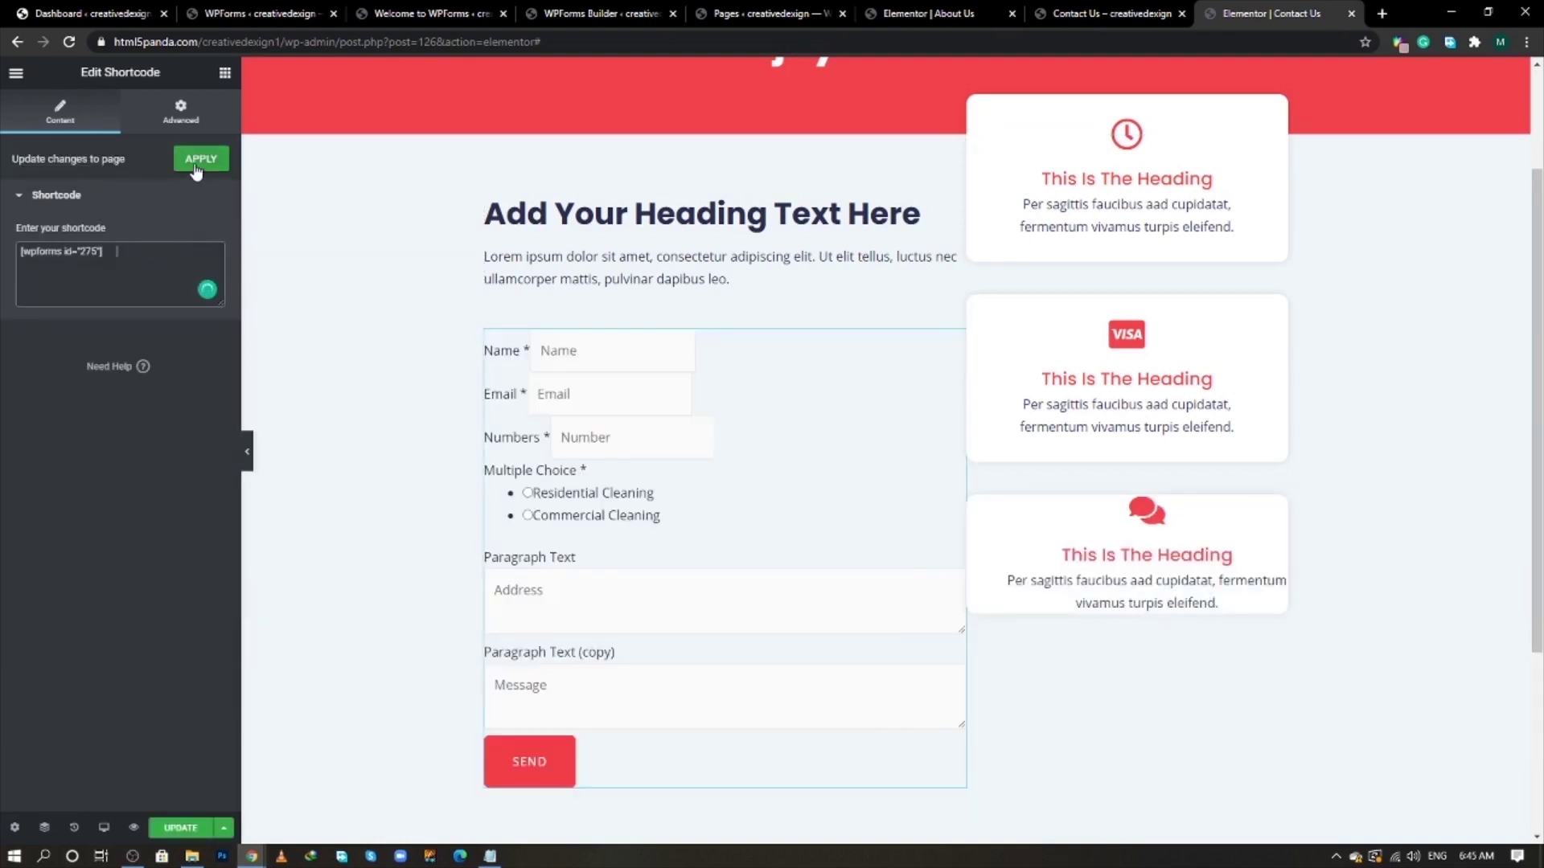
{"action": "left_click", "coordinate": [194, 164]}
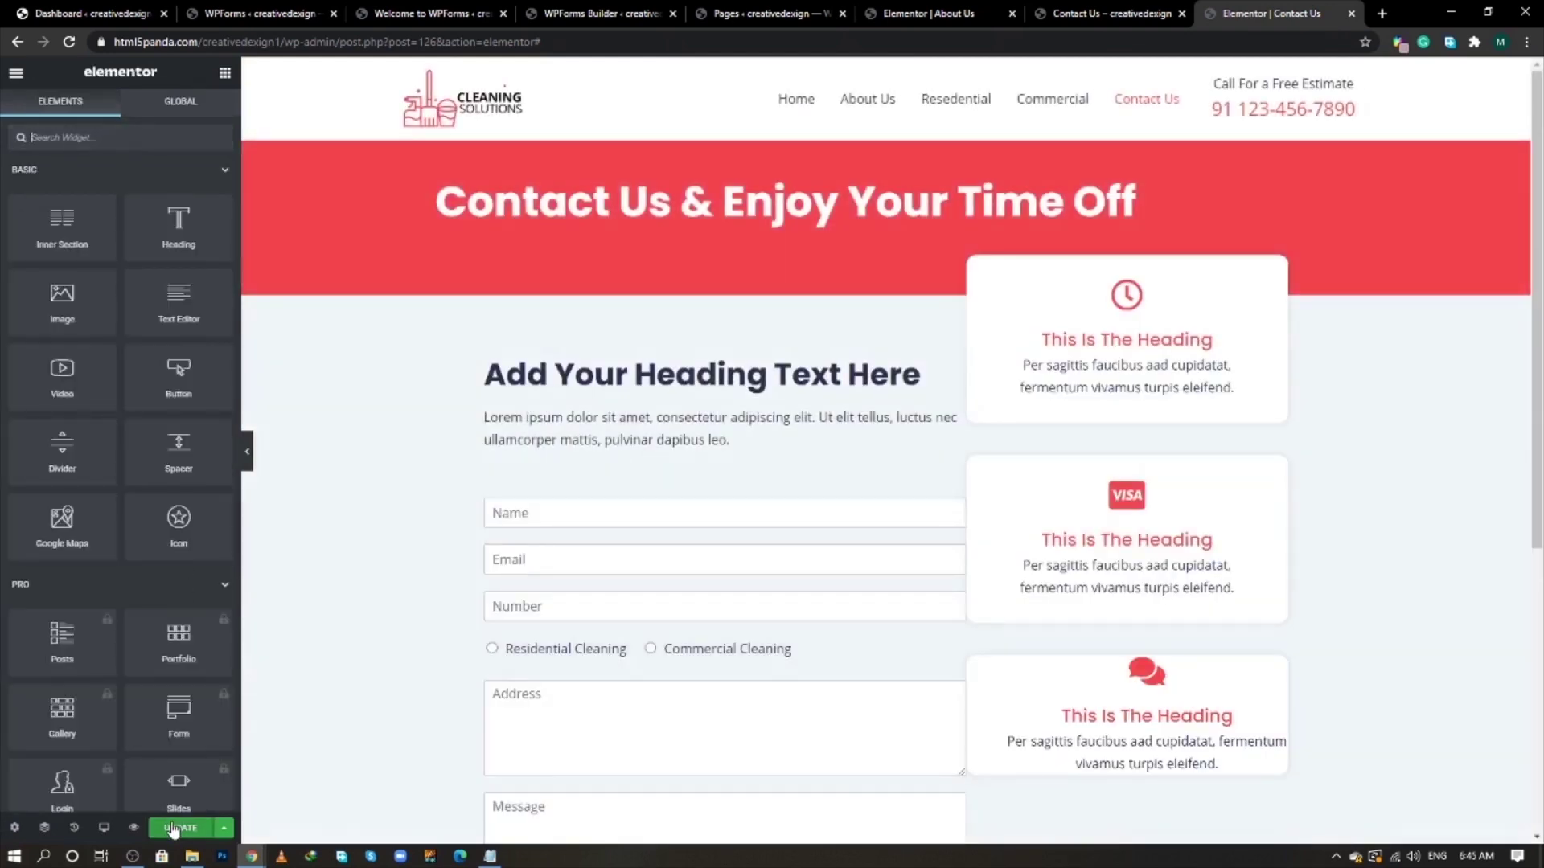
{"action": "left_click", "coordinate": [173, 829]}
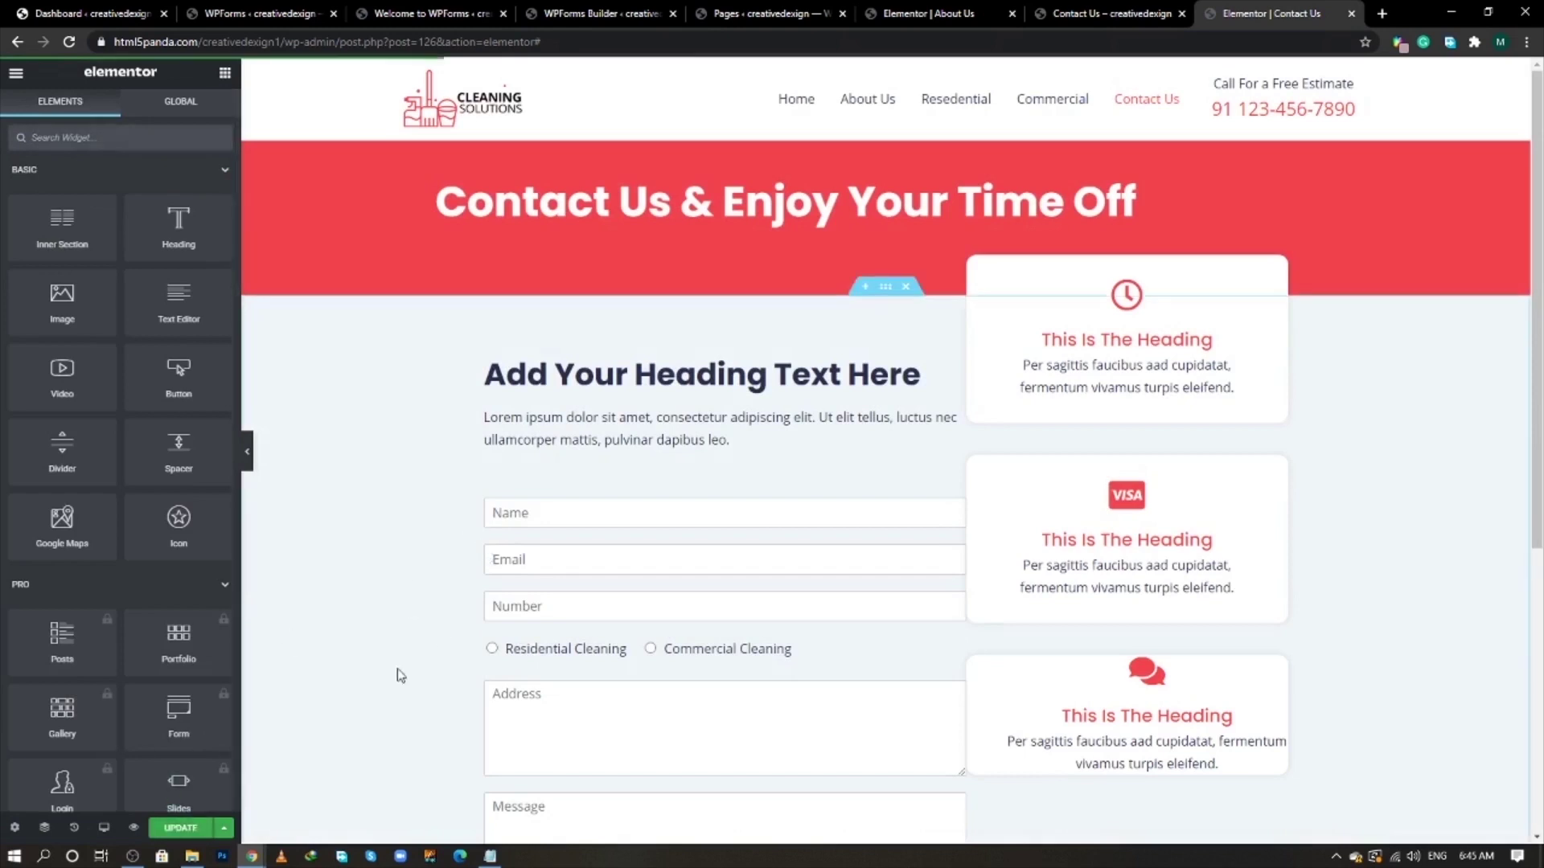
- Reload the live Contact Us page and compare its form and icon box layout with the reference contact page
{"action": "left_click", "coordinate": [1110, 13]}
{"action": "left_click", "coordinate": [71, 42]}
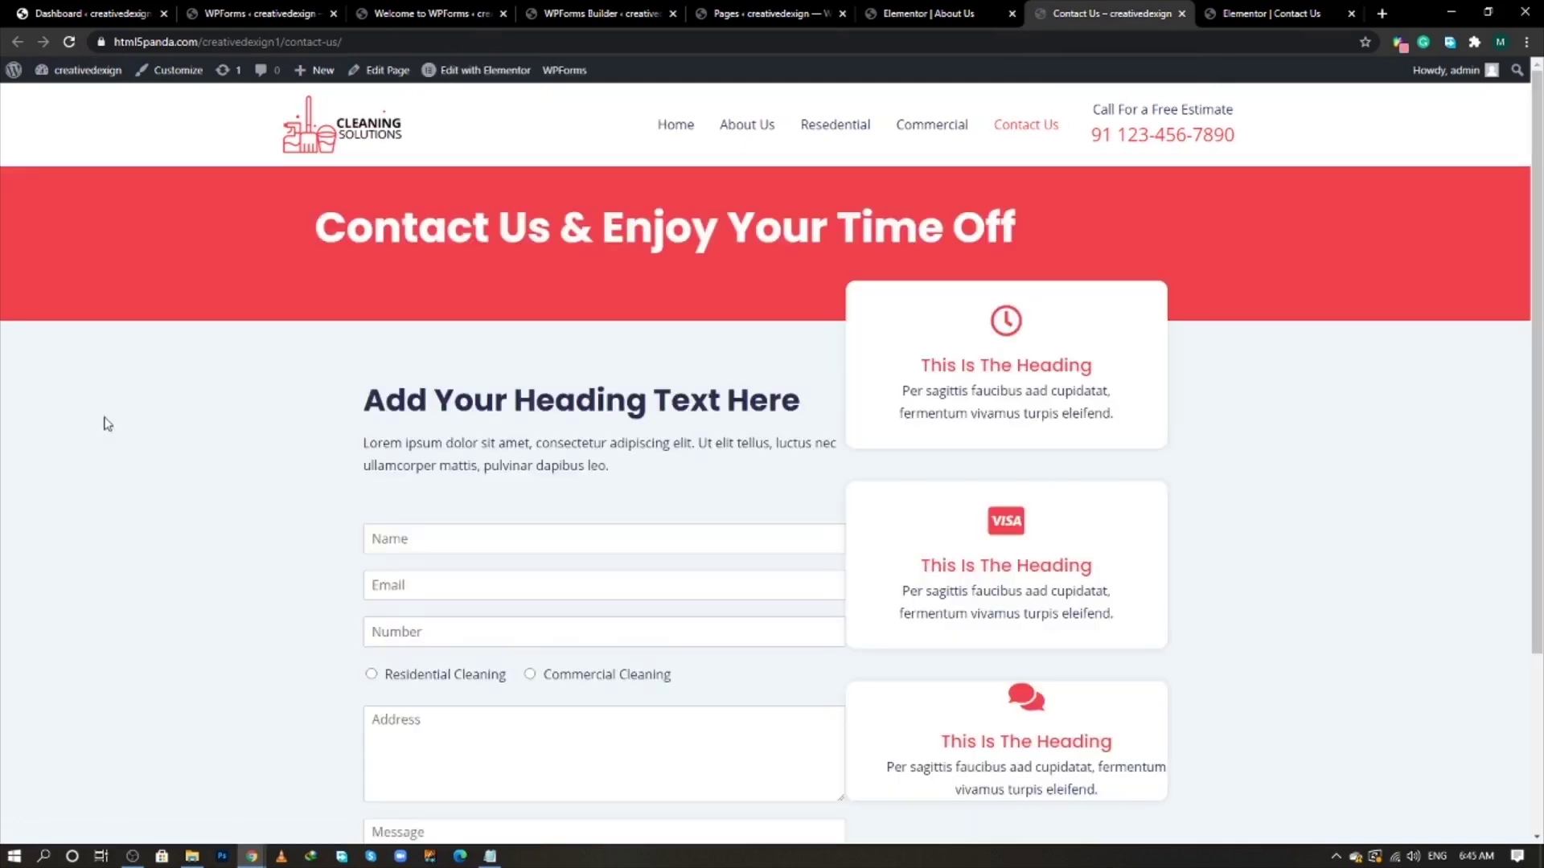
{"action": "scroll", "coordinate": [124, 452], "scroll_direction": "down", "scroll_amount": 3}
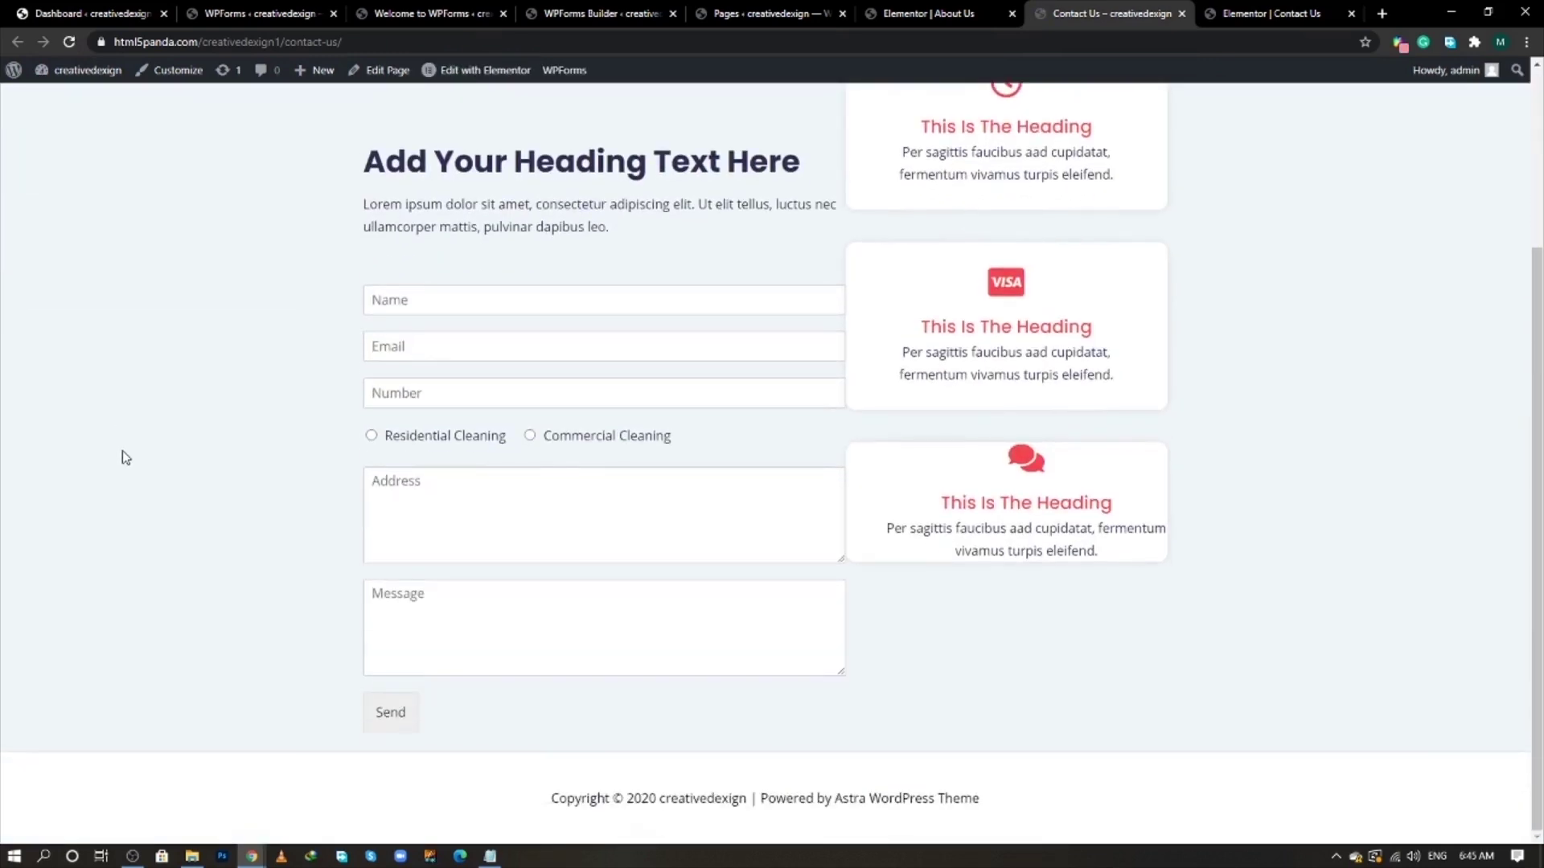
{"action": "scroll", "coordinate": [125, 457], "scroll_direction": "up", "scroll_amount": 3}
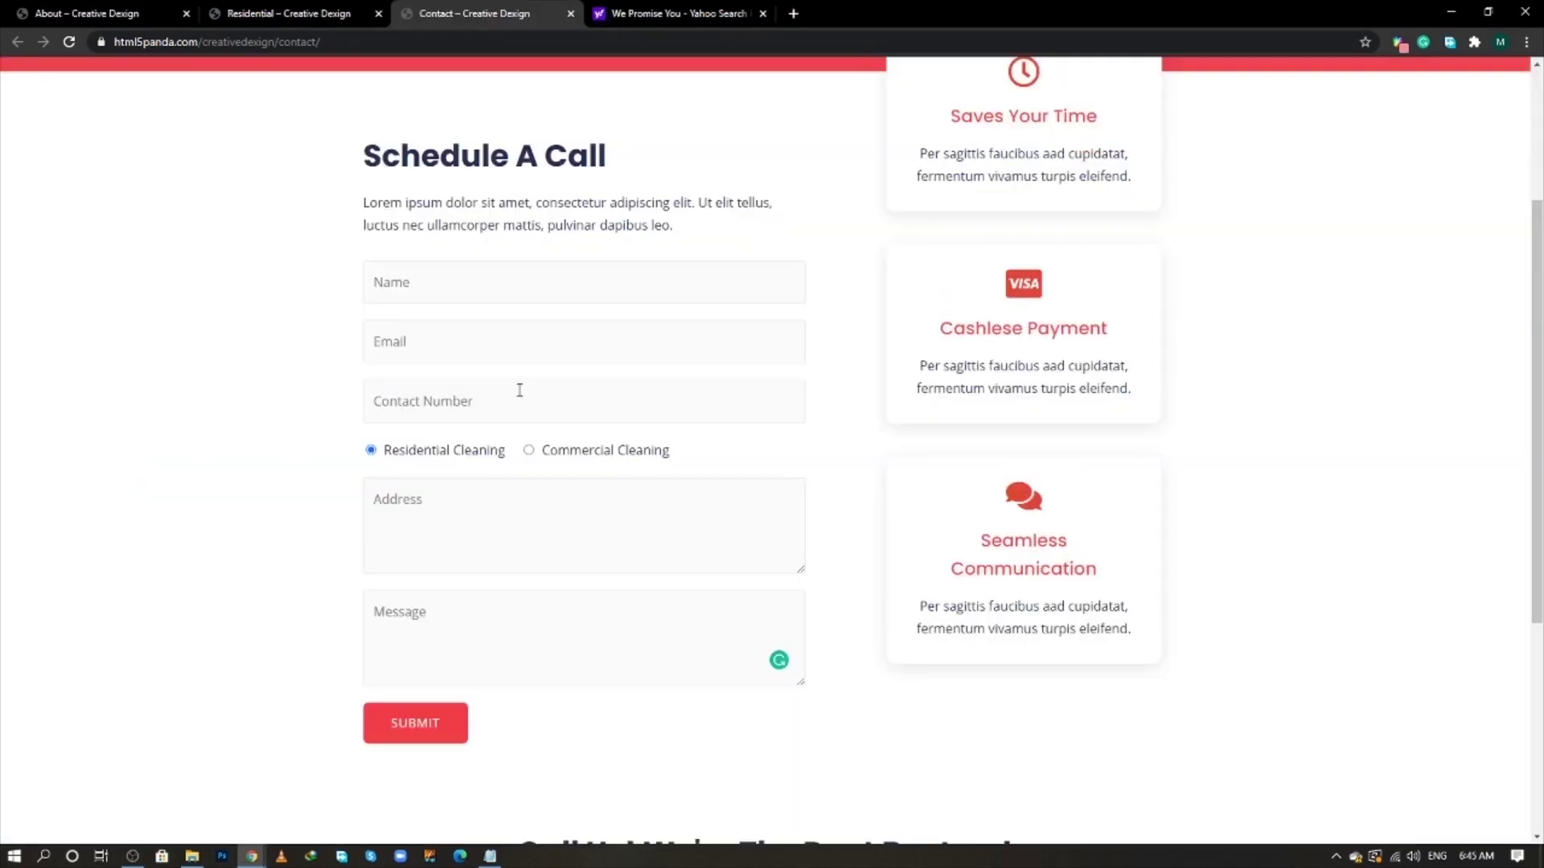
{"action": "scroll", "coordinate": [873, 535], "scroll_direction": "up", "scroll_amount": 3}
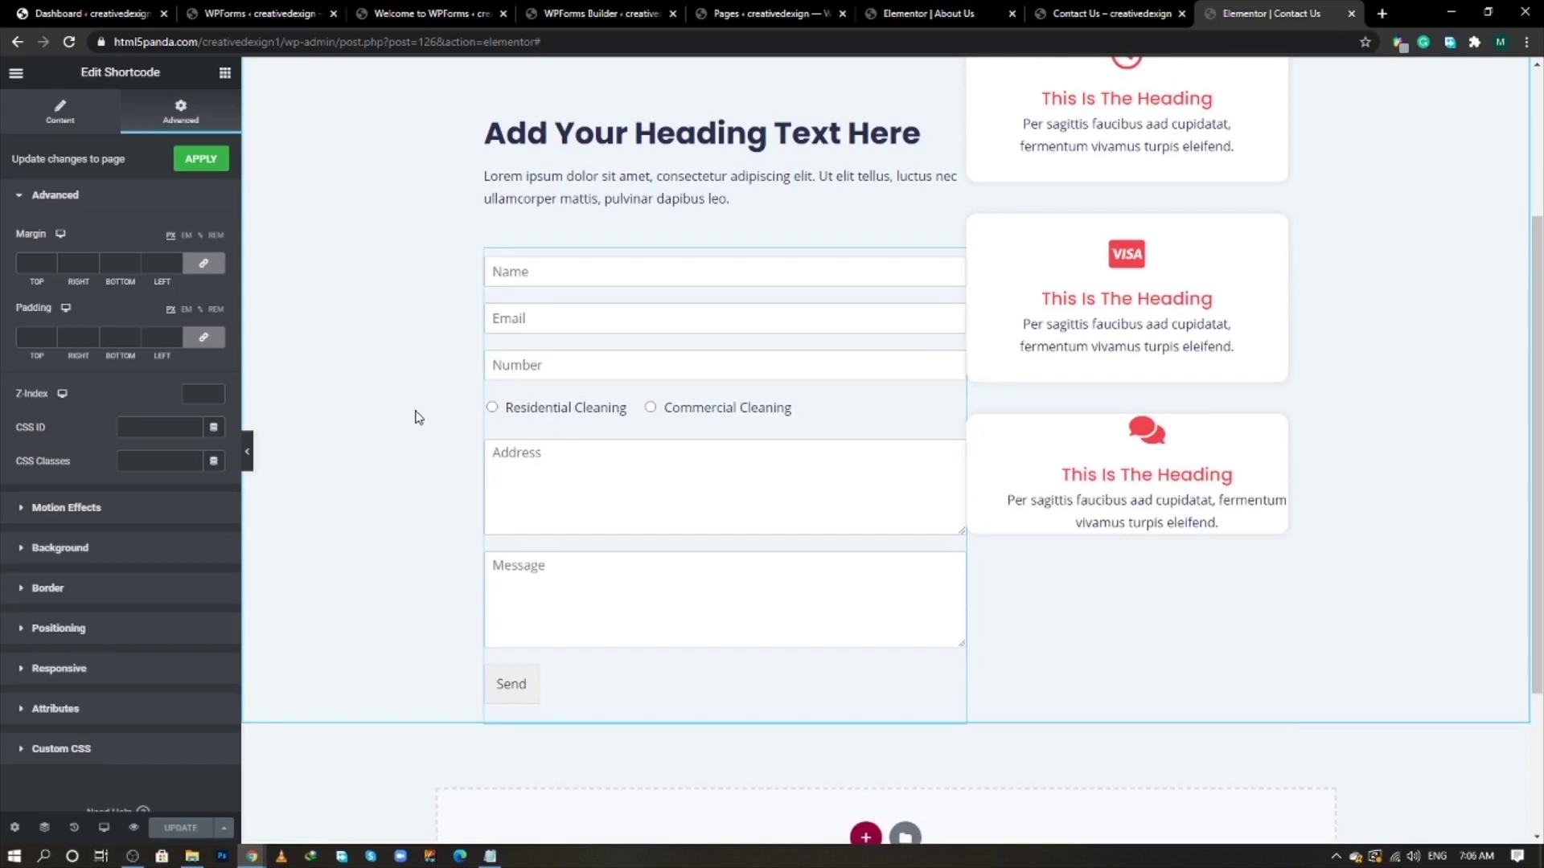
- Unlink the padding values of the column holding the contact form and set its right padding to 50 px
{"action": "scroll", "coordinate": [487, 173], "scroll_direction": "up", "scroll_amount": 1}
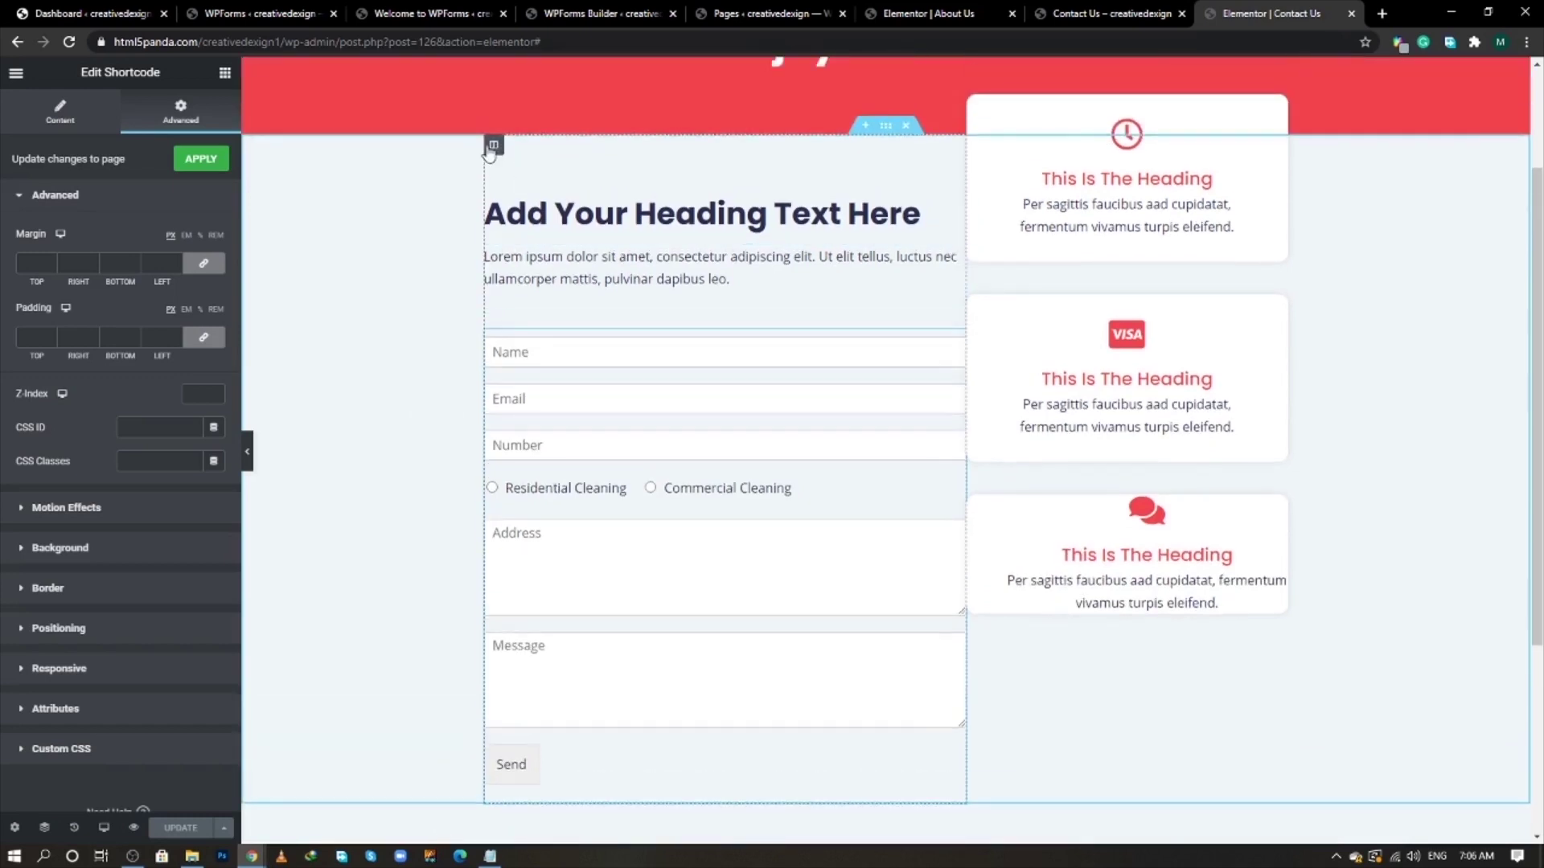
{"action": "left_click", "coordinate": [493, 147]}
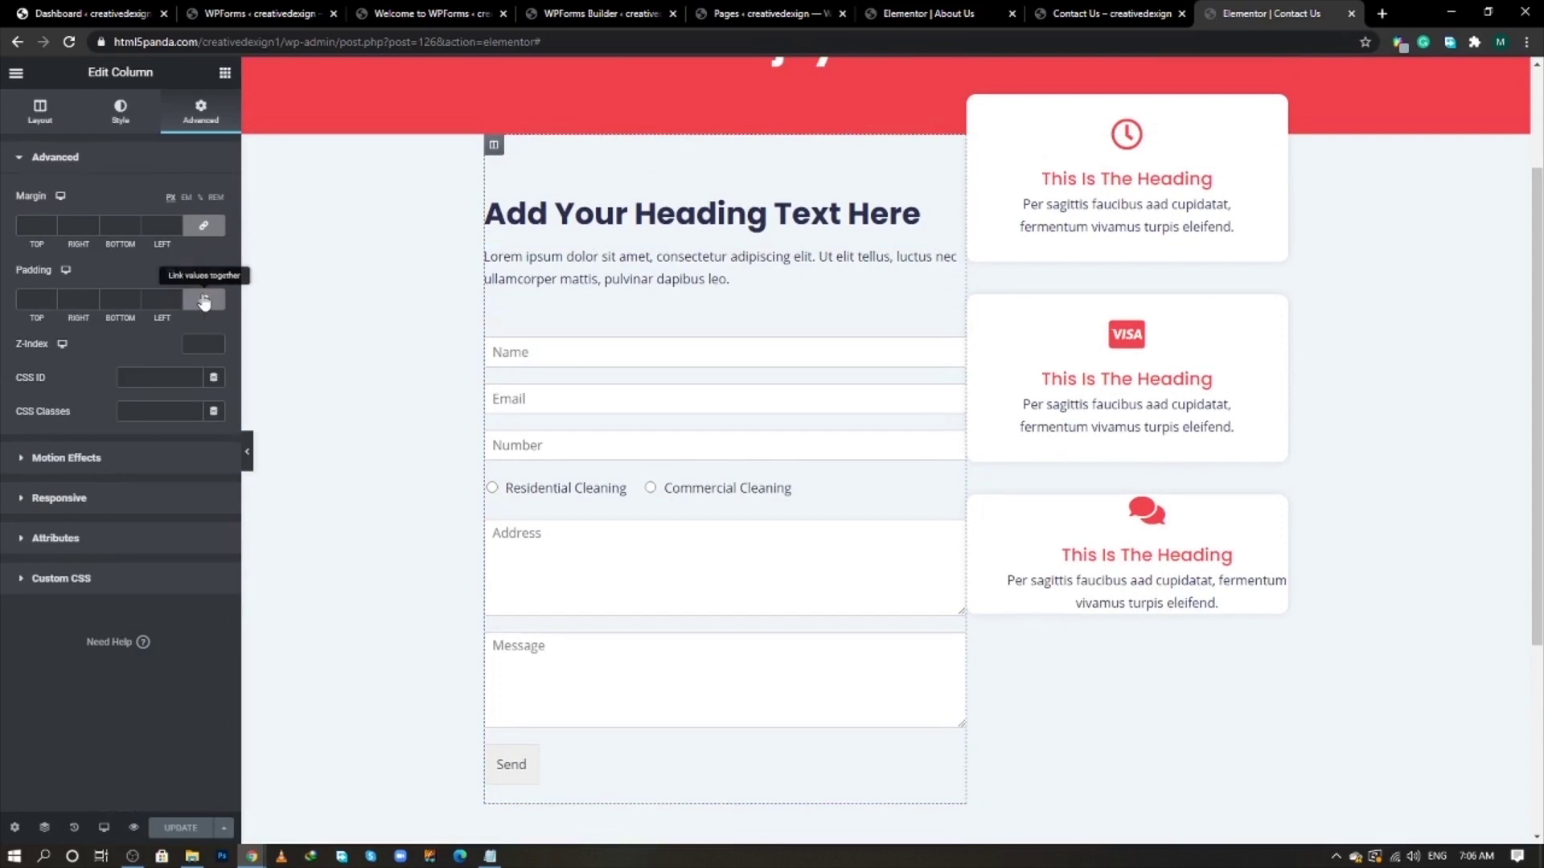
{"action": "left_click", "coordinate": [204, 301]}
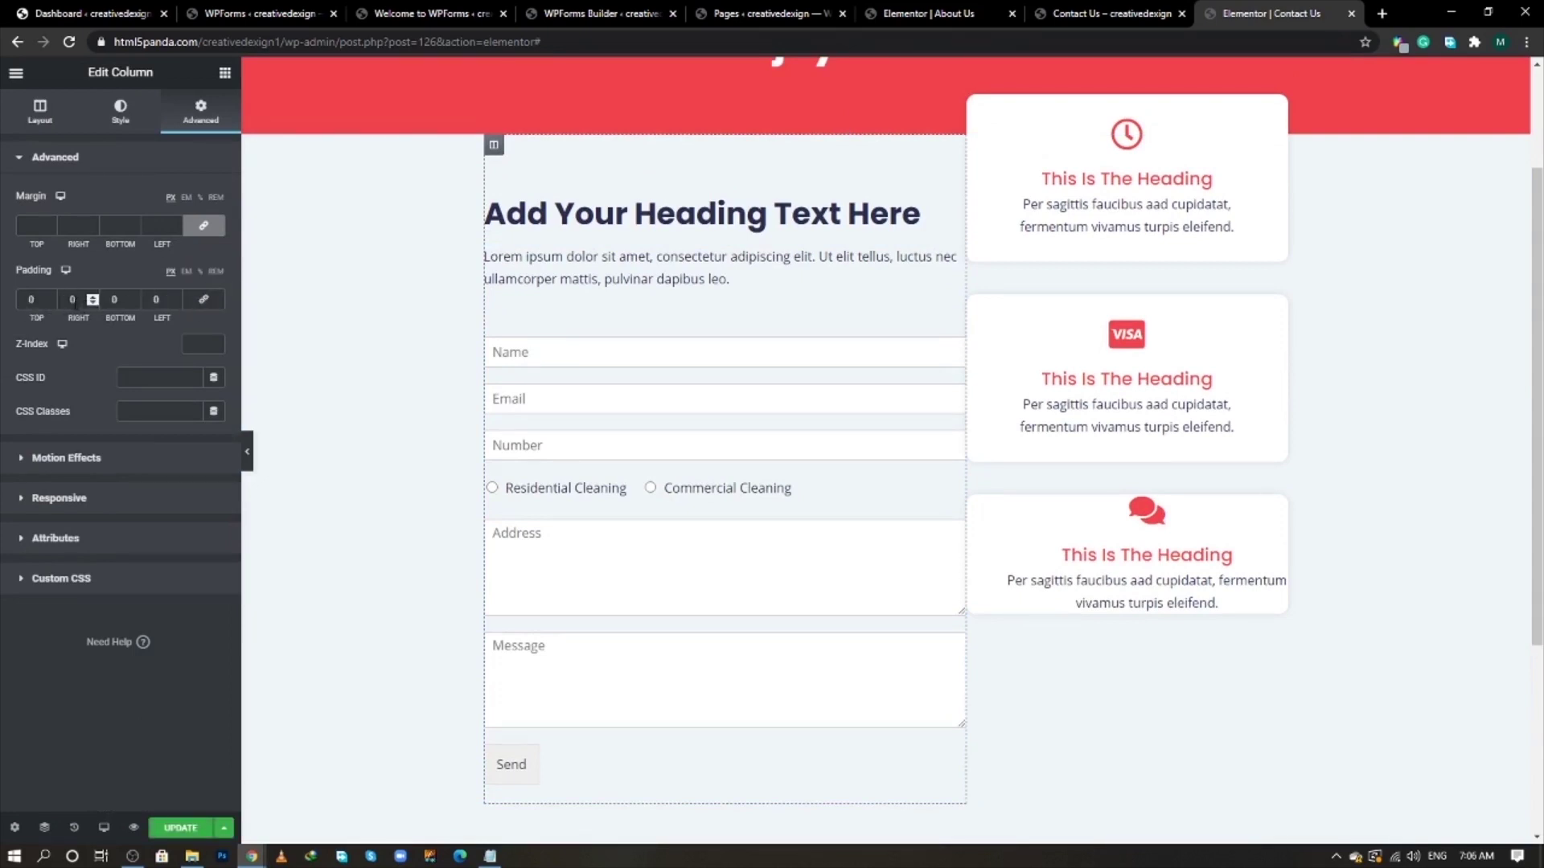
{"action": "type", "text": "50"}
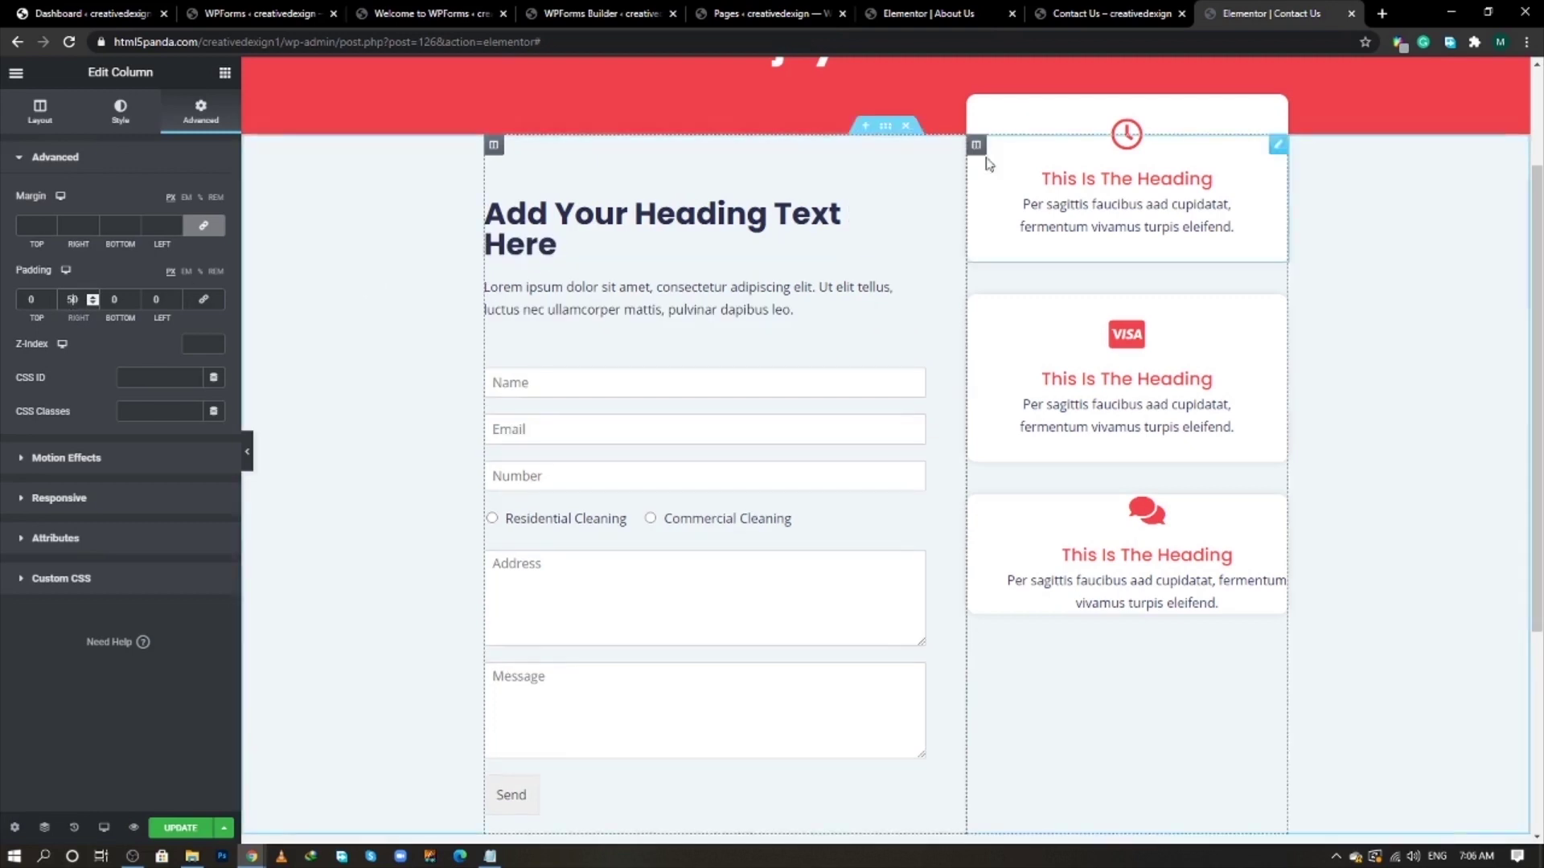
- Unlink the padding values of the column holding the icon boxes and set its left padding to 50 px
{"action": "left_click", "coordinate": [977, 146]}
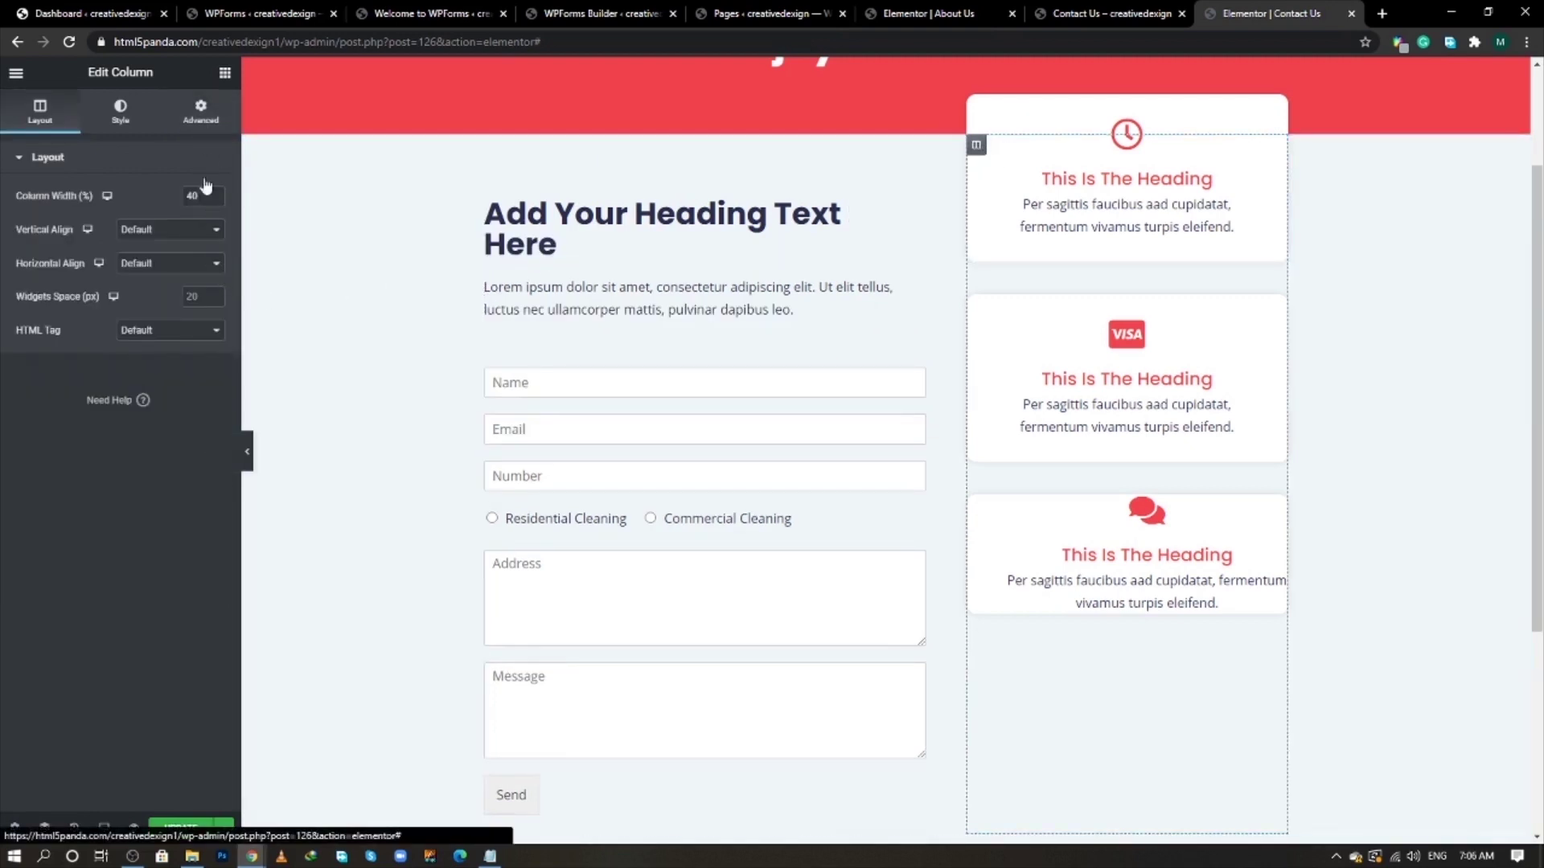
{"action": "left_click", "coordinate": [201, 112]}
{"action": "left_click", "coordinate": [203, 303]}
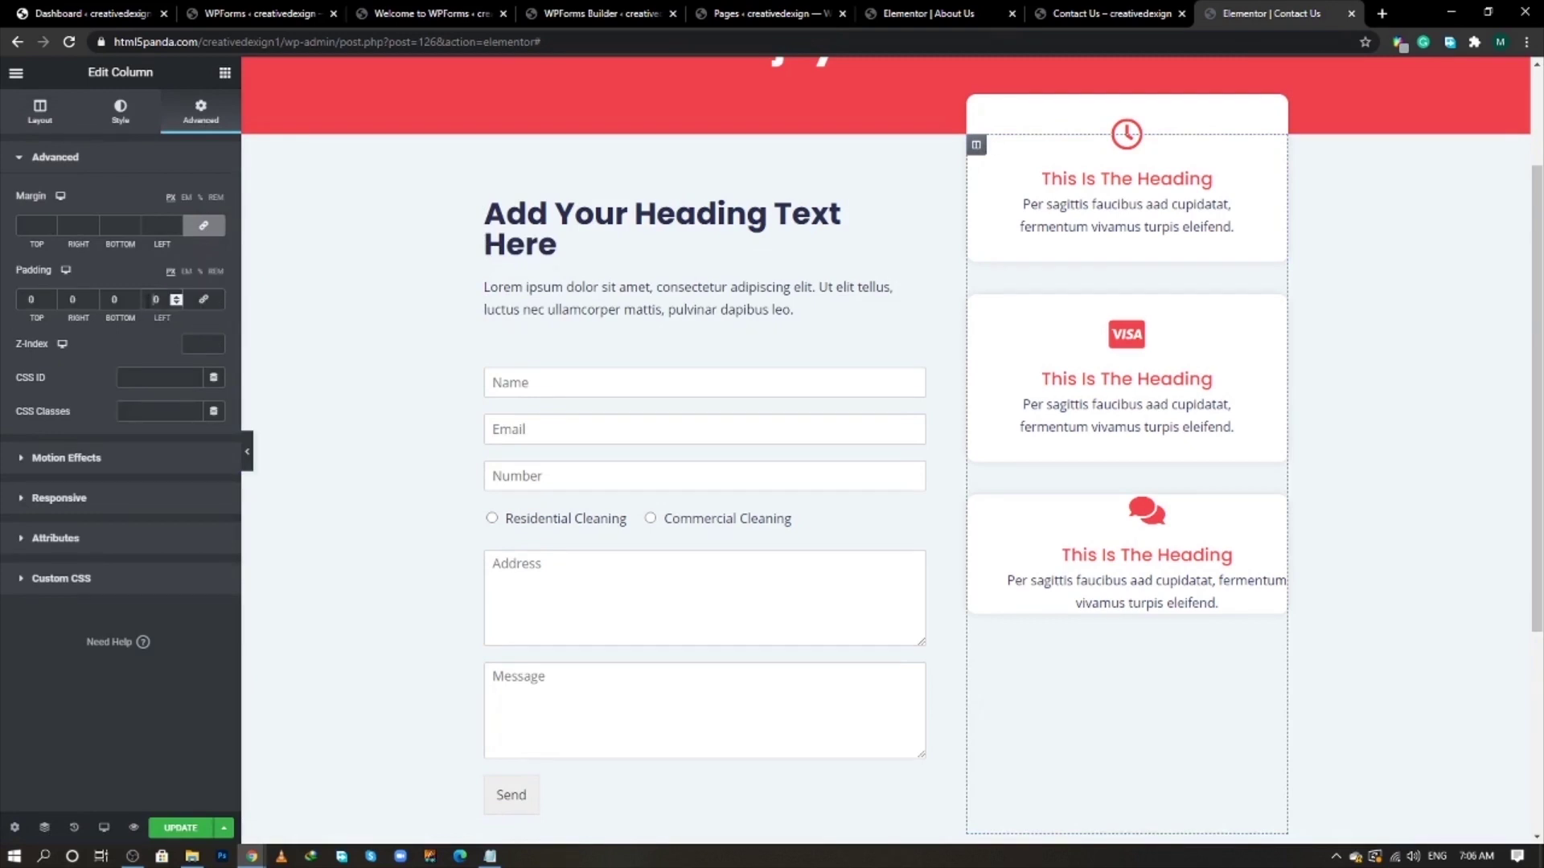
{"action": "left_click", "coordinate": [155, 299]}
{"action": "type", "text": "50"}
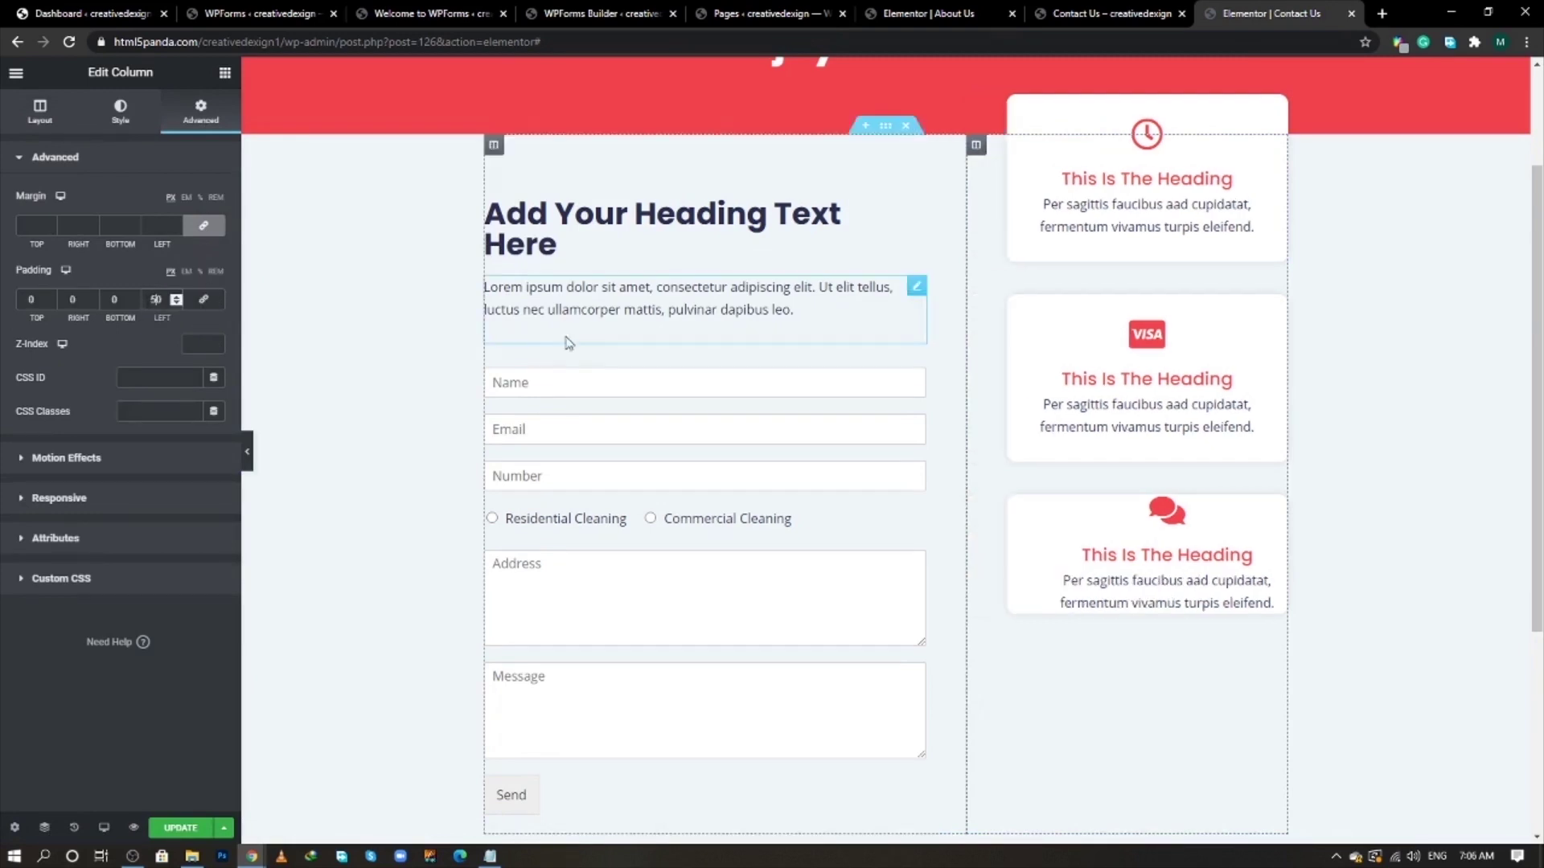
{"action": "scroll", "coordinate": [455, 417], "scroll_direction": "down", "scroll_amount": 2}
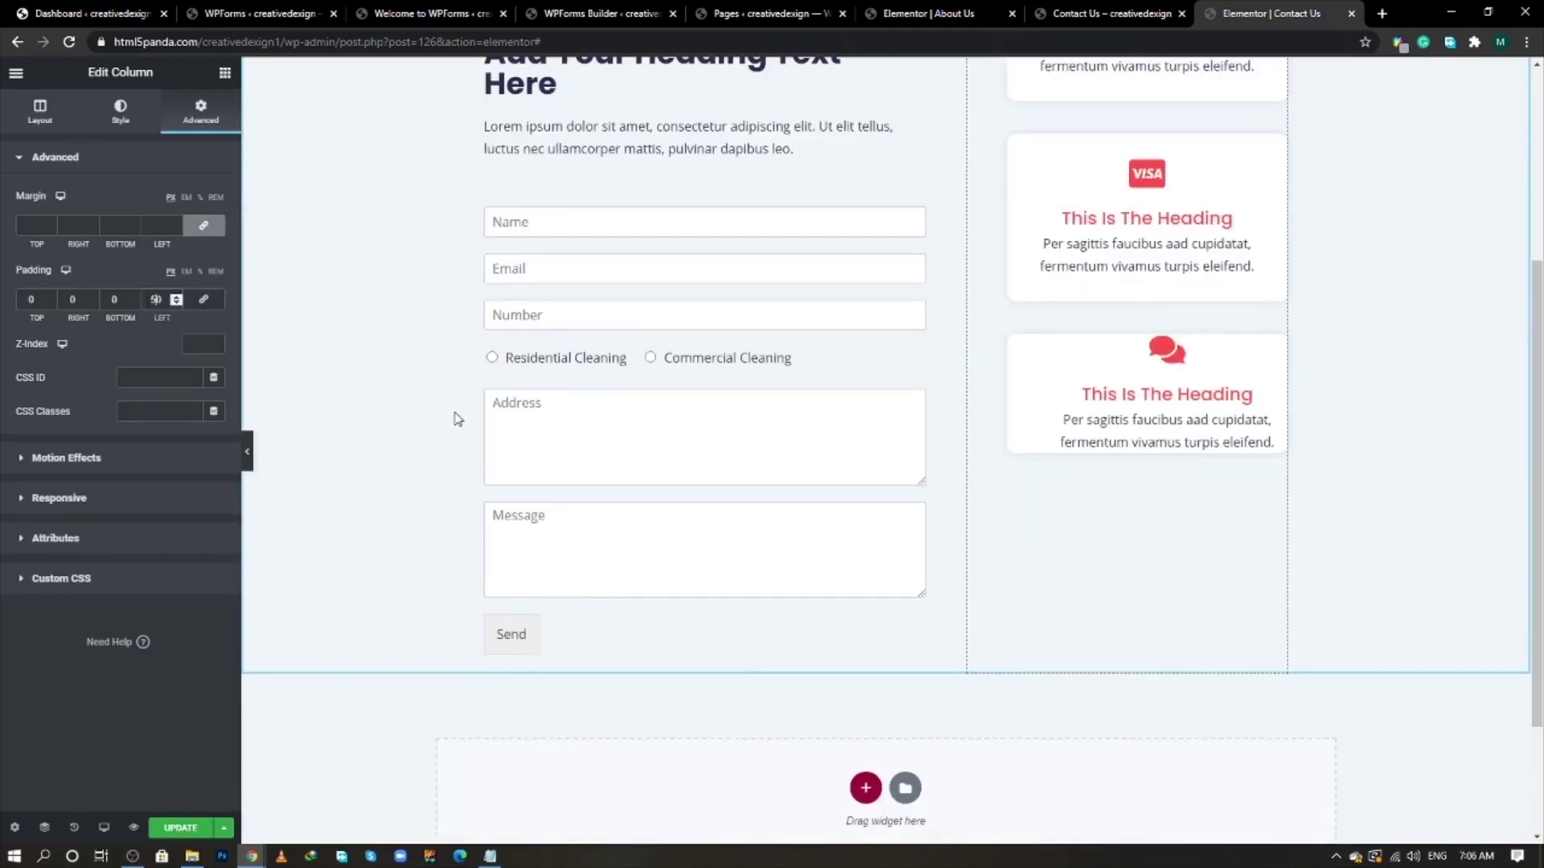
- Copy the heading text "Call Us! We're The Dust Busters!" from the reference contact page and return to the Elementor editor
{"action": "key", "text": "alt+Tab"}
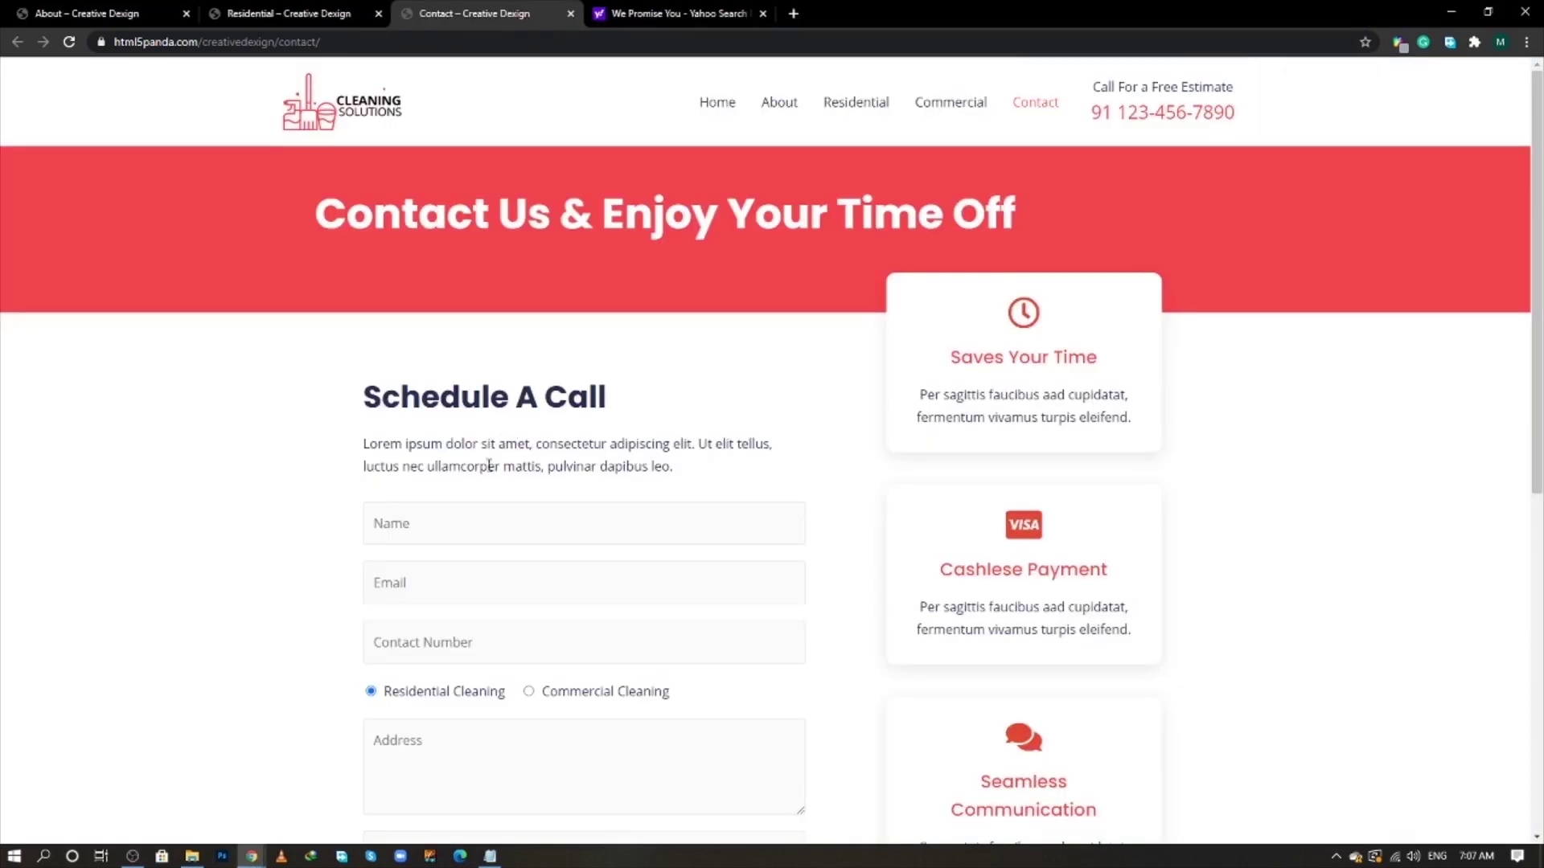
{"action": "scroll", "coordinate": [467, 468], "scroll_direction": "down", "scroll_amount": 5}
{"action": "scroll", "coordinate": [466, 468], "scroll_direction": "down", "scroll_amount": 2}
{"action": "triple_click", "coordinate": [571, 465]}
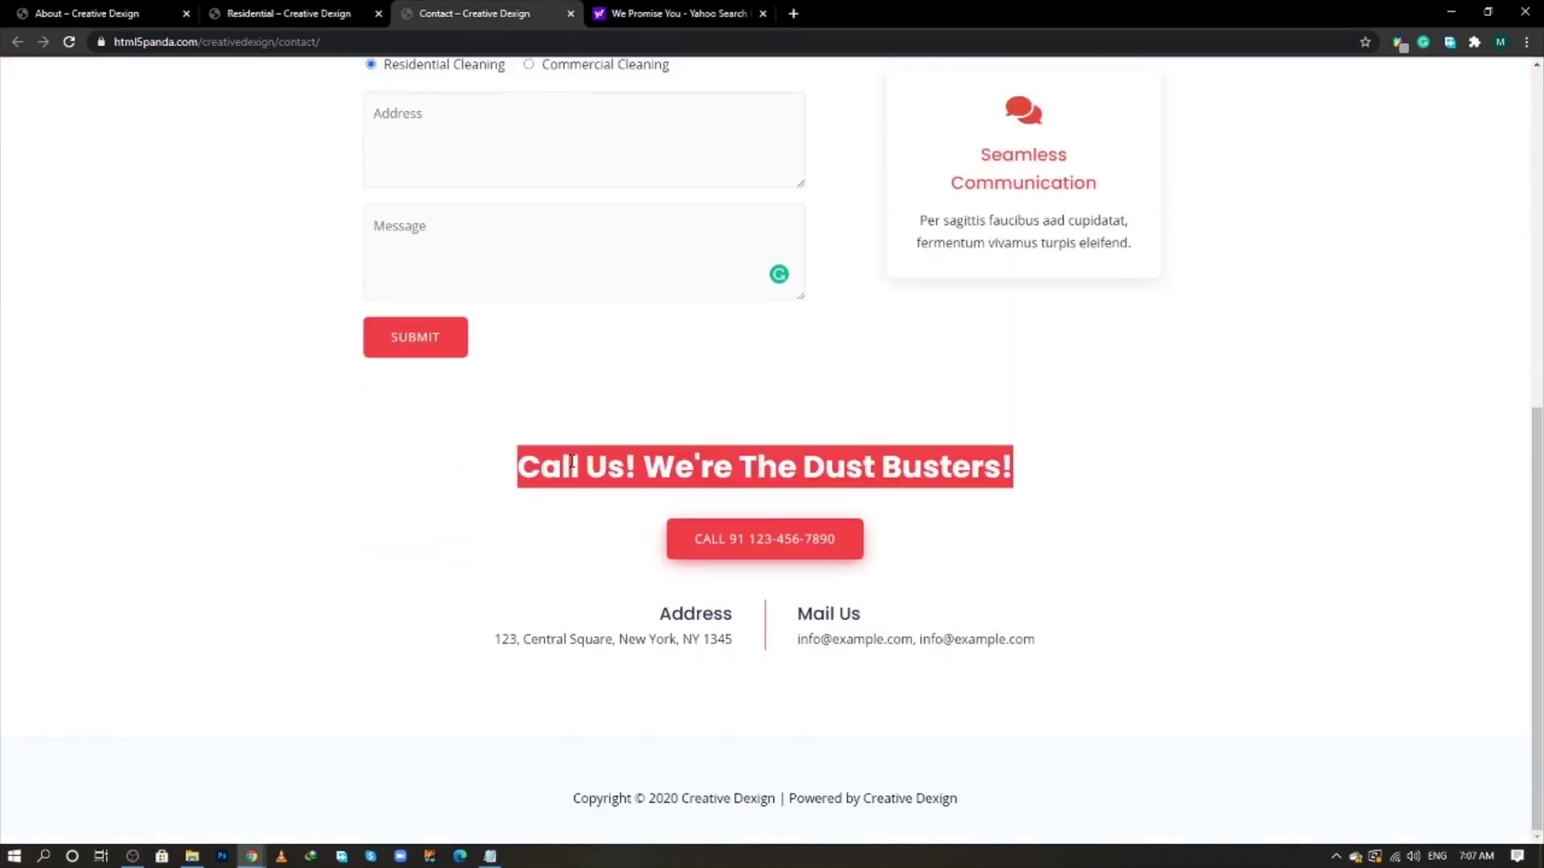
{"action": "right_click", "coordinate": [572, 465]}
{"action": "left_click", "coordinate": [581, 471]}
{"action": "key", "text": "alt+Tab"}
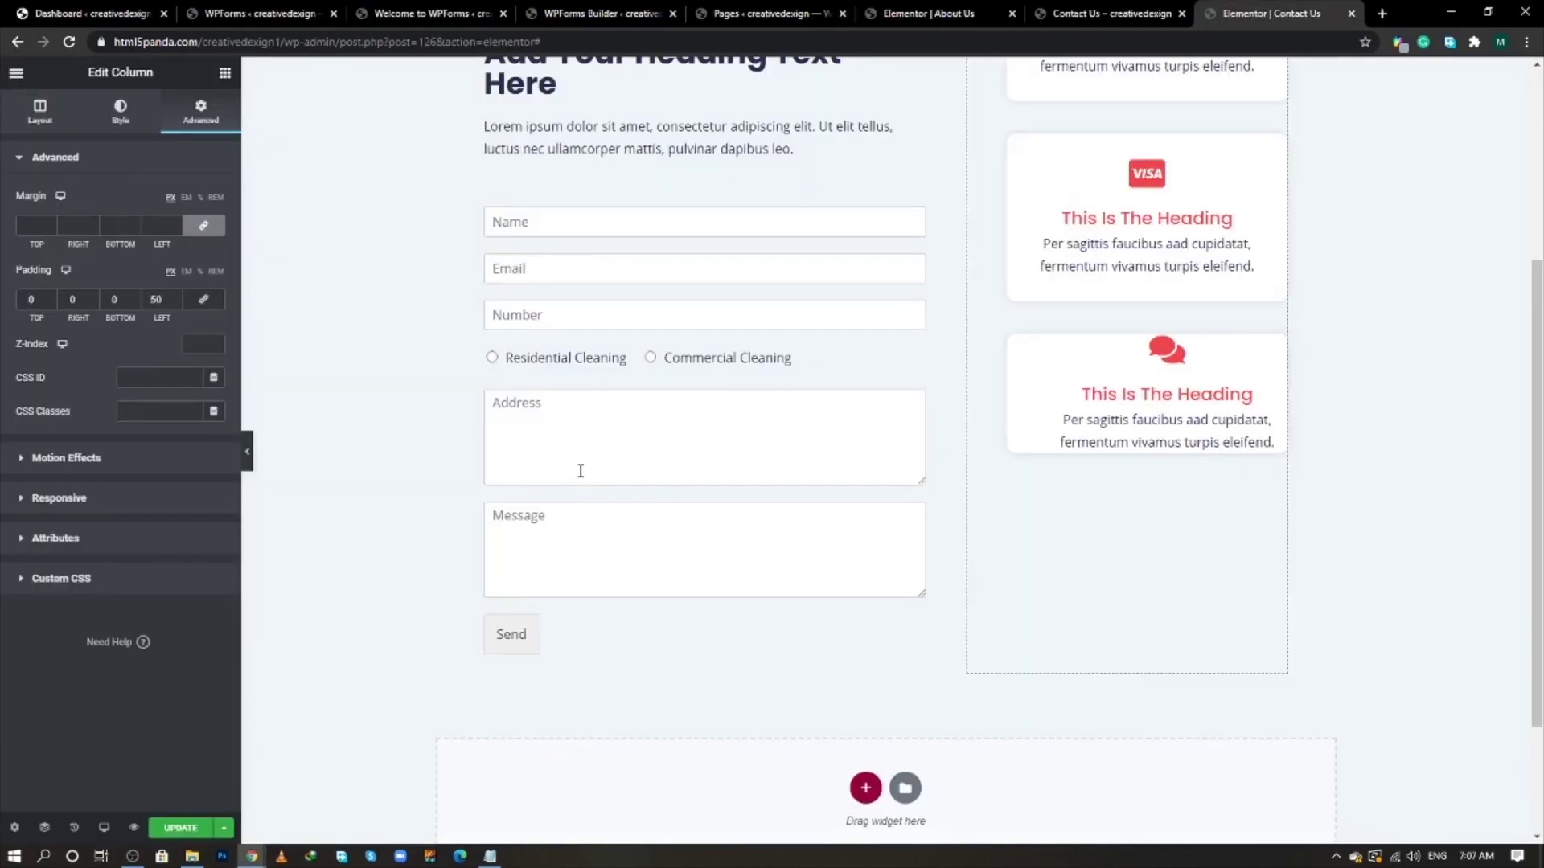
- Add a new single-column section below the contact form section
{"action": "left_click", "coordinate": [225, 75]}
{"action": "scroll", "coordinate": [561, 561], "scroll_direction": "down", "scroll_amount": 2}
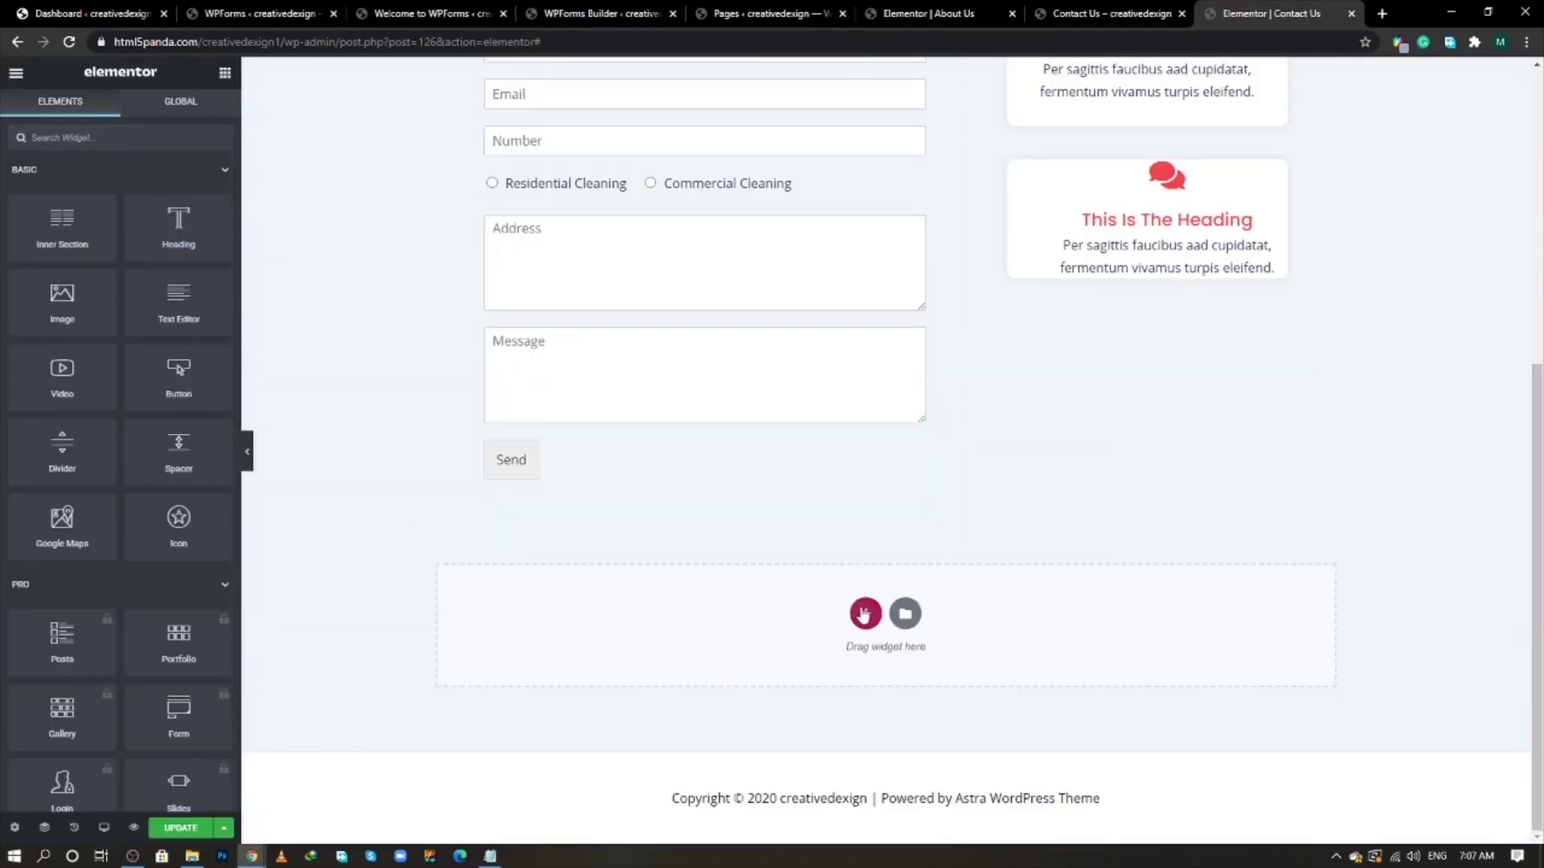
{"action": "left_click", "coordinate": [865, 615]}
{"action": "left_click", "coordinate": [656, 647]}
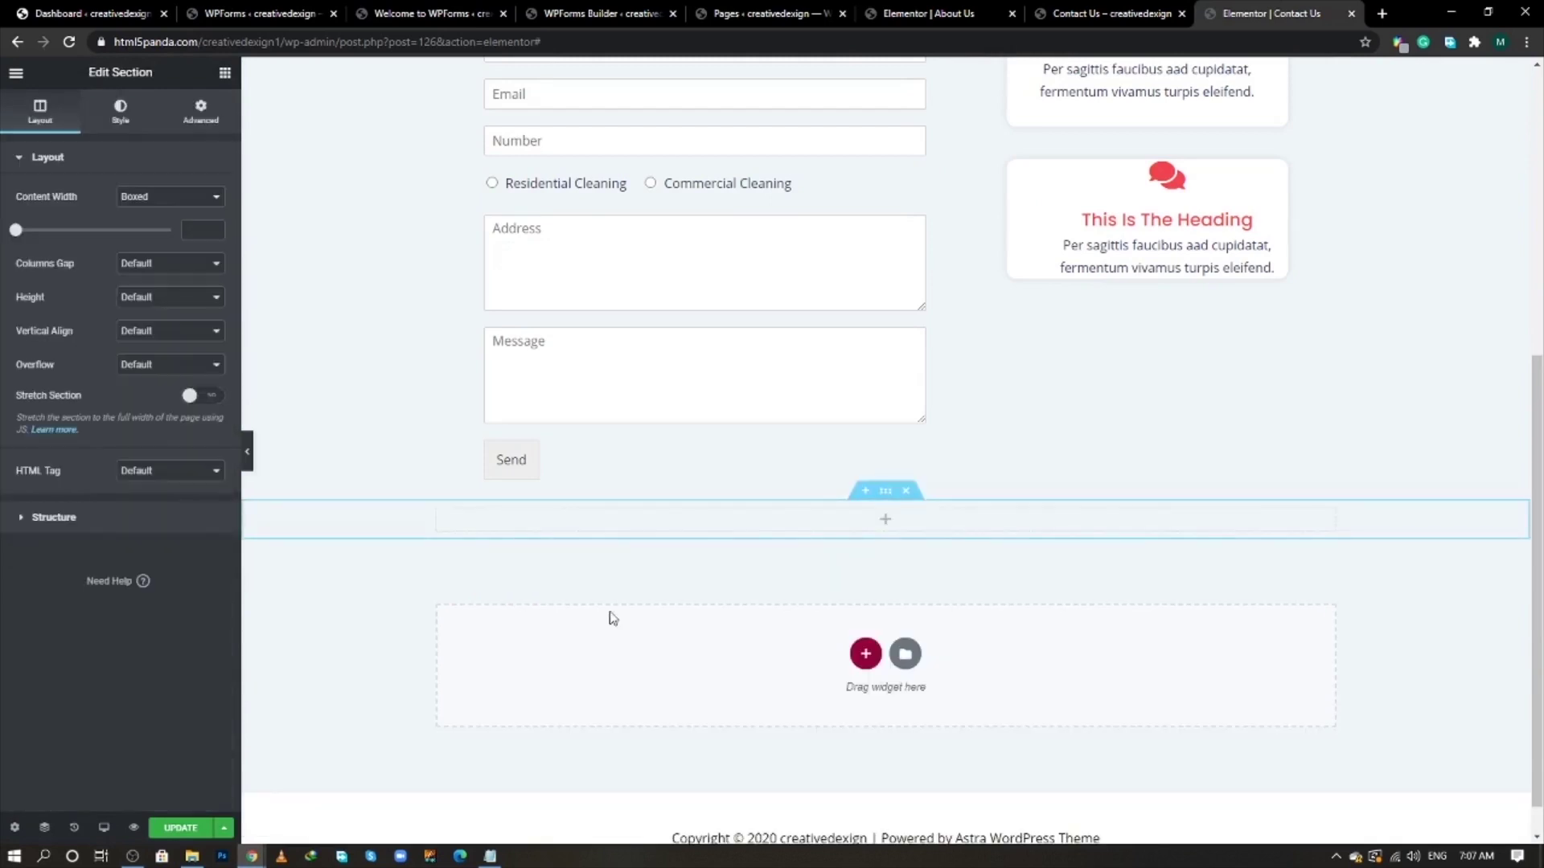
- Add a centered heading reading "Call Us! We're The Dust Busters!" to the new empty section
{"action": "left_click", "coordinate": [224, 74]}
{"action": "left_click_drag", "start_coordinate": [177, 239], "coordinate": [884, 527]}
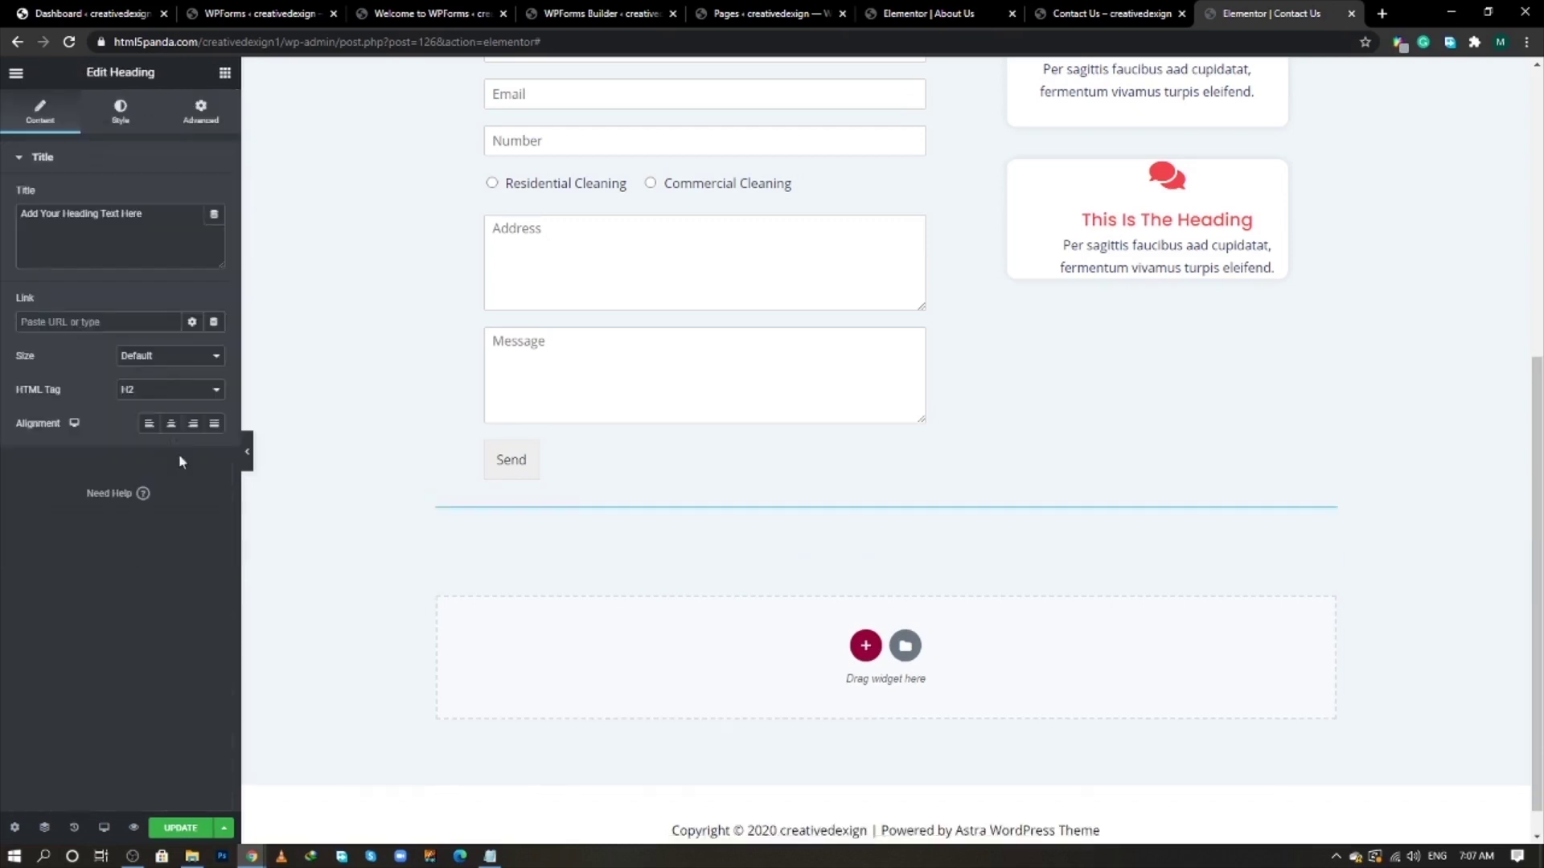
{"action": "left_click", "coordinate": [149, 215]}
{"action": "key", "text": "ctrl+a"}
{"action": "key", "text": "ctrl+v"}
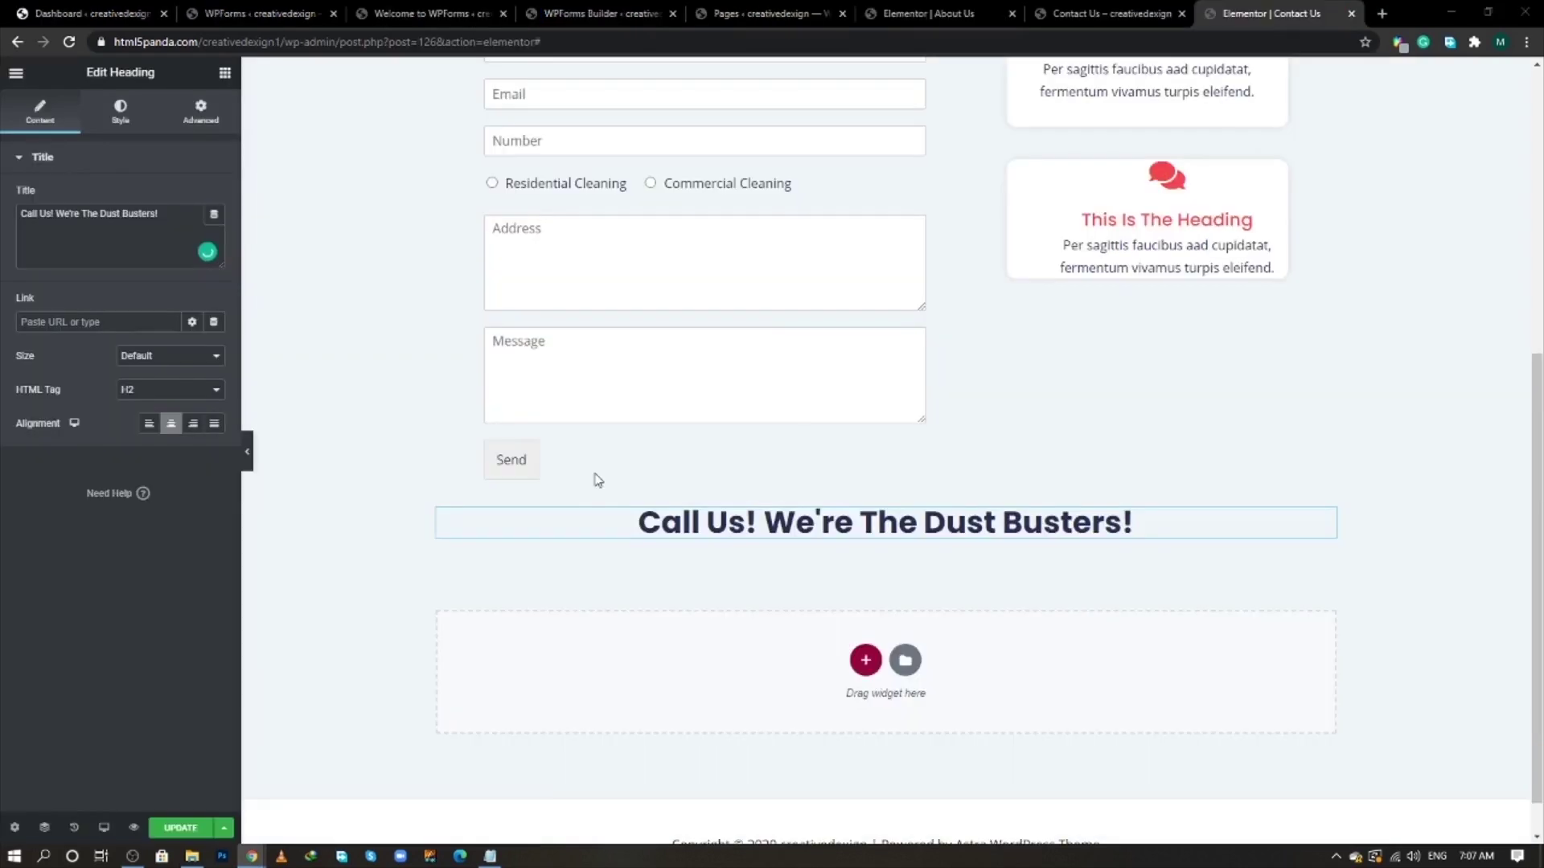
- Copy the "CALL US TODAY" button from the Home page editor and paste it below the Contact Us page's new heading
{"action": "scroll", "coordinate": [593, 475], "scroll_direction": "up", "scroll_amount": 6}
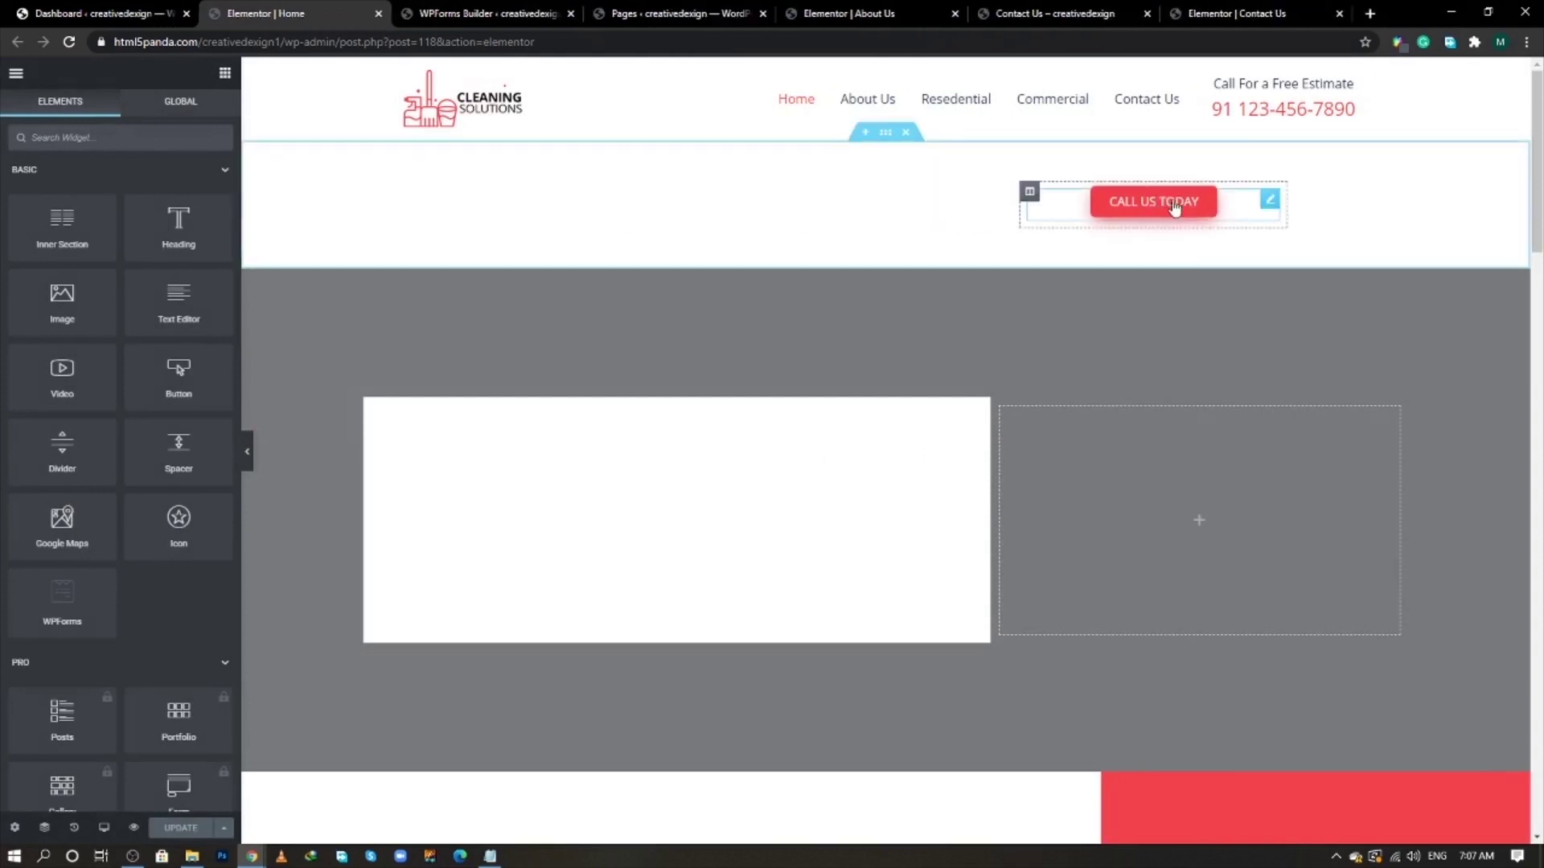
{"action": "right_click", "coordinate": [1268, 199]}
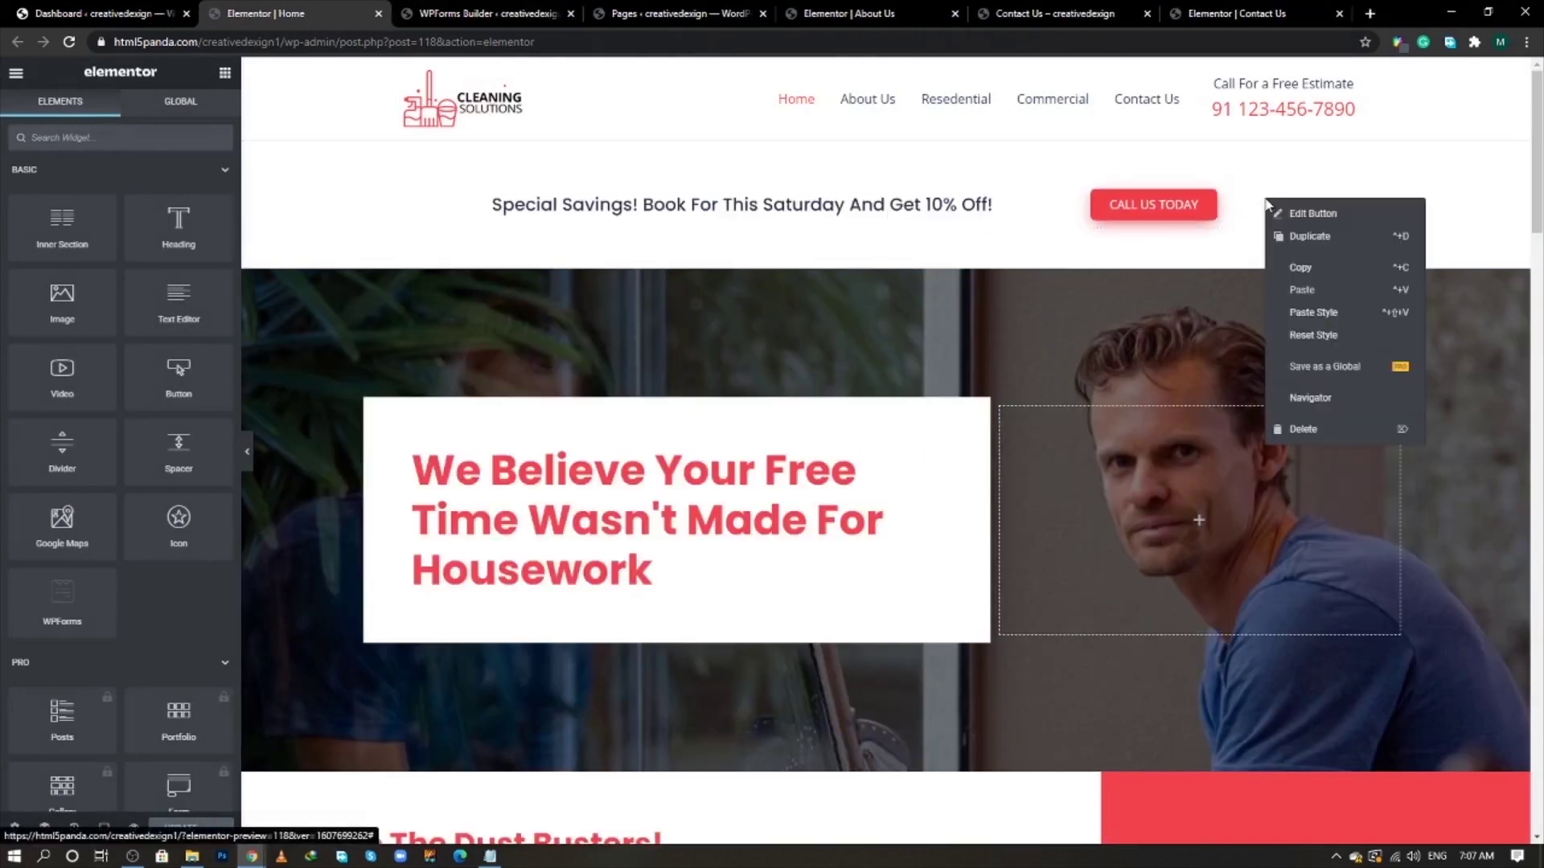
{"action": "left_click", "coordinate": [1284, 269]}
{"action": "left_click", "coordinate": [1022, 6]}
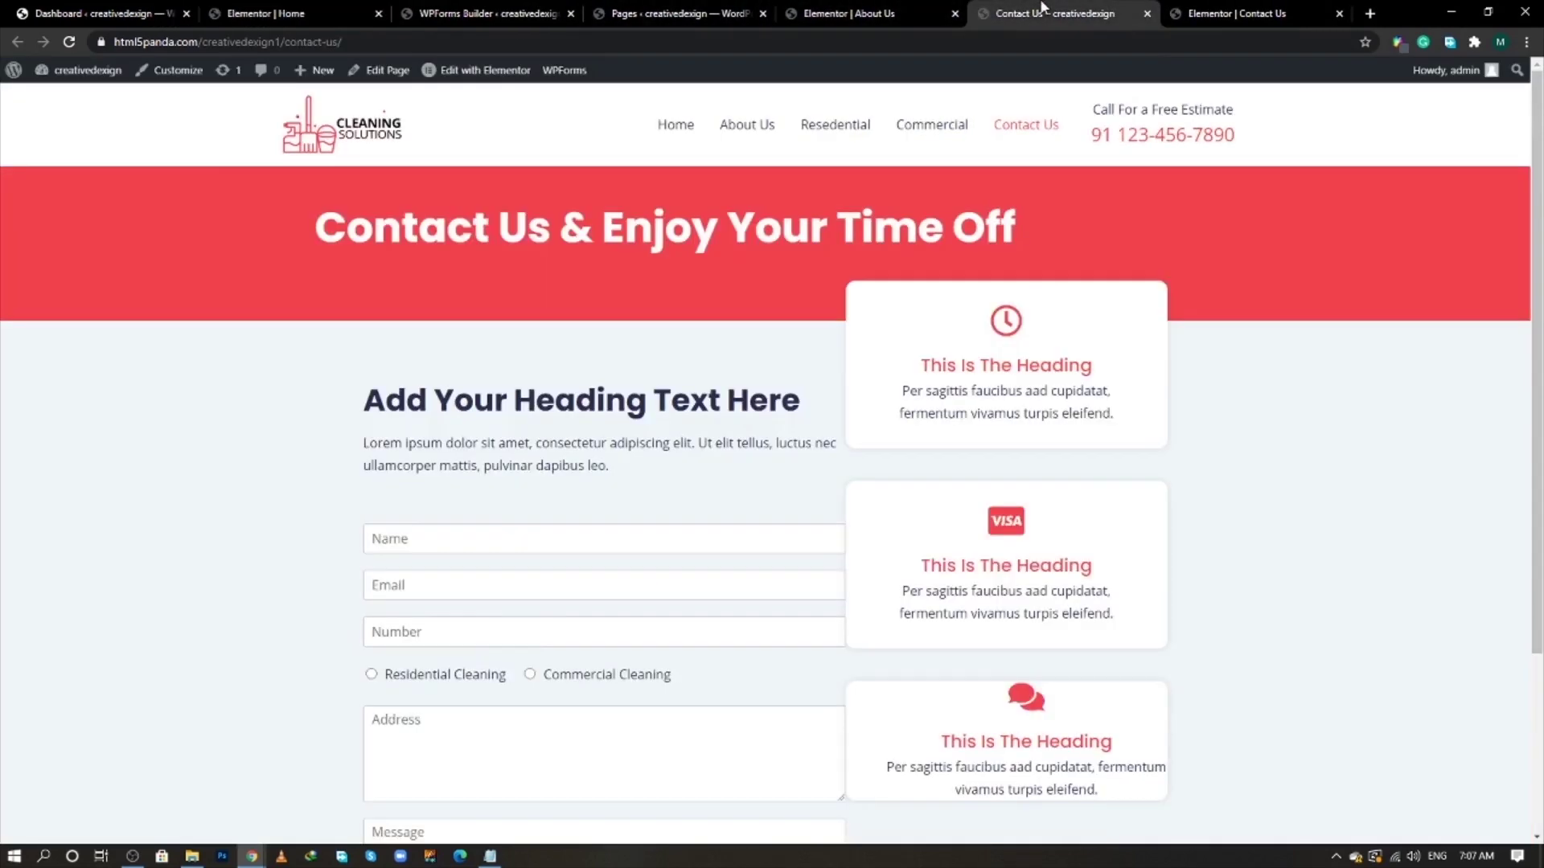
{"action": "left_click", "coordinate": [1233, 13]}
{"action": "scroll", "coordinate": [566, 538], "scroll_direction": "down", "scroll_amount": 7}
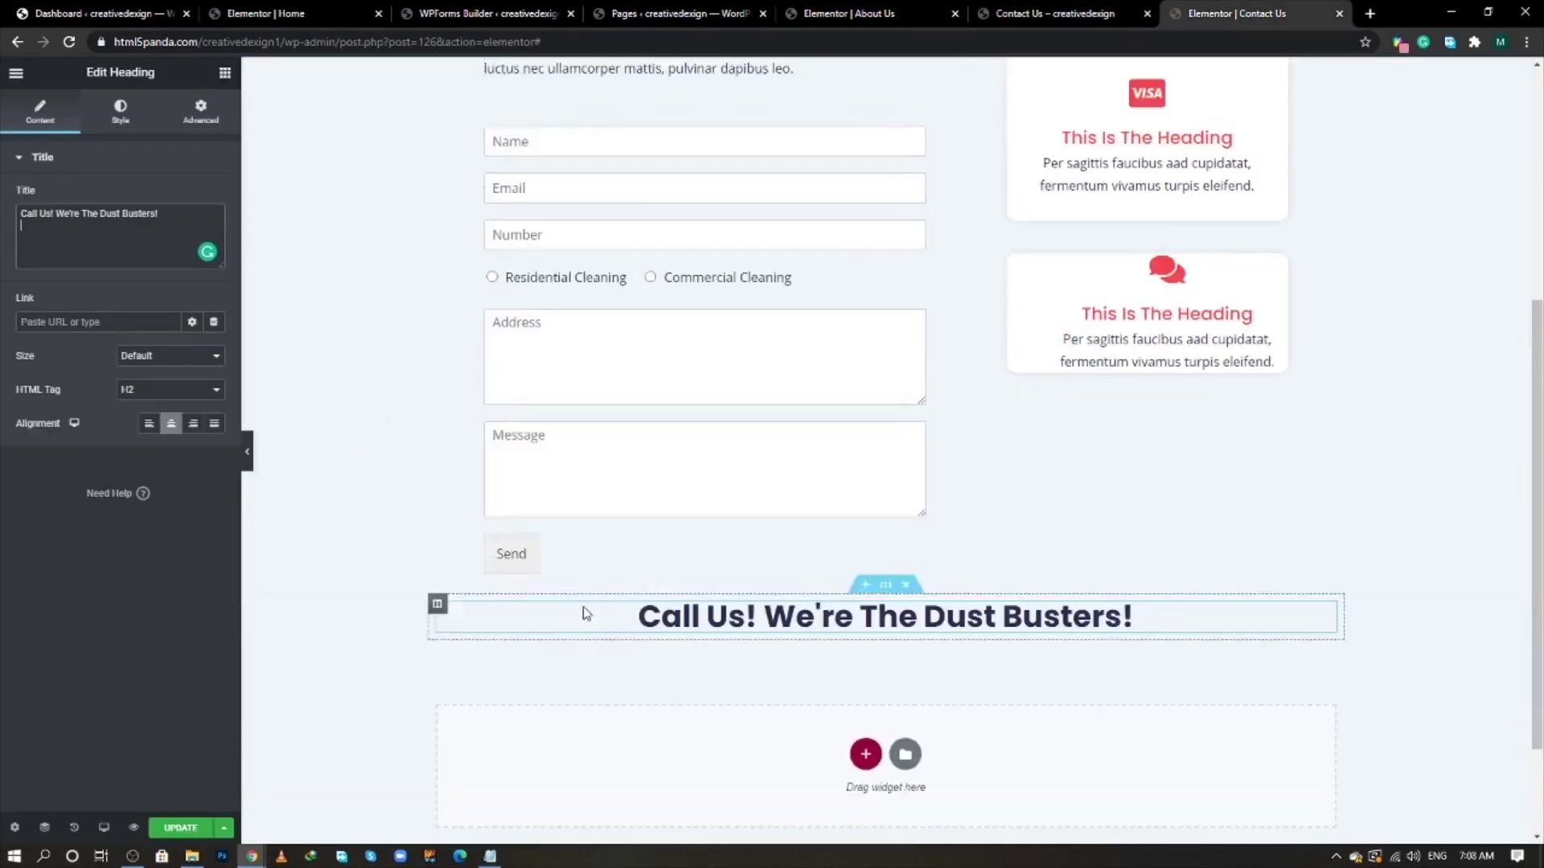
{"action": "right_click", "coordinate": [745, 489]}
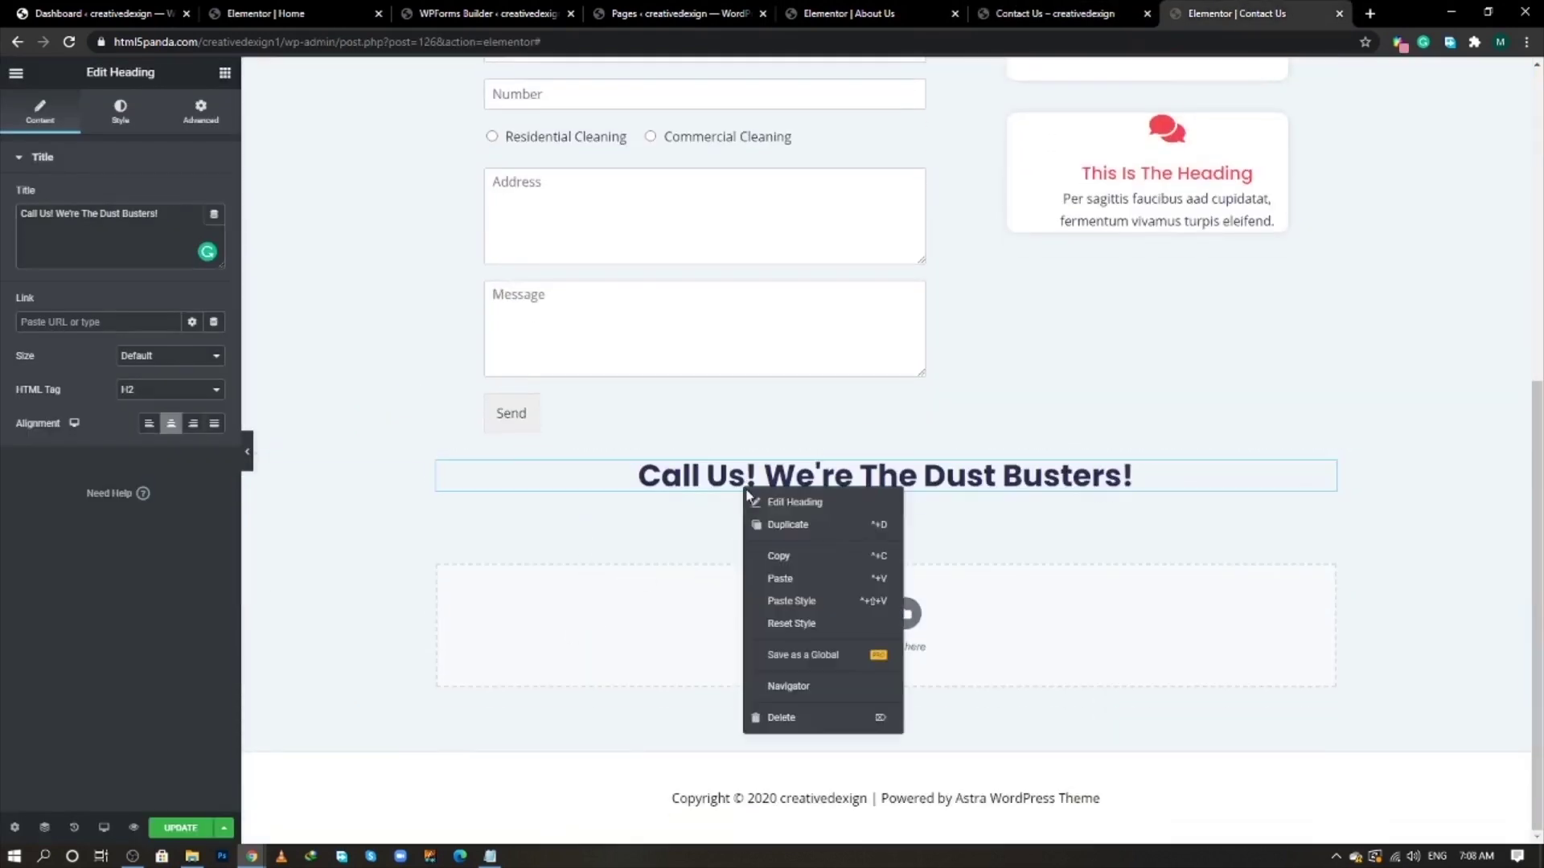
{"action": "left_click", "coordinate": [773, 580]}
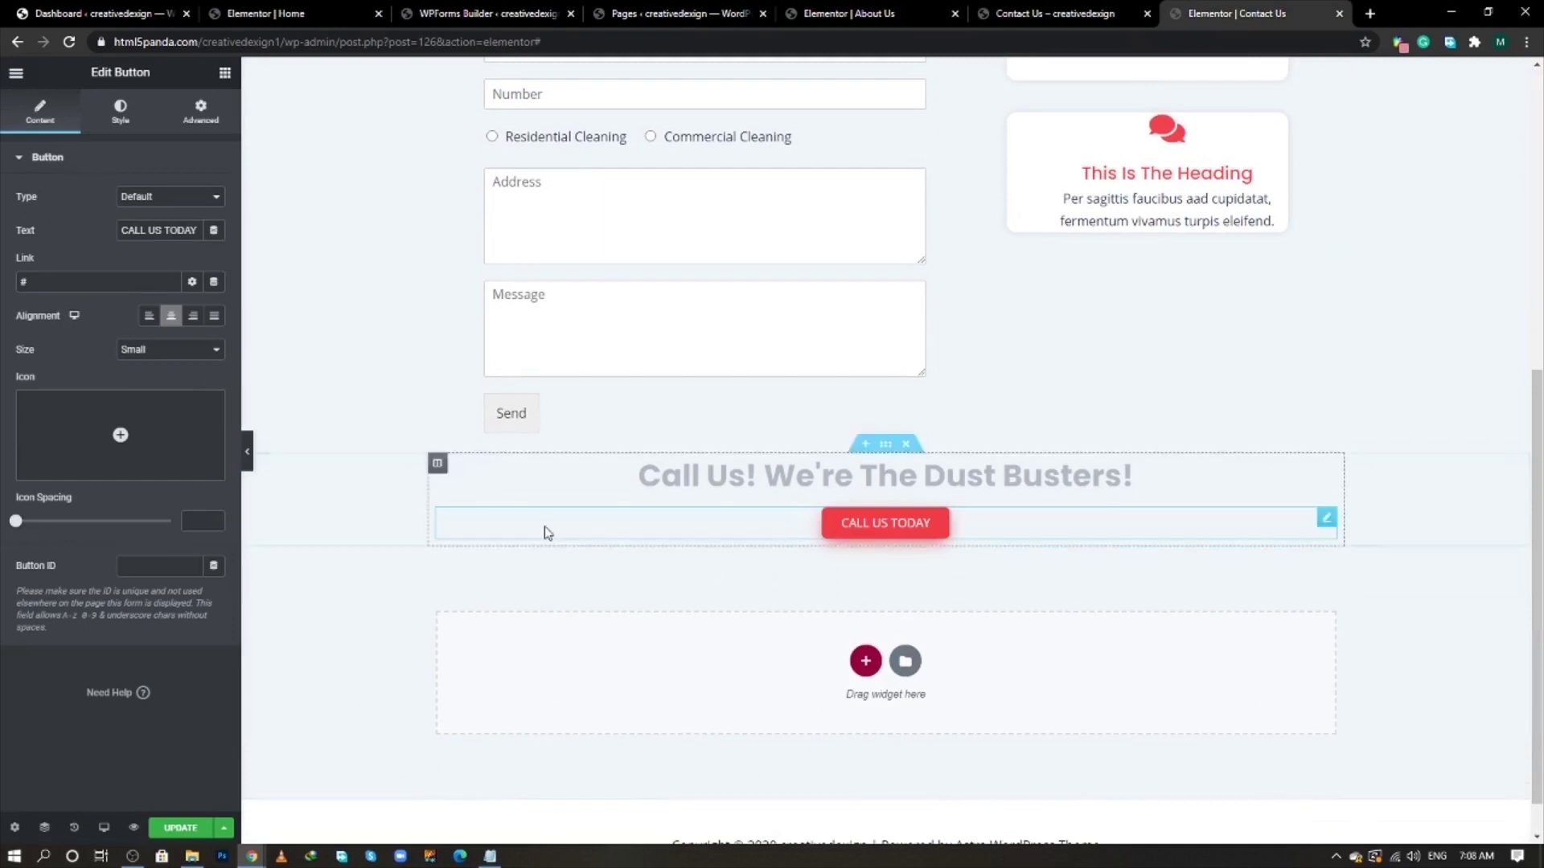
- Replace the pasted button's text with the call label and phone number copied from the inspected reference button
{"action": "key", "text": "alt+Tab"}
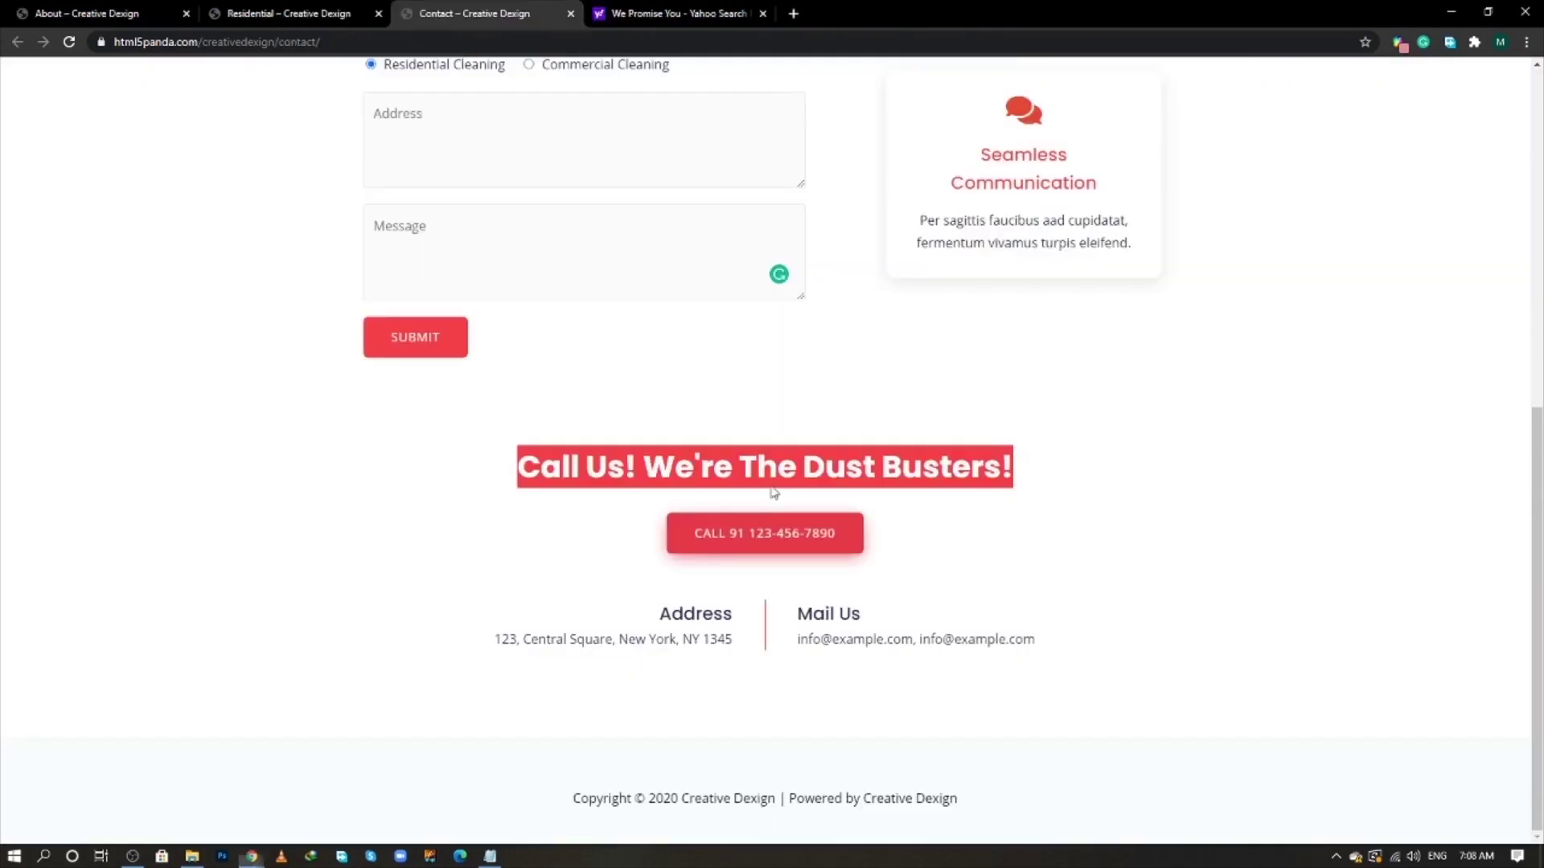
{"action": "right_click", "coordinate": [832, 534]}
{"action": "left_click", "coordinate": [896, 681]}
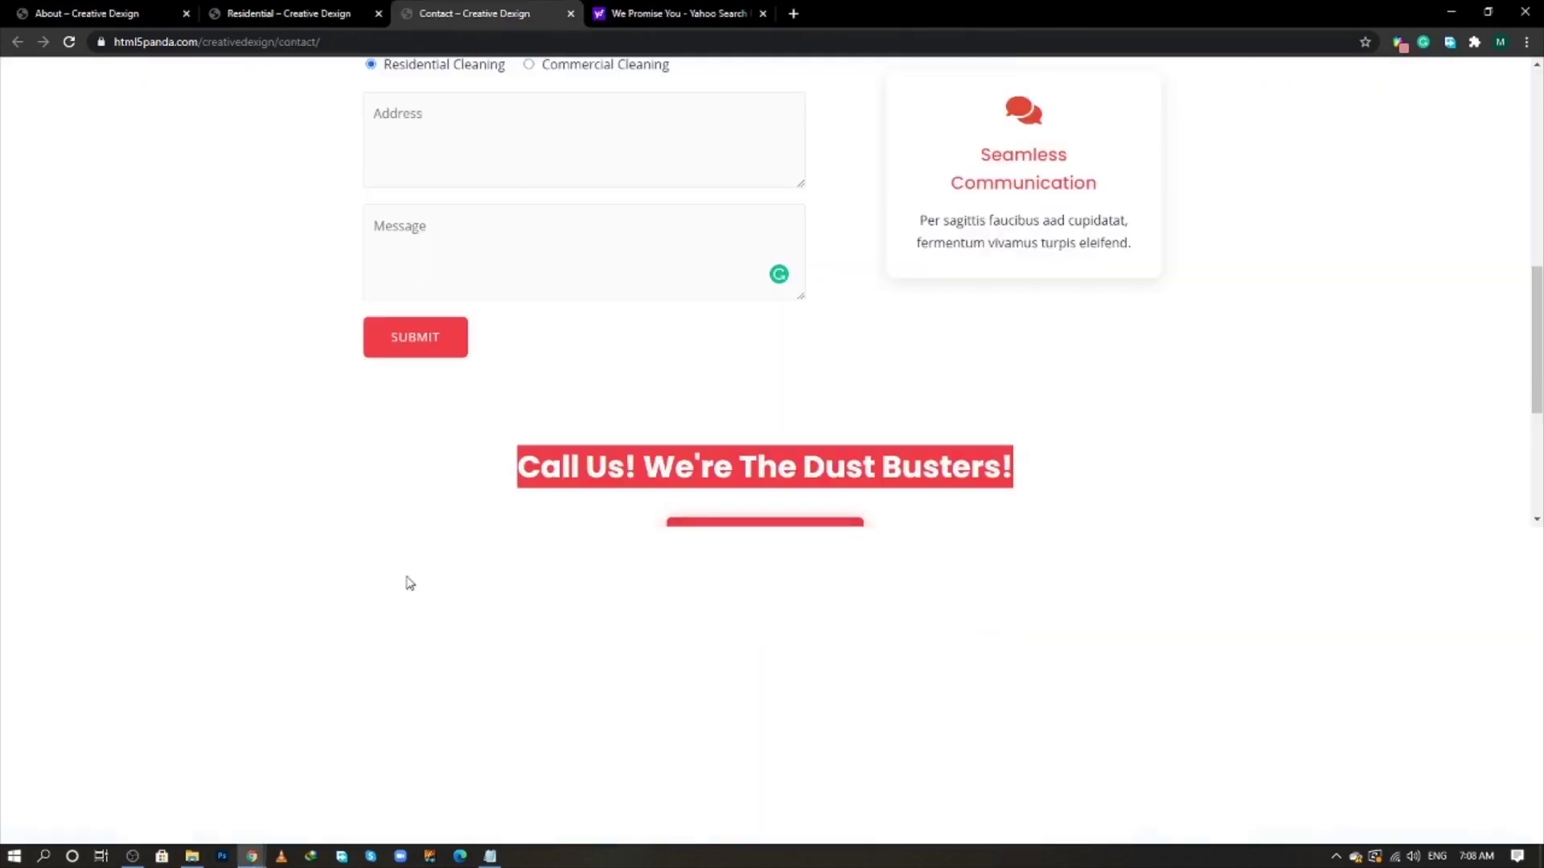
{"action": "scroll", "coordinate": [414, 444], "scroll_direction": "down", "scroll_amount": 2}
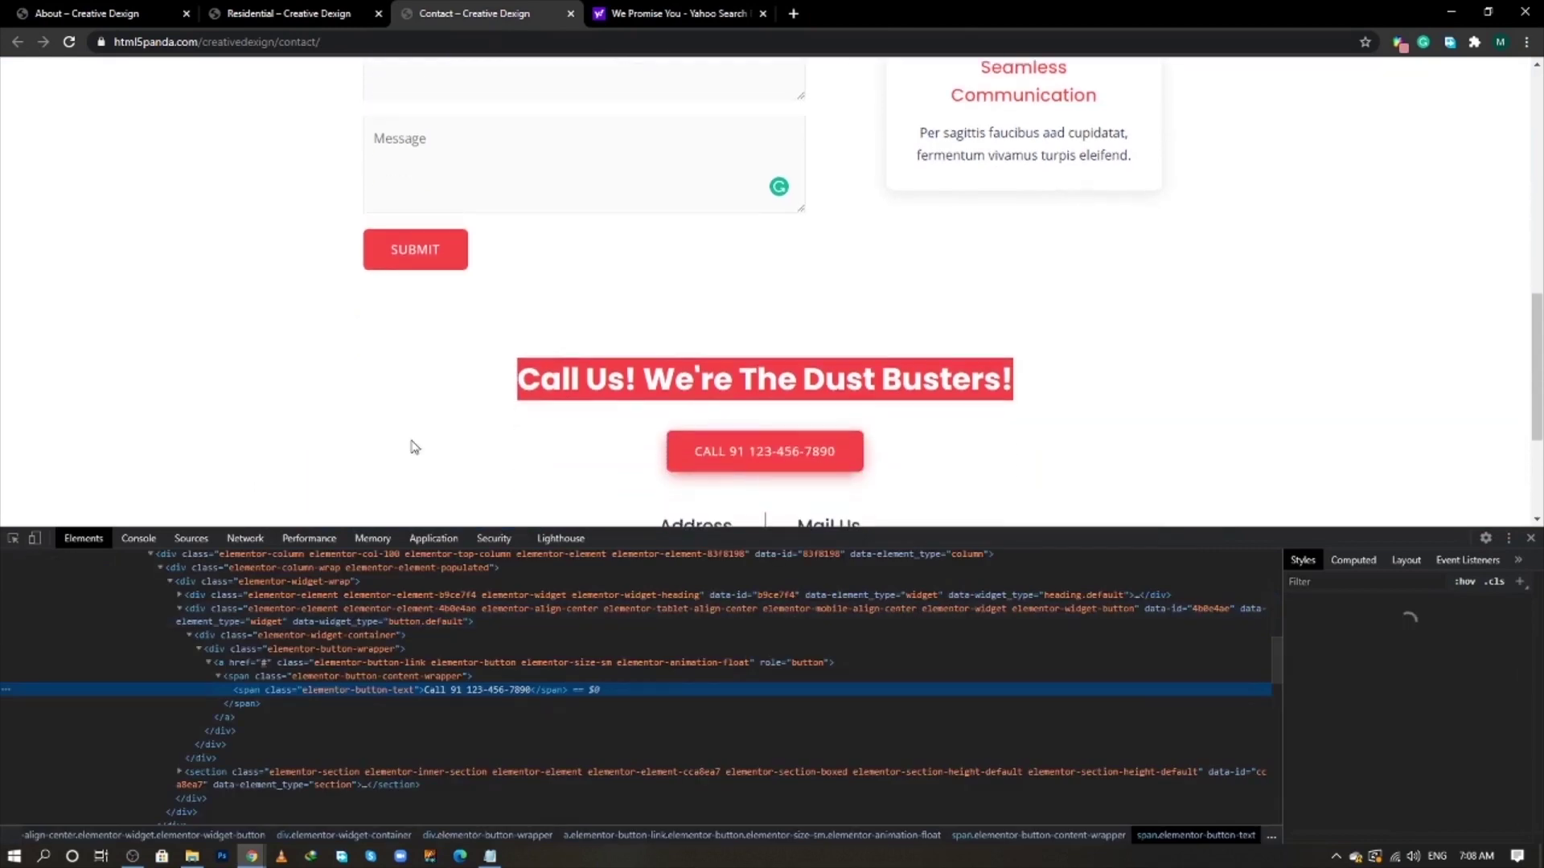
{"action": "double_click", "coordinate": [493, 690]}
{"action": "key", "text": "ctrl+c"}
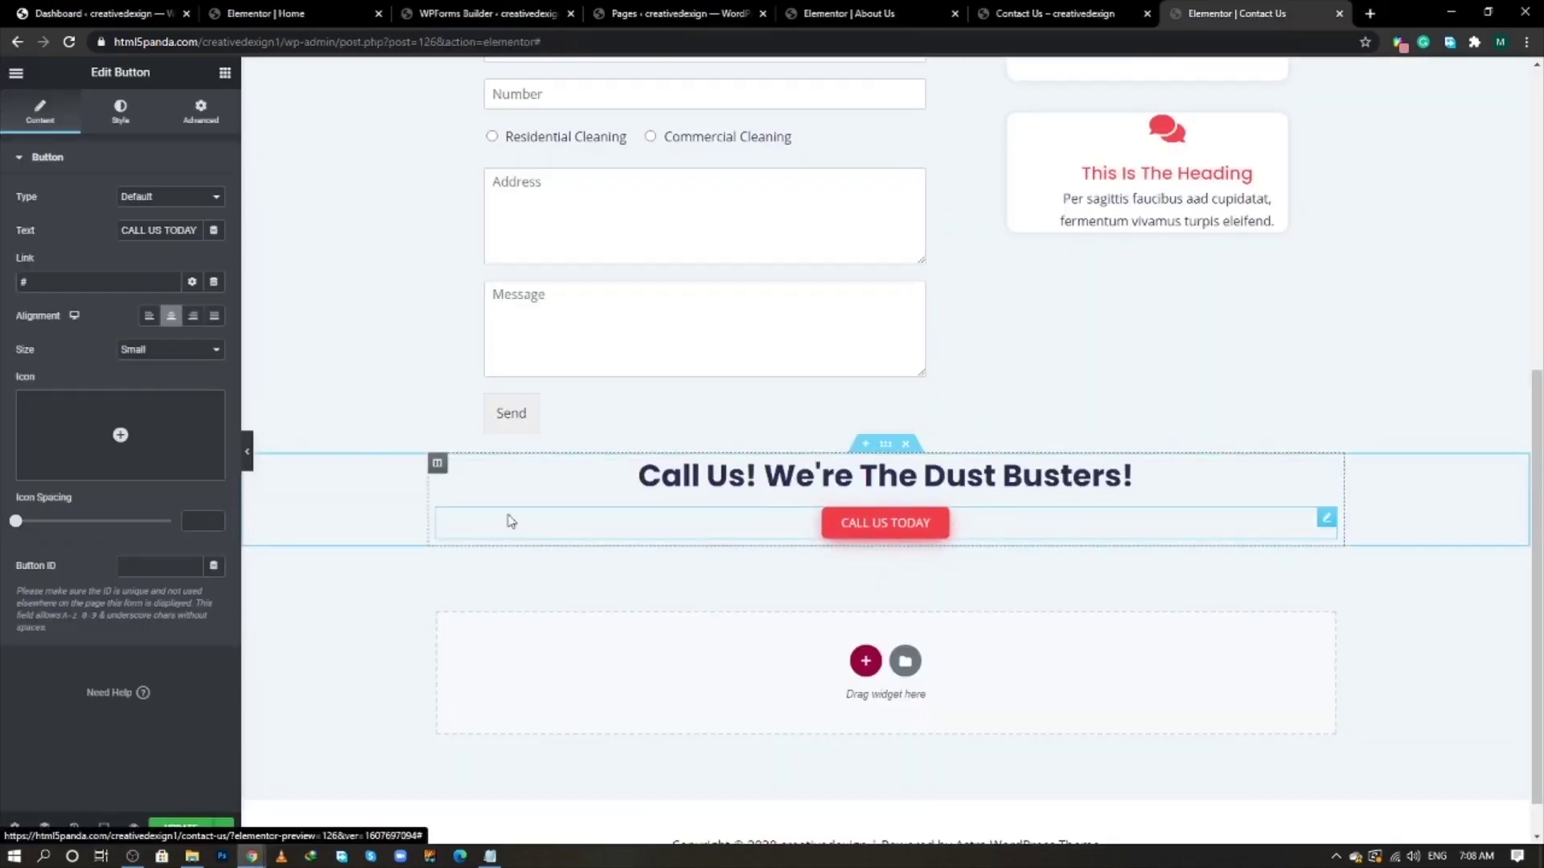
{"action": "key", "text": "ctrl+a"}
{"action": "key", "text": "ctrl+v"}
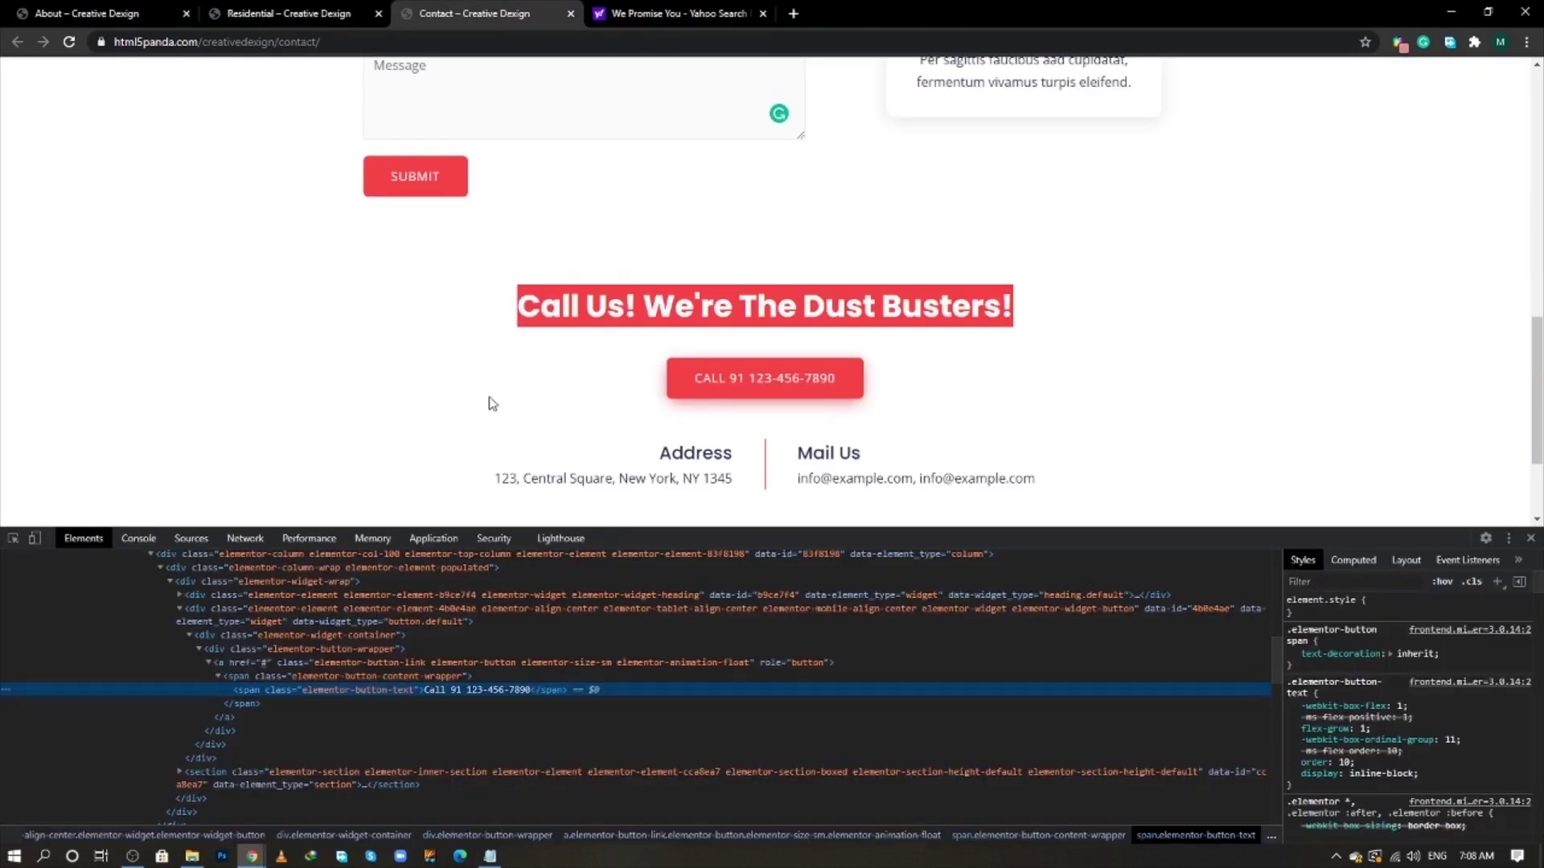
{"action": "scroll", "coordinate": [493, 397], "scroll_direction": "down", "scroll_amount": 1}
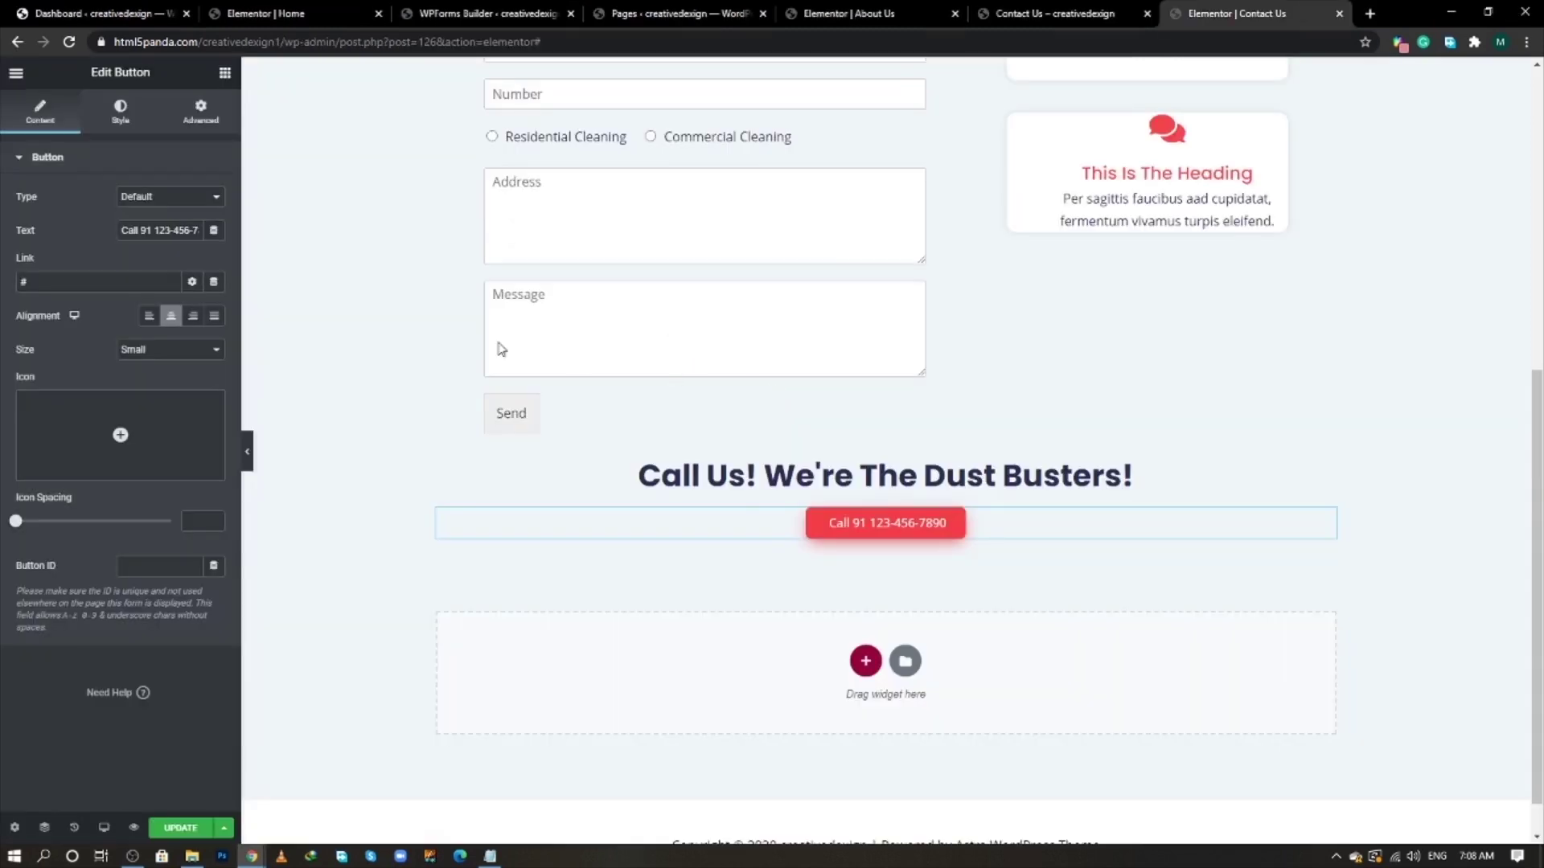
- Add a two-column inner section below the call button and place an Image Box widget in its first column
{"action": "left_click", "coordinate": [224, 74]}
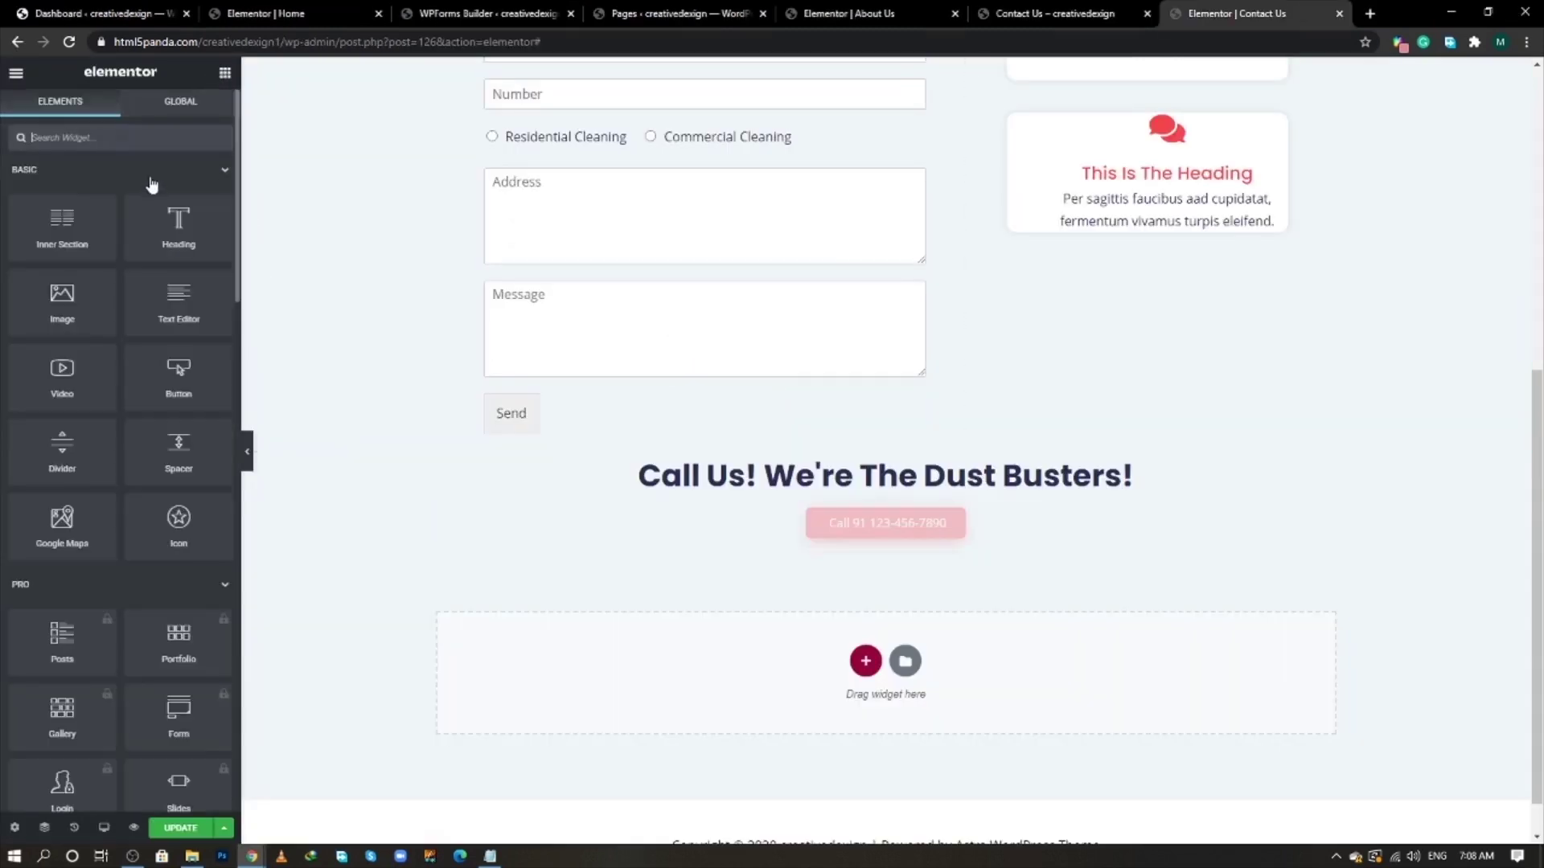
{"action": "left_click_drag", "start_coordinate": [72, 225], "coordinate": [893, 553]}
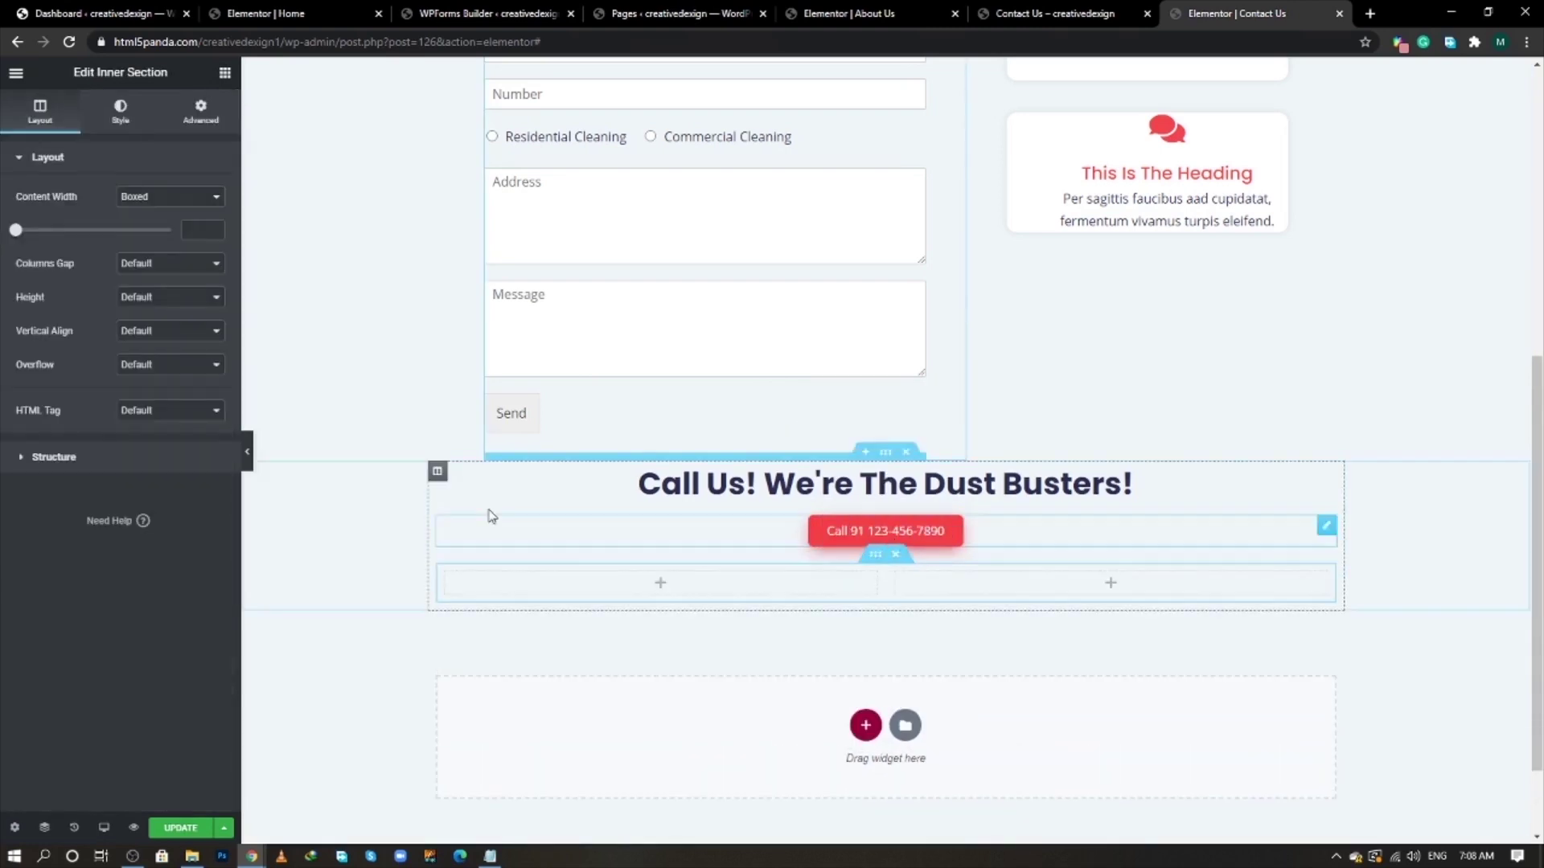
{"action": "left_click", "coordinate": [218, 73]}
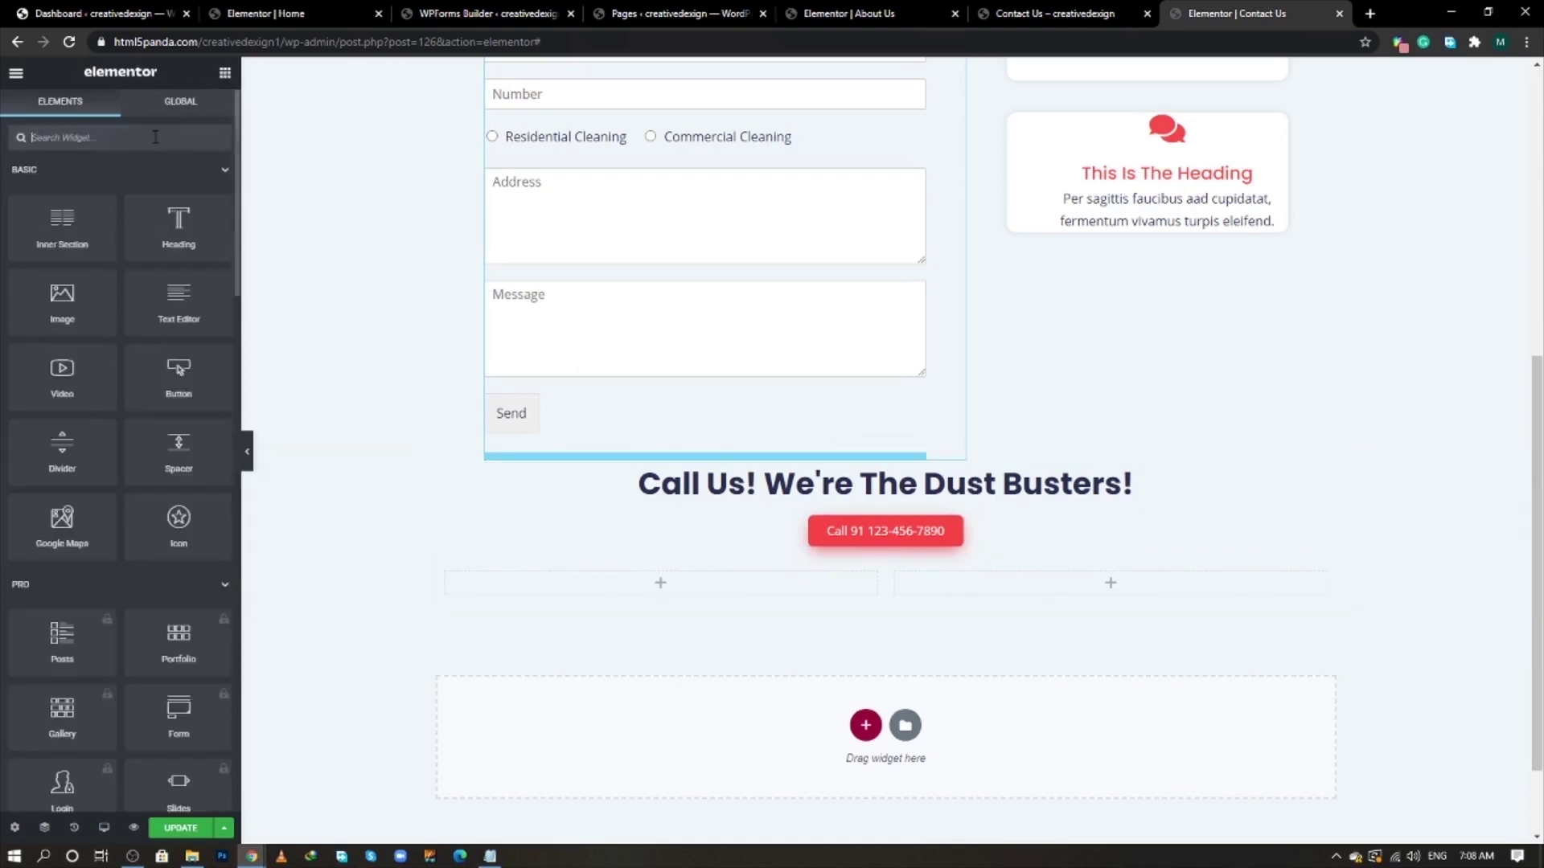
{"action": "type", "text": "image"}
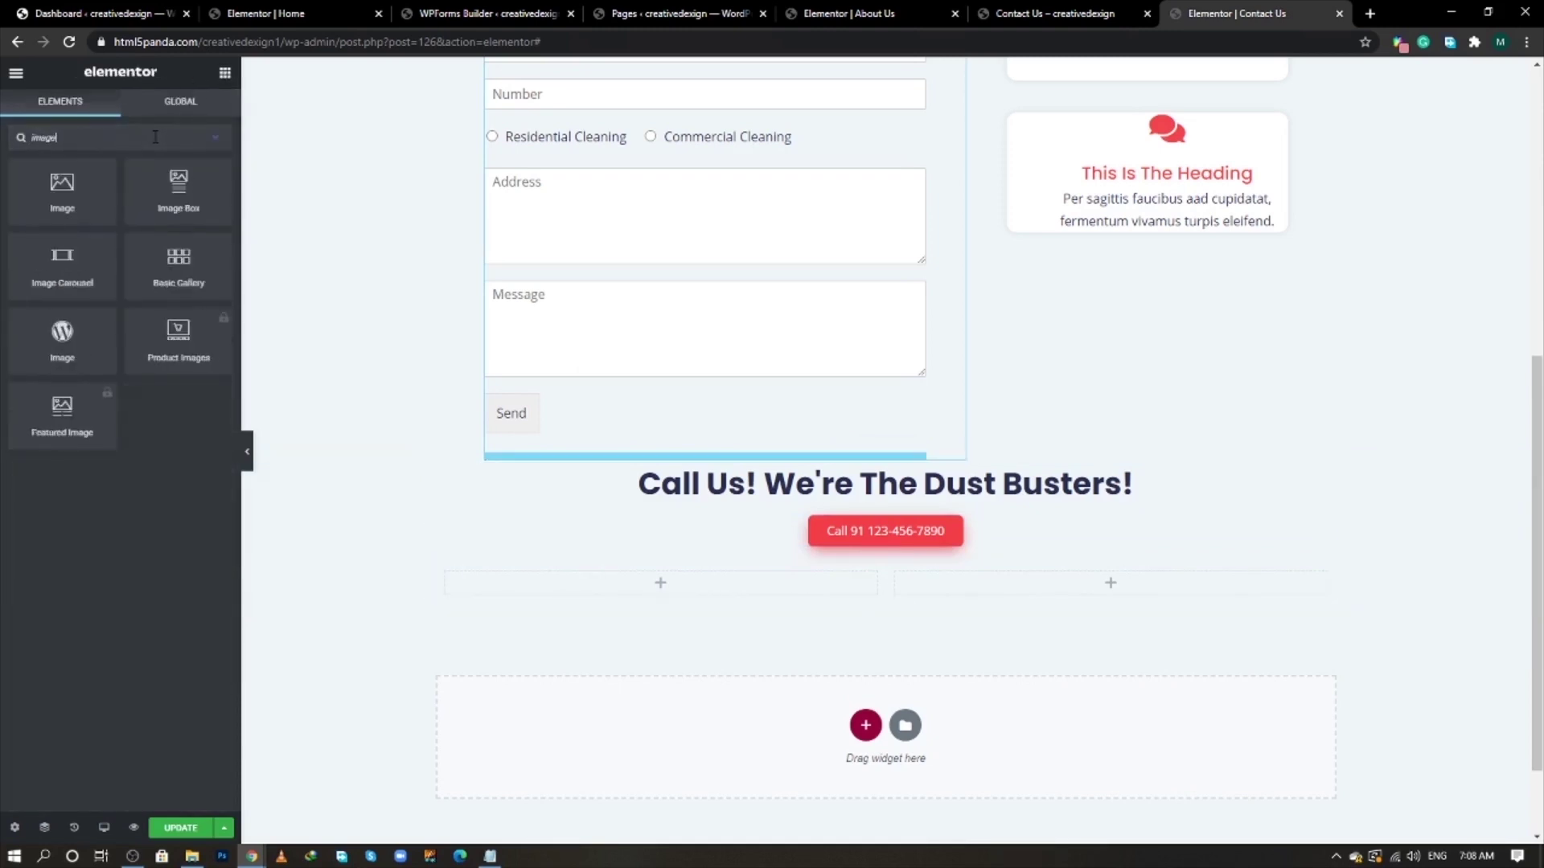
{"action": "left_click_drag", "start_coordinate": [184, 170], "coordinate": [637, 582]}
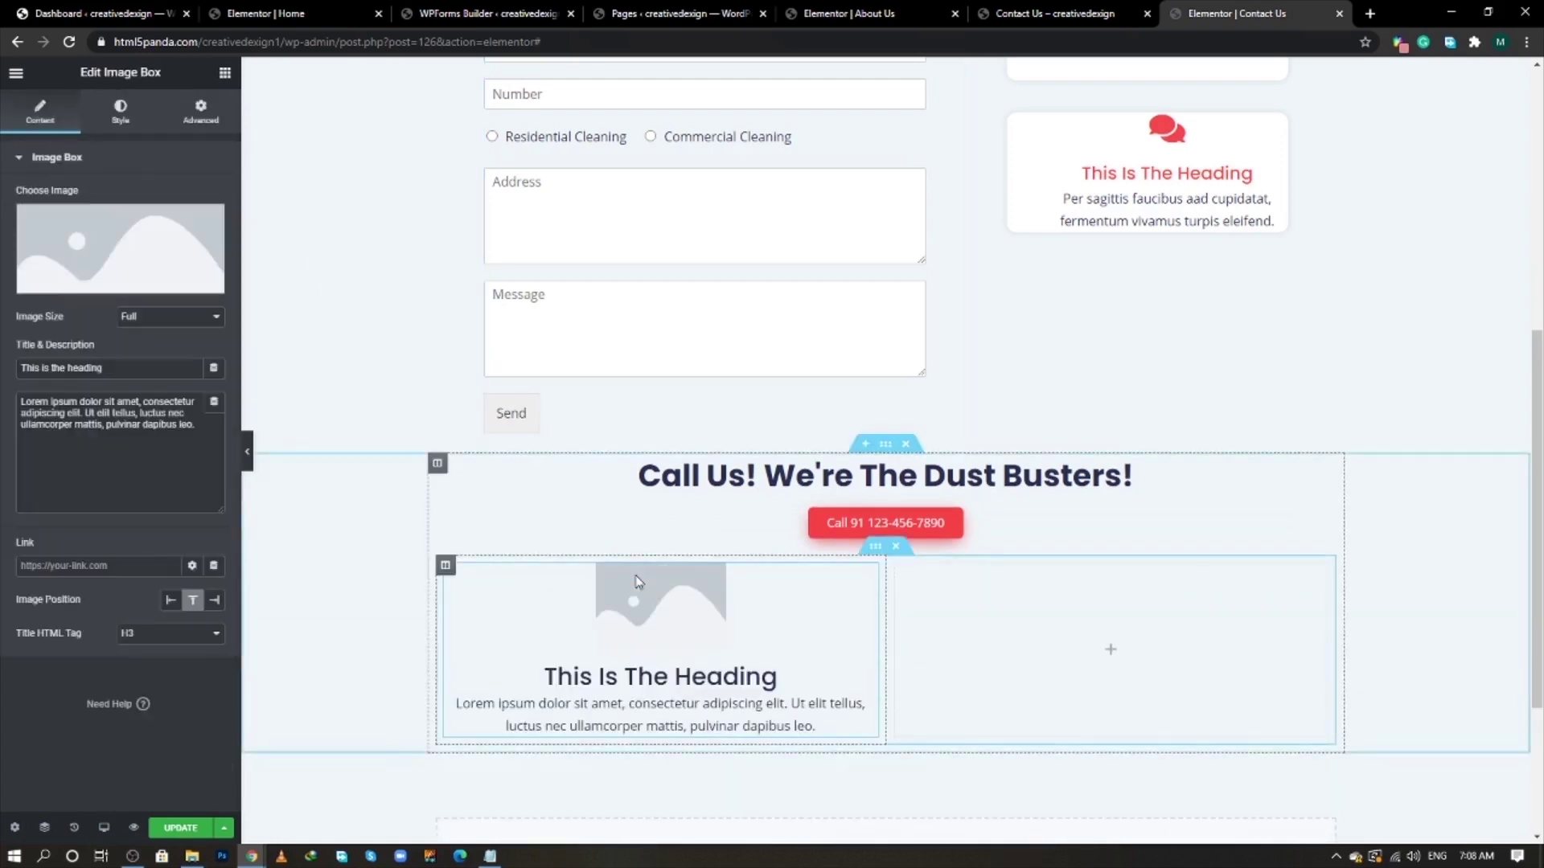
- Remove the image box's placeholder image, set its image position to Right, and set the title HTML tag to H5
{"action": "left_click", "coordinate": [208, 222]}
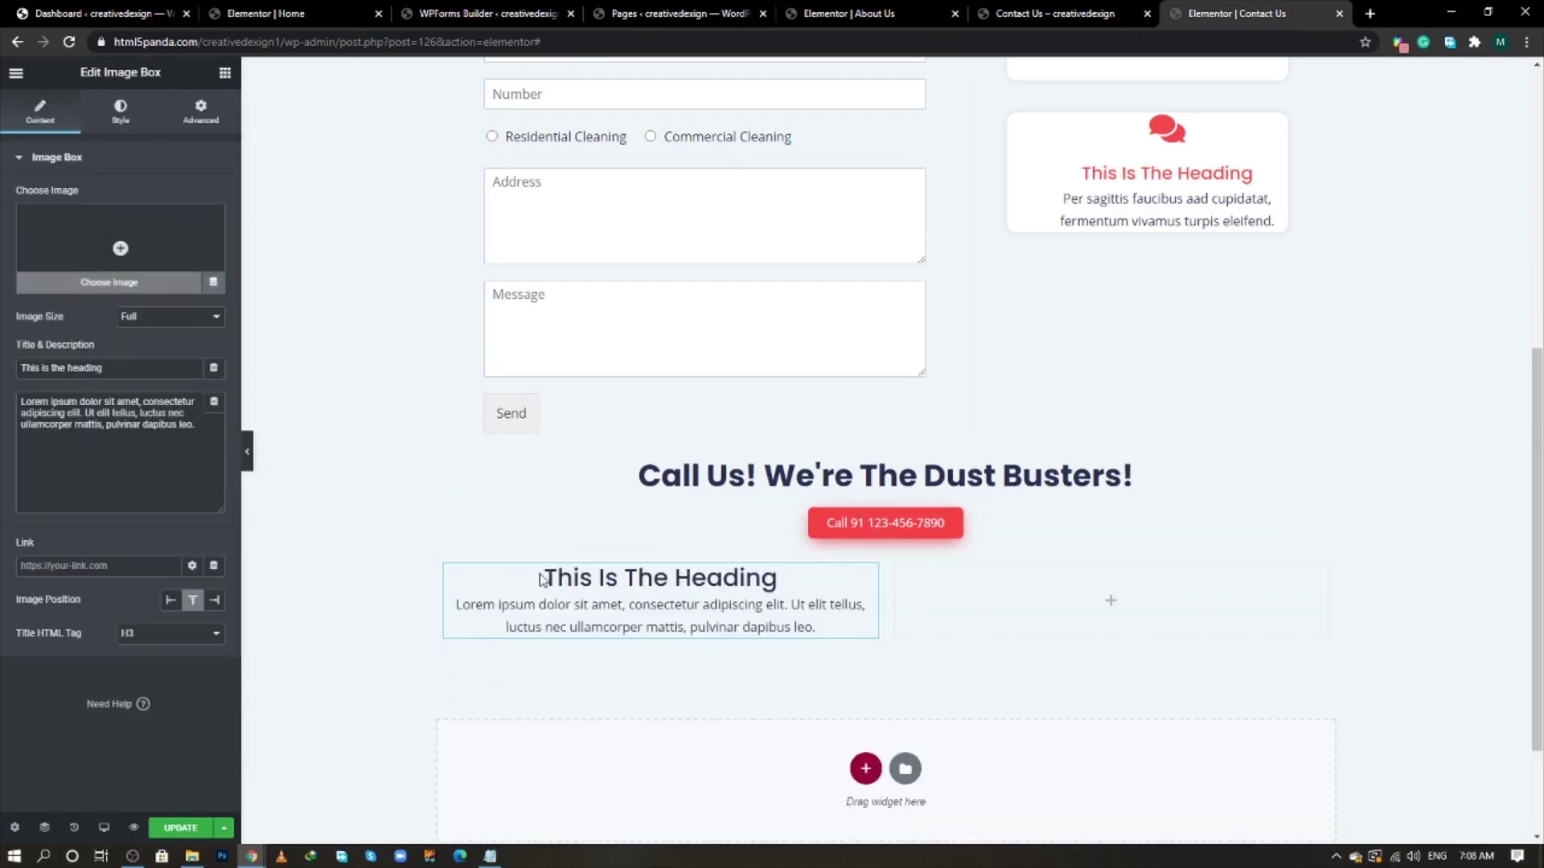
{"action": "left_click", "coordinate": [213, 603]}
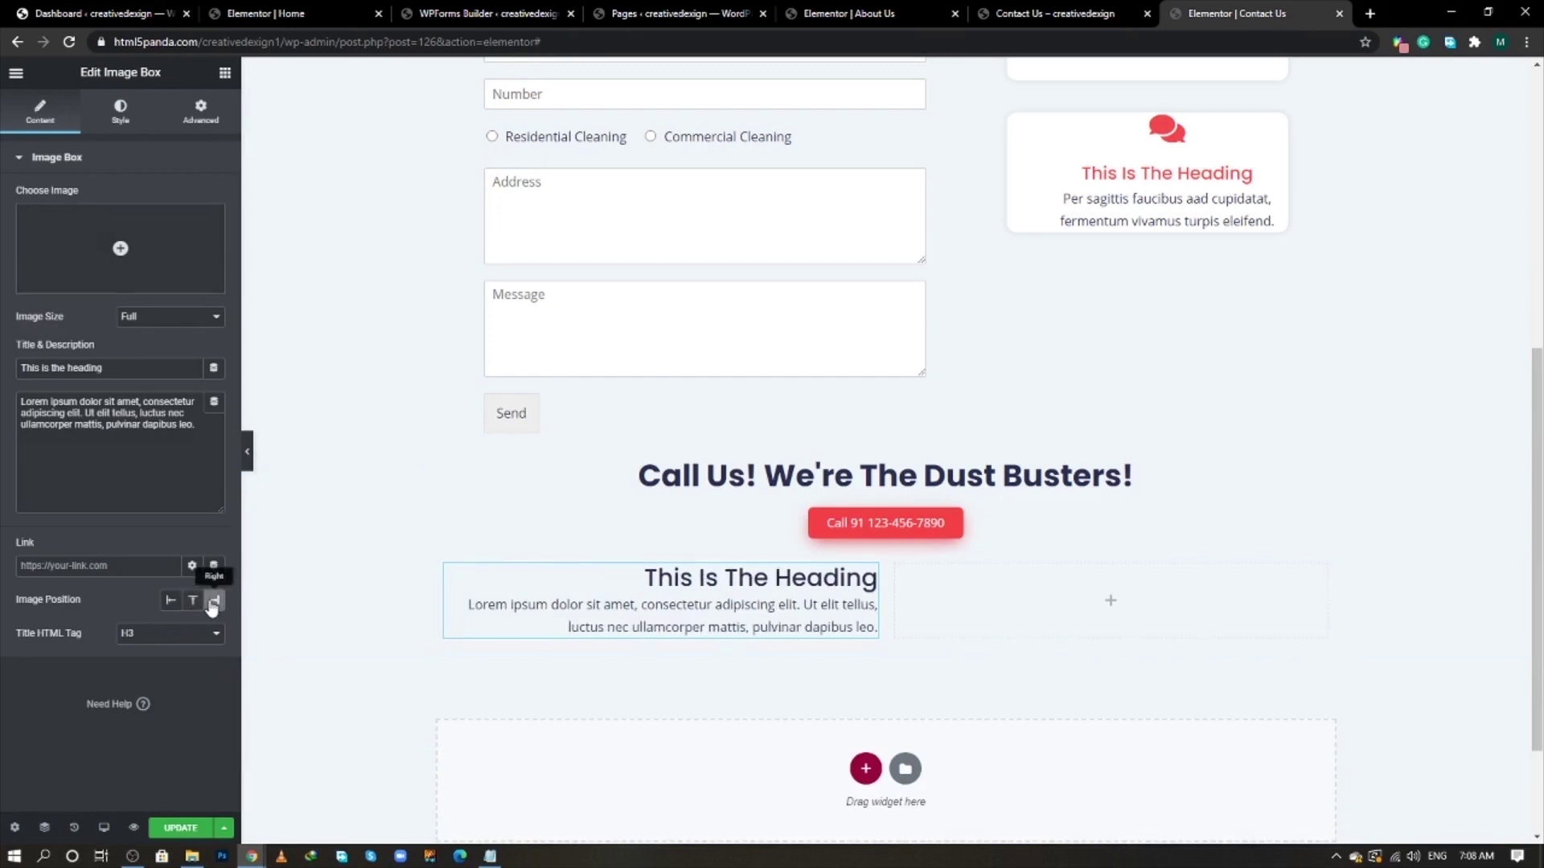
{"action": "left_click", "coordinate": [169, 633]}
{"action": "left_click", "coordinate": [153, 696]}
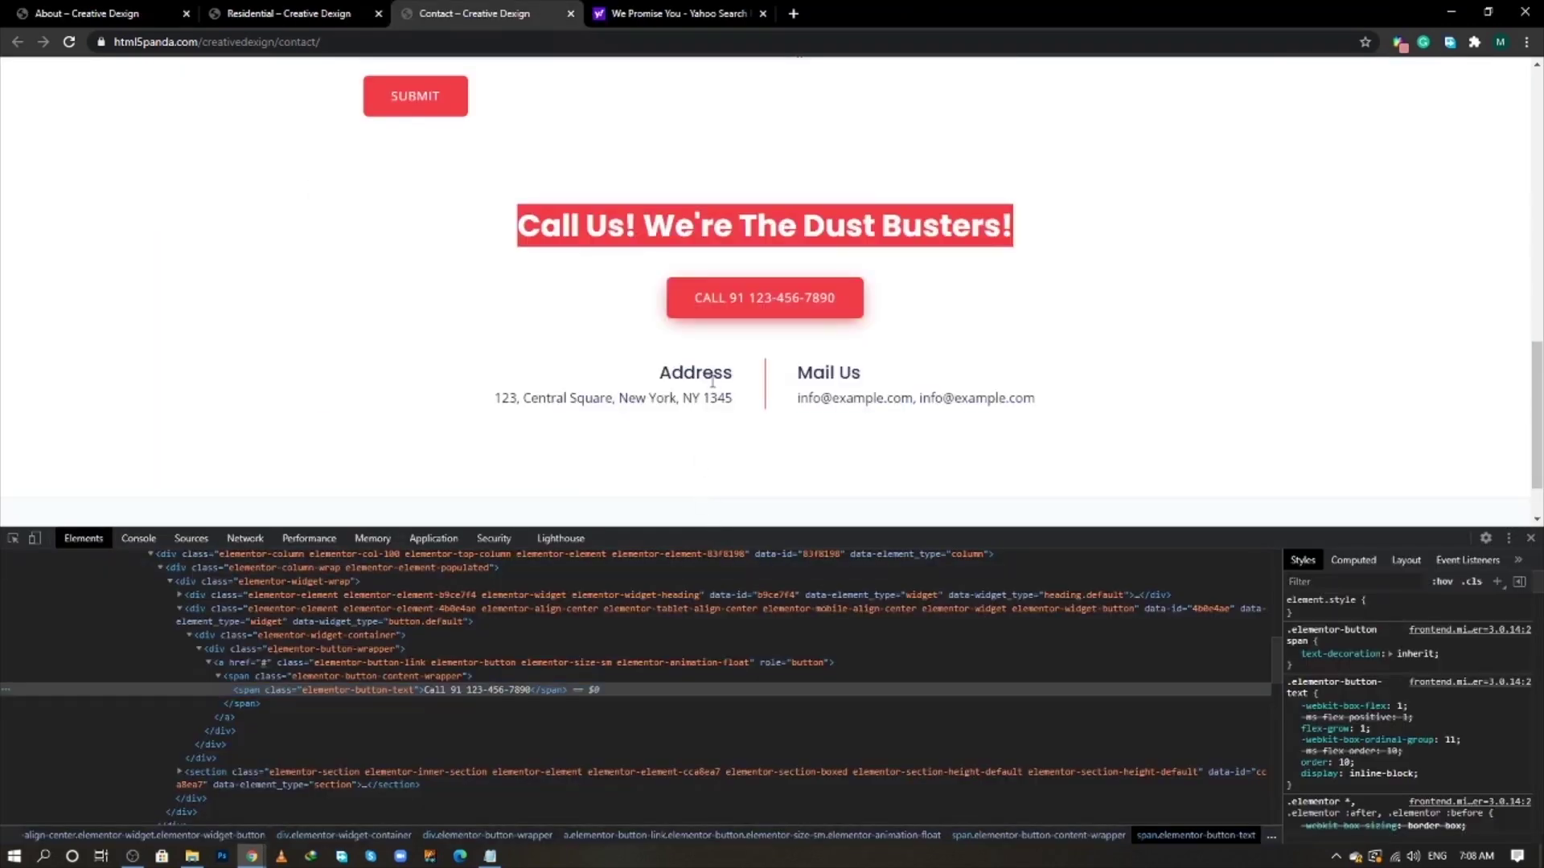
- Copy the "Address" heading from the reference Contact page and paste it as the image box's title
{"action": "double_click", "coordinate": [711, 378]}
{"action": "right_click", "coordinate": [712, 384]}
{"action": "left_click", "coordinate": [751, 394]}
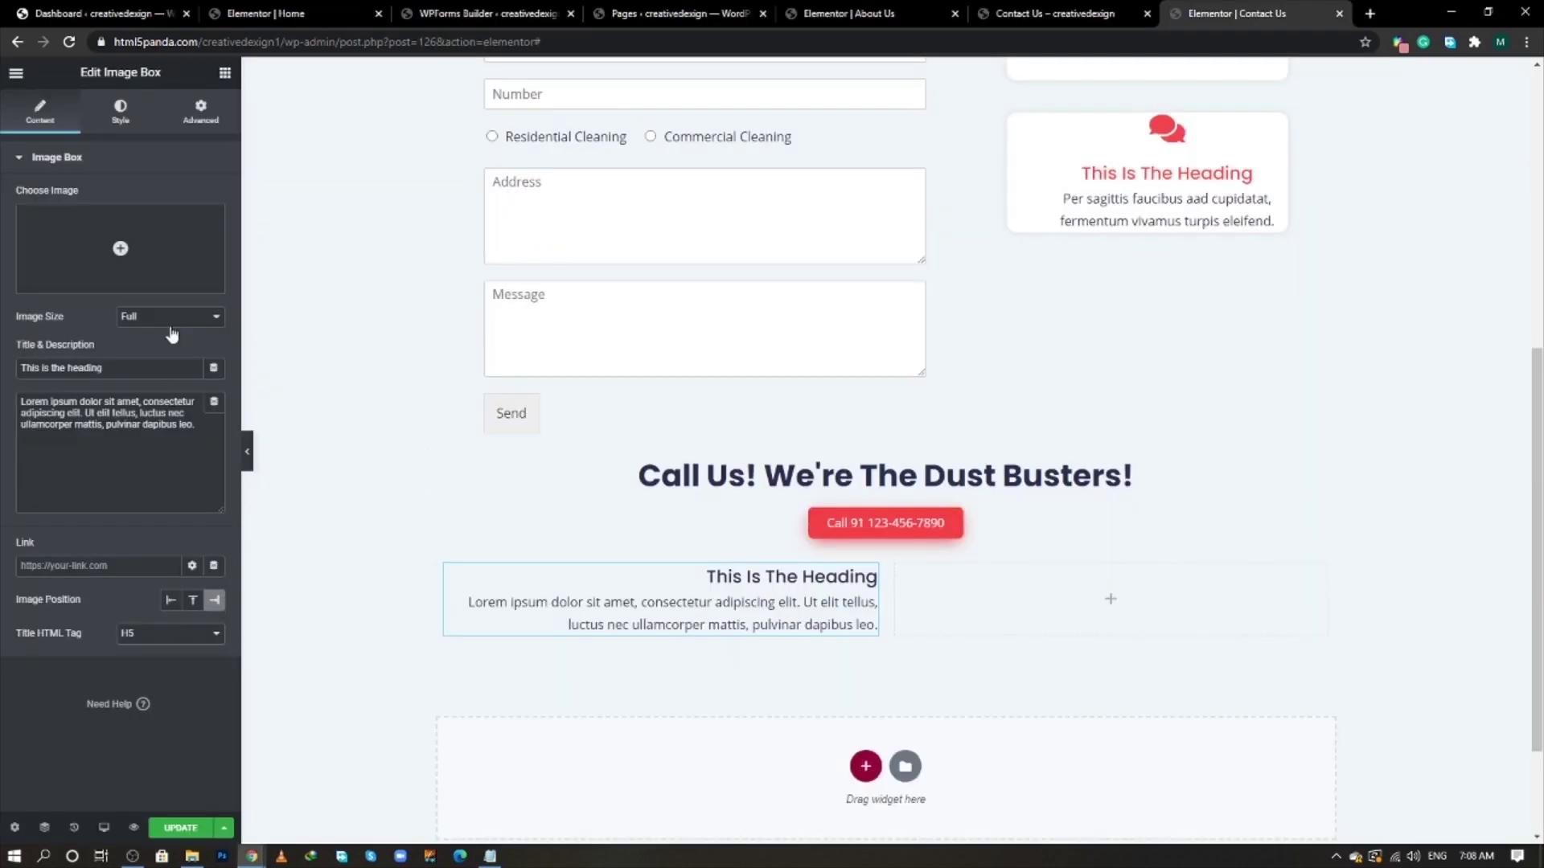
{"action": "left_click", "coordinate": [166, 368]}
{"action": "key", "text": "ctrl+a"}
{"action": "key", "text": "ctrl+v"}
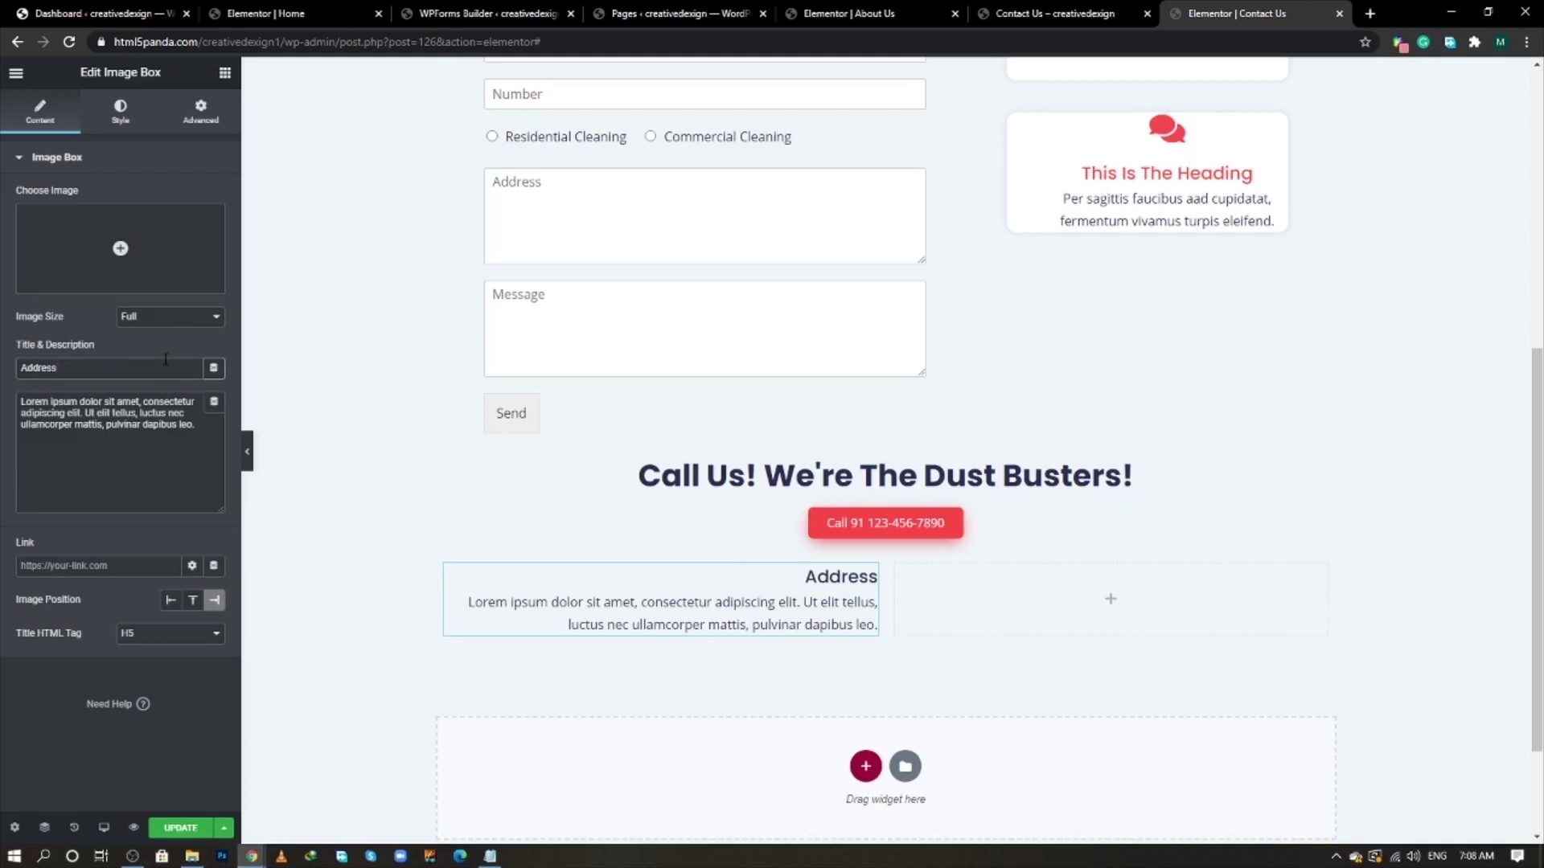
- Replace the image box's description with the street address copied from the reference Contact page
{"action": "key", "text": "alt+Tab"}
{"action": "double_click", "coordinate": [591, 399]}
{"action": "right_click", "coordinate": [592, 398]}
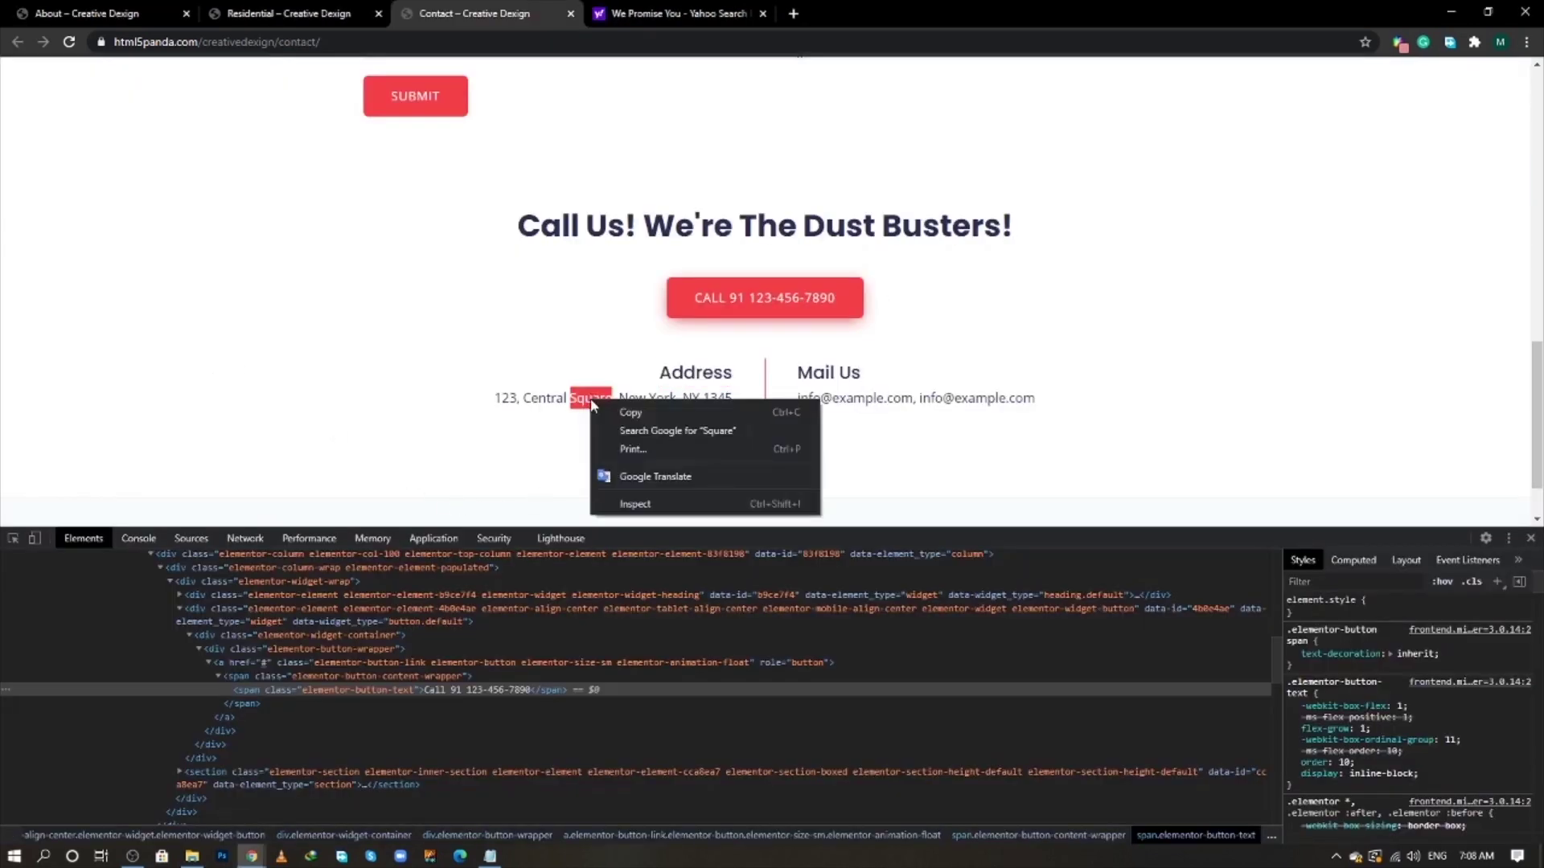
{"action": "triple_click", "coordinate": [589, 401]}
{"action": "right_click", "coordinate": [601, 405]}
{"action": "left_click", "coordinate": [601, 405]}
{"action": "key", "text": "alt+Tab"}
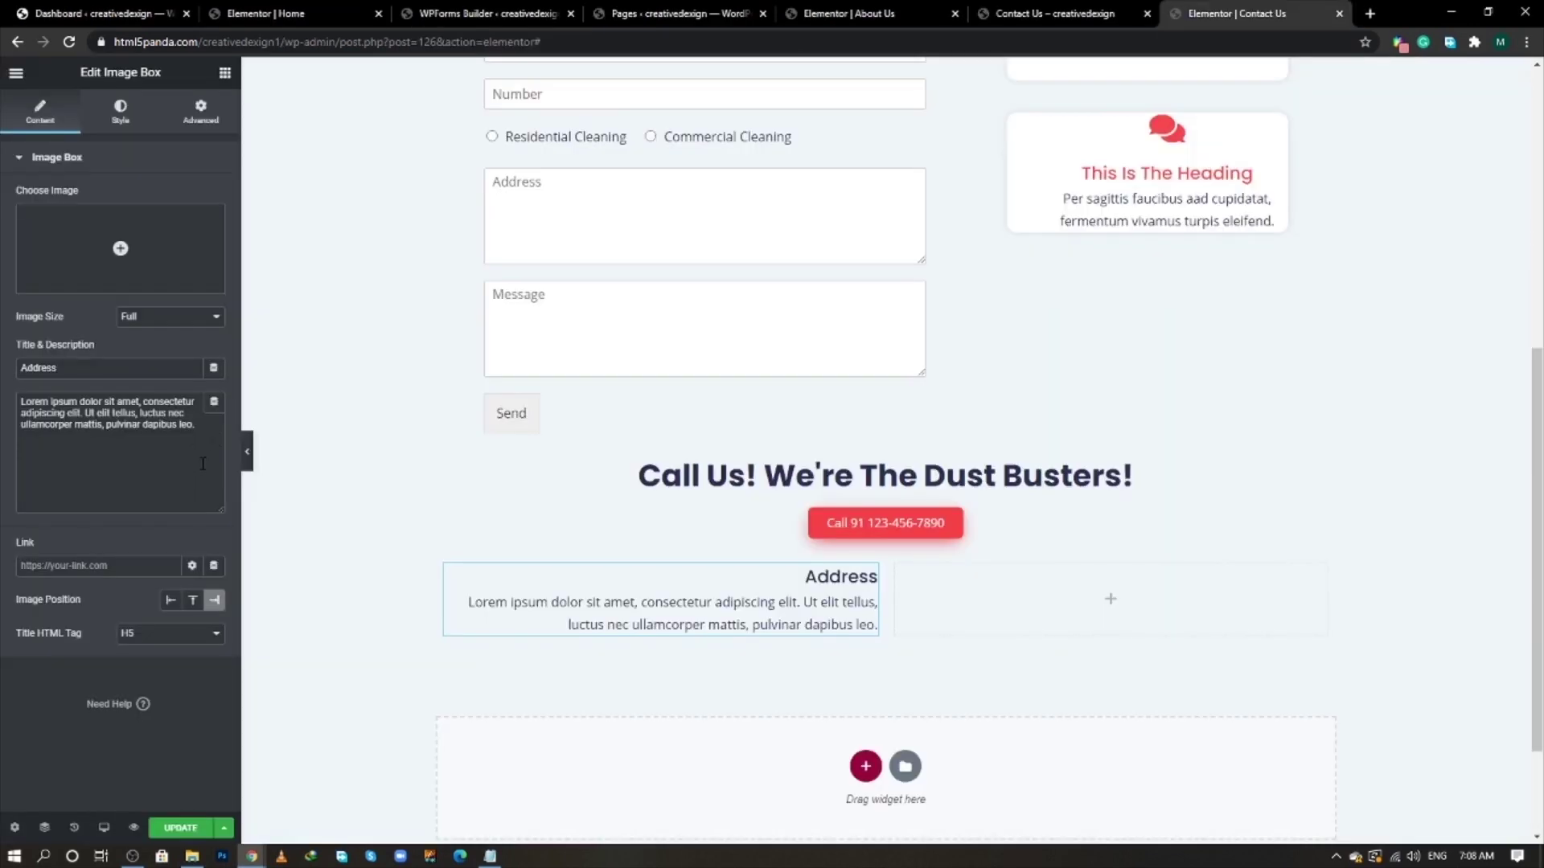
{"action": "left_click", "coordinate": [190, 435]}
{"action": "key", "text": "ctrl+a"}
{"action": "key", "text": "ctrl+v"}
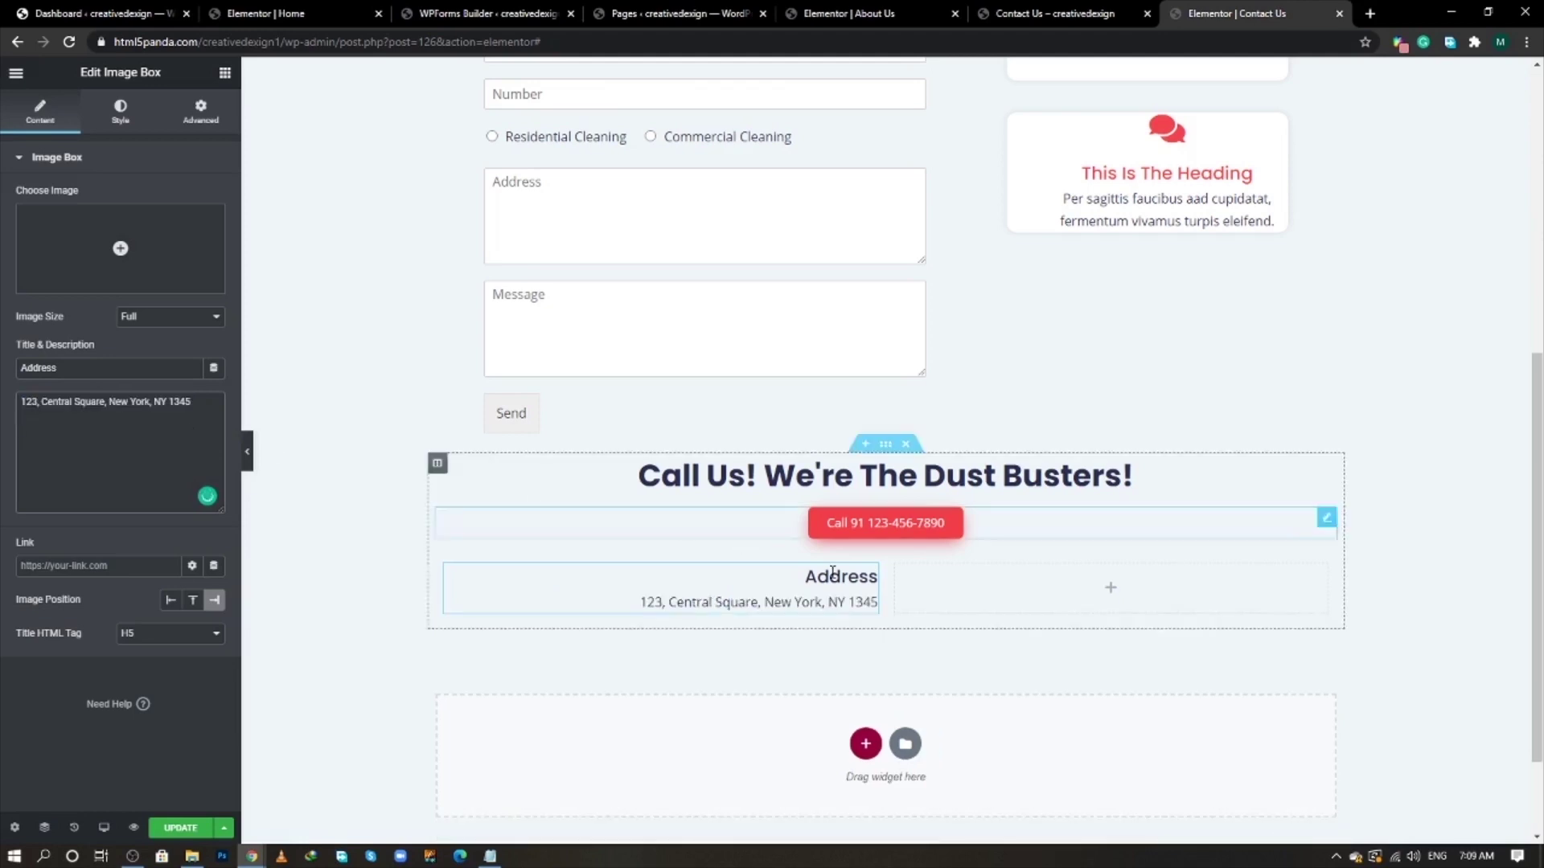
- Copy the Address image box into the inner section's empty second column and set the copy's image position to Left
{"action": "right_click", "coordinate": [866, 584]}
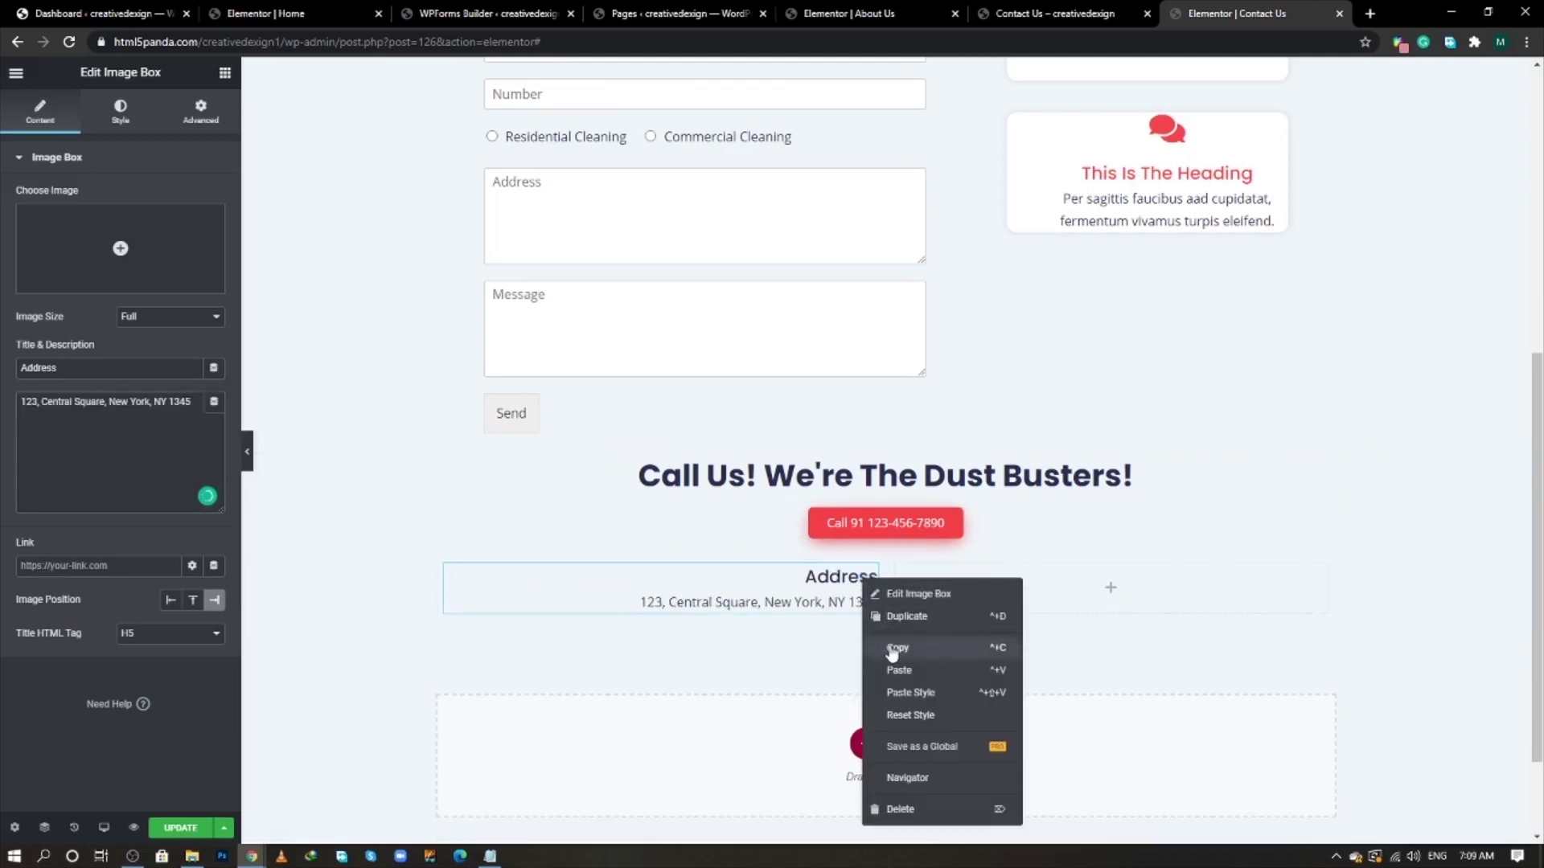
{"action": "left_click", "coordinate": [890, 641]}
{"action": "right_click", "coordinate": [1014, 604]}
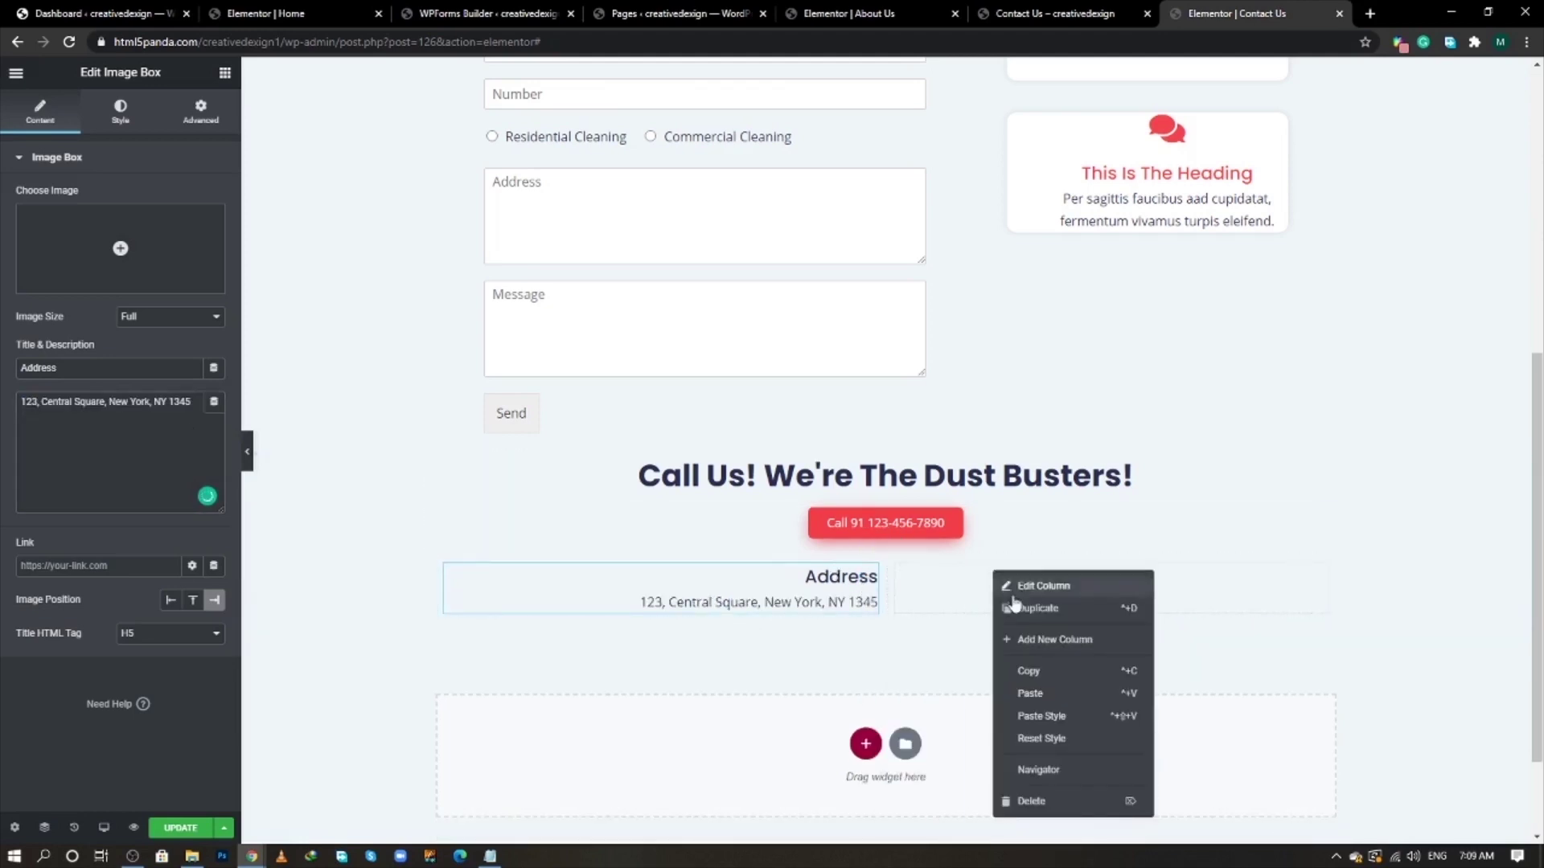
{"action": "left_click", "coordinate": [1030, 692]}
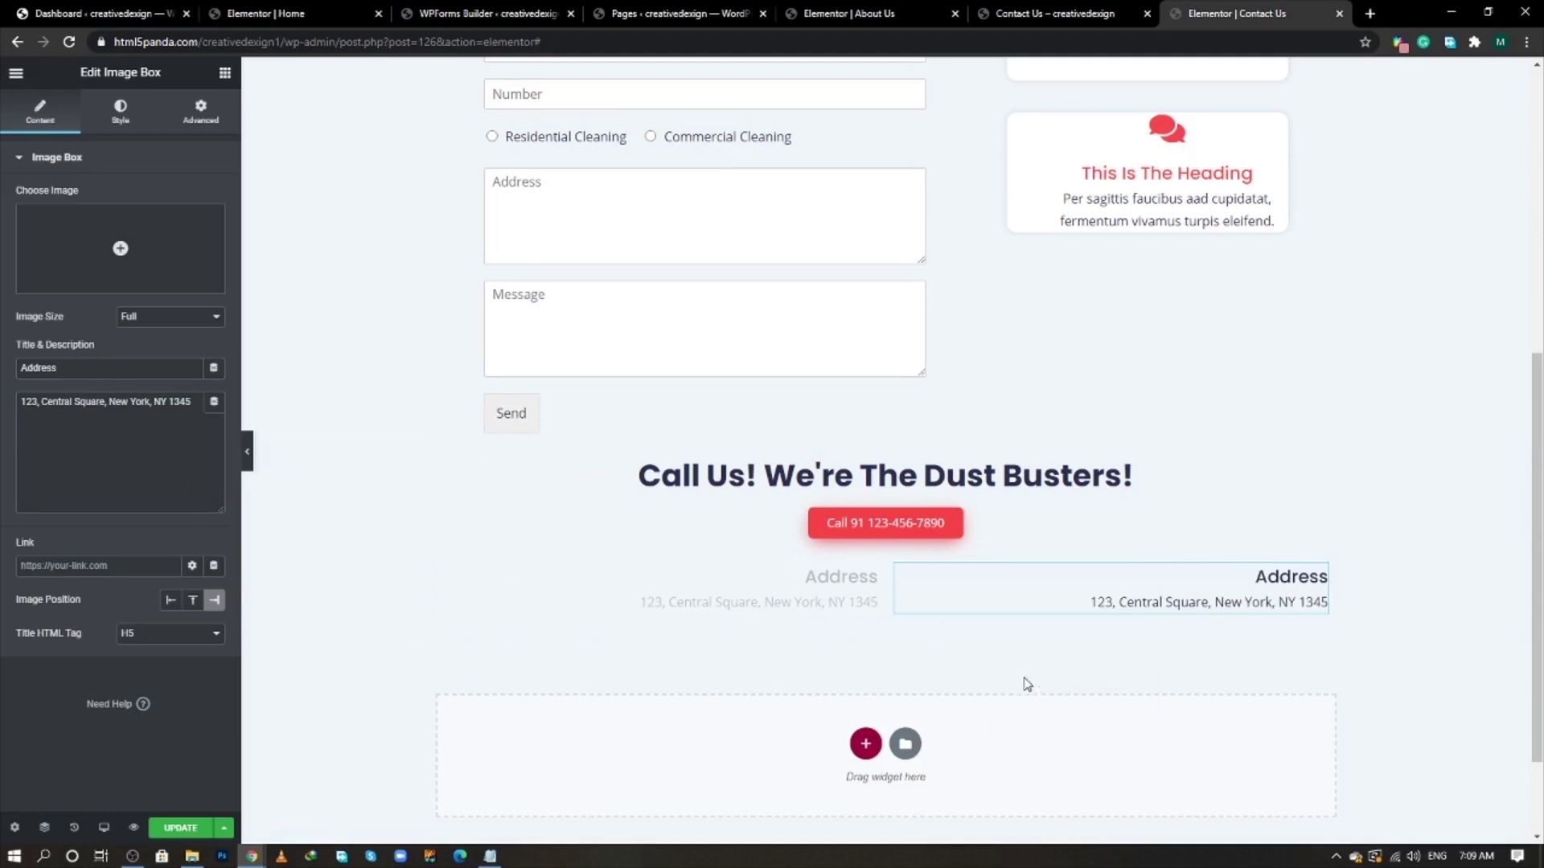
{"action": "left_click", "coordinate": [169, 601]}
- Unlink the first inner column's padding and set its right padding to 40 px, leaving the other sides at 0
{"action": "left_click", "coordinate": [446, 565]}
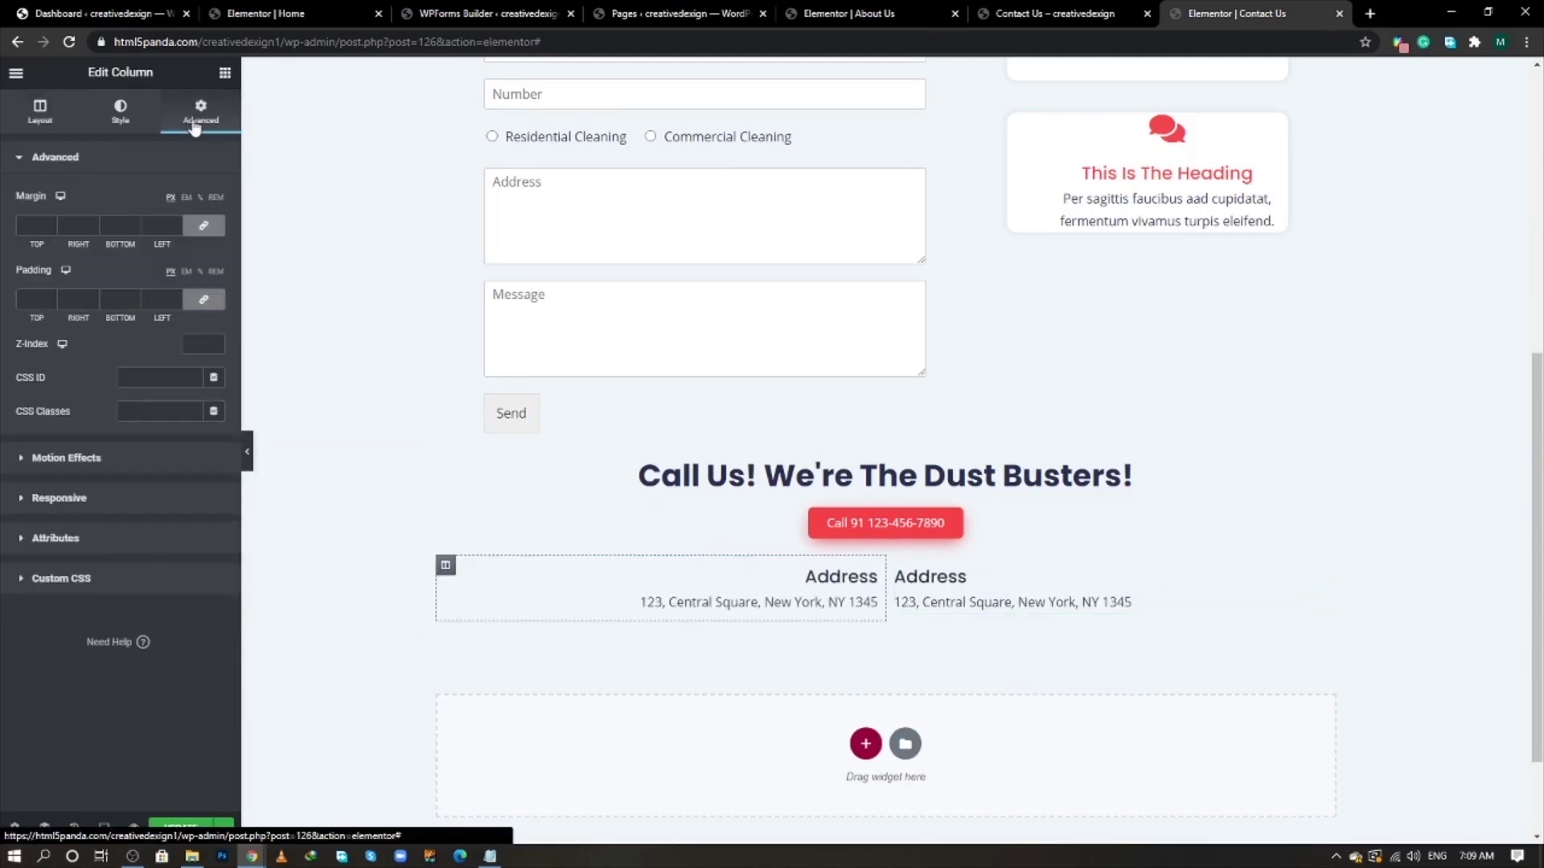
{"action": "left_click", "coordinate": [203, 299]}
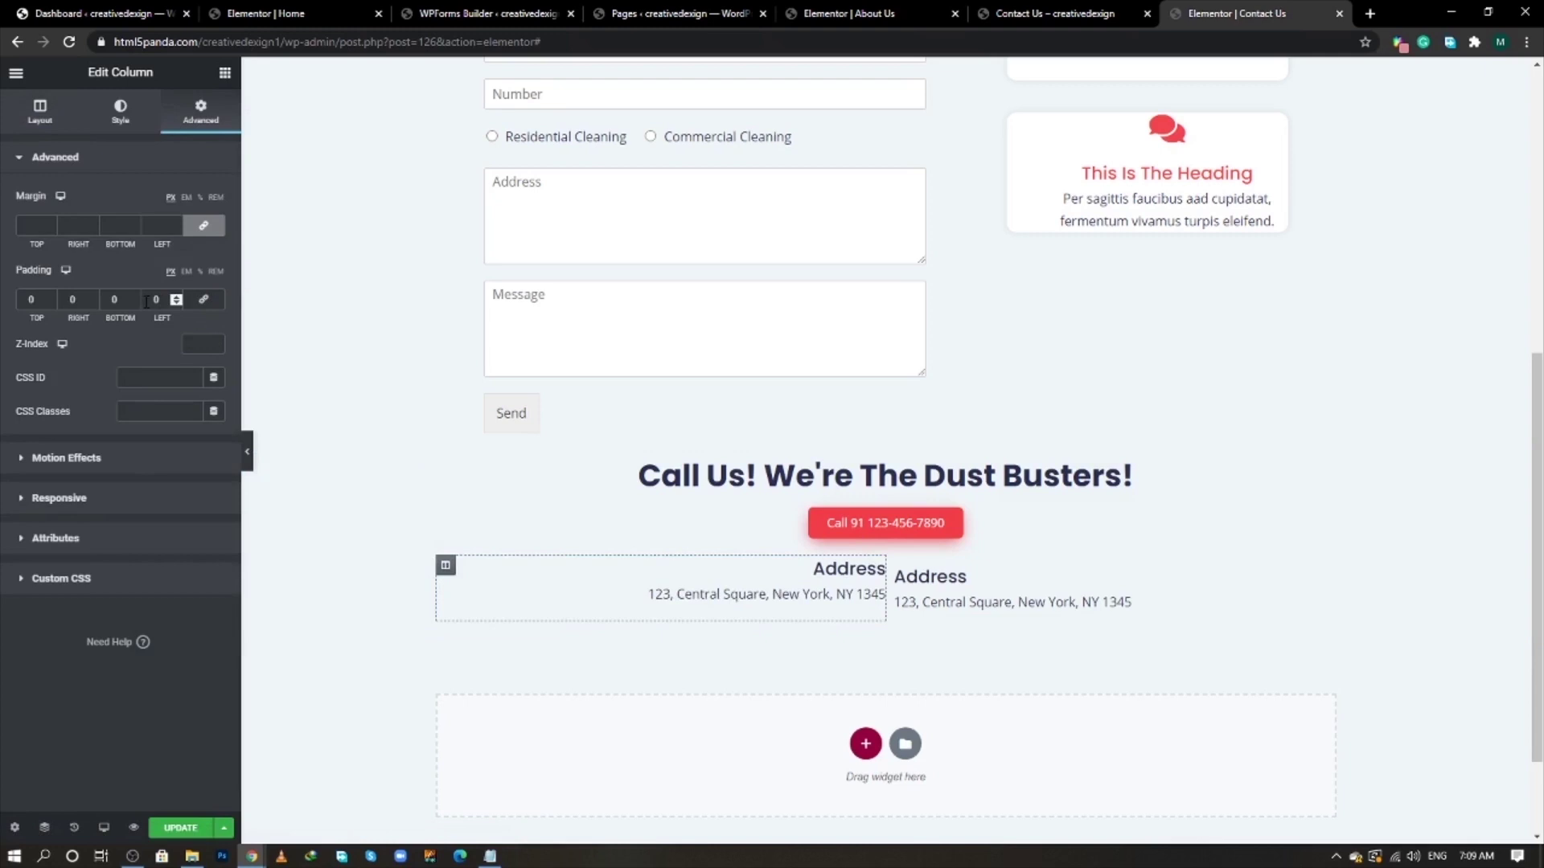
{"action": "left_click", "coordinate": [72, 301]}
{"action": "type", "text": "4"}
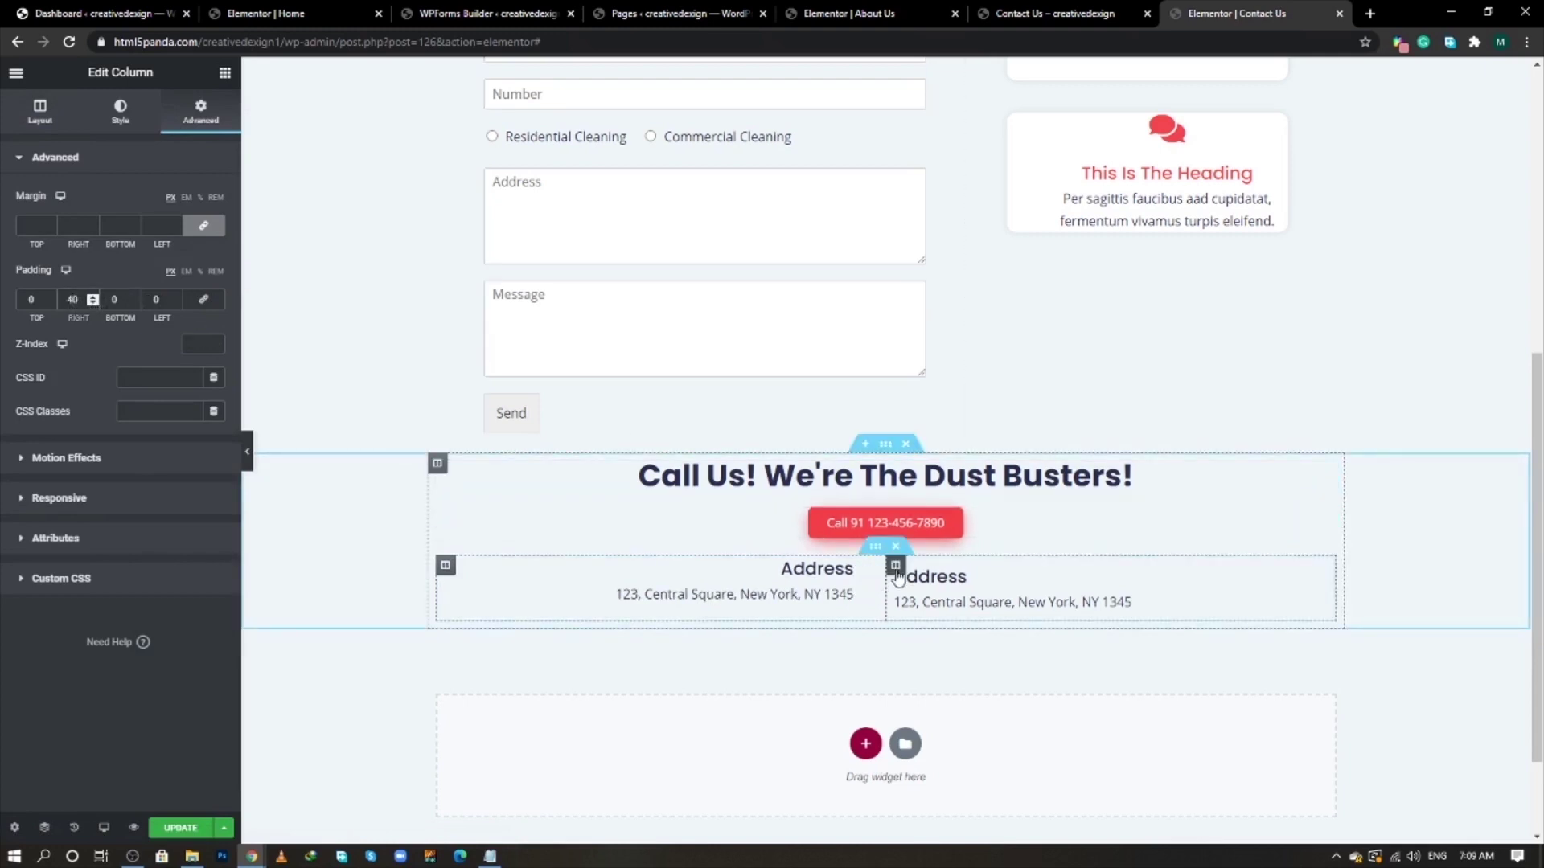
- Unlink the second inner column's padding and set its left padding to 40 px, leaving the other sides at 0
{"action": "left_click", "coordinate": [895, 565]}
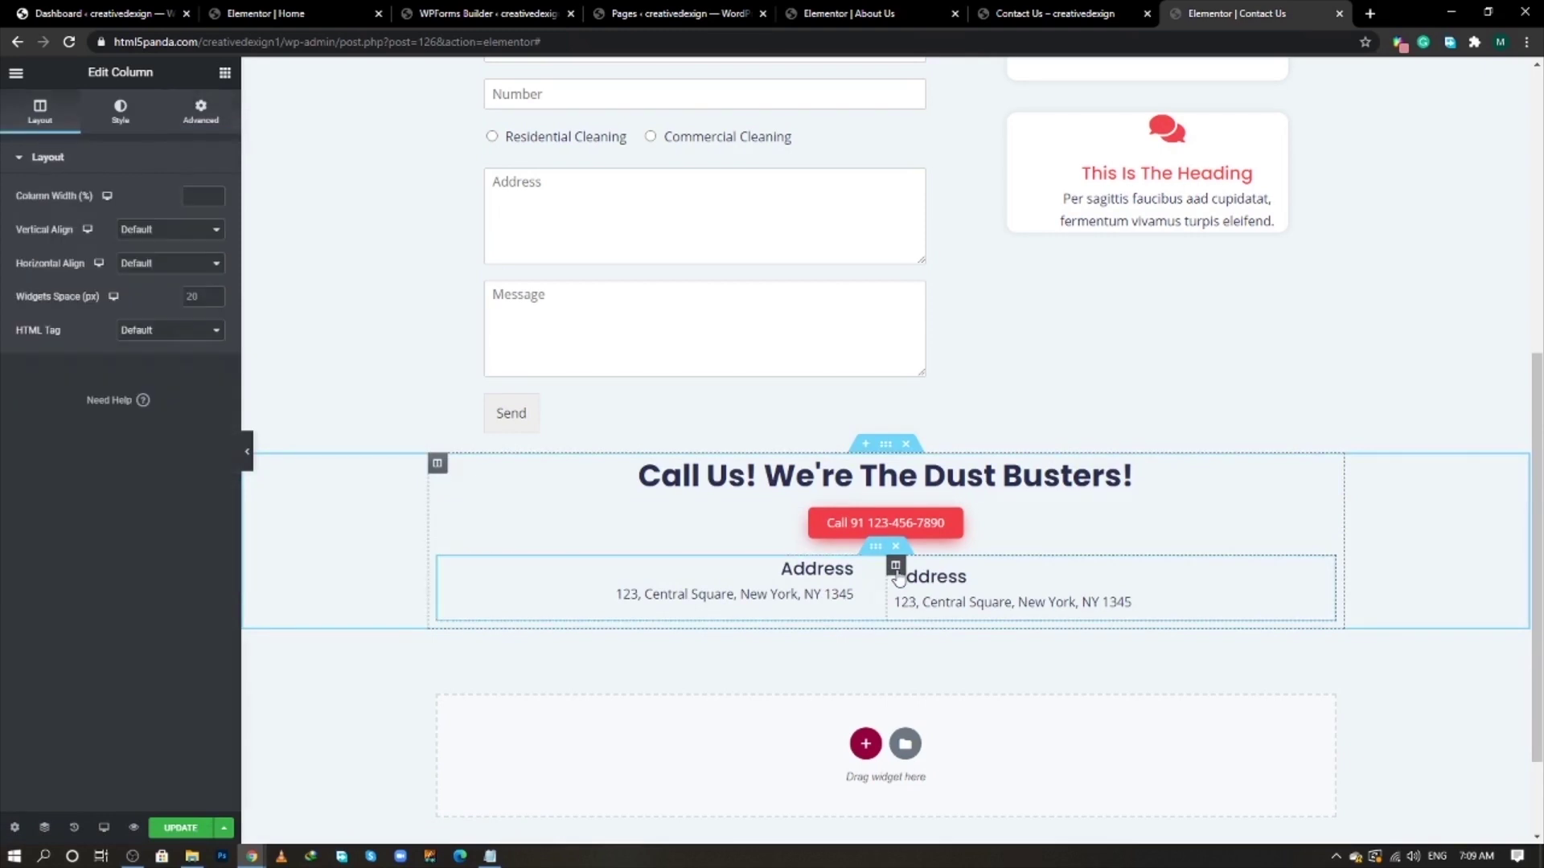
{"action": "left_click", "coordinate": [198, 109]}
{"action": "left_click", "coordinate": [203, 299]}
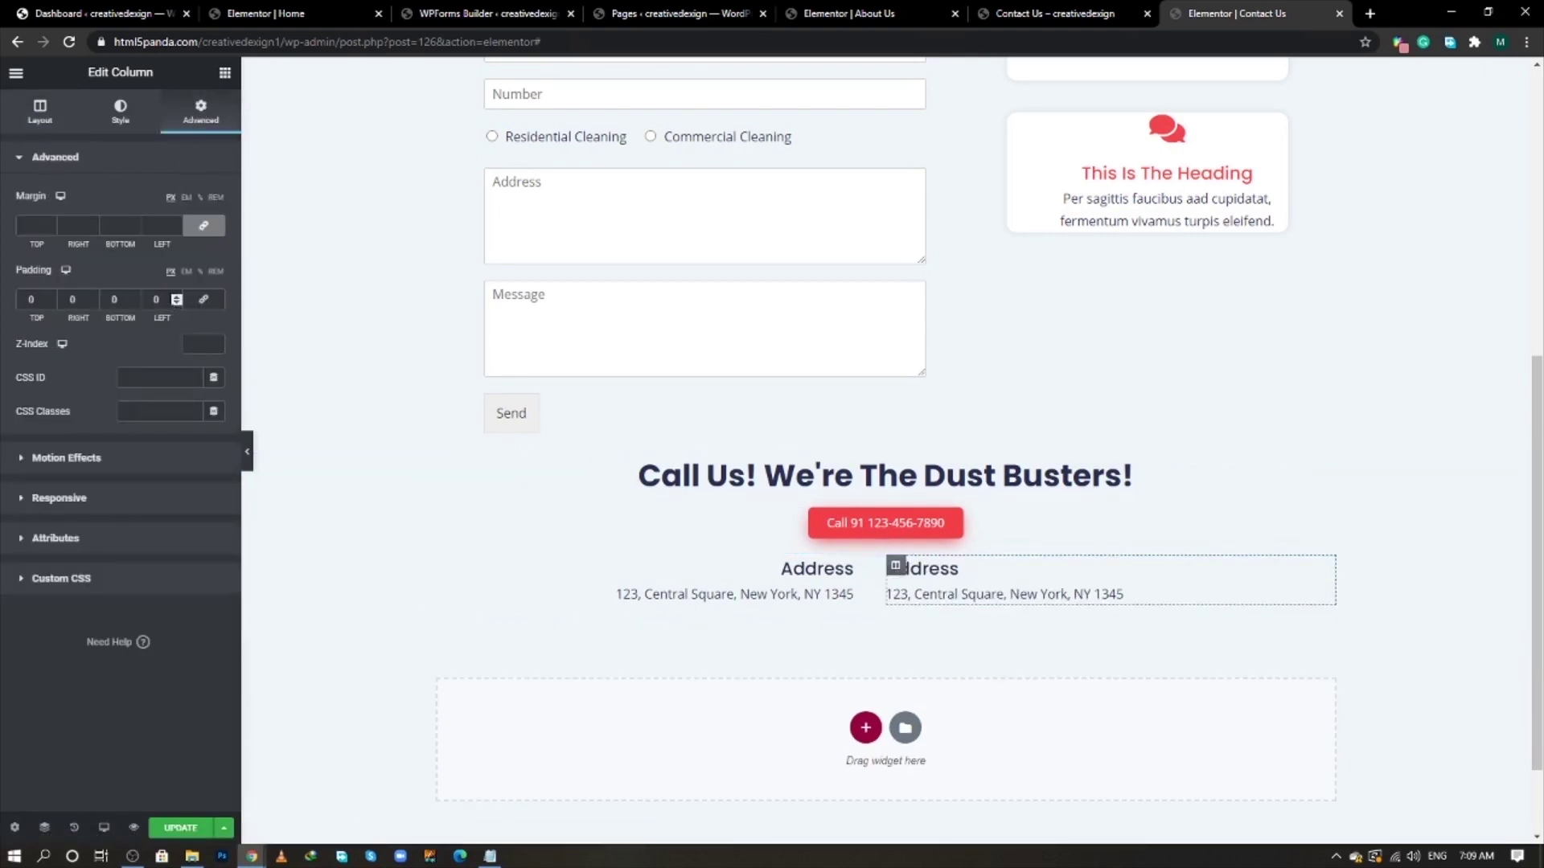
{"action": "left_click", "coordinate": [150, 303]}
{"action": "type", "text": "4"}
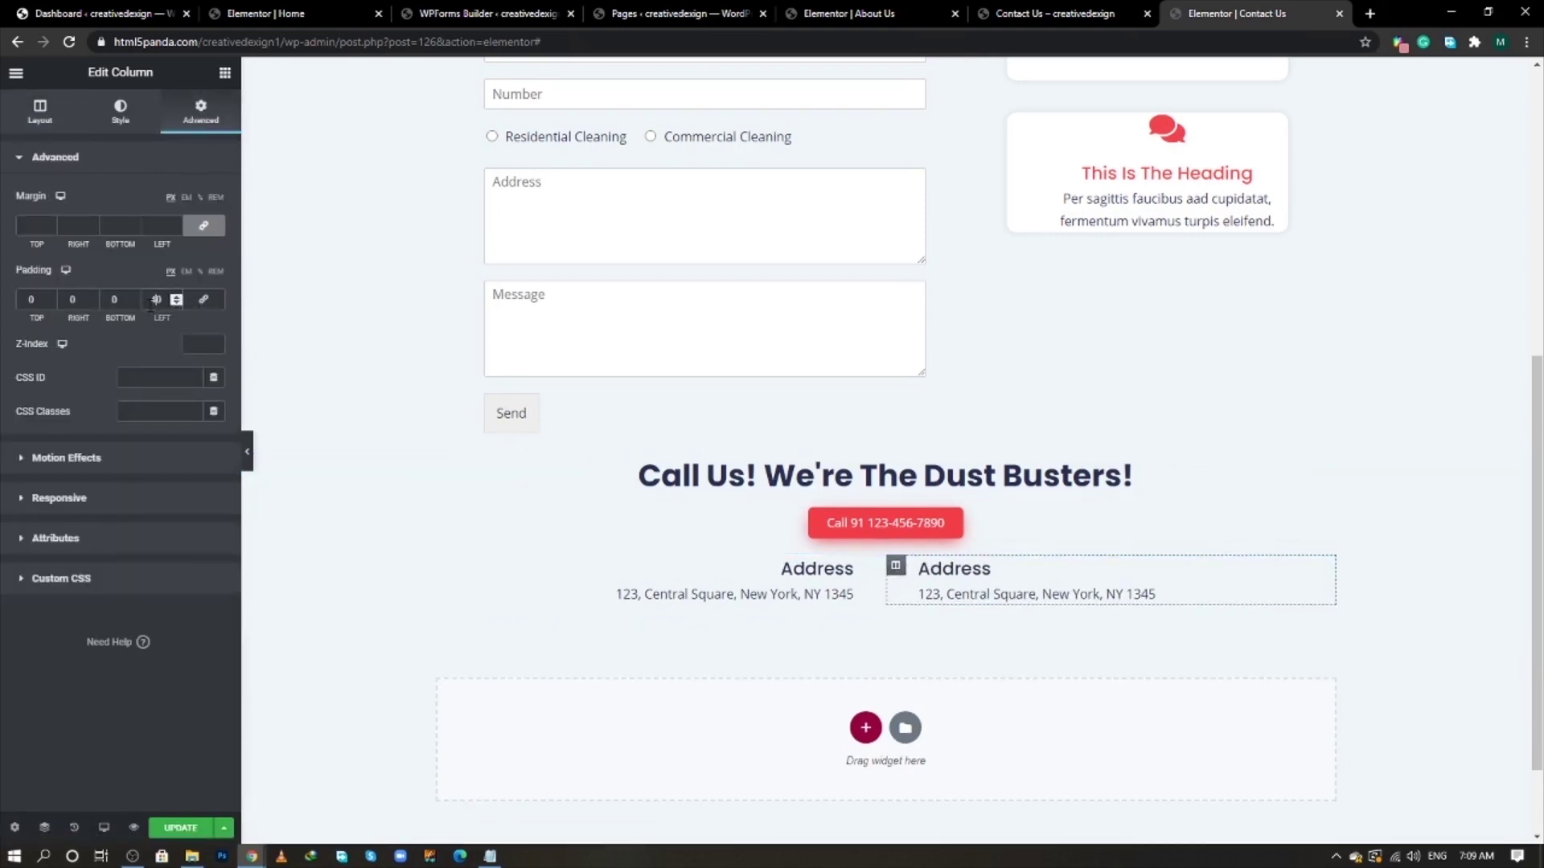
- Give the first inner column a solid border with a right width of 1 px, like the reference divider, and keep the border radius at 0
{"action": "left_click", "coordinate": [866, 582]}
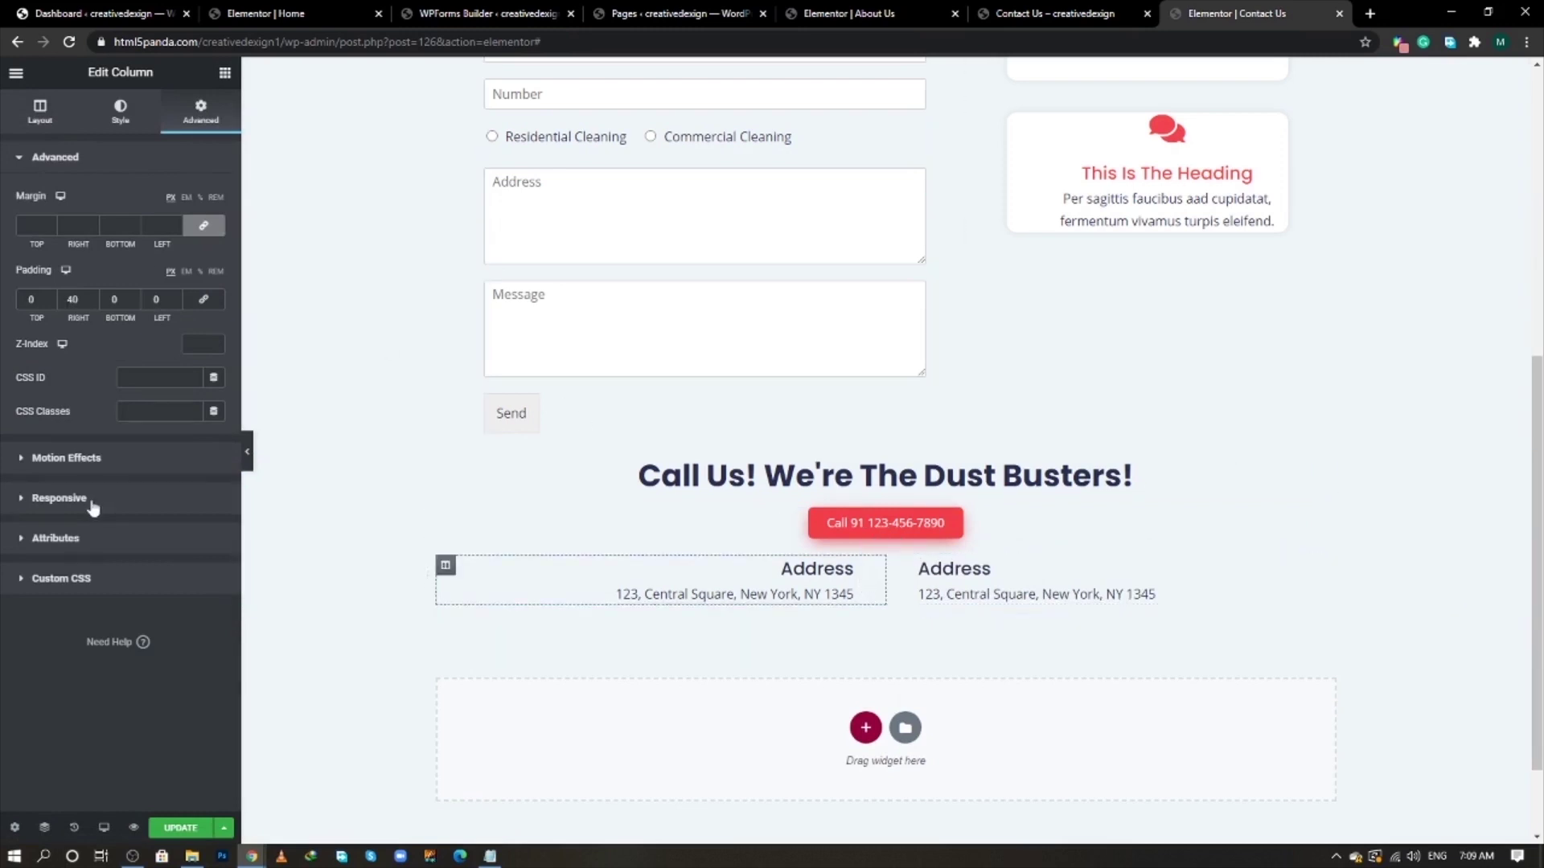
{"action": "key", "text": "alt+Tab"}
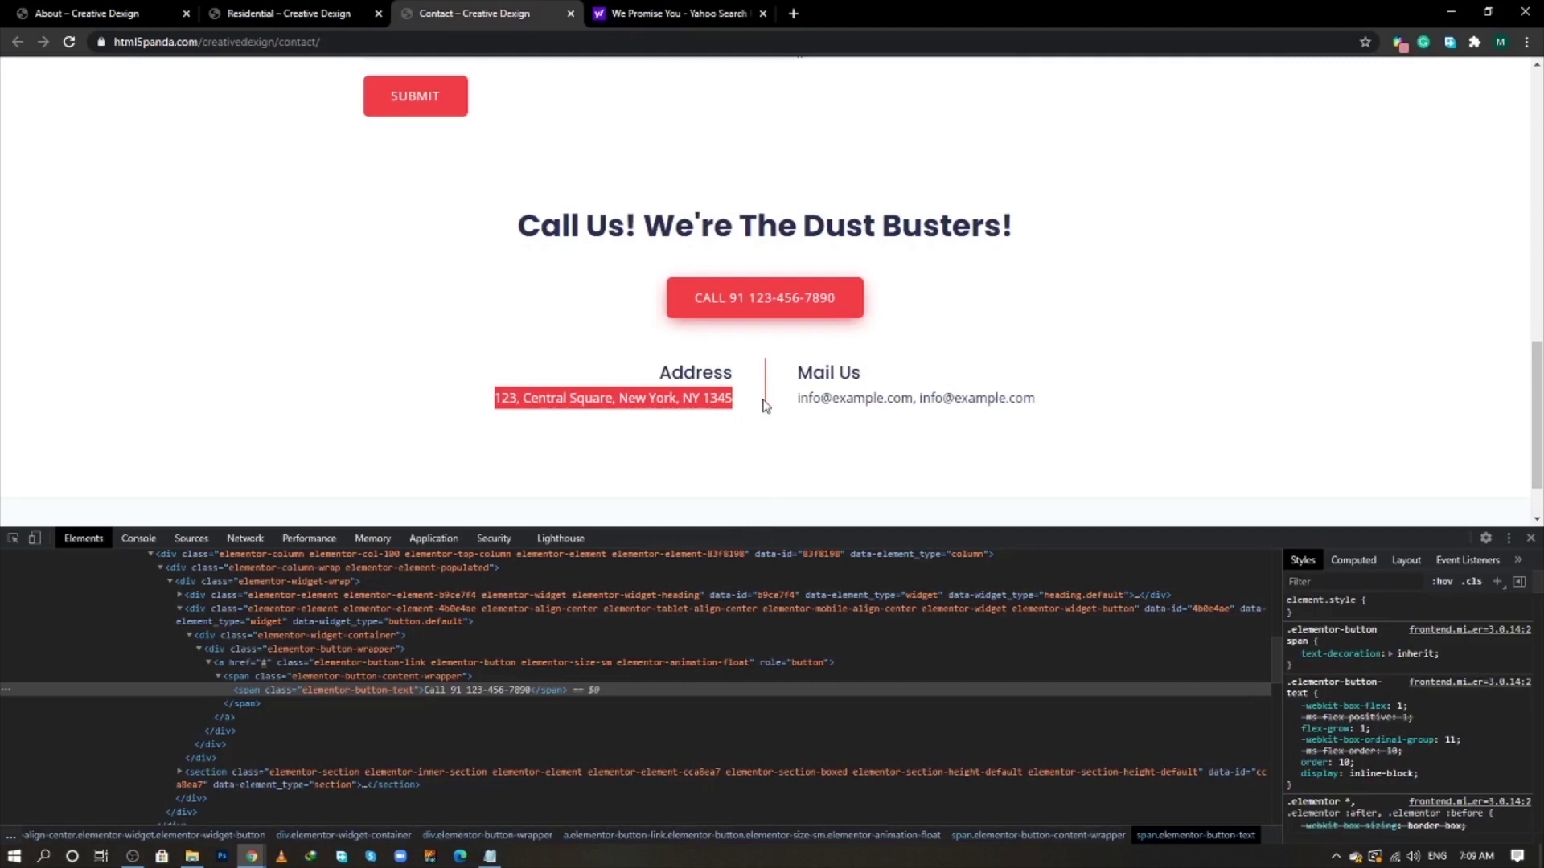
{"action": "key", "text": "alt+Tab"}
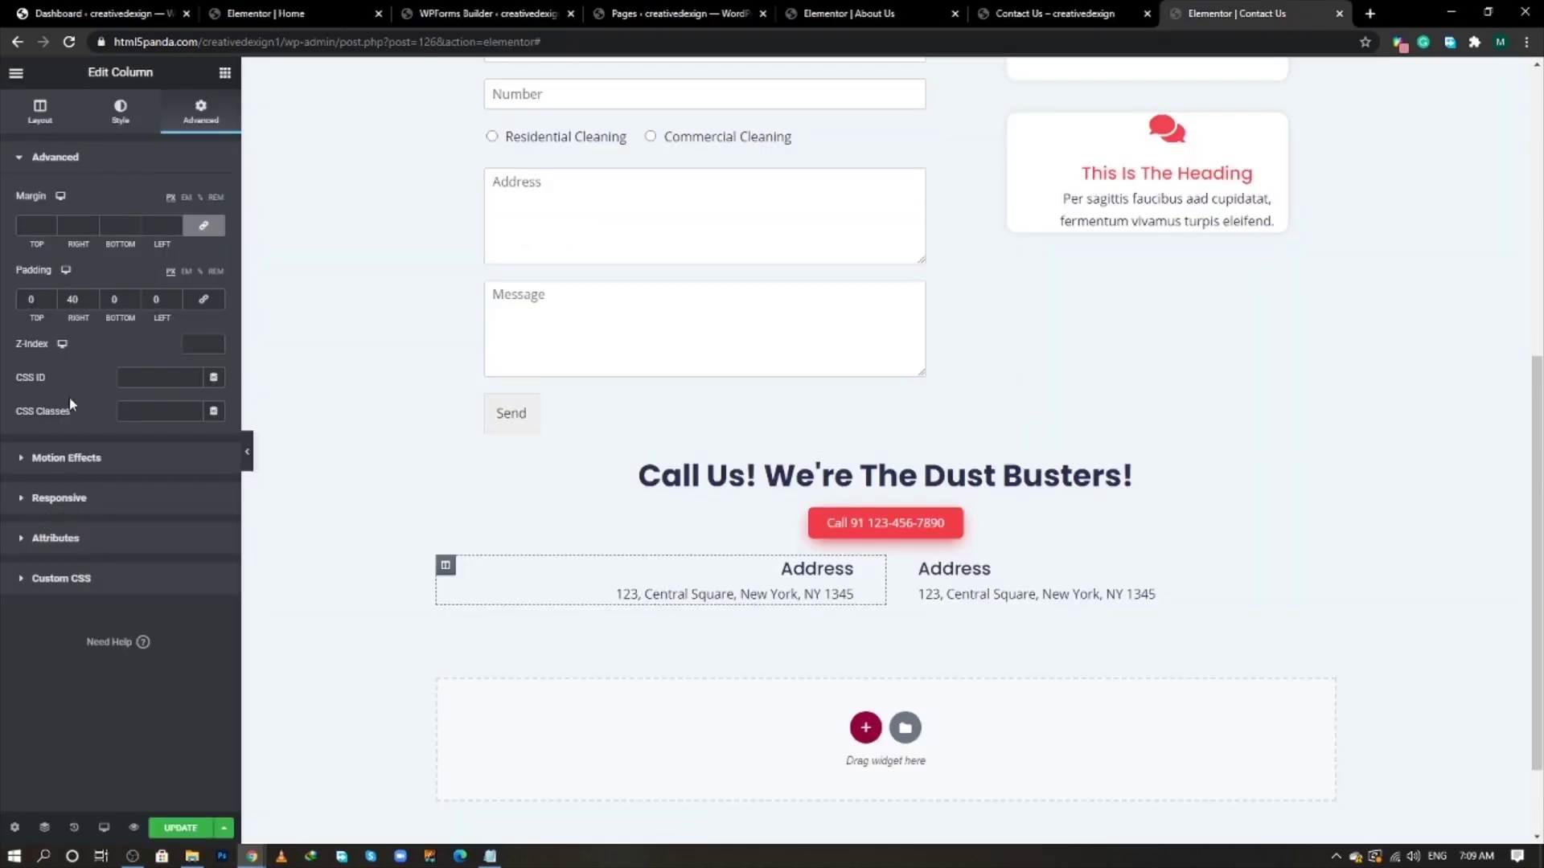
{"action": "left_click", "coordinate": [121, 113]}
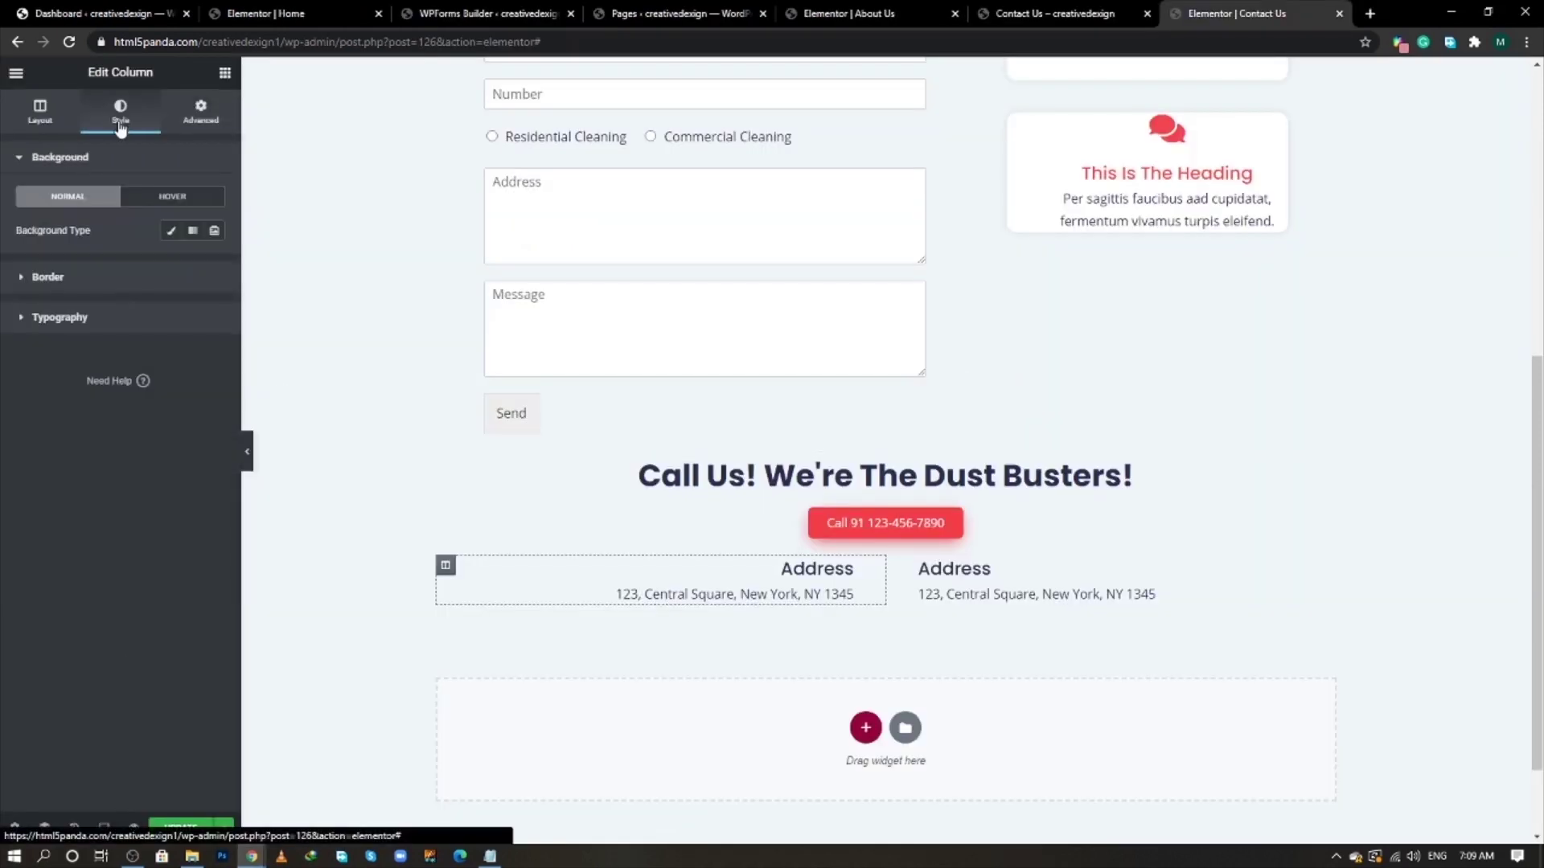
{"action": "left_click", "coordinate": [112, 277]}
{"action": "left_click", "coordinate": [92, 329]}
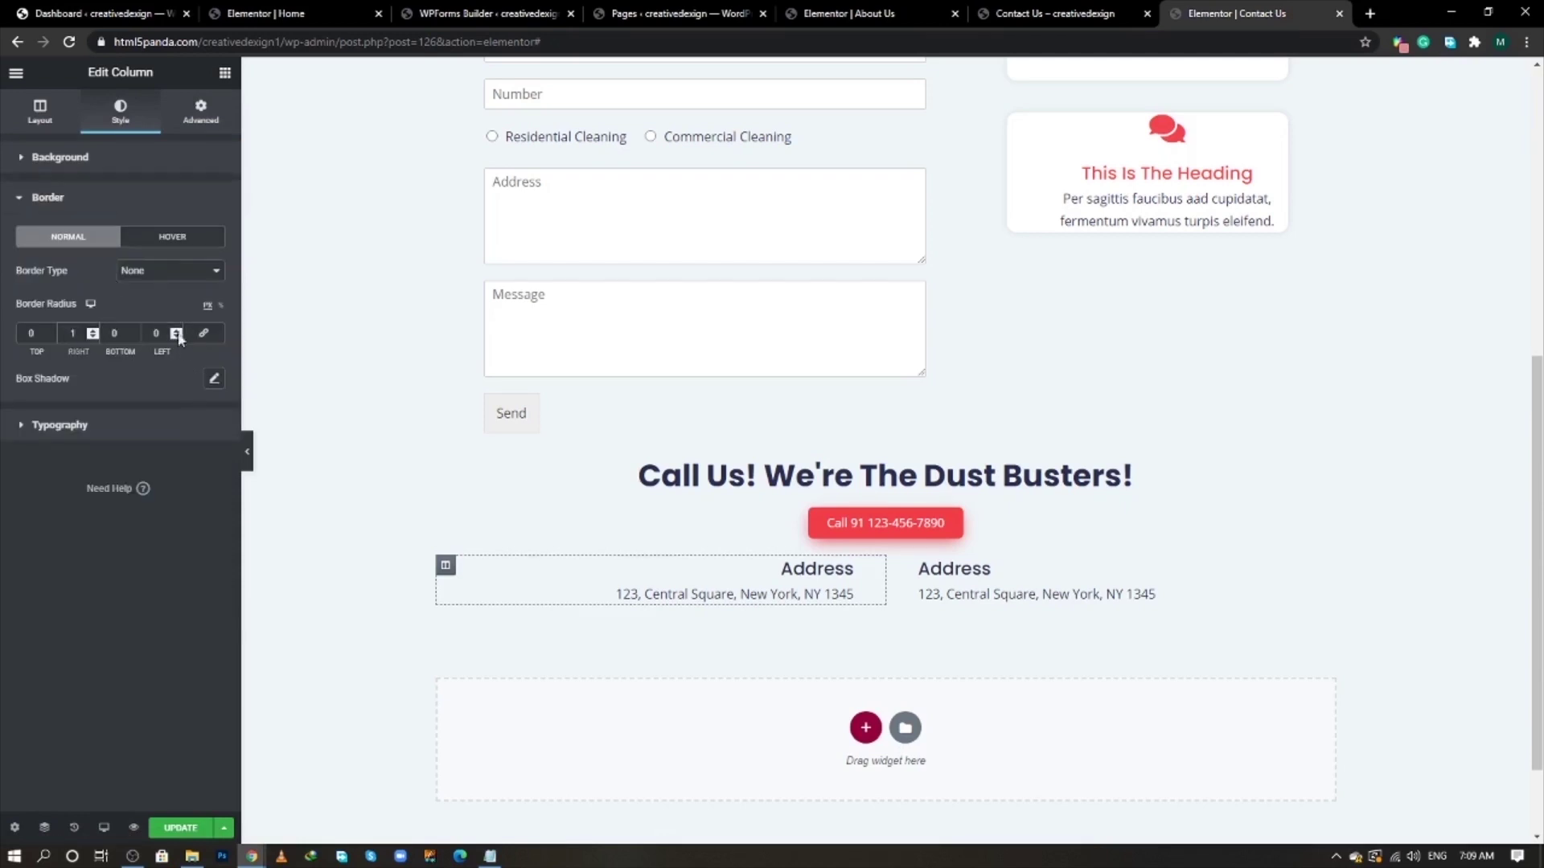
{"action": "left_click", "coordinate": [172, 272]}
{"action": "left_click", "coordinate": [173, 303]}
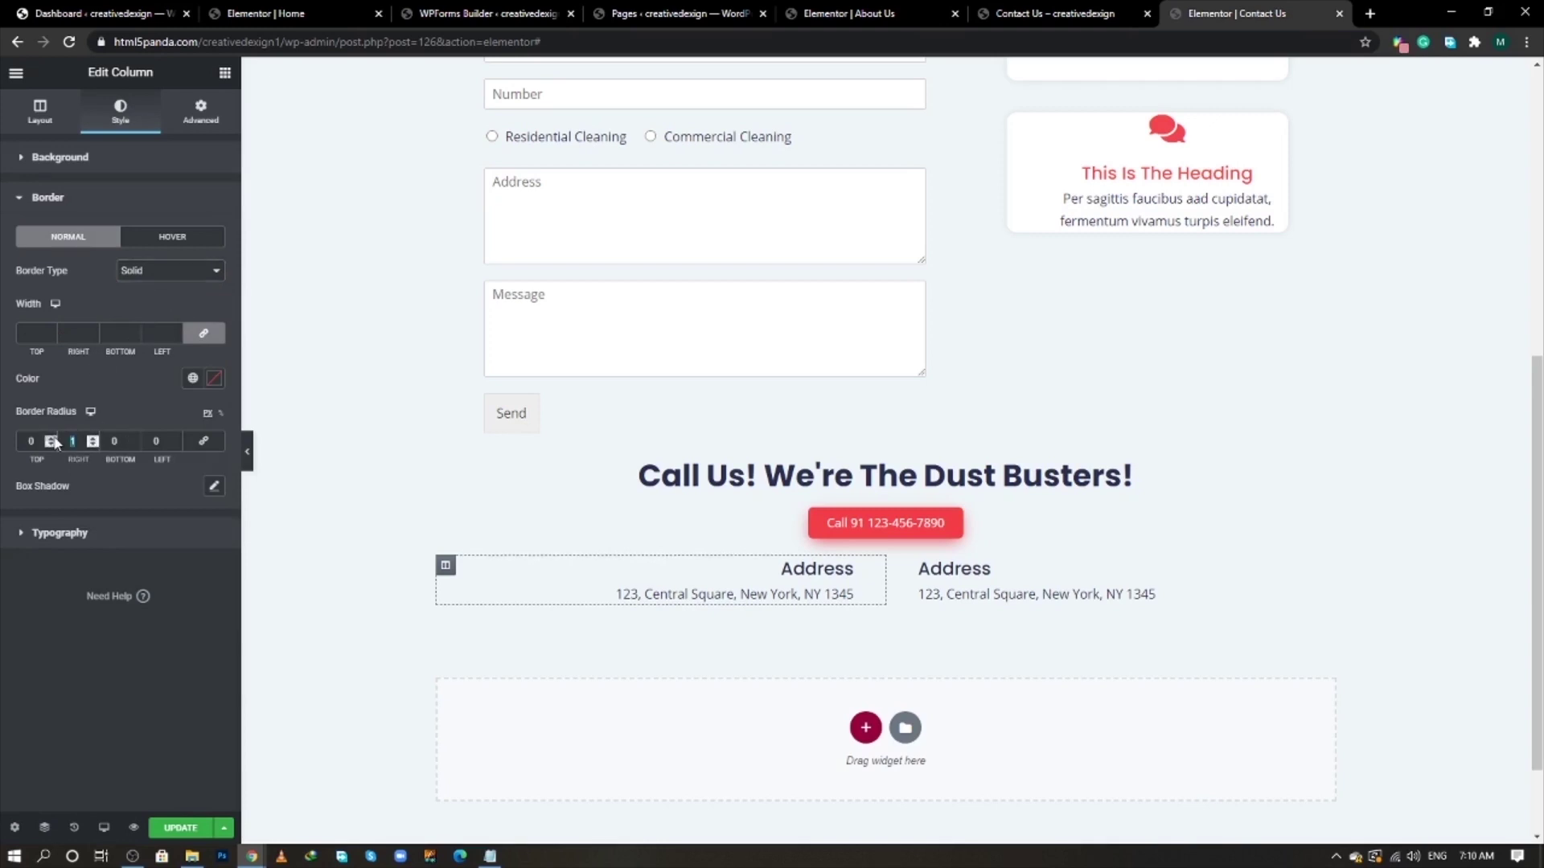
{"action": "left_click", "coordinate": [203, 333]}
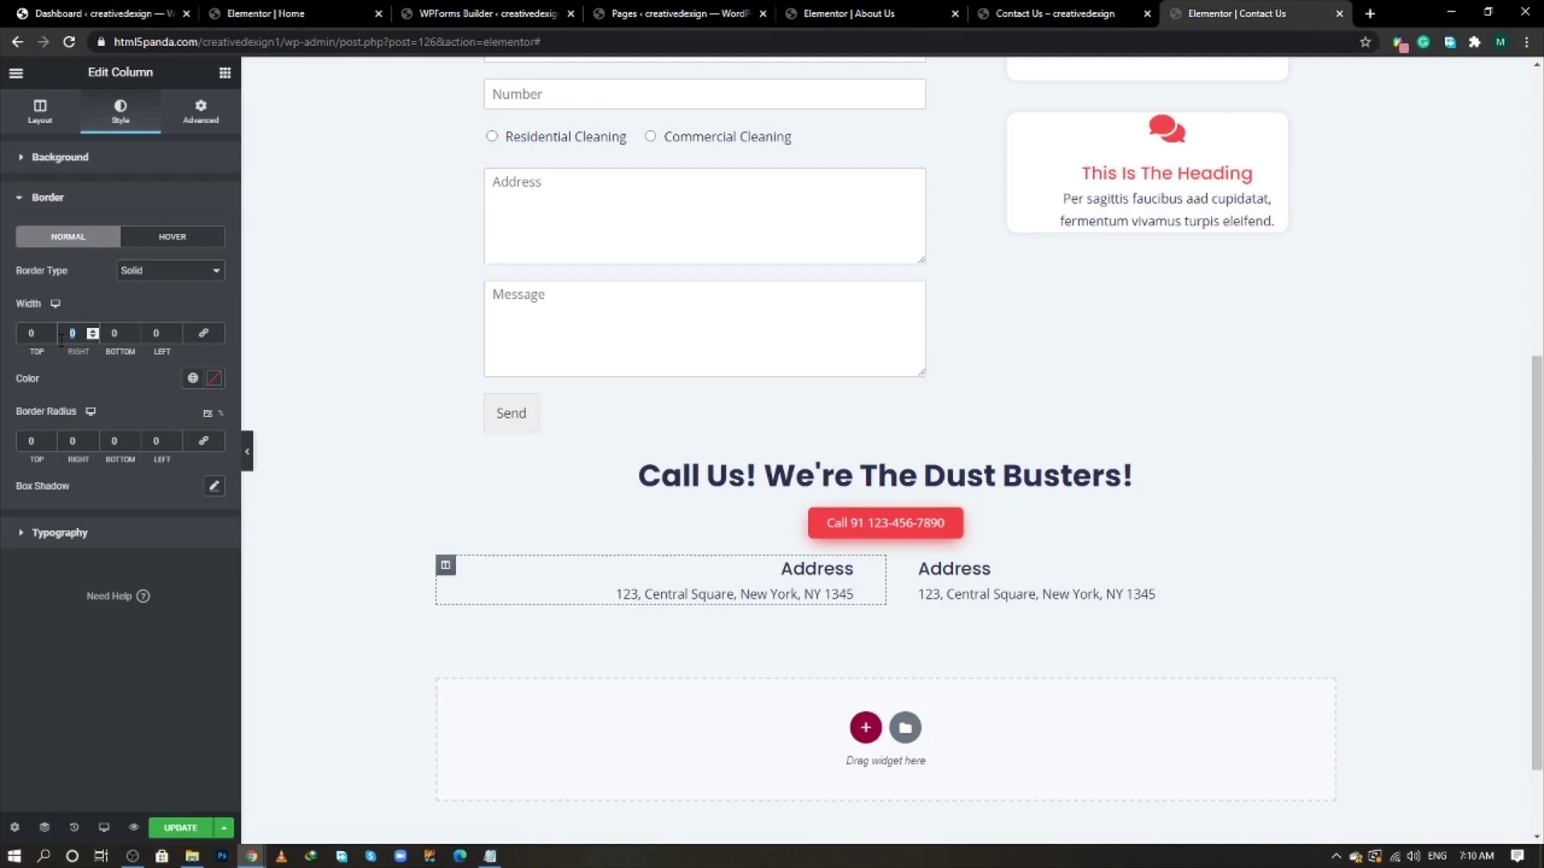
{"action": "type", "text": "1"}
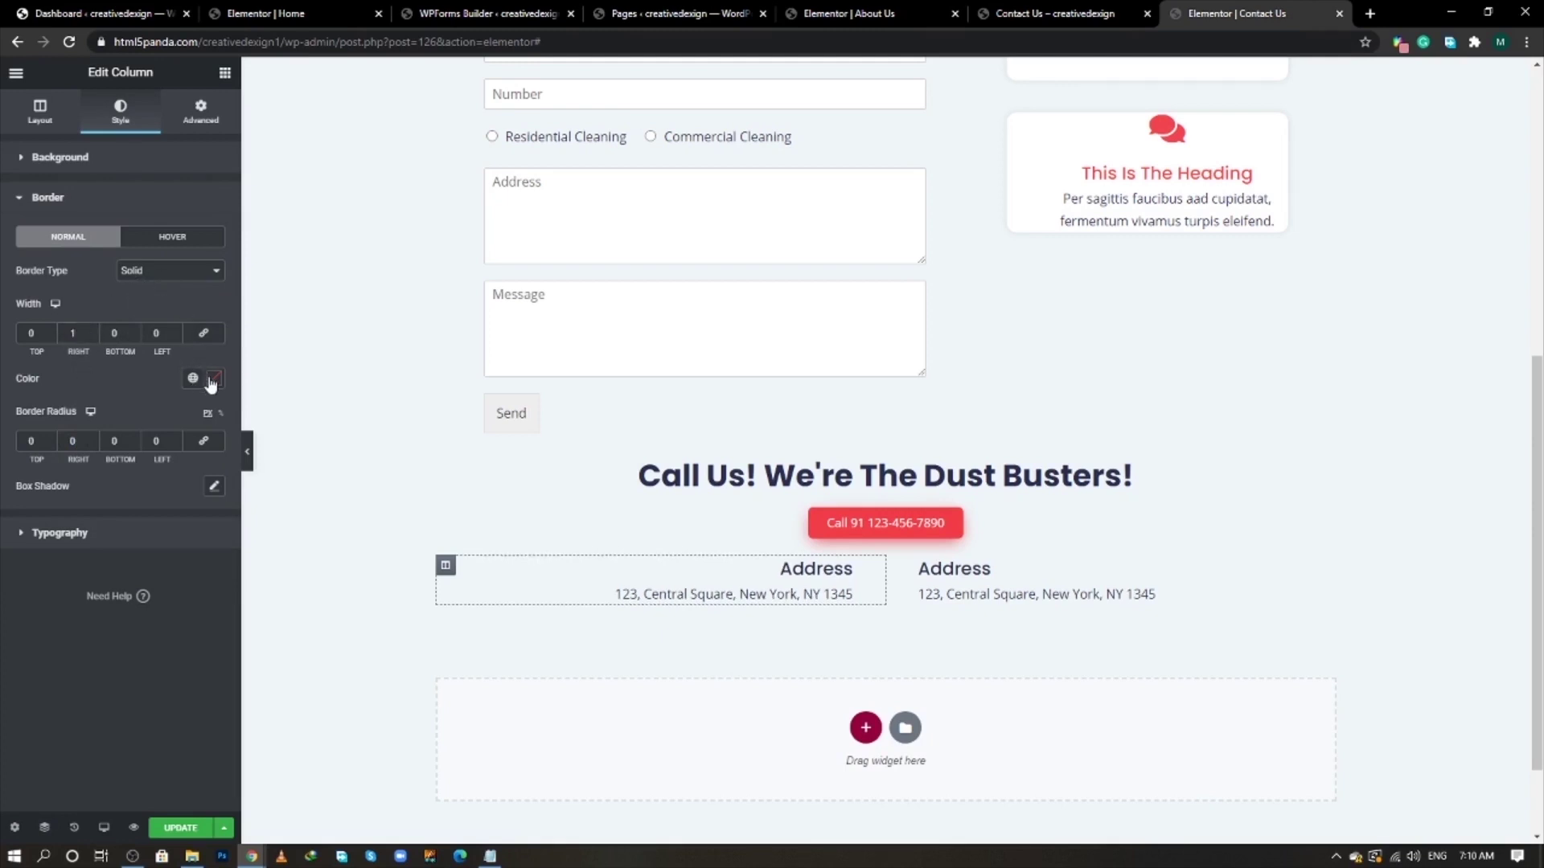
- Using the colour code from Notepad, set the first inner column's border colour to #F23d49F7 and preview the page without the editing panel
{"action": "left_click", "coordinate": [490, 856]}
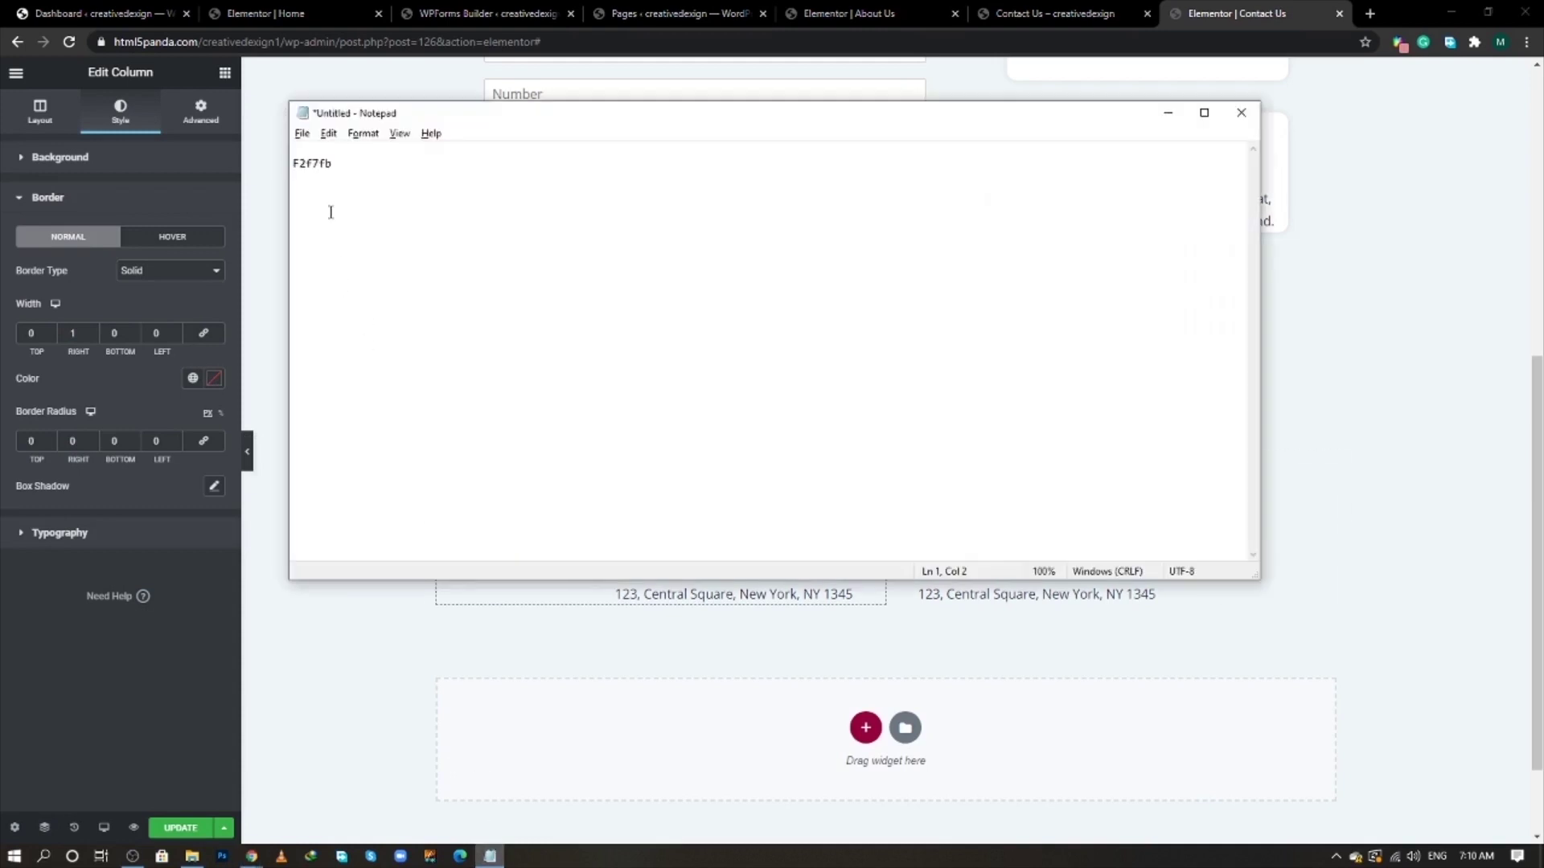
{"action": "type", "text": "#F23d49F7"}
{"action": "left_click", "coordinate": [214, 377]}
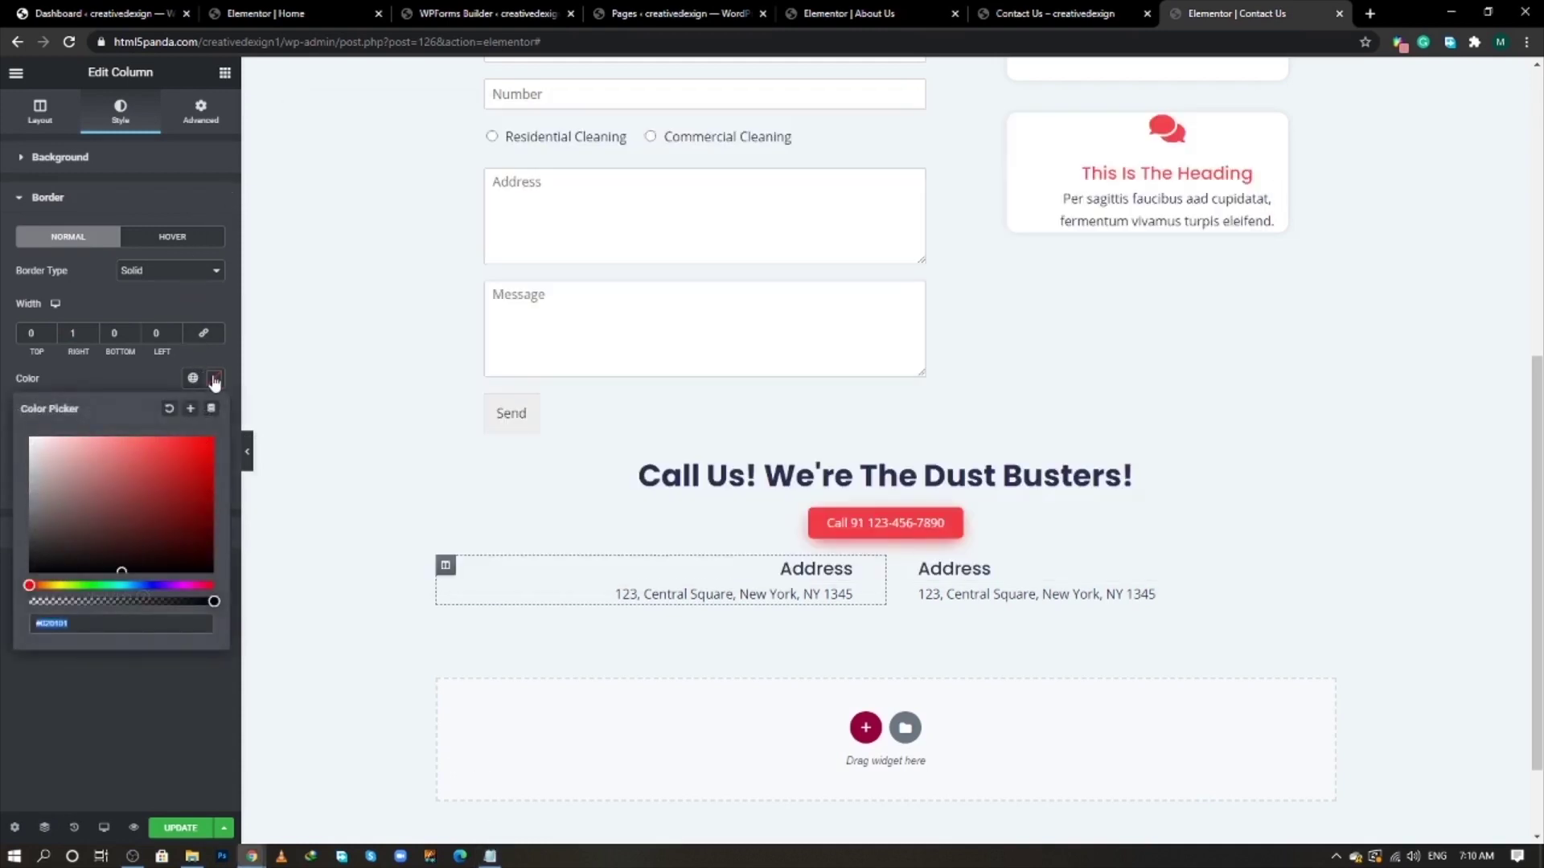
{"action": "type", "text": "#F23d49F7"}
{"action": "left_click", "coordinate": [161, 373]}
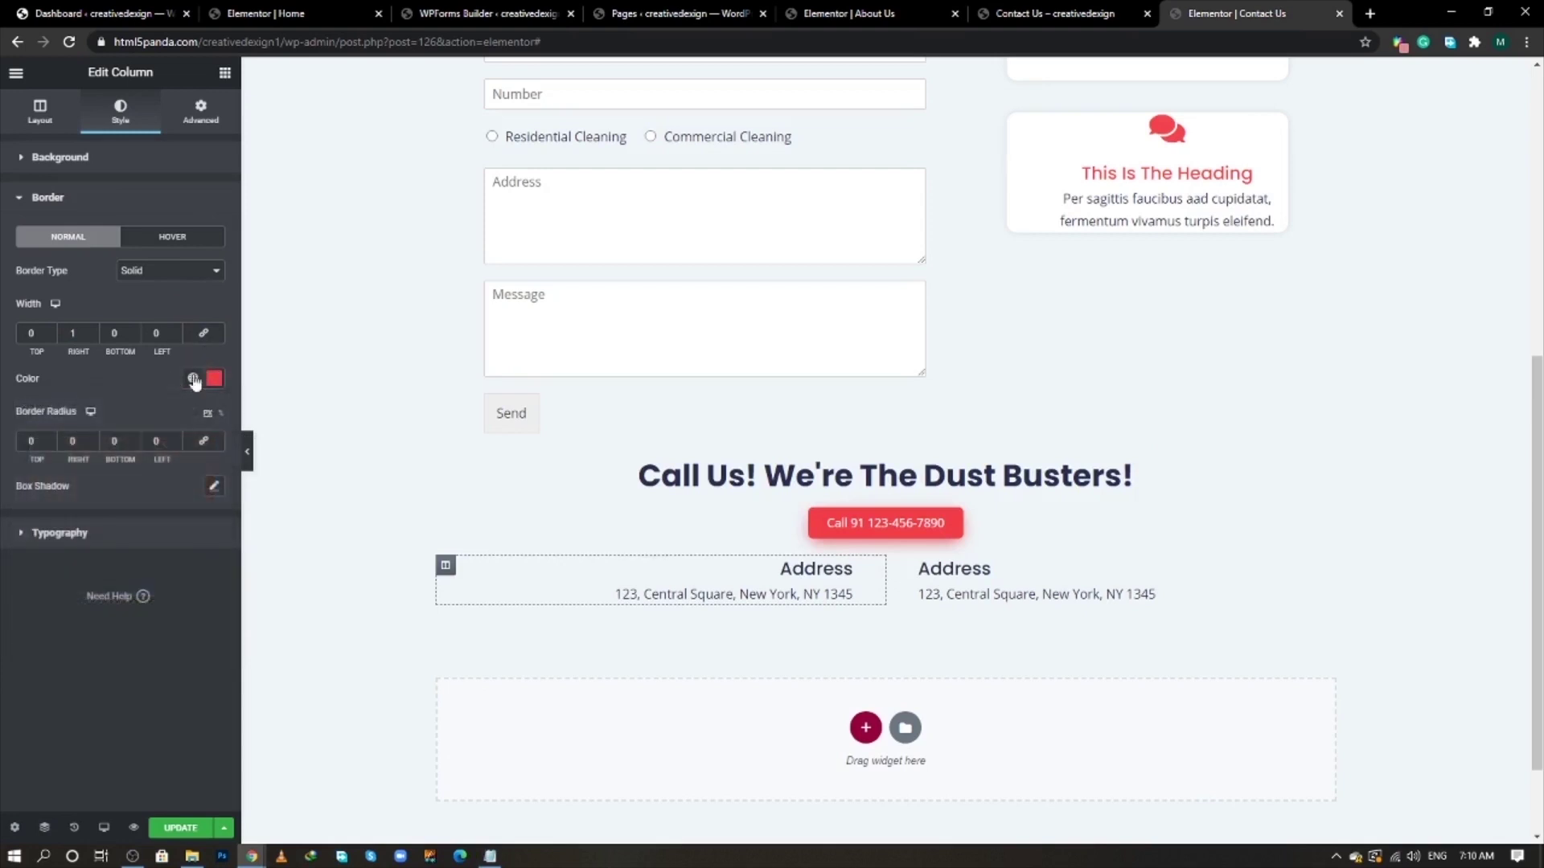
{"action": "left_click", "coordinate": [249, 457]}
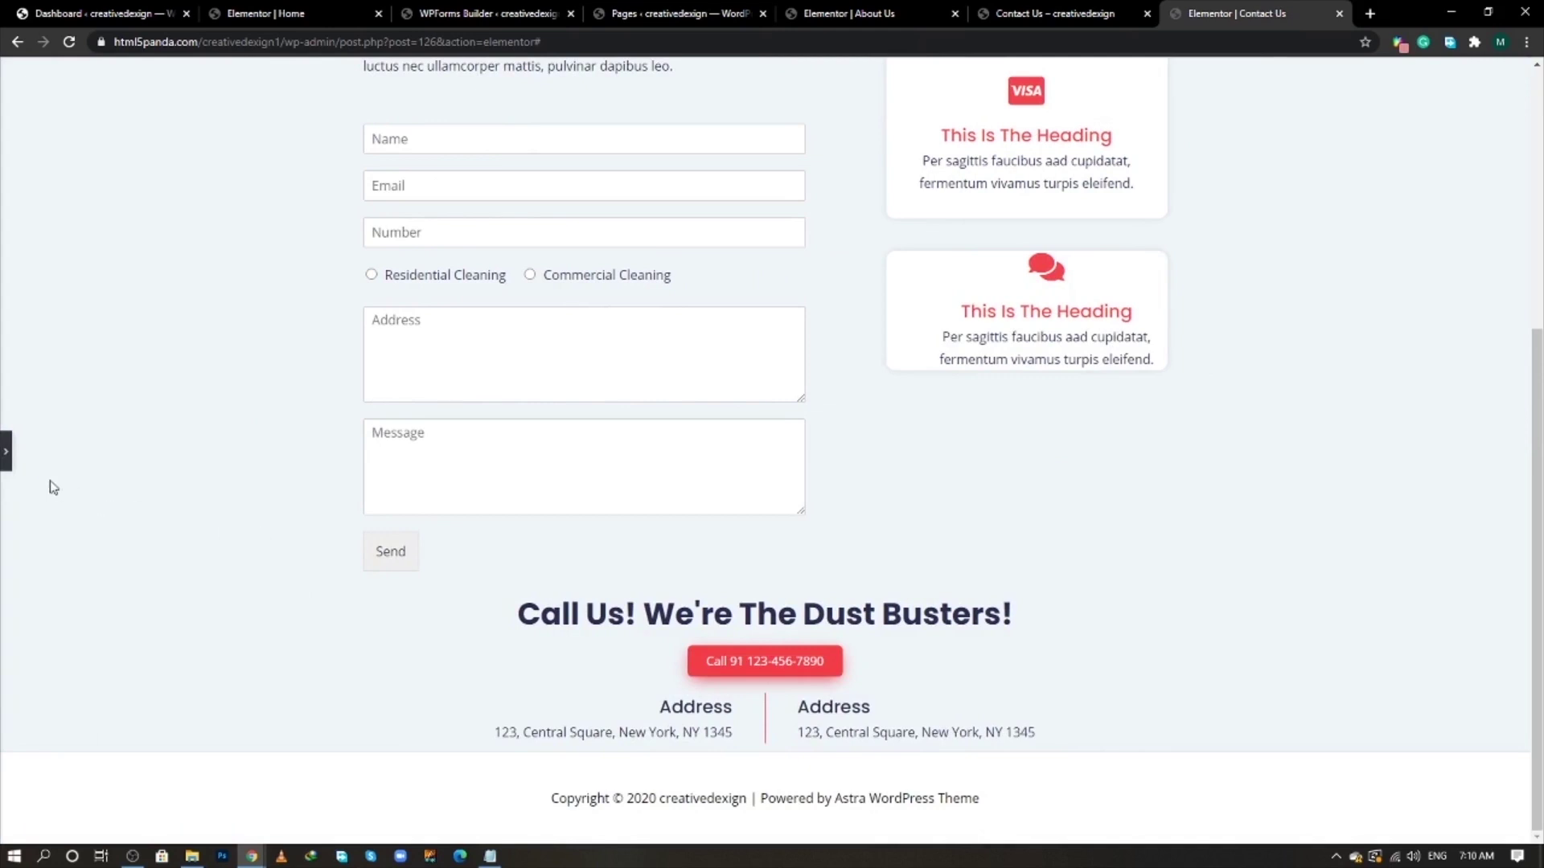
{"action": "left_click", "coordinate": [8, 460]}
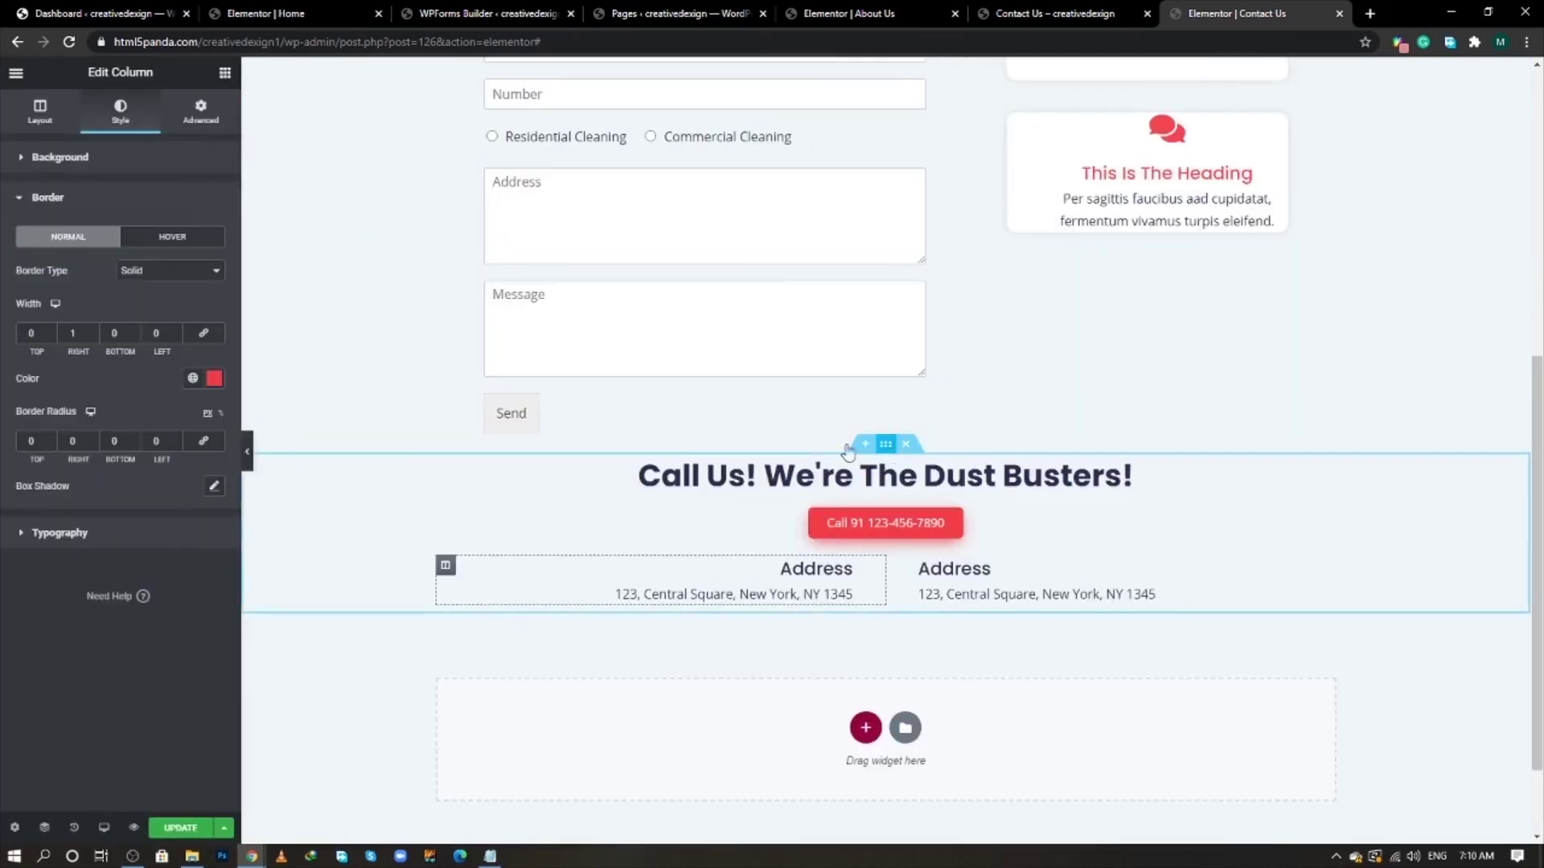
- Unlink the call-to-action section's padding and set it to 50 px top and 100 px bottom, with 0 on the sides
{"action": "left_click", "coordinate": [886, 444]}
{"action": "left_click", "coordinate": [200, 111]}
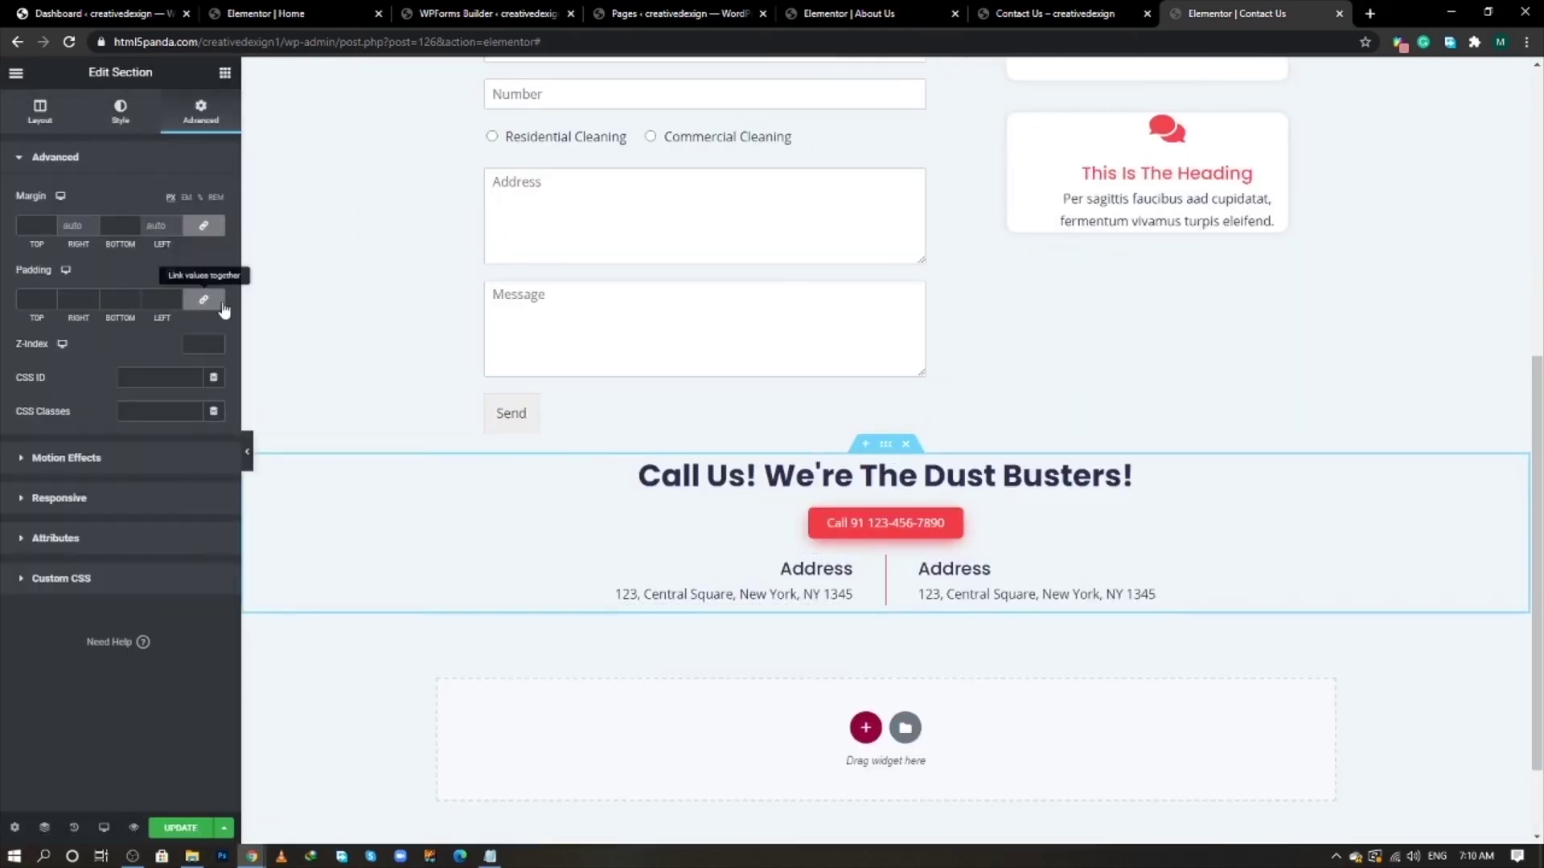
{"action": "left_click", "coordinate": [217, 304]}
{"action": "left_click", "coordinate": [103, 305]}
{"action": "type", "text": "100"}
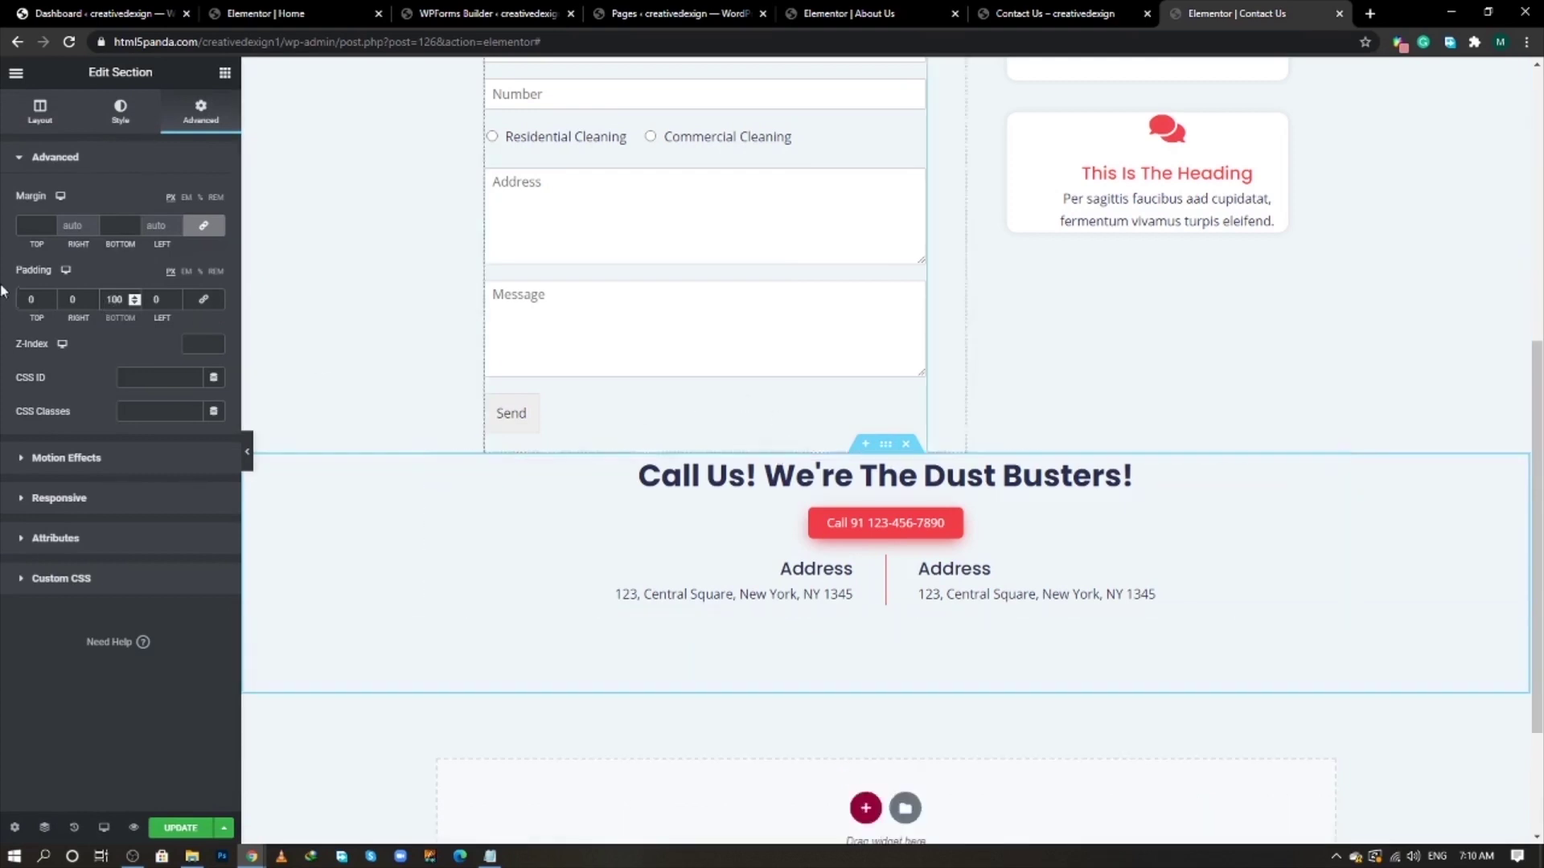
{"action": "left_click", "coordinate": [30, 300]}
{"action": "type", "text": "5"}
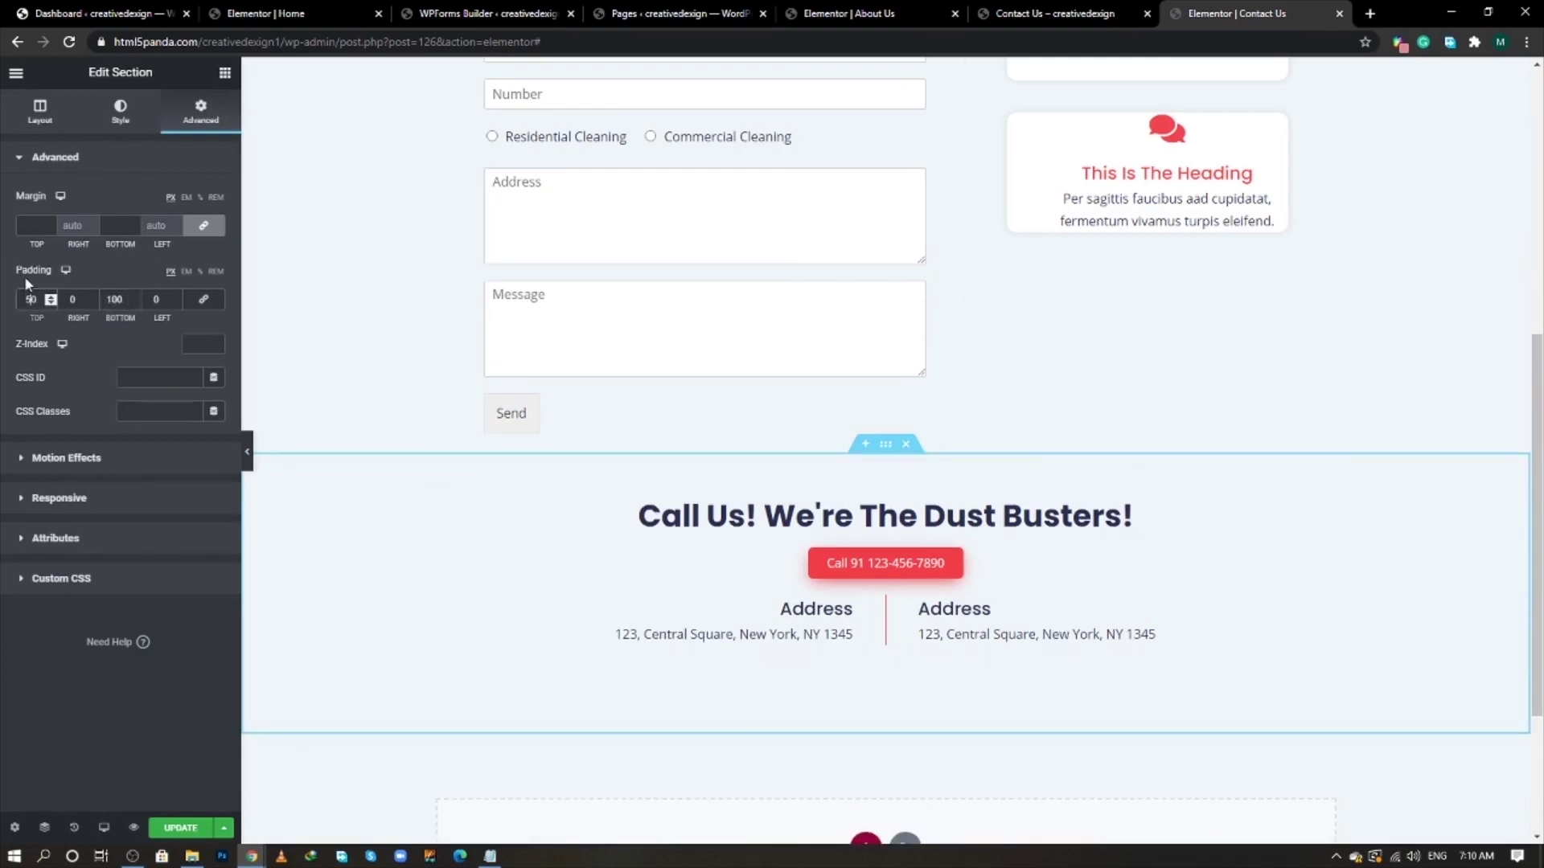
- Set the call button's top and bottom padding to 20 px each, keeping right and left at 0
{"action": "scroll", "coordinate": [679, 527], "scroll_direction": "down", "scroll_amount": 2}
{"action": "left_click", "coordinate": [799, 394]}
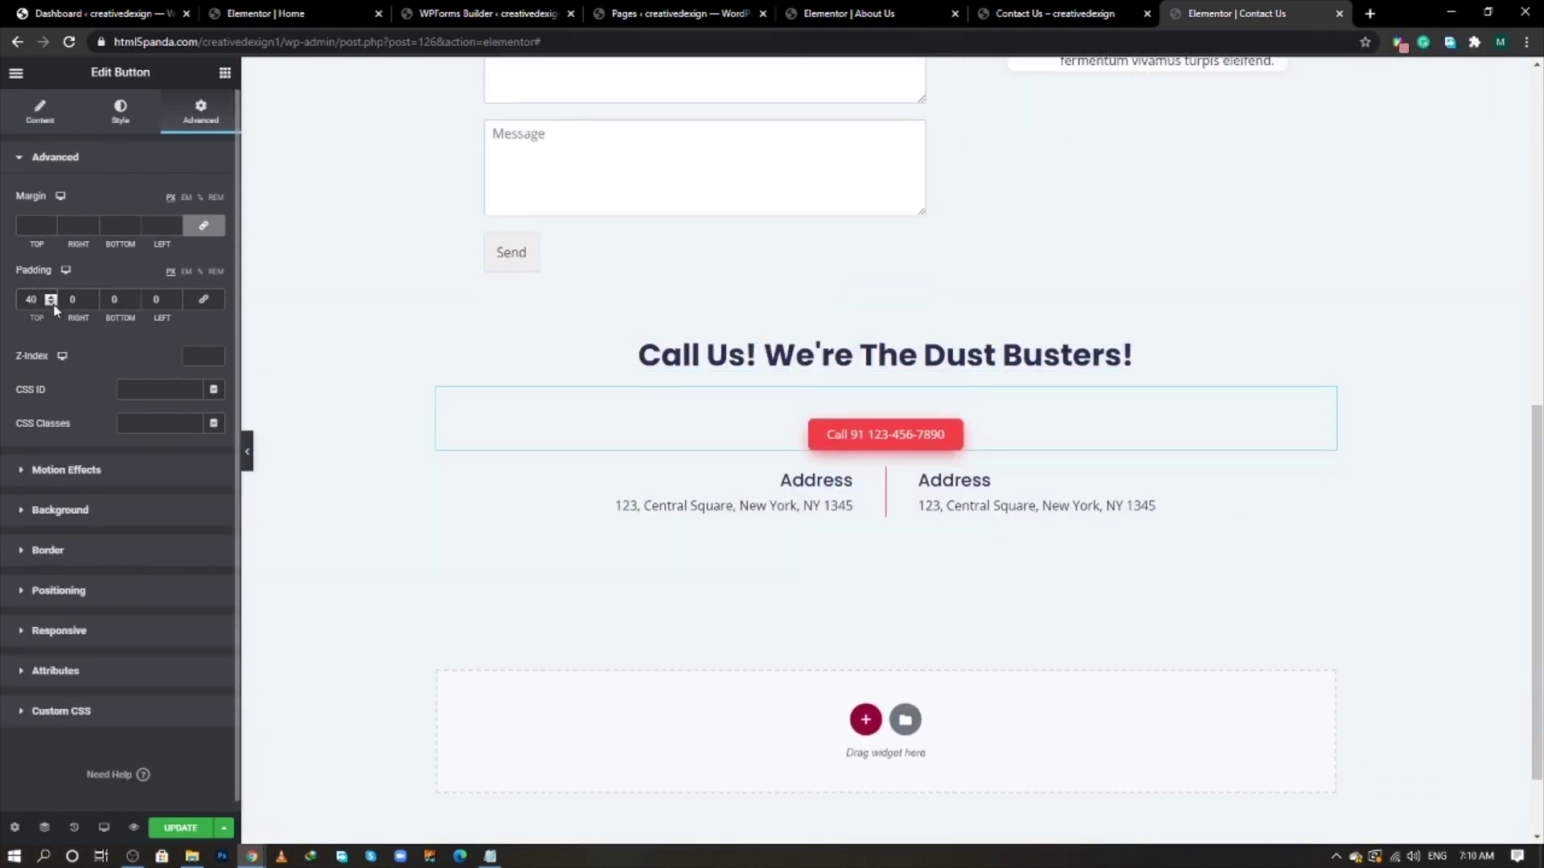
{"action": "left_click", "coordinate": [105, 301]}
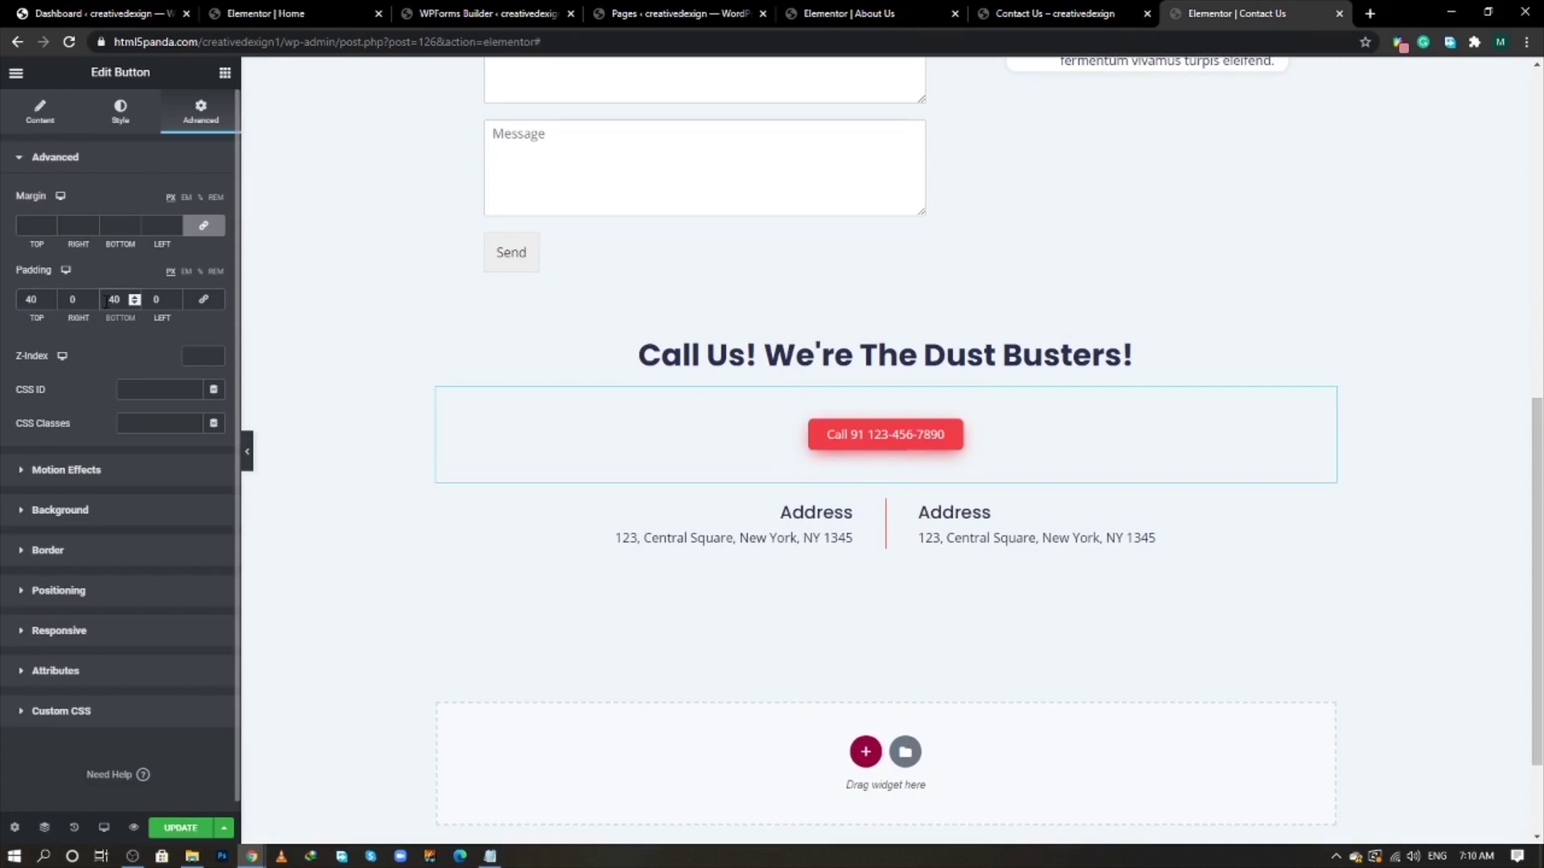
{"action": "left_click", "coordinate": [31, 302]}
{"action": "type", "text": "20"}
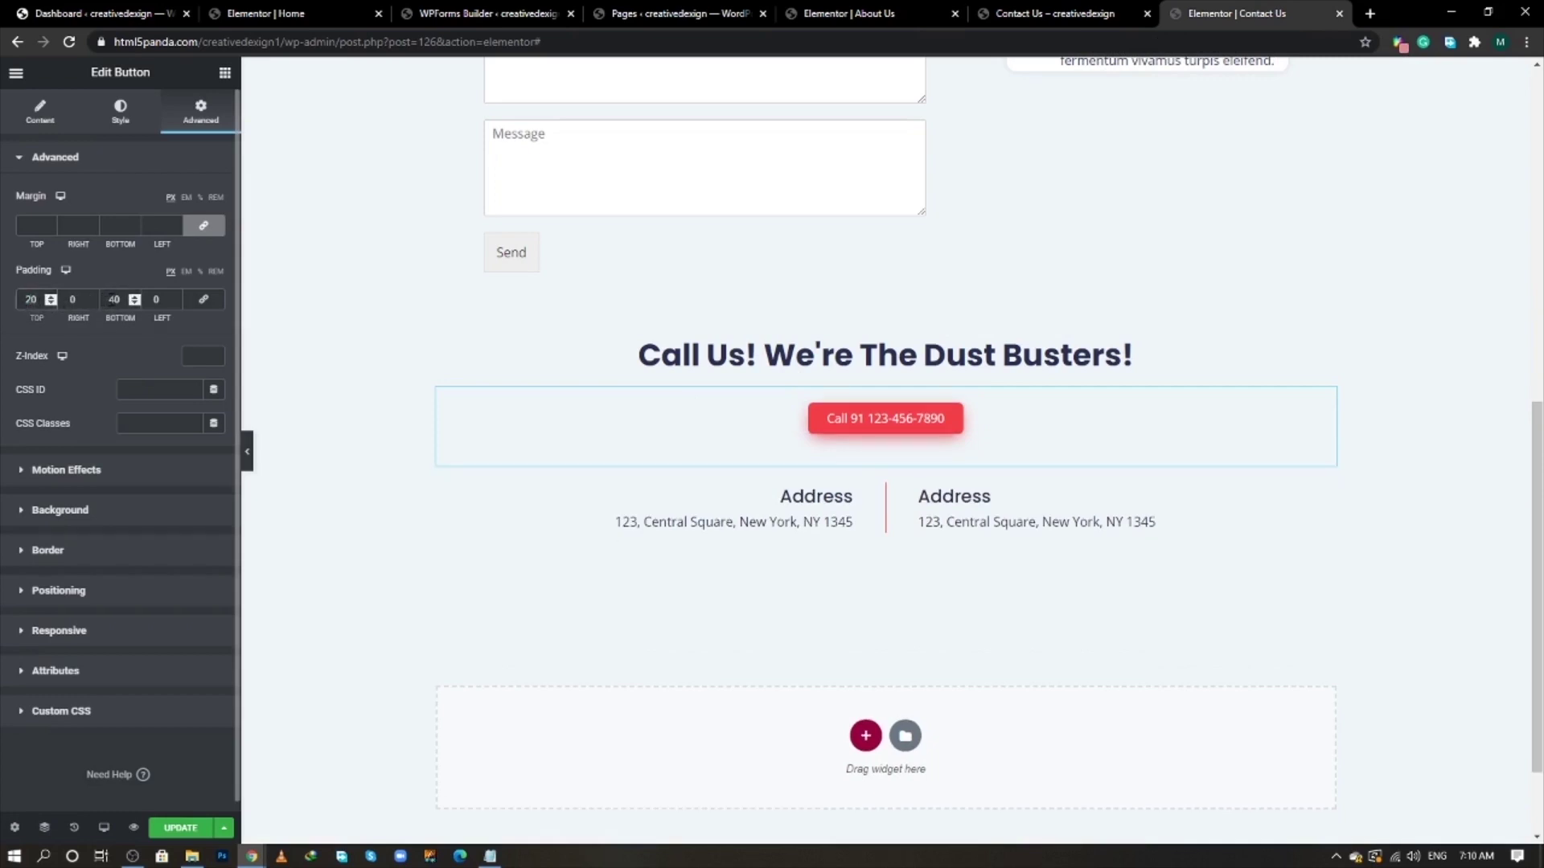
{"action": "double_click", "coordinate": [113, 299]}
{"action": "type", "text": "20"}
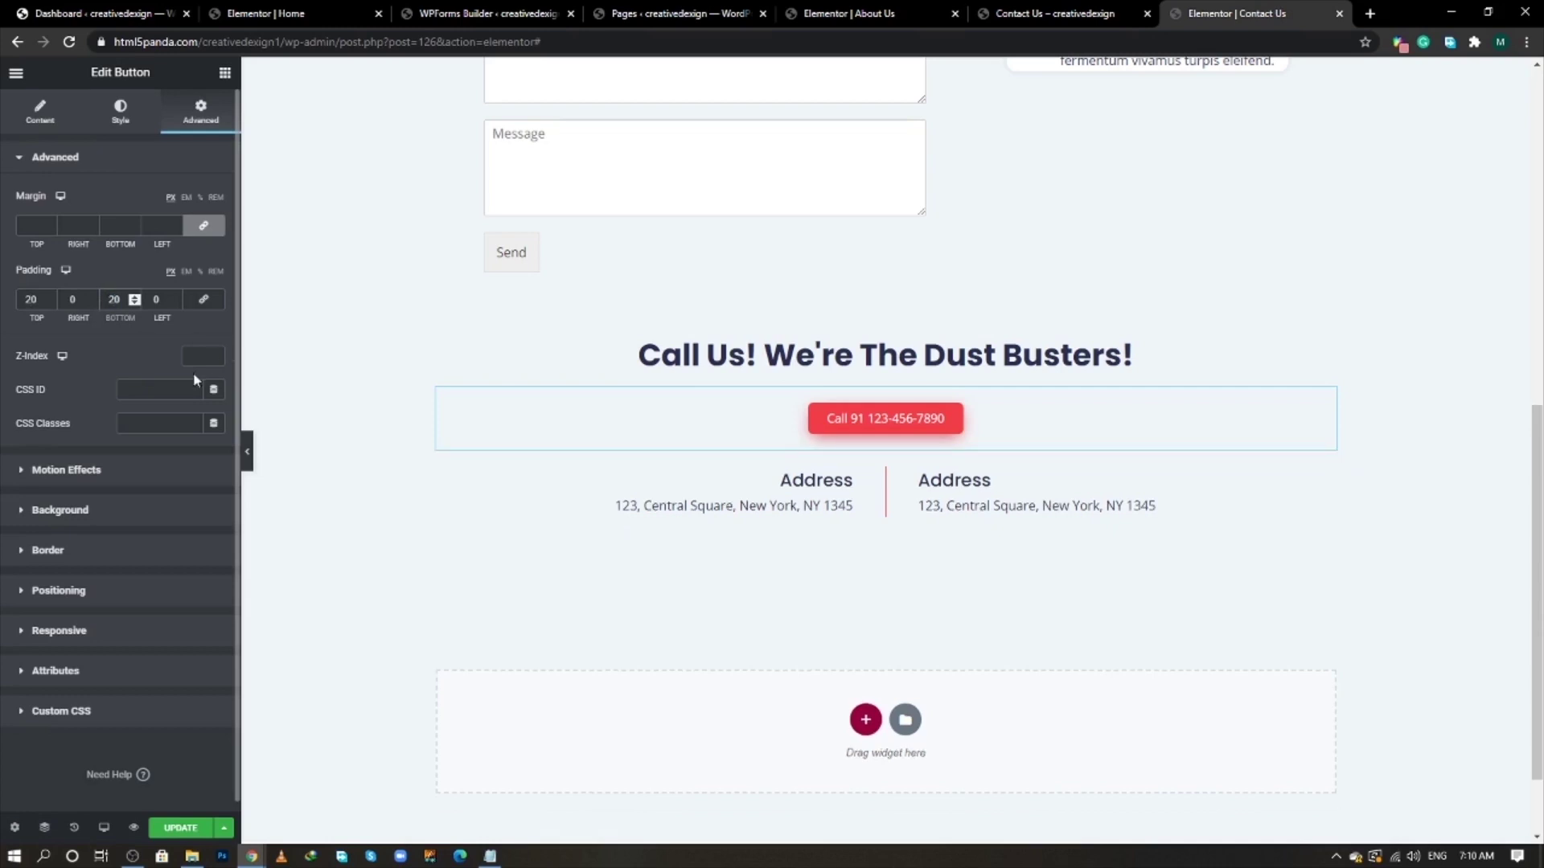
- Change the call button's typography to uppercase text with a size of 20 px
{"action": "left_click", "coordinate": [116, 114]}
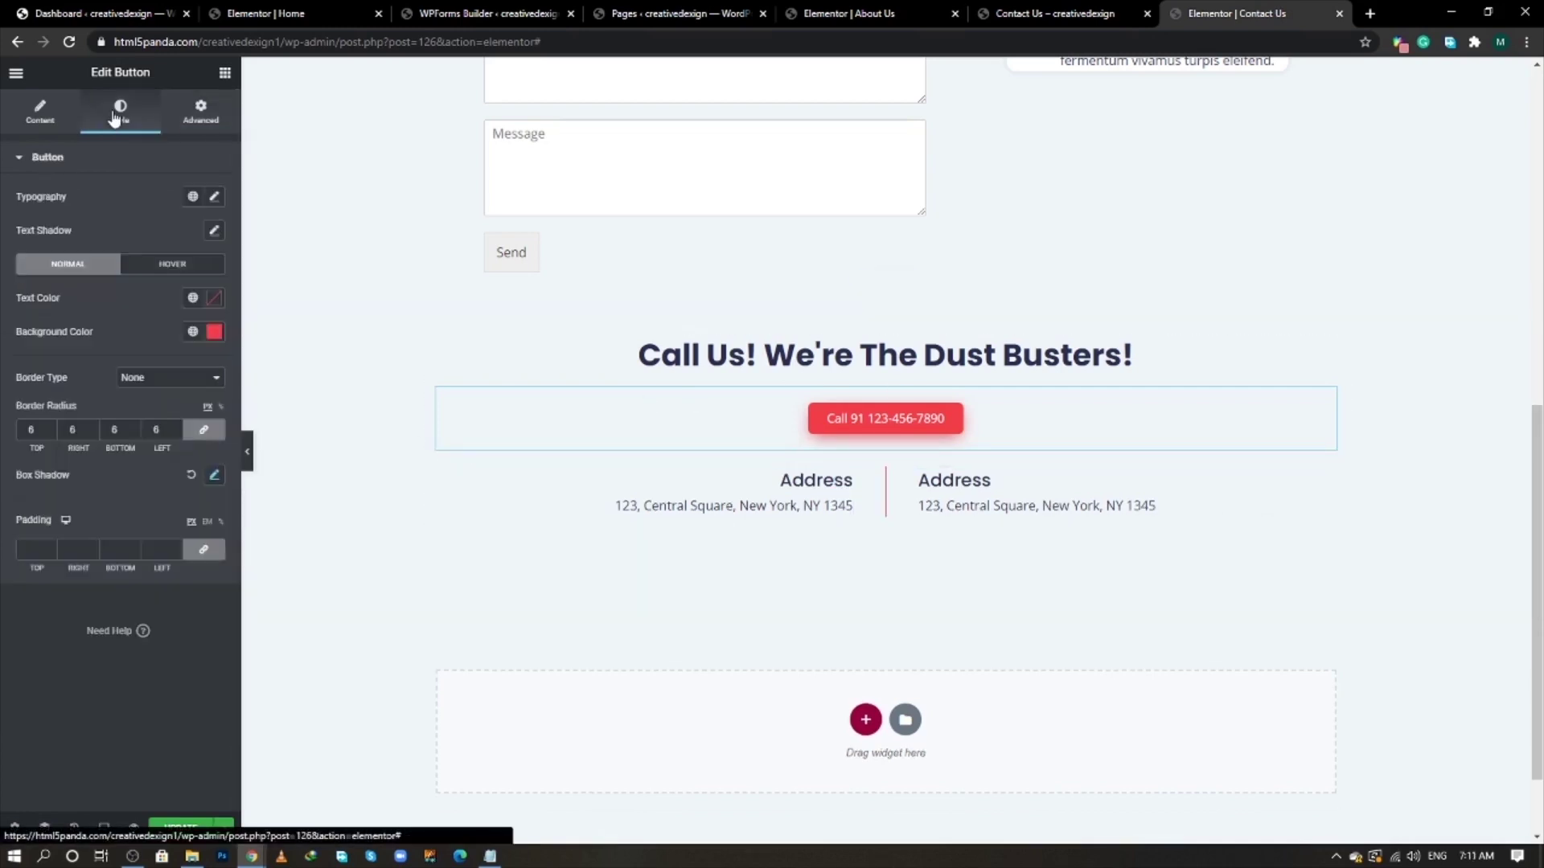
{"action": "left_click", "coordinate": [214, 474]}
{"action": "left_click", "coordinate": [214, 475]}
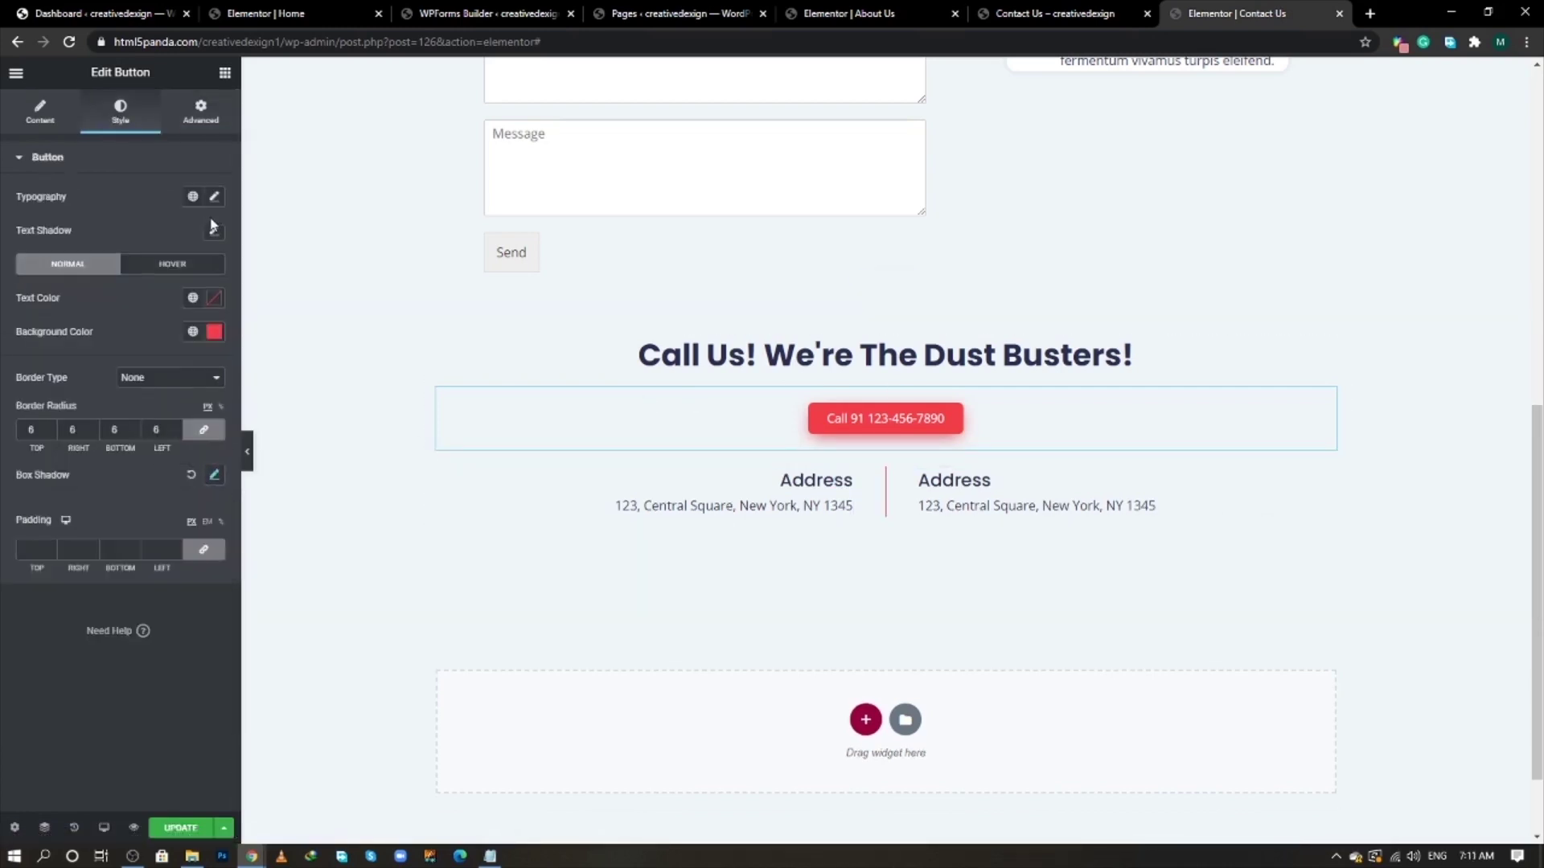
{"action": "left_click", "coordinate": [214, 196]}
{"action": "left_click", "coordinate": [162, 406]}
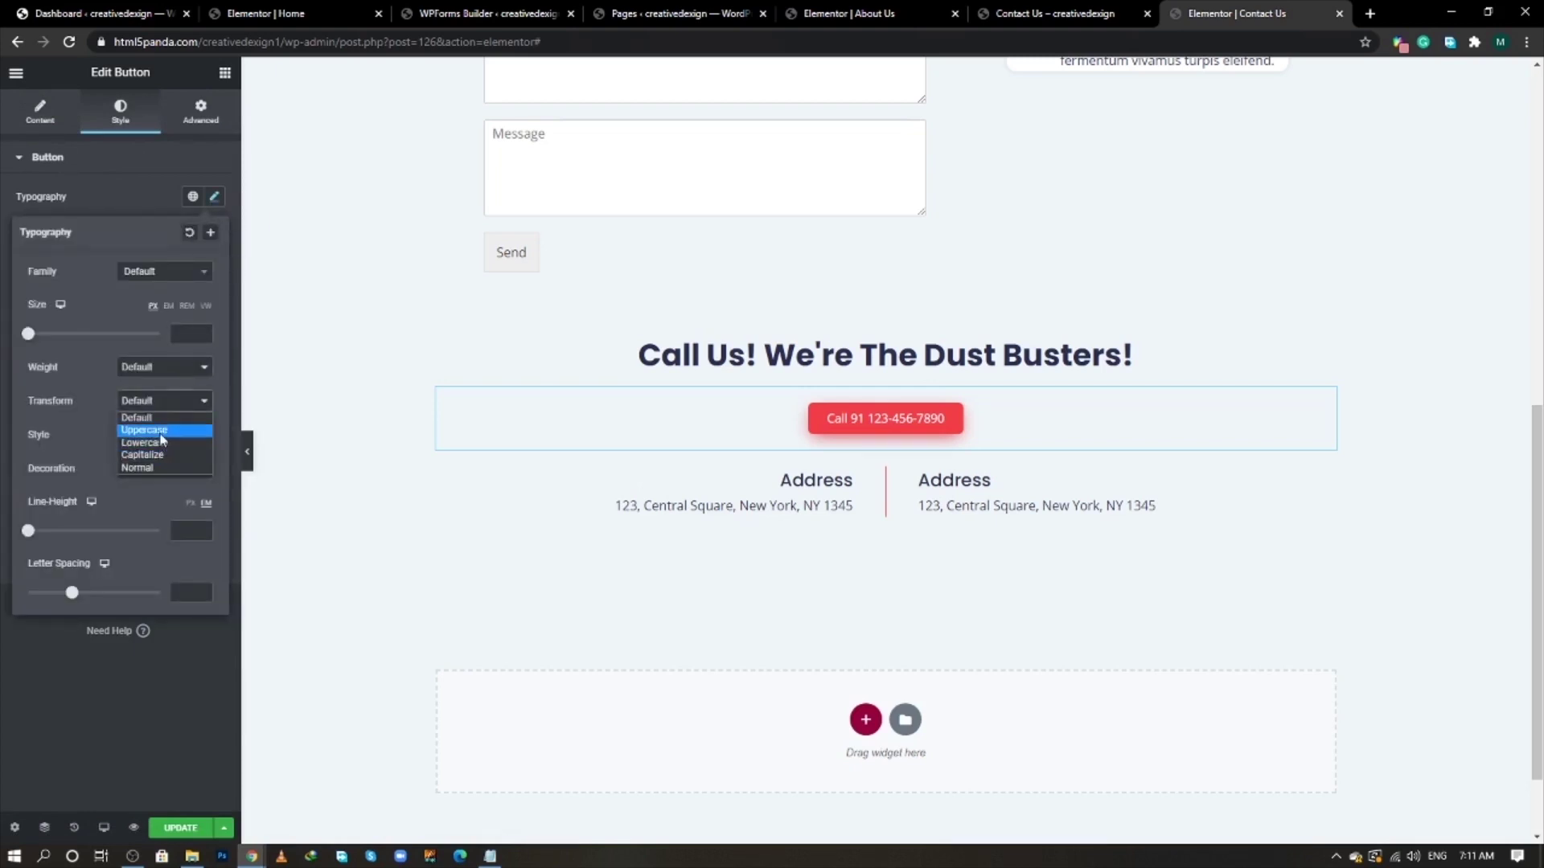
{"action": "left_click", "coordinate": [160, 434]}
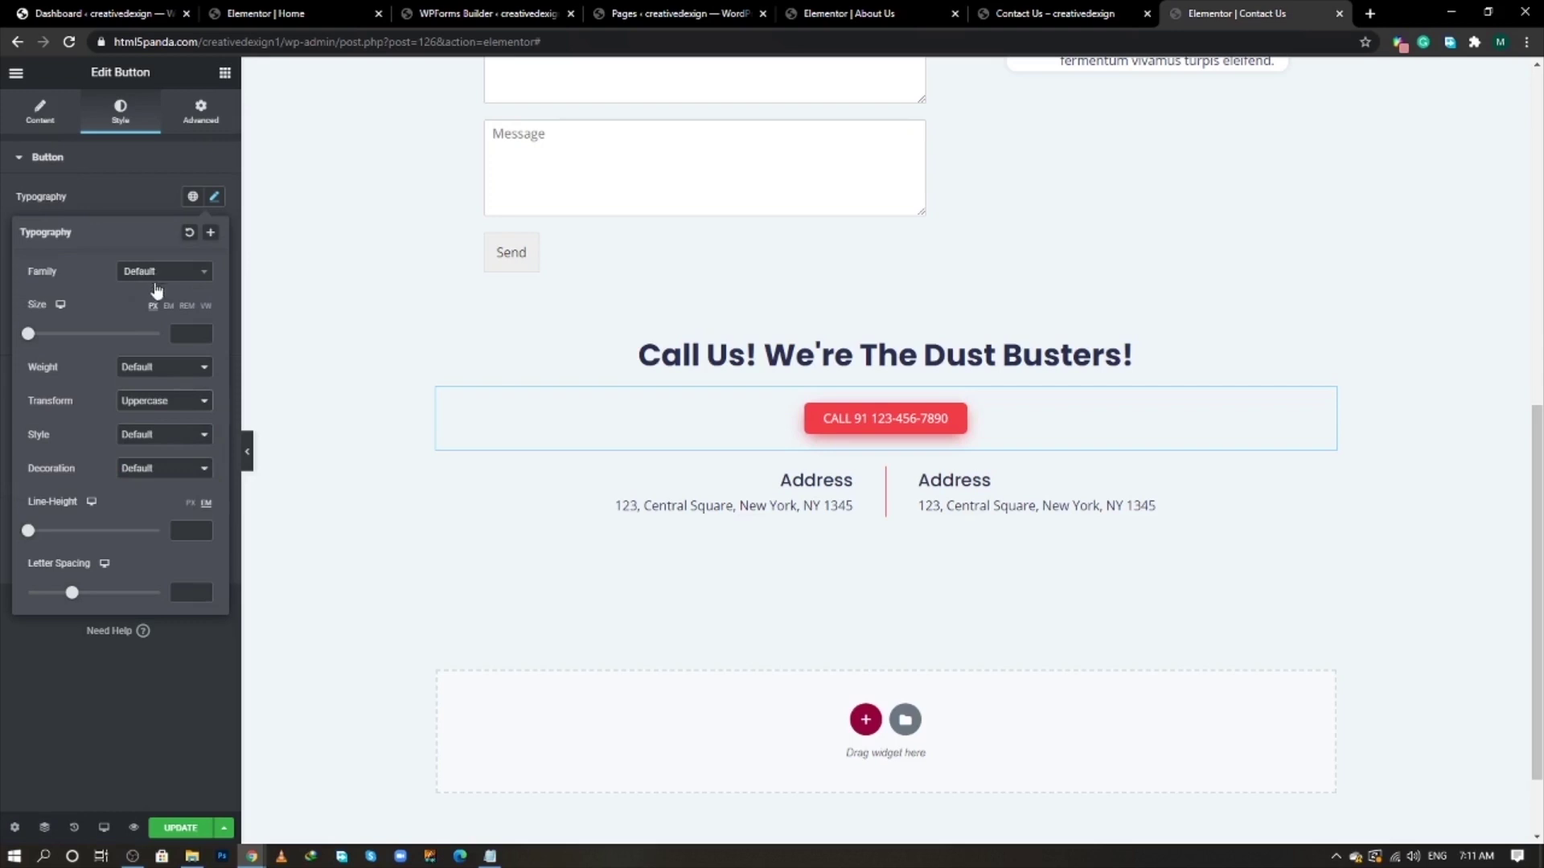
{"action": "left_click", "coordinate": [180, 333]}
{"action": "type", "text": "20"}
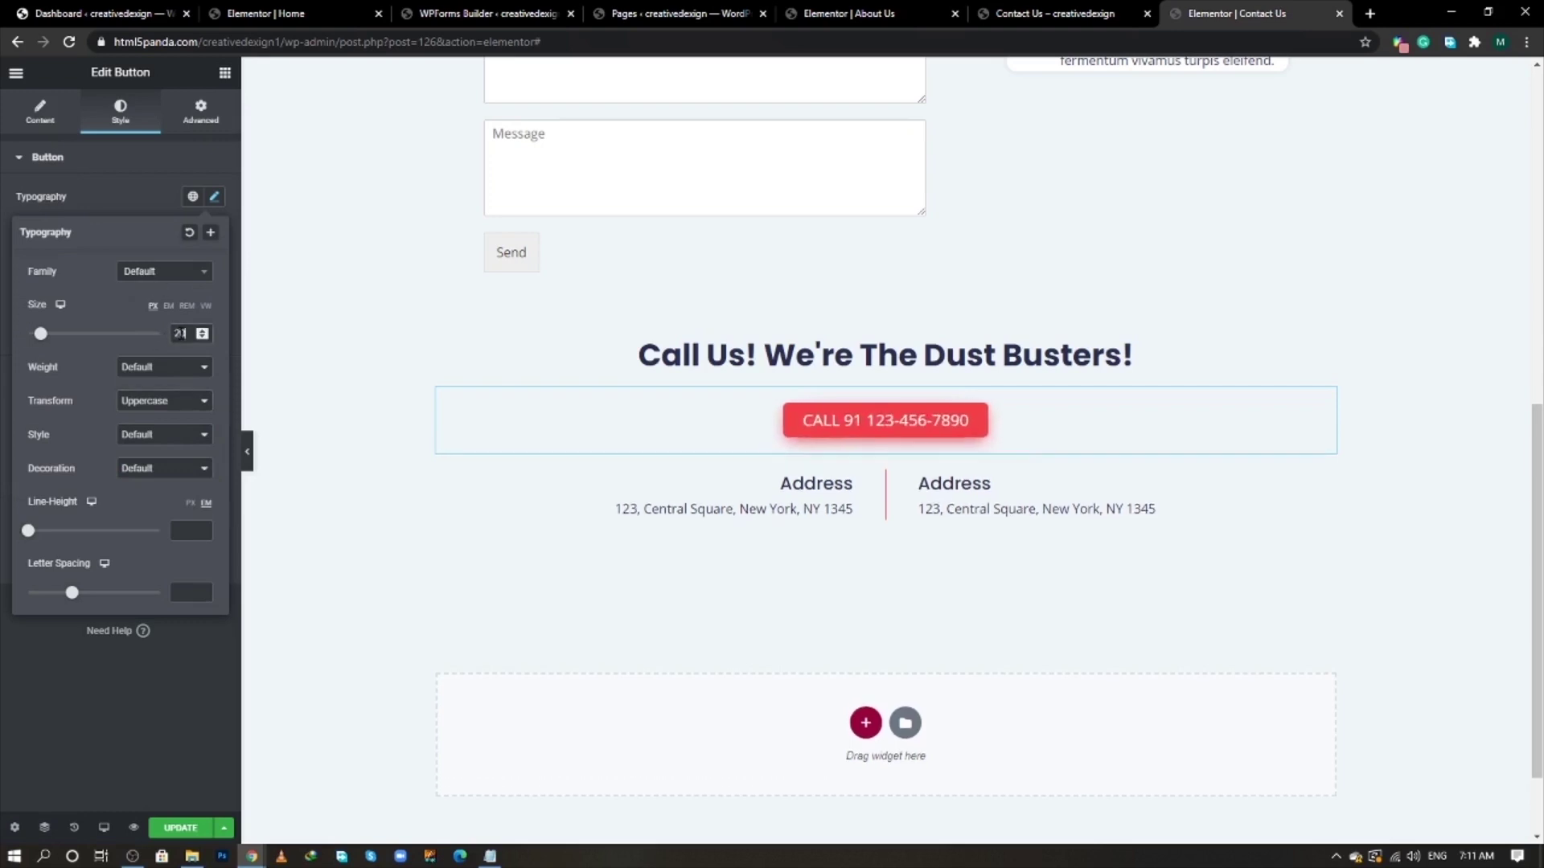
{"action": "left_click", "coordinate": [176, 692]}
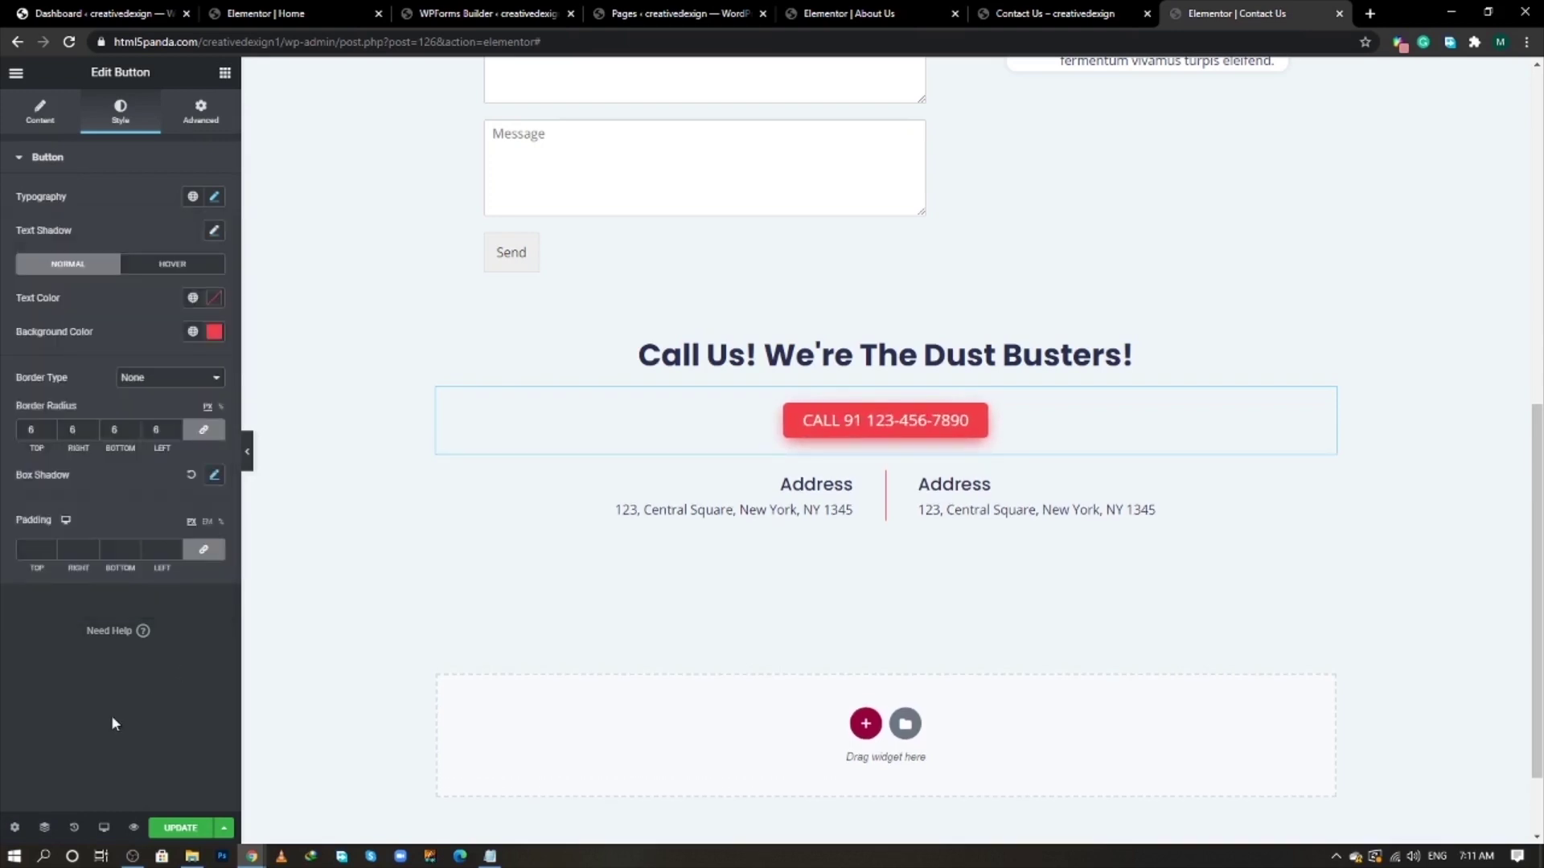
- Save the page update, reload the live Contact Us page and review its call-to-action section
{"action": "left_click", "coordinate": [184, 827]}
{"action": "left_click", "coordinate": [1037, 14]}
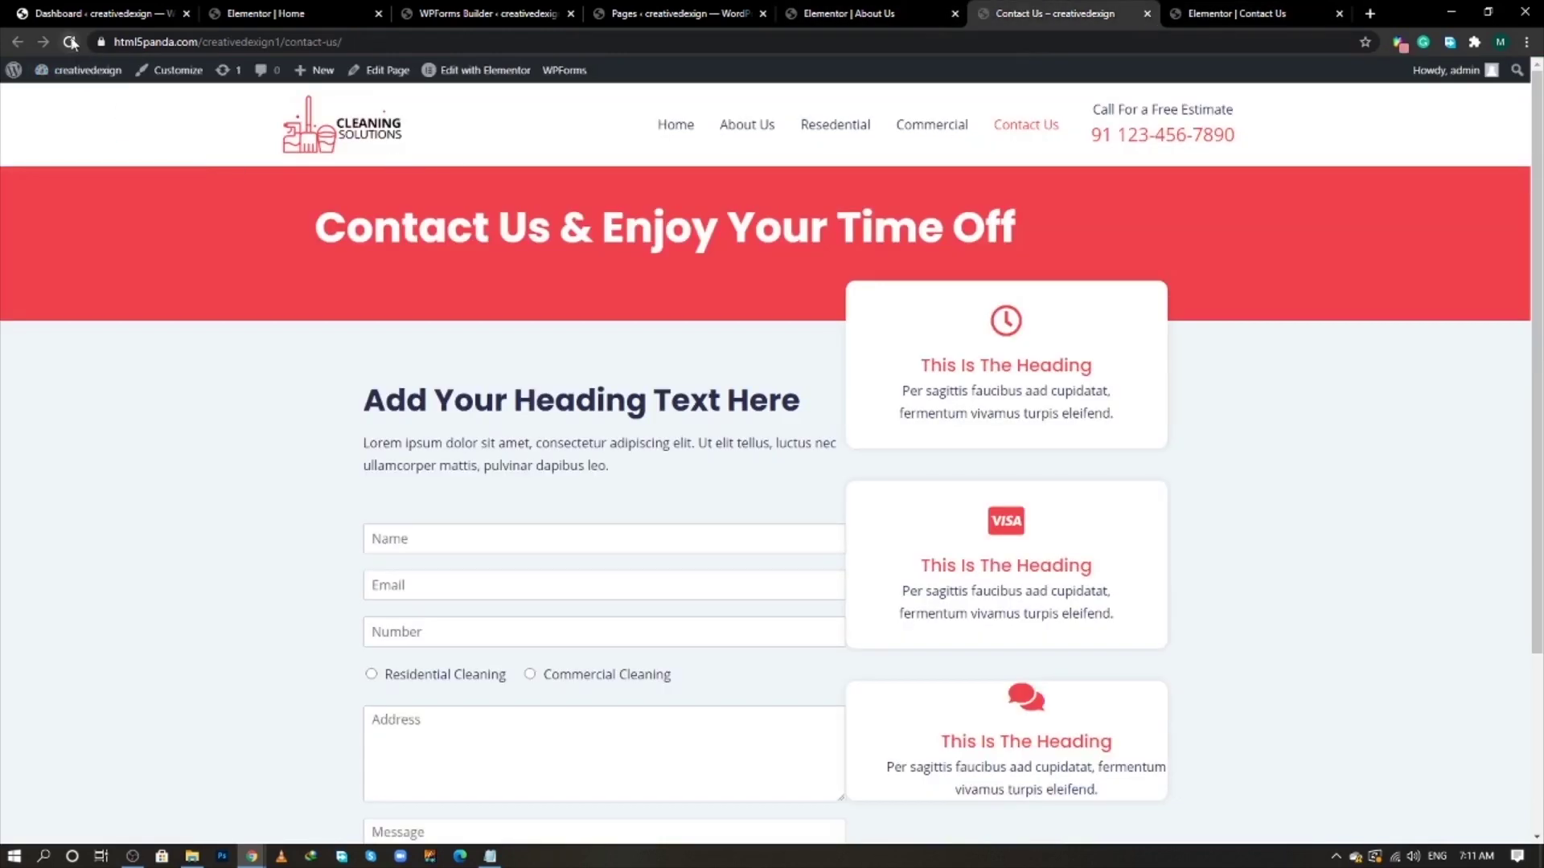
{"action": "key", "text": "F5"}
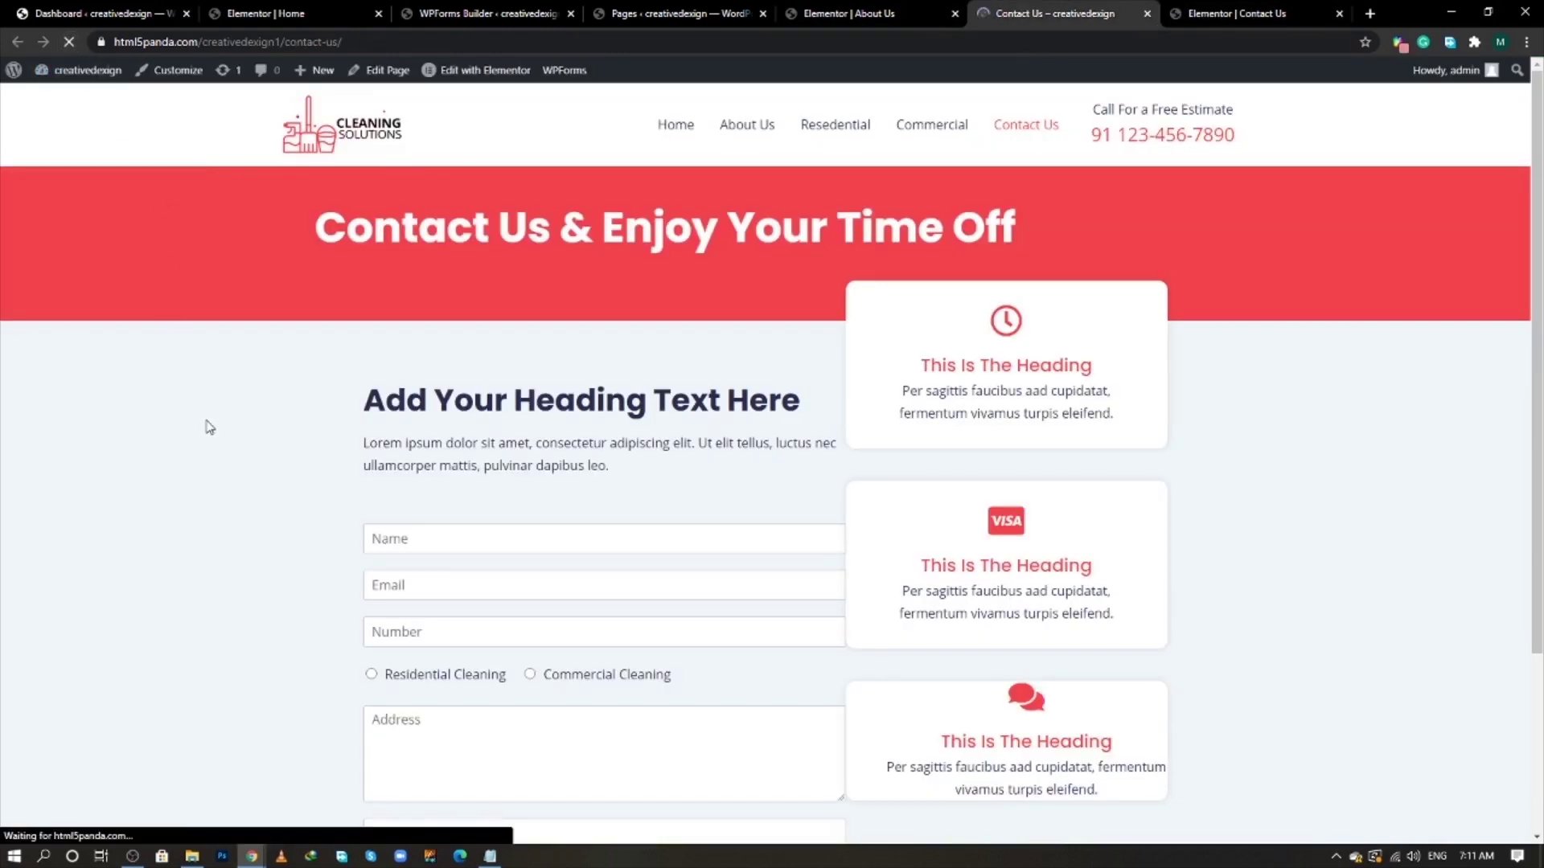
{"action": "scroll", "coordinate": [209, 427], "scroll_direction": "down", "scroll_amount": 4}
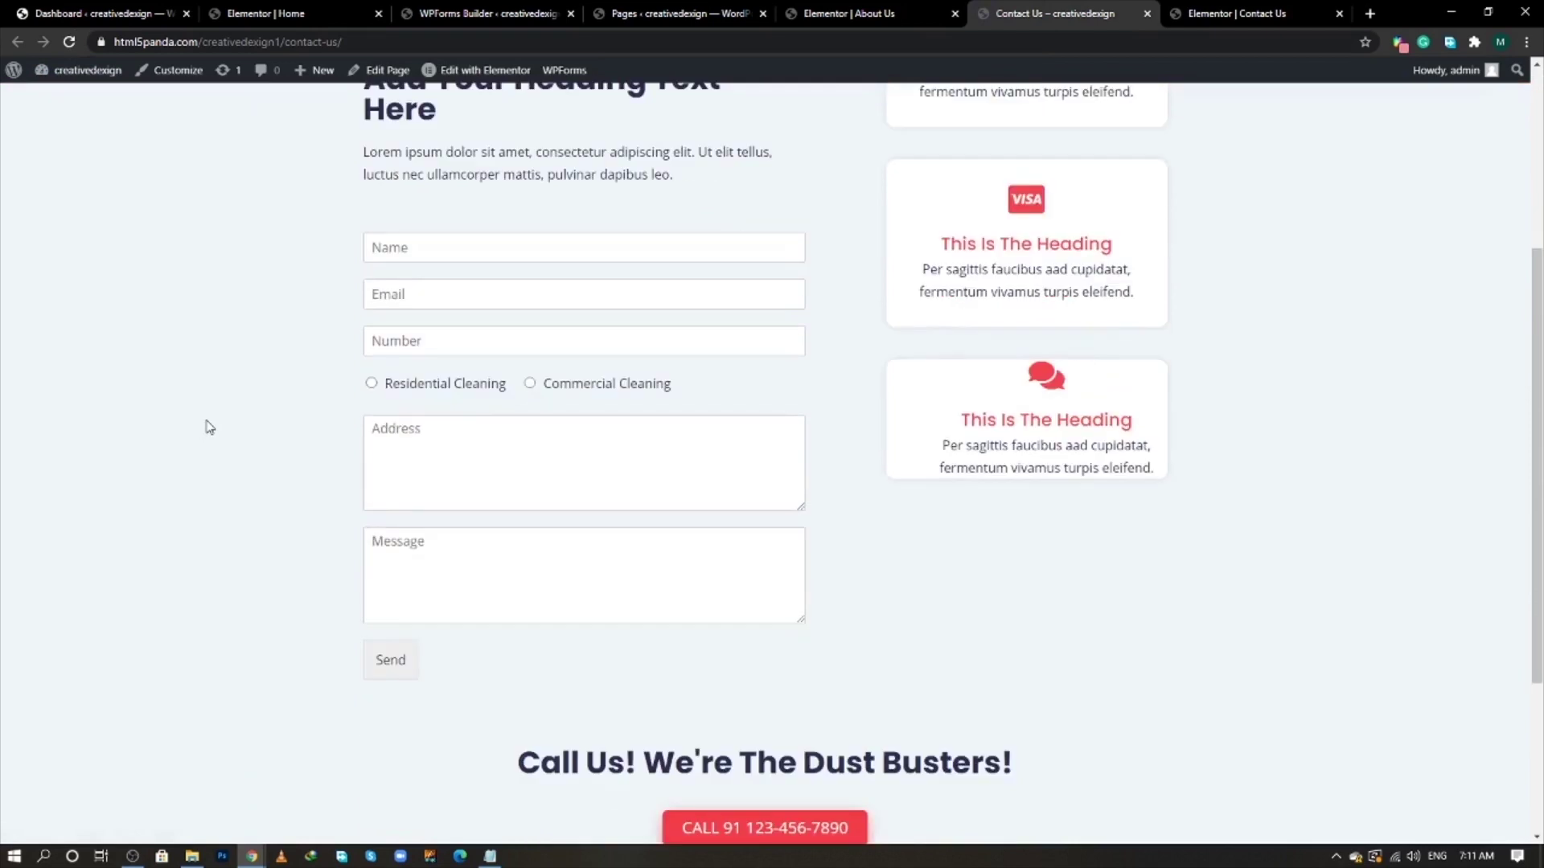
{"action": "scroll", "coordinate": [209, 427], "scroll_direction": "down", "scroll_amount": 3}
{"action": "scroll", "coordinate": [209, 427], "scroll_direction": "up", "scroll_amount": 3}
{"action": "scroll", "coordinate": [209, 427], "scroll_direction": "down", "scroll_amount": 3}
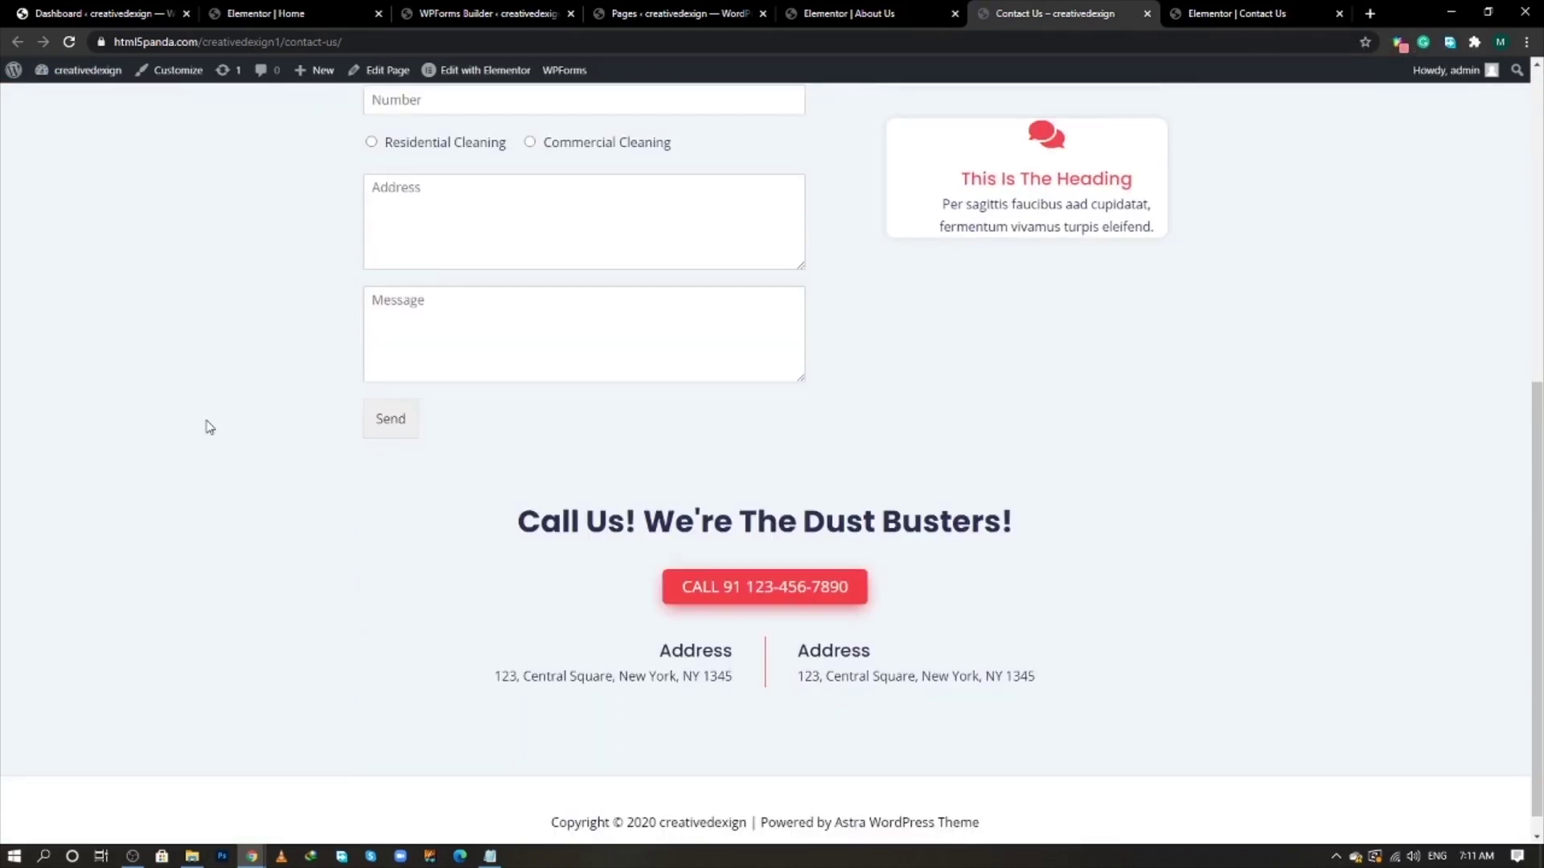
- Open the browser's developer tools on the live page and inspect the form's Send button
{"action": "key", "text": "ctrl+shift+i"}
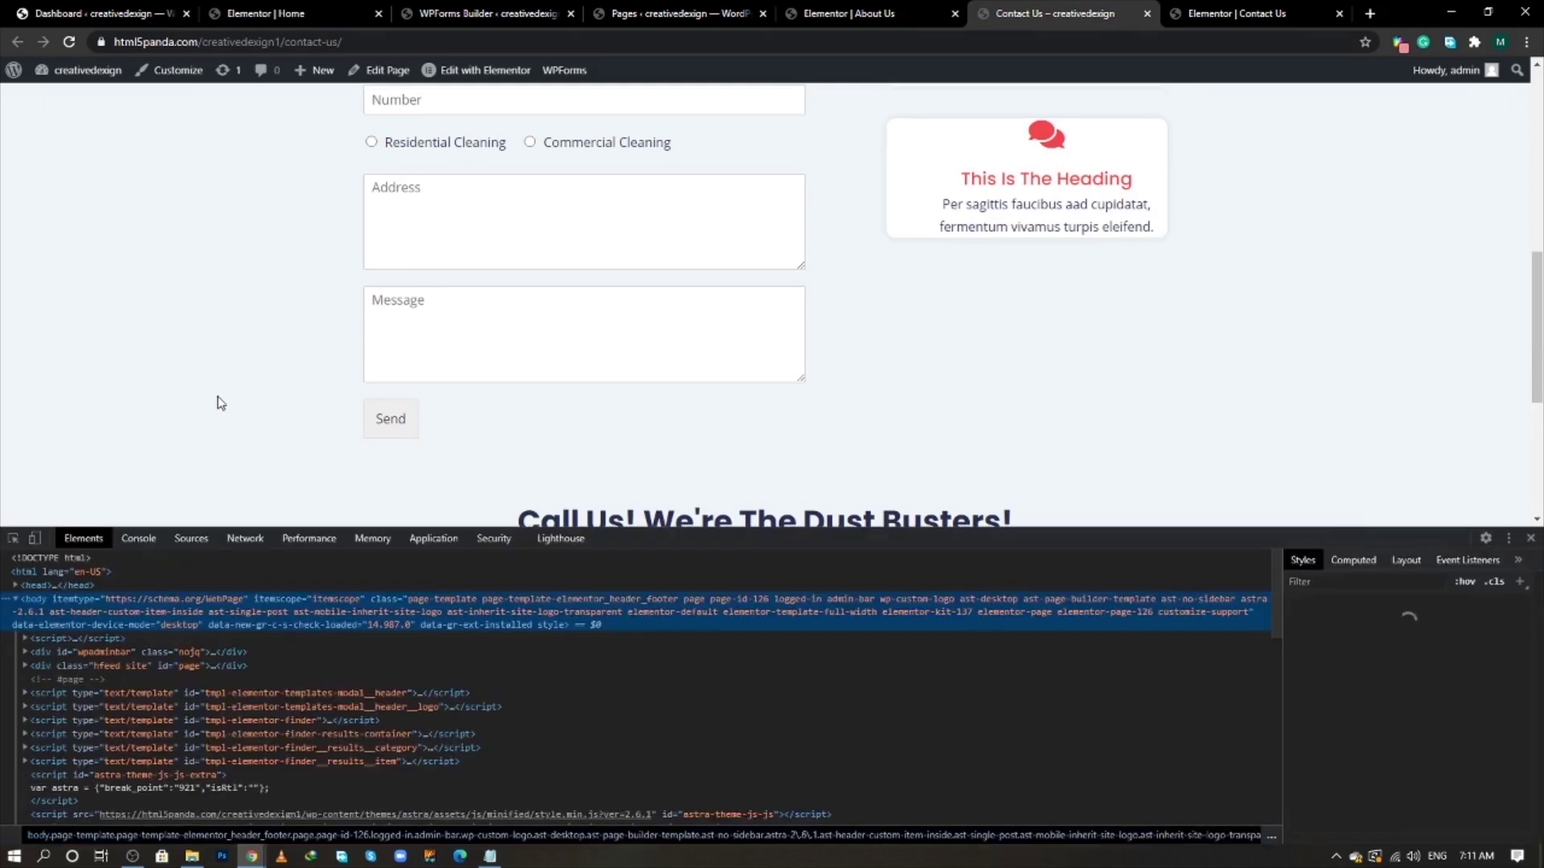
{"action": "right_click", "coordinate": [227, 372]}
{"action": "left_click", "coordinate": [273, 609]}
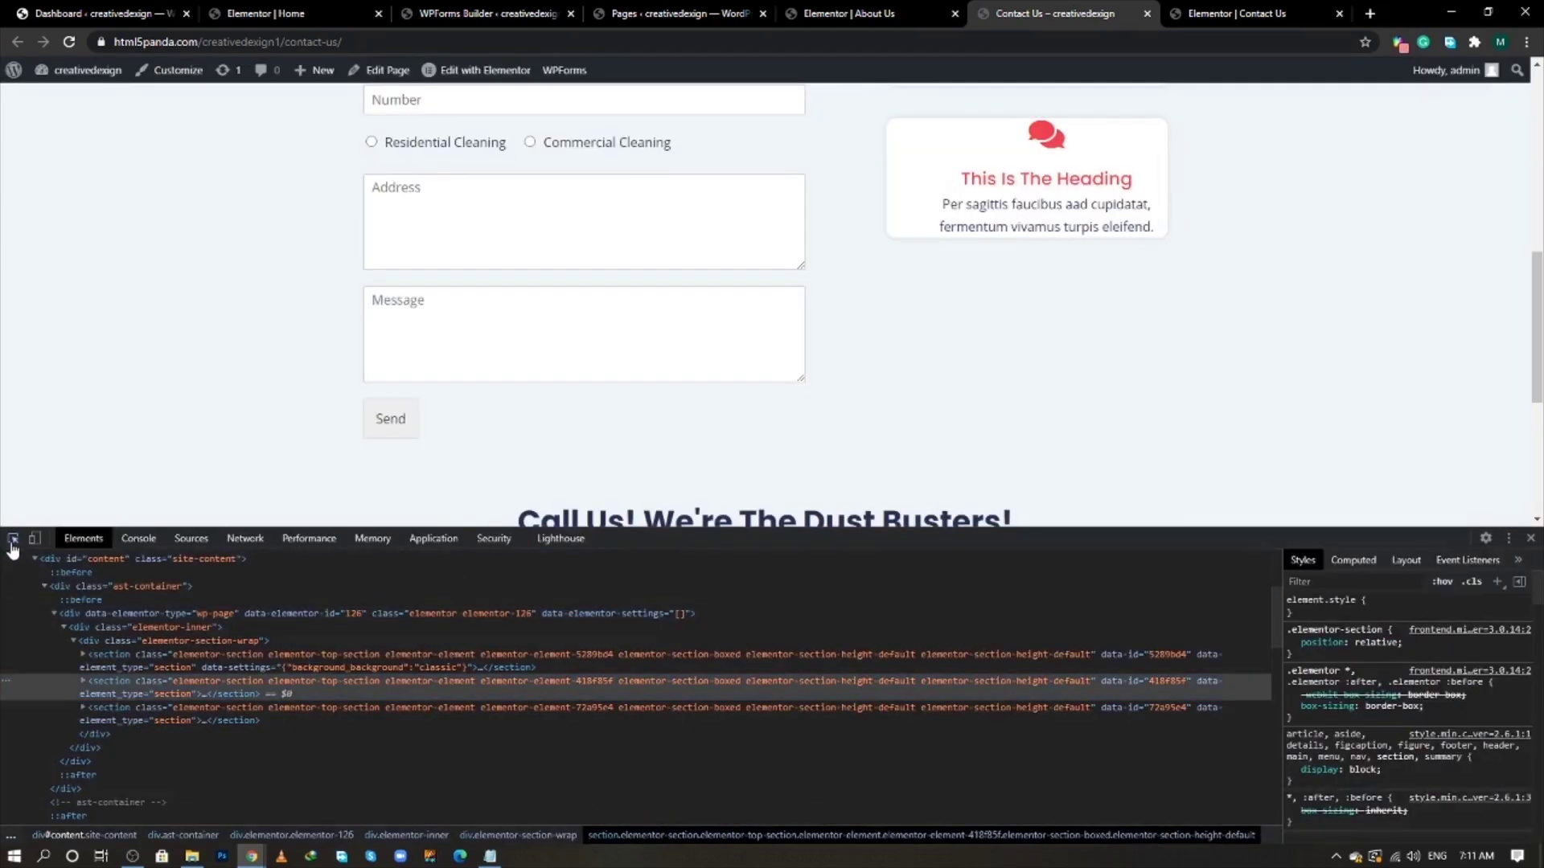
{"action": "left_click", "coordinate": [12, 547]}
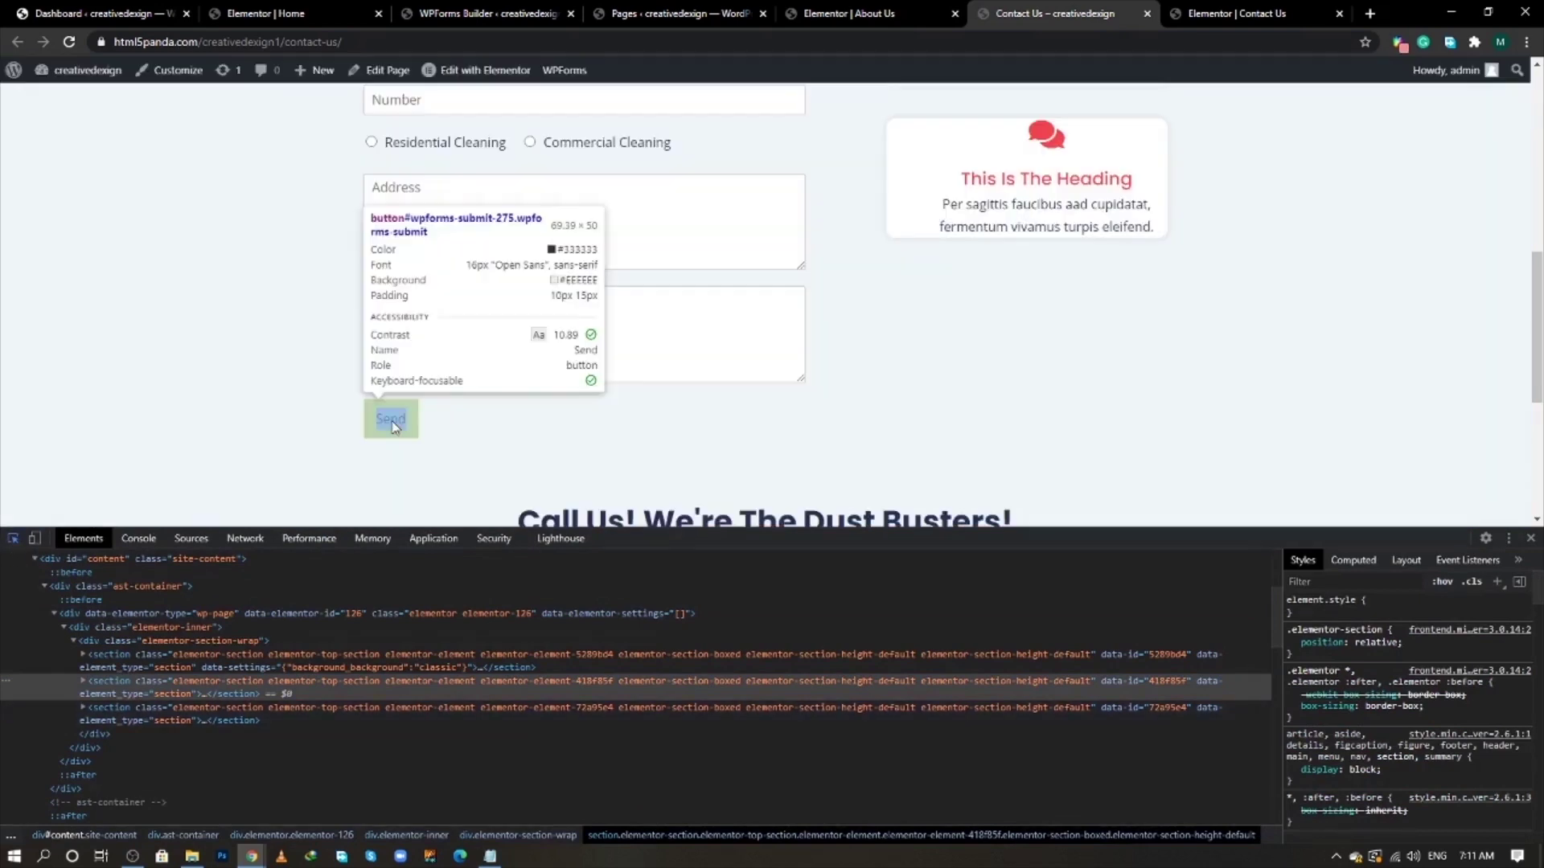
{"action": "left_click", "coordinate": [393, 426]}
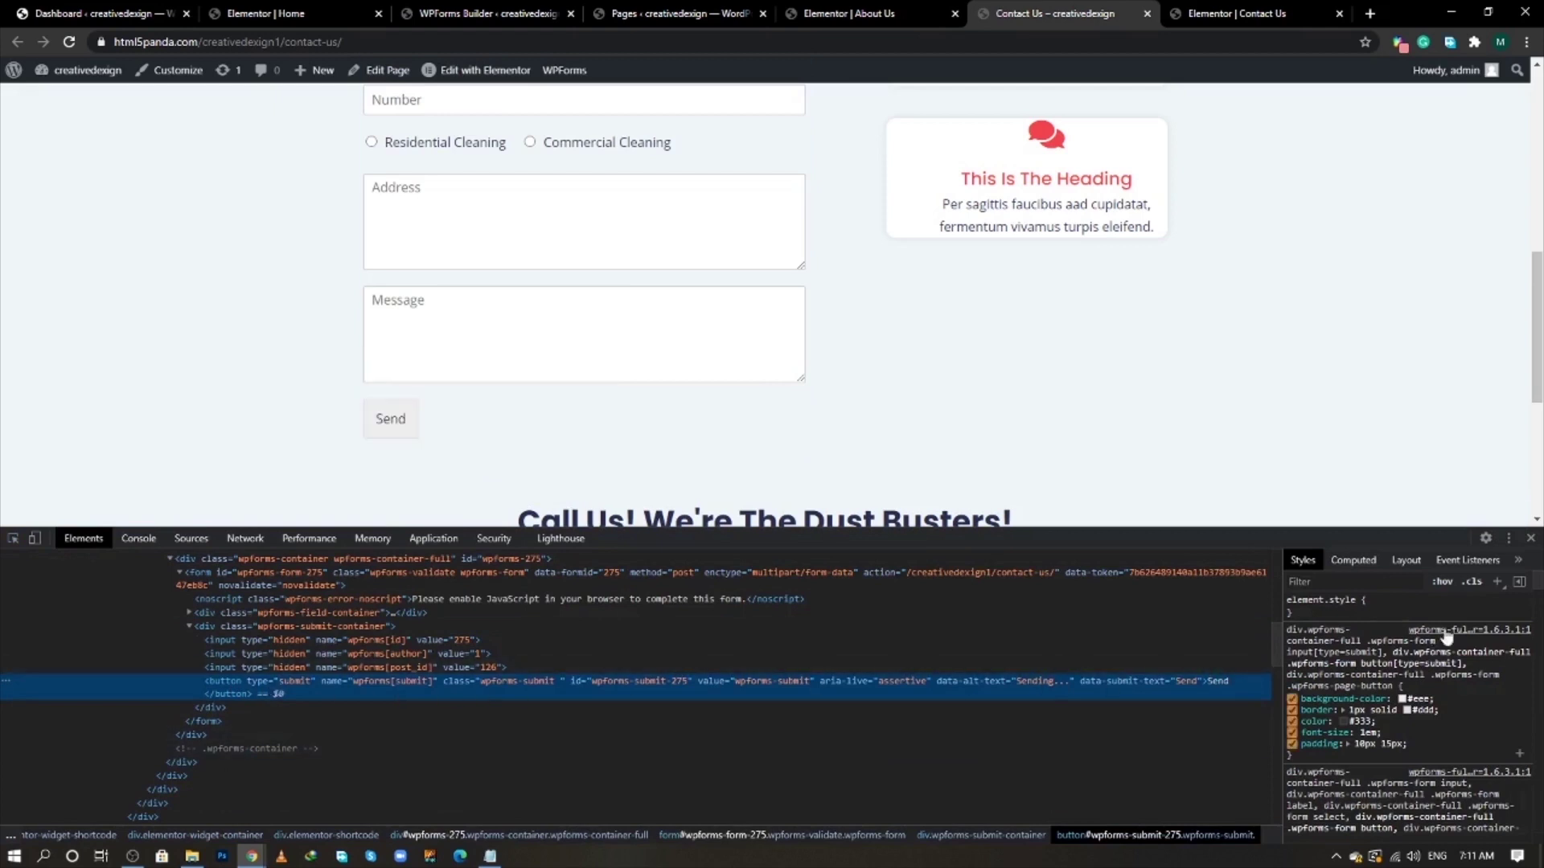
- Add a new style rule for button#wpforms-submit-275 with background: #000 !important
{"action": "left_click", "coordinate": [1496, 582]}
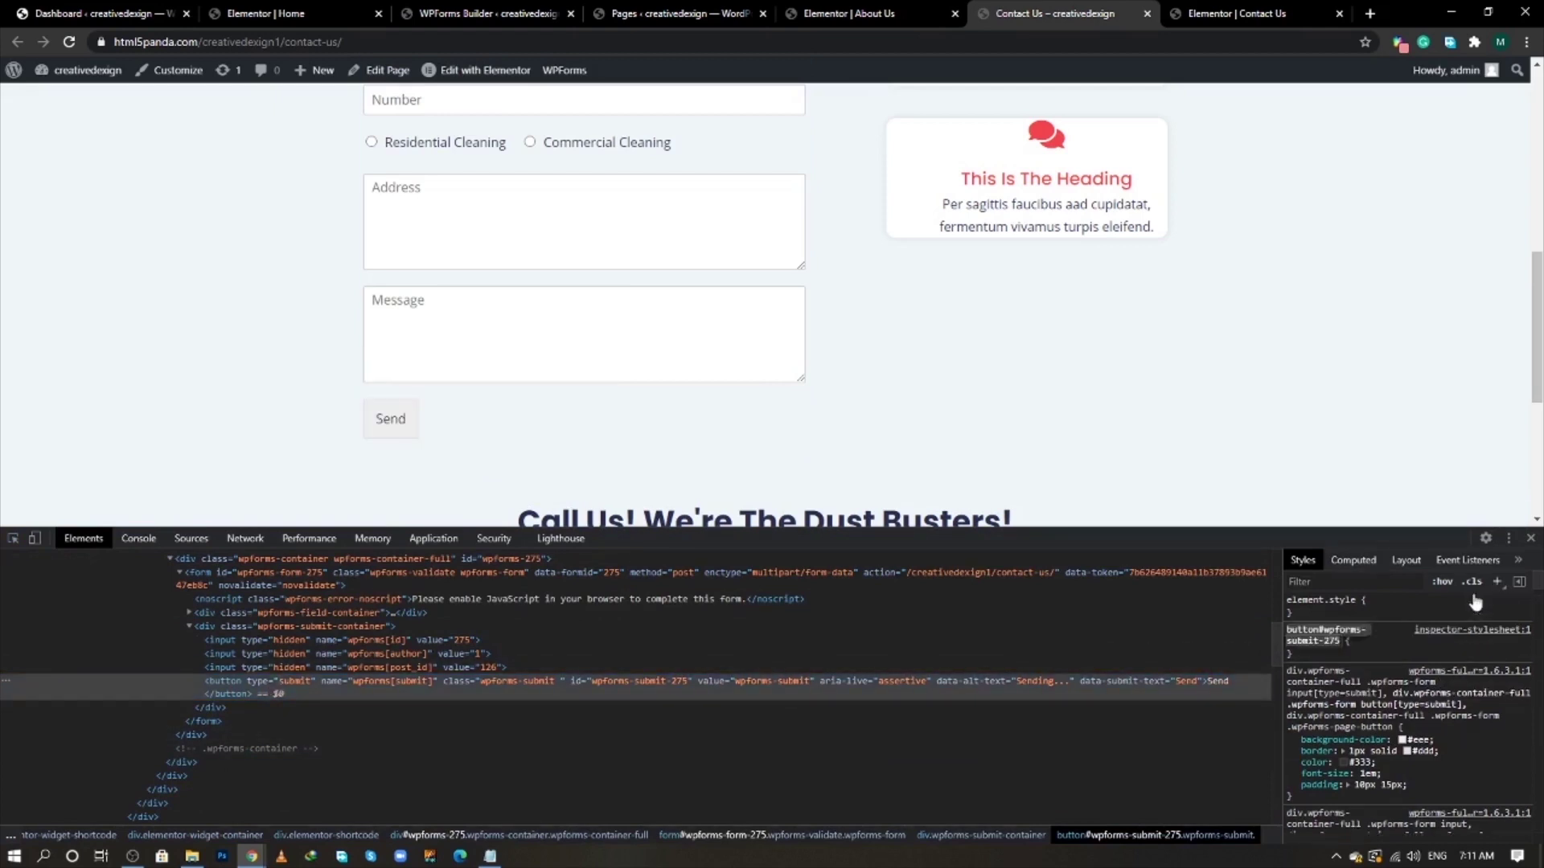
{"action": "left_click", "coordinate": [1362, 646]}
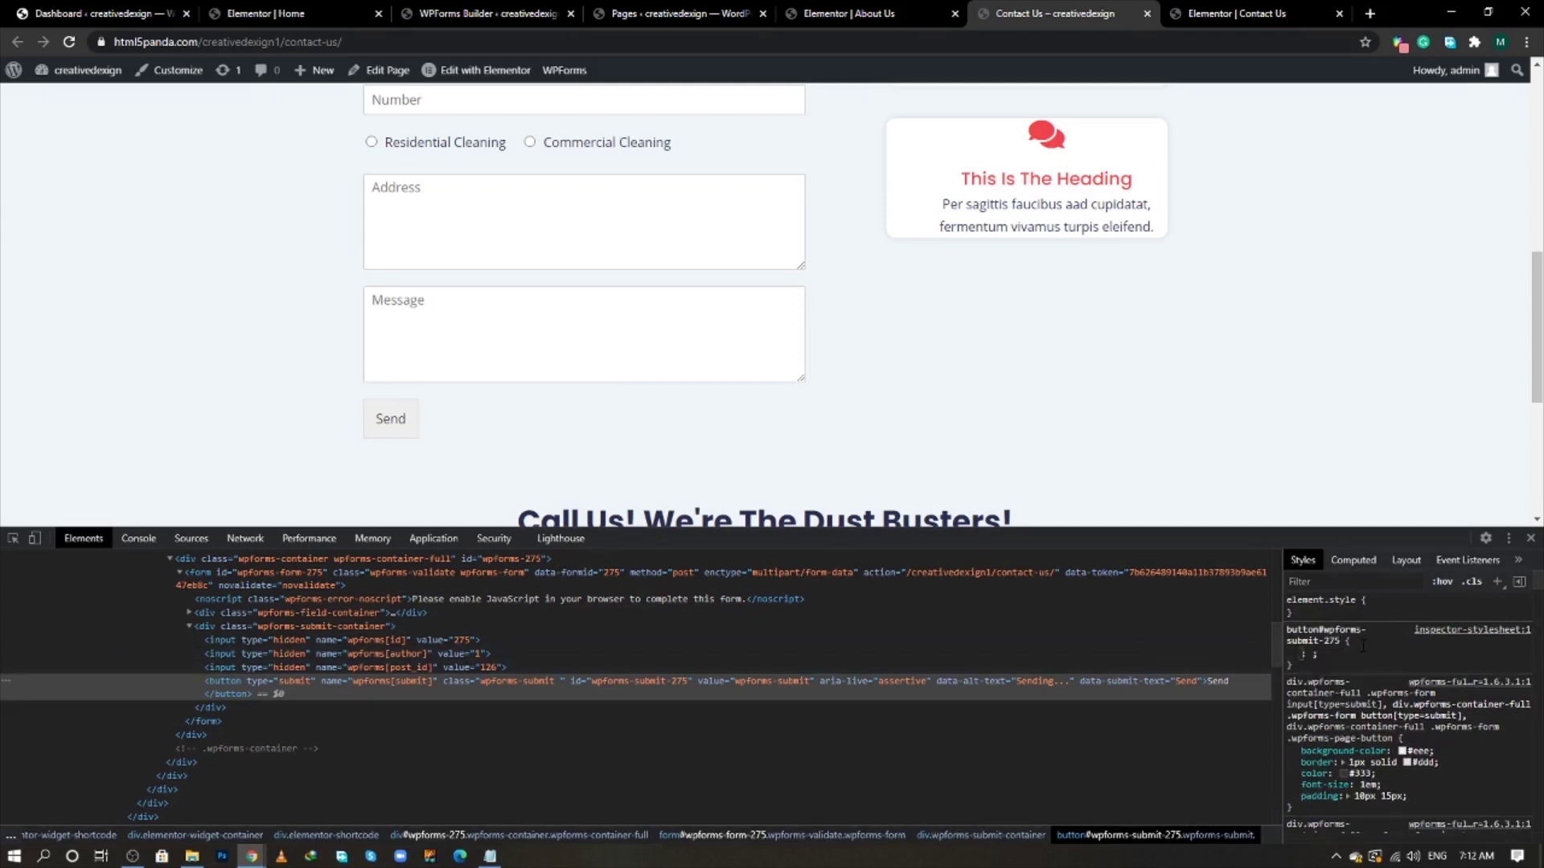
{"action": "type", "text": "background"}
{"action": "key", "text": "Right"}
{"action": "type", "text": "#000"}
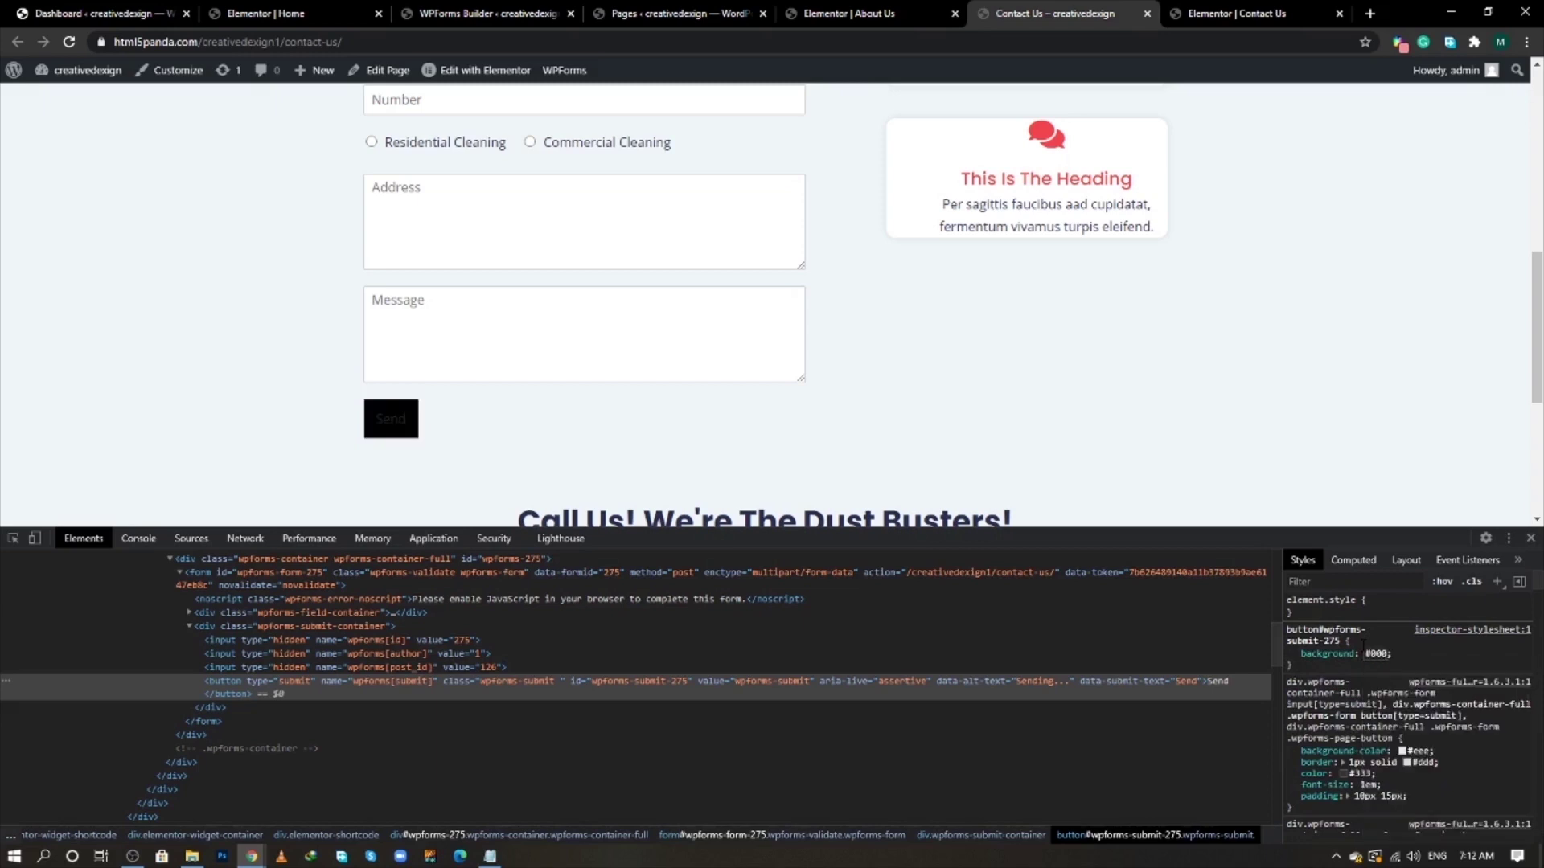
{"action": "type", "text": " !important"}
{"action": "key", "text": "Return"}
- Add color: #fff !important and border-radius: 5px !important to the Send button's new style rule
{"action": "type", "text": "color: "}
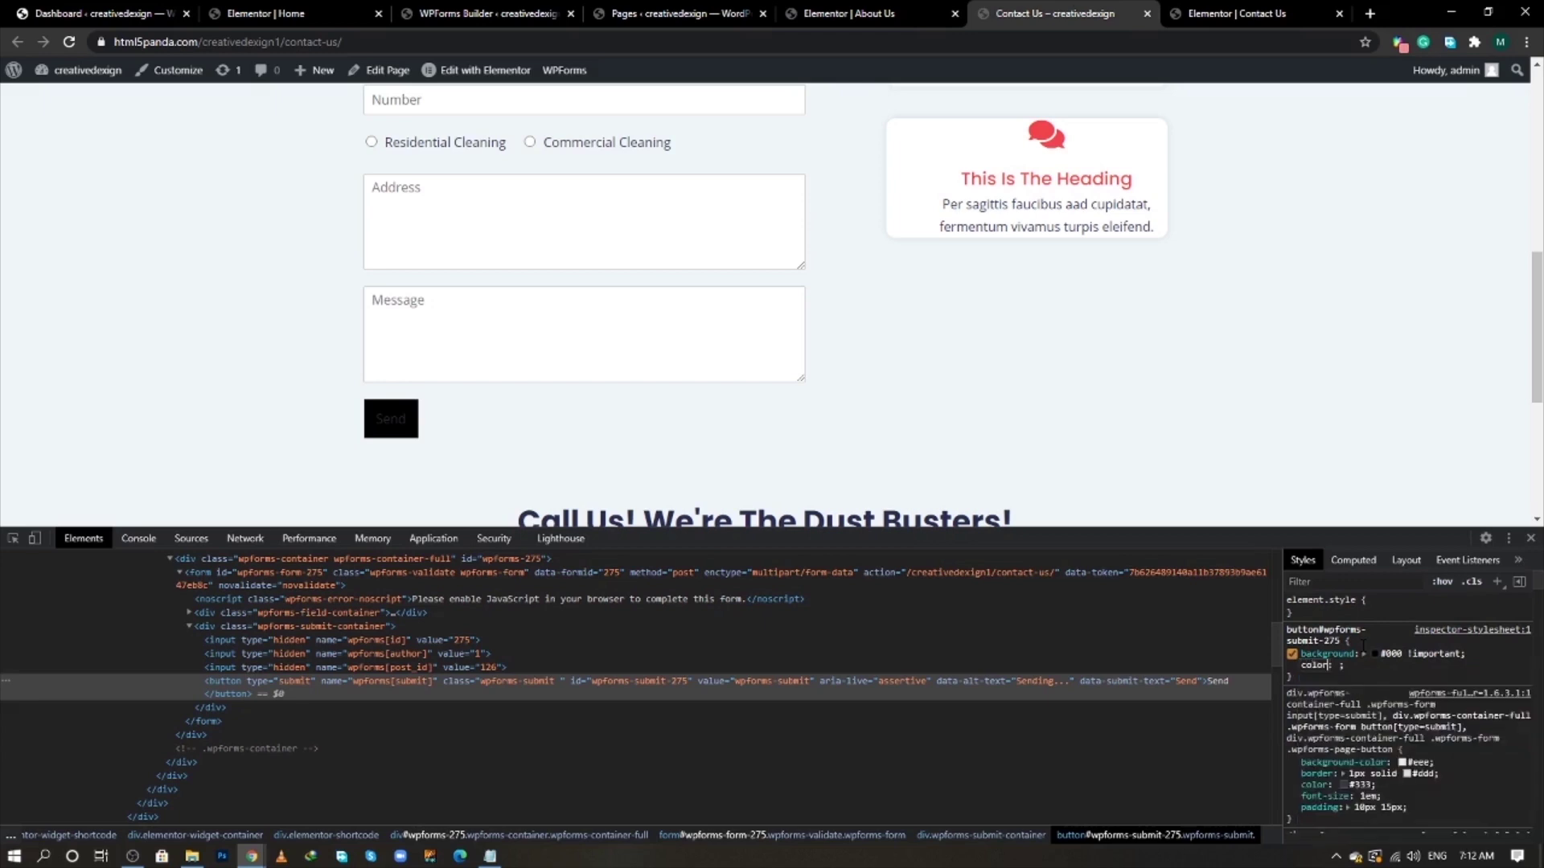
{"action": "type", "text": "#fff !important"}
{"action": "key", "text": "Return"}
{"action": "type", "text": "bor"}
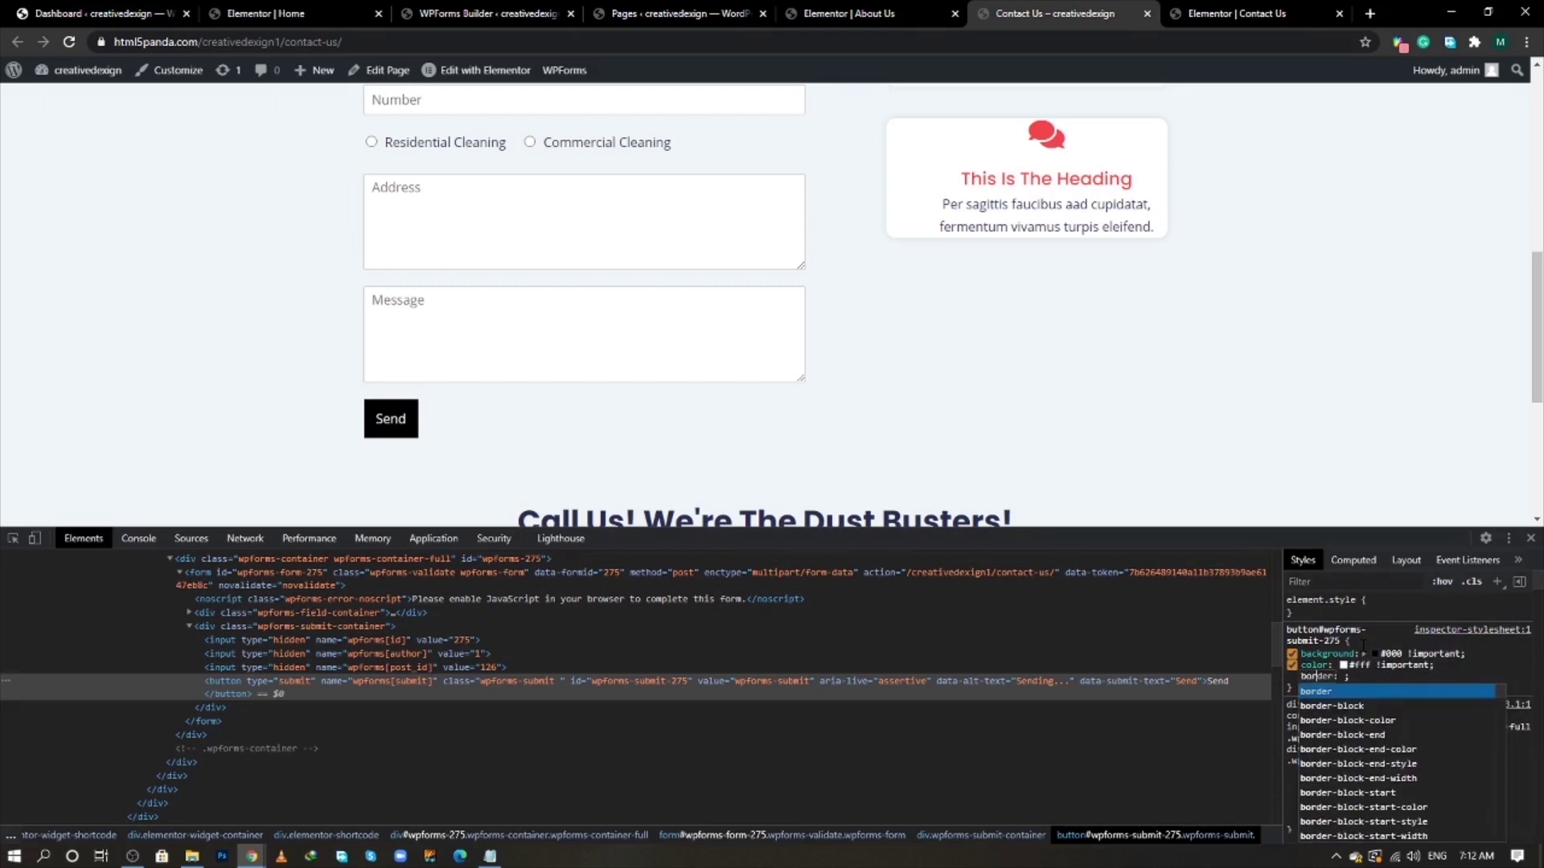
{"action": "type", "text": "der-r"}
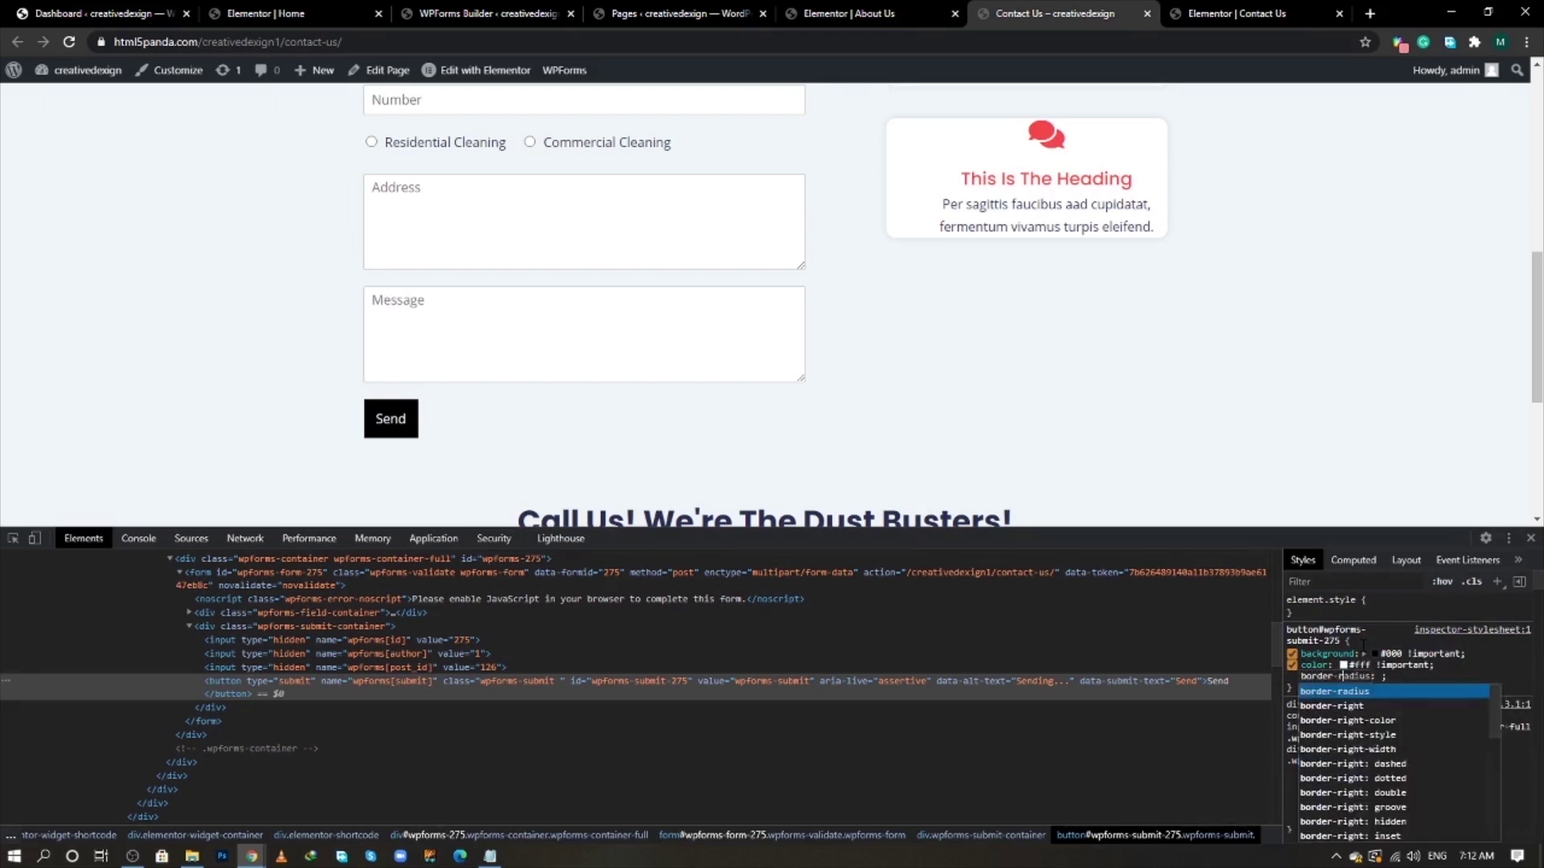
{"action": "key", "text": "Tab"}
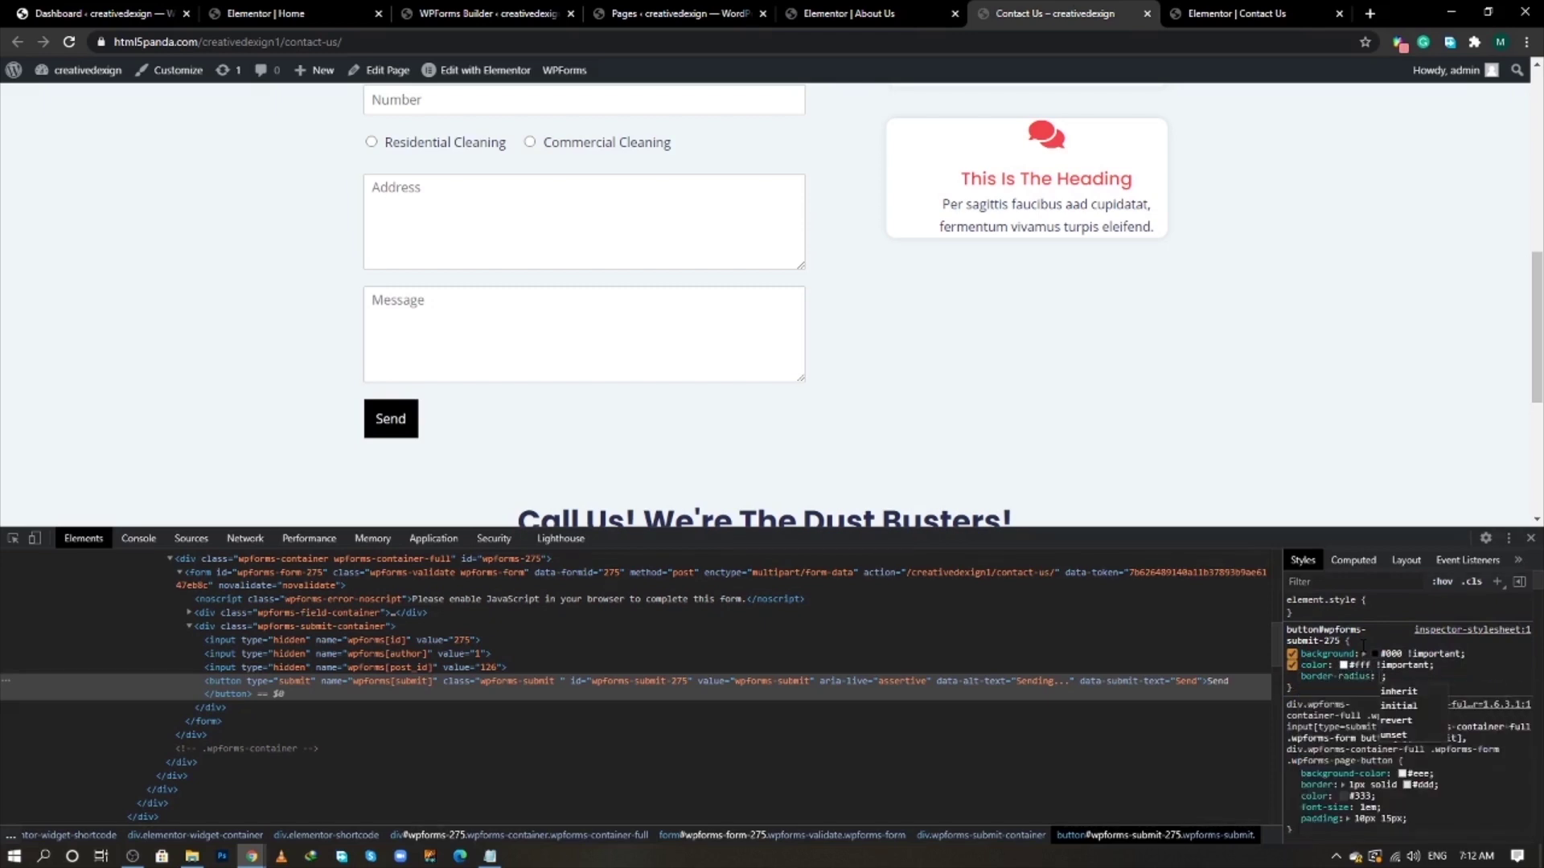
{"action": "type", "text": "5px "}
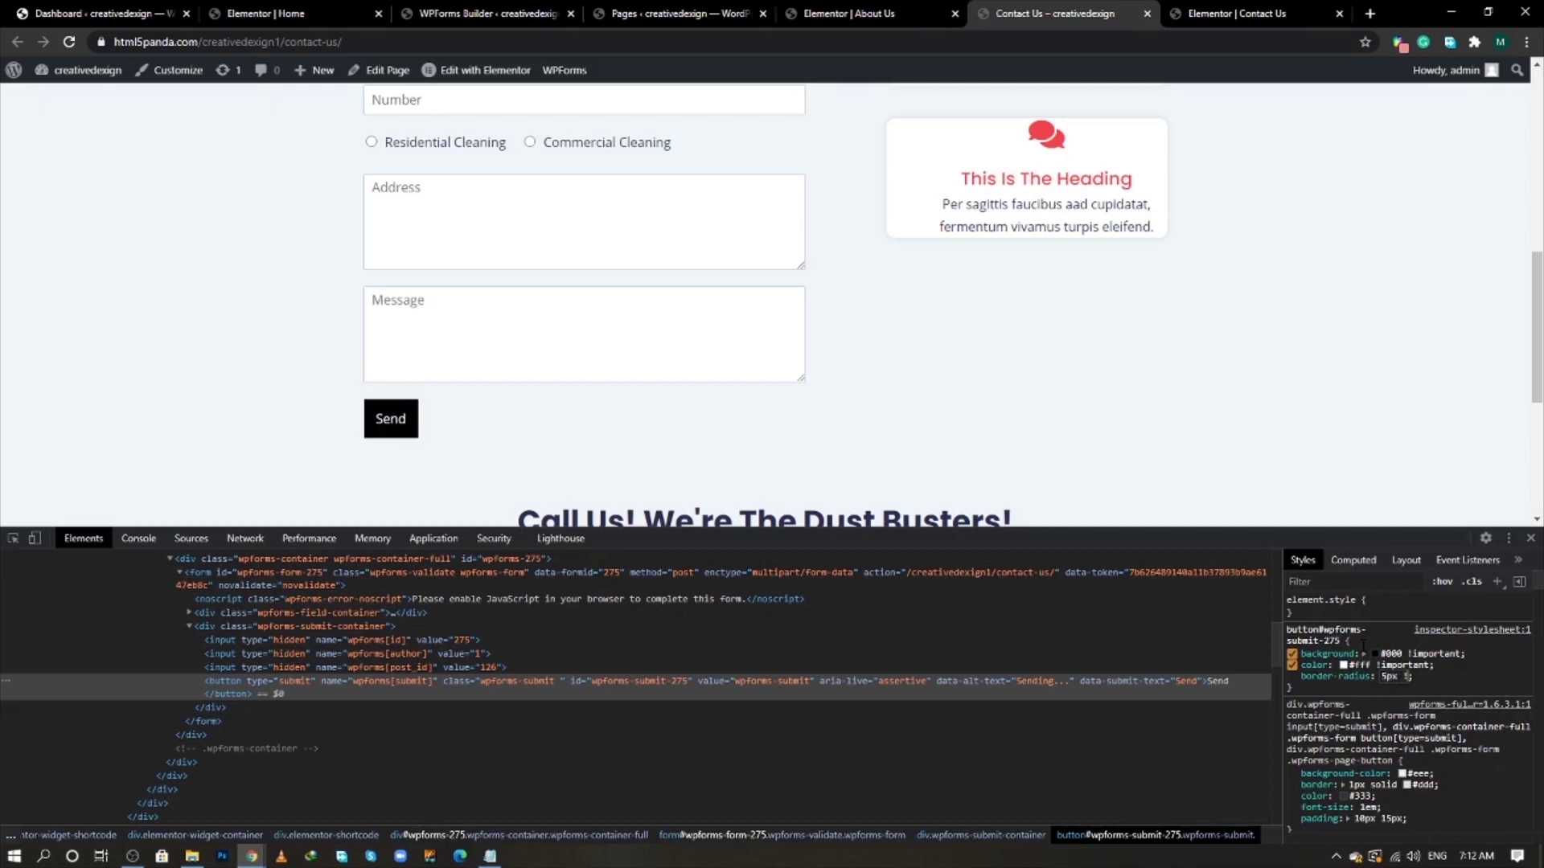
{"action": "type", "text": "!important"}
{"action": "key", "text": "Return"}
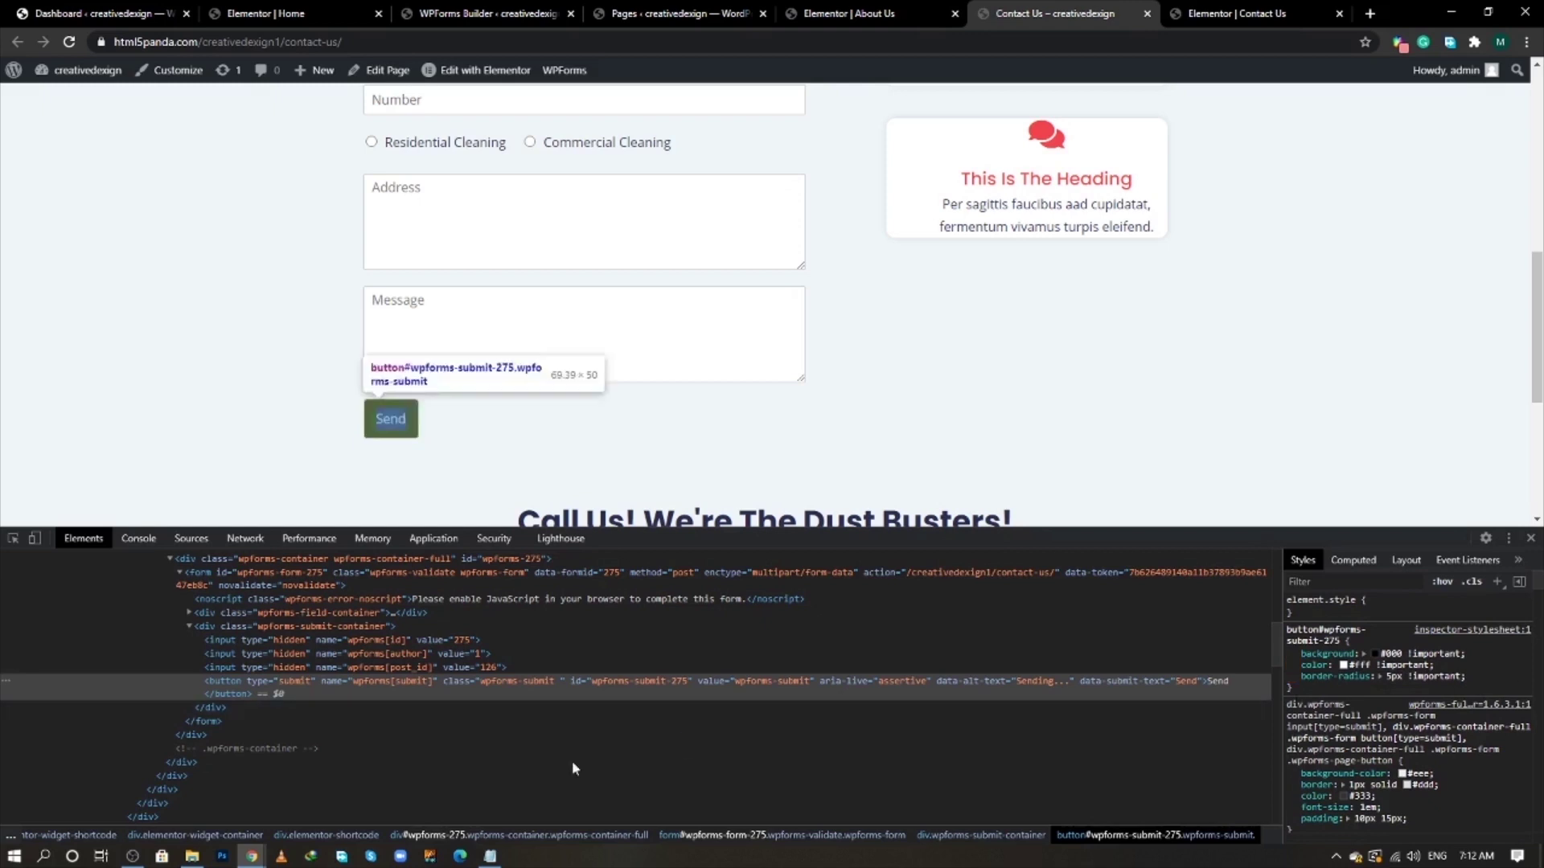
- Change the Send button rule's background to #F23d49F7, the red colour code saved in Notepad, keeping !important
{"action": "left_click", "coordinate": [490, 856]}
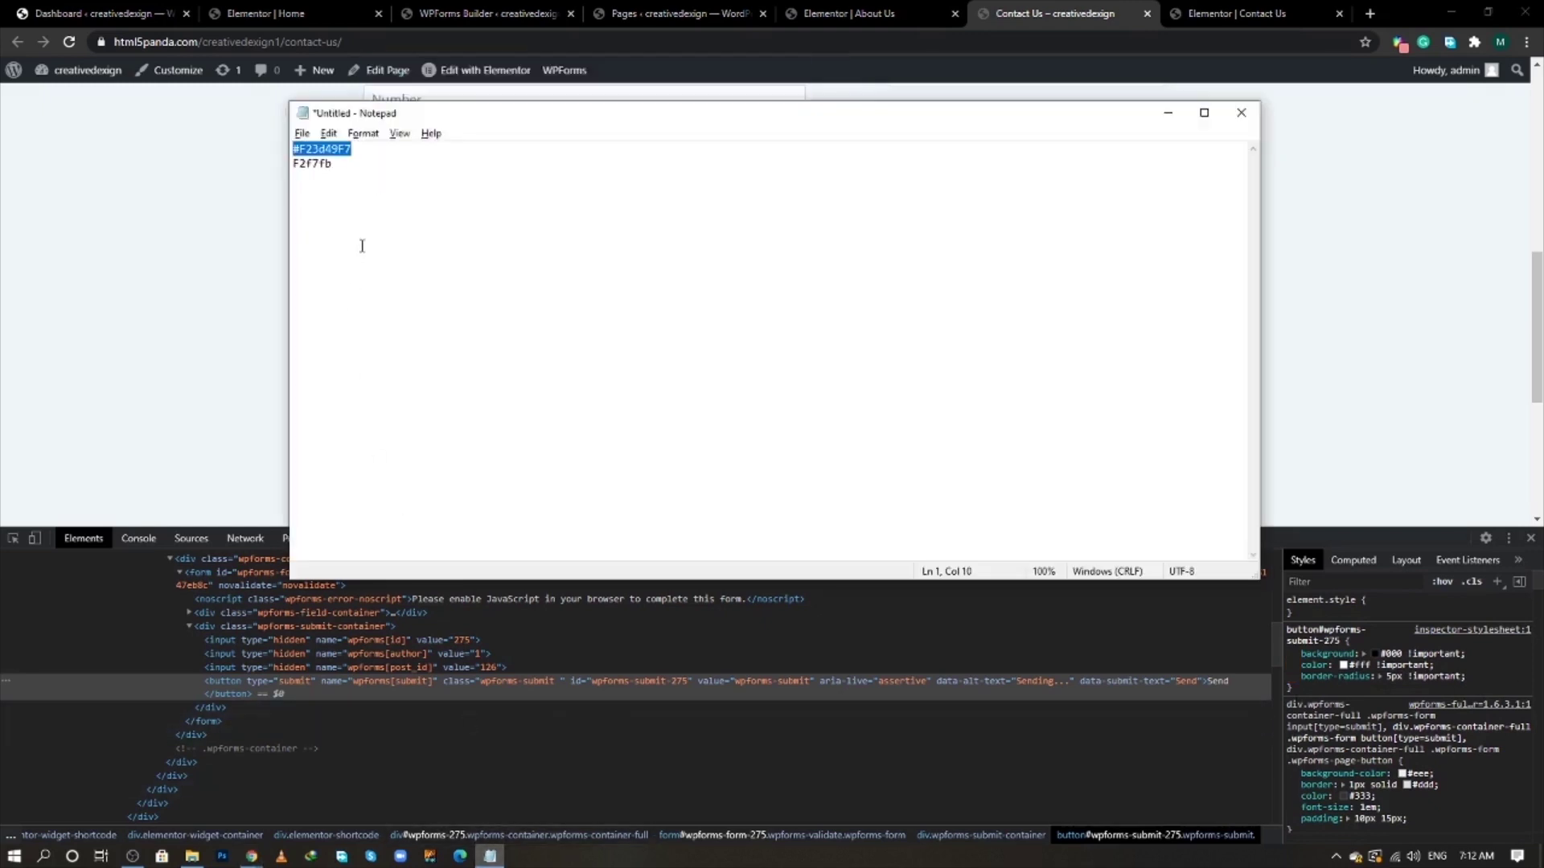
{"action": "key", "text": "alt+Tab"}
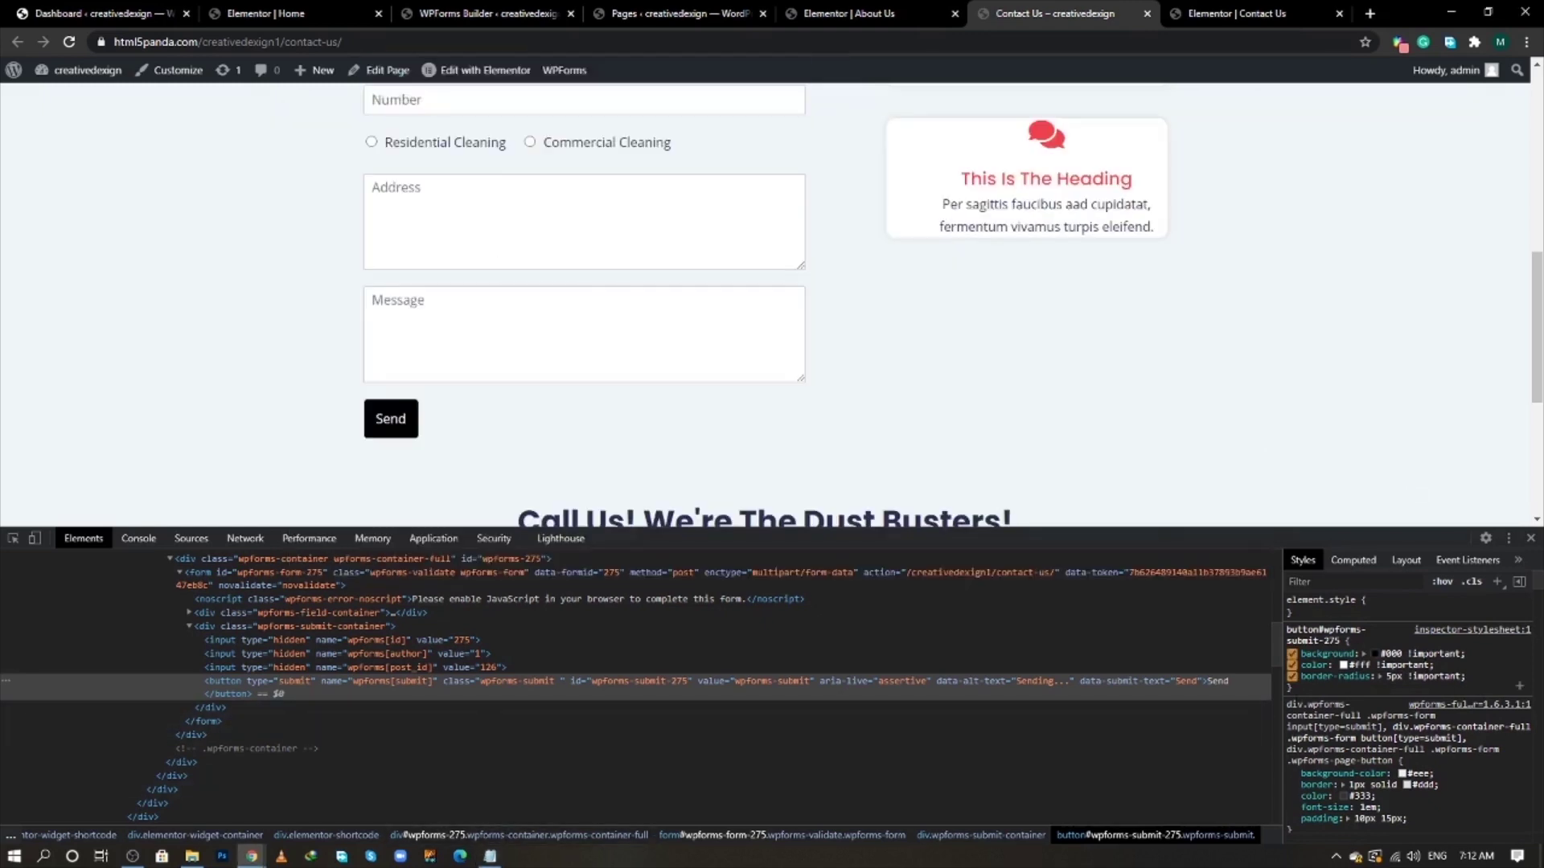
{"action": "left_click", "coordinate": [1376, 654]}
{"action": "type", "text": "#F23d49F7"}
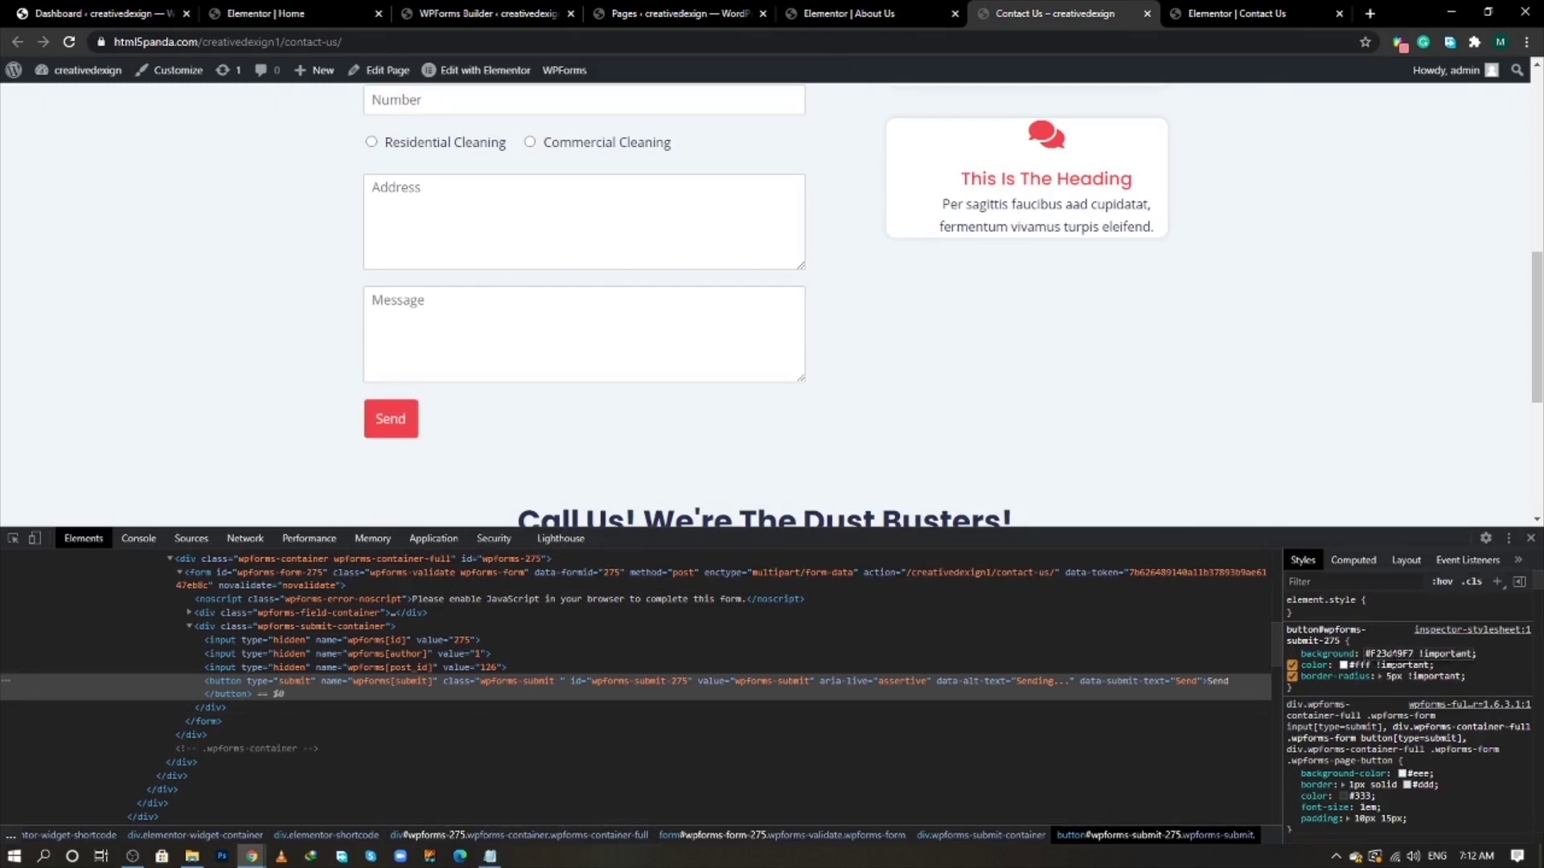
- Copy the complete button#wpforms-submit-275 style rule and switch to the WordPress dashboard page
{"action": "left_click_drag", "start_coordinate": [1298, 691], "coordinate": [1287, 638]}
{"action": "key", "text": "ctrl+c"}
{"action": "right_click", "coordinate": [1287, 637]}
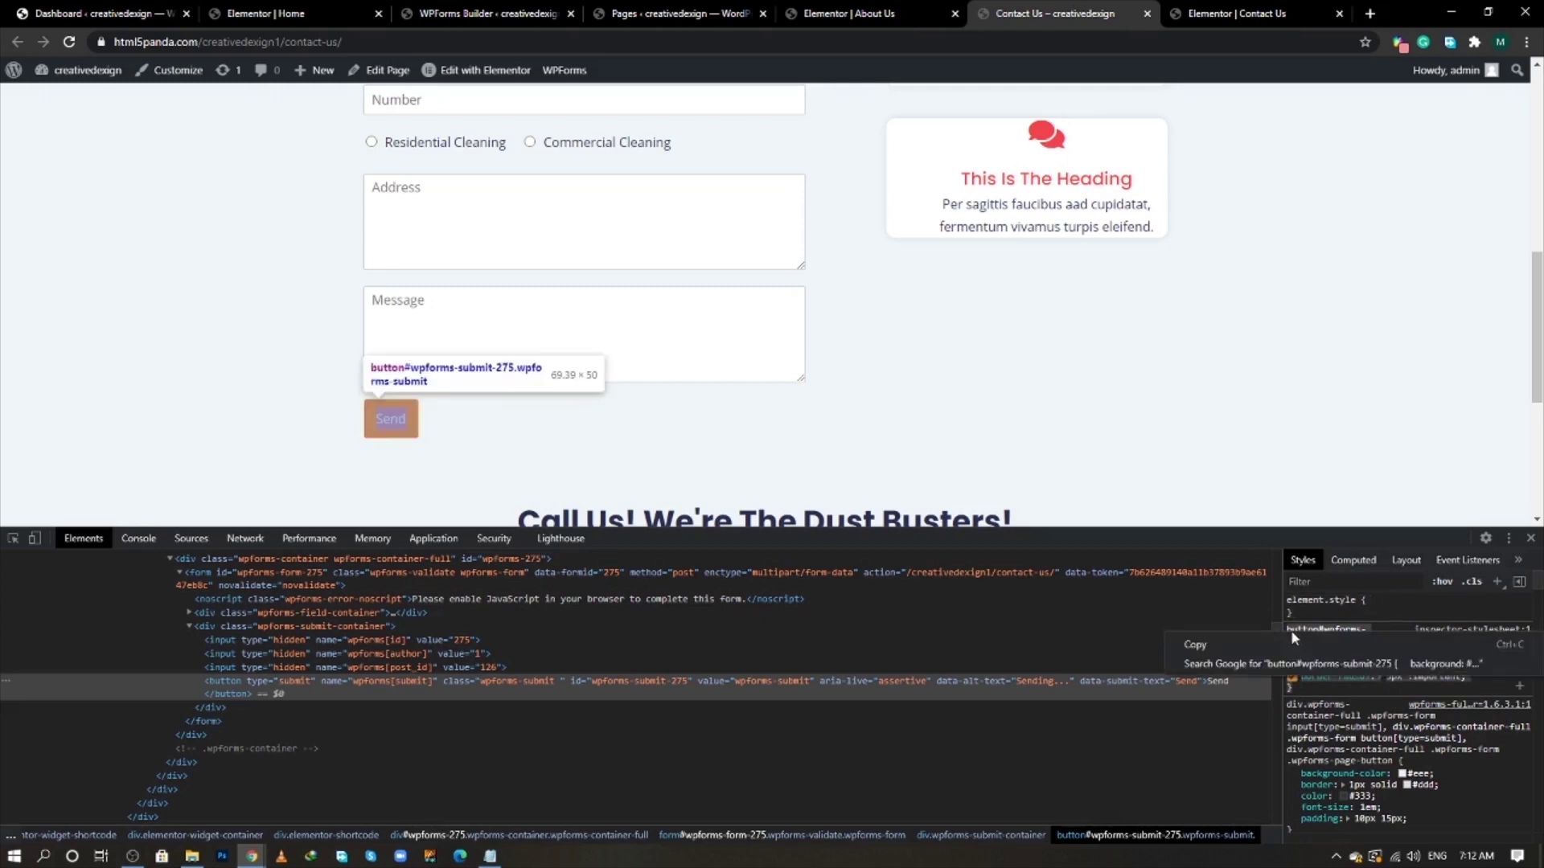
{"action": "left_click", "coordinate": [1296, 641]}
{"action": "left_click", "coordinate": [97, 12]}
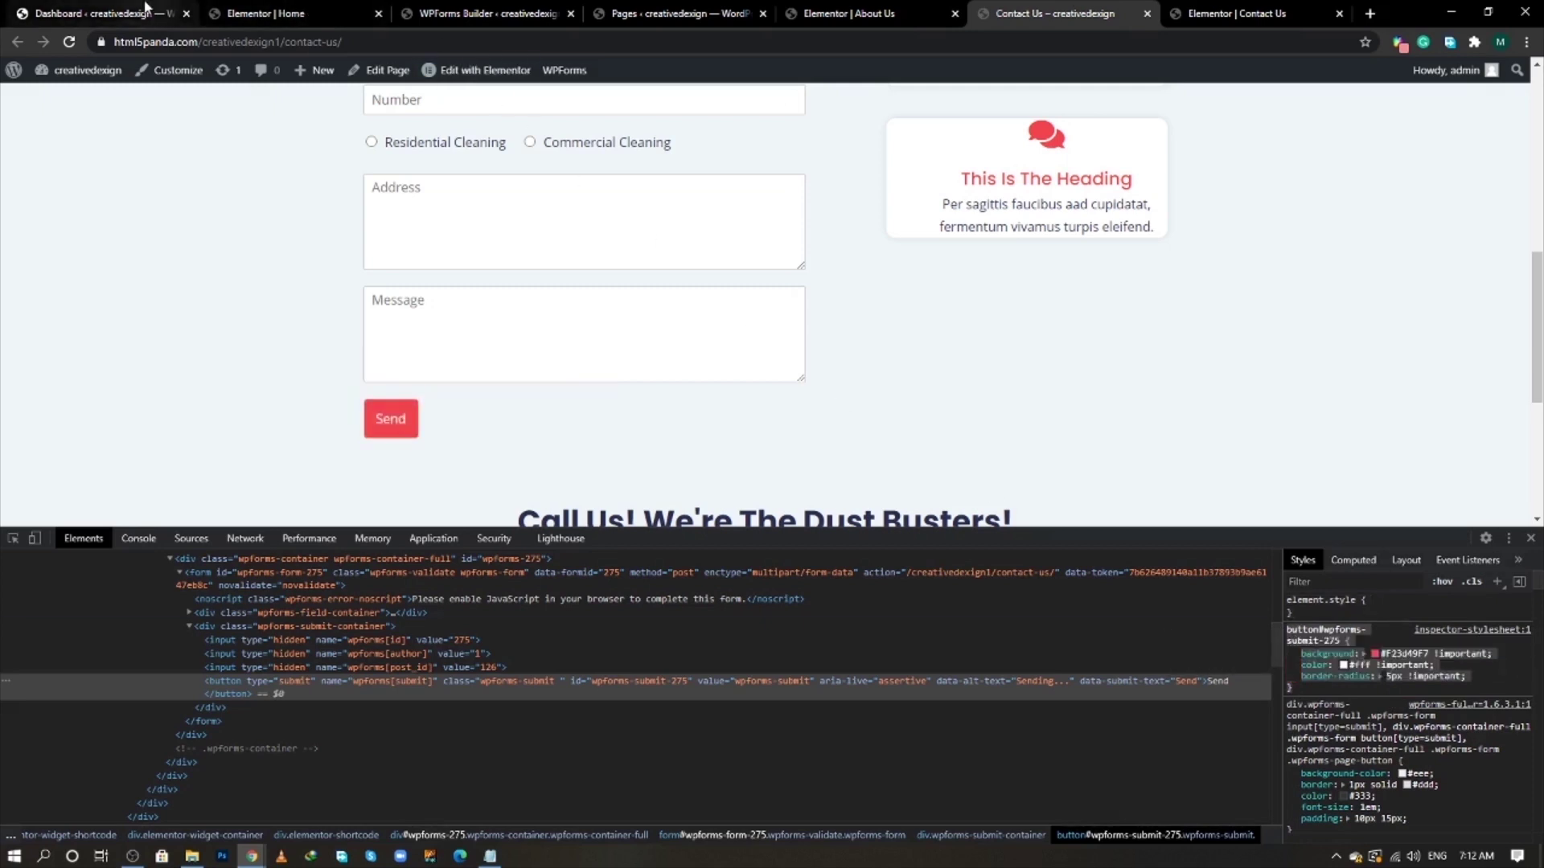
- Paste the copied button#wpforms-submit-275 rule into the site's Additional CSS in the theme customizer and publish it
{"action": "mouse_move", "coordinate": [57, 408]}
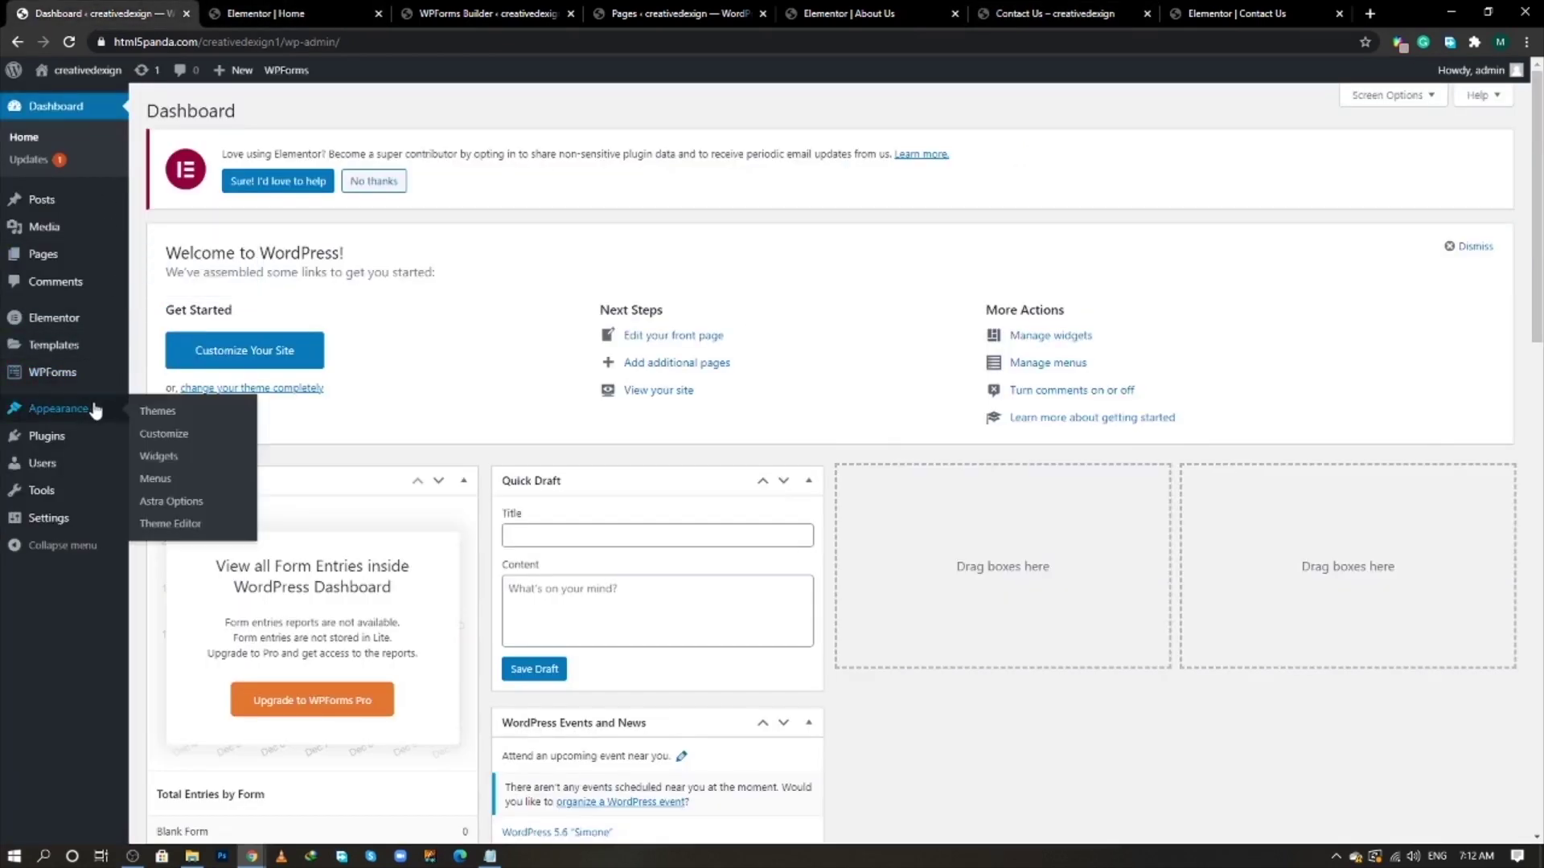
{"action": "middle_click", "coordinate": [163, 439]}
{"action": "left_click", "coordinate": [242, 14]}
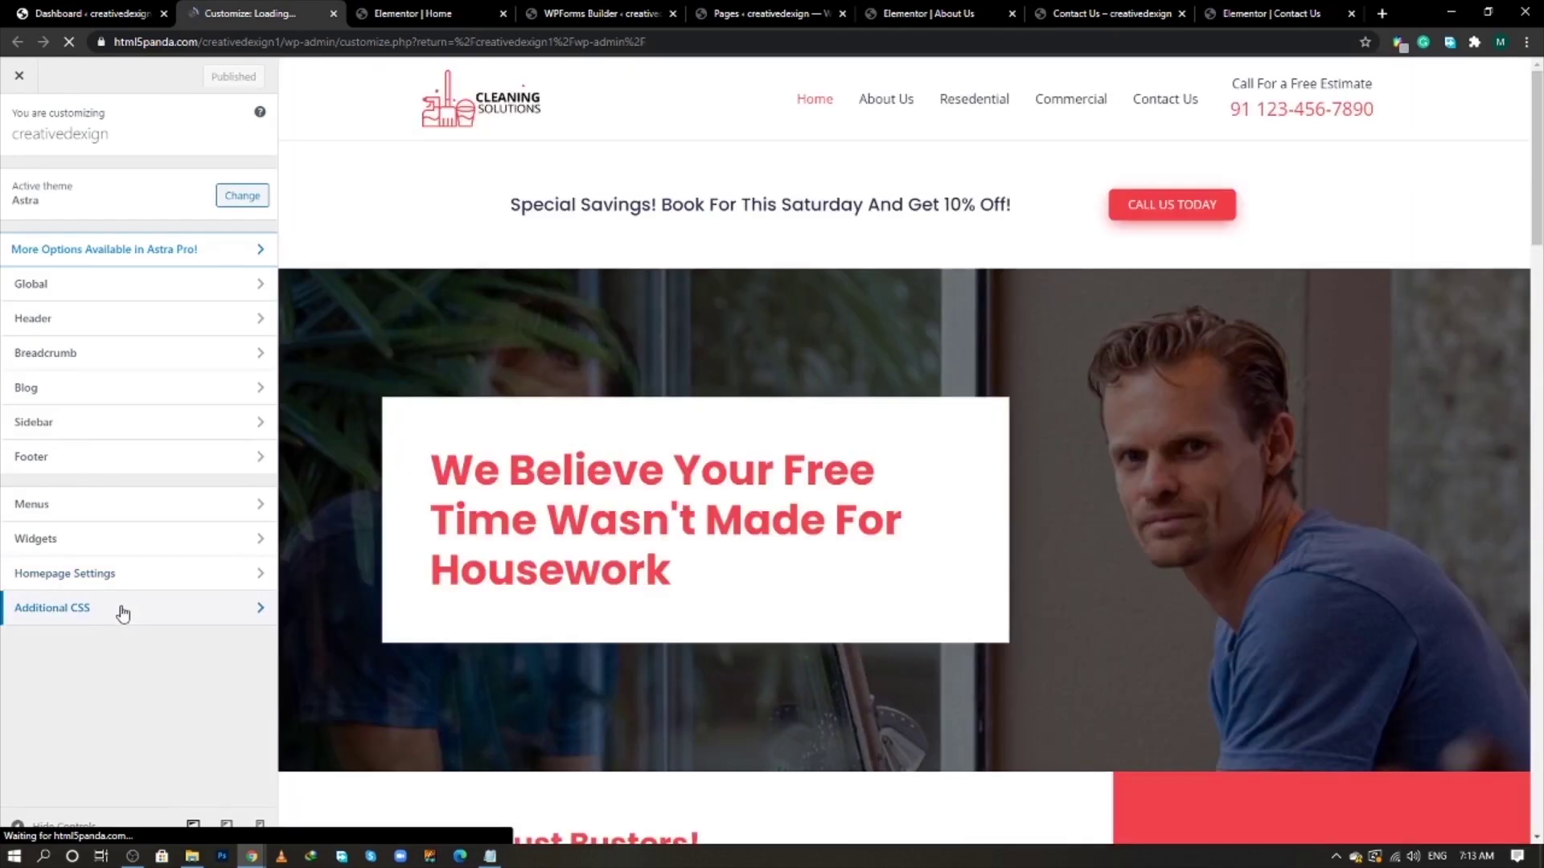
{"action": "left_click", "coordinate": [122, 611]}
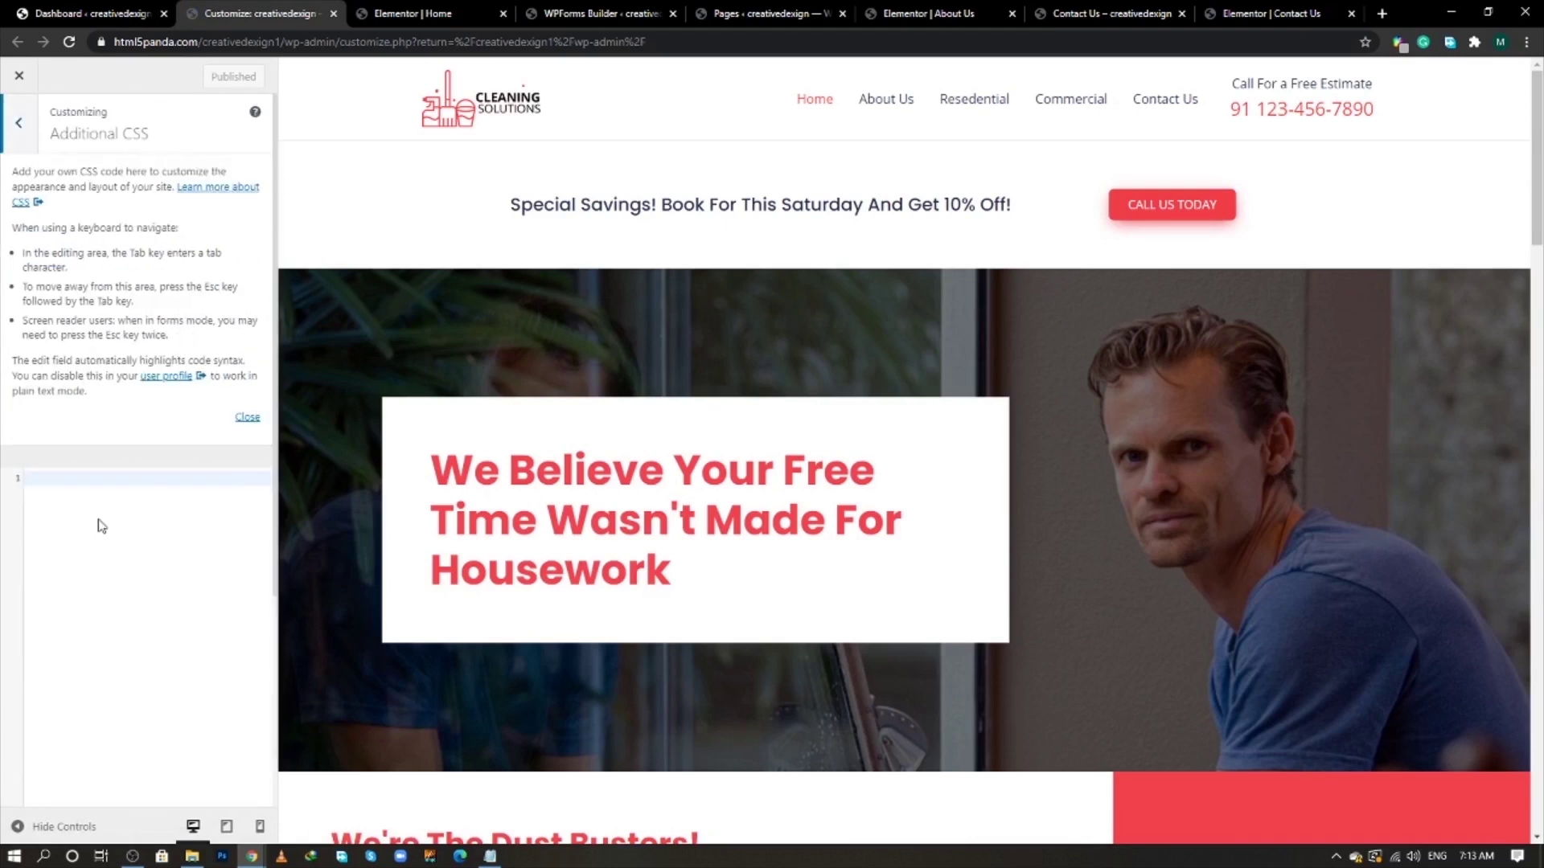
{"action": "key", "text": "ctrl+v"}
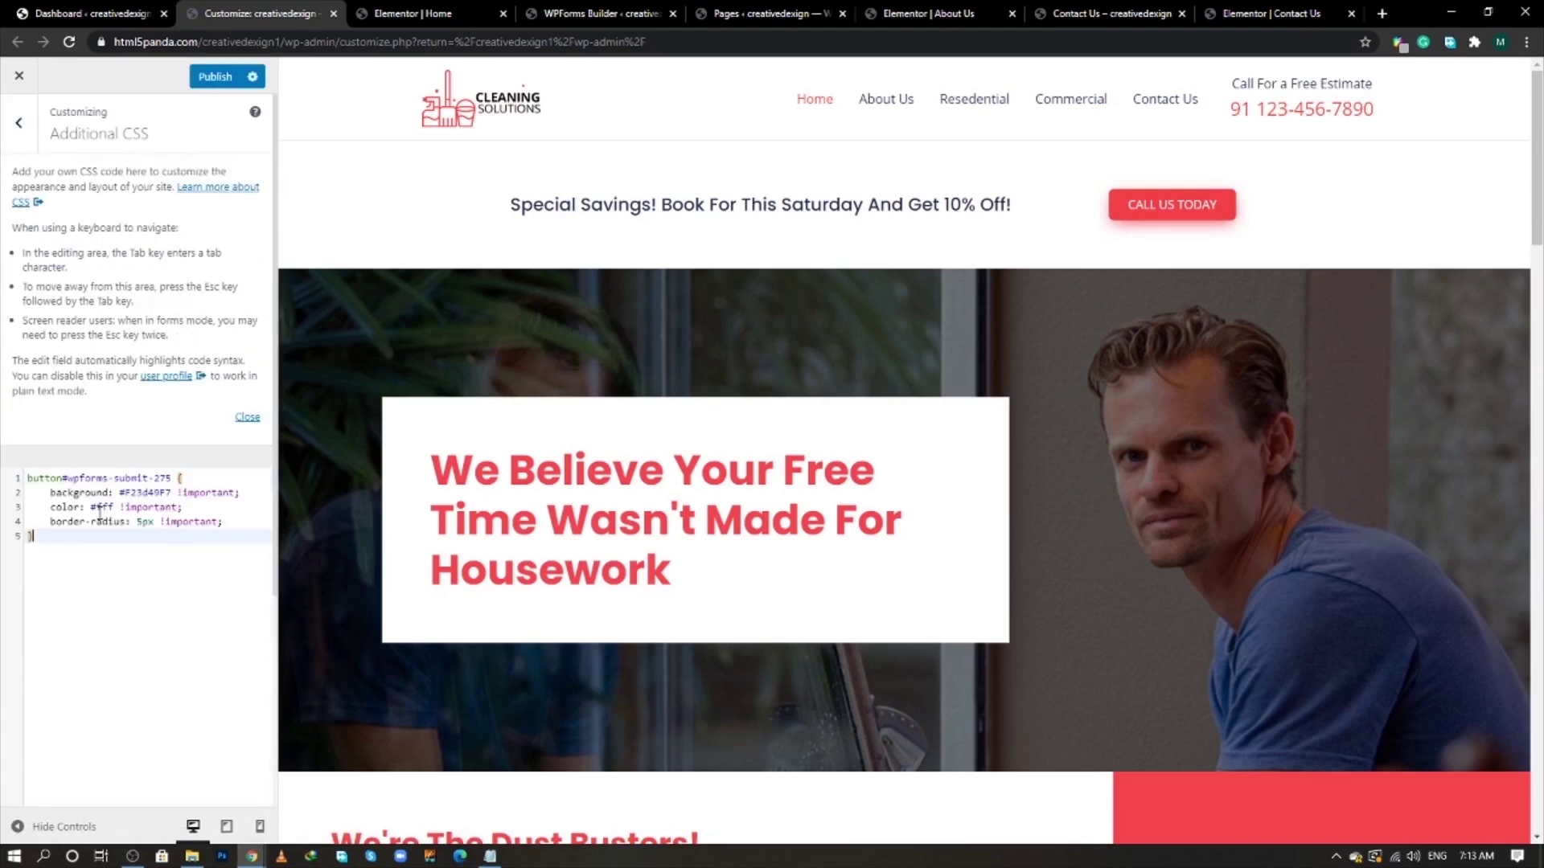
{"action": "left_click", "coordinate": [202, 78]}
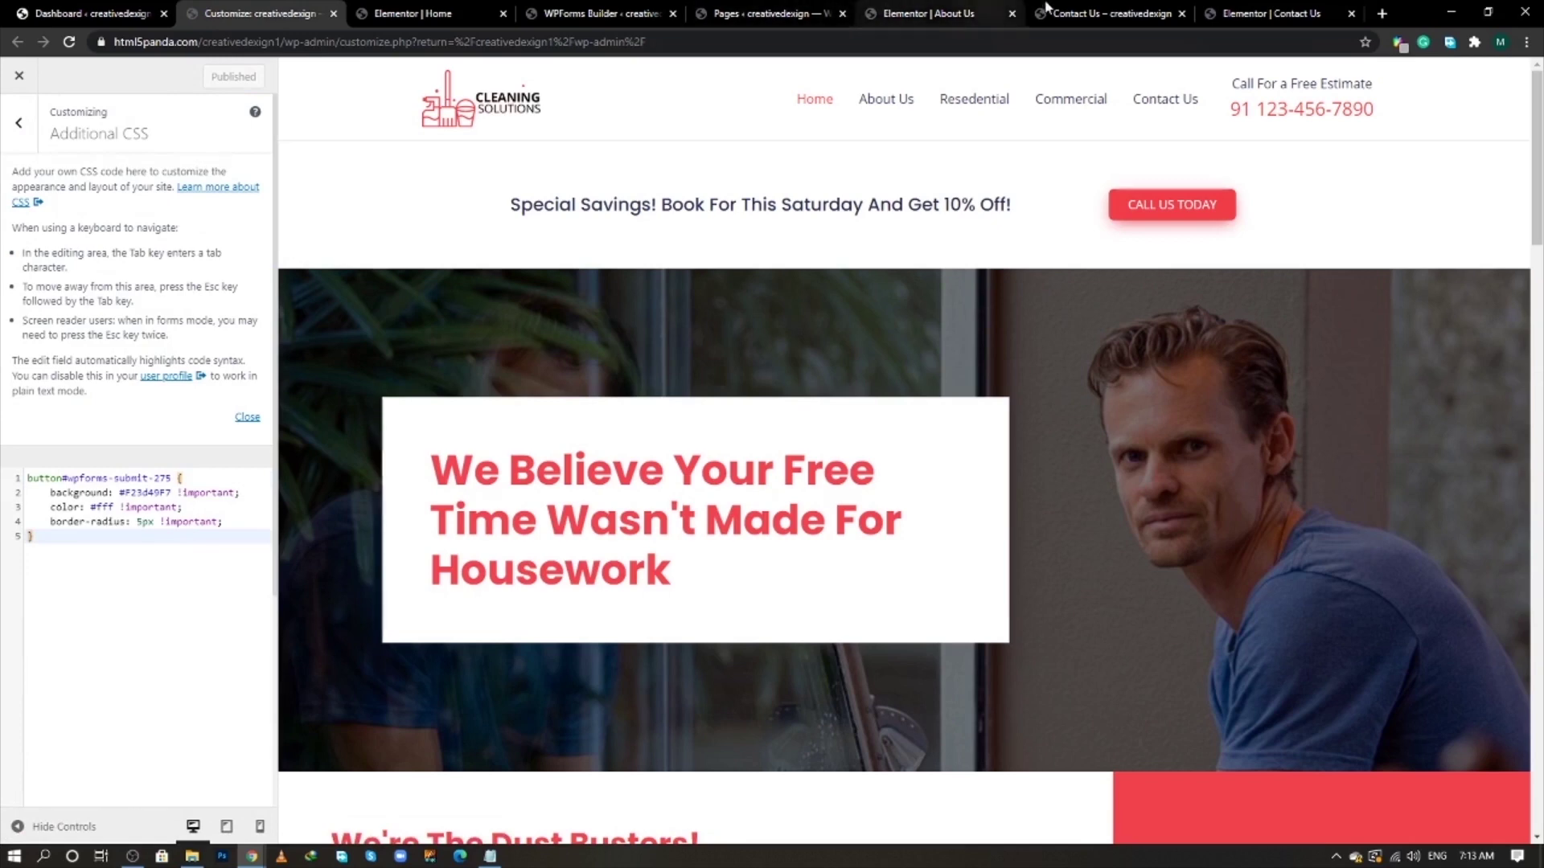
- Reload the live Contact Us page, close the developer tools and review the page, including the form's Send button
{"action": "left_click", "coordinate": [1070, 13]}
{"action": "left_click", "coordinate": [70, 42]}
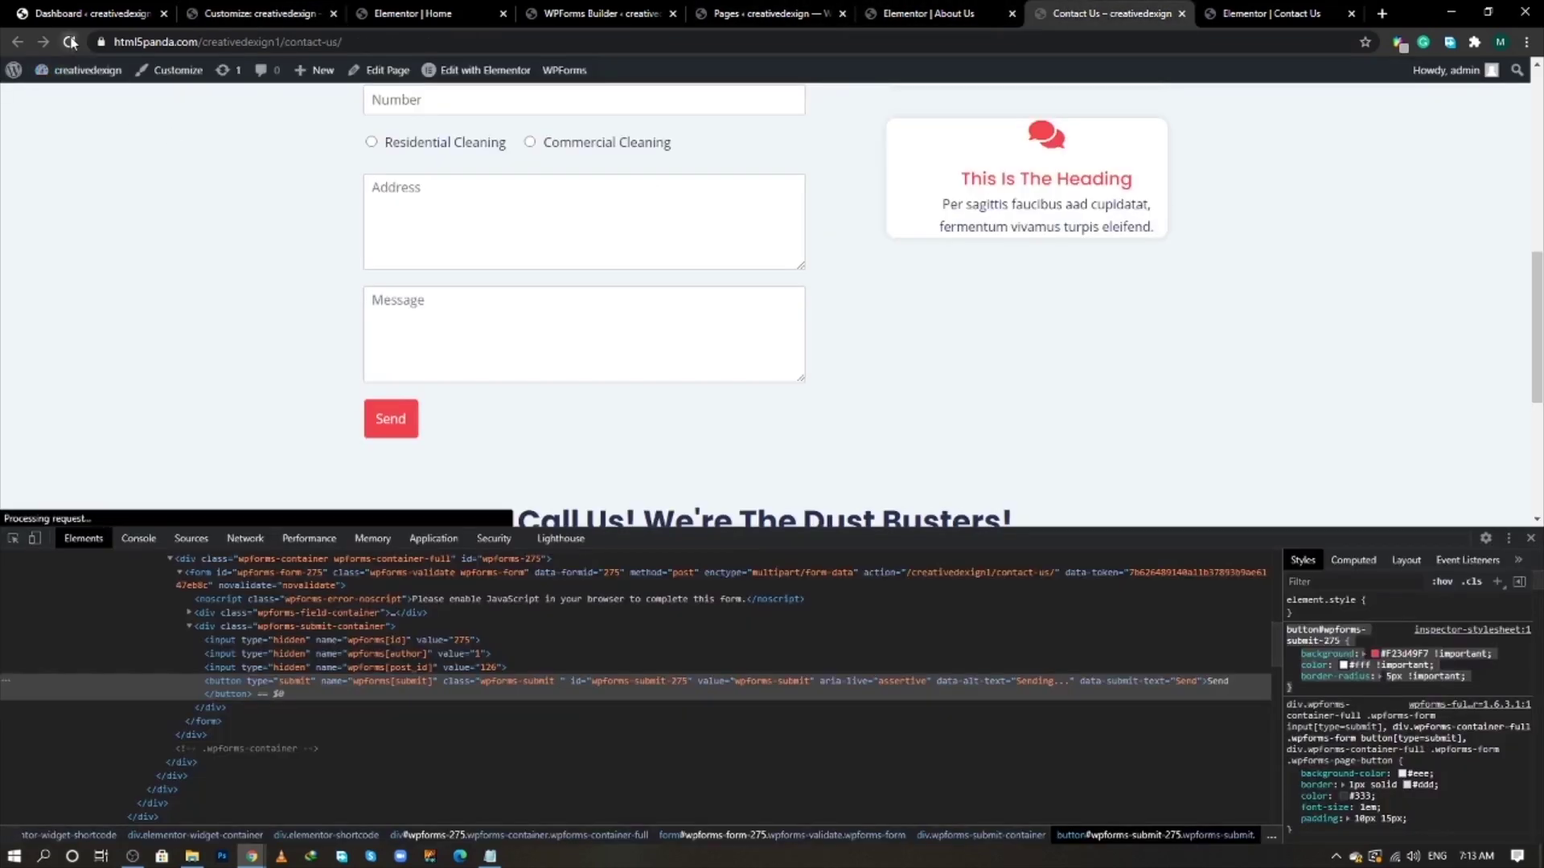
{"action": "left_click", "coordinate": [1528, 539]}
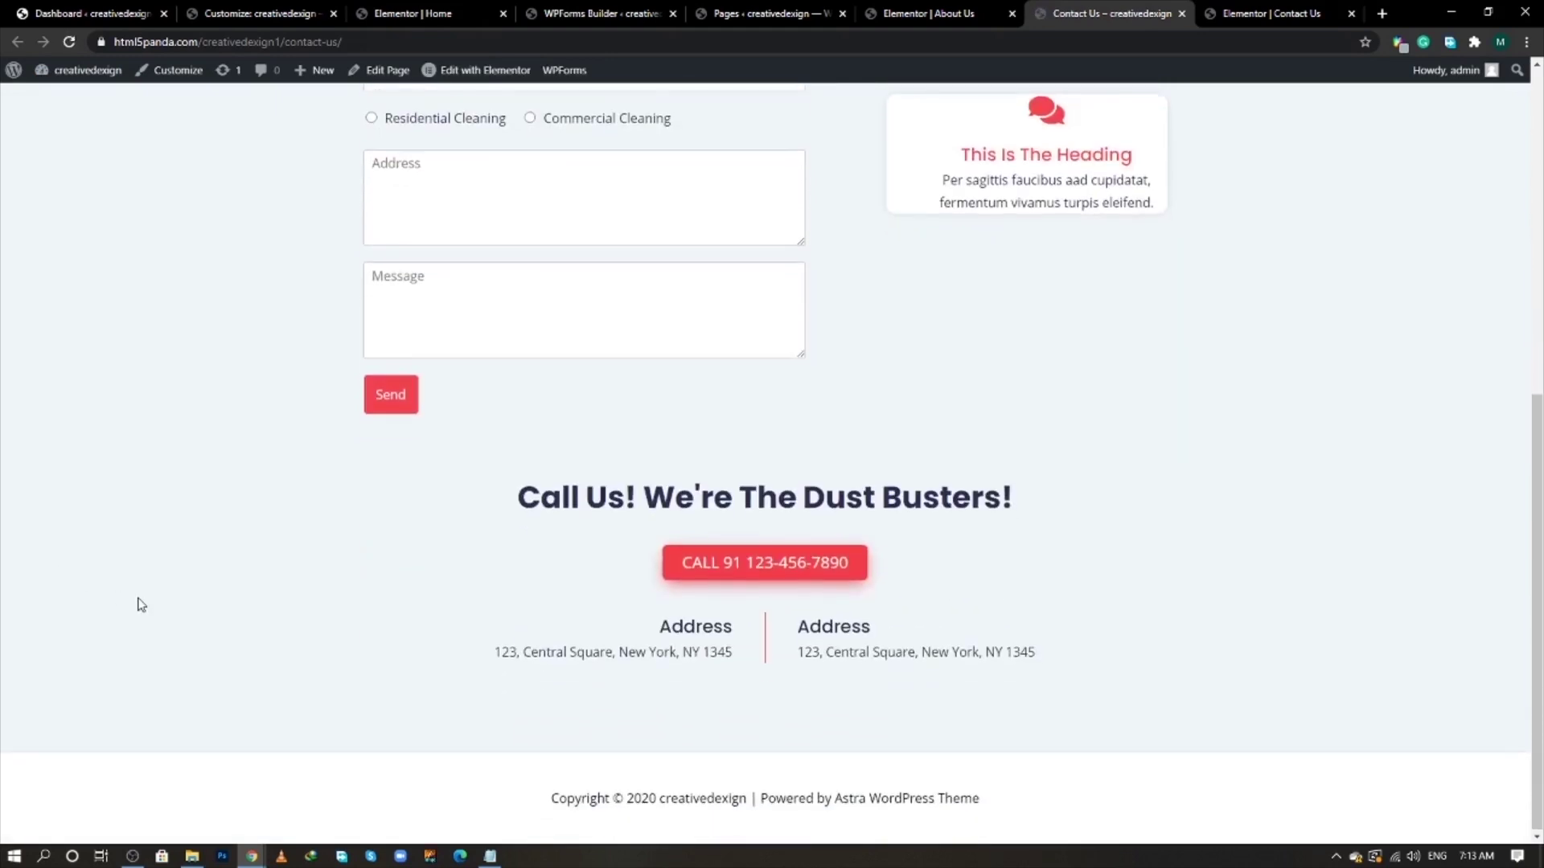
{"action": "scroll", "coordinate": [141, 605], "scroll_direction": "up", "scroll_amount": 7}
{"action": "scroll", "coordinate": [140, 604], "scroll_direction": "up", "scroll_amount": 1}
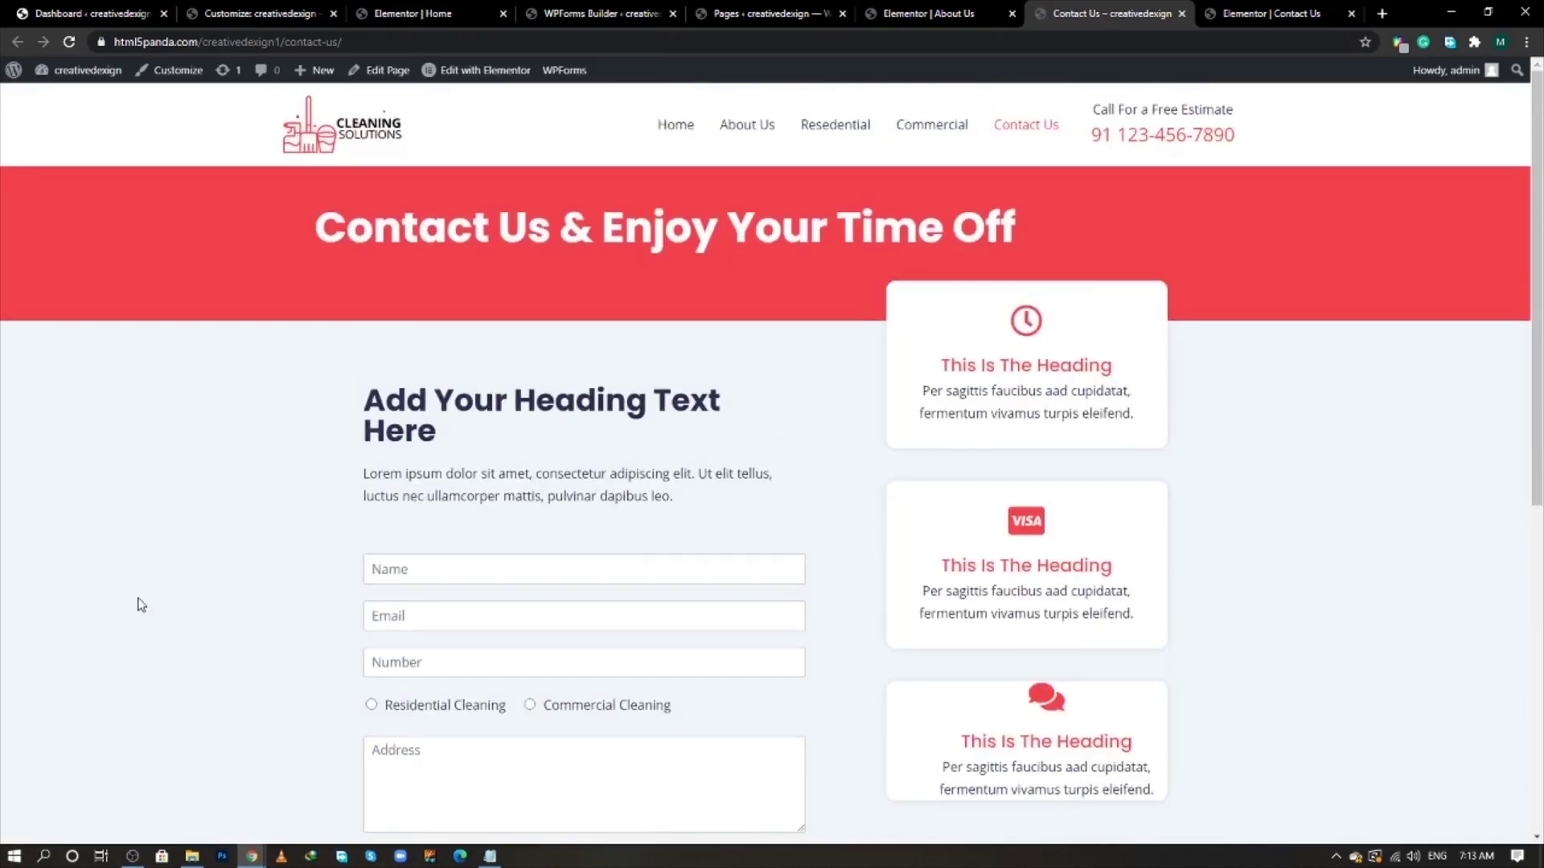
{"action": "scroll", "coordinate": [224, 583], "scroll_direction": "down", "scroll_amount": 5}
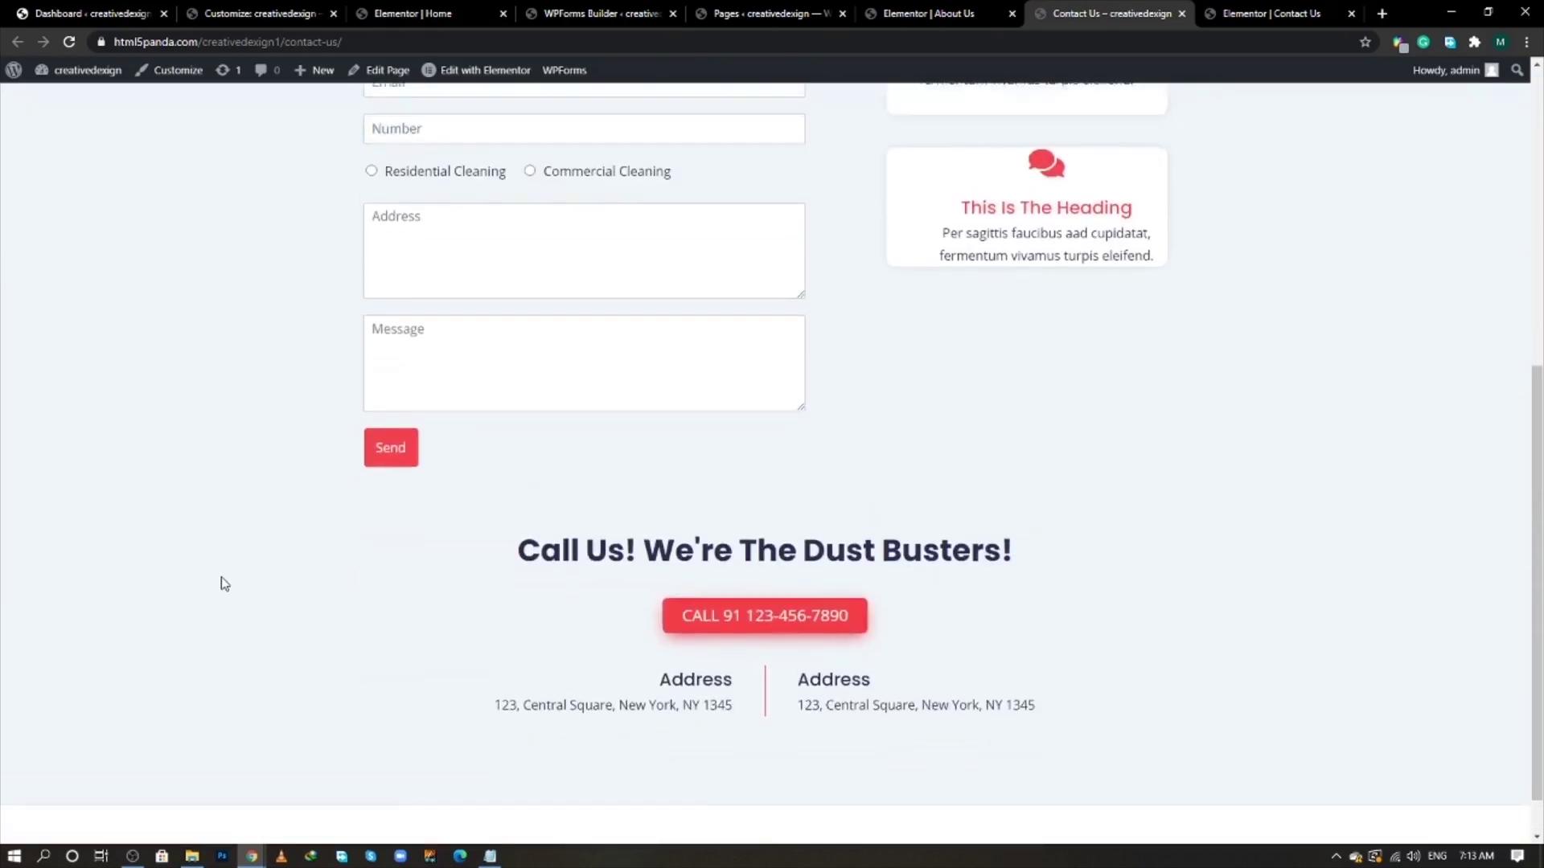
{"action": "scroll", "coordinate": [221, 579], "scroll_direction": "up", "scroll_amount": 6}
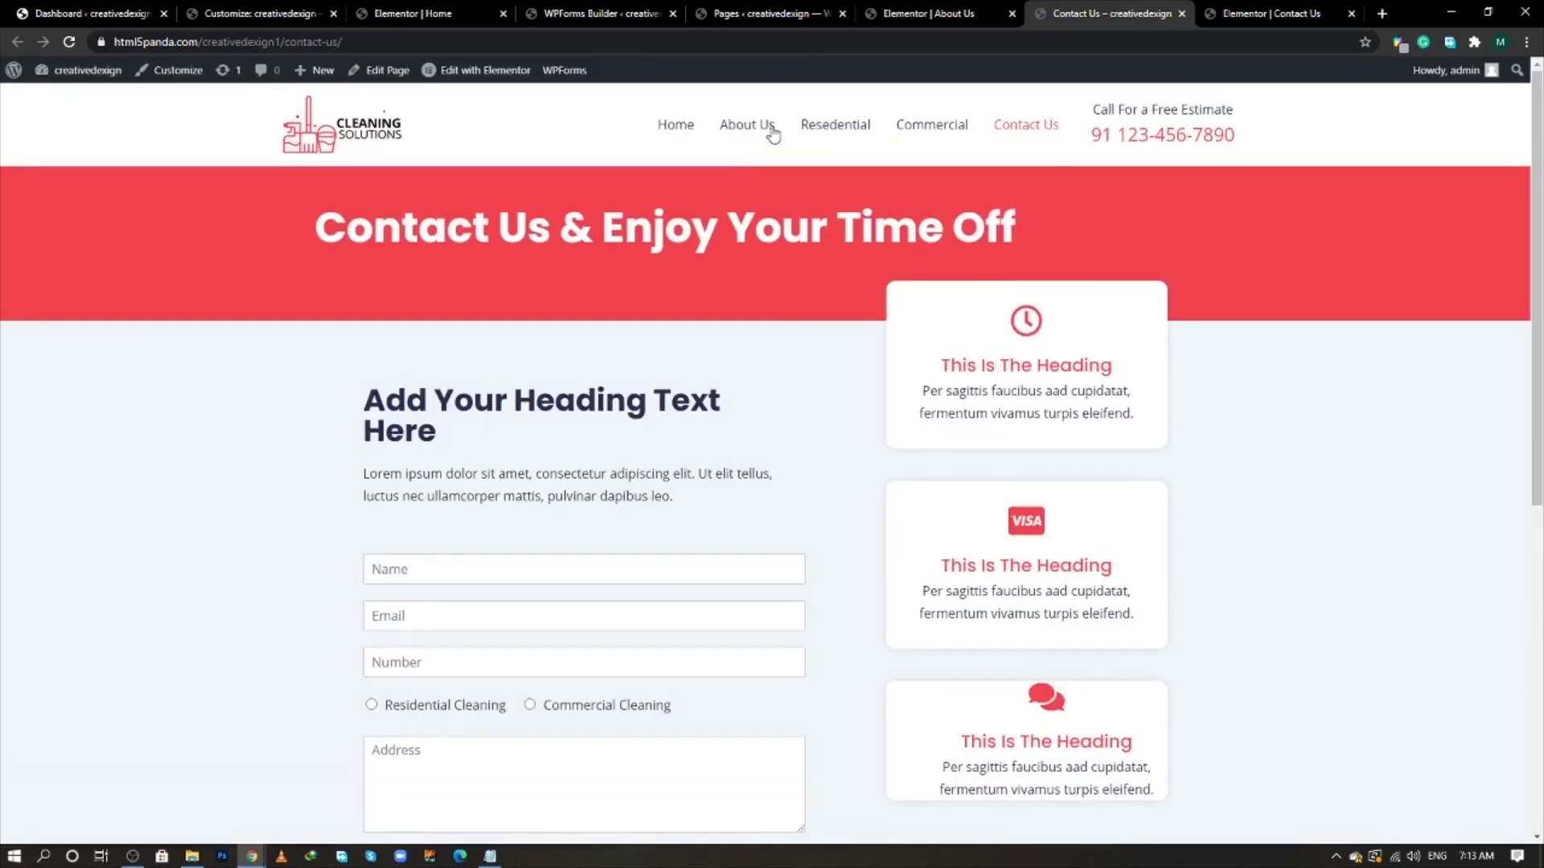
- Open the live home page from the site logo and review all its sections down to the footer
{"action": "left_click", "coordinate": [310, 129]}
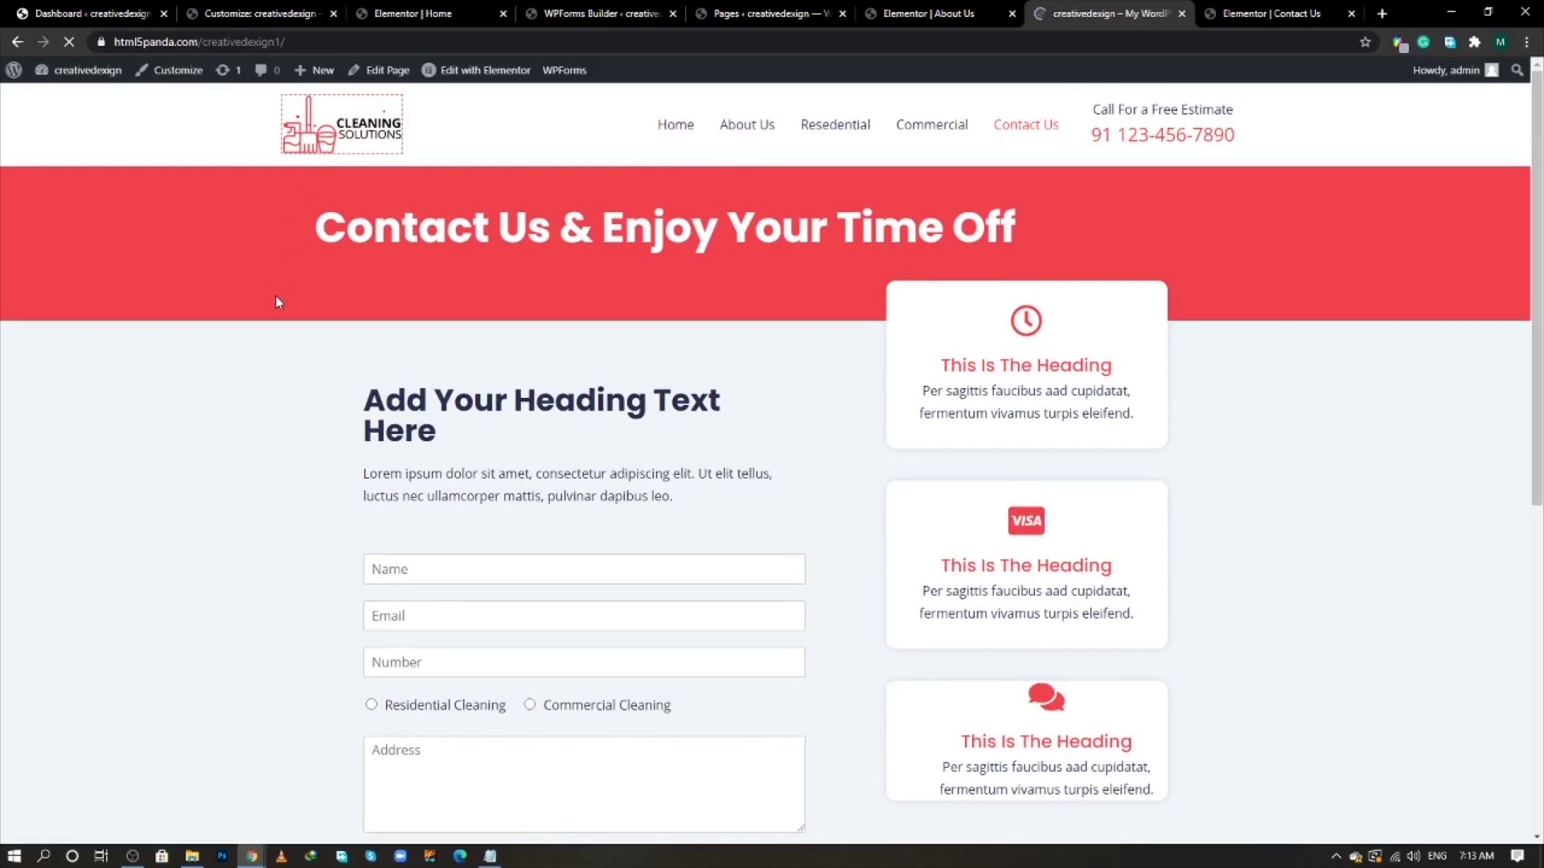
{"action": "scroll", "coordinate": [276, 299], "scroll_direction": "down", "scroll_amount": 15}
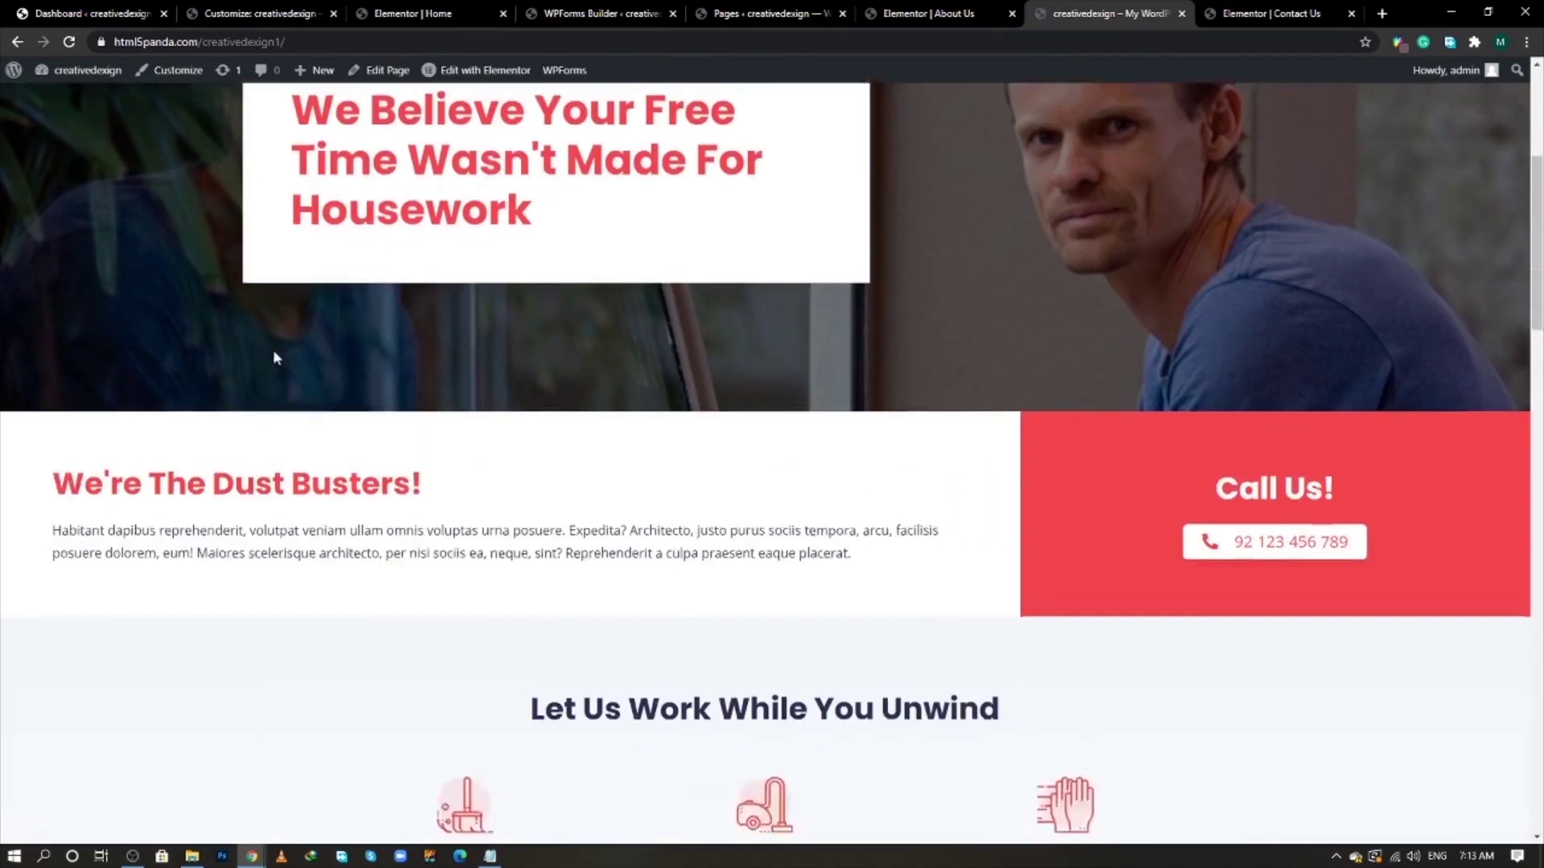
{"action": "scroll", "coordinate": [275, 358], "scroll_direction": "down", "scroll_amount": 13}
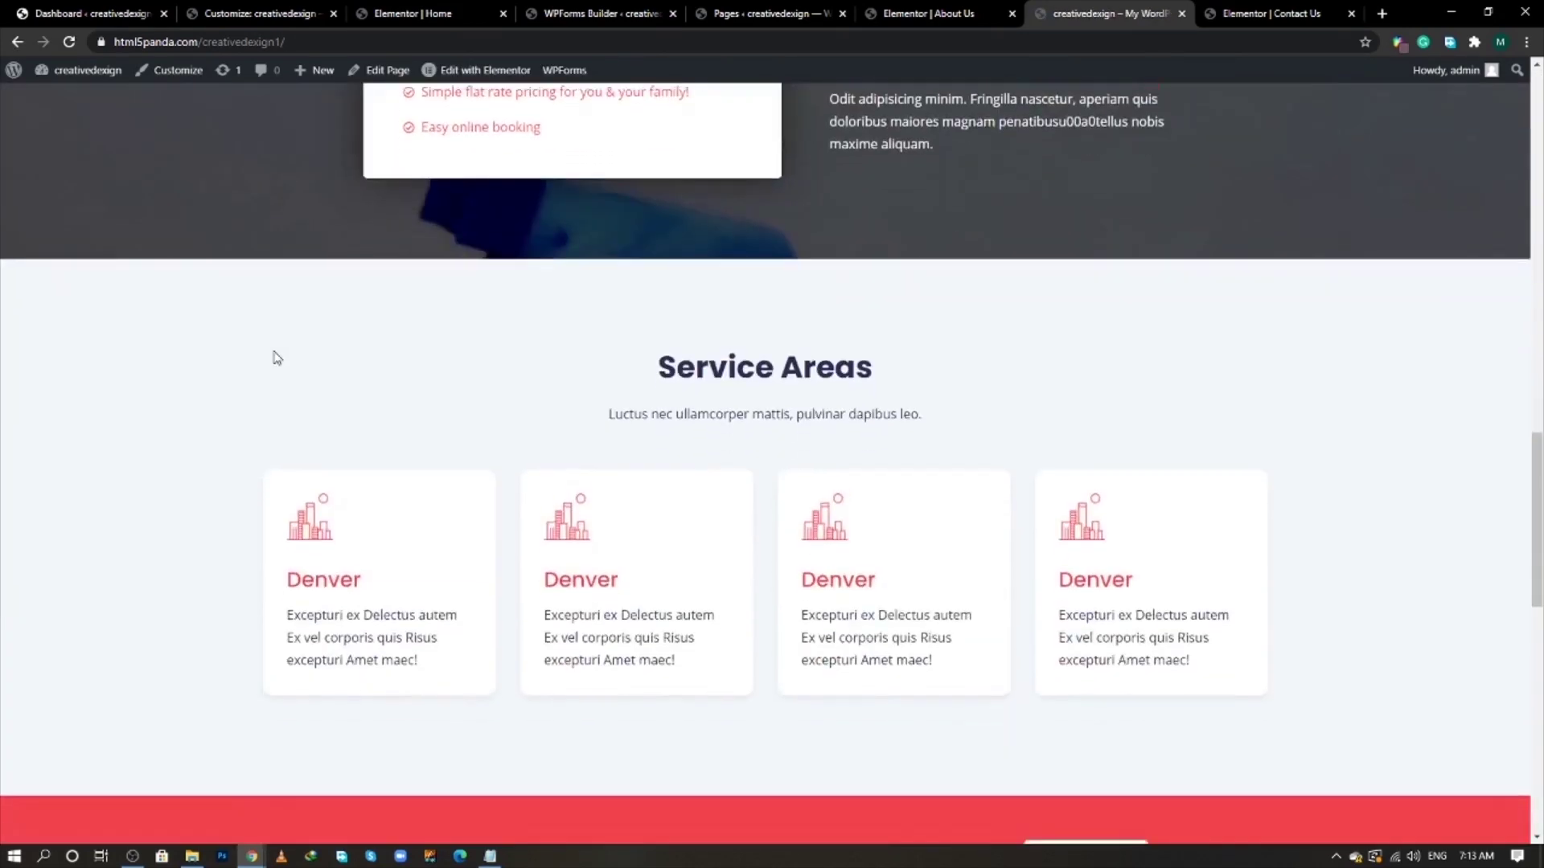
{"action": "scroll", "coordinate": [274, 357], "scroll_direction": "down", "scroll_amount": 6}
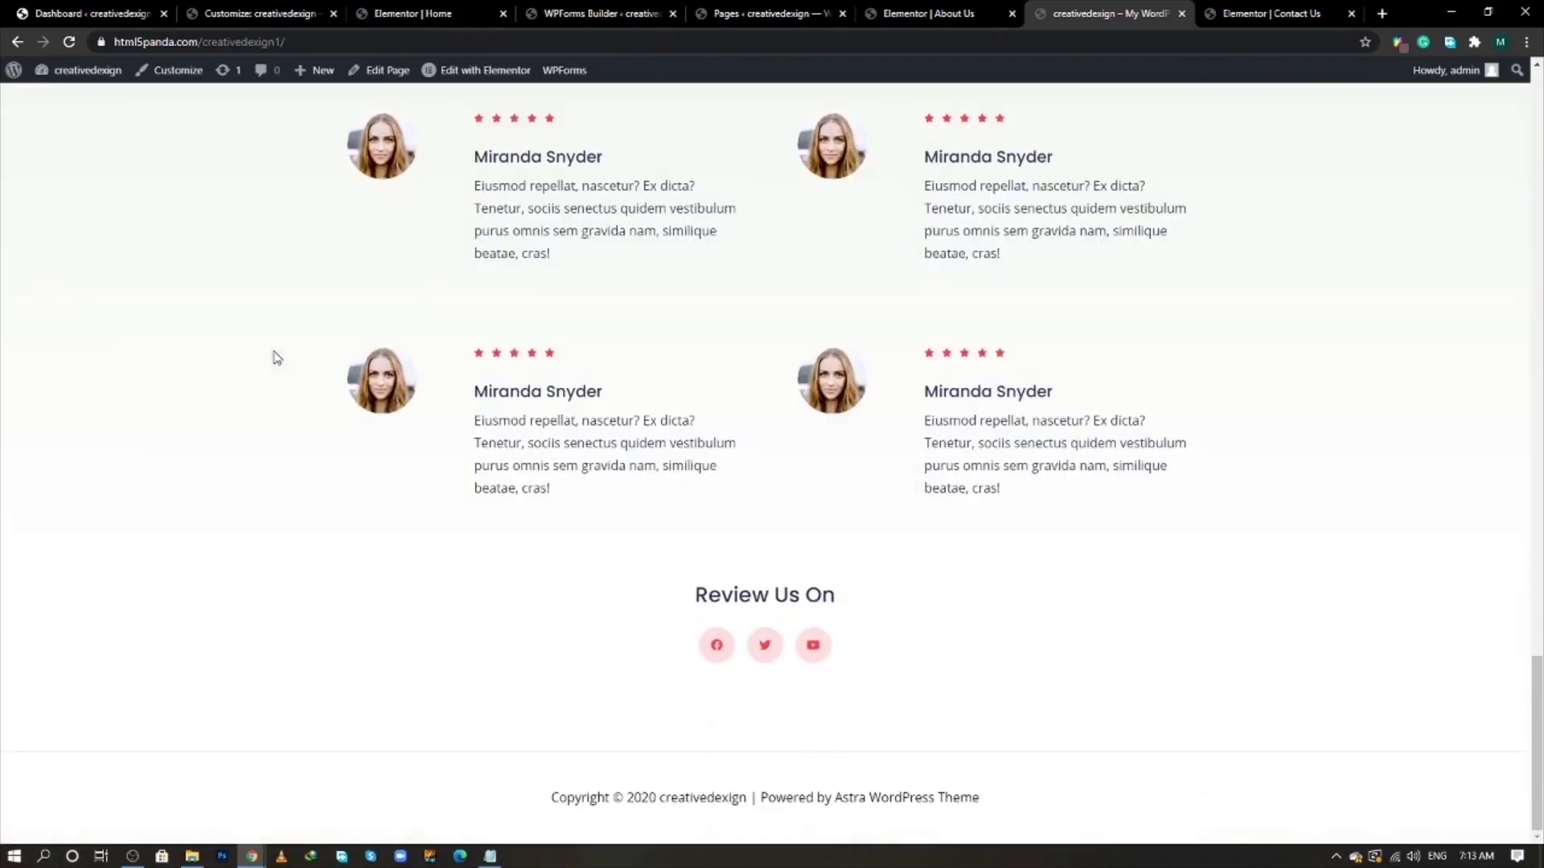